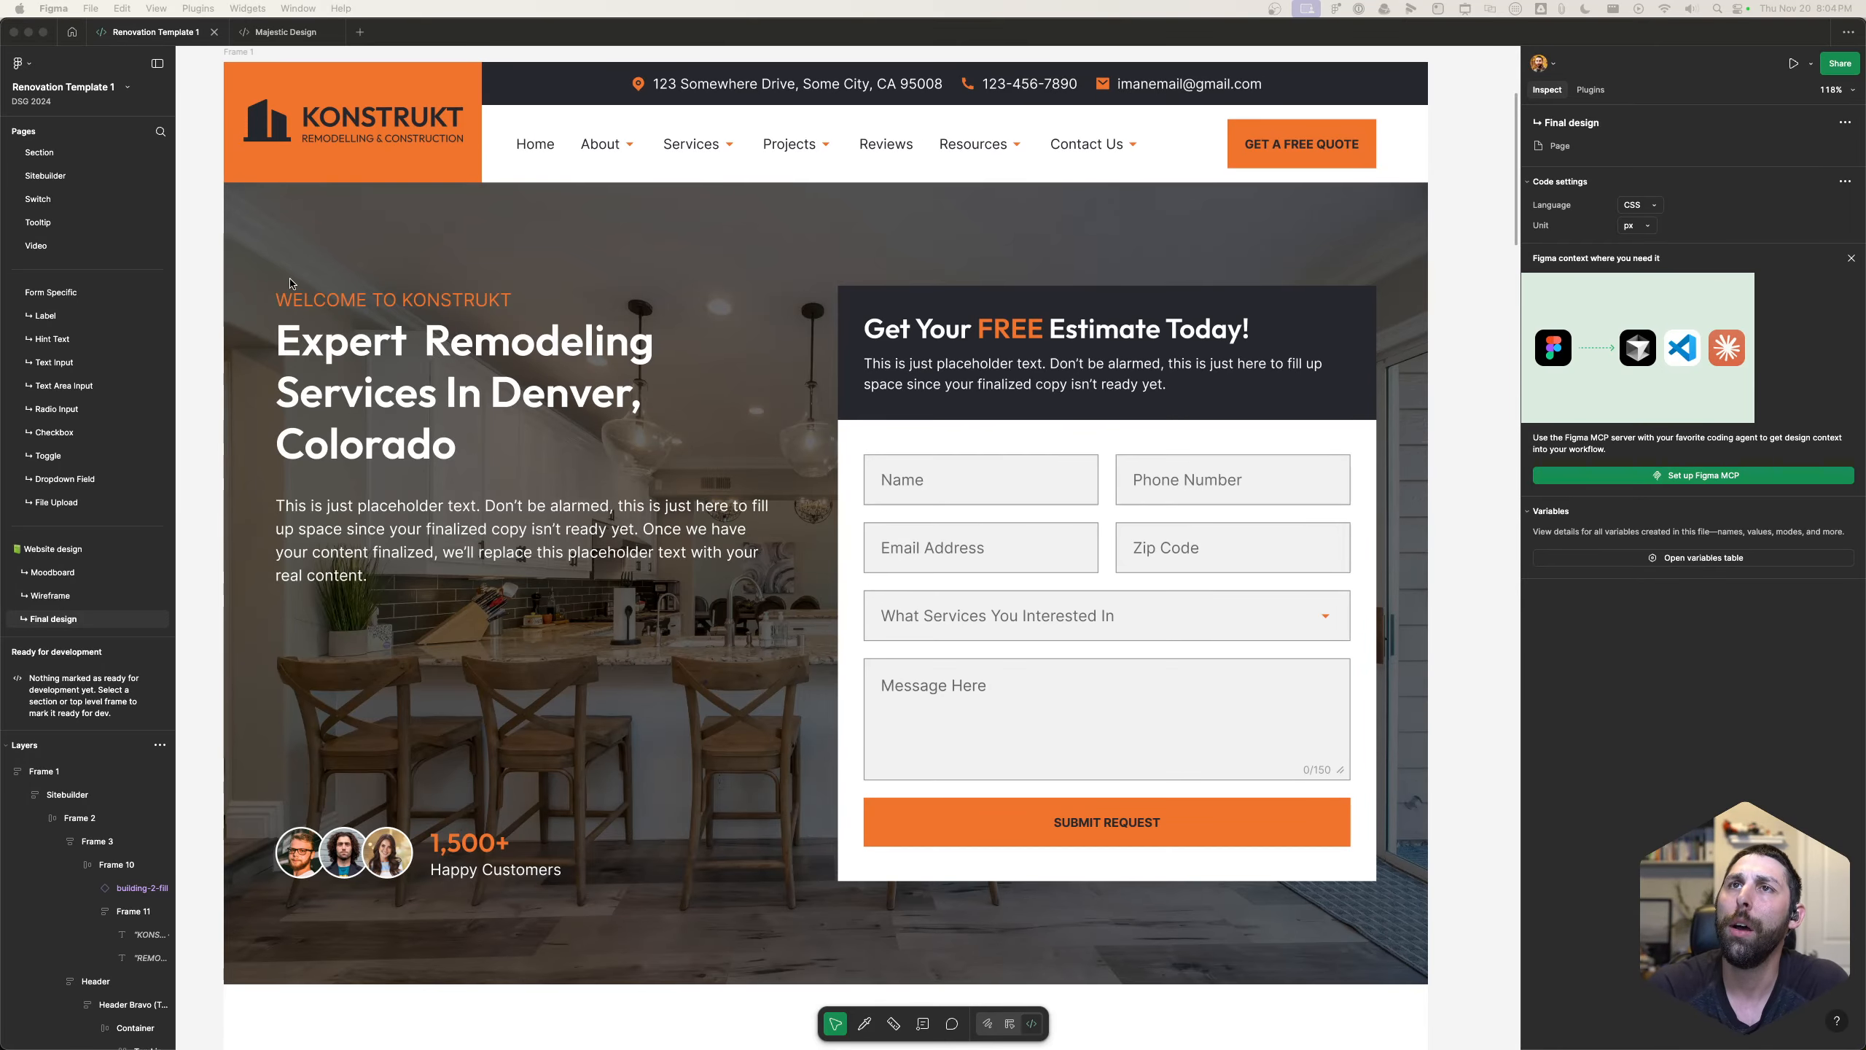
- Review the Konstrukt final homepage design in Figma from the hero section through services, projects and testimonials to the footer
{"action": "scroll", "coordinate": [586, 673], "scroll_direction": "down", "scroll_amount": 6}
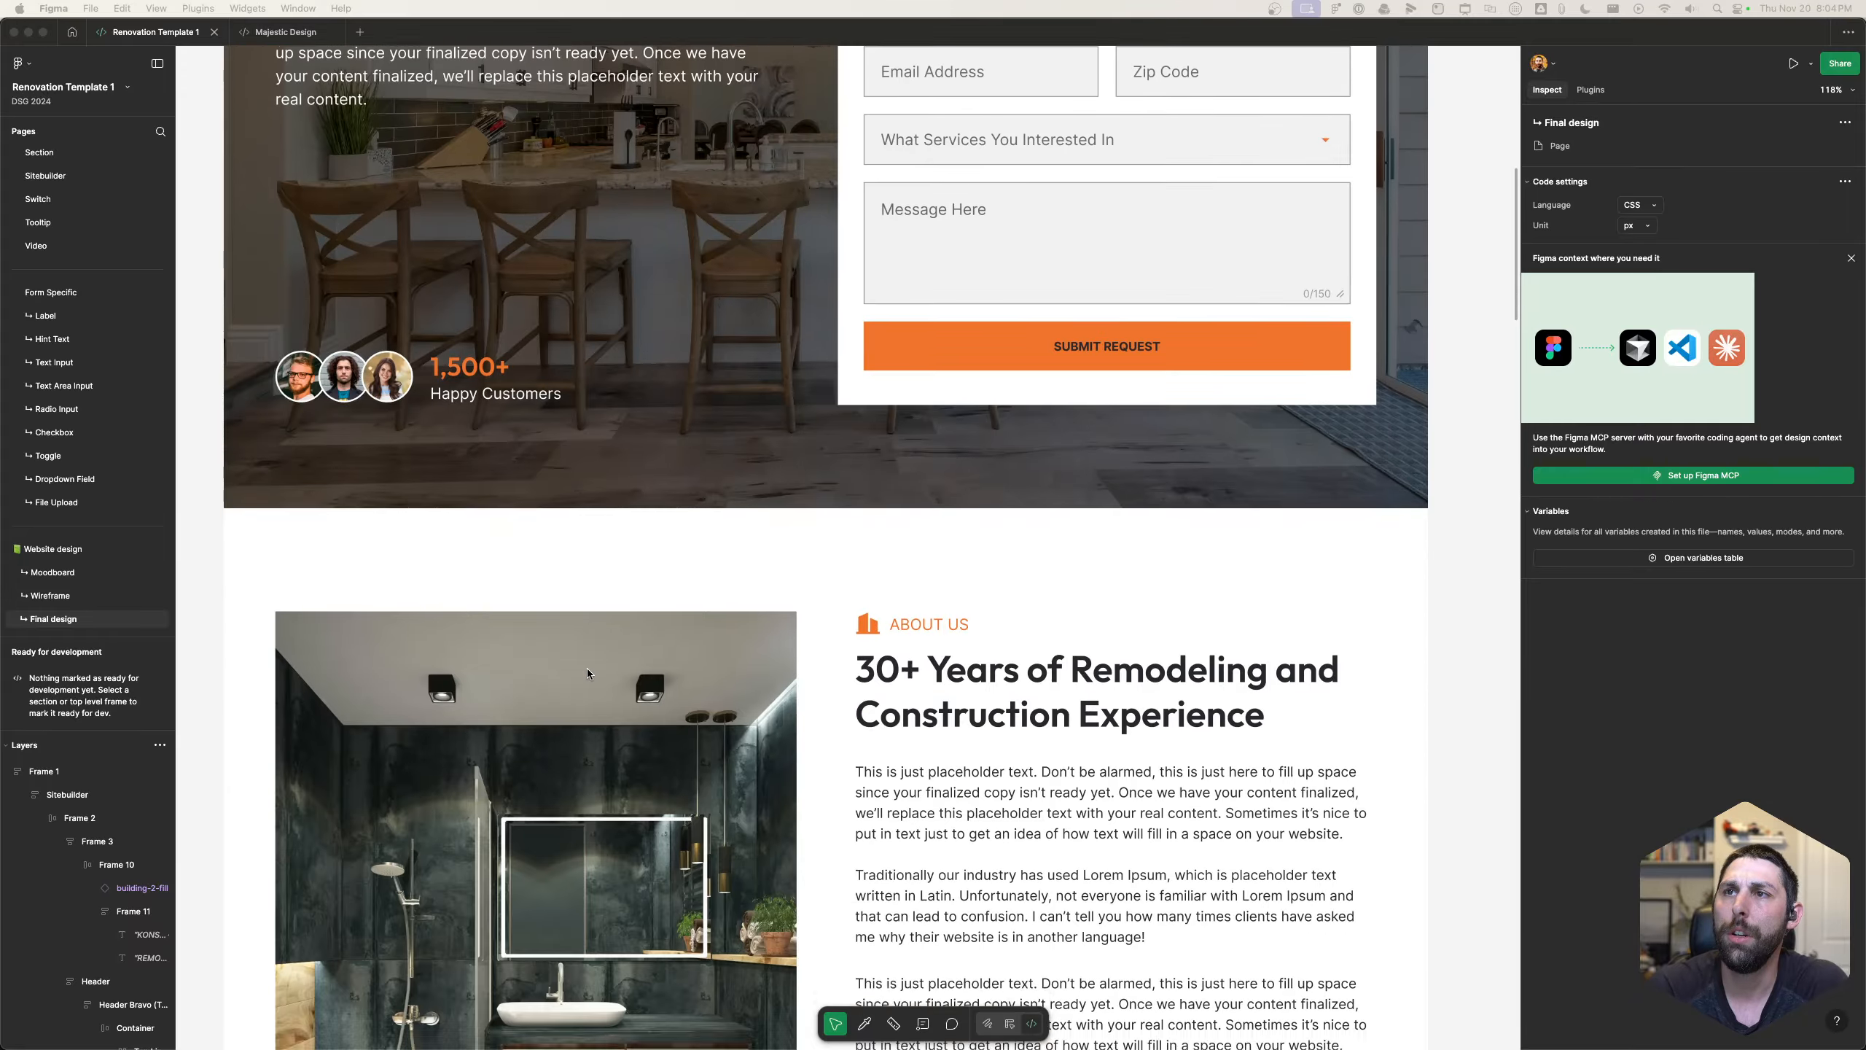
{"action": "scroll", "coordinate": [586, 668], "scroll_direction": "down", "scroll_amount": 5}
{"action": "scroll", "coordinate": [720, 657], "scroll_direction": "down", "scroll_amount": 10}
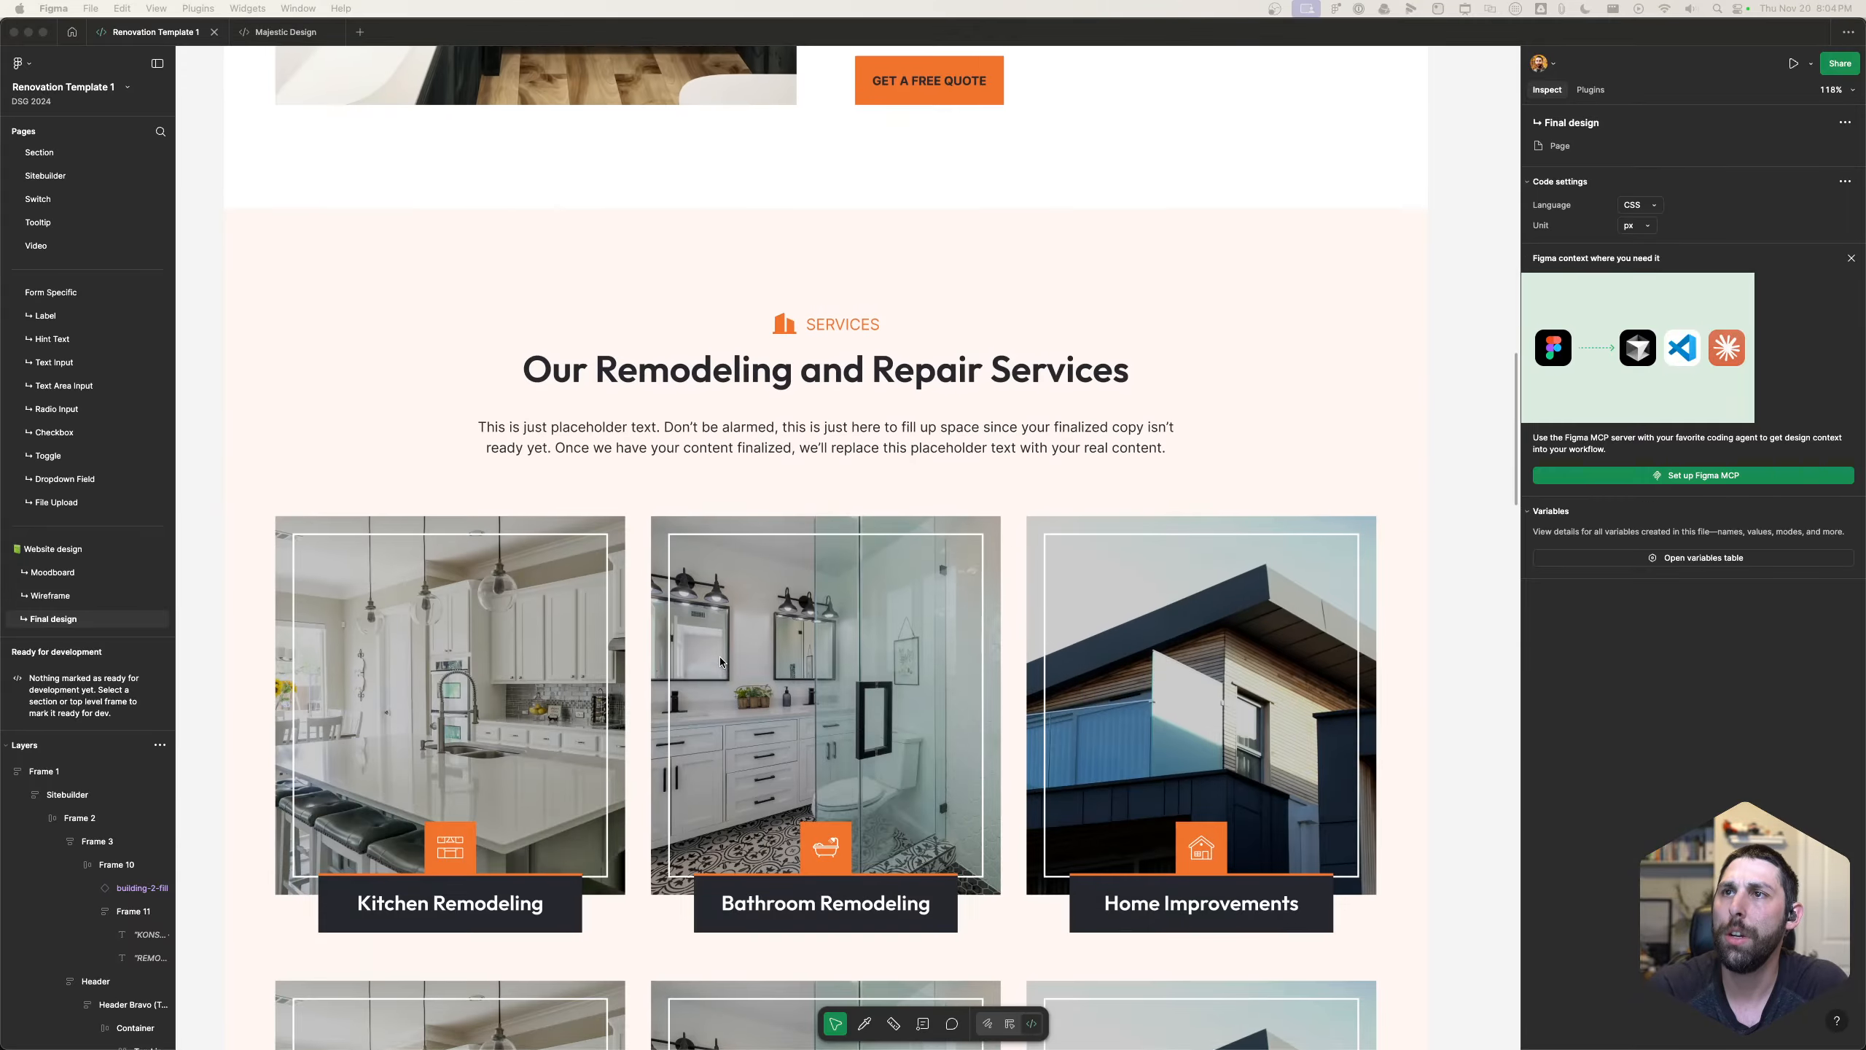
{"action": "scroll", "coordinate": [720, 657], "scroll_direction": "down", "scroll_amount": 5}
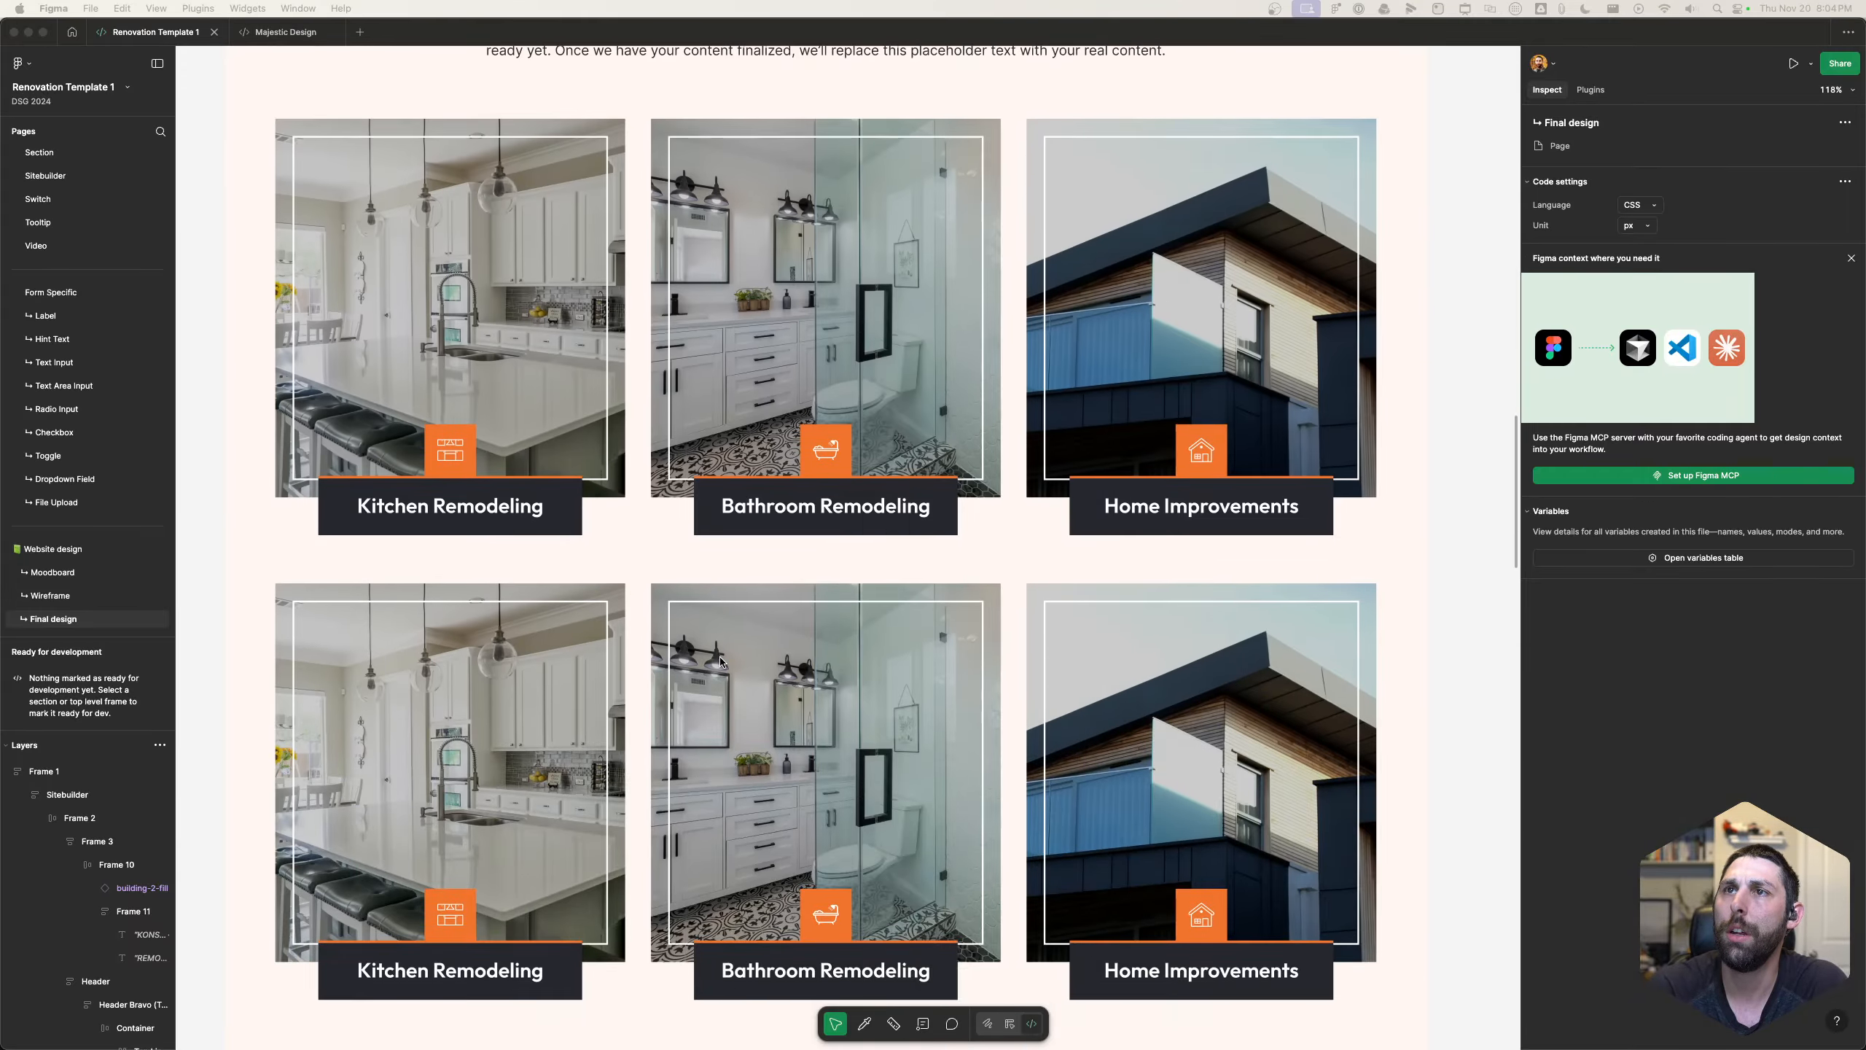
{"action": "scroll", "coordinate": [720, 662], "scroll_direction": "down", "scroll_amount": 8}
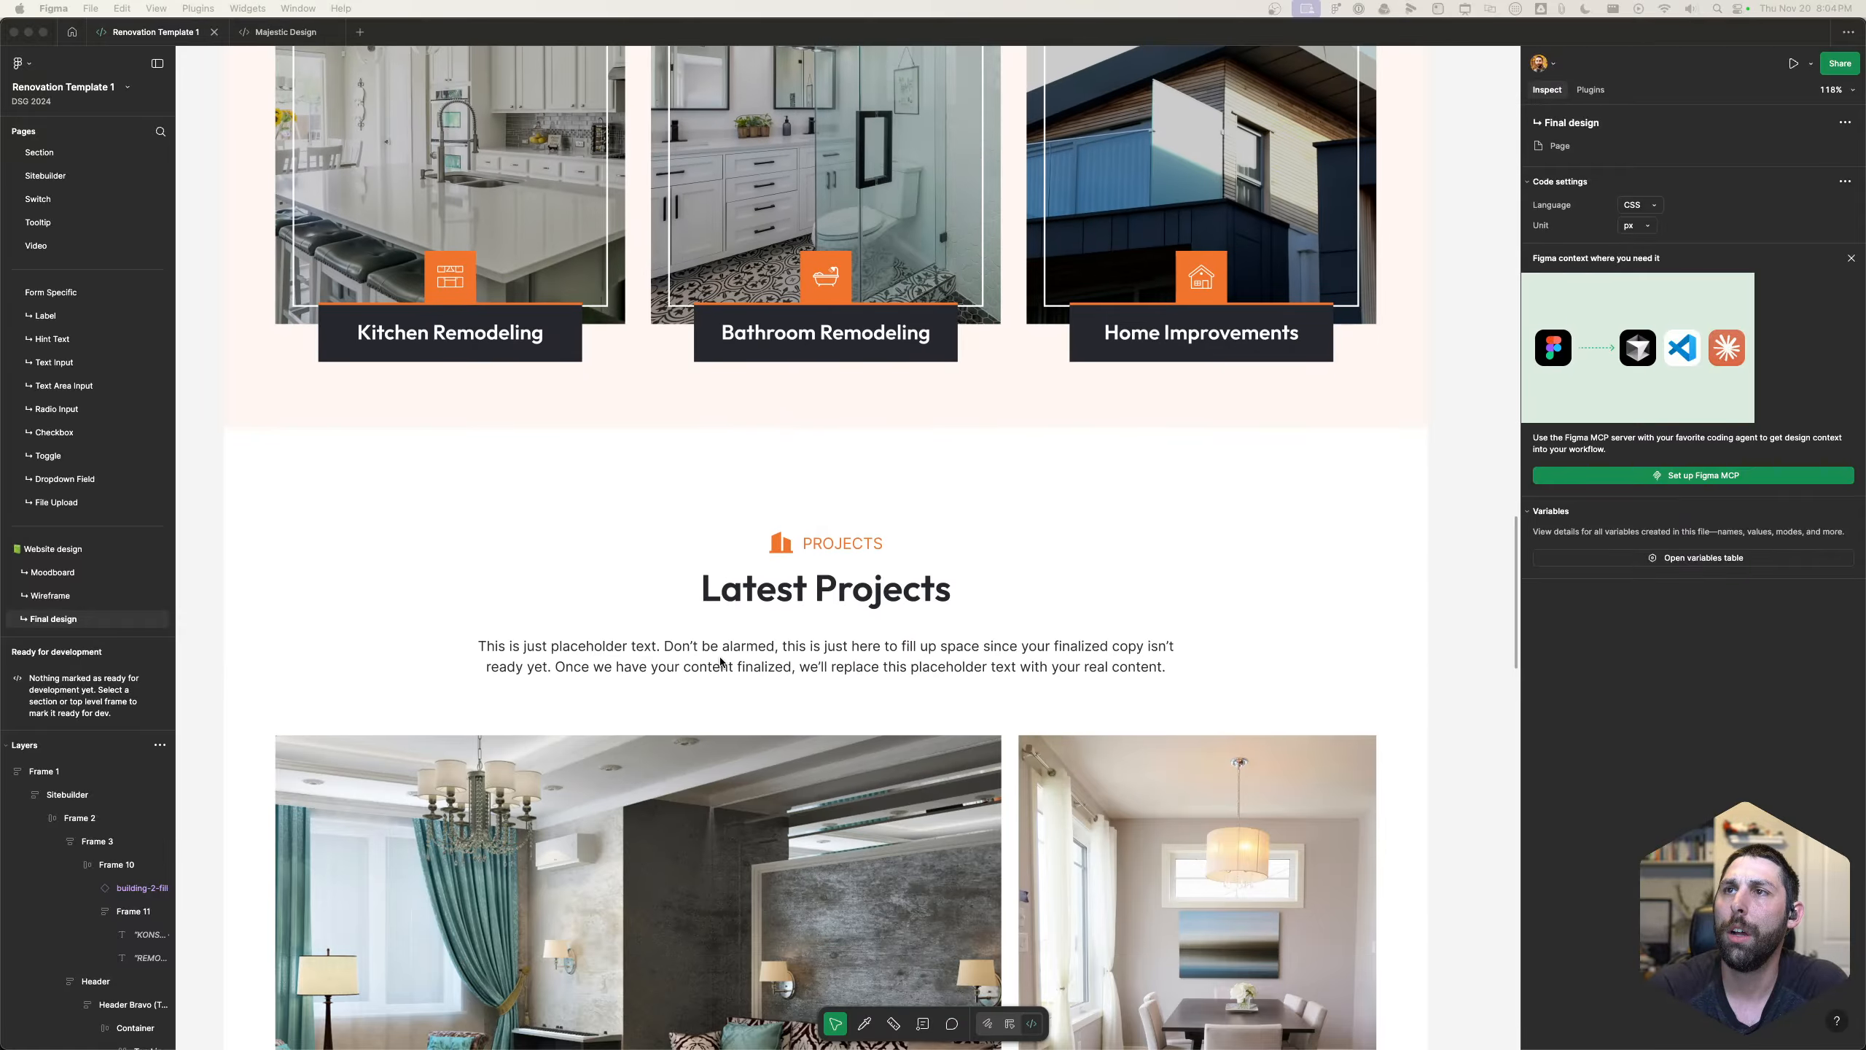
{"action": "scroll", "coordinate": [721, 662], "scroll_direction": "down", "scroll_amount": 10}
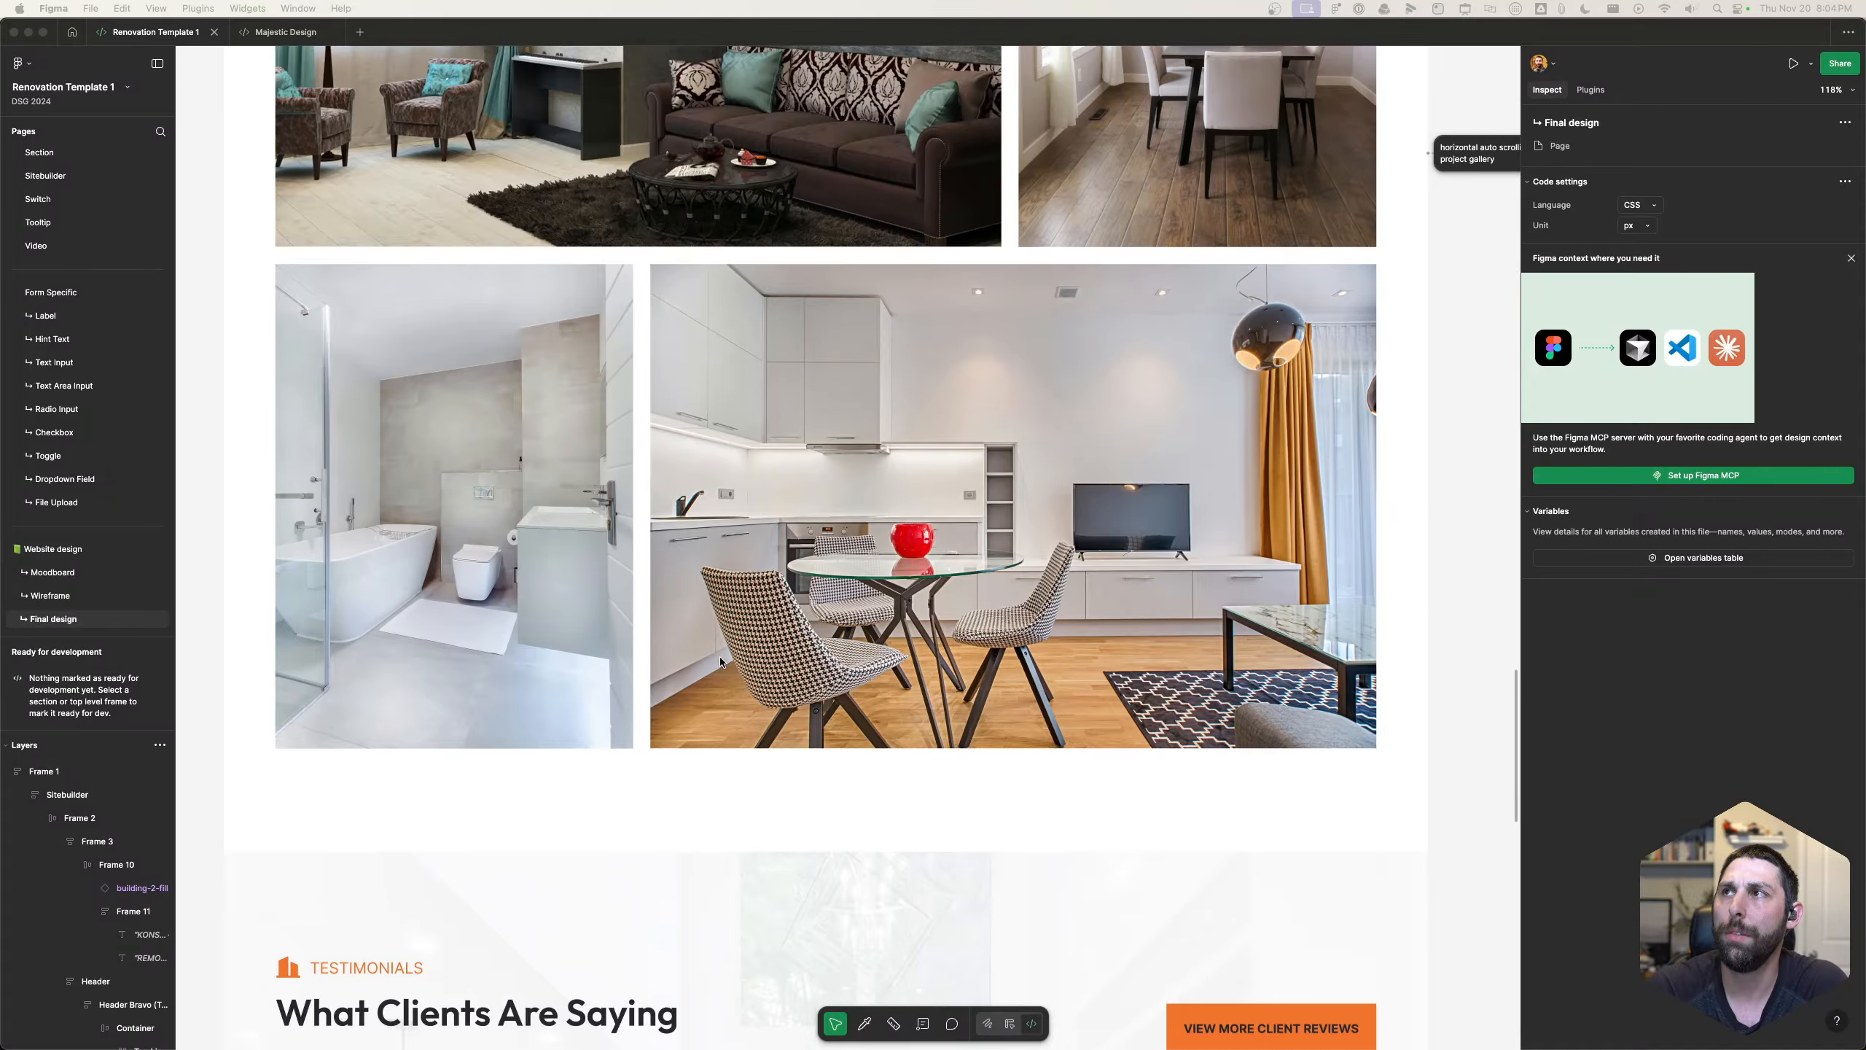
{"action": "scroll", "coordinate": [720, 660], "scroll_direction": "down", "scroll_amount": 7}
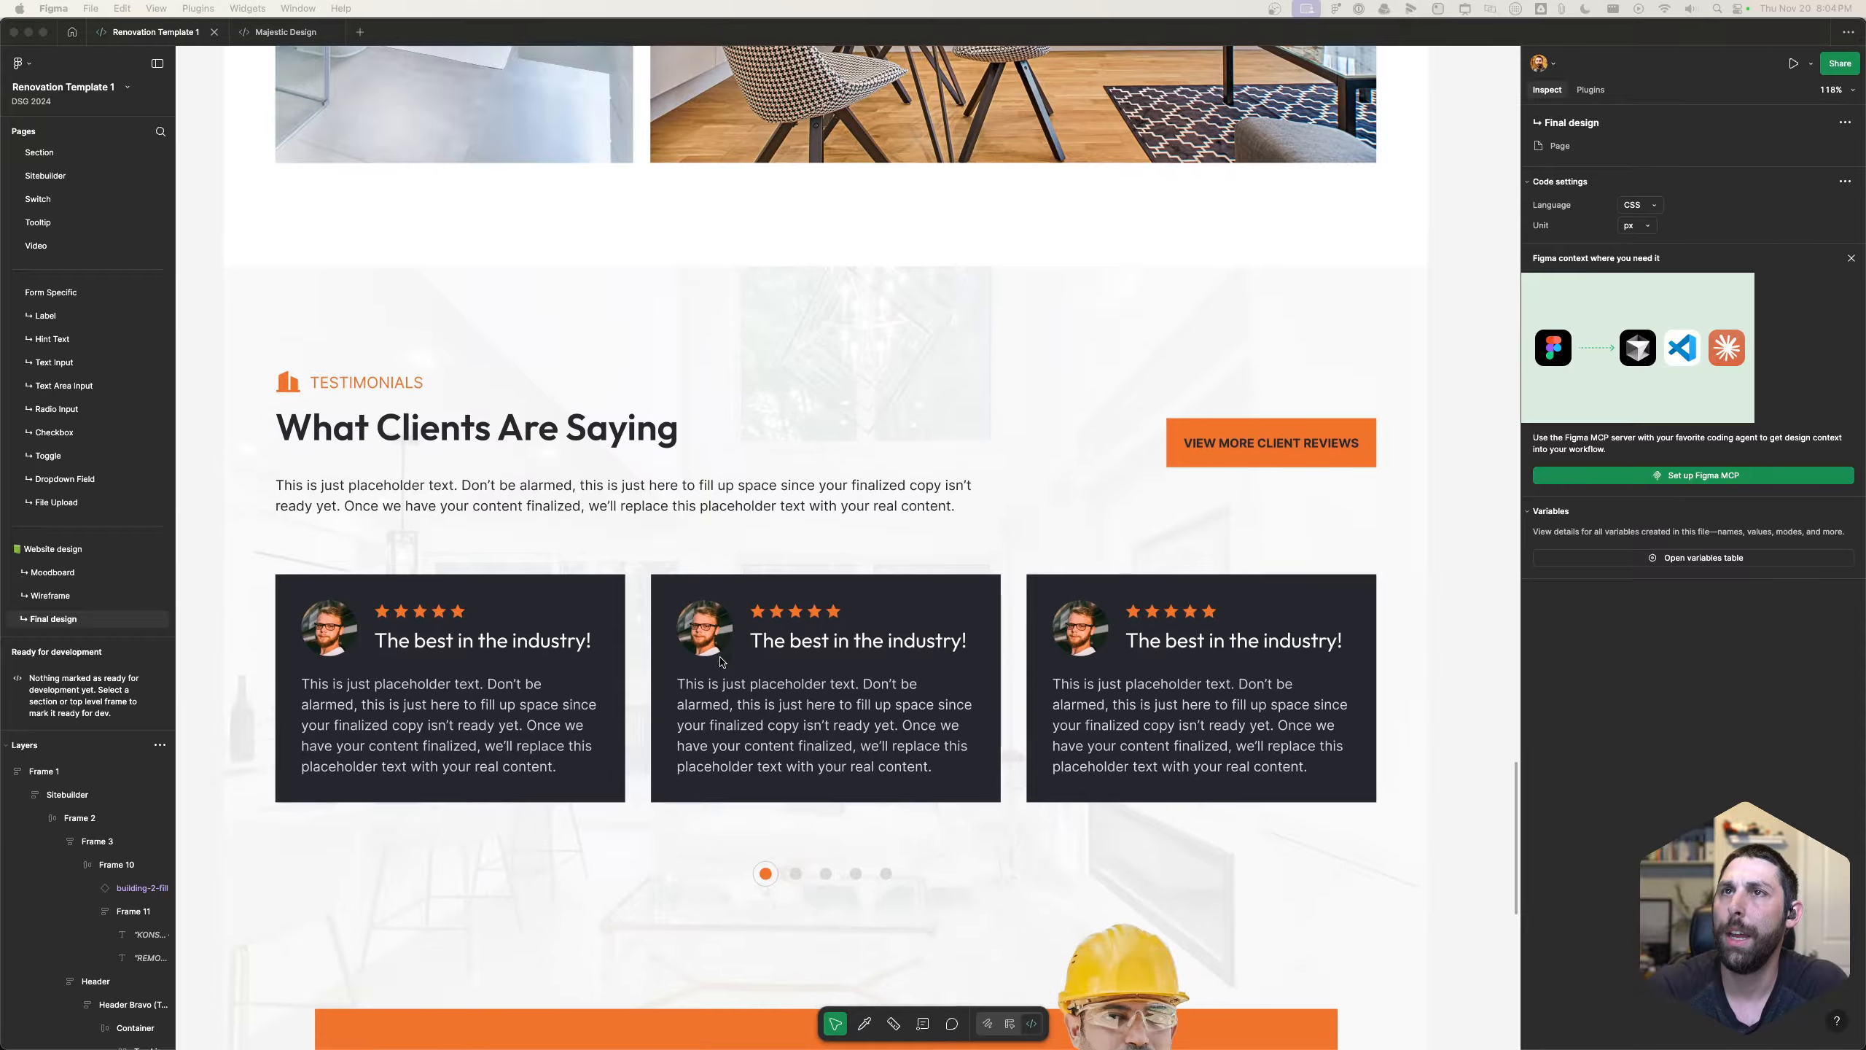
{"action": "scroll", "coordinate": [720, 661], "scroll_direction": "down", "scroll_amount": 1}
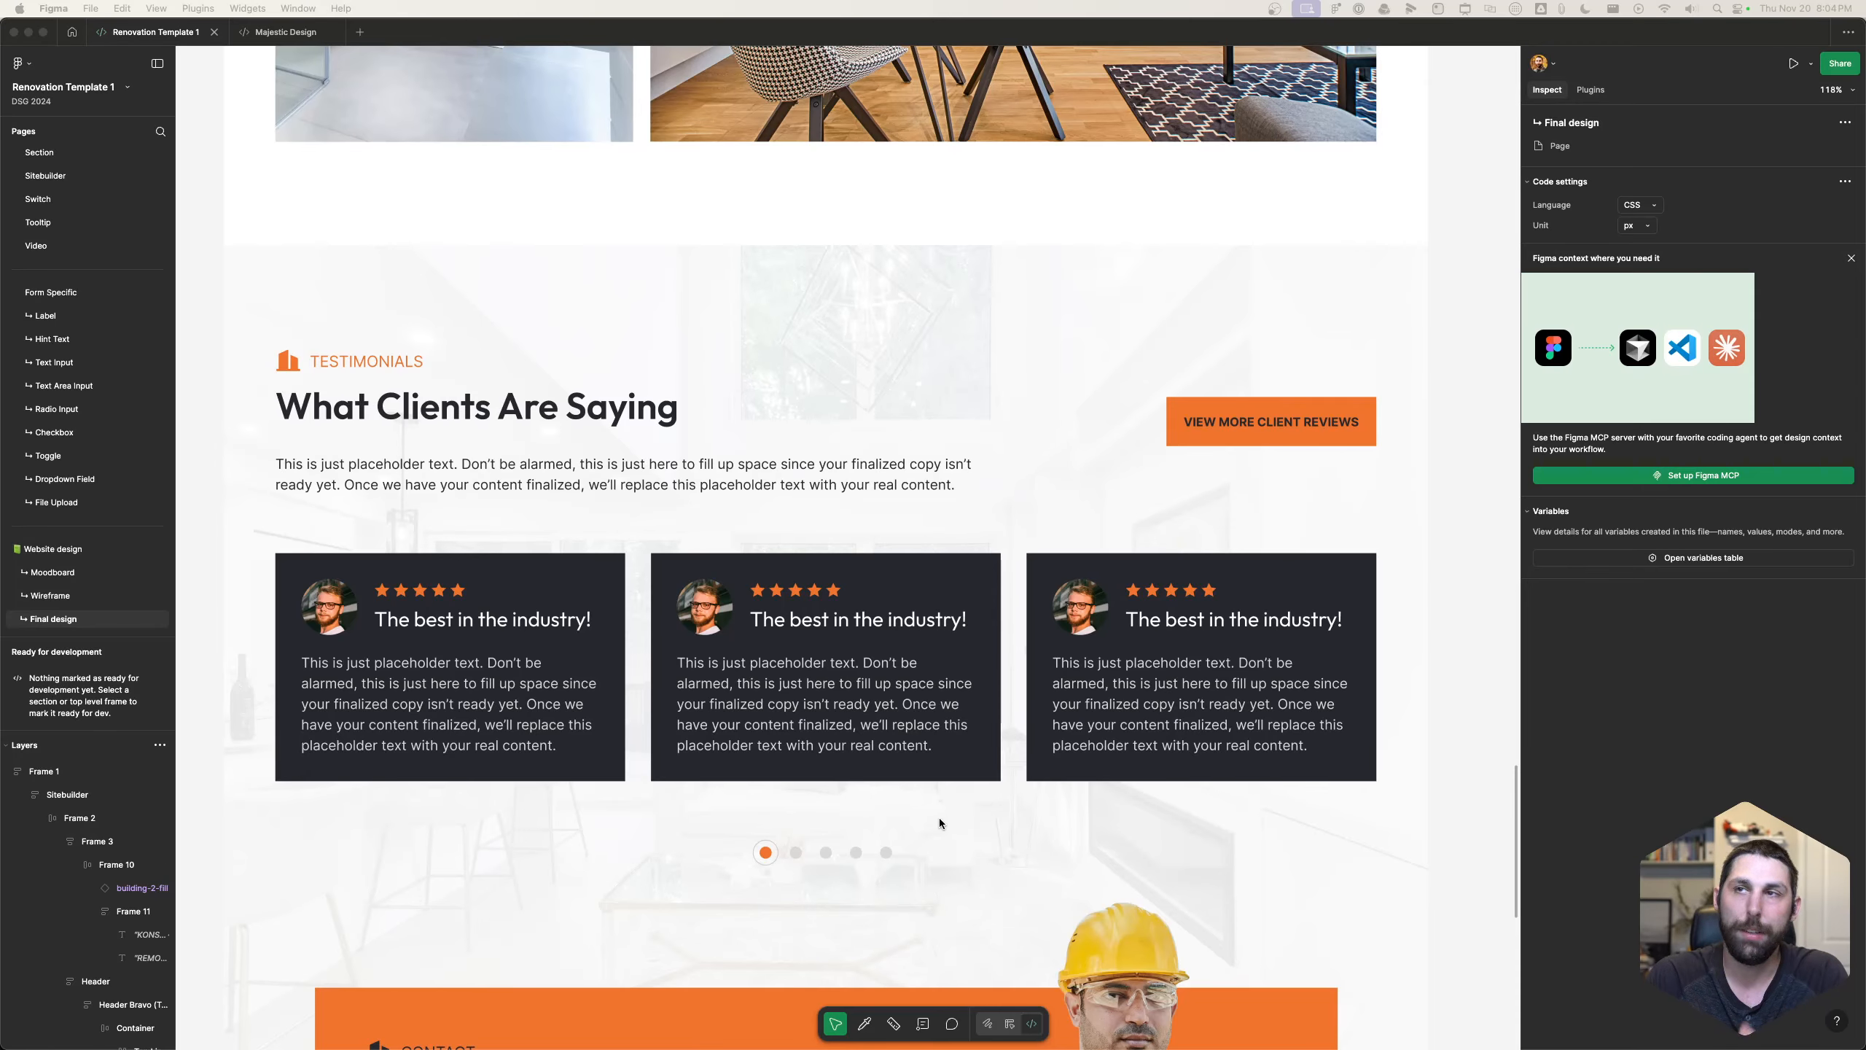
{"action": "scroll", "coordinate": [933, 835], "scroll_direction": "down", "scroll_amount": 10}
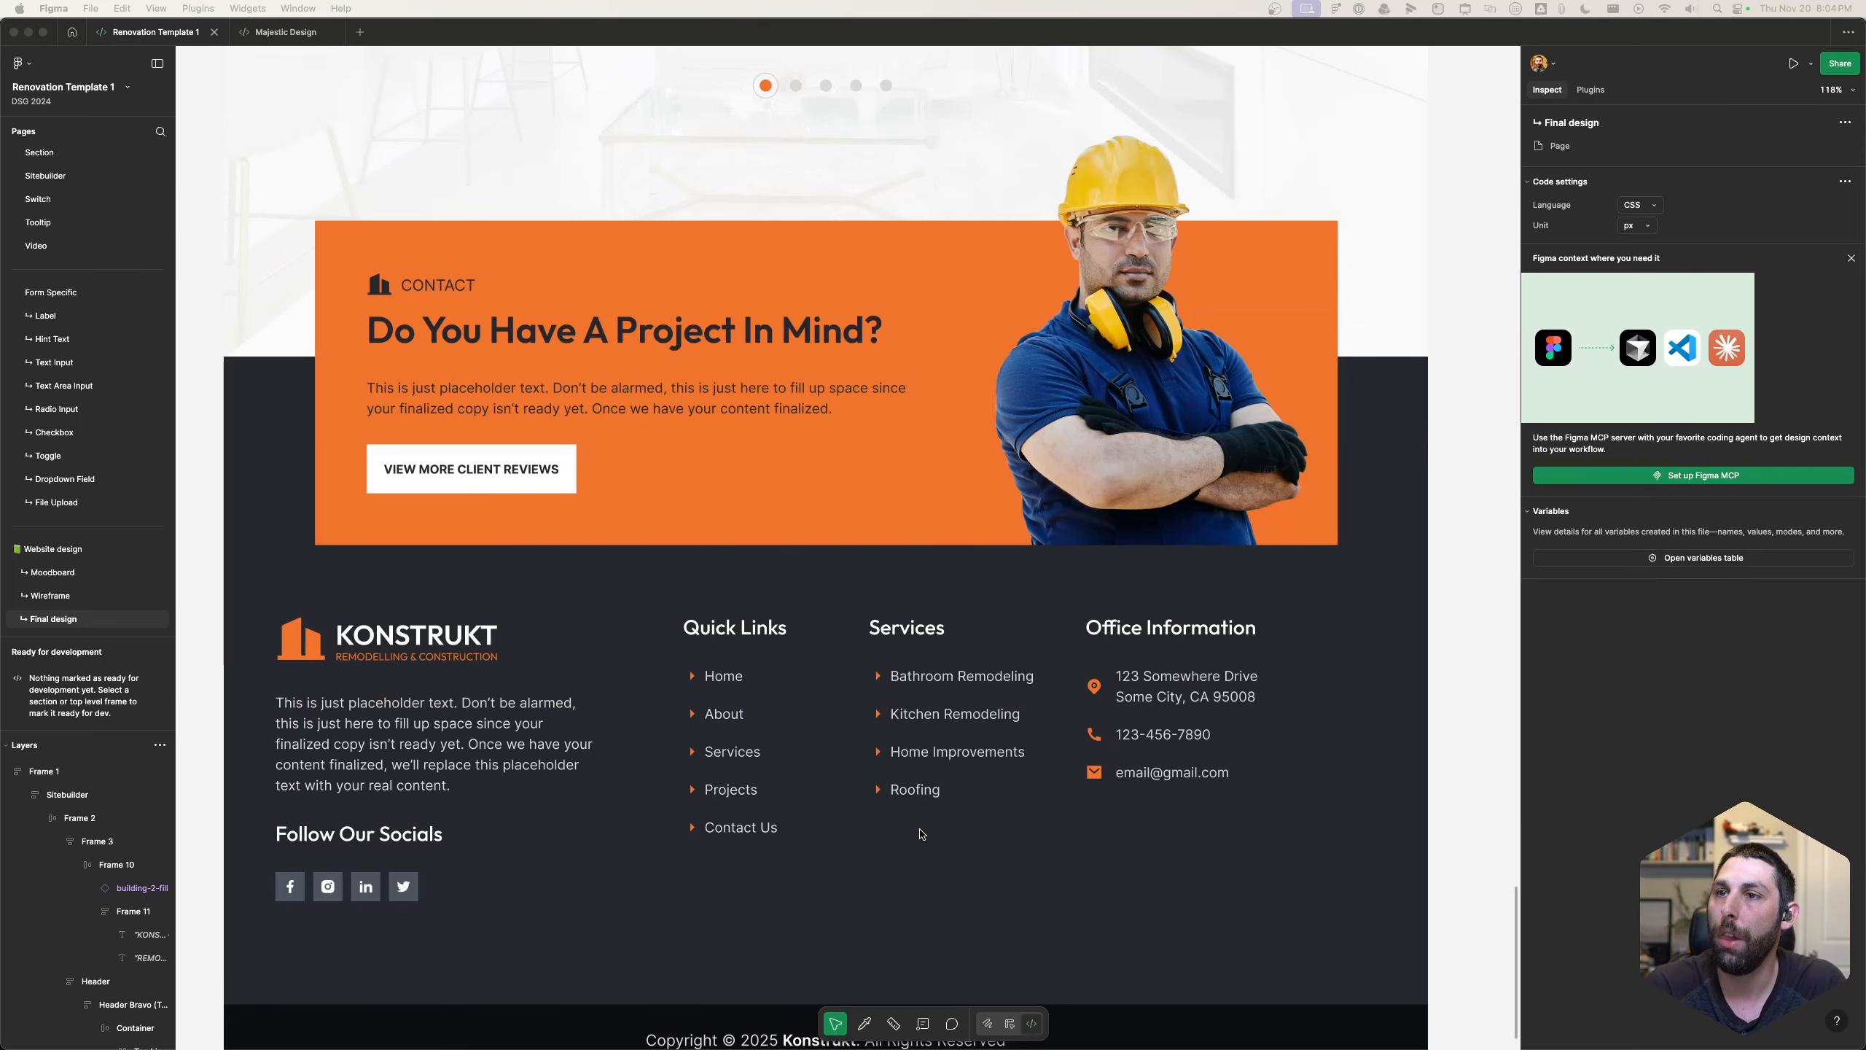
{"action": "scroll", "coordinate": [920, 834], "scroll_direction": "up", "scroll_amount": 20}
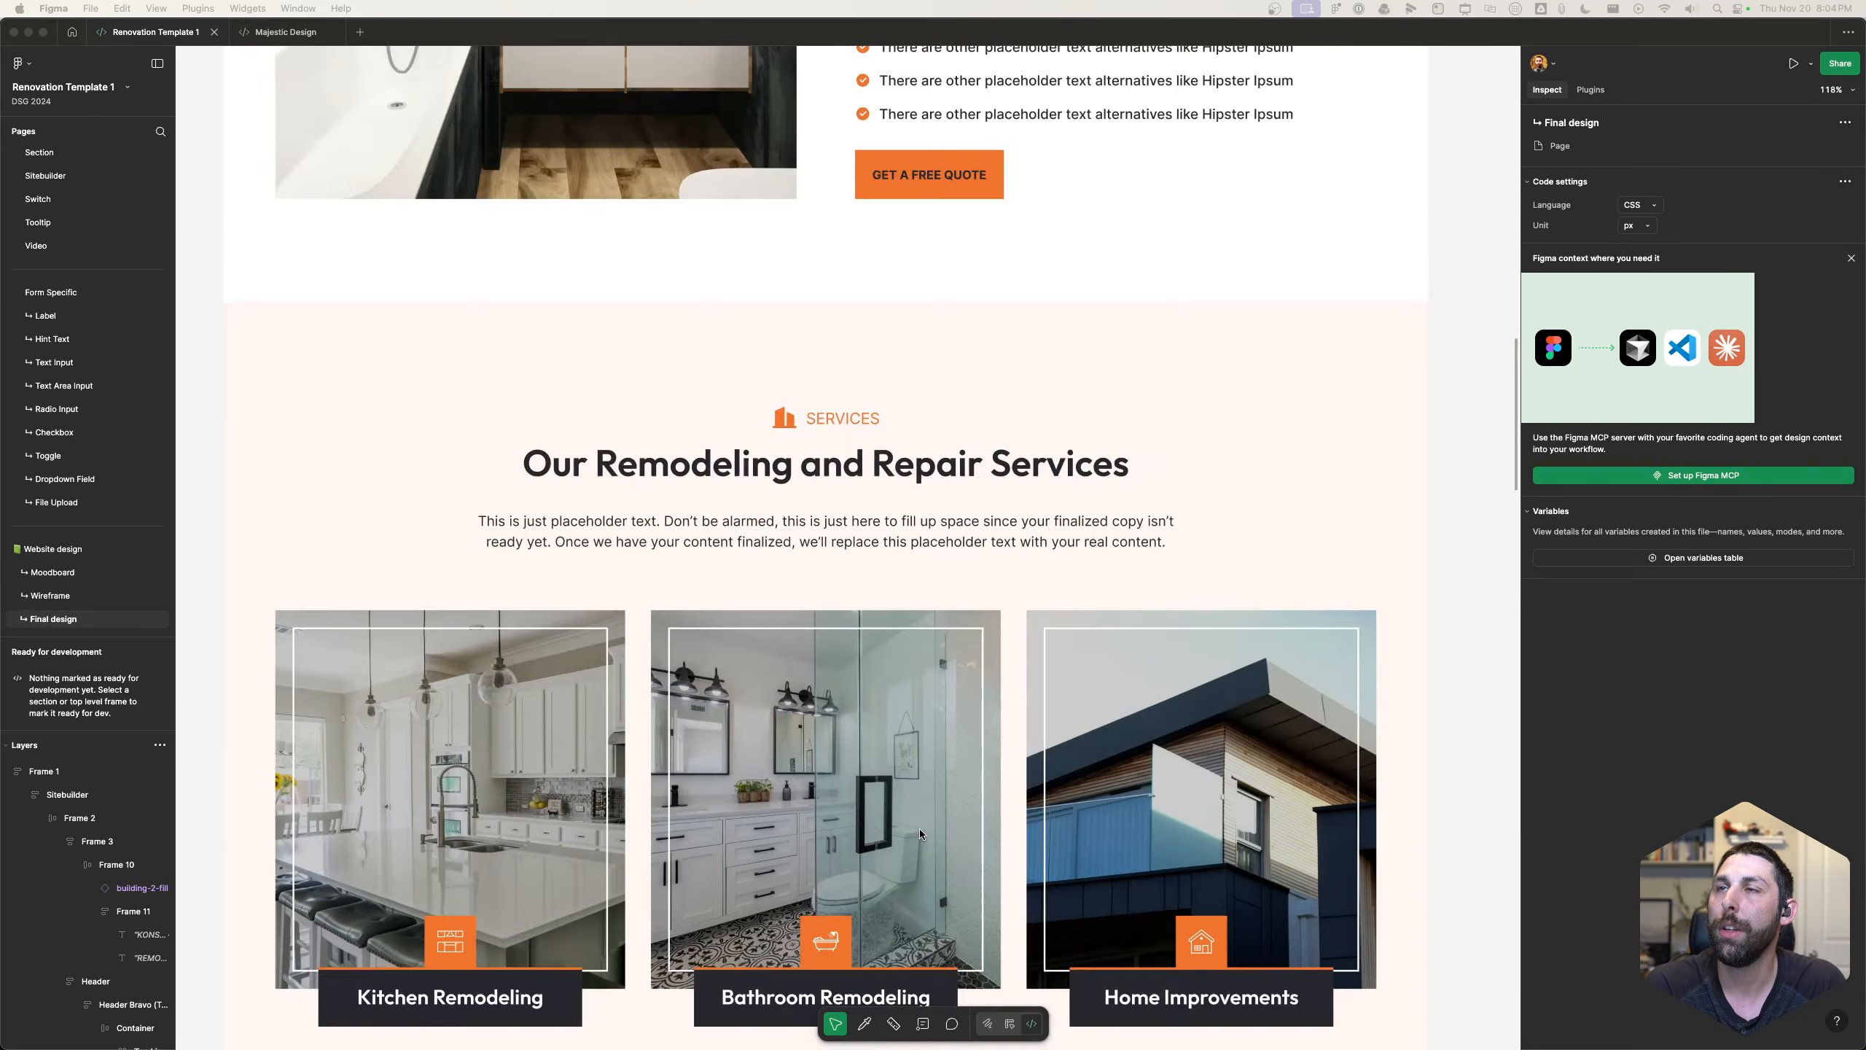
{"action": "scroll", "coordinate": [919, 828], "scroll_direction": "up", "scroll_amount": 15}
{"action": "scroll", "coordinate": [918, 828], "scroll_direction": "down", "scroll_amount": 8}
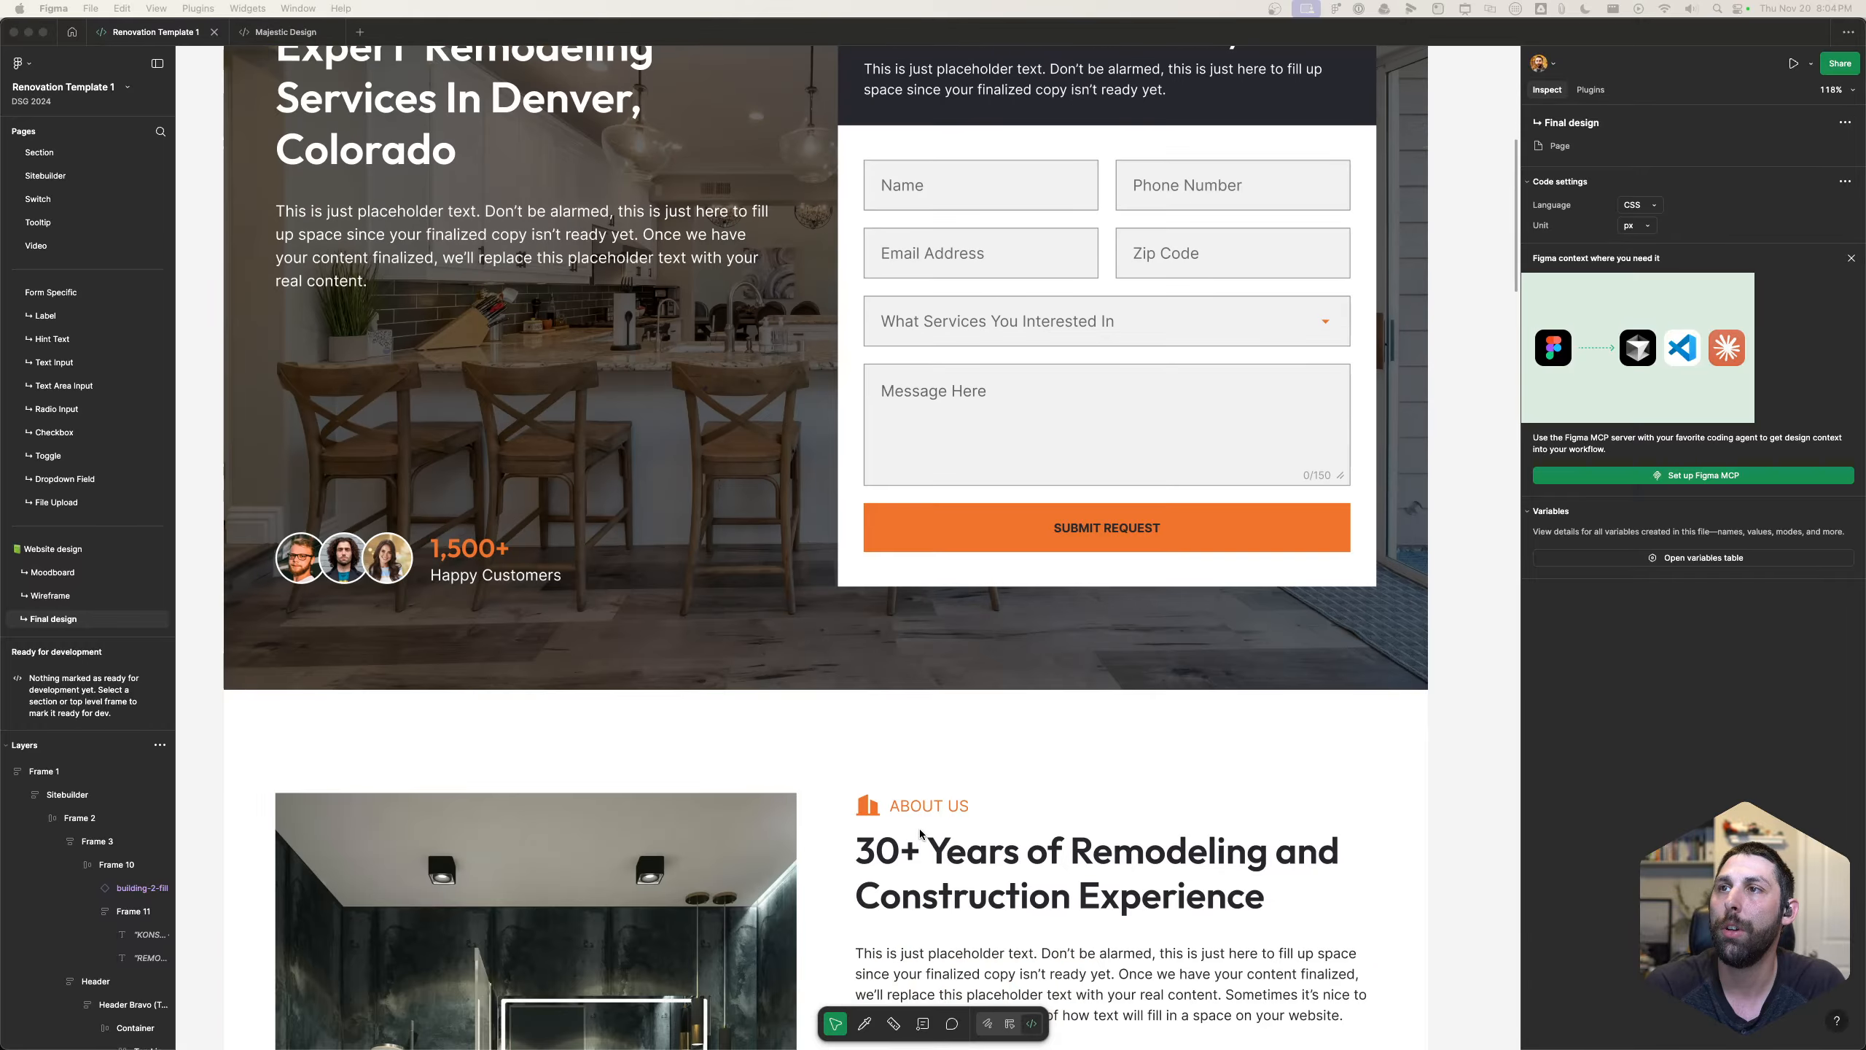
{"action": "scroll", "coordinate": [919, 828], "scroll_direction": "up", "scroll_amount": 4}
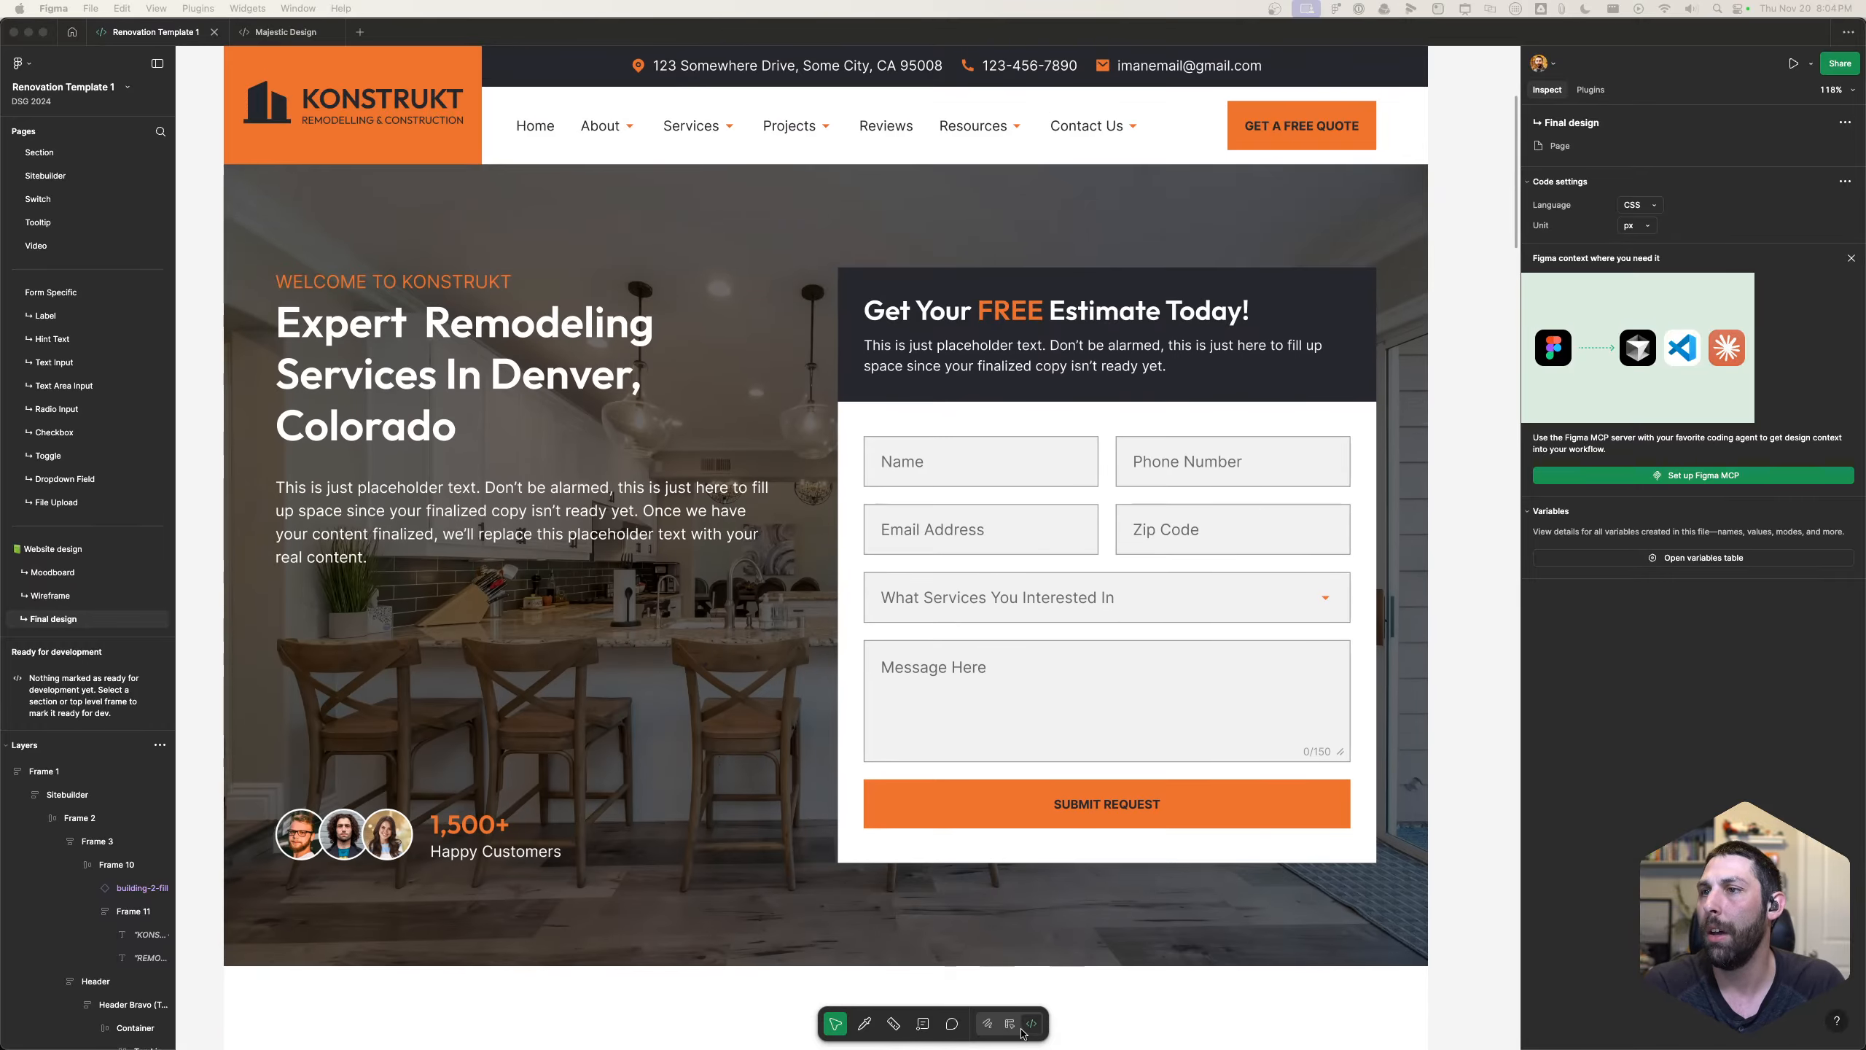
- Switch to the Etch site builder in Chrome, create a page titled "home" in the Content Hub and open it for editing
{"action": "left_click", "coordinate": [1032, 1027]}
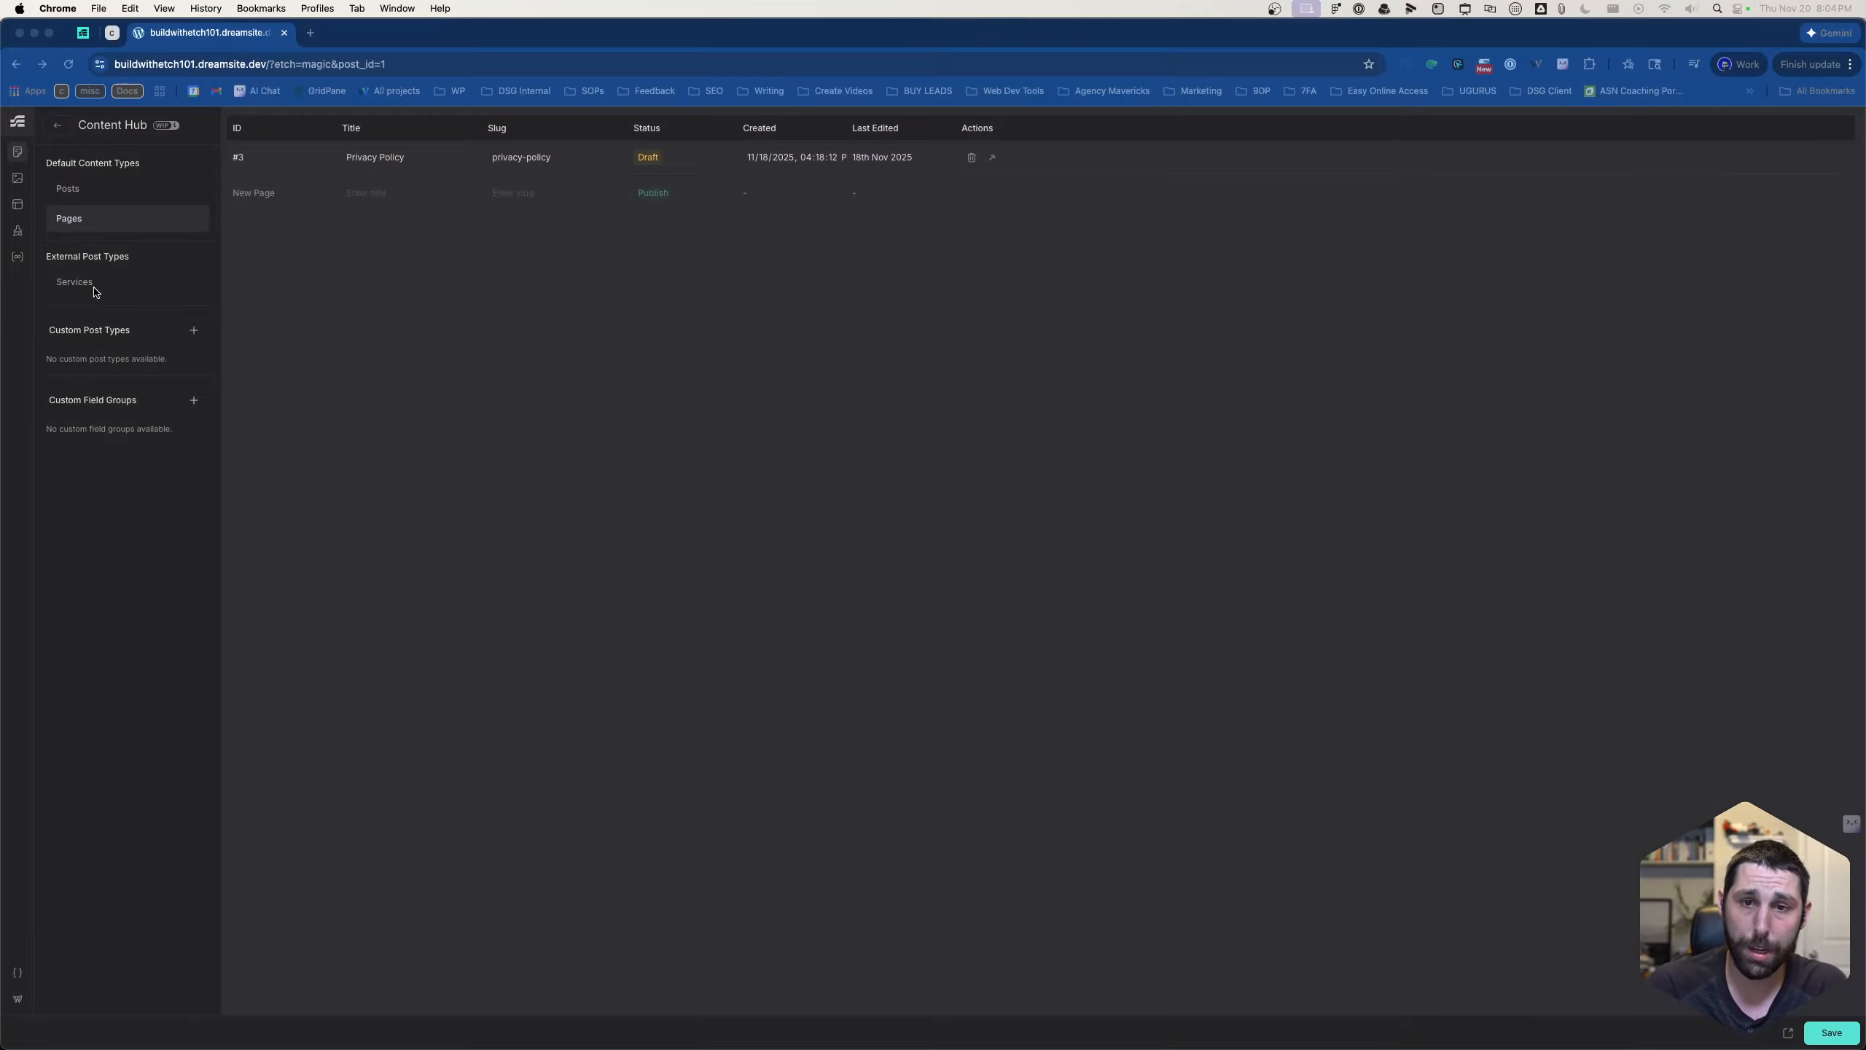
{"action": "left_click", "coordinate": [92, 285]}
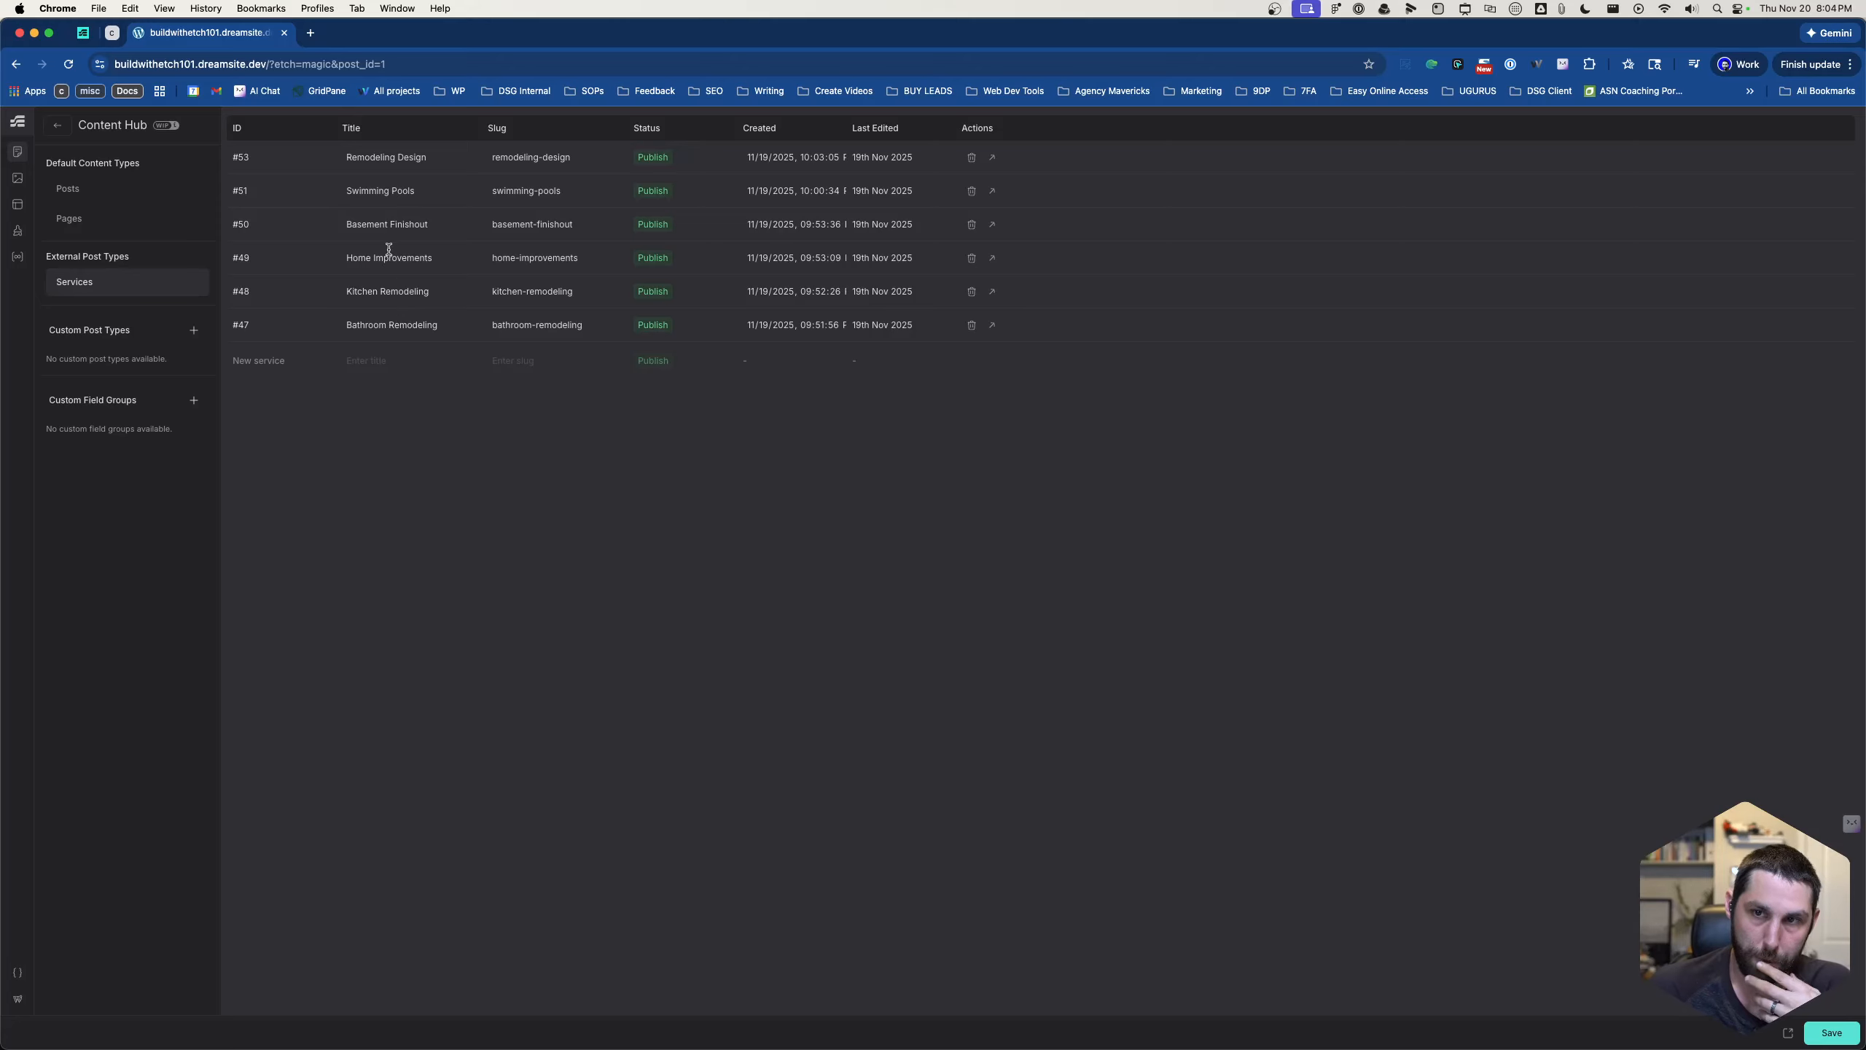
{"action": "left_click", "coordinate": [99, 218]}
{"action": "left_click", "coordinate": [351, 191]}
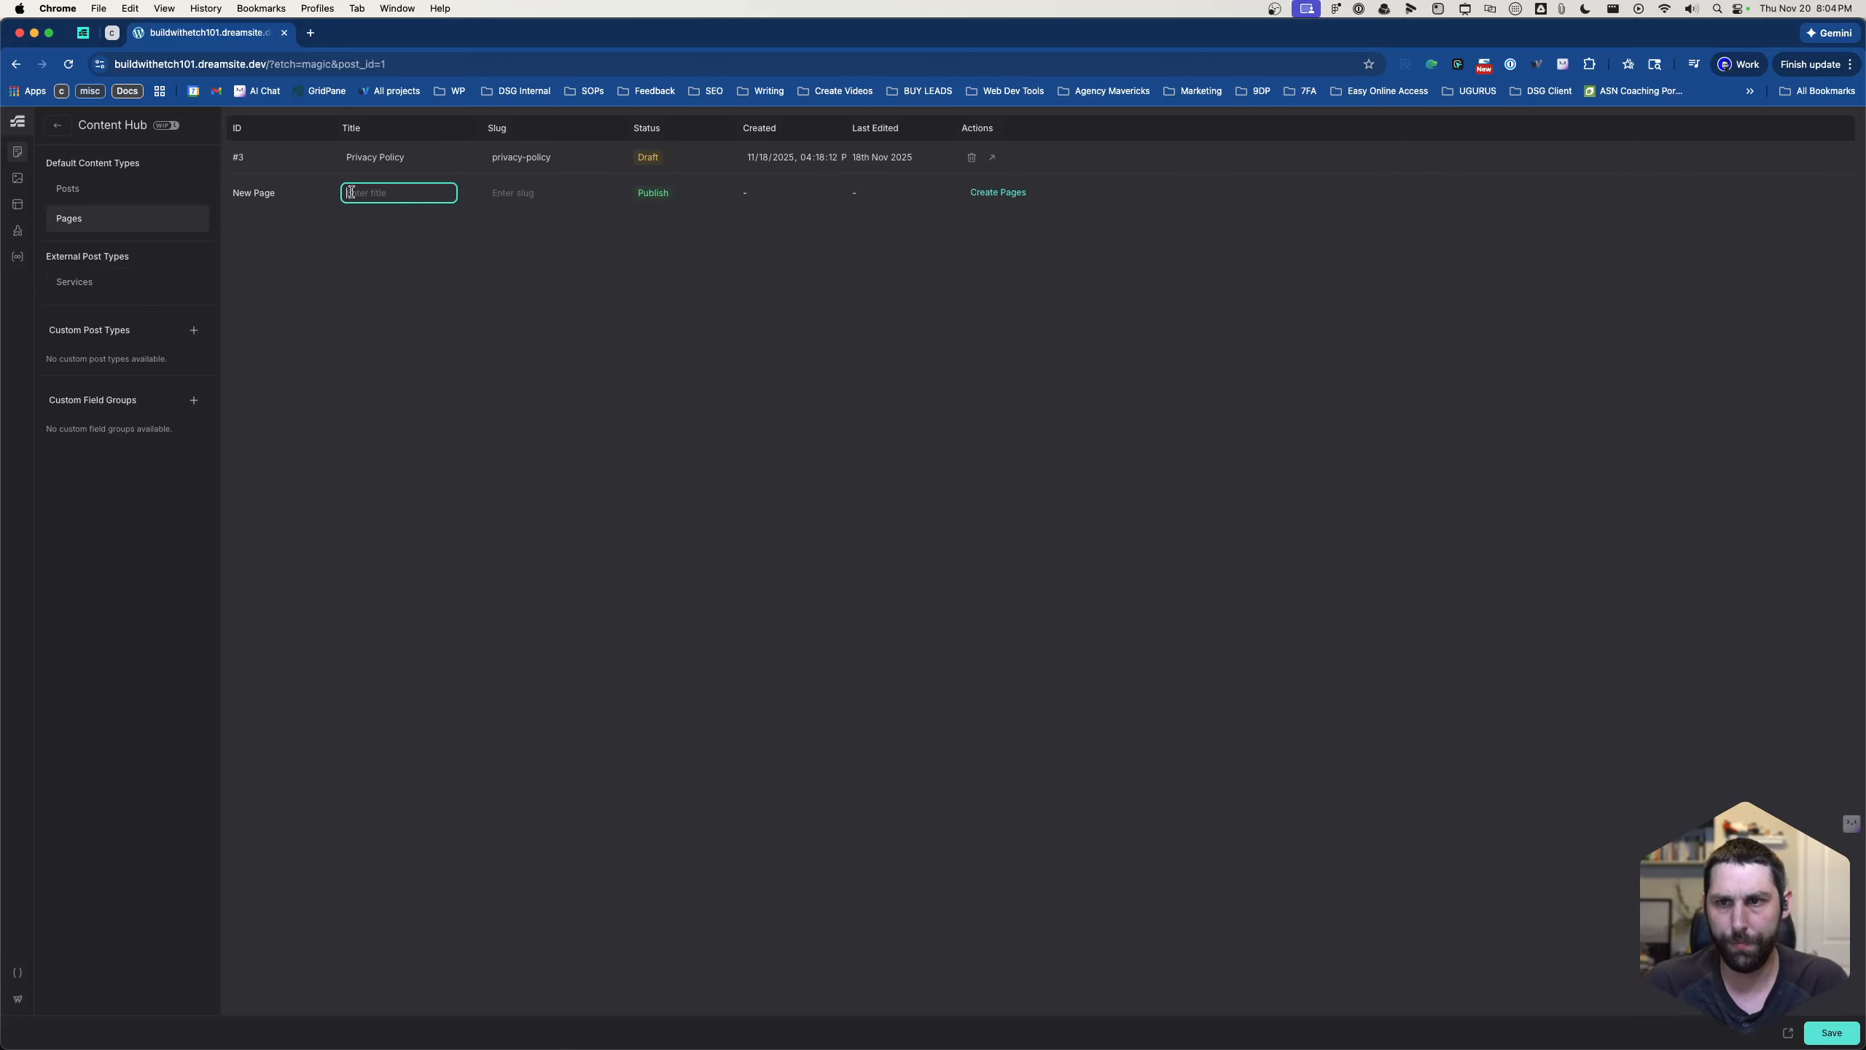
{"action": "type", "text": "home"}
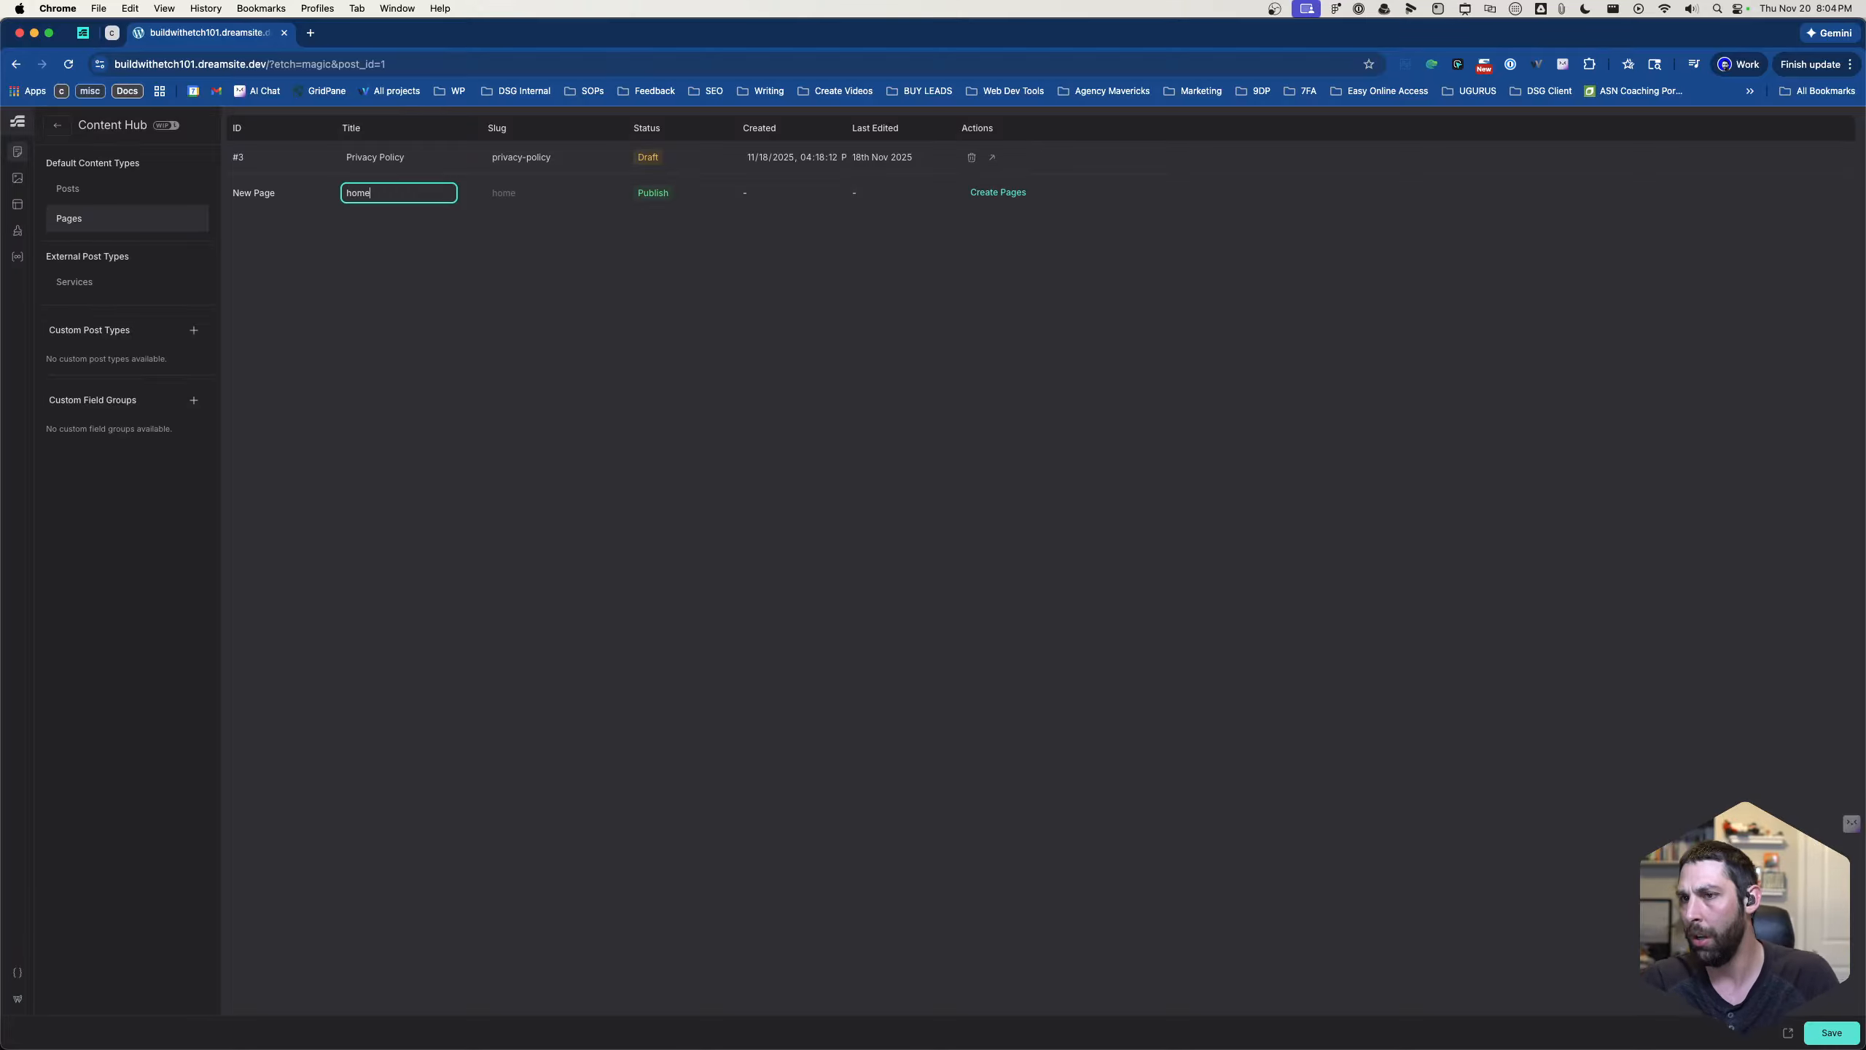
{"action": "left_click", "coordinate": [998, 192]}
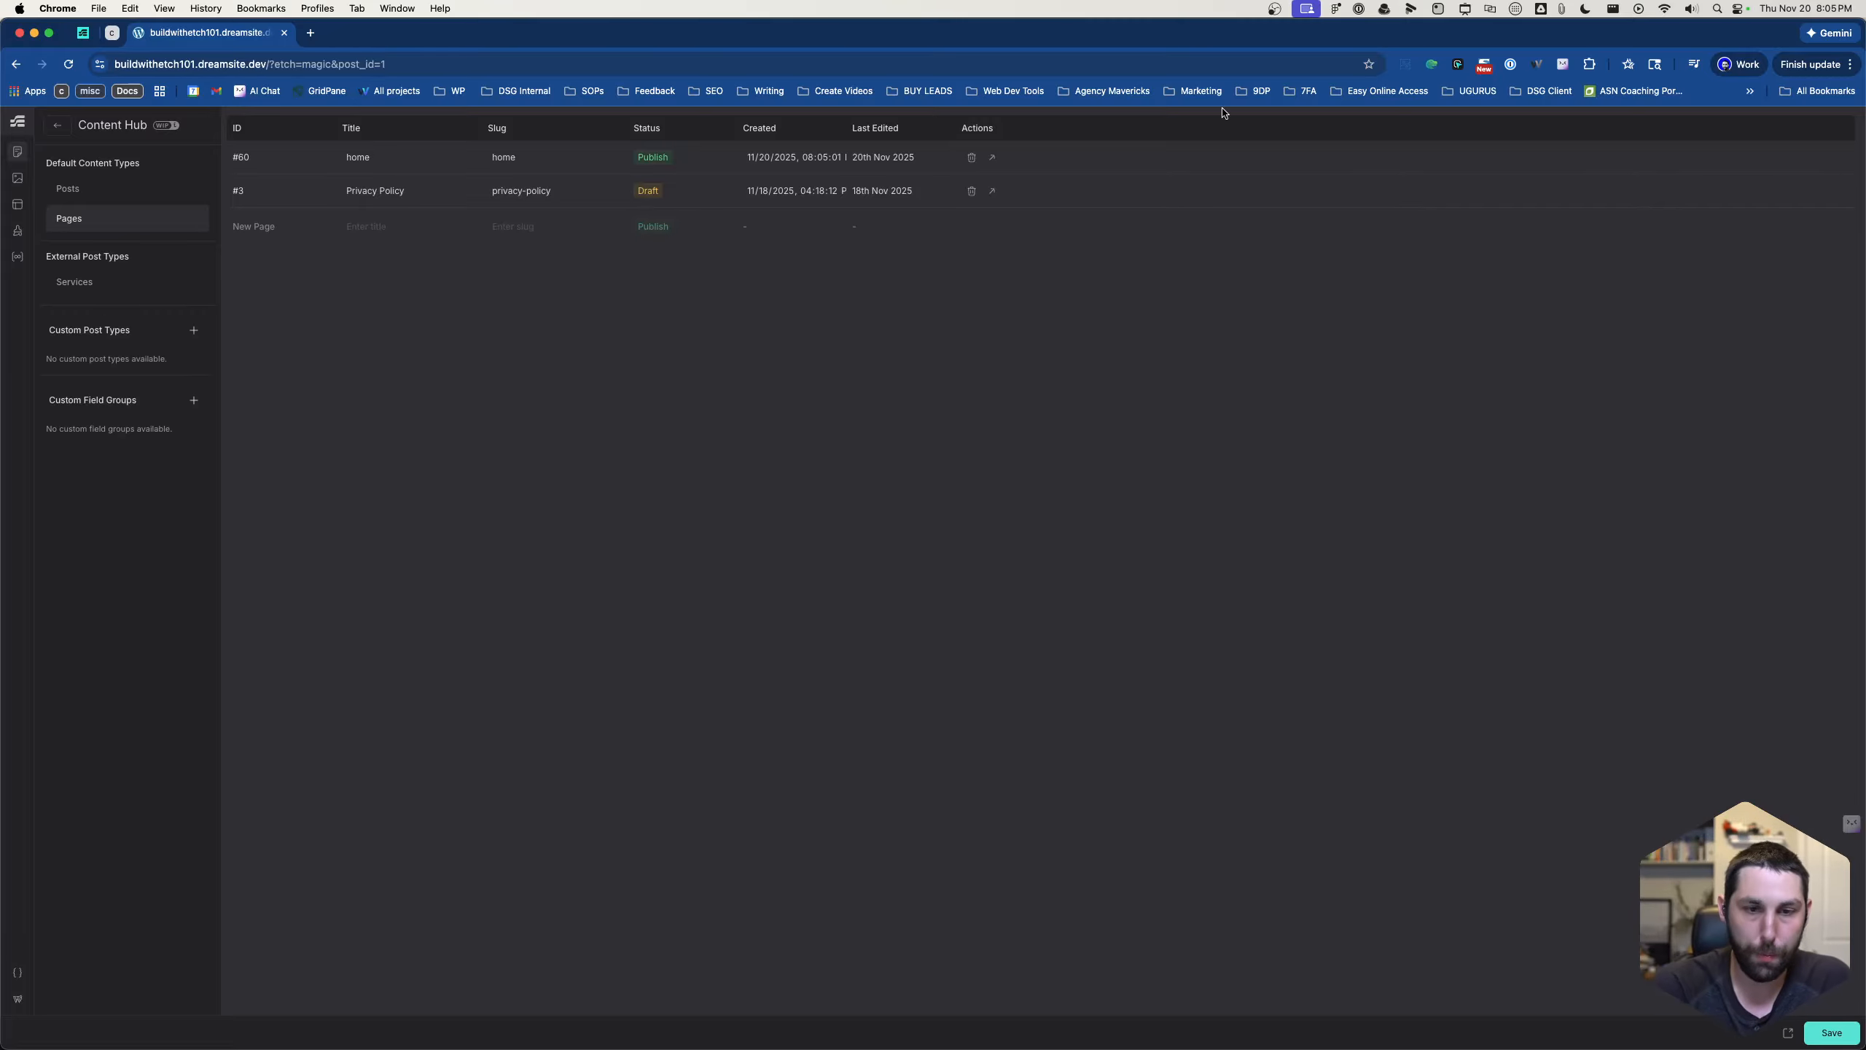
{"action": "left_click", "coordinate": [991, 158]}
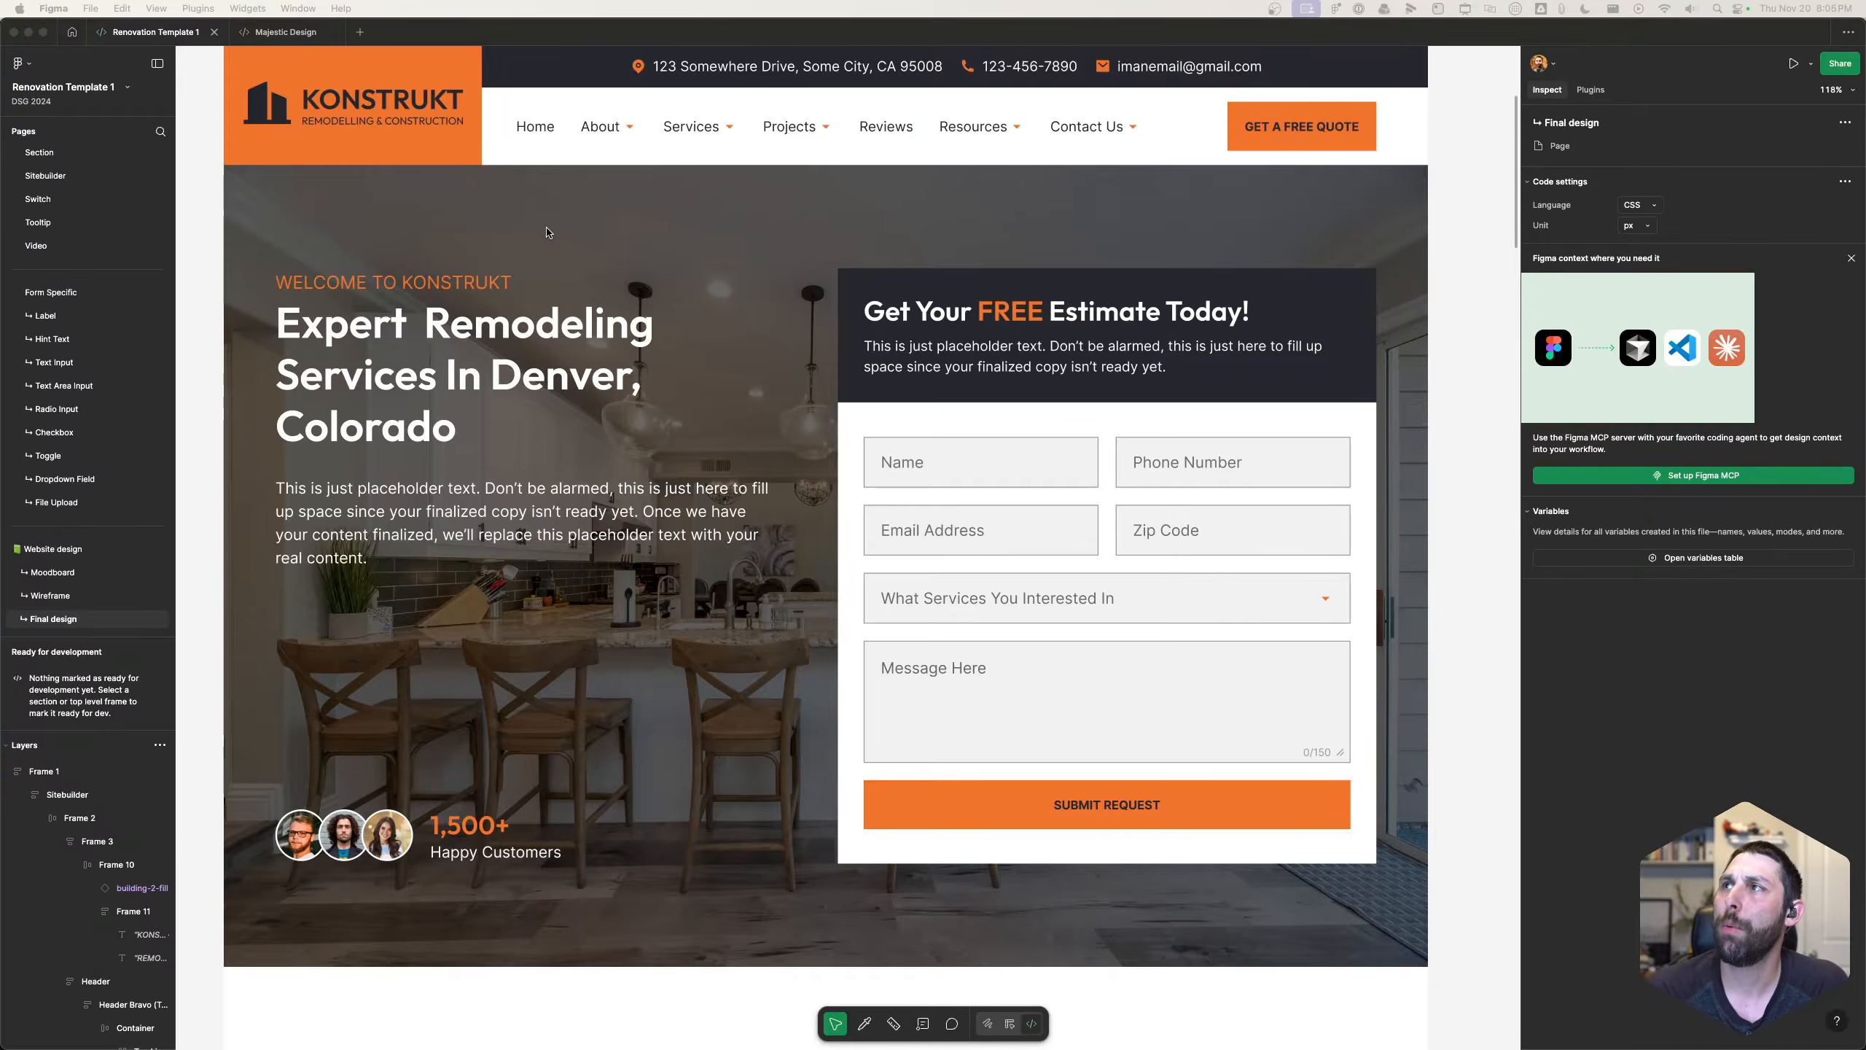
{"action": "left_click", "coordinate": [1032, 1027]}
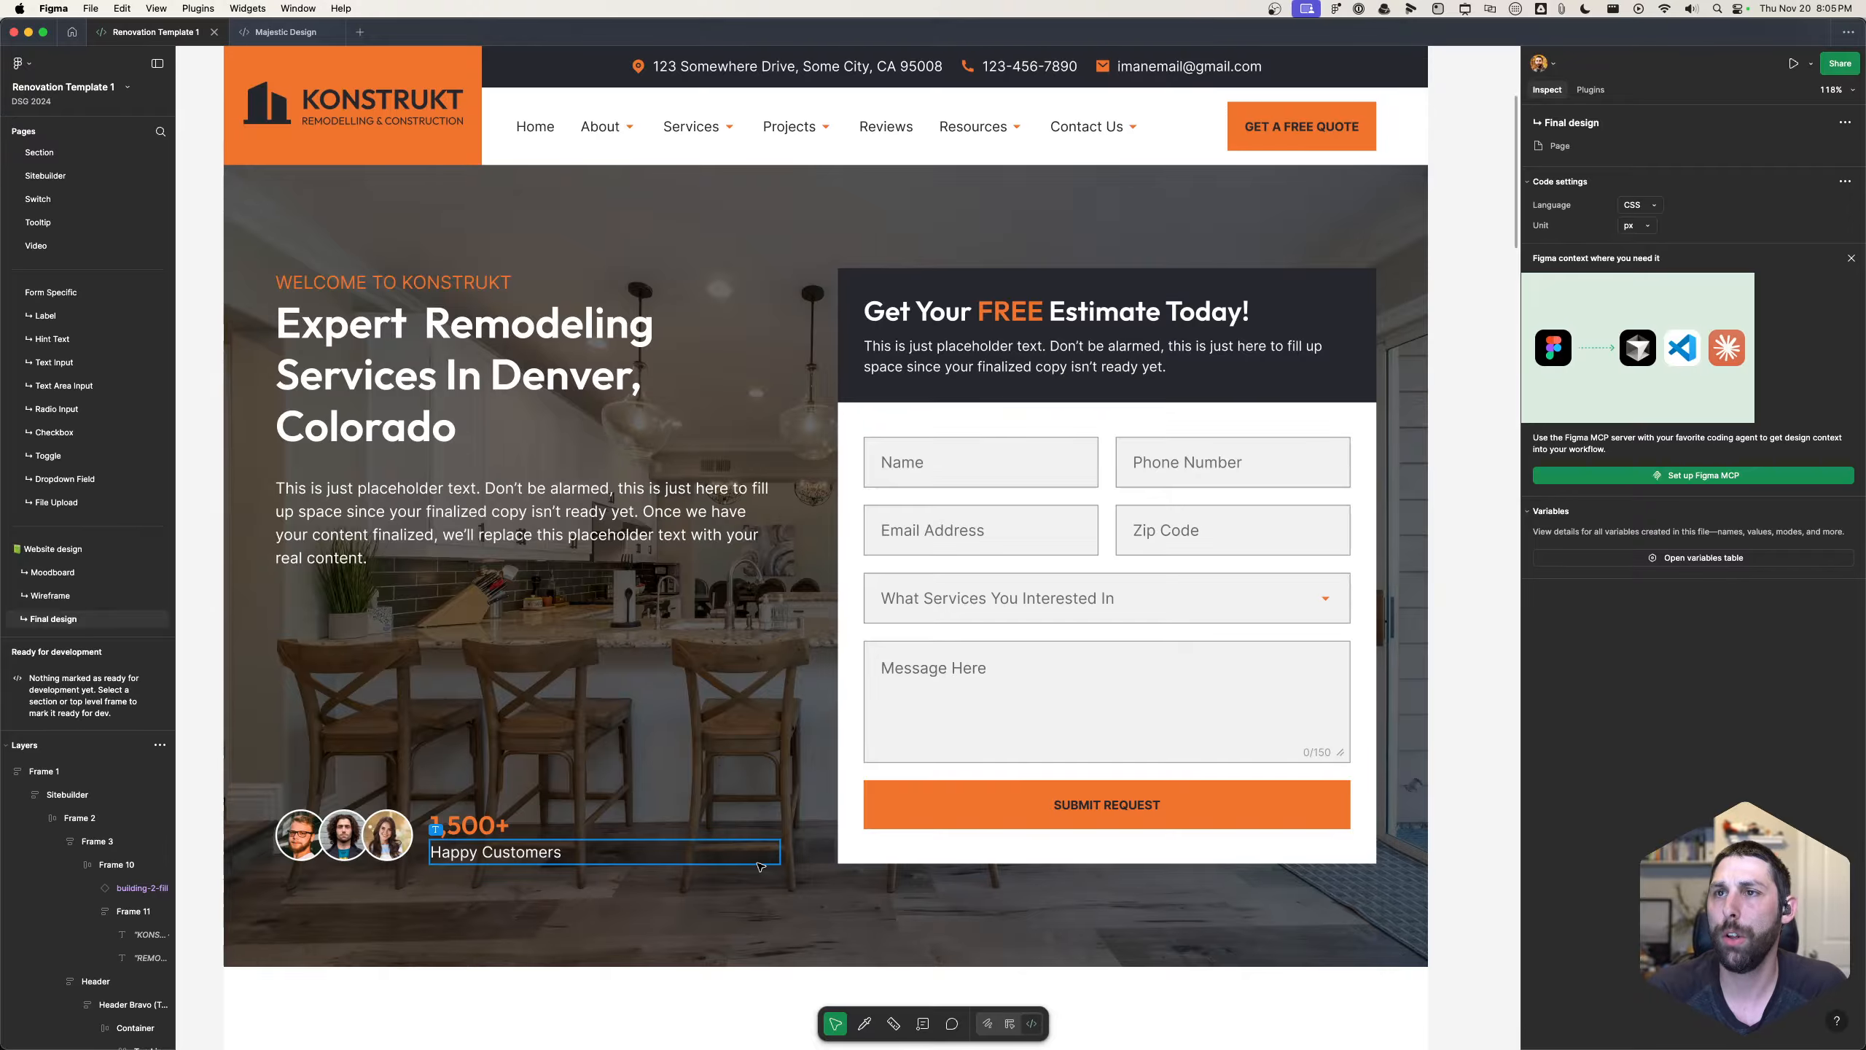
{"action": "left_click", "coordinate": [685, 876]}
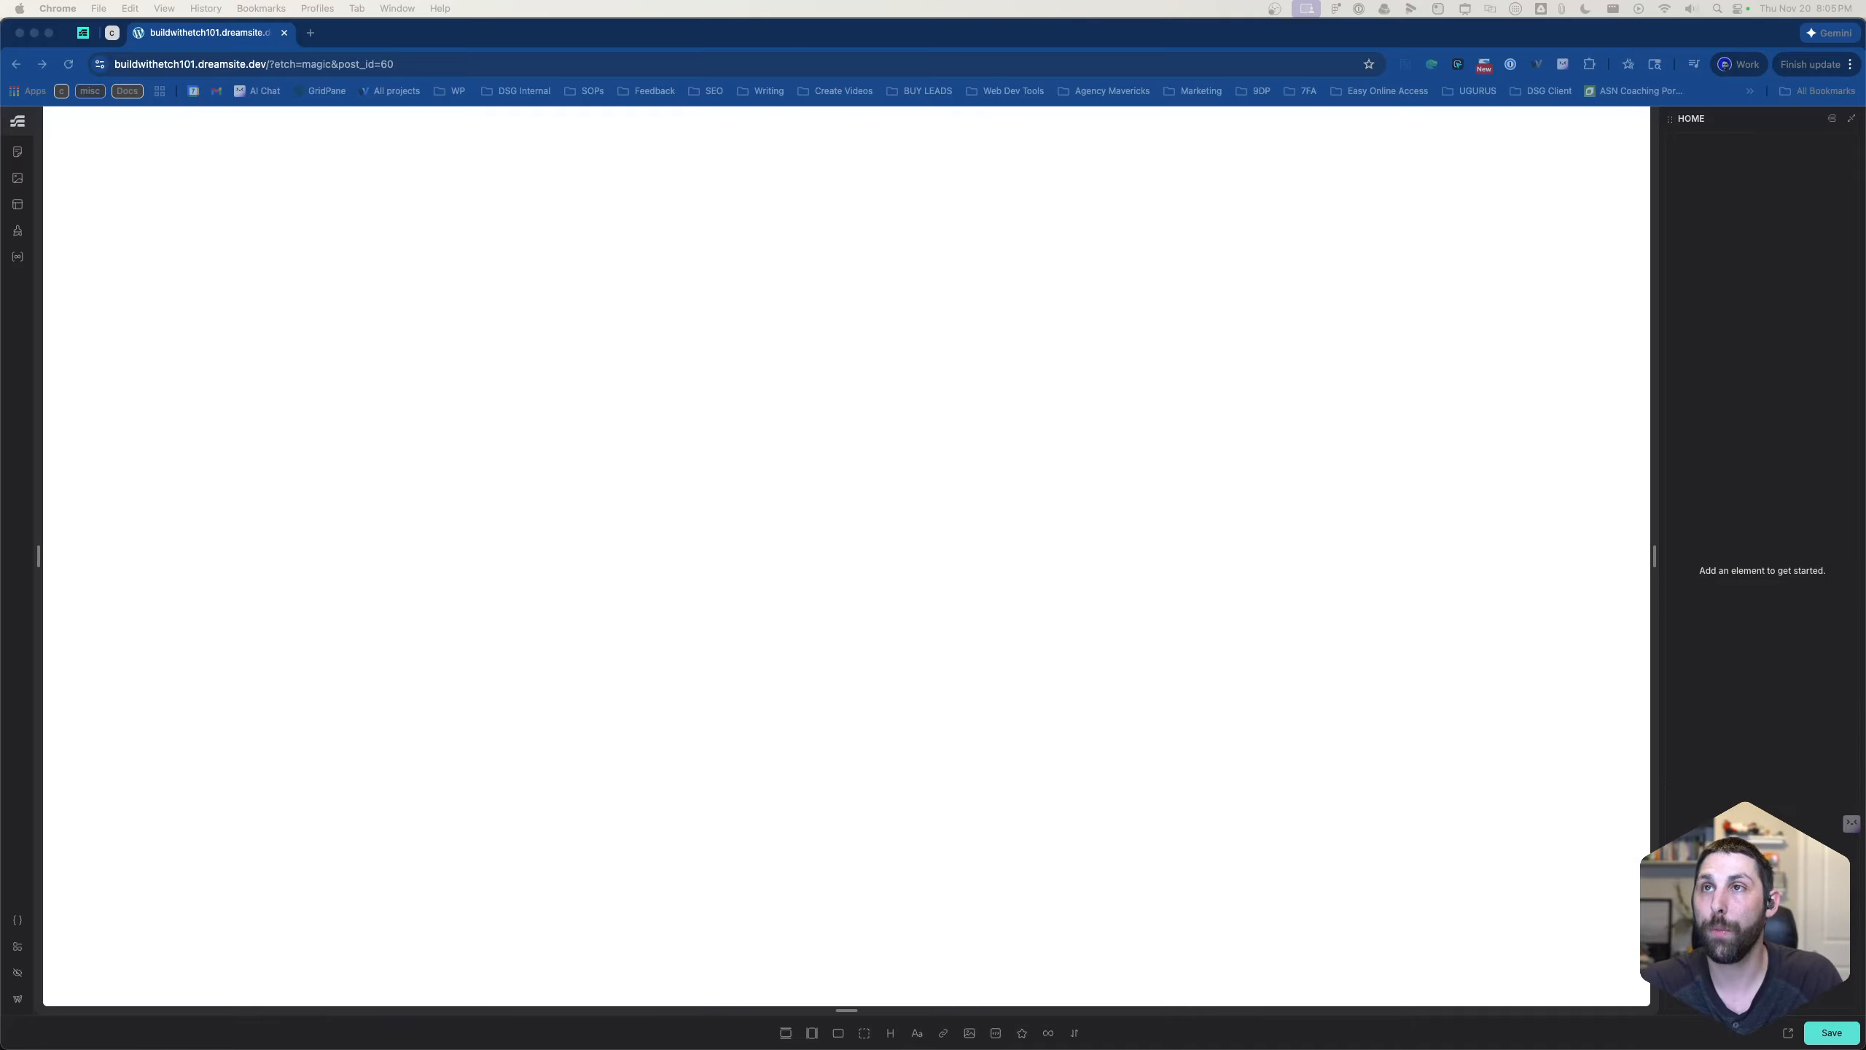
- Switch back to the site builder in Chrome and add a Section element to the empty home page
{"action": "left_click", "coordinate": [612, 239]}
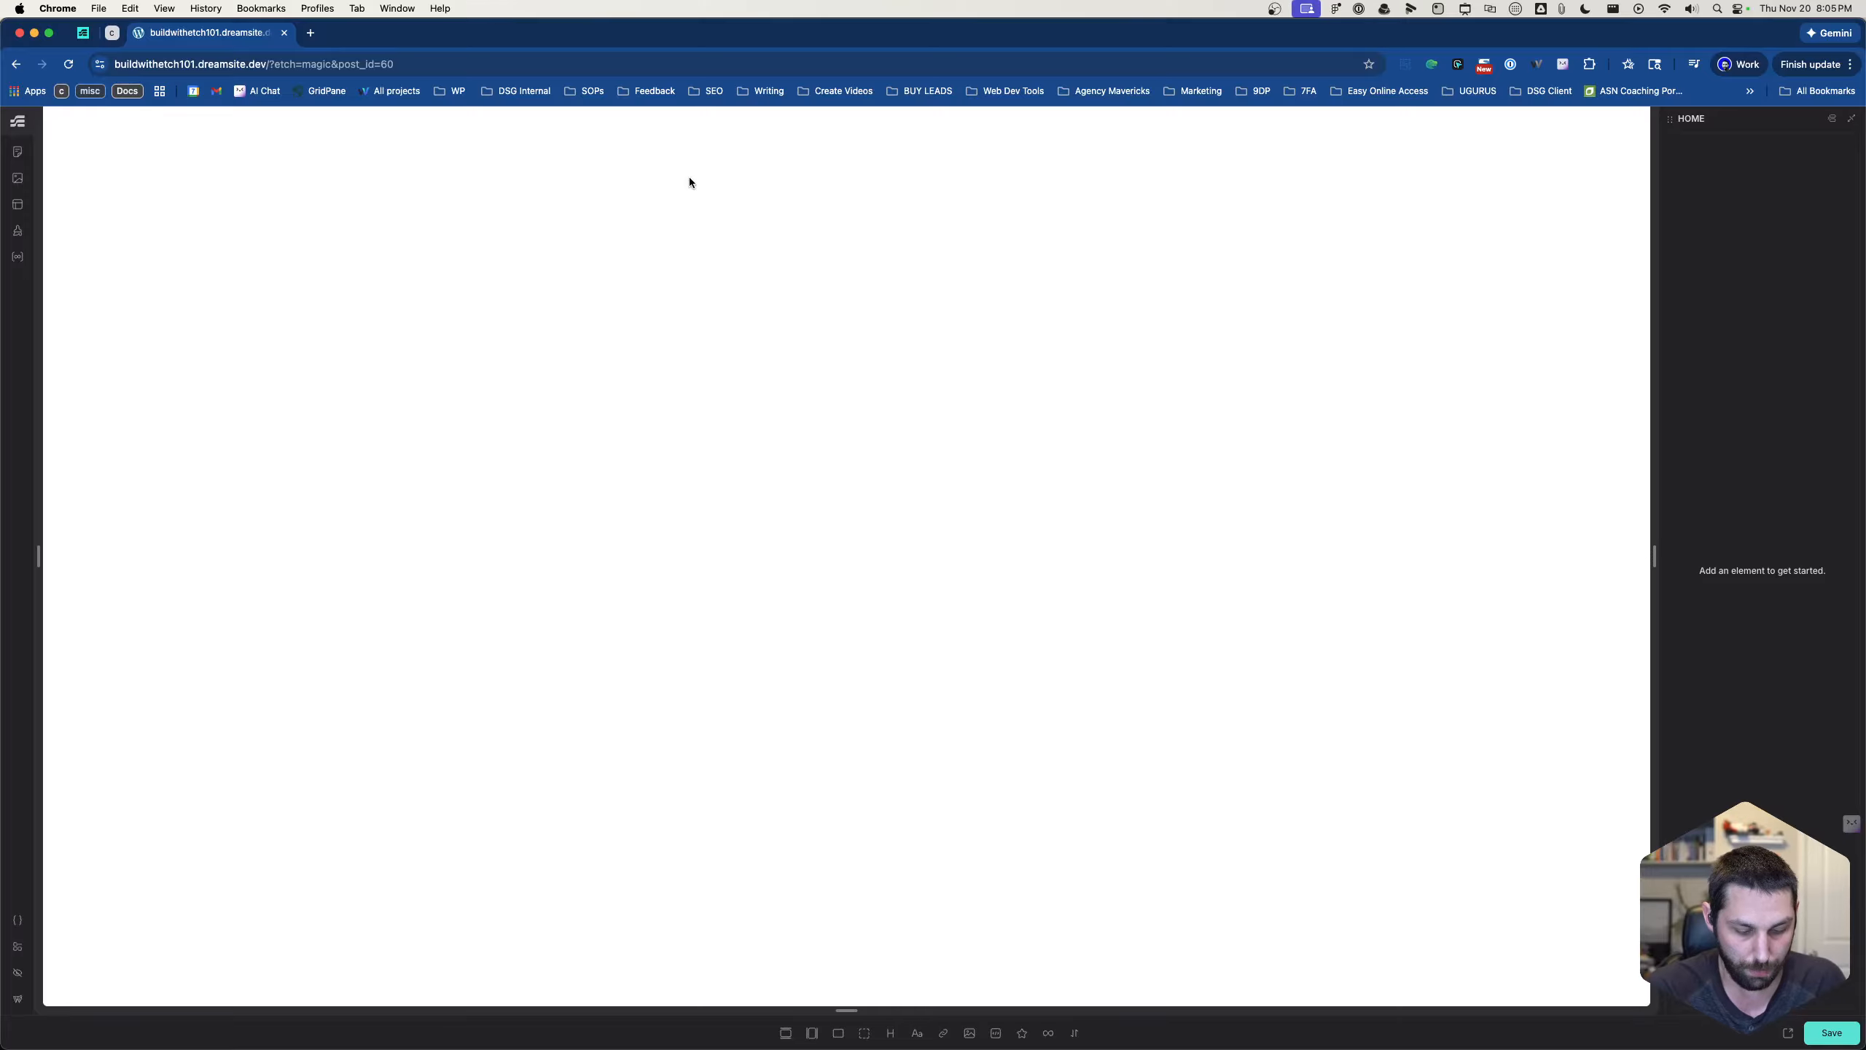
{"action": "key", "text": "super+k"}
{"action": "type", "text": "se"}
{"action": "key", "text": "Return"}
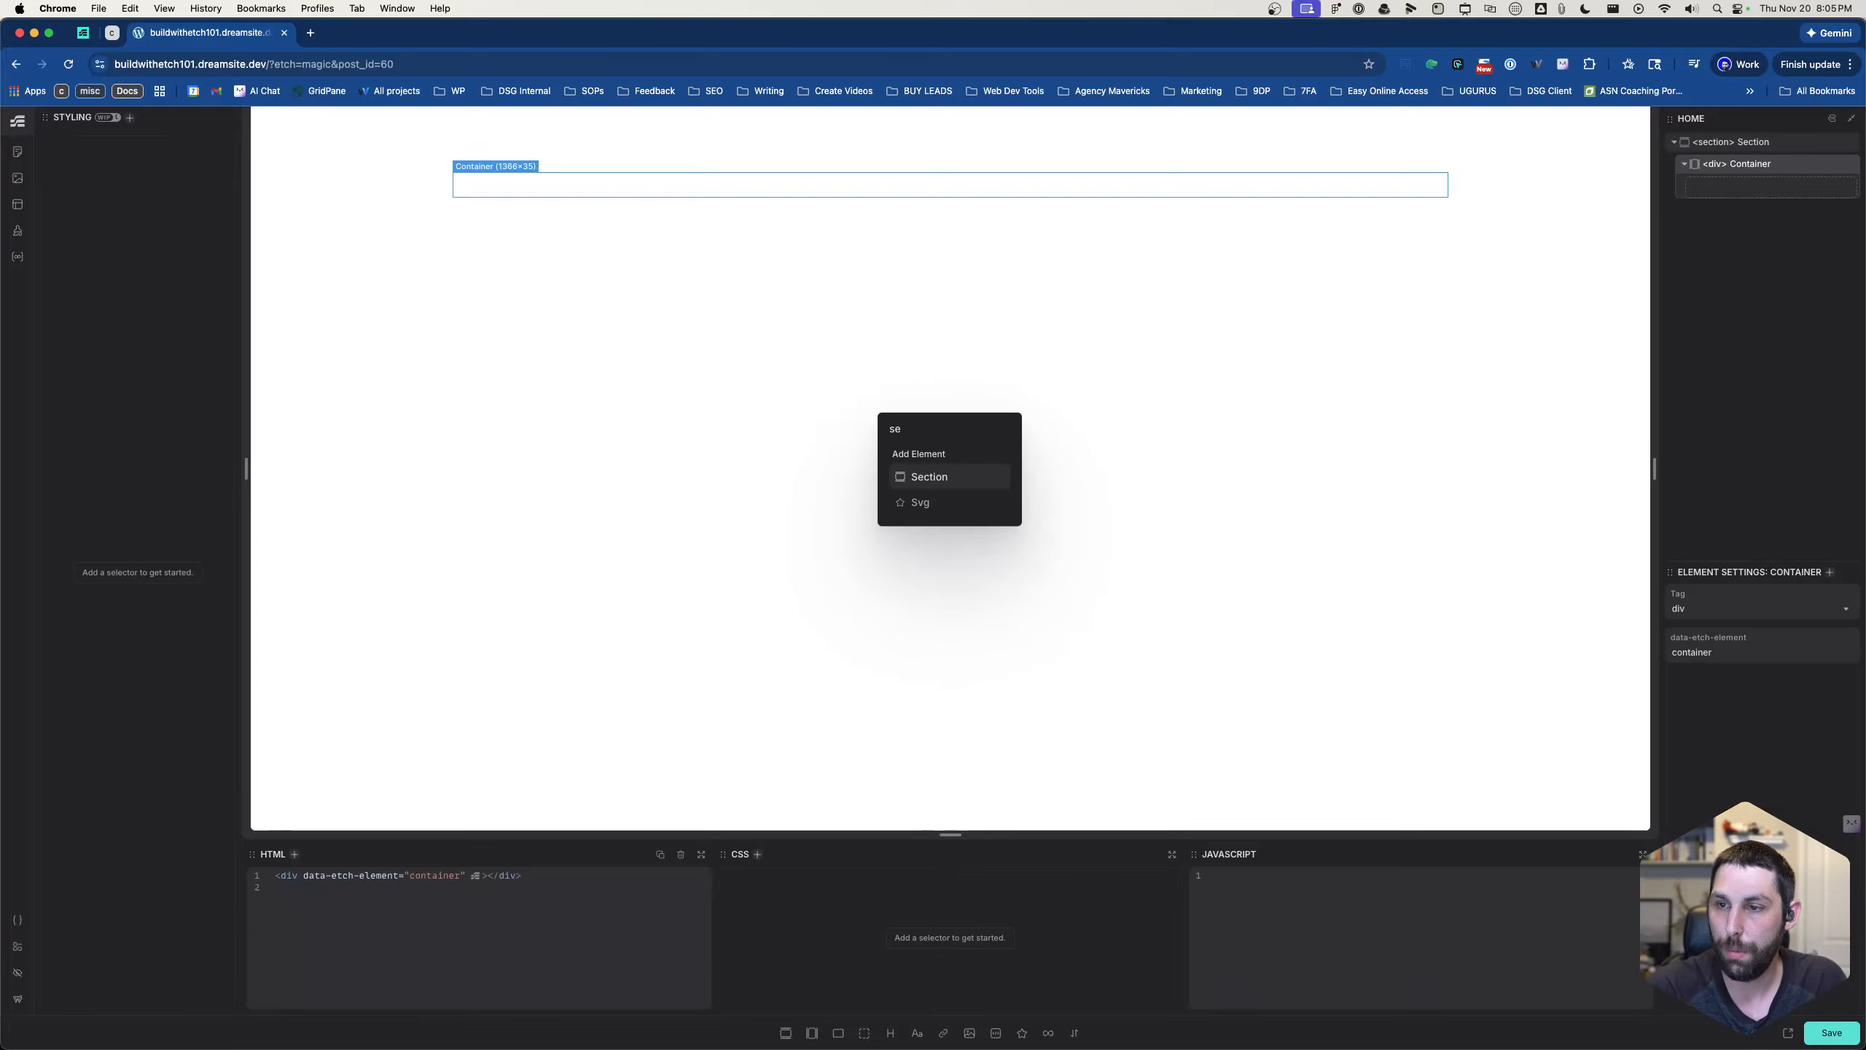
- Add two Flex-Div elements inside the section's container
{"action": "key", "text": "BackSpace"}
{"action": "key", "text": "BackSpace"}
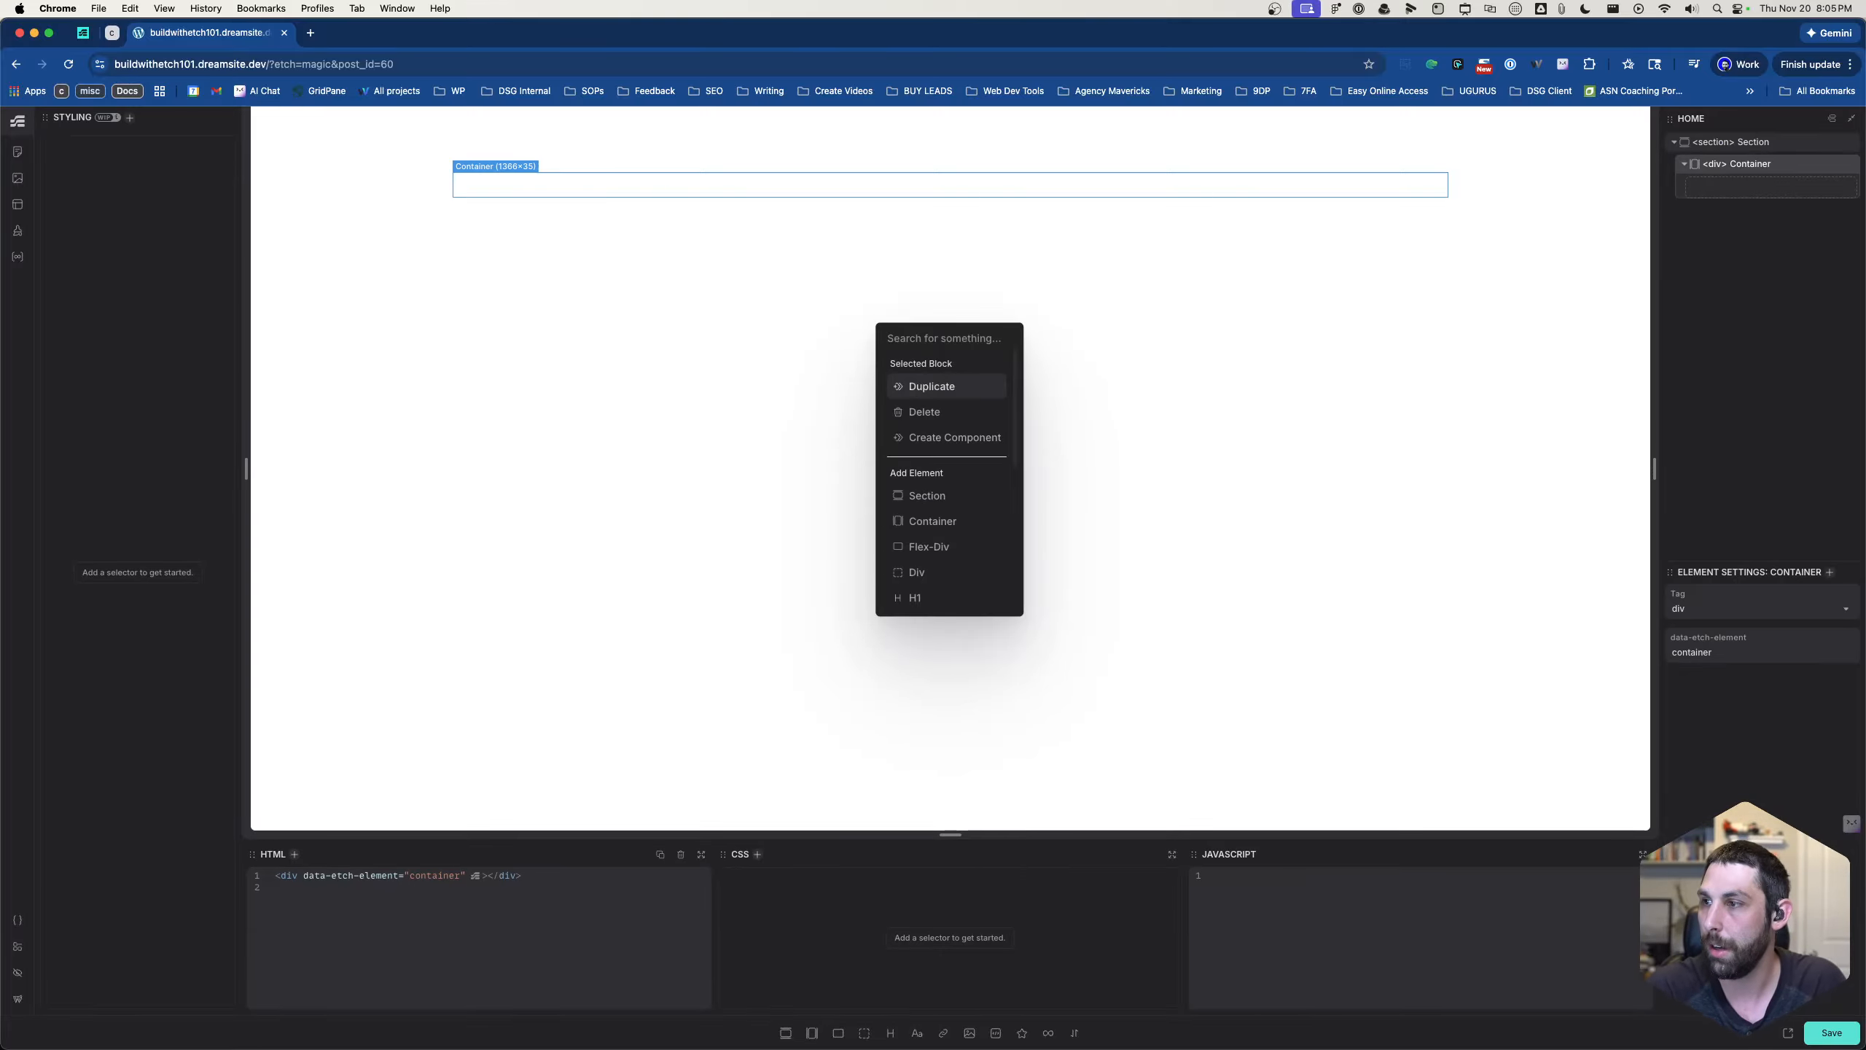
{"action": "type", "text": "flex"}
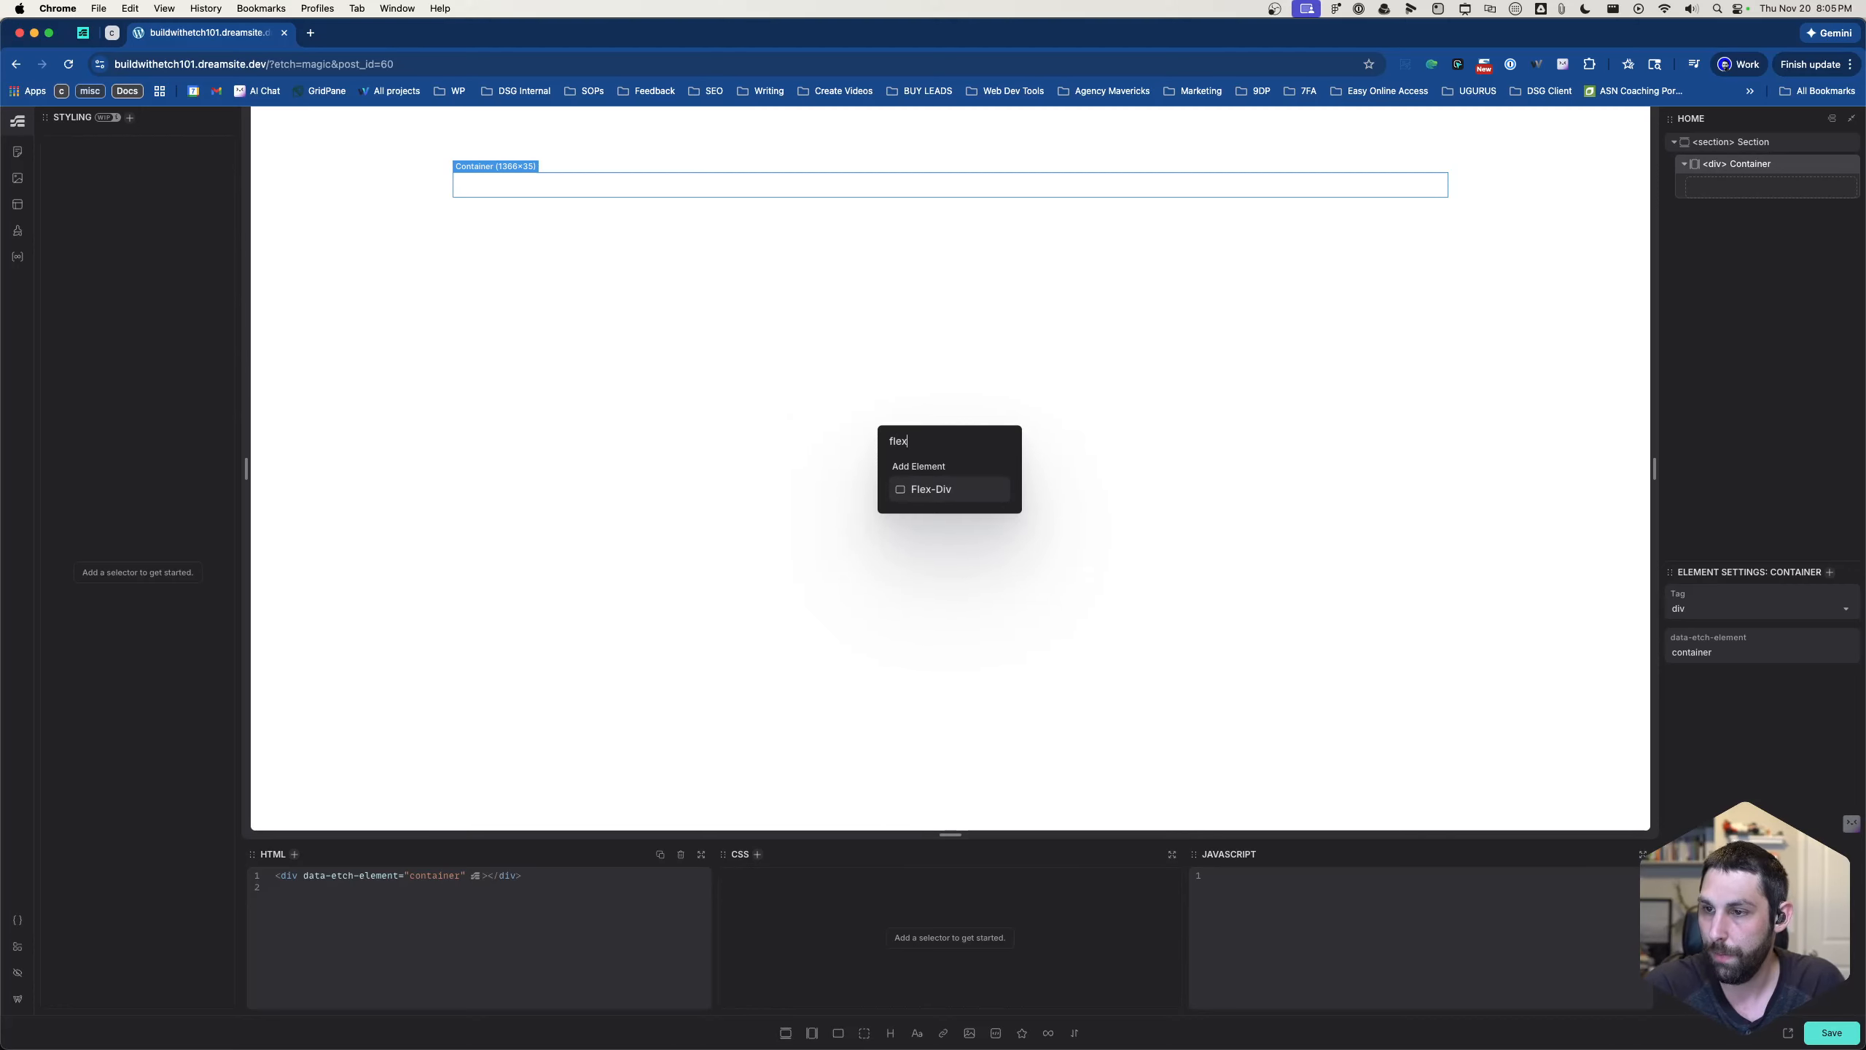
{"action": "key", "text": "Return"}
{"action": "key", "text": "Return"}
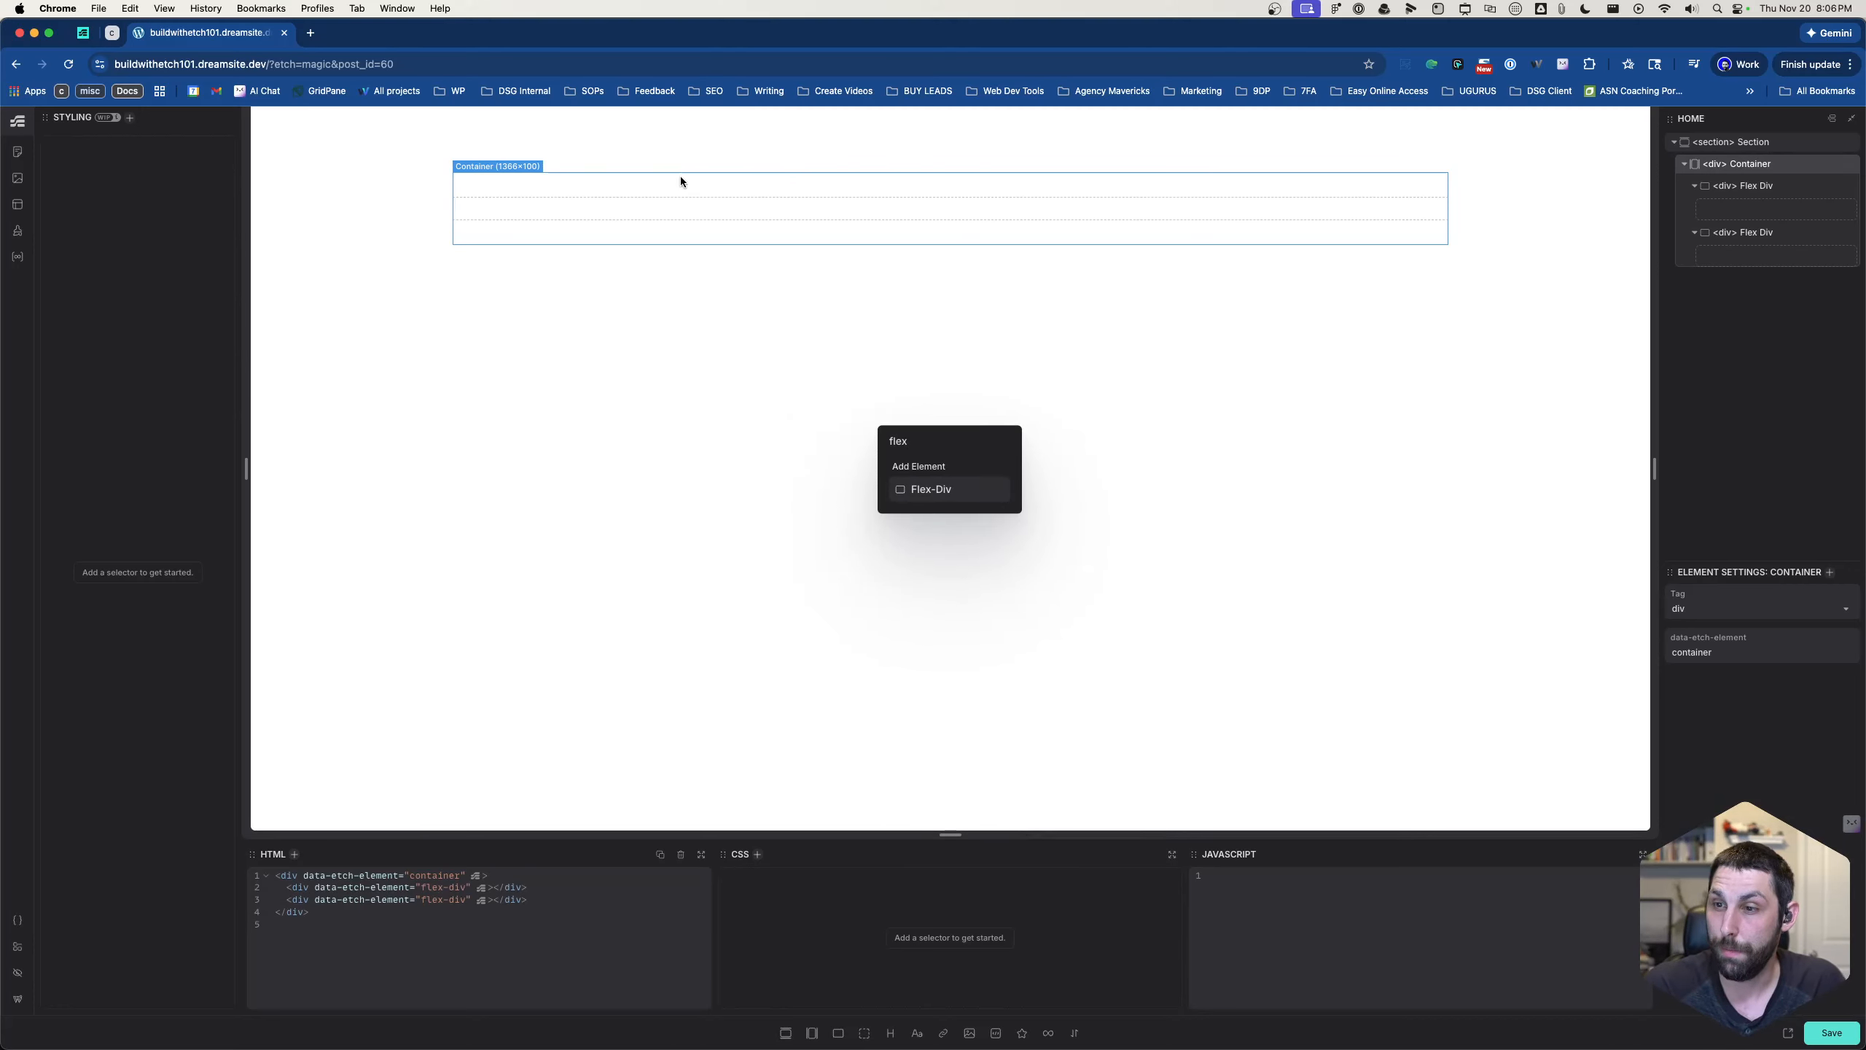
{"action": "left_click", "coordinate": [793, 330]}
- Nest a Flex-Div inside the first of the container's two flex divs
{"action": "left_click", "coordinate": [861, 192]}
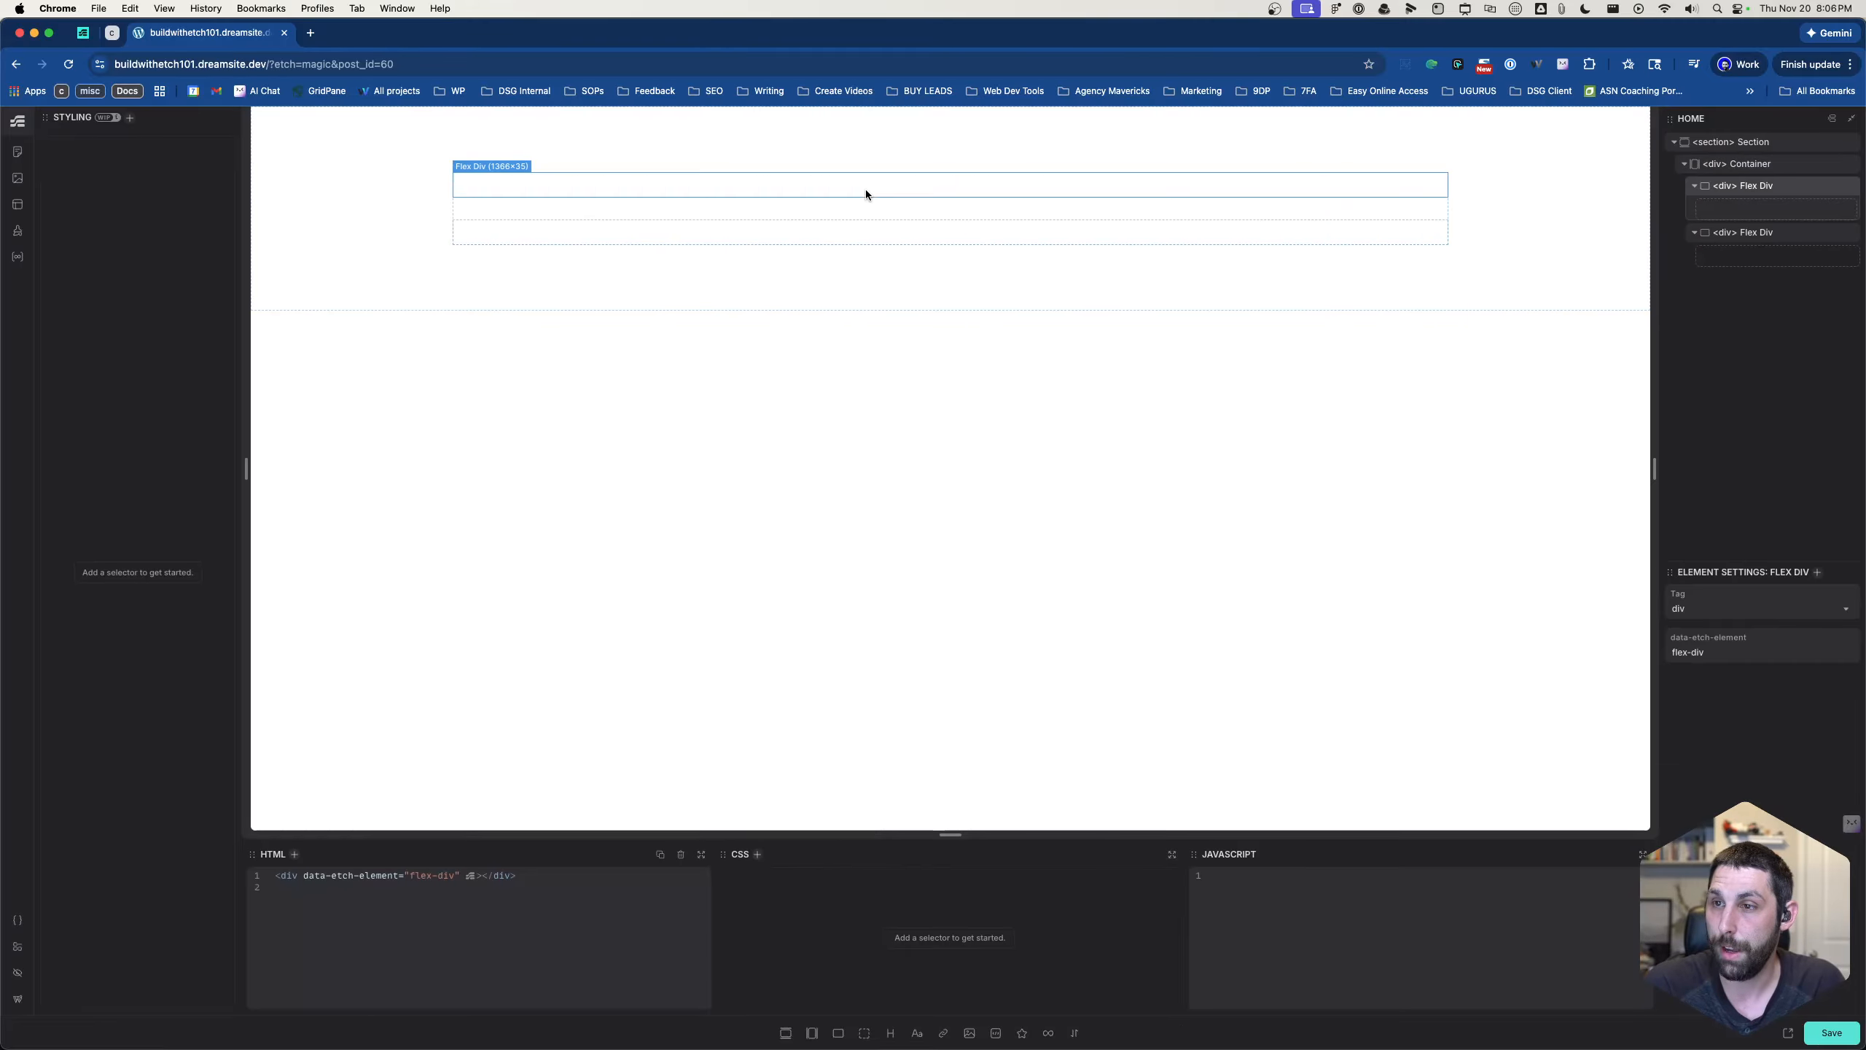
{"action": "left_click", "coordinate": [1758, 234]}
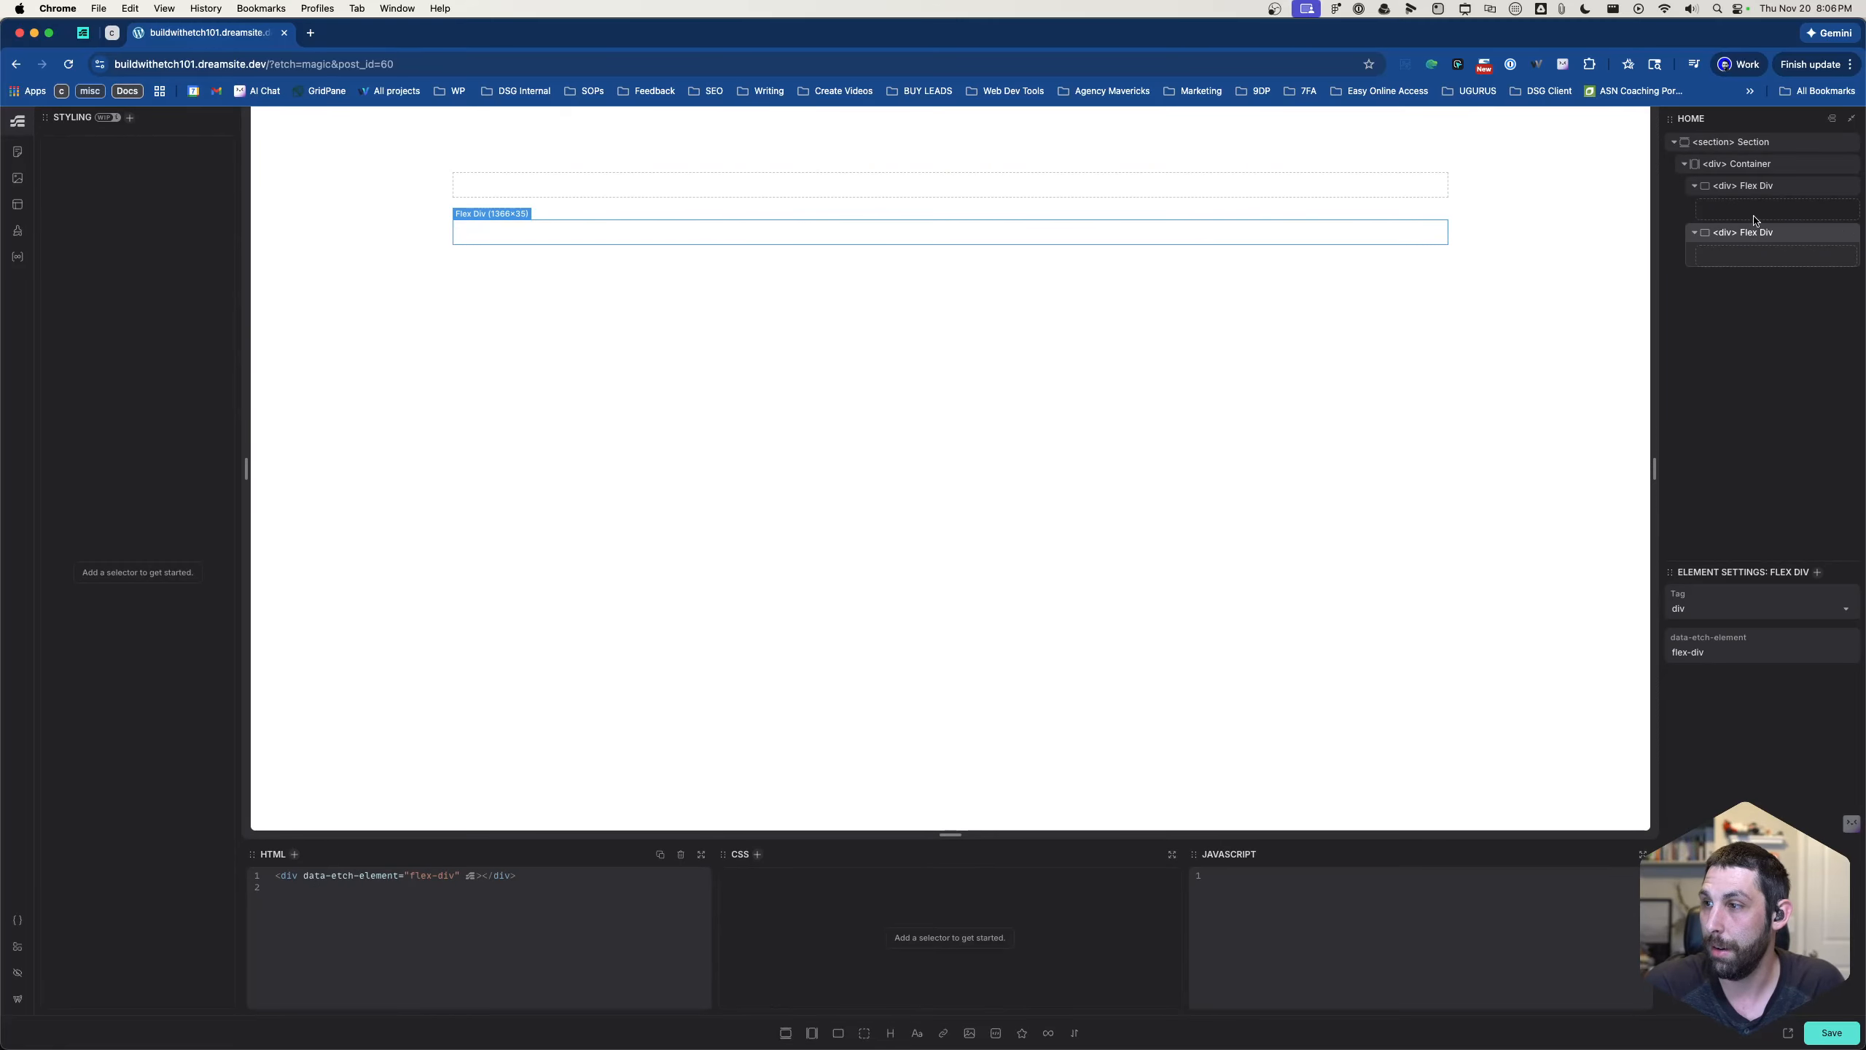
{"action": "left_click", "coordinate": [1745, 188]}
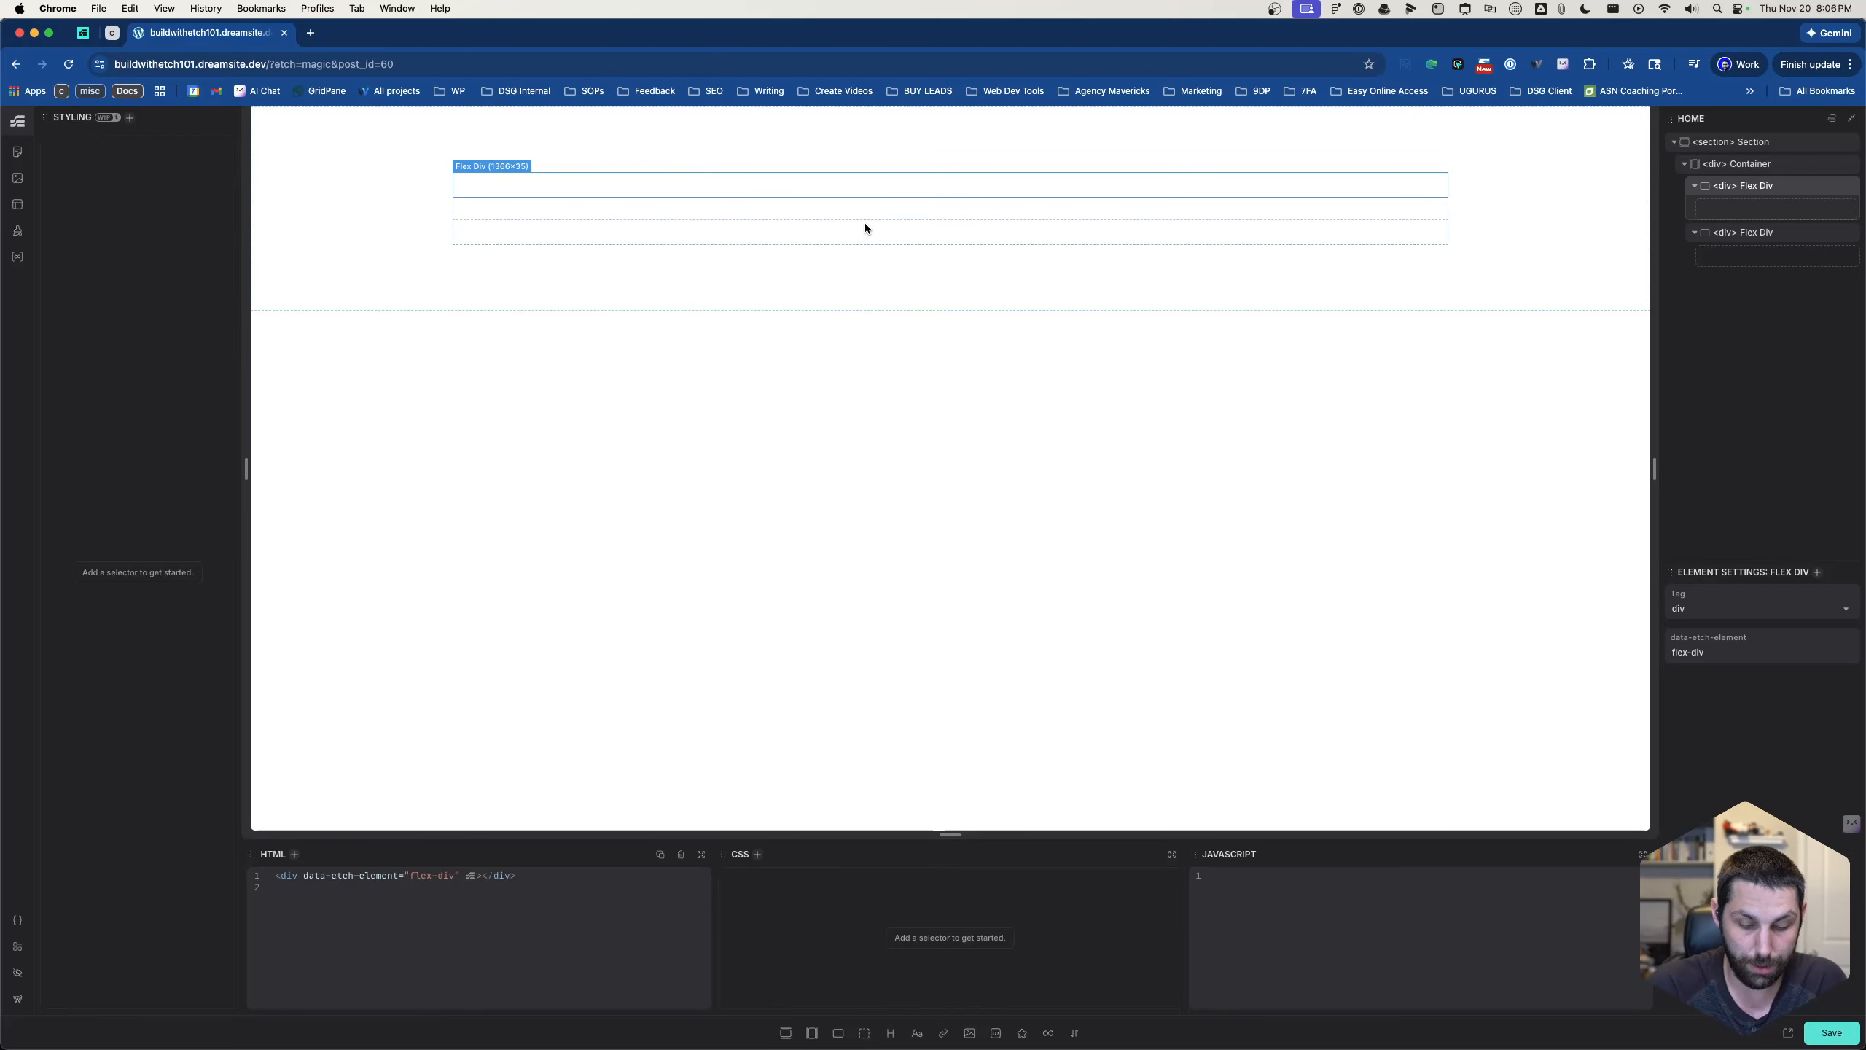
{"action": "key", "text": "super+k"}
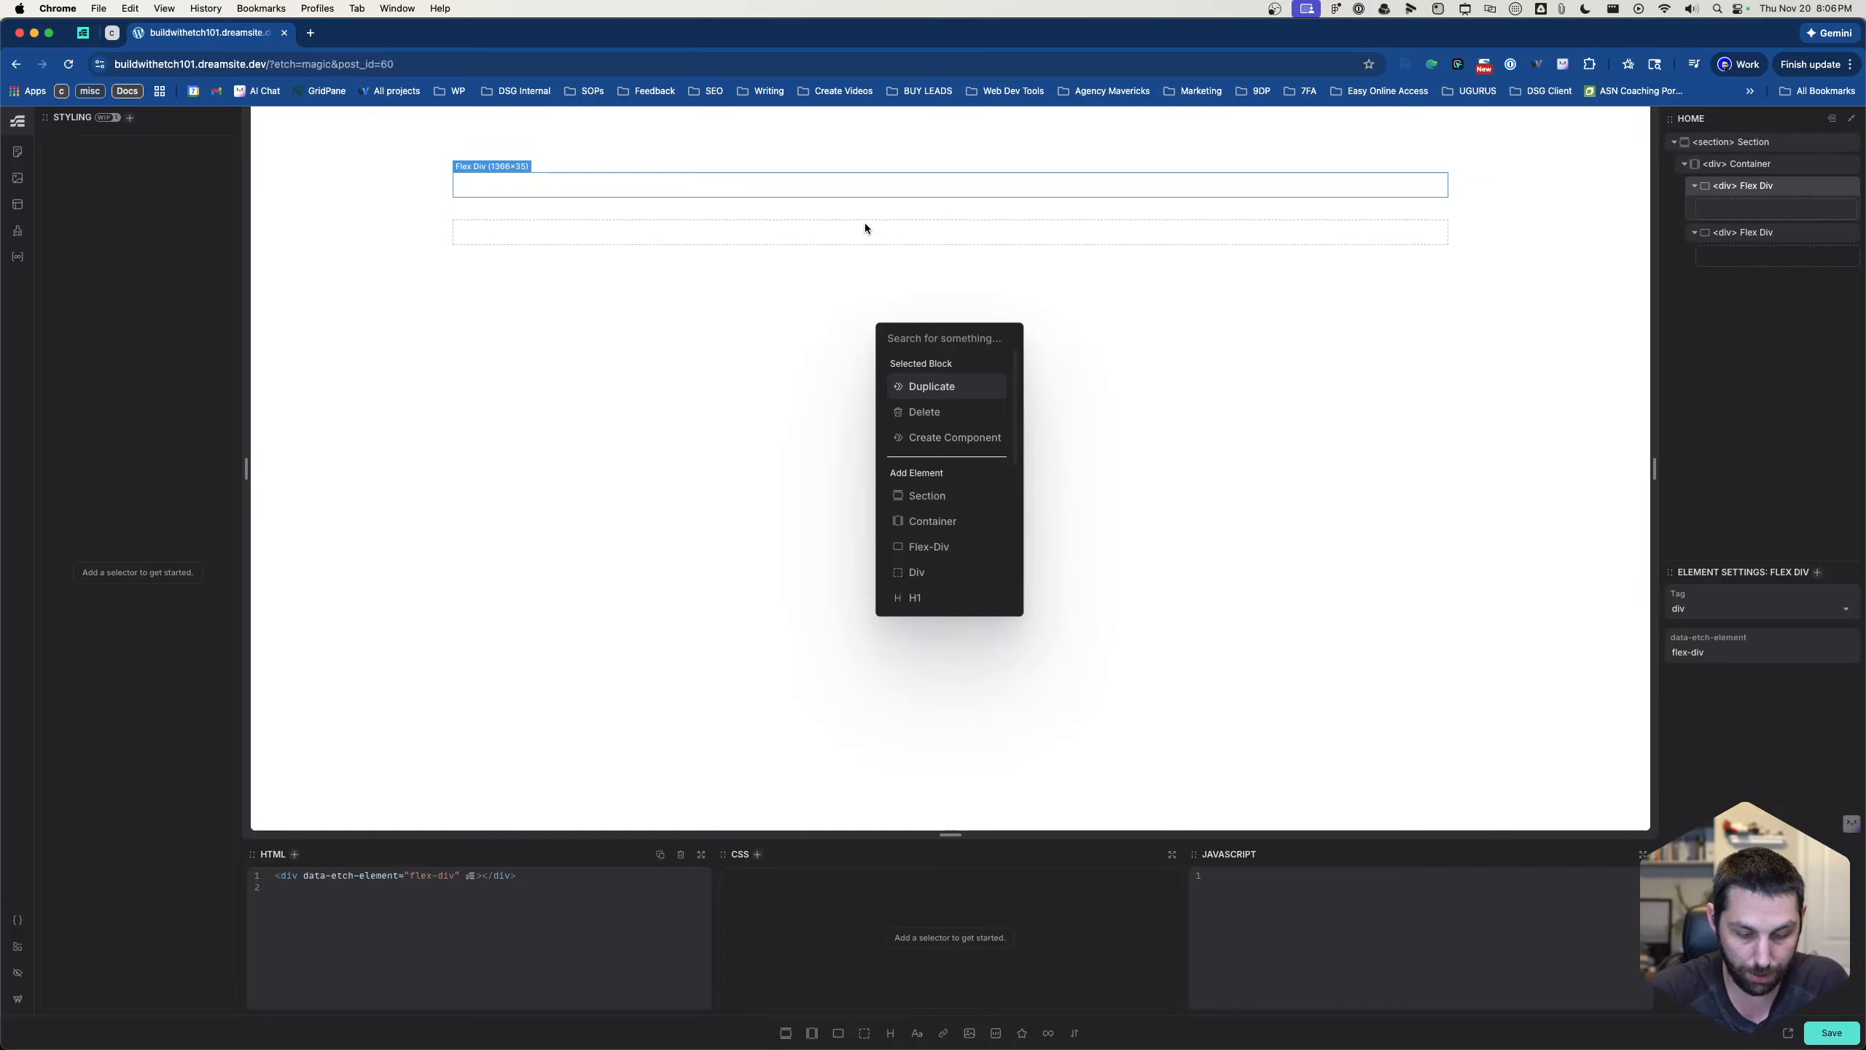
{"action": "type", "text": "flex"}
{"action": "key", "text": "Return"}
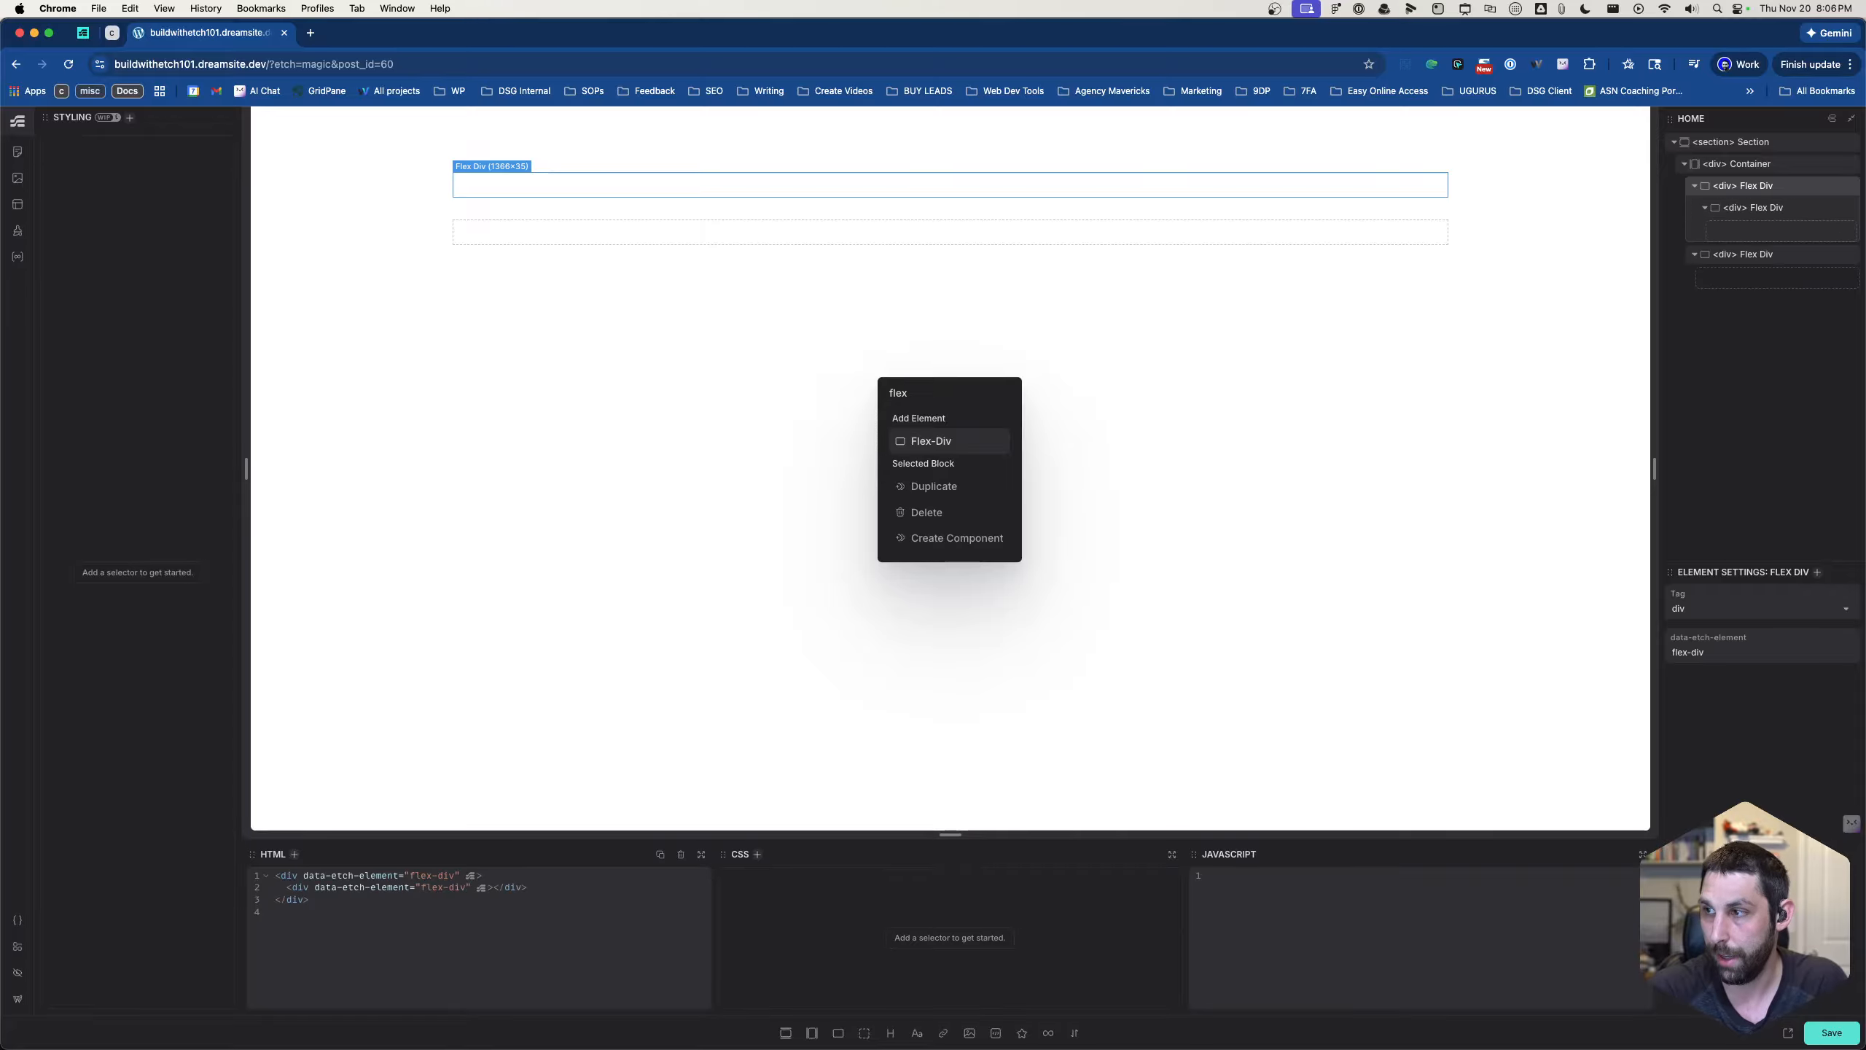
- Add an H1 heading below the nested flex div, inside the first flex div
{"action": "key", "text": "BackSpace"}
{"action": "key", "text": "BackSpace"}
{"action": "key", "text": "BackSpace"}
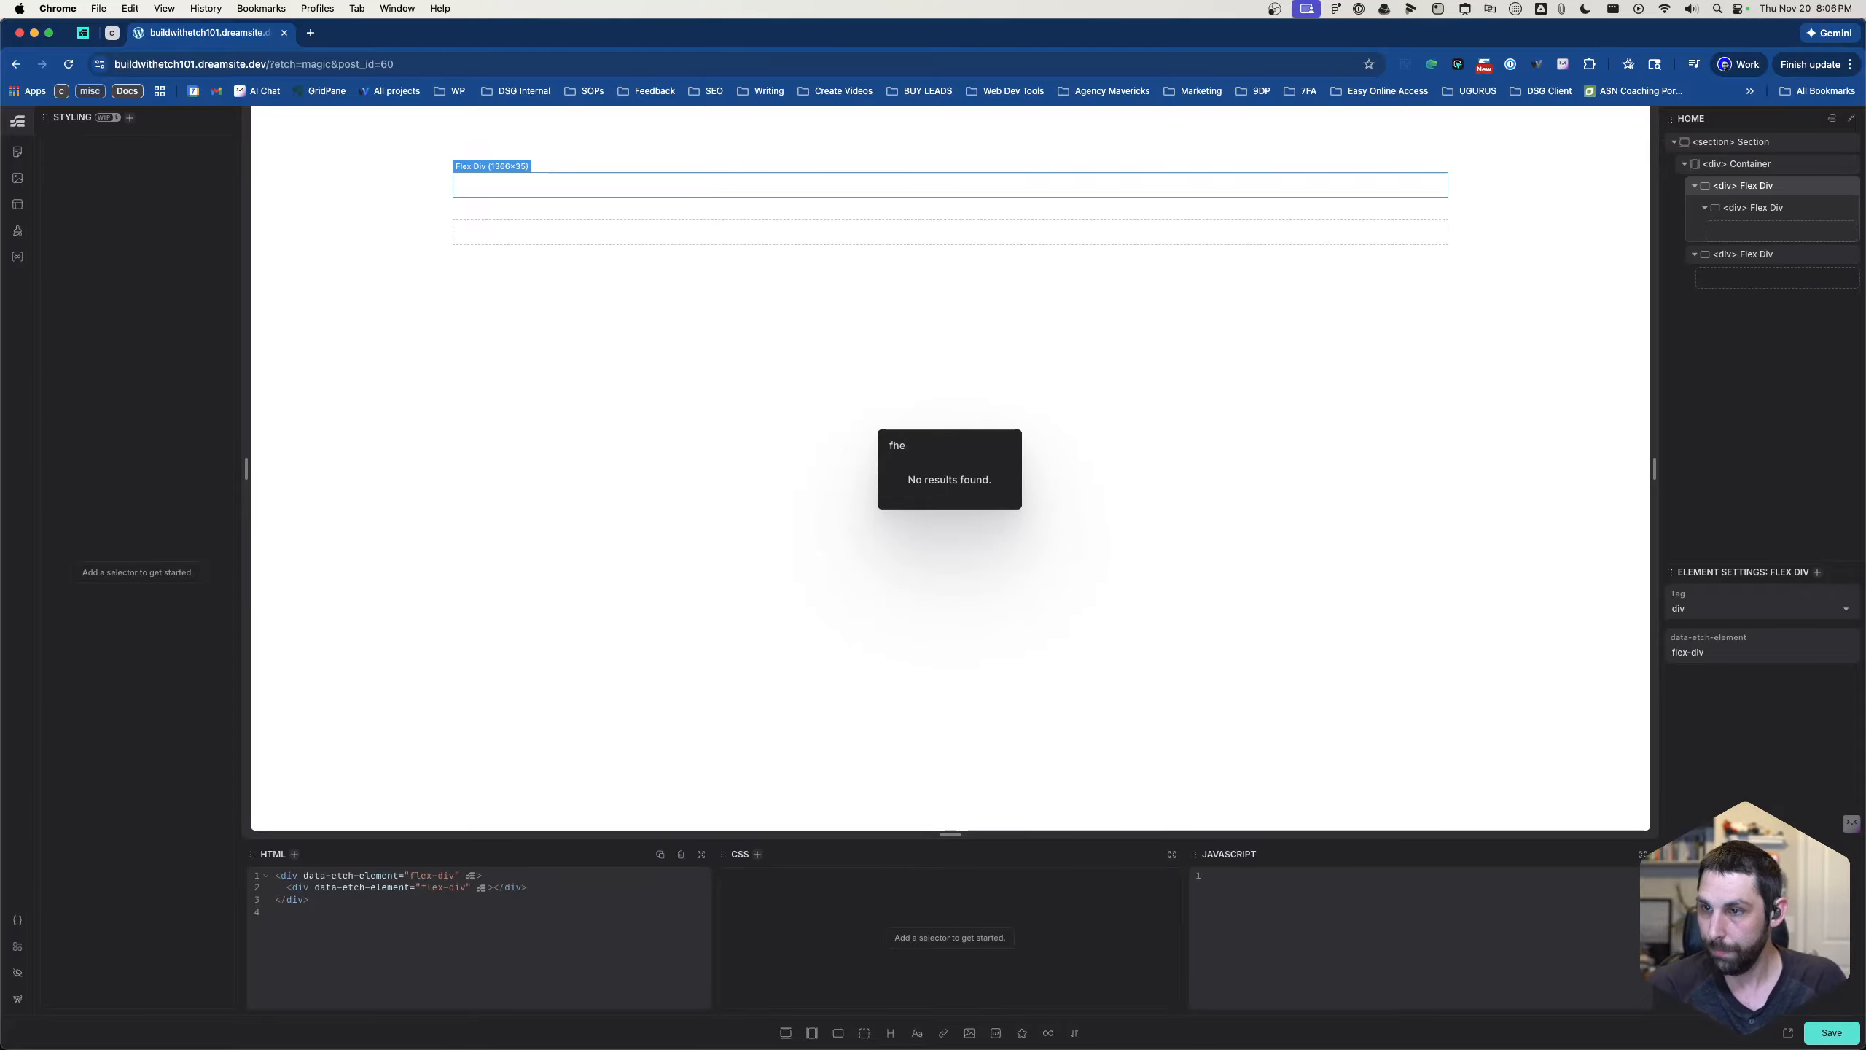
{"action": "type", "text": "head"}
{"action": "key", "text": "Return"}
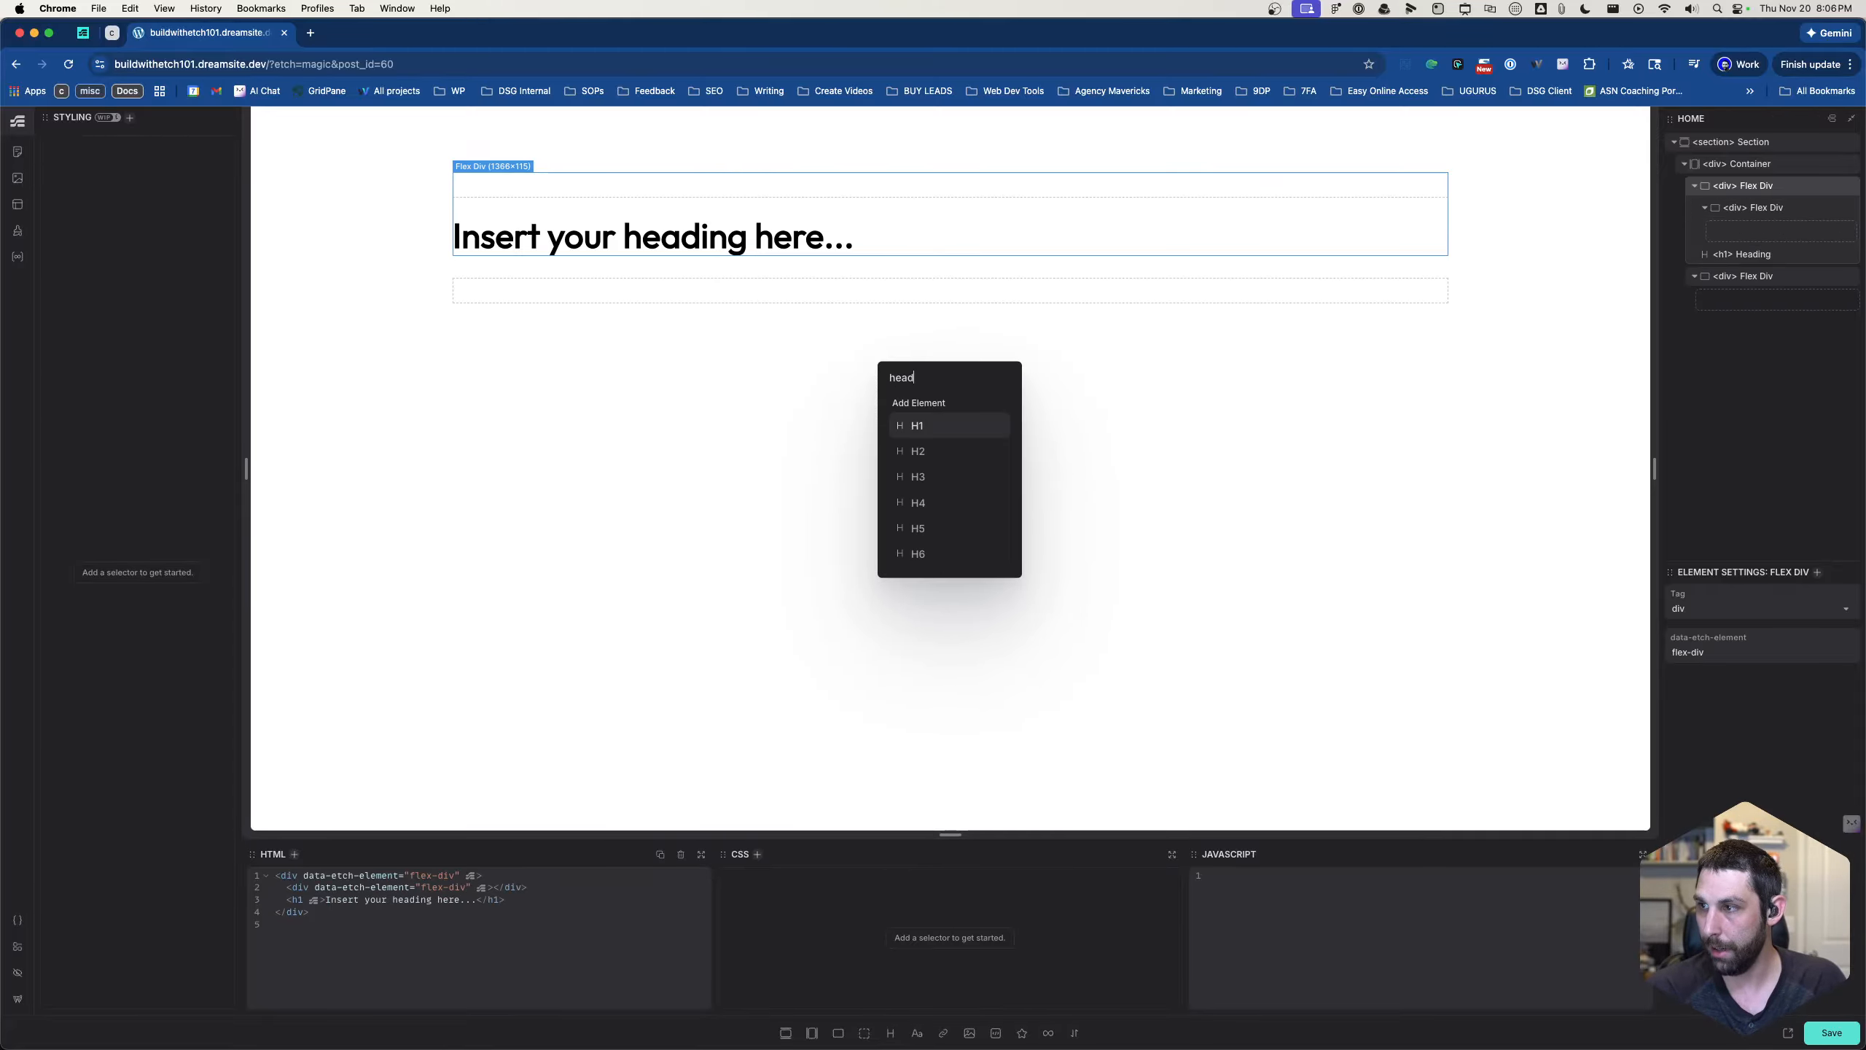
- Add two Paragraph elements below the H1 heading in the first flex div
{"action": "key", "text": "BackSpace"}
{"action": "key", "text": "BackSpace"}
{"action": "key", "text": "BackSpace"}
{"action": "key", "text": "BackSpace"}
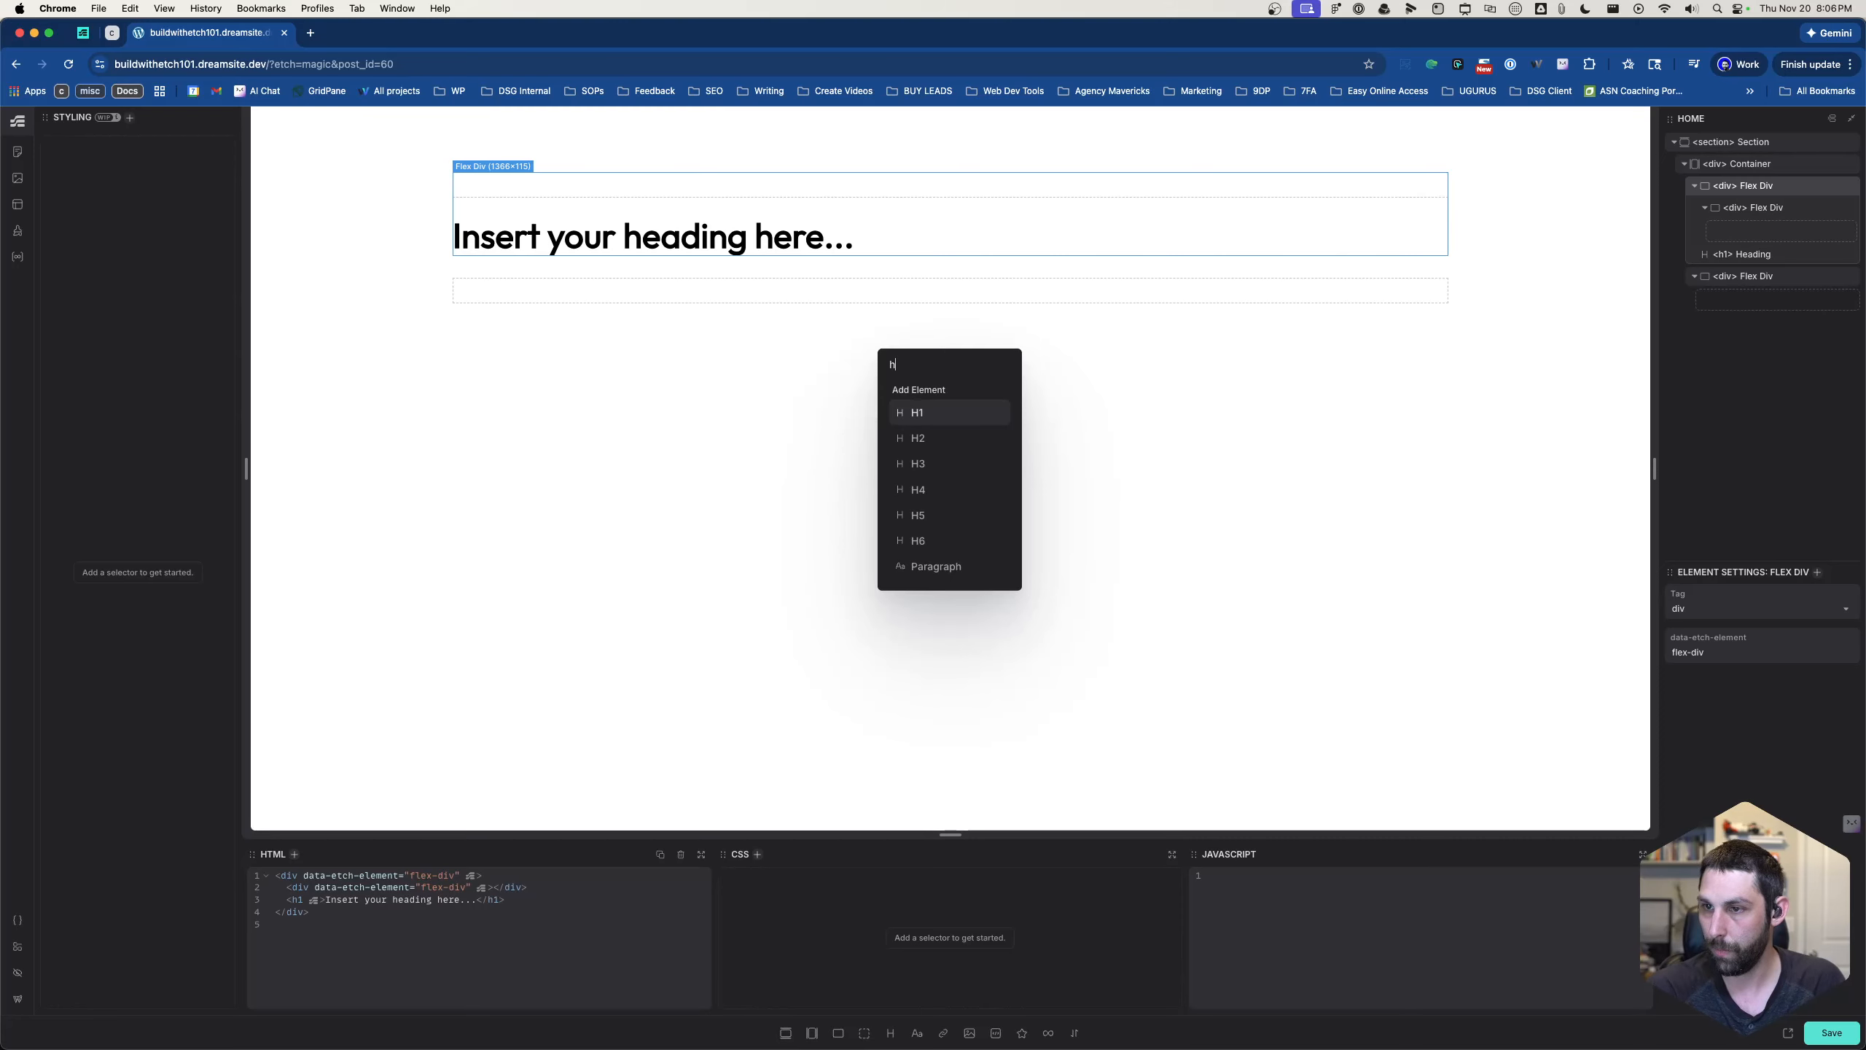
{"action": "type", "text": "pa"}
{"action": "key", "text": "Return"}
{"action": "key", "text": "Return"}
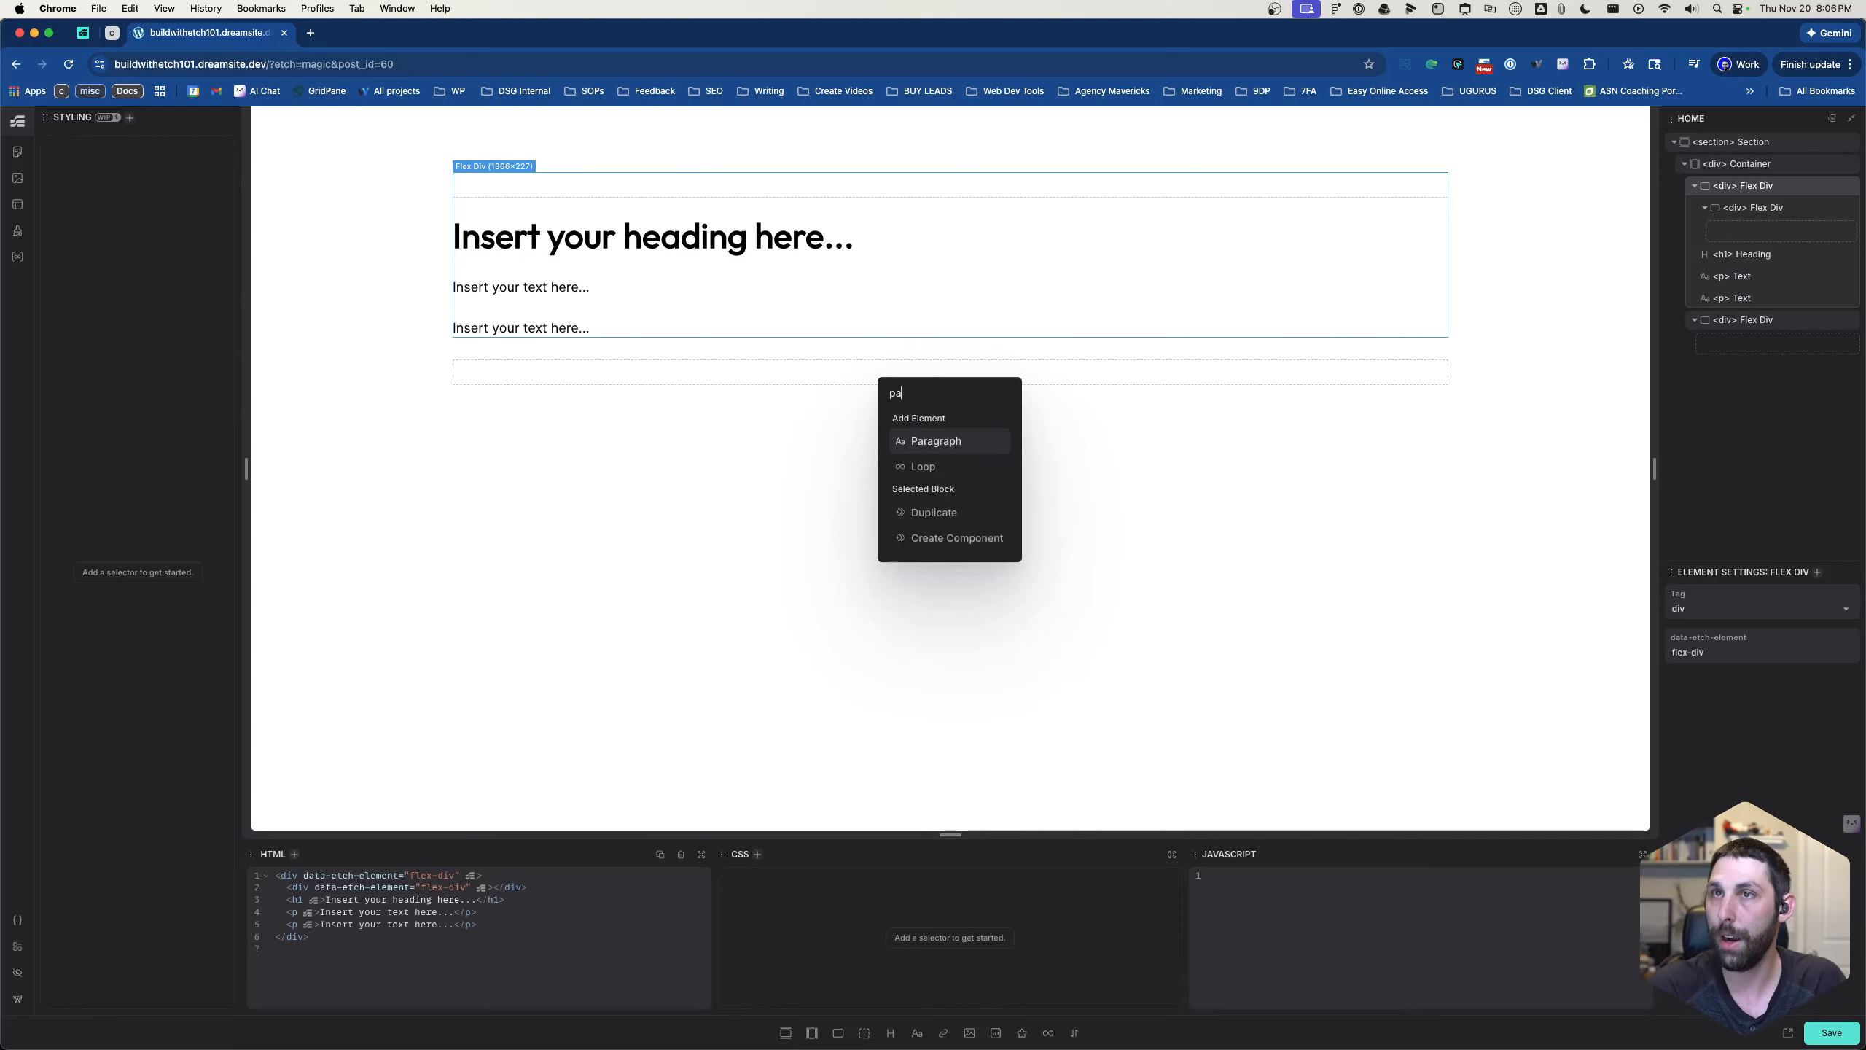
{"action": "key", "text": "BackSpace"}
{"action": "key", "text": "BackSpace"}
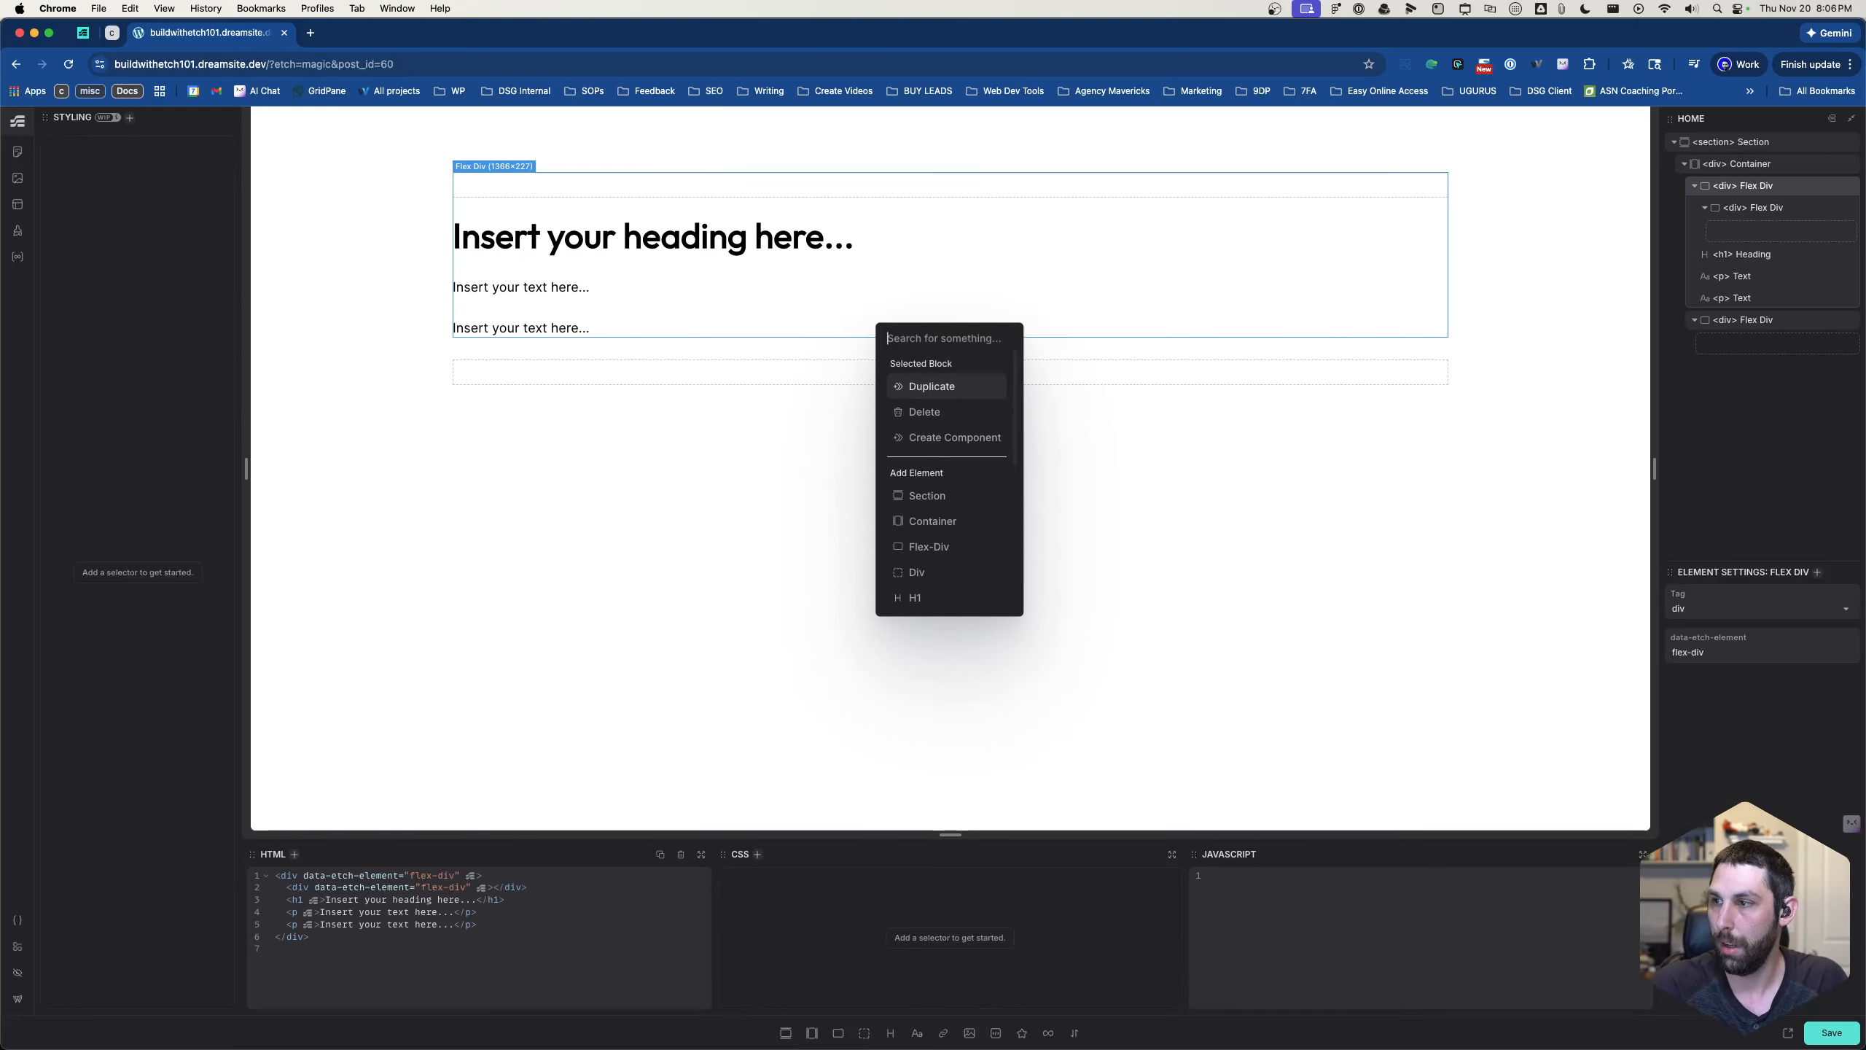
{"action": "left_click", "coordinate": [1760, 191]}
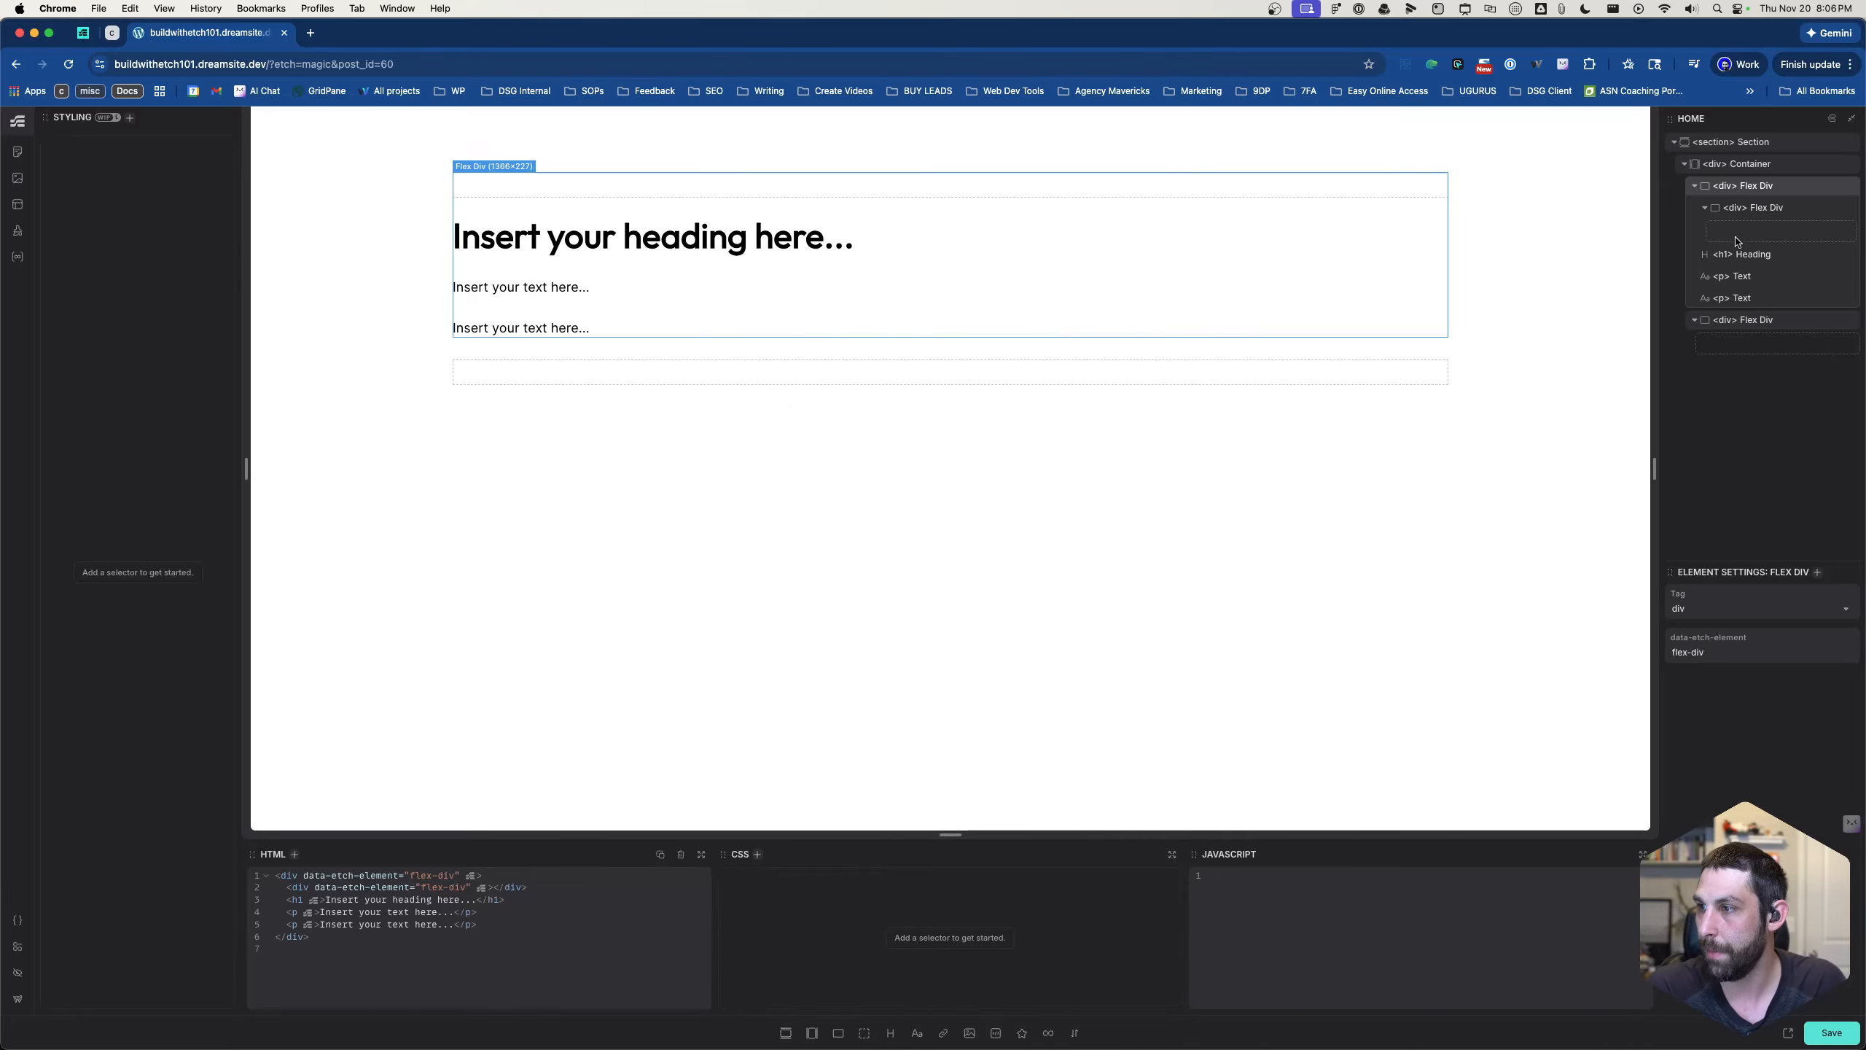
- Move the H1 heading and both paragraphs into the nested flex div
{"action": "mouse_move", "coordinate": [1728, 255]}
{"action": "left_mouse_down"}
{"action": "mouse_move", "coordinate": [1749, 230]}
{"action": "mouse_move", "coordinate": [1776, 243]}
{"action": "mouse_move", "coordinate": [1755, 274]}
{"action": "left_mouse_up"}
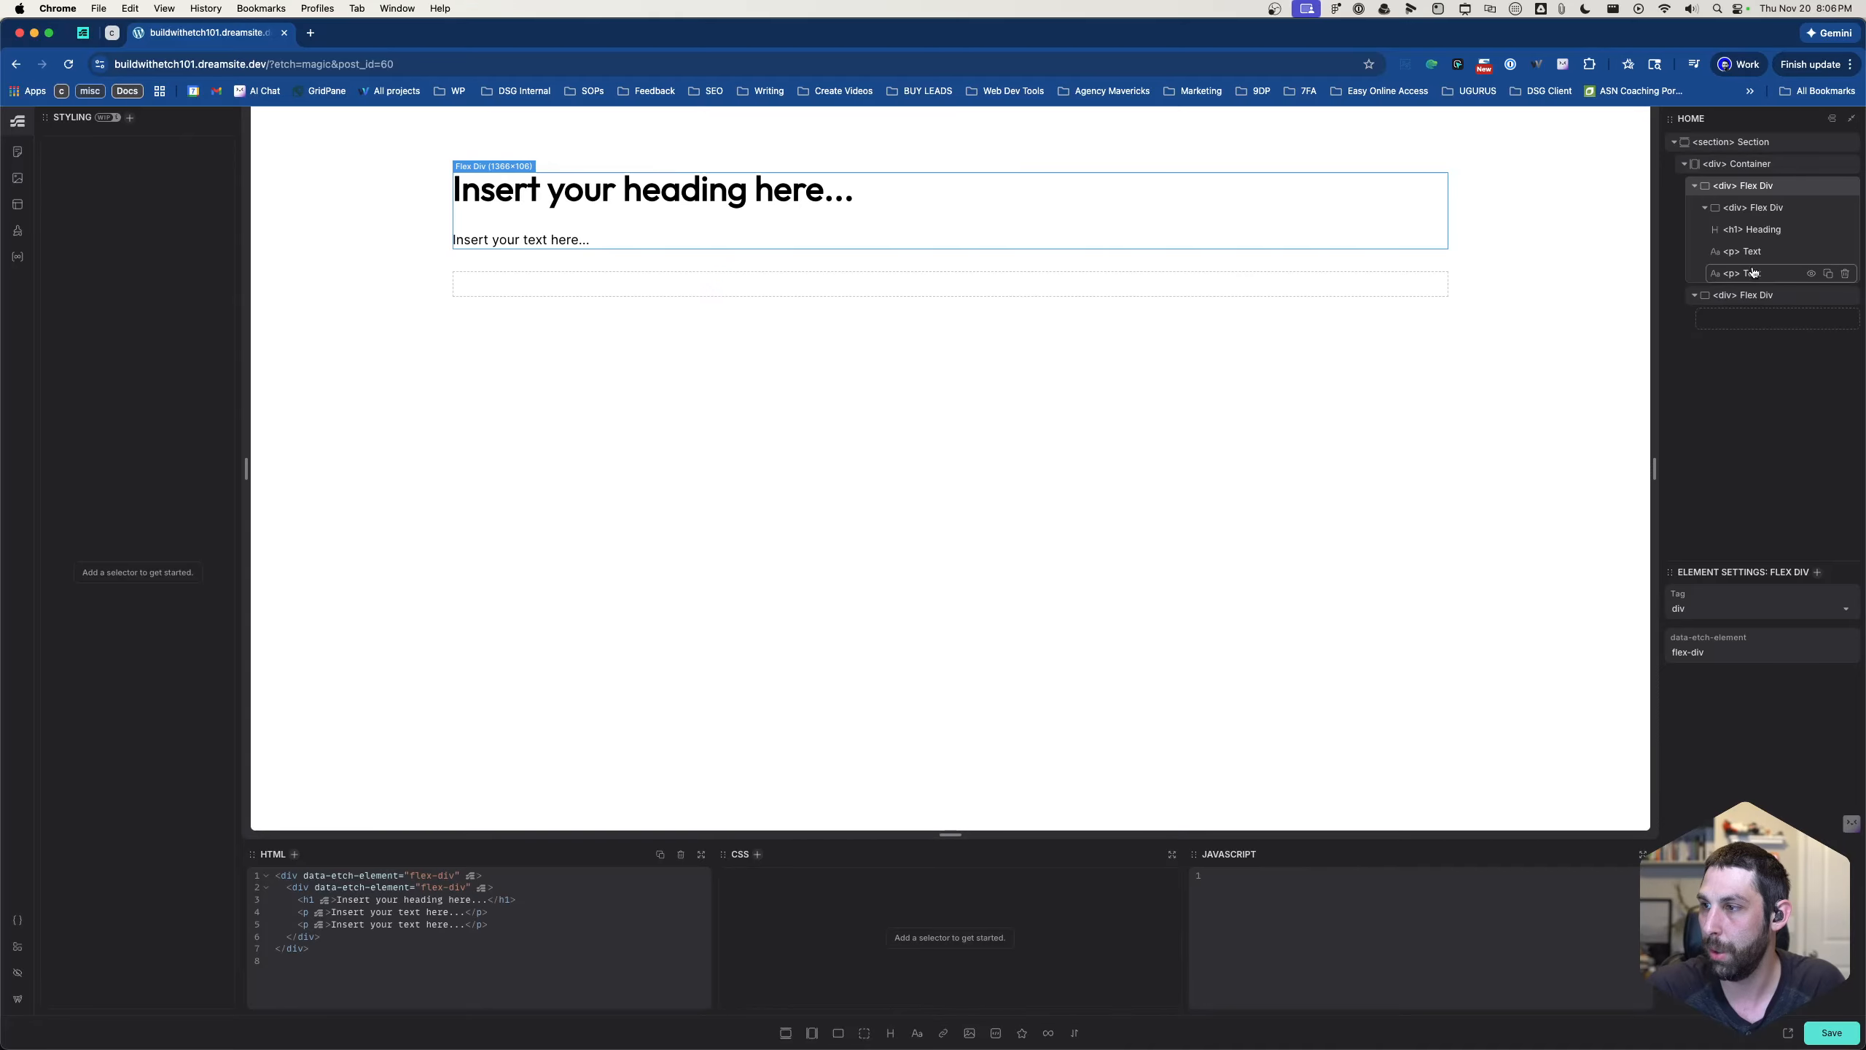
{"action": "left_click", "coordinate": [1755, 210]}
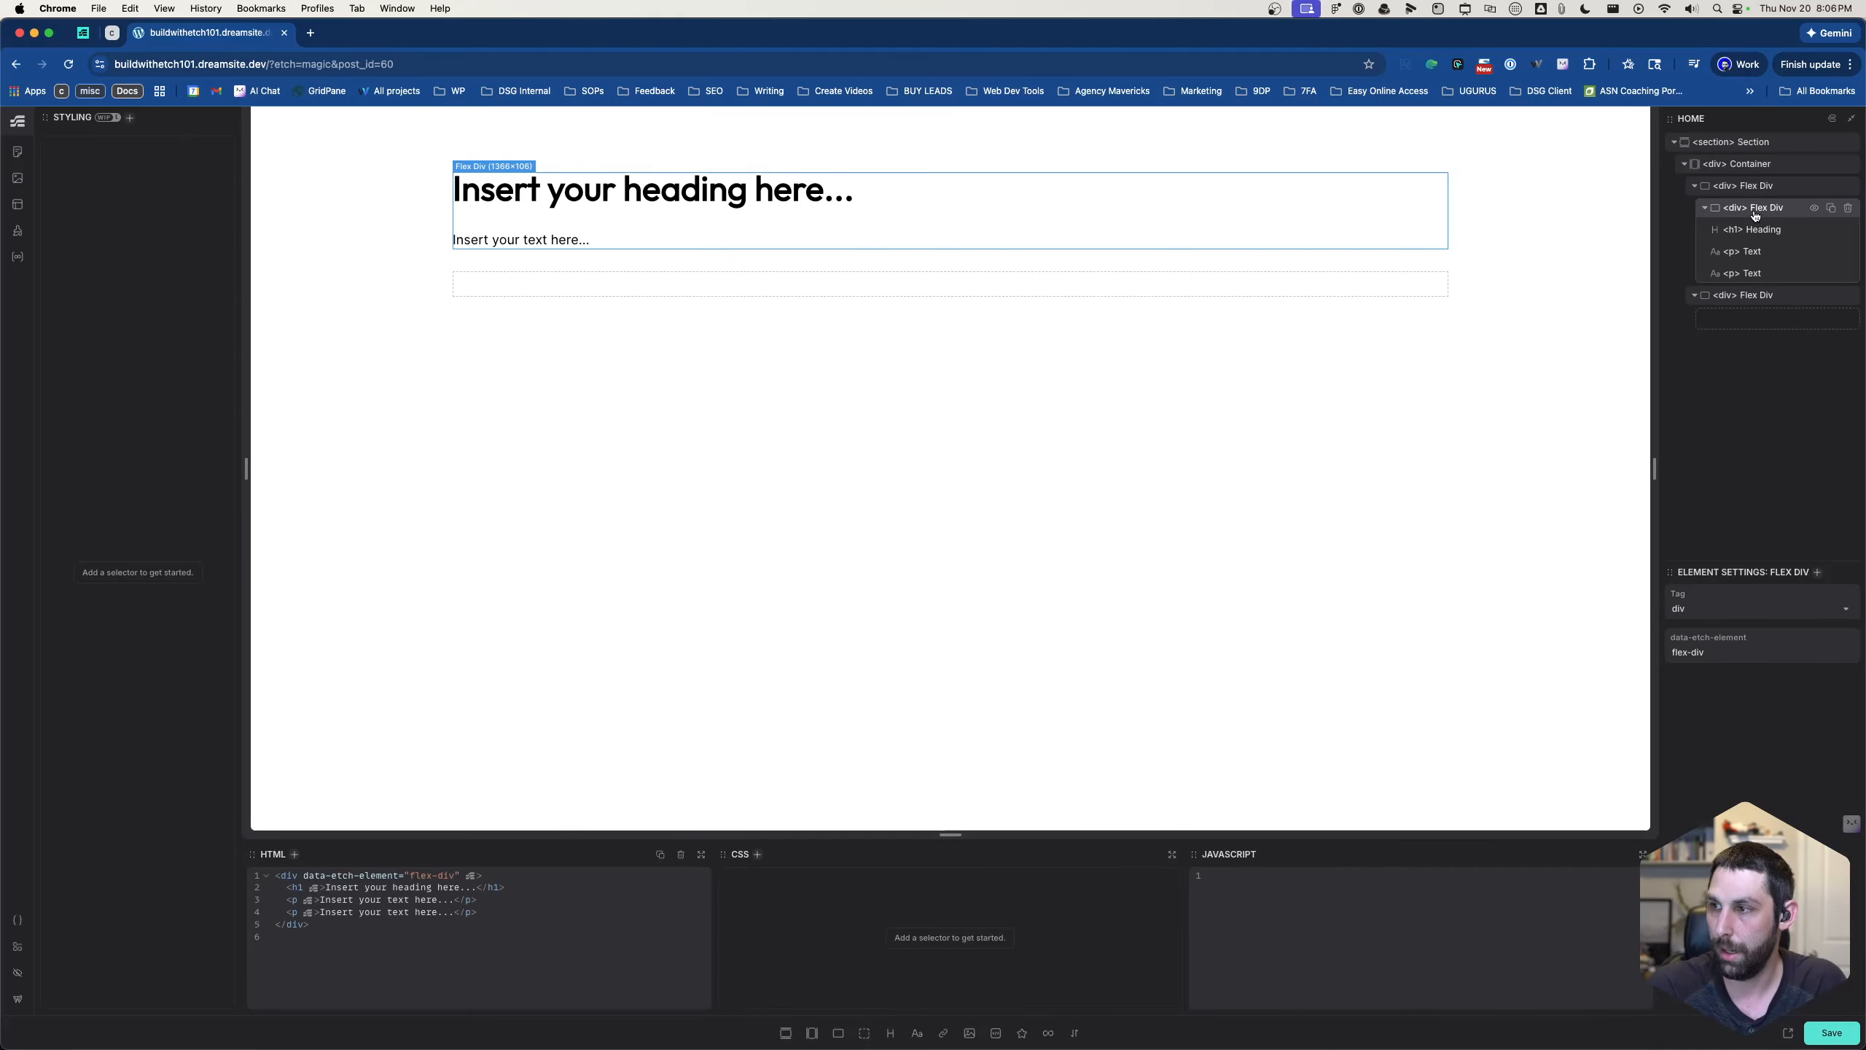
{"action": "key", "text": "super+e"}
{"action": "type", "text": "div"}
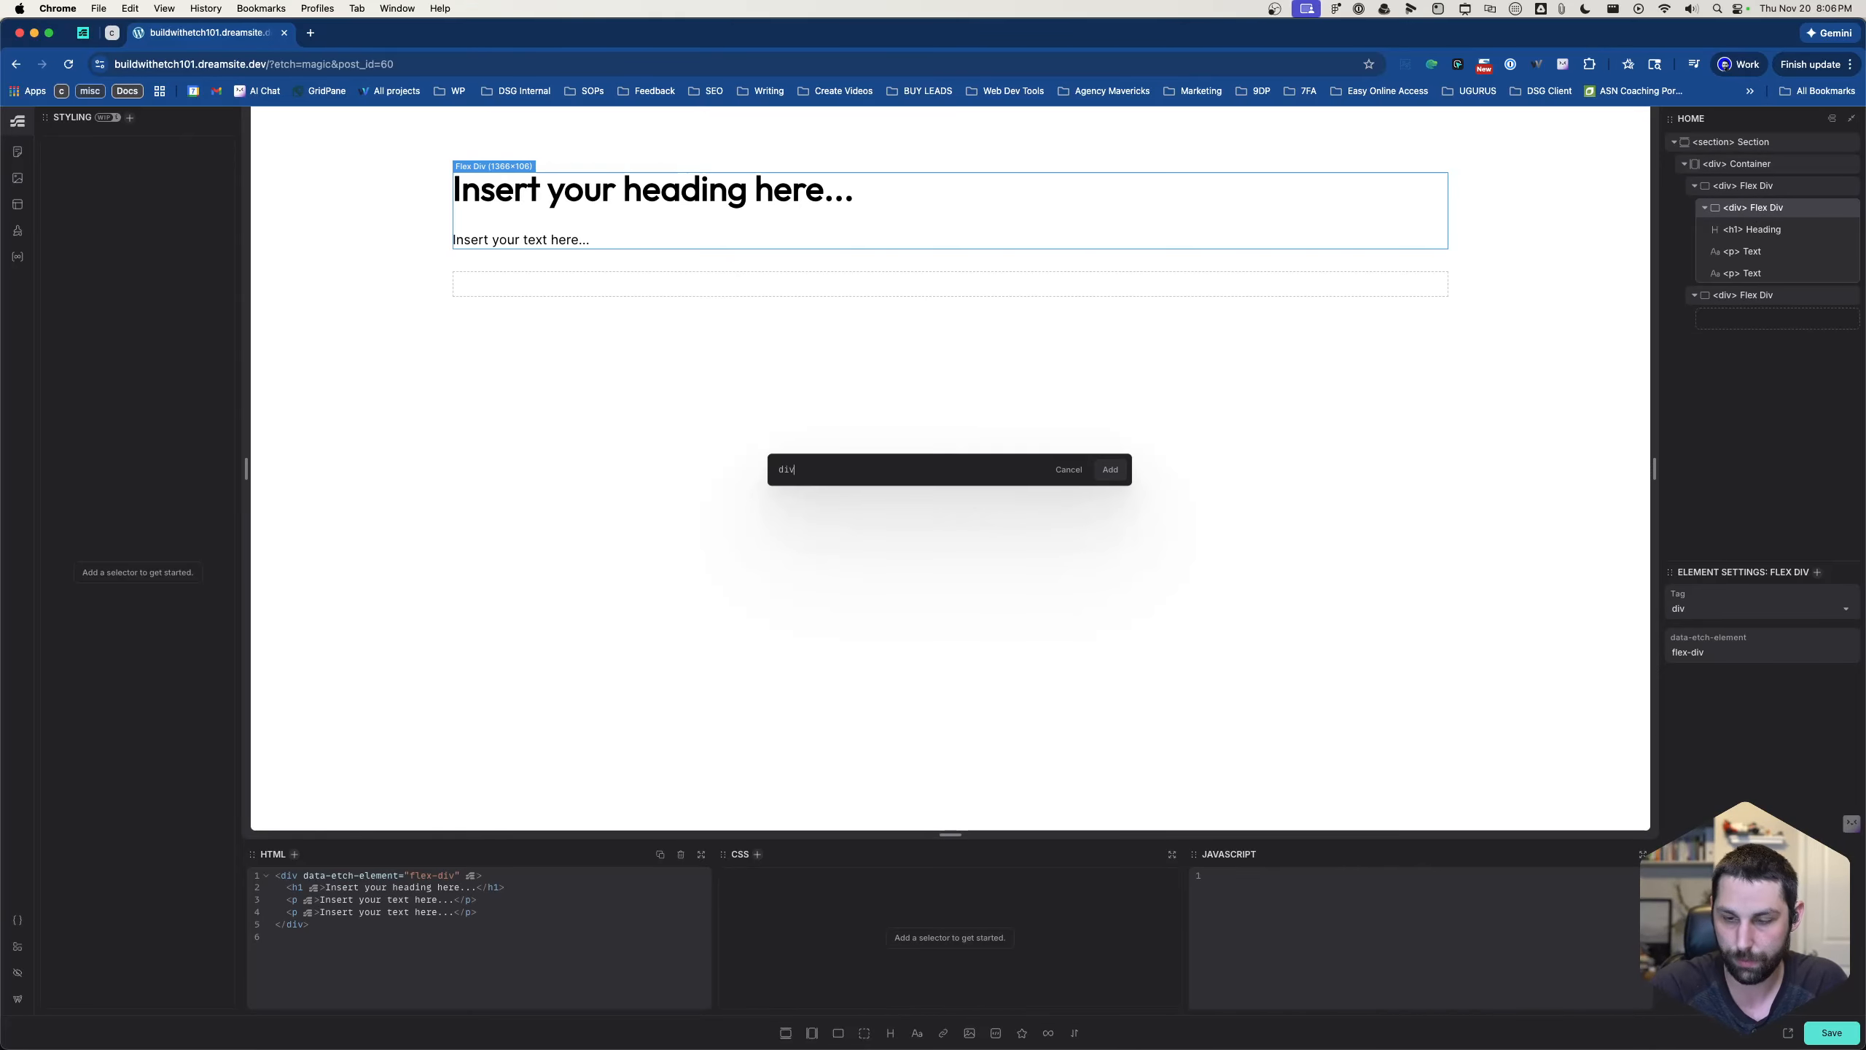
{"action": "key", "text": "BackSpace"}
{"action": "key", "text": "BackSpace"}
{"action": "key", "text": "BackSpace"}
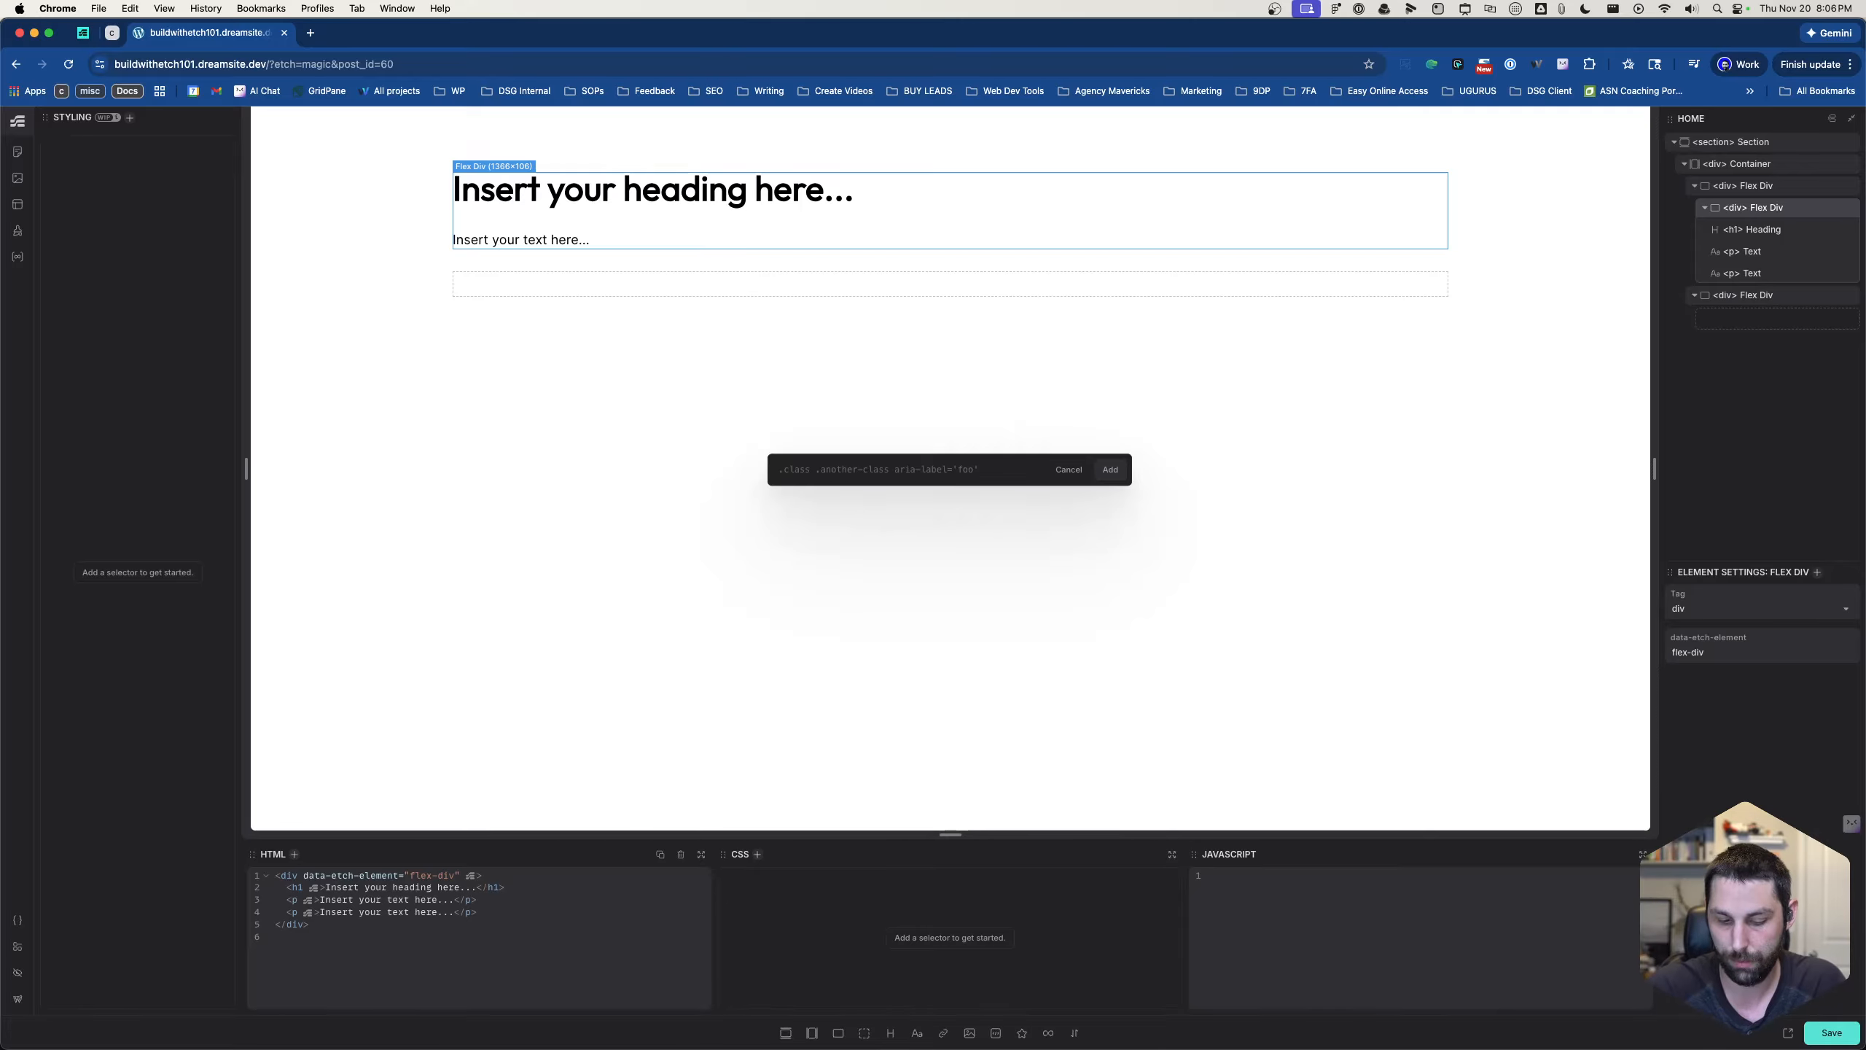
- Add a Flex-Div below the two paragraphs, inside the nested flex div that holds the heading
{"action": "key", "text": "super+k"}
{"action": "type", "text": "div"}
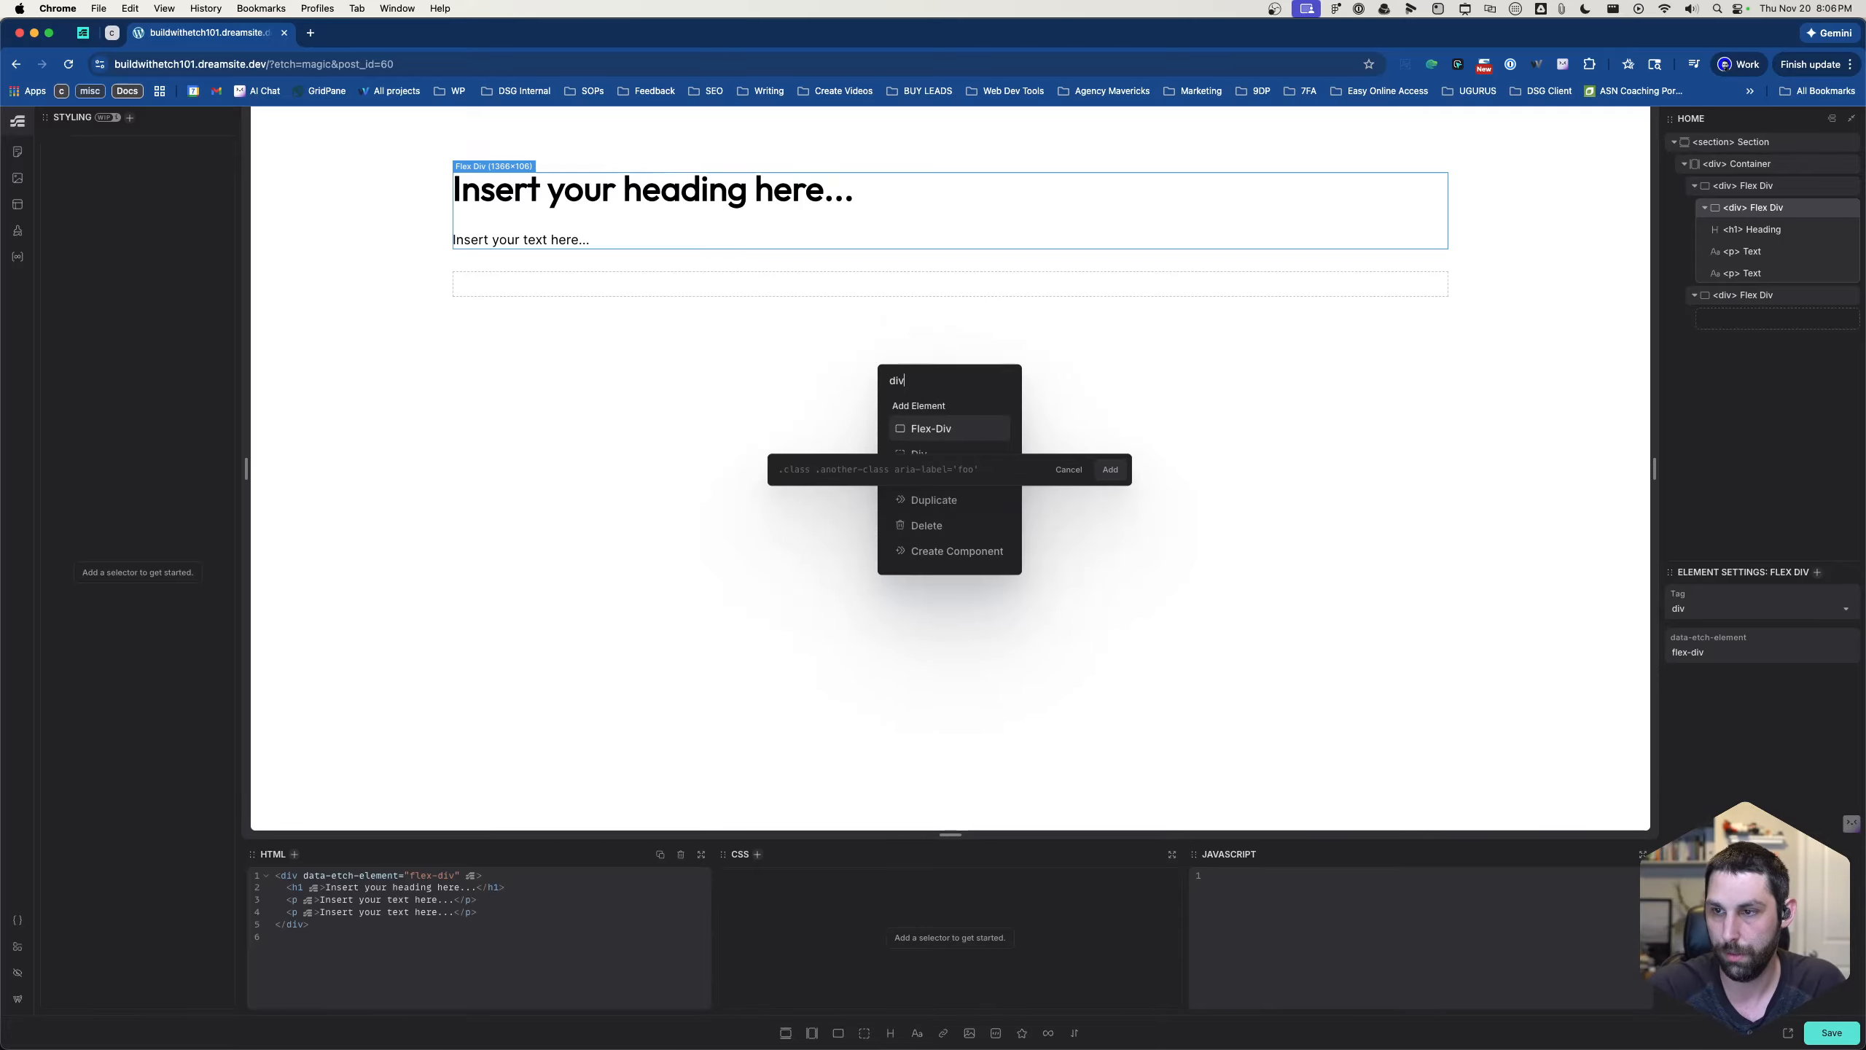
{"action": "key", "text": "Return"}
{"action": "key", "text": "Escape"}
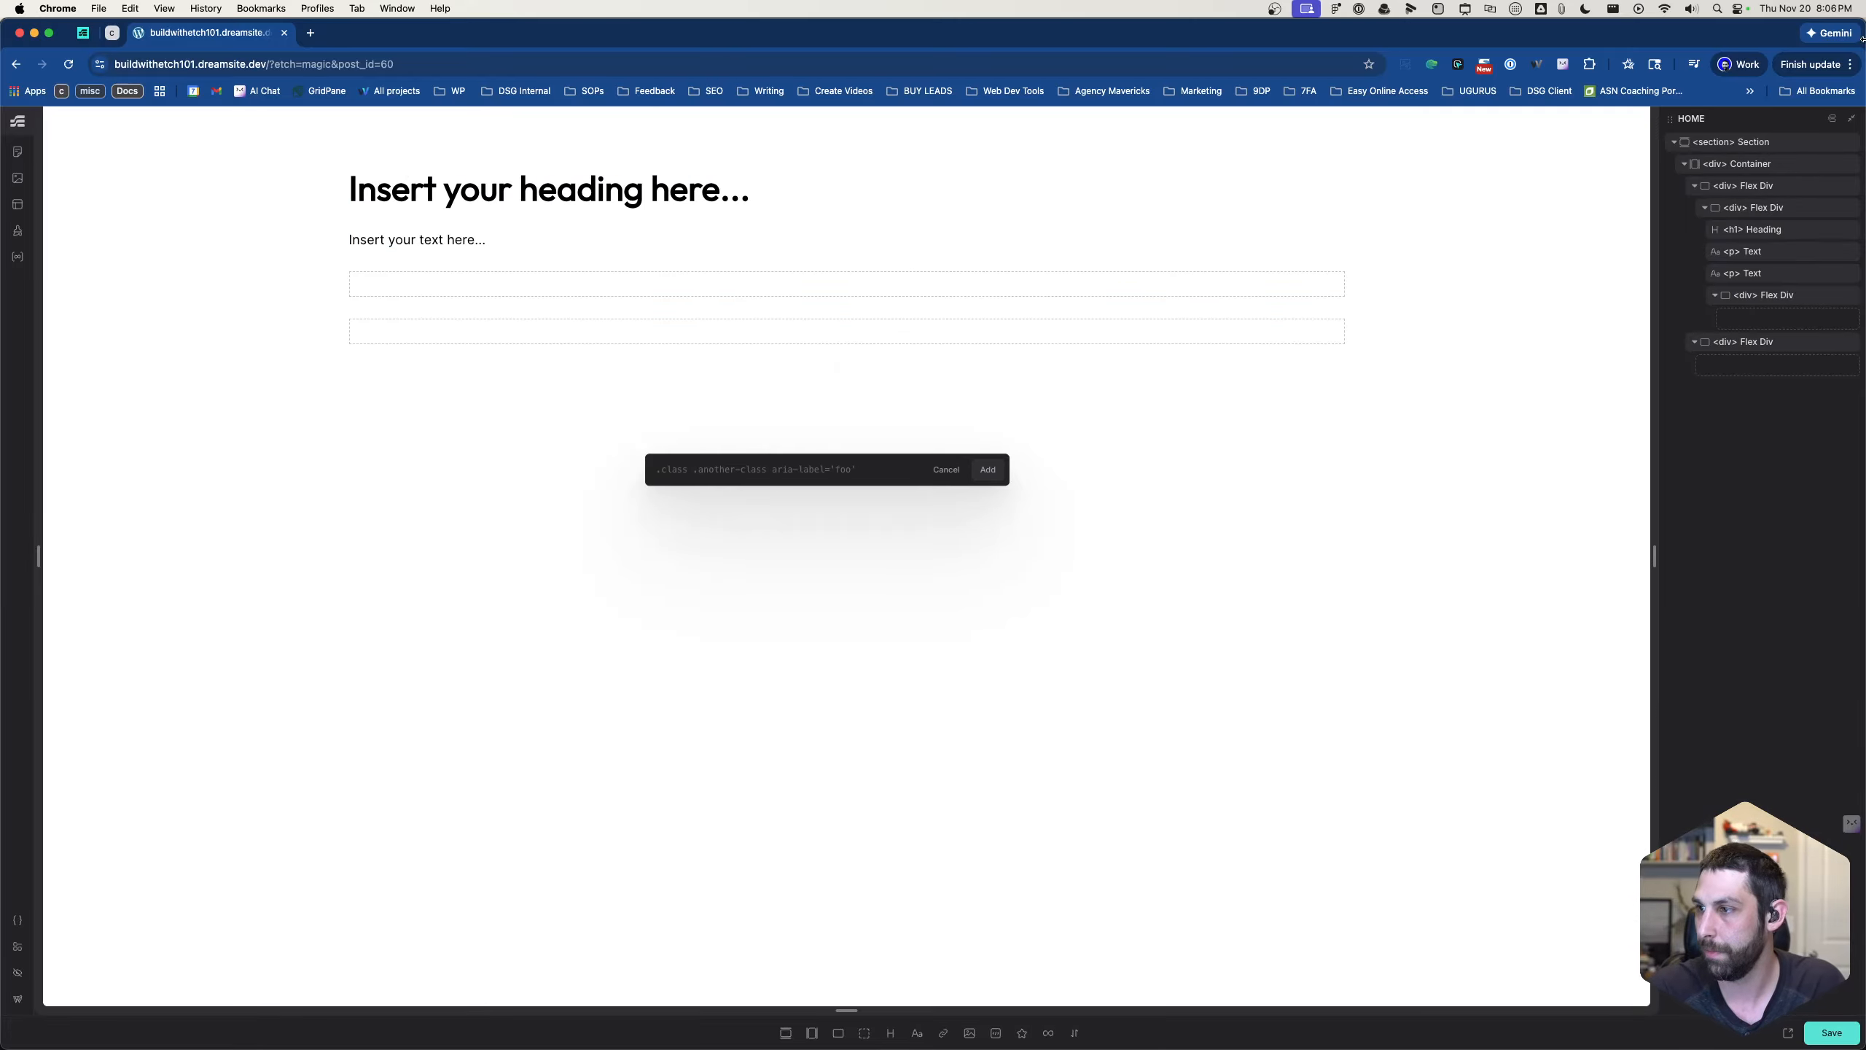
- Add two Flex-Div elements inside the container's second flex div
{"action": "left_click", "coordinate": [1764, 343]}
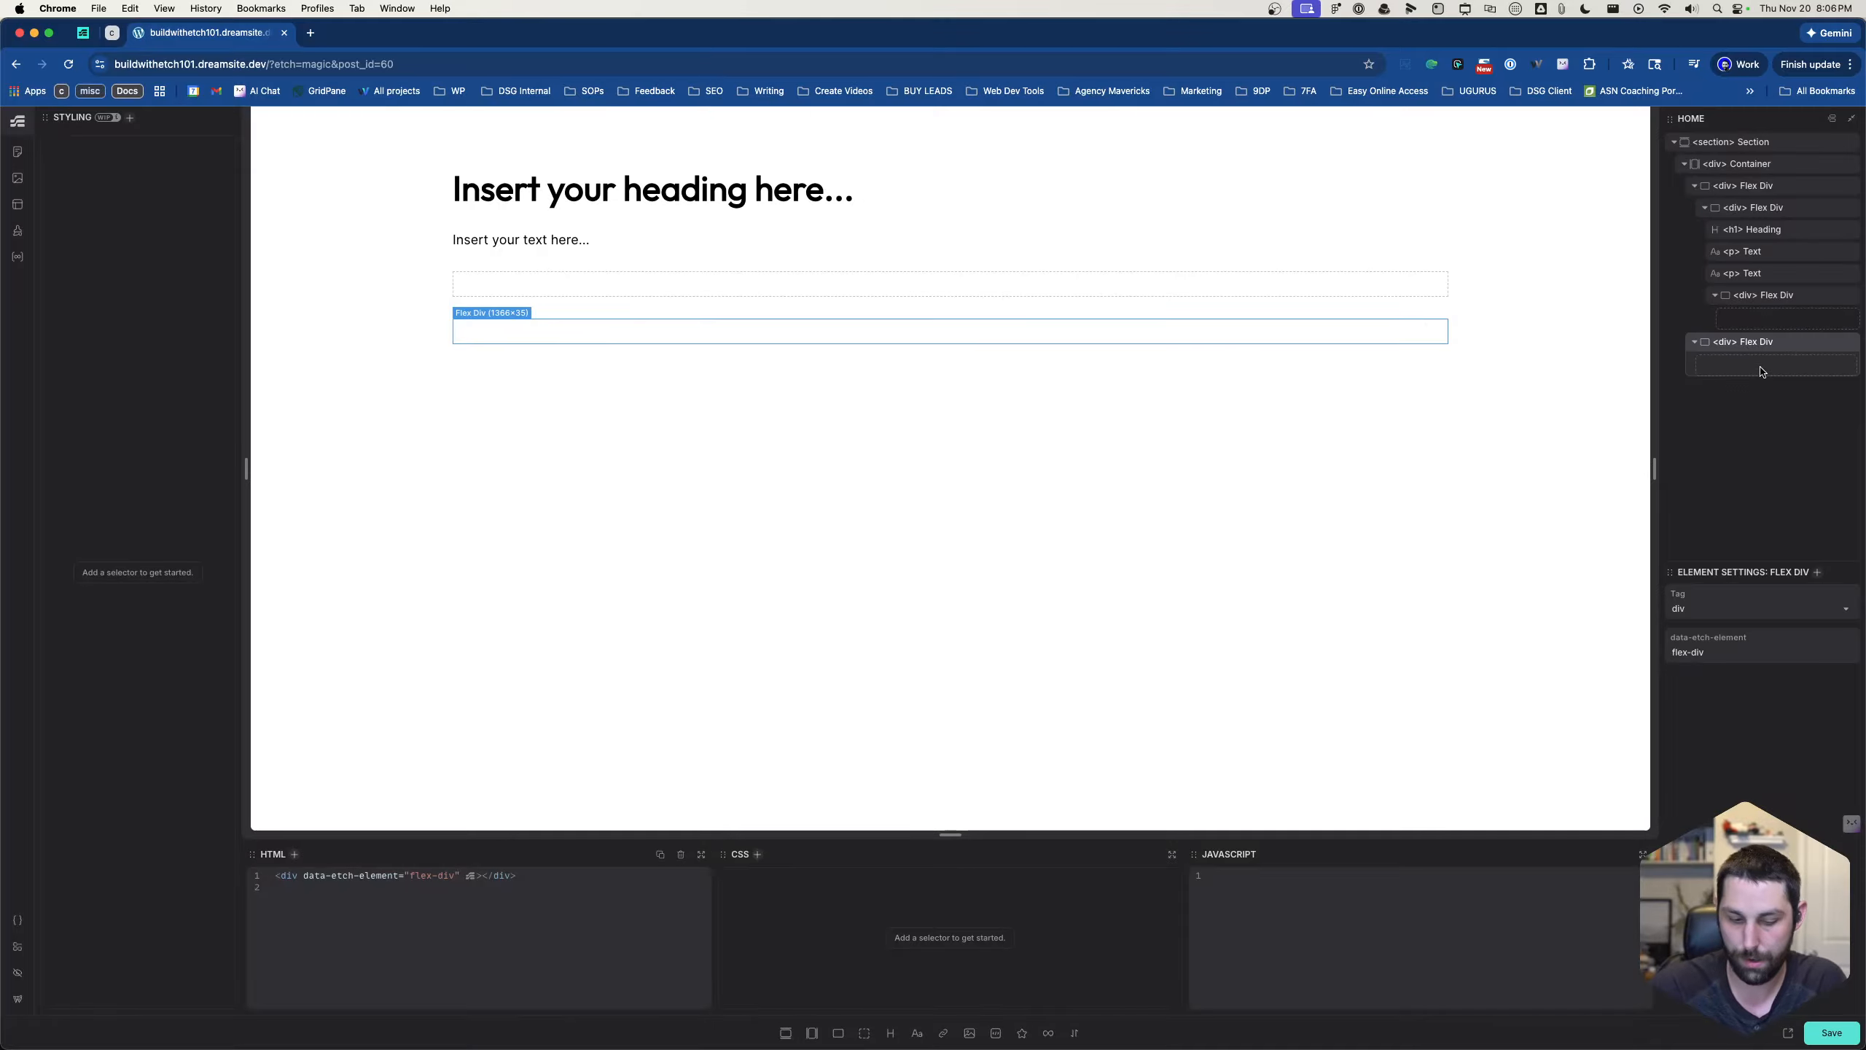
{"action": "key", "text": "super+k"}
{"action": "type", "text": "div"}
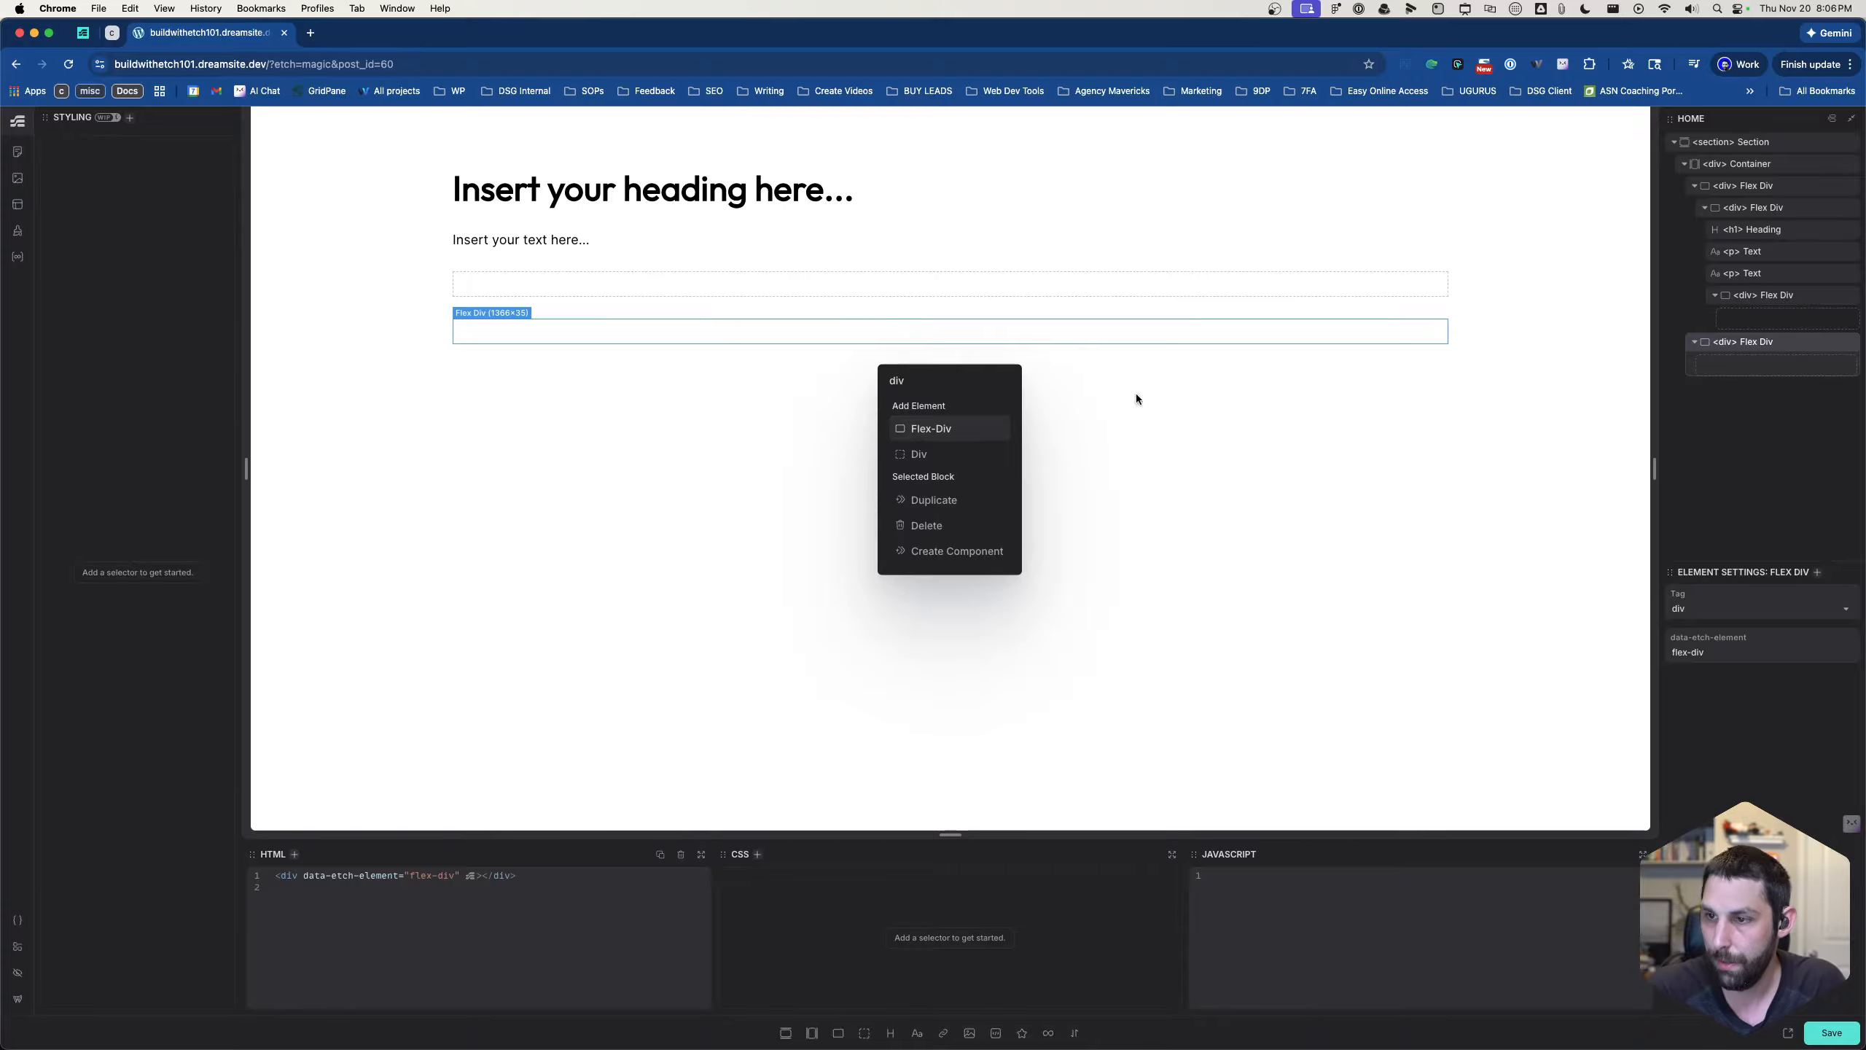
{"action": "left_click", "coordinate": [962, 439]}
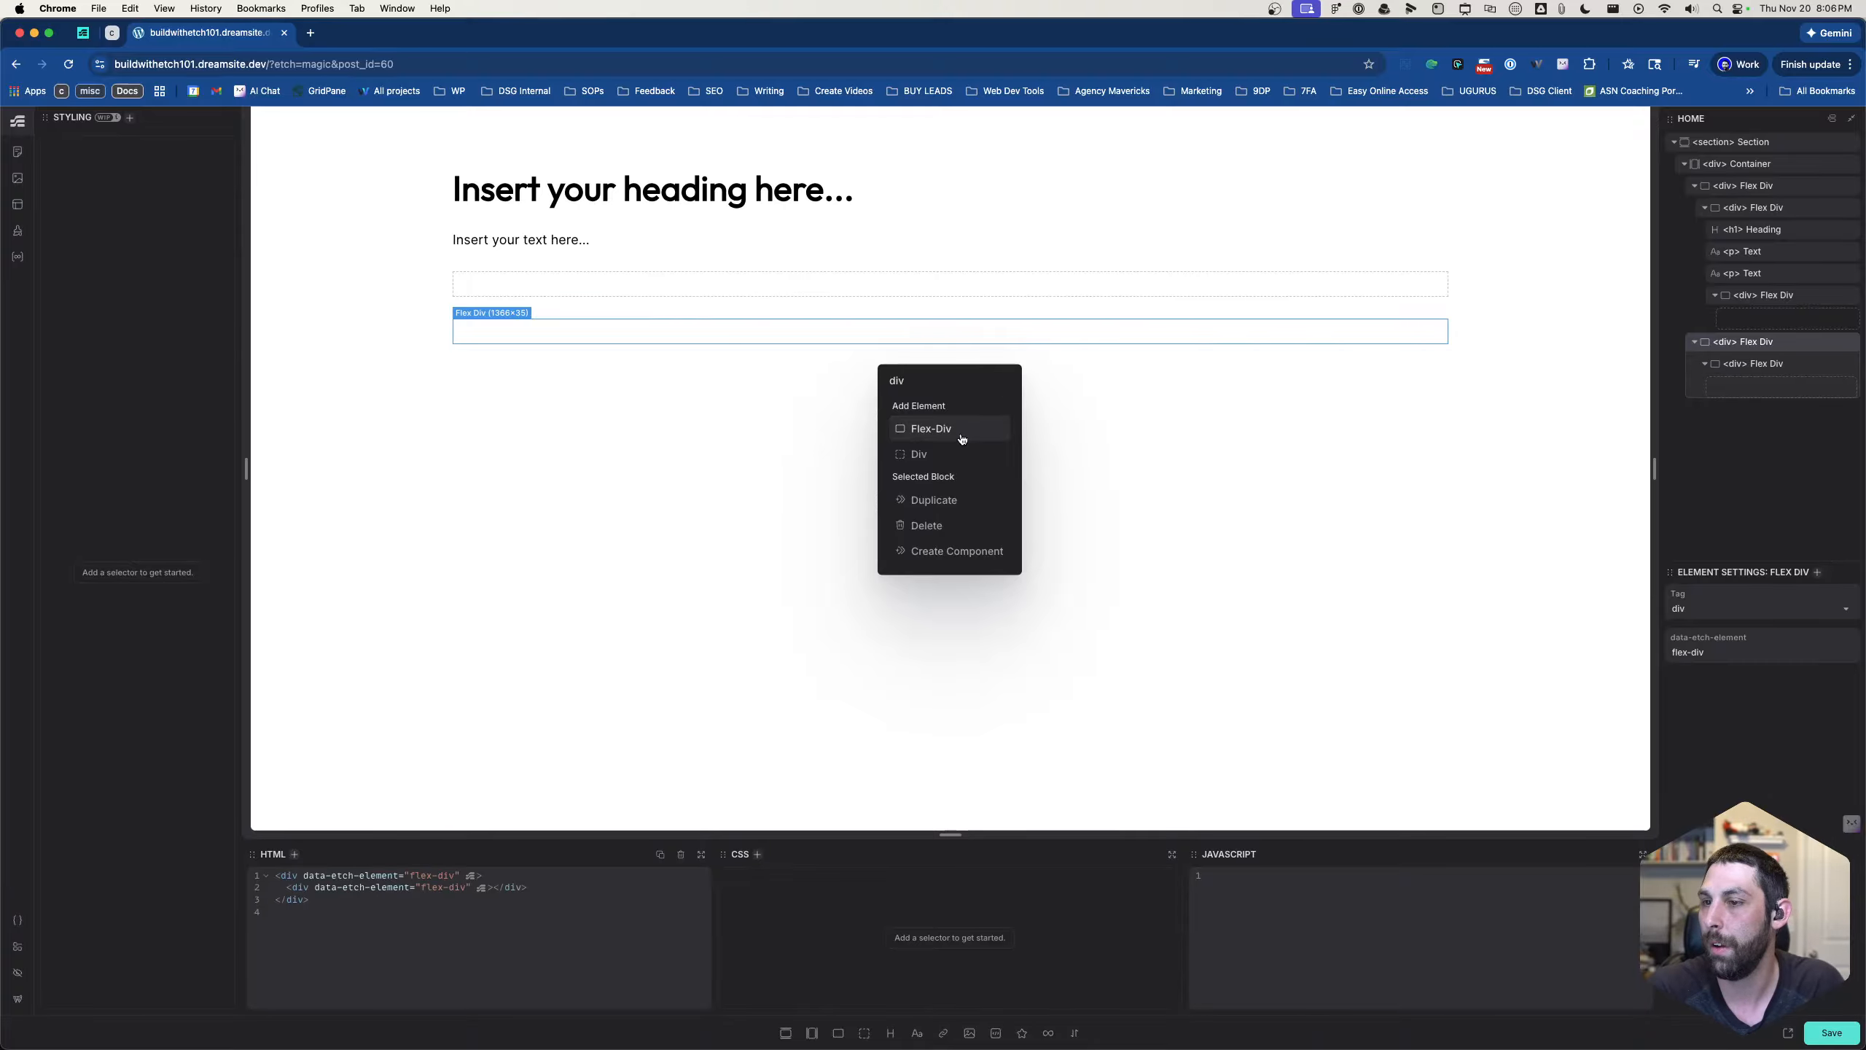
{"action": "left_click", "coordinate": [961, 438]}
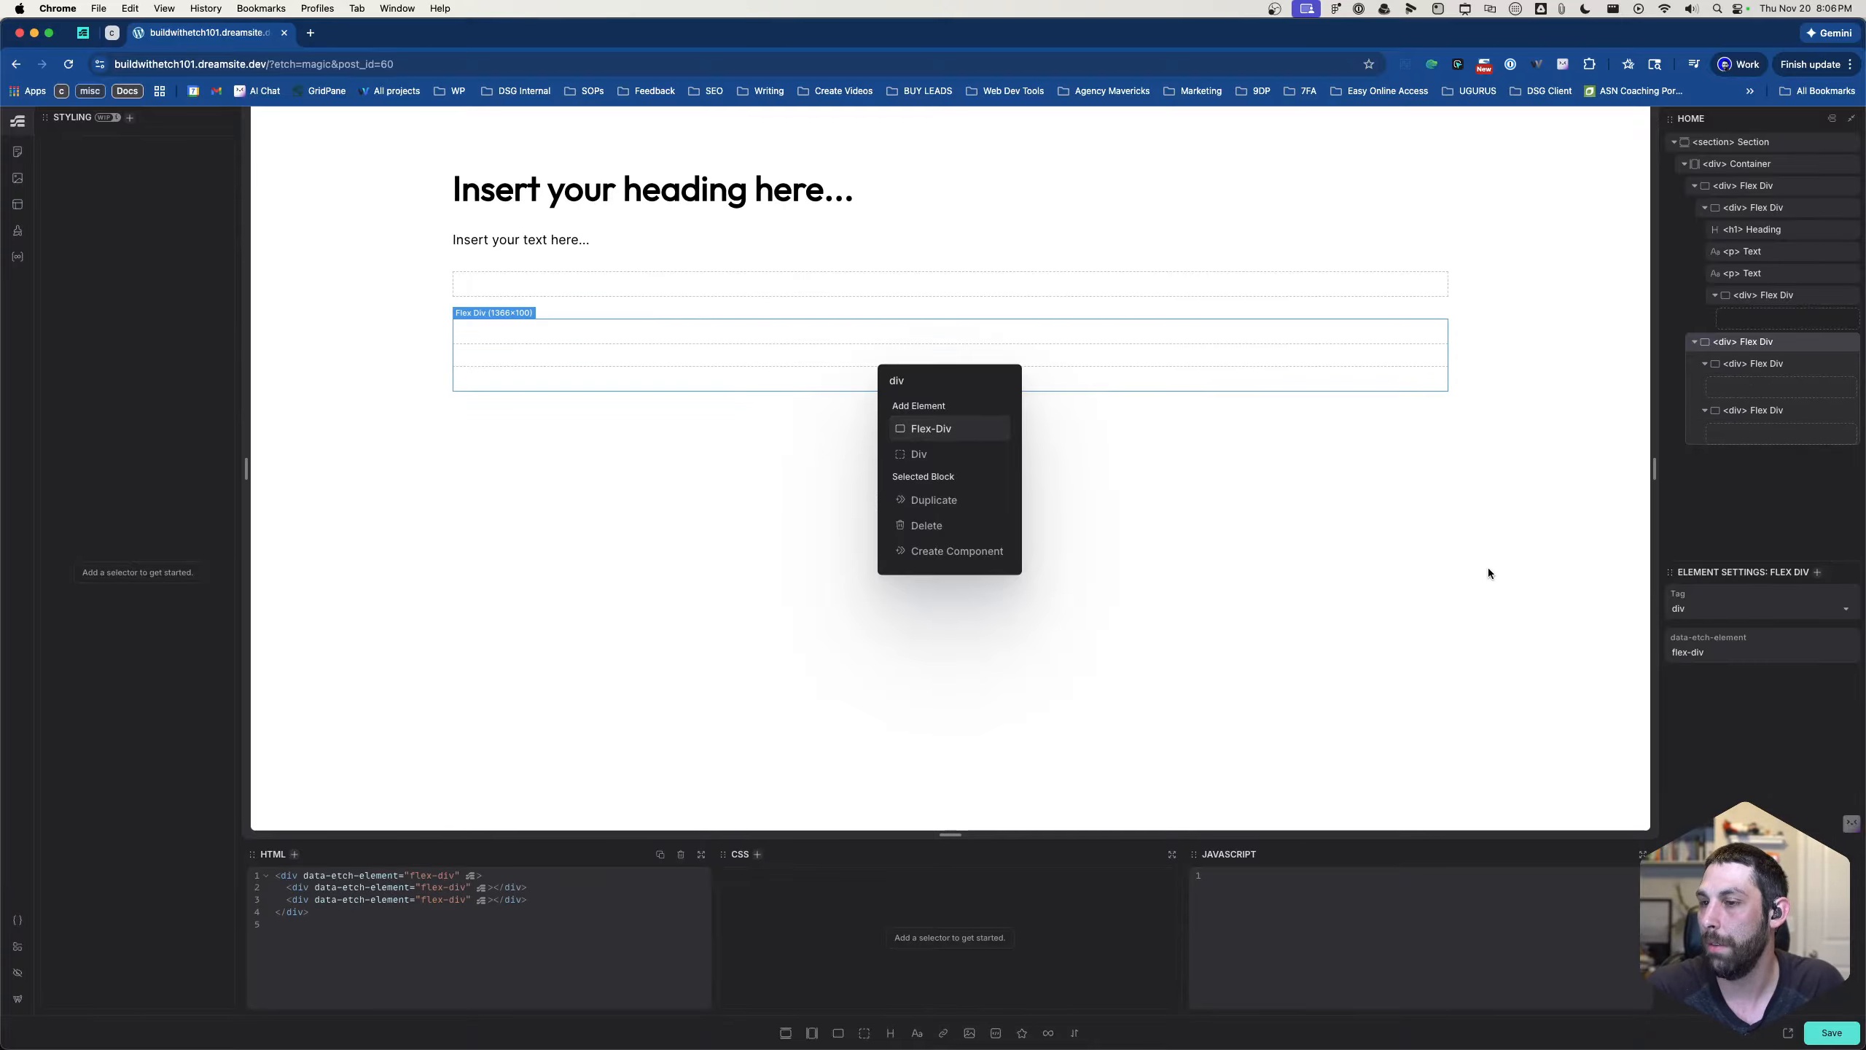
{"action": "key", "text": "Escape"}
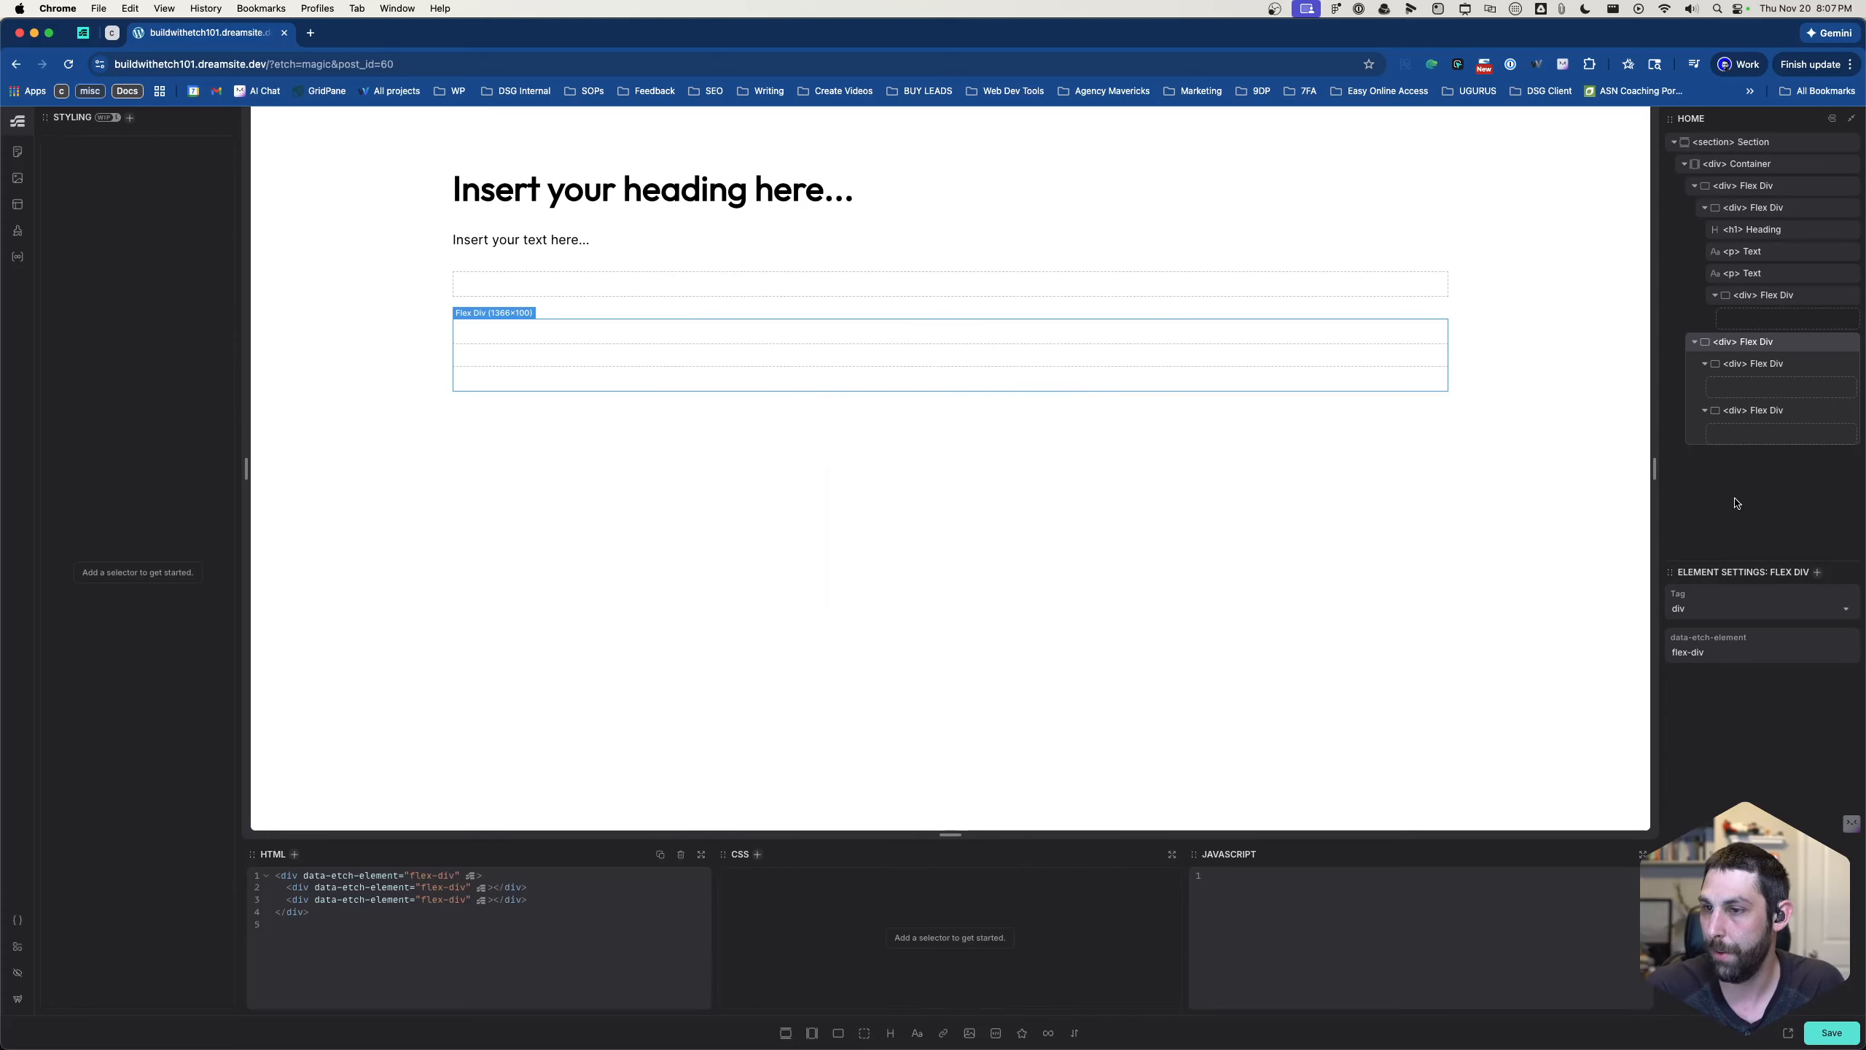
- Rename the top-level section element to "hero section" in the structure tree
{"action": "left_click", "coordinate": [1749, 169]}
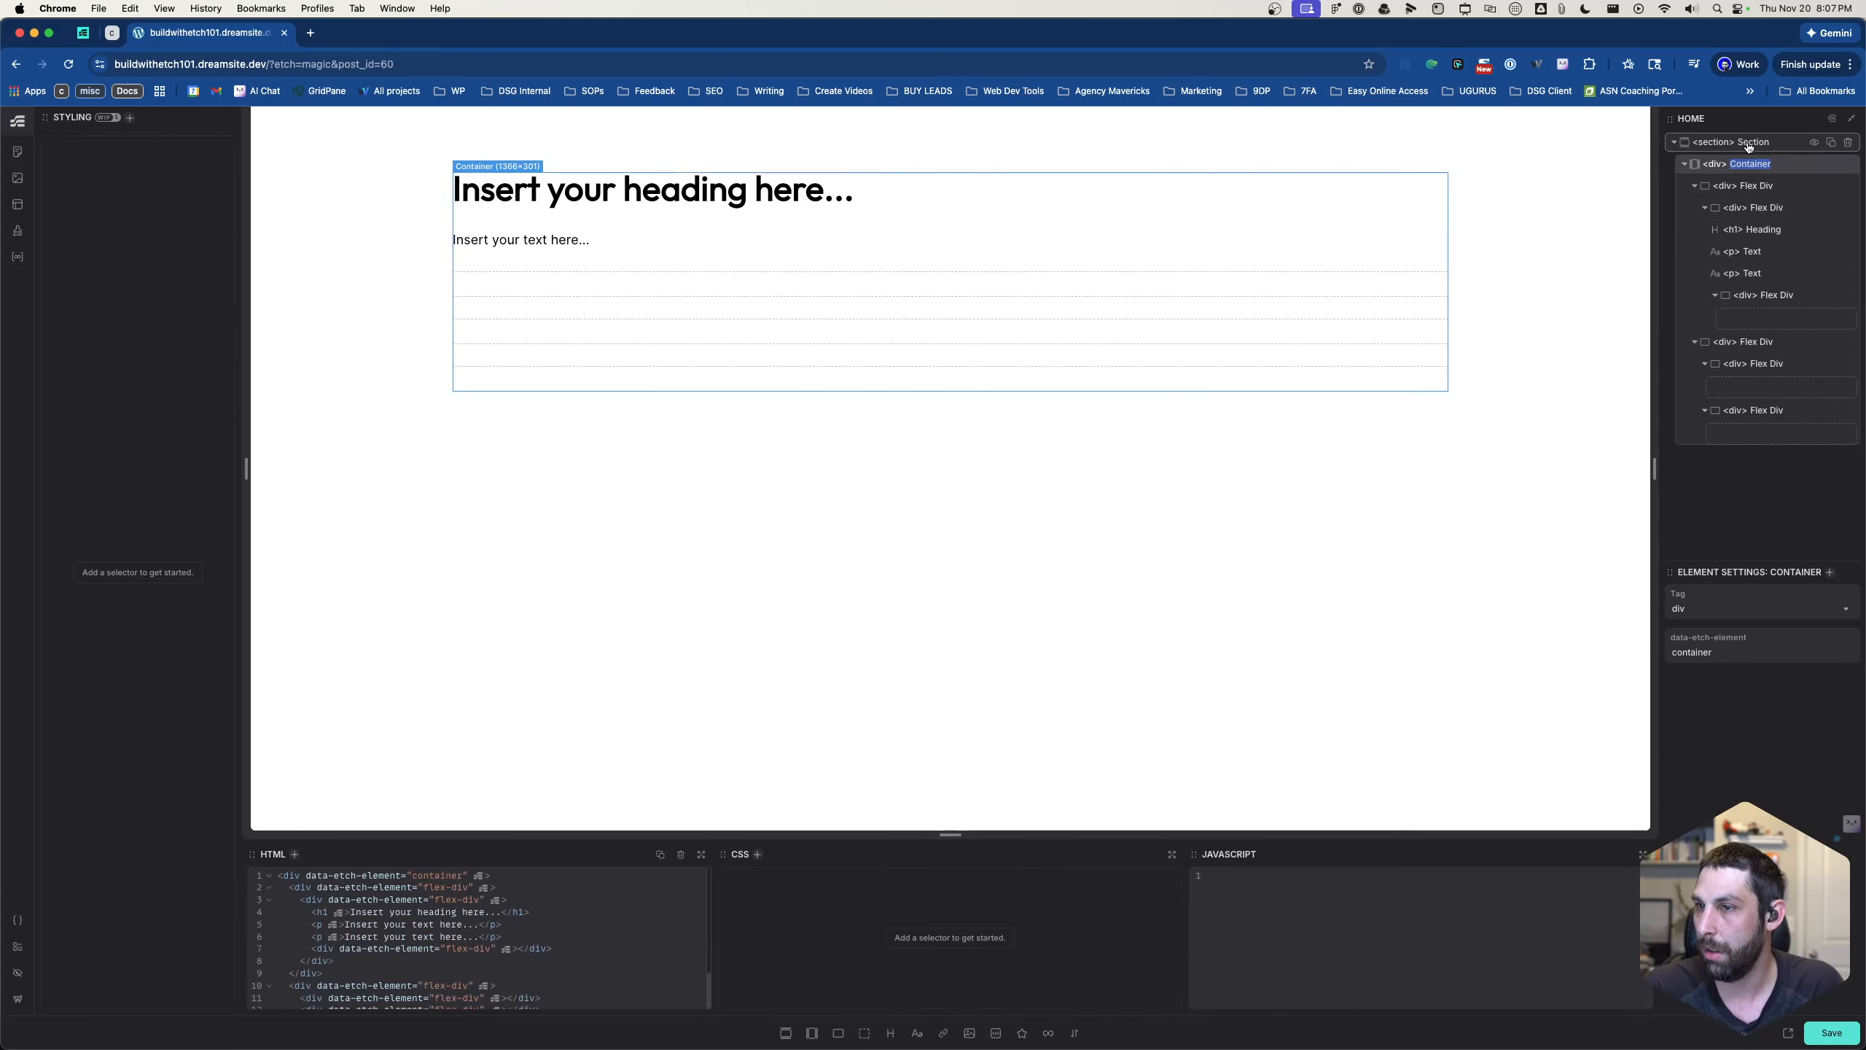
{"action": "double_click", "coordinate": [1749, 143]}
{"action": "type", "text": "her"}
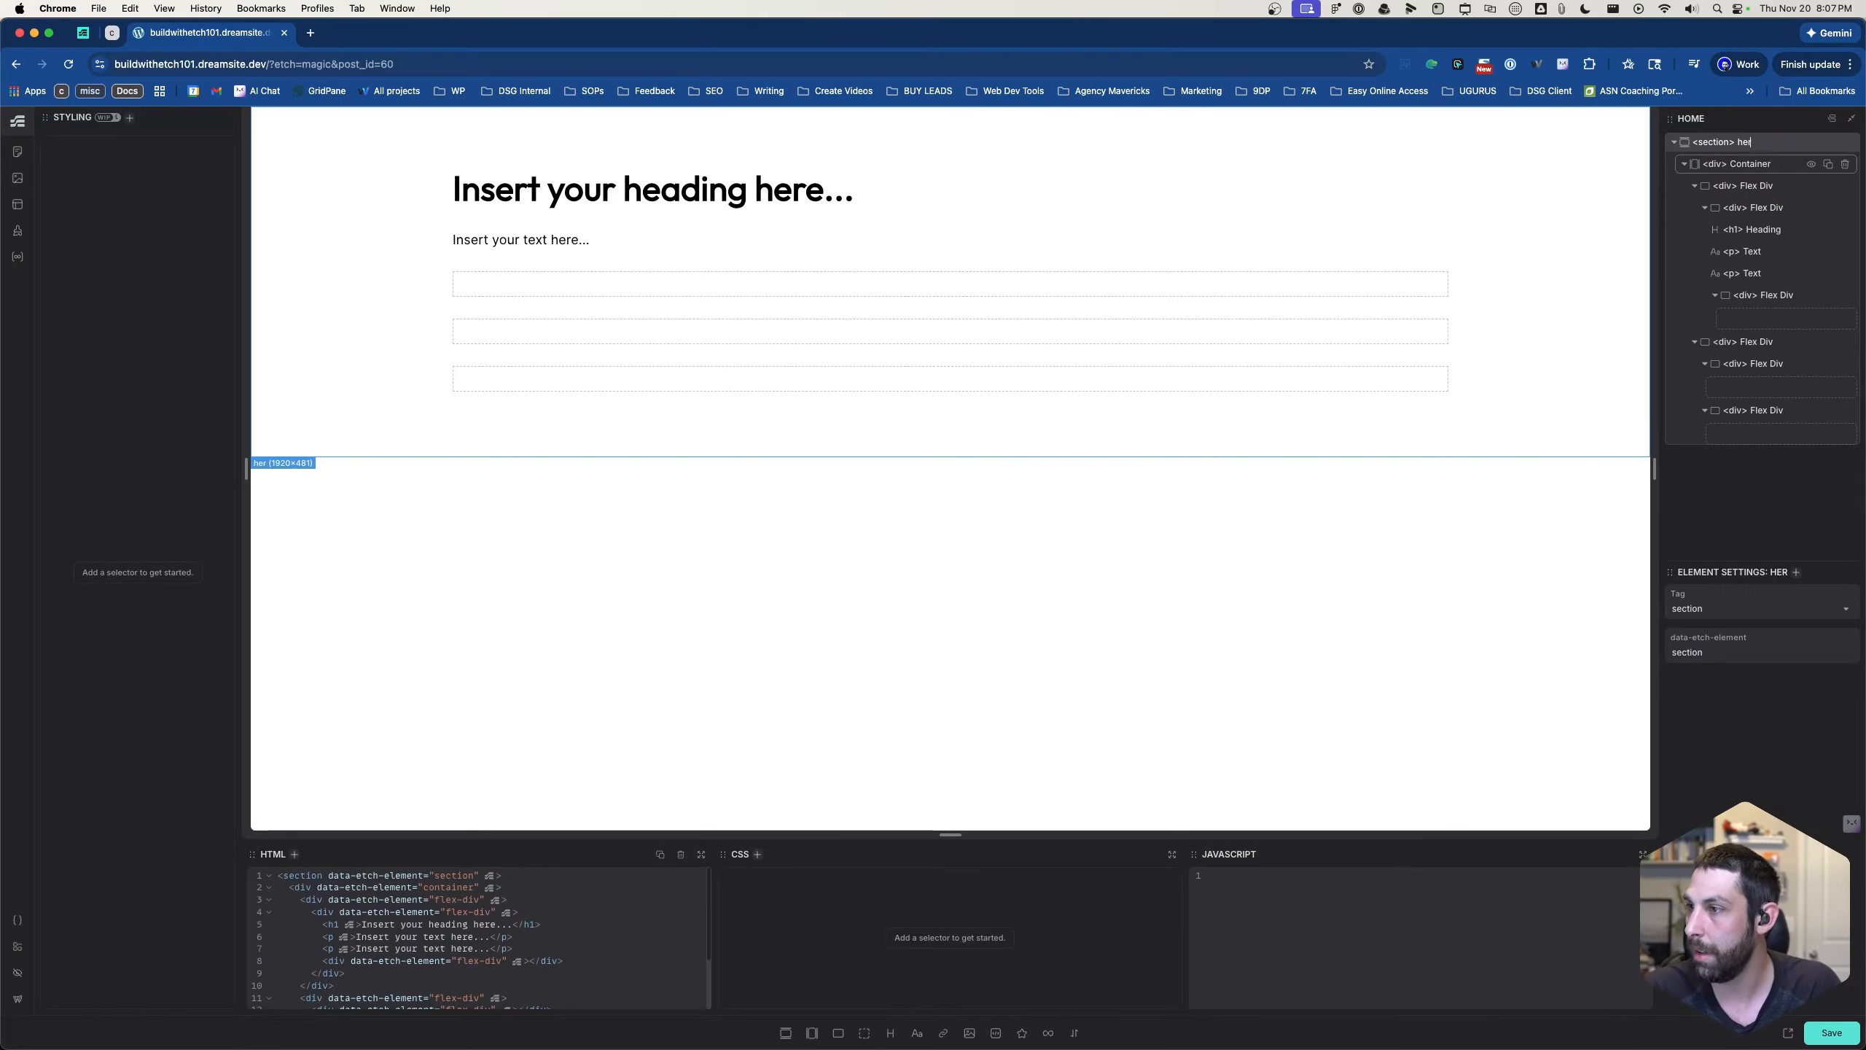
{"action": "type", "text": "o section"}
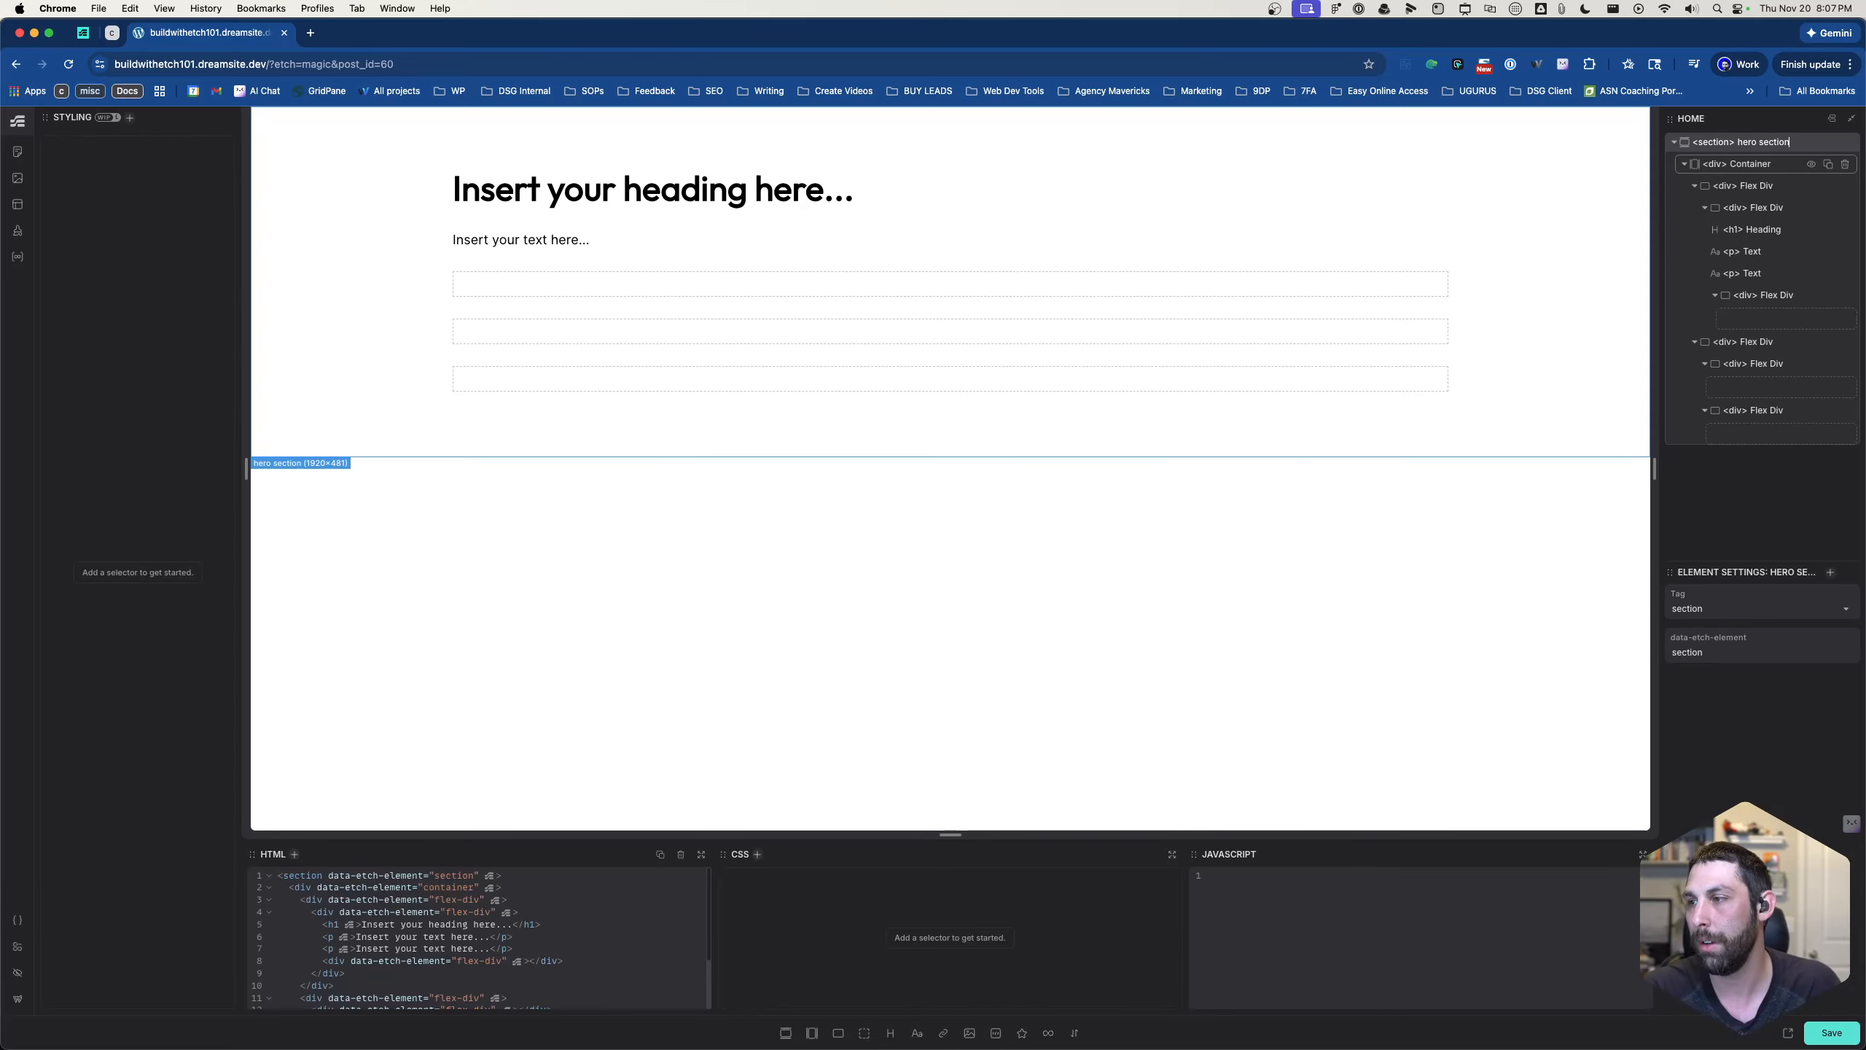
- Rename the section's container element to "hero-container"
{"action": "double_click", "coordinate": [1765, 170]}
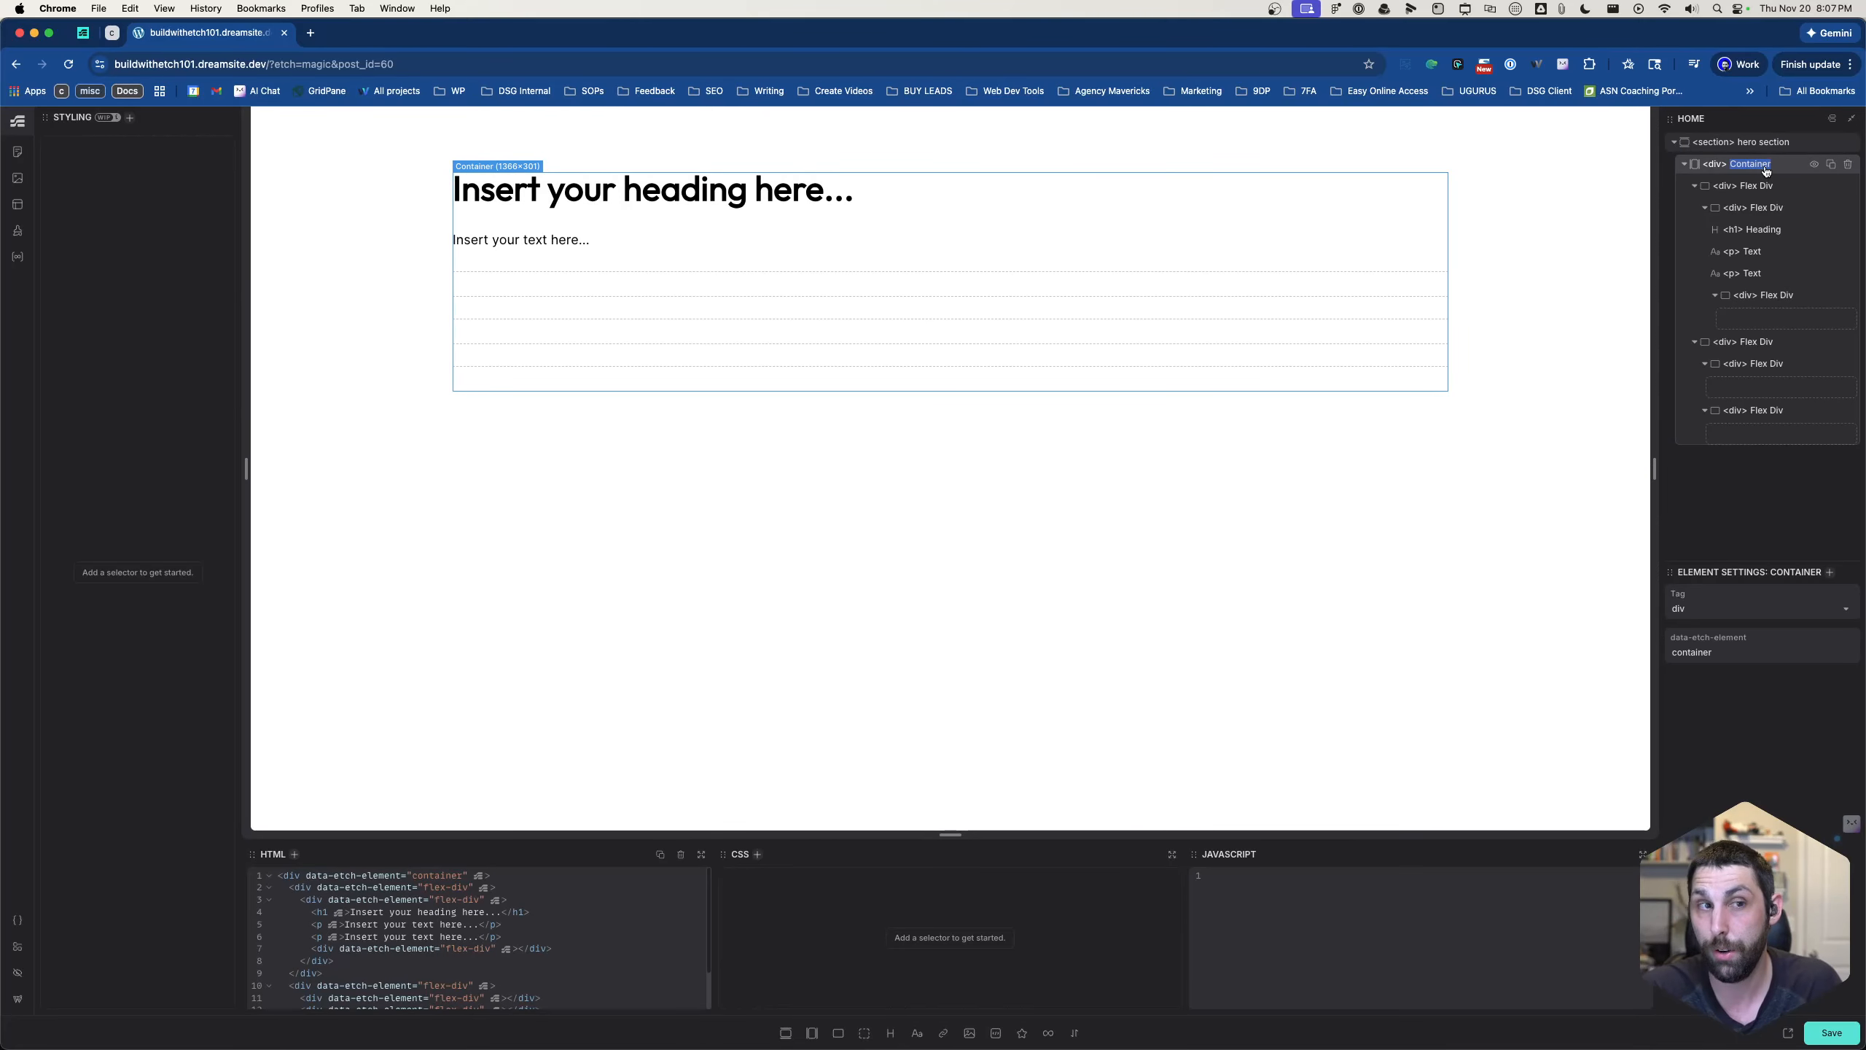
{"action": "type", "text": "heor"}
{"action": "key", "text": "BackSpace"}
{"action": "key", "text": "BackSpace"}
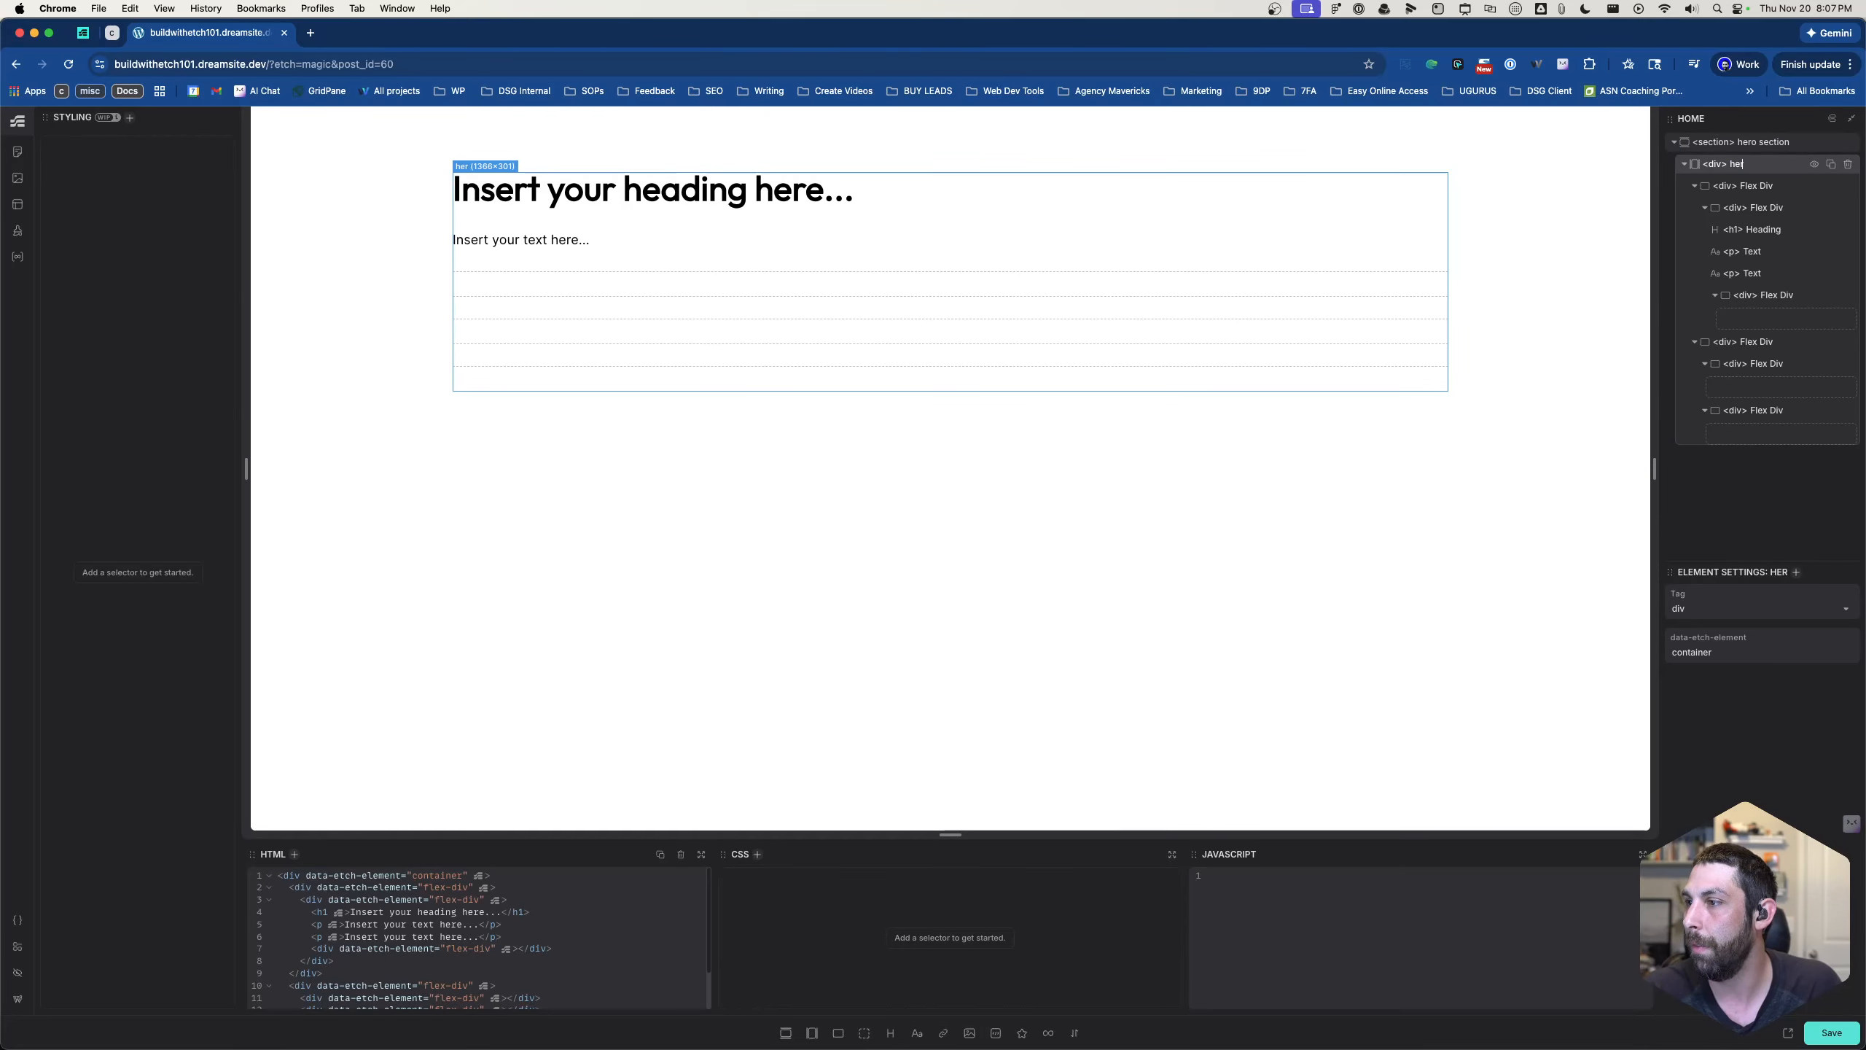
{"action": "type", "text": "ro-container"}
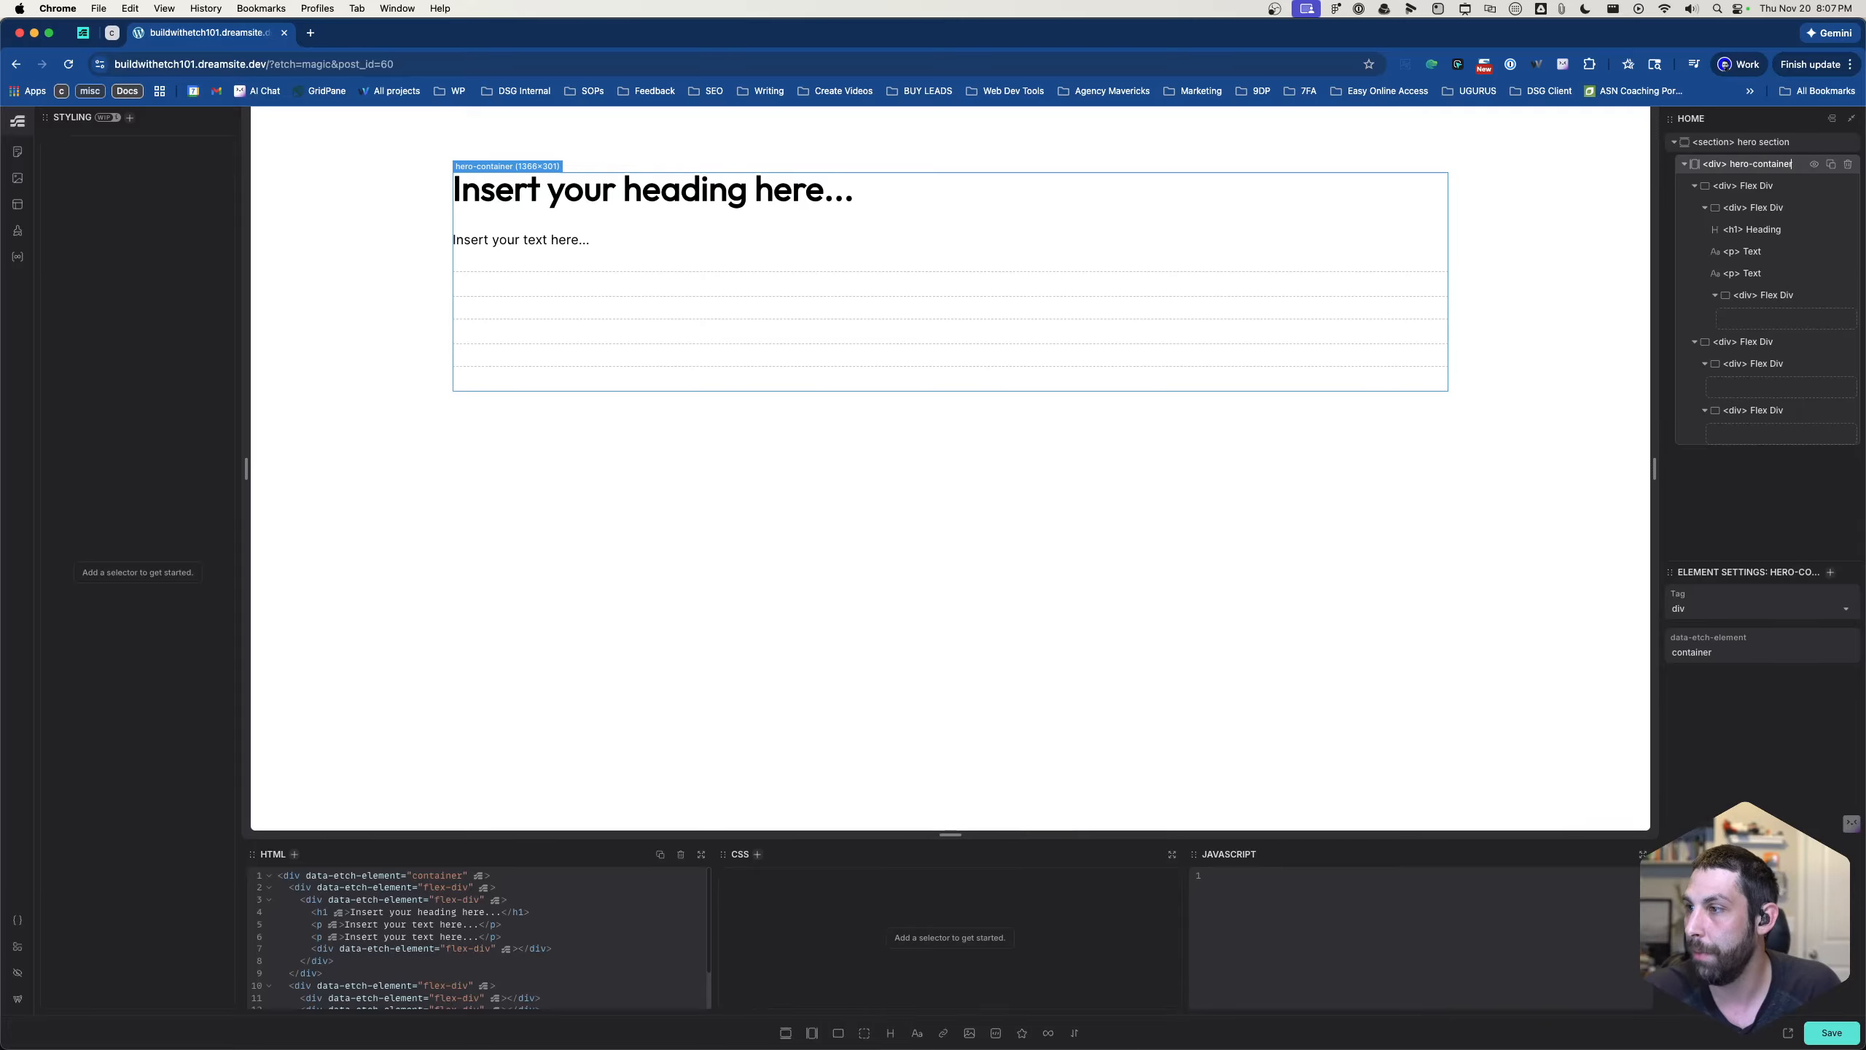
- Rename the first flex div inside hero-container to "hero left"
{"action": "left_click", "coordinate": [1750, 188]}
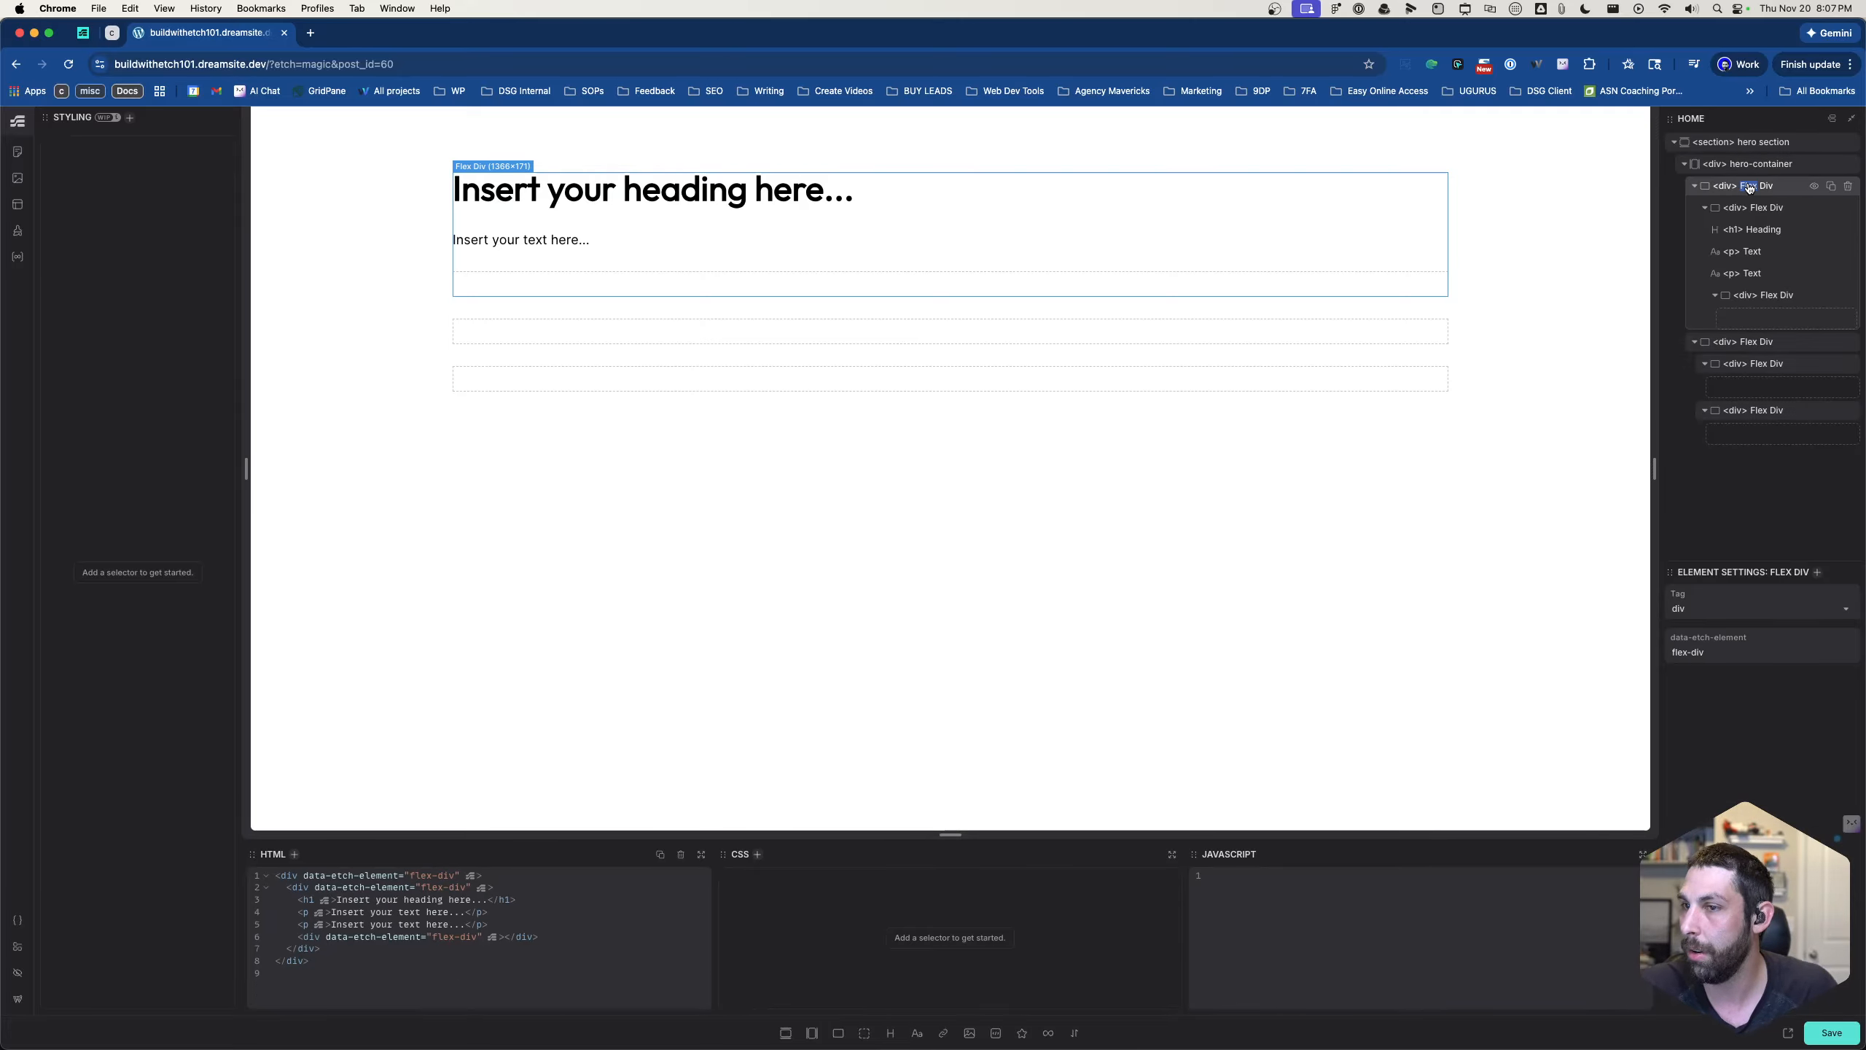
{"action": "double_click", "coordinate": [1750, 188]}
{"action": "type", "text": "hero left"}
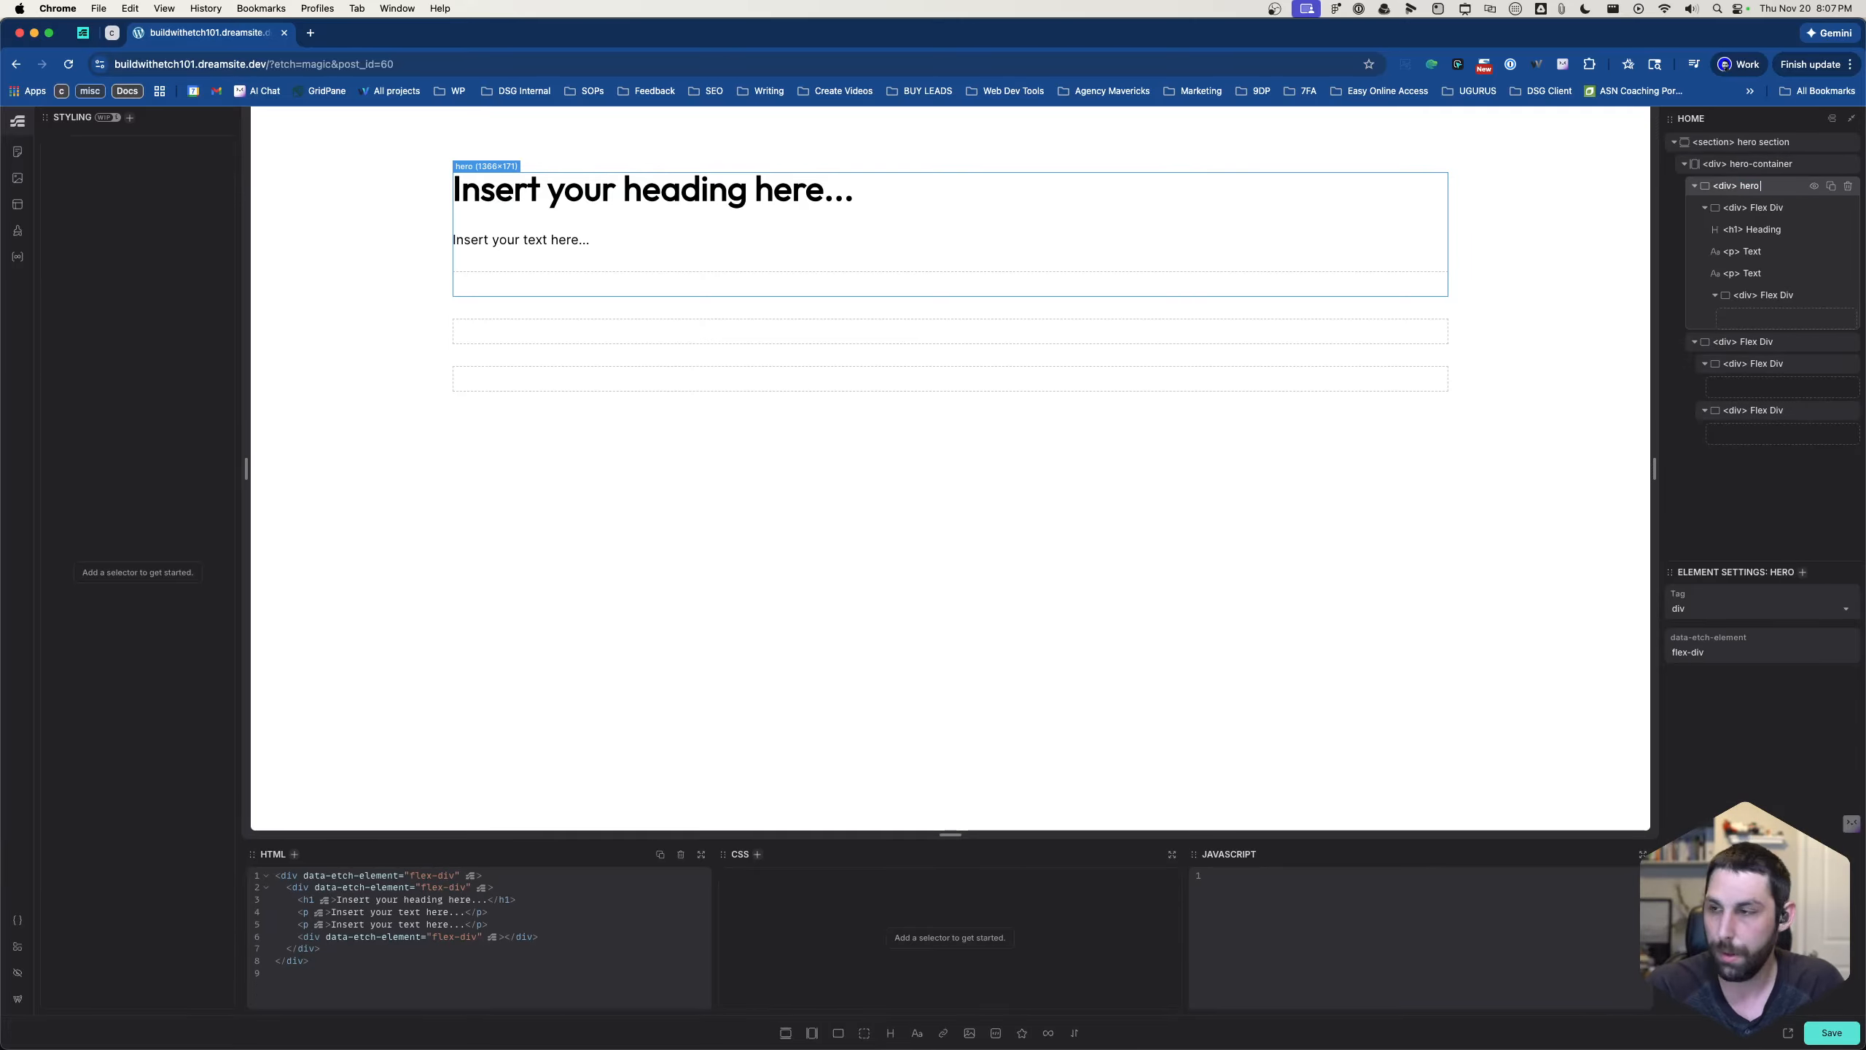
- Rename the flex div nested inside hero left to "section intro"
{"action": "left_click", "coordinate": [1755, 211]}
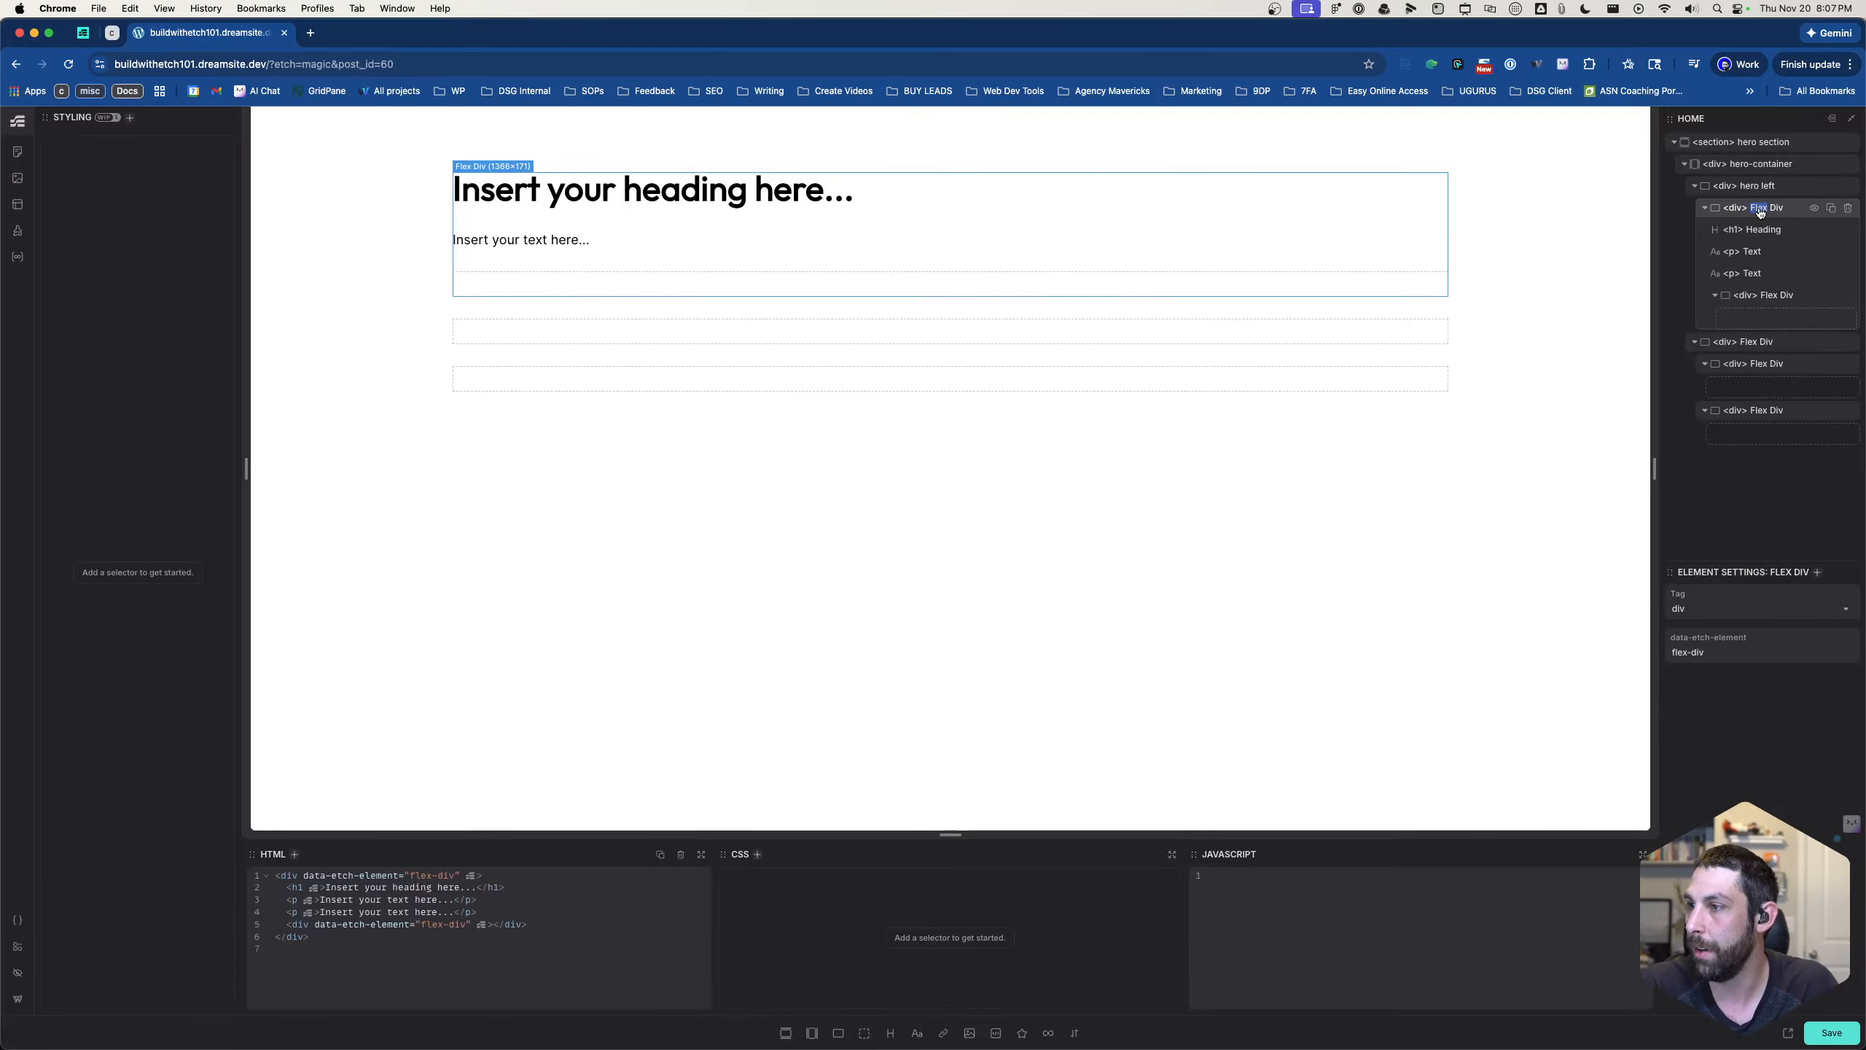
{"action": "double_click", "coordinate": [1757, 212]}
{"action": "type", "text": "sec"}
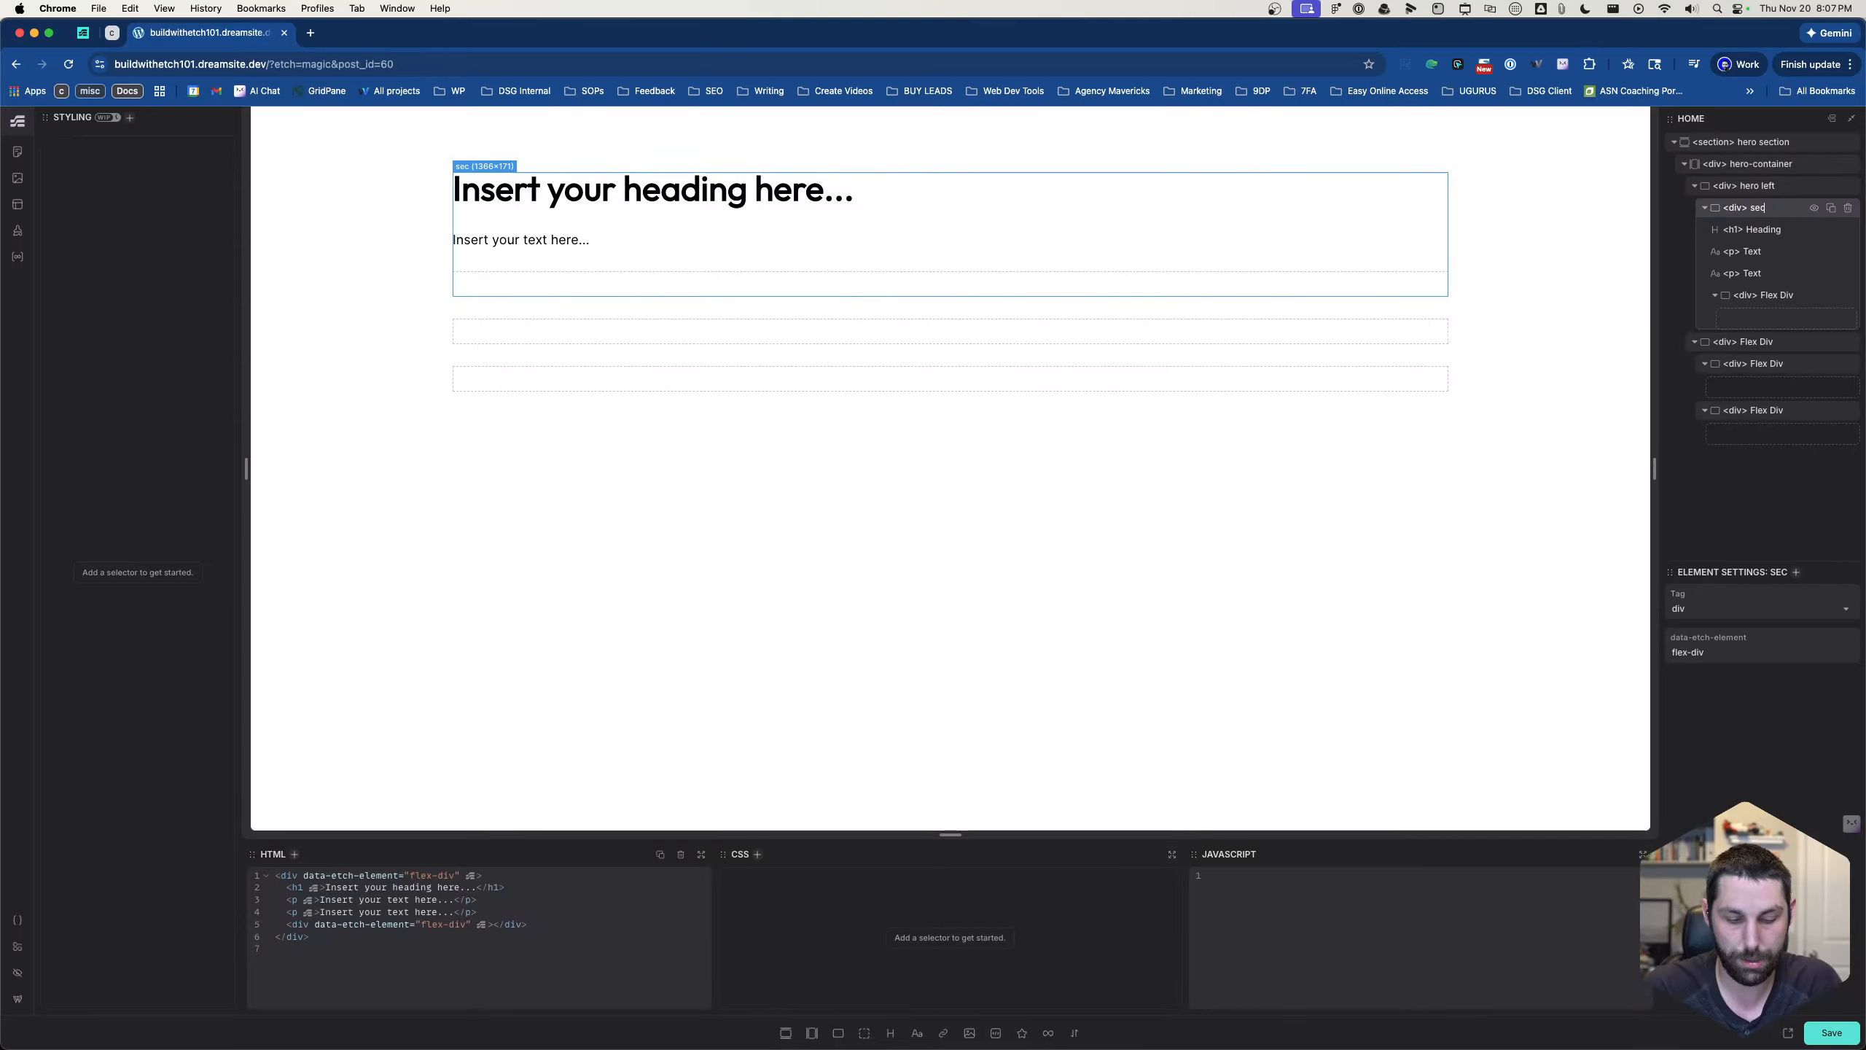
{"action": "type", "text": "tion intro"}
{"action": "key", "text": "Return"}
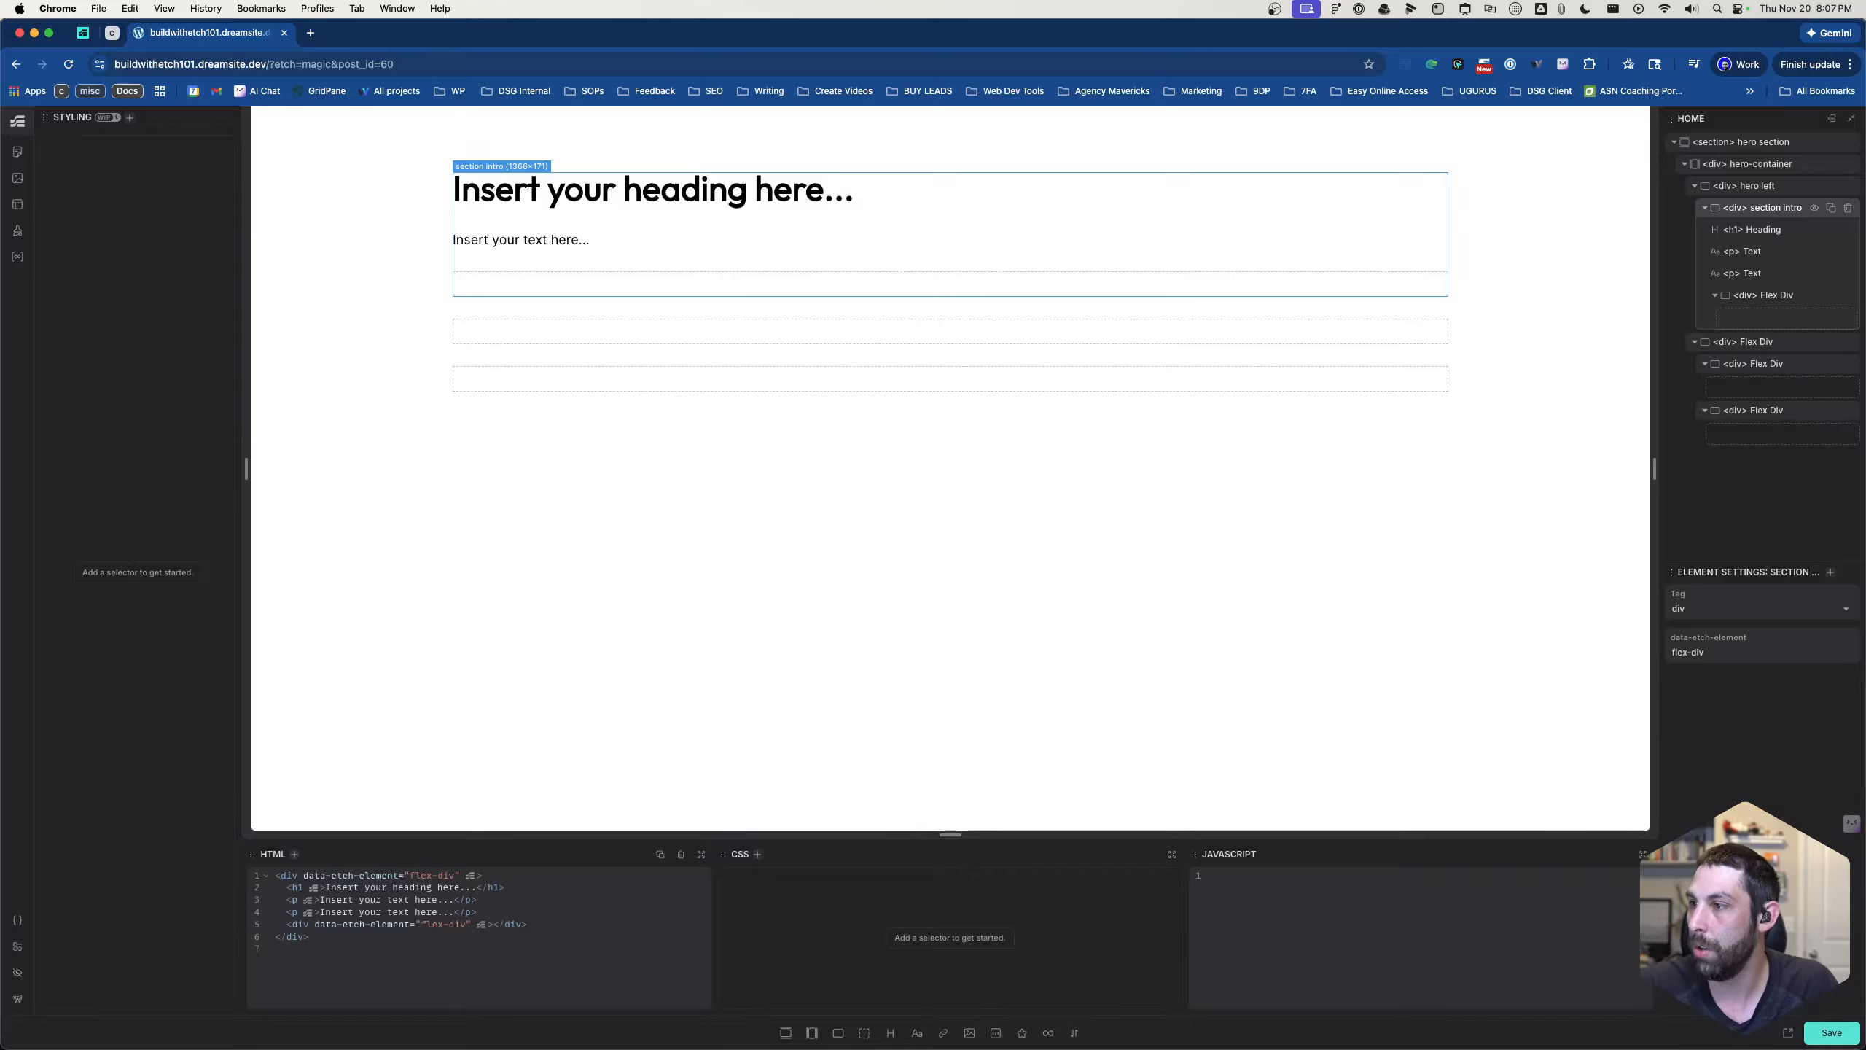
- Rename the first paragraph below the heading to "accent" and the second paragraph to "lede"
{"action": "left_click", "coordinate": [1752, 251]}
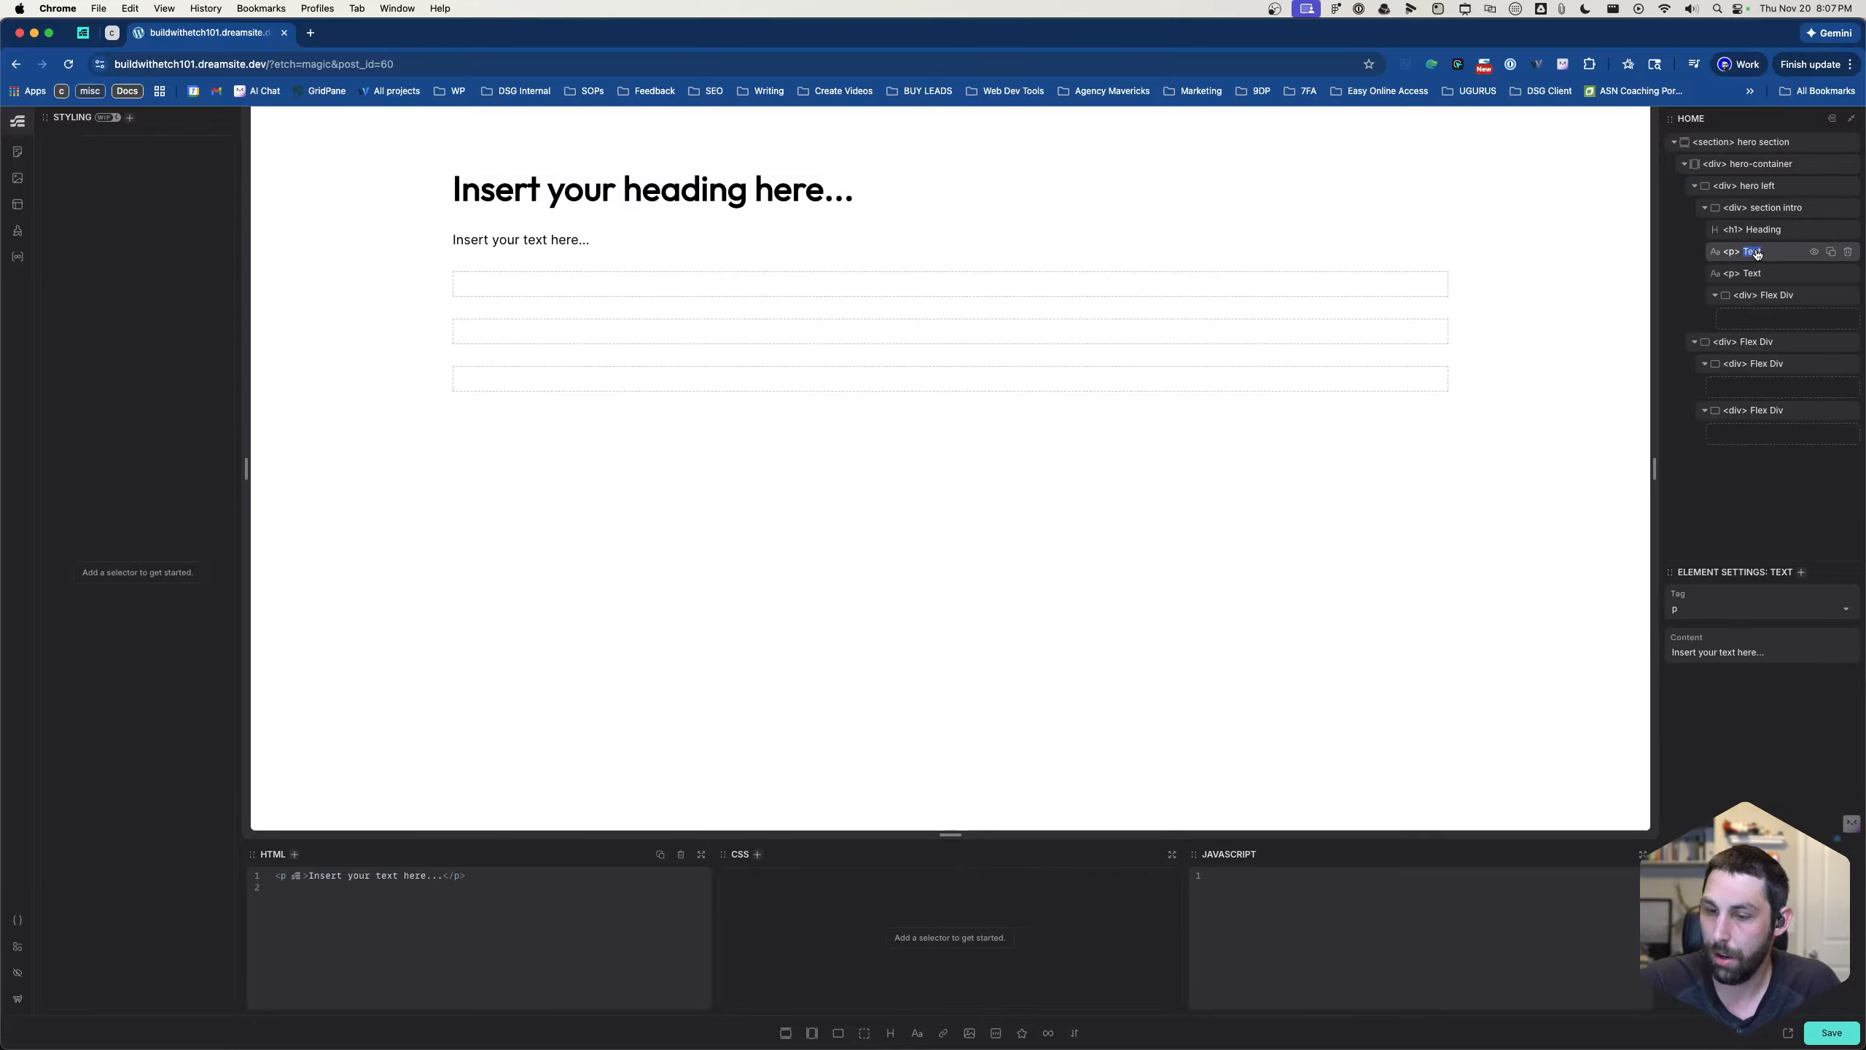
{"action": "double_click", "coordinate": [1753, 250]}
{"action": "type", "text": "accent"}
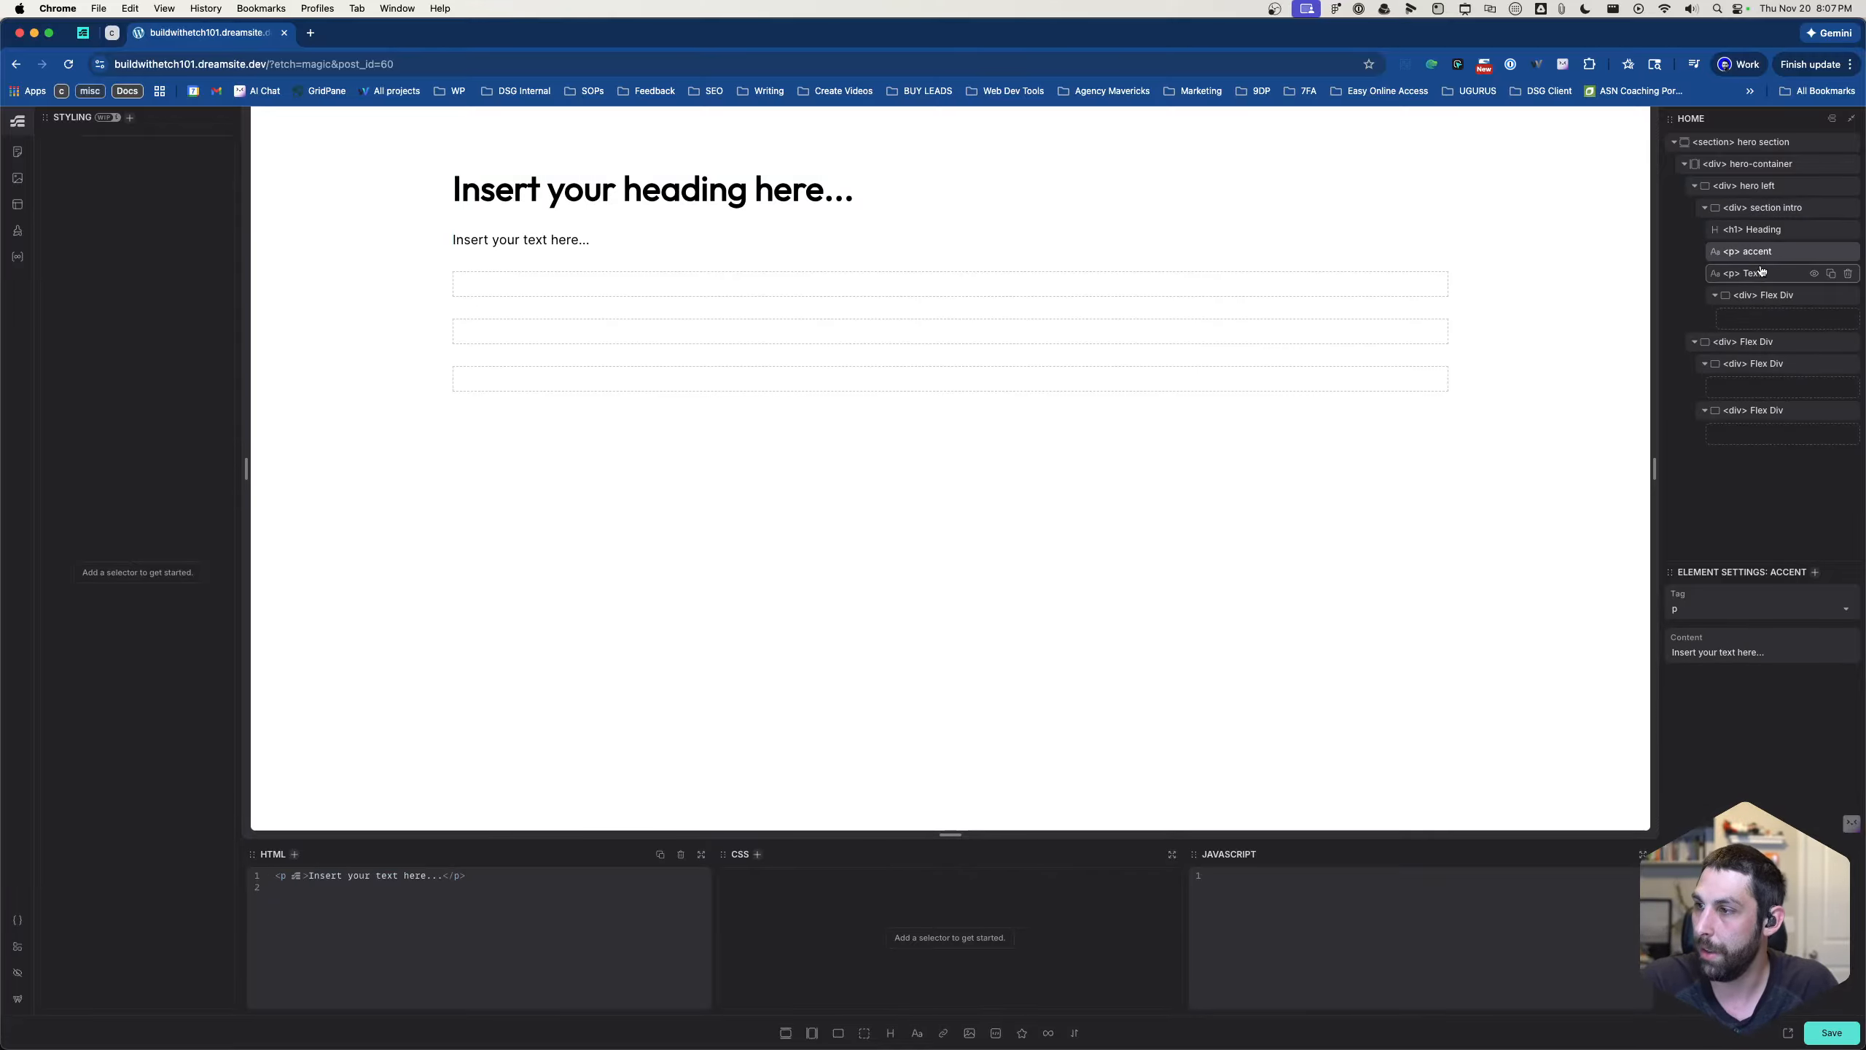
{"action": "left_click", "coordinate": [1758, 273]}
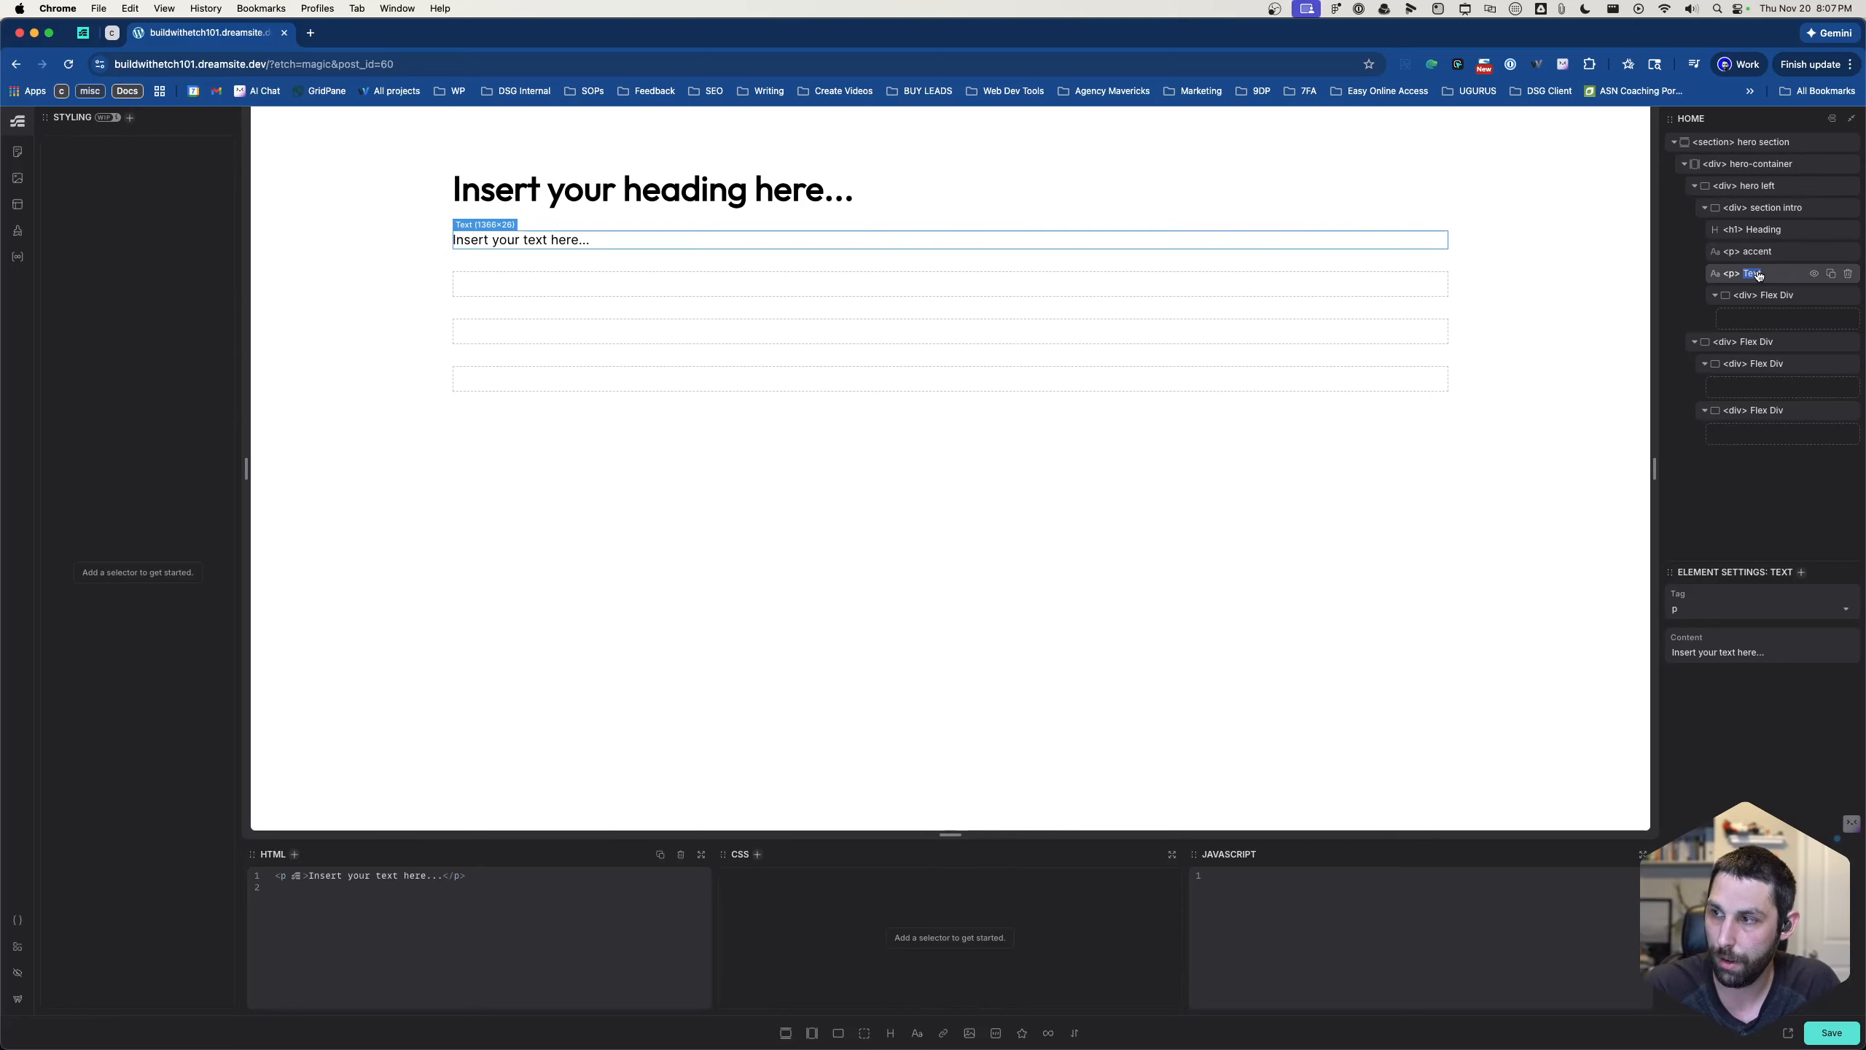
{"action": "type", "text": "lede"}
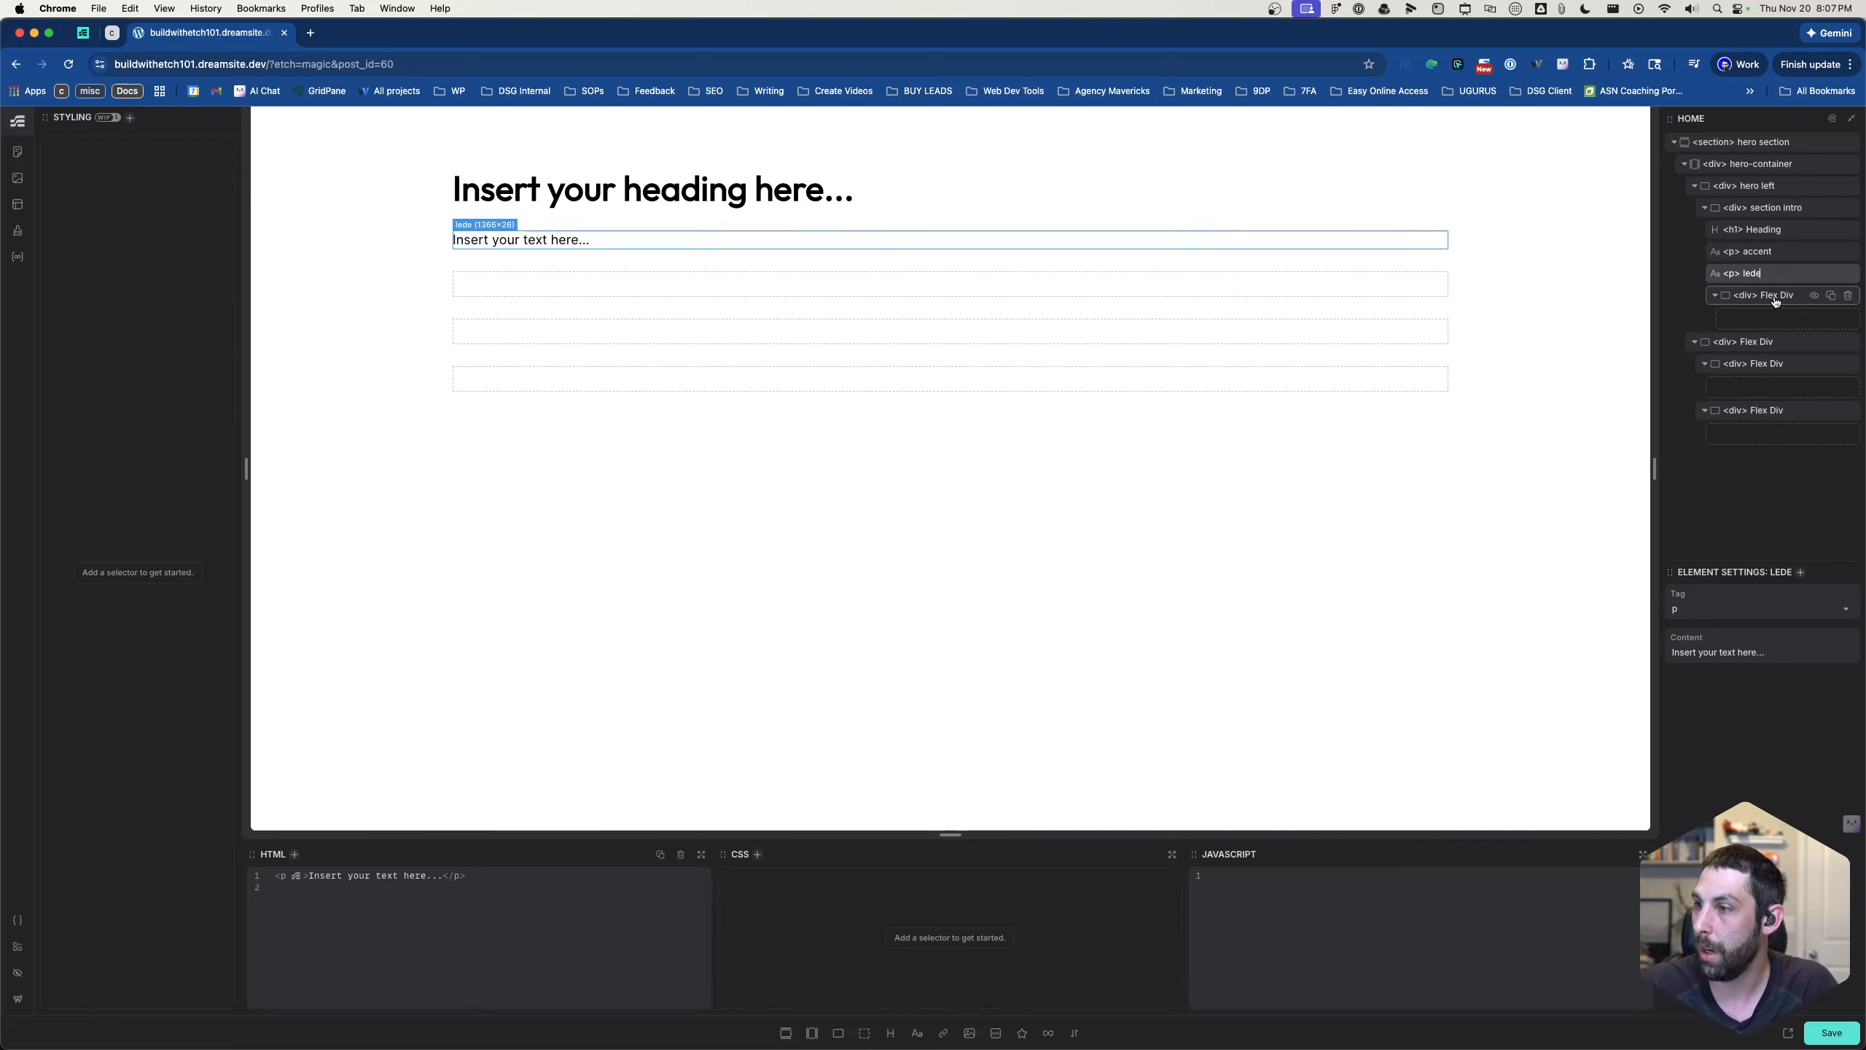
- Rename the flex div below the lede paragraph to "customer wrapper"
{"action": "double_click", "coordinate": [1774, 296]}
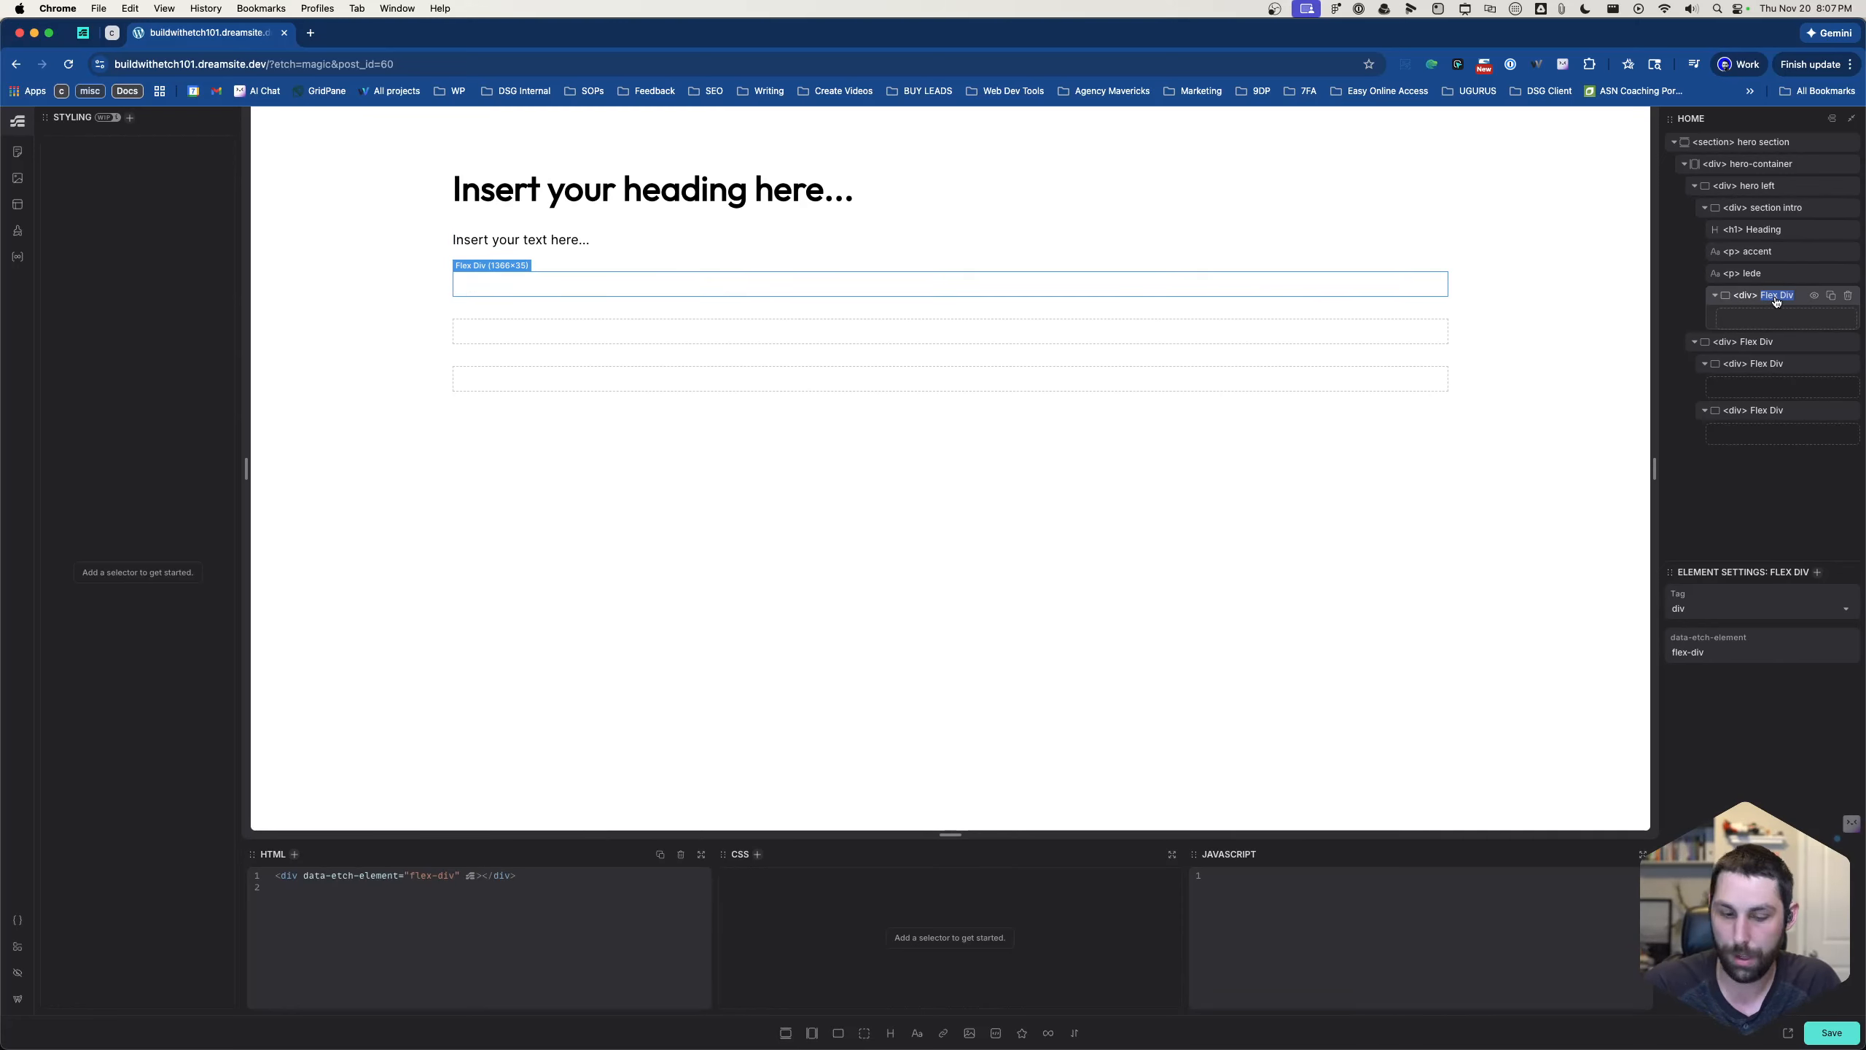
{"action": "type", "text": "customer"}
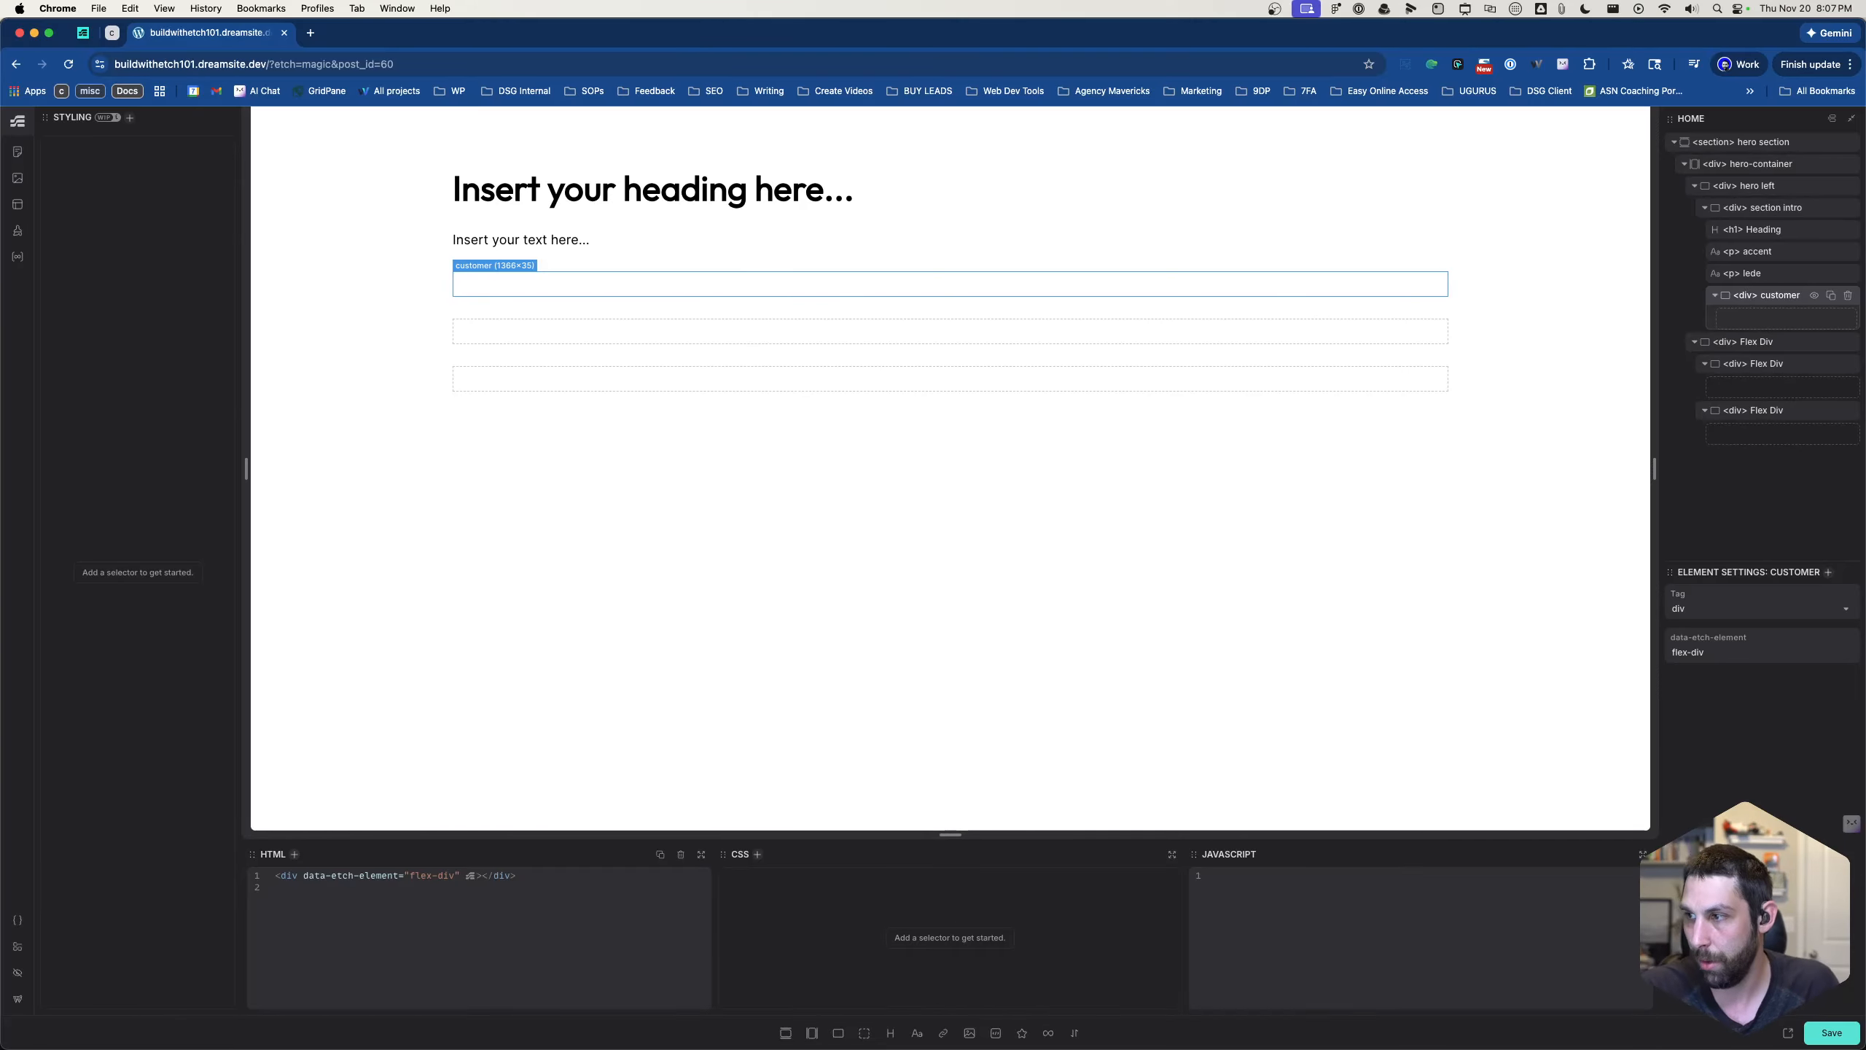
{"action": "type", "text": "wrapper"}
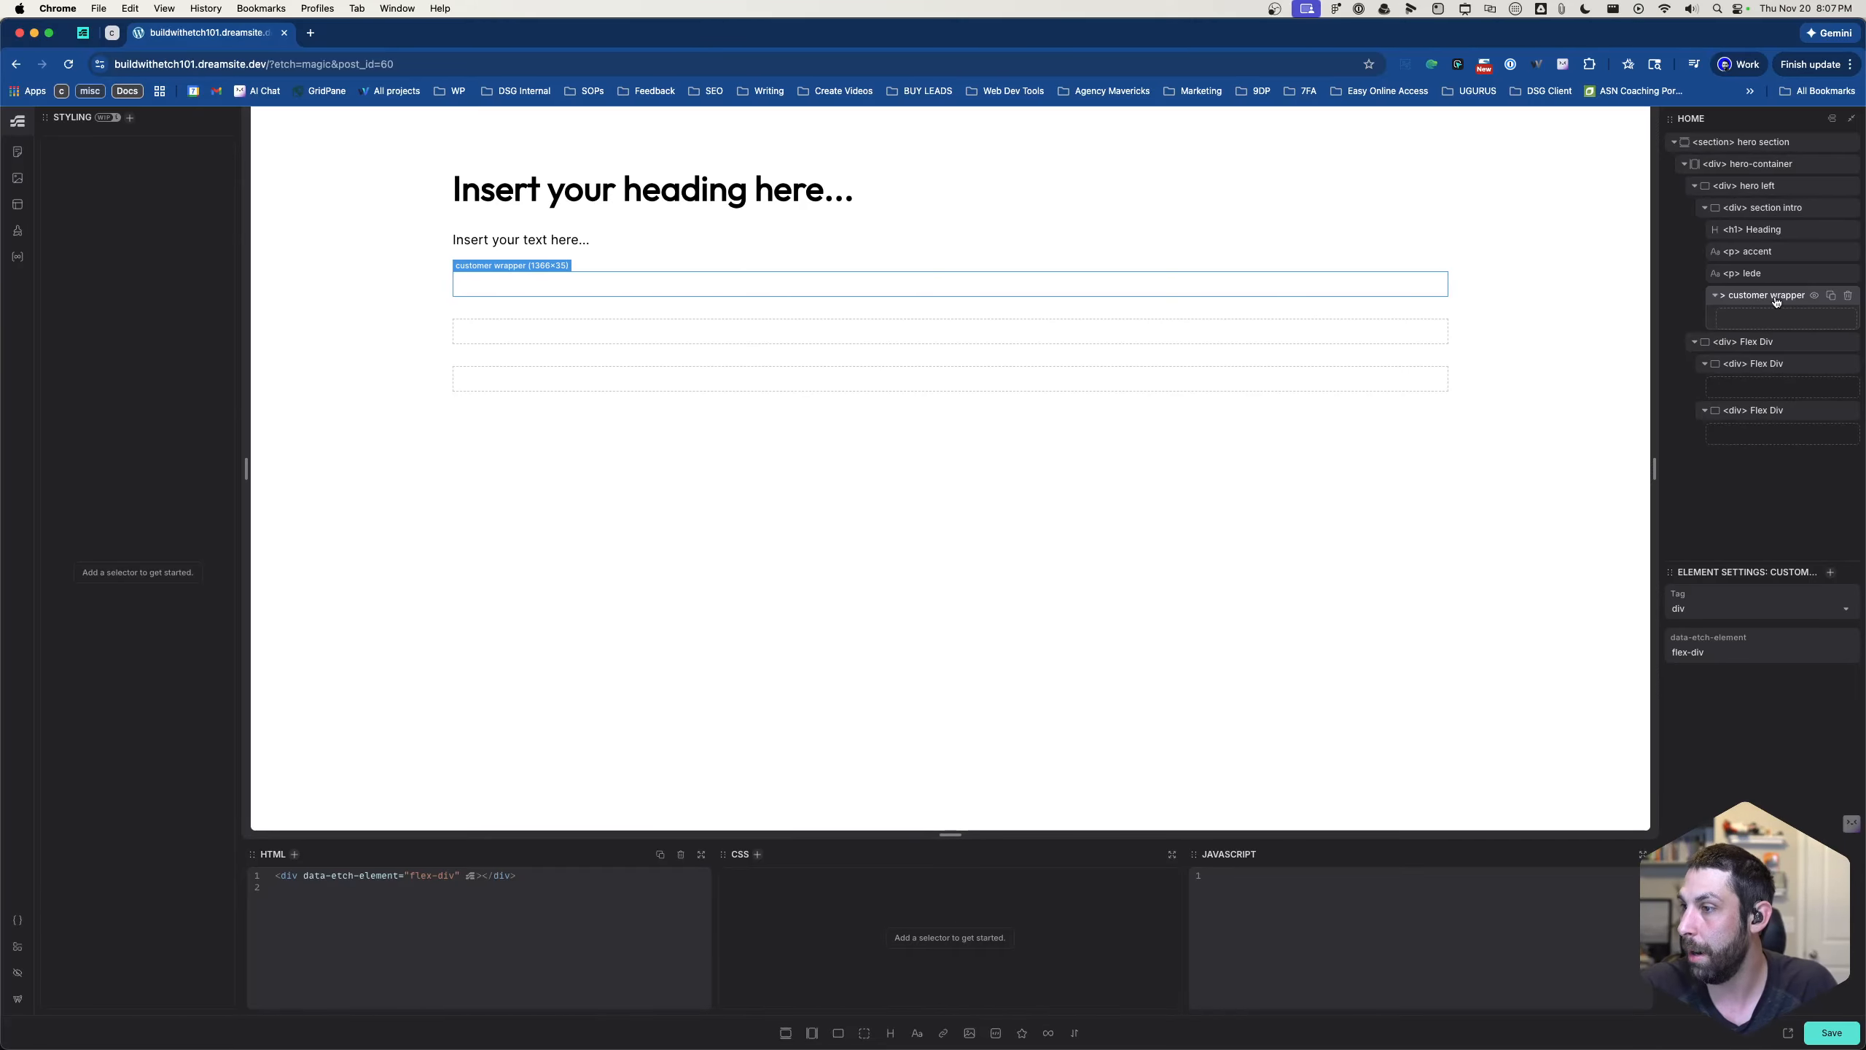
- Rename the second flex div inside hero-container to "hero right"
{"action": "double_click", "coordinate": [1756, 341]}
{"action": "type", "text": "fl"}
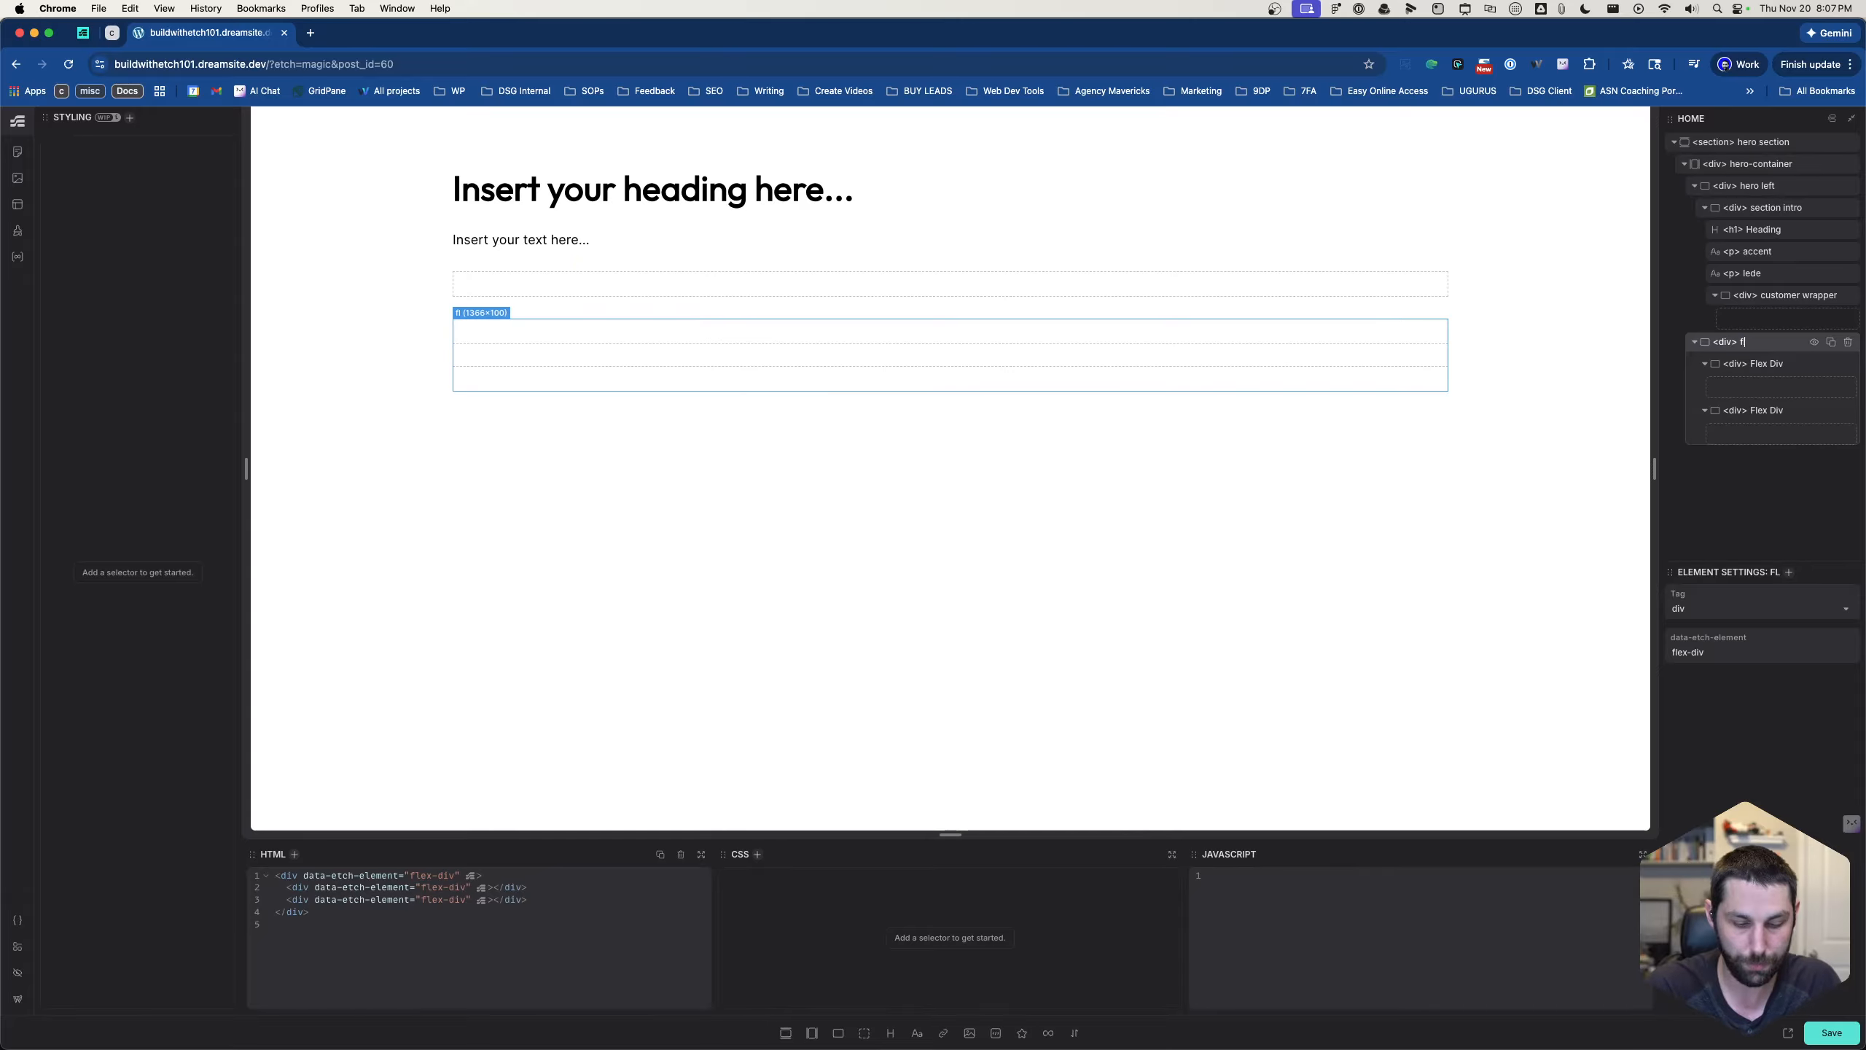
{"action": "type", "text": "ex"}
{"action": "key", "text": "BackSpace"}
{"action": "key", "text": "BackSpace"}
{"action": "key", "text": "BackSpace"}
{"action": "key", "text": "BackSpace"}
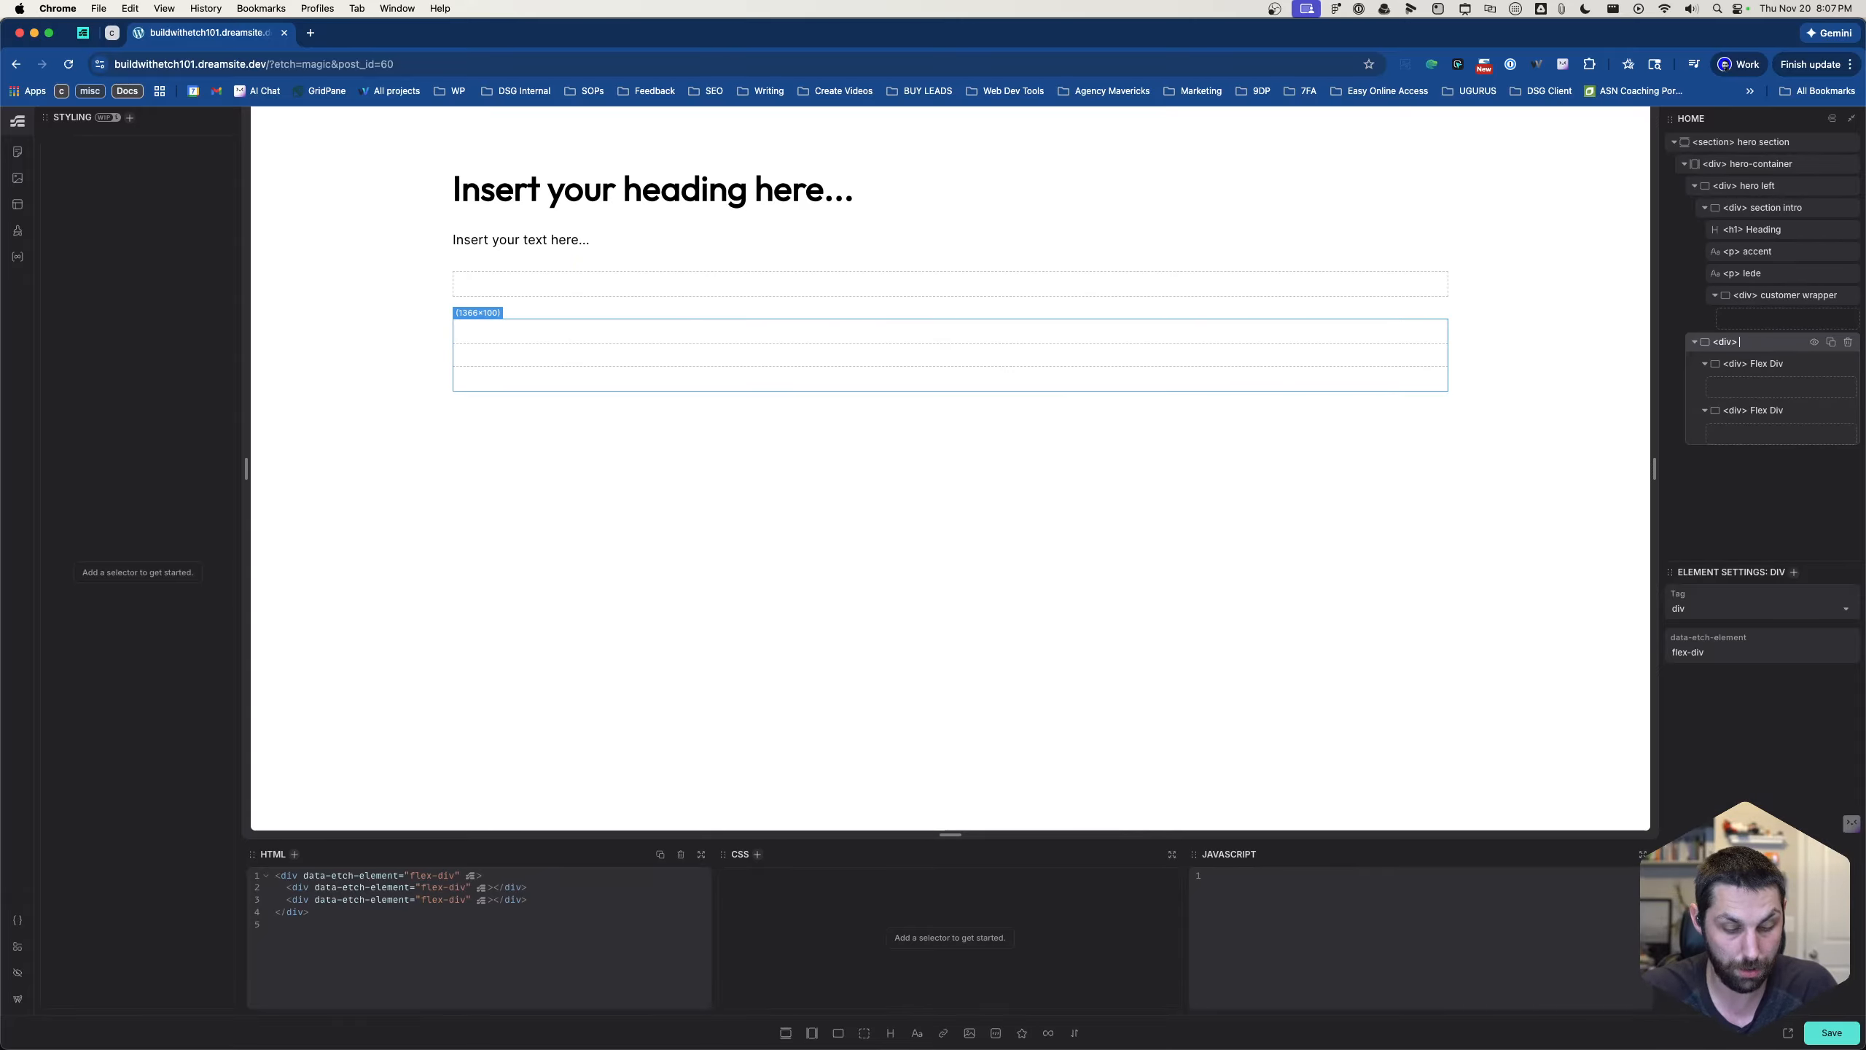
{"action": "type", "text": "hero right"}
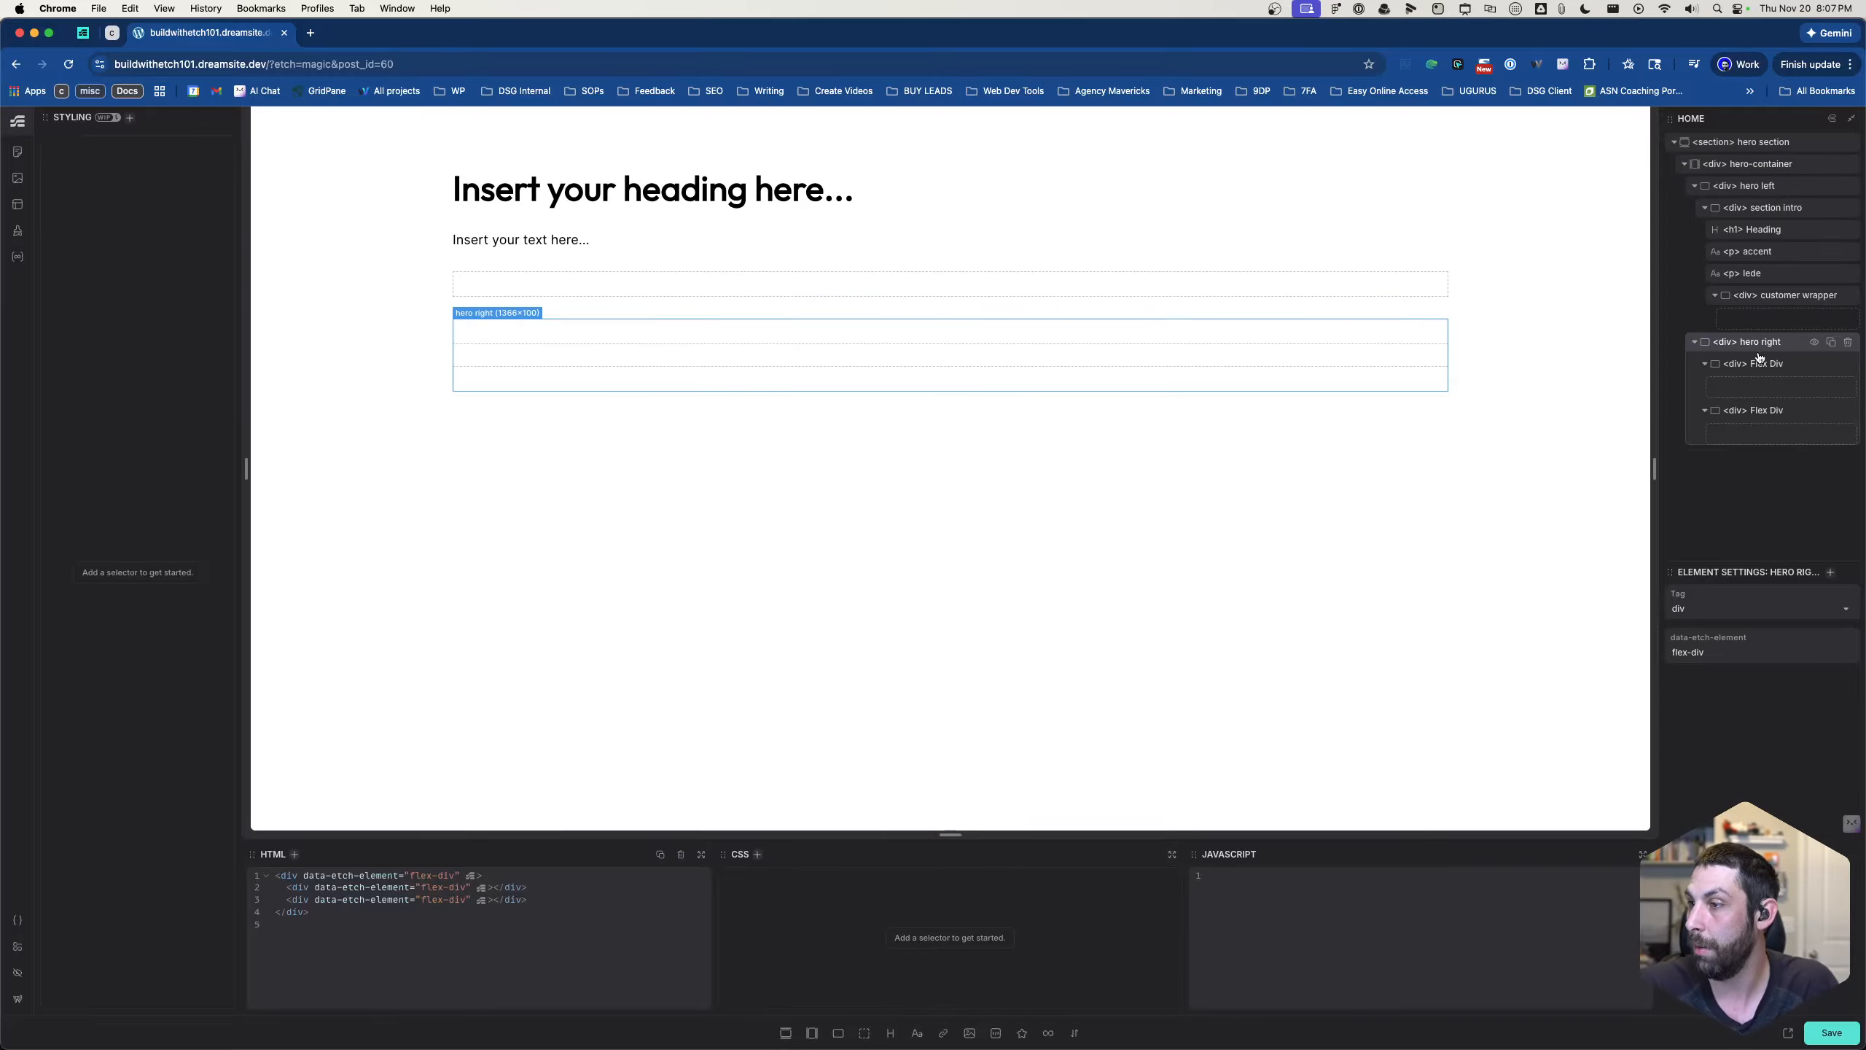
- Rename the first flex div inside hero right to "form header"
{"action": "double_click", "coordinate": [1760, 361]}
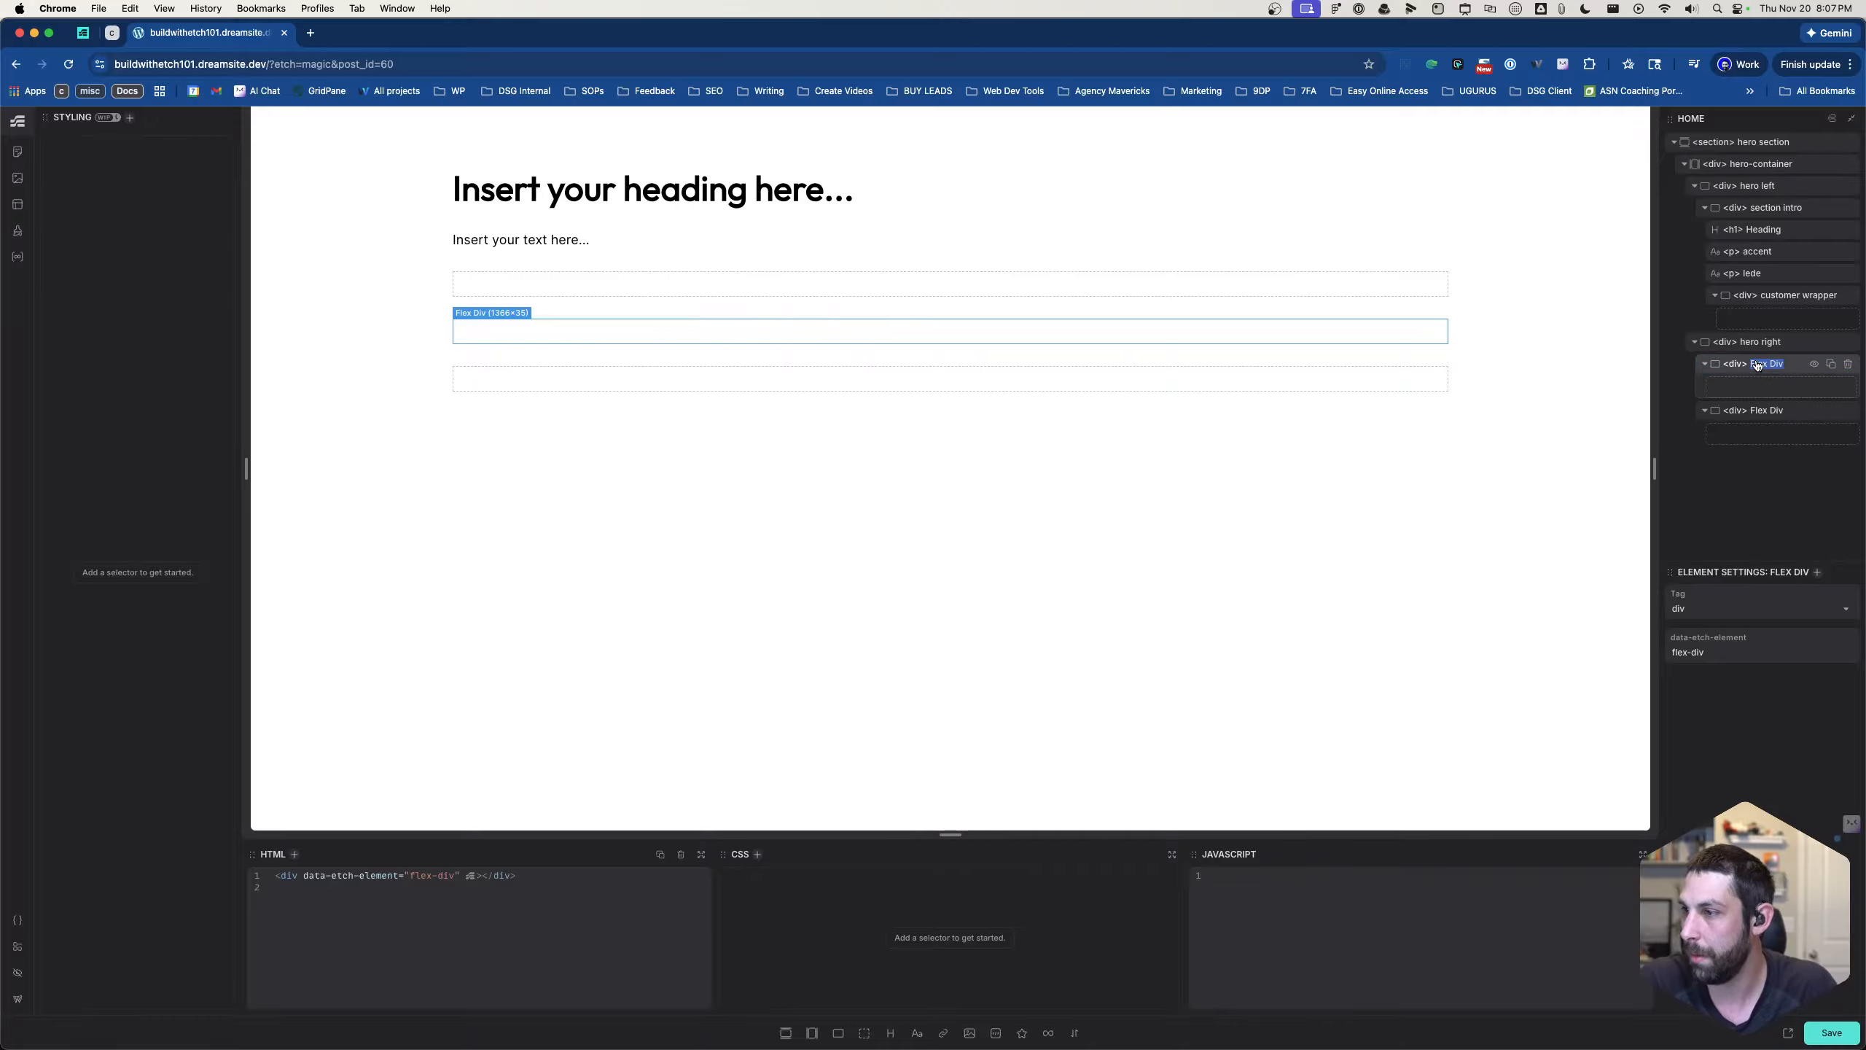
{"action": "type", "text": "fr"}
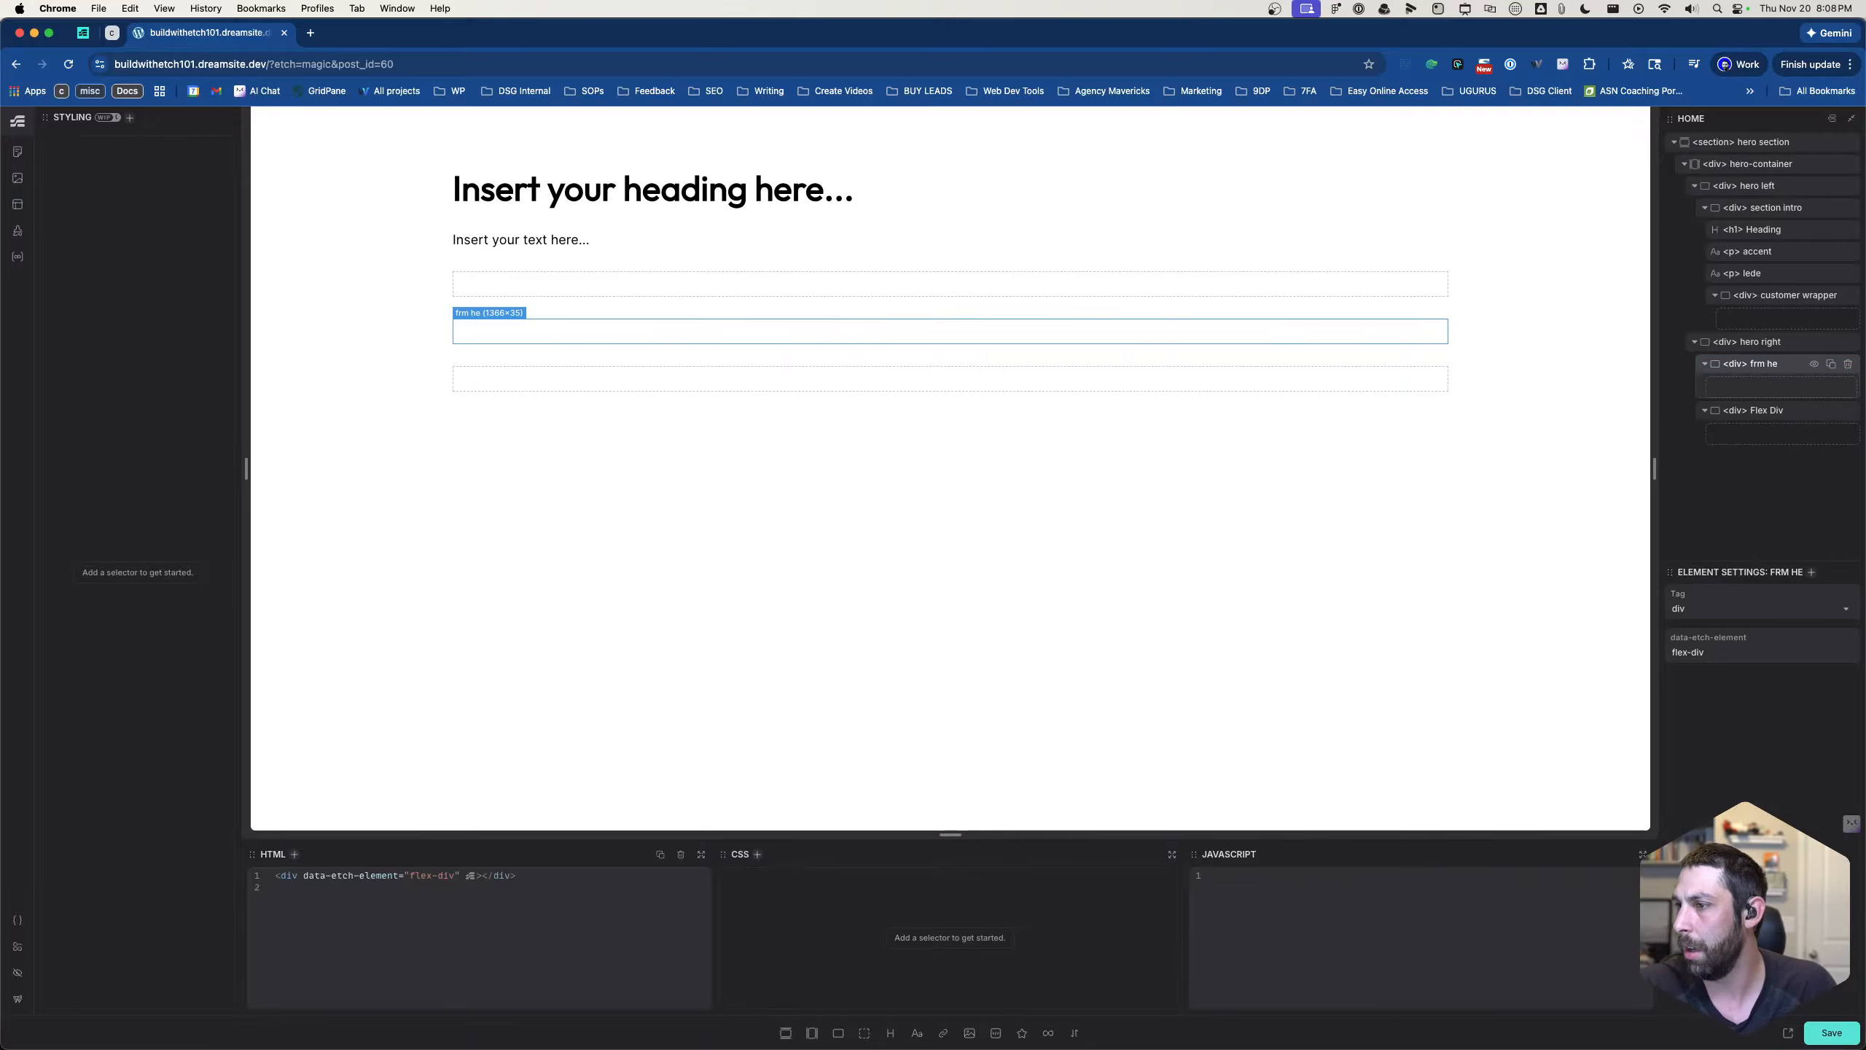
{"action": "key", "text": "BackSpace"}
{"action": "type", "text": "orm header"}
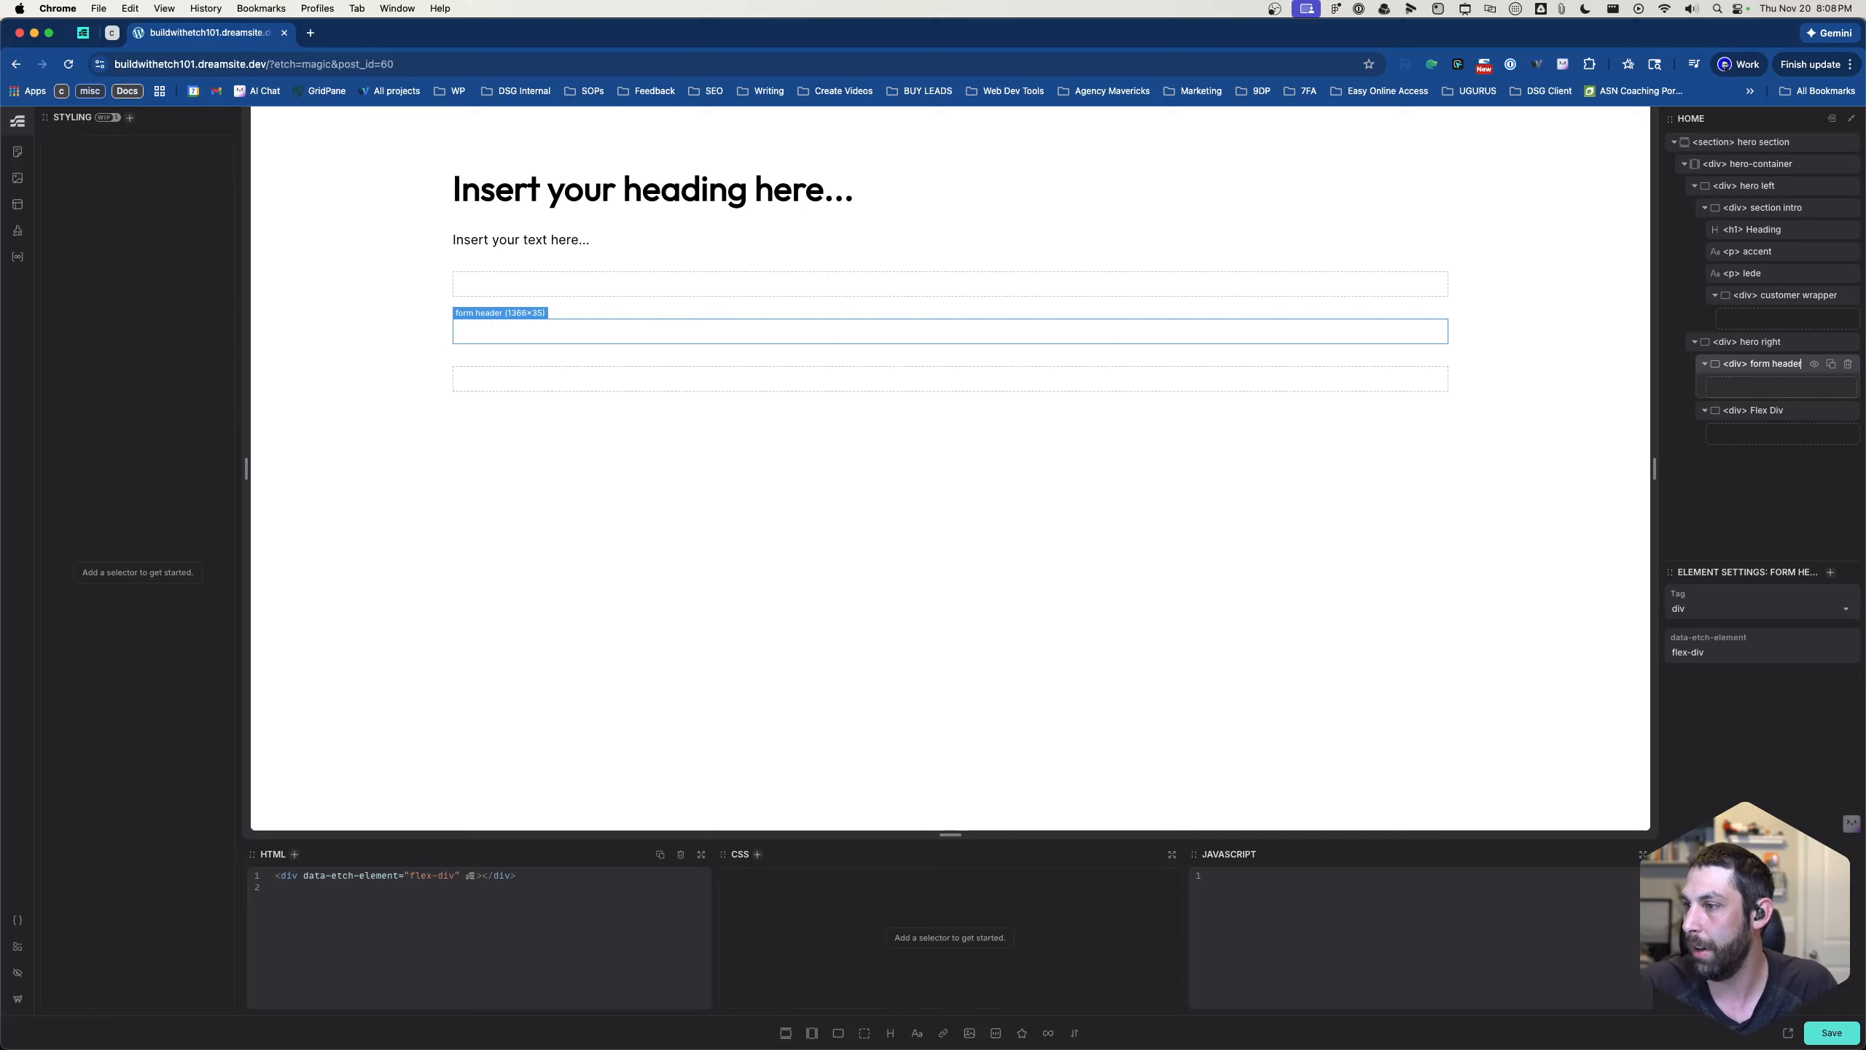
- Rename the second flex div inside hero right to "form wrapper"
{"action": "key", "text": "Return"}
{"action": "double_click", "coordinate": [1769, 412]}
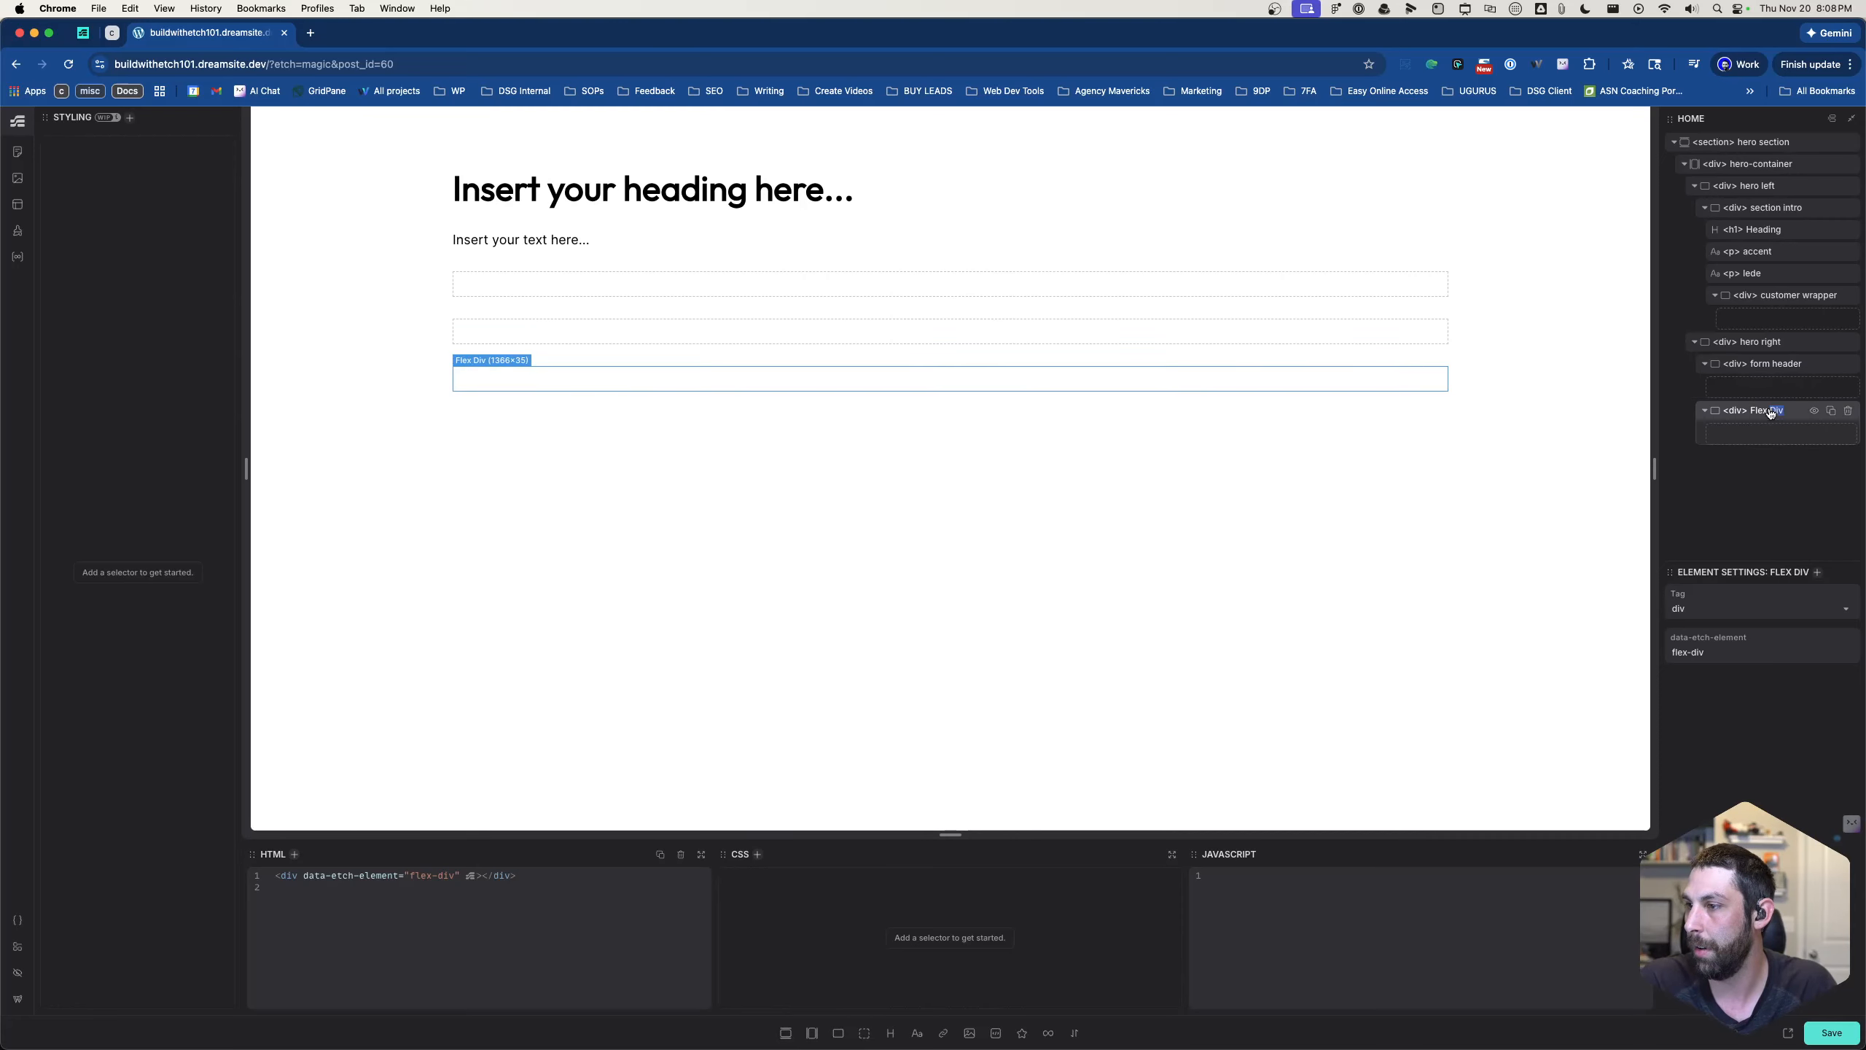
{"action": "type", "text": "form"}
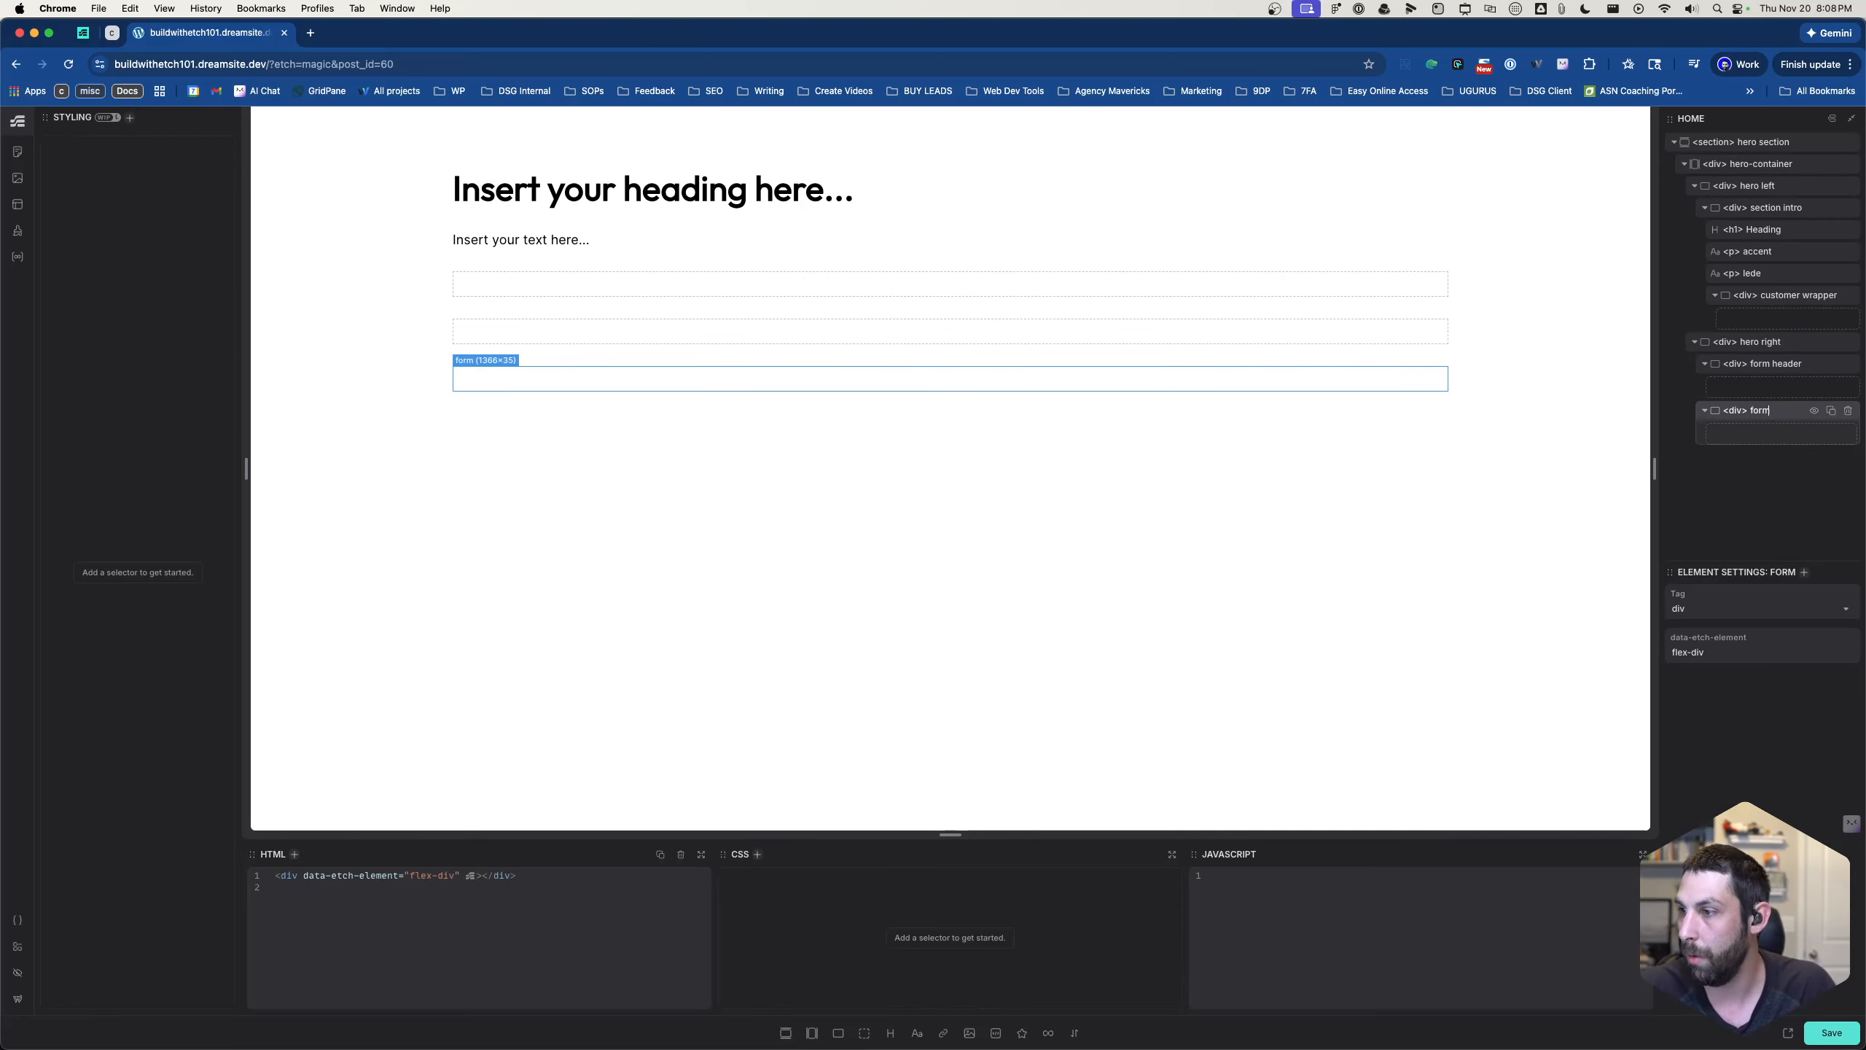
{"action": "type", "text": " wrapper"}
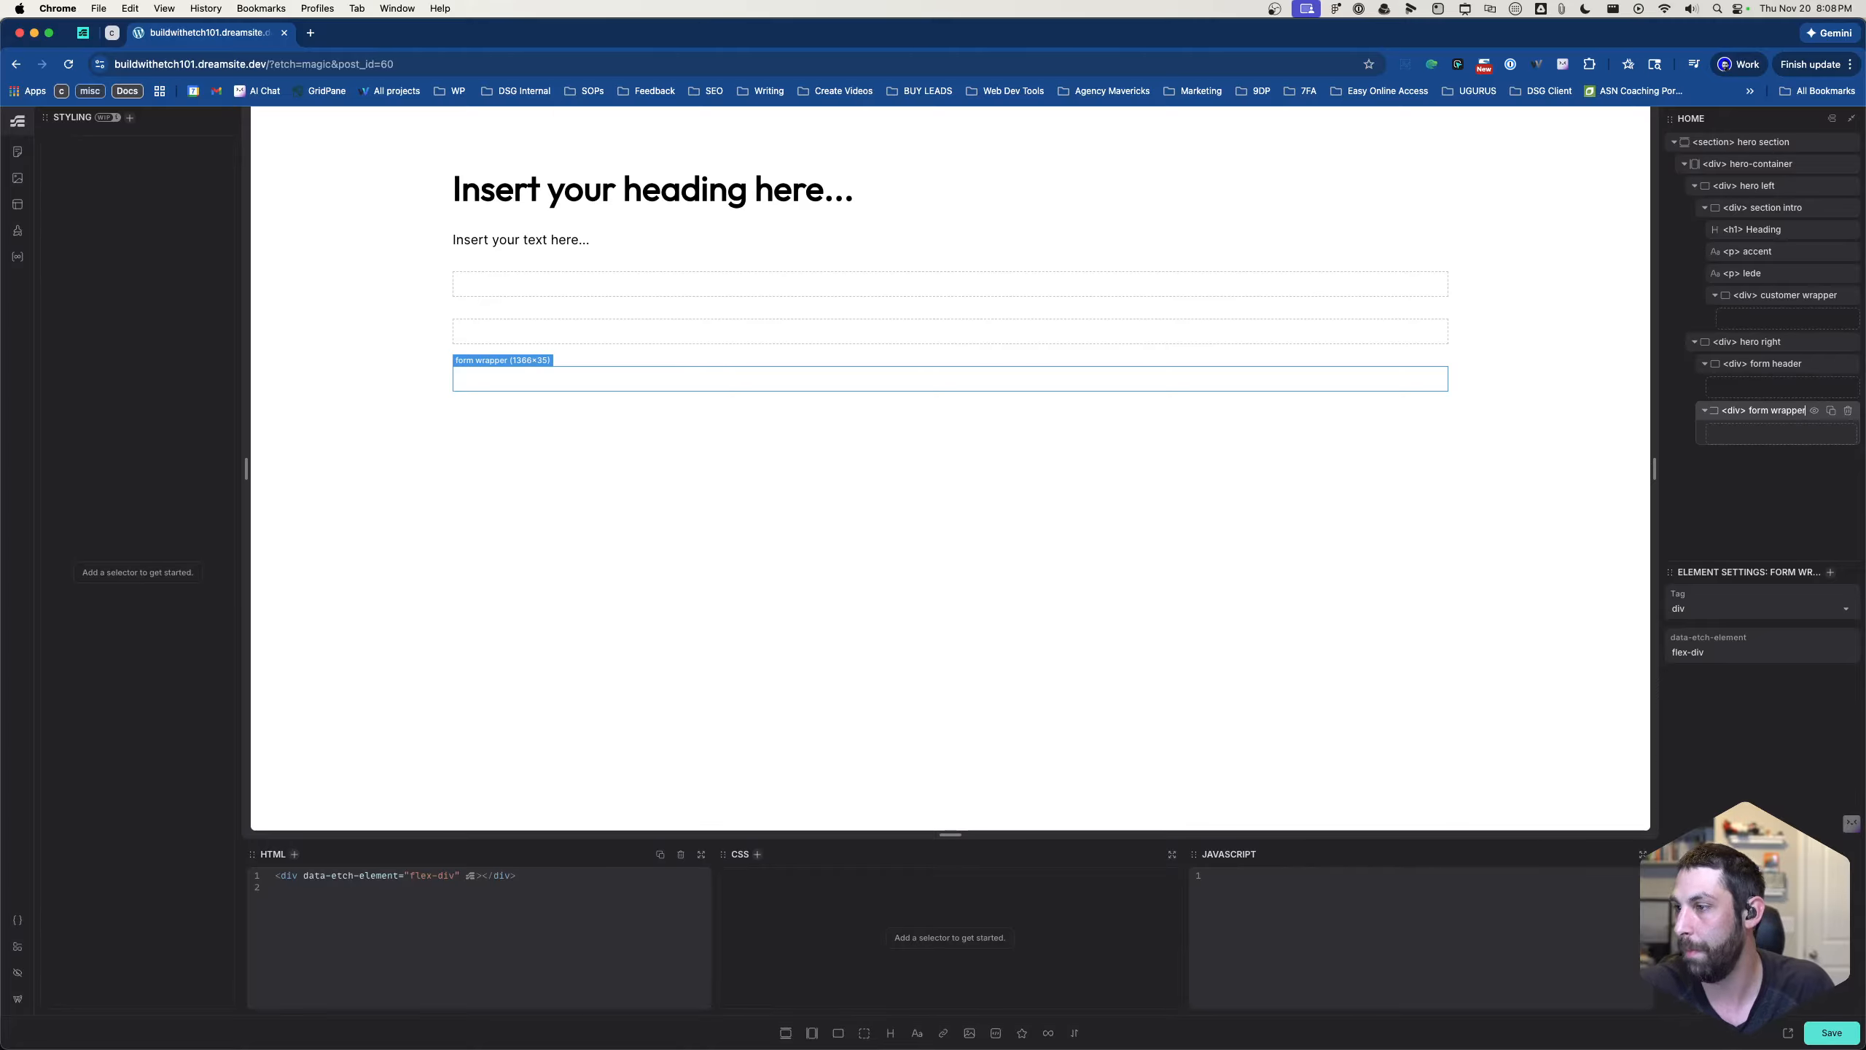
{"action": "key", "text": "Return"}
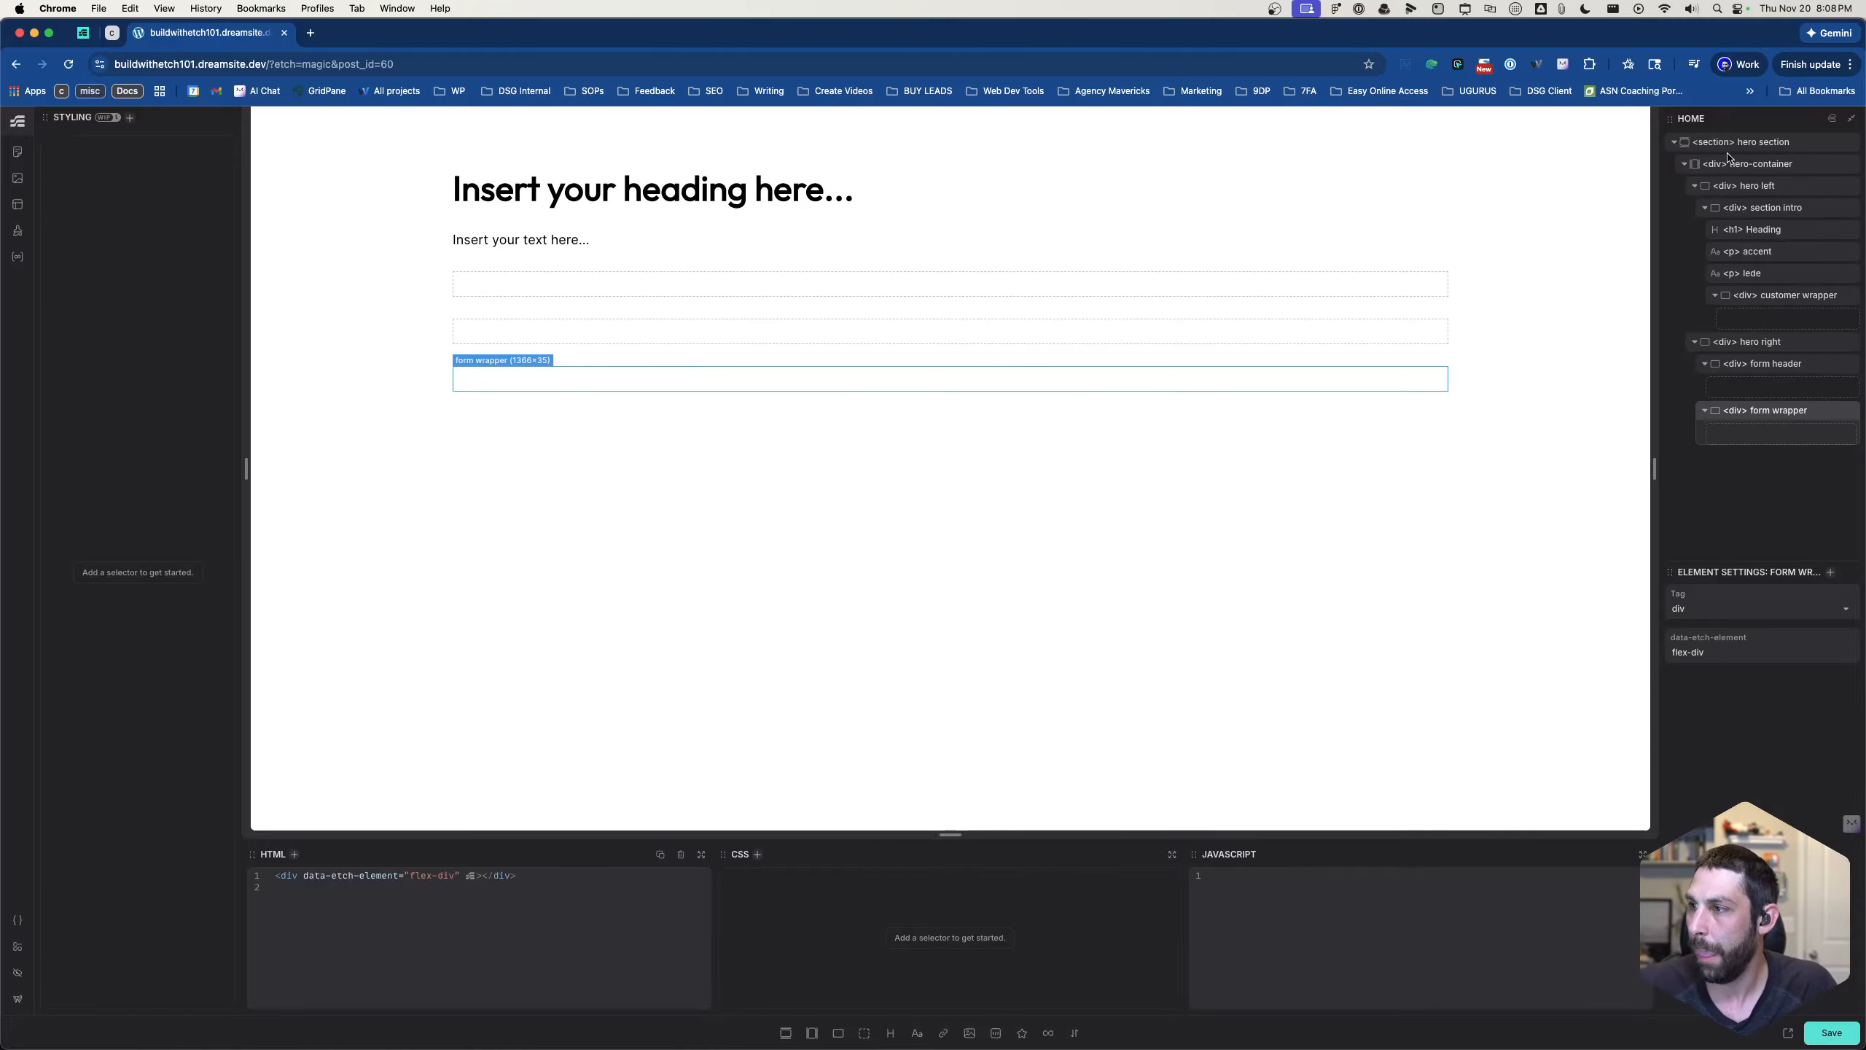
- Add the class .hero-container to the hero-container div
{"action": "left_click", "coordinate": [1746, 163]}
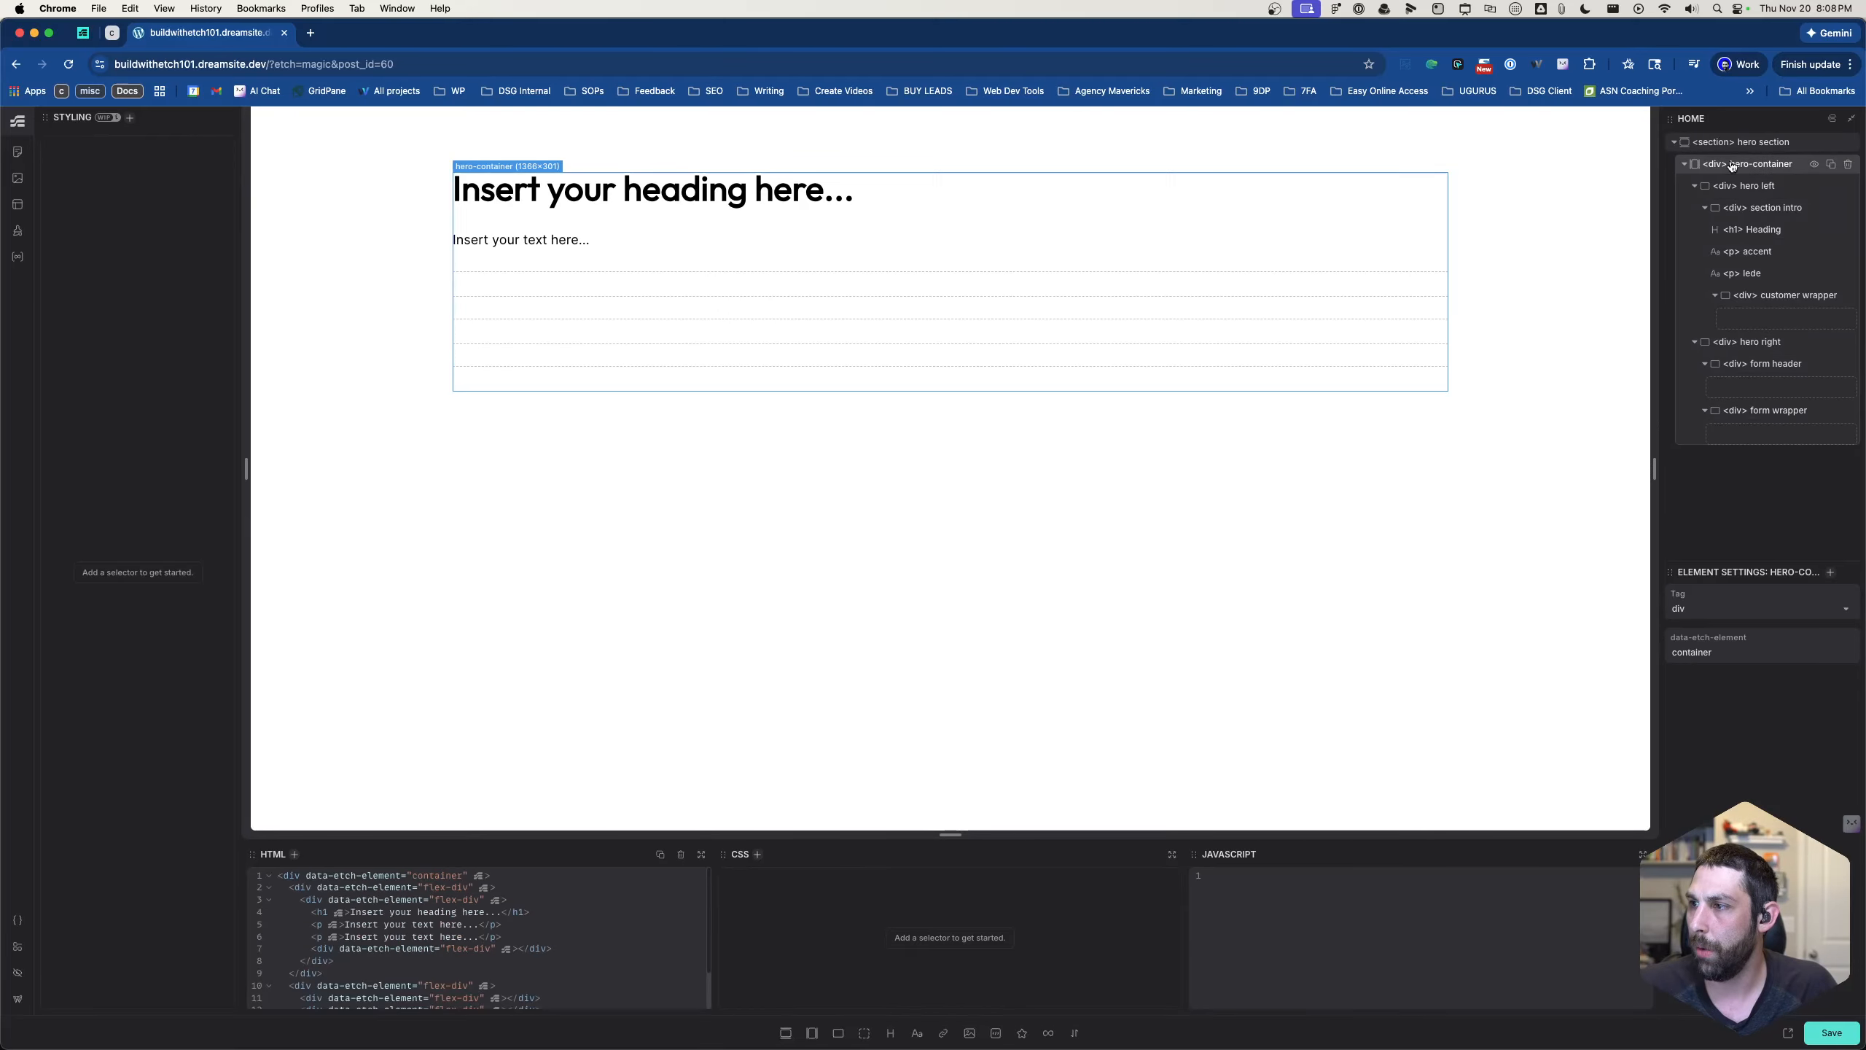
{"action": "key", "text": "period"}
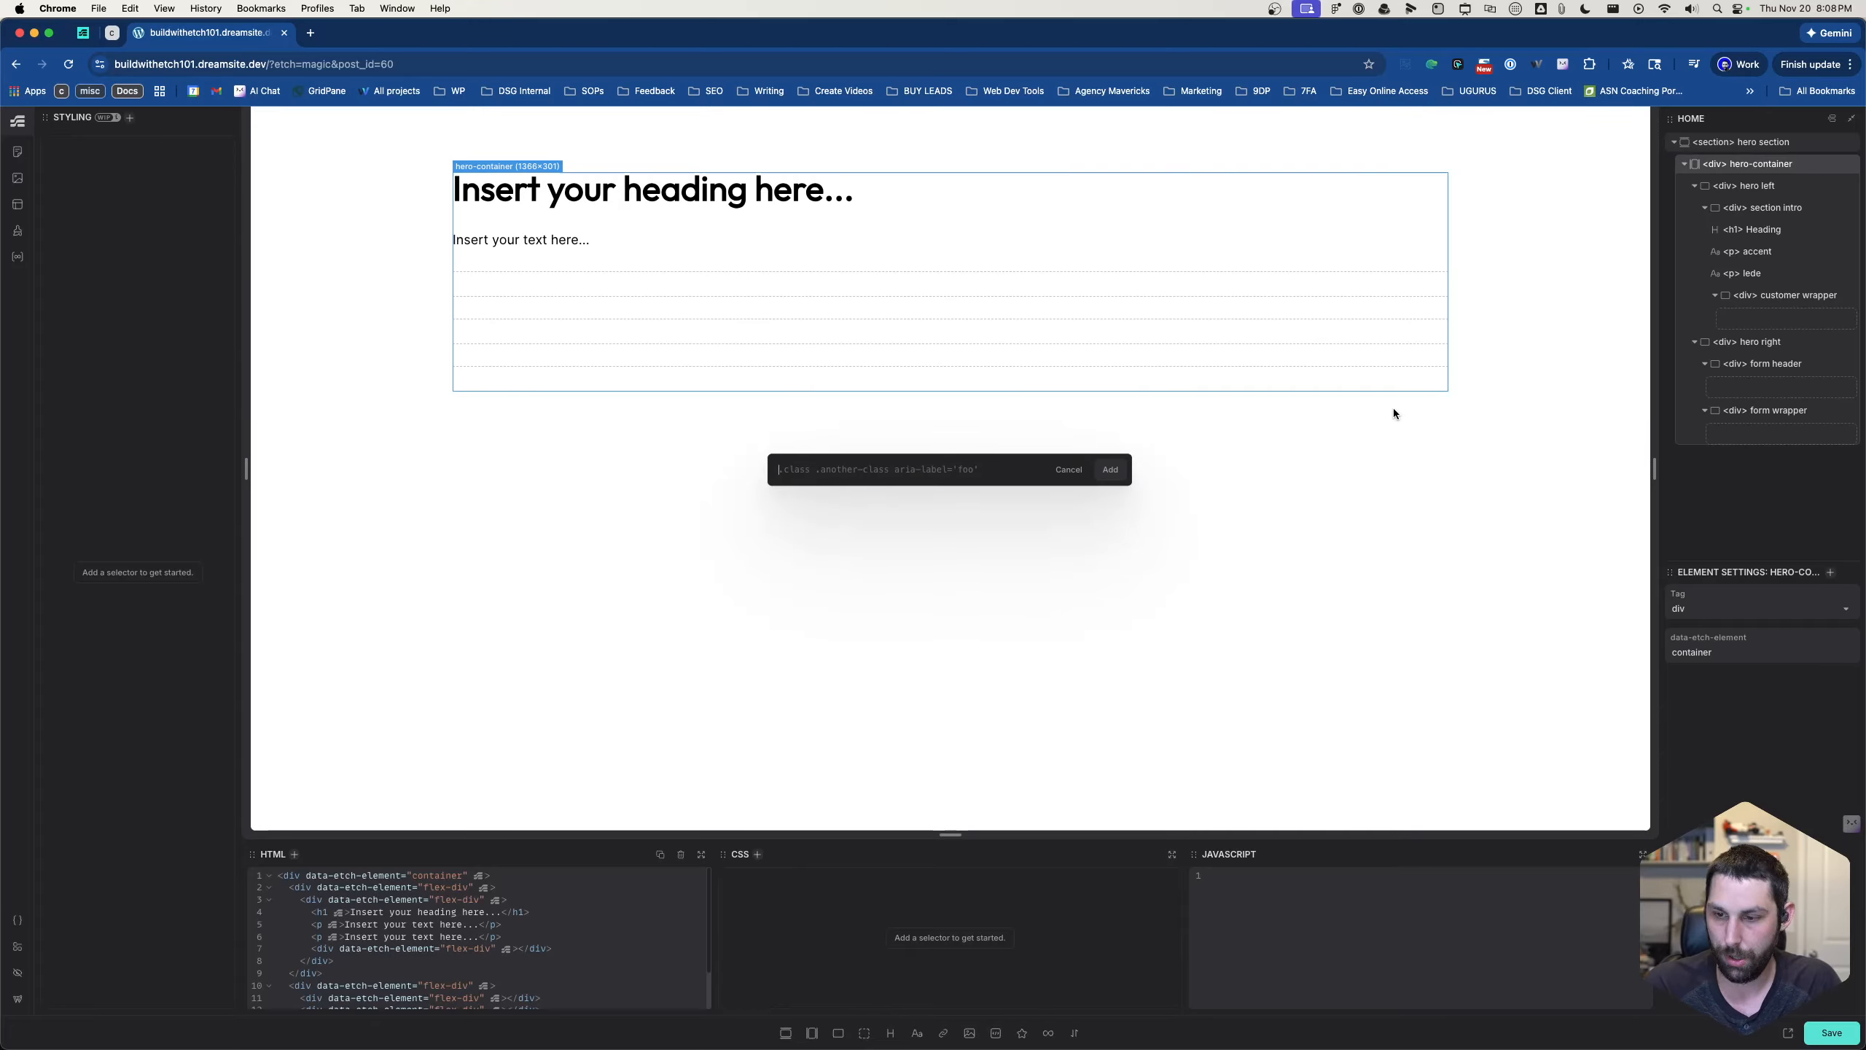
{"action": "type", "text": ".hero"}
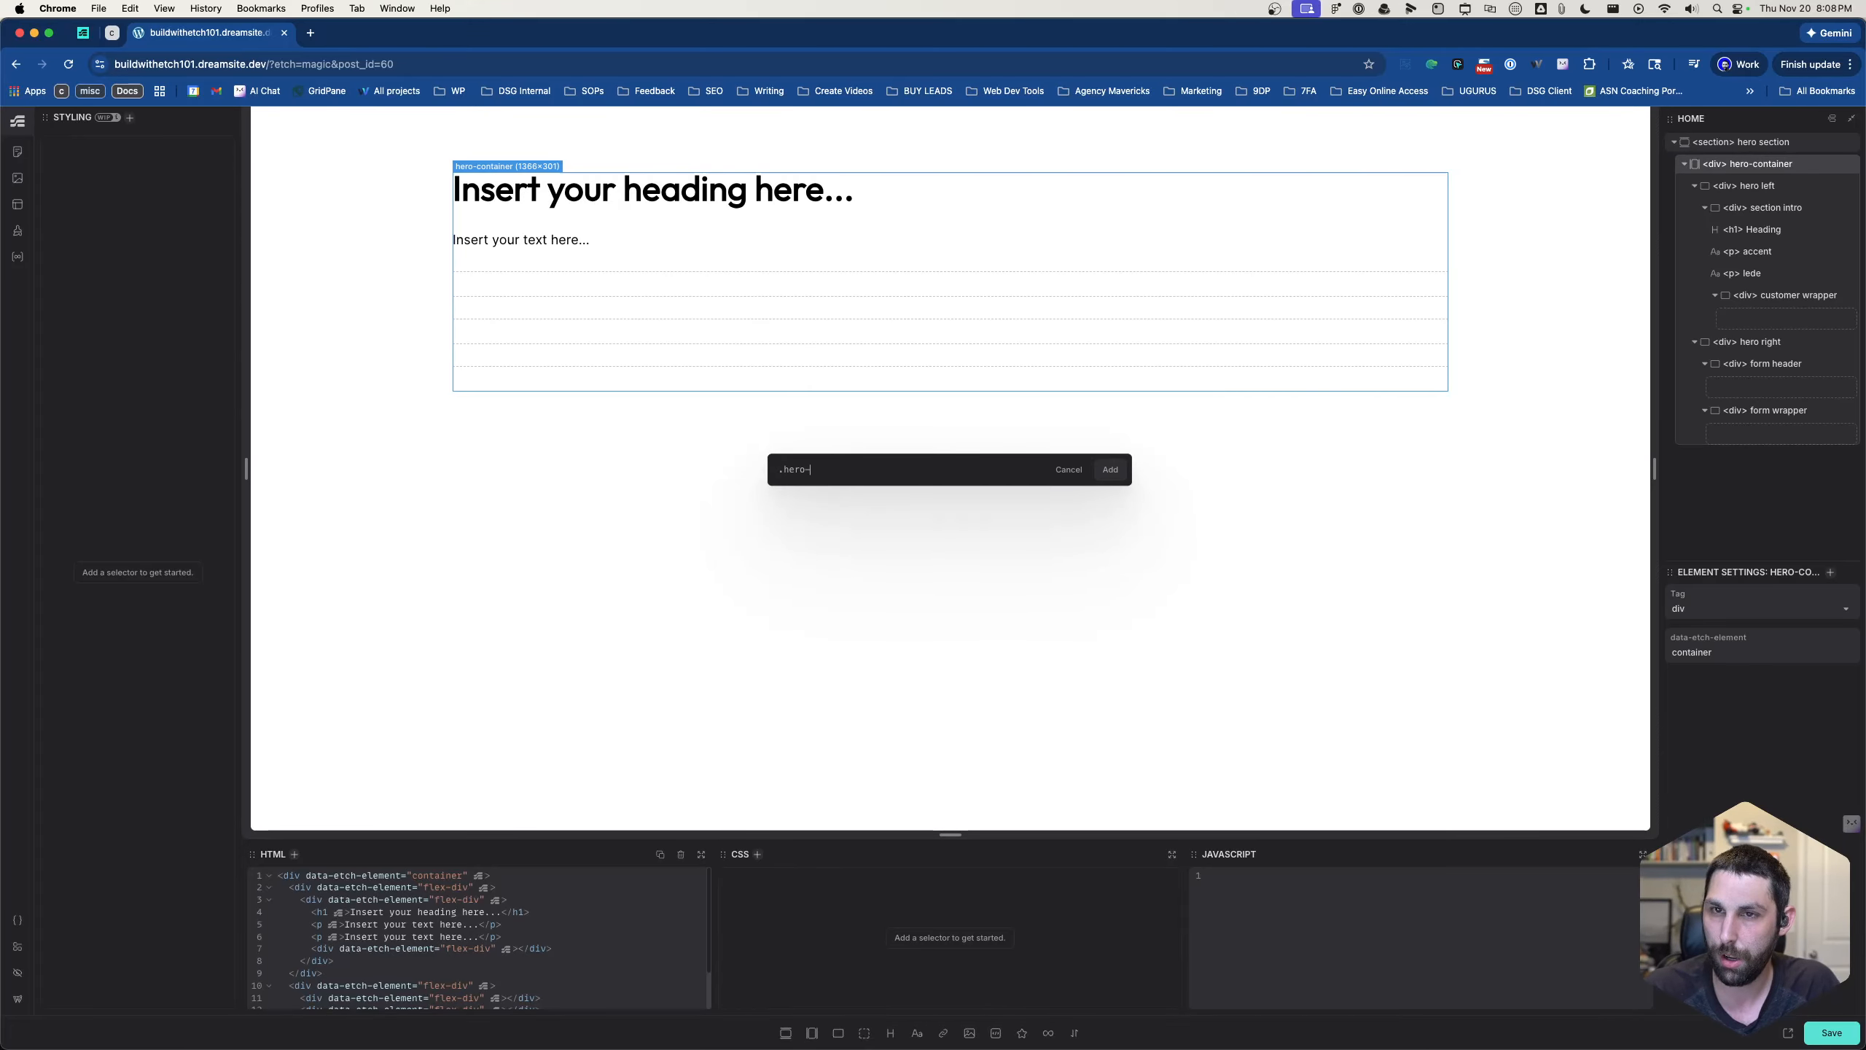
{"action": "type", "text": "-container"}
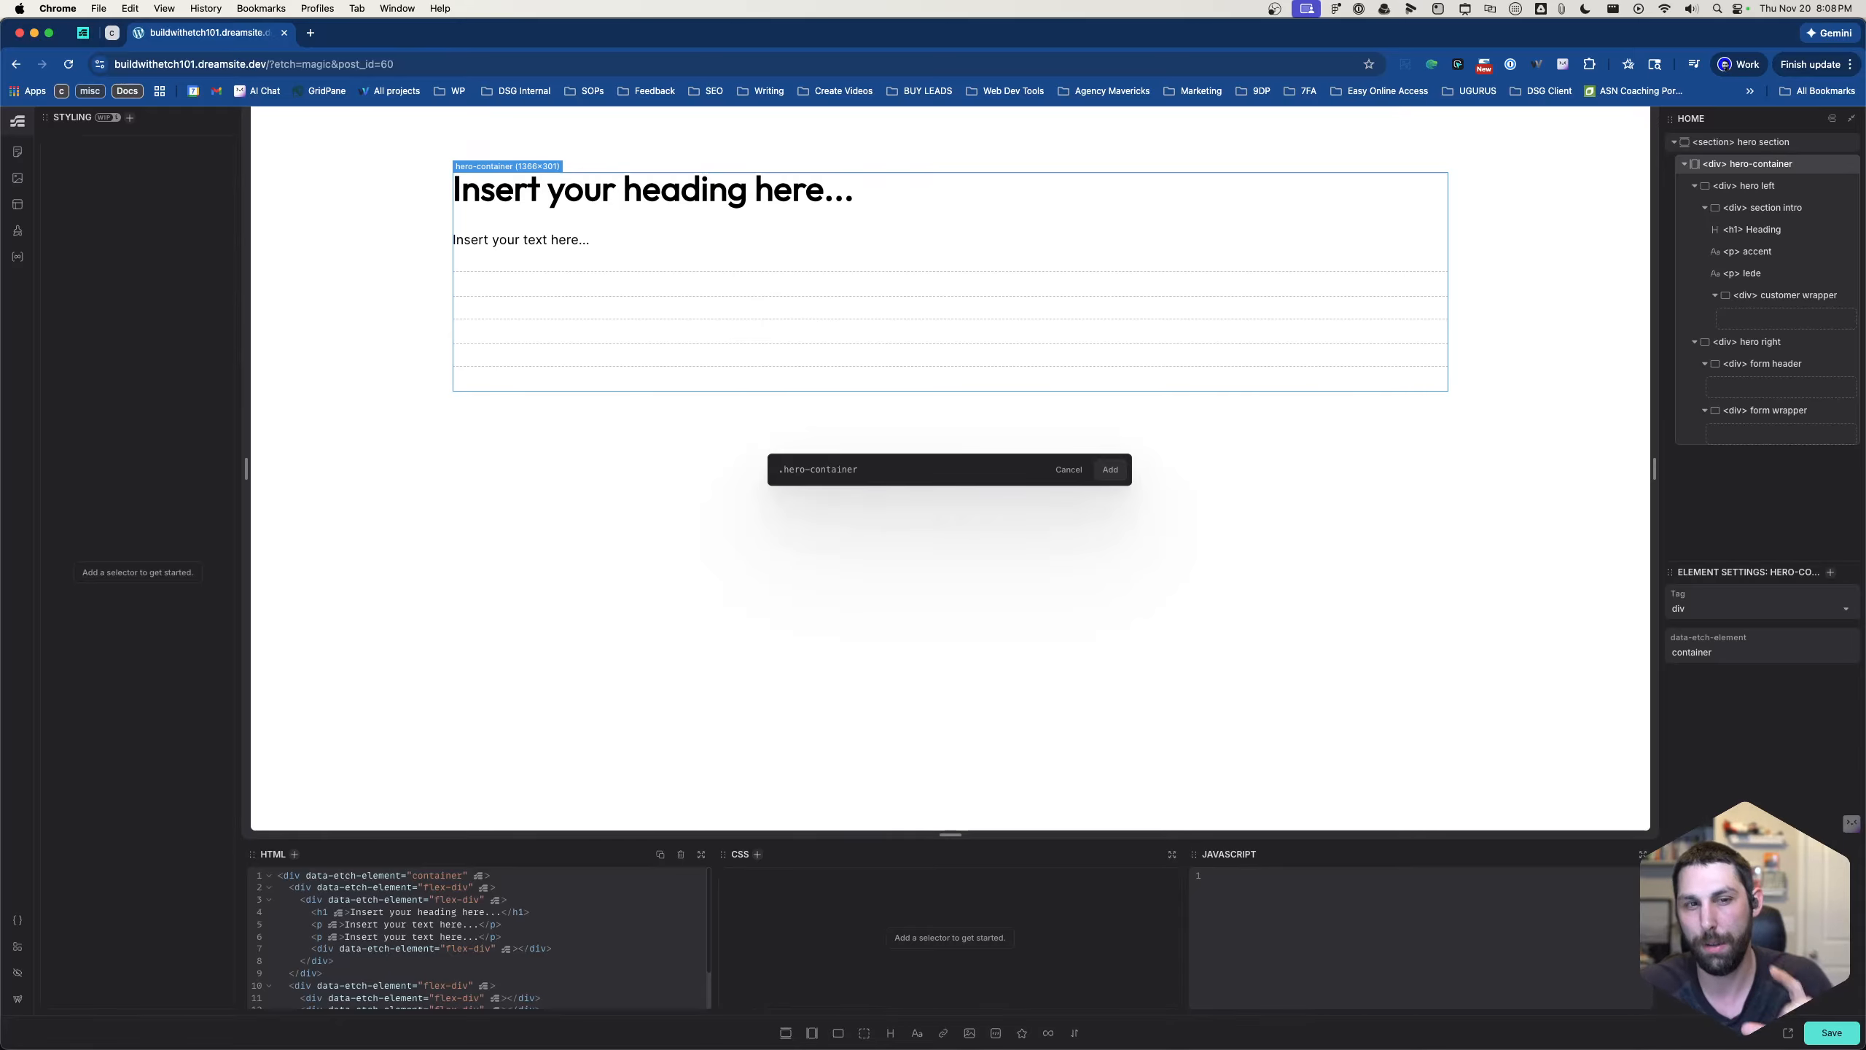
{"action": "key", "text": "Return"}
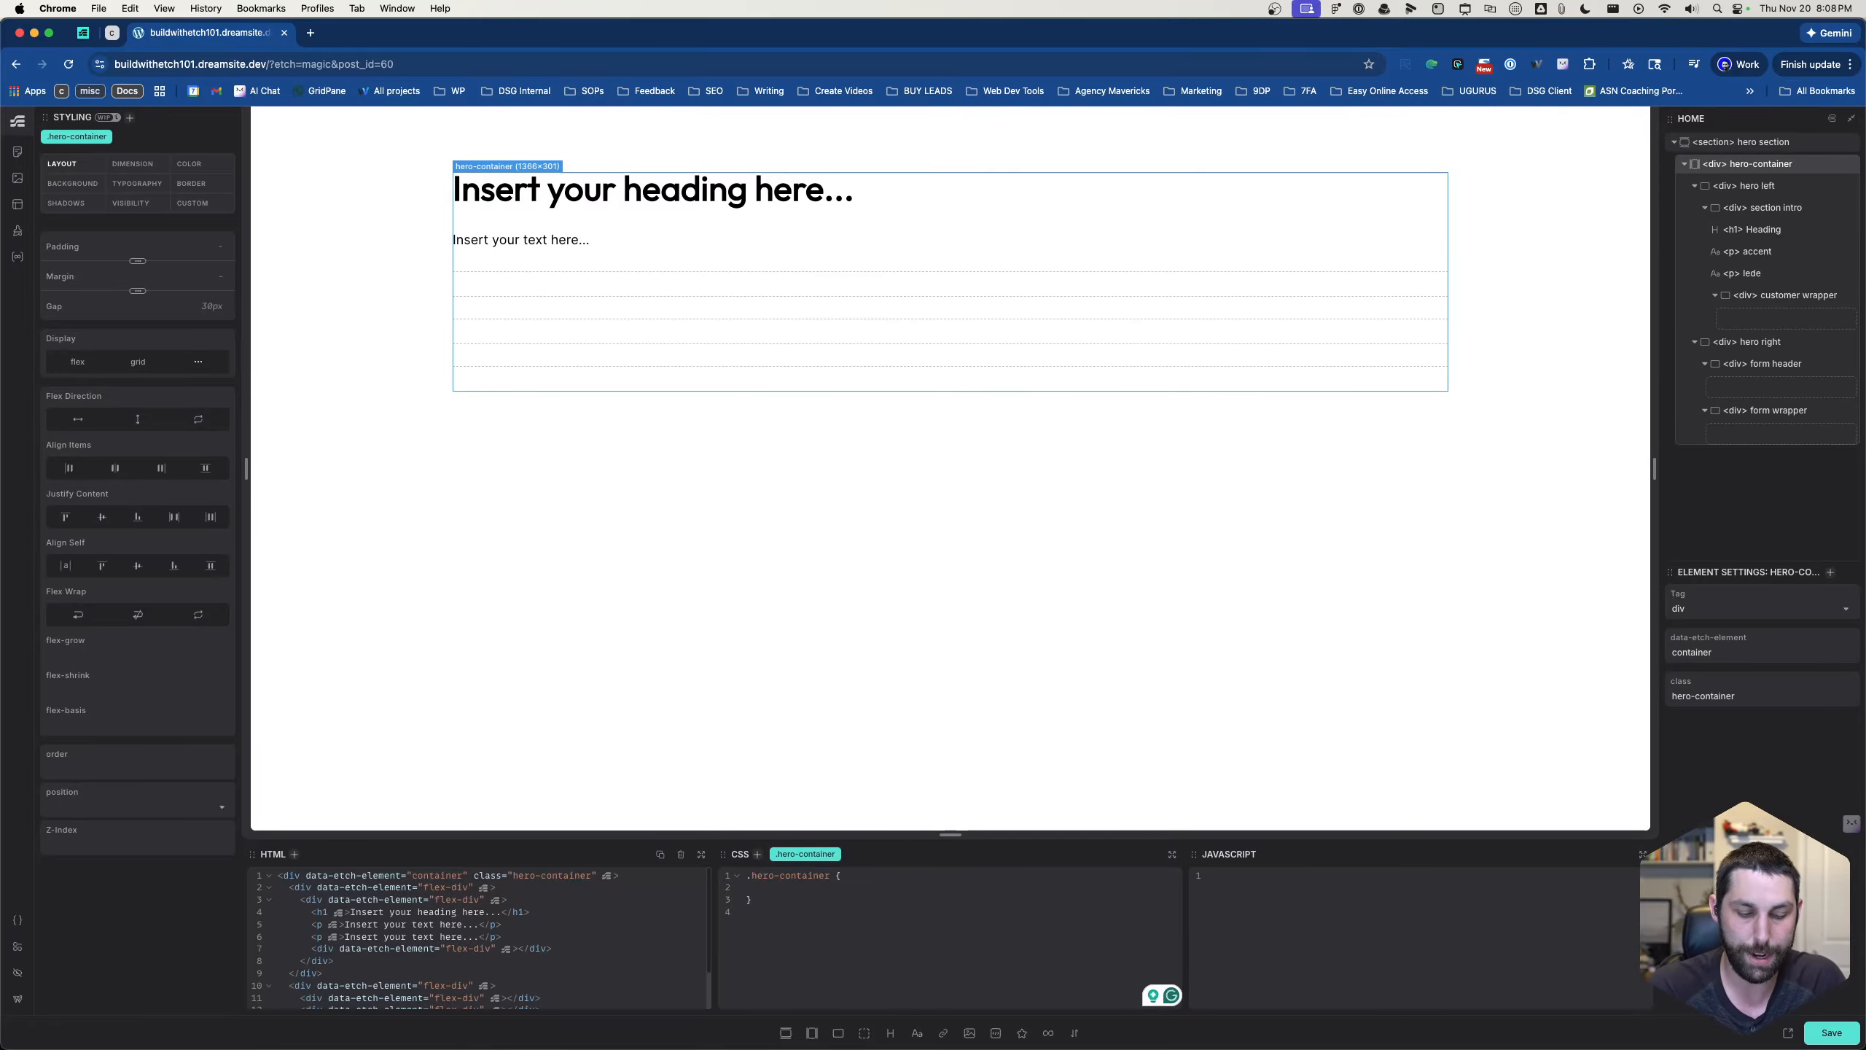
- Apply the ?flex-row recipe in the CSS of .hero-container
{"action": "type", "text": "?fe"}
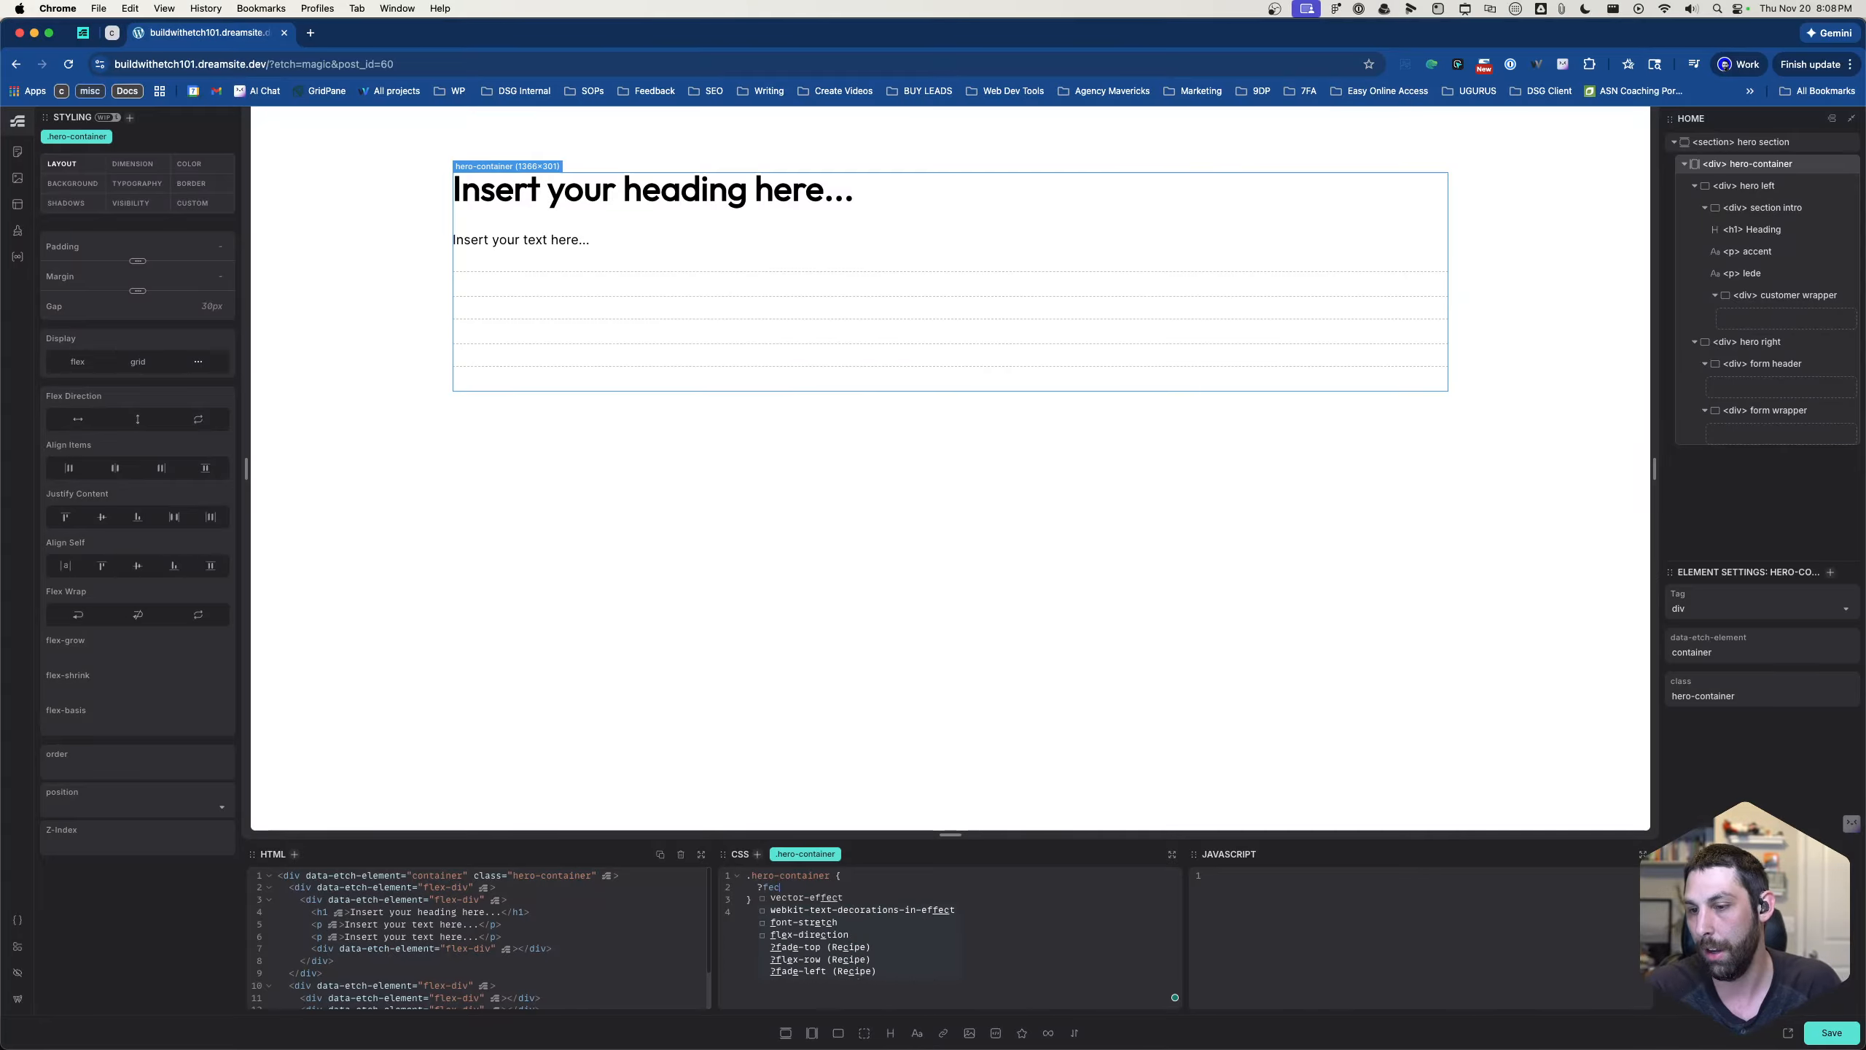
{"action": "key", "text": "BackSpace"}
{"action": "type", "text": "lex"}
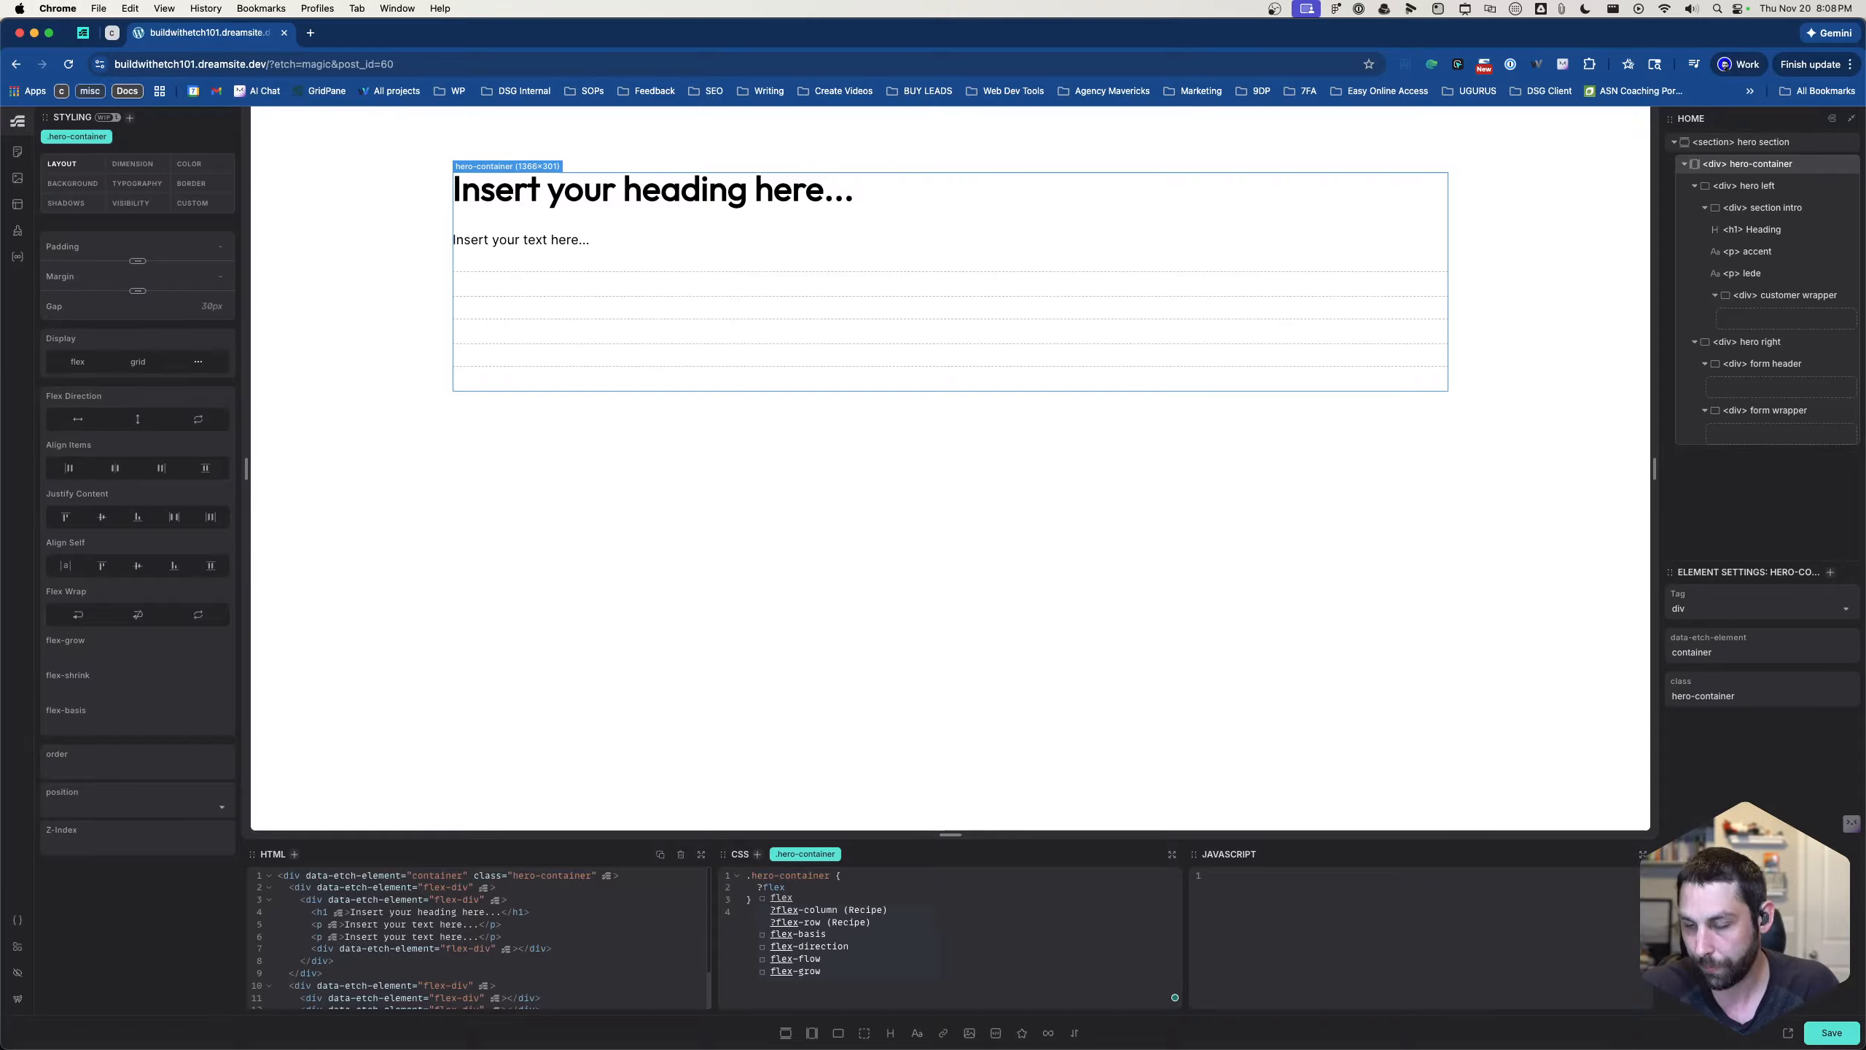
{"action": "key", "text": "Down"}
{"action": "key", "text": "Down"}
{"action": "key", "text": "Return"}
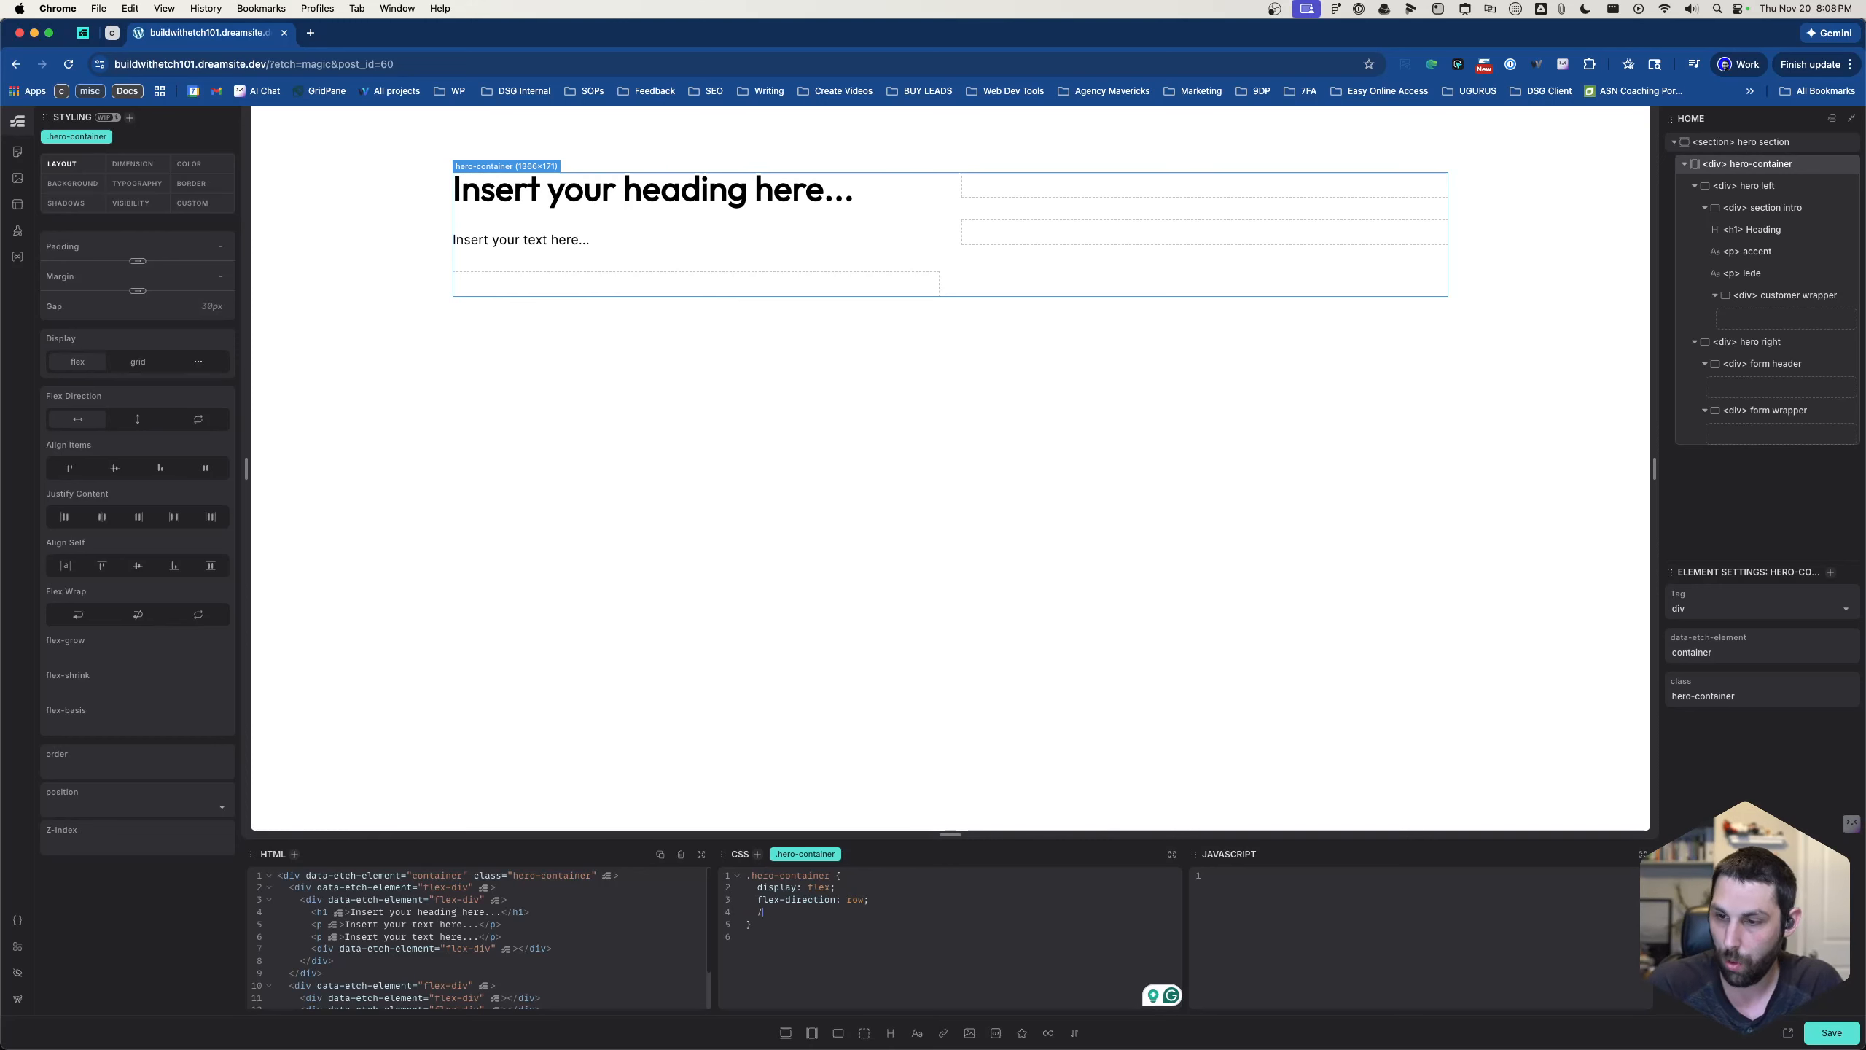
{"action": "type", "text": "?flext"}
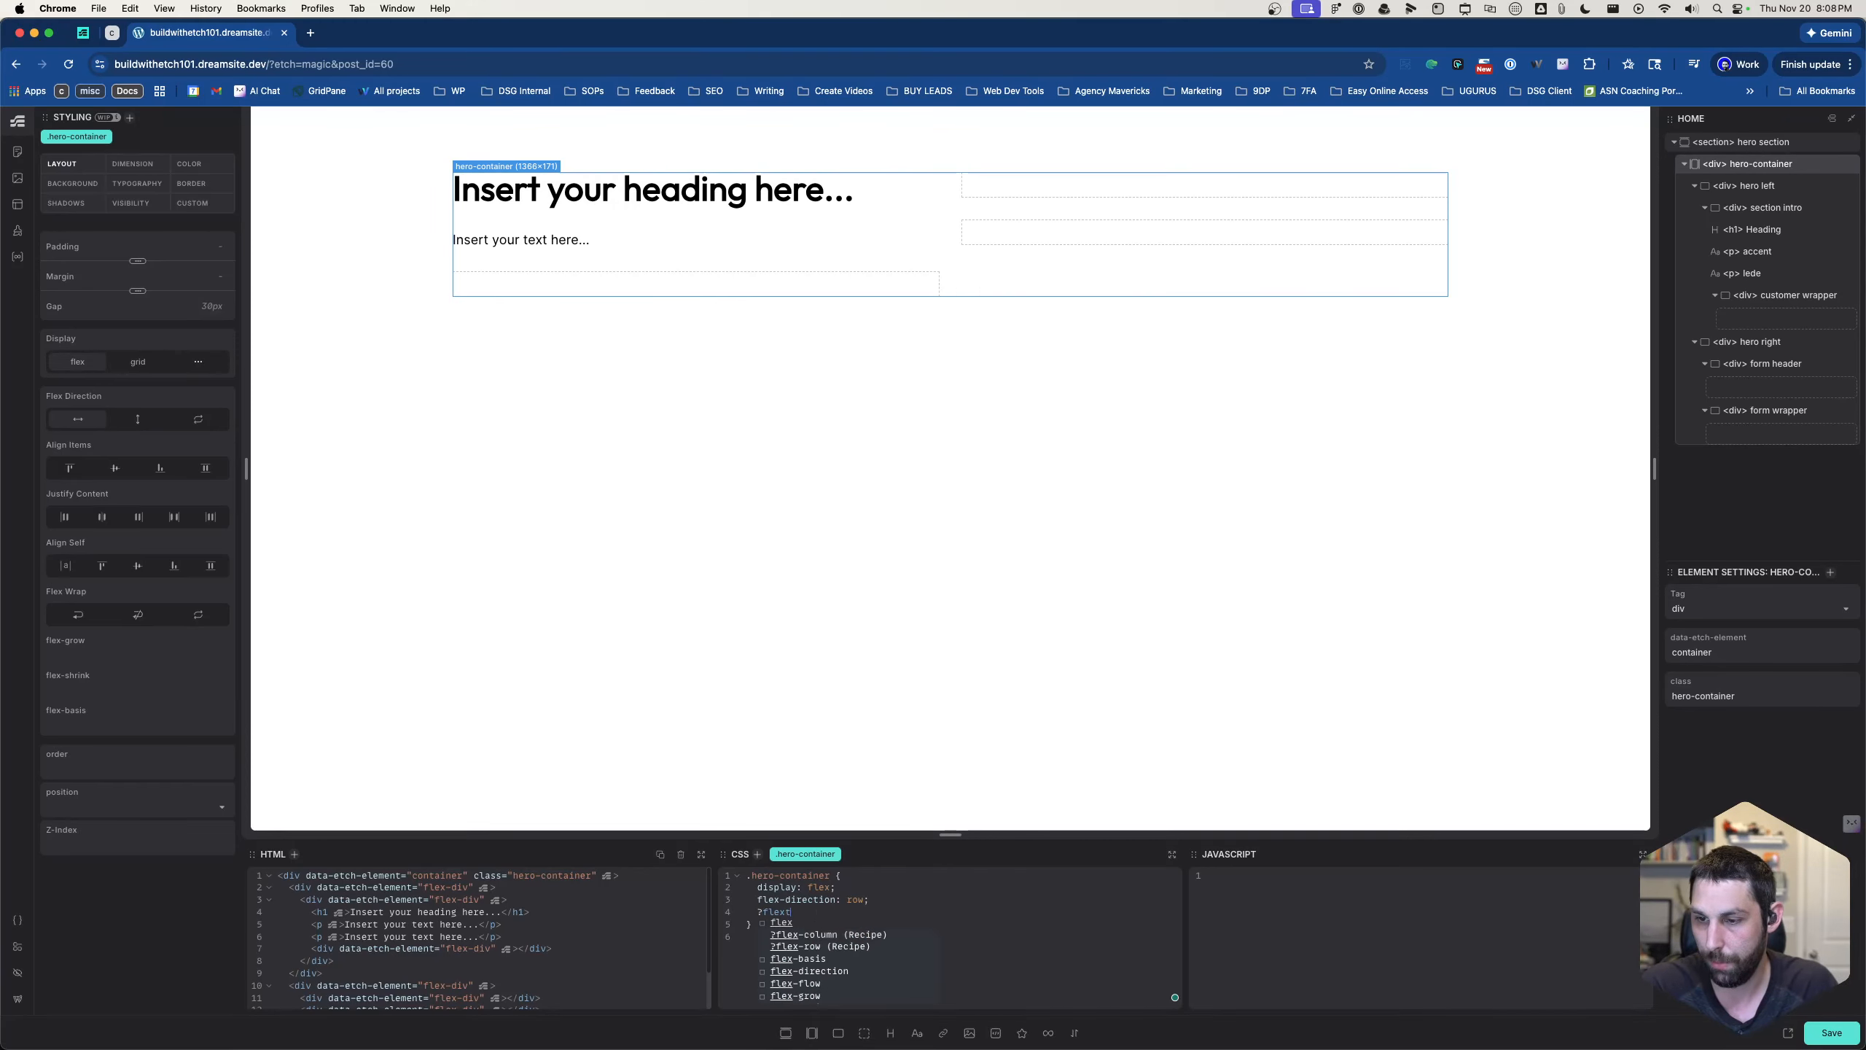
{"action": "key", "text": "BackSpace"}
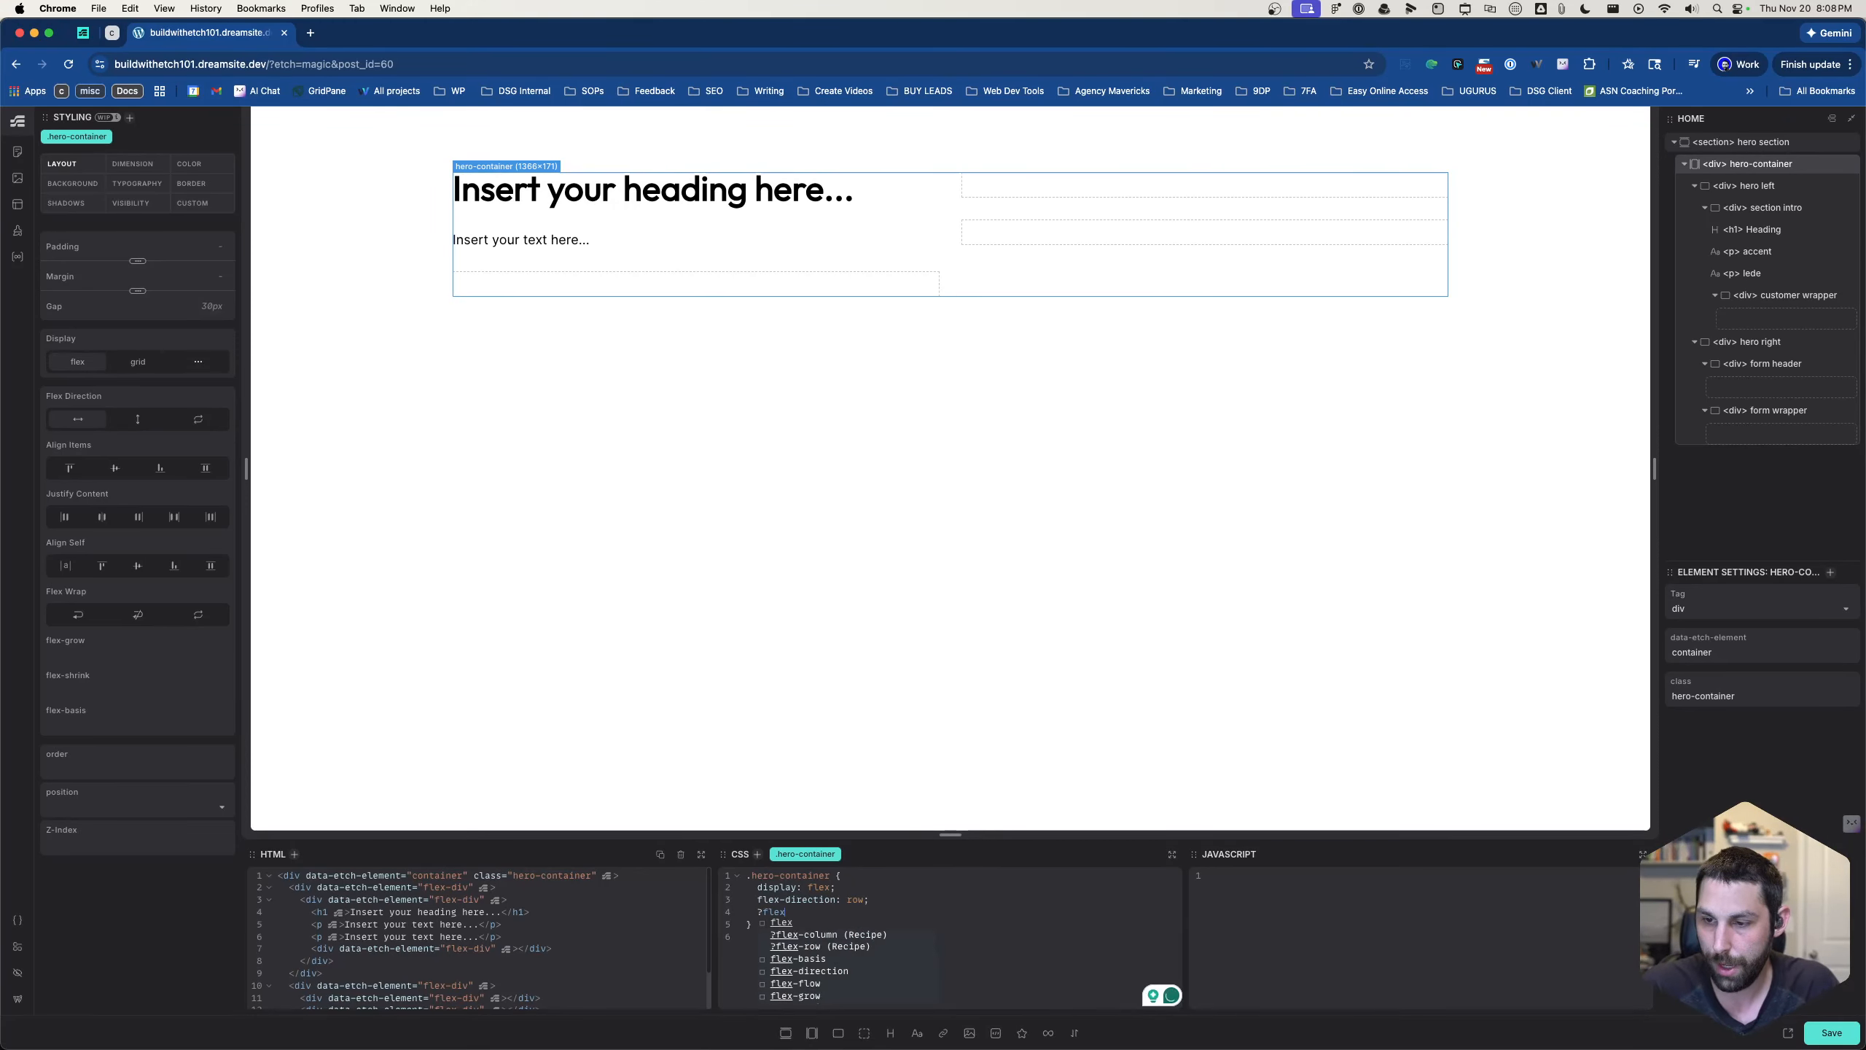
{"action": "key", "text": "Left"}
{"action": "key", "text": "Left"}
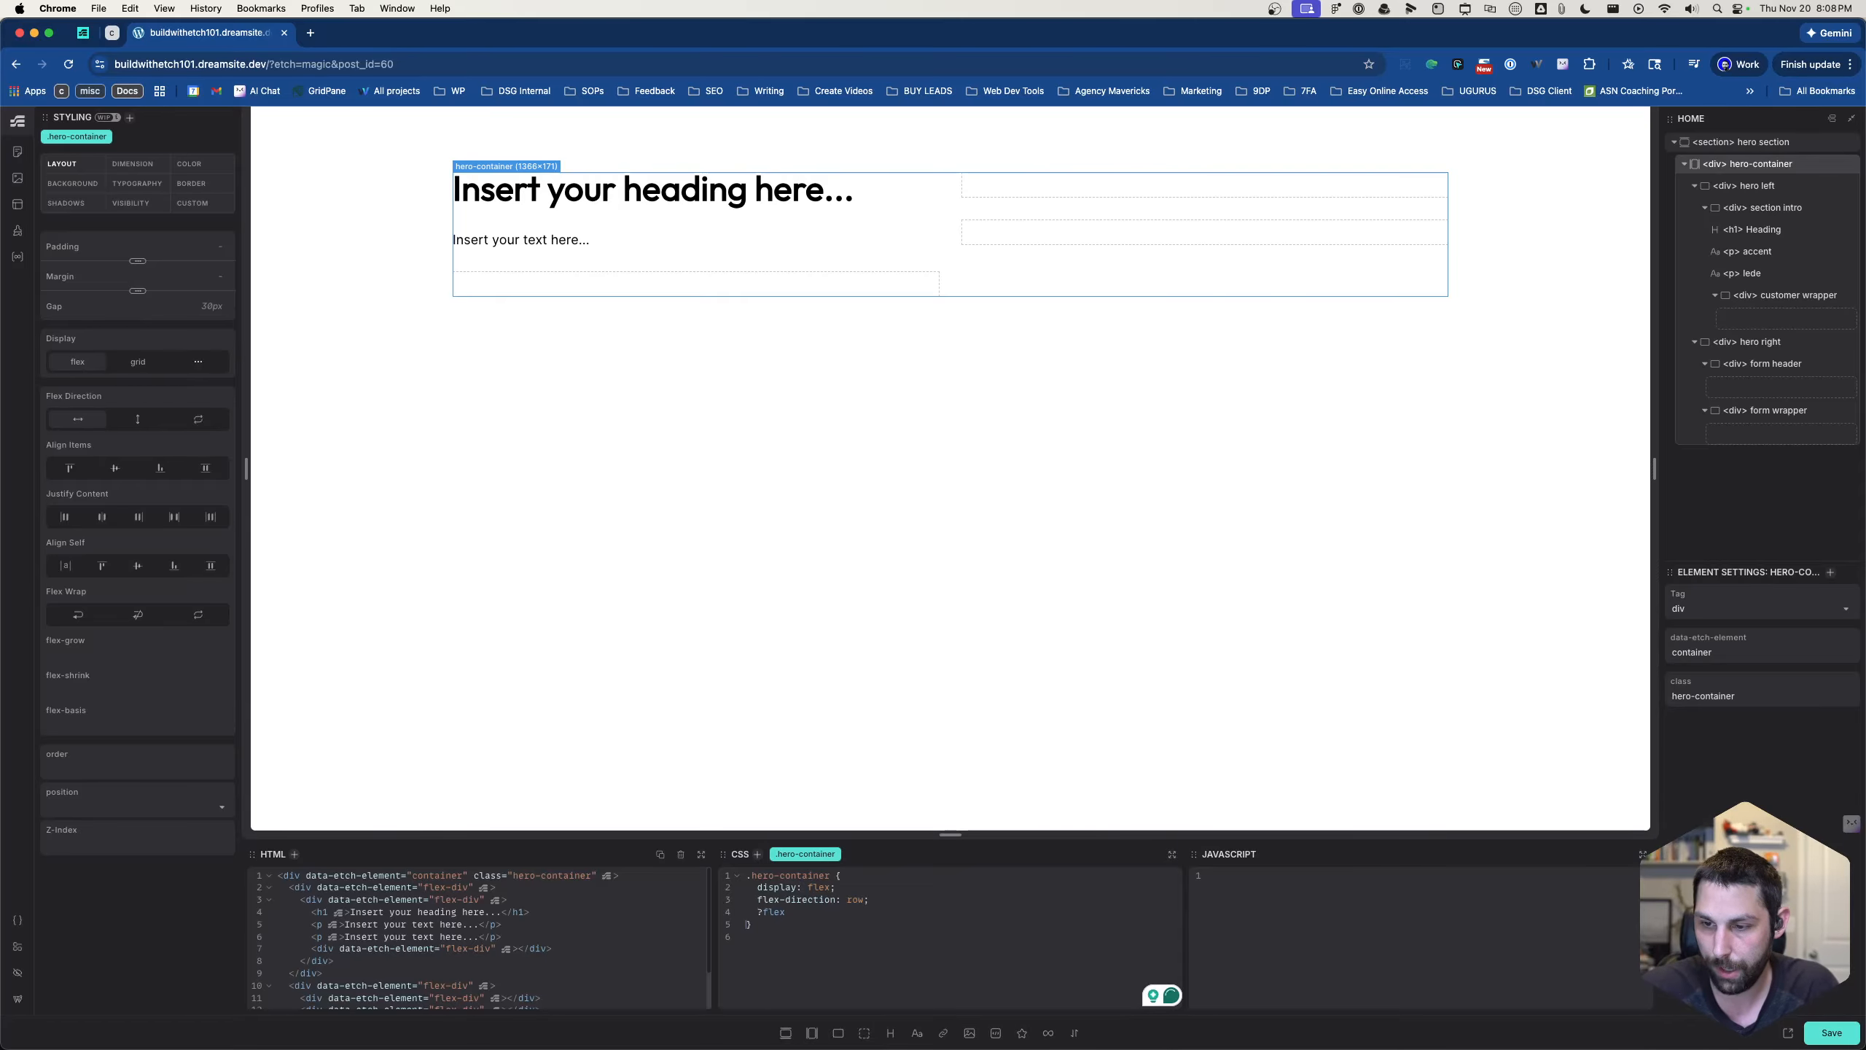
{"action": "key", "text": "BackSpace"}
{"action": "key", "text": "BackSpace"}
{"action": "key", "text": "BackSpace"}
{"action": "key", "text": "BackSpace"}
{"action": "key", "text": "BackSpace"}
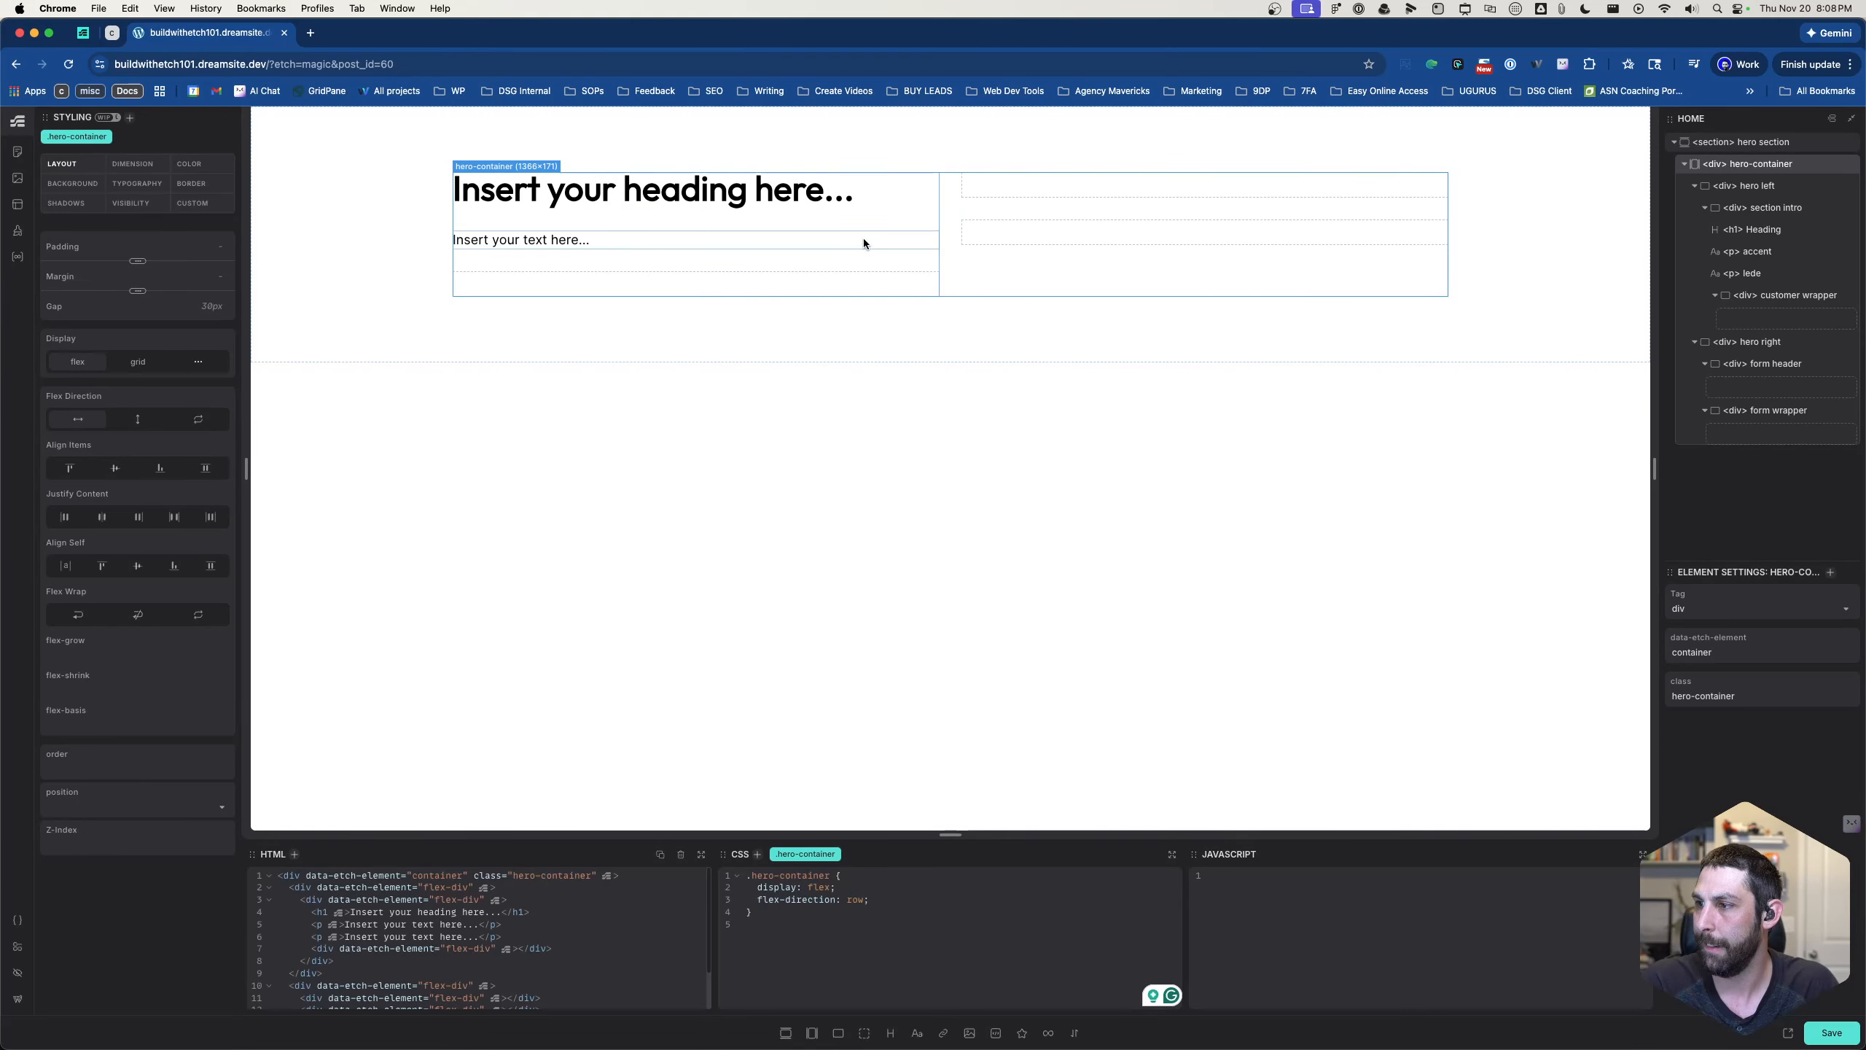
- Delete the accent paragraph from section intro
{"action": "left_click", "coordinate": [756, 227]}
{"action": "left_click", "coordinate": [753, 234]}
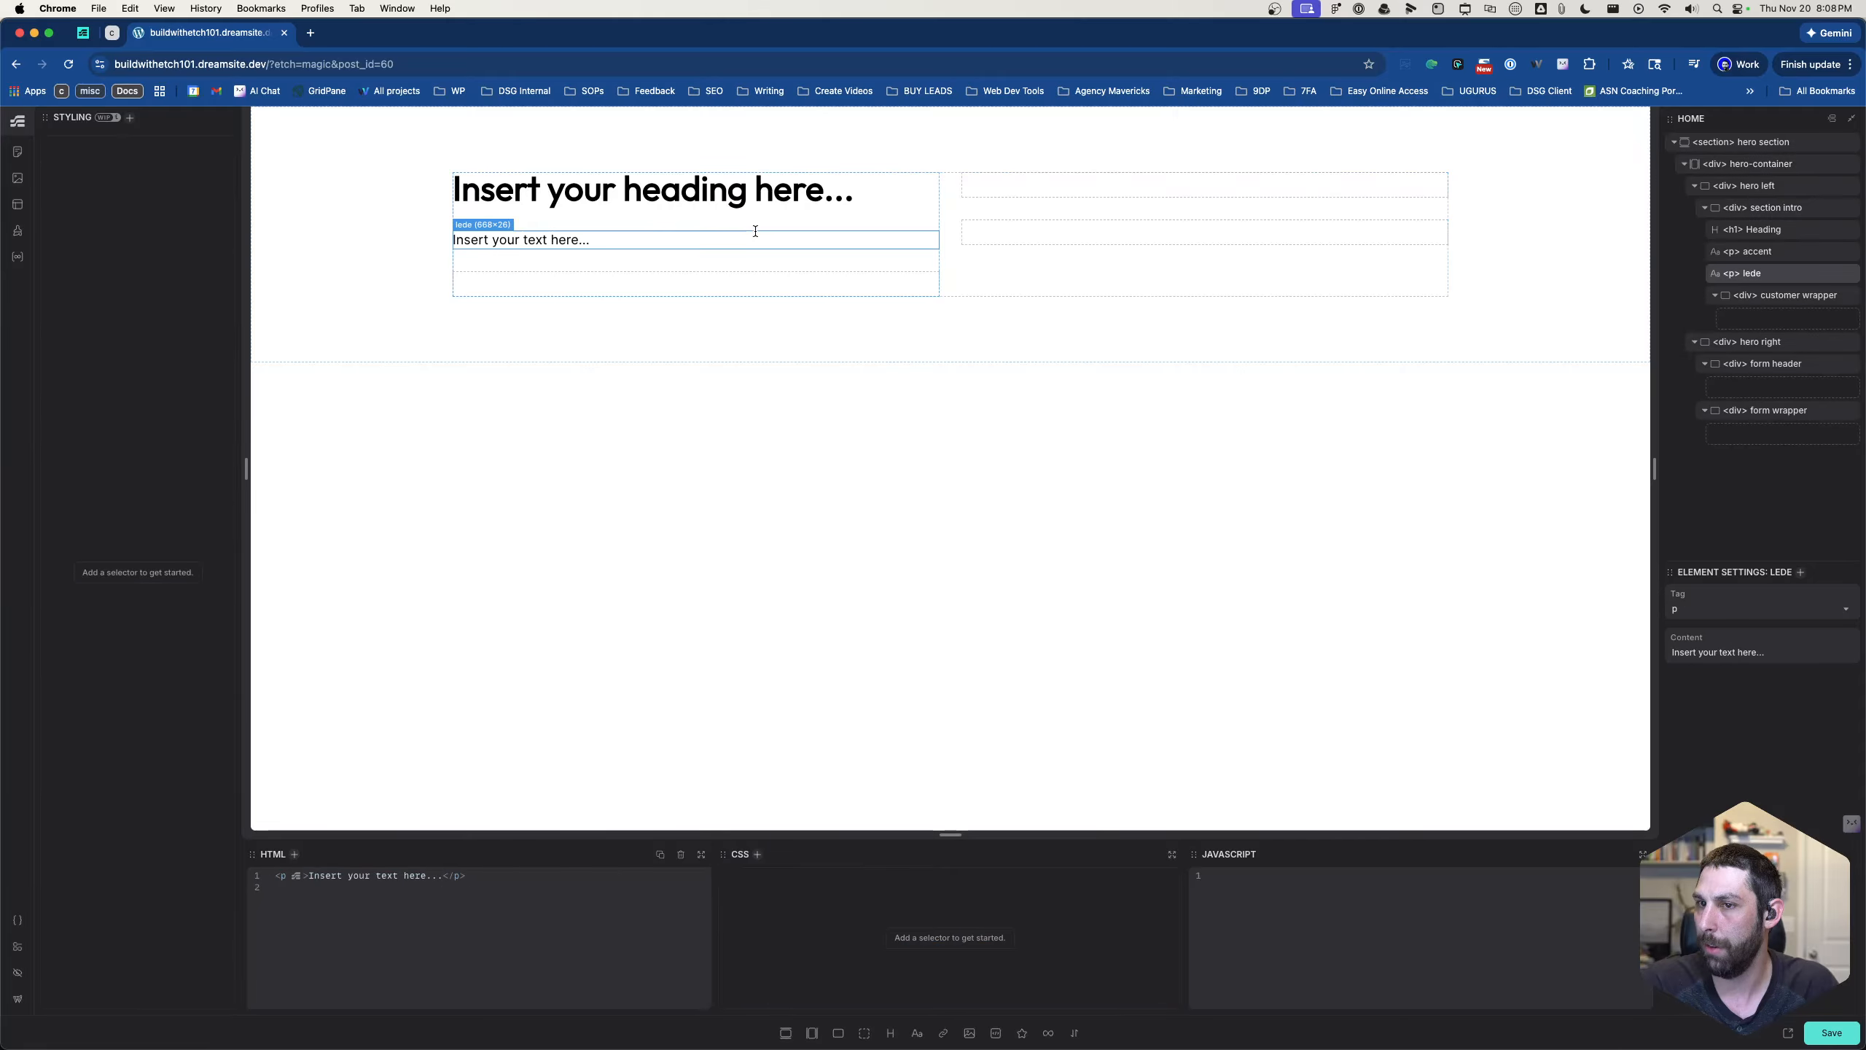
{"action": "left_click", "coordinate": [732, 218]}
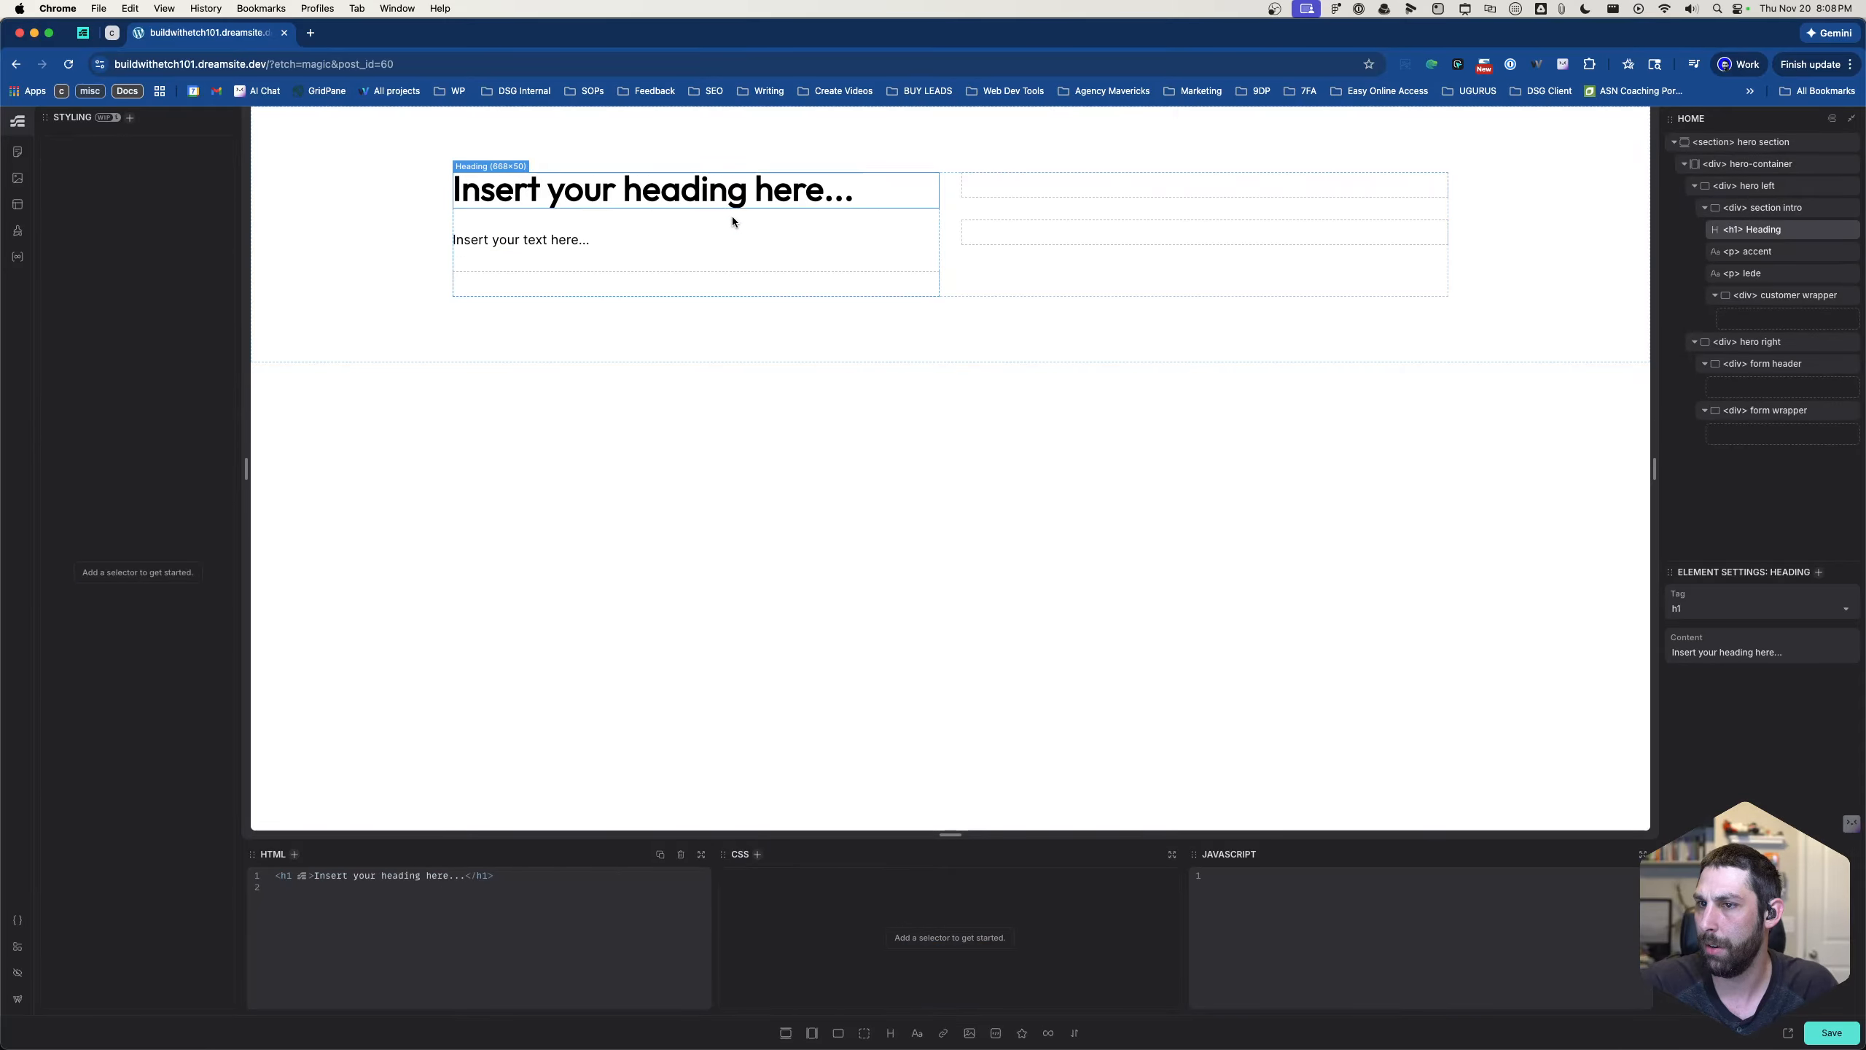
{"action": "left_click", "coordinate": [1752, 252]}
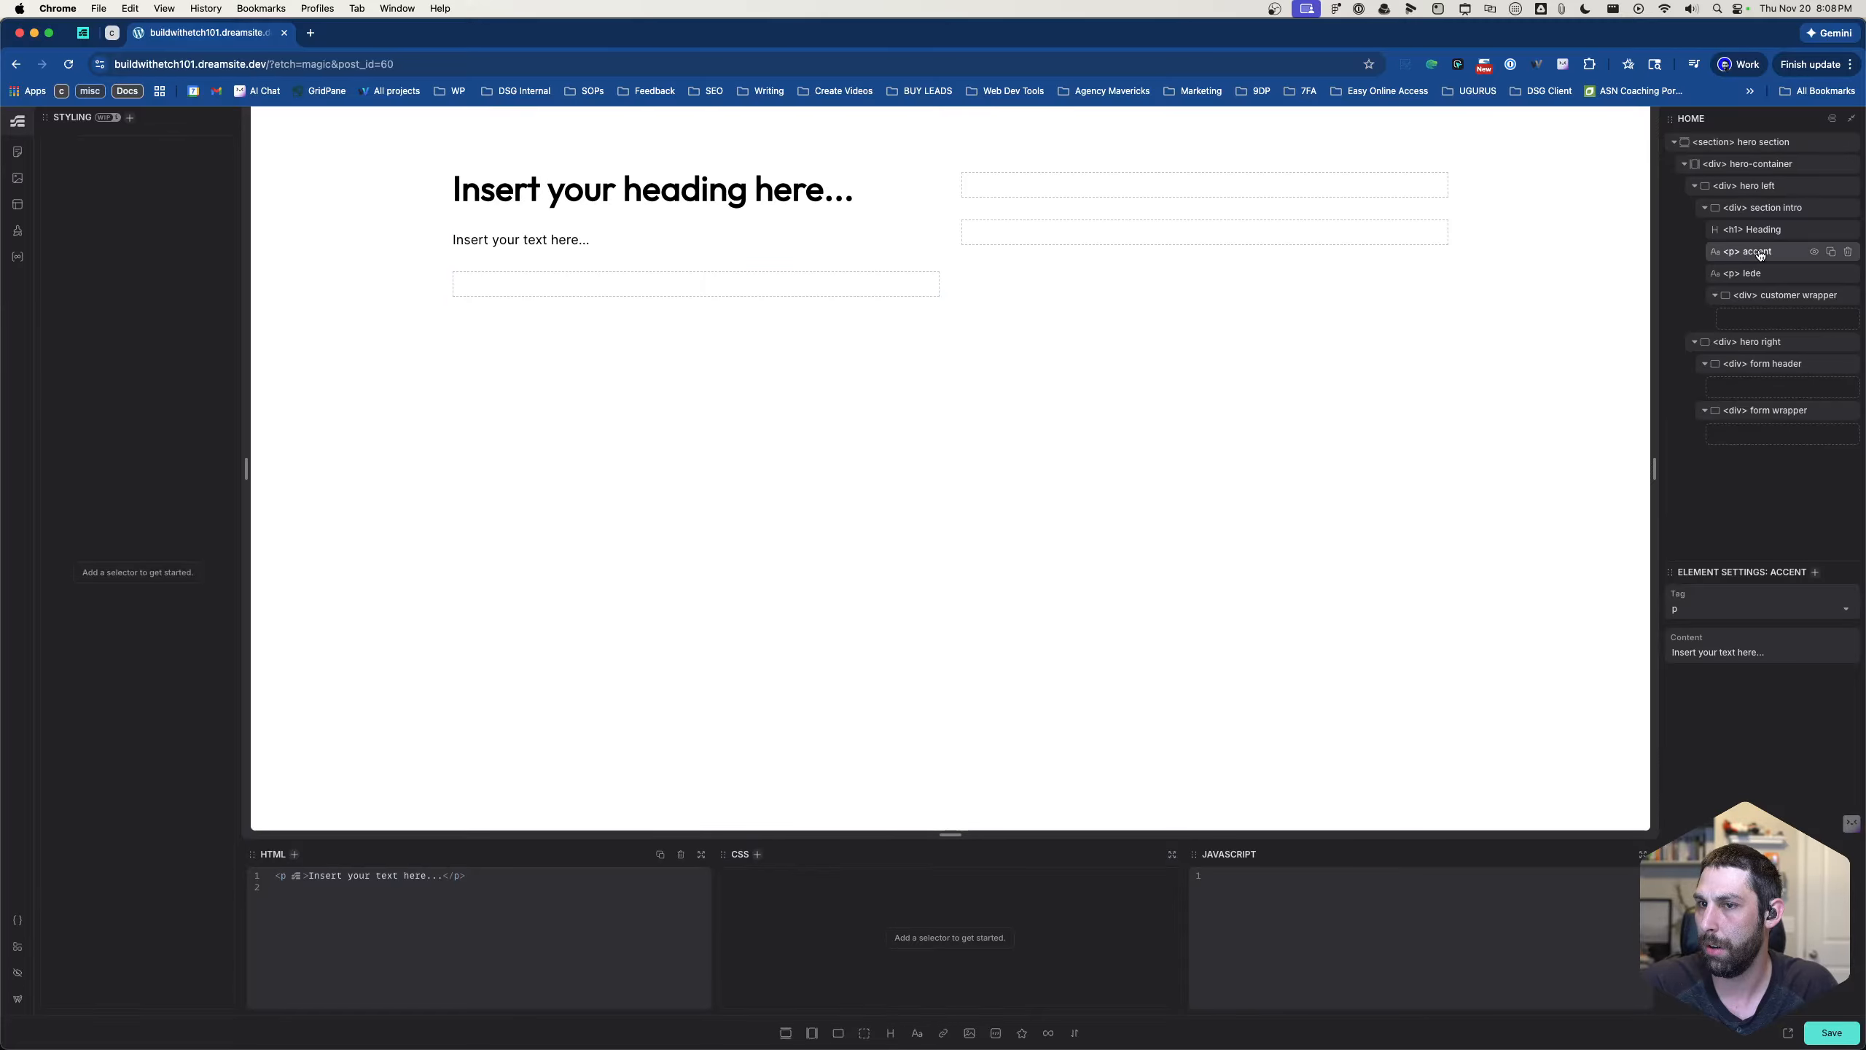
{"action": "left_click", "coordinate": [1849, 253]}
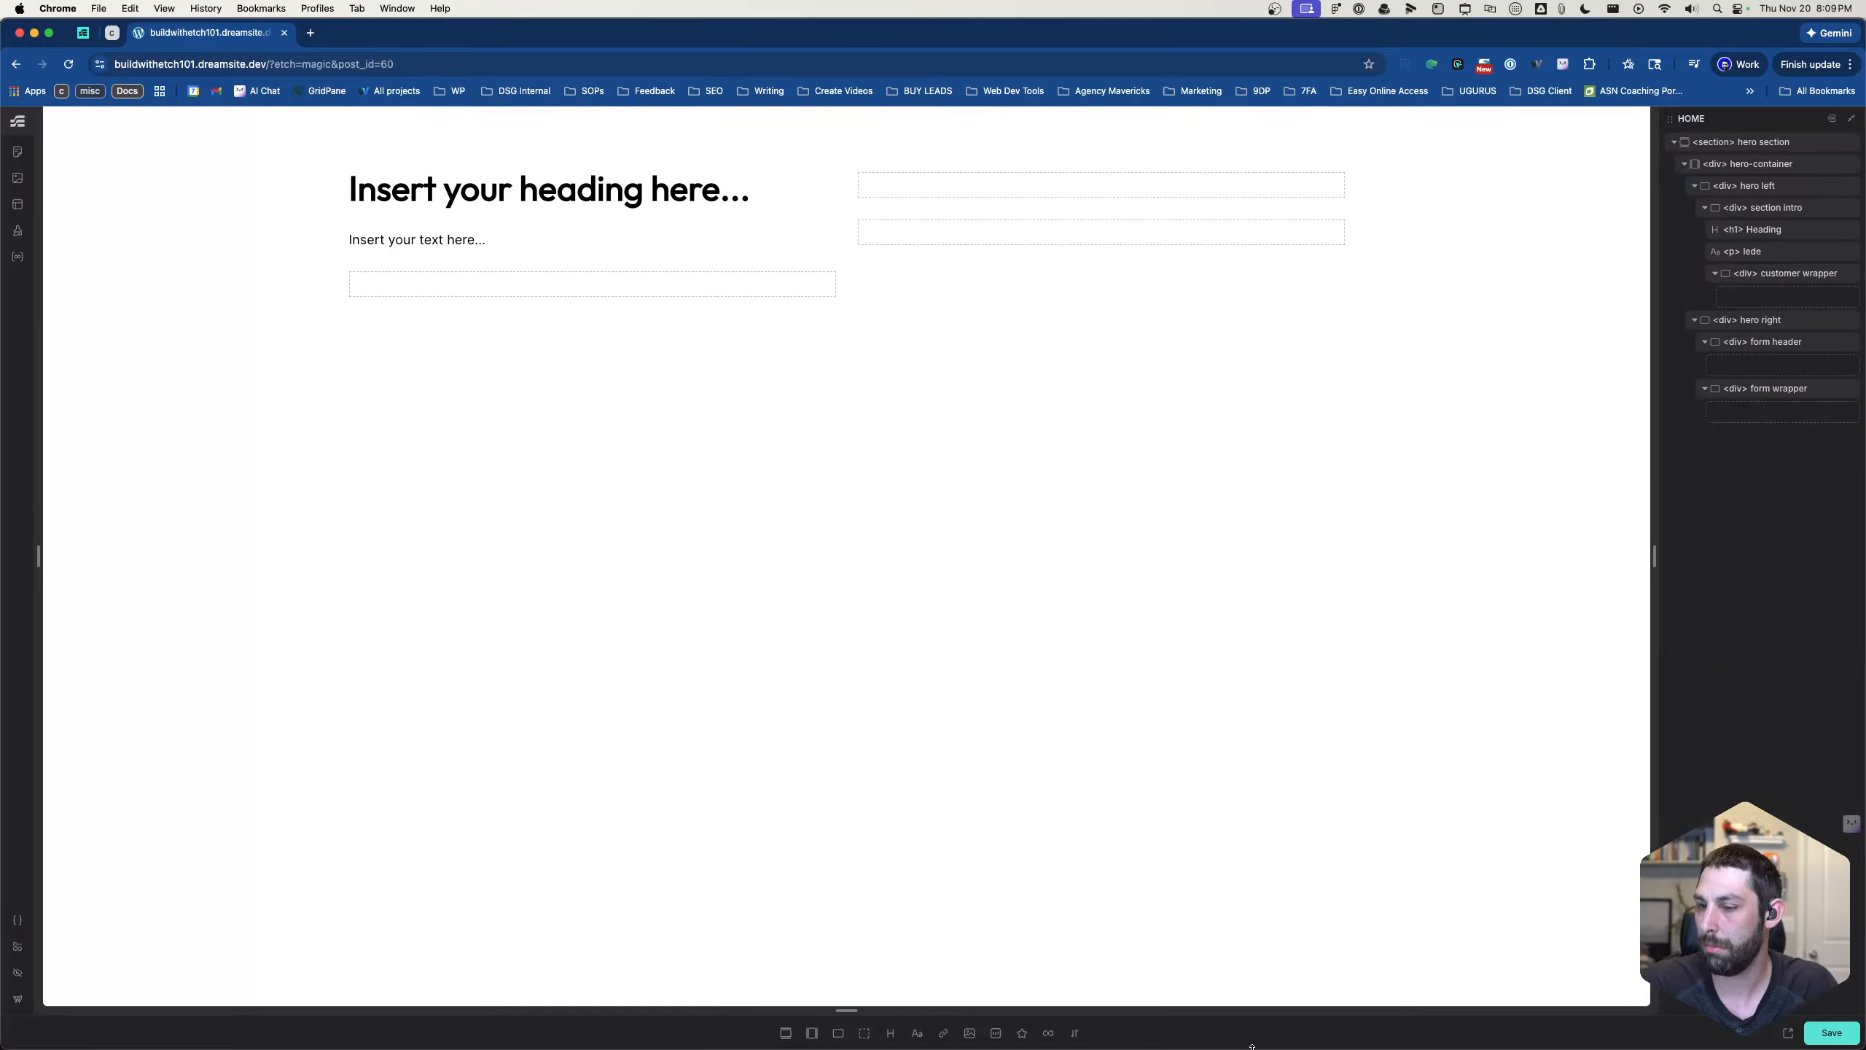
- Add a new text element between the heading and the lede in section intro and name it "accent"
{"action": "left_click", "coordinate": [917, 1034]}
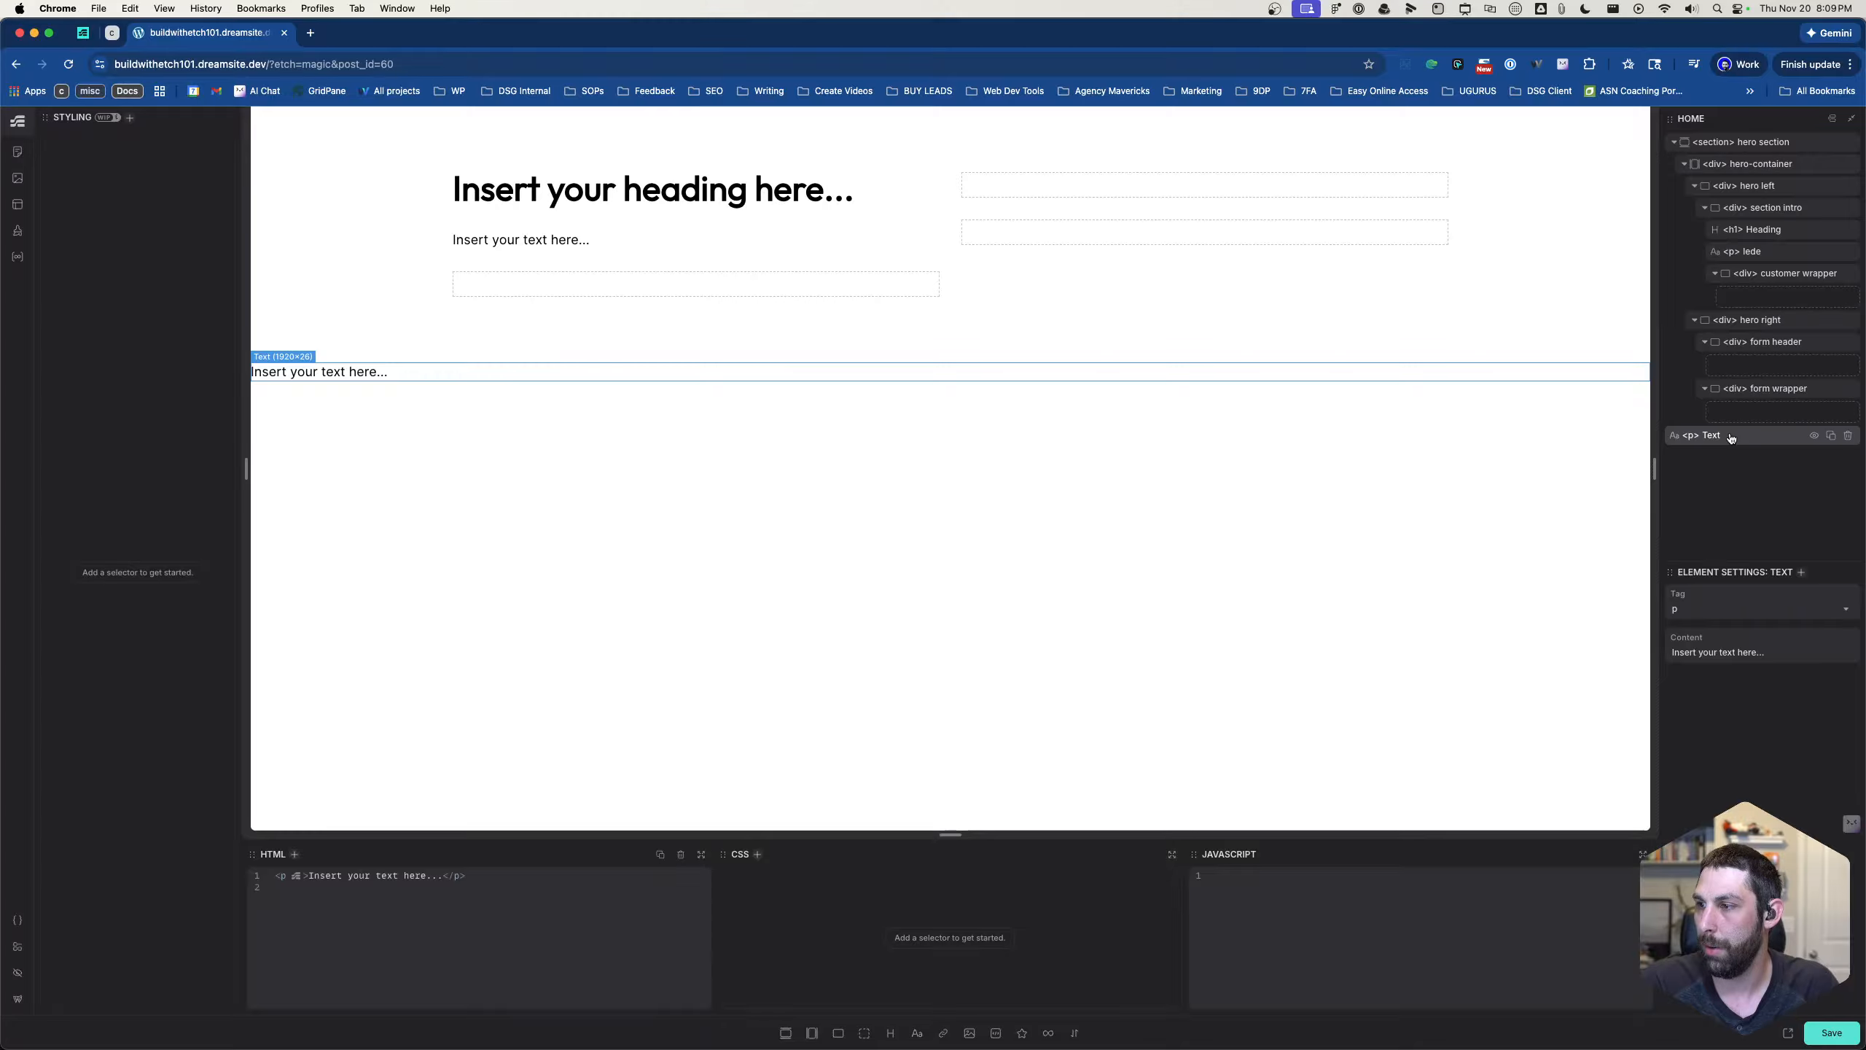
{"action": "left_click_drag", "start_coordinate": [1734, 439], "coordinate": [1784, 253]}
{"action": "double_click", "coordinate": [1764, 253]}
{"action": "type", "text": "a"}
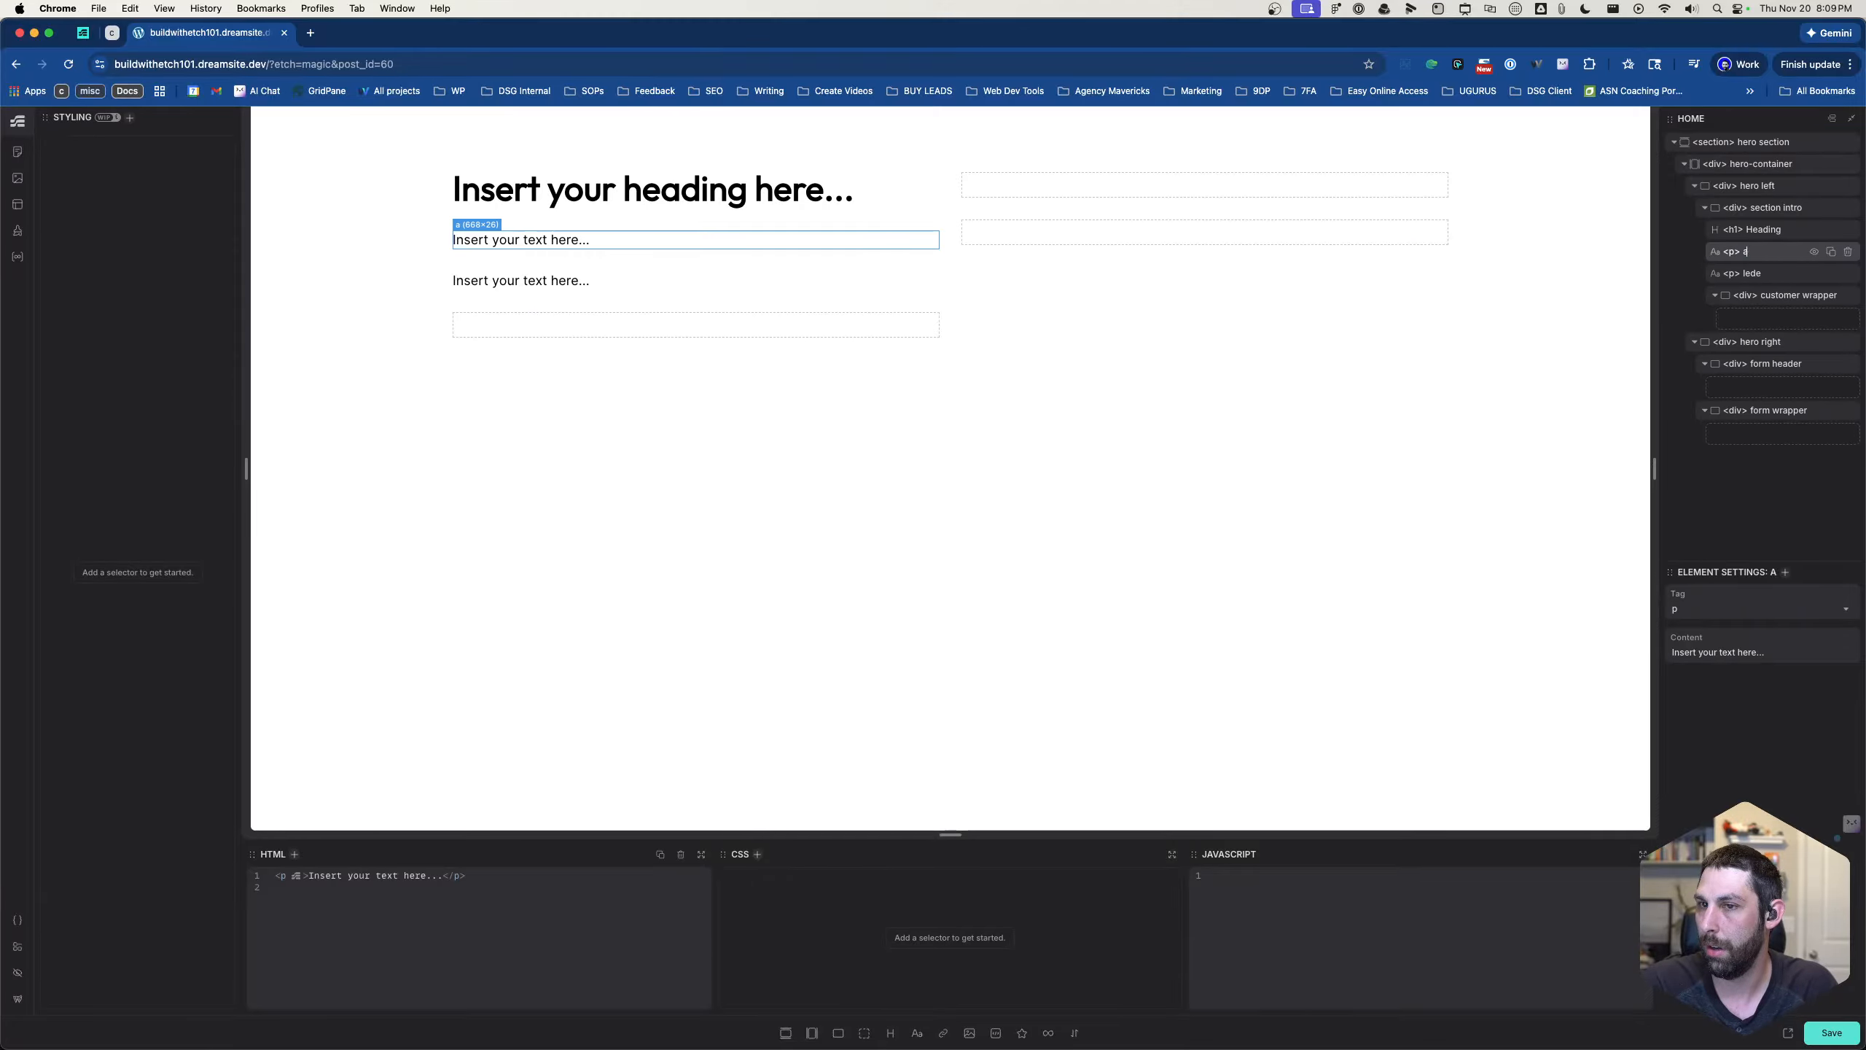
{"action": "type", "text": "ccent"}
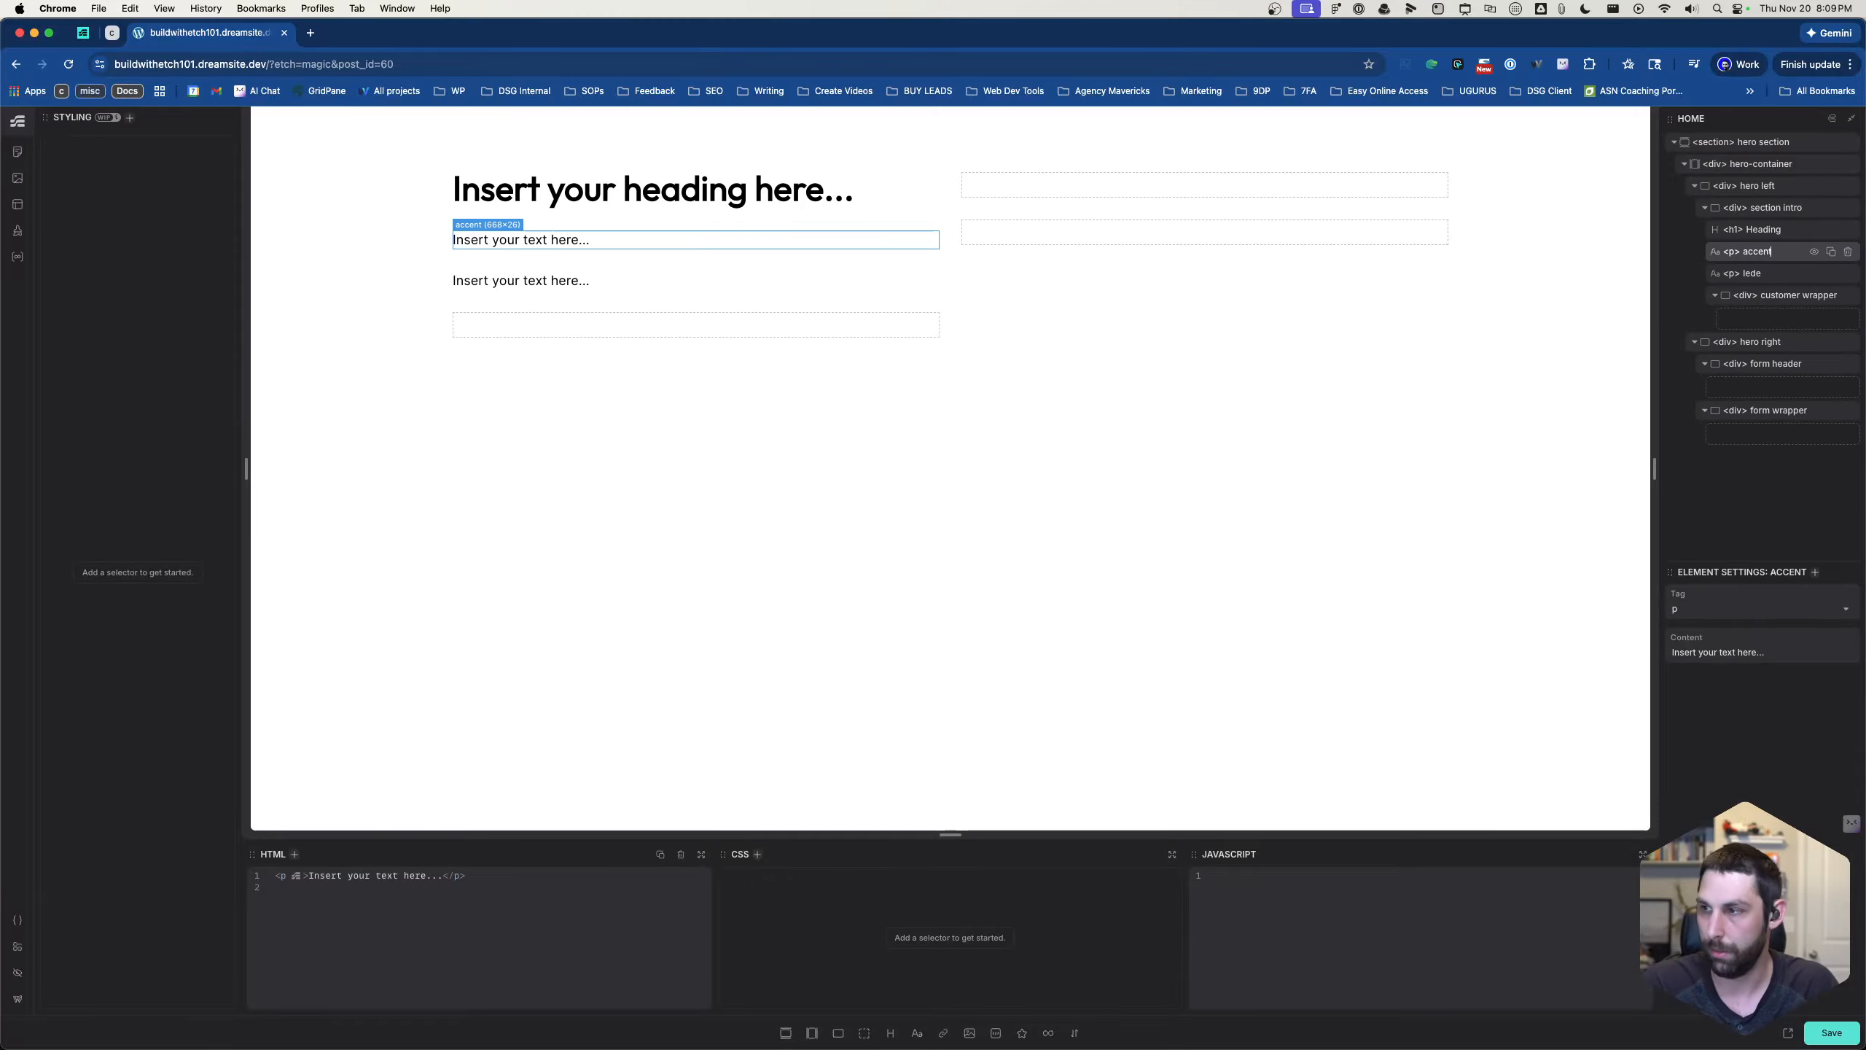
- Add the class .section-intro to the section intro div
{"action": "left_click", "coordinate": [1760, 230]}
{"action": "left_click", "coordinate": [1761, 213]}
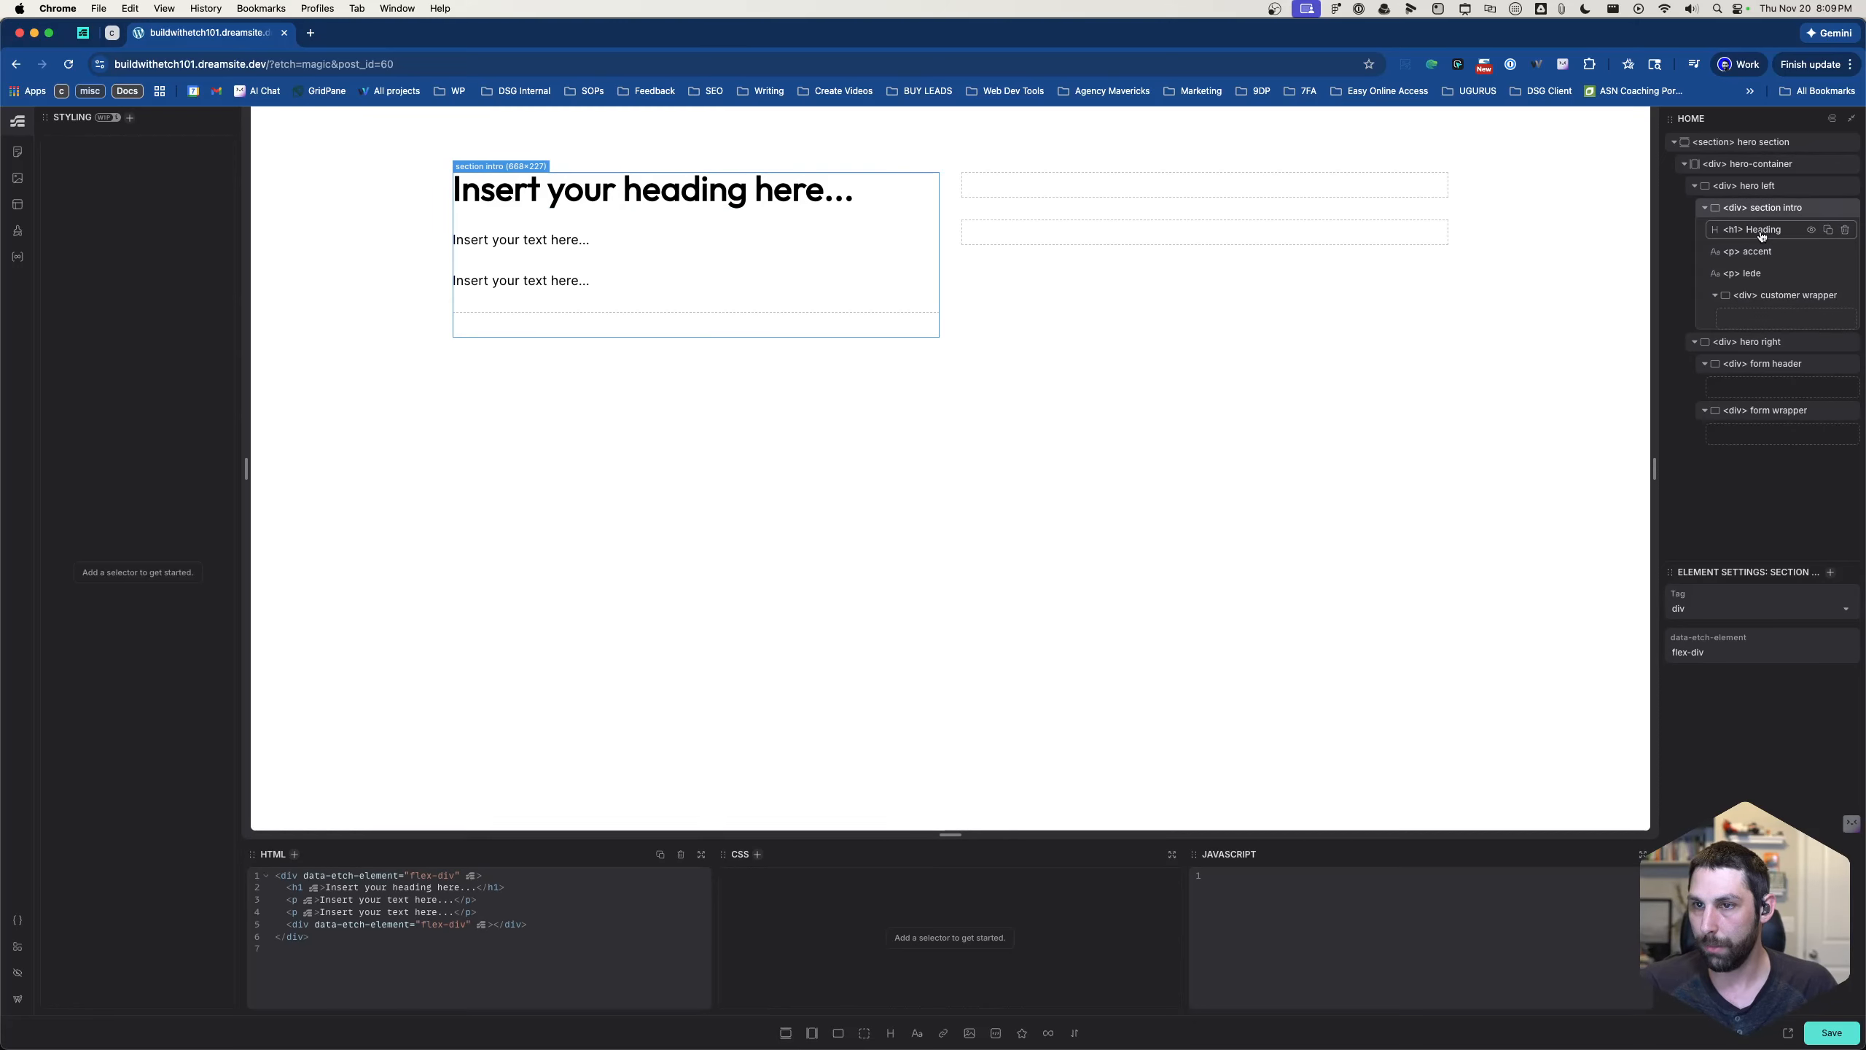
{"action": "left_click", "coordinate": [1767, 188]}
{"action": "left_click", "coordinate": [1770, 208]}
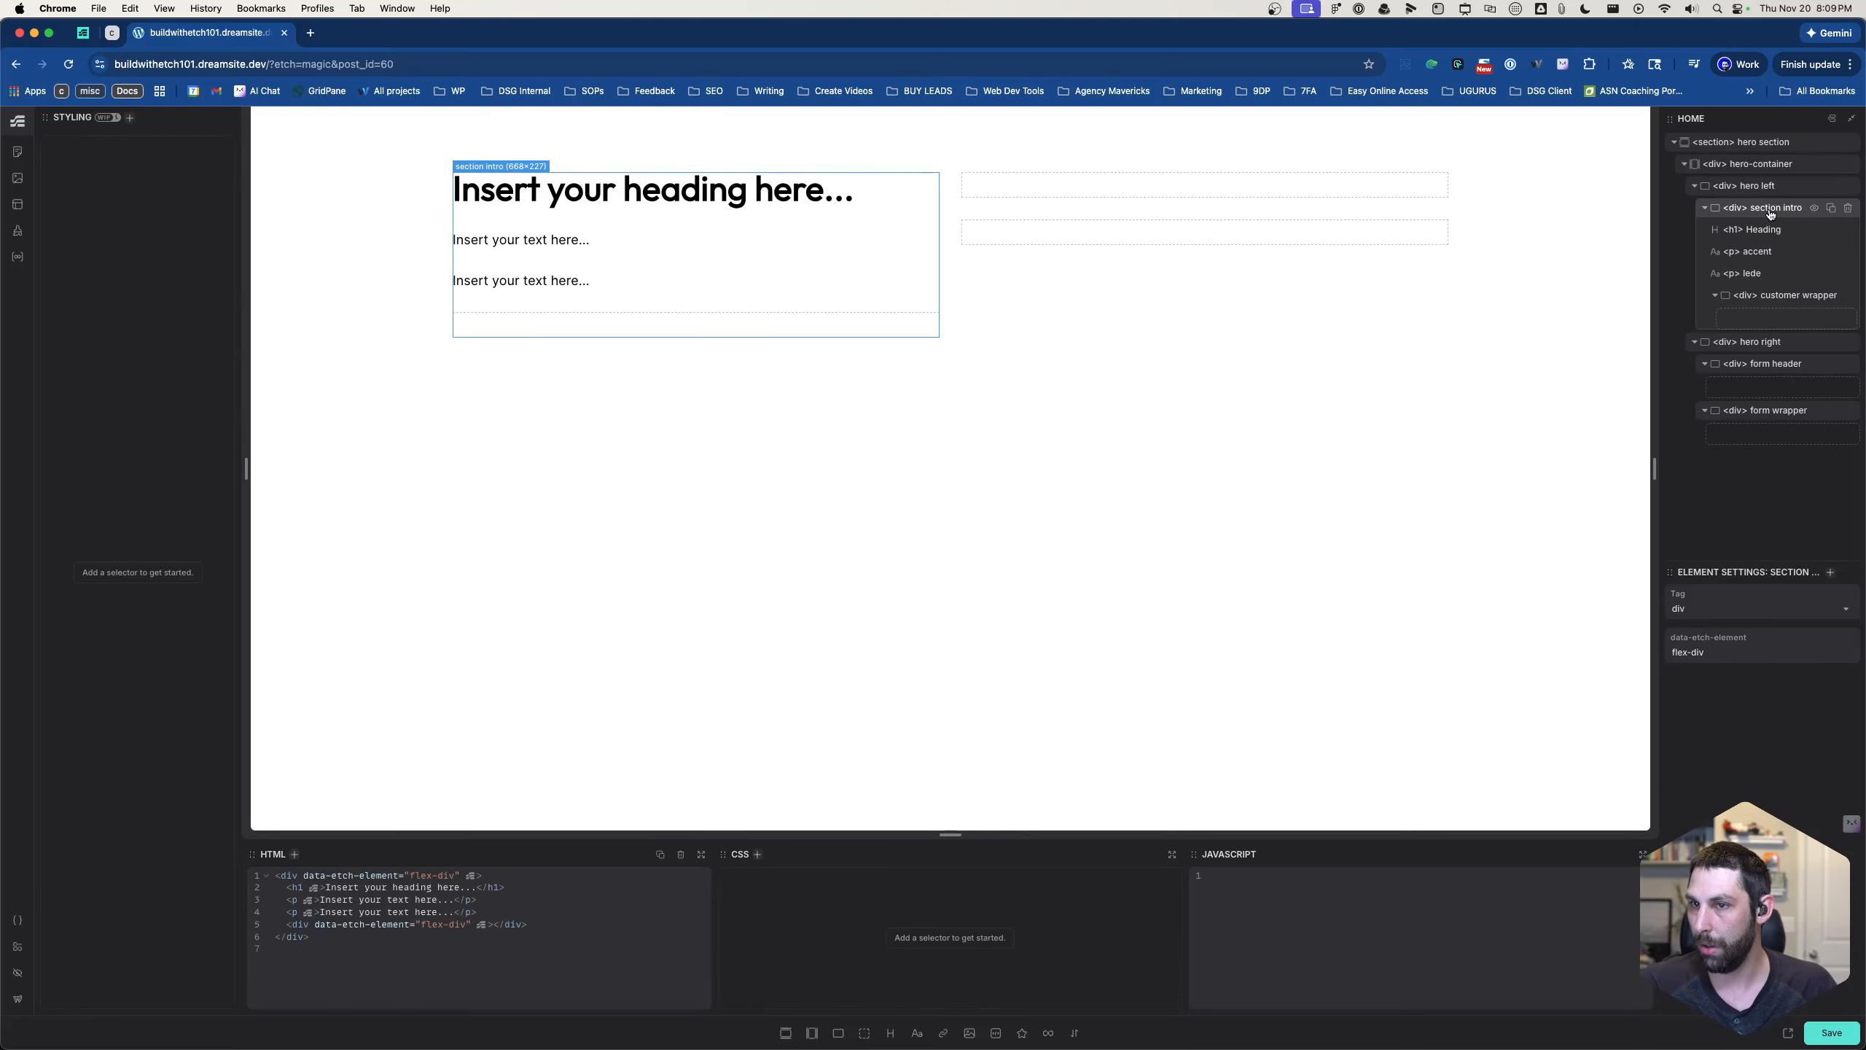
{"action": "key", "text": "."}
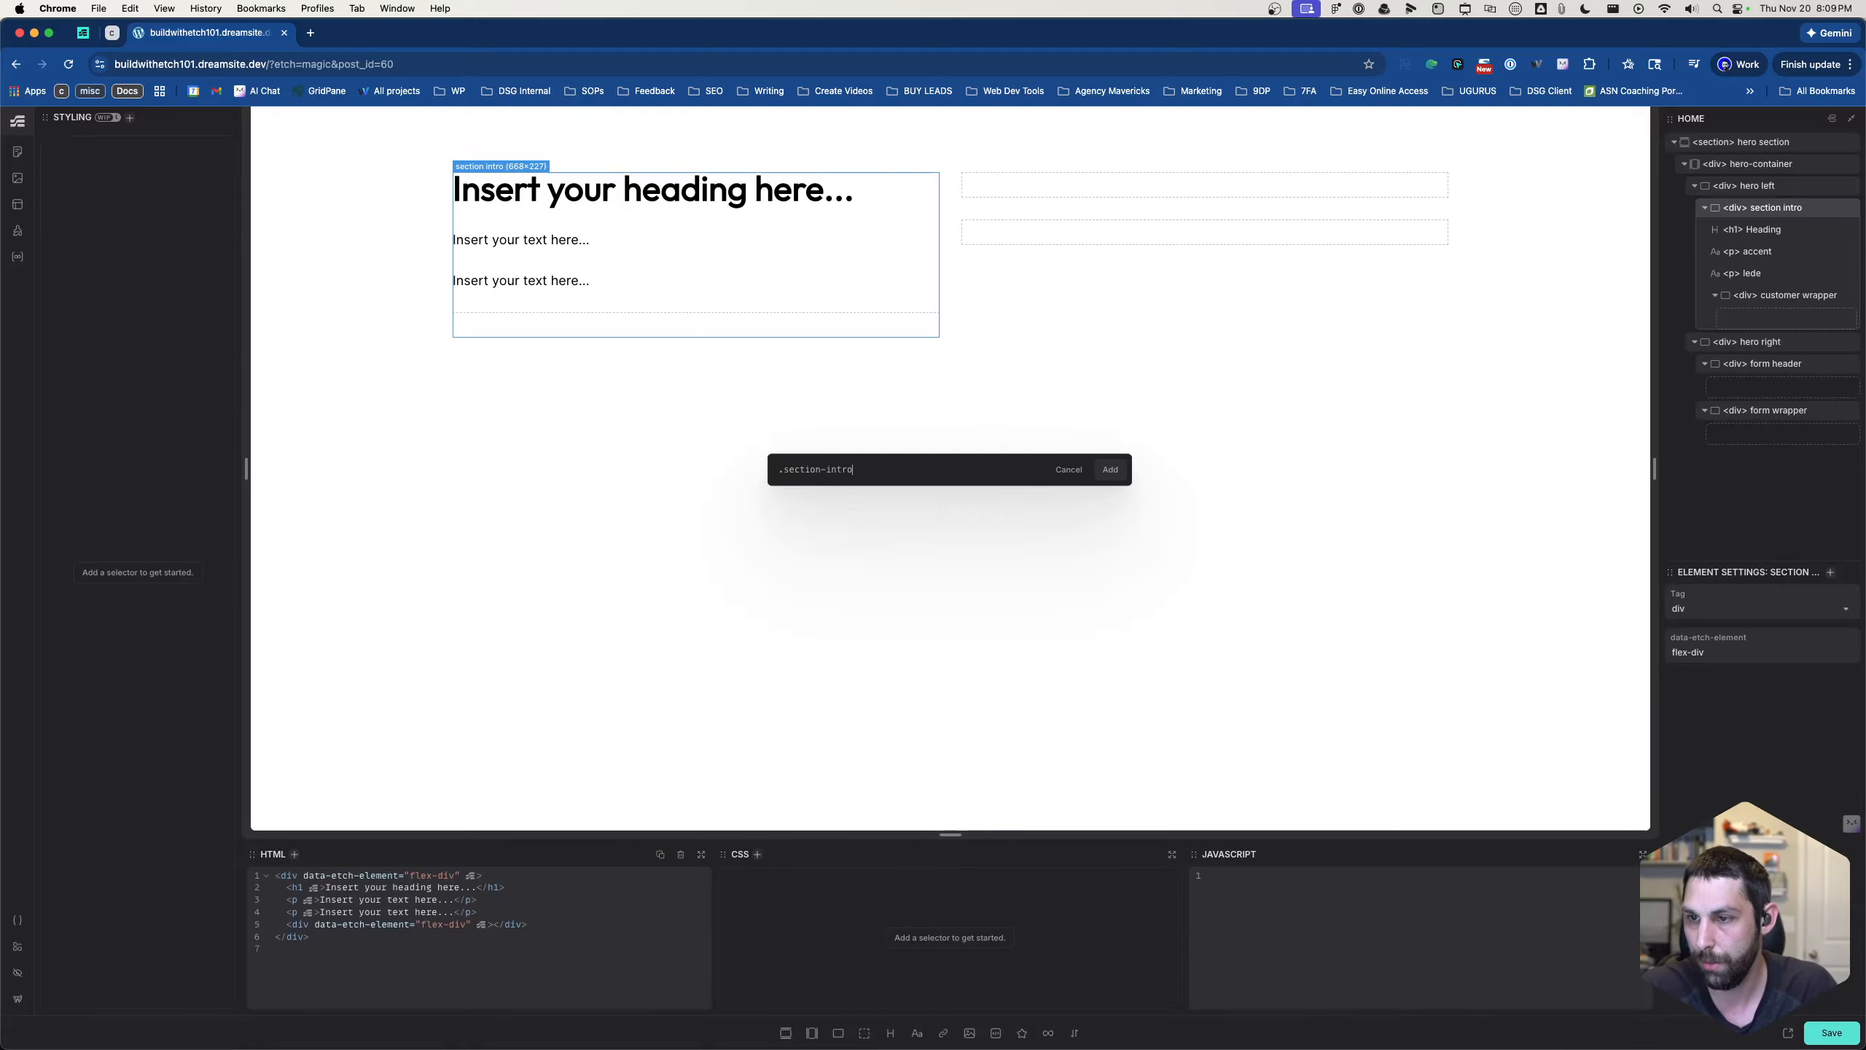
{"action": "type", "text": "section-intro"}
{"action": "key", "text": "Return"}
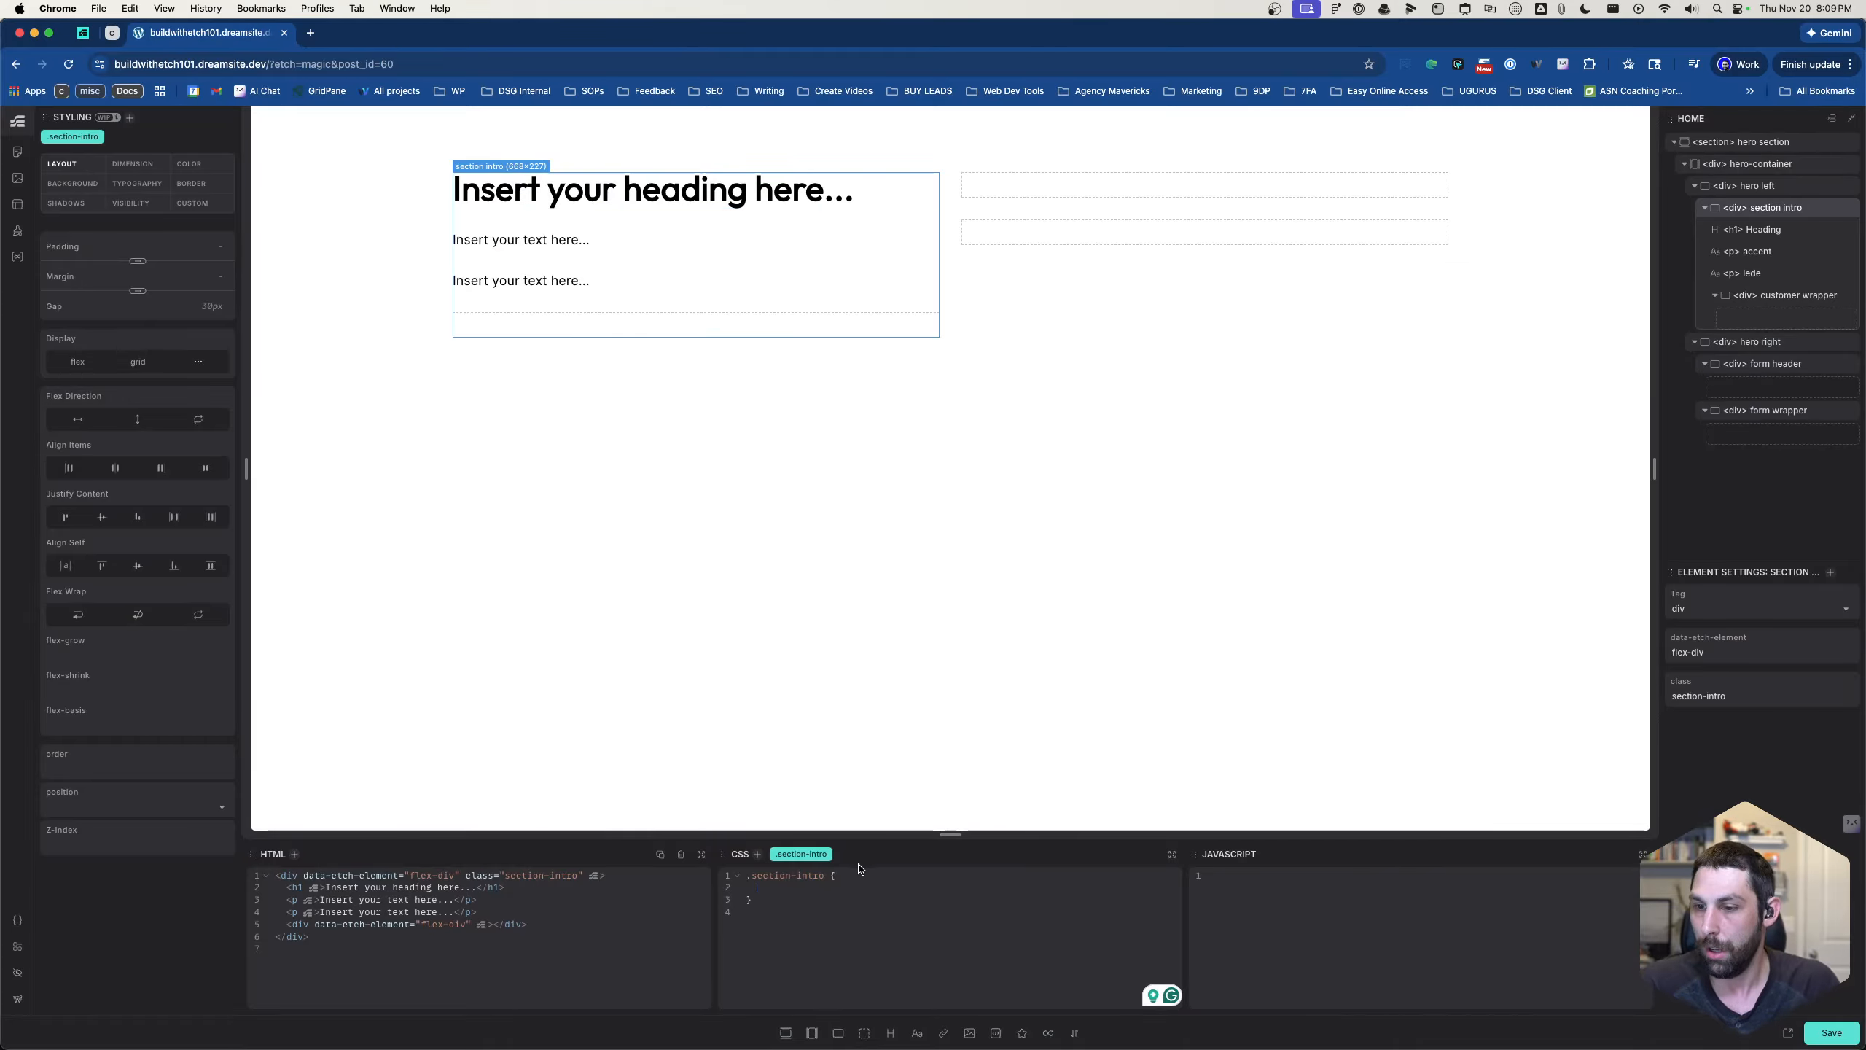
- Set the text color of .section-intro to var(--white) in its CSS
{"action": "left_click", "coordinate": [873, 887]}
{"action": "type", "text": "color: "}
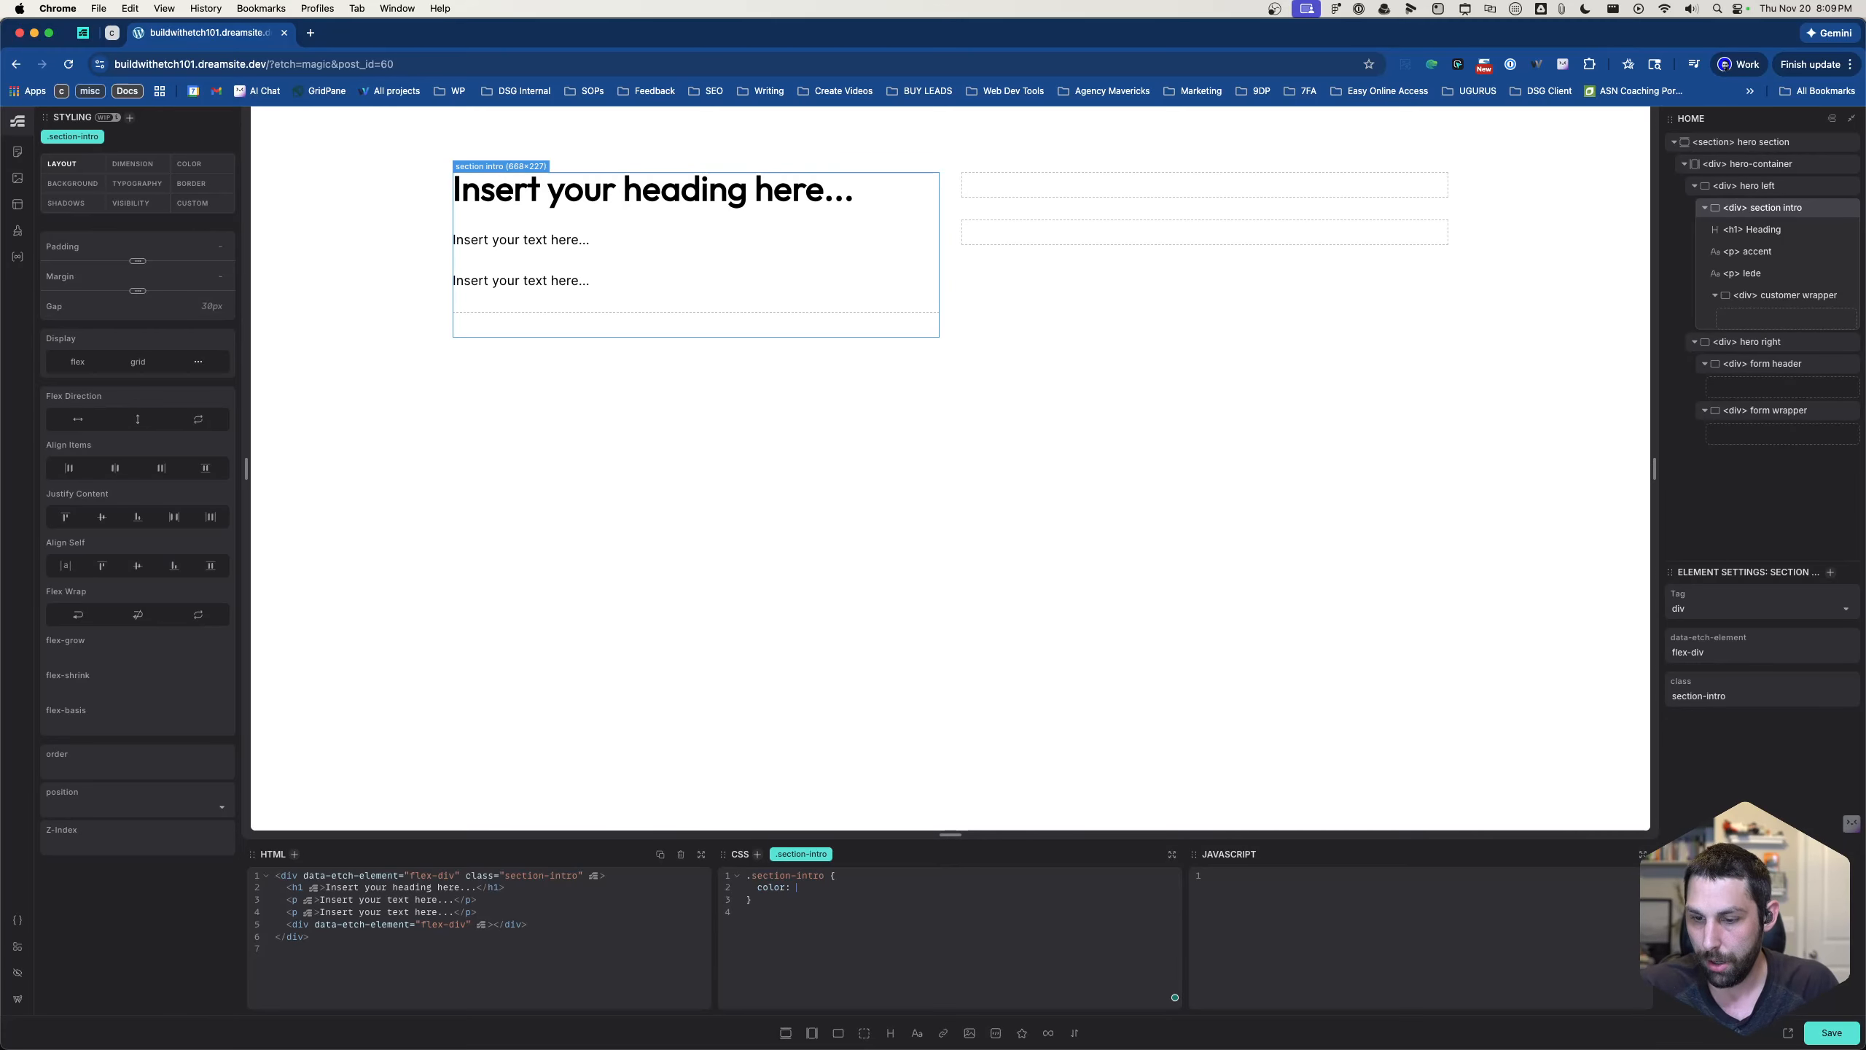
{"action": "type", "text": "var(--white)"}
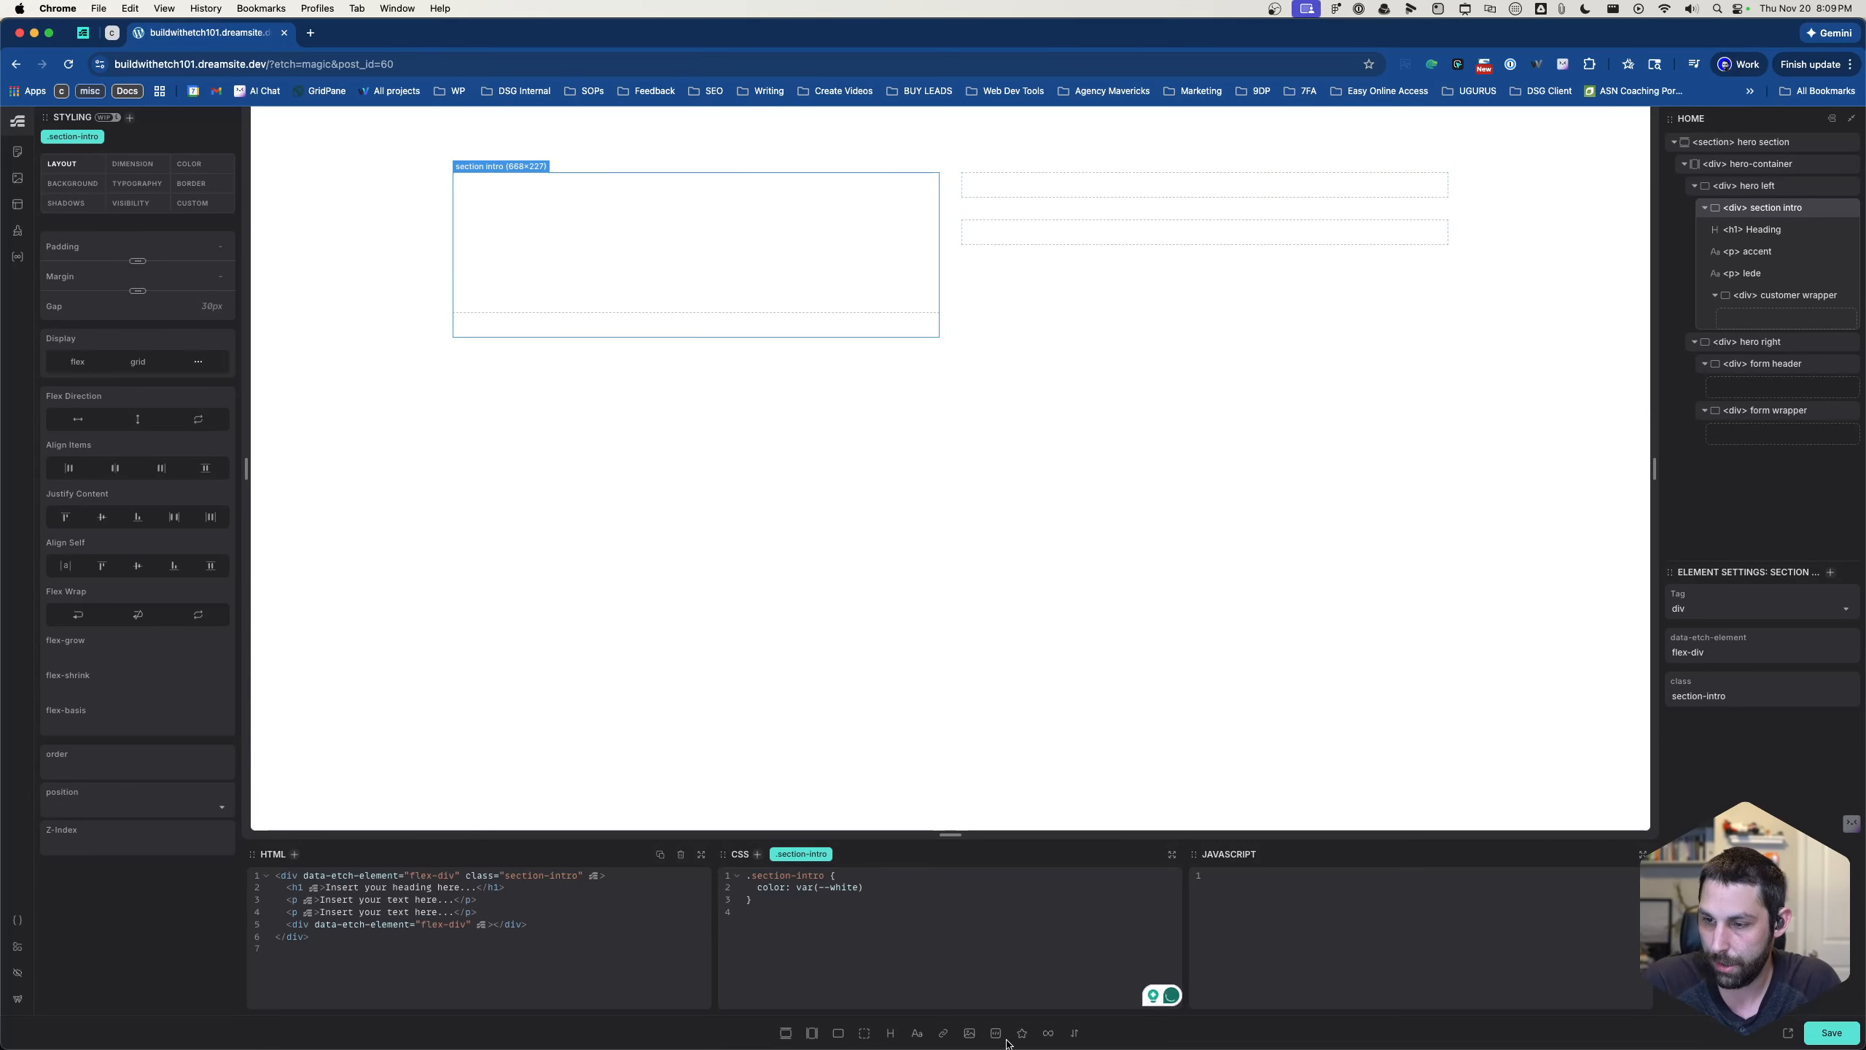
- Insert an image element and move it directly into the hero section, below hero-container
{"action": "left_click", "coordinate": [969, 1035]}
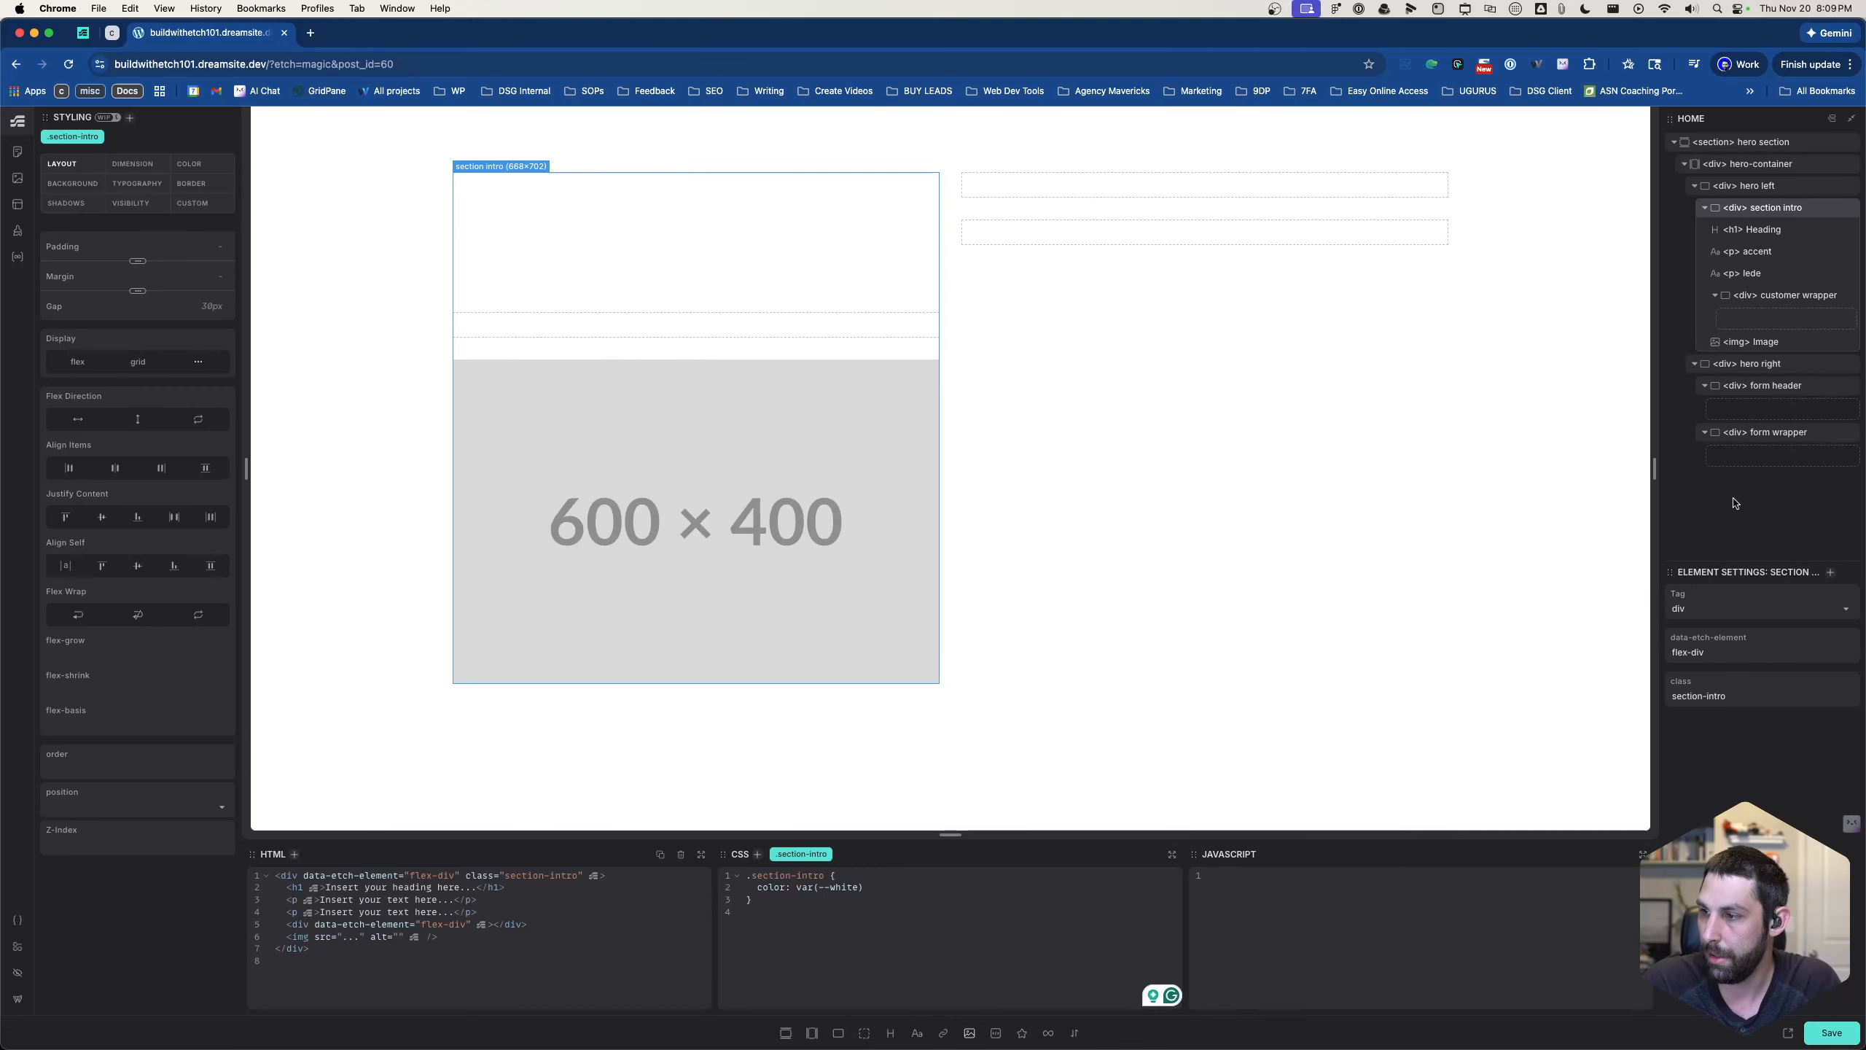
{"action": "left_click", "coordinate": [1763, 441]}
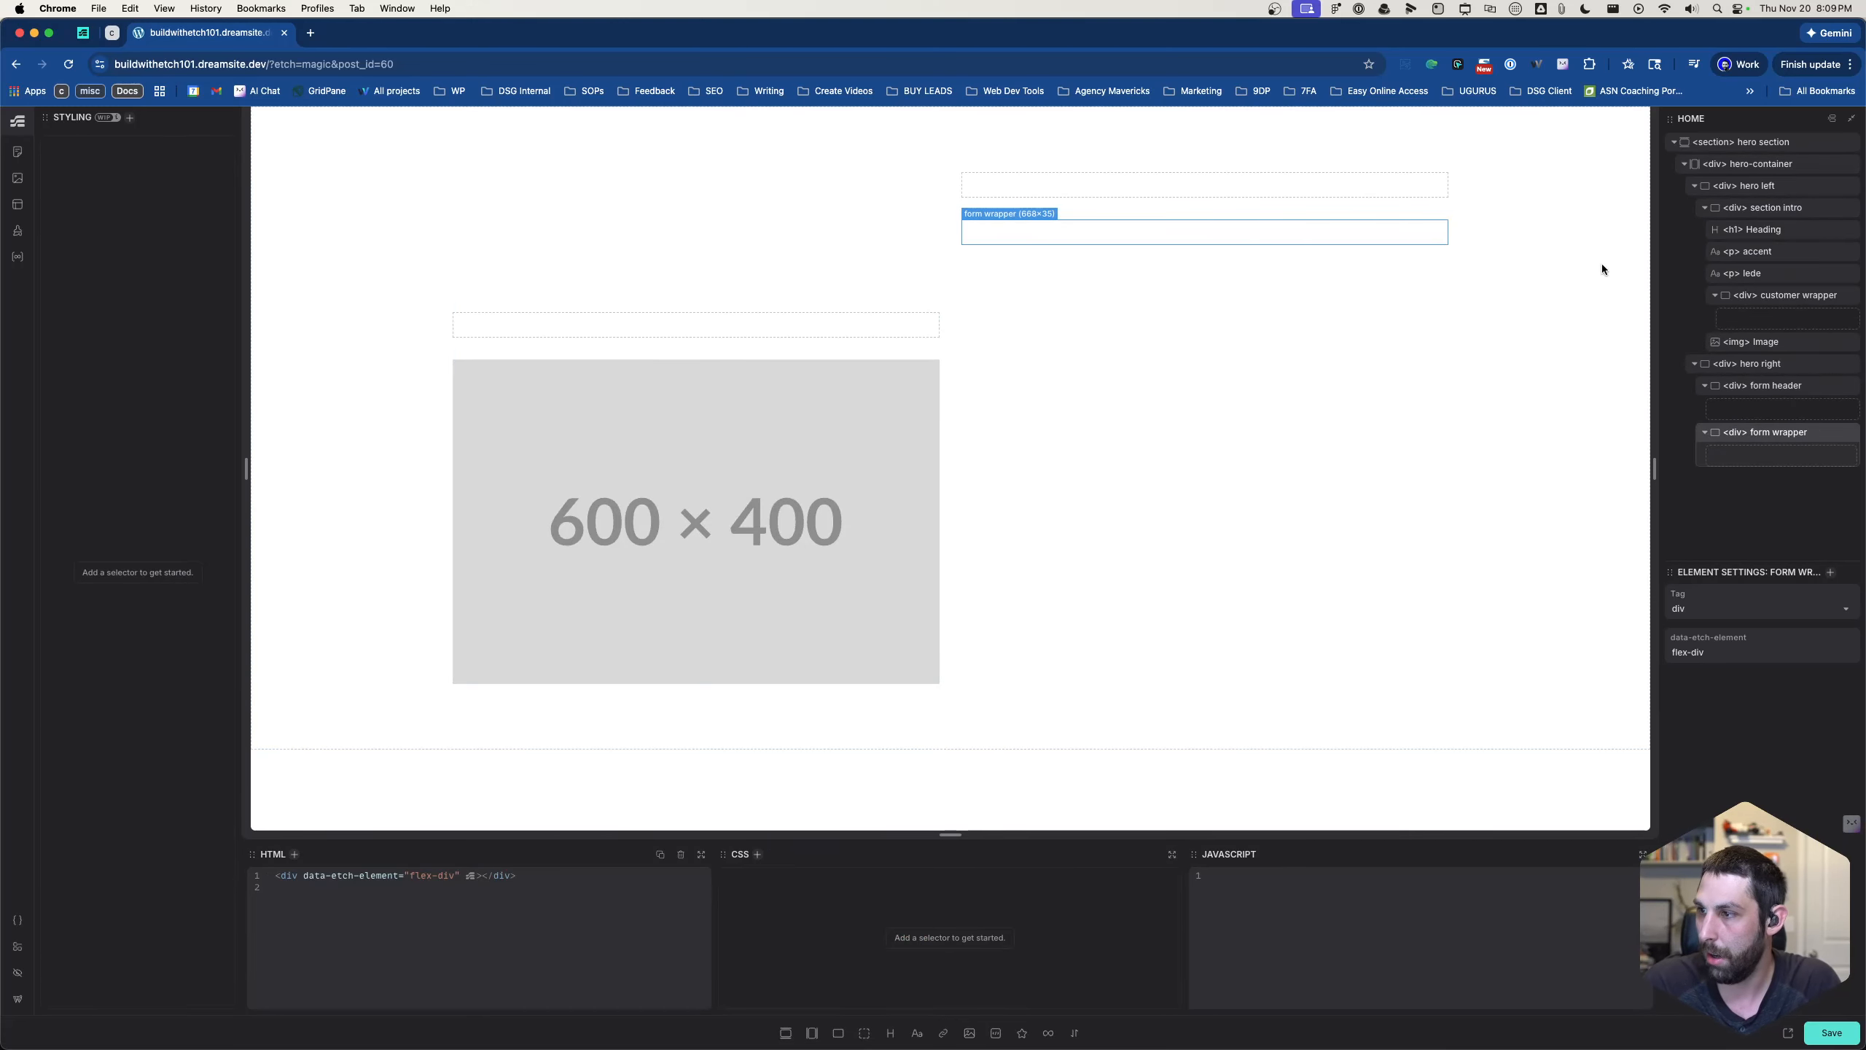
{"action": "left_click_drag", "start_coordinate": [1755, 344], "coordinate": [1712, 452]}
{"action": "left_click", "coordinate": [1683, 164]}
- Add the class .is-bg to the image below hero-container
{"action": "left_click", "coordinate": [1727, 186]}
{"action": "key", "text": "alt+s"}
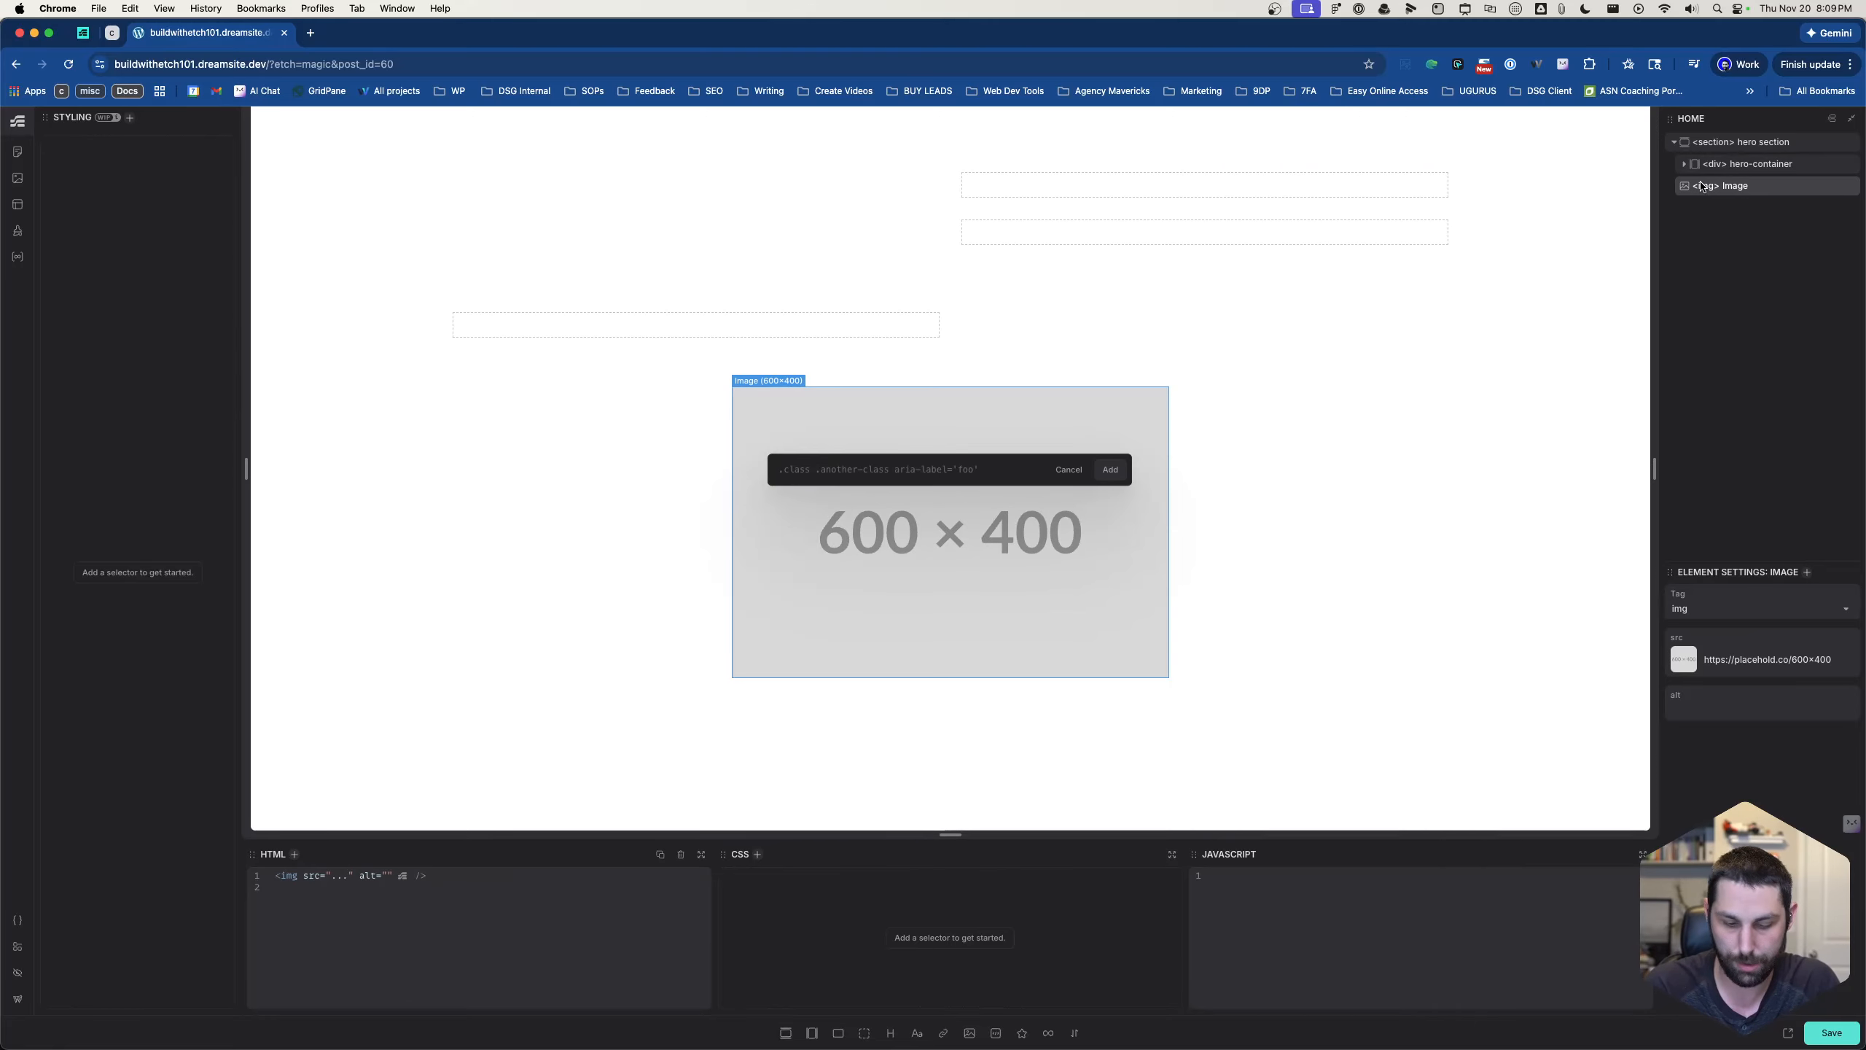
{"action": "type", "text": ".is-bg"}
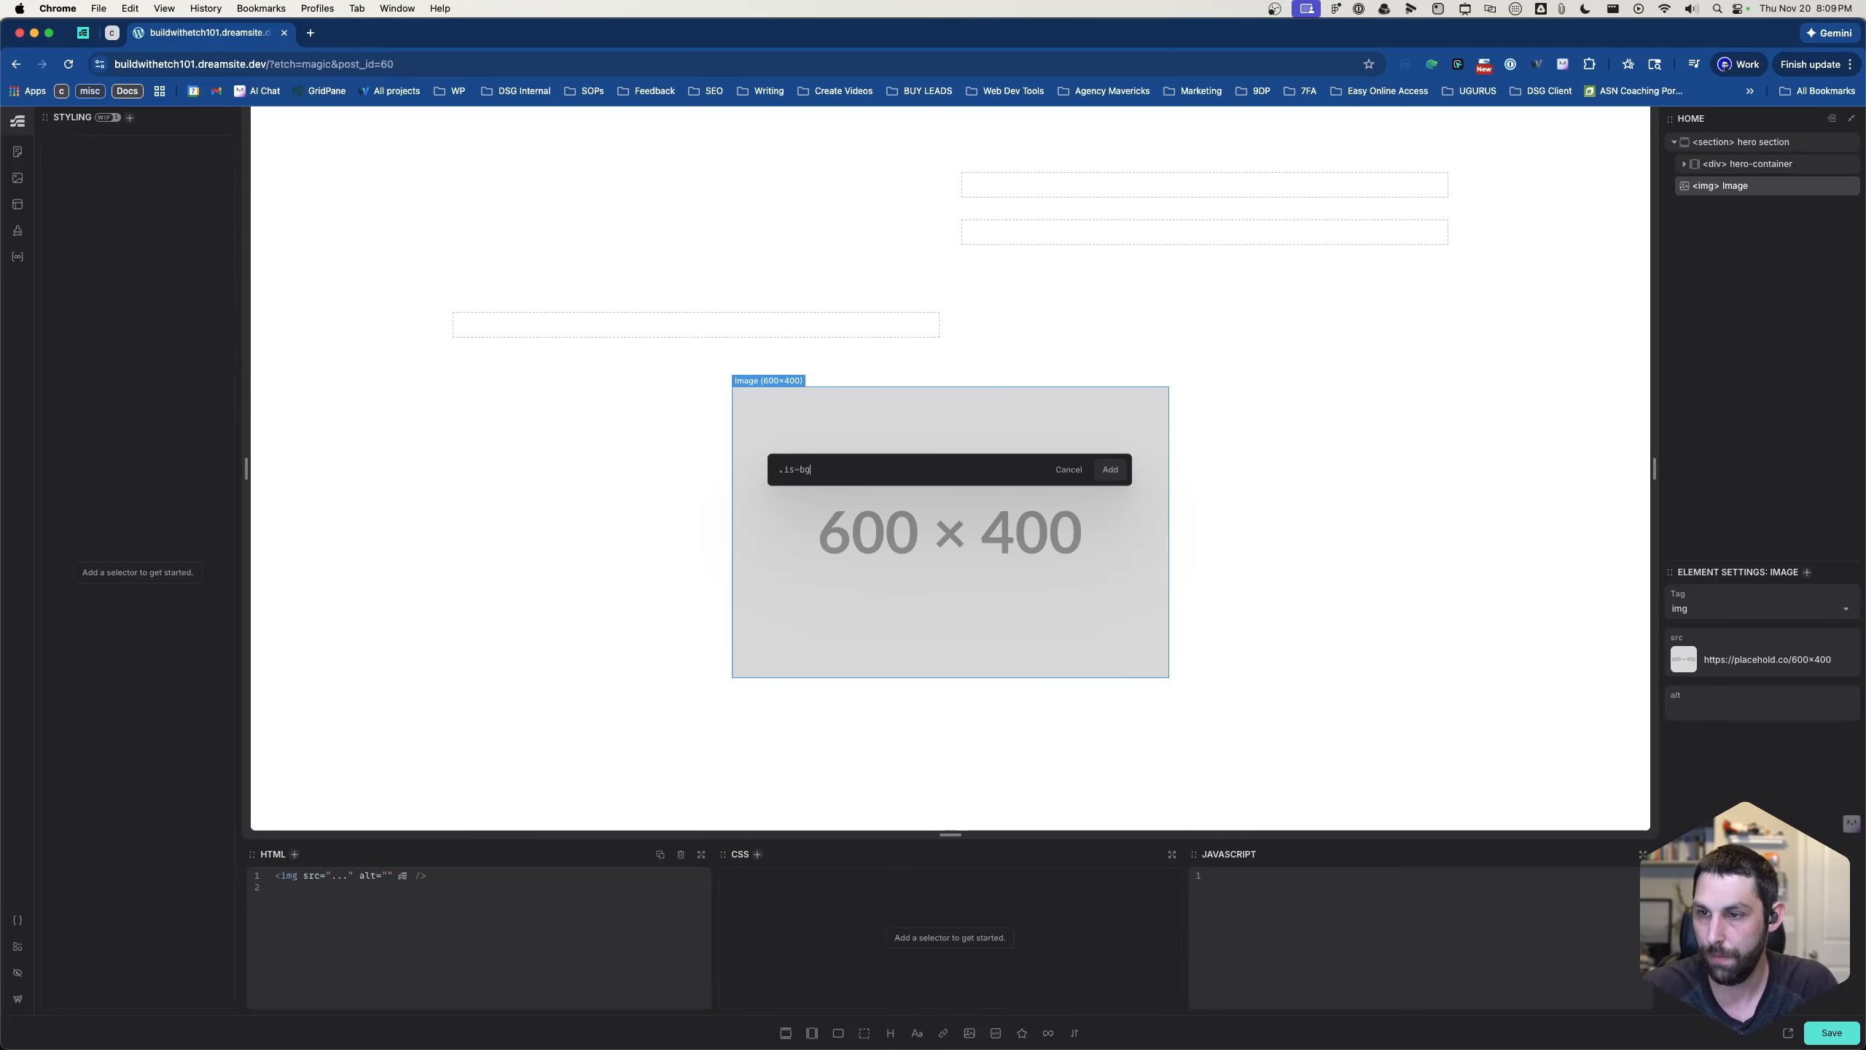
{"action": "key", "text": "Return"}
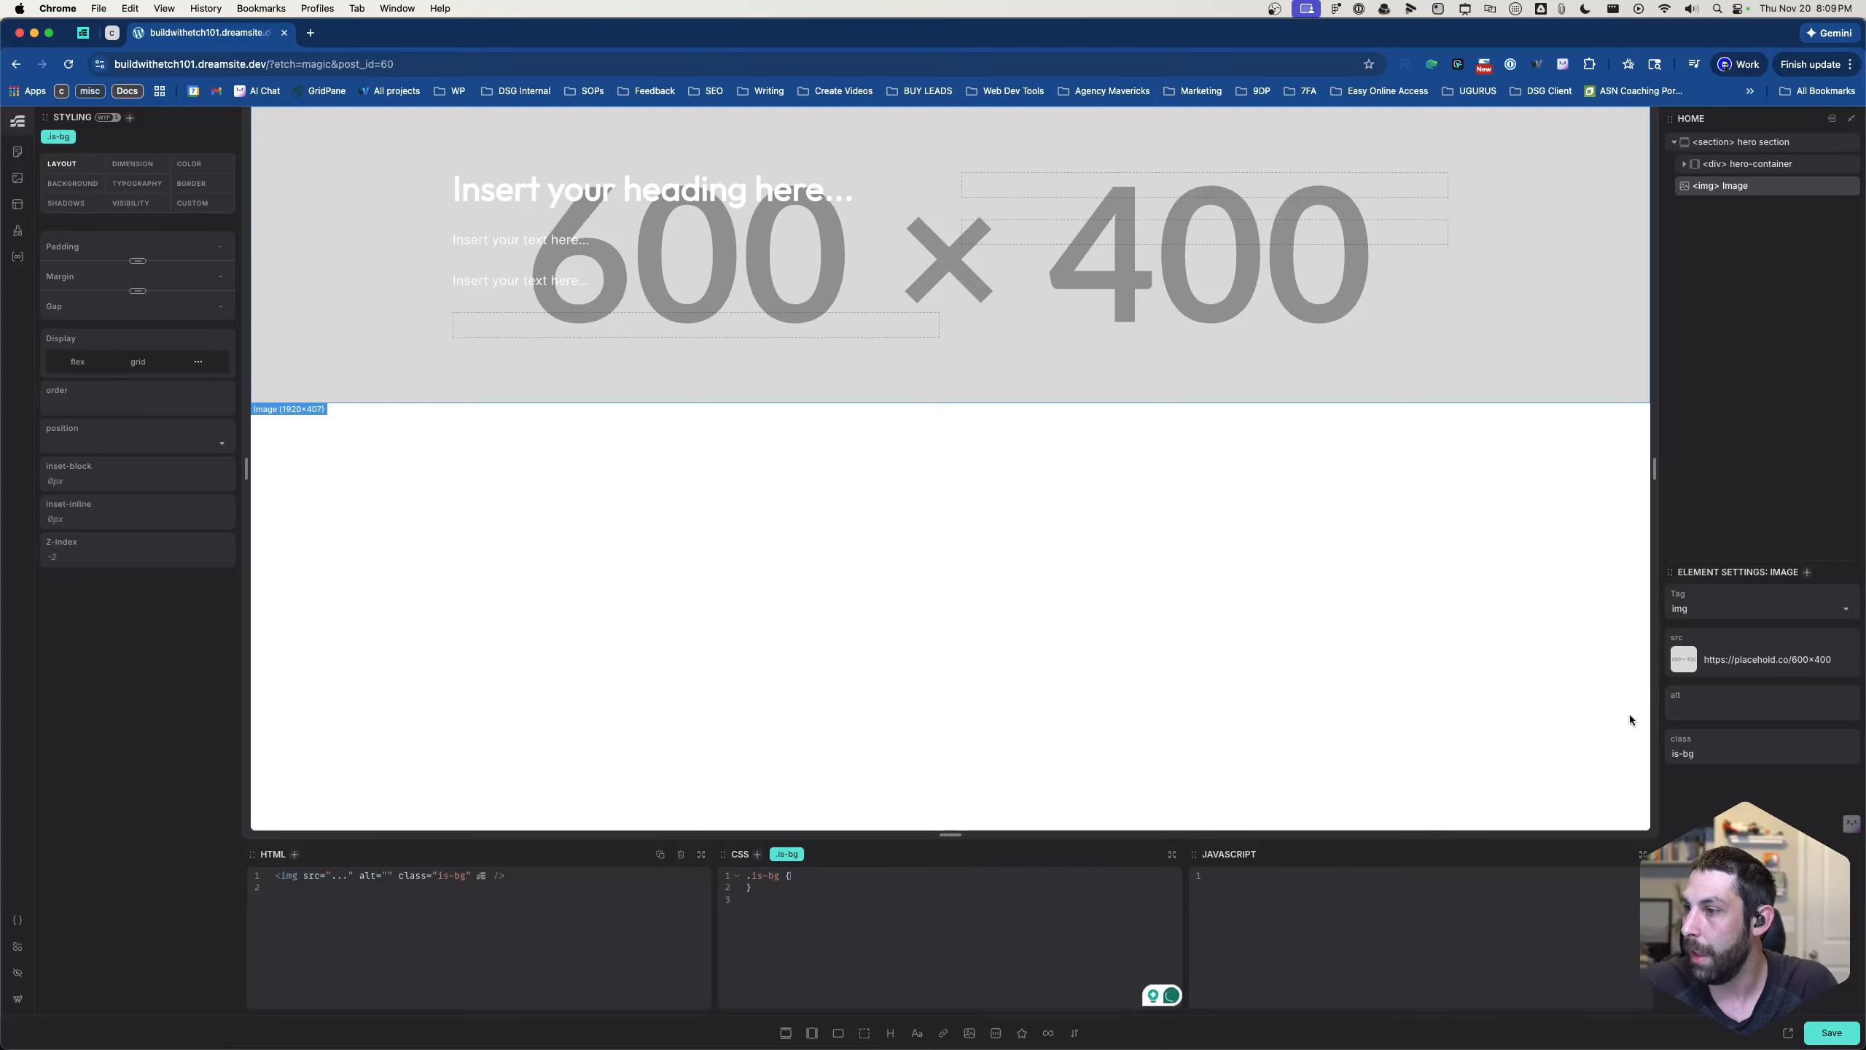
- Set the hero section's .is-bg image source to the kitchen-remodel-optimised-1 photo from the media library
{"action": "left_click", "coordinate": [1685, 664]}
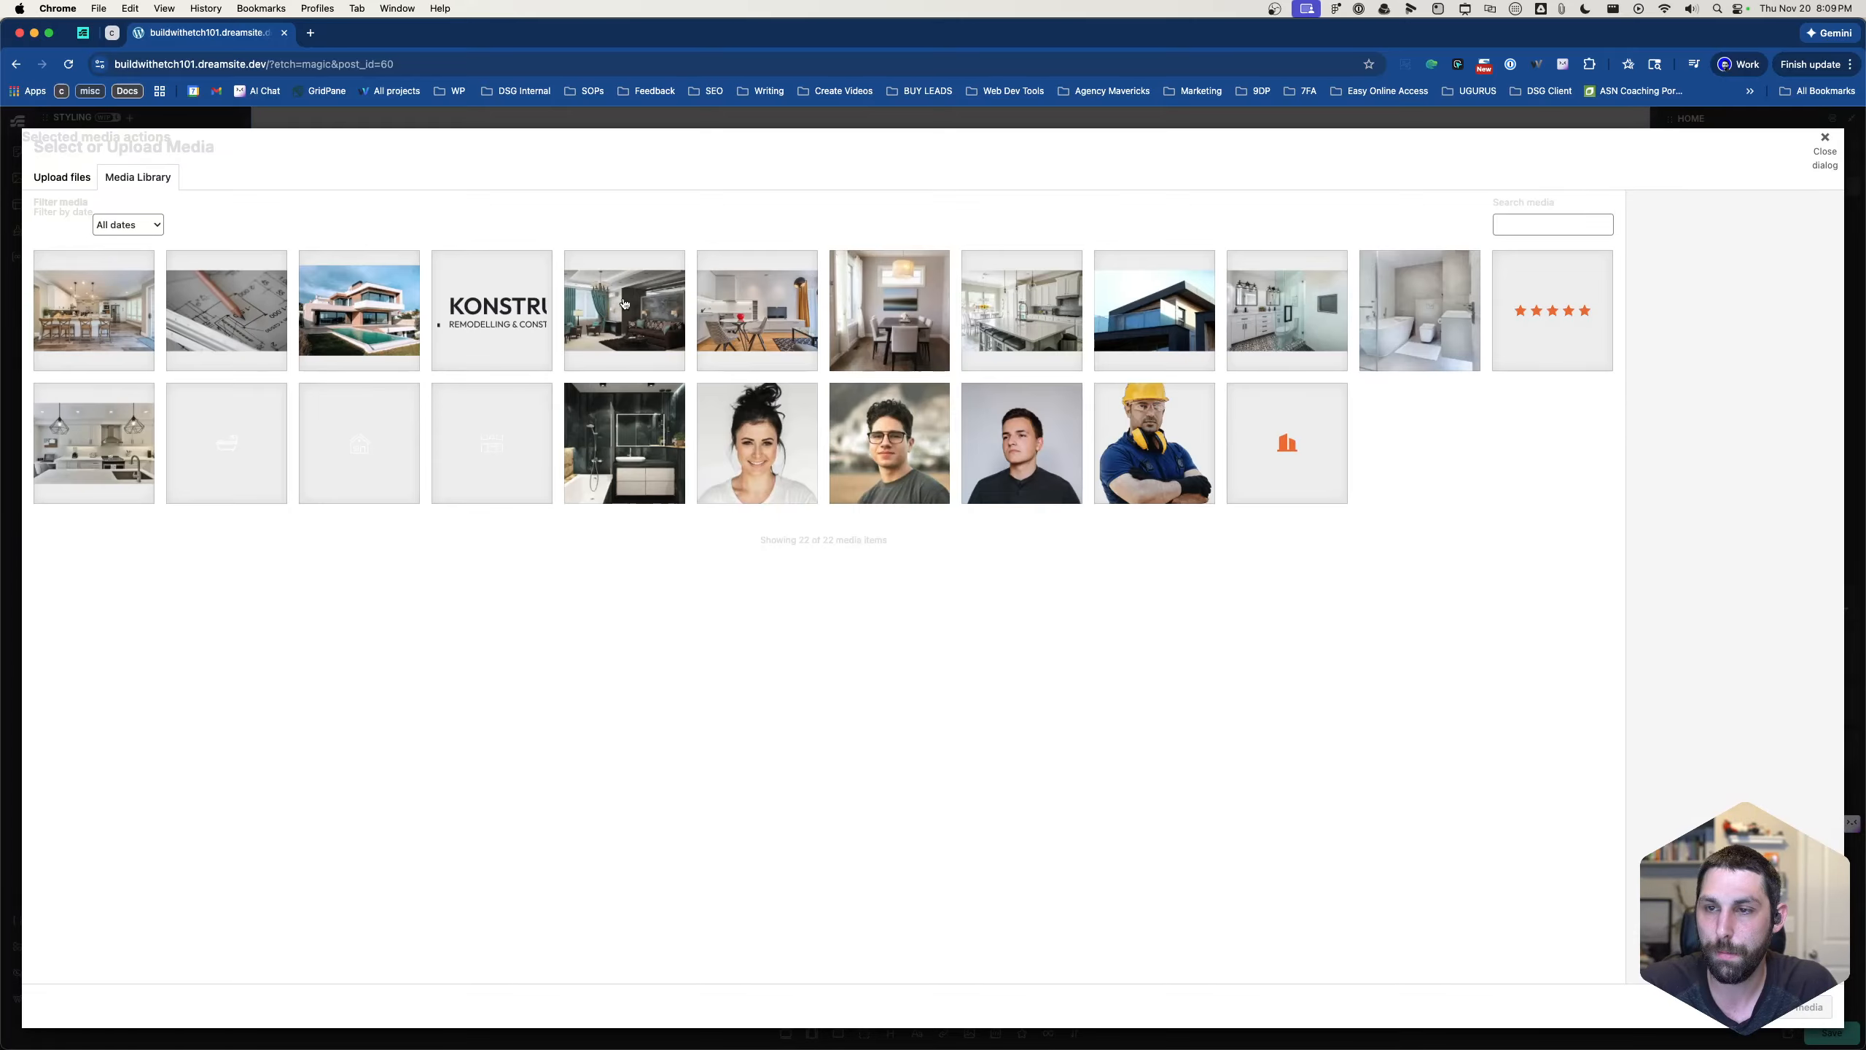
{"action": "left_click", "coordinate": [80, 306]}
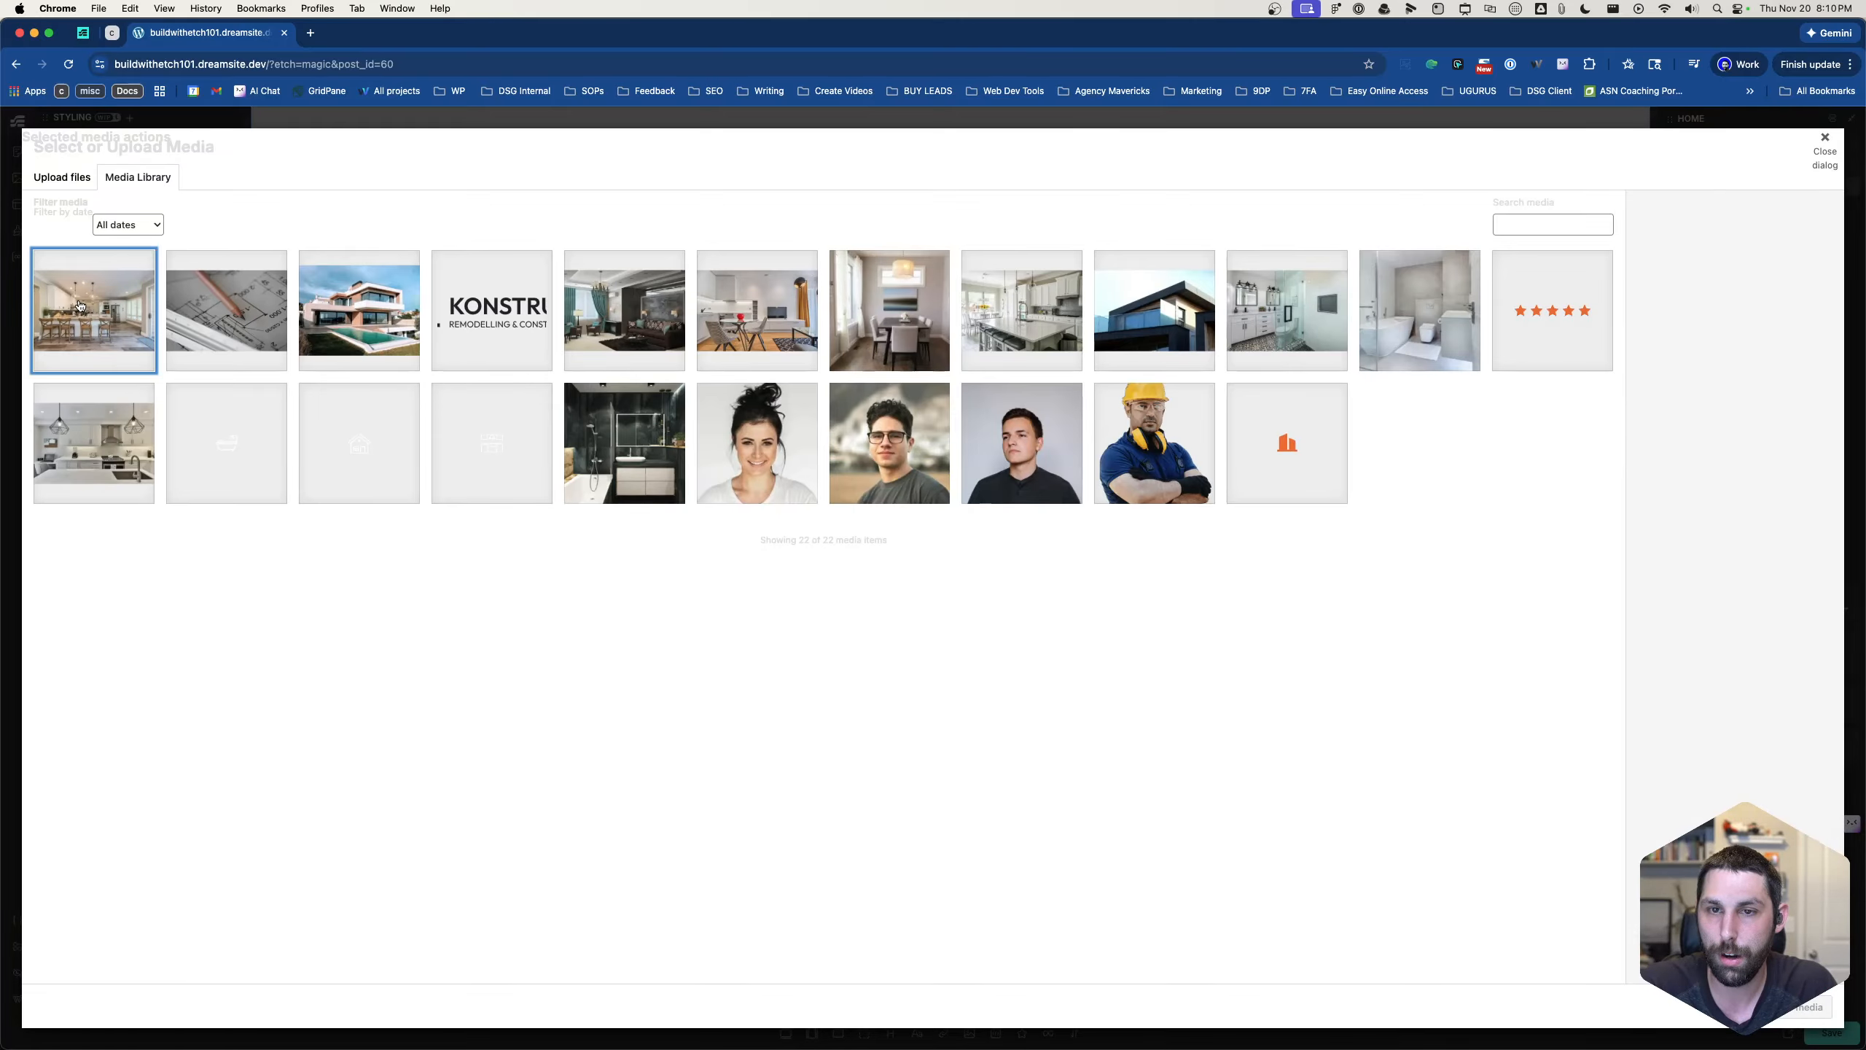
{"action": "left_click", "coordinate": [1809, 1007]}
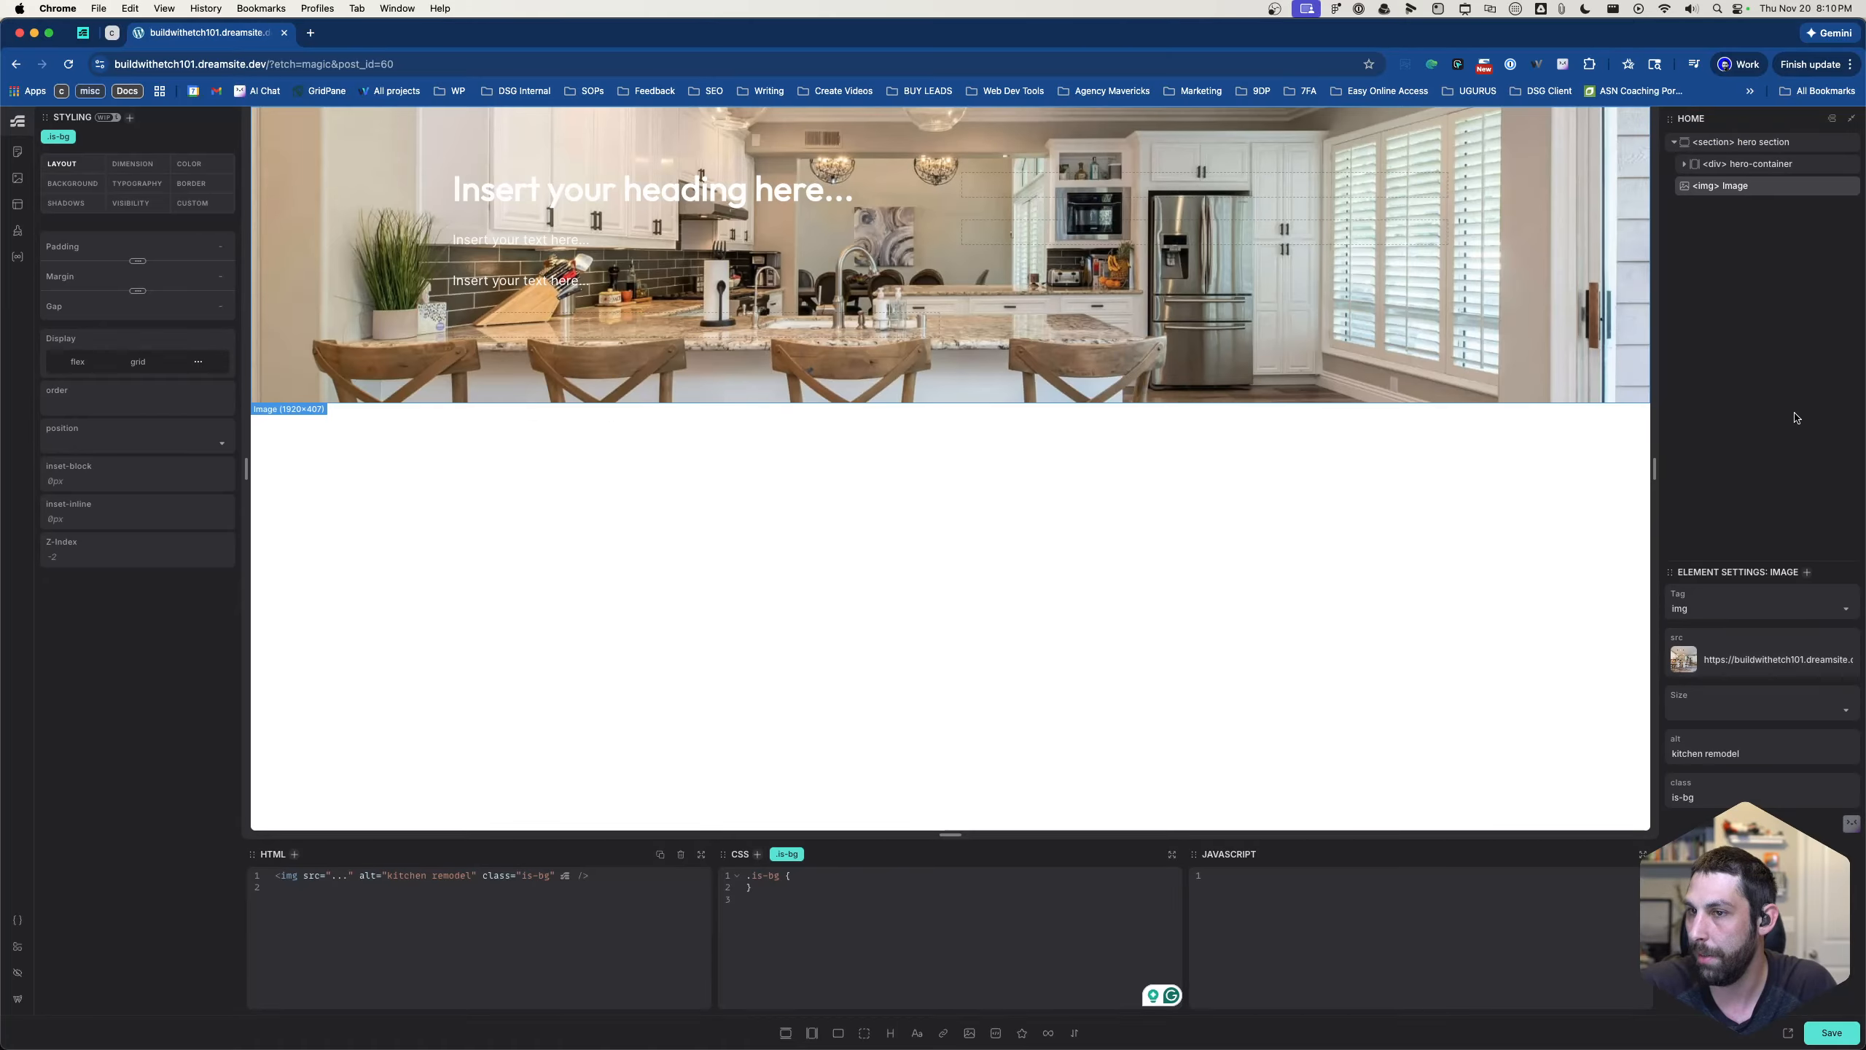
- Add the class .overlay--neutral-trans-60 to the hero section, checking the background overlay in the Figma design
{"action": "left_click", "coordinate": [1766, 166]}
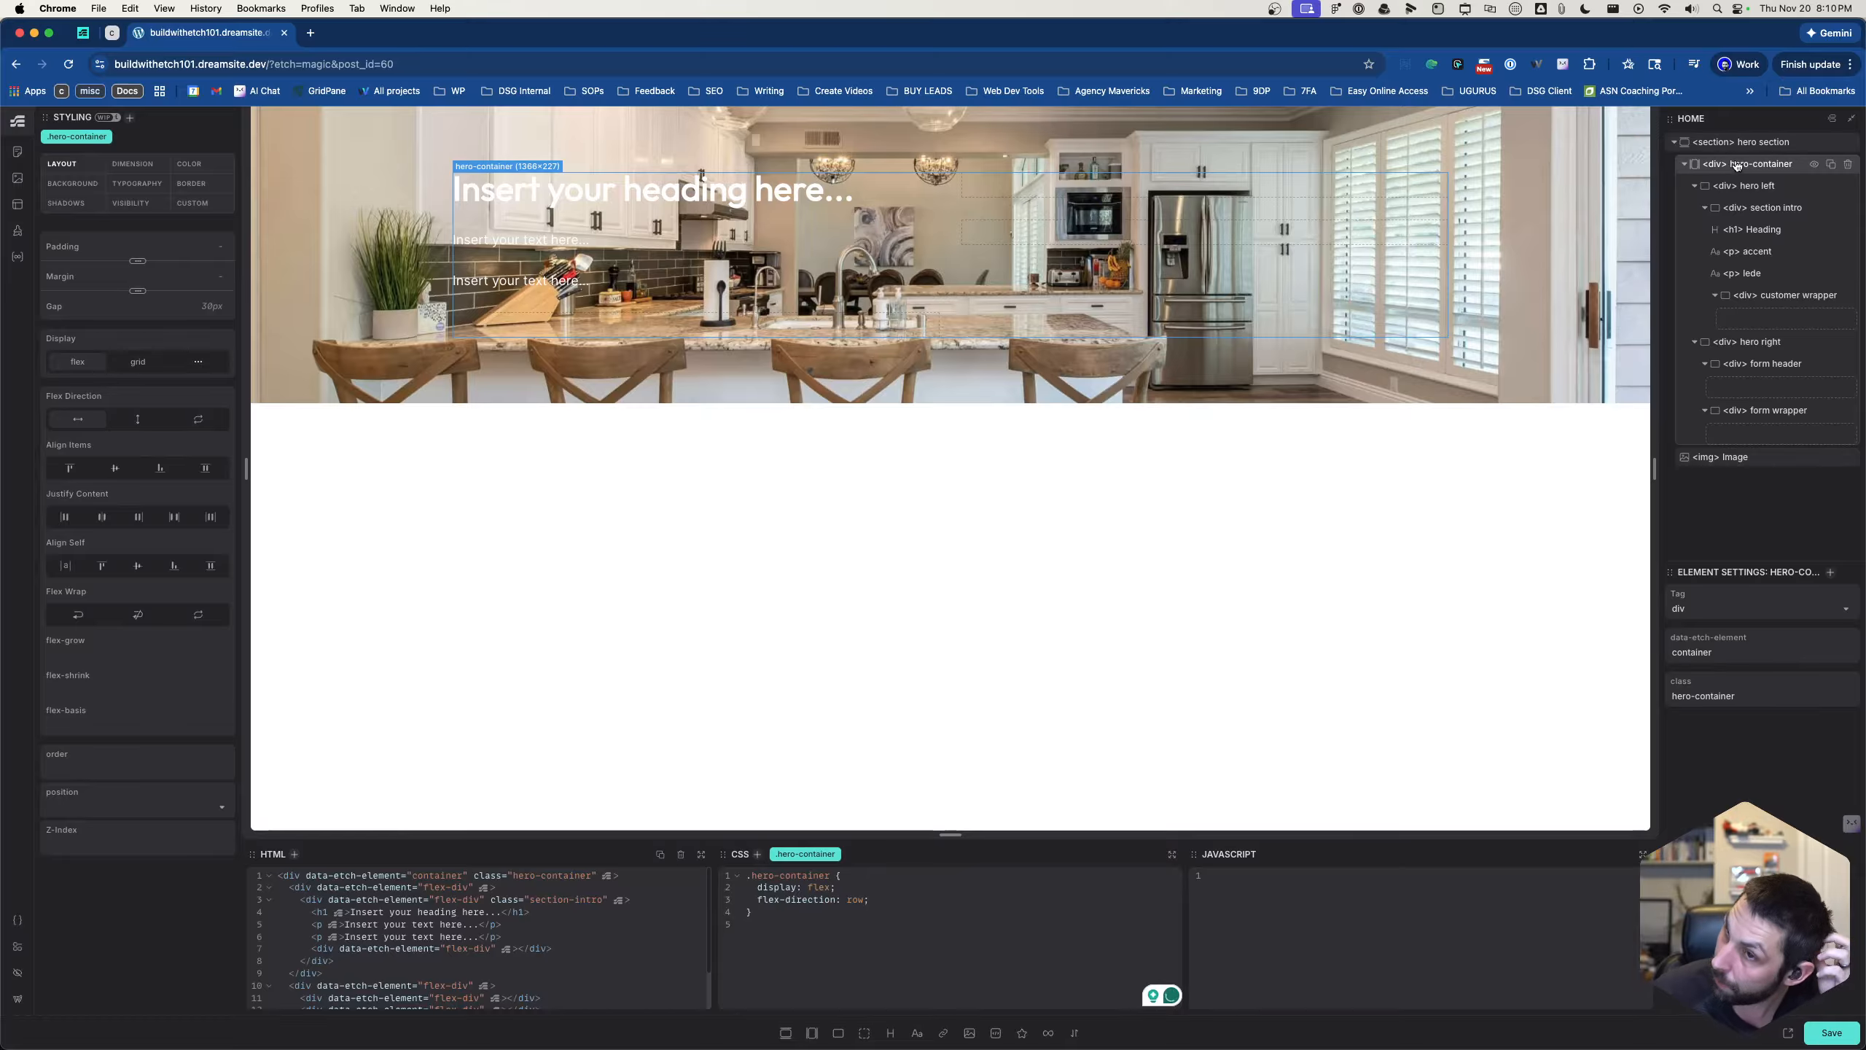
{"action": "left_click", "coordinate": [1742, 143]}
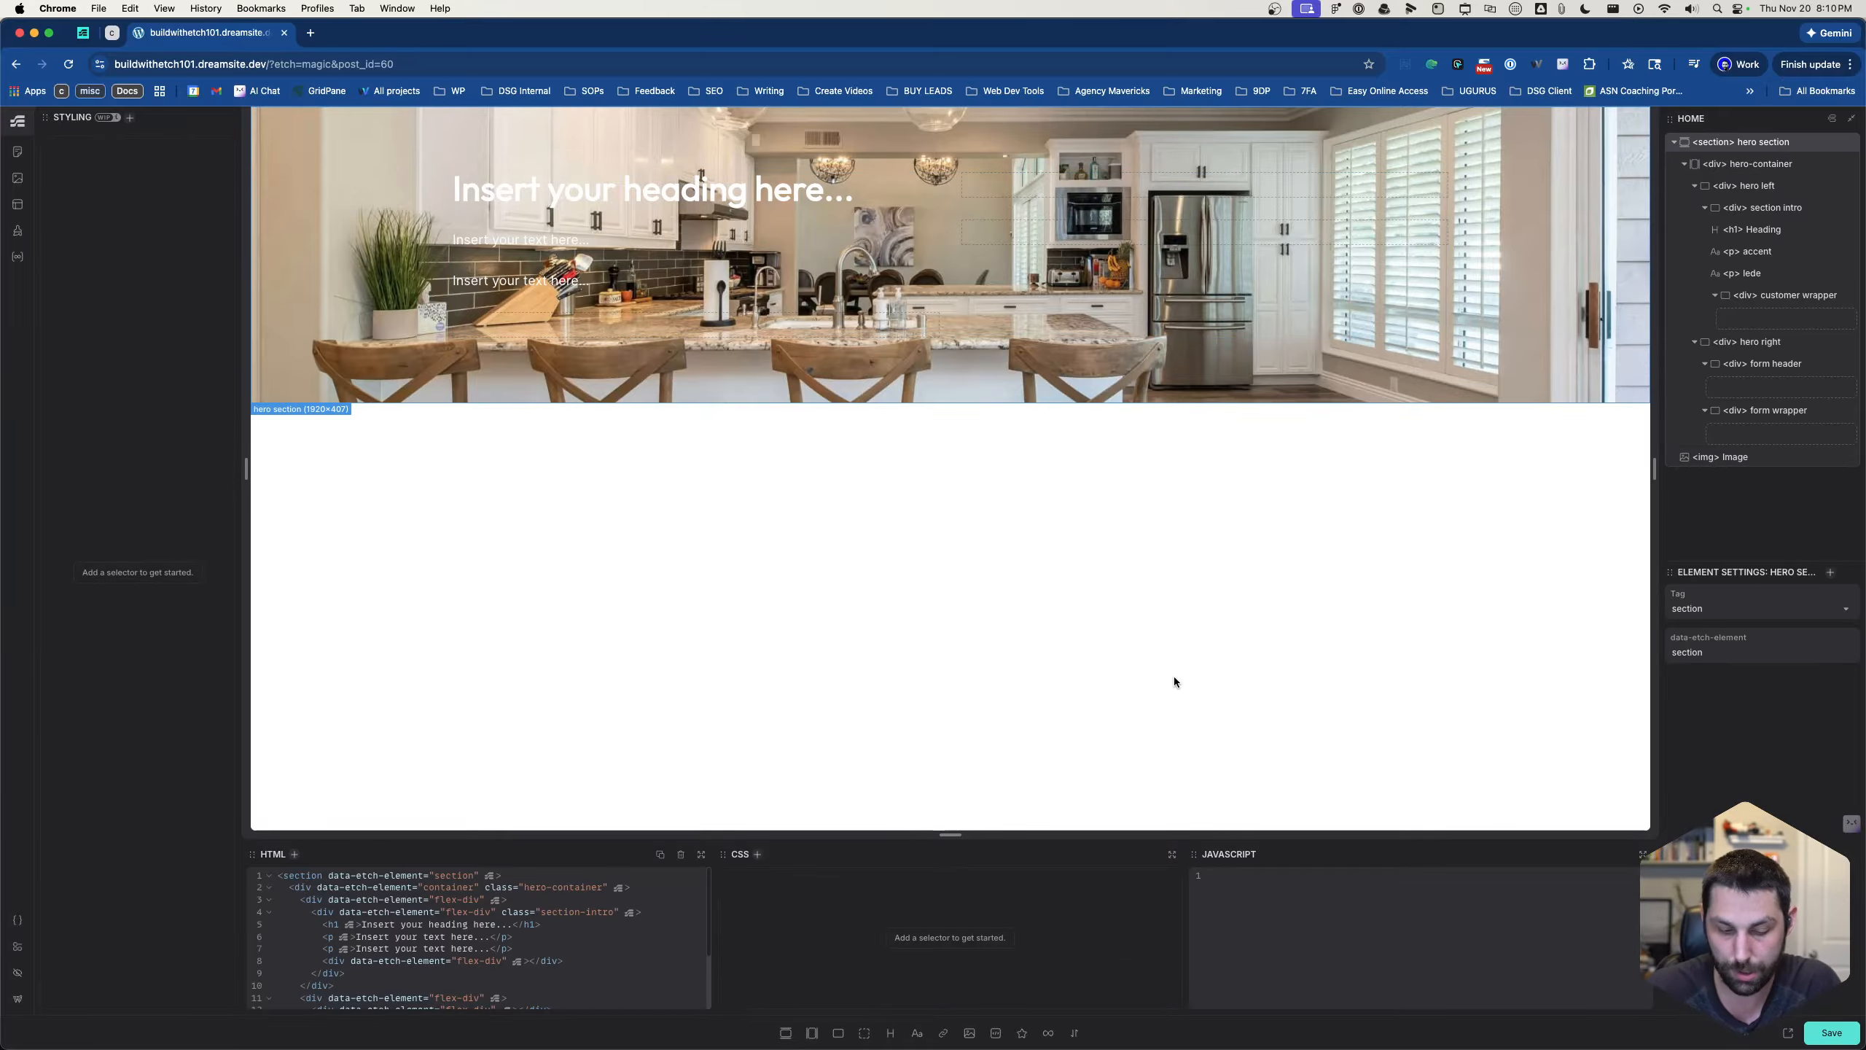
{"action": "key", "text": "super+period"}
{"action": "type", "text": ".overla"}
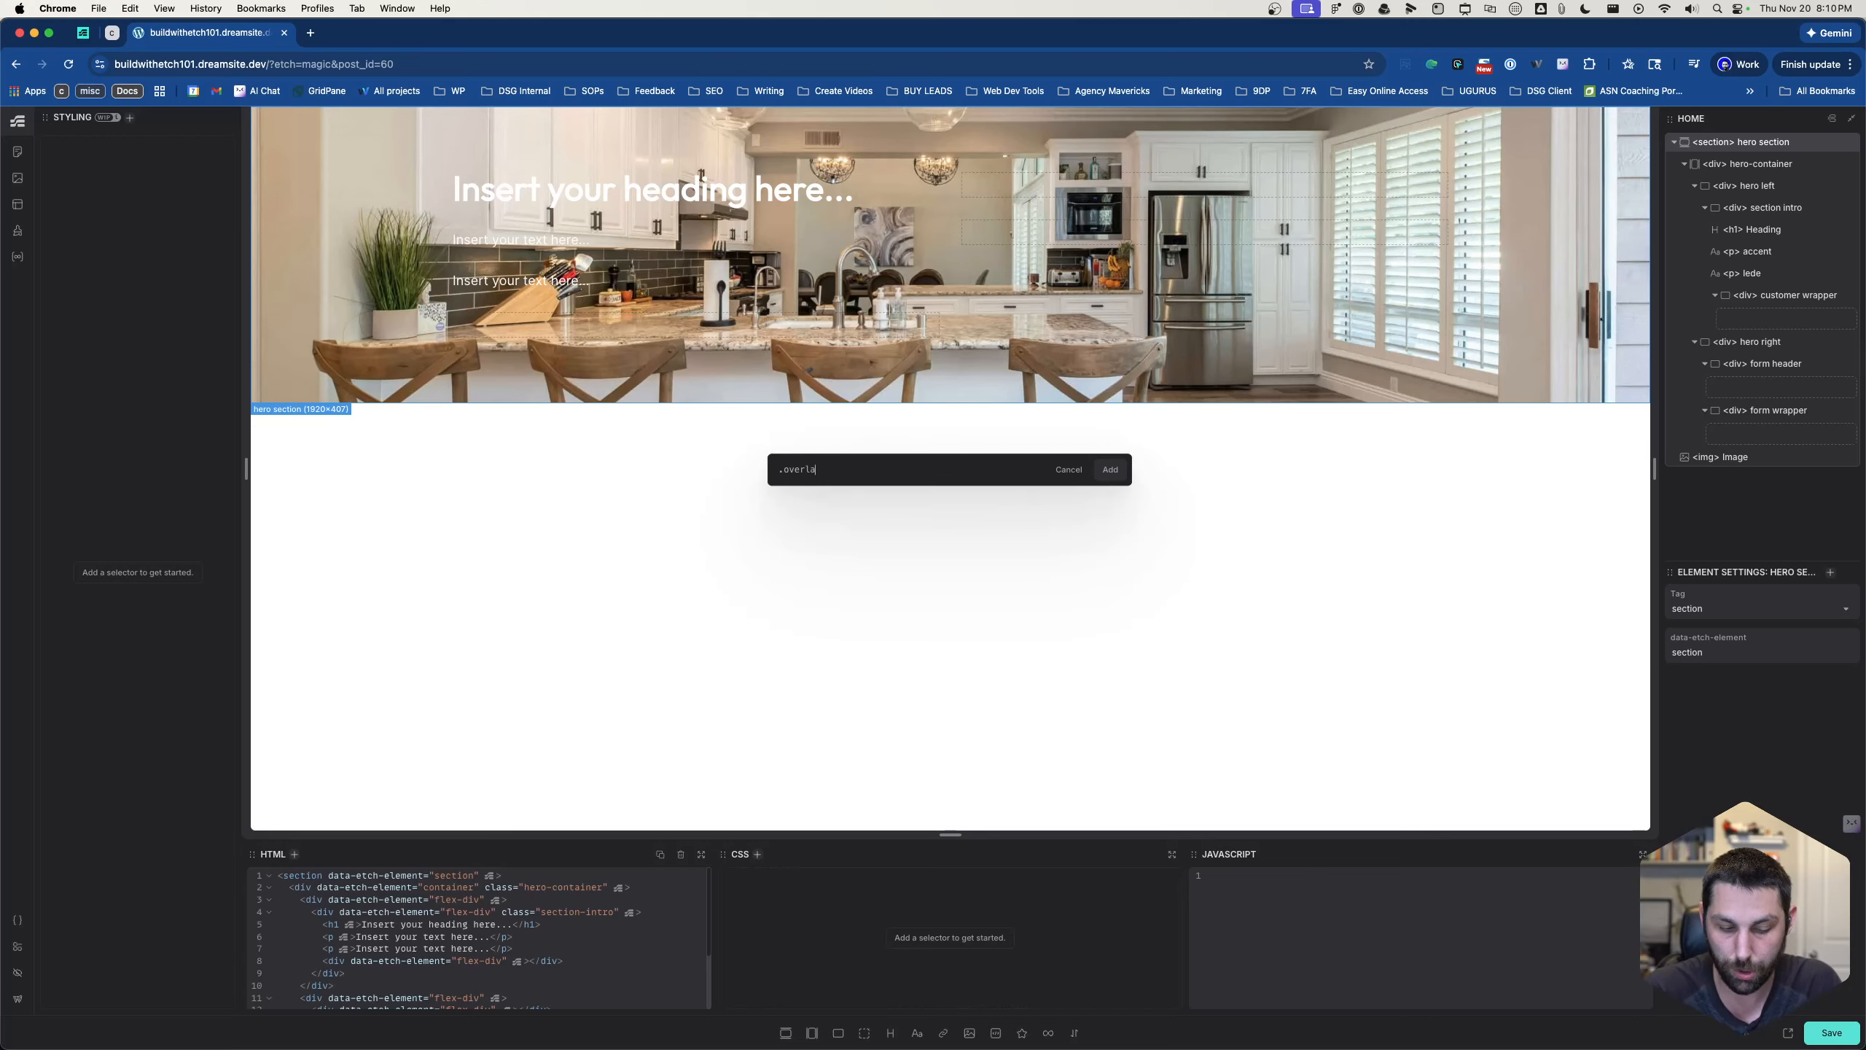
{"action": "type", "text": "y--"}
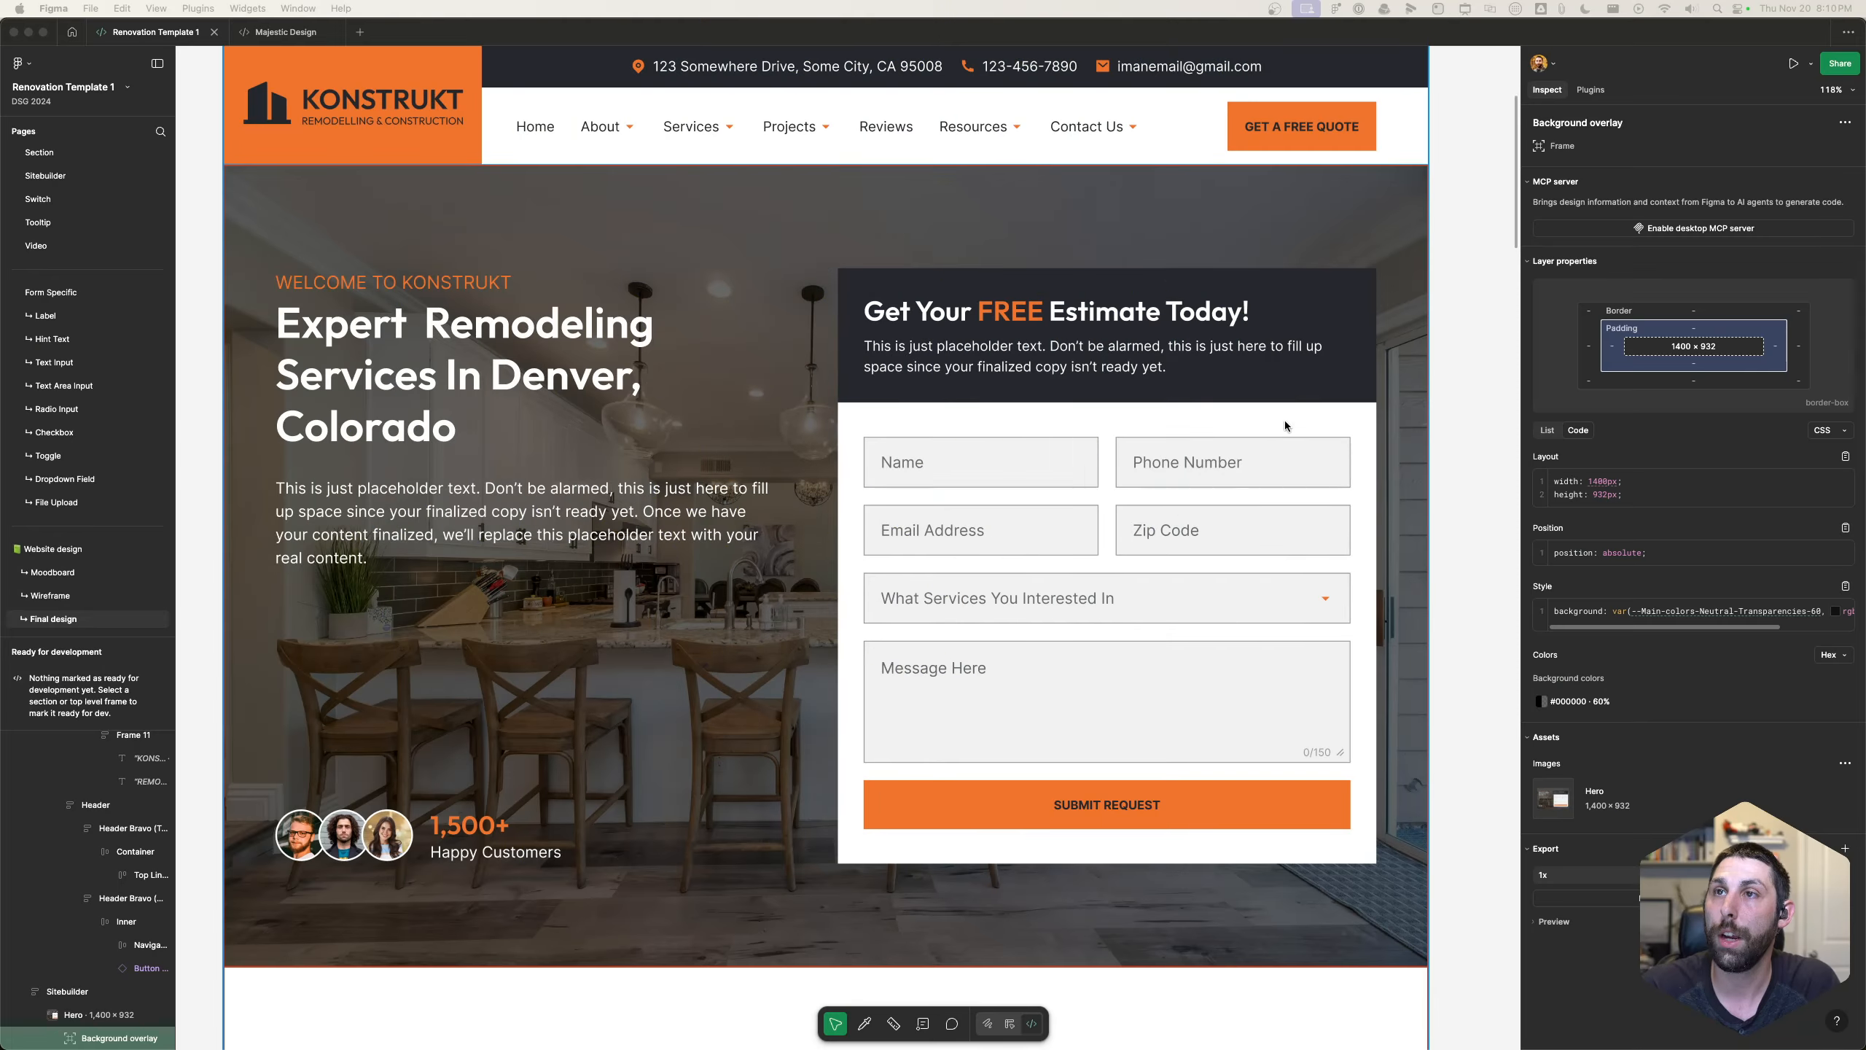
{"action": "left_click", "coordinate": [759, 206]}
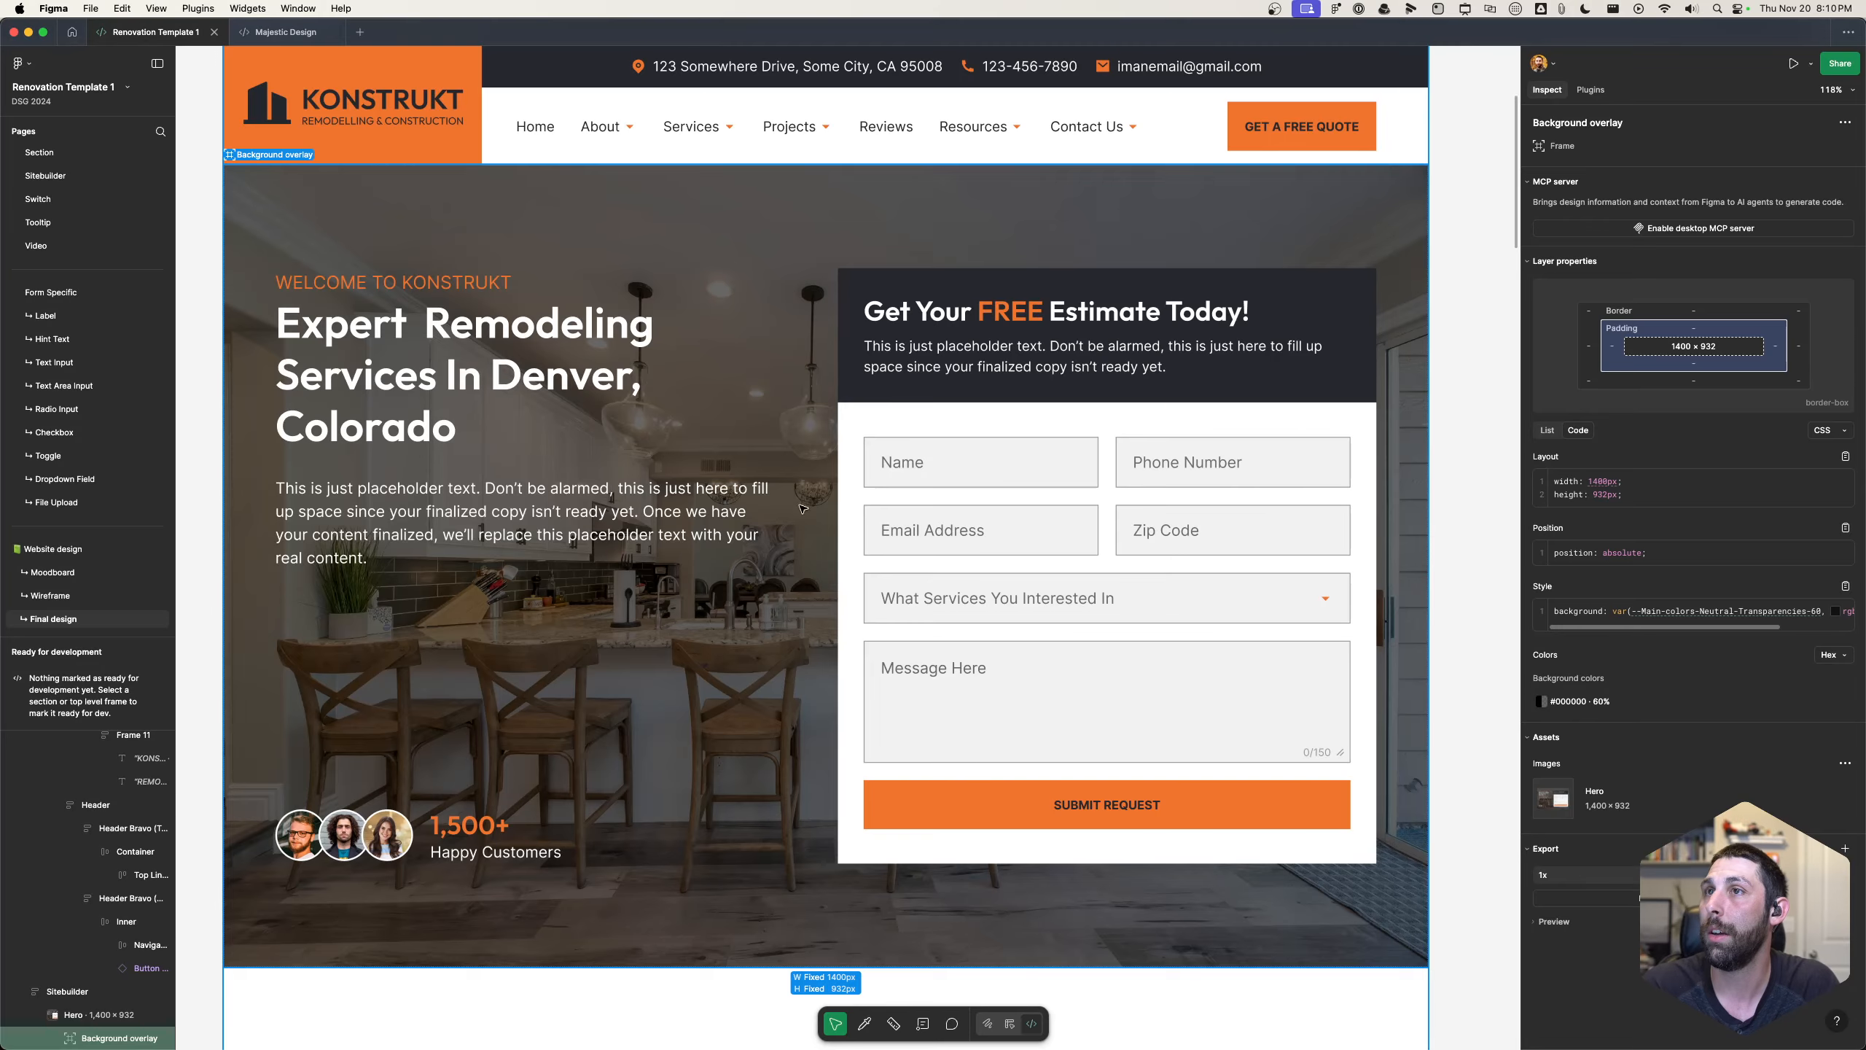
{"action": "left_click", "coordinate": [1479, 653]}
{"action": "left_click", "coordinate": [1395, 659]}
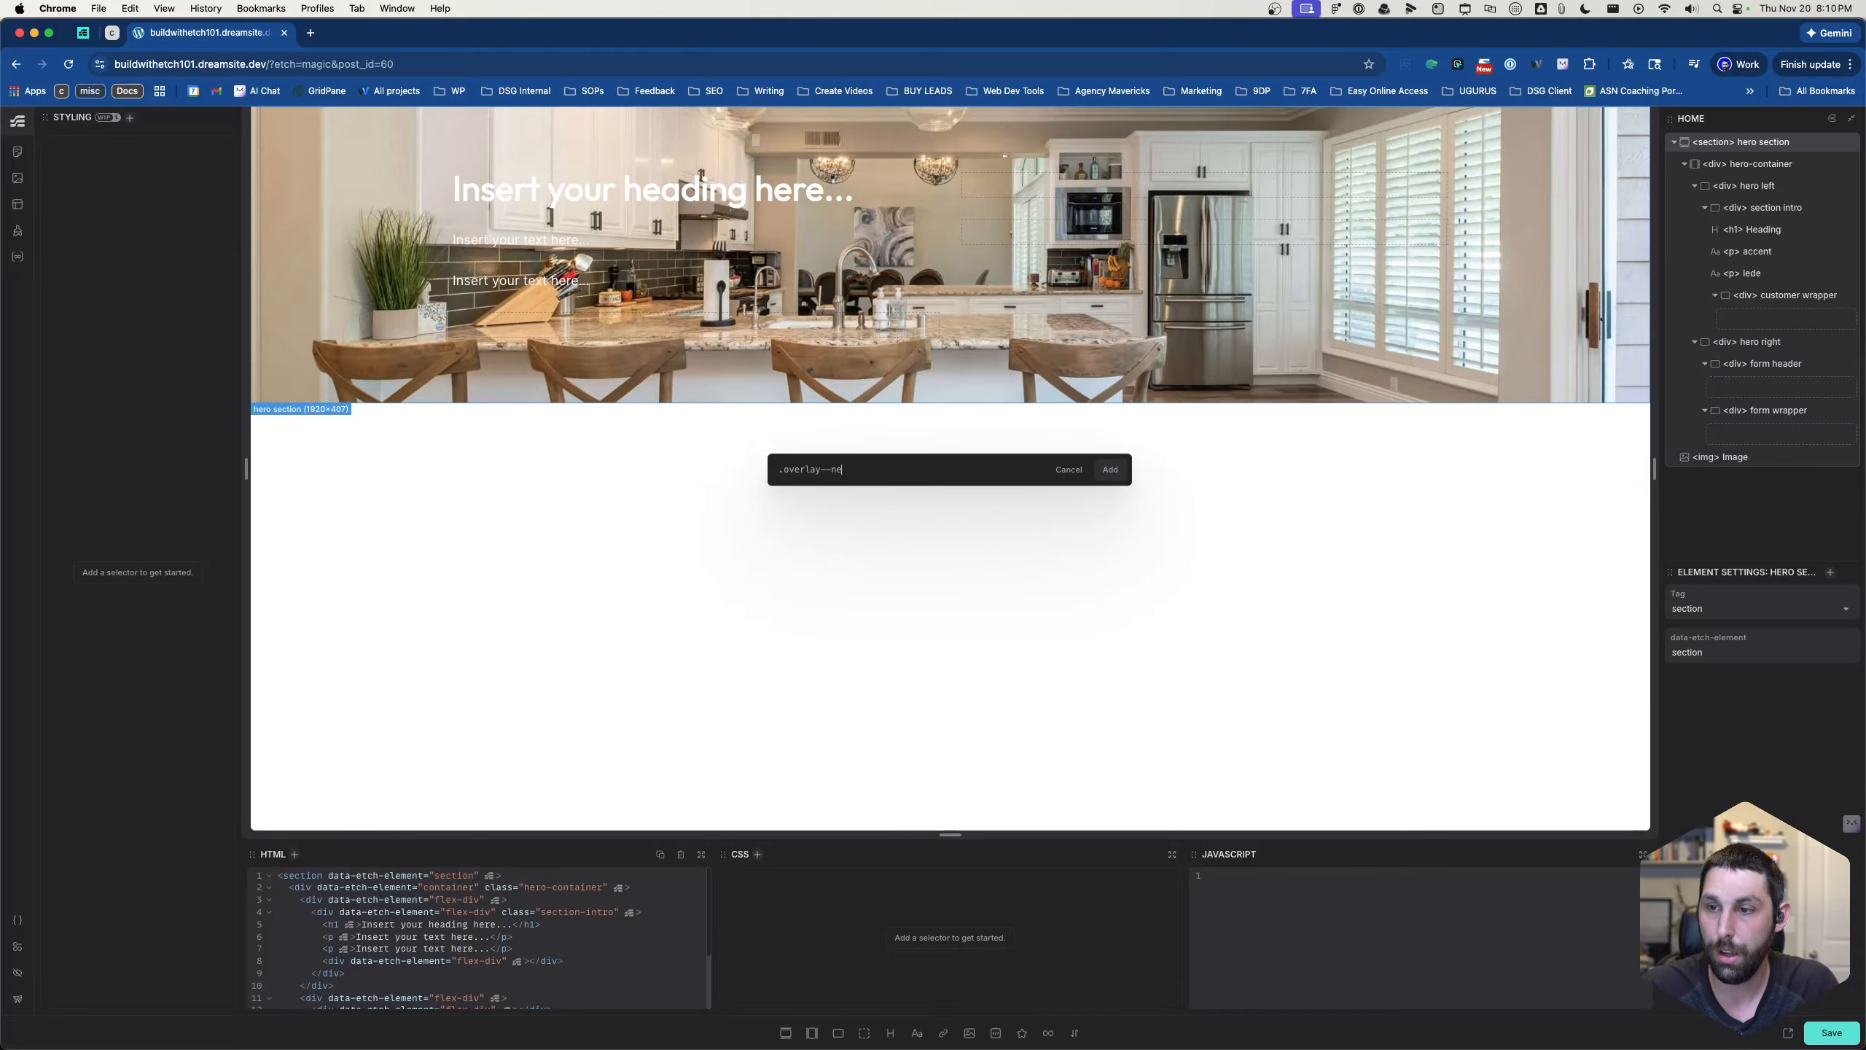
{"action": "type", "text": "trans-60"}
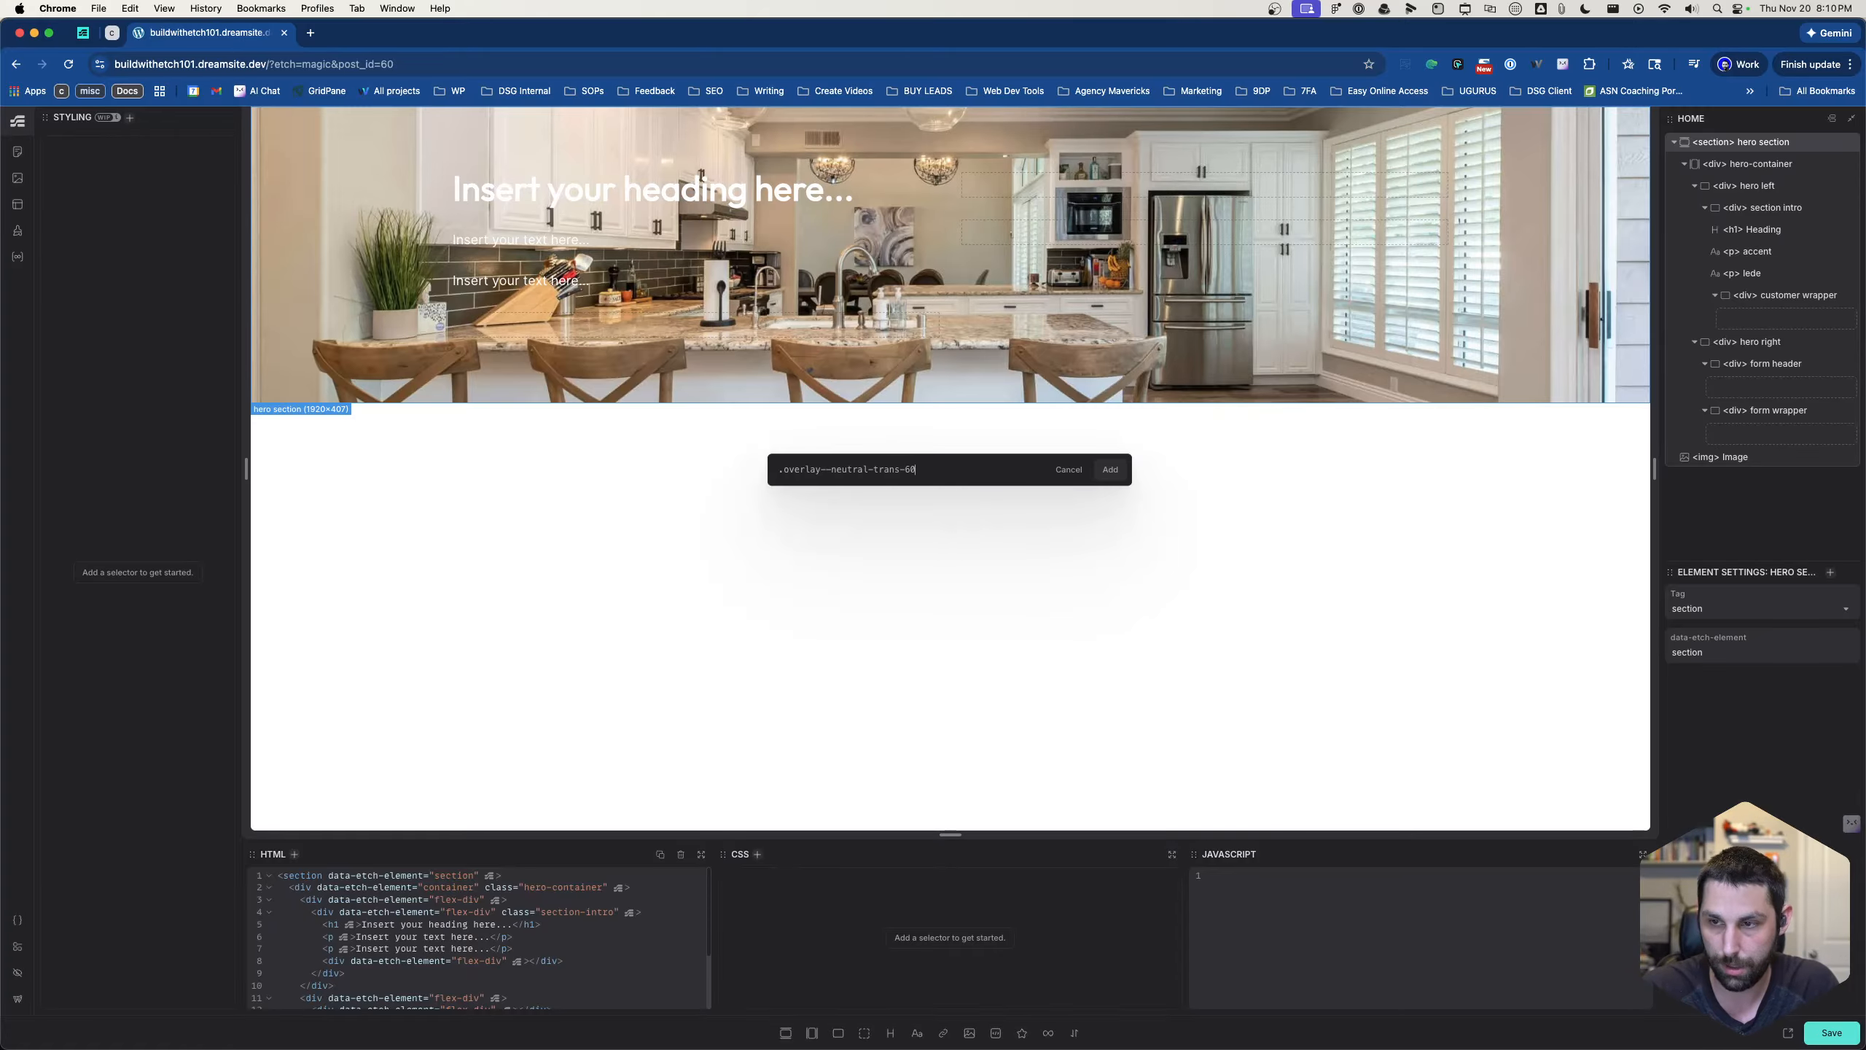
{"action": "key", "text": "Return"}
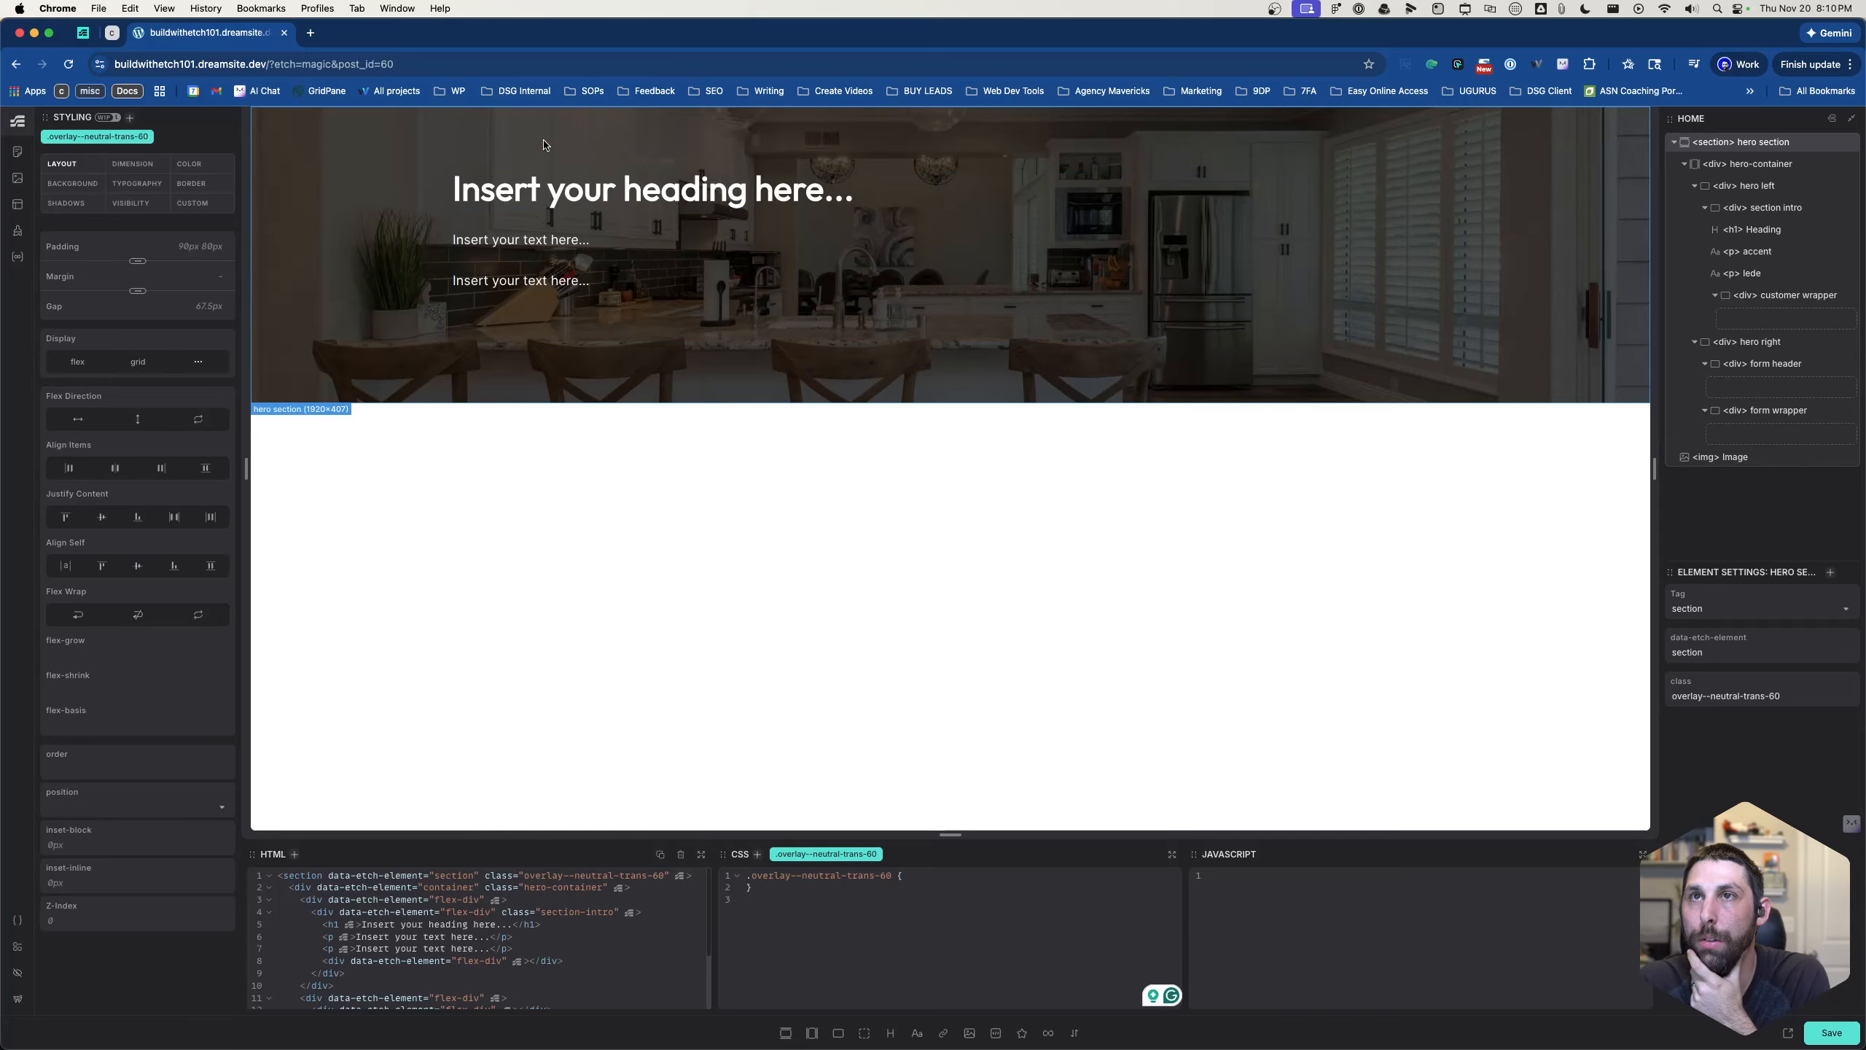
- Add the class .section-intro__accent to the accent paragraph in the section intro
{"action": "left_click", "coordinate": [601, 240]}
{"action": "key", "text": "super+period"}
{"action": "type", "text": "."}
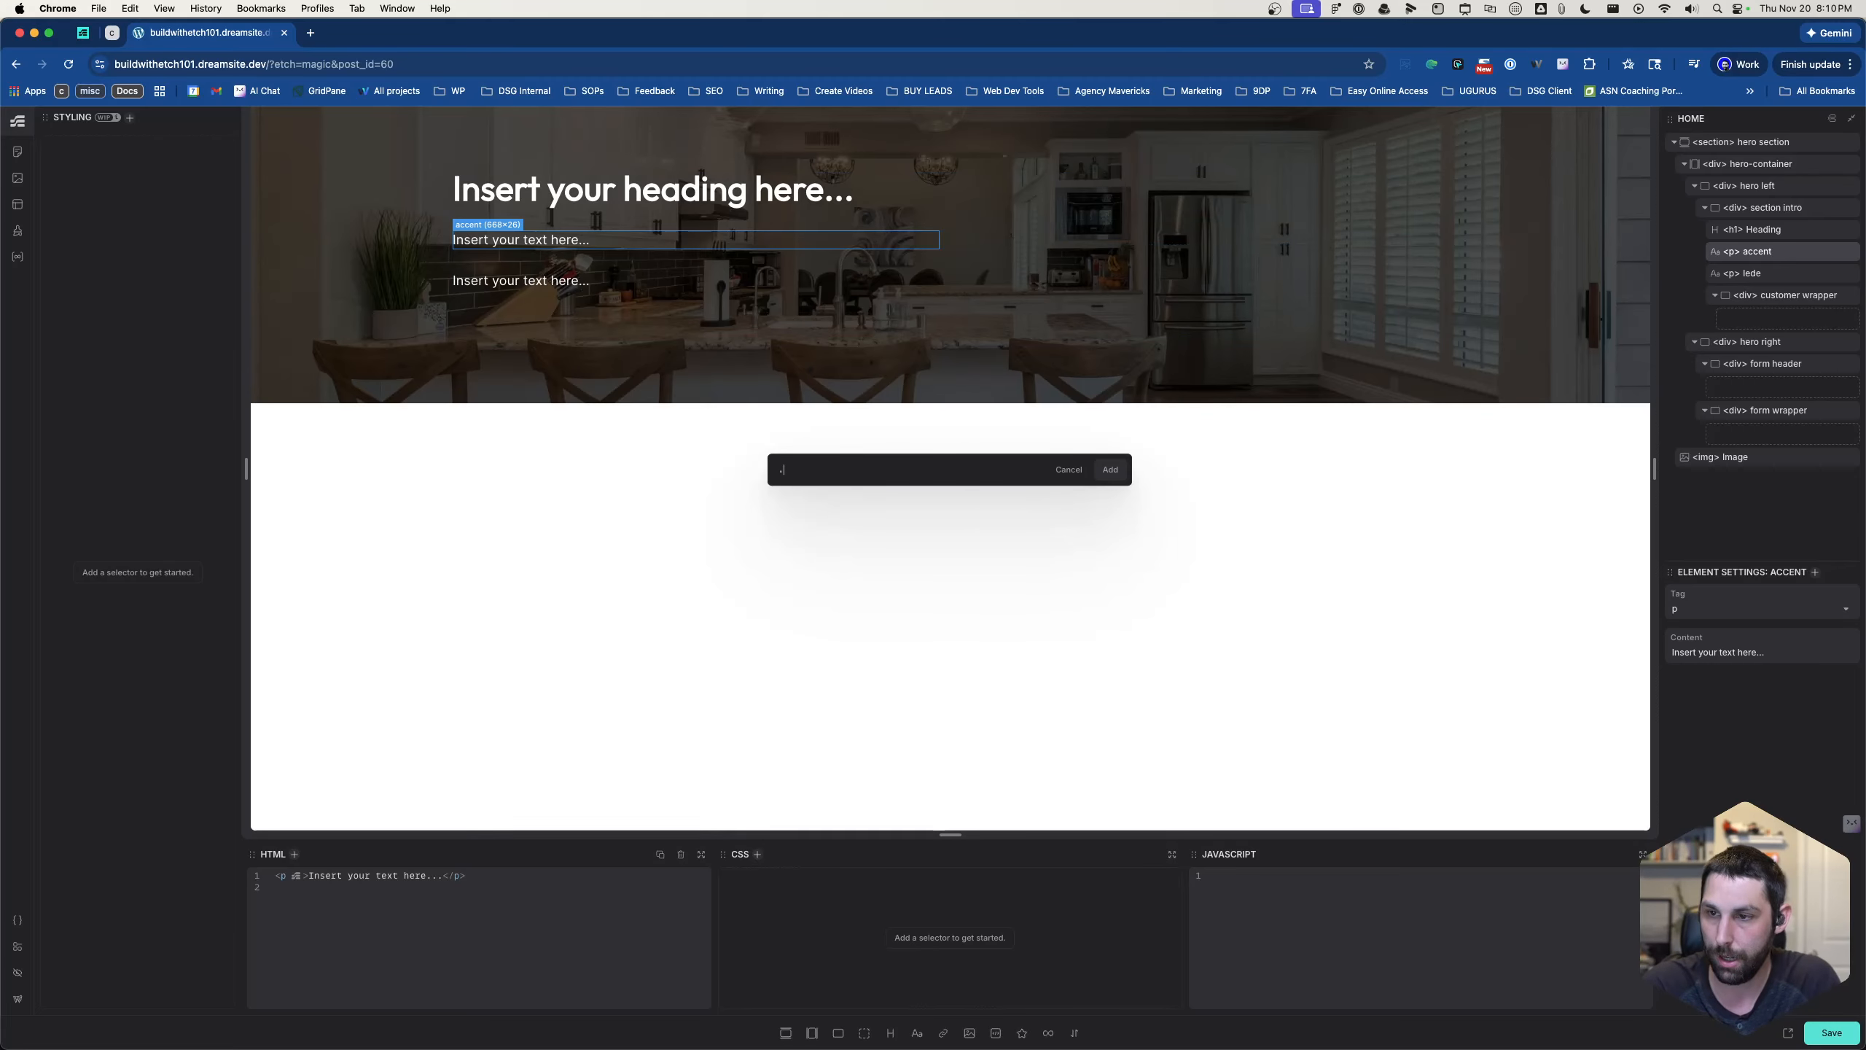
{"action": "type", "text": "section-in"}
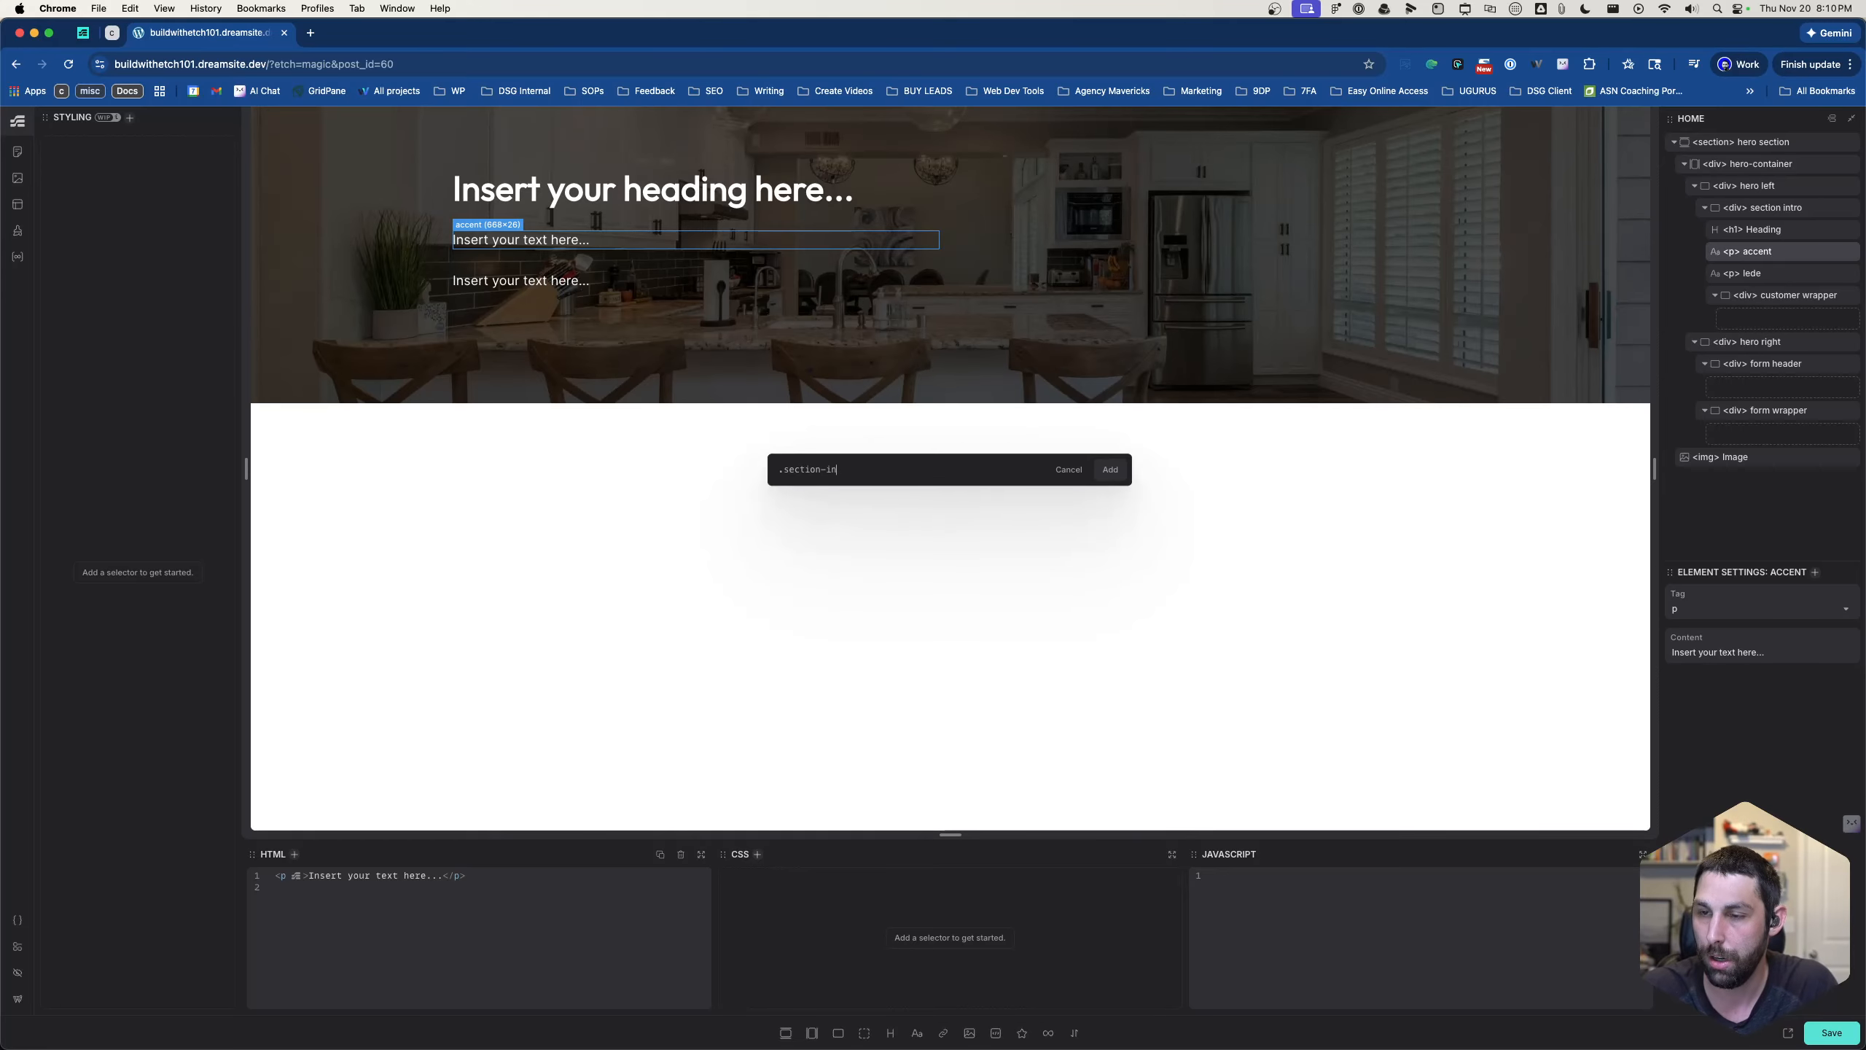
{"action": "type", "text": "tro__accent"}
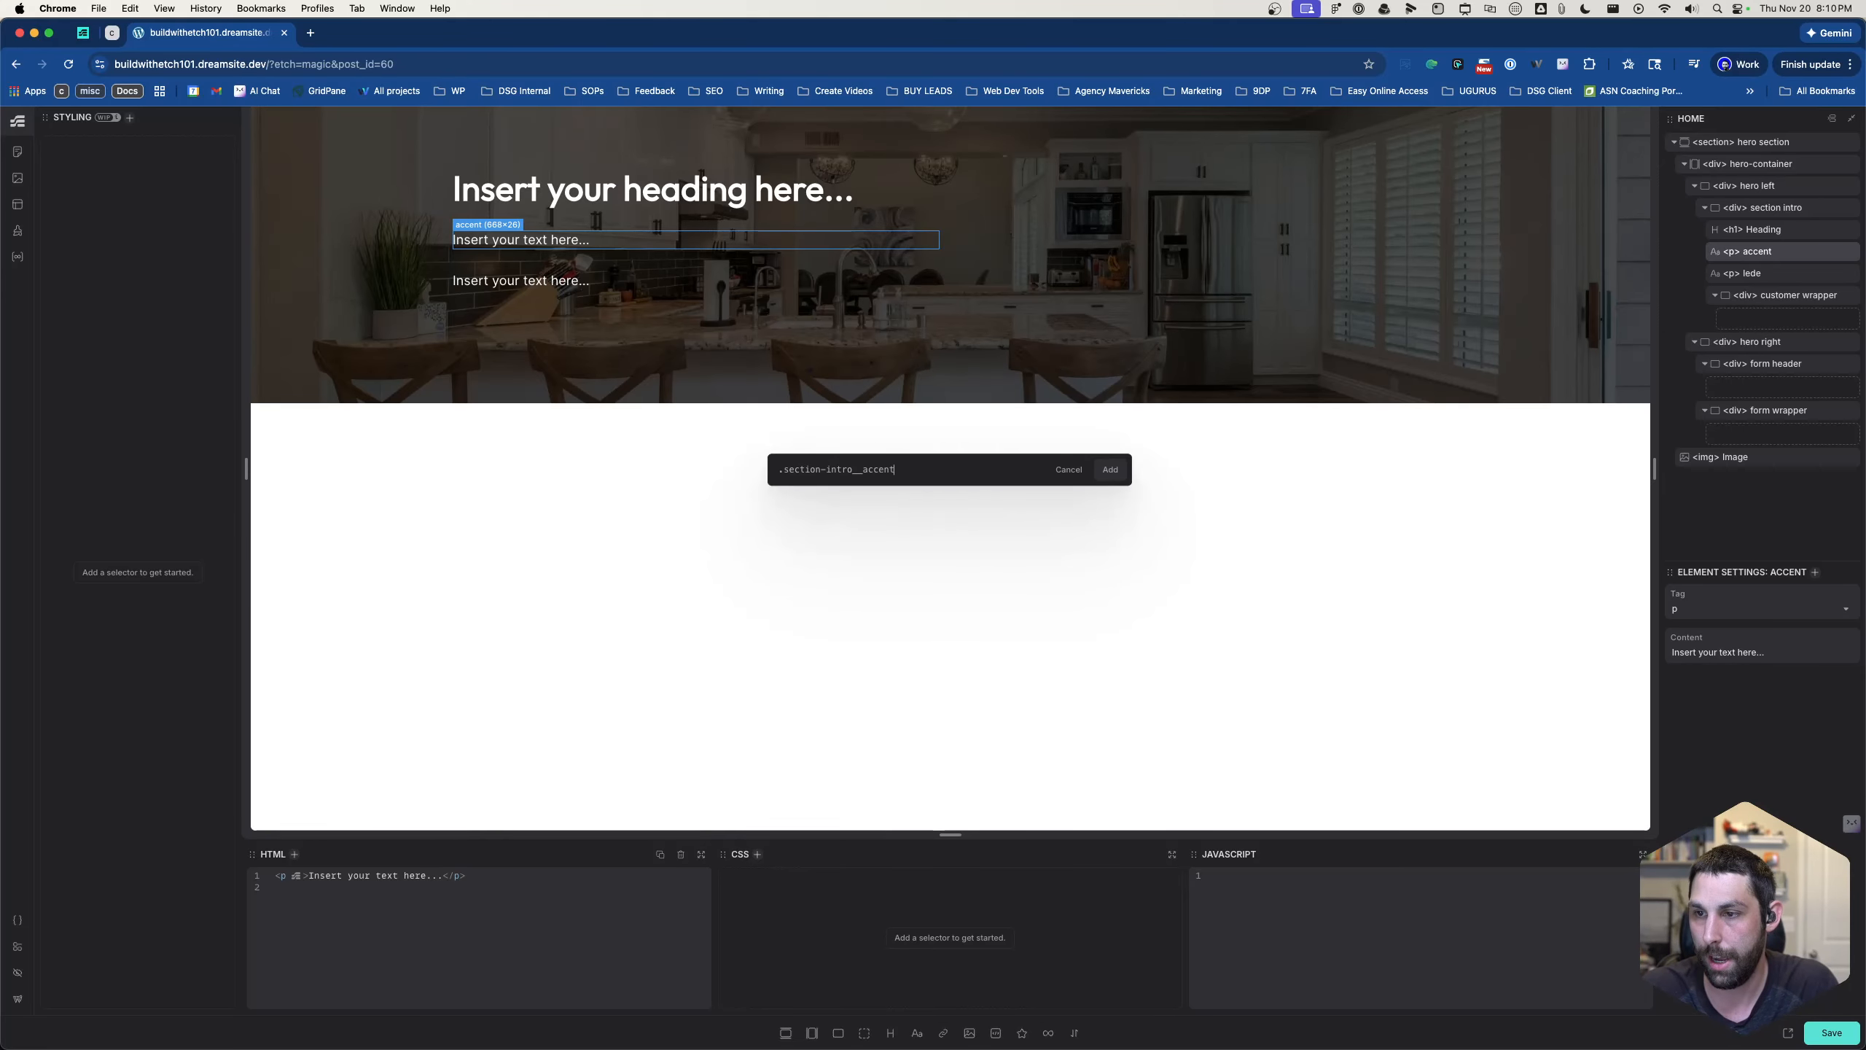
{"action": "key", "text": "Return"}
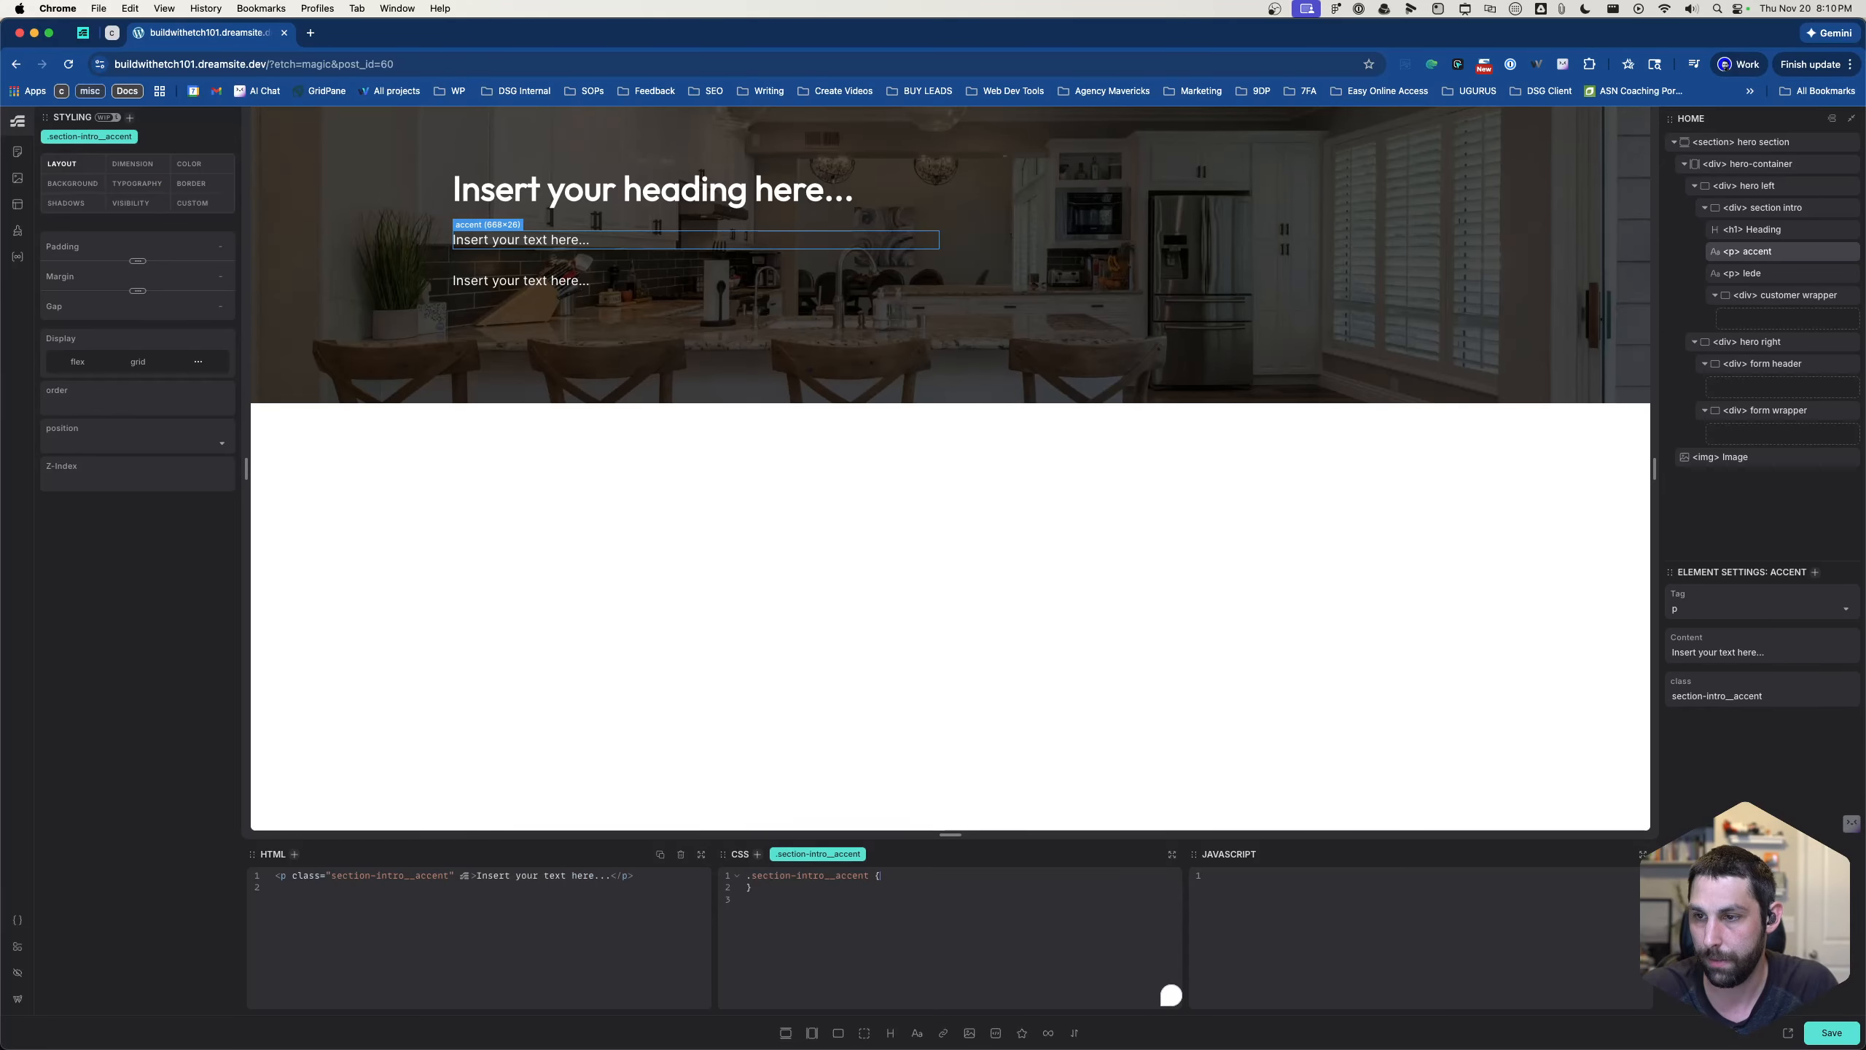
- Set the text color of .section-intro__accent to var(--primary) in its CSS
{"action": "key", "text": "Return"}
{"action": "type", "text": "column-rule-color:"}
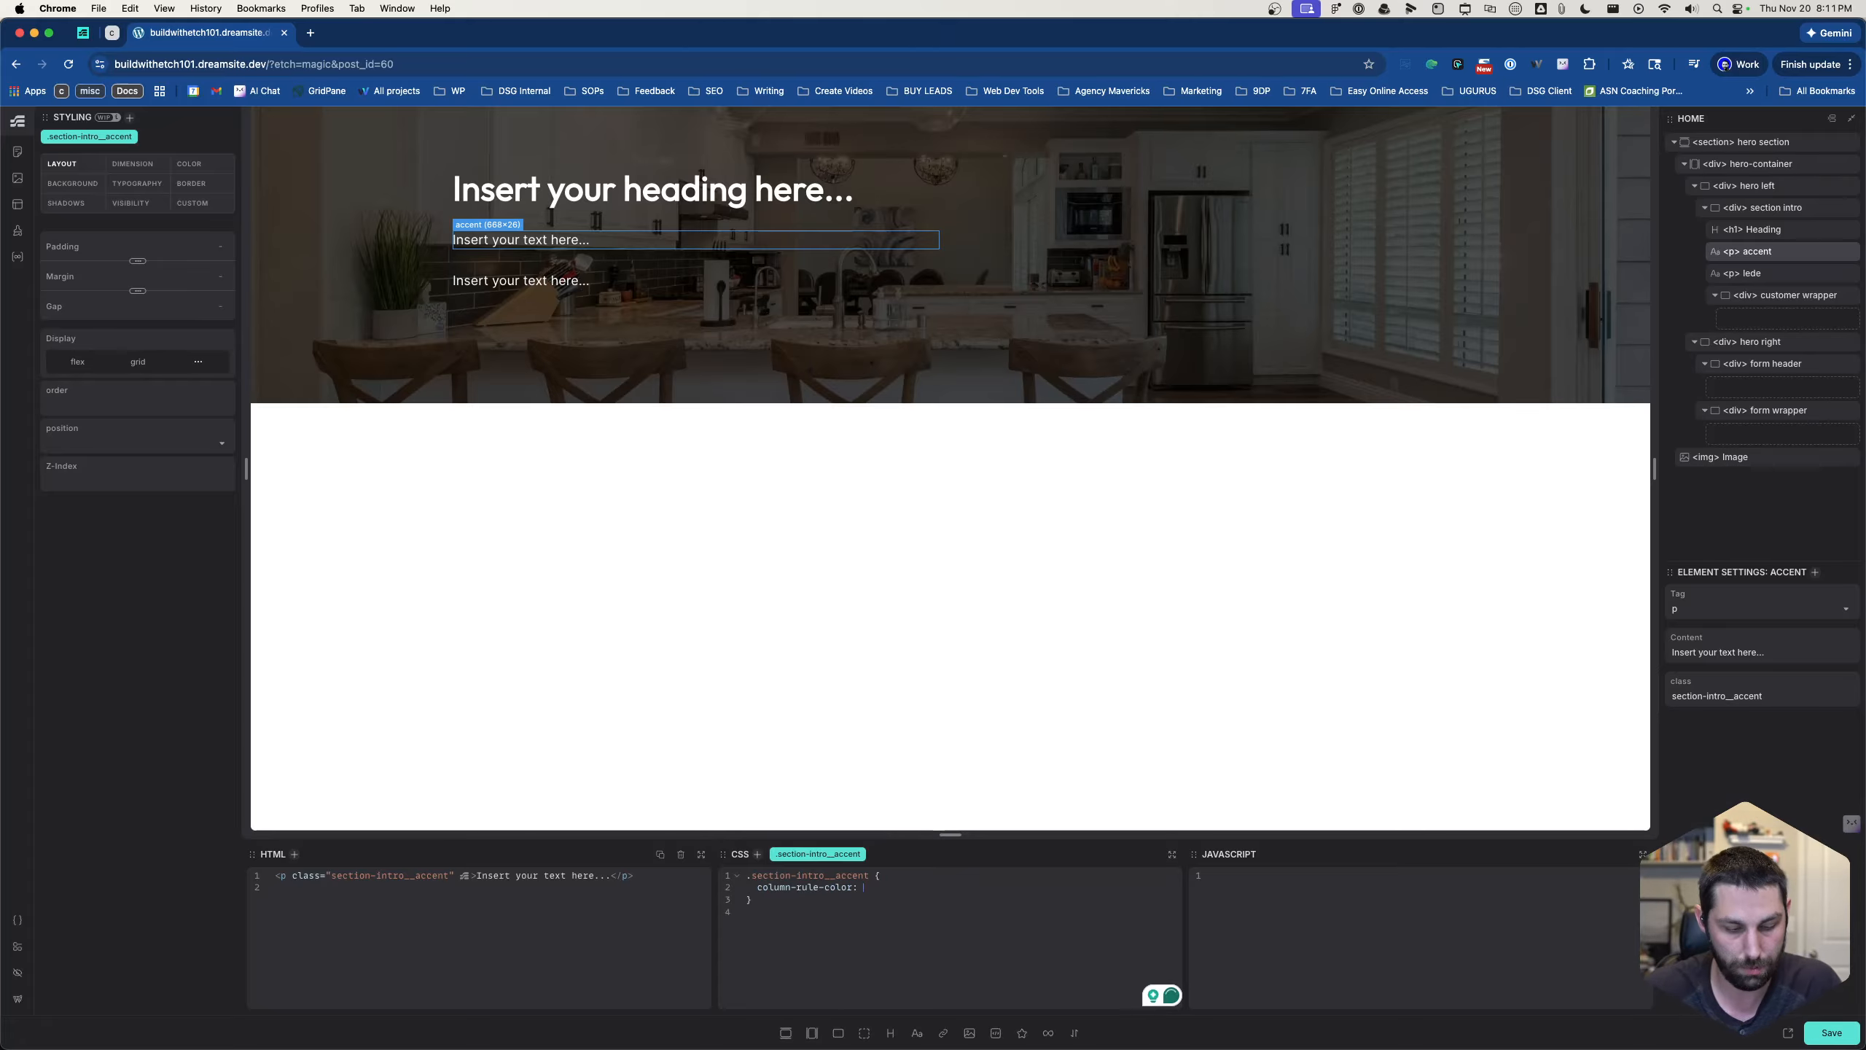
{"action": "key", "text": "super+BackSpace"}
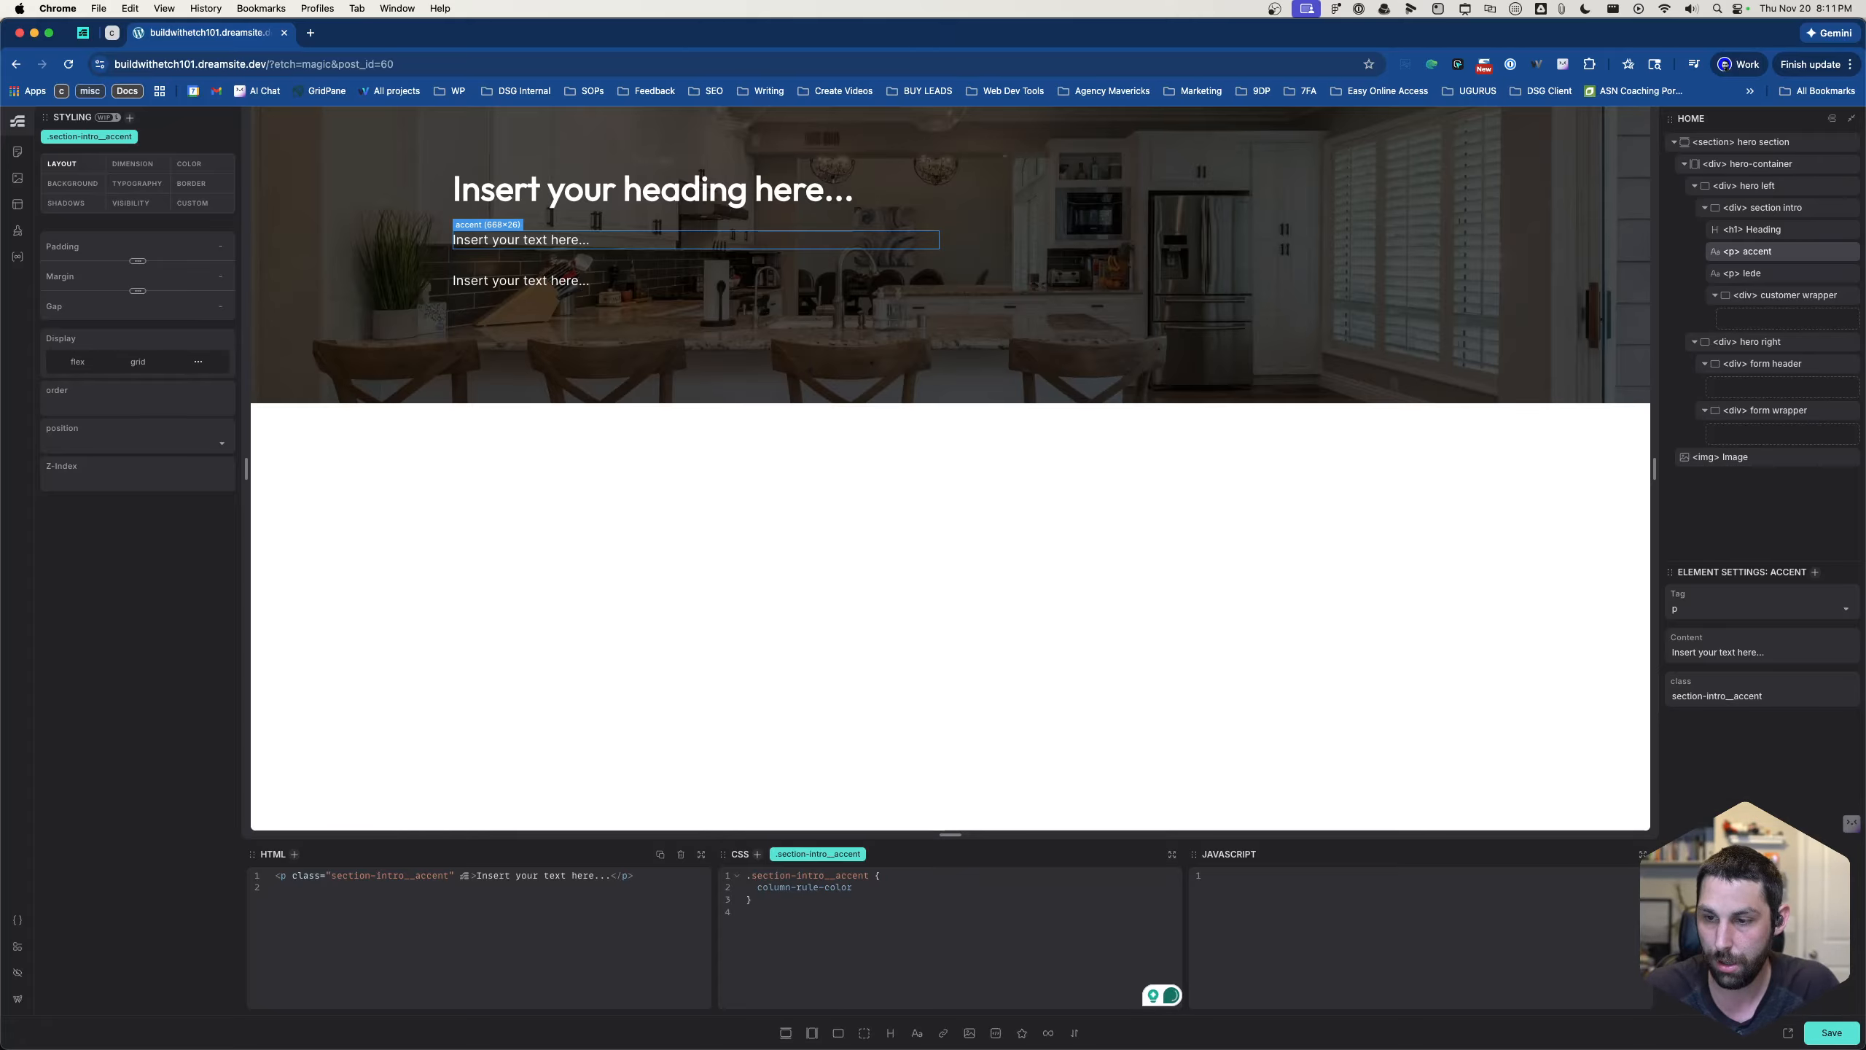
{"action": "type", "text": "color:"}
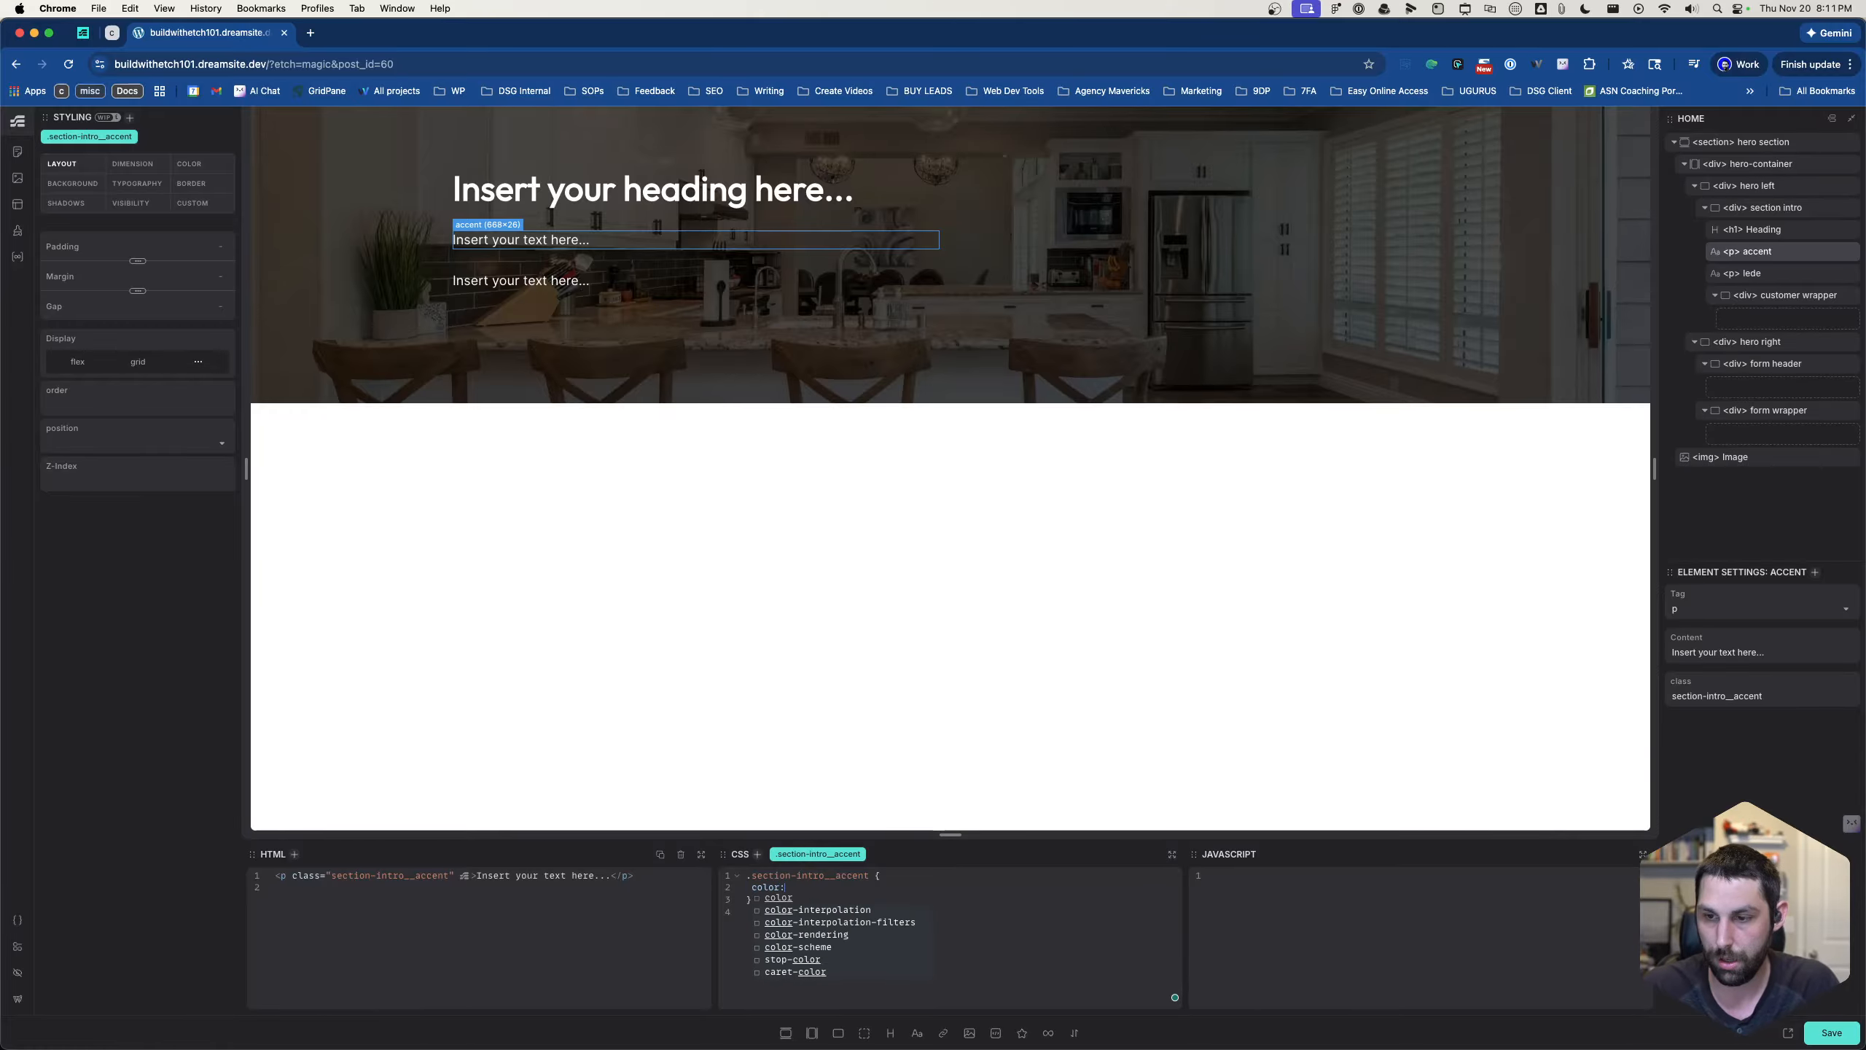
{"action": "type", "text": "--prim"}
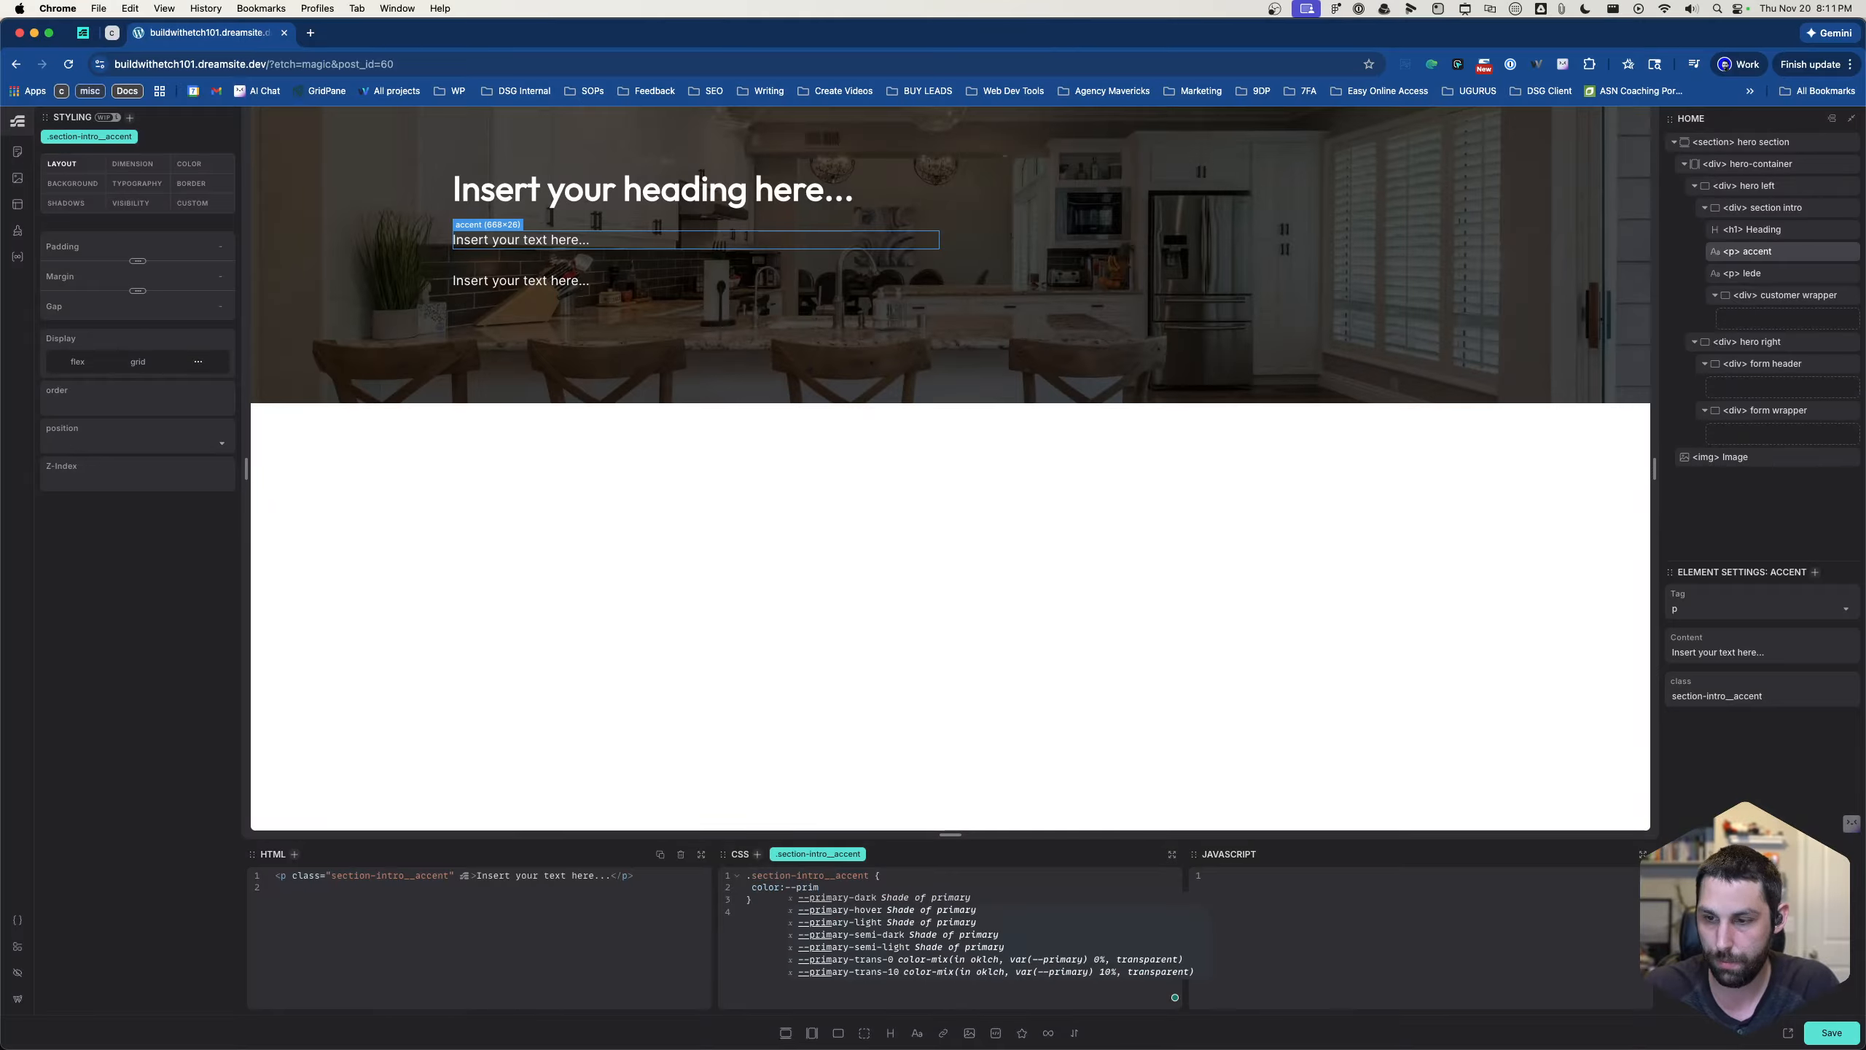
{"action": "type", "text": "ary"}
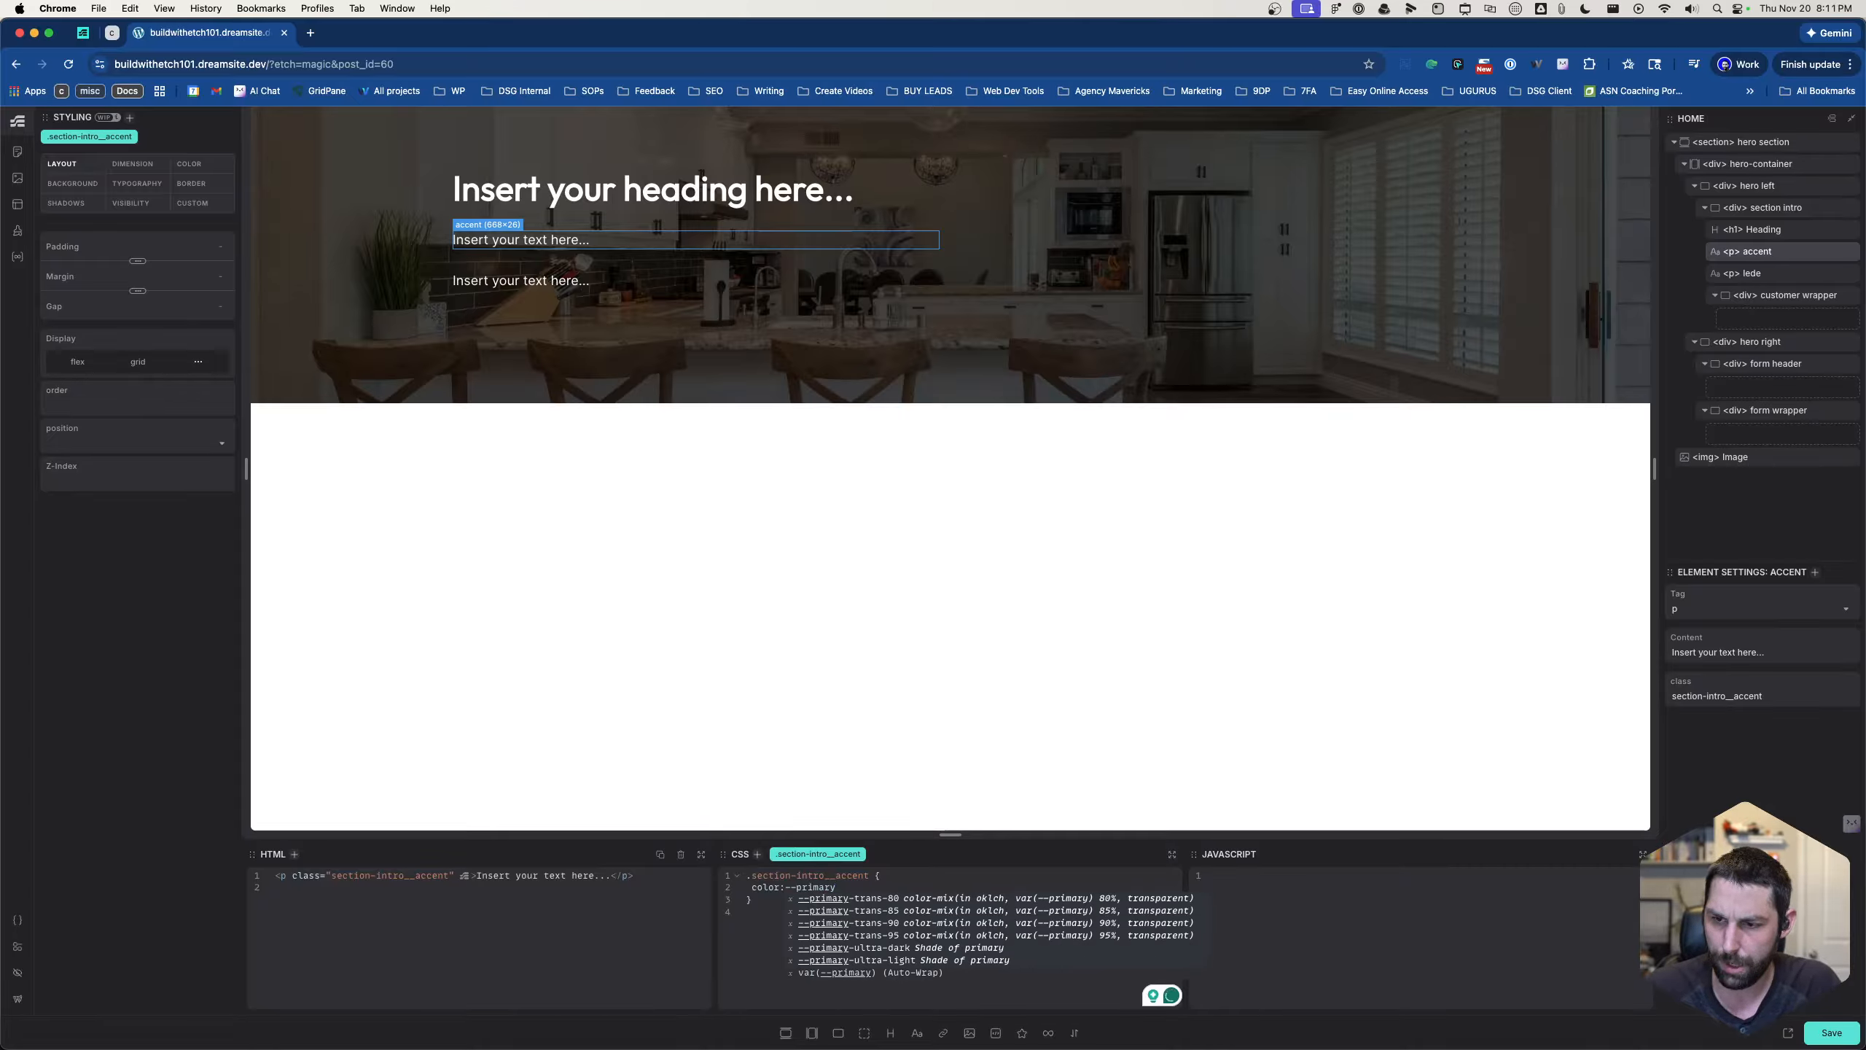
{"action": "key", "text": "Return"}
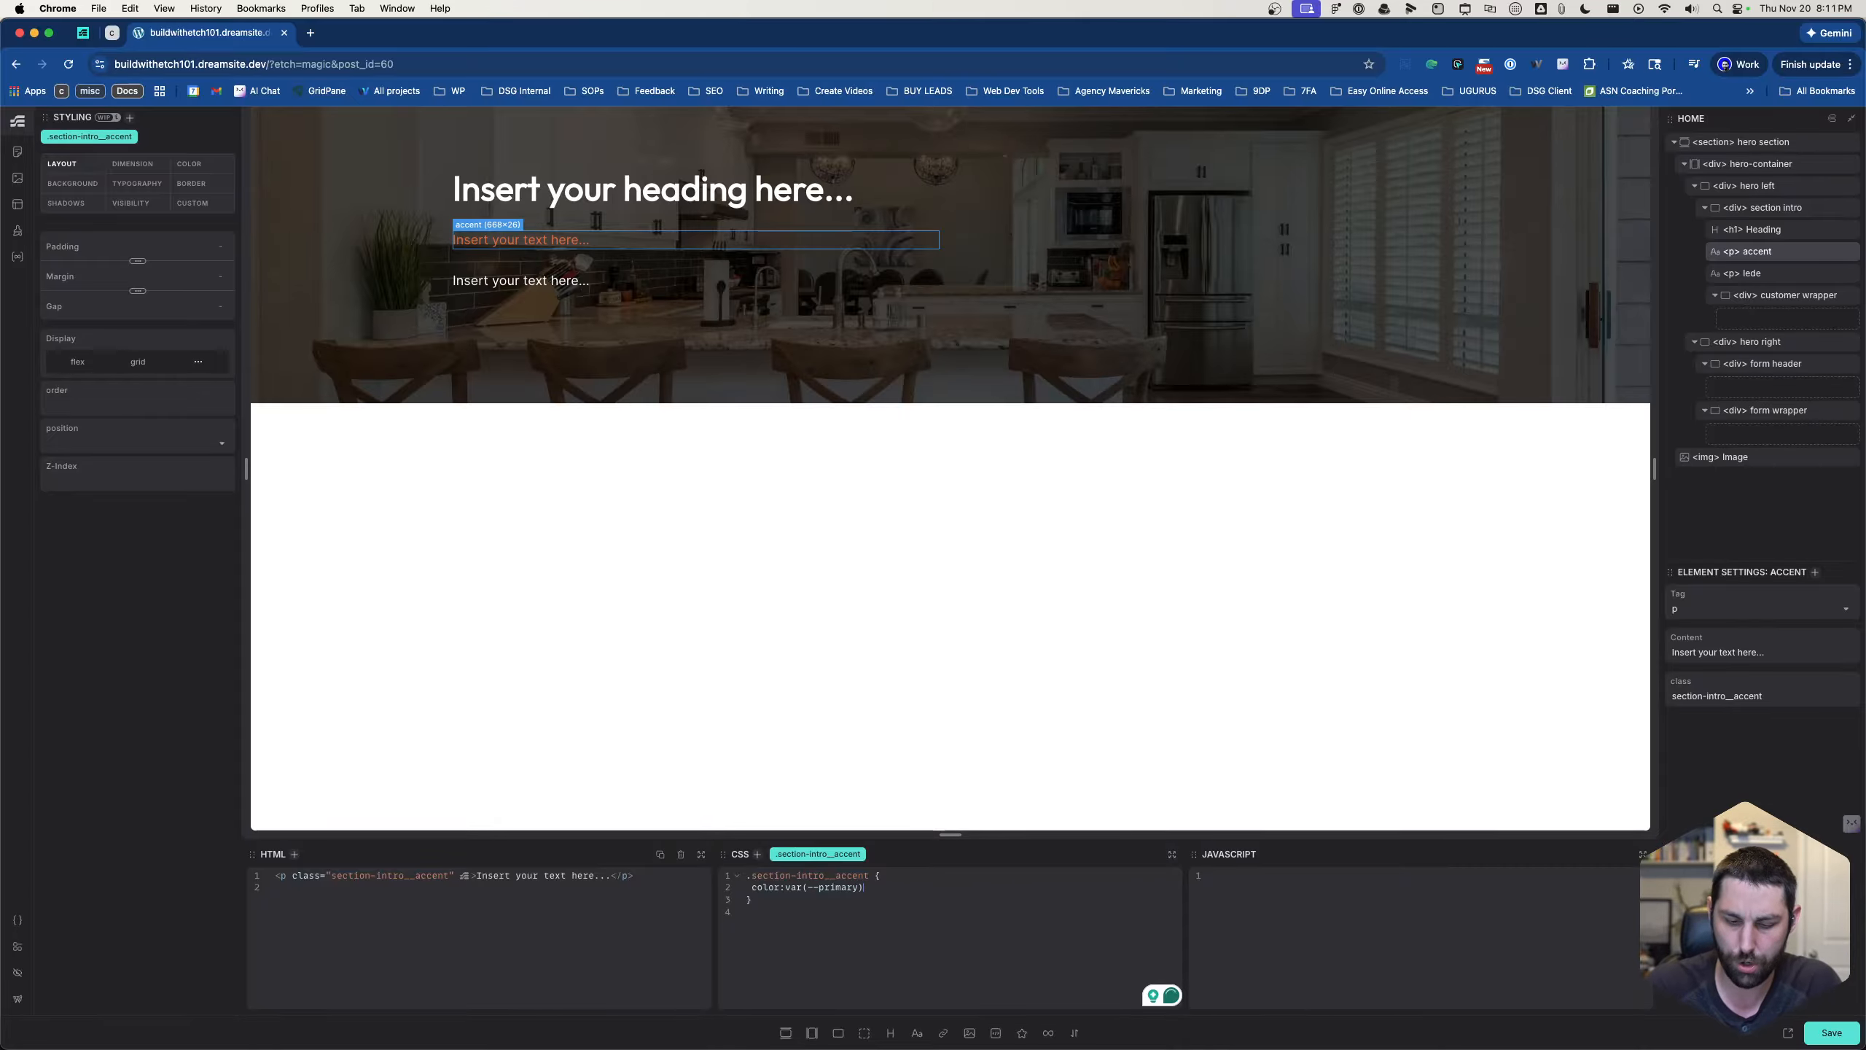
{"action": "type", "text": ";"}
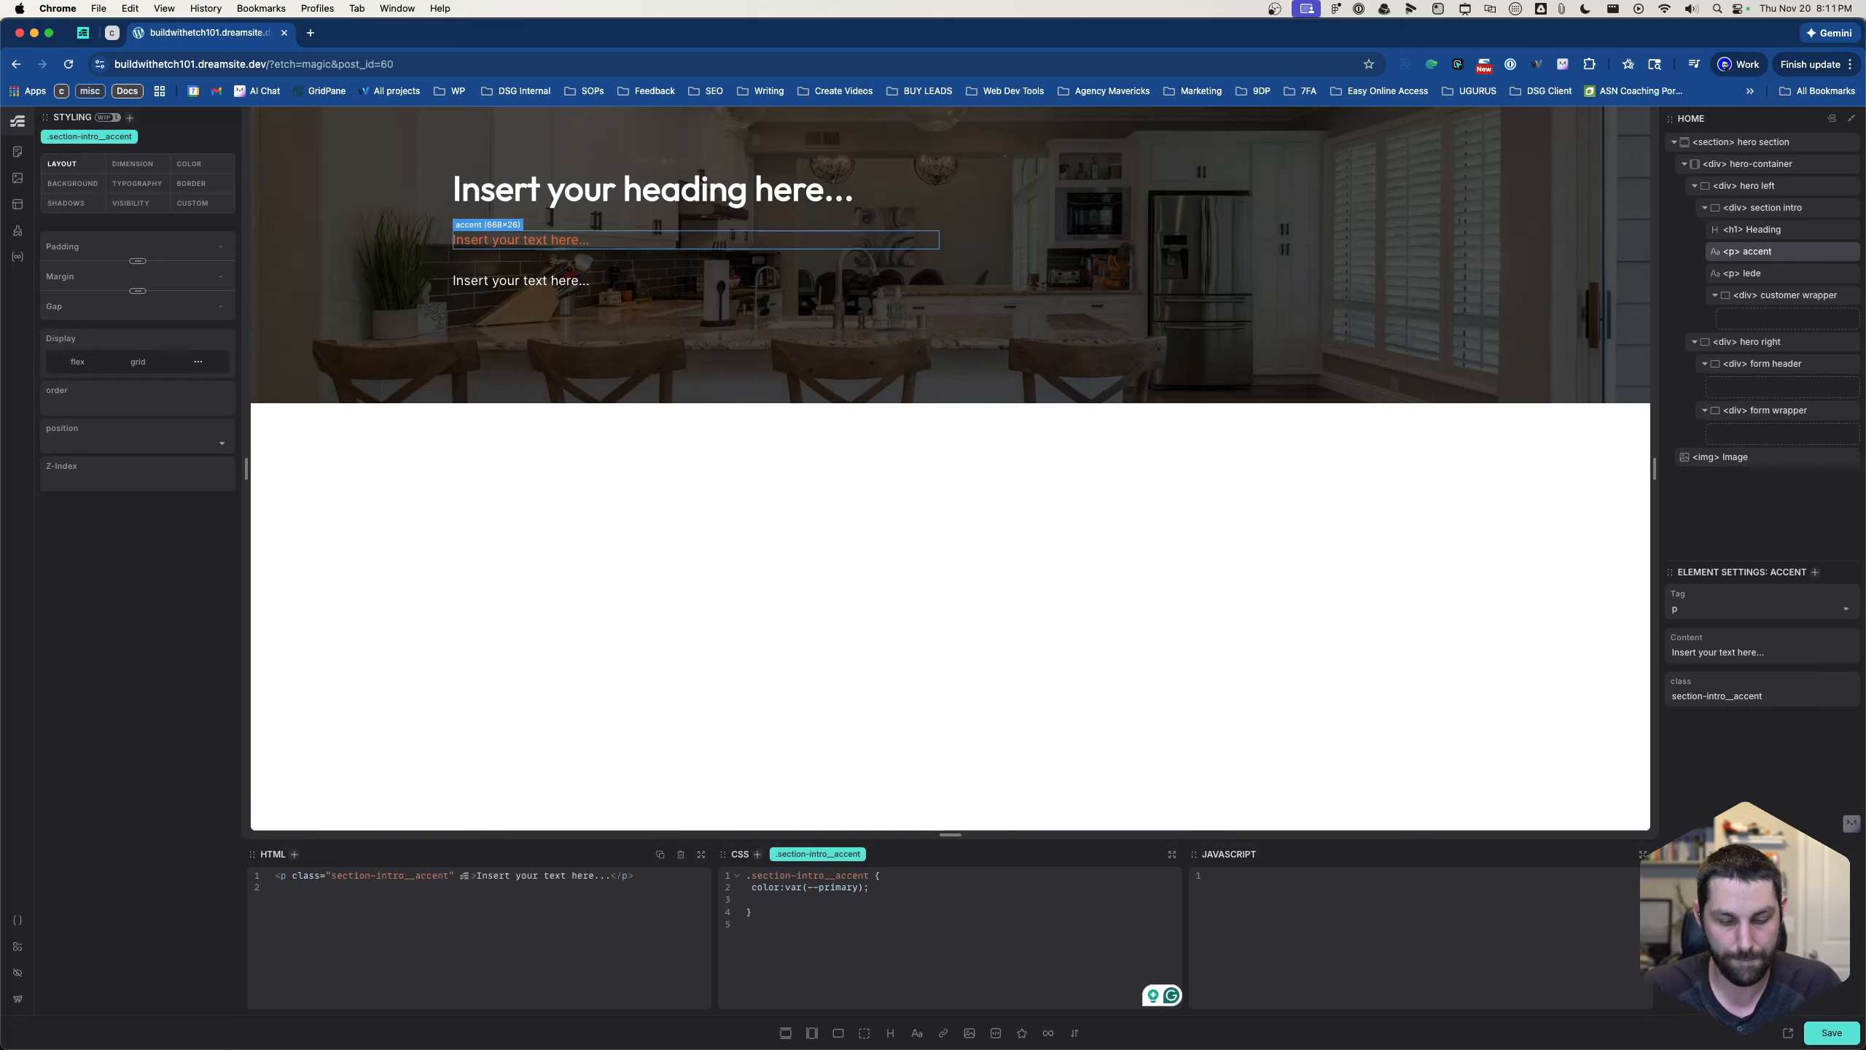
- Give .section-intro__accent an order of -1 and a text-transform of uppercase
{"action": "type", "text": "order: -1;"}
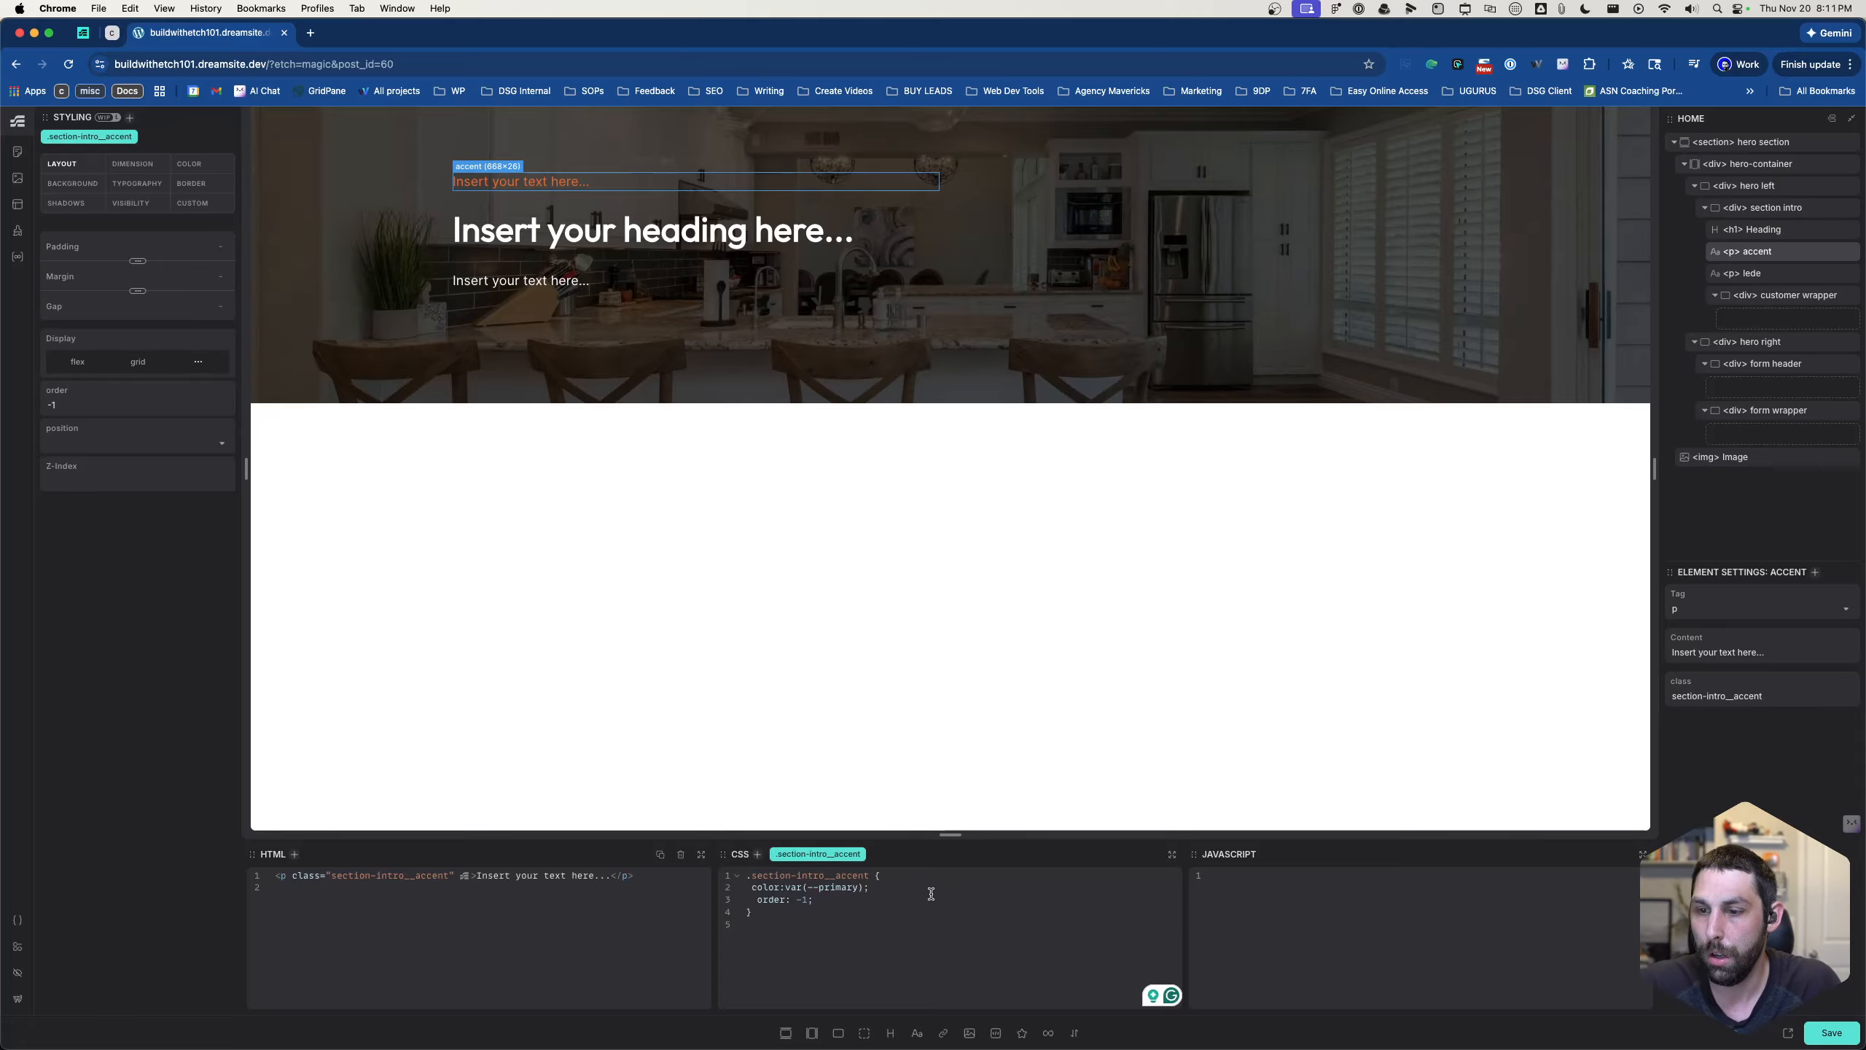
{"action": "key", "text": "Return"}
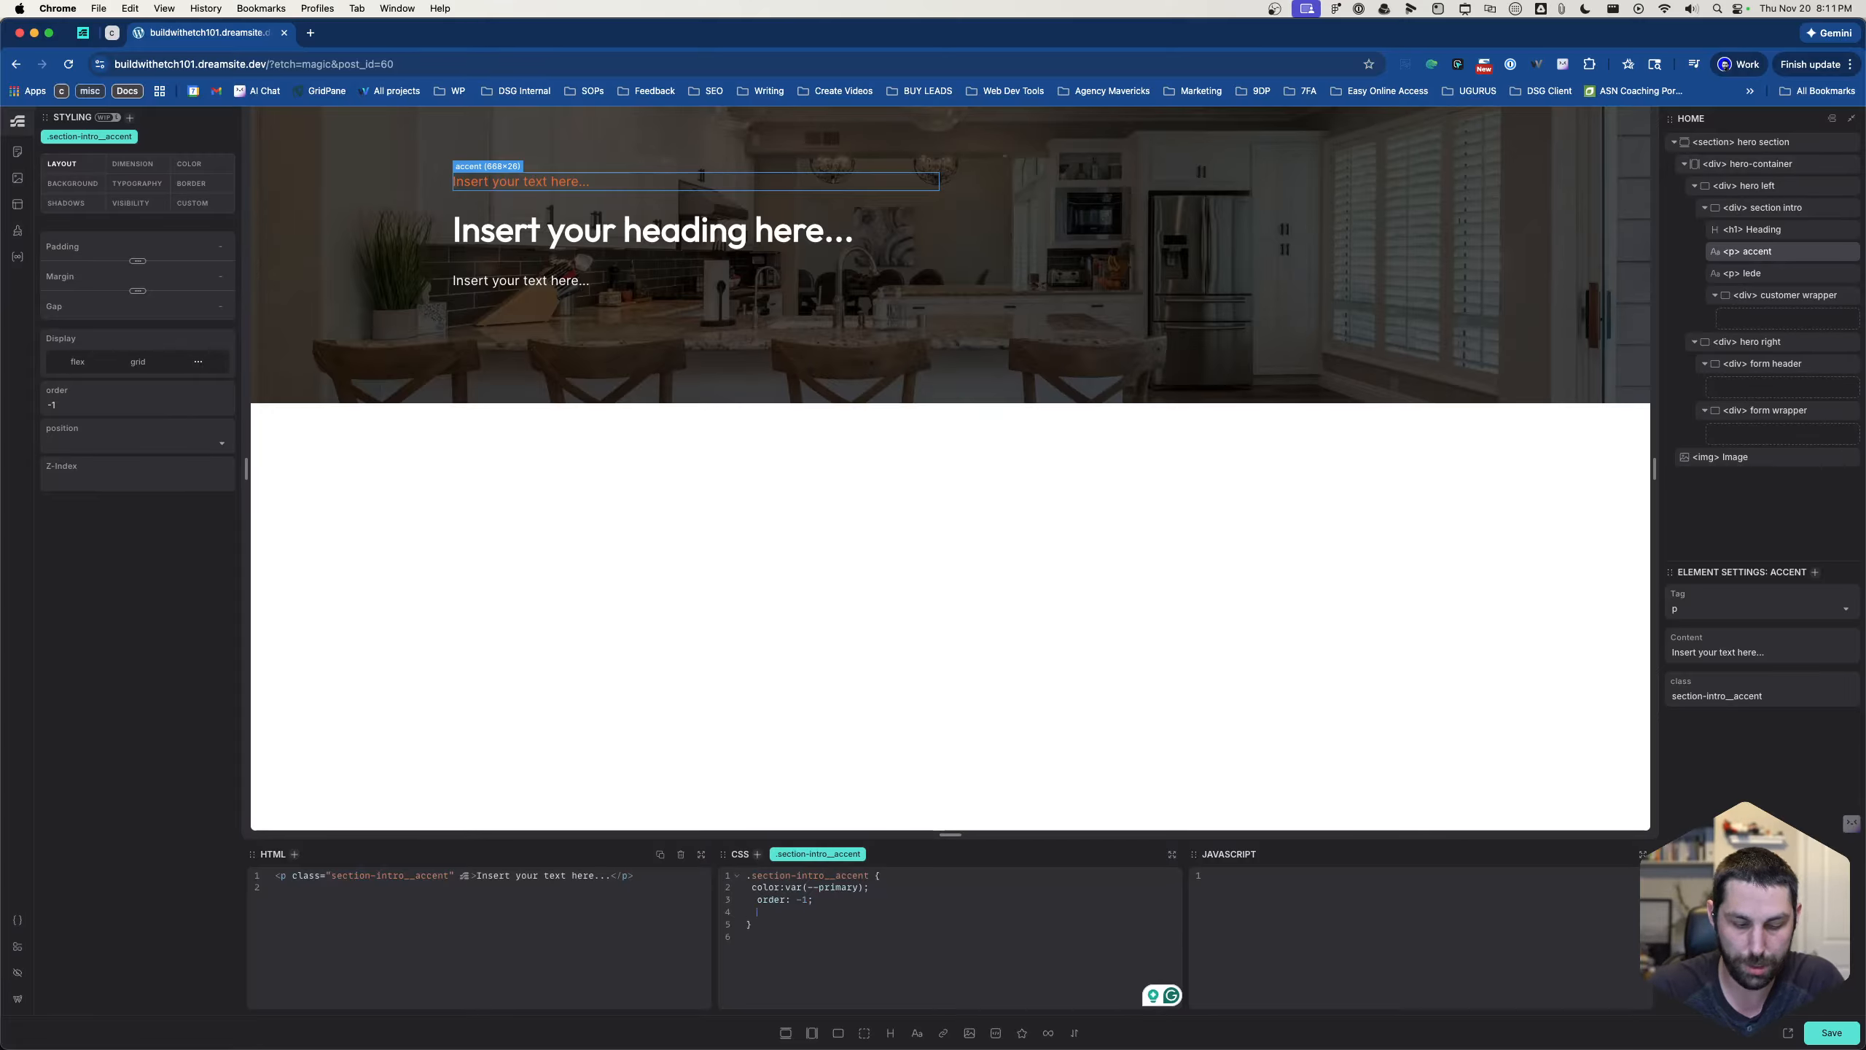
{"action": "type", "text": "t"}
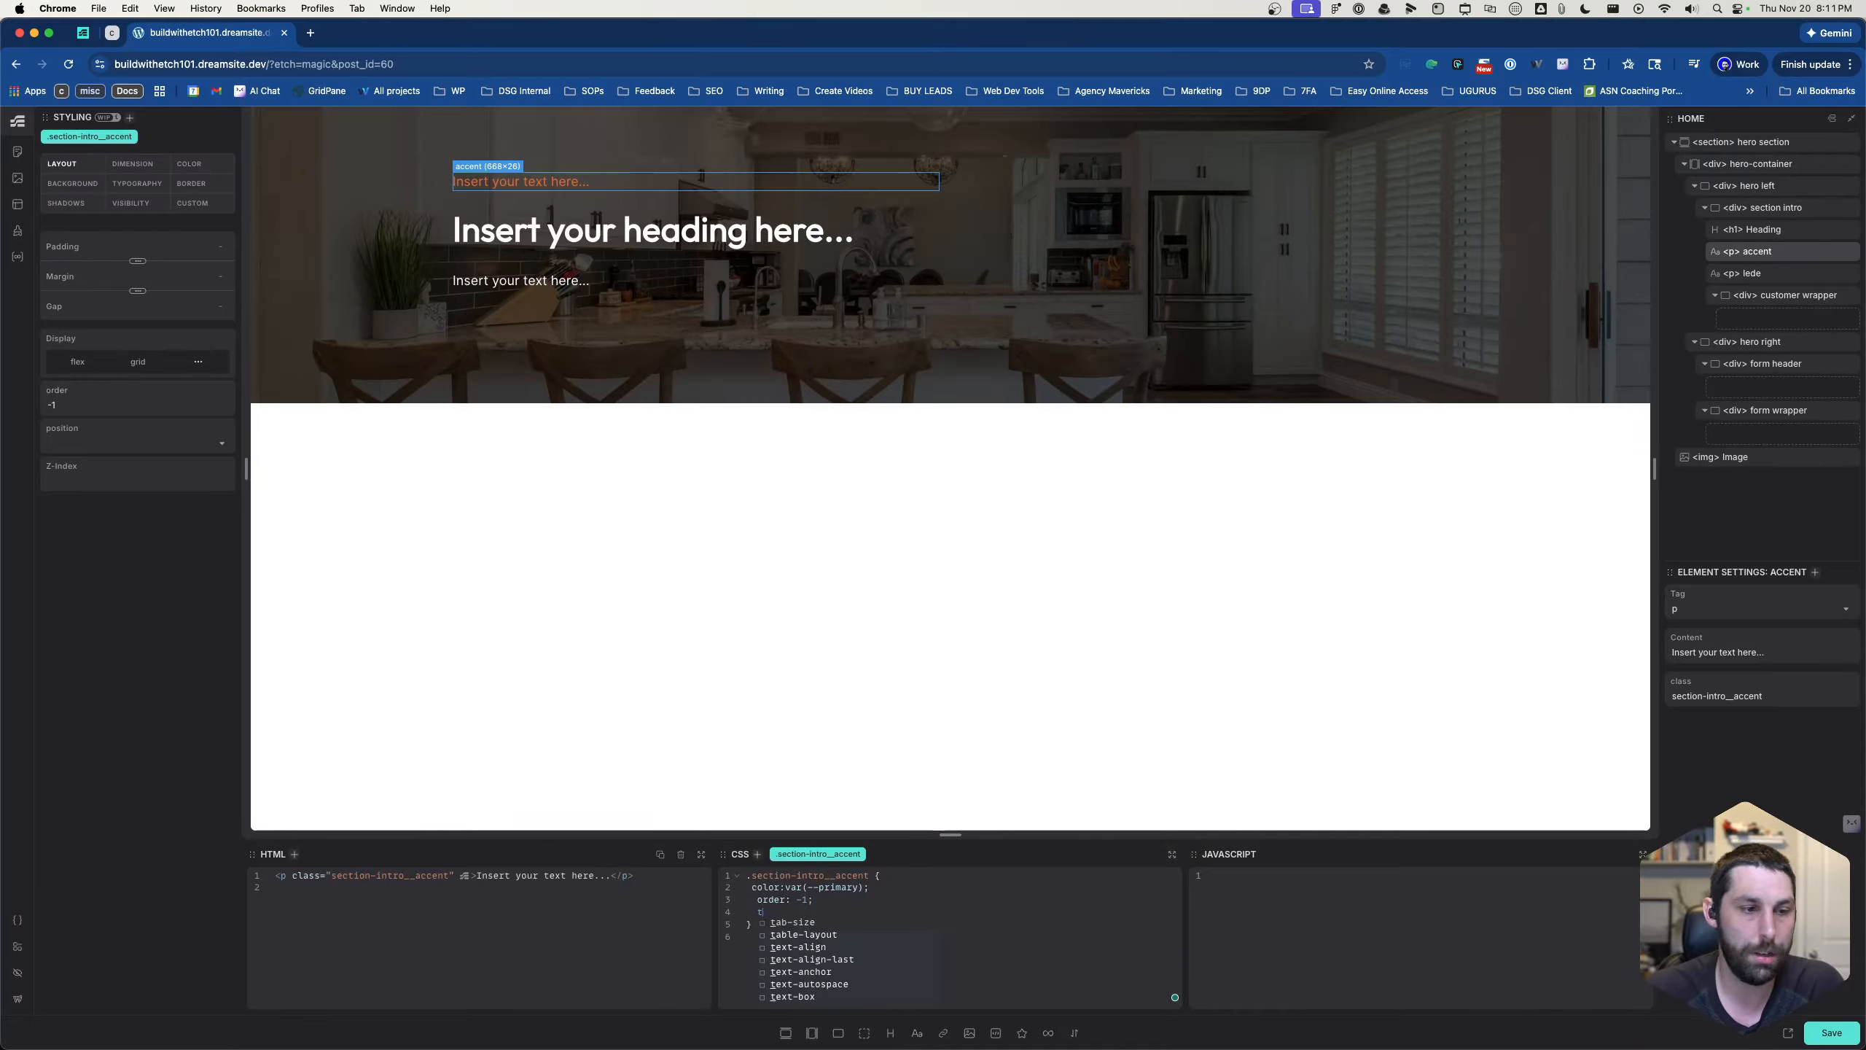
{"action": "type", "text": "ext-transform: "}
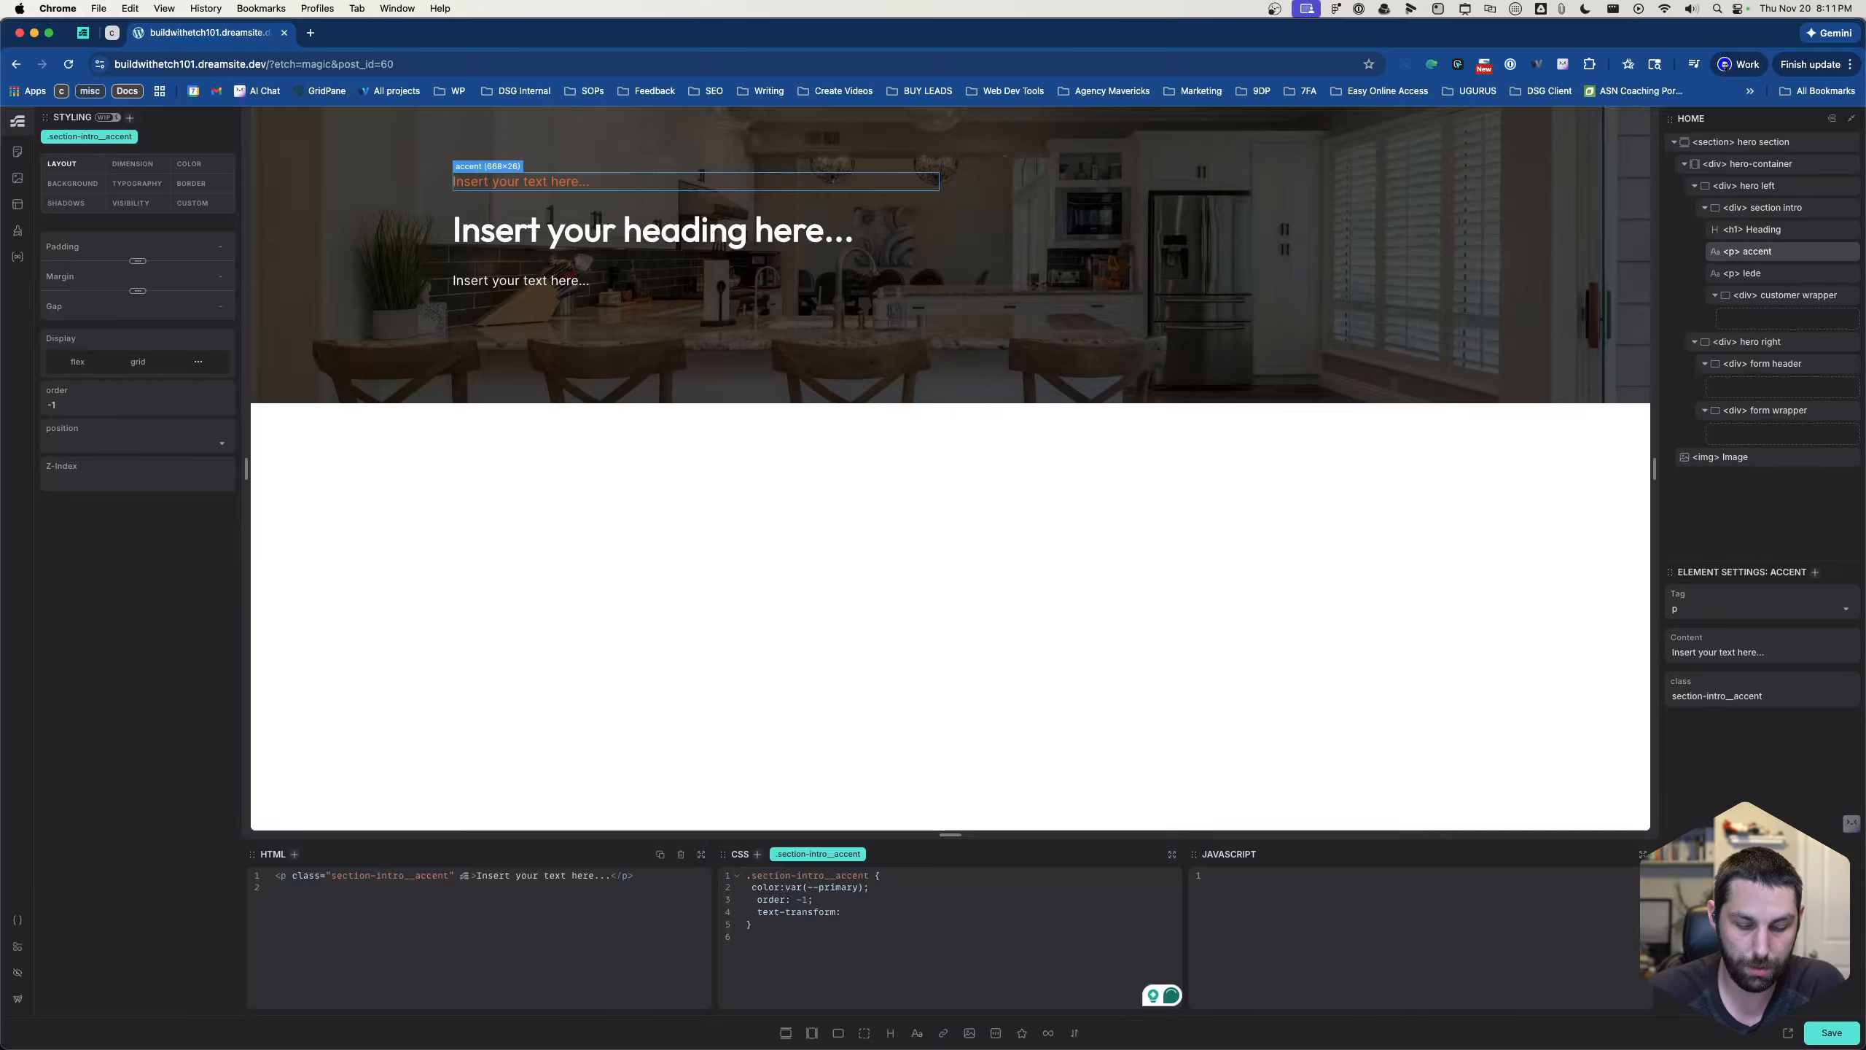
{"action": "type", "text": "uppercase;"}
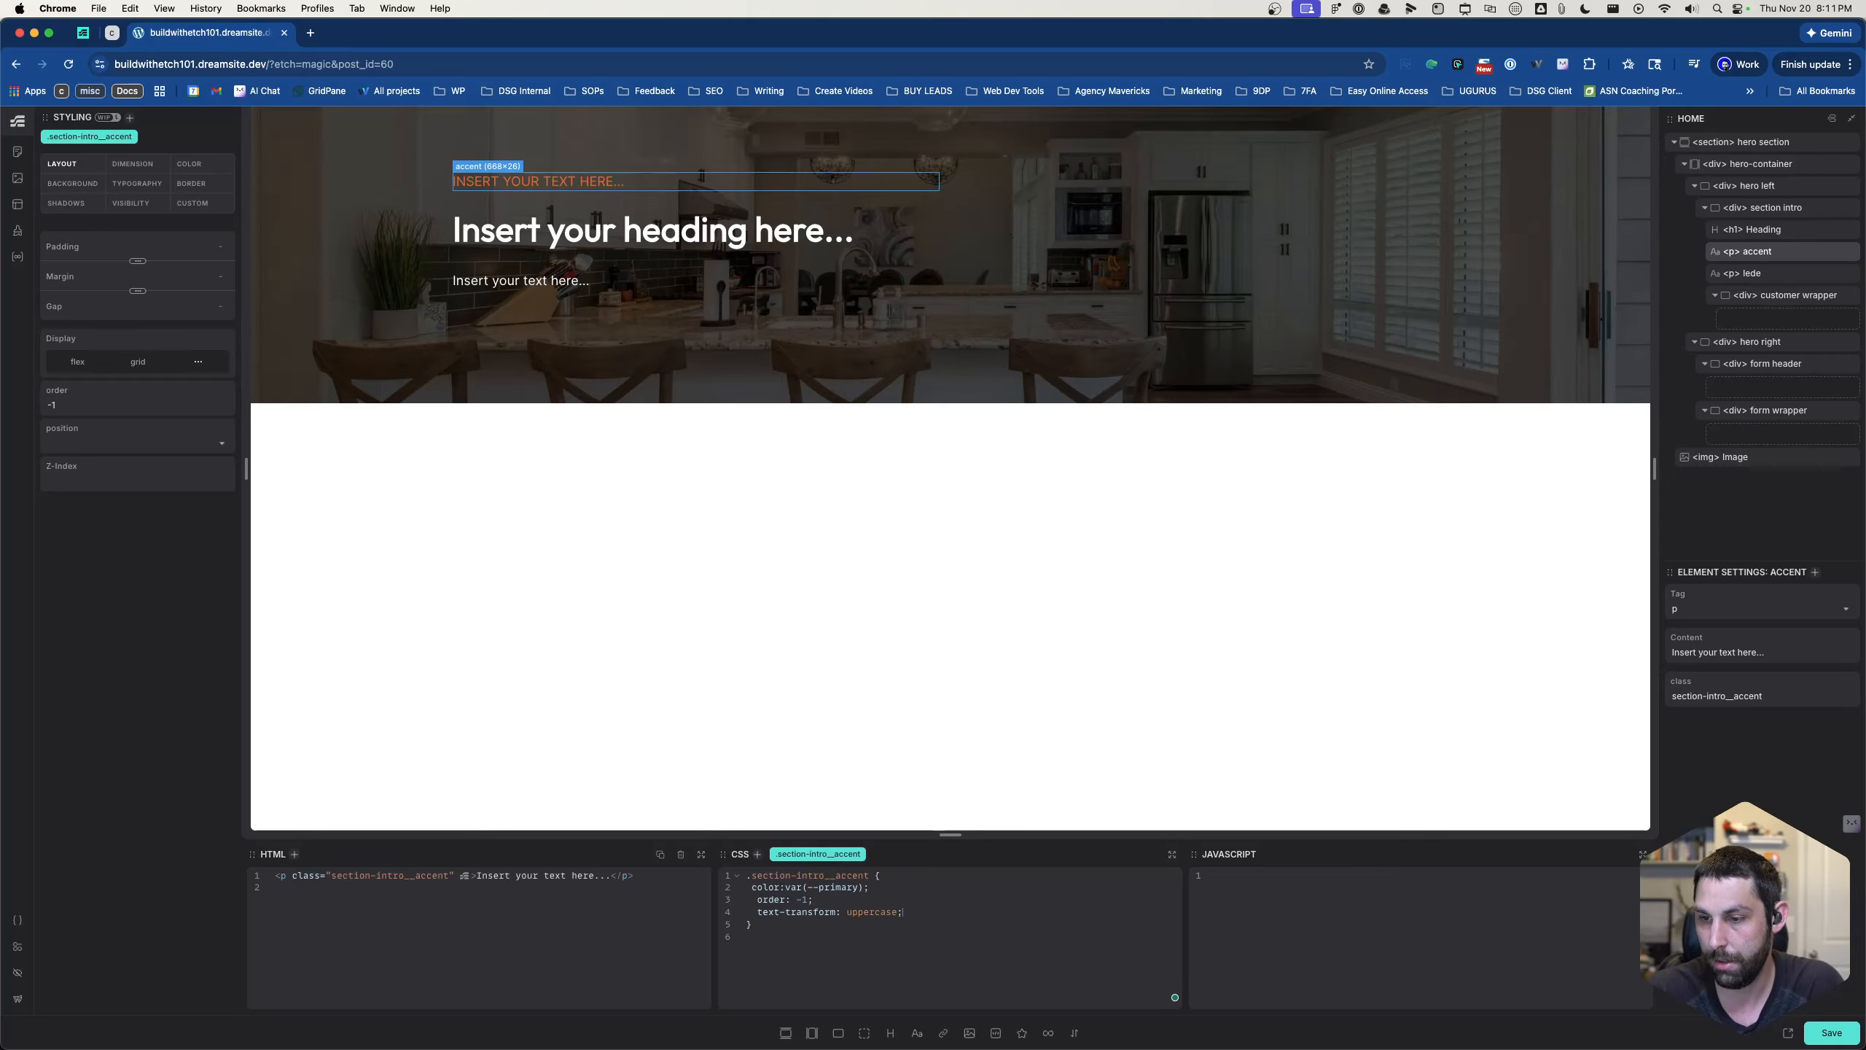
- Check the typography of the WELCOME TO KONSTRUKT text in Figma and set the font-weight of .section-intro__accent to 400 in Etch
{"action": "key", "text": "Return"}
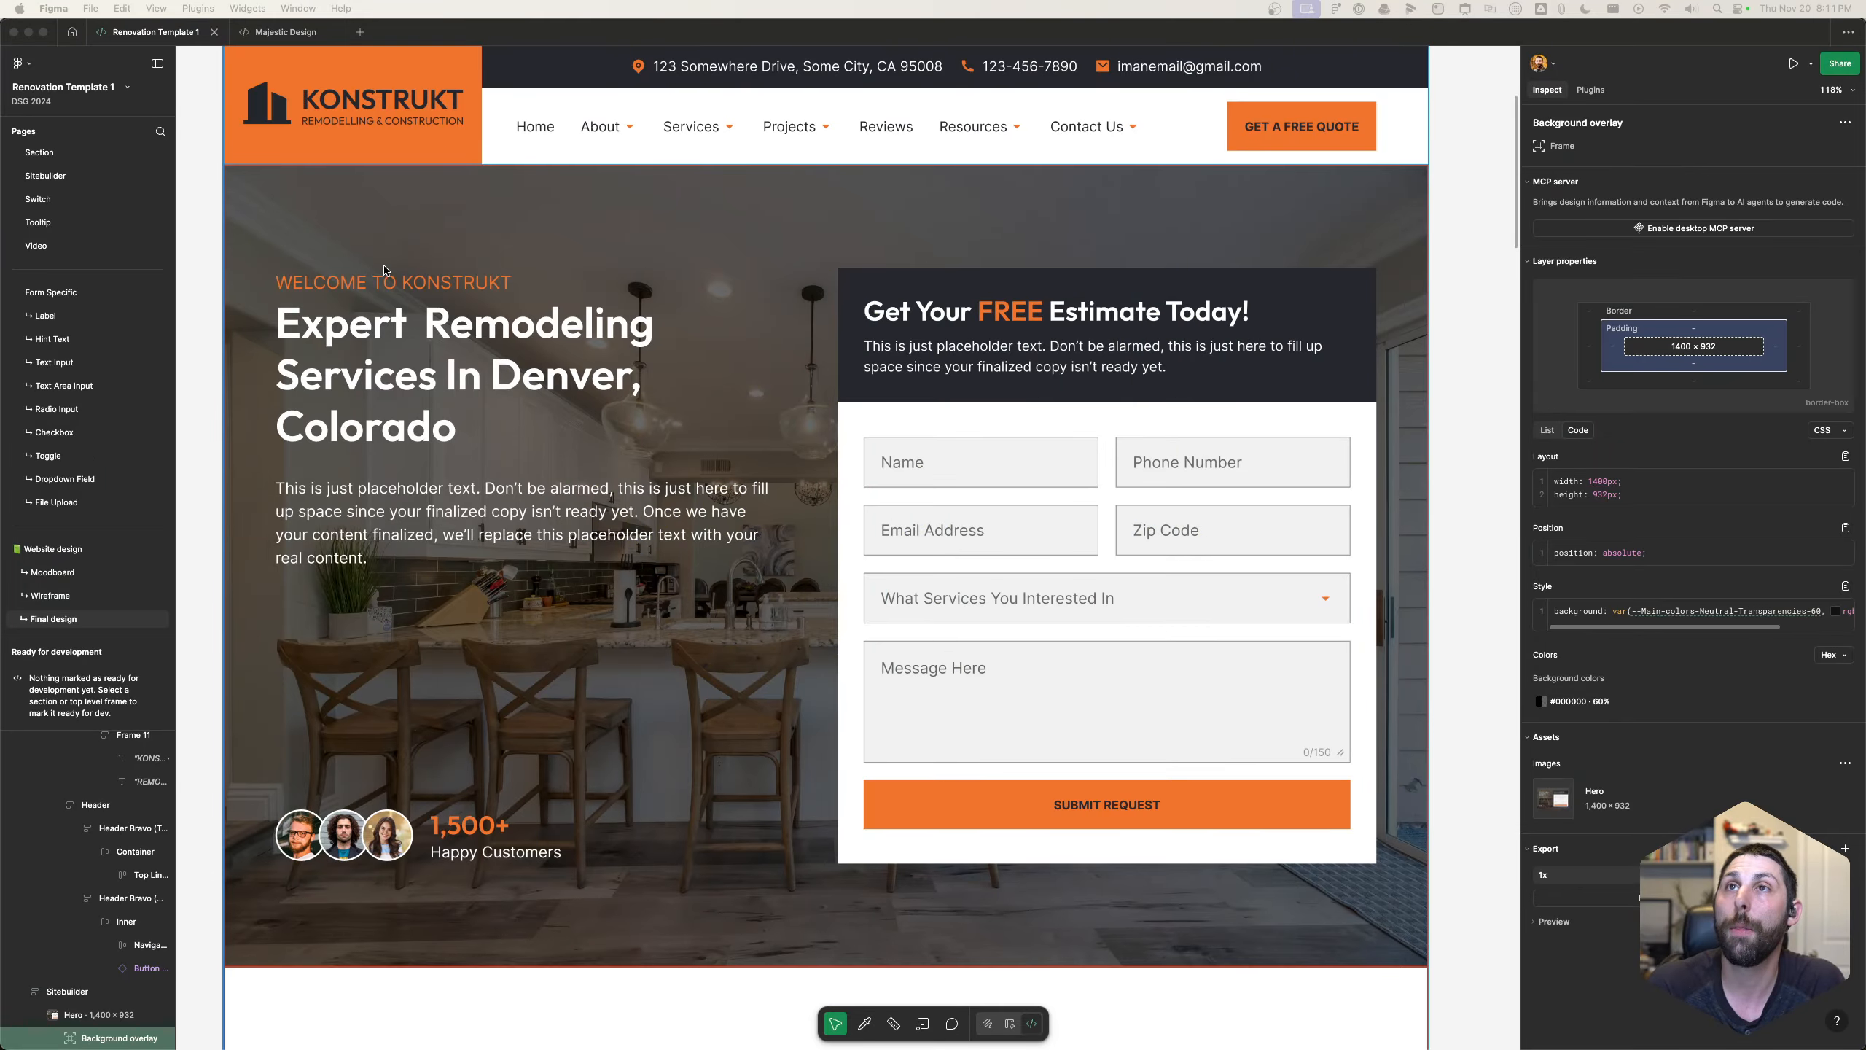
{"action": "left_click", "coordinate": [463, 285]}
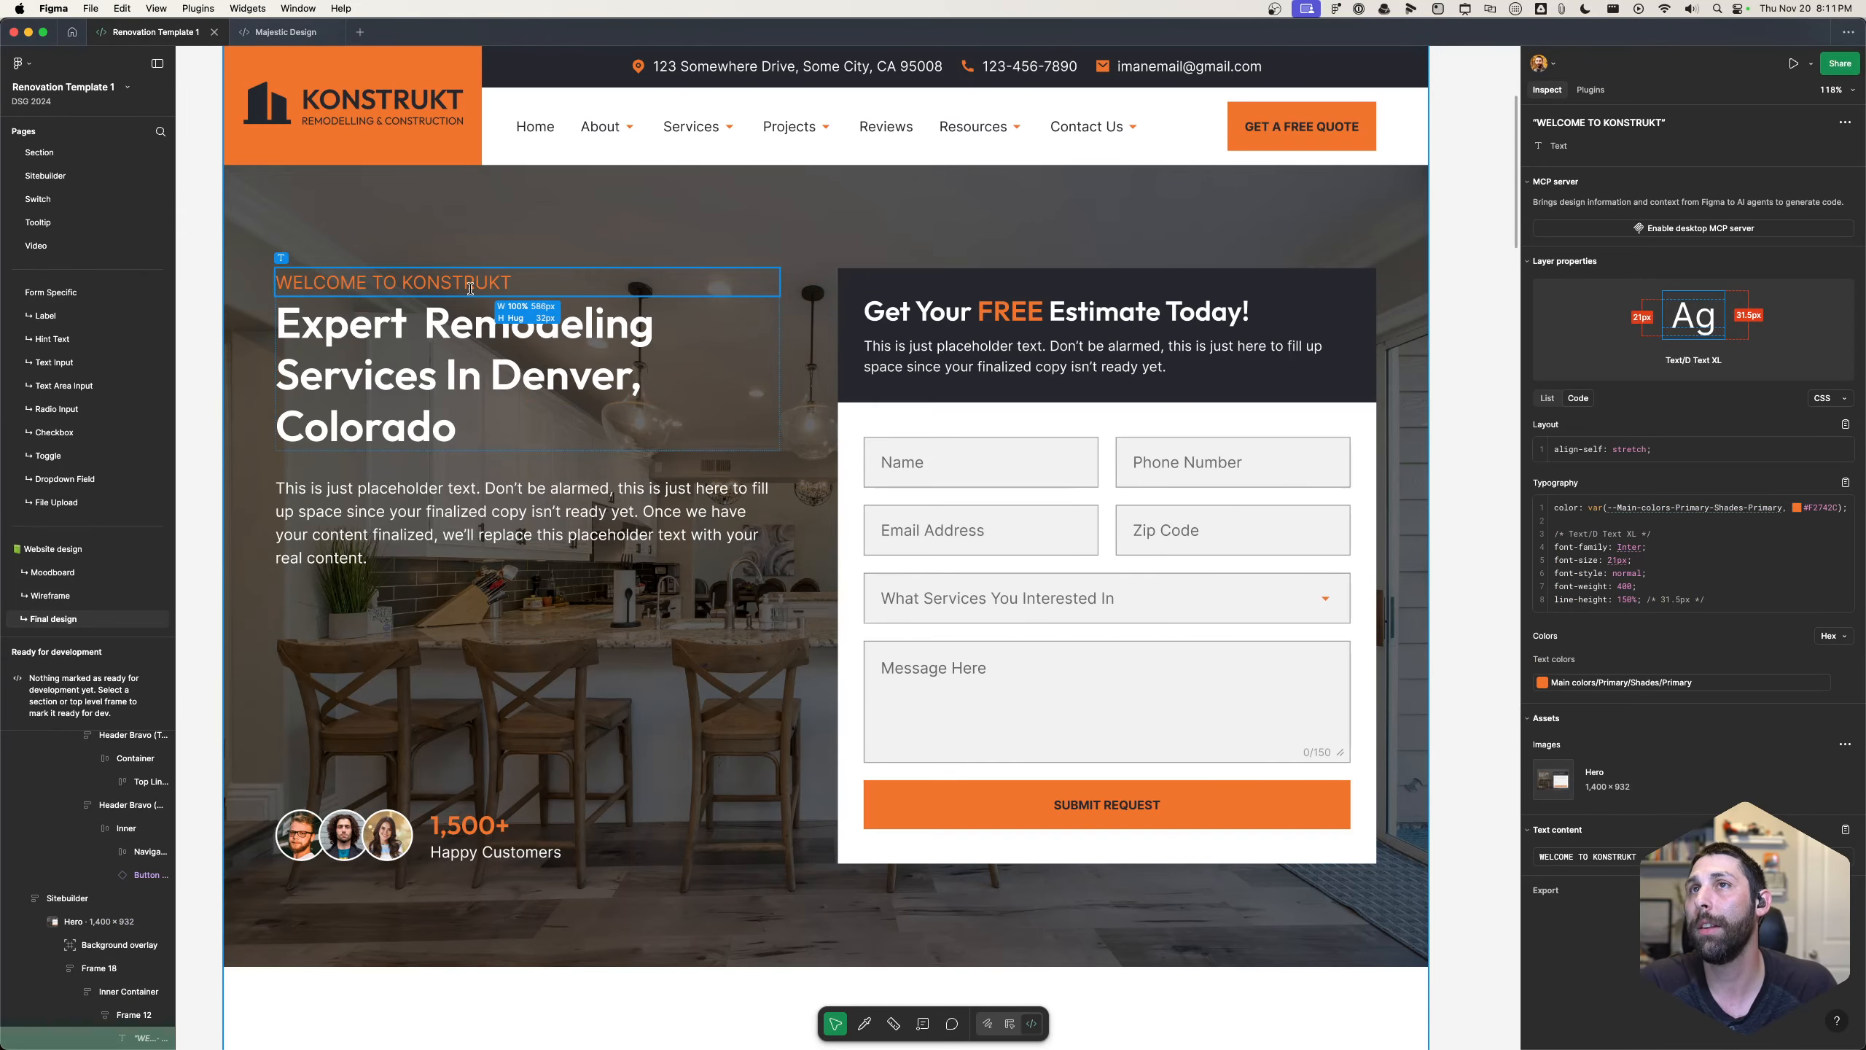
{"action": "left_click", "coordinate": [1580, 122]}
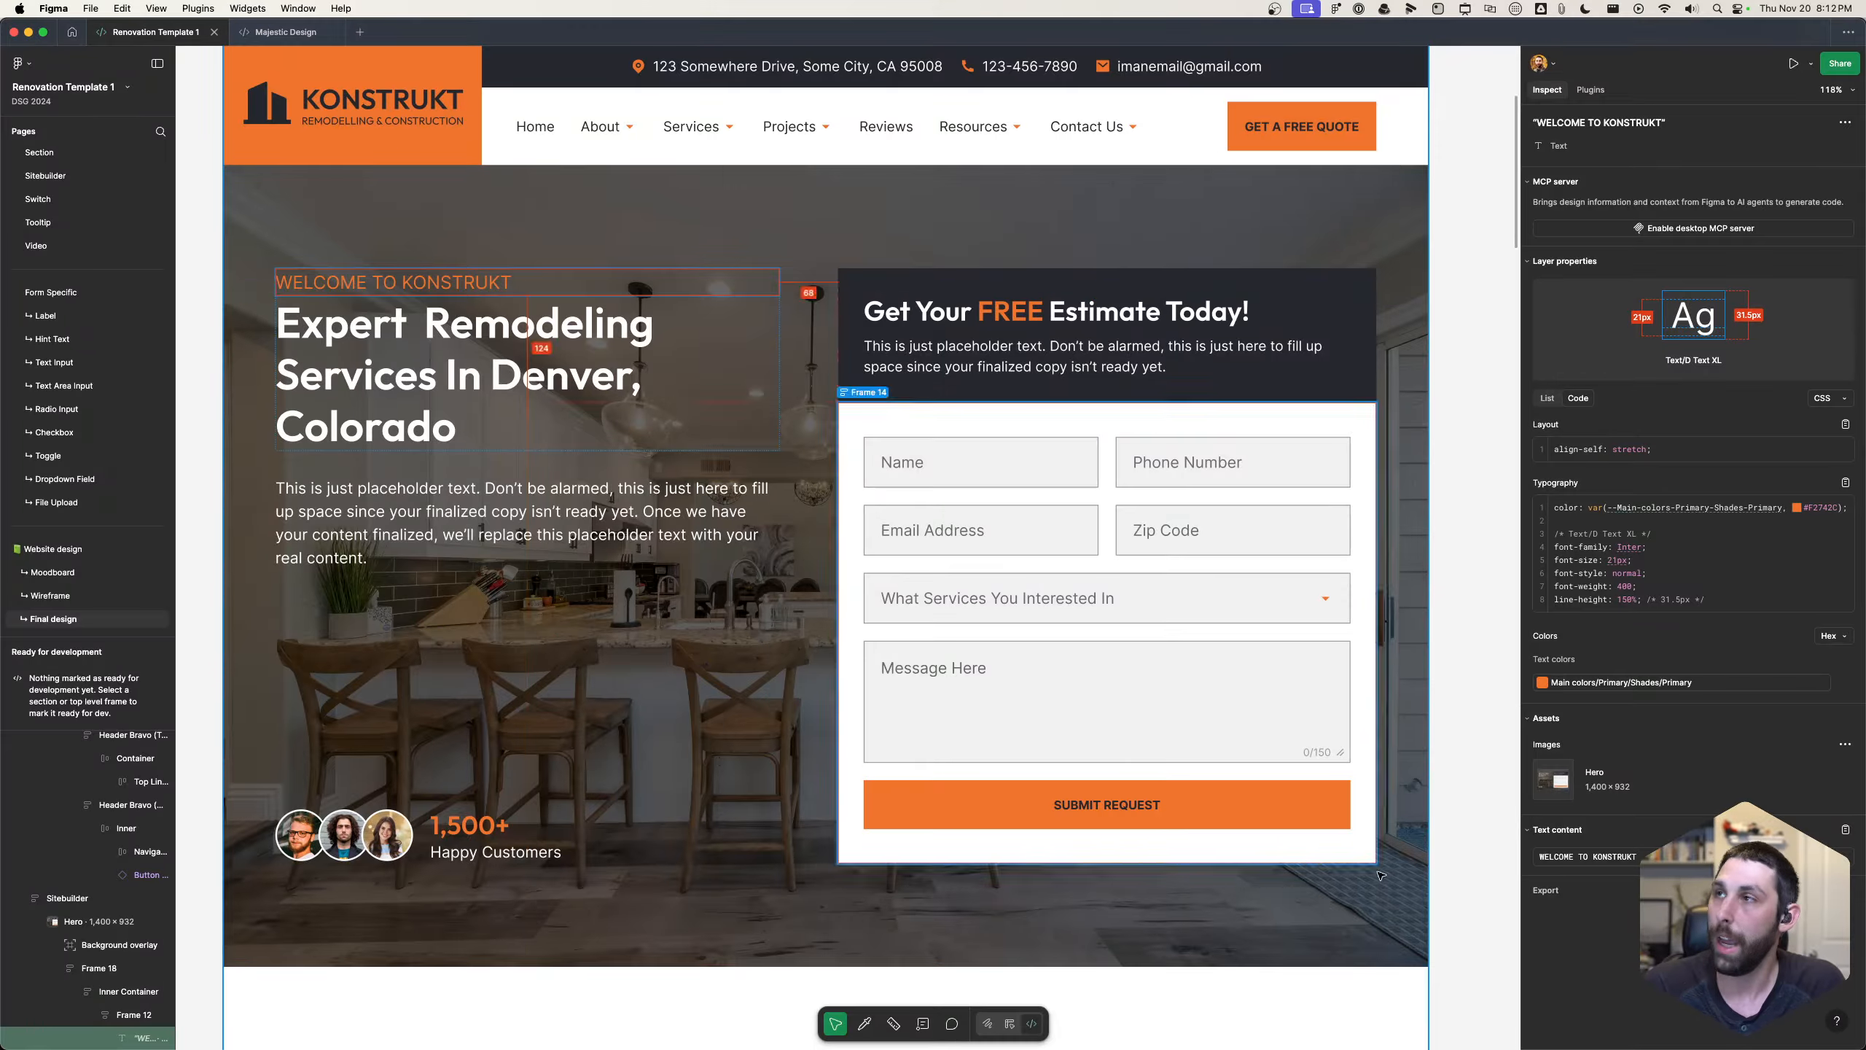
{"action": "key", "text": "super+Tab"}
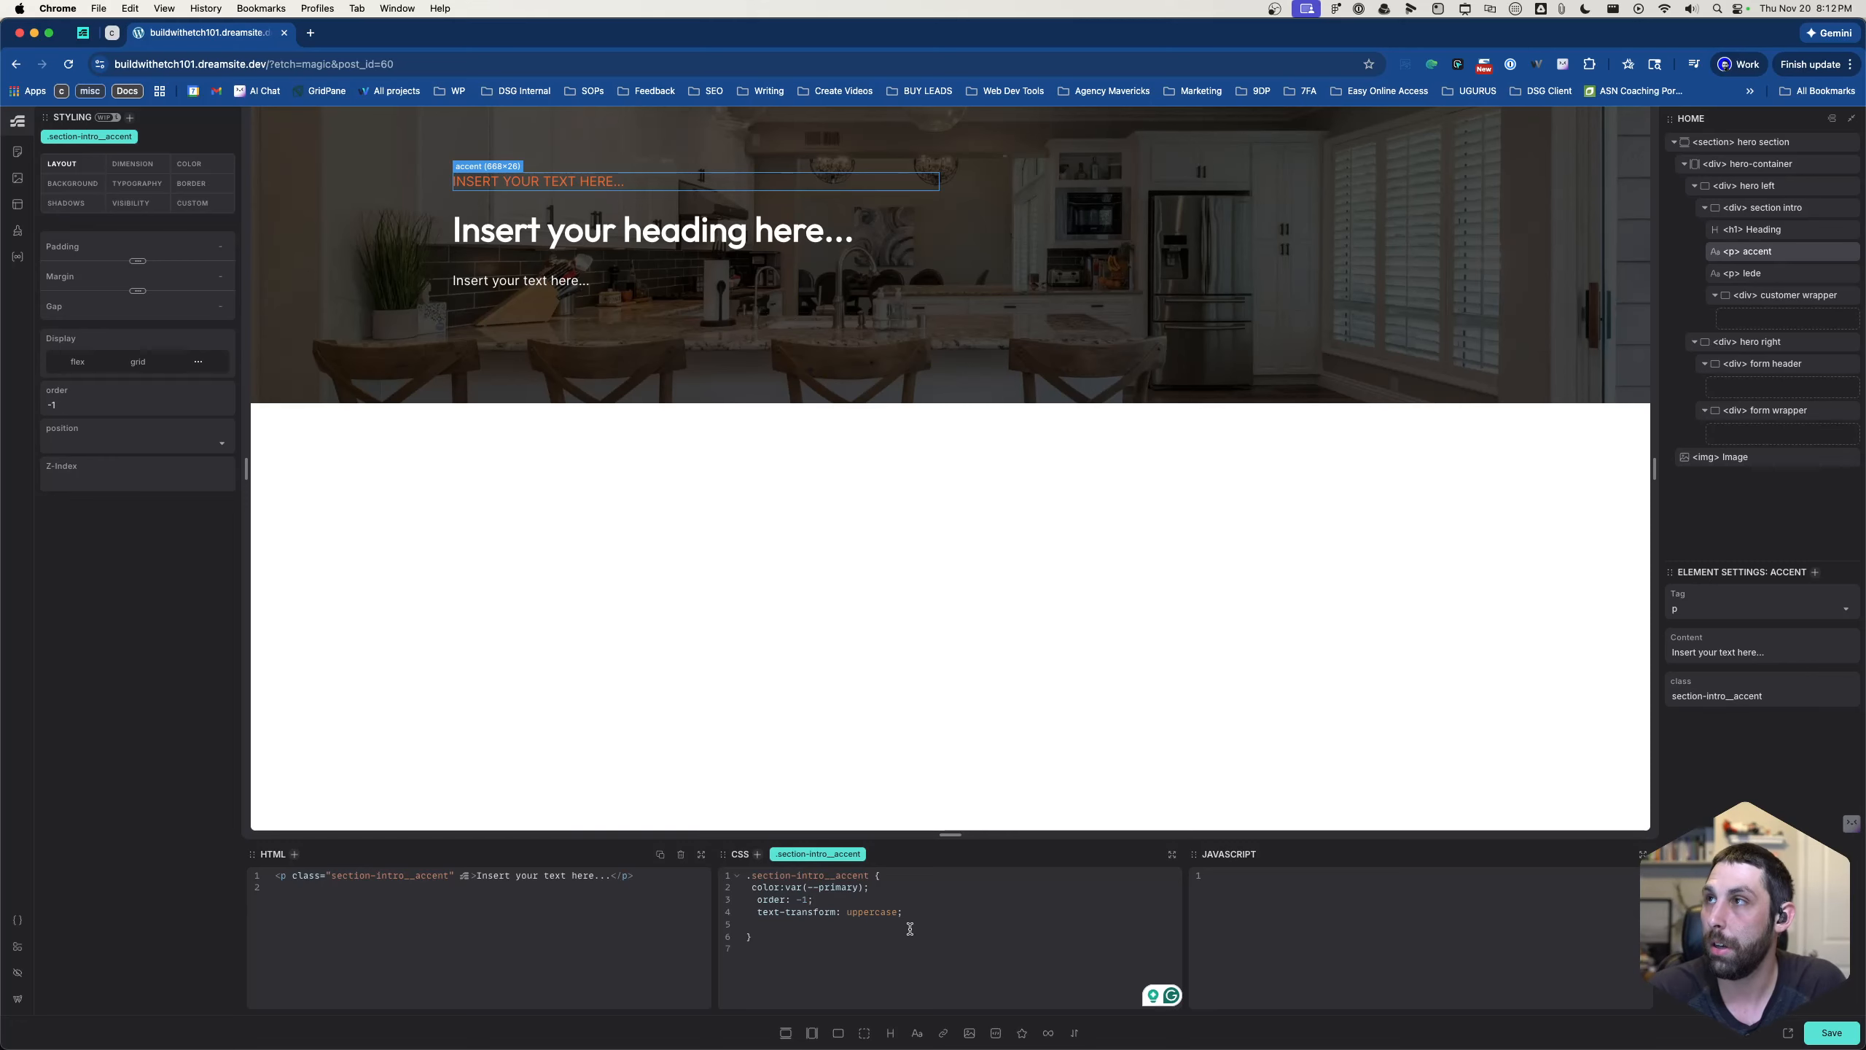
{"action": "type", "text": "font:"}
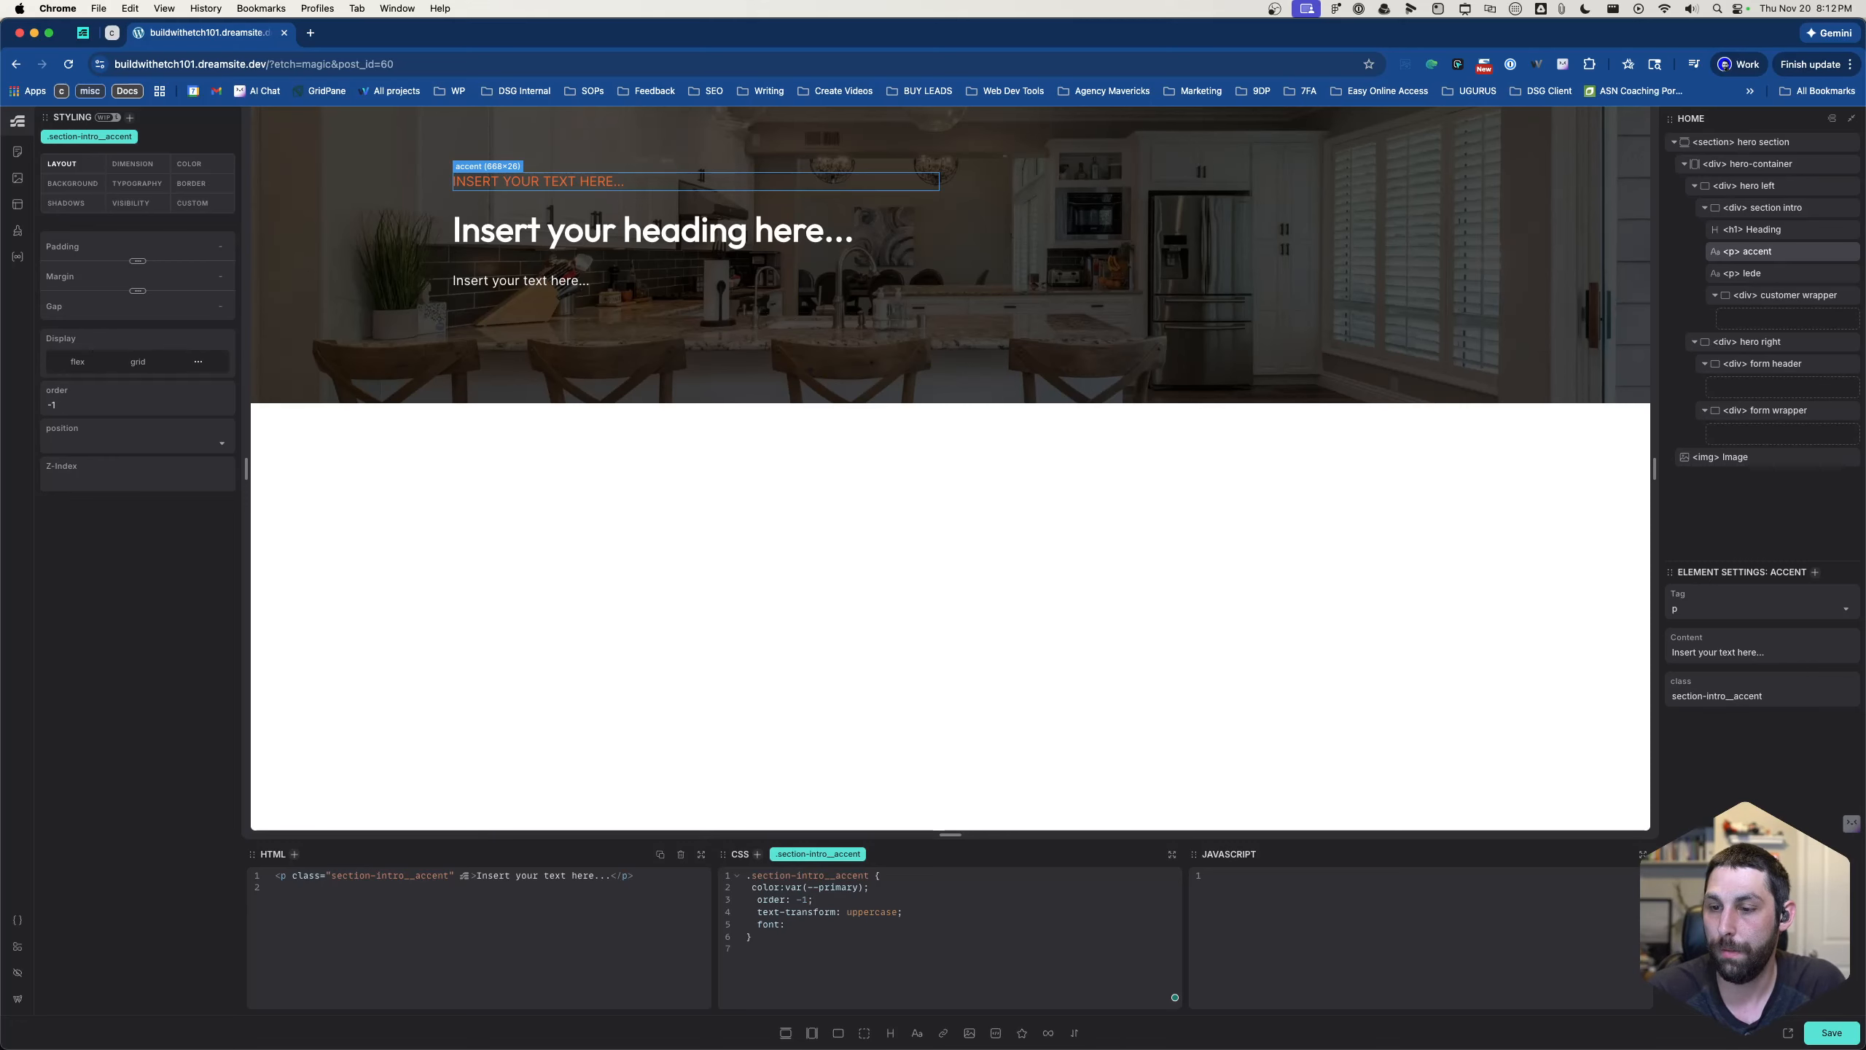
{"action": "key", "text": "BackSpace"}
{"action": "key", "text": "BackSpace"}
{"action": "type", "text": "-w"}
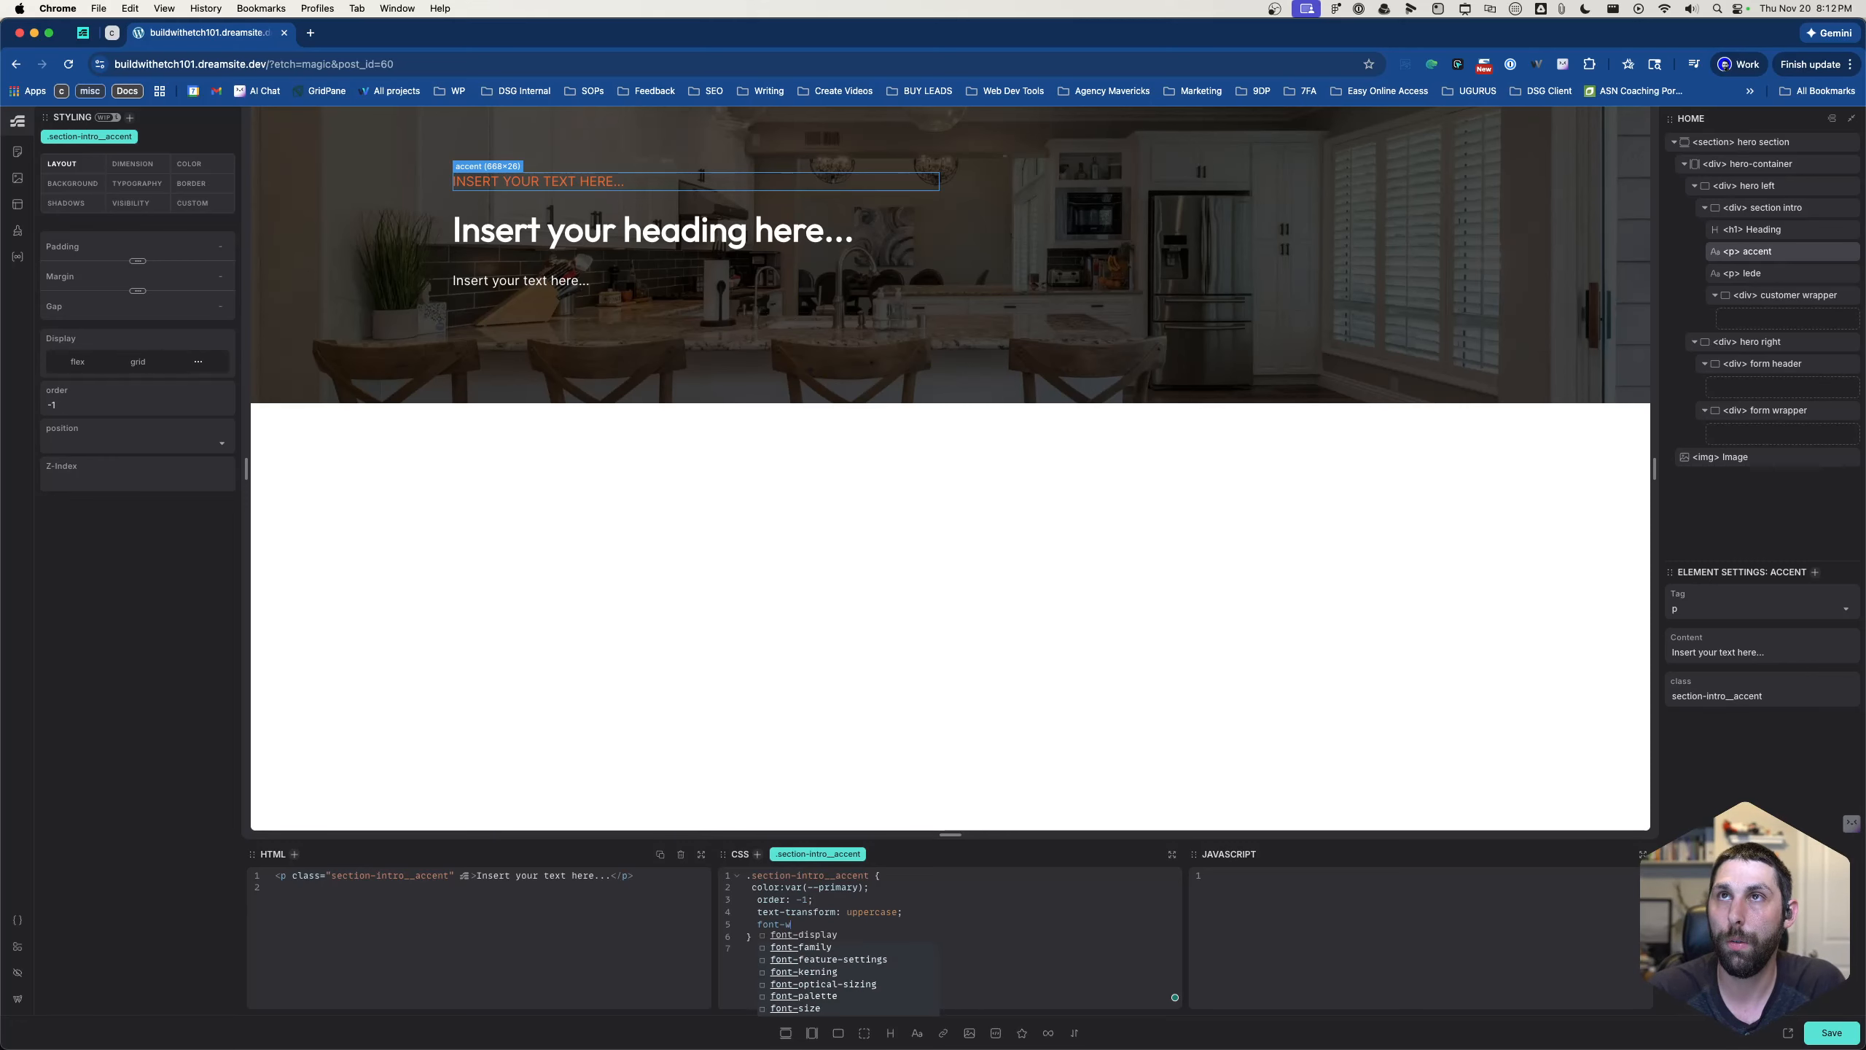
{"action": "type", "text": "eight: "}
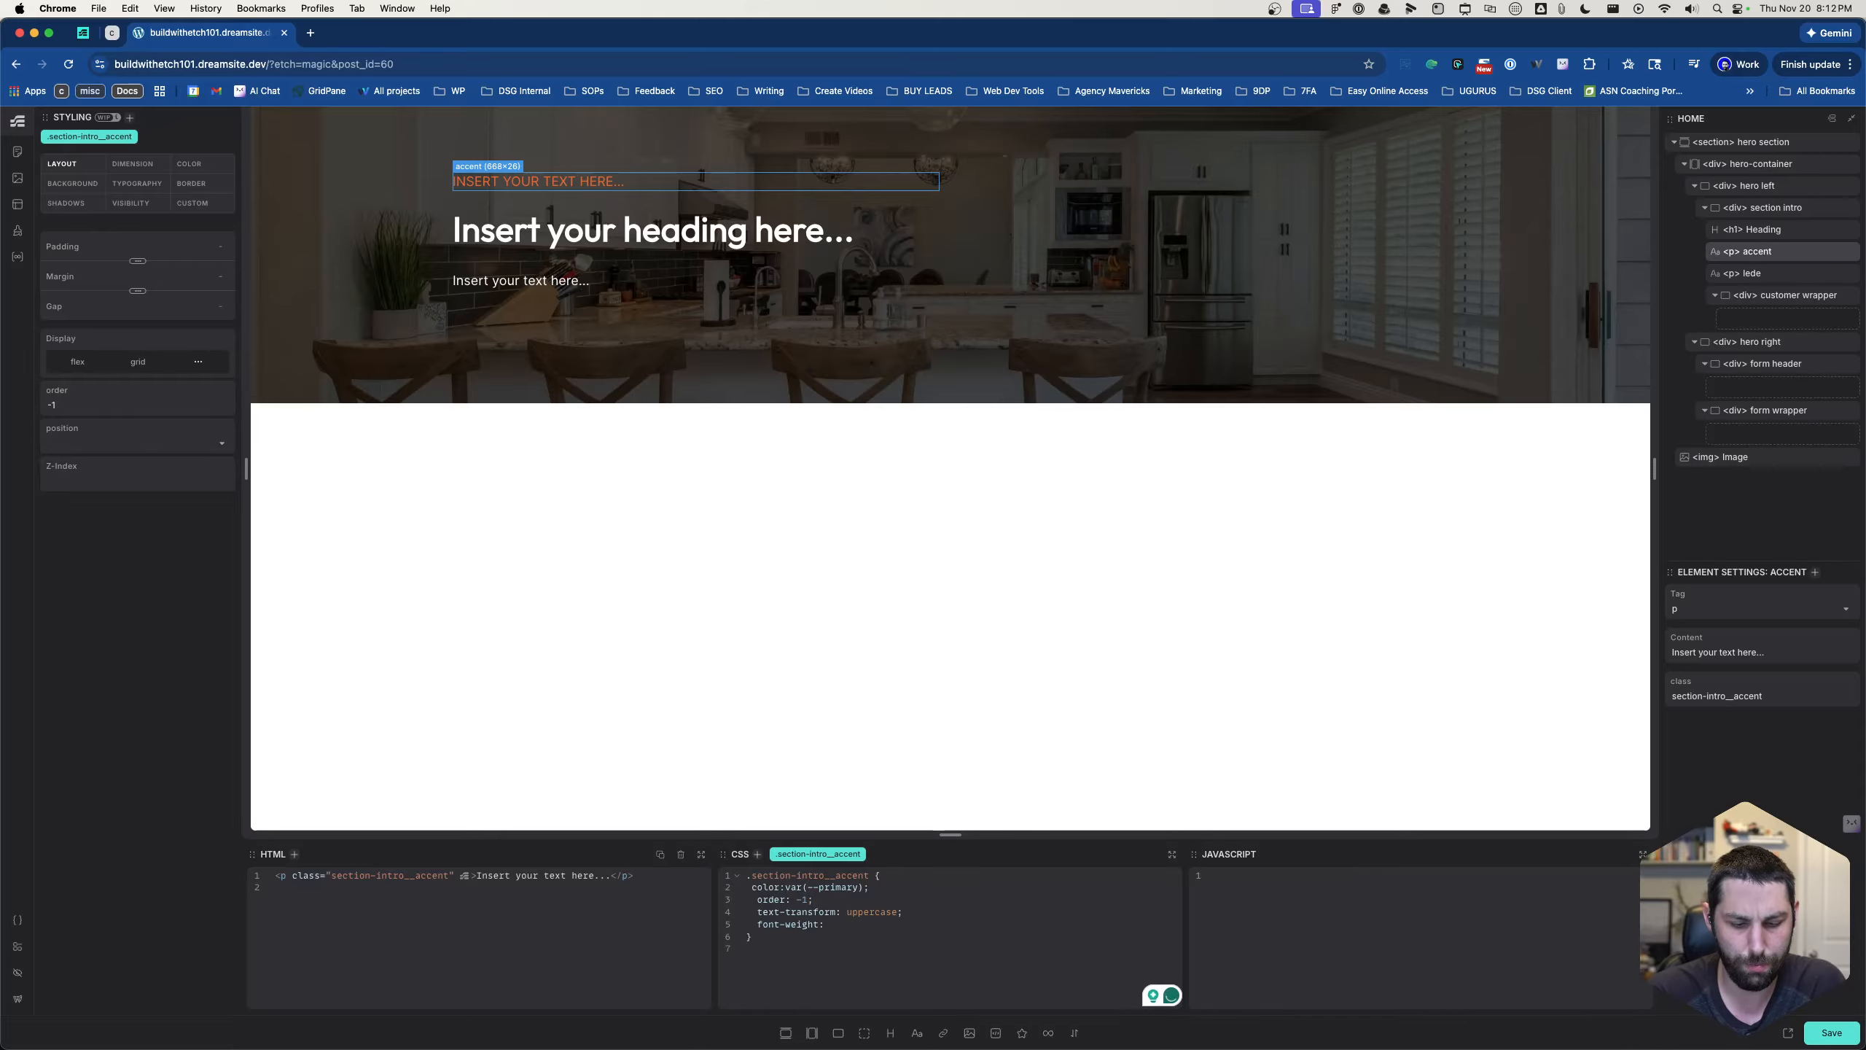
{"action": "type", "text": "400;"}
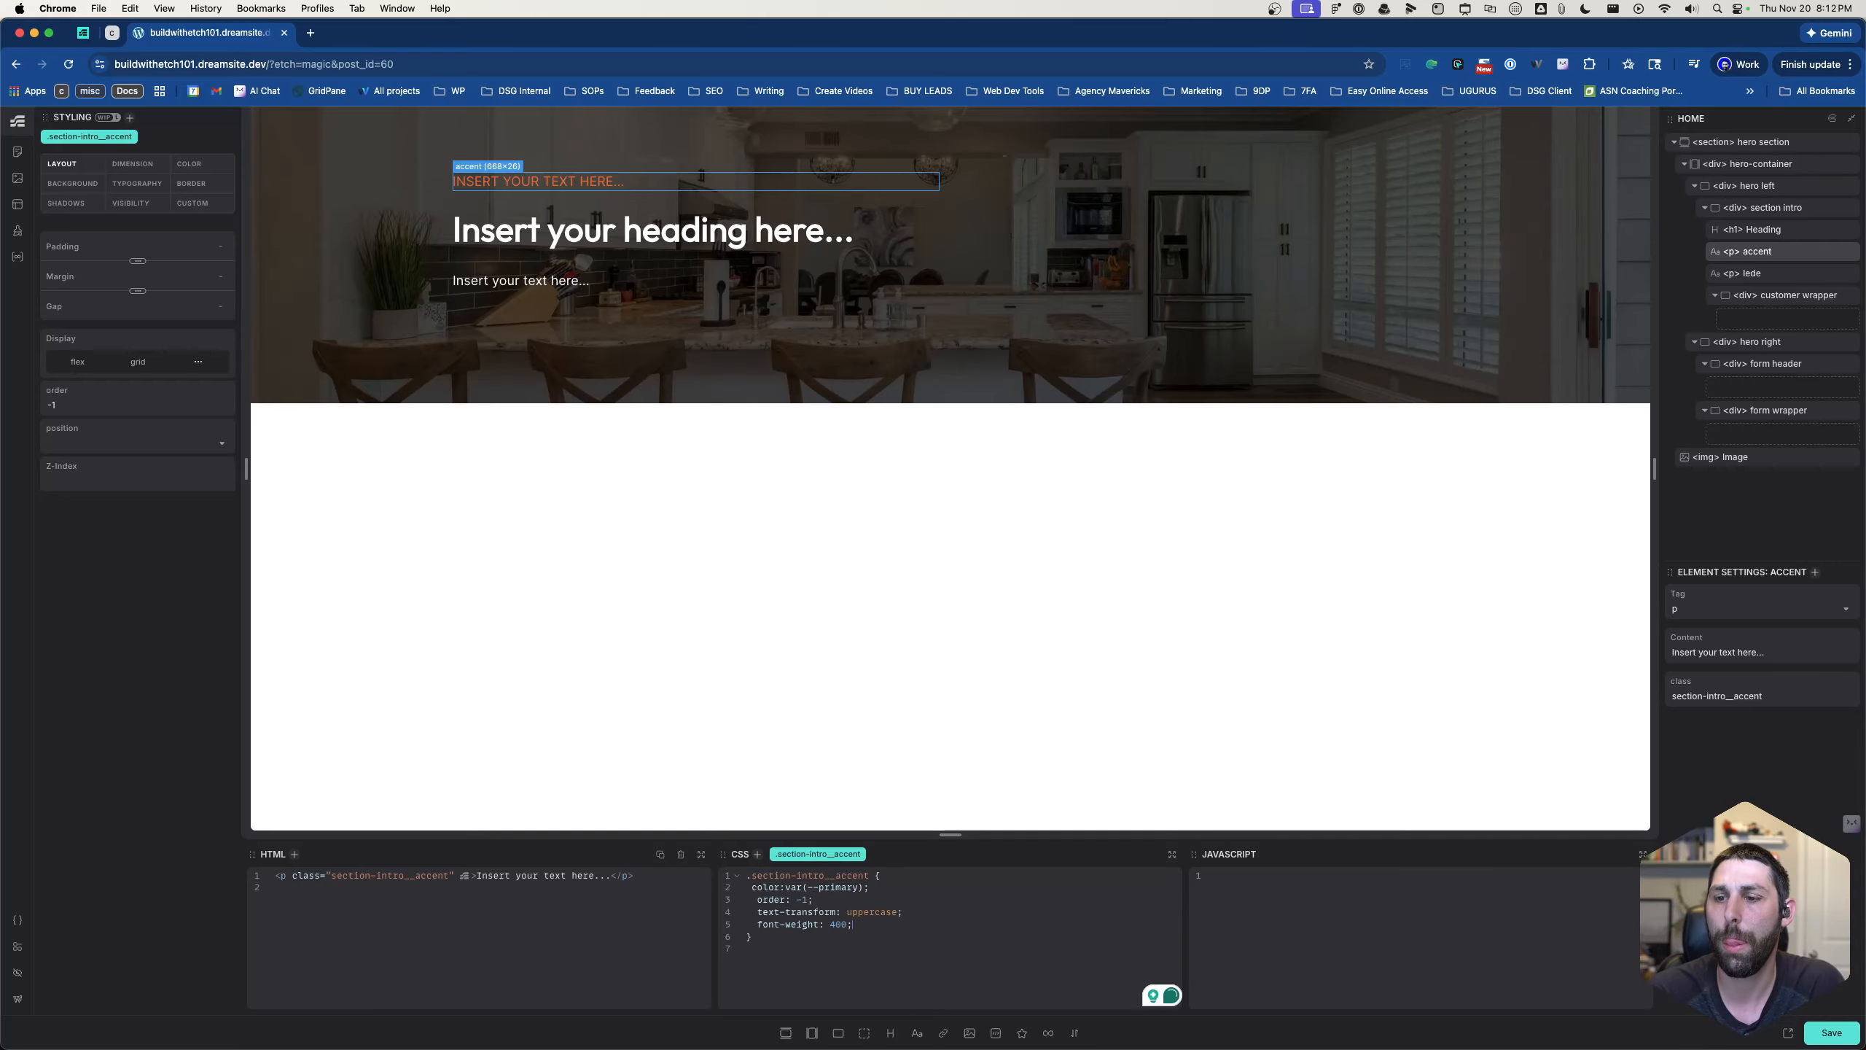
- Set the font-size of .section-intro__accent to var(--text-l) in its CSS
{"action": "key", "text": "Return"}
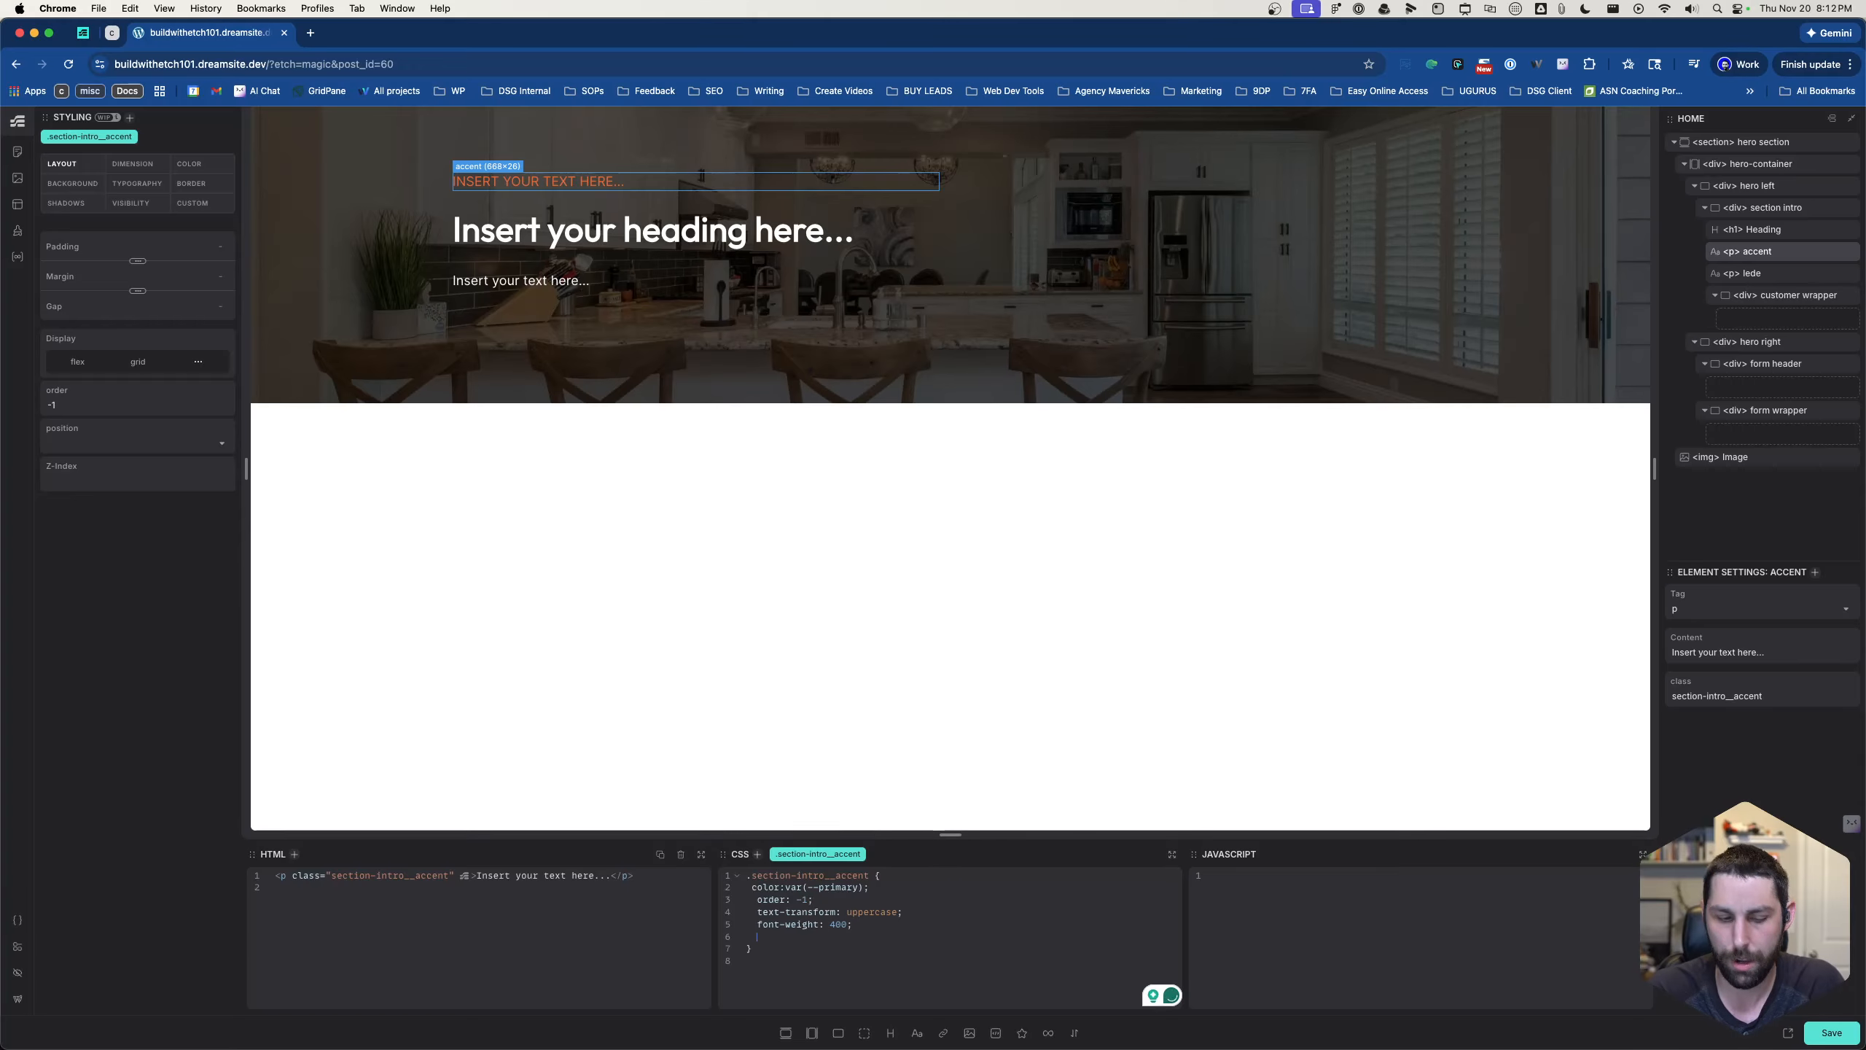
{"action": "type", "text": "font-"}
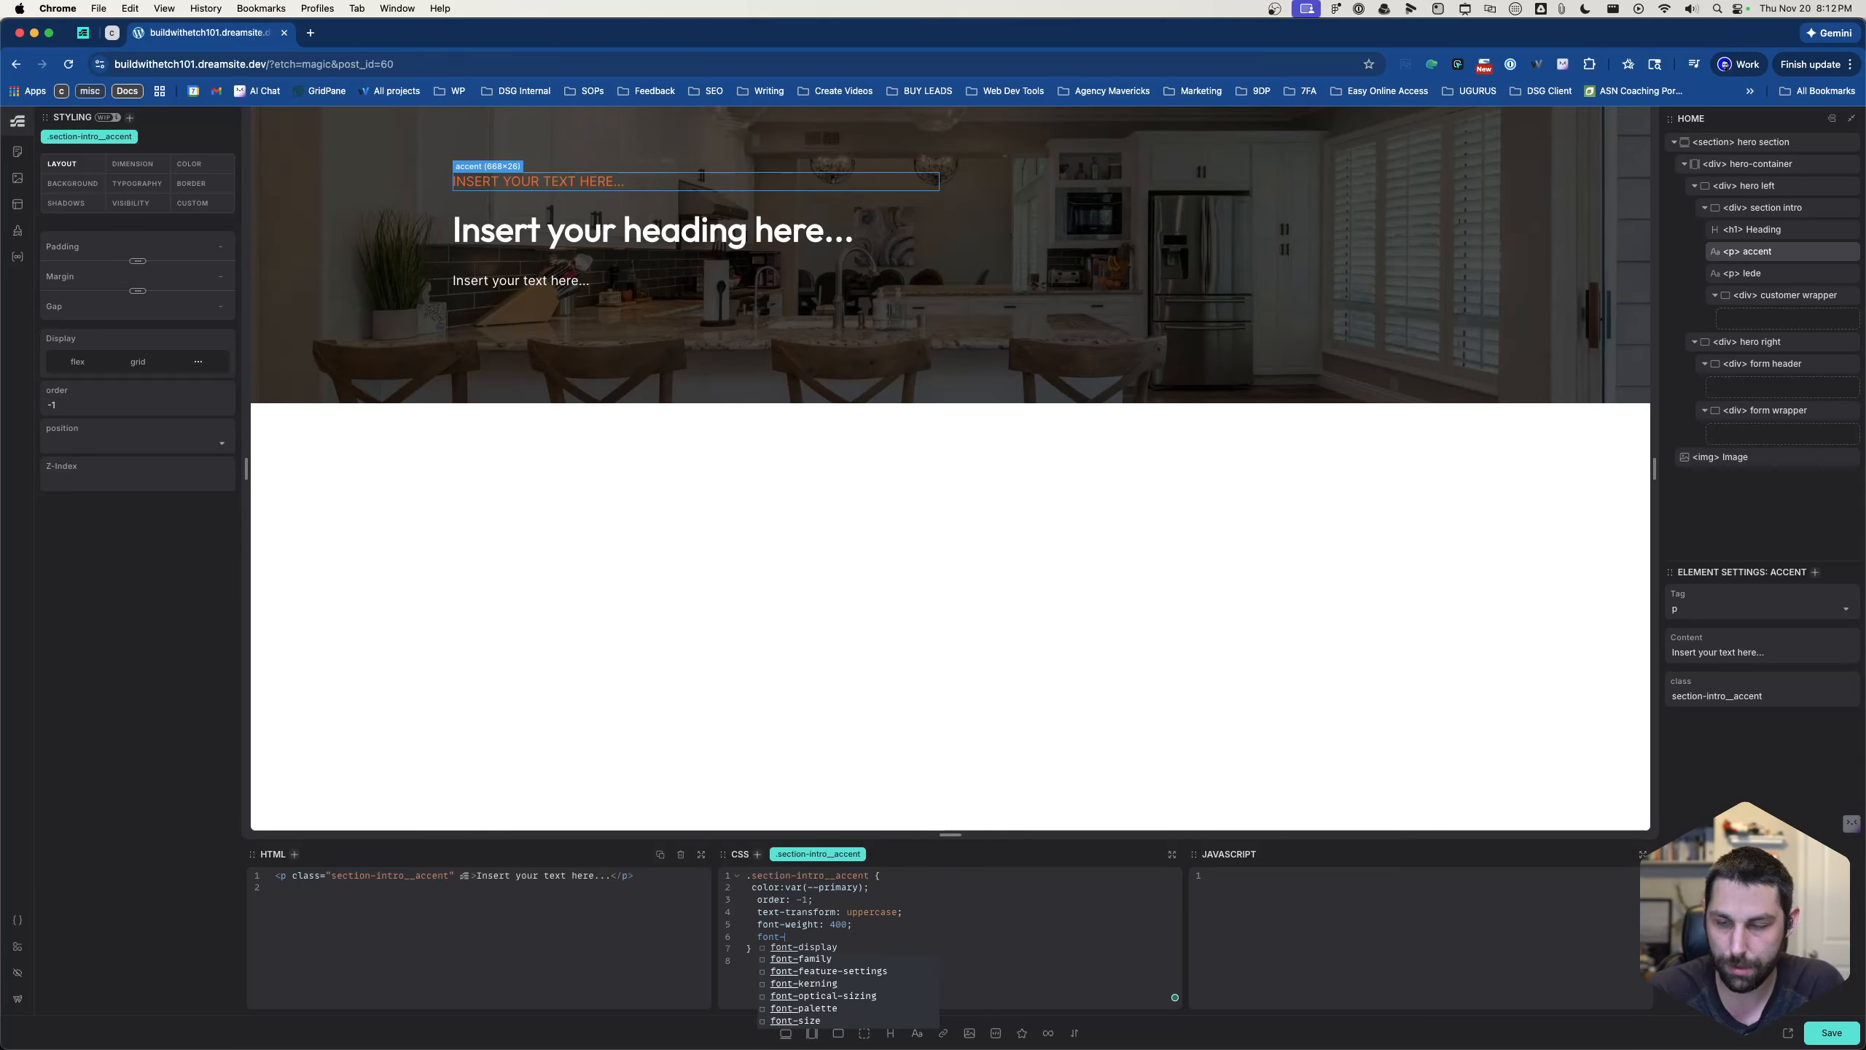
{"action": "type", "text": "s"}
{"action": "key", "text": "Return"}
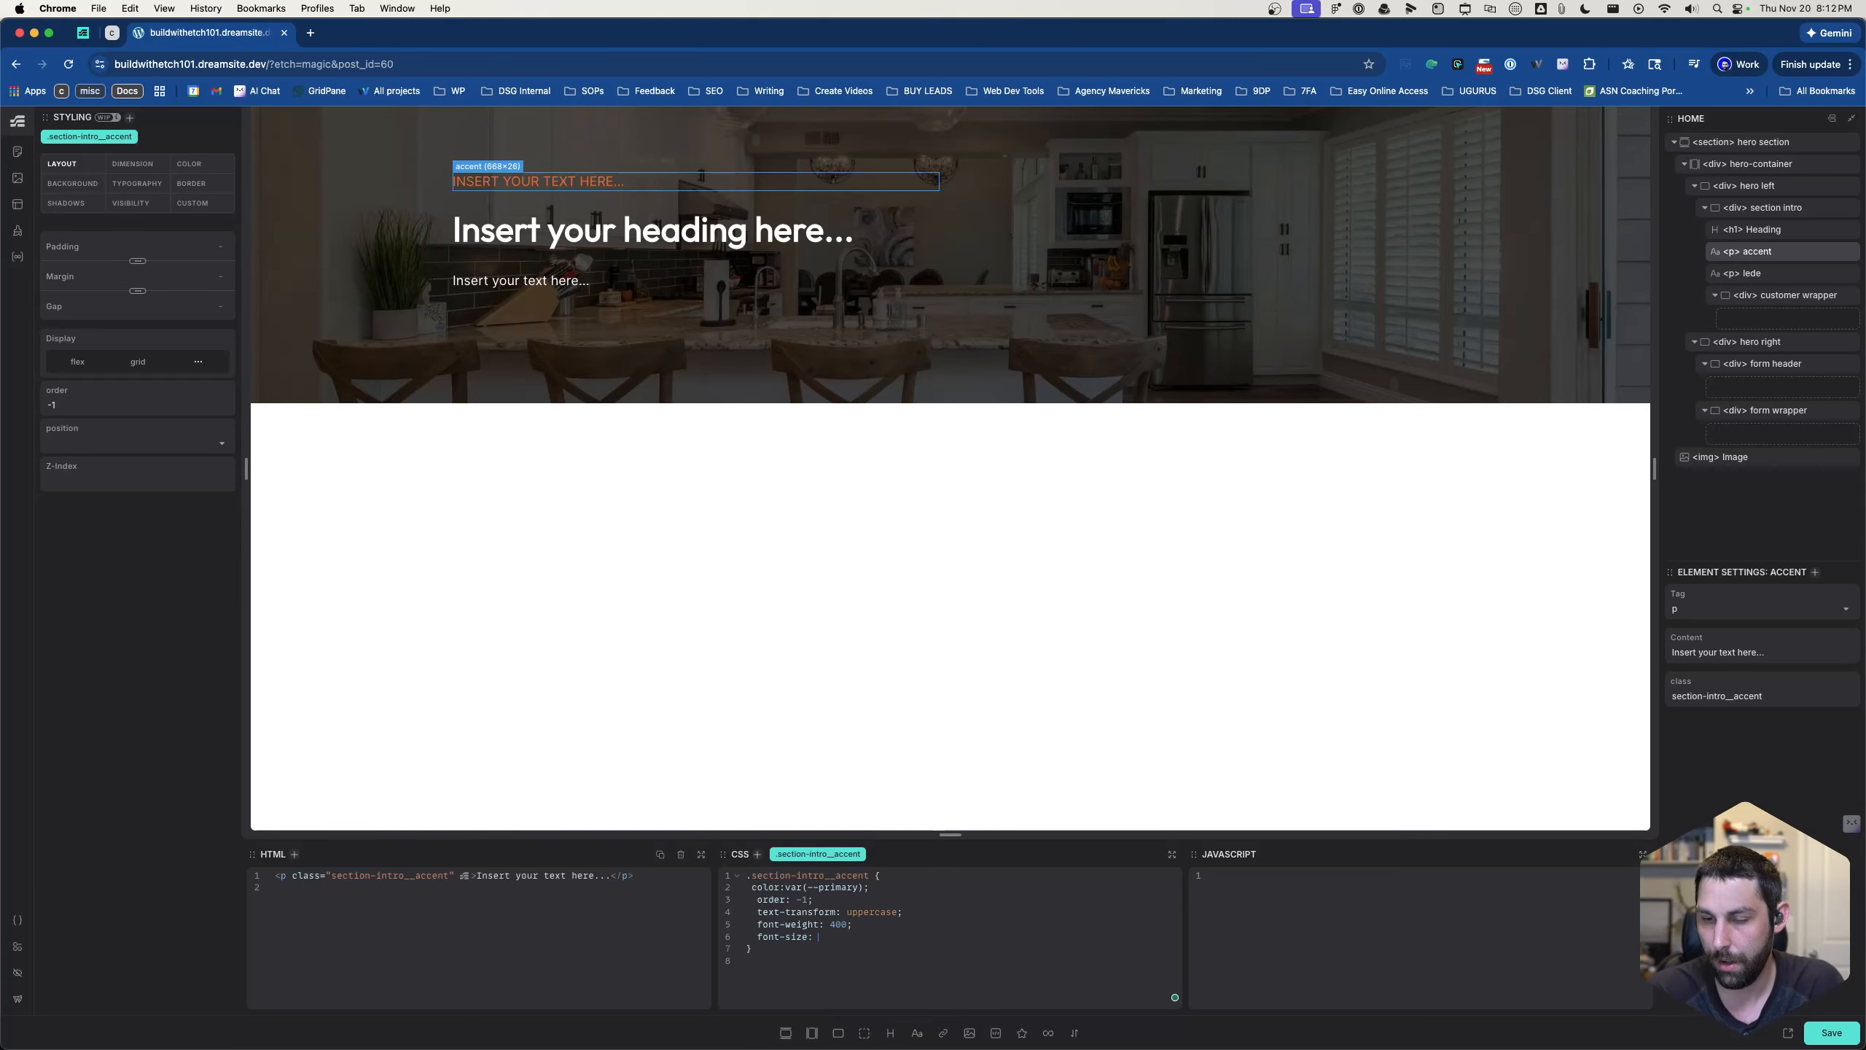
{"action": "type", "text": "var(--text-l);"}
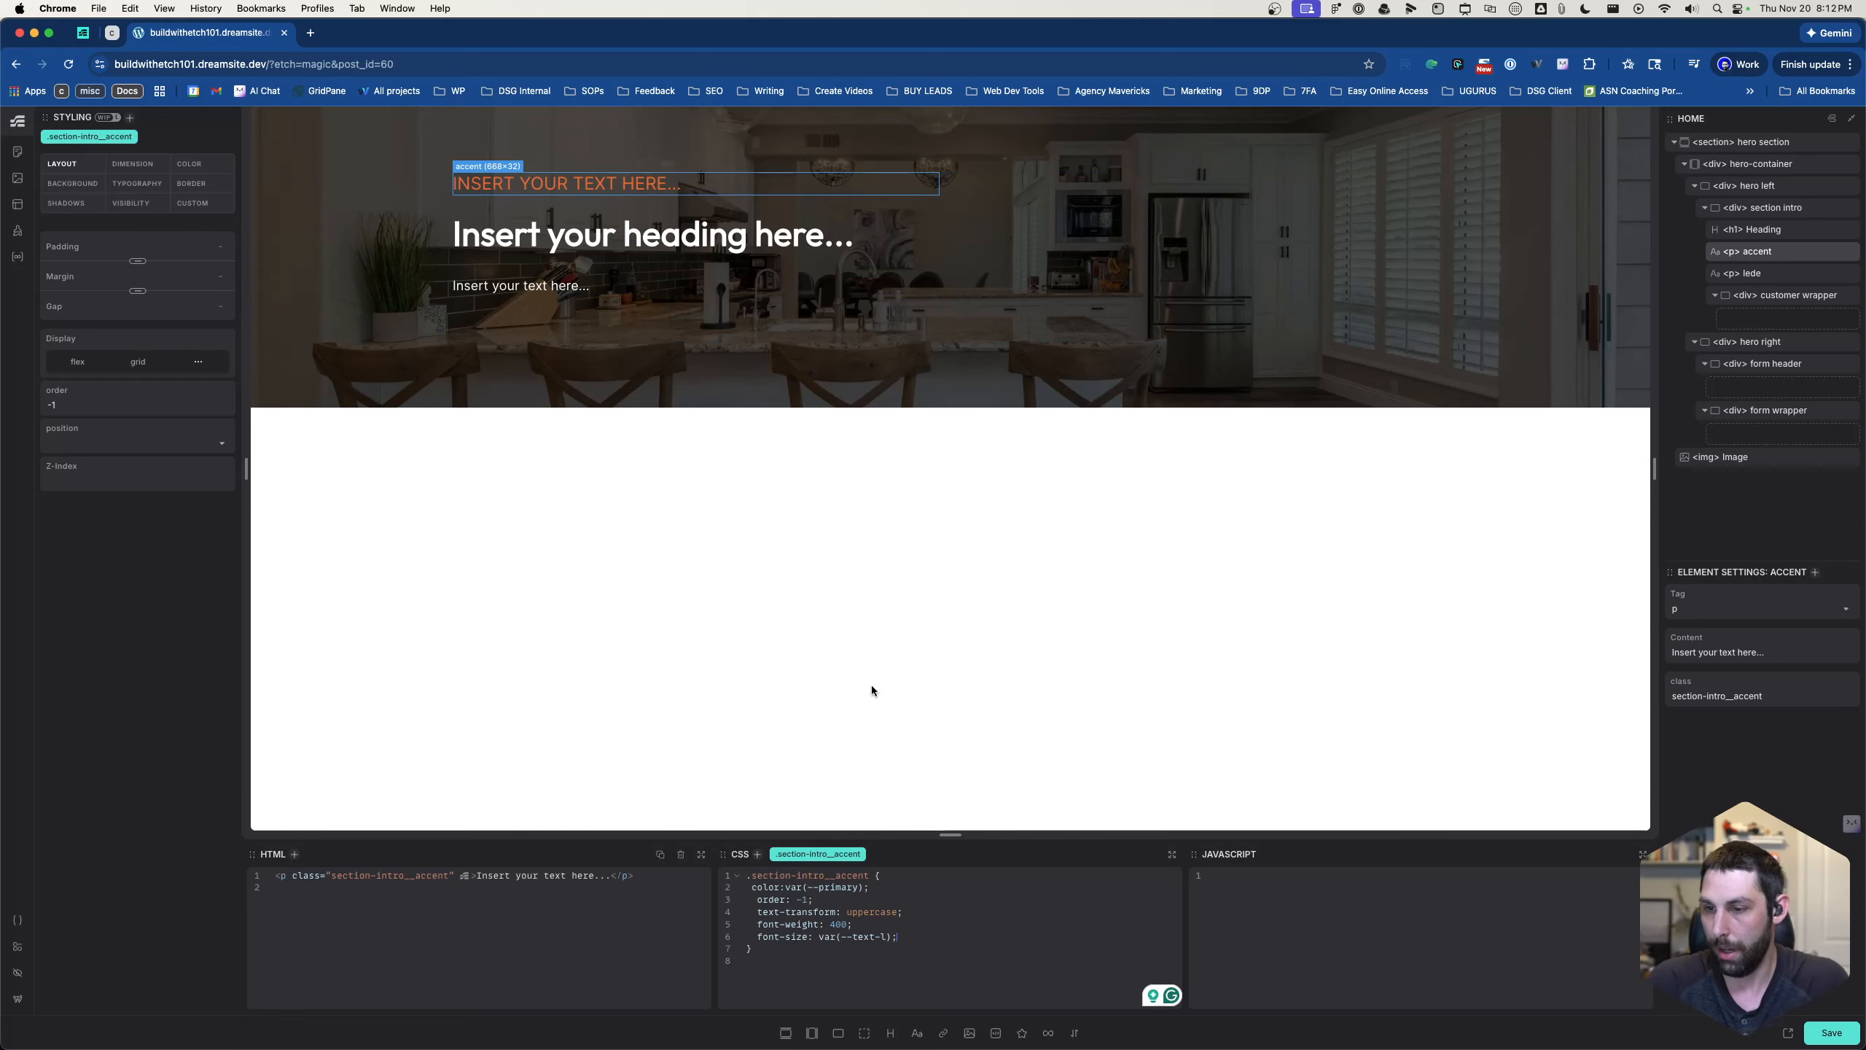
- Examine the heading, accent and lede elements of the section intro along with their classes and CSS
{"action": "left_click", "coordinate": [726, 239]}
{"action": "left_click", "coordinate": [701, 281]}
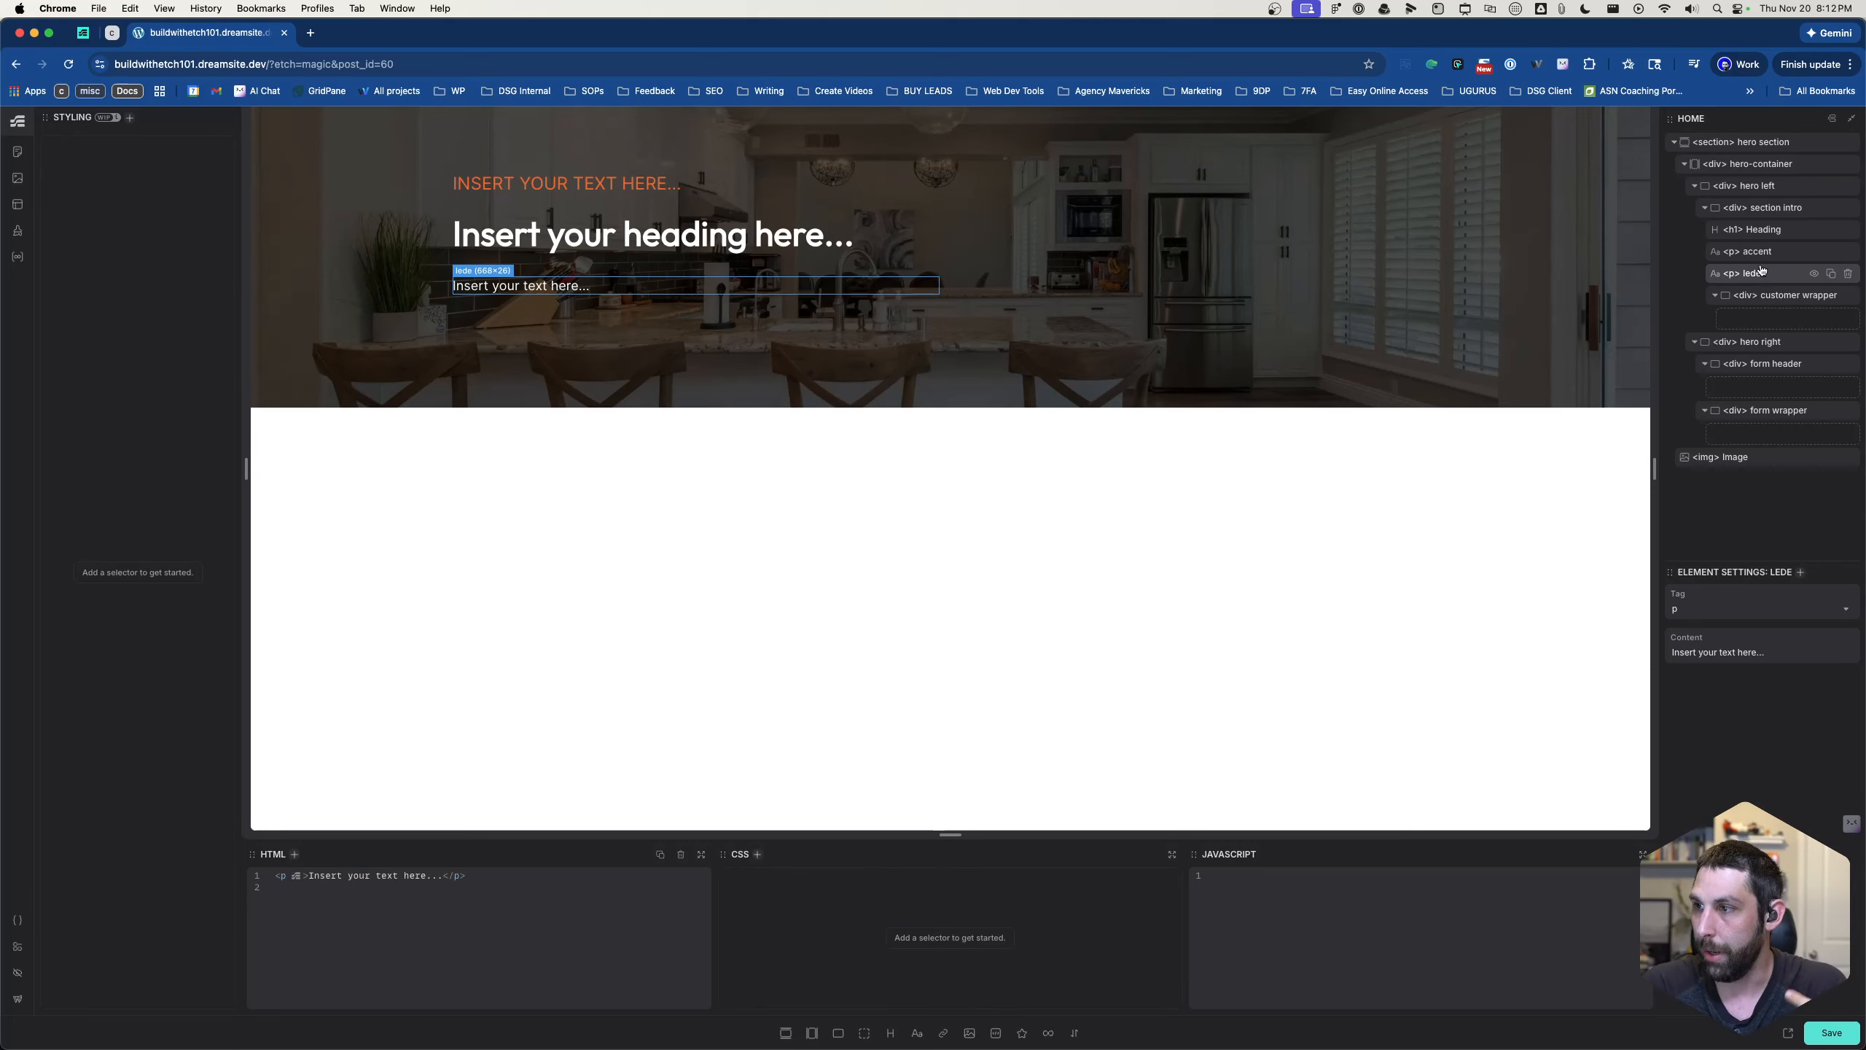
{"action": "left_click", "coordinate": [1752, 251]}
{"action": "left_click", "coordinate": [1756, 273]}
{"action": "left_click", "coordinate": [1771, 231]}
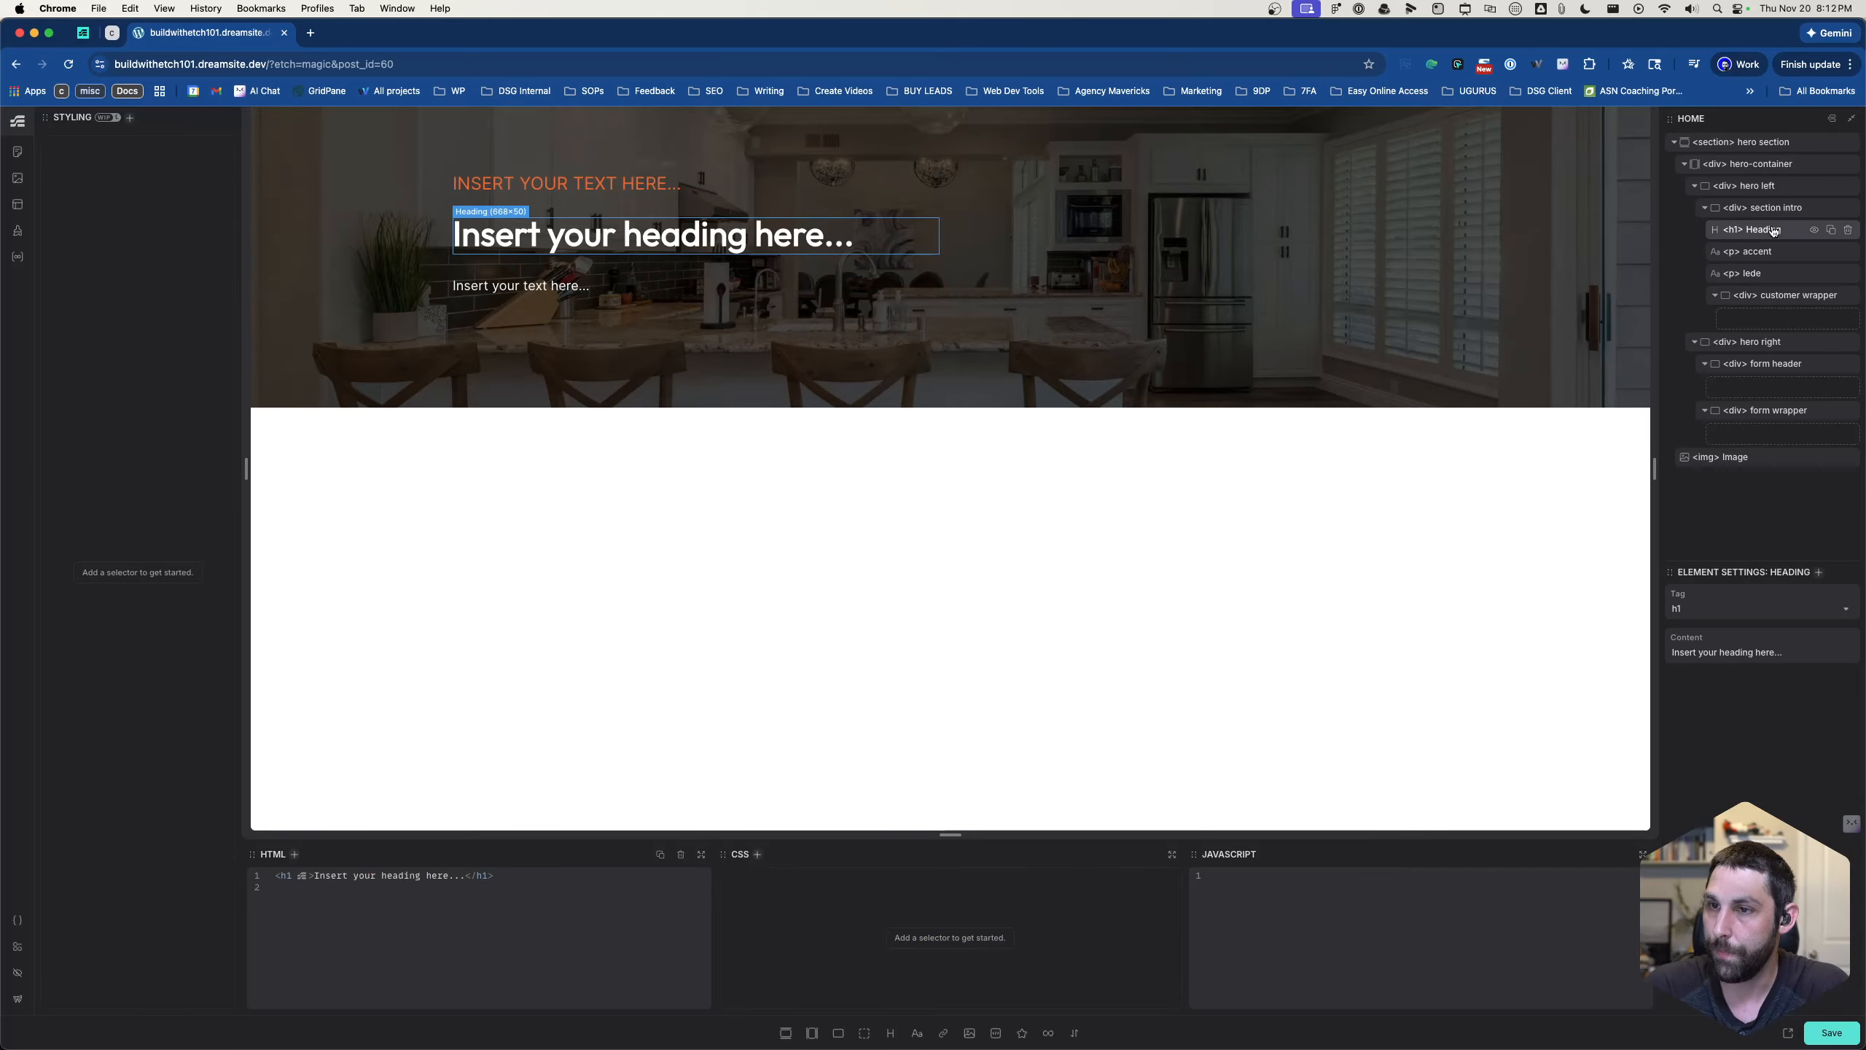
{"action": "left_click", "coordinate": [1770, 216]}
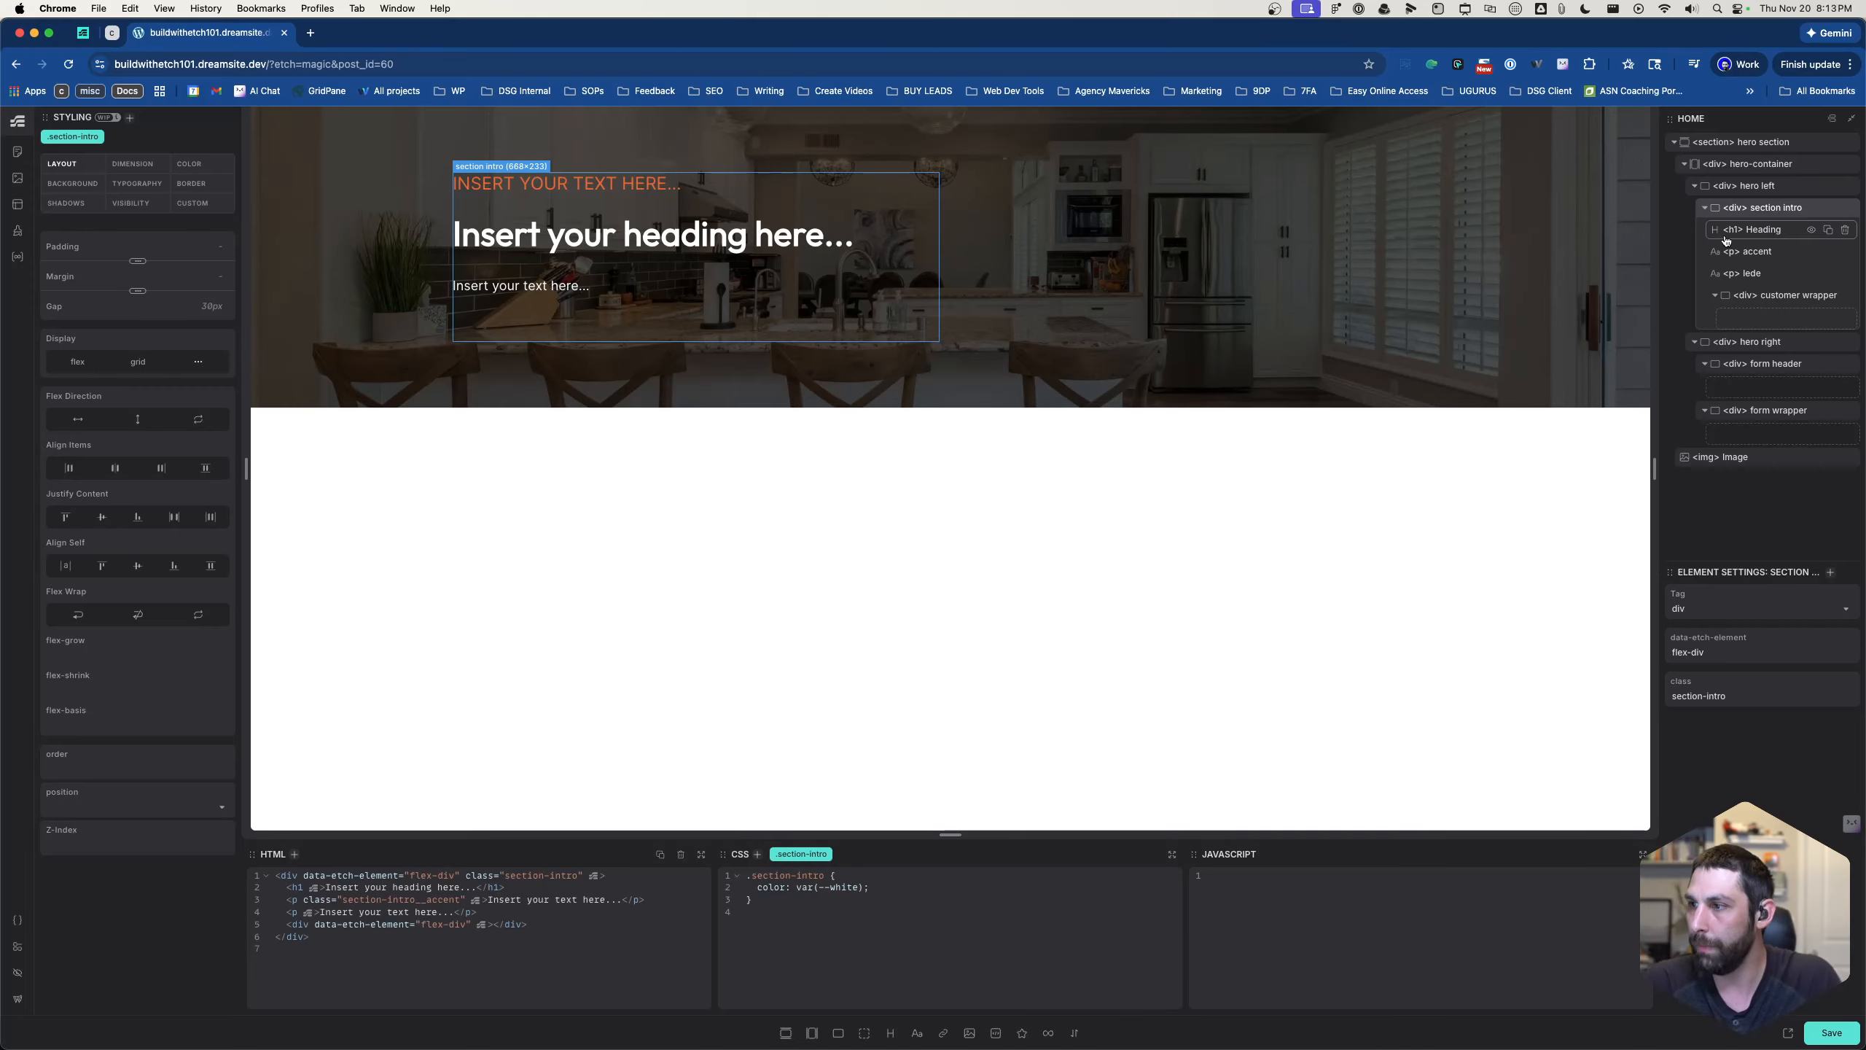
{"action": "left_click", "coordinate": [1757, 233]}
{"action": "left_click", "coordinate": [1758, 250]}
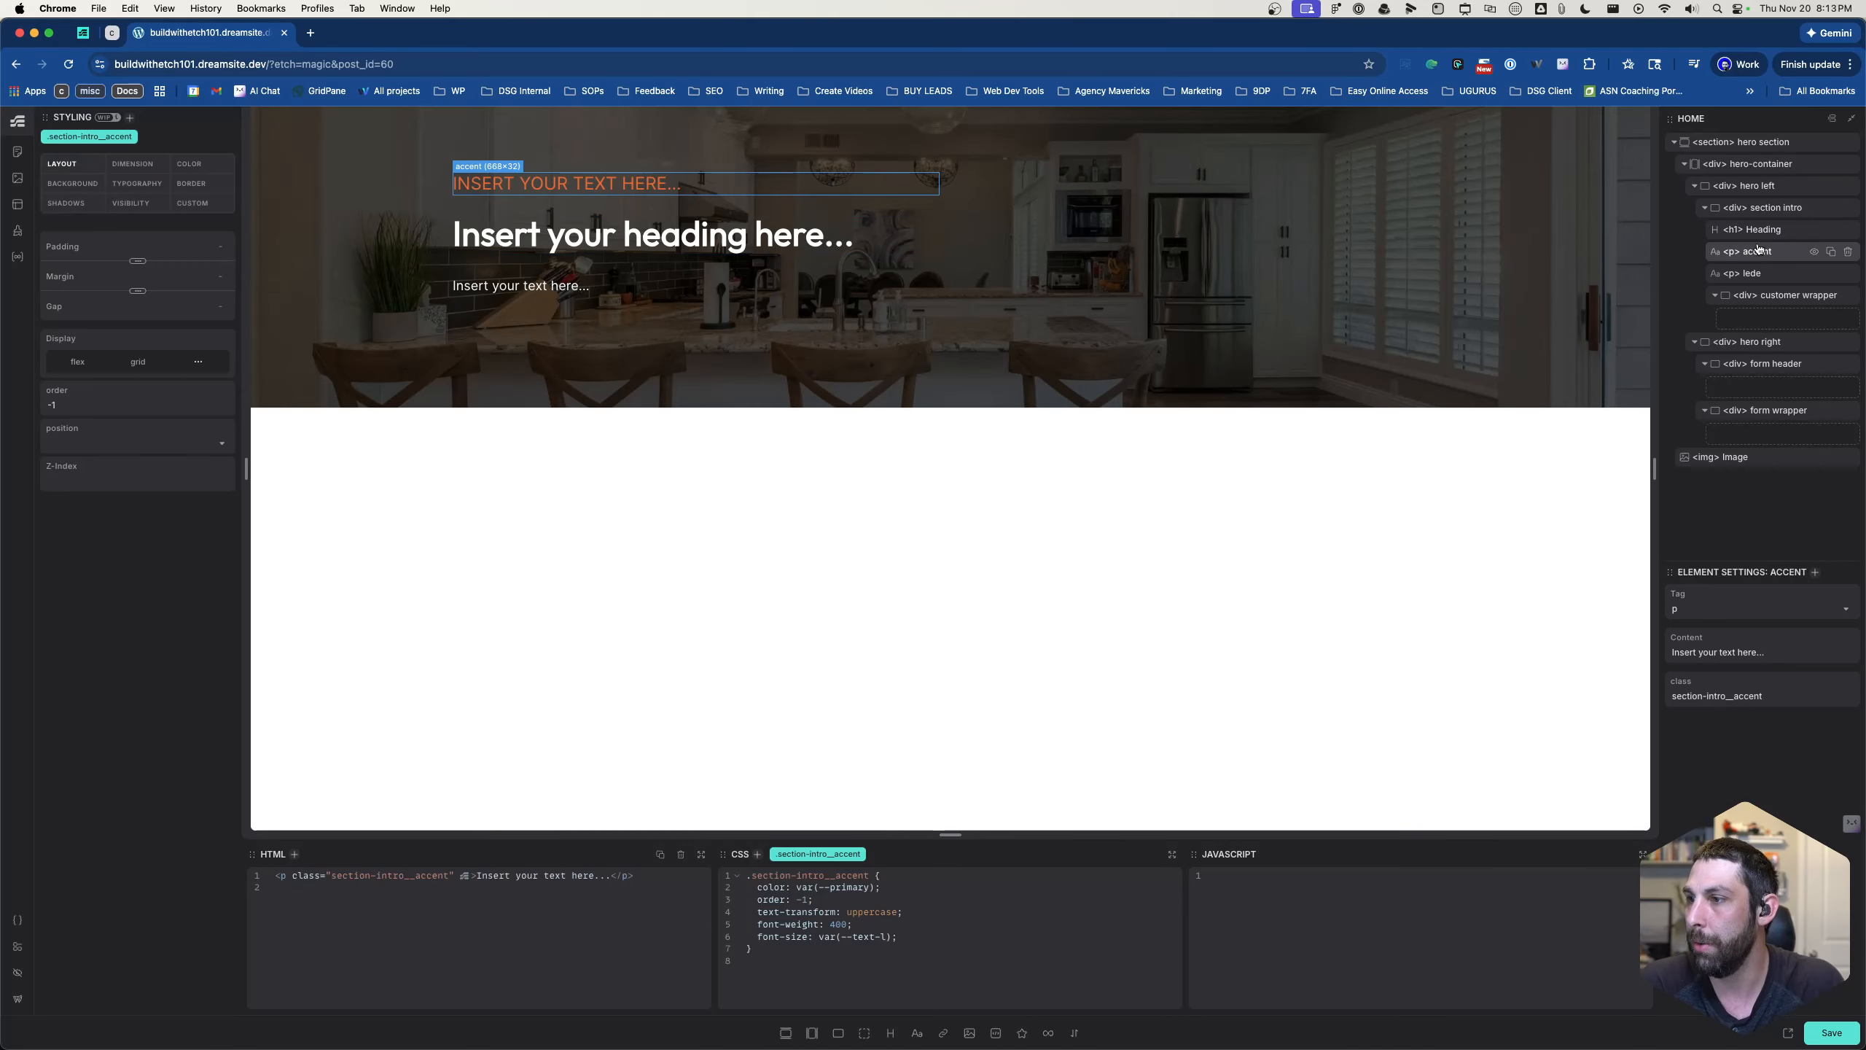
- Replace the lede paragraph's content with the placeholder copy from the design, starting "This is just placeholder text."
{"action": "left_click", "coordinate": [1761, 273]}
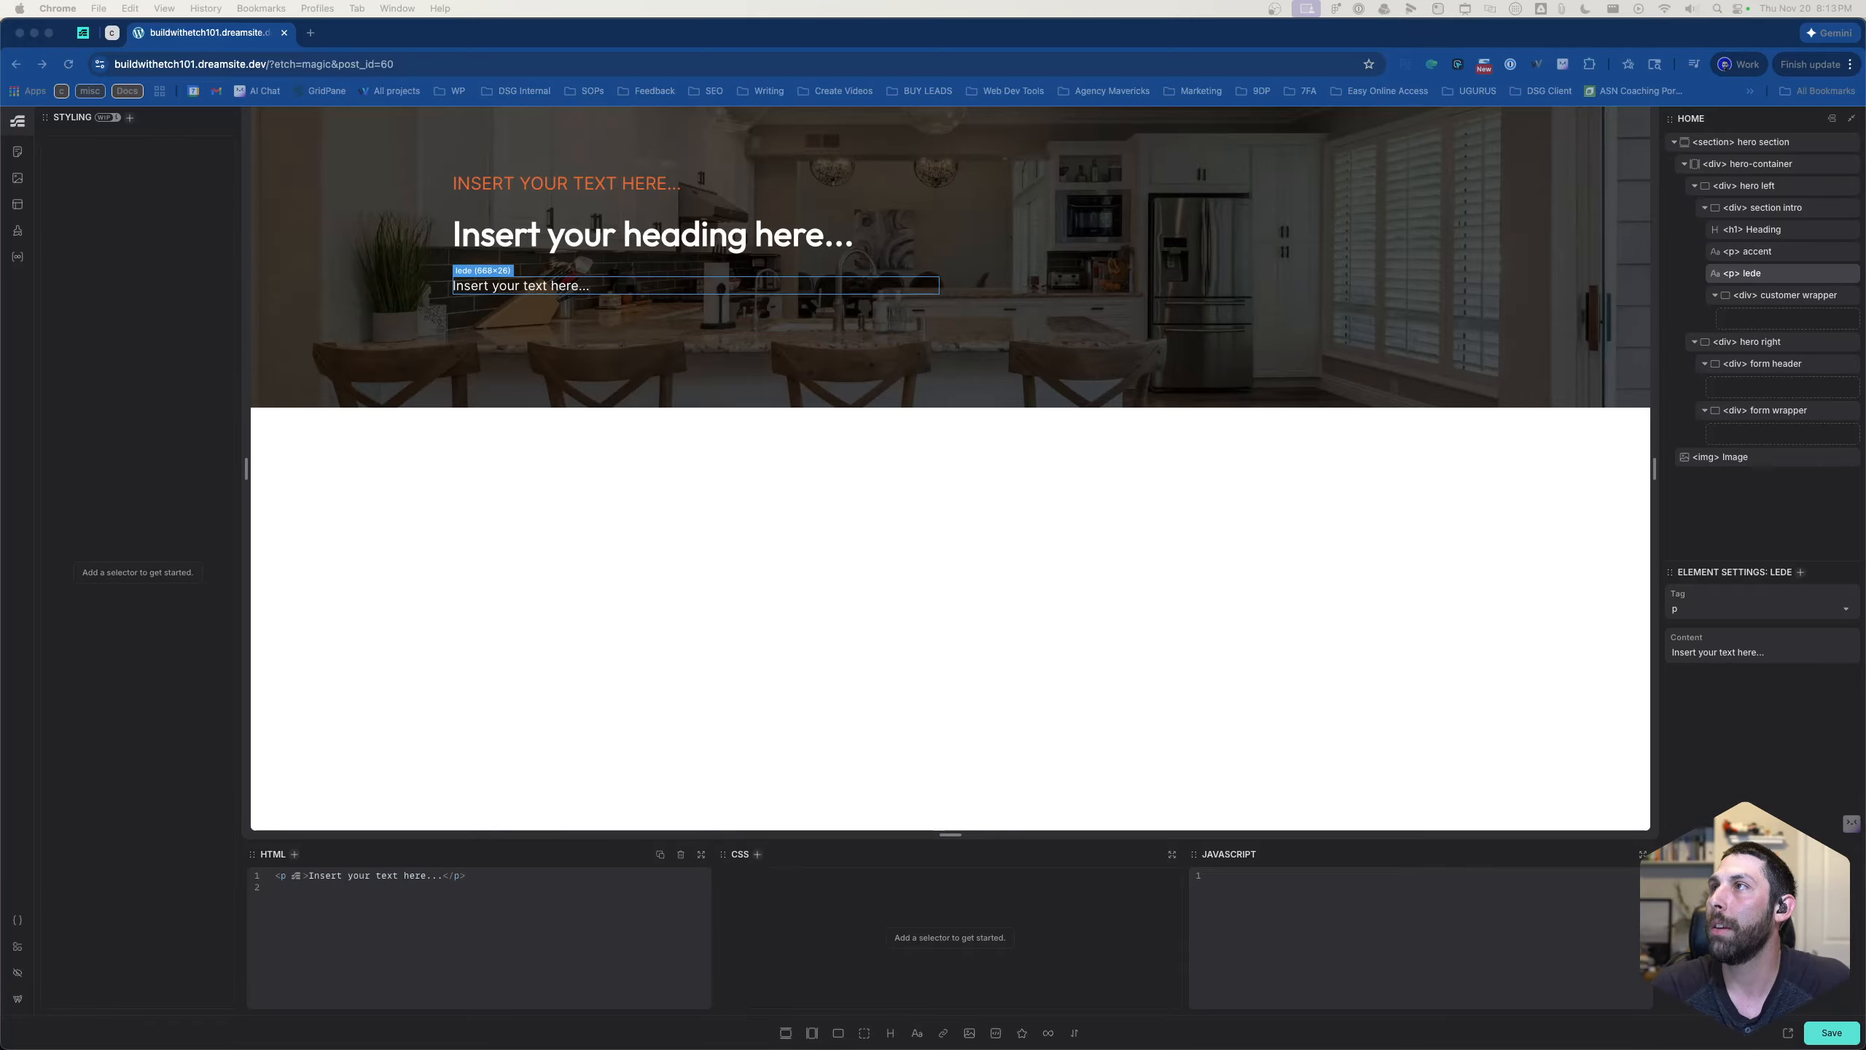
{"action": "key", "text": "super+Tab"}
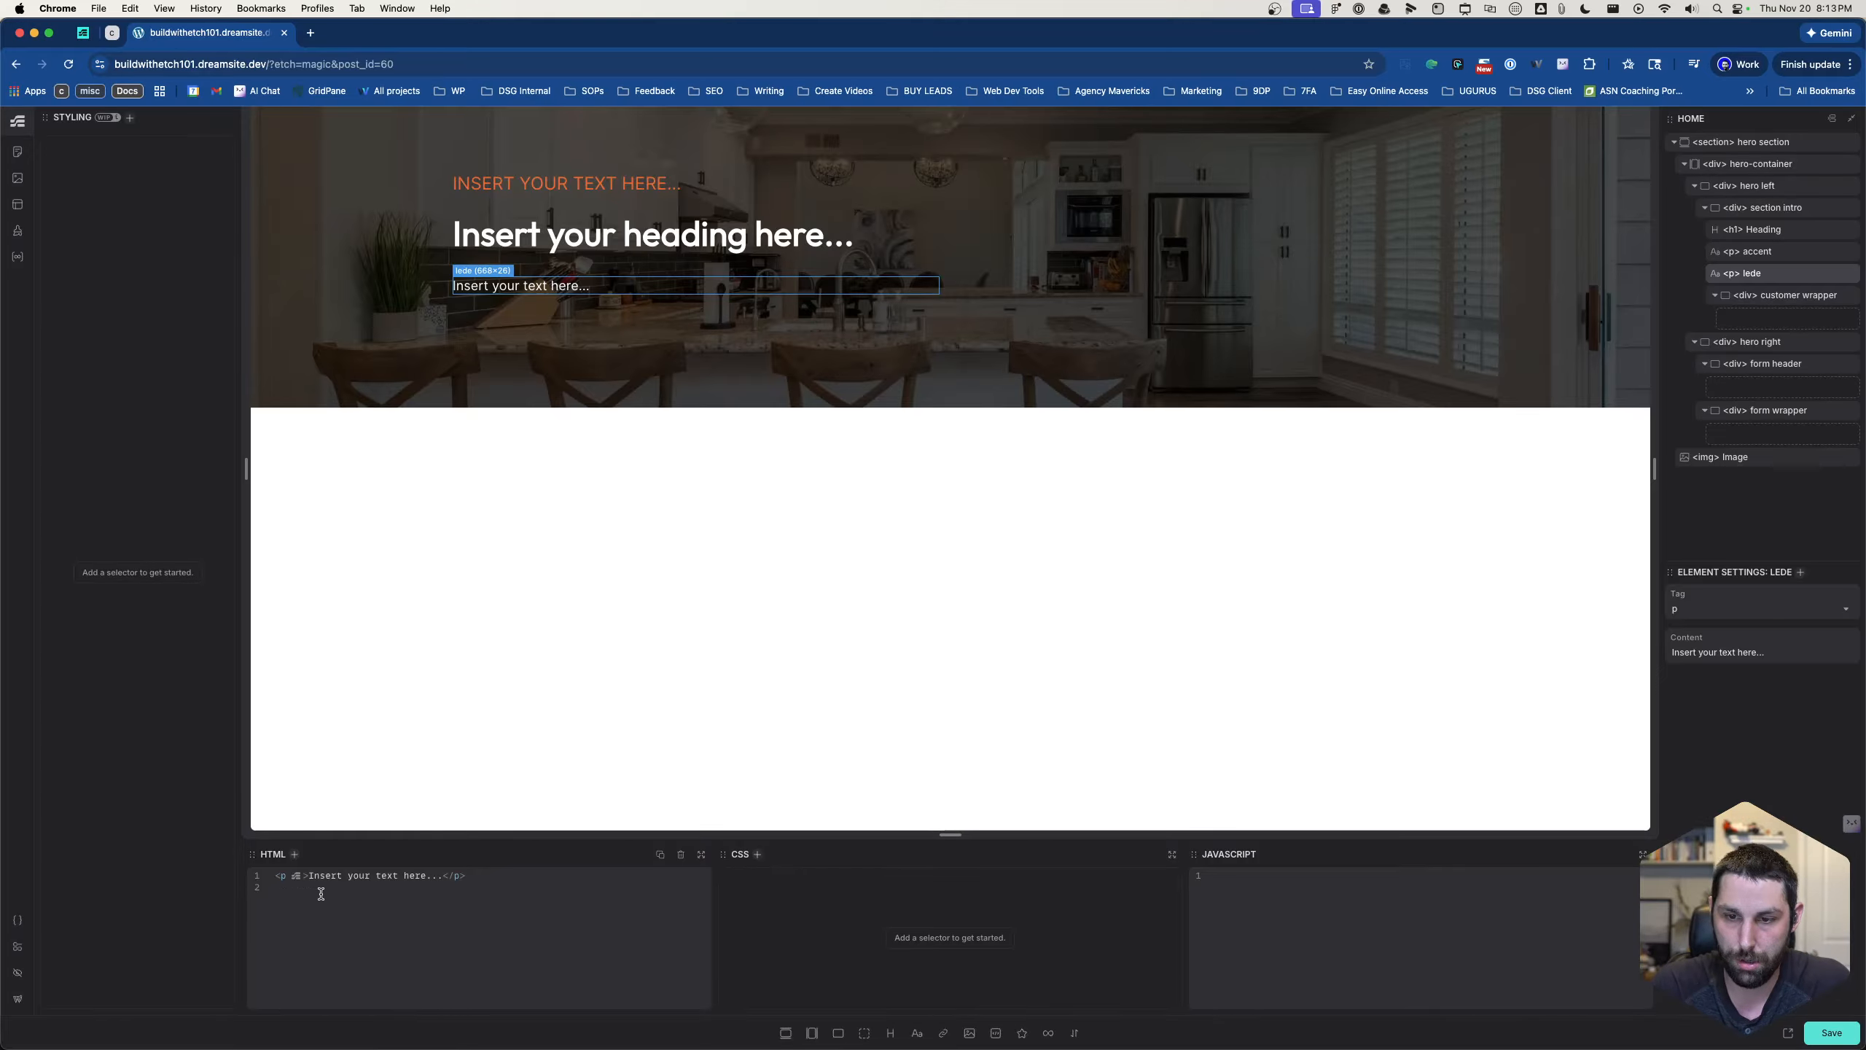
{"action": "left_click_drag", "start_coordinate": [308, 876], "coordinate": [441, 877]}
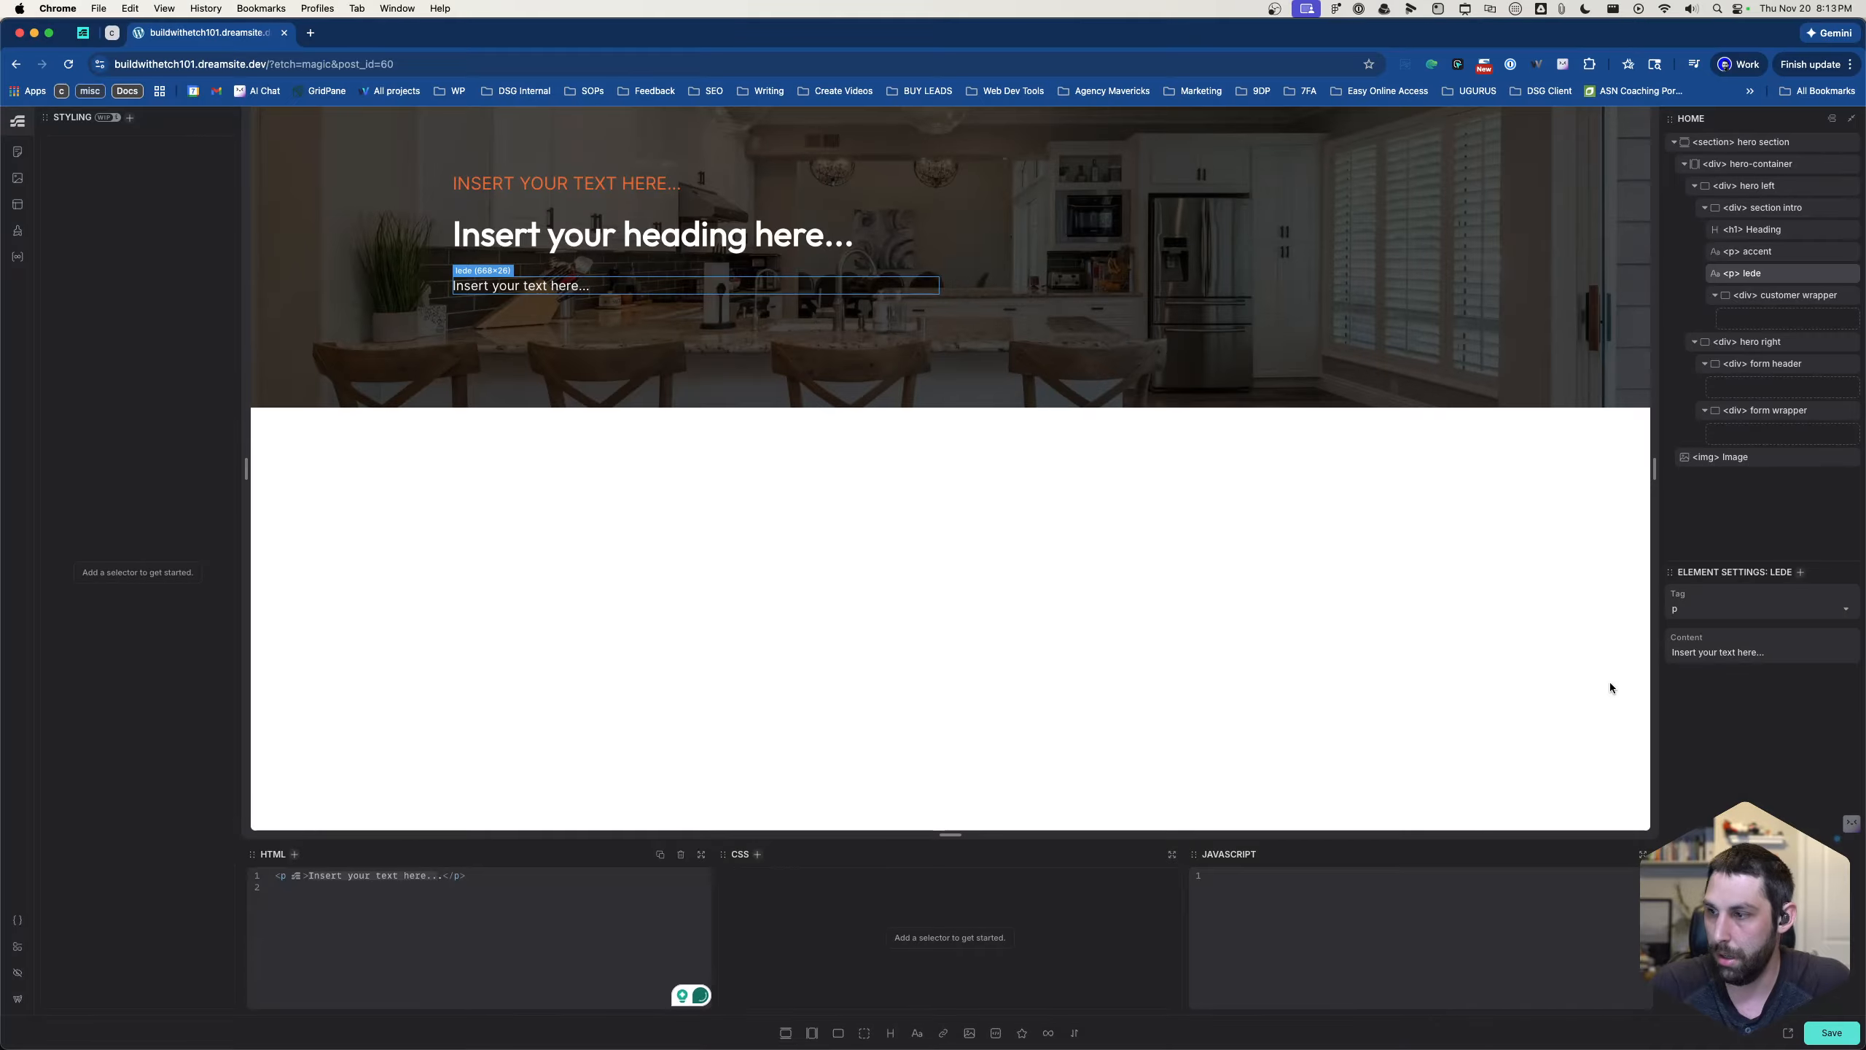
{"action": "triple_click", "coordinate": [1707, 652]}
{"action": "type", "text": "This is just placeholder text. Don’t be alarmed, this is just here to fill up space since your finalized copy isn’t ready yet. Once we have your content finalized, we’ll replace this placeholder text with your real content."}
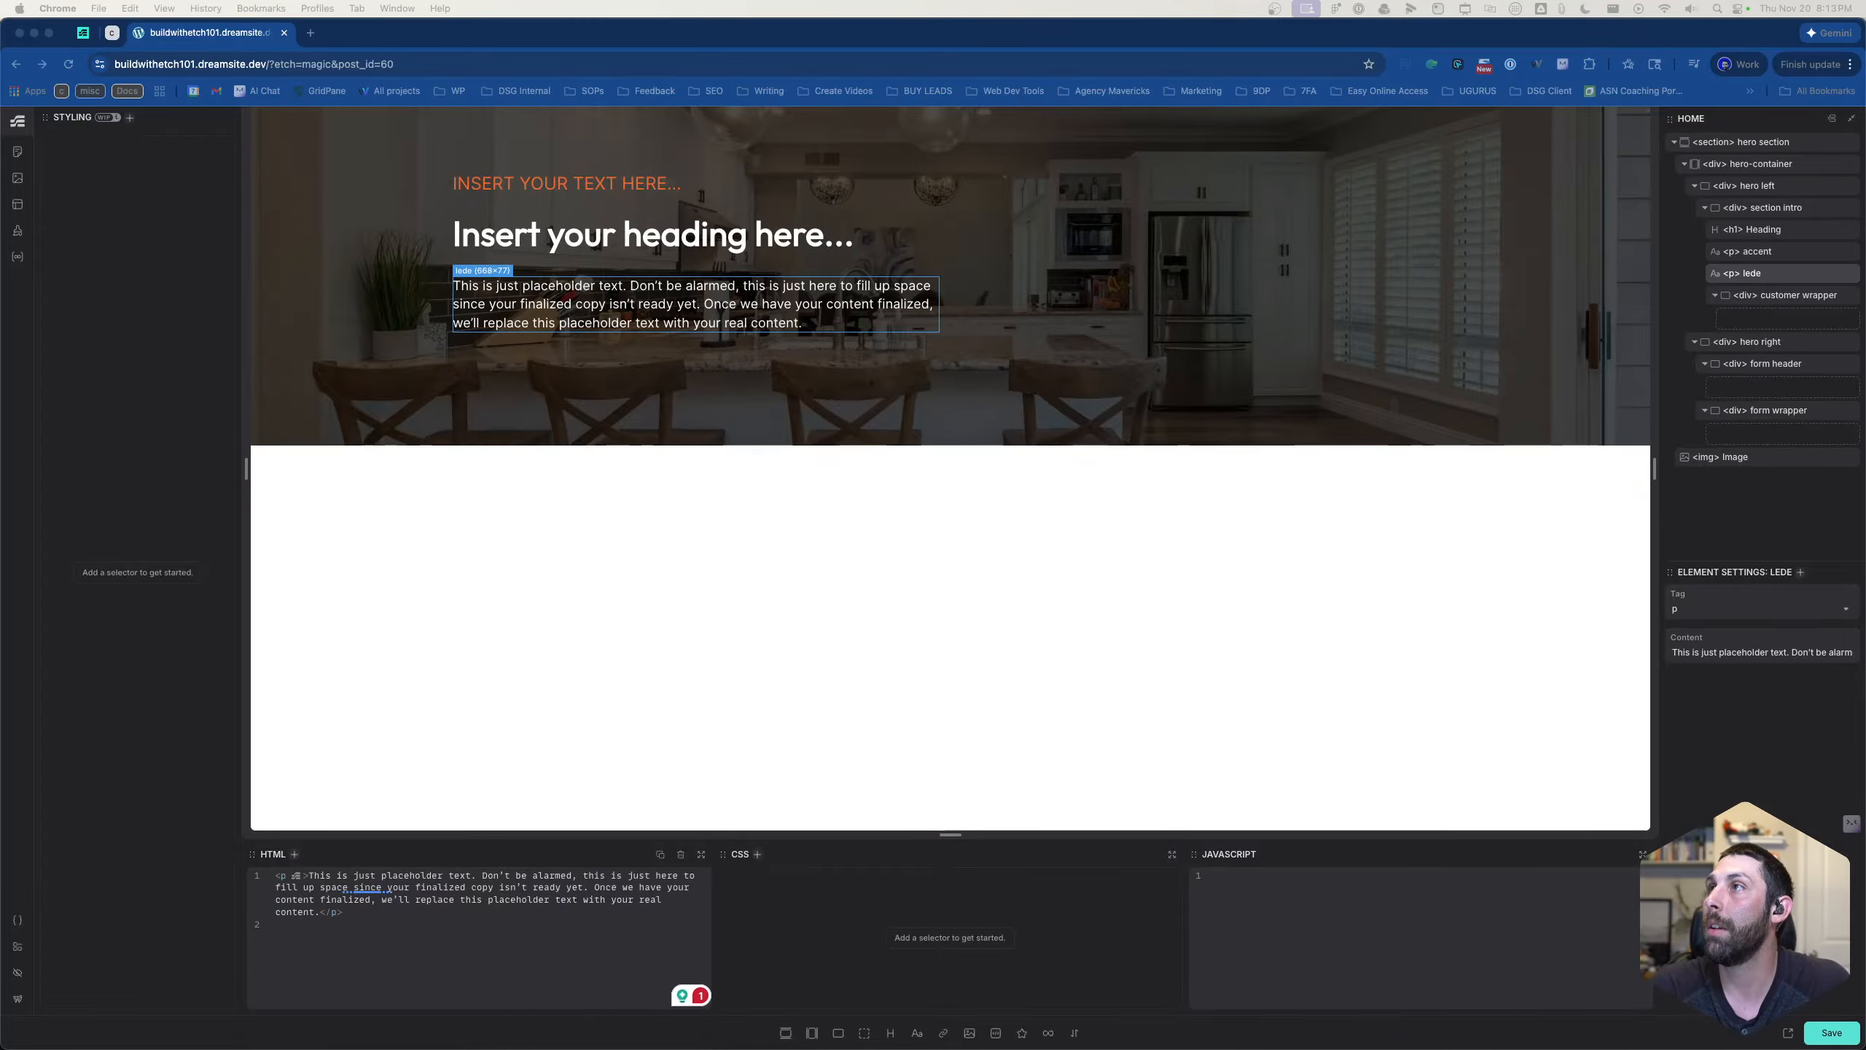
- Replace the h1 heading's content with "Expert Remodeling Services In Denver, Colorado" copied from the design
{"action": "left_click", "coordinate": [636, 243]}
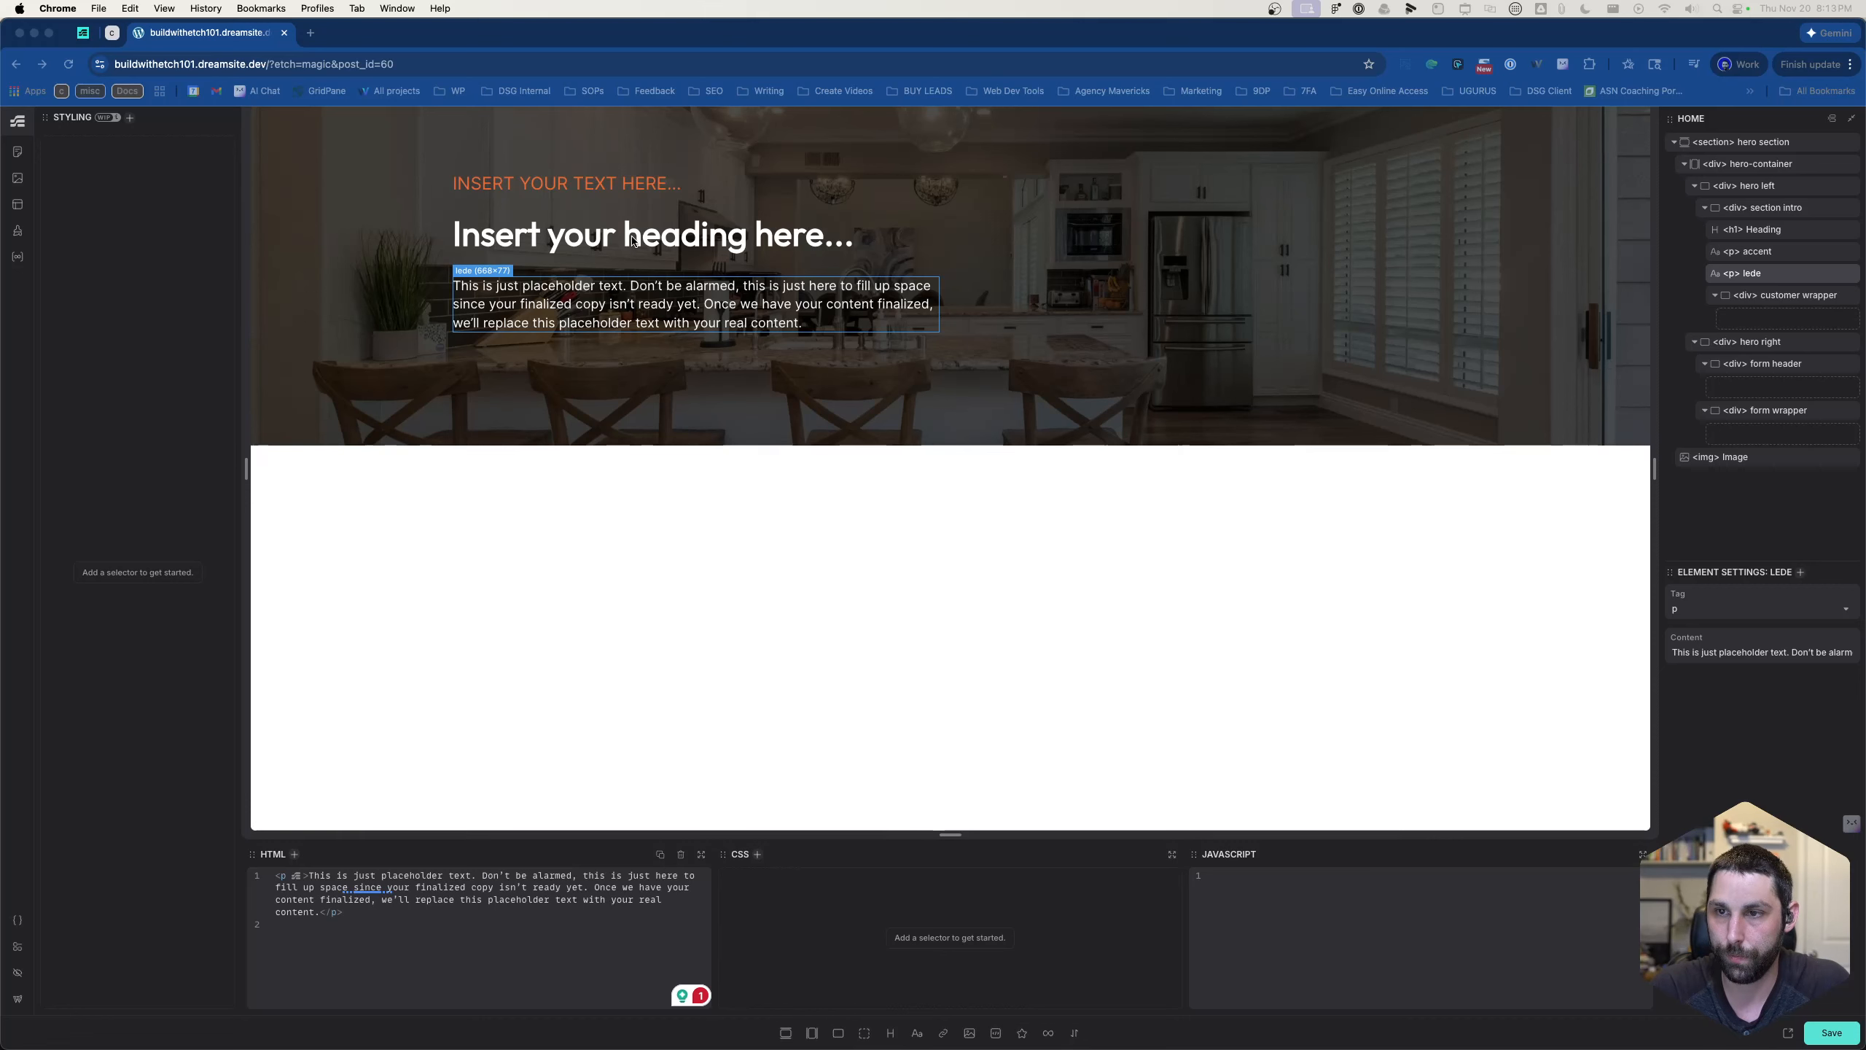
{"action": "left_click", "coordinate": [762, 254]}
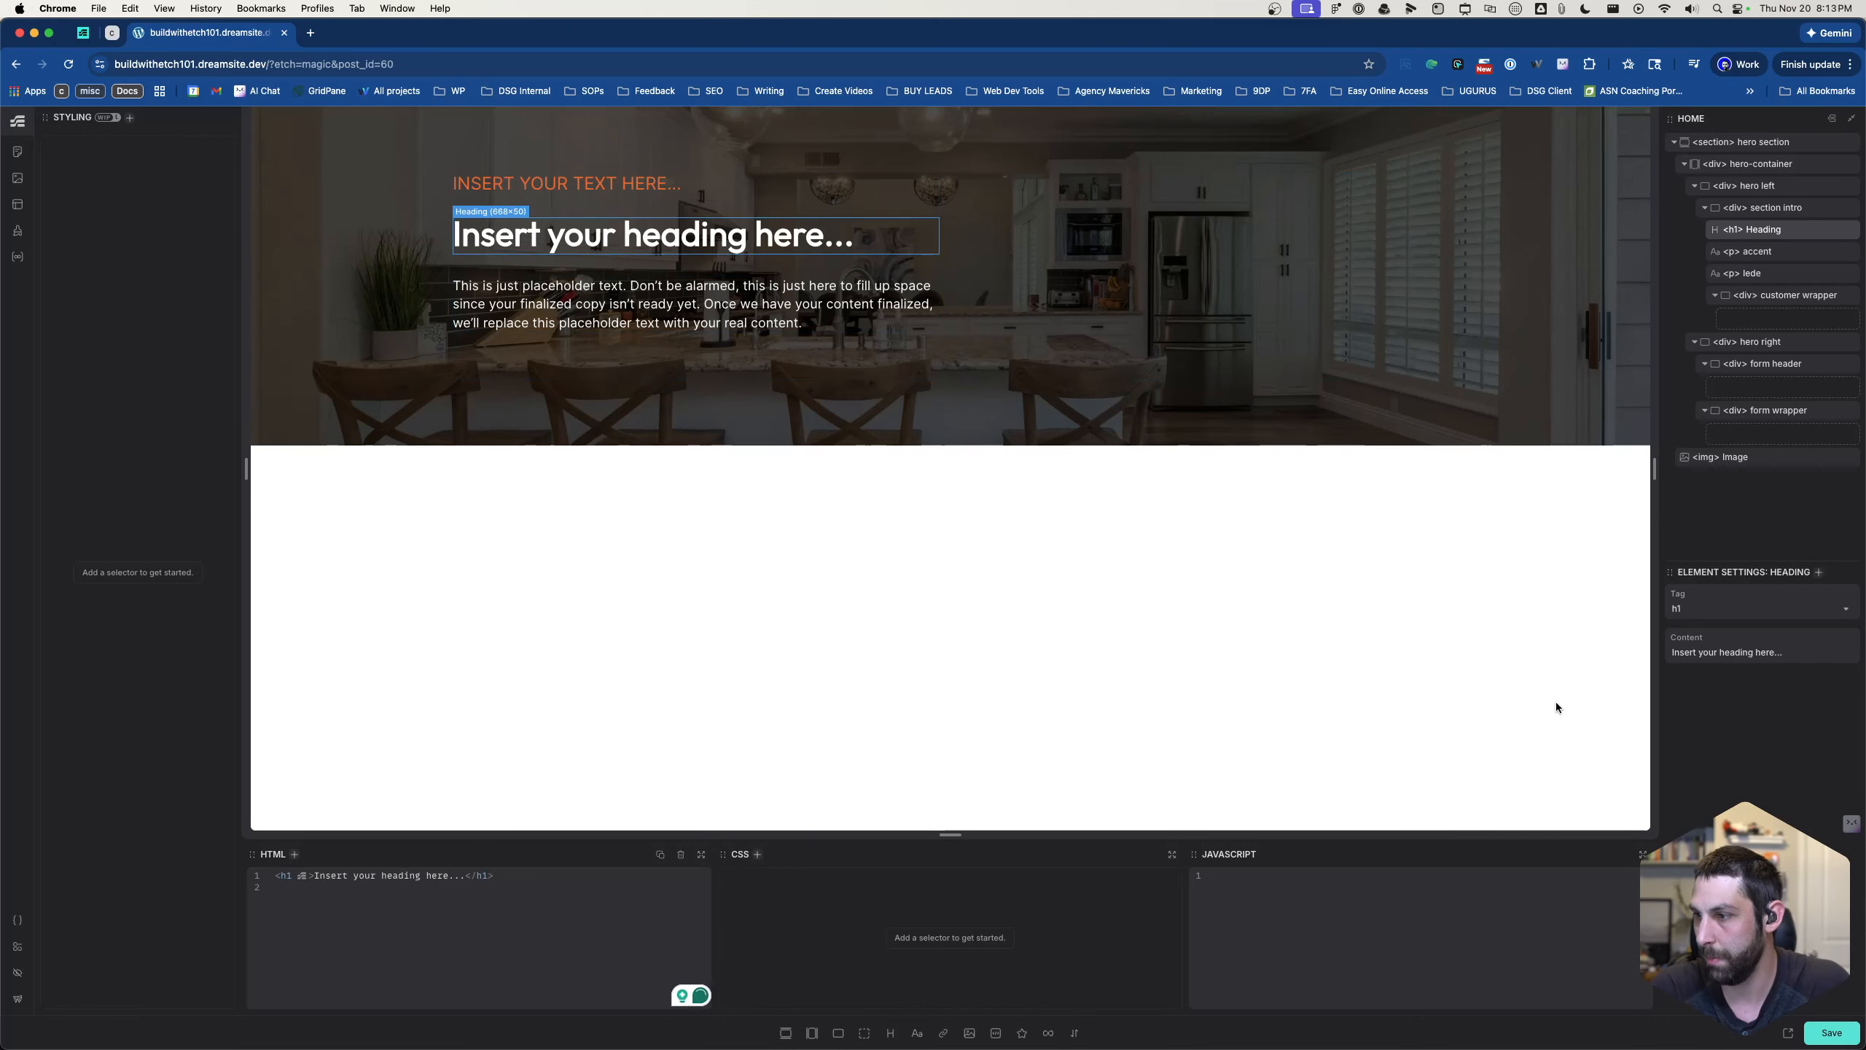
{"action": "triple_click", "coordinate": [1750, 652]}
{"action": "type", "text": "Expert Remodeling Services In Denver, Colorado"}
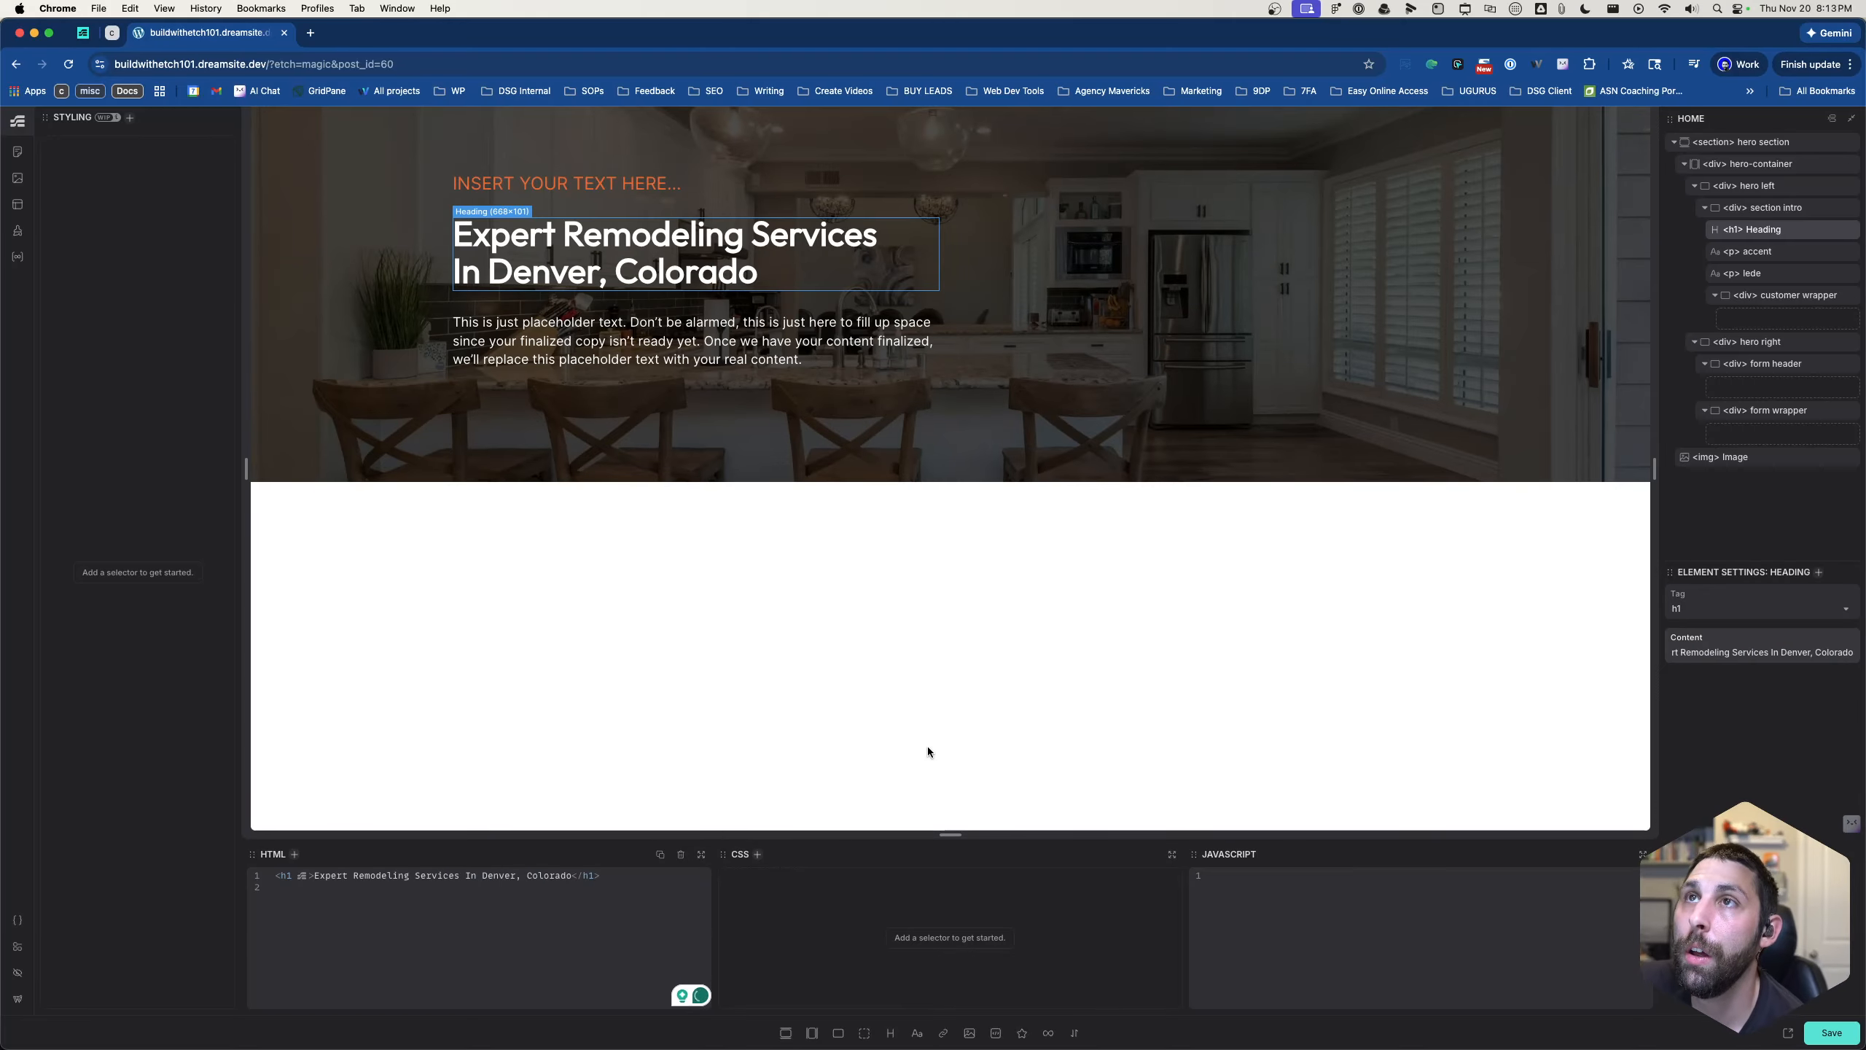
{"action": "left_click", "coordinate": [1014, 352]}
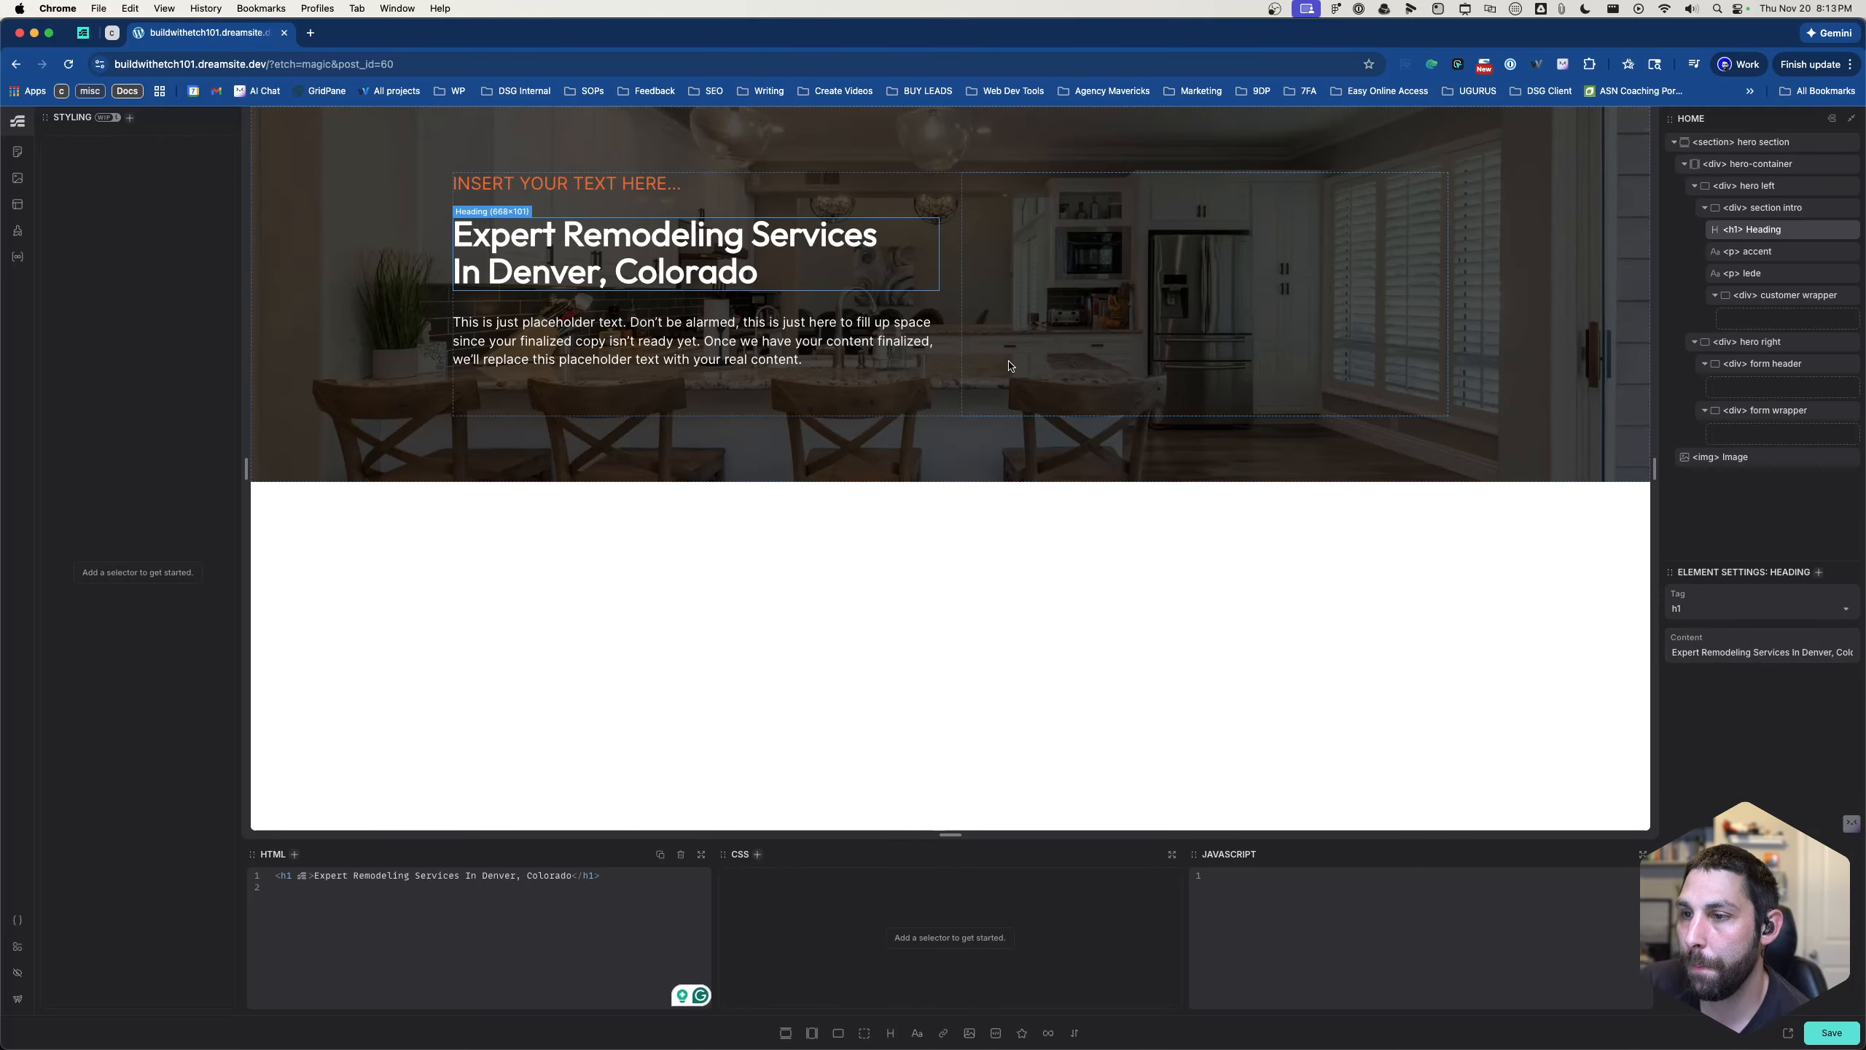
{"action": "left_click", "coordinate": [943, 388]}
{"action": "left_click", "coordinate": [1017, 368]}
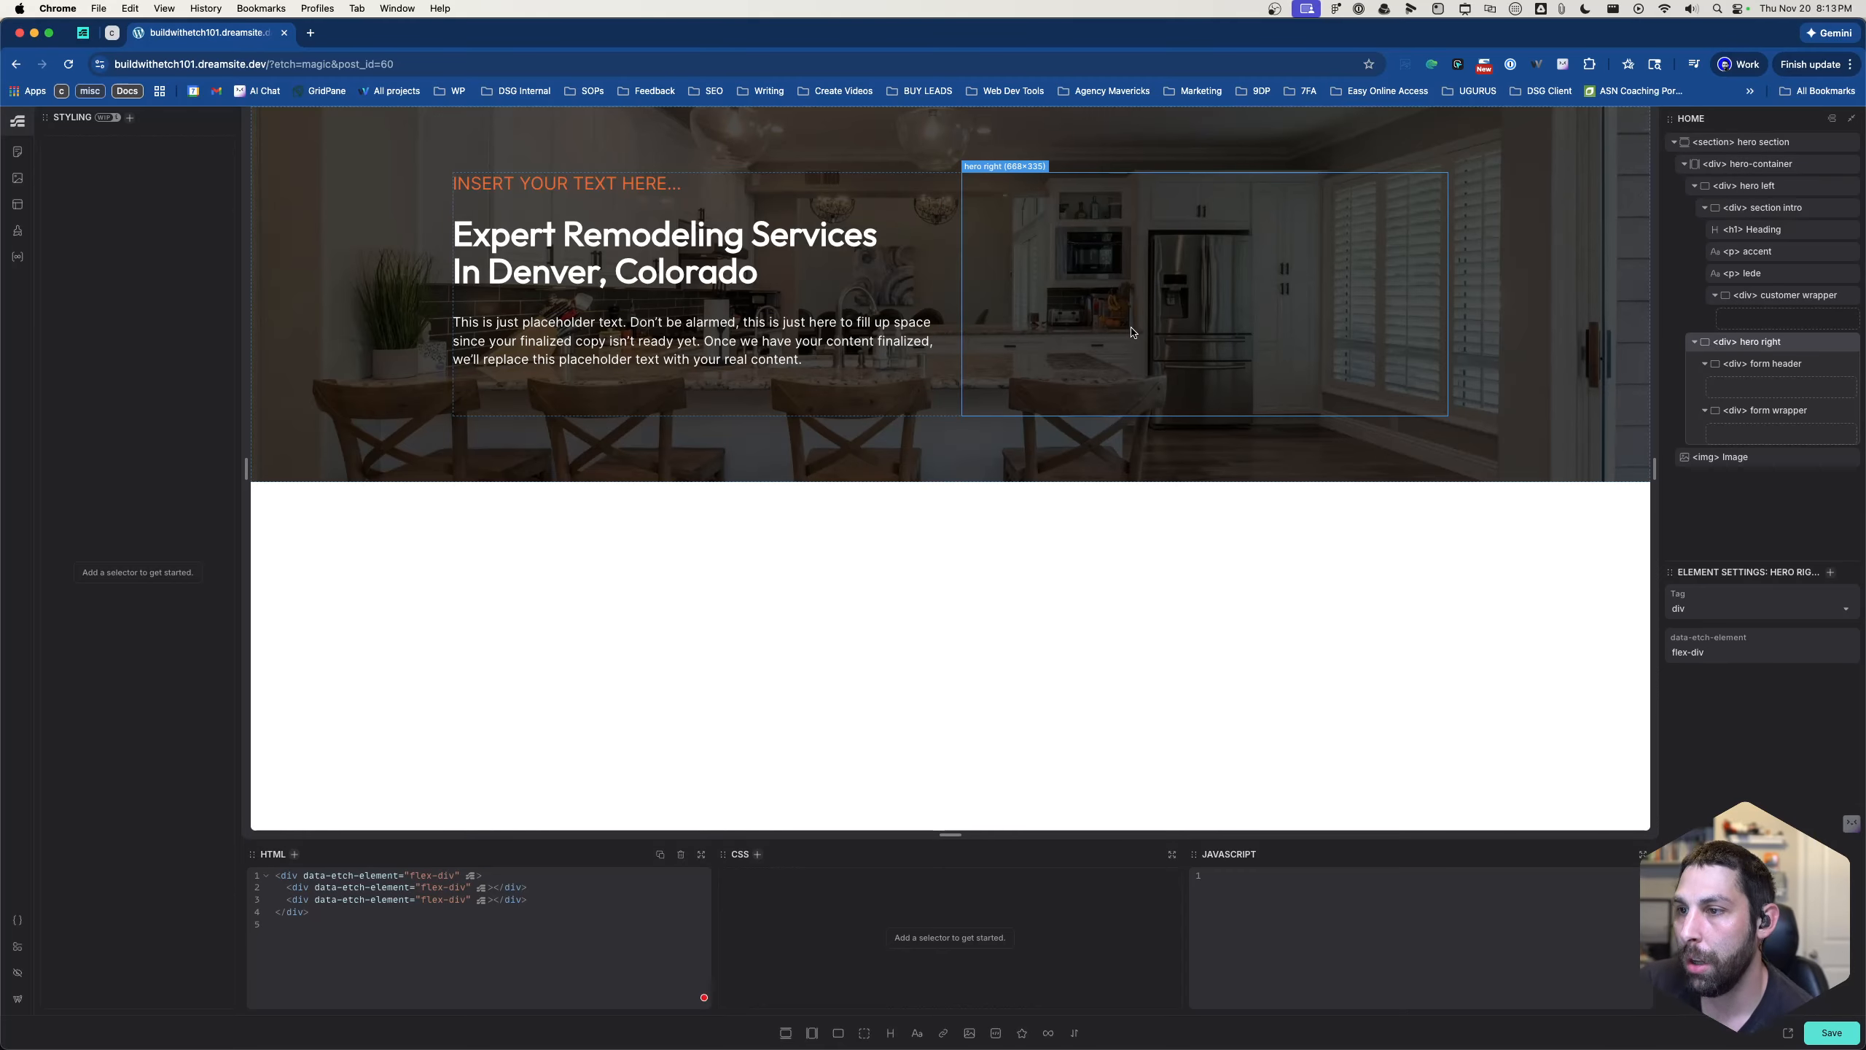
{"action": "left_click", "coordinate": [1765, 387]}
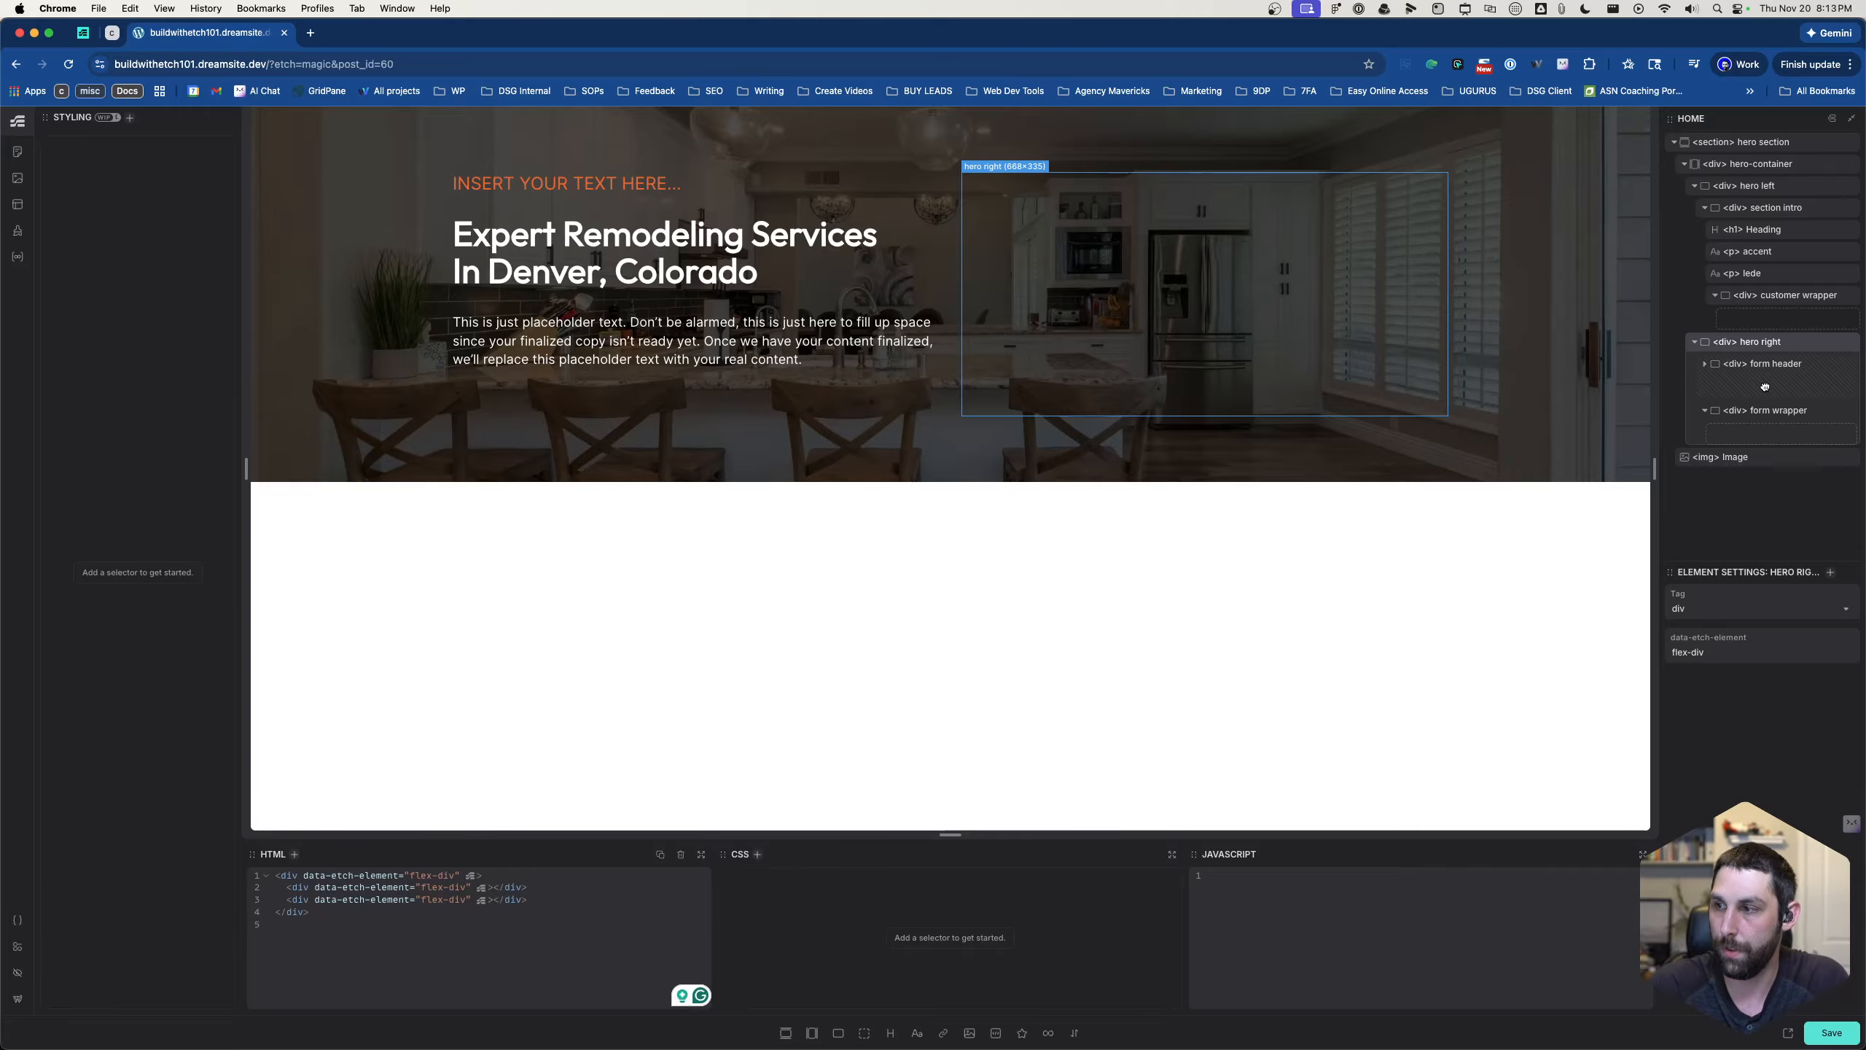
{"action": "left_click_drag", "start_coordinate": [1765, 386], "coordinate": [1749, 437]}
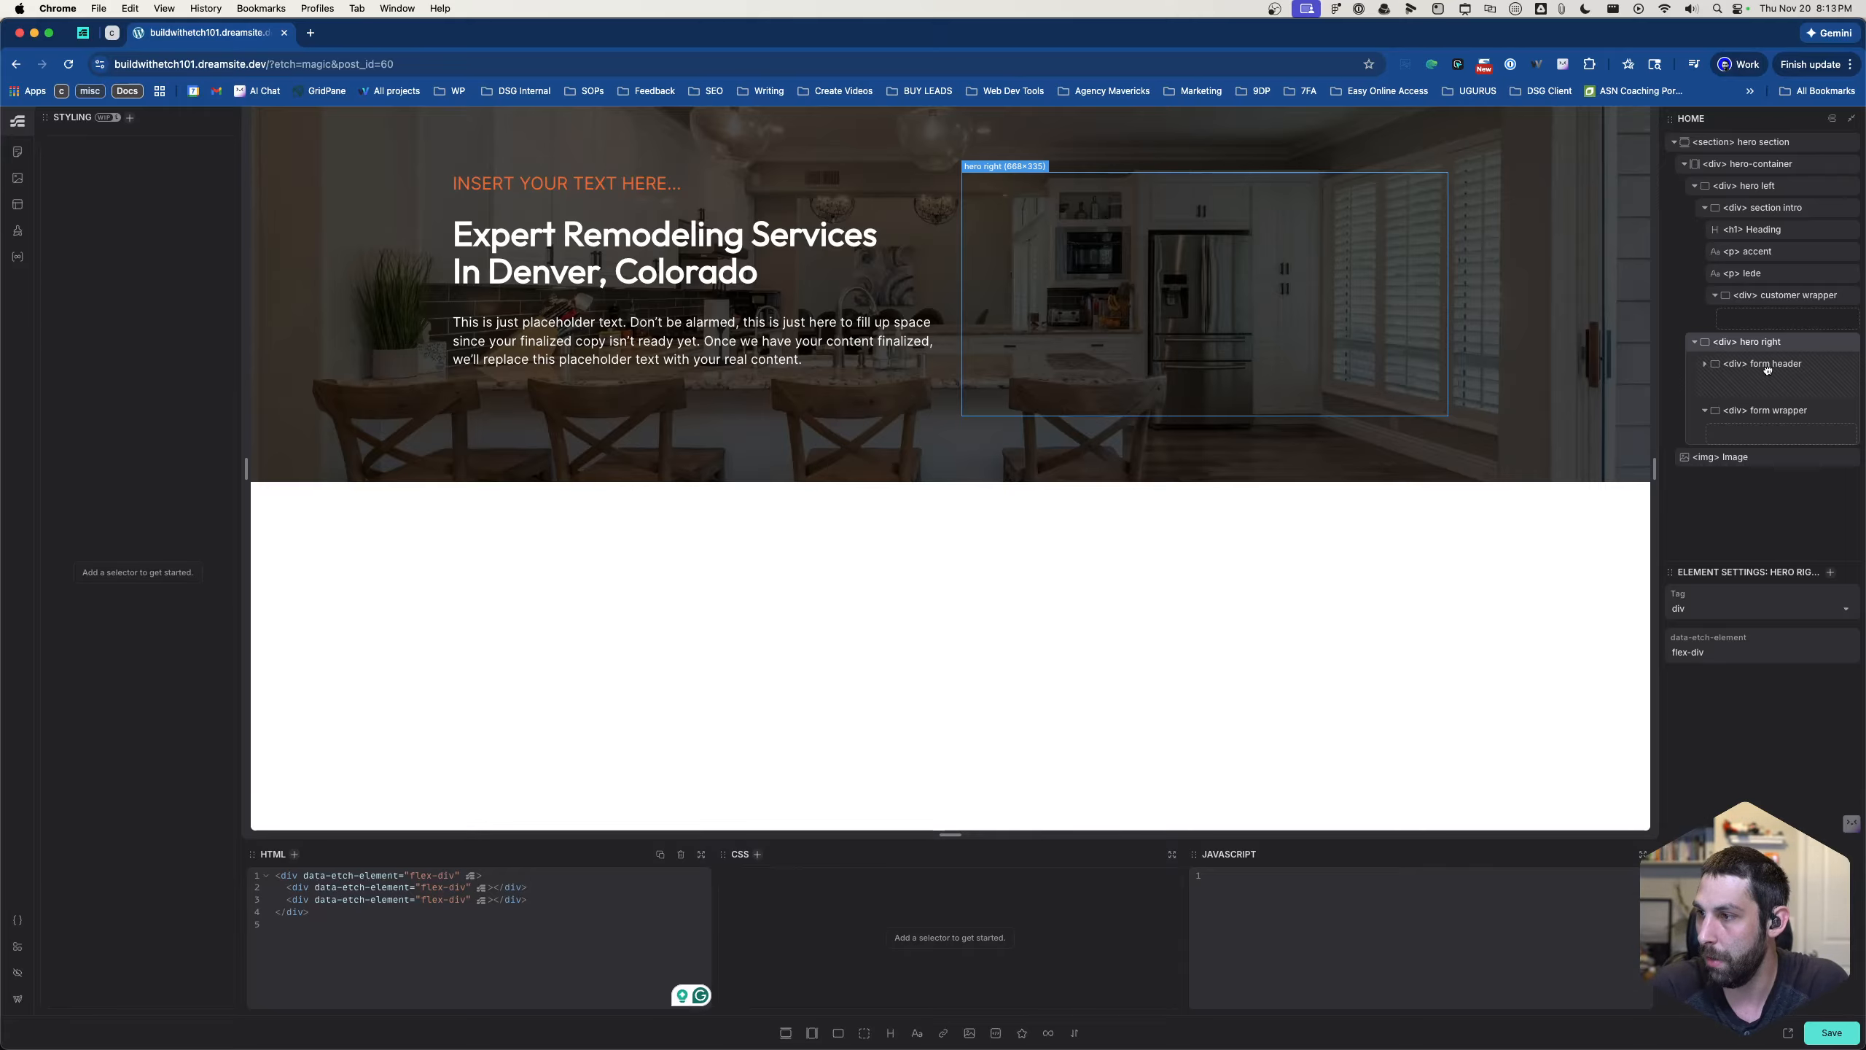
{"action": "mouse_move", "coordinate": [1768, 371]}
{"action": "left_mouse_down"}
{"action": "mouse_move", "coordinate": [1766, 345]}
{"action": "mouse_move", "coordinate": [1731, 792]}
{"action": "left_mouse_up"}
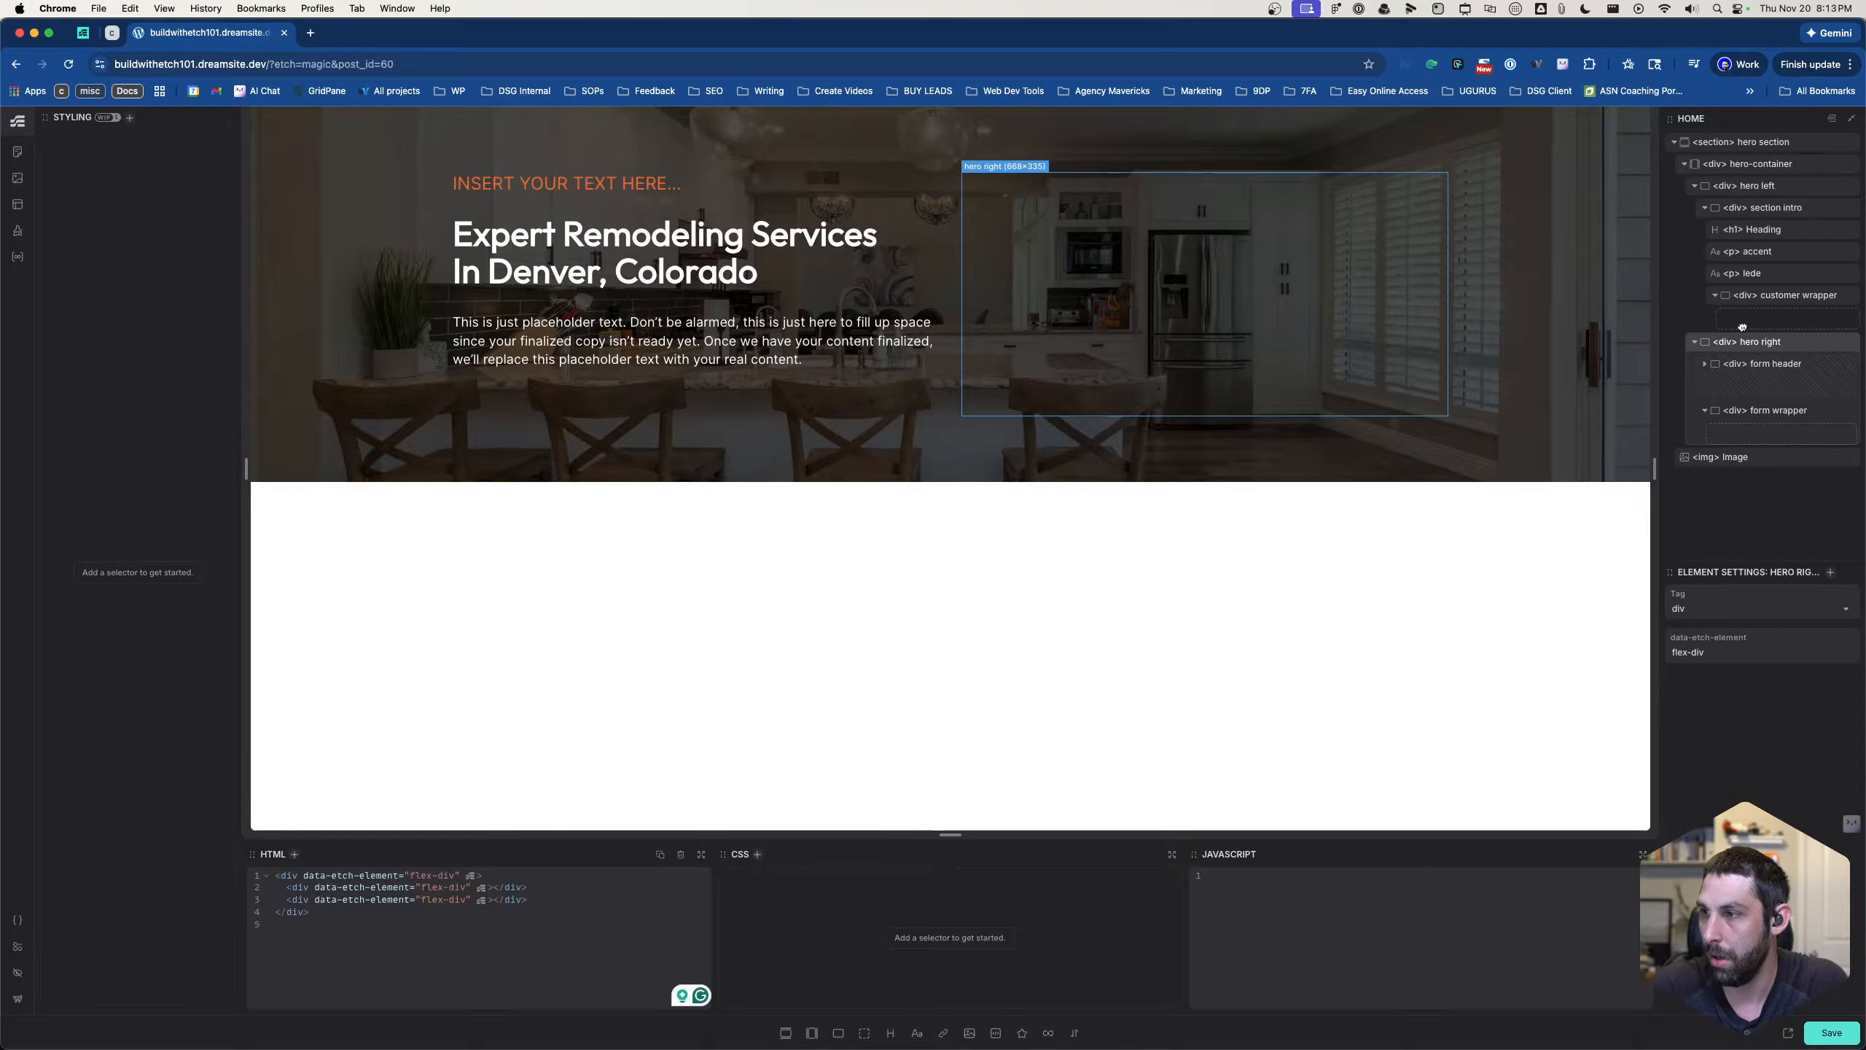
{"action": "left_click_drag", "start_coordinate": [888, 534], "coordinate": [1160, 457]}
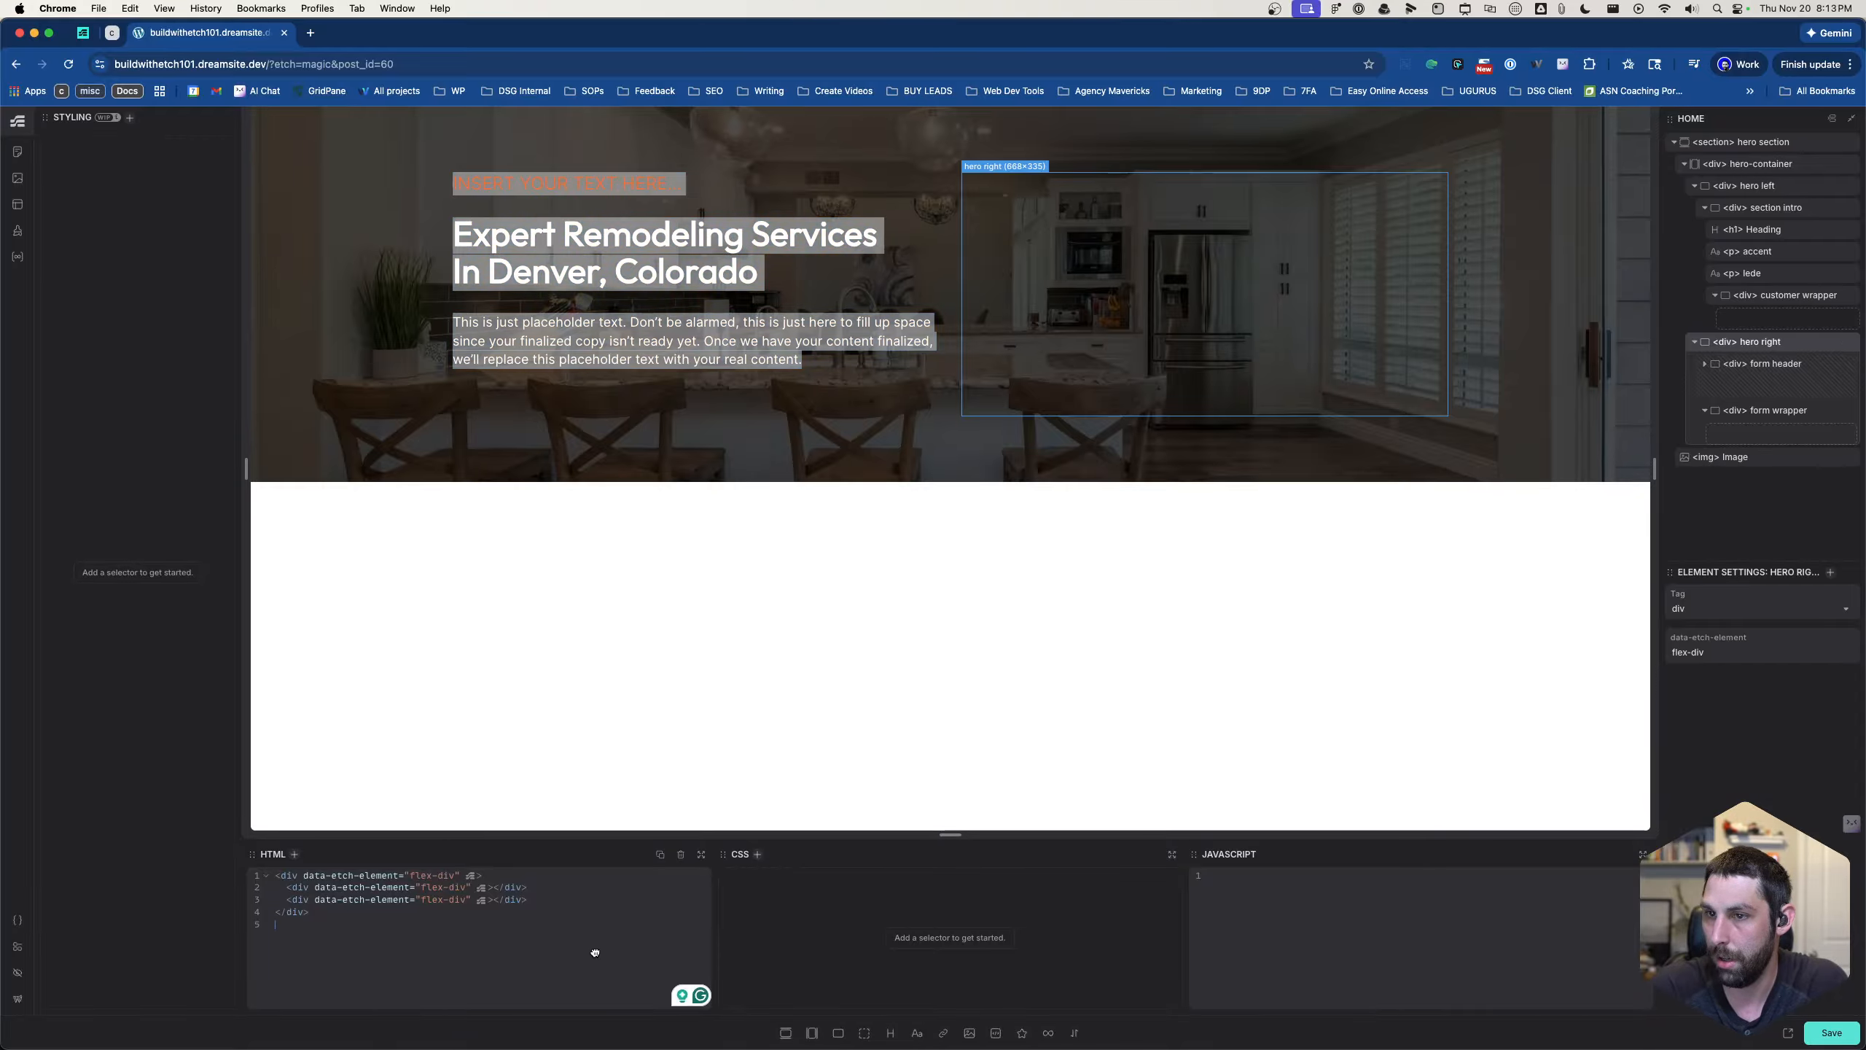
{"action": "double_click", "coordinate": [712, 277]}
{"action": "left_click", "coordinate": [1785, 295]}
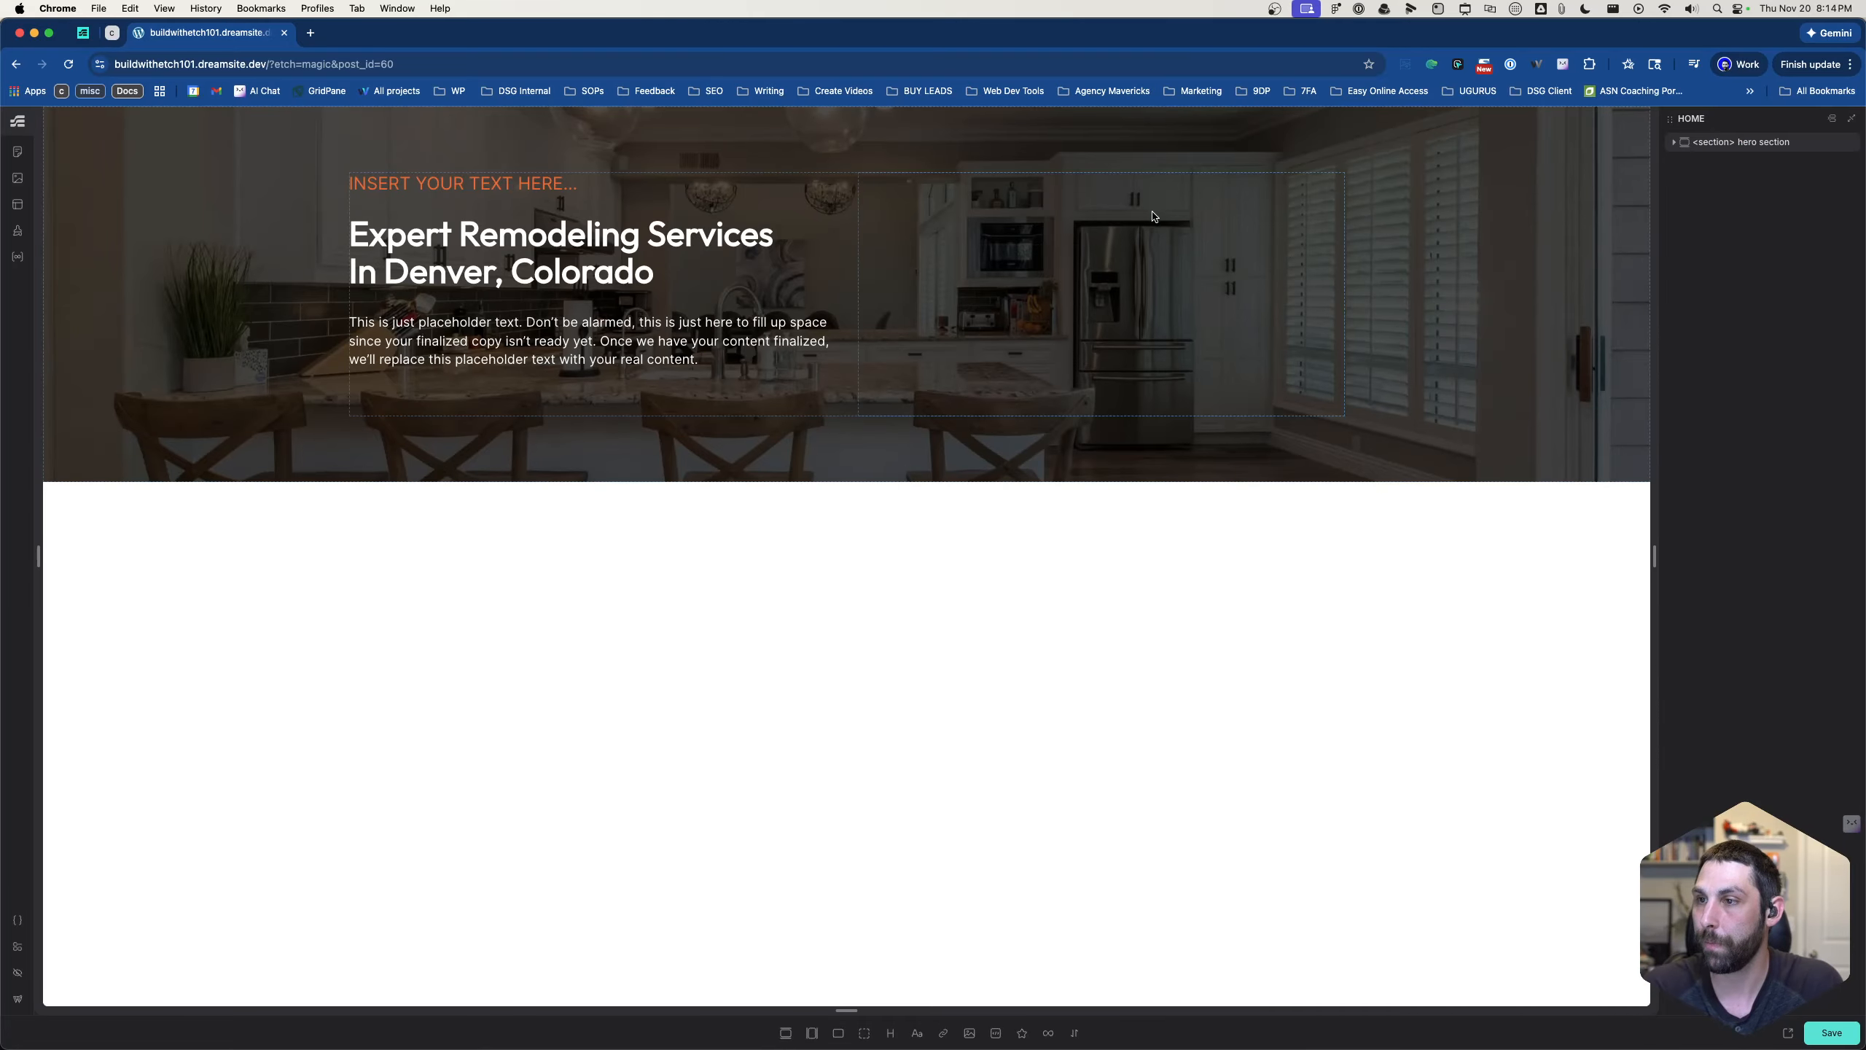
- Add the class .form-header to the form header div inside hero right
{"action": "left_click", "coordinate": [1149, 245]}
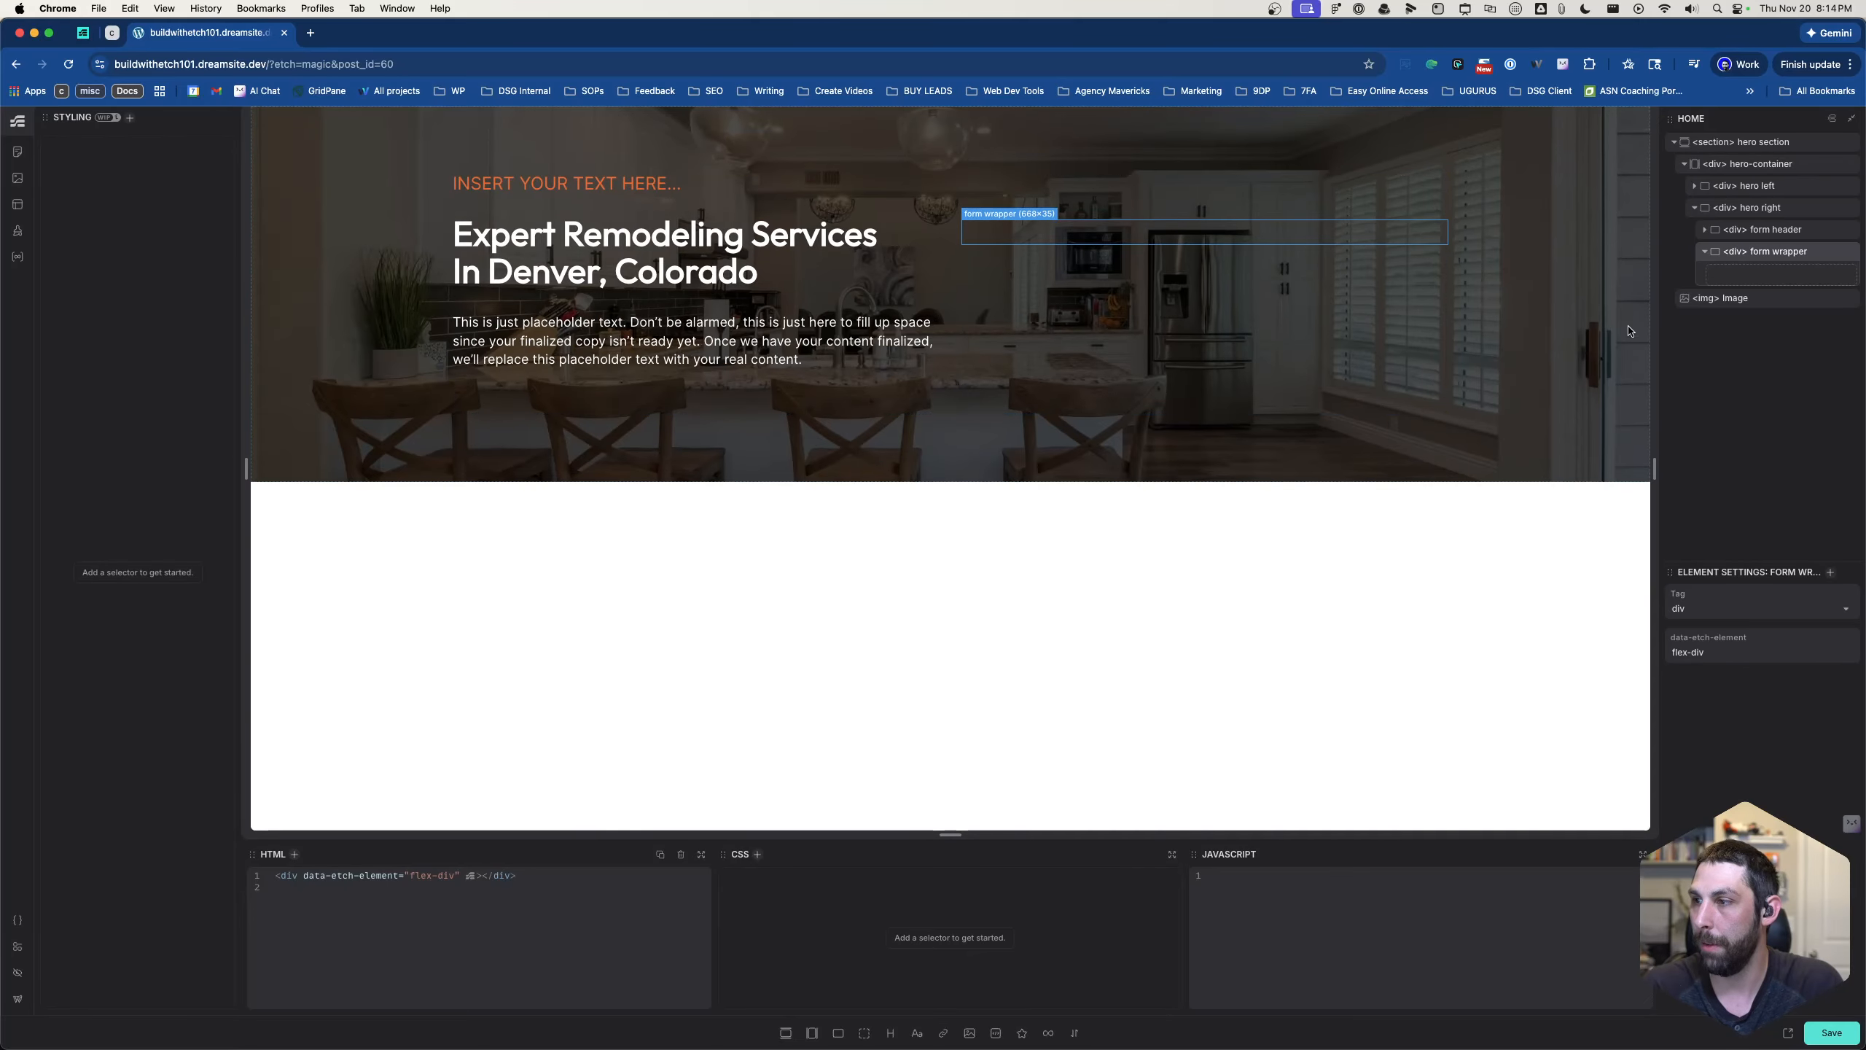
{"action": "left_click", "coordinate": [1245, 187]}
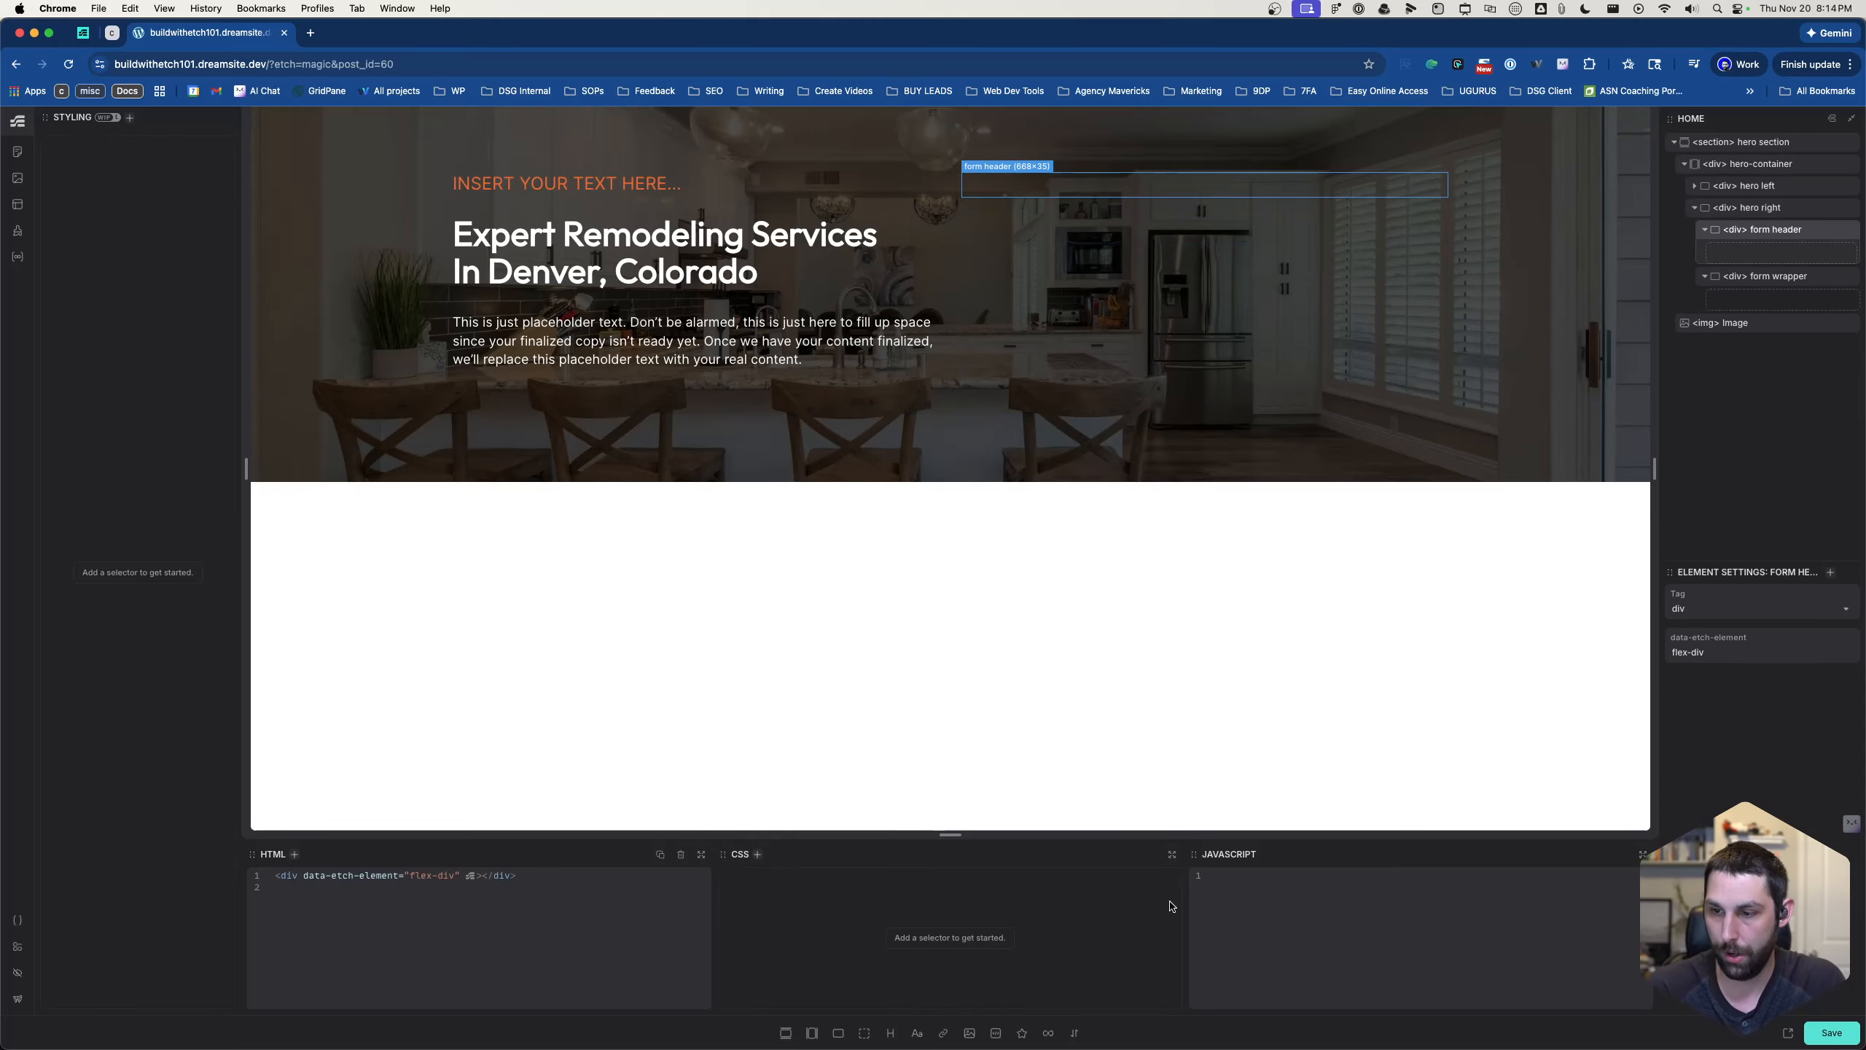
{"action": "key", "text": "super+period"}
{"action": "type", "text": "."}
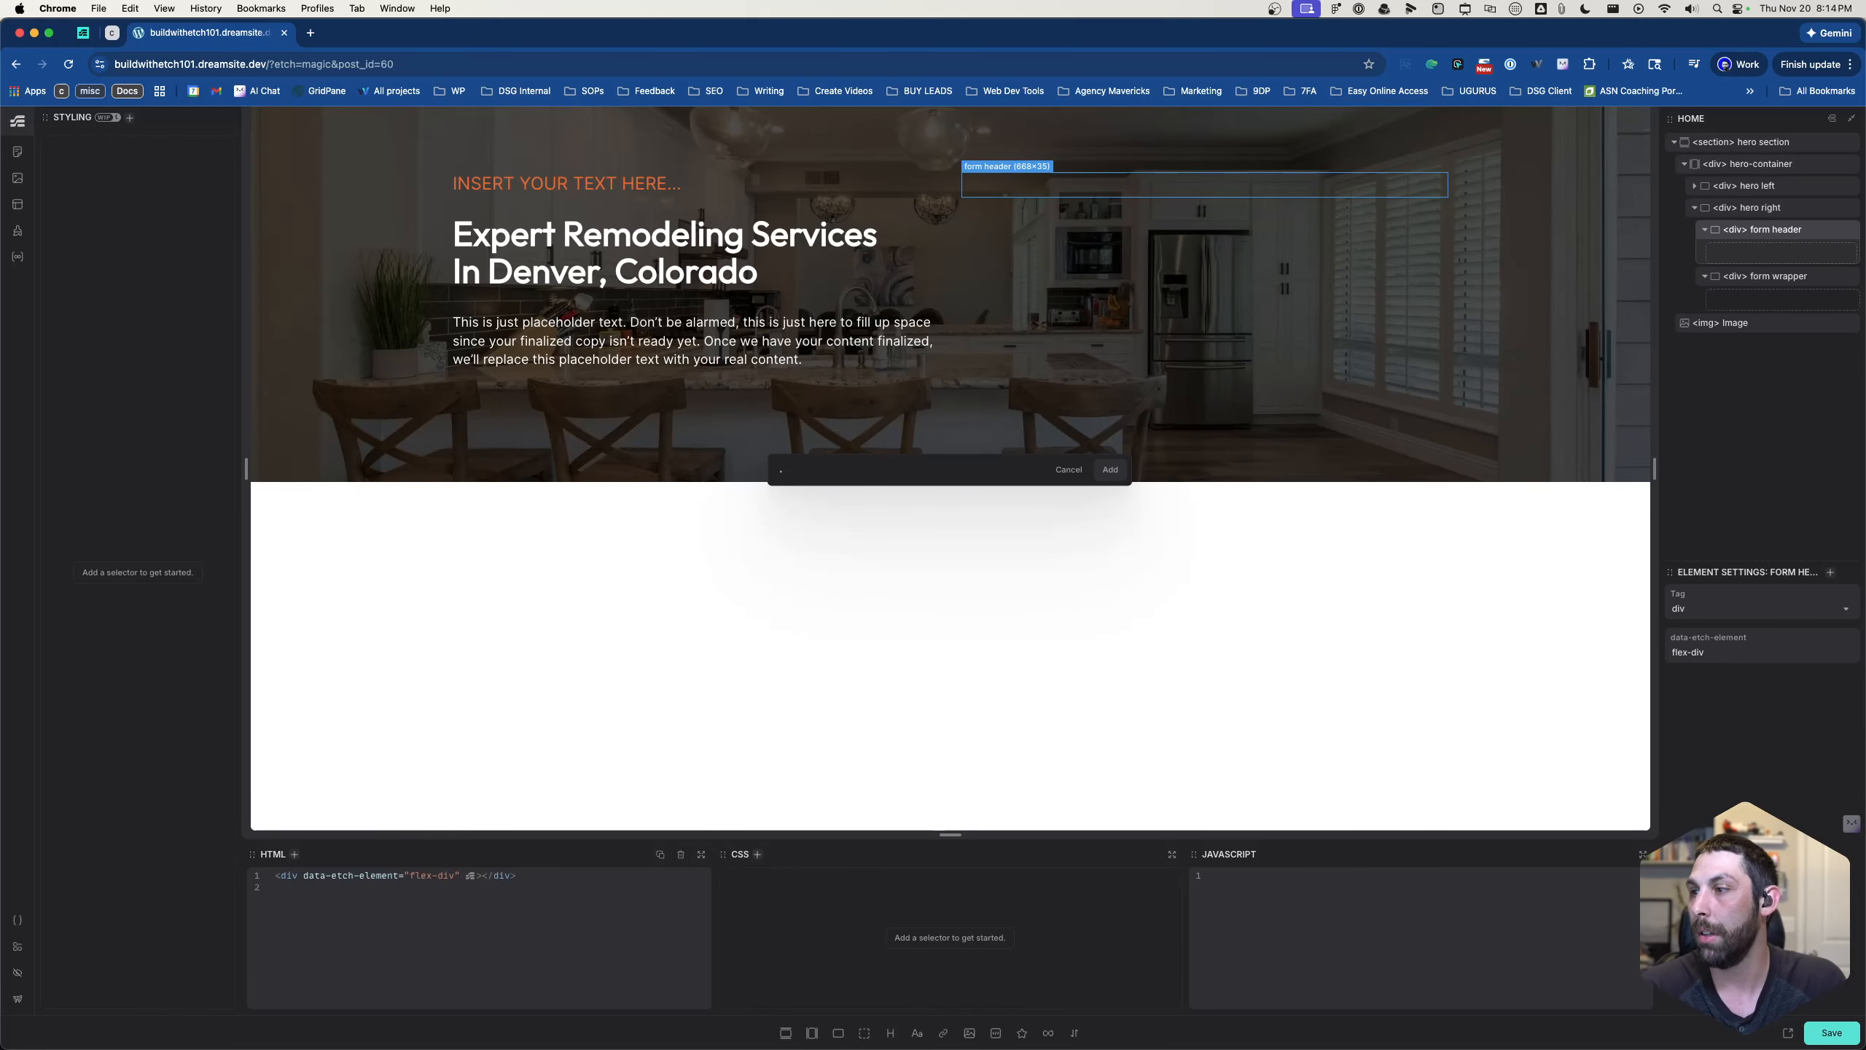
{"action": "type", "text": "fform"}
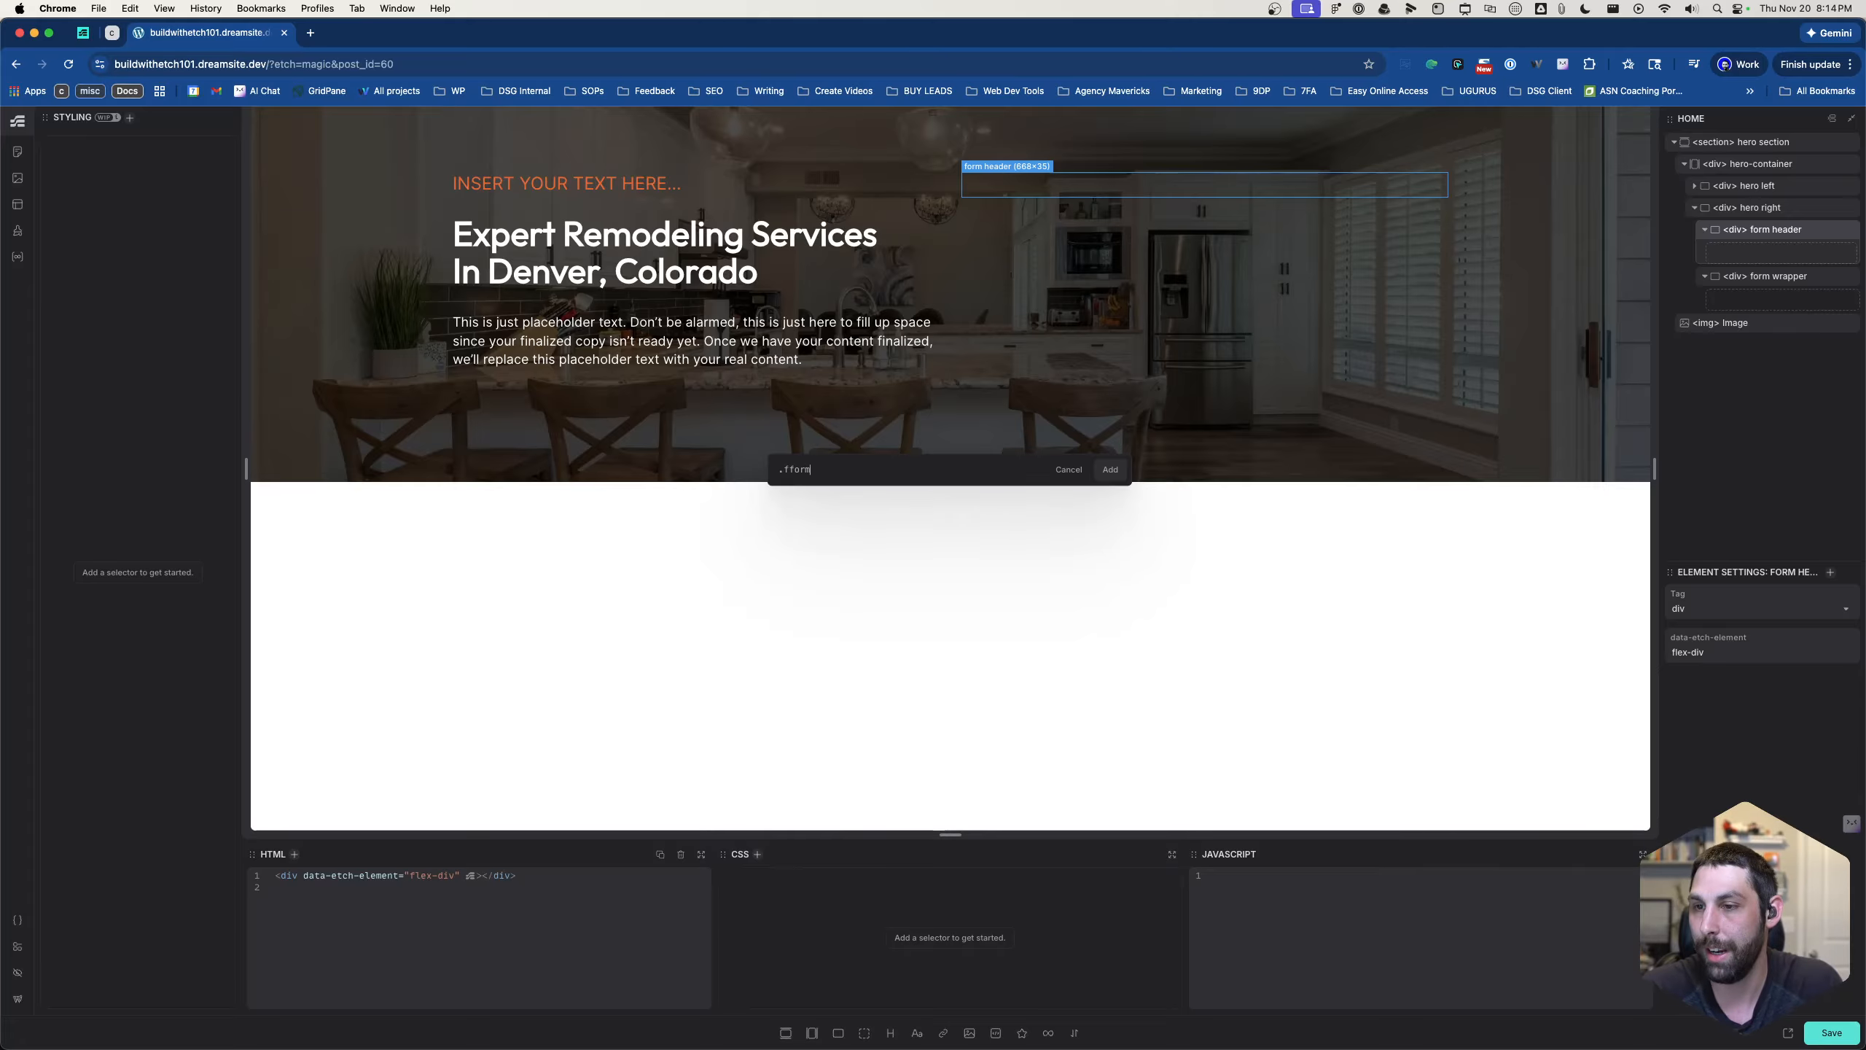
{"action": "key", "text": "BackSpace"}
{"action": "key", "text": "BackSpace"}
{"action": "key", "text": "BackSpace"}
{"action": "key", "text": "BackSpace"}
{"action": "type", "text": "orm-"}
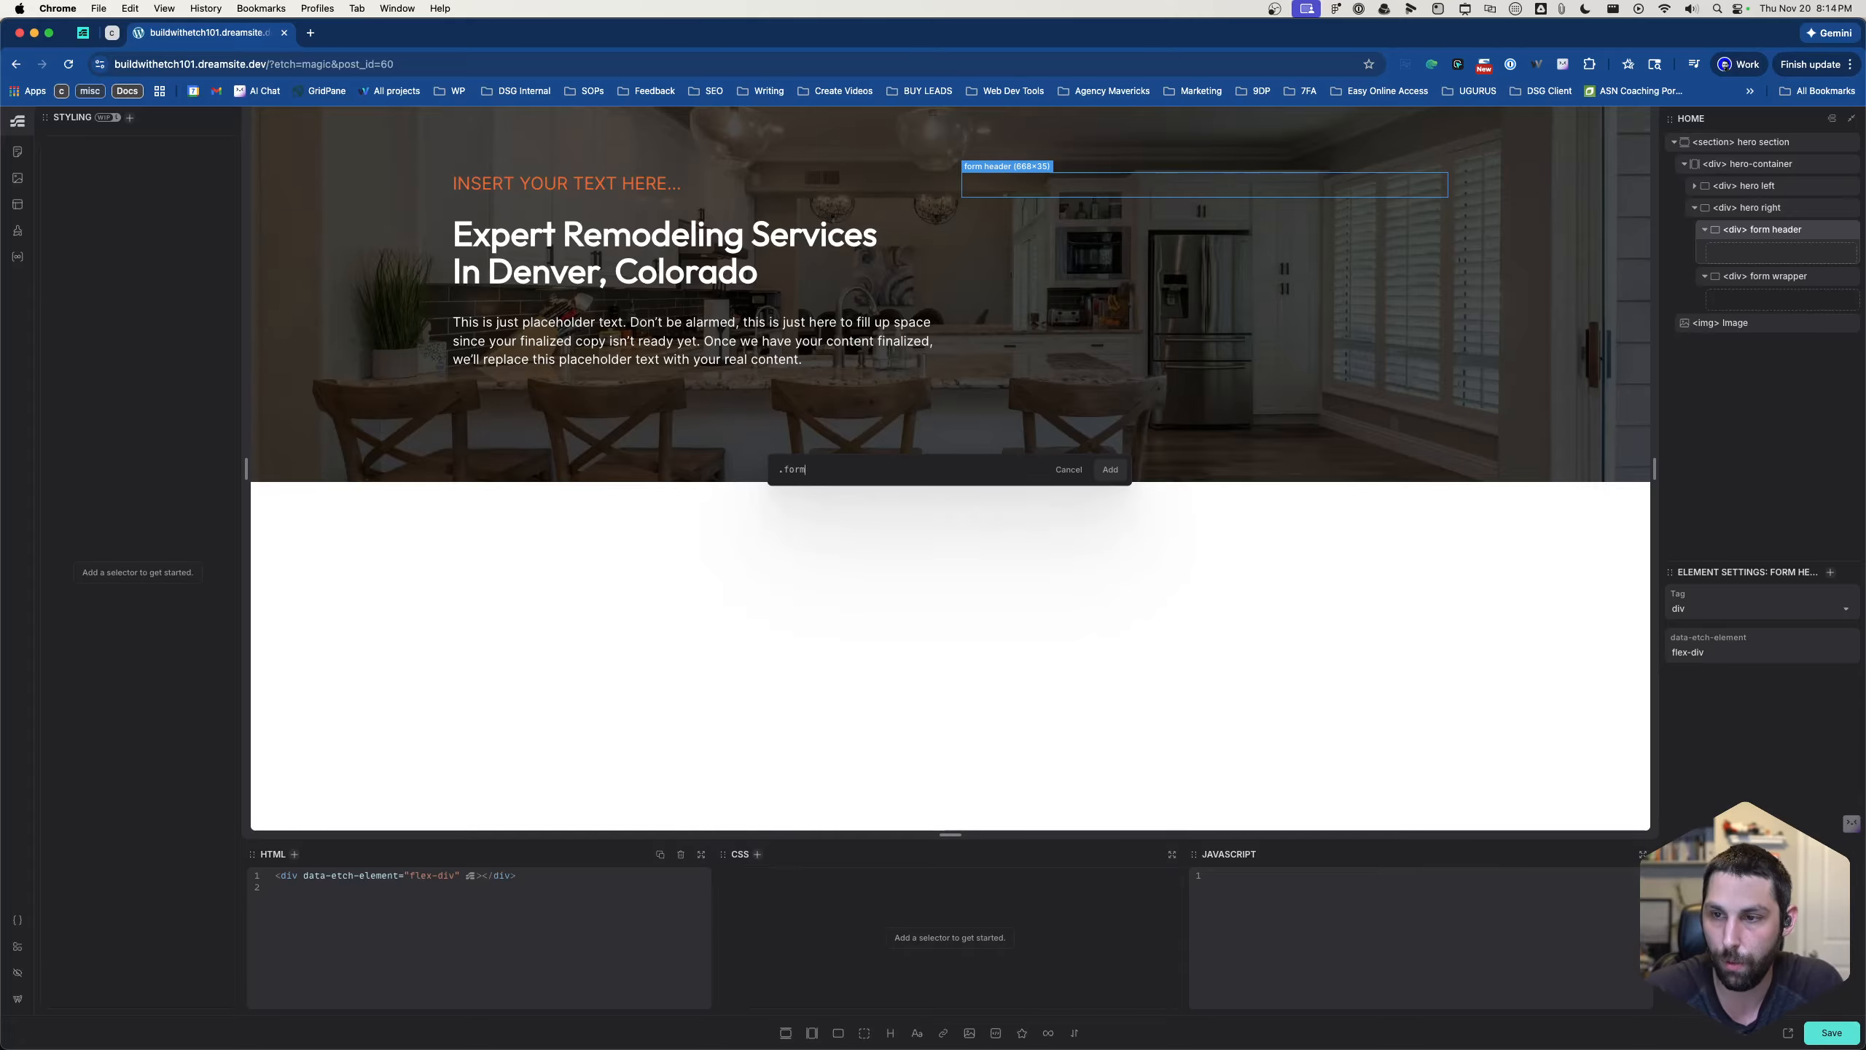
{"action": "type", "text": "header"}
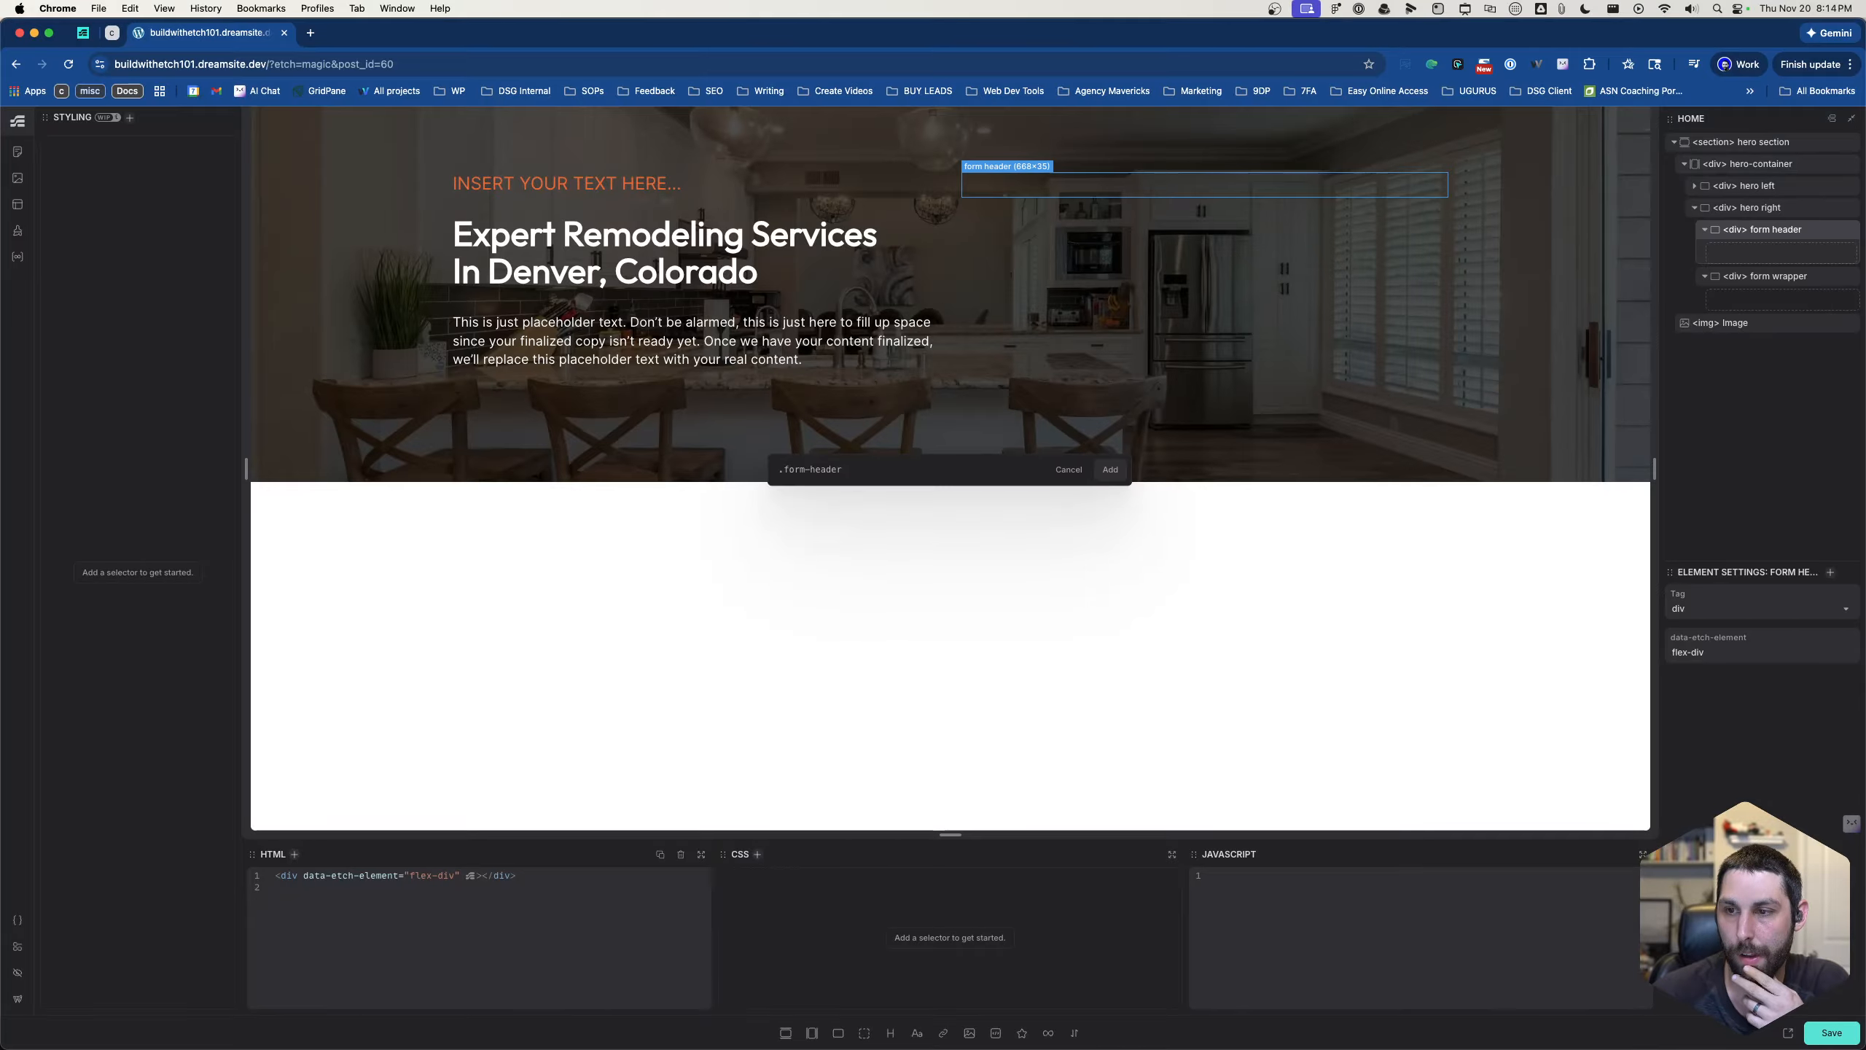
{"action": "key", "text": "Return"}
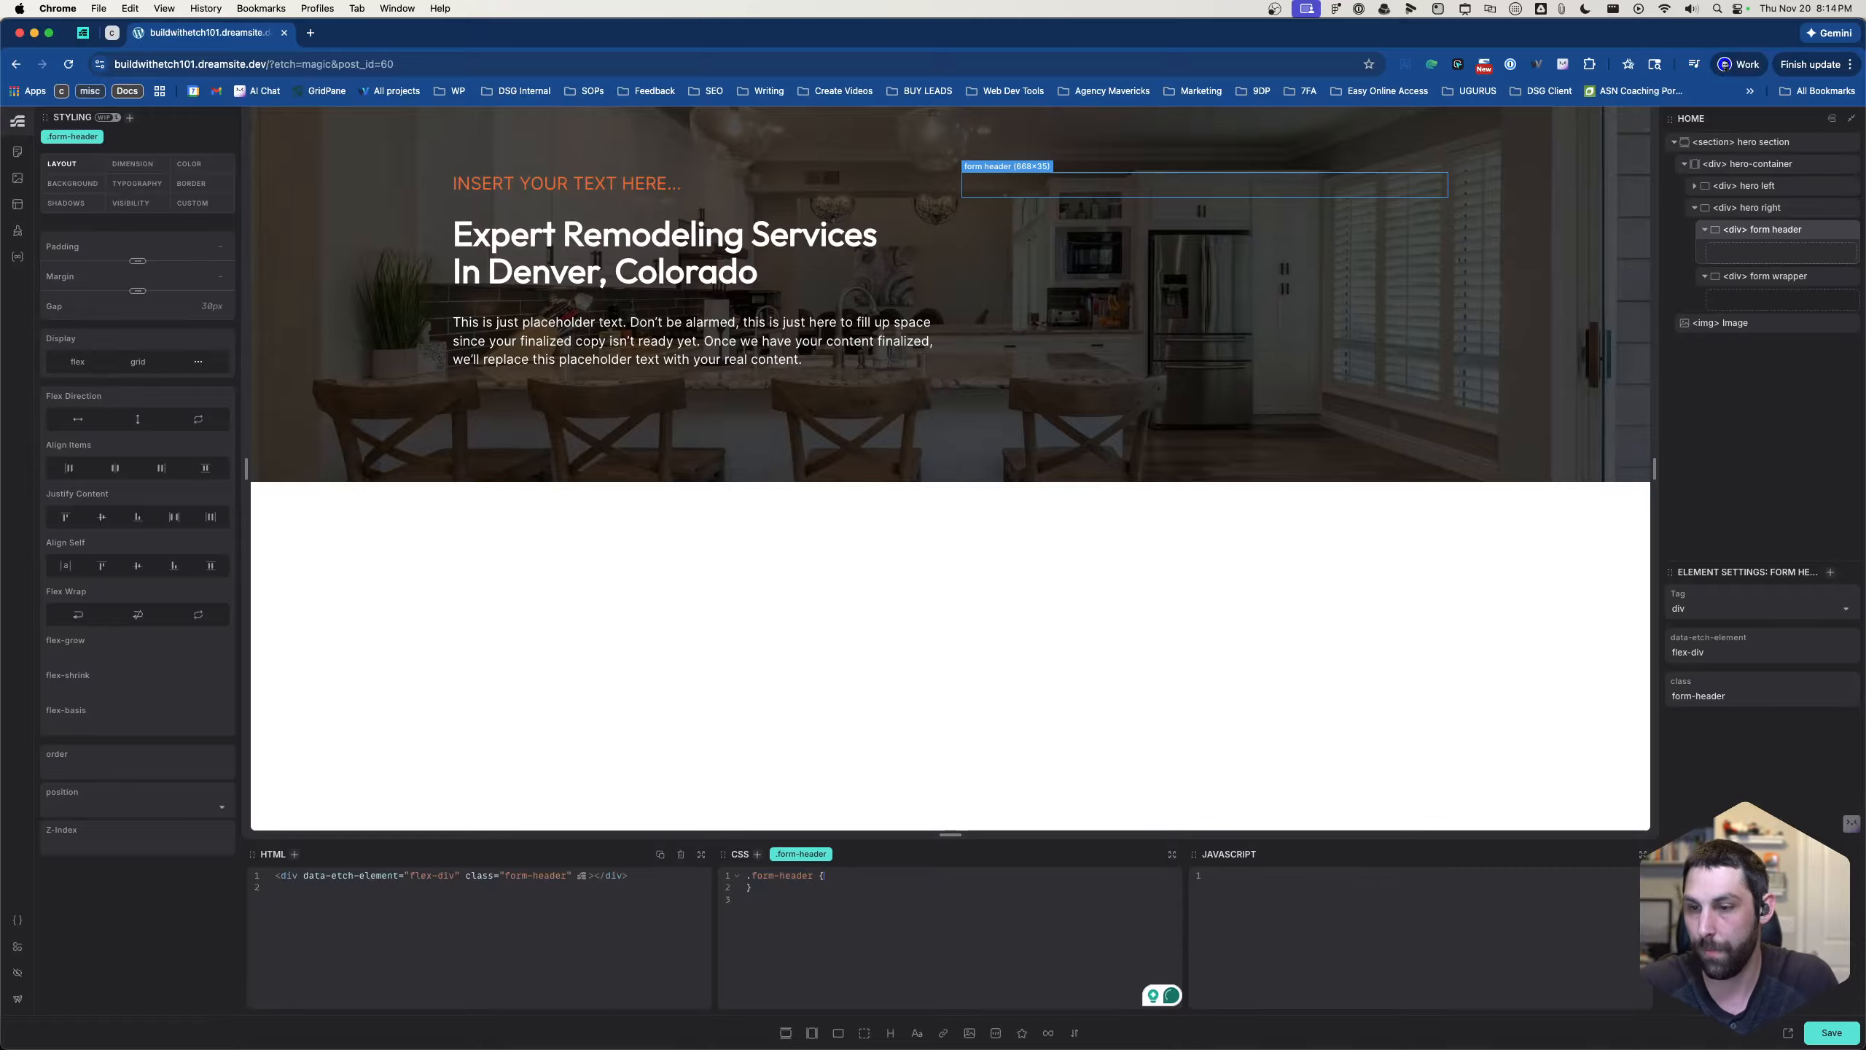
- Set the background-color of .form-header to var(--secondary) in its CSS and start a new line below it
{"action": "left_click", "coordinate": [928, 885]}
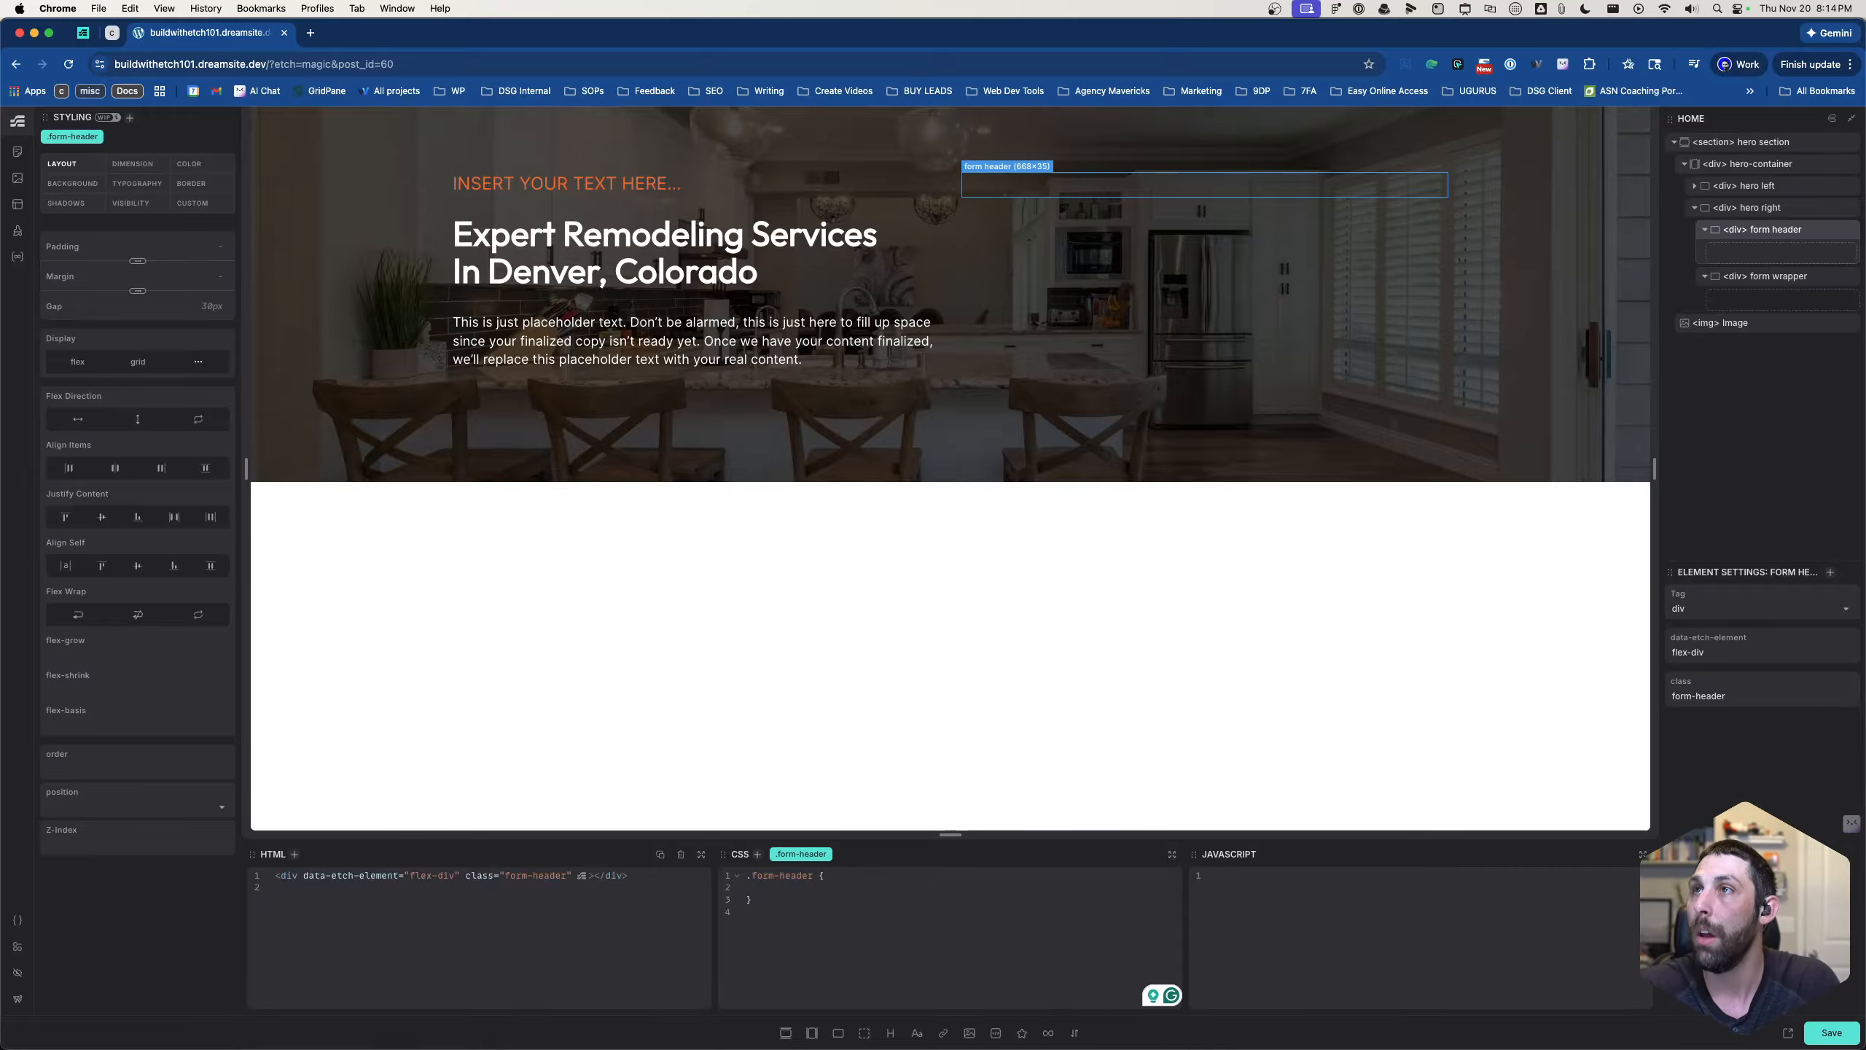
{"action": "type", "text": "background-color: var(--secondar"}
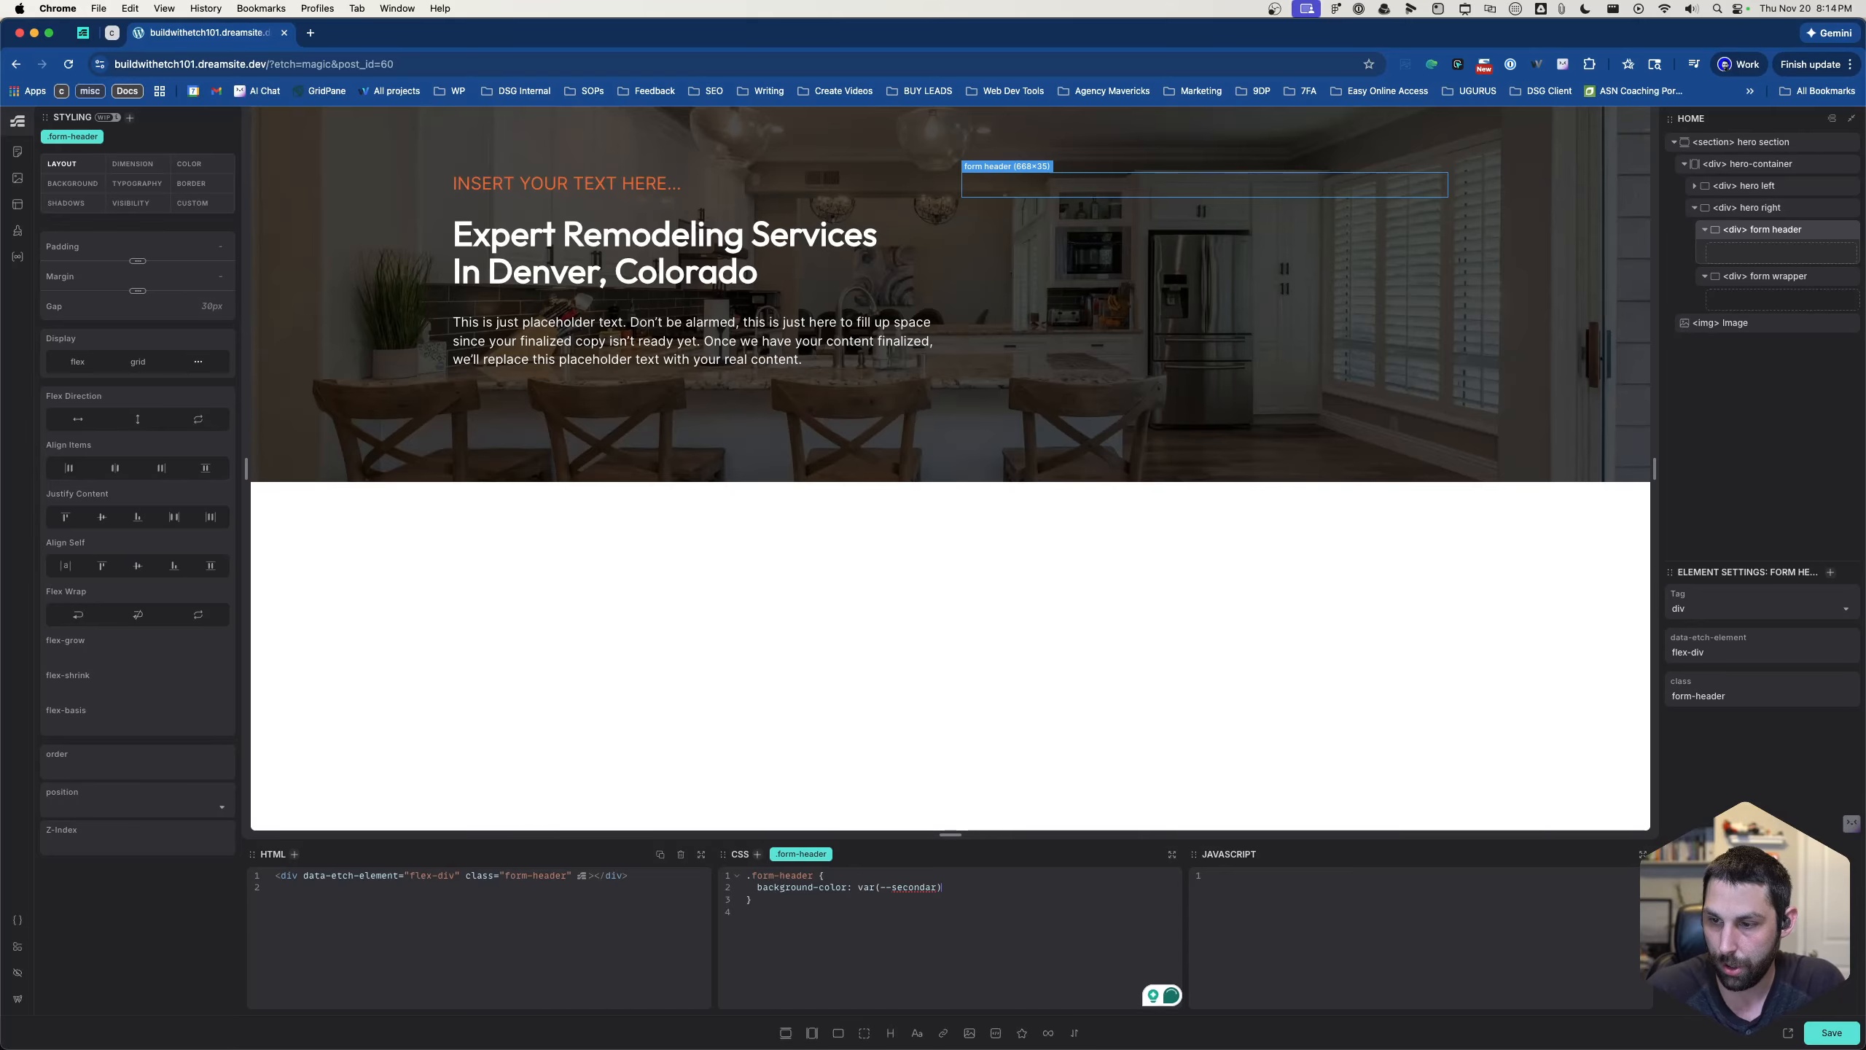
{"action": "type", "text": "y)"}
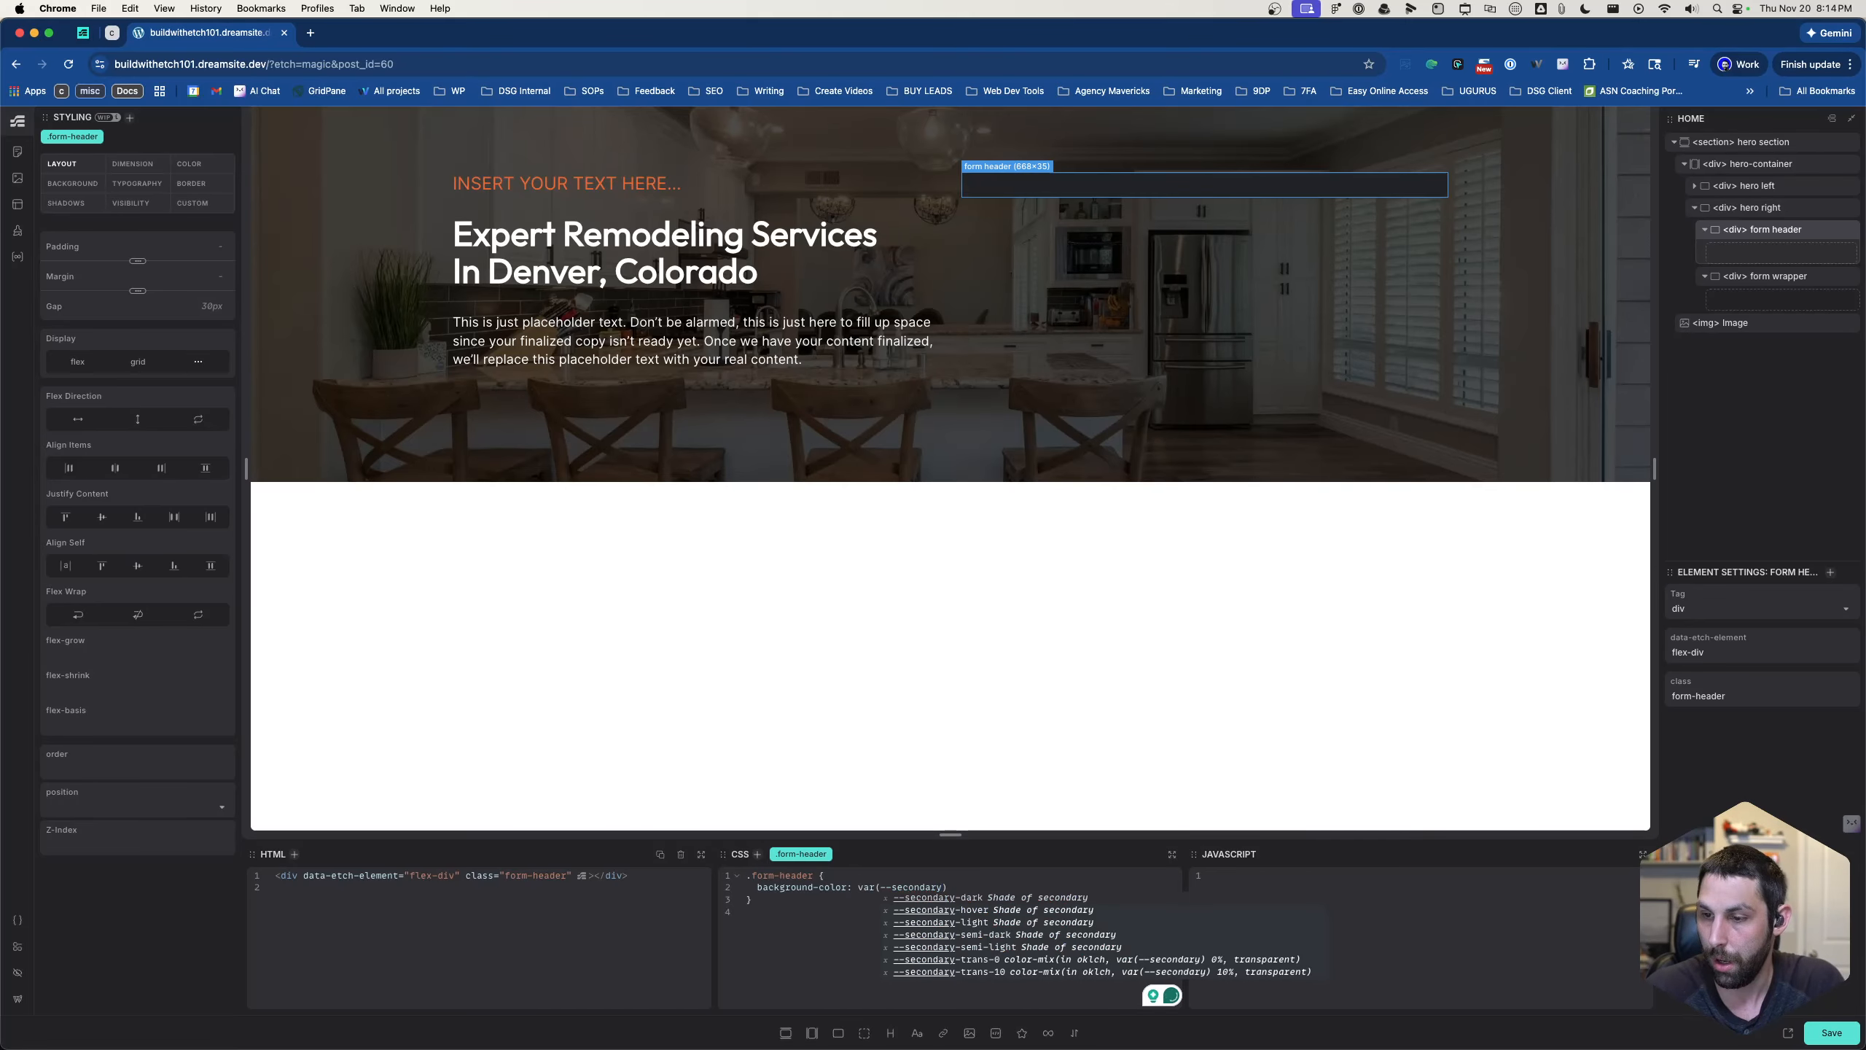
{"action": "type", "text": ";"}
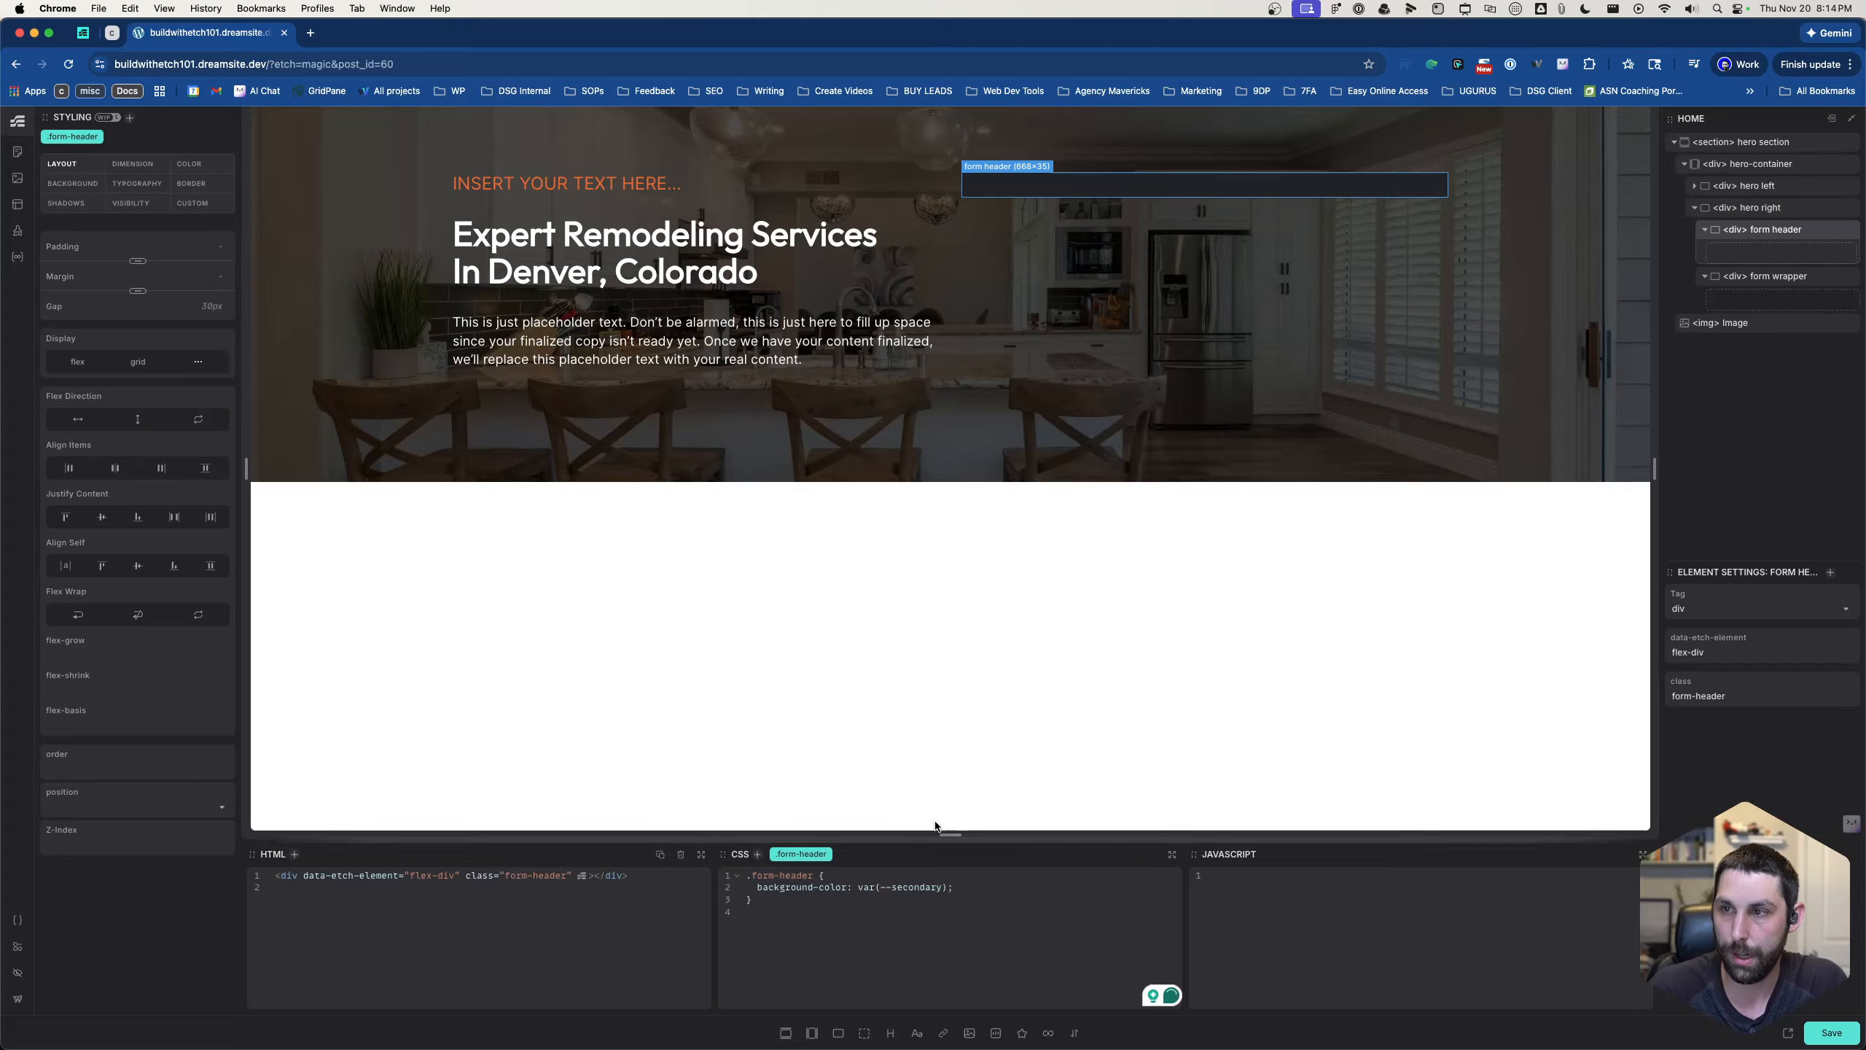
{"action": "left_click", "coordinate": [81, 183]}
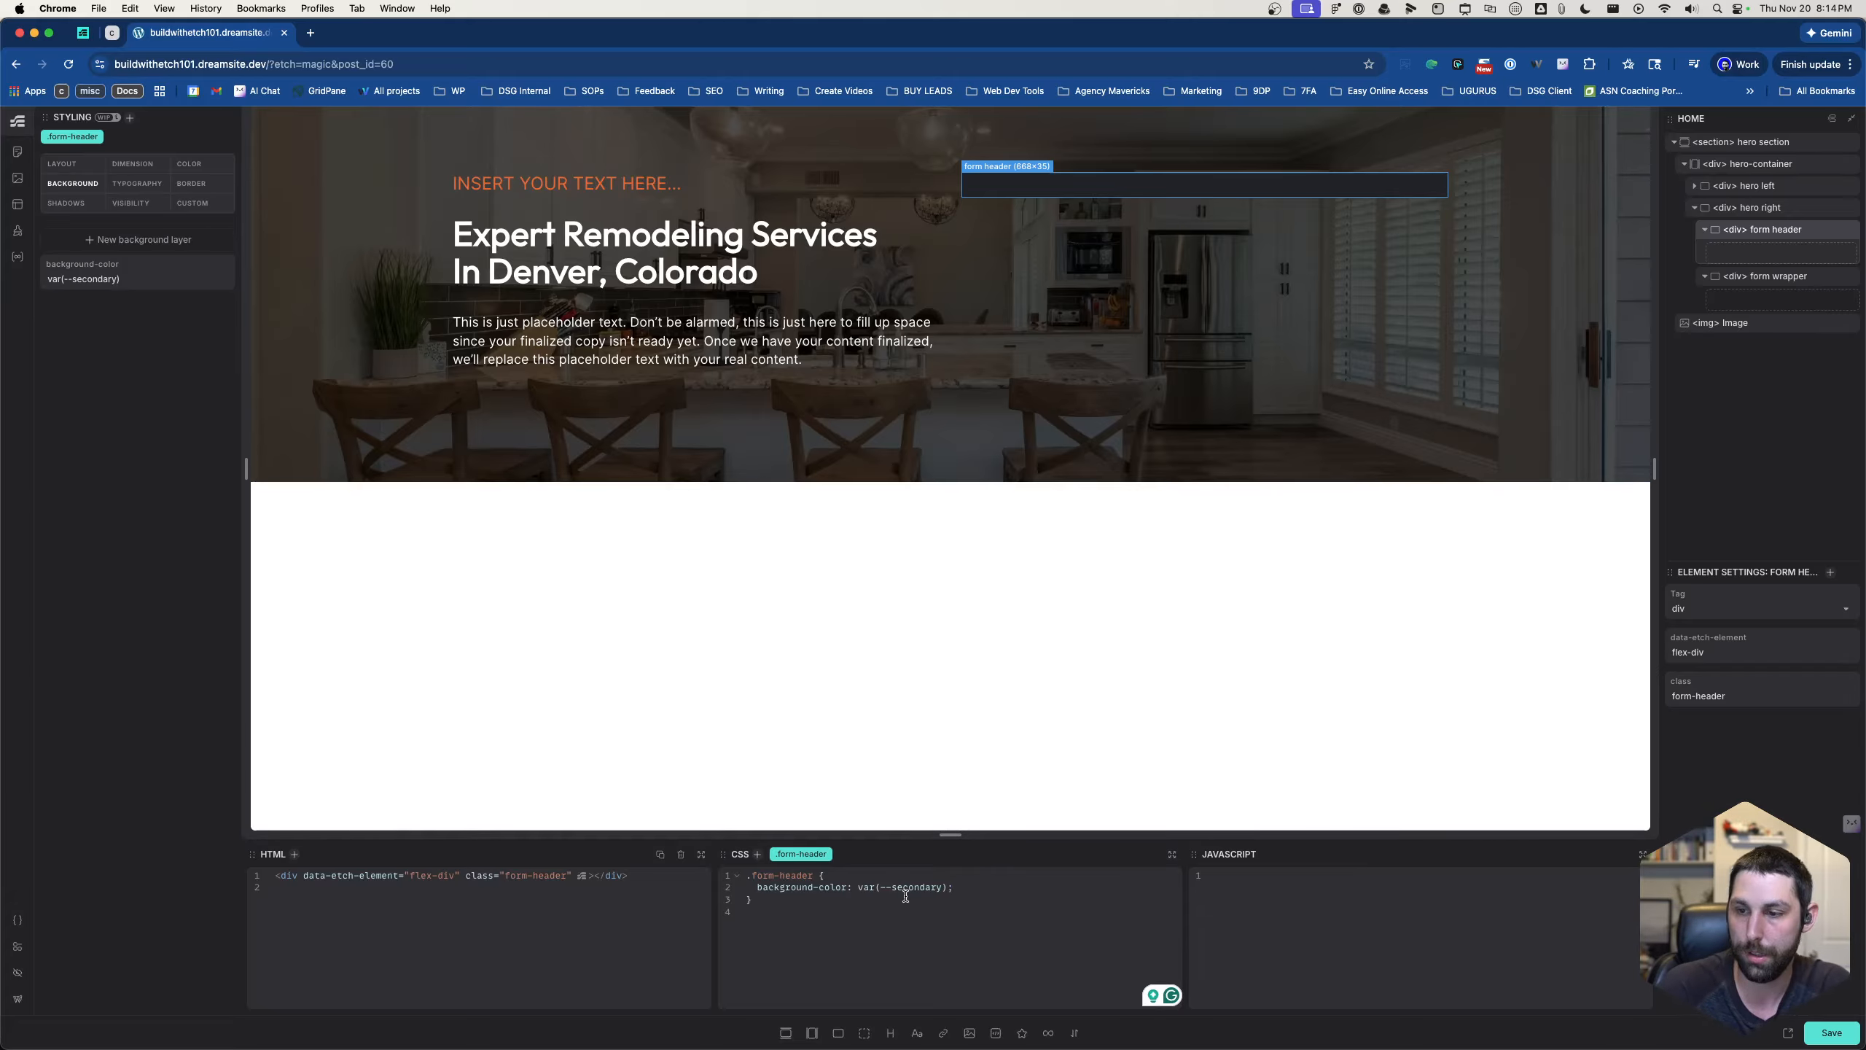
{"action": "left_click", "coordinate": [952, 880]}
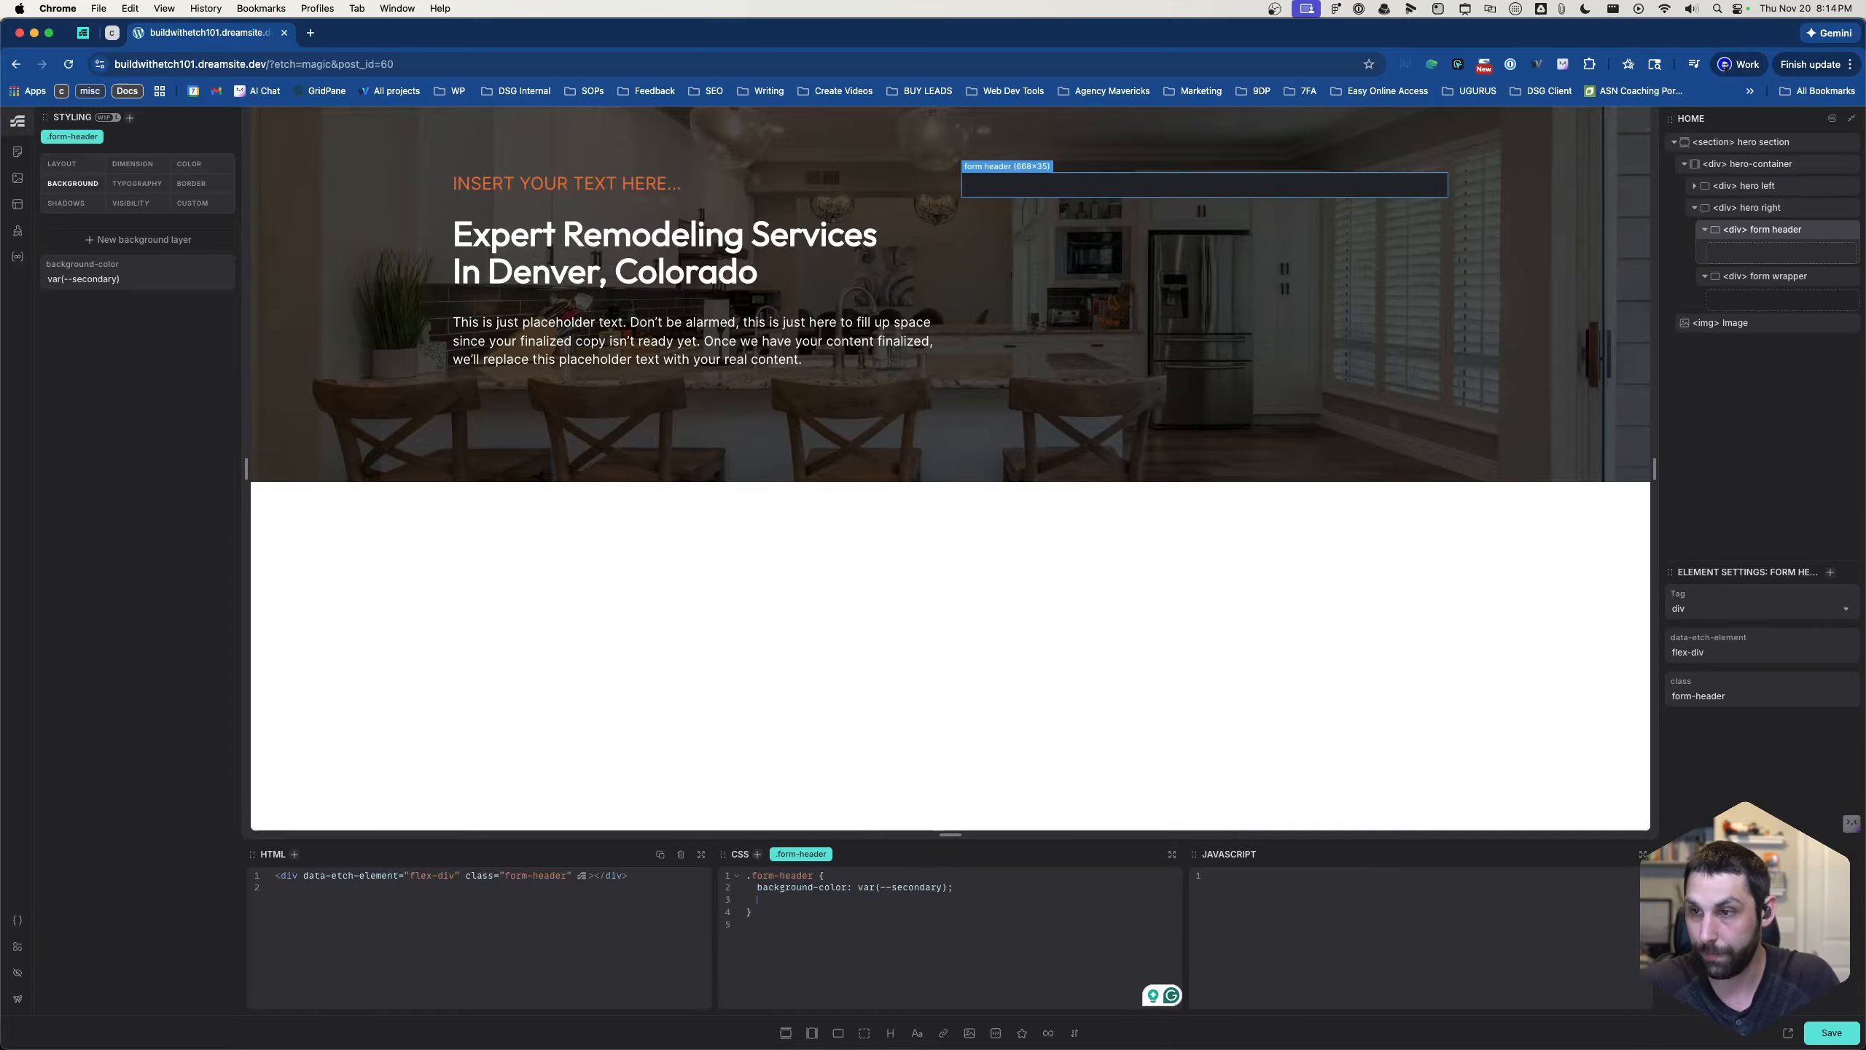
- Set the padding of .form-header to var(--space-m) in its CSS
{"action": "key", "text": "Return"}
{"action": "type", "text": "padding:"}
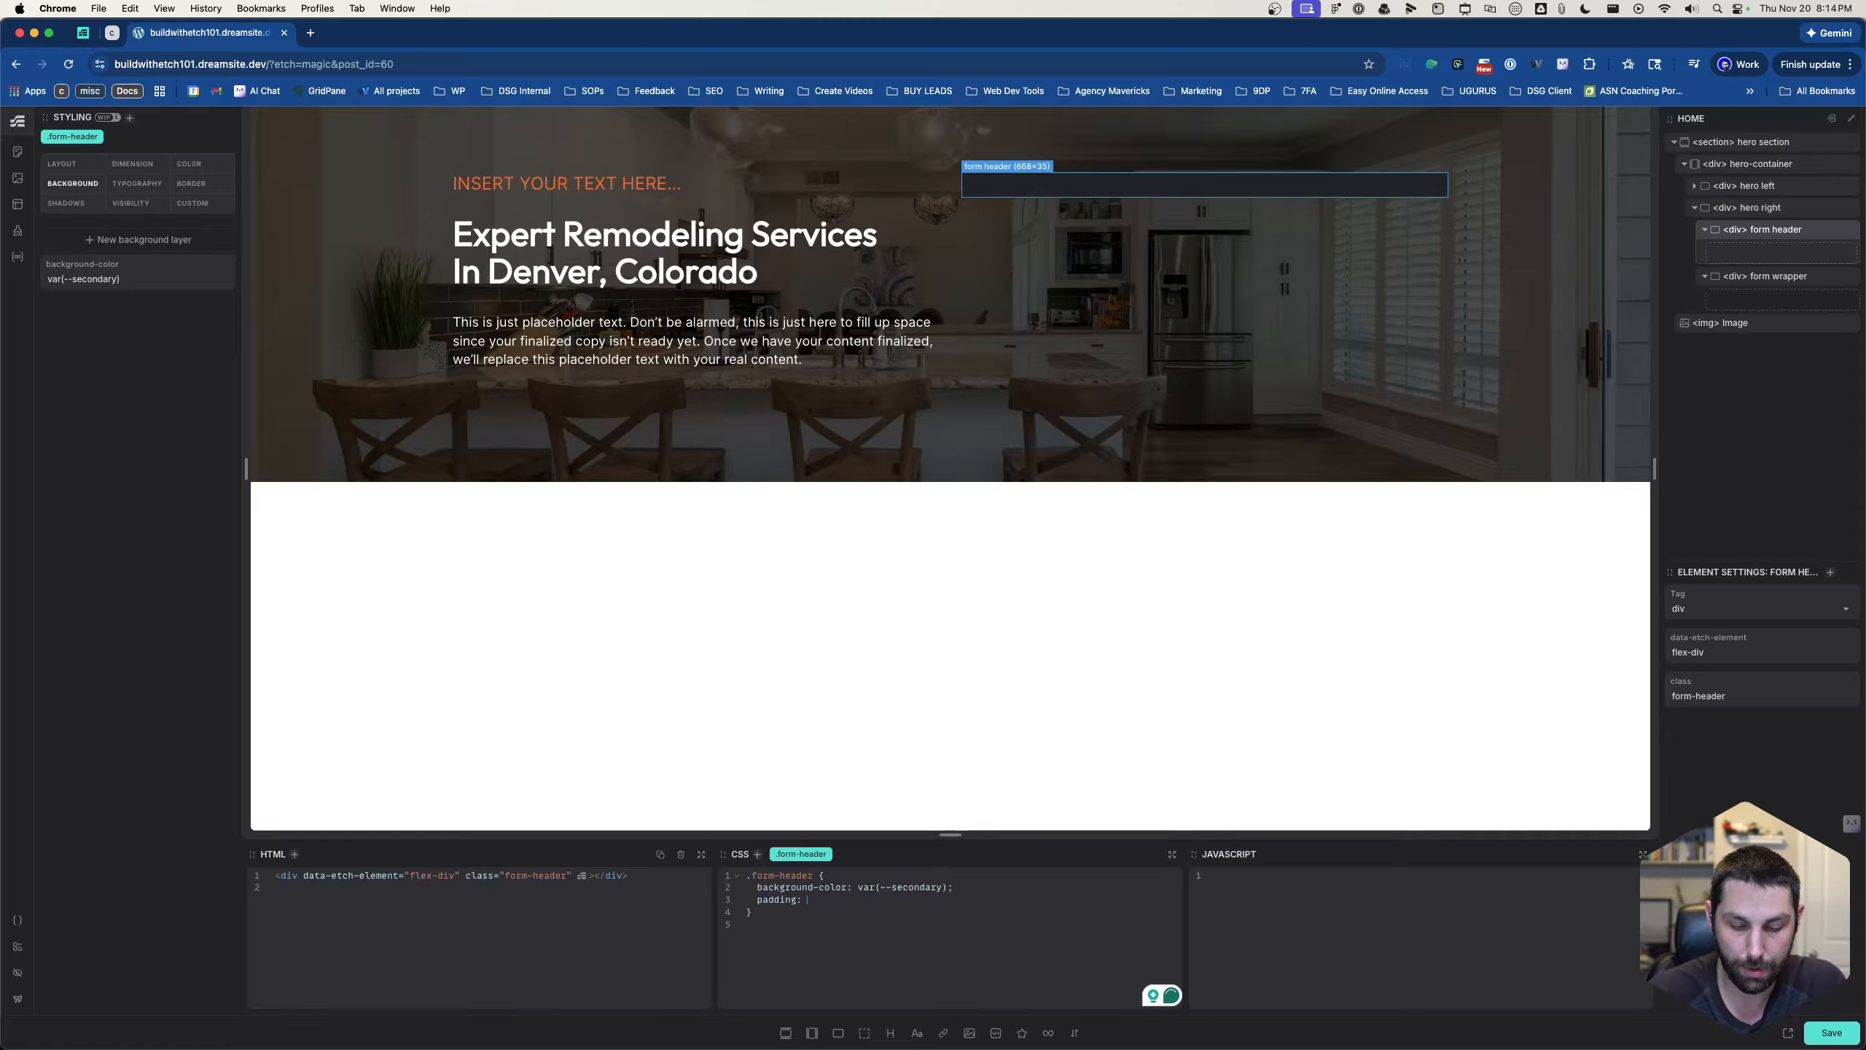
{"action": "type", "text": " --spa"}
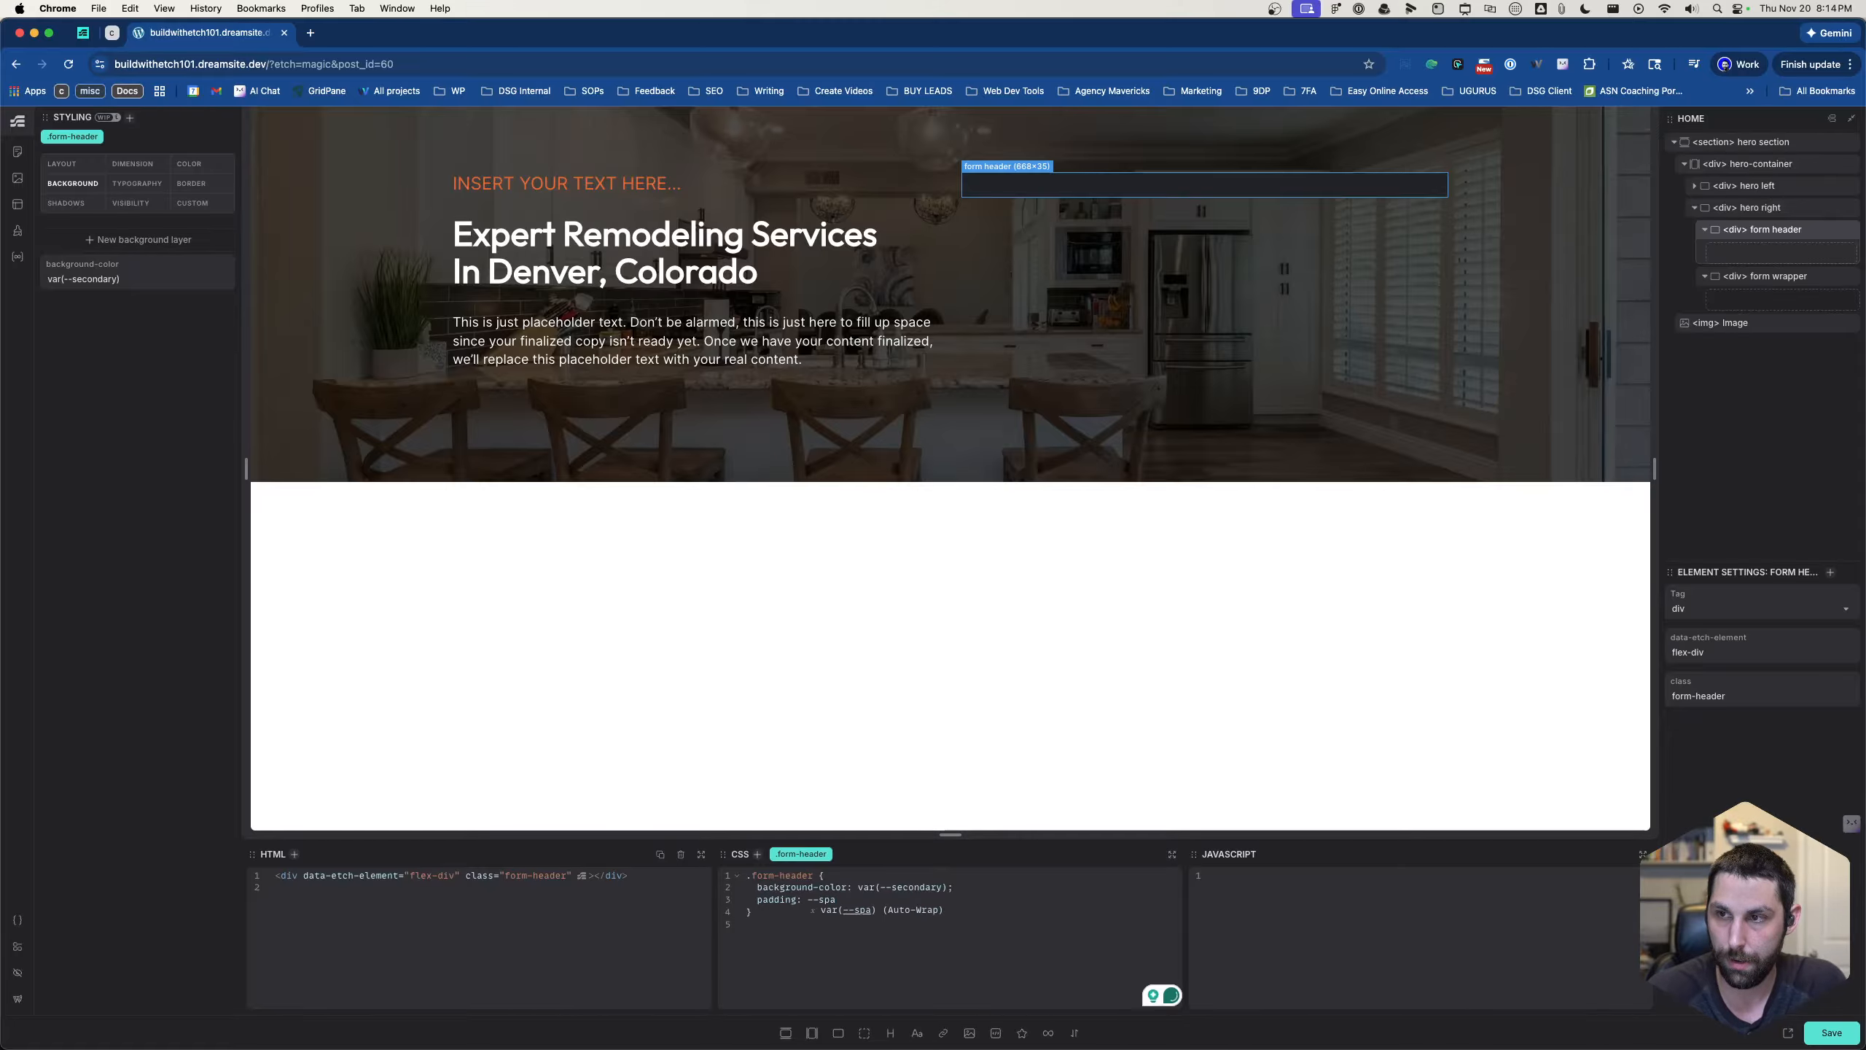
{"action": "type", "text": "ce-m"}
{"action": "key", "text": "Tab"}
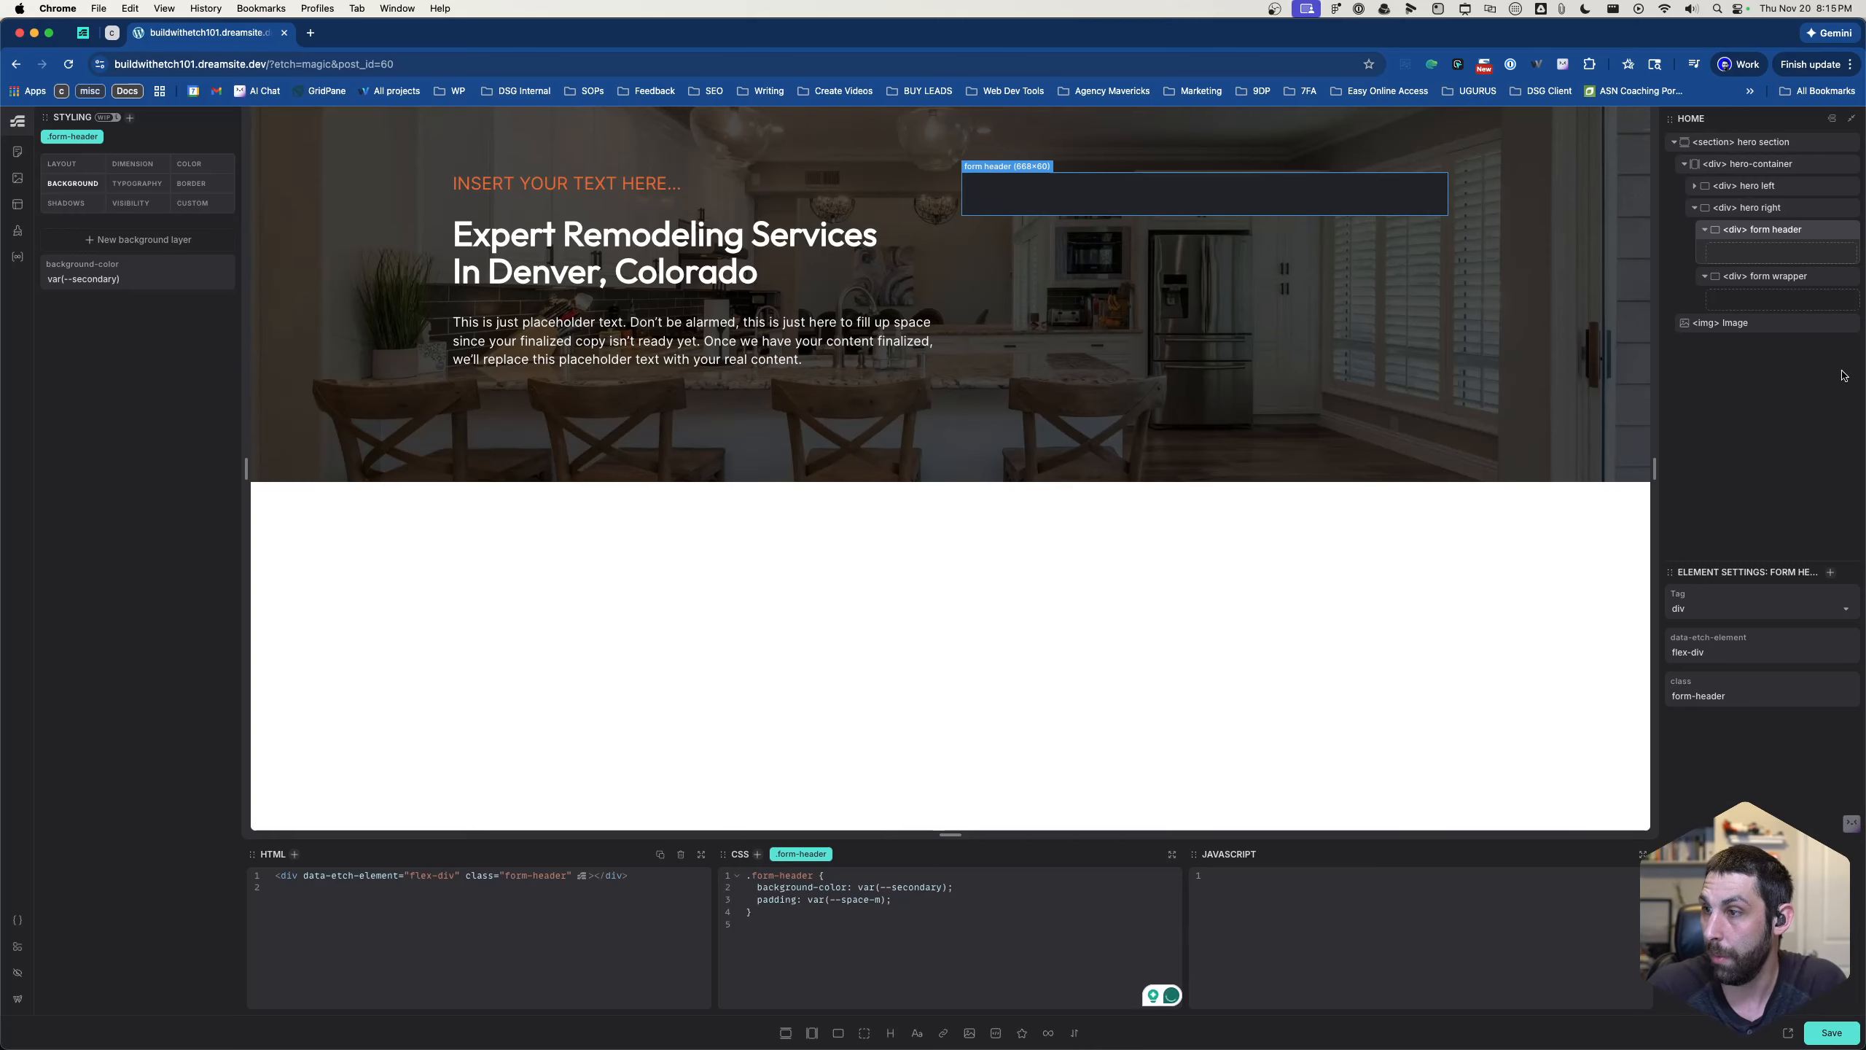
- Add a heading and a text paragraph inside the form header, and set the color of .form-header to var(--white)
{"action": "left_click", "coordinate": [891, 1033]}
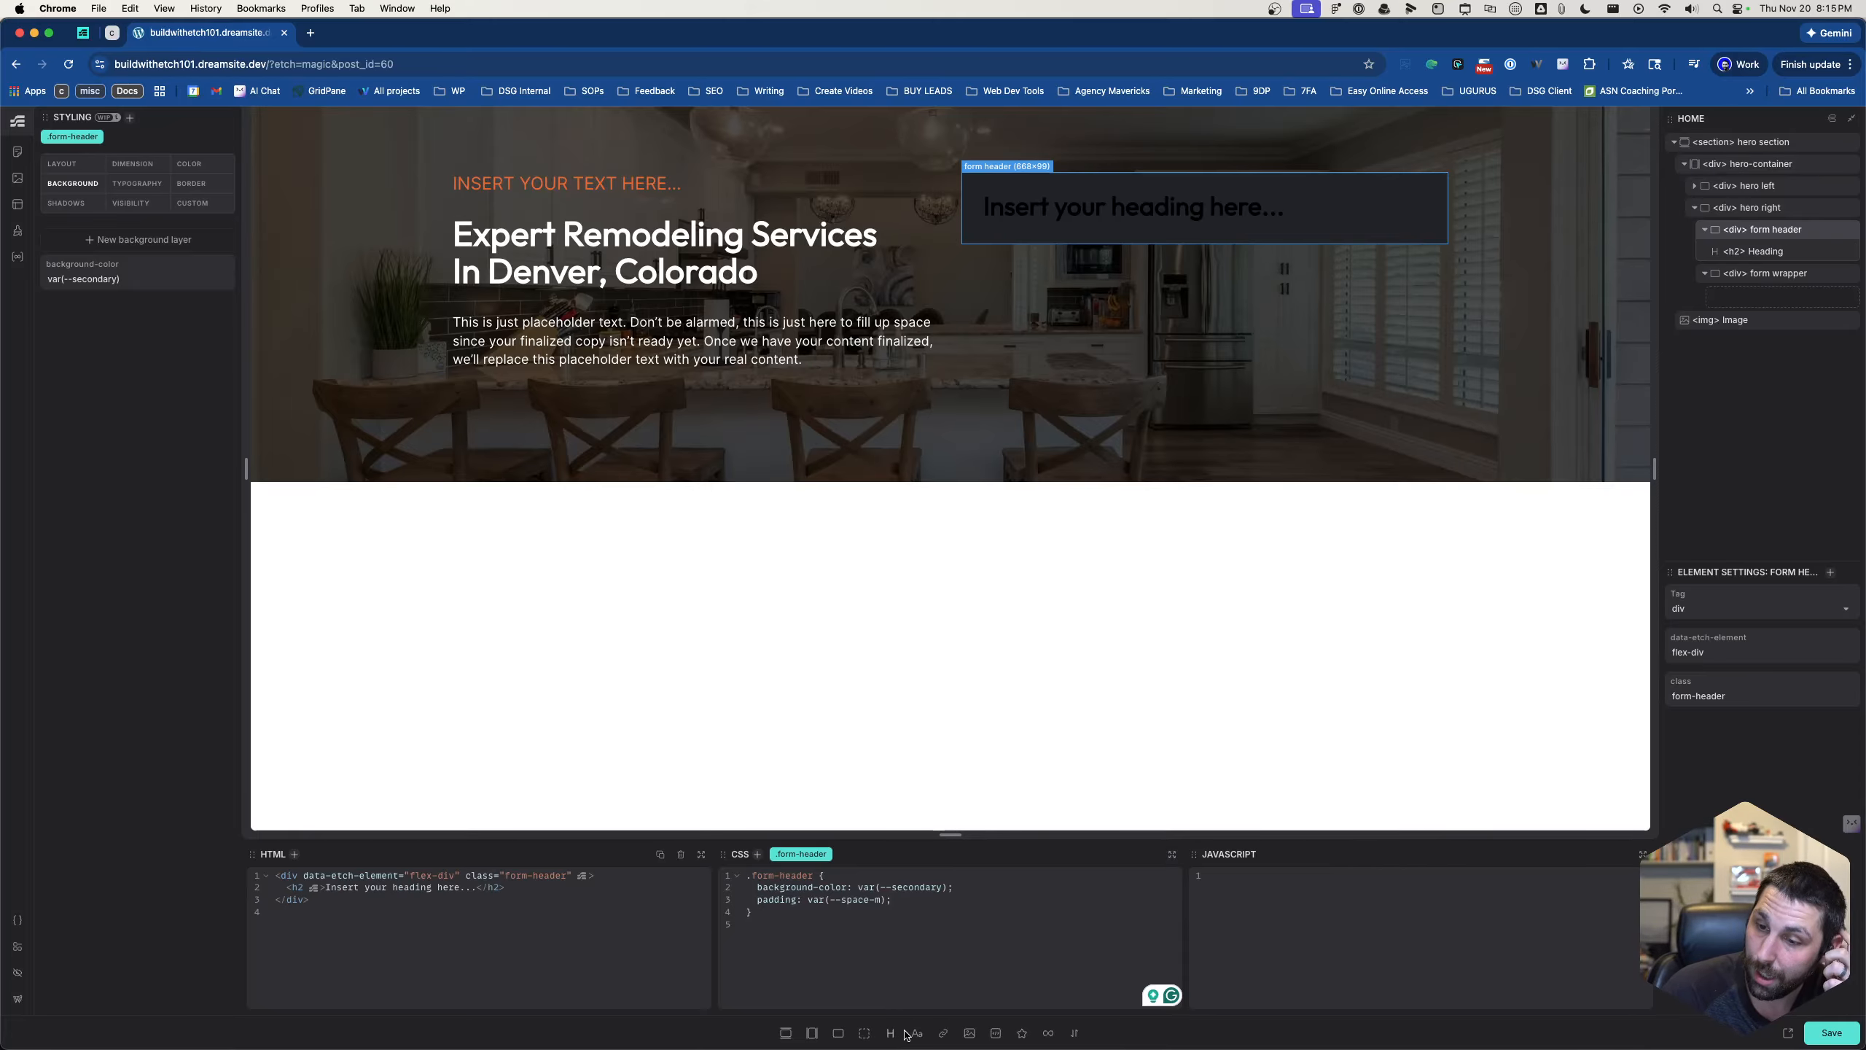
{"action": "left_click", "coordinate": [918, 1033]}
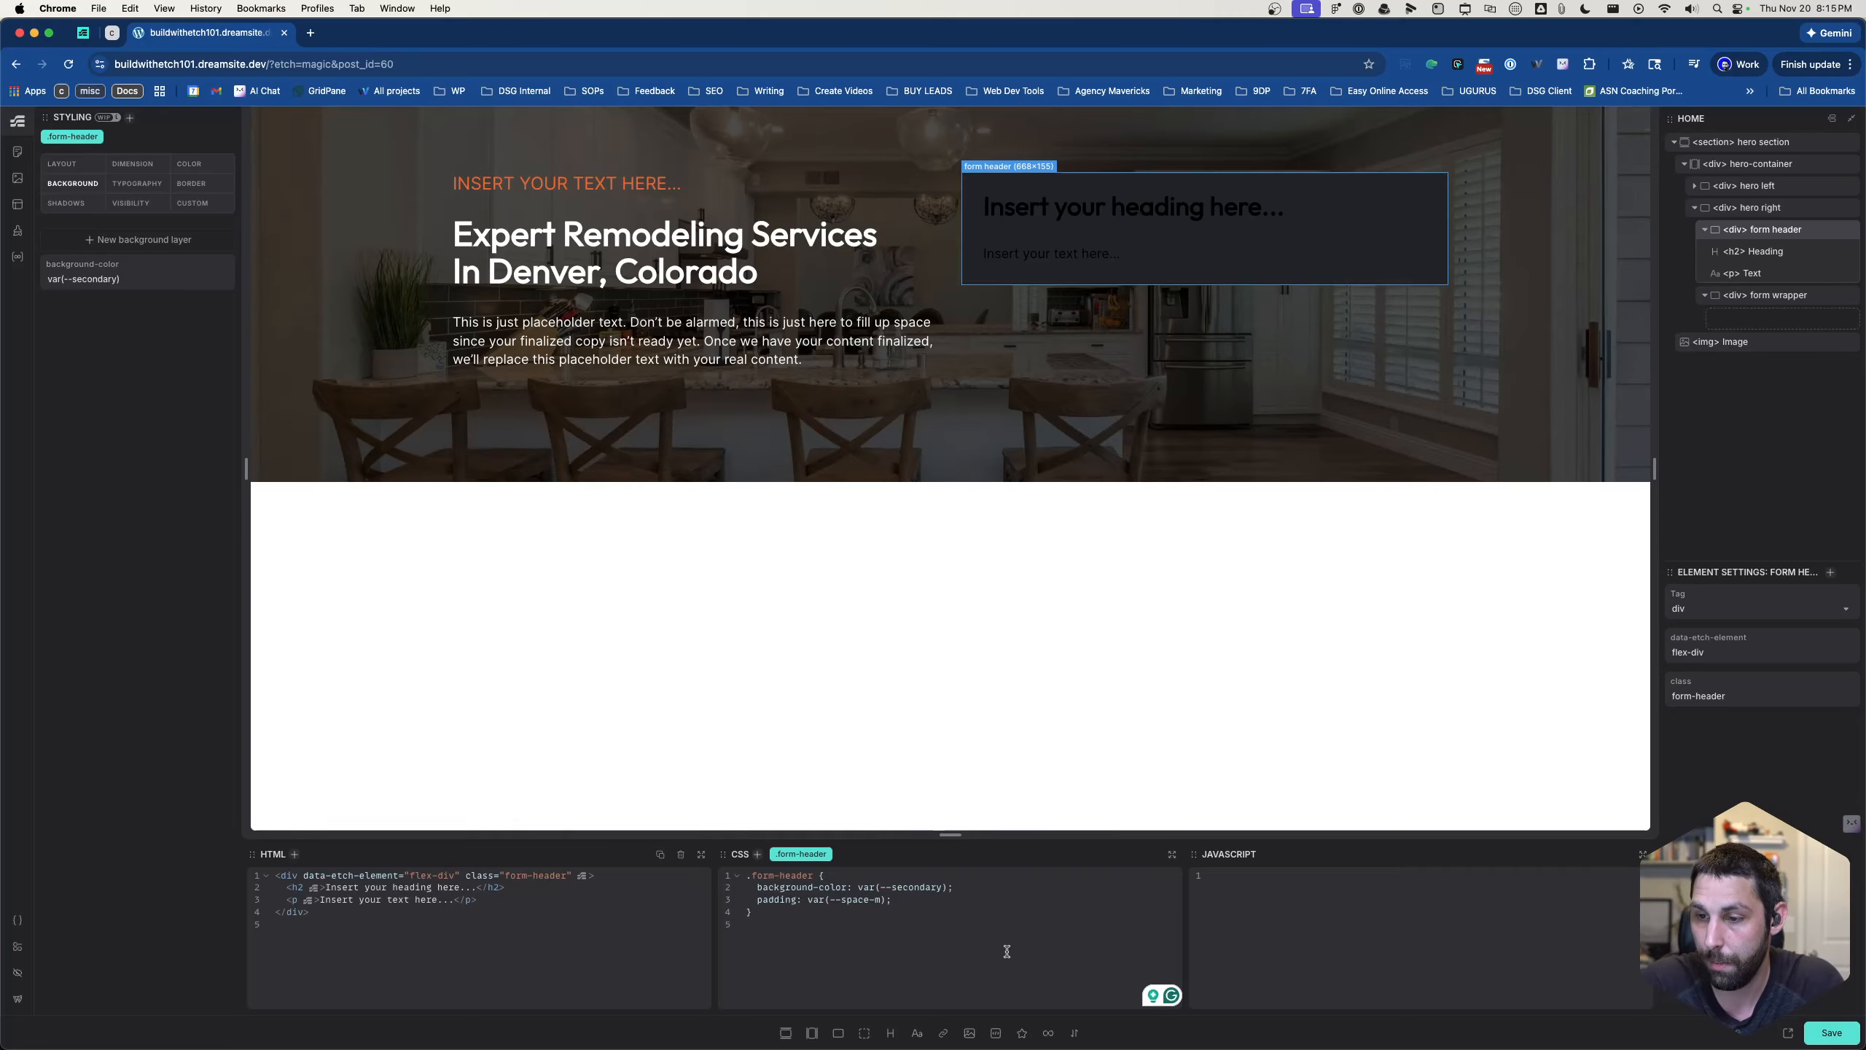
{"action": "left_click", "coordinate": [947, 900]}
{"action": "key", "text": "Return"}
{"action": "type", "text": "color"}
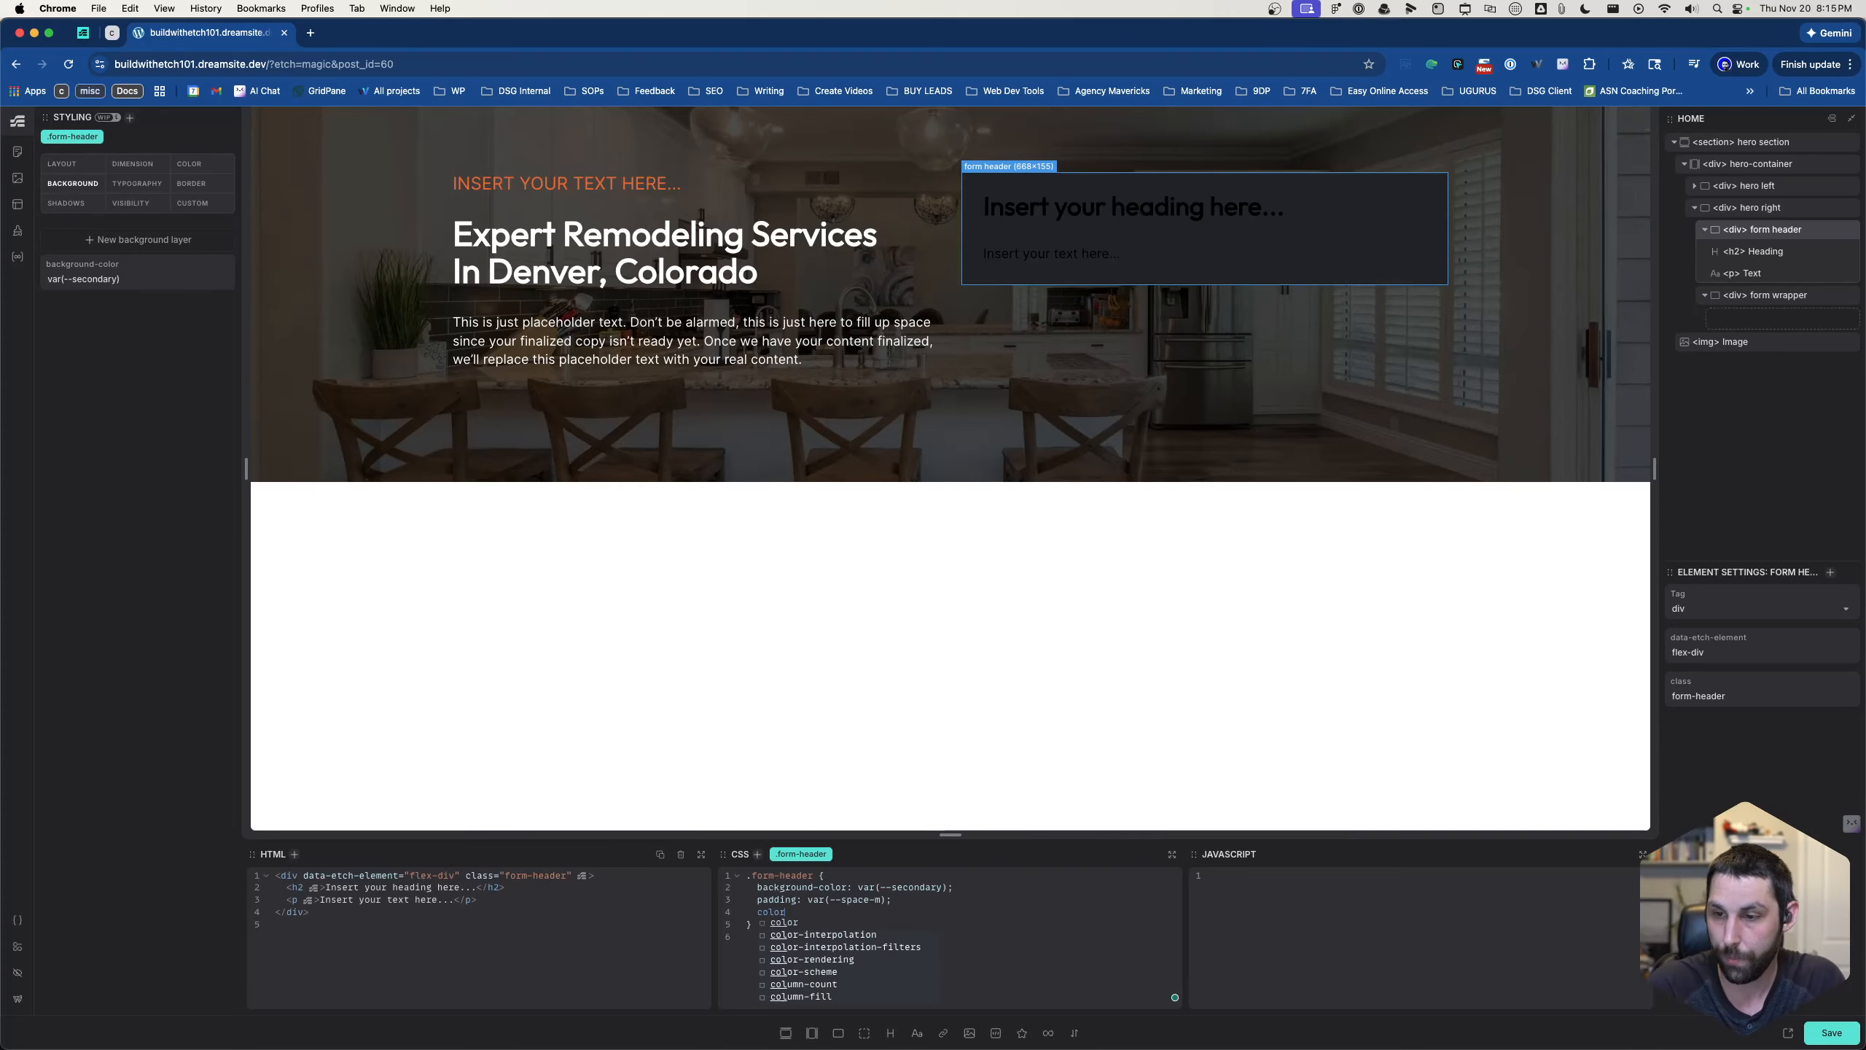
{"action": "type", "text": ": var(--white)"}
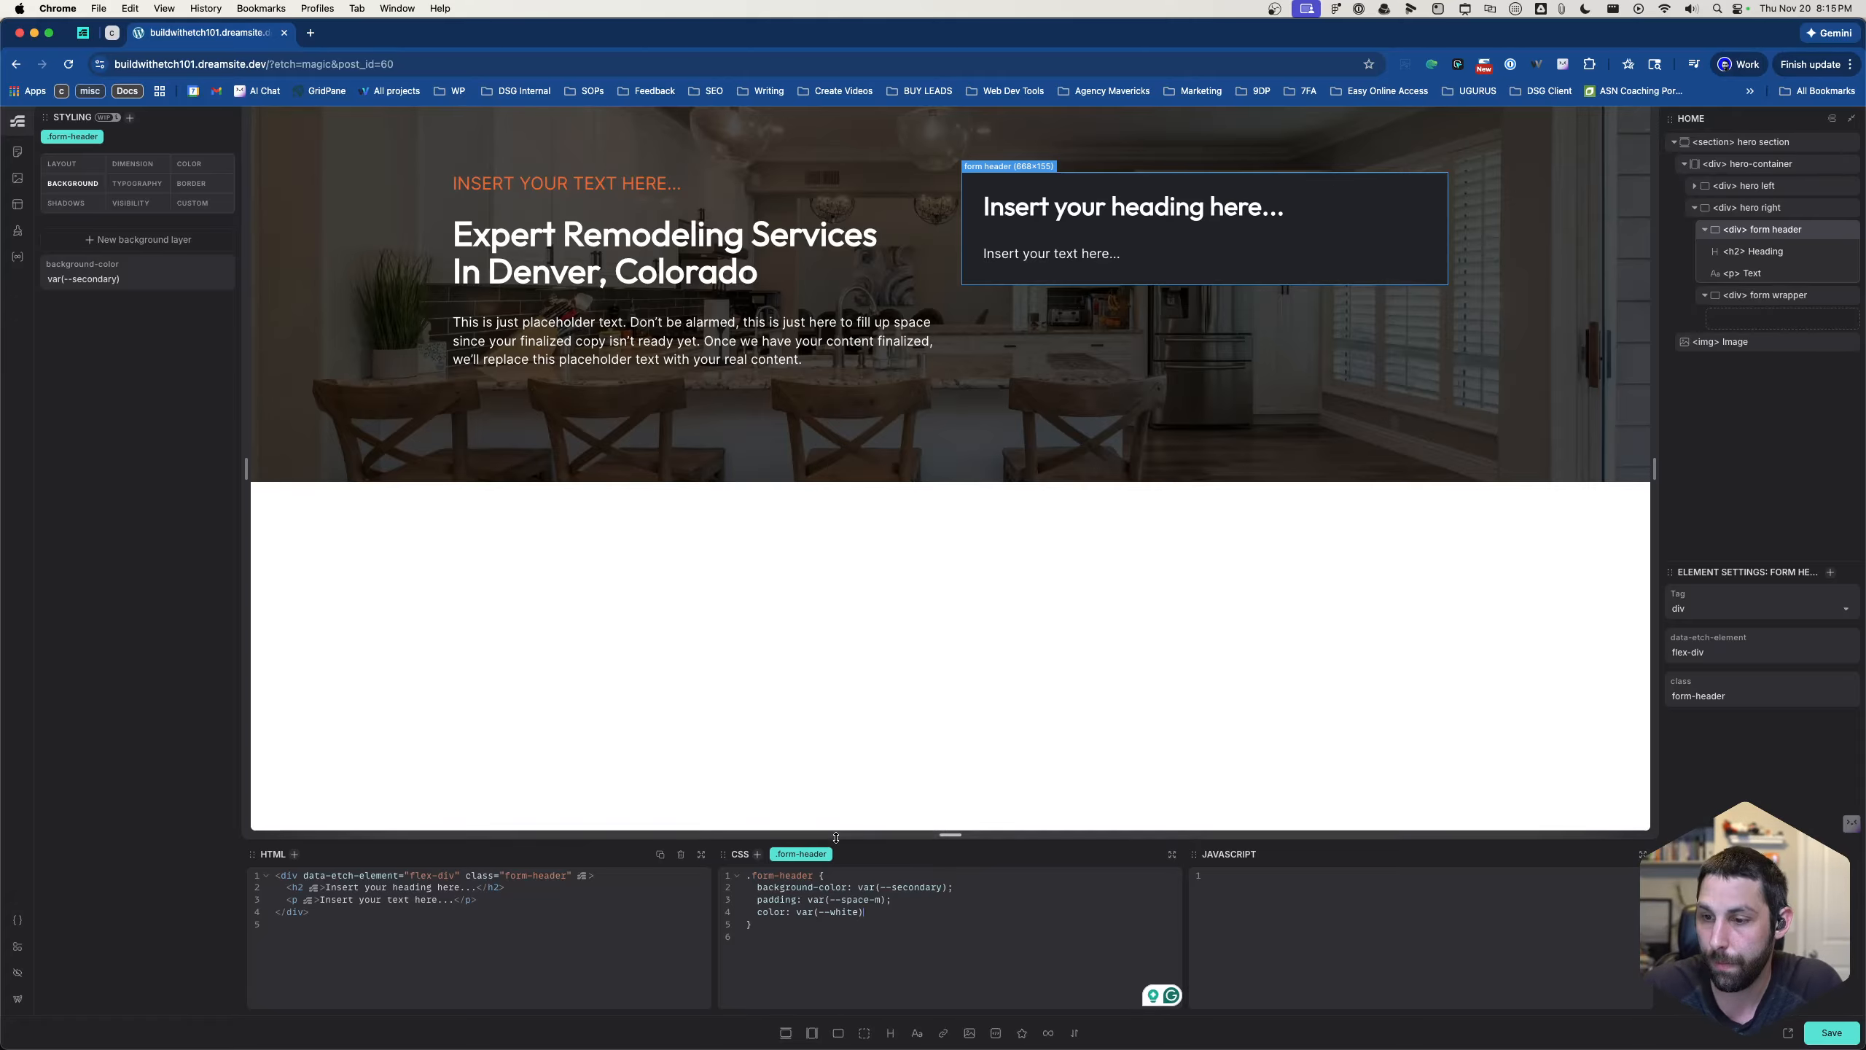
{"action": "left_click", "coordinate": [864, 900]}
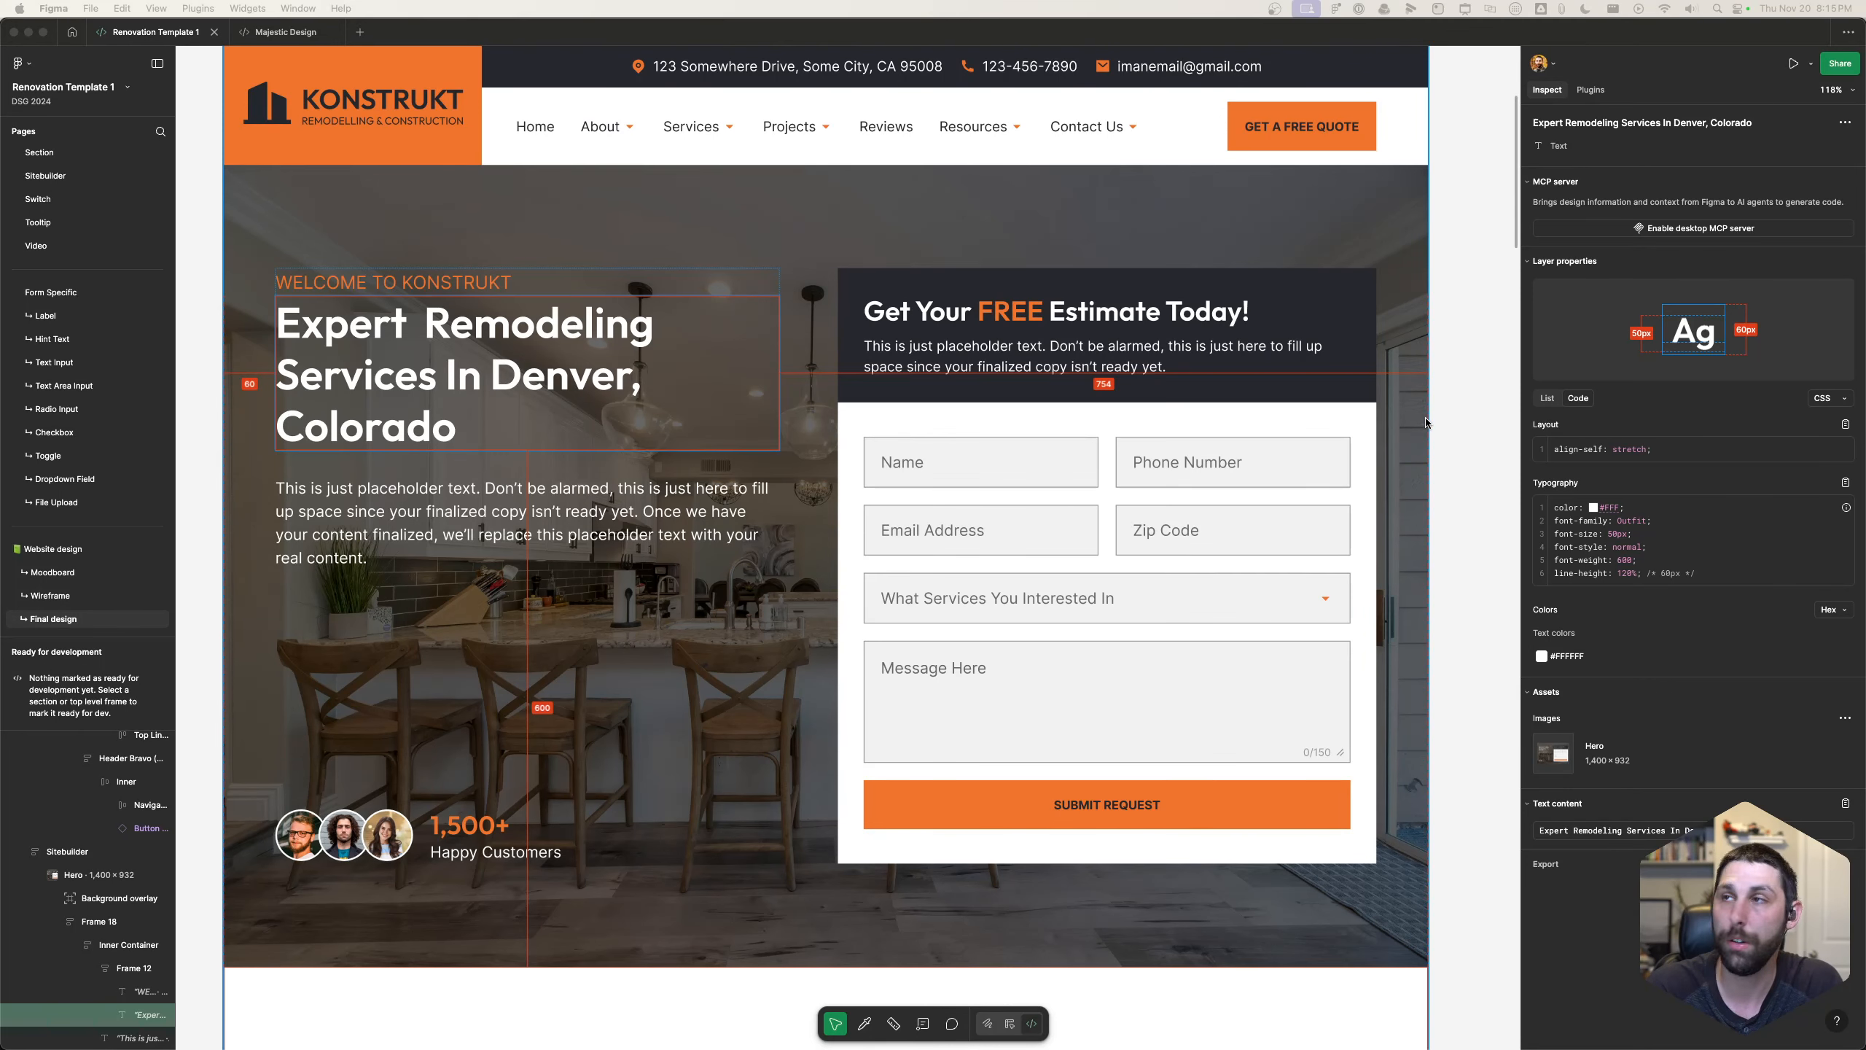
- Replace the form header's h2 content with "Get Your FREE Estimate Today!" copied from the design
{"action": "left_click", "coordinate": [1438, 467]}
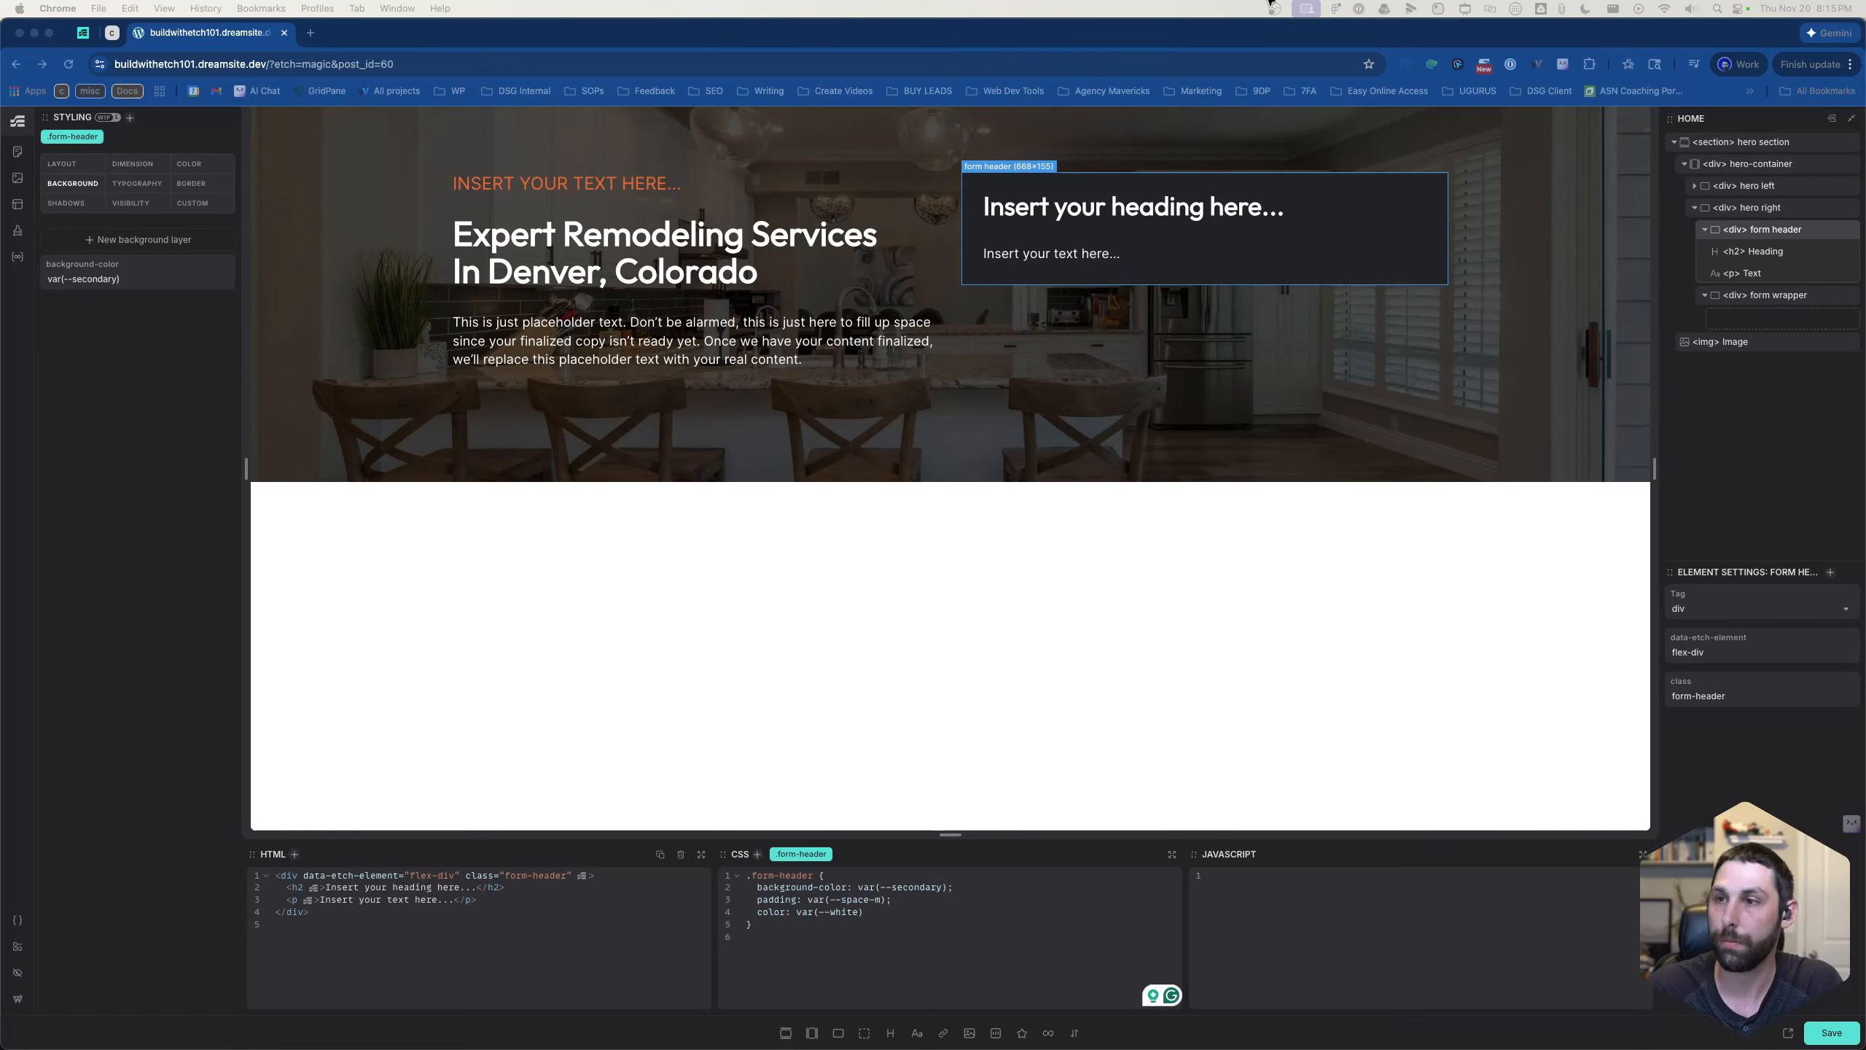
{"action": "left_click", "coordinate": [1135, 211]}
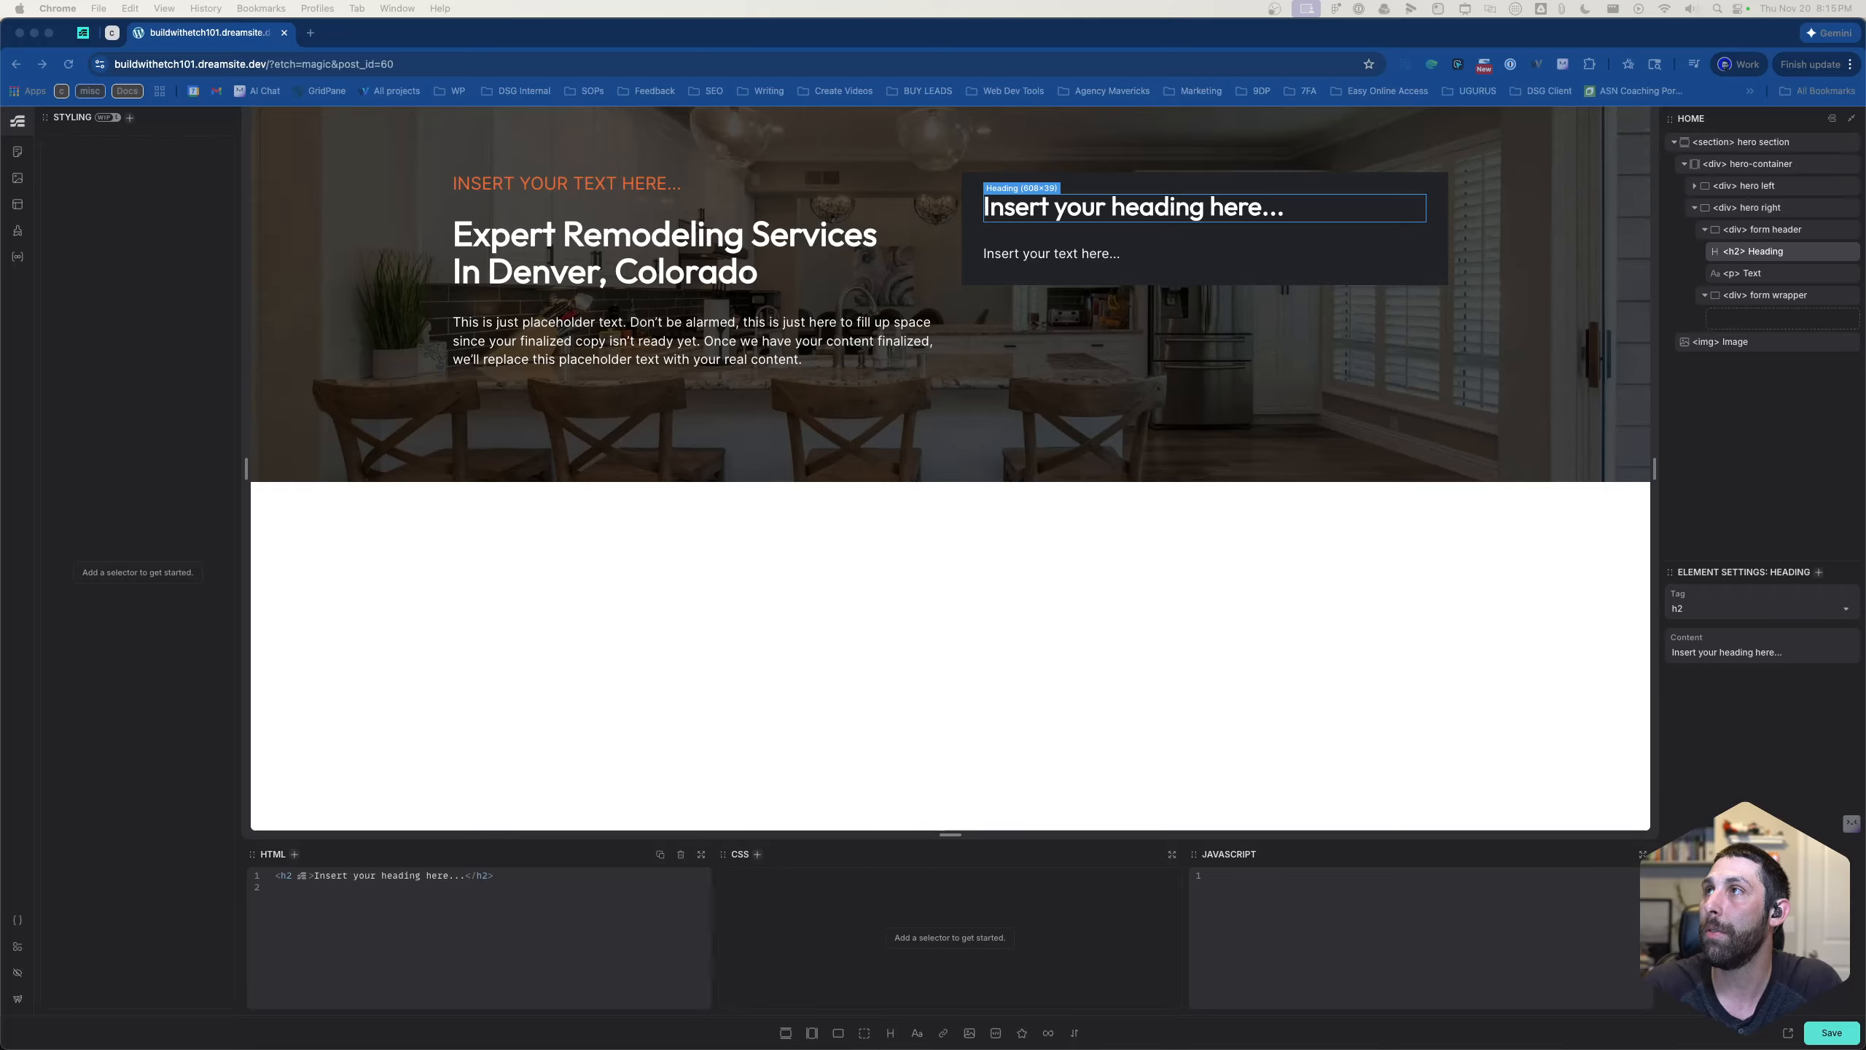
{"action": "left_click", "coordinate": [1134, 219]}
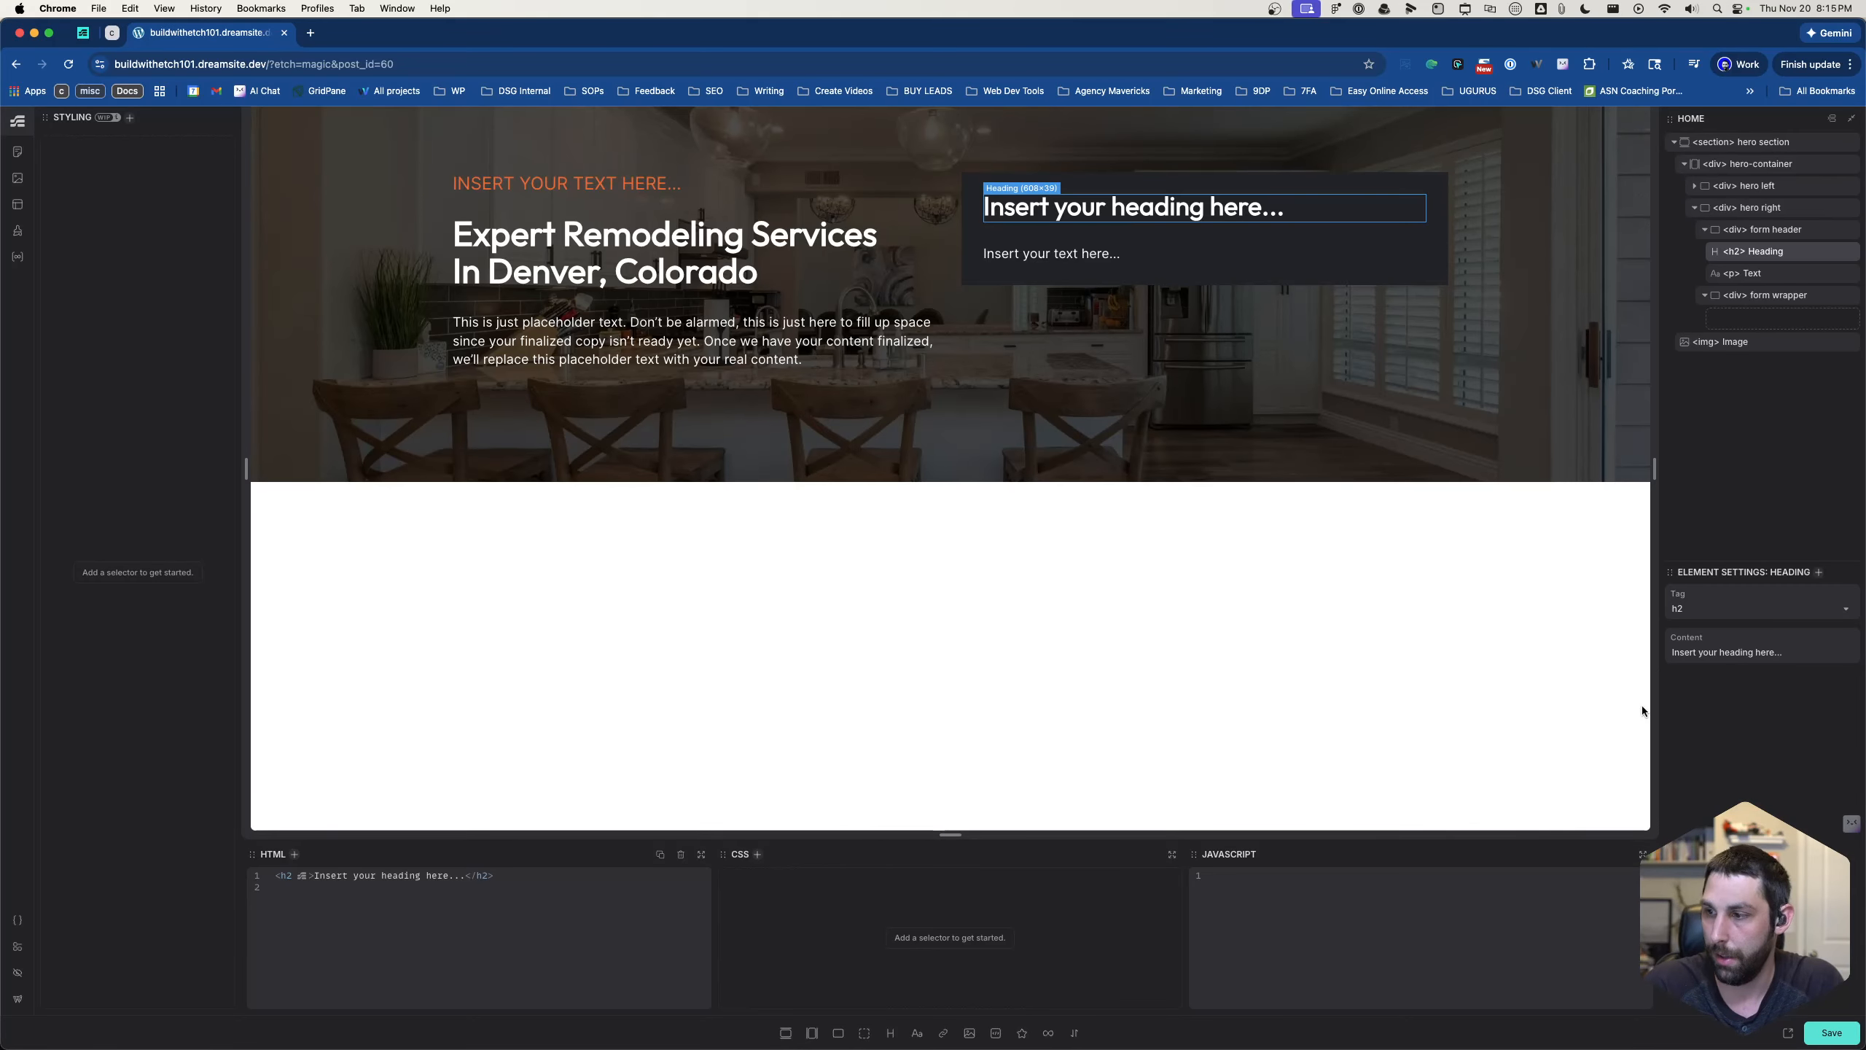
{"action": "left_click", "coordinate": [1761, 652]}
{"action": "key", "text": "super+a"}
{"action": "type", "text": "Get Your FREE Estimate Today!"}
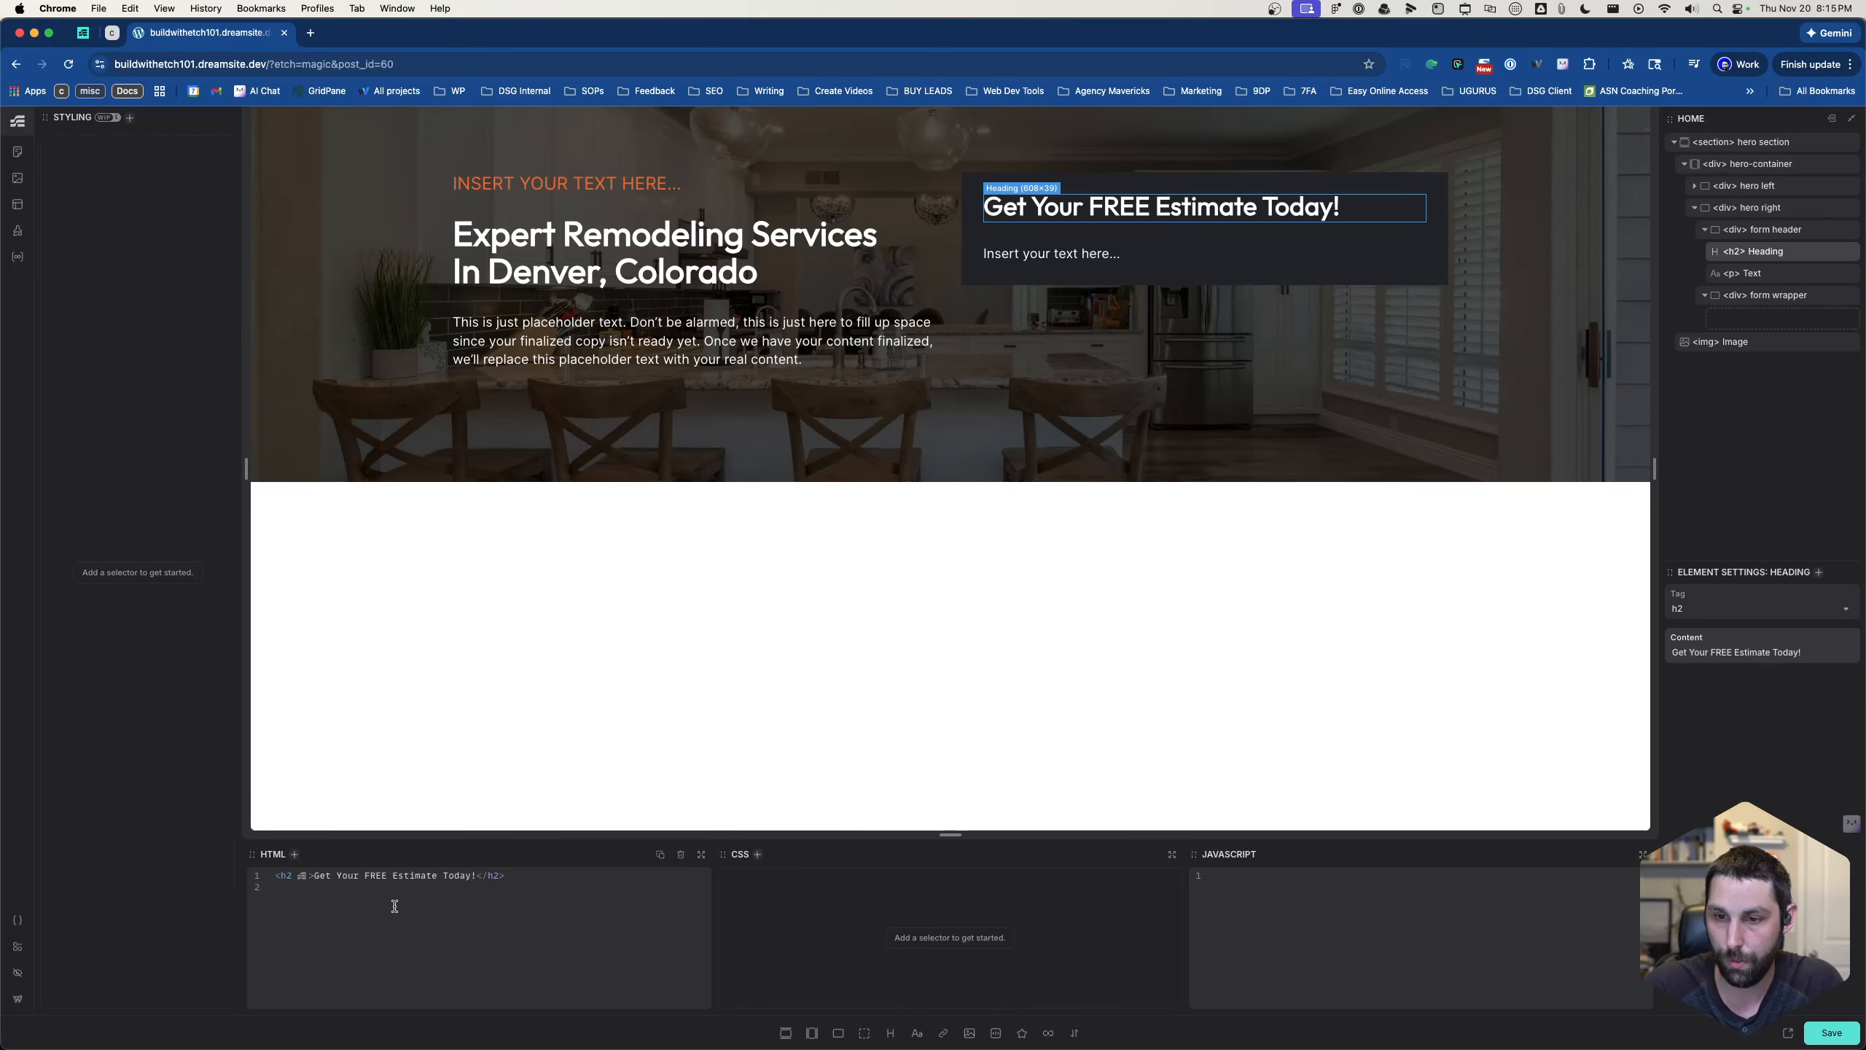
- Wrap the word FREE in the h2 heading's HTML in a span element
{"action": "left_click", "coordinate": [386, 876]}
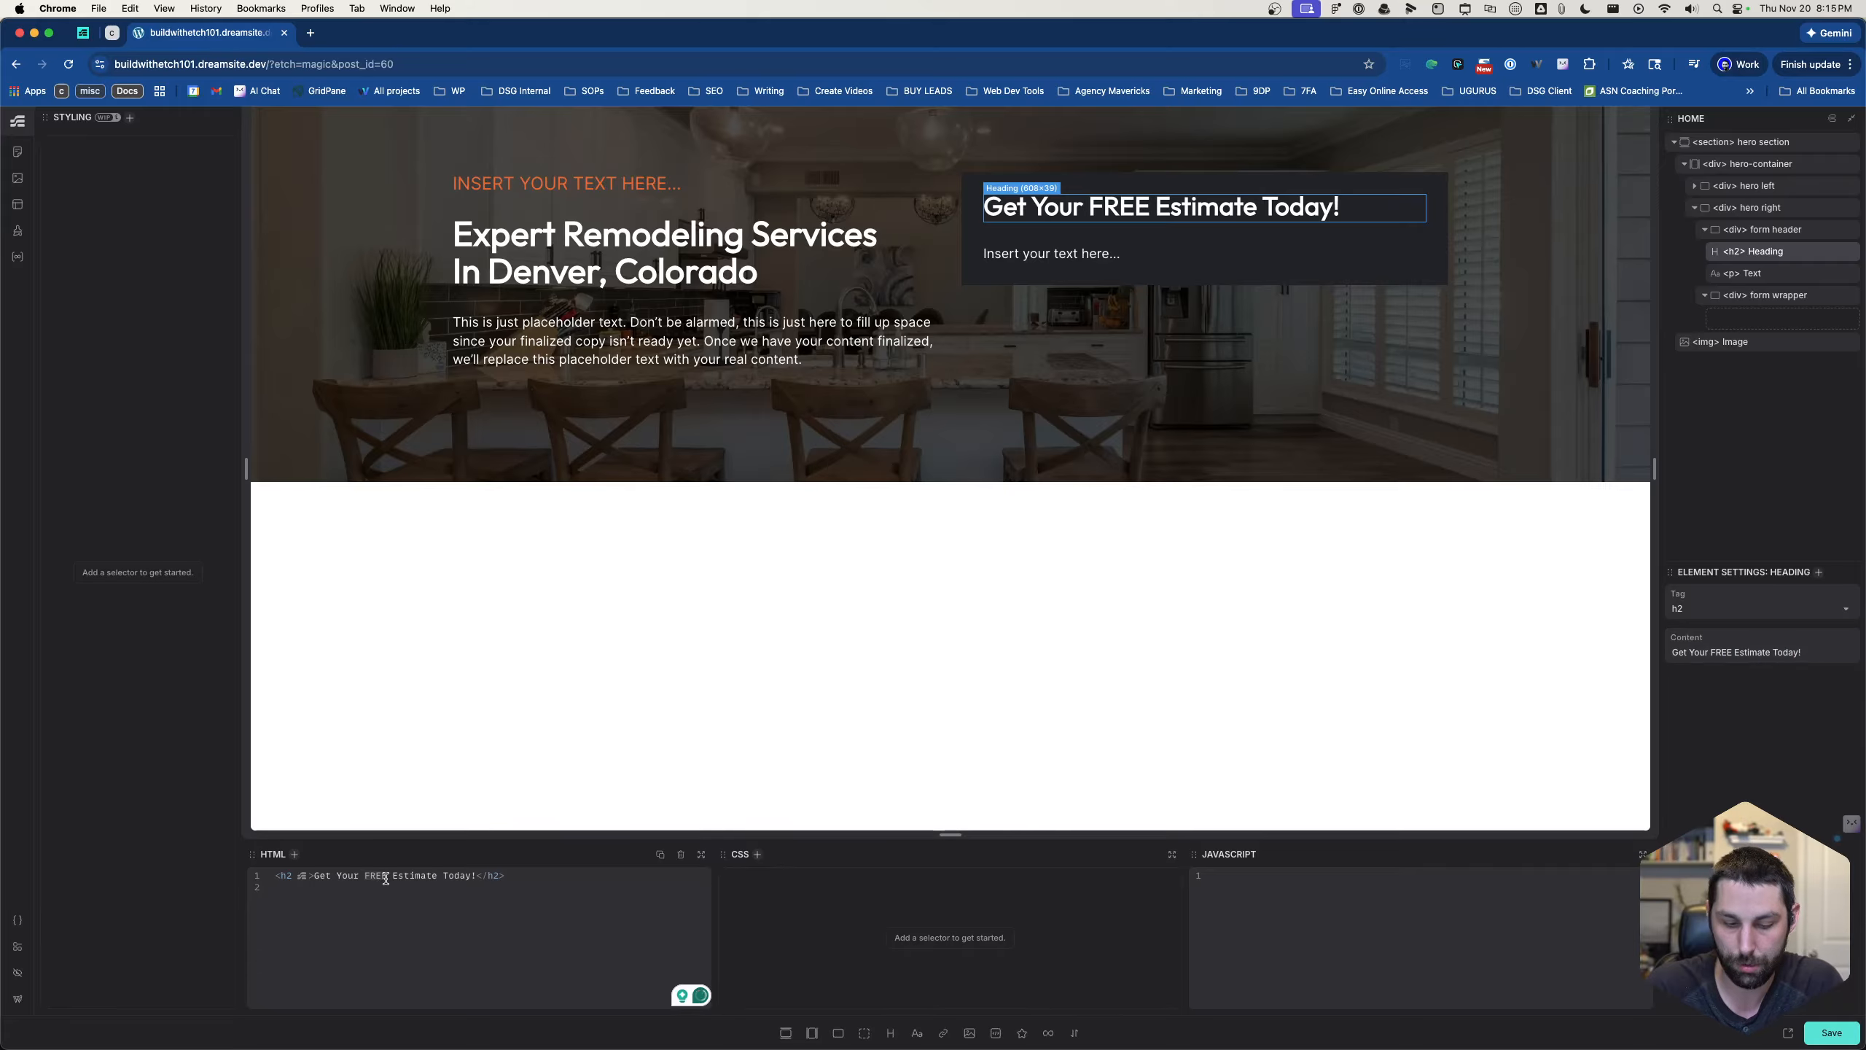
{"action": "type", "text": "<s[a"}
{"action": "key", "text": "BackSpace"}
{"action": "key", "text": "BackSpace"}
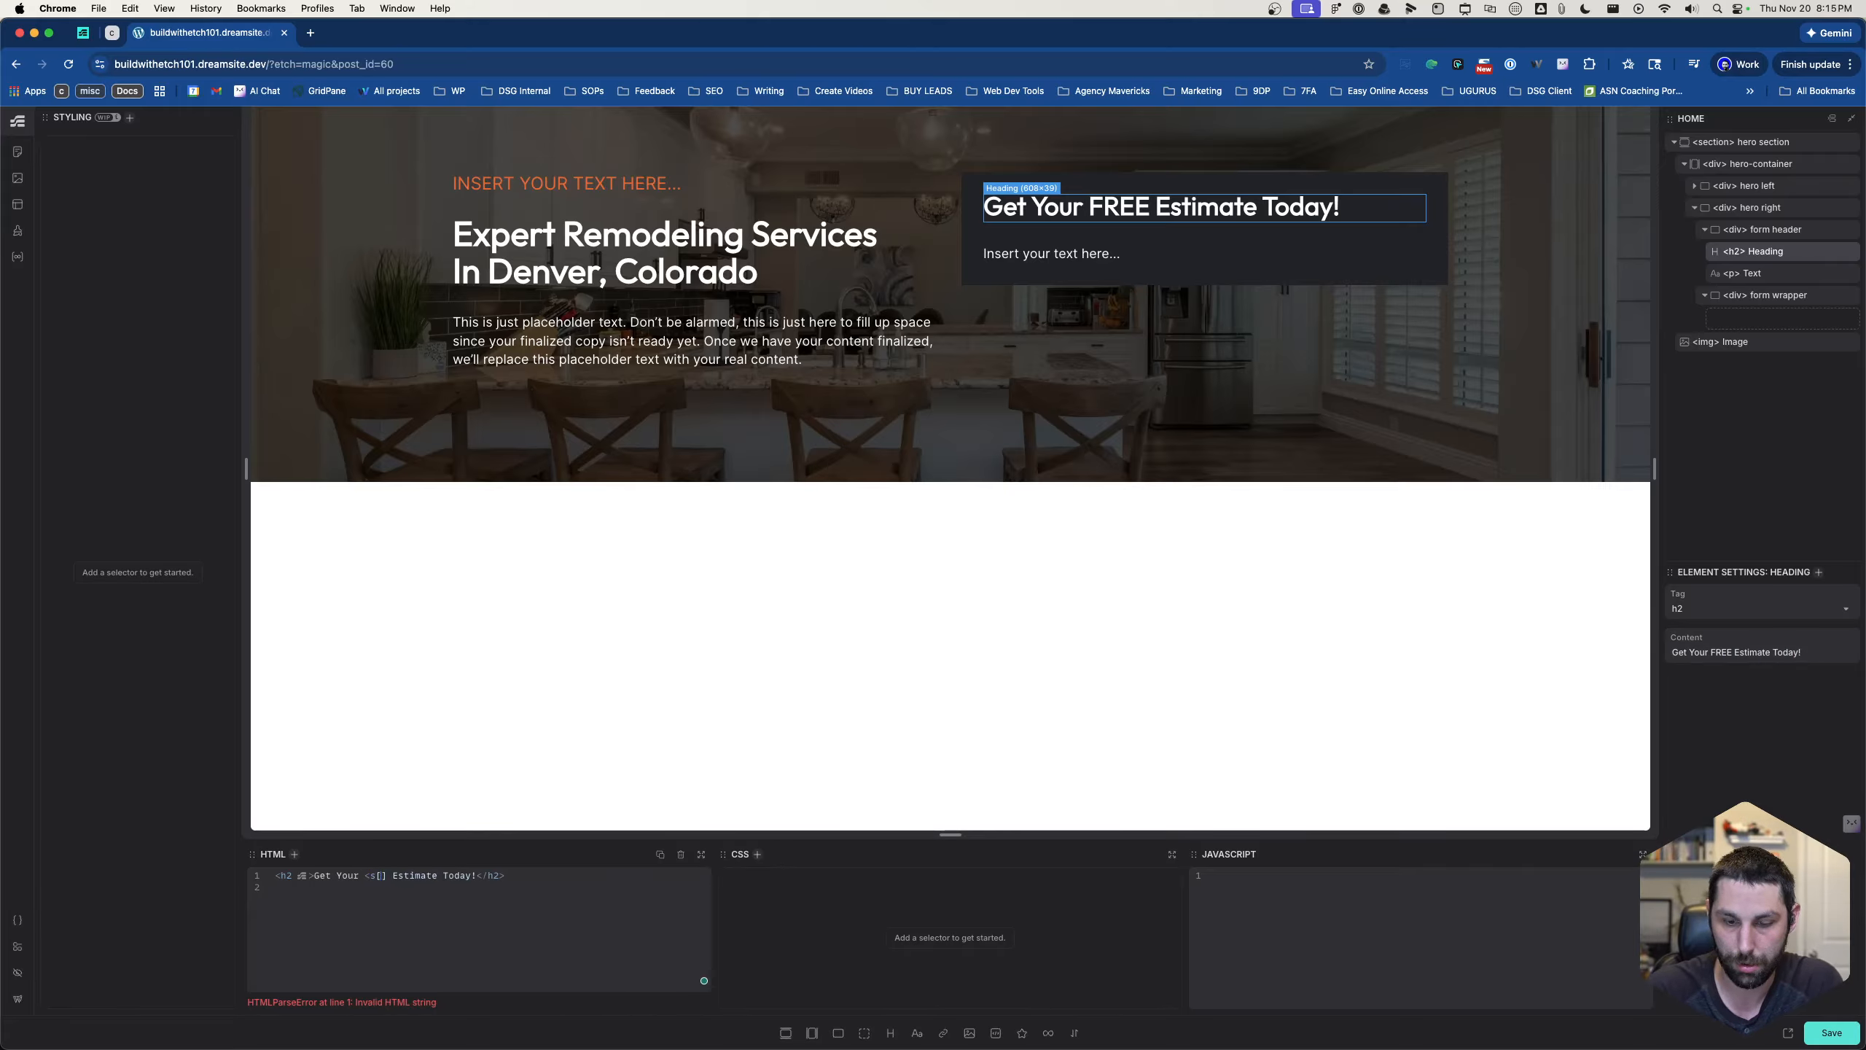
{"action": "type", "text": "pan st"}
{"action": "type", "text": ">FREE</span>"}
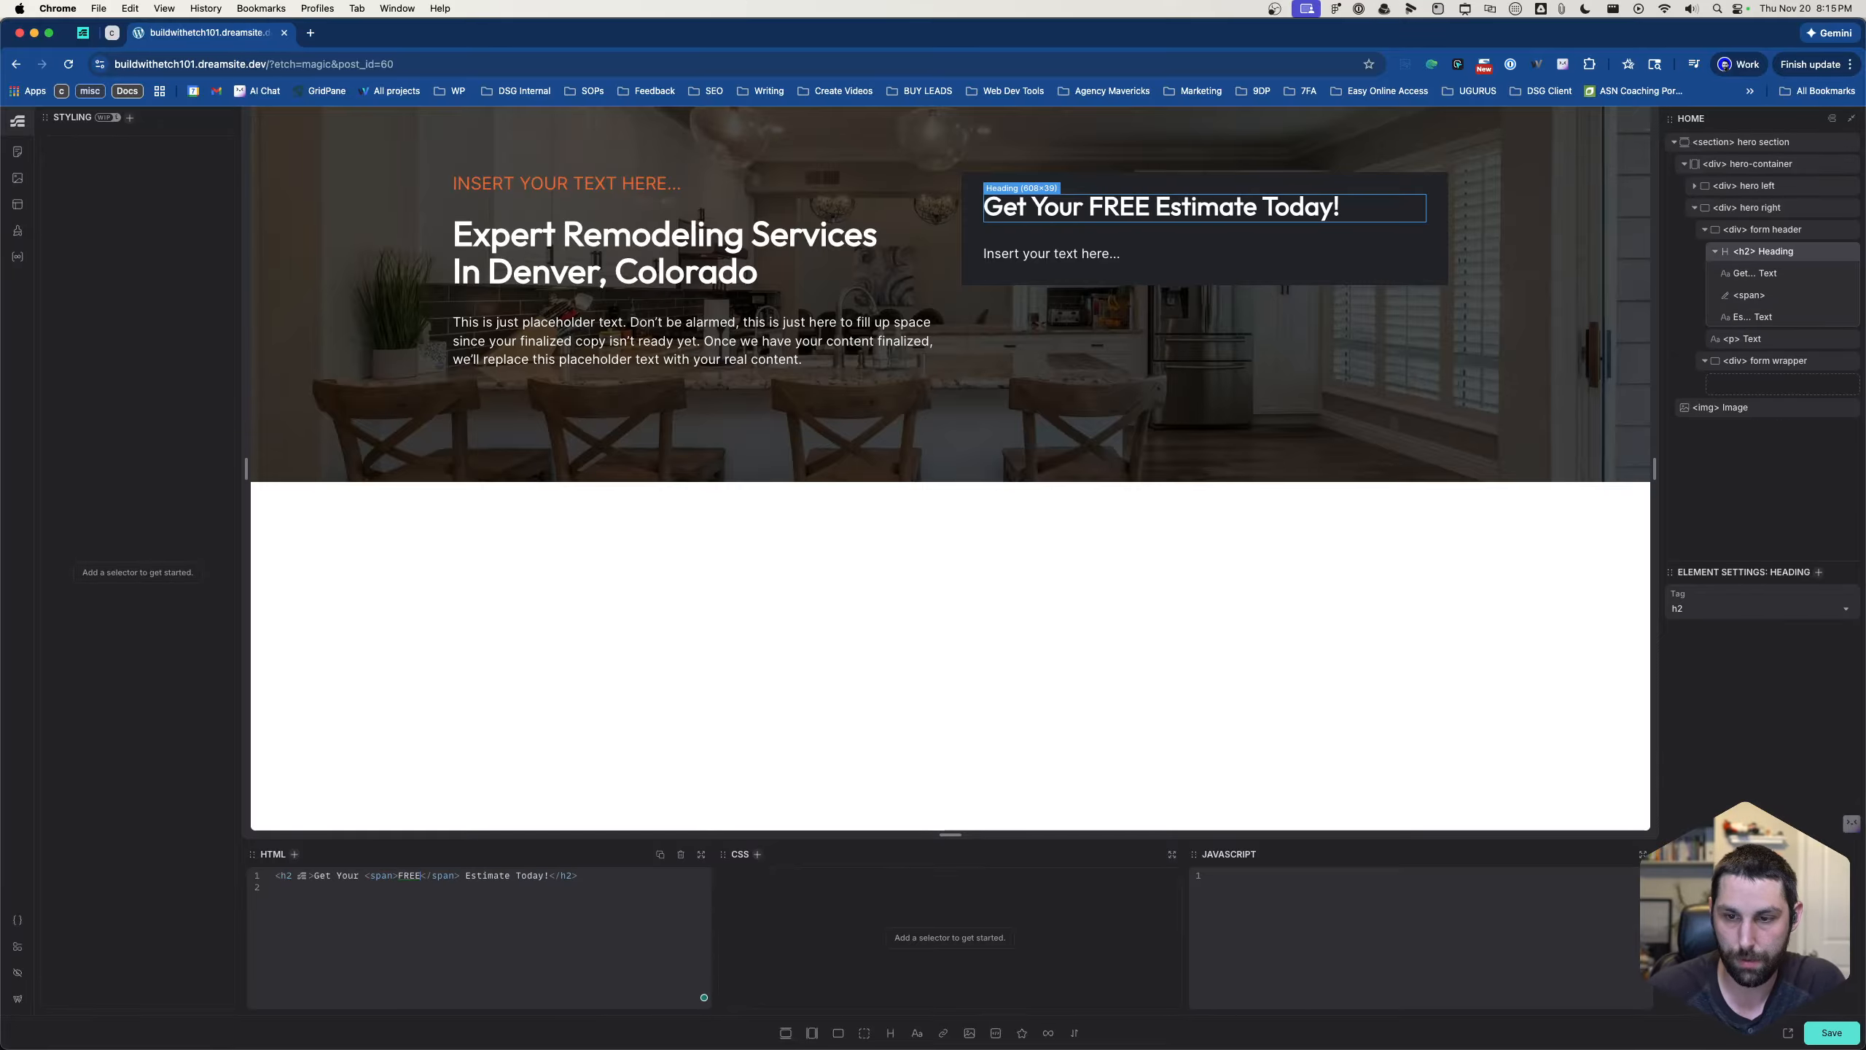
{"action": "type", "text": " Est"}
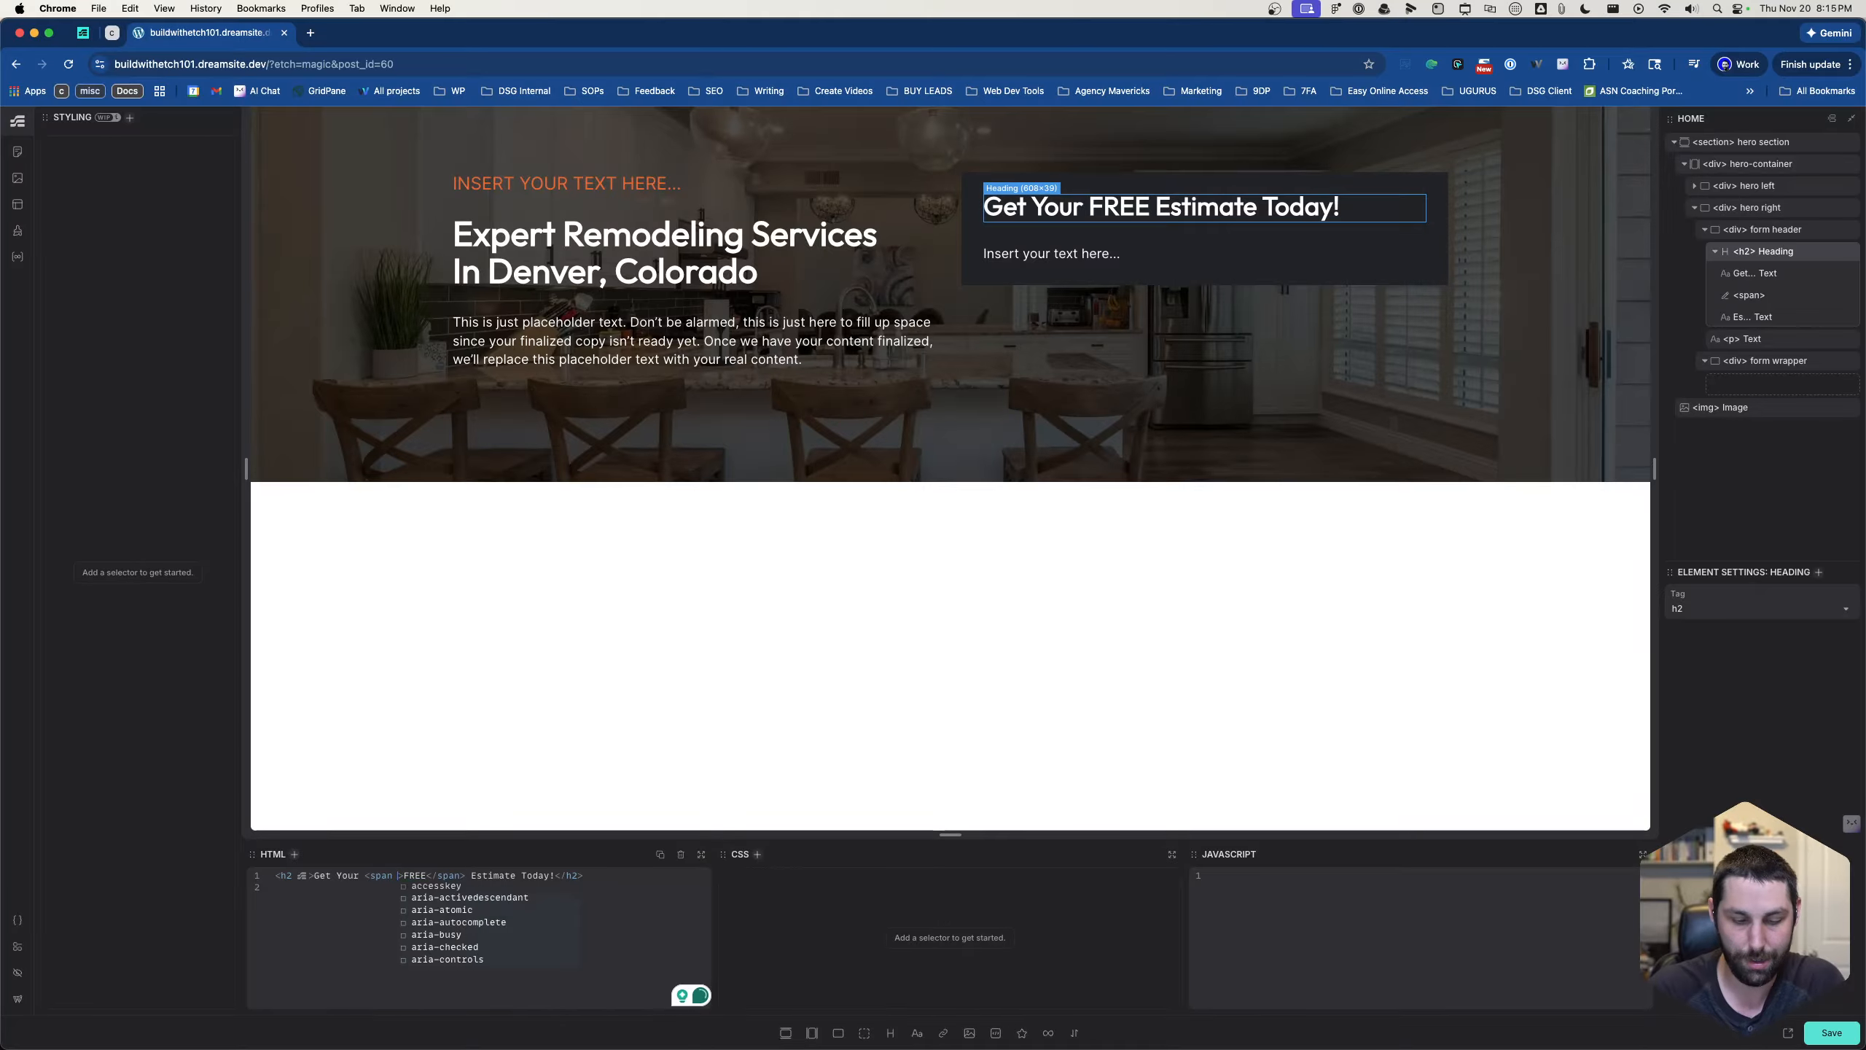
- Give the span around FREE the inline style color: var(--primary); in the heading's HTML
{"action": "key", "text": "Return"}
{"action": "type", "text": "="}
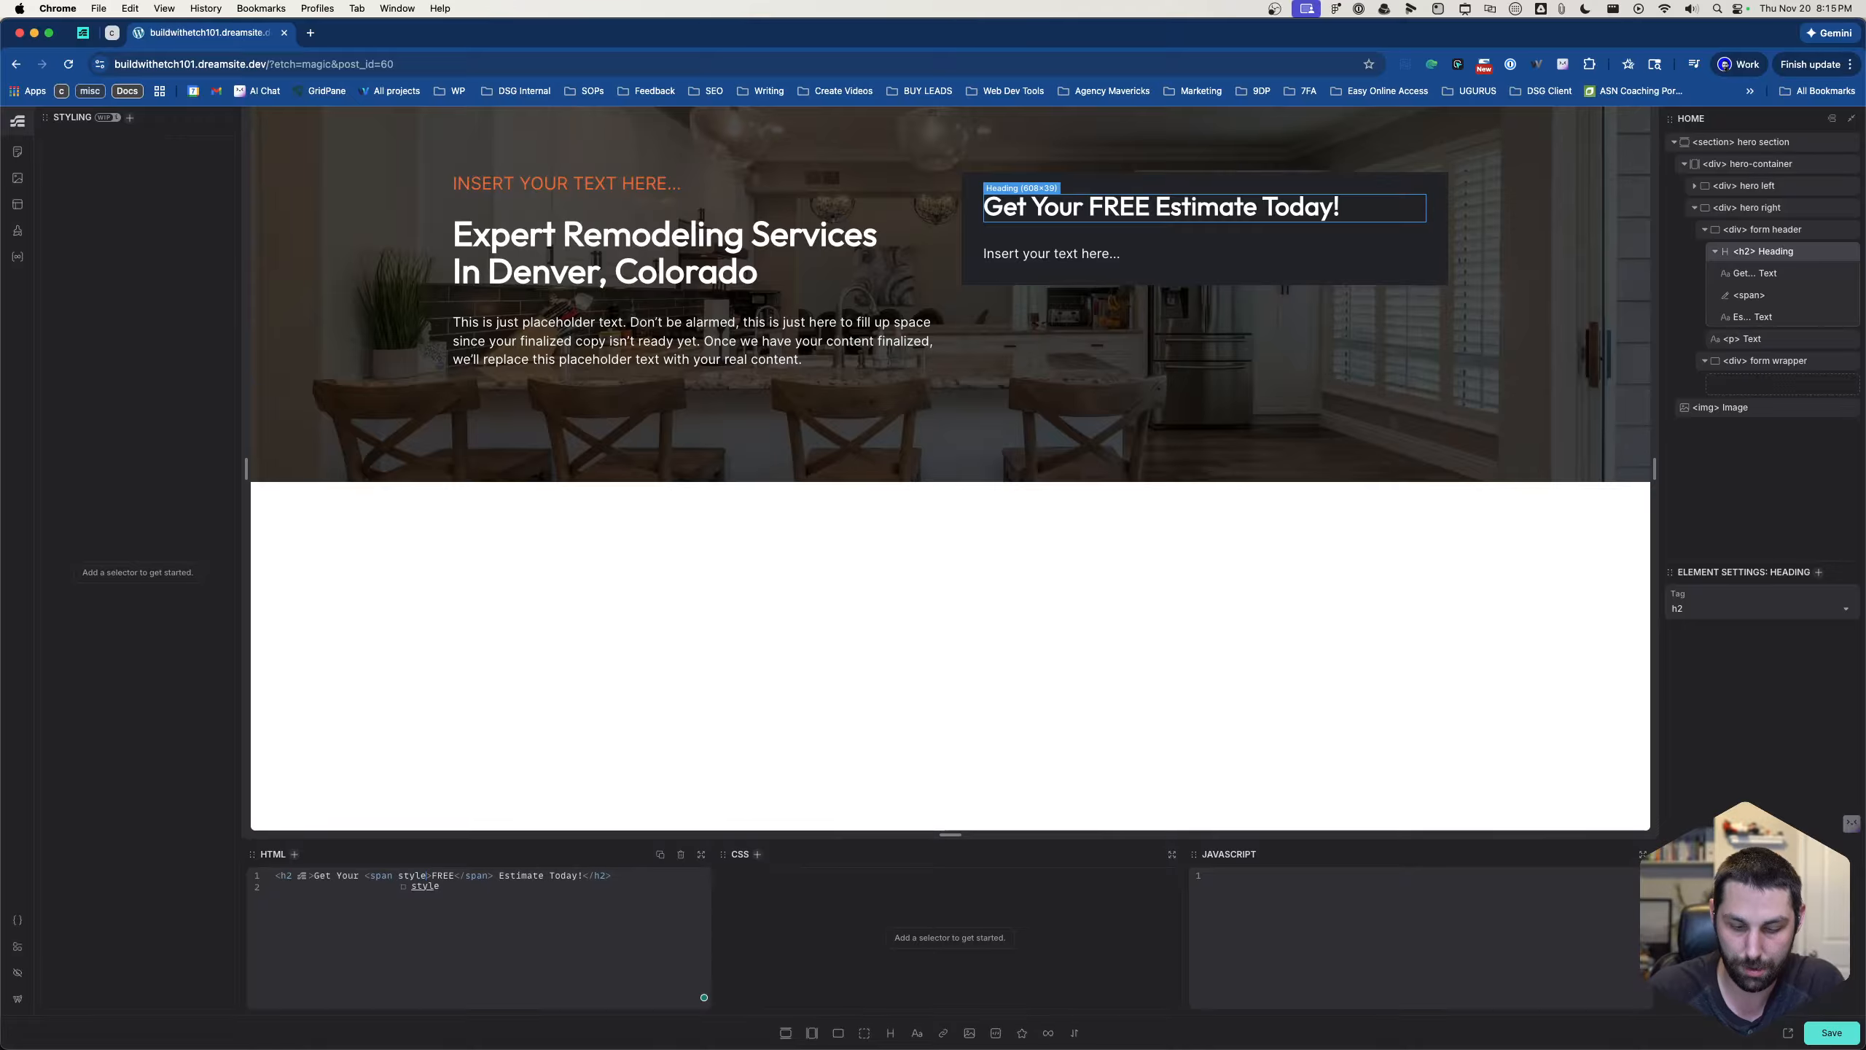
{"action": "type", "text": "\"col"}
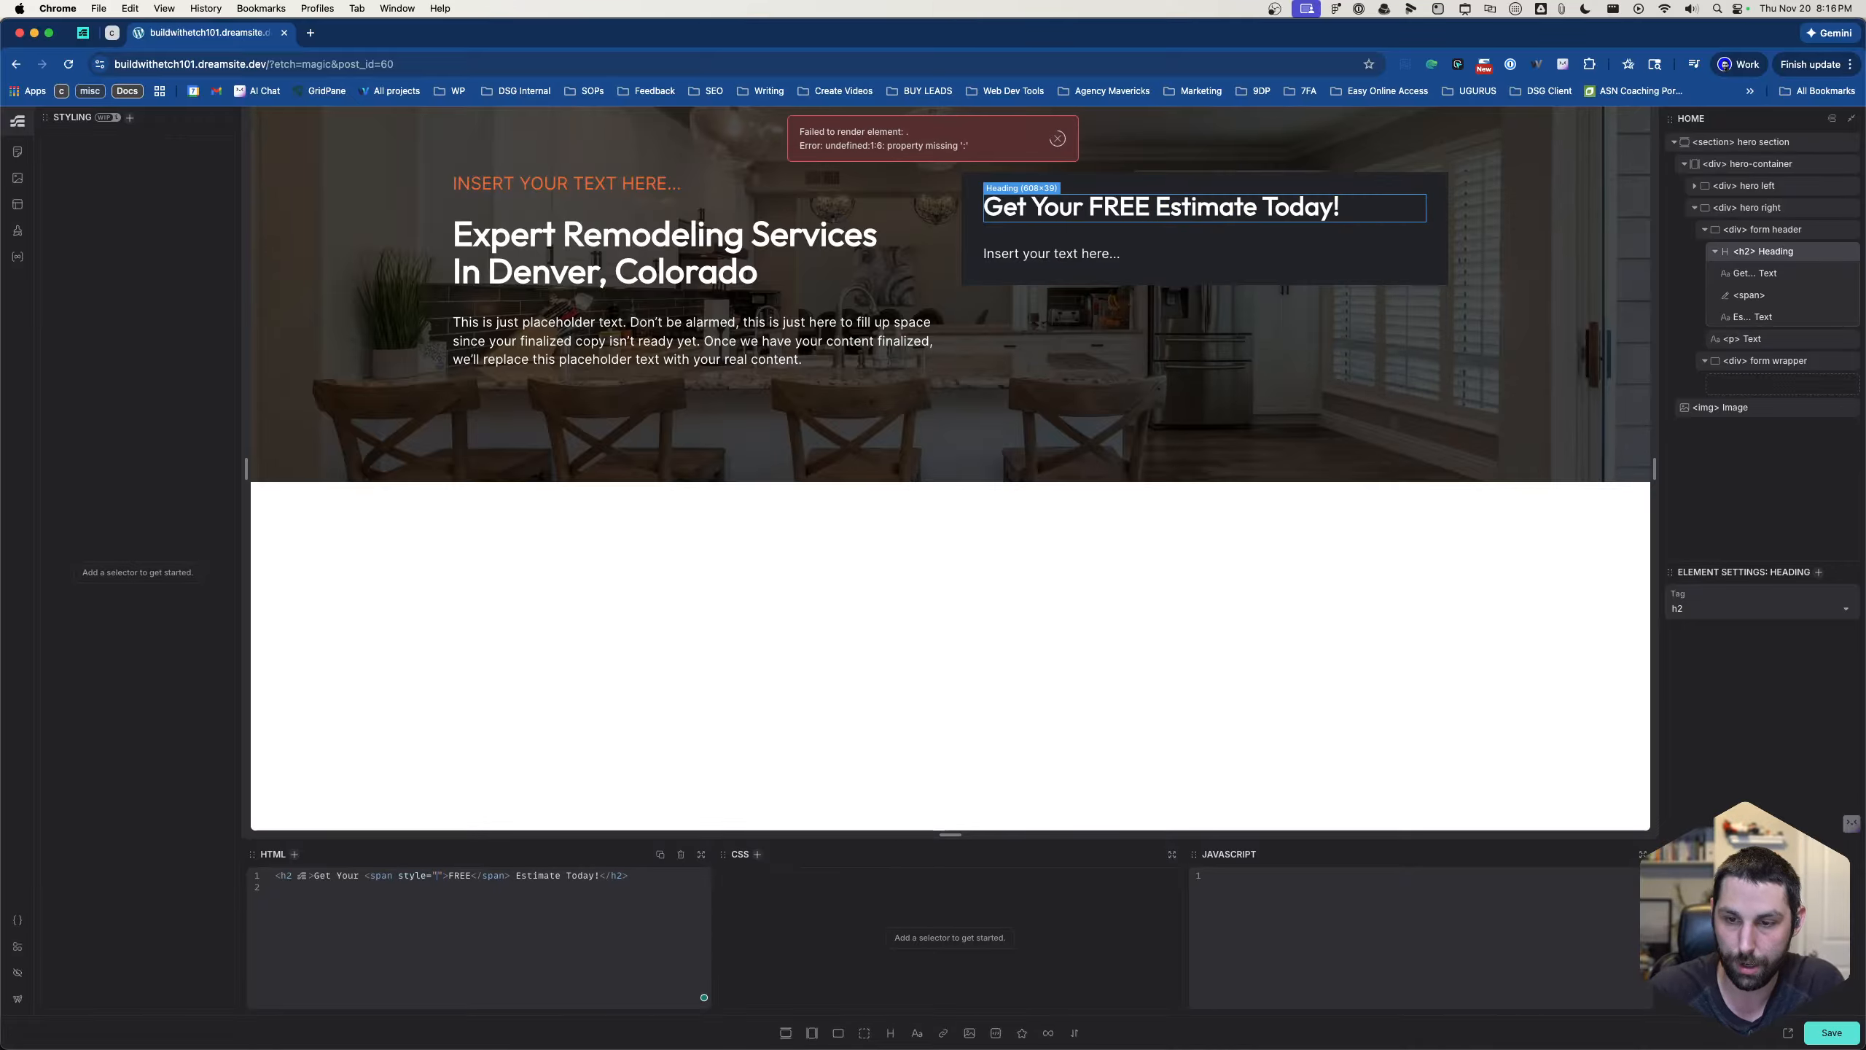
{"action": "type", "text": "or: "}
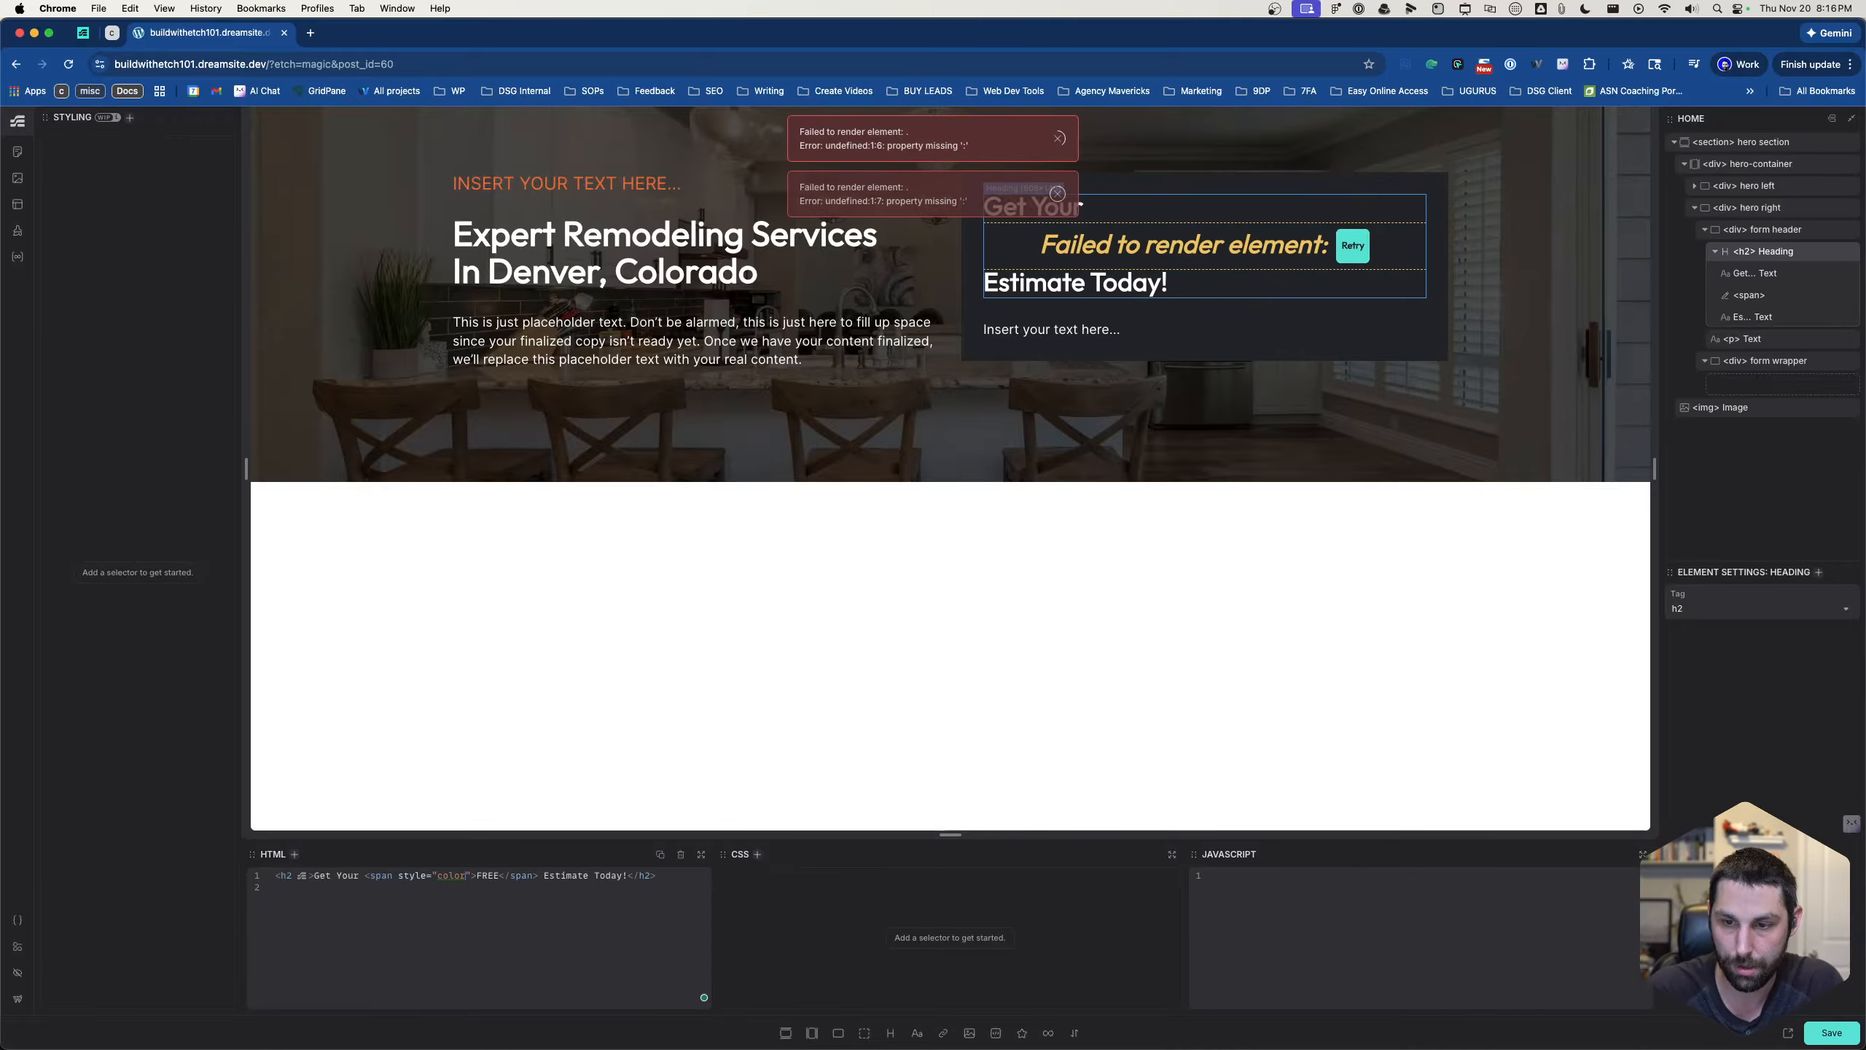
{"action": "type", "text": "-"}
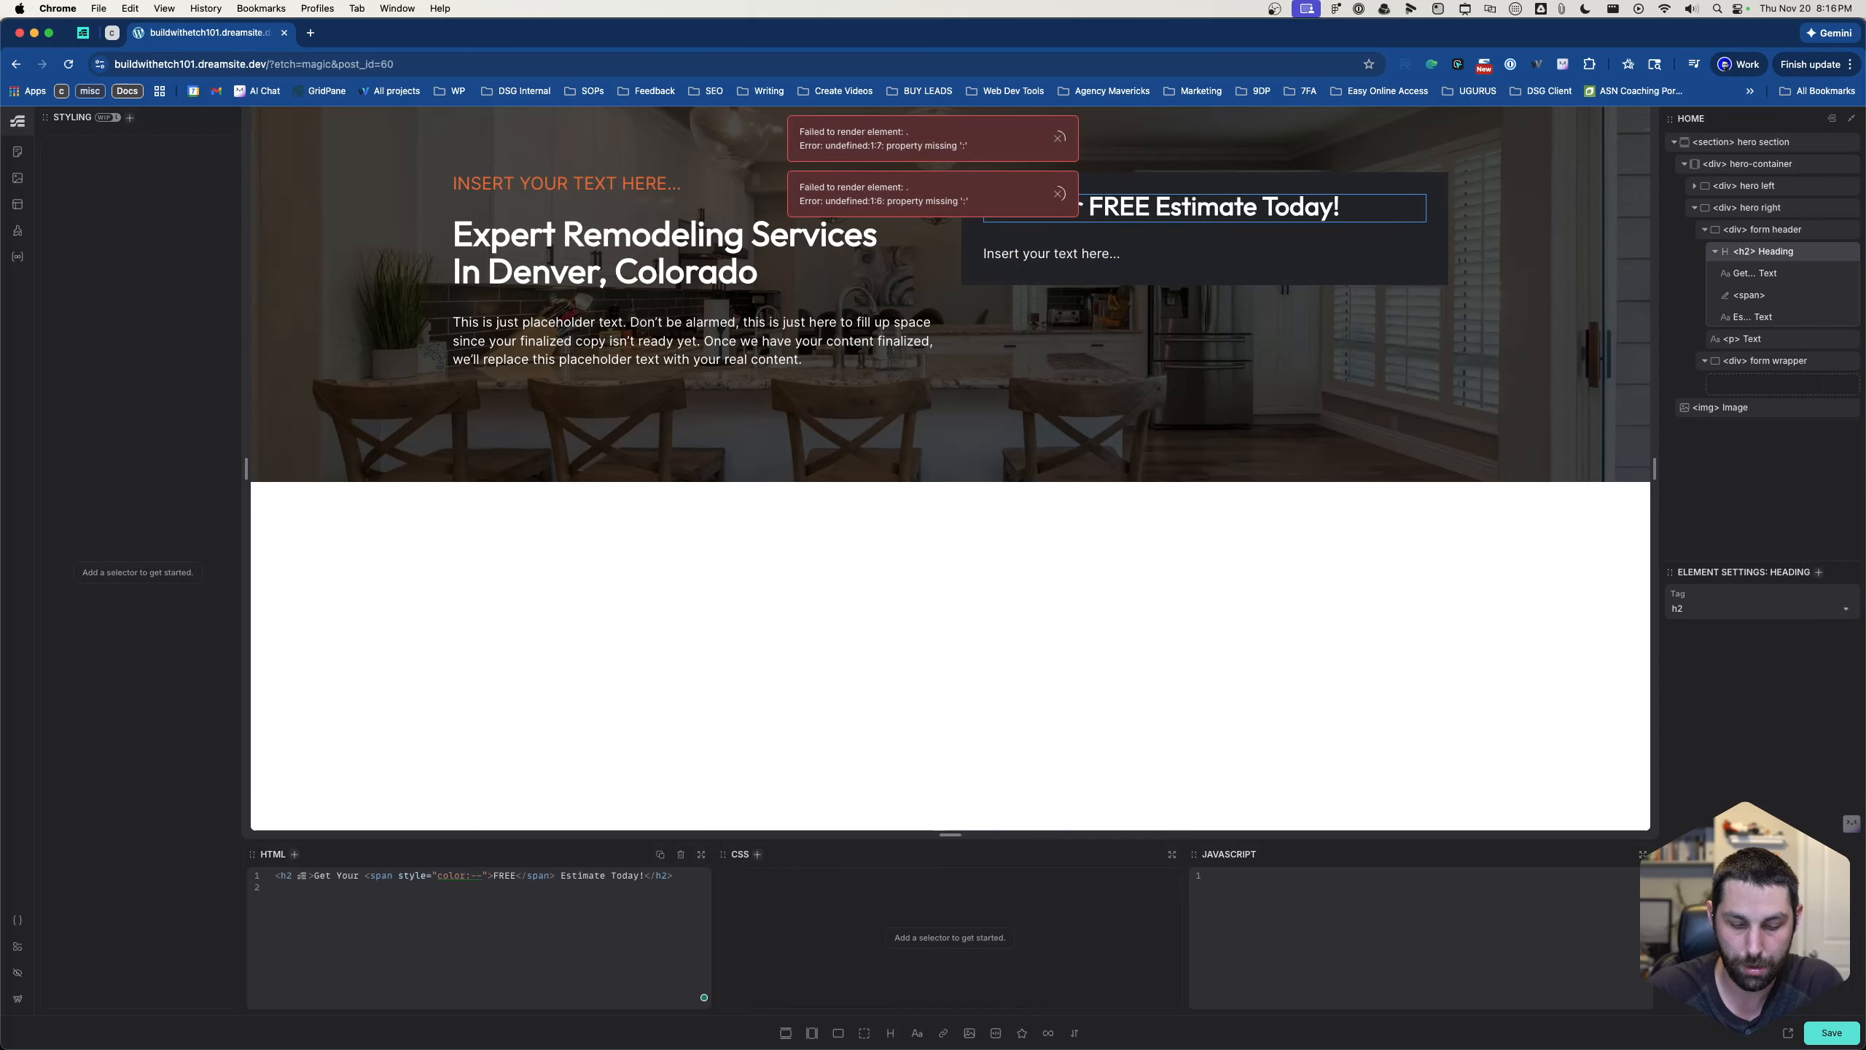
{"action": "type", "text": "-pri"}
{"action": "type", "text": "mary;"}
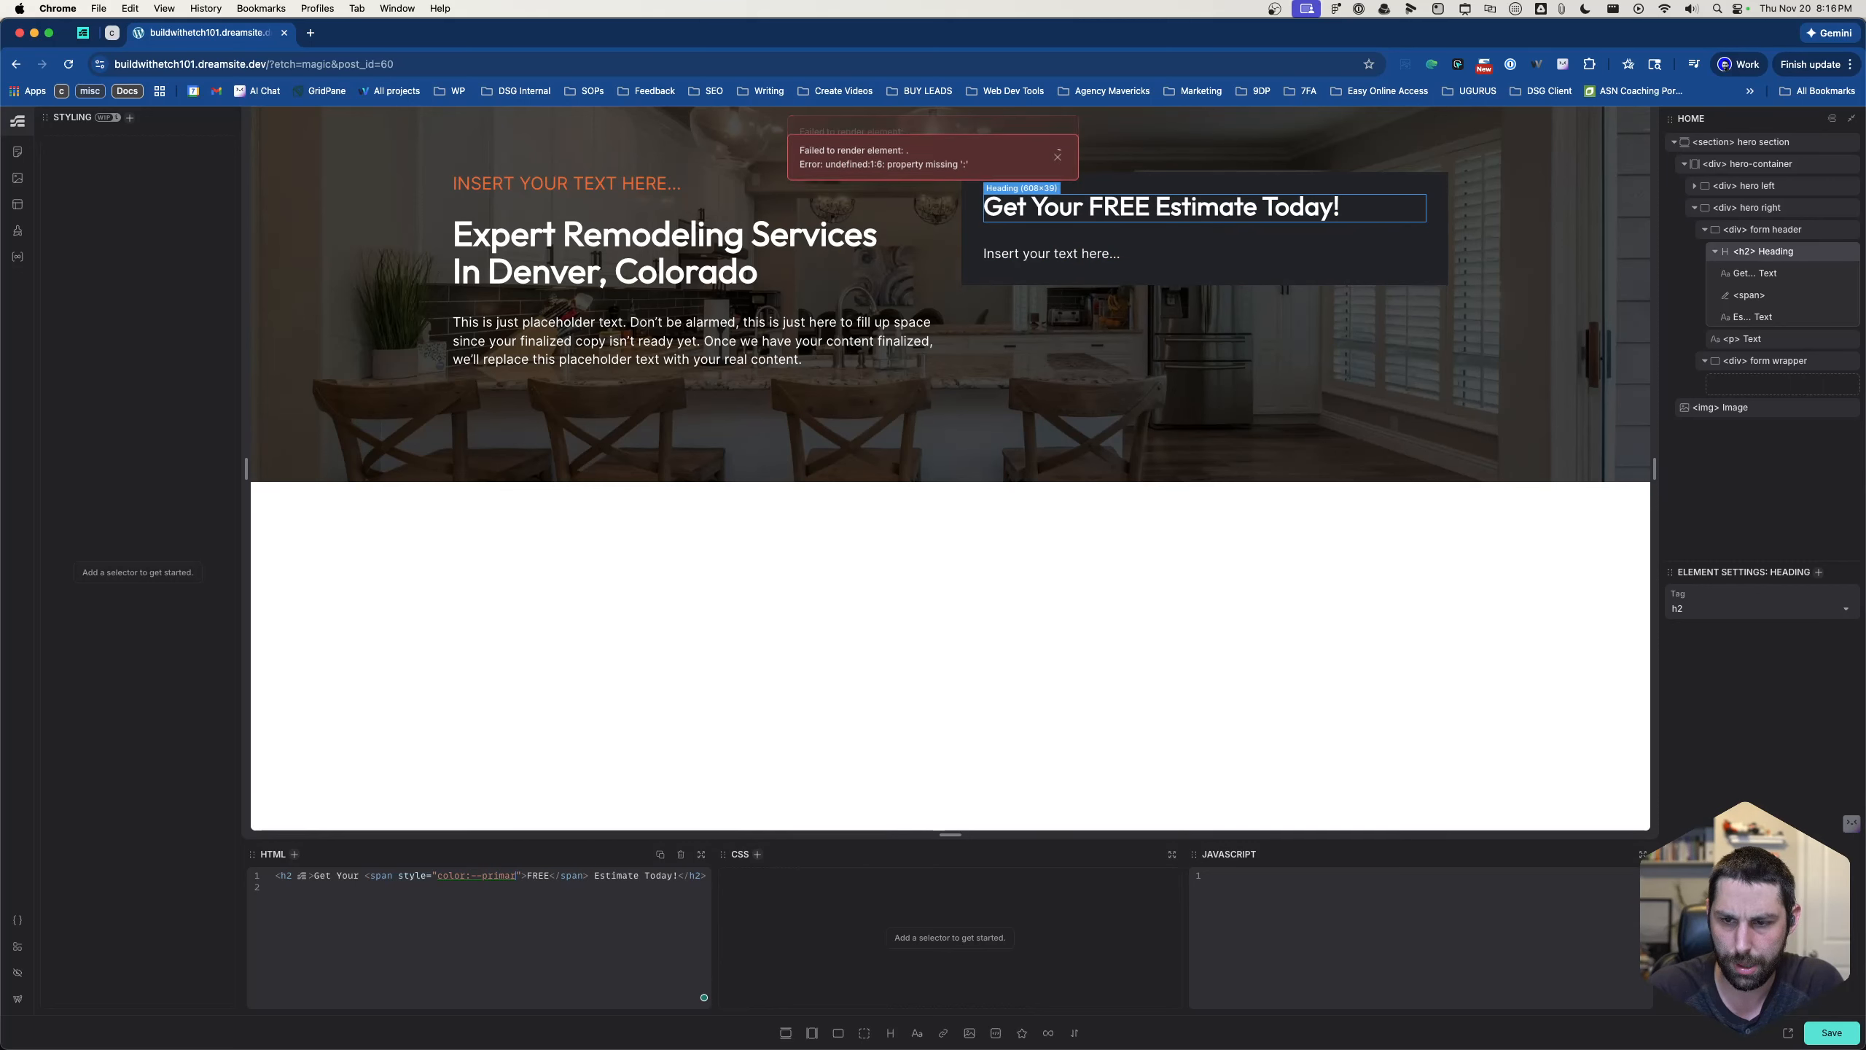
{"action": "type", "text": ";"}
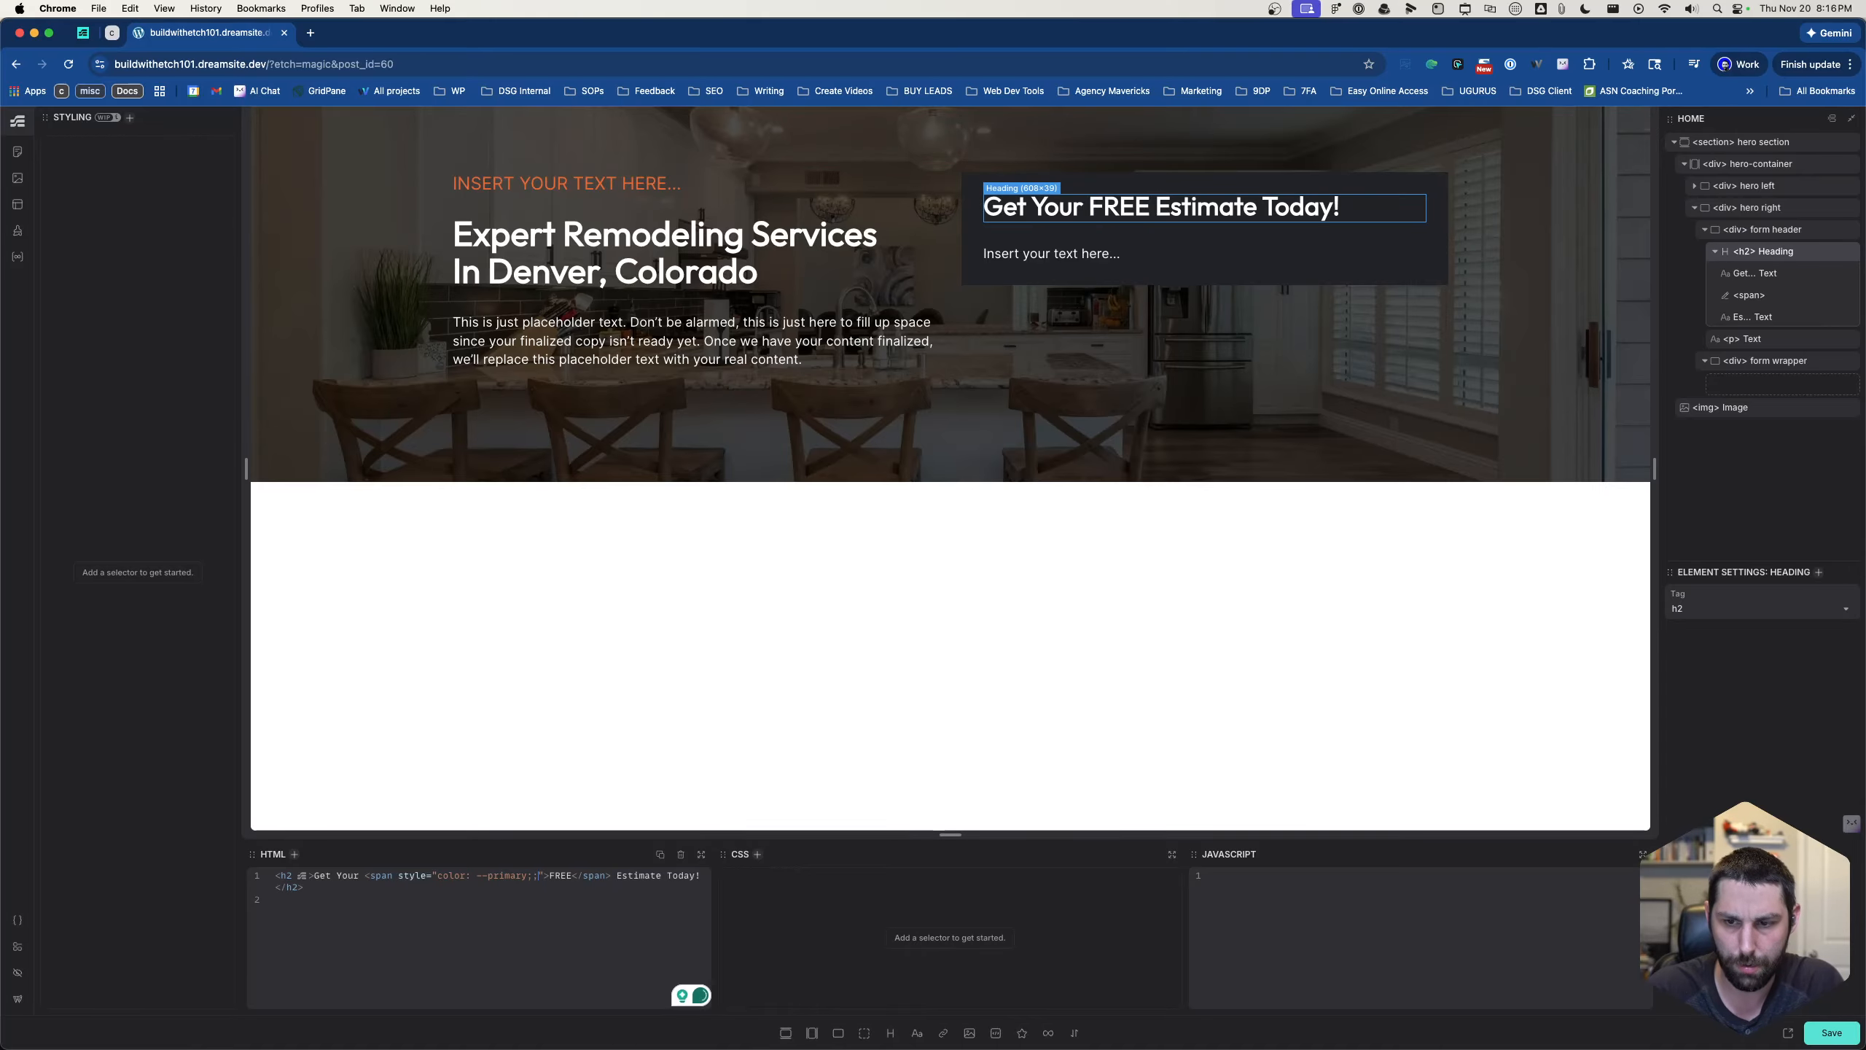
{"action": "key", "text": "BackSpace"}
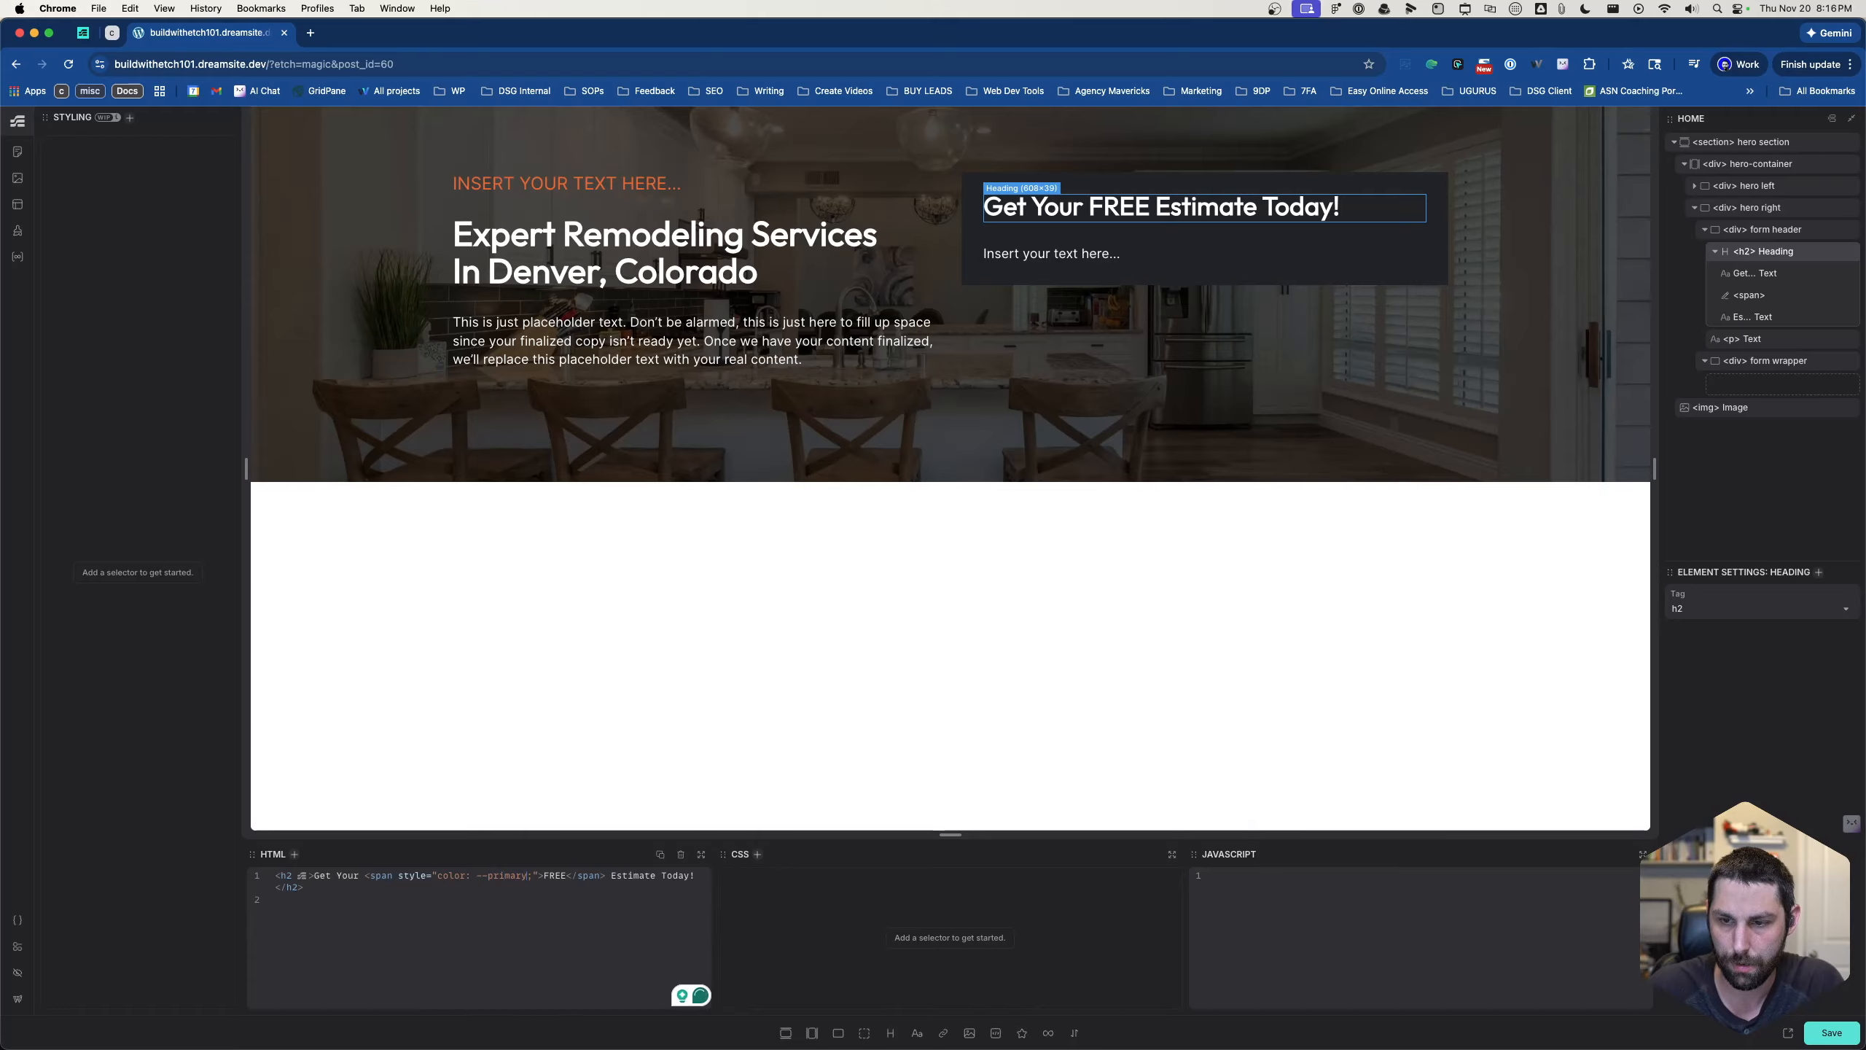
{"action": "type", "text": ")"}
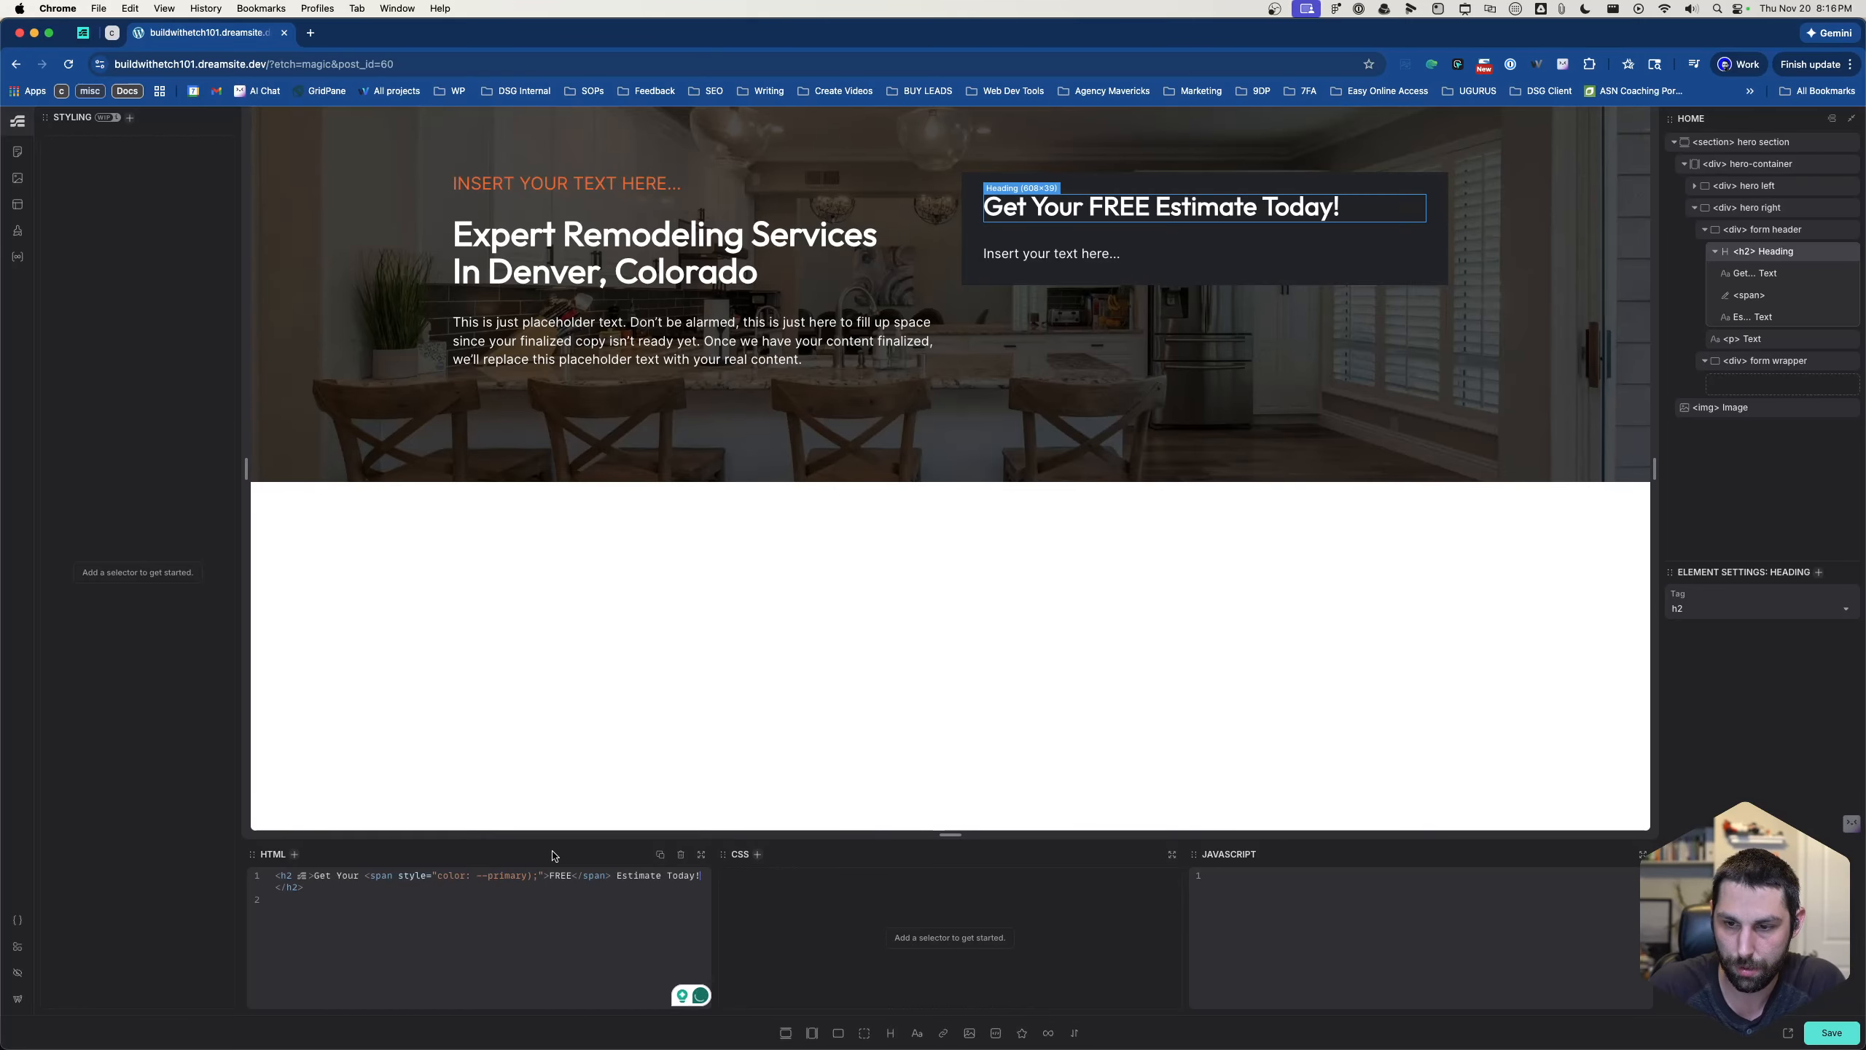
{"action": "left_click", "coordinate": [476, 875]}
{"action": "type", "text": "var"}
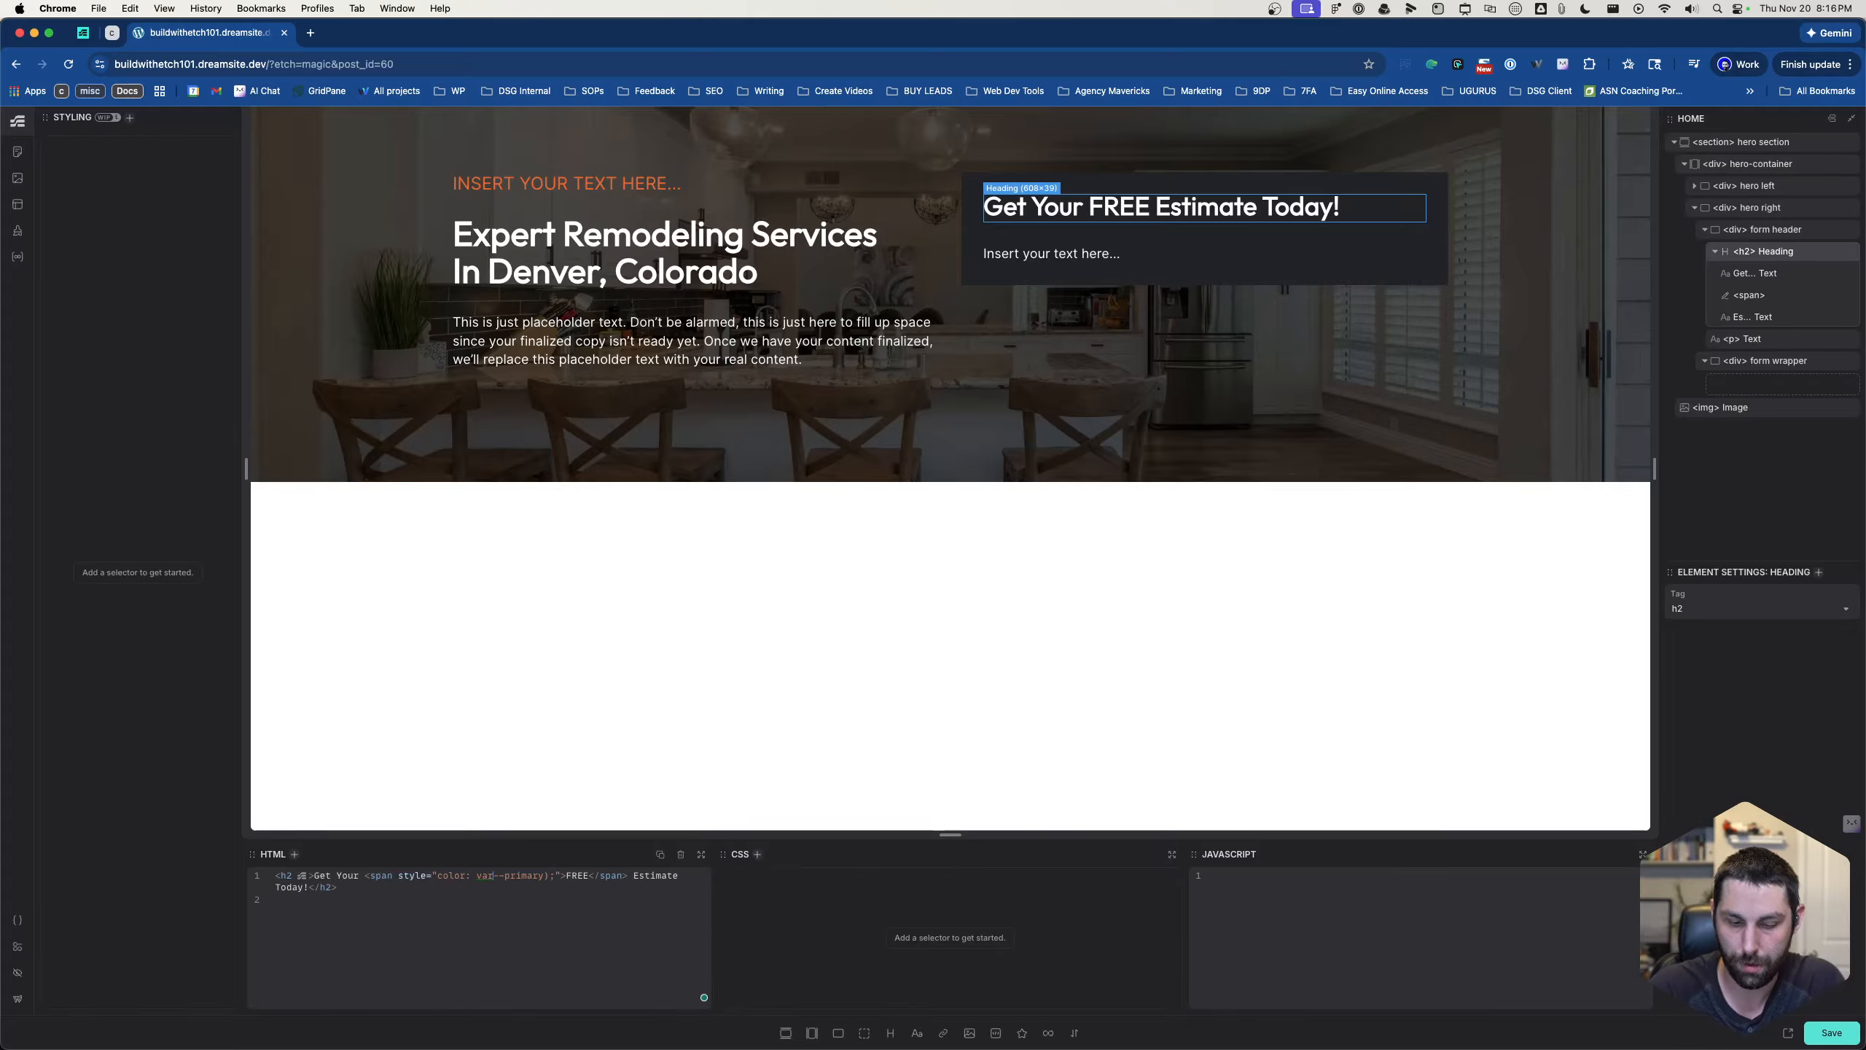
{"action": "type", "text": "("}
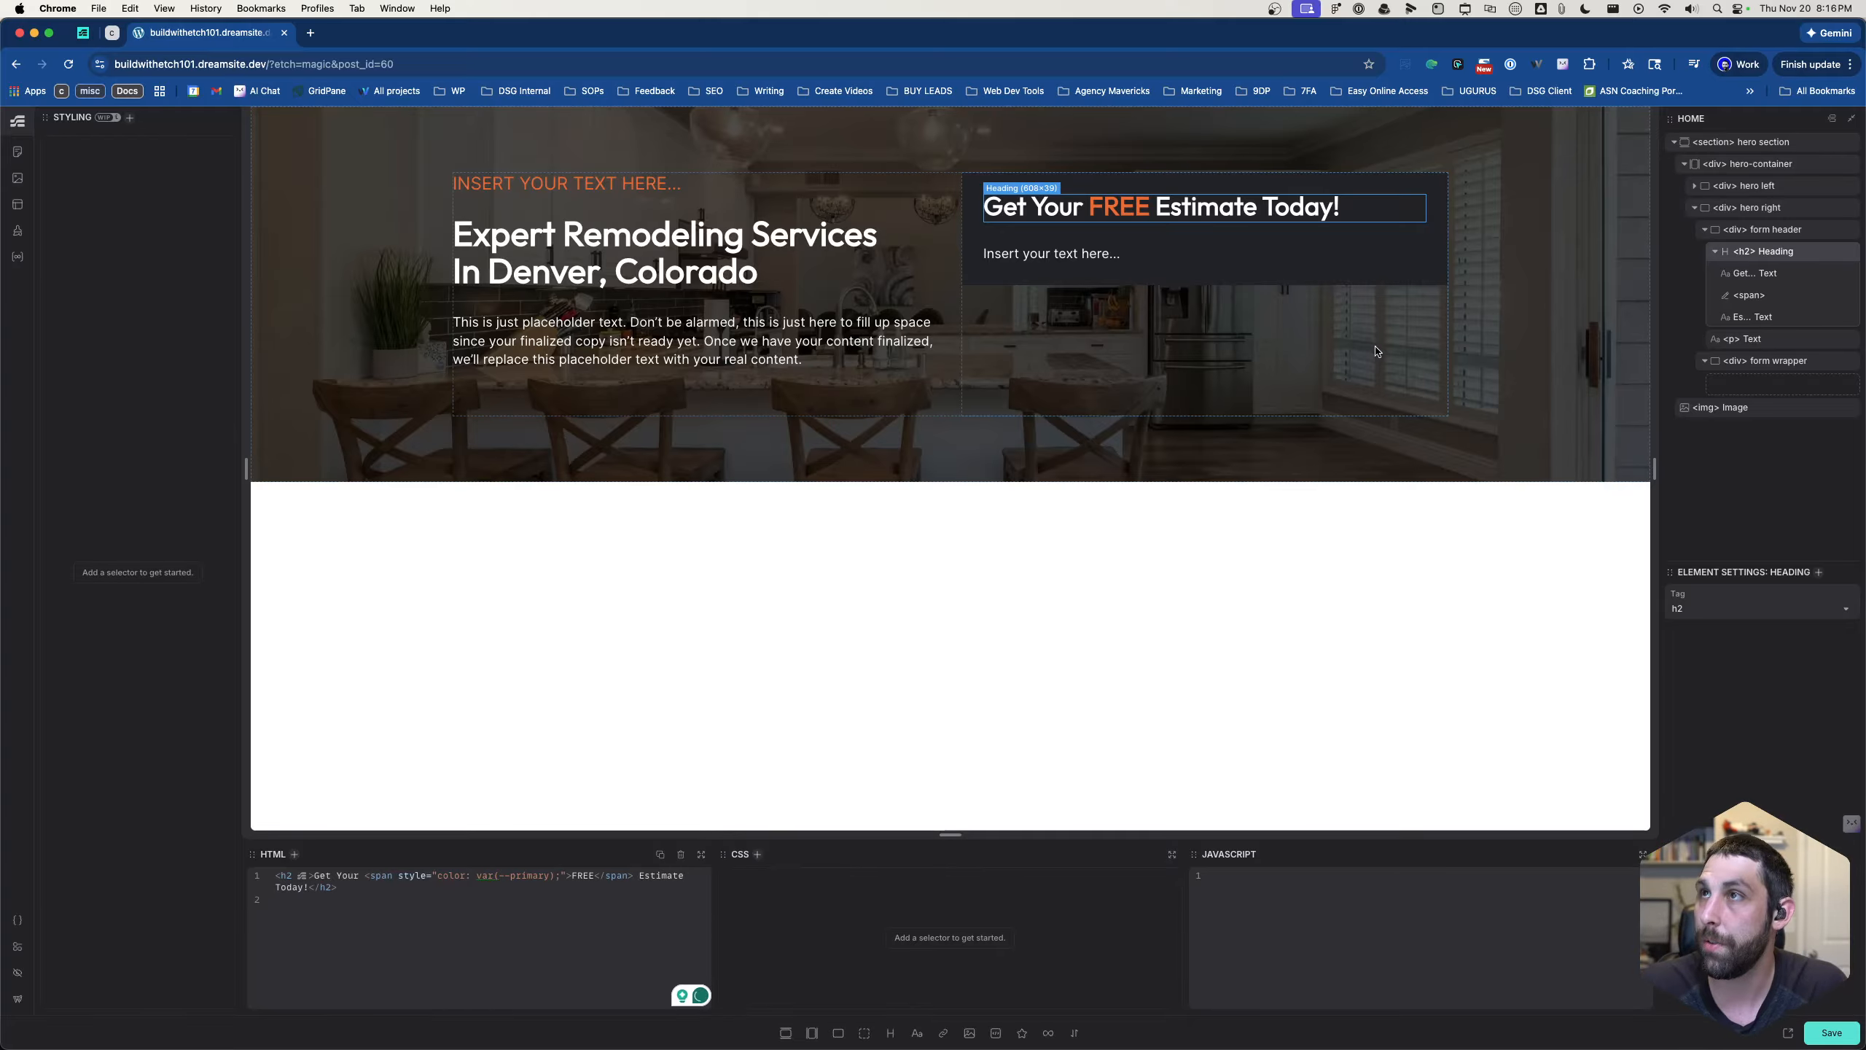
{"action": "left_click", "coordinate": [1065, 255]}
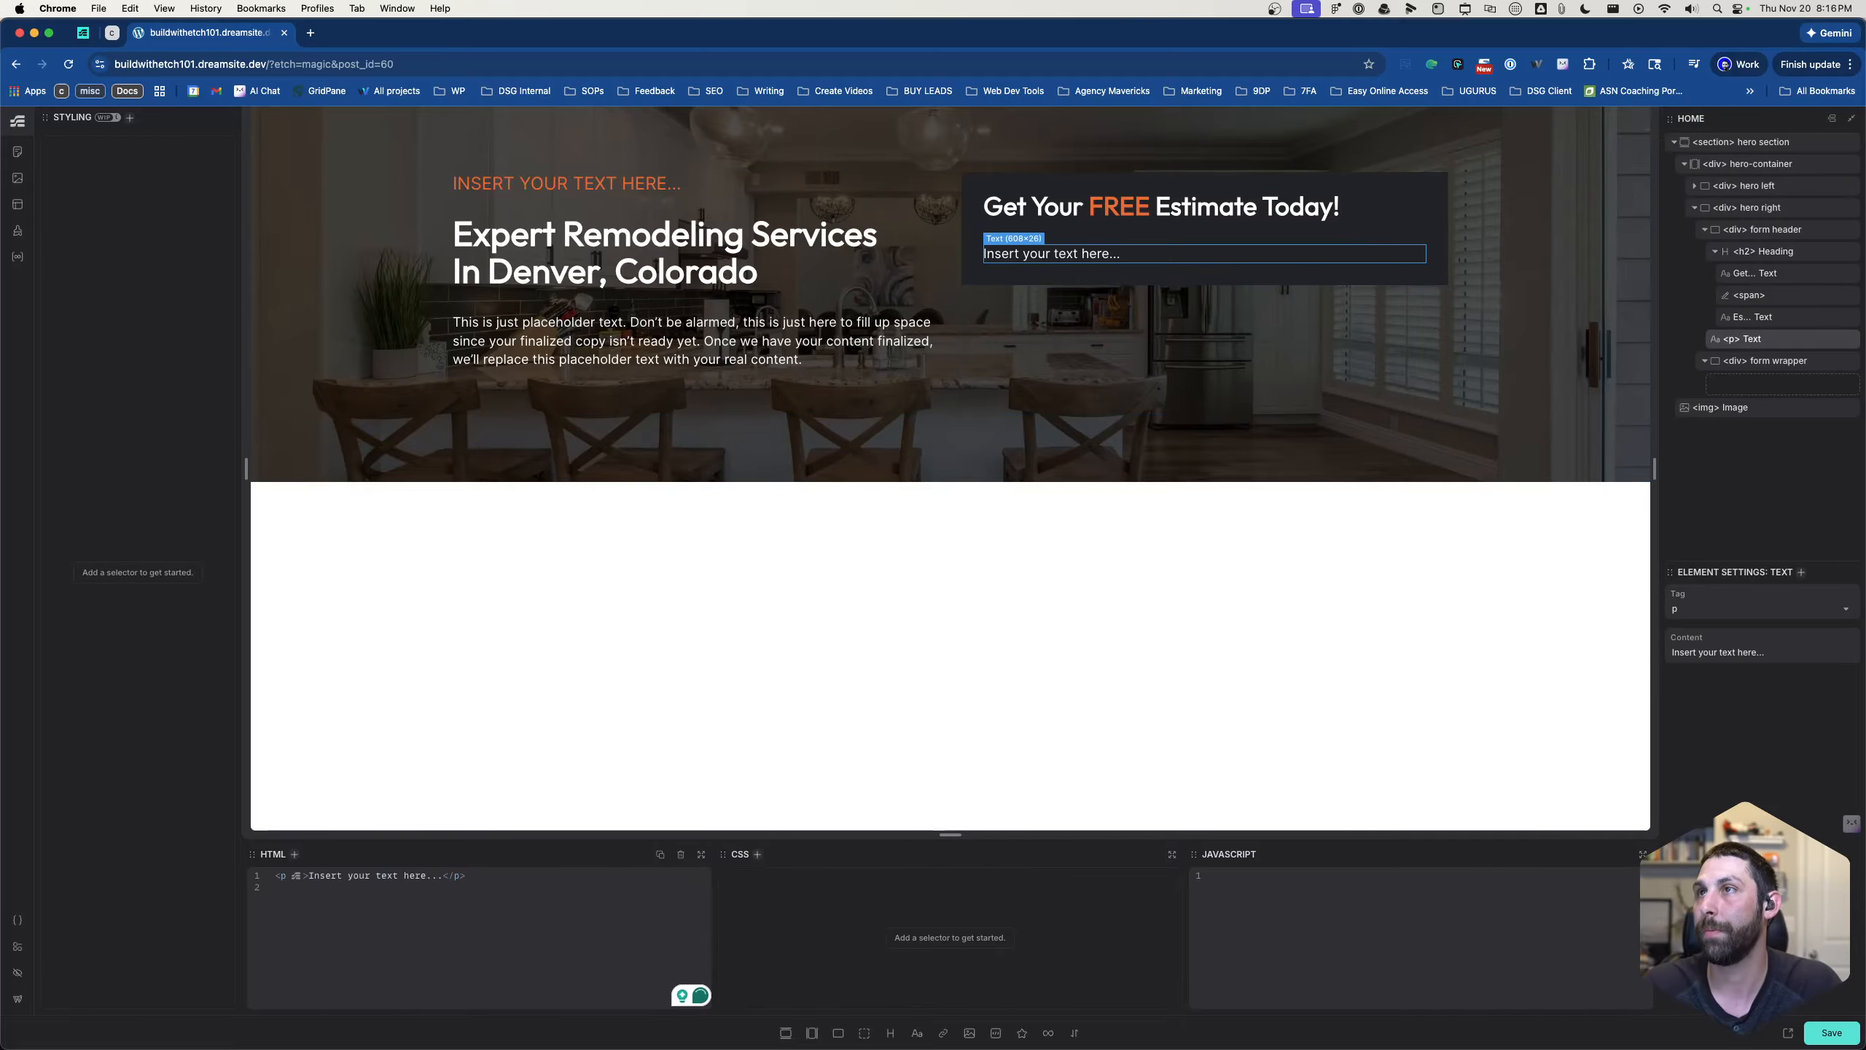
{"action": "left_click", "coordinate": [1164, 277]}
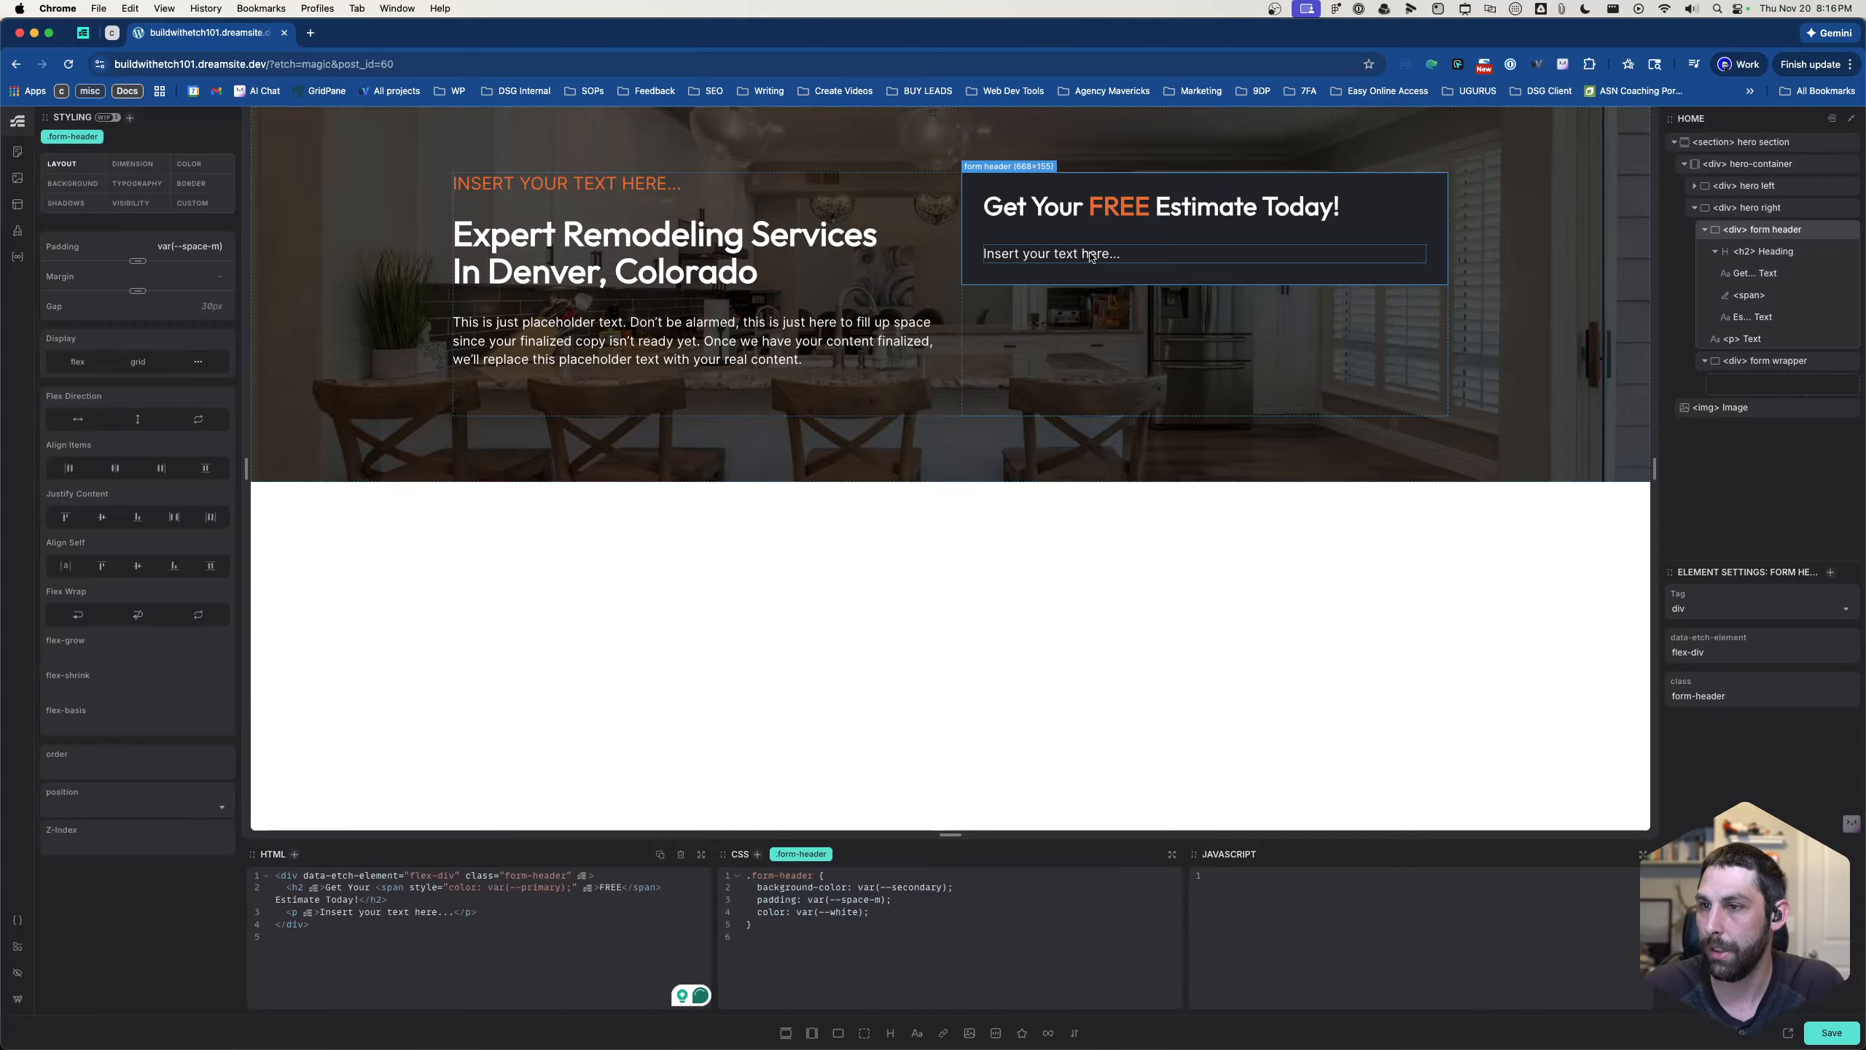
- Add the class .form-wrapper to the form wrapper div inside hero right
{"action": "left_click", "coordinate": [1077, 358]}
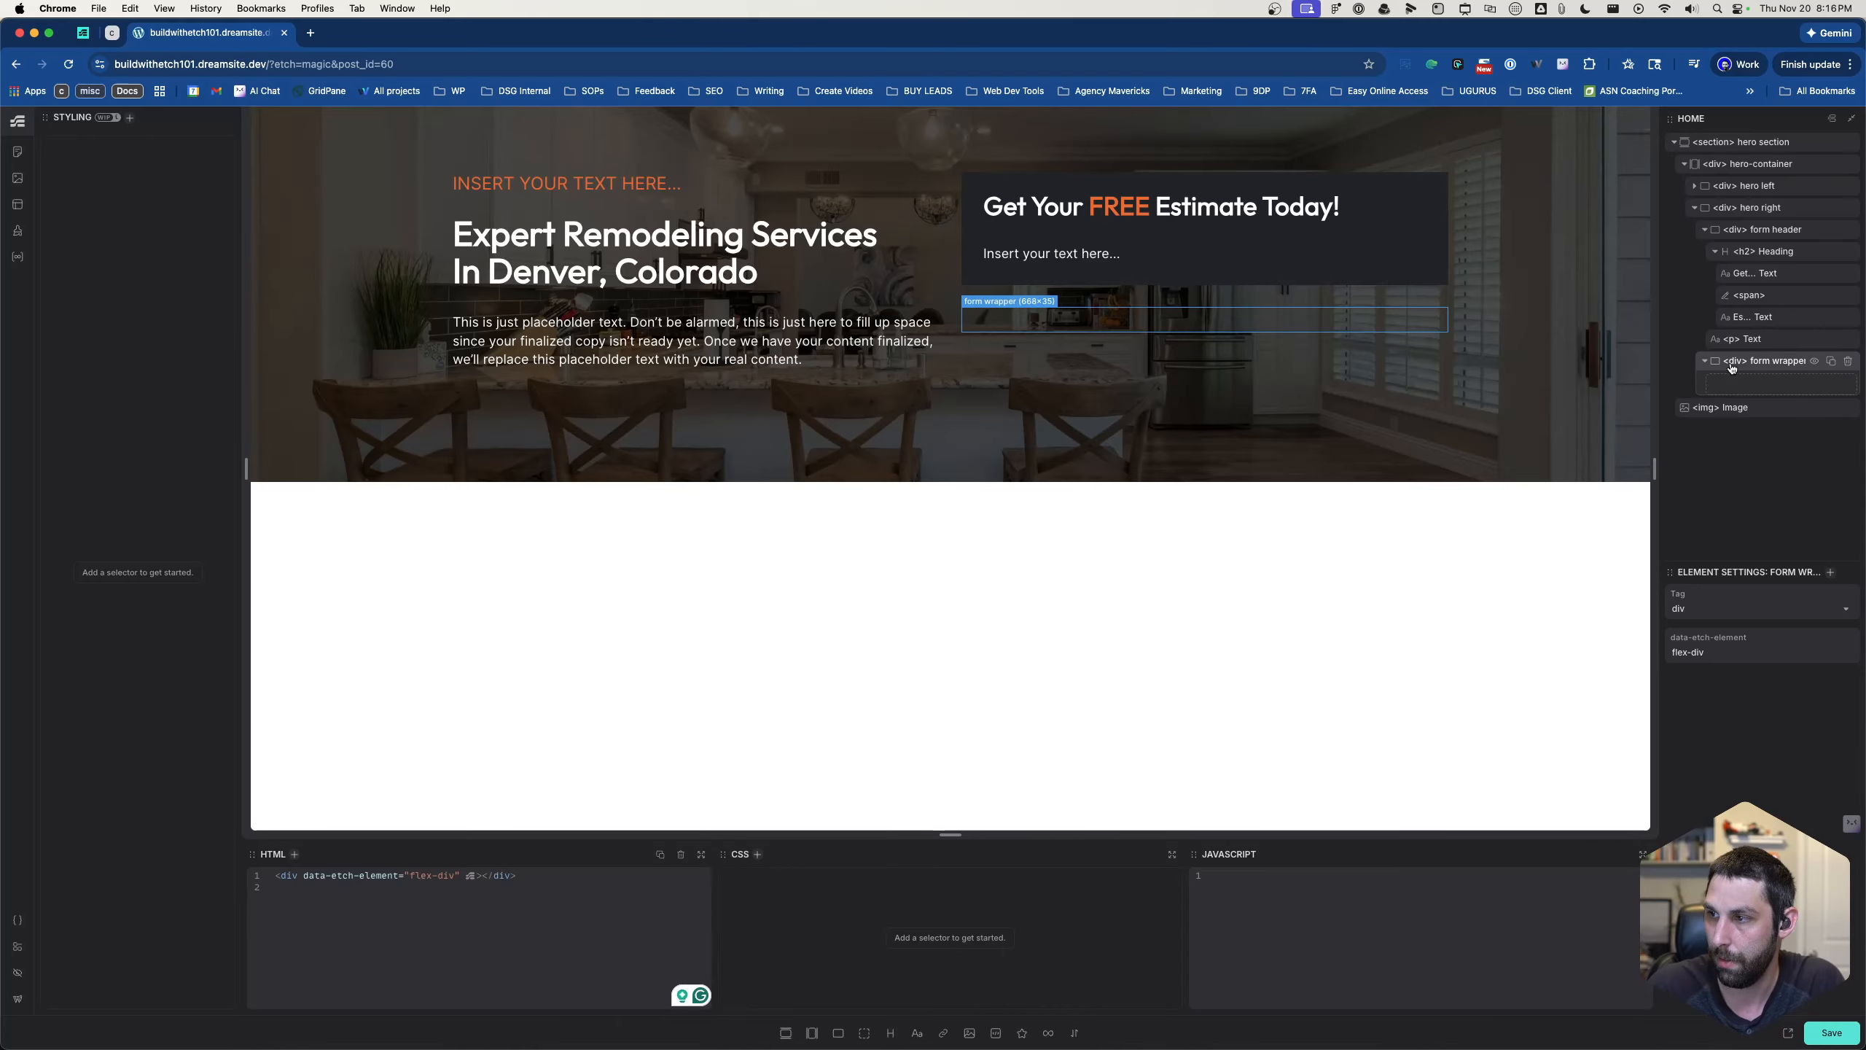
{"action": "key", "text": "super+Return"}
{"action": "type", "text": "."}
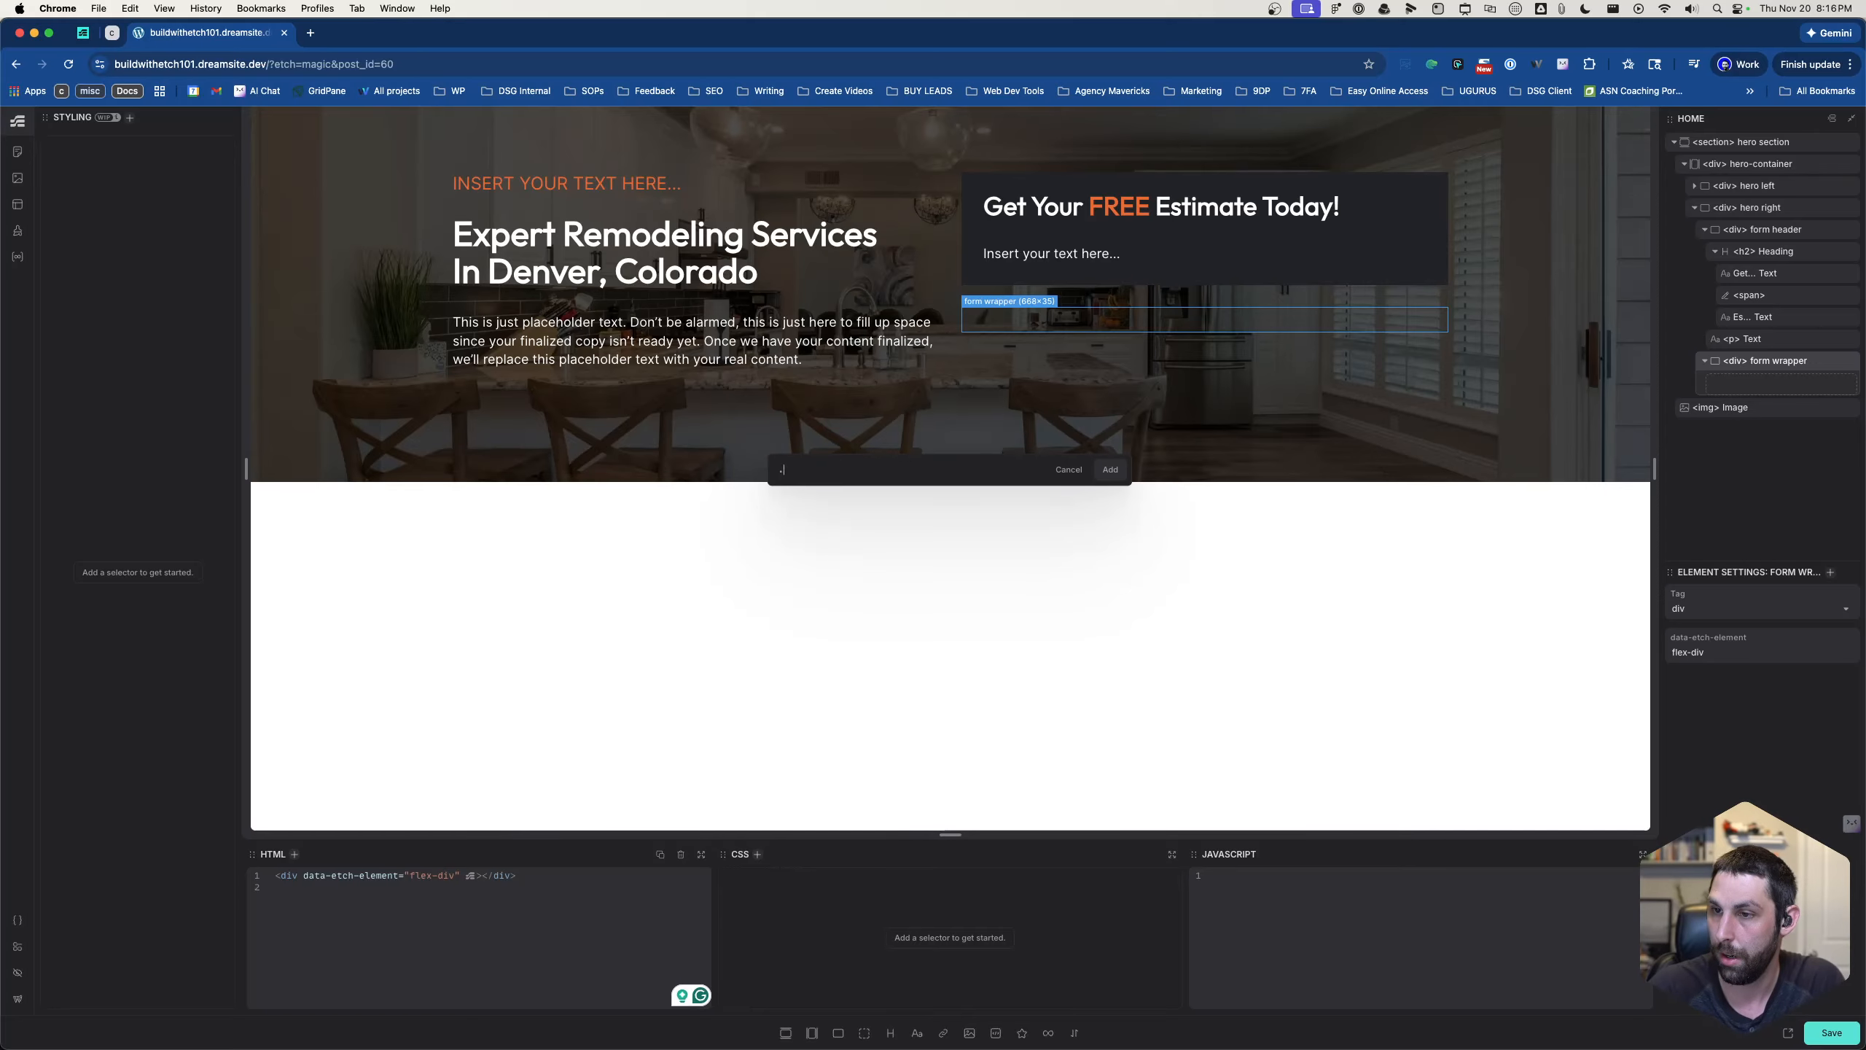
{"action": "type", "text": "form-wra"}
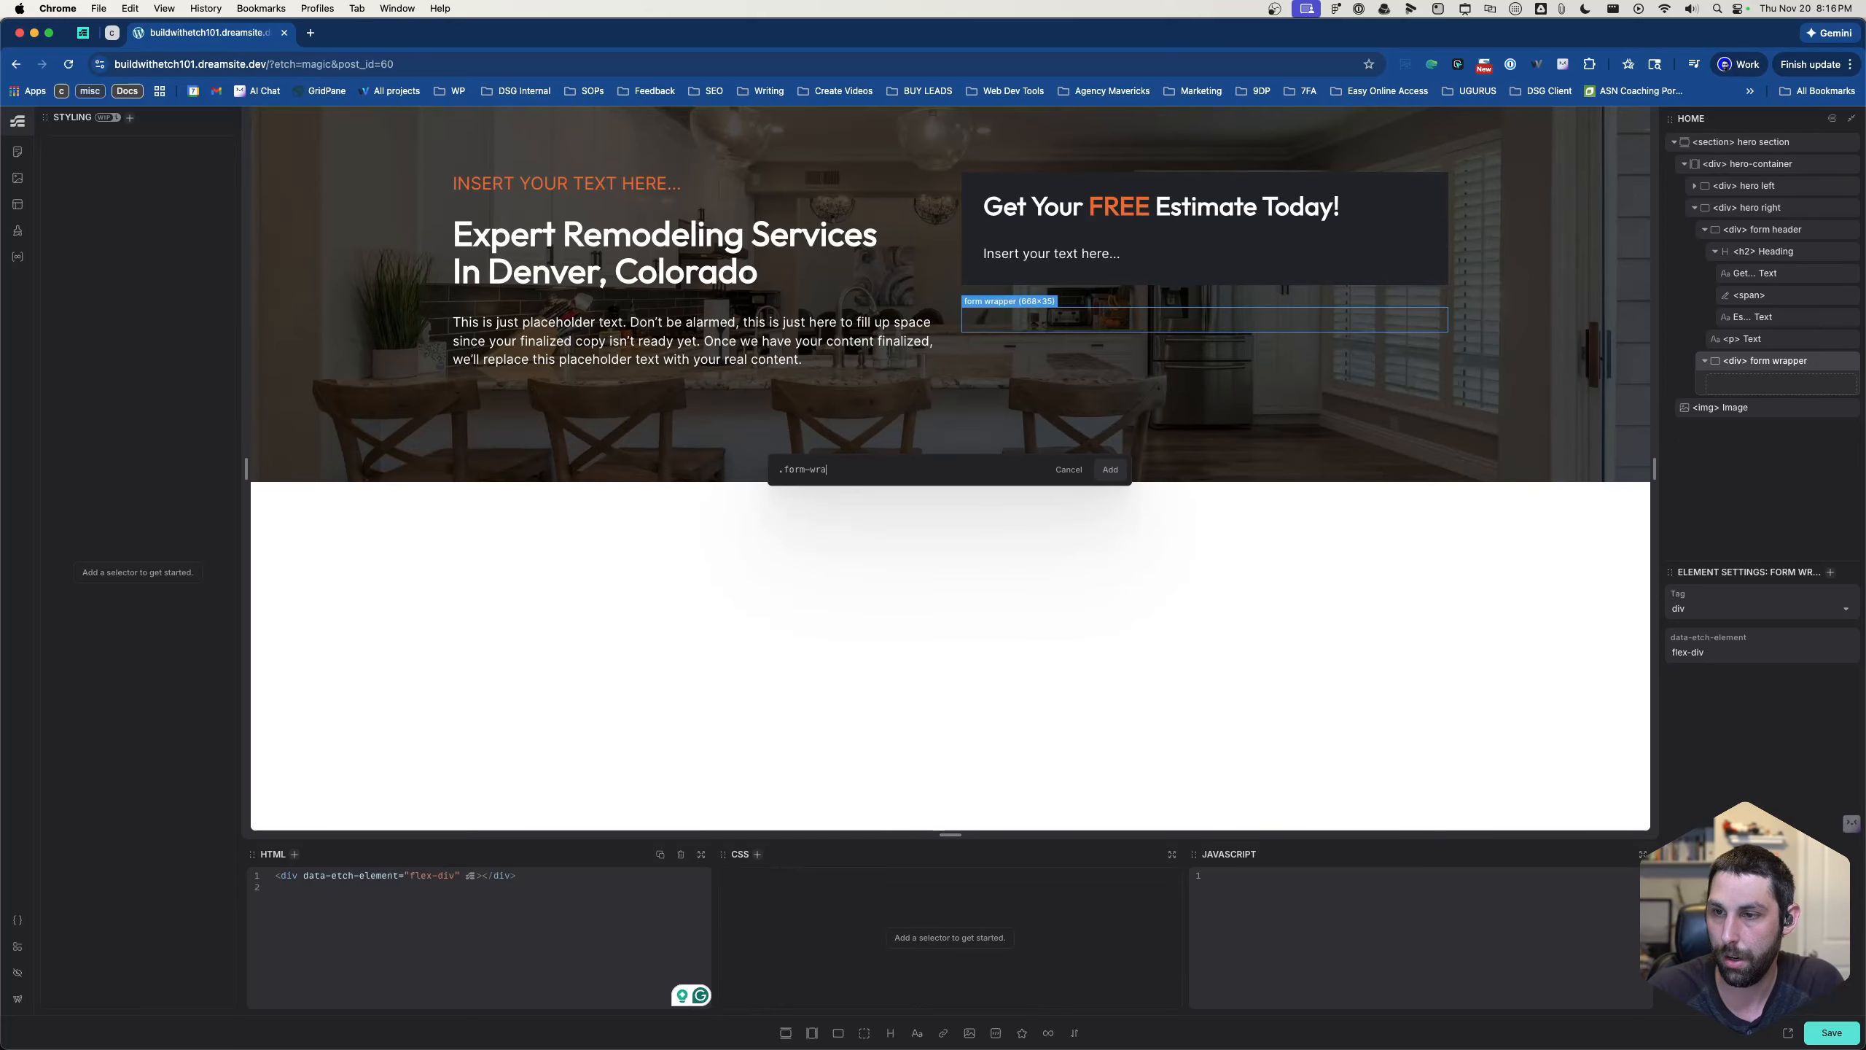
{"action": "type", "text": "pper"}
{"action": "key", "text": "Return"}
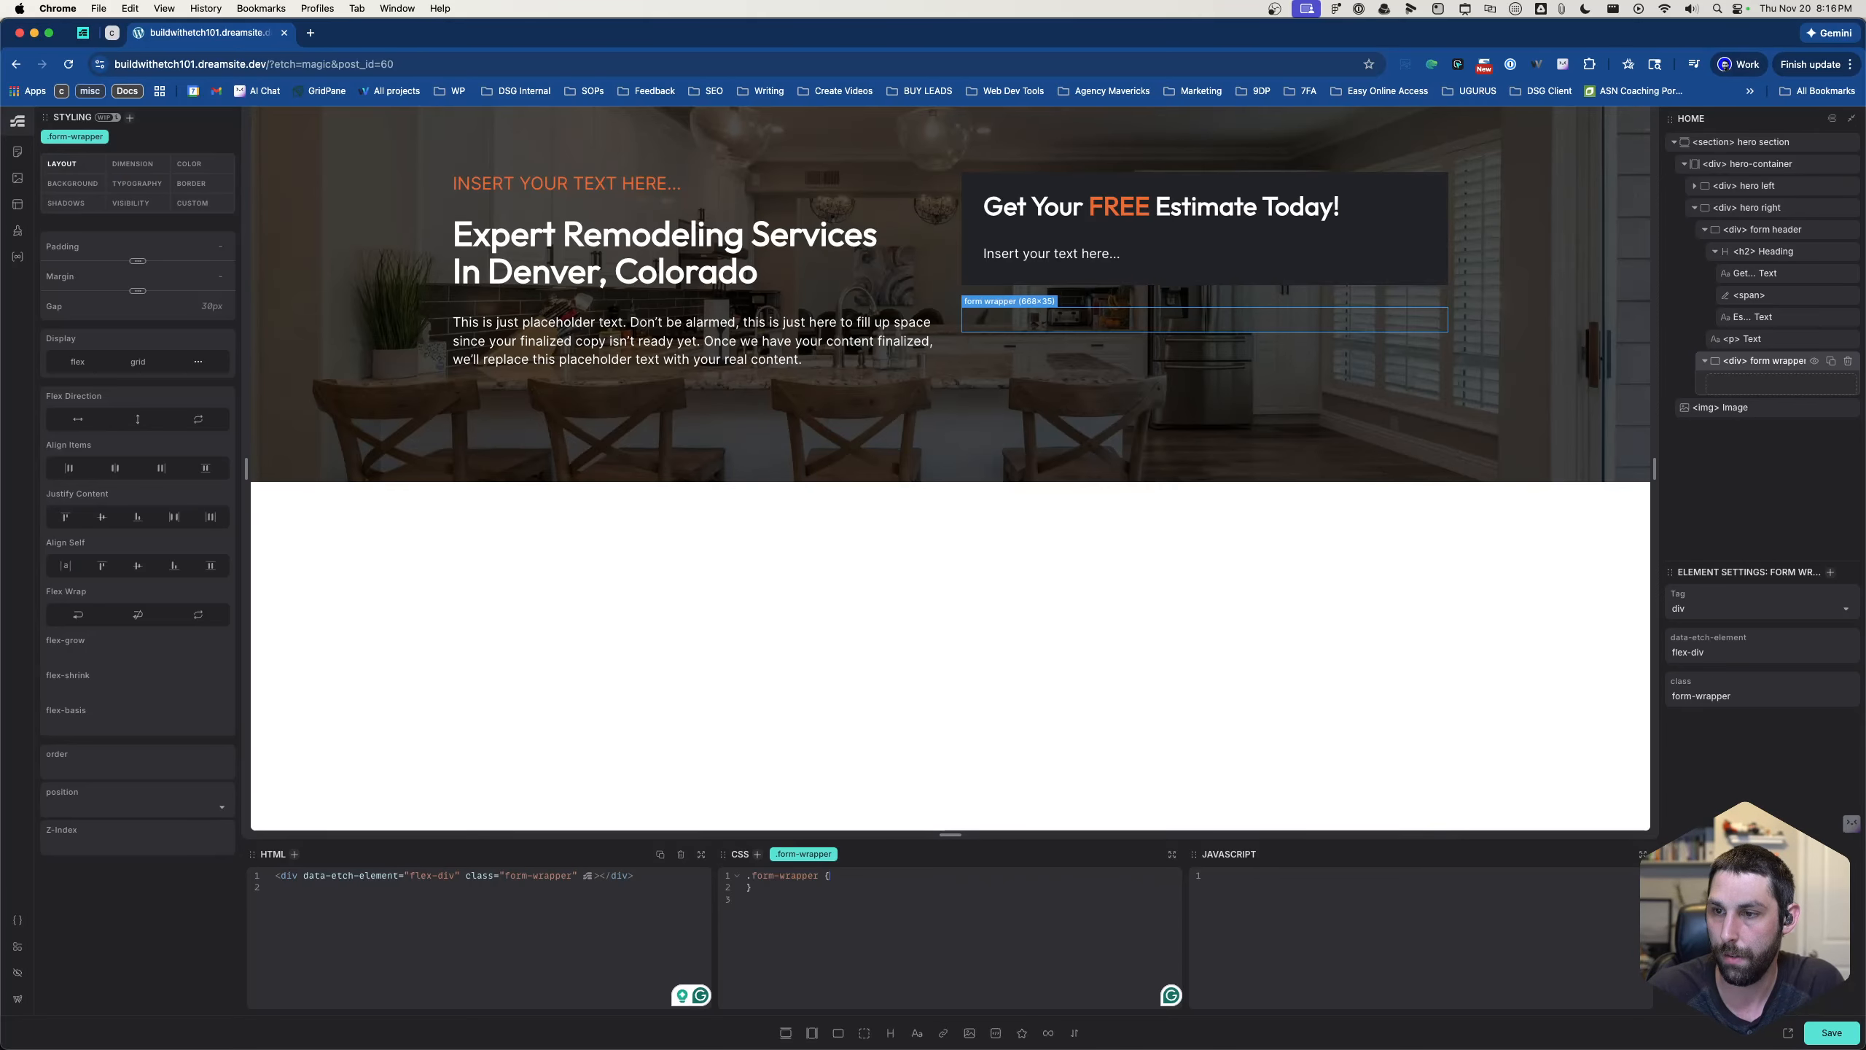
- Give the .form-wrapper class a background-color of var(--white) in its CSS
{"action": "key", "text": "Return"}
{"action": "type", "text": "backgrou"}
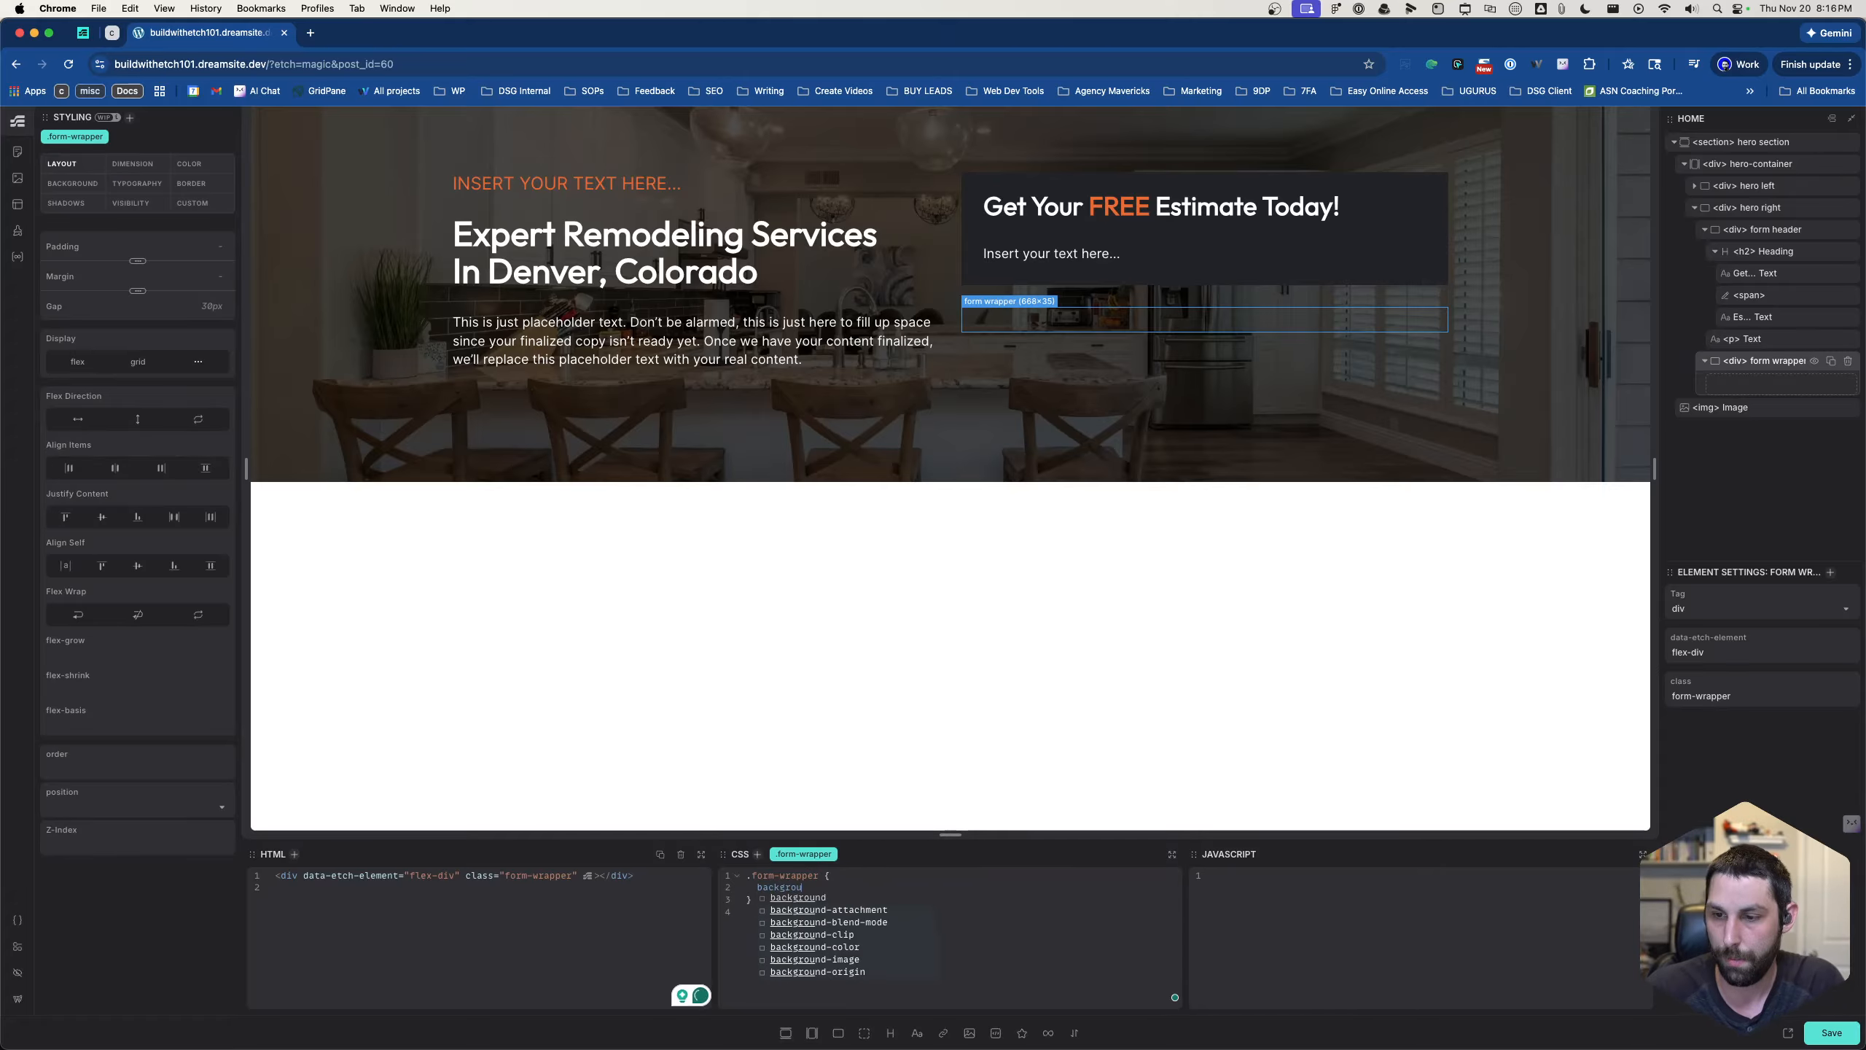
{"action": "type", "text": "nd-color: "}
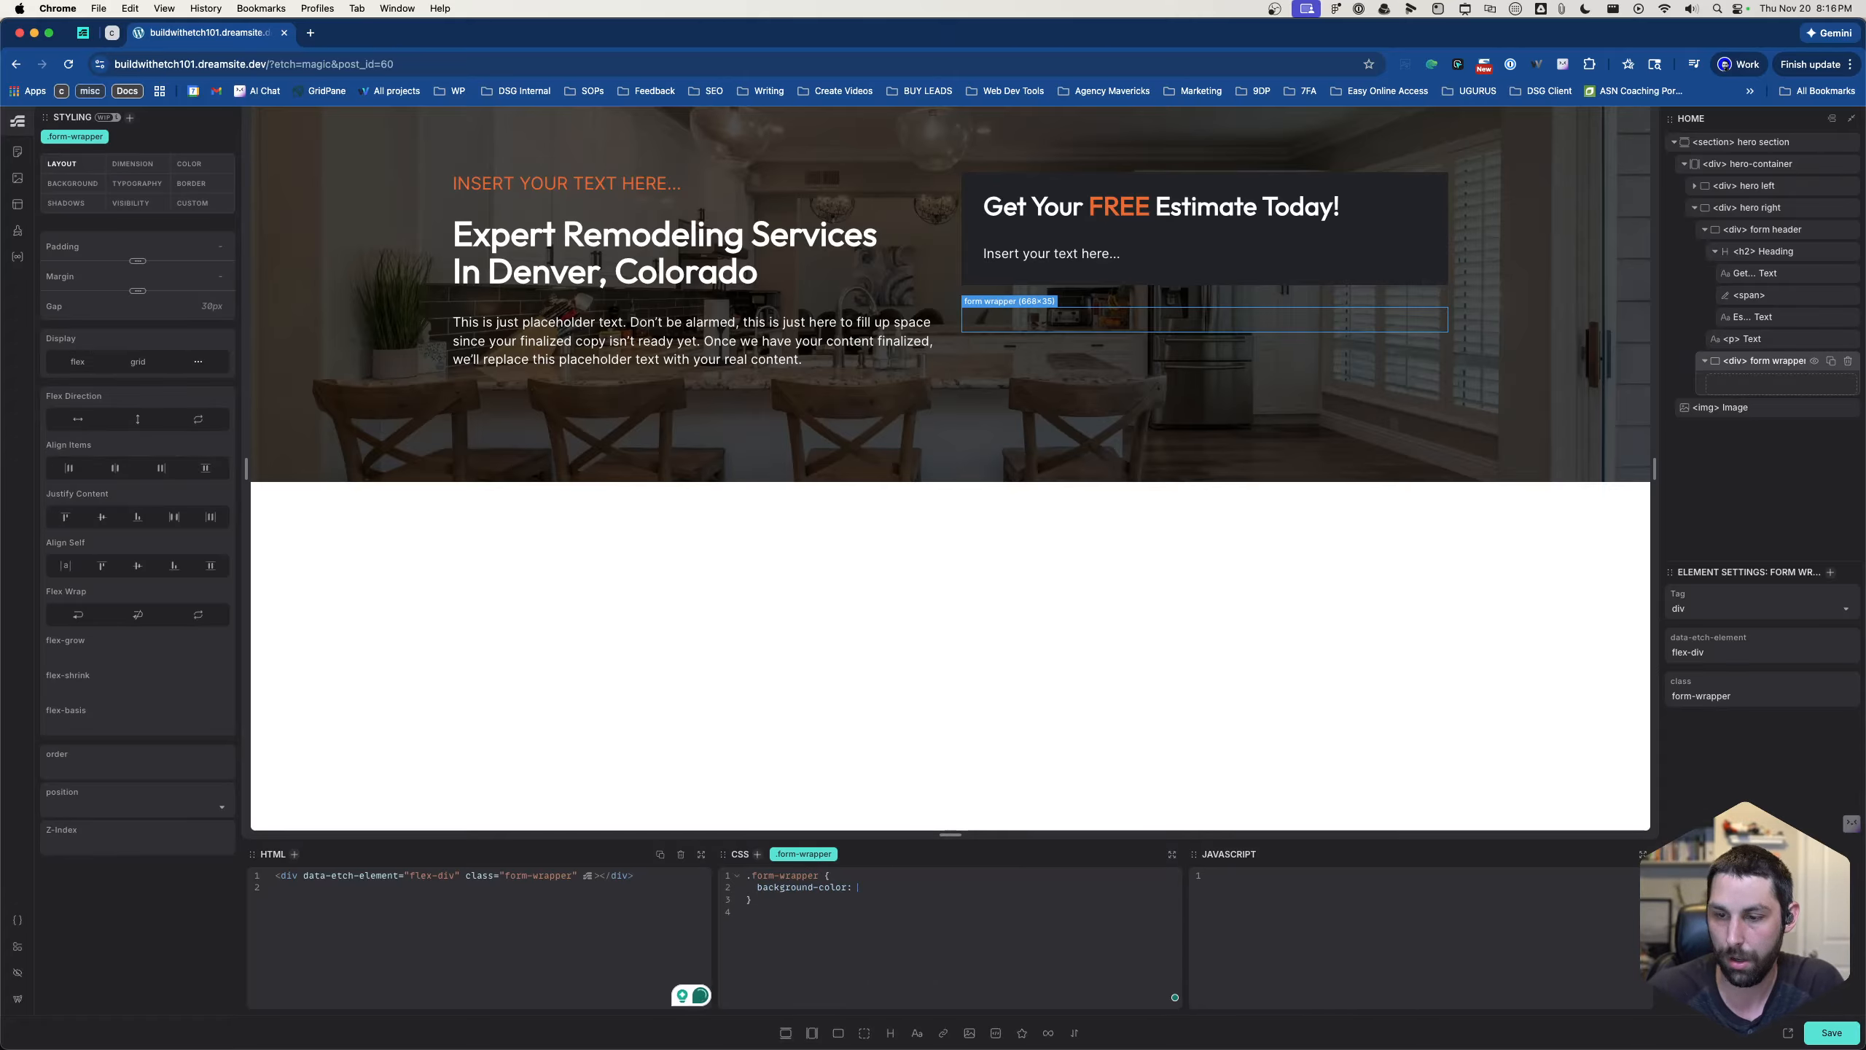
{"action": "type", "text": "--white"}
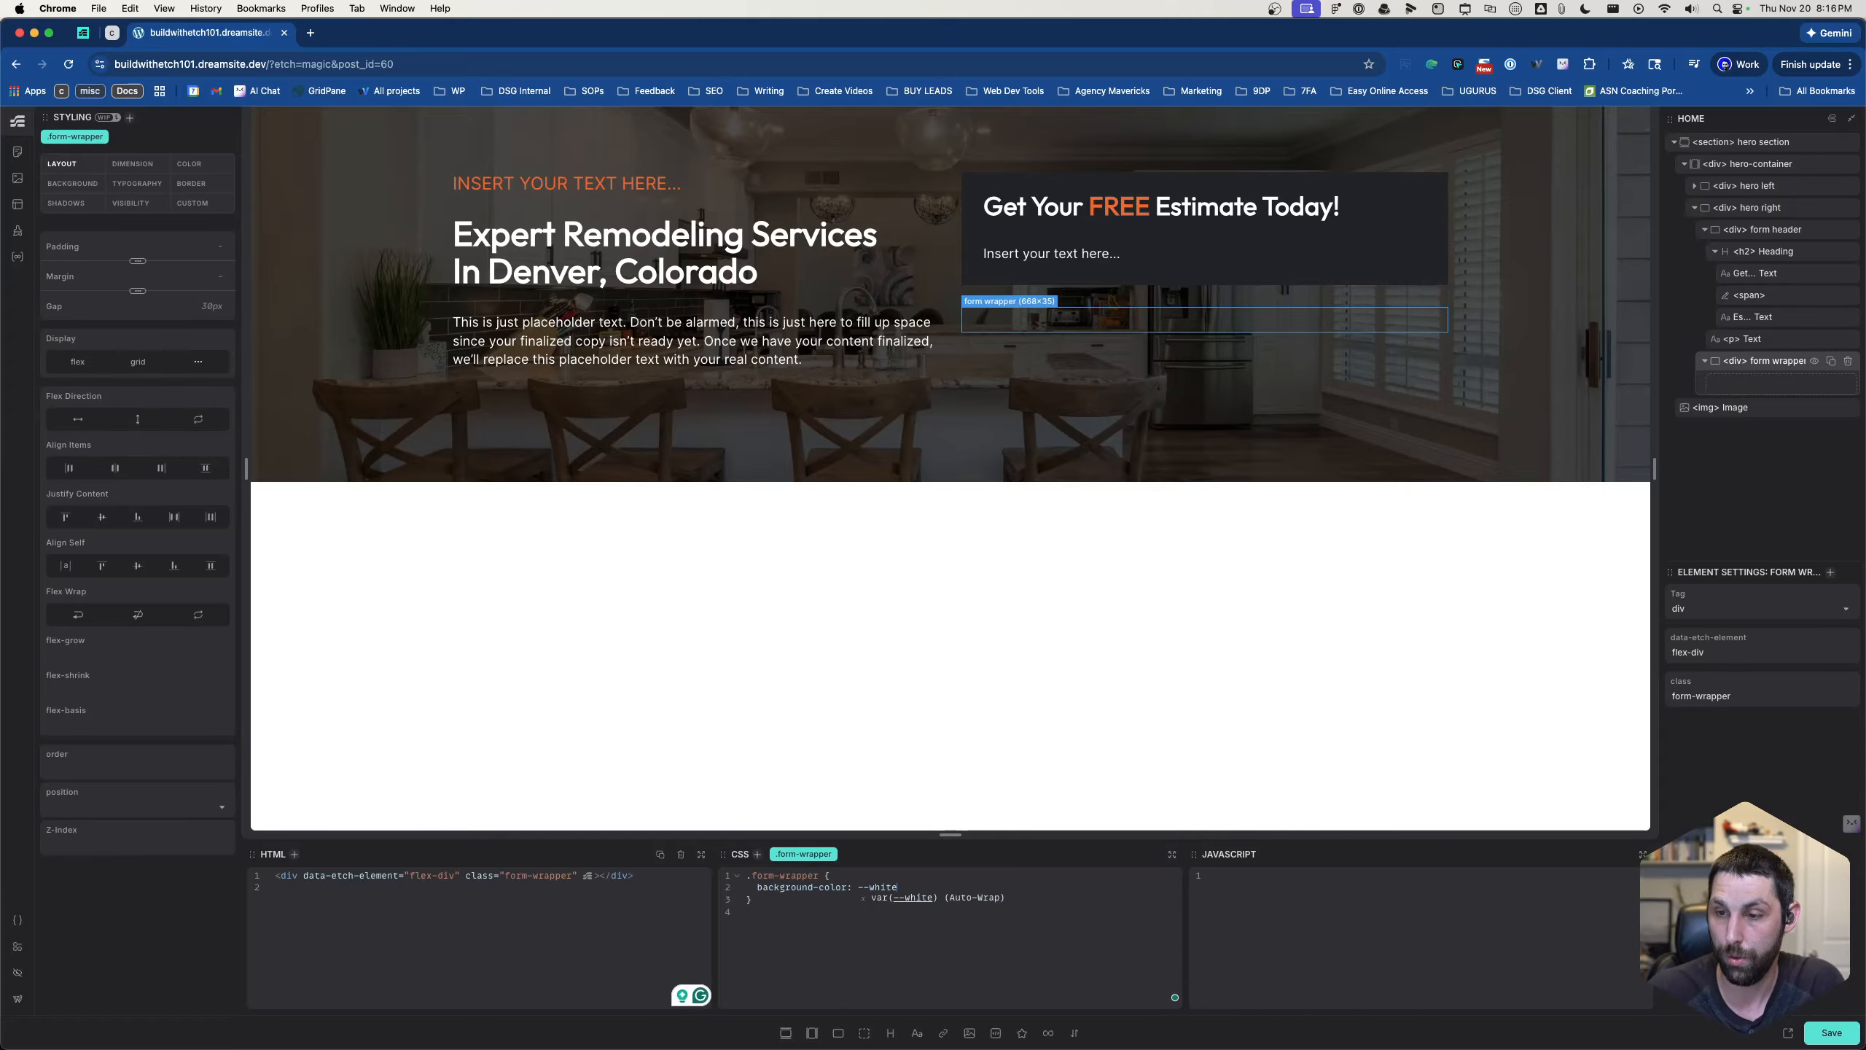
{"action": "key", "text": "Tab"}
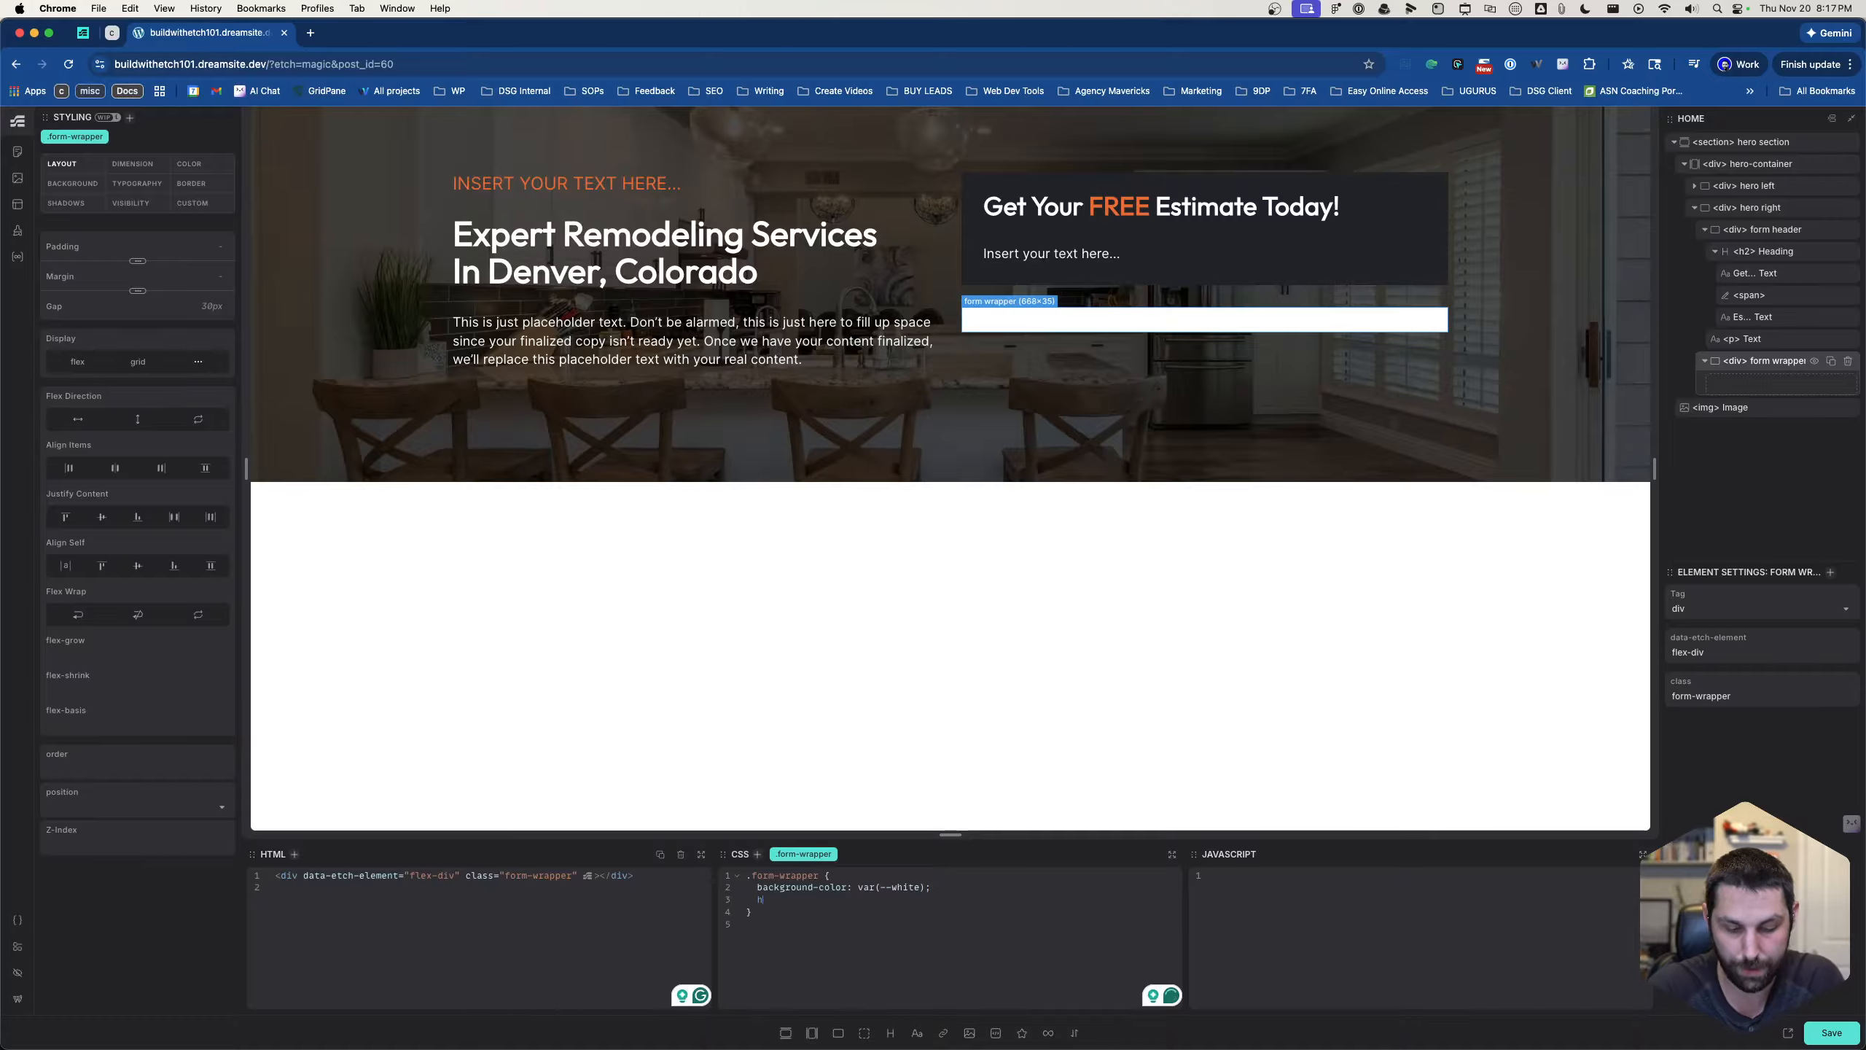
- Set the .form-wrapper height to 600px in its CSS
{"action": "type", "text": "eight: "}
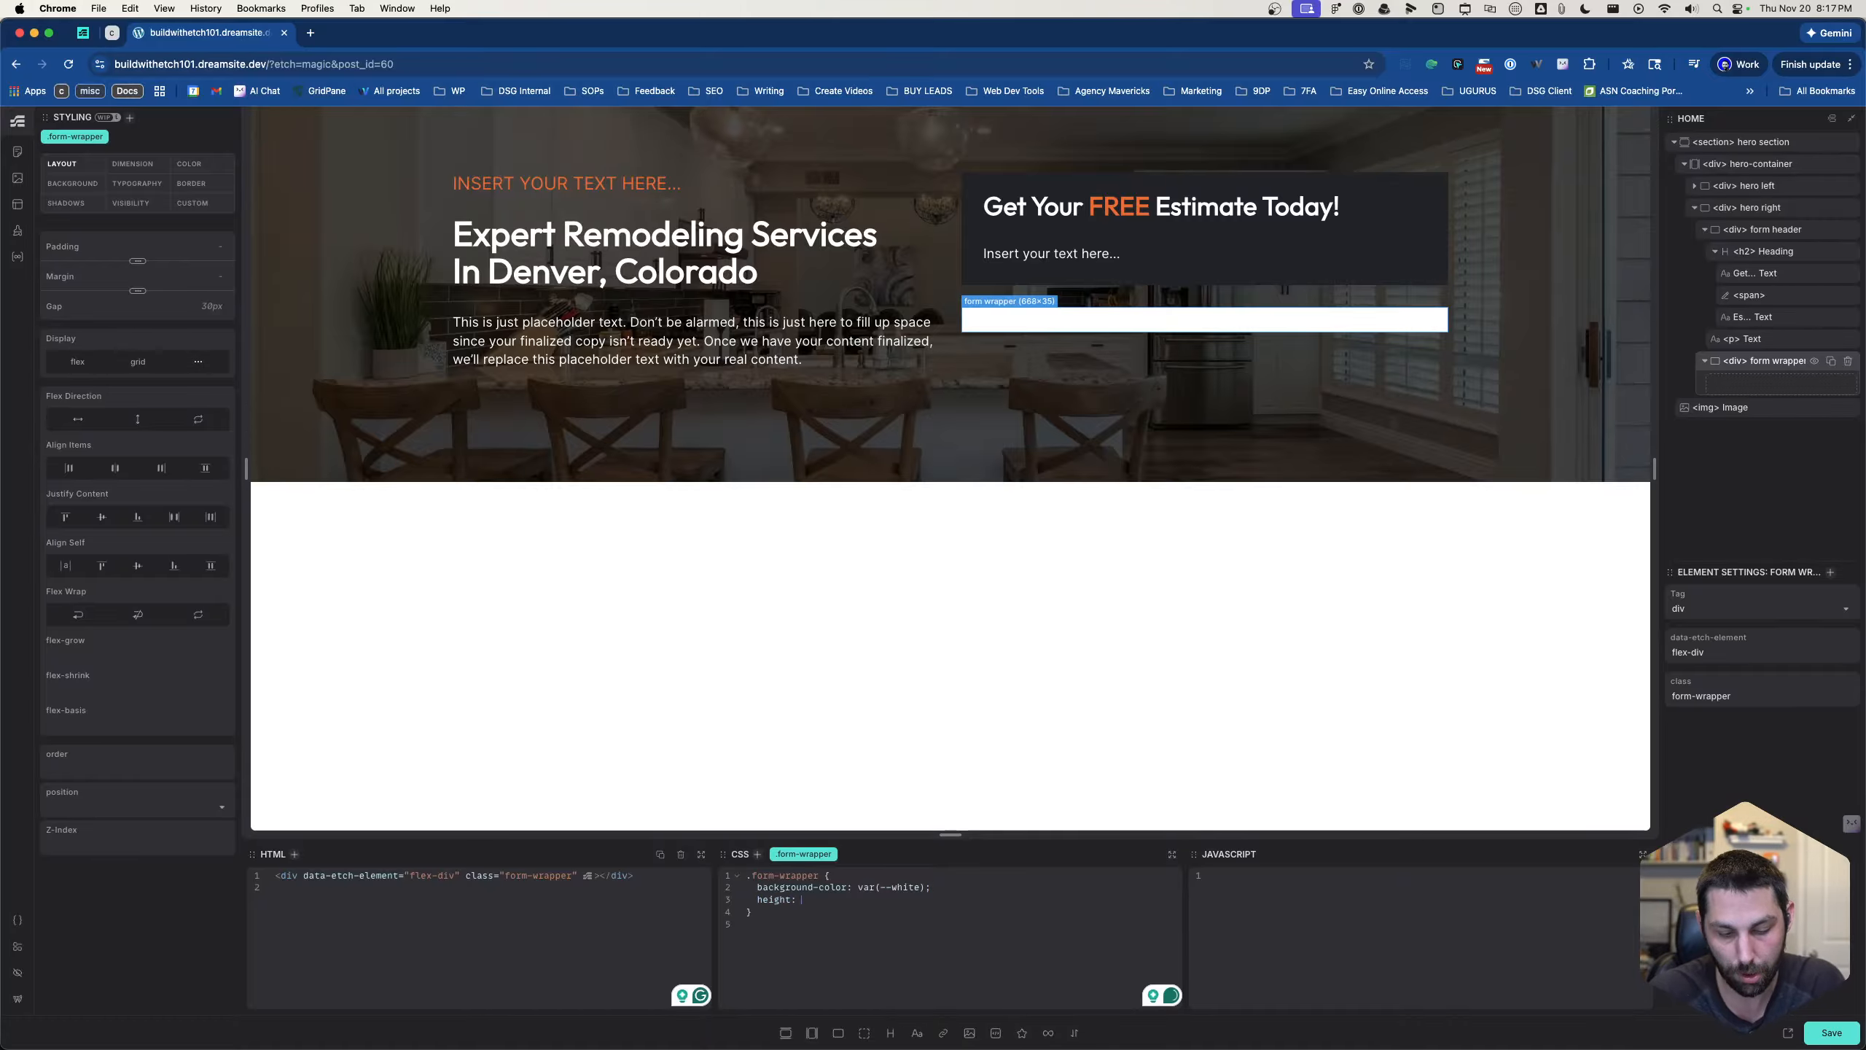
{"action": "type", "text": "500px"}
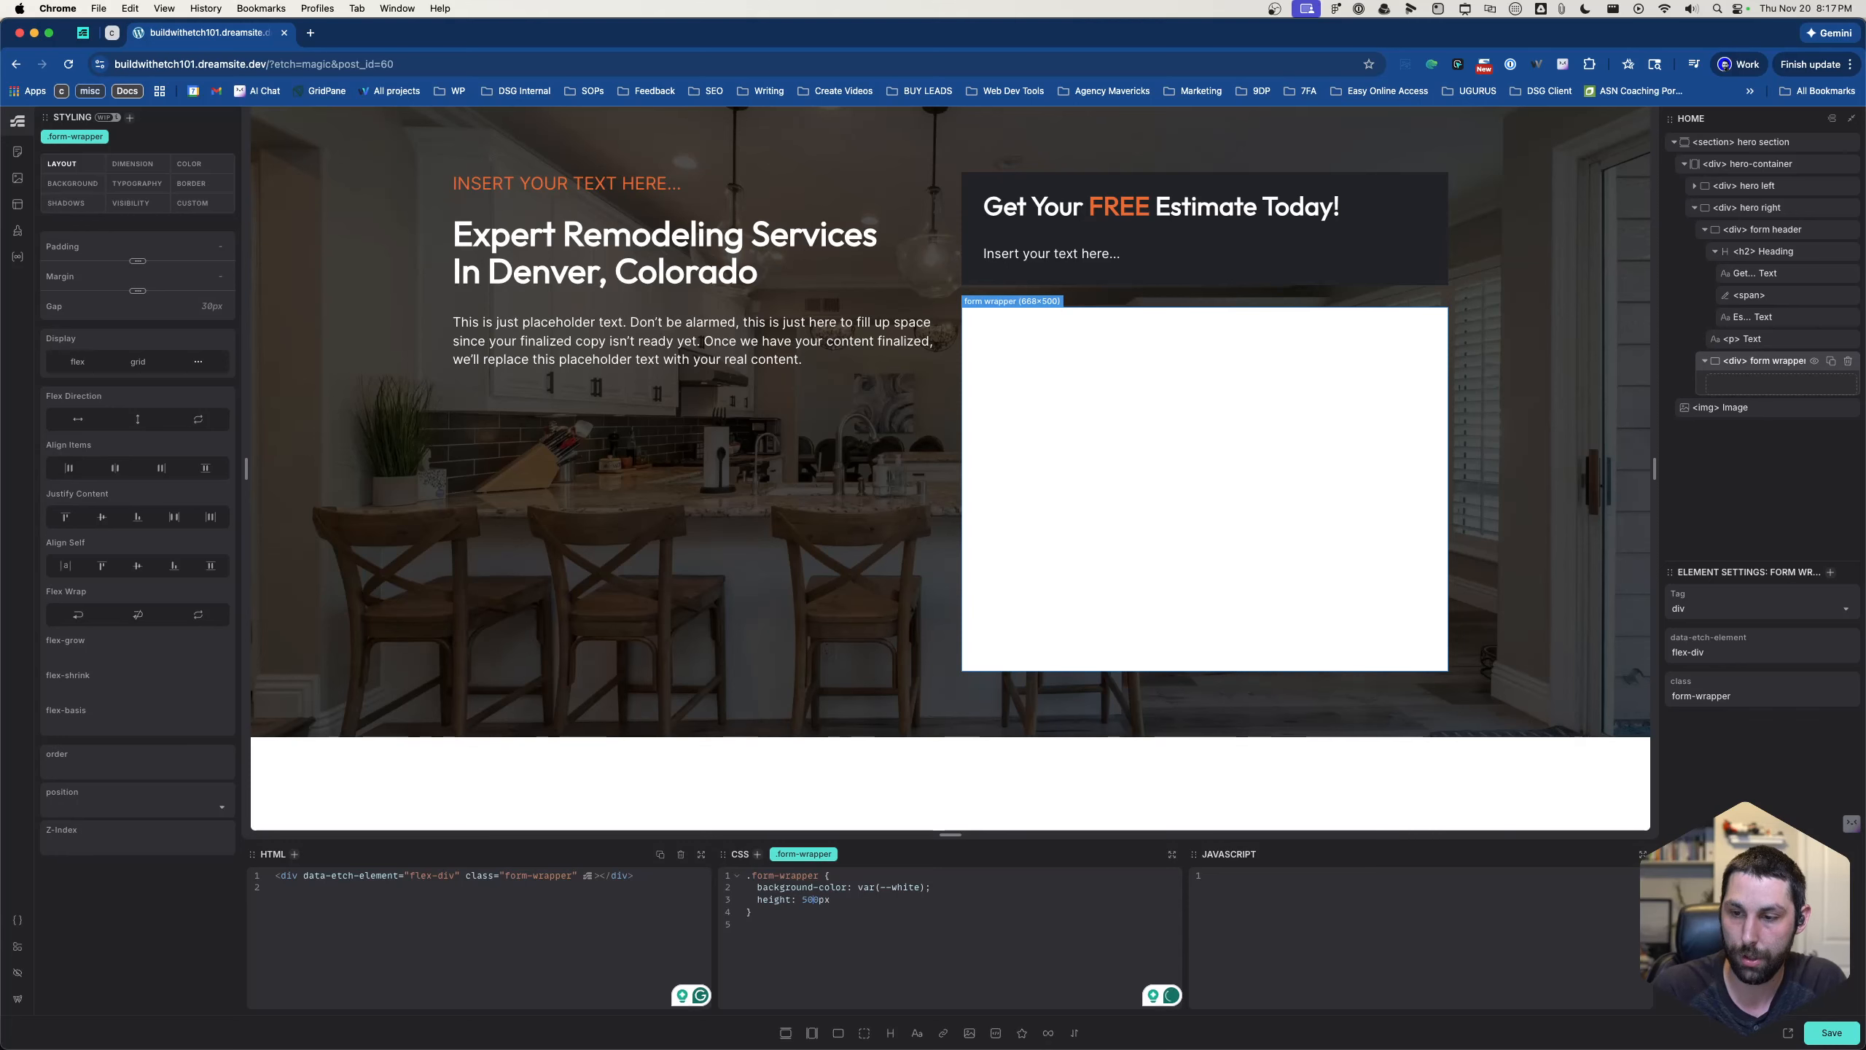
{"action": "key", "text": "BackSpace"}
{"action": "type", "text": "6"}
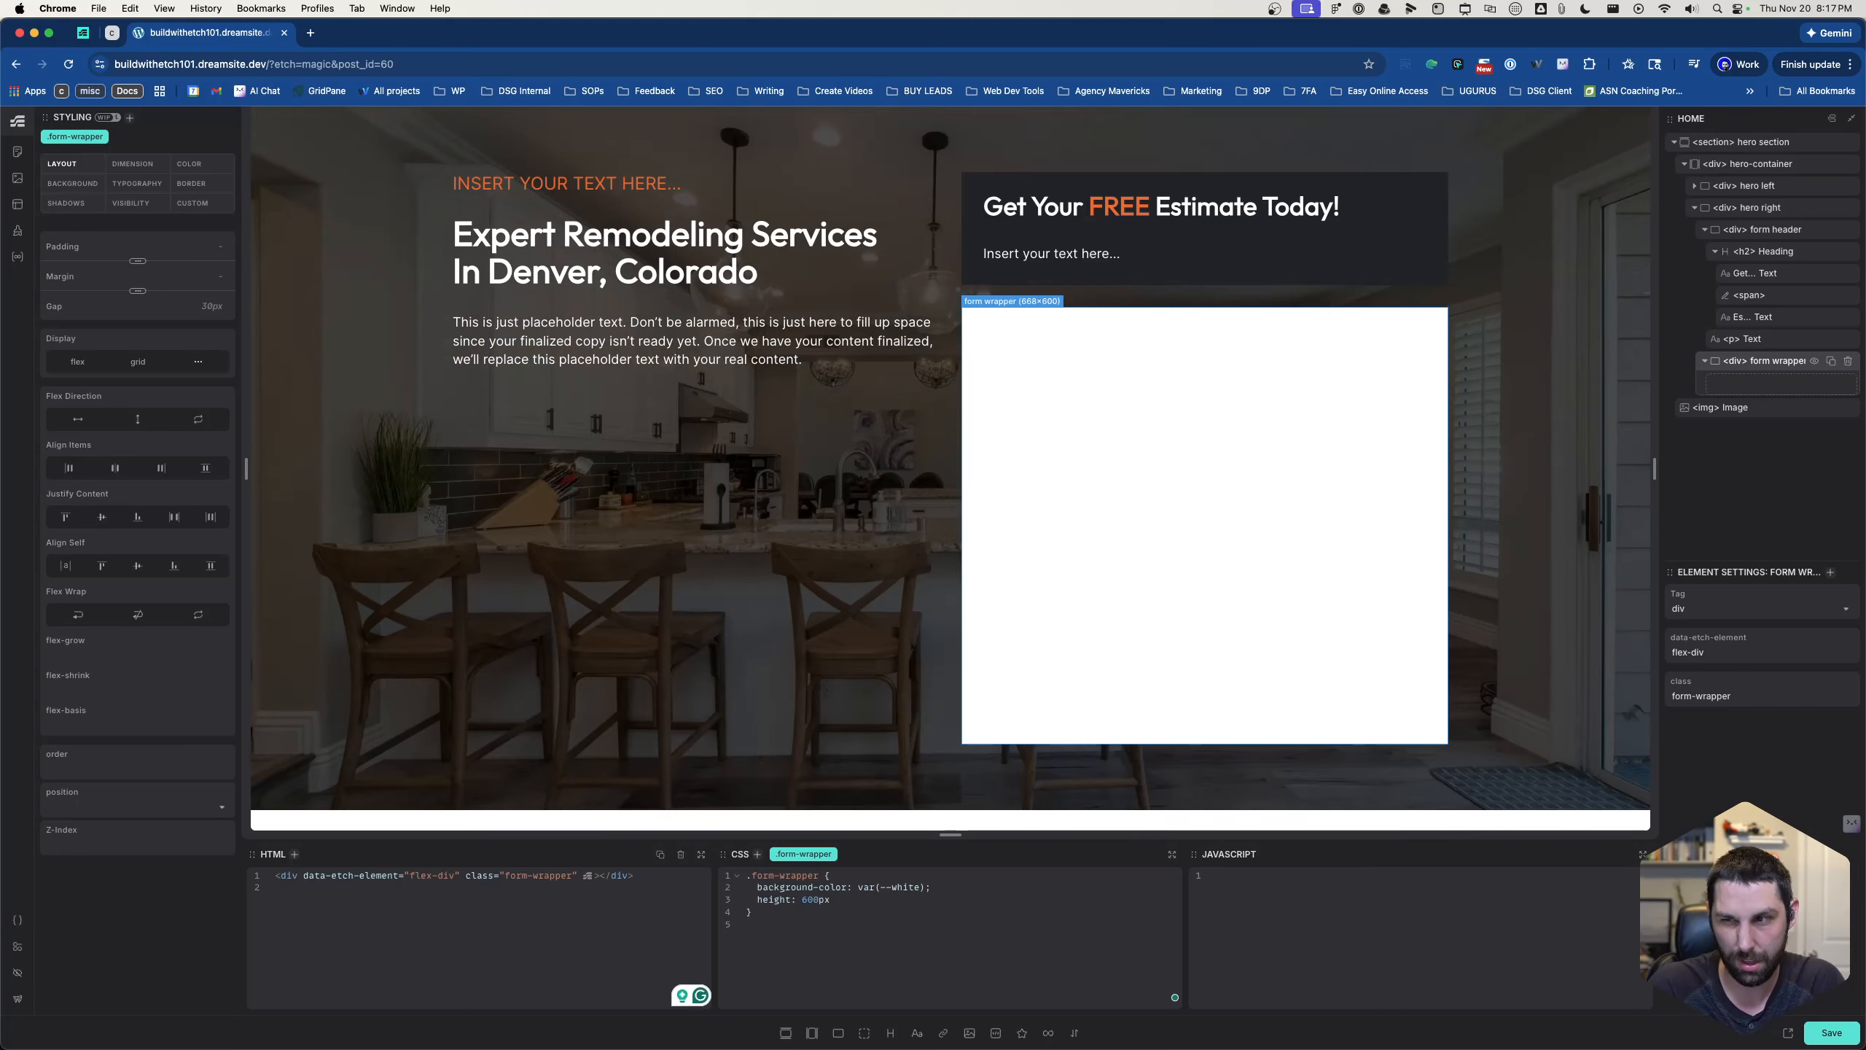
- Add the class .hero-right to the hero right div that holds the form header and form wrapper
{"action": "left_click", "coordinate": [1752, 339]}
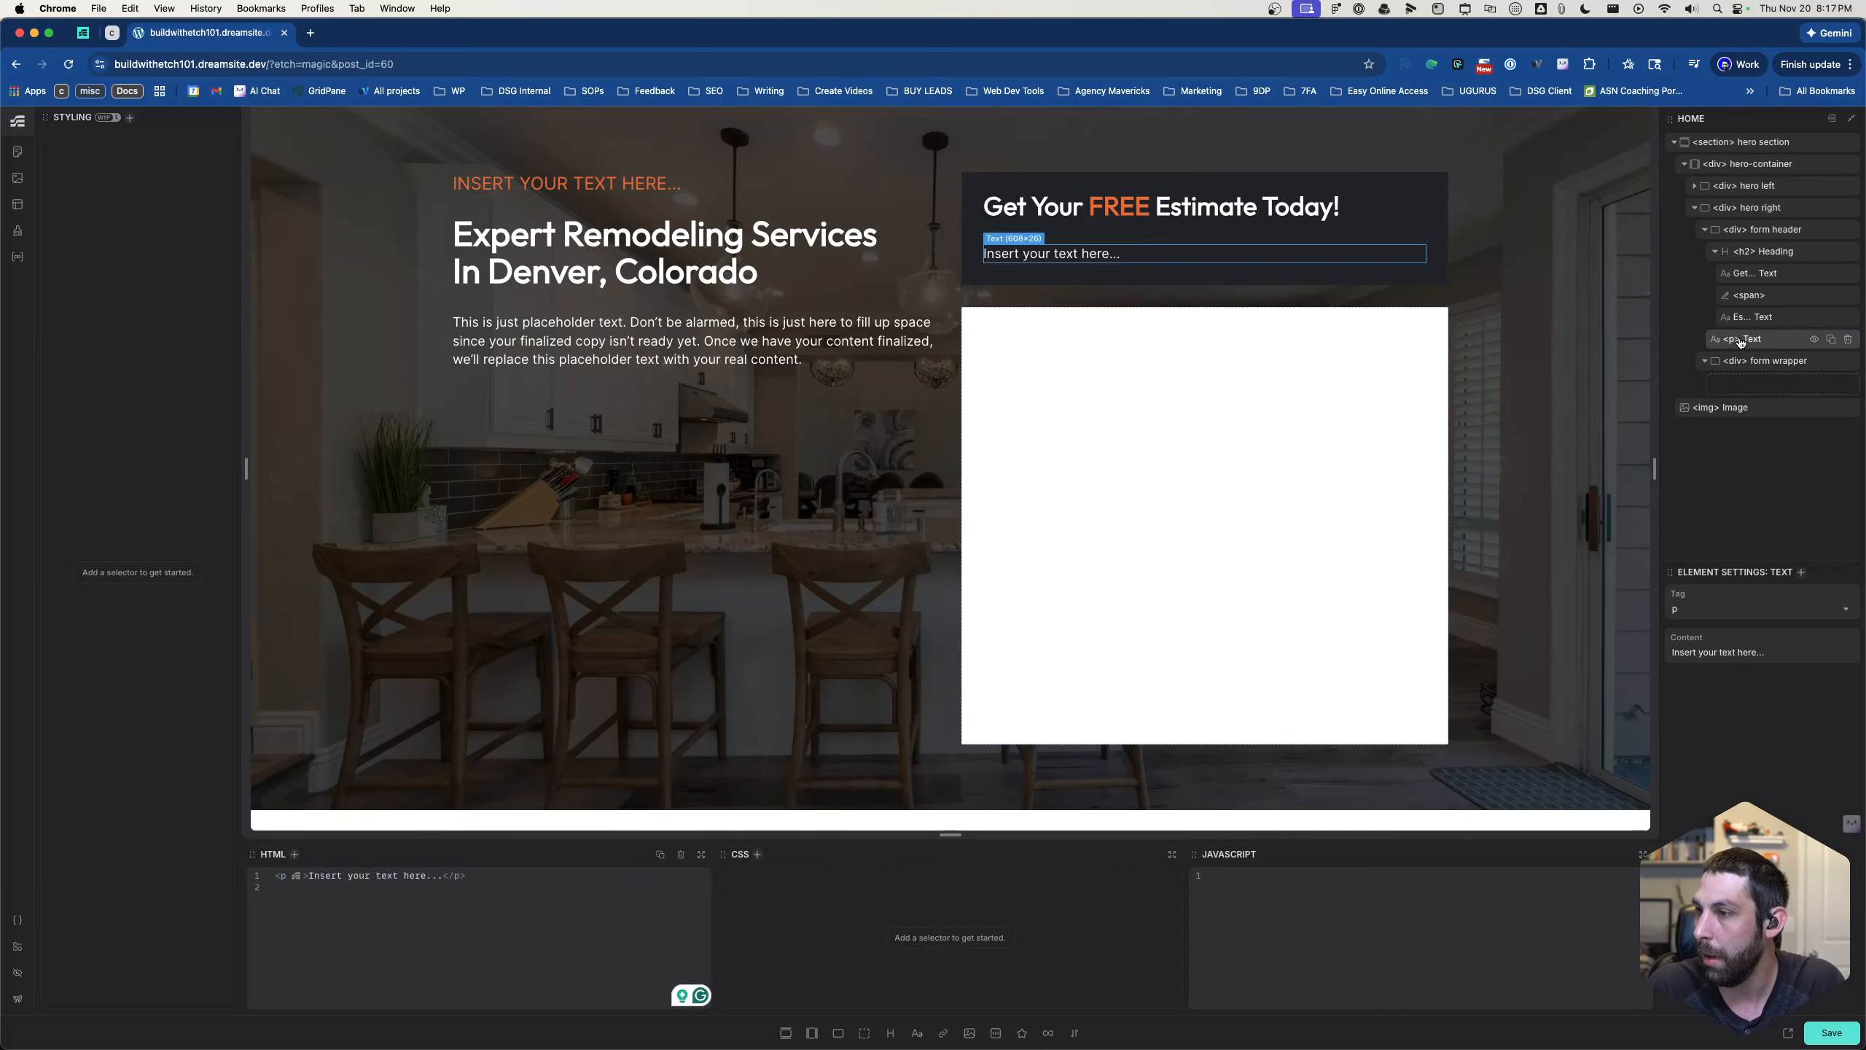
{"action": "left_click", "coordinate": [1321, 299]}
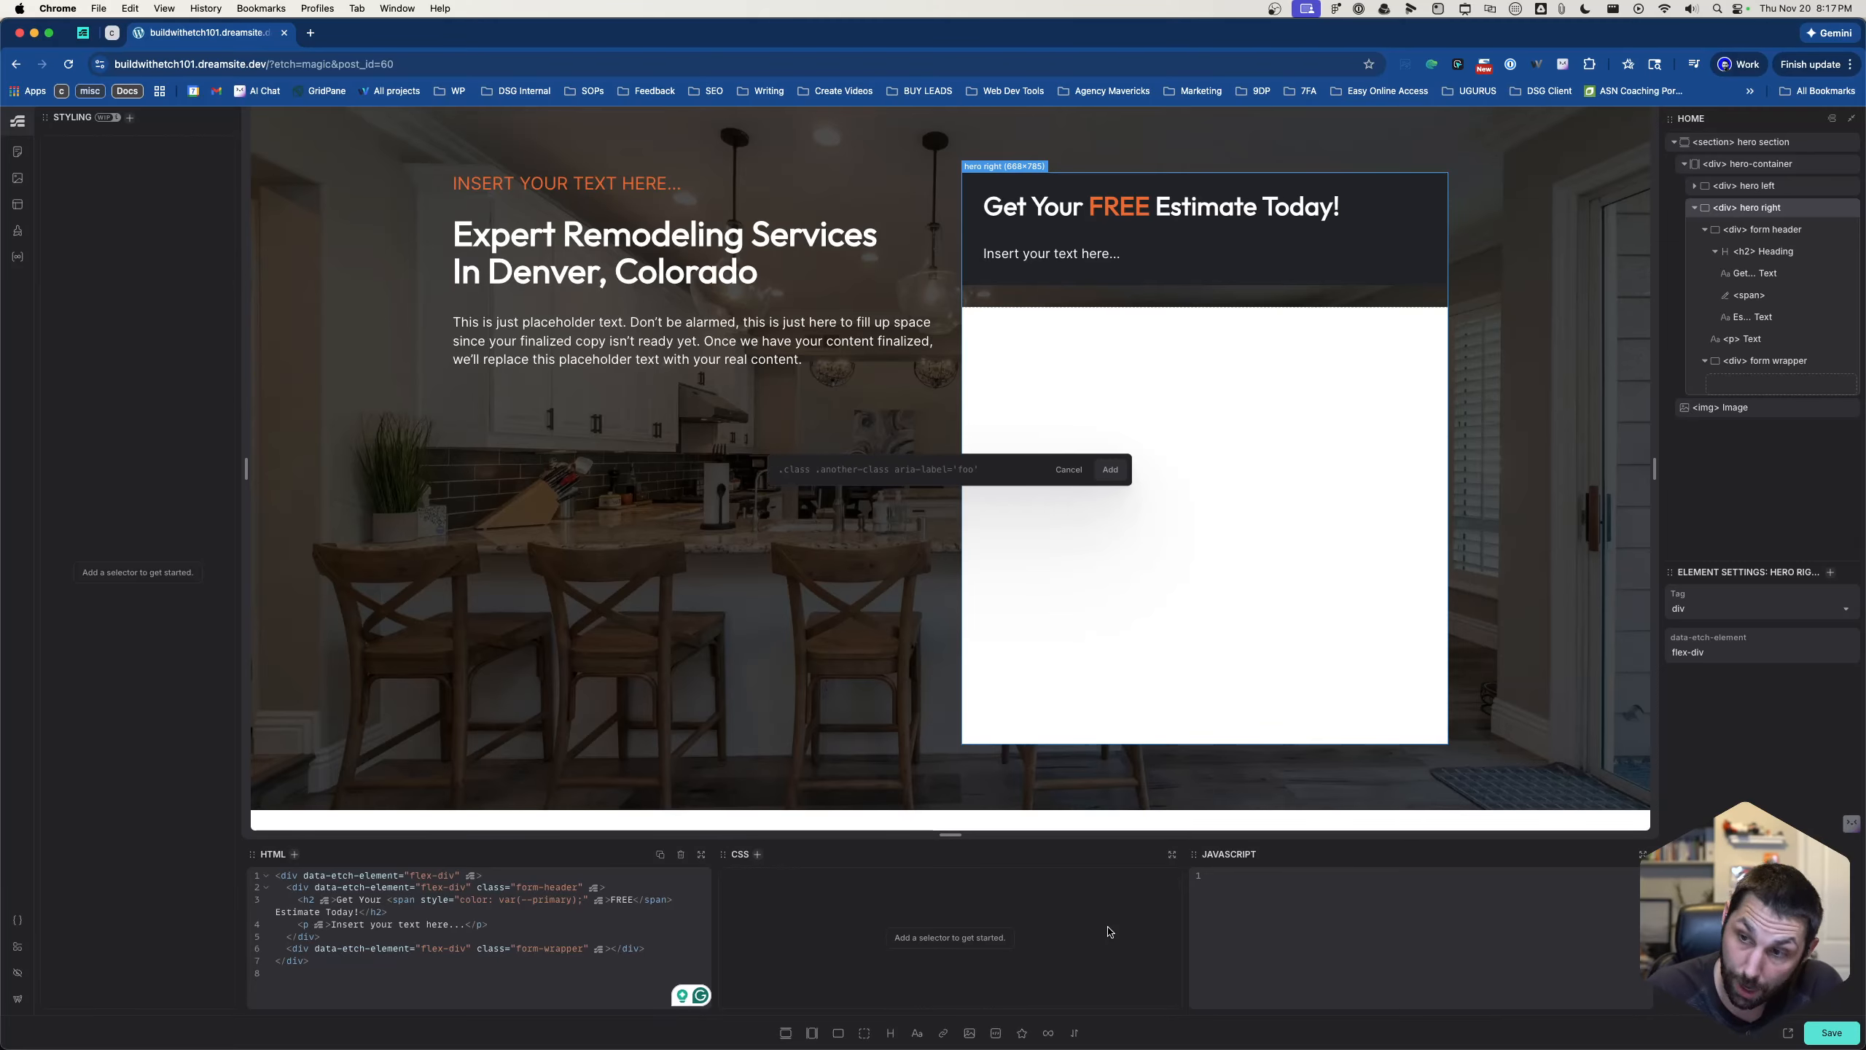
{"action": "type", "text": "."}
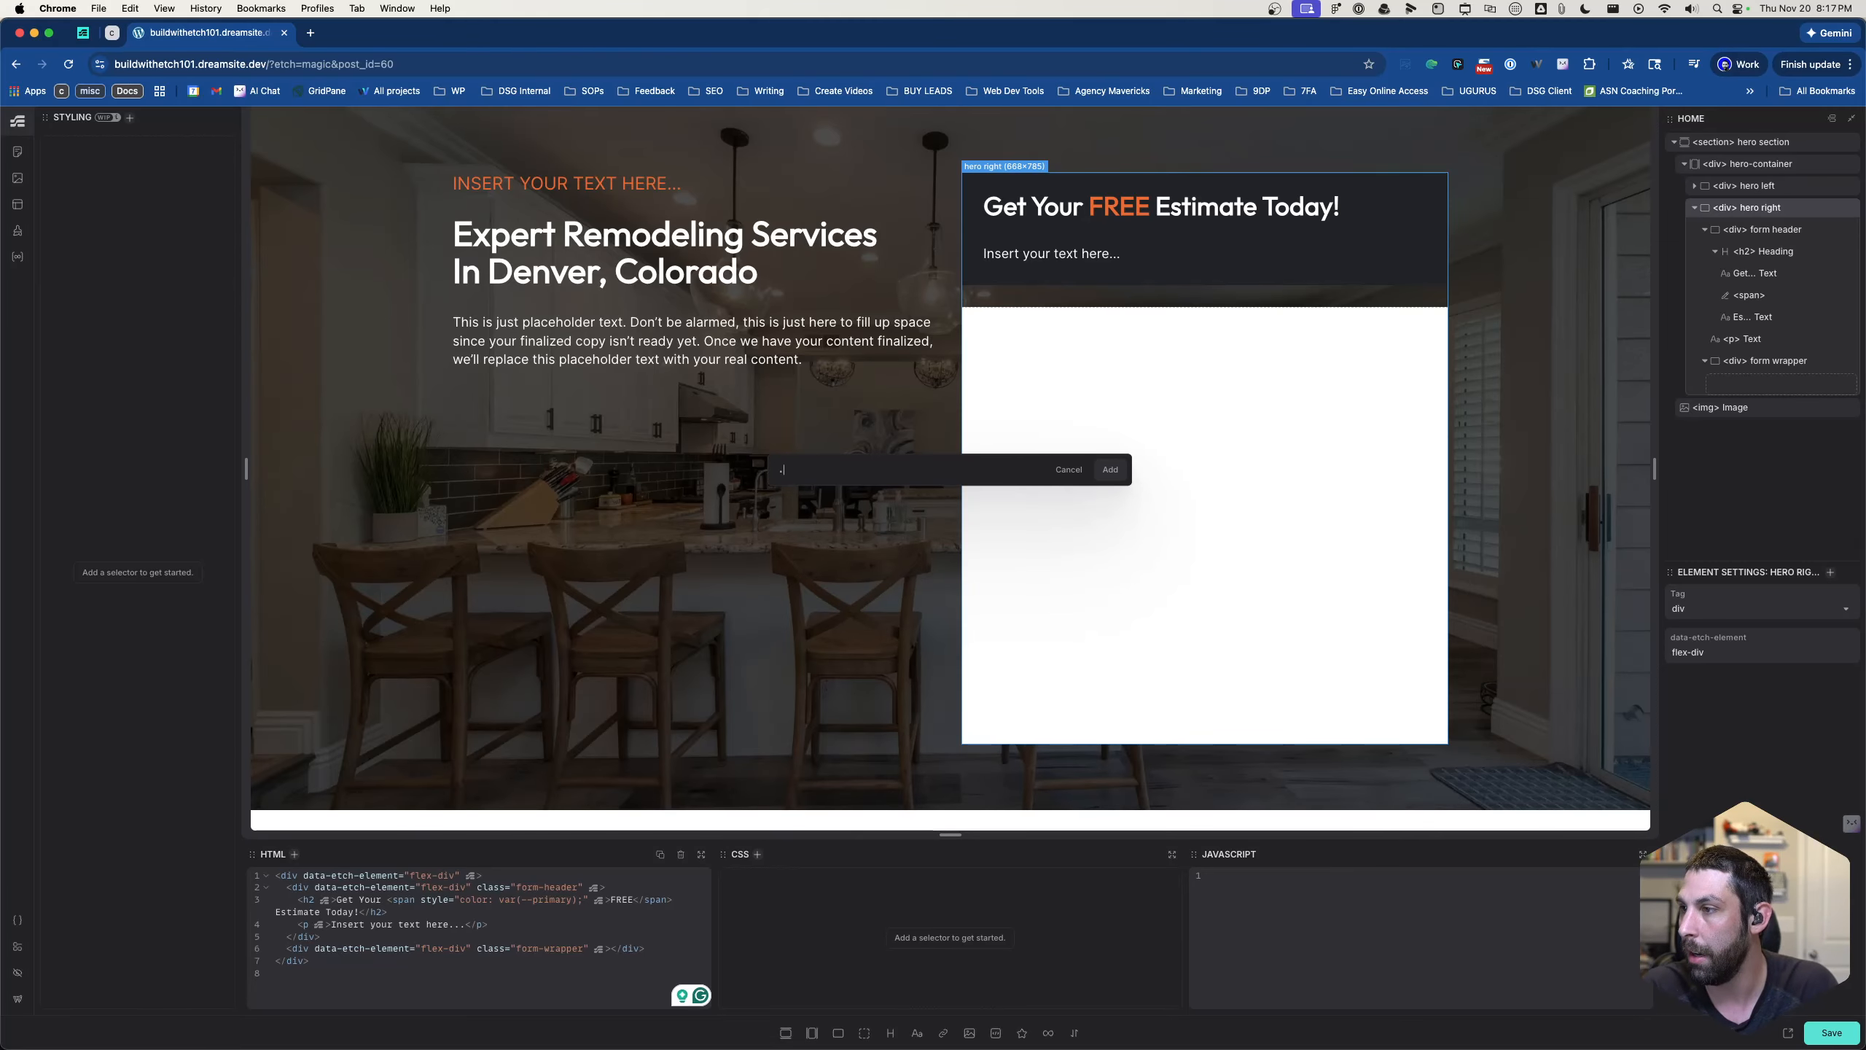
{"action": "type", "text": "hero-right"}
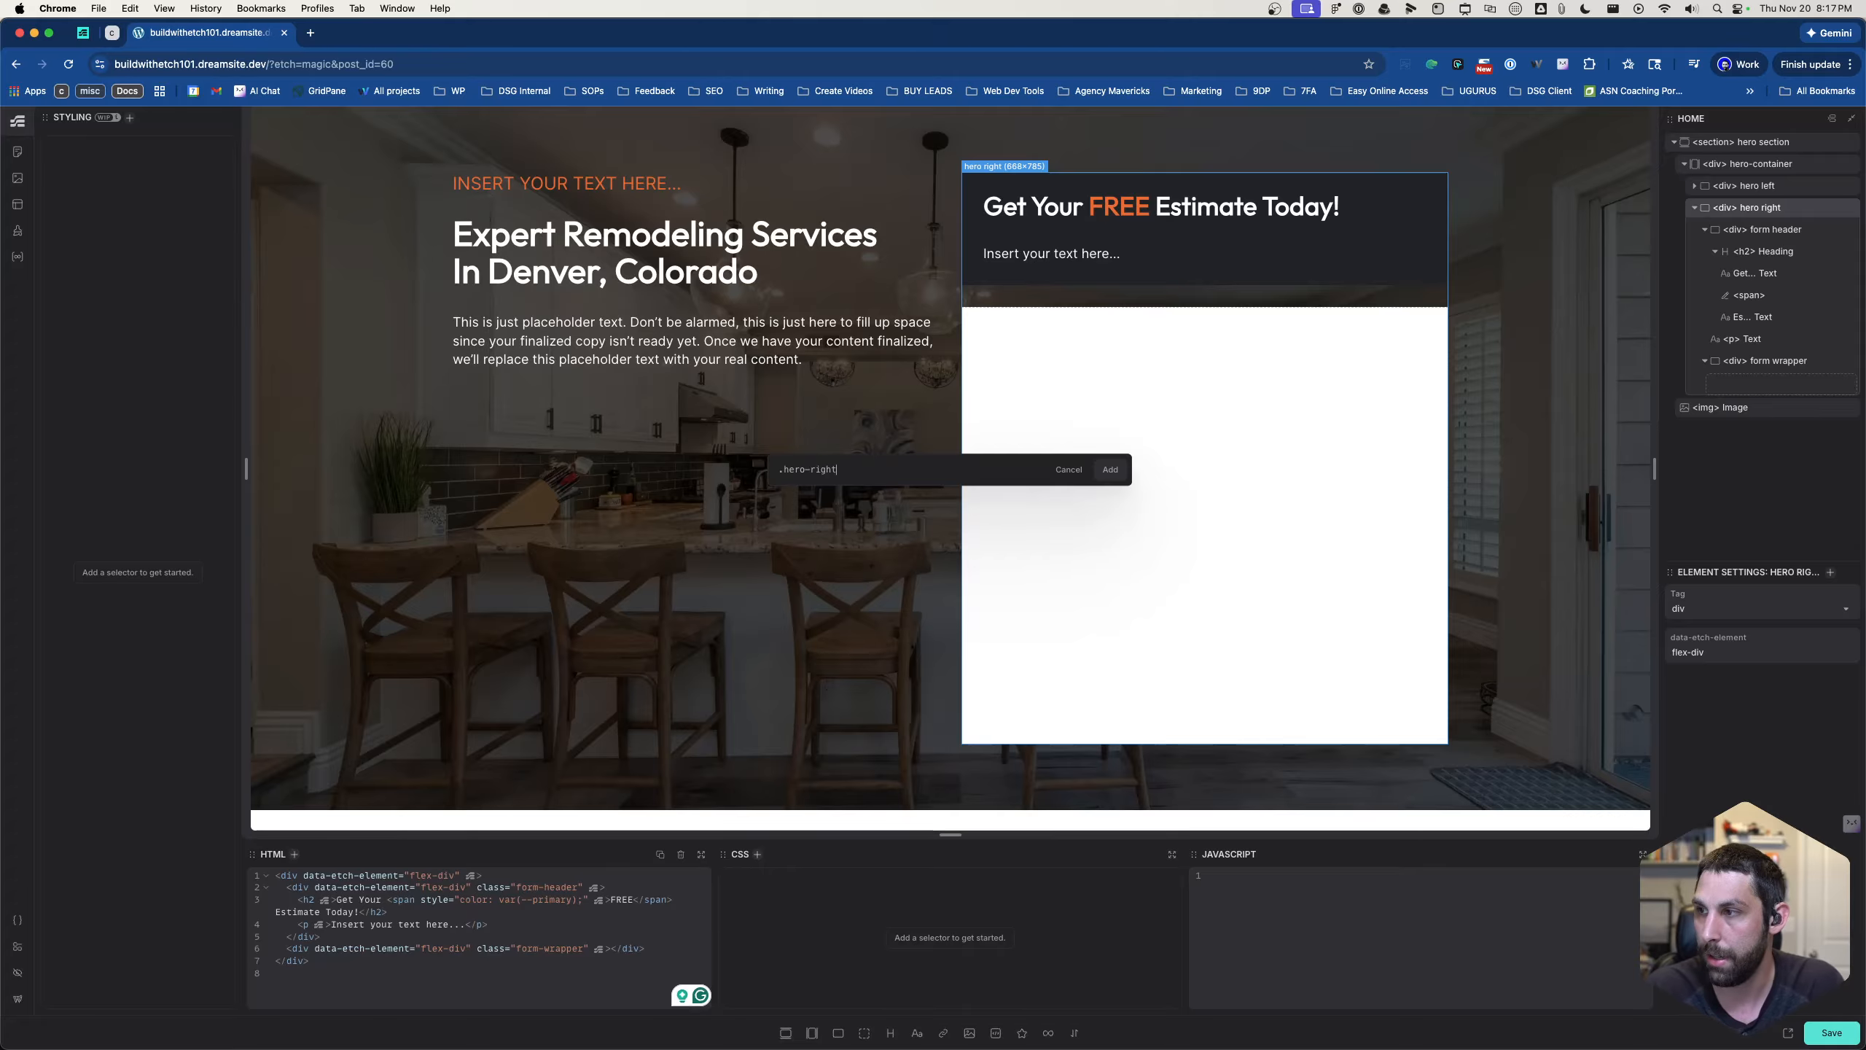
{"action": "key", "text": "Return"}
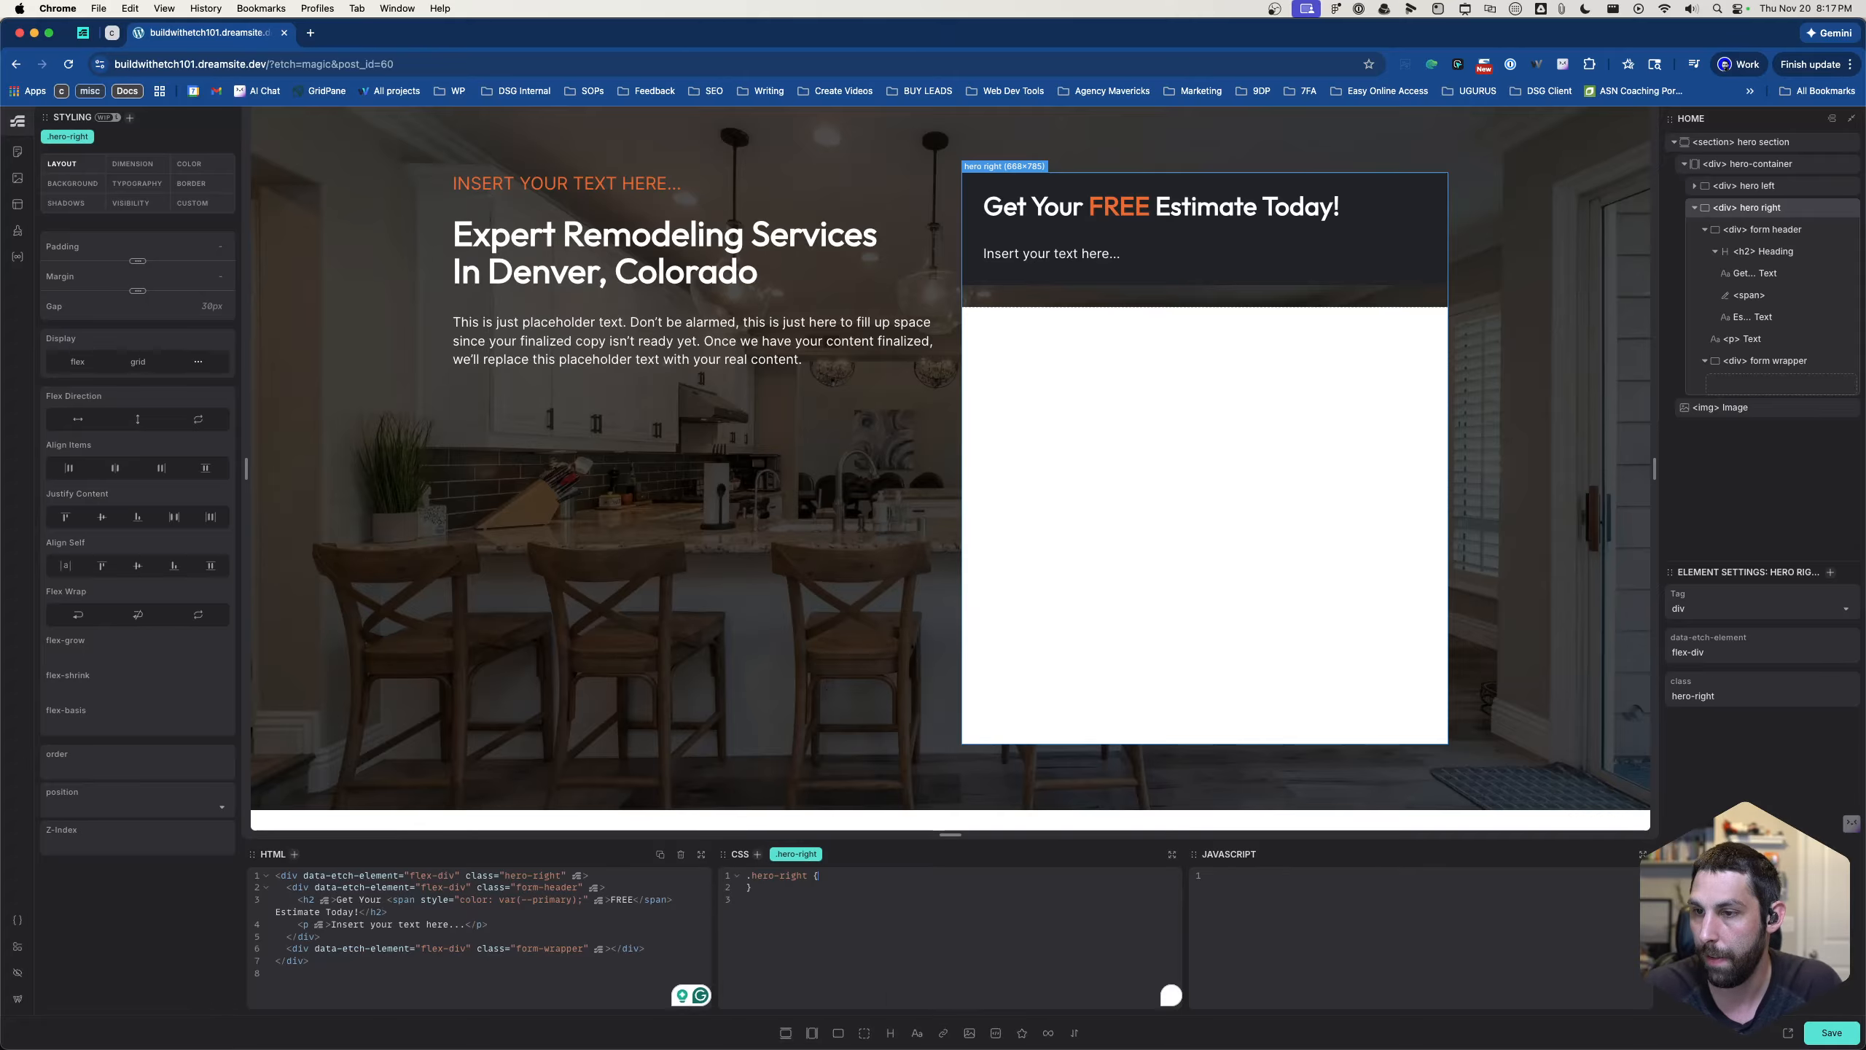
- Set the gap of the .hero-right class to 0 in its CSS
{"action": "type", "text": "gap: "}
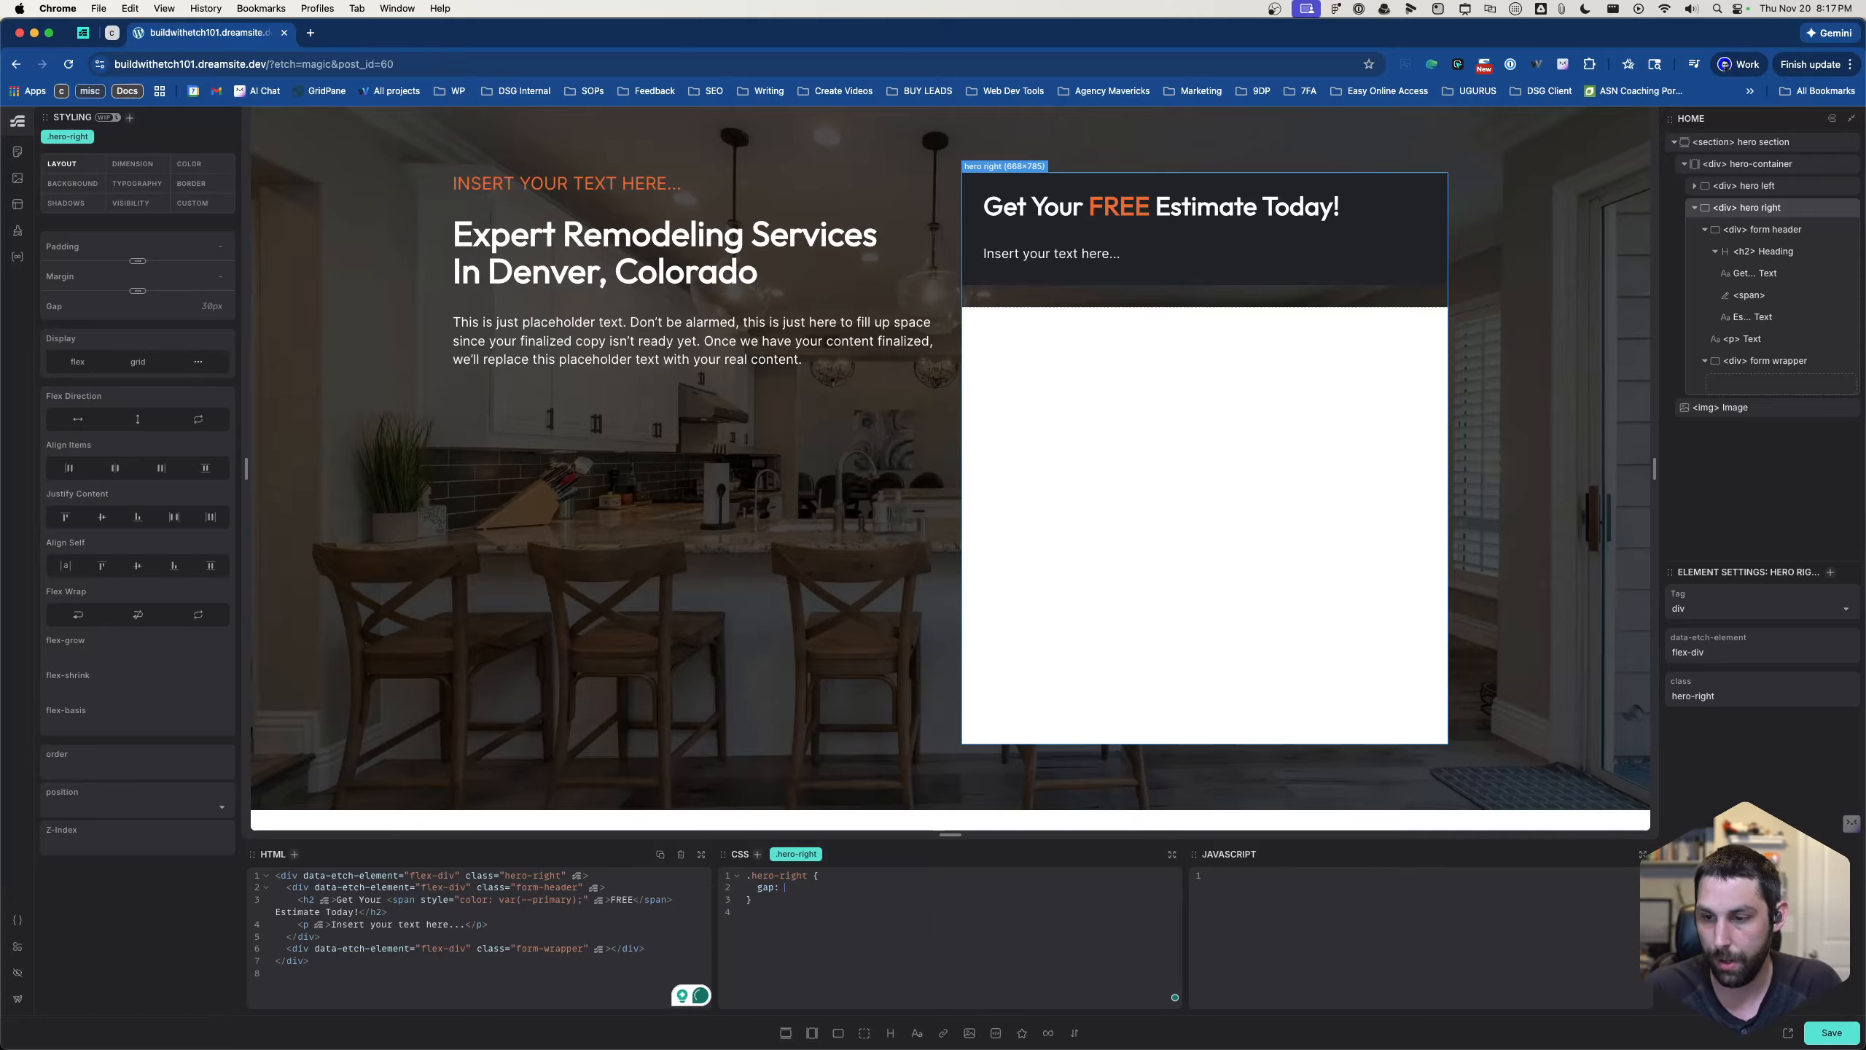
{"action": "type", "text": "0l"}
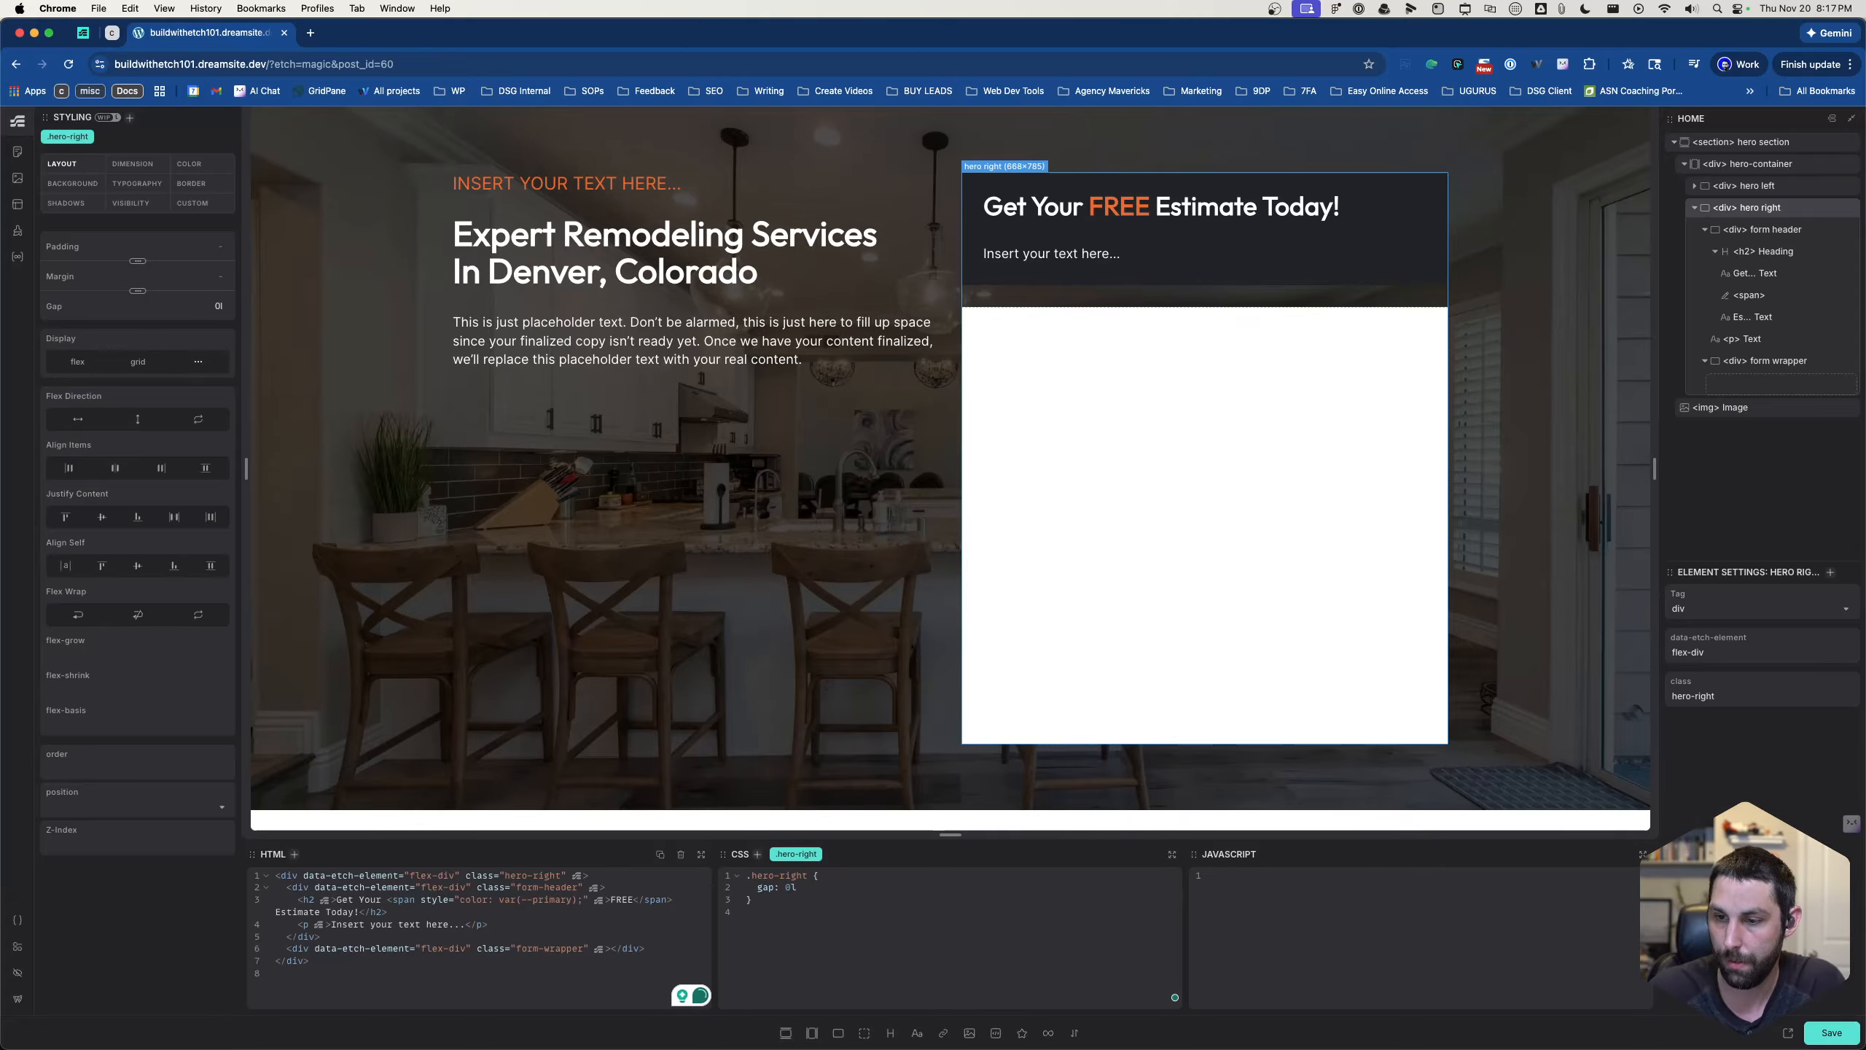
{"action": "key", "text": "BackSpace"}
{"action": "type", "text": ";"}
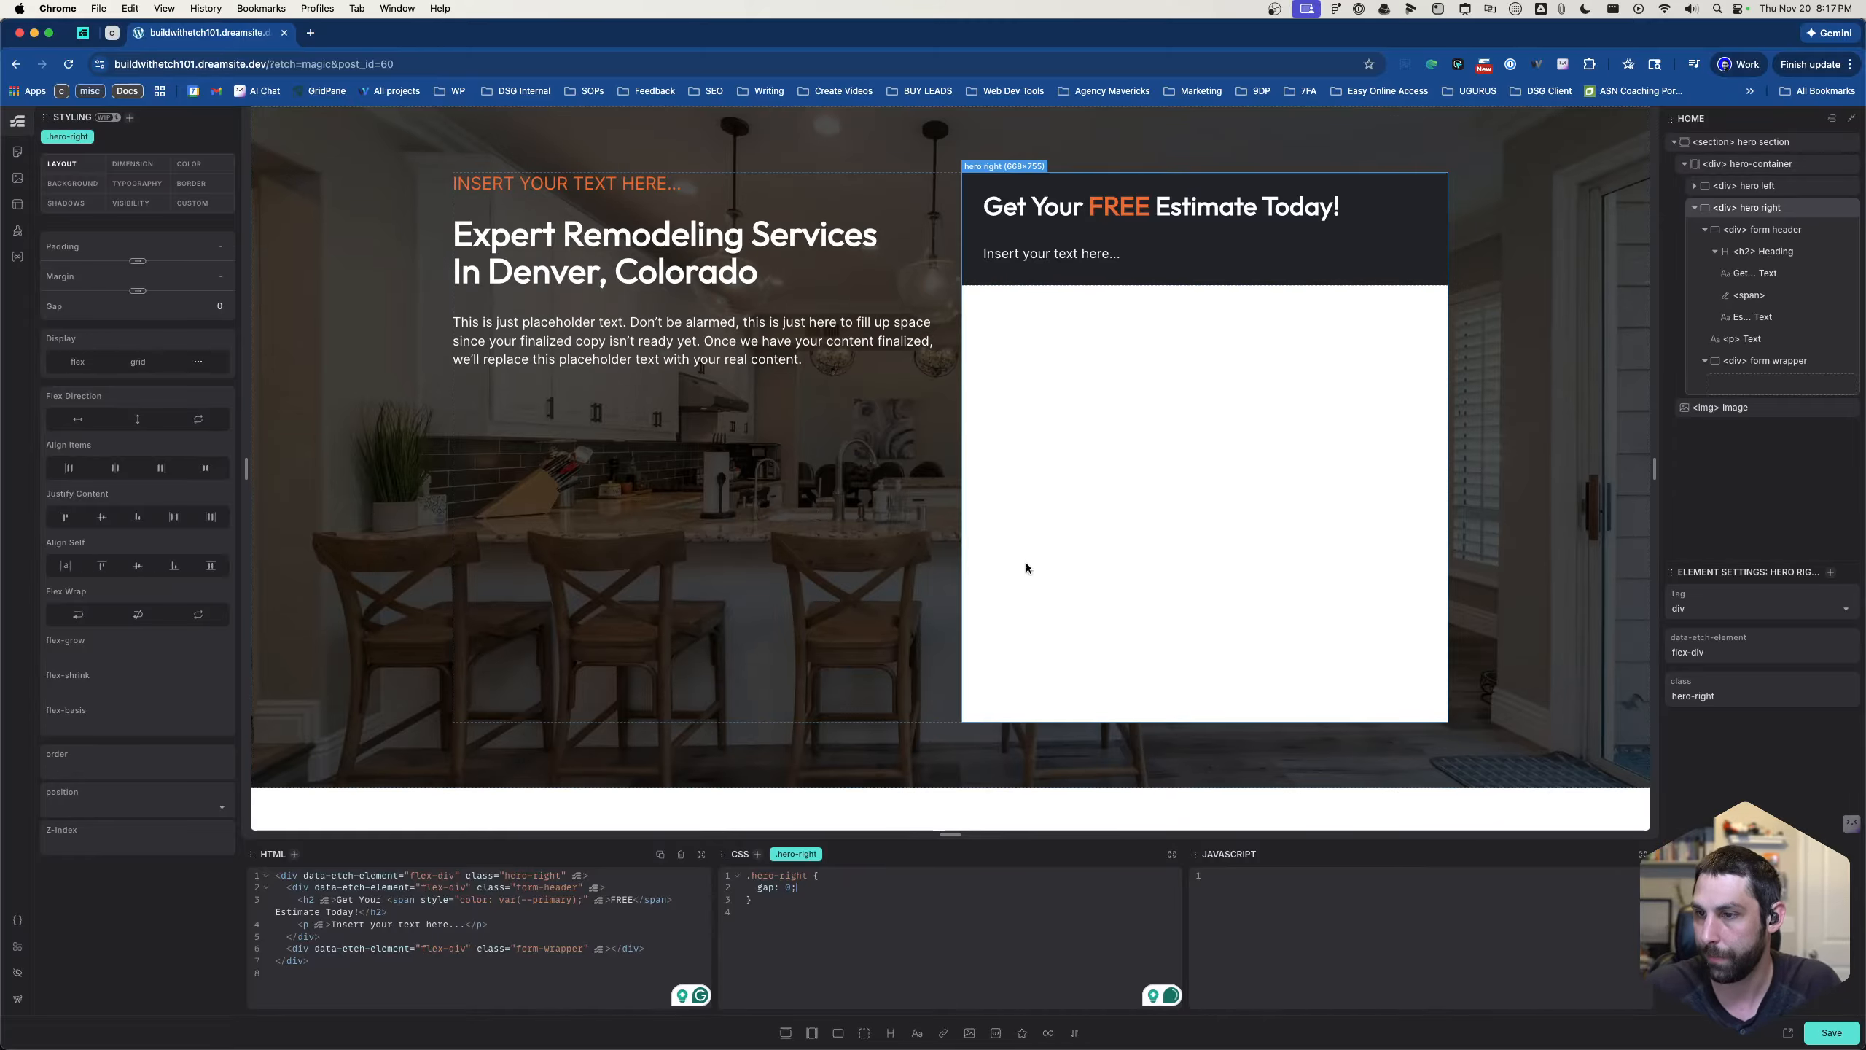
- Switch to the Figma design and examine the Hero frame's layout for the spacing between the intro text and form columns
{"action": "left_click", "coordinate": [949, 561]}
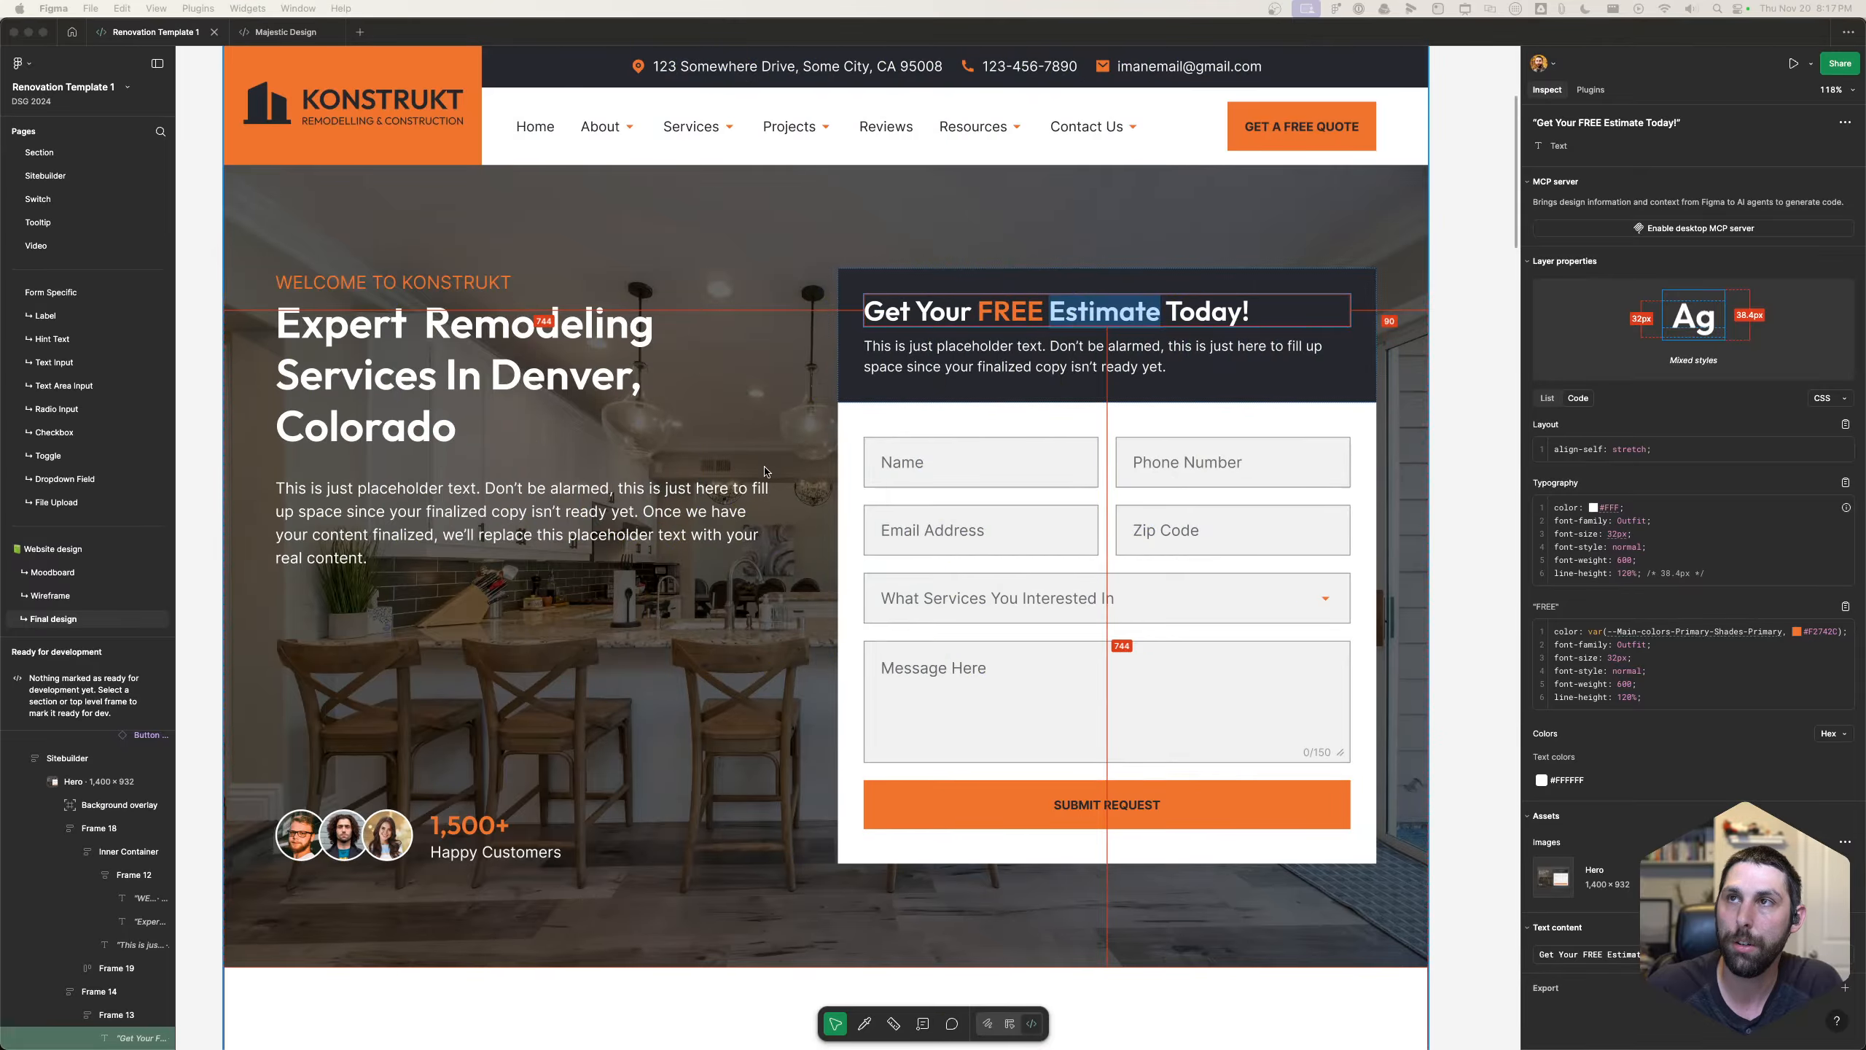
{"action": "left_click", "coordinate": [764, 461]}
{"action": "left_click", "coordinate": [783, 439]}
{"action": "left_click", "coordinate": [777, 436]}
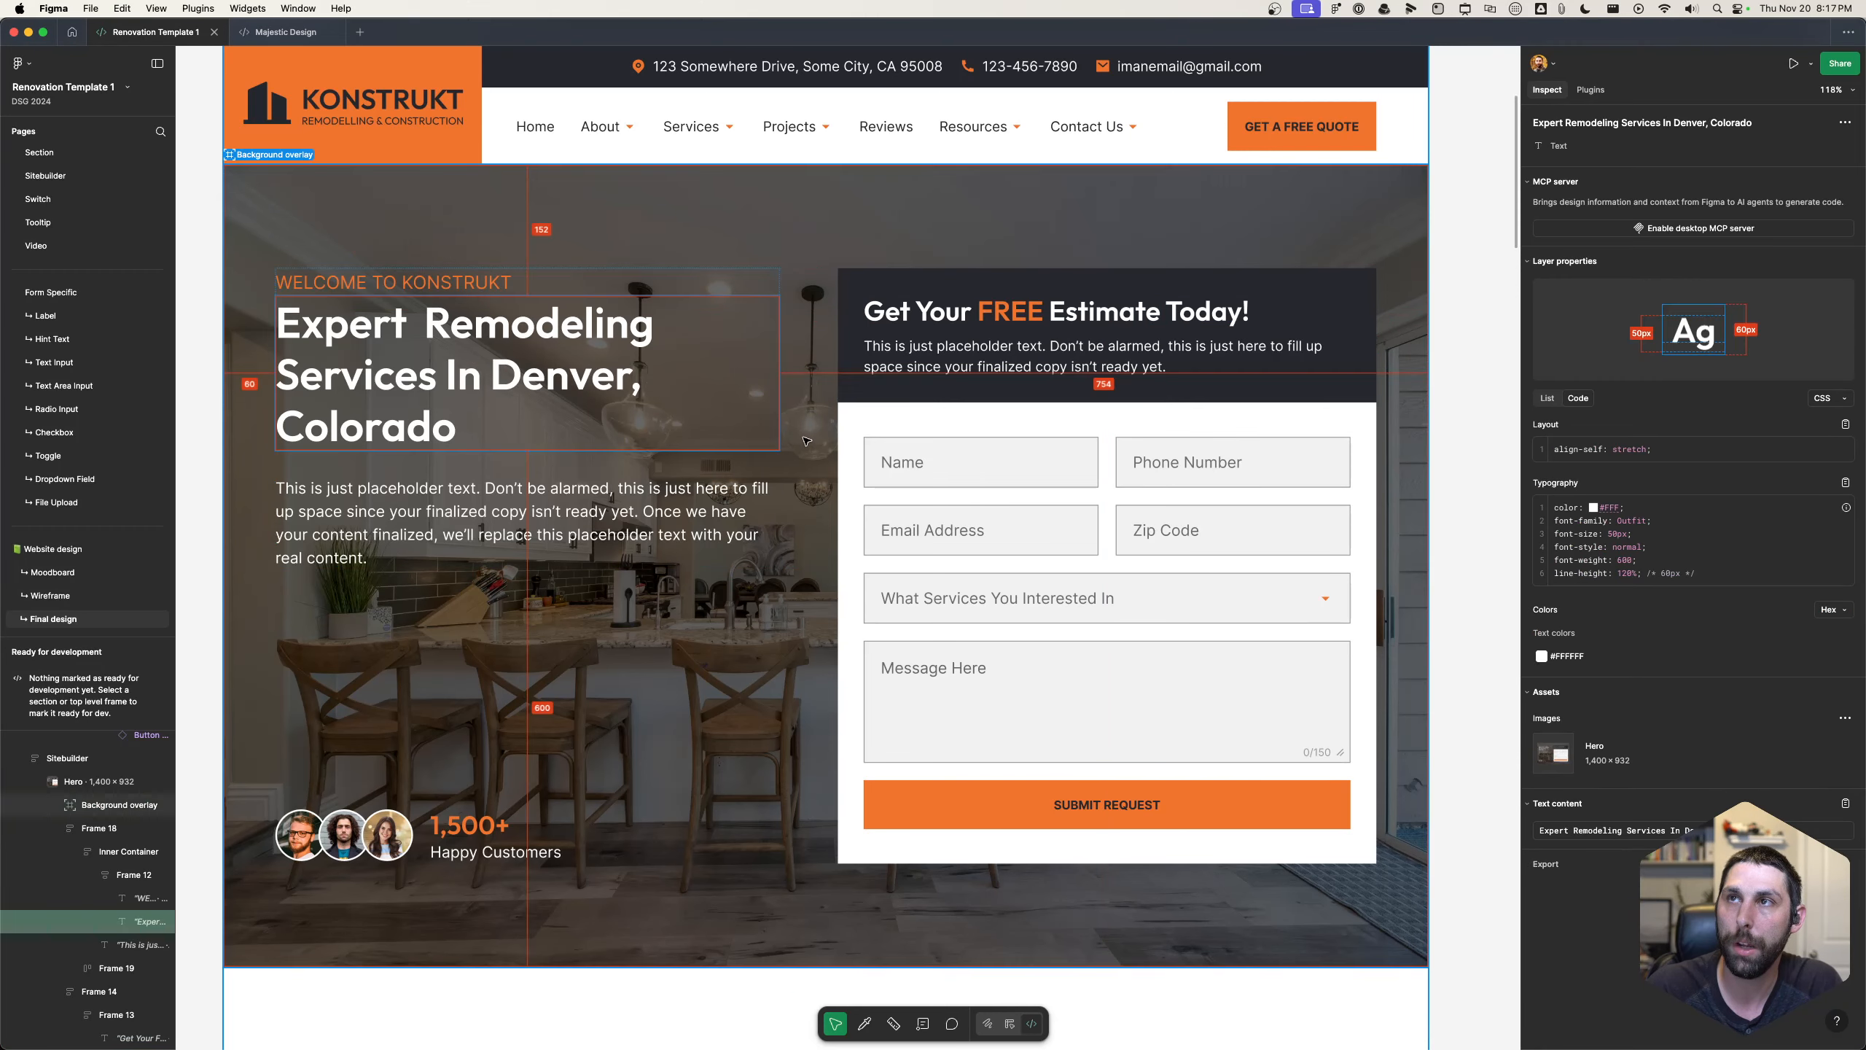
{"action": "left_click", "coordinate": [809, 404]}
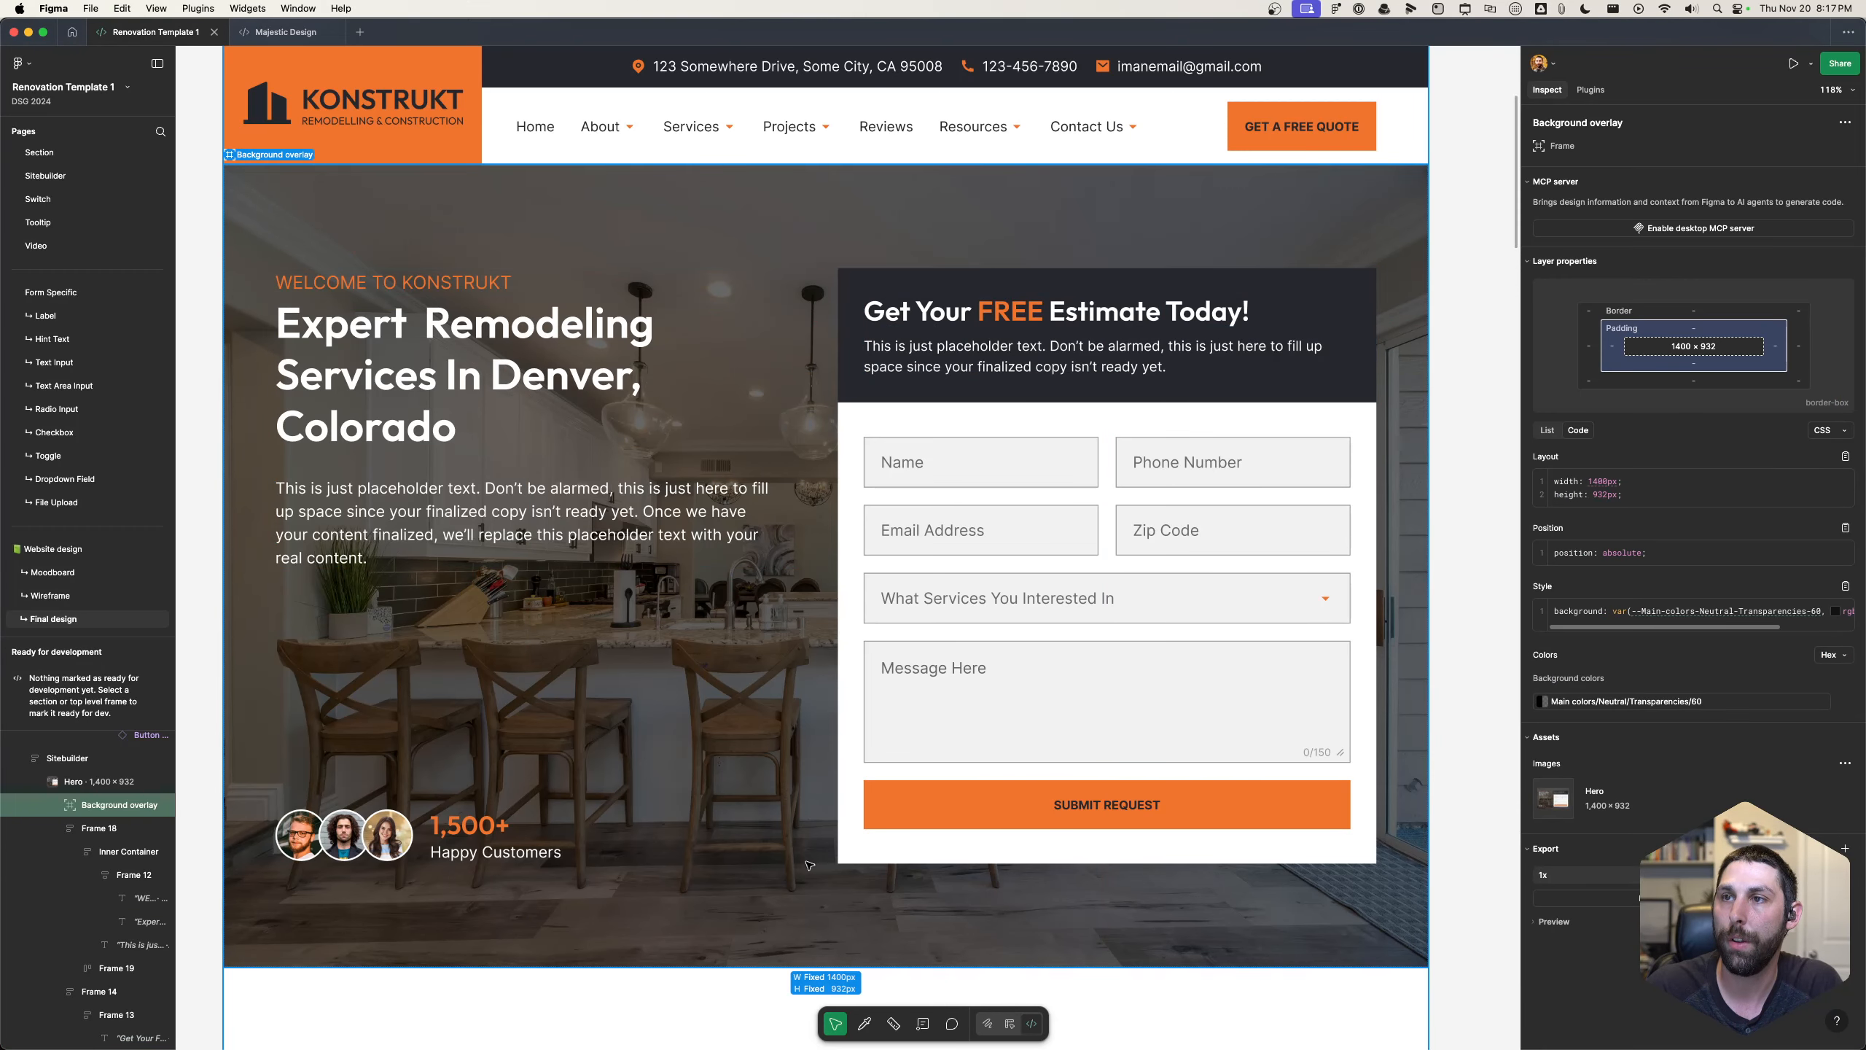
{"action": "left_click", "coordinate": [755, 855]}
{"action": "left_click", "coordinate": [810, 894]}
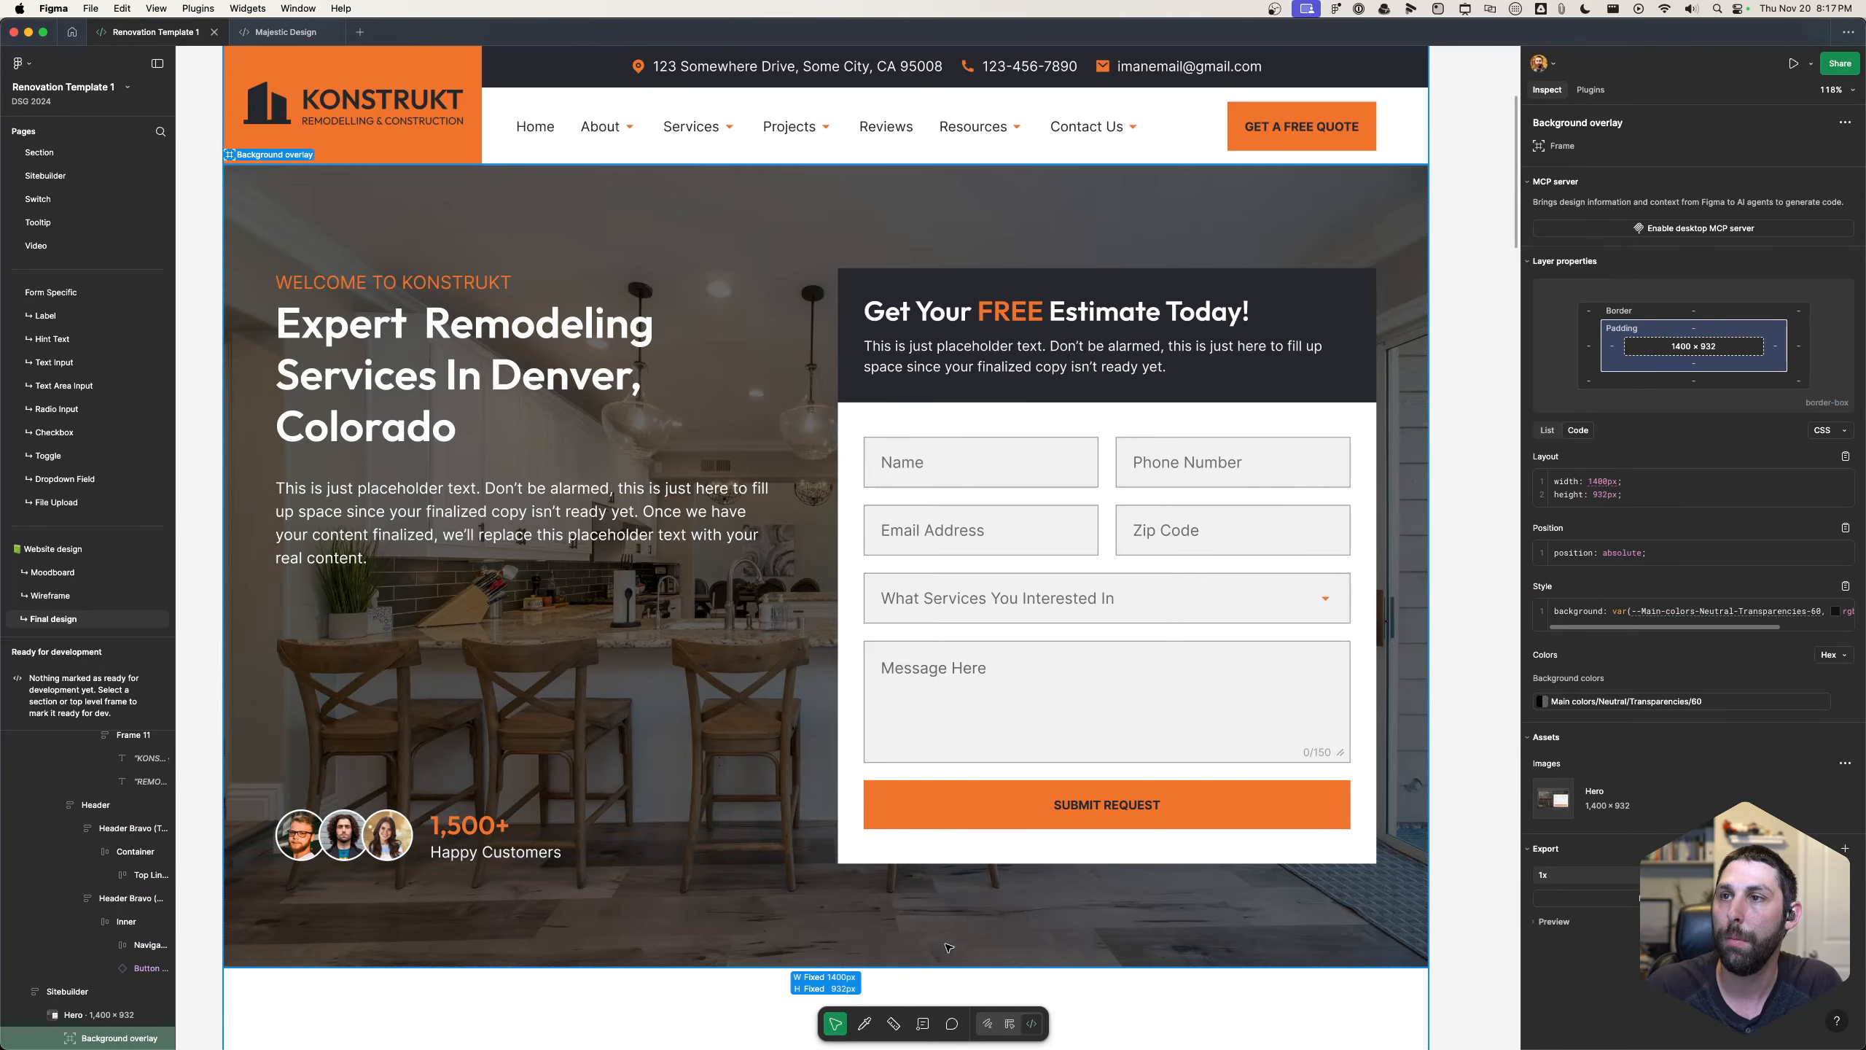
{"action": "left_click", "coordinate": [747, 362]}
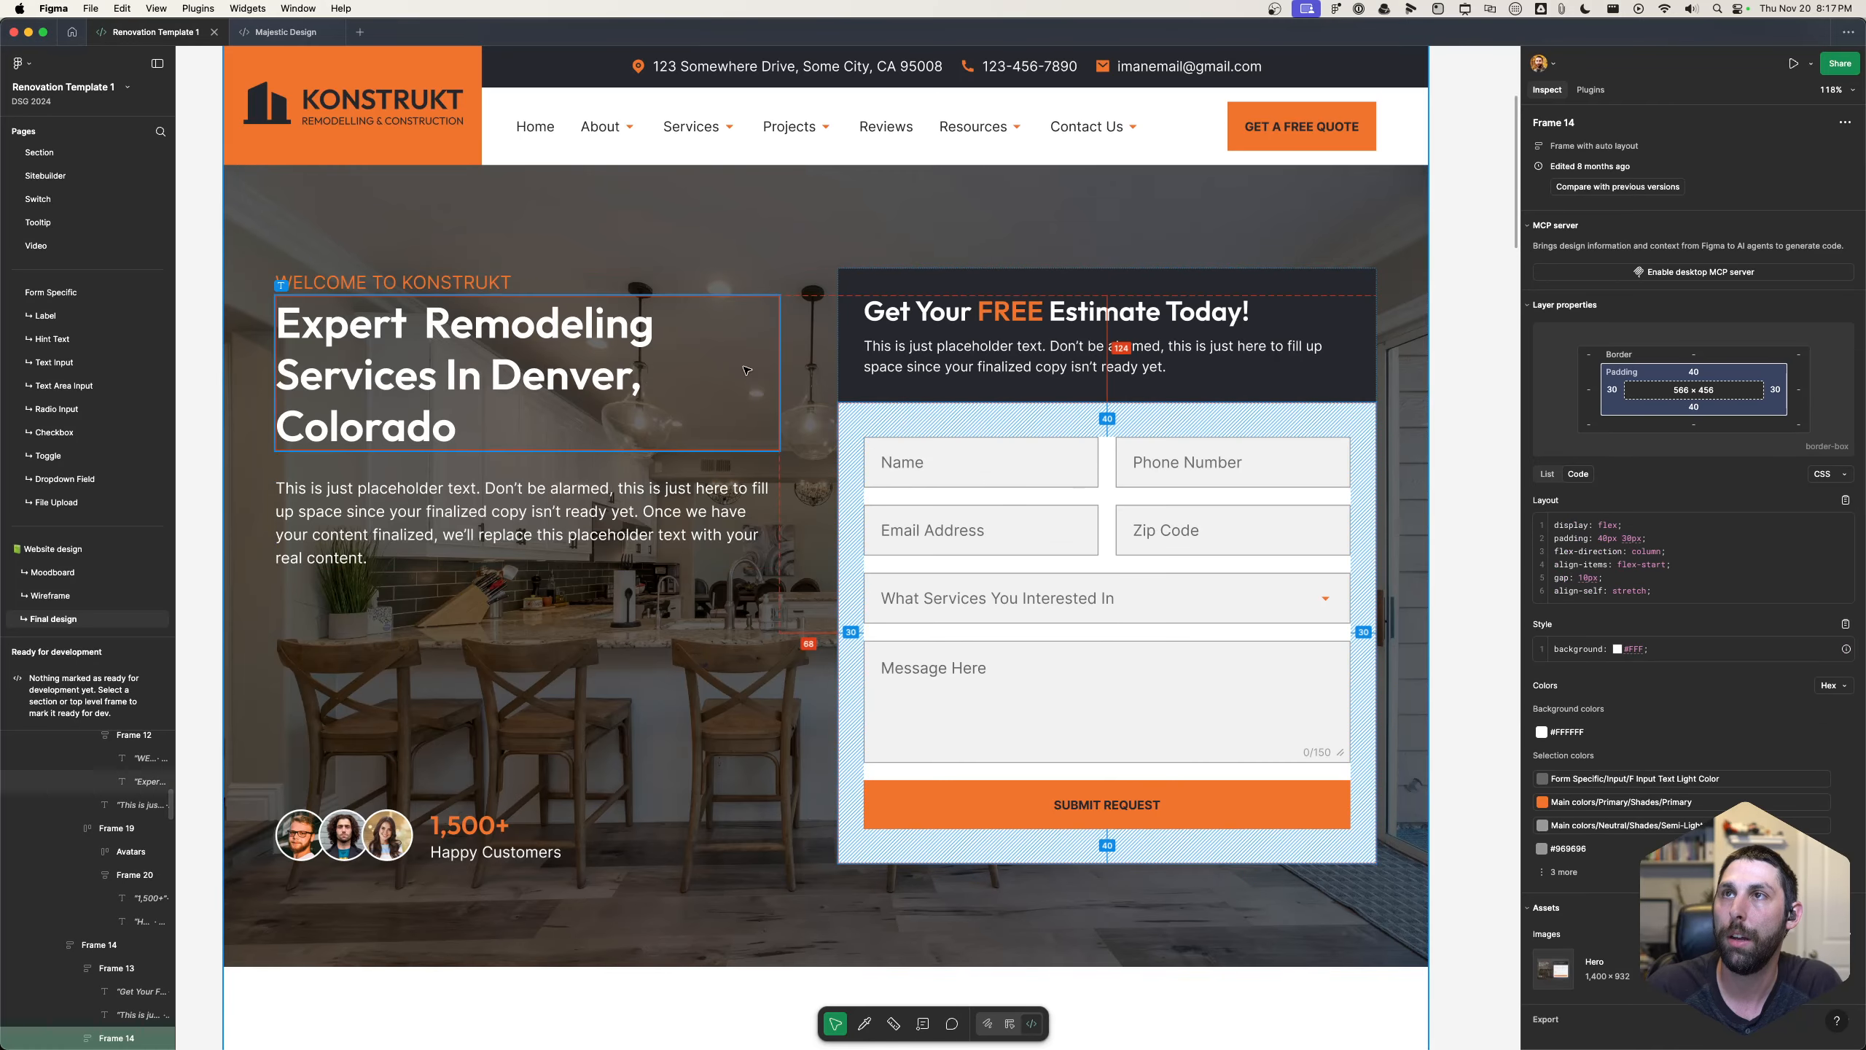
{"action": "left_click", "coordinate": [804, 290]}
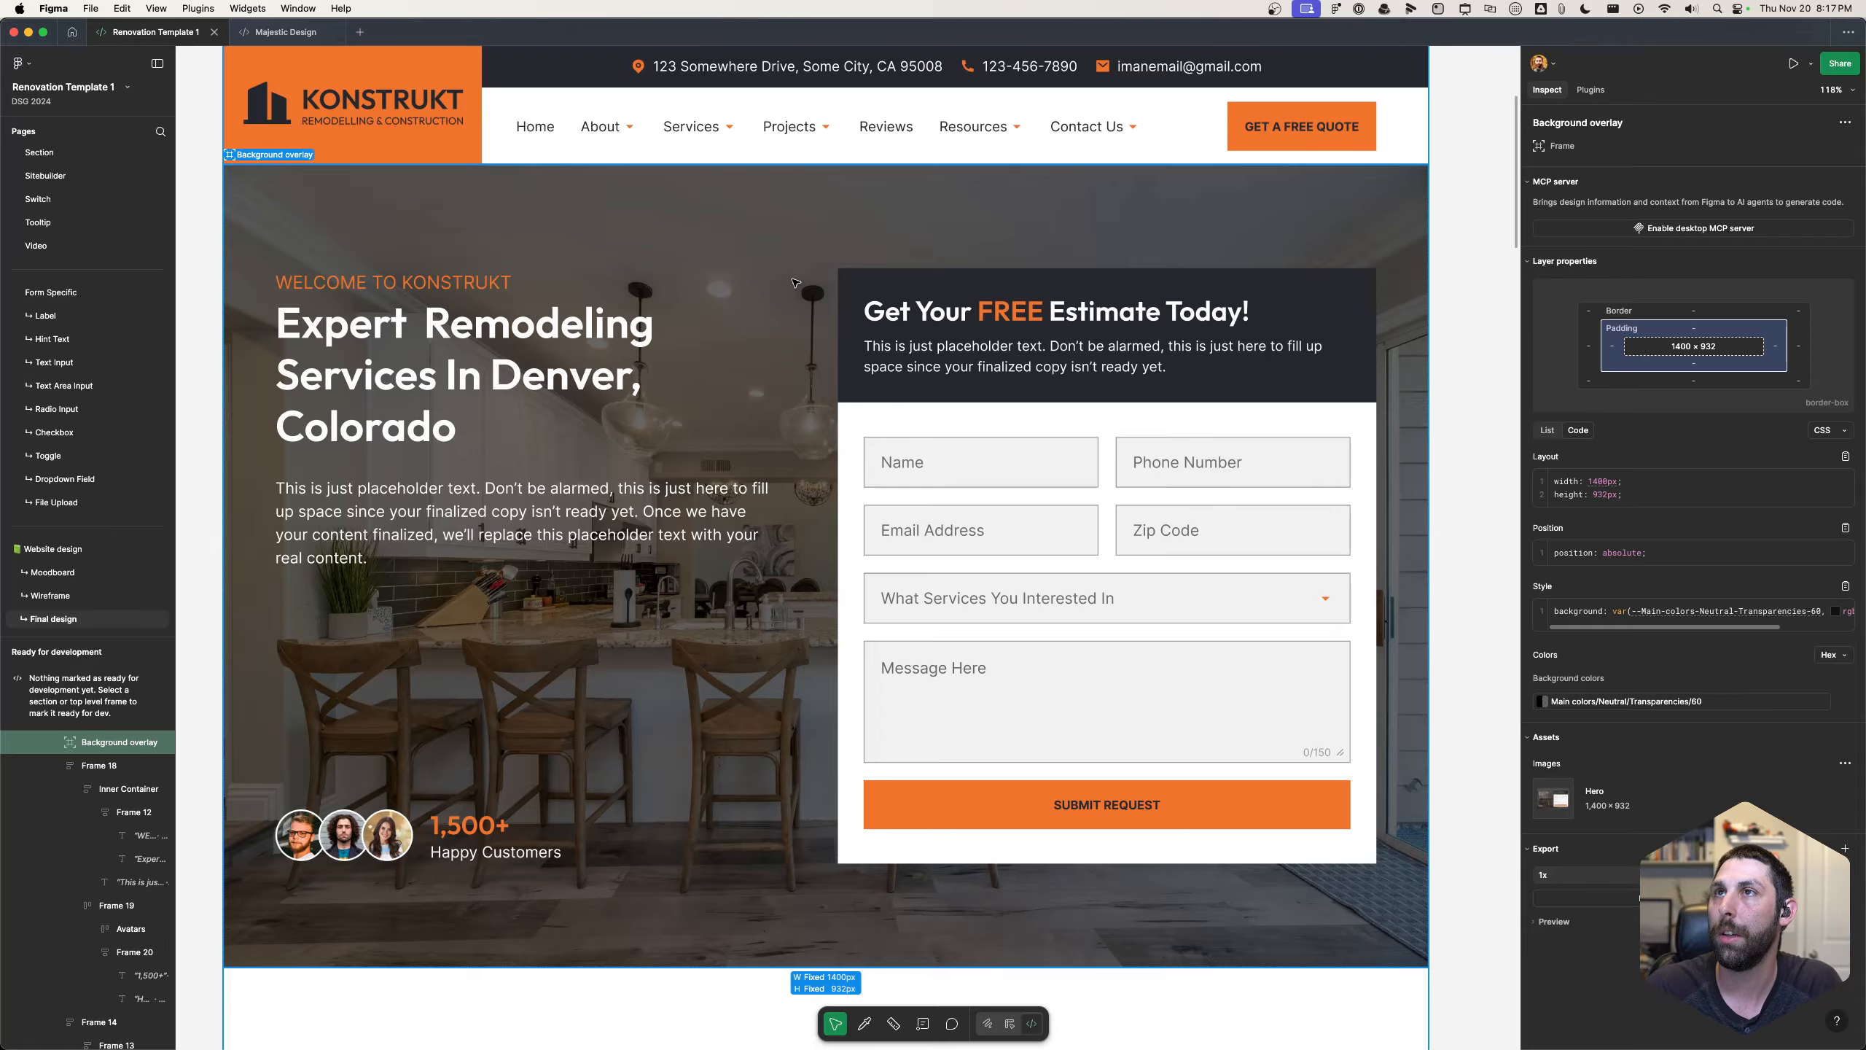
{"action": "left_click", "coordinate": [719, 282]}
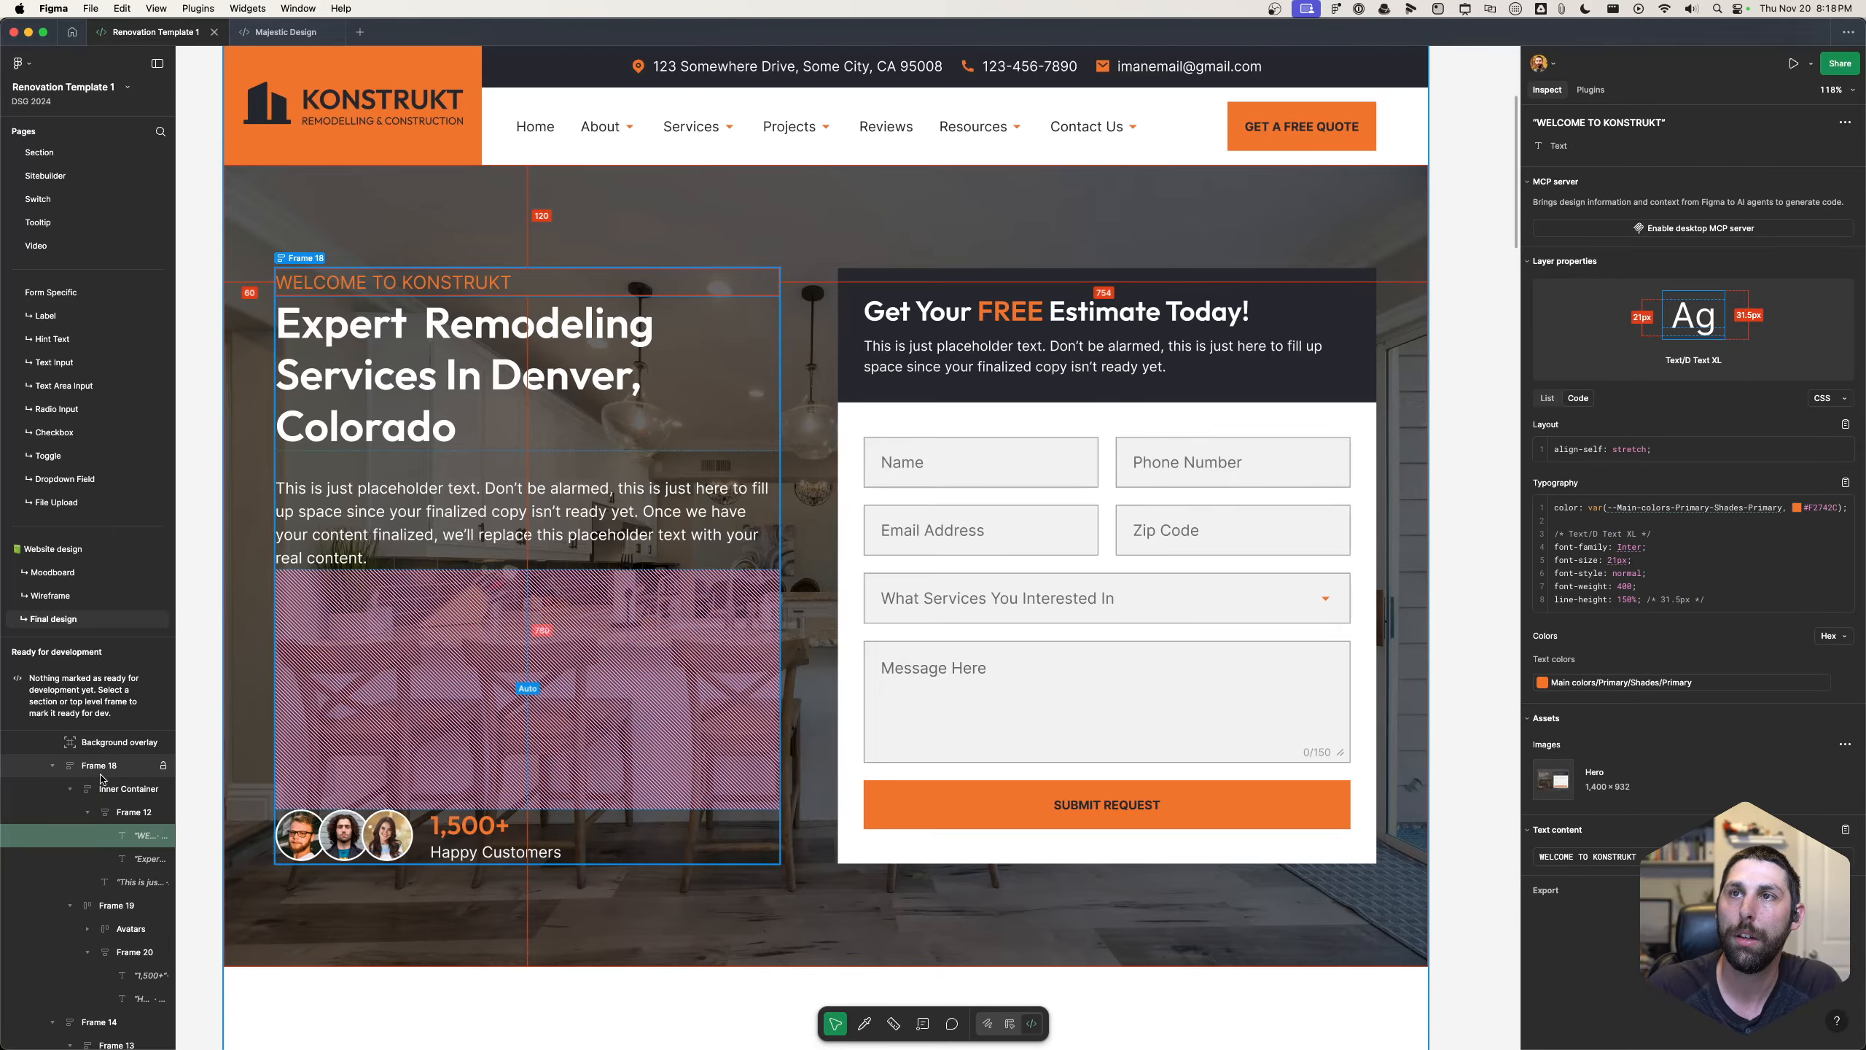
{"action": "scroll", "coordinate": [100, 787], "scroll_direction": "up", "scroll_amount": 3}
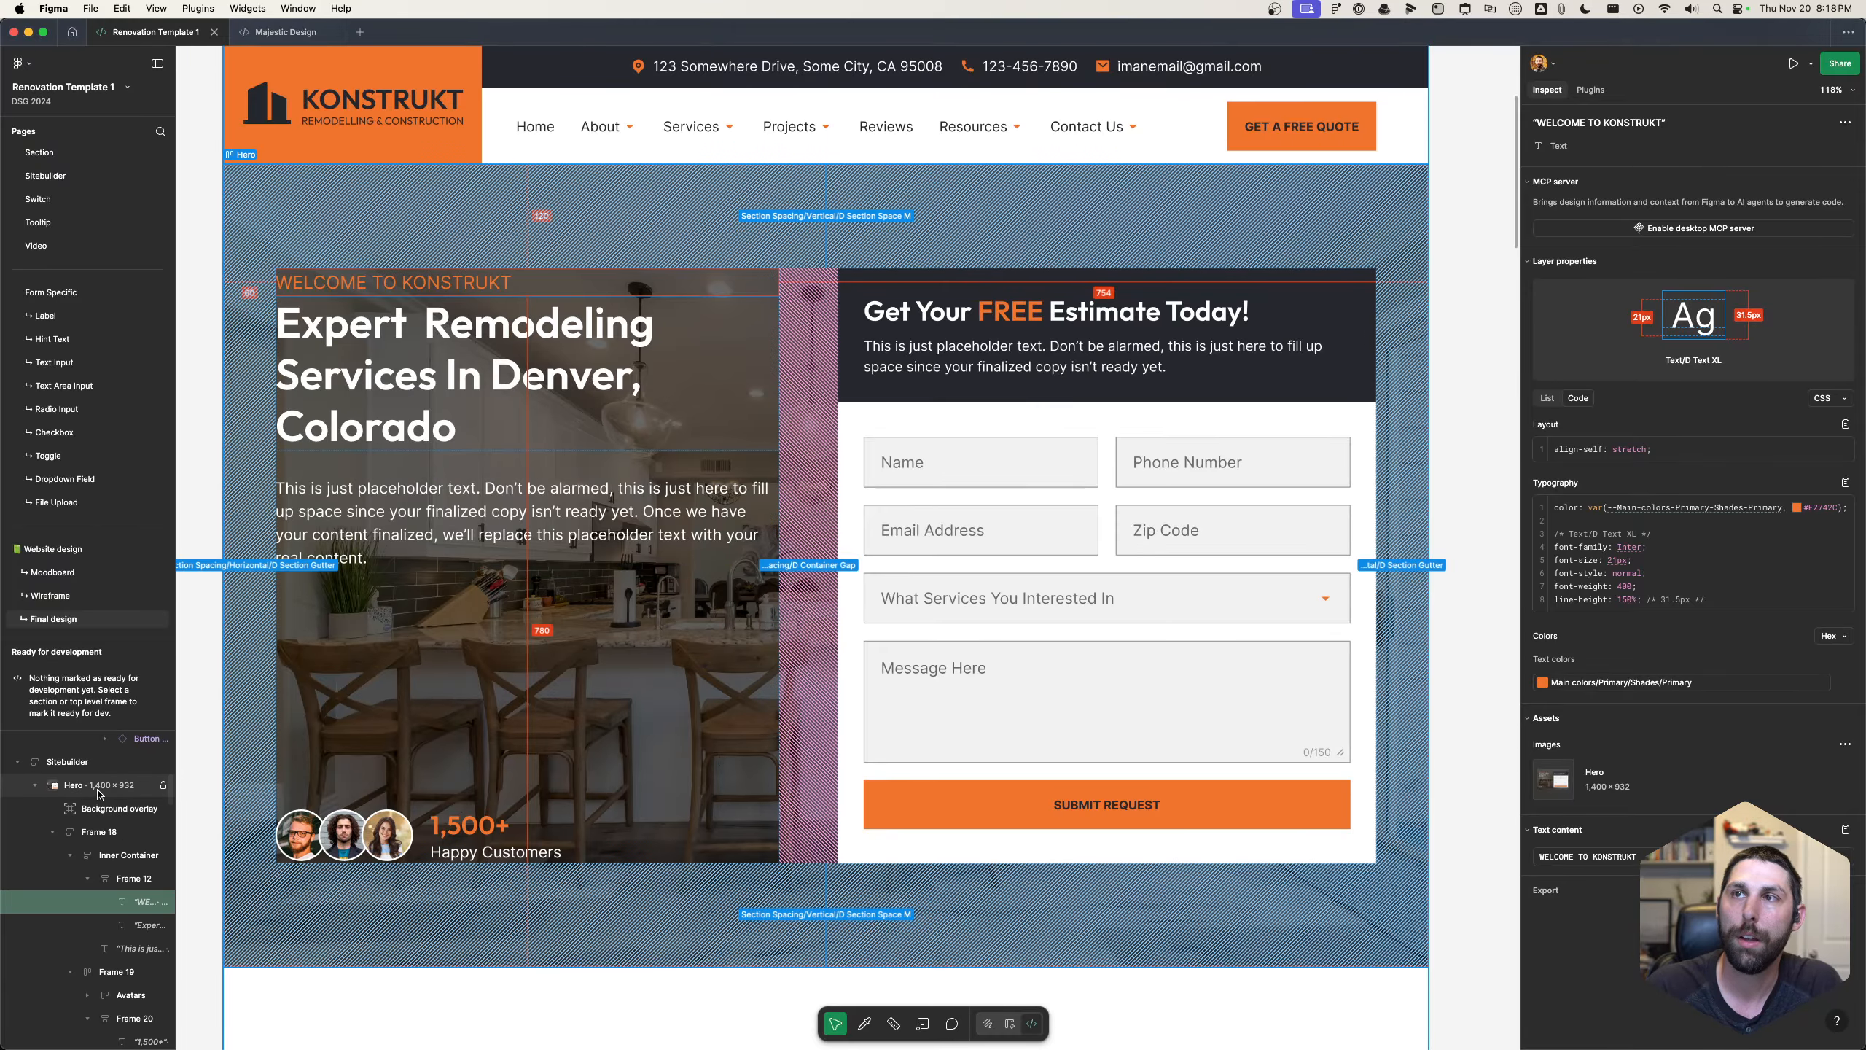
{"action": "left_click", "coordinate": [100, 786]}
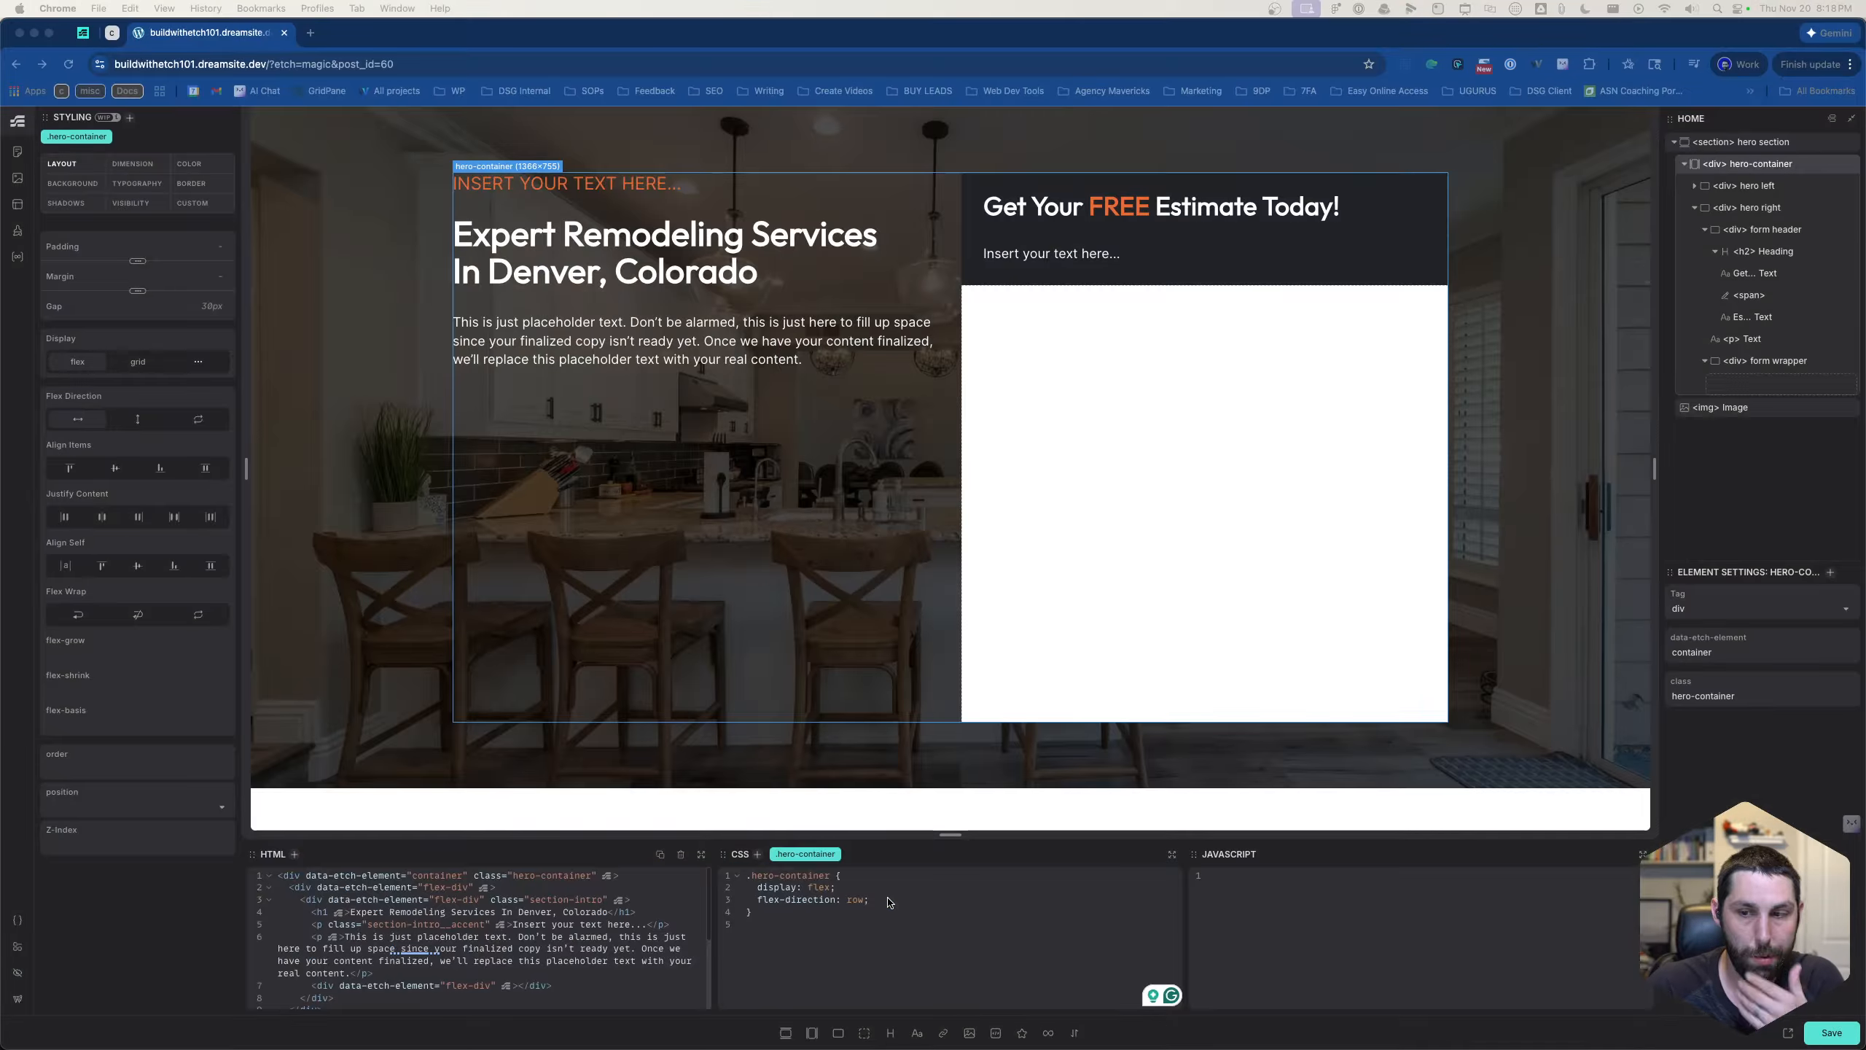
- Back in Etch, add gap: var(--container-gap); to the .hero-container CSS below the flex-direction rule
{"action": "left_click", "coordinate": [892, 903]}
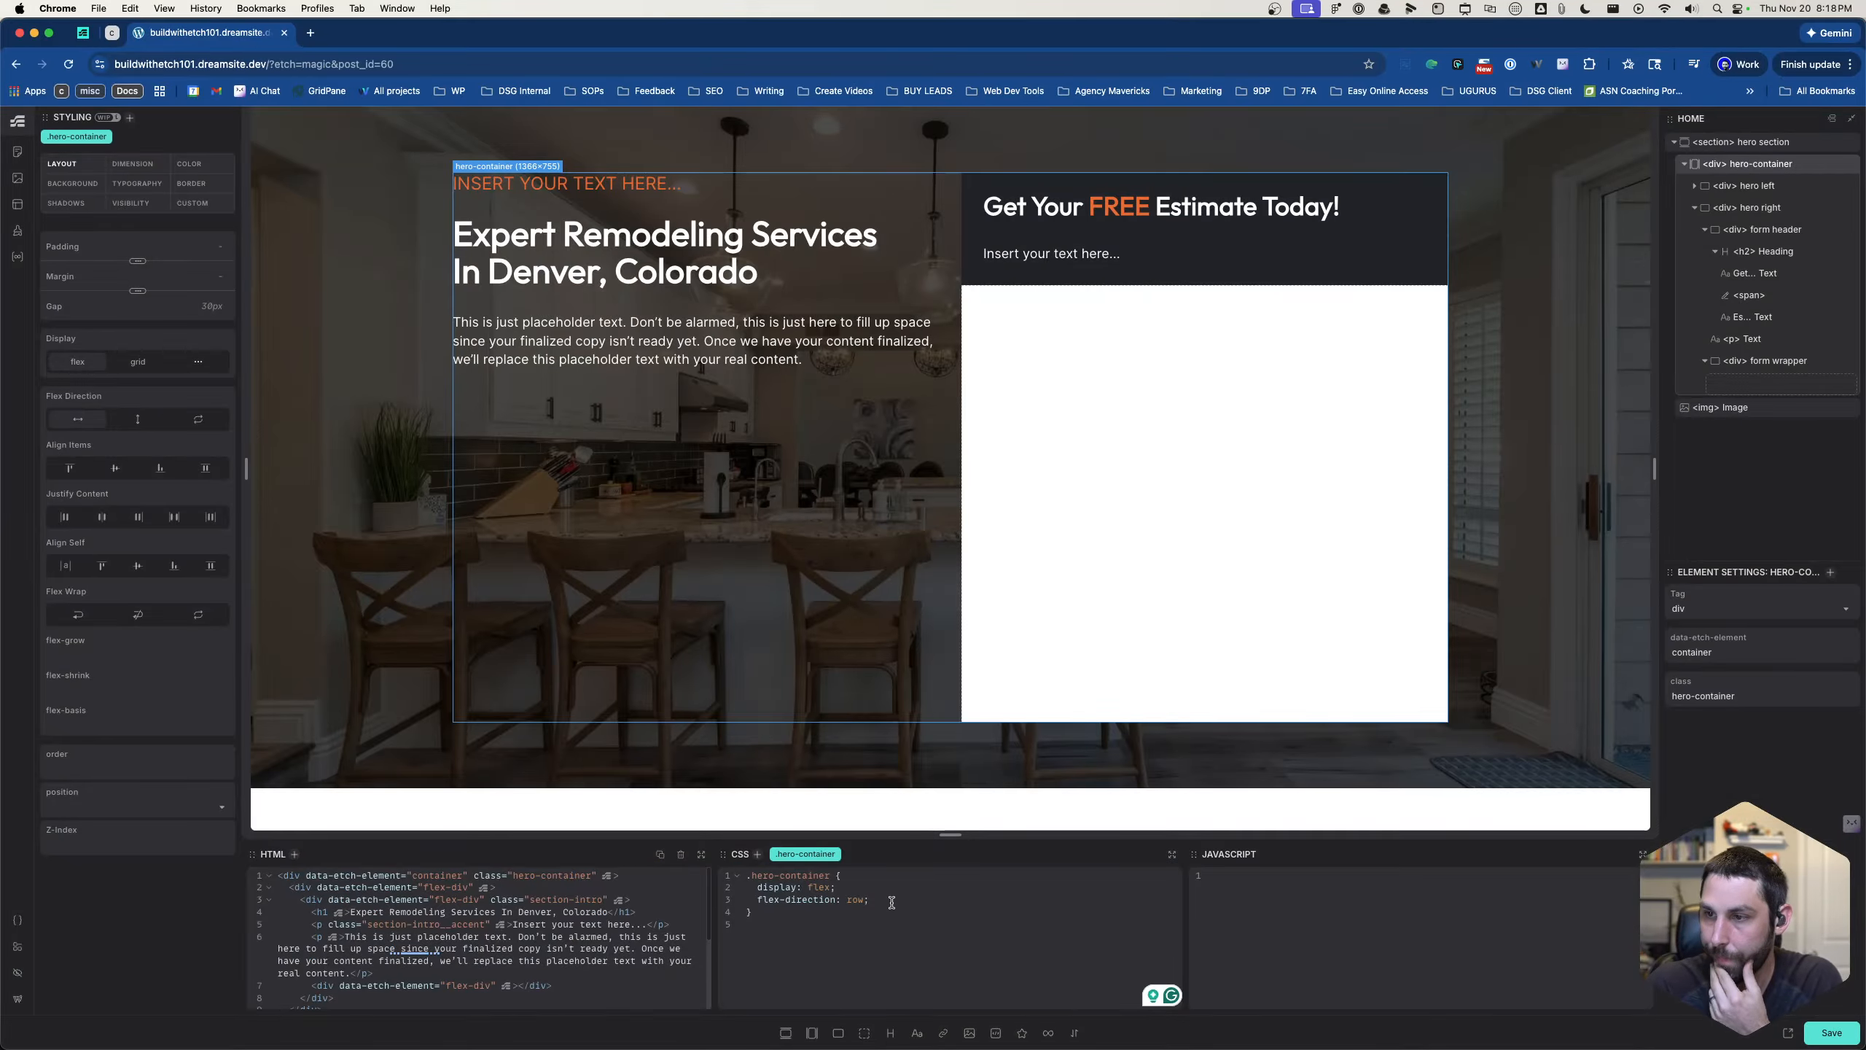
{"action": "key", "text": "Return"}
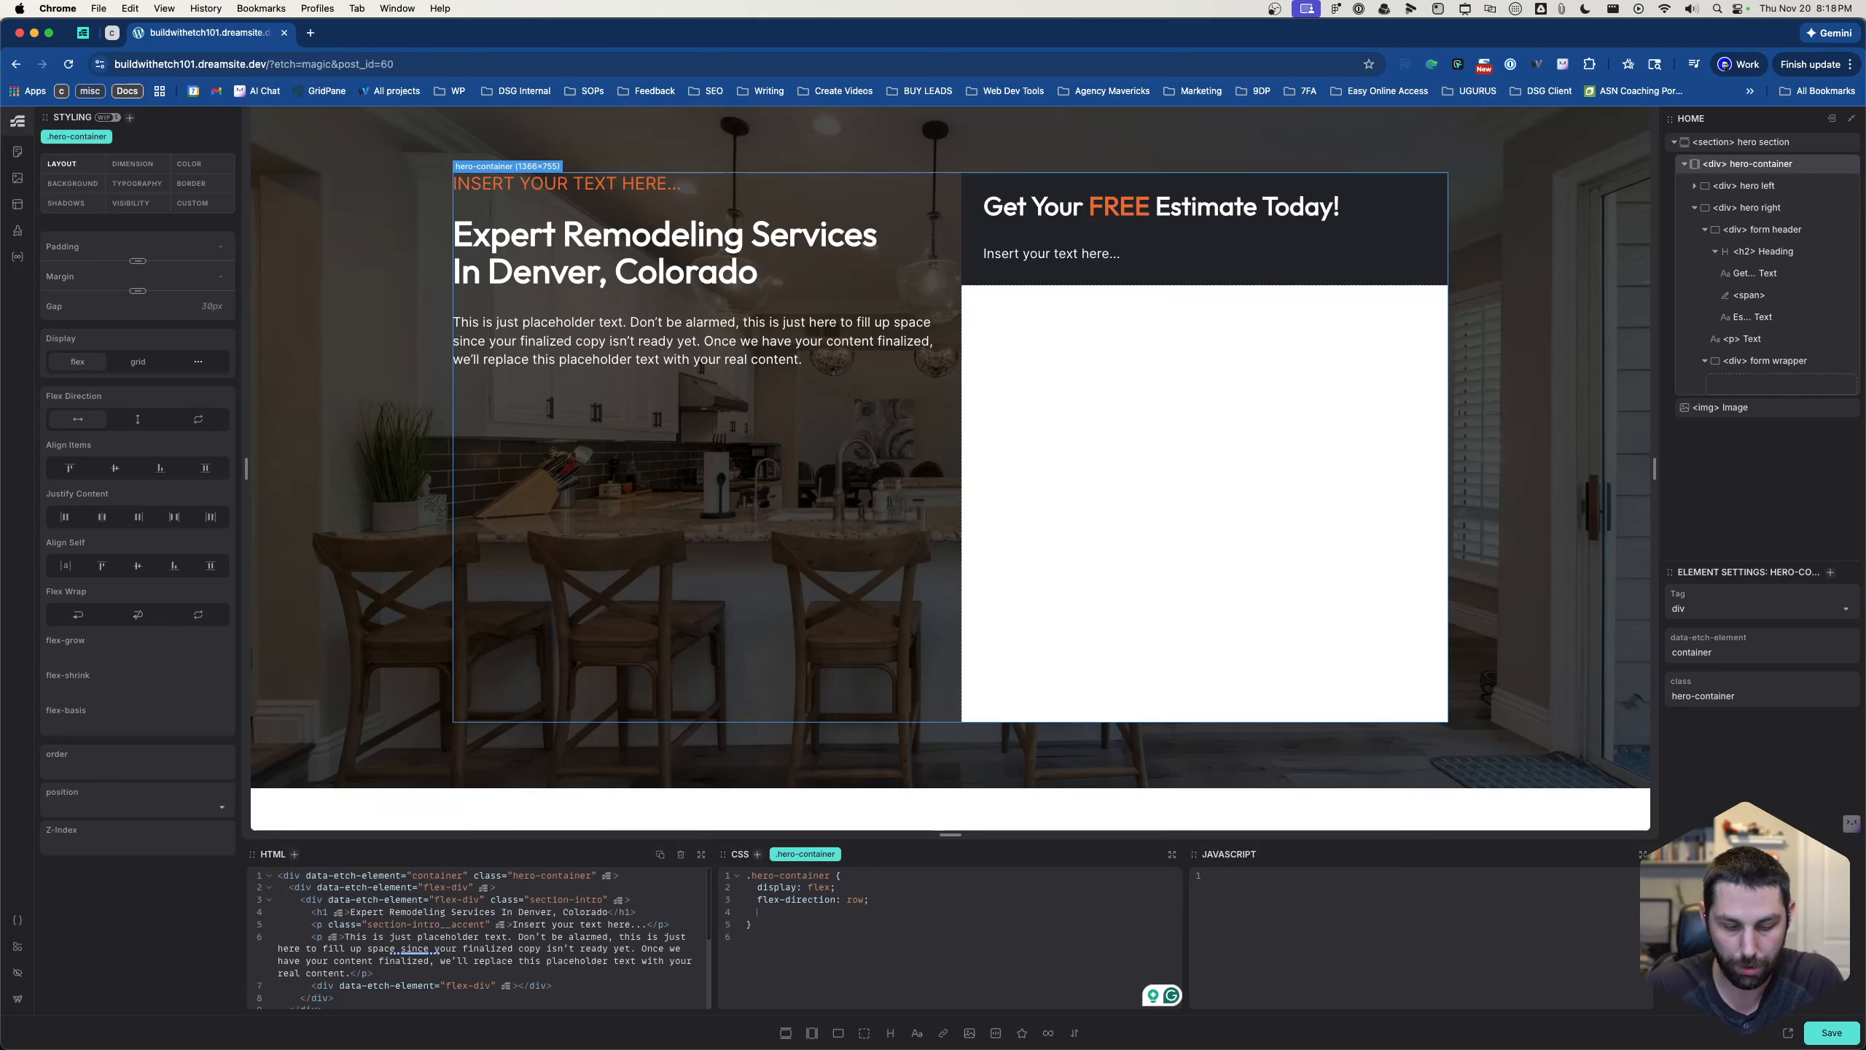
{"action": "type", "text": "gap: "}
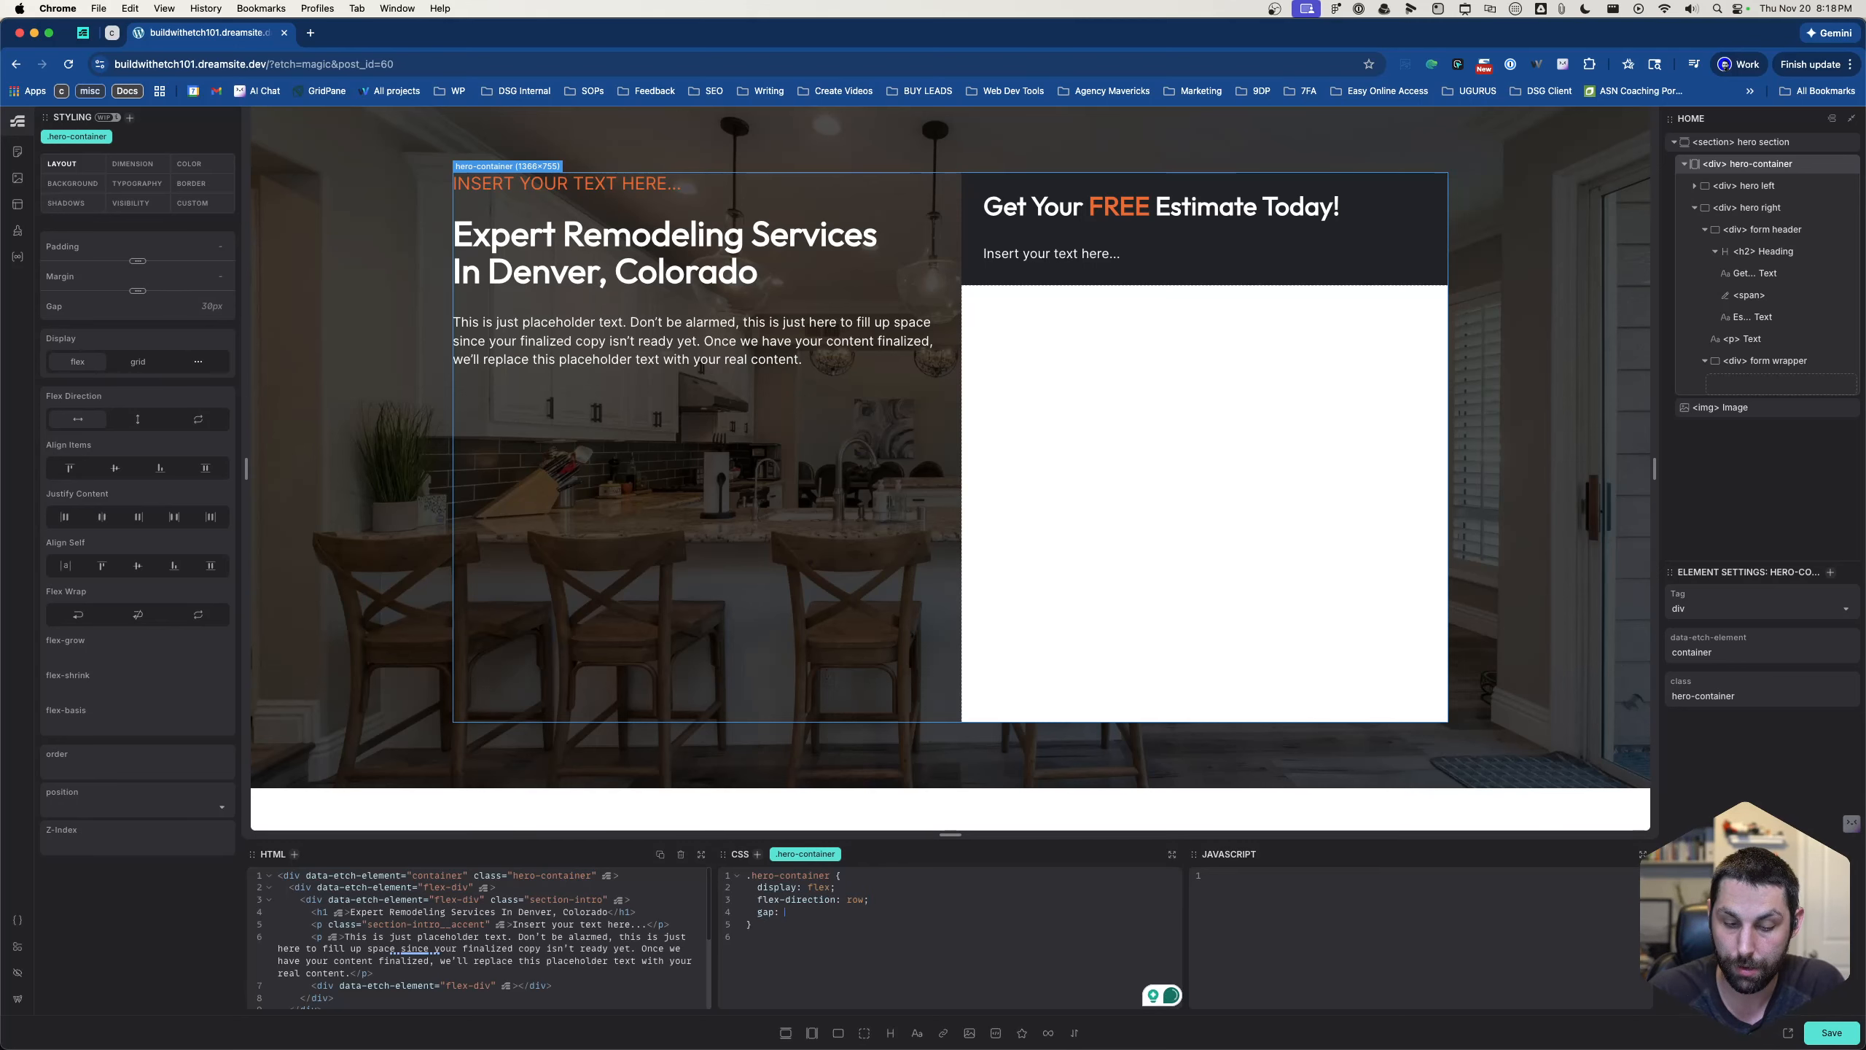
{"action": "type", "text": "--conta"}
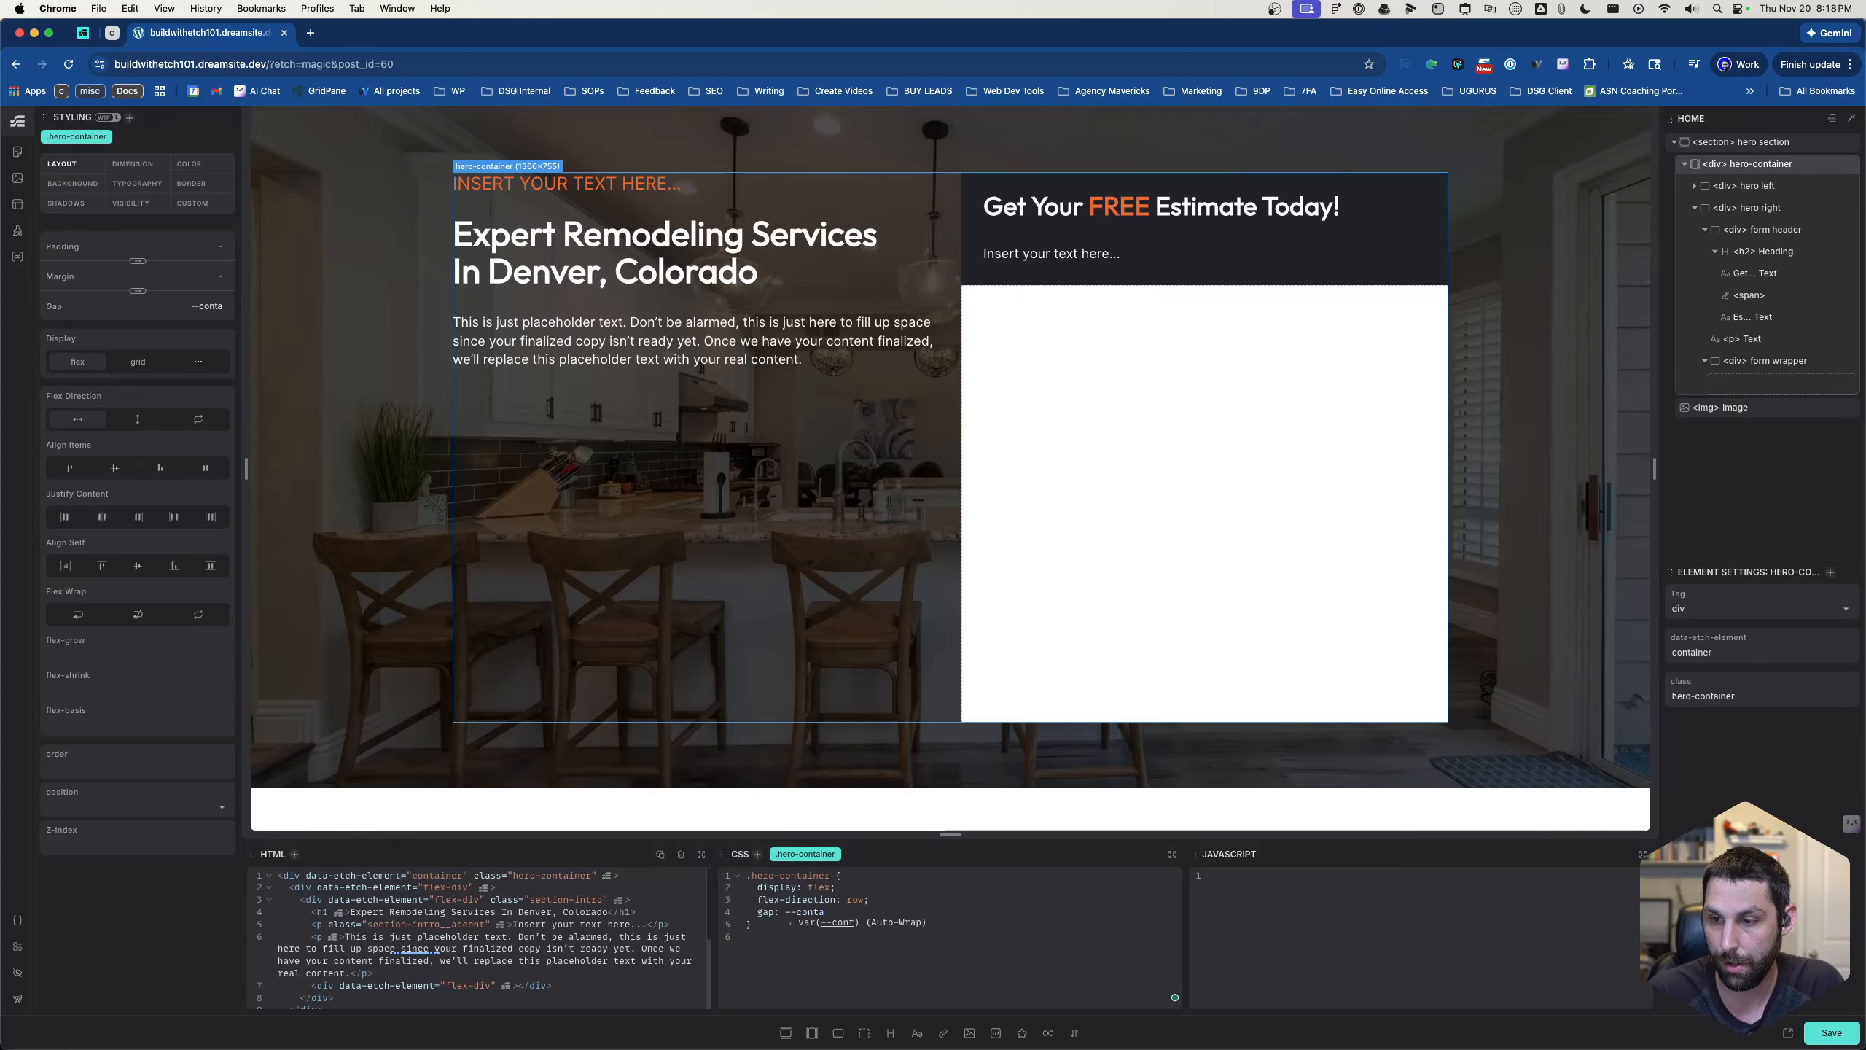
{"action": "type", "text": "iner-gap"}
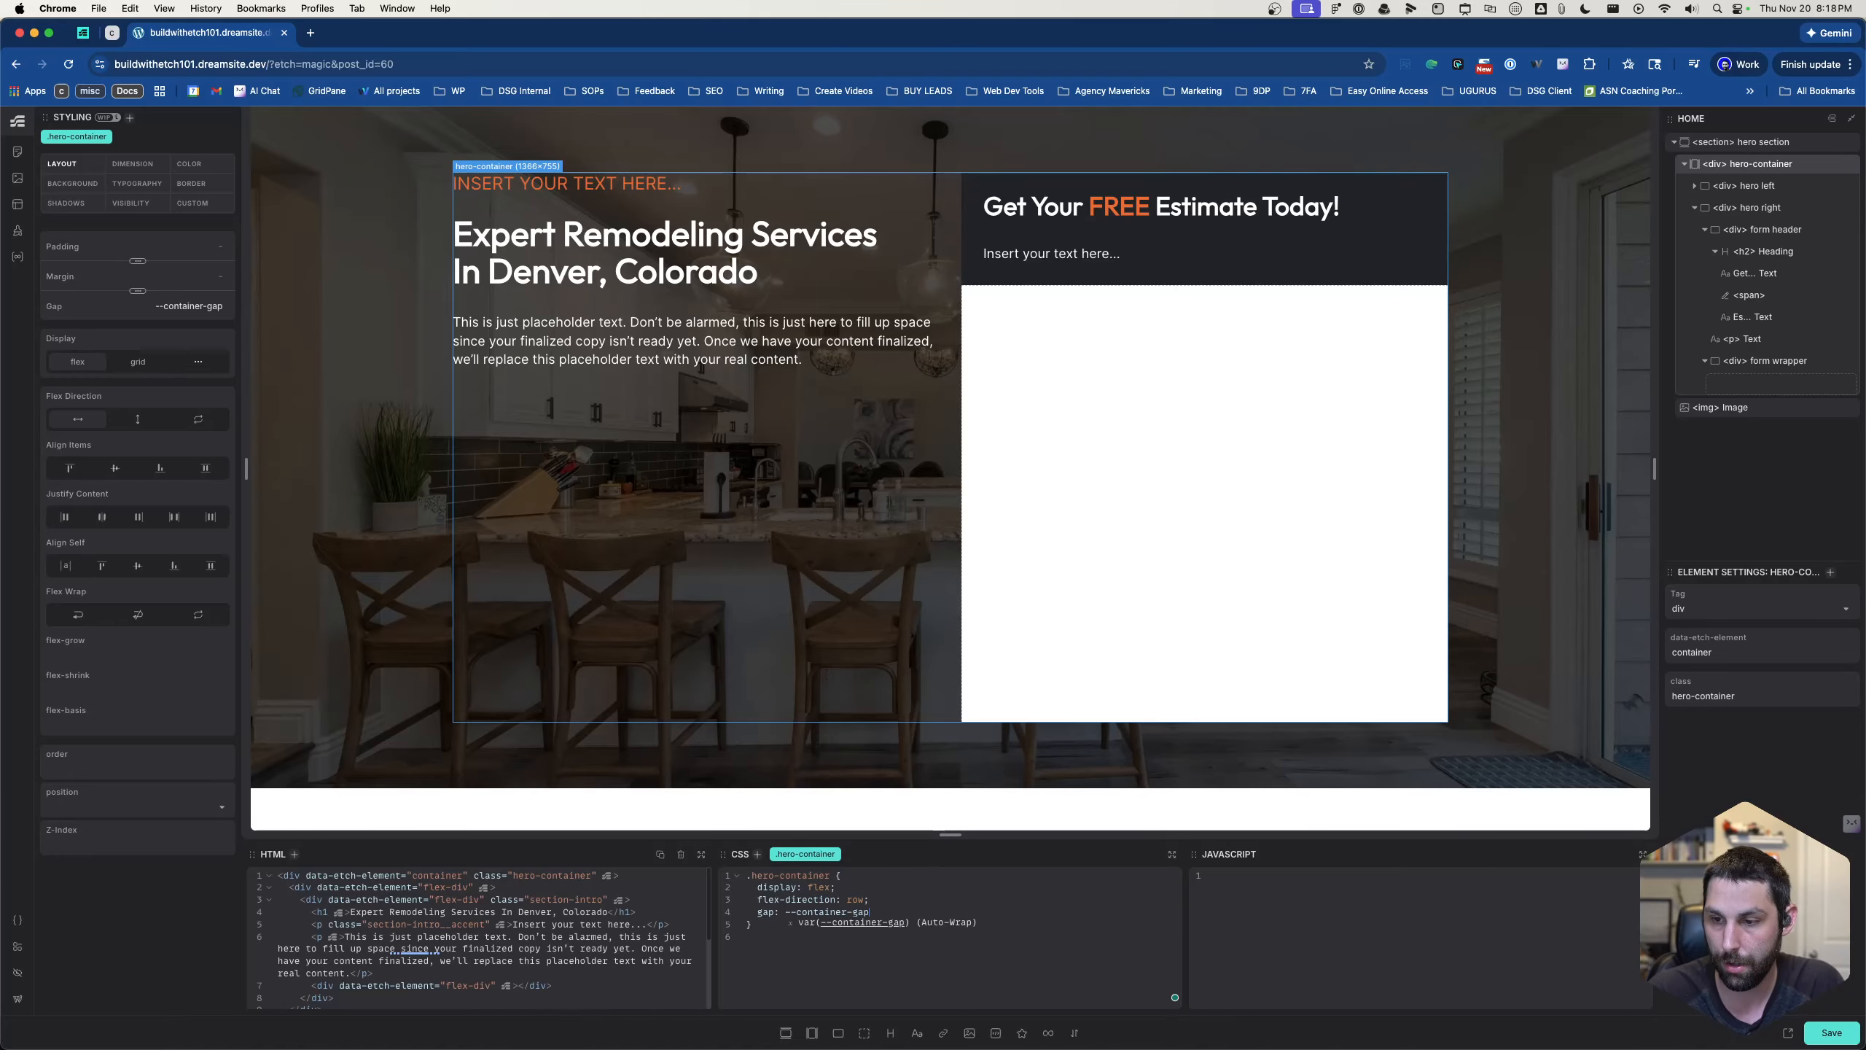
{"action": "key", "text": "Tab"}
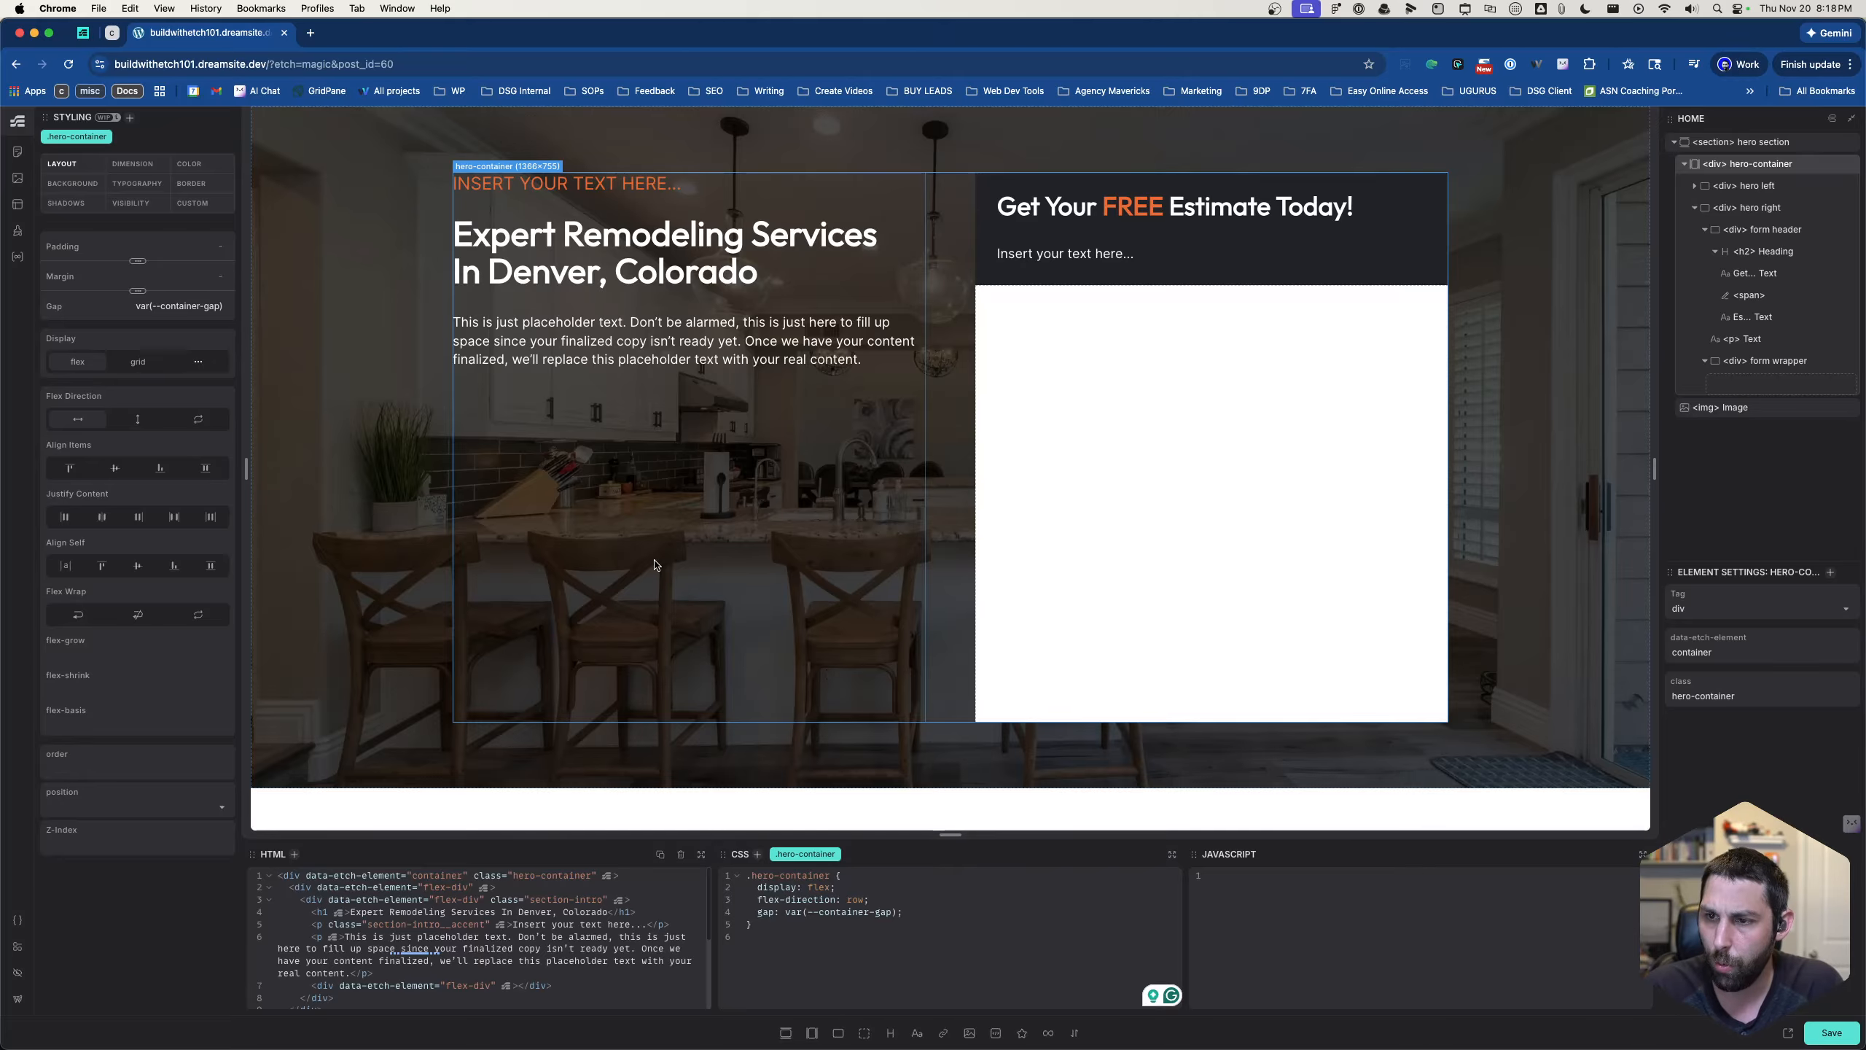
- In the Figma design, inspect the layout and spacing of the avatars and "1,500+ Happy Customers" row in the hero
{"action": "left_click", "coordinate": [748, 407]}
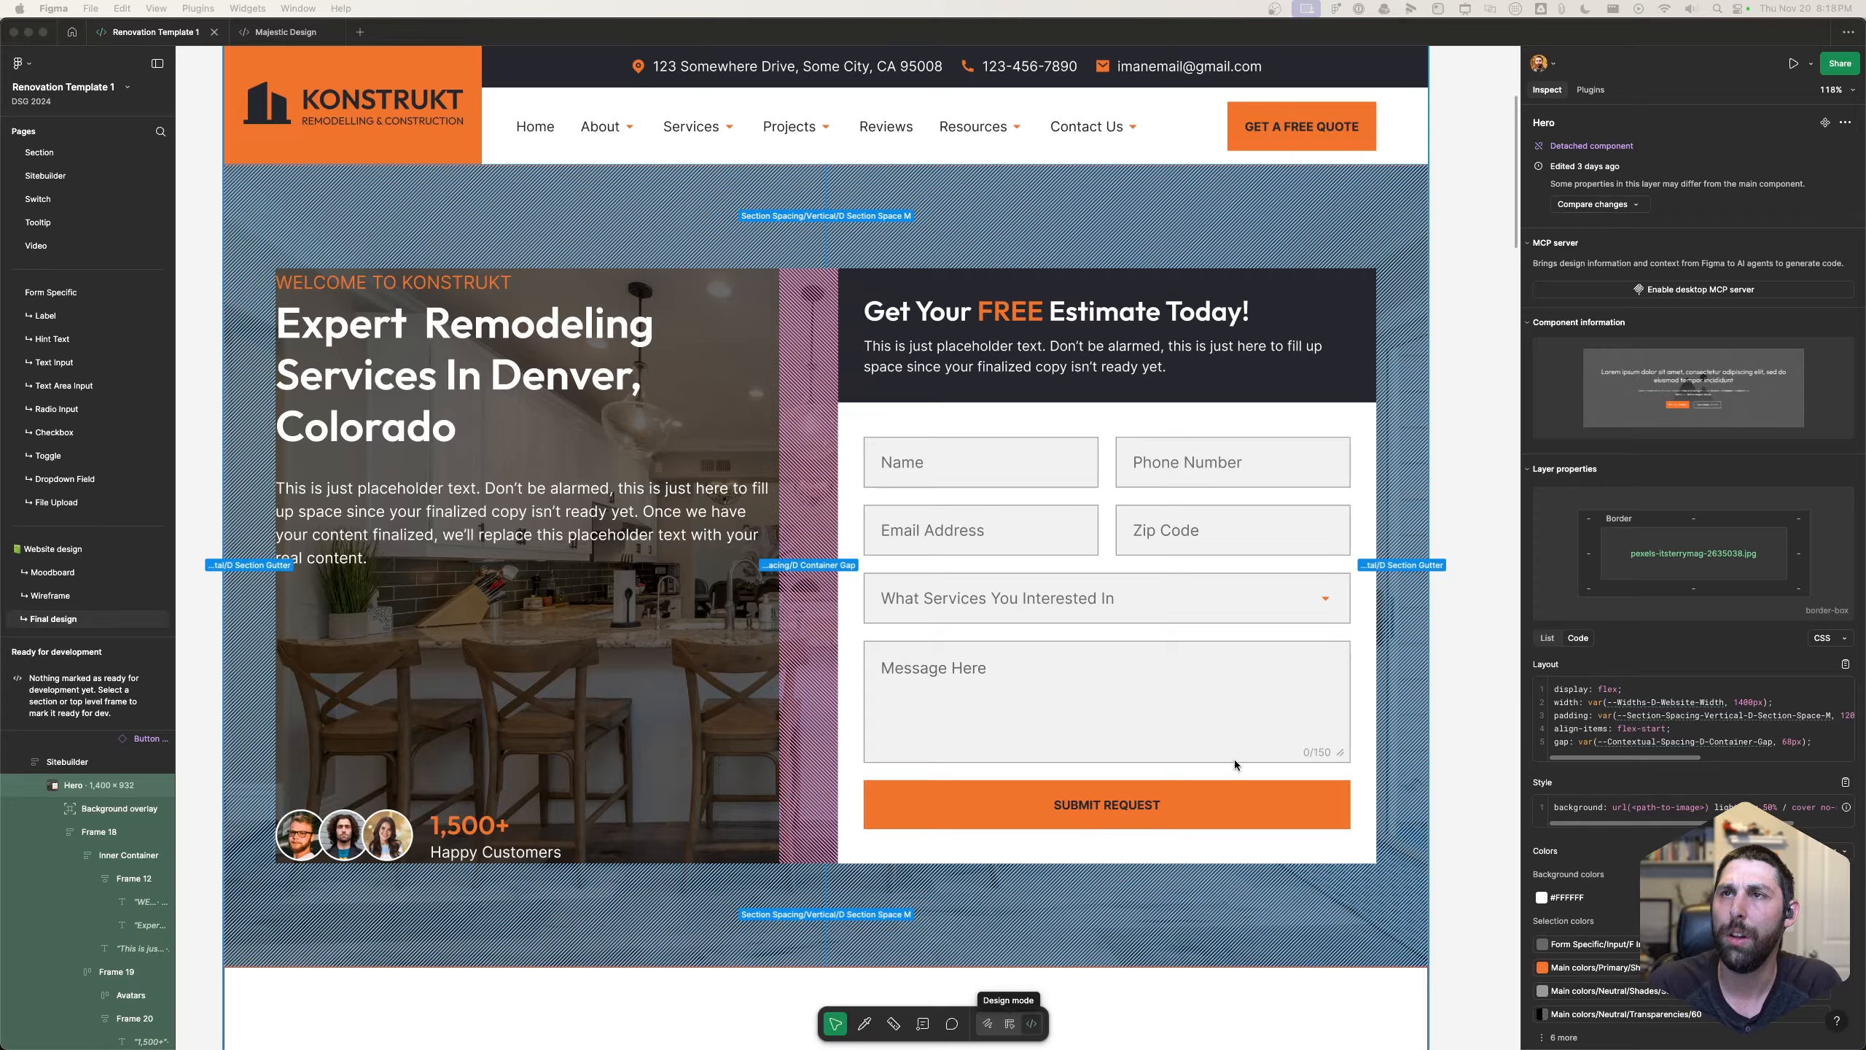
{"action": "left_click", "coordinate": [486, 795]}
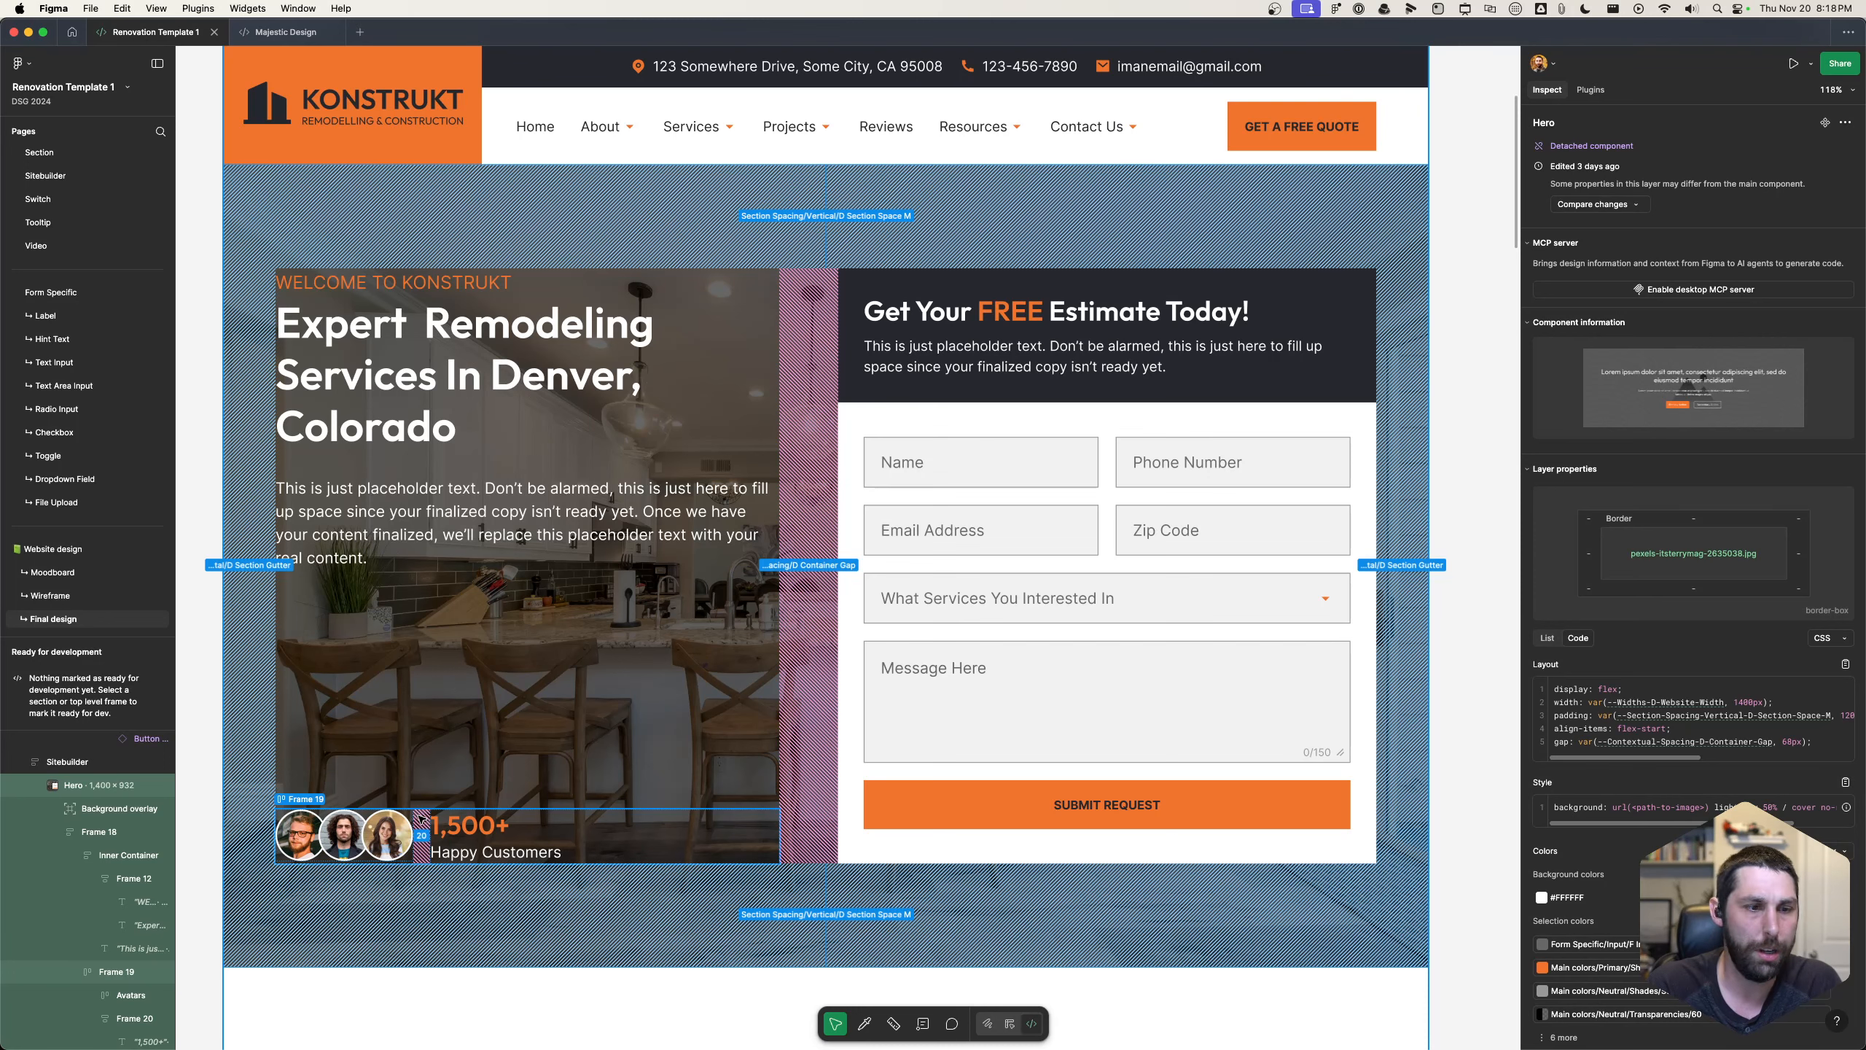
{"action": "left_click", "coordinate": [477, 851]}
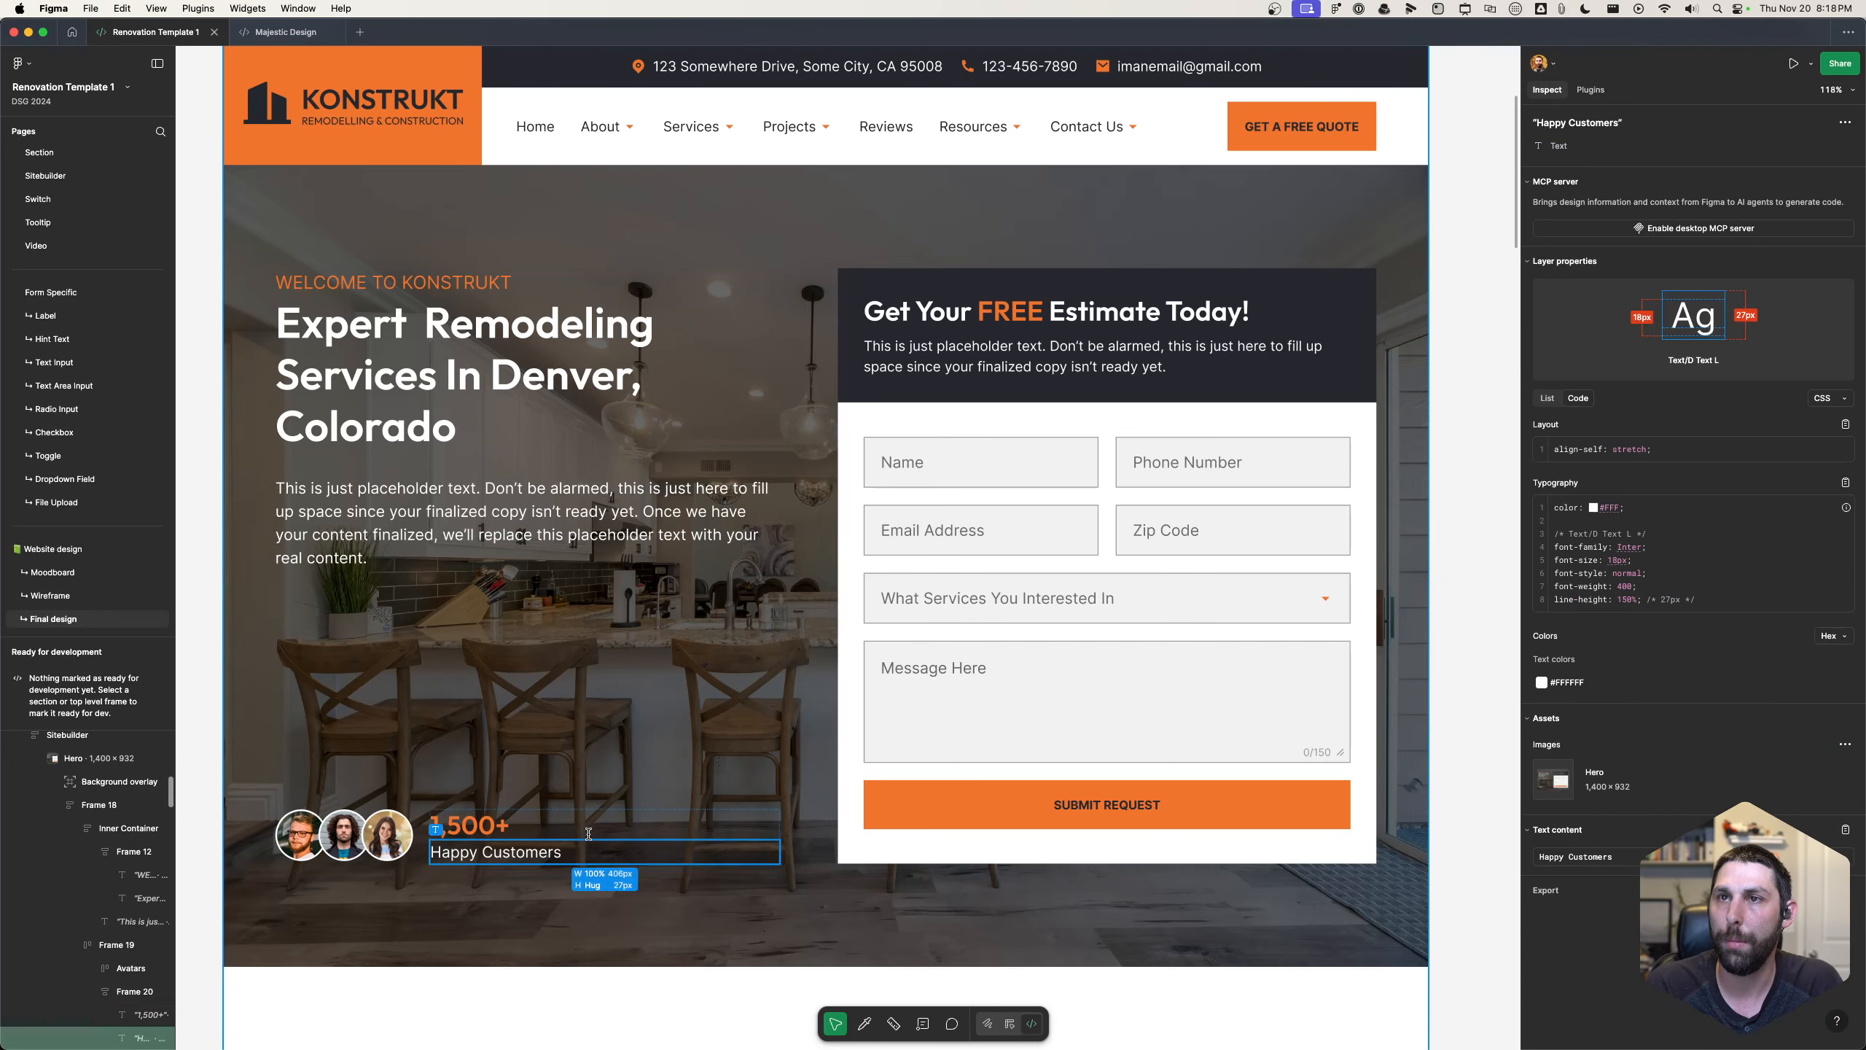
{"action": "left_click", "coordinate": [412, 818]}
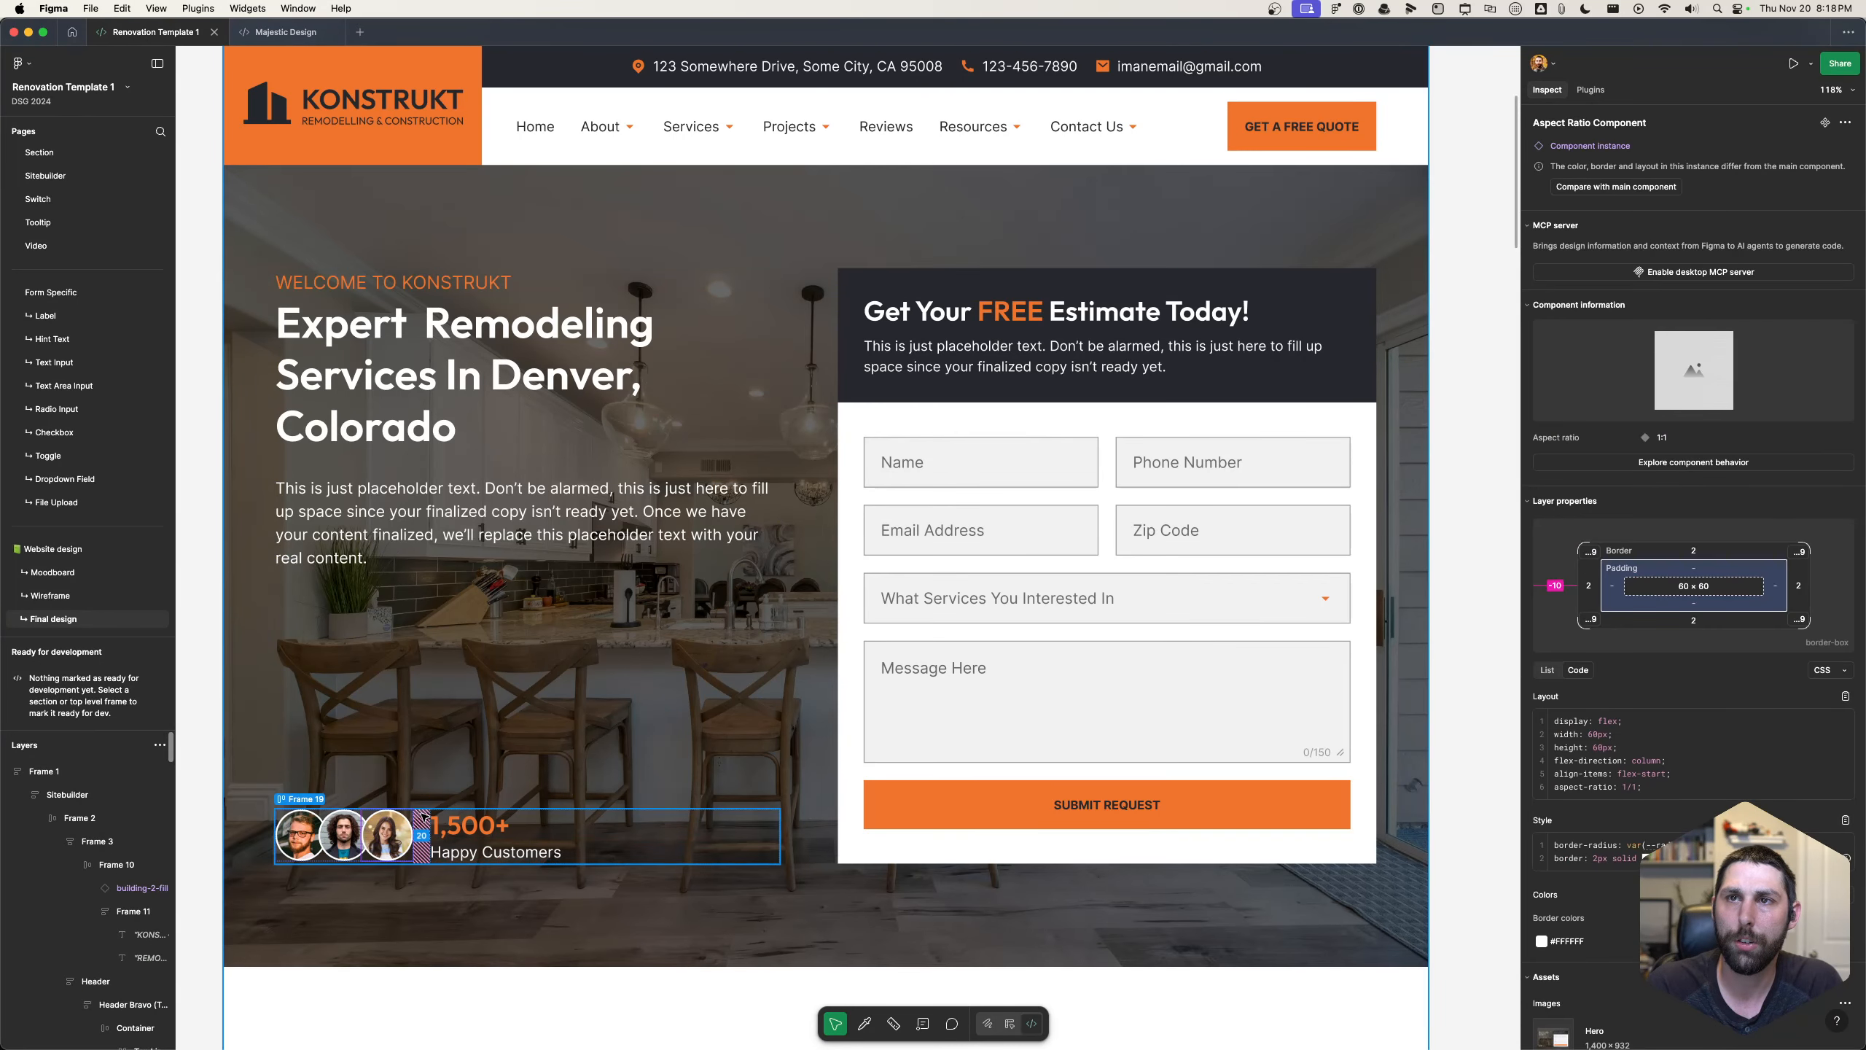
{"action": "left_click", "coordinate": [426, 819]}
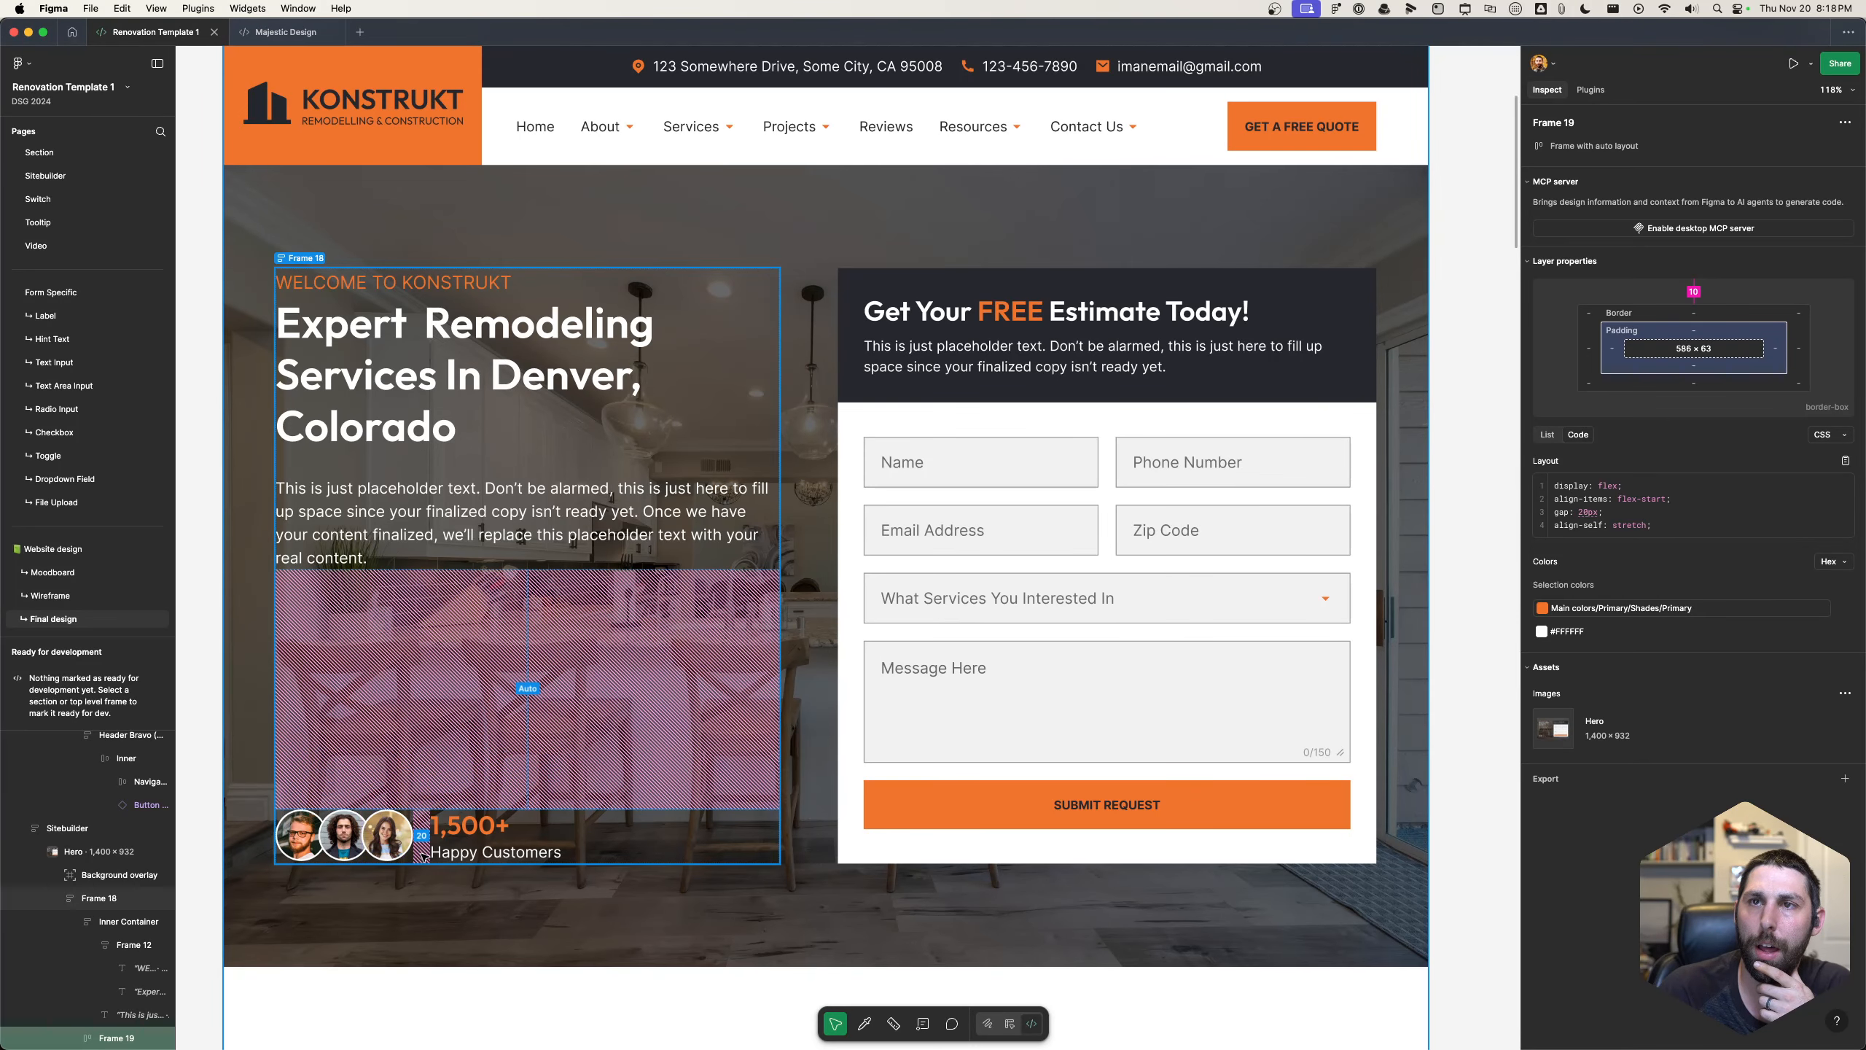
- Back in Etch, add two flex divs inside the customer wrapper
{"action": "key", "text": "super+Tab"}
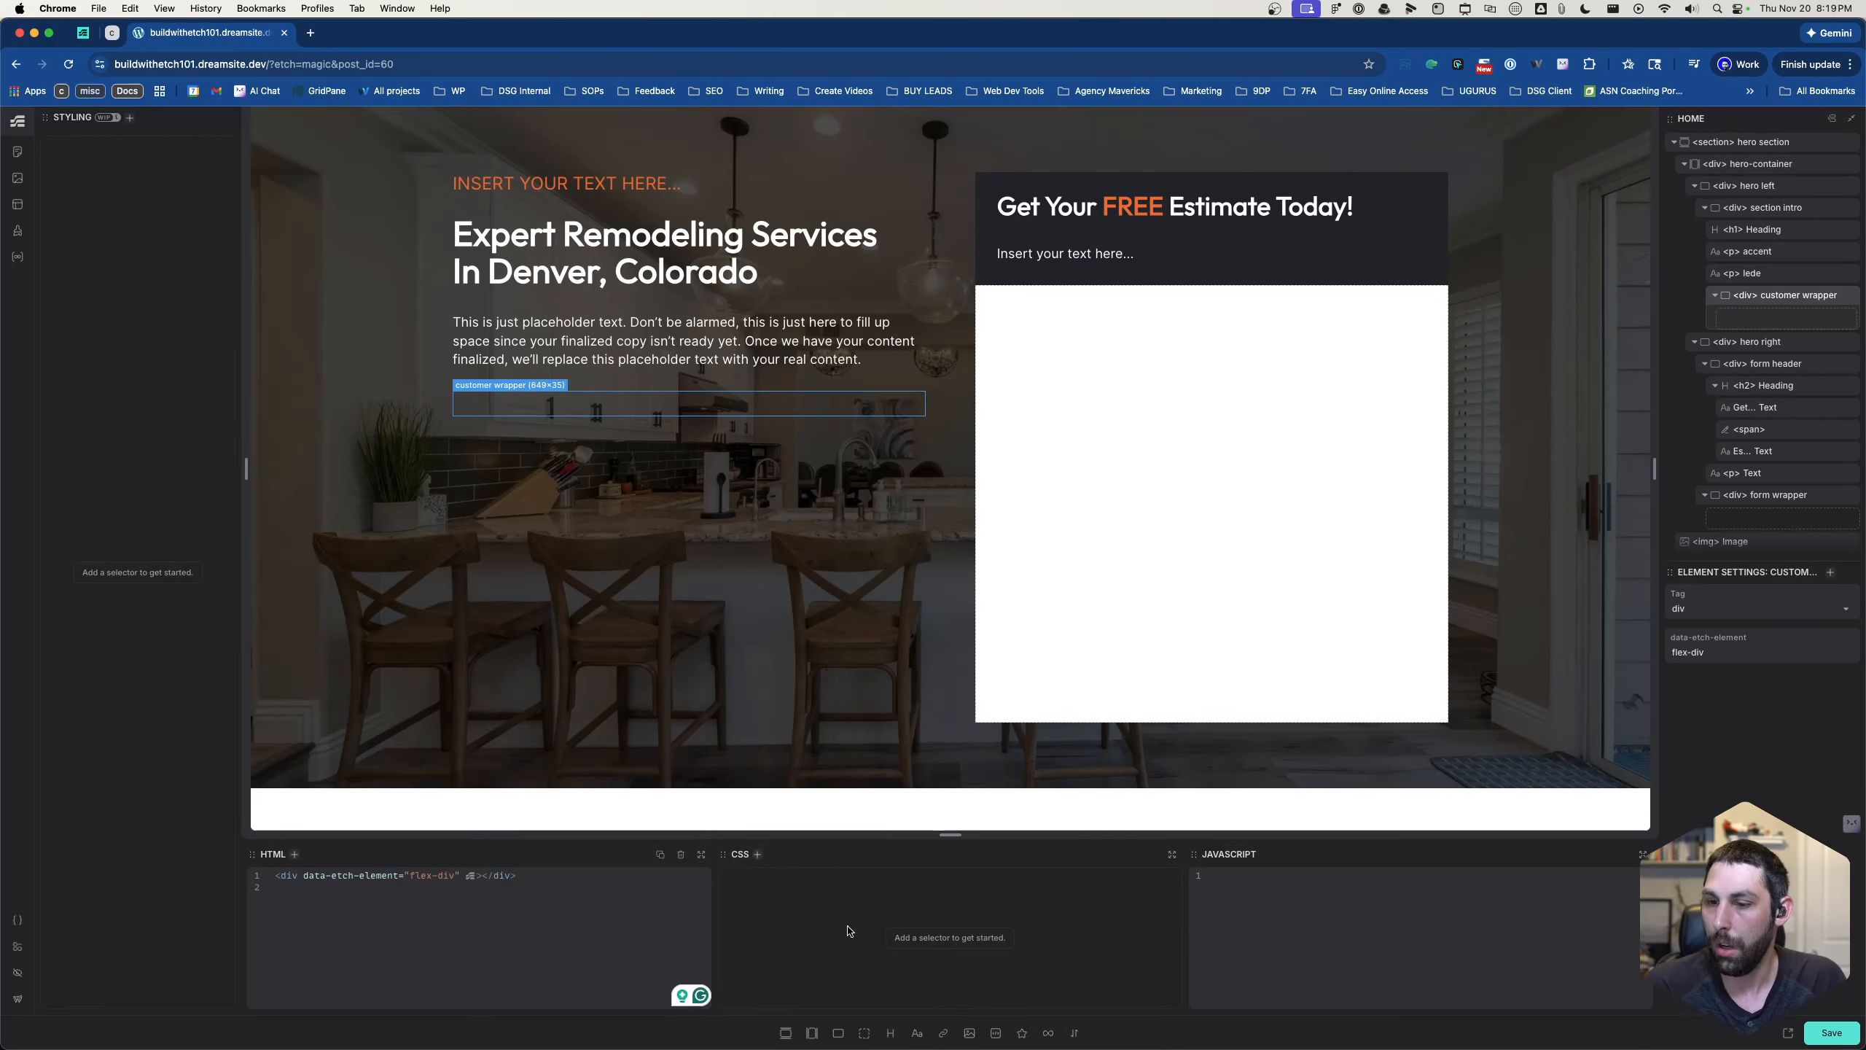
{"action": "left_click", "coordinate": [840, 1035]}
{"action": "left_click", "coordinate": [839, 1035]}
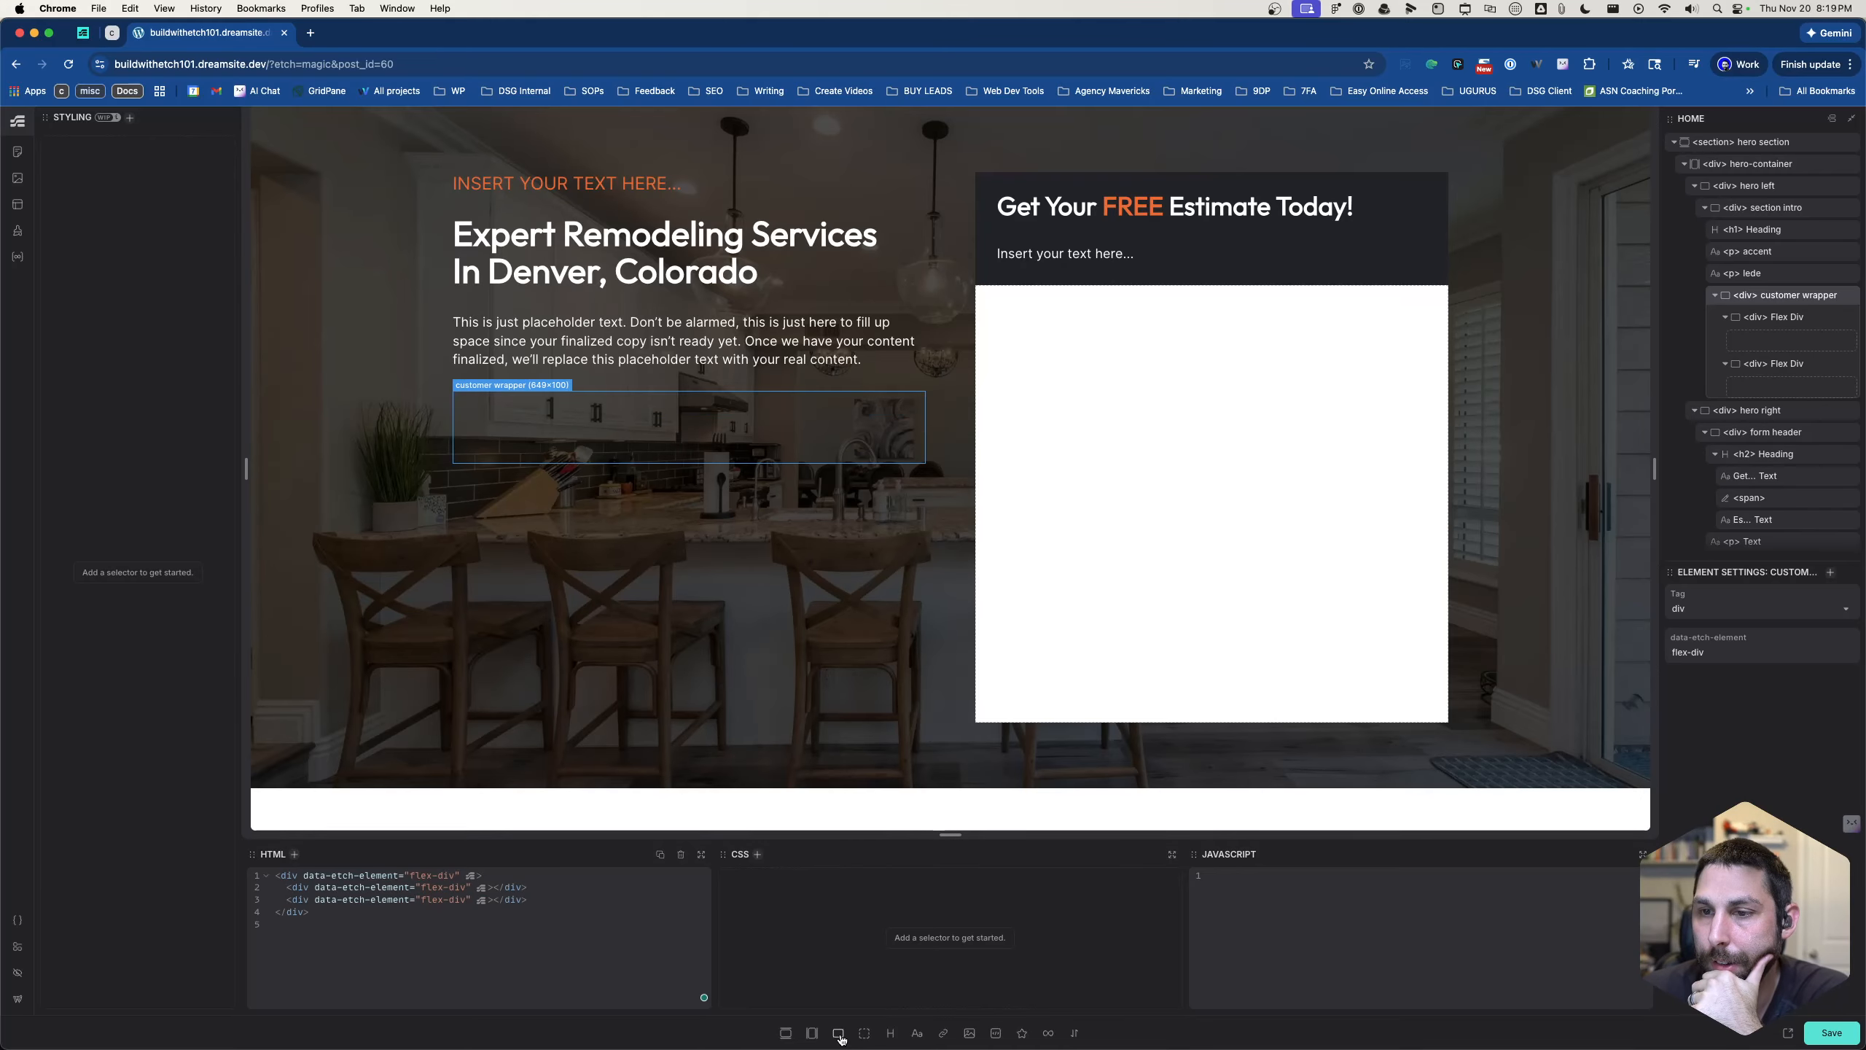
- Rename the two new flex divs in the customer wrapper as "avatar wrapper" and "stats wrapper"
{"action": "double_click", "coordinate": [1772, 317]}
{"action": "type", "text": "avata"}
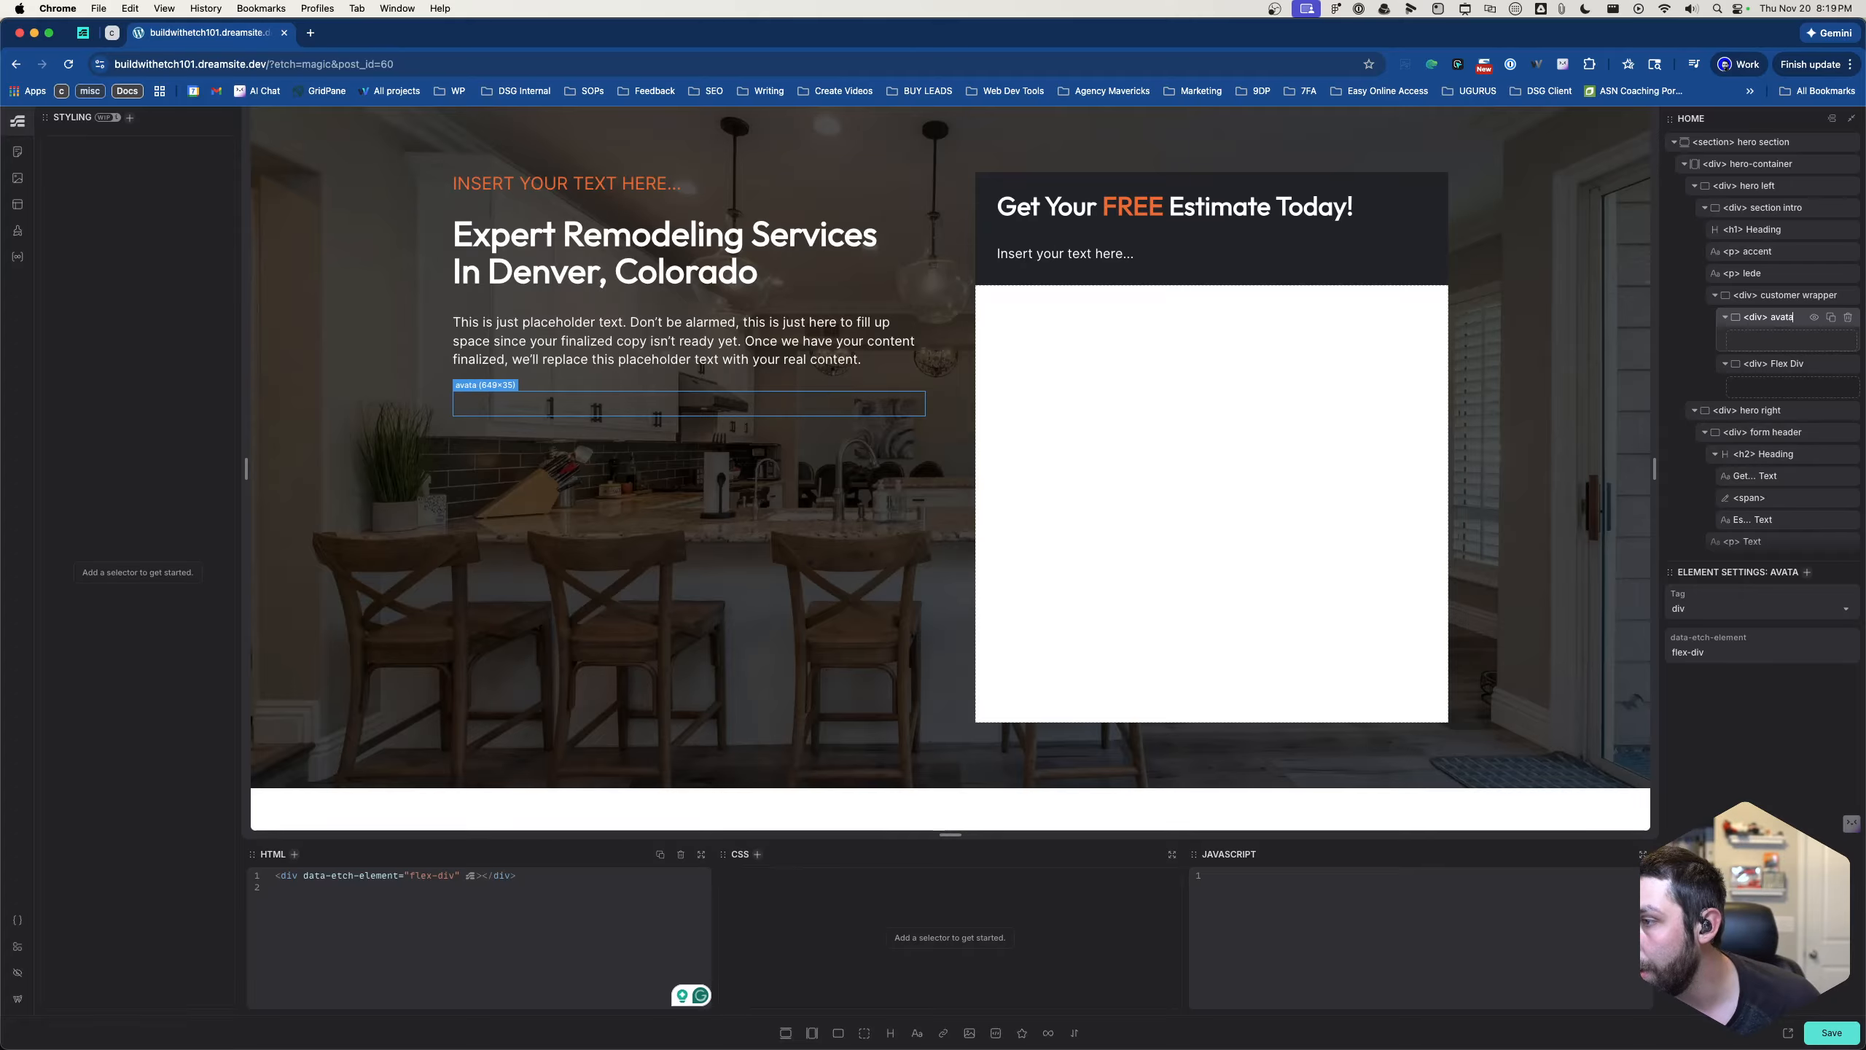
{"action": "type", "text": "r wrapper"}
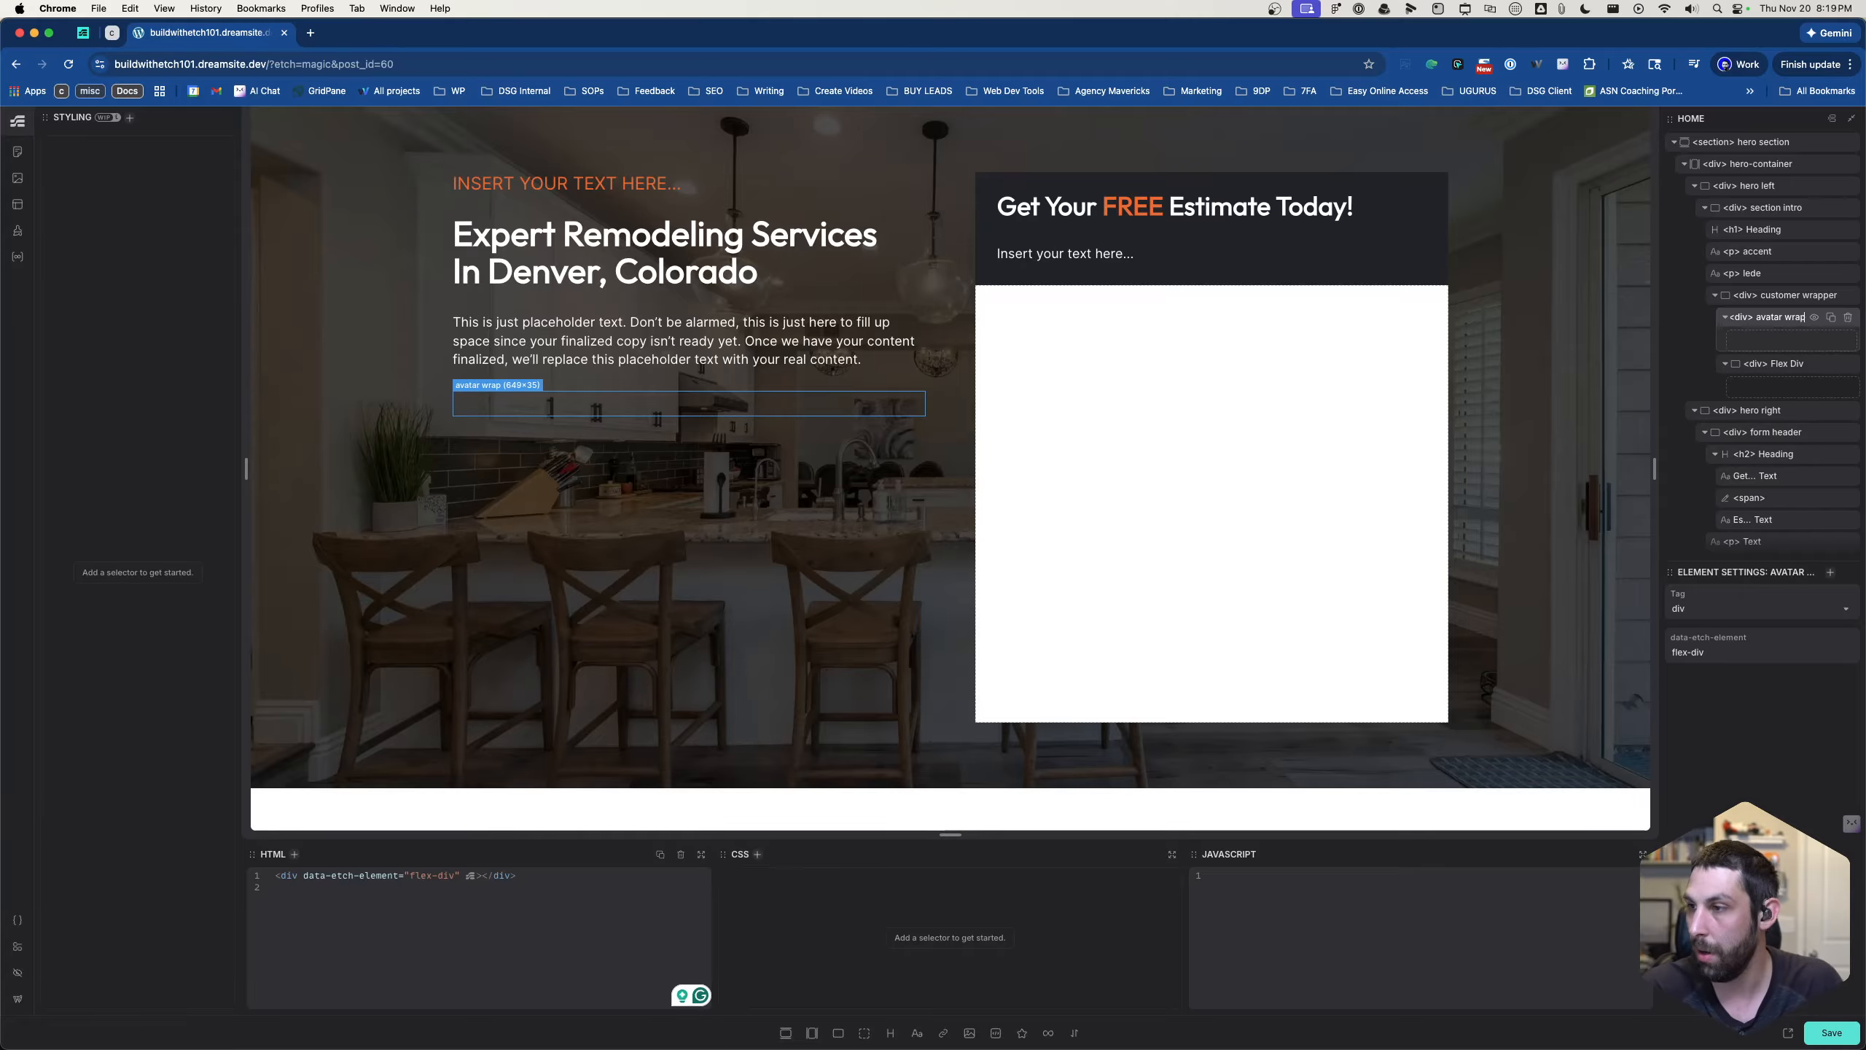
{"action": "double_click", "coordinate": [1779, 365]}
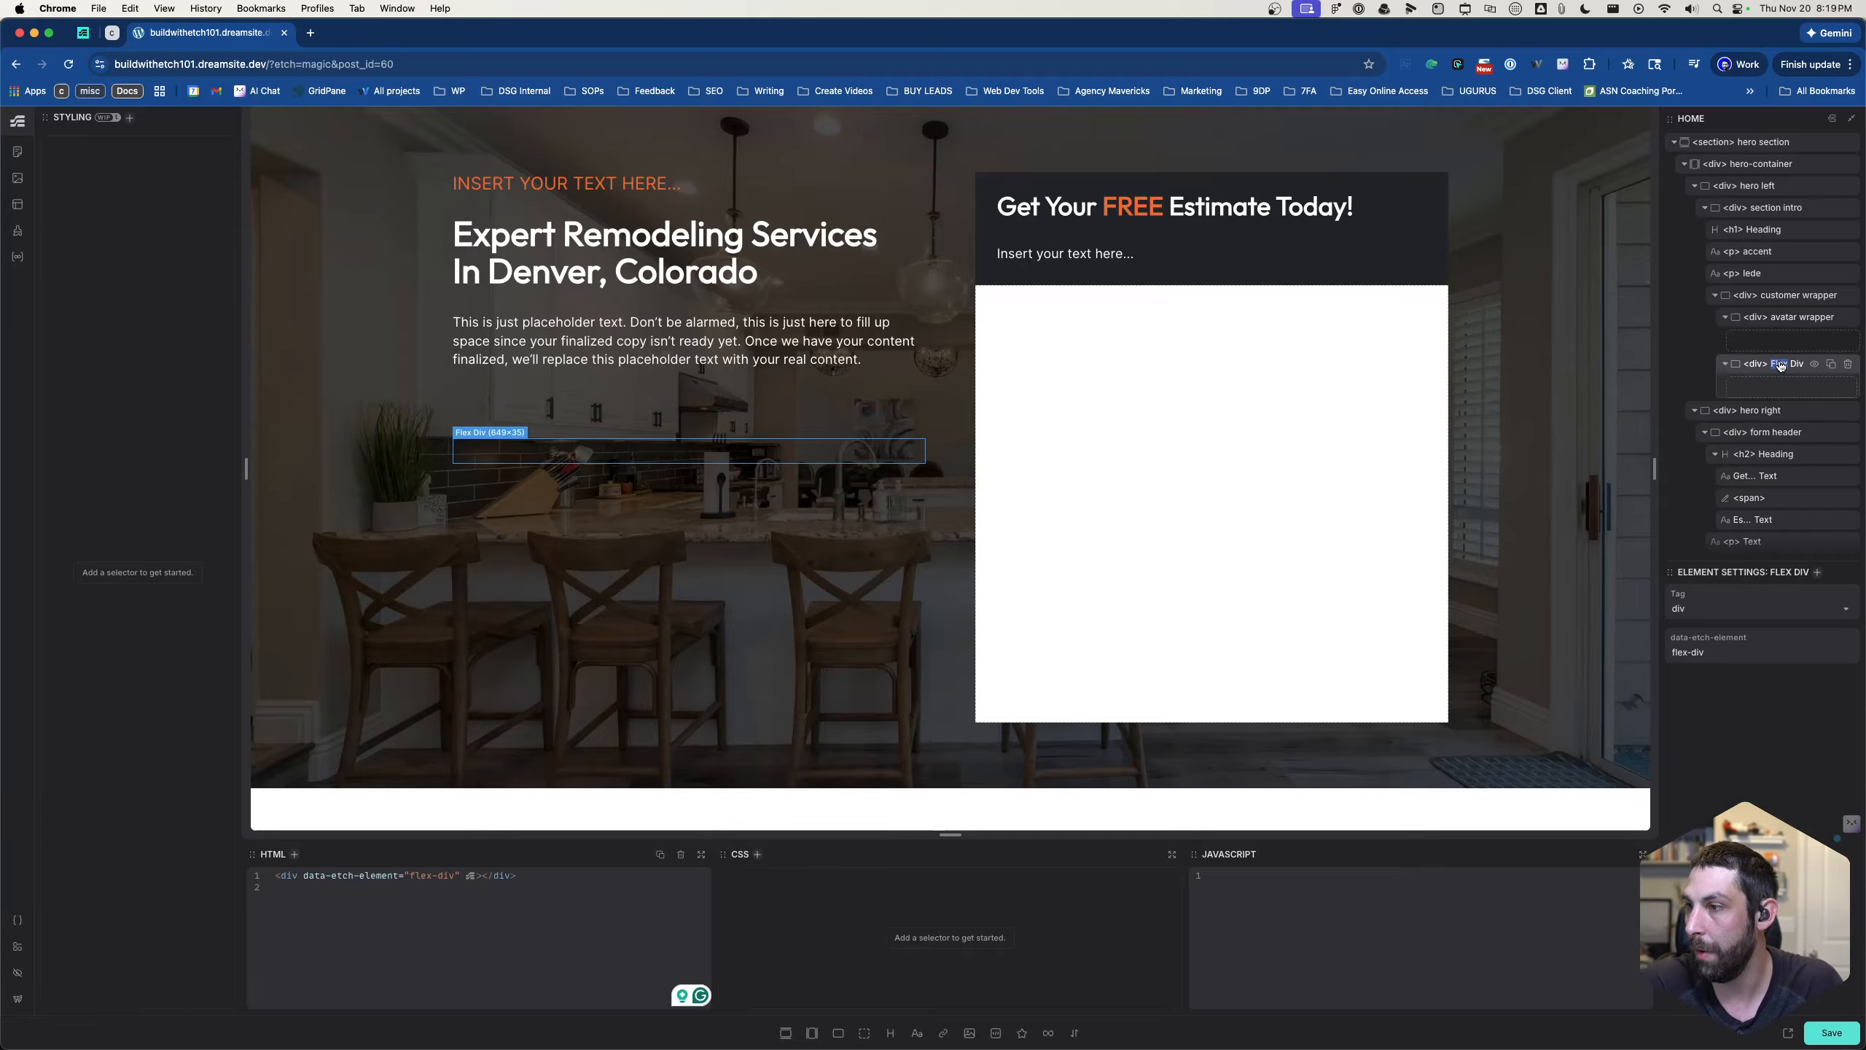
{"action": "type", "text": "st"}
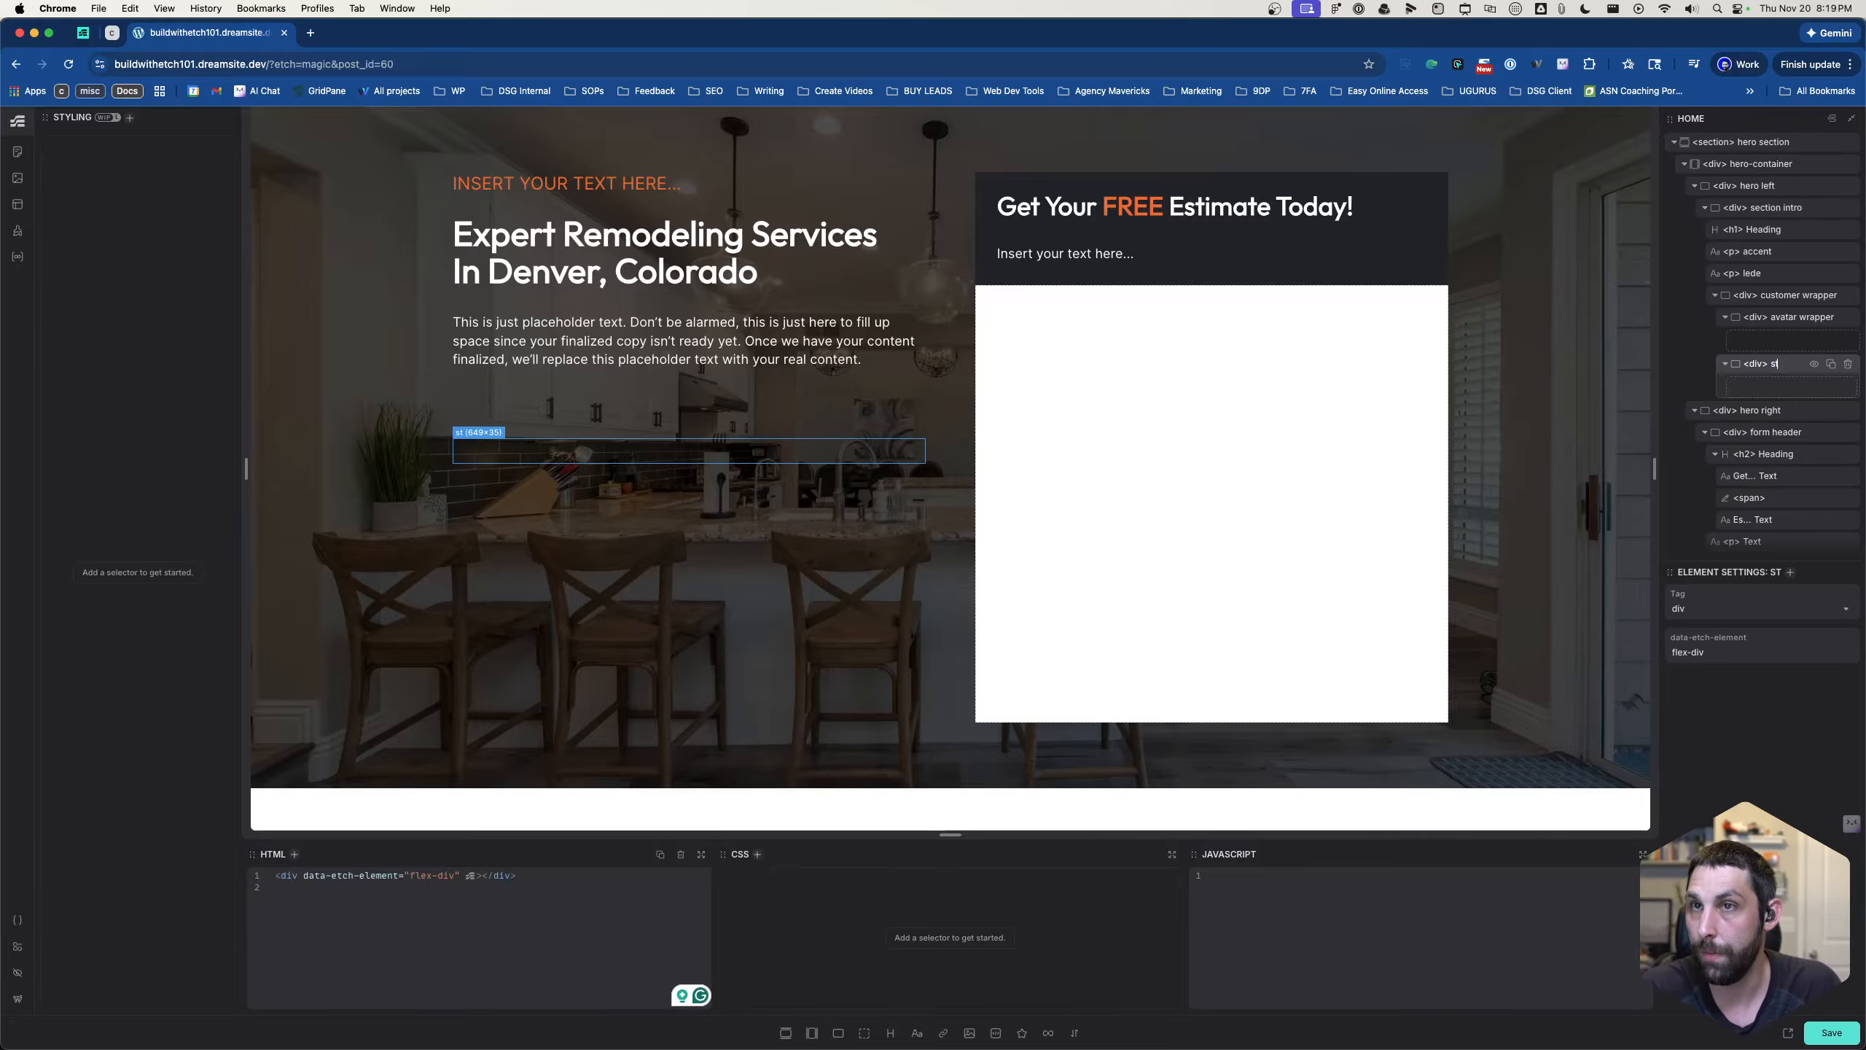
{"action": "type", "text": "ats wrapper"}
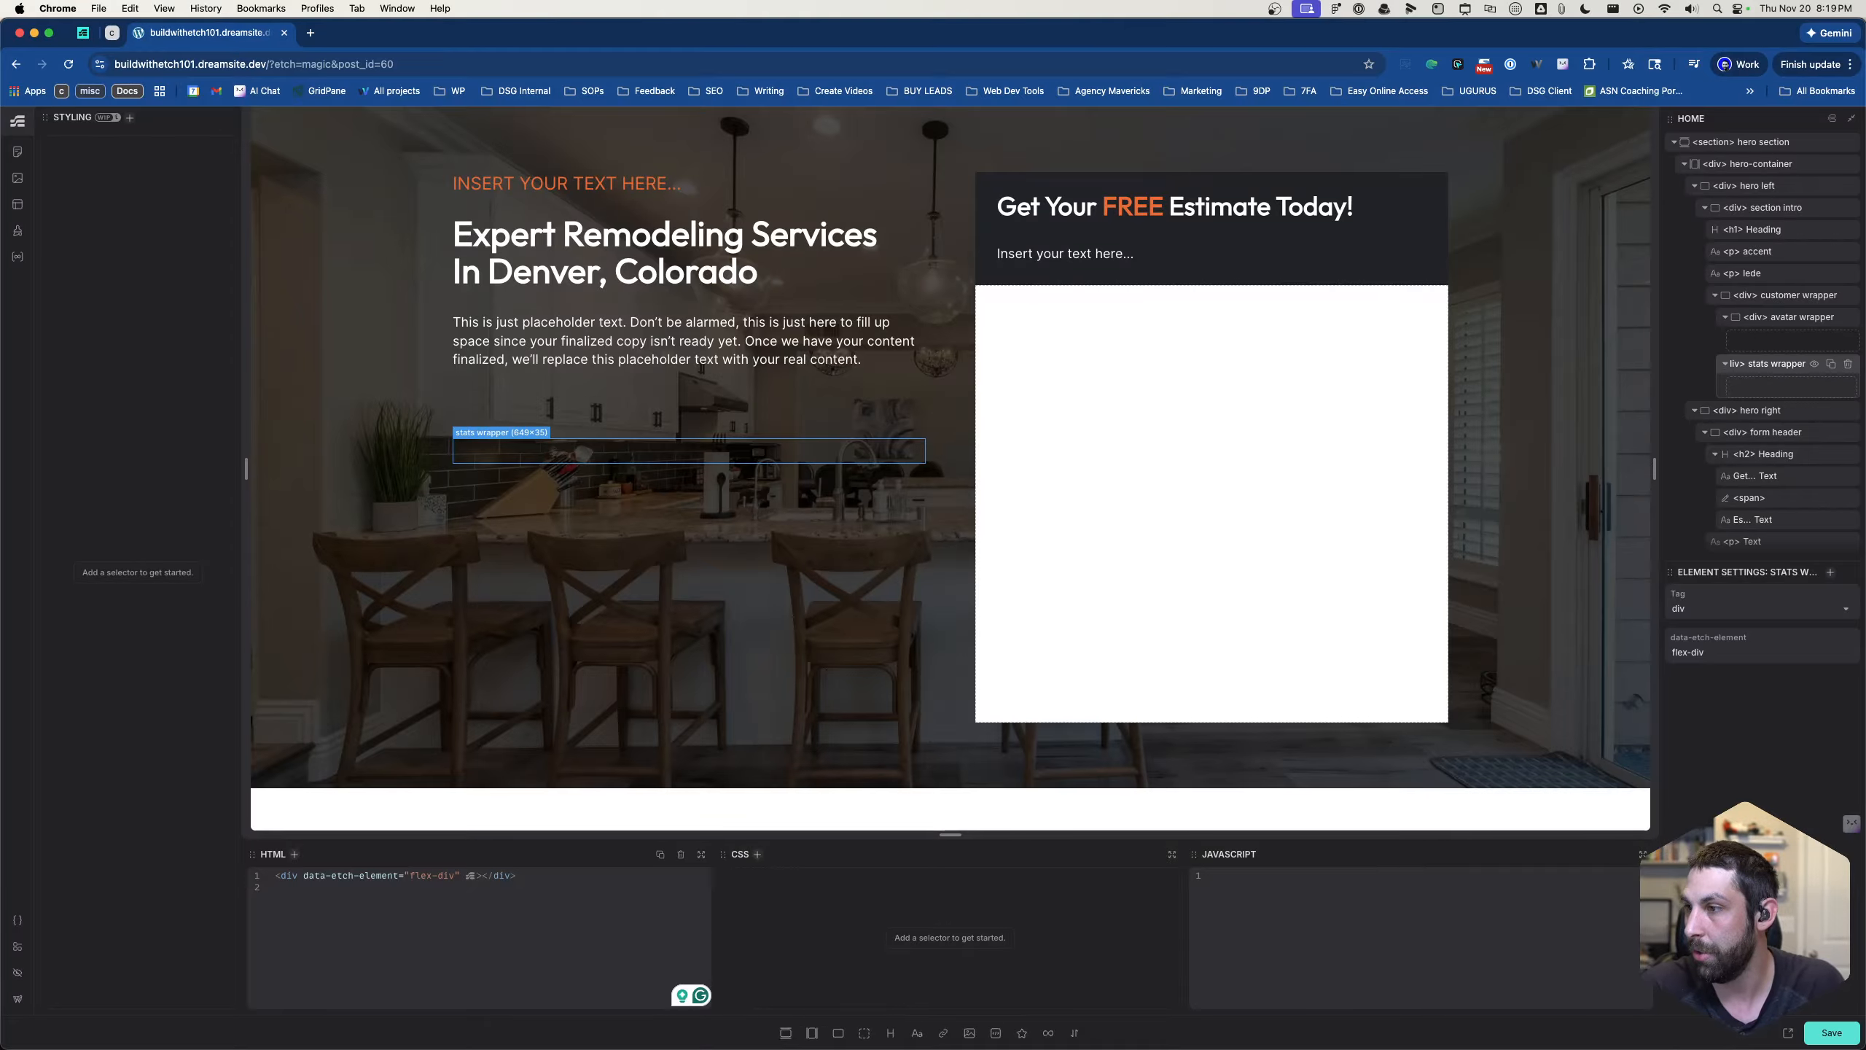
{"action": "key", "text": "Return"}
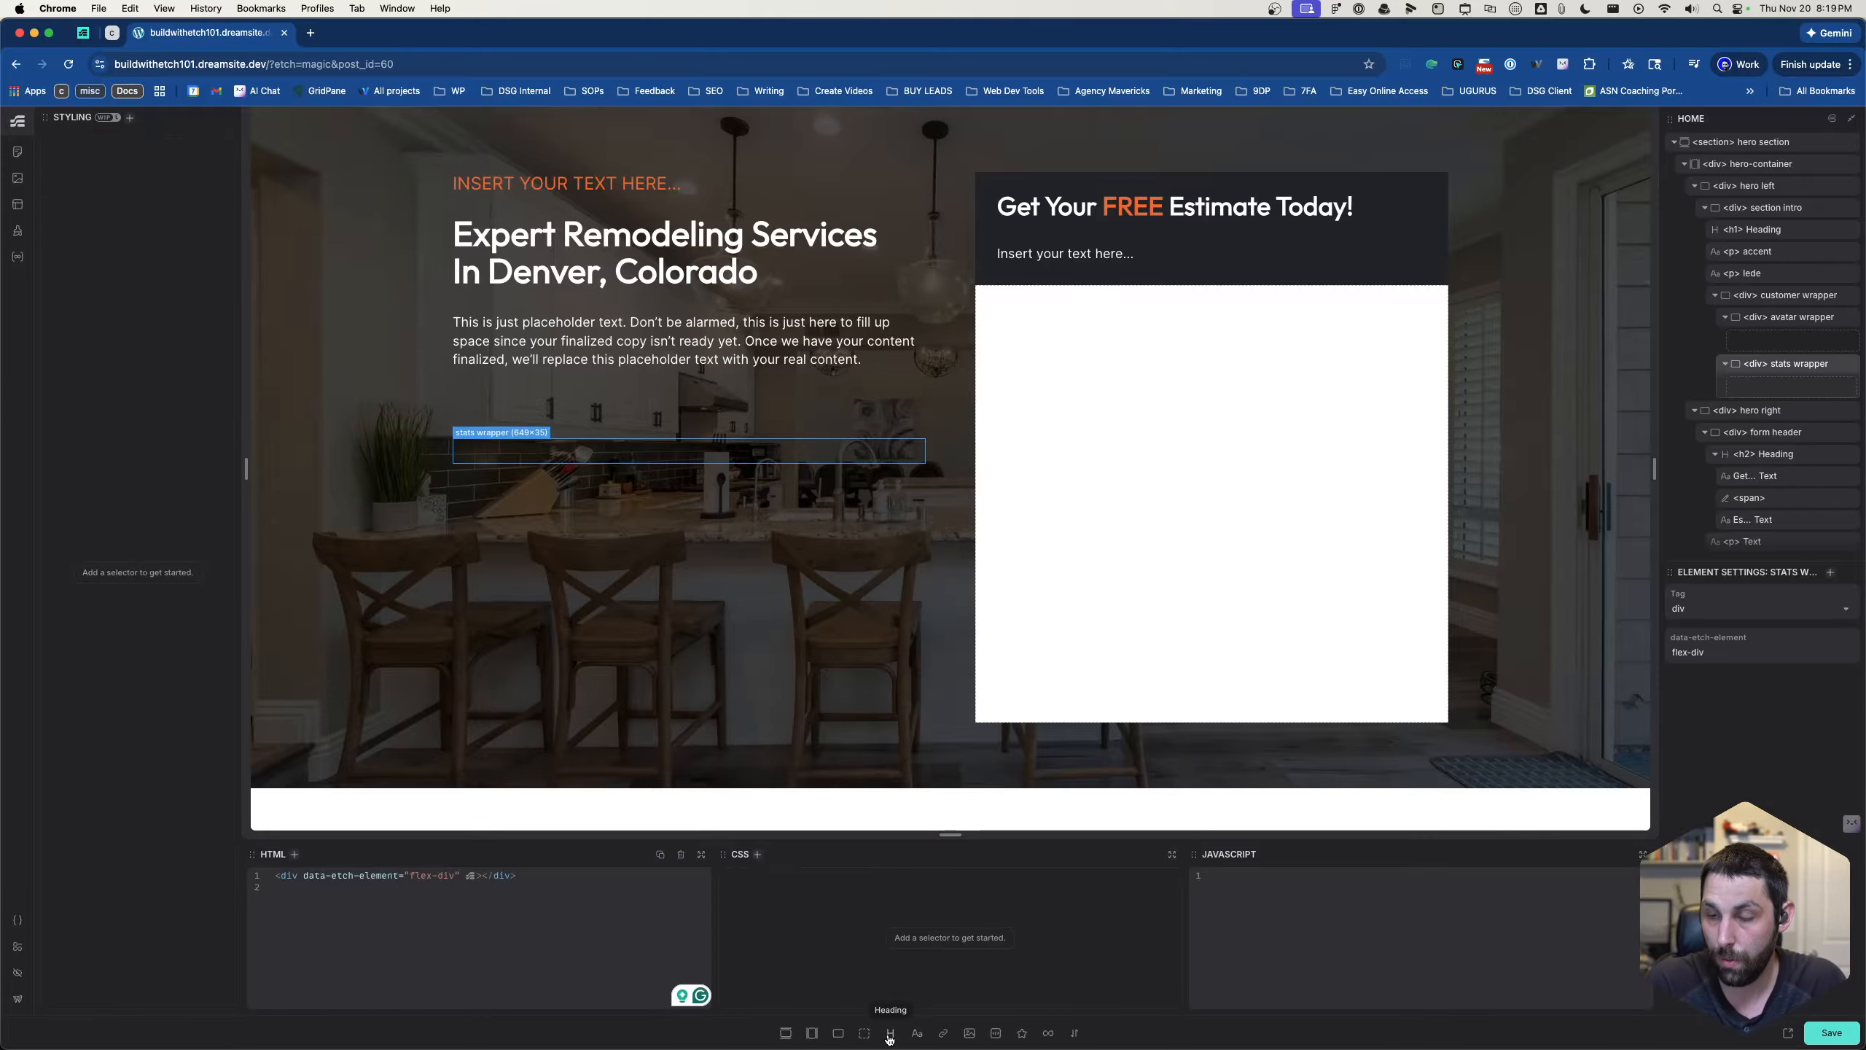
- Add two text elements to the stats wrapper and three image elements to the avatar wrapper
{"action": "left_click", "coordinate": [911, 1032]}
{"action": "left_click", "coordinate": [911, 1033]}
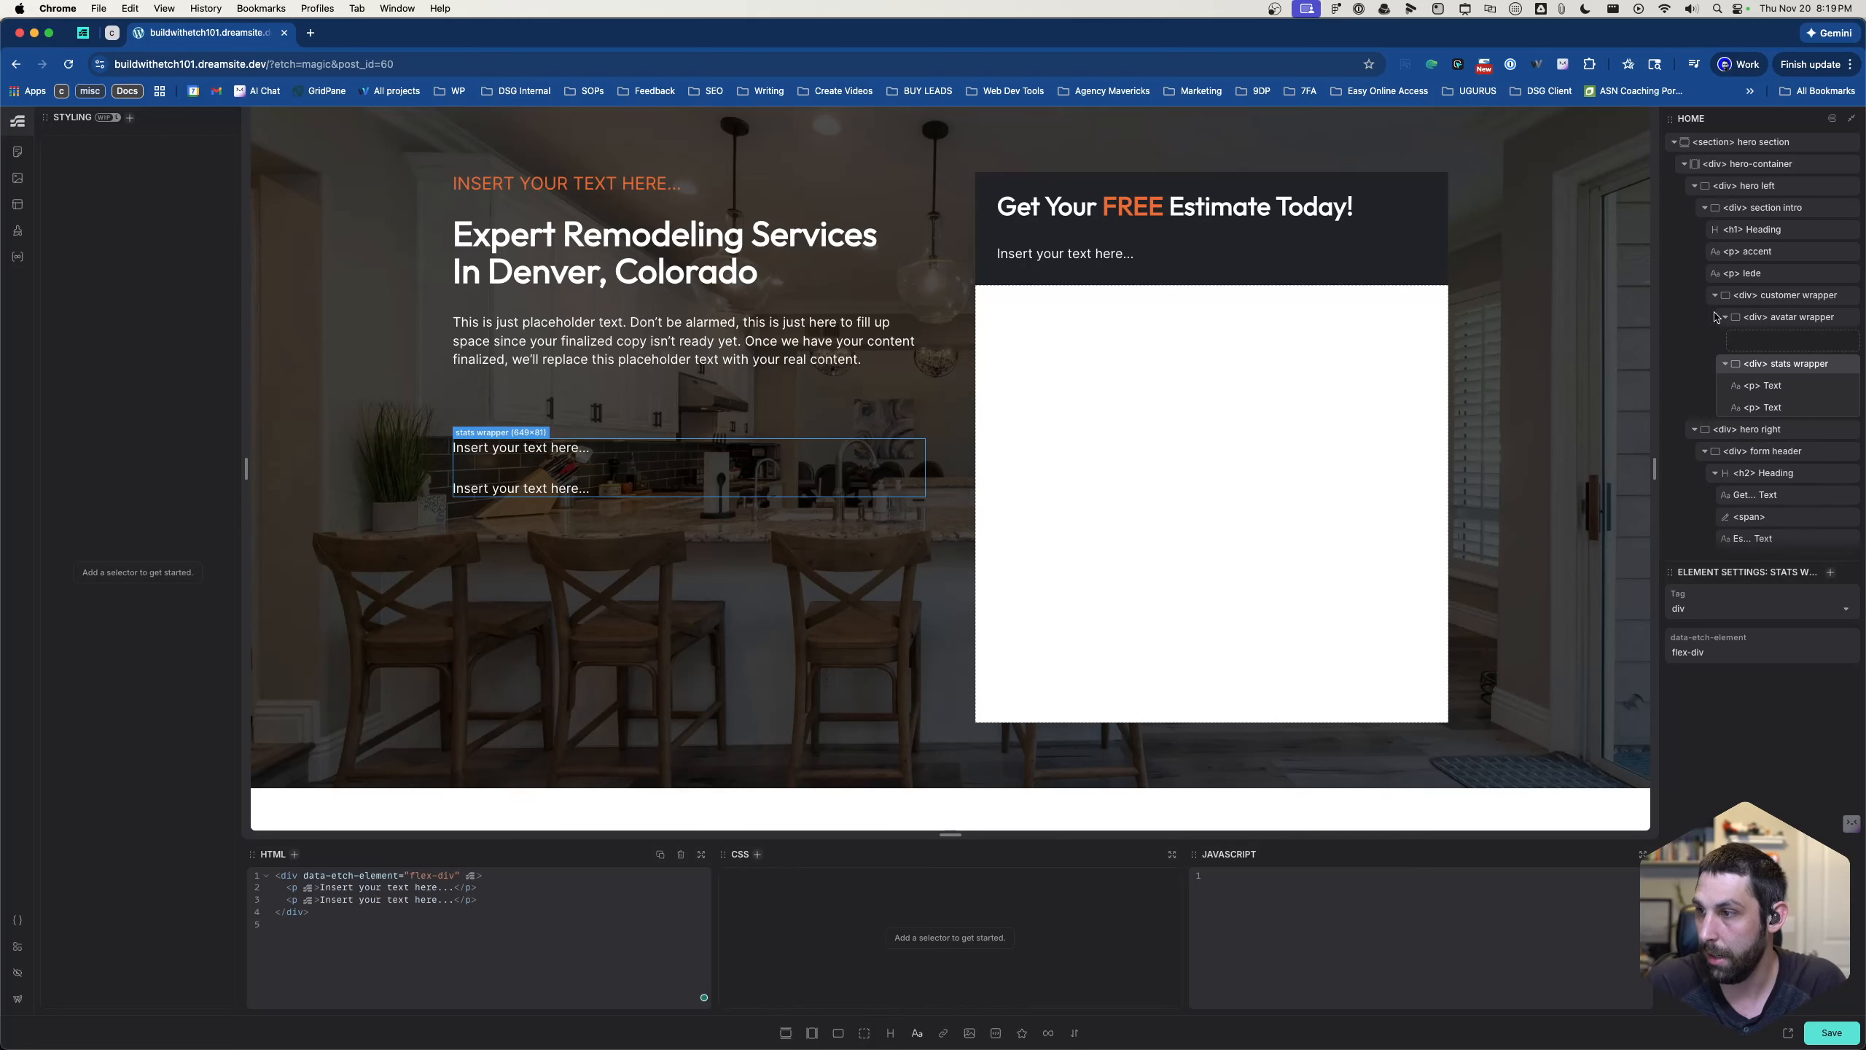
{"action": "left_click", "coordinate": [1758, 342]}
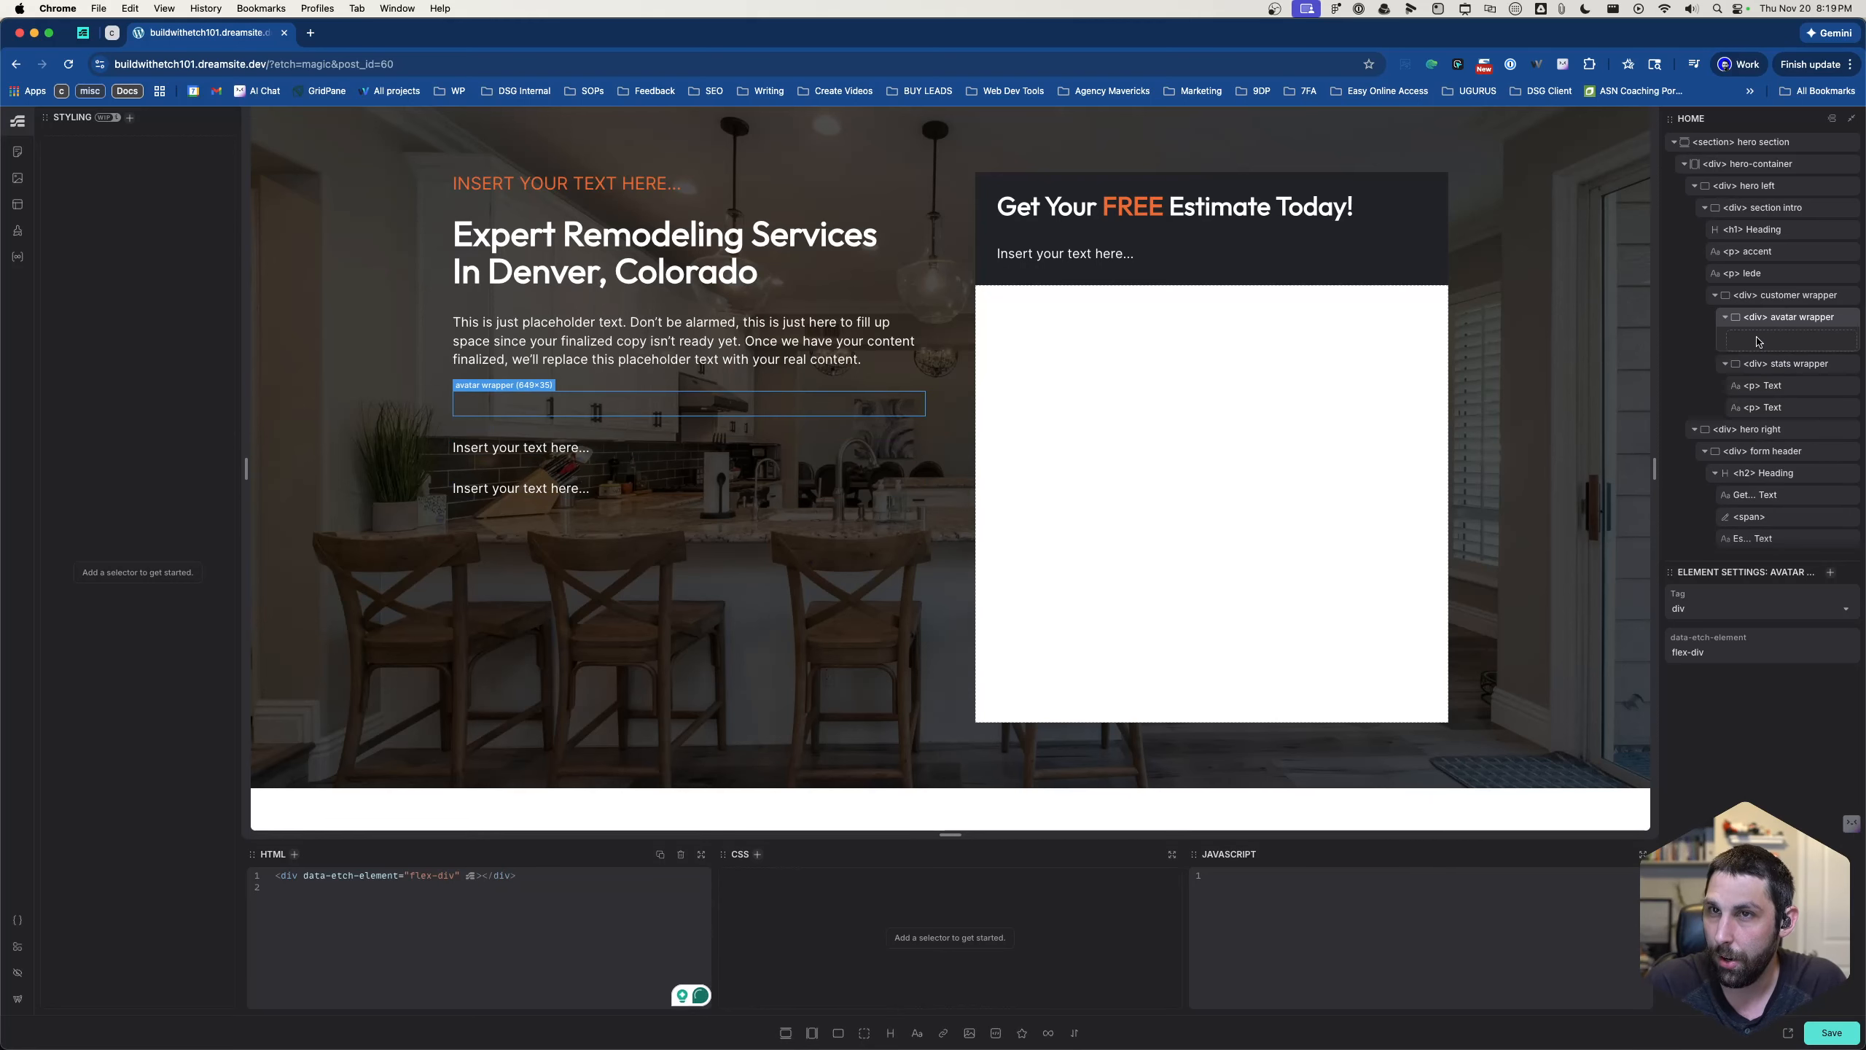
{"action": "left_click", "coordinate": [969, 1034]}
{"action": "left_click", "coordinate": [969, 1033]}
{"action": "left_click", "coordinate": [969, 1033]}
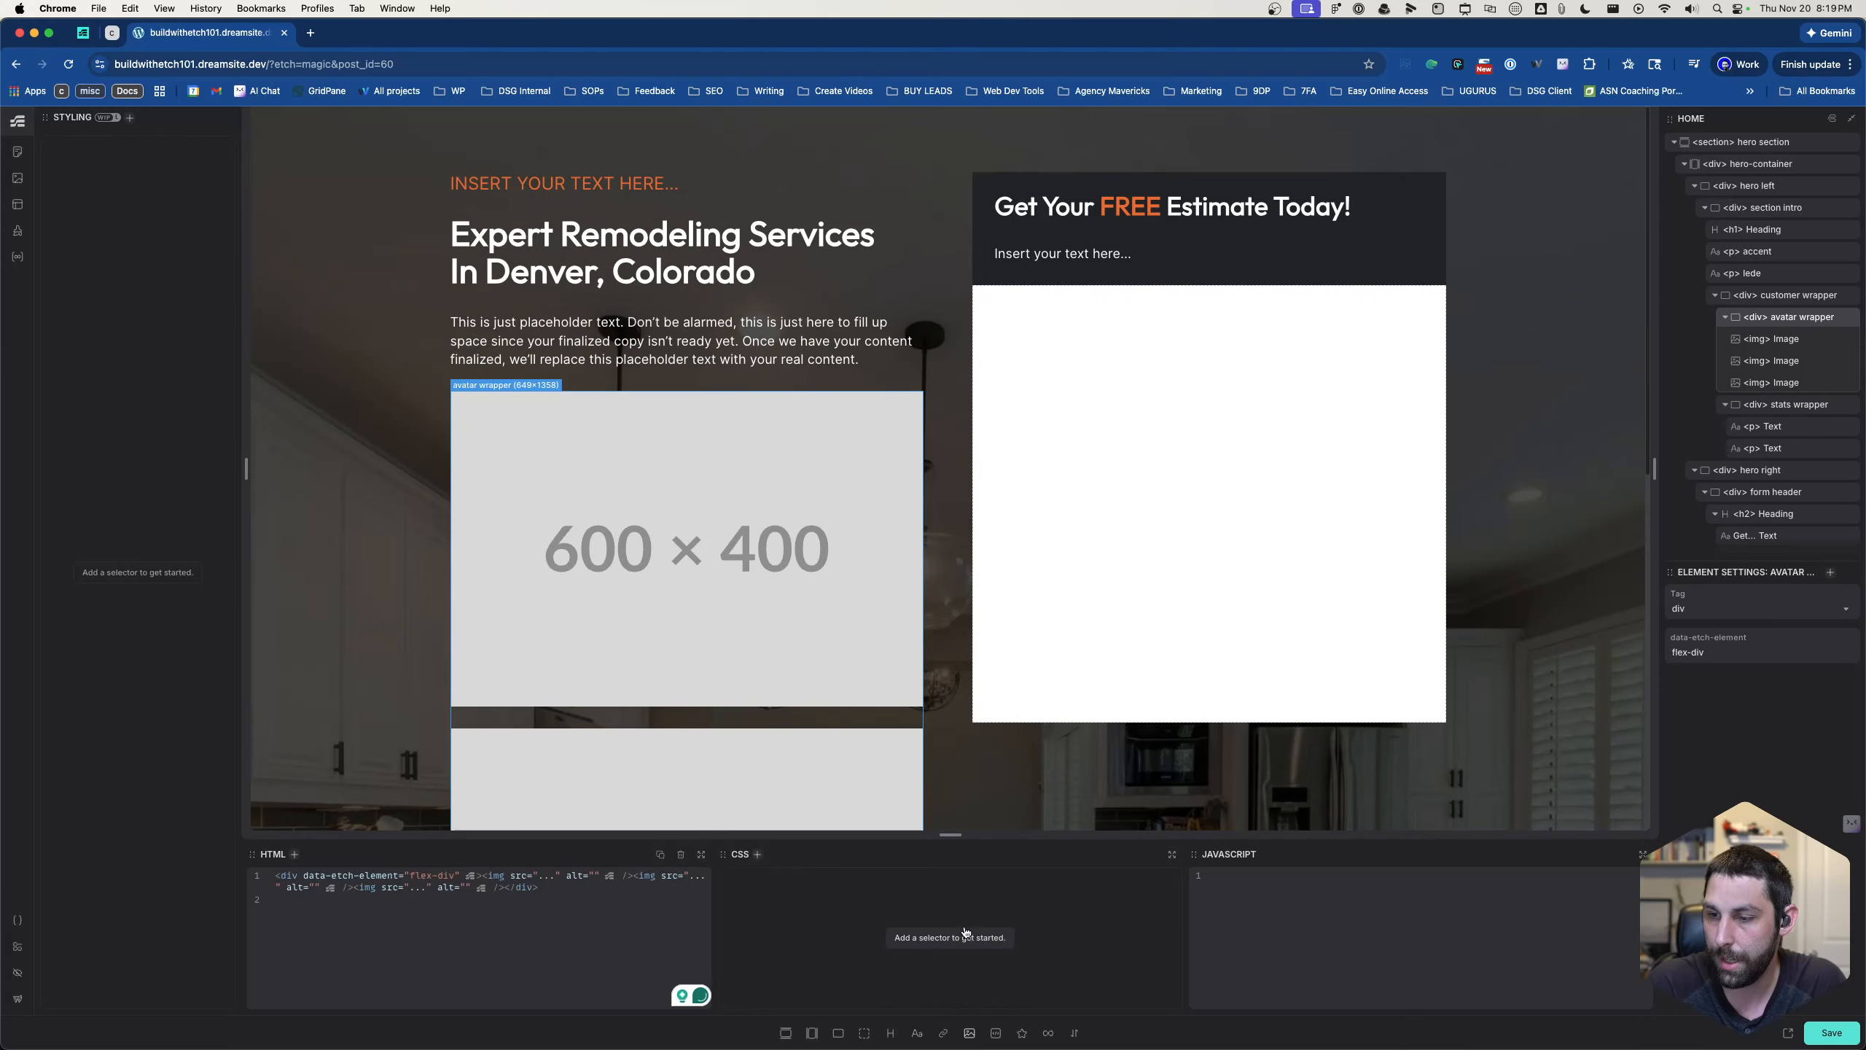
- Rename each of the three images in the avatar wrapper as "avatar"
{"action": "double_click", "coordinate": [1786, 340]}
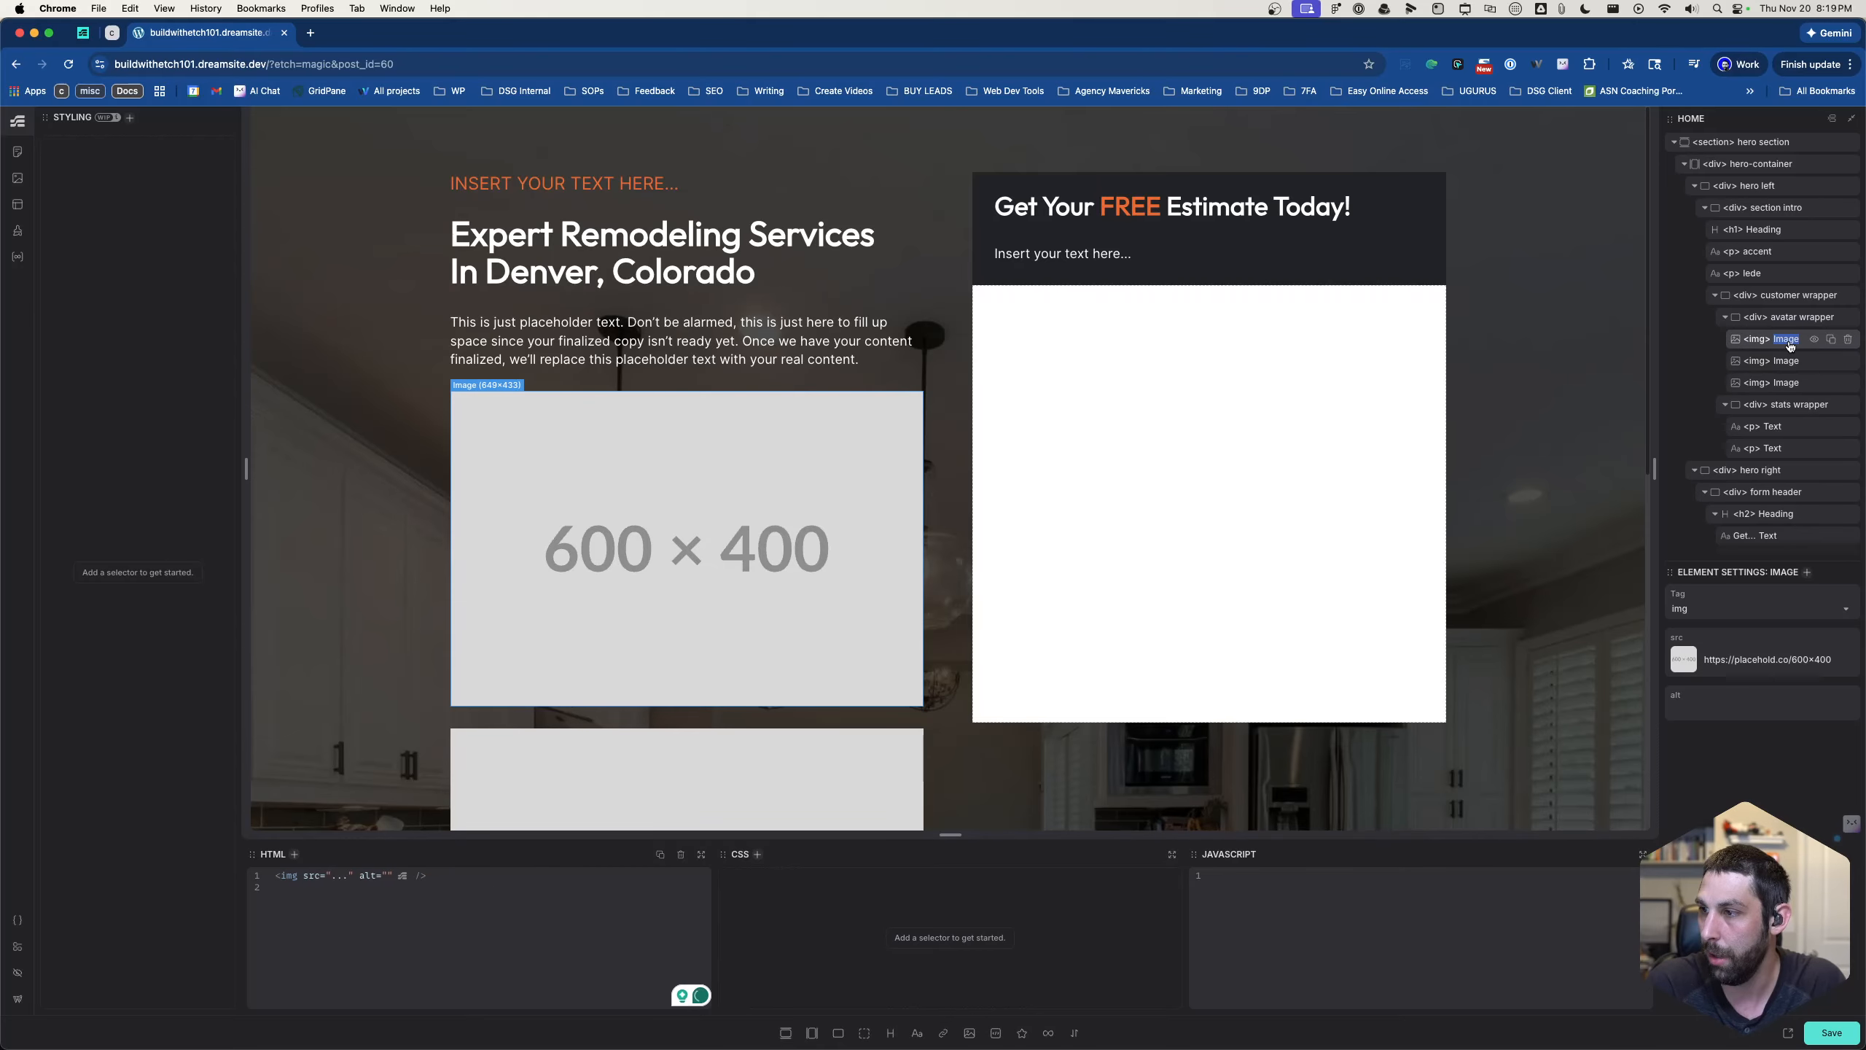
{"action": "type", "text": "avat"}
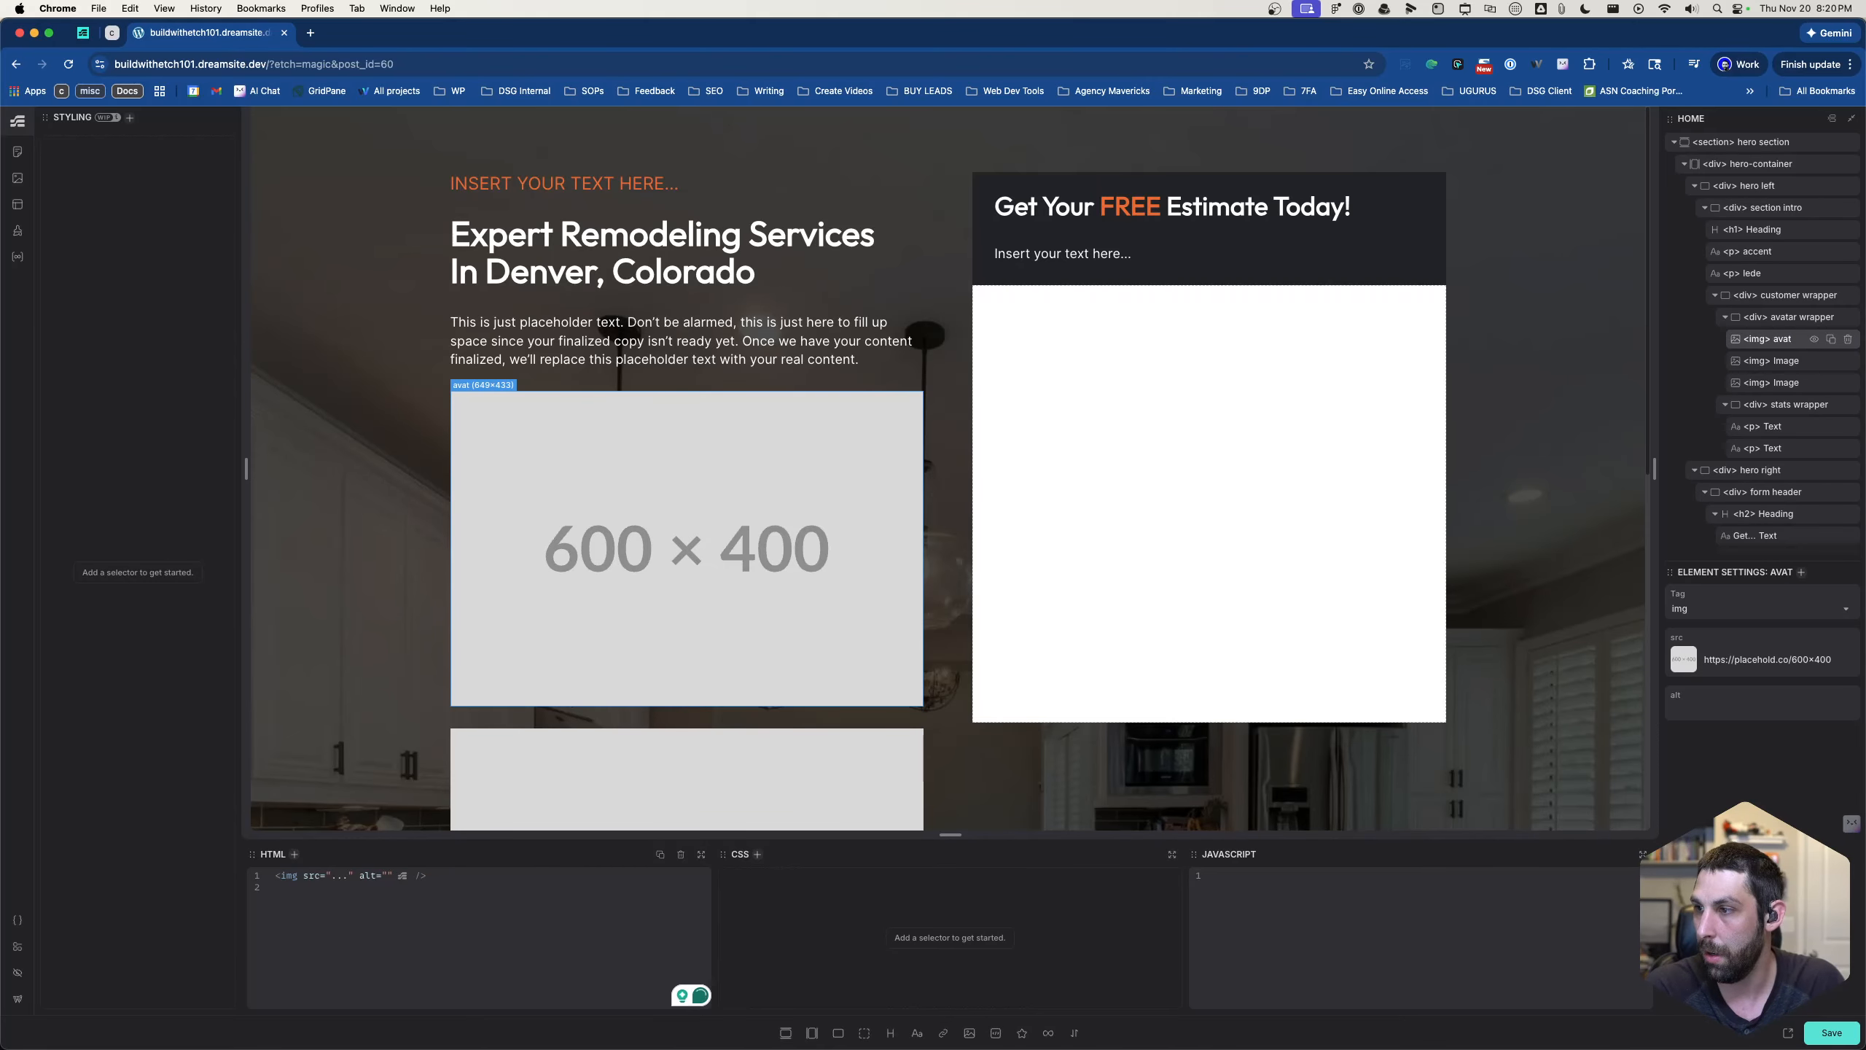
{"action": "type", "text": "ar"}
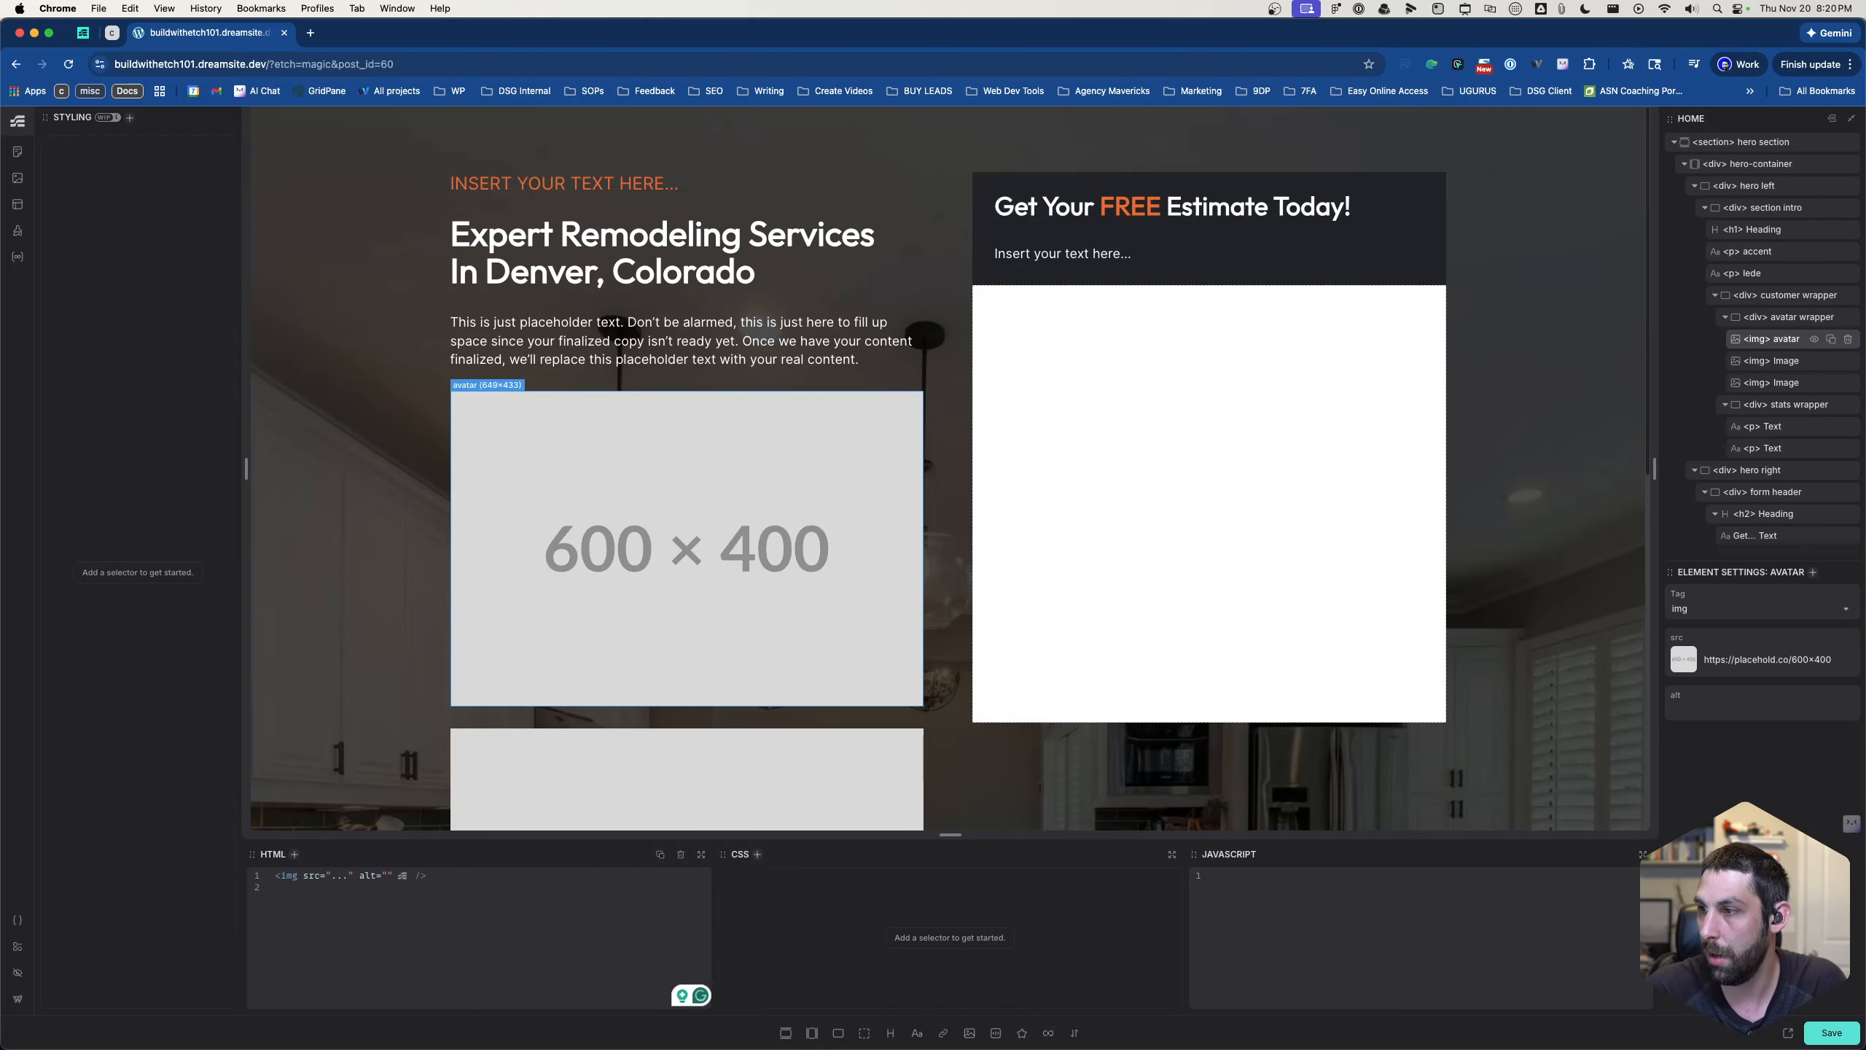
{"action": "double_click", "coordinate": [1772, 361]}
{"action": "type", "text": "ava"}
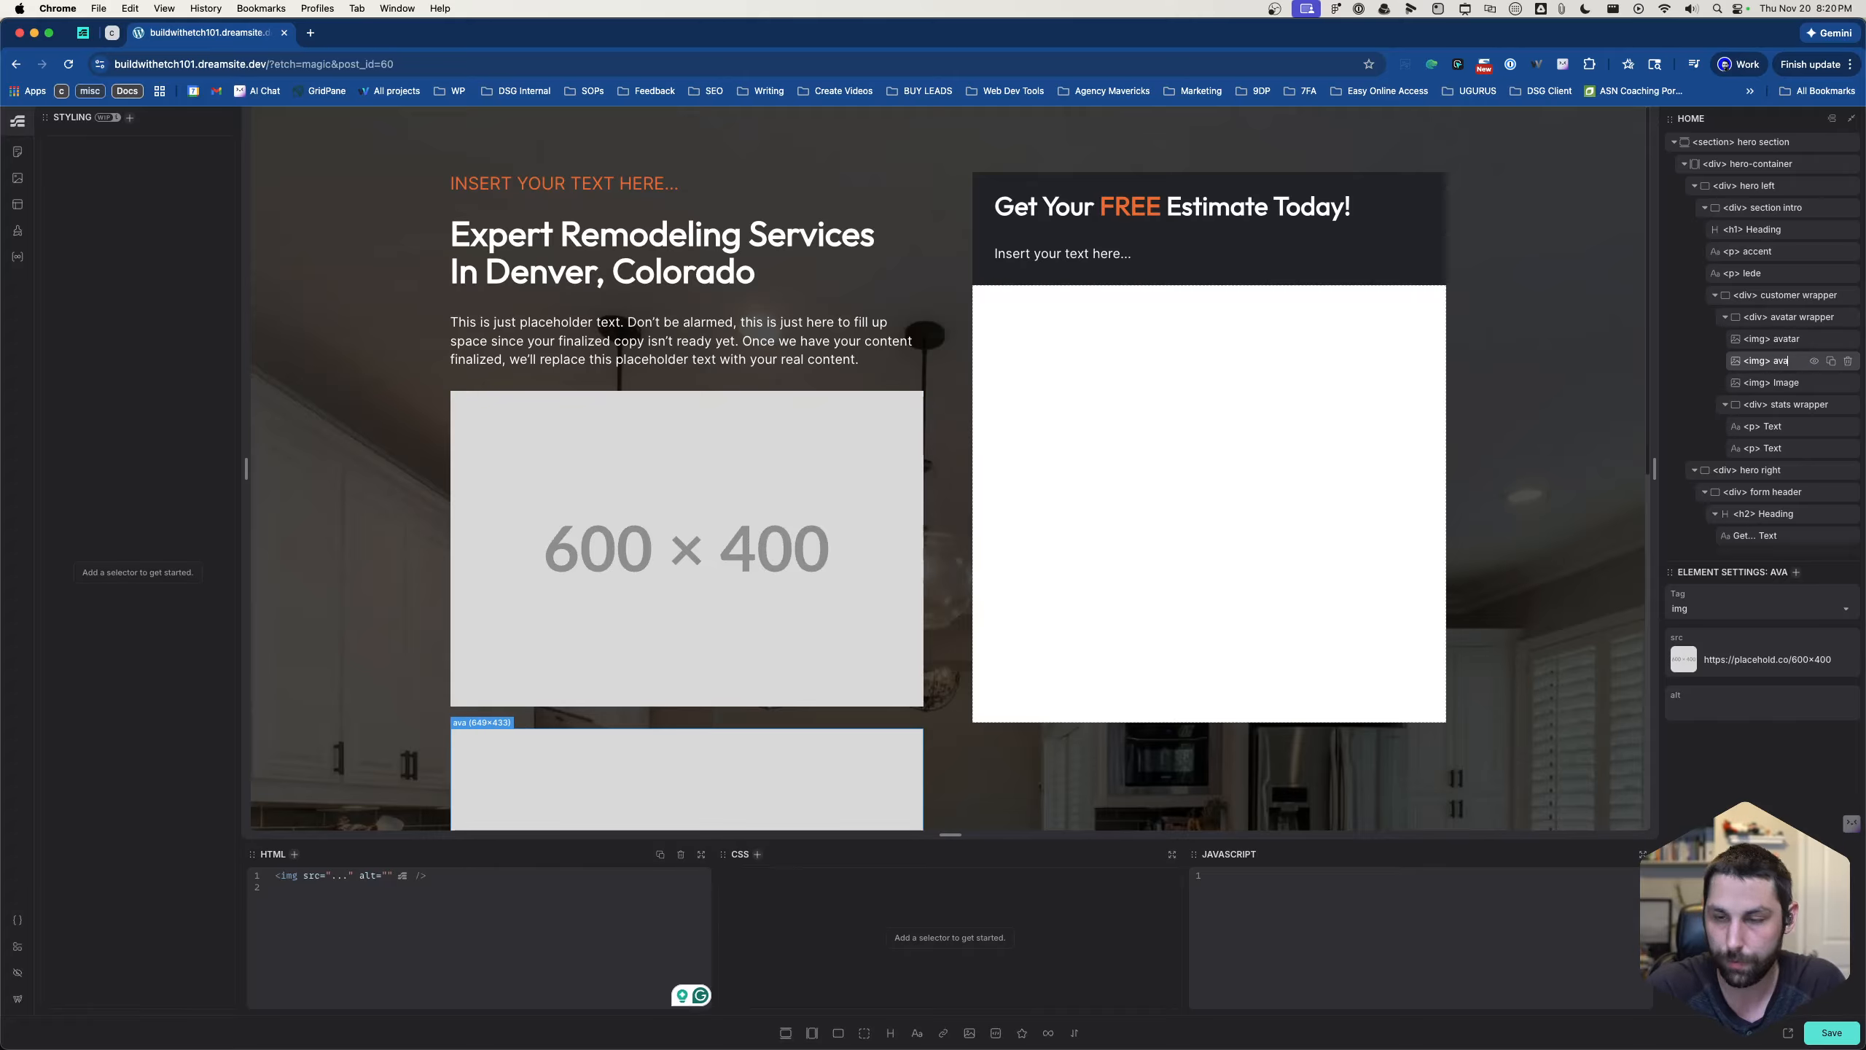
{"action": "type", "text": "tar"}
{"action": "double_click", "coordinate": [1771, 382]}
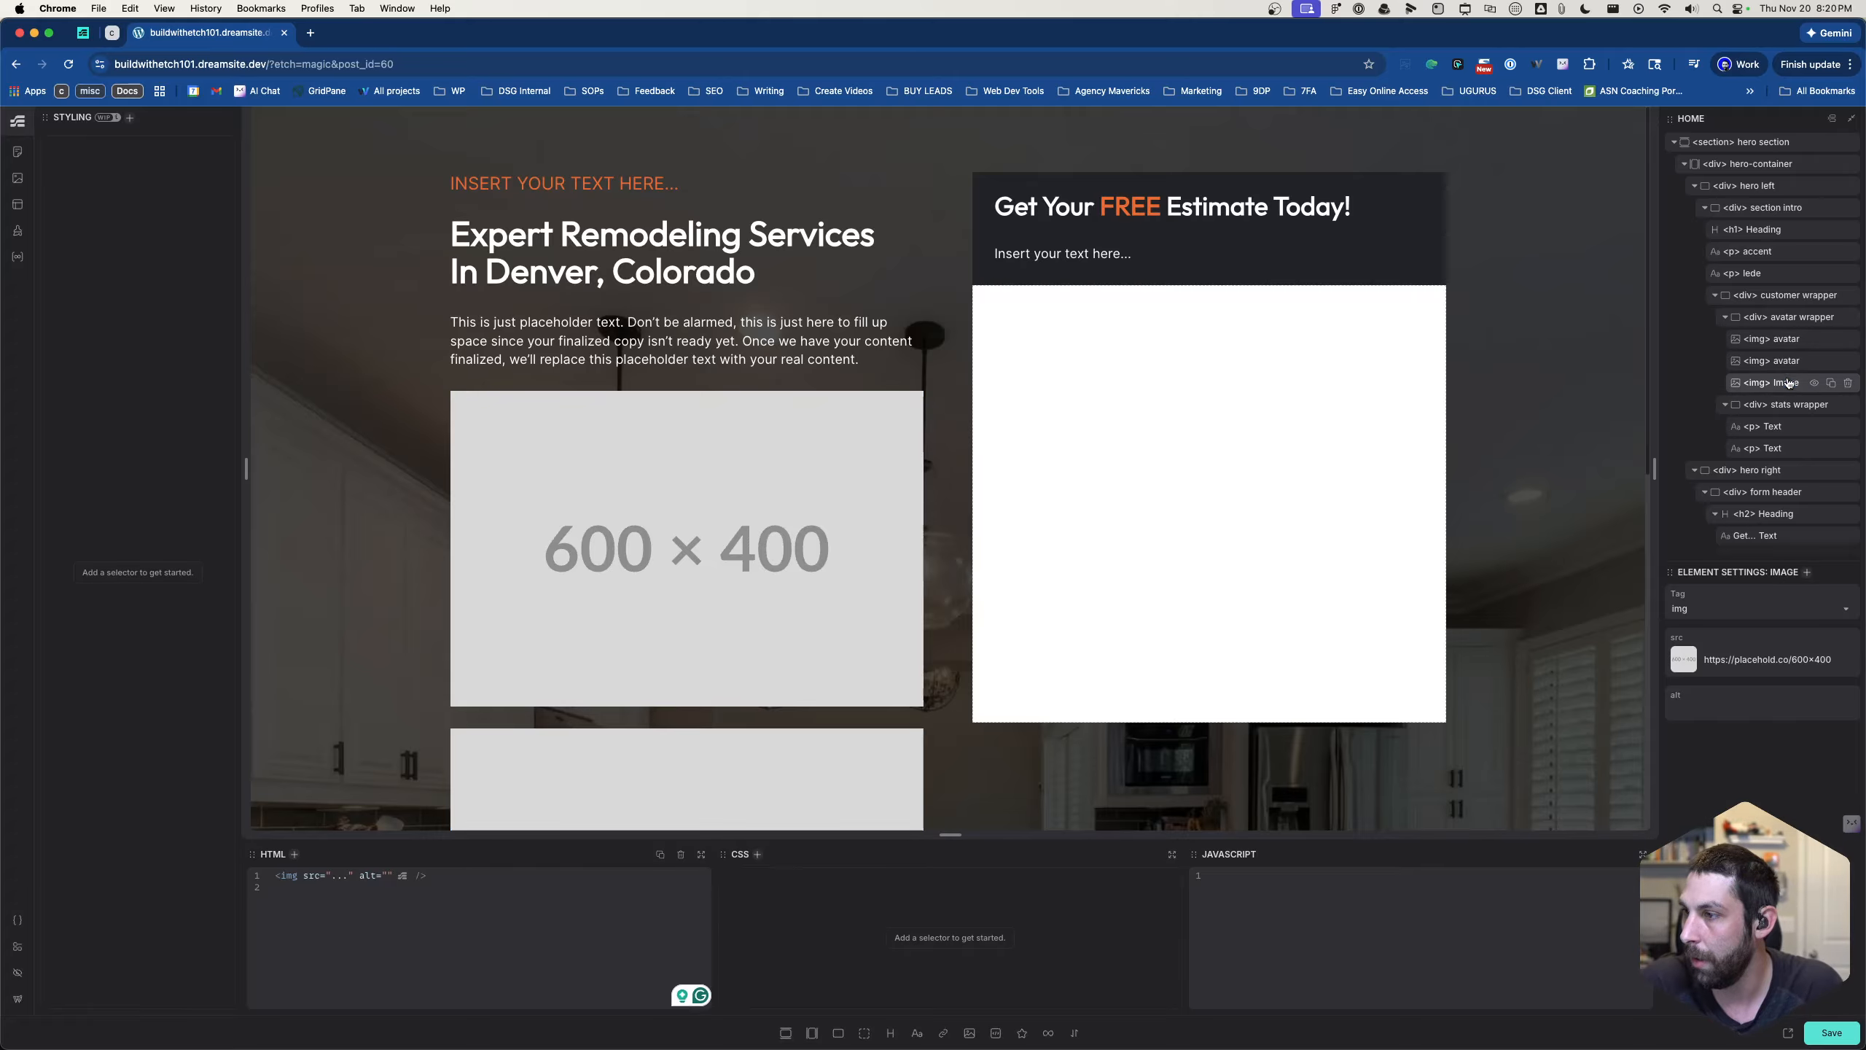
{"action": "type", "text": "va"}
{"action": "key", "text": "BackSpace"}
{"action": "key", "text": "BackSpace"}
{"action": "type", "text": "avar"}
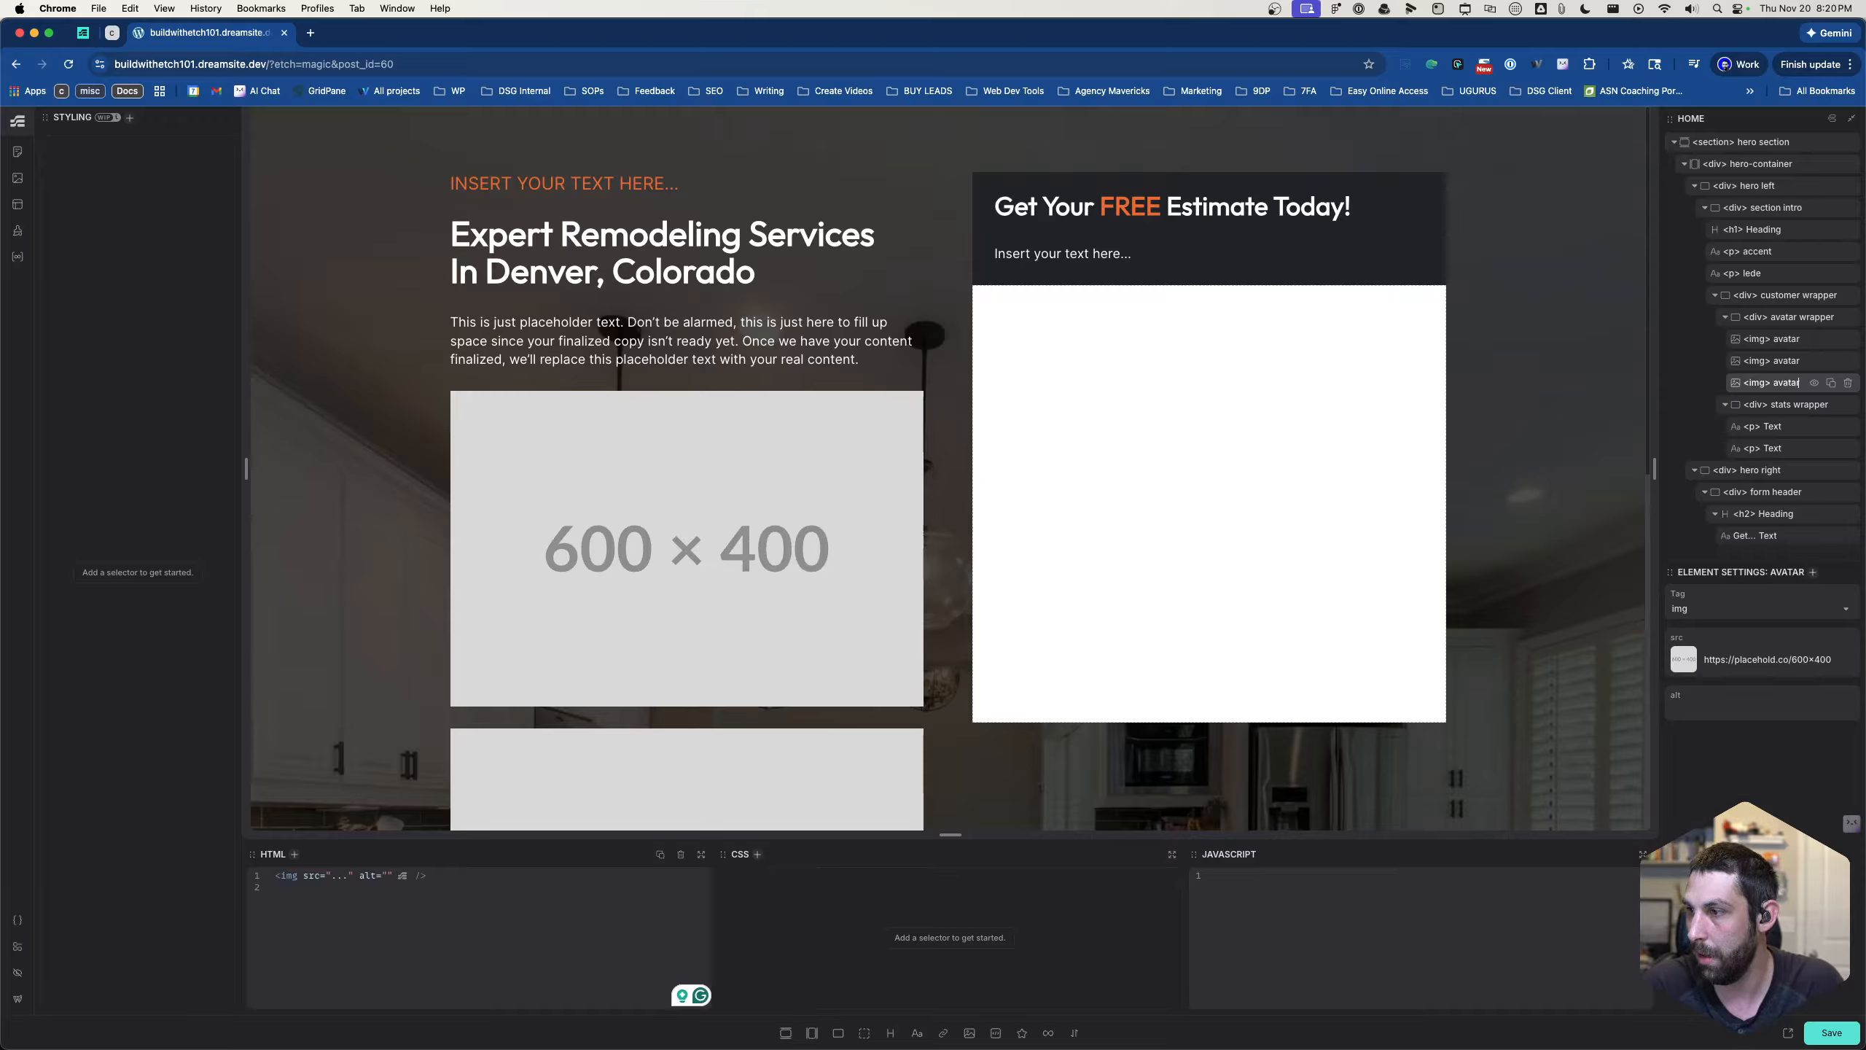
- Add the class .customer__wrapper to the customer wrapper div
{"action": "left_click", "coordinate": [1782, 316]}
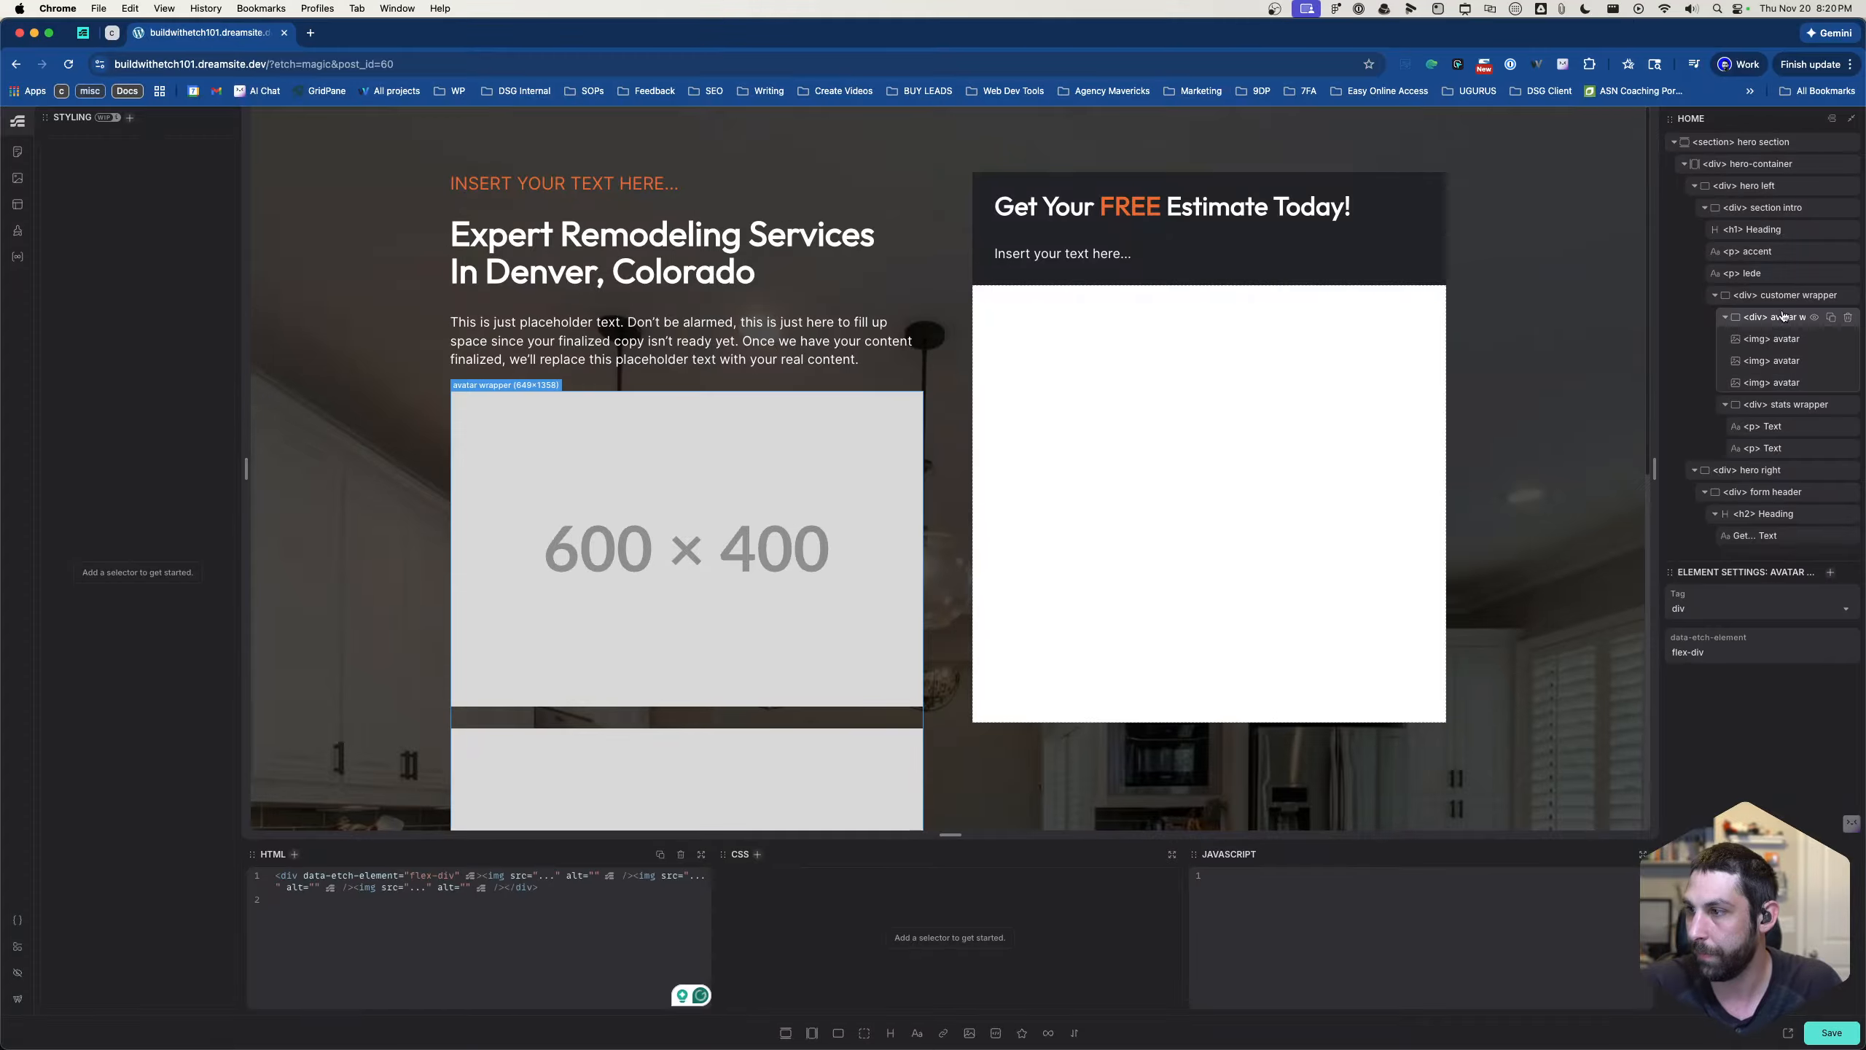
{"action": "left_click", "coordinate": [1783, 299]}
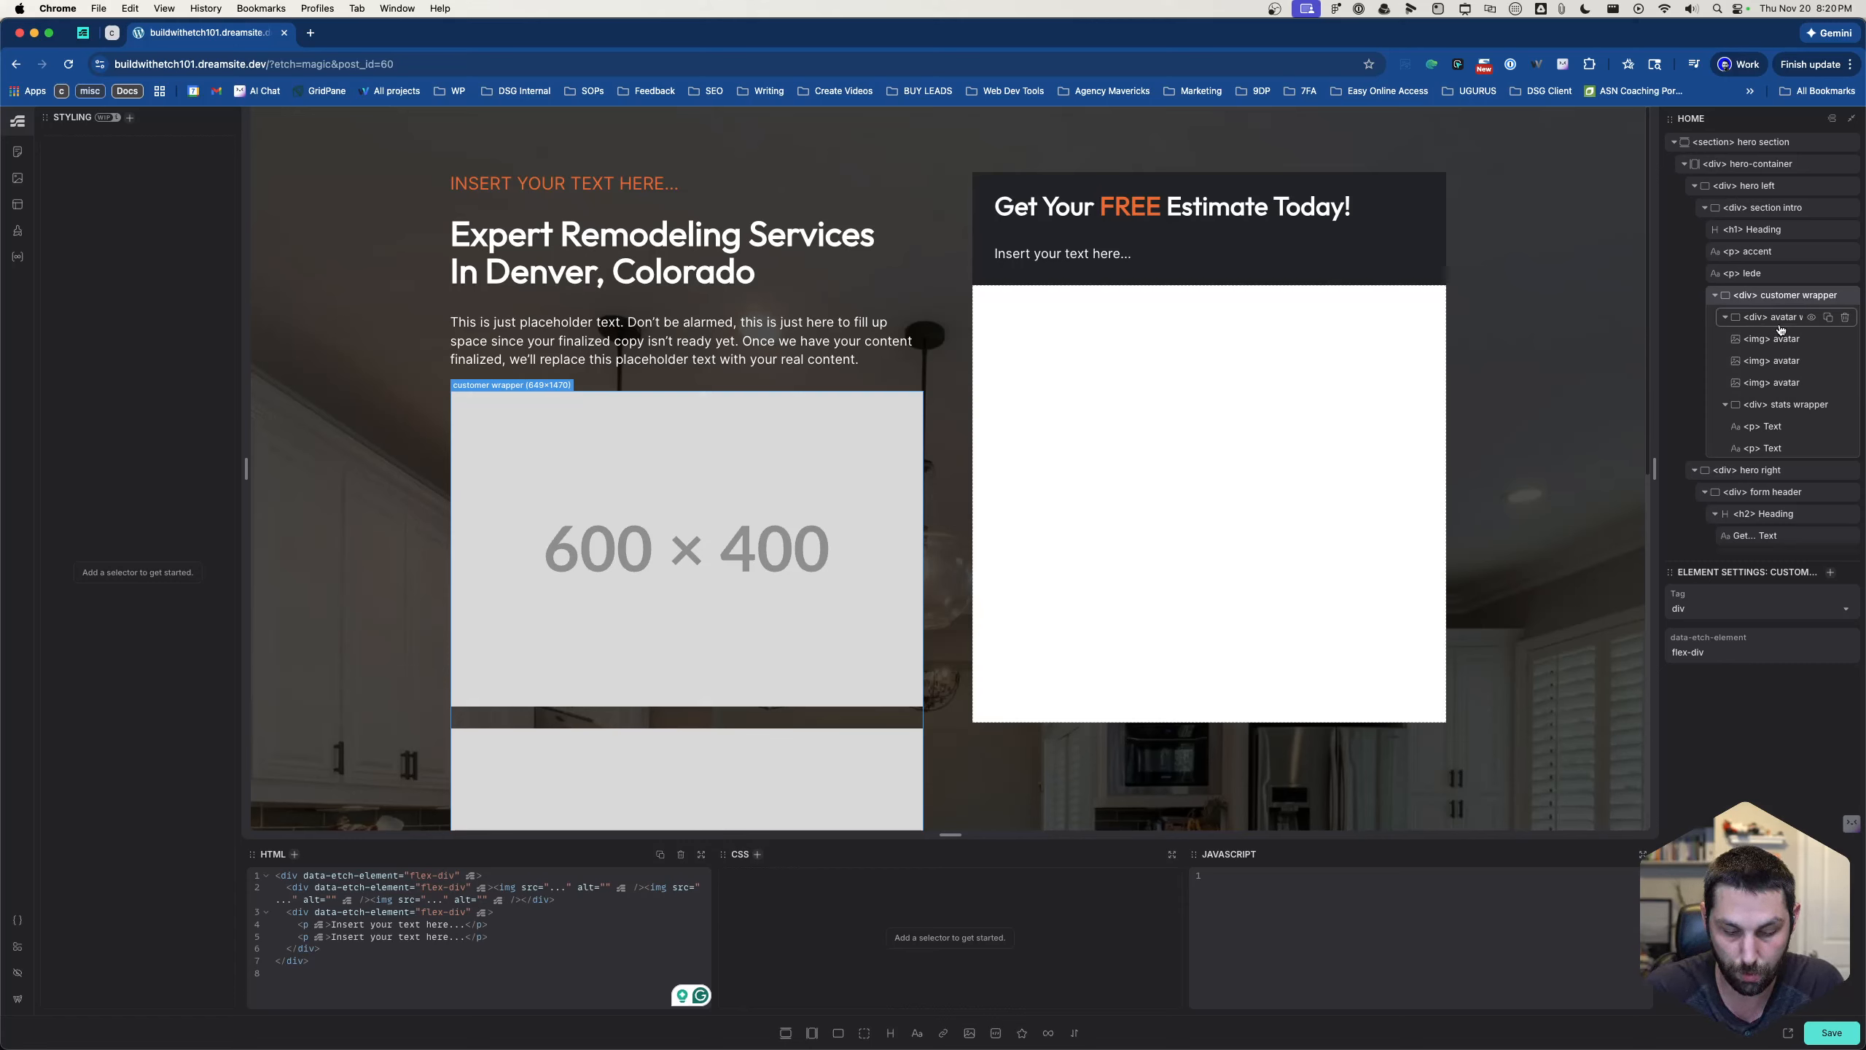
{"action": "key", "text": "super+."}
{"action": "type", "text": ".customer__w"}
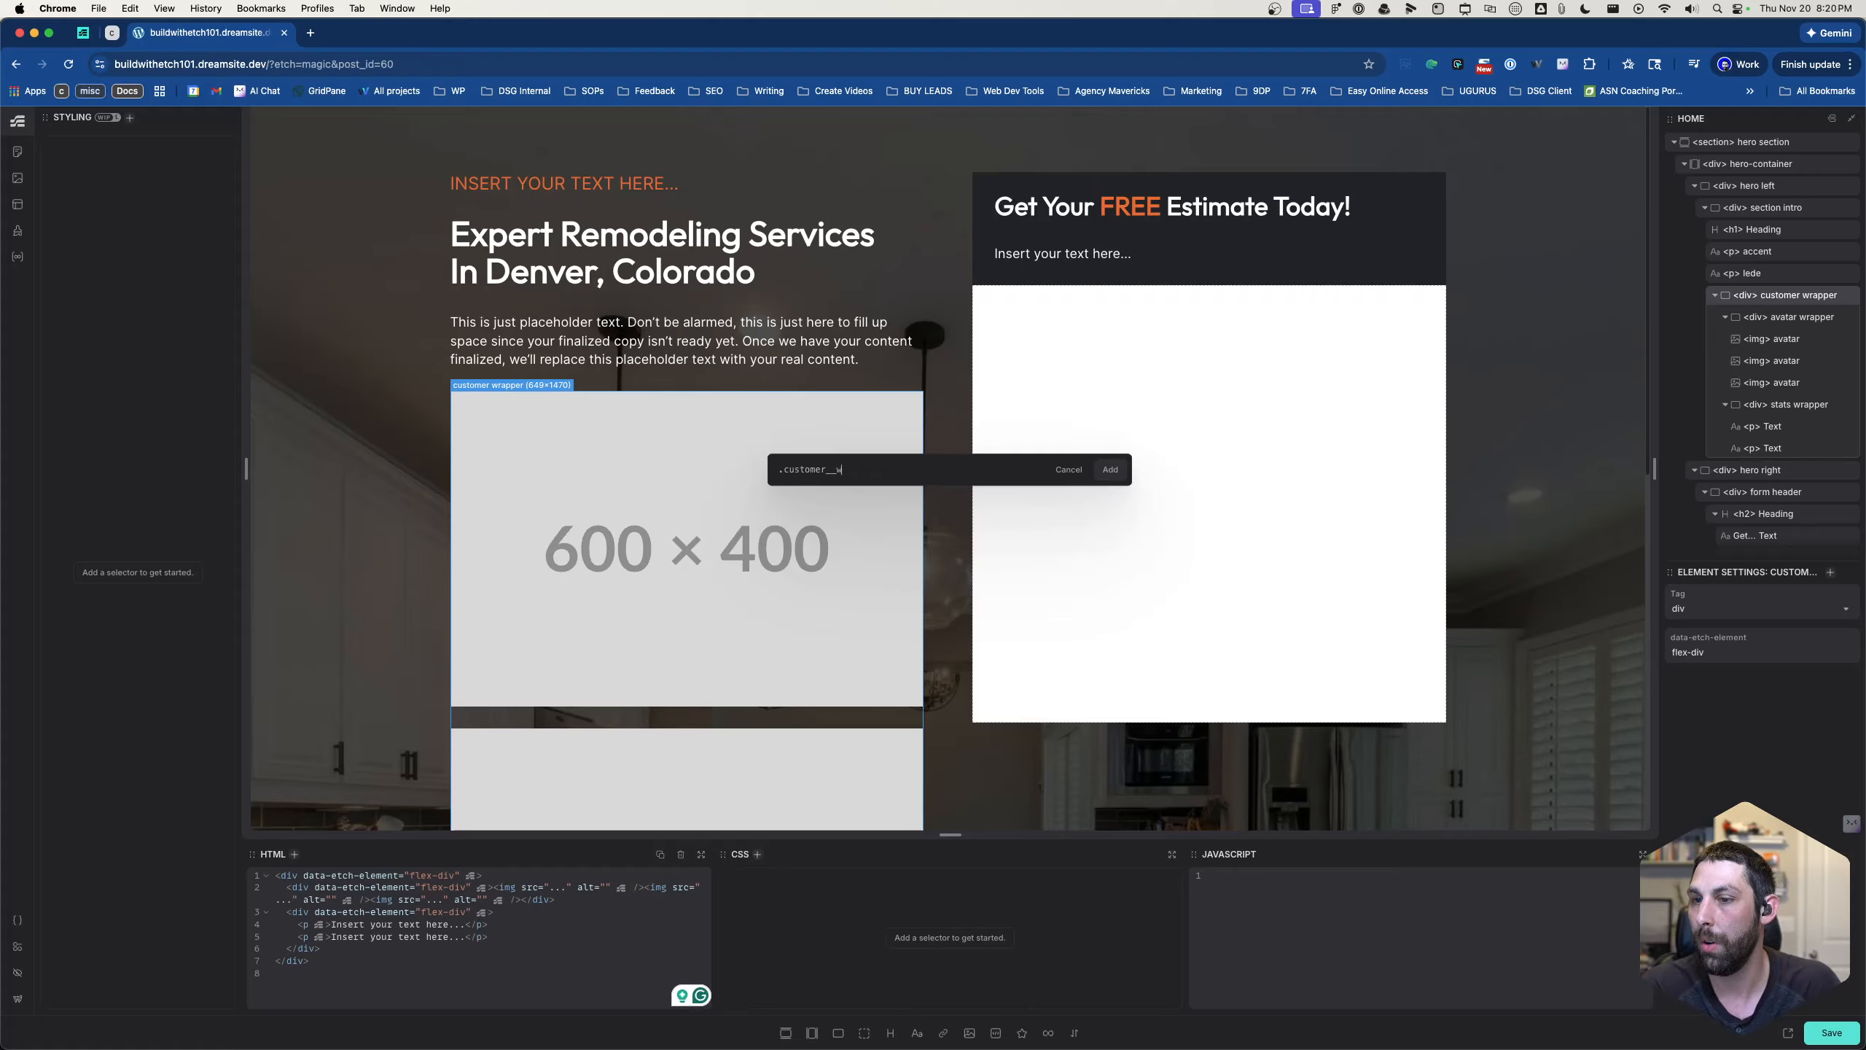
{"action": "type", "text": "rapper"}
{"action": "key", "text": "Return"}
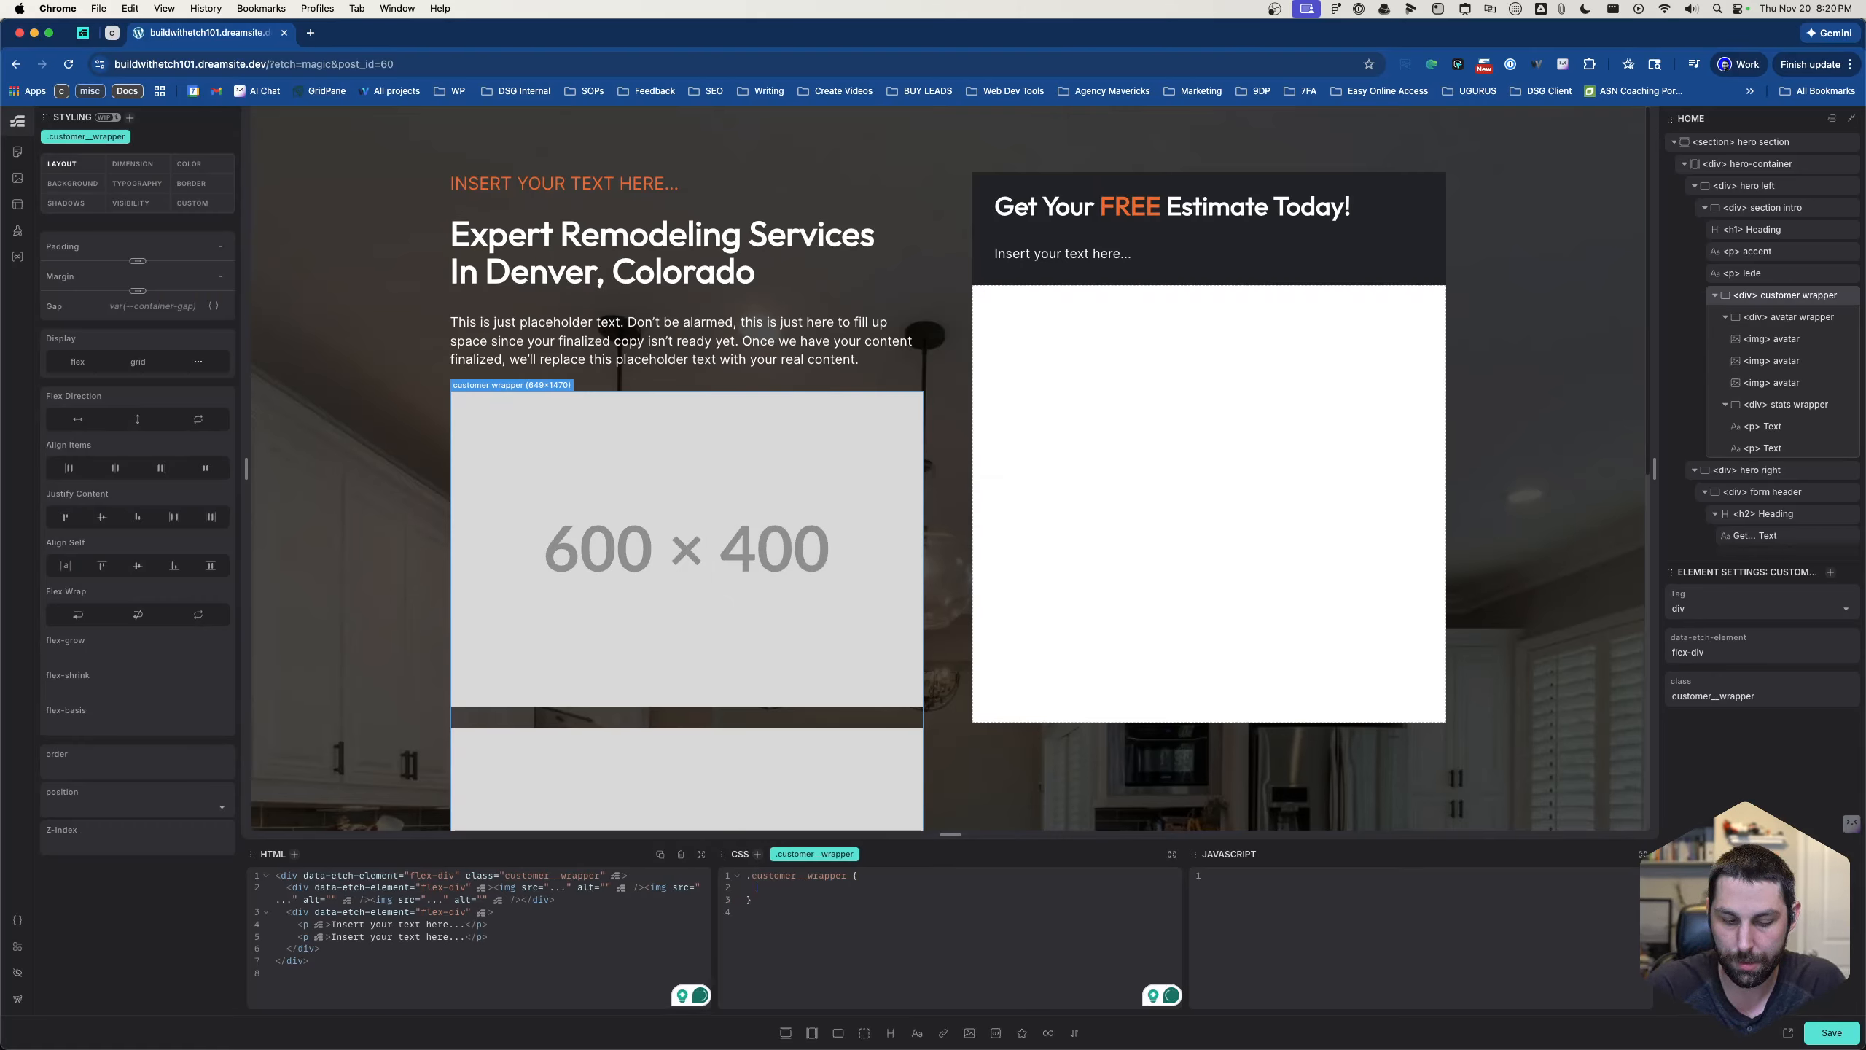
- Insert the ?flex-row recipe into the .customer__wrapper CSS to set display: flex and flex-direction: row
{"action": "type", "text": "flex"}
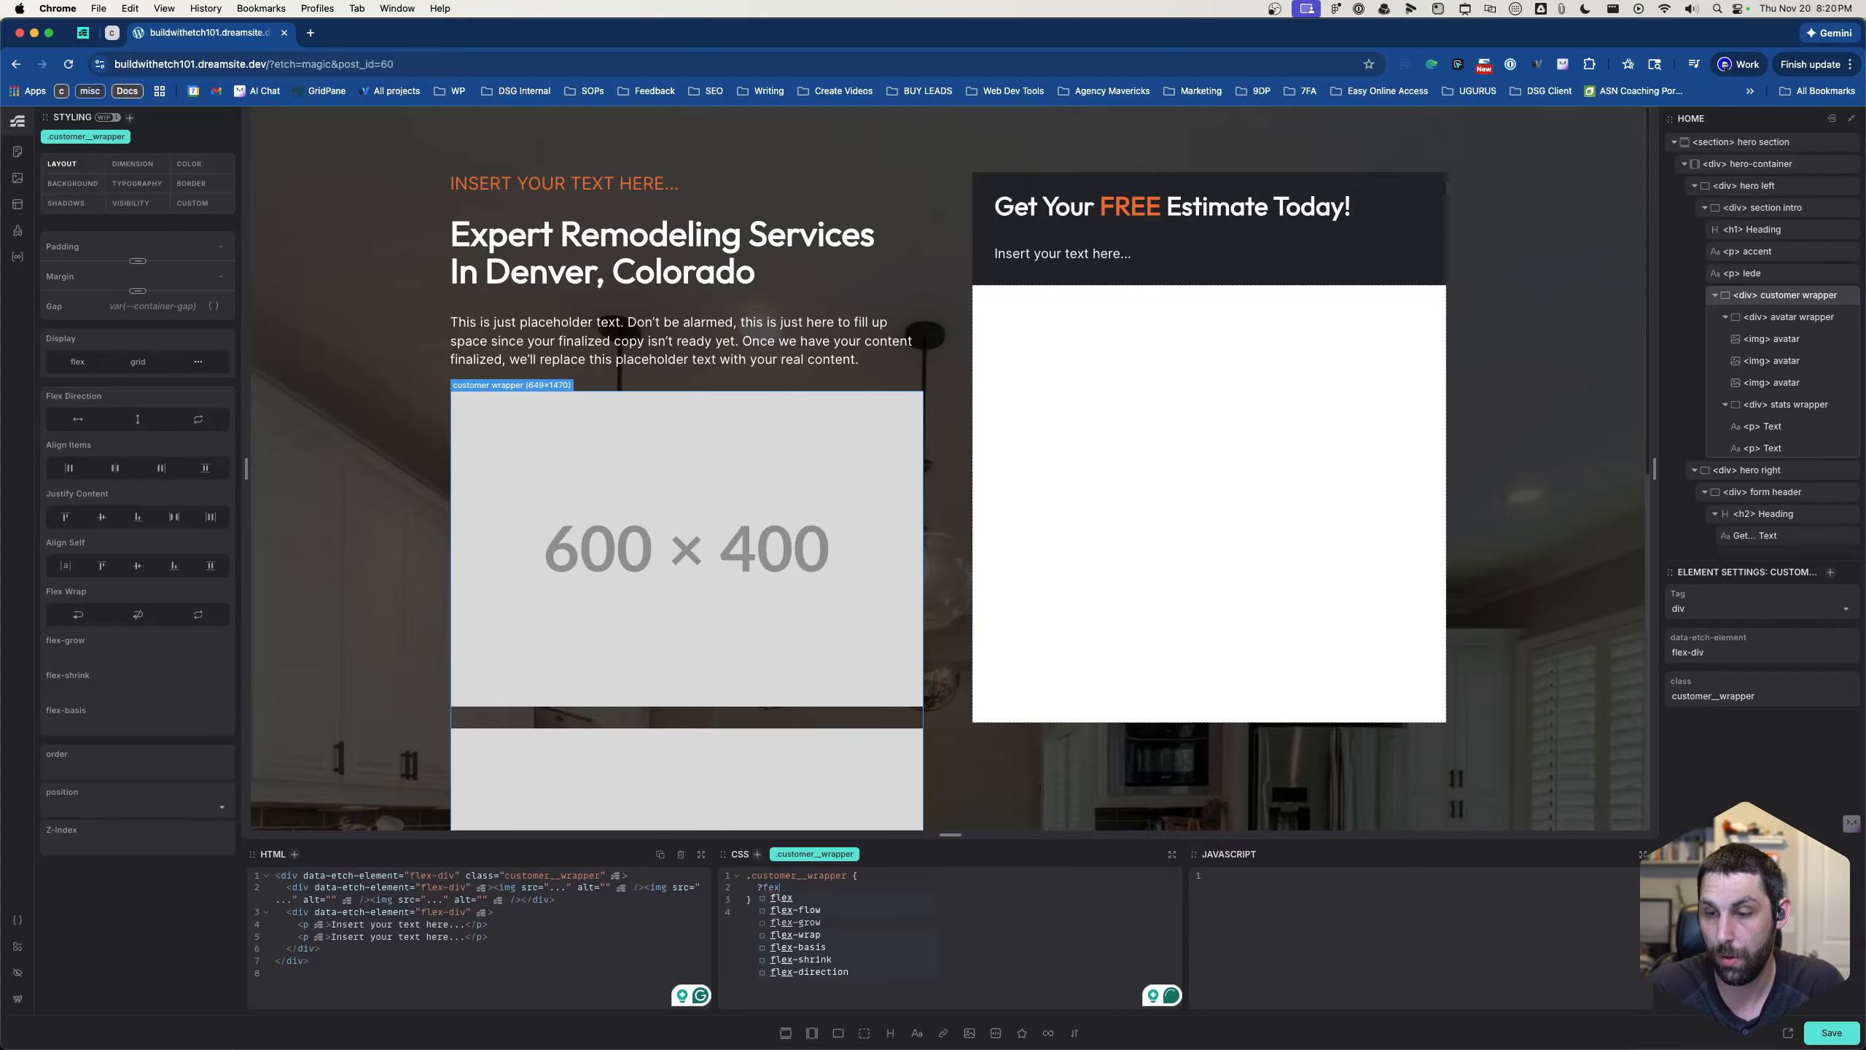
{"action": "key", "text": "BackSpace"}
{"action": "key", "text": "BackSpace"}
{"action": "key", "text": "BackSpace"}
{"action": "type", "text": "flex"}
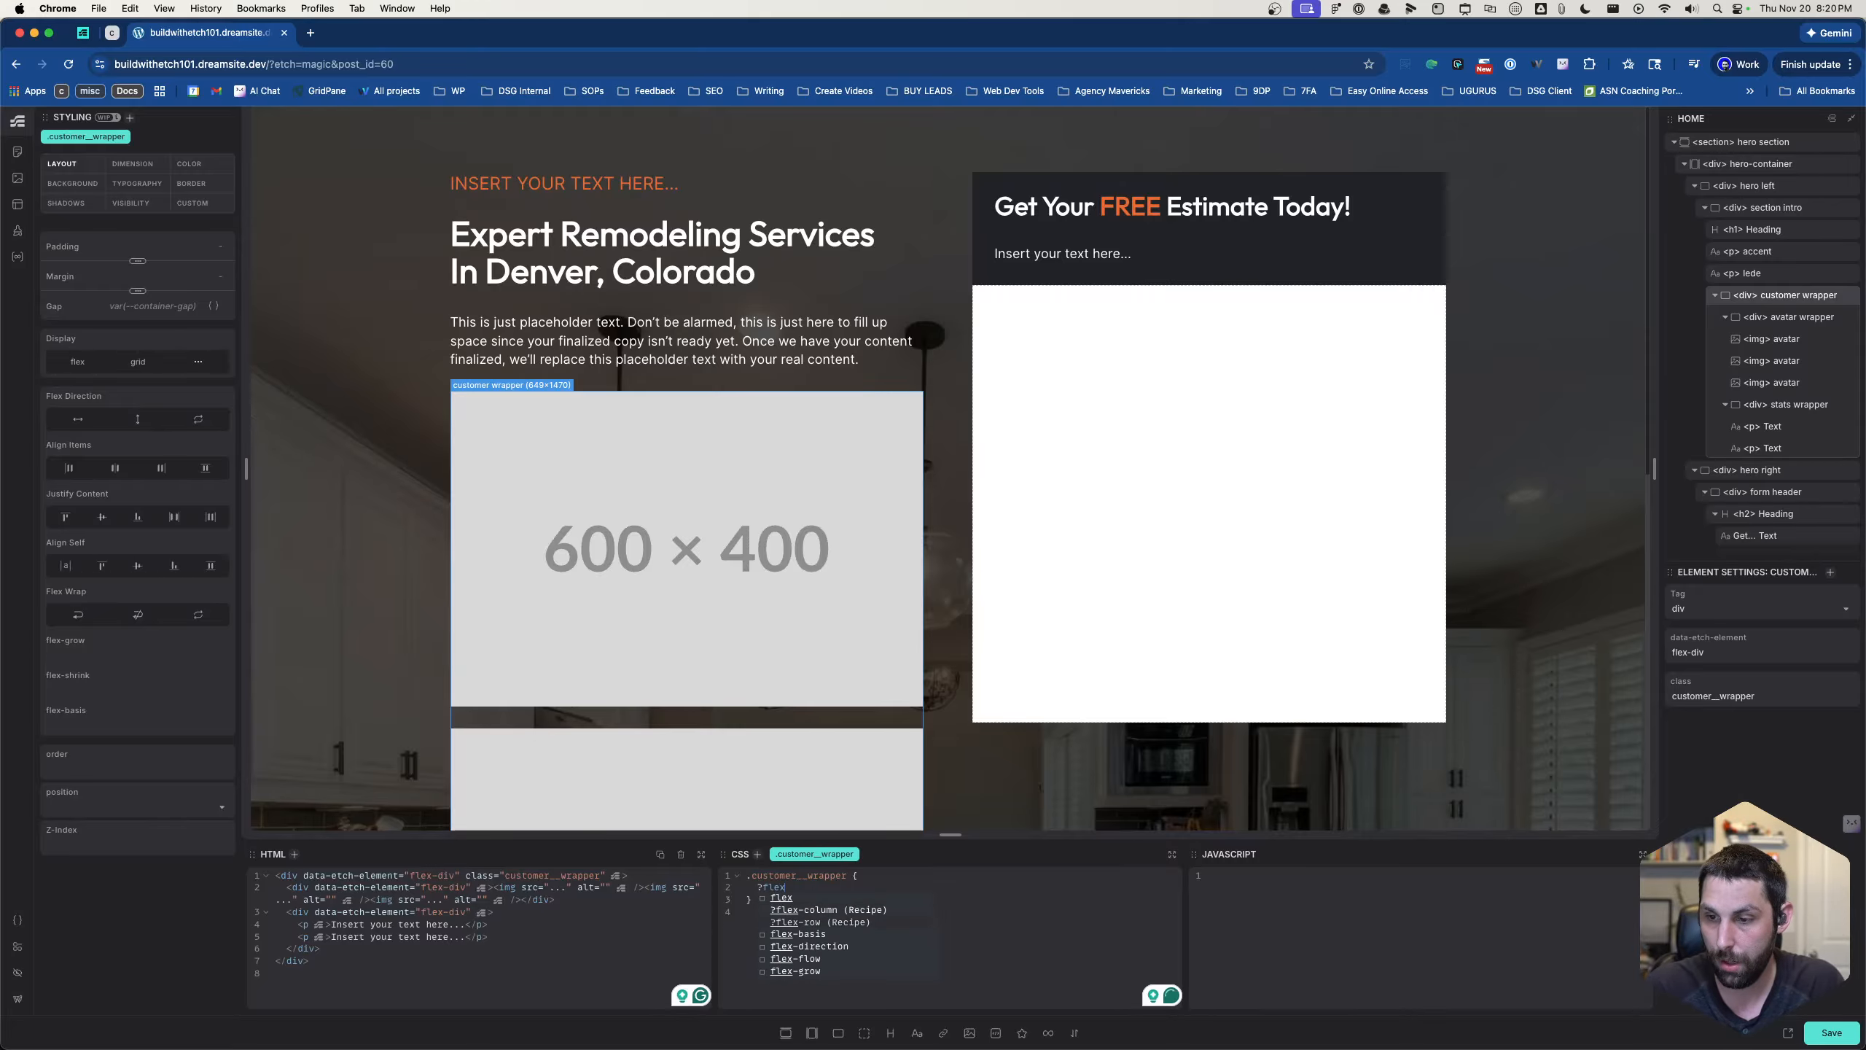
{"action": "key", "text": "Return"}
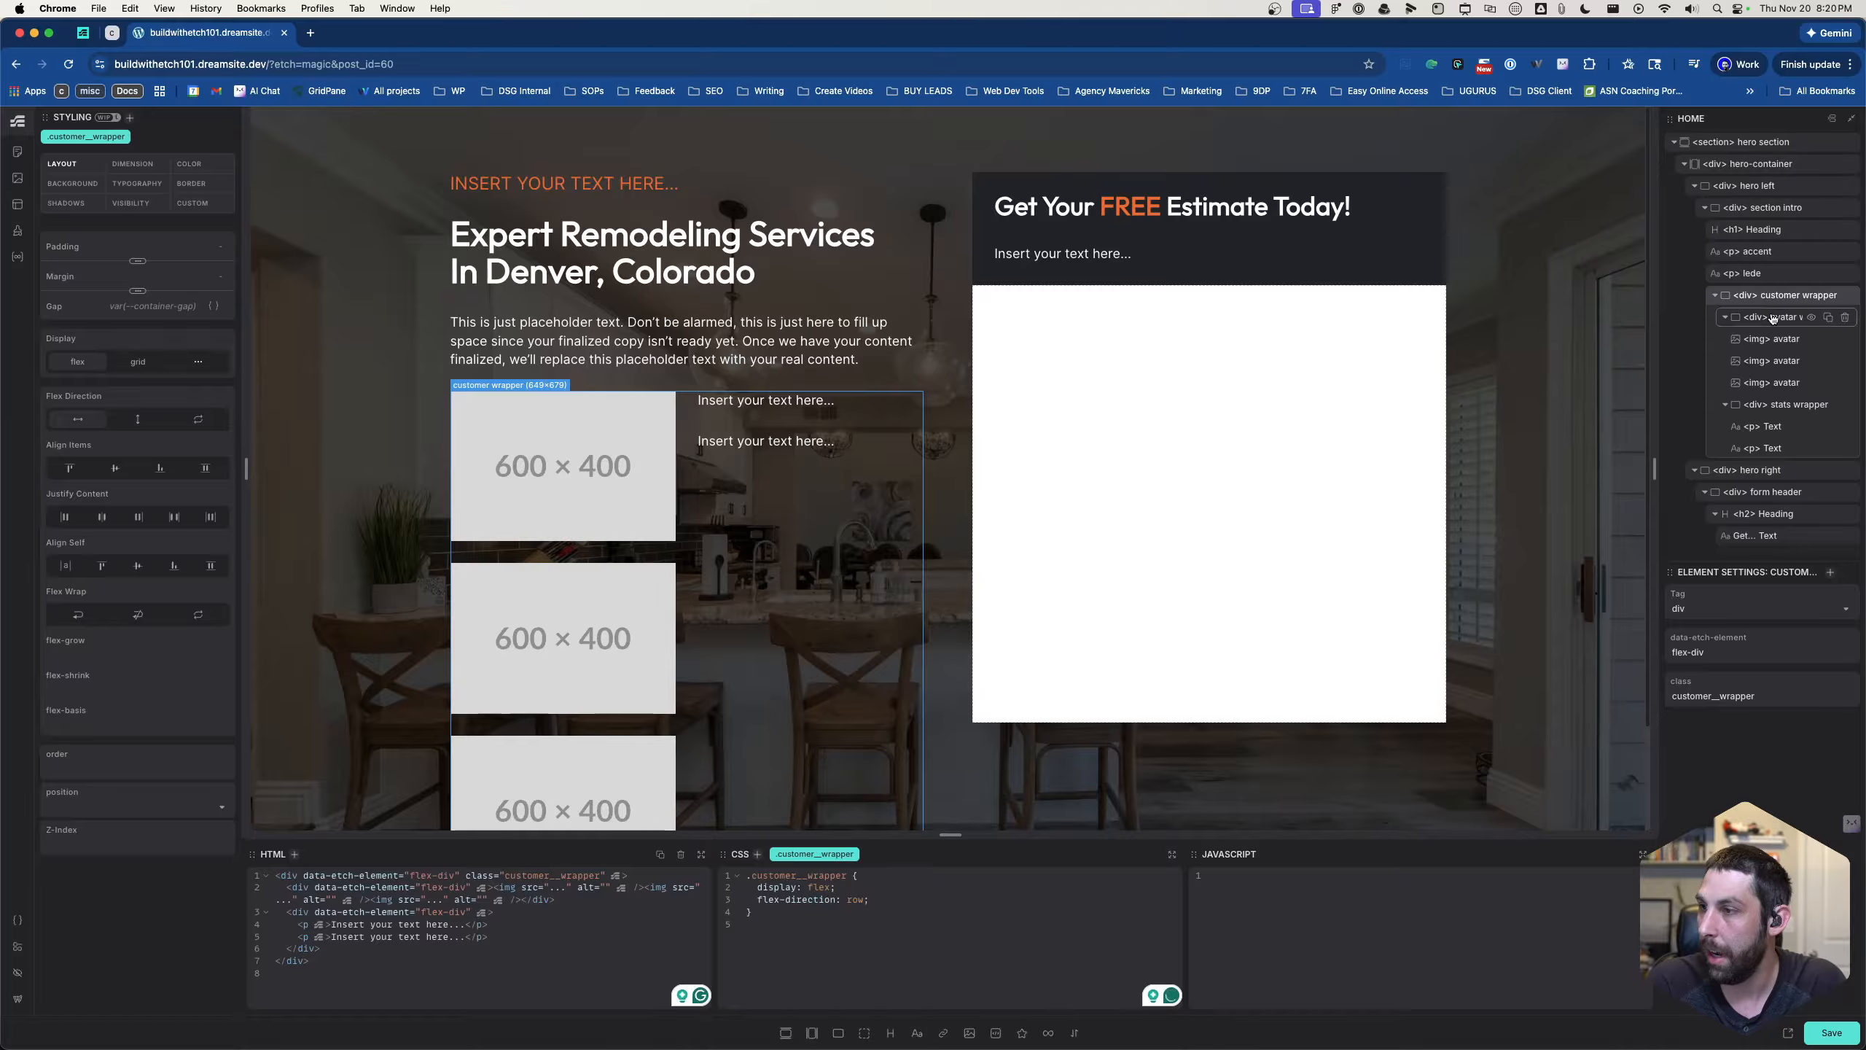
- Add the class .avatar__wrapper to the avatar wrapper div
{"action": "left_click", "coordinate": [1789, 317]}
{"action": "key", "text": "super+Return"}
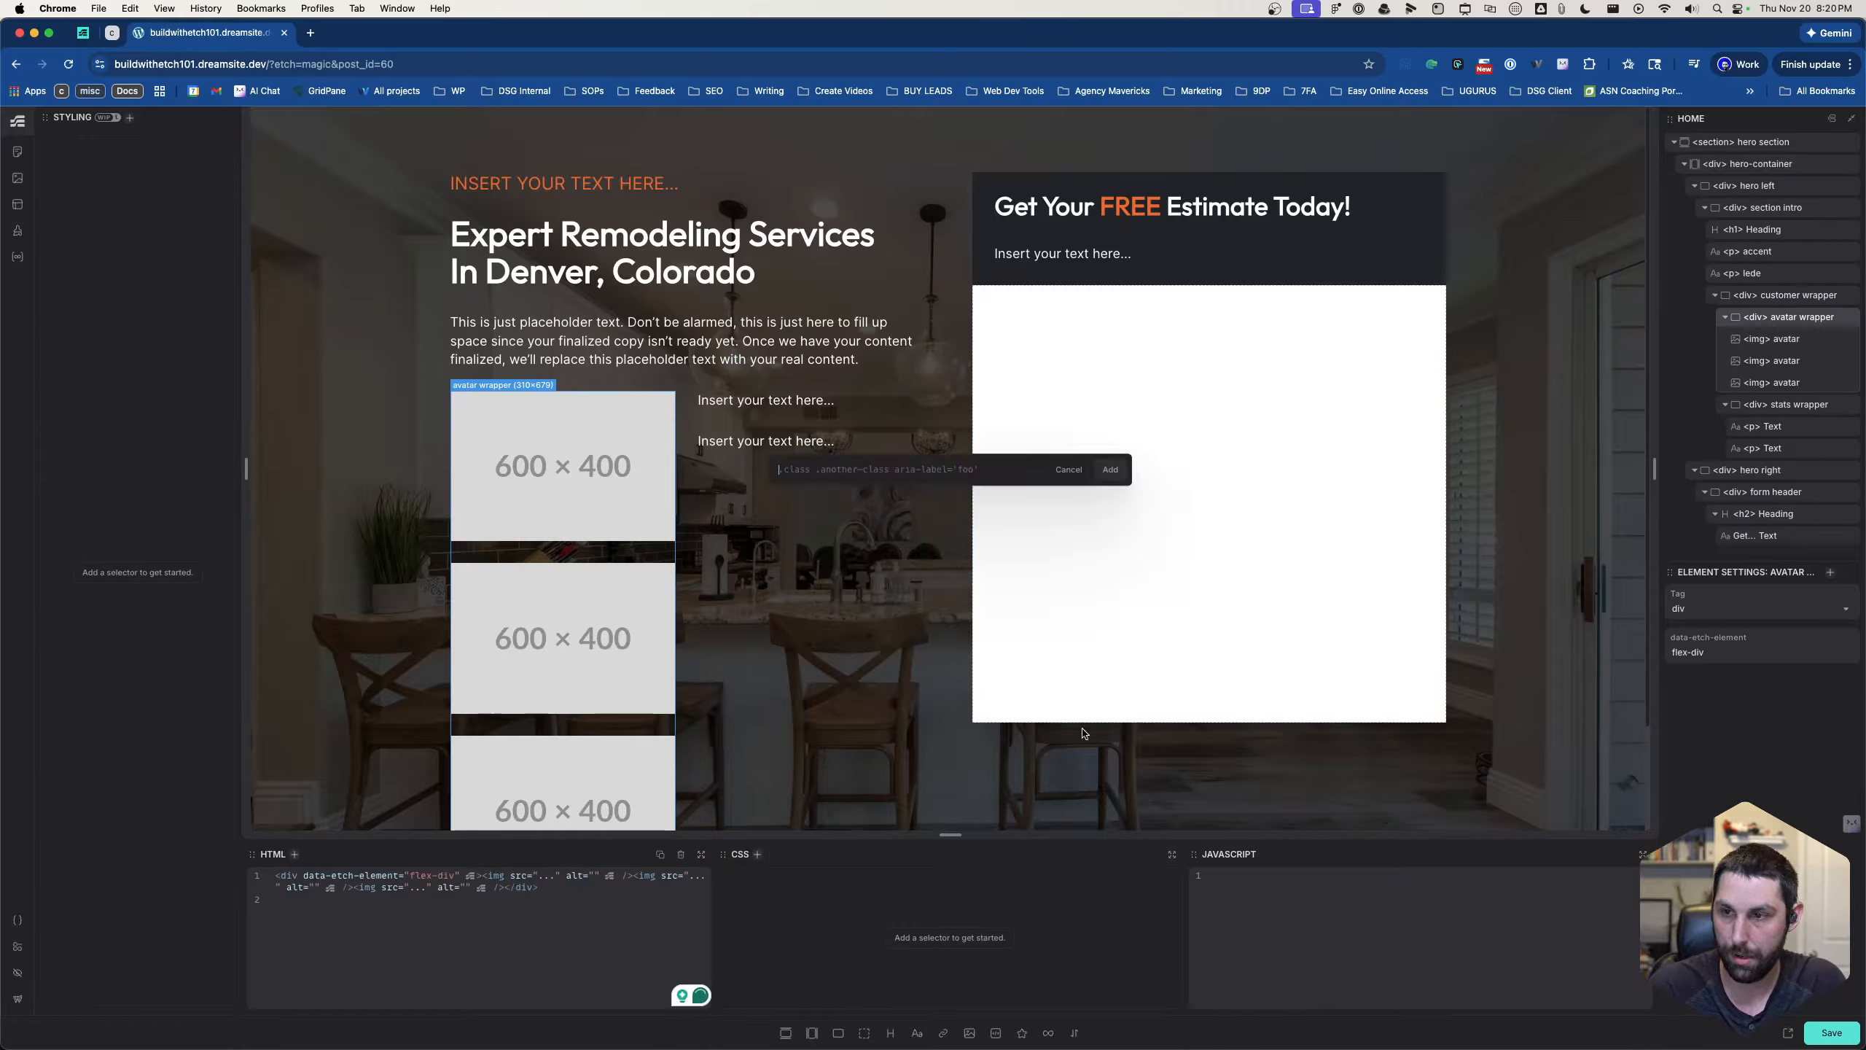
{"action": "type", "text": "."}
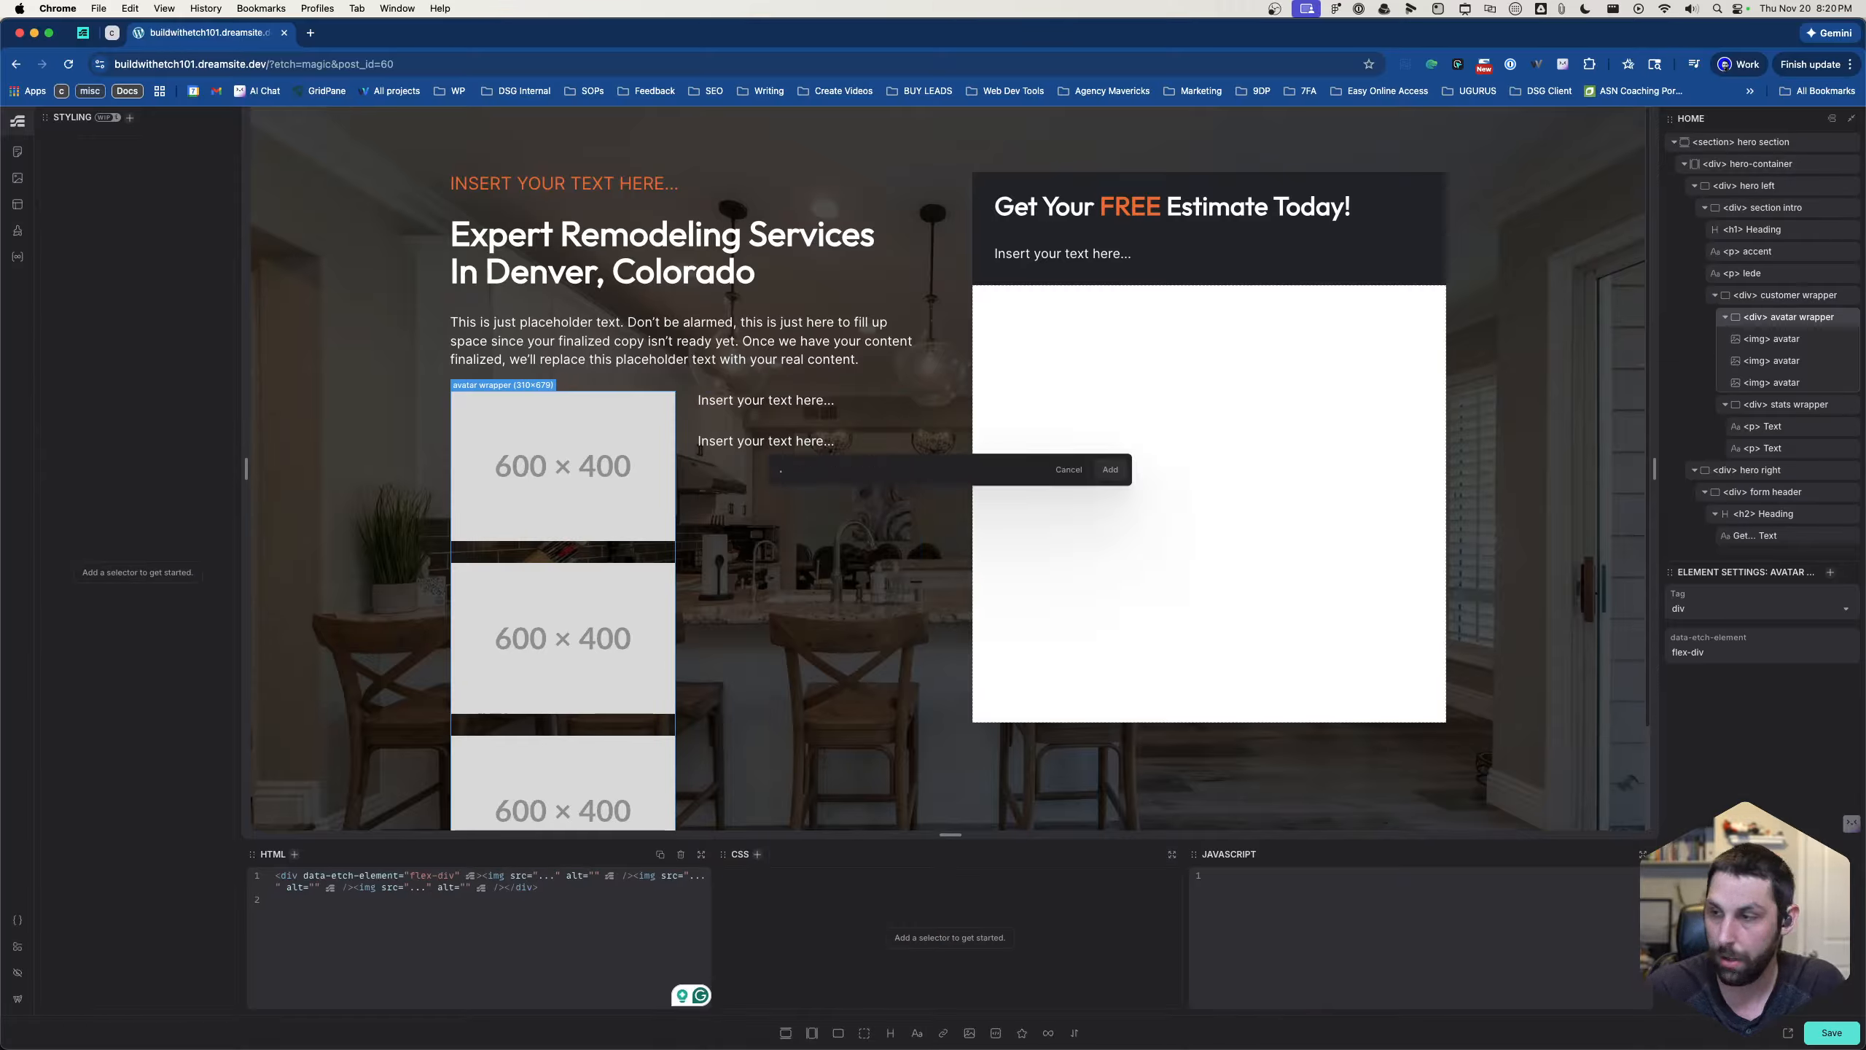
{"action": "type", "text": "avatar__wrapp"}
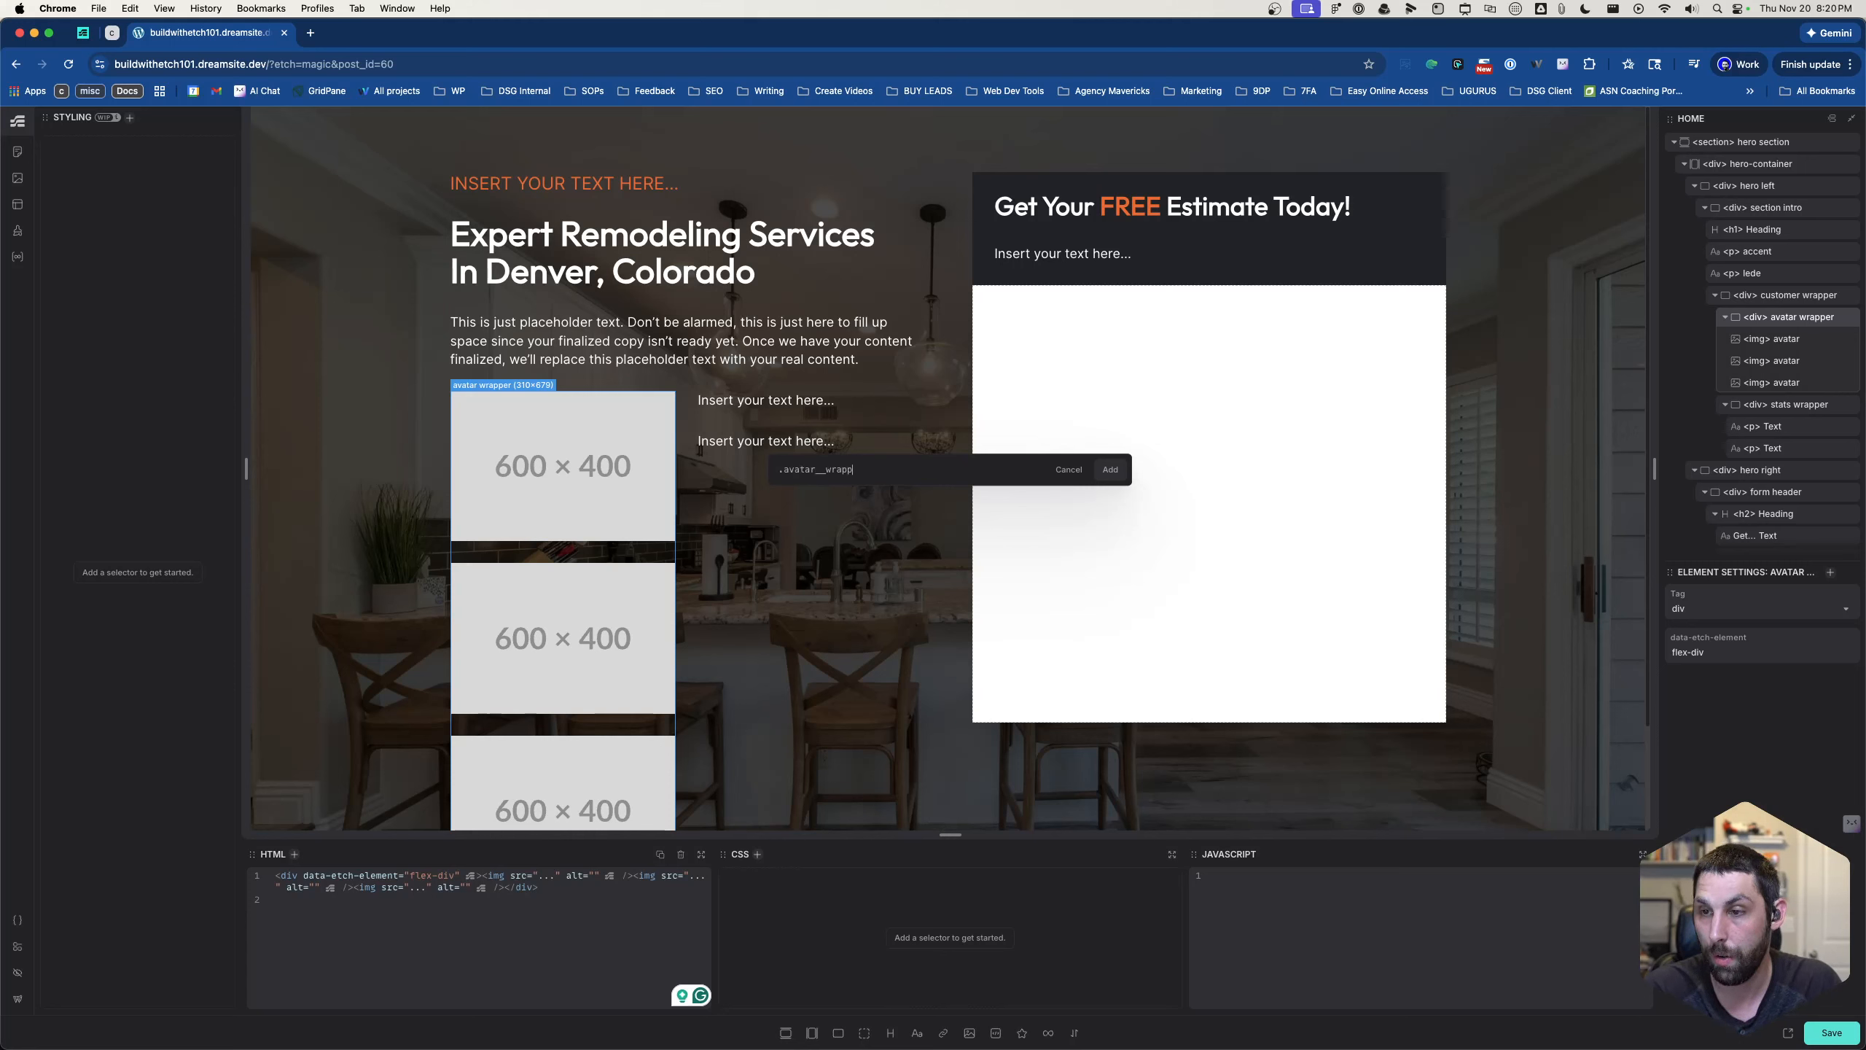
{"action": "type", "text": "er"}
{"action": "key", "text": "Return"}
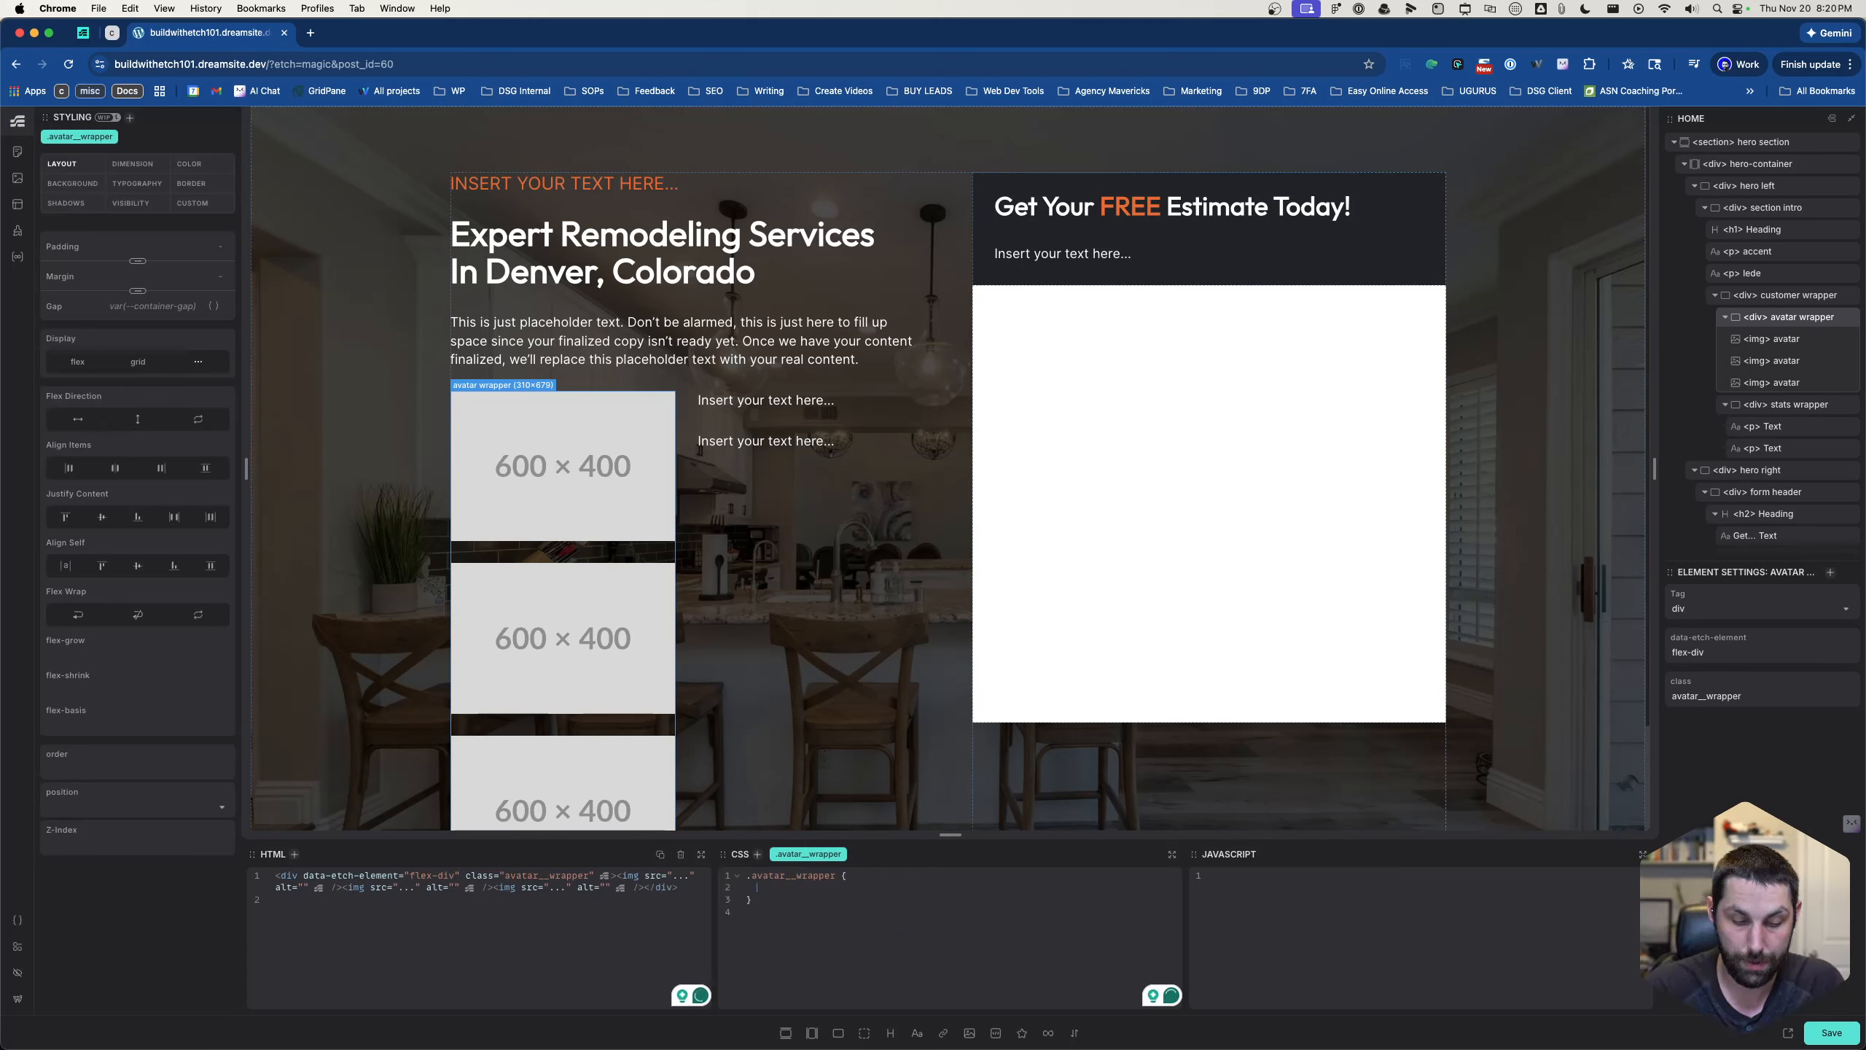
- Lay out the avatar images in a row by inserting the ?flex-row recipe into the .avatar__wrapper CSS
{"action": "type", "text": "f"}
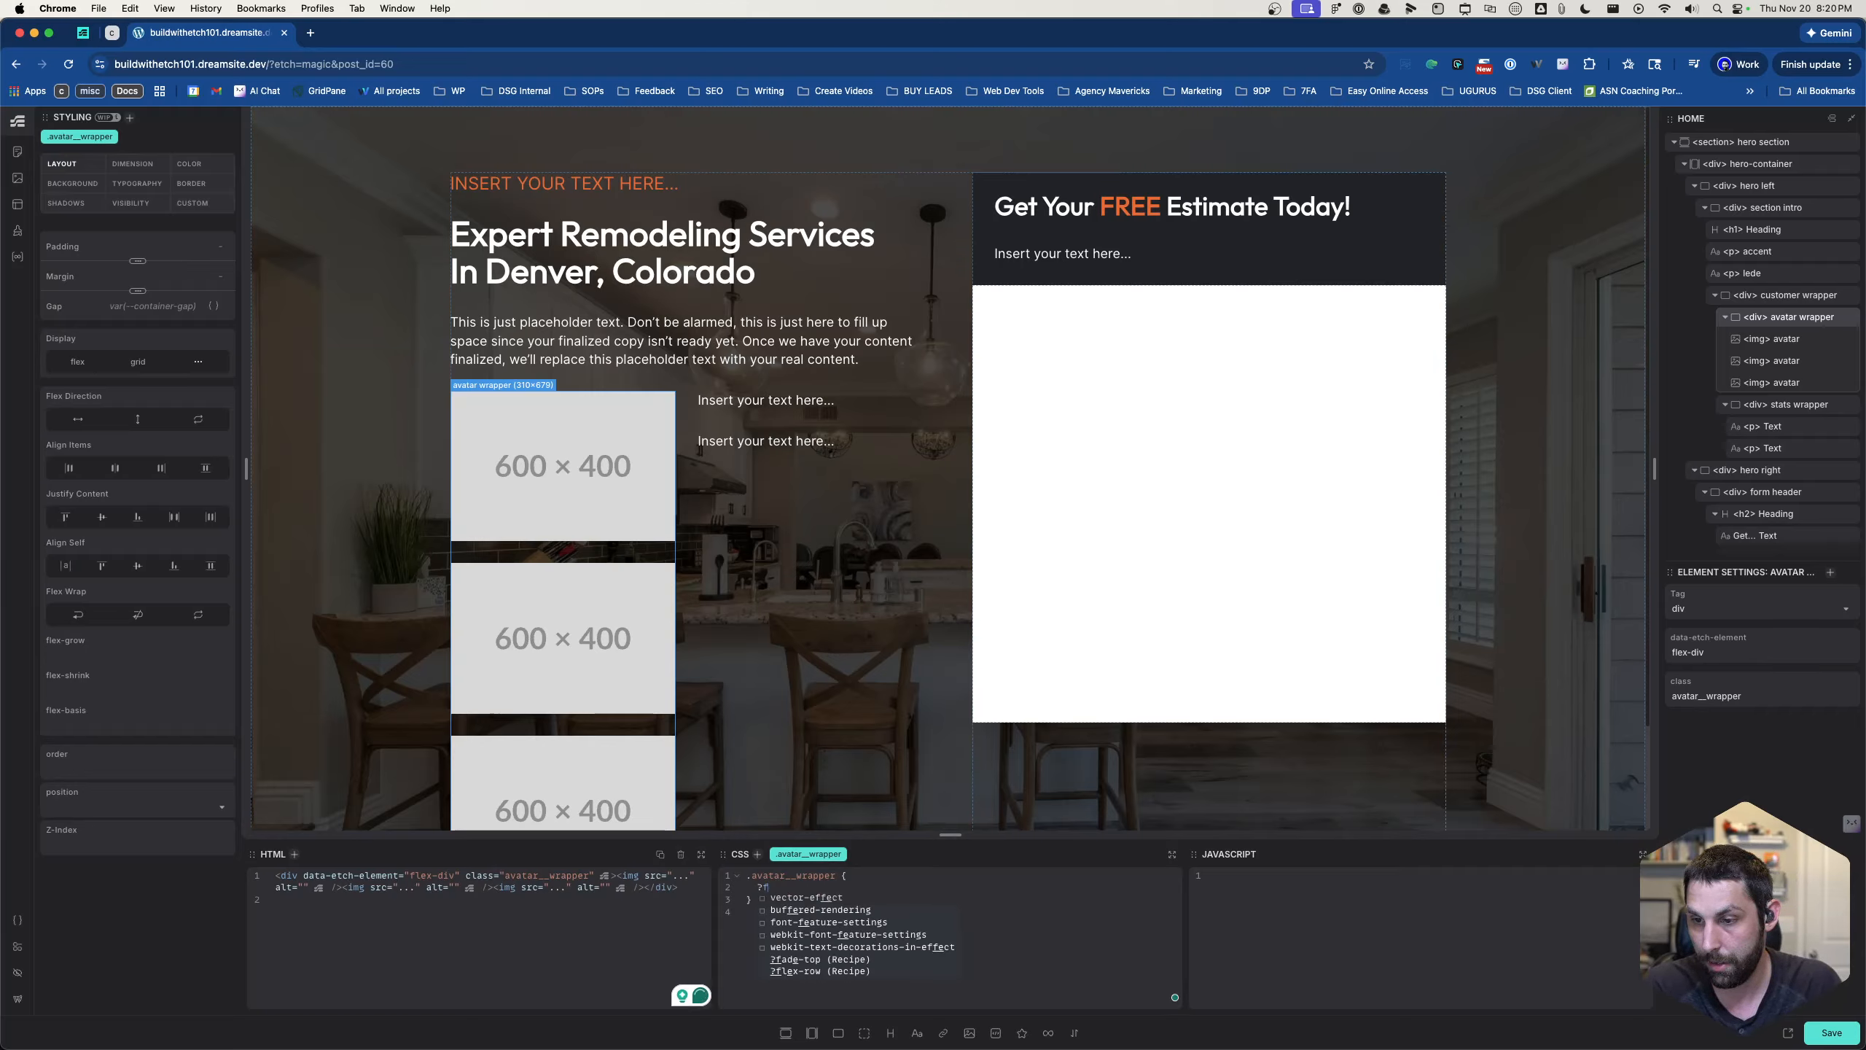
{"action": "type", "text": "lext"}
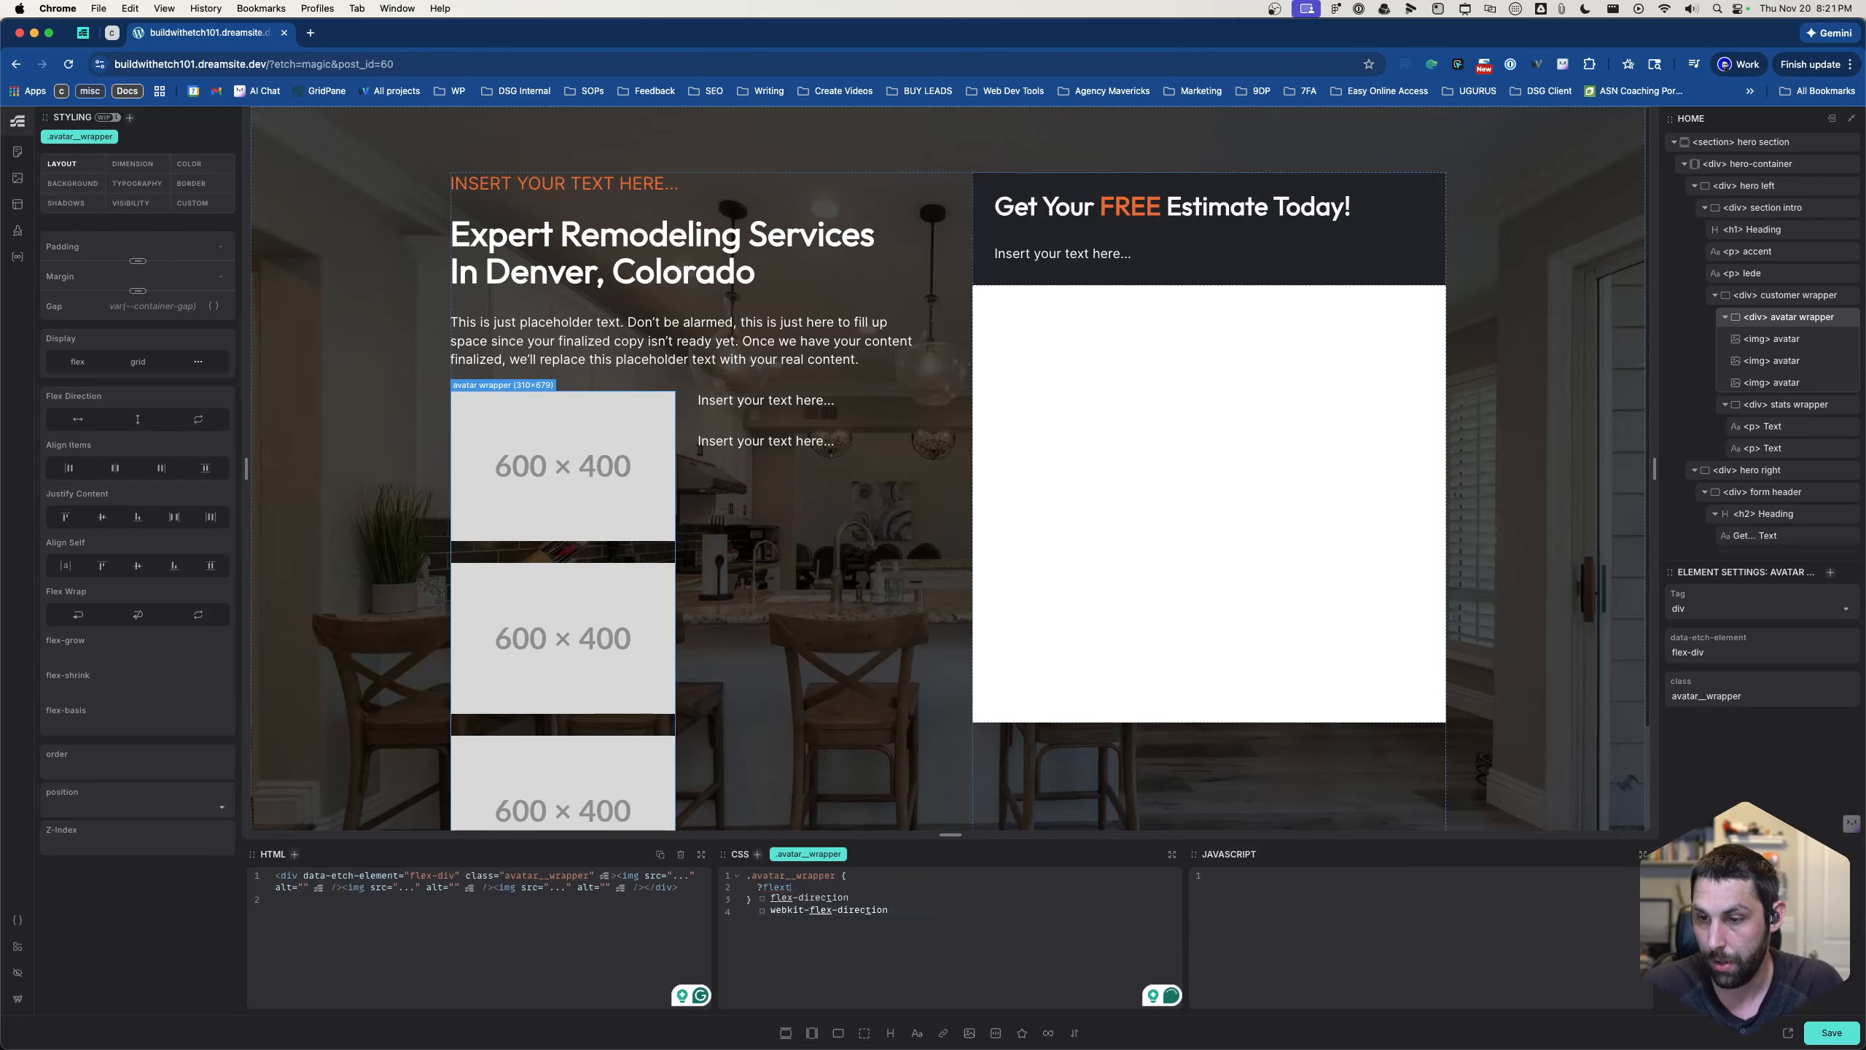
{"action": "key", "text": "BackSpace"}
{"action": "type", "text": "-row"}
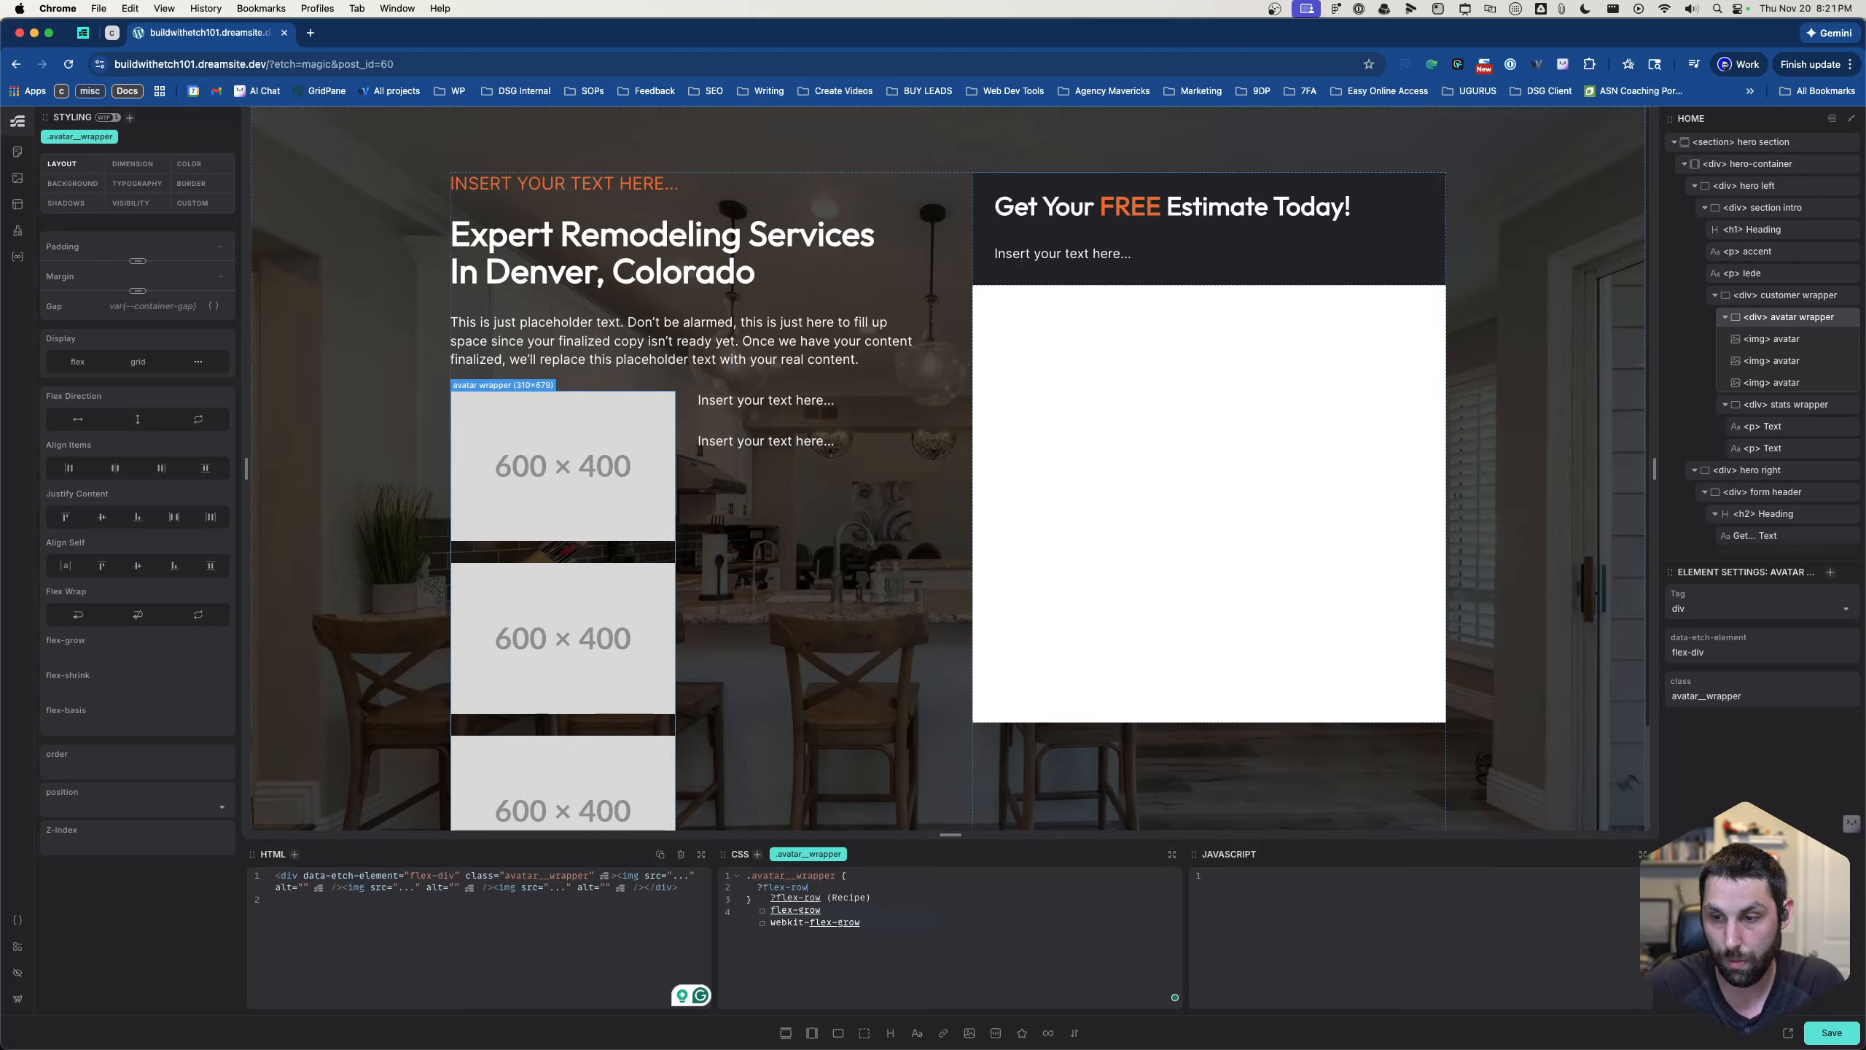
{"action": "key", "text": "Return"}
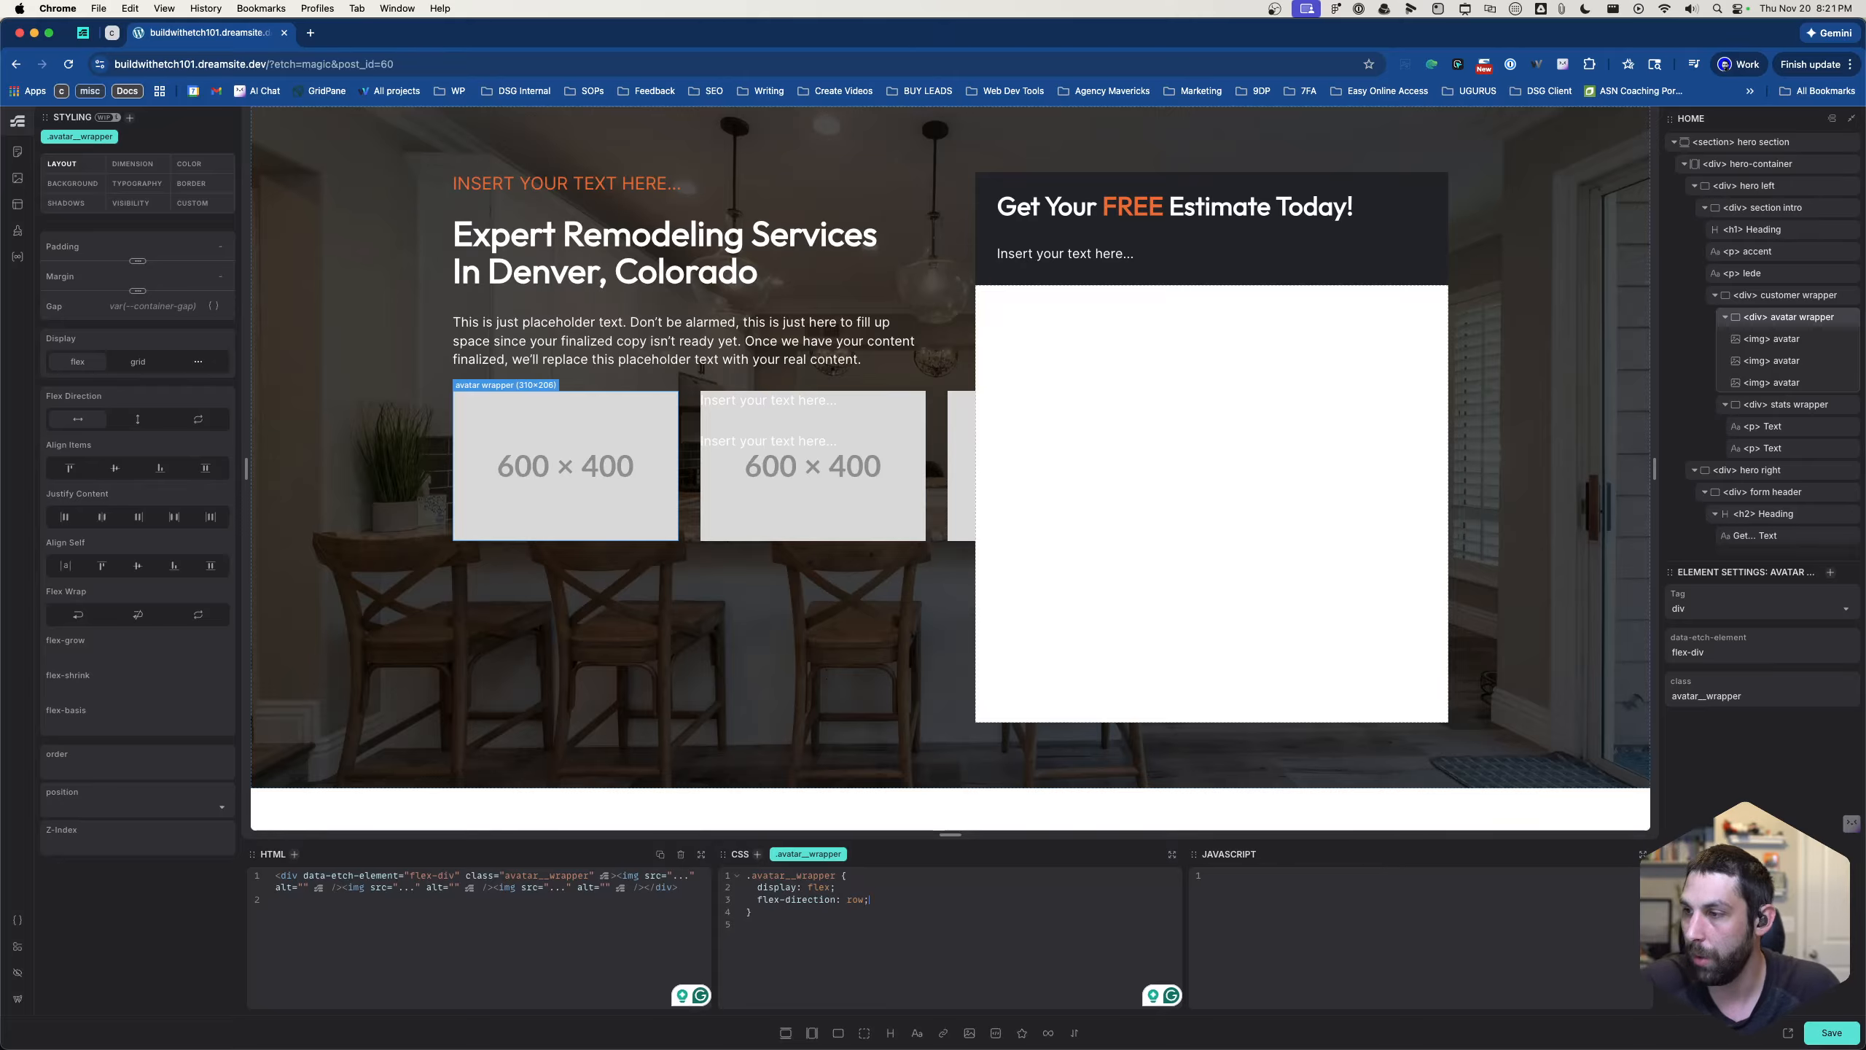
{"action": "left_click", "coordinate": [1781, 303]}
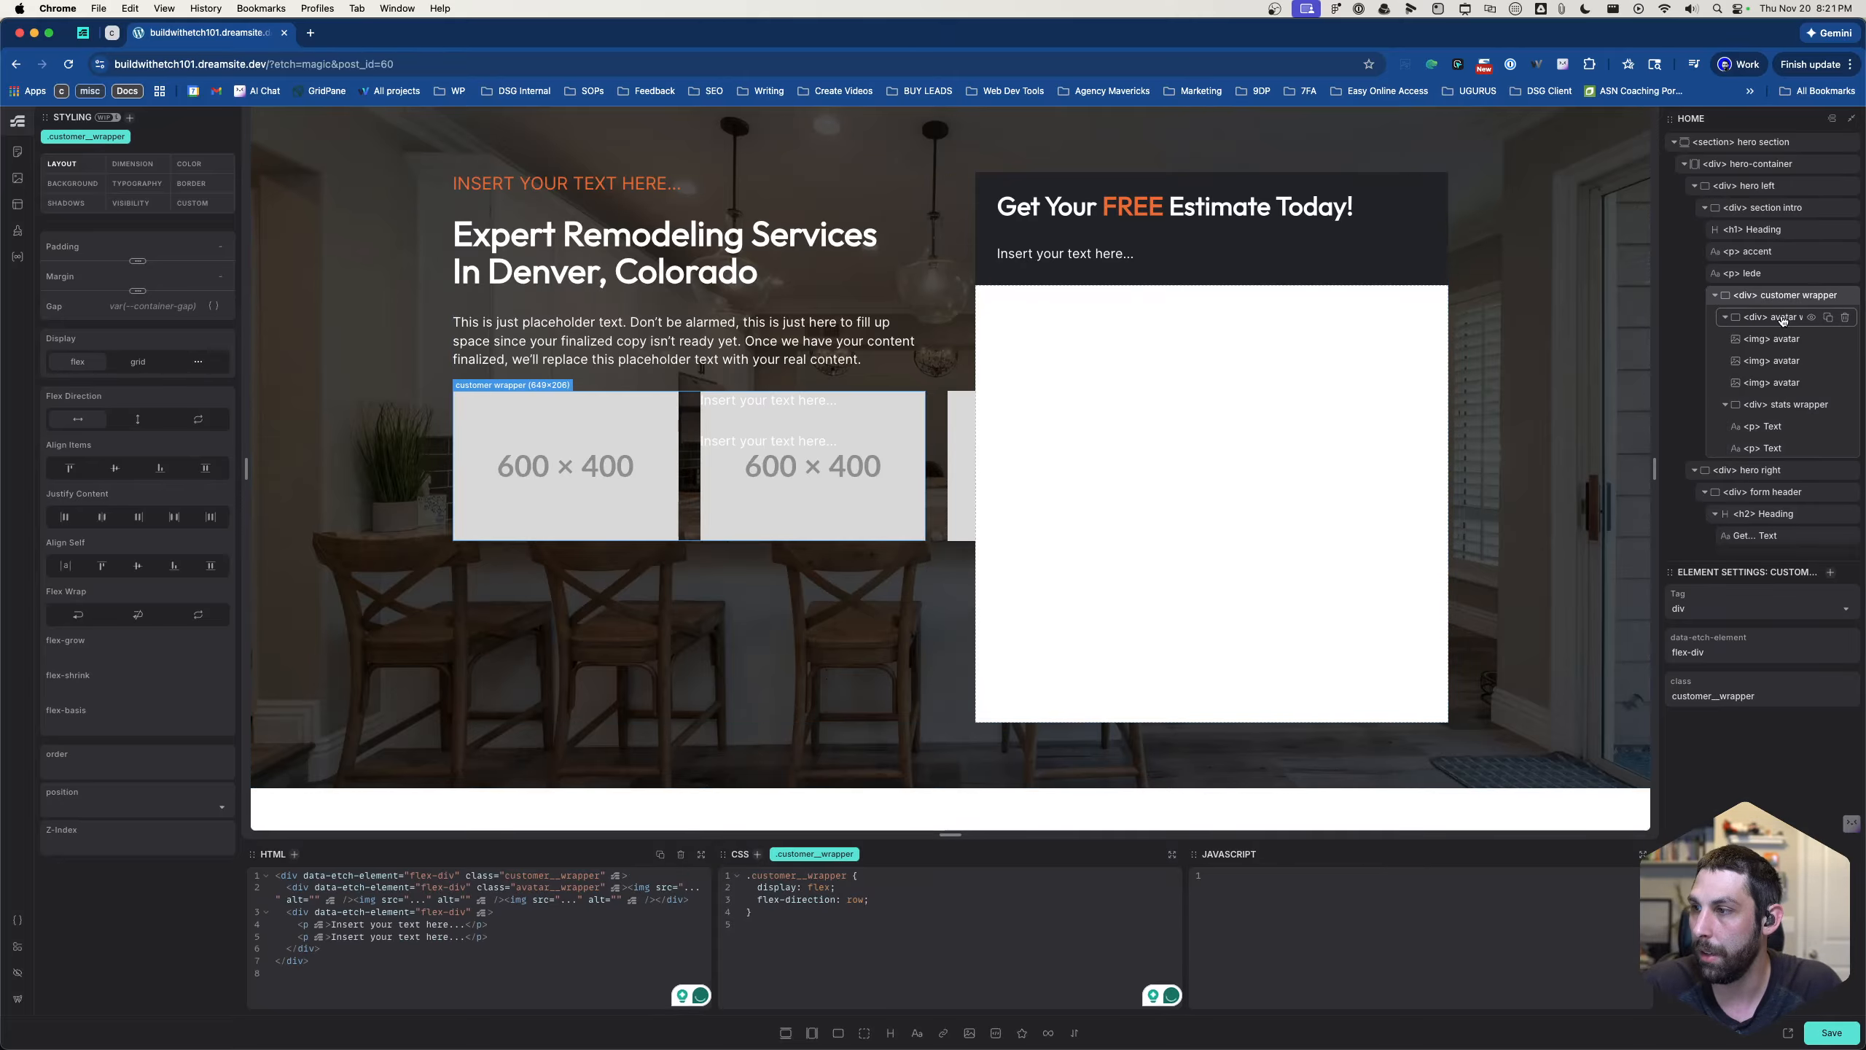
{"action": "left_click", "coordinate": [1785, 316]}
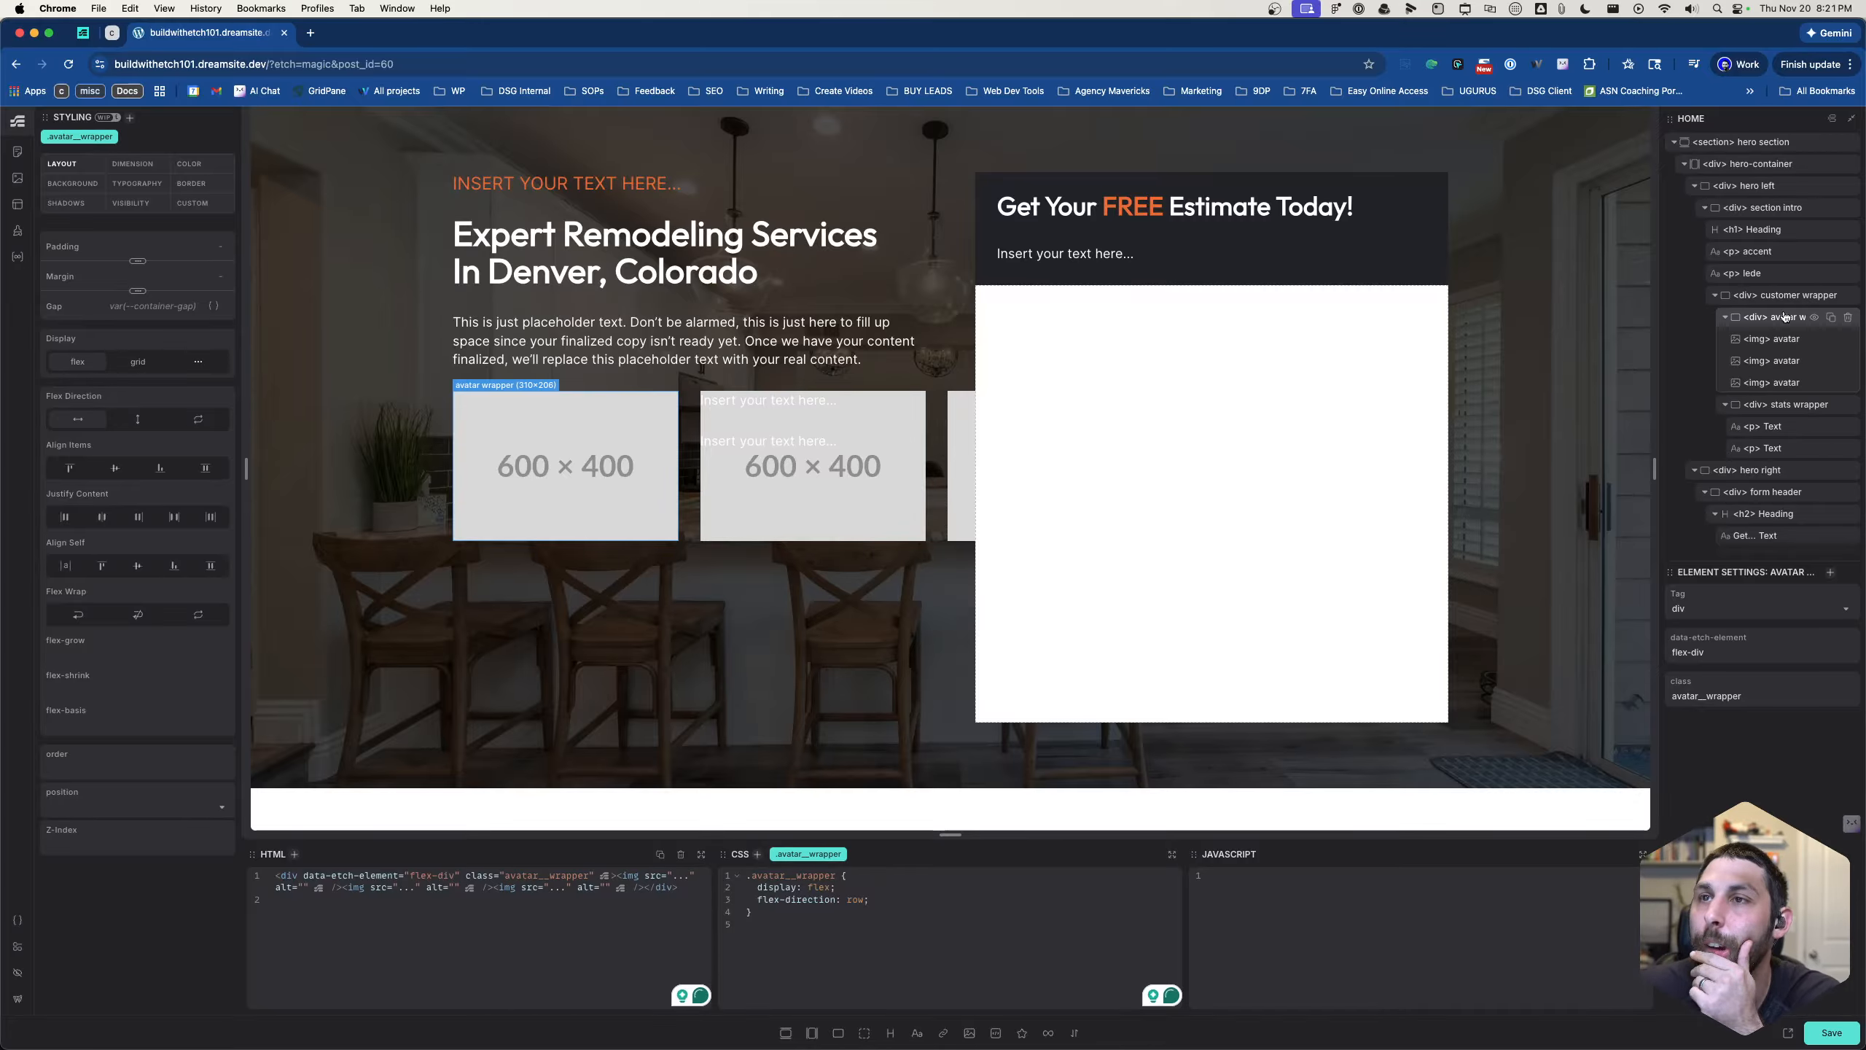
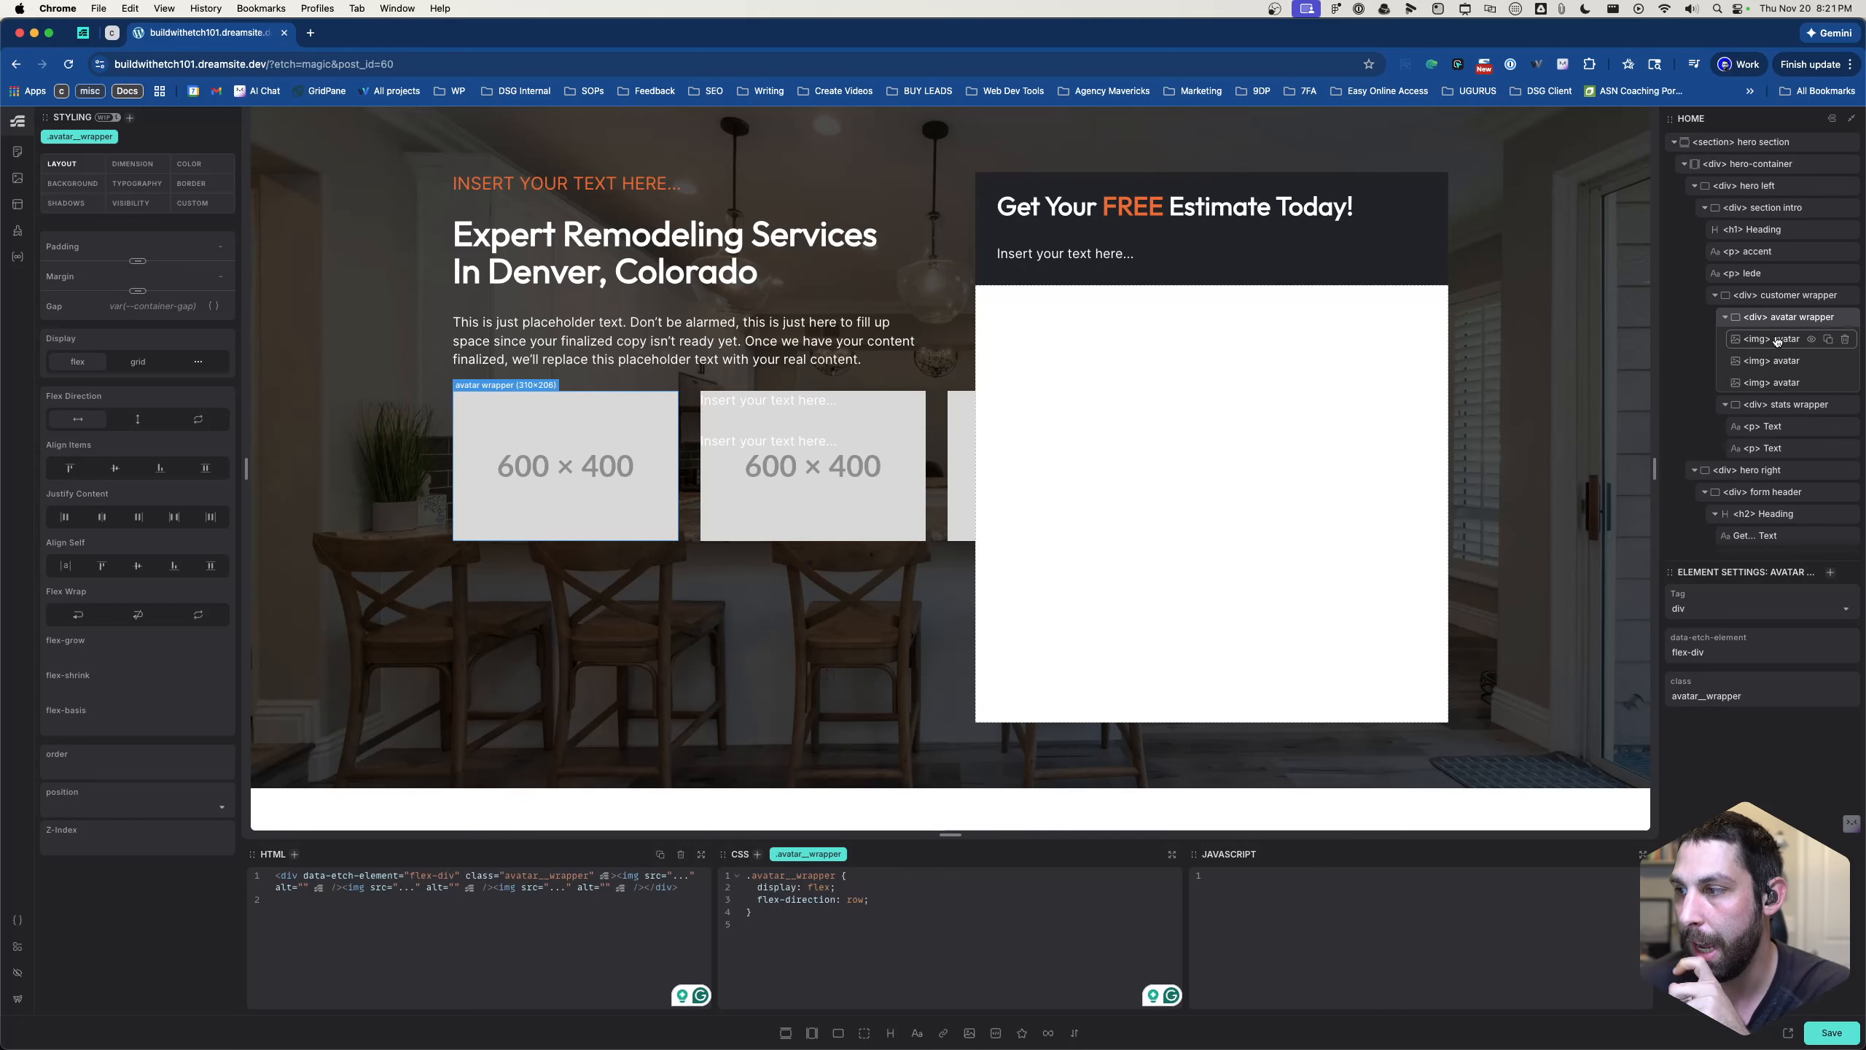
- Add the class .avatar__media to the first avatar image in the avatar wrapper
{"action": "left_click", "coordinate": [1777, 339]}
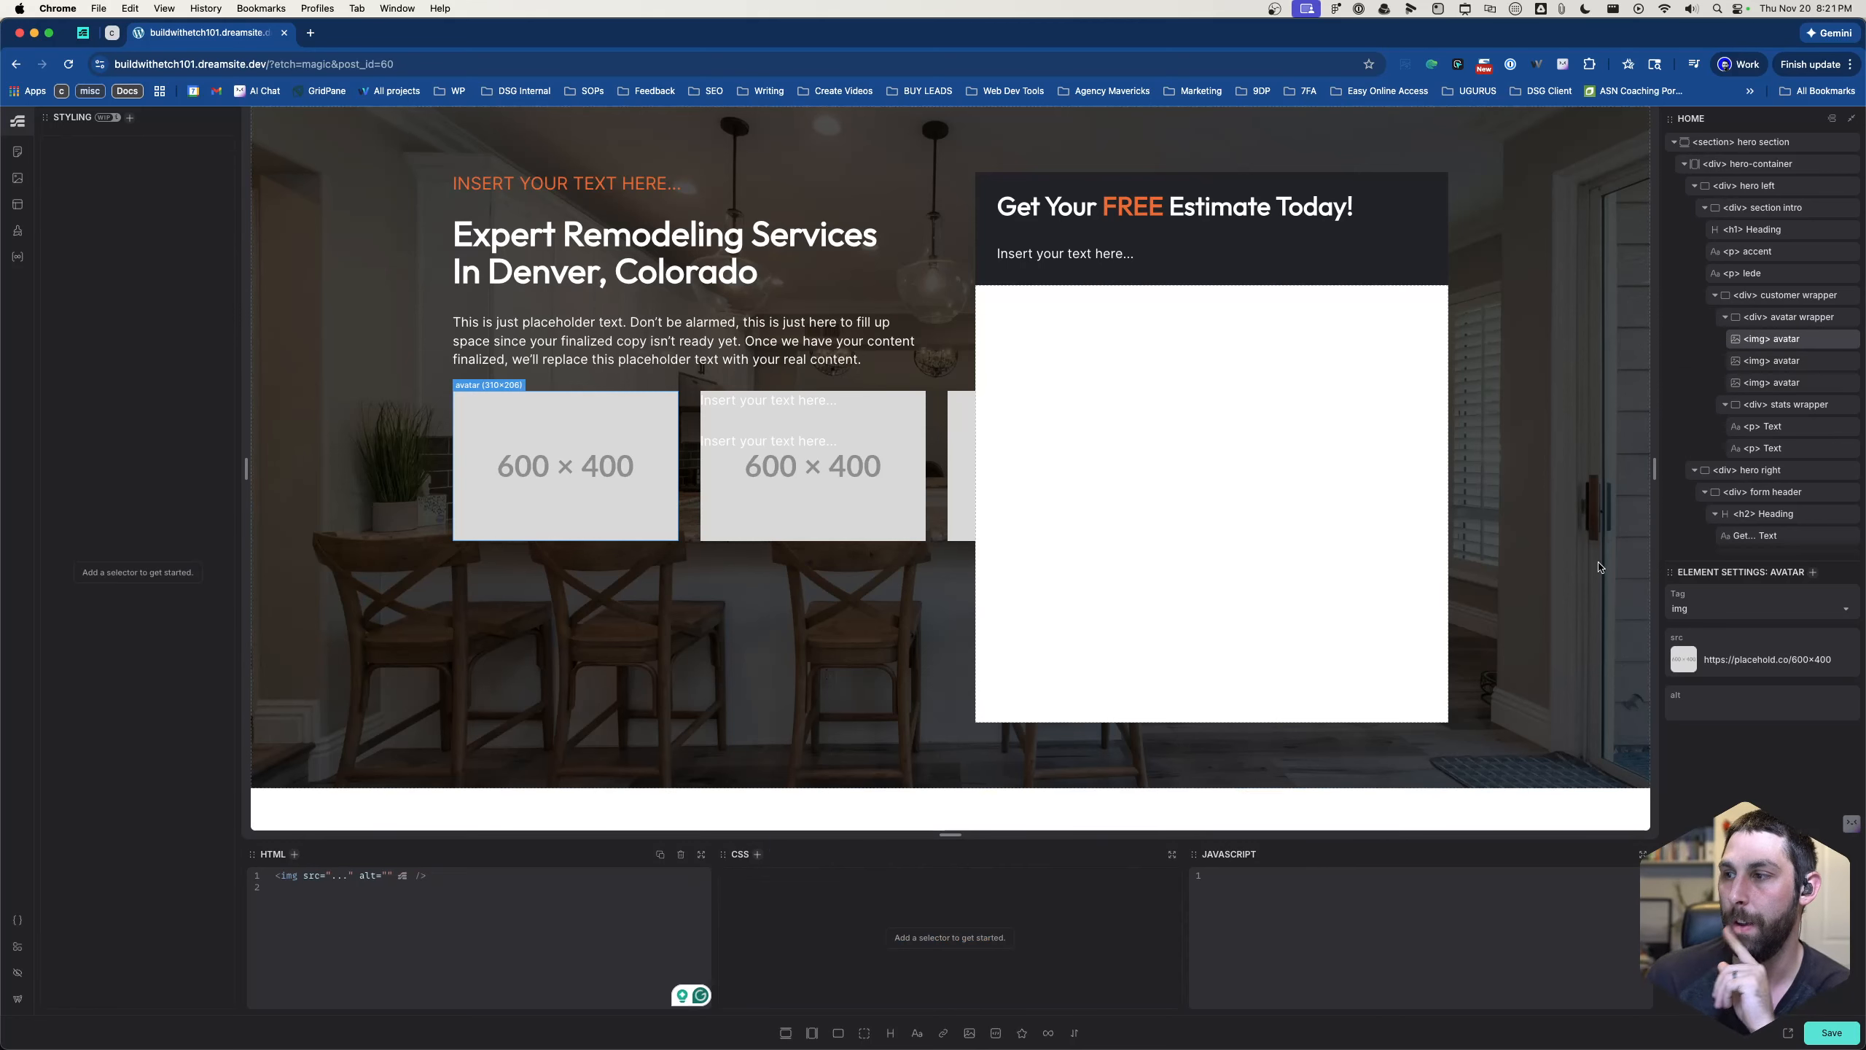
{"action": "left_click", "coordinate": [1007, 937]}
{"action": "type", "text": "."}
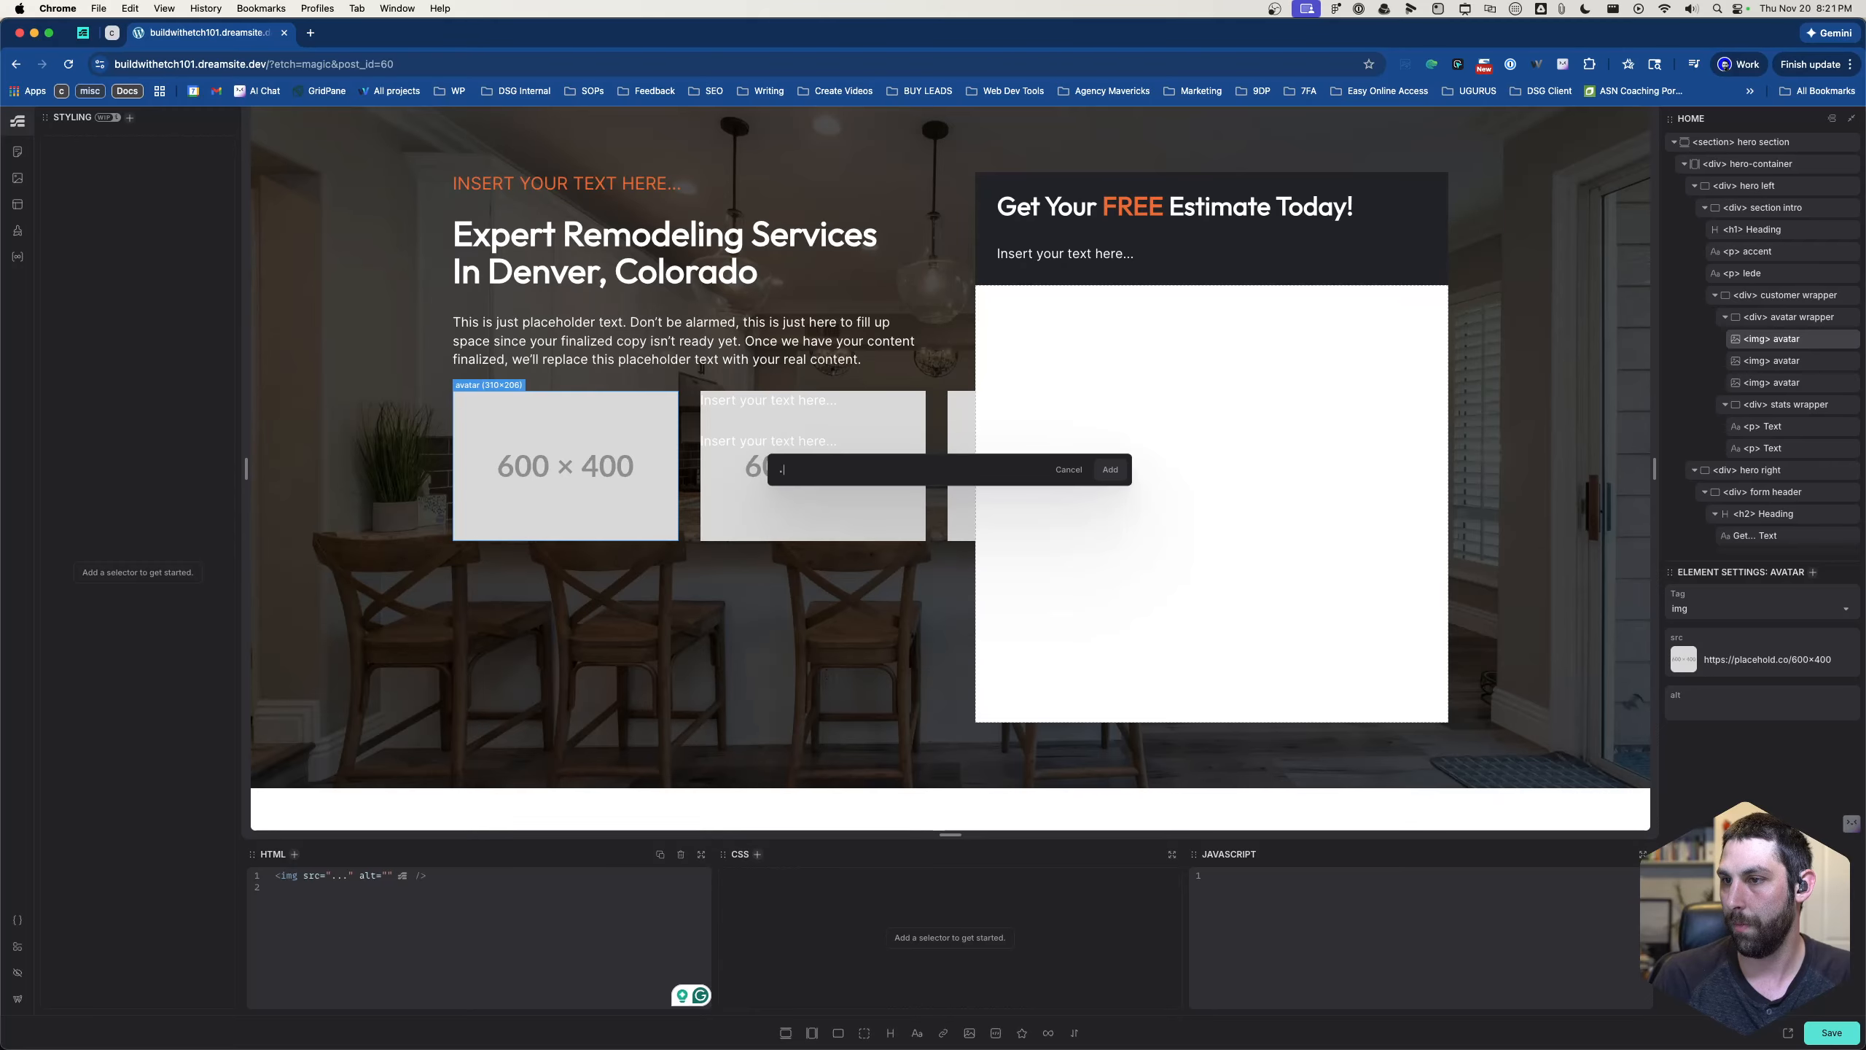
{"action": "type", "text": "avat"}
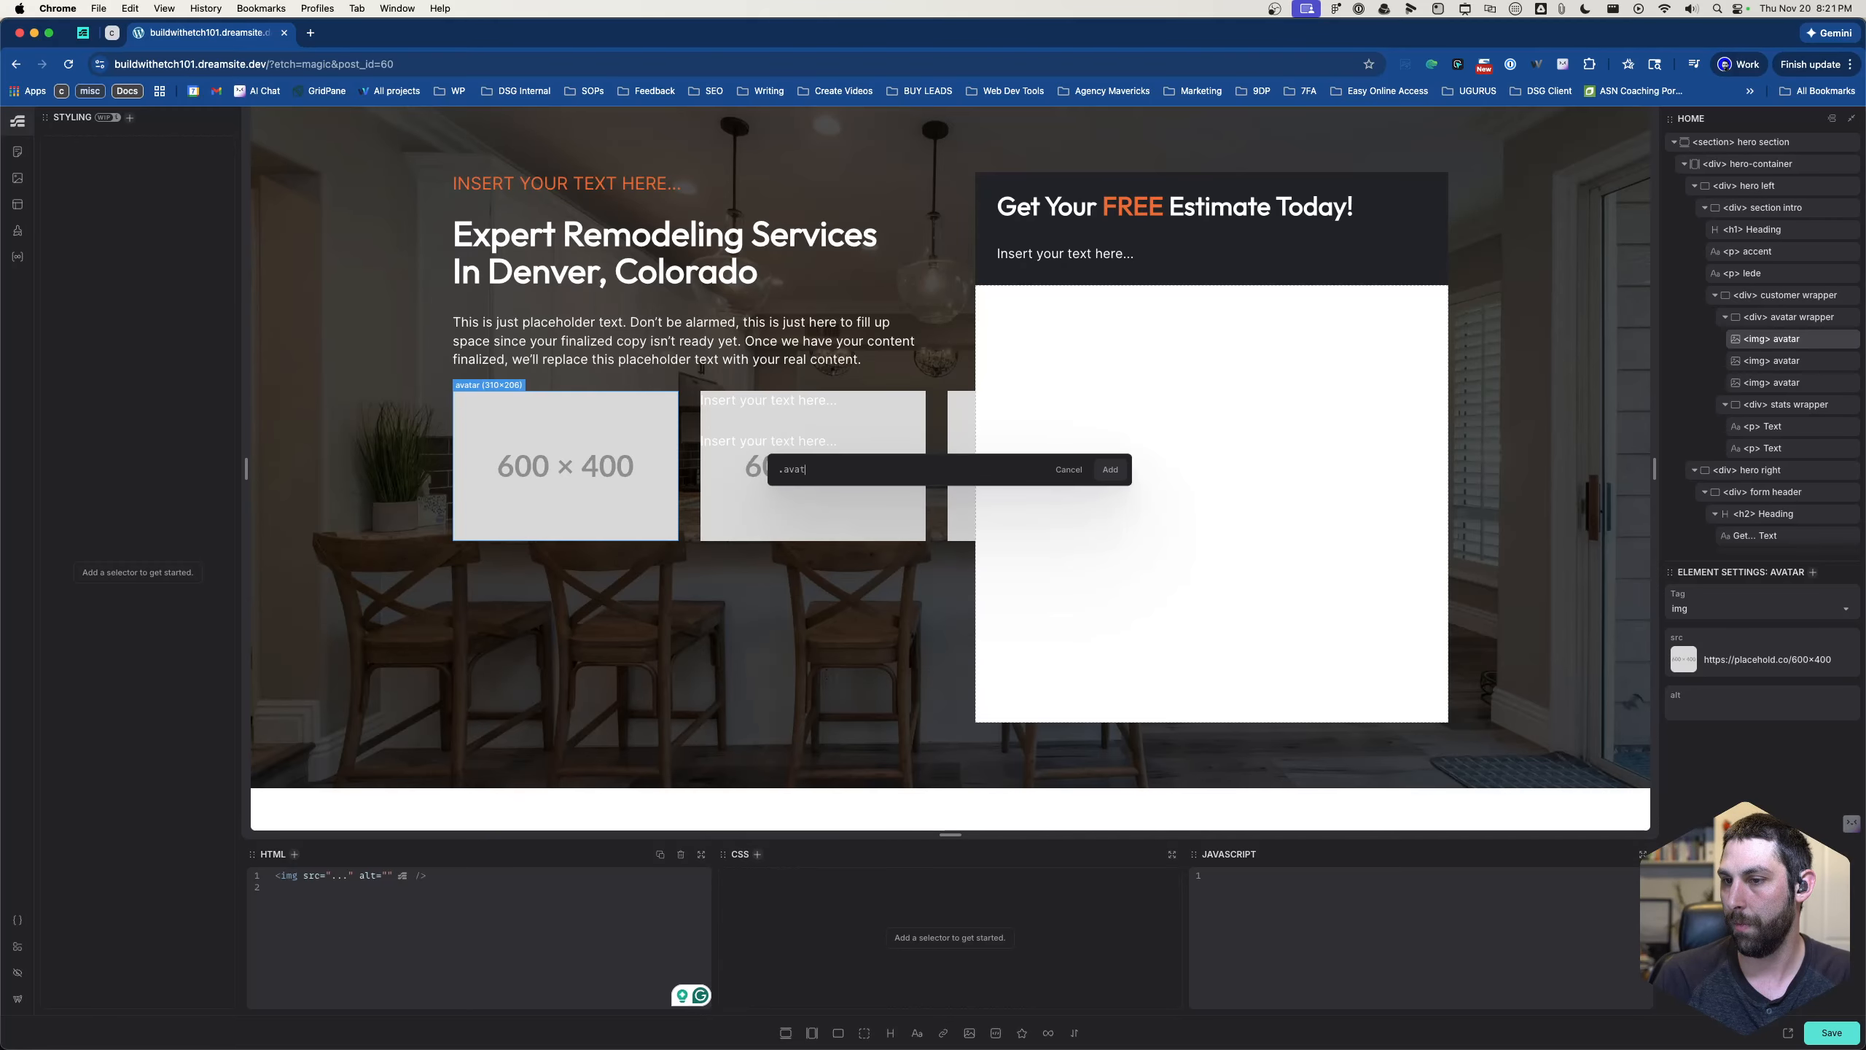
{"action": "type", "text": "ar"}
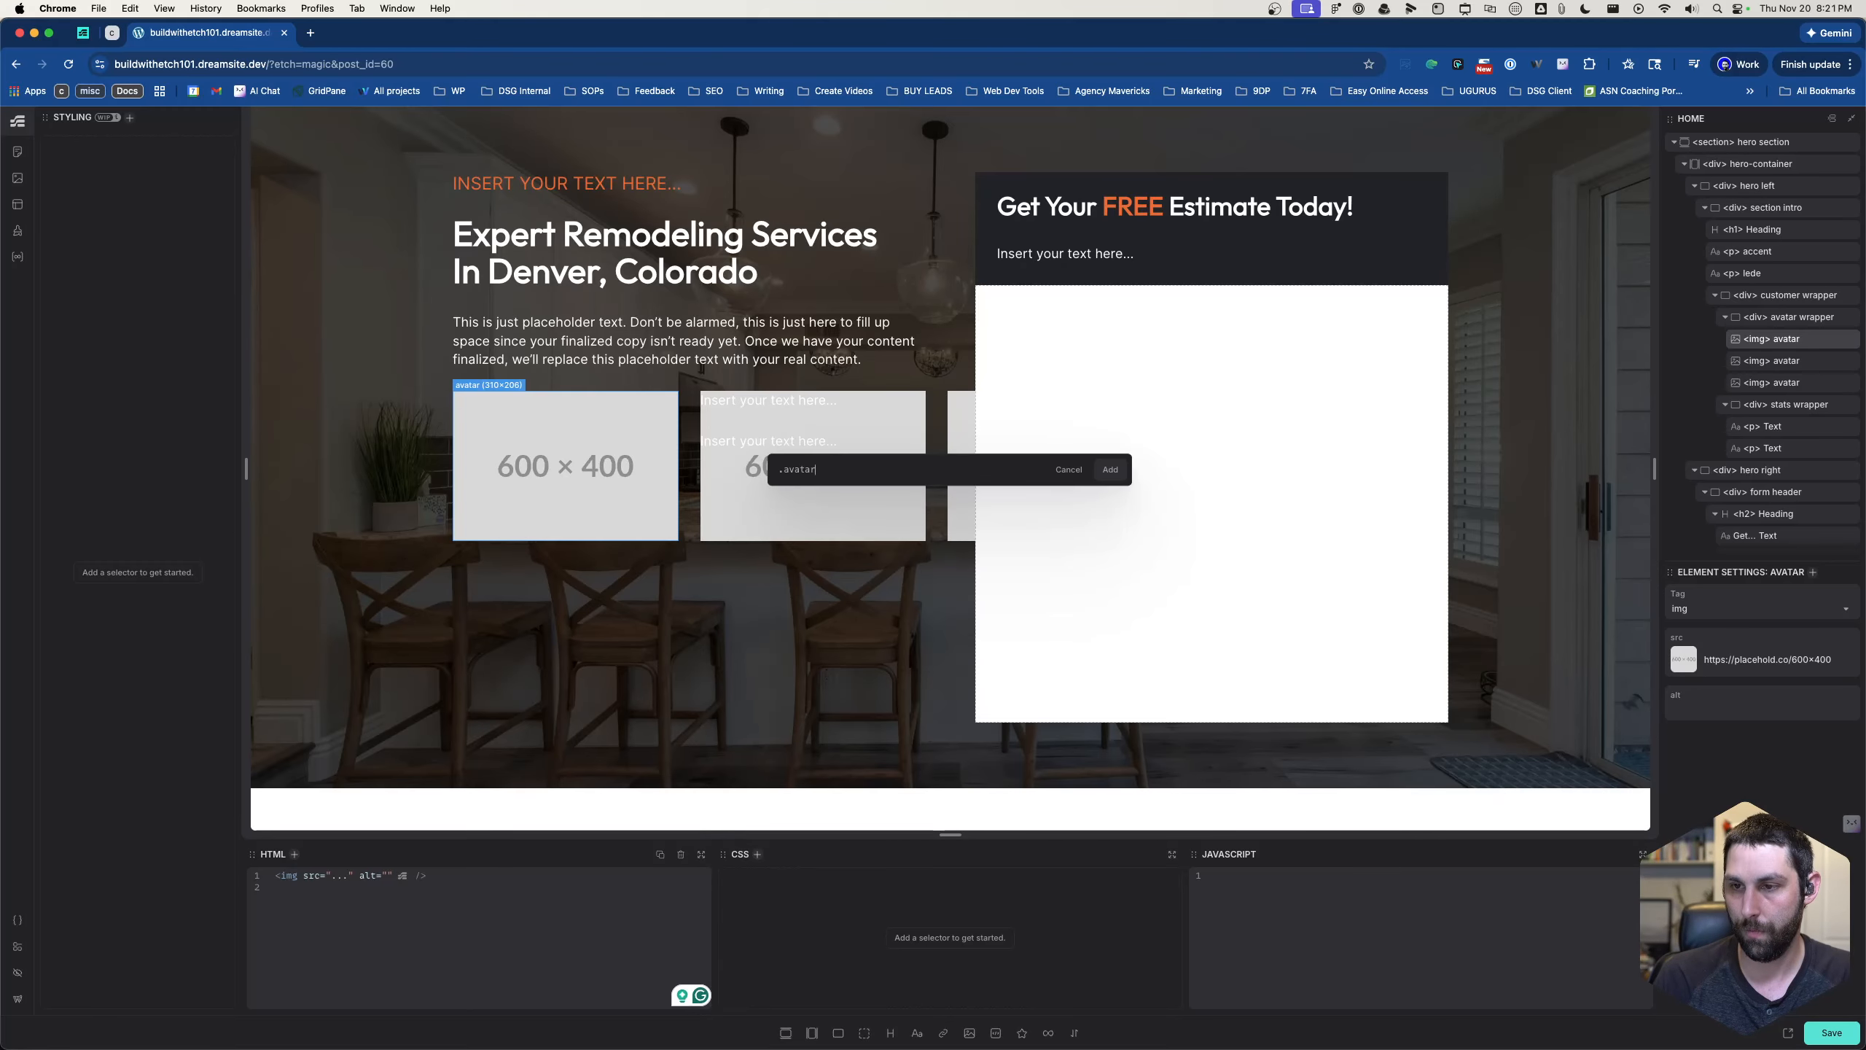
{"action": "type", "text": "__"}
{"action": "type", "text": "media"}
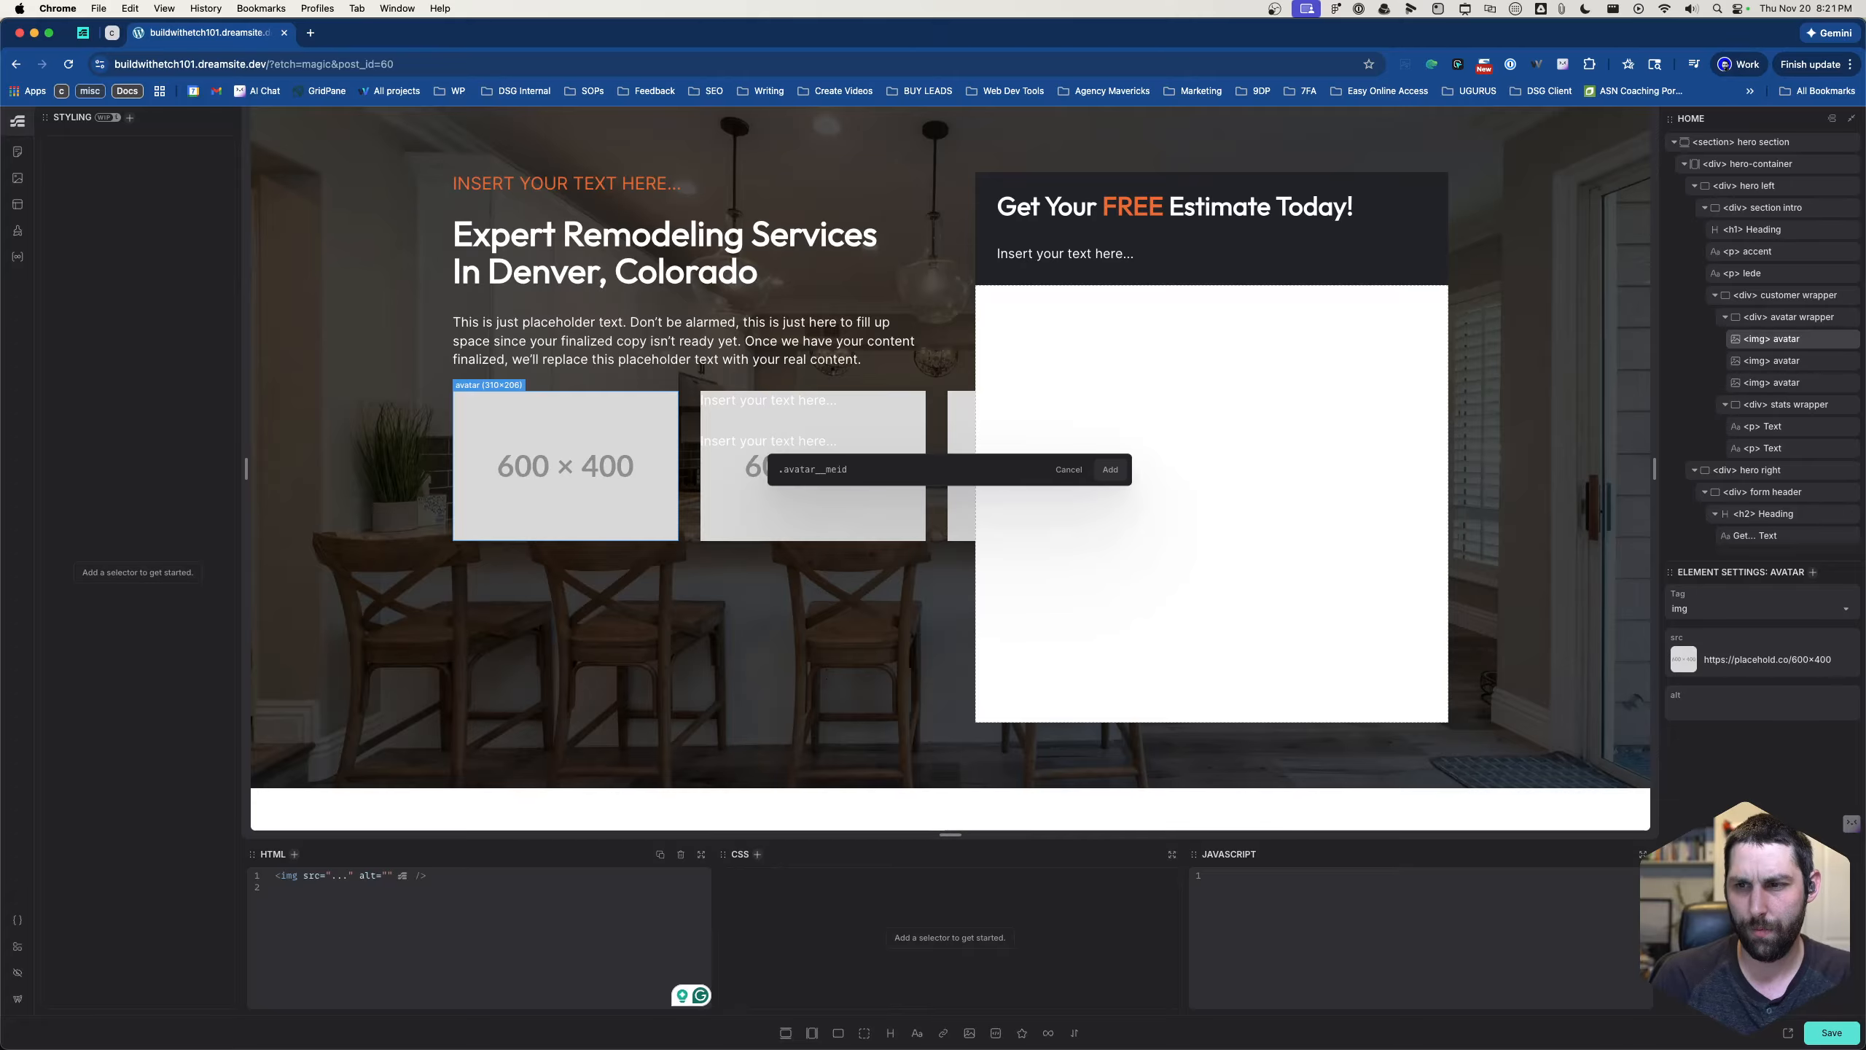
{"action": "key", "text": "Return"}
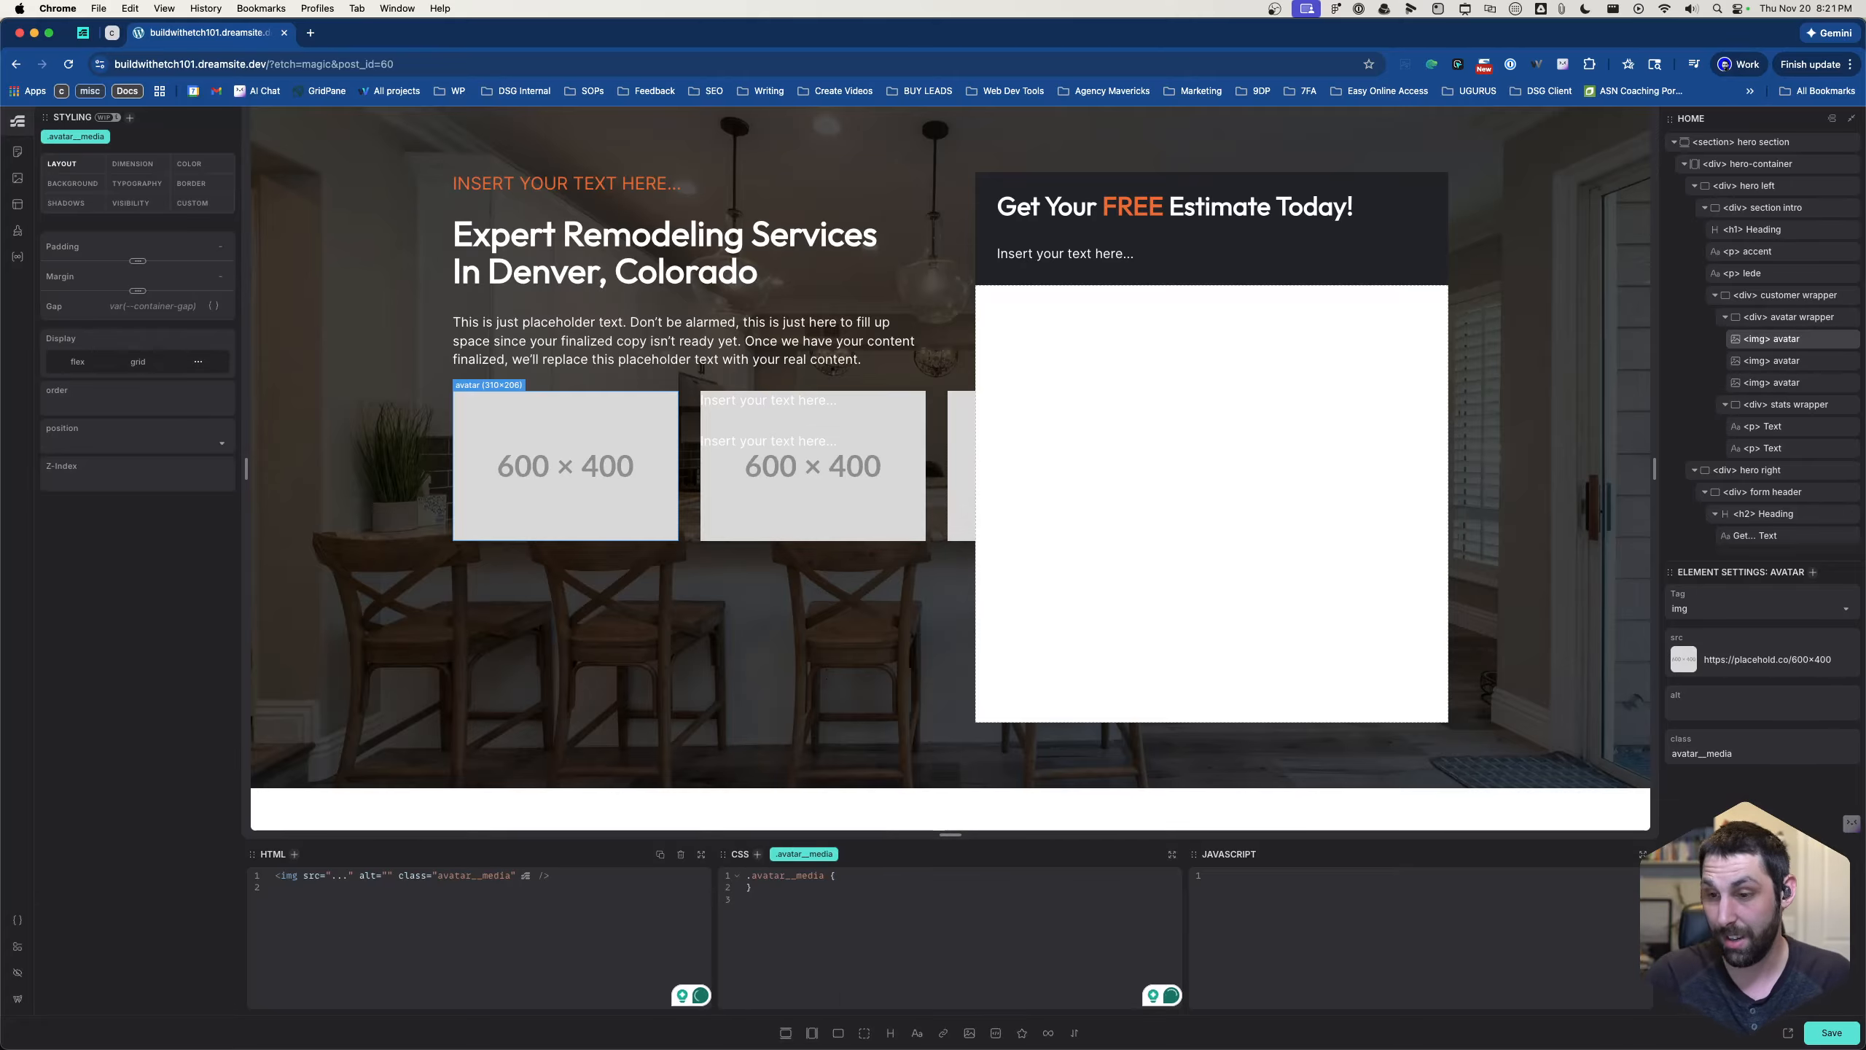
- Set the .avatar__media class to height: 60px and width: 60px in its CSS
{"action": "key", "text": "Return"}
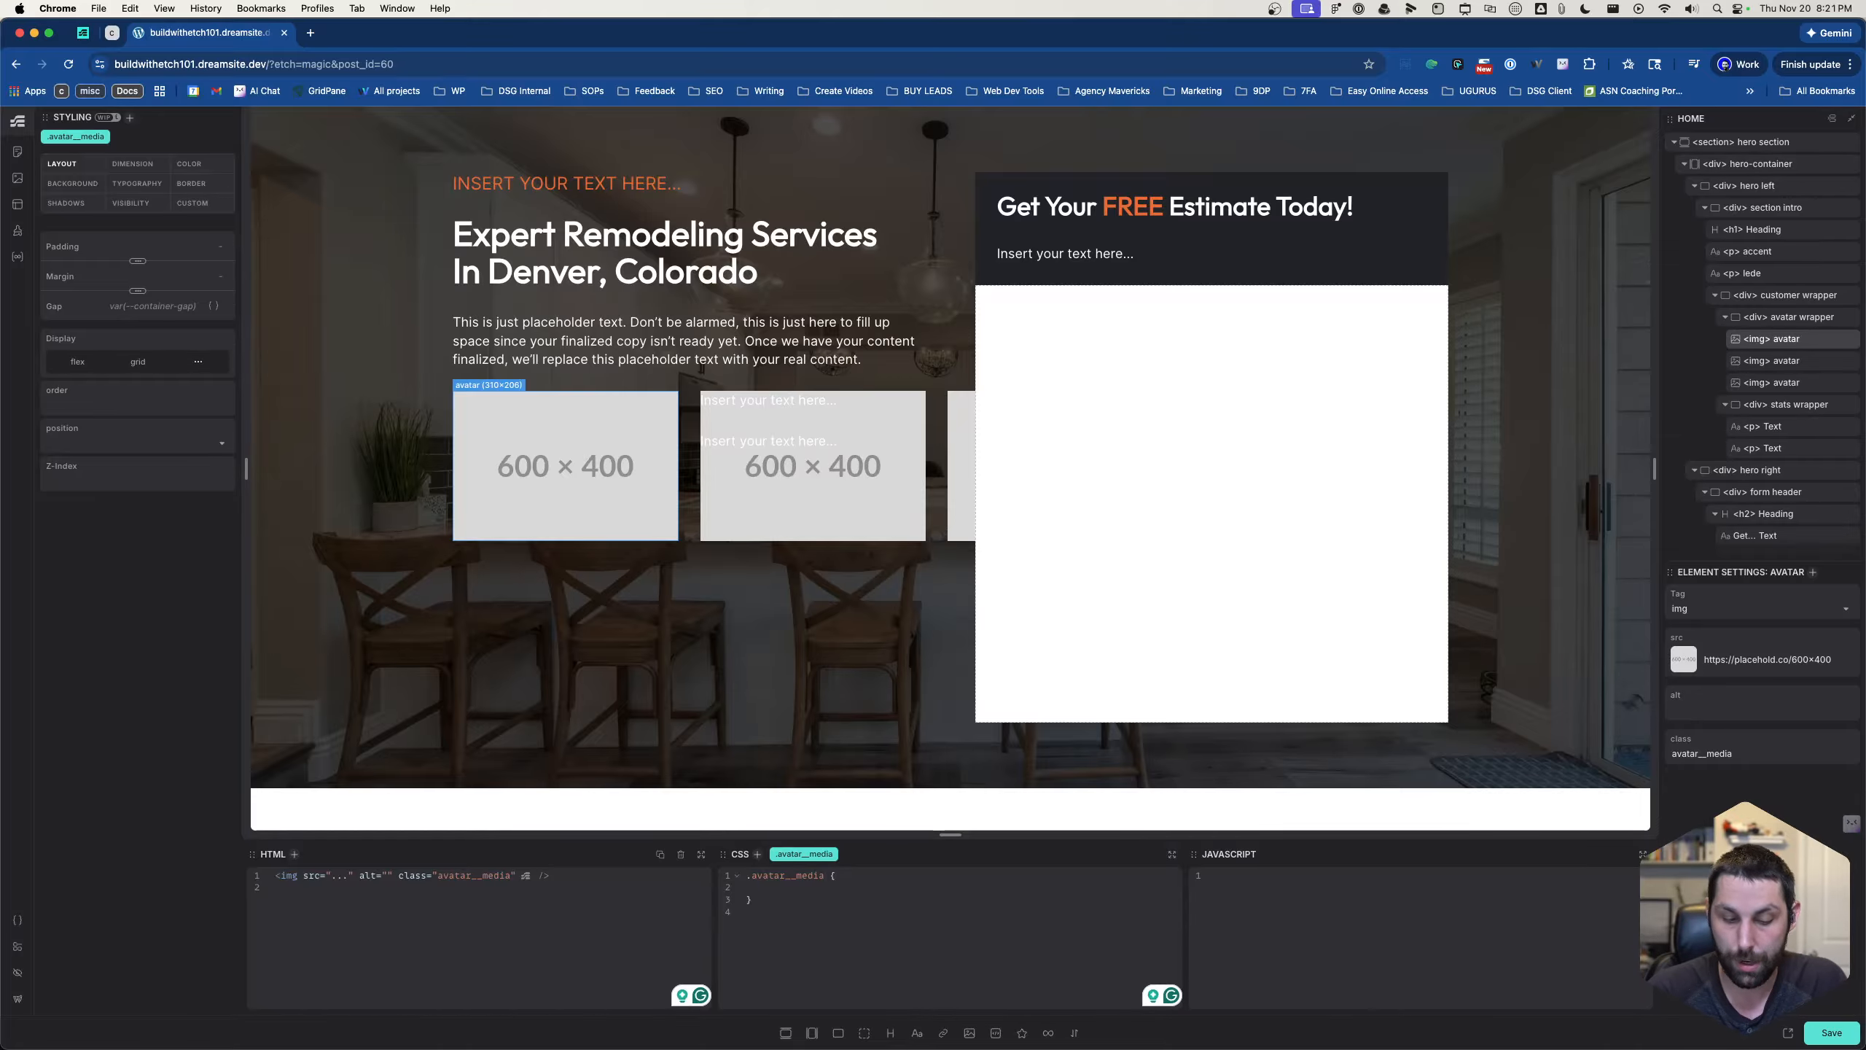
{"action": "type", "text": "hei"}
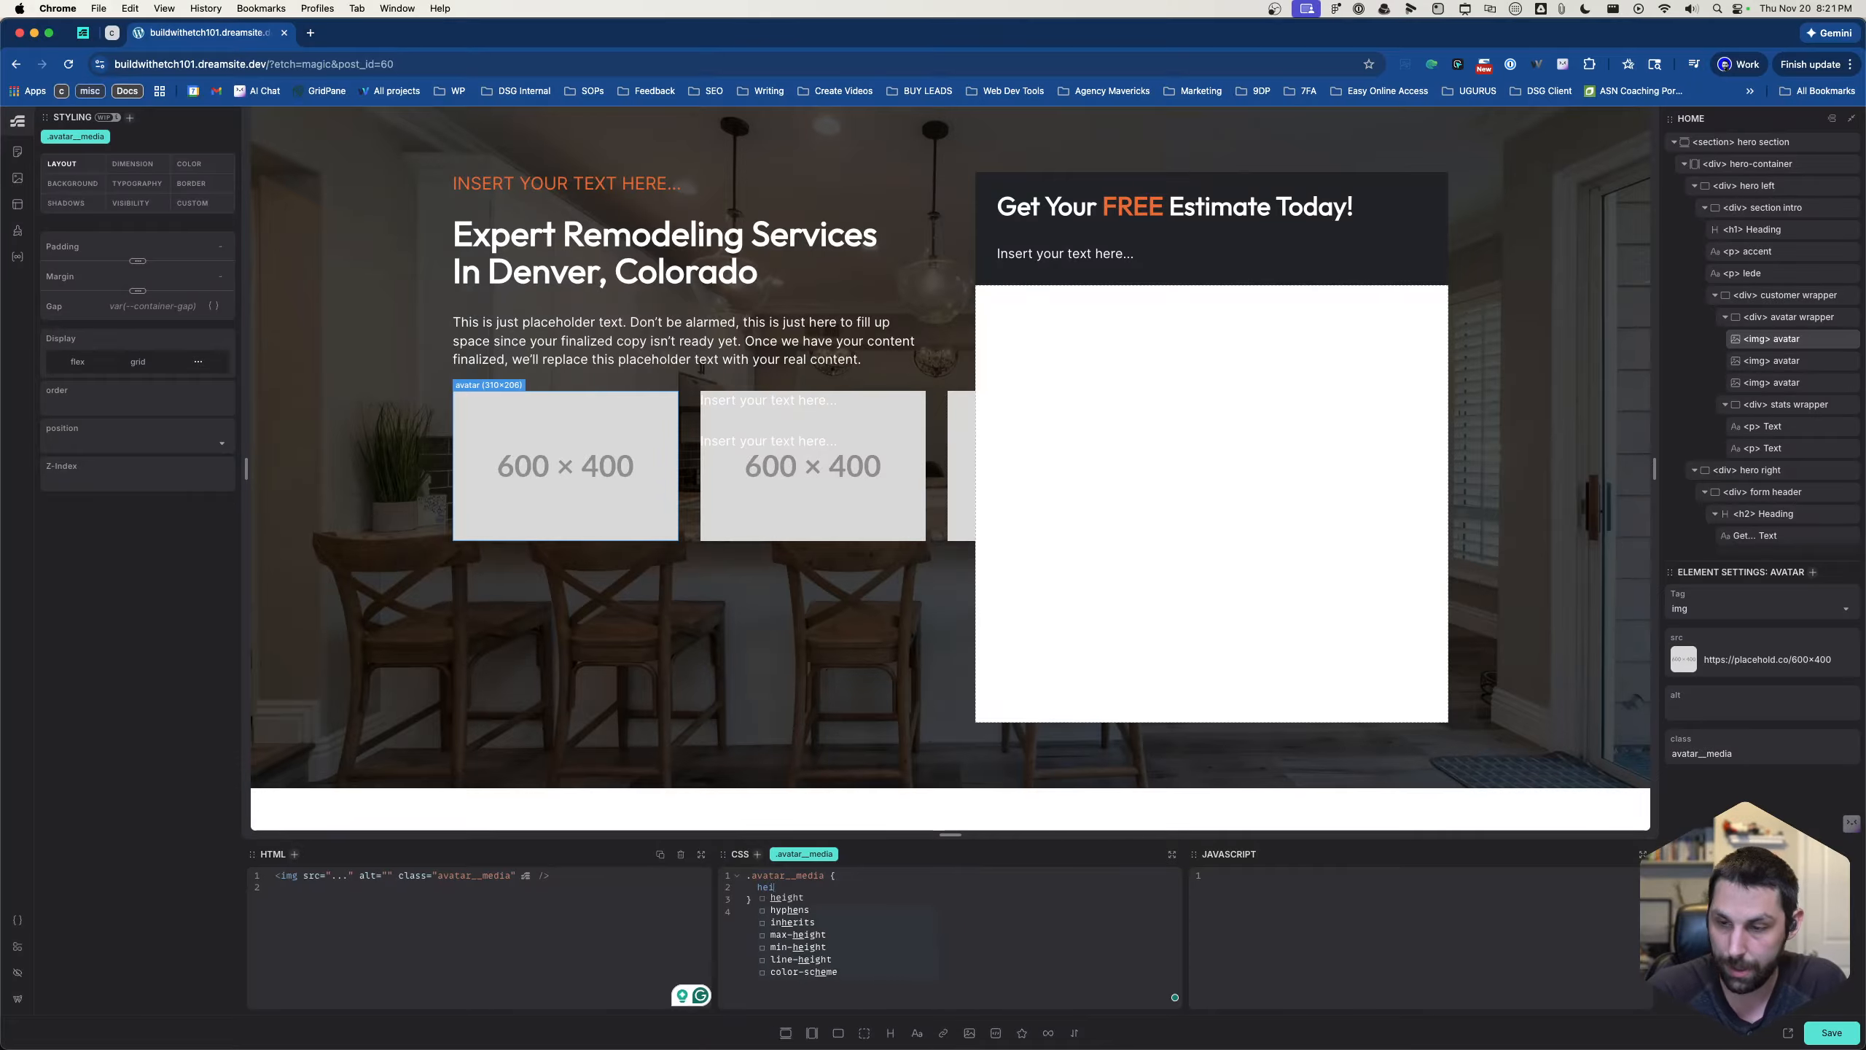
{"action": "type", "text": "ght: 60"}
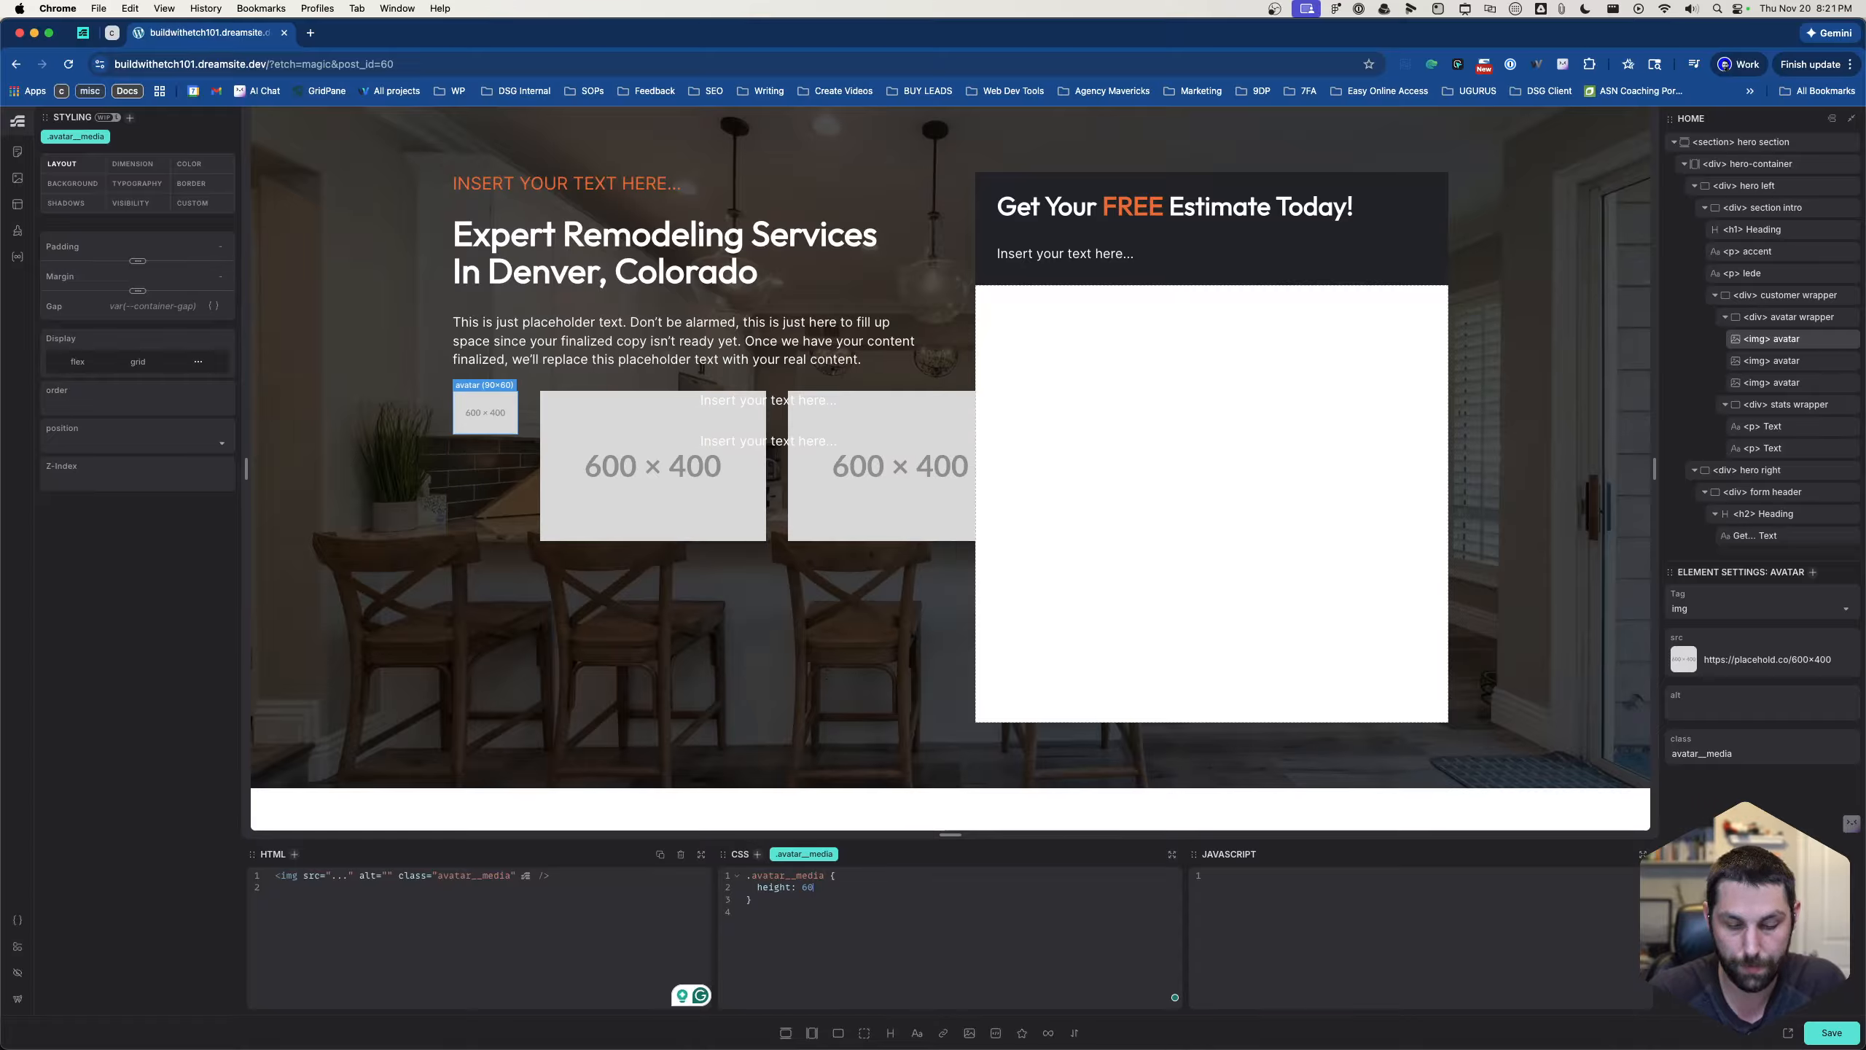
{"action": "type", "text": "px;"}
{"action": "key", "text": "Return"}
{"action": "type", "text": "widt"}
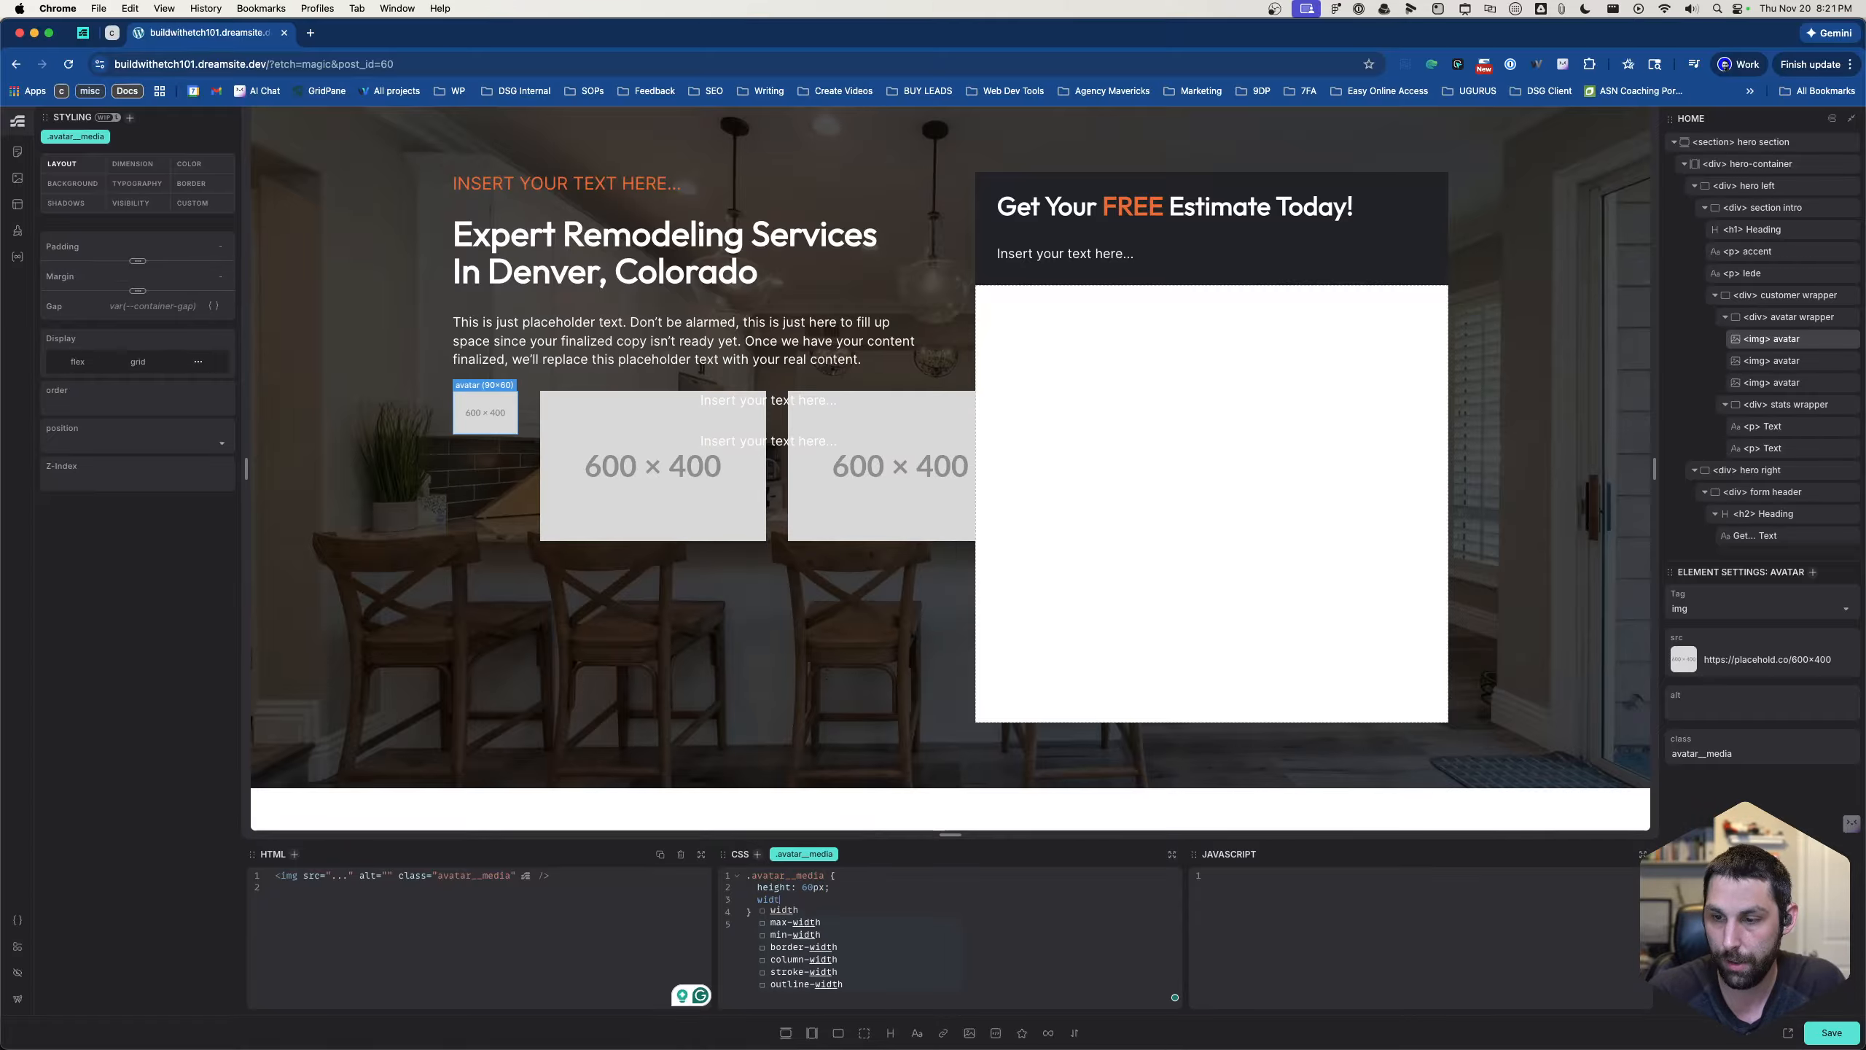
{"action": "type", "text": "h:"}
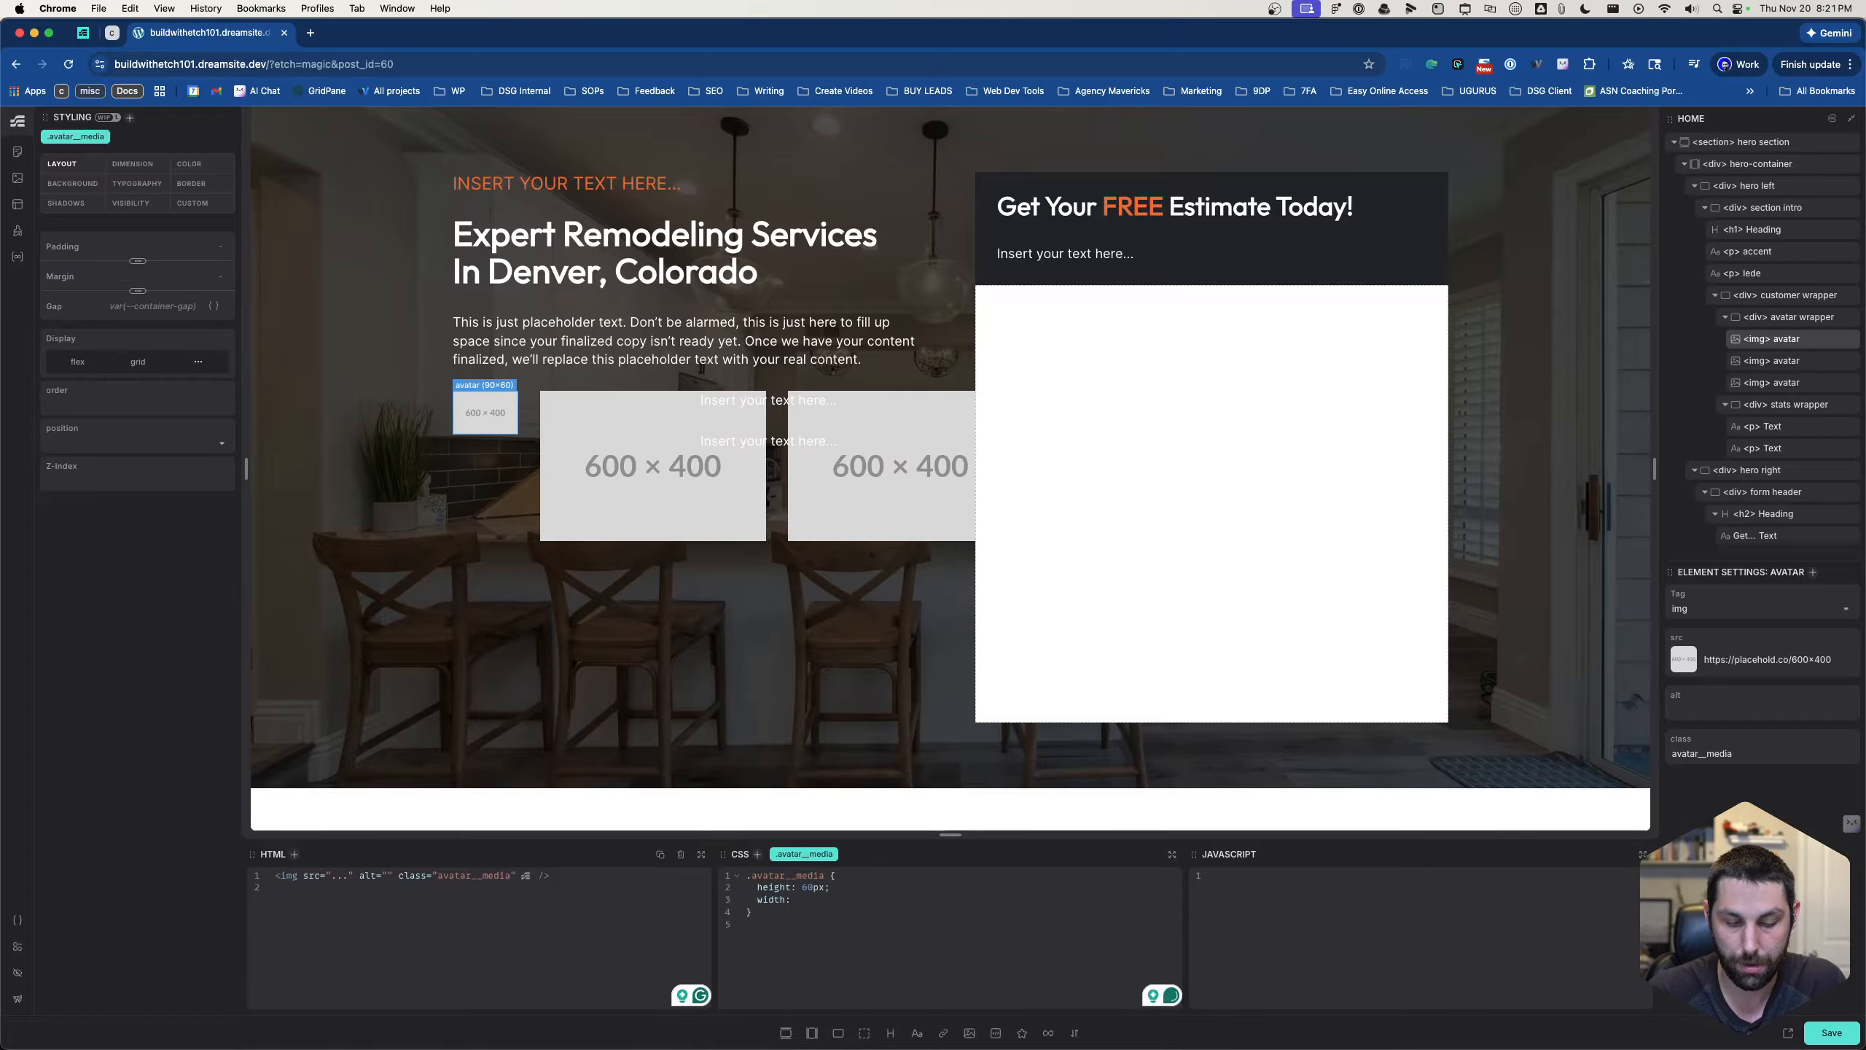
{"action": "type", "text": "60px;"}
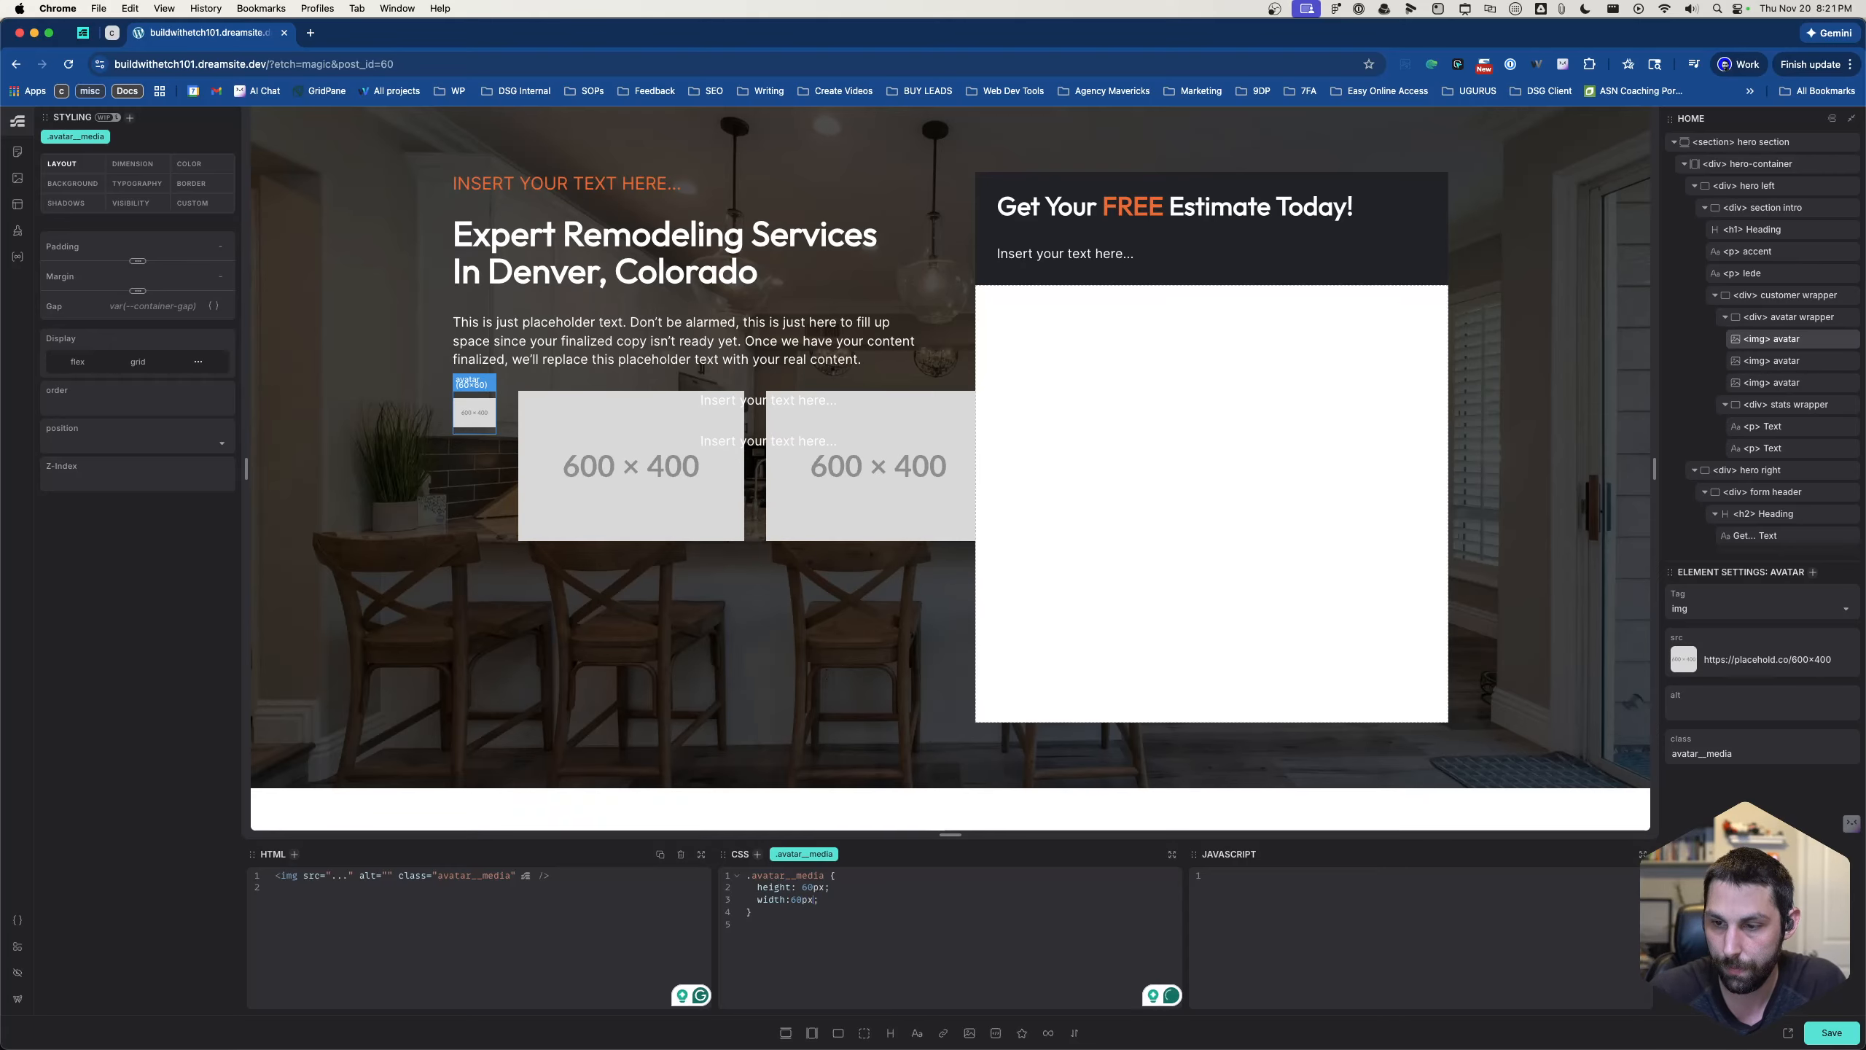
{"action": "key", "text": "Left"}
{"action": "key", "text": "Left"}
{"action": "key", "text": "Left"}
{"action": "key", "text": "Left"}
{"action": "left_click", "coordinate": [869, 902]}
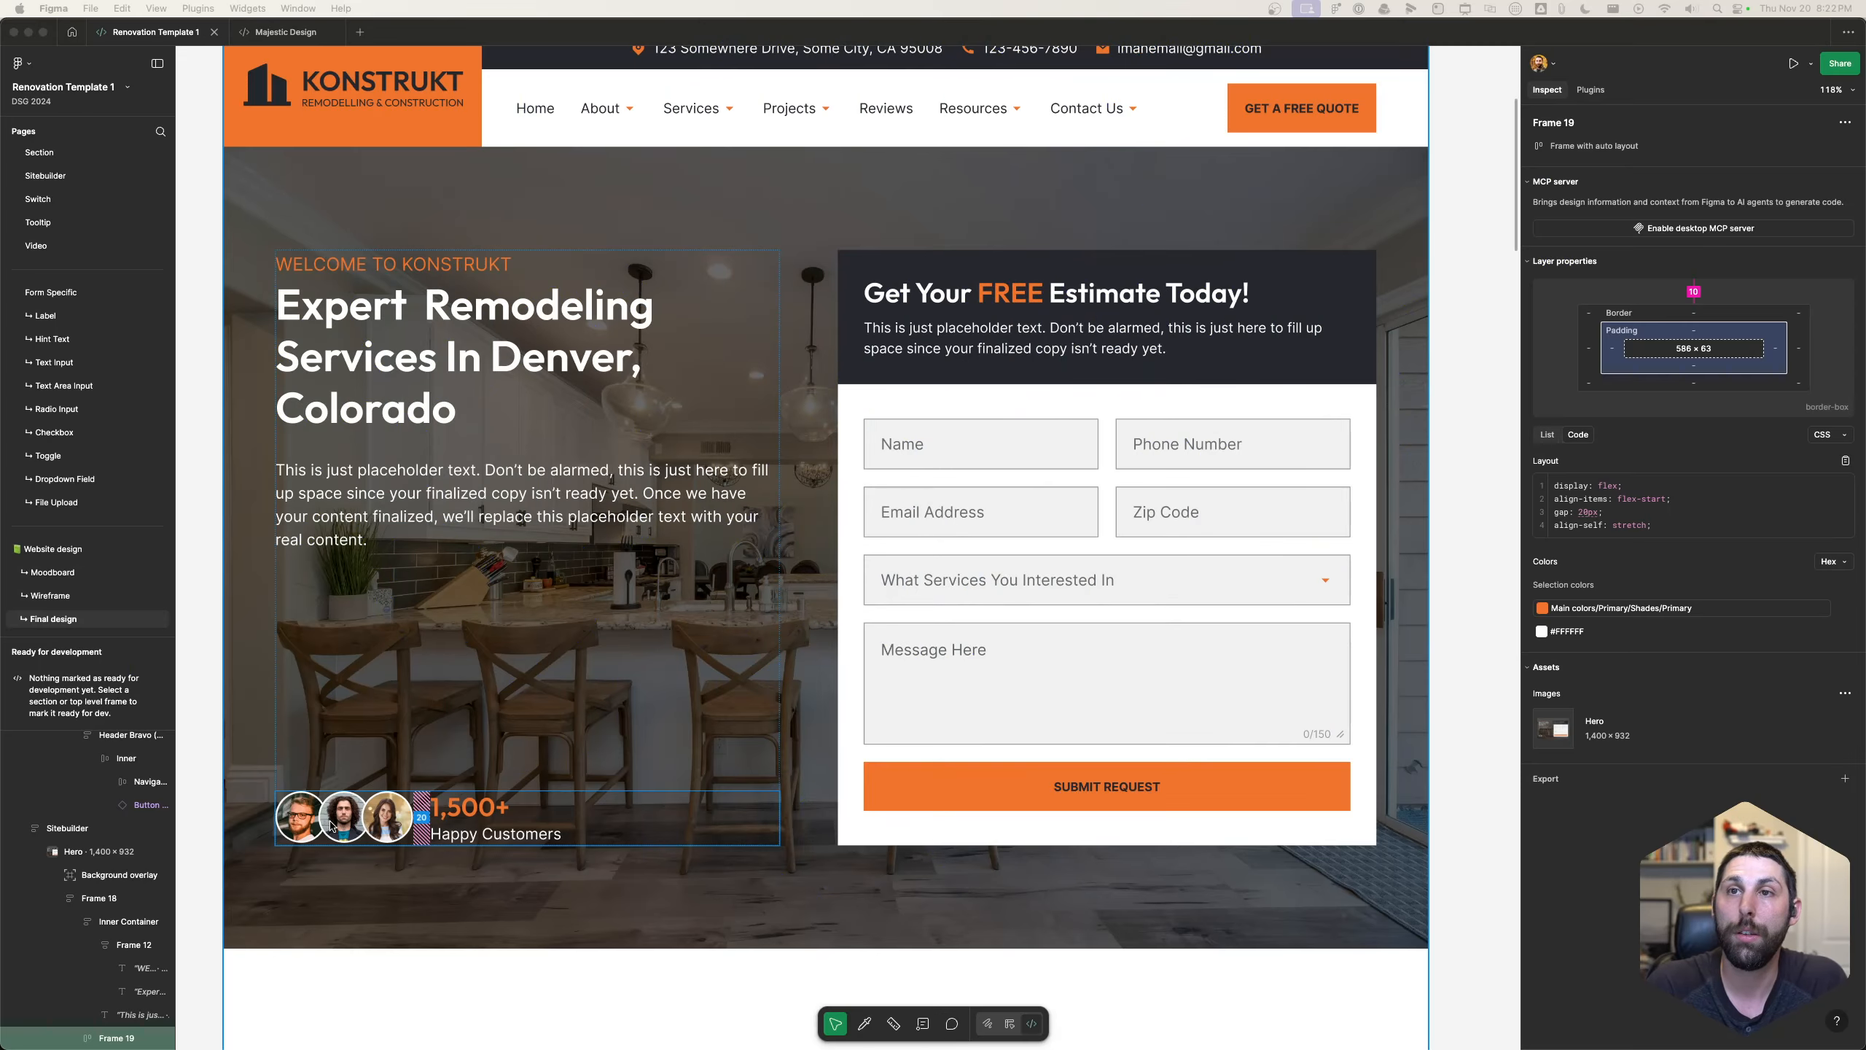
- Switch to the Figma design to examine the customer avatars in the hero, and return to the Etch builder
{"action": "left_click", "coordinate": [336, 844]}
{"action": "left_click", "coordinate": [343, 834]}
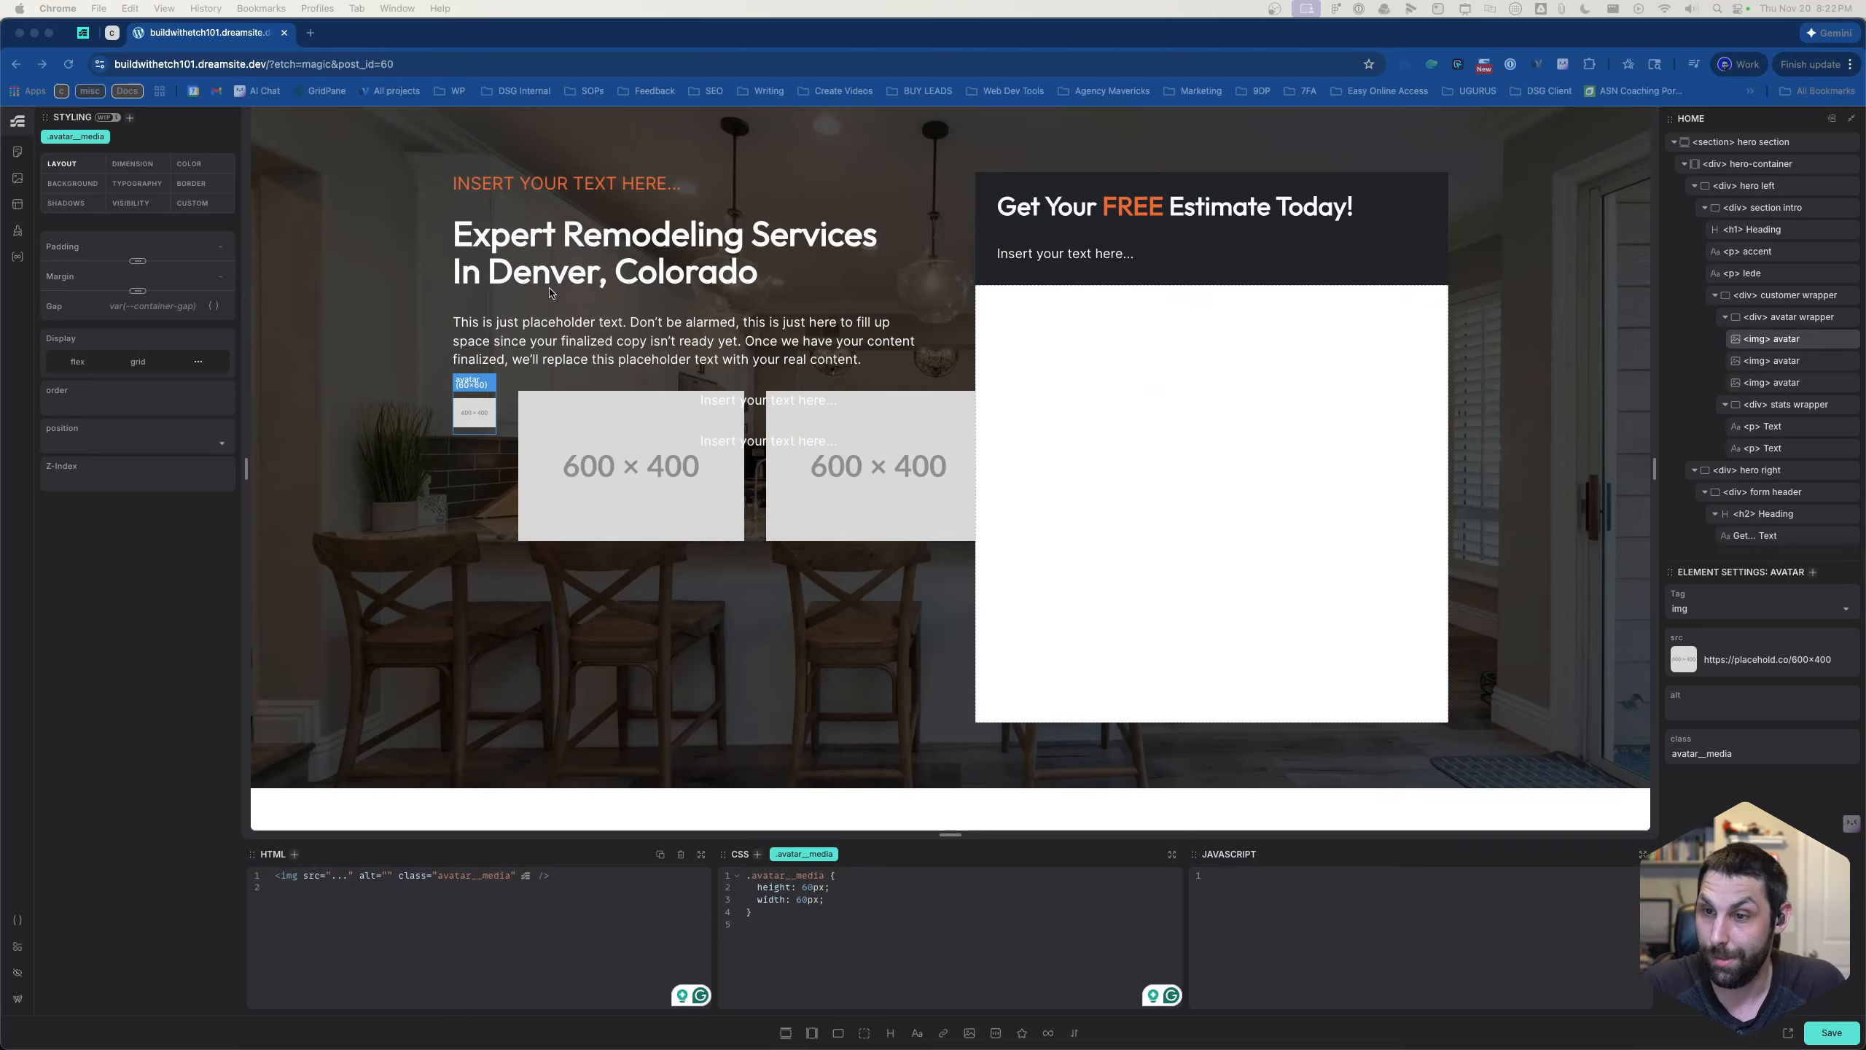
{"action": "left_click", "coordinate": [470, 399]}
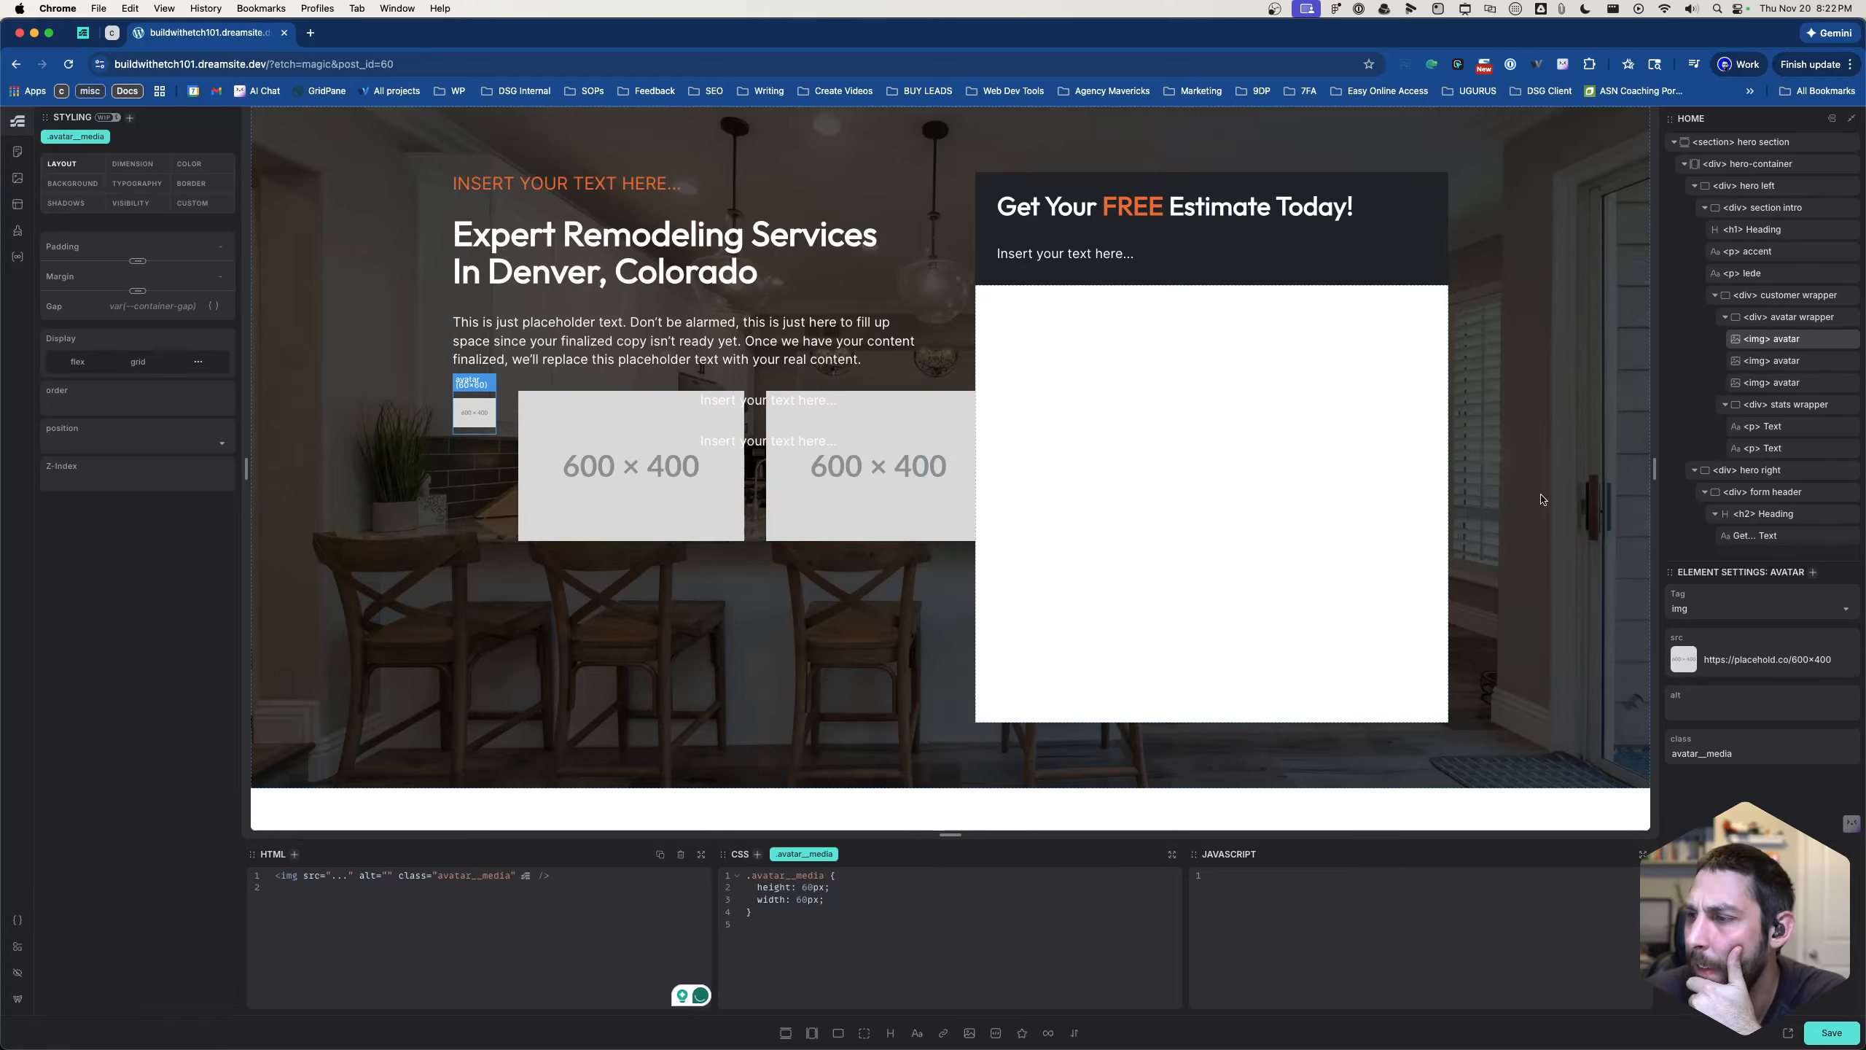
- Delete the second and third avatar images and duplicate the styled first avatar twice to replace them
{"action": "left_click", "coordinate": [1785, 363]}
{"action": "left_click", "coordinate": [1849, 363]}
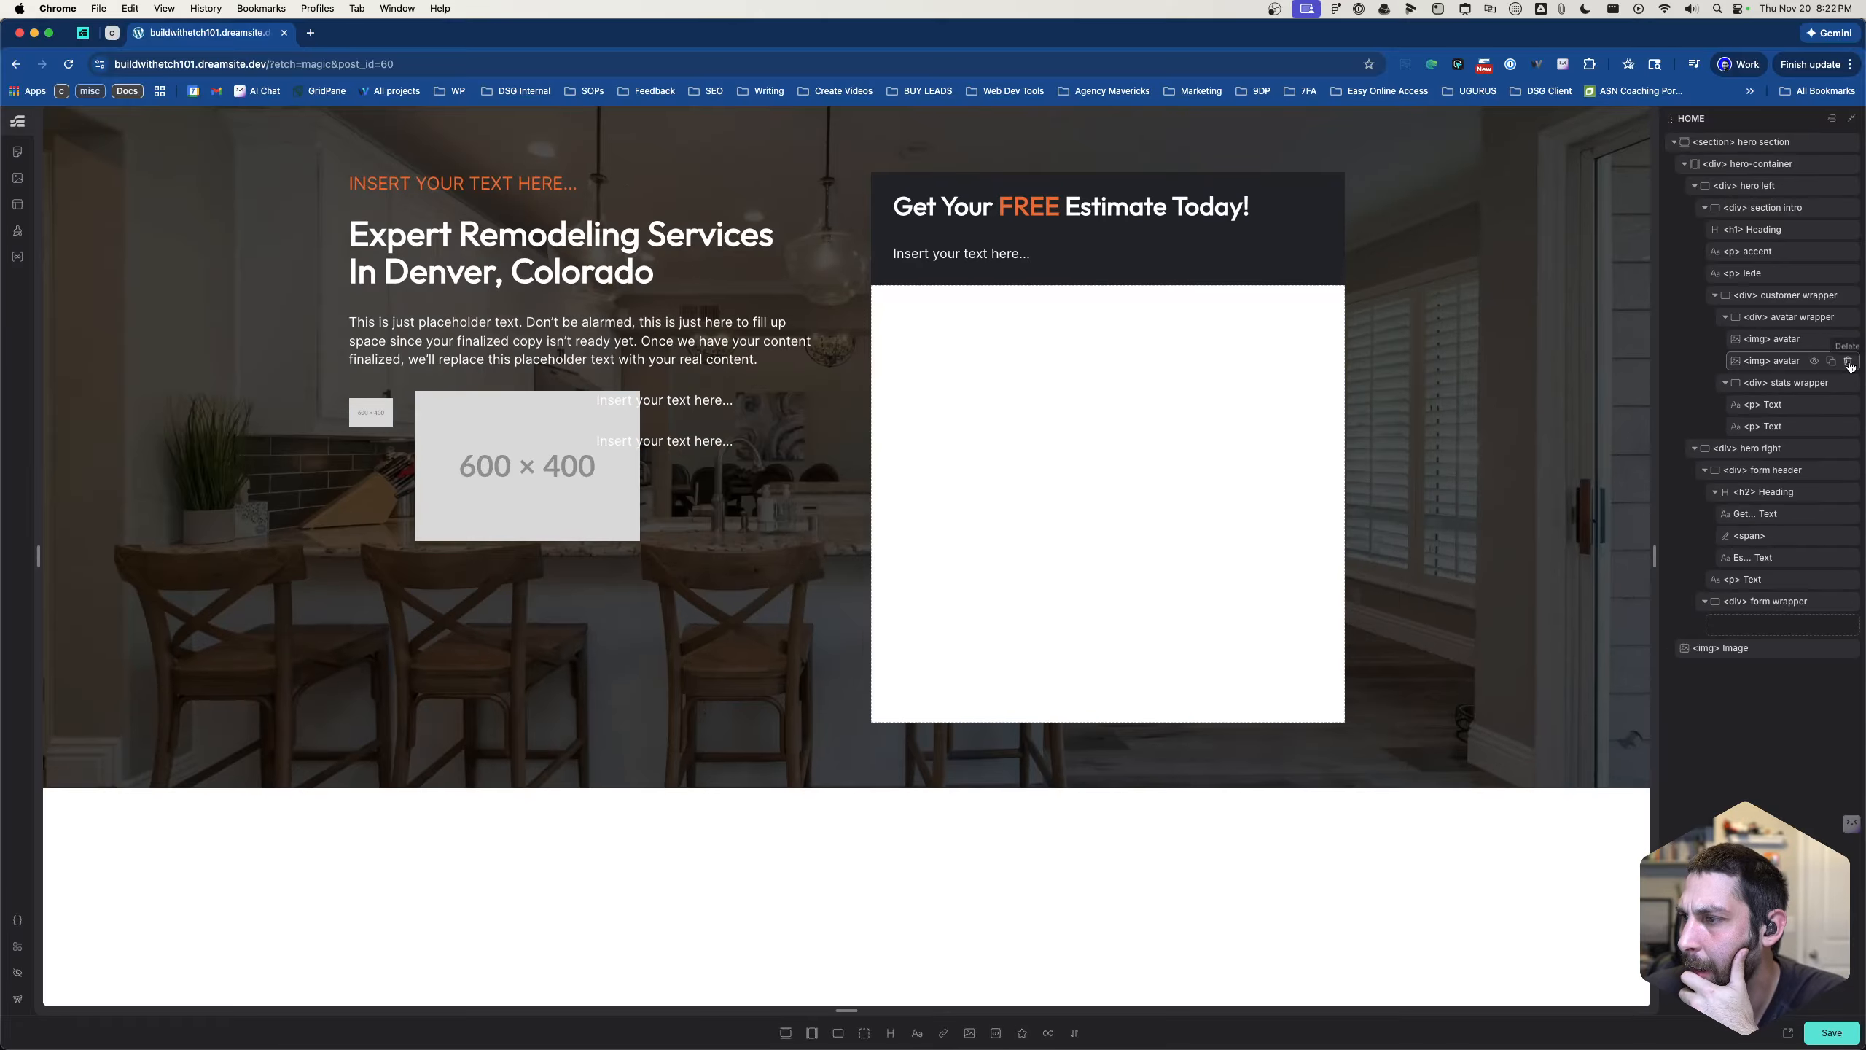
{"action": "left_click", "coordinate": [1848, 362]}
{"action": "left_click", "coordinate": [1831, 339]}
{"action": "left_click", "coordinate": [1832, 339]}
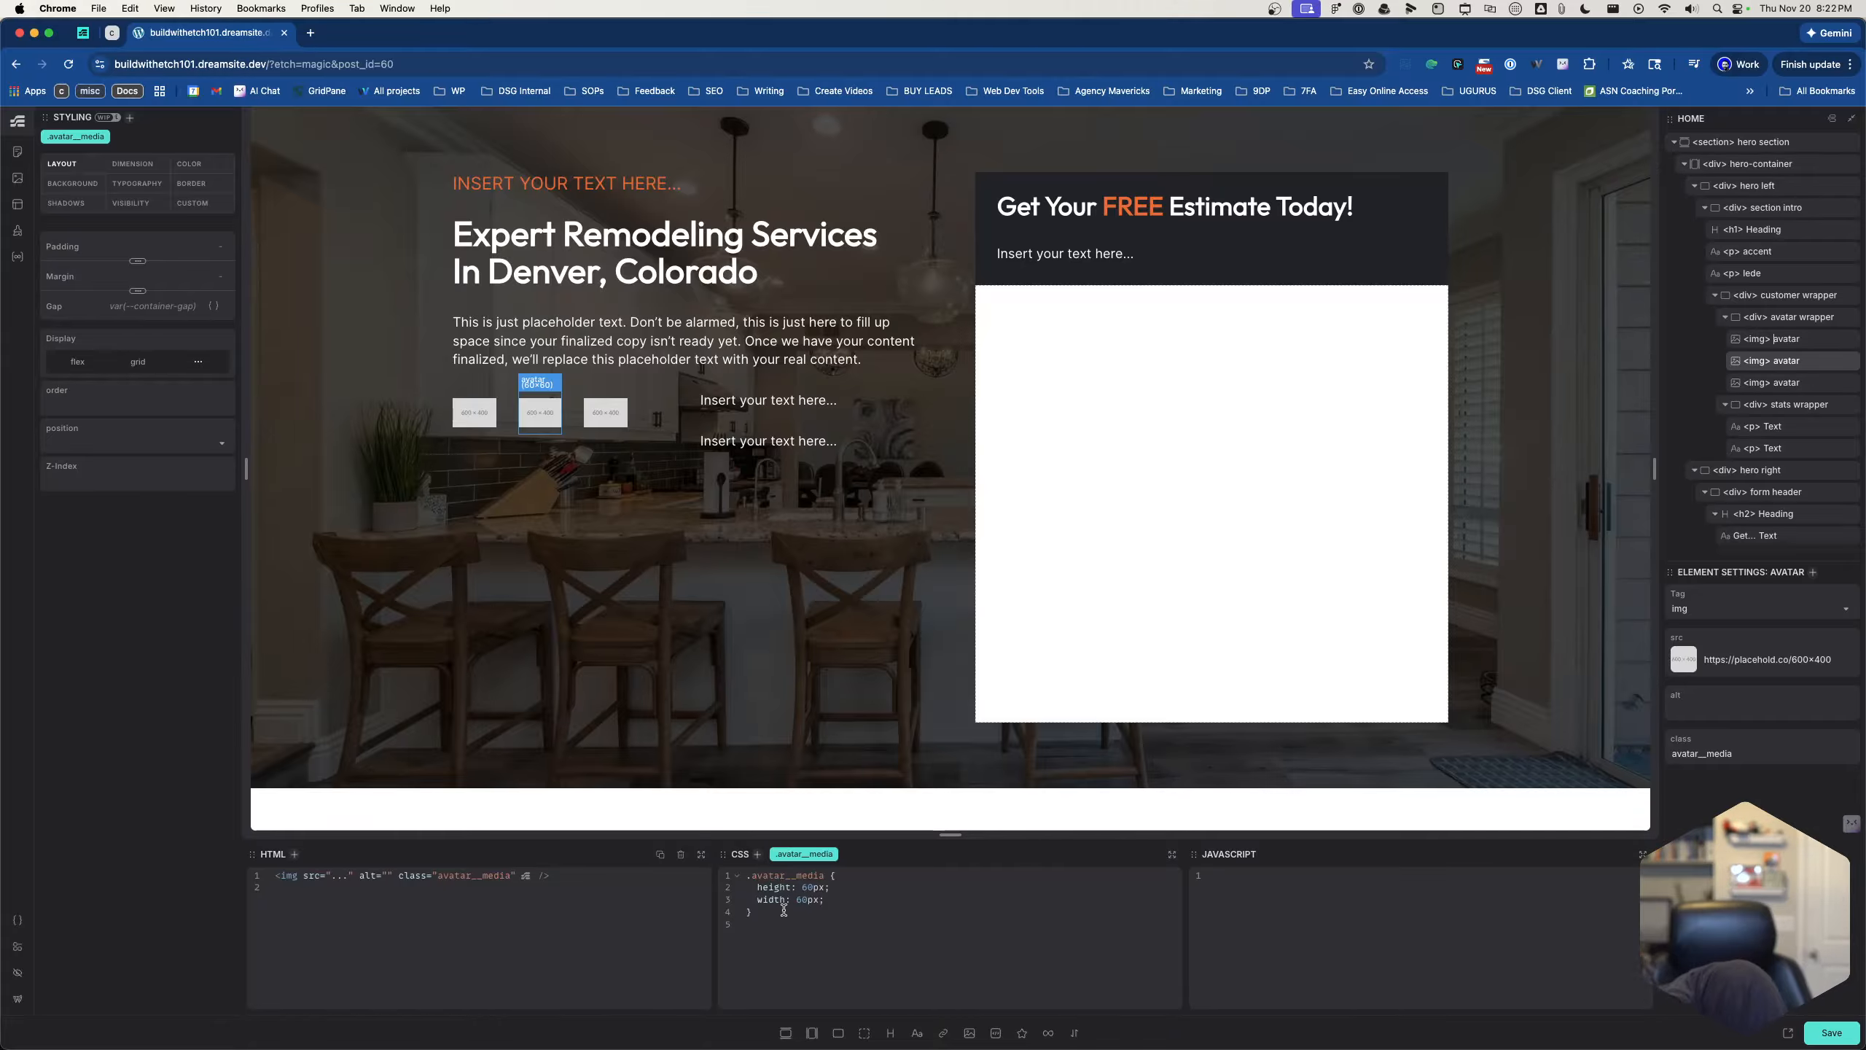
- Add object-fit: cover and border-radius: 50px to the .avatar__media CSS
{"action": "left_click_drag", "start_coordinate": [755, 891], "coordinate": [823, 898]}
{"action": "left_click", "coordinate": [838, 898]}
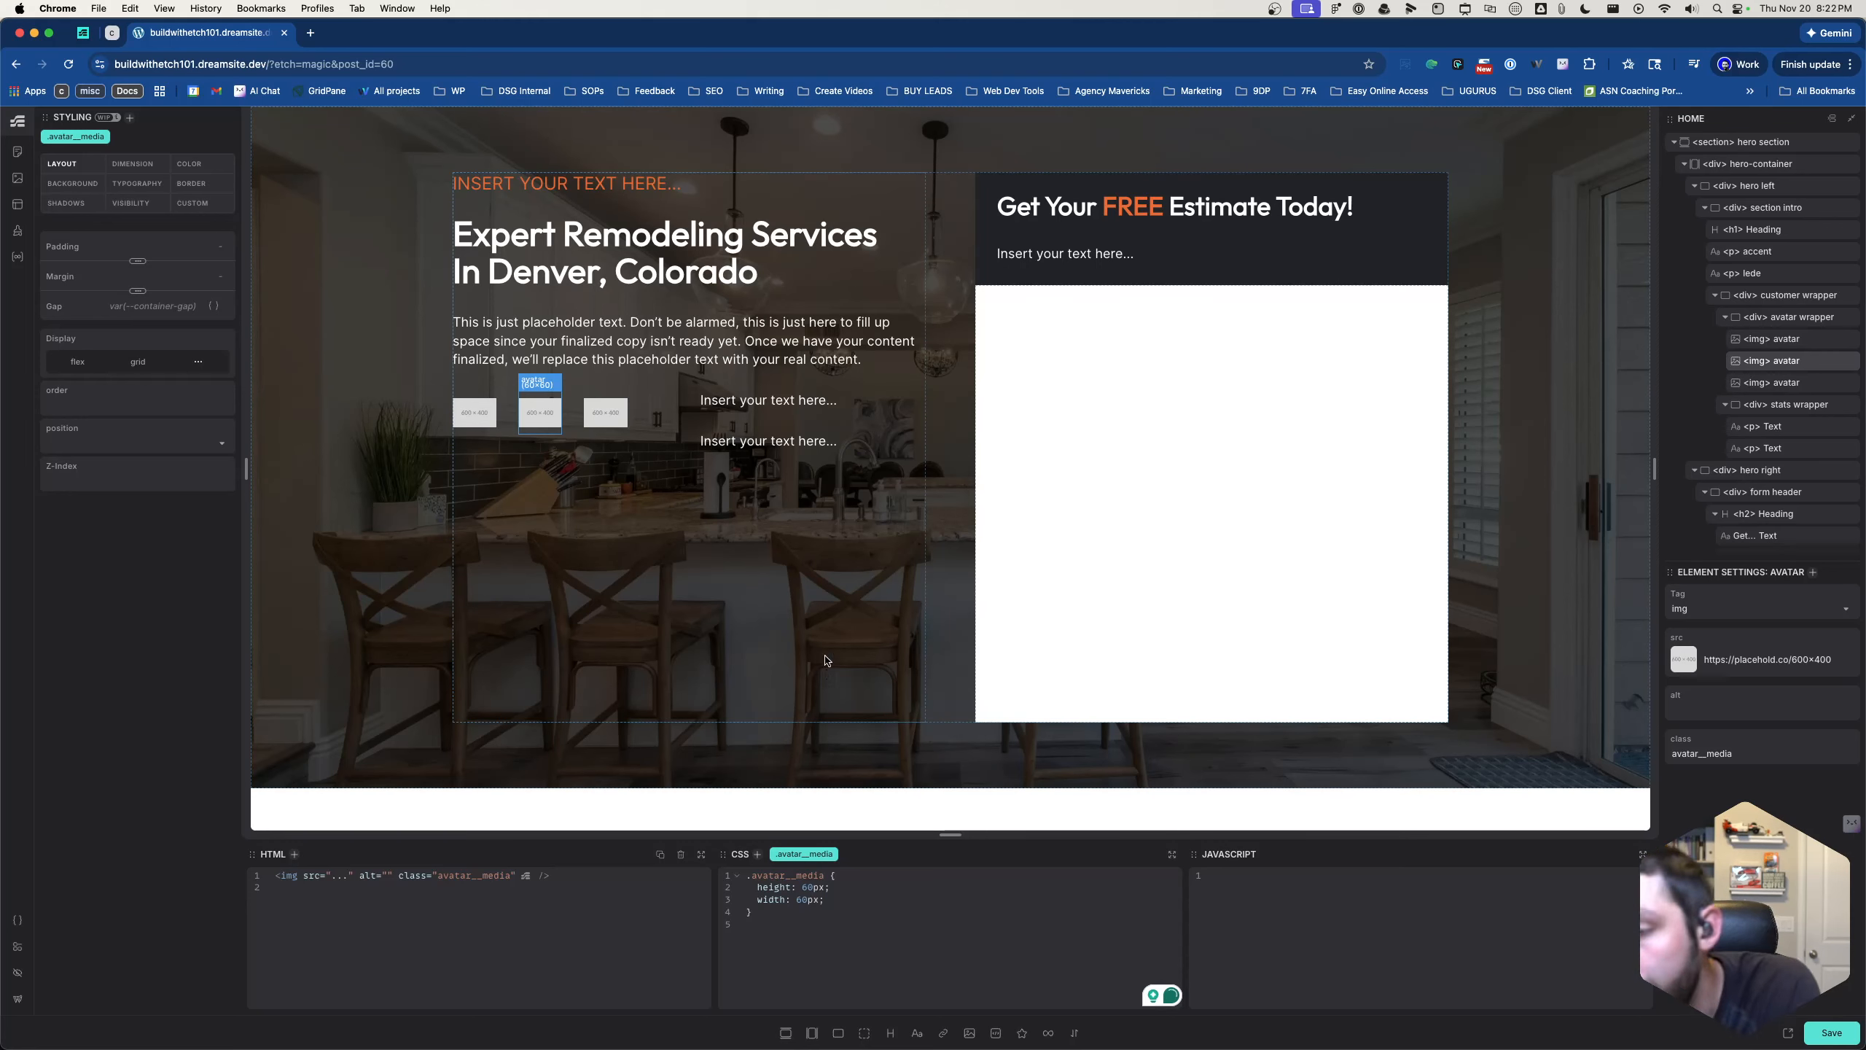
{"action": "key", "text": "Return"}
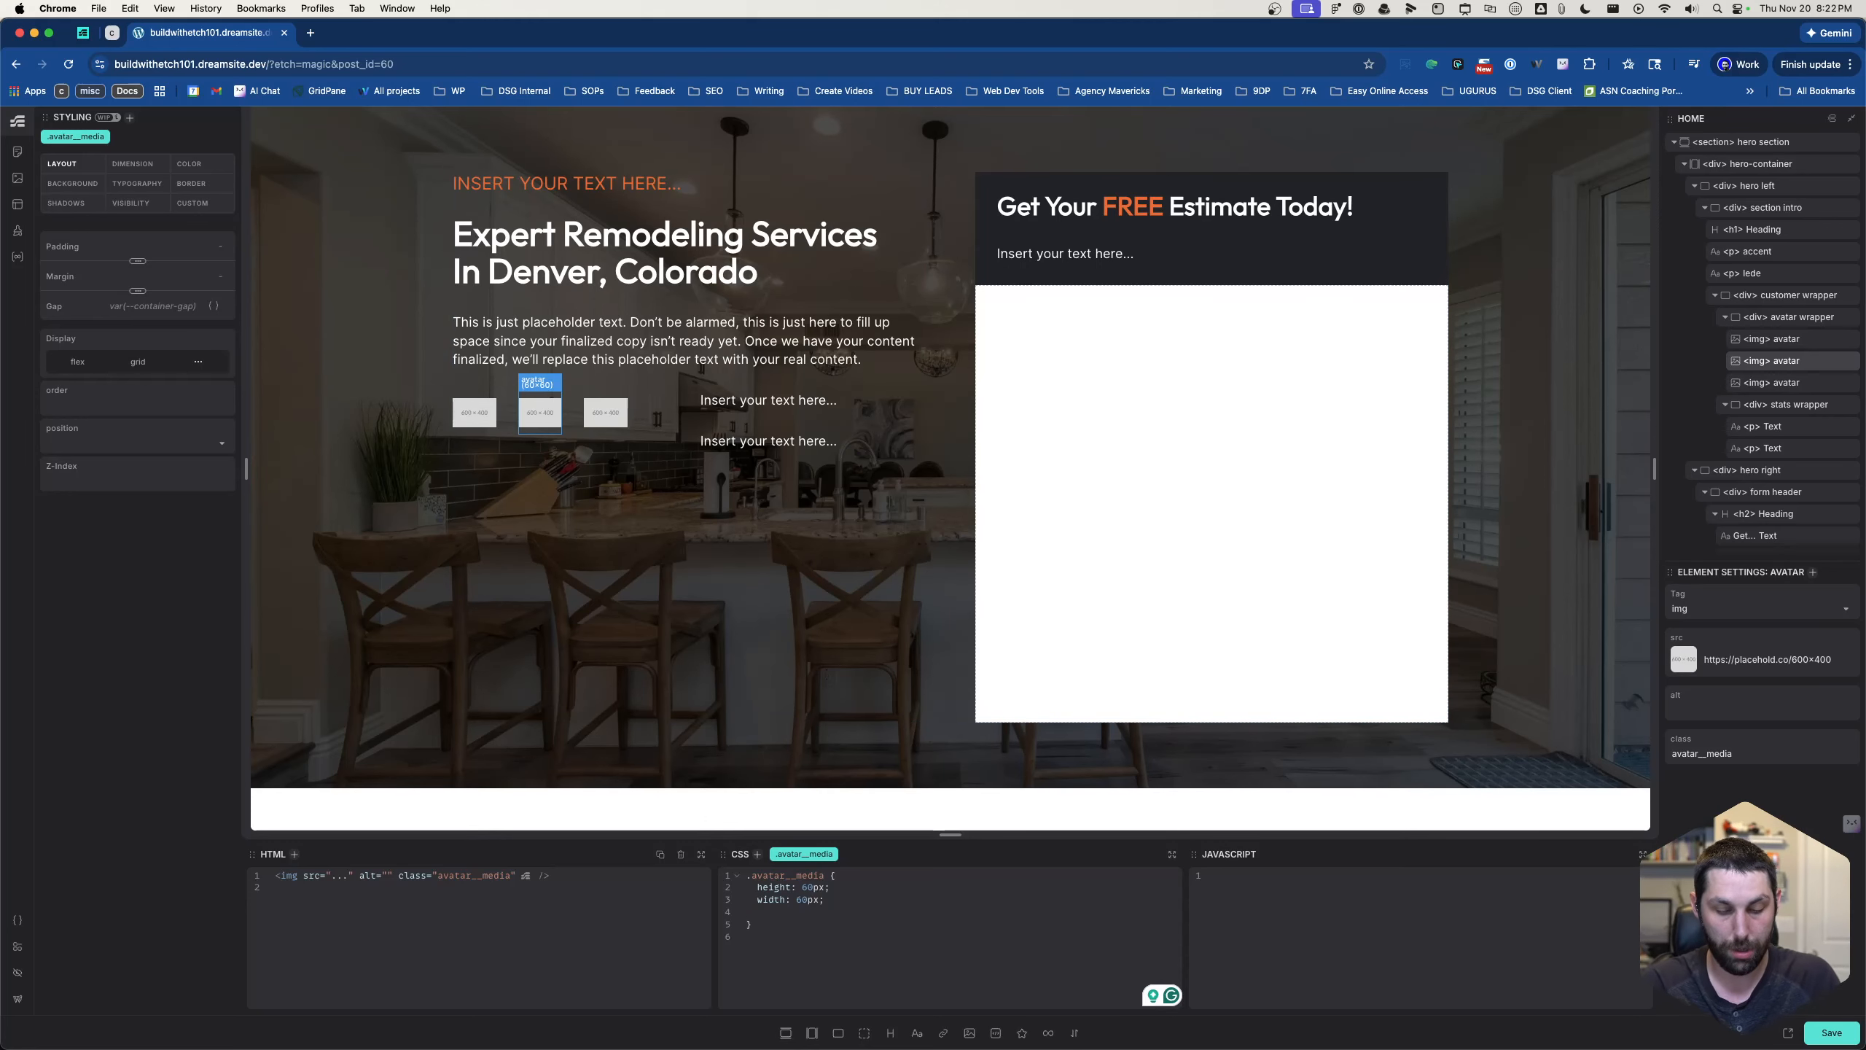
{"action": "type", "text": "object-fit: "}
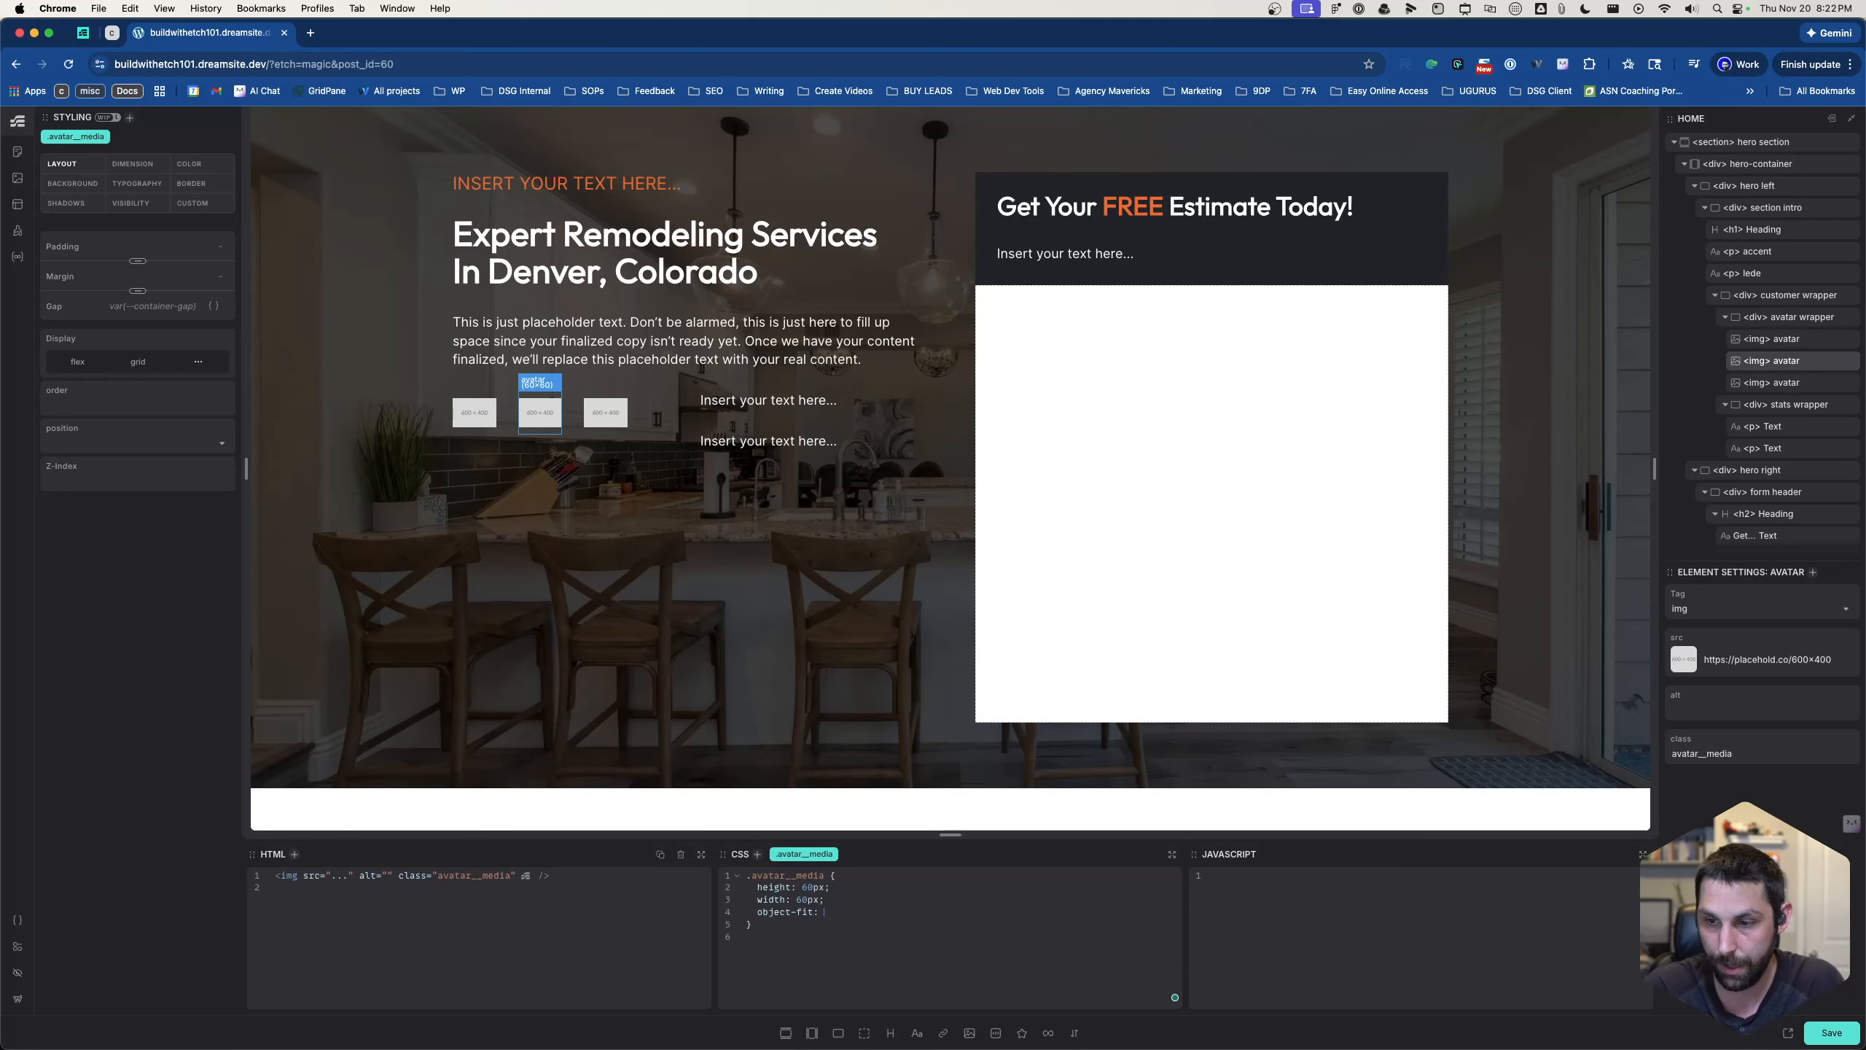
{"action": "type", "text": "cover;"}
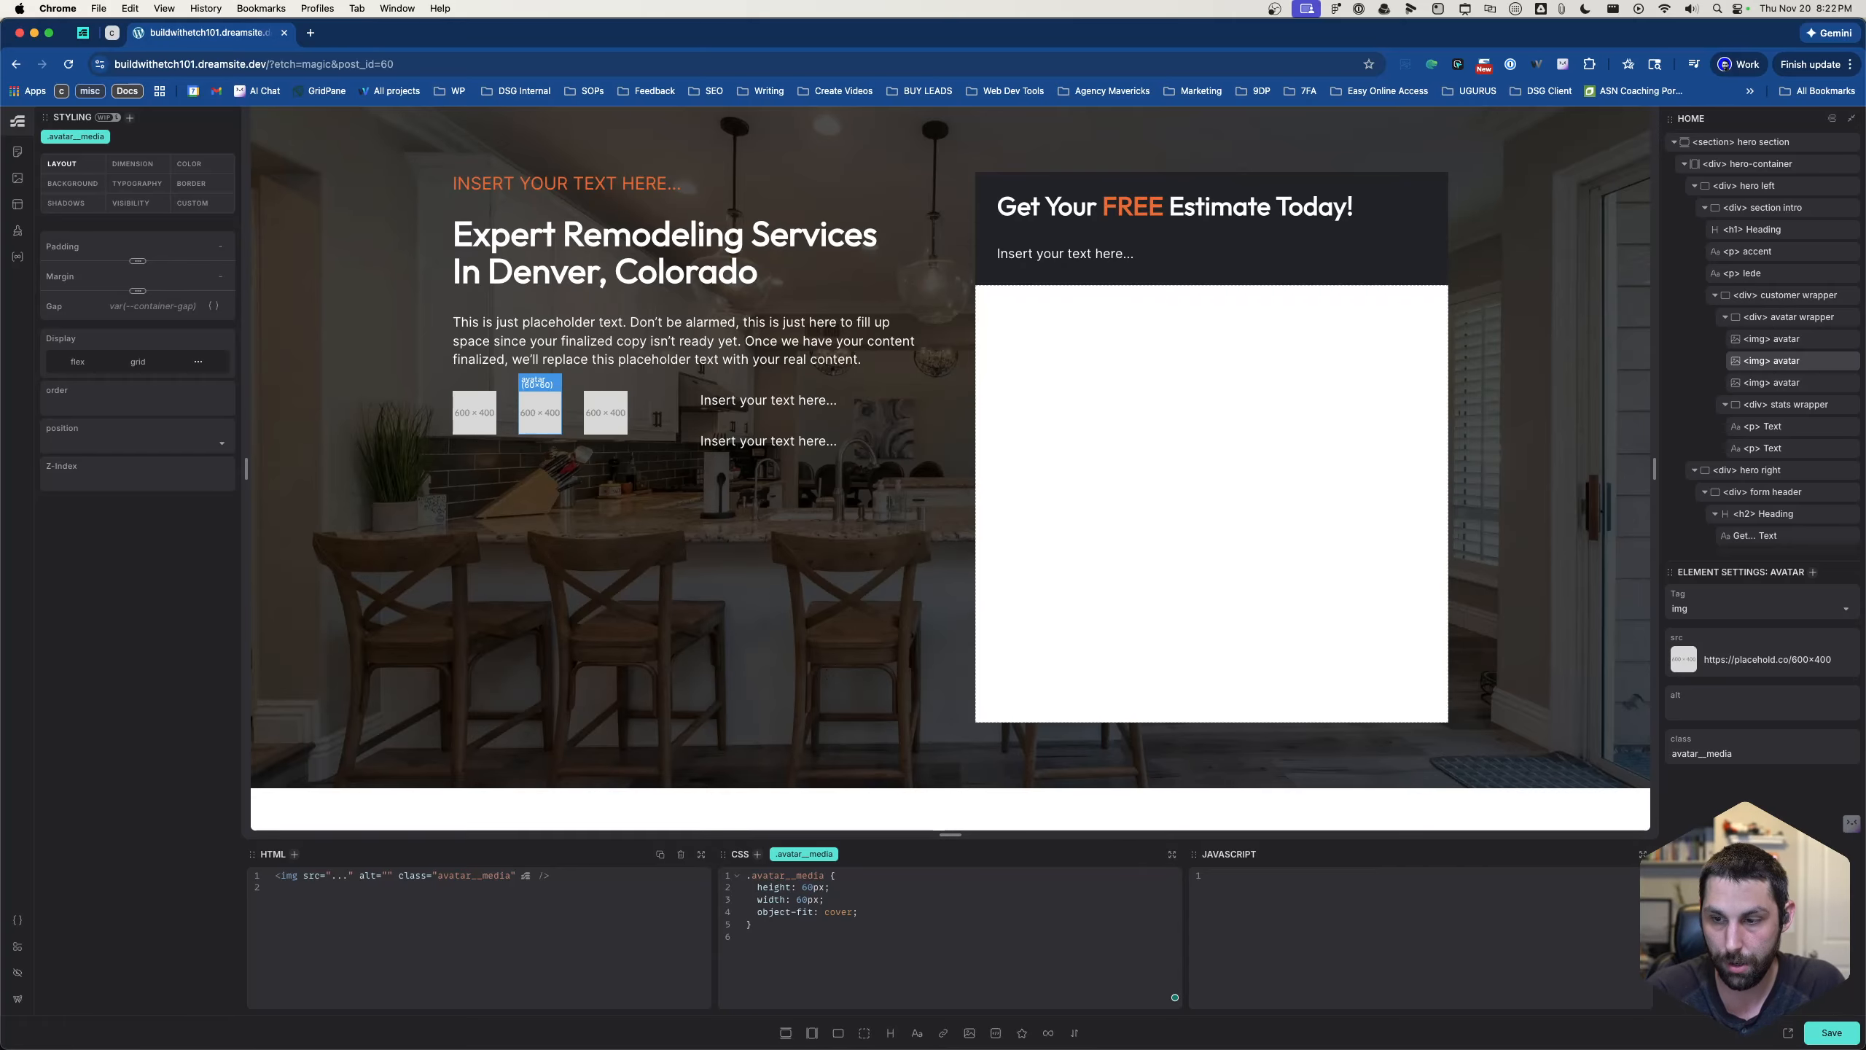
{"action": "key", "text": "Return"}
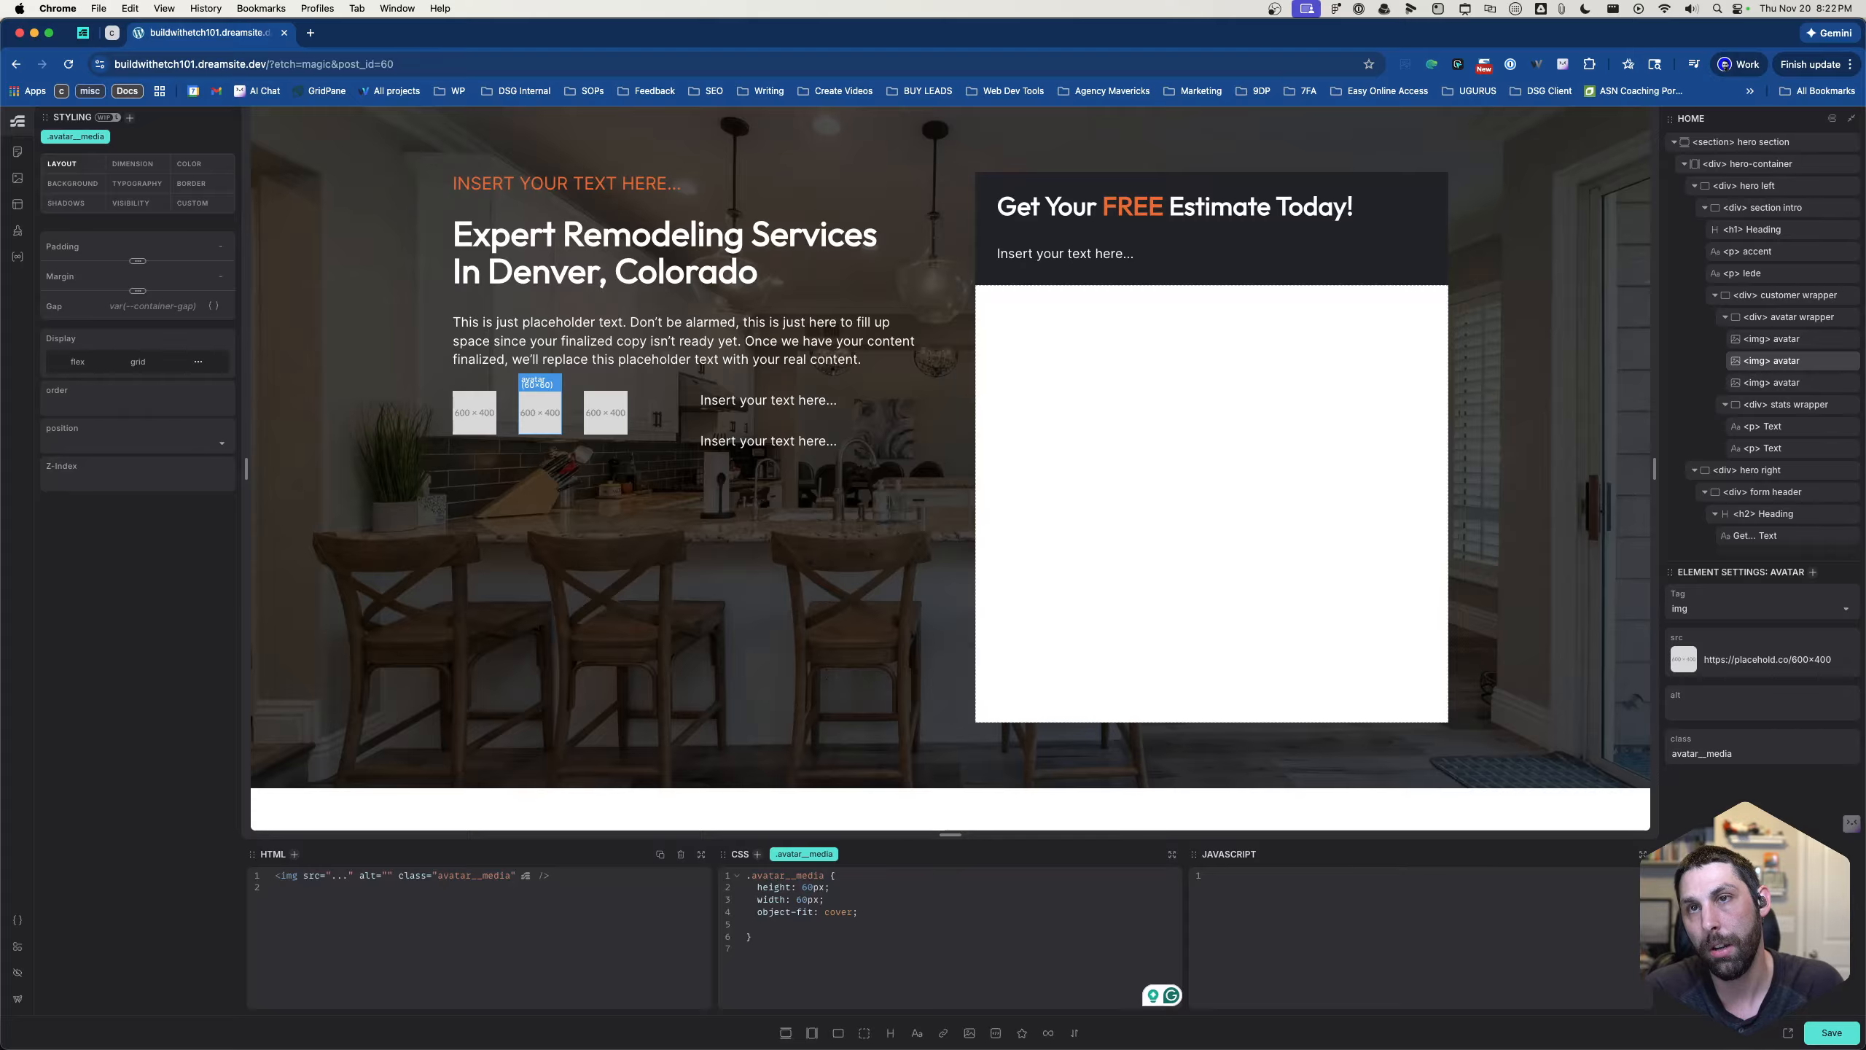
{"action": "type", "text": "border-radius: "}
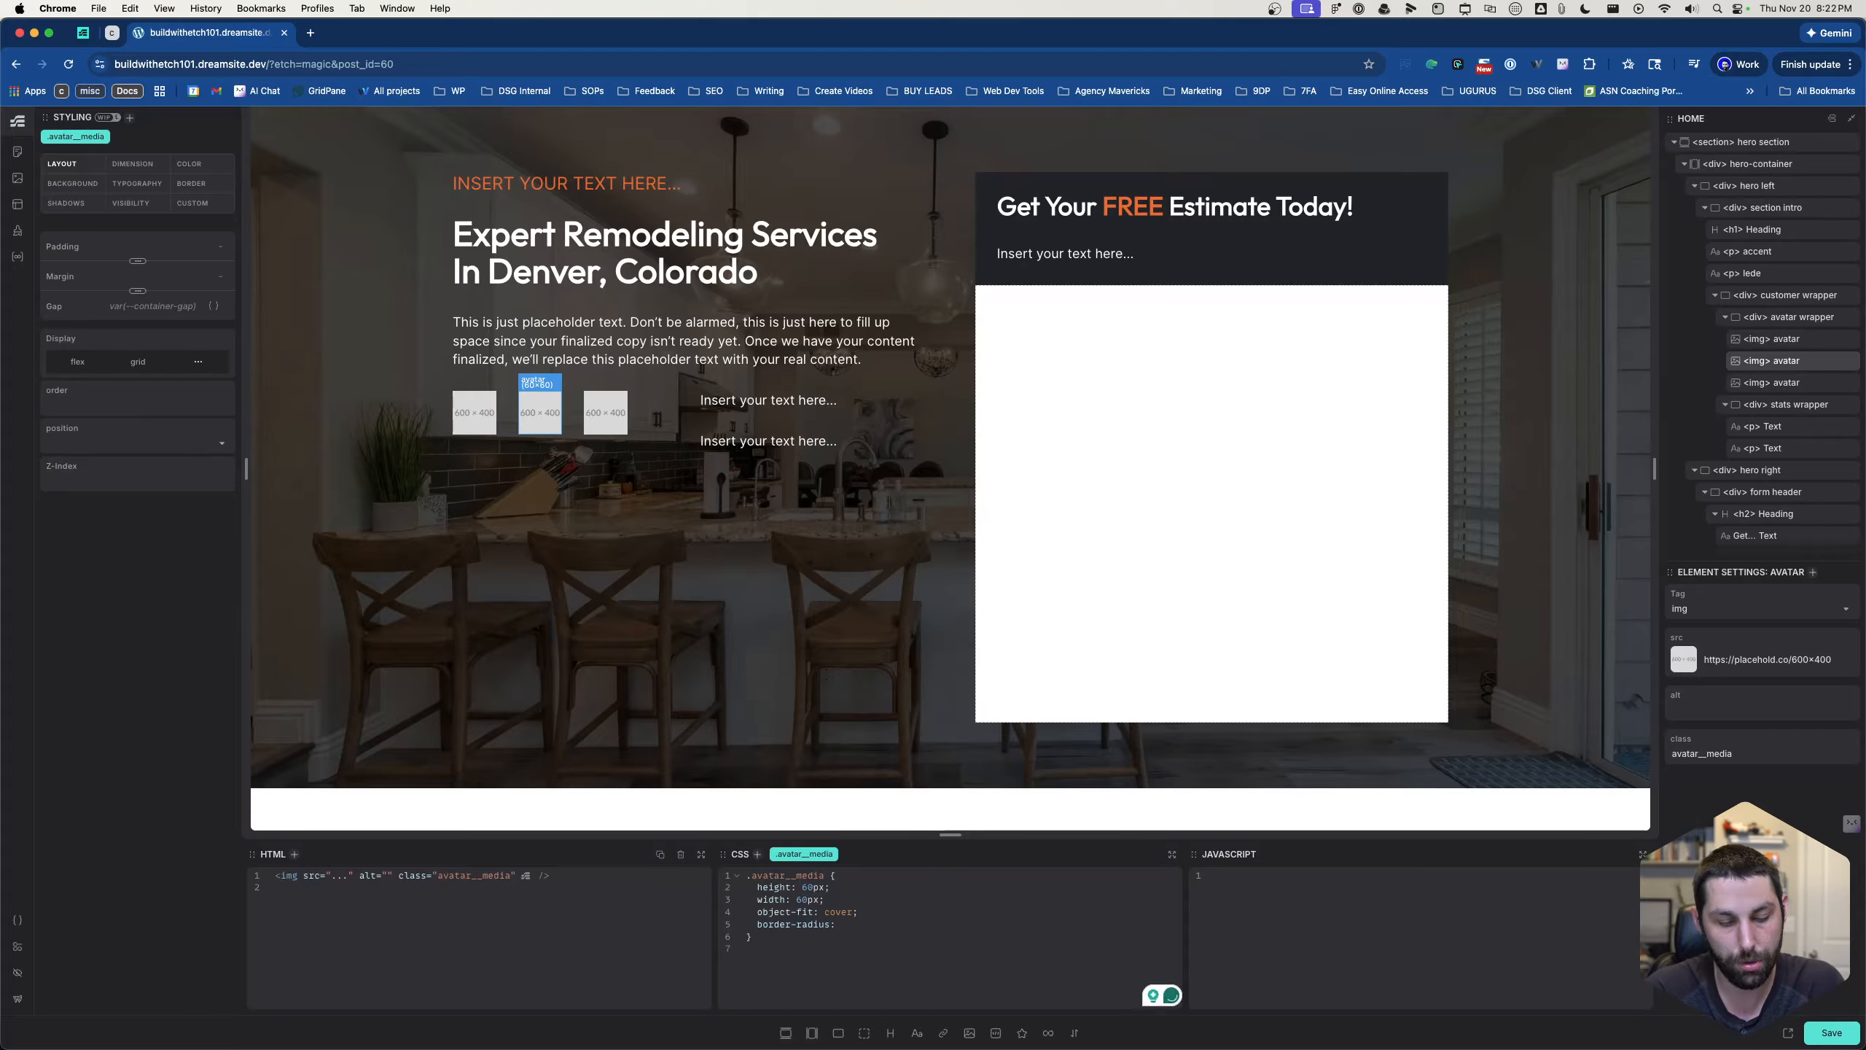
{"action": "type", "text": "50px;"}
- Add the declaration border: solid var(--white) 2px to the .avatar__media CSS
{"action": "key", "text": "Return"}
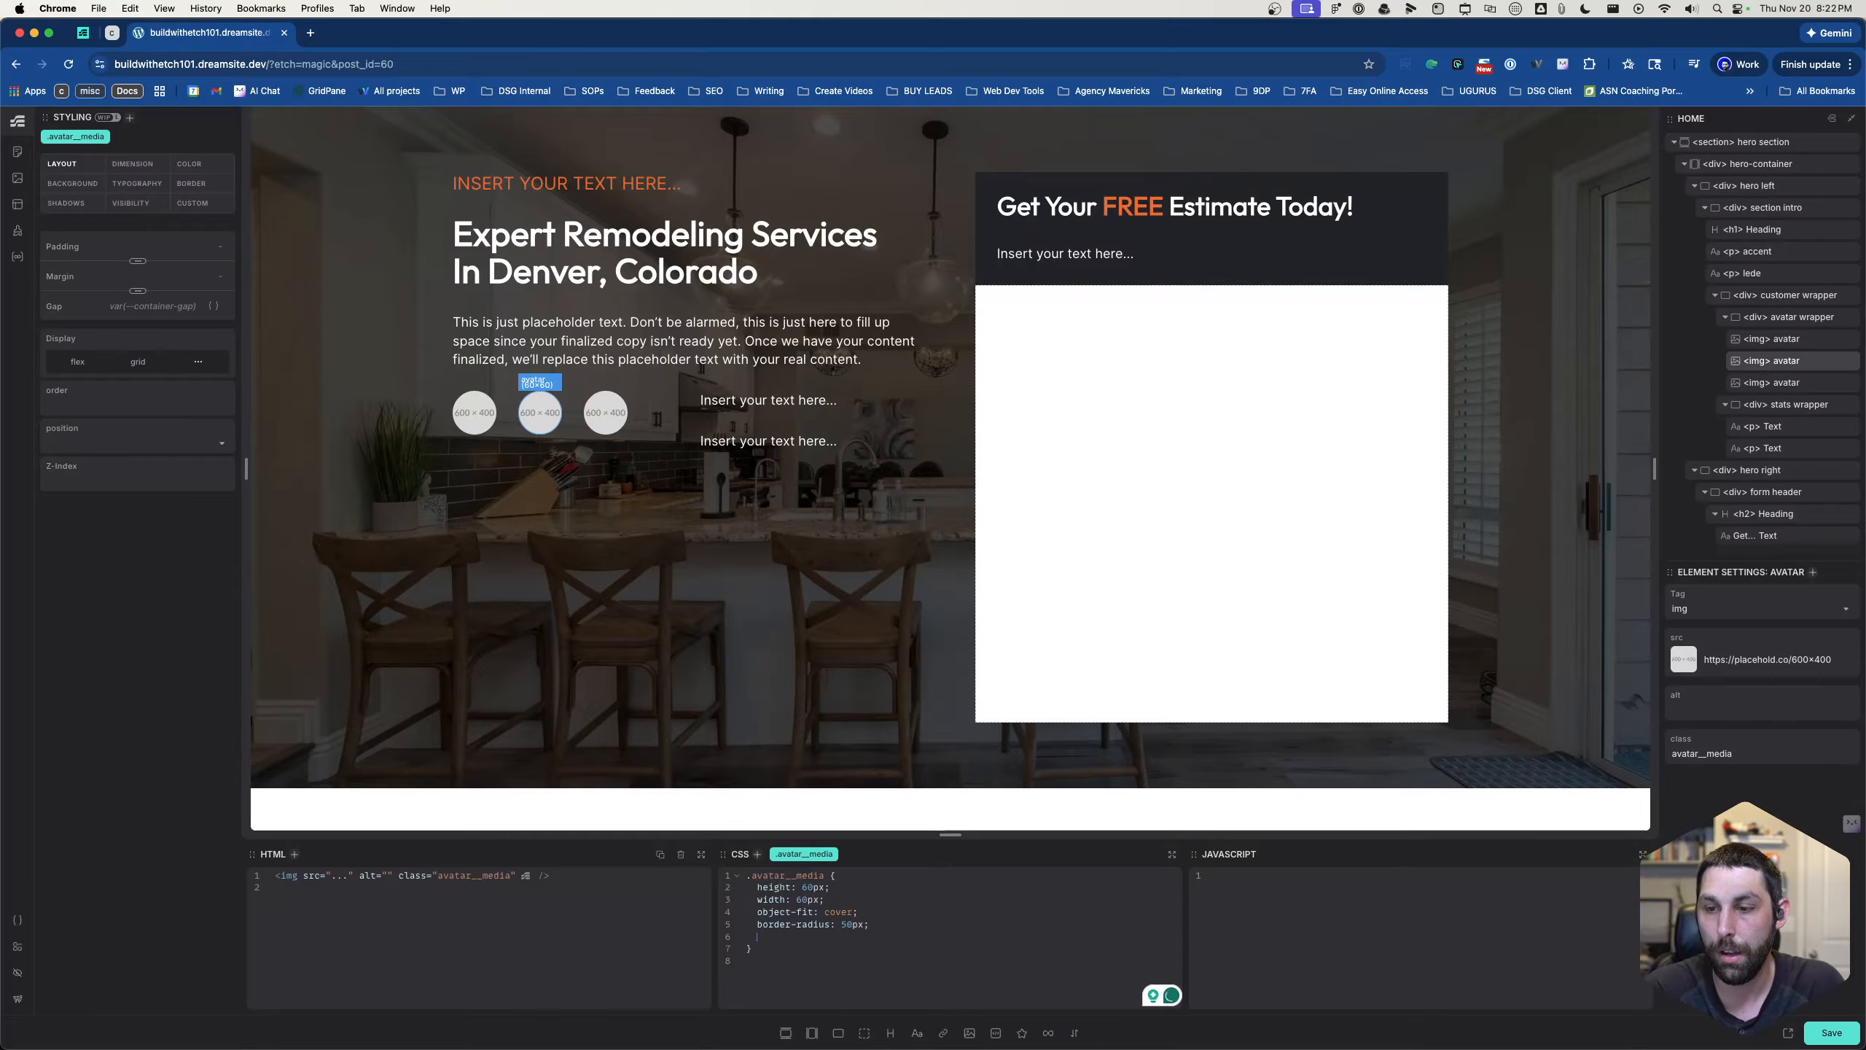
{"action": "type", "text": "border:"}
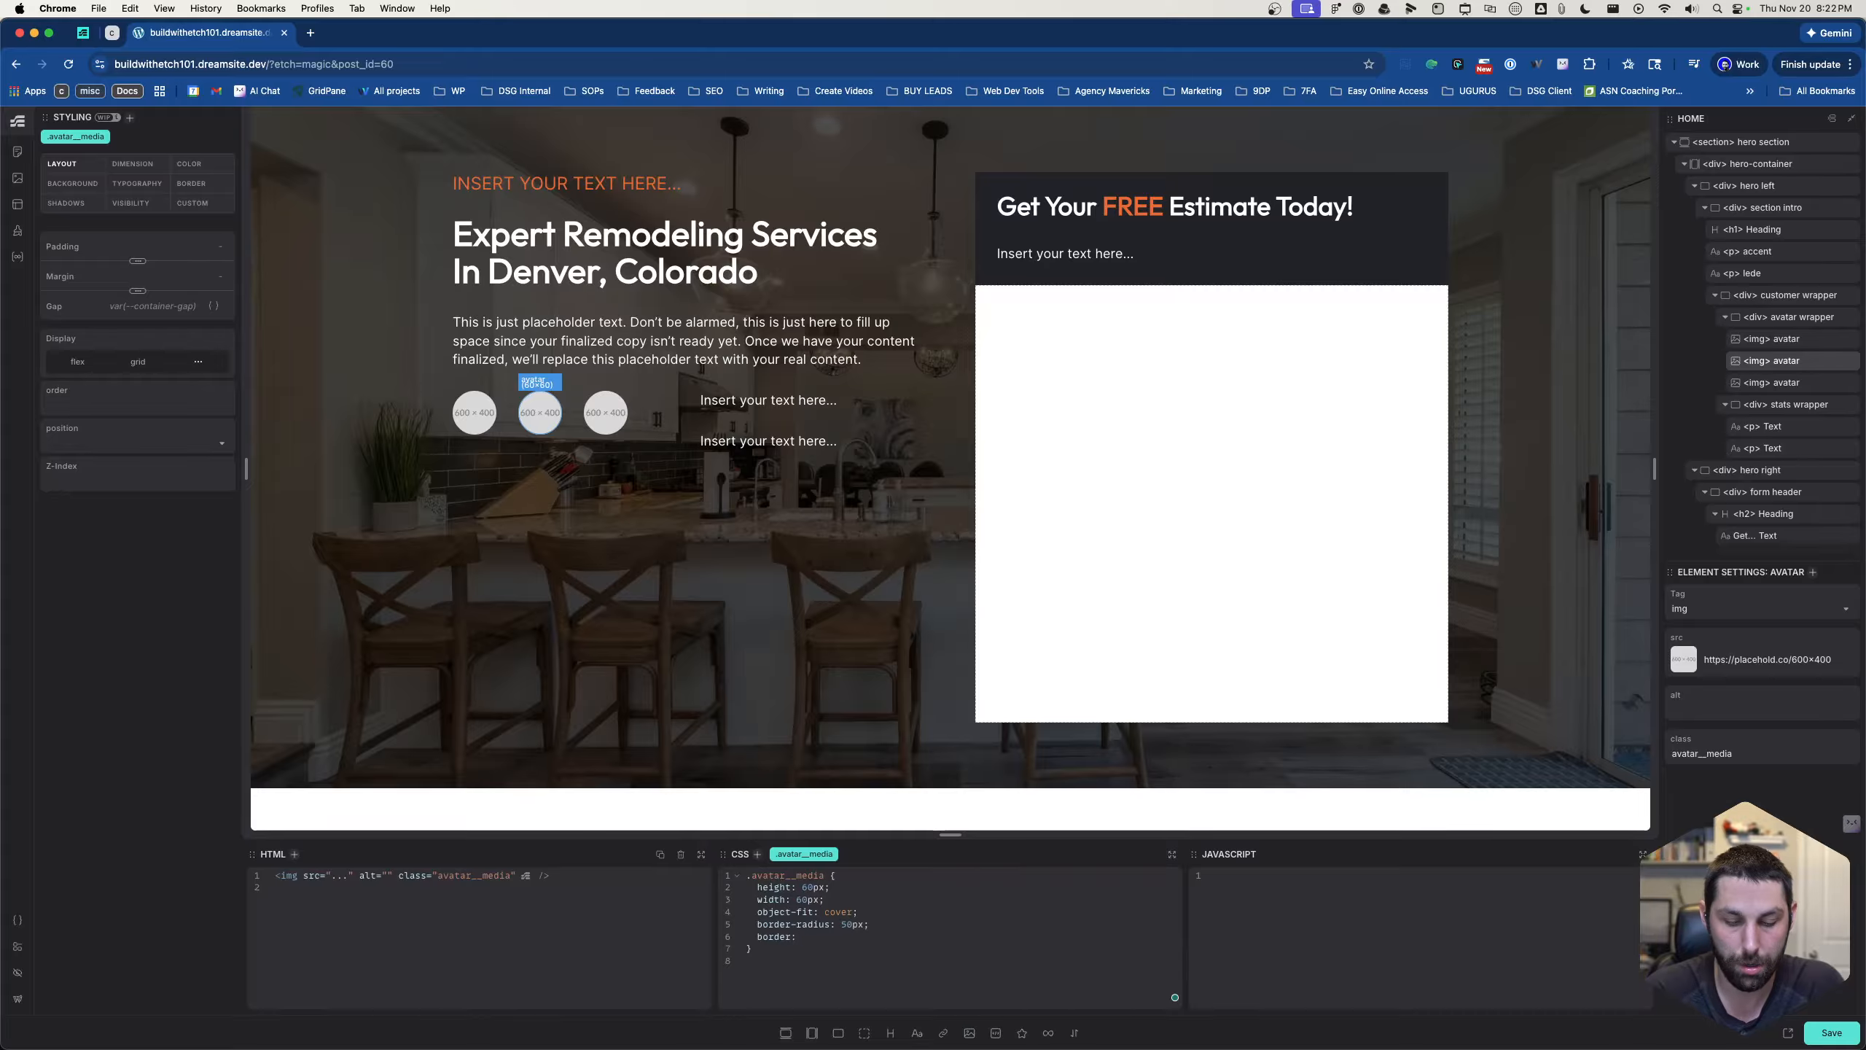
{"action": "type", "text": " sol"}
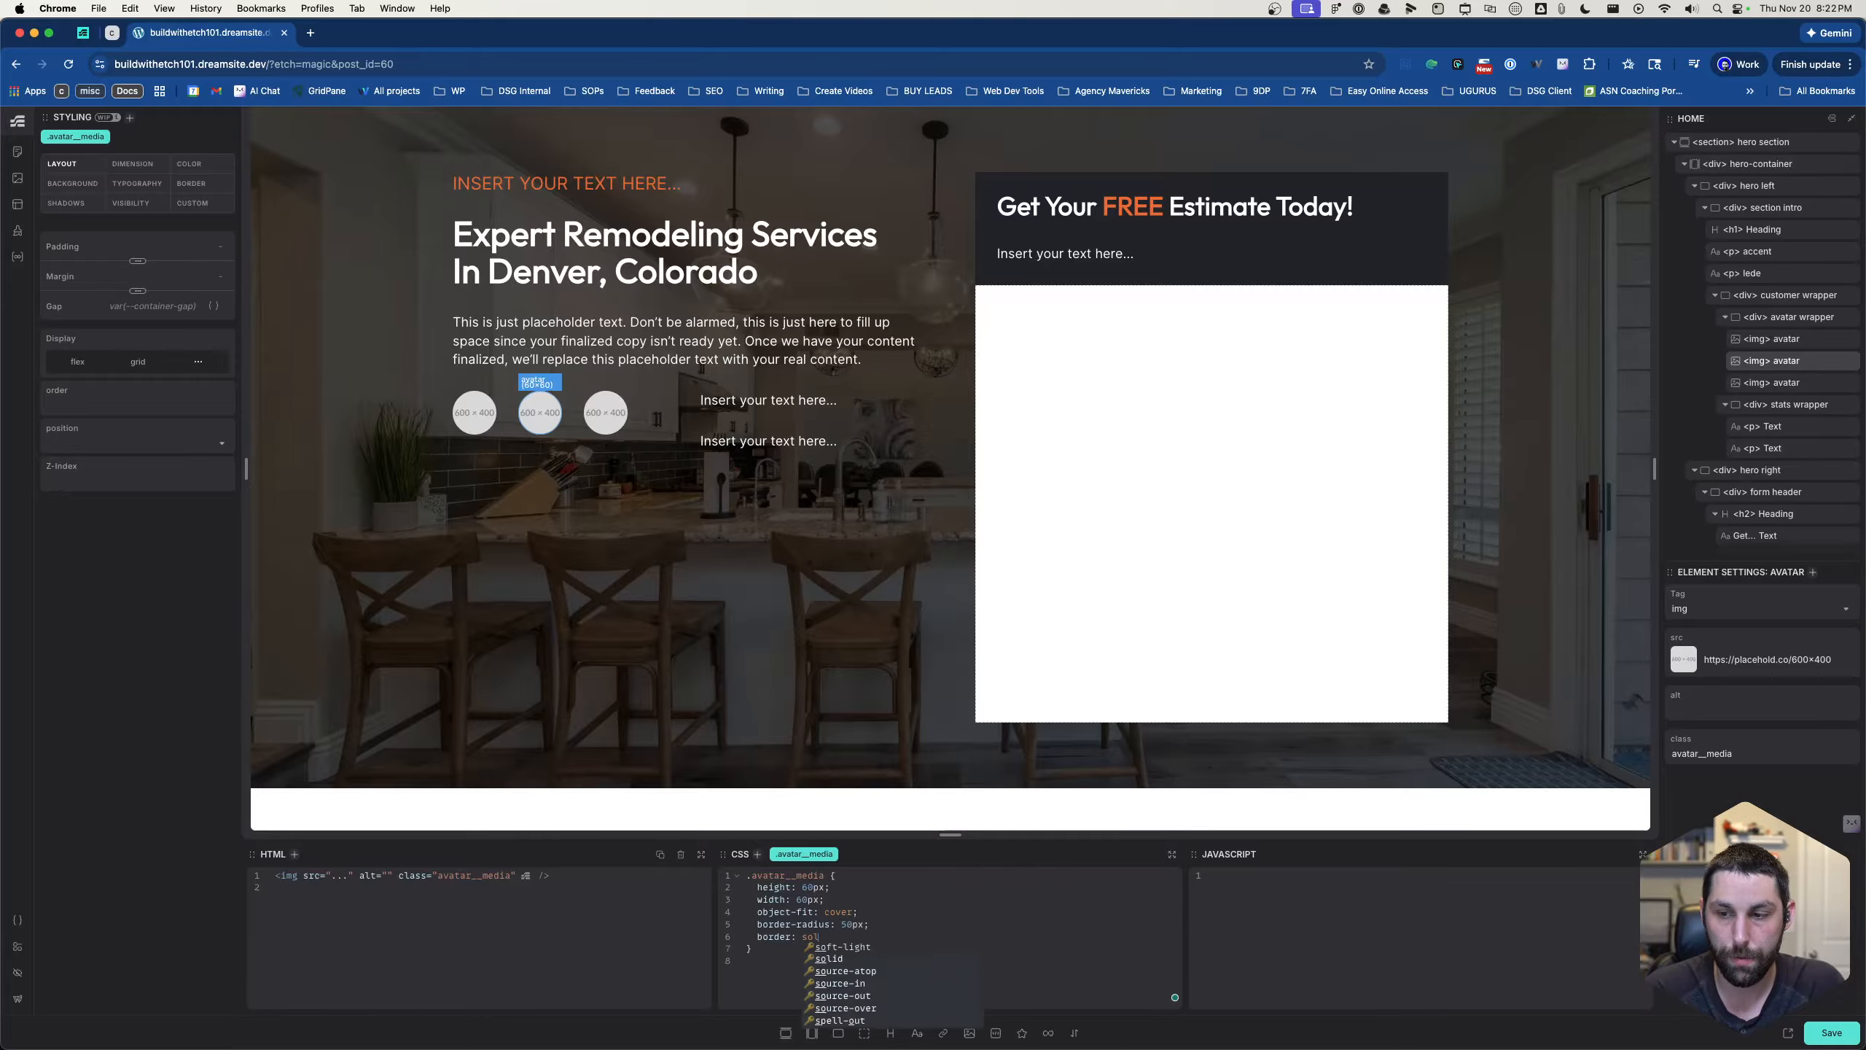
{"action": "type", "text": "id --wi"}
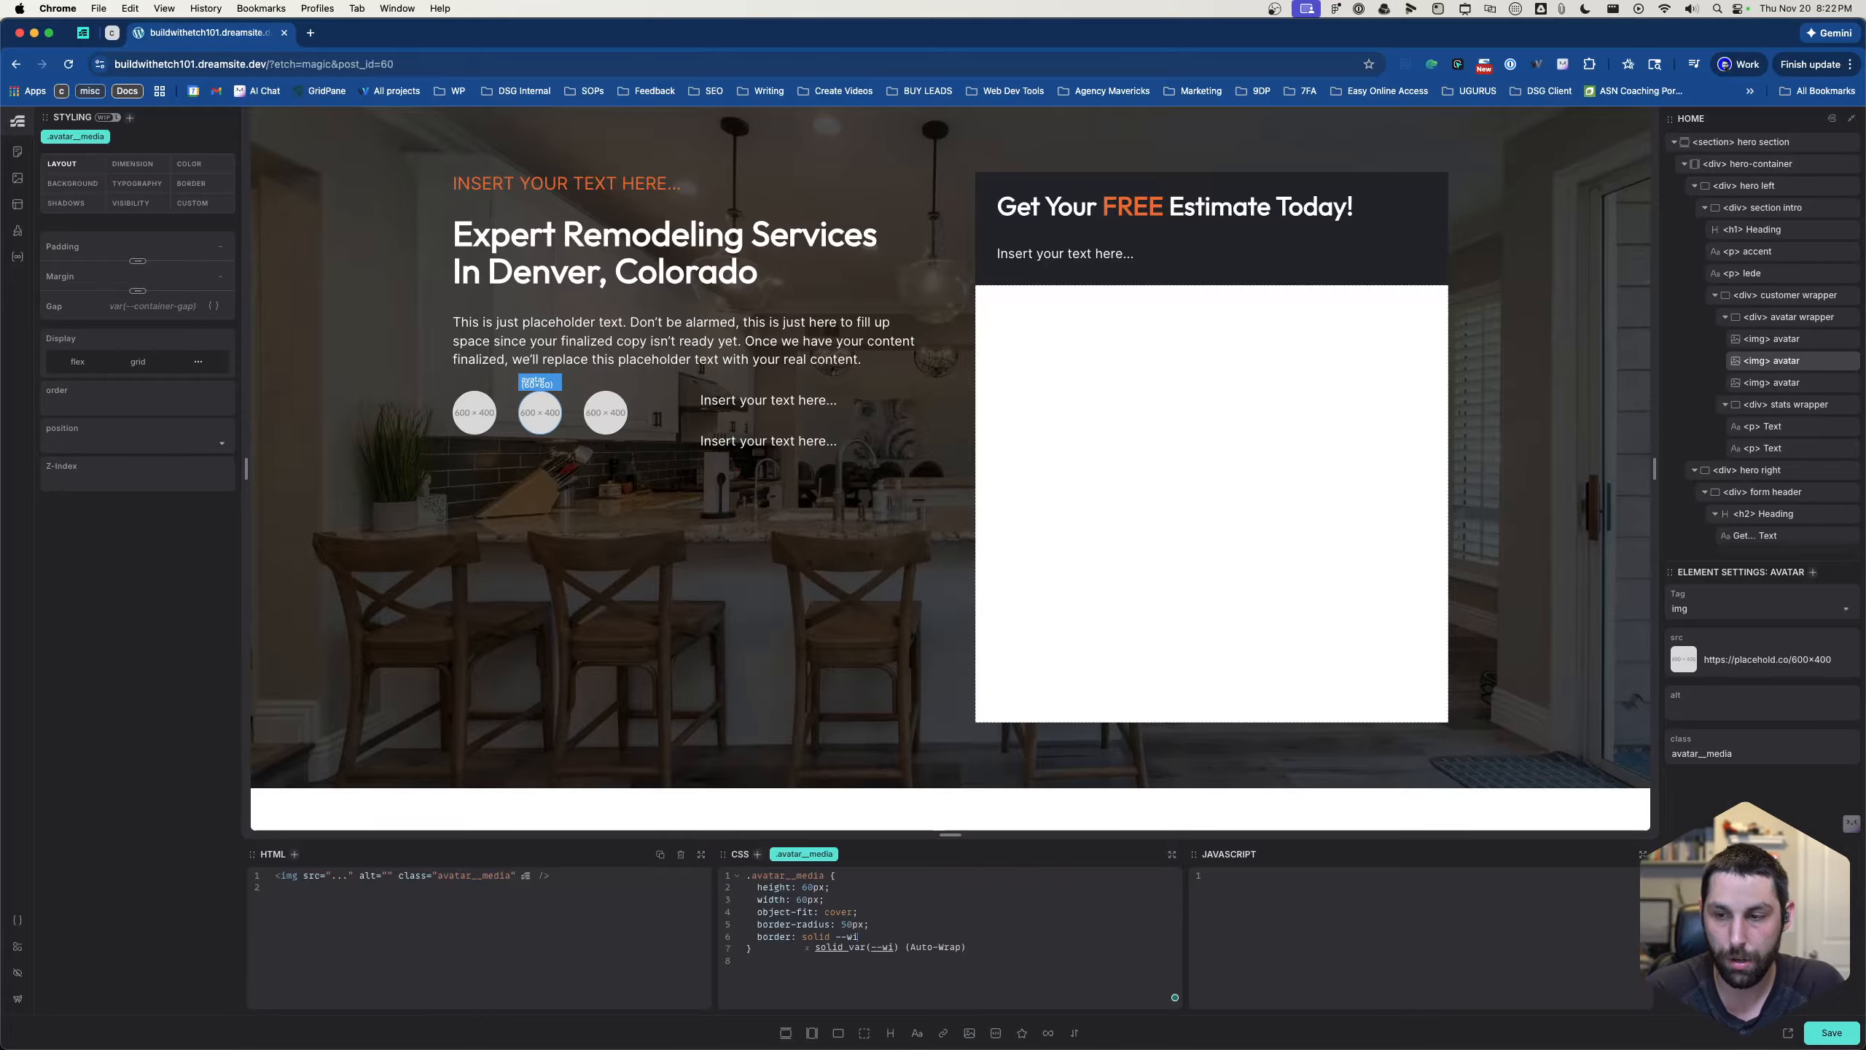
{"action": "key", "text": "BackSpace"}
{"action": "type", "text": "hite"}
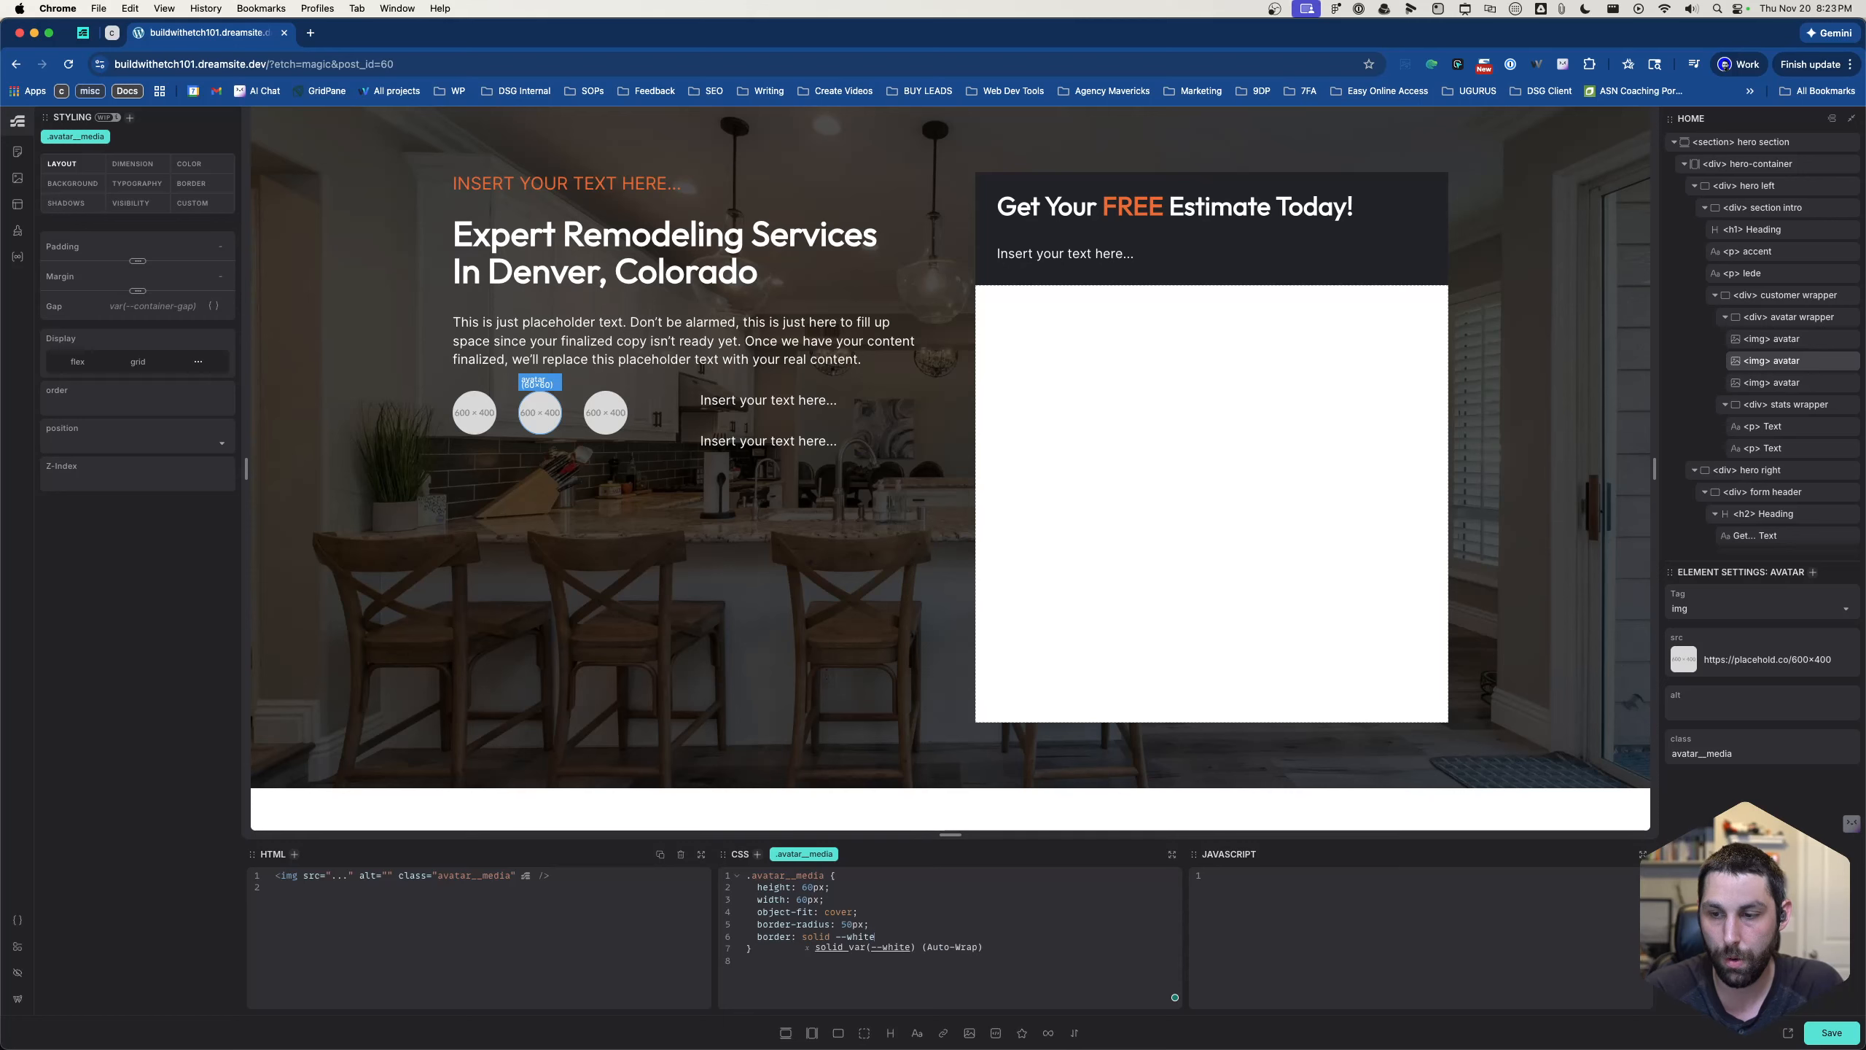
{"action": "key", "text": "Return"}
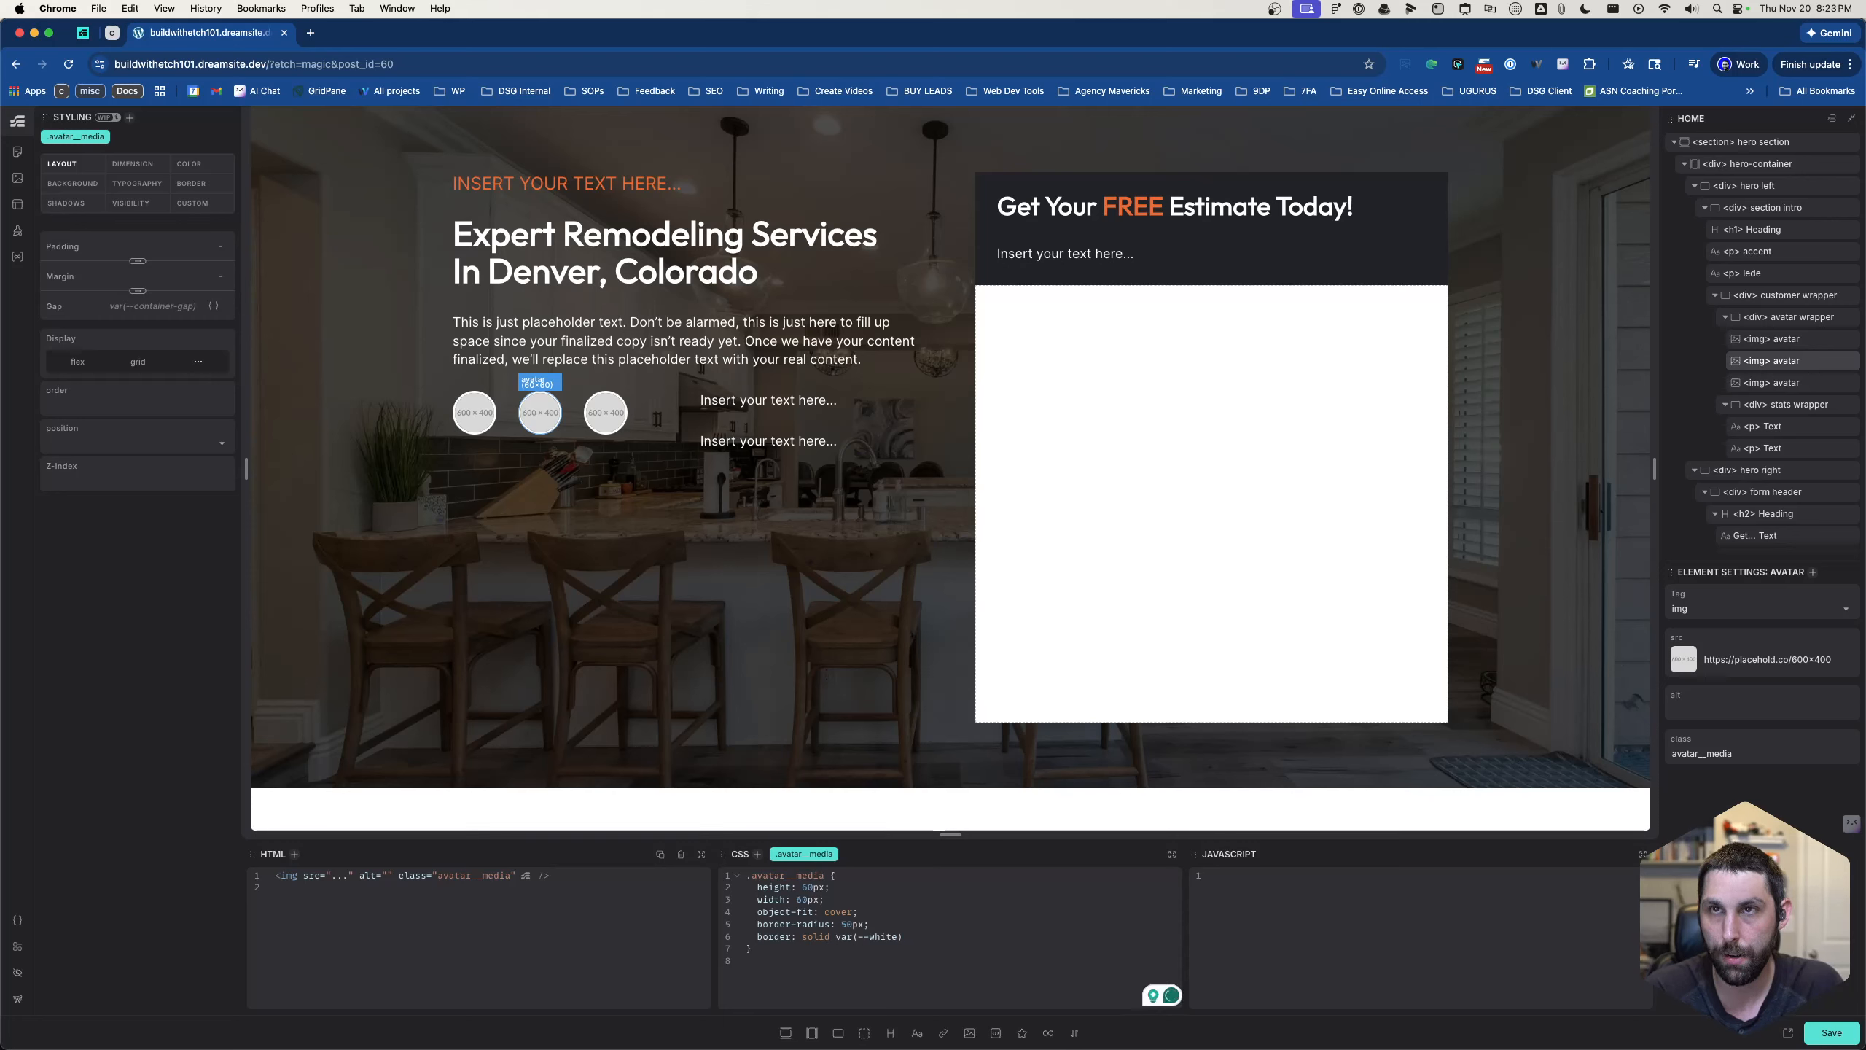
{"action": "type", "text": "2px;"}
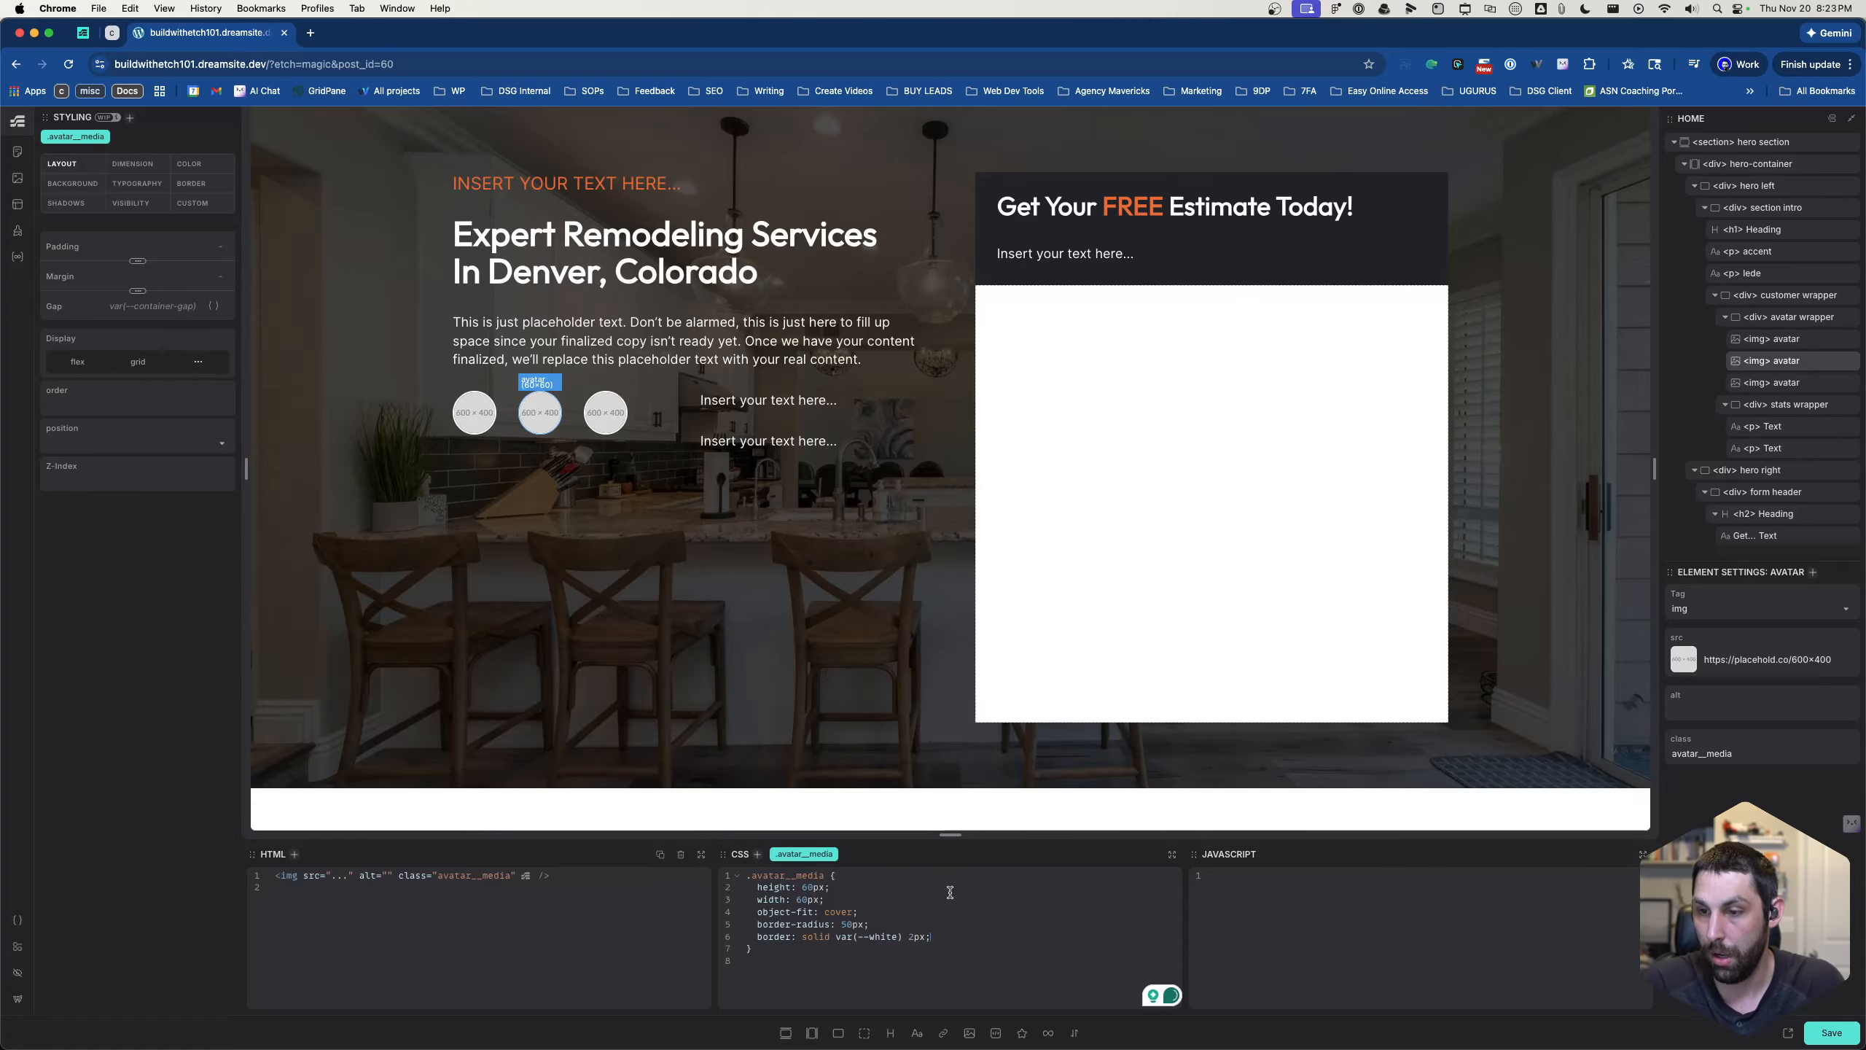
- Set the first avatar's source to the media library portrait of the man in a black shirt without glasses
{"action": "left_click", "coordinate": [1772, 338]}
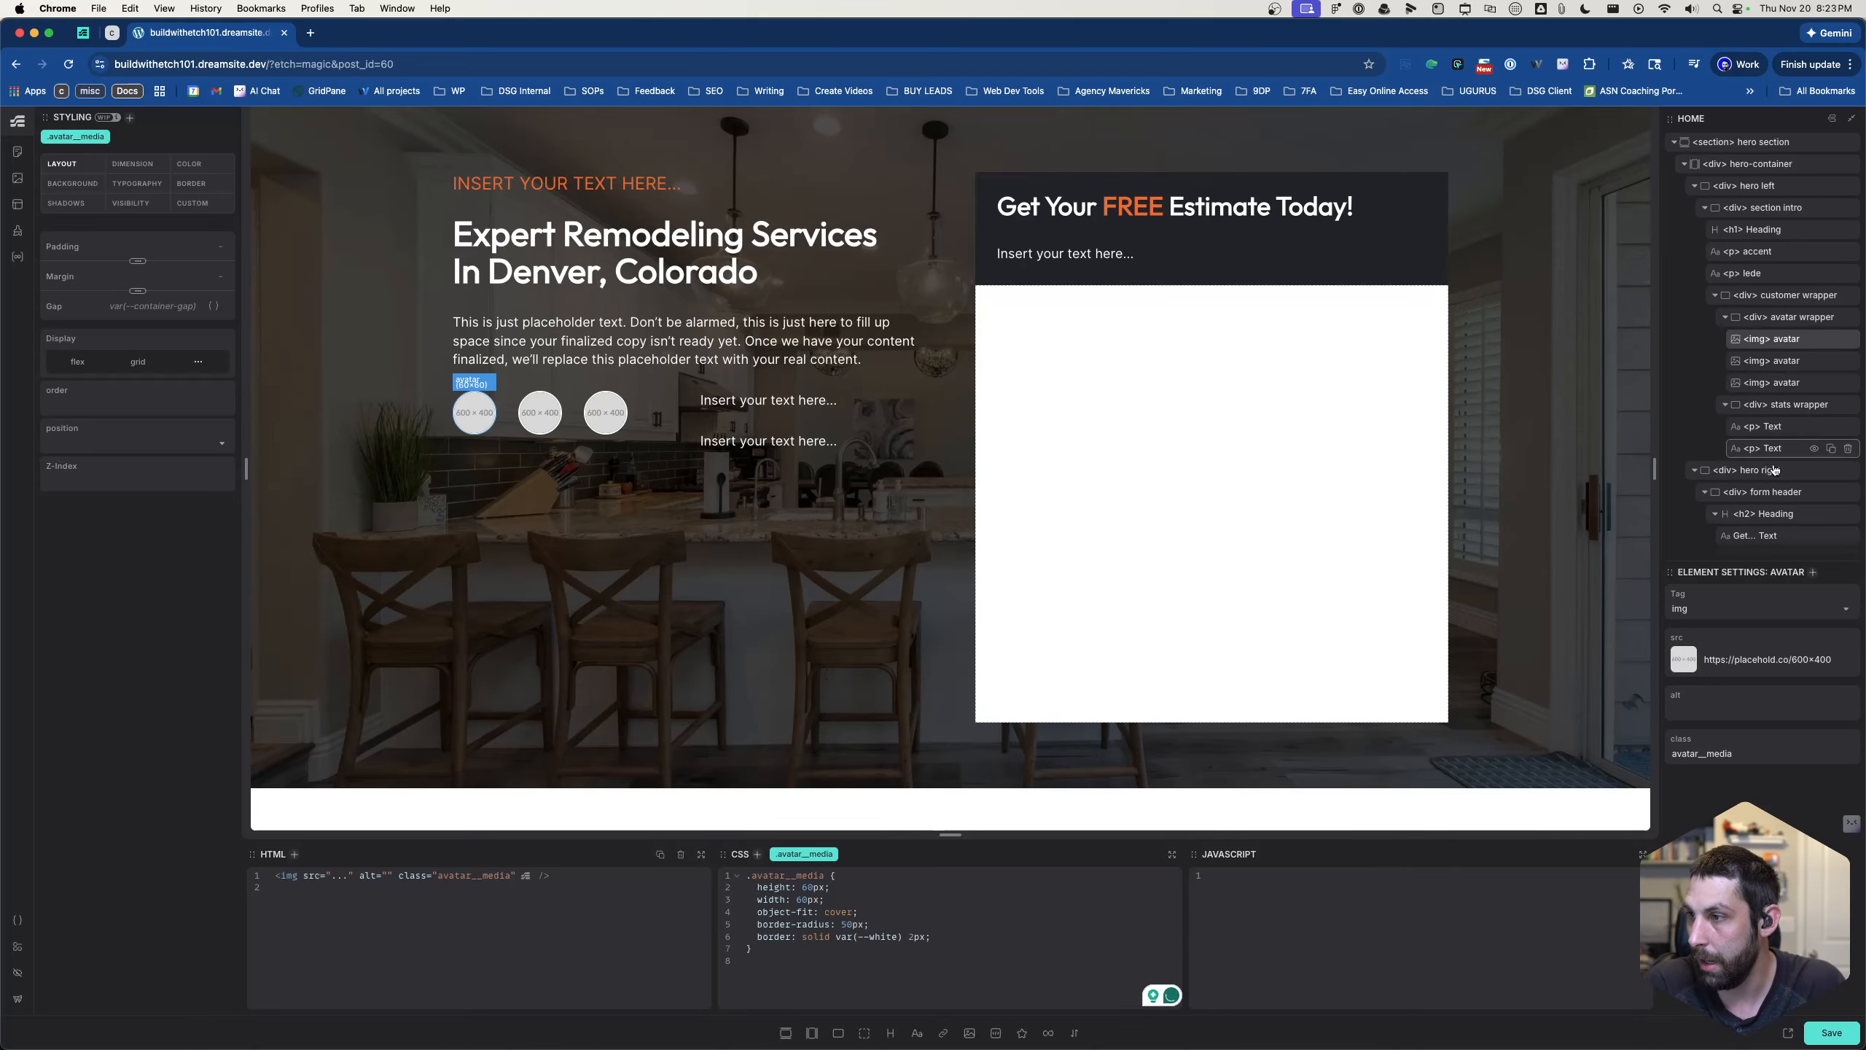
{"action": "left_click", "coordinate": [1682, 664]}
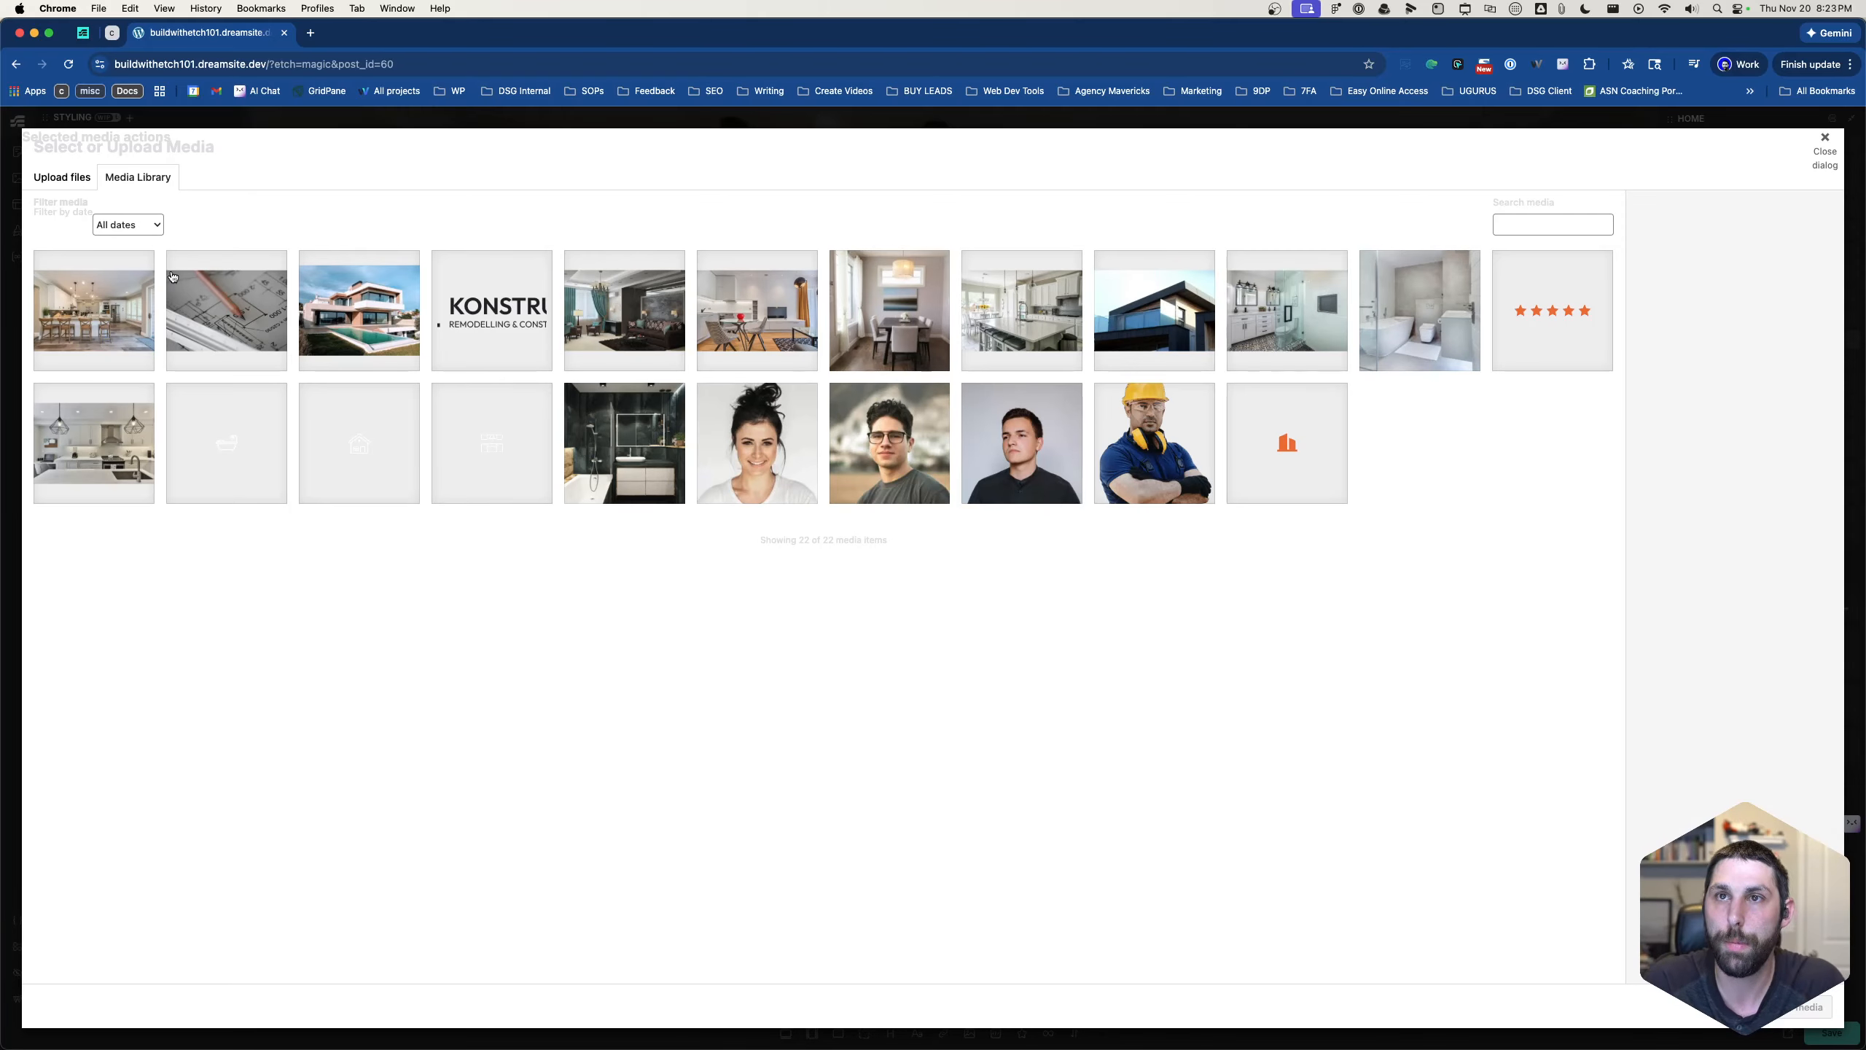
{"action": "left_click", "coordinate": [1000, 448]}
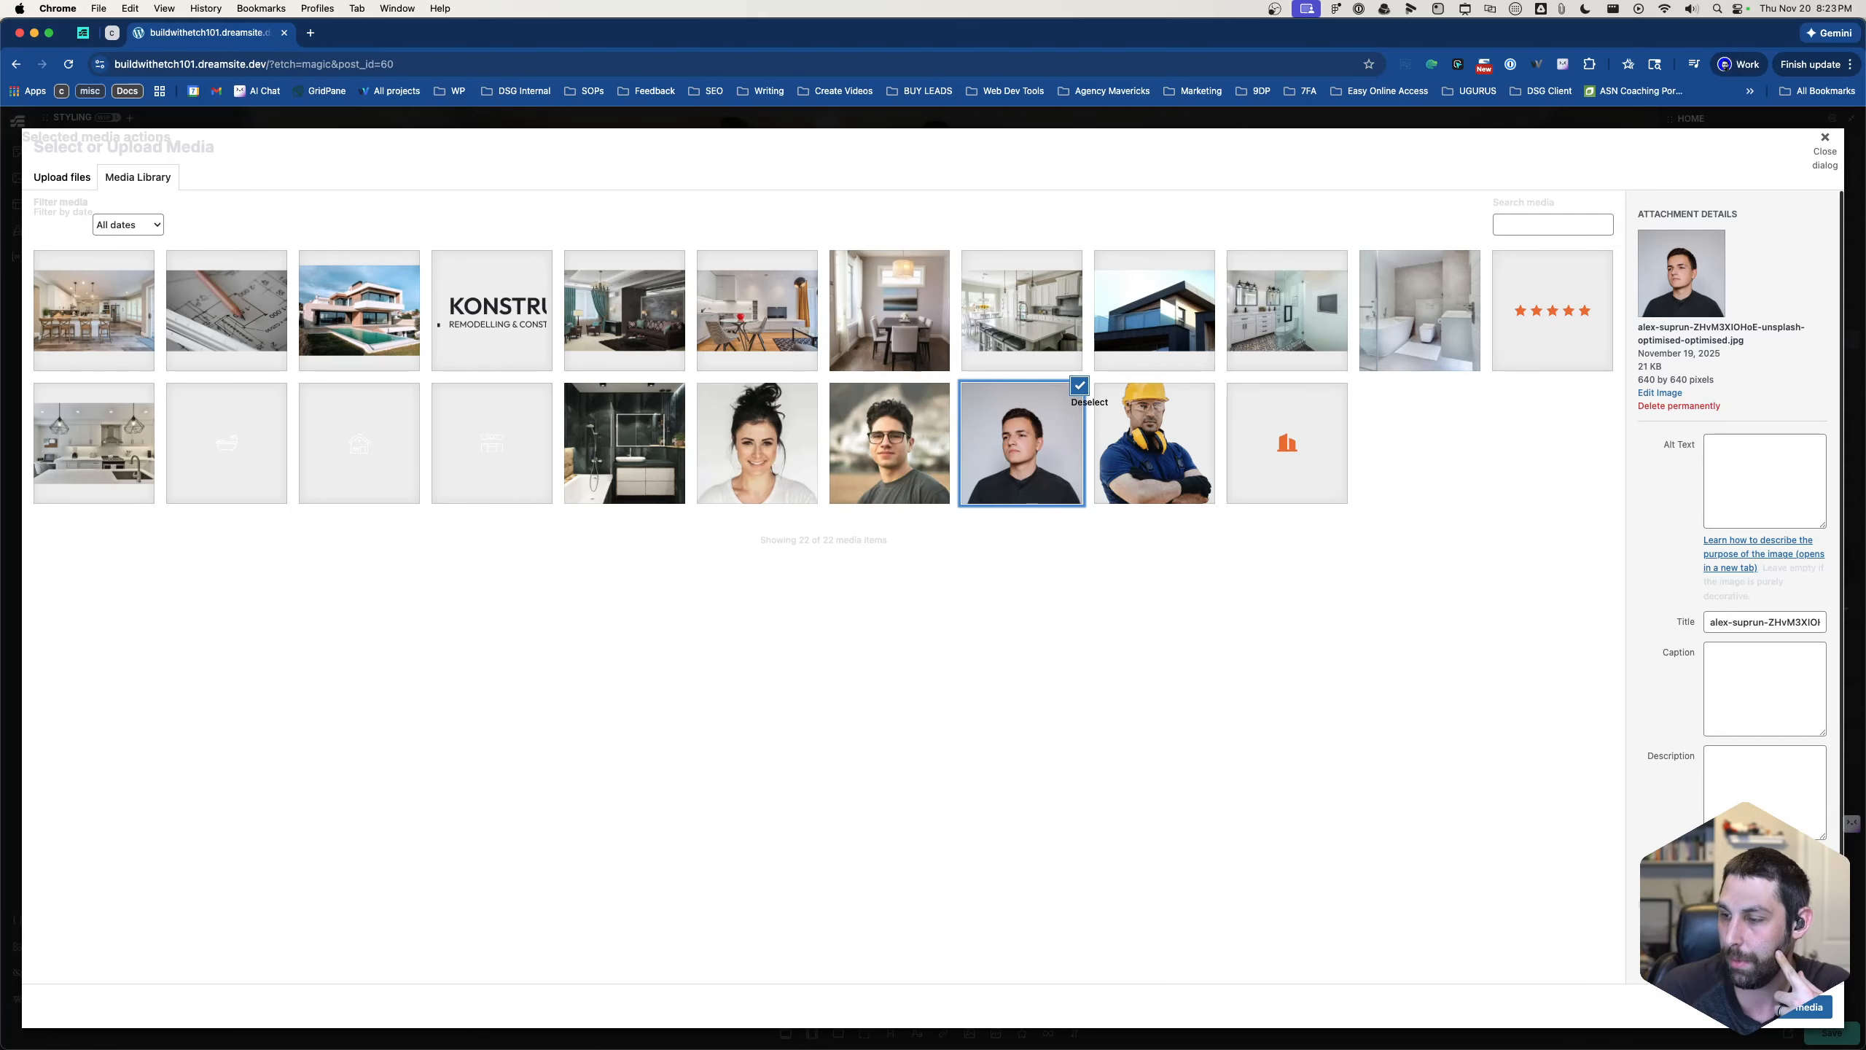
{"action": "left_click", "coordinate": [1787, 1022]}
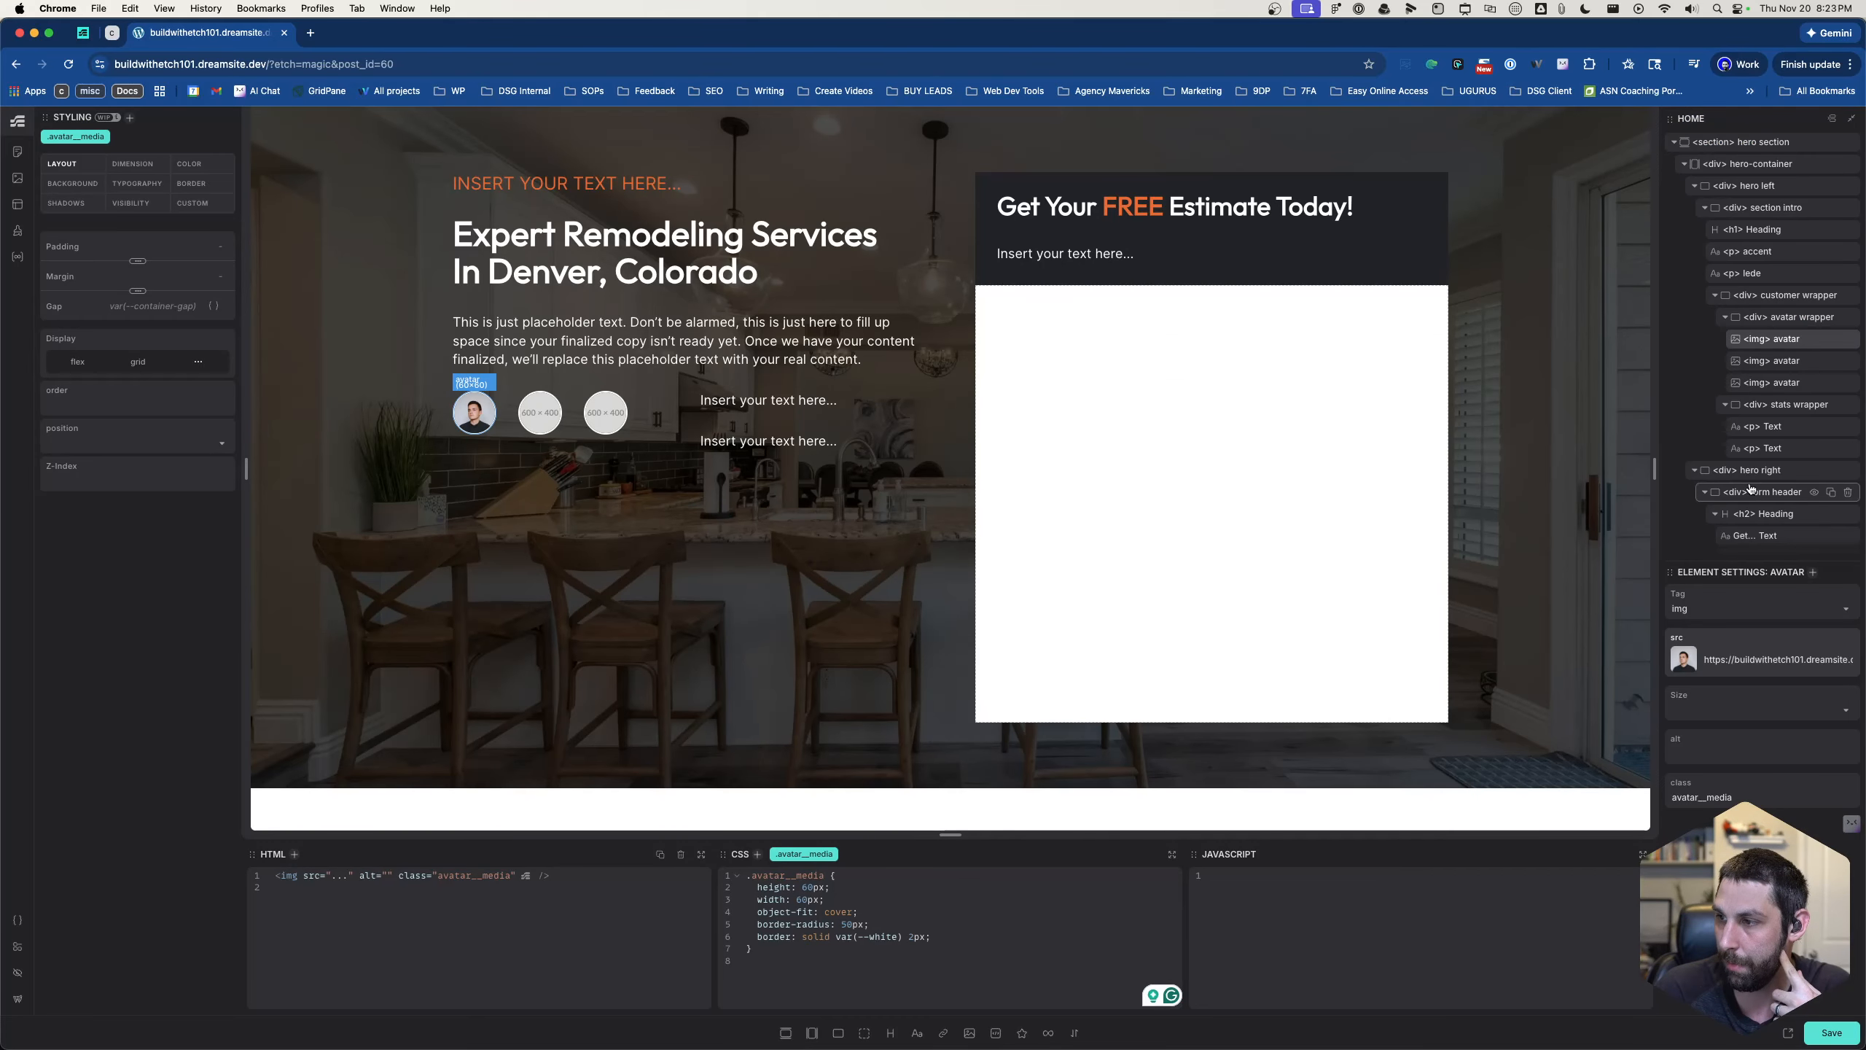
- Set the second avatar's source to the media library portrait of the man wearing glasses
{"action": "left_click", "coordinate": [1786, 362]}
{"action": "left_click", "coordinate": [1684, 662]}
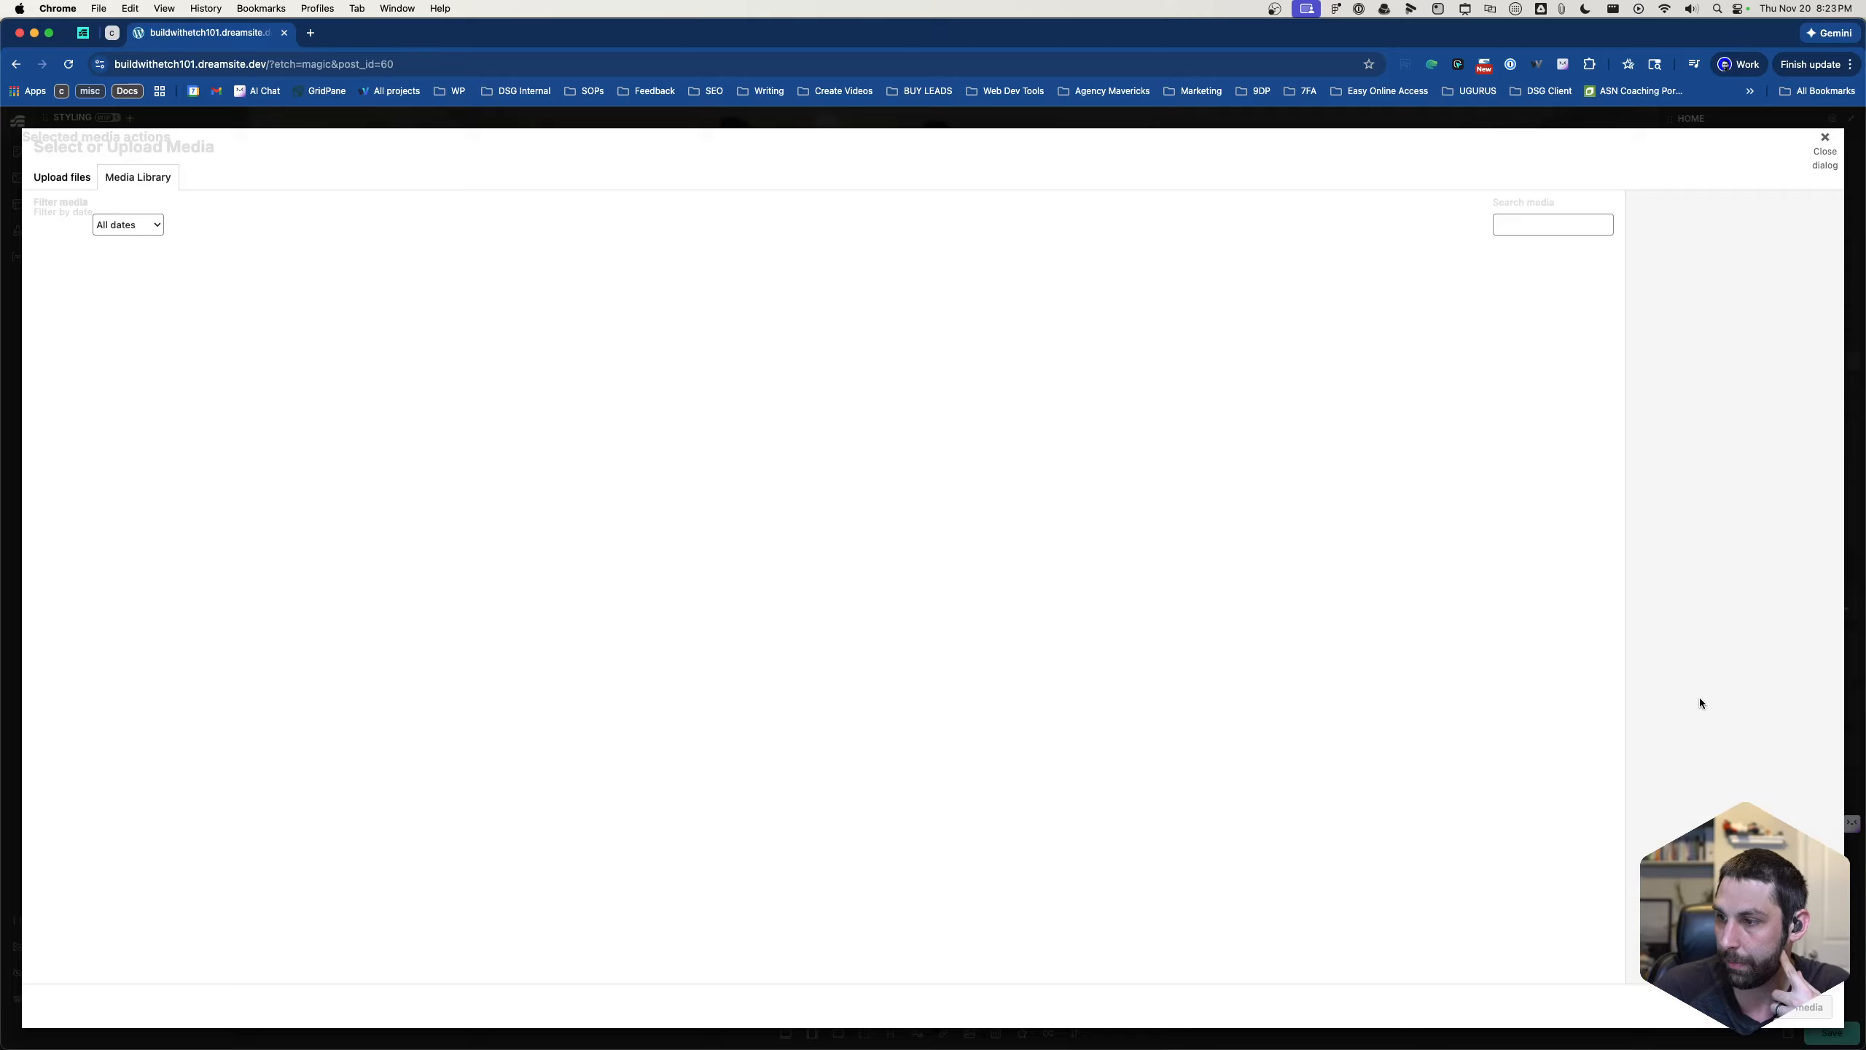
{"action": "left_click", "coordinate": [861, 476]}
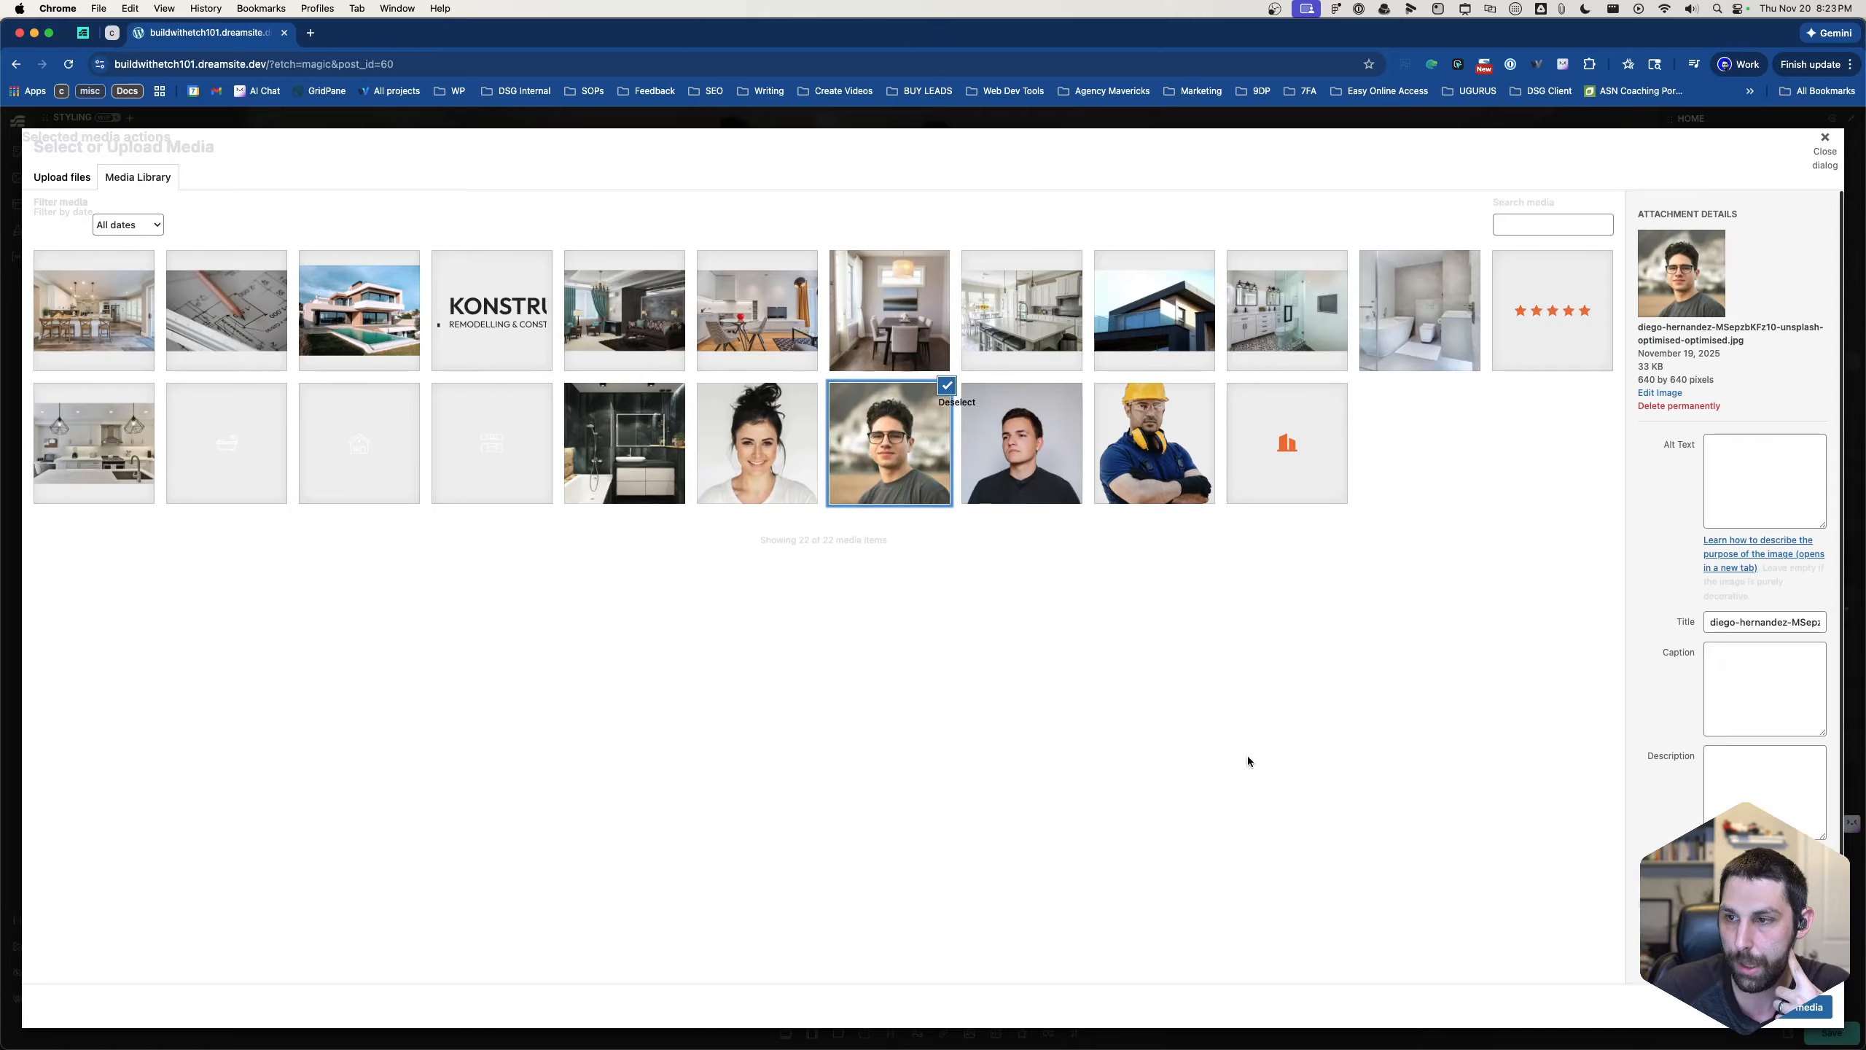
{"action": "left_click", "coordinate": [1798, 1009]}
- Set the third avatar's source to the media library portrait of the smiling dark-haired woman
{"action": "left_click", "coordinate": [1785, 382]}
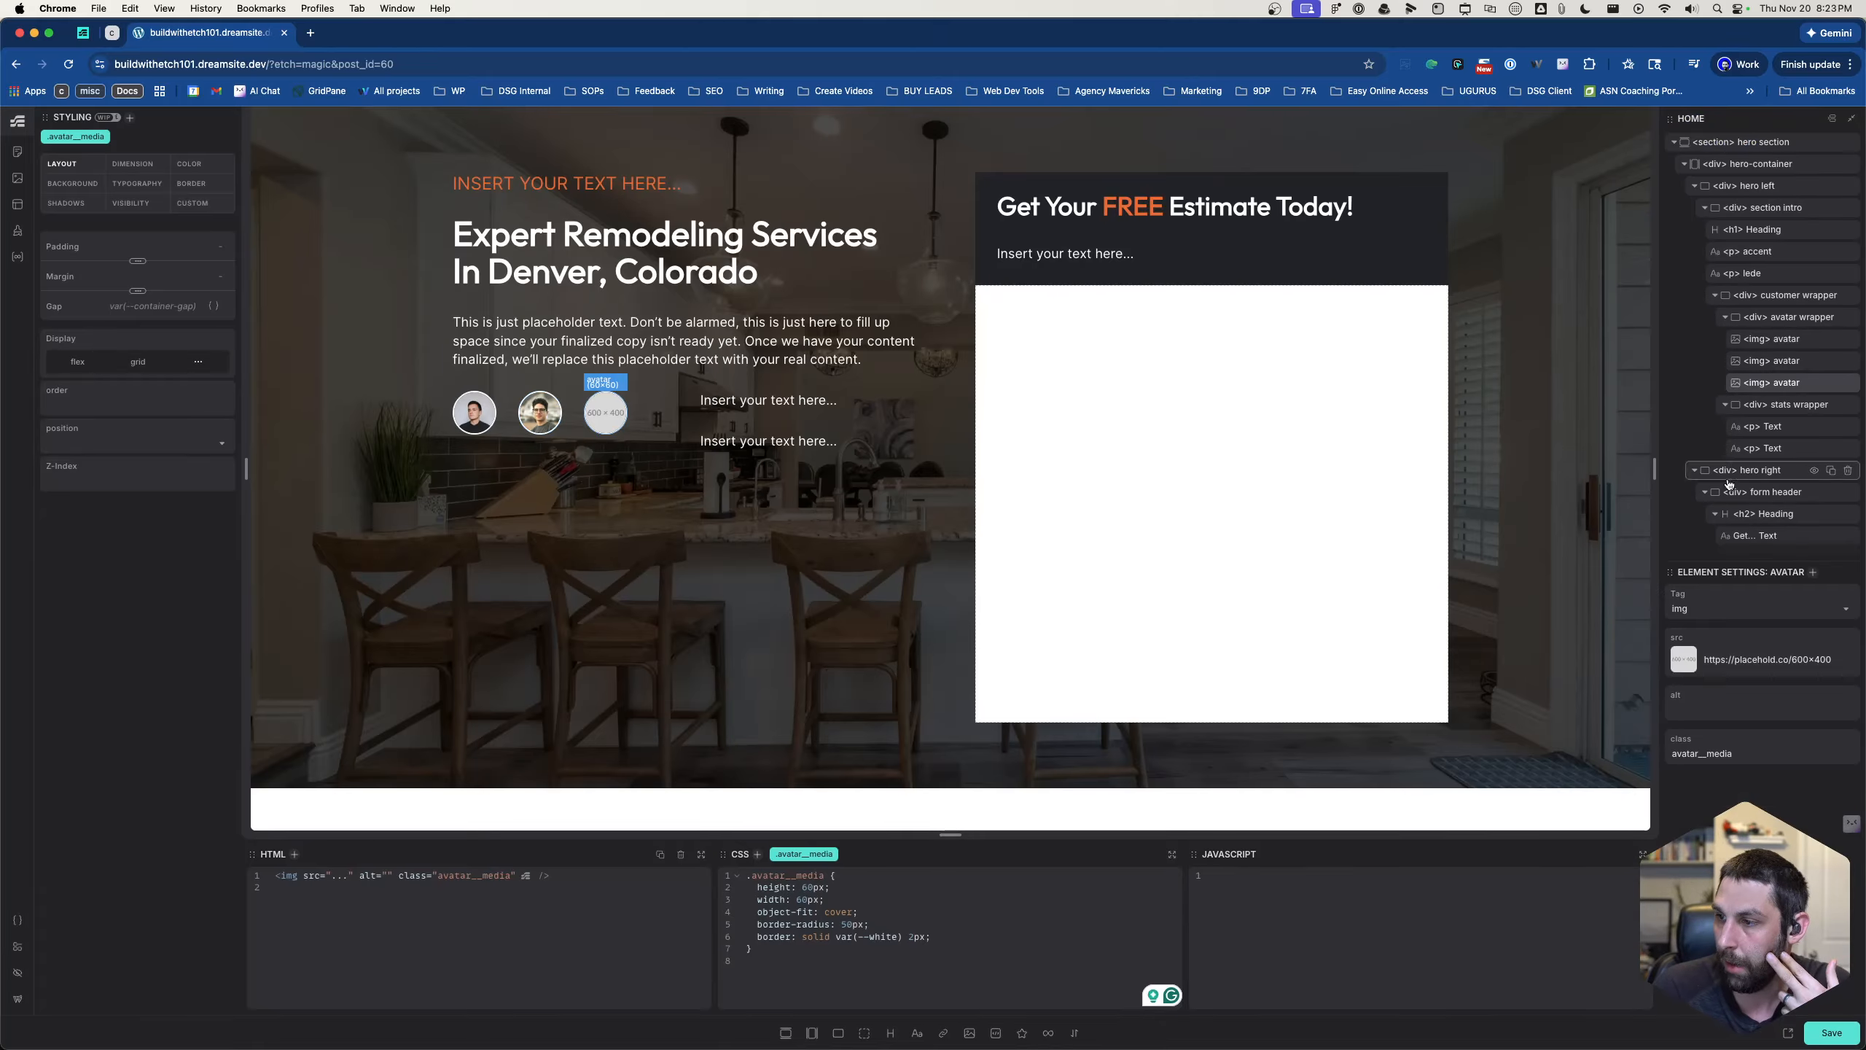
{"action": "left_click", "coordinate": [1684, 662]}
{"action": "left_click", "coordinate": [989, 476]}
{"action": "left_click", "coordinate": [1798, 1009]}
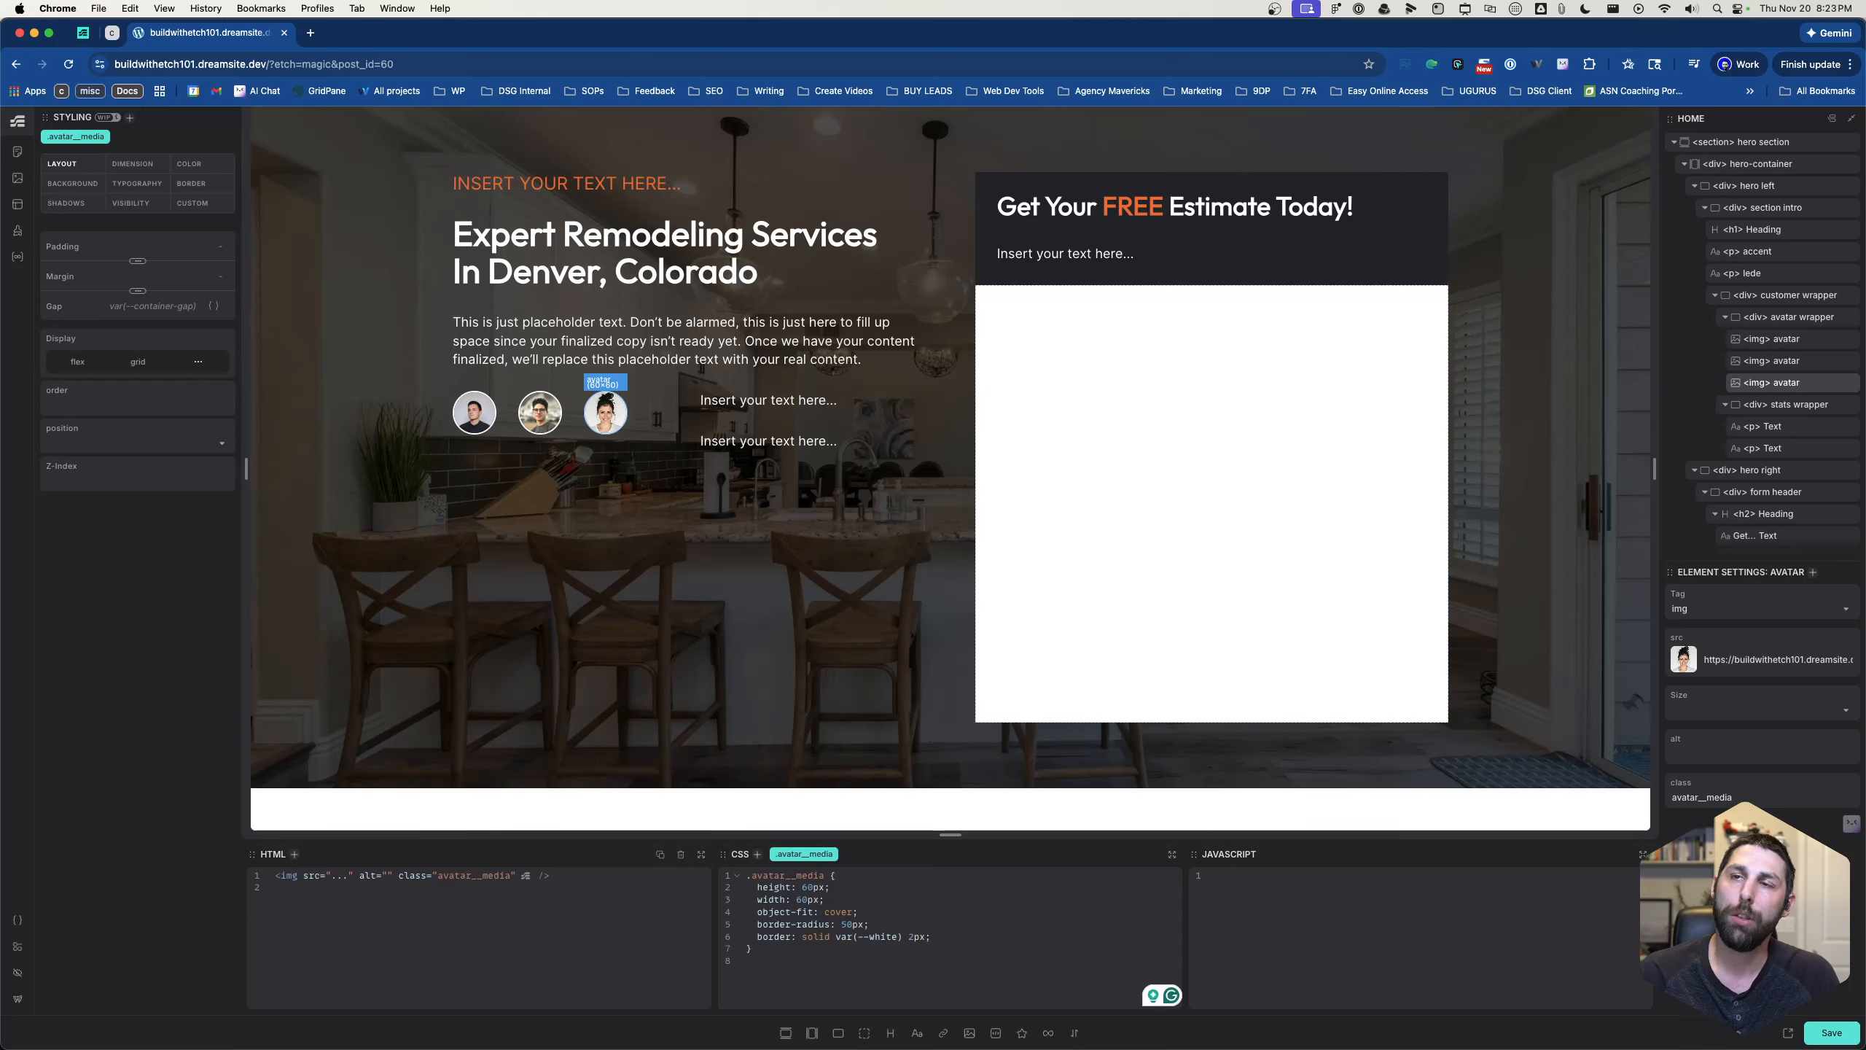
- Select the avatar wrapper div to edit its .avatar__wrapper styles
{"action": "left_click", "coordinate": [1767, 321]}
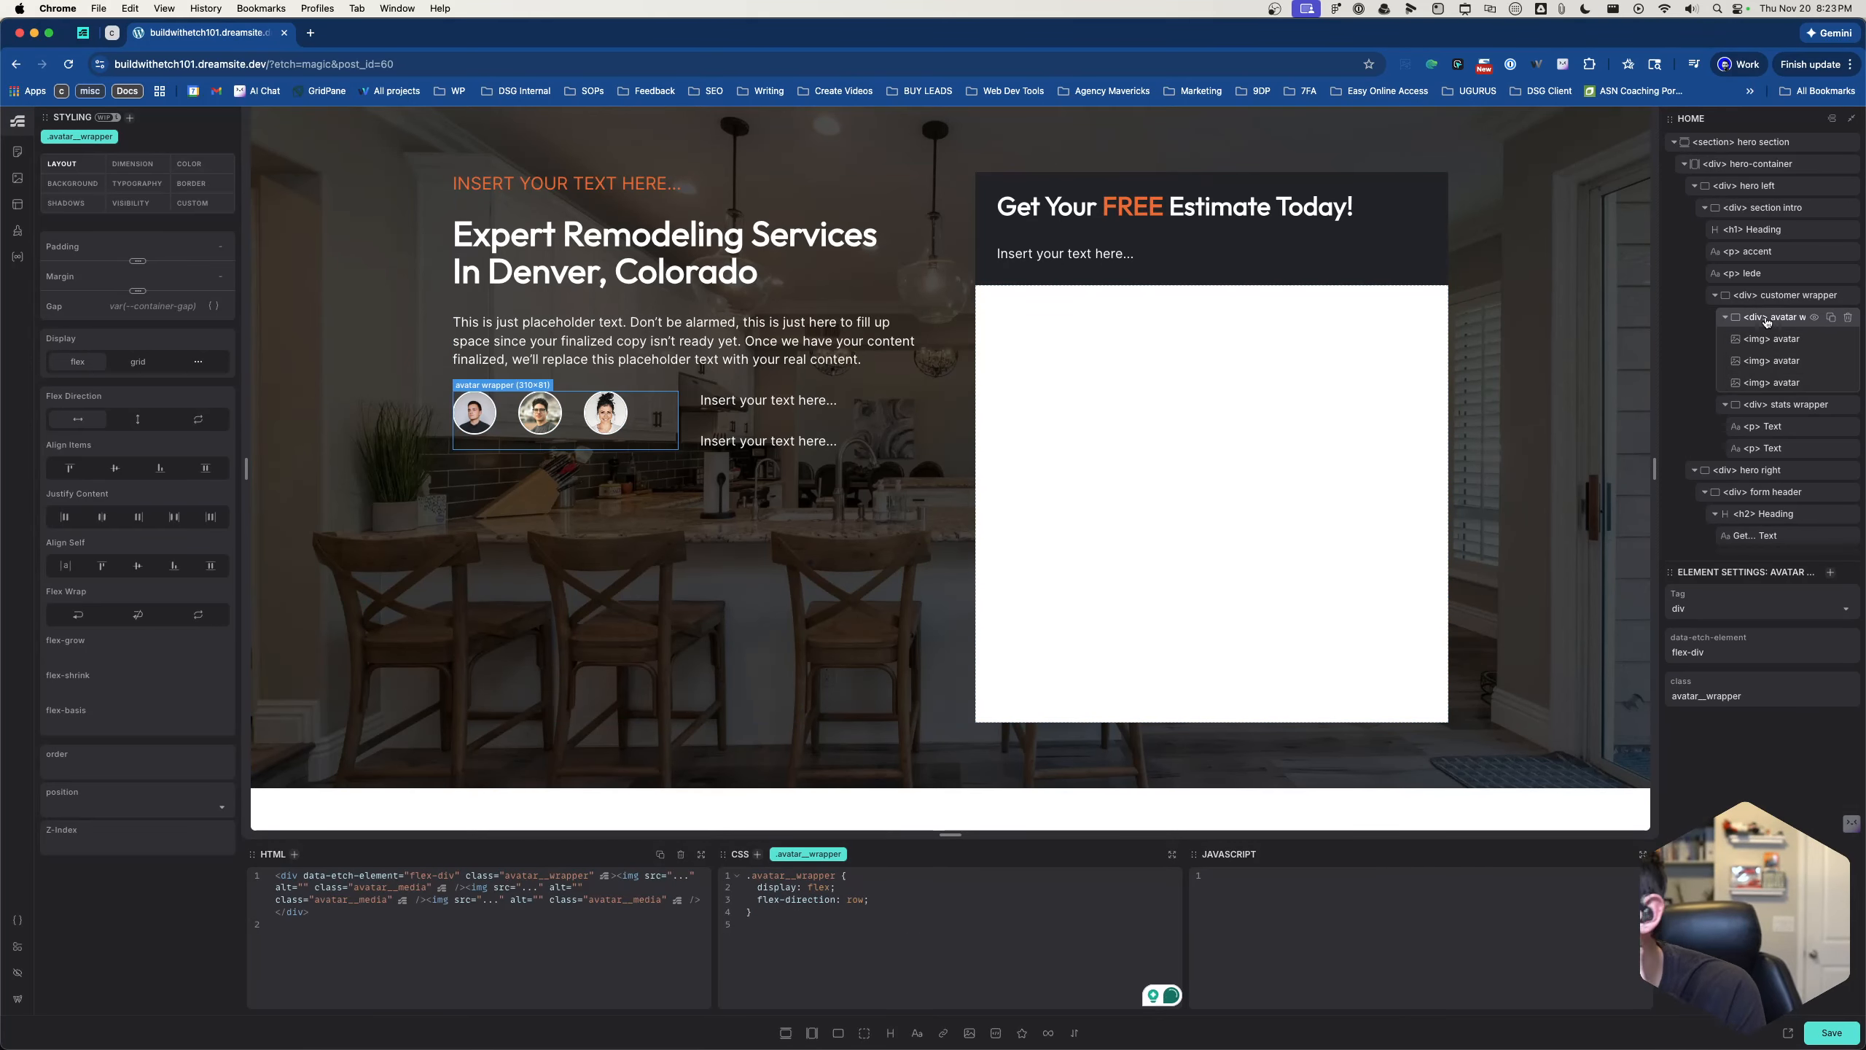
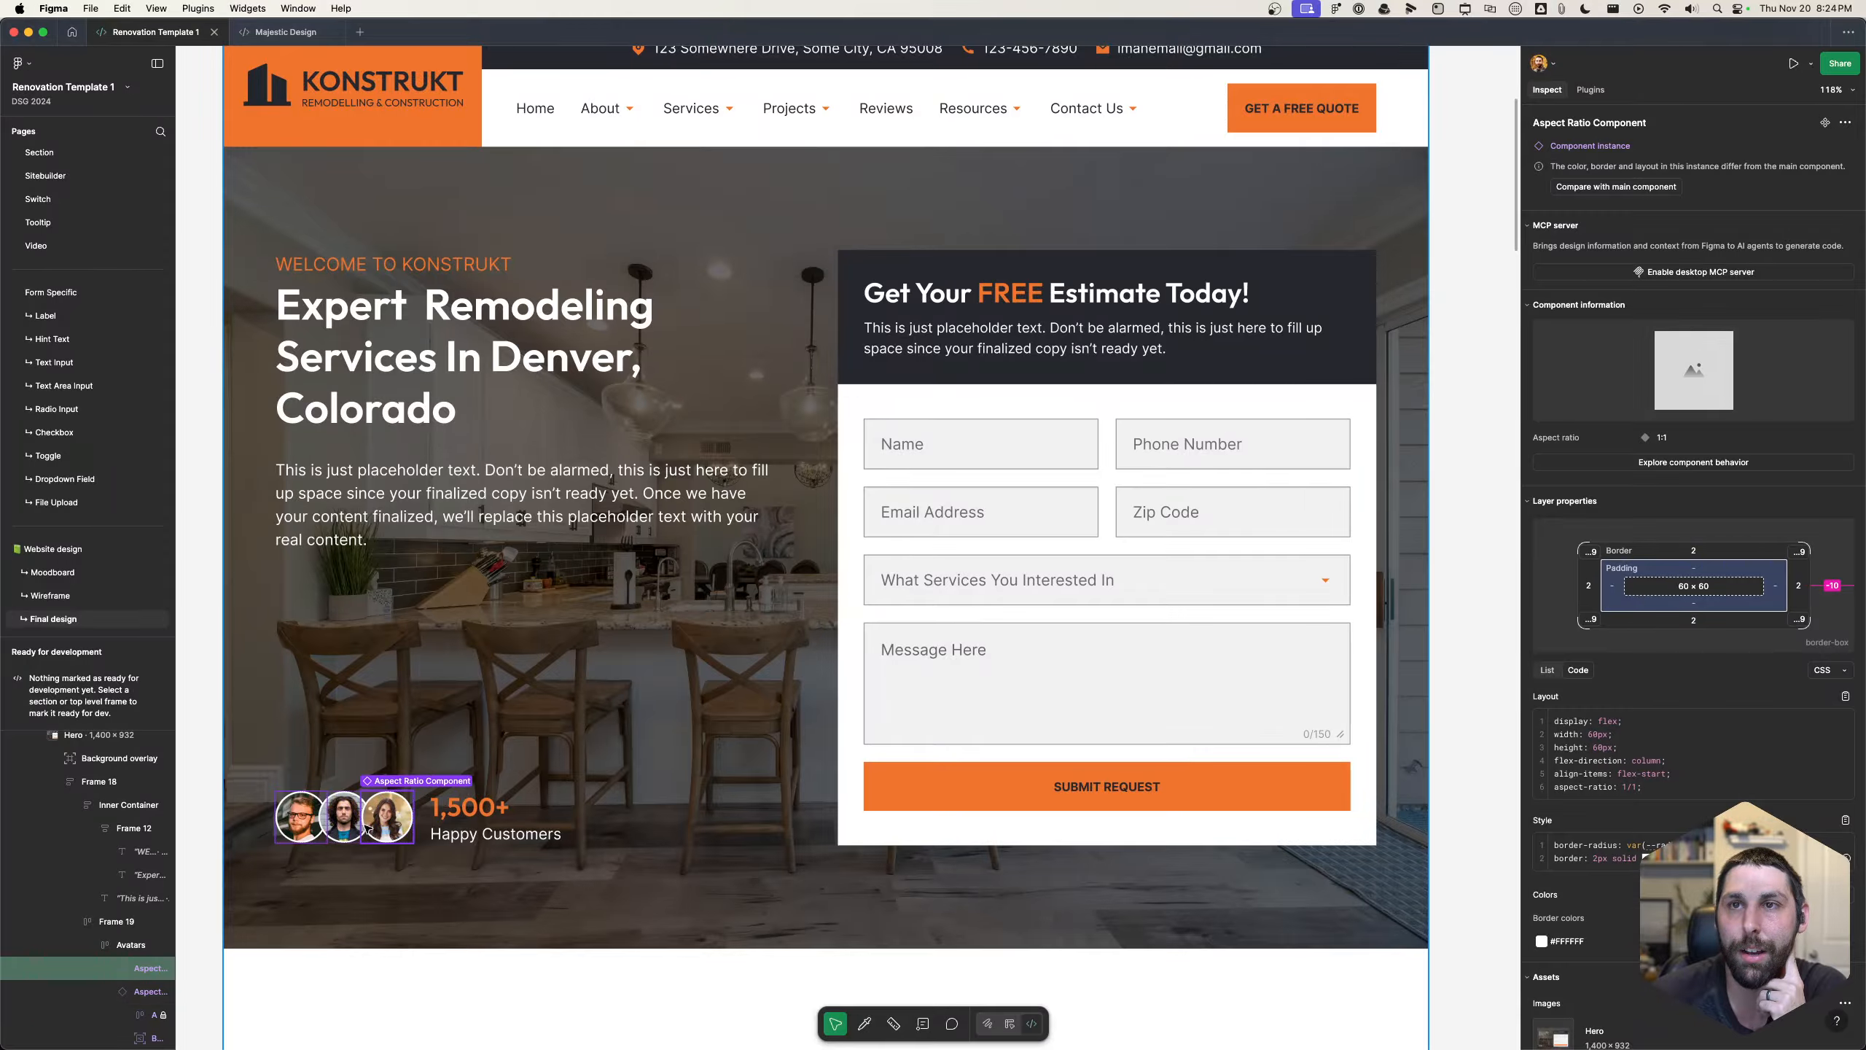
- Measure the avatar's spacing in the Figma design, then switch to Etch in Chrome and nest an empty &:nth-child(1) rule inside .avatar__media
{"action": "key", "text": "alt"}
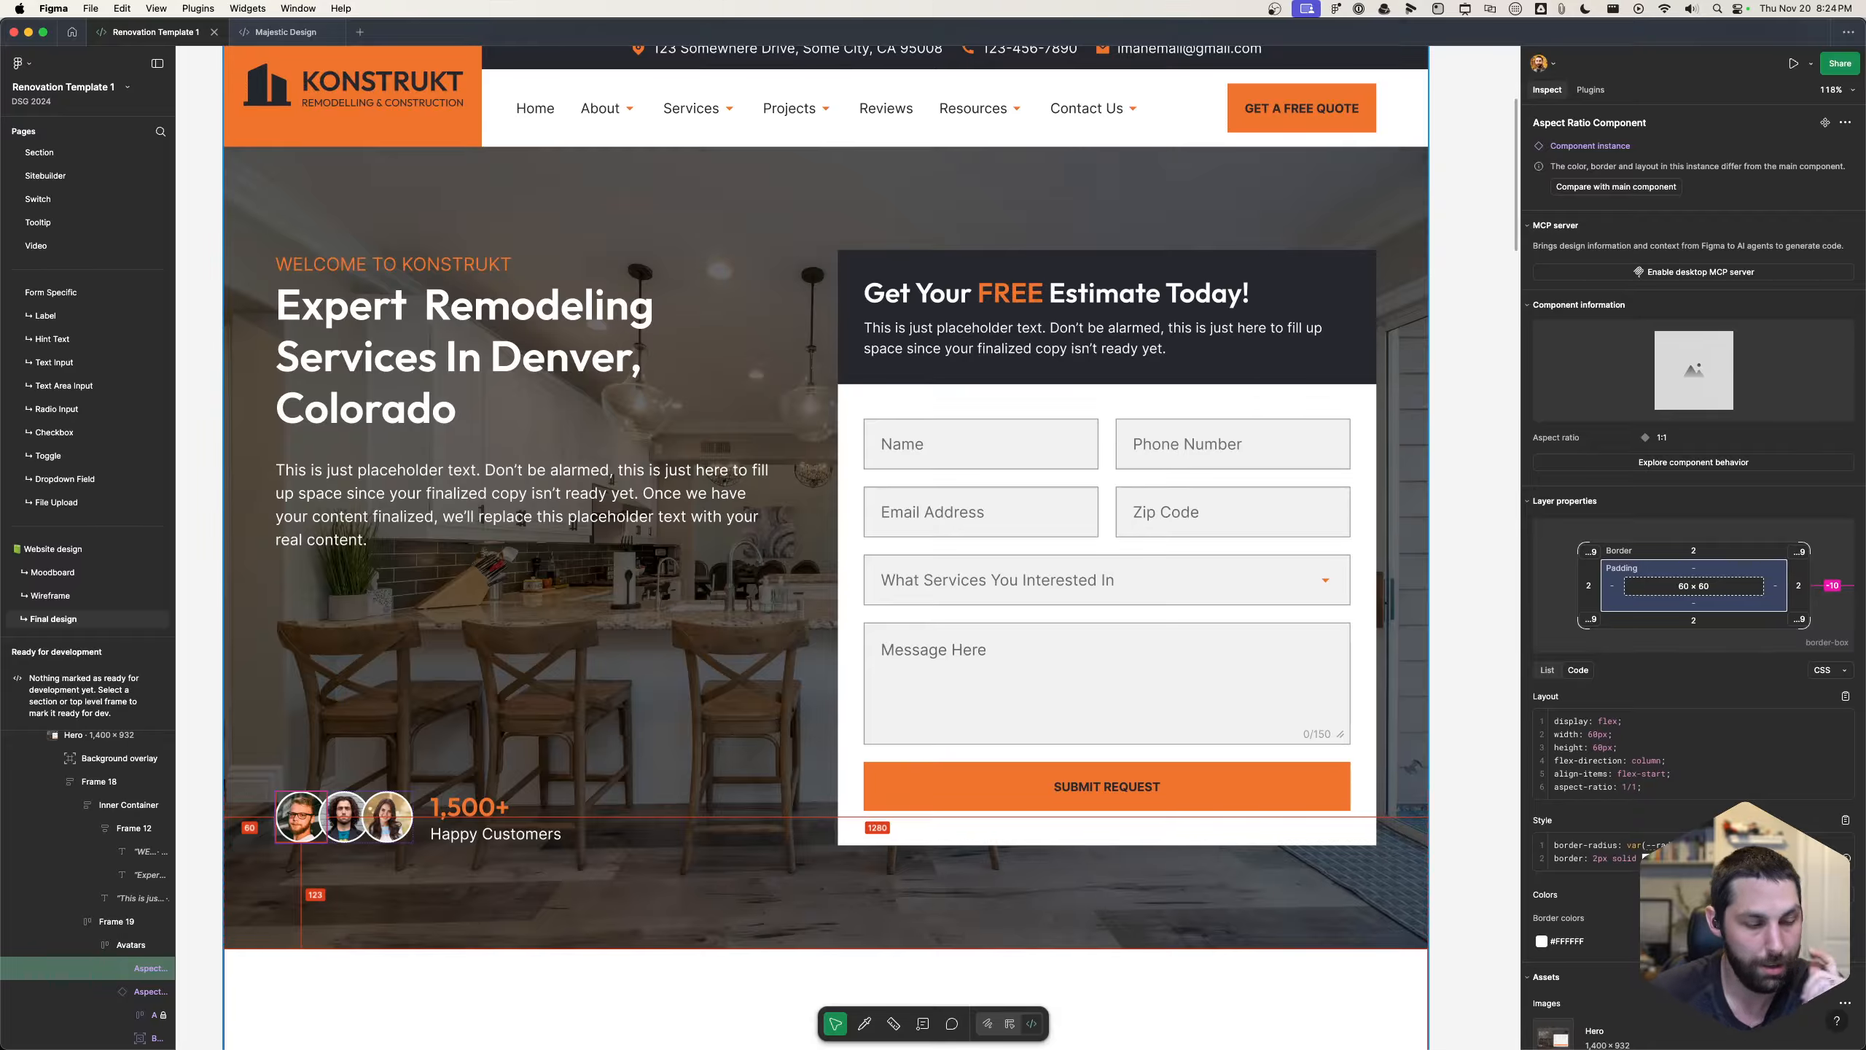
{"action": "key", "text": "super+Tab"}
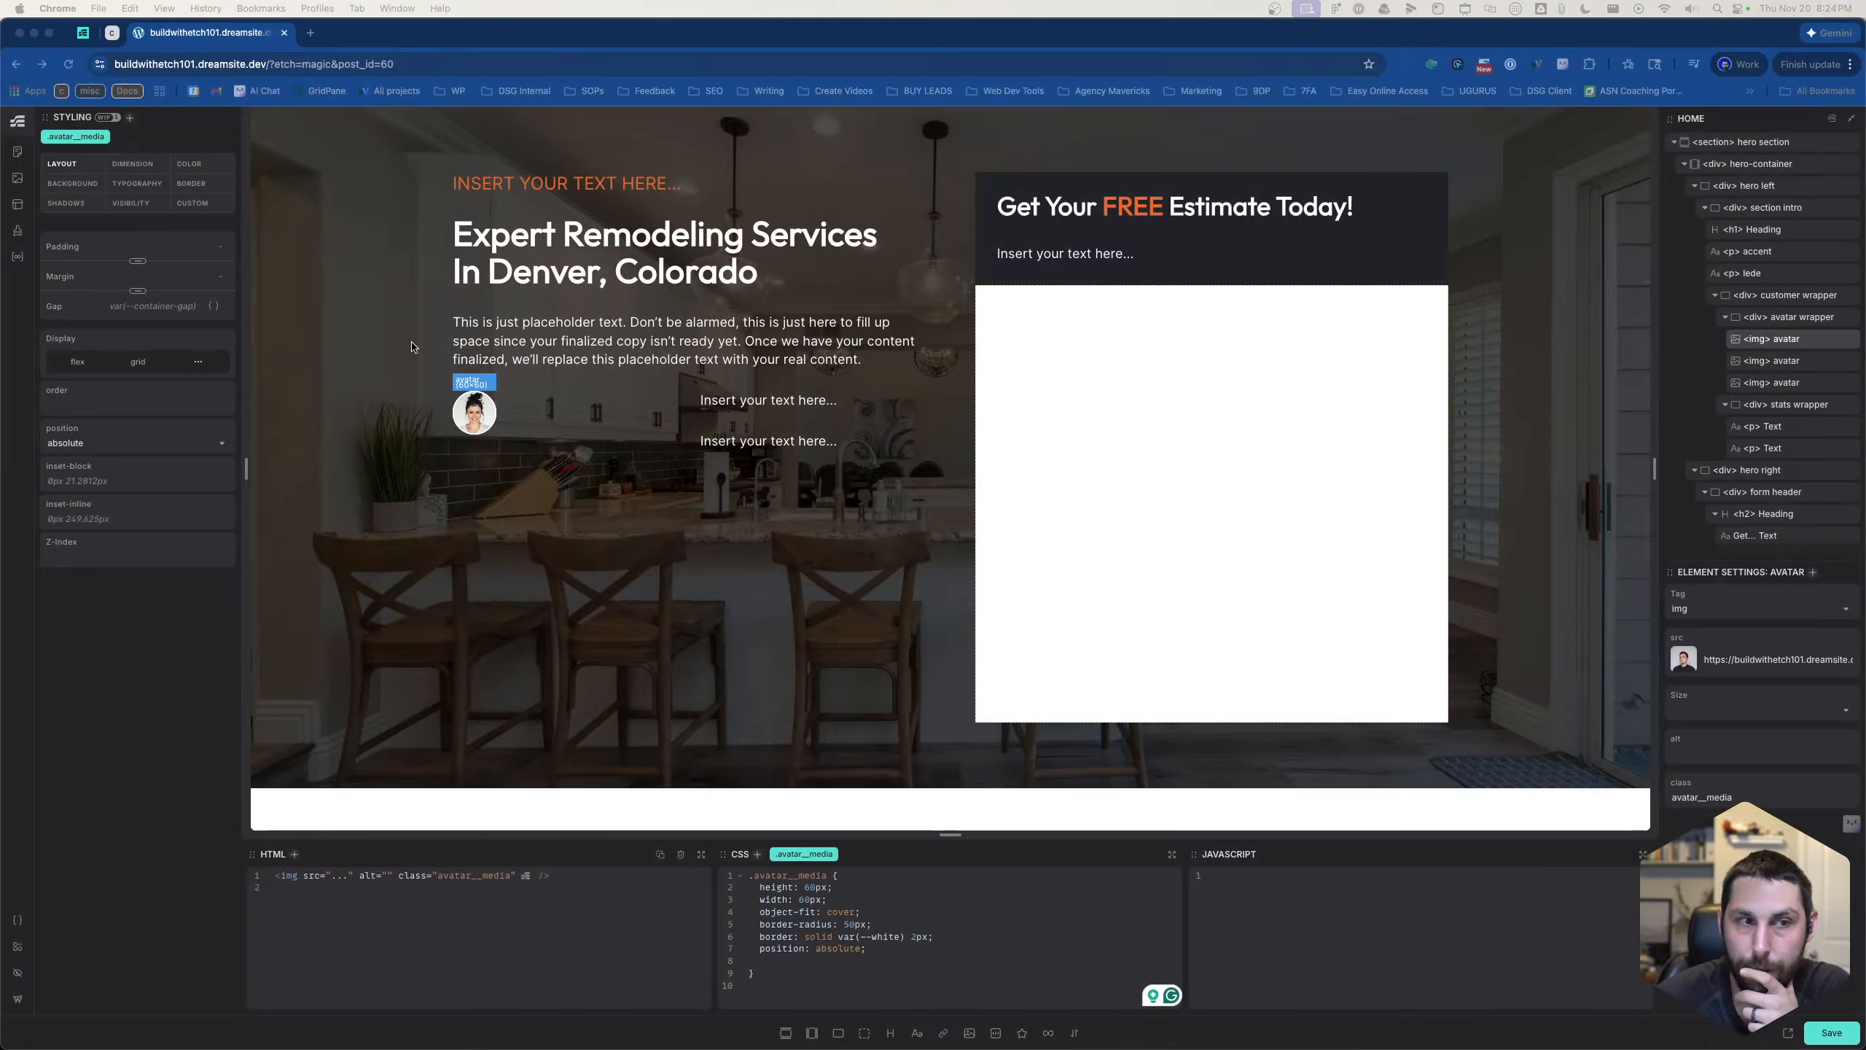
{"action": "left_click", "coordinate": [851, 964]}
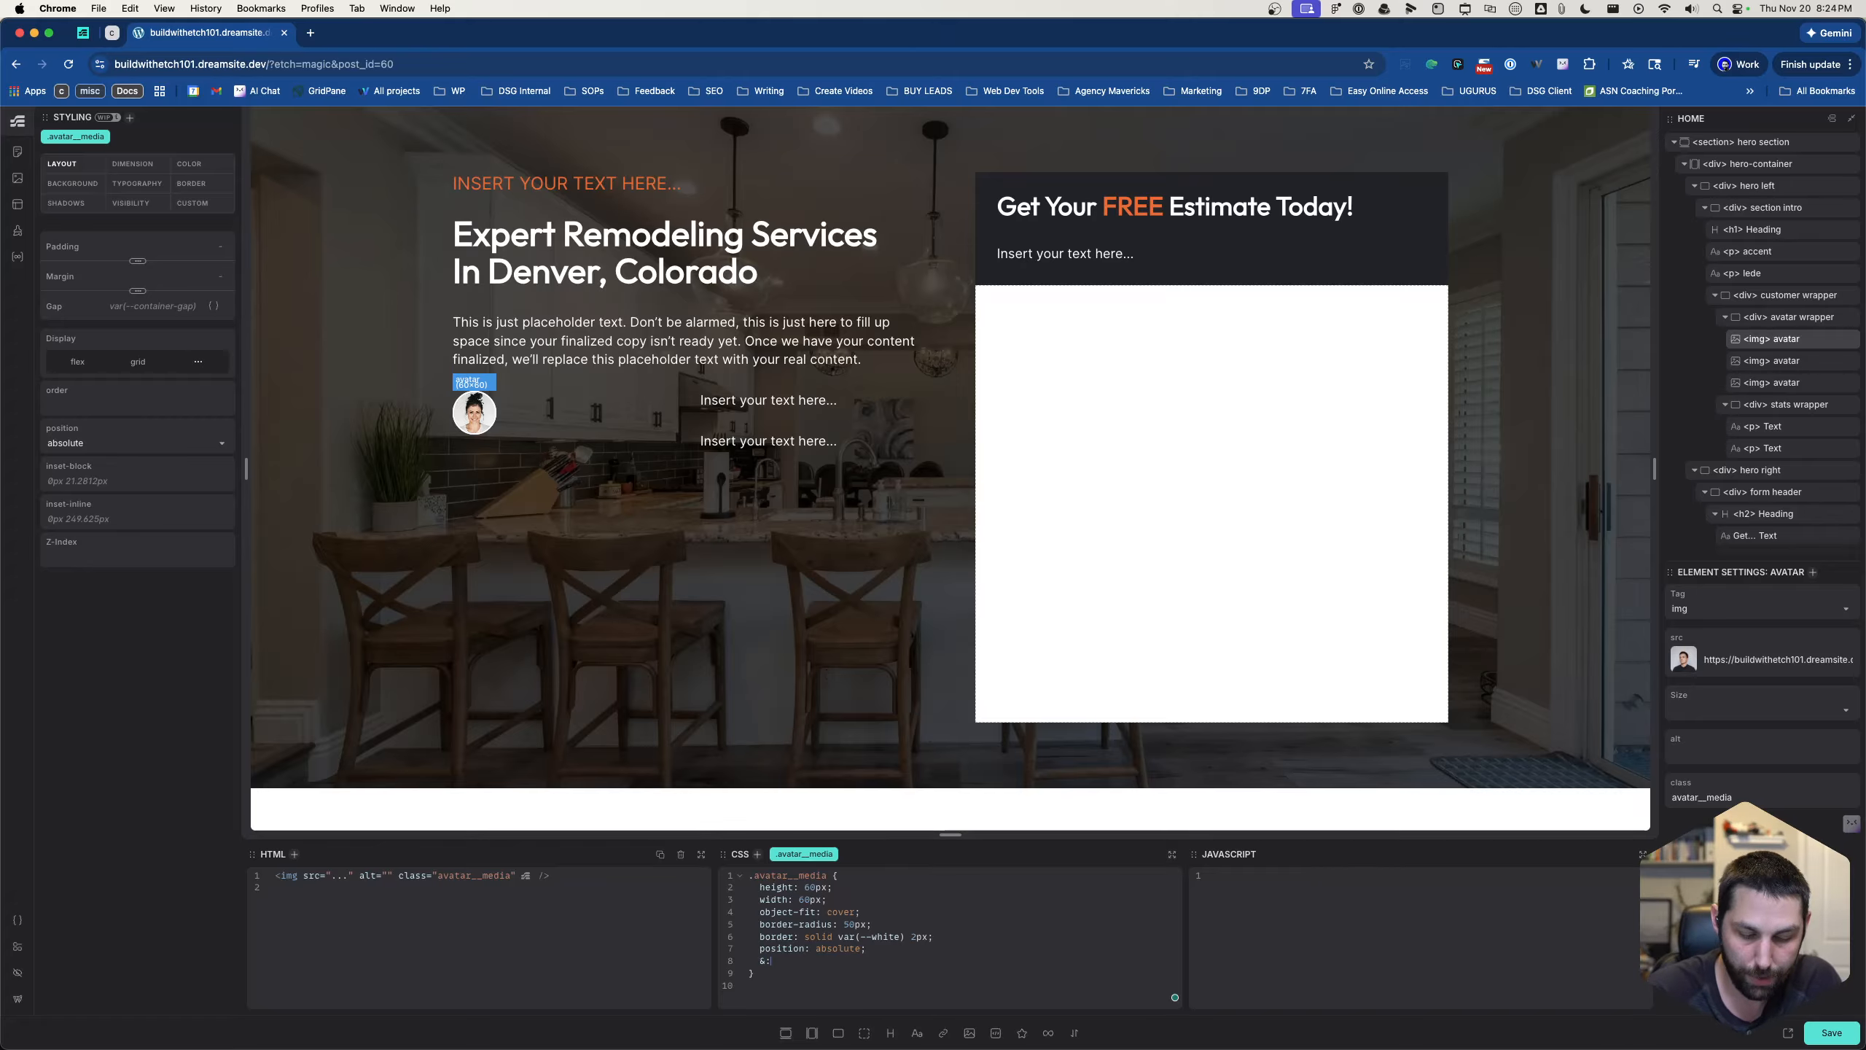
{"action": "type", "text": ":nth-c"}
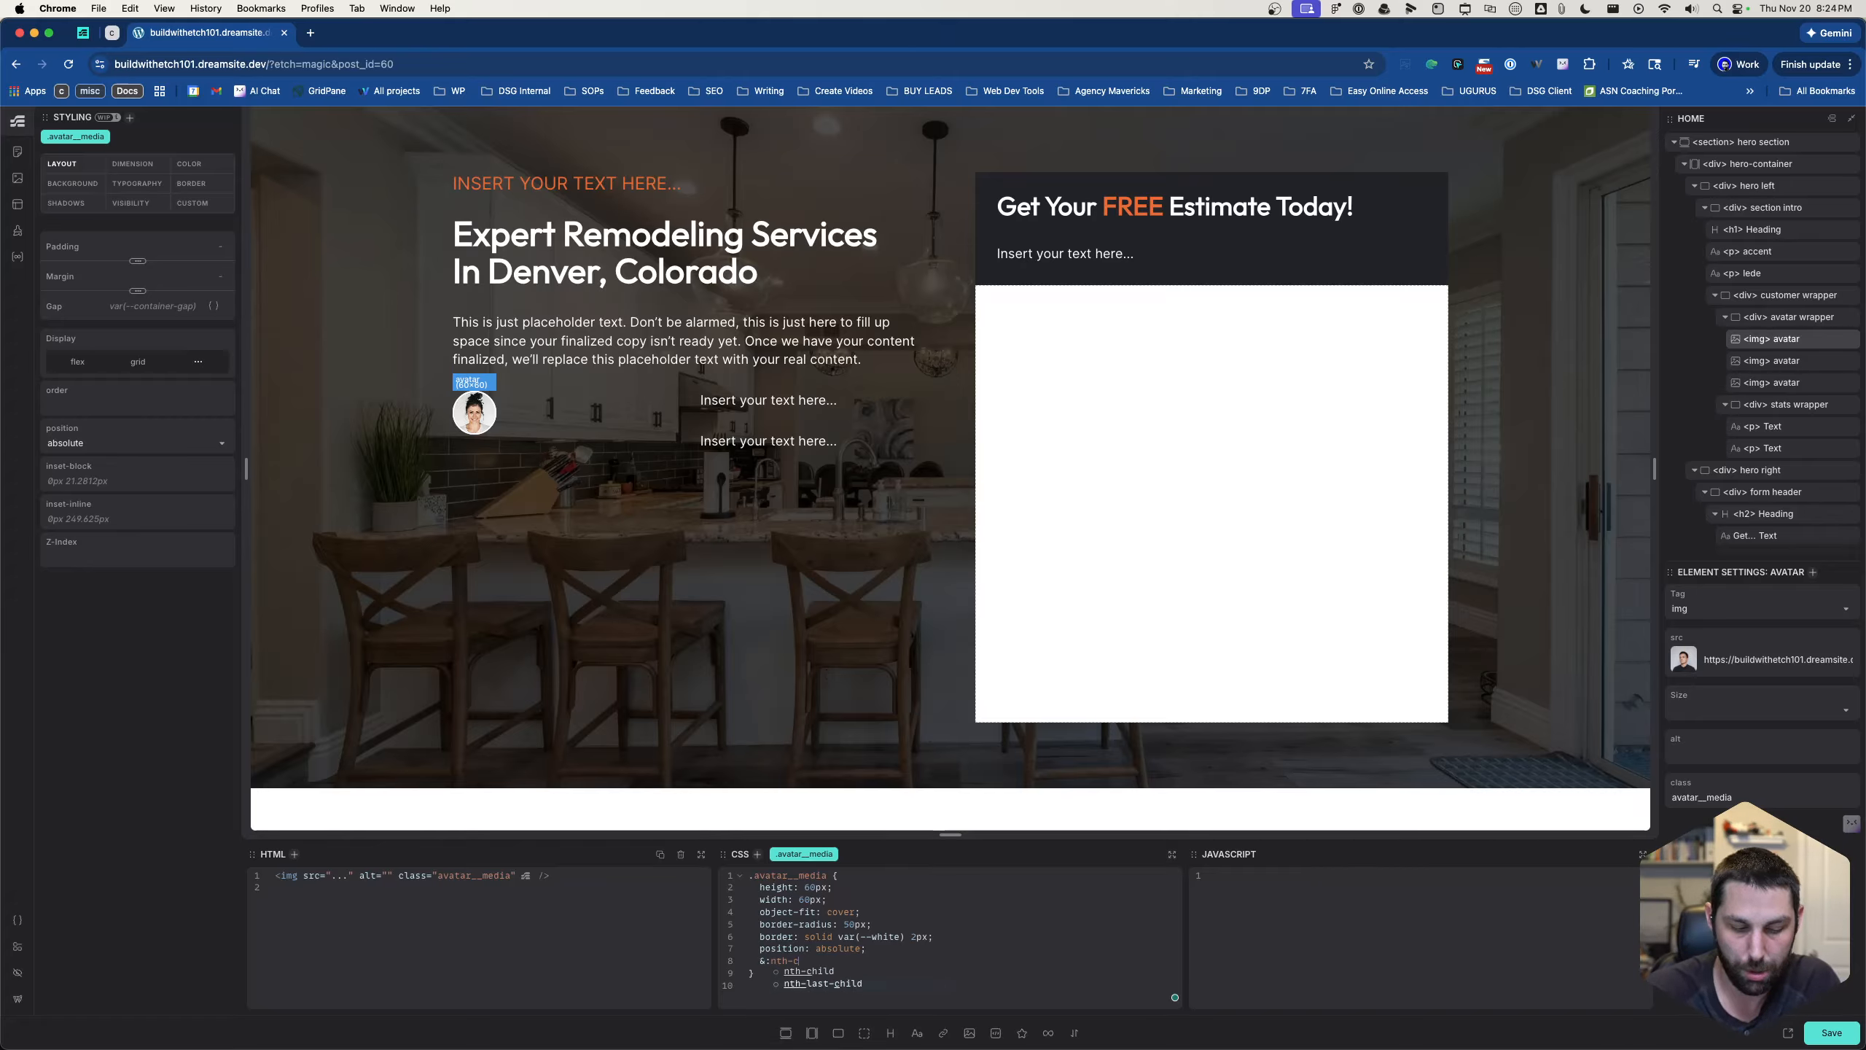
{"action": "type", "text": "hild"}
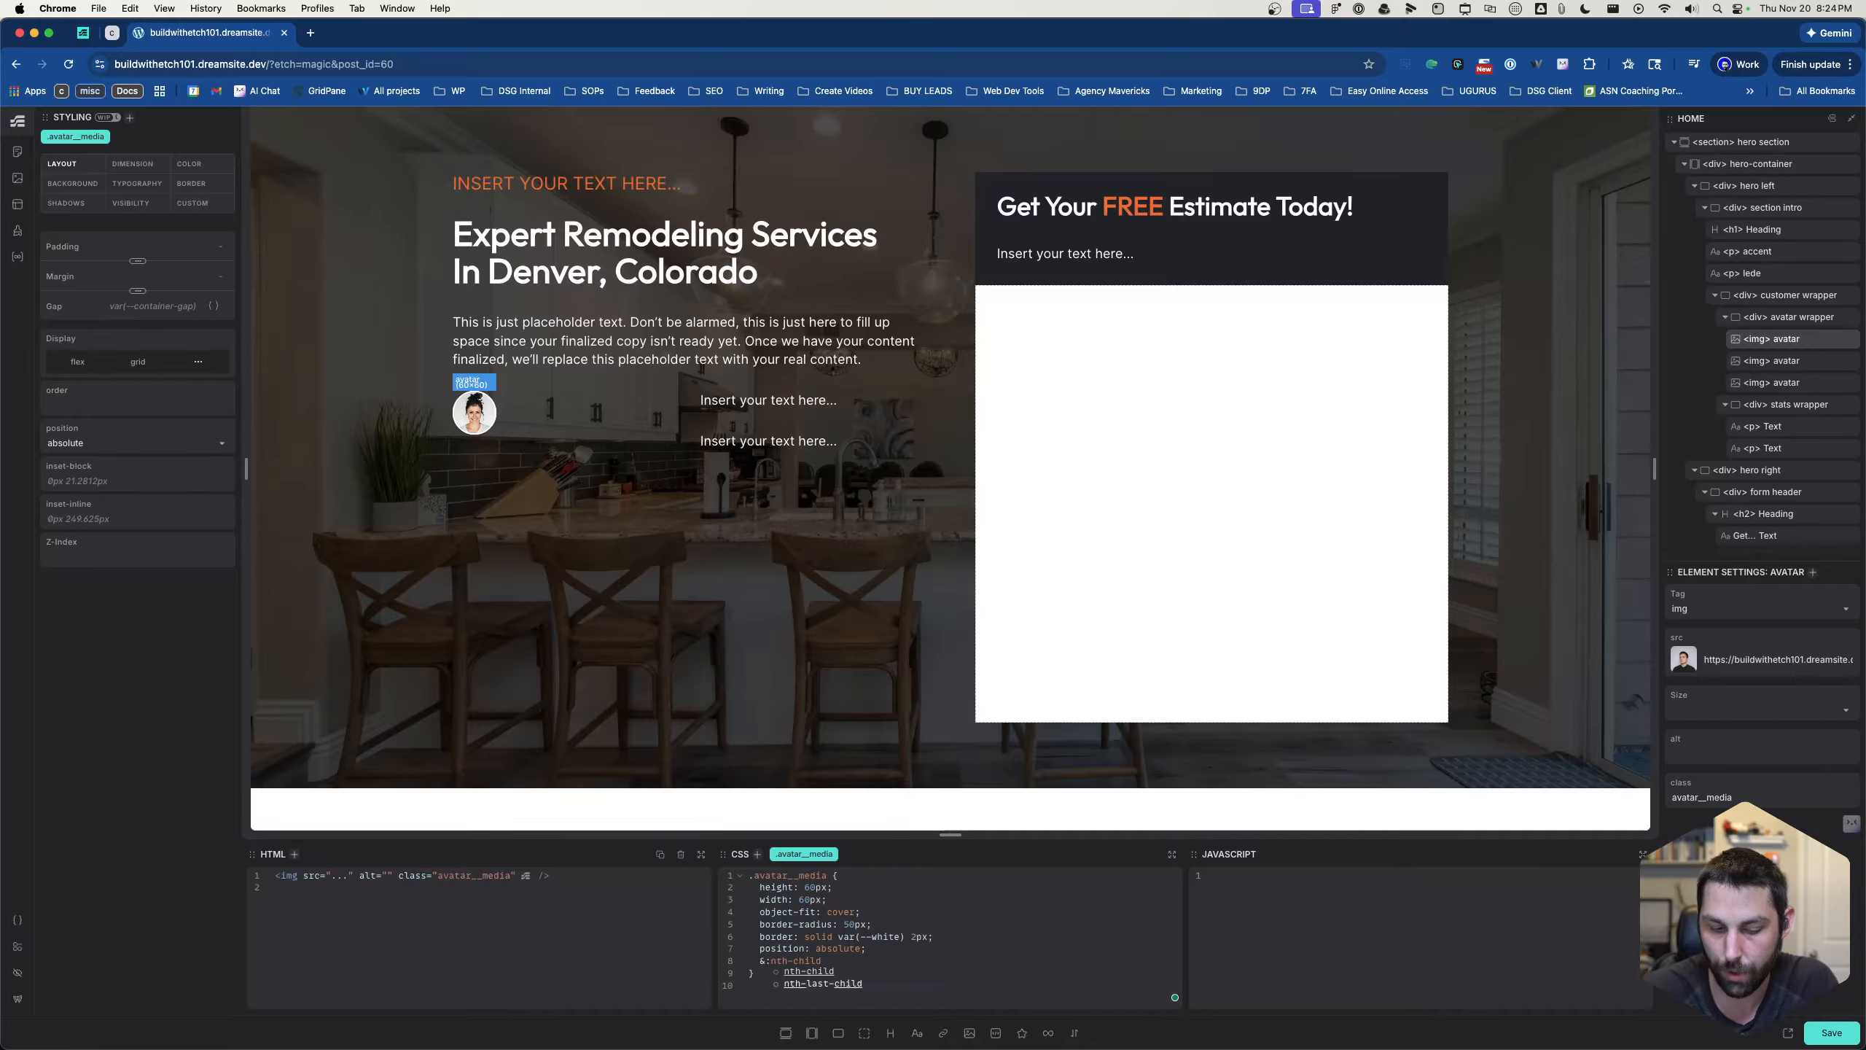
{"action": "type", "text": "(1)"}
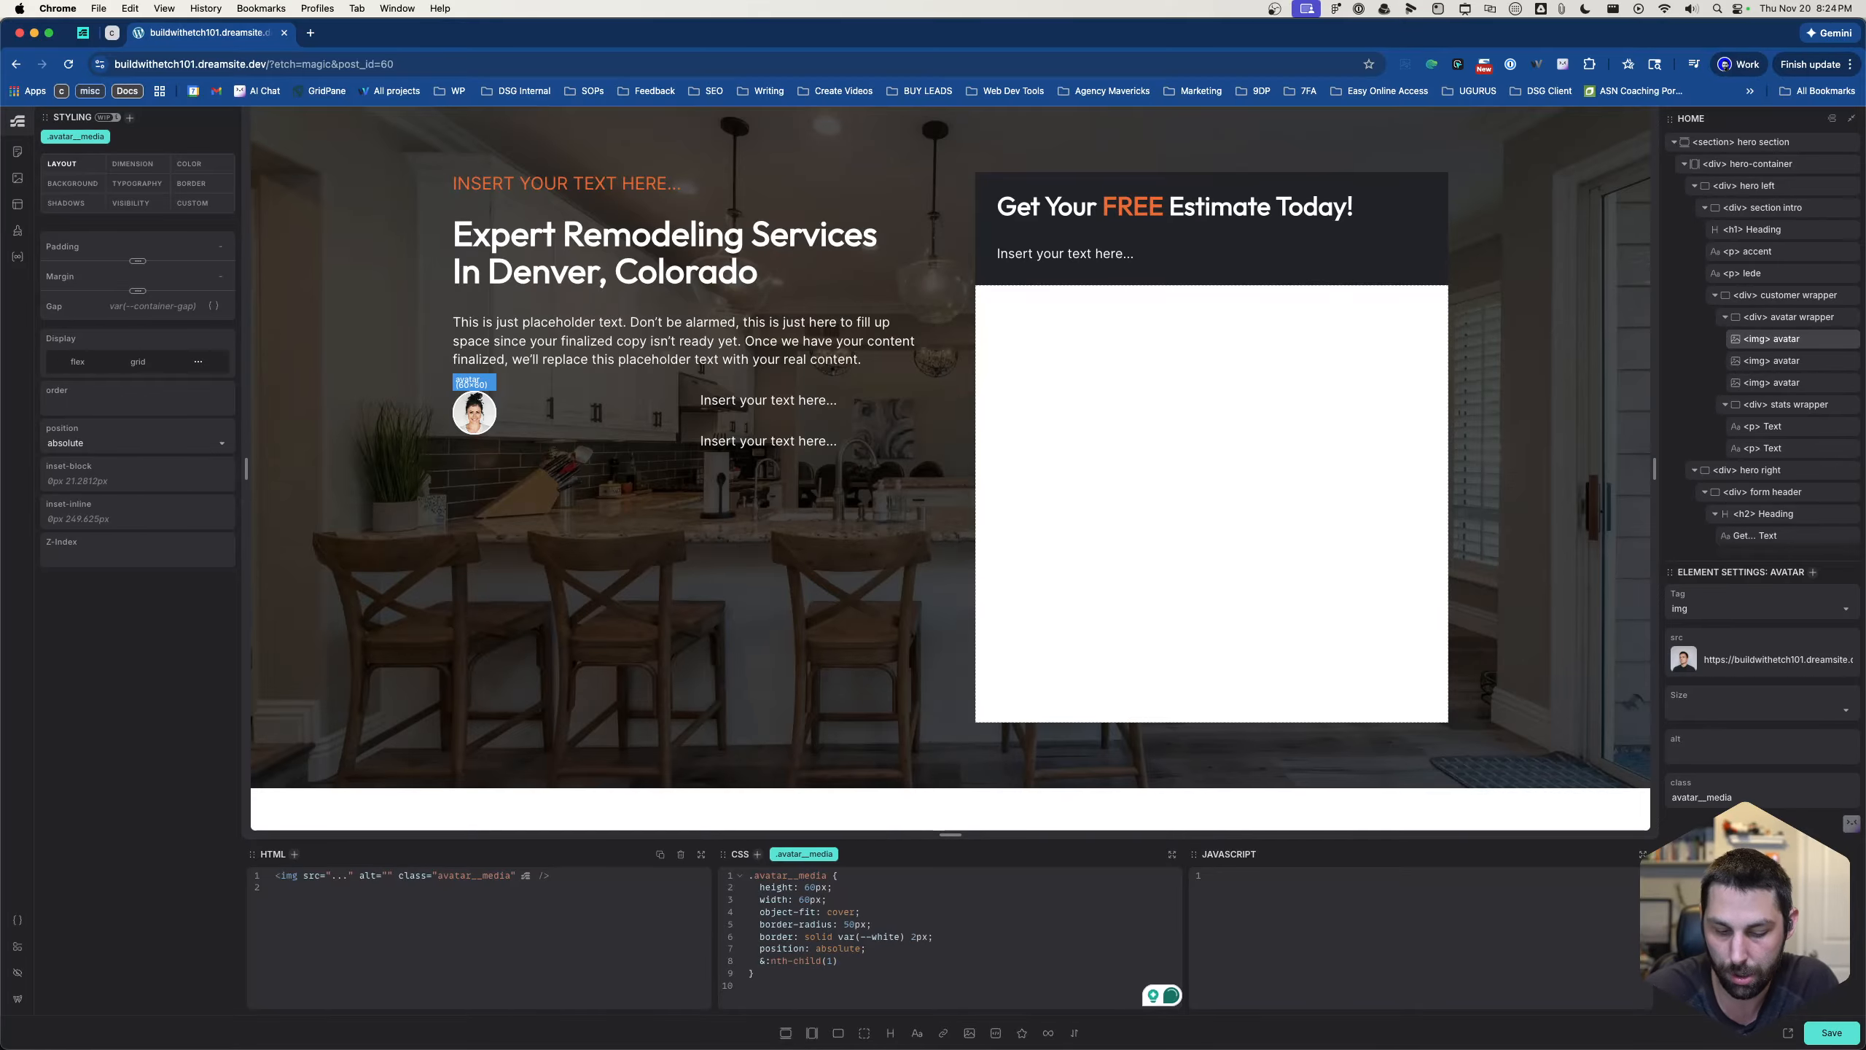
{"action": "type", "text": "{"}
{"action": "key", "text": "Return"}
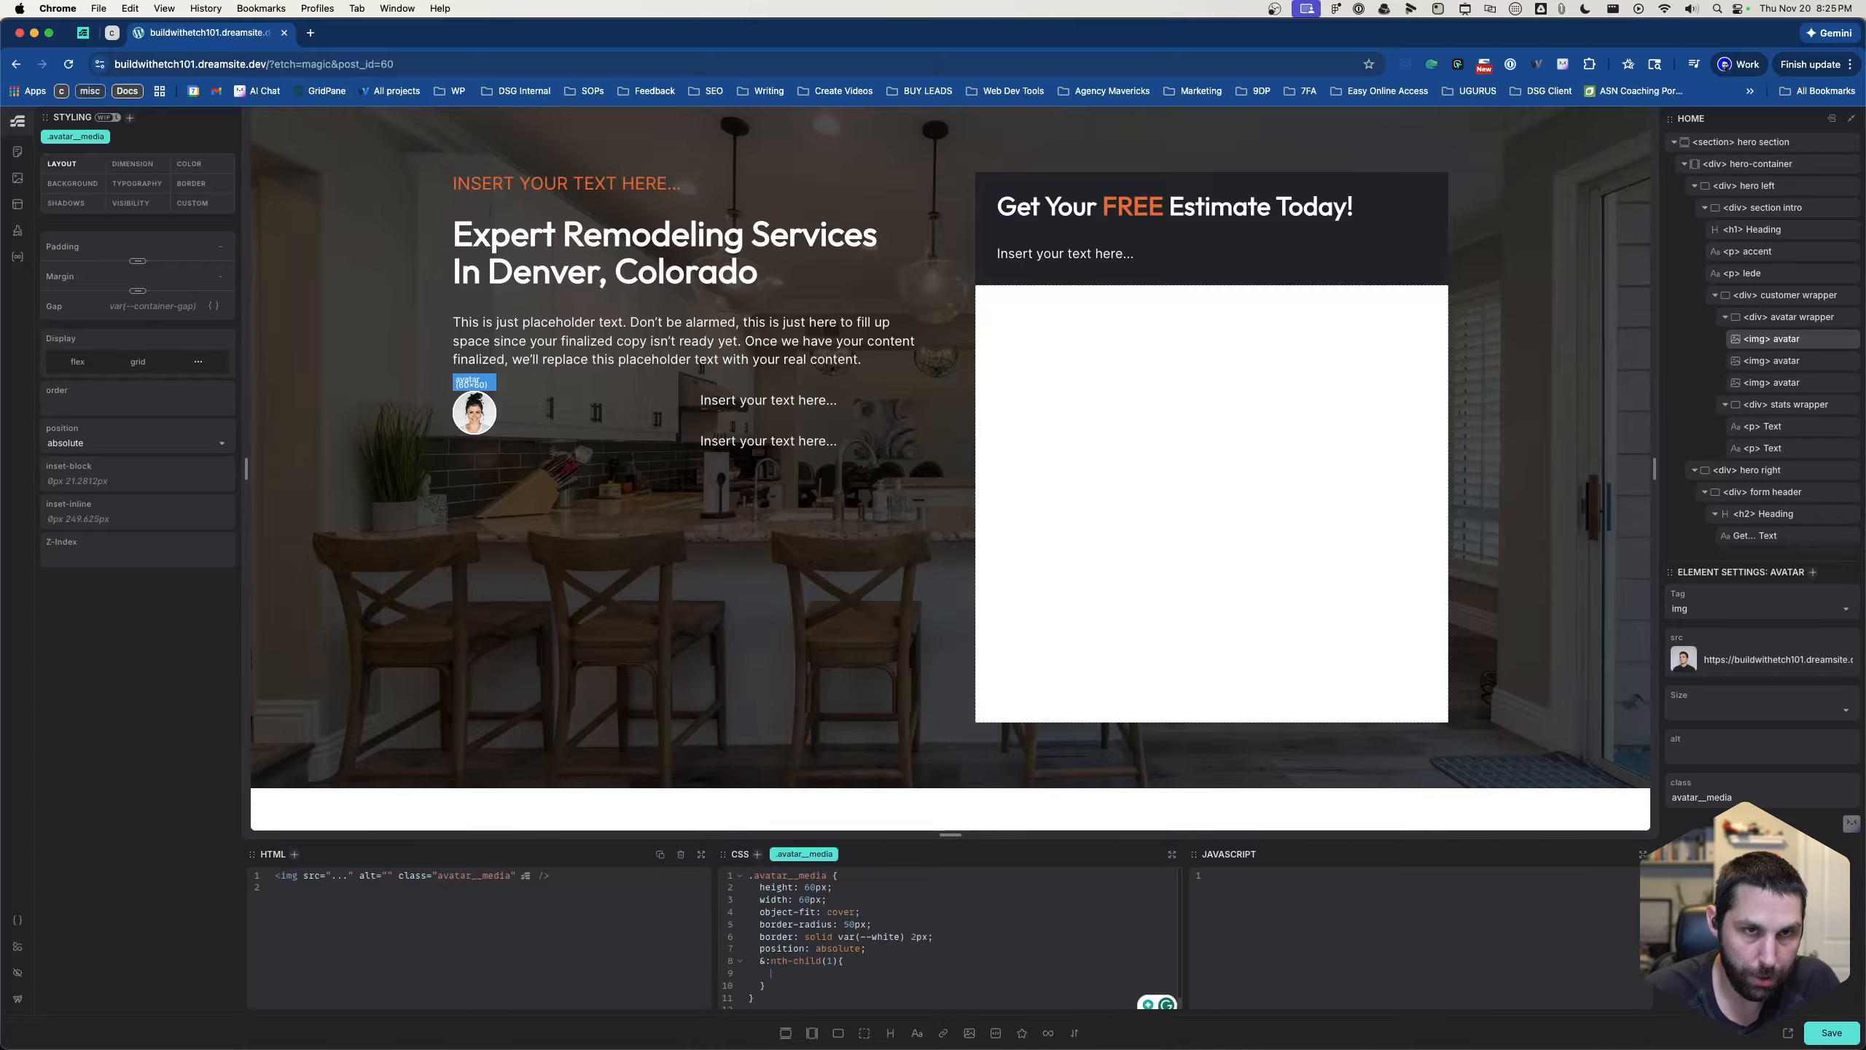
- Set left: 50px in the &:nth-child(1) rule of .avatar__media
{"action": "type", "text": "left"}
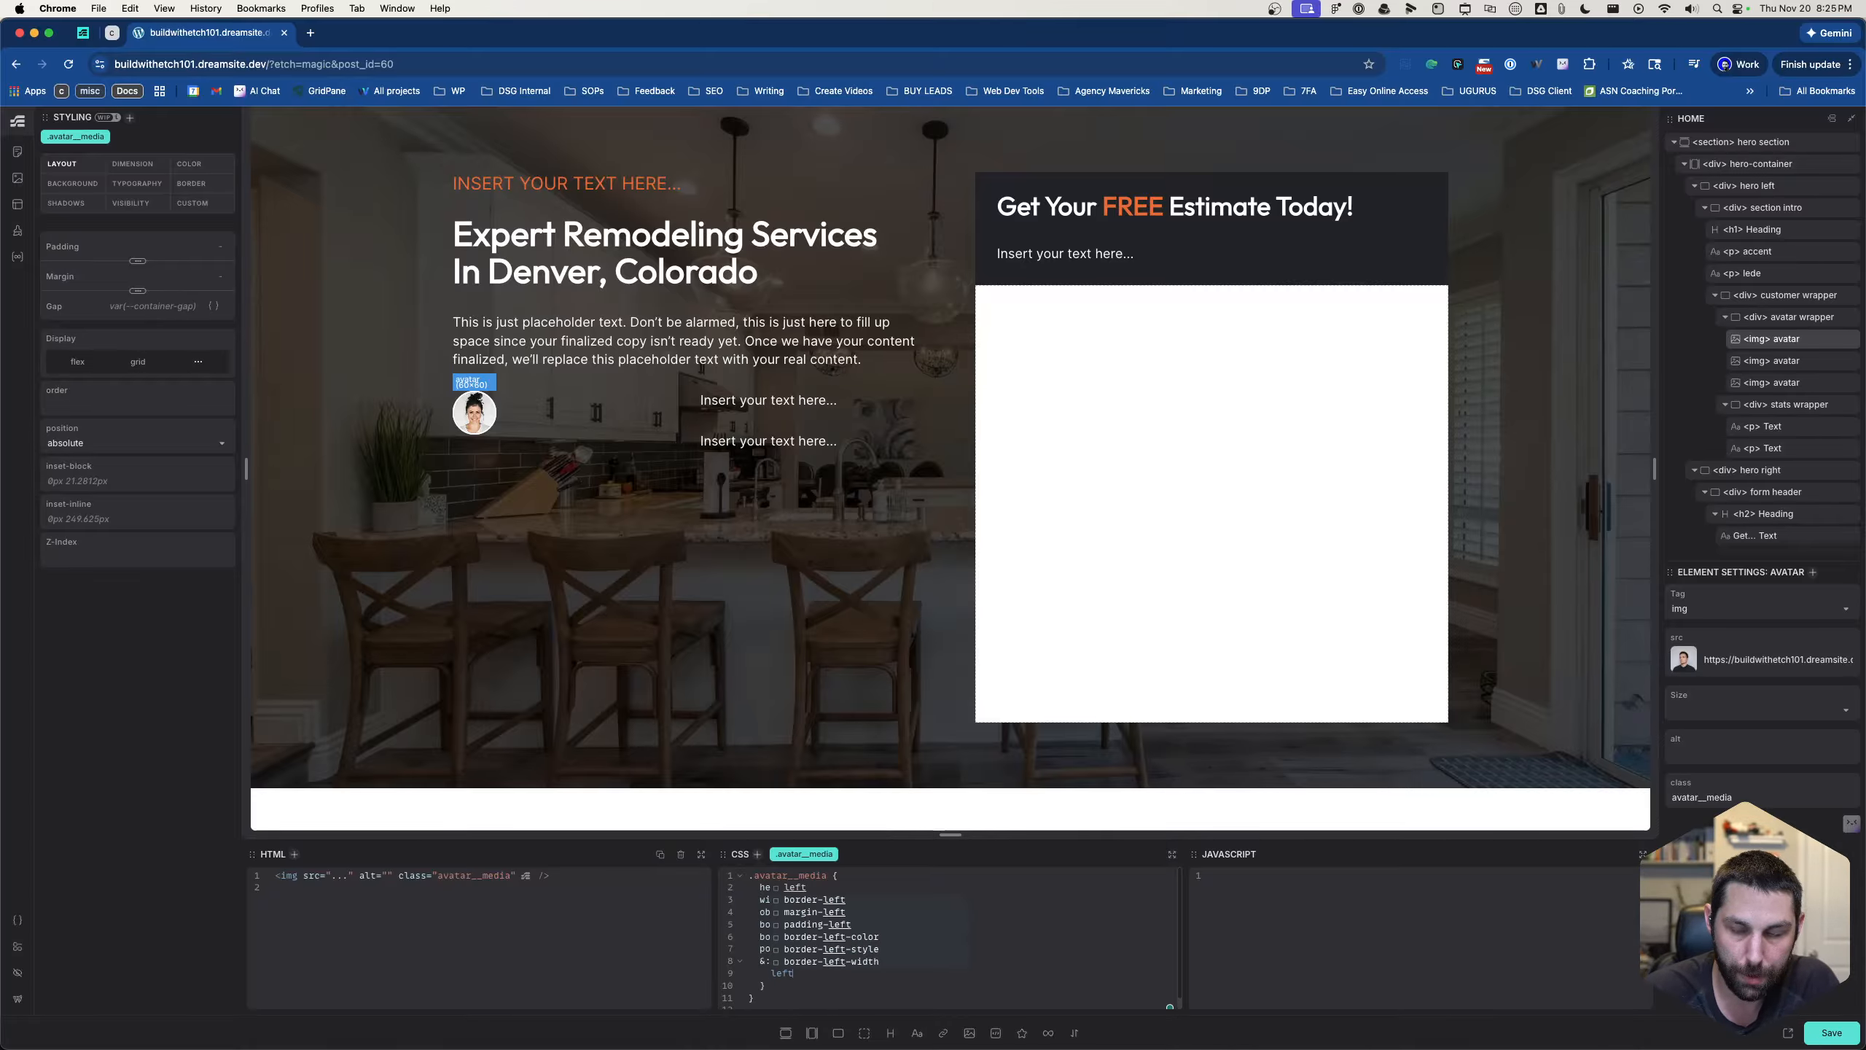
{"action": "key", "text": "Return"}
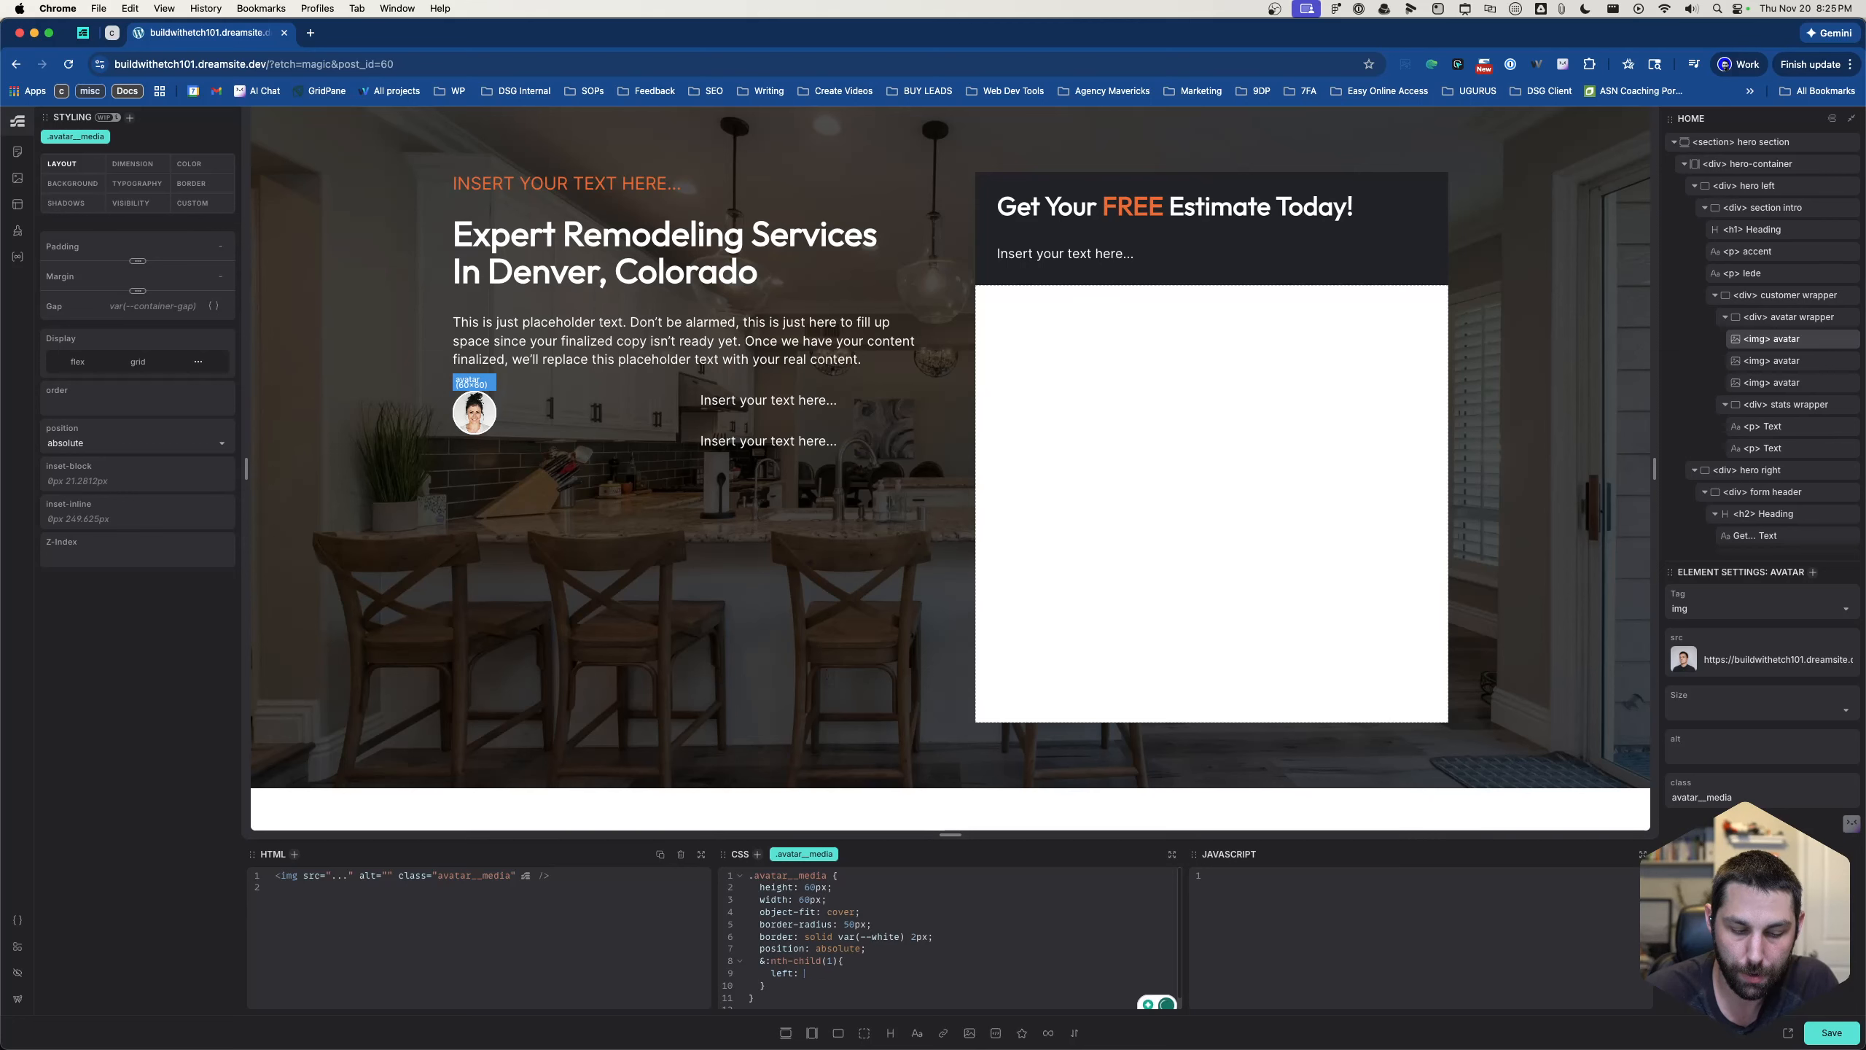
{"action": "type", "text": "50x"}
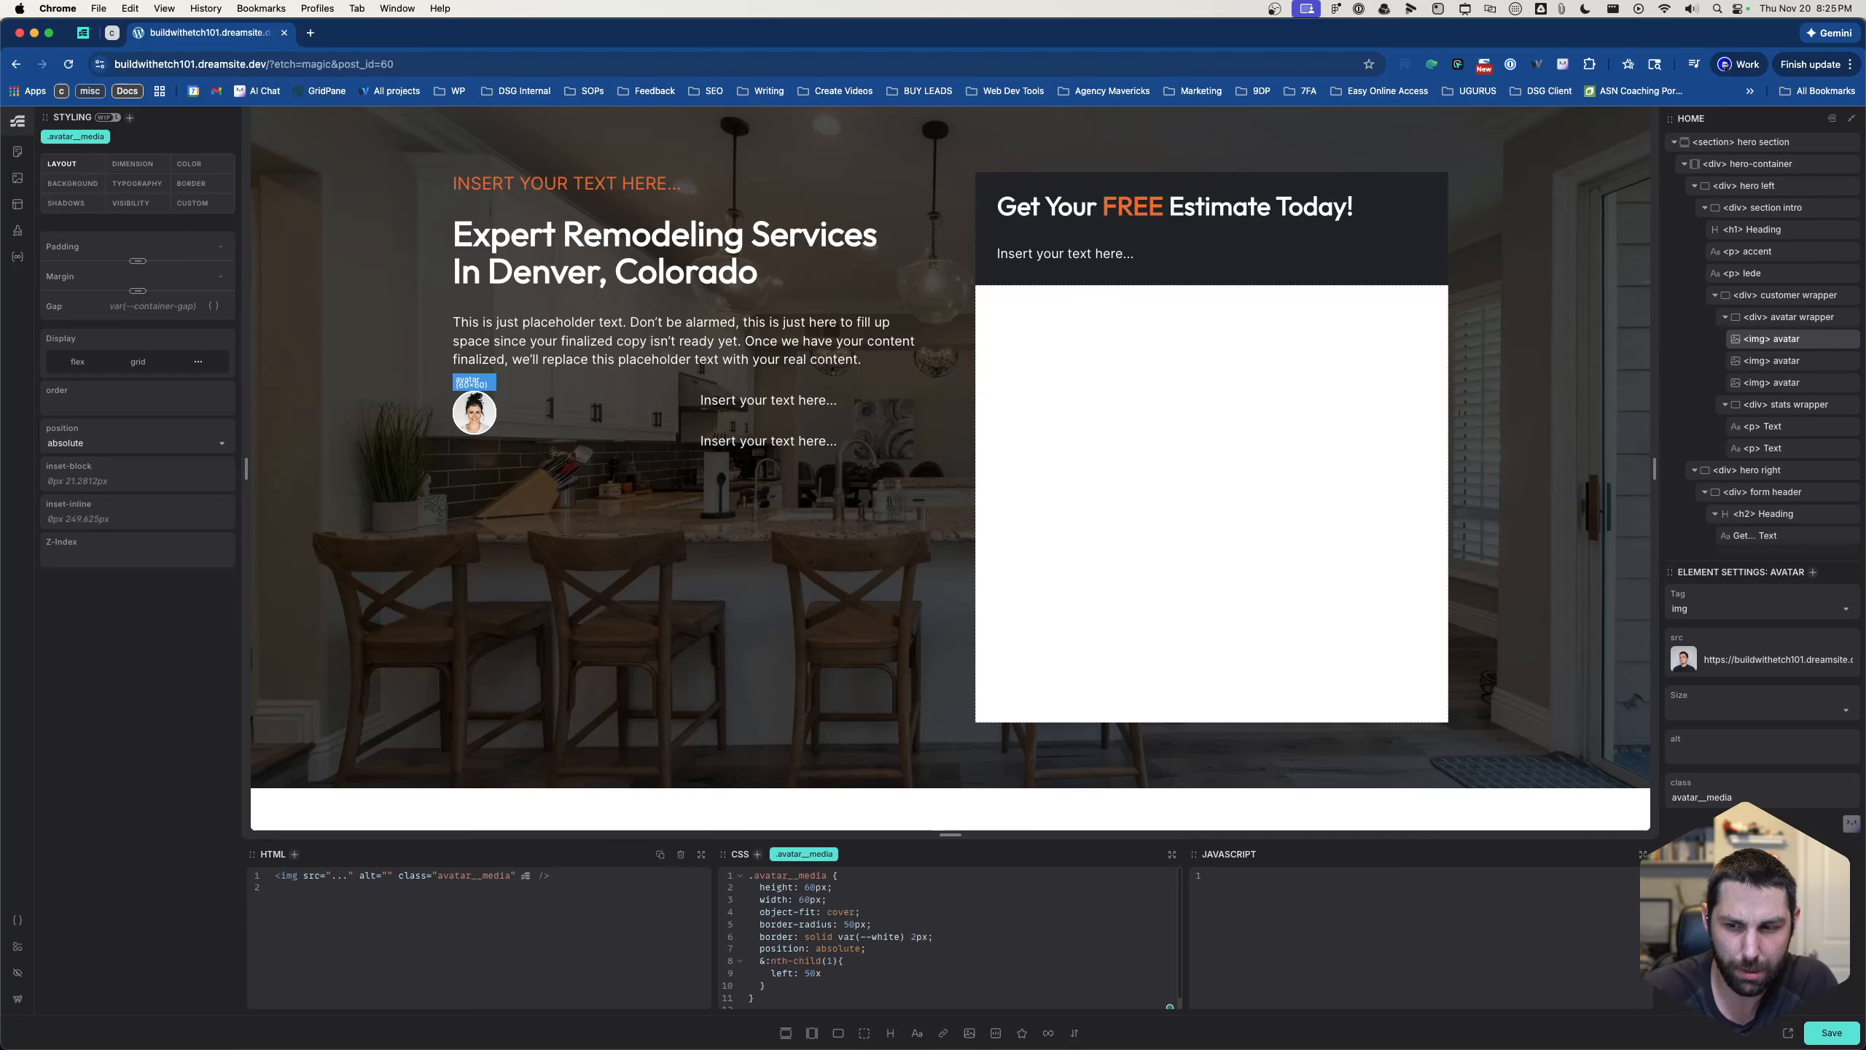
{"action": "key", "text": "BackSpace"}
{"action": "type", "text": "px"}
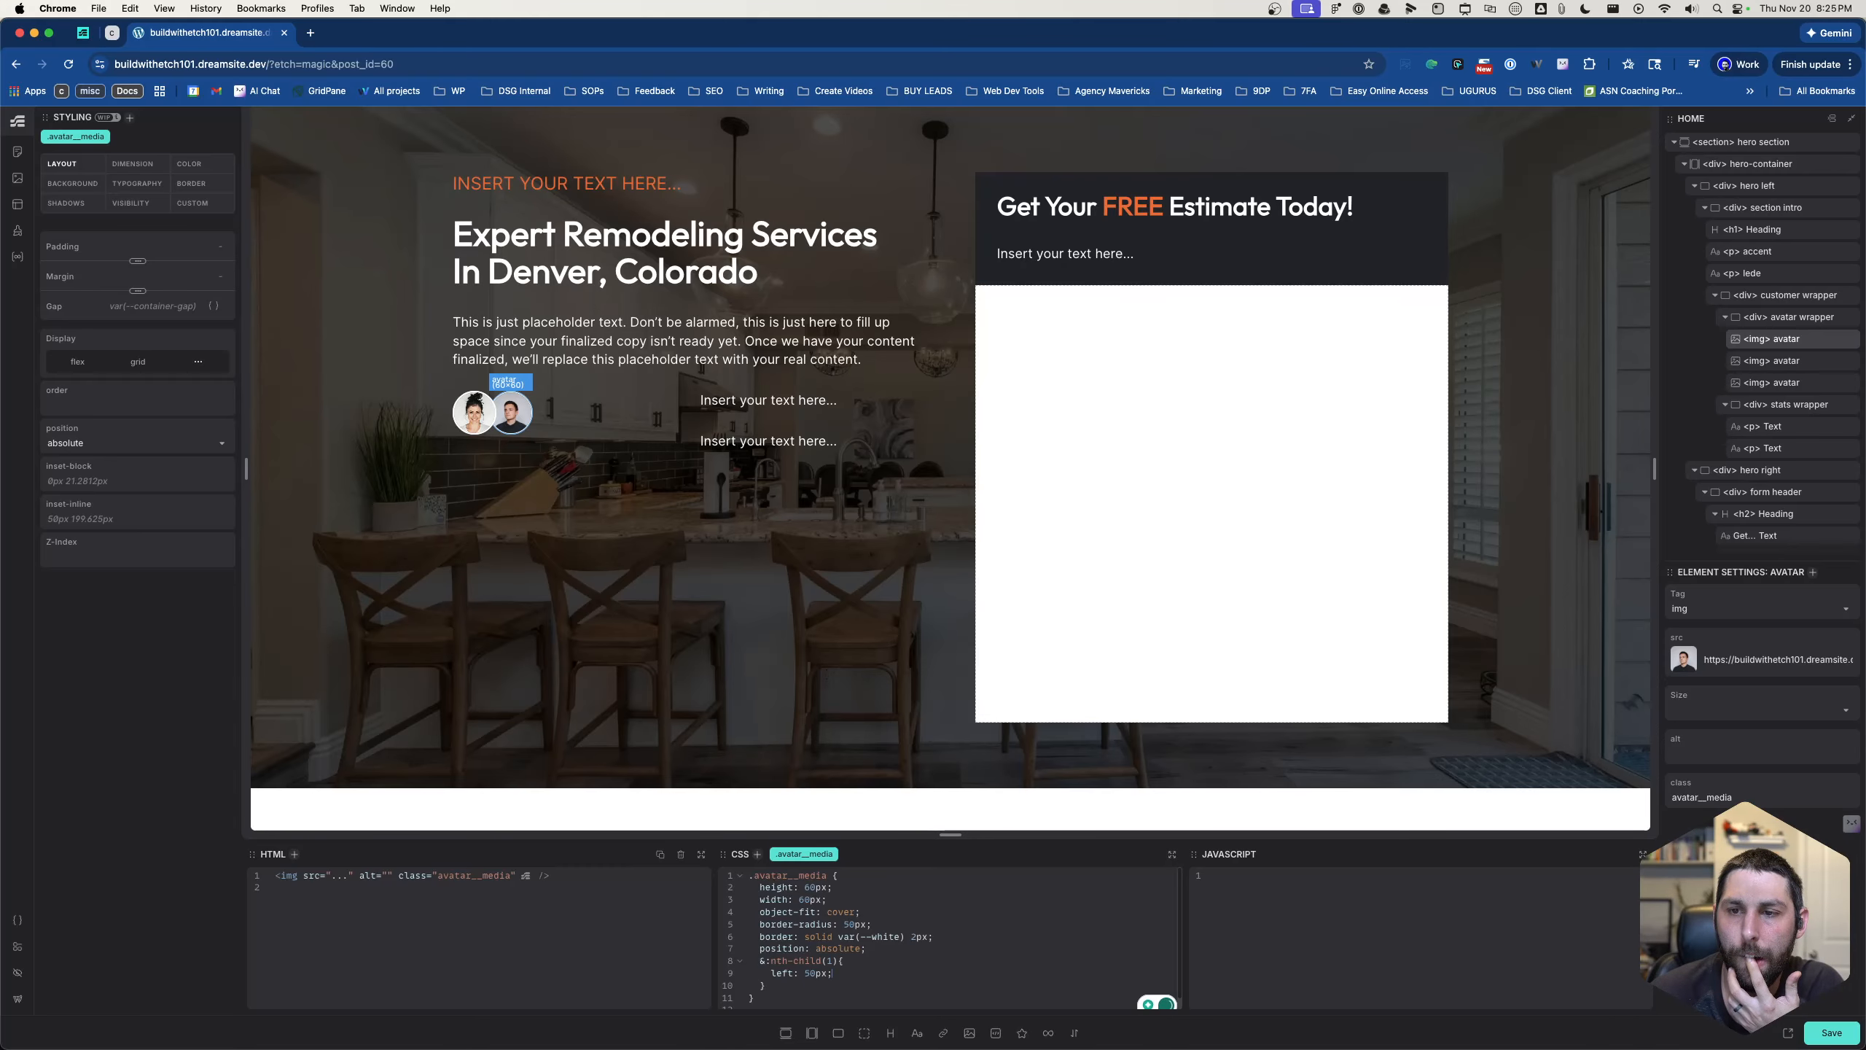
{"action": "type", "text": ";"}
- Add z-index: 2 to the &:nth-child(1) rule of .avatar__media
{"action": "key", "text": "Return"}
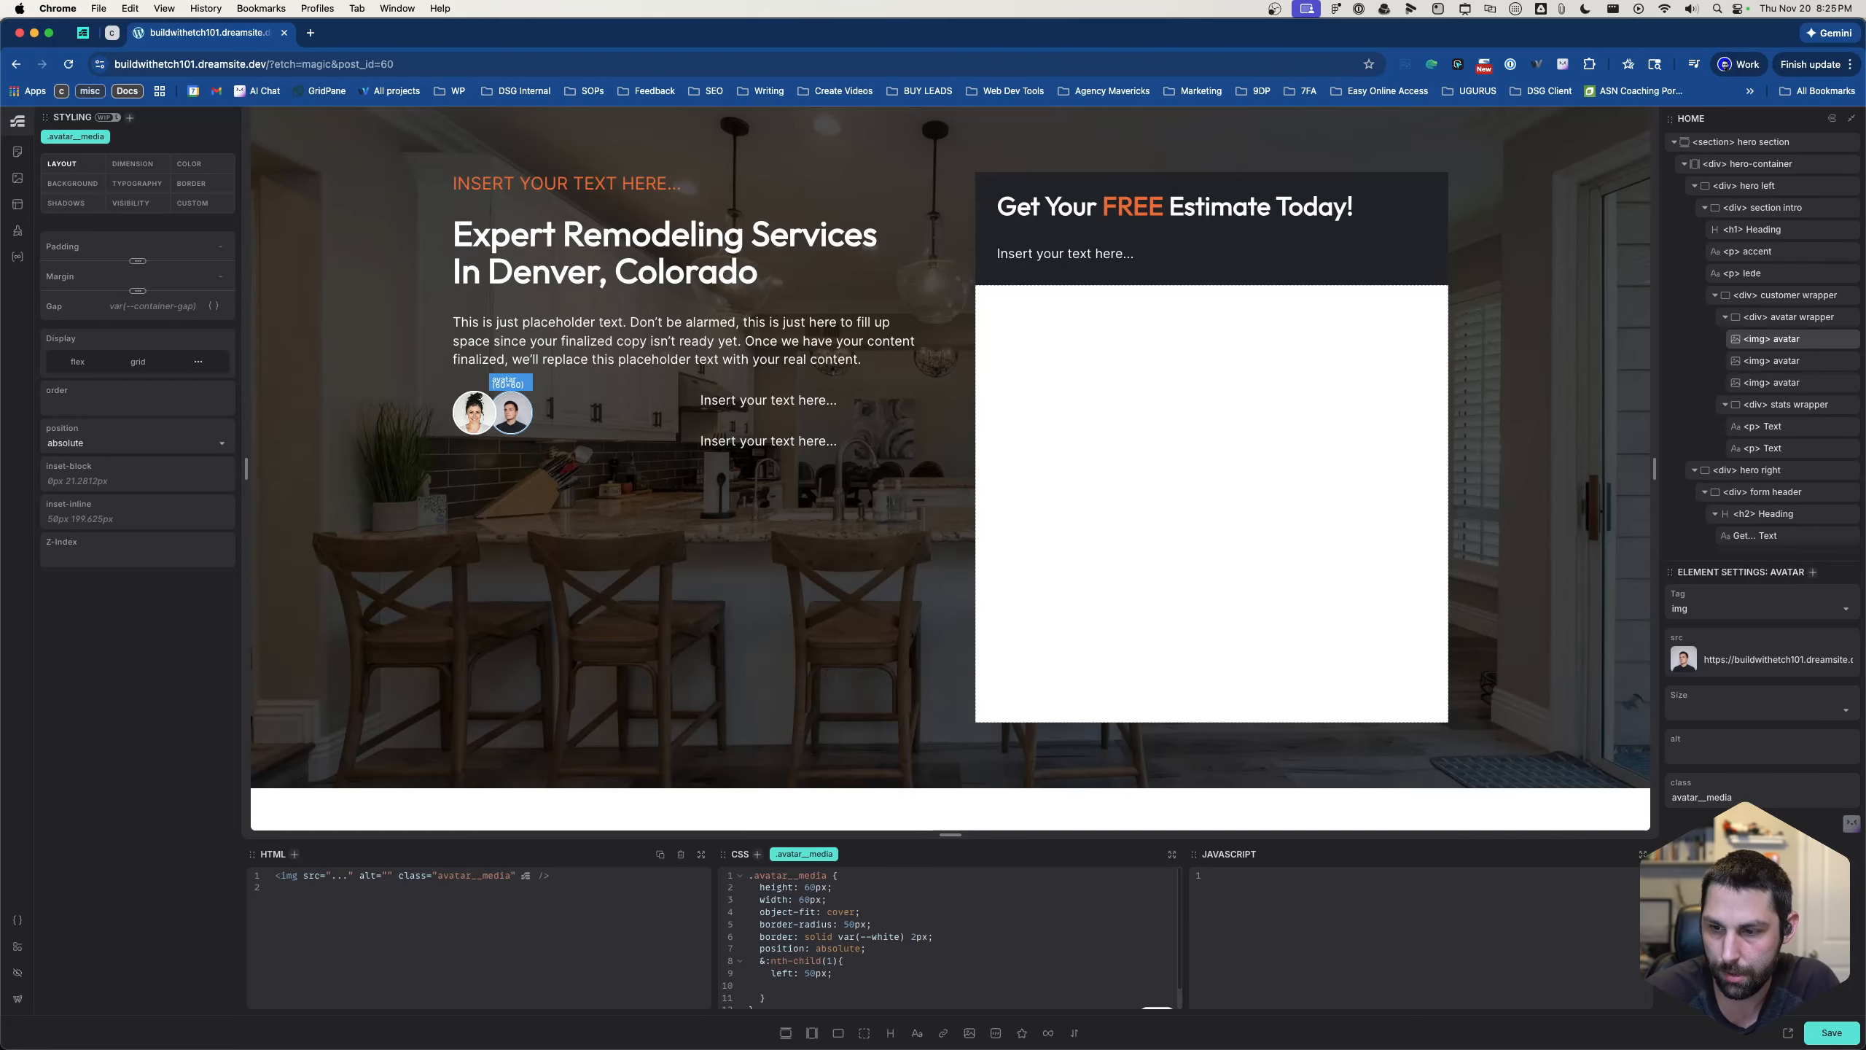
{"action": "type", "text": "o"}
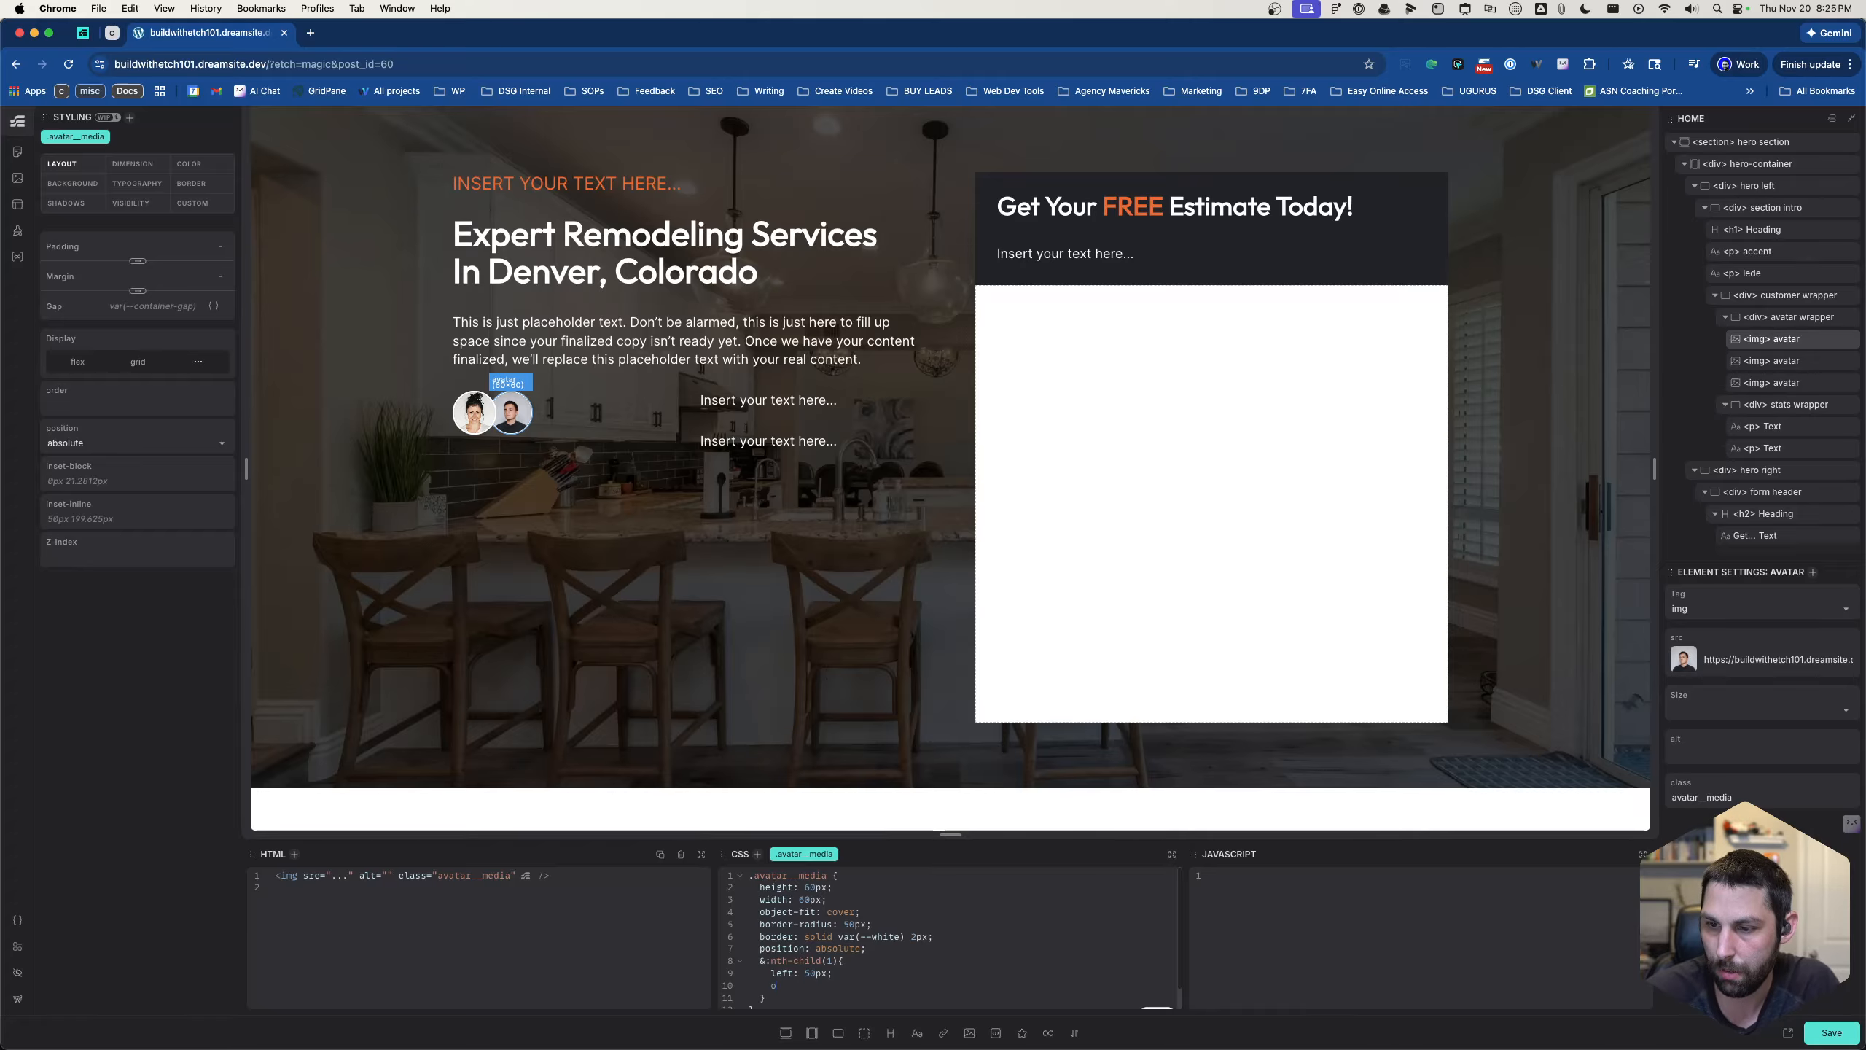
{"action": "type", "text": "rder"}
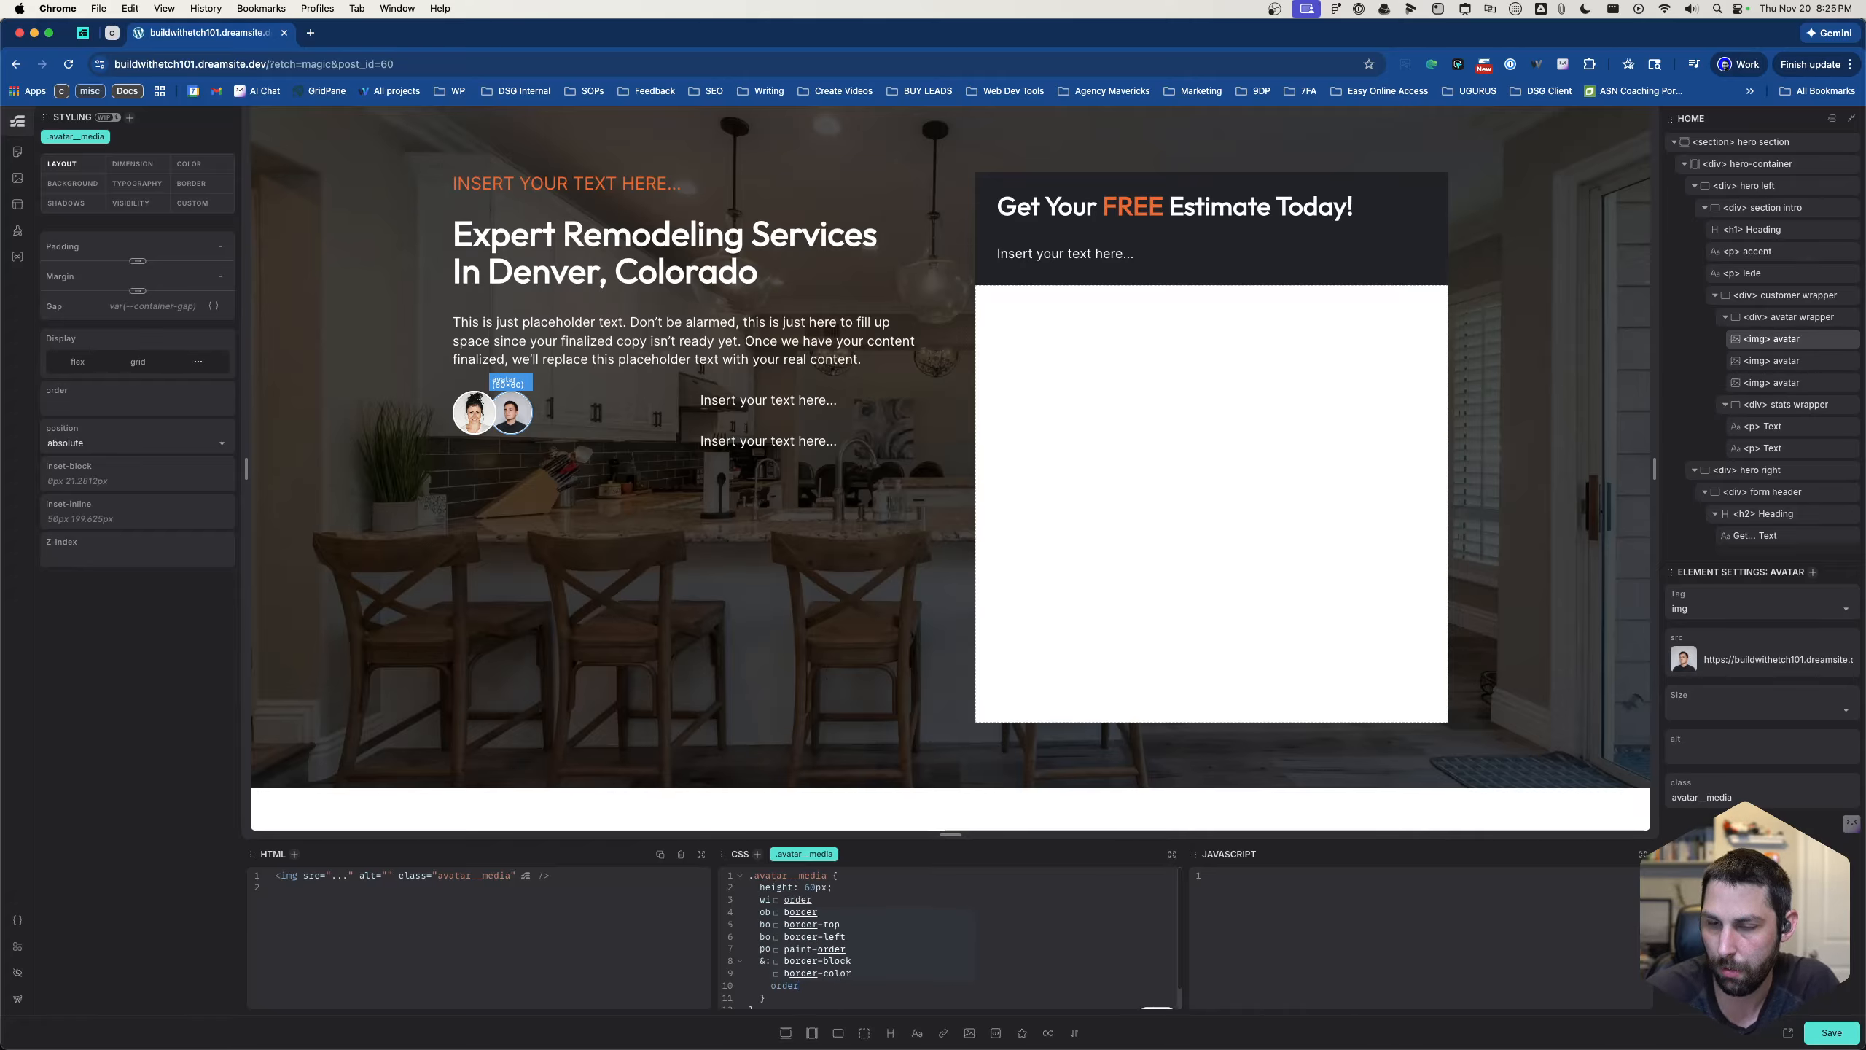
{"action": "key", "text": "BackSpace"}
{"action": "key", "text": "BackSpace"}
{"action": "key", "text": "BackSpace"}
{"action": "key", "text": "BackSpace"}
{"action": "key", "text": "BackSpace"}
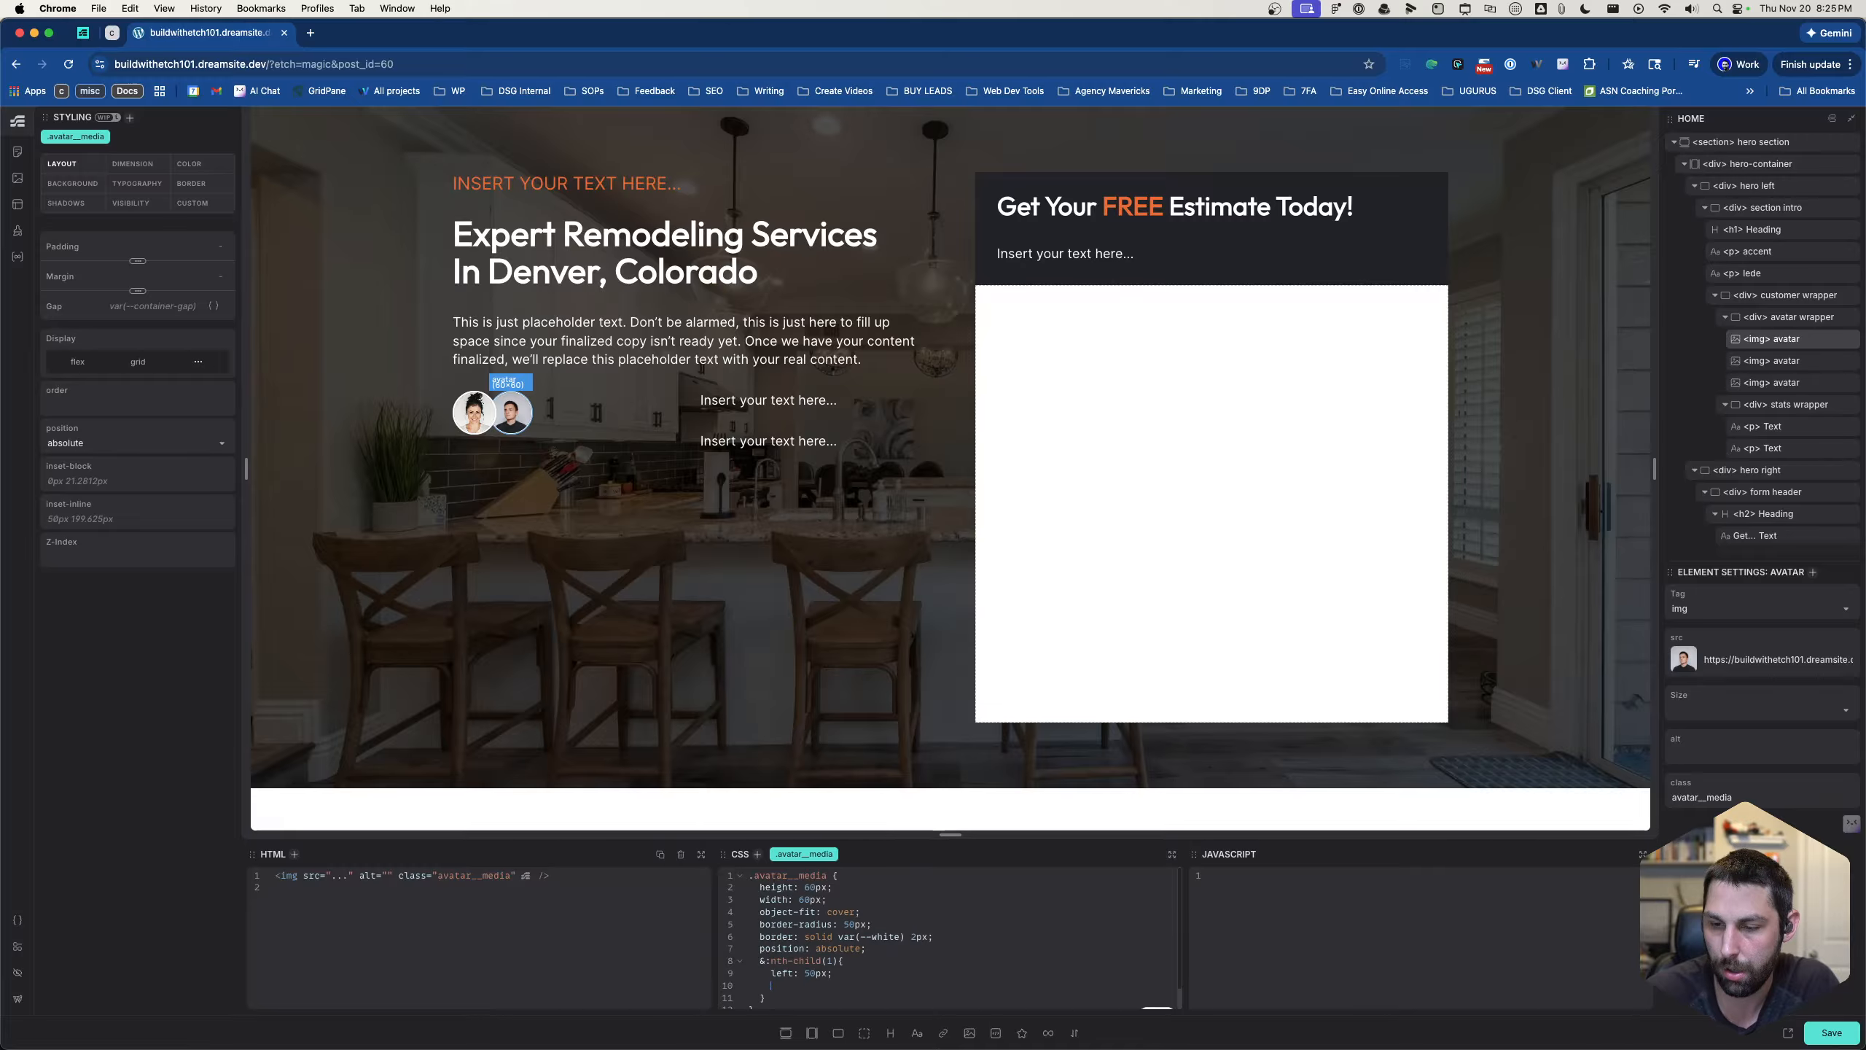
{"action": "type", "text": "z-index: "}
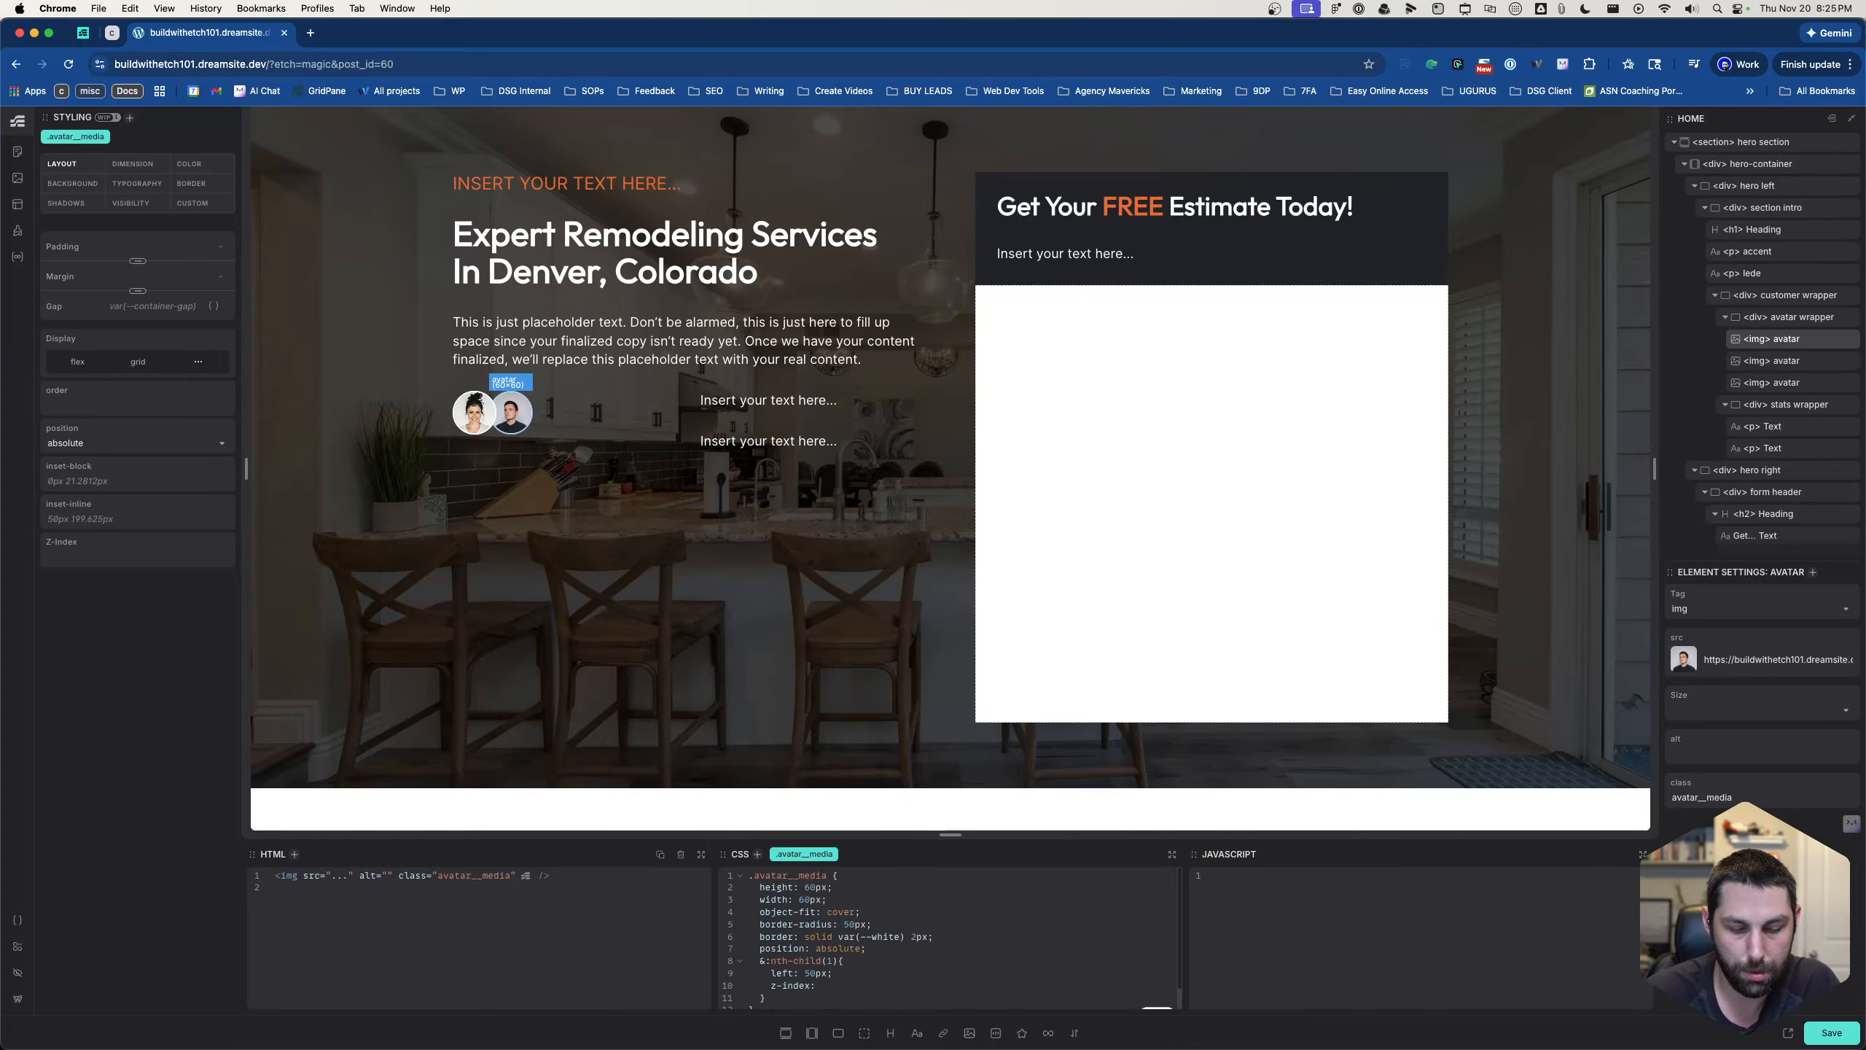
{"action": "type", "text": "2;"}
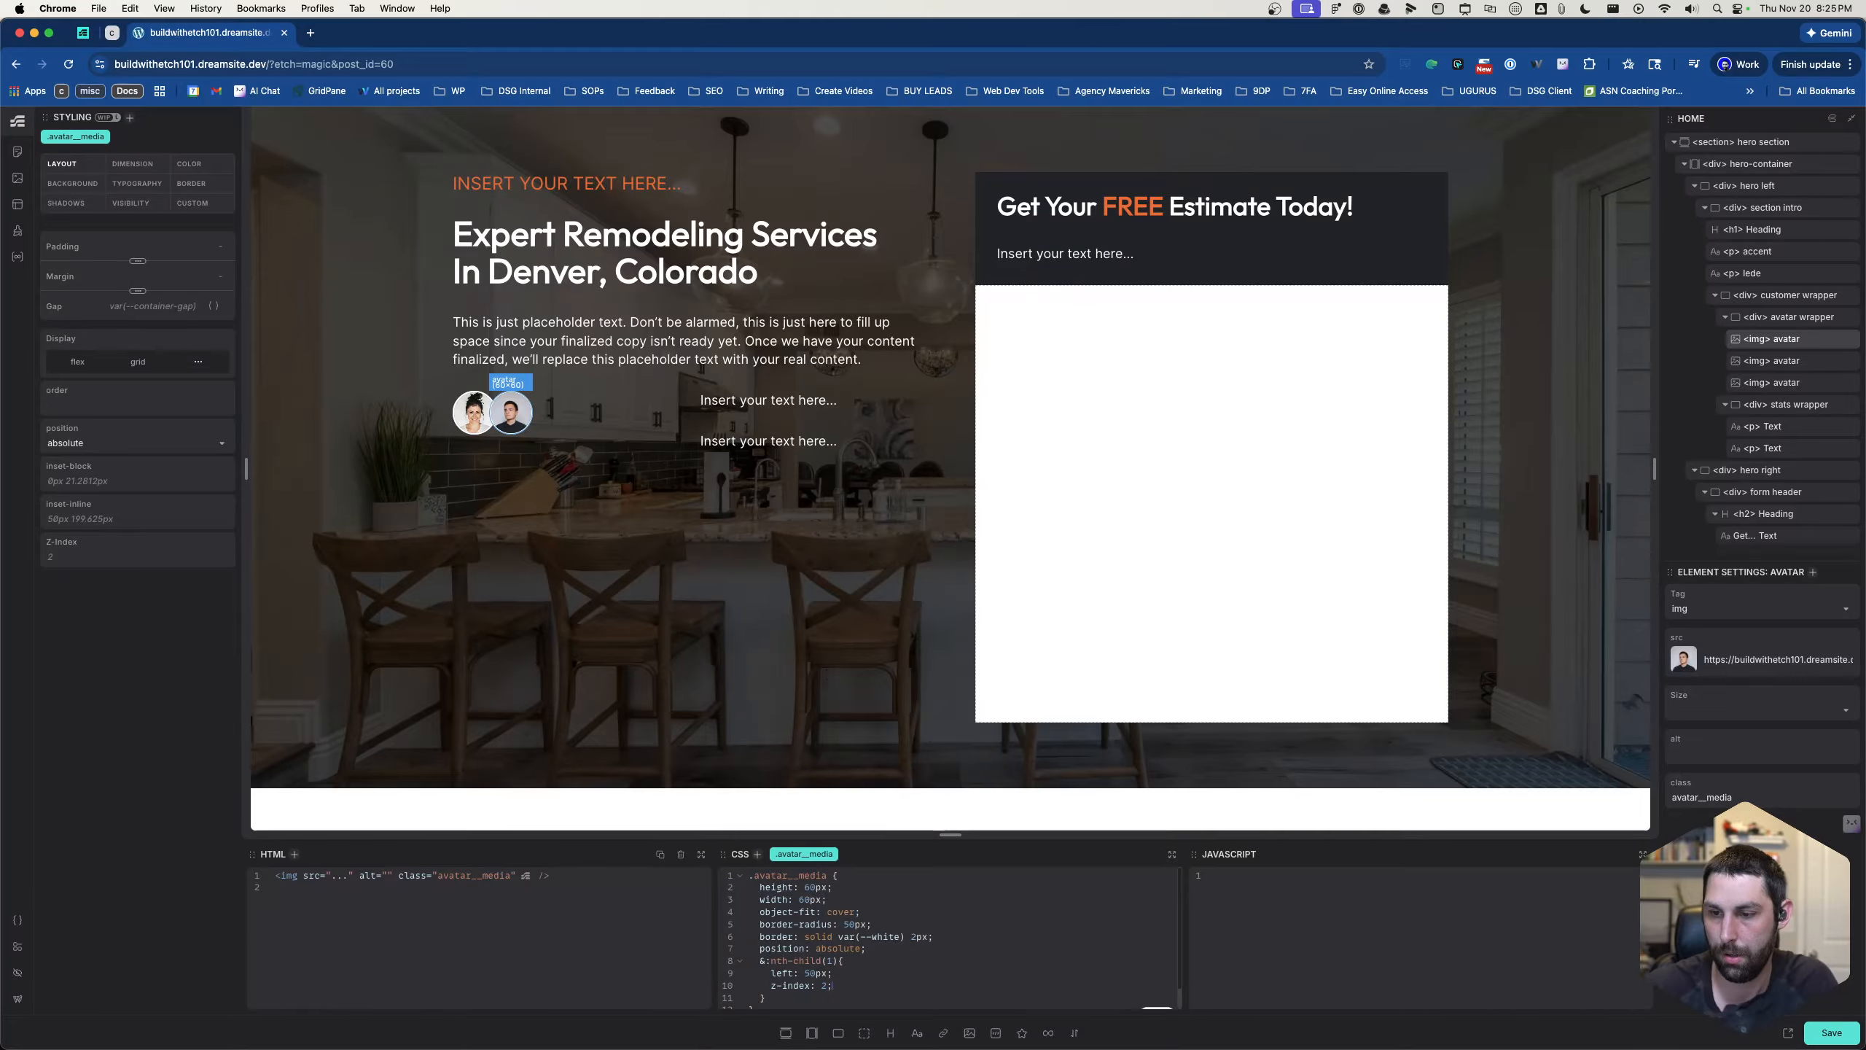
- Nest an empty &:nth-child(2) rule below the first nth-child rule in .avatar__media
{"action": "key", "text": "Return"}
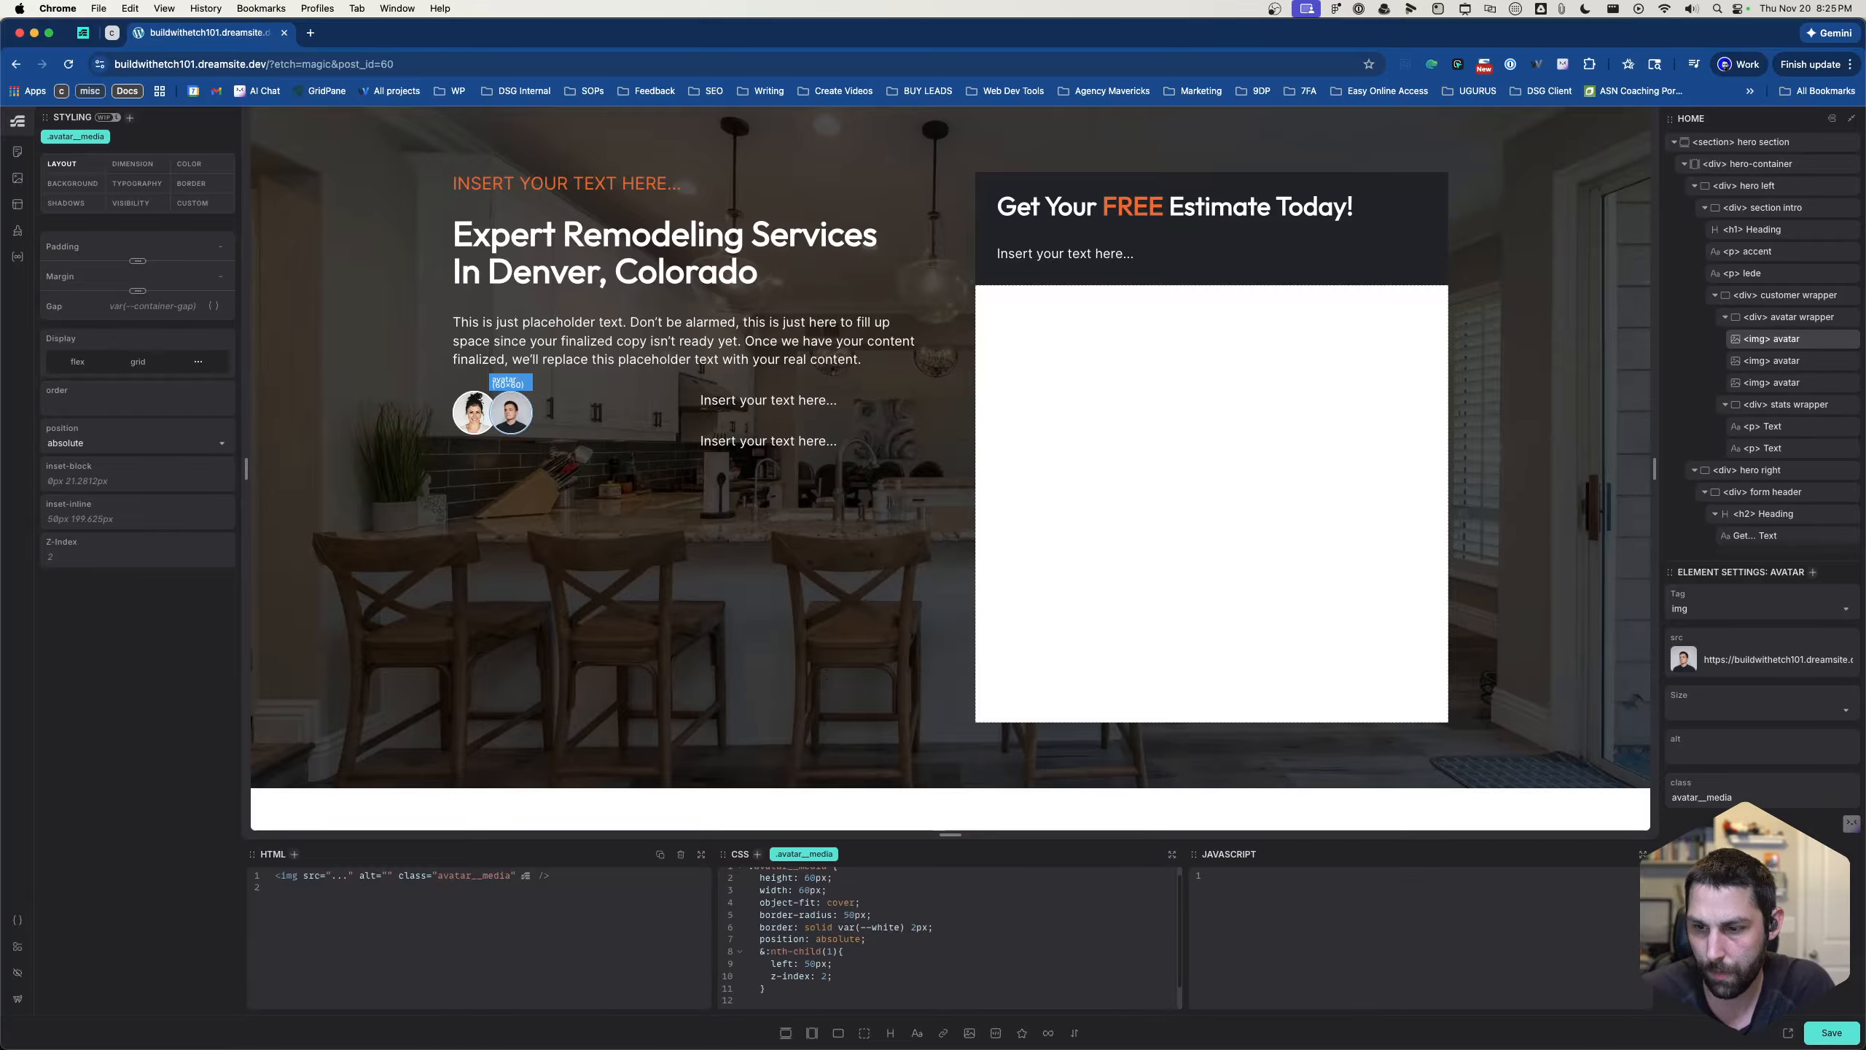
{"action": "type", "text": "&:"}
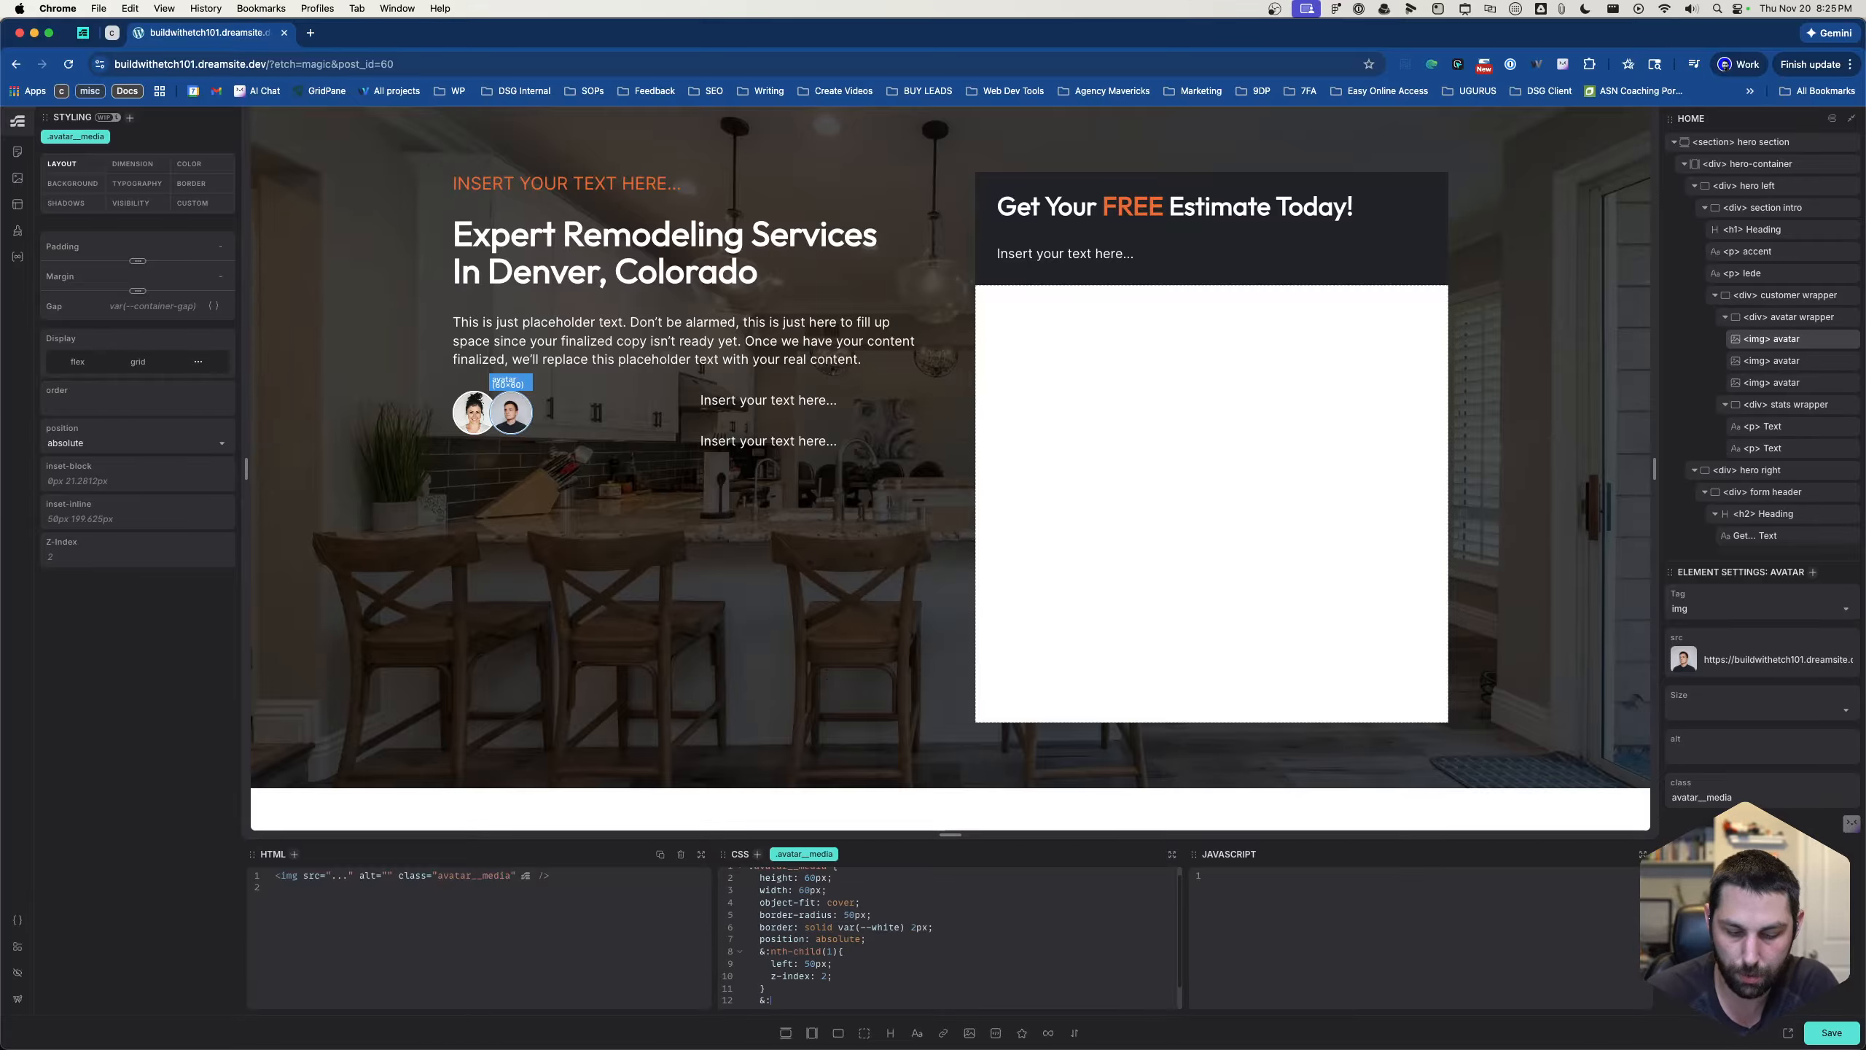
{"action": "type", "text": "neth-"}
{"action": "key", "text": "BackSpace"}
{"action": "key", "text": "BackSpace"}
{"action": "type", "text": "th"}
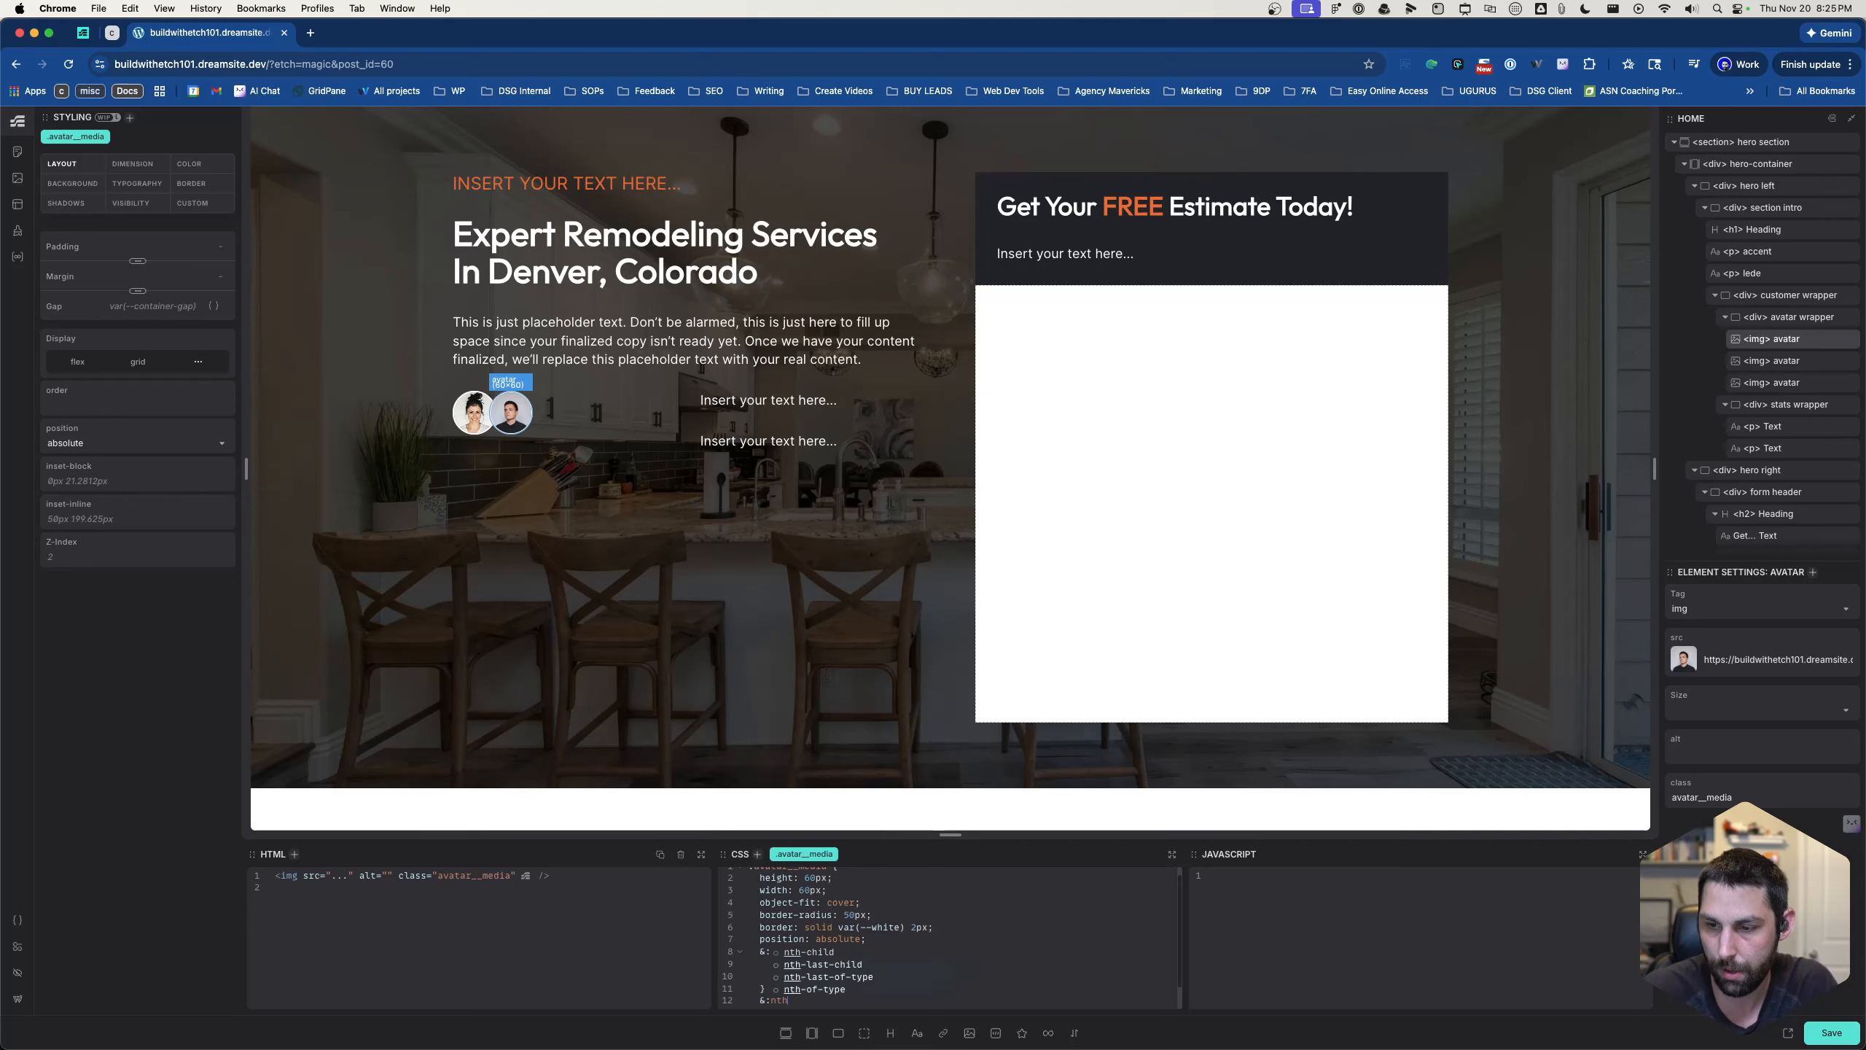
{"action": "type", "text": "-chi"}
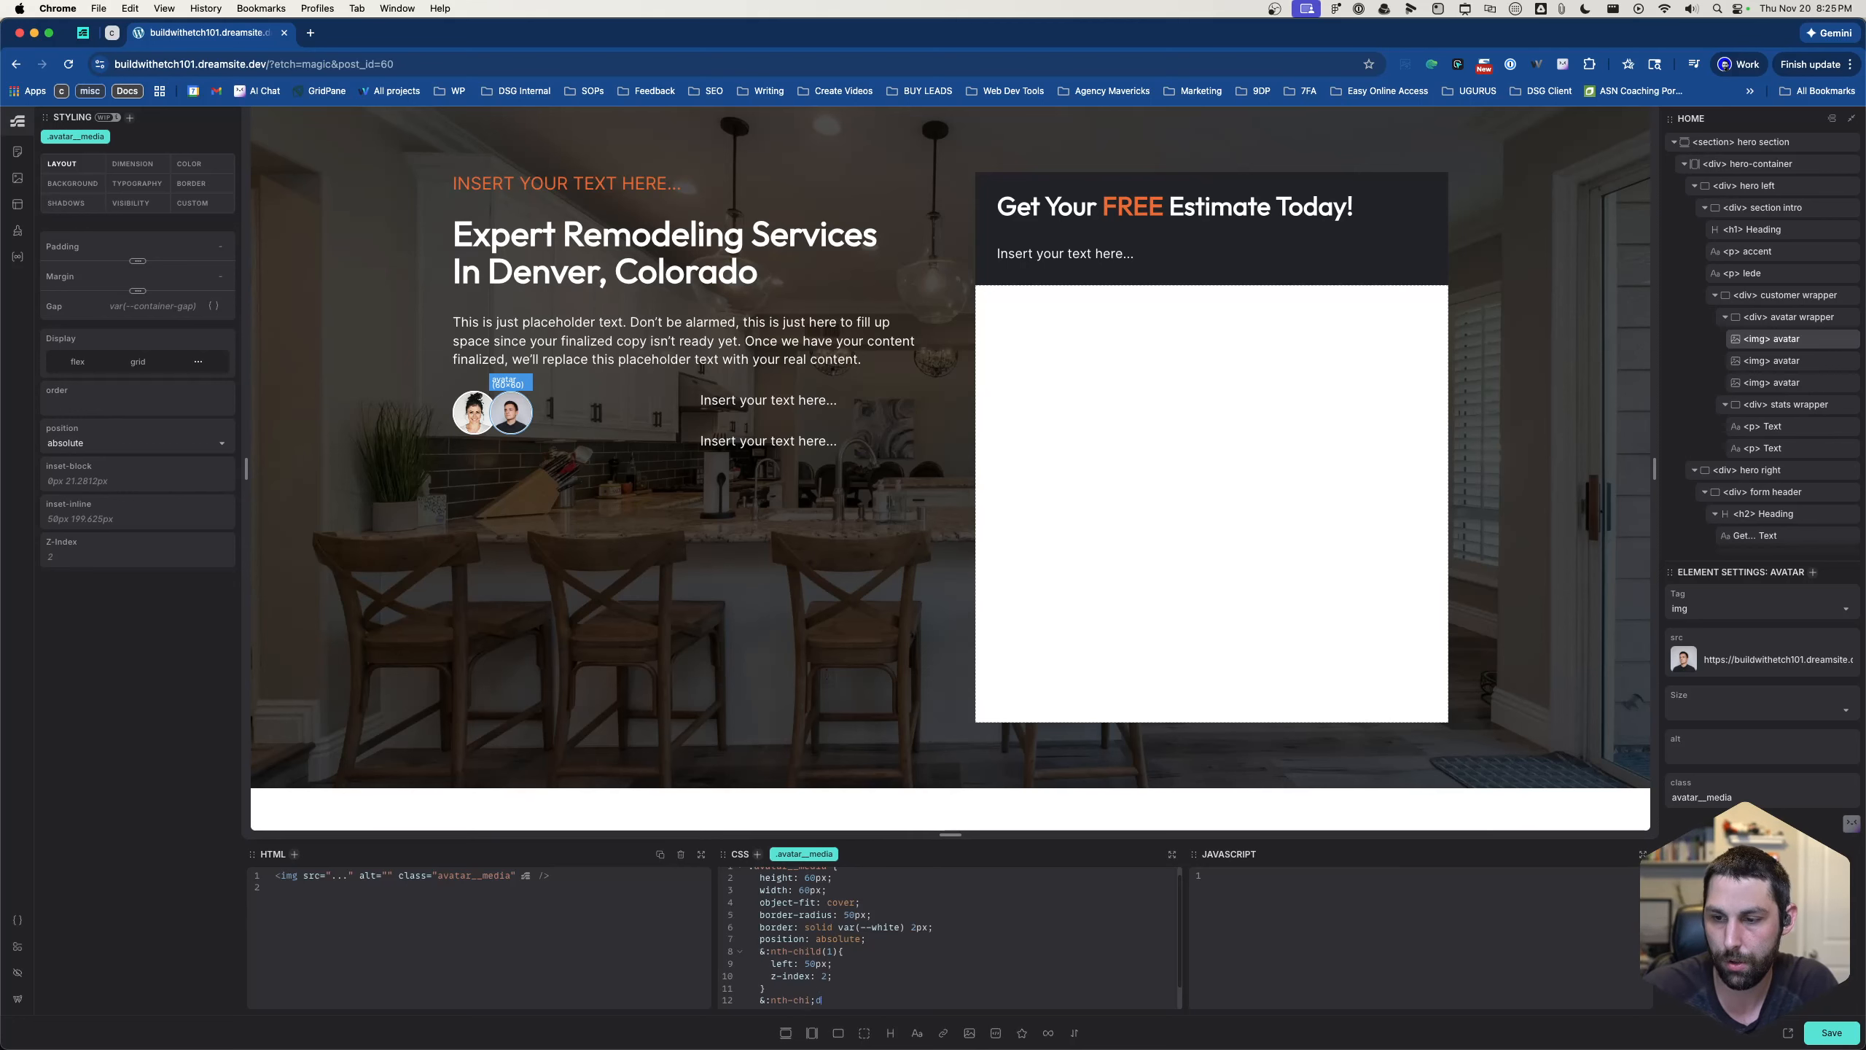
{"action": "type", "text": "ld"}
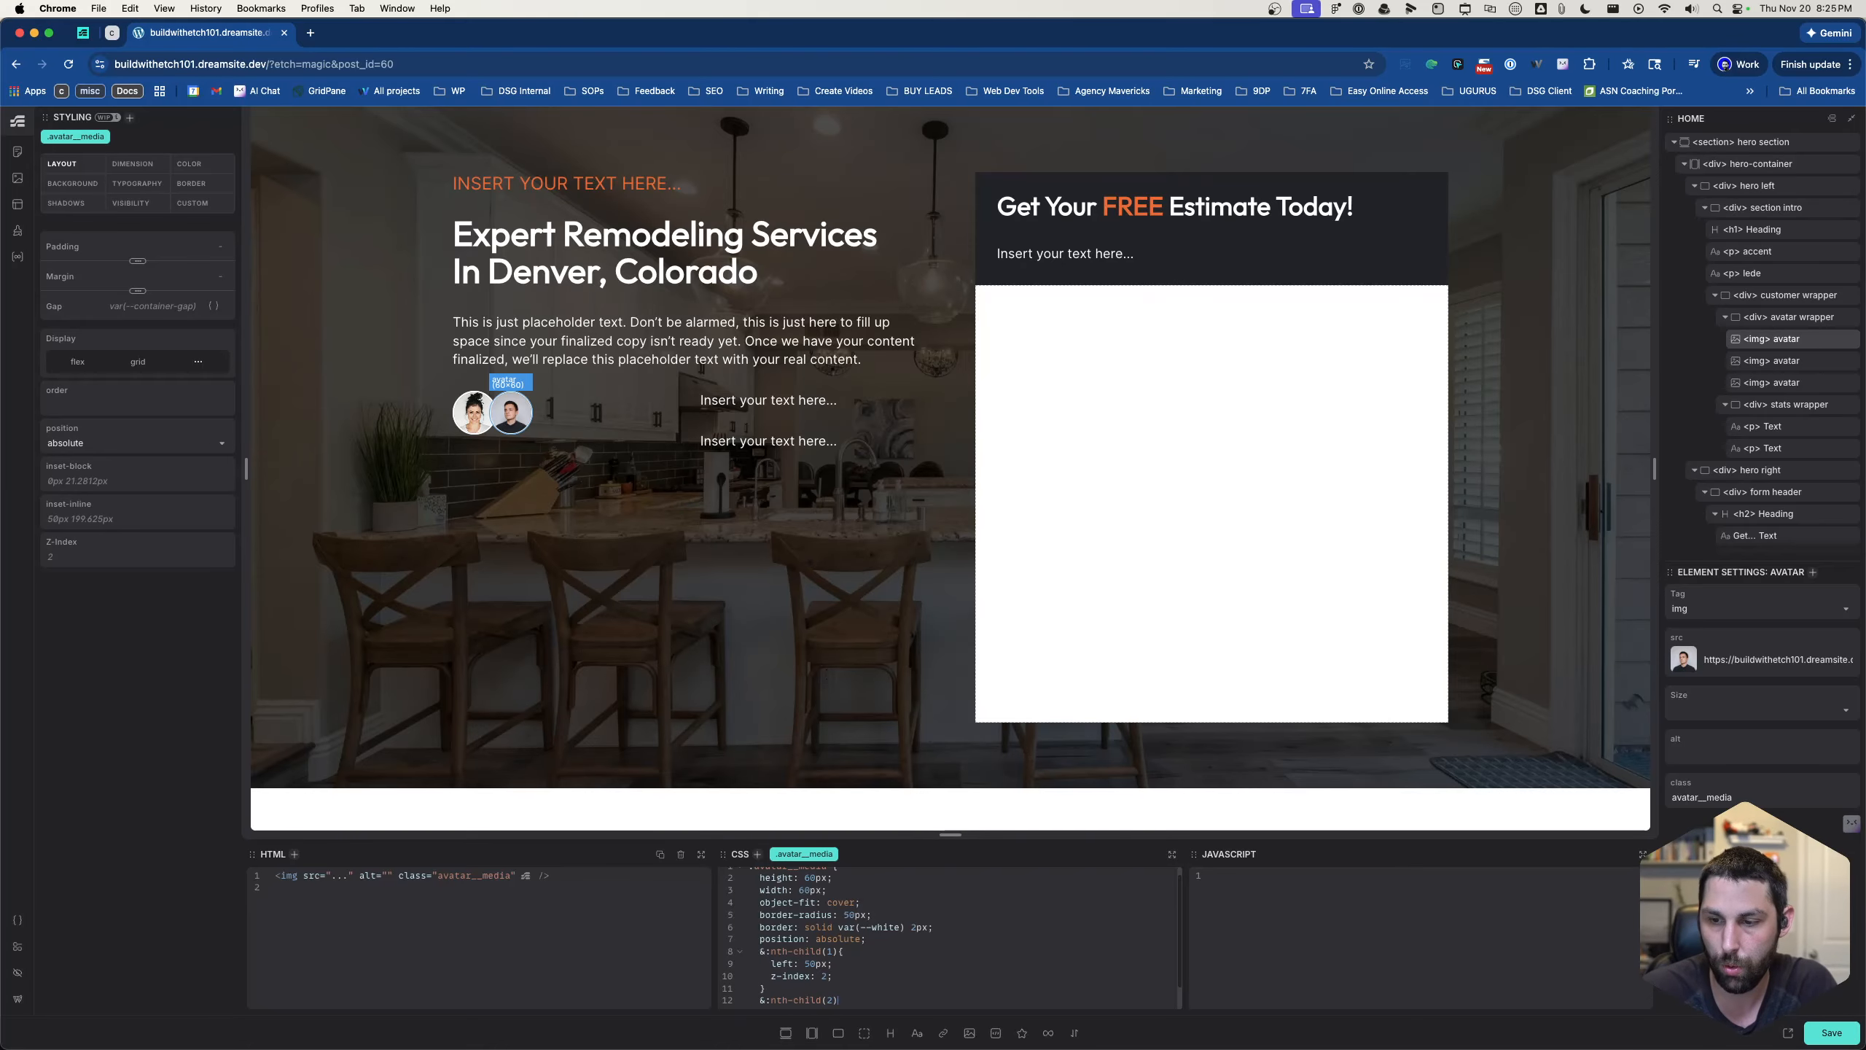
{"action": "type", "text": "(2)"}
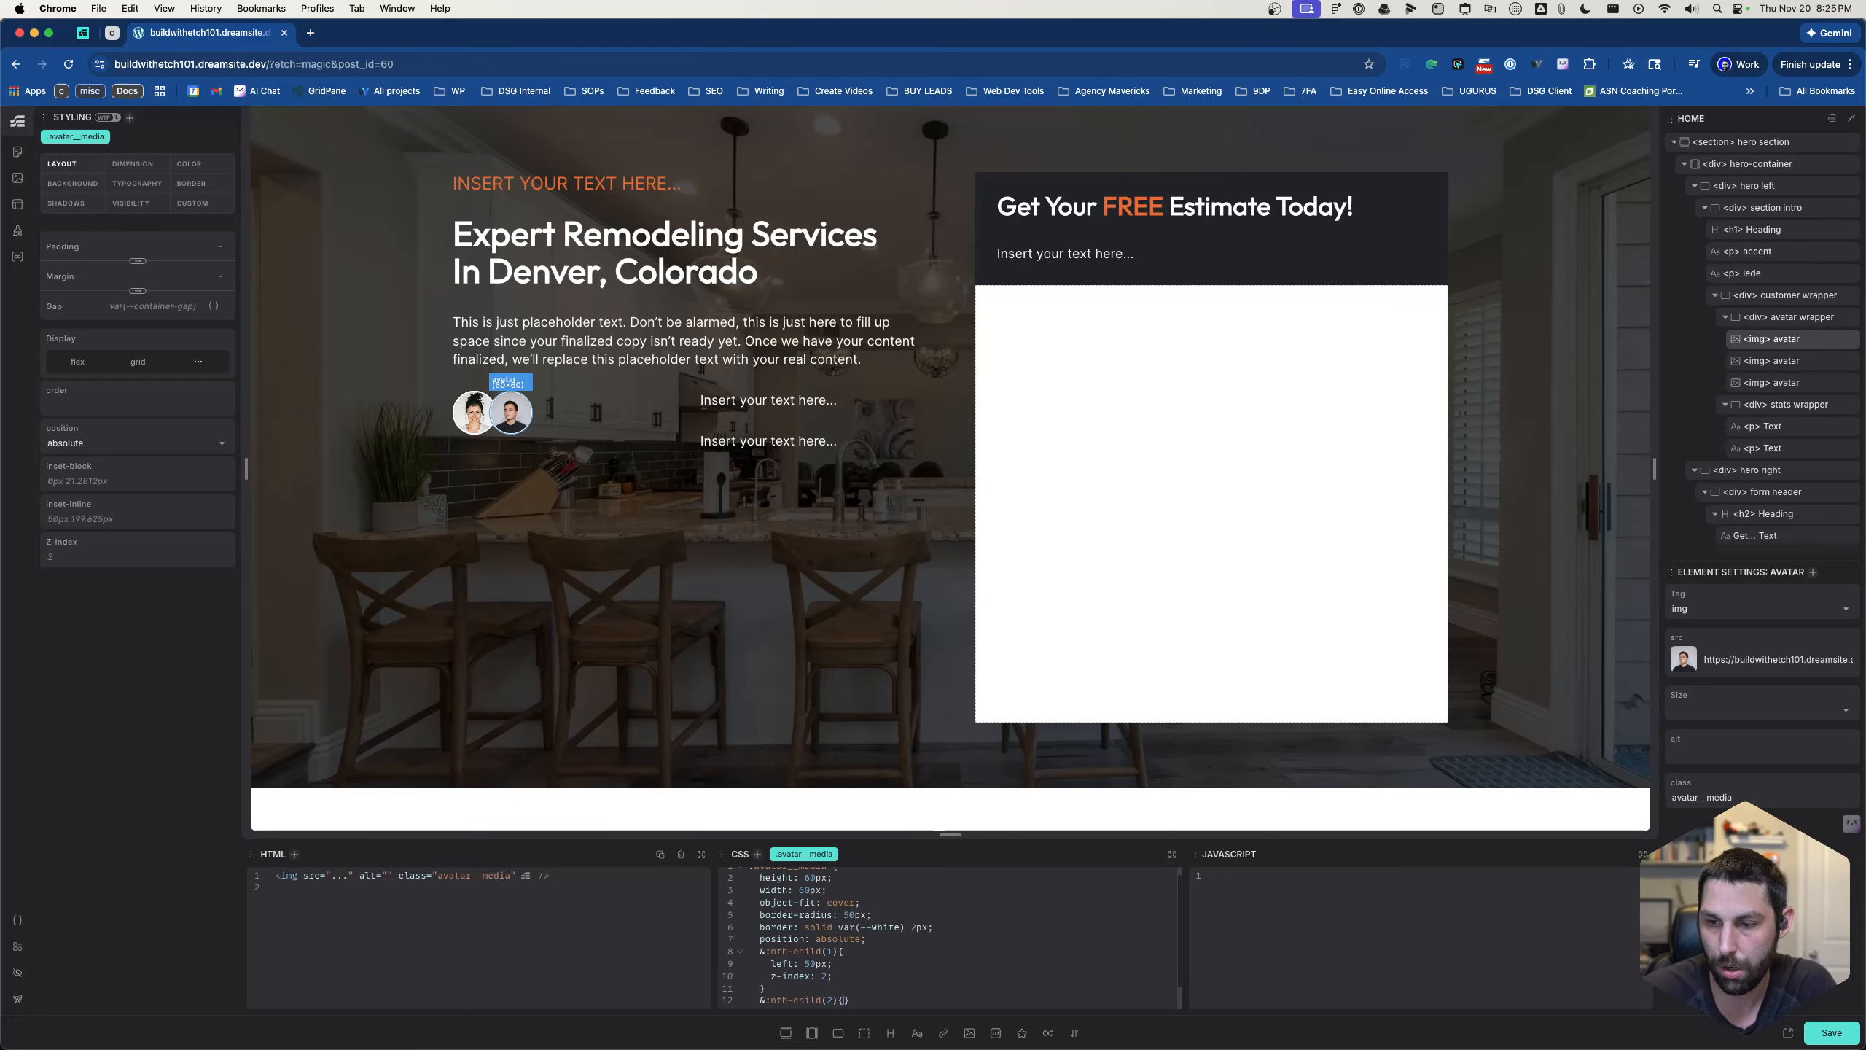
{"action": "type", "text": "{"}
{"action": "key", "text": "Return"}
- Set left: 100px in the &:nth-child(2) rule of .avatar__media
{"action": "type", "text": "left"}
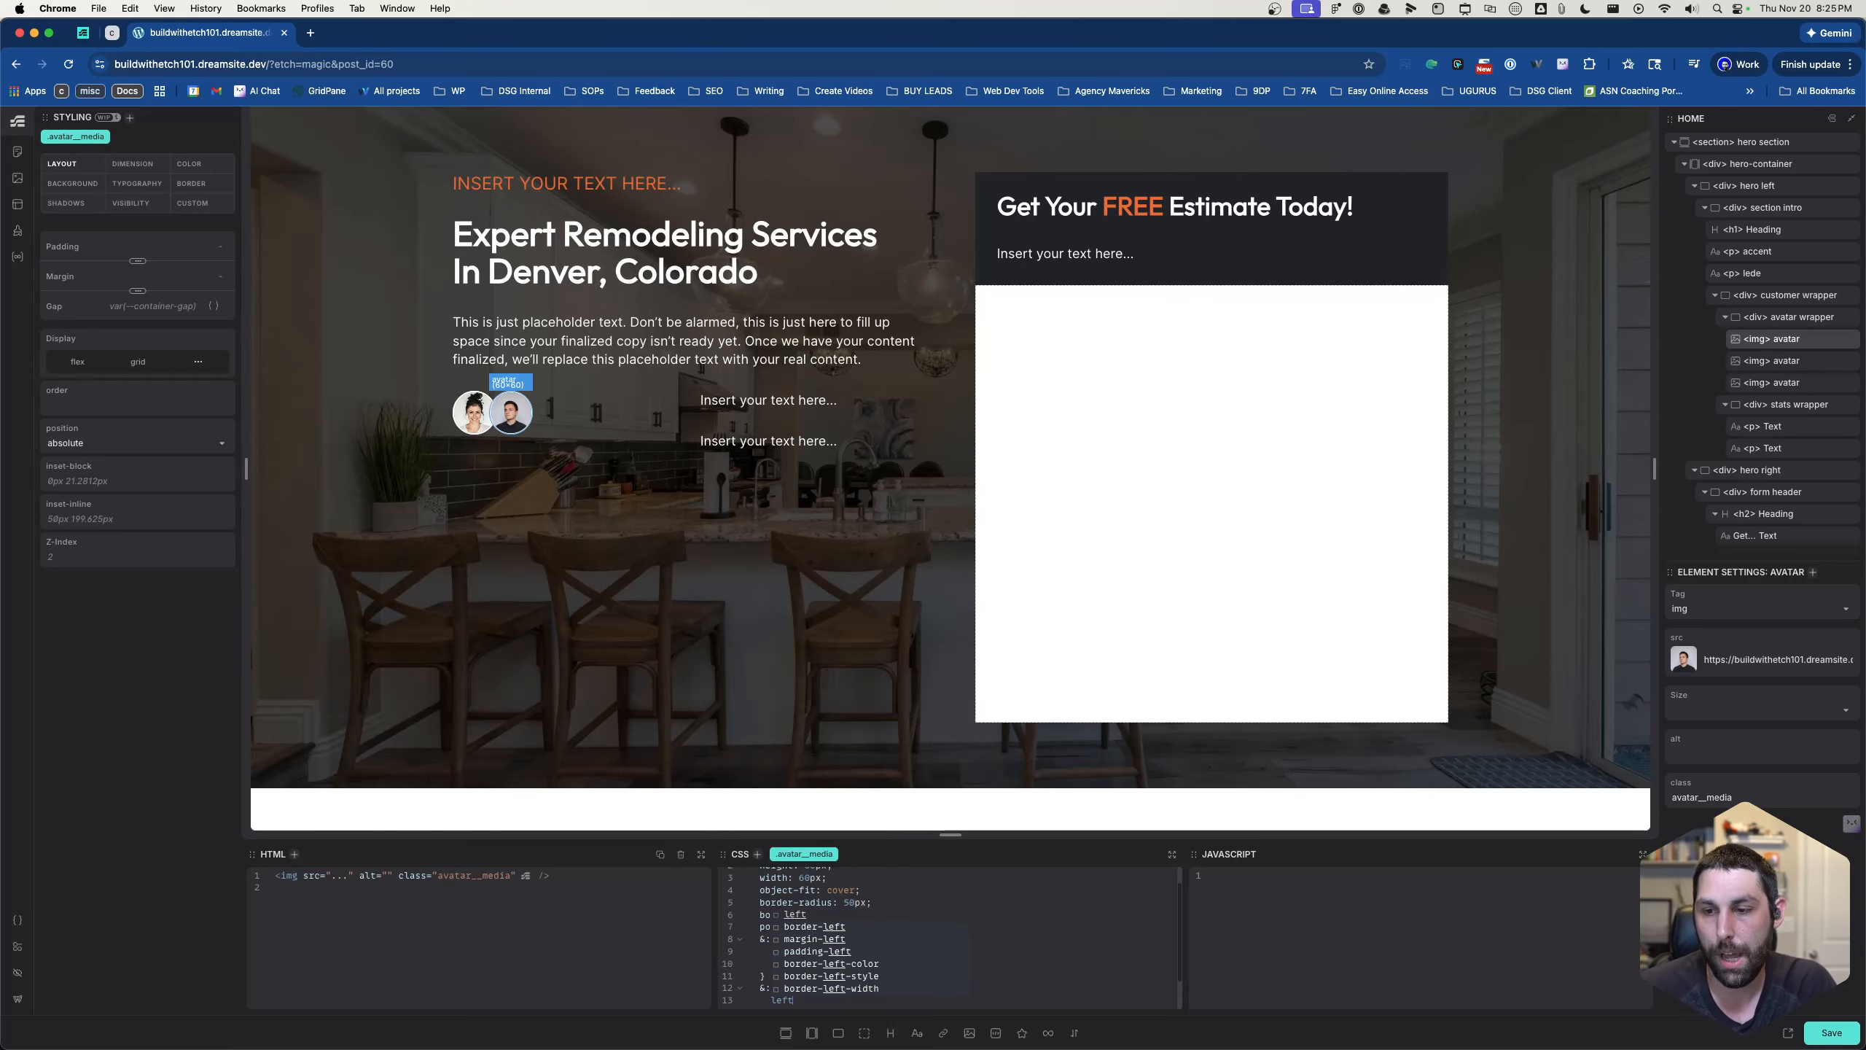
{"action": "type", "text": ": "}
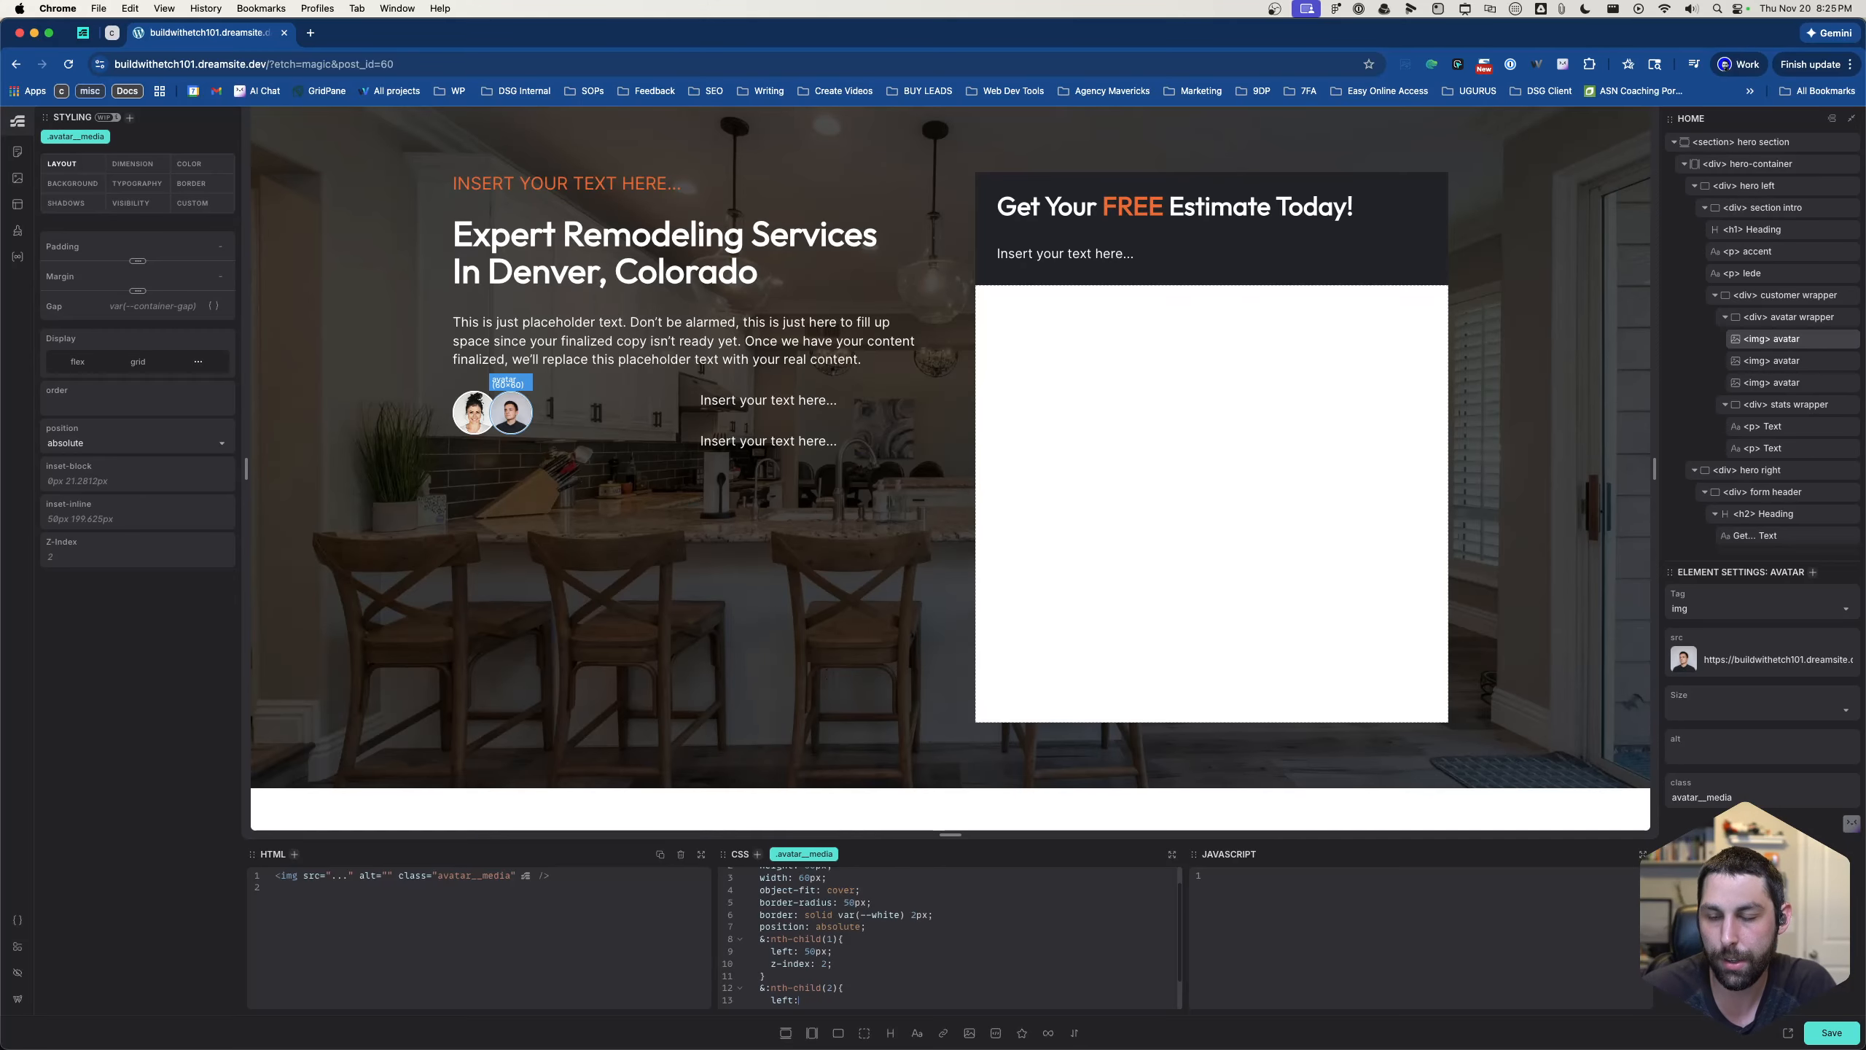
{"action": "type", "text": "10"}
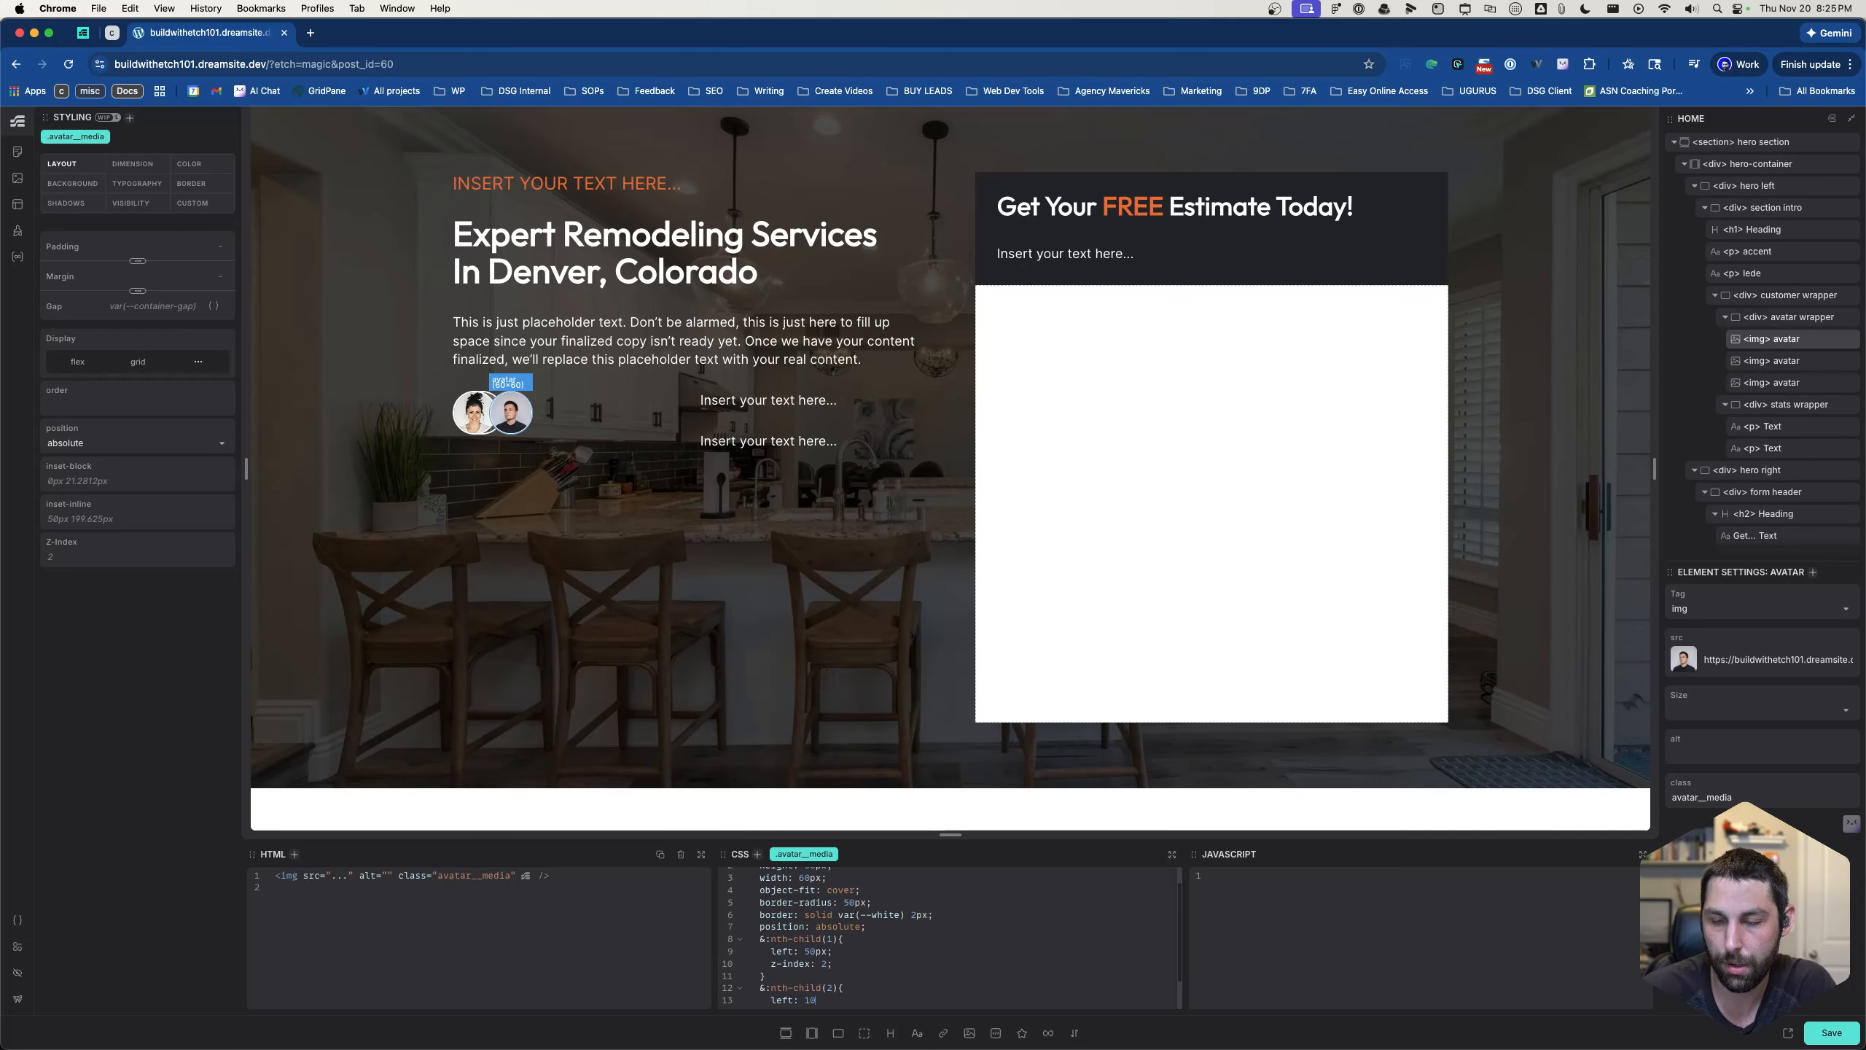
{"action": "type", "text": "0px;"}
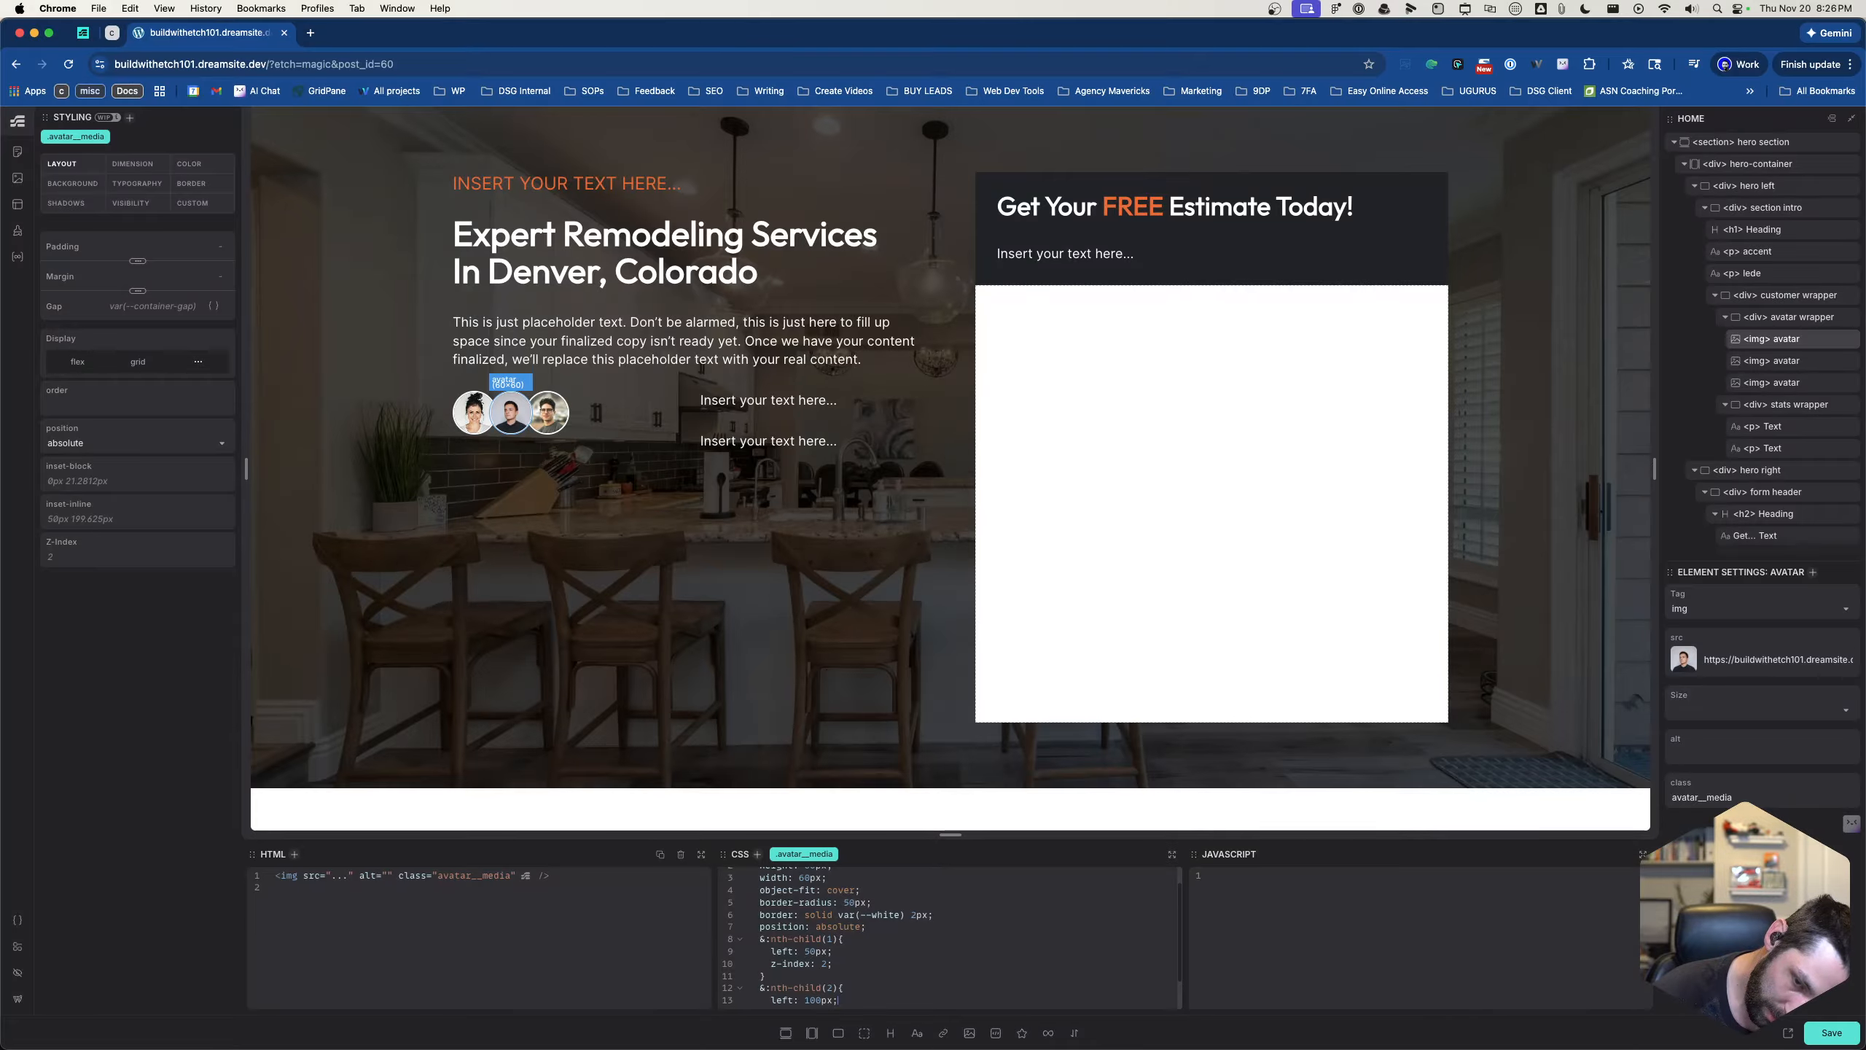
- Enlarge the code editor area and add z-index: 2 to the &:nth-child(2) rule of .avatar__media
{"action": "left_click_drag", "start_coordinate": [950, 834], "coordinate": [950, 698]}
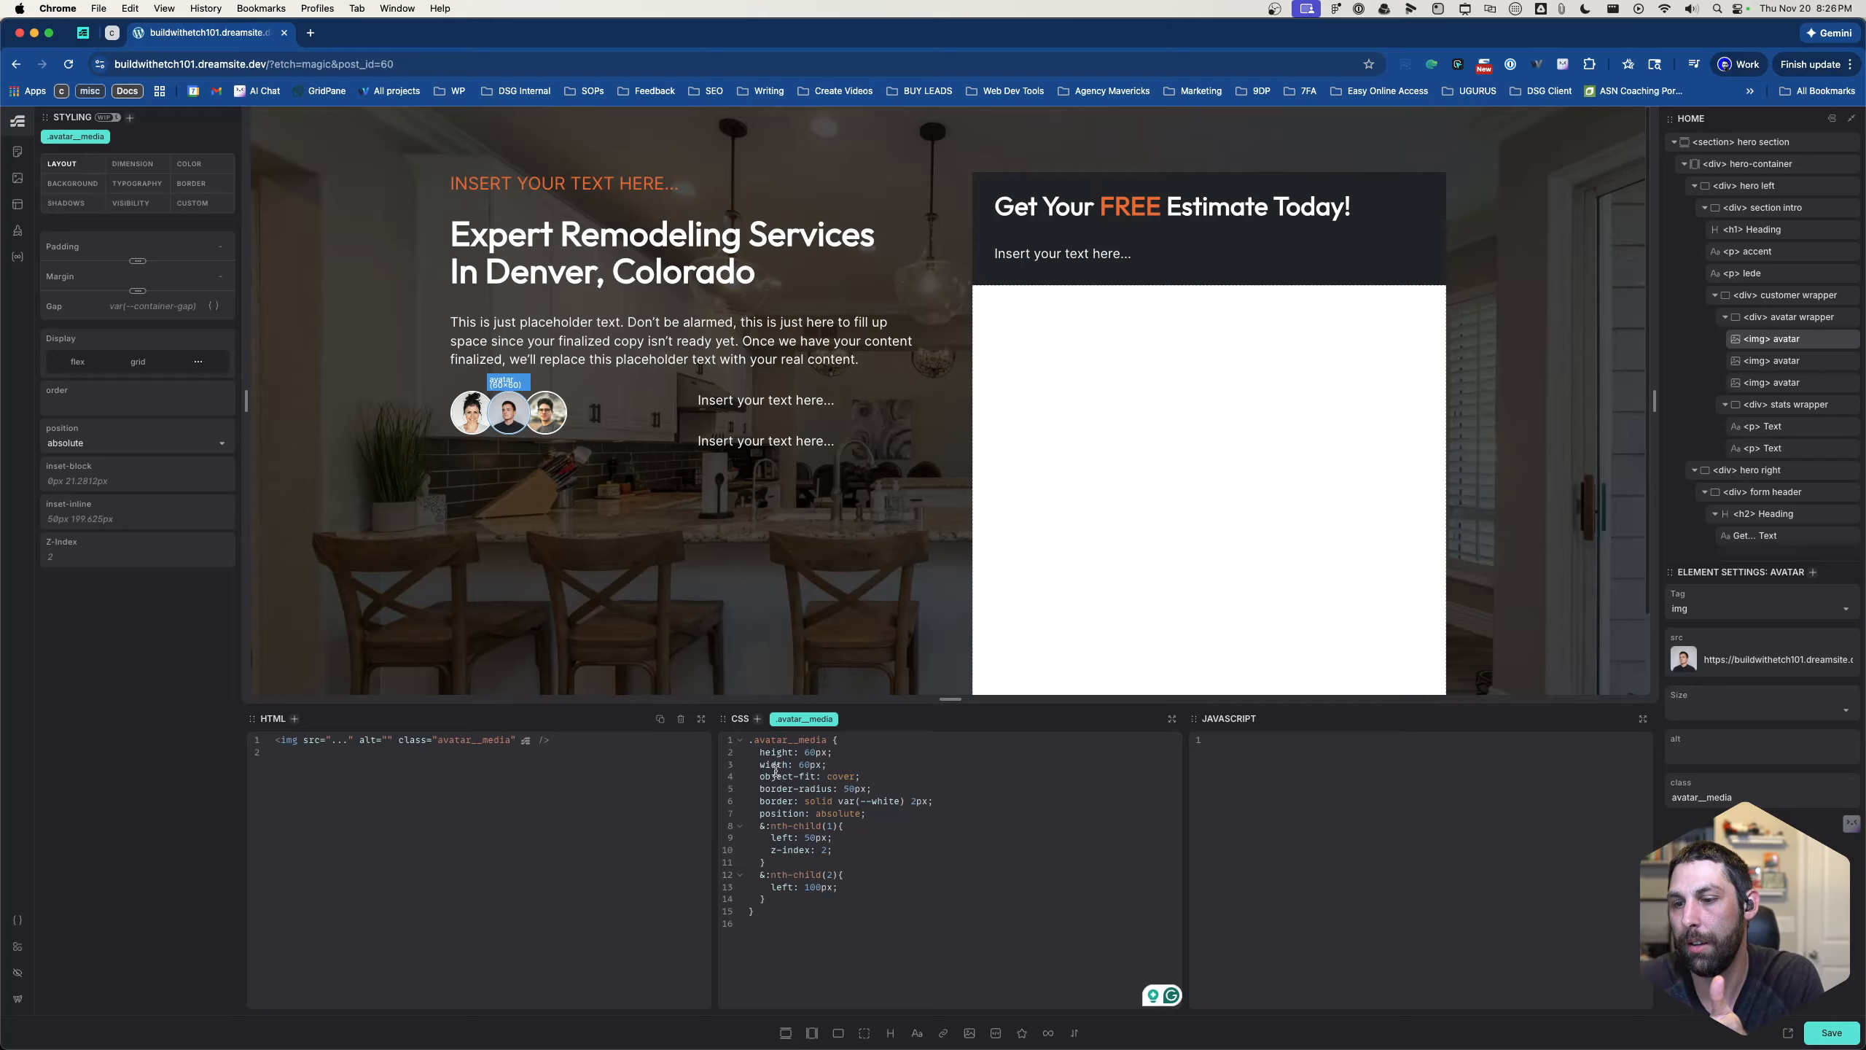
{"action": "left_click", "coordinate": [839, 886]}
{"action": "key", "text": "Return"}
{"action": "type", "text": "z-index: 2;"}
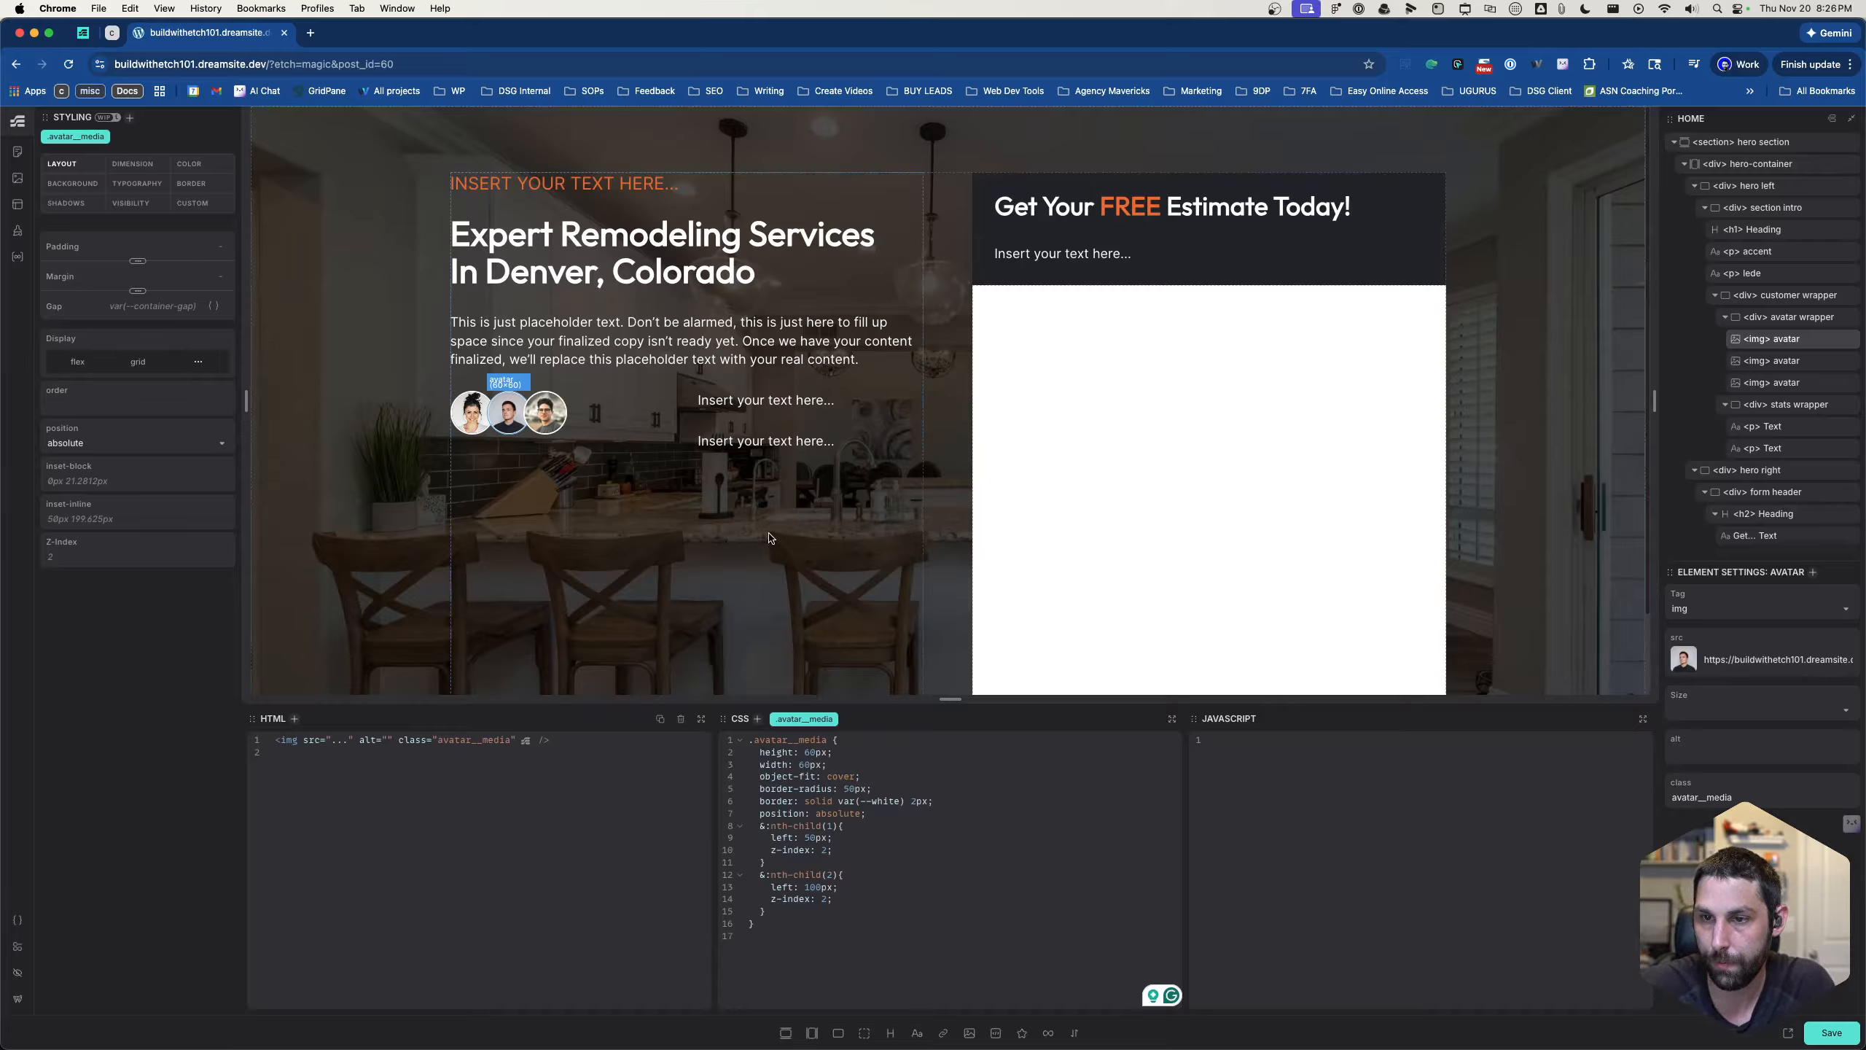
- Add height: 60px to the .avatar__wrapper styles of the avatar wrapper div
{"action": "left_click", "coordinate": [600, 427]}
{"action": "left_click", "coordinate": [890, 783]}
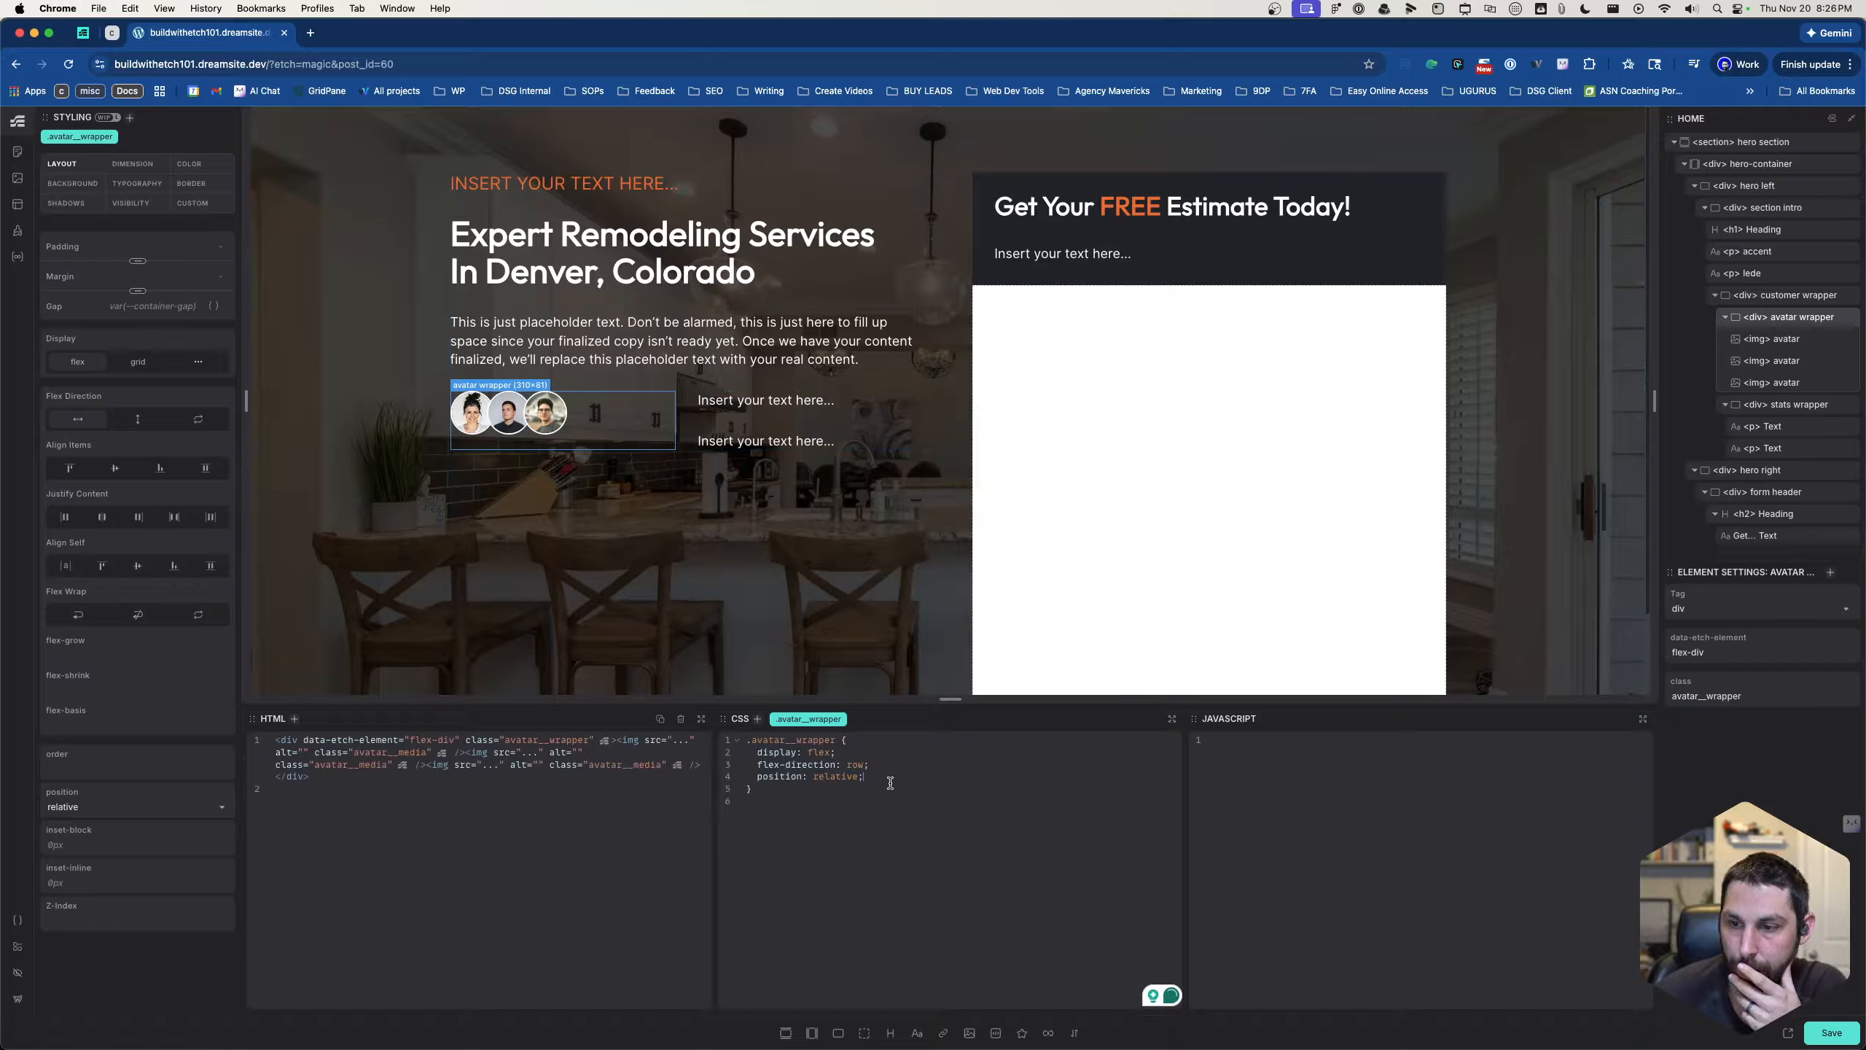
{"action": "type", "text": "height: "}
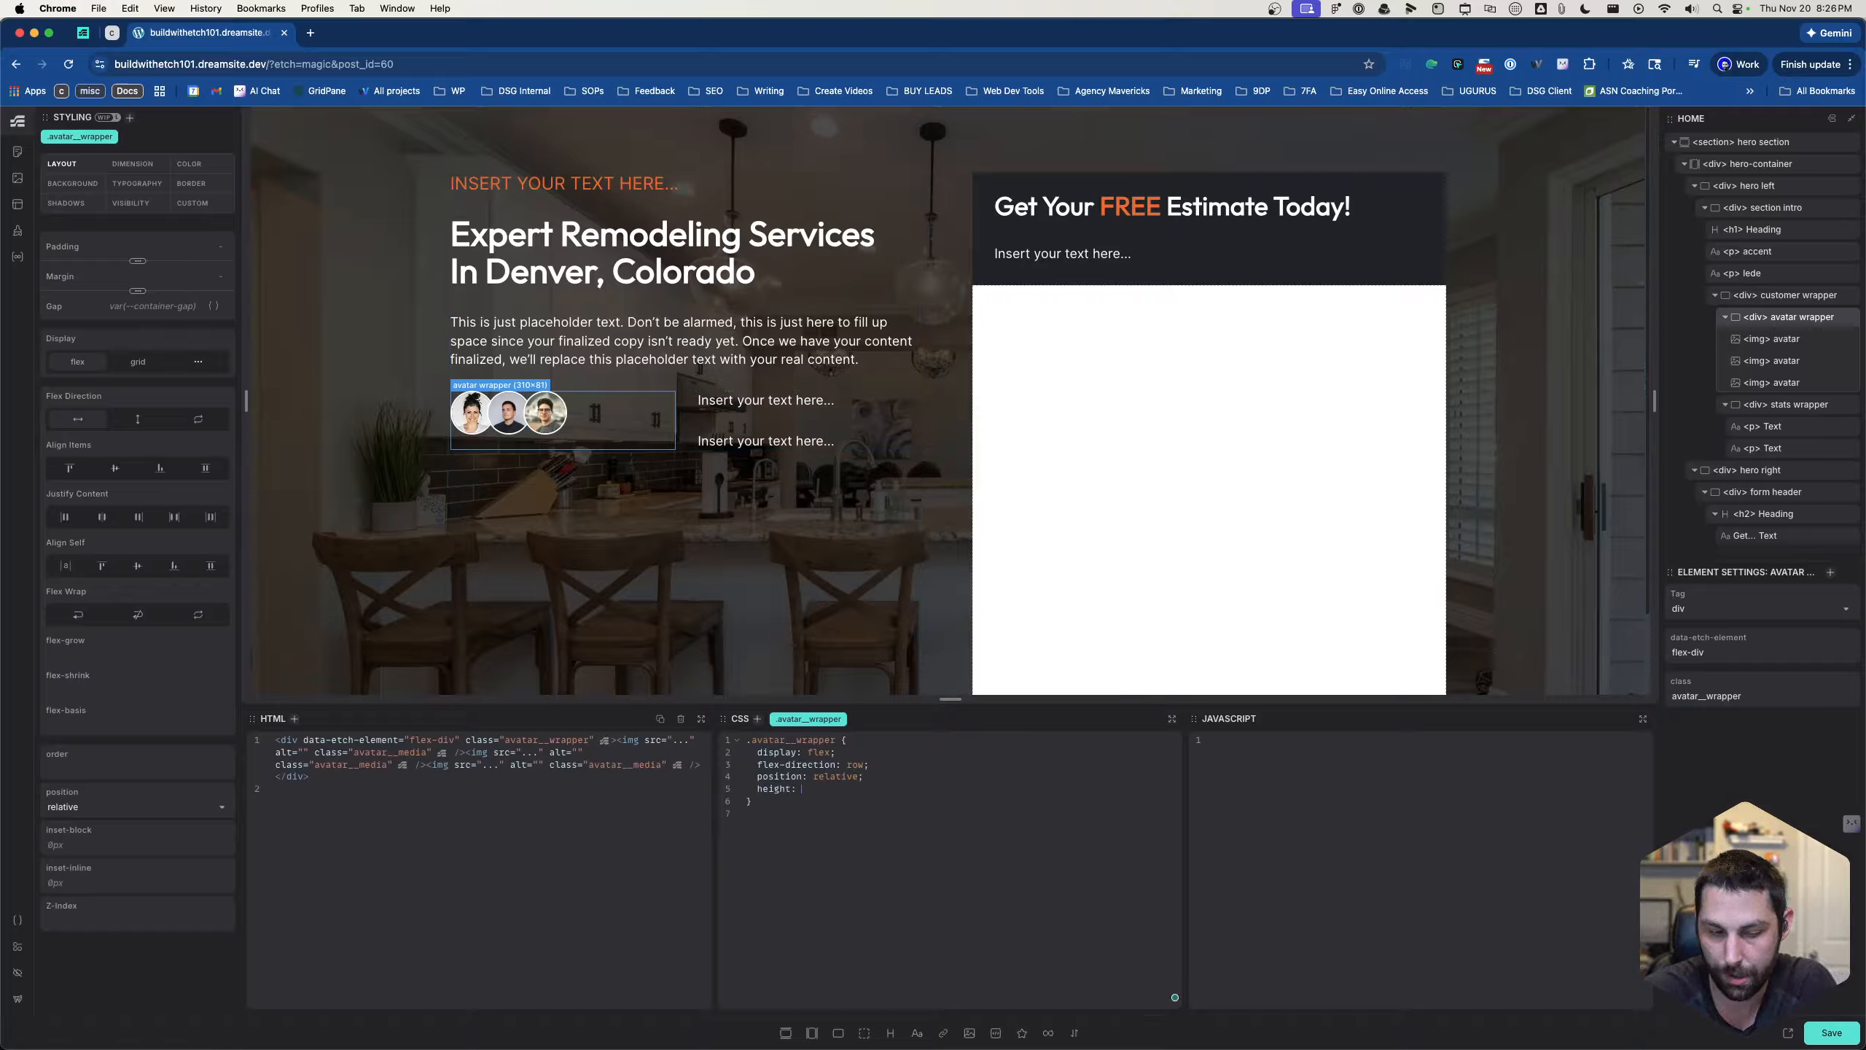
{"action": "type", "text": "60px;   "}
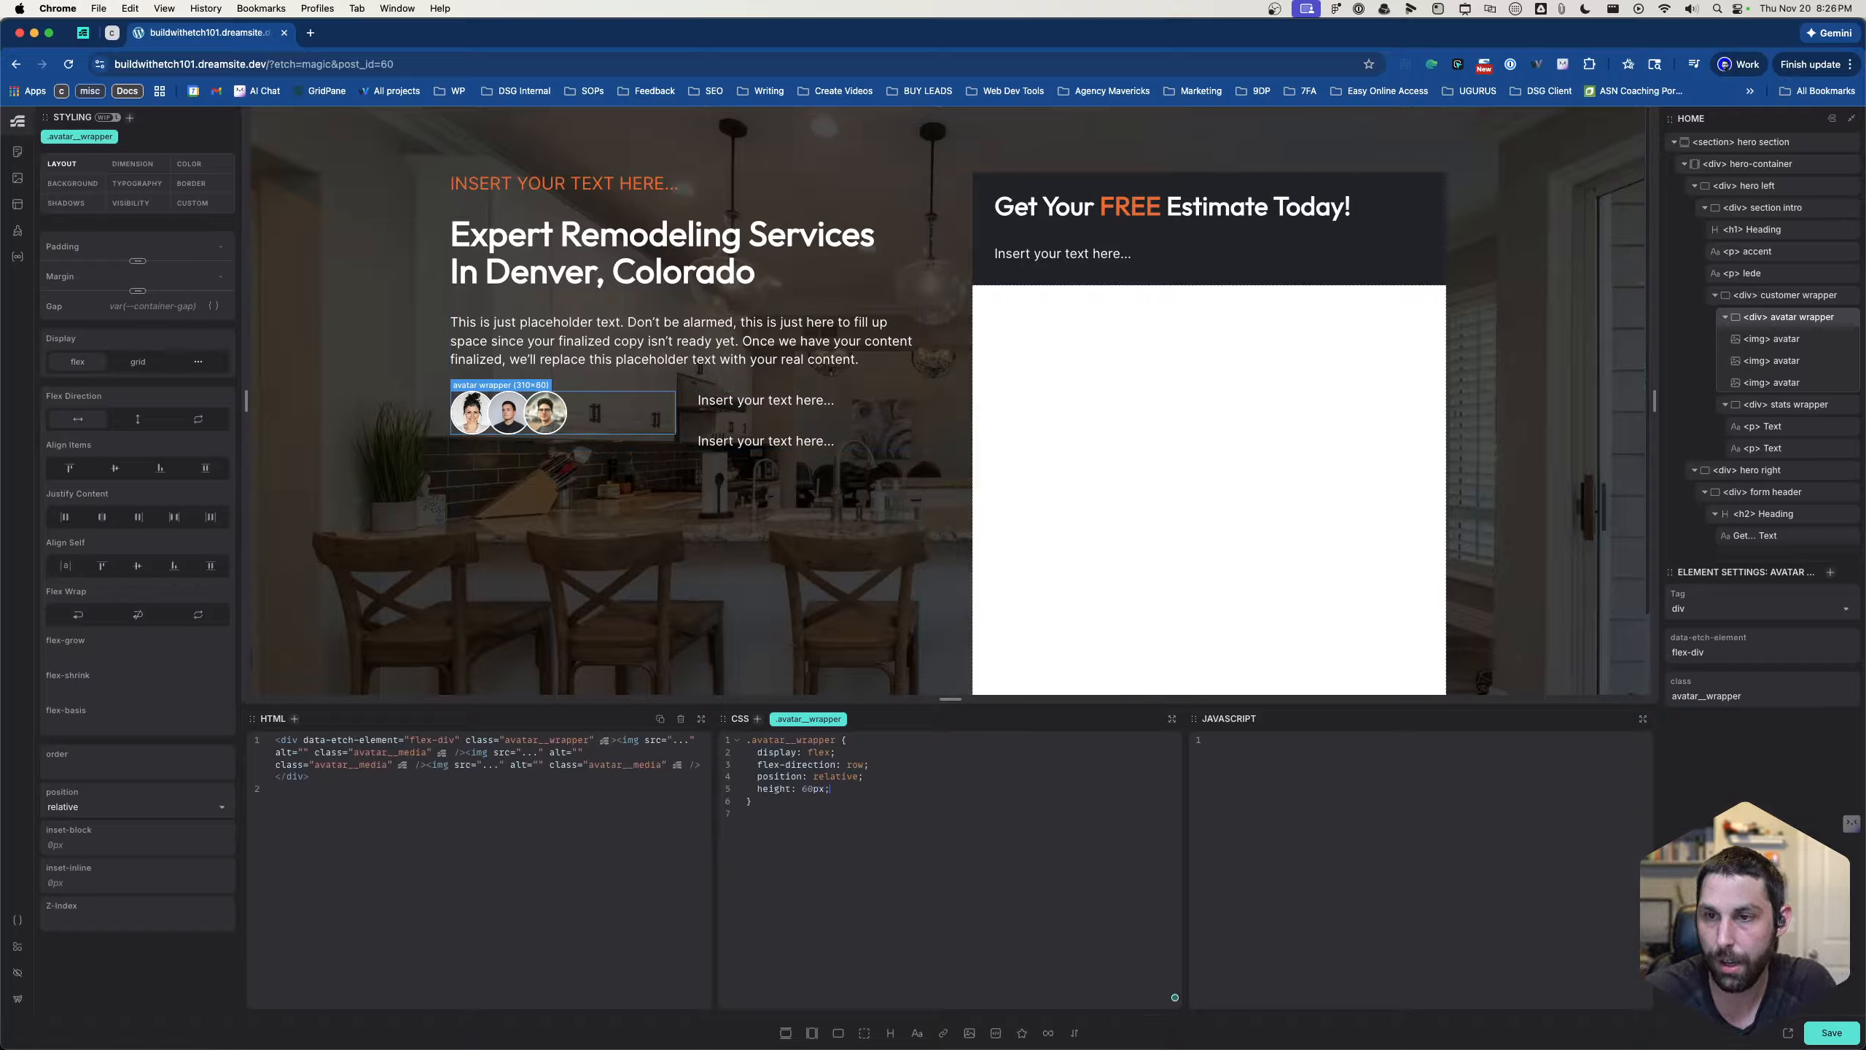
{"action": "type", "text": "width: "}
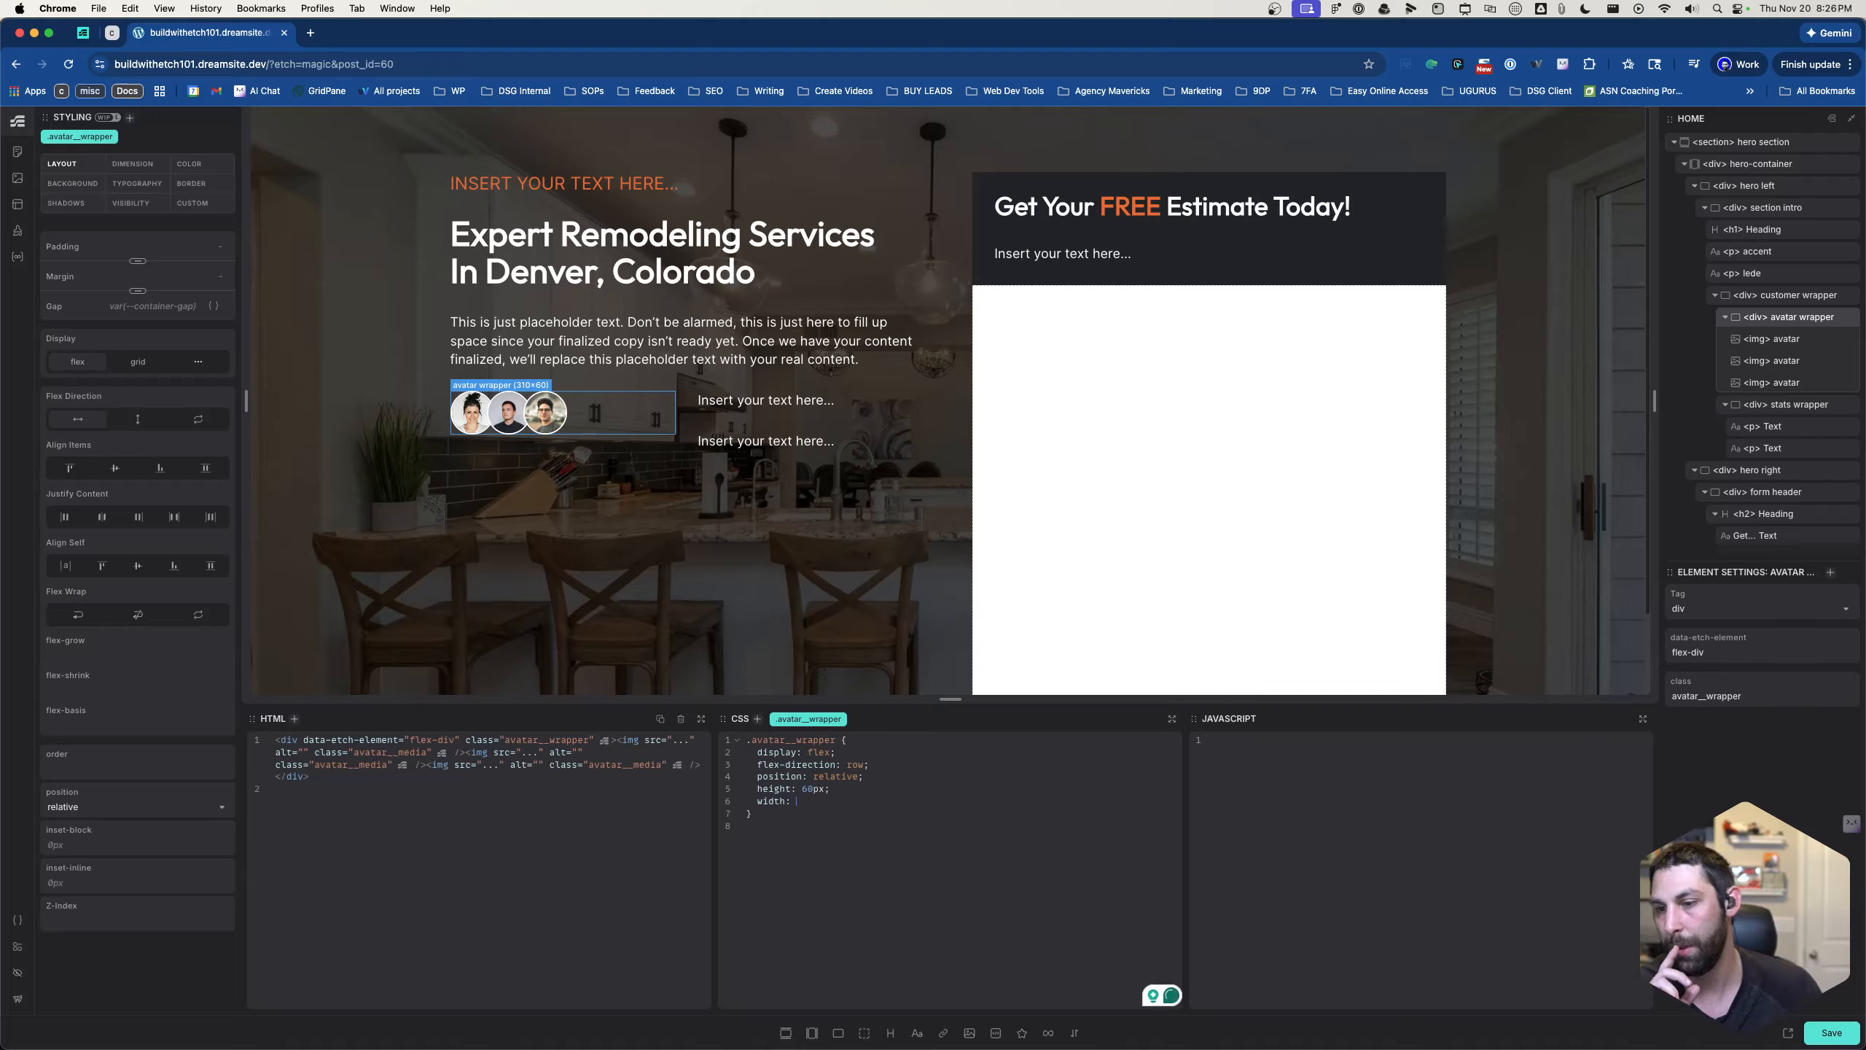
{"action": "type", "text": "100%"}
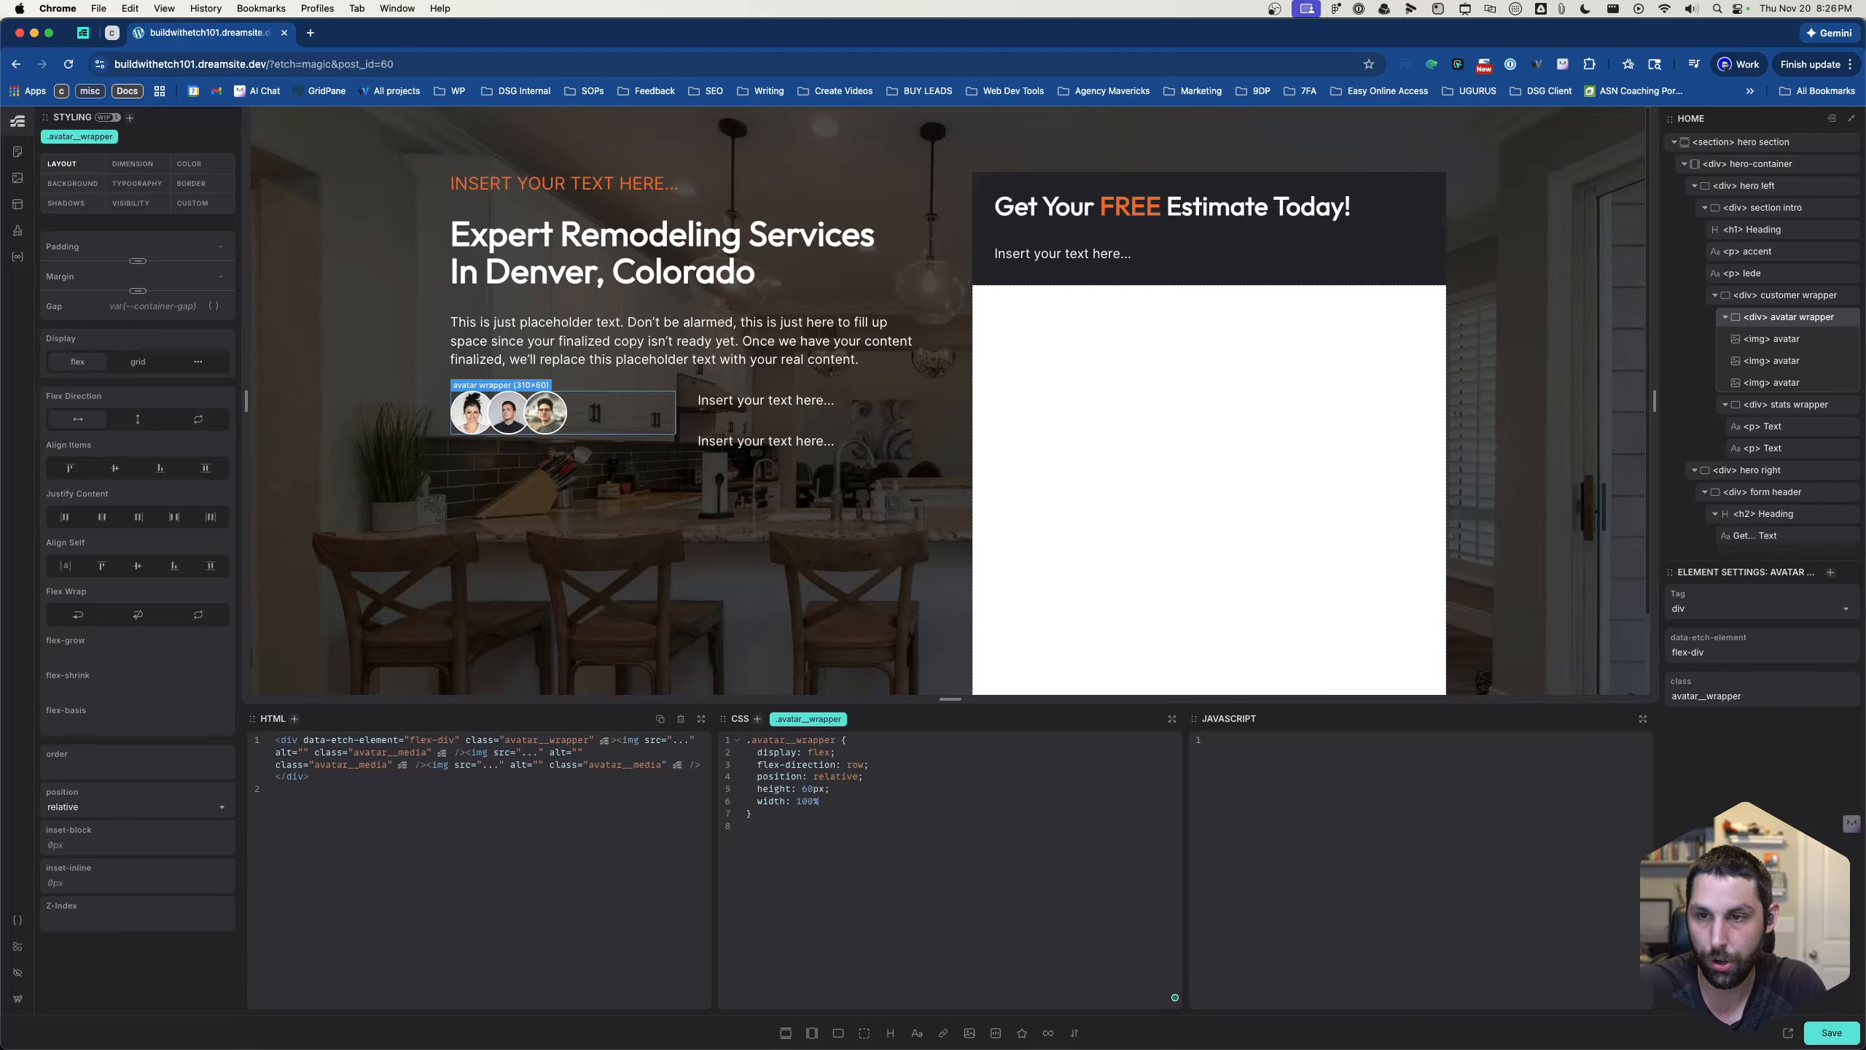
- Add a width declaration to .avatar__wrapper, trying 100% and replacing it with auto
{"action": "key", "text": "BackSpace"}
{"action": "key", "text": "BackSpace"}
{"action": "key", "text": "BackSpace"}
{"action": "key", "text": "BackSpace"}
{"action": "type", "text": "auto"}
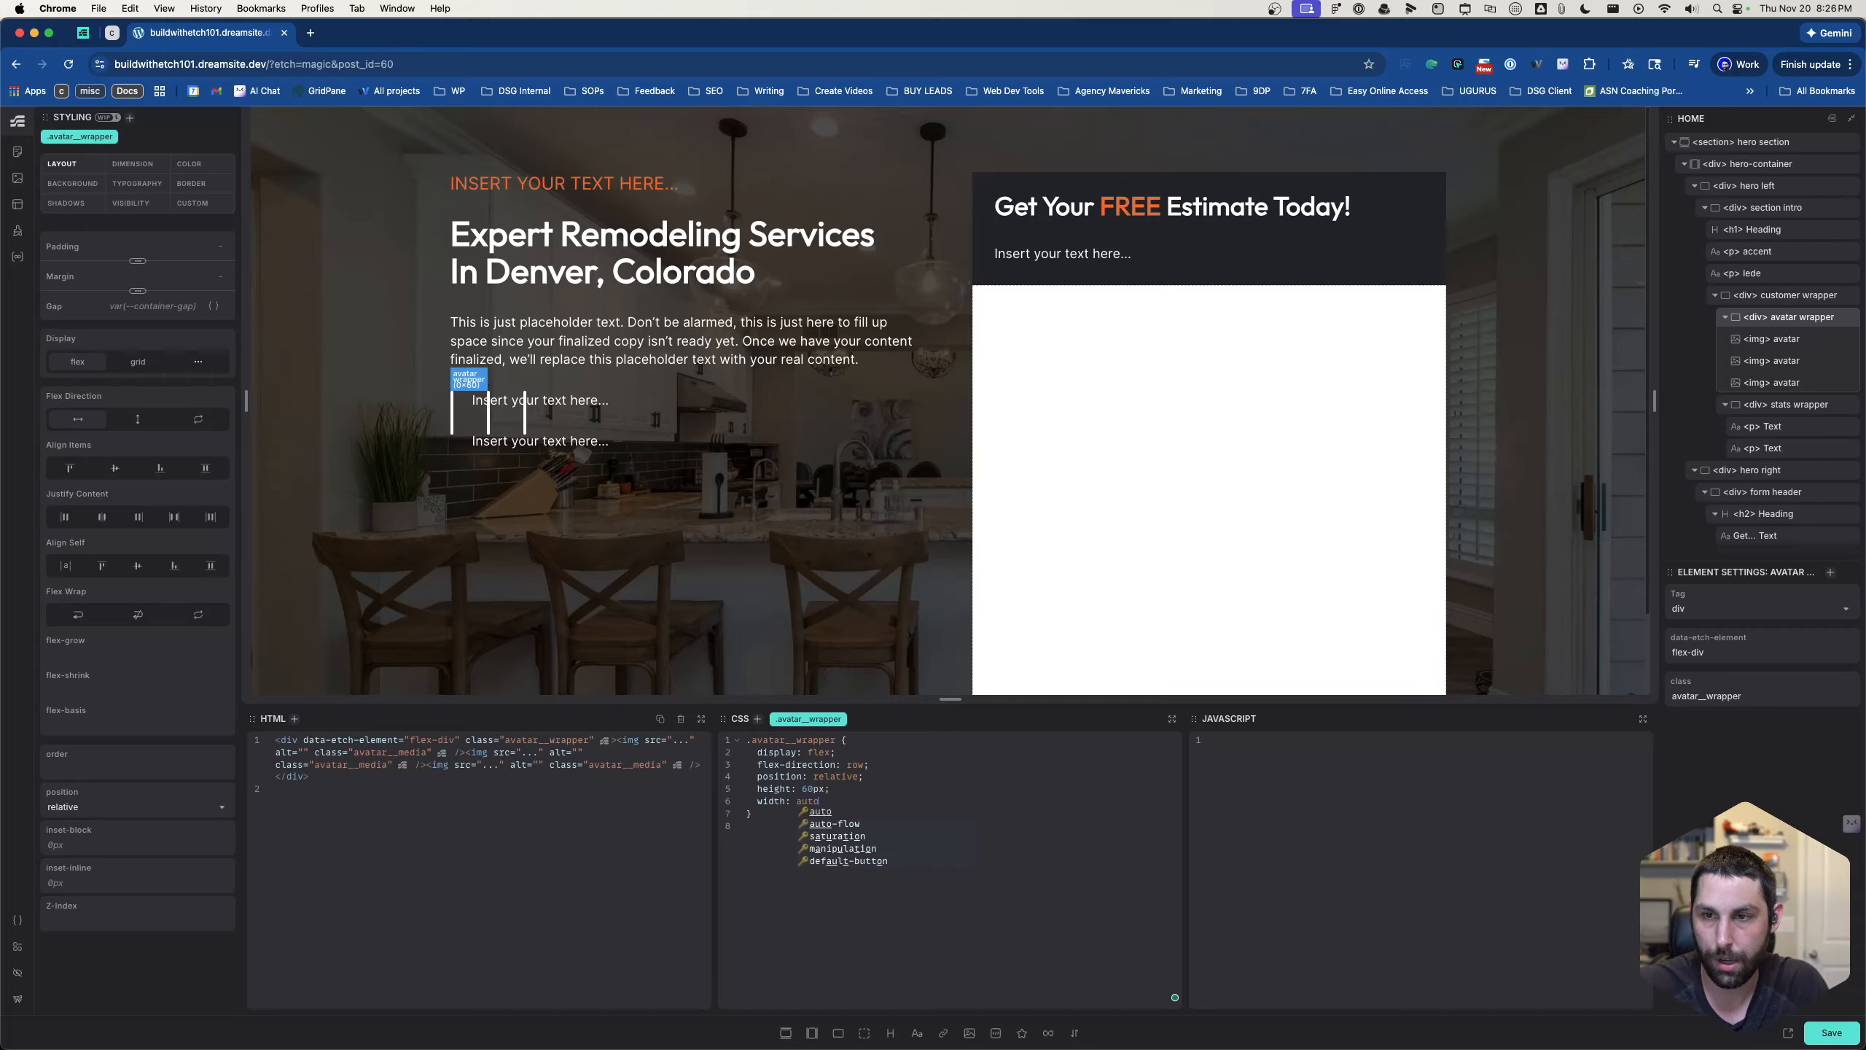
- Replace the auto width in .avatar__wrapper with 160px
{"action": "key", "text": "BackSpace"}
{"action": "key", "text": "BackSpace"}
{"action": "key", "text": "BackSpace"}
{"action": "key", "text": "BackSpace"}
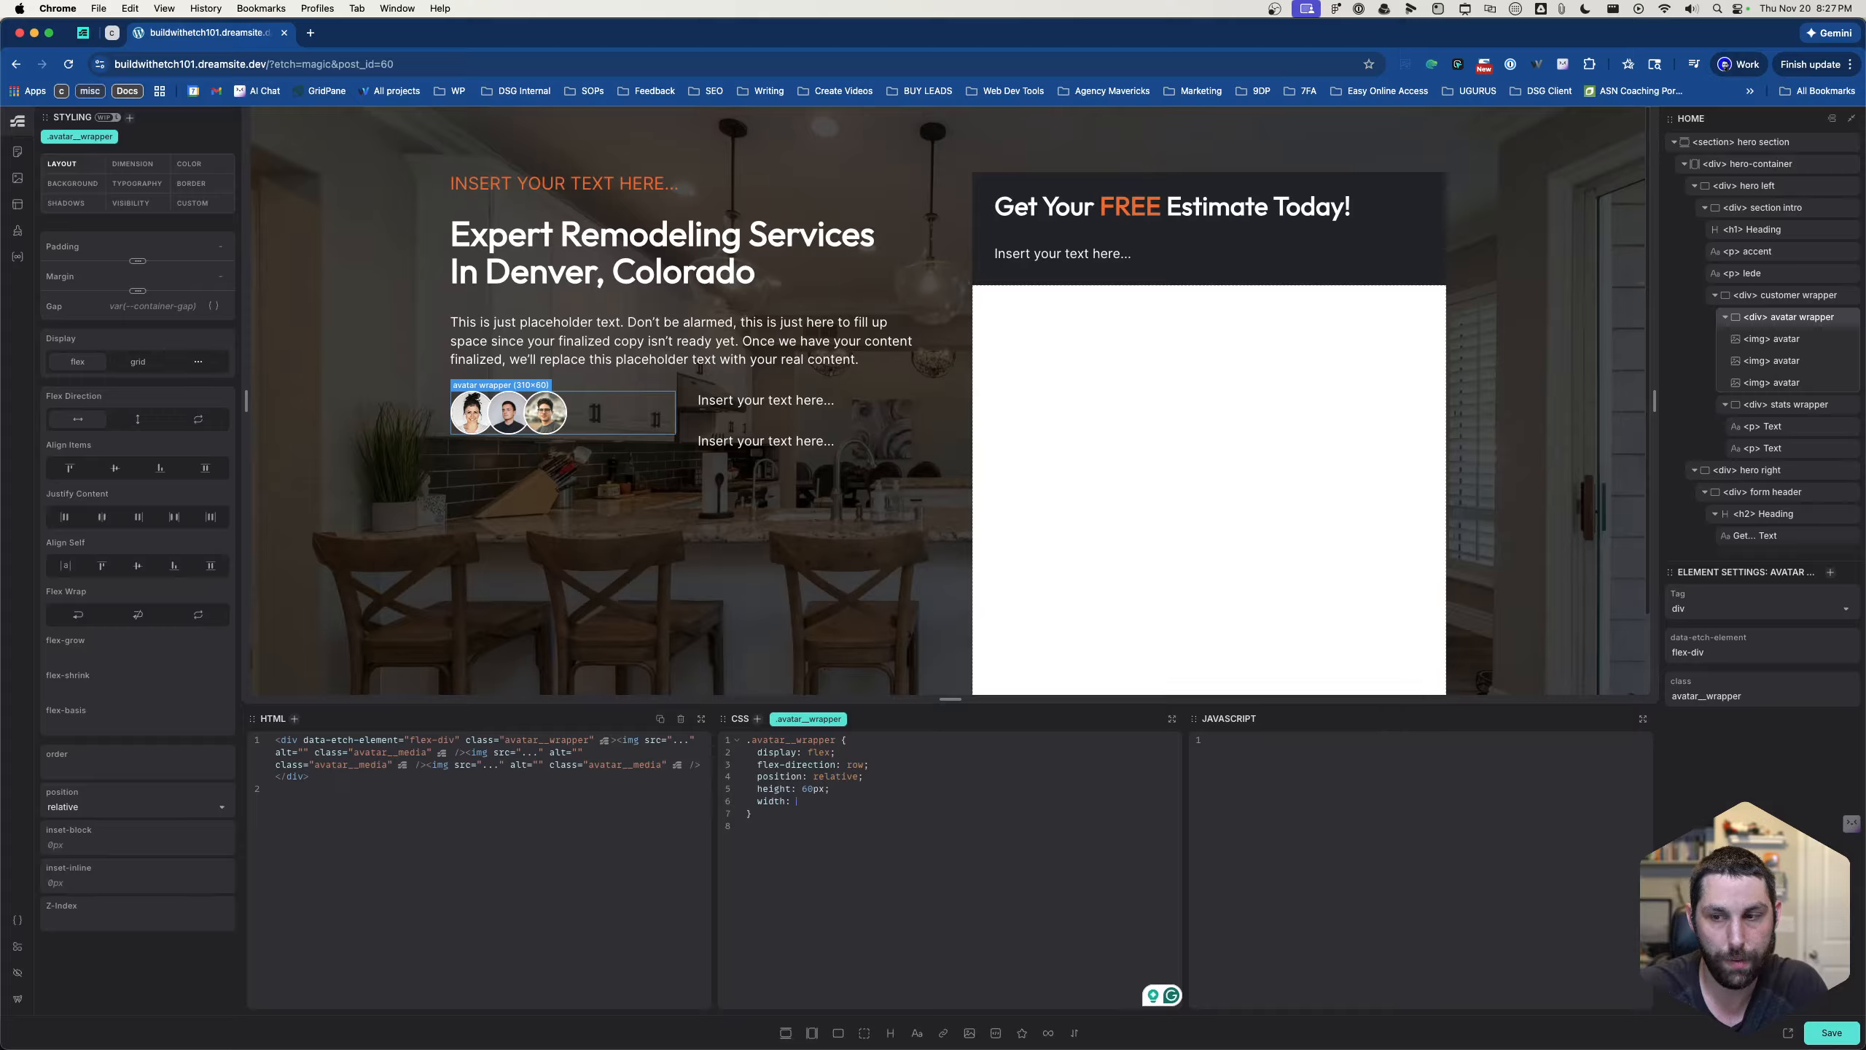
{"action": "type", "text": "1"}
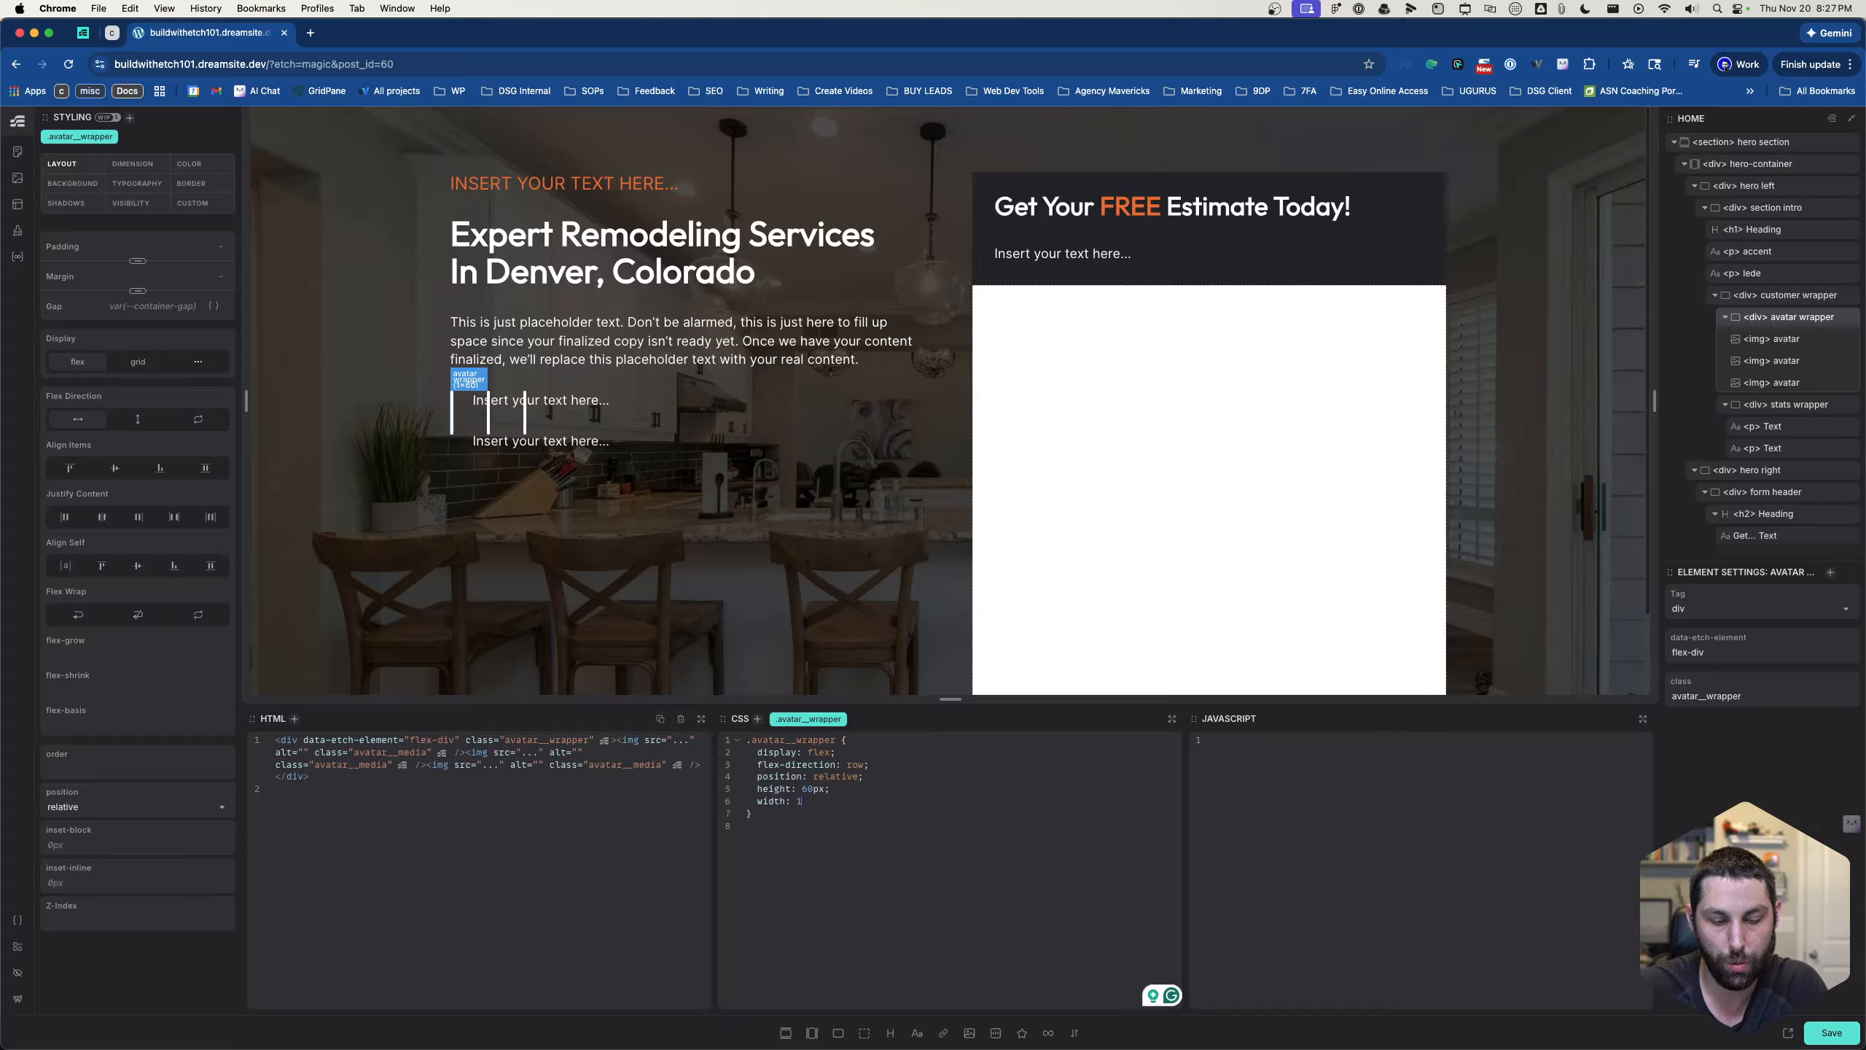
{"action": "type", "text": "60px;"}
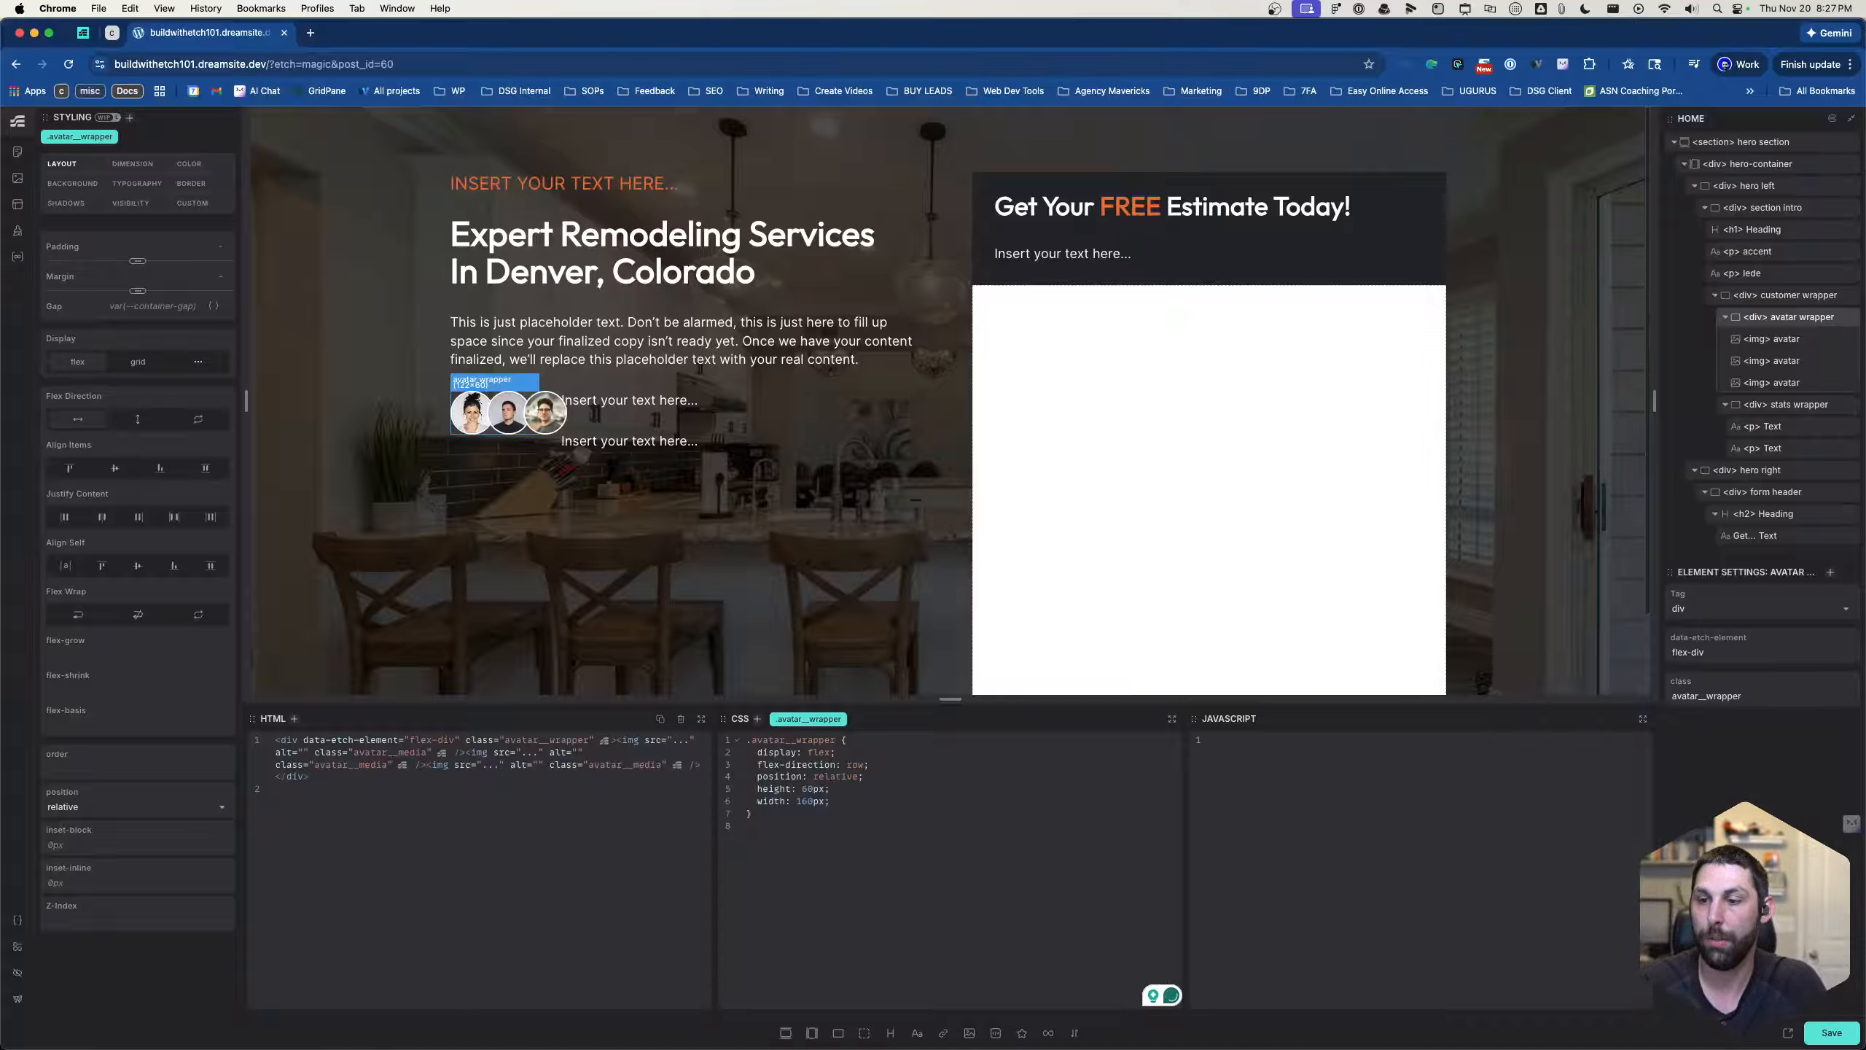
- Replace the fixed width value in .avatar__wrapper with the expression calc(60 * 3)
{"action": "key", "text": "Left"}
{"action": "key", "text": "BackSpace"}
{"action": "key", "text": "BackSpace"}
{"action": "key", "text": "BackSpace"}
{"action": "key", "text": "BackSpace"}
{"action": "key", "text": "BackSpace"}
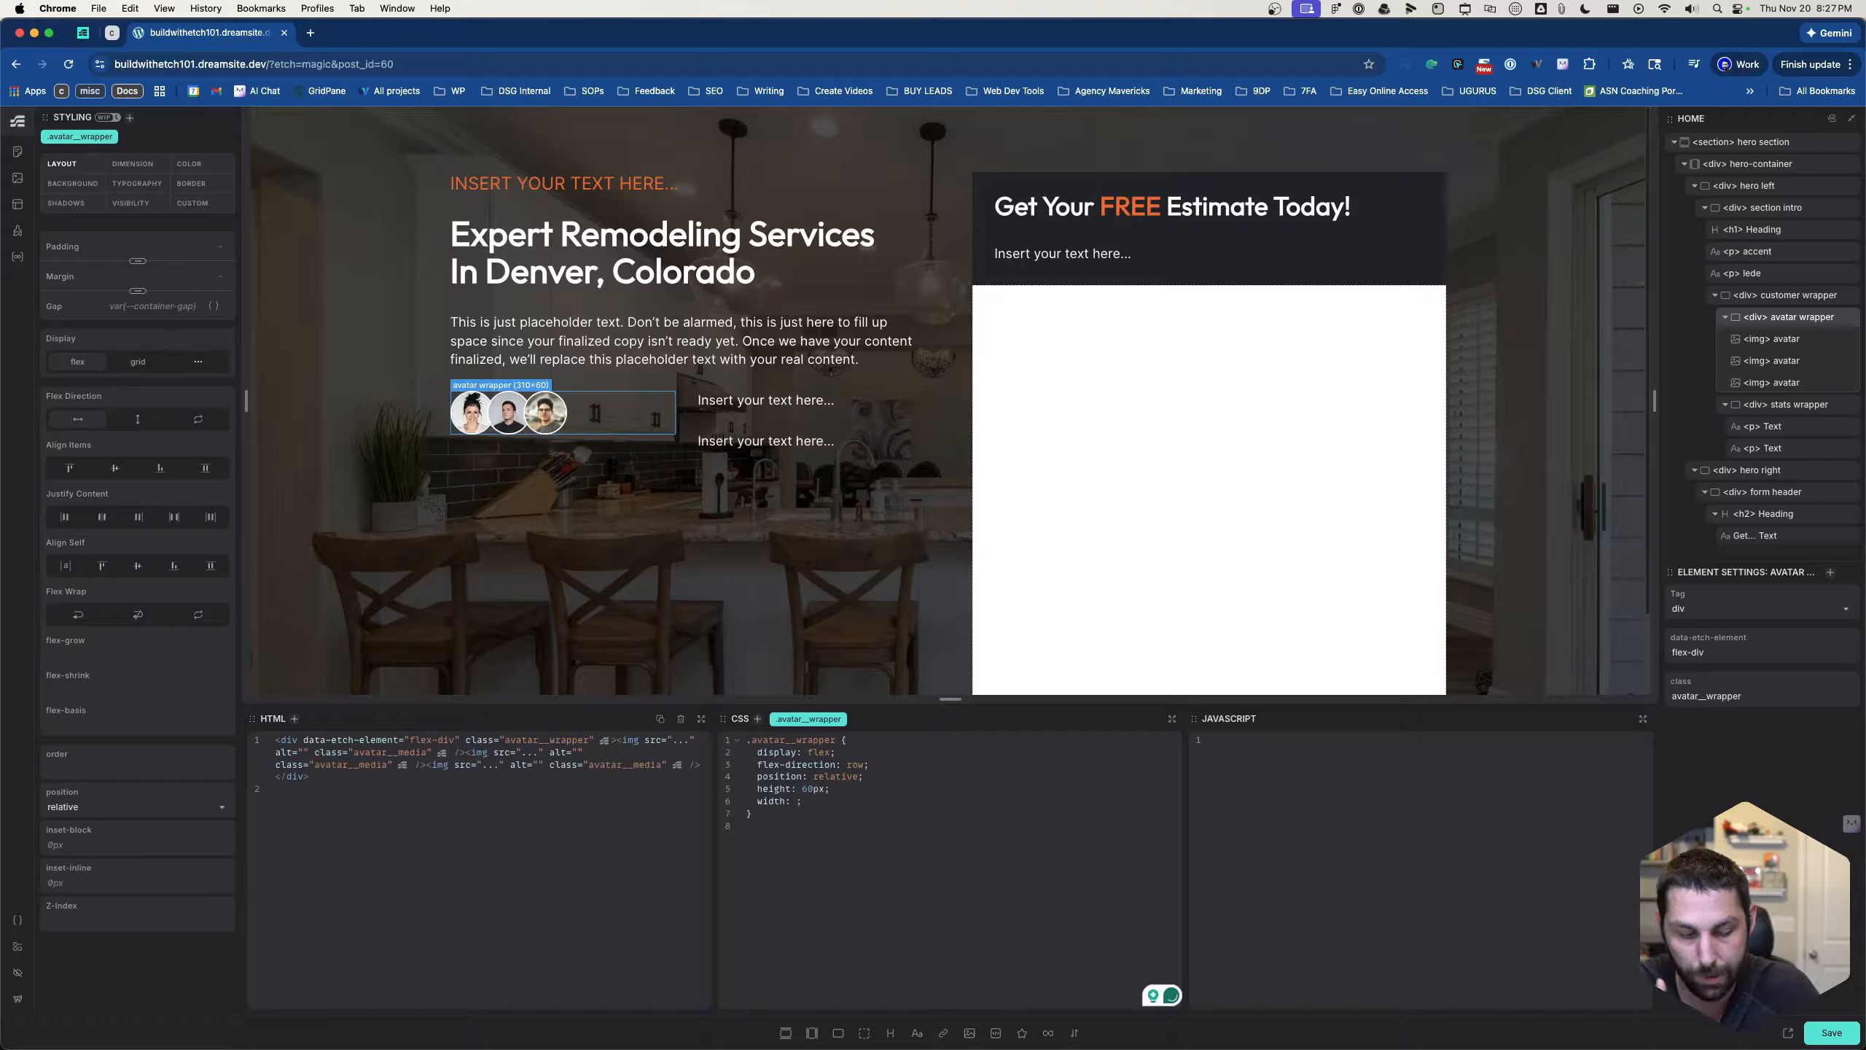
{"action": "type", "text": "calc"}
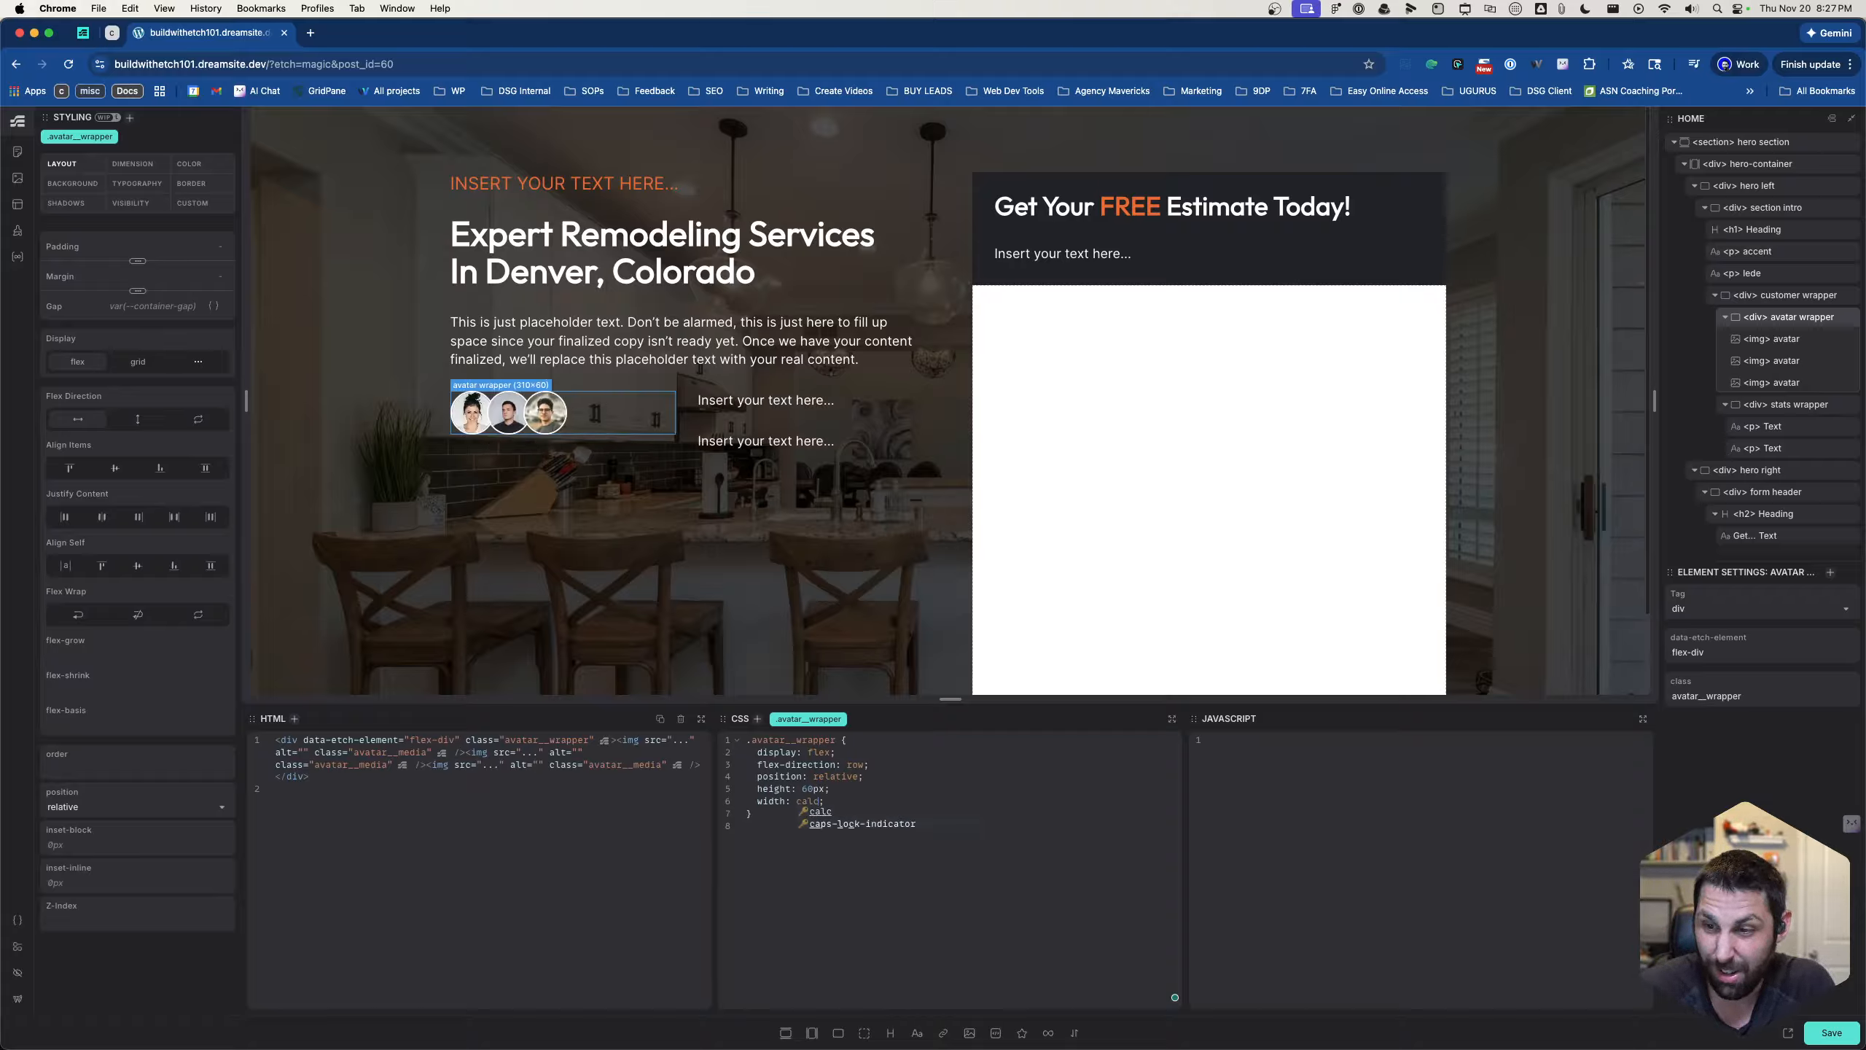
{"action": "type", "text": "("}
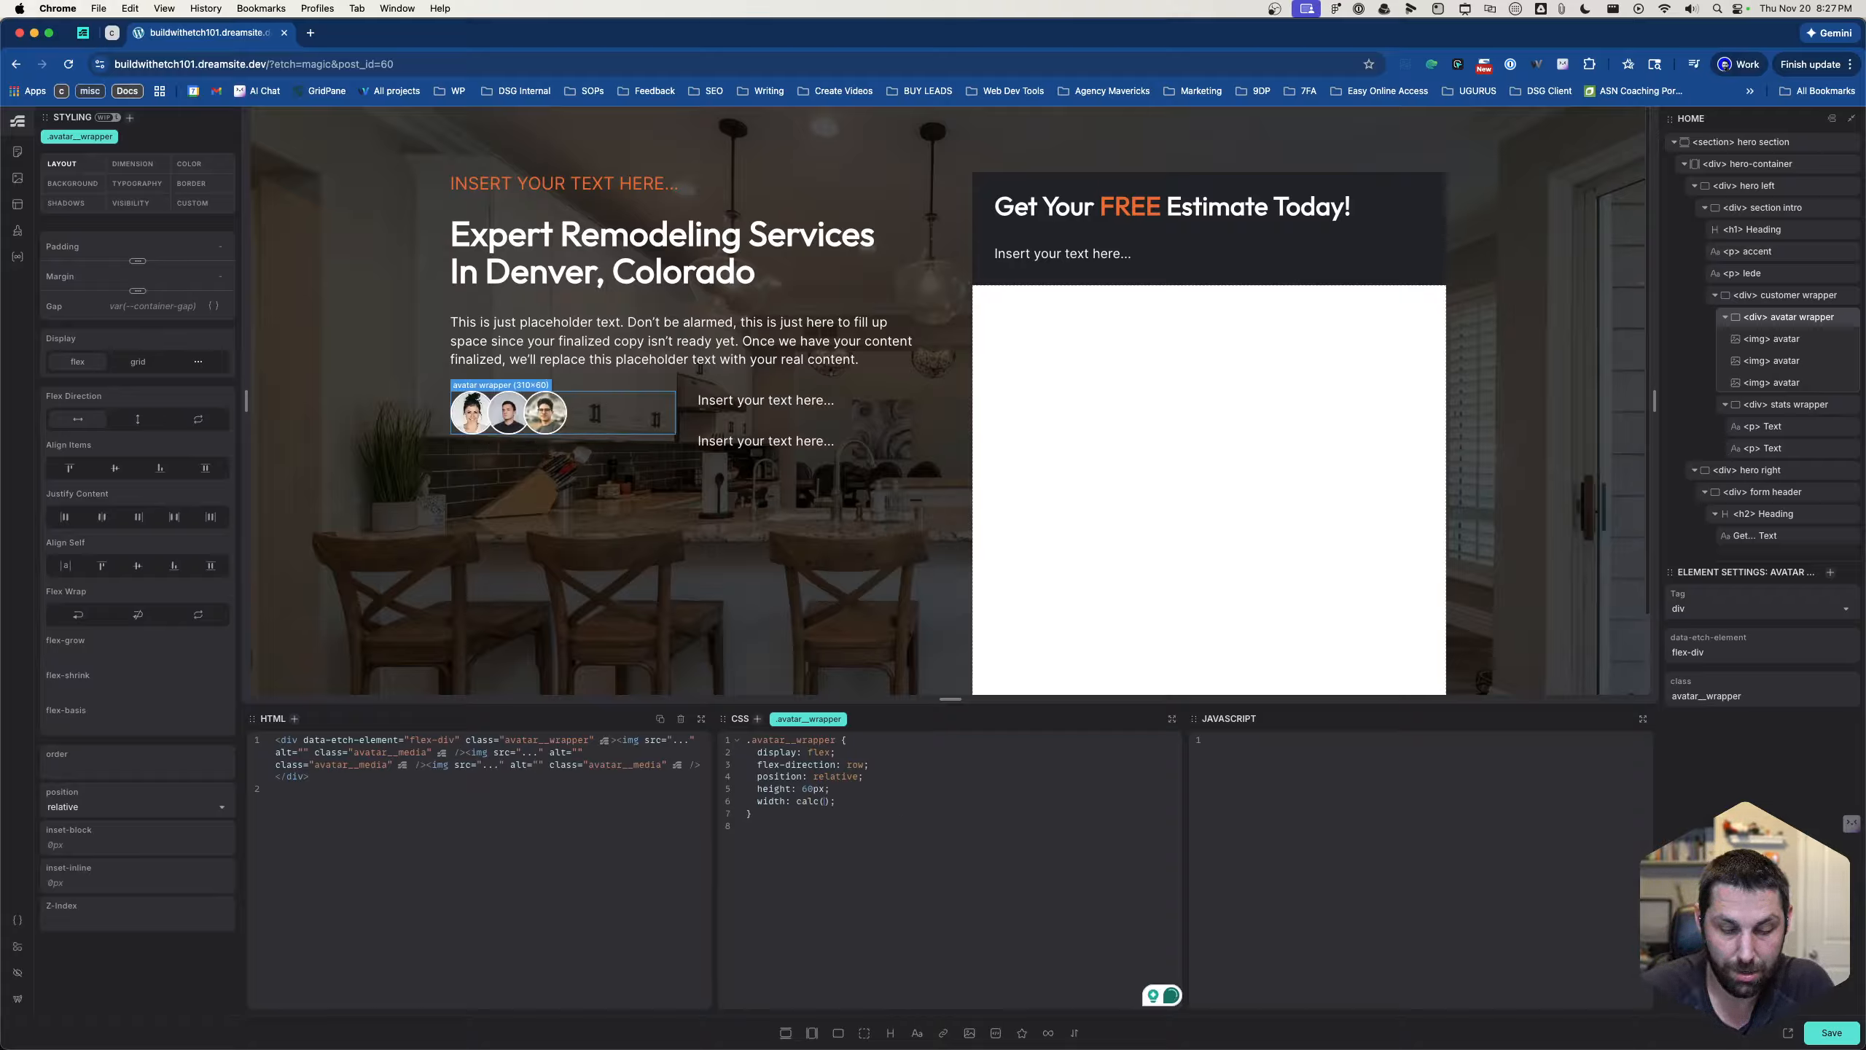
{"action": "type", "text": "60*3"}
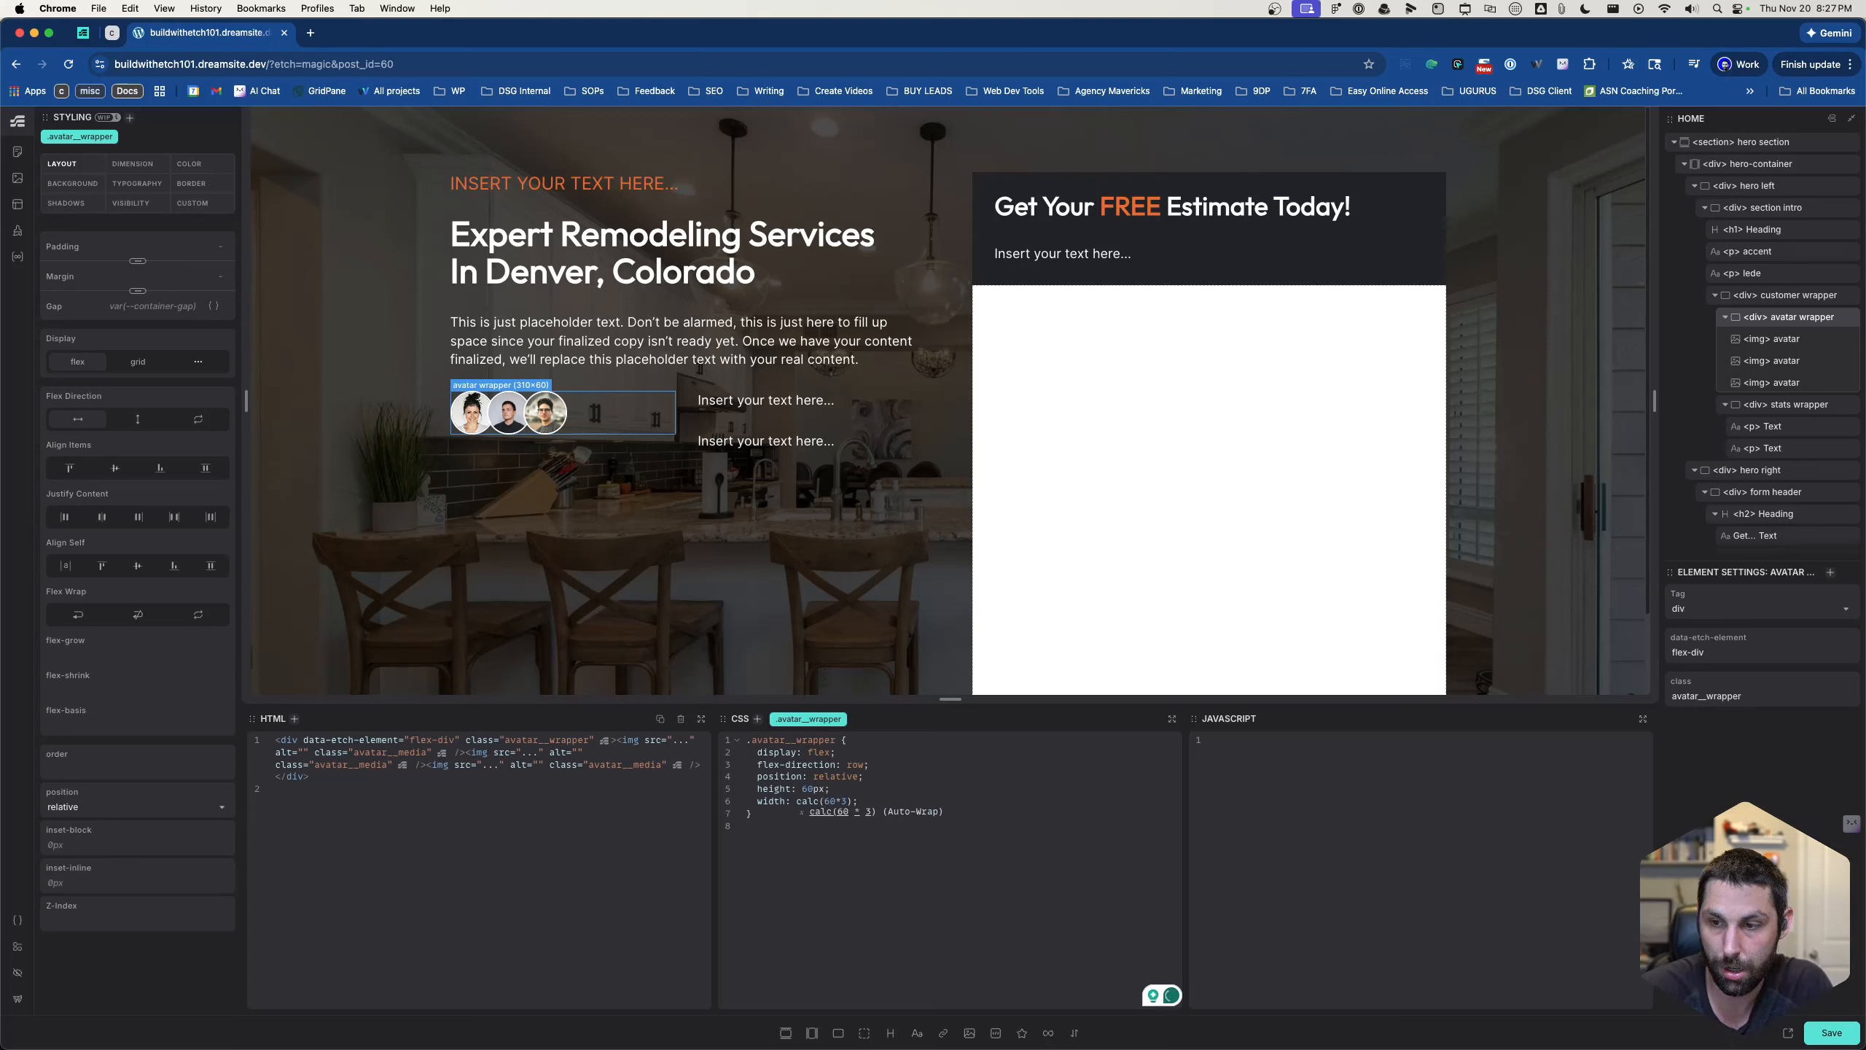
{"action": "key", "text": "Tab"}
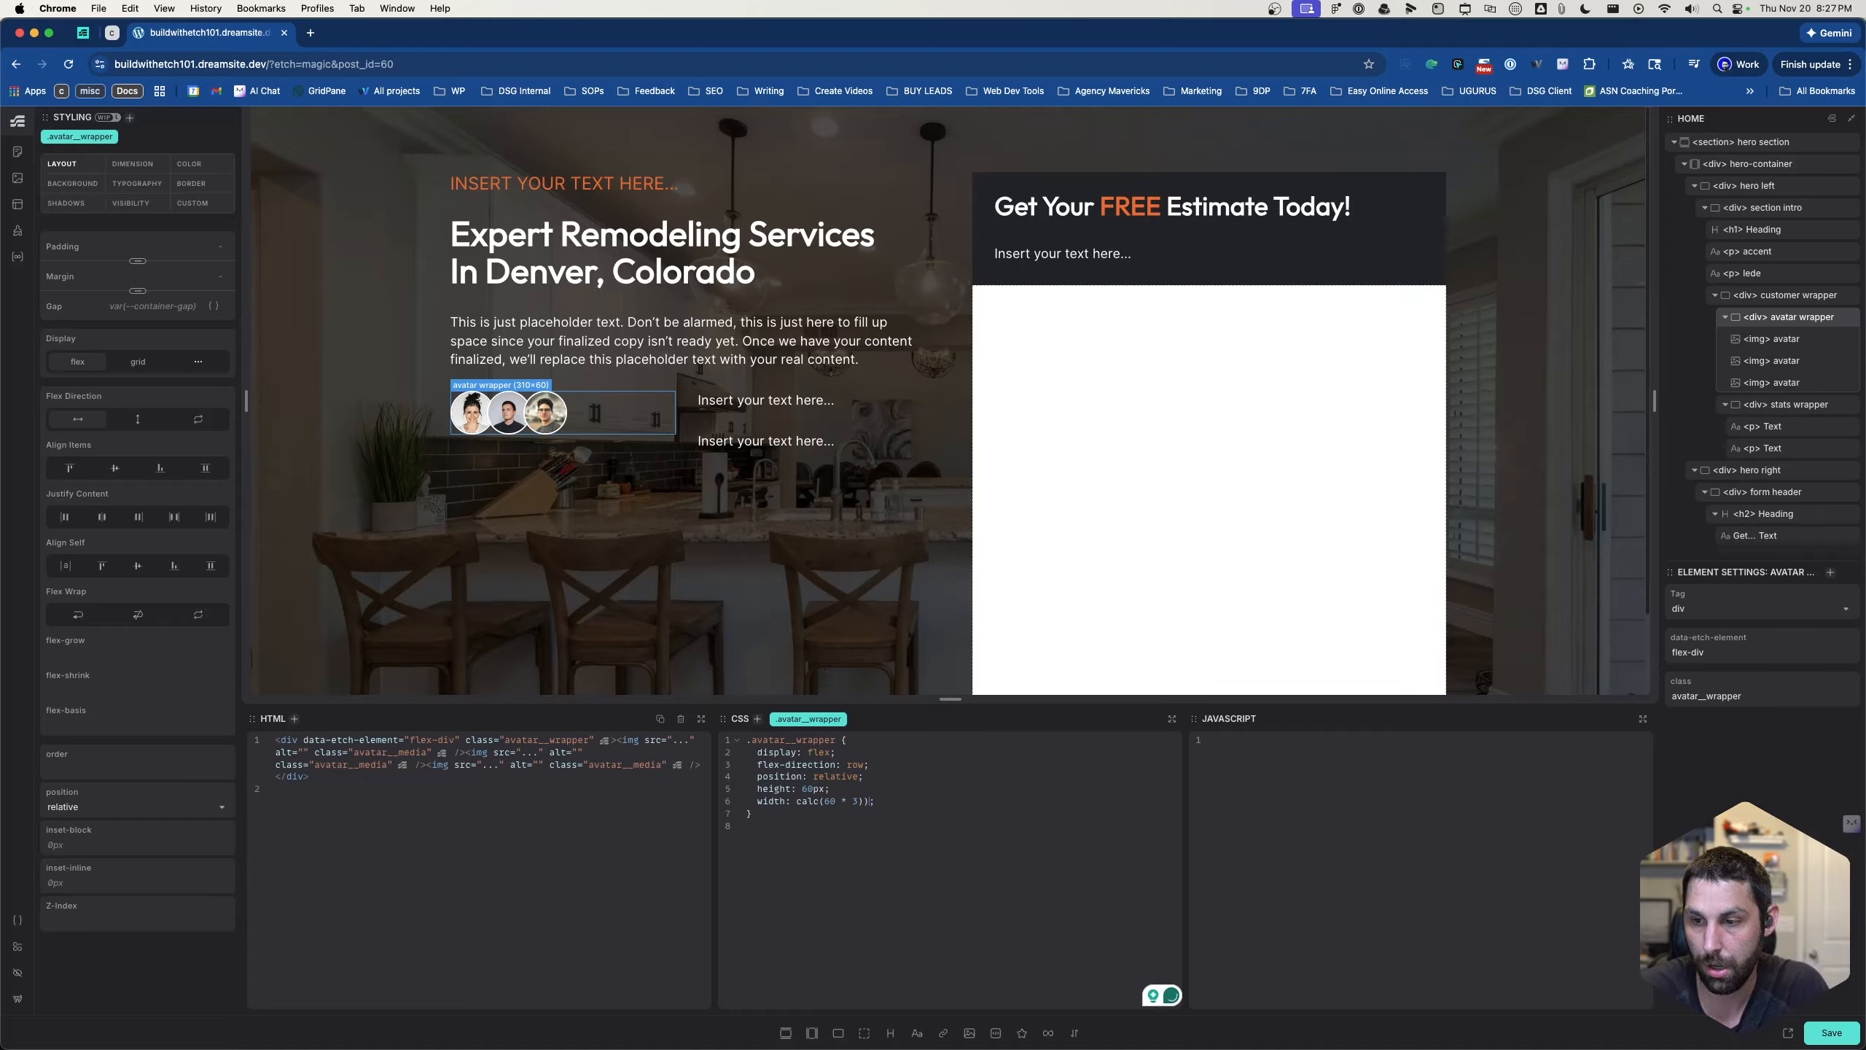
{"action": "key", "text": "BackSpace"}
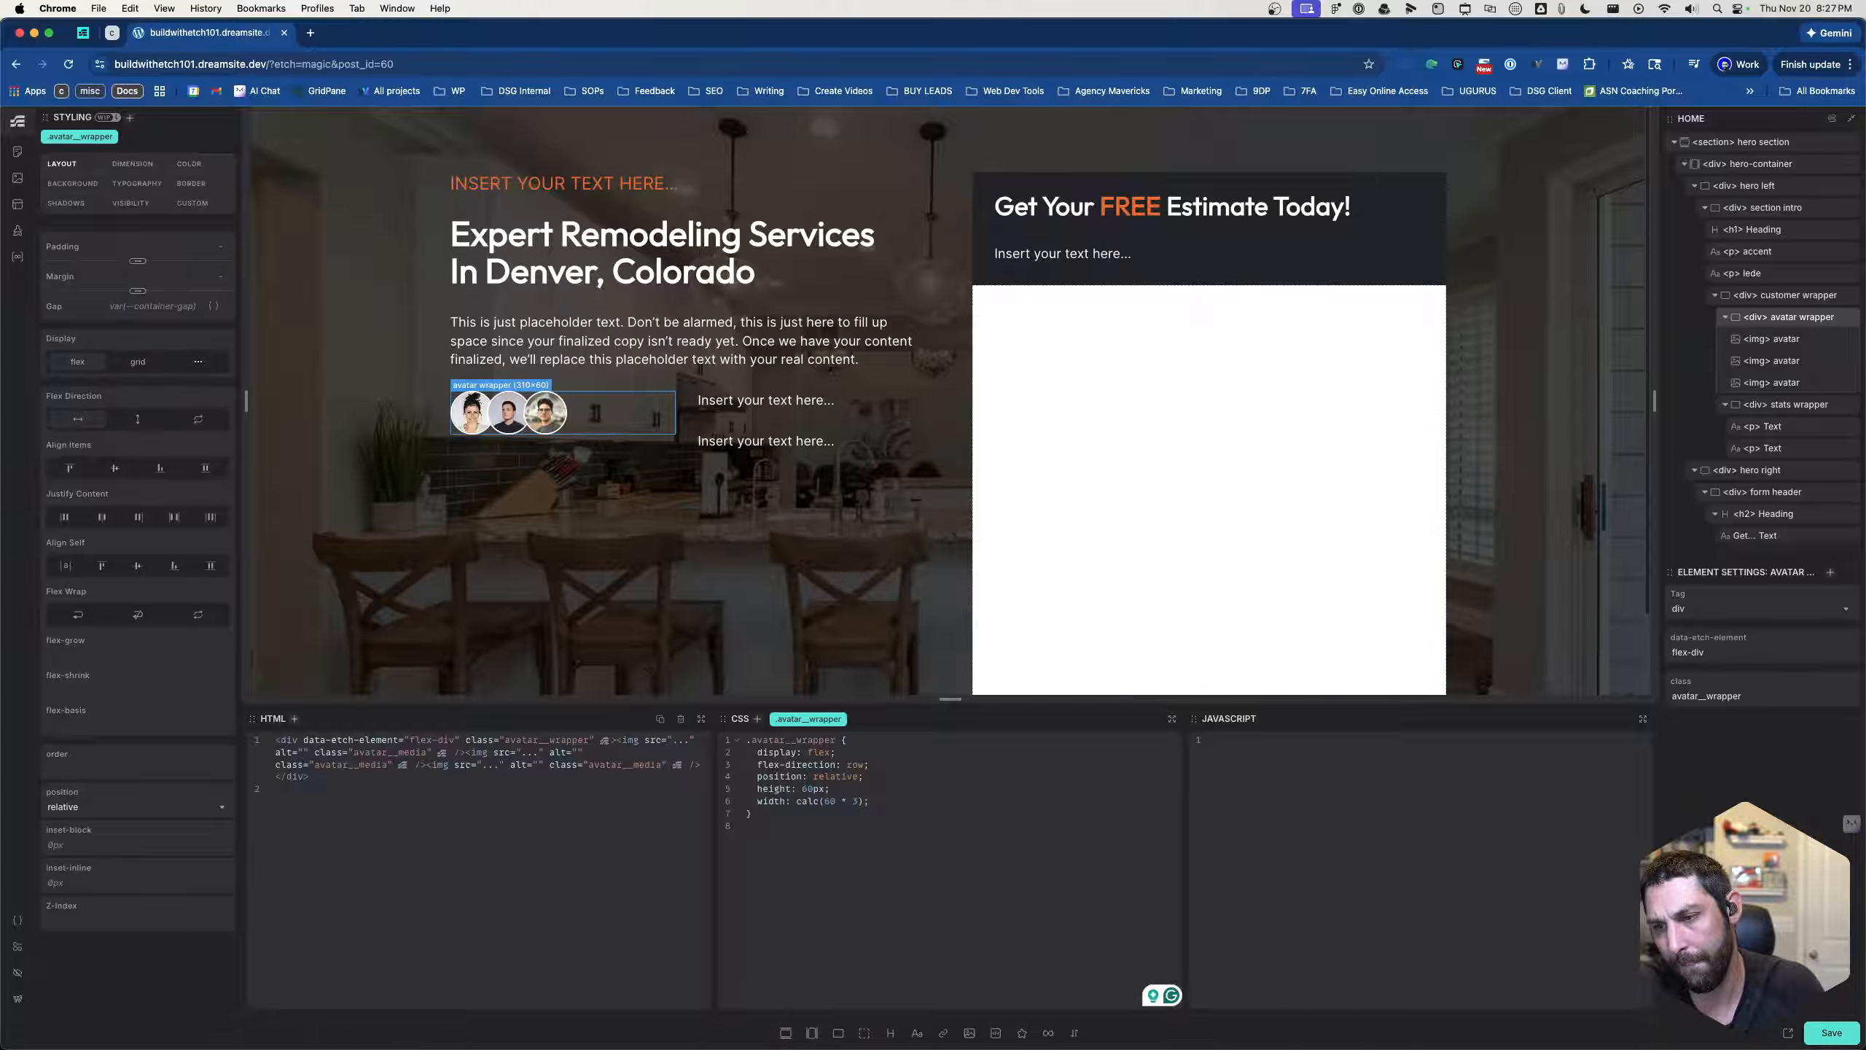
- Switch to the Alfred launcher, calculate 60*3 and copy the result
{"action": "key", "text": "alt+space"}
{"action": "type", "text": "62"}
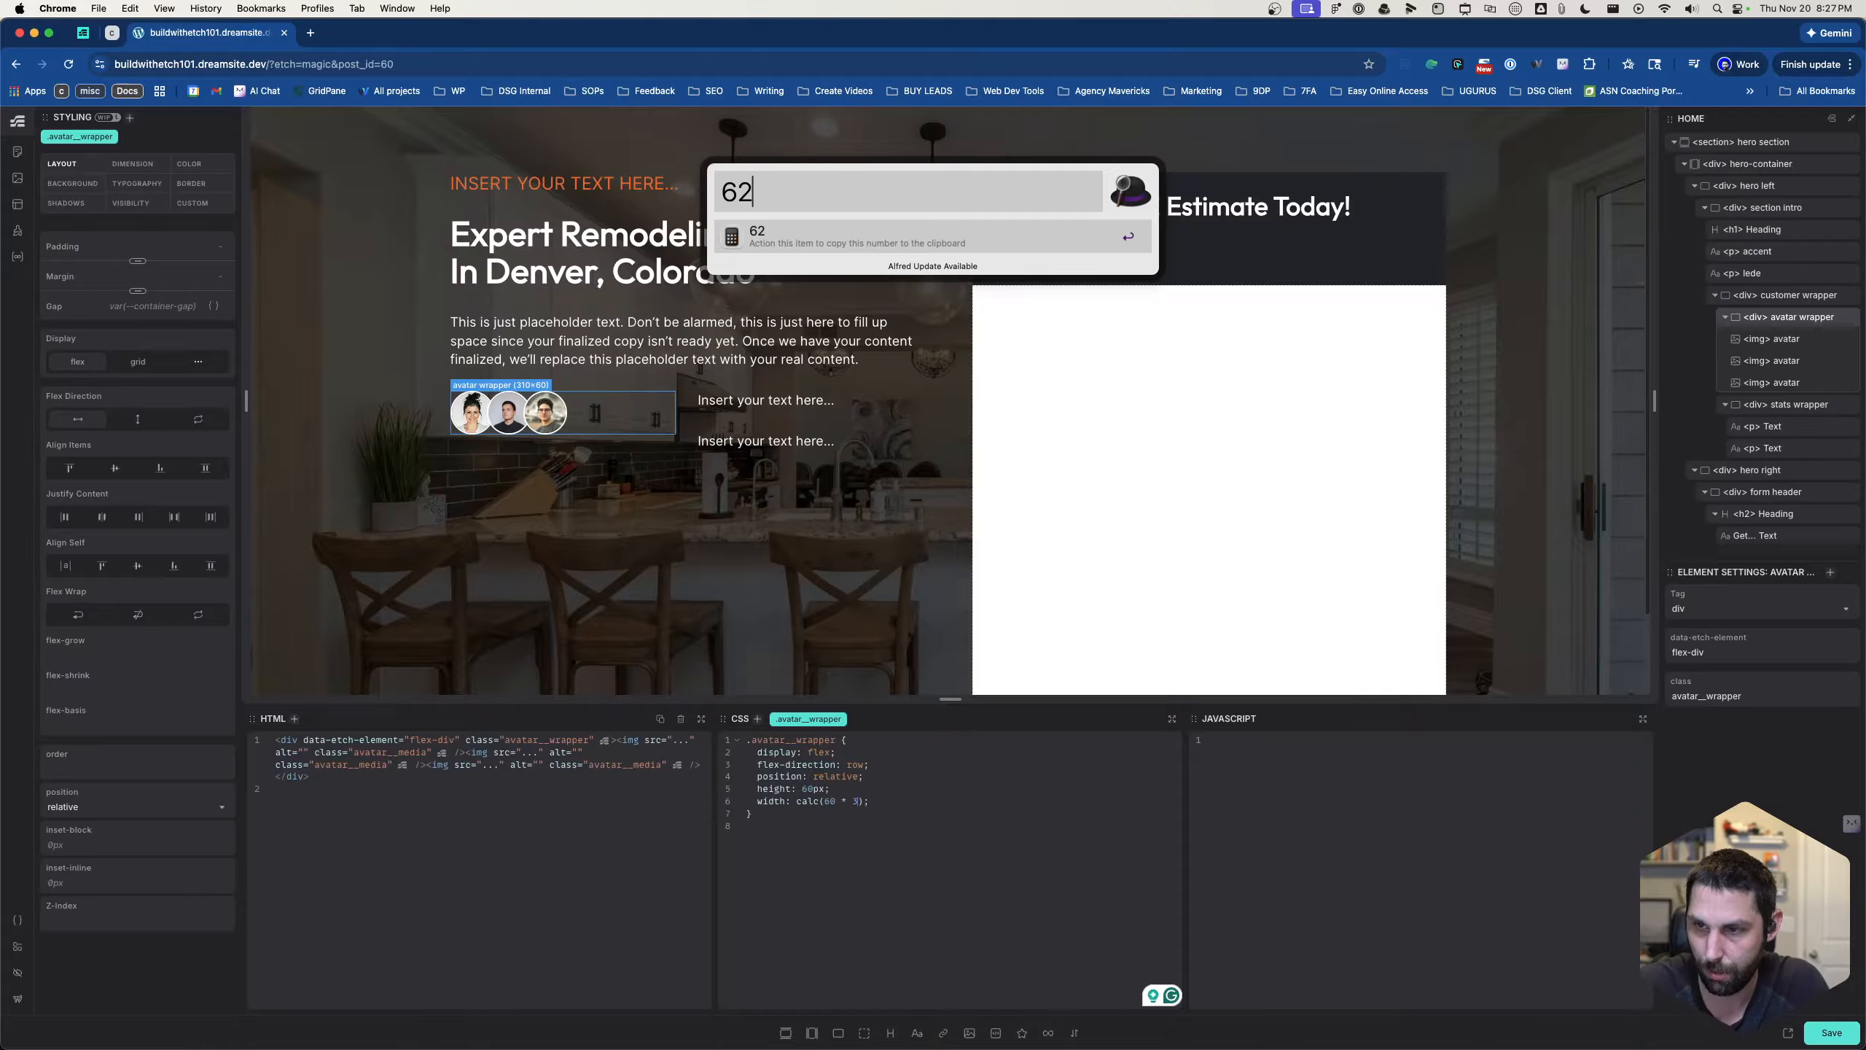
{"action": "key", "text": "BackSpace"}
{"action": "type", "text": "0"}
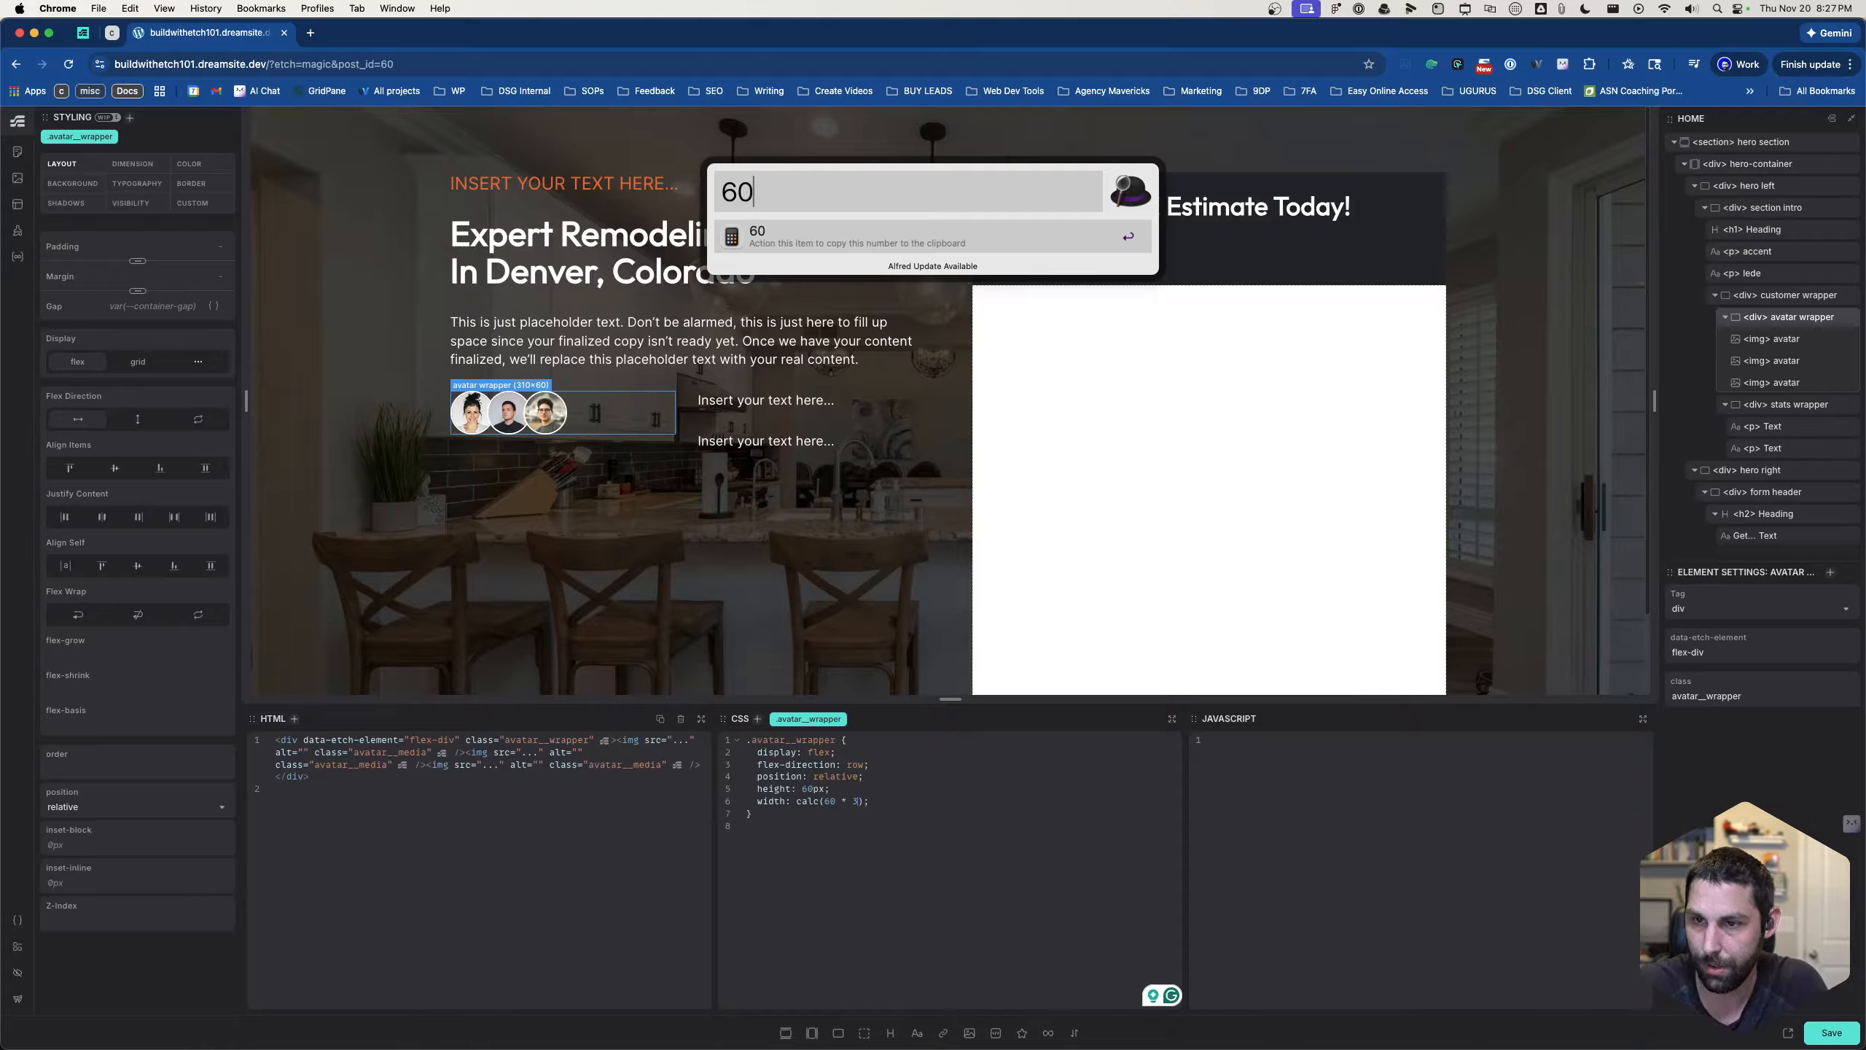
{"action": "type", "text": "*3"}
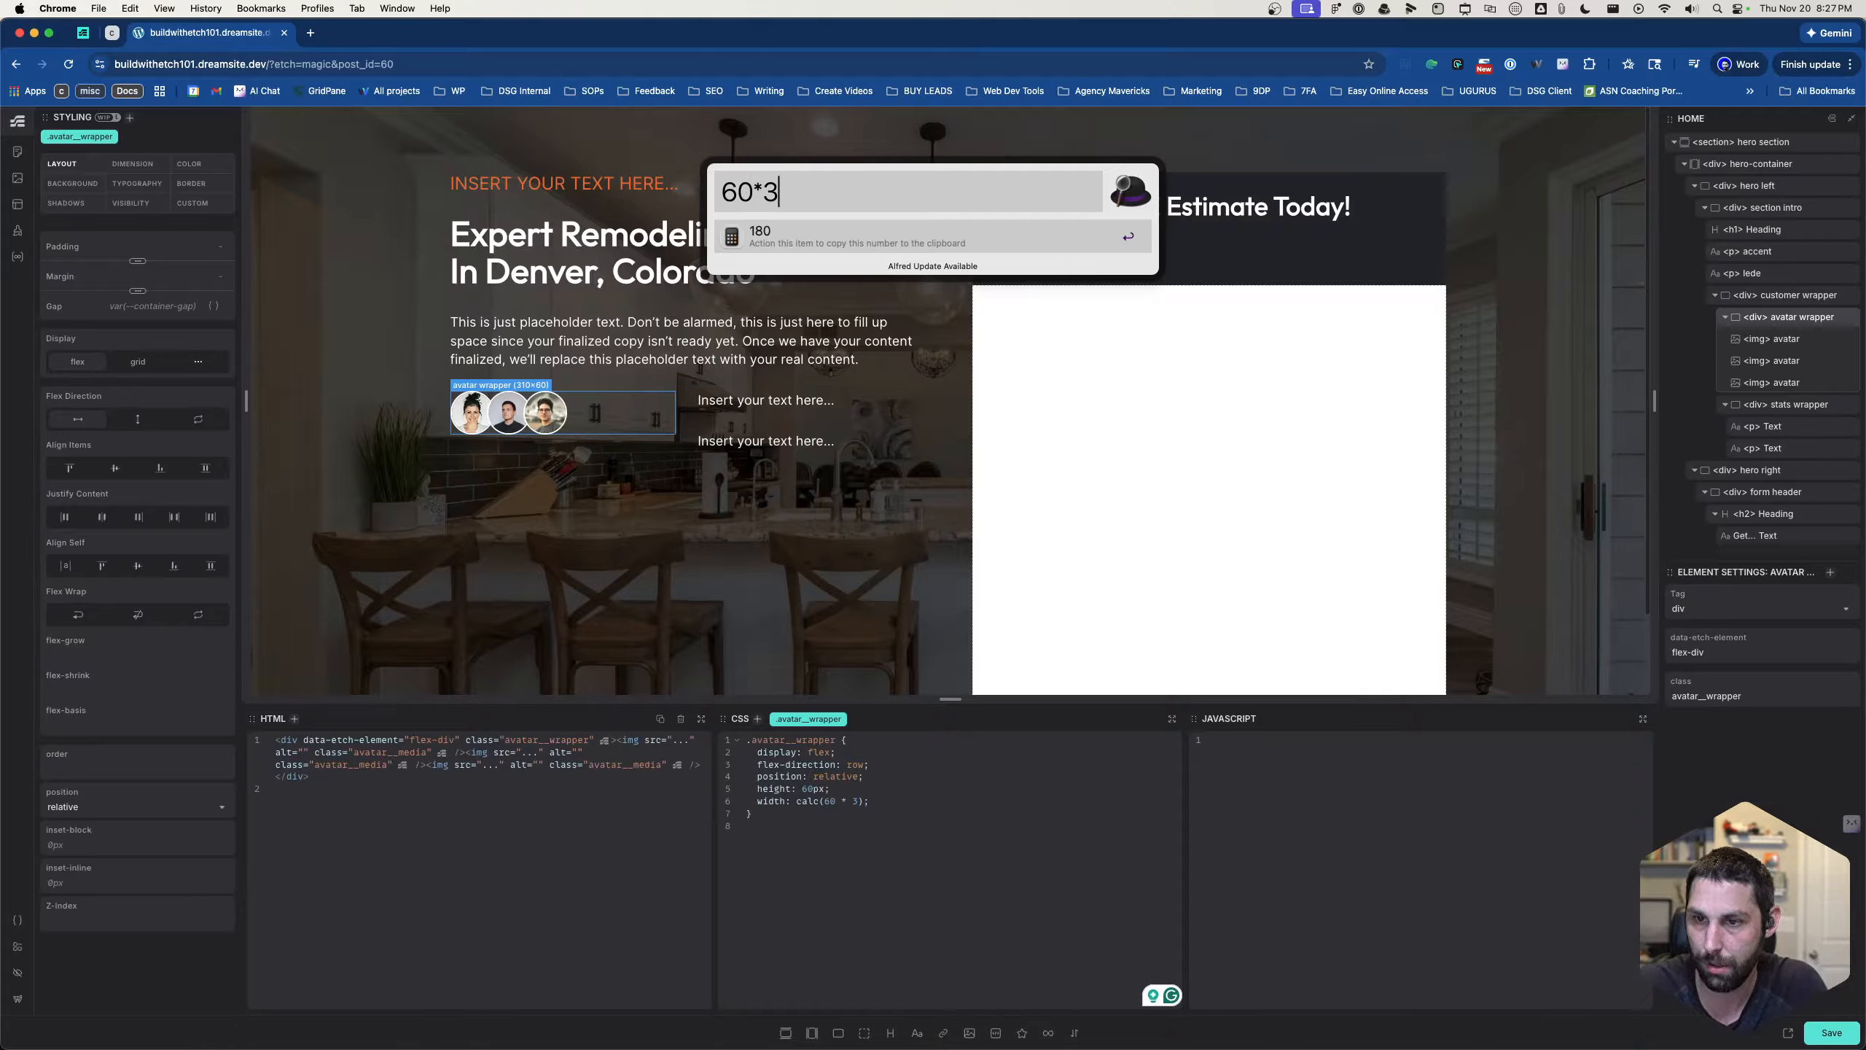
{"action": "key", "text": "Return"}
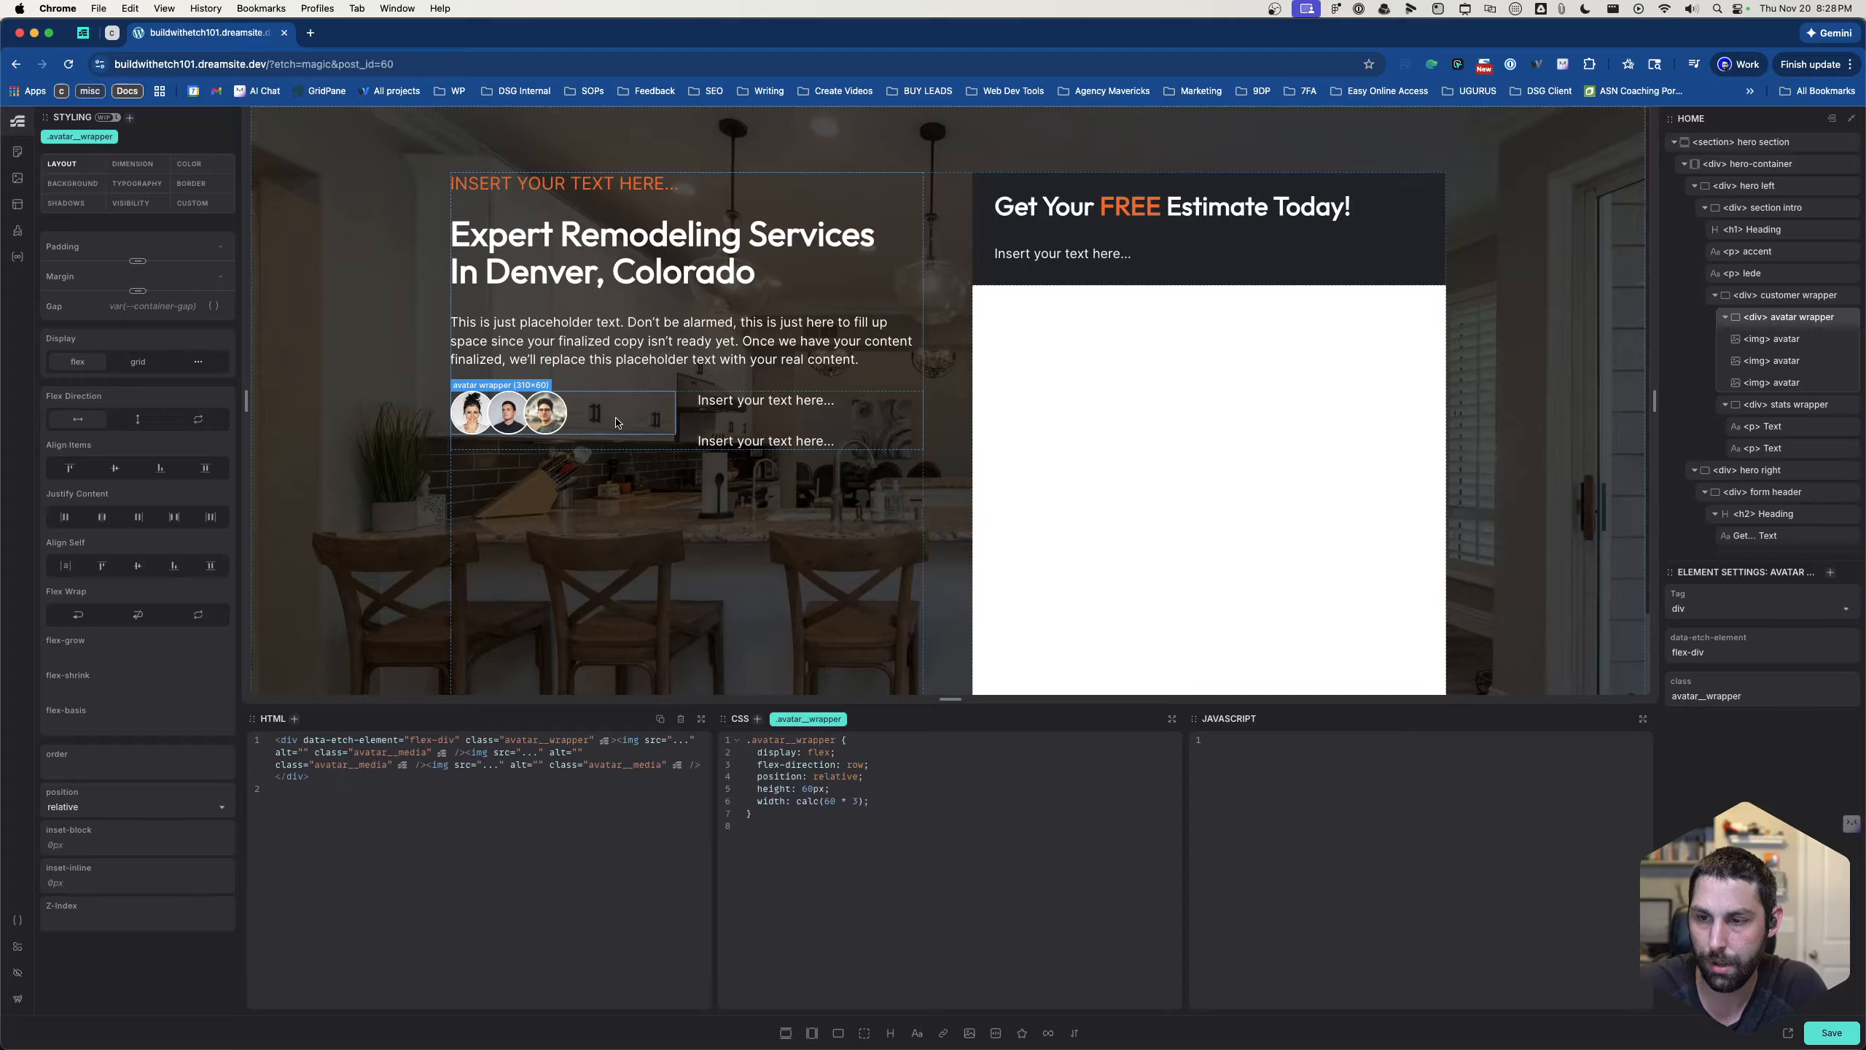
- Try to extend the .avatar__wrapper width expression by subtracting a nested calc(30) from 60 * 3
{"action": "left_click", "coordinate": [859, 801]}
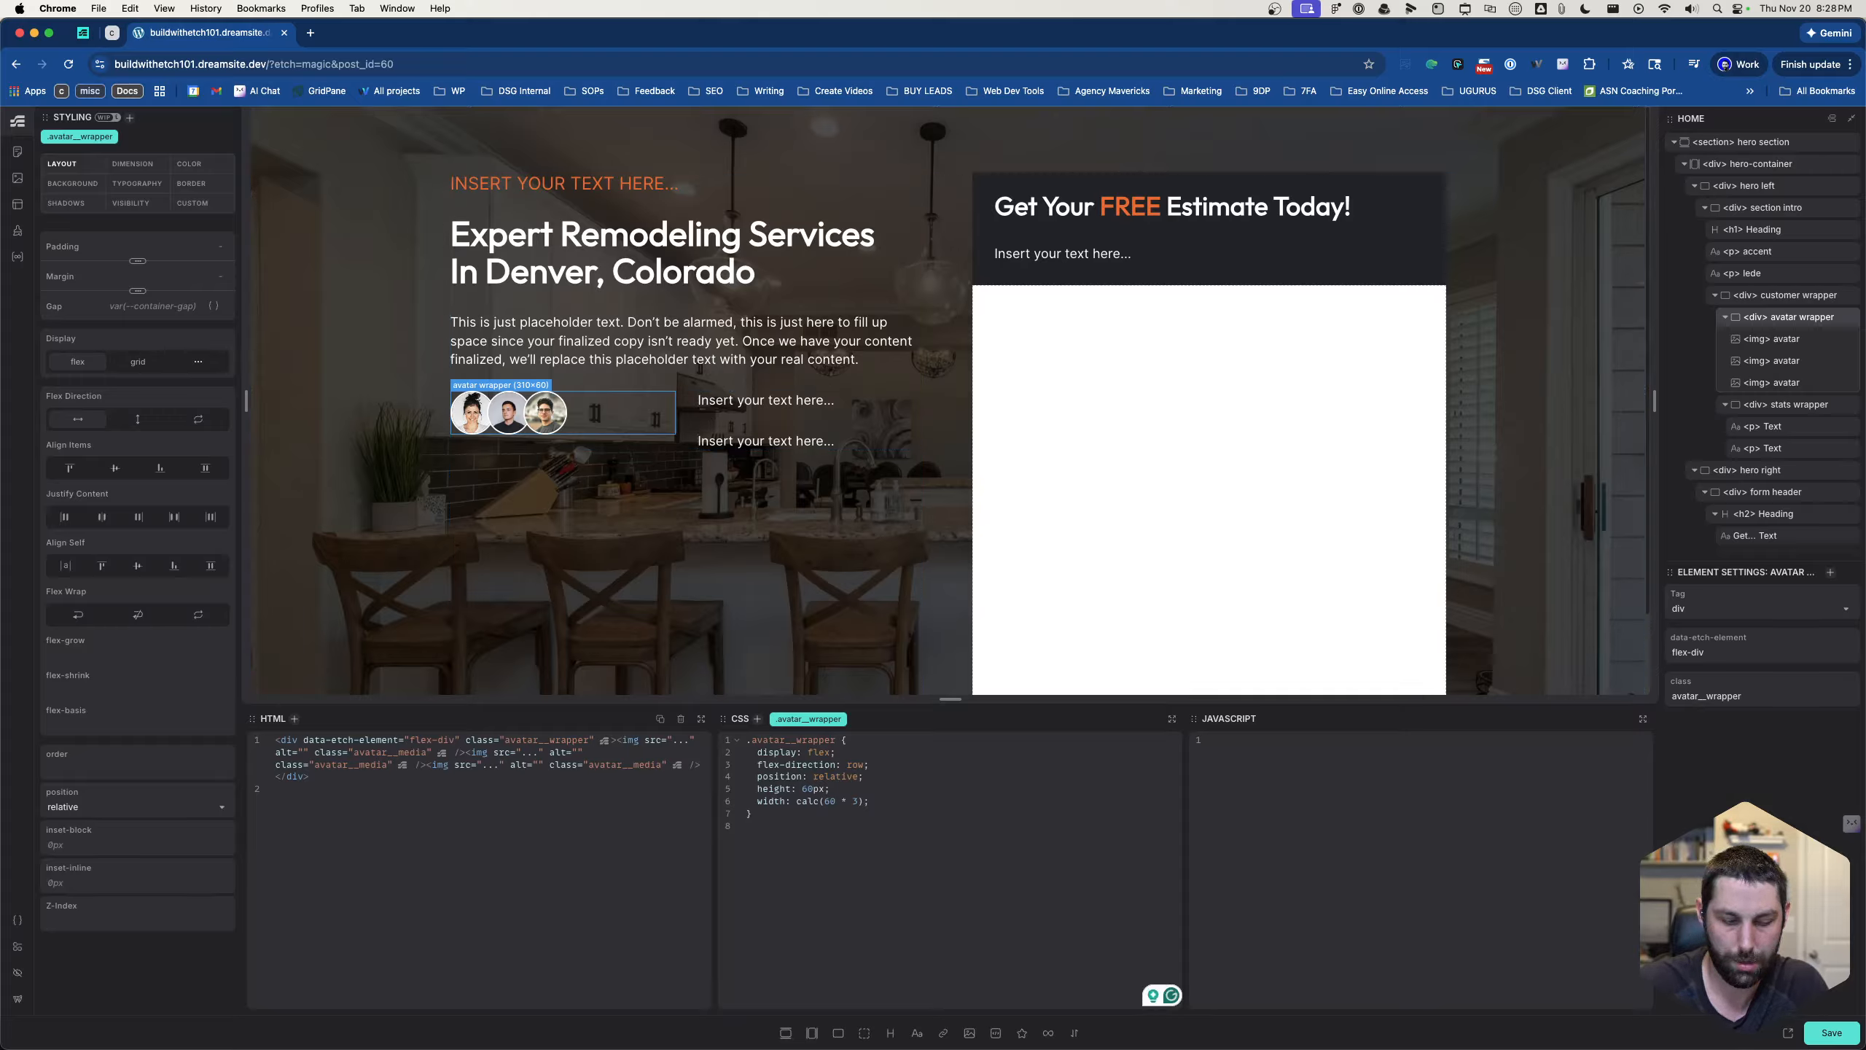
{"action": "type", "text": "calc"}
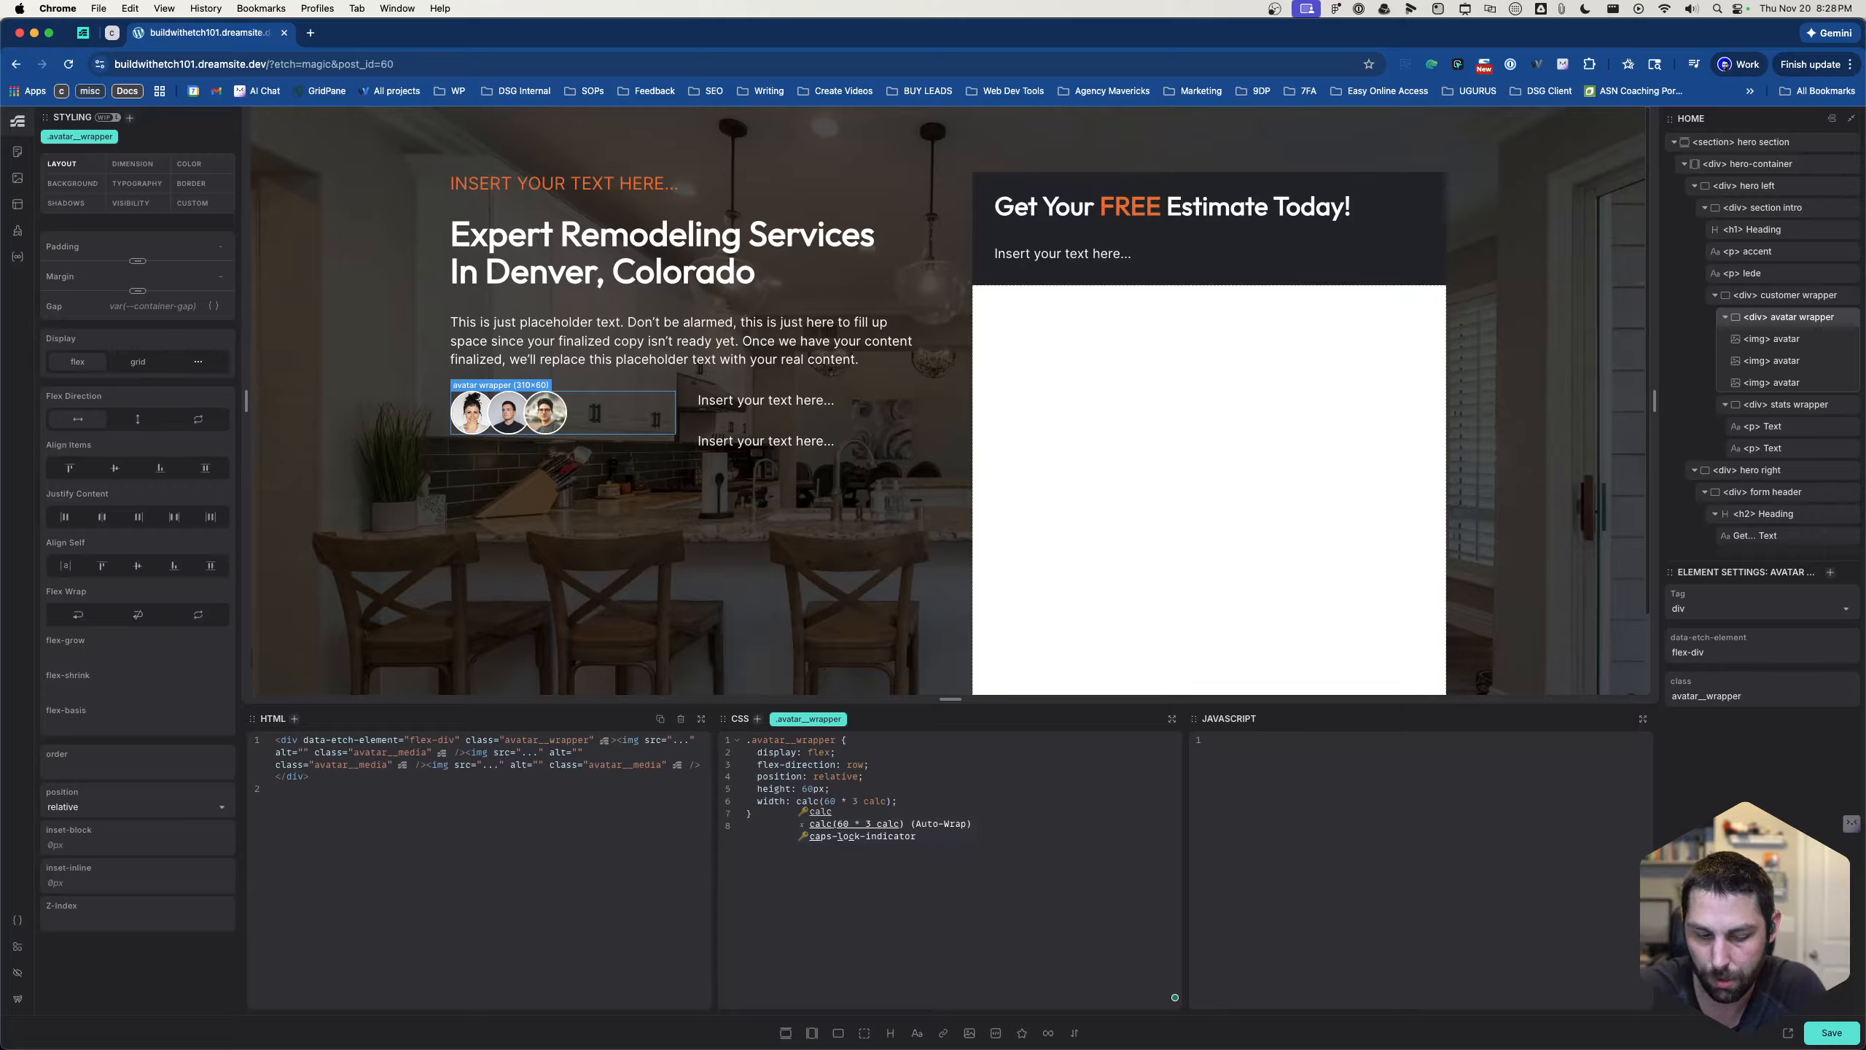
{"action": "type", "text": "("}
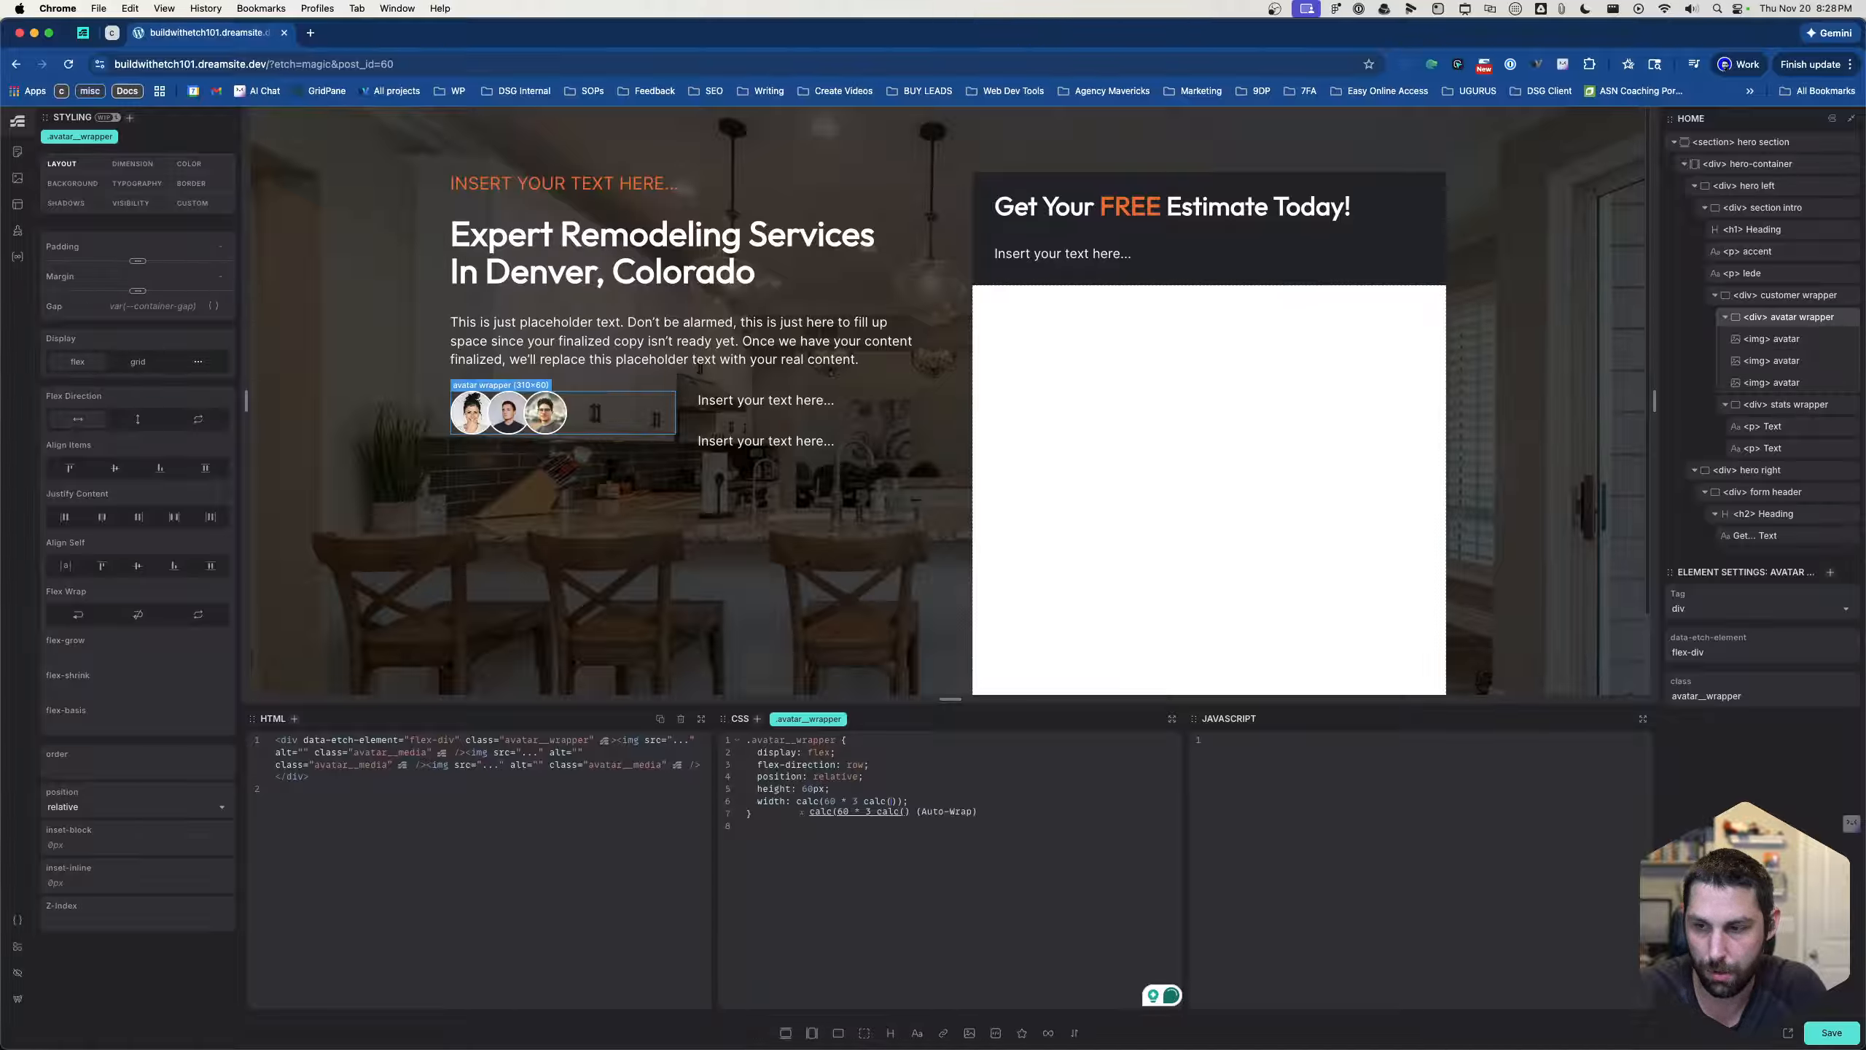
{"action": "type", "text": "30"}
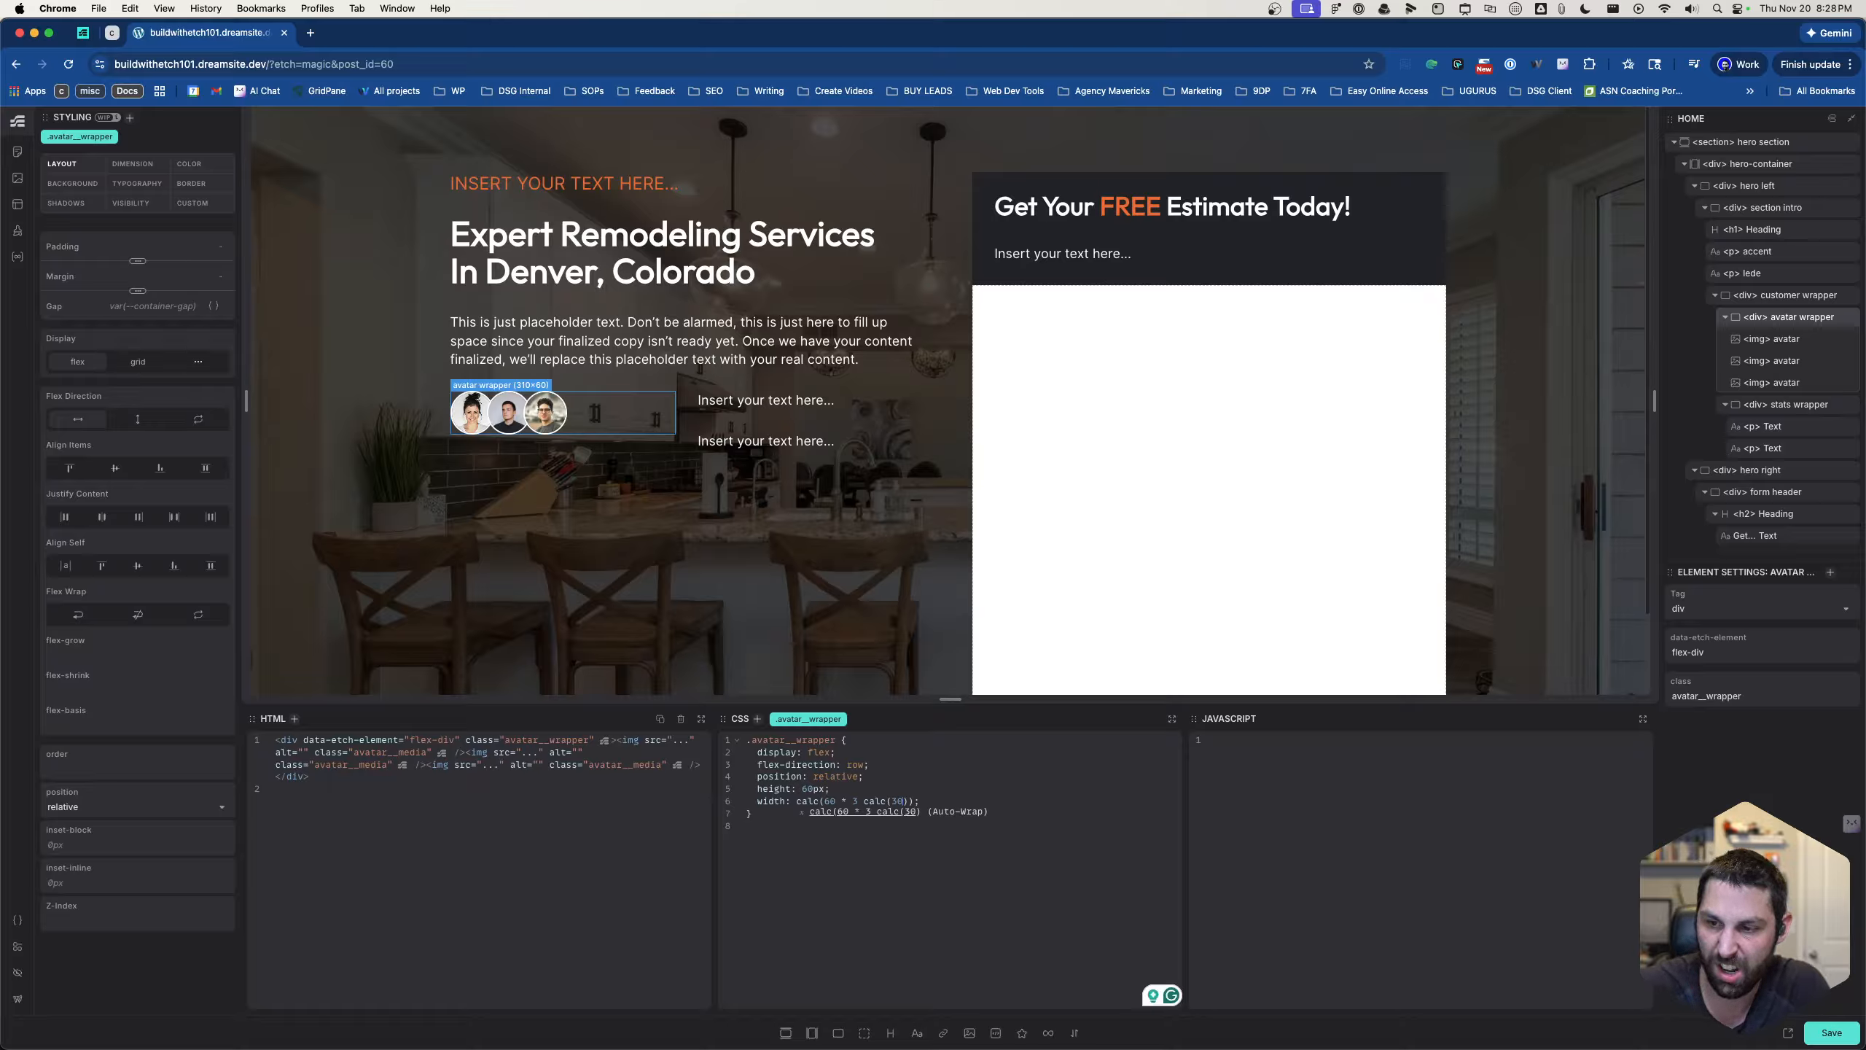
{"action": "key", "text": "Left"}
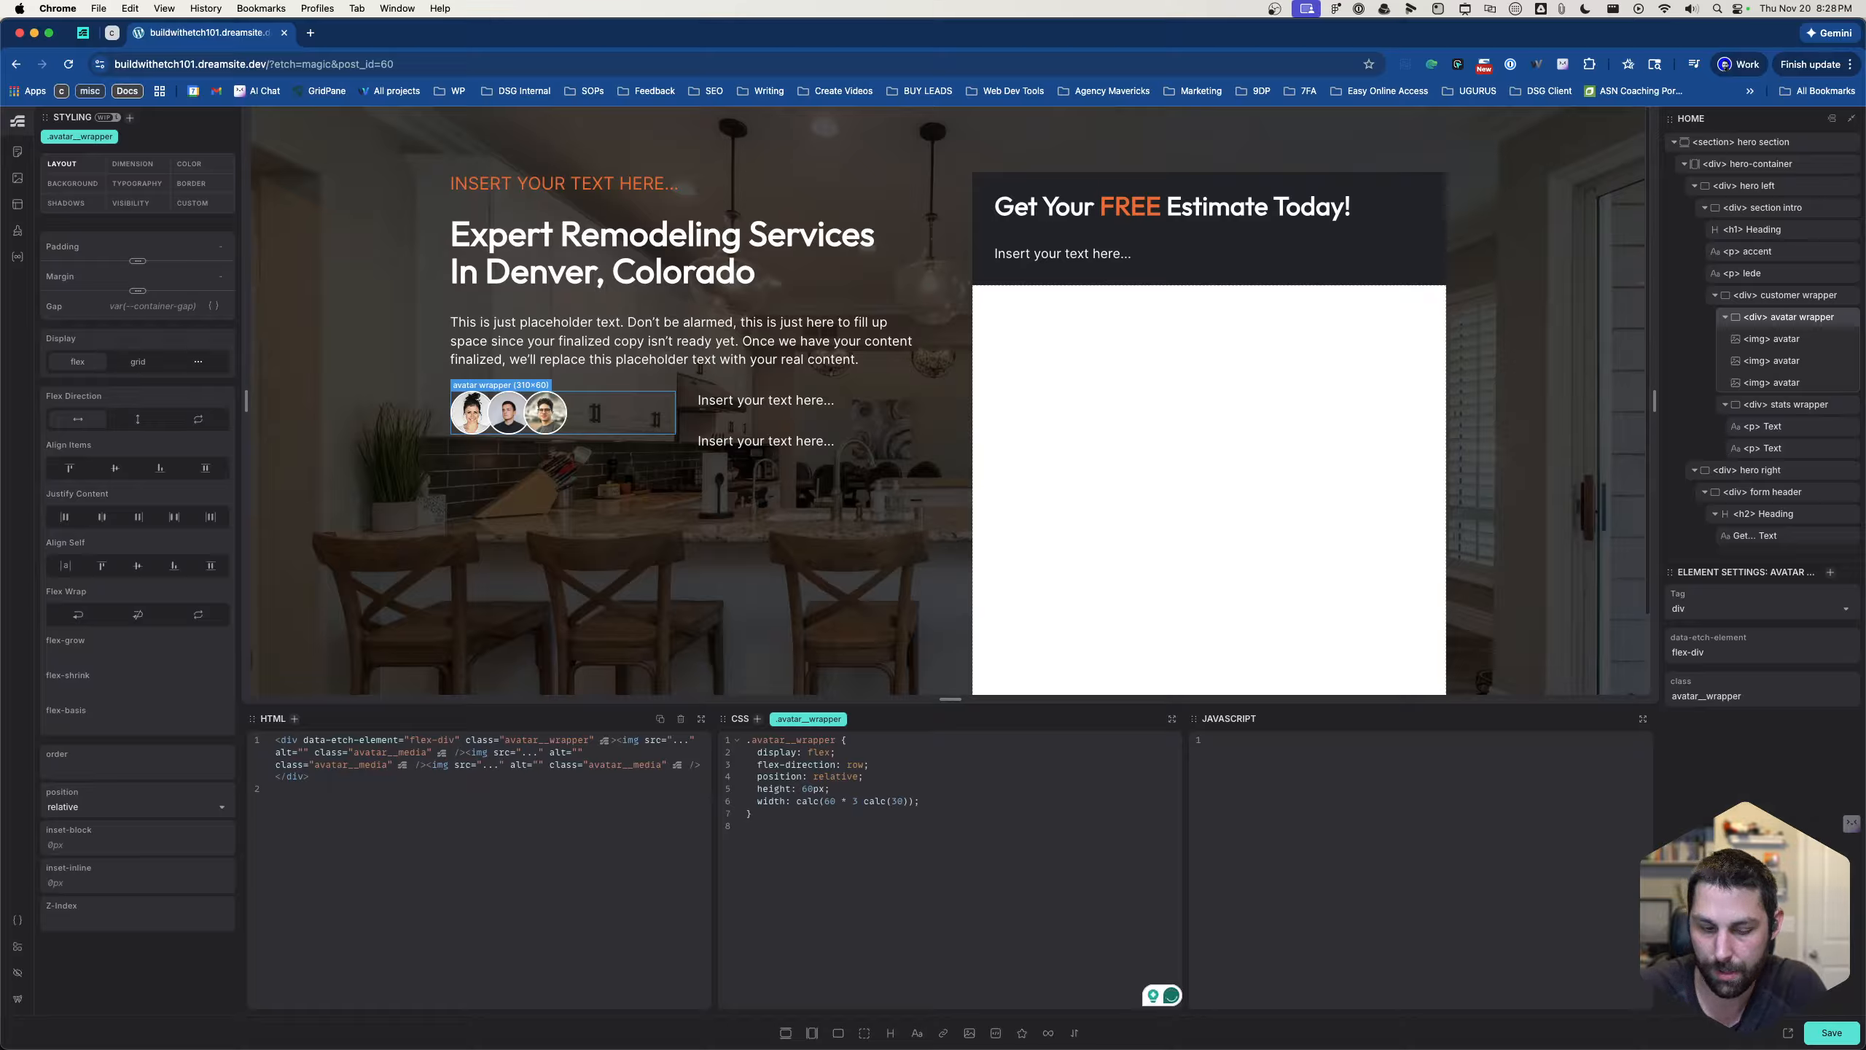
{"action": "type", "text": "-"}
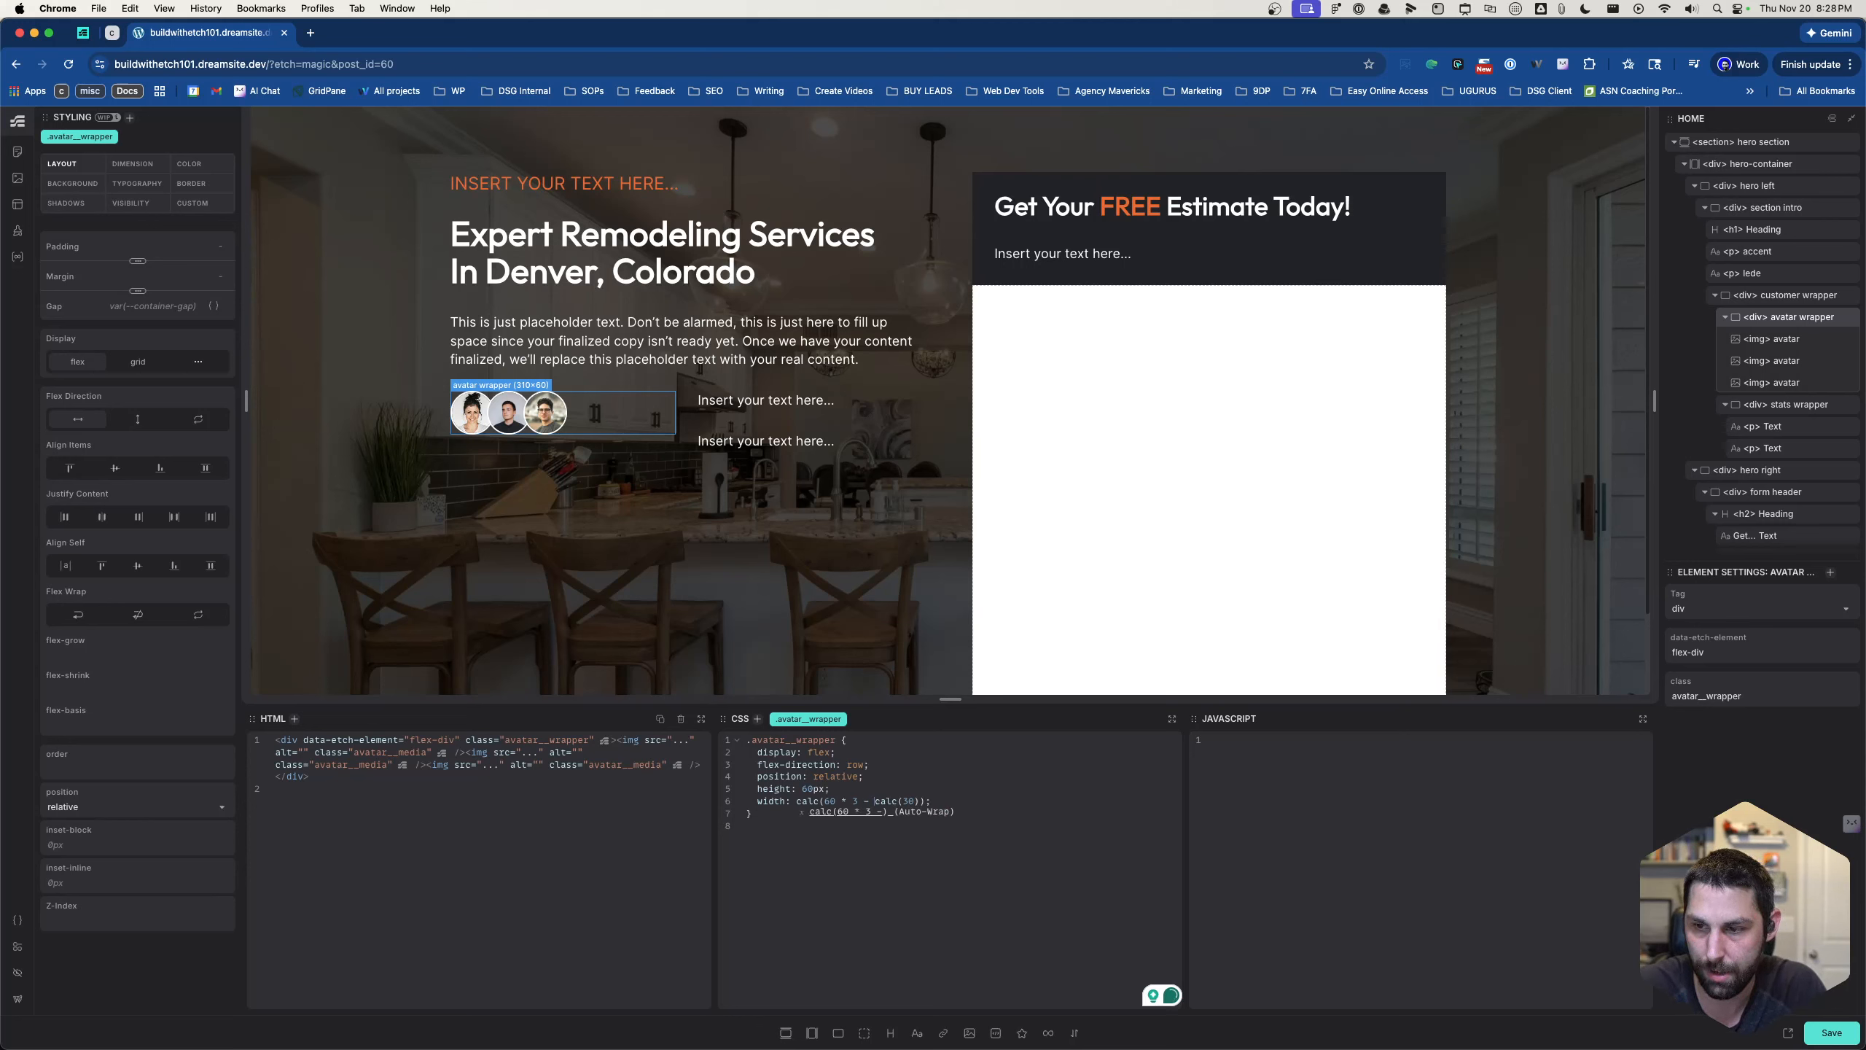
{"action": "key", "text": "Right"}
{"action": "key", "text": "Right"}
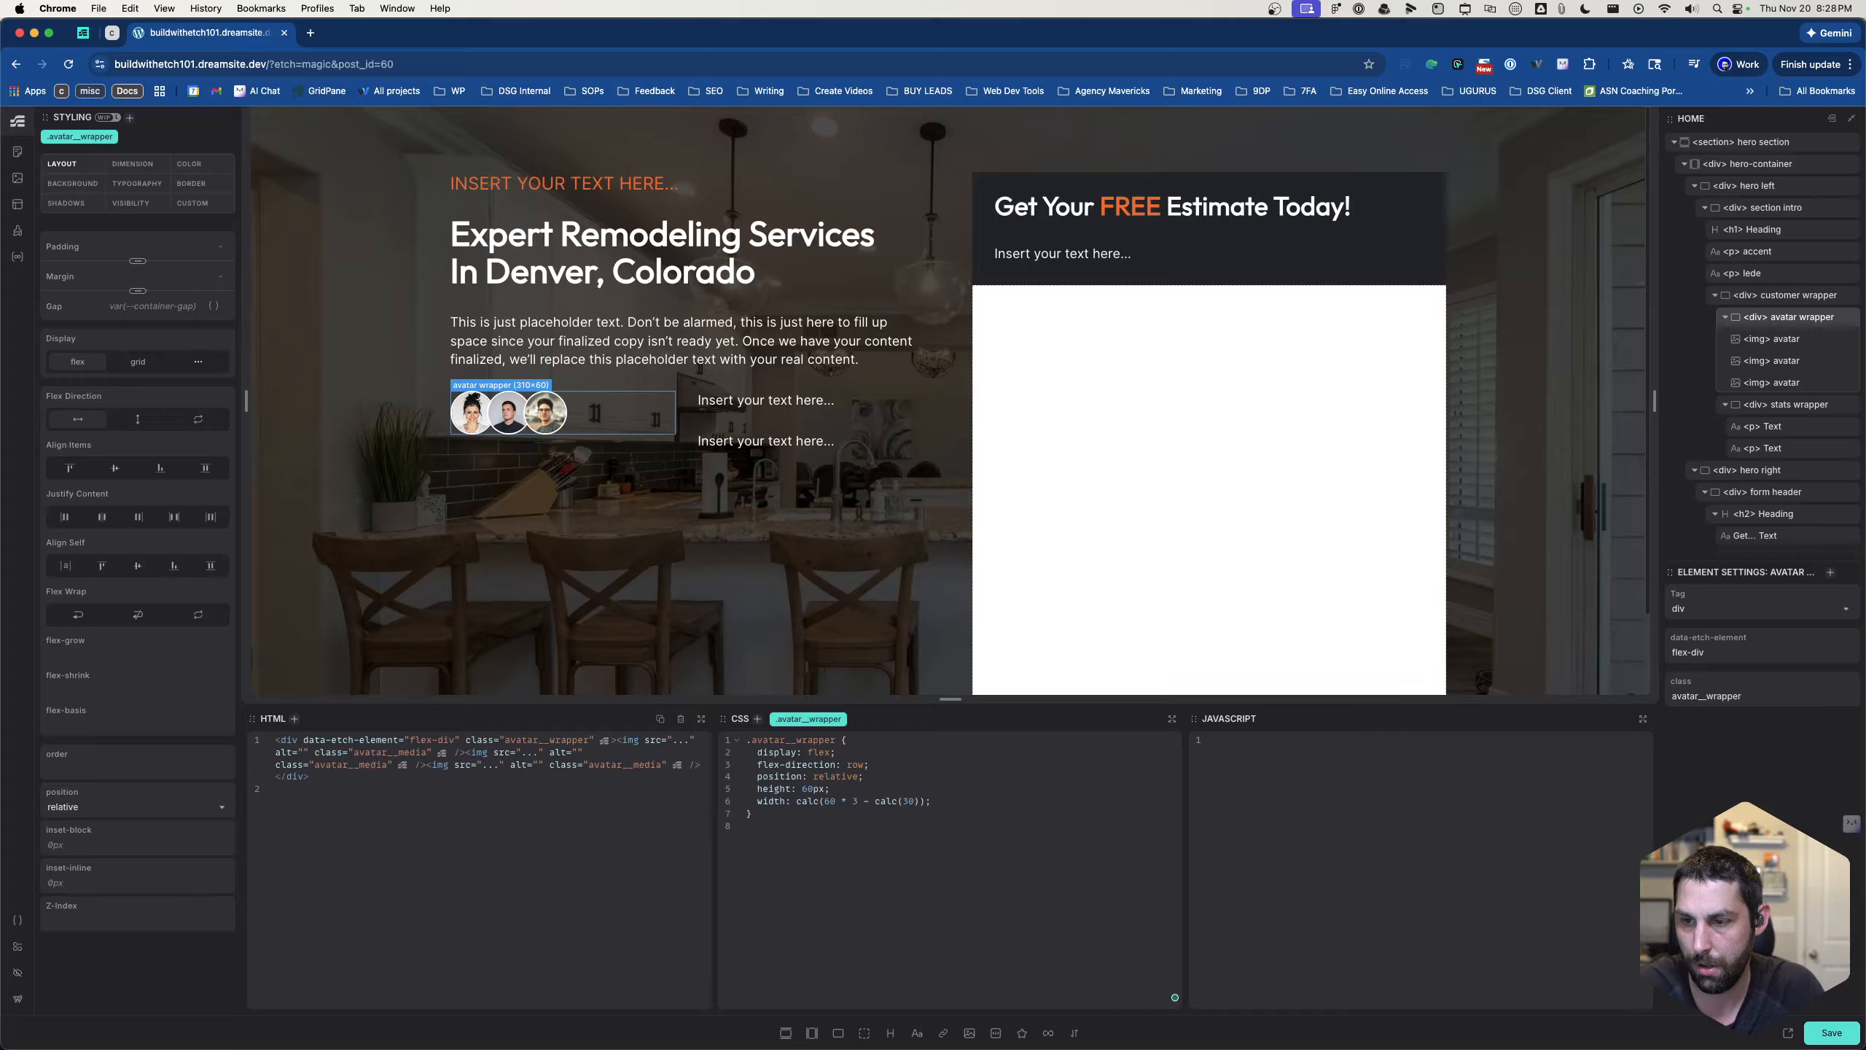
{"action": "left_click", "coordinate": [918, 801]}
{"action": "type", "text": ")"}
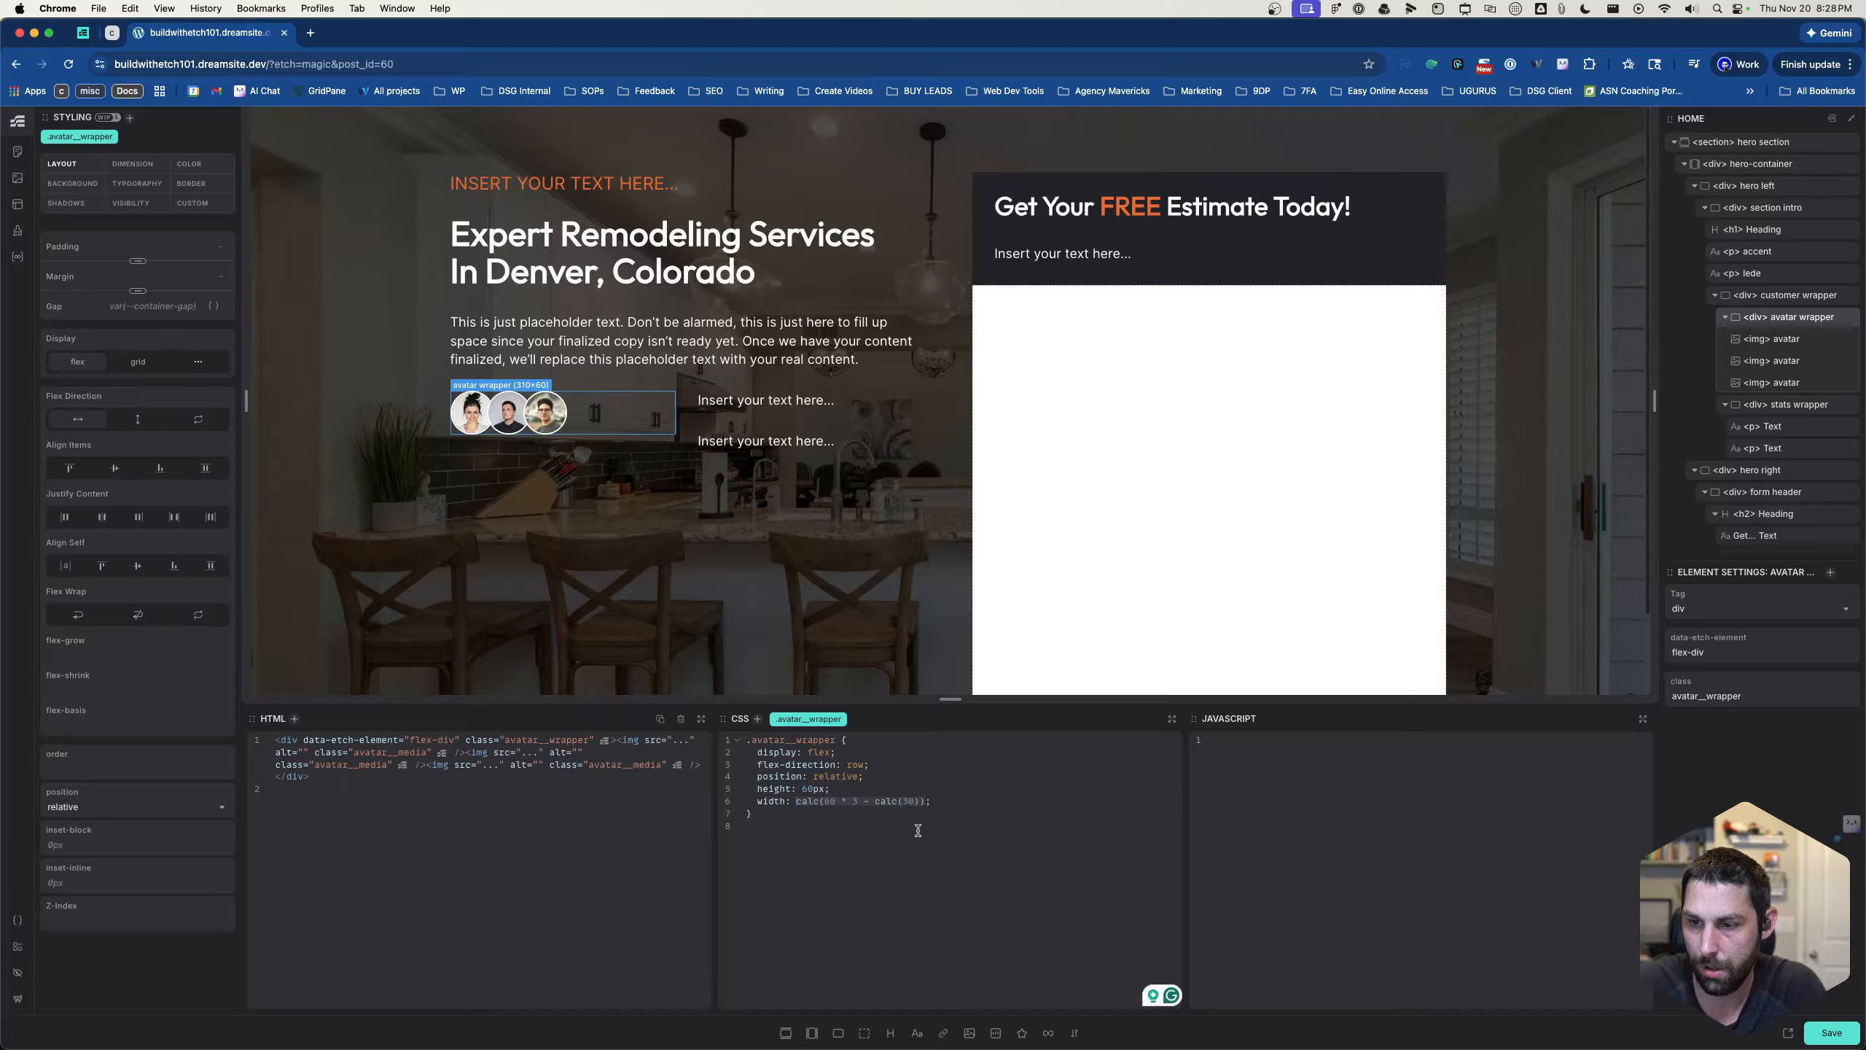
{"action": "type", "text": "calc;"}
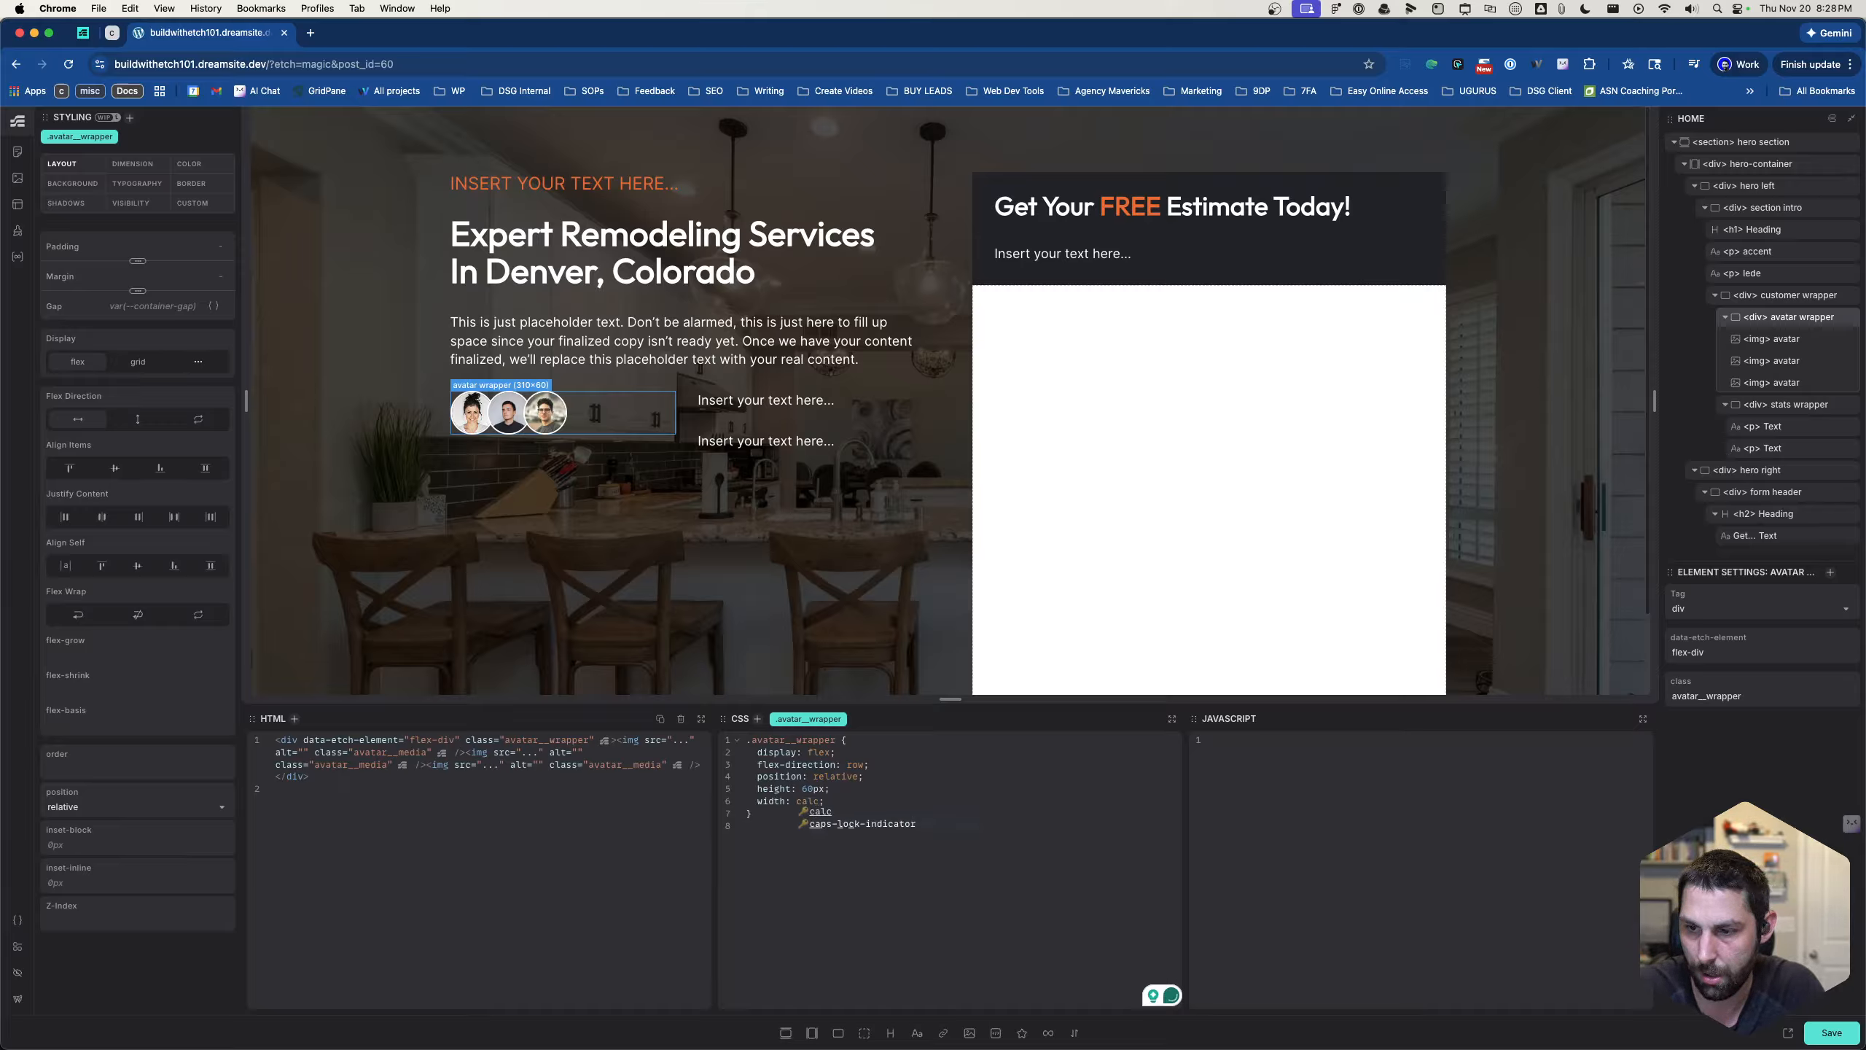
- Replace the nested width expression in .avatar__wrapper with a fresh calc (60)
{"action": "key", "text": "Escape"}
{"action": "key", "text": "Return"}
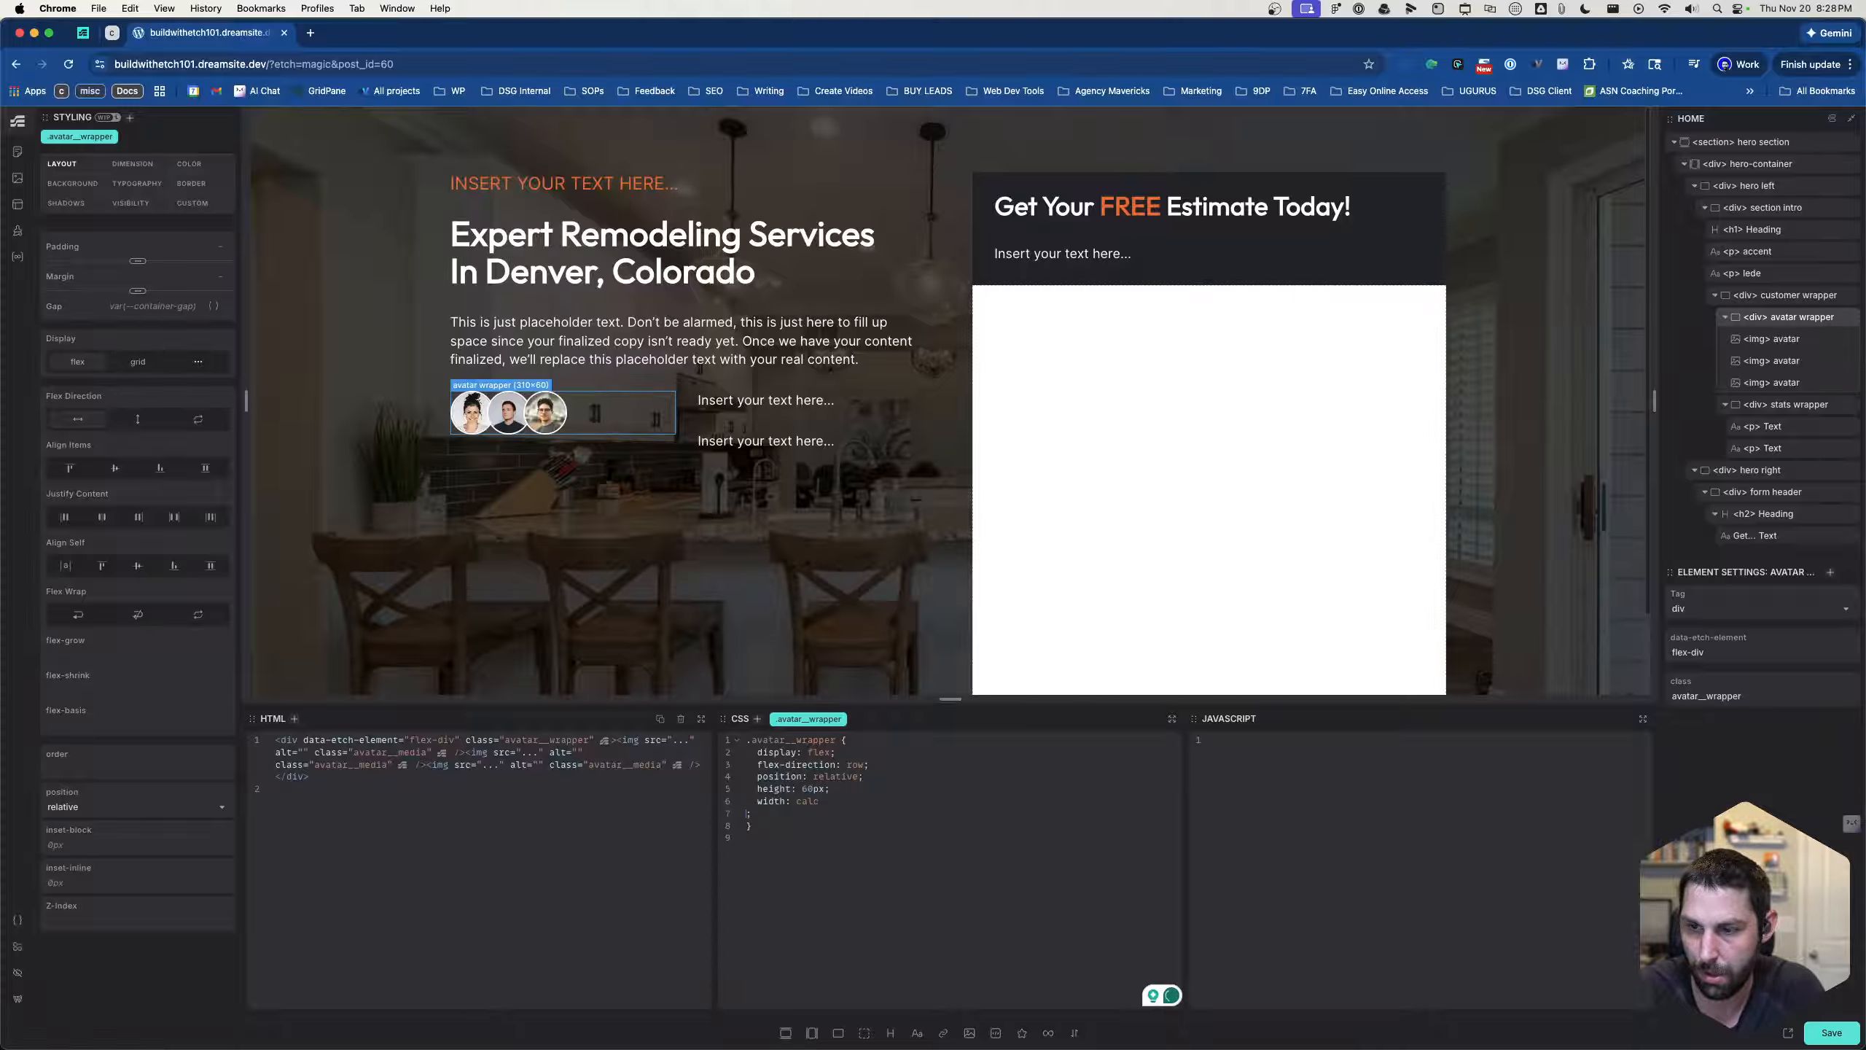
{"action": "key", "text": "BackSpace"}
{"action": "key", "text": "Tab"}
{"action": "key", "text": "BackSpace"}
{"action": "key", "text": "BackSpace"}
{"action": "key", "text": "BackSpace"}
{"action": "key", "text": "BackSpace"}
{"action": "type", "text": "calc"}
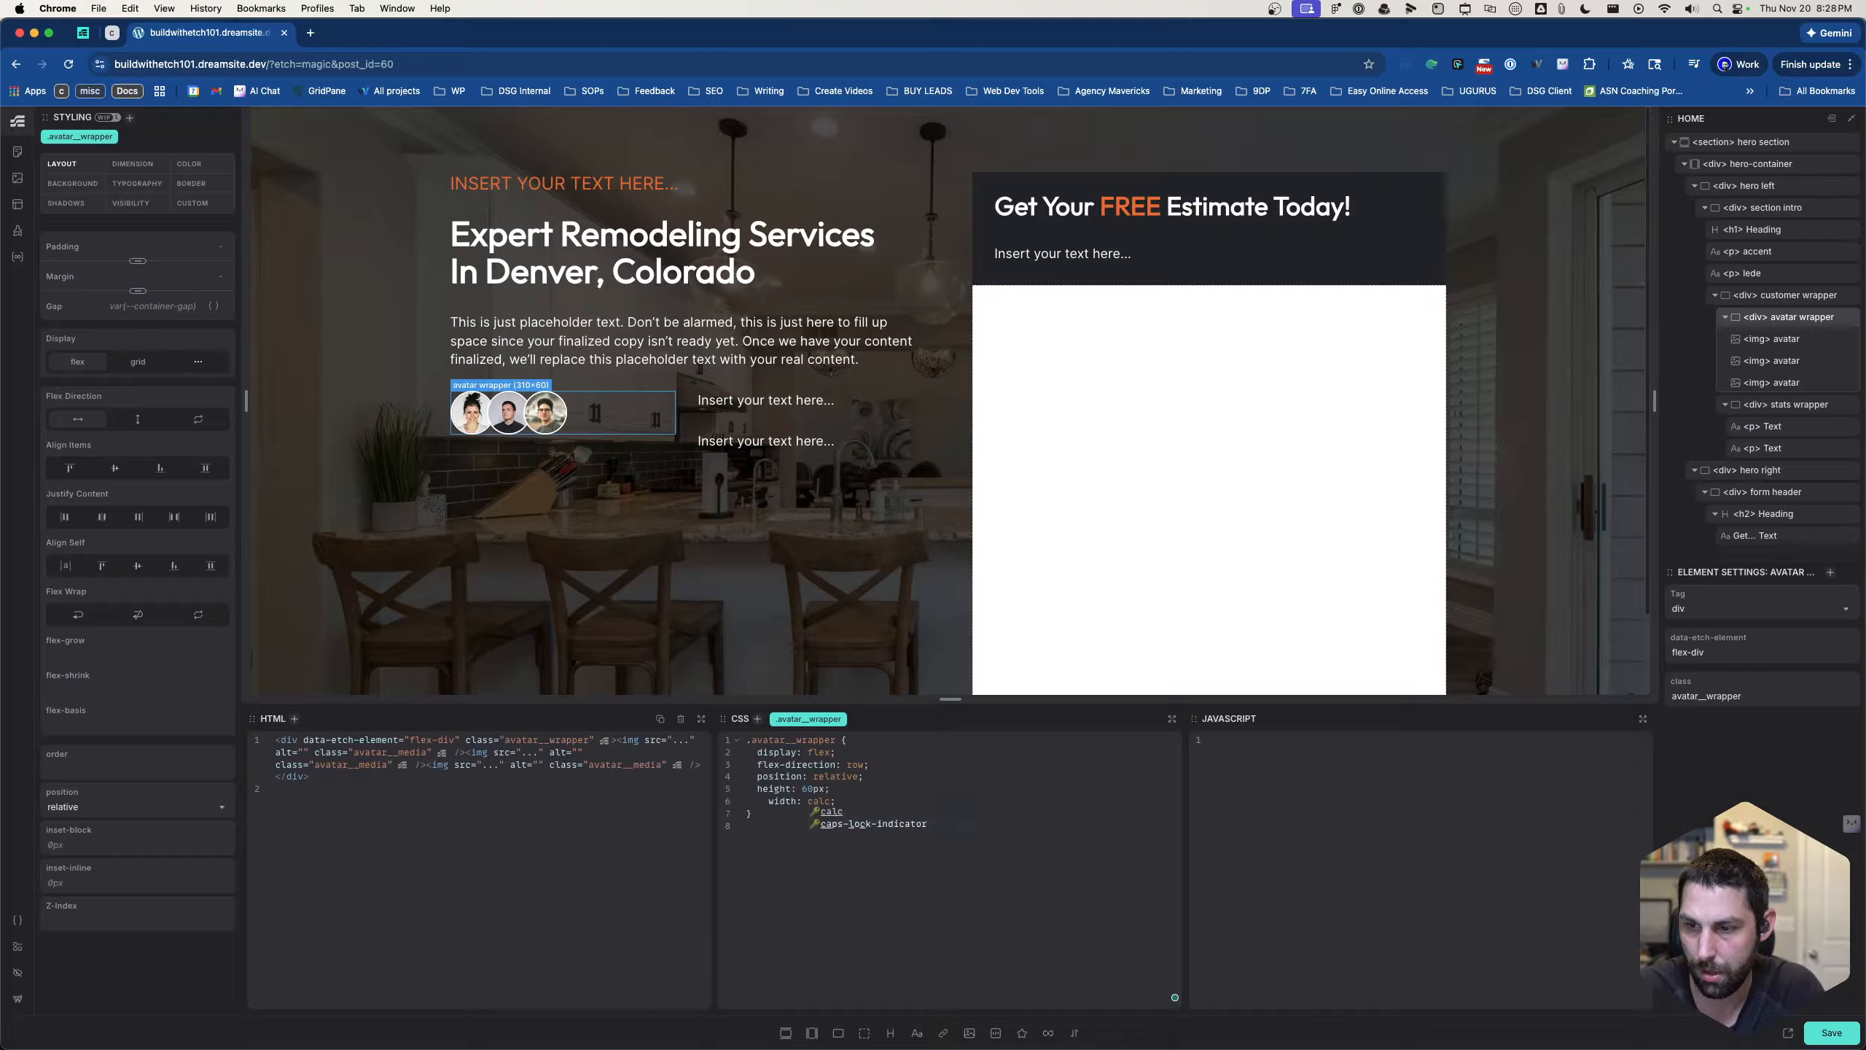
{"action": "key", "text": "Escape"}
{"action": "key", "text": "BackSpace"}
{"action": "key", "text": "BackSpace"}
{"action": "key", "text": "BackSpace"}
{"action": "key", "text": "BackSpace"}
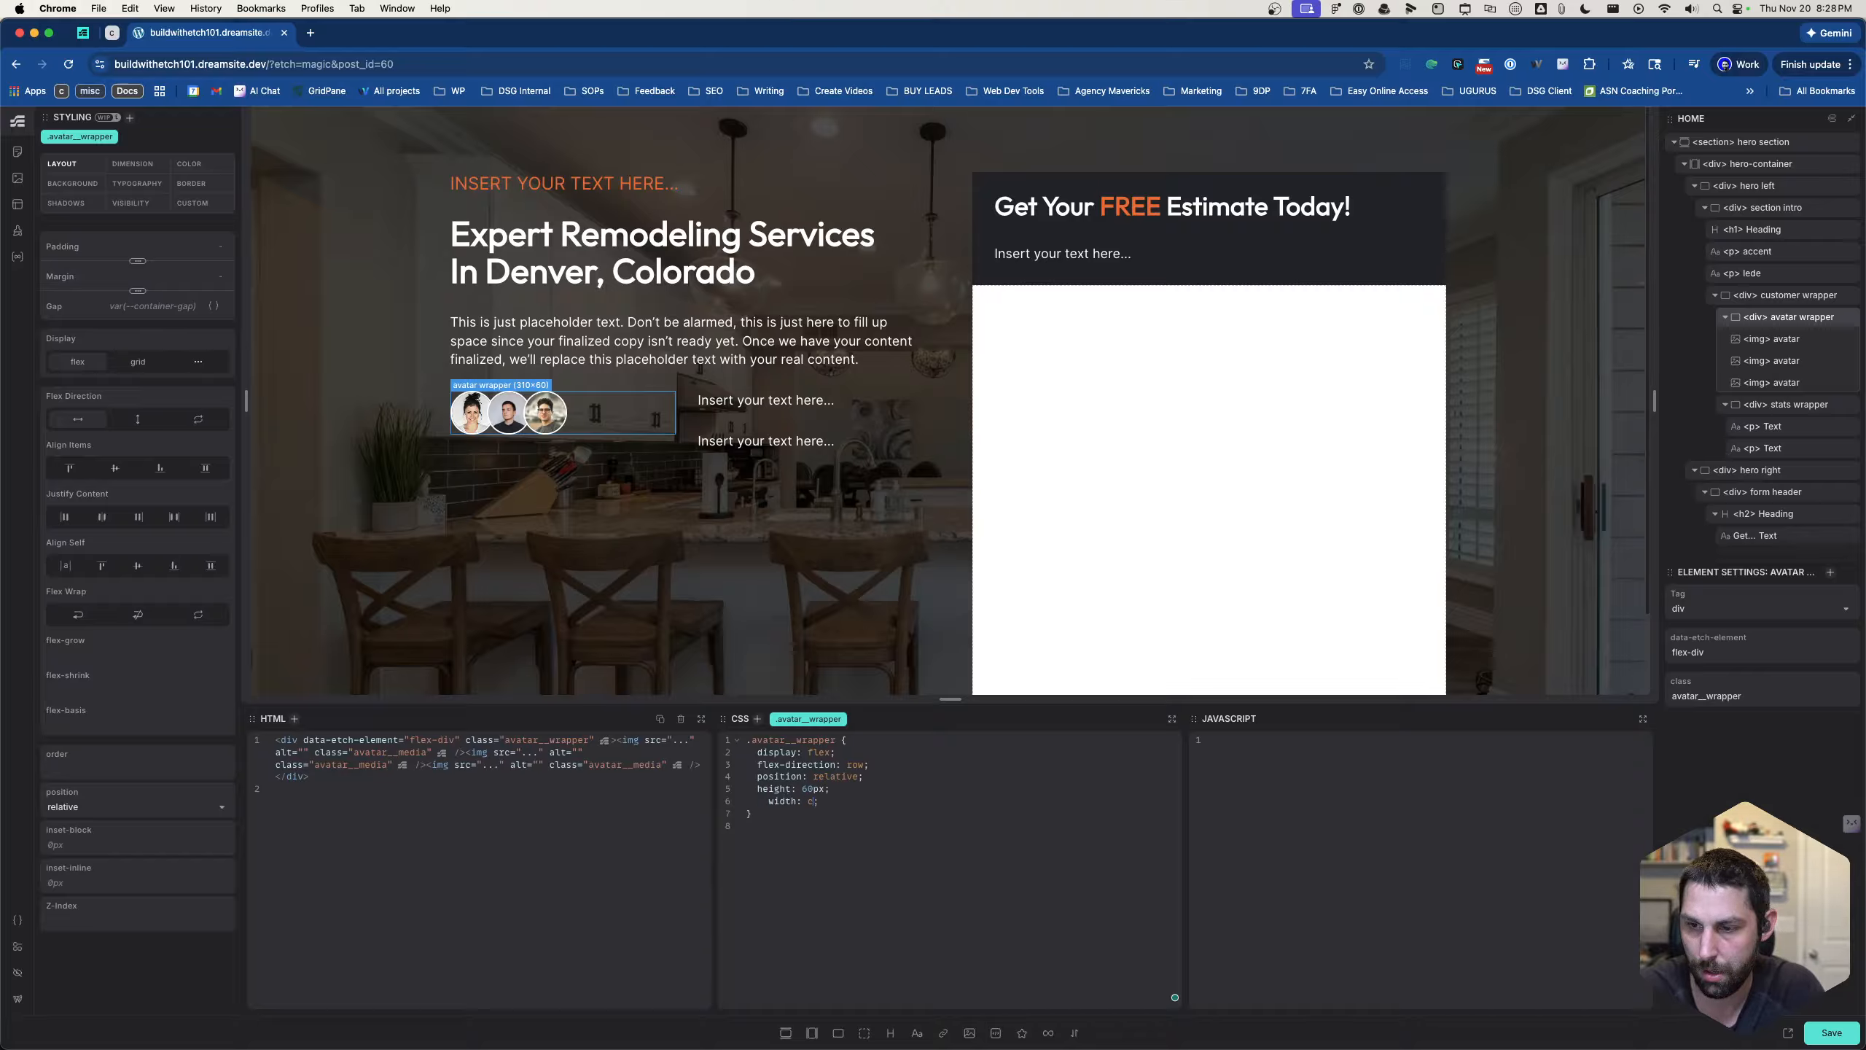
{"action": "type", "text": "alc(60"}
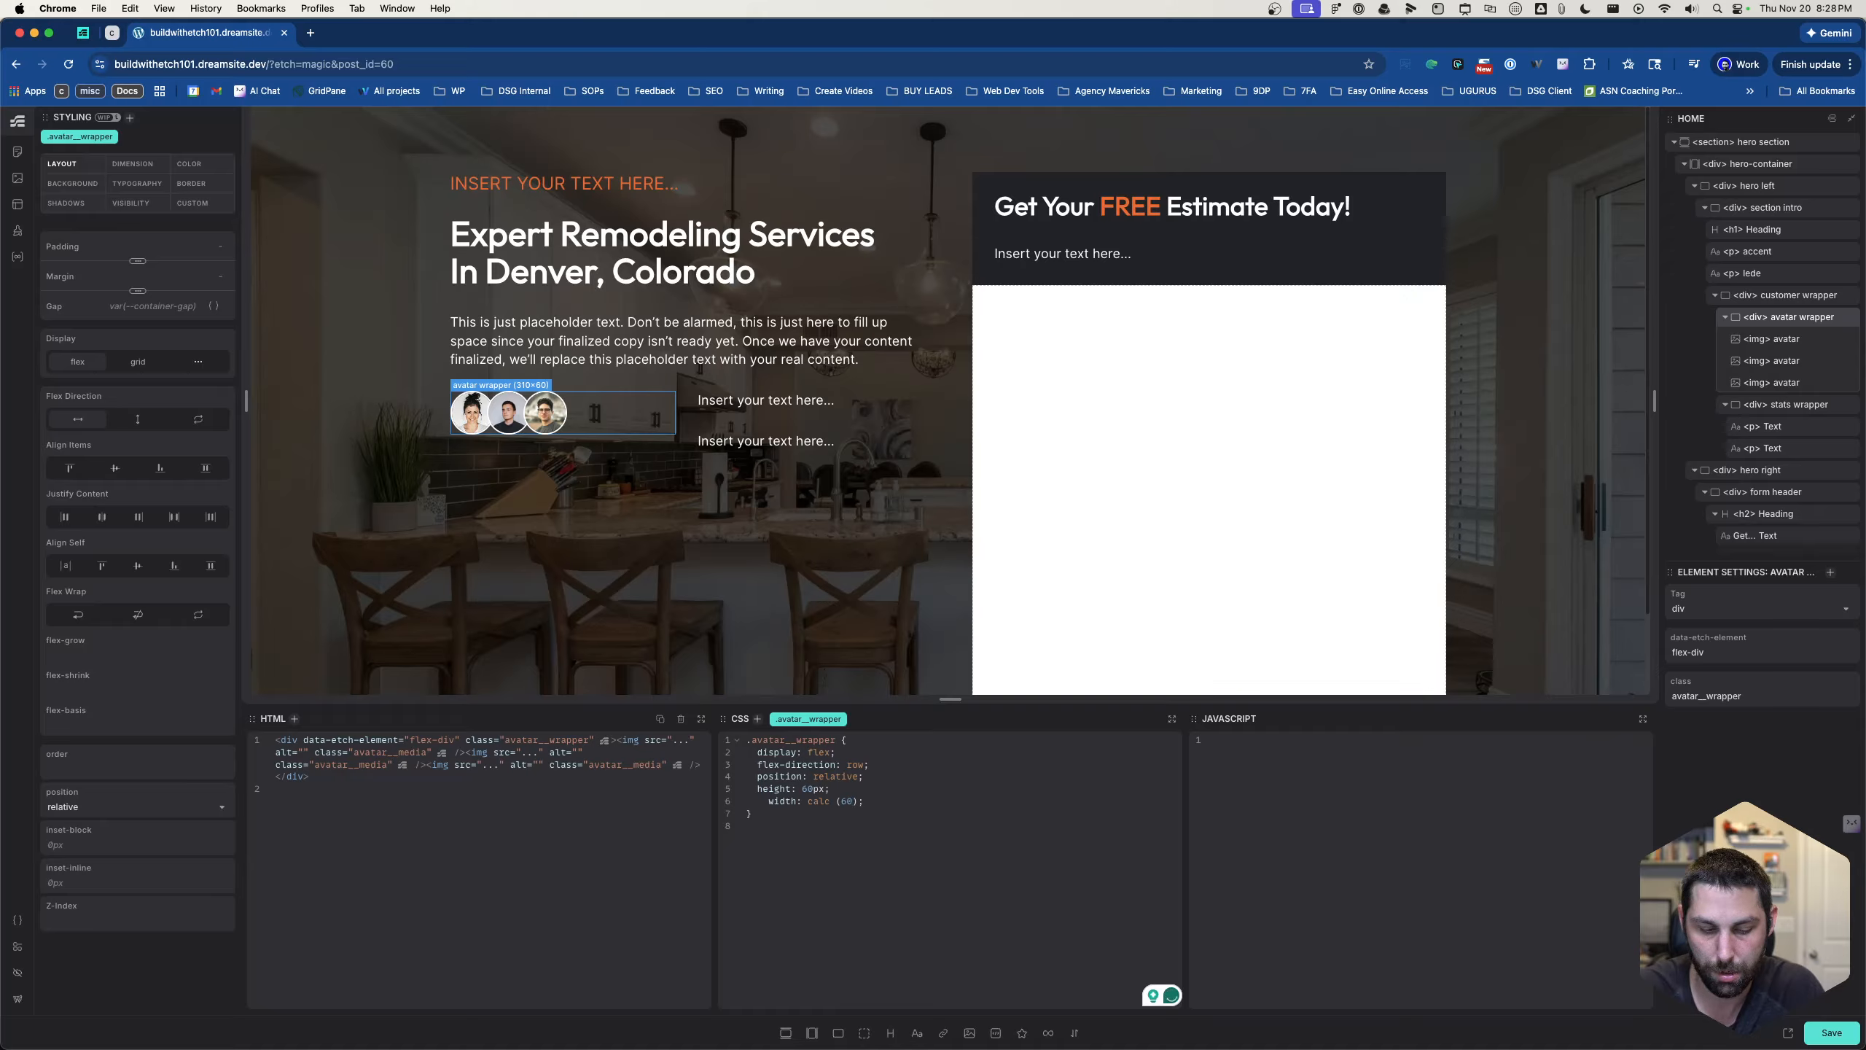
{"action": "type", "text": "+5"}
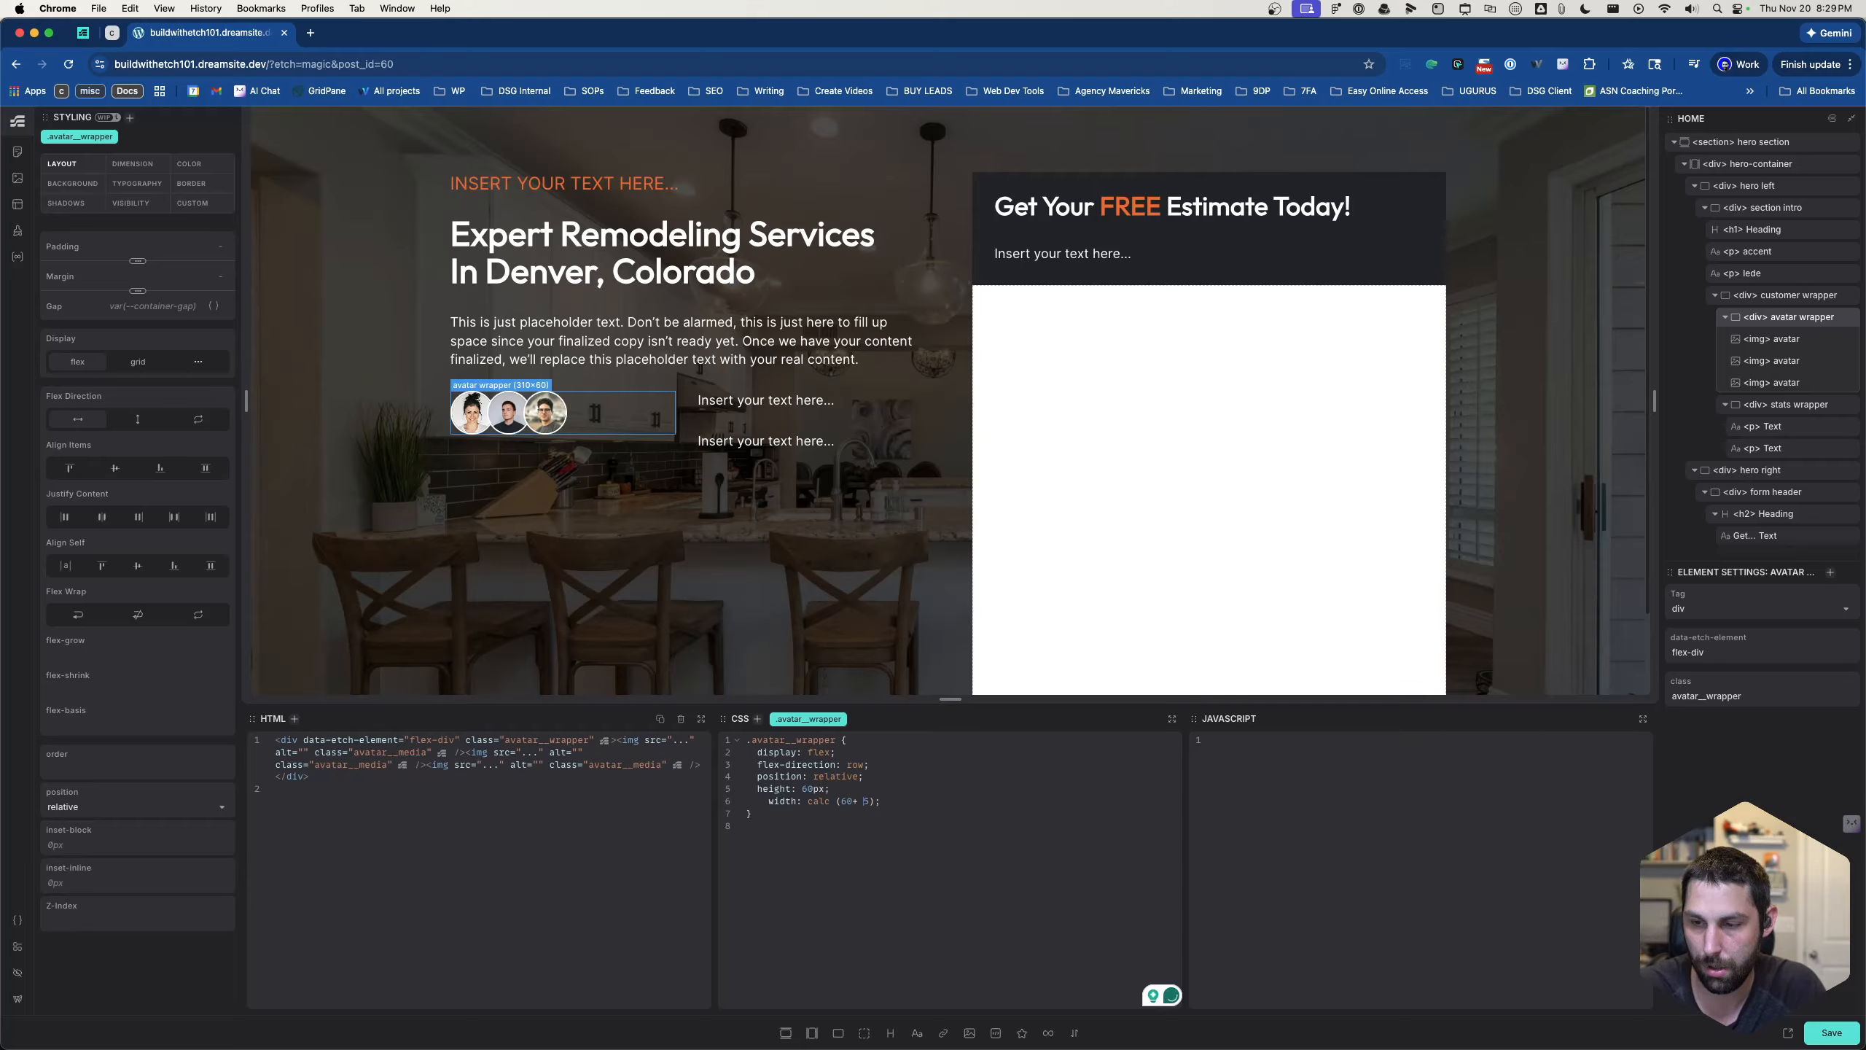
- Extend the width expression to calc(60px + 5px), removing the space before its opening parenthesis
{"action": "key", "text": "Left"}
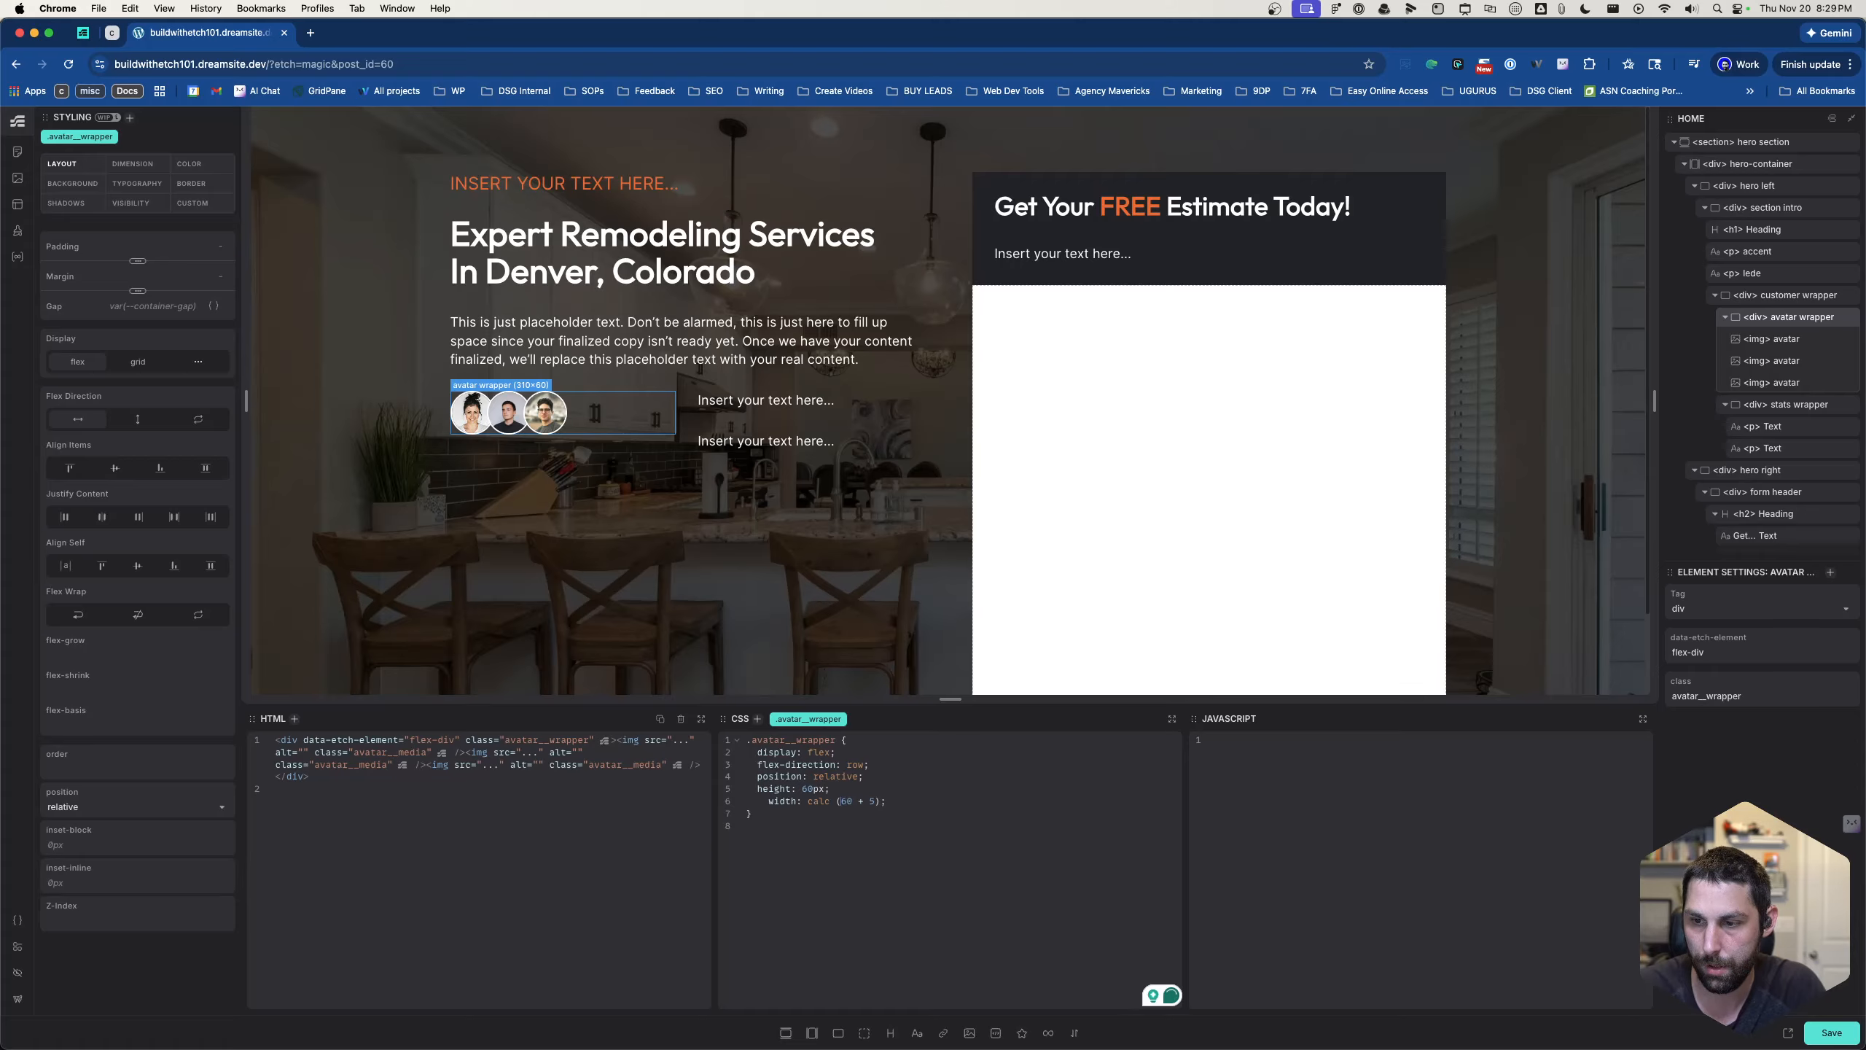
{"action": "key", "text": "BackSpace"}
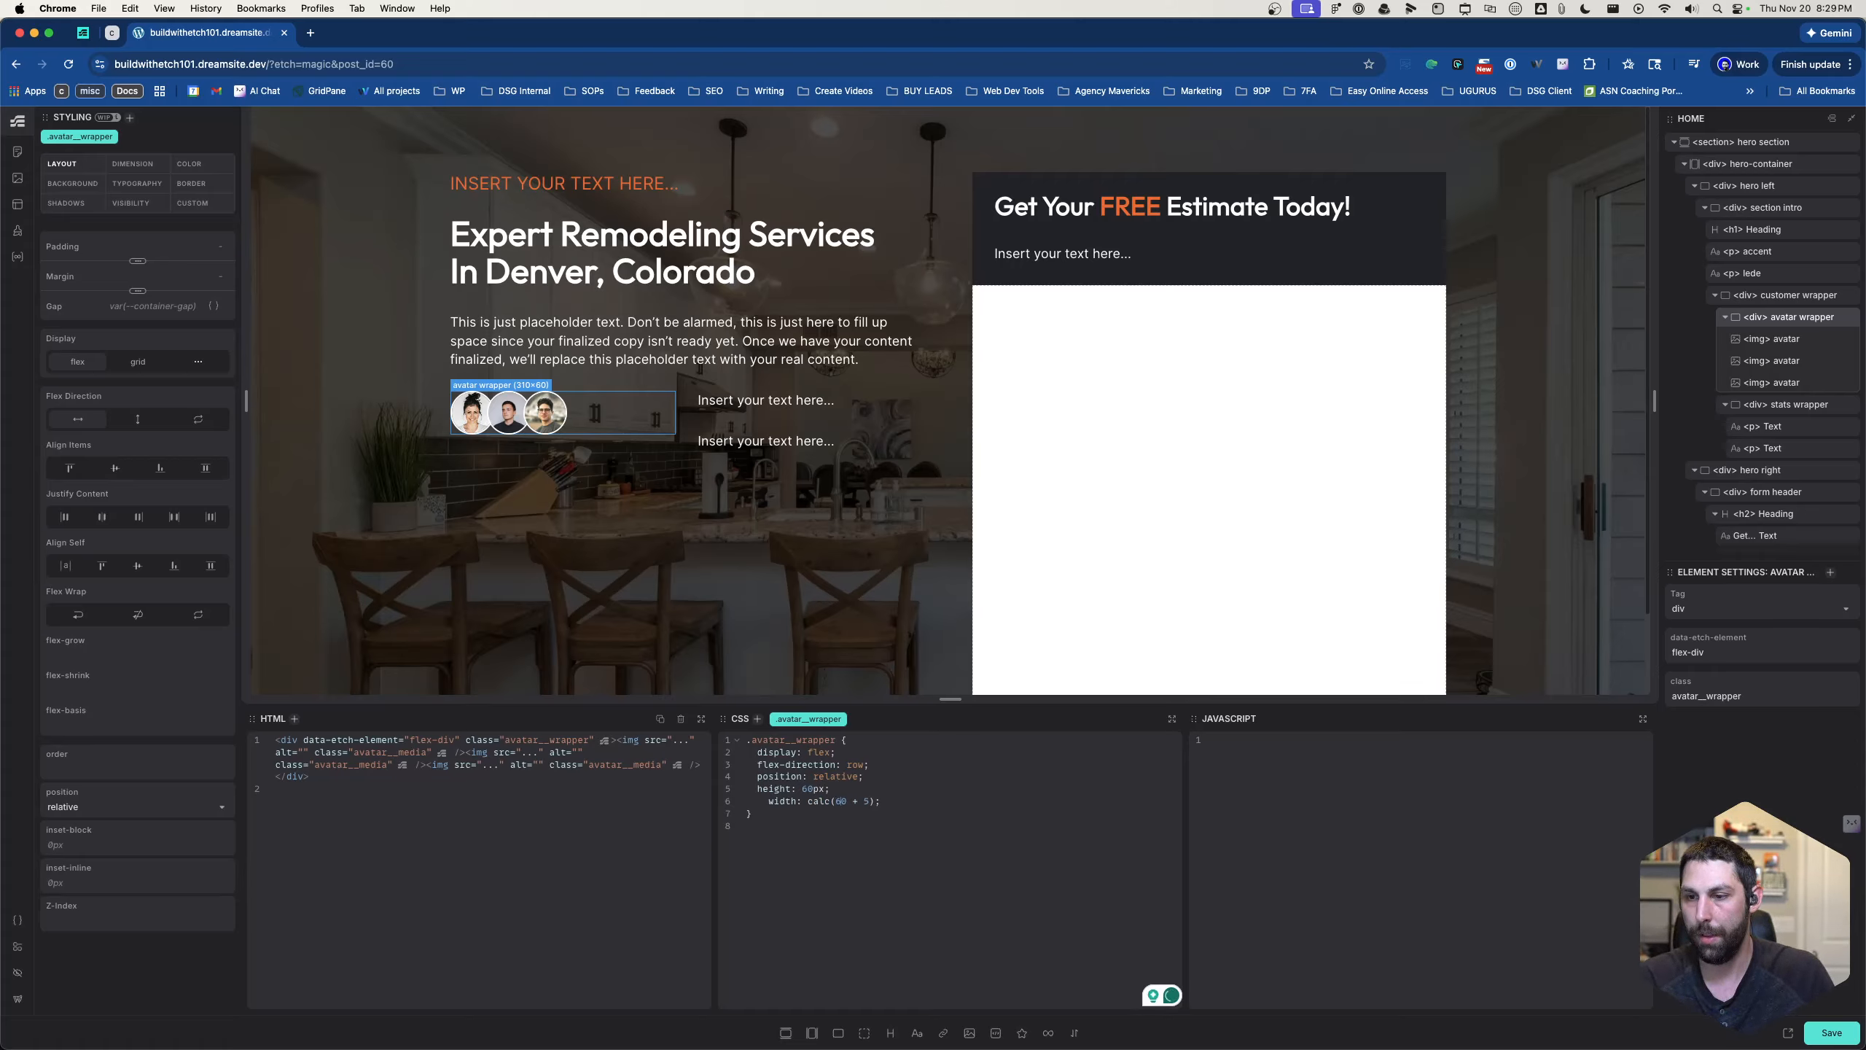
{"action": "type", "text": "px"}
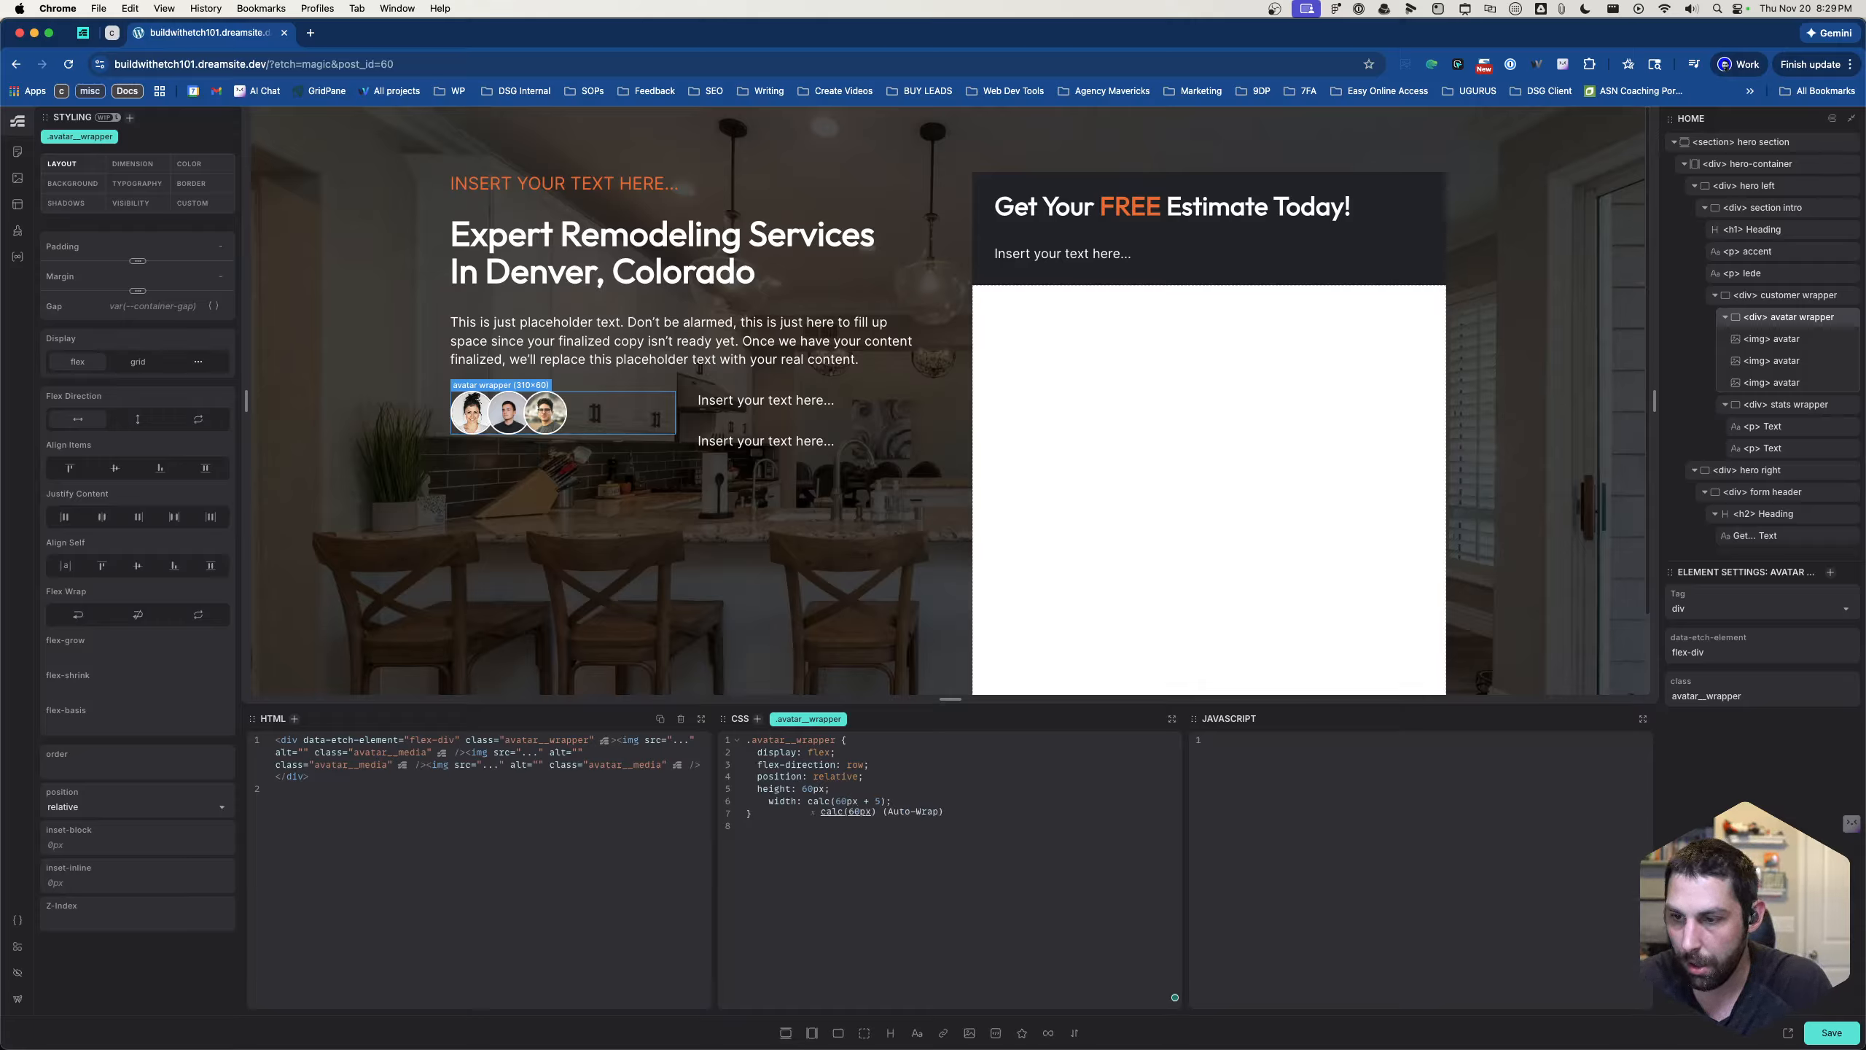
{"action": "key", "text": "Right"}
{"action": "key", "text": "Right"}
{"action": "key", "text": "Right"}
{"action": "type", "text": "px"}
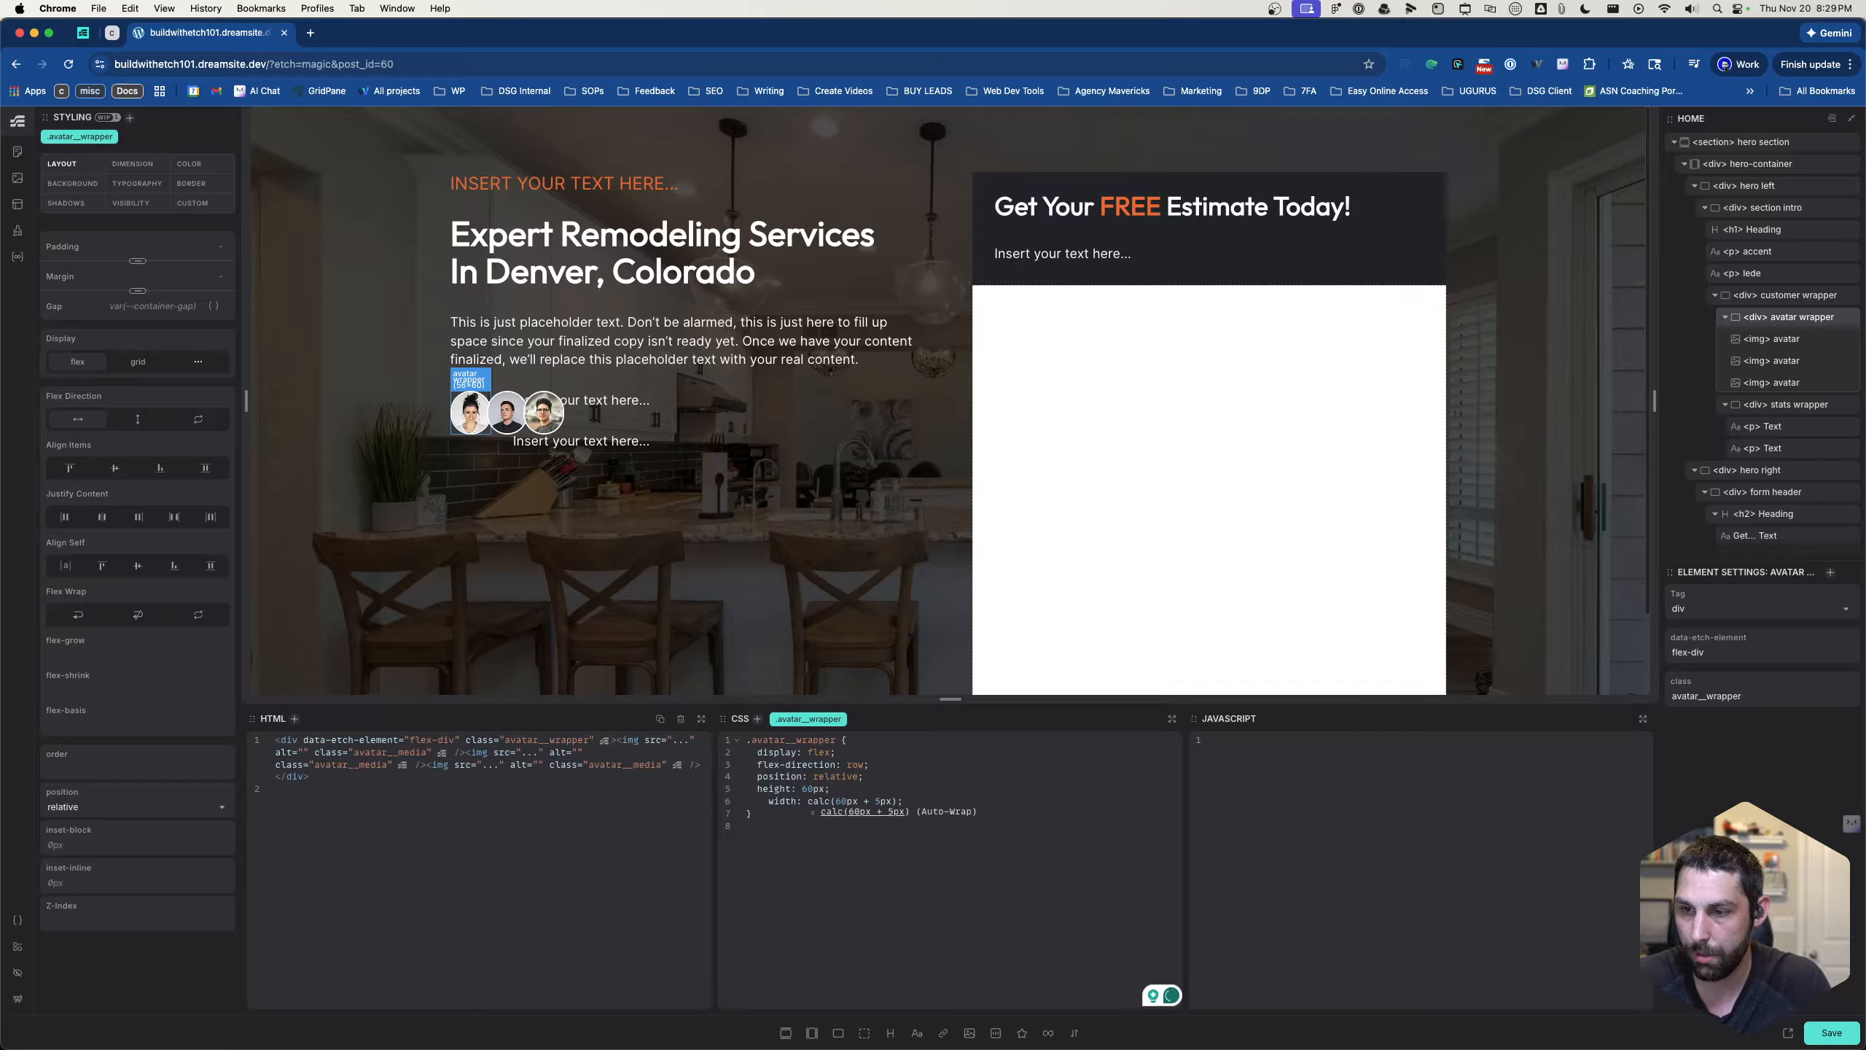
- Change the .avatar__wrapper width expression to calc(60px * 3)
{"action": "key", "text": "BackSpace"}
{"action": "key", "text": "BackSpace"}
{"action": "key", "text": "BackSpace"}
{"action": "key", "text": "BackSpace"}
{"action": "key", "text": "BackSpace"}
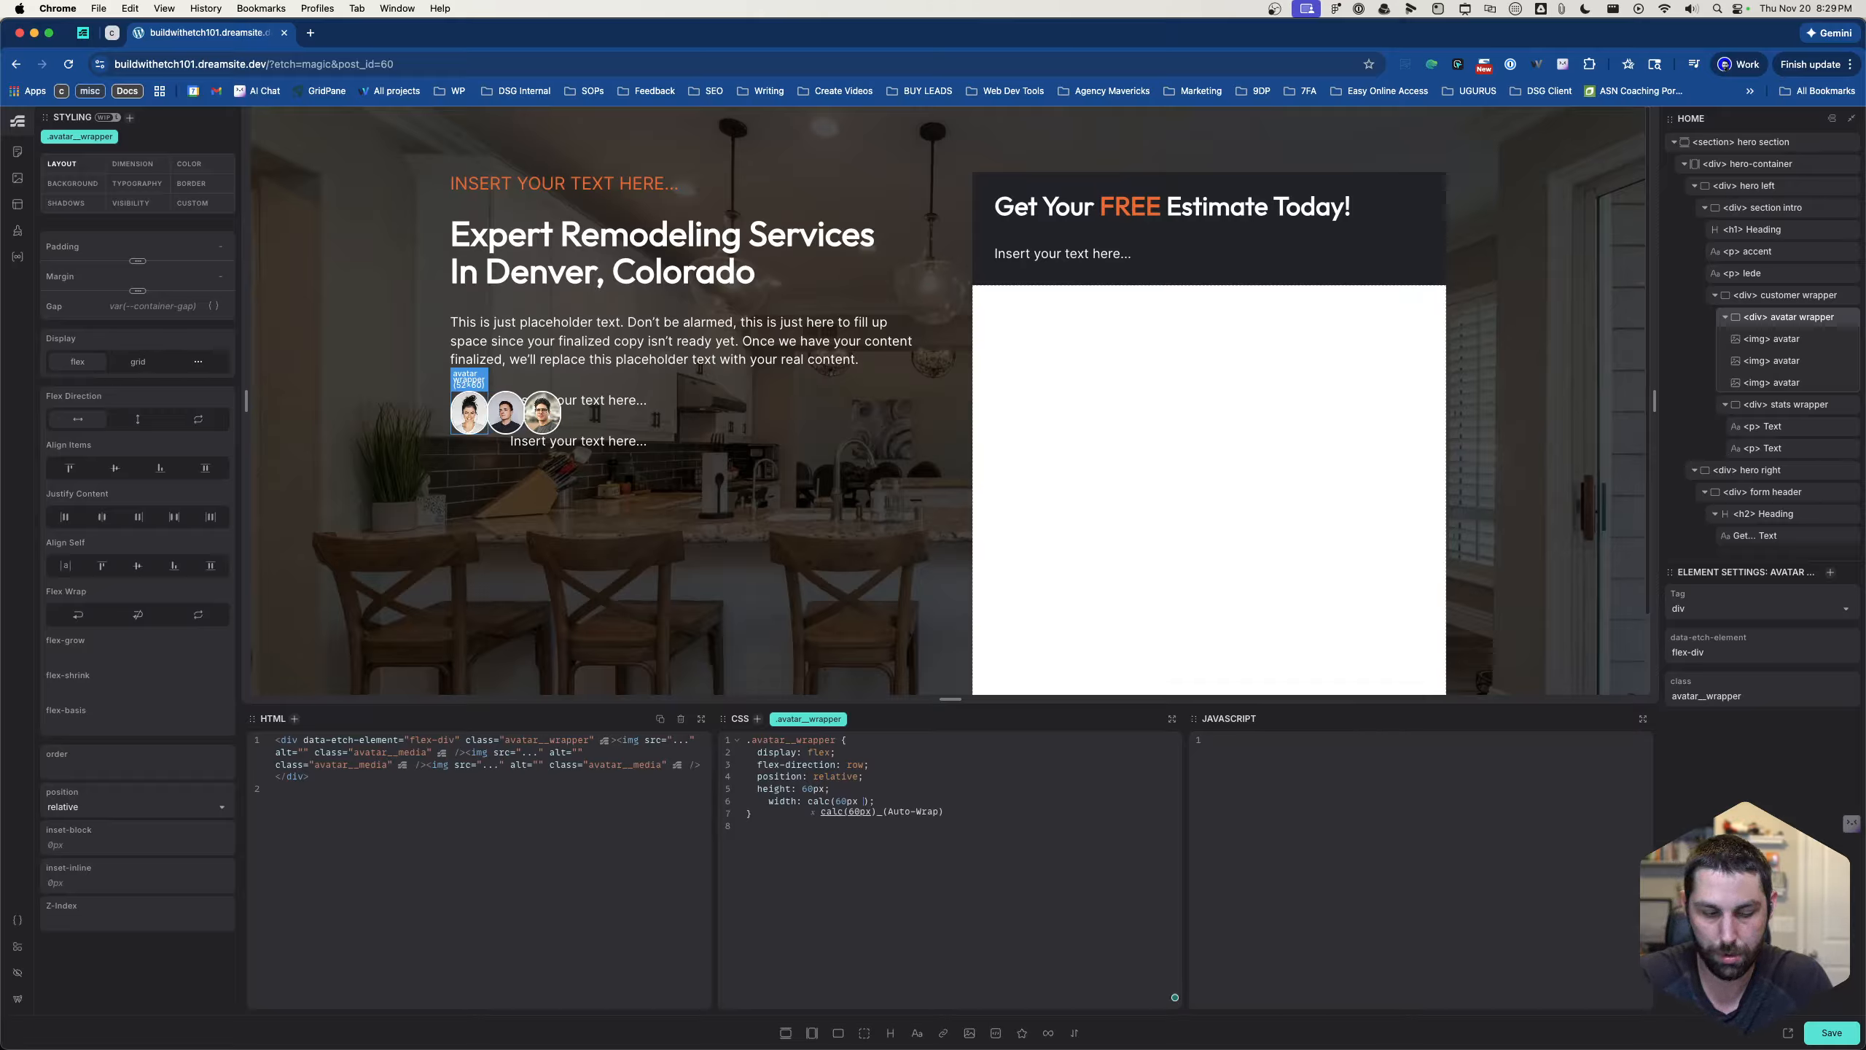
{"action": "type", "text": "* 3"}
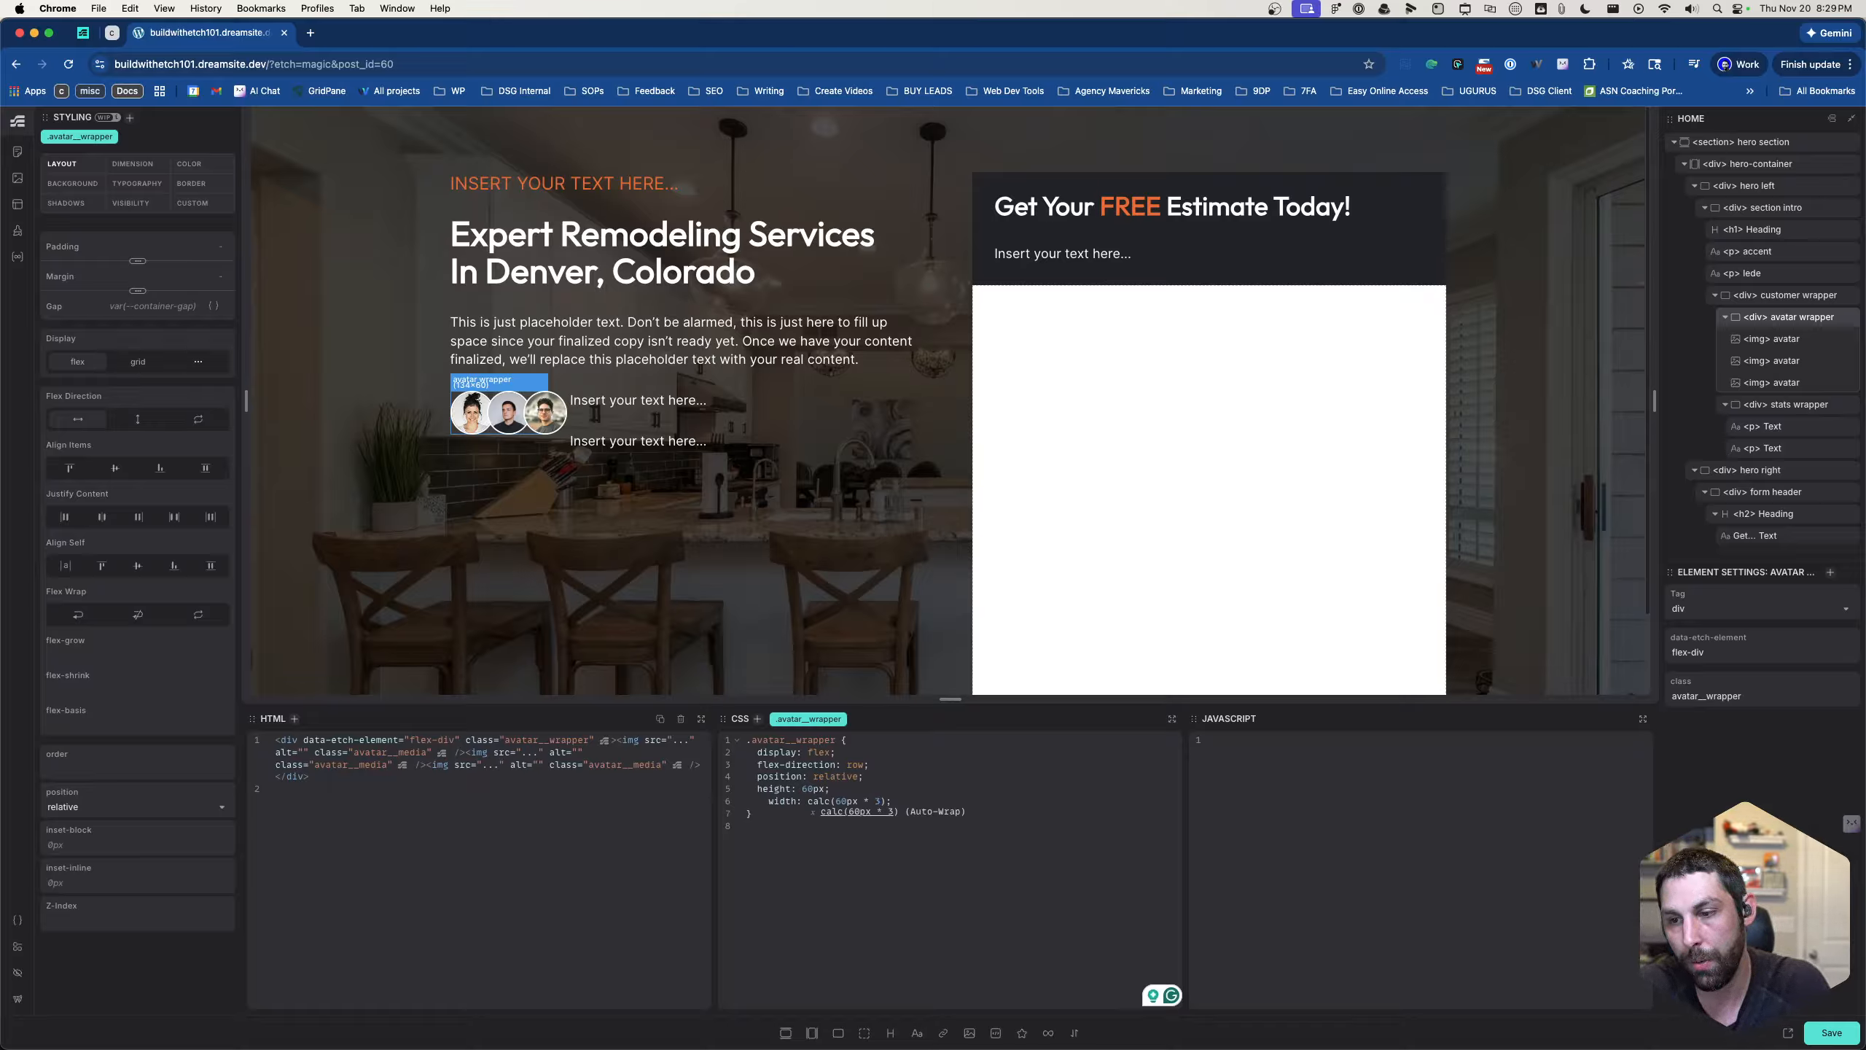
- Try to extend the .avatar__wrapper width calculation with a nested (- calc (30px)) after the multiplier 3
{"action": "type", "text": "("}
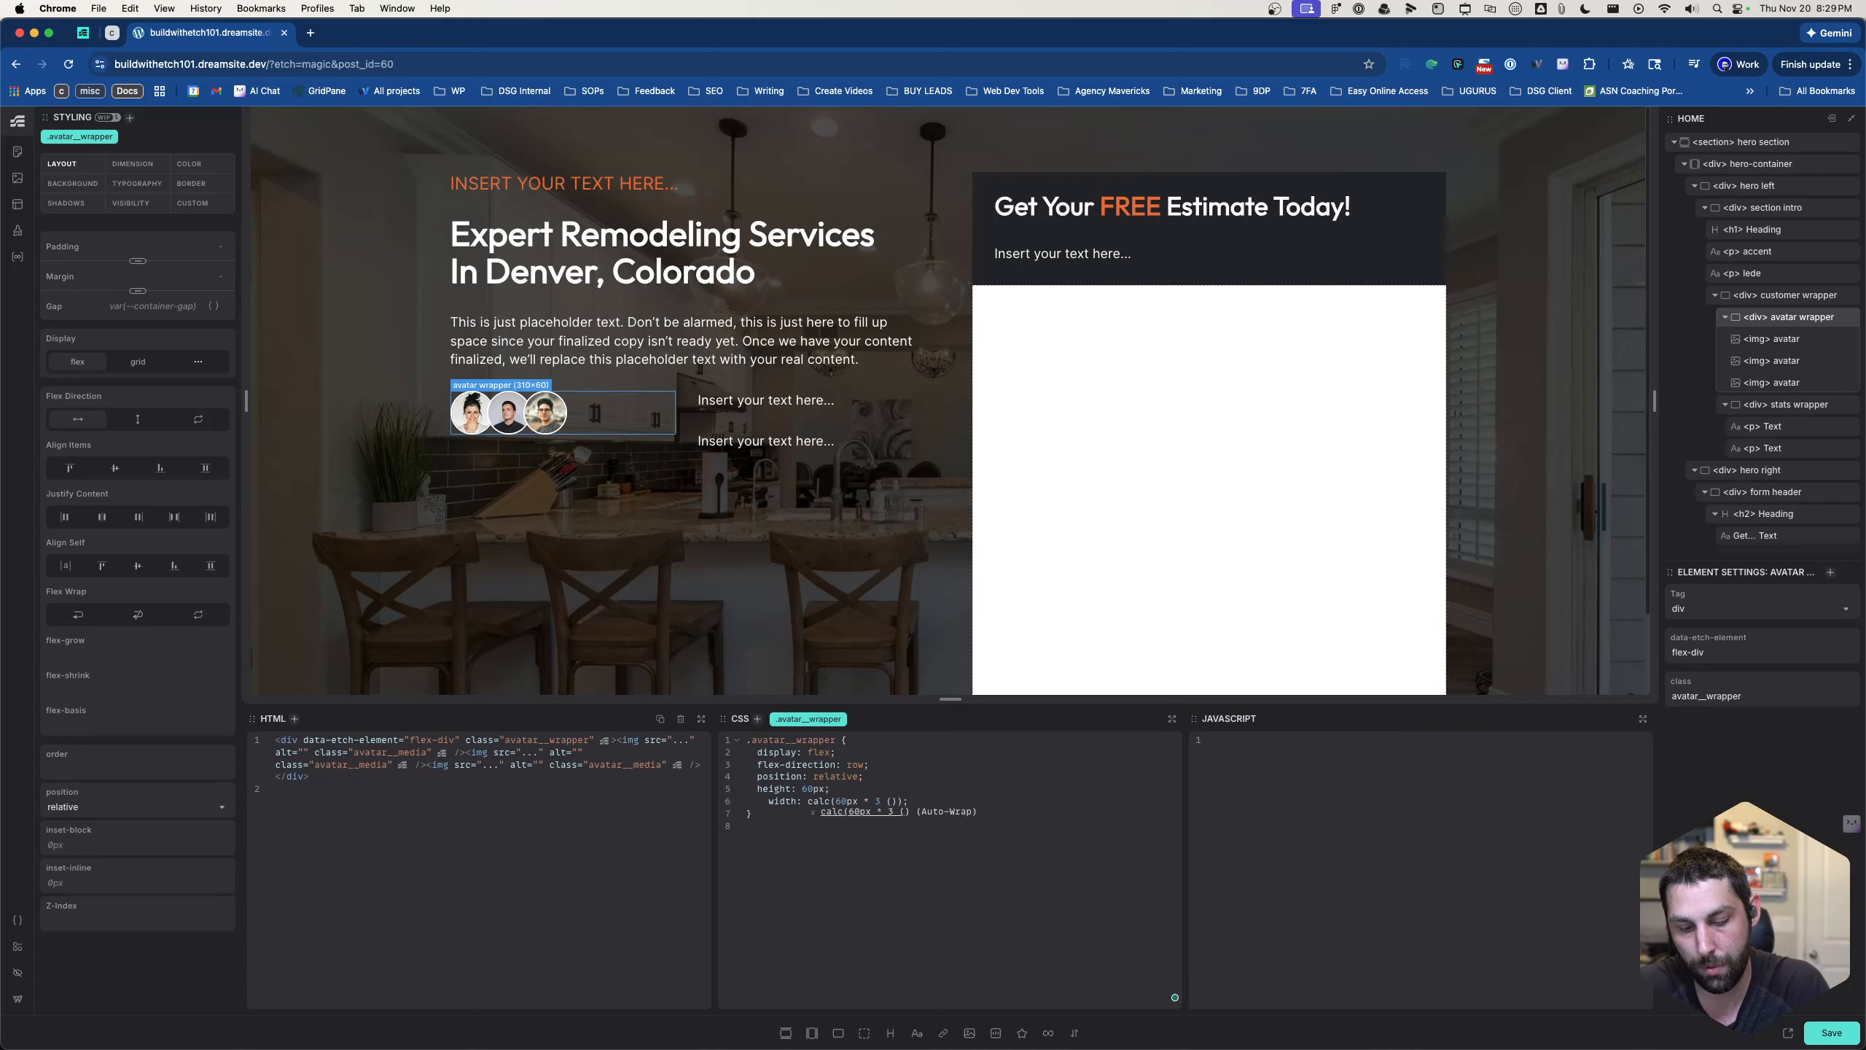
{"action": "type", "text": "-c"}
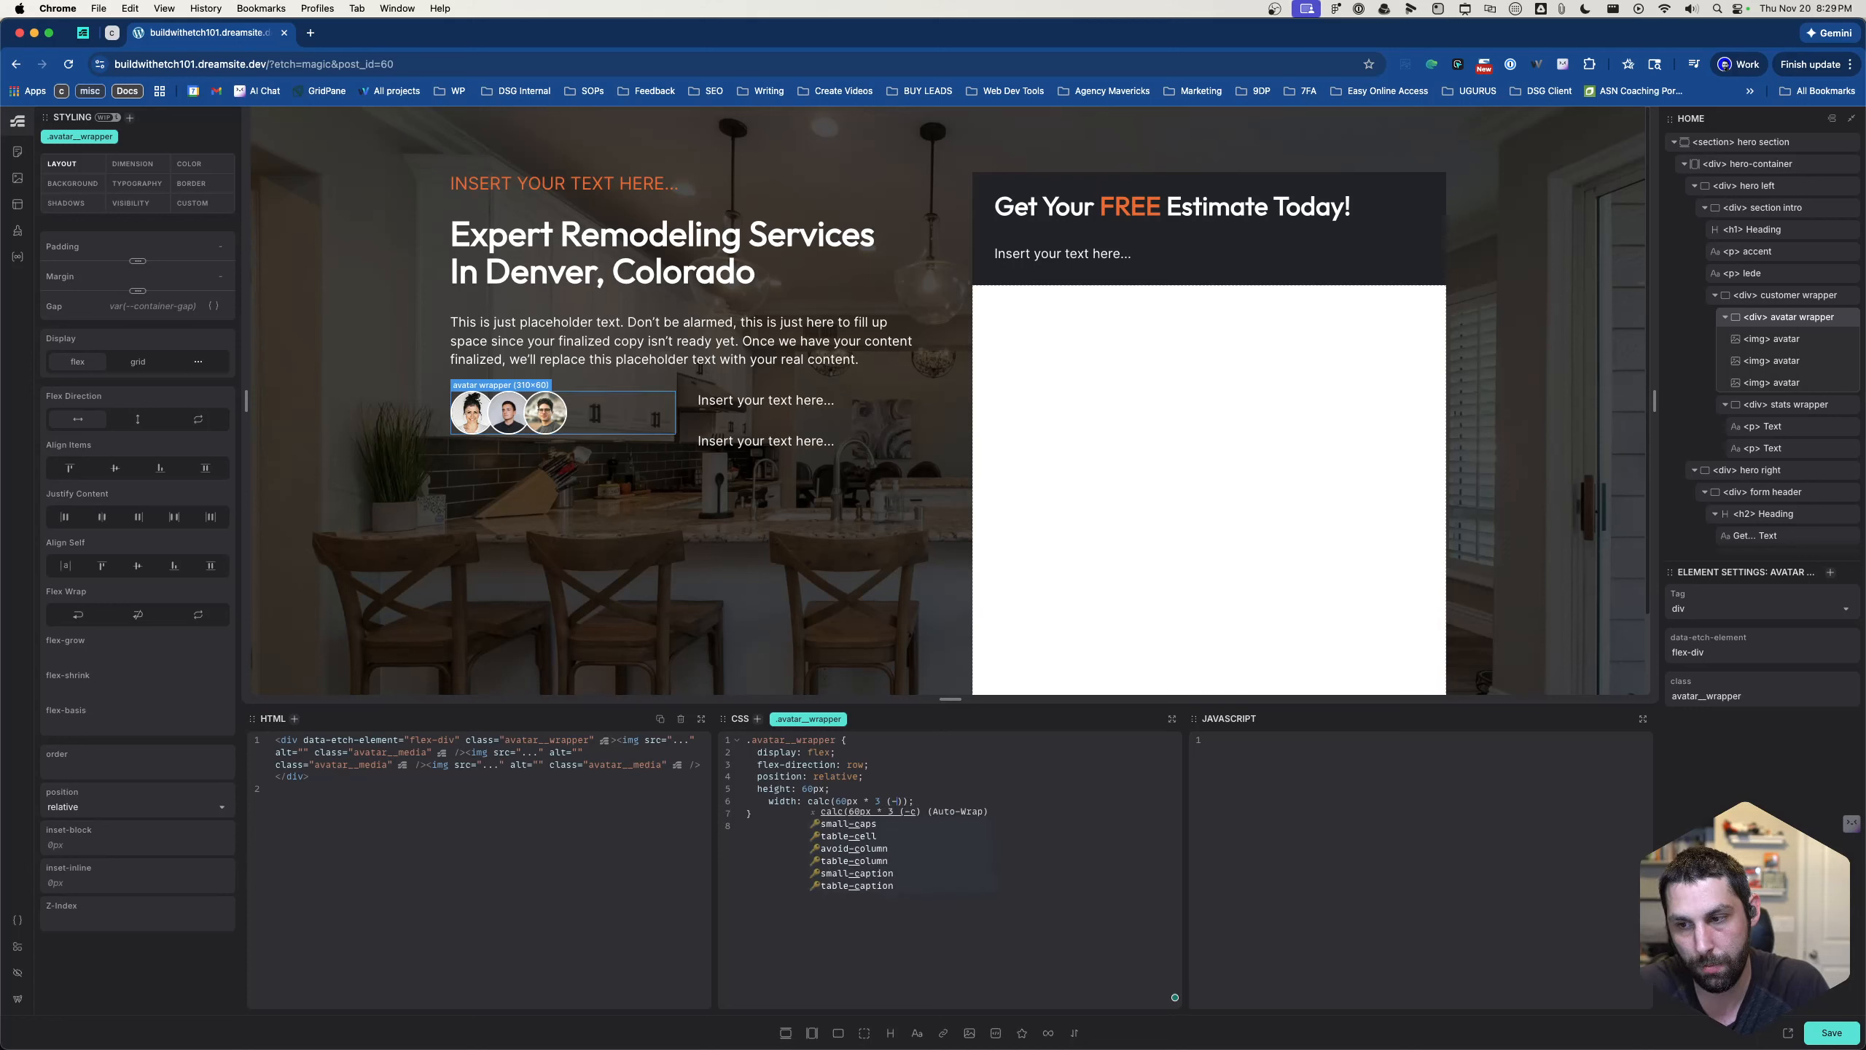
{"action": "key", "text": "BackSpace"}
{"action": "type", "text": "calc ("}
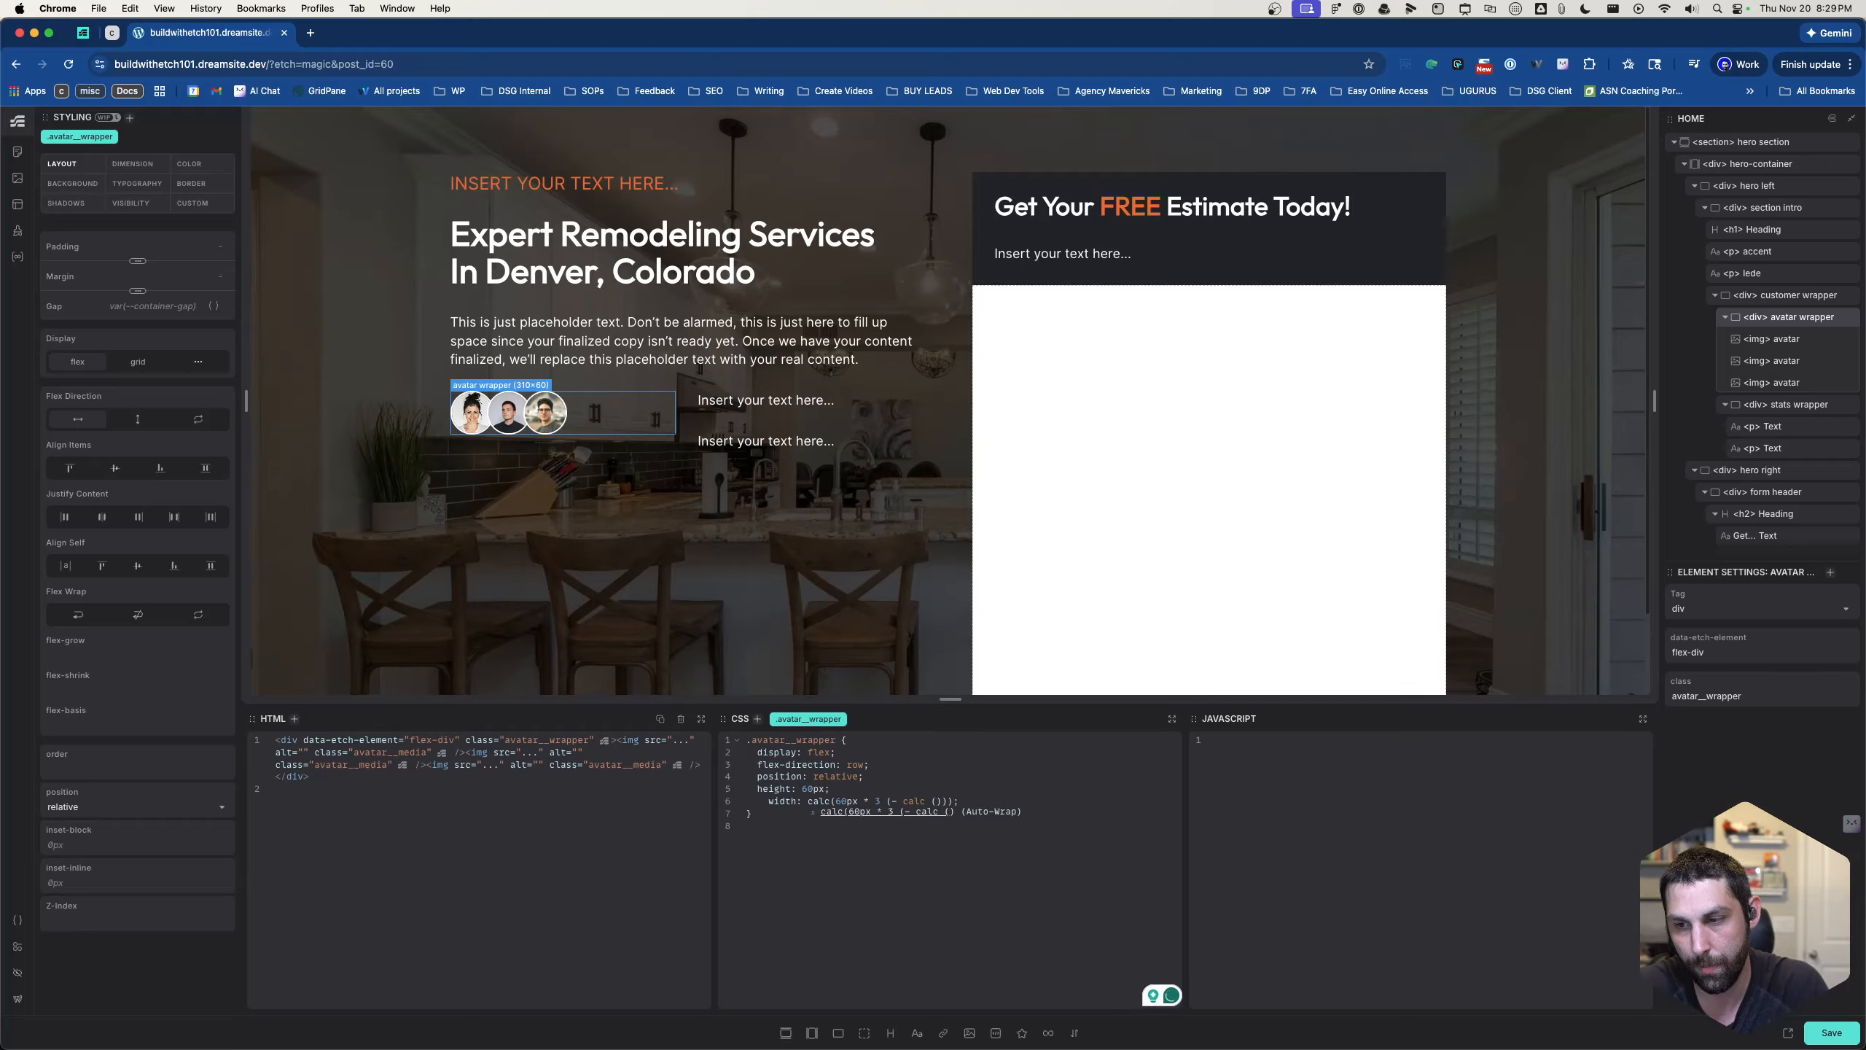
{"action": "type", "text": "30px"}
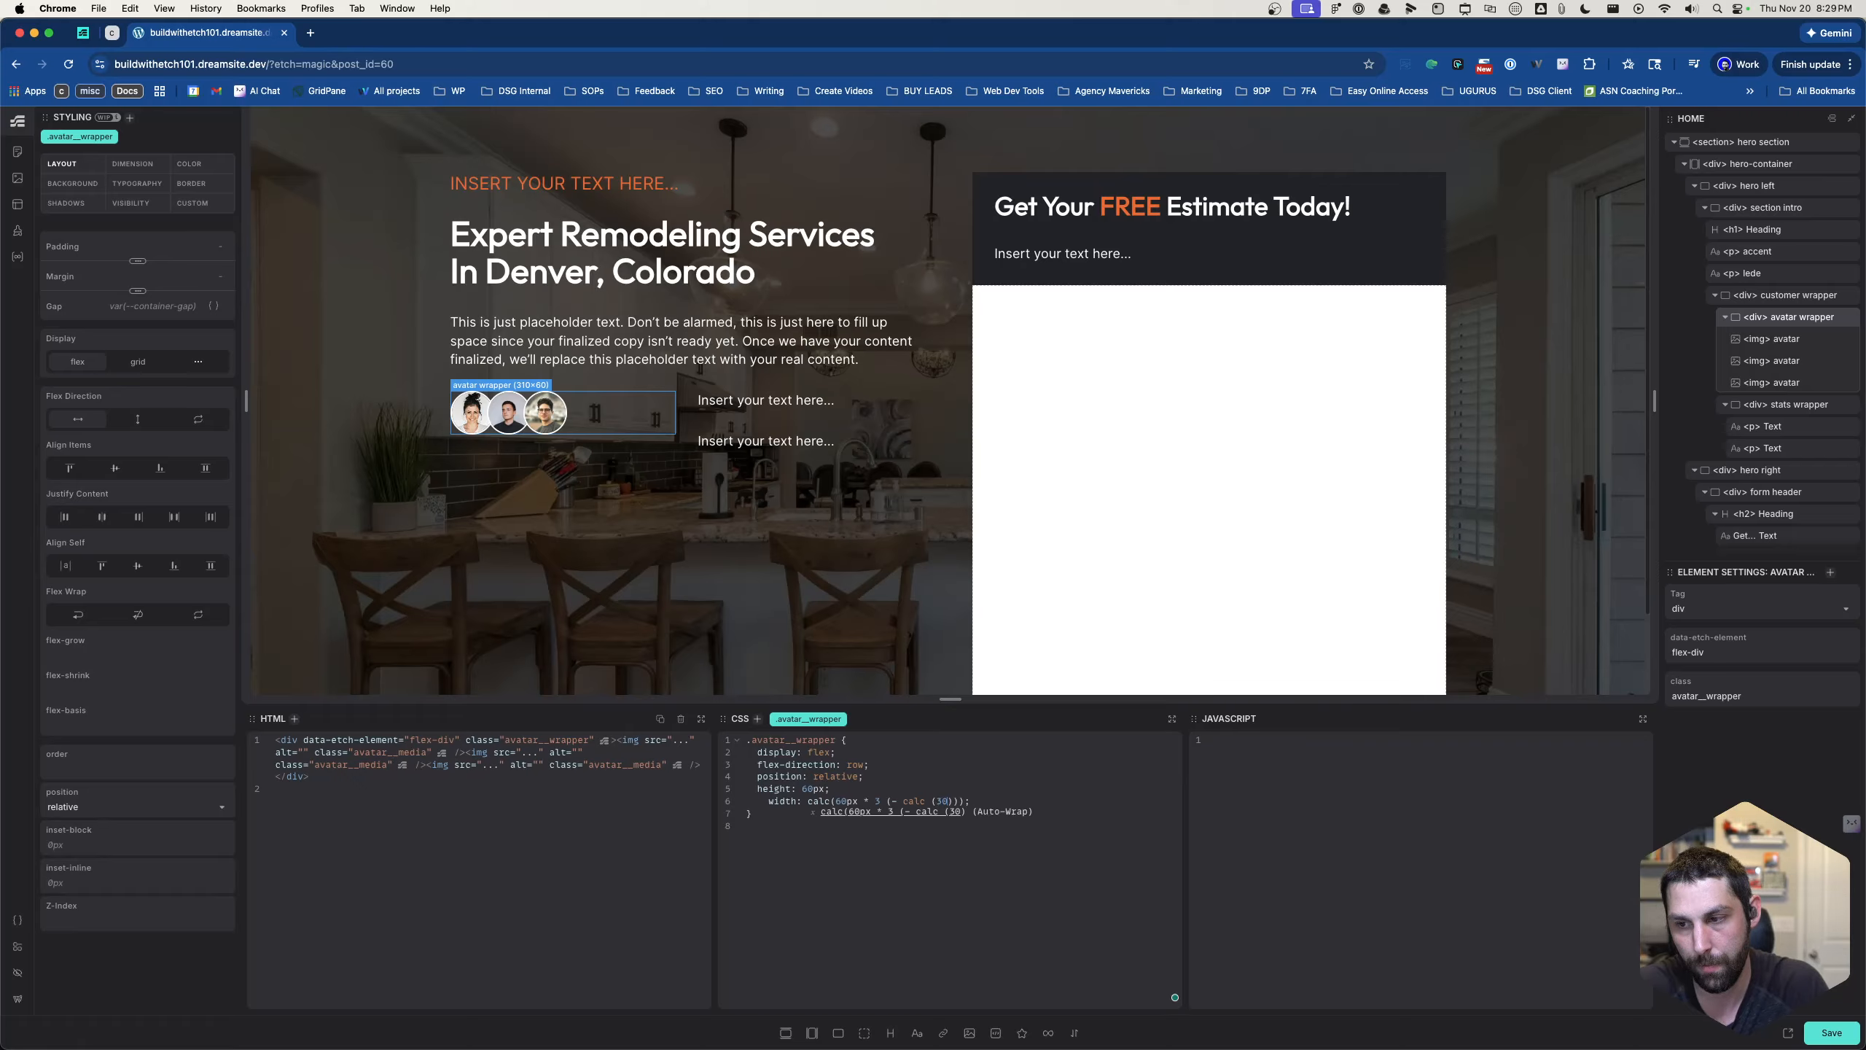
{"action": "key", "text": "Right"}
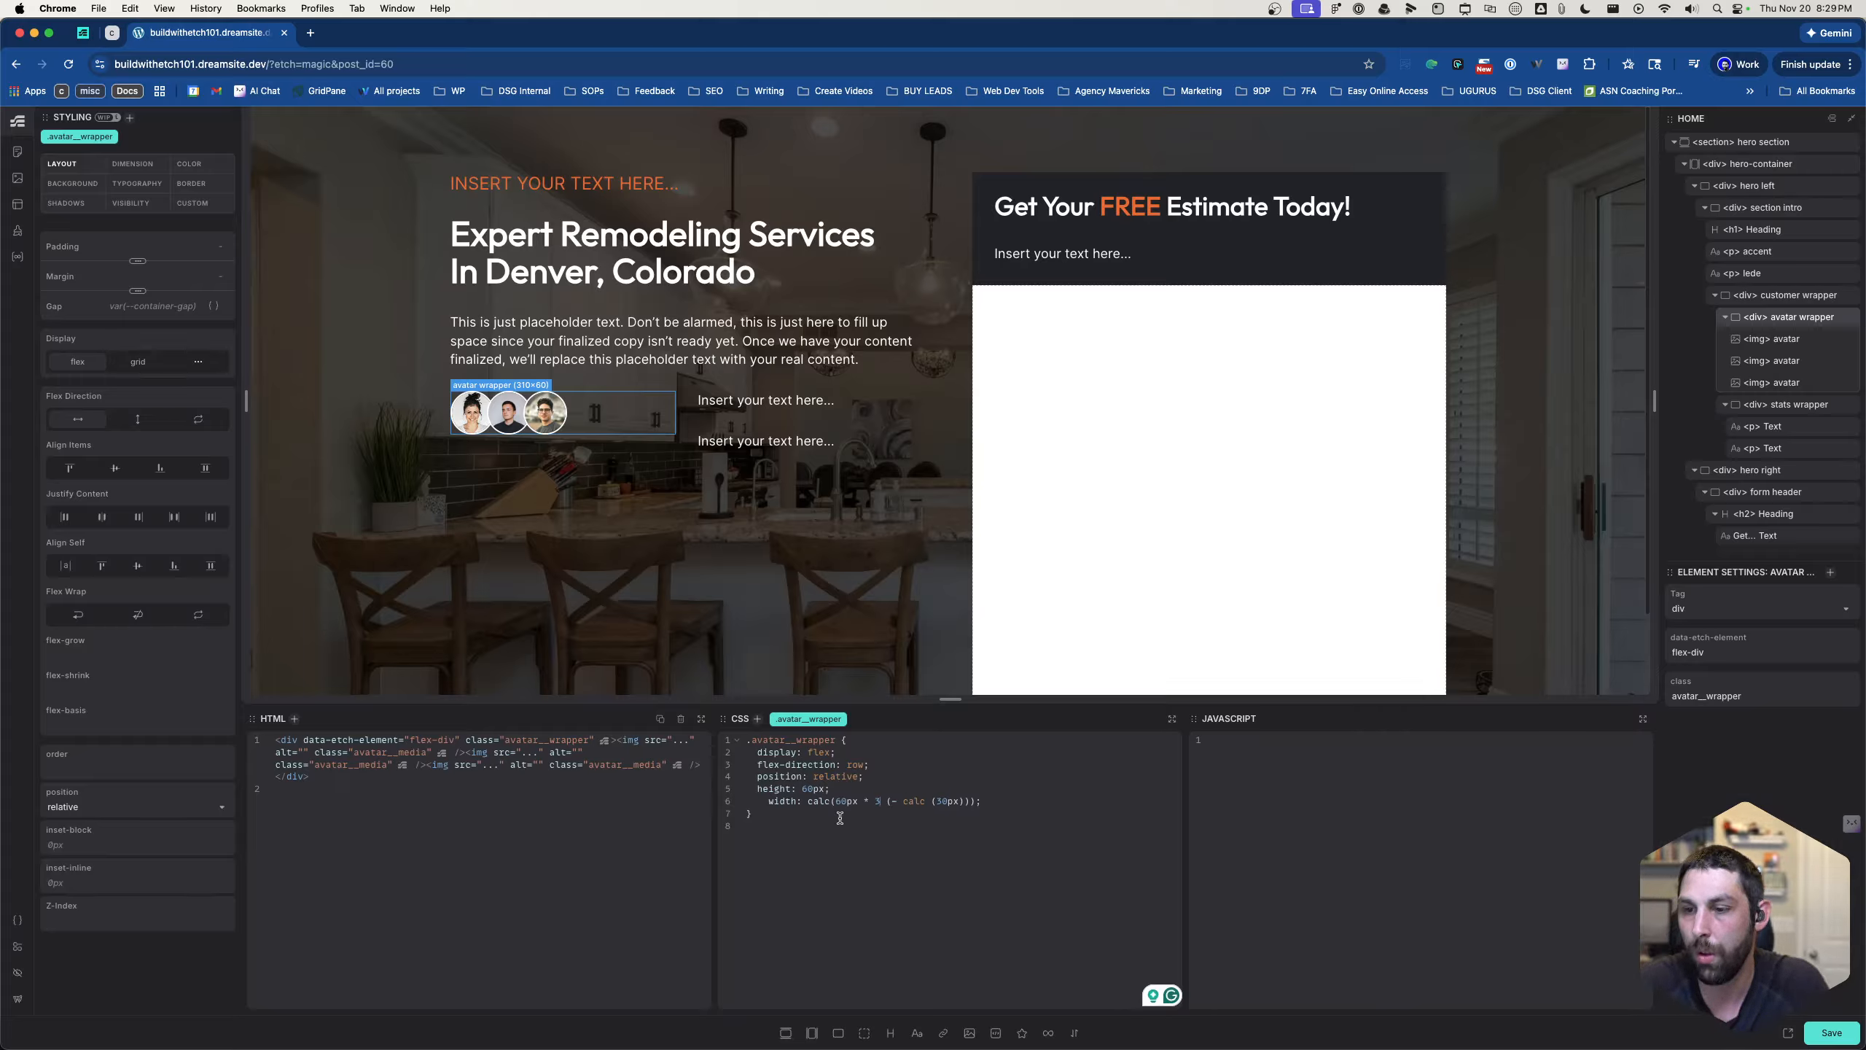
- Remove the nested 30px subtraction from the .avatar__wrapper width expression
{"action": "left_click", "coordinate": [888, 800]}
{"action": "type", "text": "("}
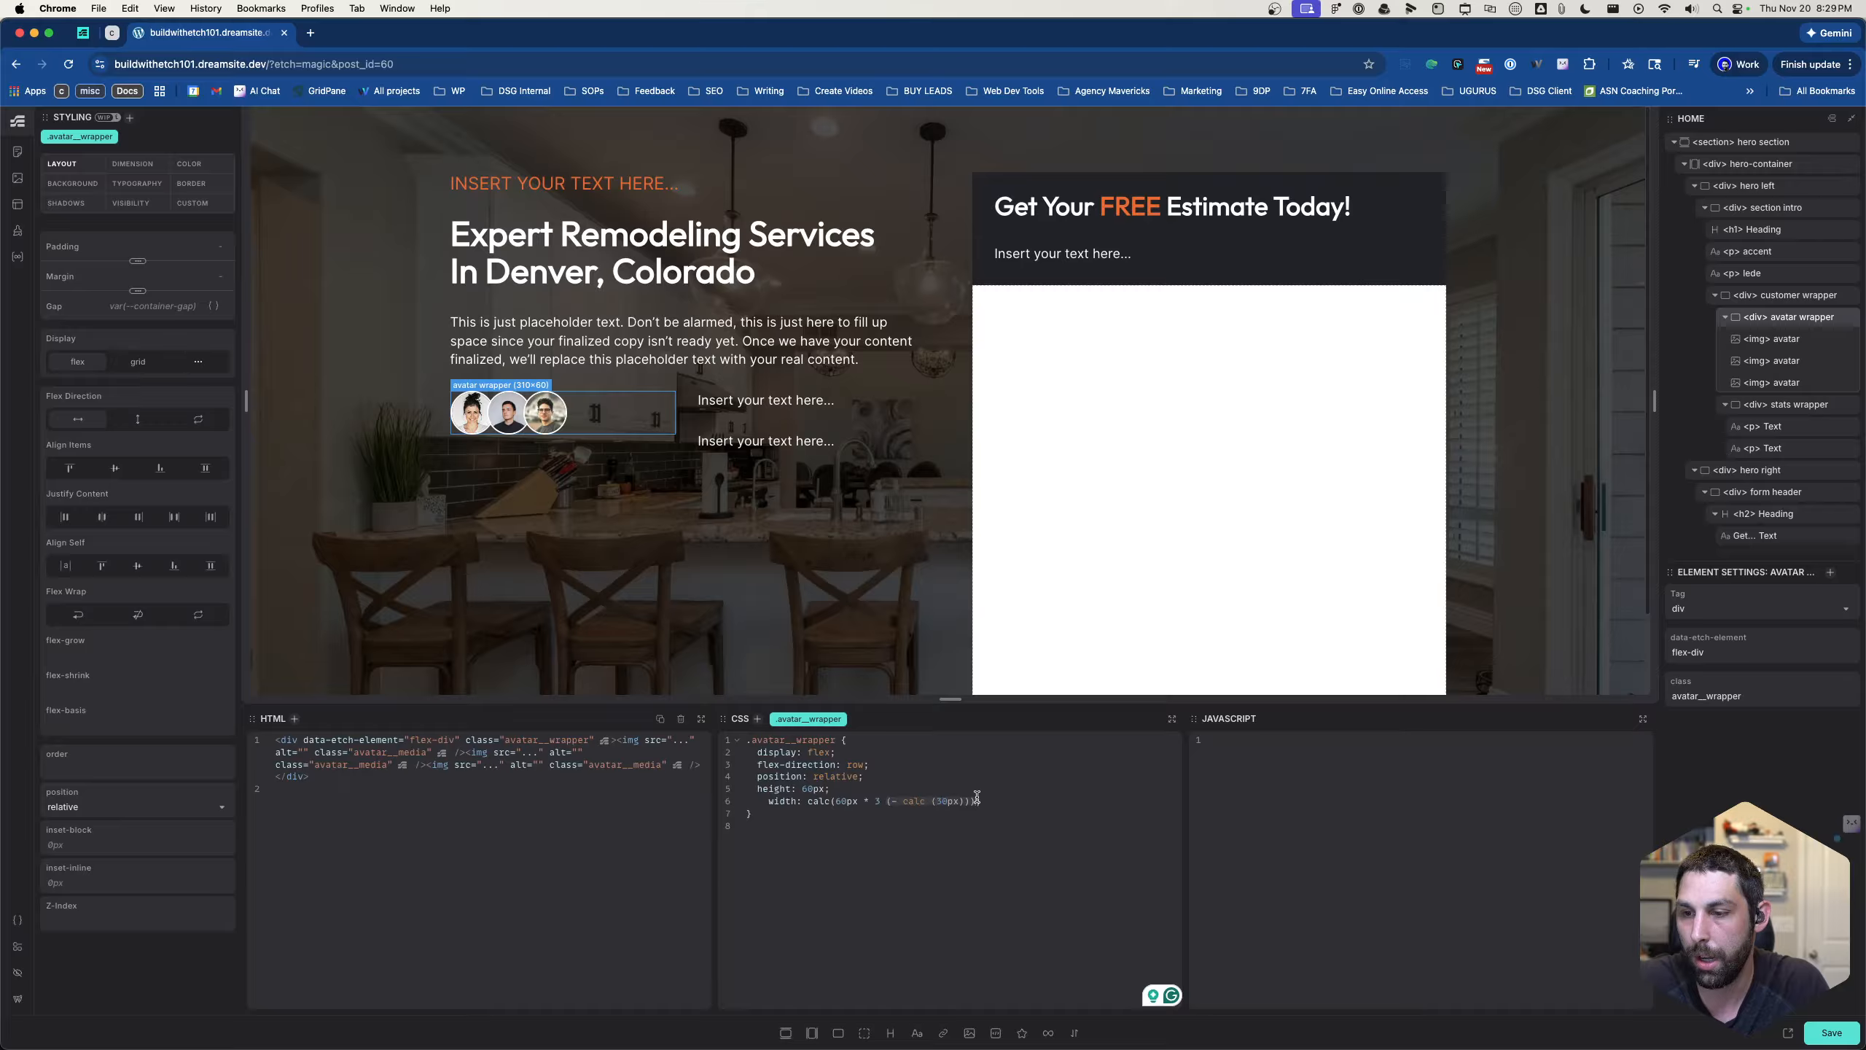
{"action": "key", "text": "BackSpace"}
{"action": "key", "text": "BackSpace"}
{"action": "key", "text": "BackSpace"}
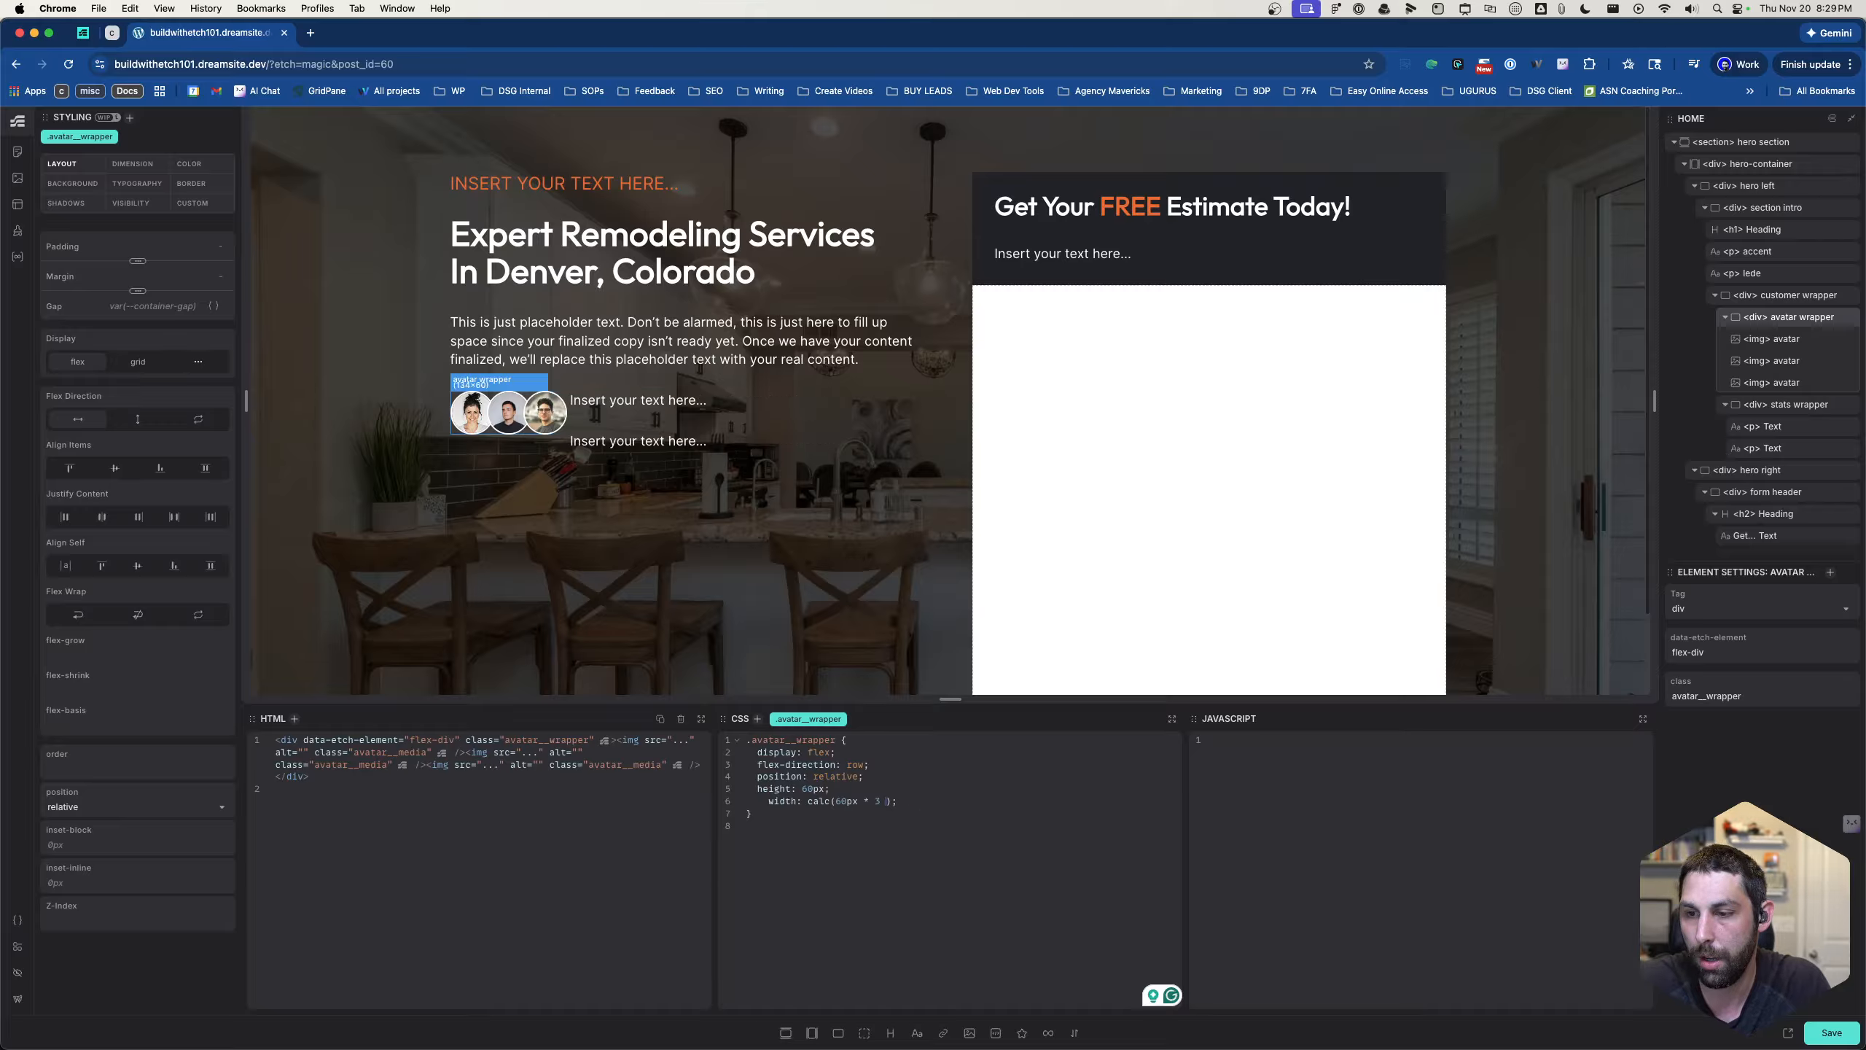
- Try 40px as the base value in the .avatar__wrapper width calculation, and restore it to 60px
{"action": "key", "text": "Left"}
{"action": "key", "text": "Left"}
{"action": "key", "text": "Left"}
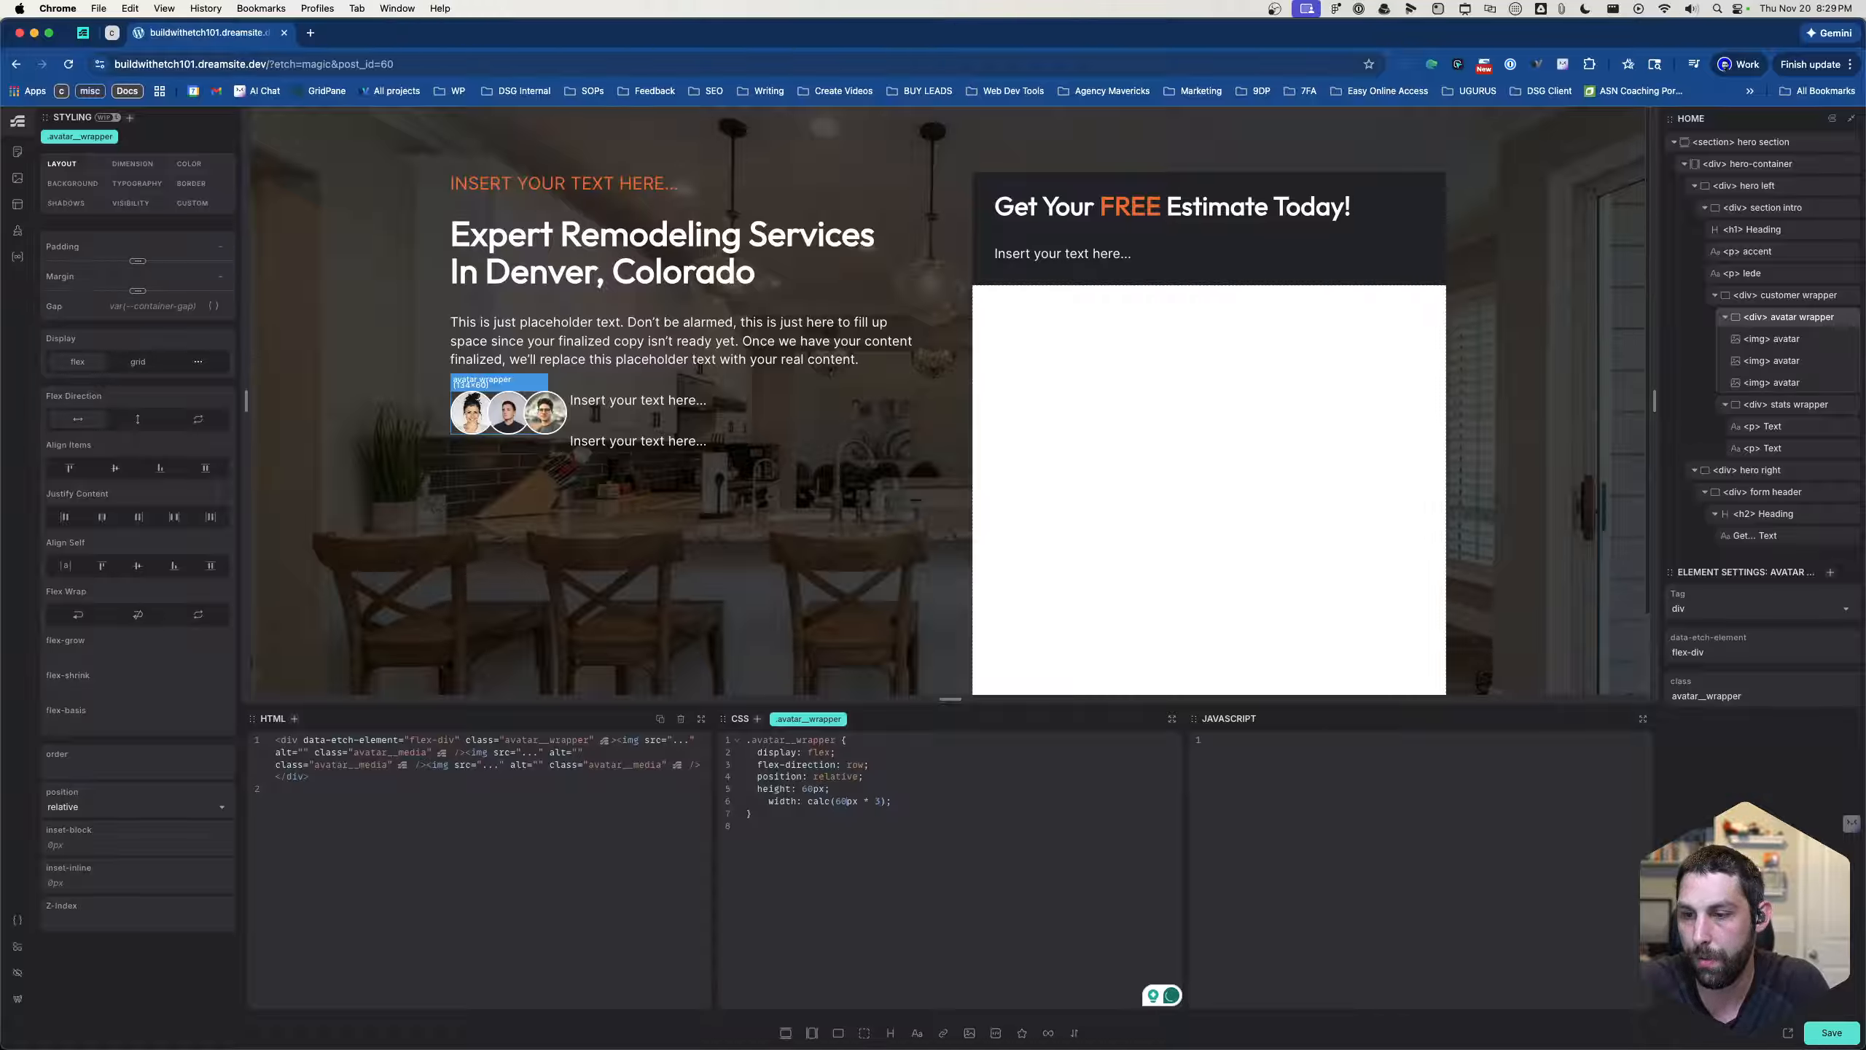
{"action": "key", "text": "BackSpace"}
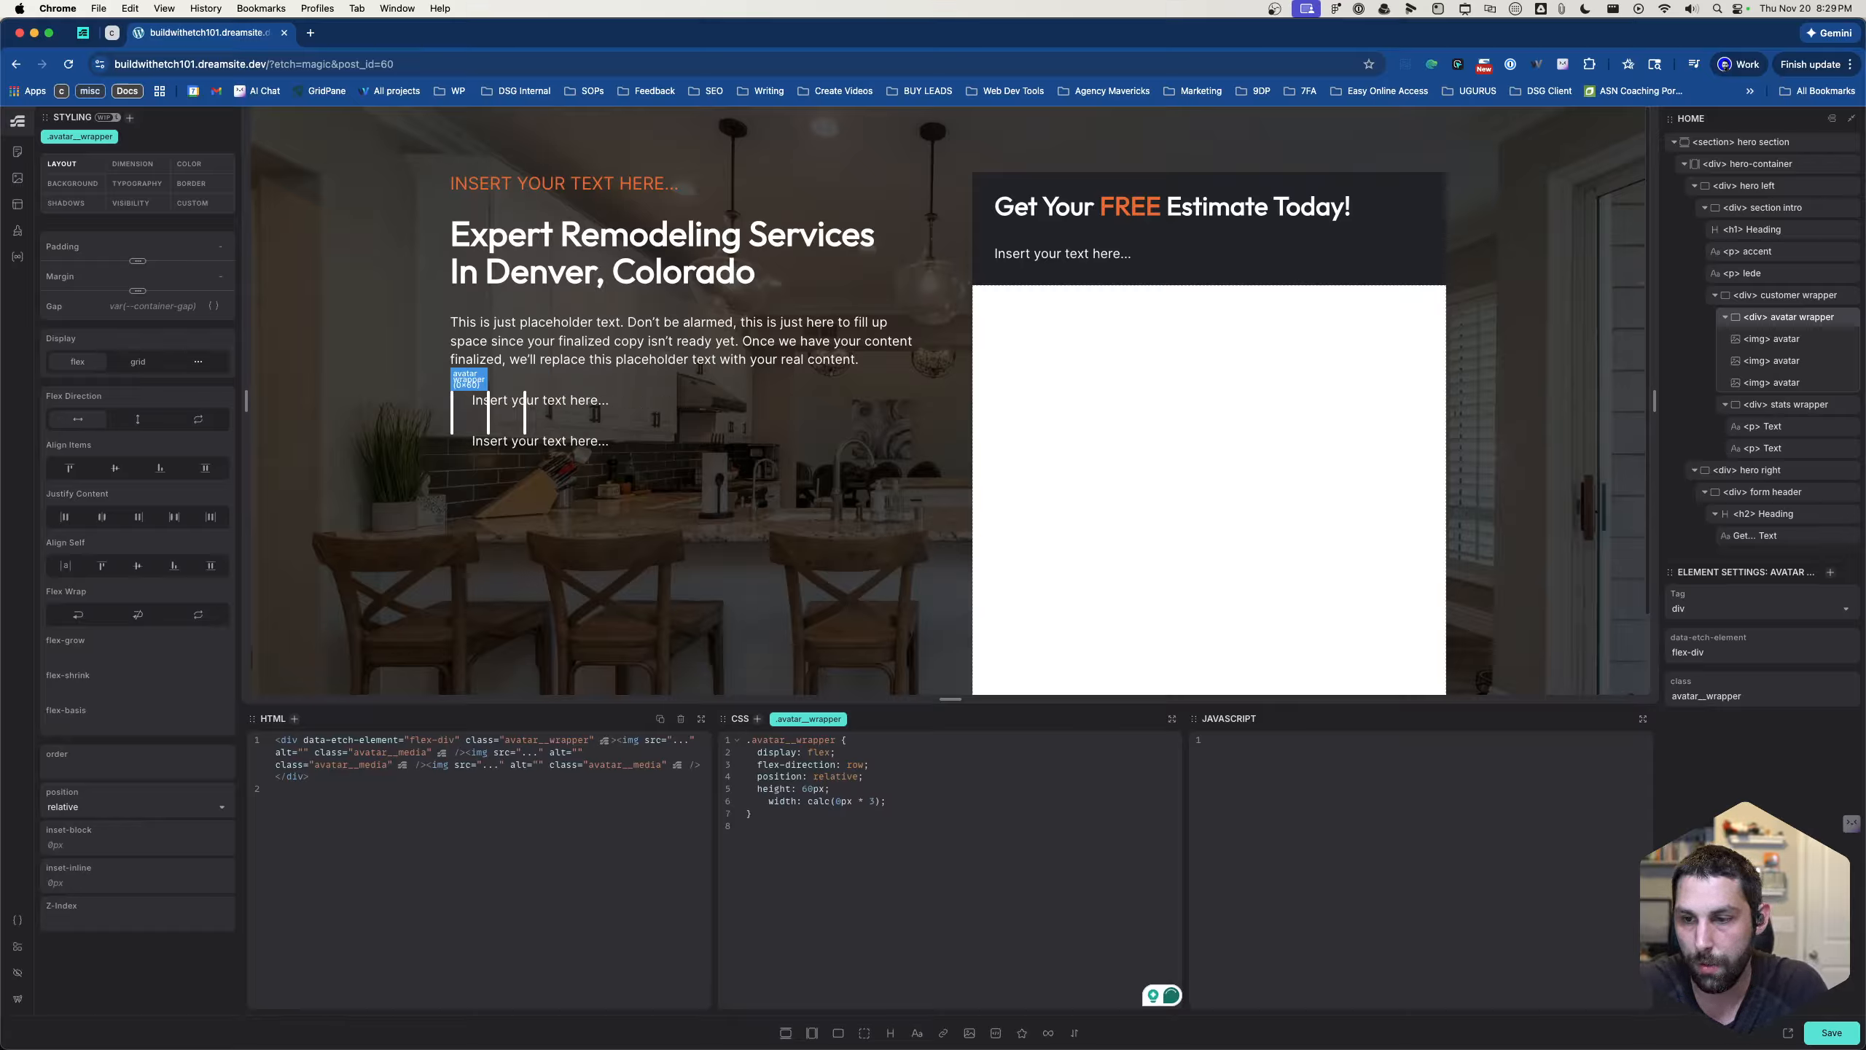
{"action": "type", "text": "4"}
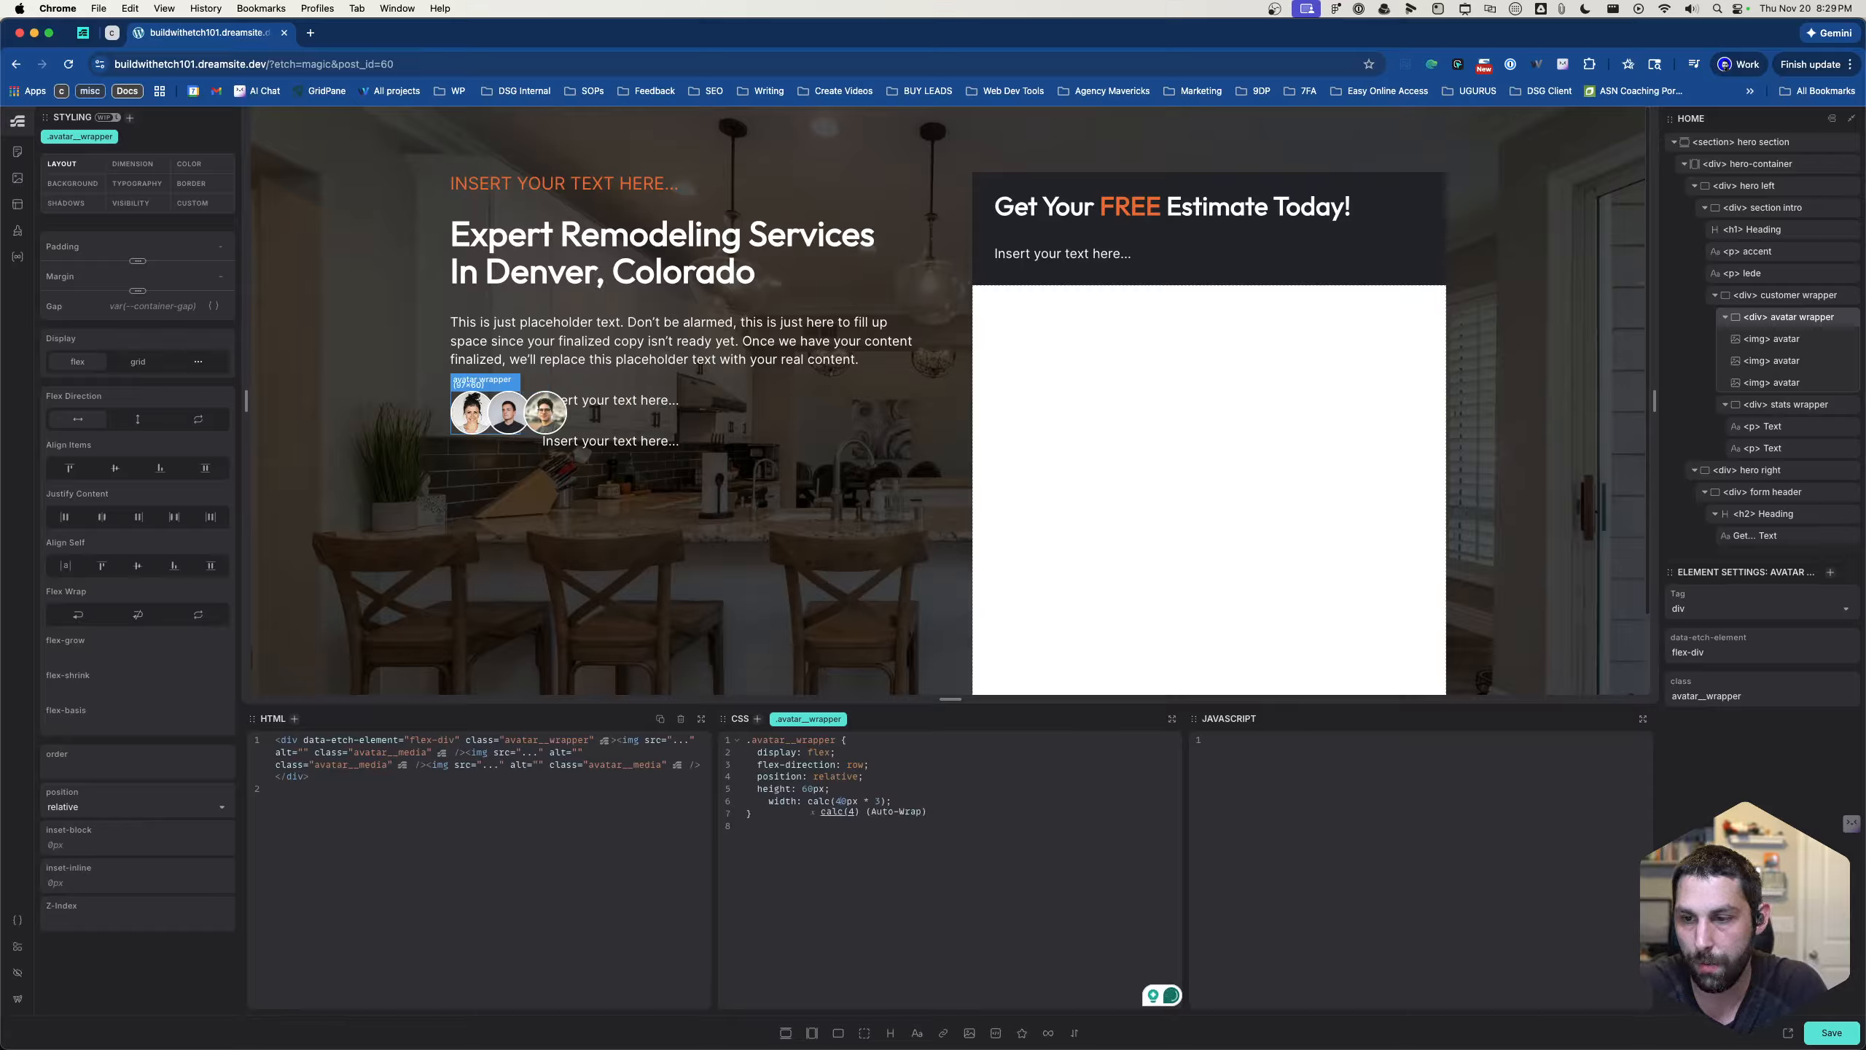
{"action": "key", "text": "BackSpace"}
{"action": "type", "text": "6"}
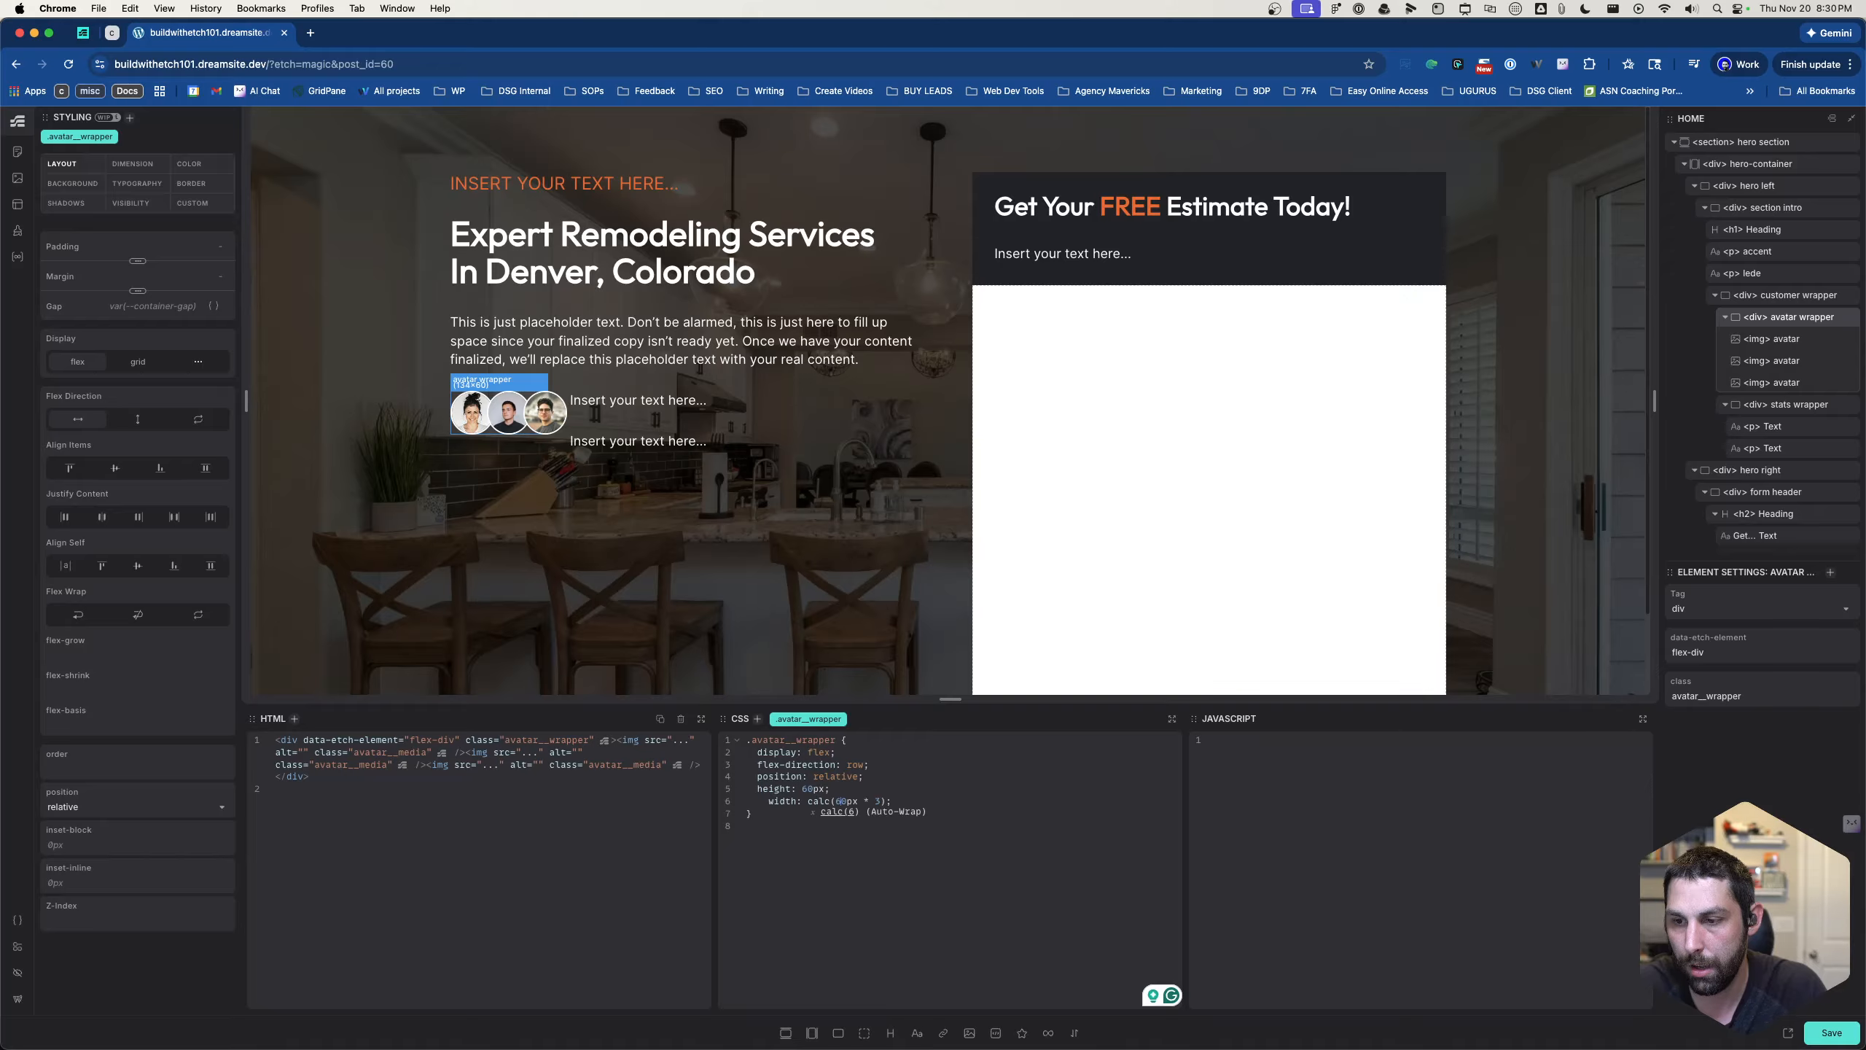
- Try multipliers of 6 and 4 in the .avatar__wrapper width calculation
{"action": "key", "text": "Right"}
{"action": "key", "text": "BackSpace"}
{"action": "type", "text": "6"}
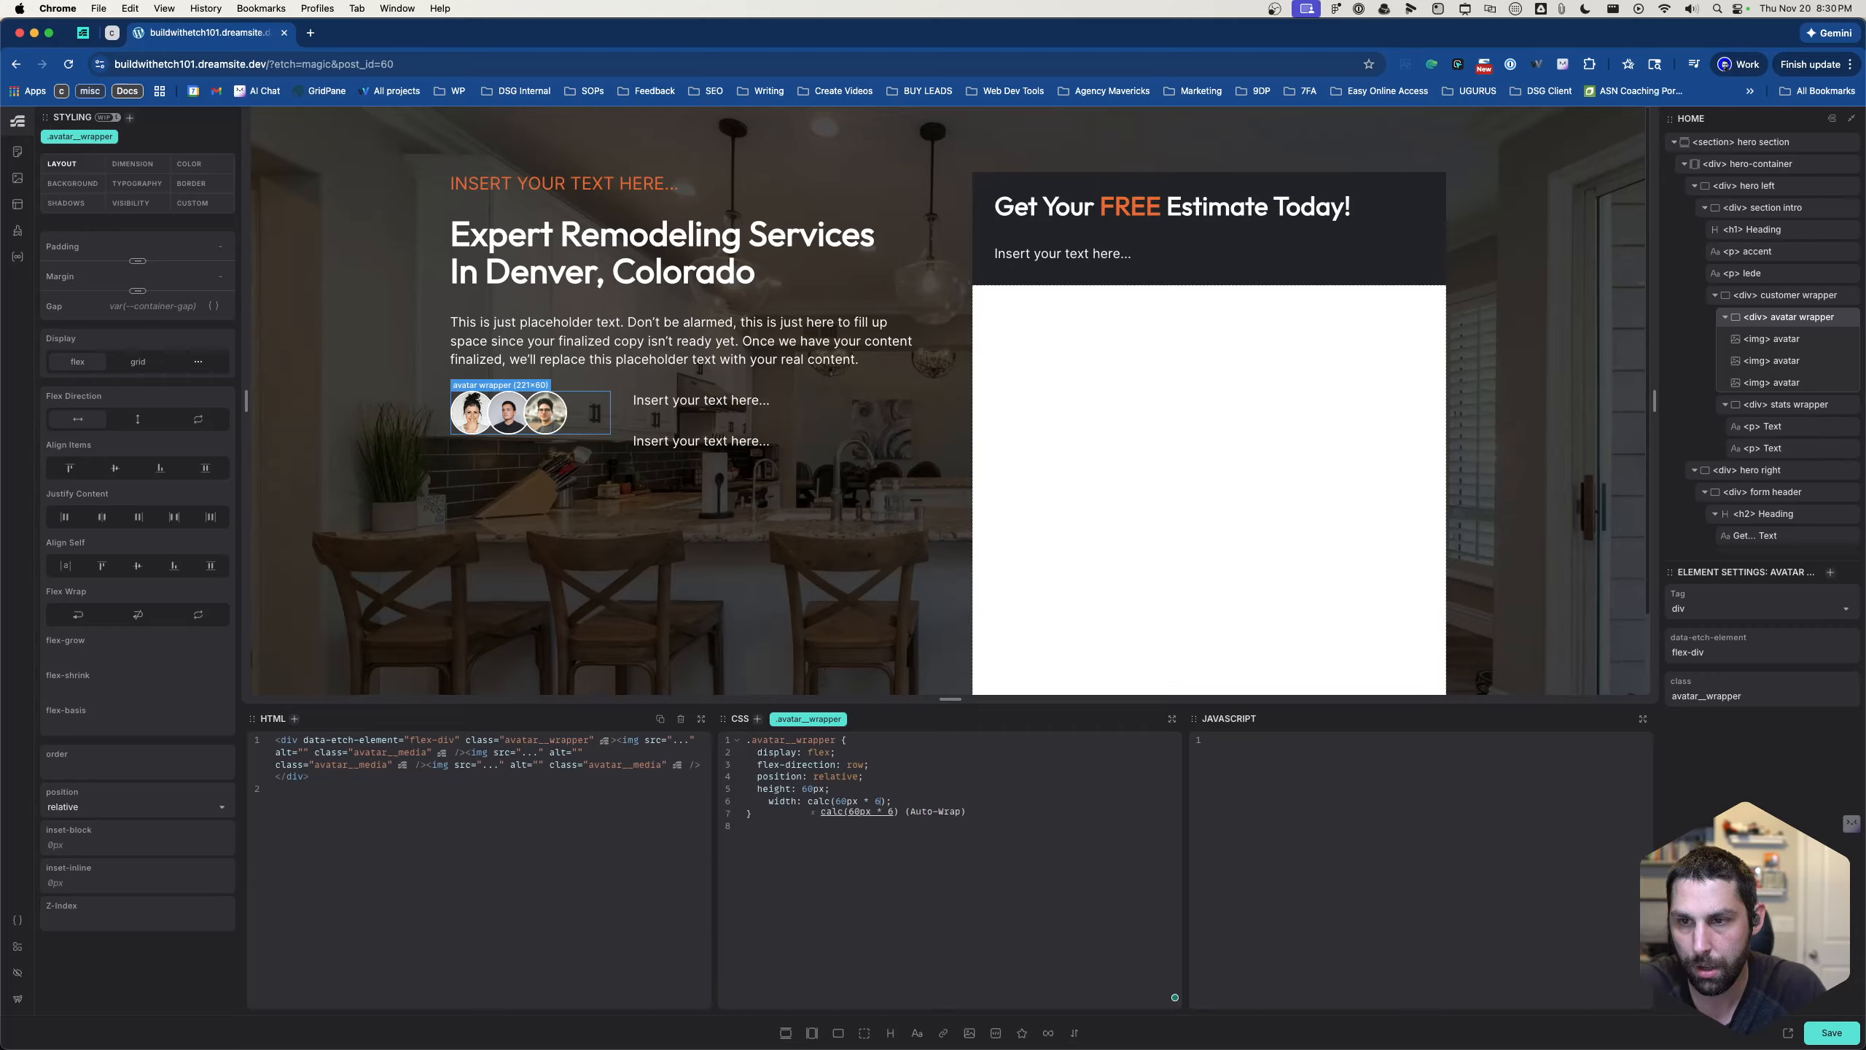
{"action": "key", "text": "BackSpace"}
{"action": "type", "text": "4"}
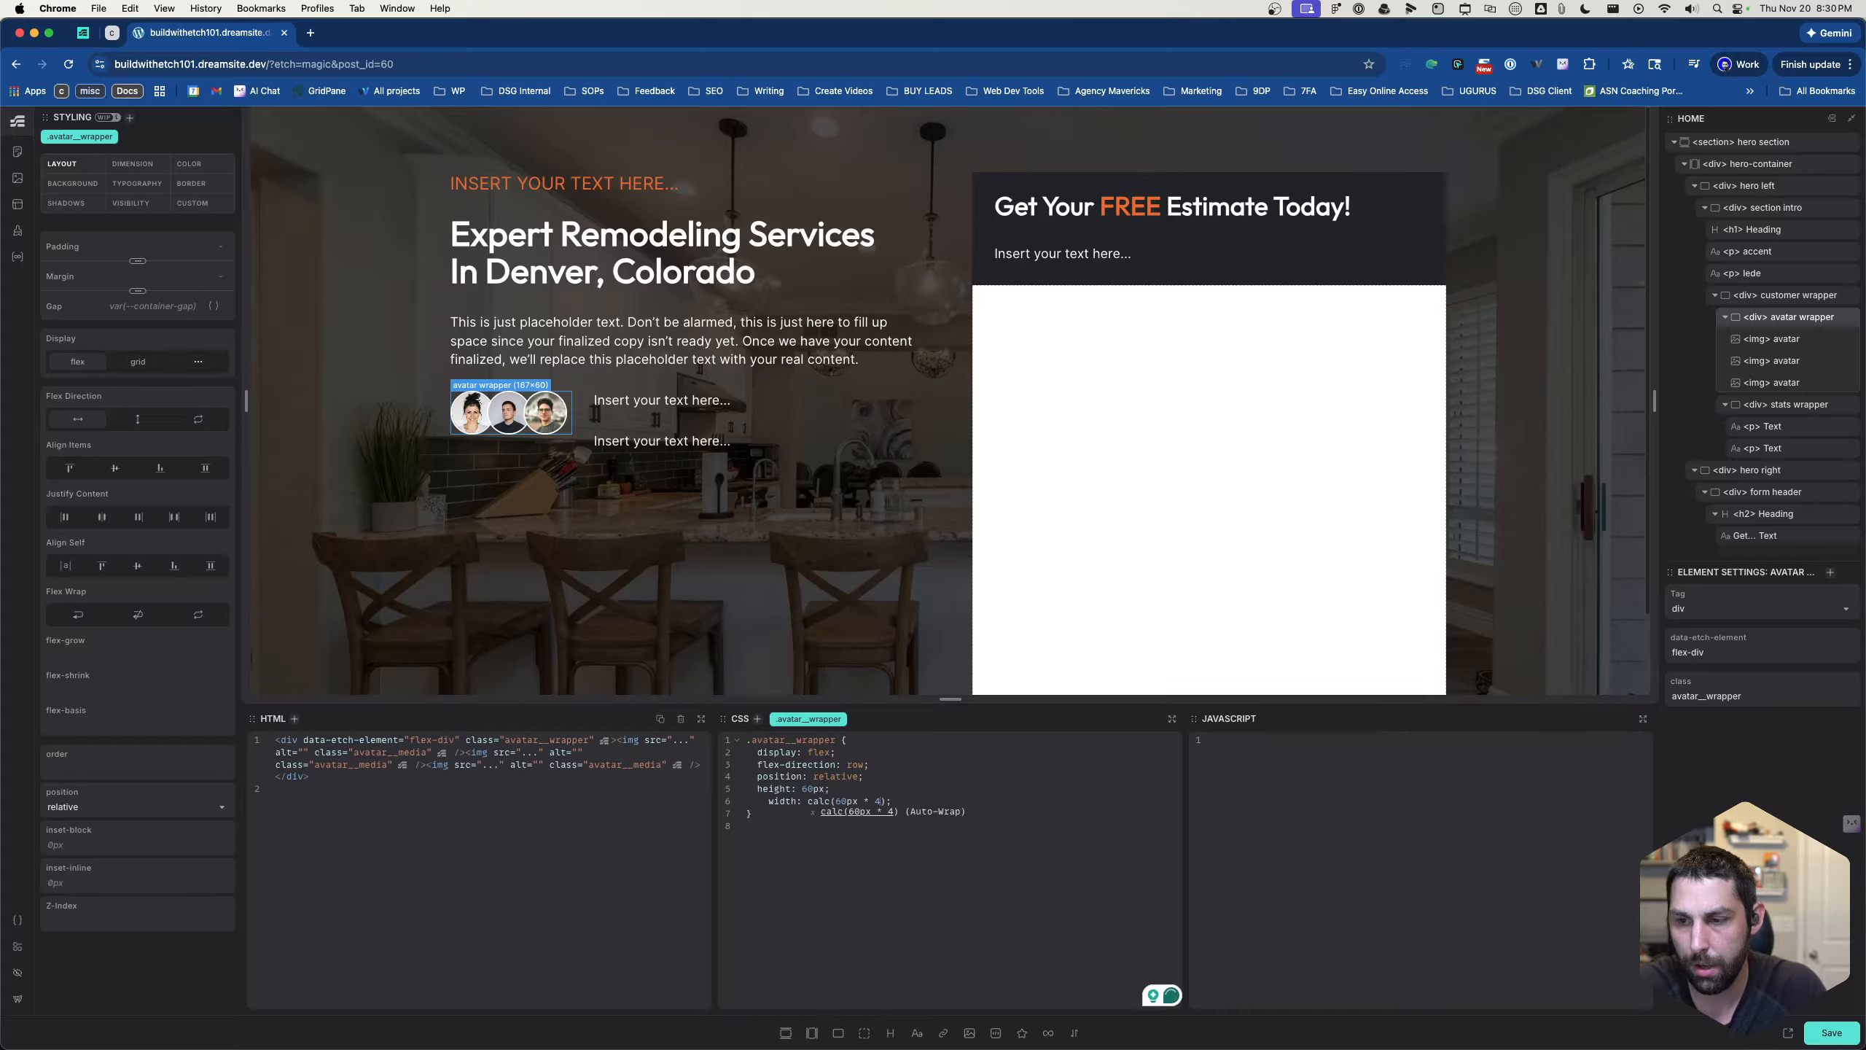
- Fine-tune the width multiplier through 3, 3.5 and 3.7, ending with calc(60px * 3.8)
{"action": "key", "text": "BackSpace"}
{"action": "type", "text": "3"}
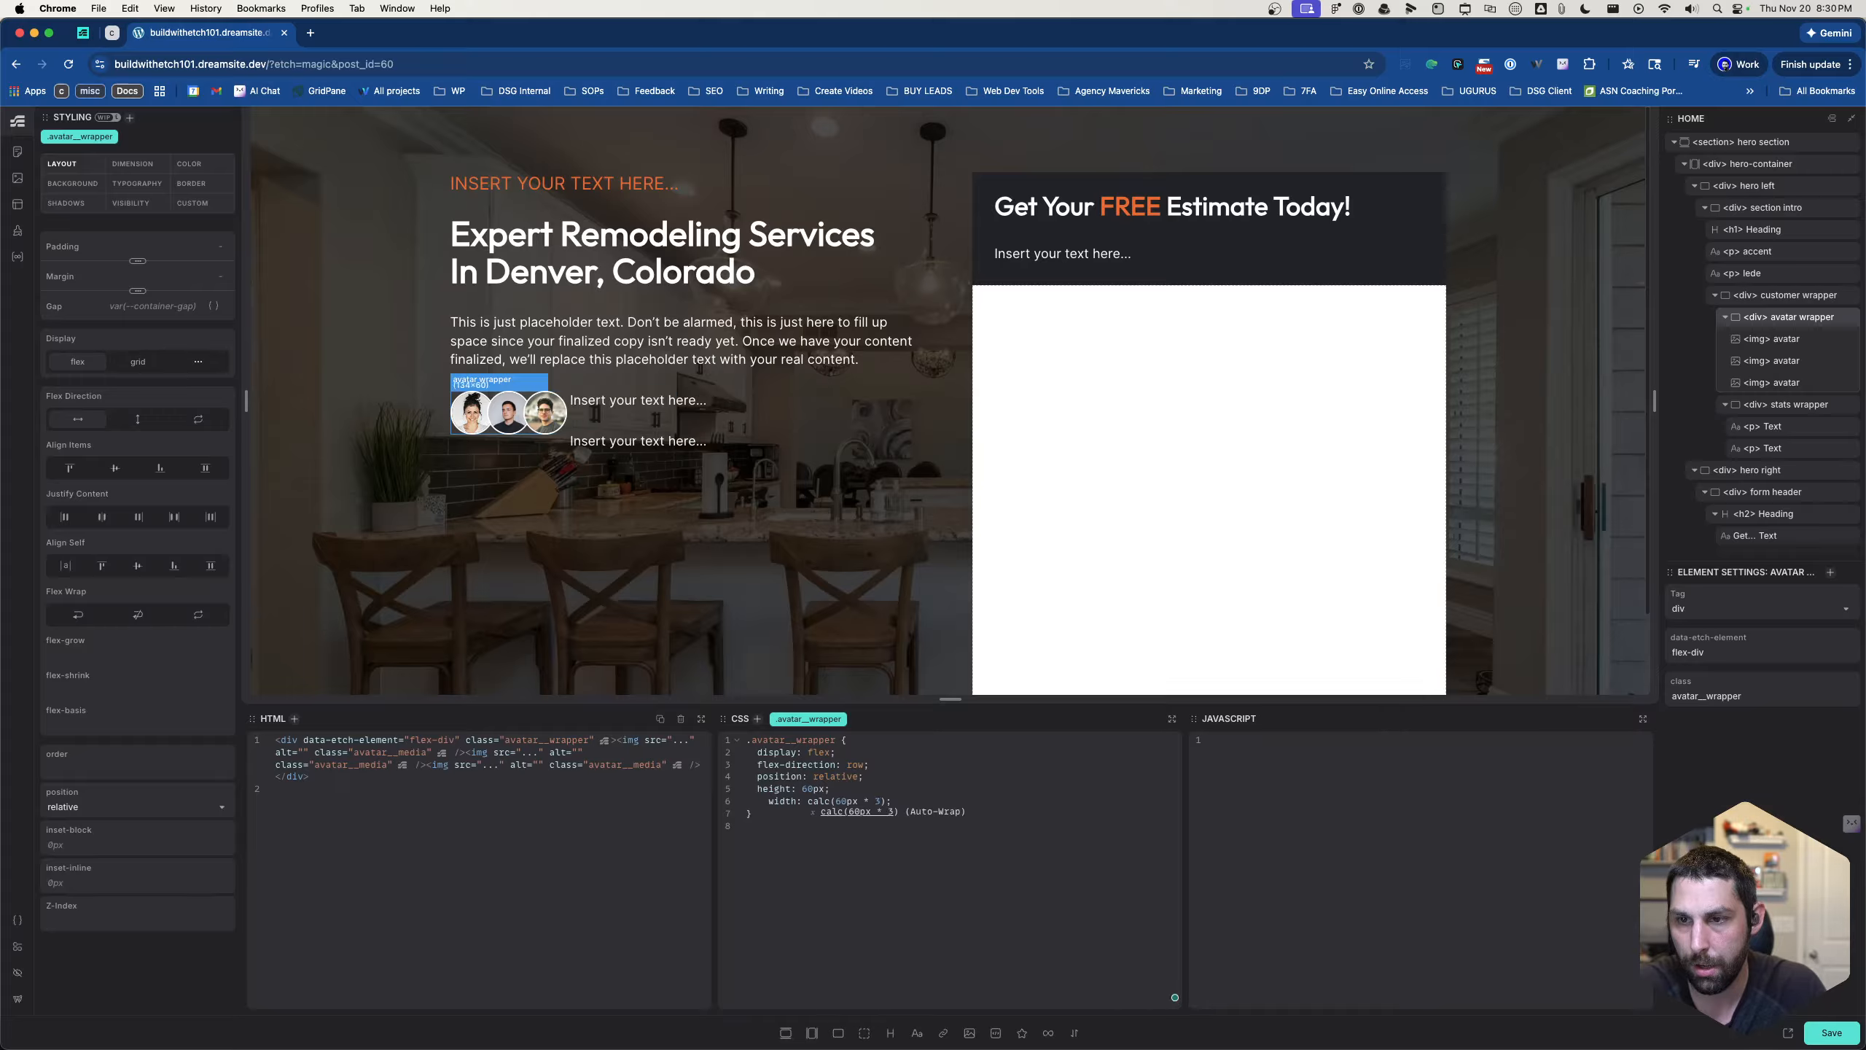
{"action": "type", "text": ".5"}
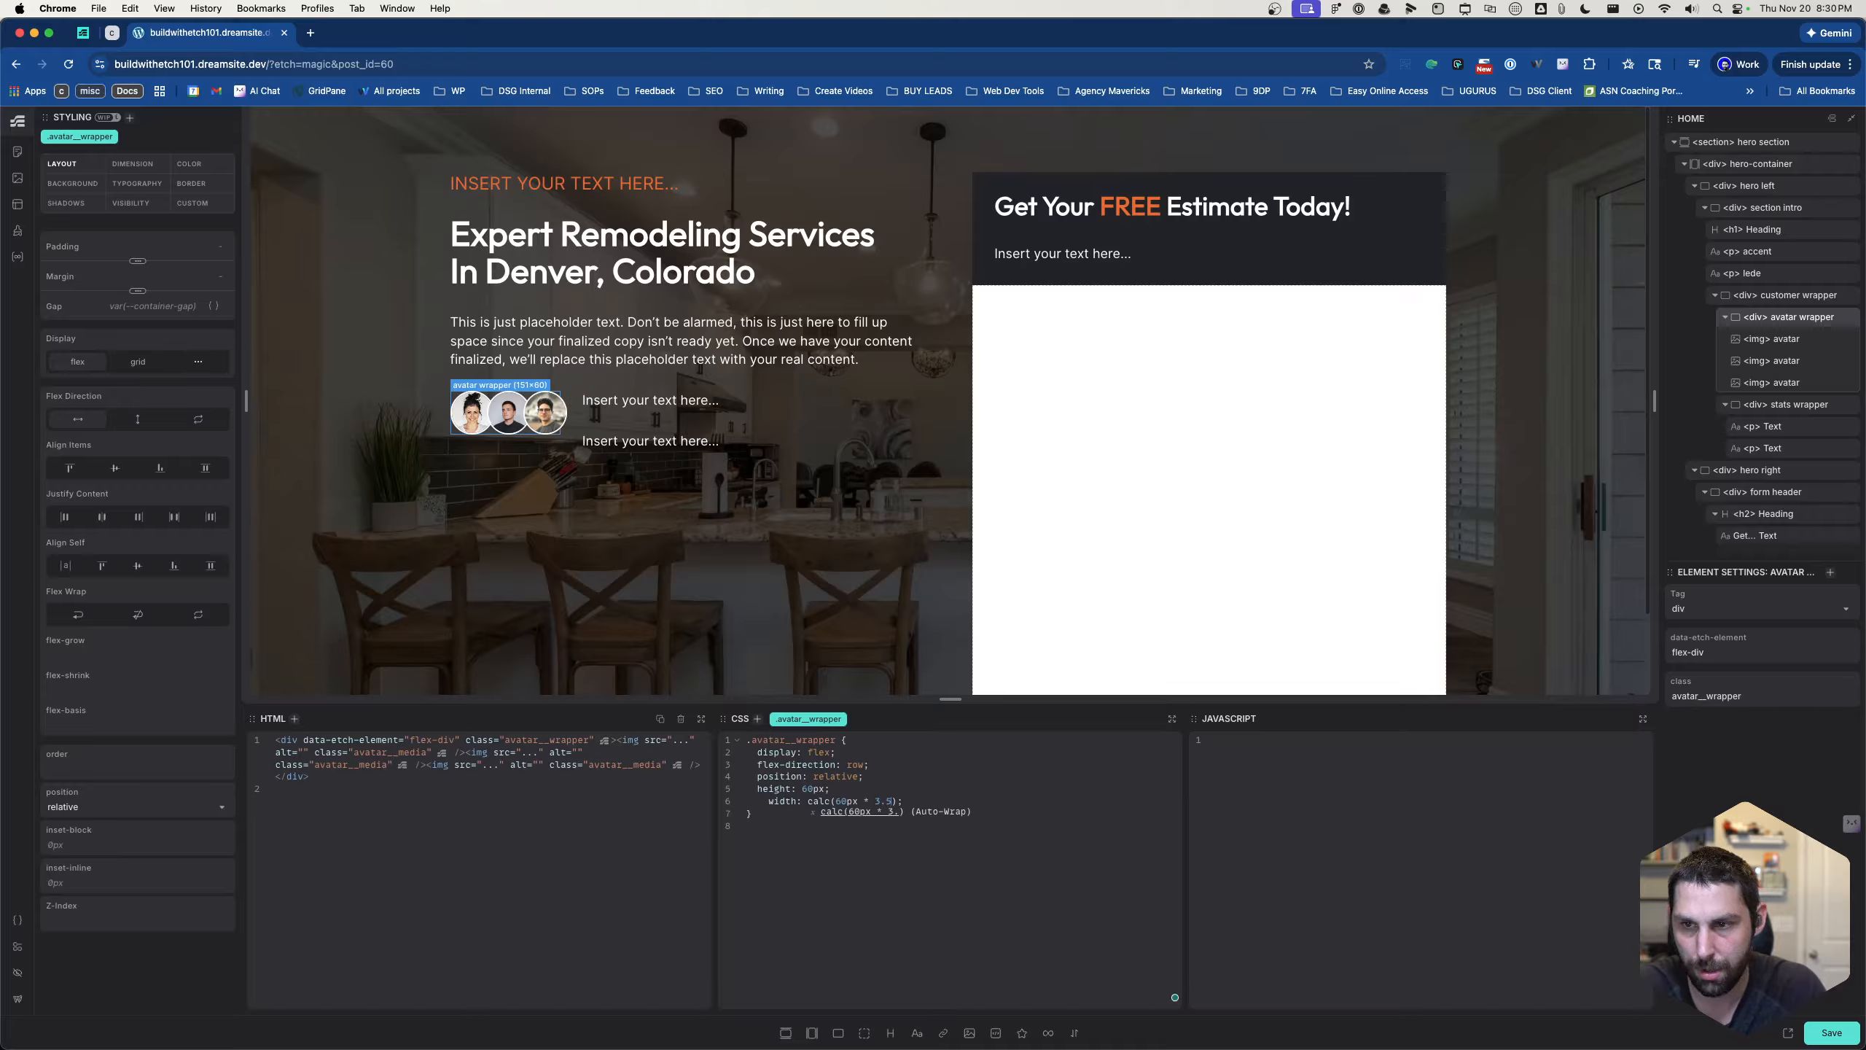
{"action": "key", "text": "BackSpace"}
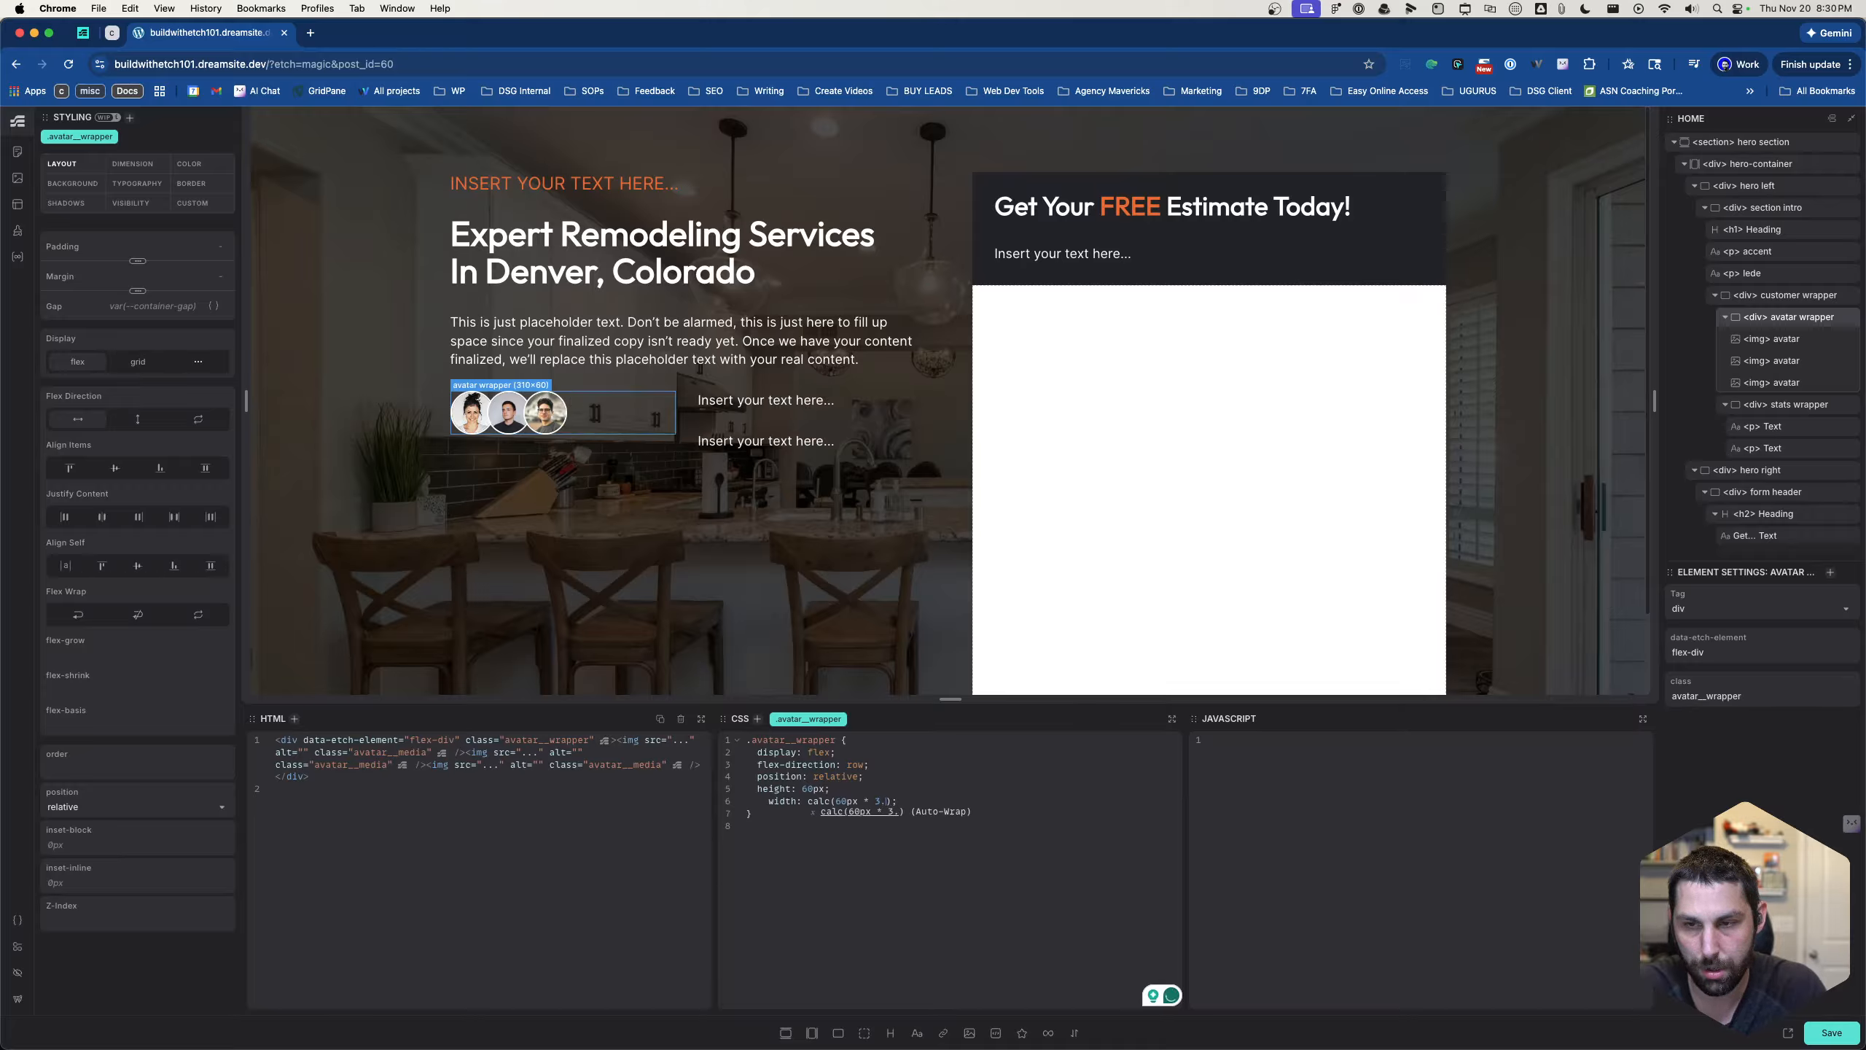
{"action": "type", "text": "7"}
{"action": "key", "text": "BackSpace"}
{"action": "type", "text": "8"}
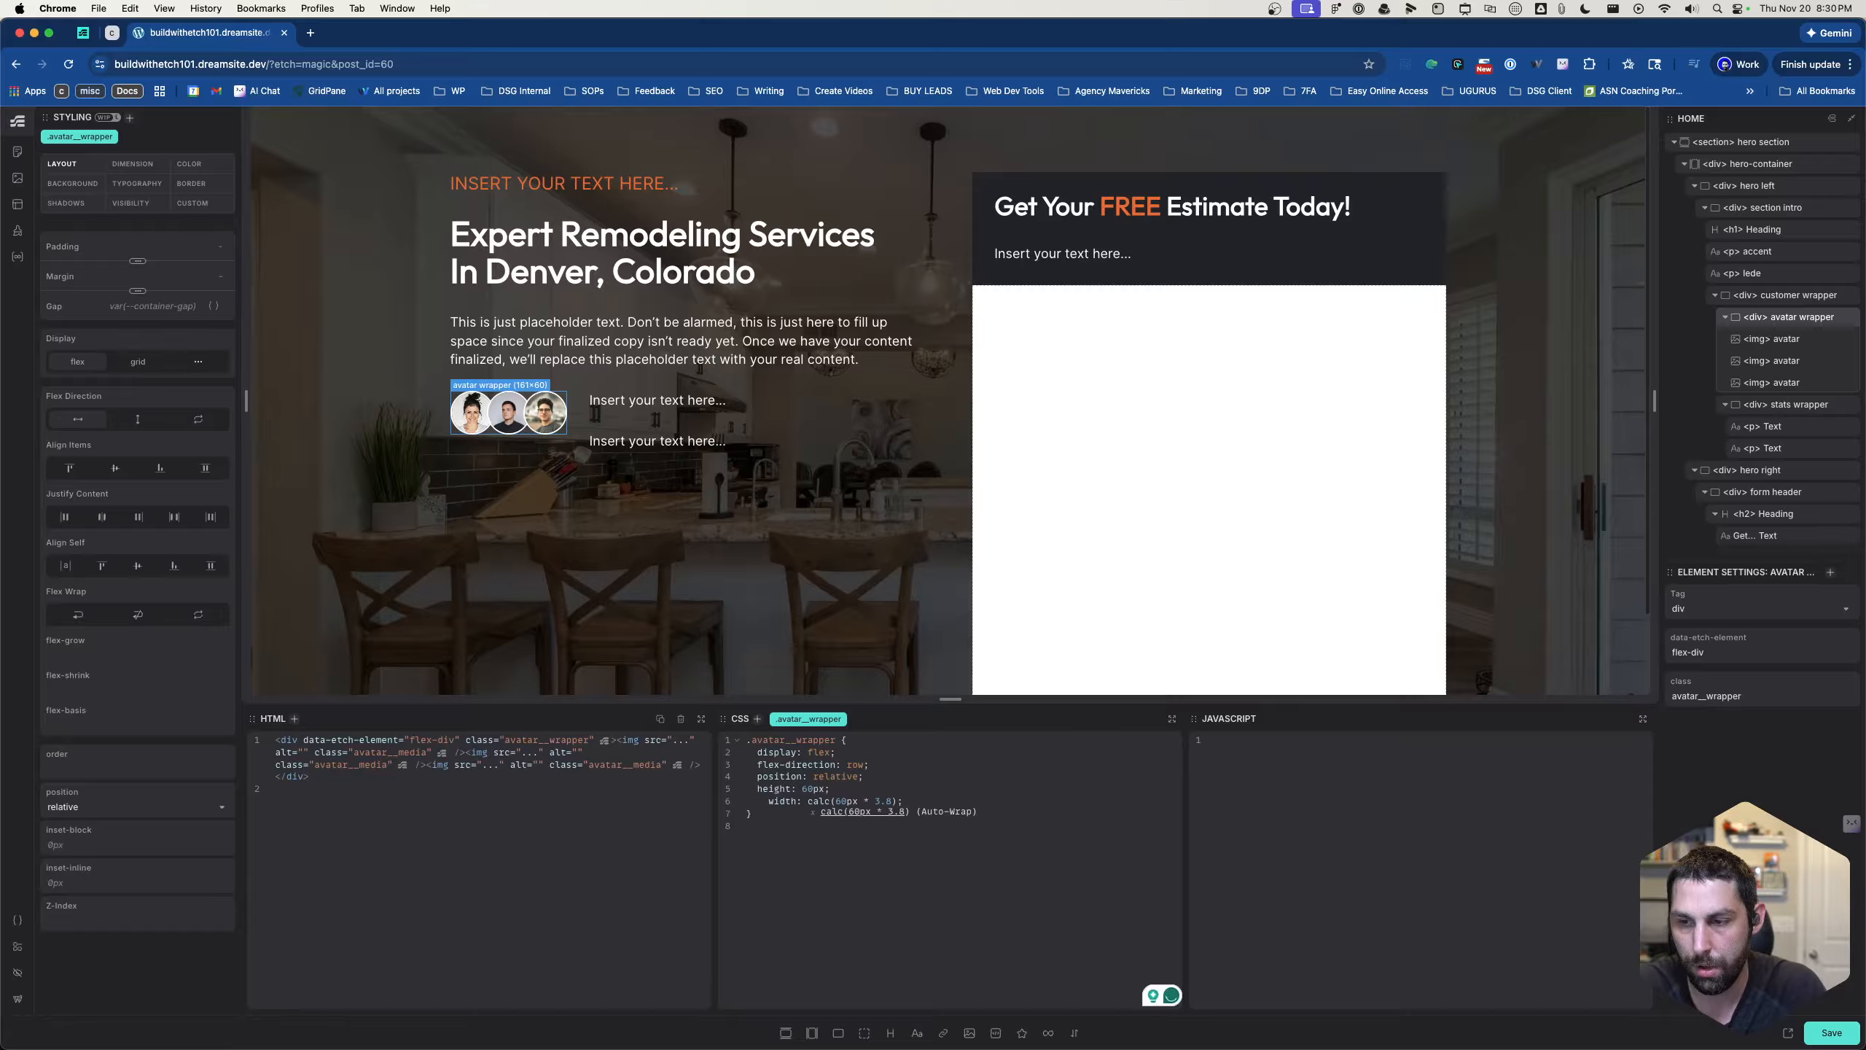
- Add an empty line below the width declaration in .avatar__wrapper and align its indentation with the other declarations
{"action": "left_click", "coordinate": [1014, 802]}
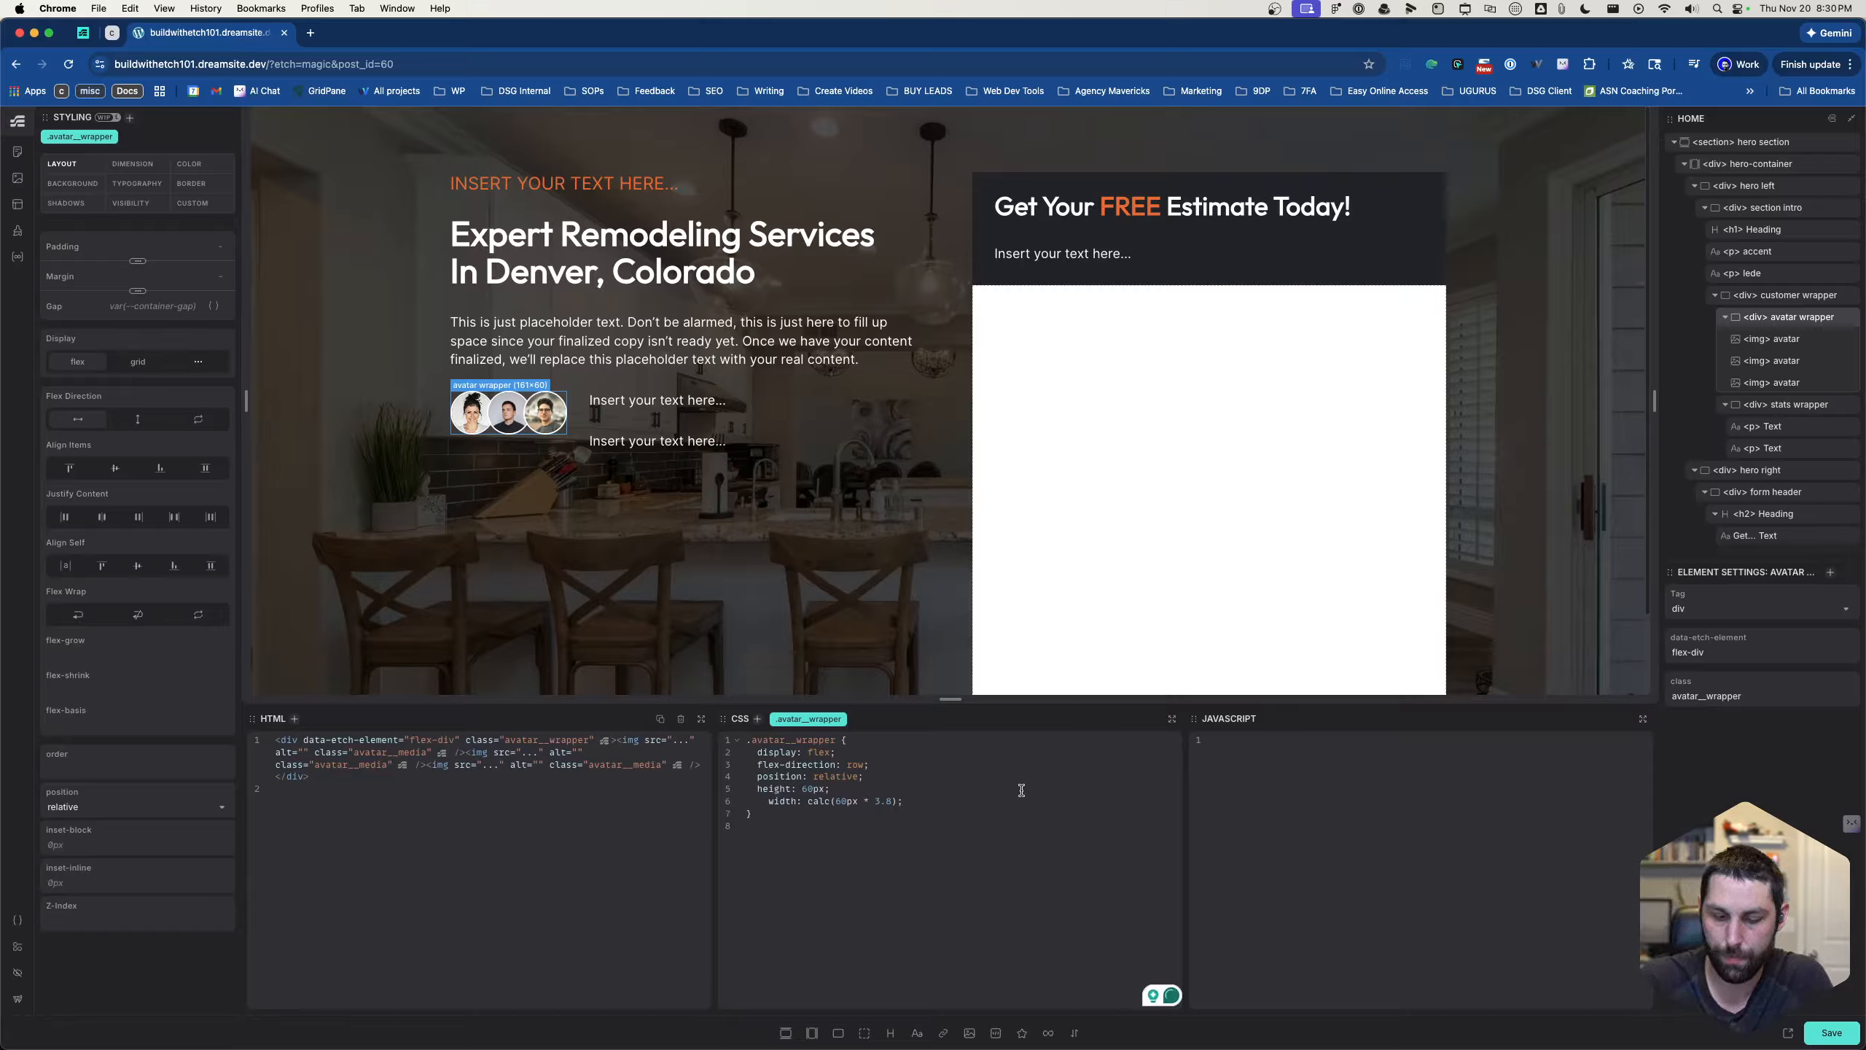
{"action": "key", "text": "Return"}
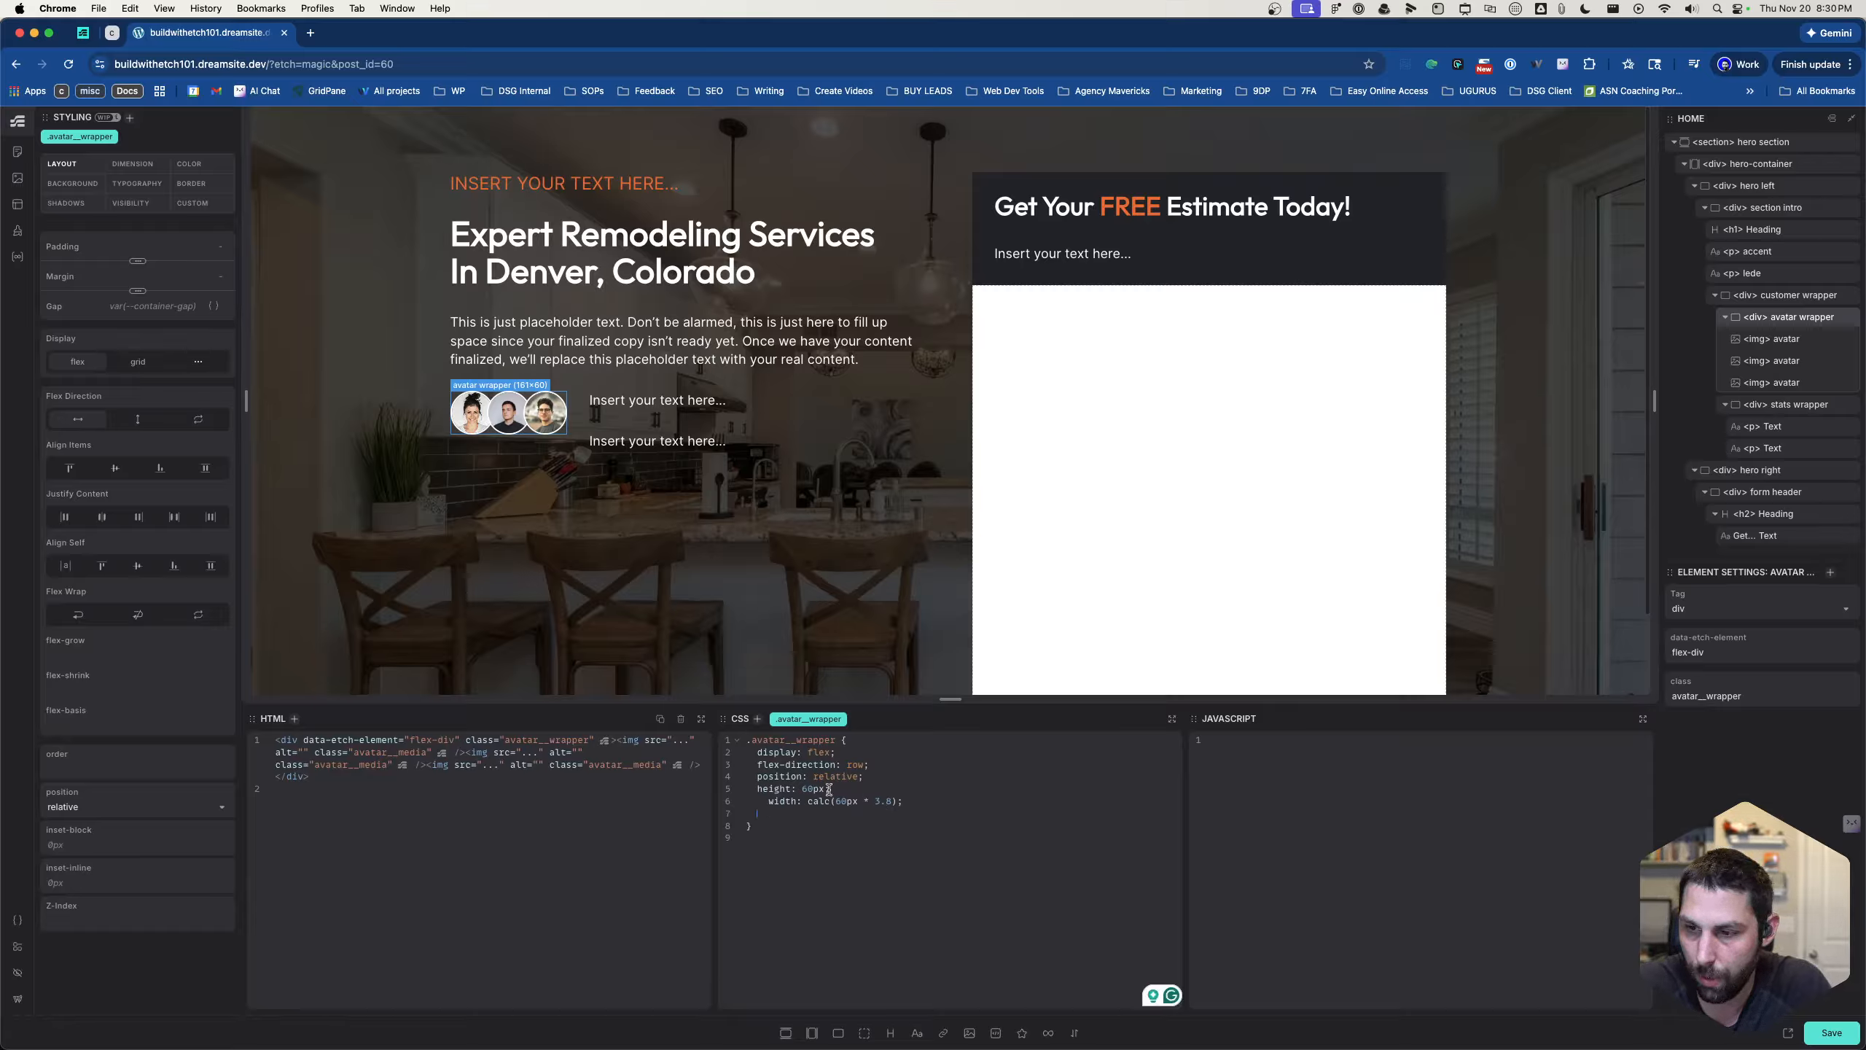
{"action": "left_click", "coordinate": [768, 802]}
{"action": "key", "text": "BackSpace"}
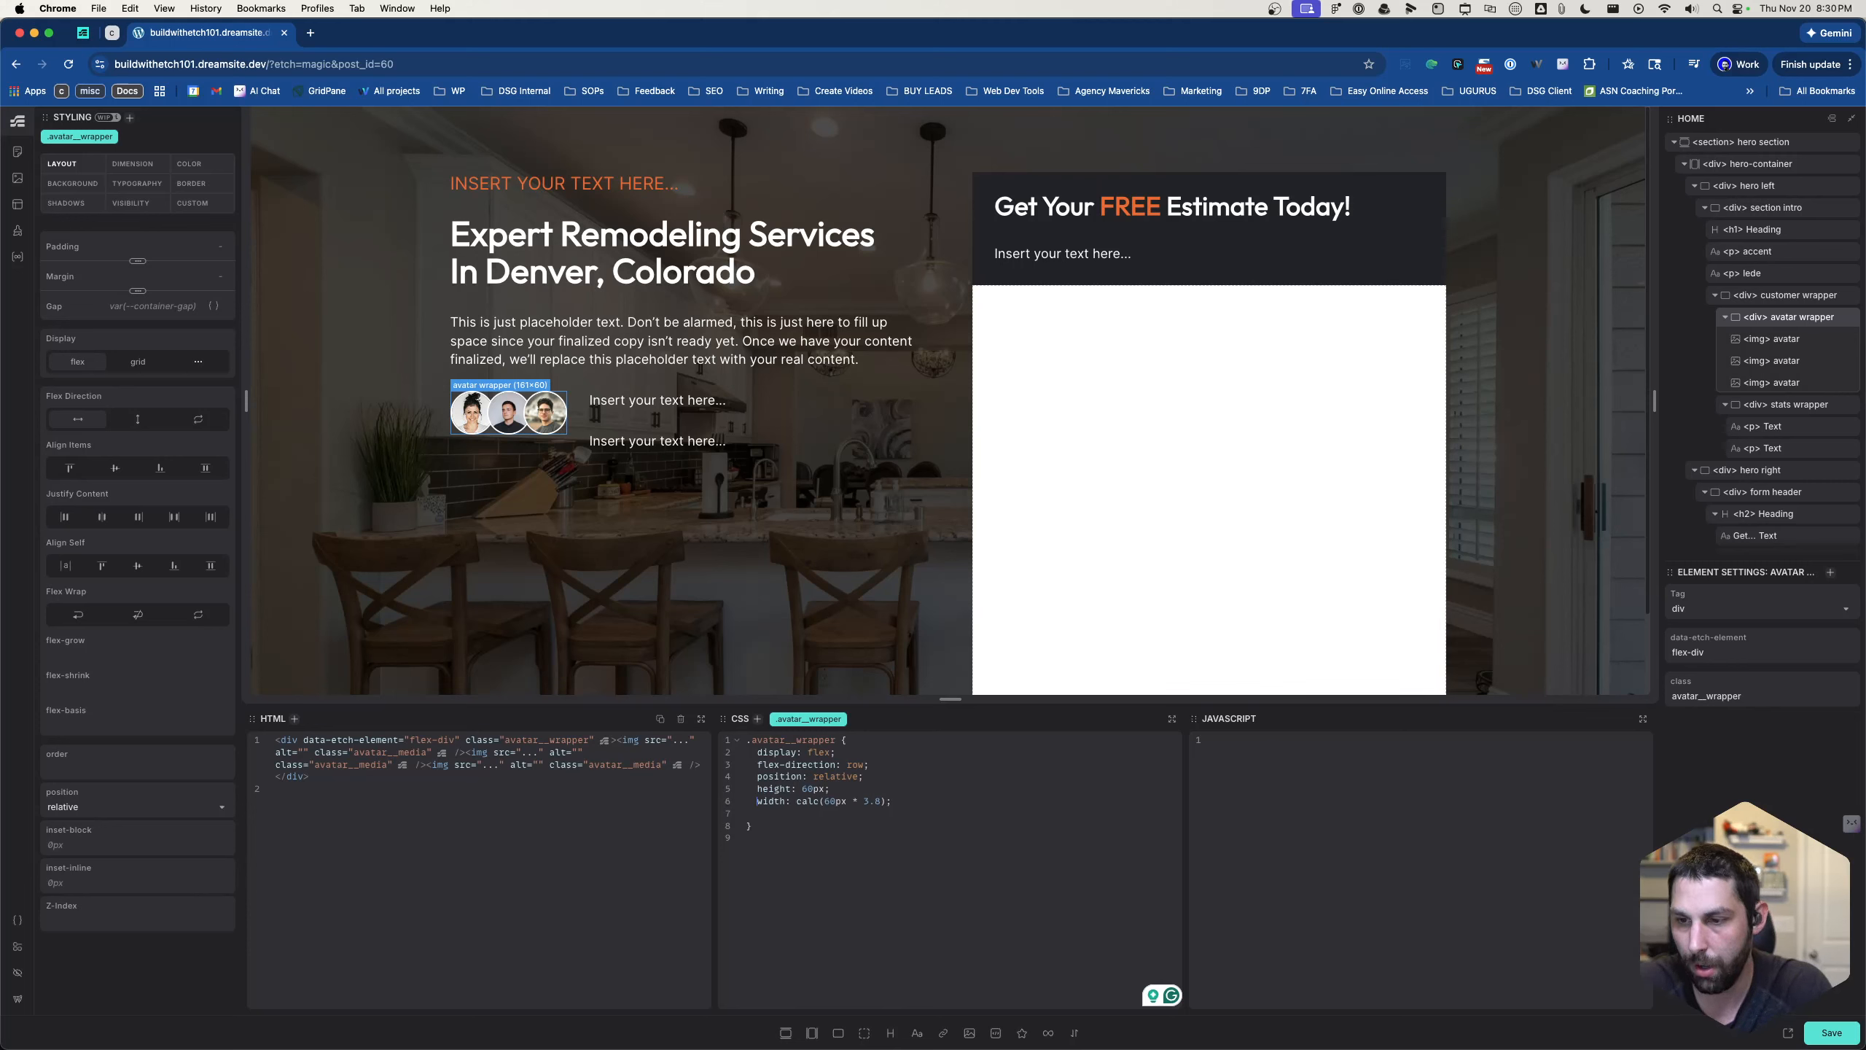
{"action": "left_click", "coordinate": [862, 814]}
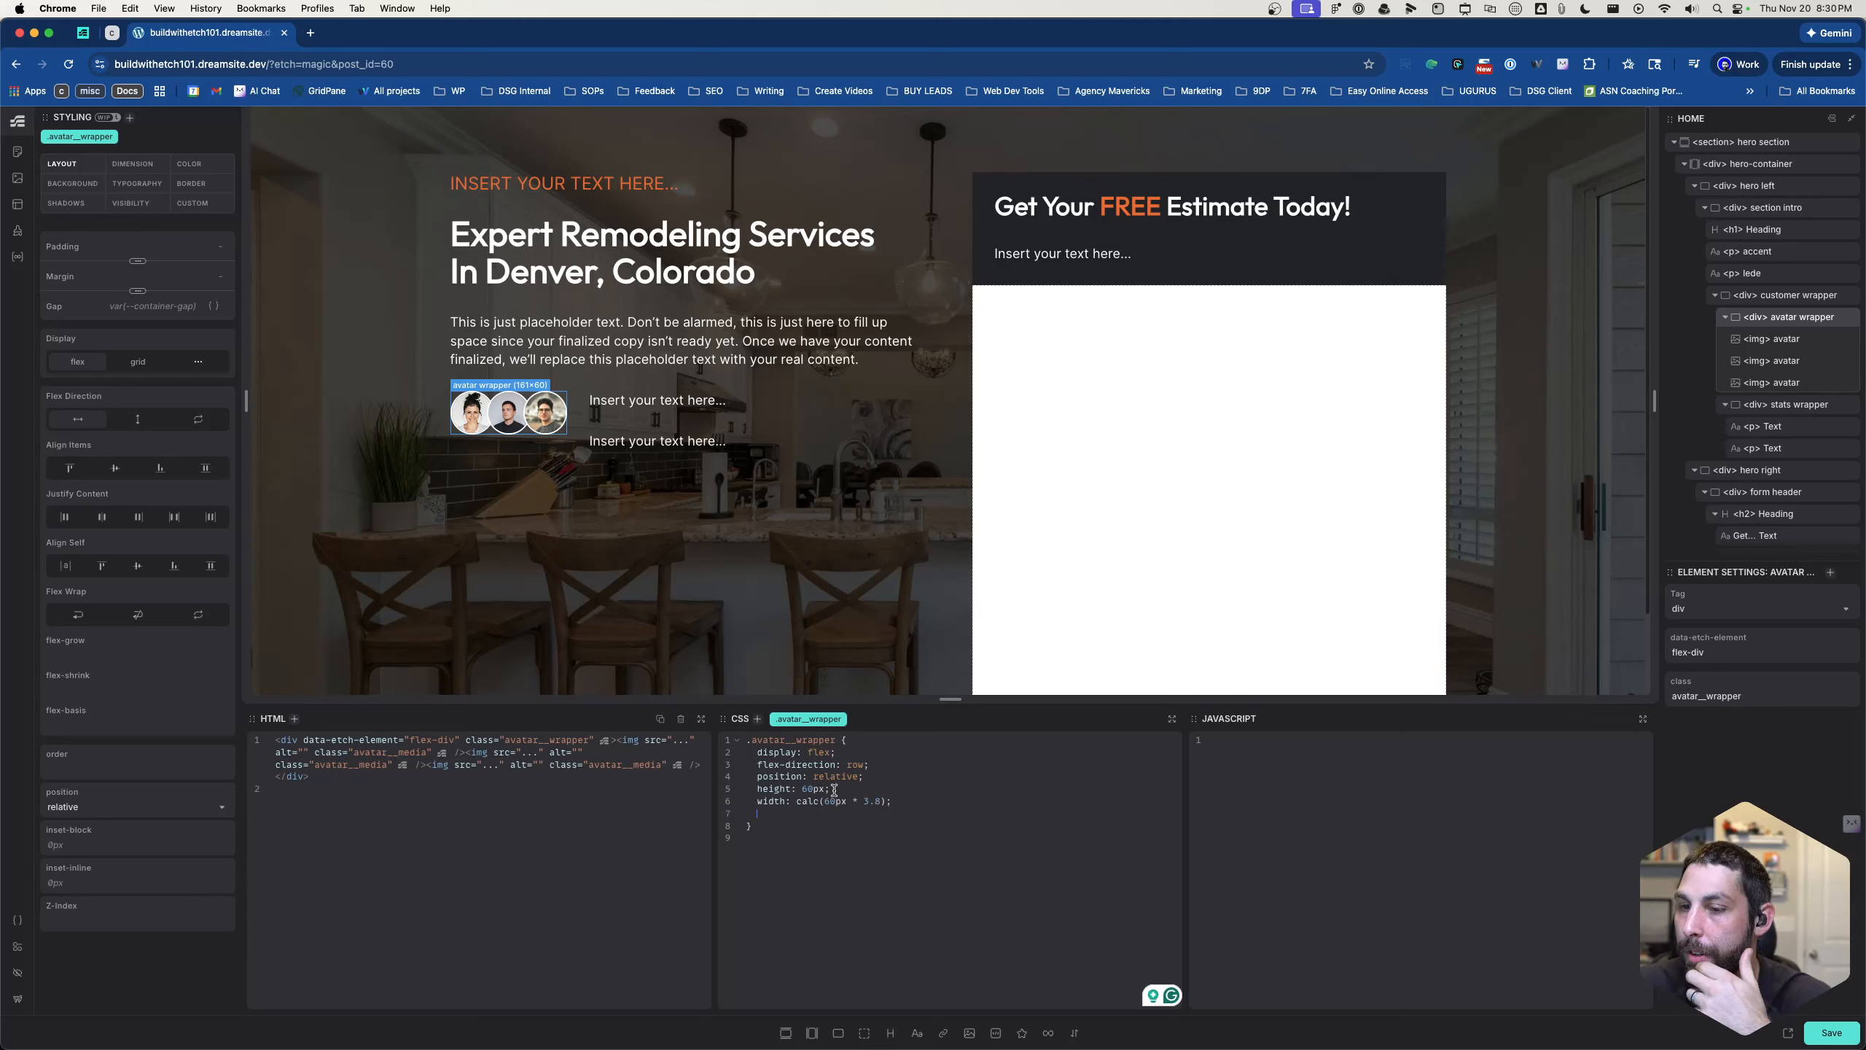
- Select the customer wrapper and add a height of 60px to its .customer__wrapper rule
{"action": "left_click", "coordinate": [571, 441]}
{"action": "left_click", "coordinate": [916, 767]}
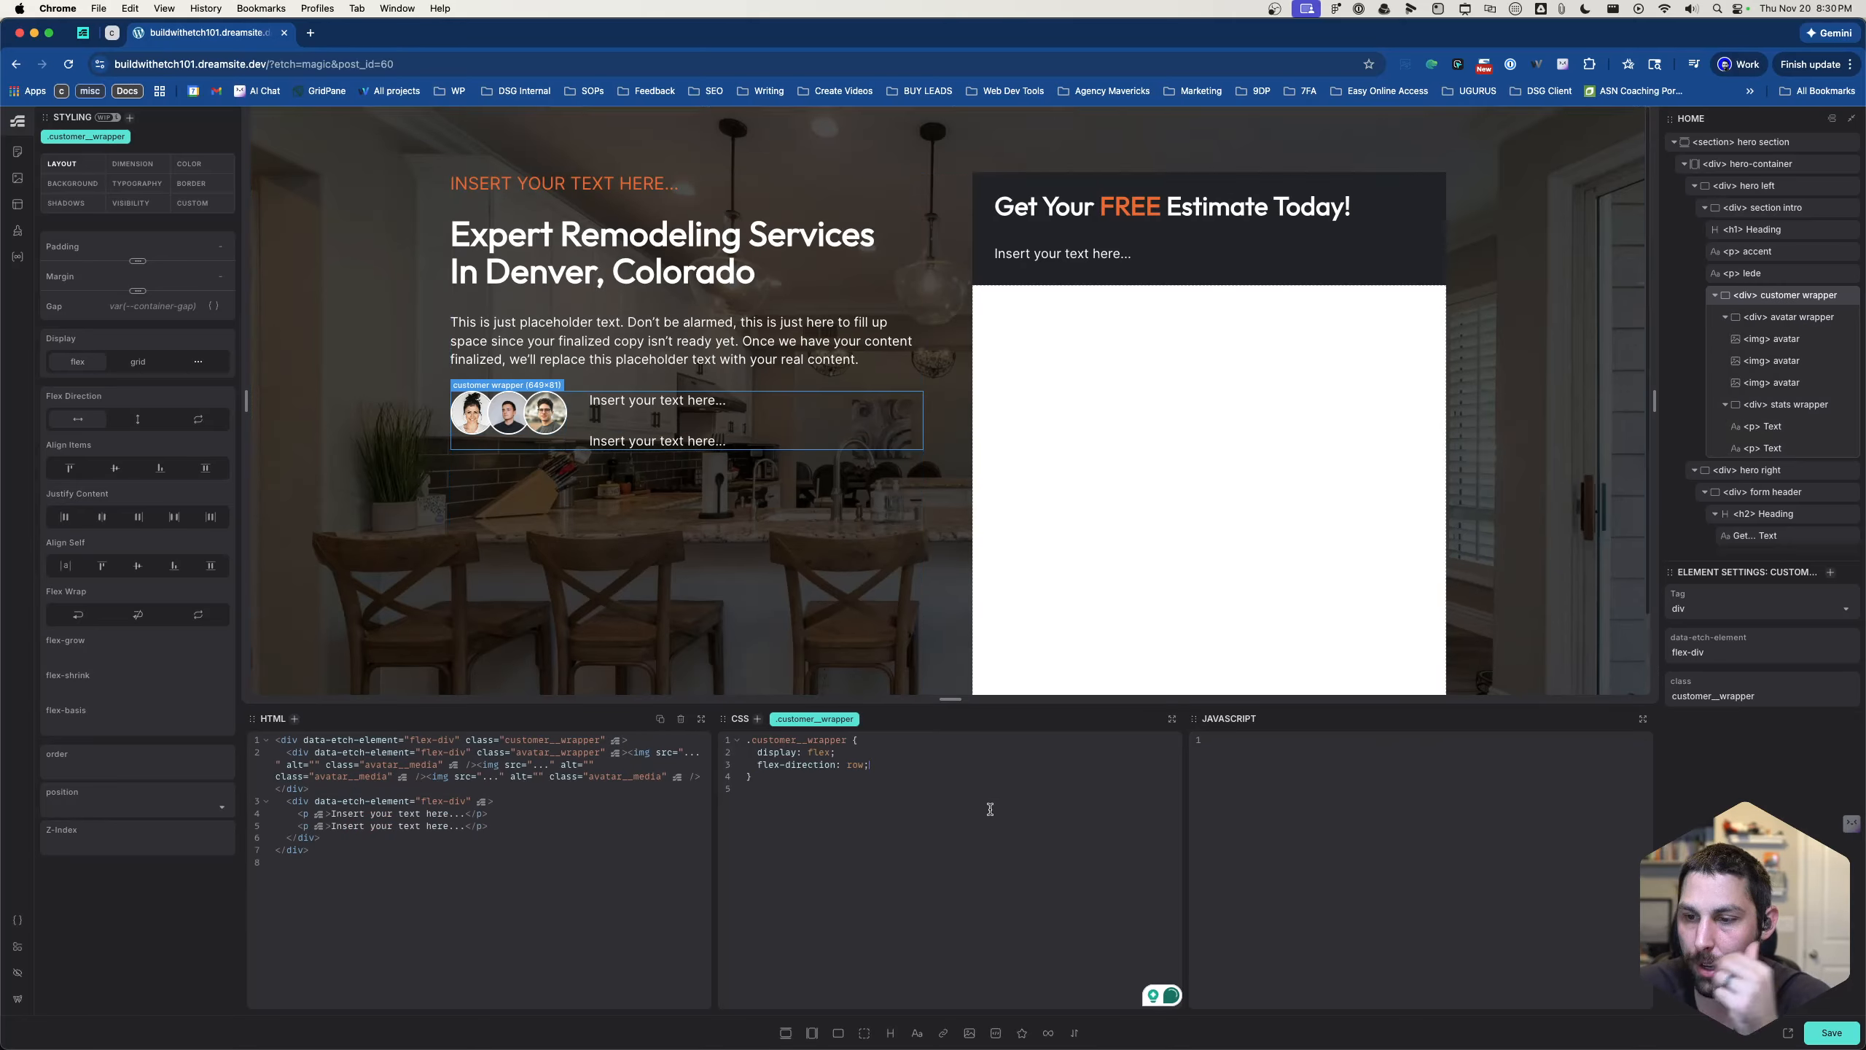
{"action": "type", "text": "heig"}
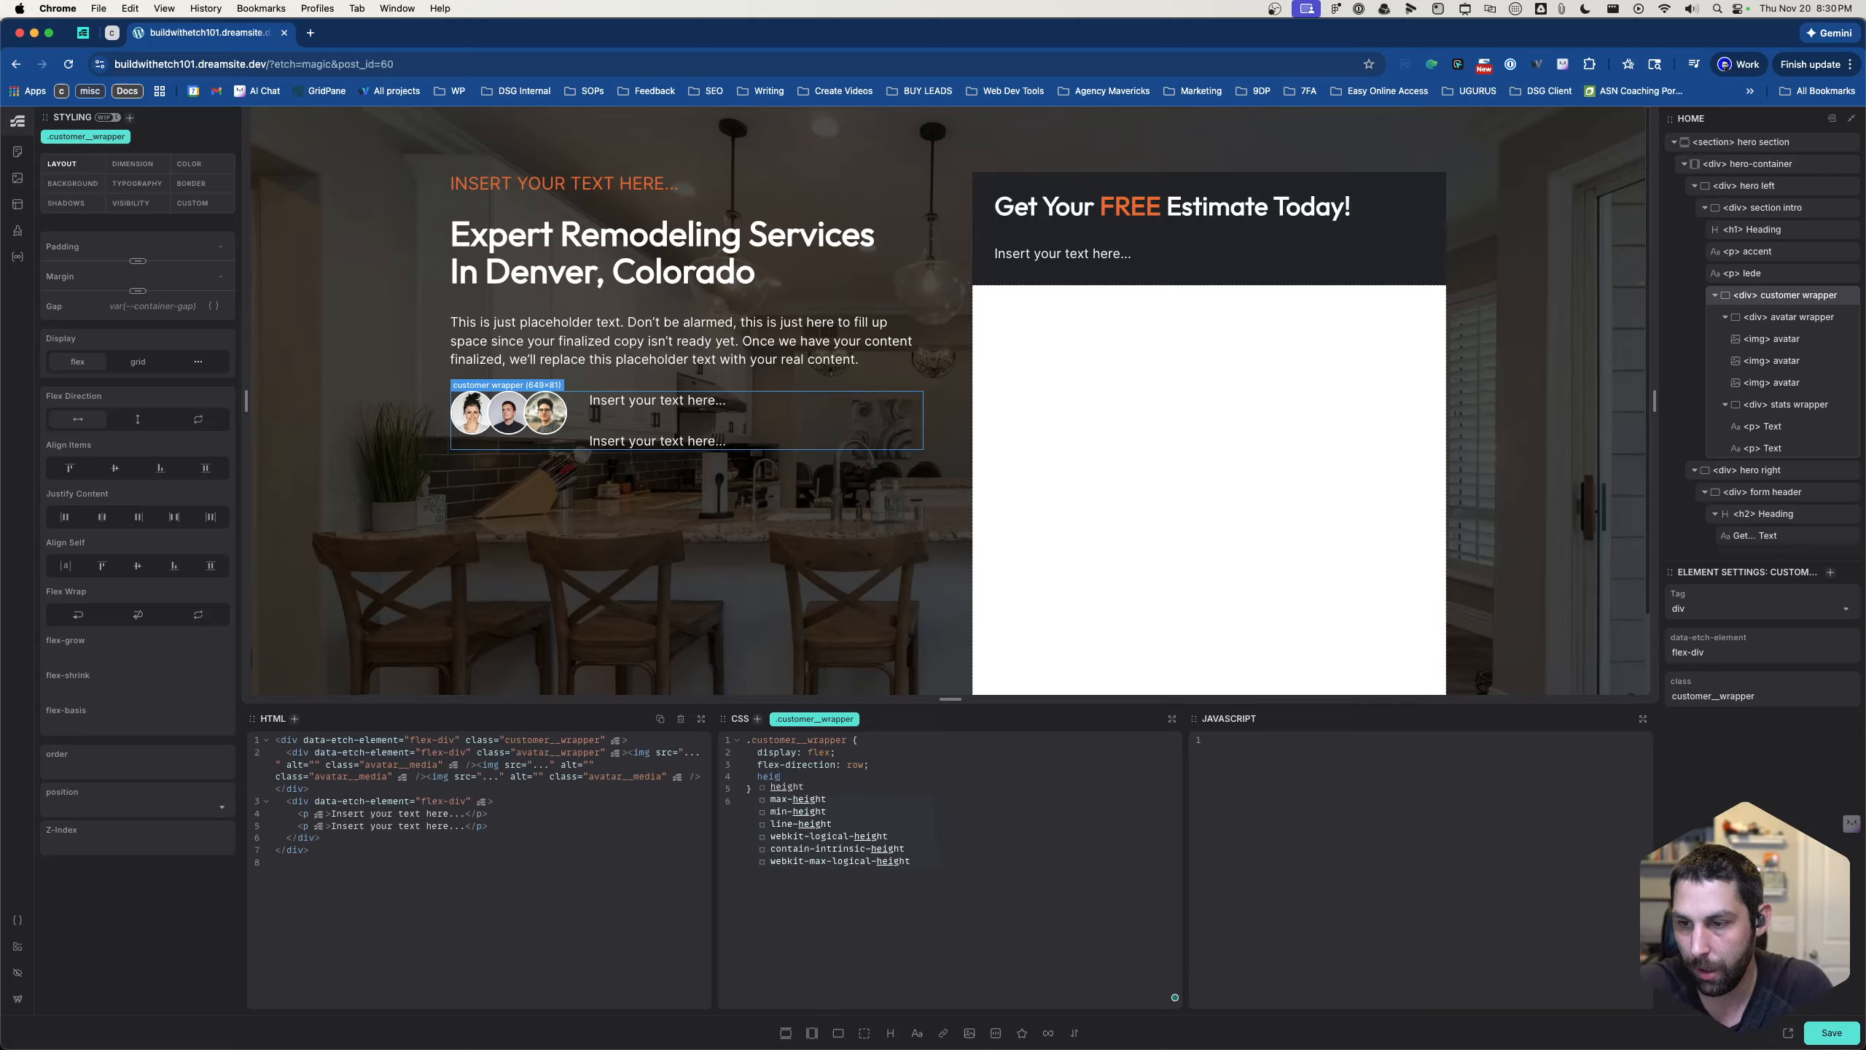
{"action": "type", "text": "ht: 60px;"}
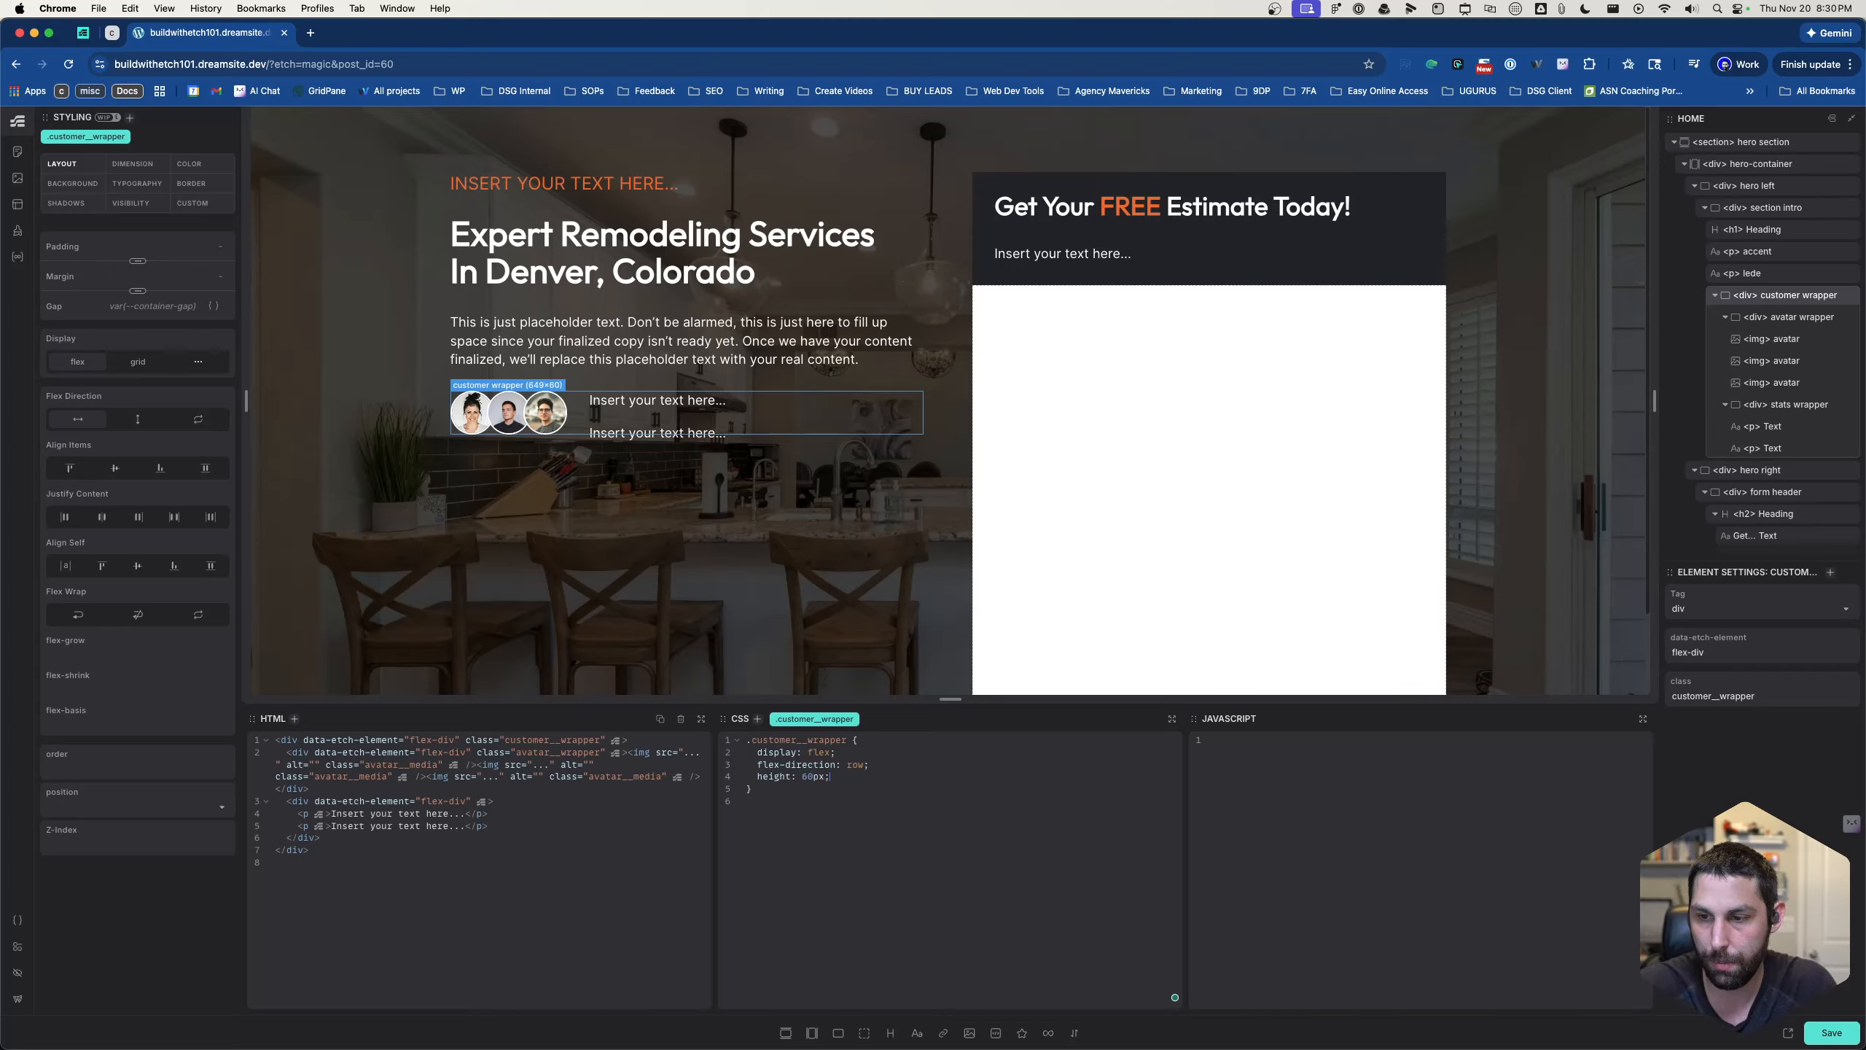
{"action": "left_click", "coordinate": [880, 789]}
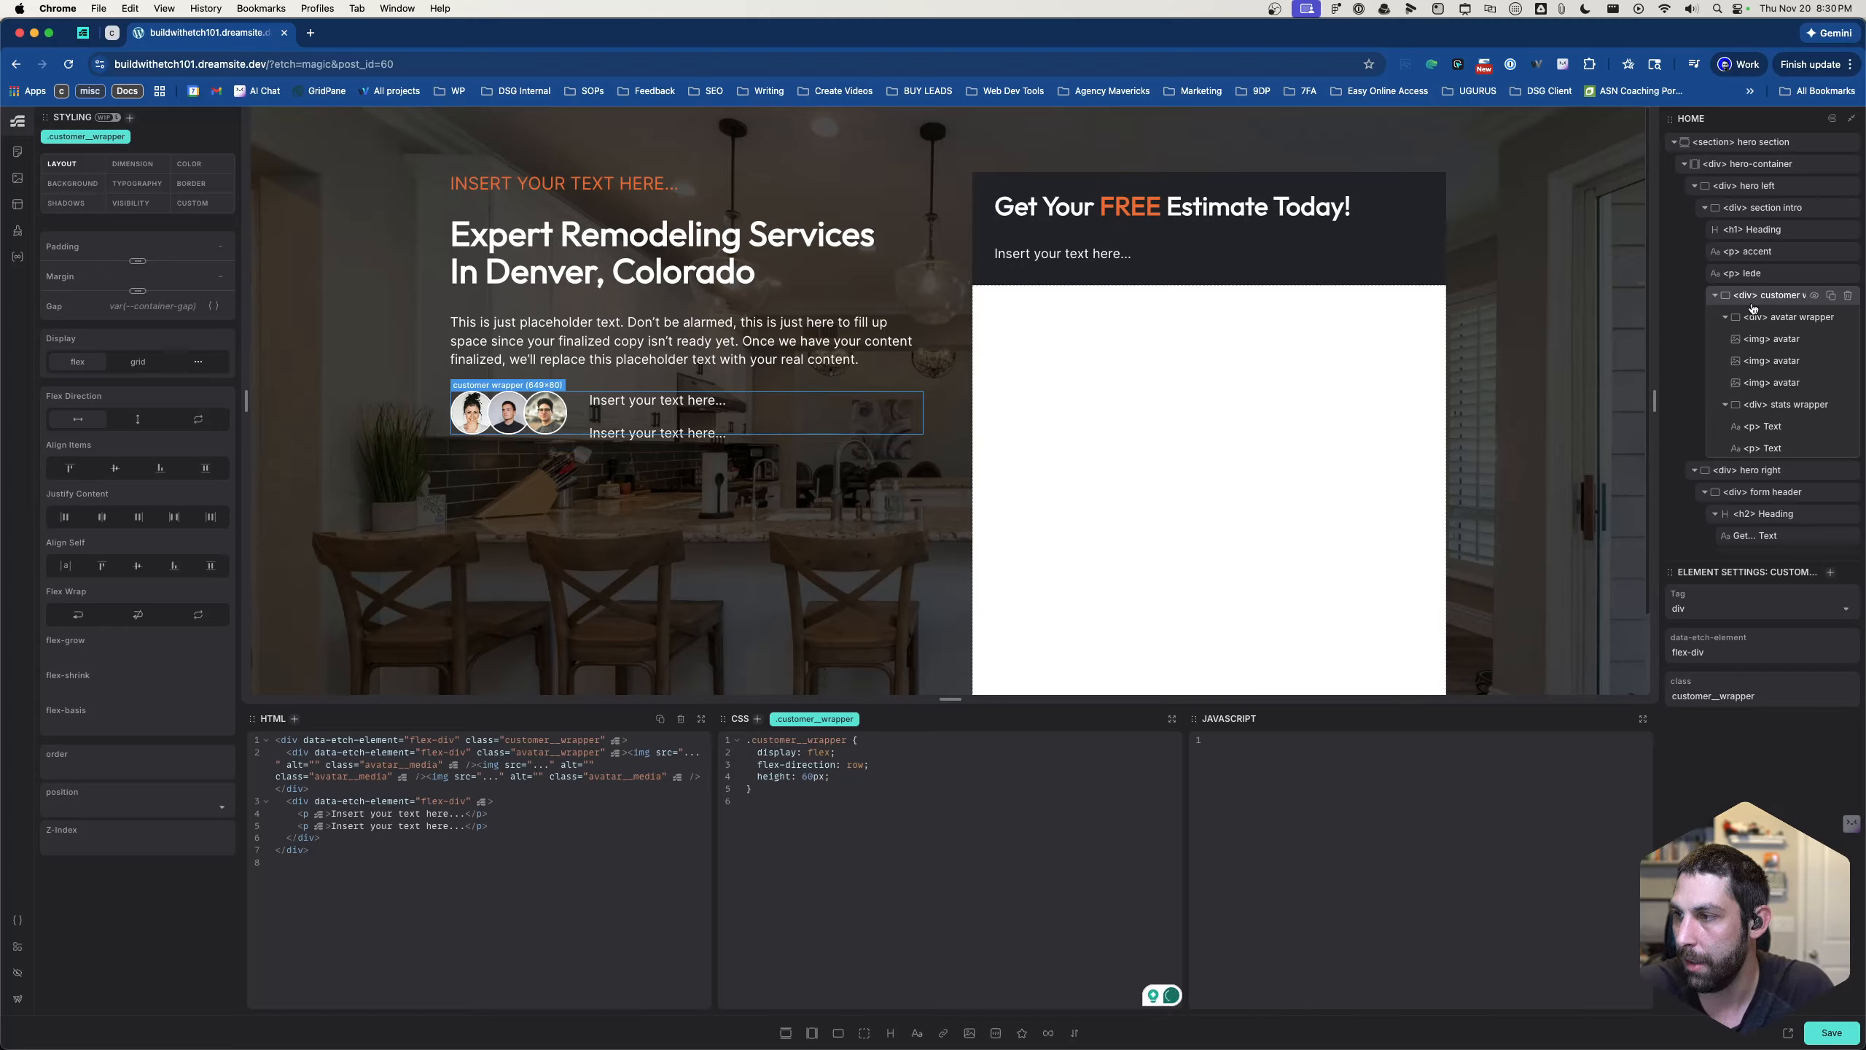
- Add the class .avatar__stats-wrapper to the stats wrapper div
{"action": "left_click", "coordinate": [1753, 403]}
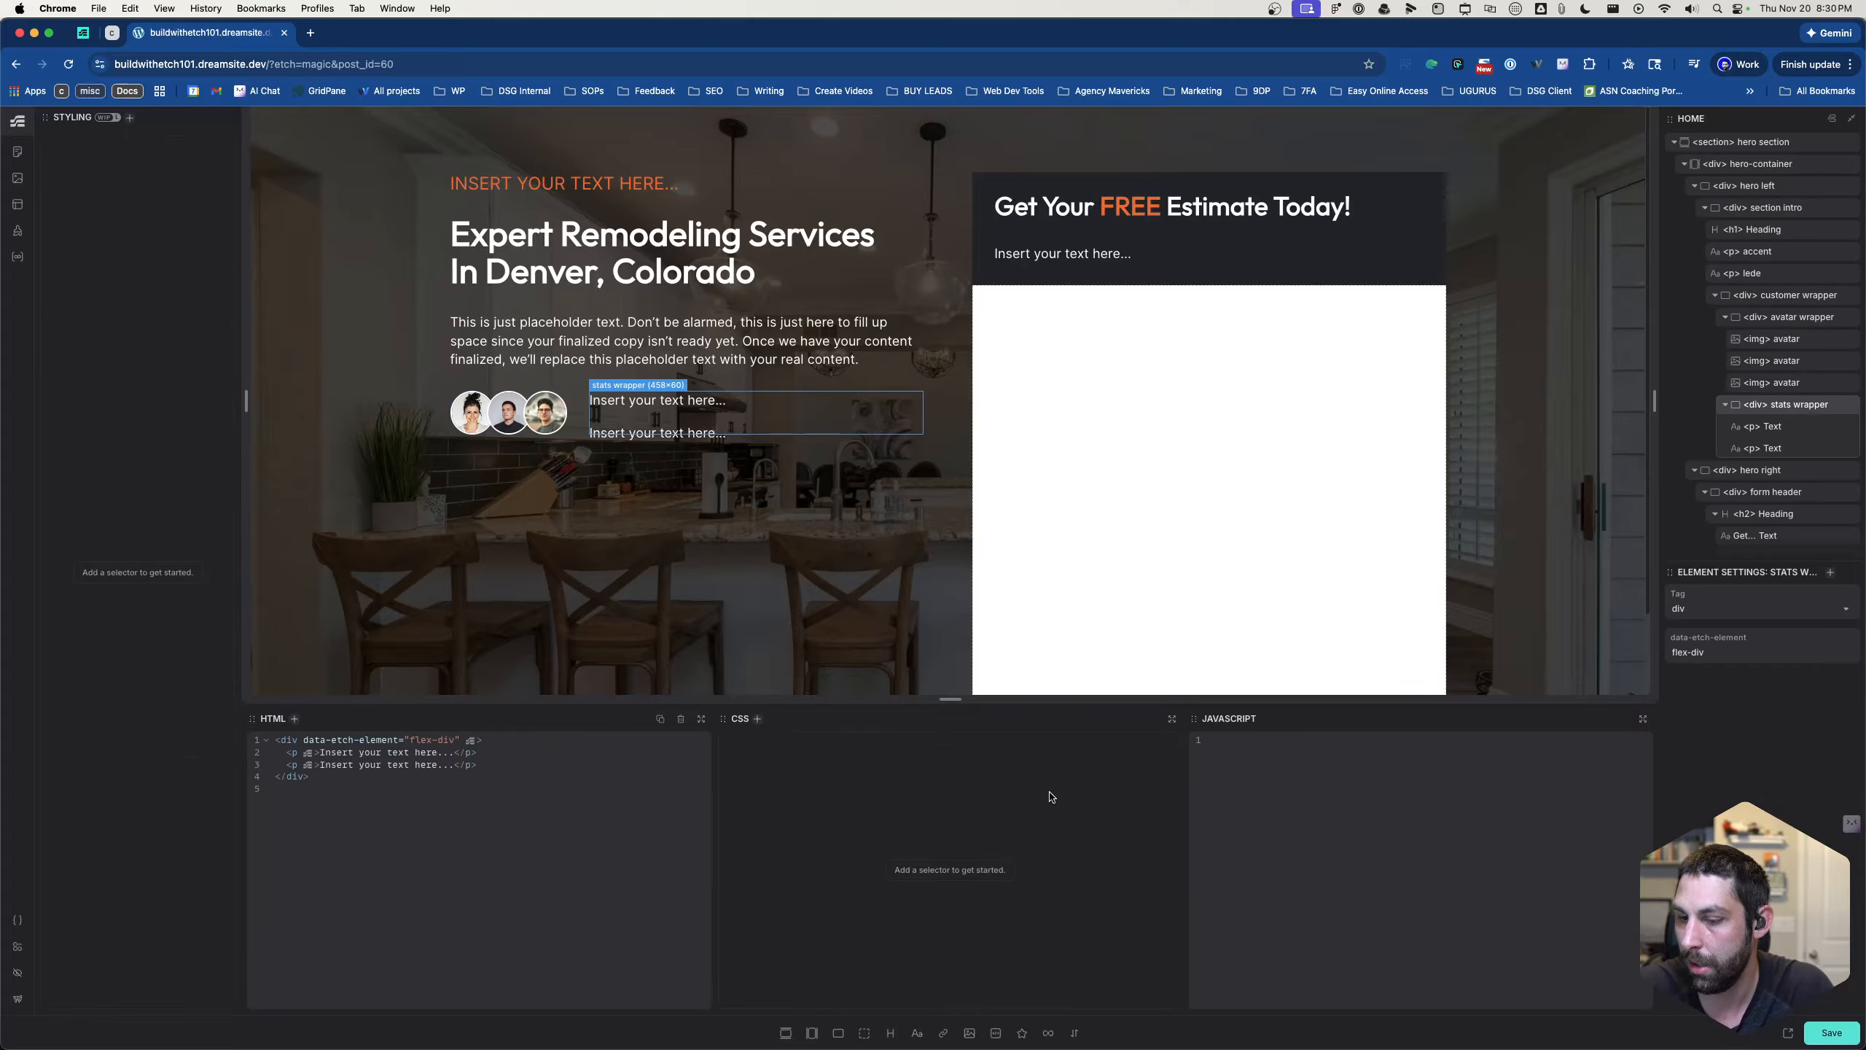
{"action": "key", "text": "super+."}
{"action": "type", "text": ".text"}
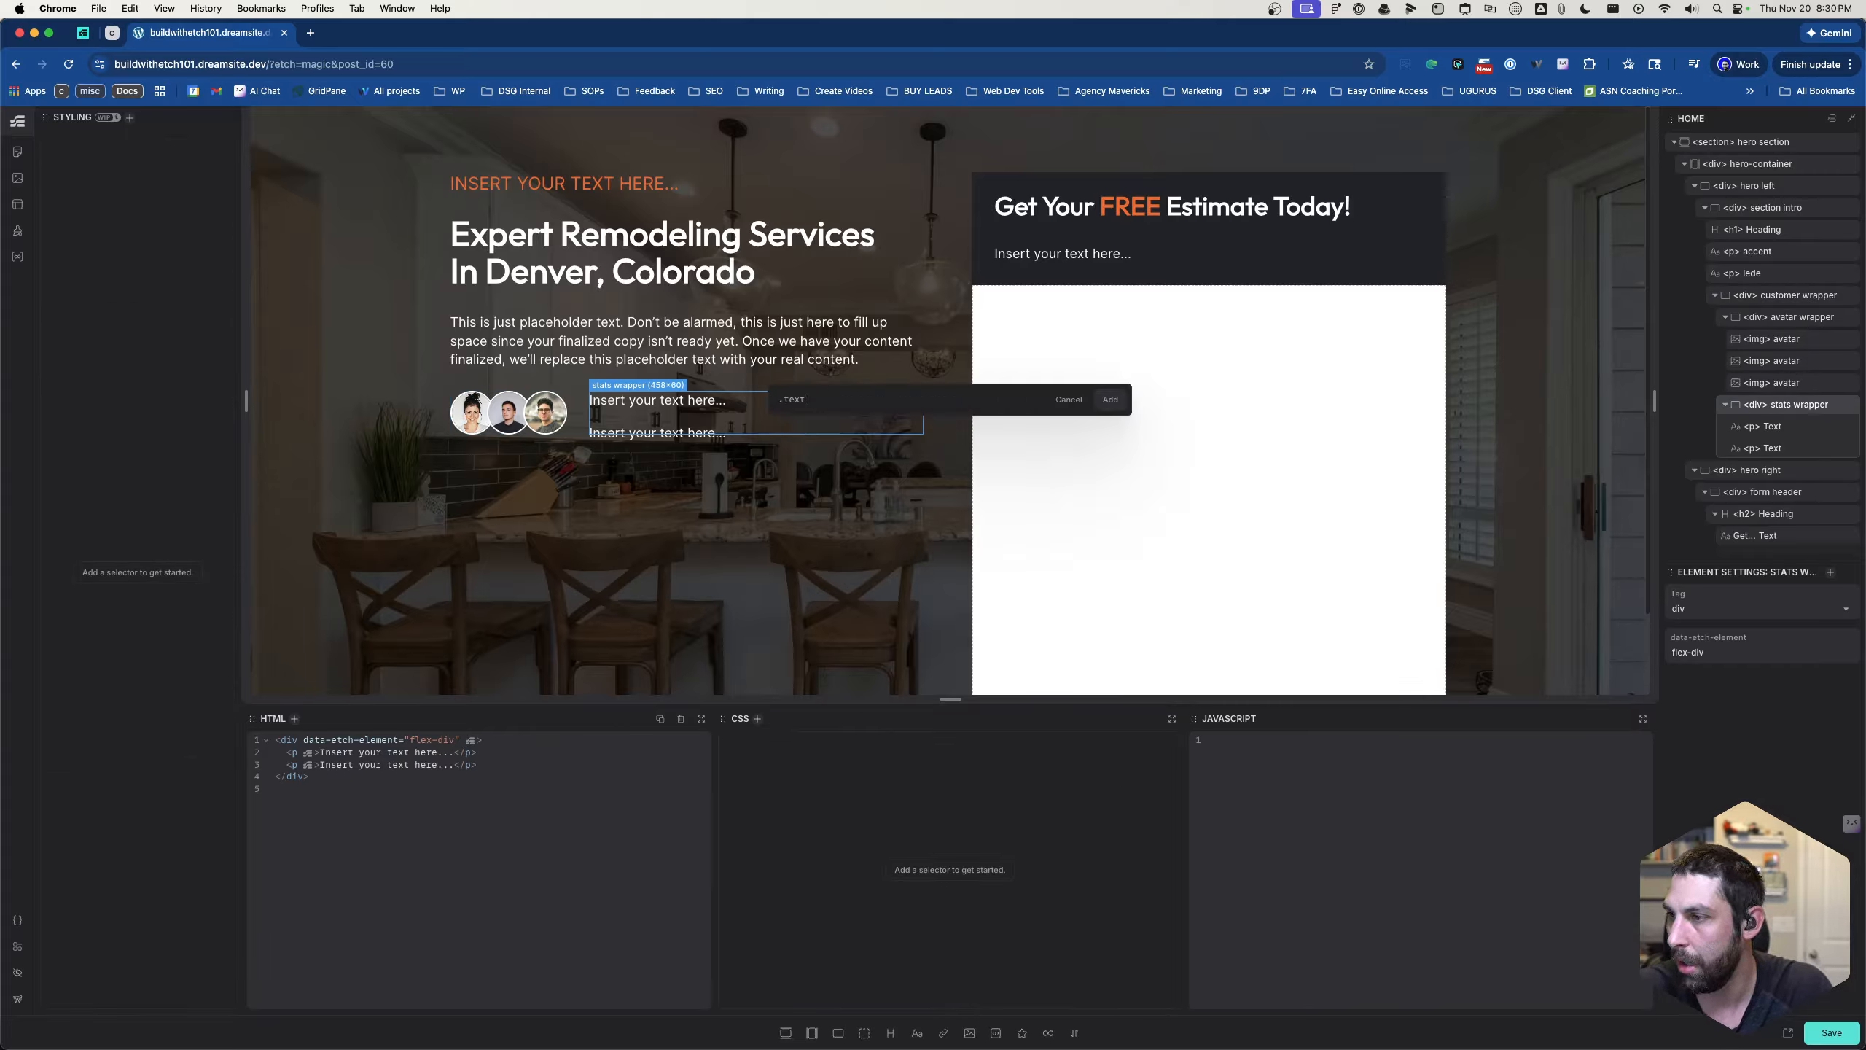
{"action": "type", "text": "avatar__stats"}
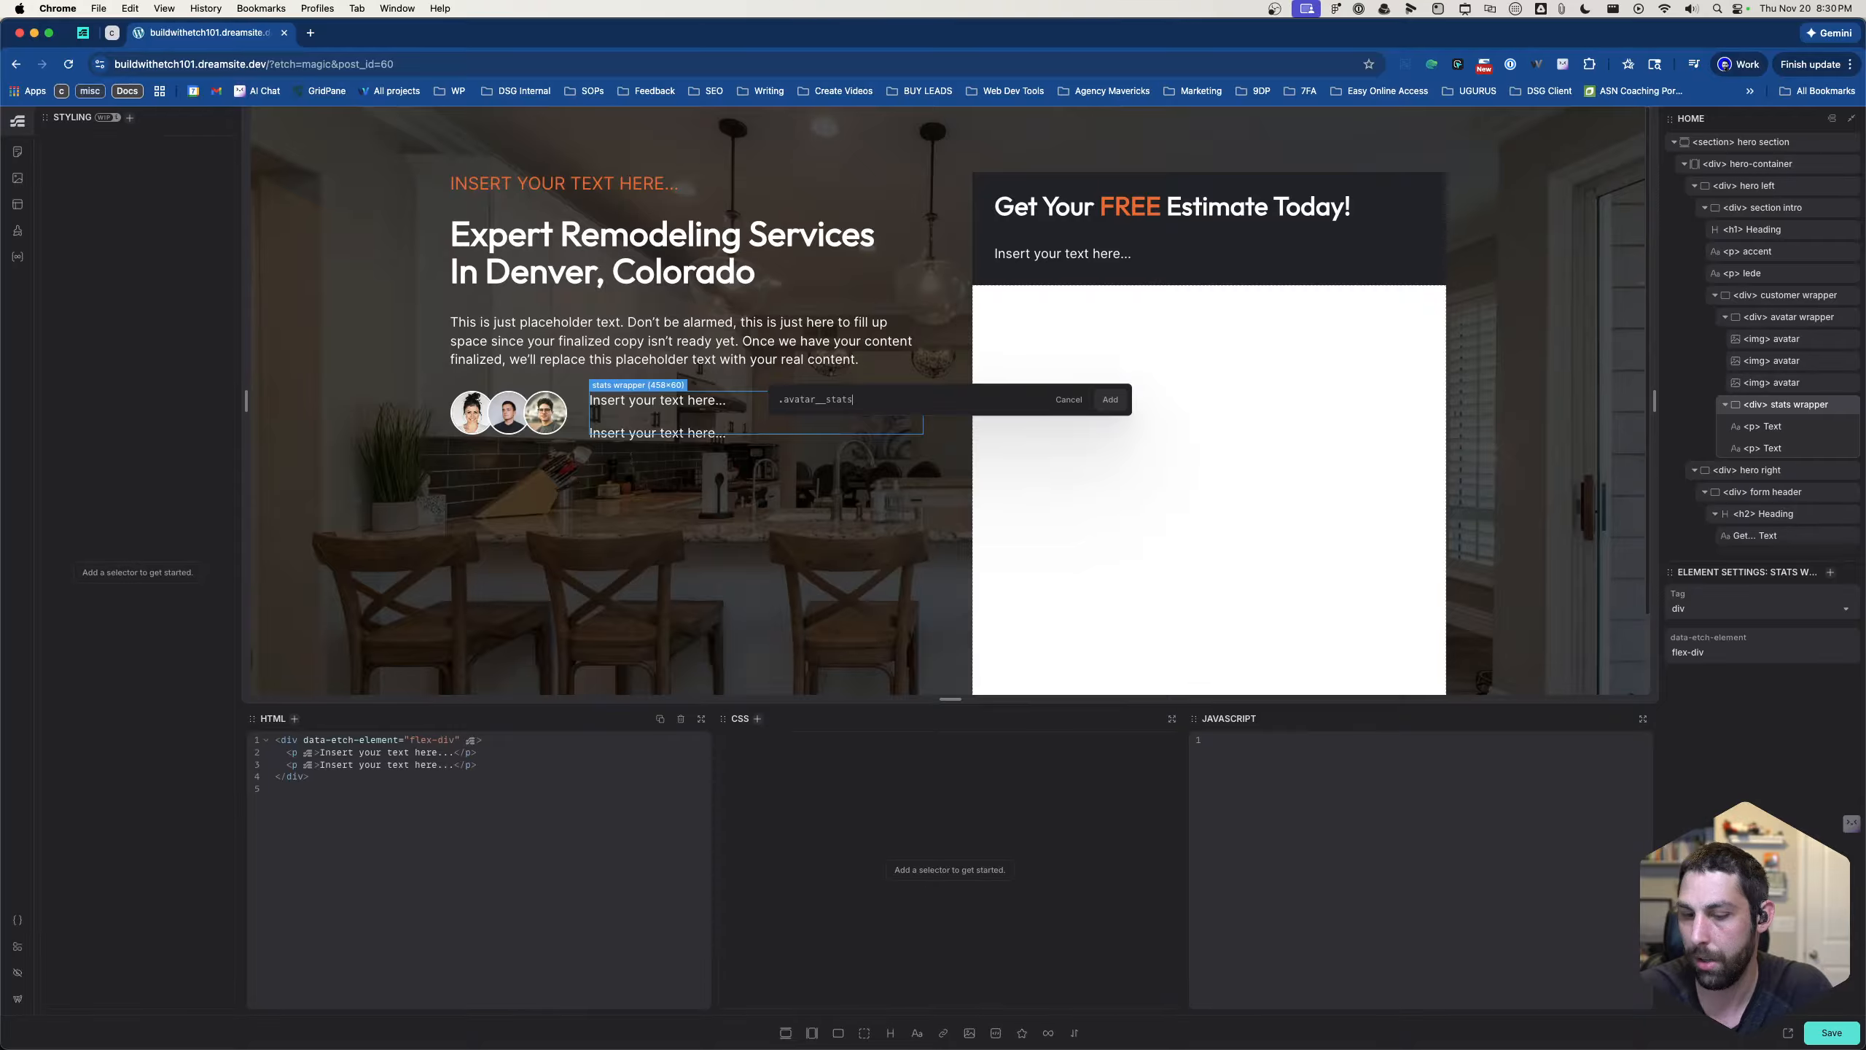
{"action": "type", "text": "-wrapper"}
{"action": "key", "text": "Return"}
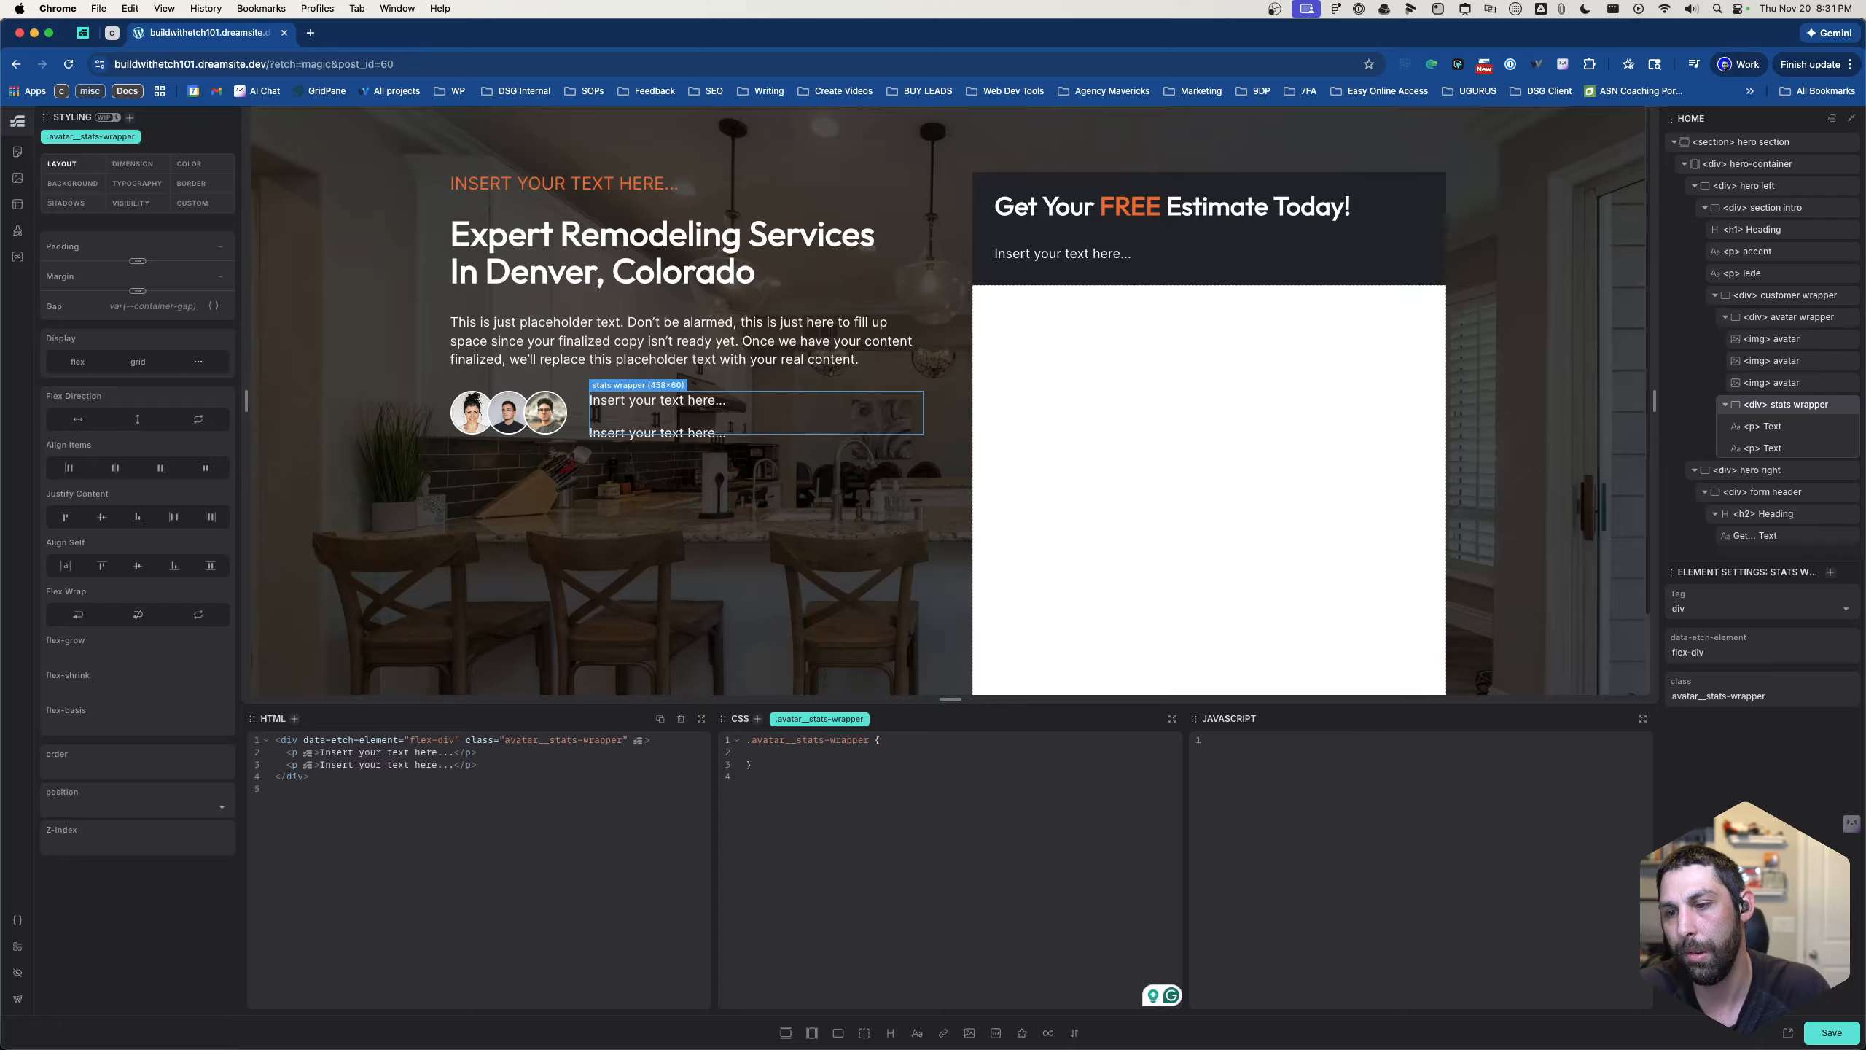
- Add display: flex; to the .avatar__stats-wrapper rule, with an empty line below it
{"action": "type", "text": "display: =fl"}
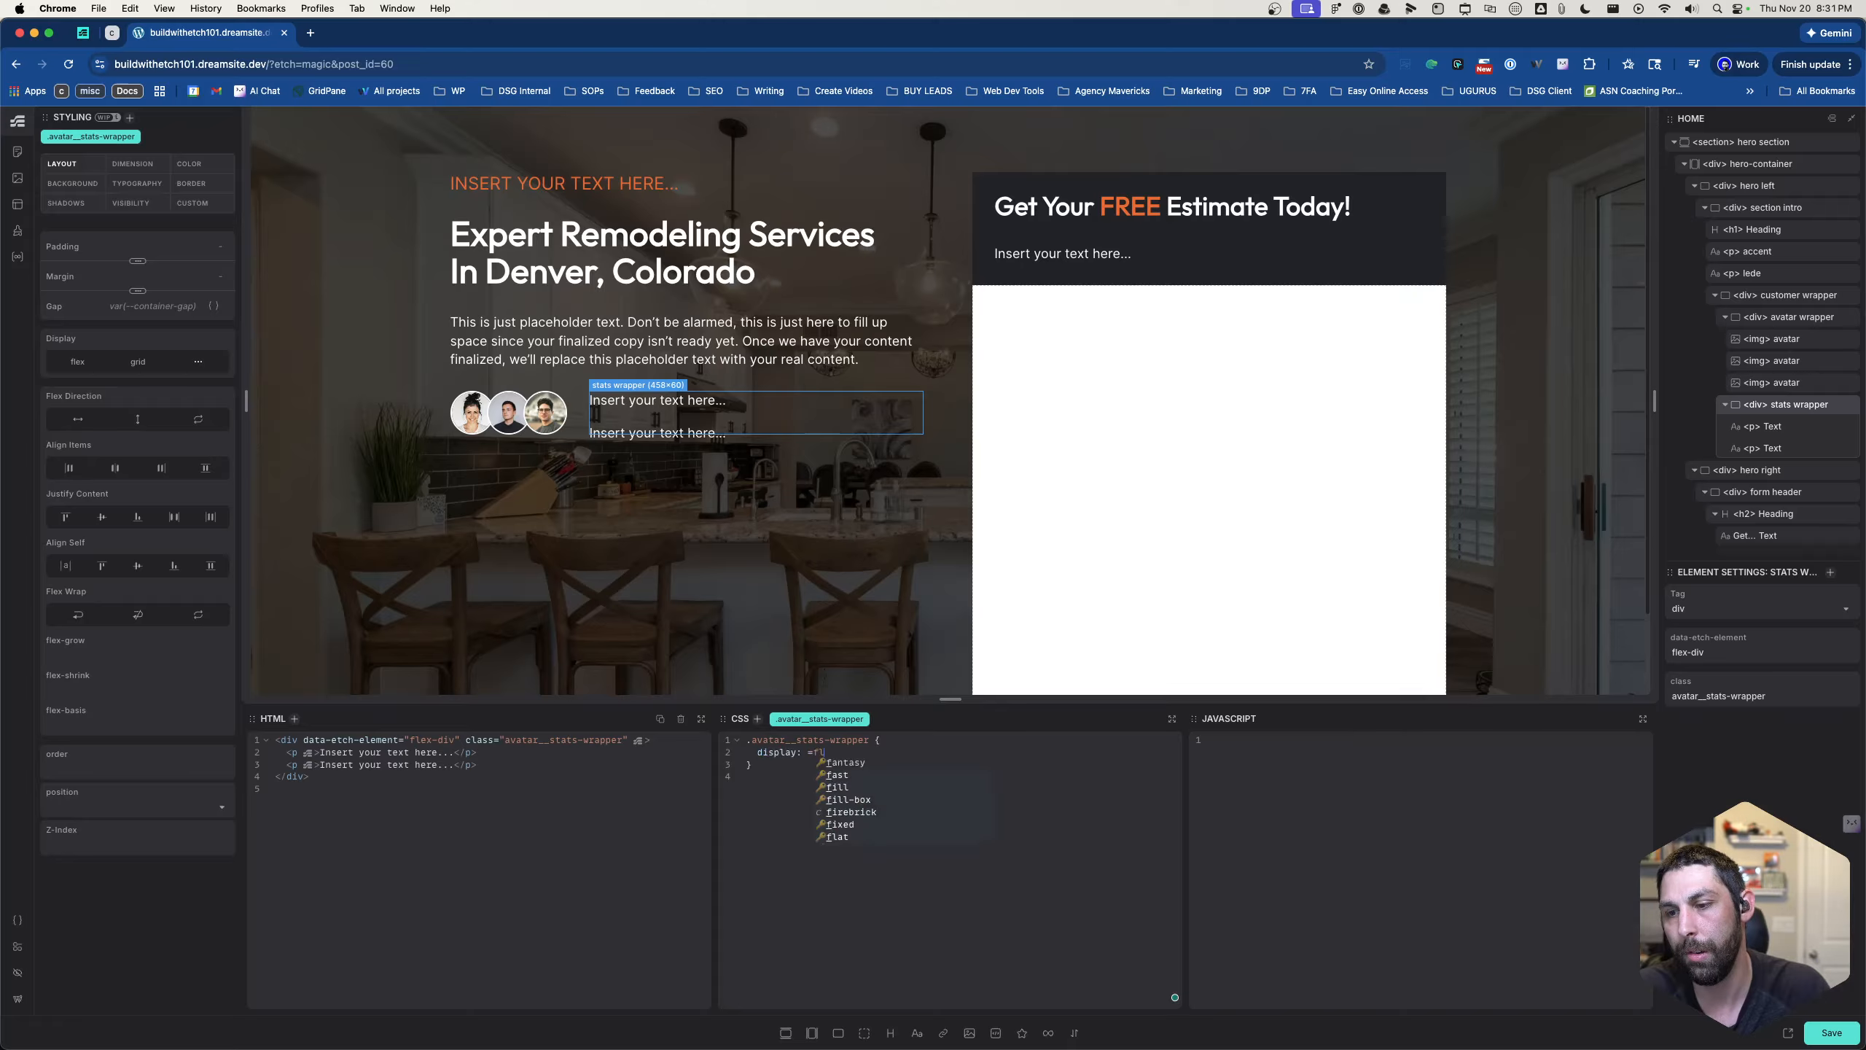
{"action": "key", "text": "BackSpace"}
{"action": "key", "text": "BackSpace"}
{"action": "key", "text": "BackSpace"}
{"action": "type", "text": "flext"}
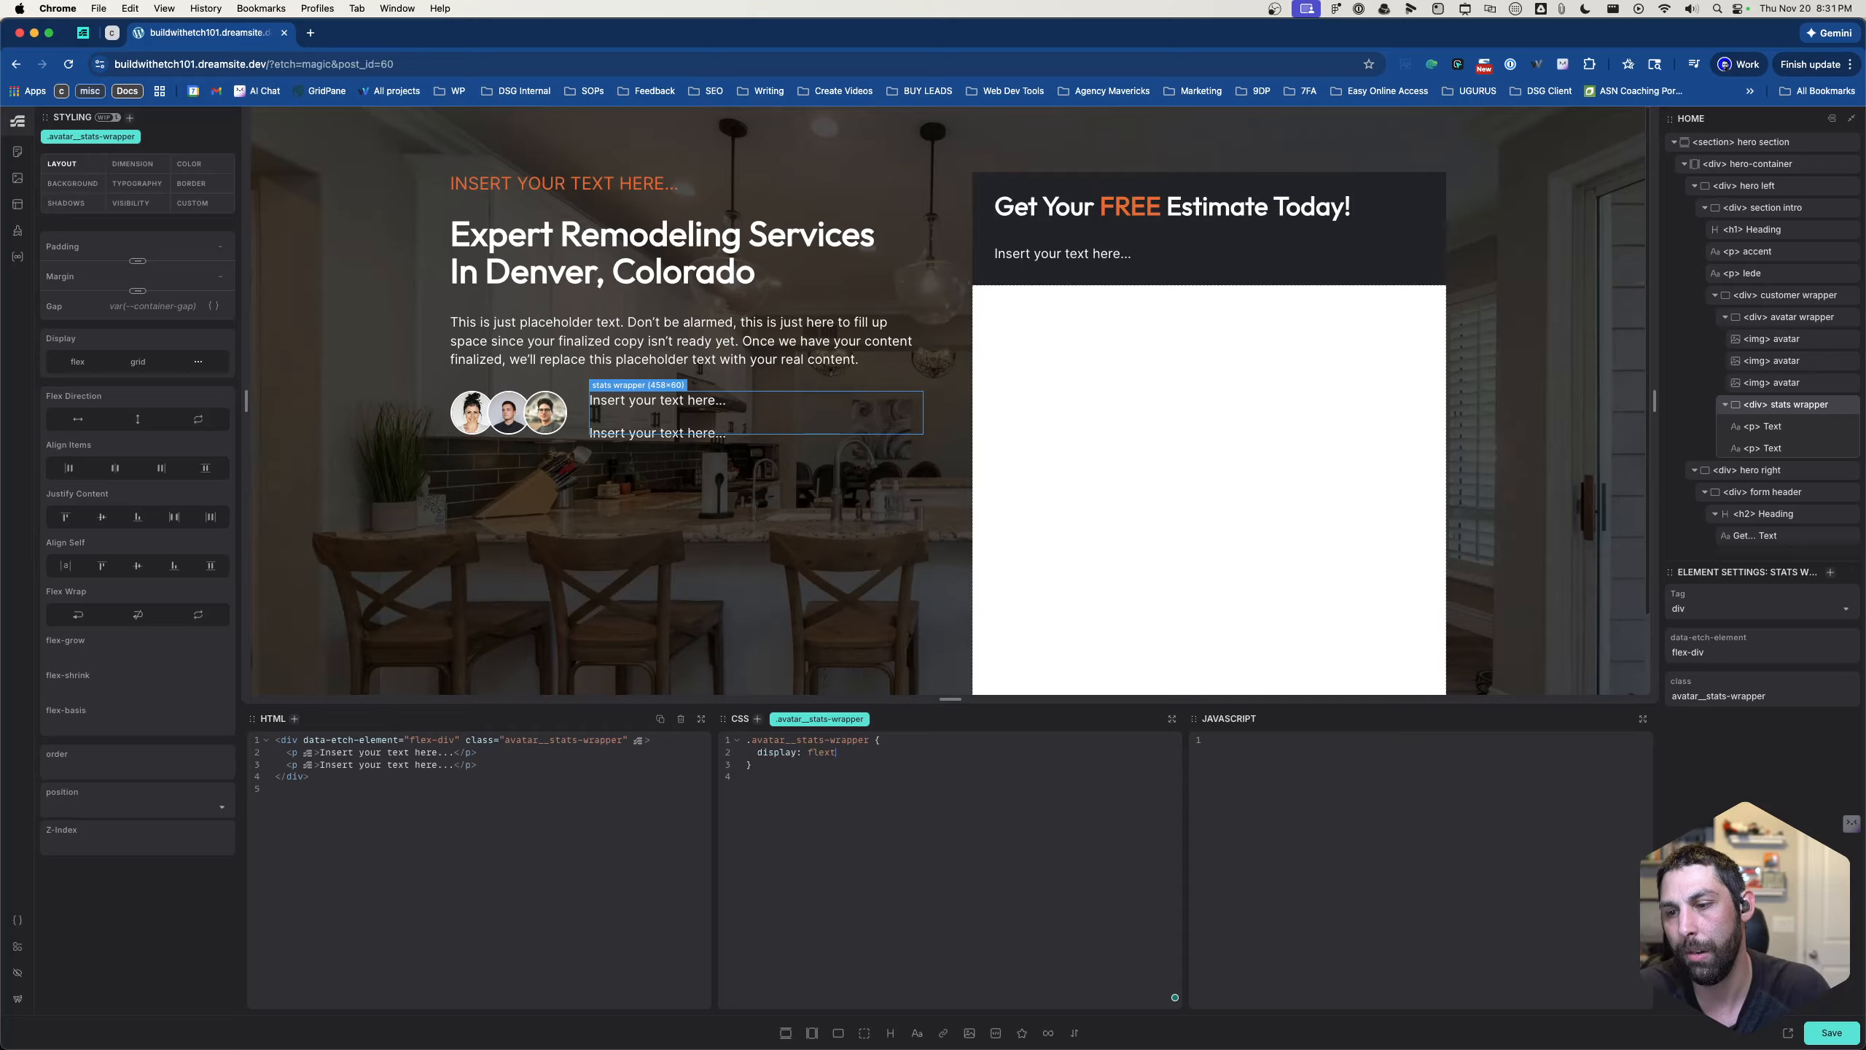
{"action": "key", "text": "BackSpace"}
{"action": "type", "text": ";"}
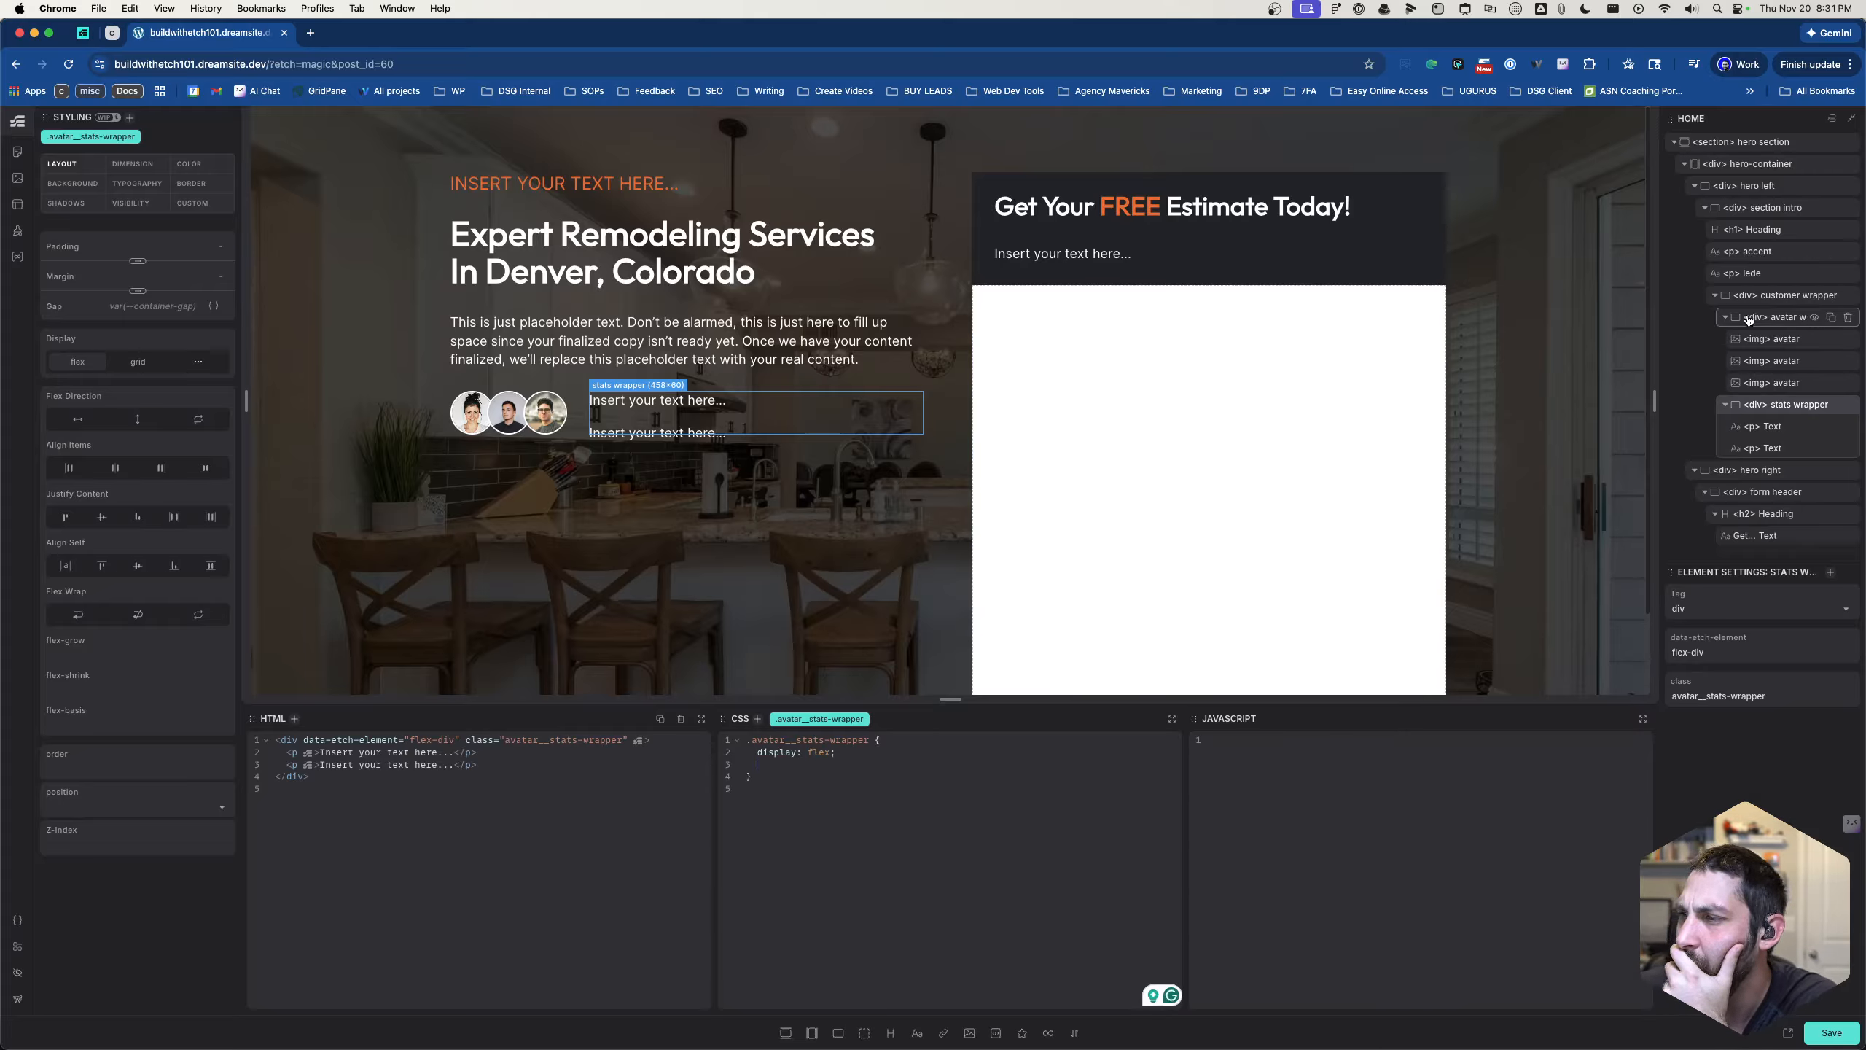
- Collapse the stats wrapper and avatar wrapper elements in the page structure
{"action": "left_click", "coordinate": [1724, 405]}
{"action": "left_click", "coordinate": [1727, 318]}
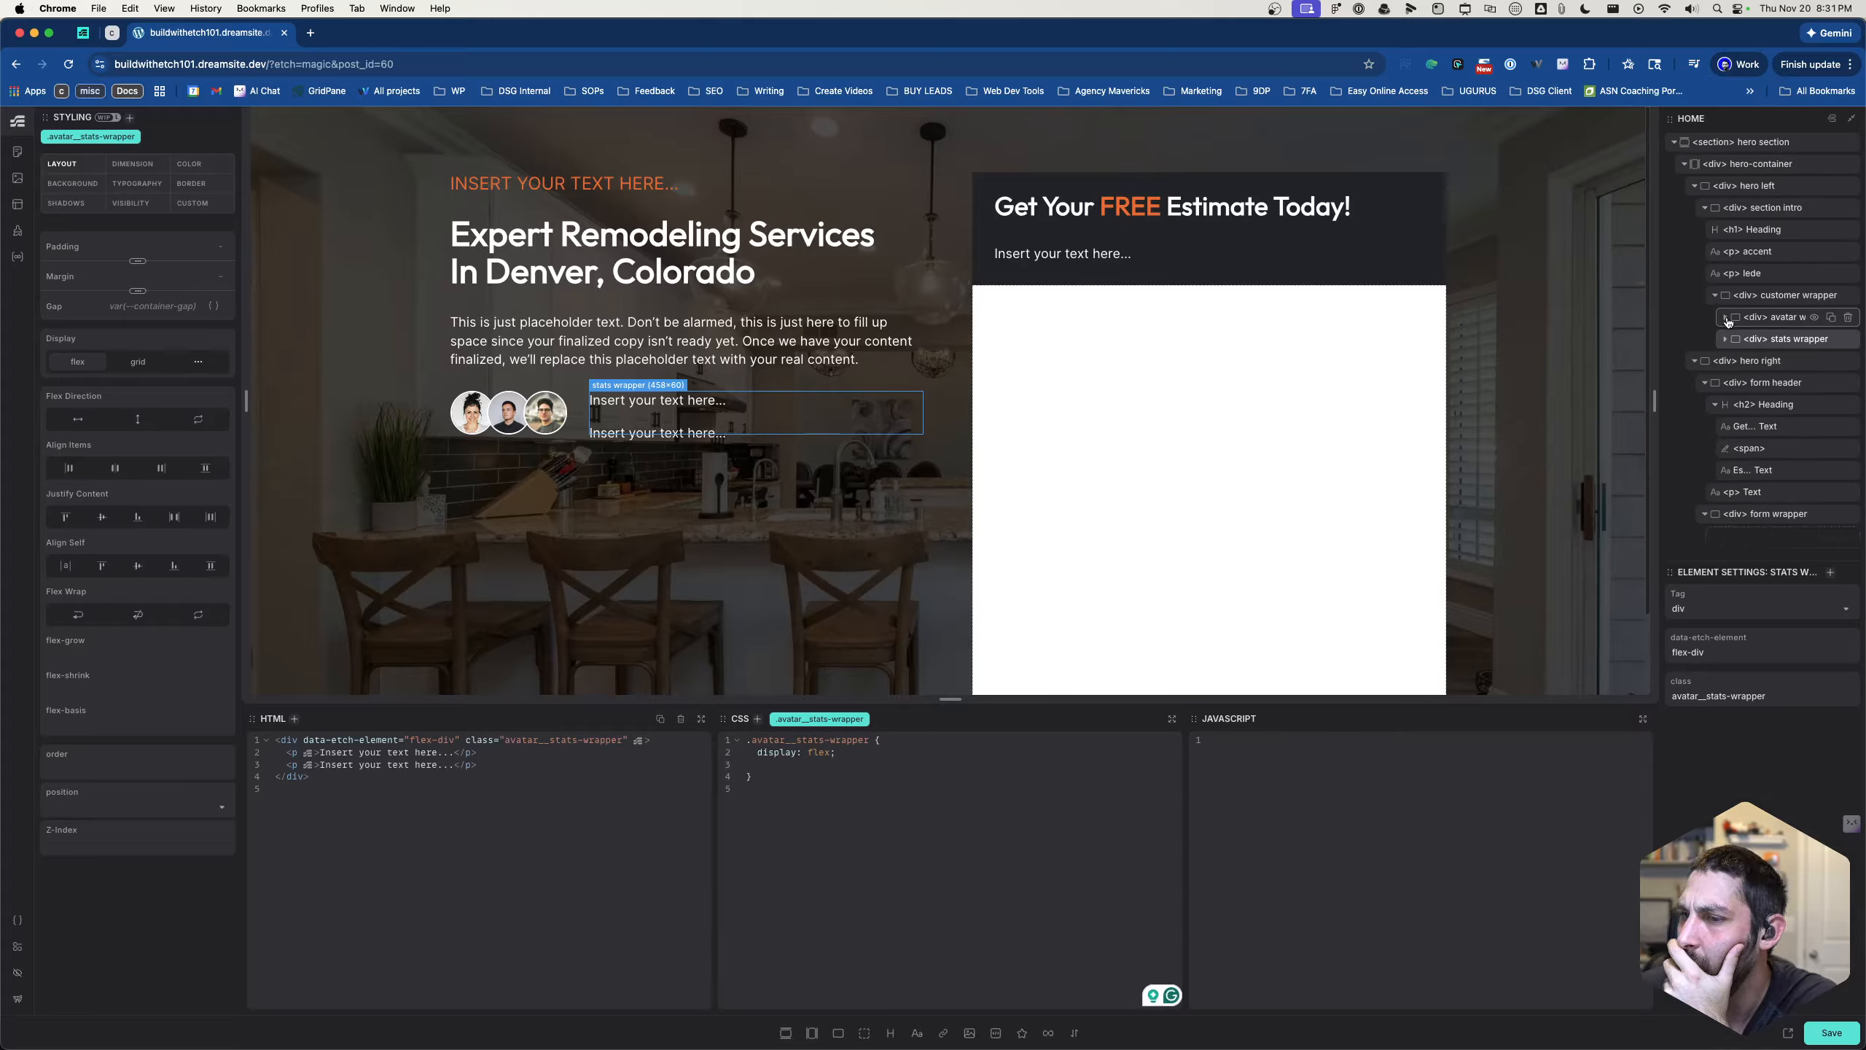
- Add justify-content: space-between; to the stats wrapper's .avatar__stats-wrapper rule
{"action": "left_click", "coordinate": [1736, 303]}
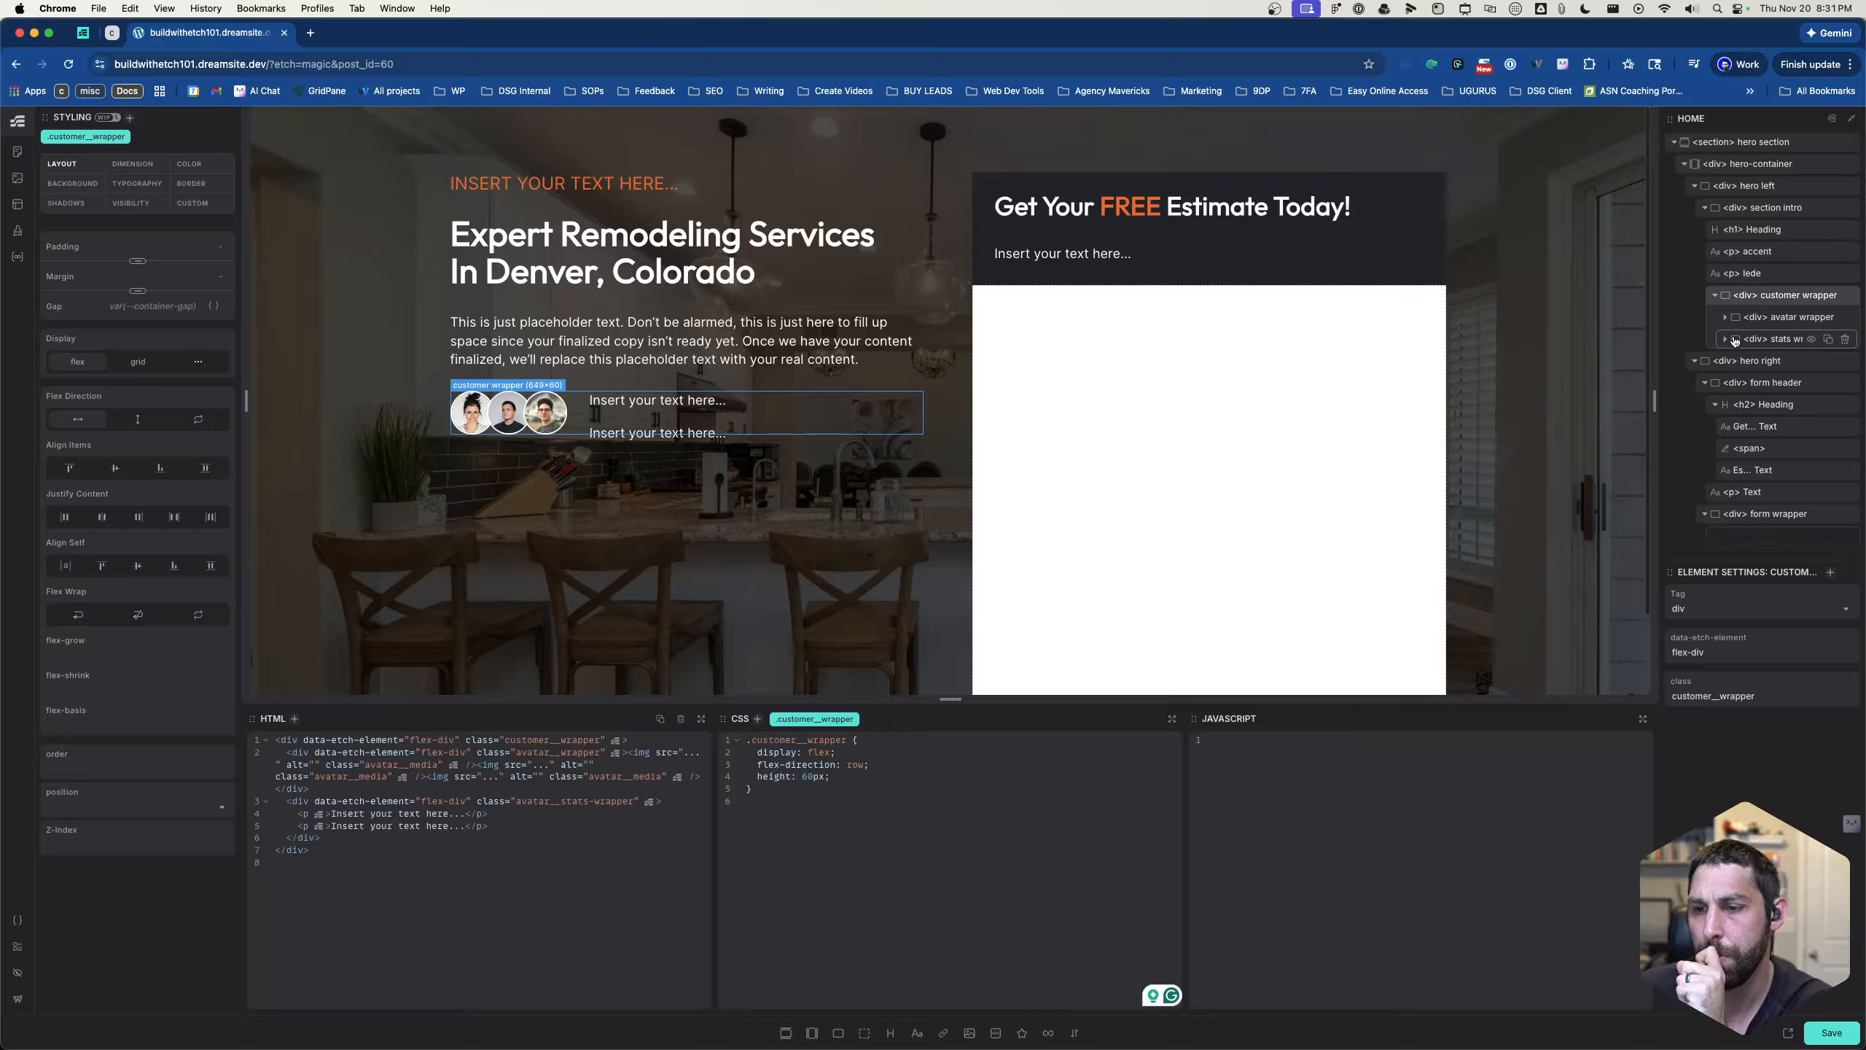
{"action": "left_click", "coordinate": [1735, 341]}
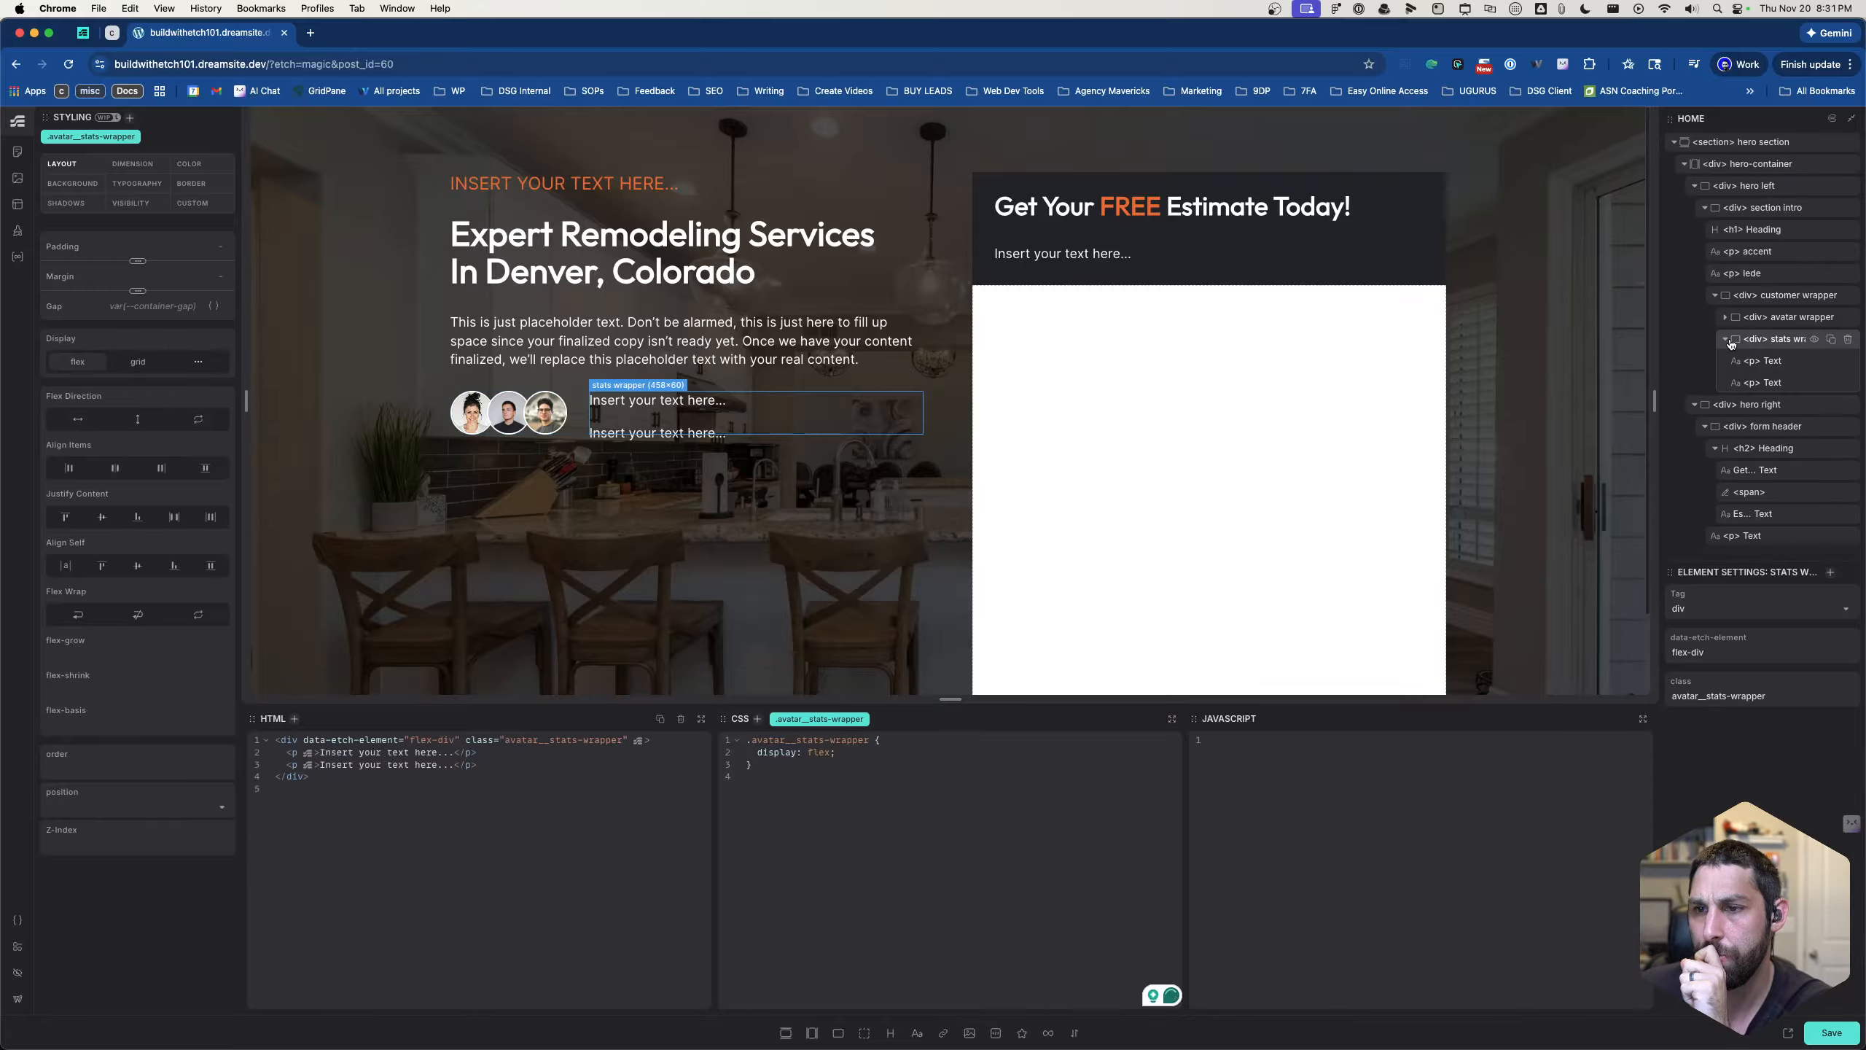
{"action": "left_click", "coordinate": [894, 758]}
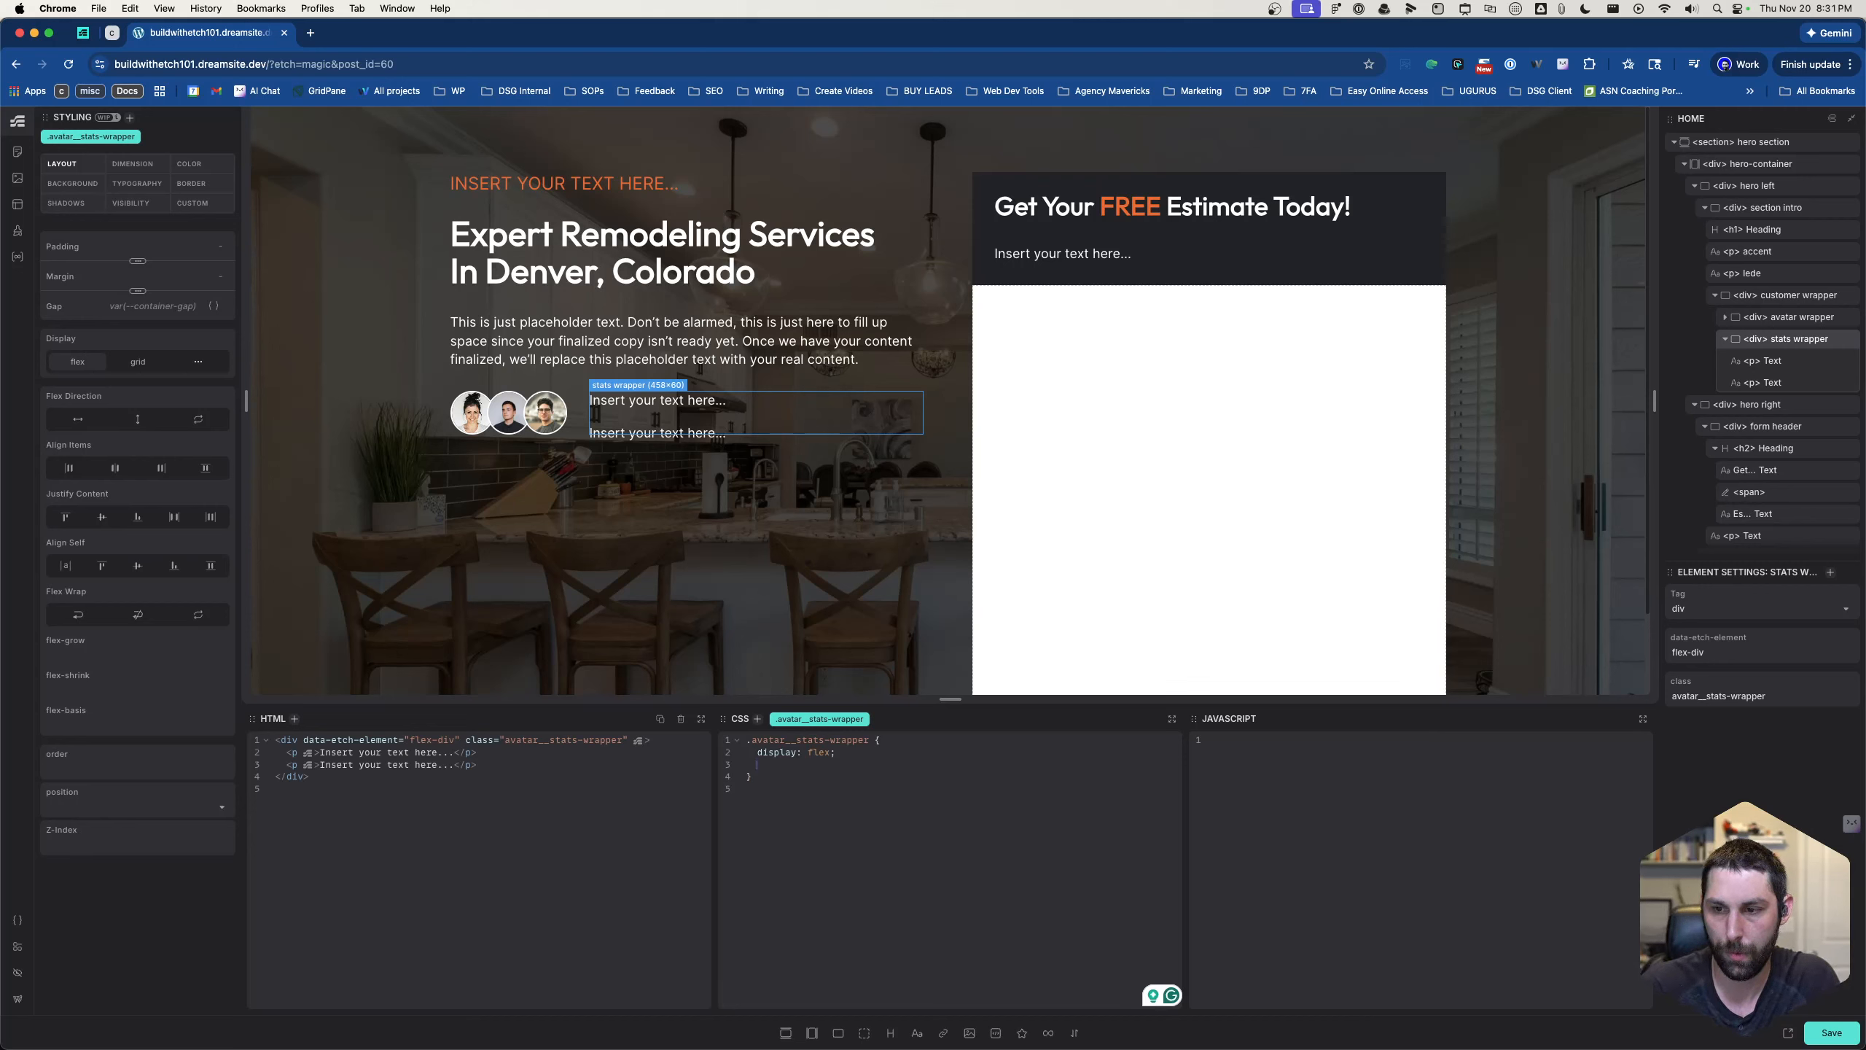
{"action": "type", "text": "t"}
{"action": "key", "text": "BackSpace"}
{"action": "key", "text": "BackSpace"}
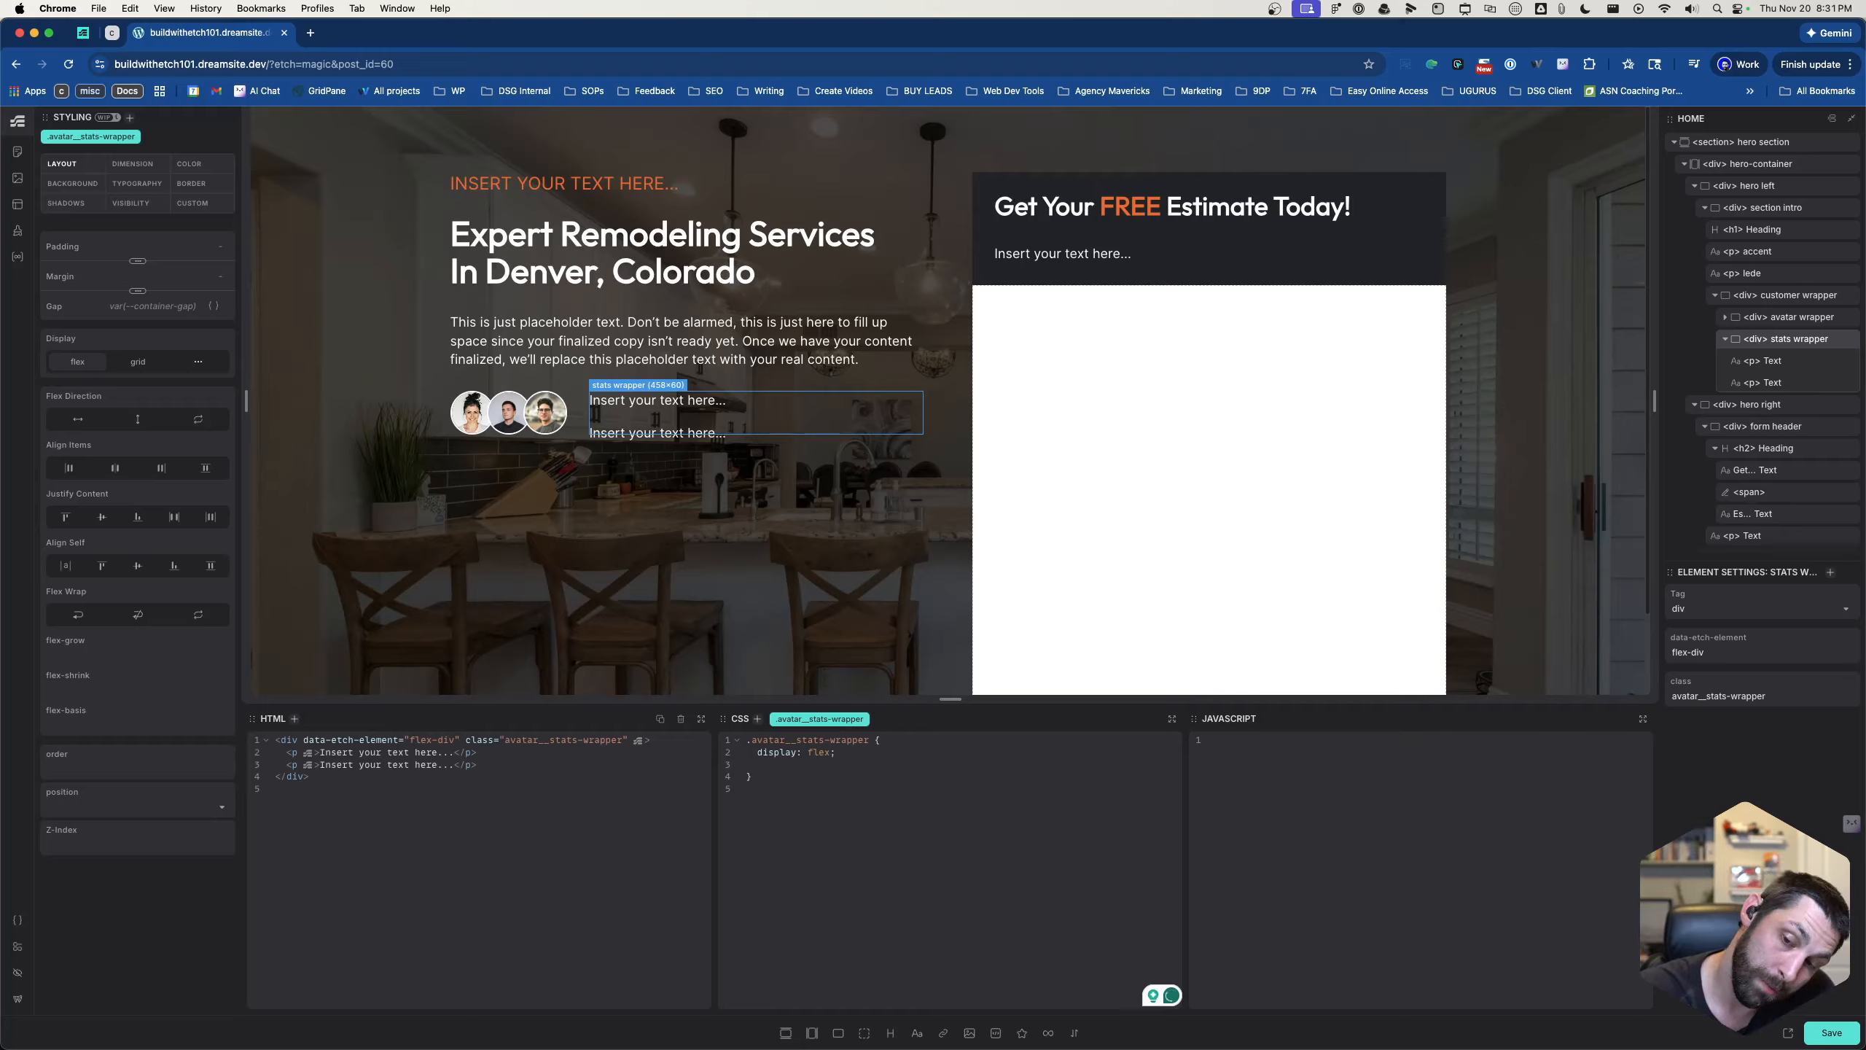
{"action": "type", "text": "just"}
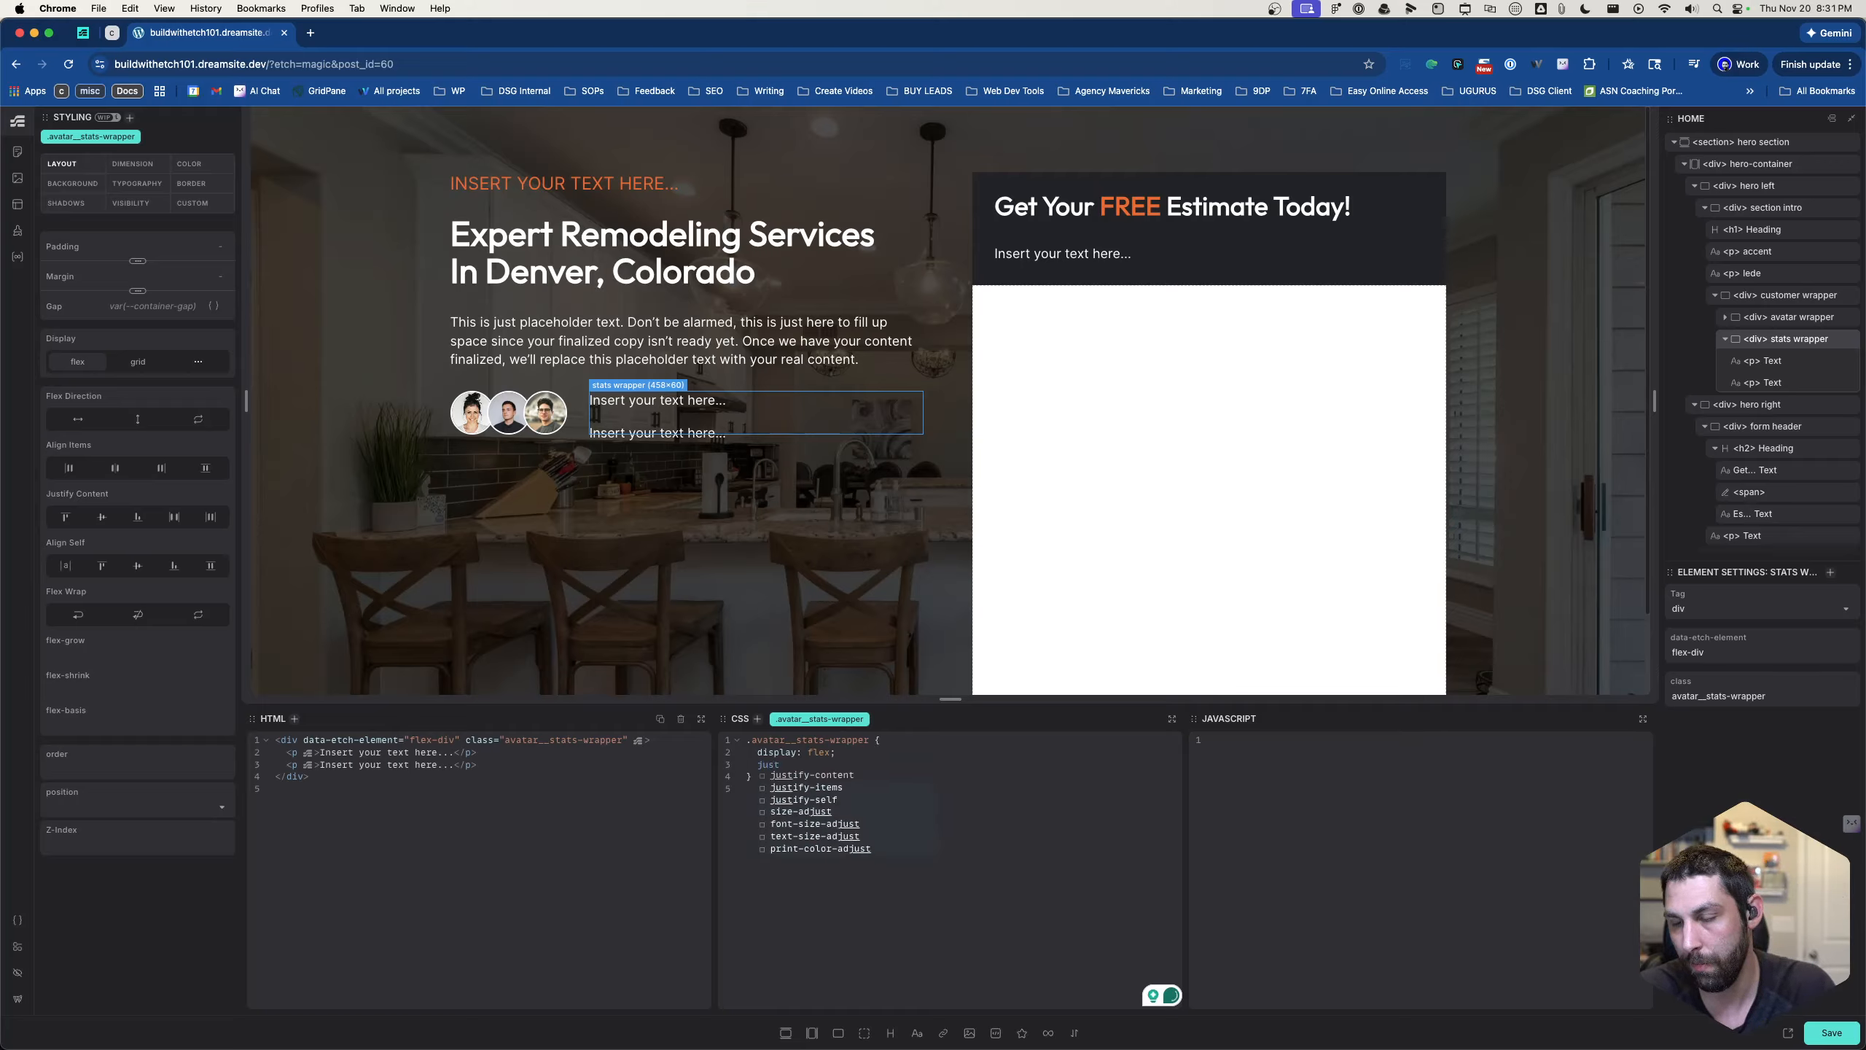
{"action": "key", "text": "Return"}
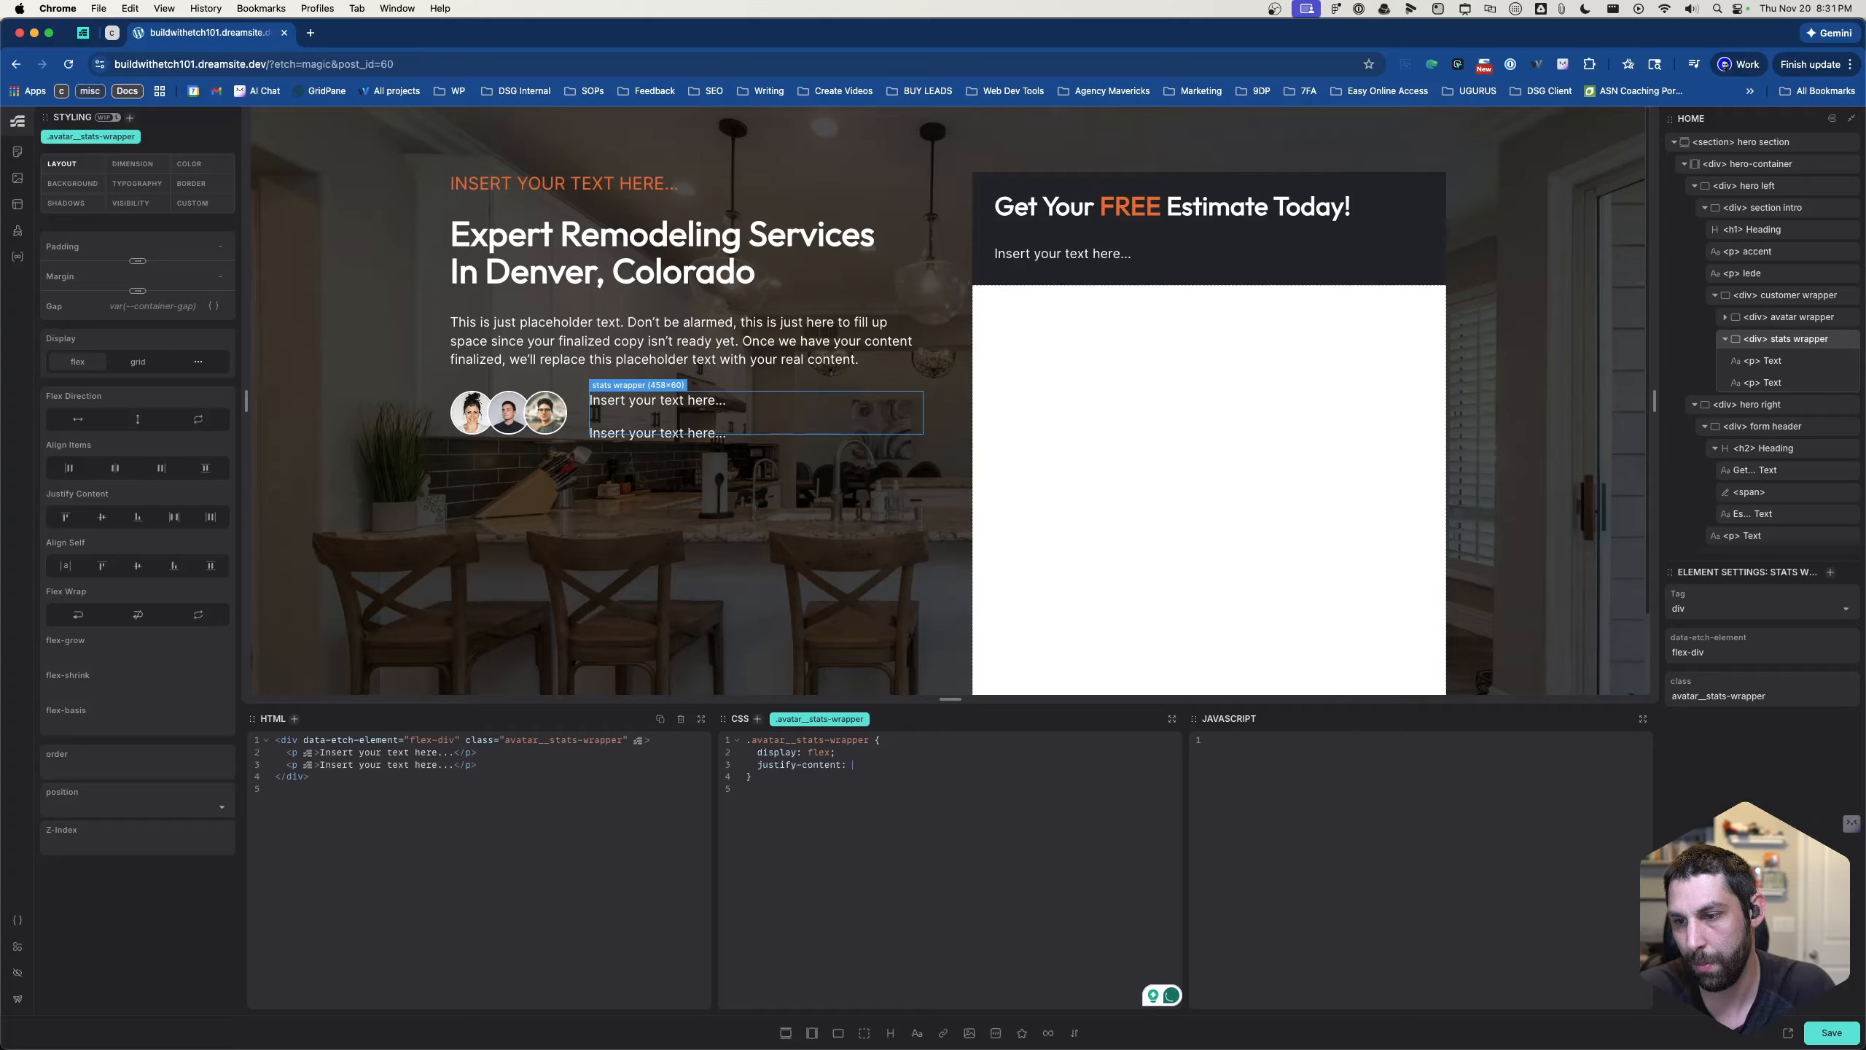
{"action": "type", "text": "space-"}
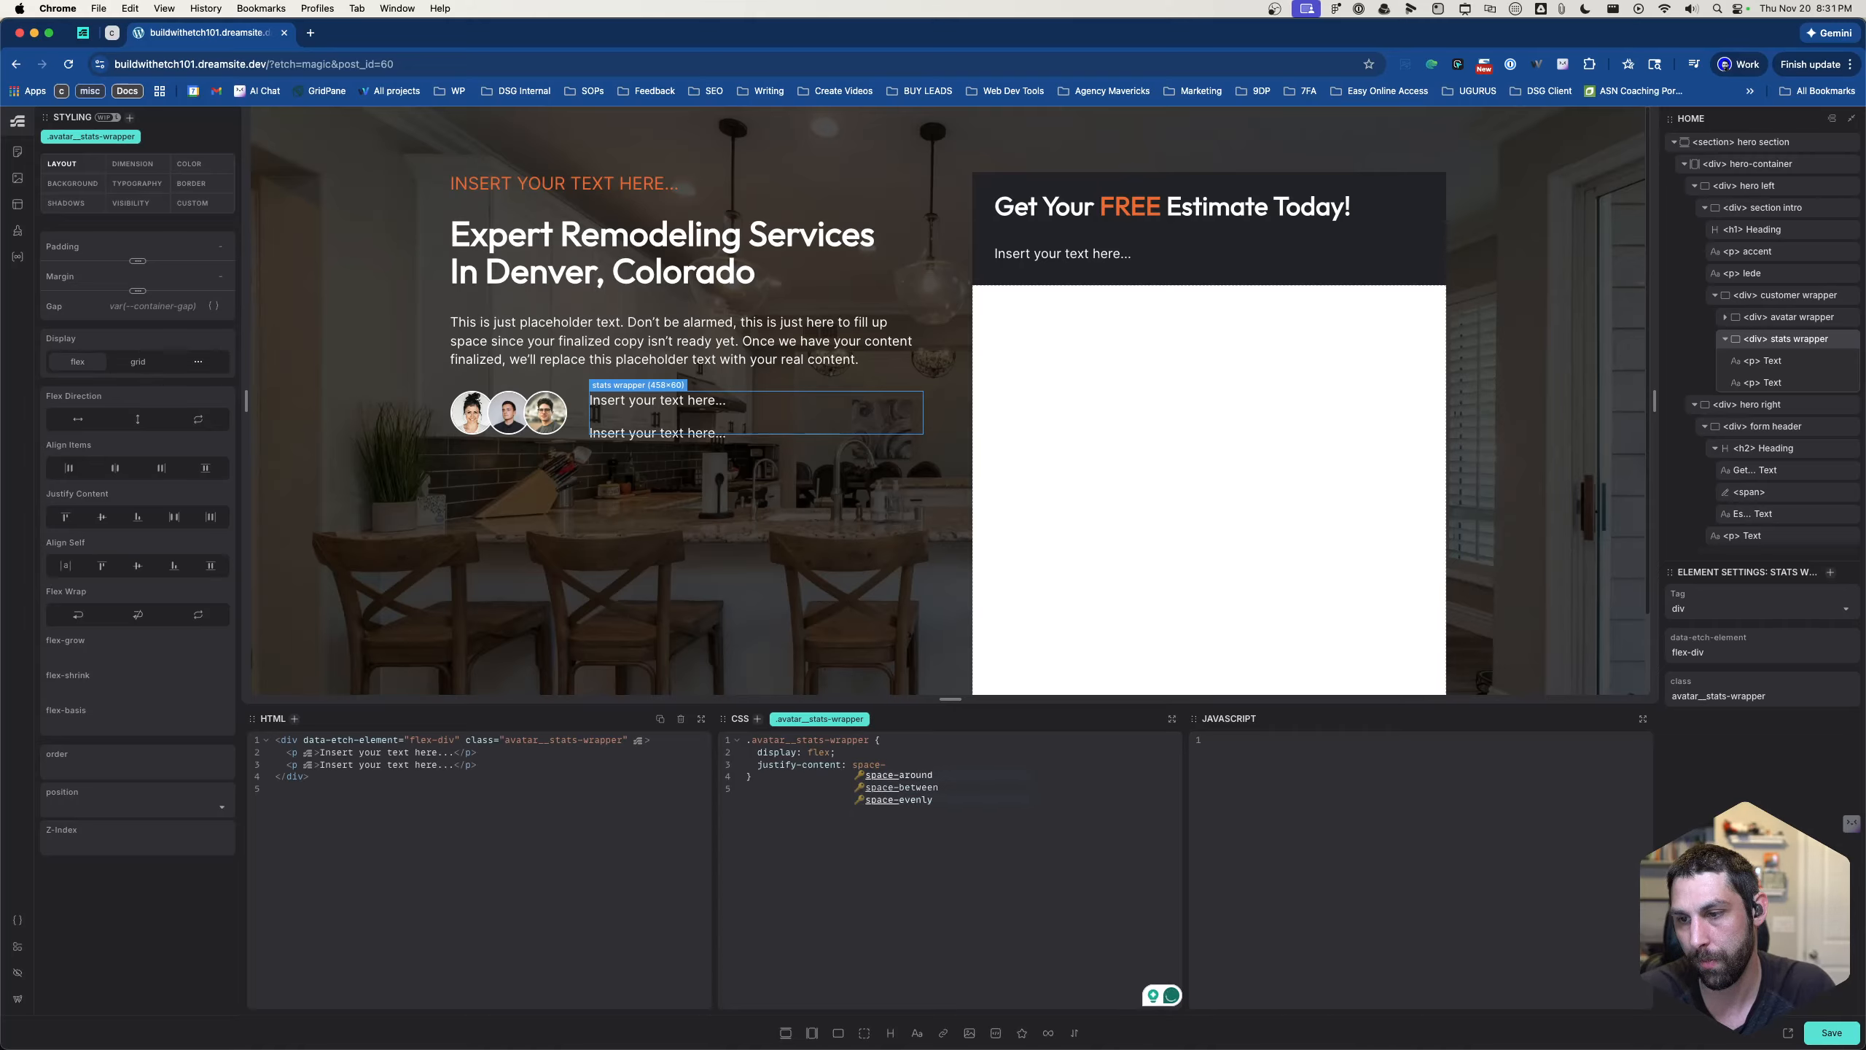
{"action": "key", "text": "Down"}
{"action": "key", "text": "Down"}
{"action": "key", "text": "Return"}
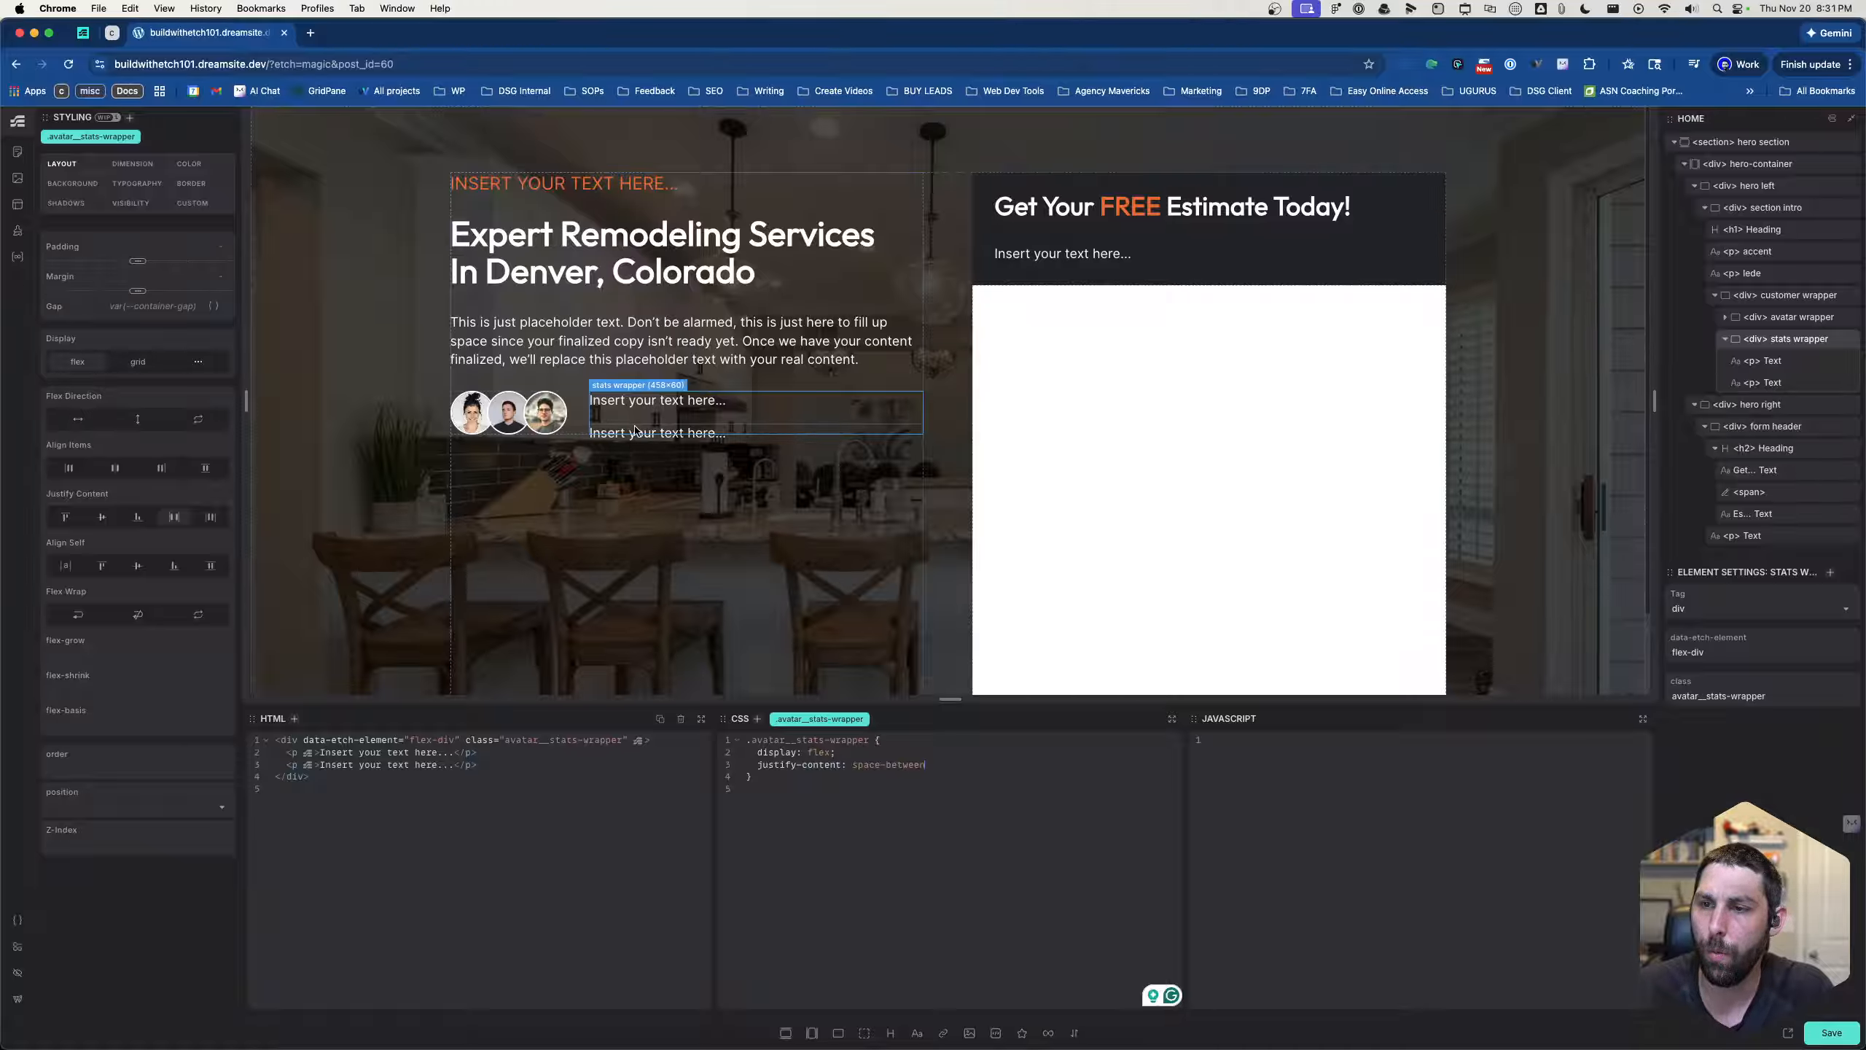
- Replace the justify-content property in the .avatar__stats-wrapper rule with align-content, keeping the space-between value
{"action": "left_click", "coordinate": [644, 402]}
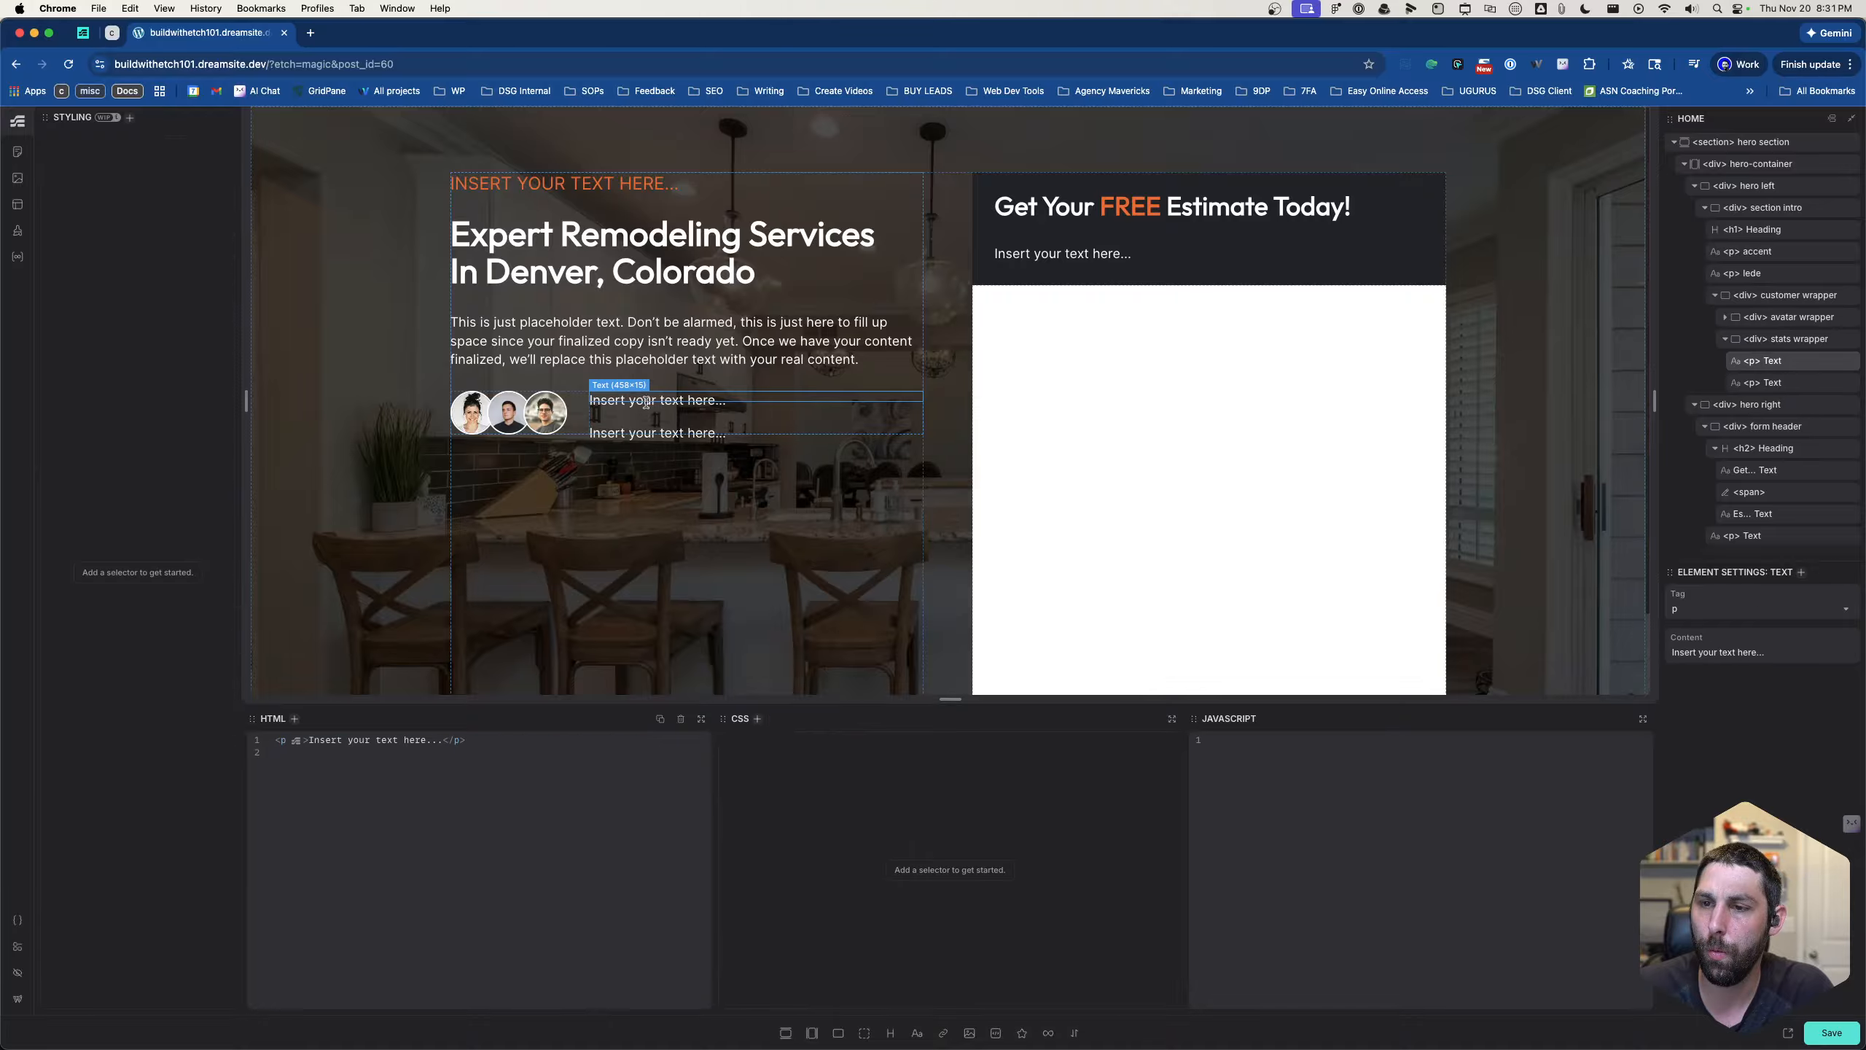
{"action": "left_click", "coordinate": [653, 429]}
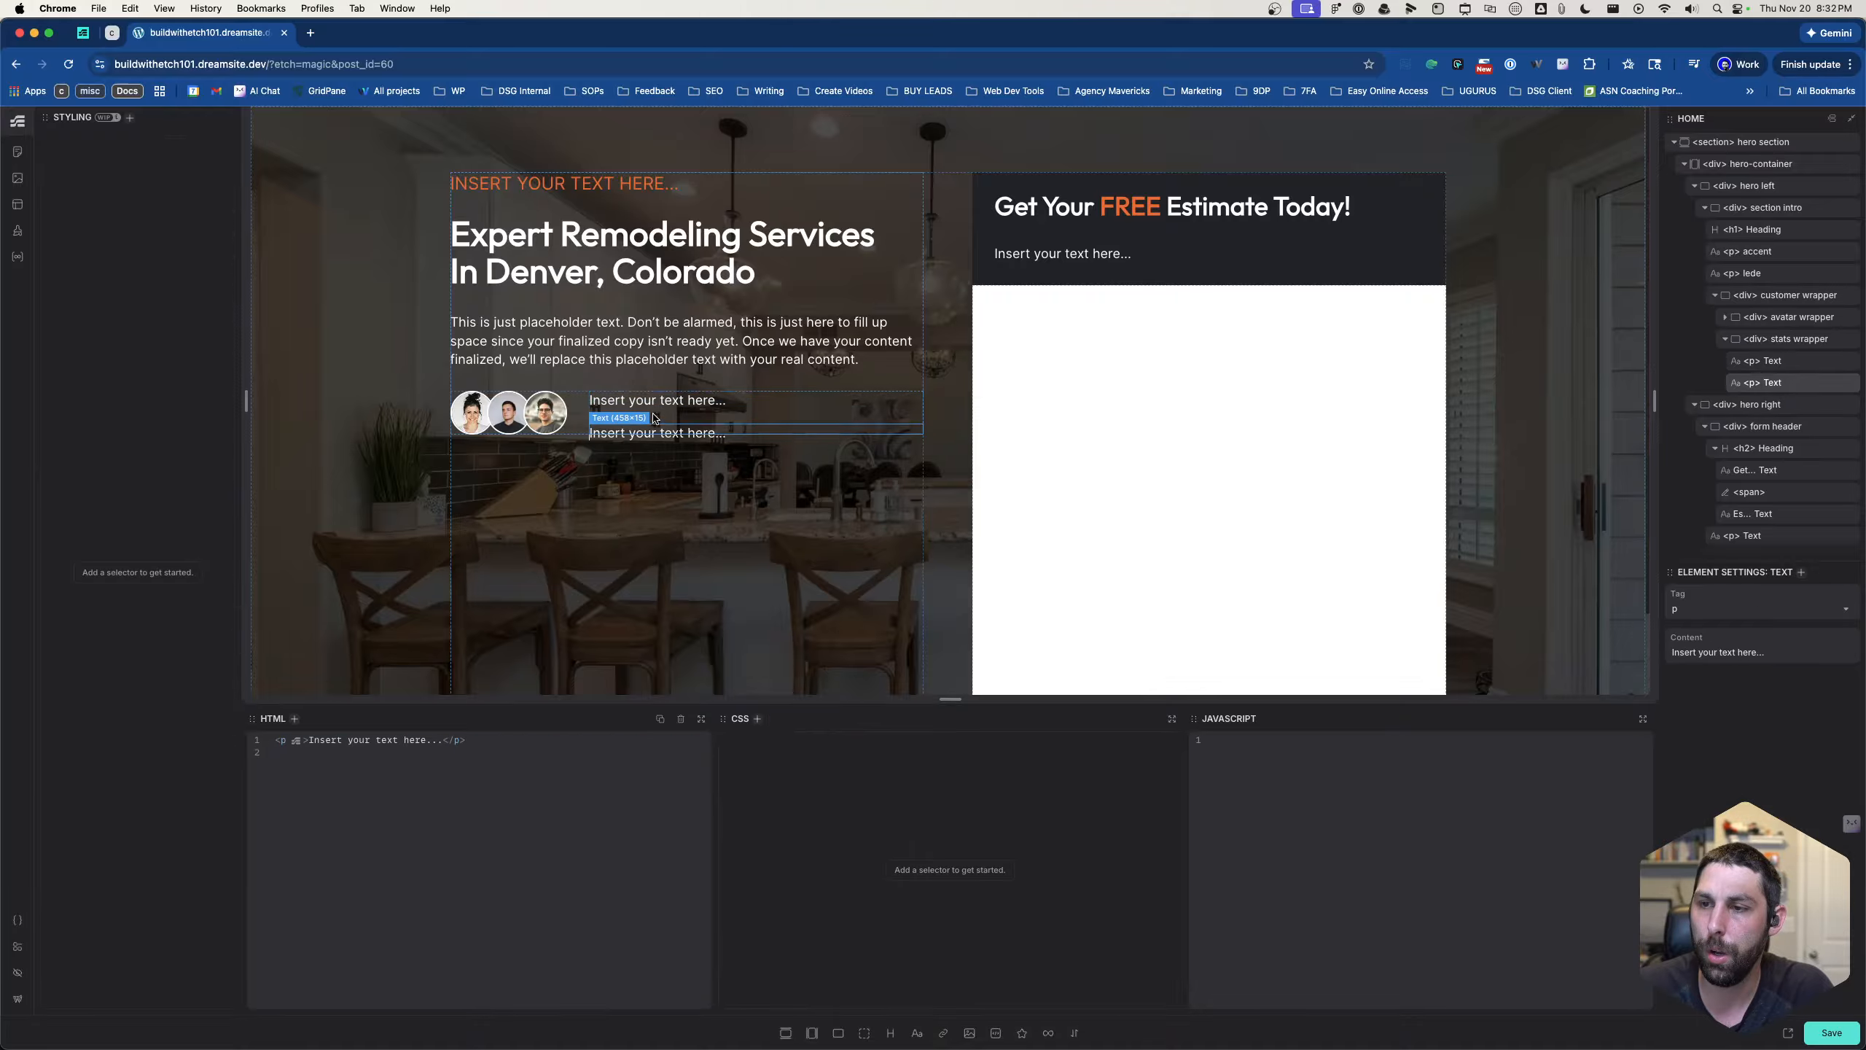
{"action": "left_click", "coordinate": [653, 418]}
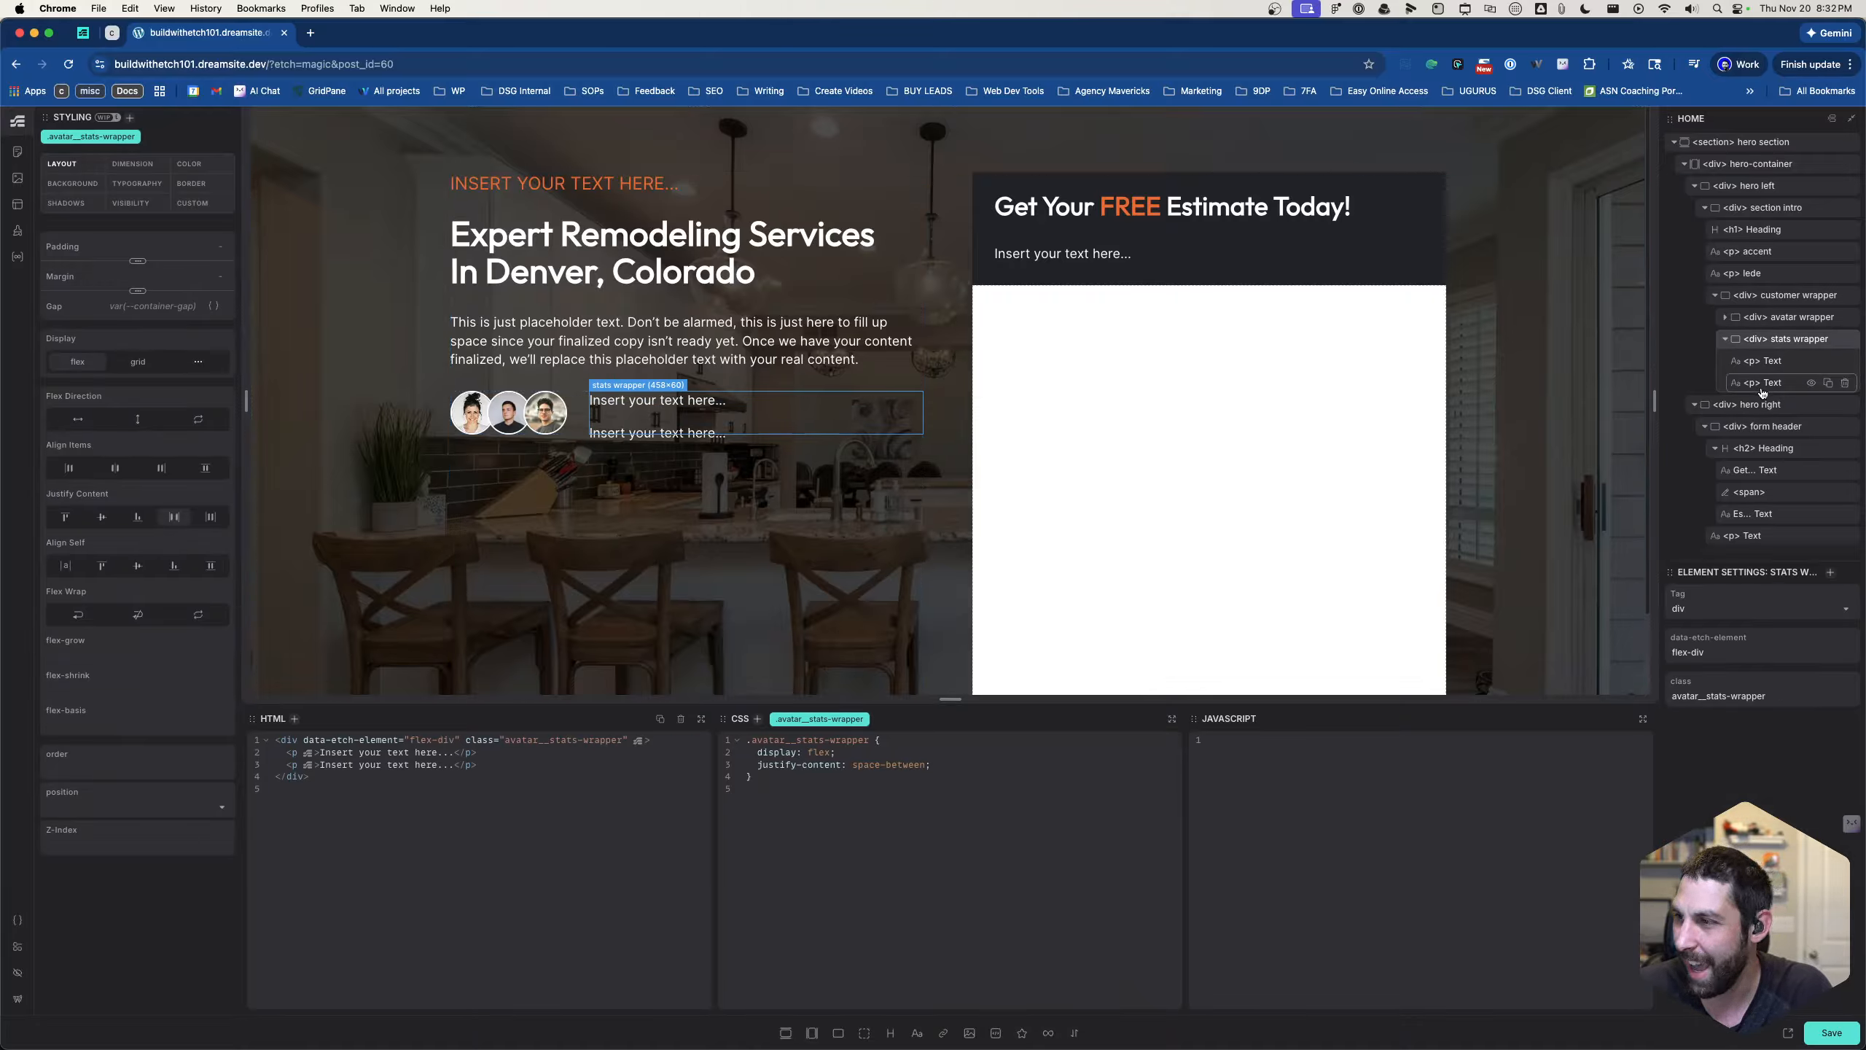
{"action": "left_click", "coordinate": [960, 767]}
{"action": "left_click_drag", "start_coordinate": [963, 763], "coordinate": [880, 765]}
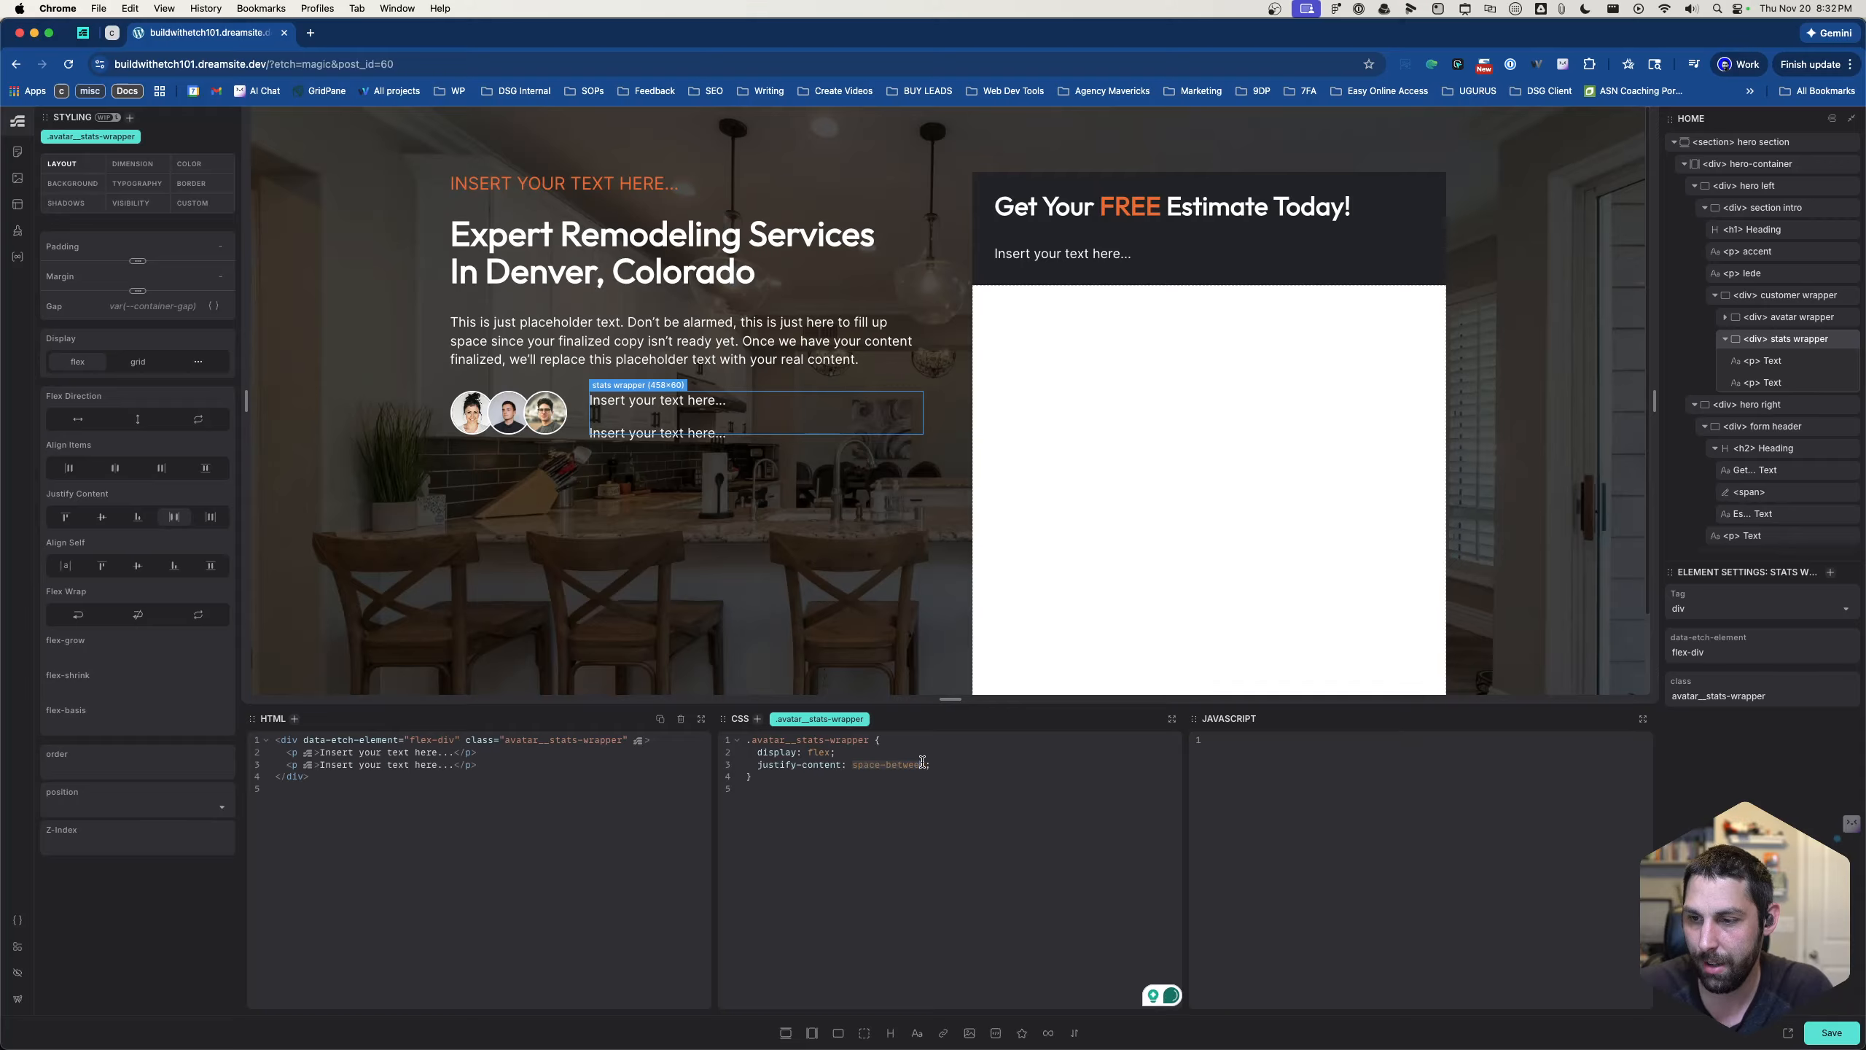
{"action": "double_click", "coordinate": [784, 766]}
{"action": "type", "text": "align"}
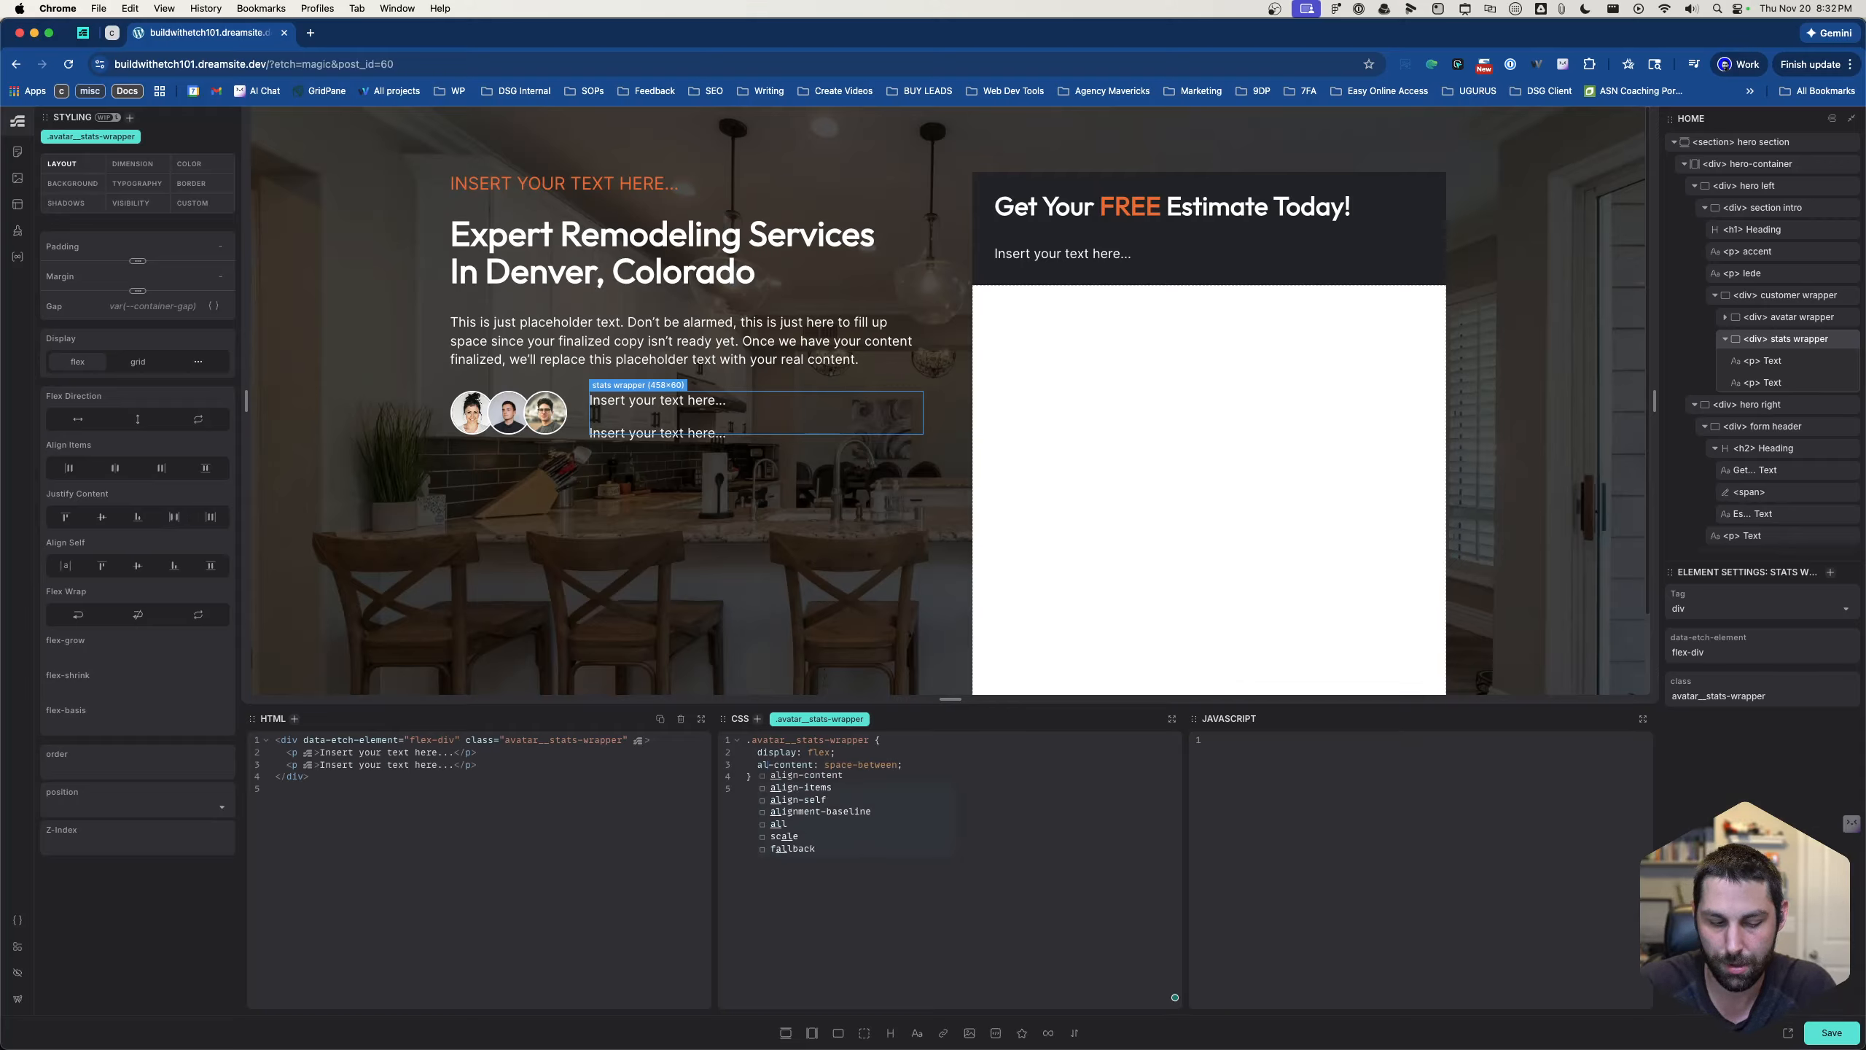
{"action": "key", "text": "Escape"}
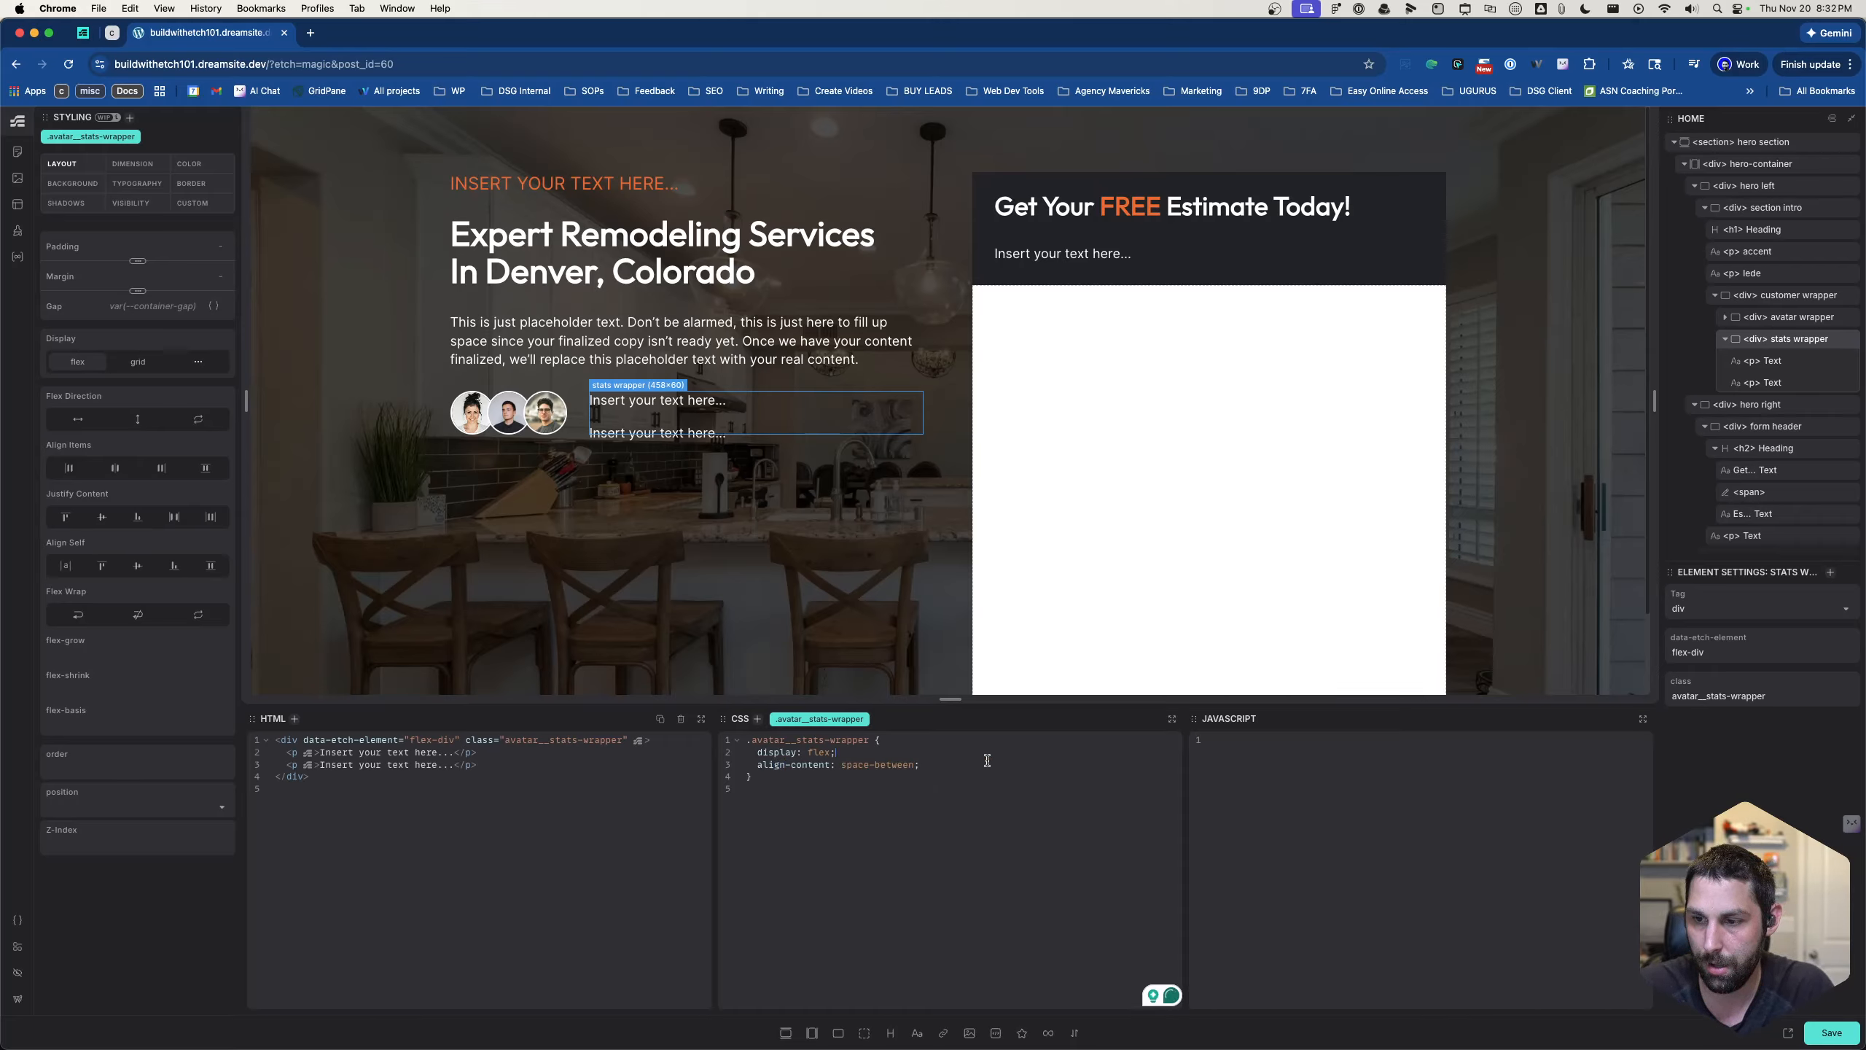
- Try an align-items declaration in place of align-content, and clear that line from the .avatar__stats-wrapper rule
{"action": "double_click", "coordinate": [780, 766]}
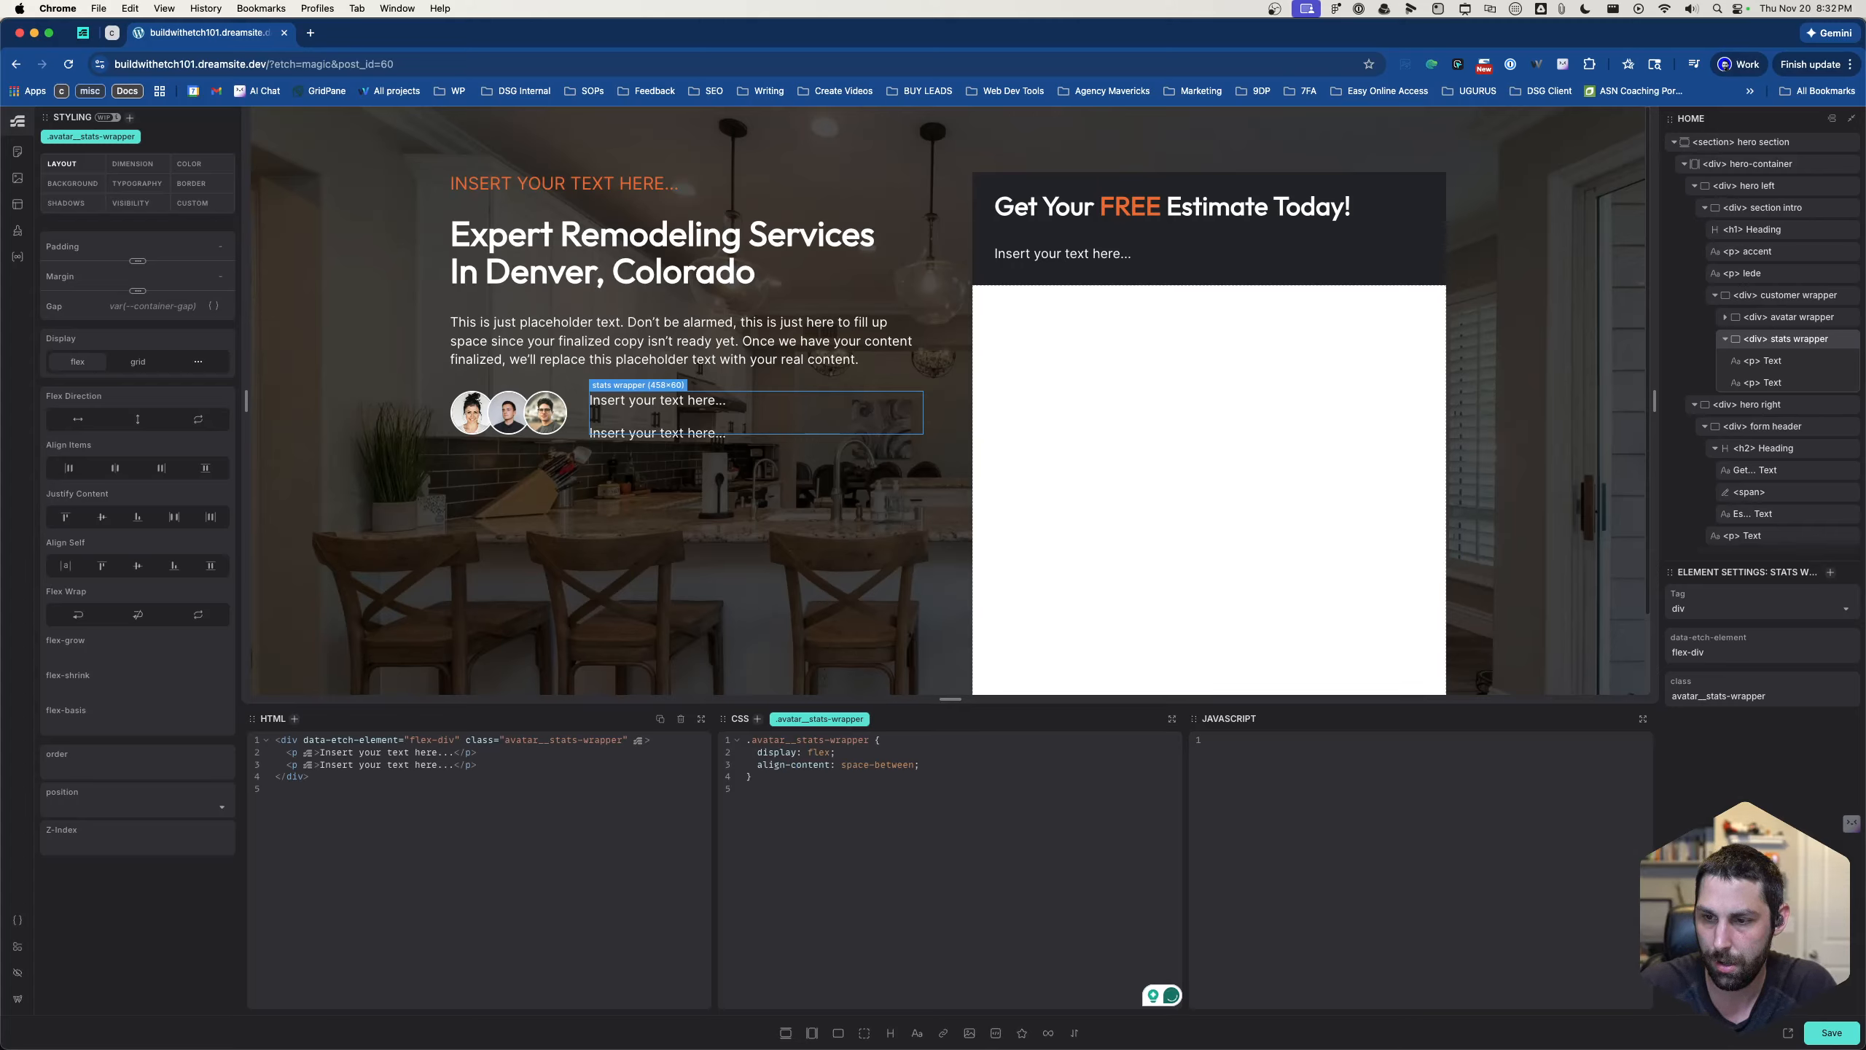
{"action": "type", "text": "«"}
{"action": "key", "text": "BackSpace"}
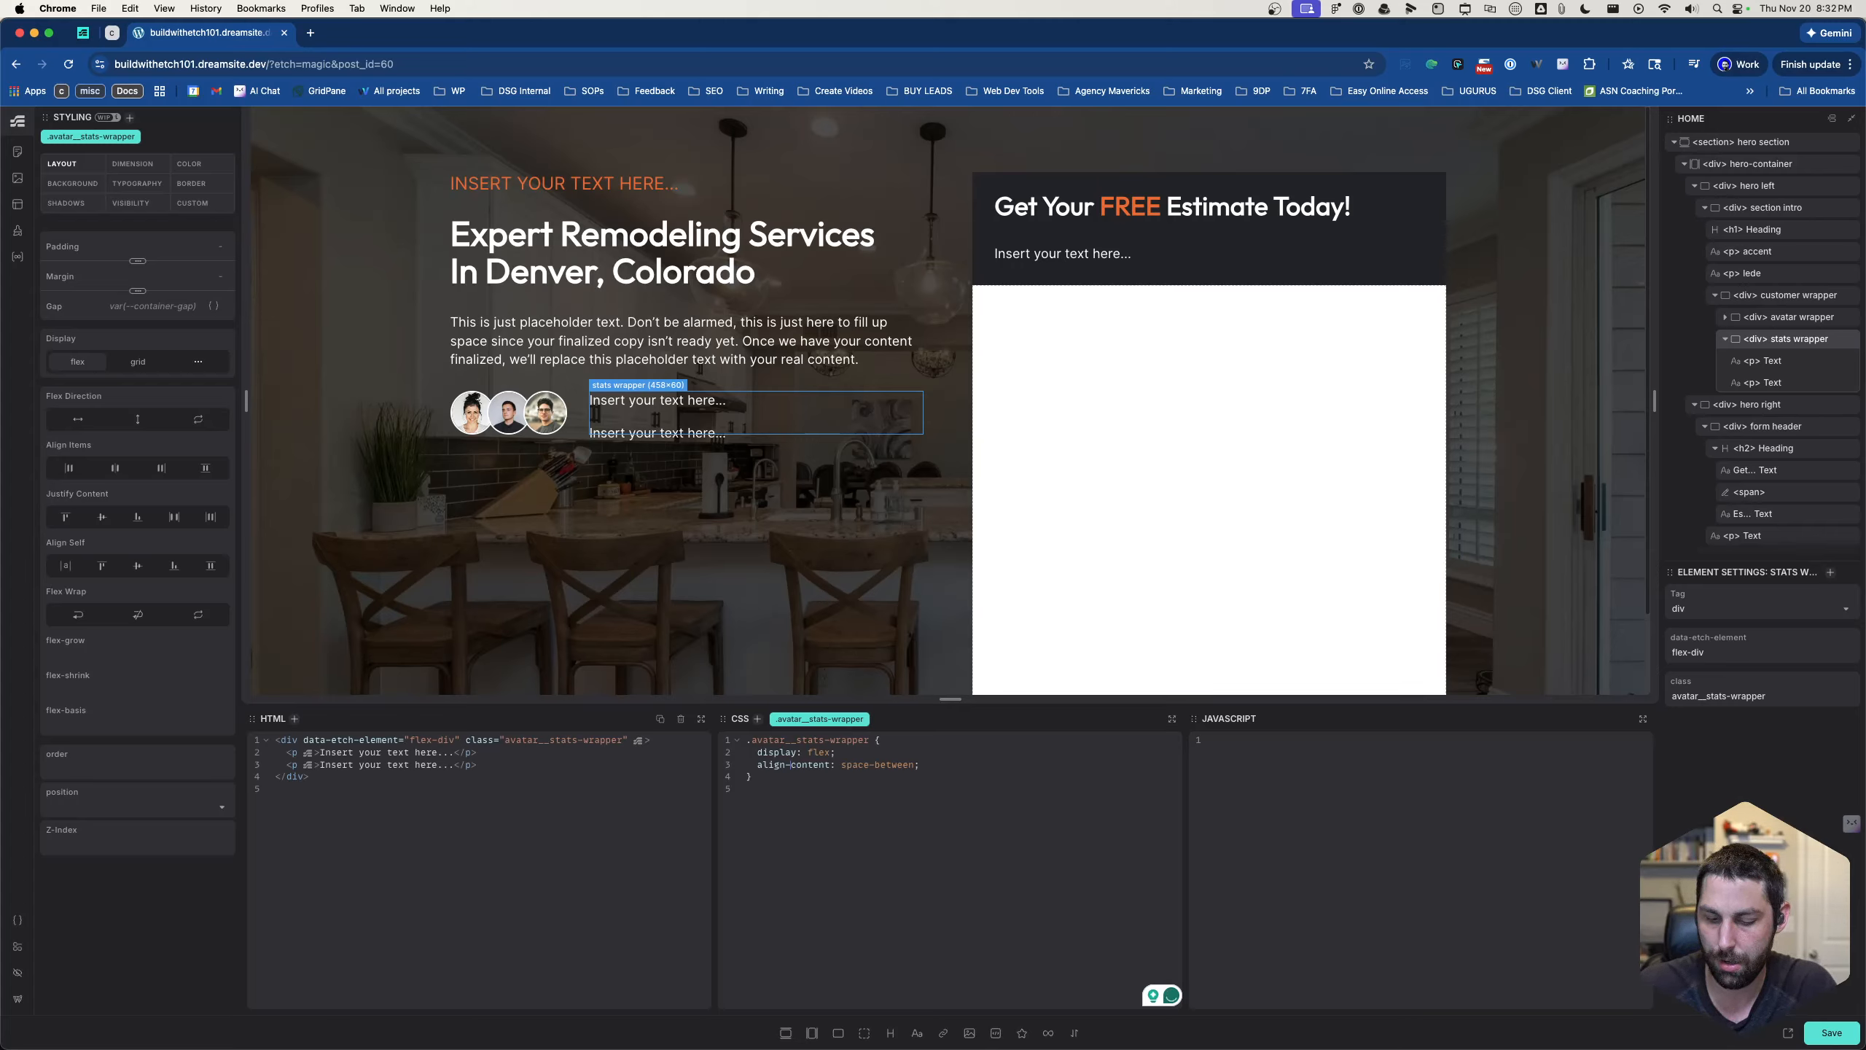
{"action": "key", "text": "super+shift+Right"}
{"action": "key", "text": "BackSpace"}
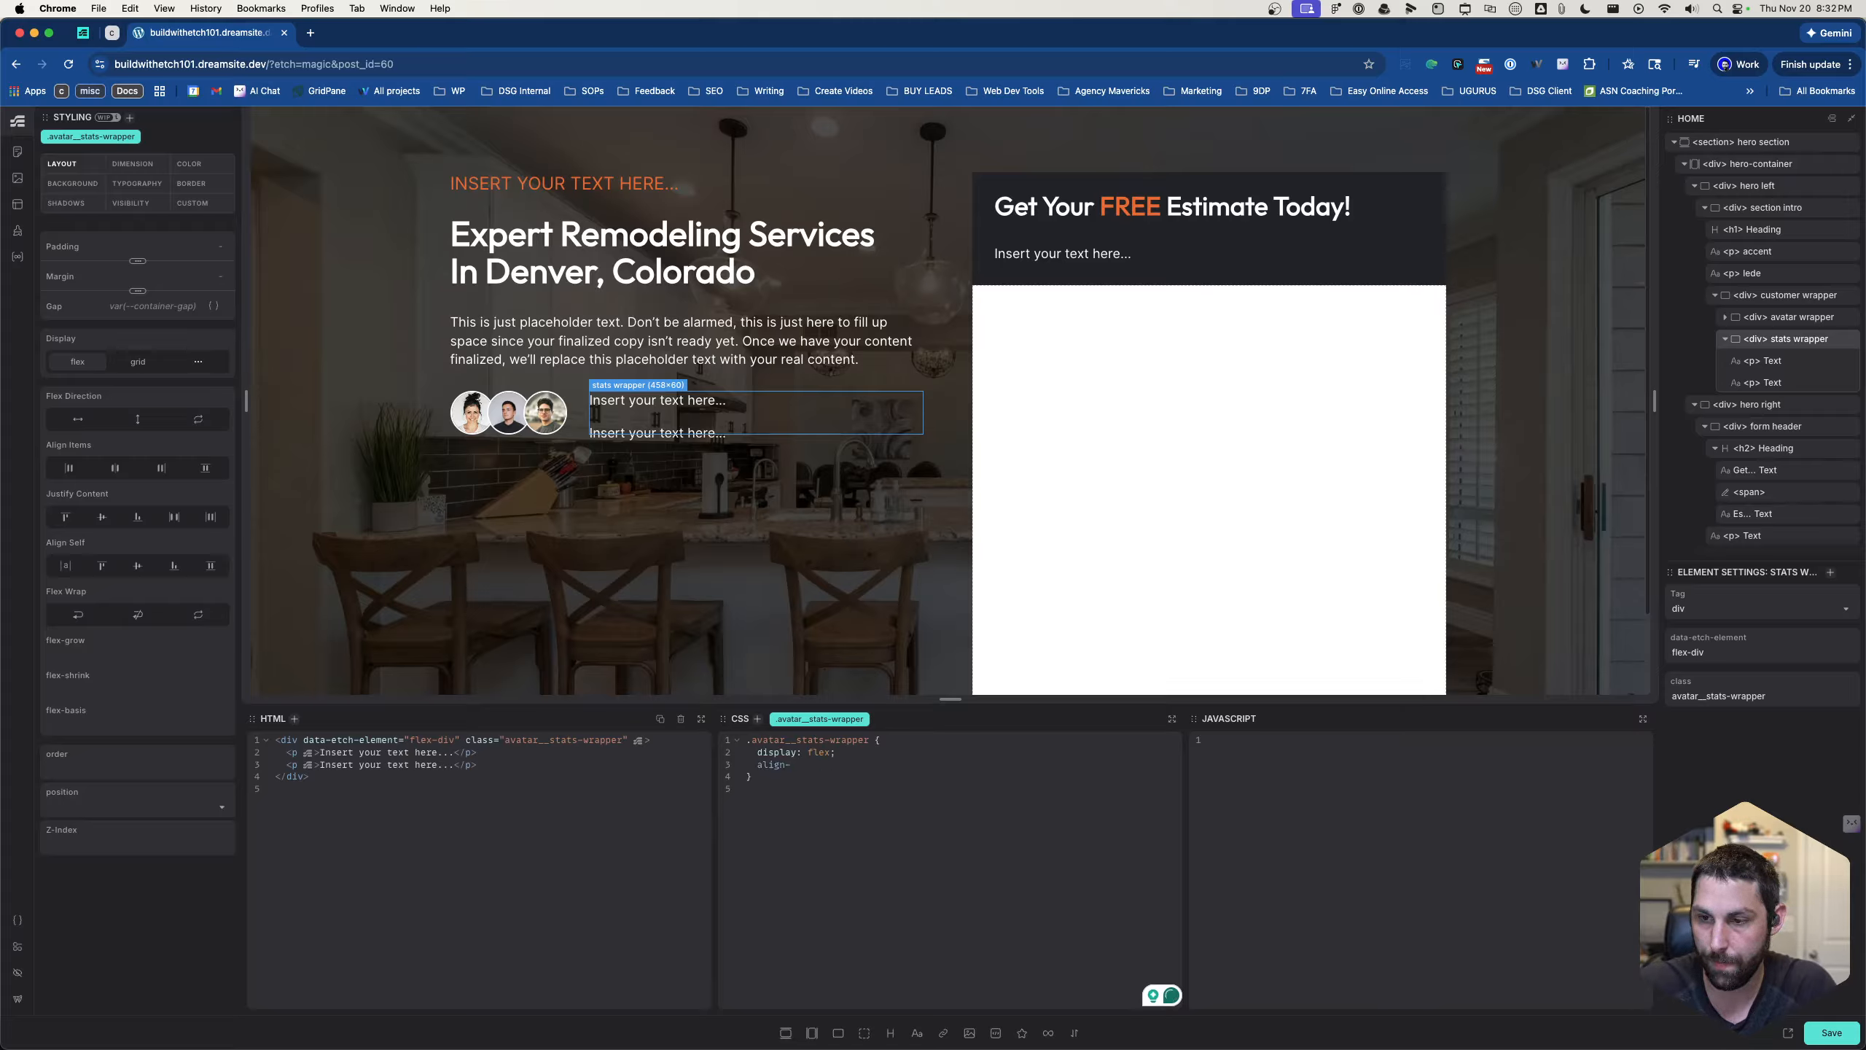
{"action": "type", "text": "items: fe"}
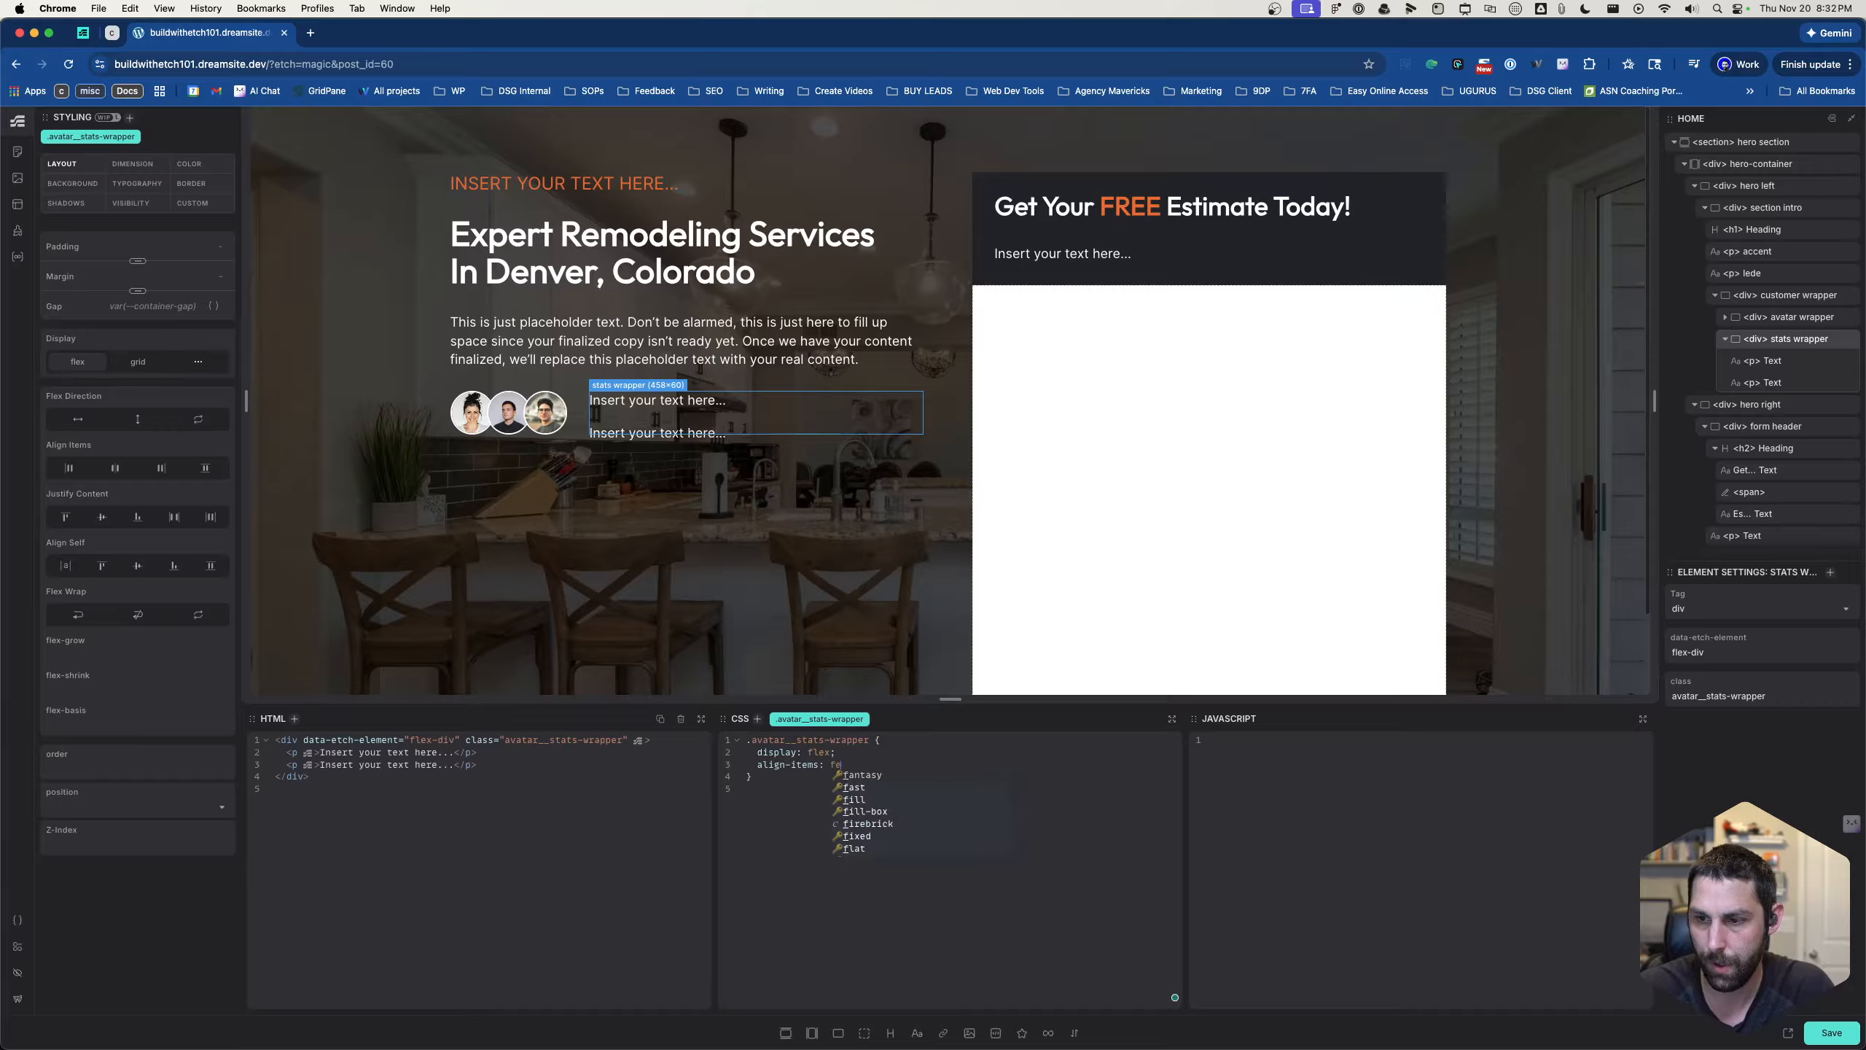
{"action": "key", "text": "BackSpace"}
{"action": "key", "text": "BackSpace"}
{"action": "key", "text": "BackSpace"}
{"action": "key", "text": "BackSpace"}
{"action": "key", "text": "BackSpace"}
{"action": "key", "text": "BackSpace"}
{"action": "key", "text": "BackSpace"}
{"action": "key", "text": "BackSpace"}
{"action": "key", "text": "BackSpace"}
{"action": "key", "text": "BackSpace"}
{"action": "key", "text": "BackSpace"}
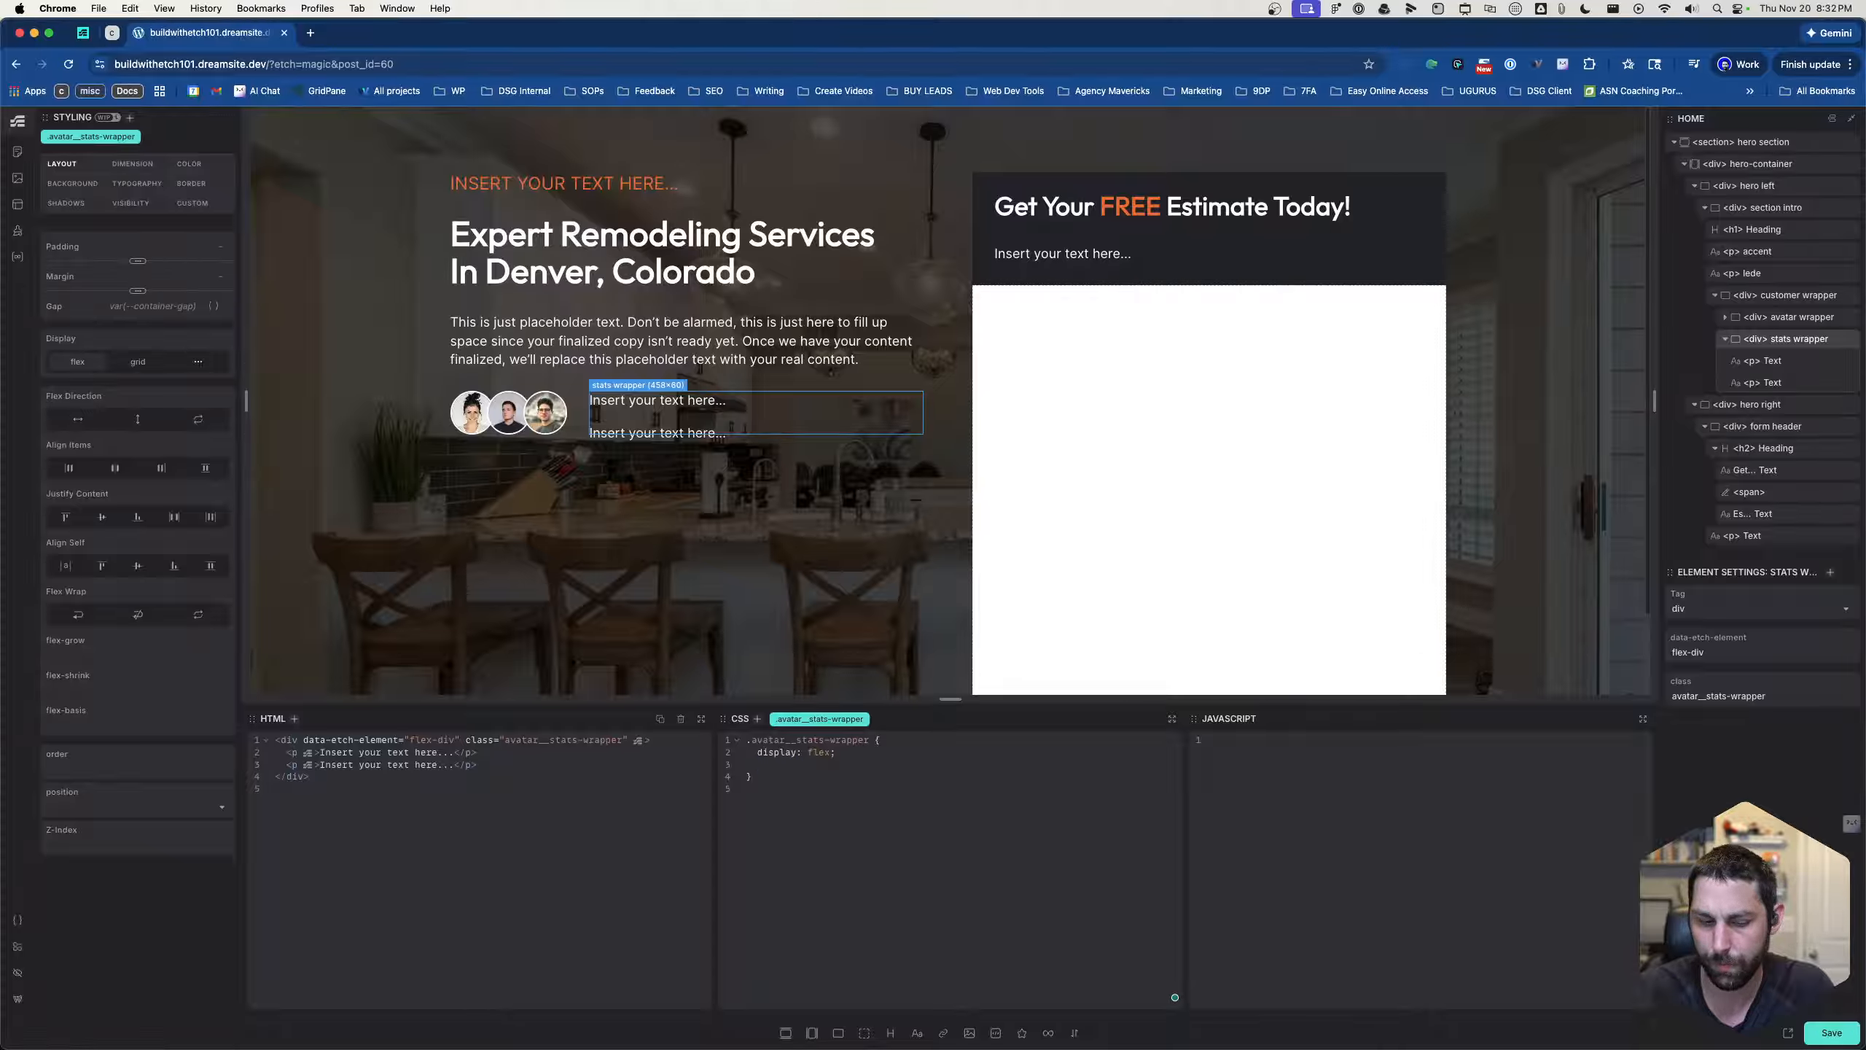
- Add gap: 0px; and justify-content: space-between; to the .avatar__stats-wrapper rule
{"action": "type", "text": "gap: "}
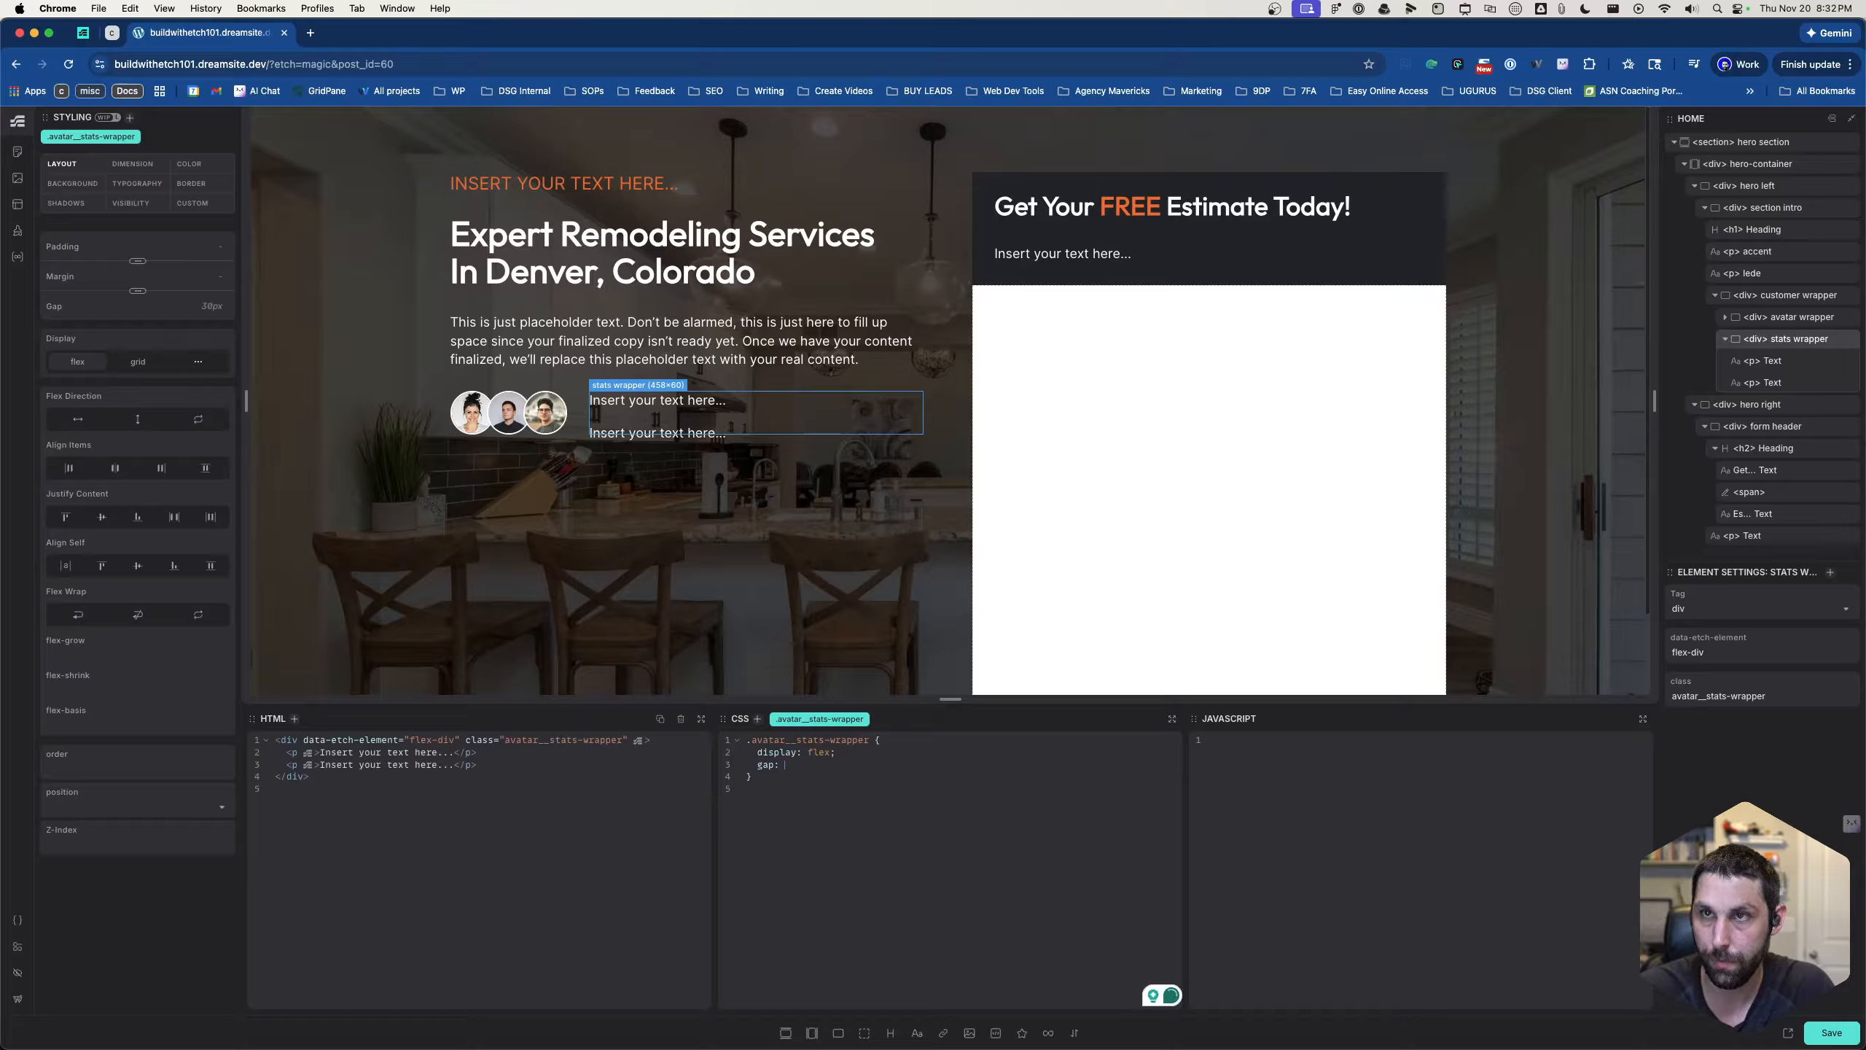
{"action": "type", "text": "0"}
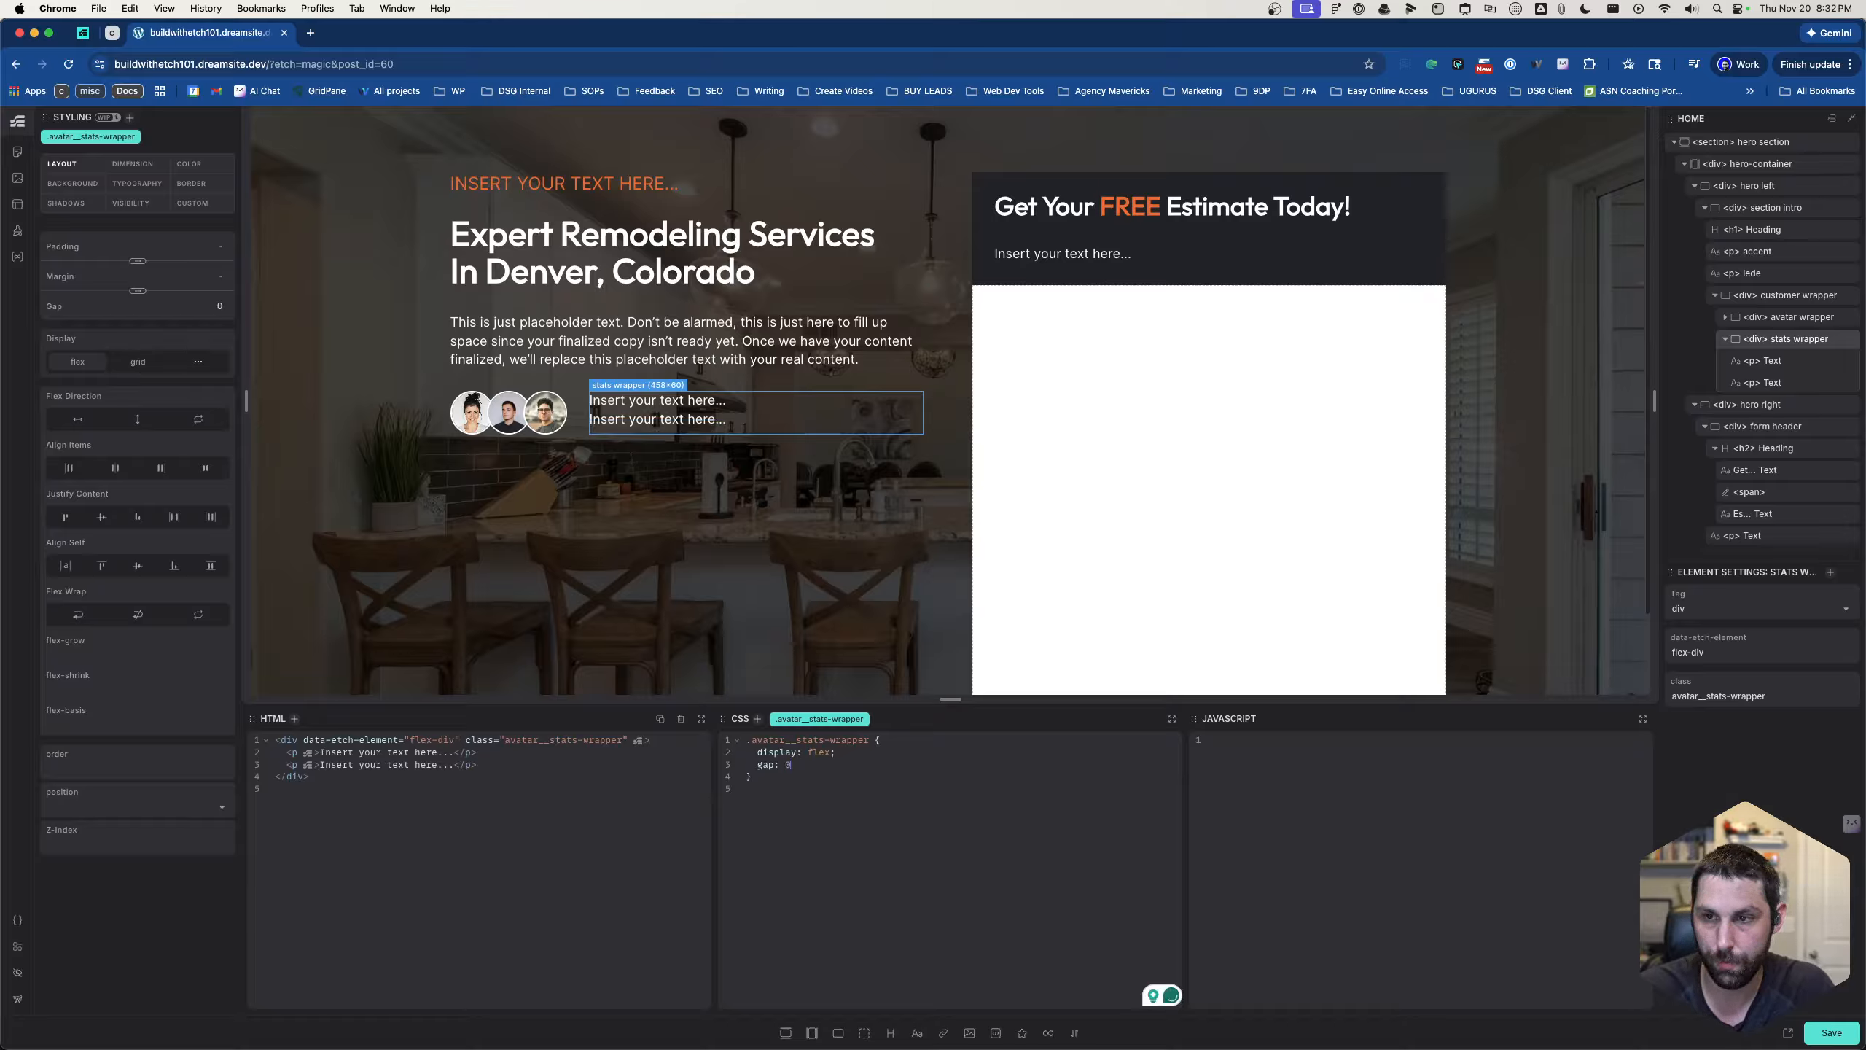
{"action": "type", "text": "px;   "}
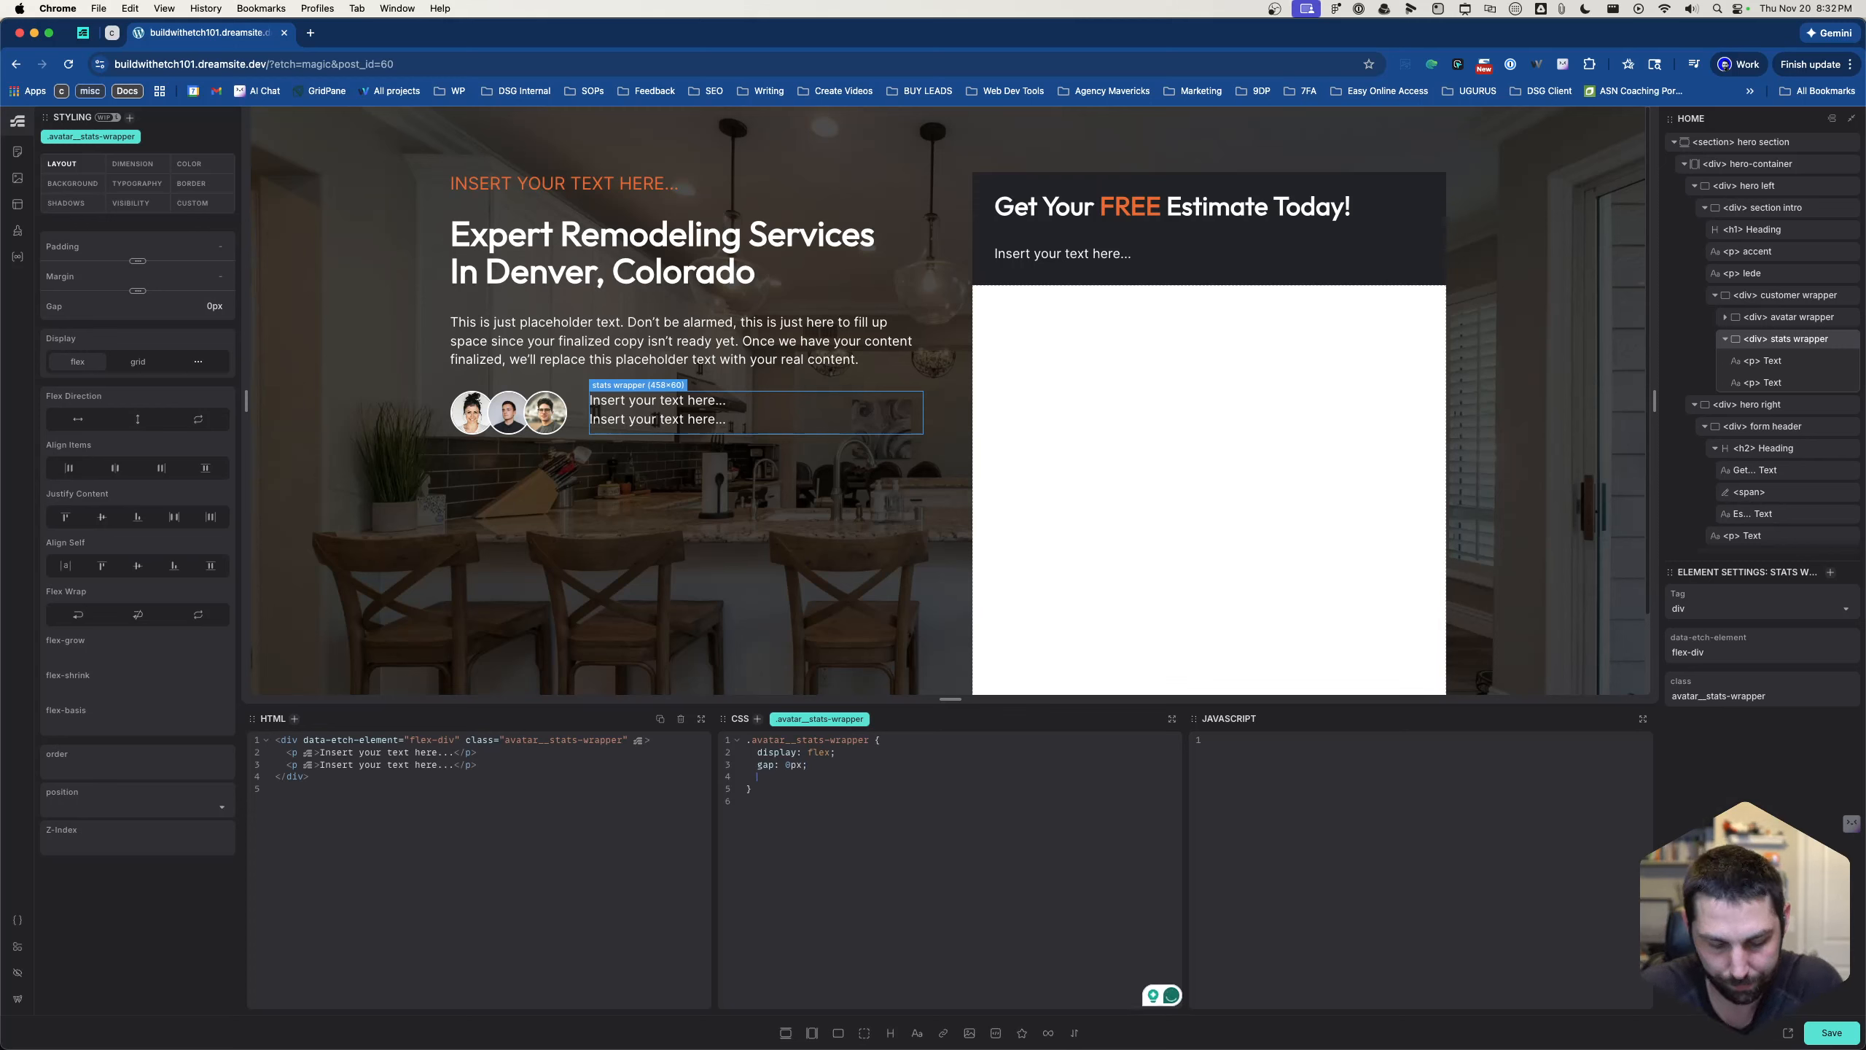
{"action": "type", "text": "justify-content: "}
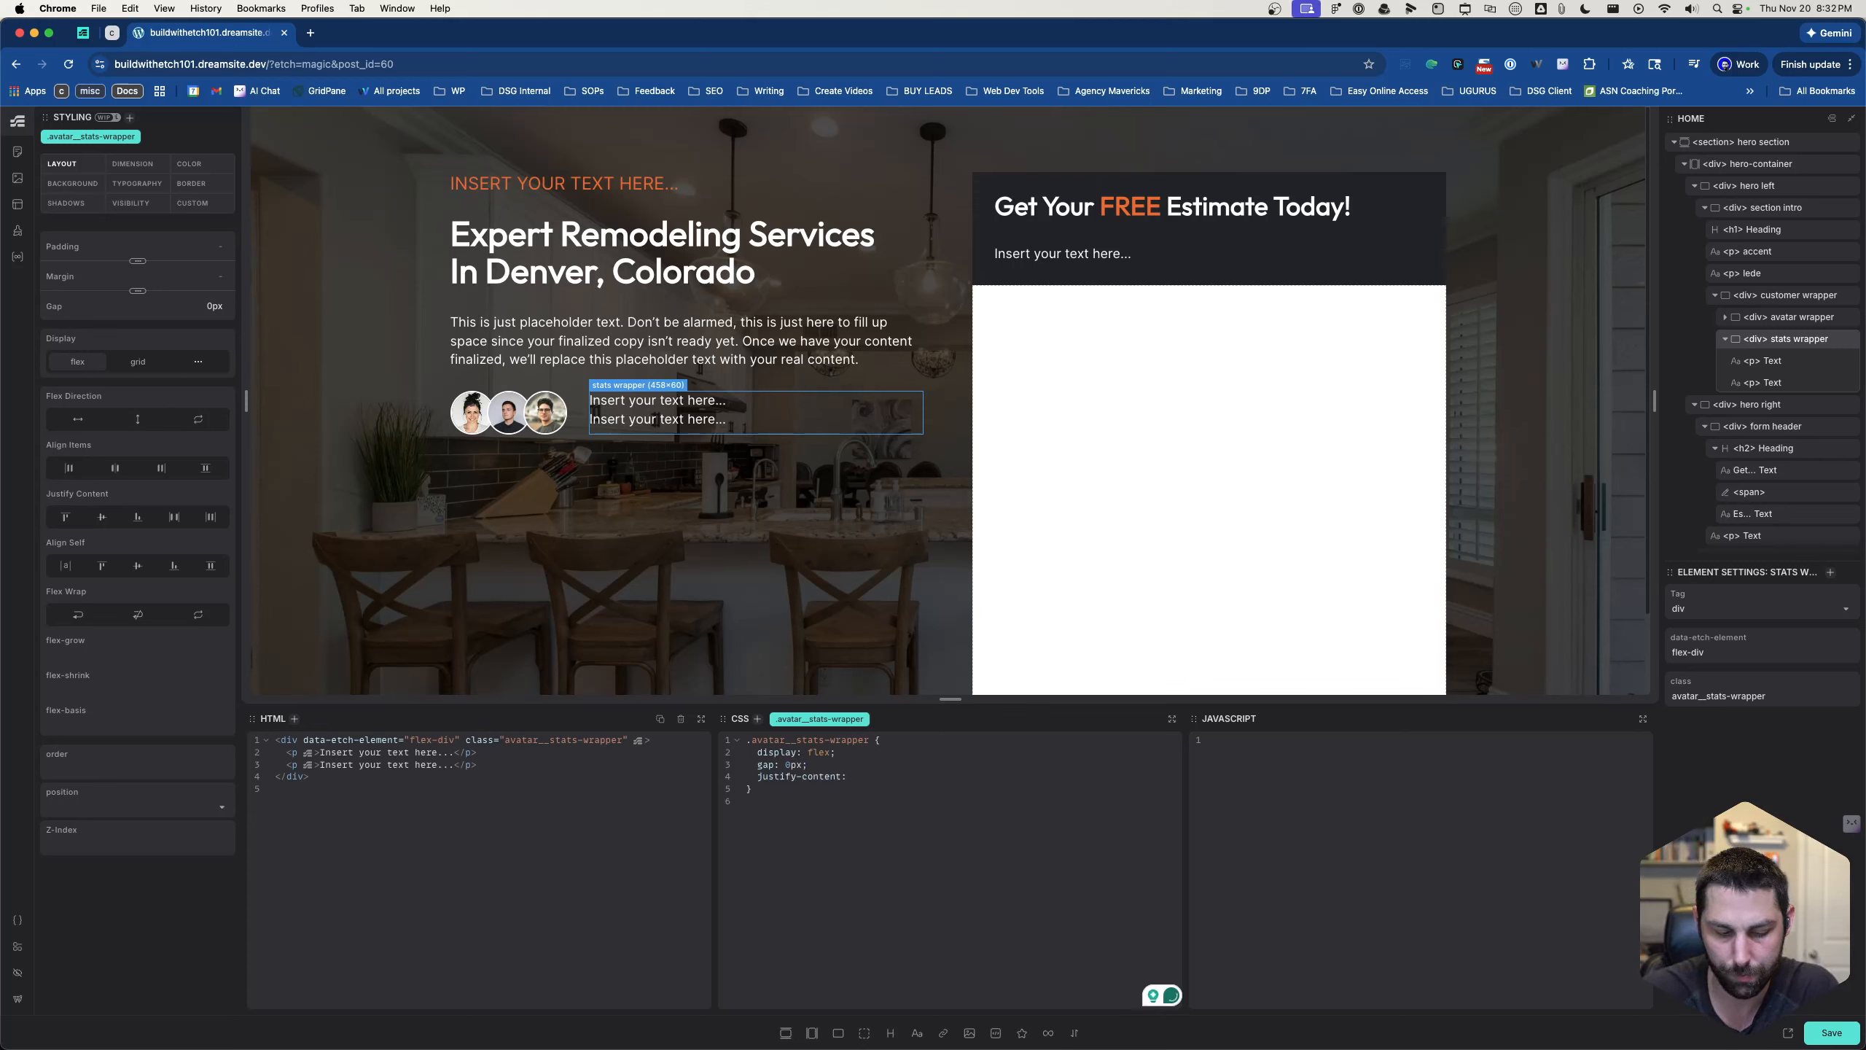
{"action": "type", "text": "space"}
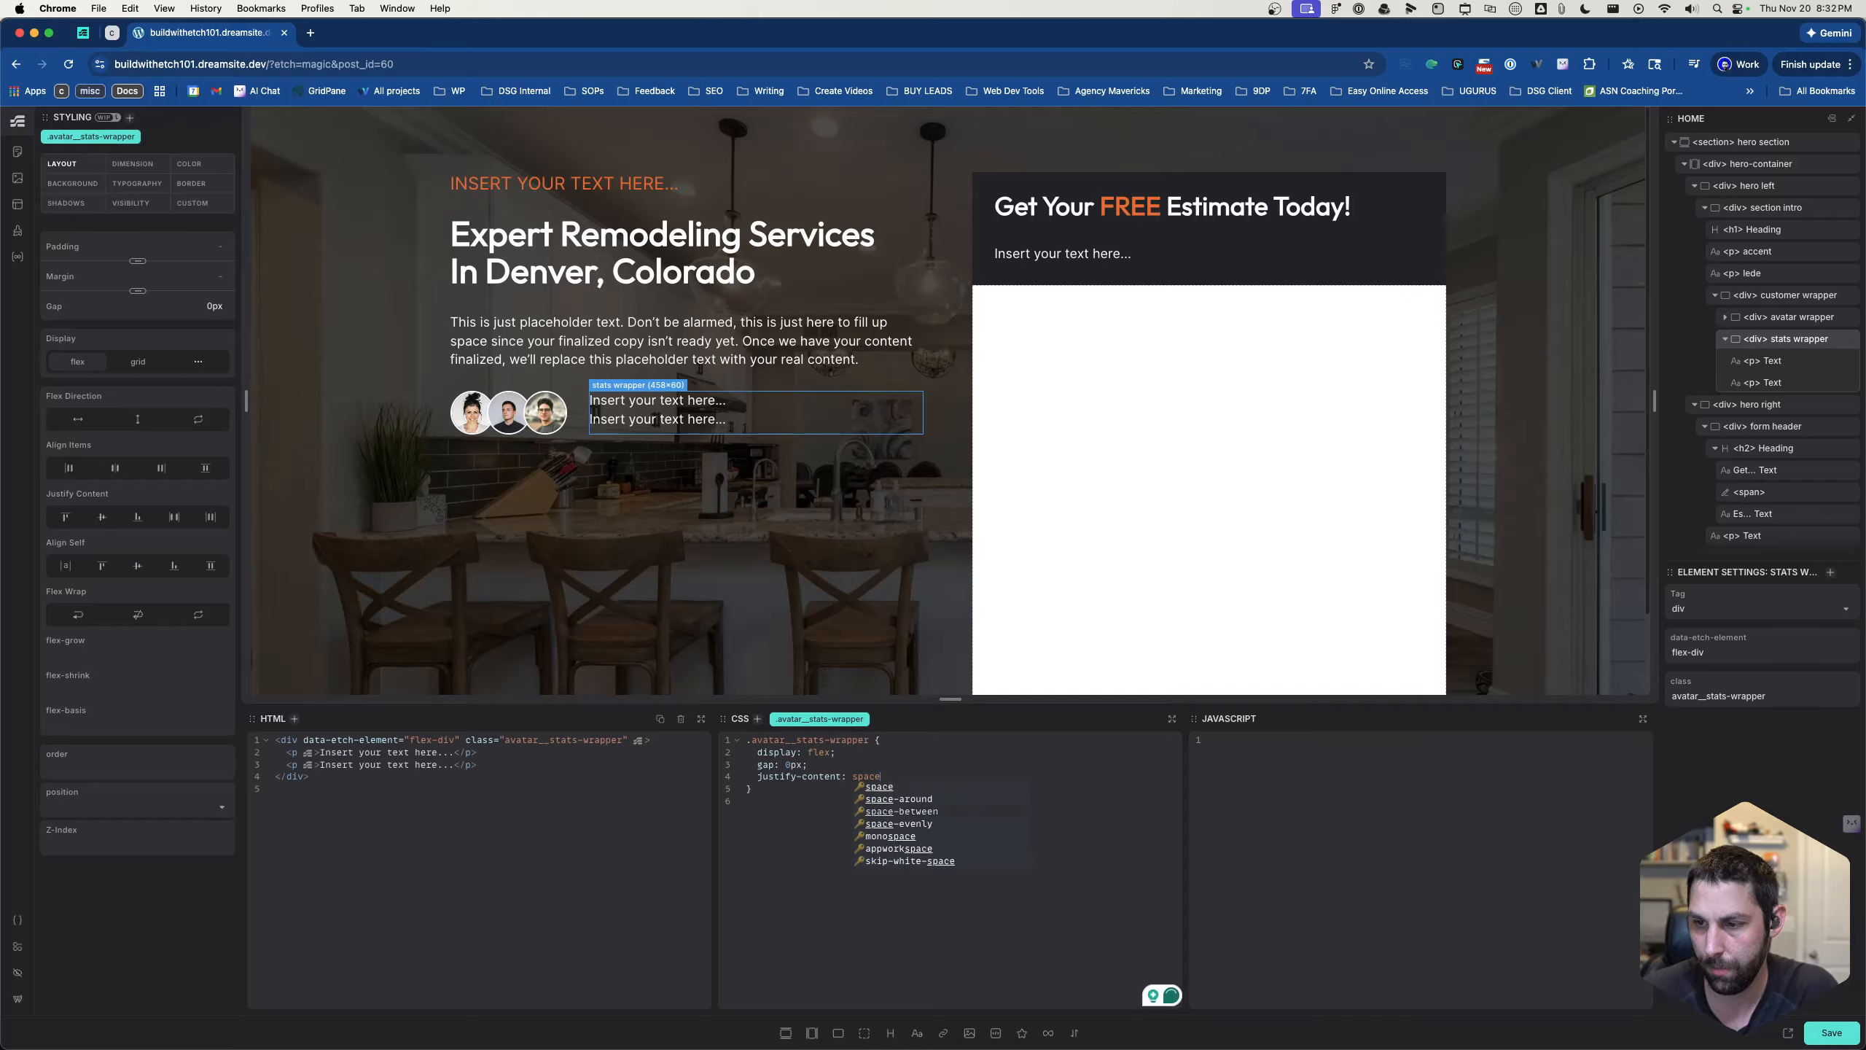
{"action": "key", "text": "Down"}
{"action": "key", "text": "Down"}
{"action": "key", "text": "Return"}
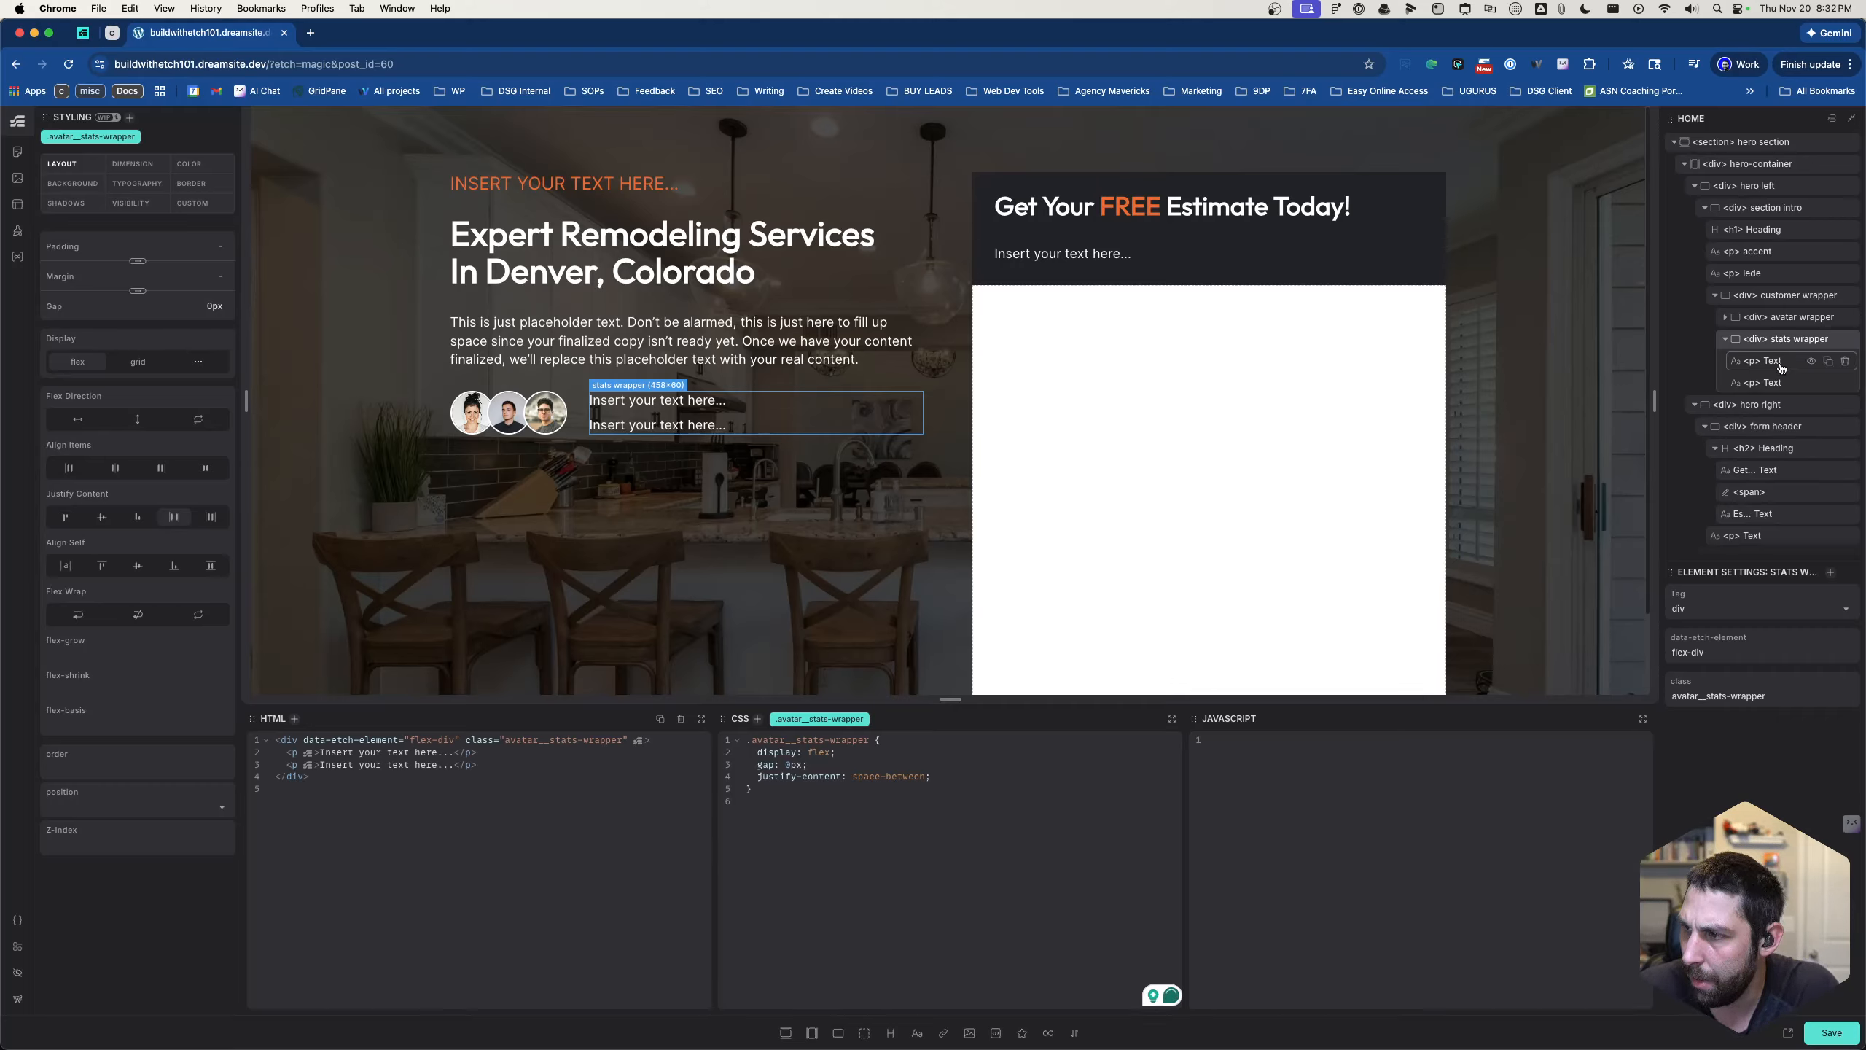
{"action": "left_click", "coordinate": [1778, 318]}
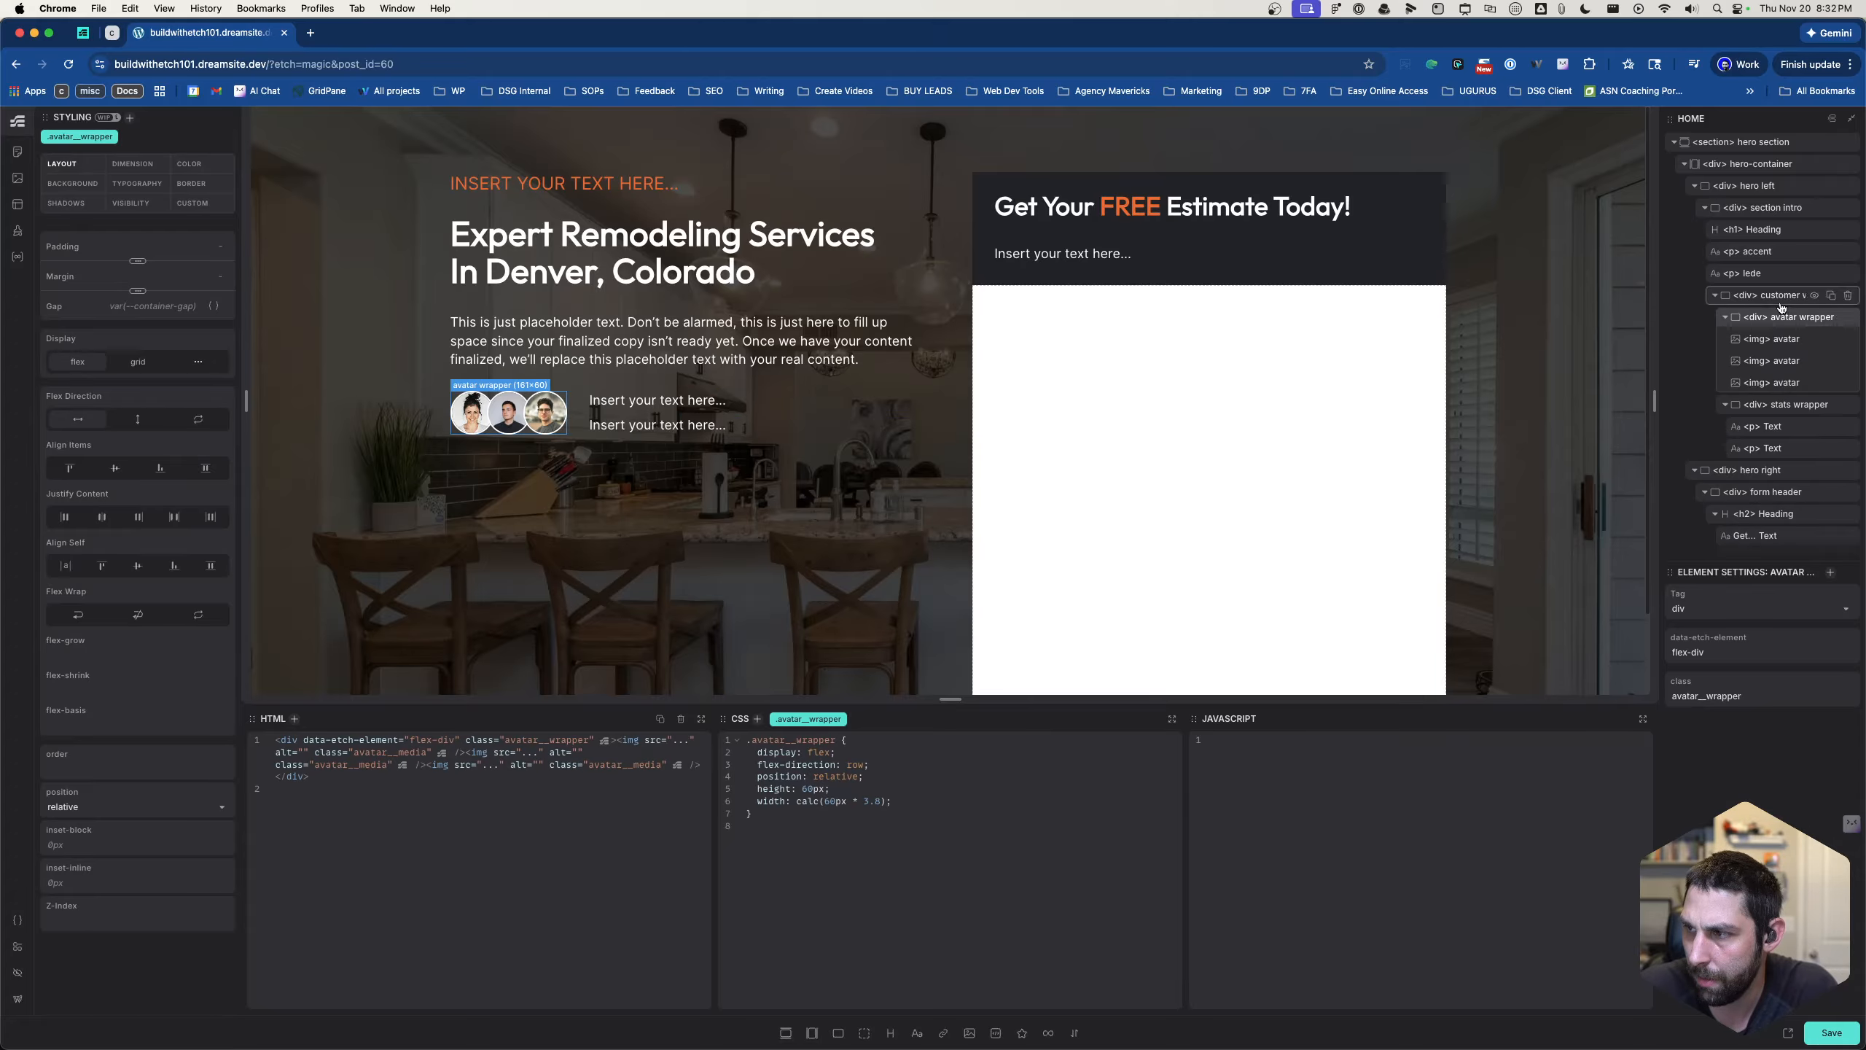
{"action": "left_click", "coordinate": [1779, 301]}
{"action": "left_click", "coordinate": [1778, 276]}
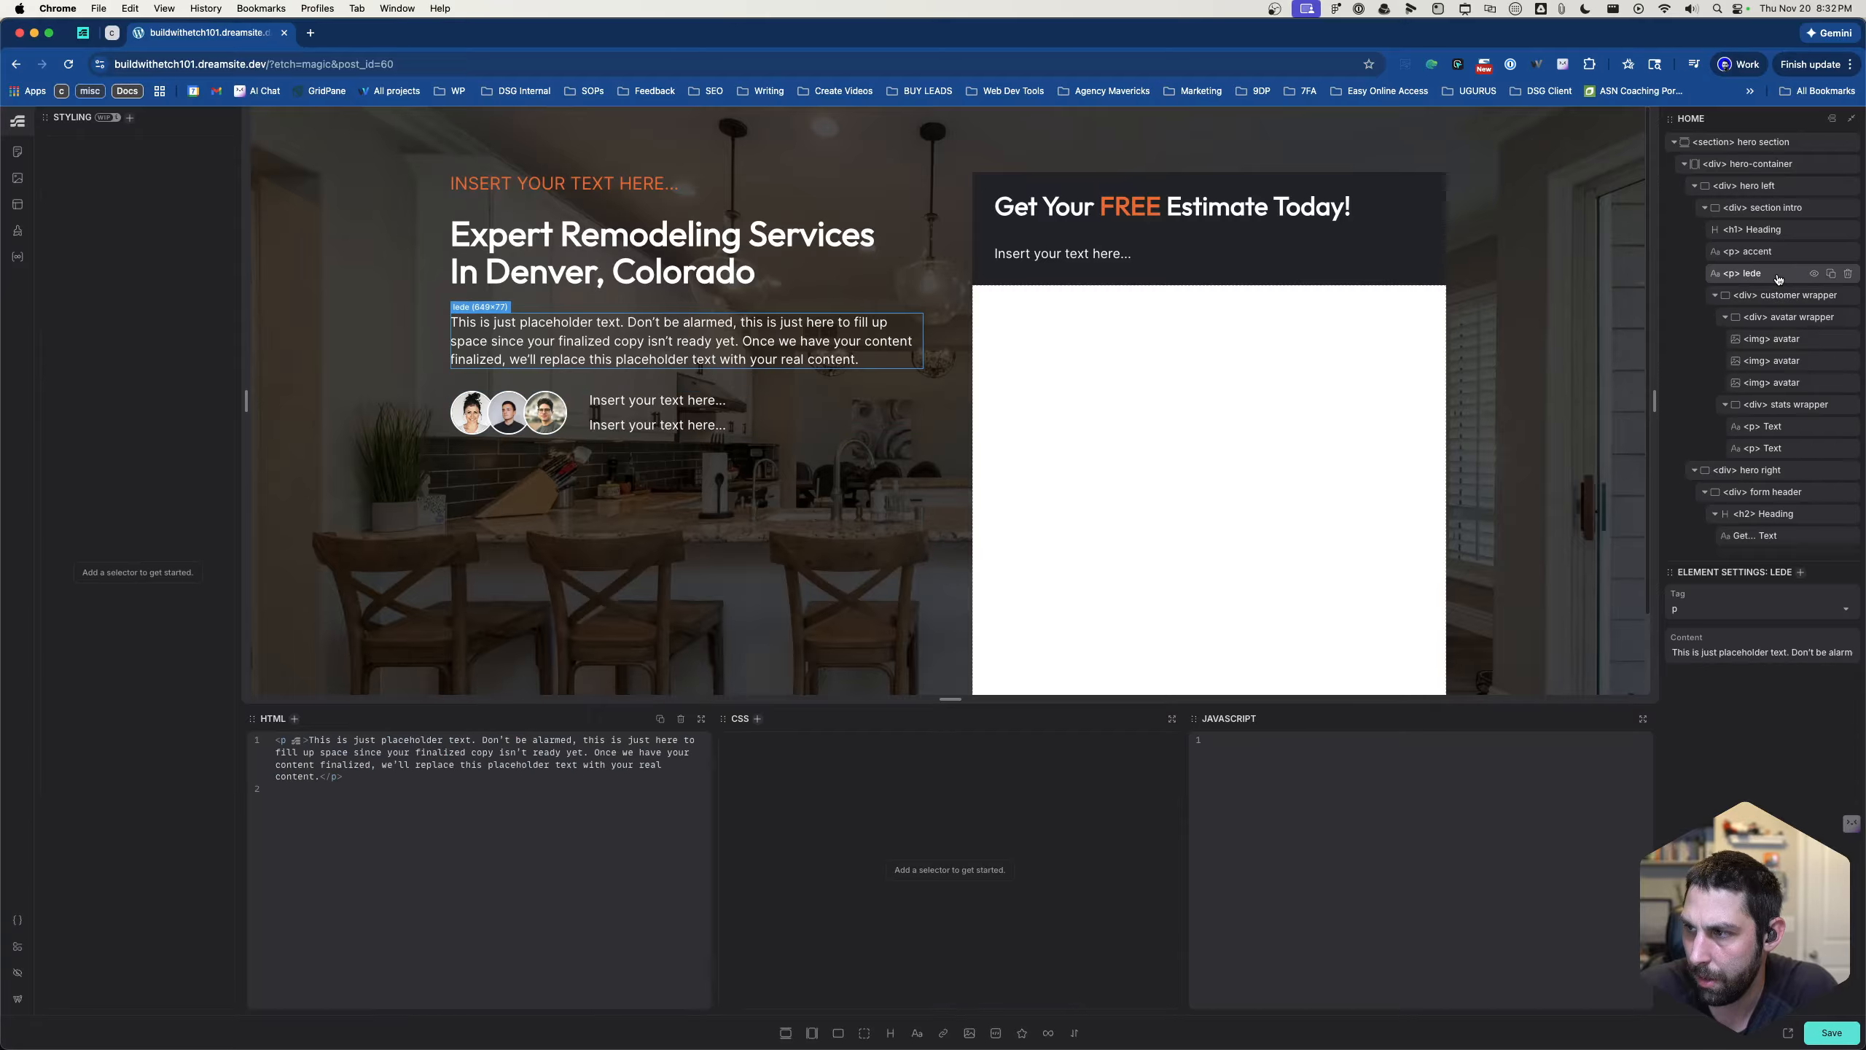
{"action": "left_click", "coordinate": [1773, 341]}
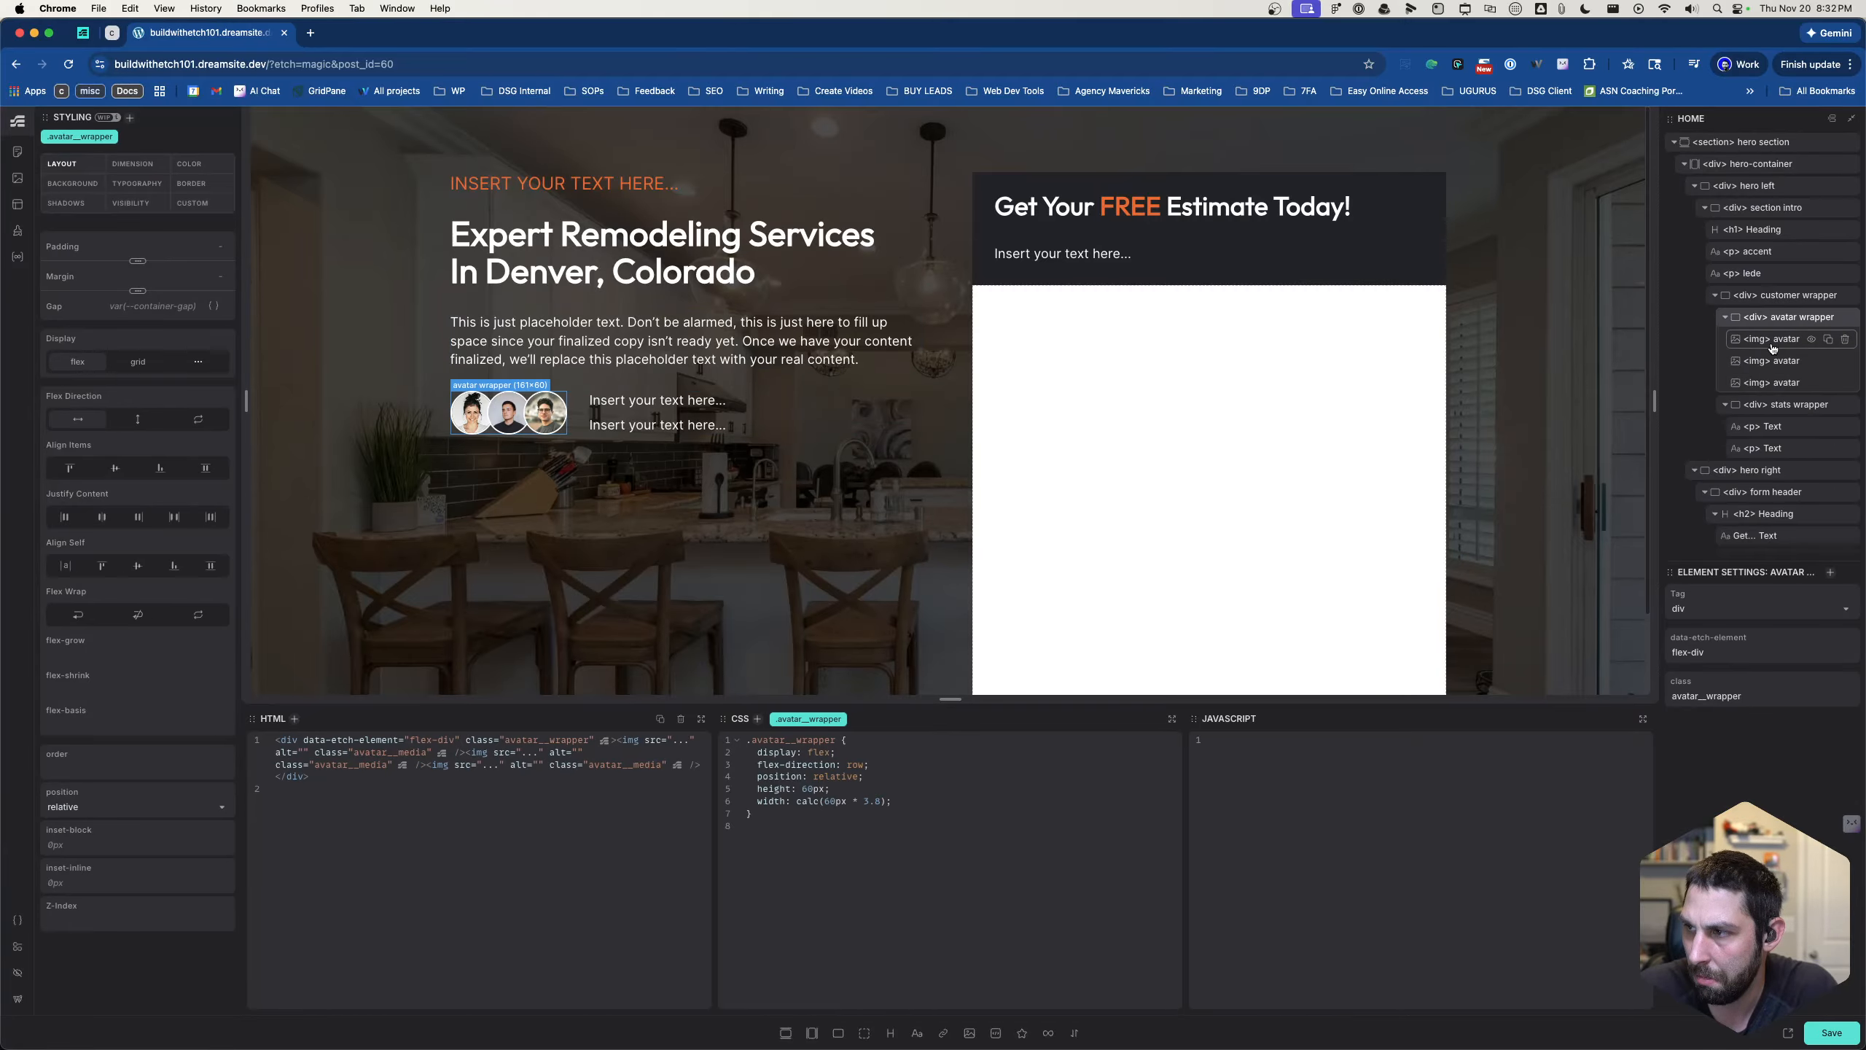
- Rename the stats wrapper's first text element as stat and its second as copy
{"action": "left_click", "coordinate": [1775, 409]}
{"action": "left_click", "coordinate": [1776, 431]}
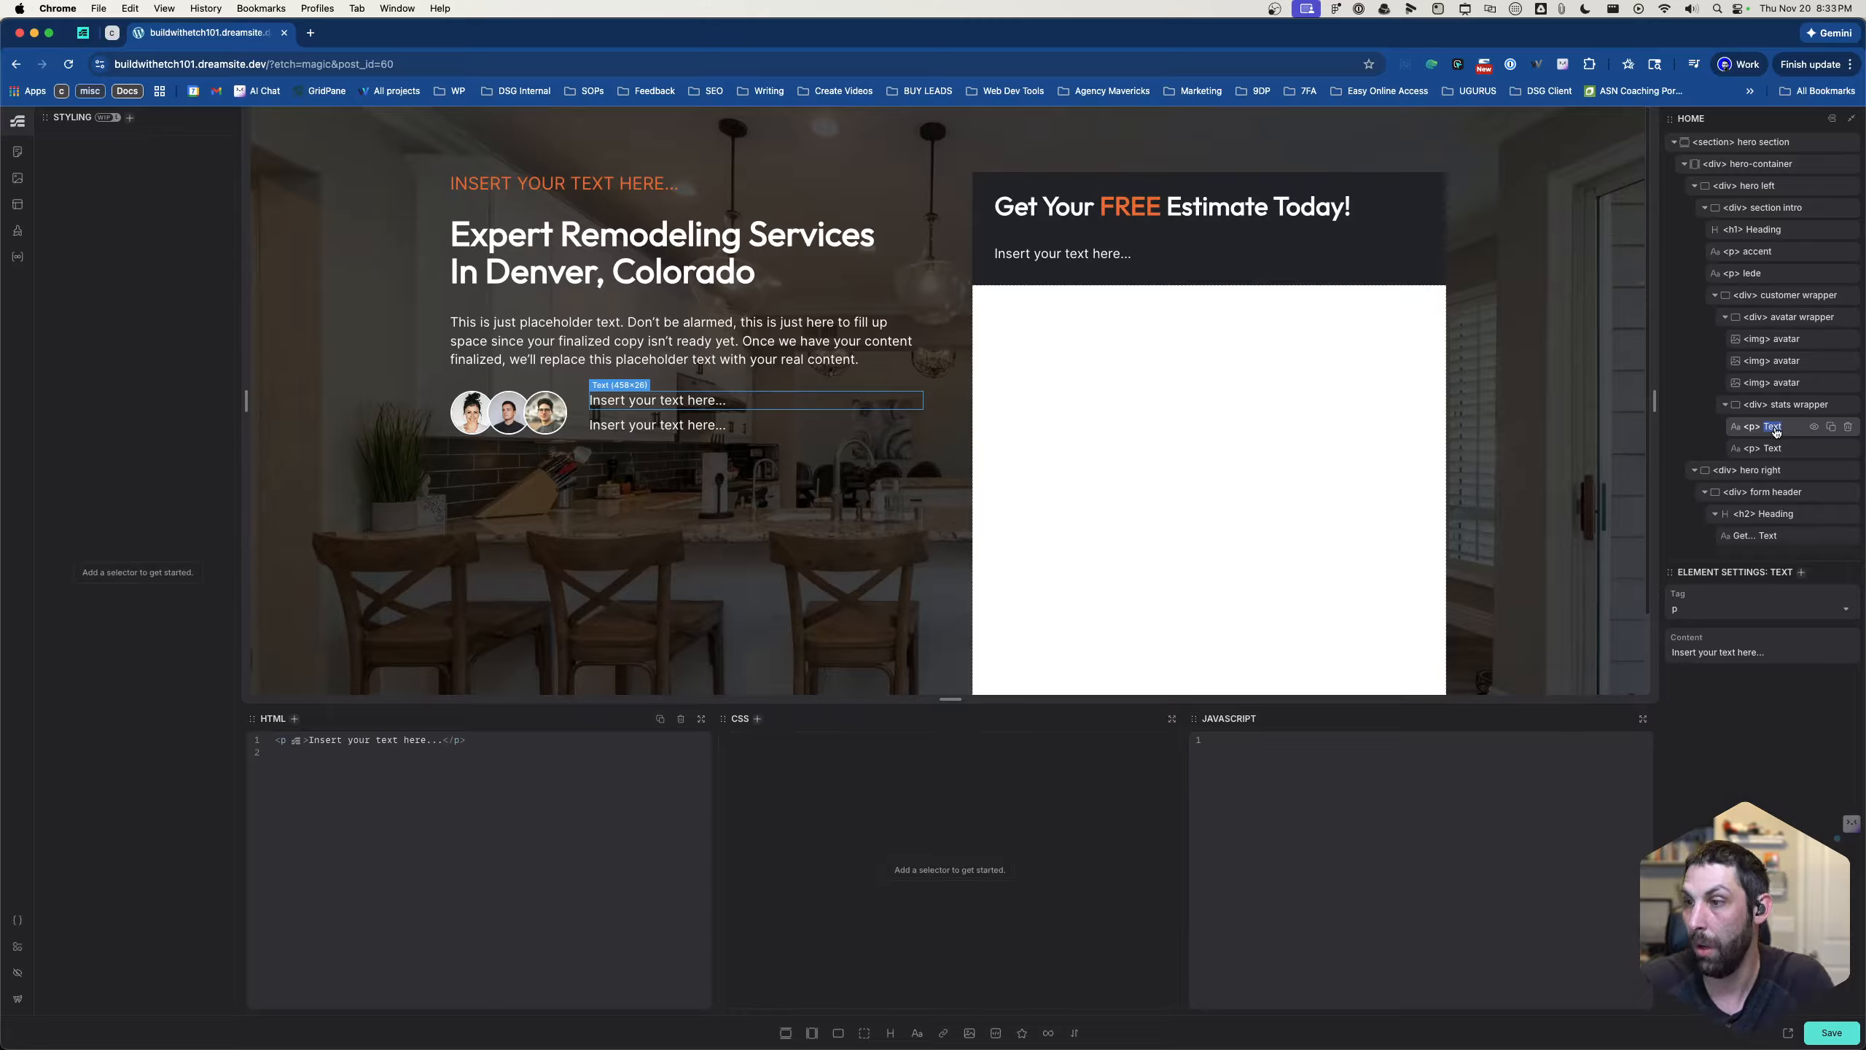
{"action": "double_click", "coordinate": [1777, 431]}
{"action": "type", "text": "stat"}
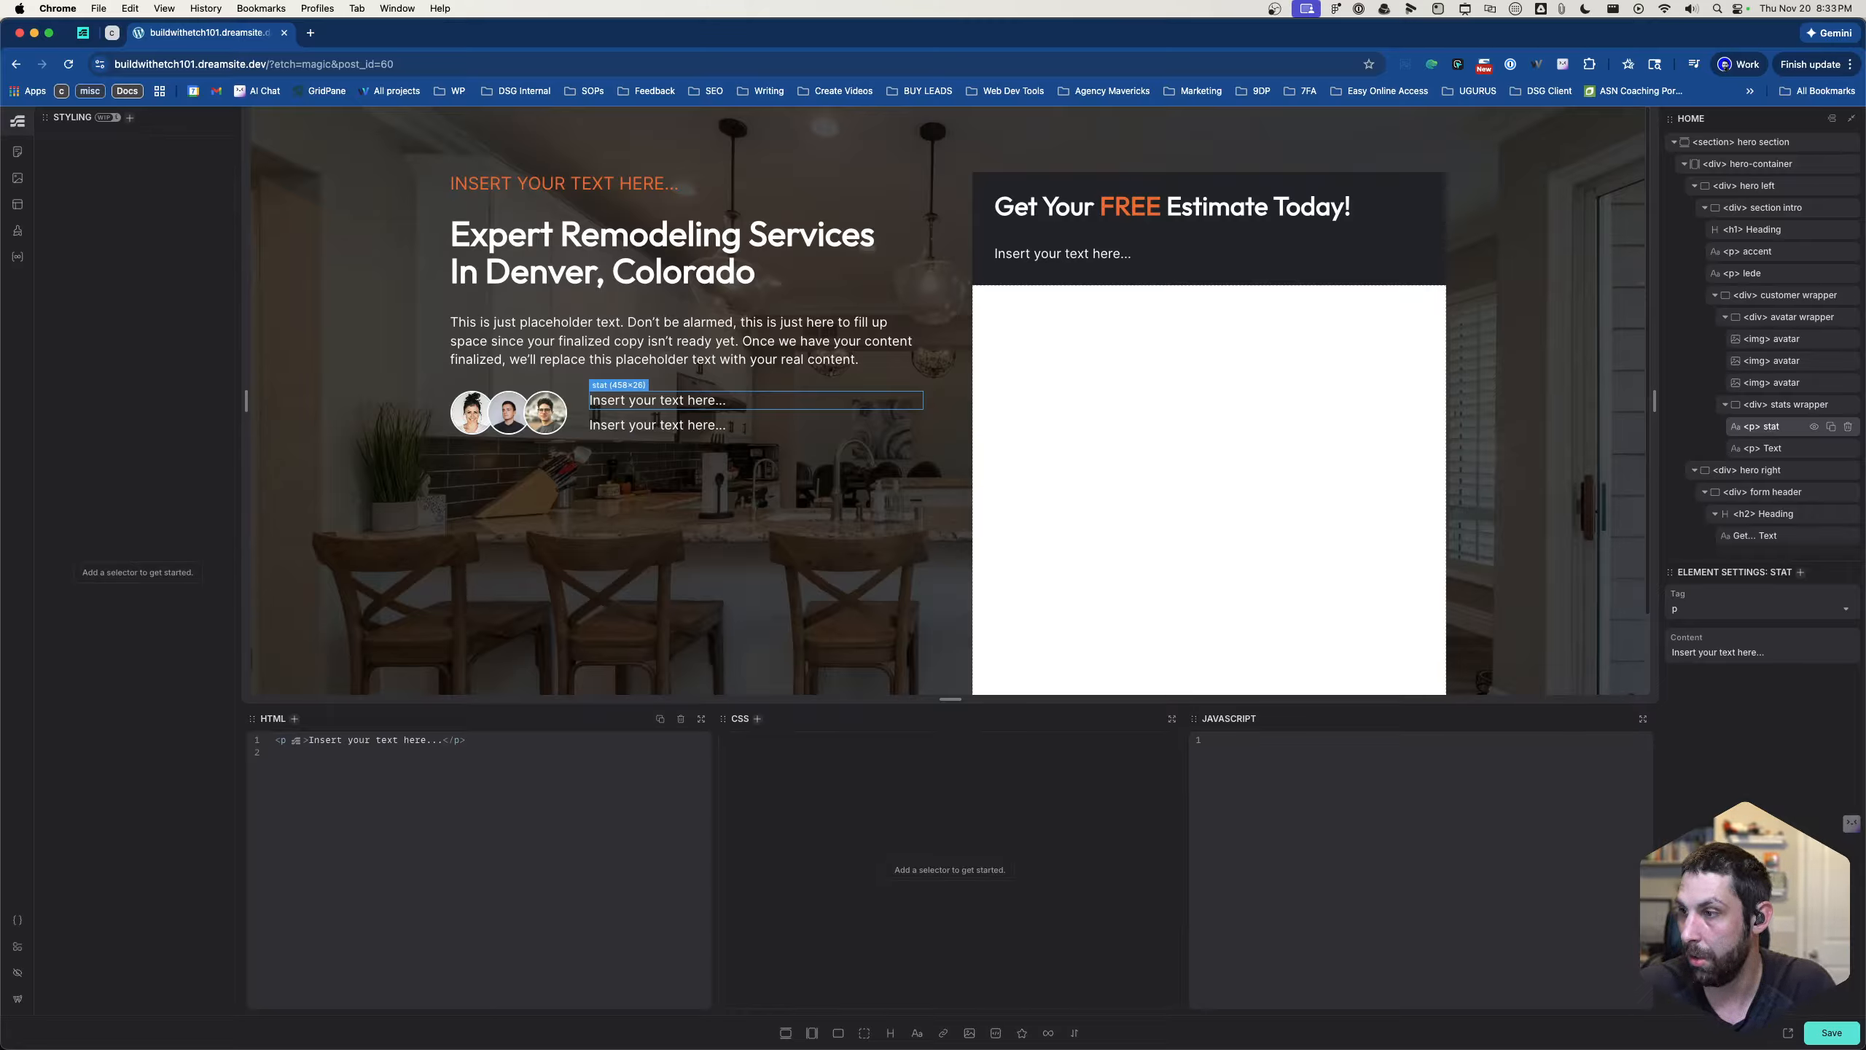
{"action": "double_click", "coordinate": [1775, 449]}
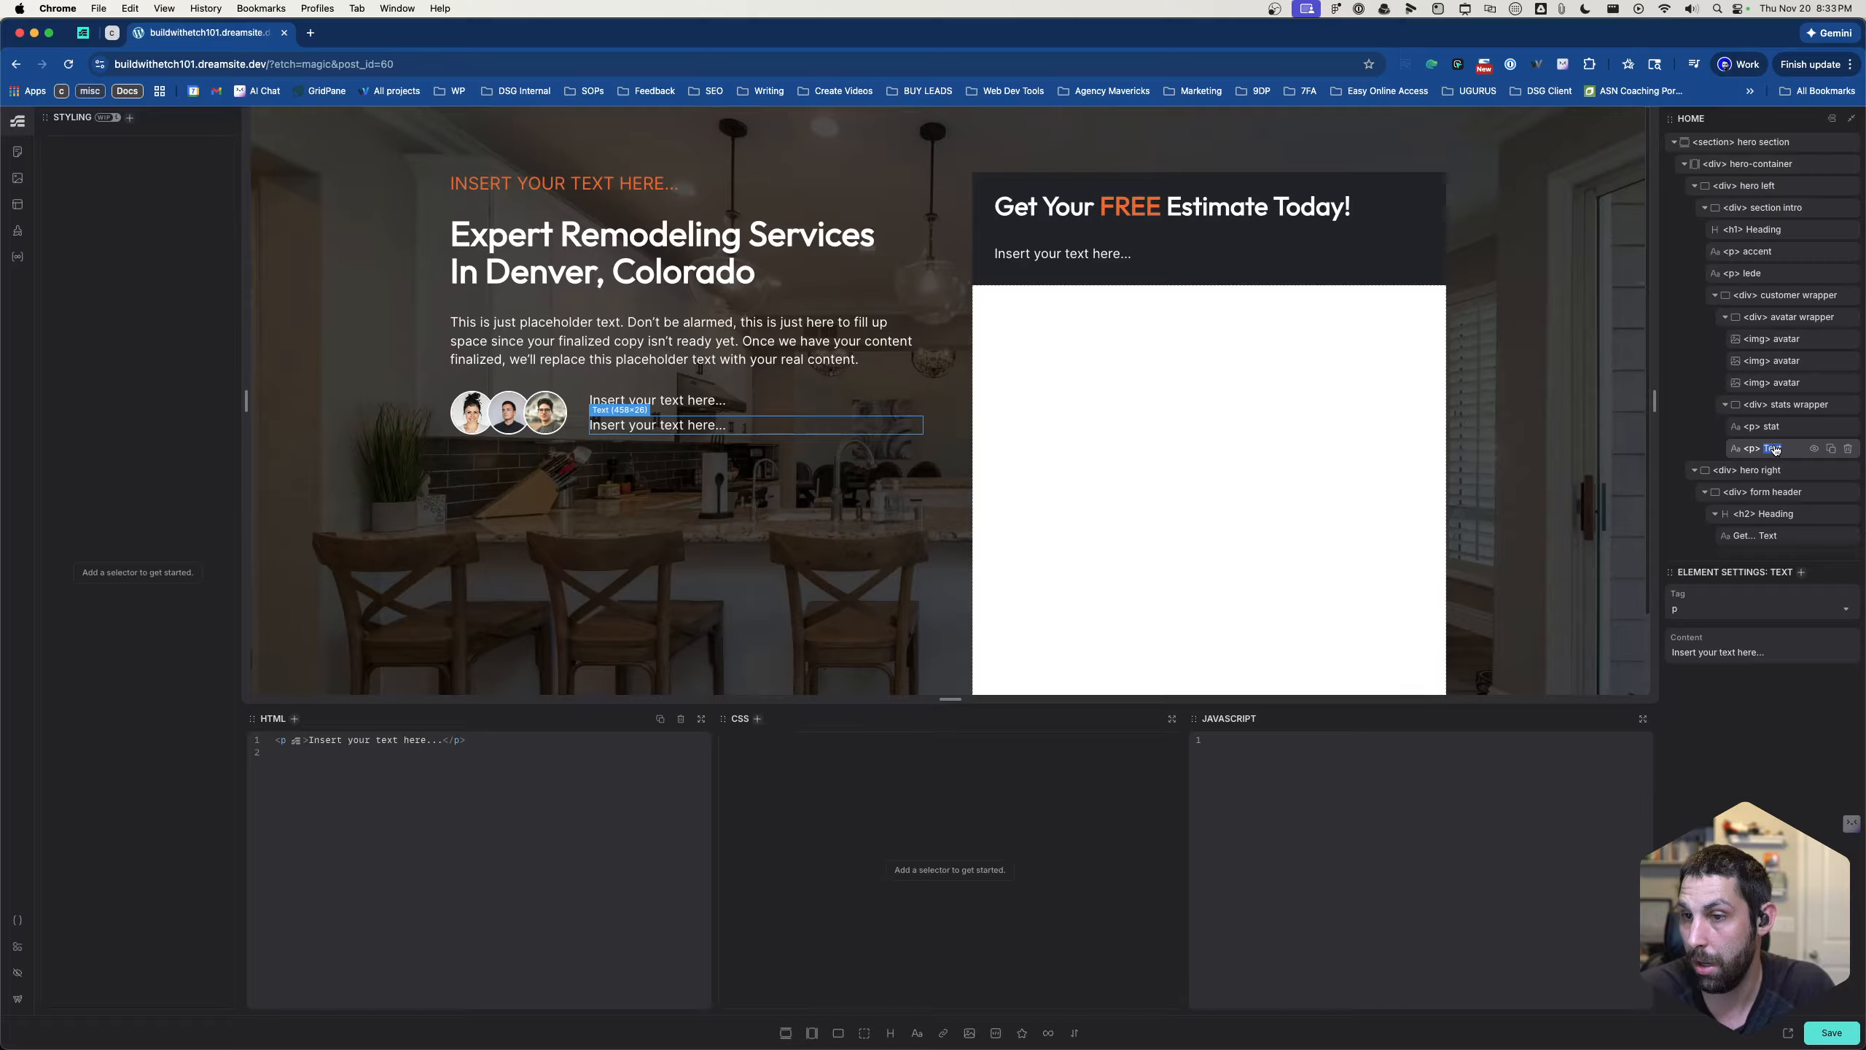
{"action": "type", "text": "copy"}
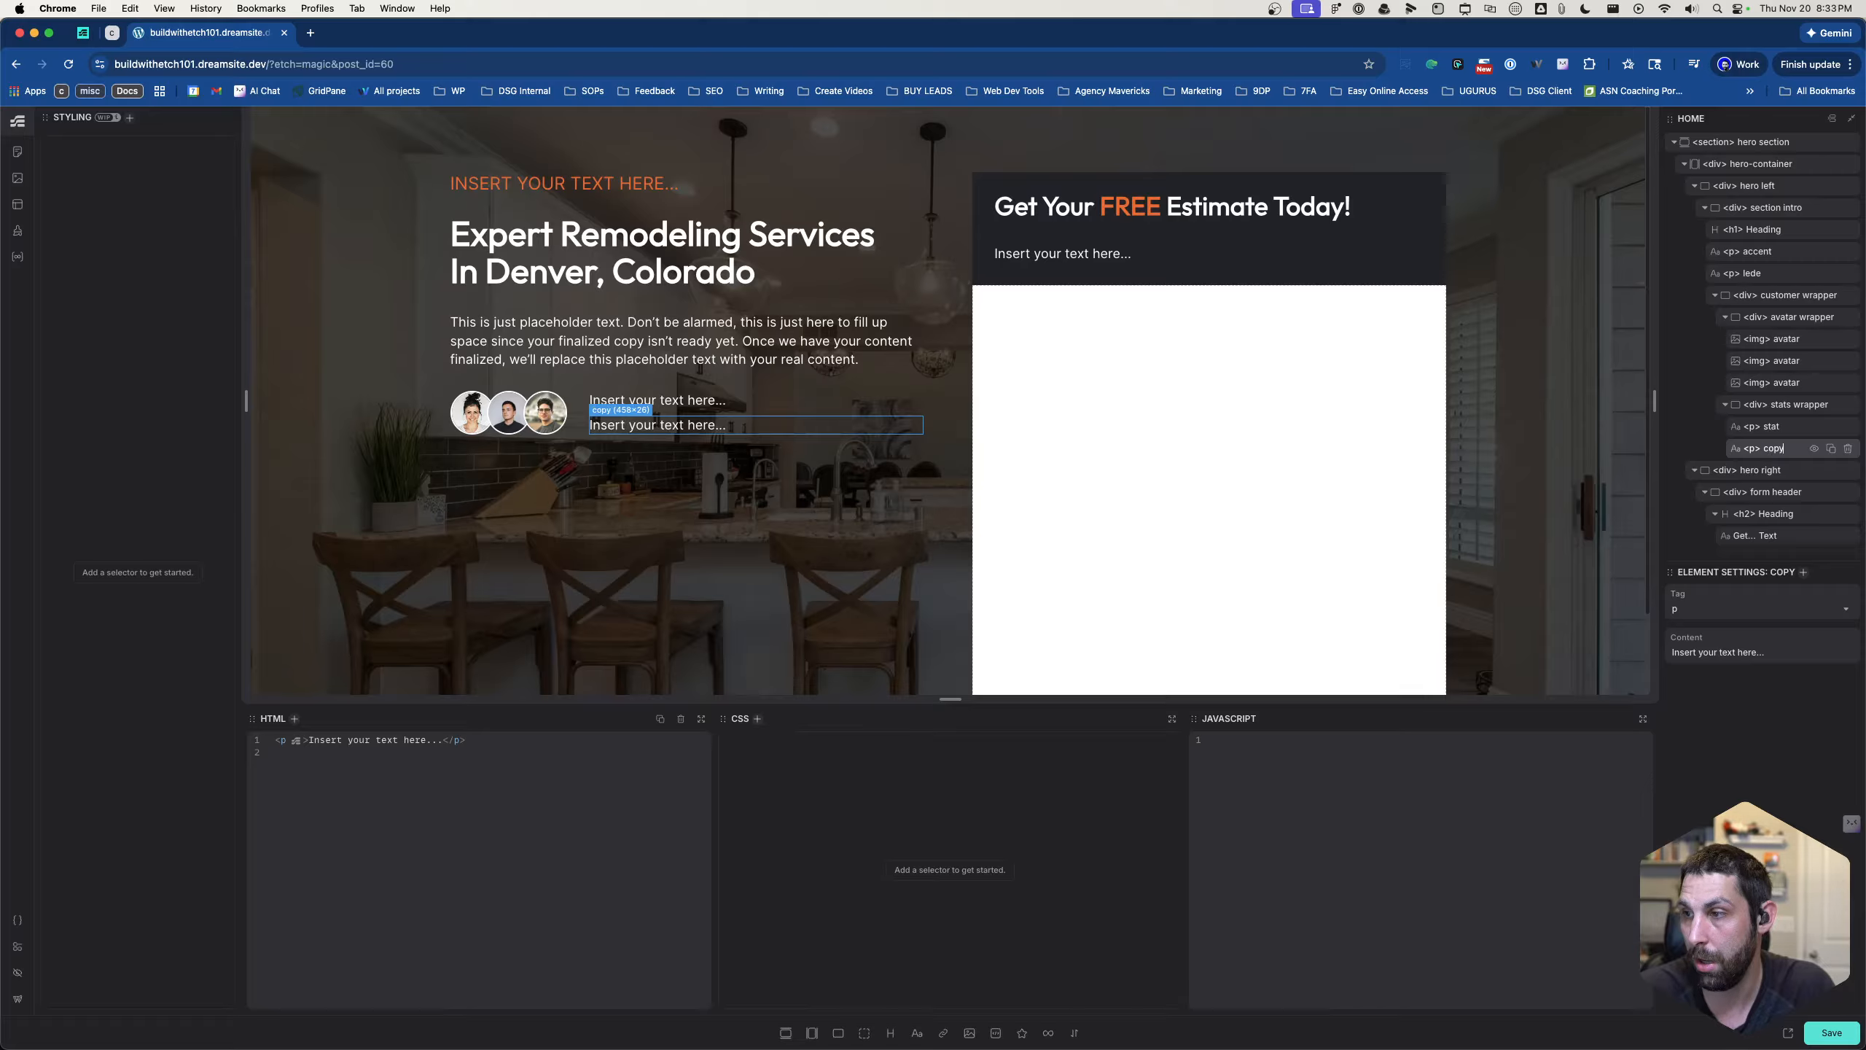
- Add color: var(--white); to the stats wrapper's .avatar__stats-wrapper rule
{"action": "left_click", "coordinate": [1776, 383]}
{"action": "left_click", "coordinate": [1775, 405]}
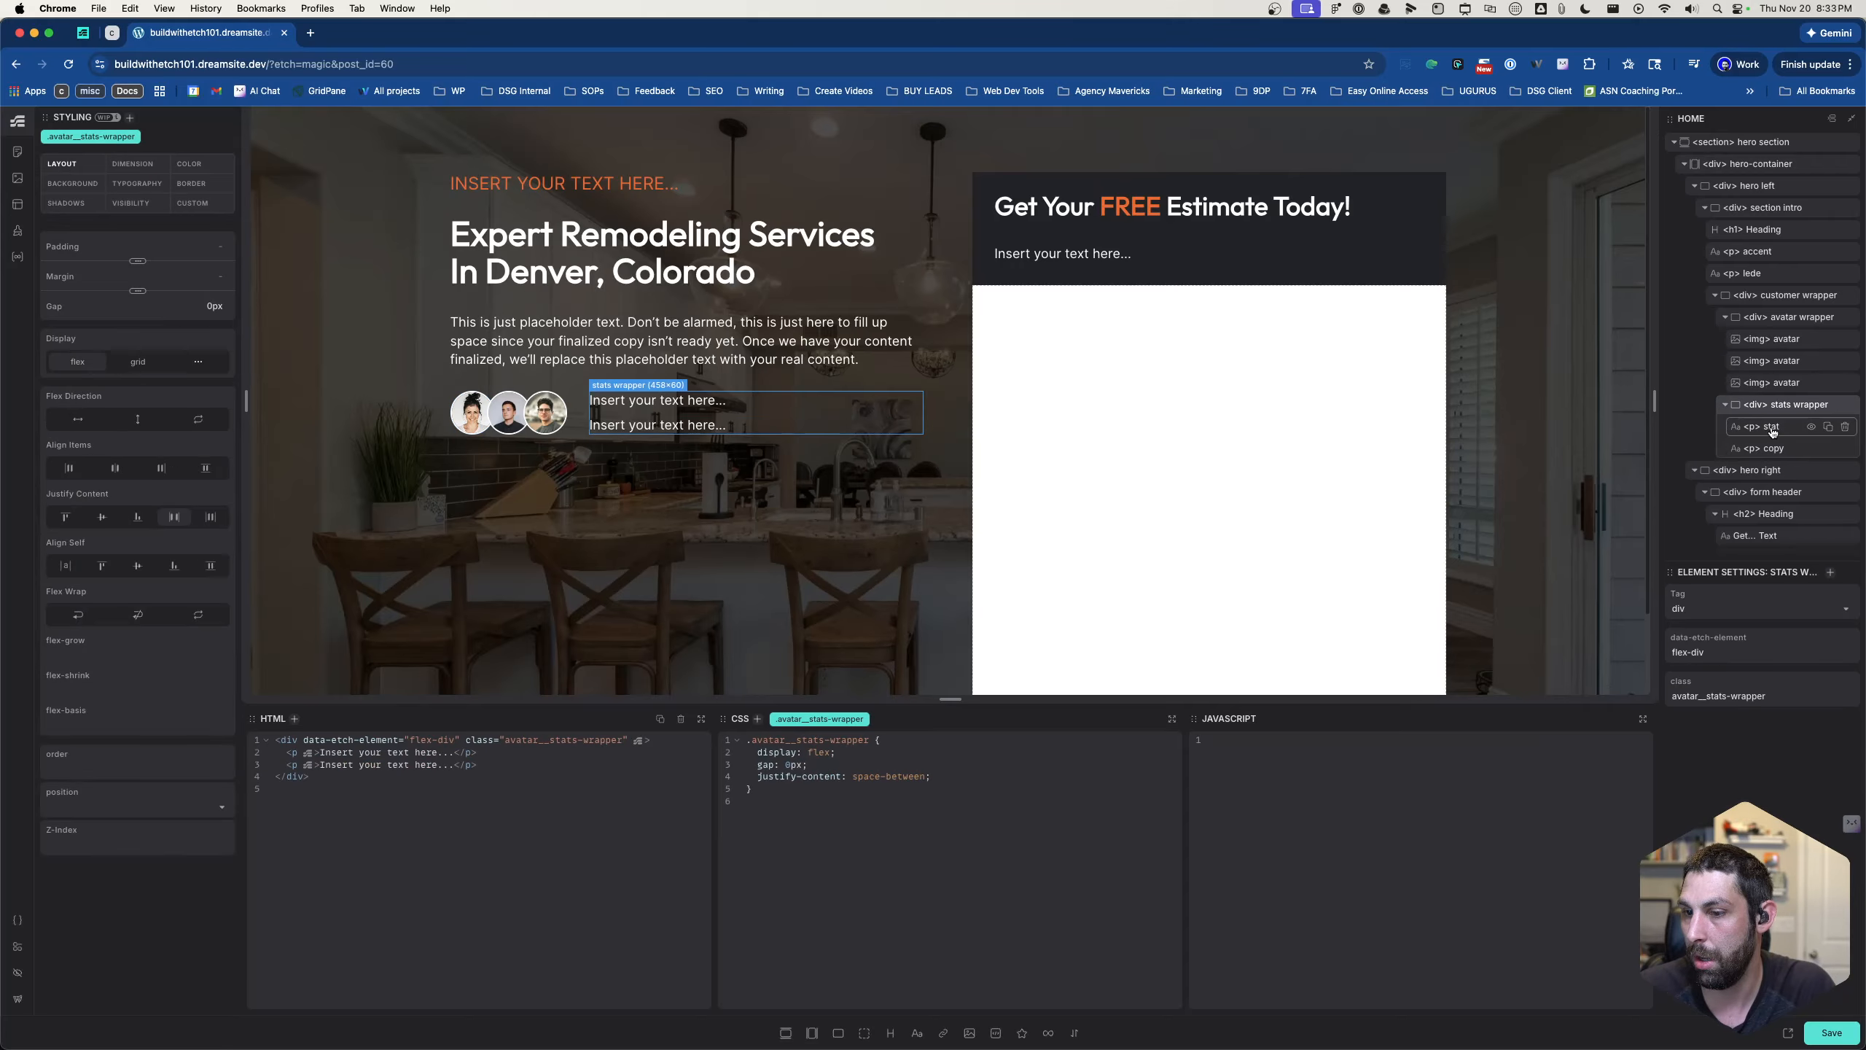
{"action": "left_click", "coordinate": [939, 778]}
{"action": "key", "text": "Return"}
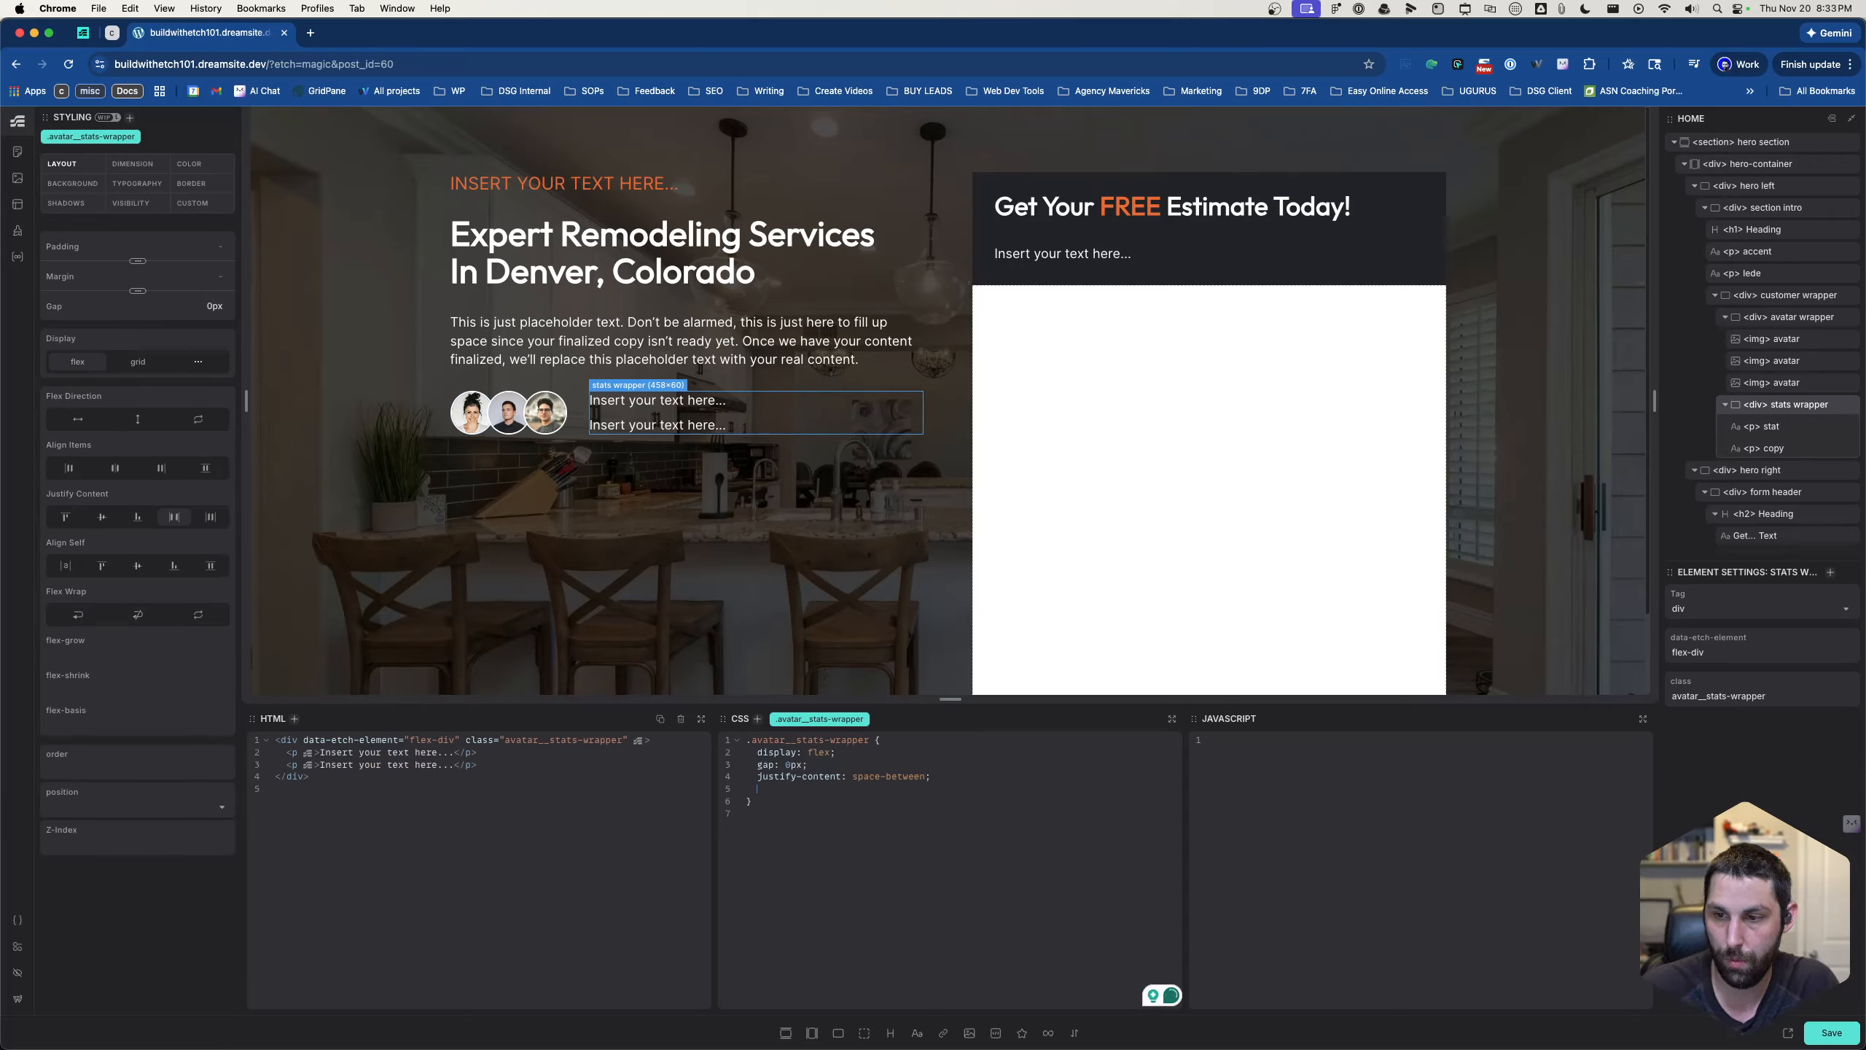
{"action": "type", "text": "color: "}
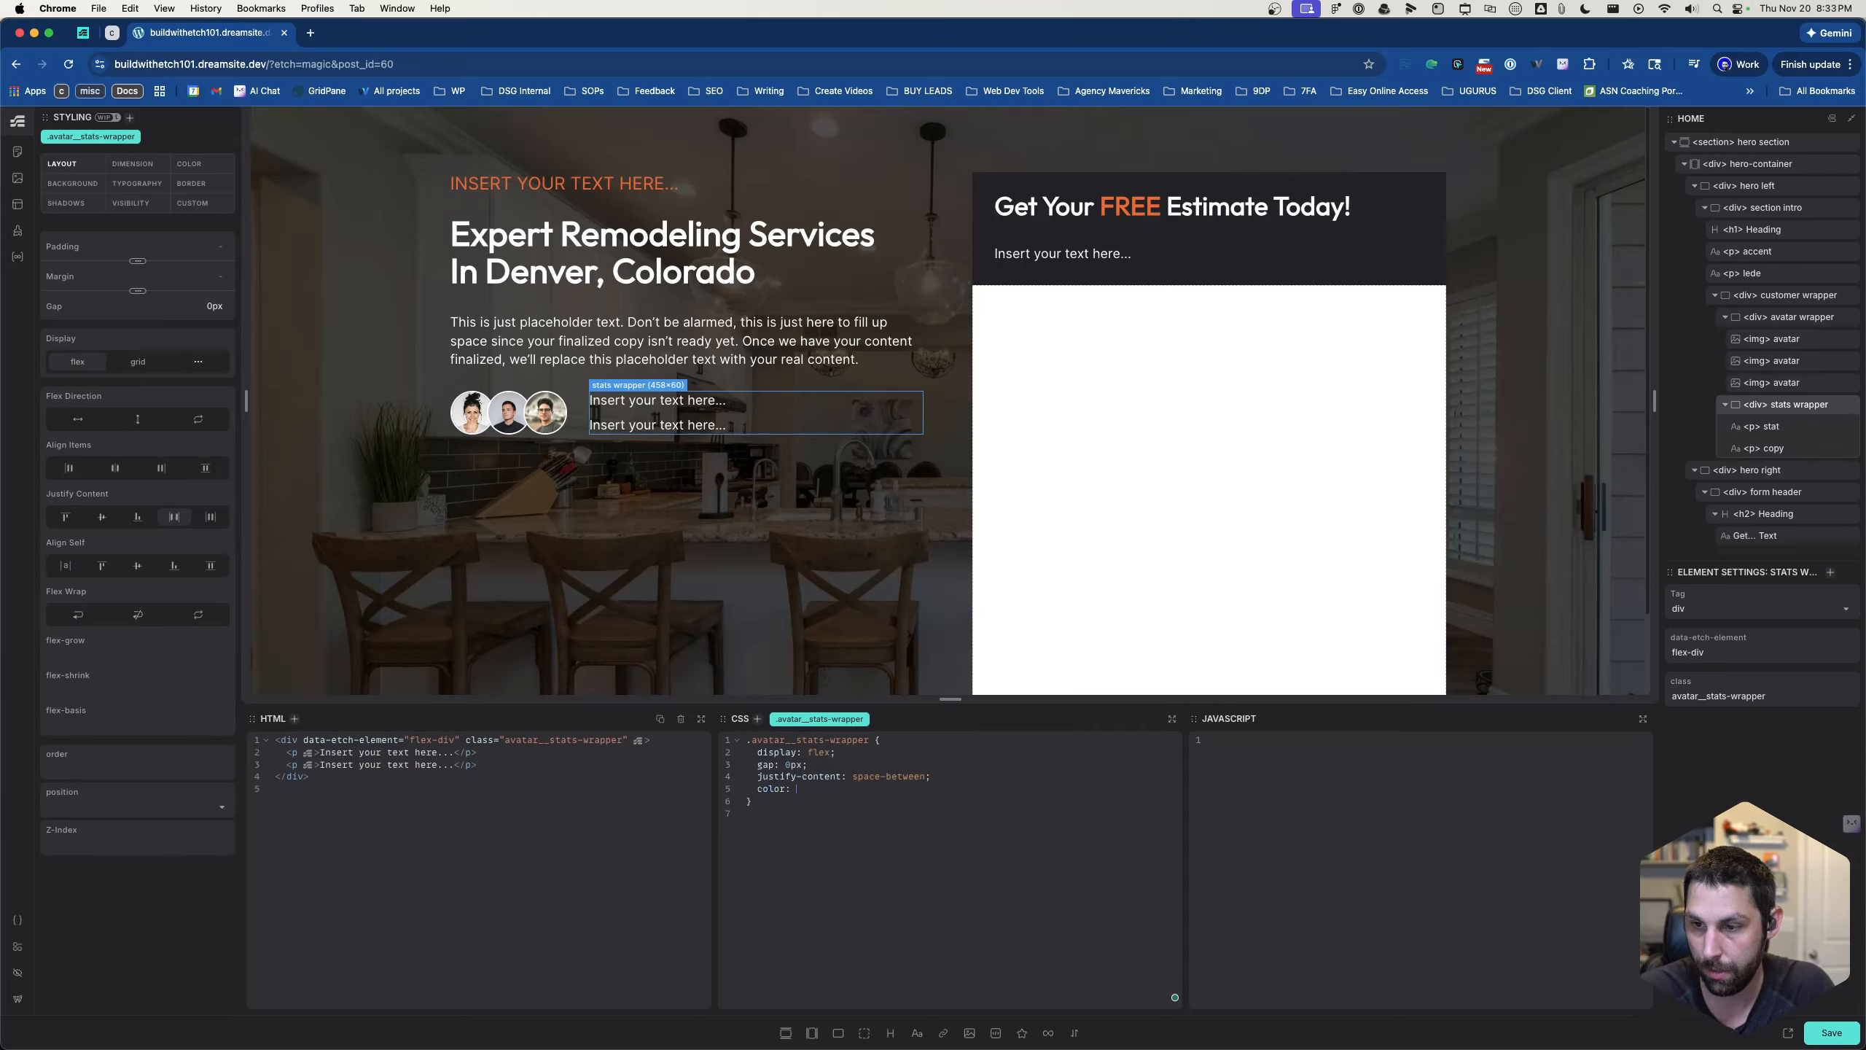
{"action": "type", "text": "var(--"}
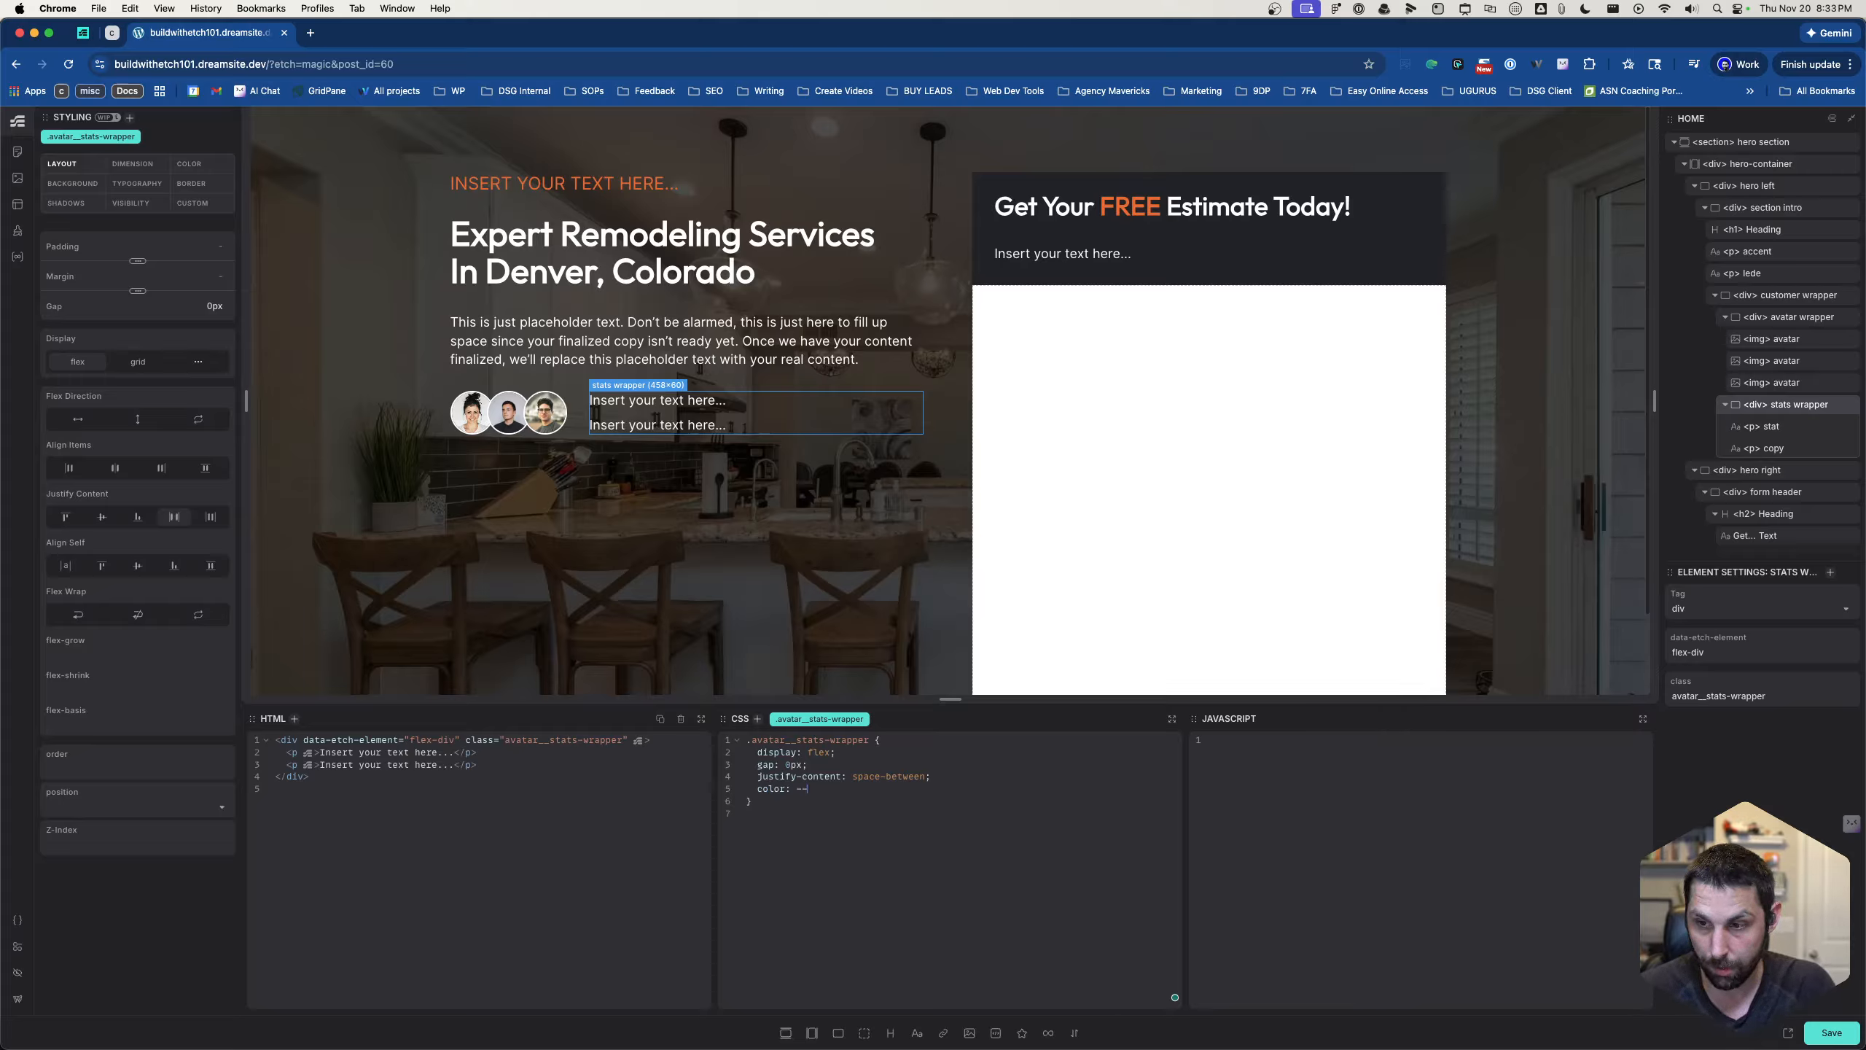
{"action": "type", "text": "white"}
{"action": "key", "text": "Return"}
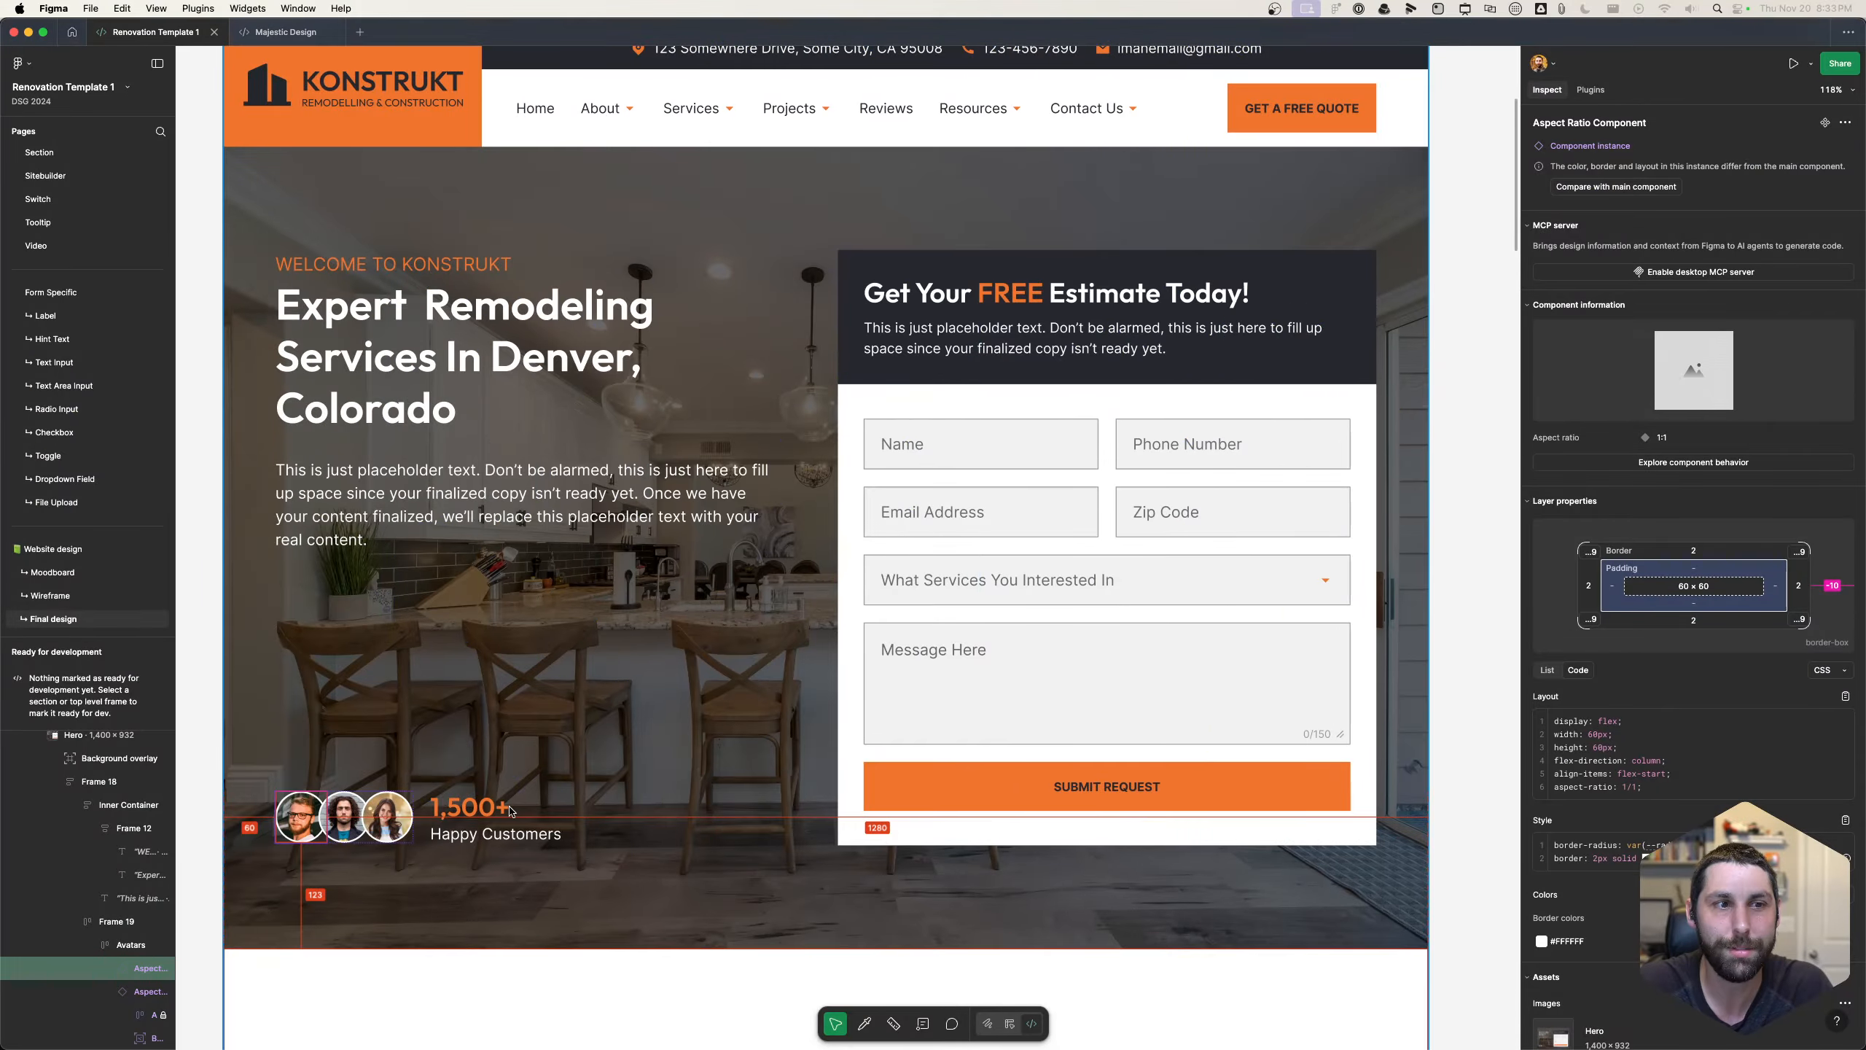
- Check the customer stat text in the Figma design, and give the stat paragraph in Etch the class avatar__stat
{"action": "left_click", "coordinate": [525, 824]}
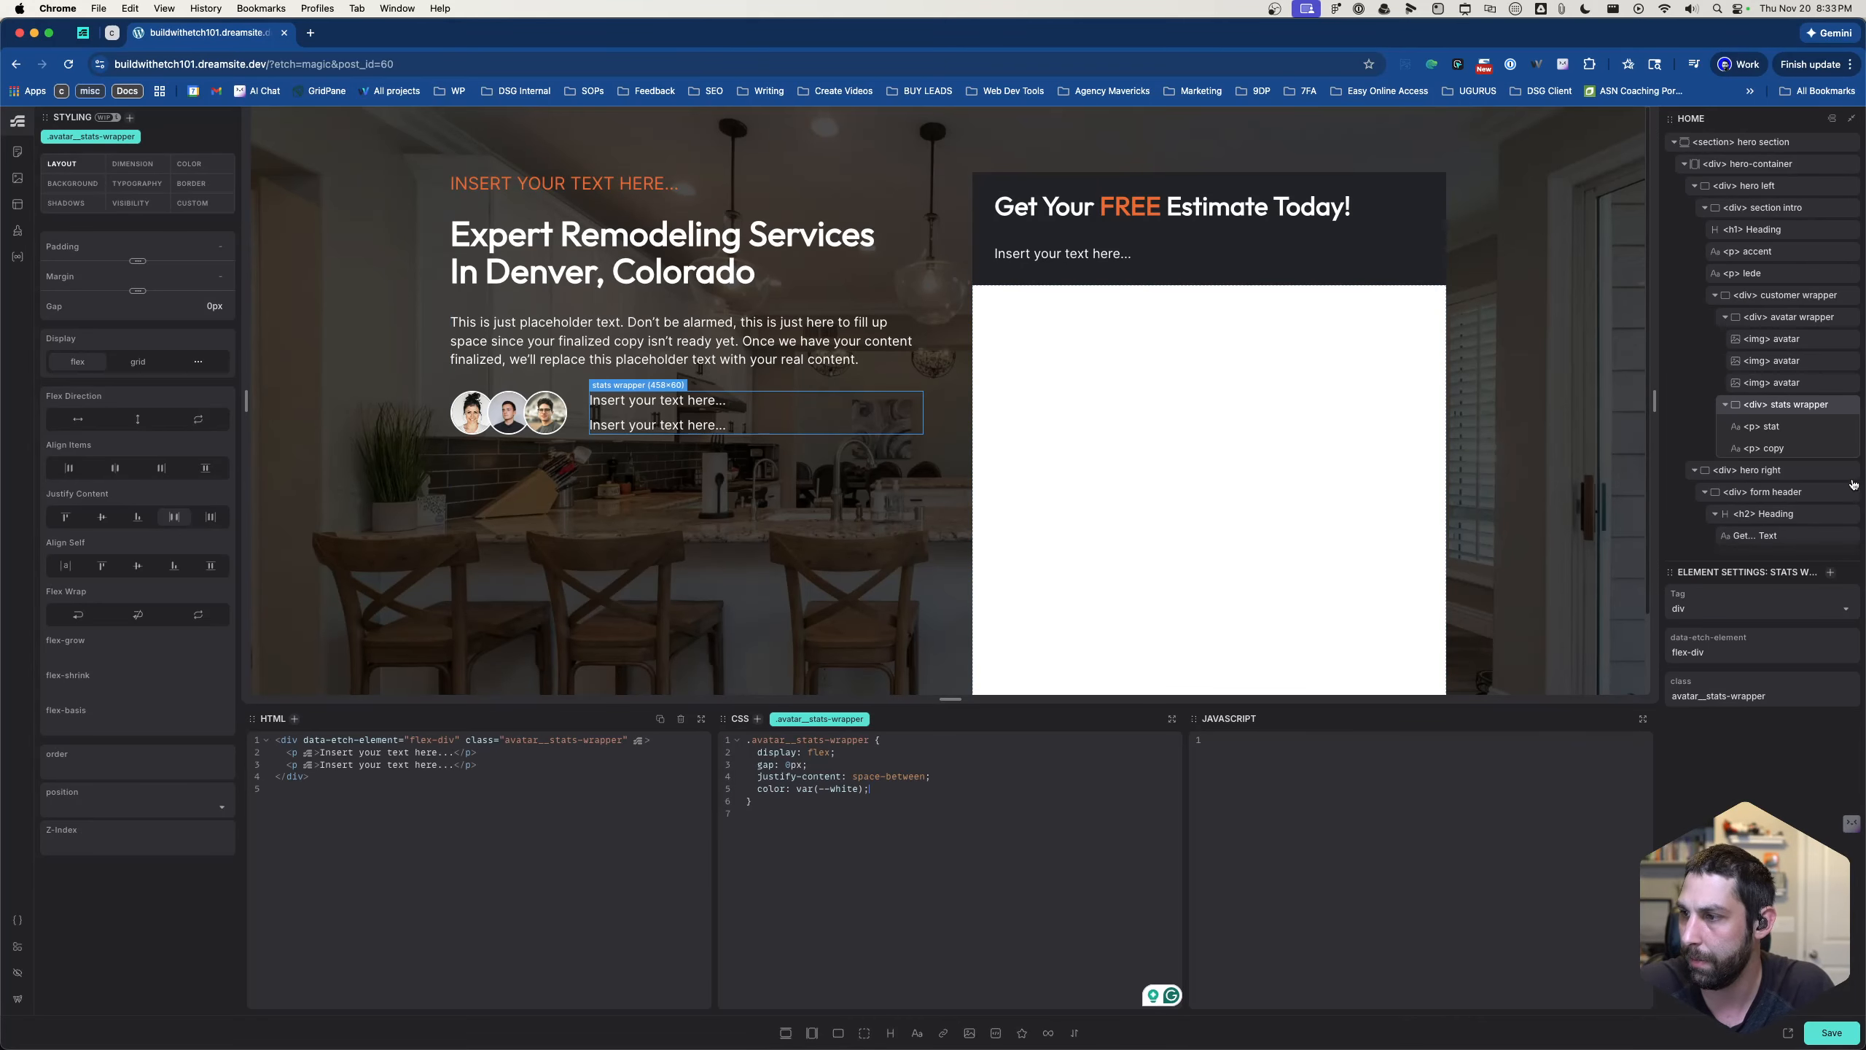
{"action": "left_click", "coordinate": [1771, 427]}
{"action": "key", "text": "period"}
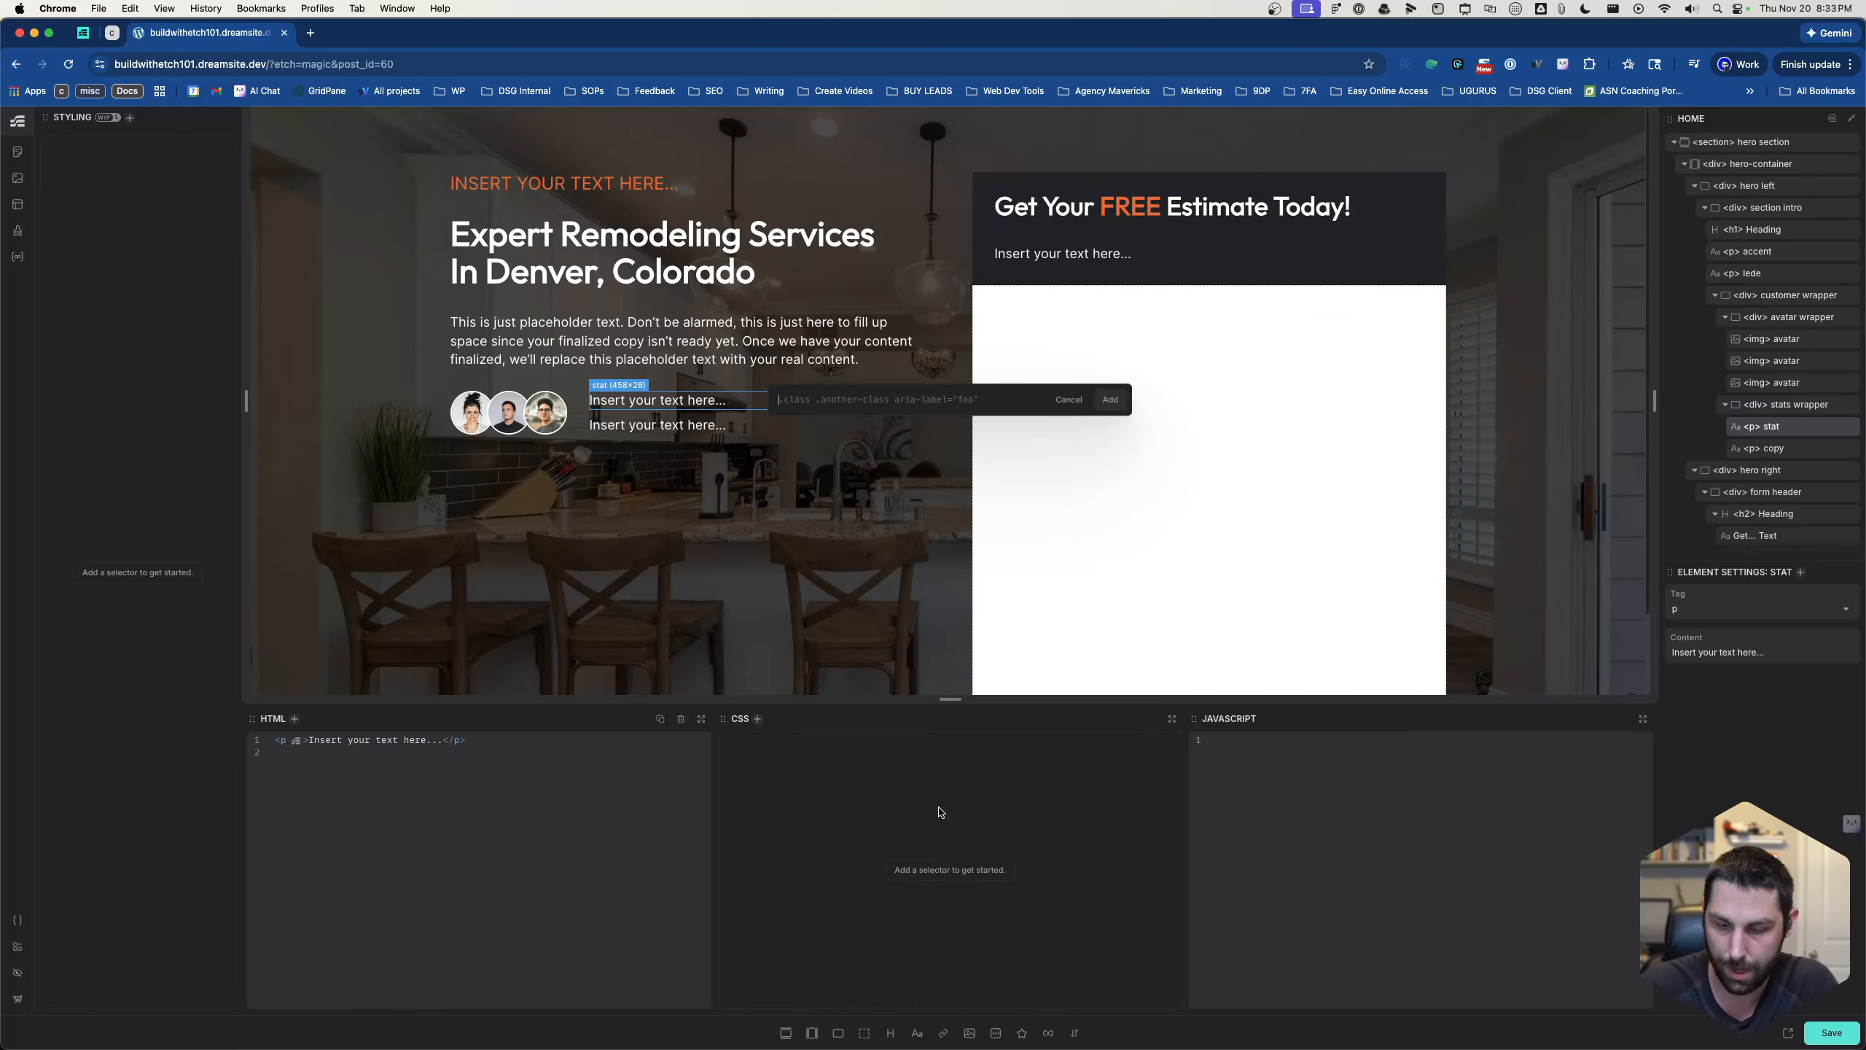
{"action": "type", "text": ".avat"}
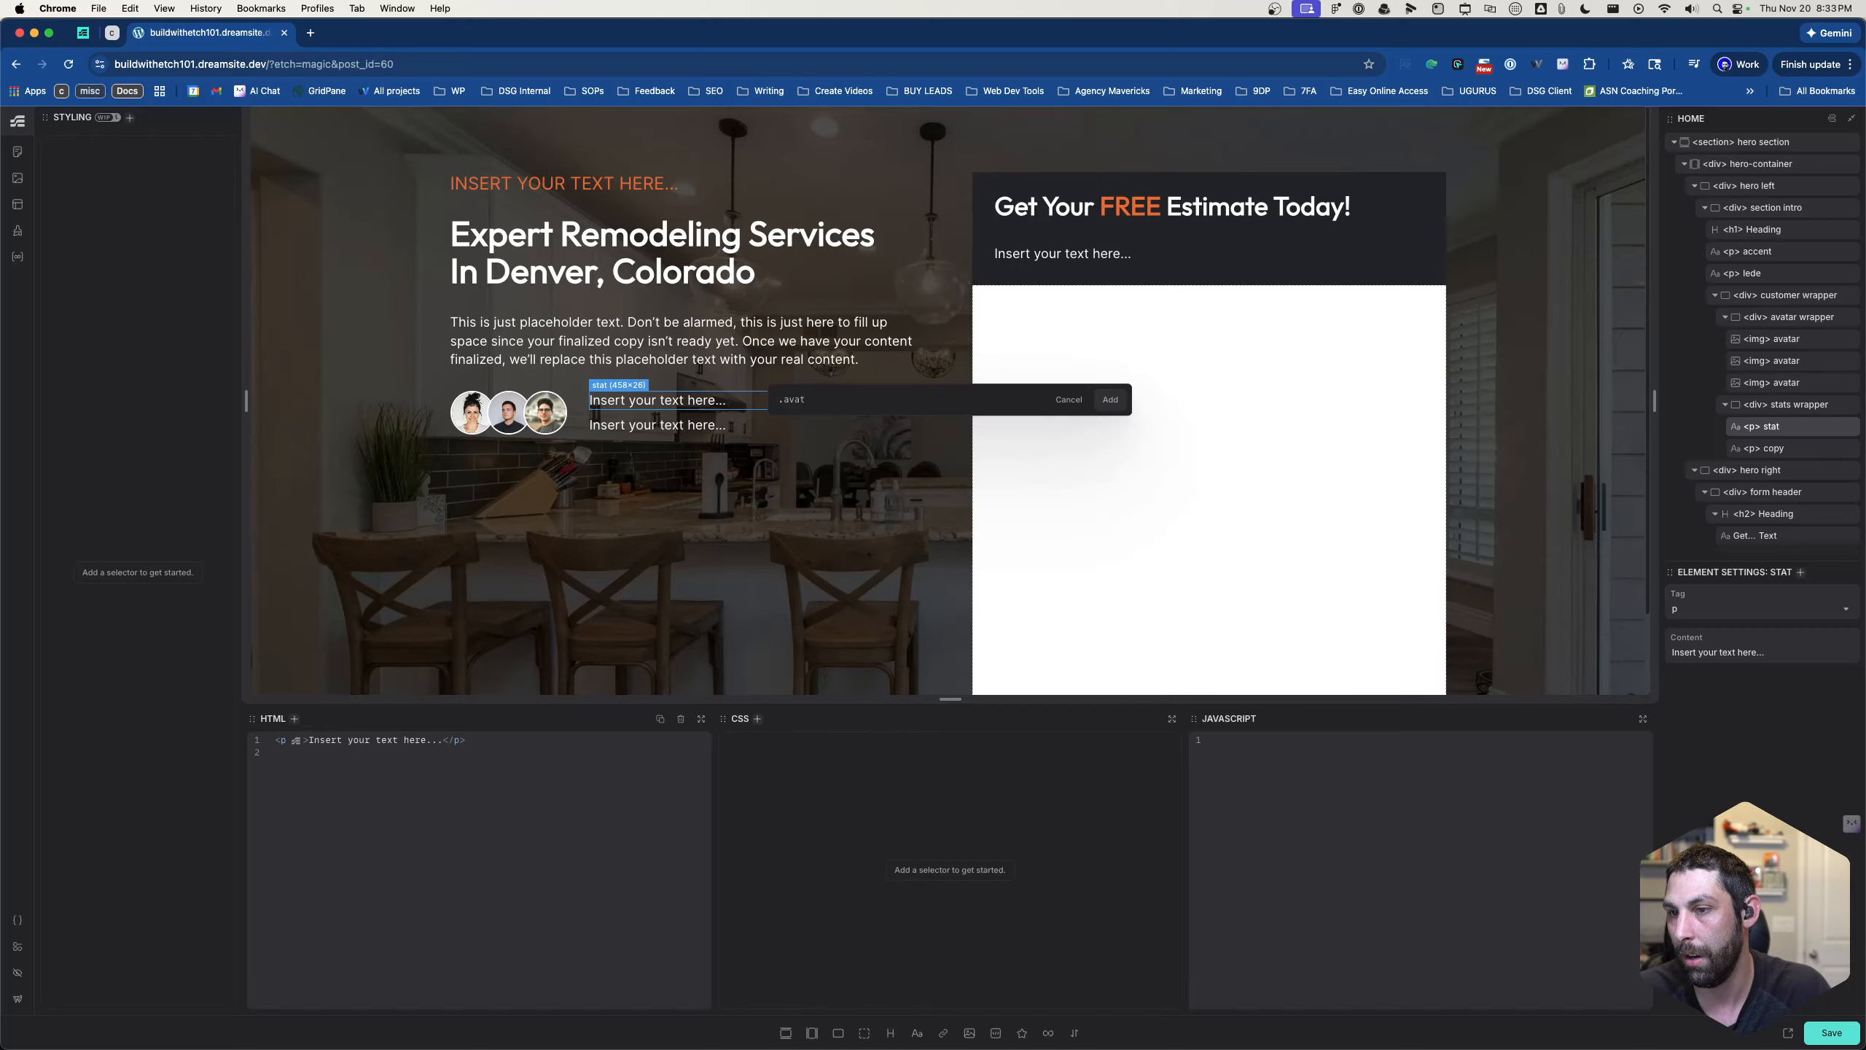
{"action": "type", "text": "ar__stat"}
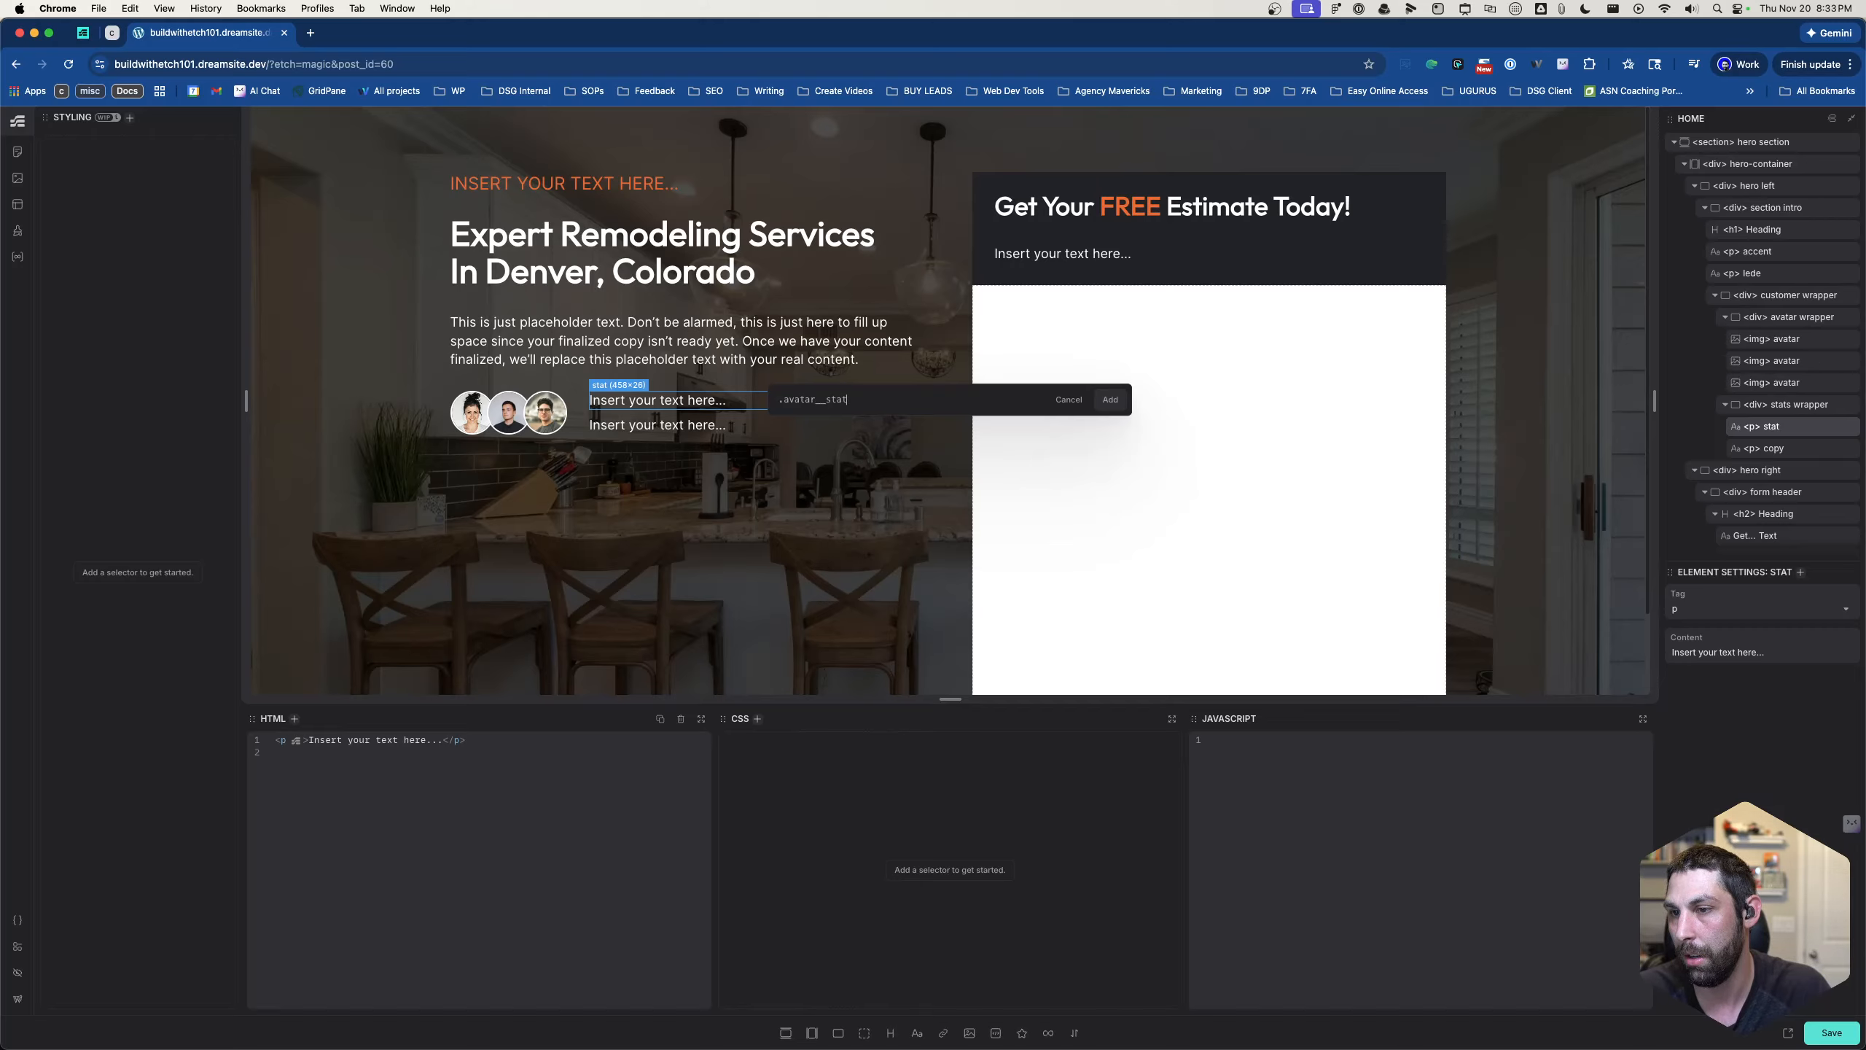
{"action": "key", "text": "Return"}
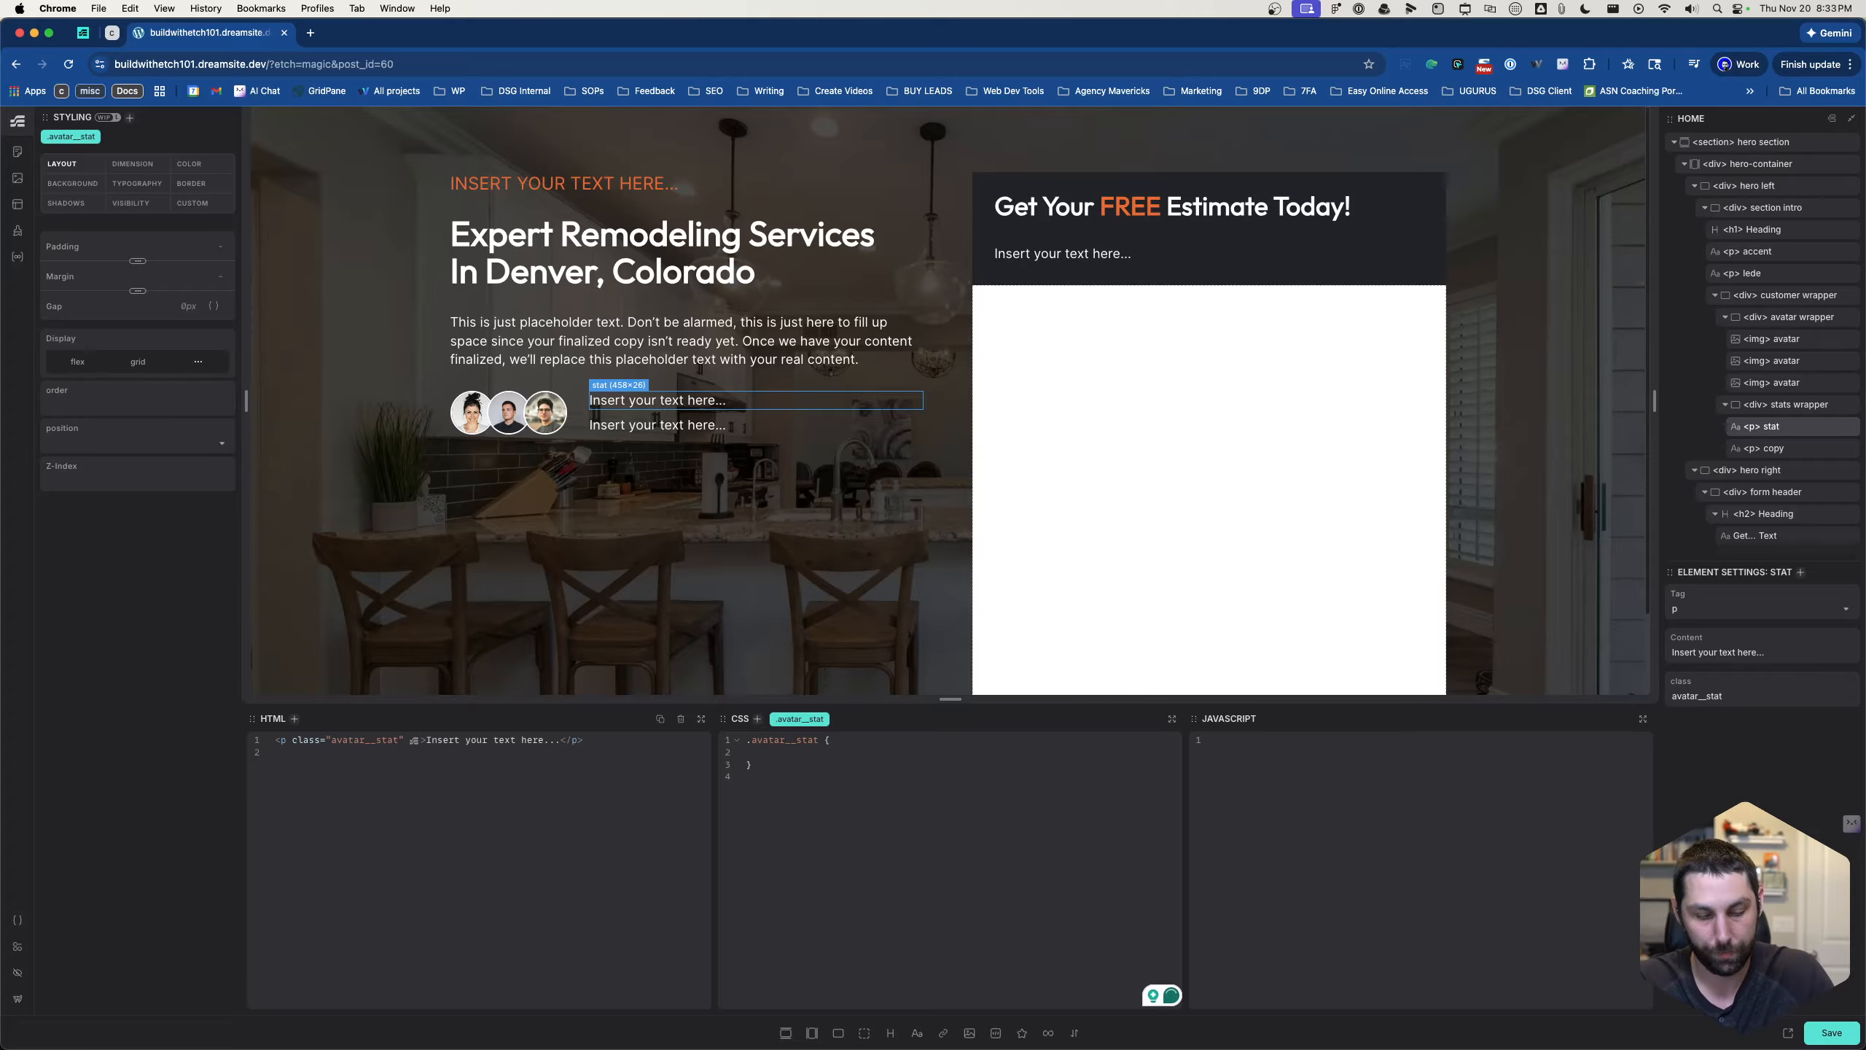
{"action": "type", "text": "column-rule-color:"}
{"action": "key", "text": "super+a"}
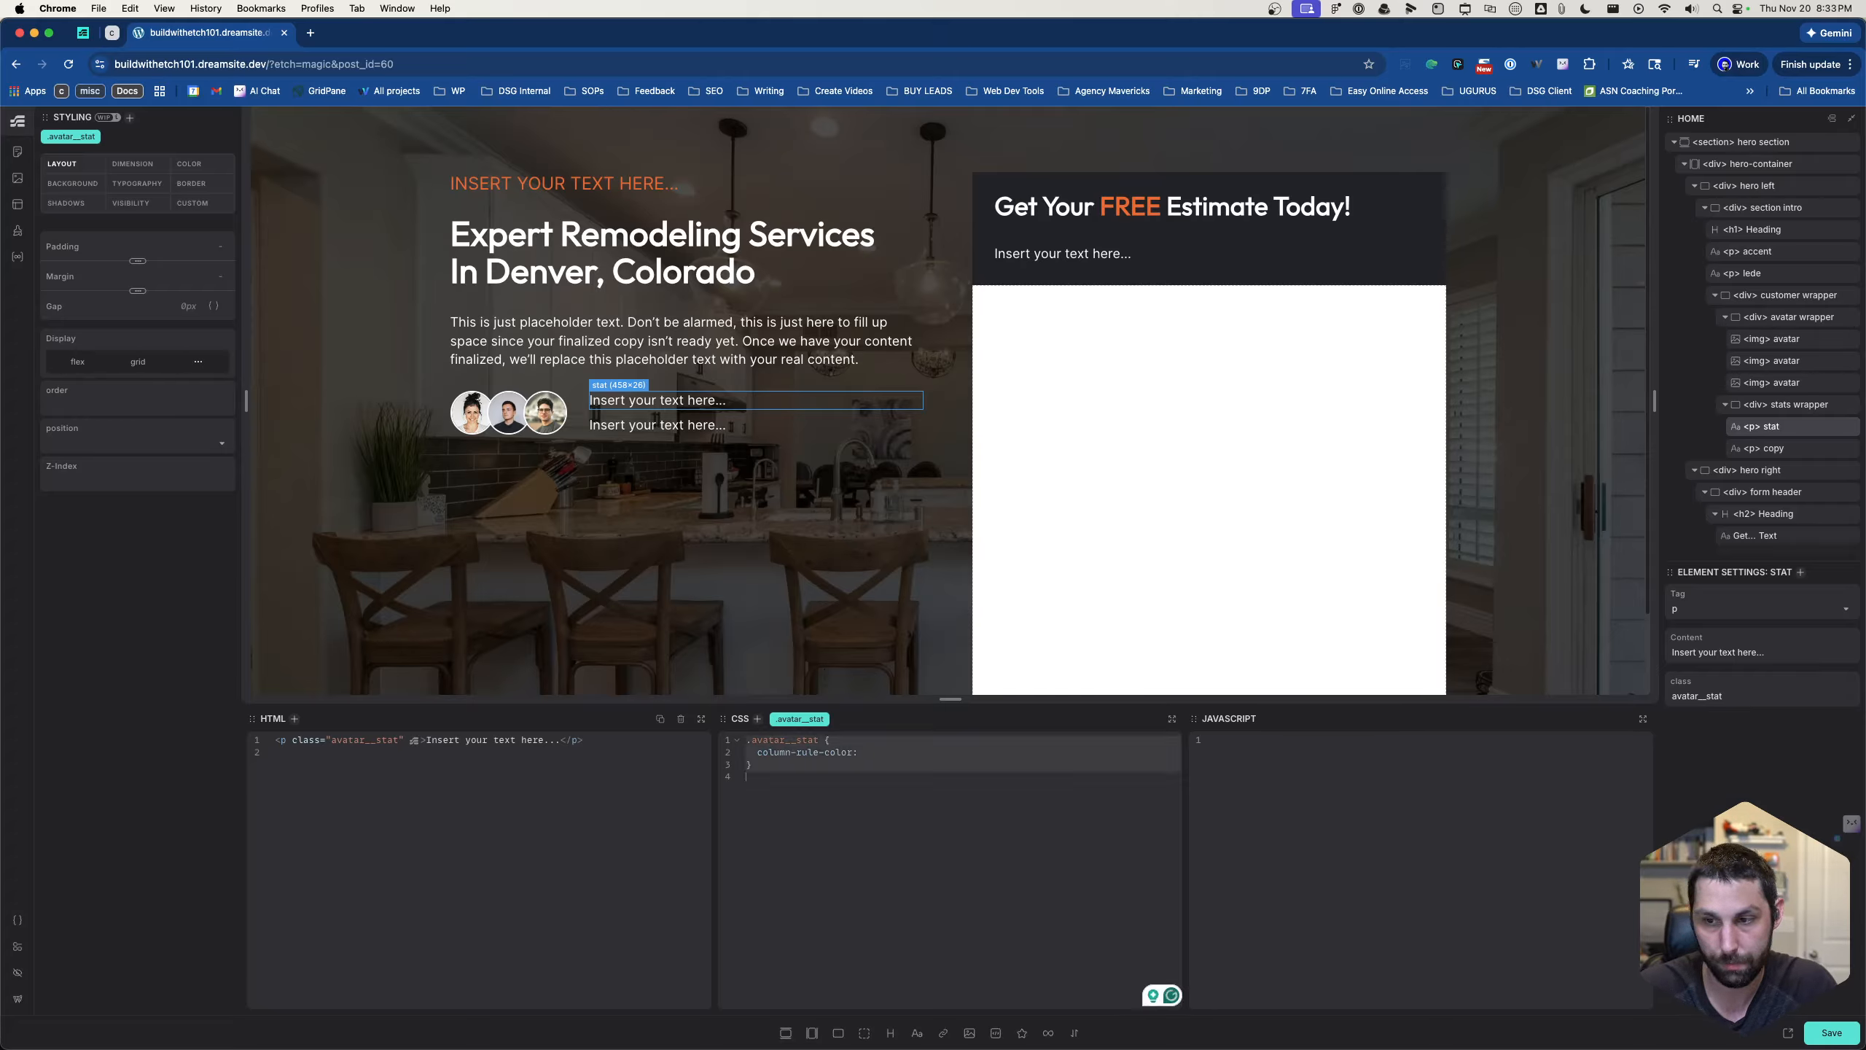
{"action": "key", "text": "Right"}
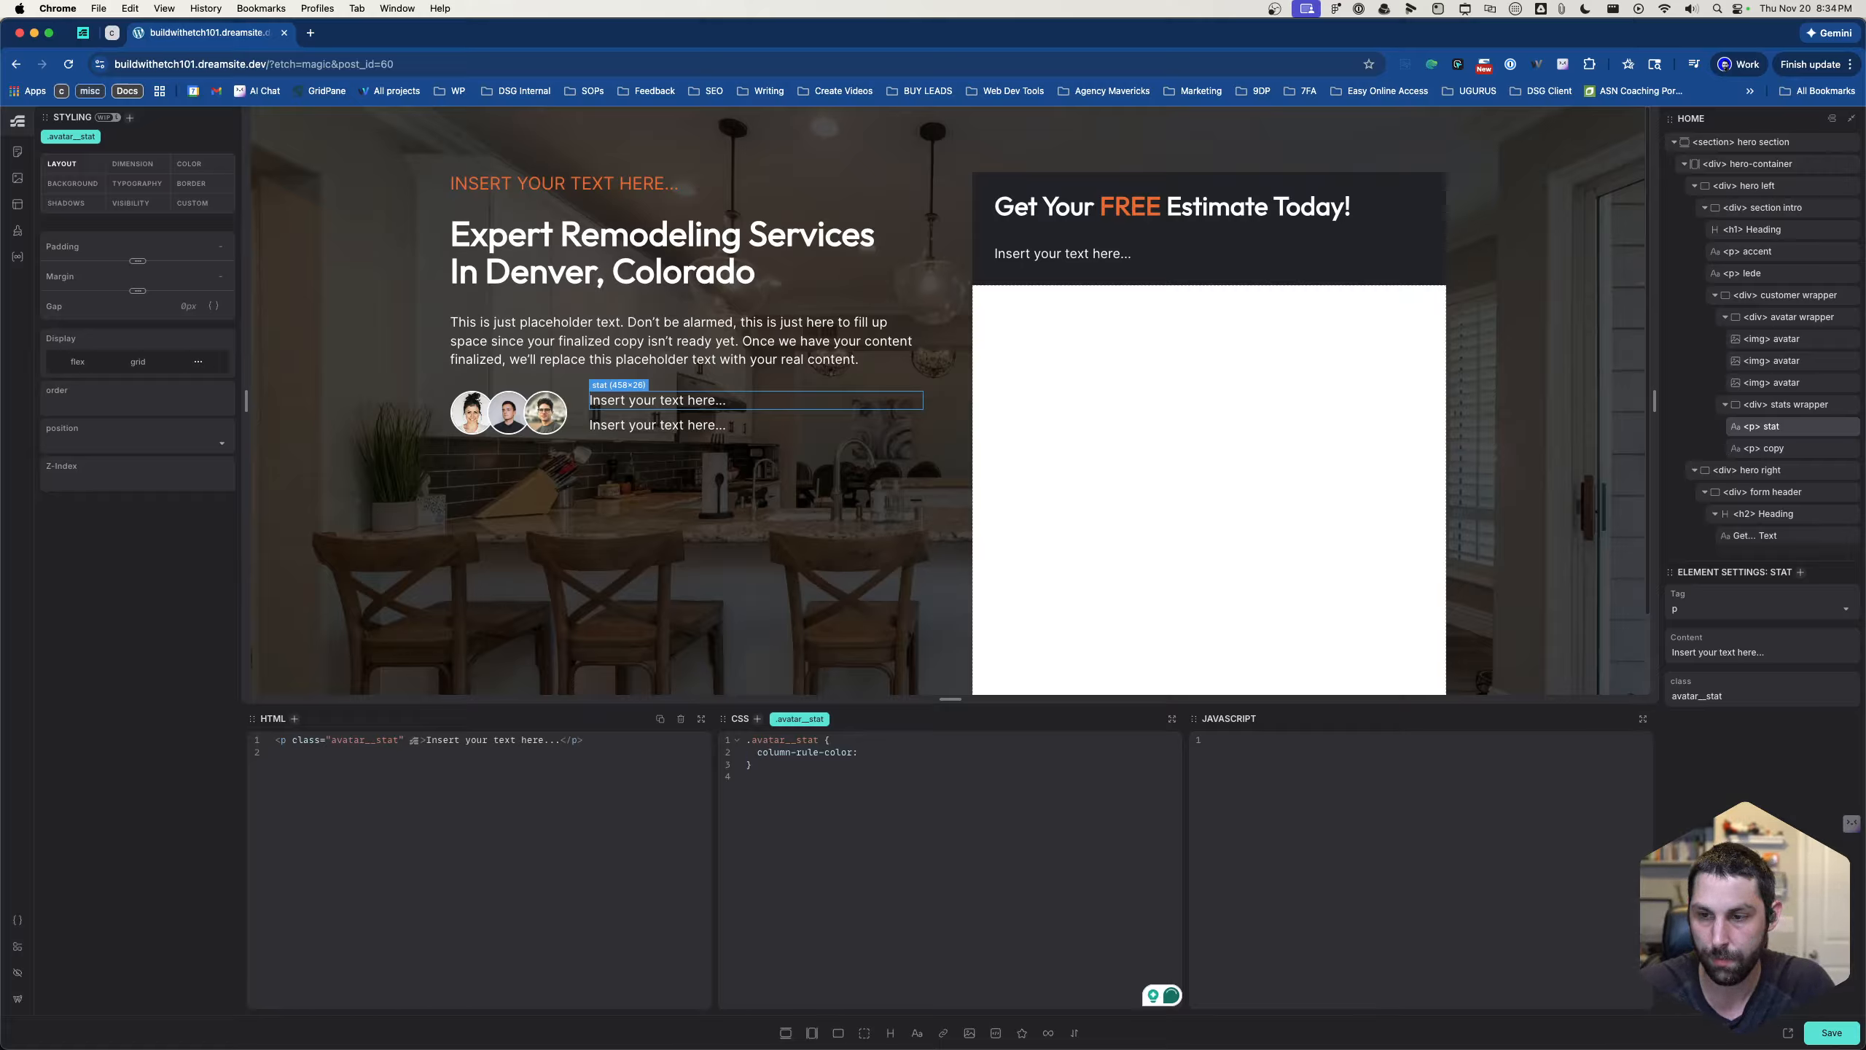
{"action": "left_click_drag", "start_coordinate": [933, 32], "coordinate": [1019, 353]}
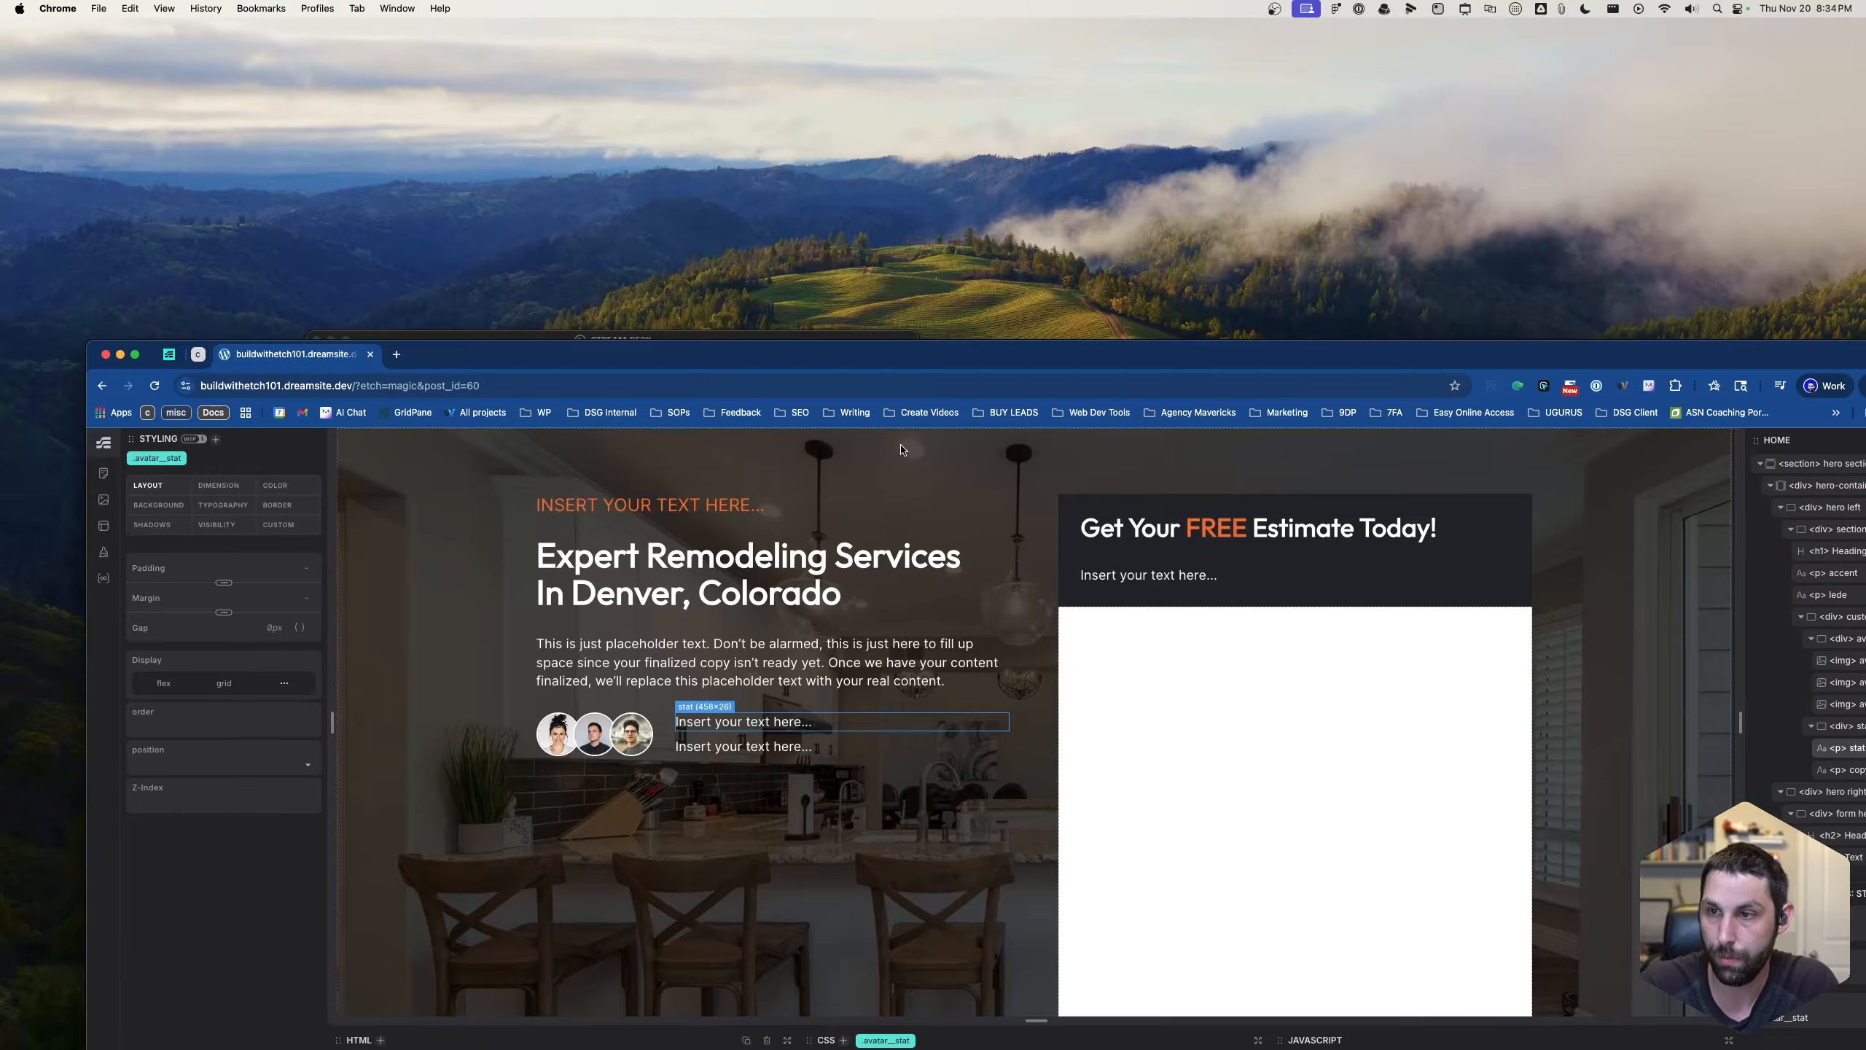
{"action": "double_click", "coordinate": [956, 360]}
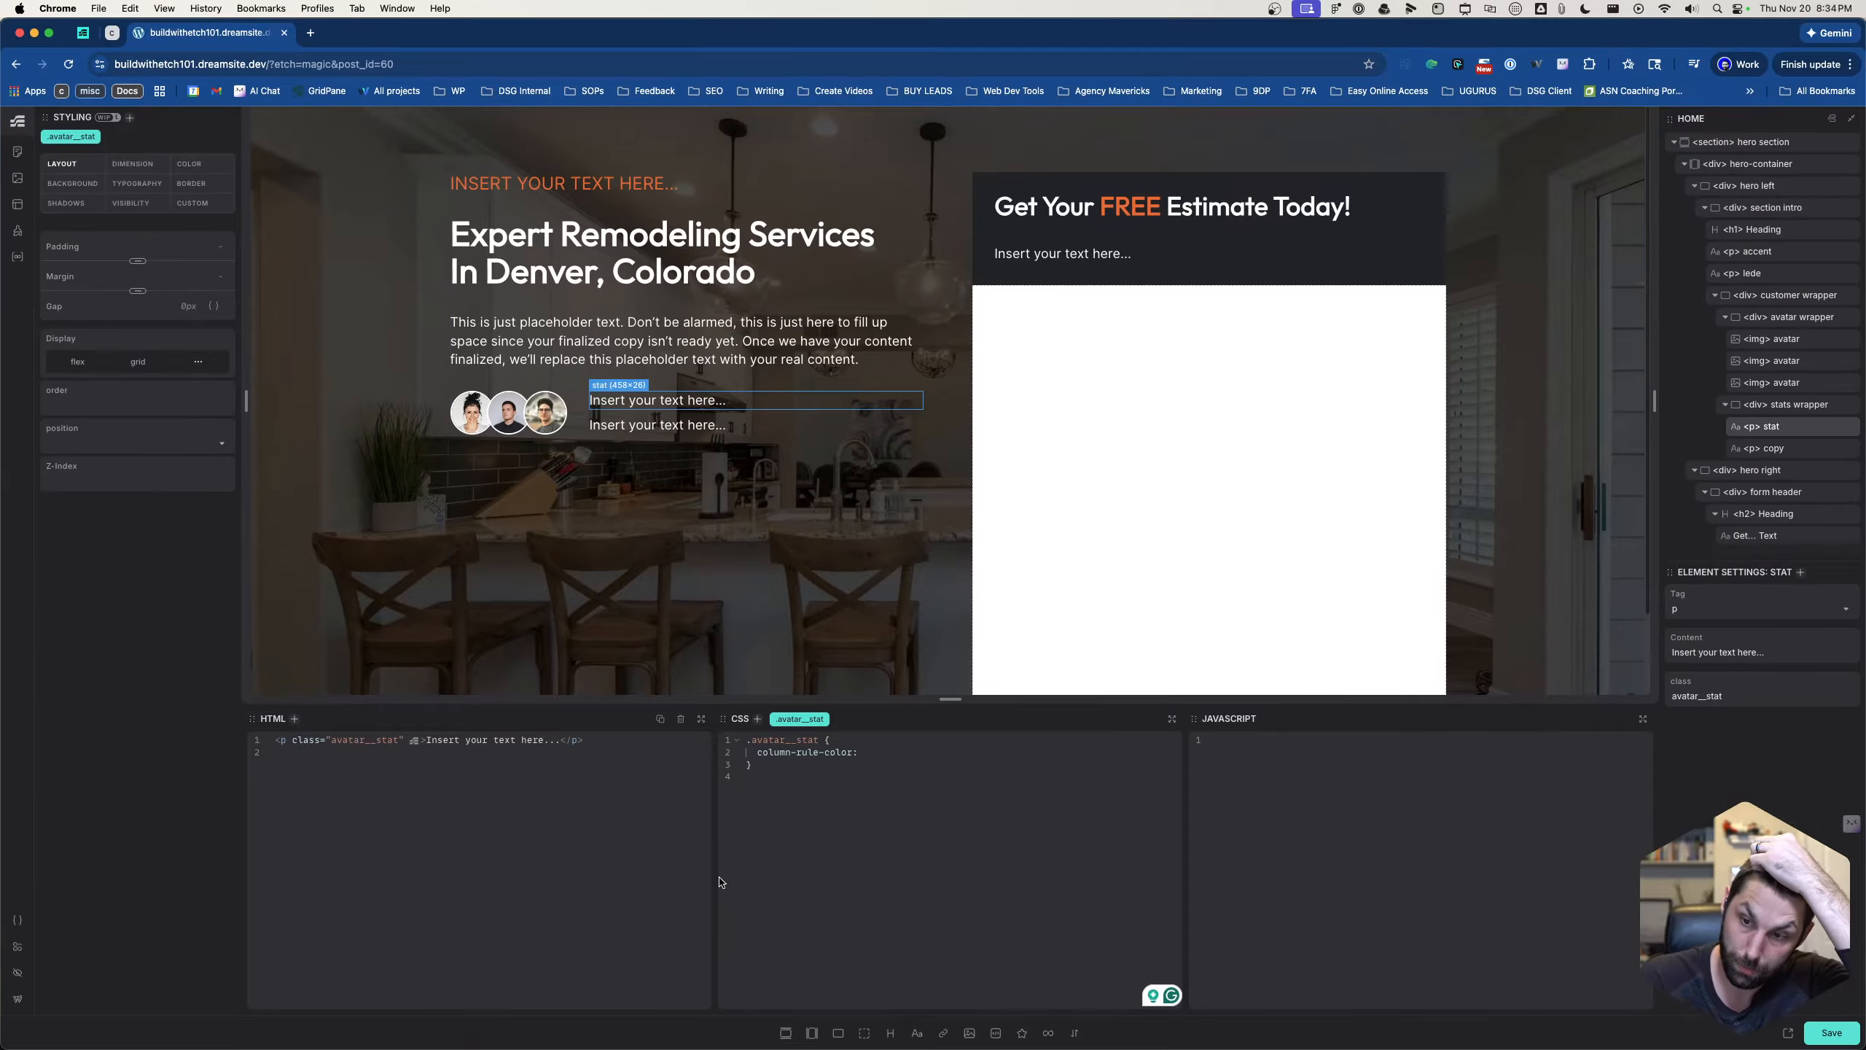
{"action": "left_click_drag", "start_coordinate": [867, 754], "coordinate": [754, 755]}
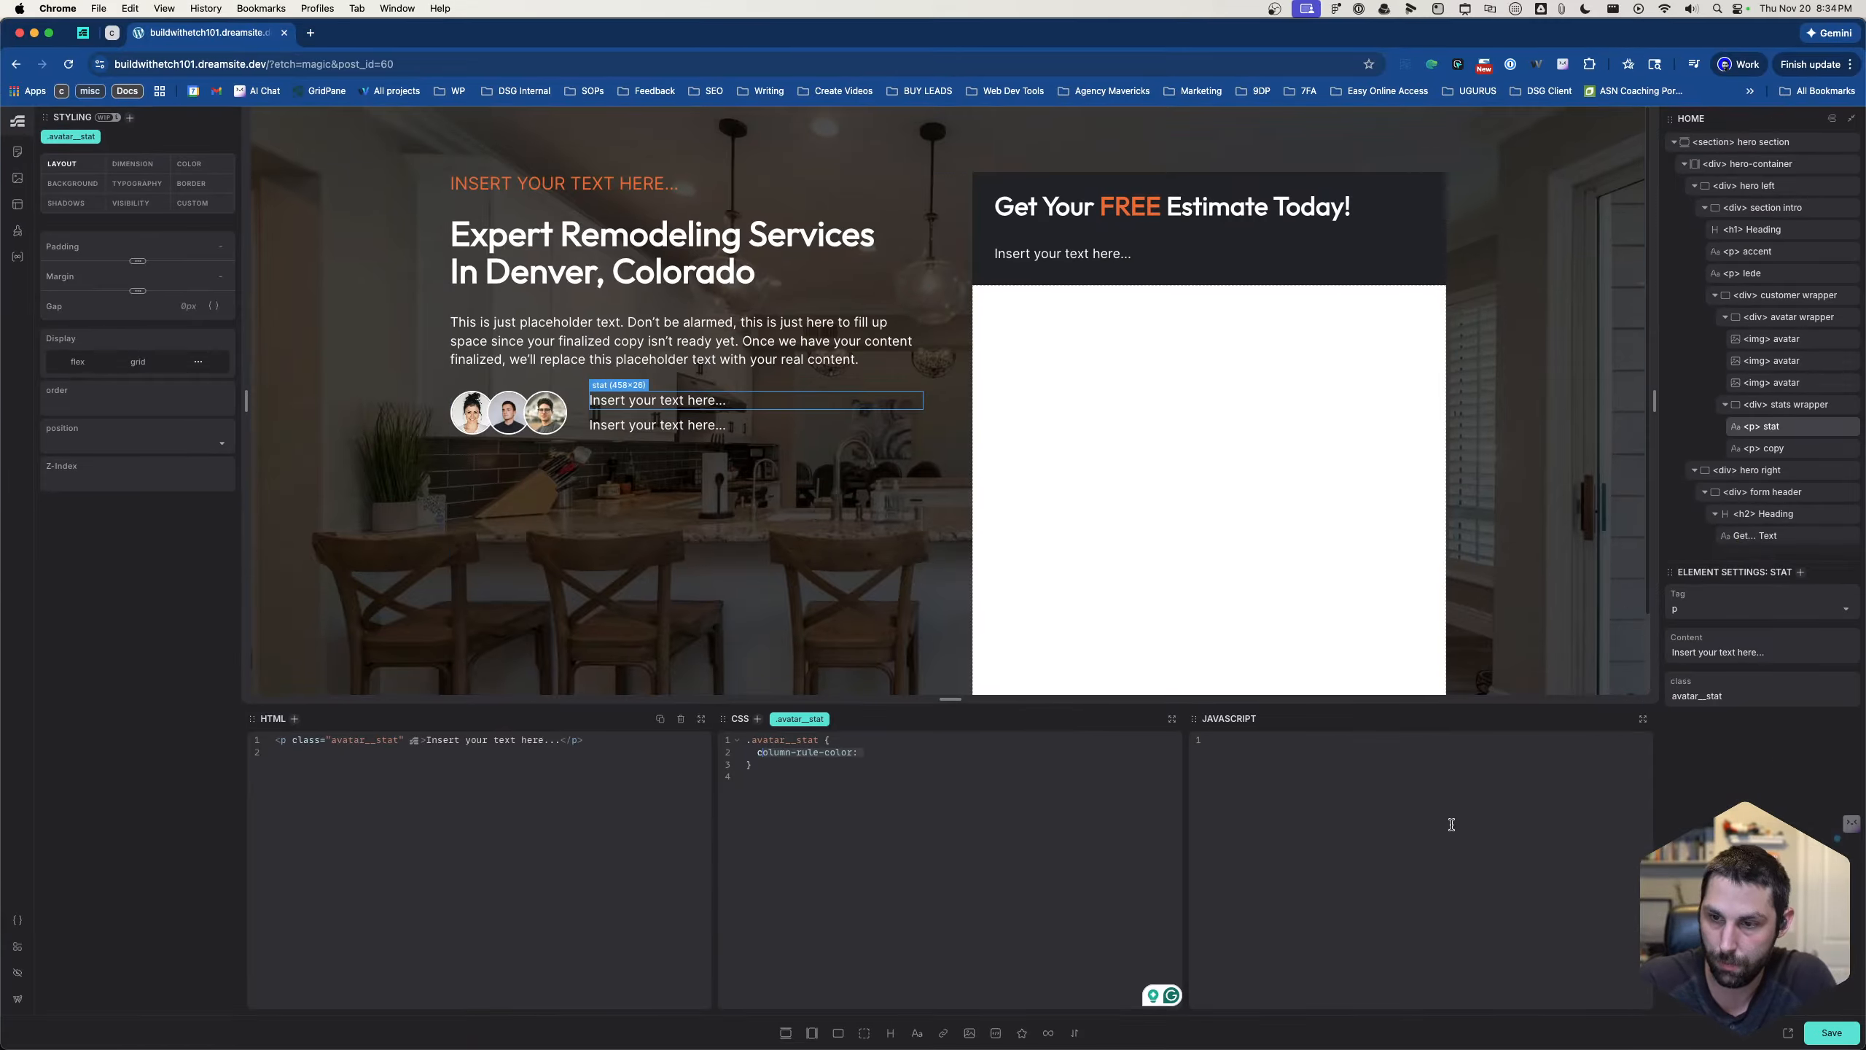
{"action": "key", "text": "BackSpace"}
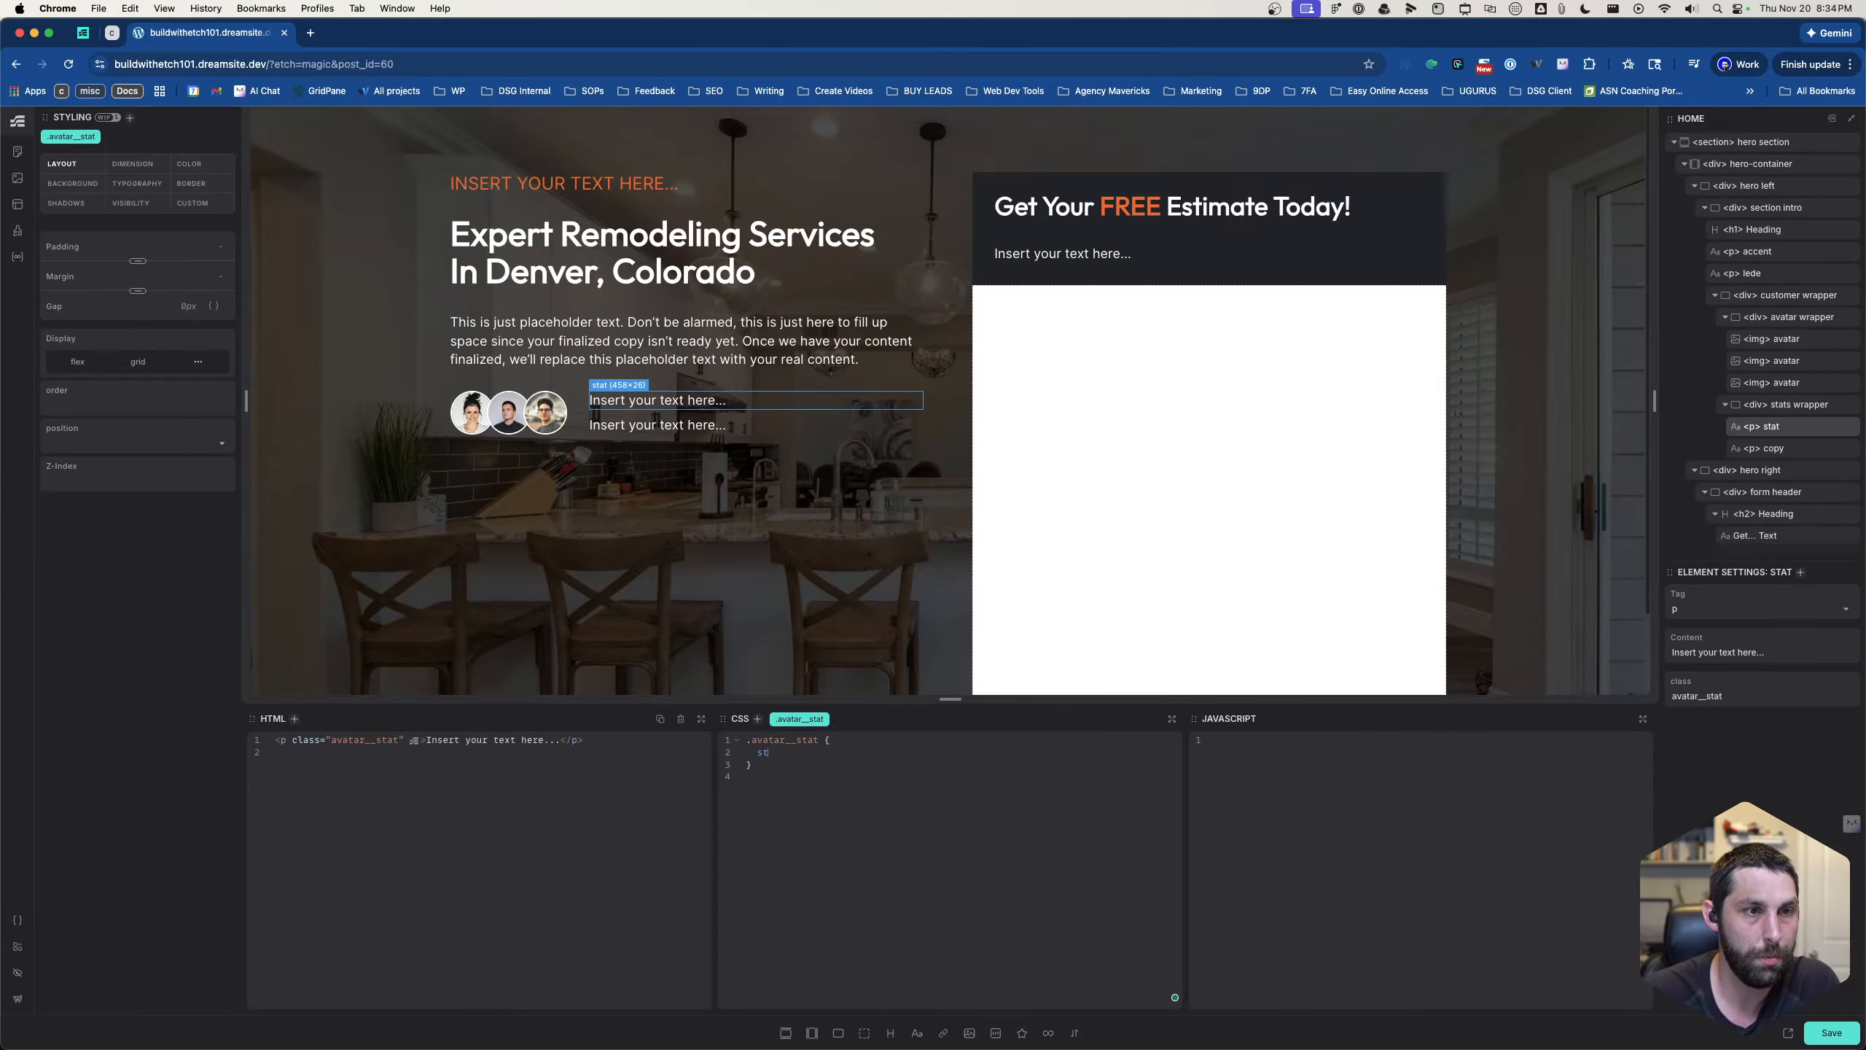
{"action": "key", "text": "BackSpace"}
{"action": "key", "text": "BackSpace"}
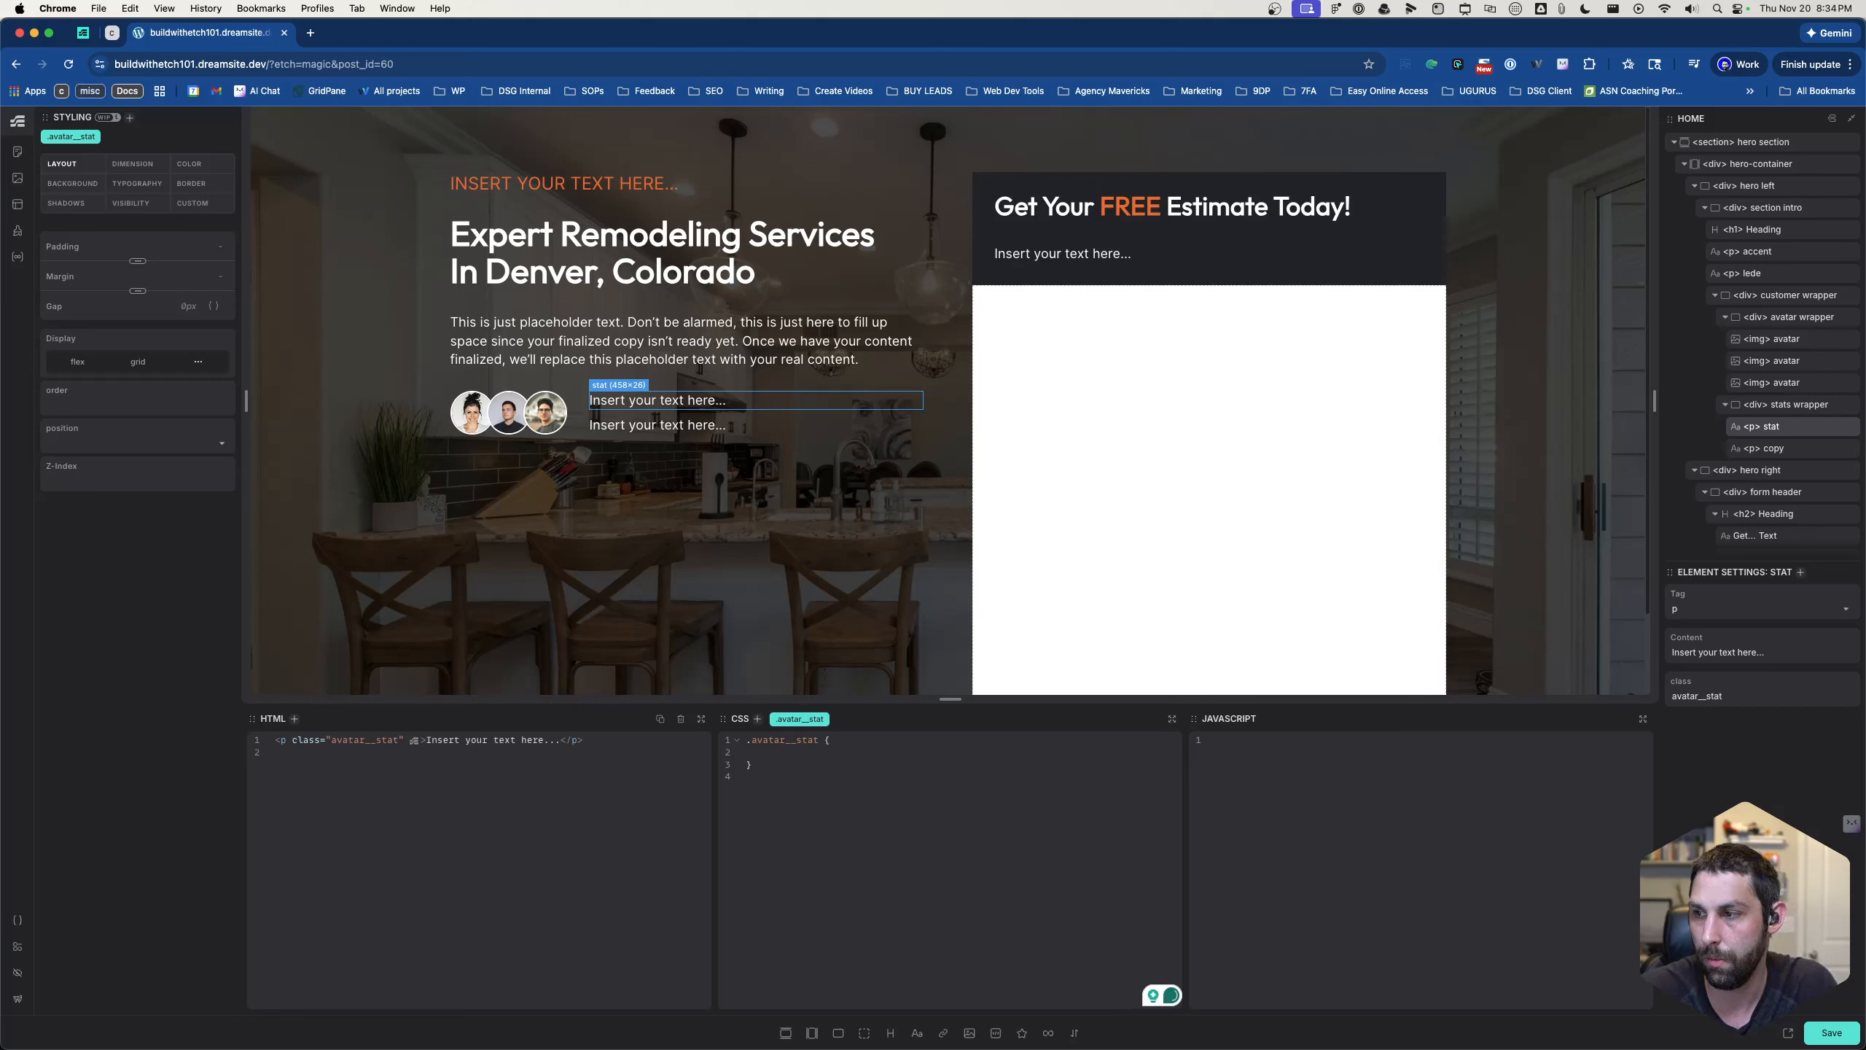
{"action": "key", "text": "BackSpace"}
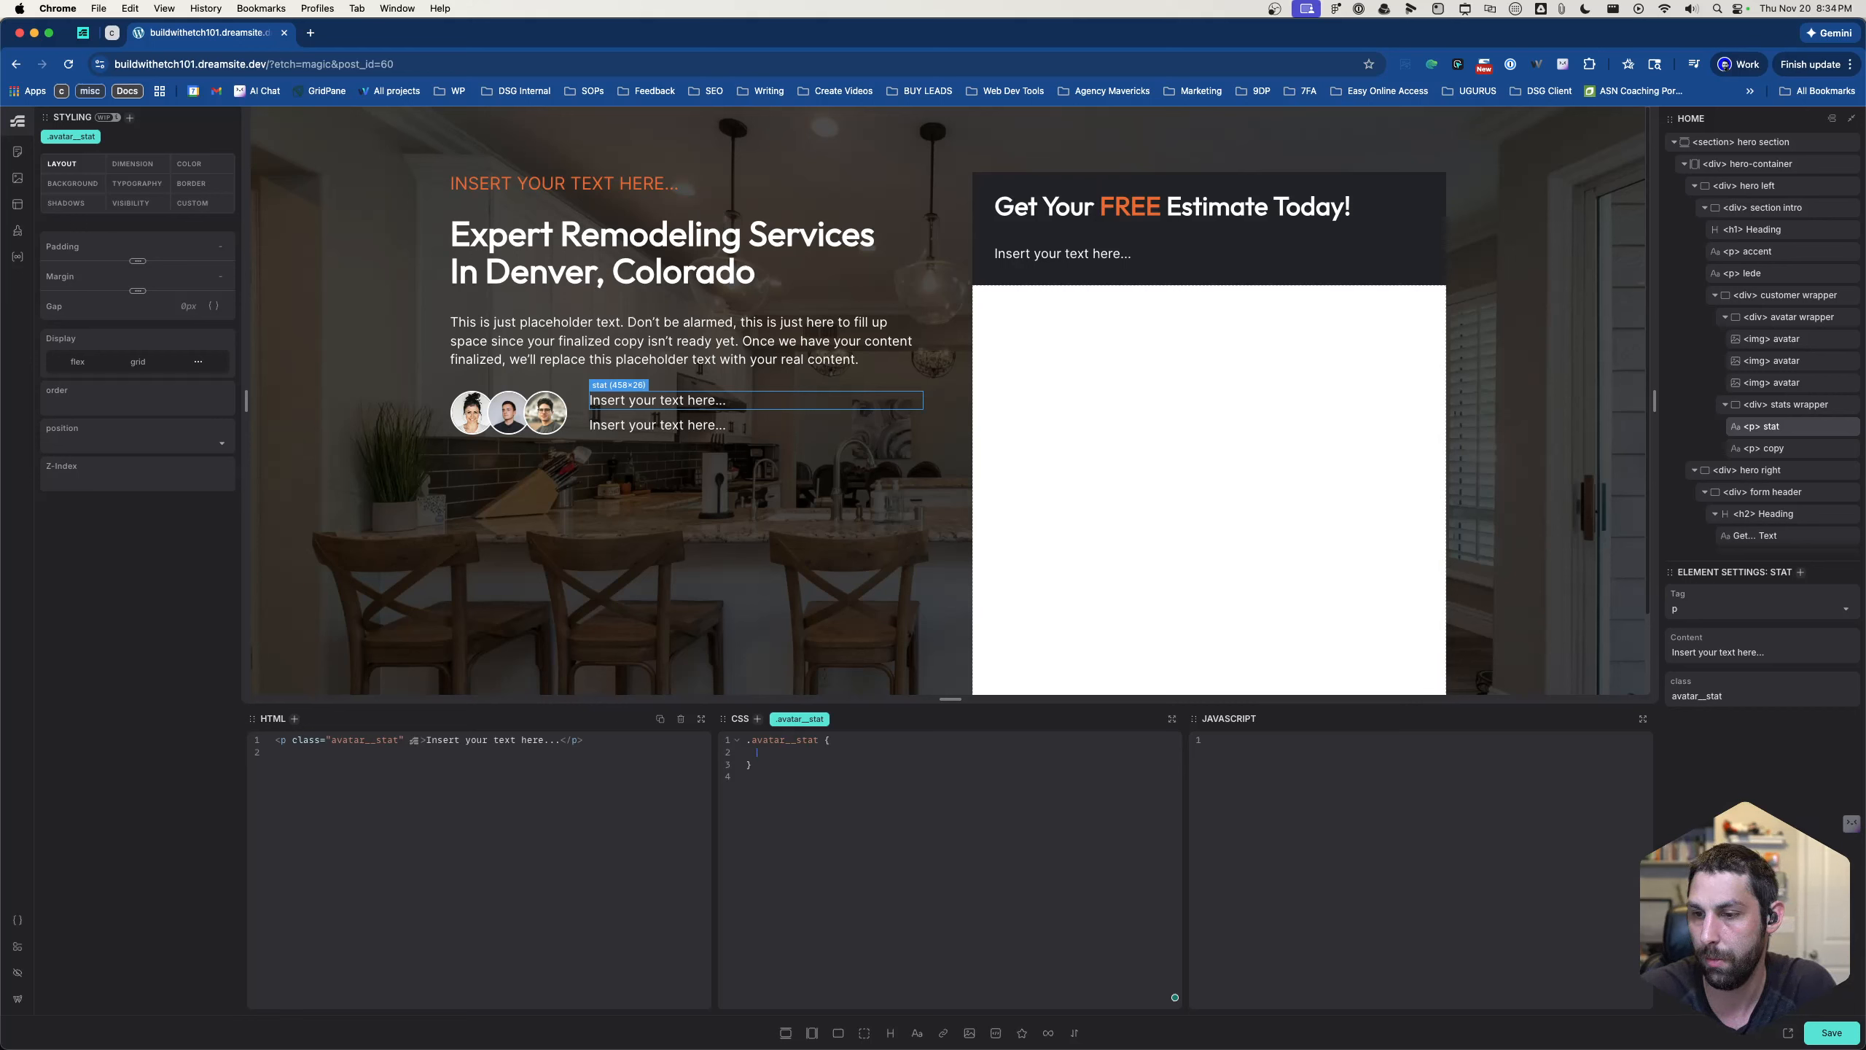
- Add color: var(--primary); to the .avatar__stat rule
{"action": "type", "text": "color"}
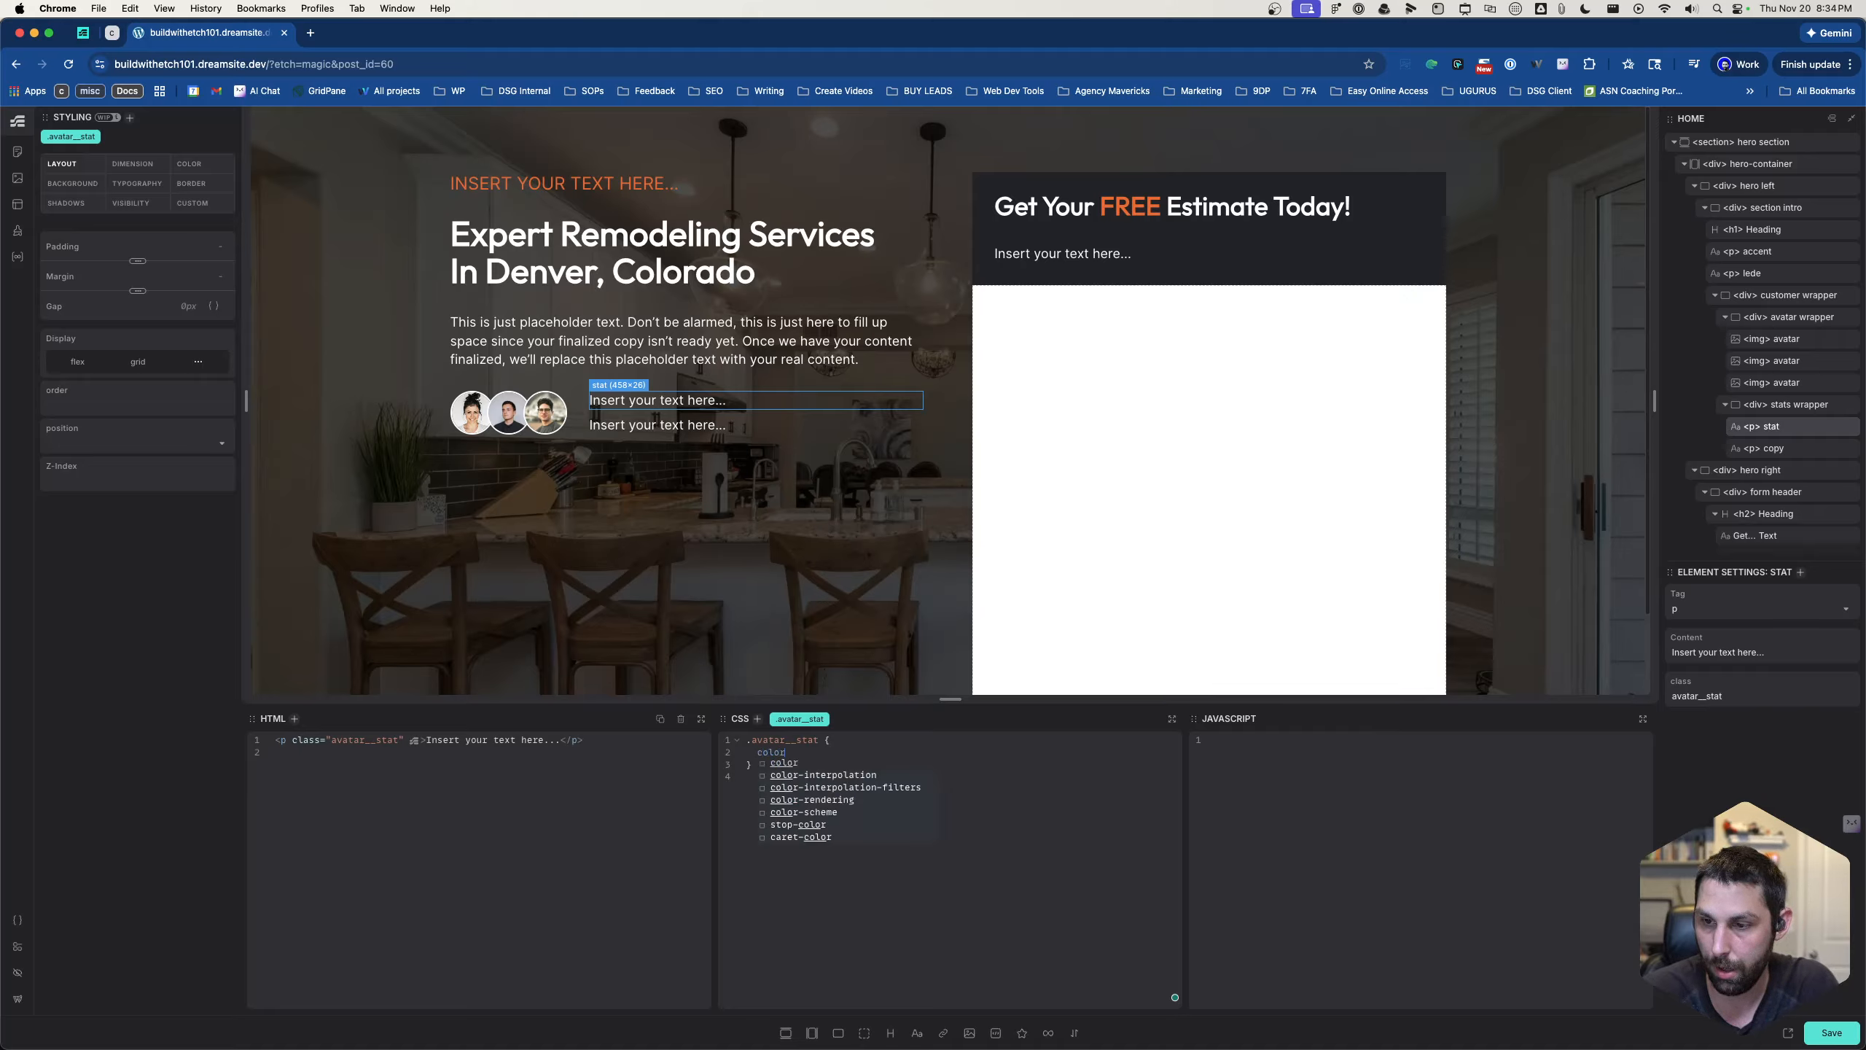
{"action": "key", "text": "Return"}
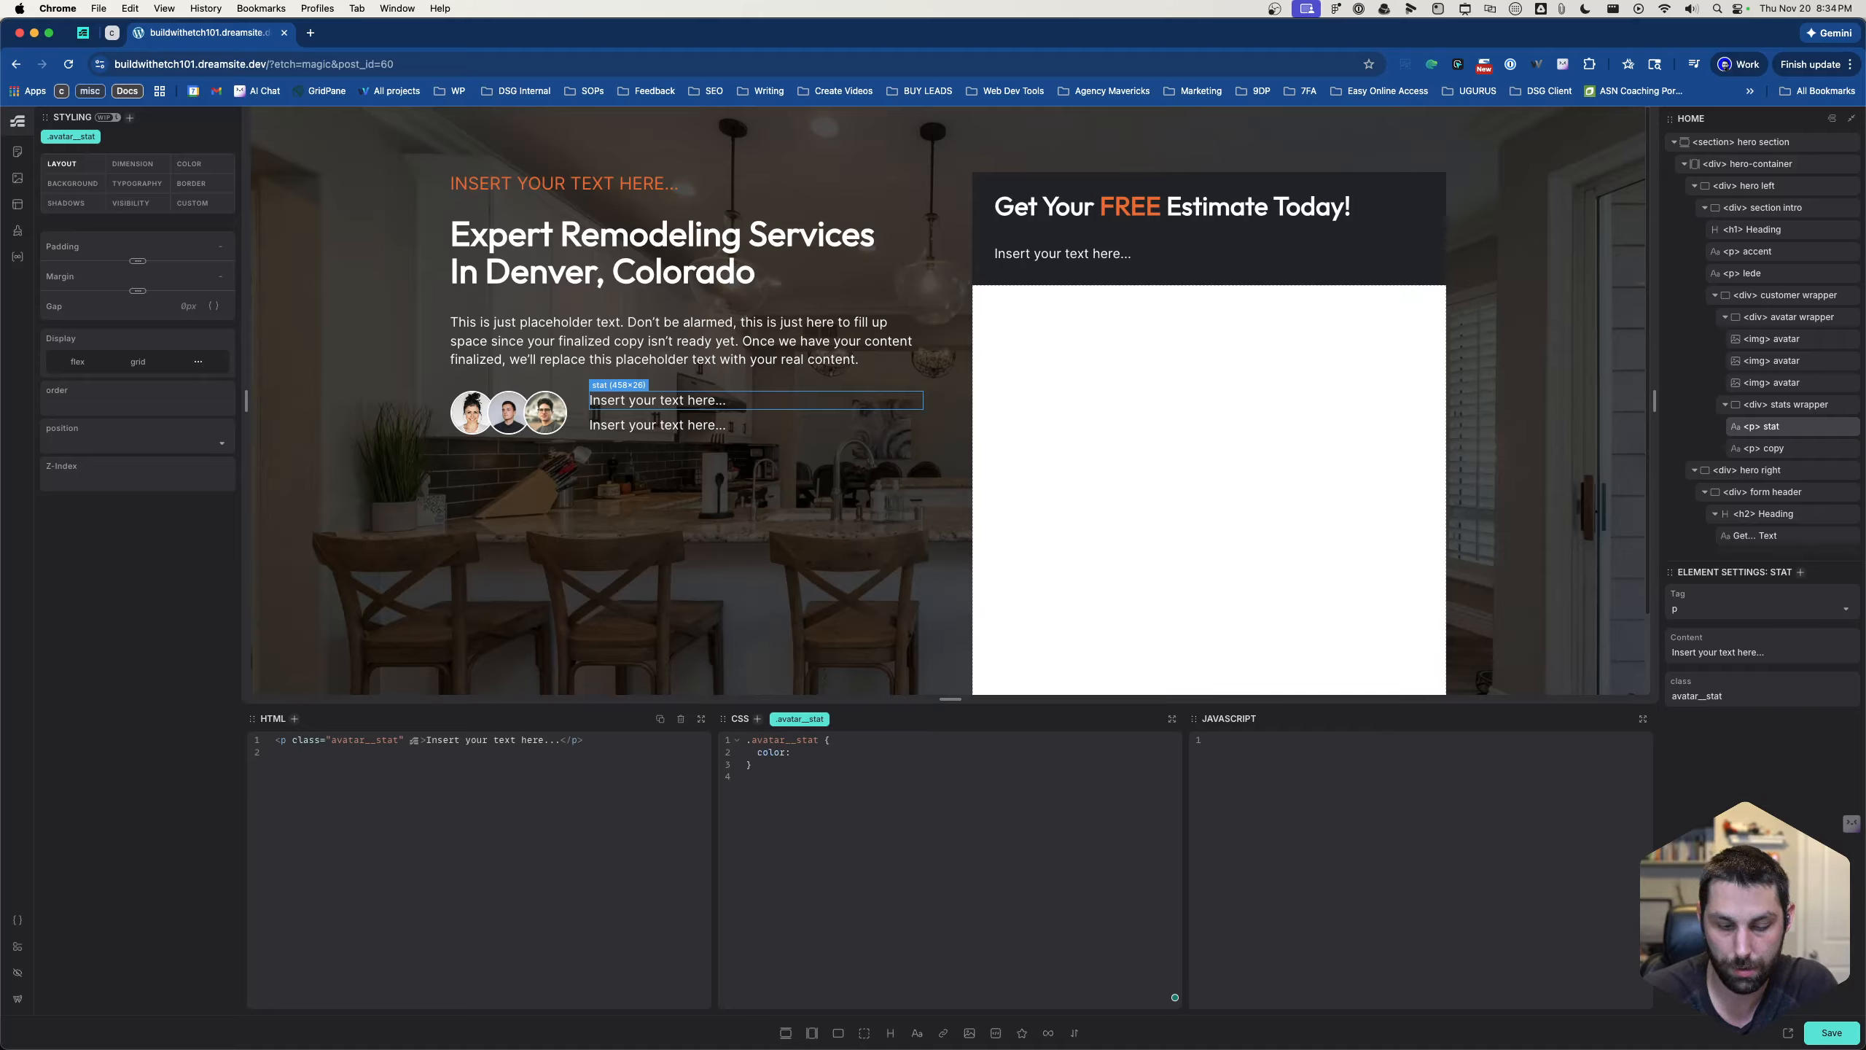
{"action": "type", "text": "--primary"}
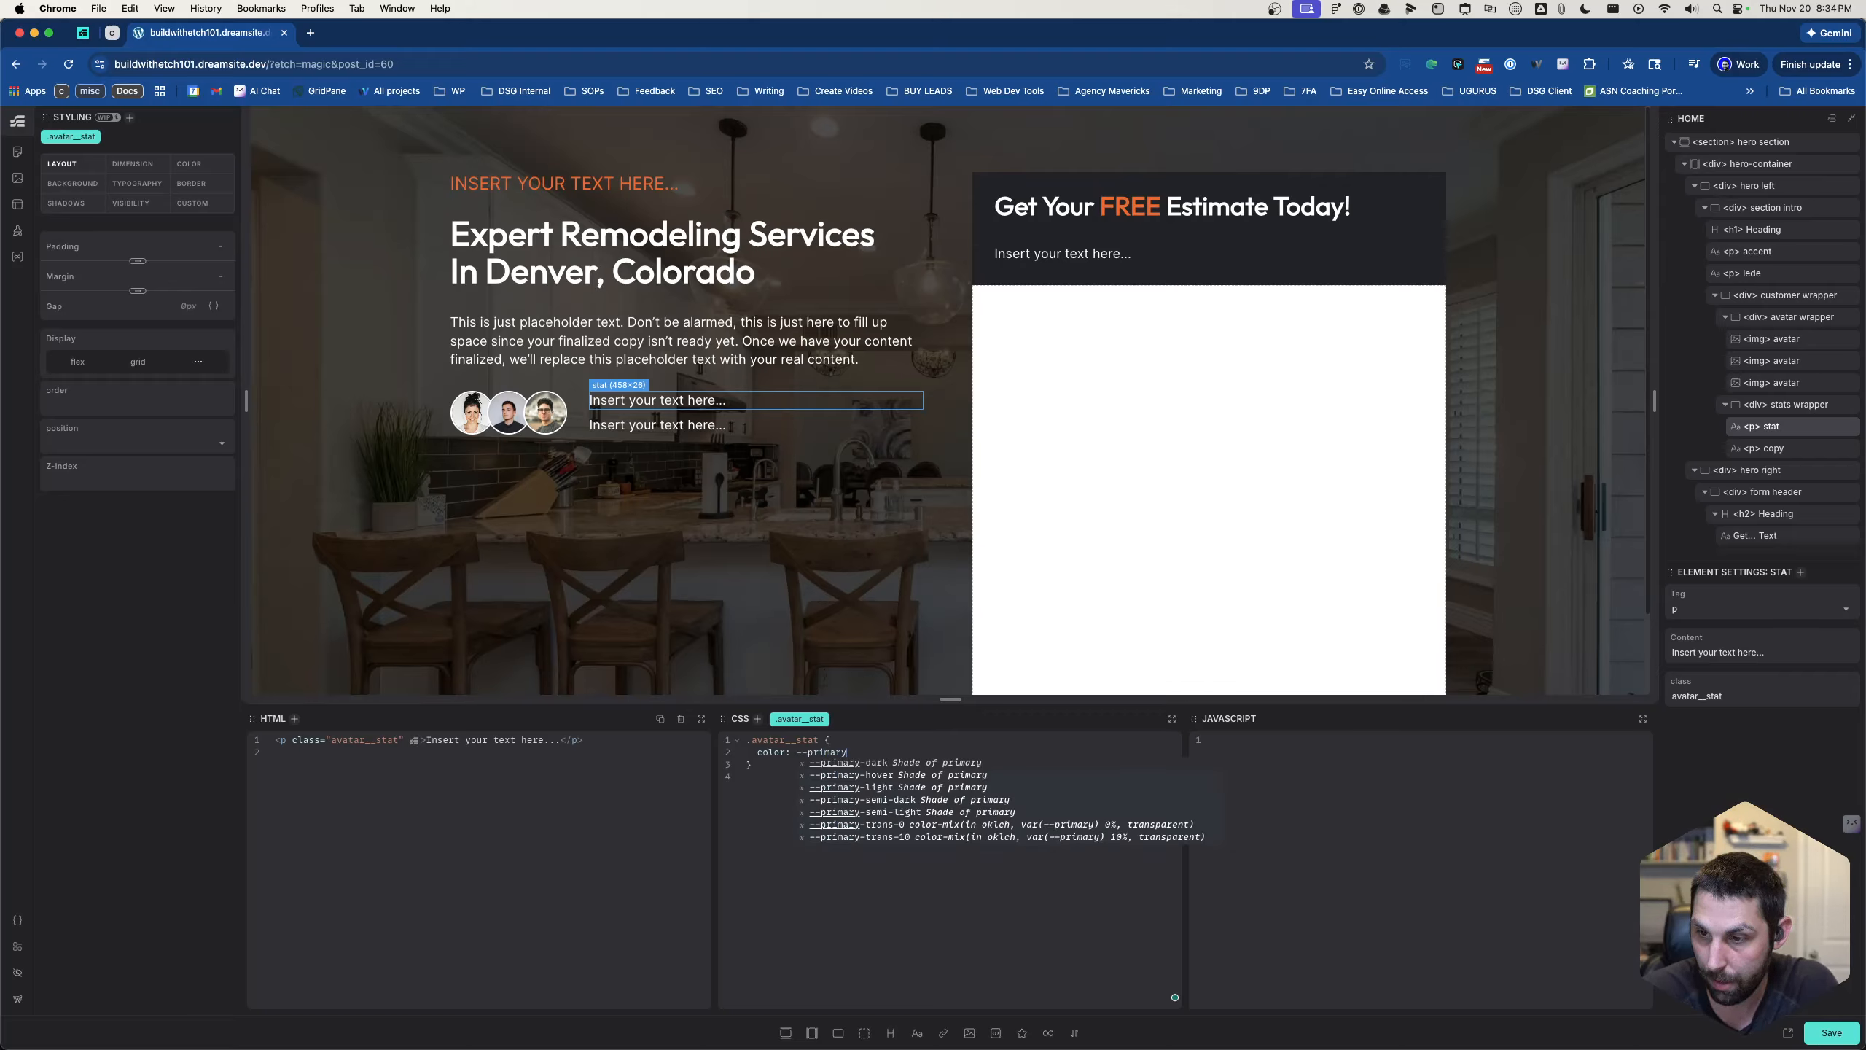
{"action": "key", "text": "Return"}
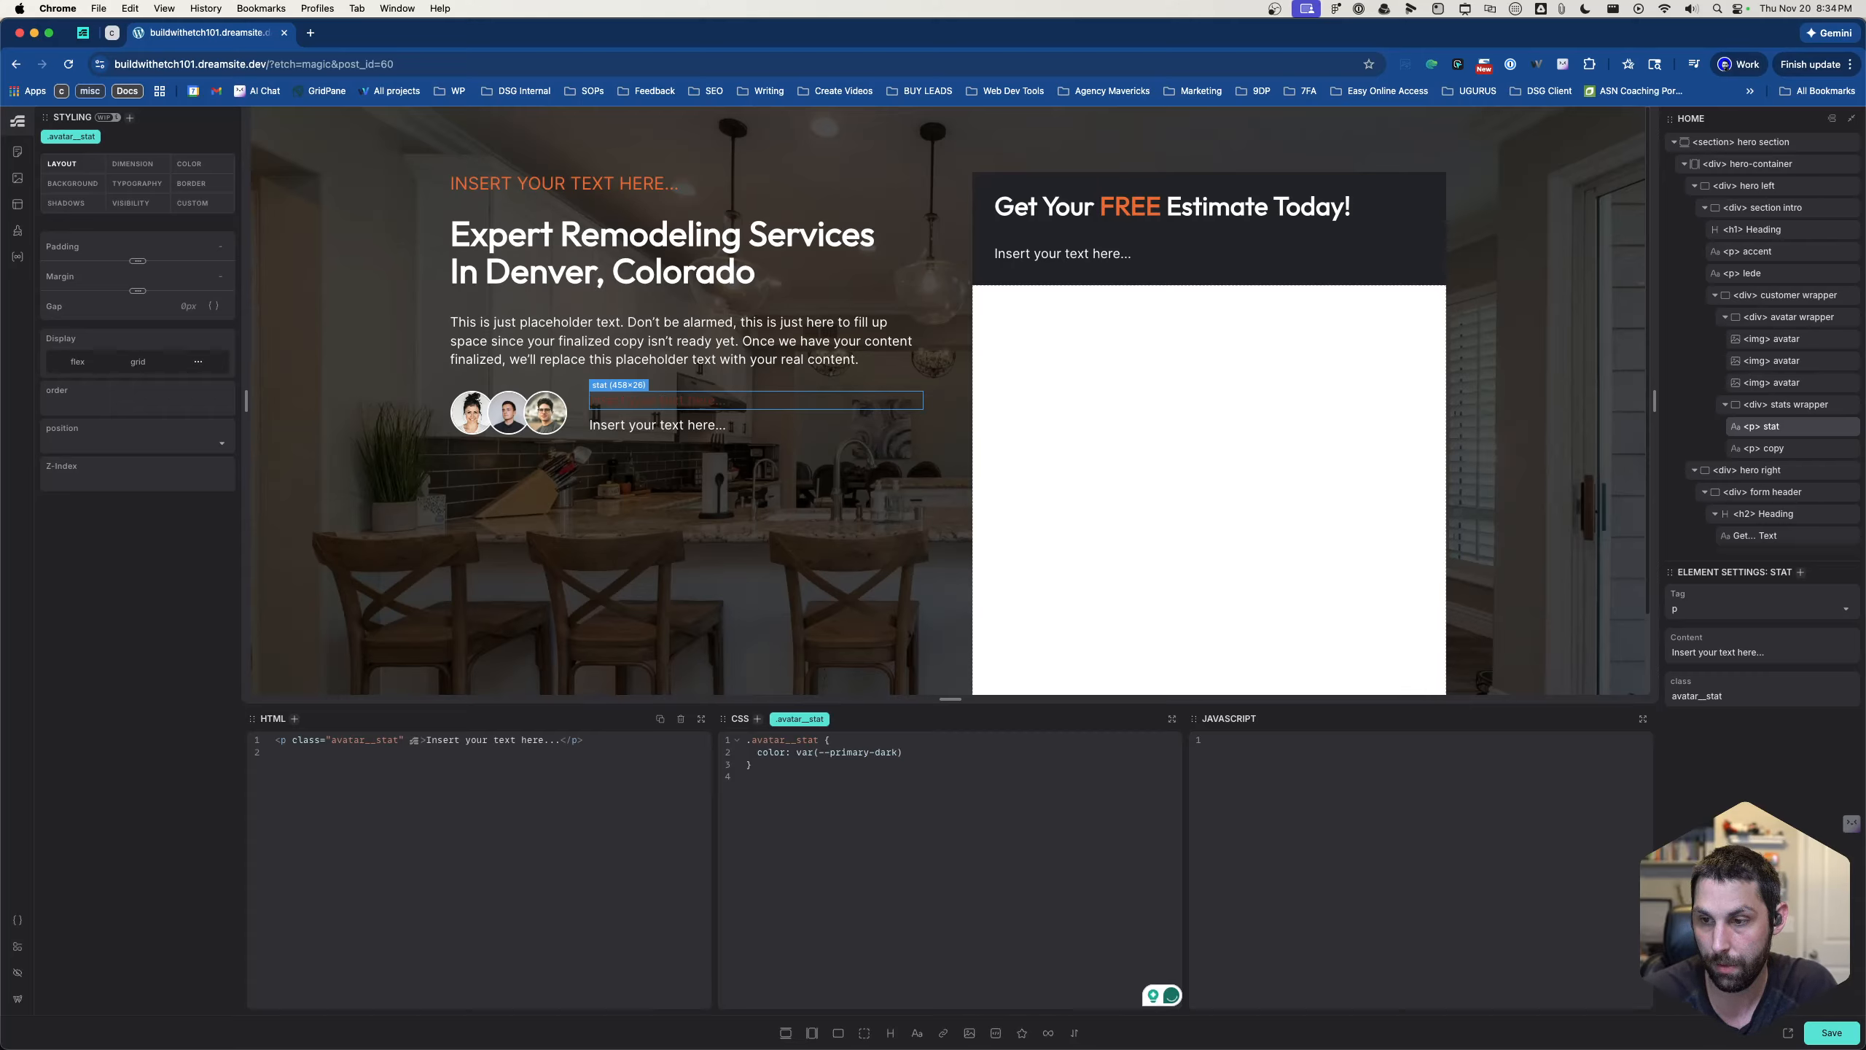
{"action": "key", "text": "BackSpace"}
{"action": "key", "text": "BackSpace"}
{"action": "key", "text": "BackSpace"}
{"action": "key", "text": "BackSpace"}
{"action": "key", "text": "BackSpace"}
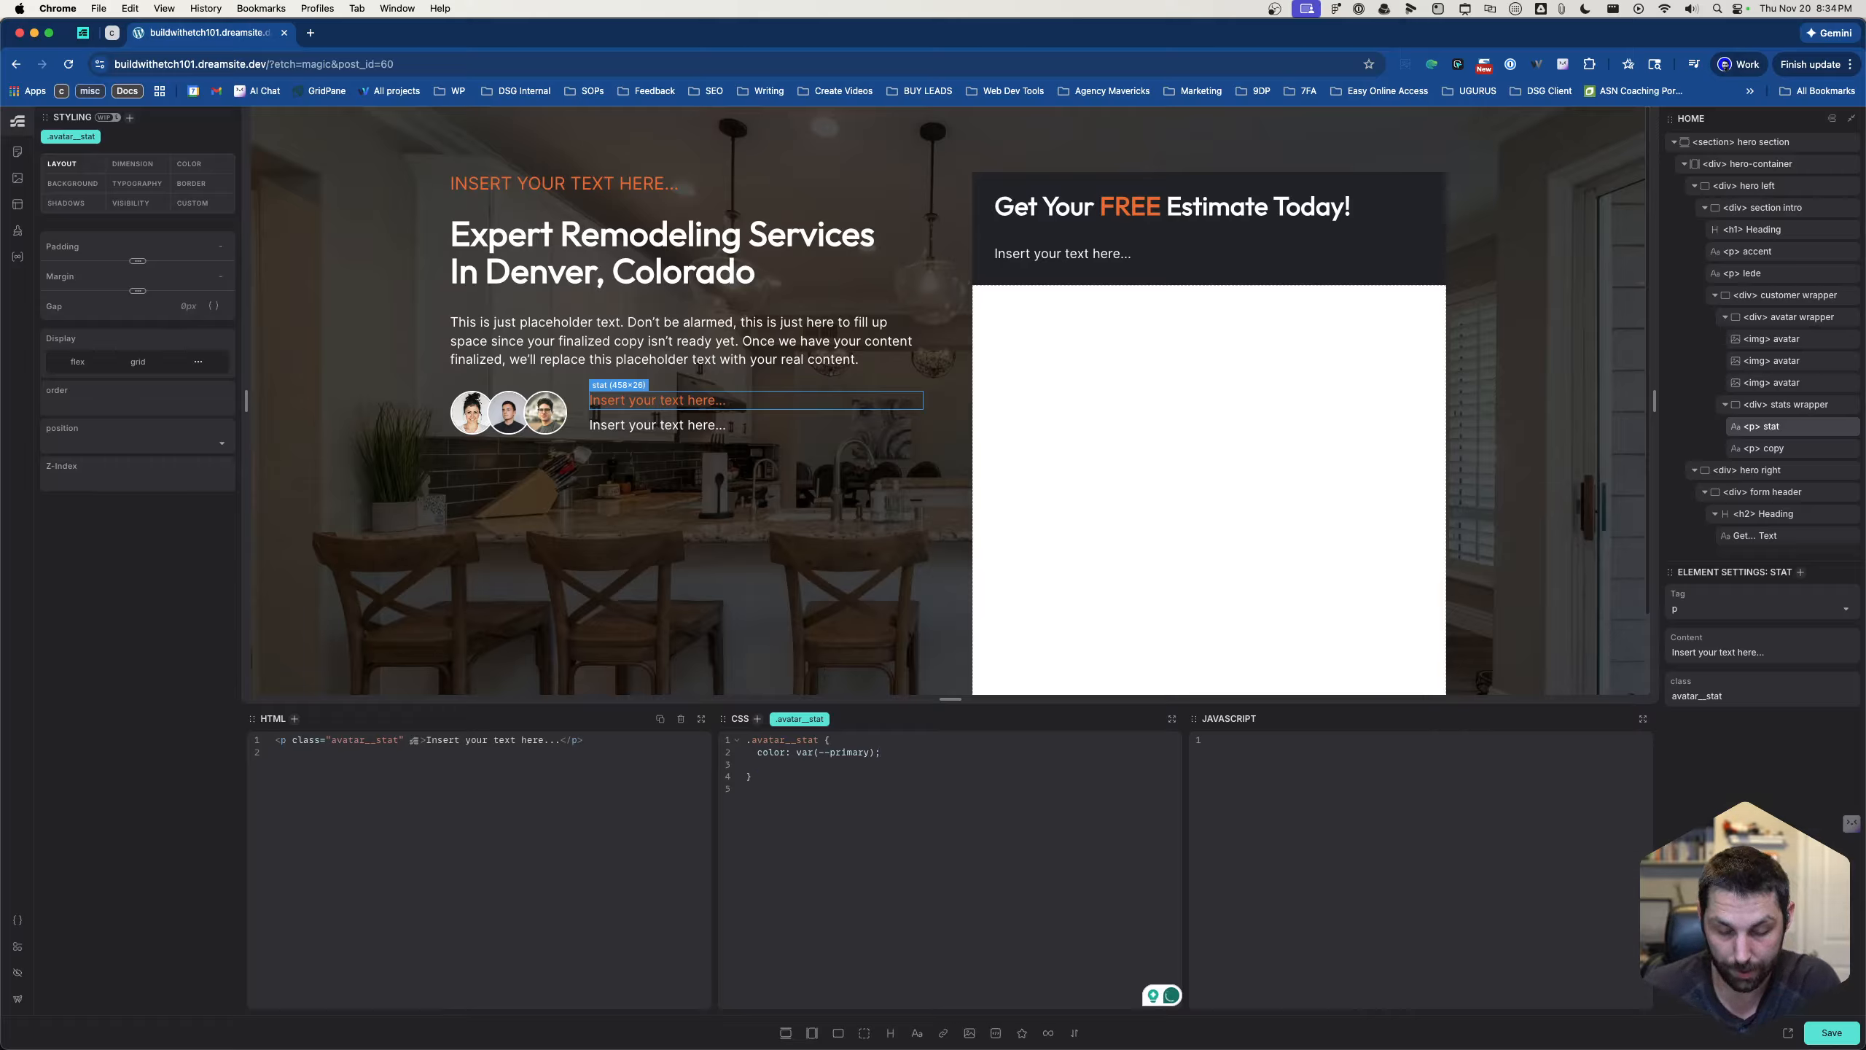
- Add font-size: var(--text-xl); to the .avatar__stat rule
{"action": "type", "text": "font-display:"}
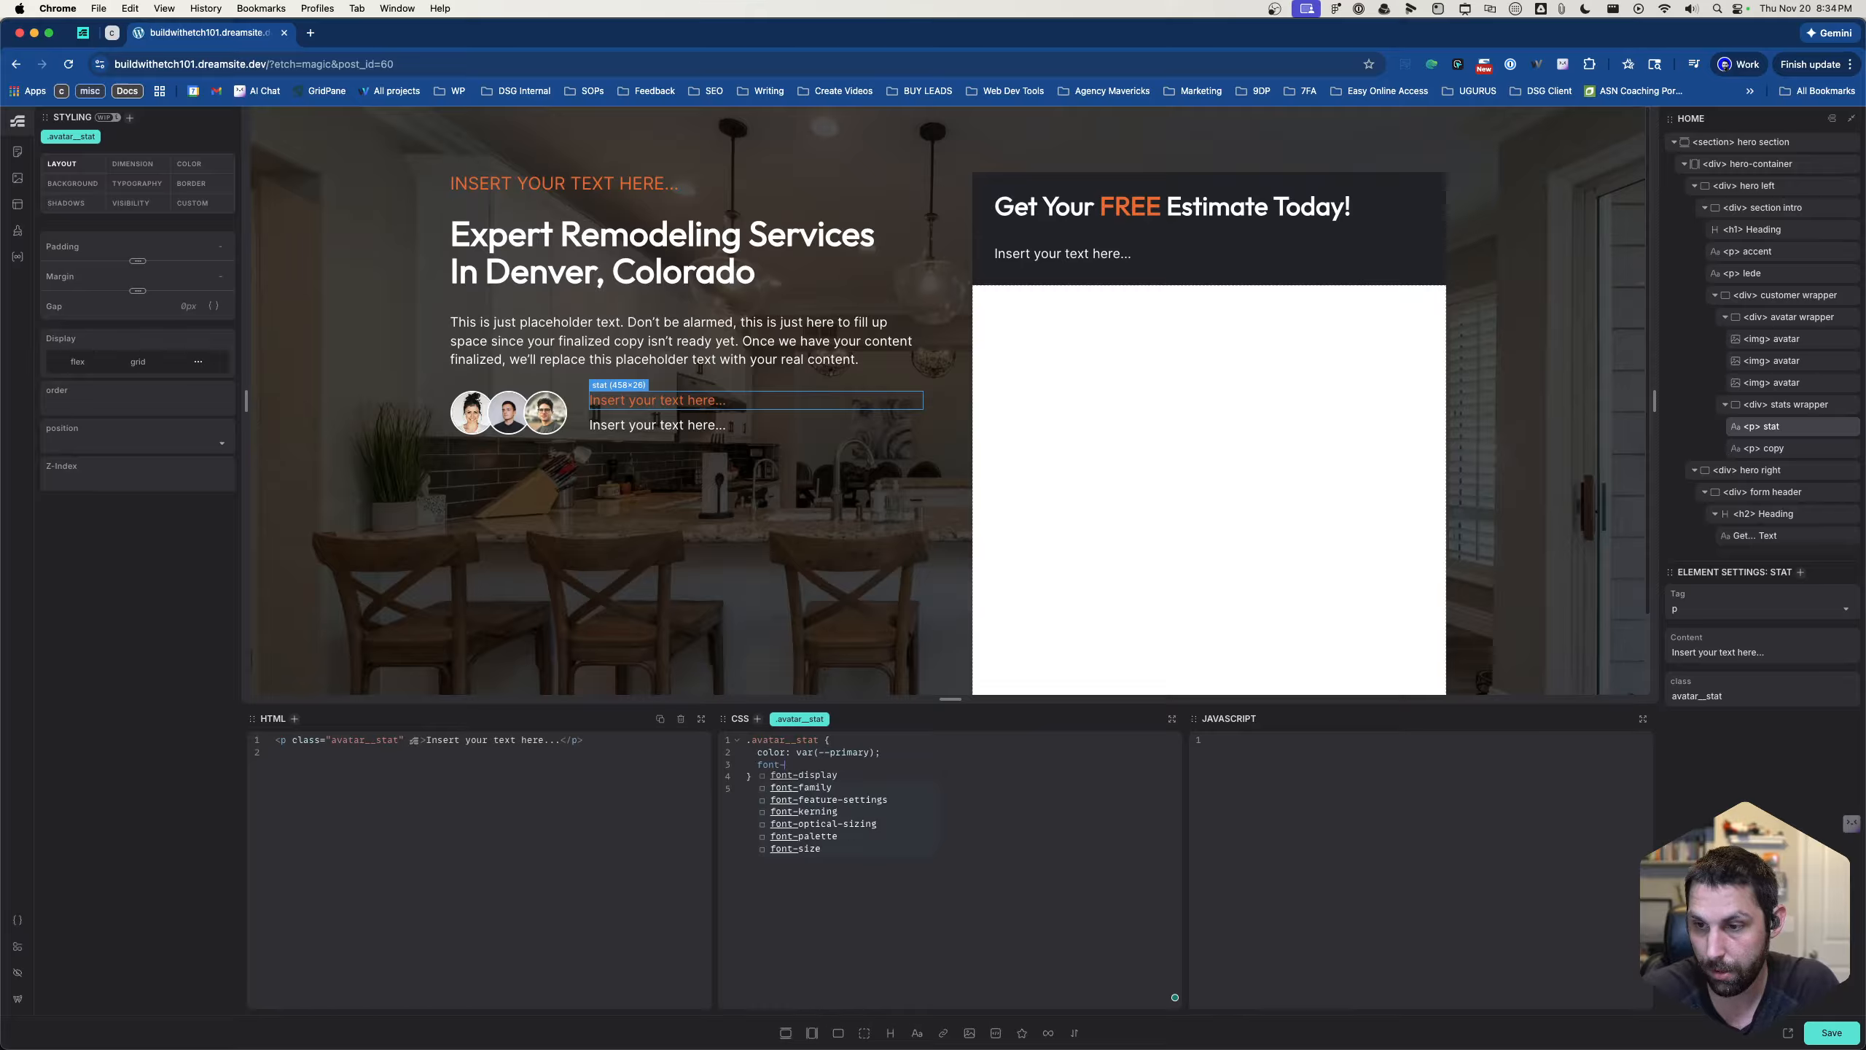
{"action": "key", "text": "BackSpace"}
{"action": "key", "text": "BackSpace"}
{"action": "key", "text": "BackSpace"}
{"action": "key", "text": "BackSpace"}
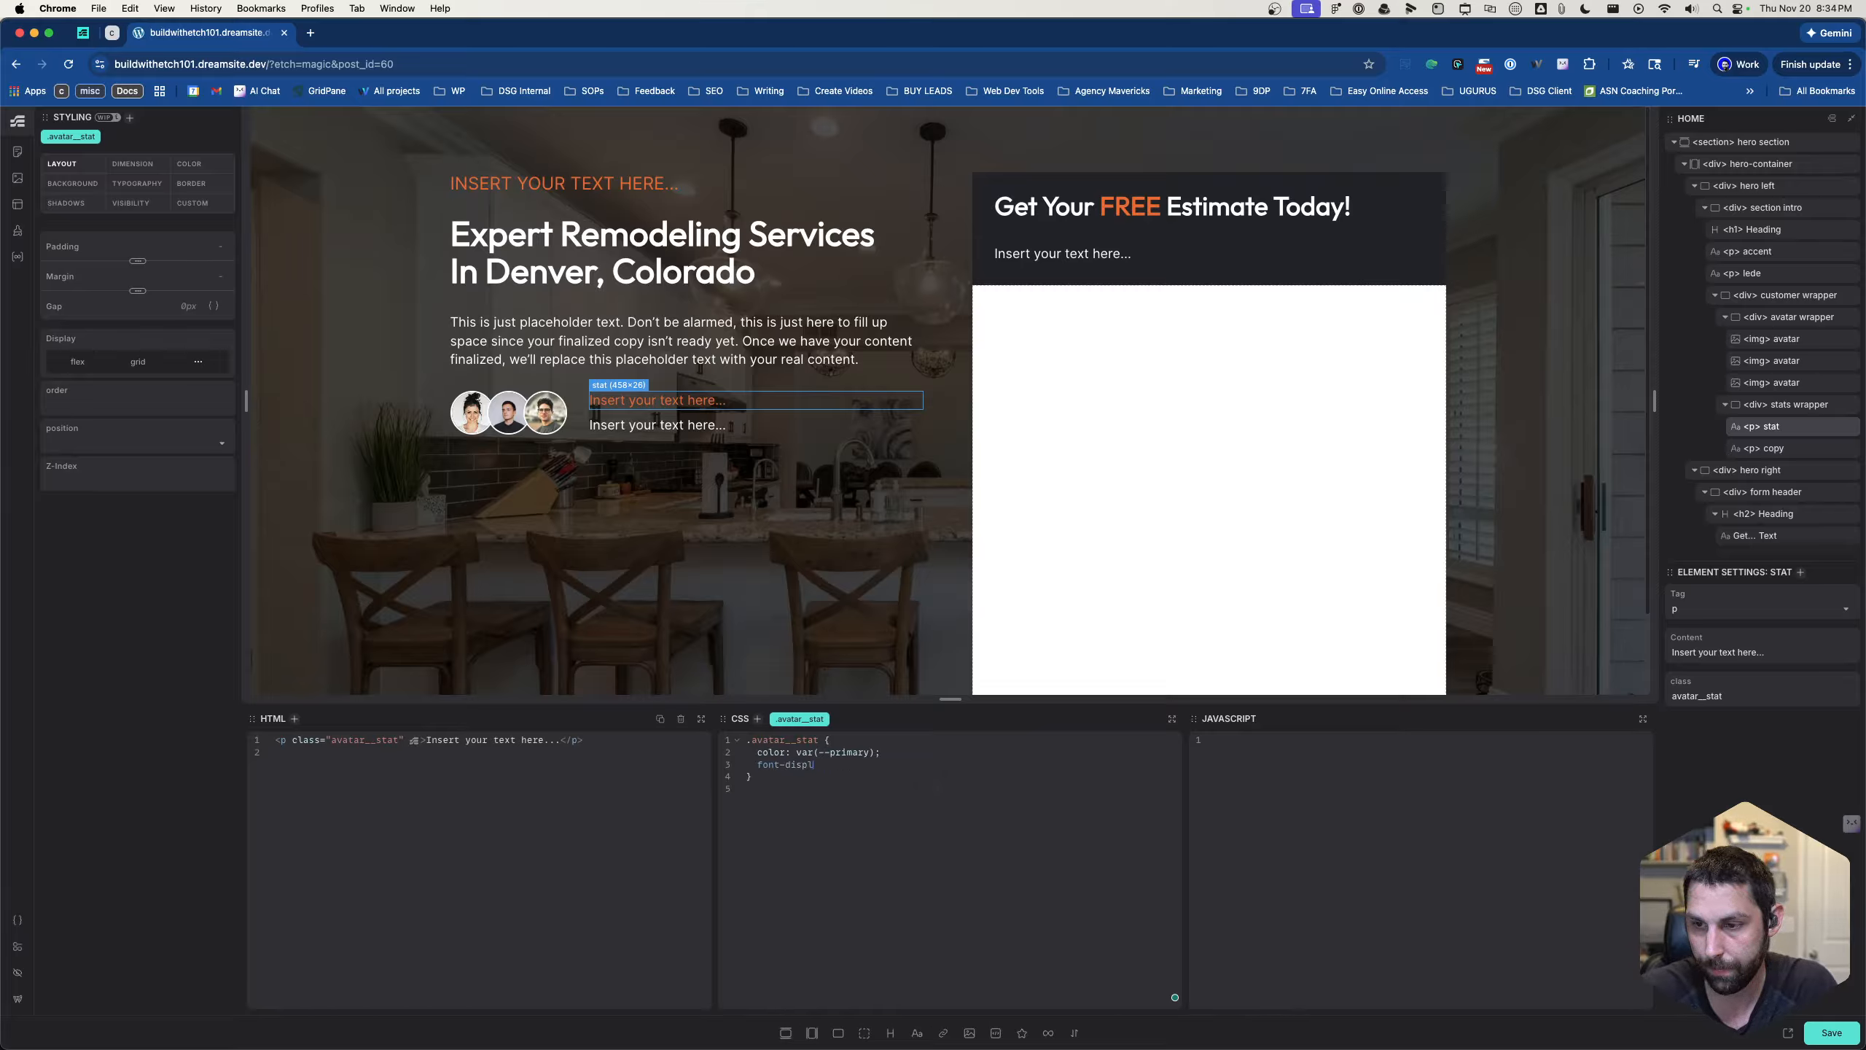
{"action": "key", "text": "BackSpace"}
{"action": "type", "text": "size: "}
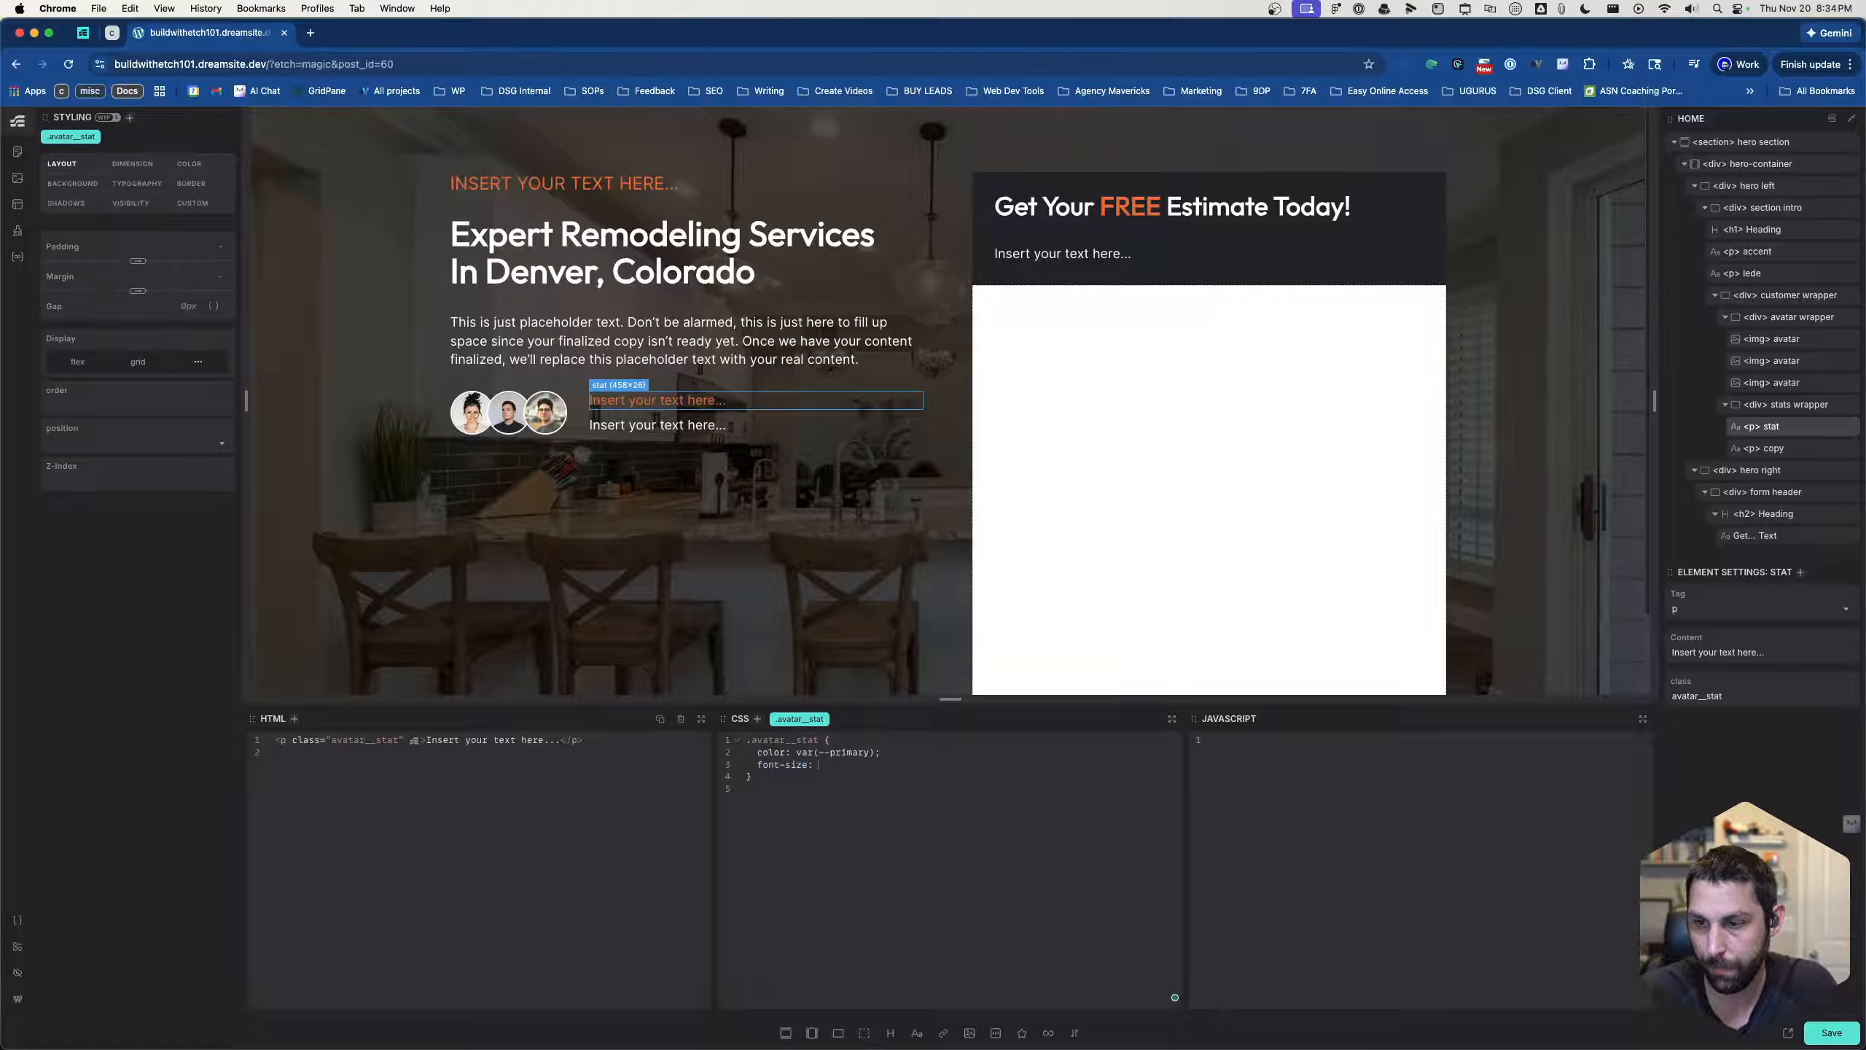
{"action": "type", "text": "var(--text-"}
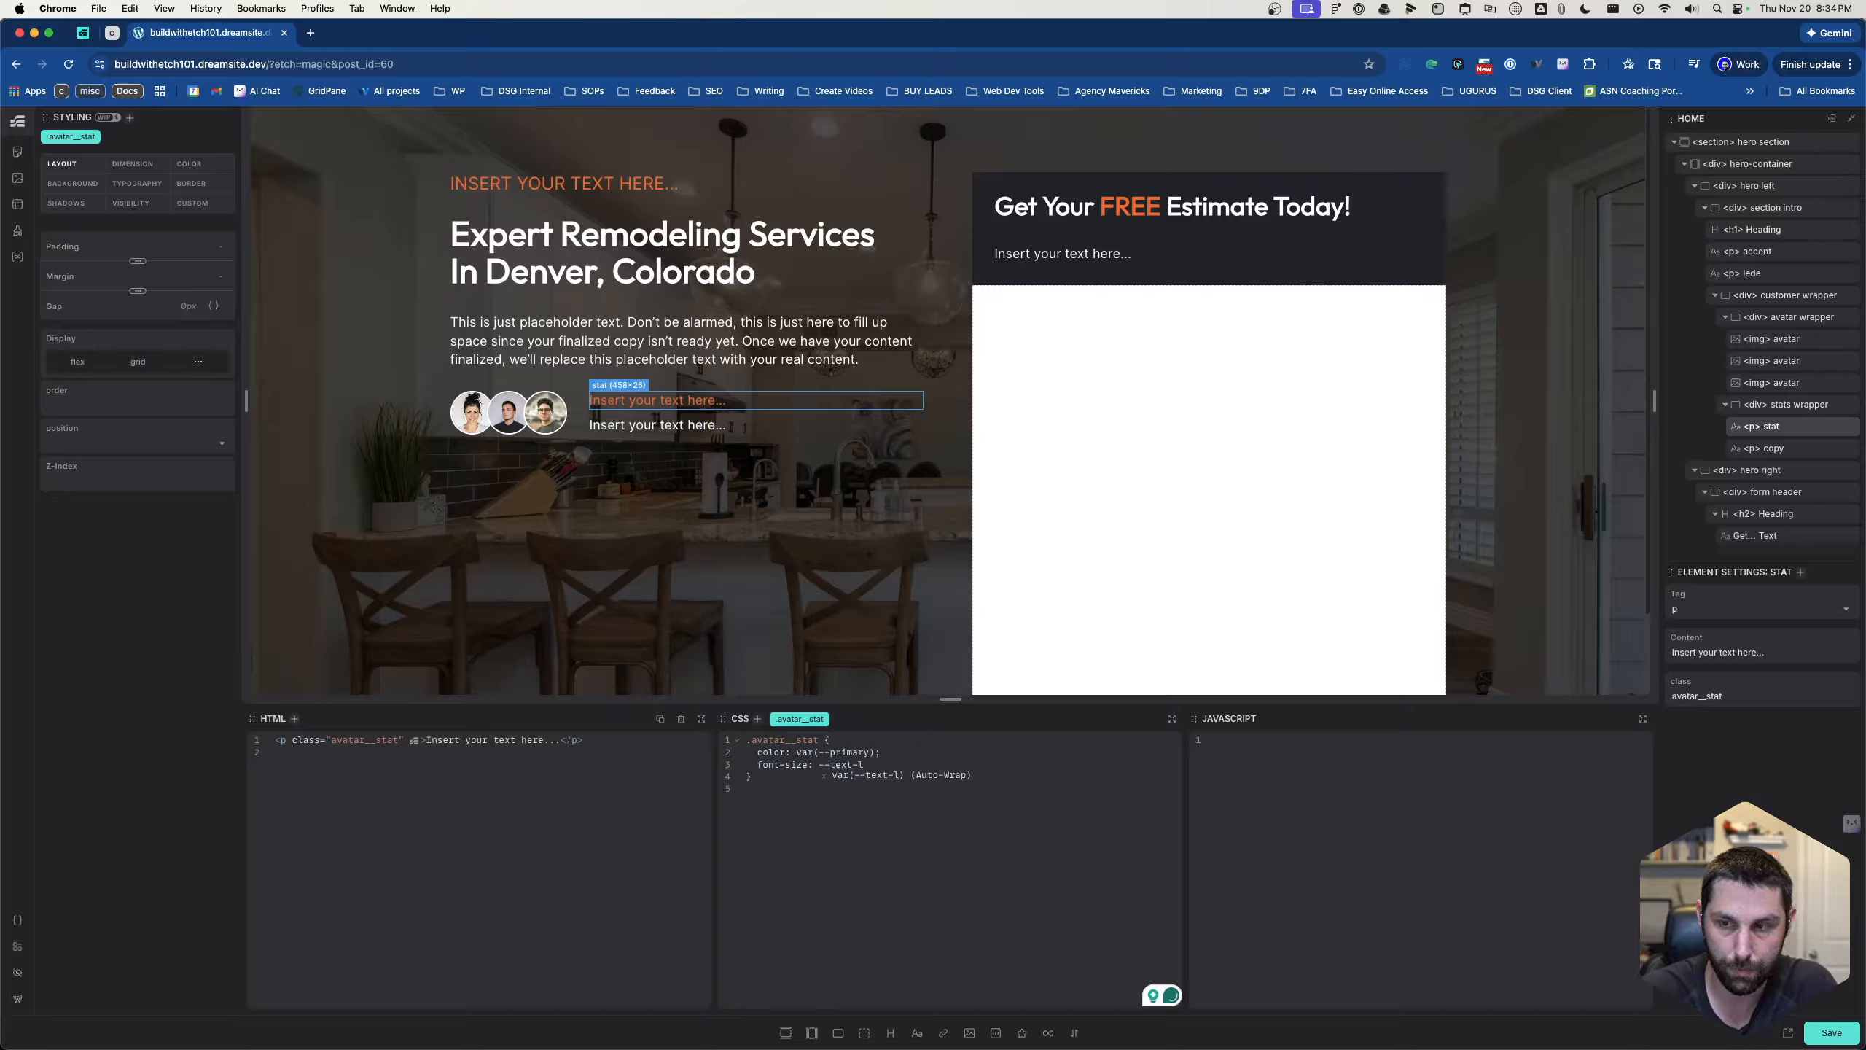
{"action": "type", "text": "x"}
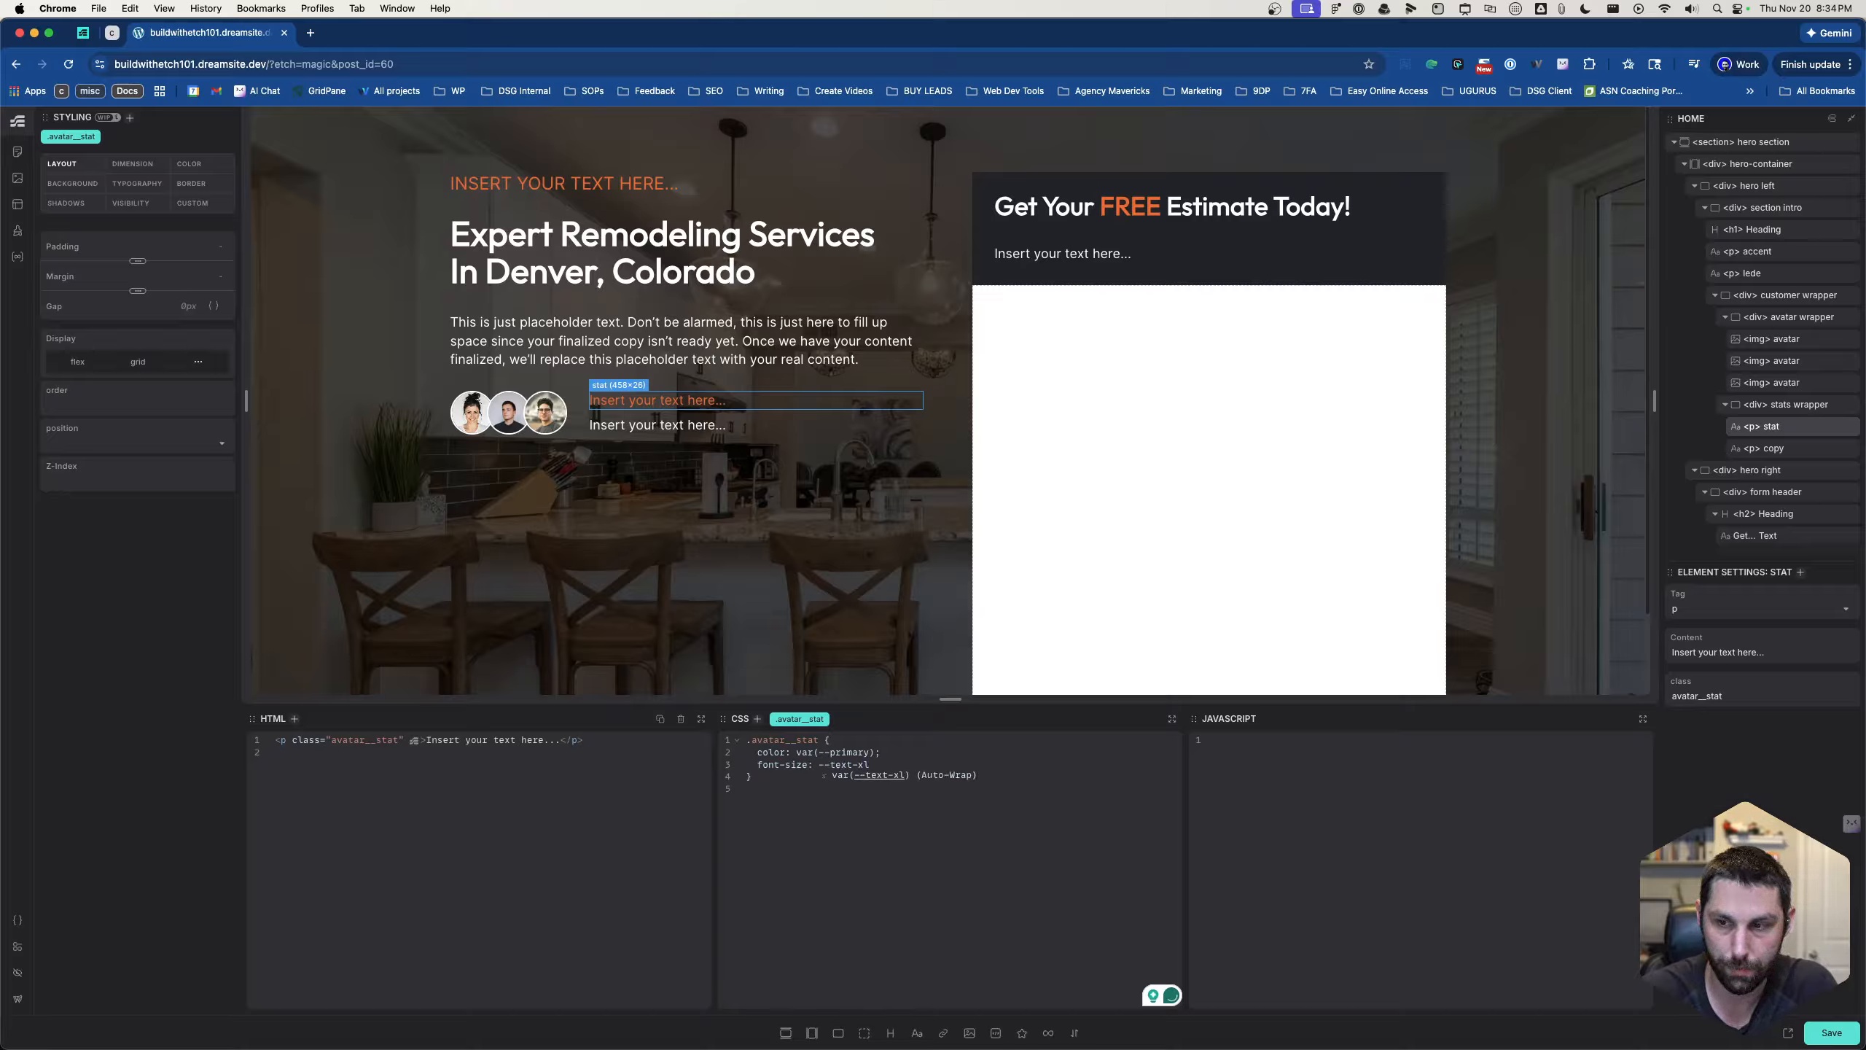
{"action": "type", "text": "l"}
{"action": "key", "text": "Tab"}
{"action": "type", "text": ";"}
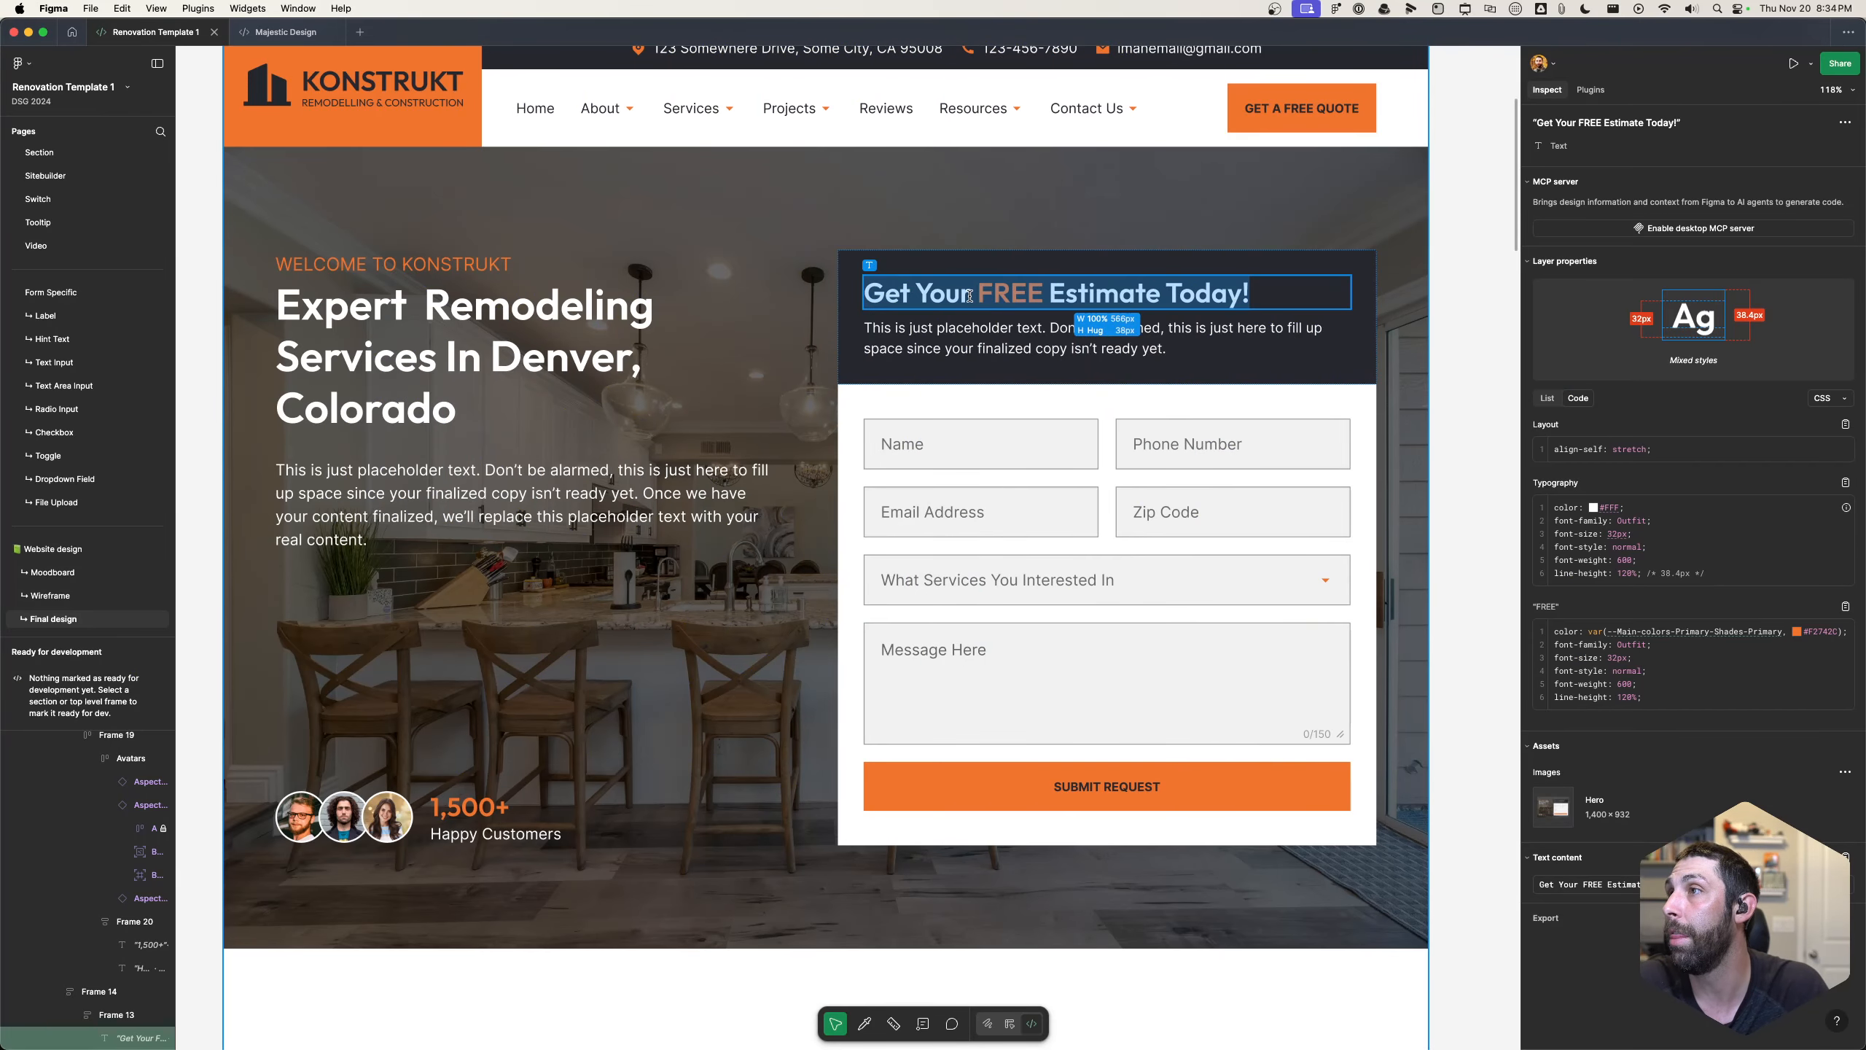
- Check the customer stat text in the Figma design, and begin a font-weight declaration in Etch's .avatar__stat rule
{"action": "left_click", "coordinate": [482, 807]}
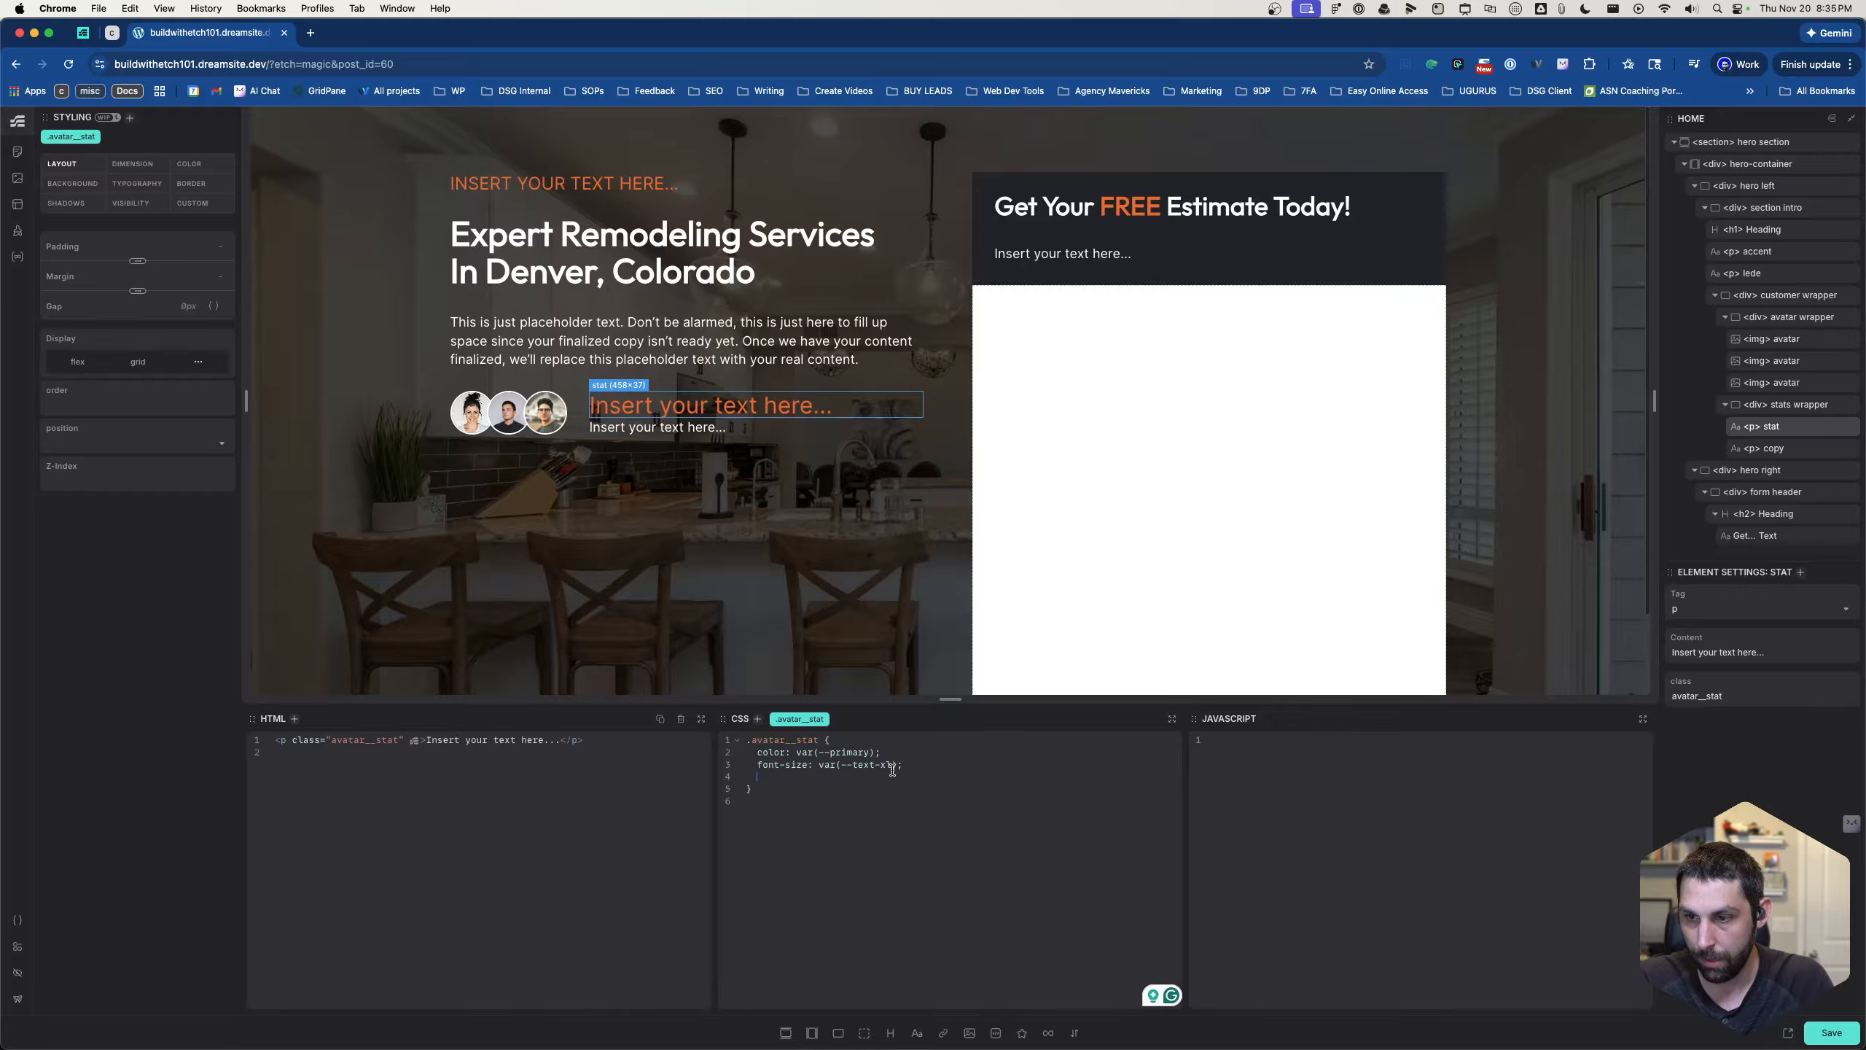
{"action": "left_click_drag", "start_coordinate": [888, 765], "coordinate": [841, 767]}
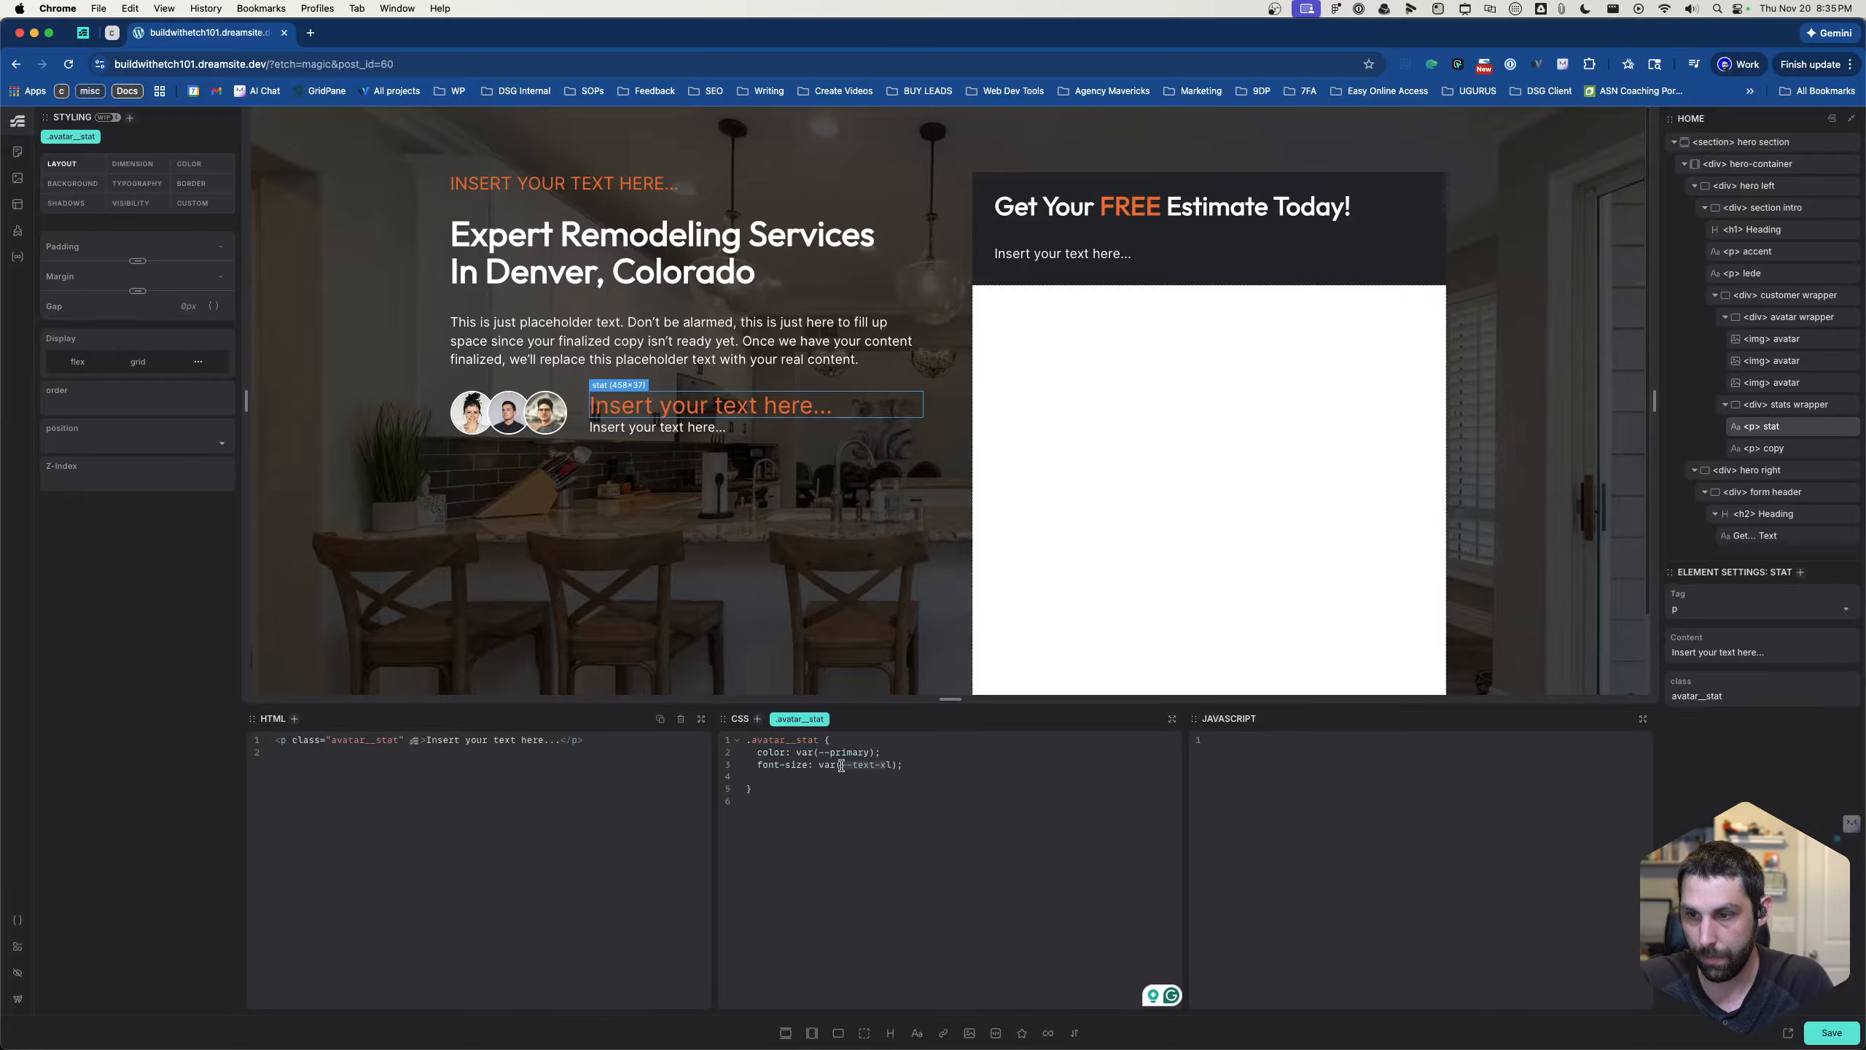
{"action": "left_click", "coordinate": [908, 766]}
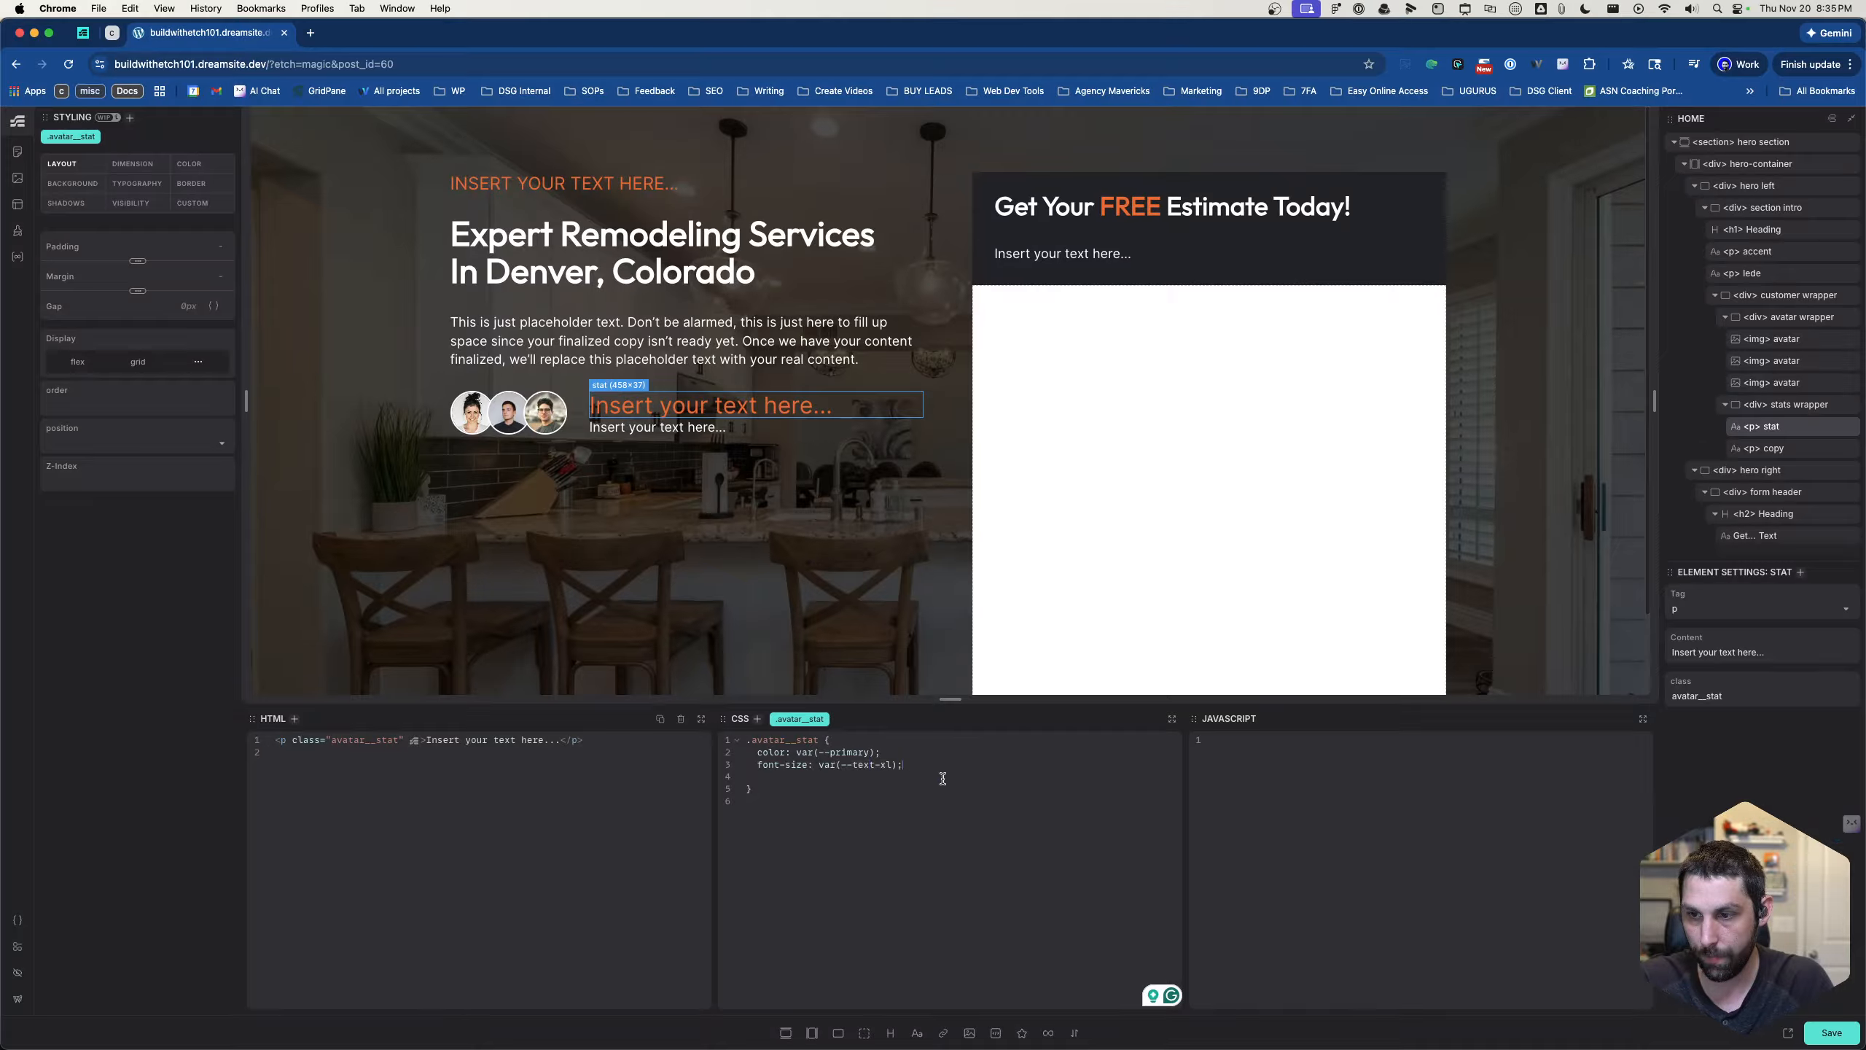
{"action": "key", "text": "Return"}
{"action": "type", "text": "font-"}
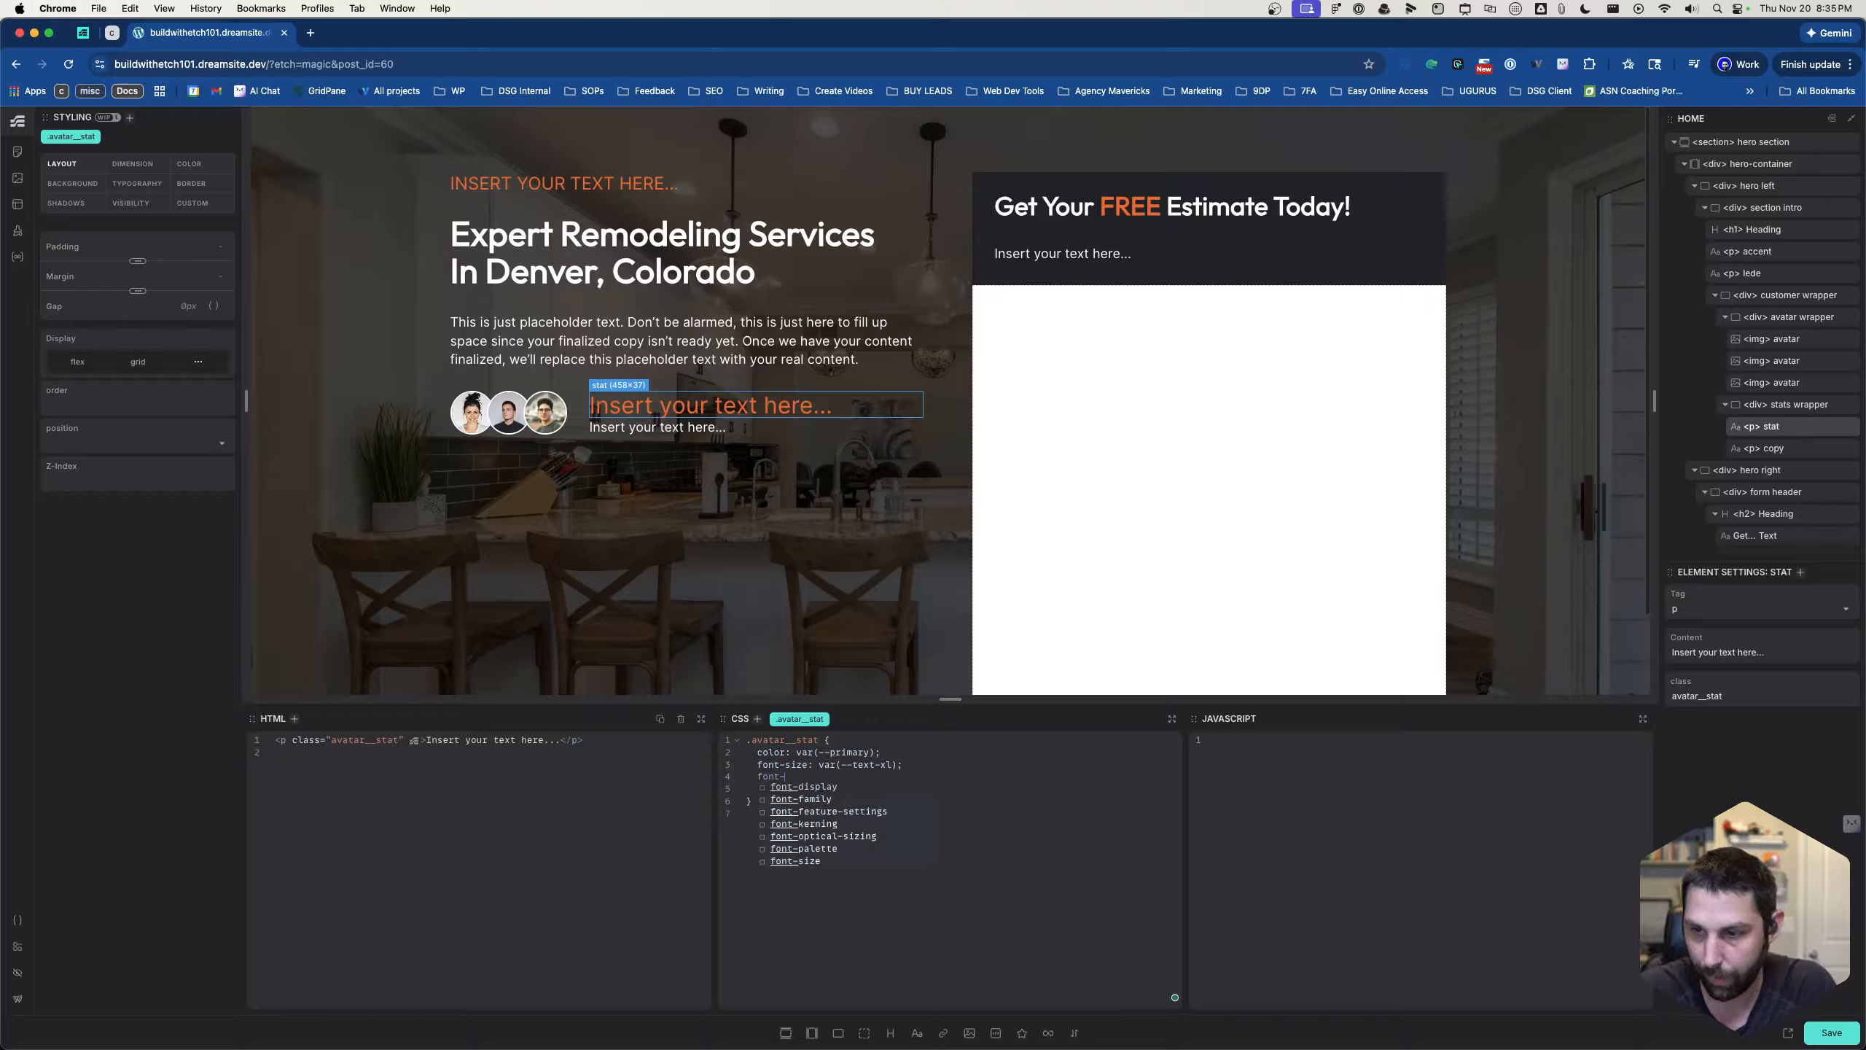
{"action": "type", "text": "we"}
{"action": "key", "text": "Return"}
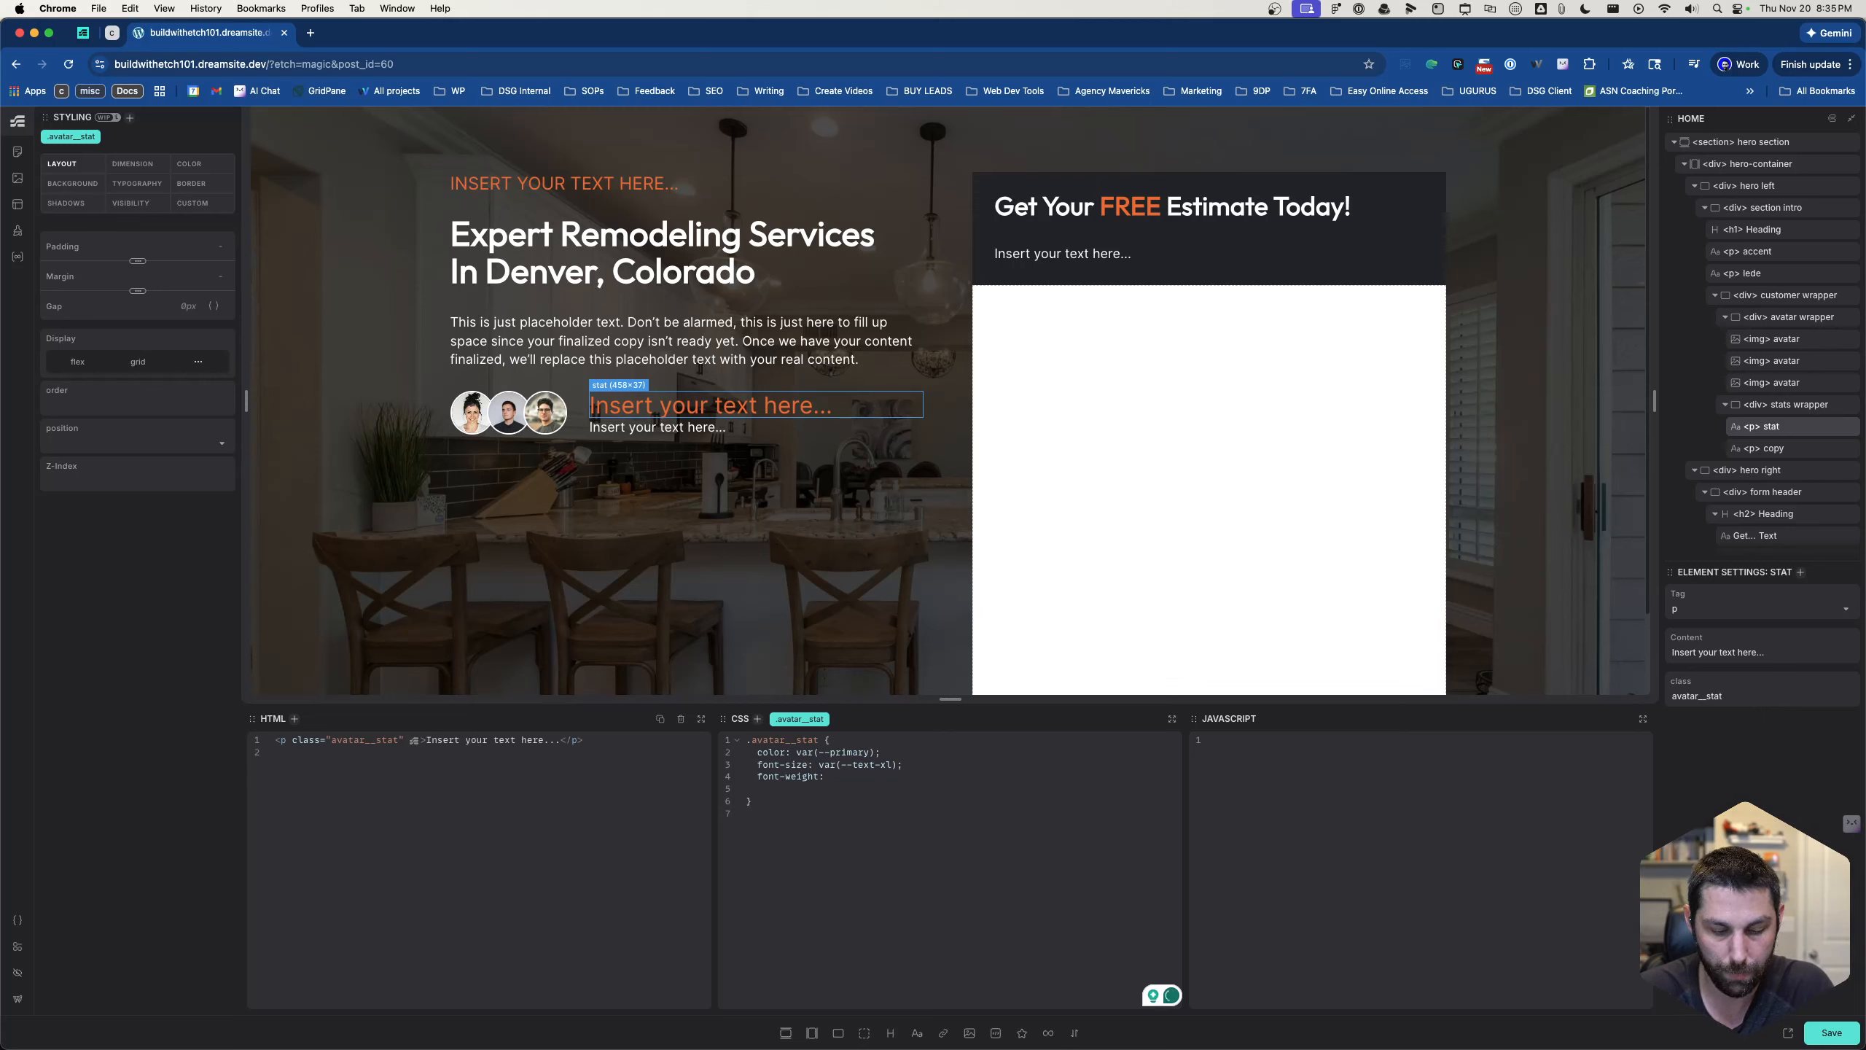
{"action": "type", "text": "--h2"}
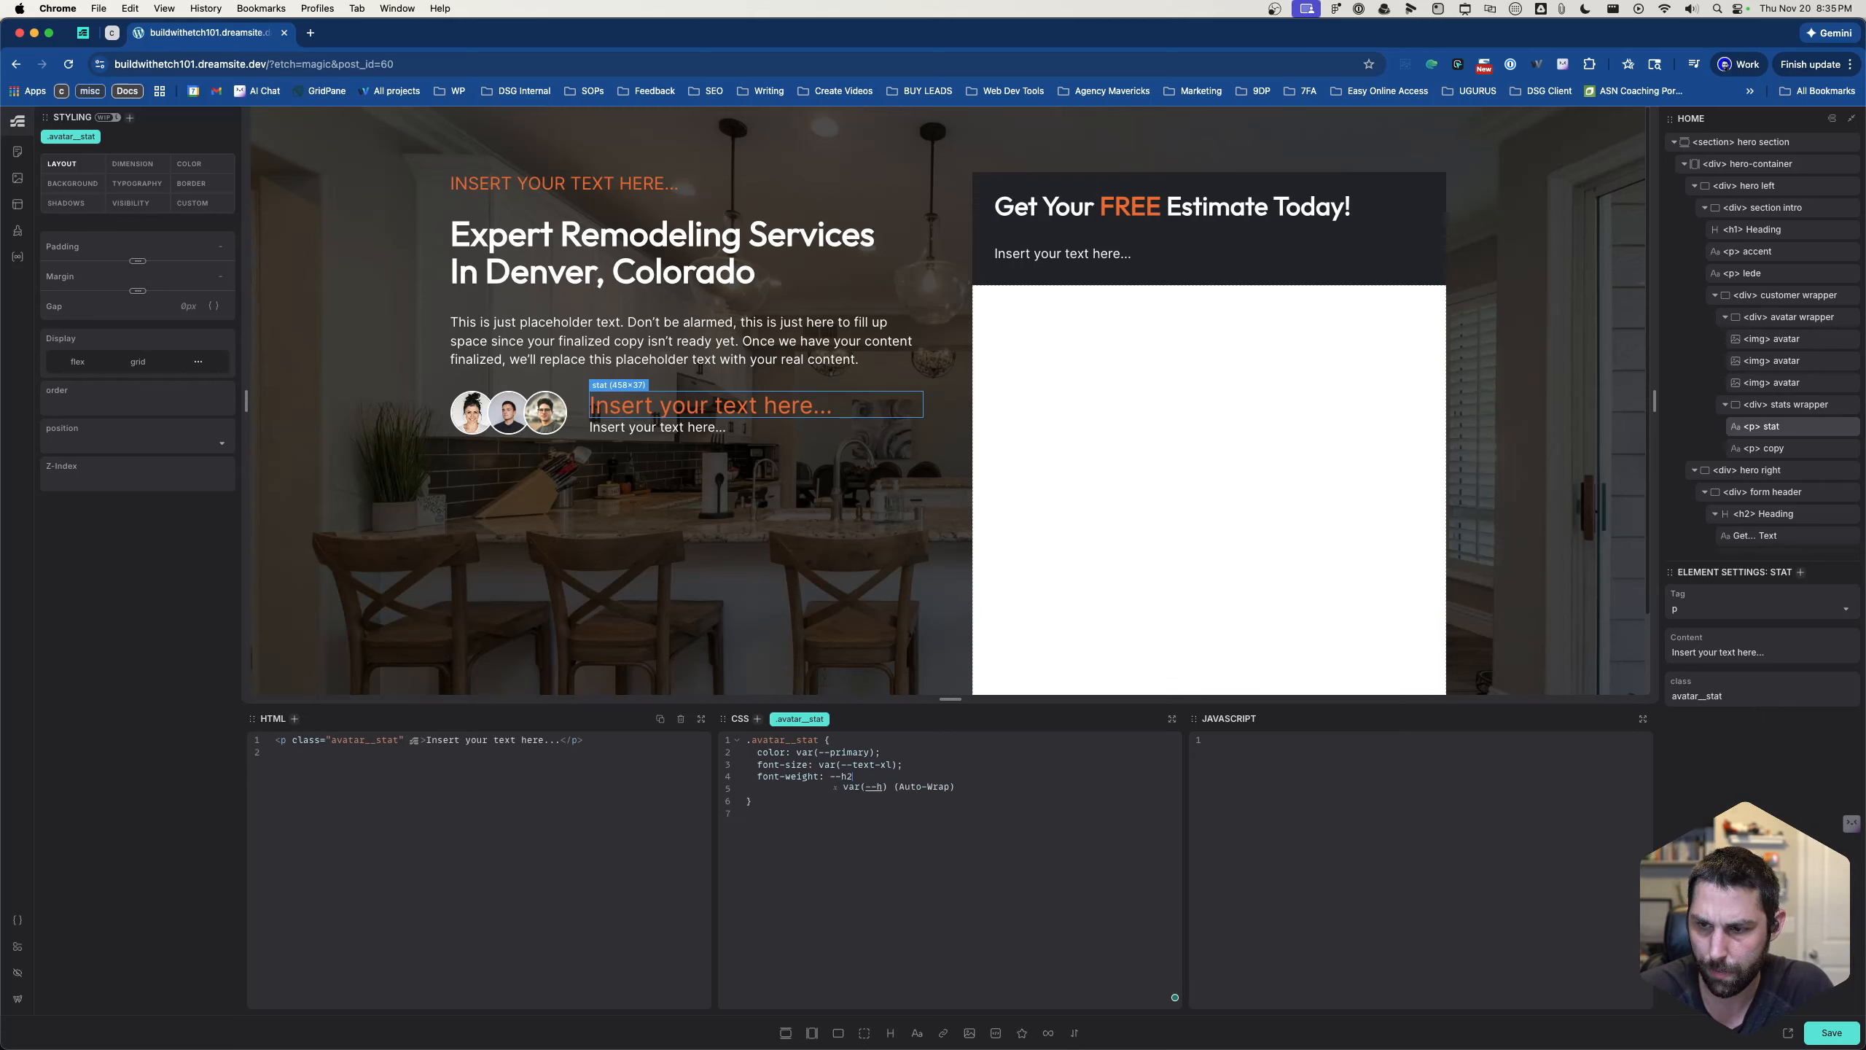
{"action": "key", "text": "Return"}
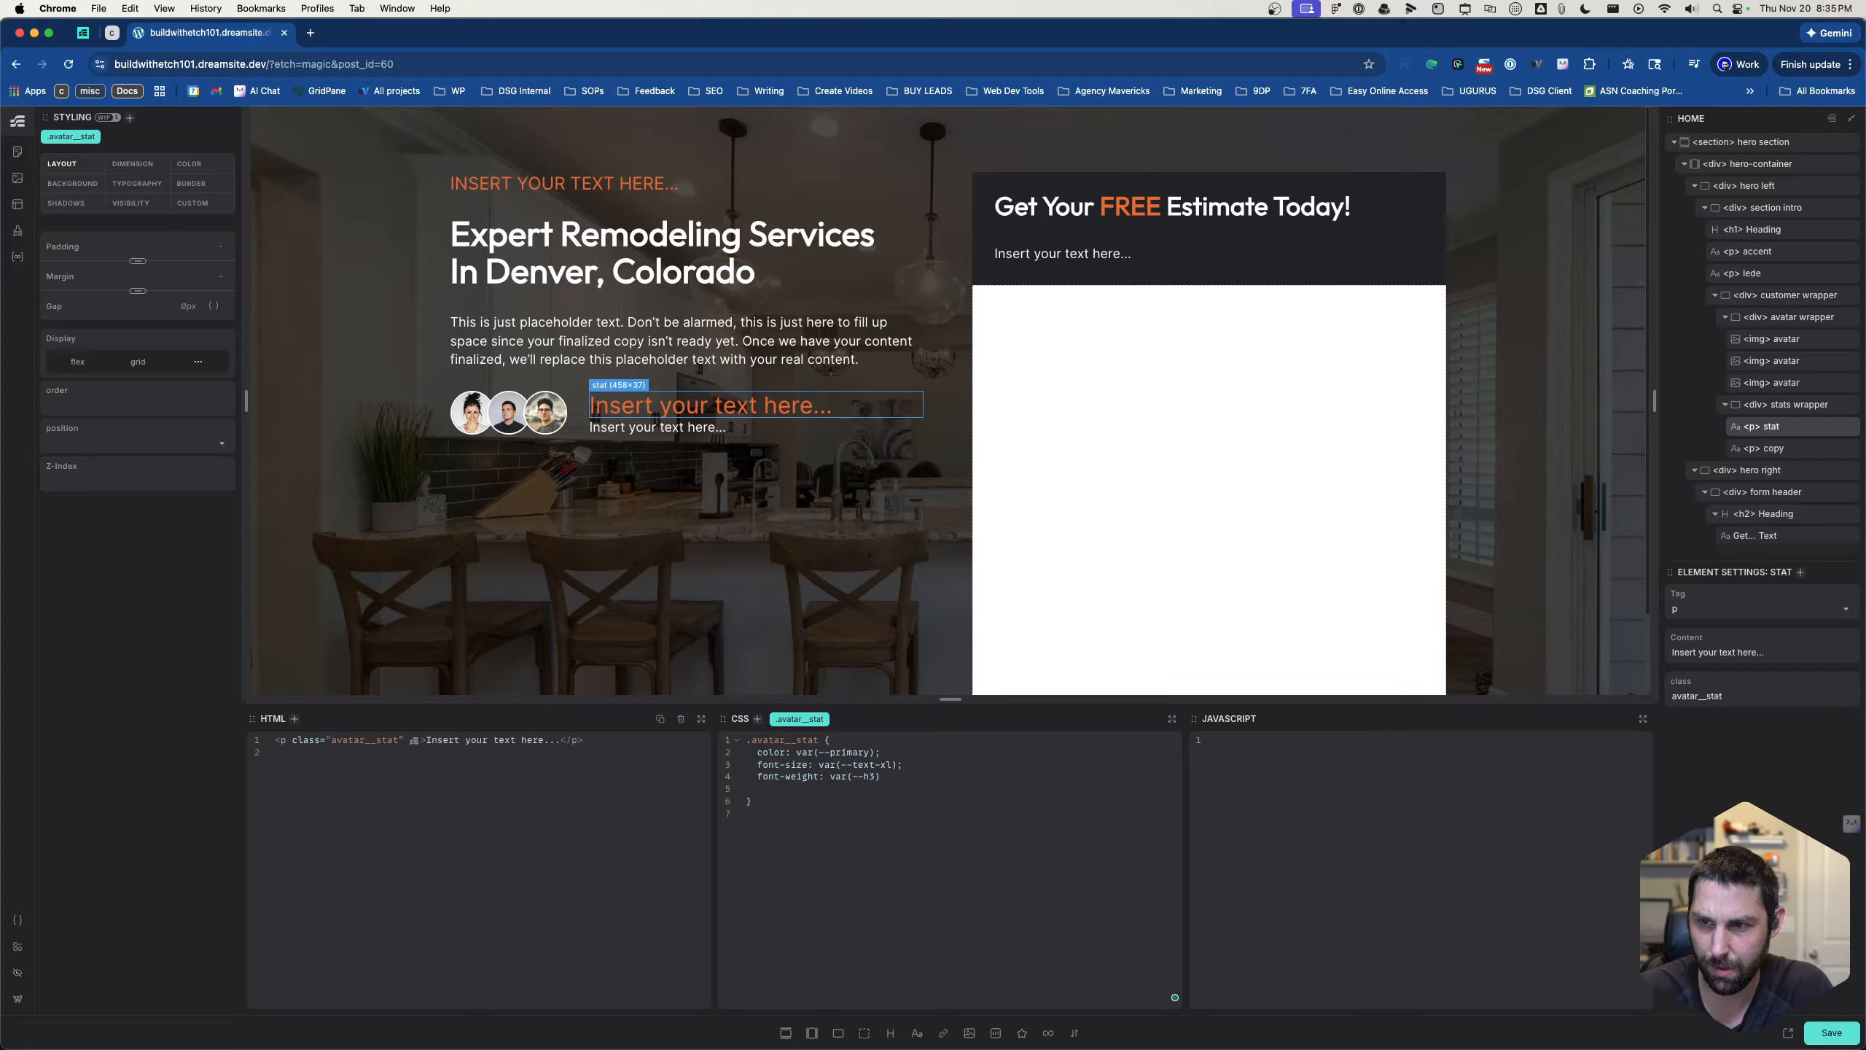
{"action": "key", "text": "BackSpace"}
{"action": "key", "text": "BackSpace"}
{"action": "key", "text": "BackSpace"}
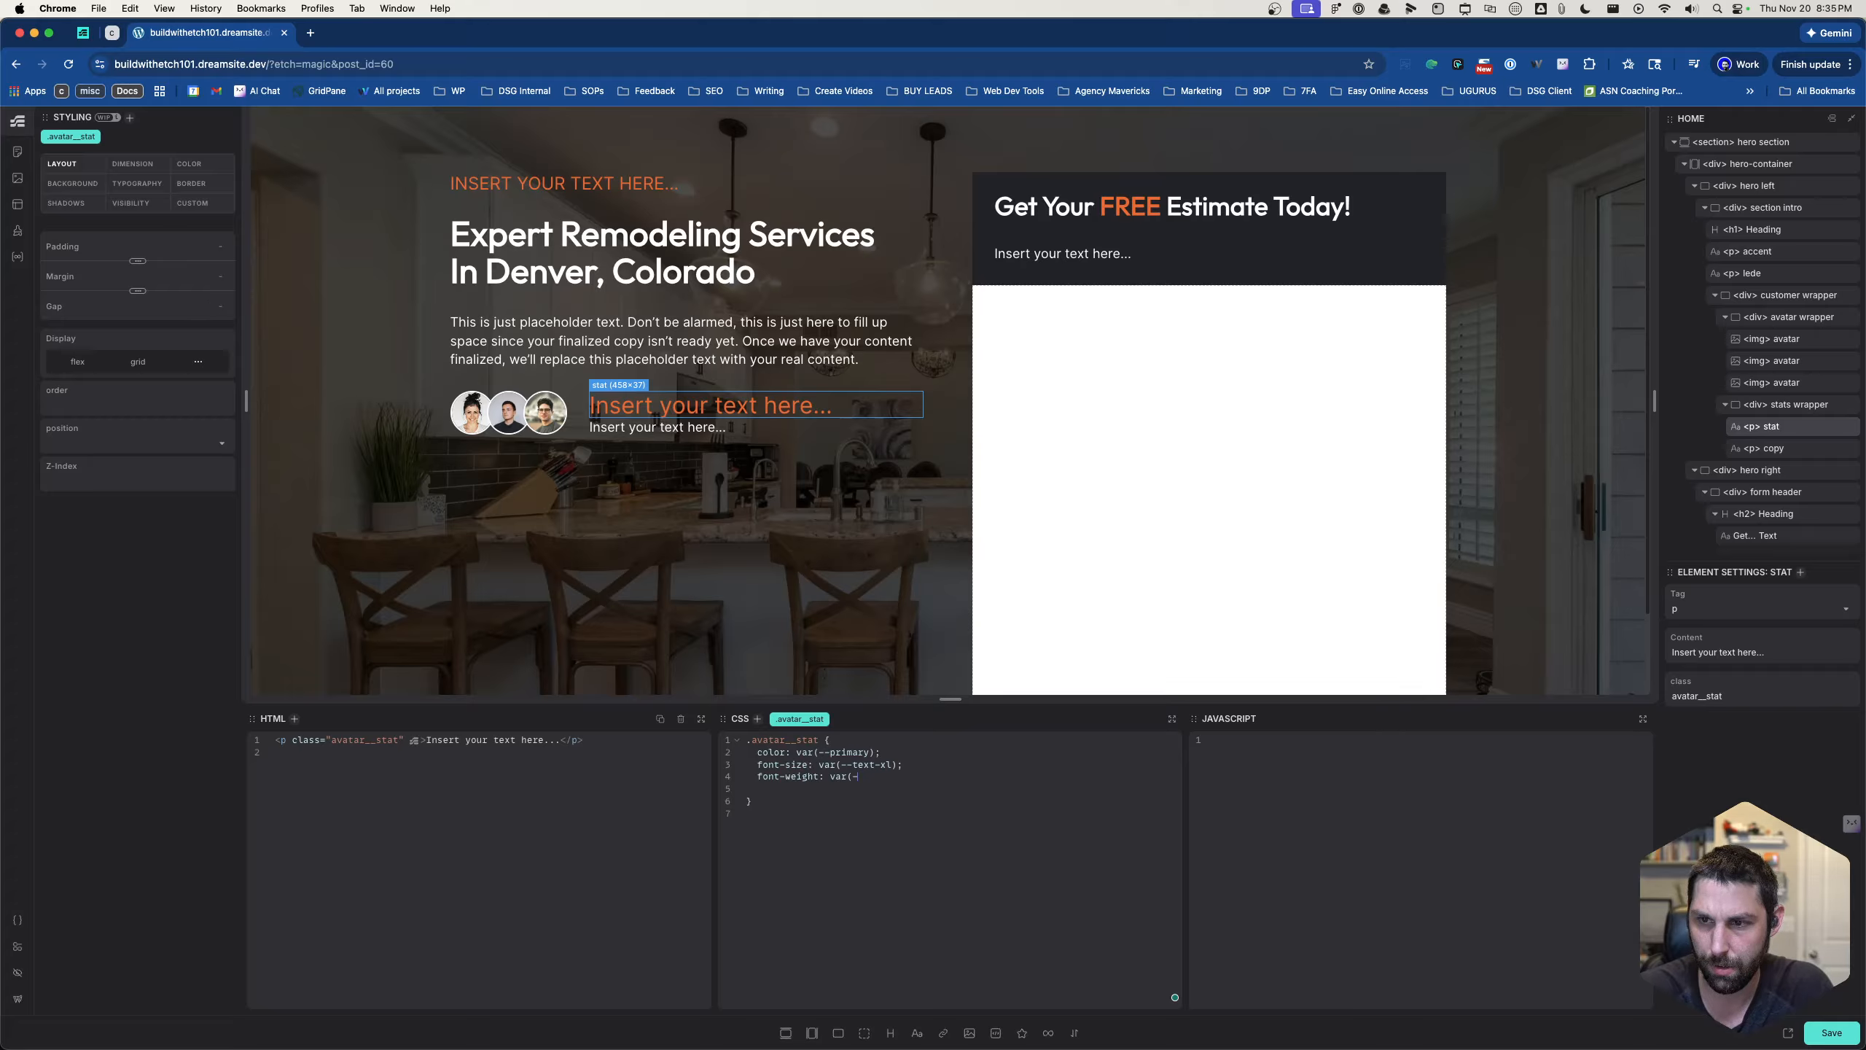
{"action": "key", "text": "BackSpace"}
{"action": "key", "text": "BackSpace"}
{"action": "key", "text": "BackSpace"}
- Set the .avatar__stat rule's font-weight to 600, and replace the stat paragraph's placeholder content with 1,500+
{"action": "type", "text": "600;"}
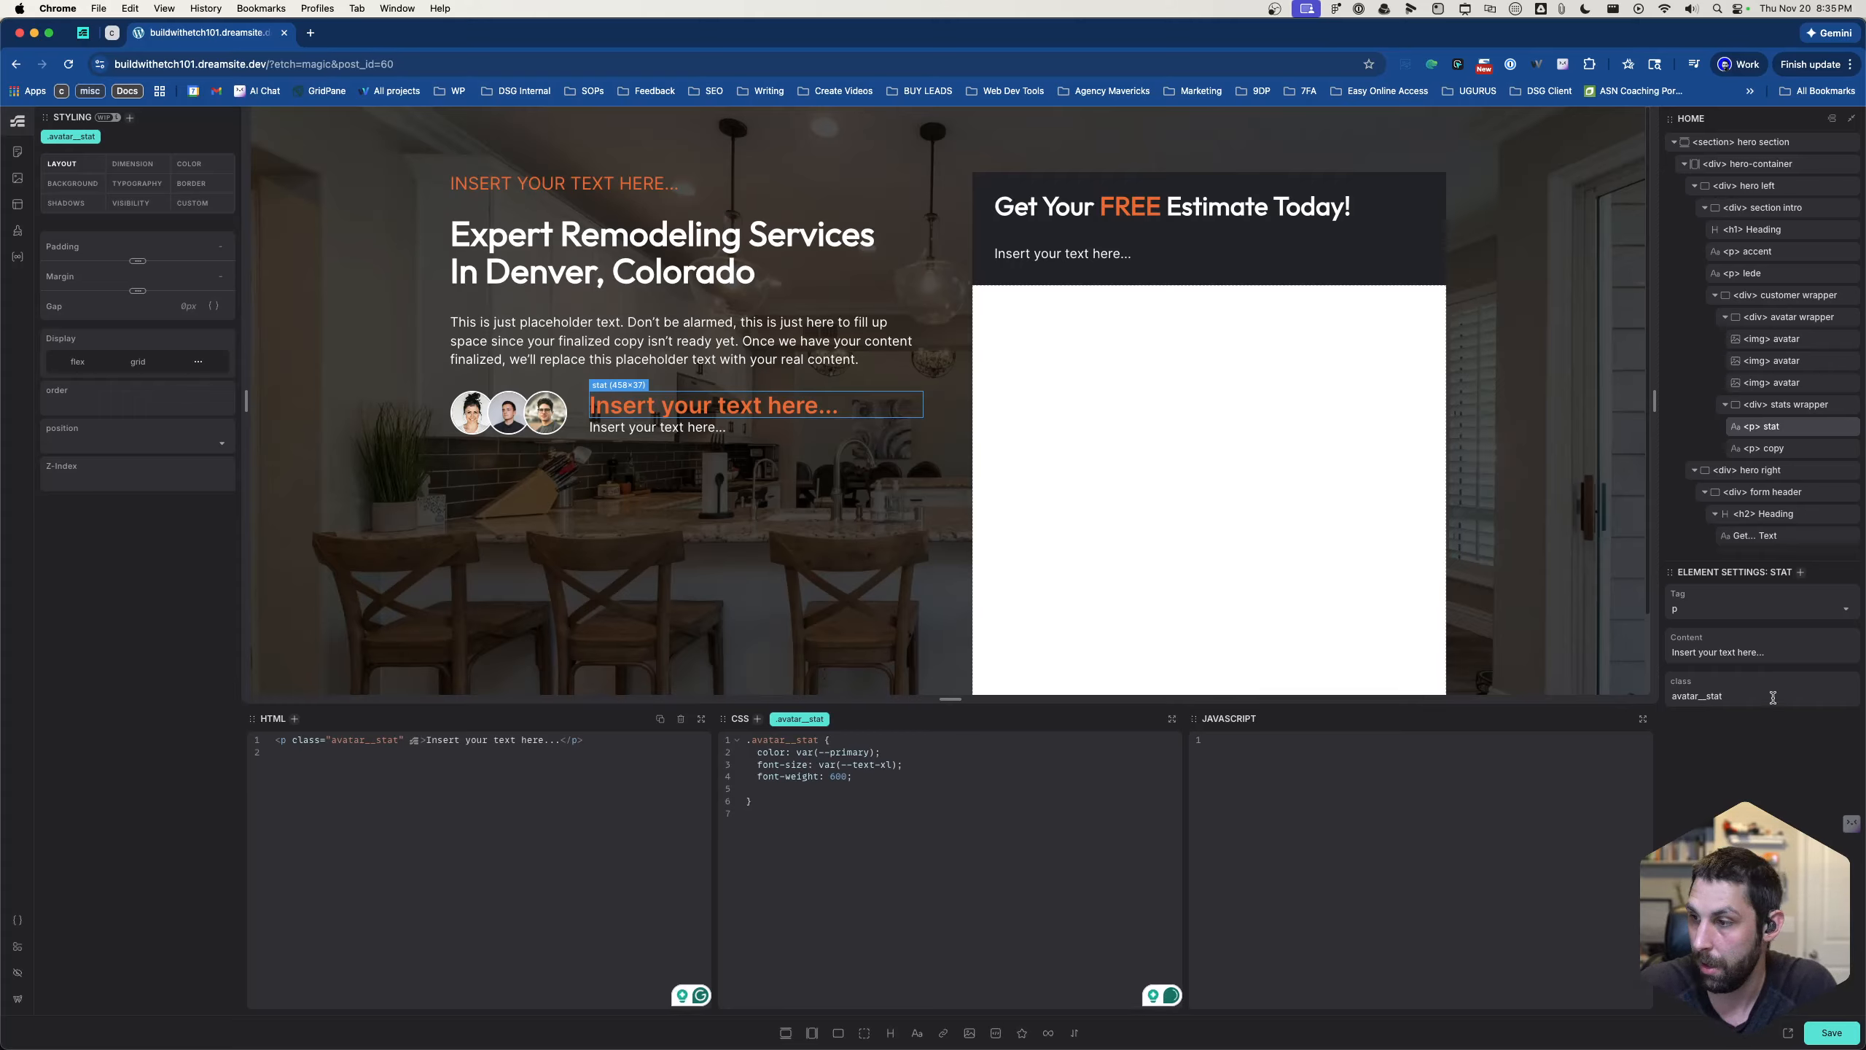
{"action": "triple_click", "coordinate": [1776, 650]}
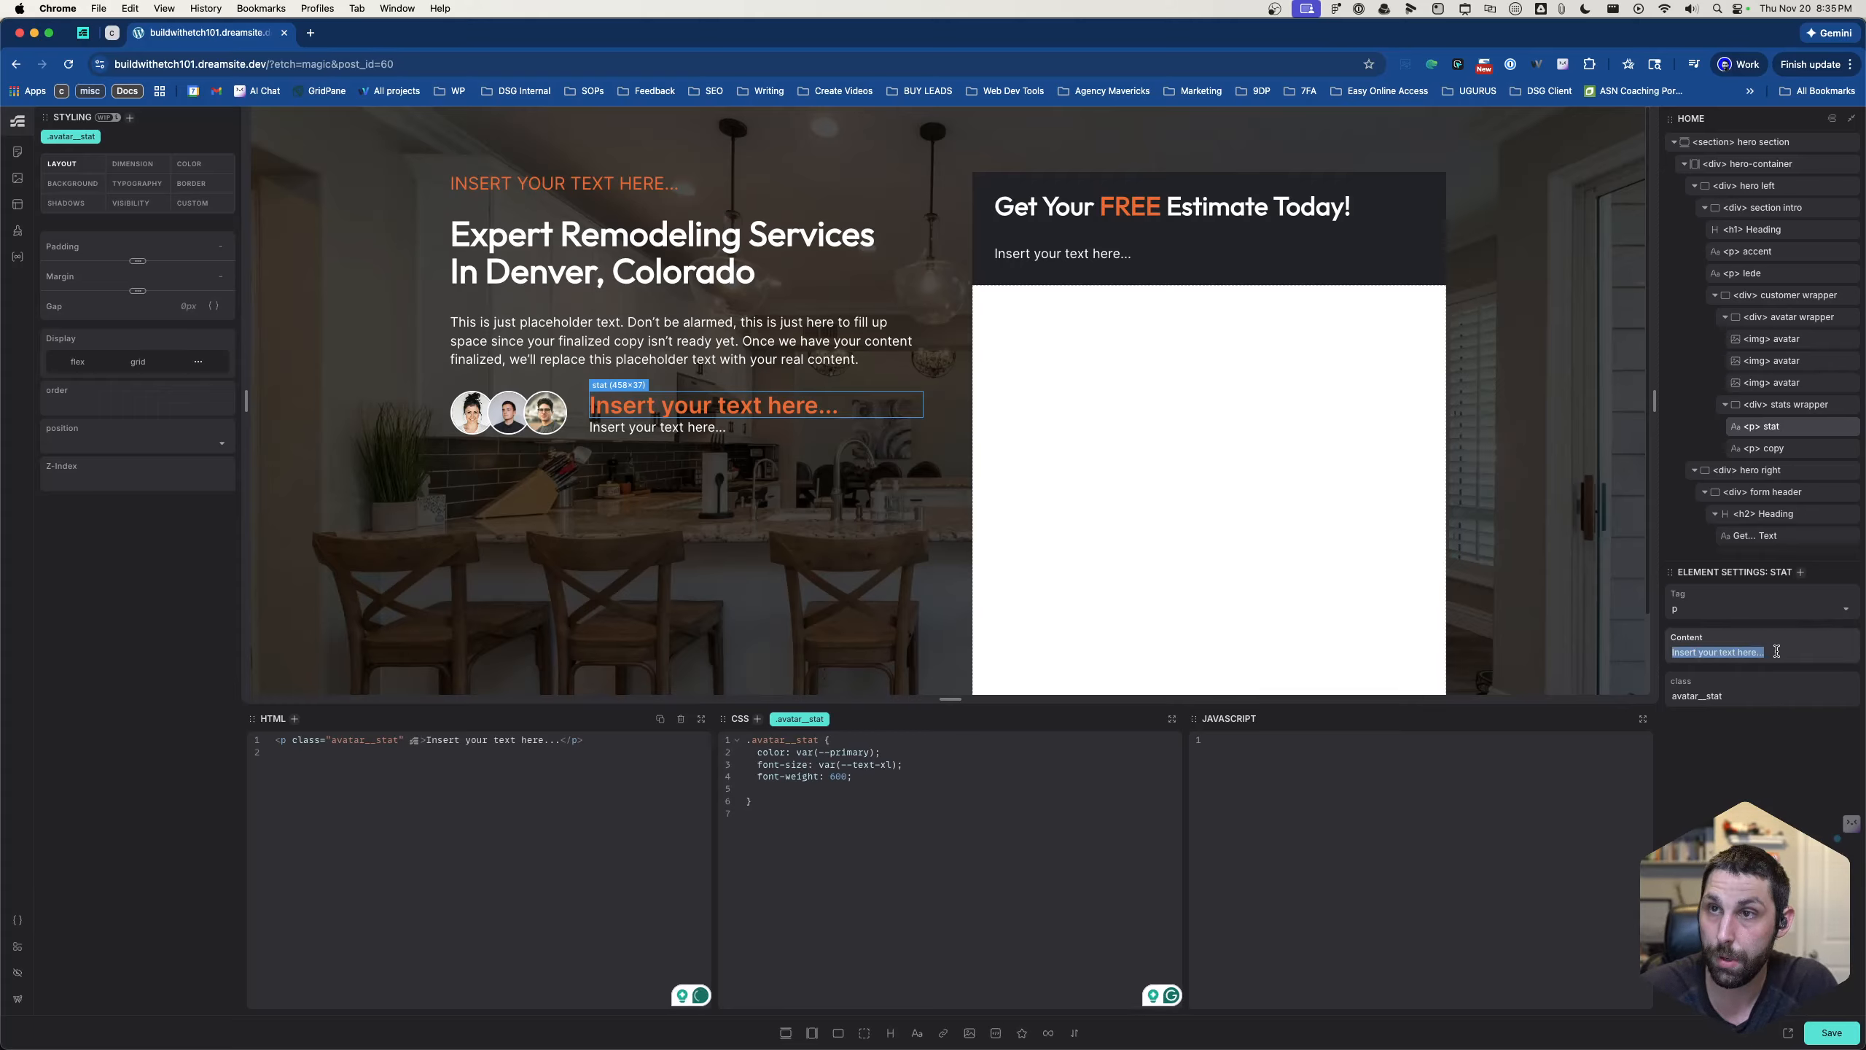
{"action": "type", "text": "1,500+"}
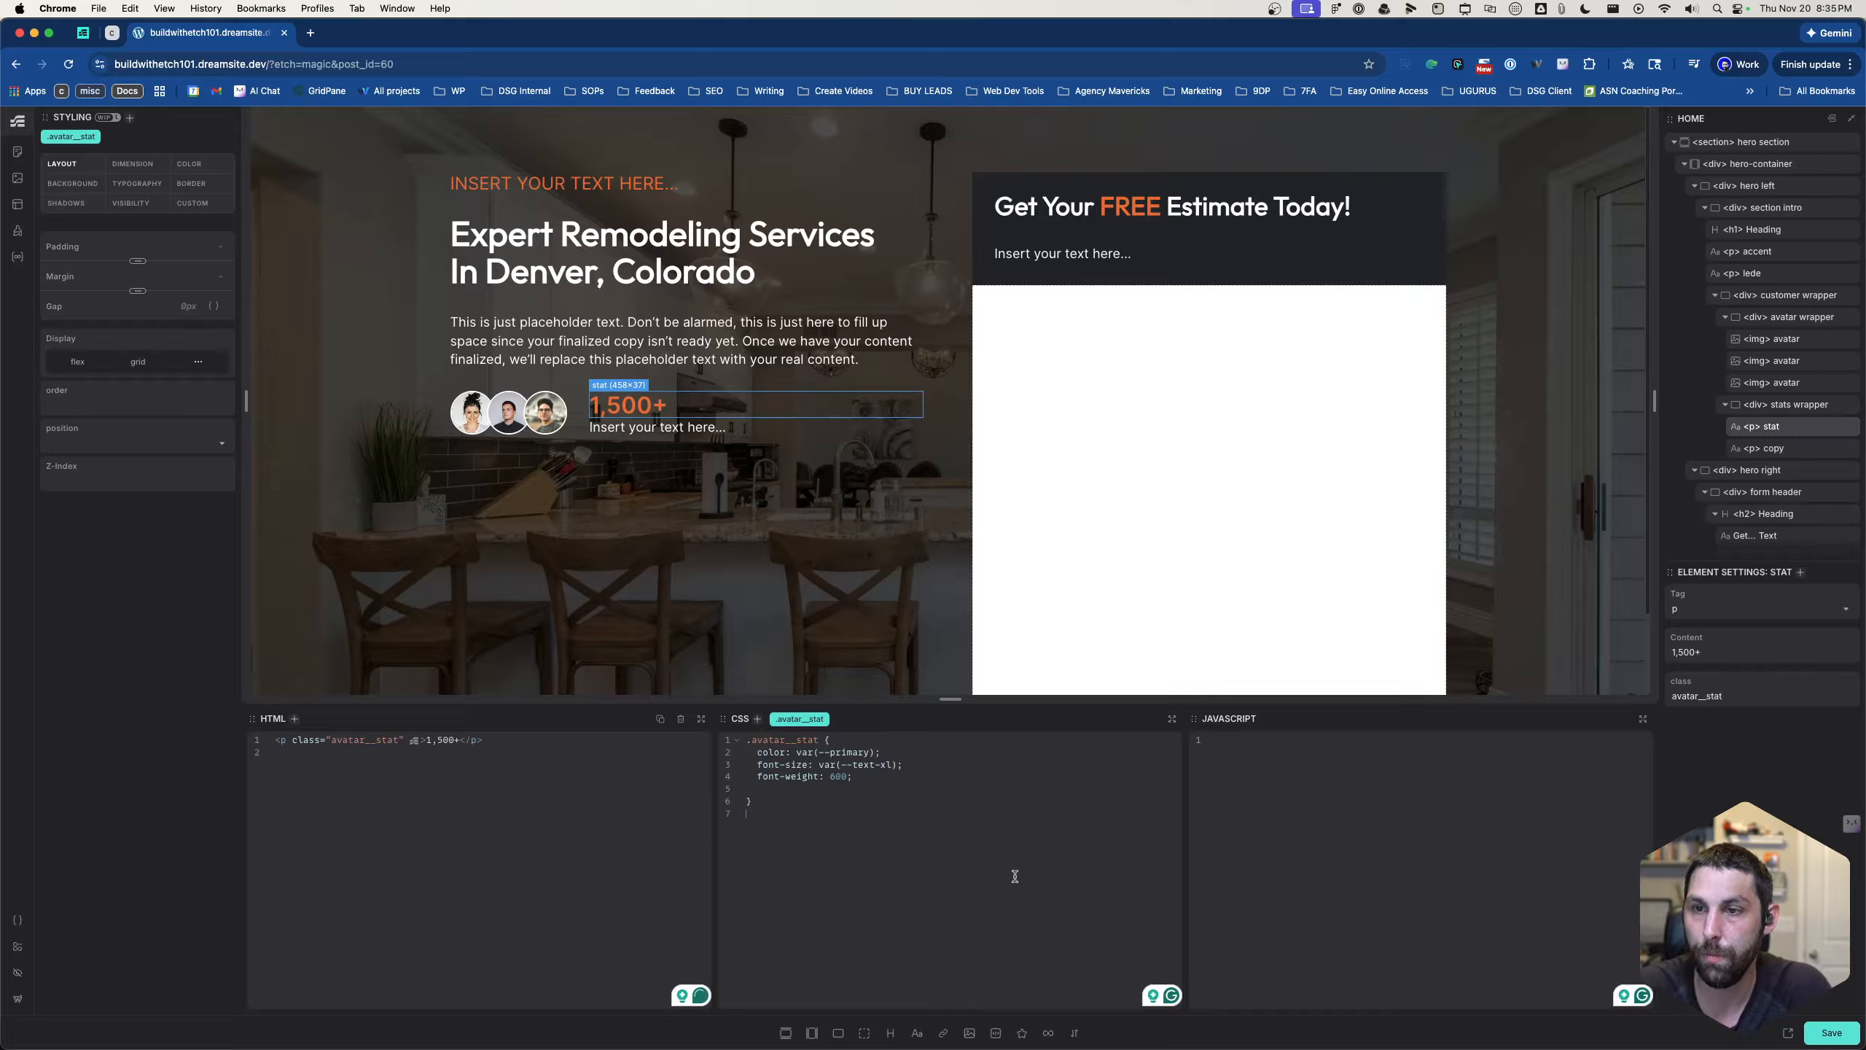
- Add gap: 15px; to the .customer__wrapper rule of the div around the avatars and stats
{"action": "left_click", "coordinate": [573, 405]}
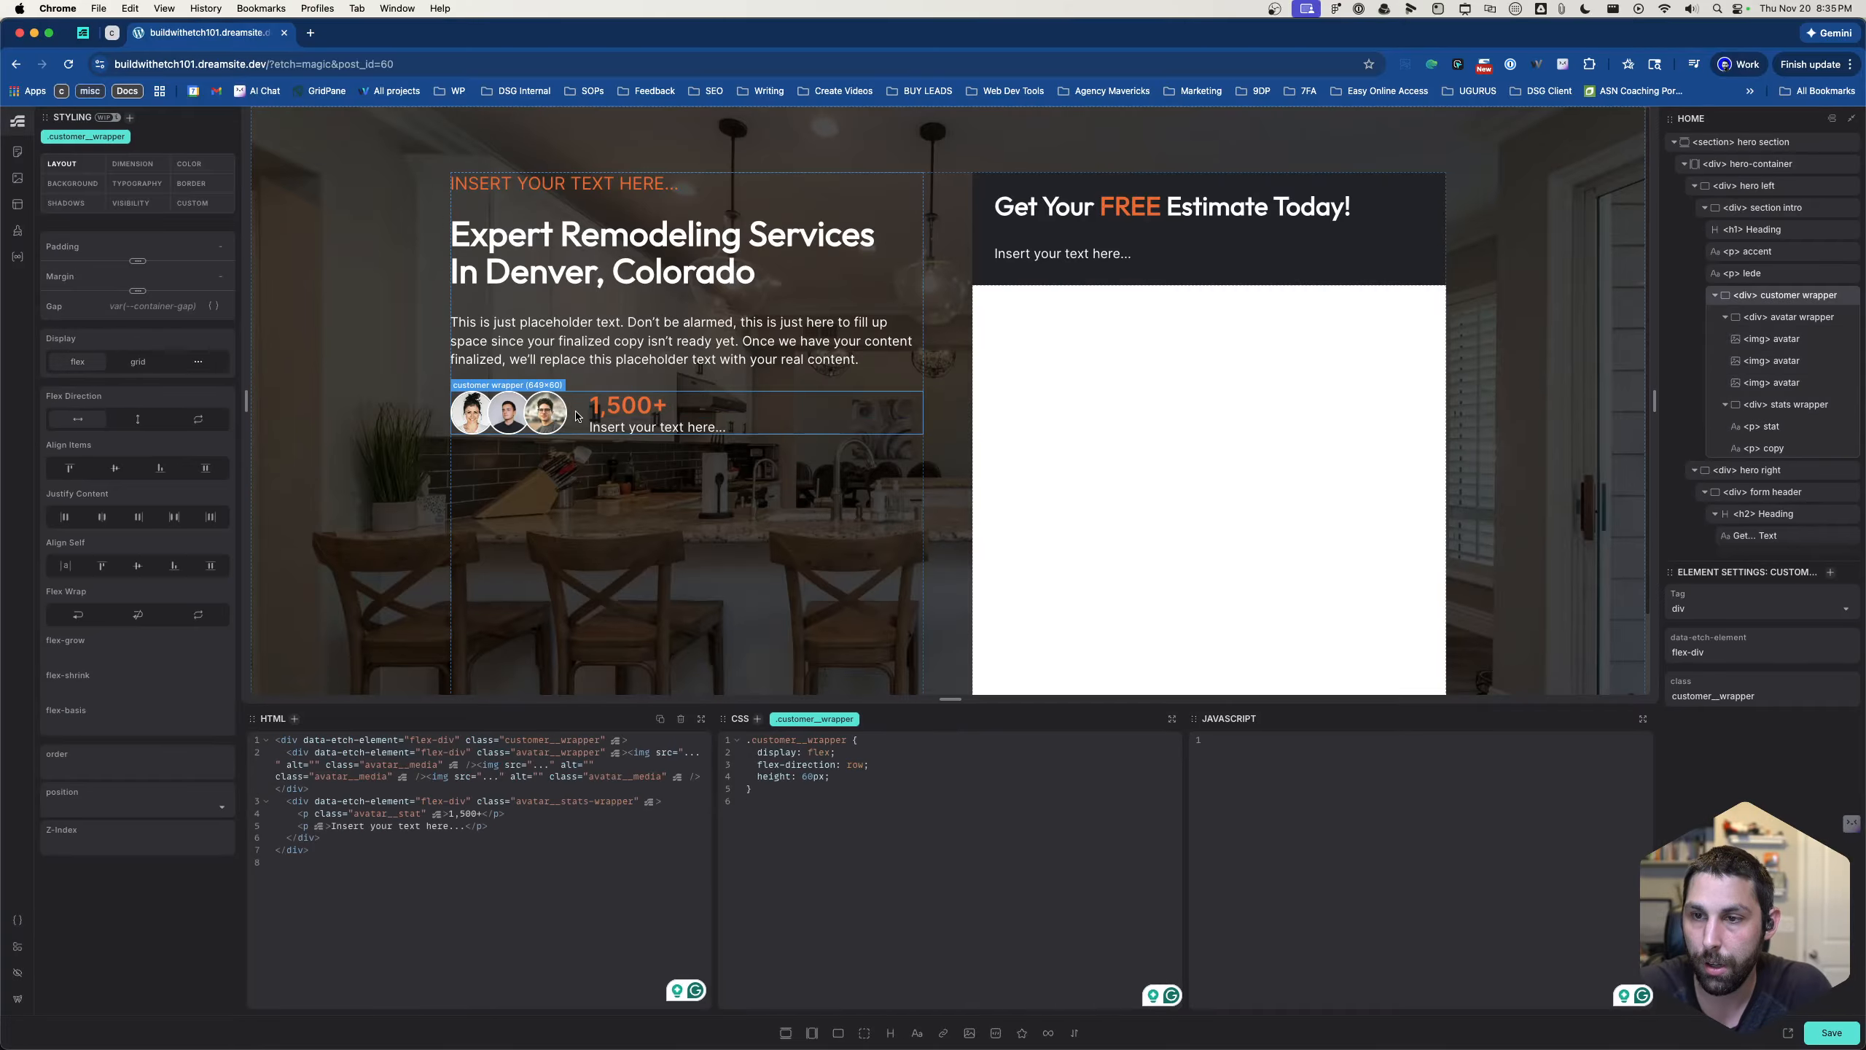
{"action": "left_click", "coordinate": [858, 781]}
{"action": "key", "text": "Return"}
{"action": "type", "text": "gap:"}
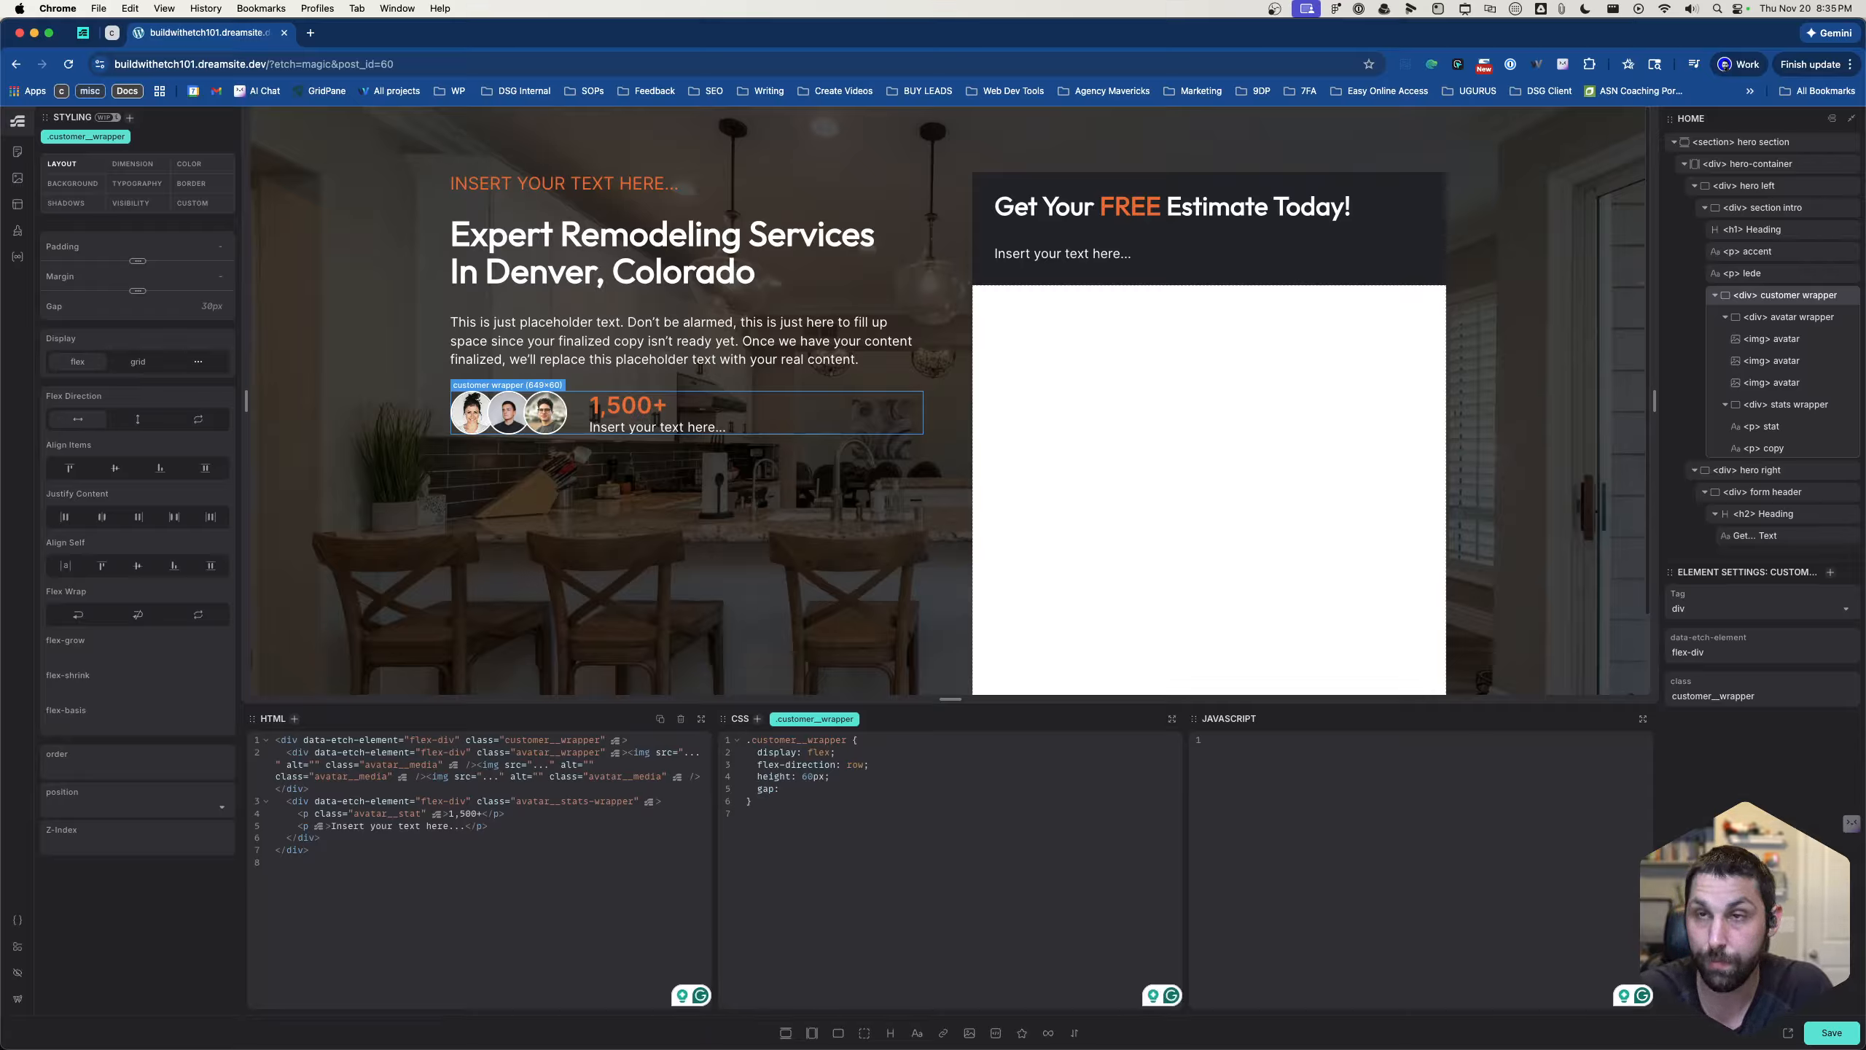
{"action": "type", "text": "1"}
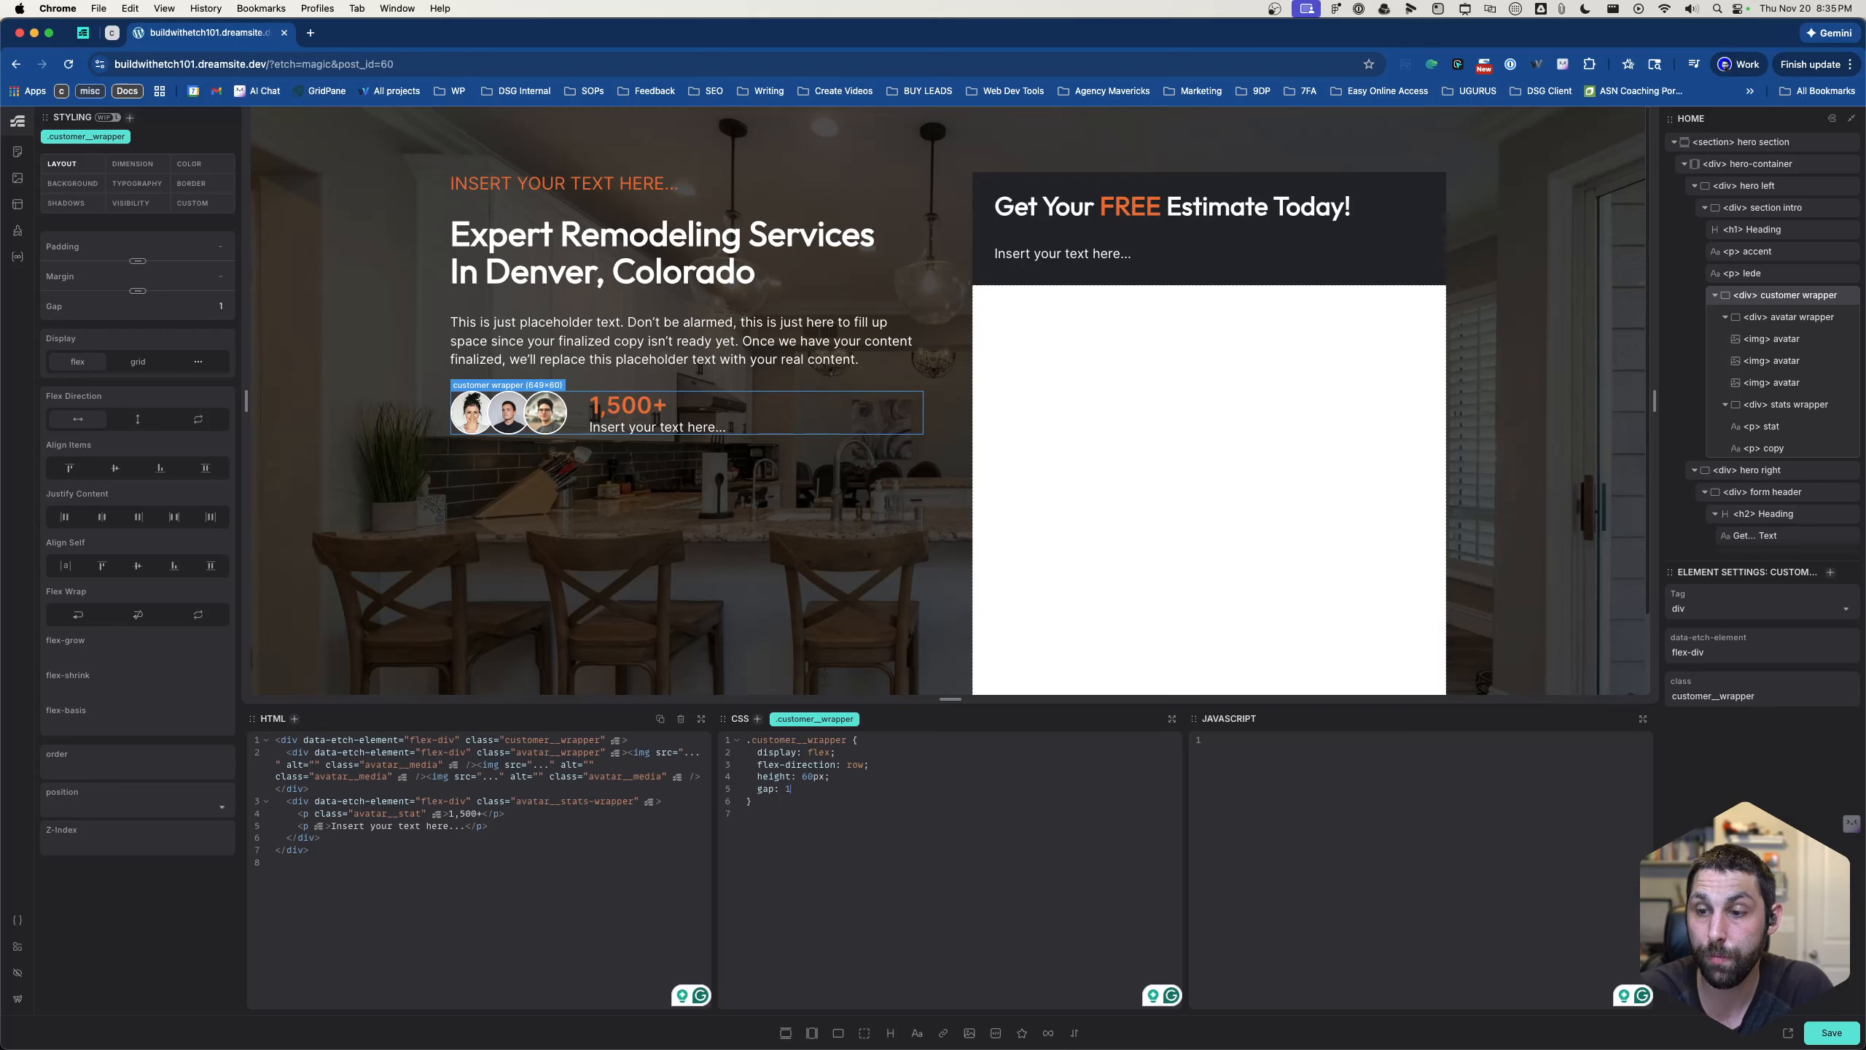
{"action": "type", "text": "5px;"}
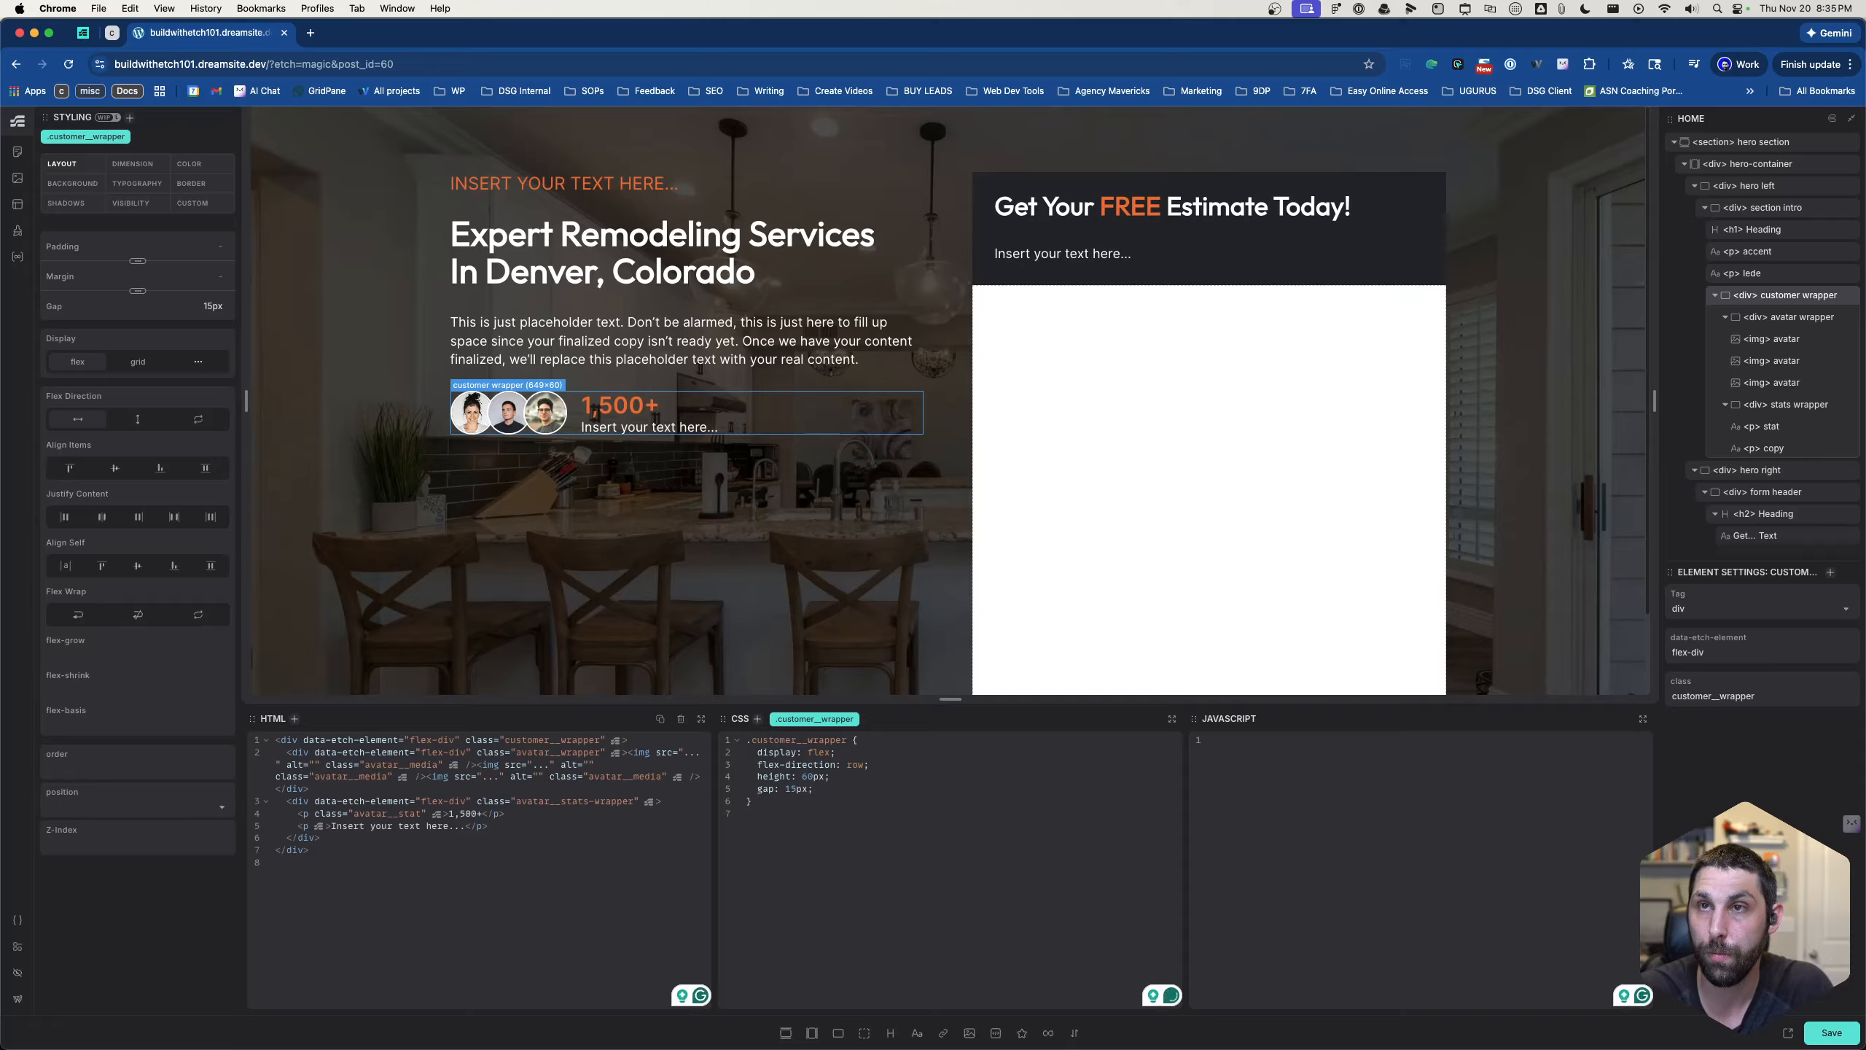
- Give the hero left div the class hero-left
{"action": "left_click", "coordinate": [859, 432]}
{"action": "scroll", "coordinate": [845, 478], "scroll_direction": "down", "scroll_amount": 2}
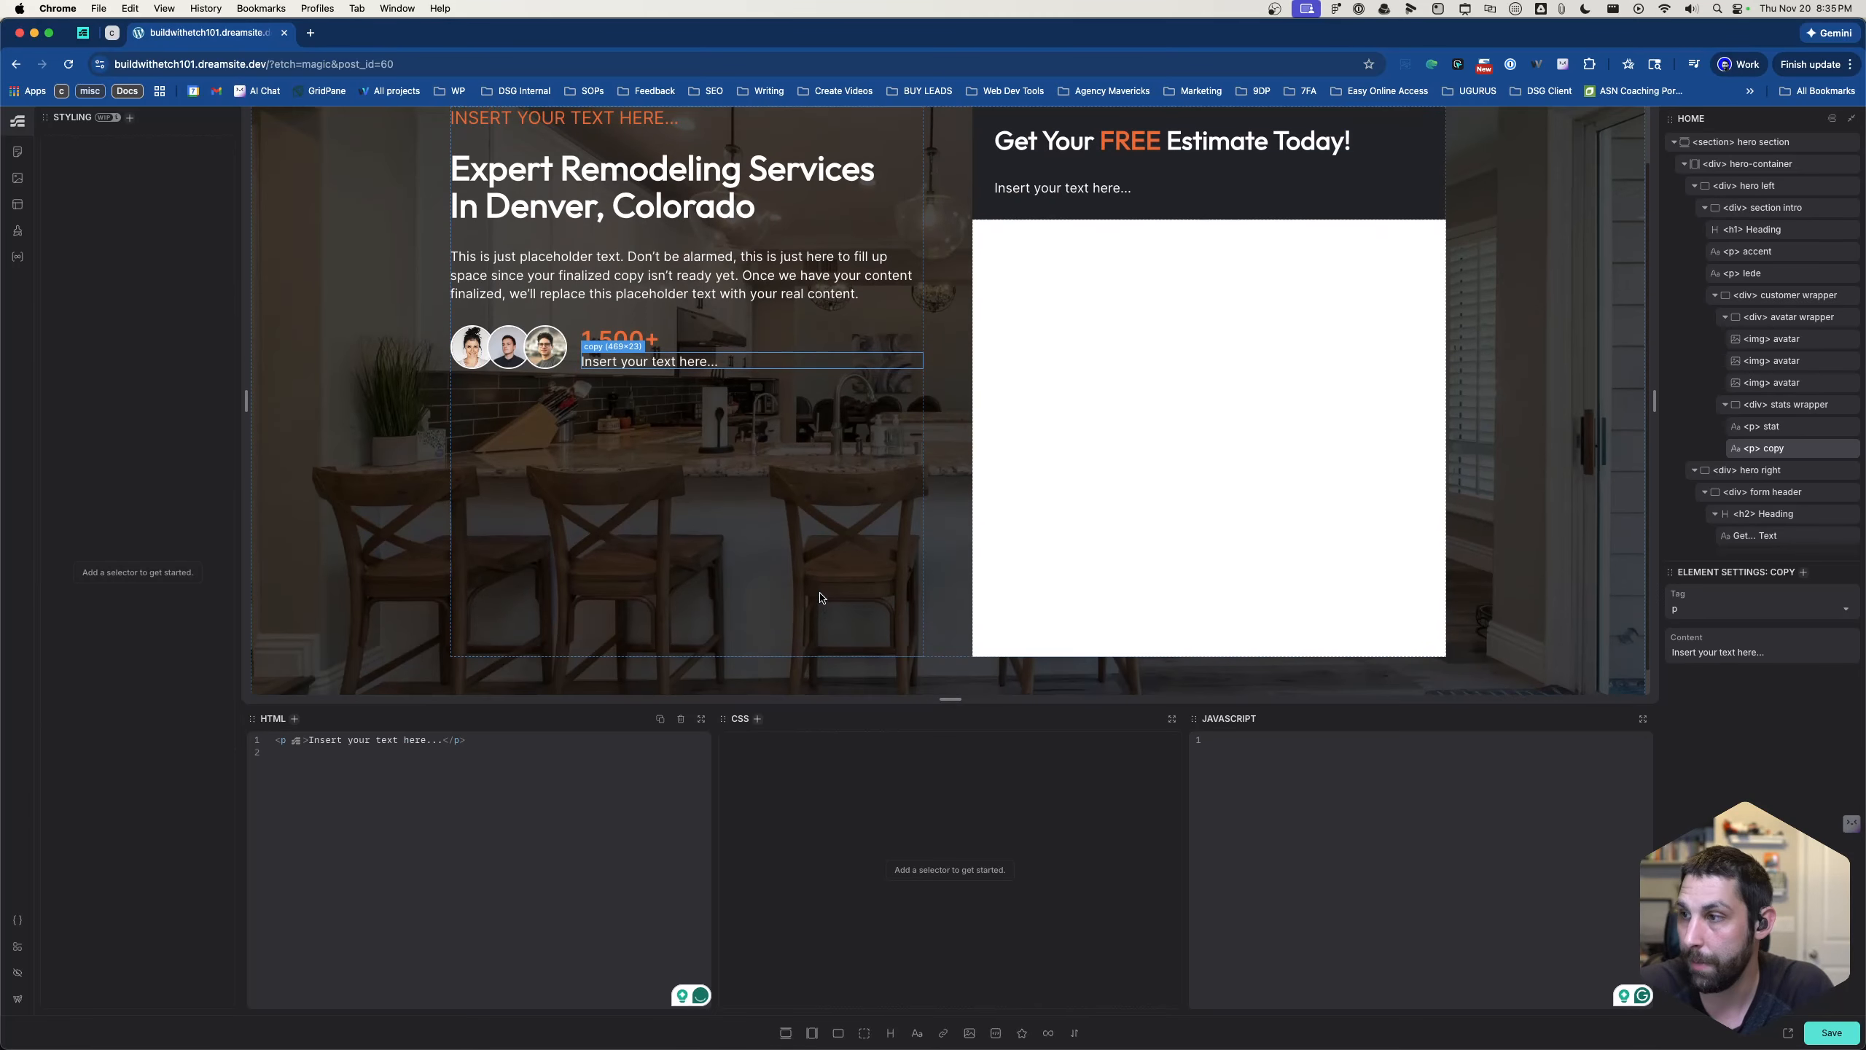
{"action": "left_click", "coordinate": [819, 597]}
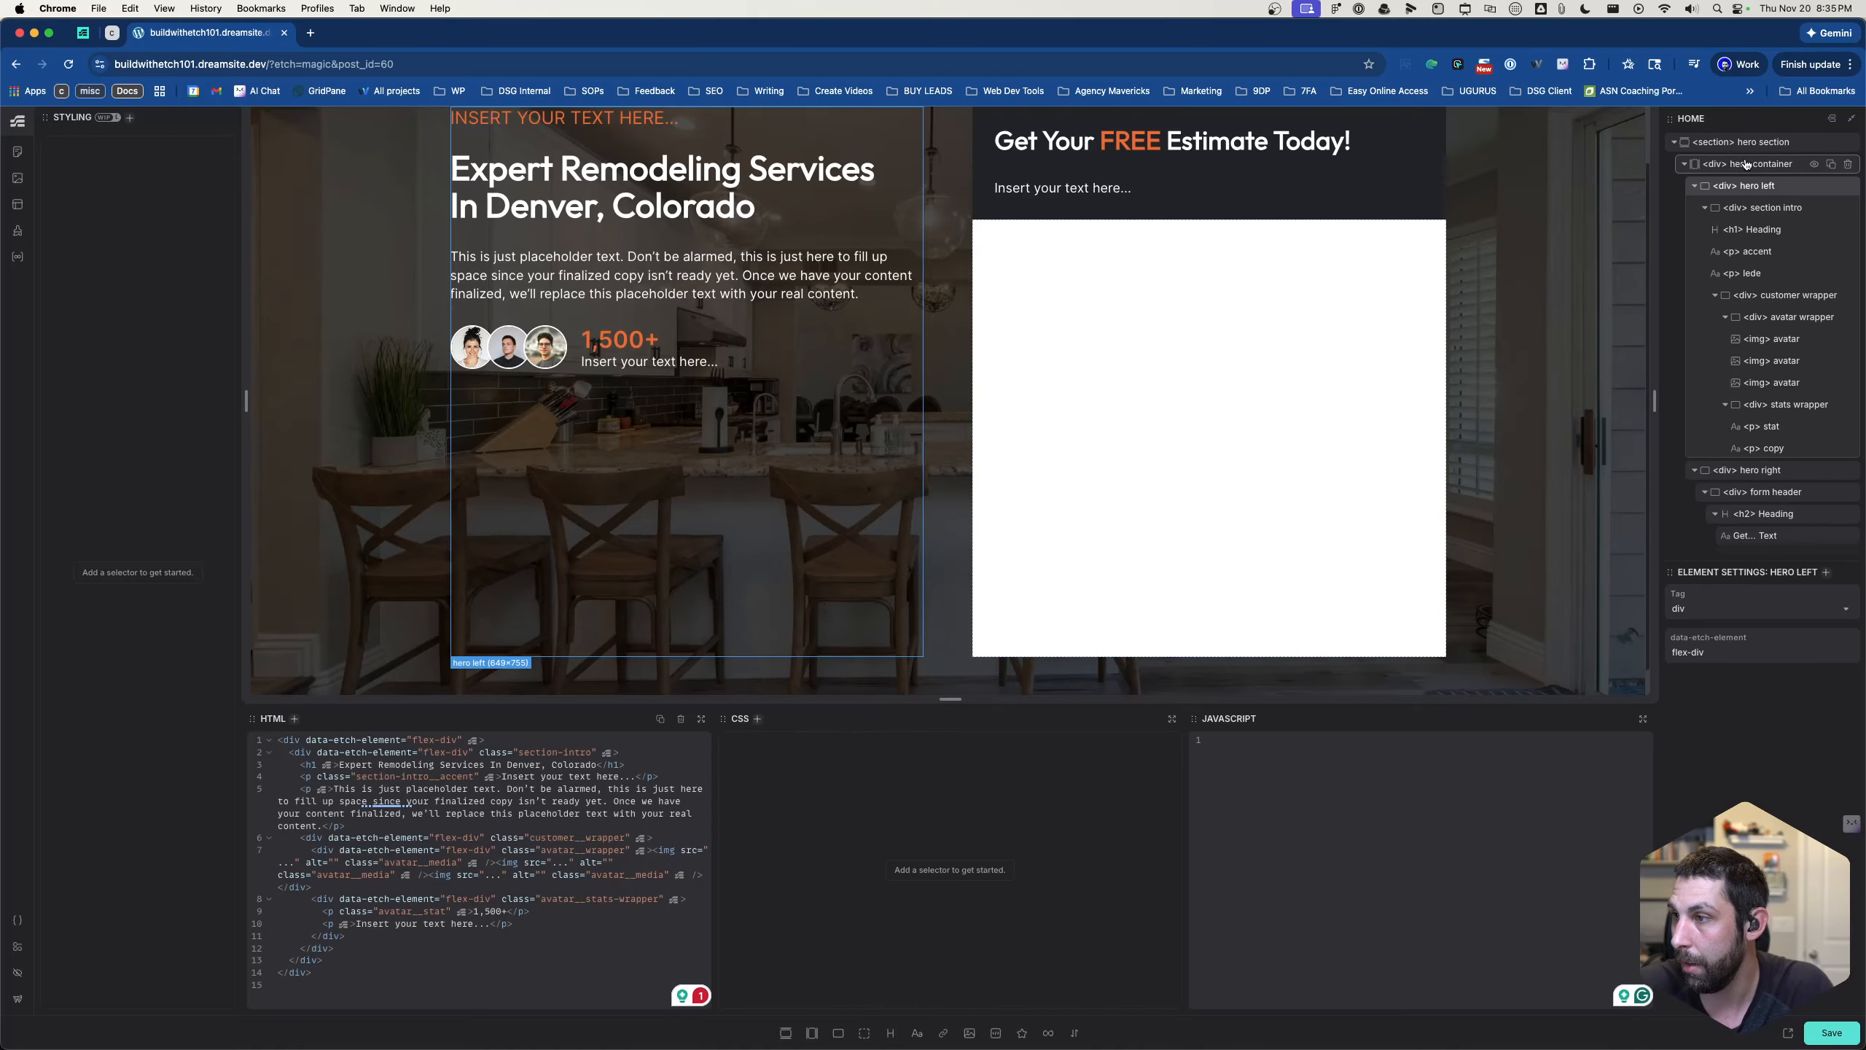
{"action": "left_click", "coordinate": [964, 873]}
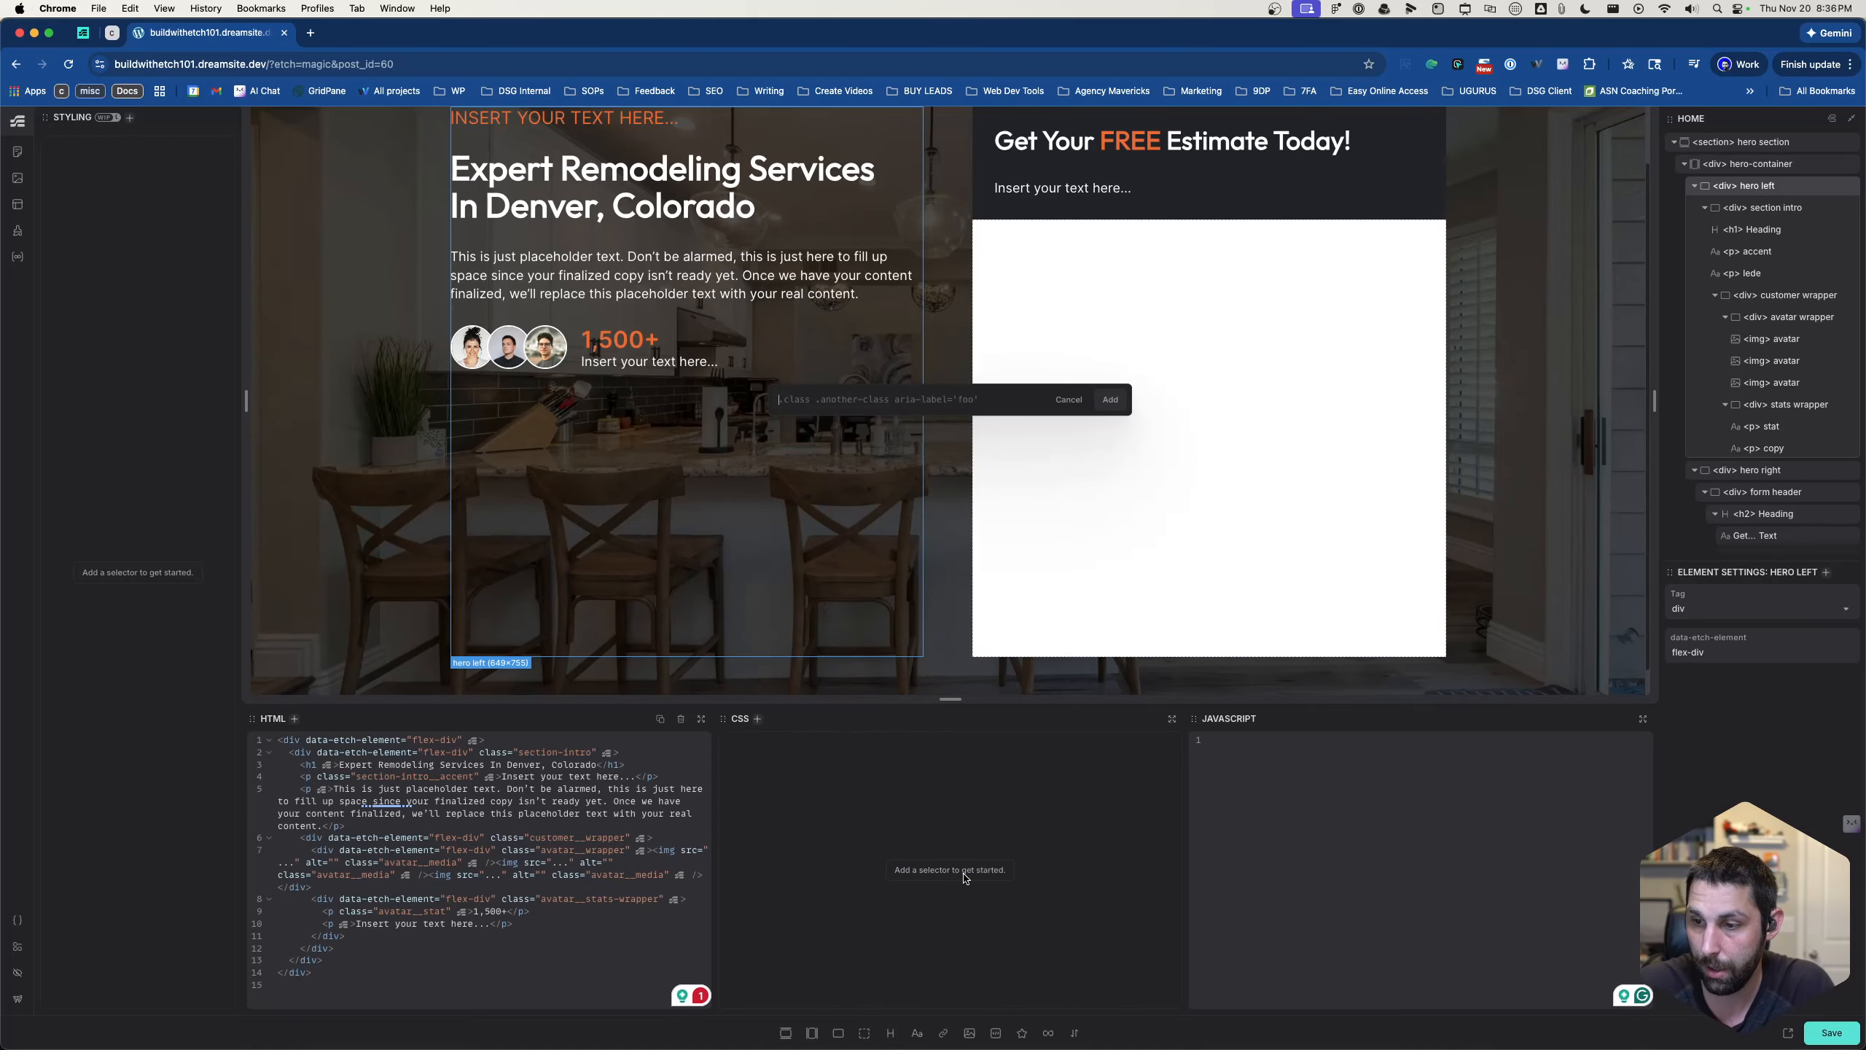
{"action": "type", "text": ".hero-l"}
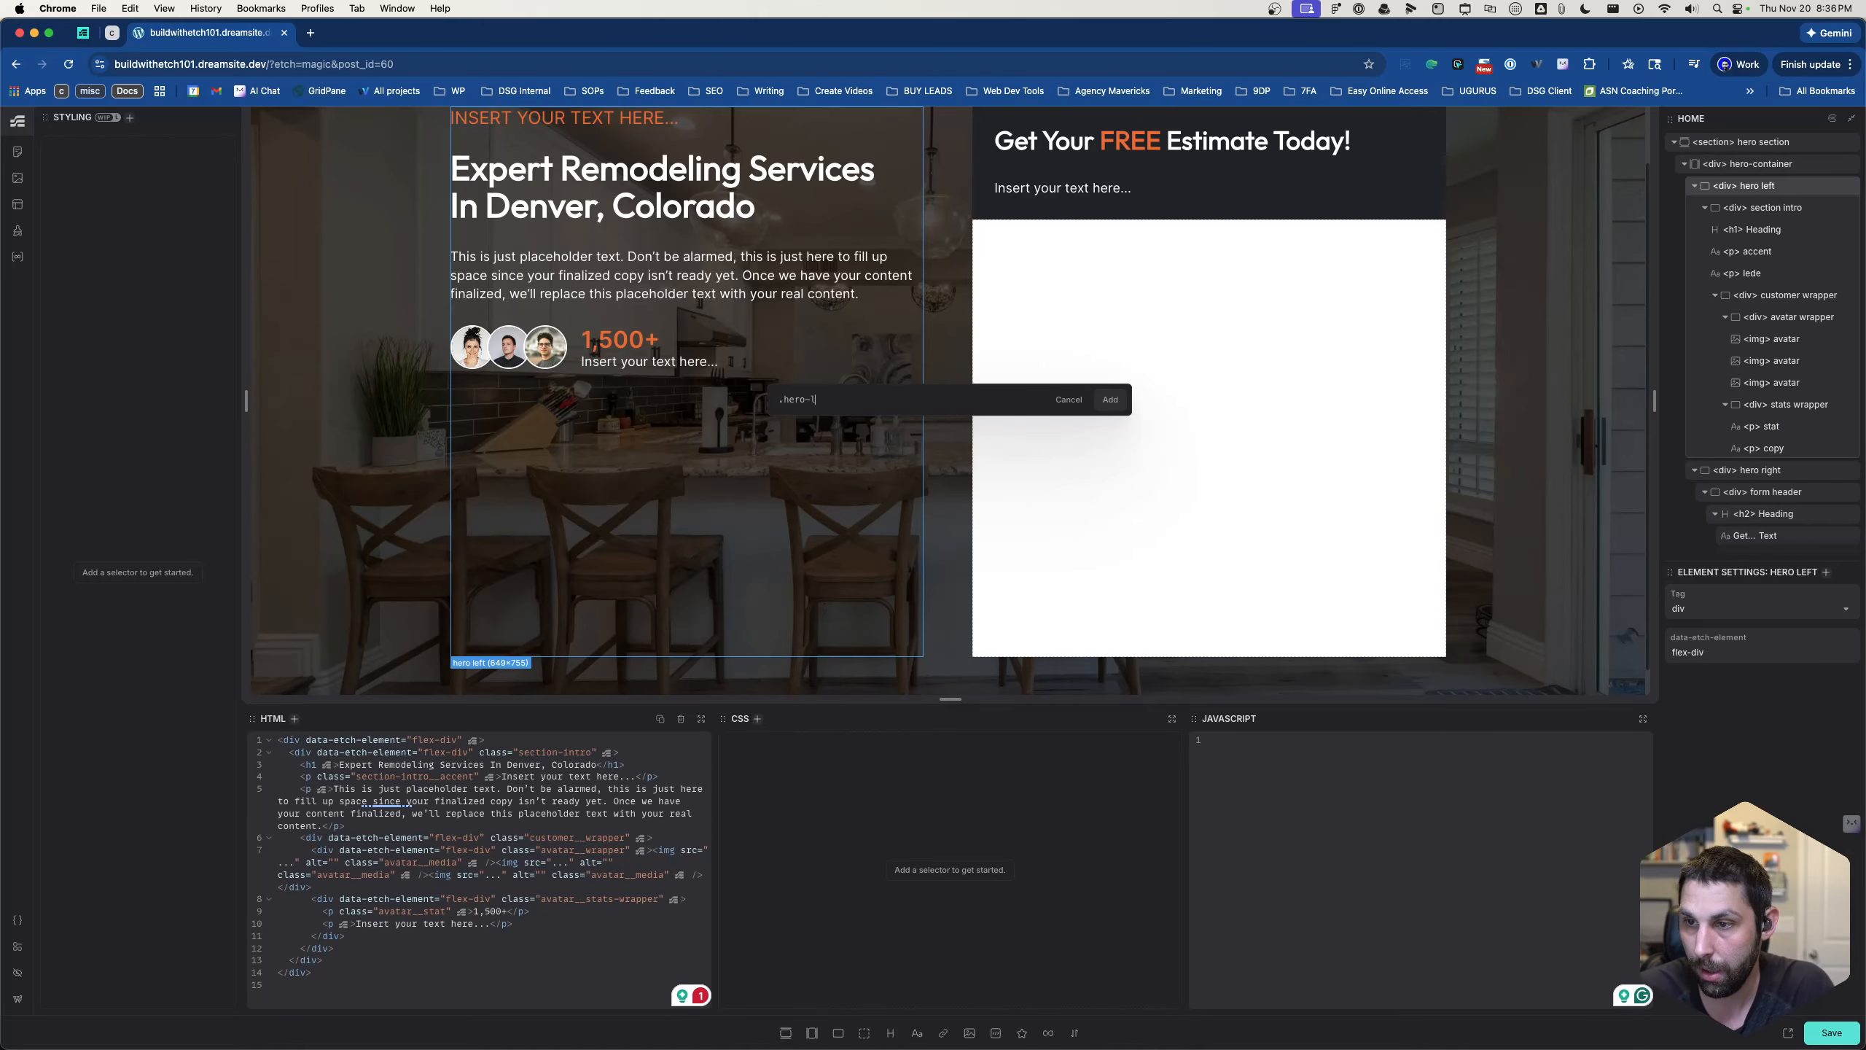
{"action": "type", "text": "eft"}
{"action": "key", "text": "Return"}
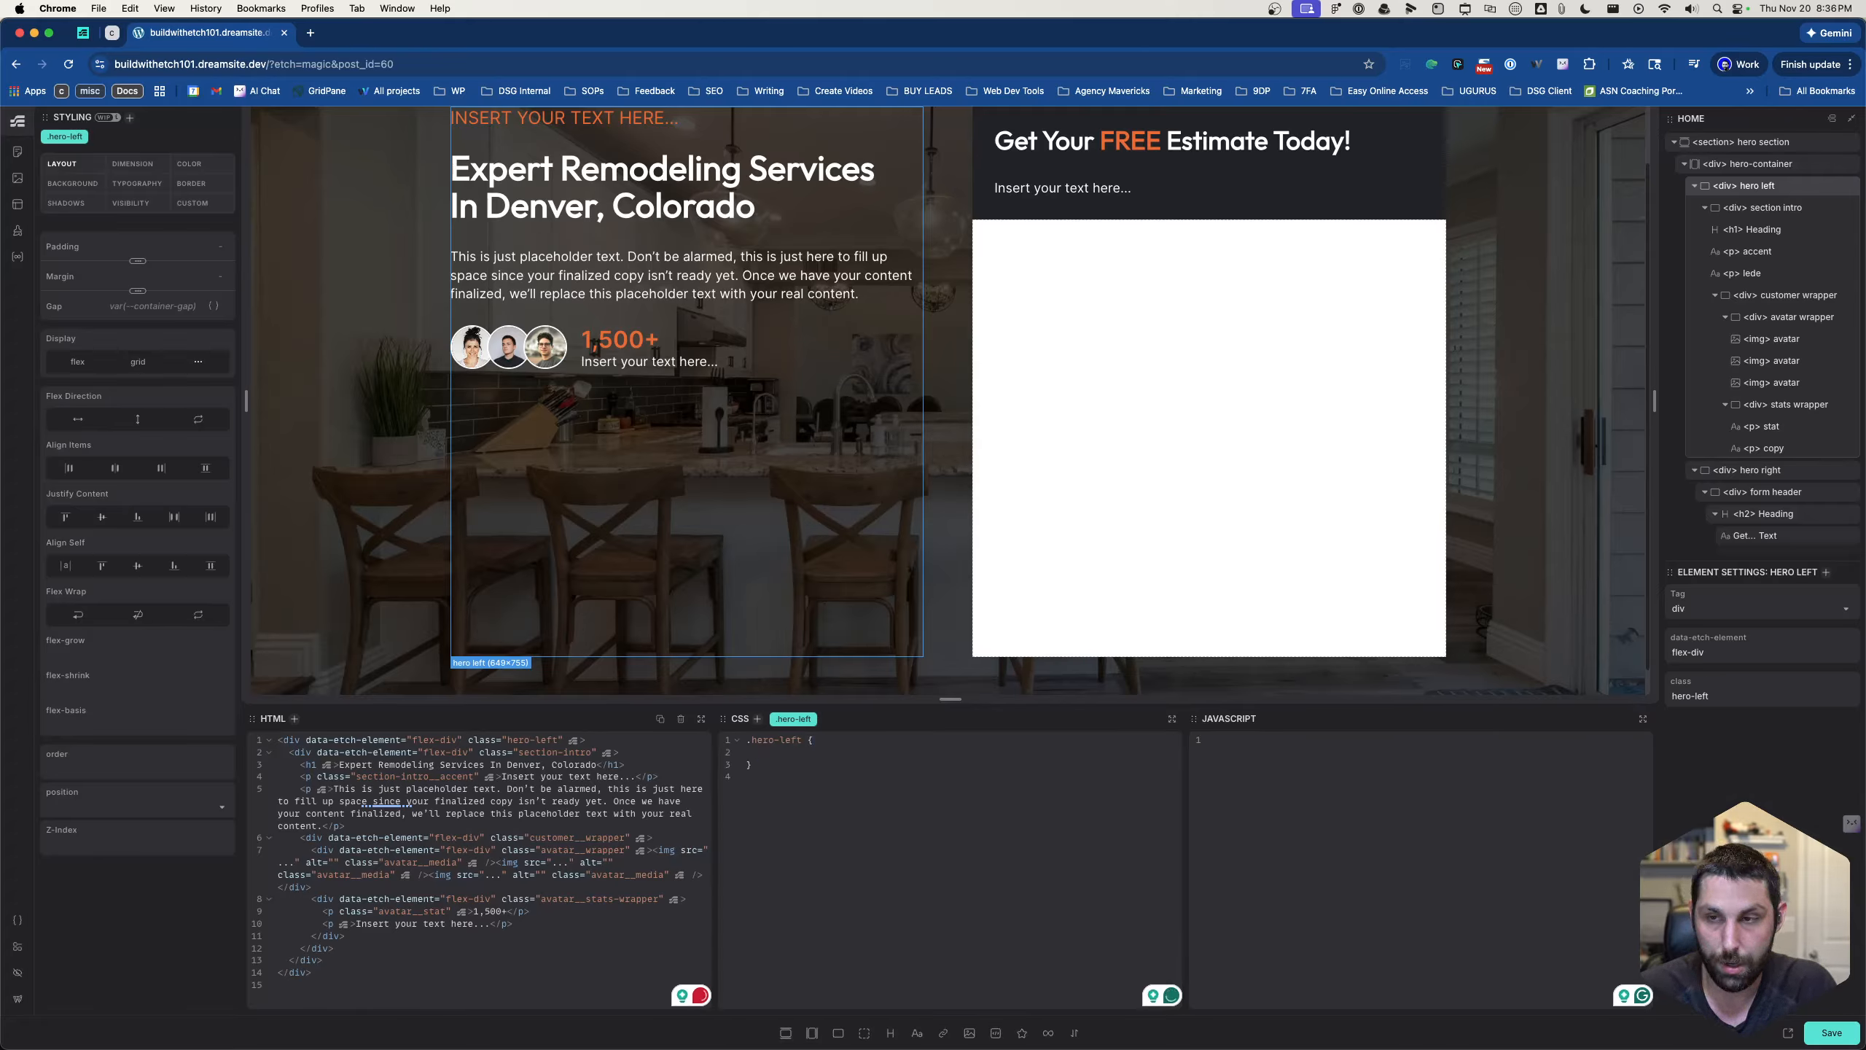
{"action": "type", "text": "flex"}
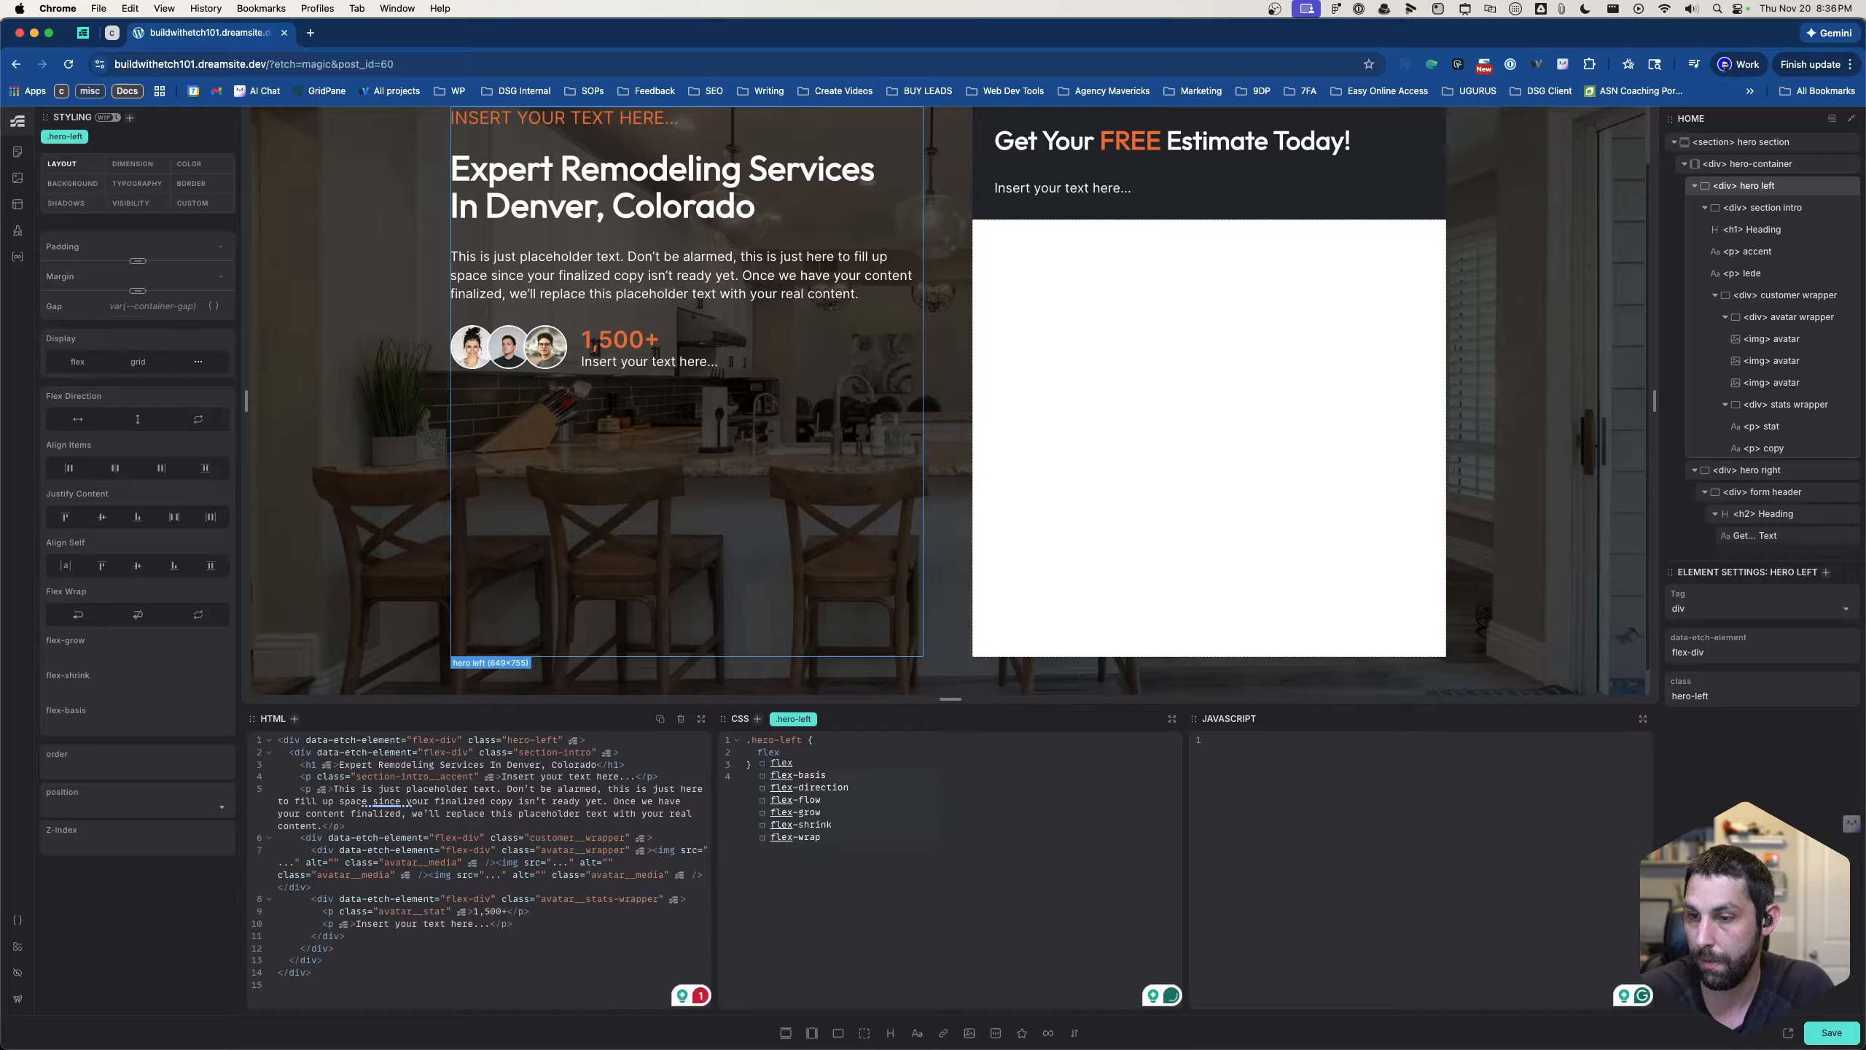
{"action": "key", "text": "Return"}
{"action": "key", "text": "BackSpace"}
{"action": "key", "text": "BackSpace"}
{"action": "key", "text": "BackSpace"}
{"action": "key", "text": "BackSpace"}
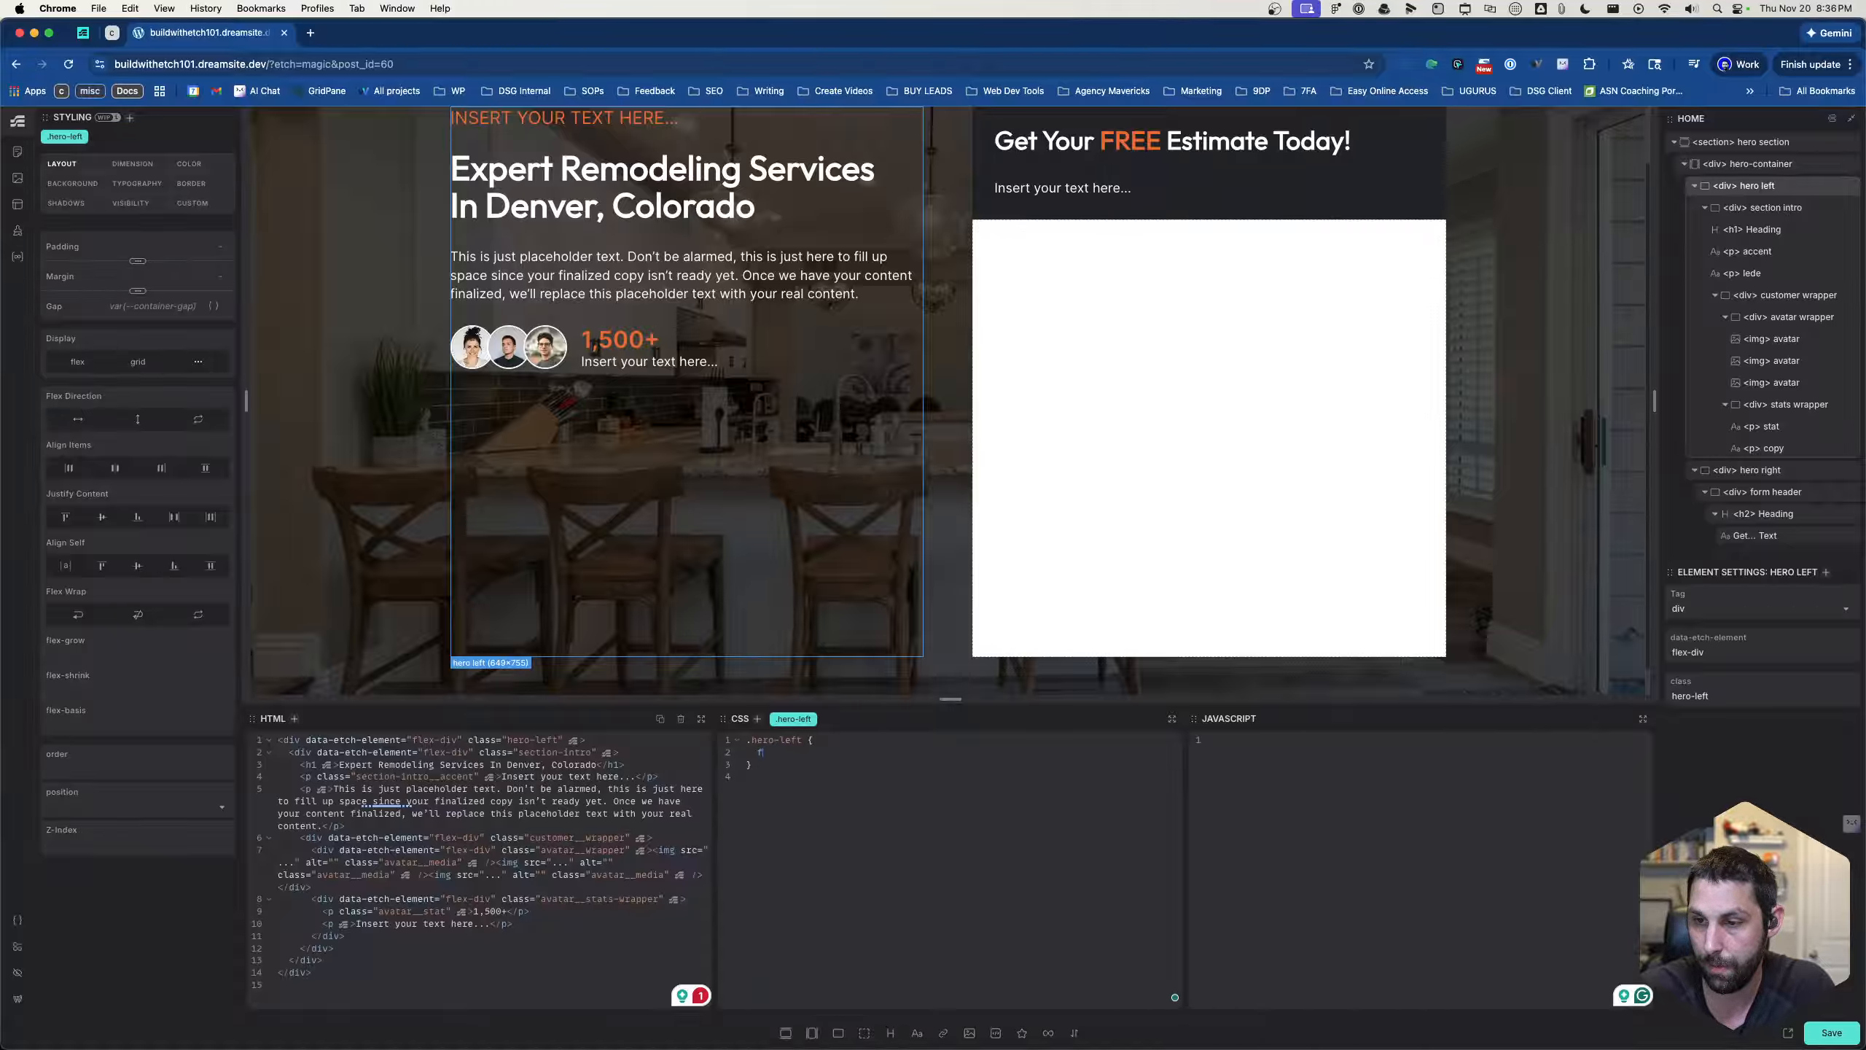
- Add display: flex; to the .hero-left rule
{"action": "type", "text": "display"}
{"action": "key", "text": "Return"}
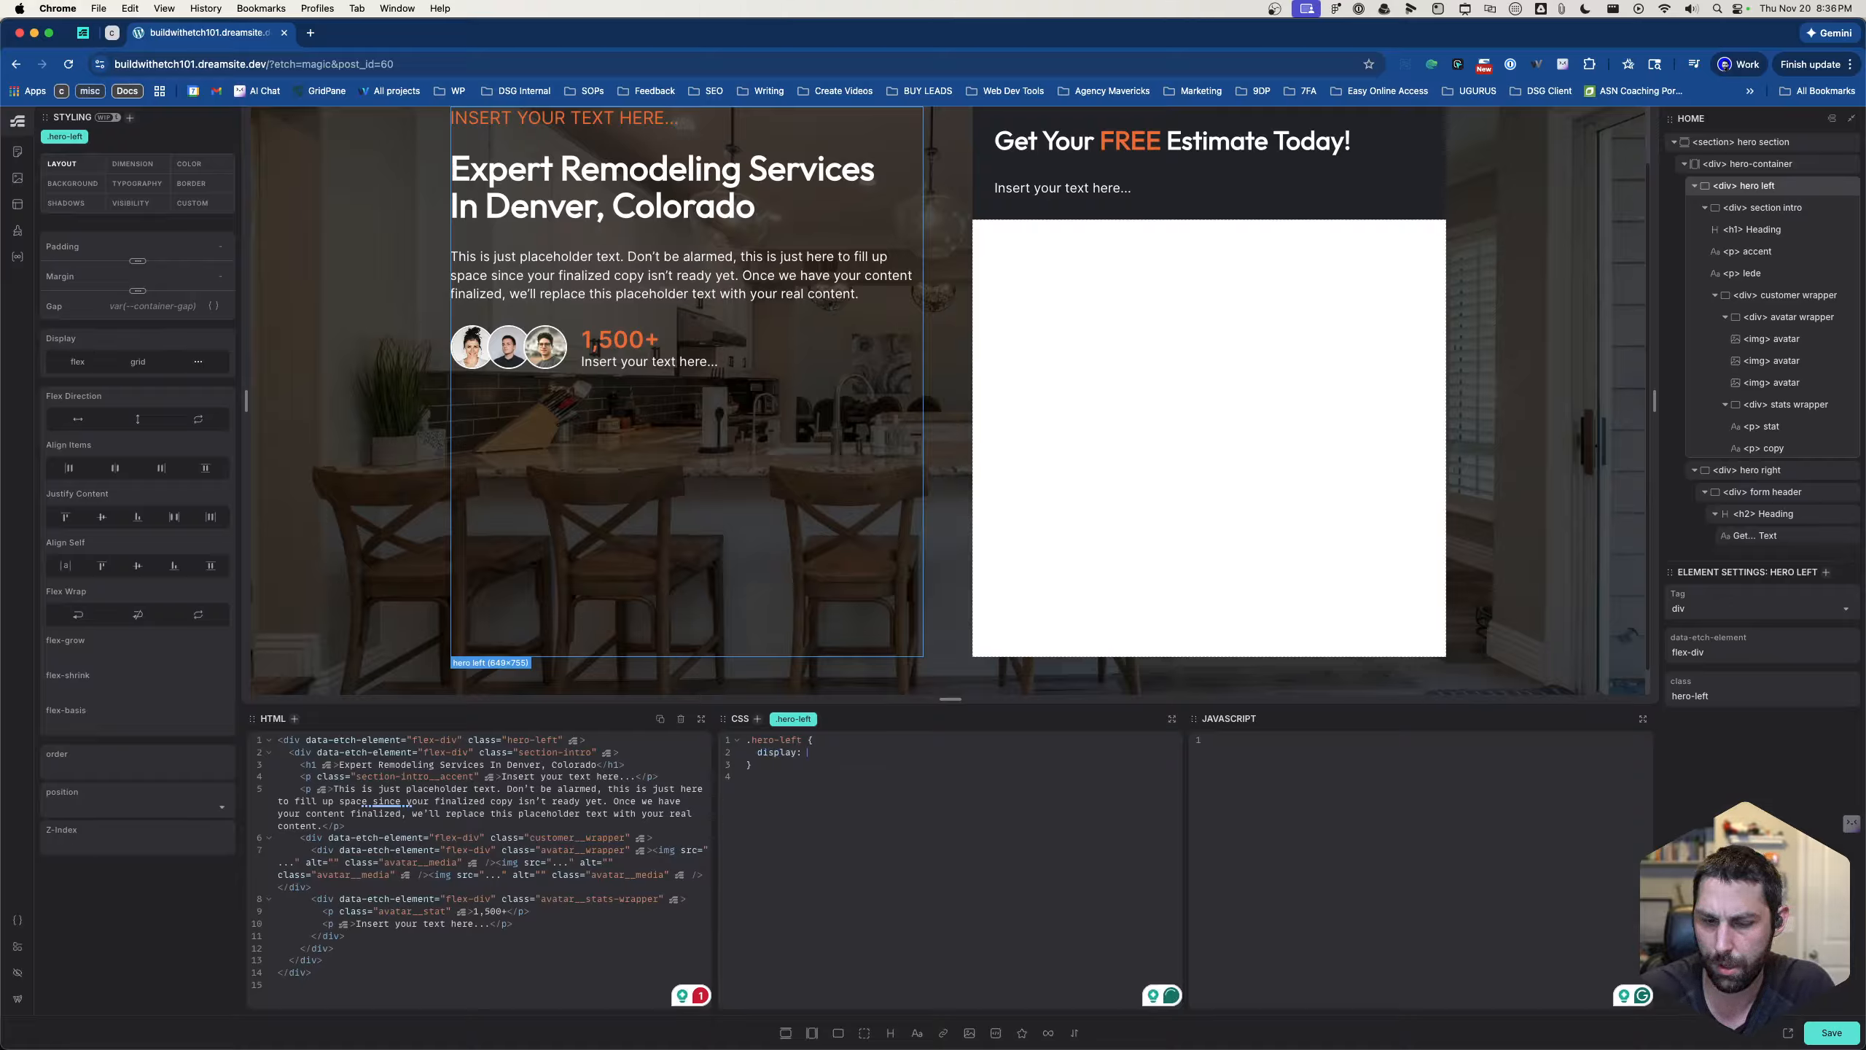
{"action": "type", "text": "flex;   "}
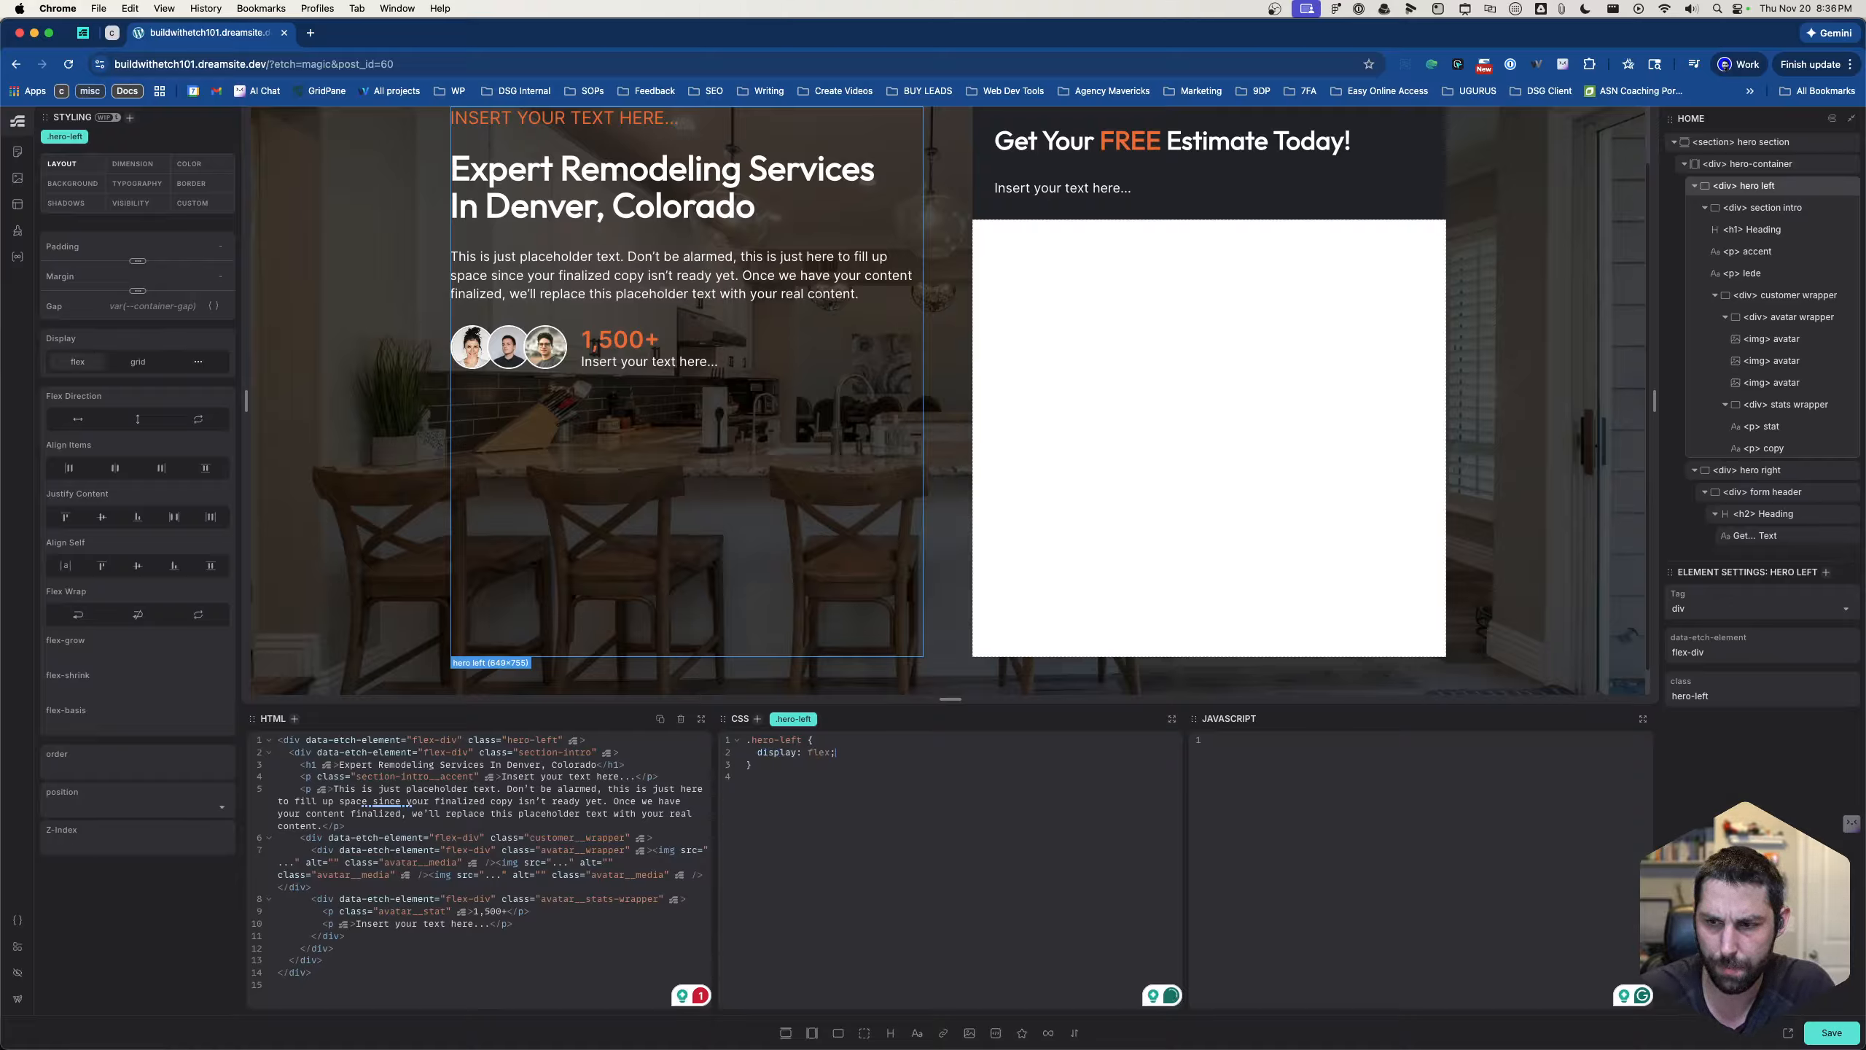
{"action": "type", "text": "?"}
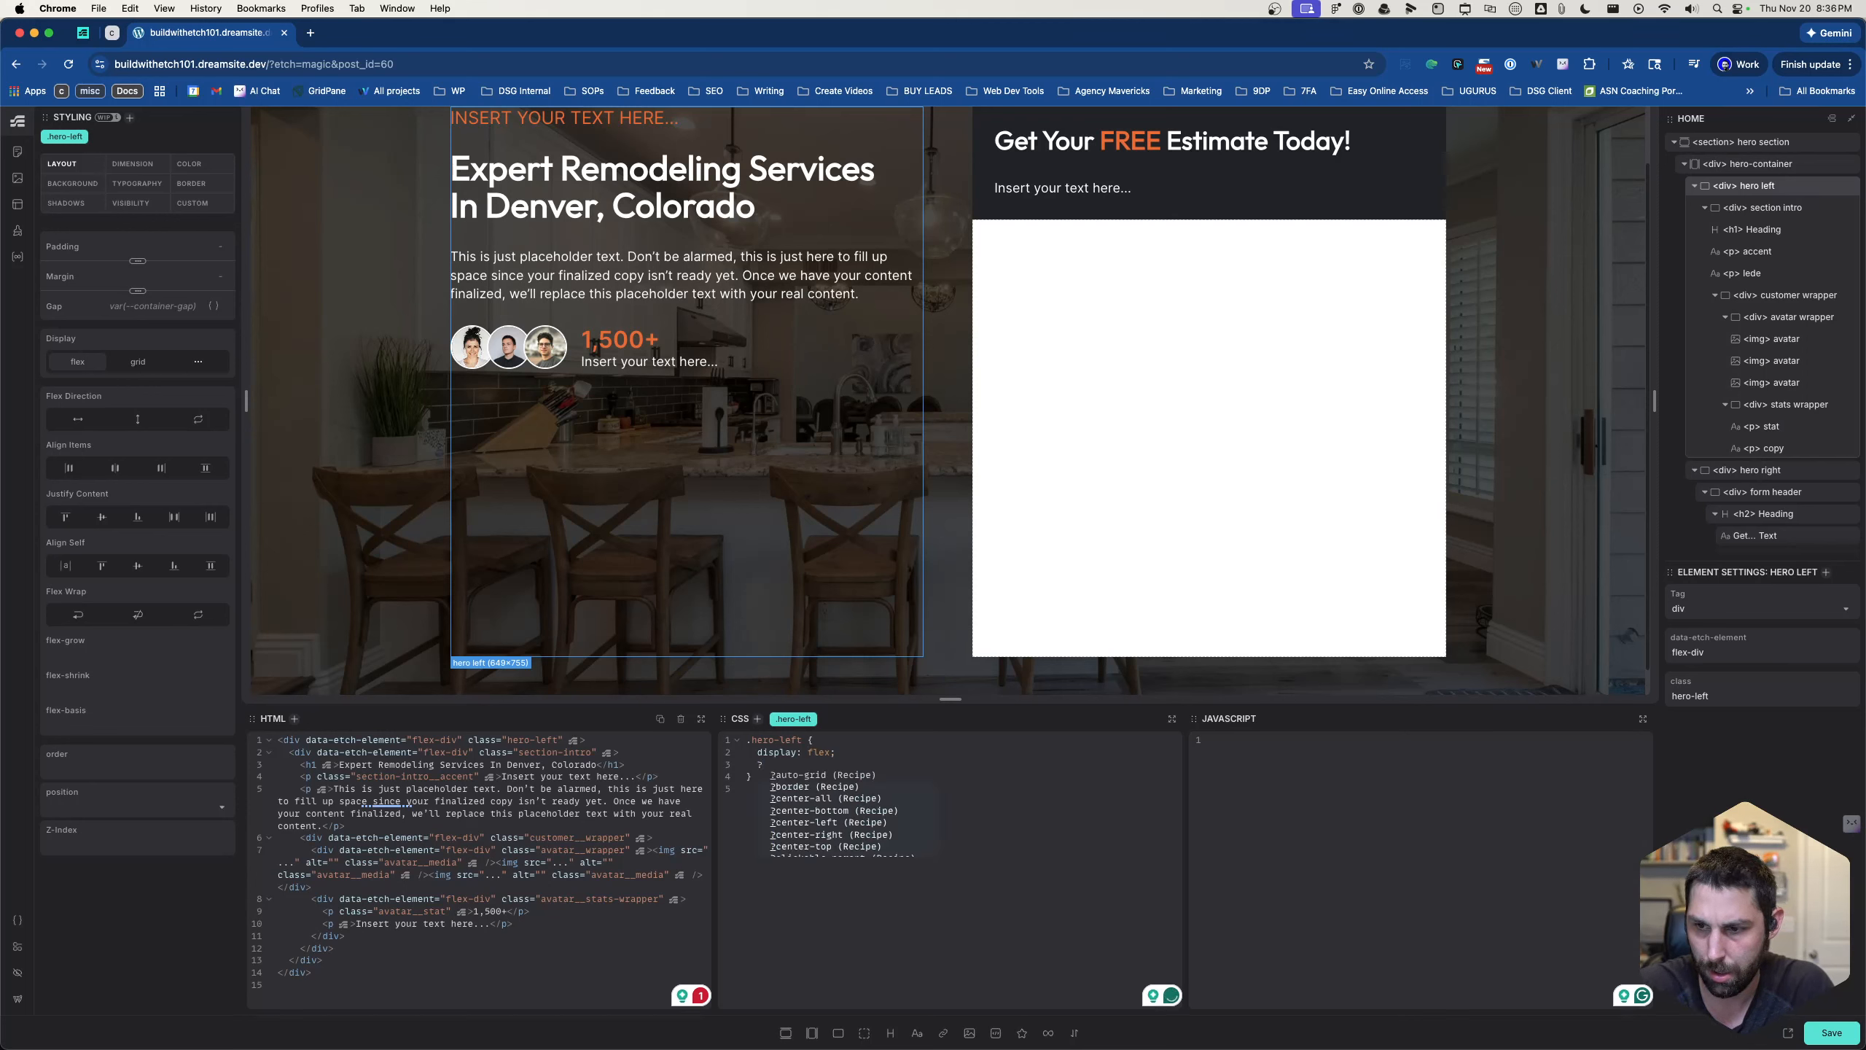
{"action": "type", "text": "space"}
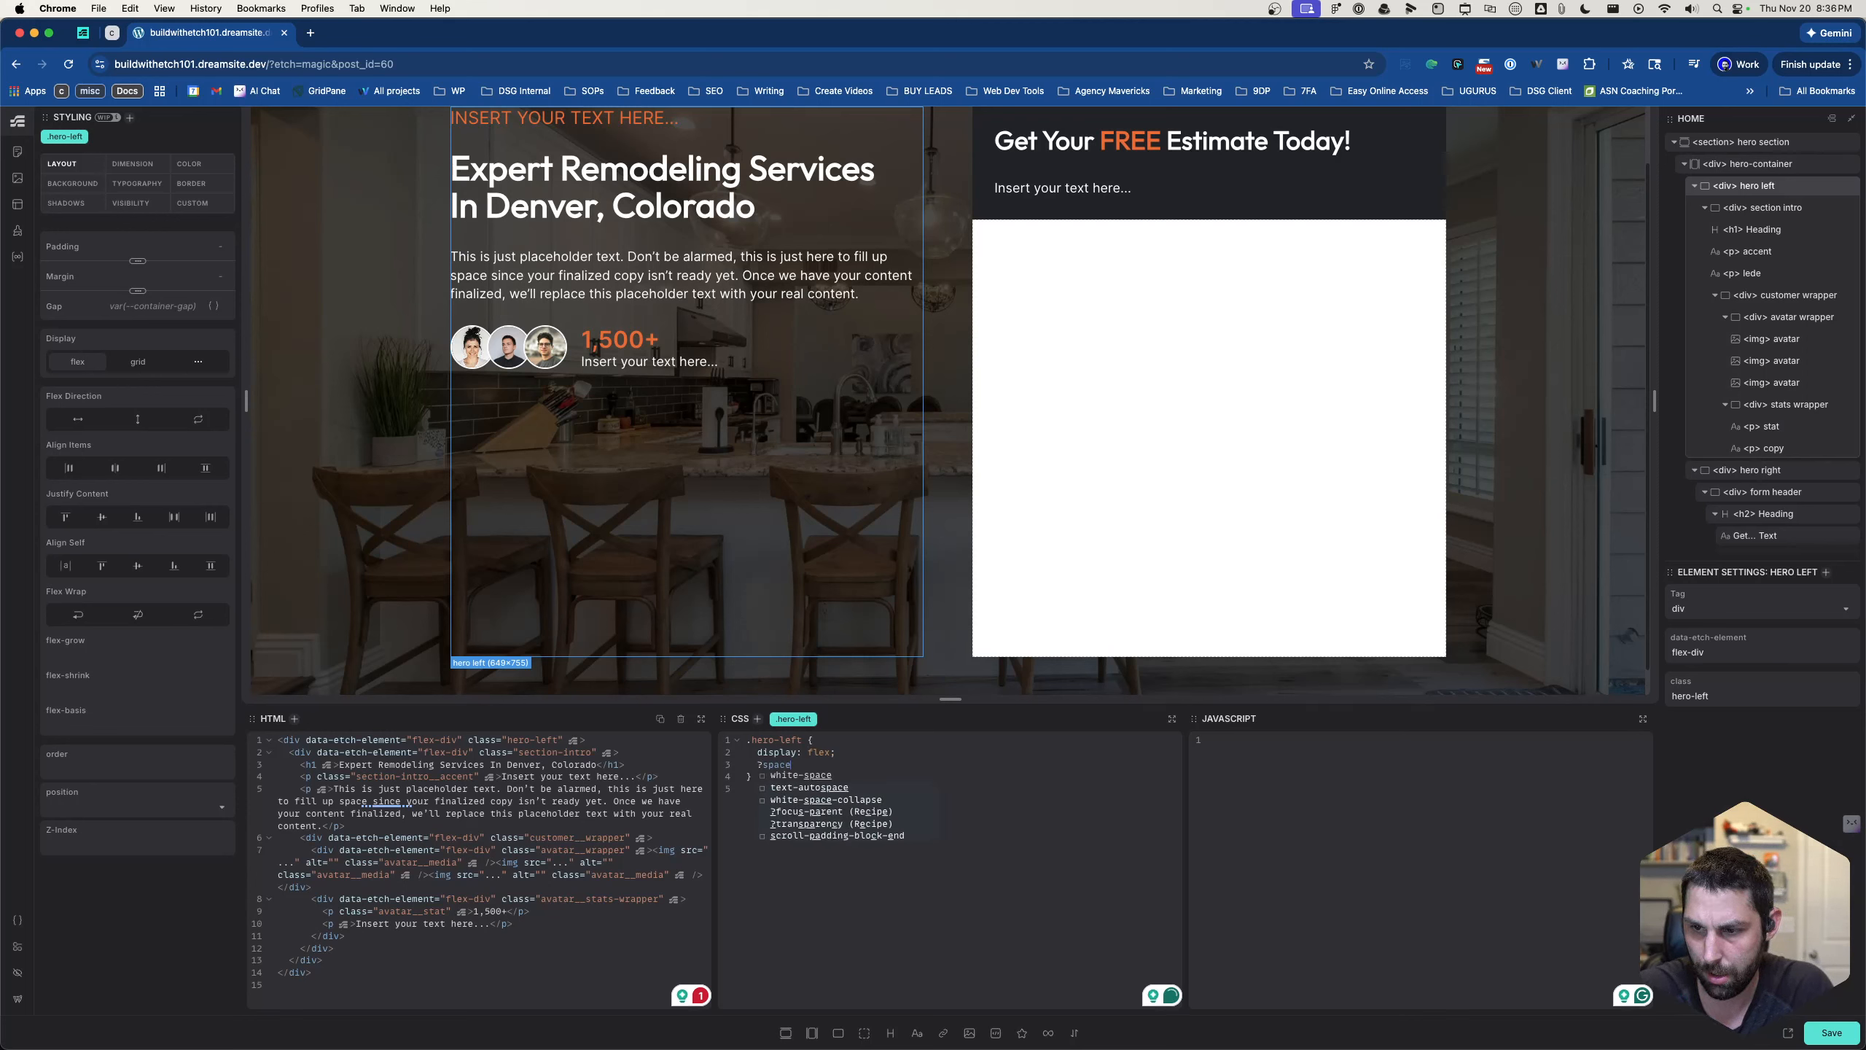
{"action": "key", "text": "BackSpace"}
{"action": "key", "text": "BackSpace"}
{"action": "key", "text": "BackSpace"}
{"action": "key", "text": "BackSpace"}
{"action": "key", "text": "BackSpace"}
{"action": "type", "text": "fle"}
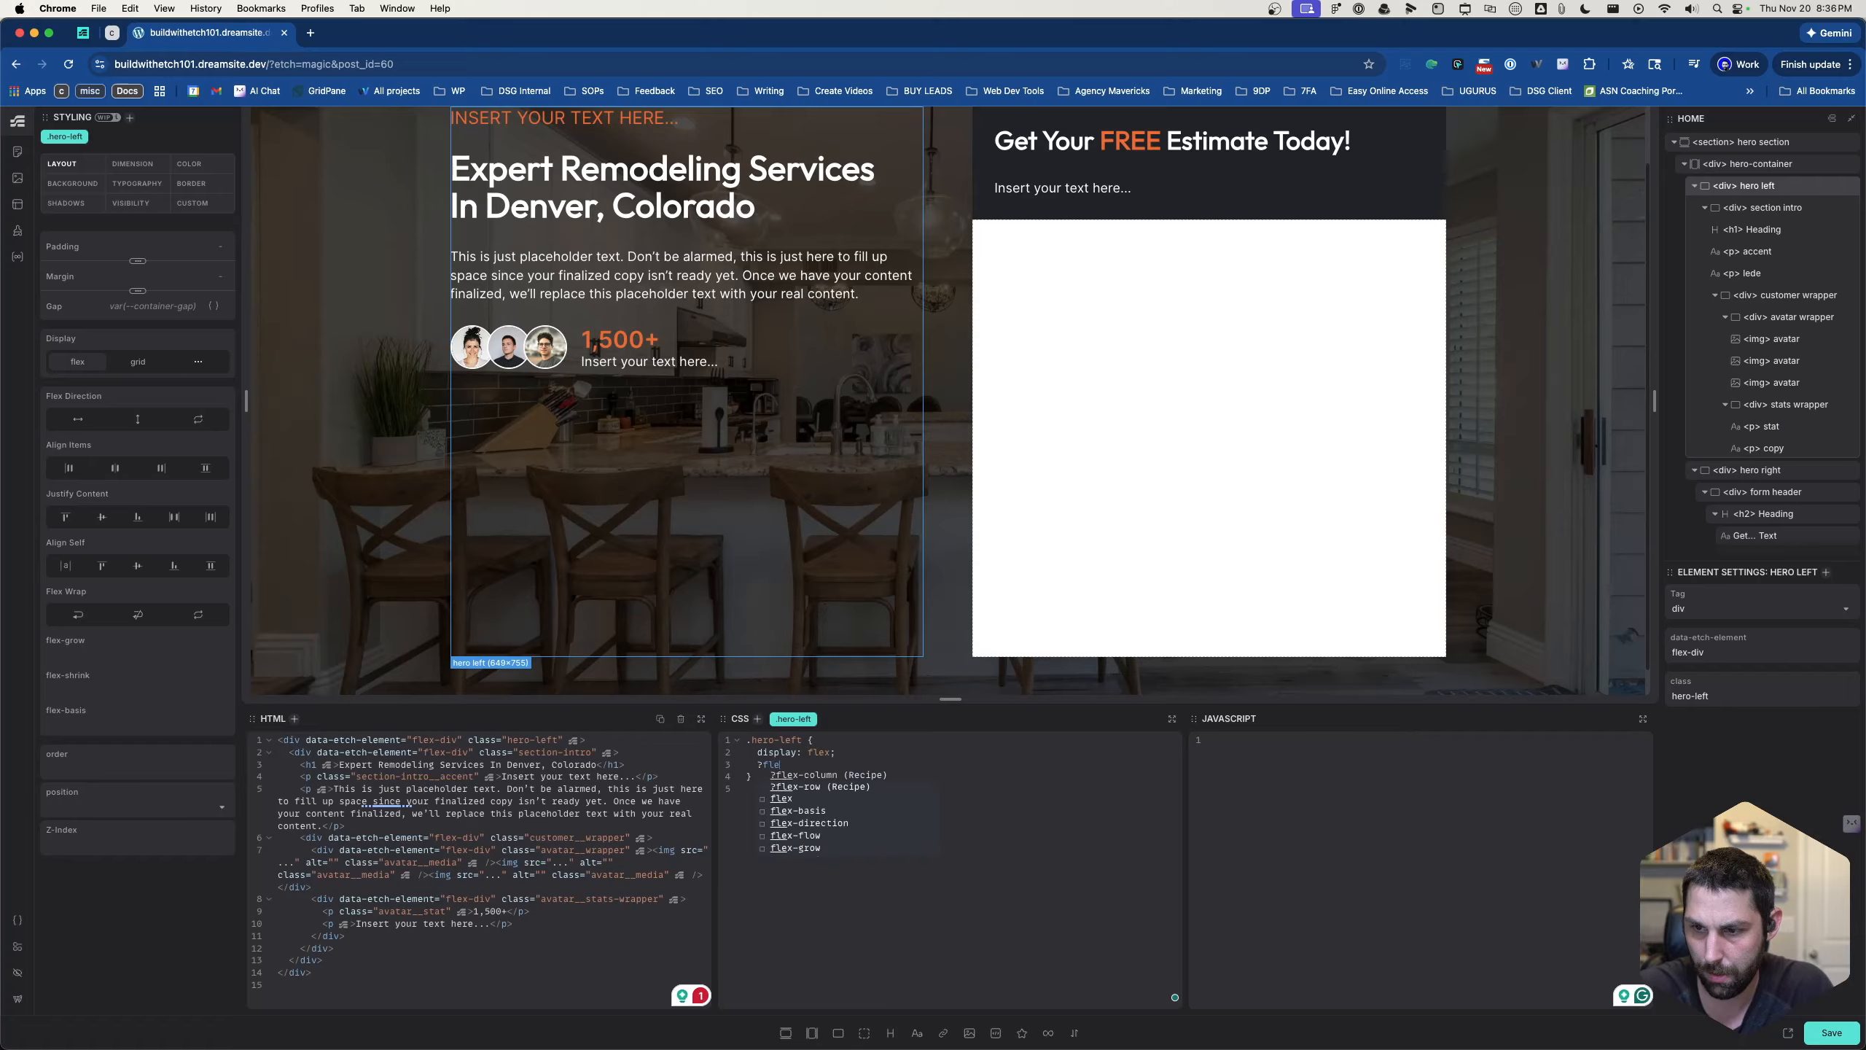
{"action": "type", "text": "x-spac"}
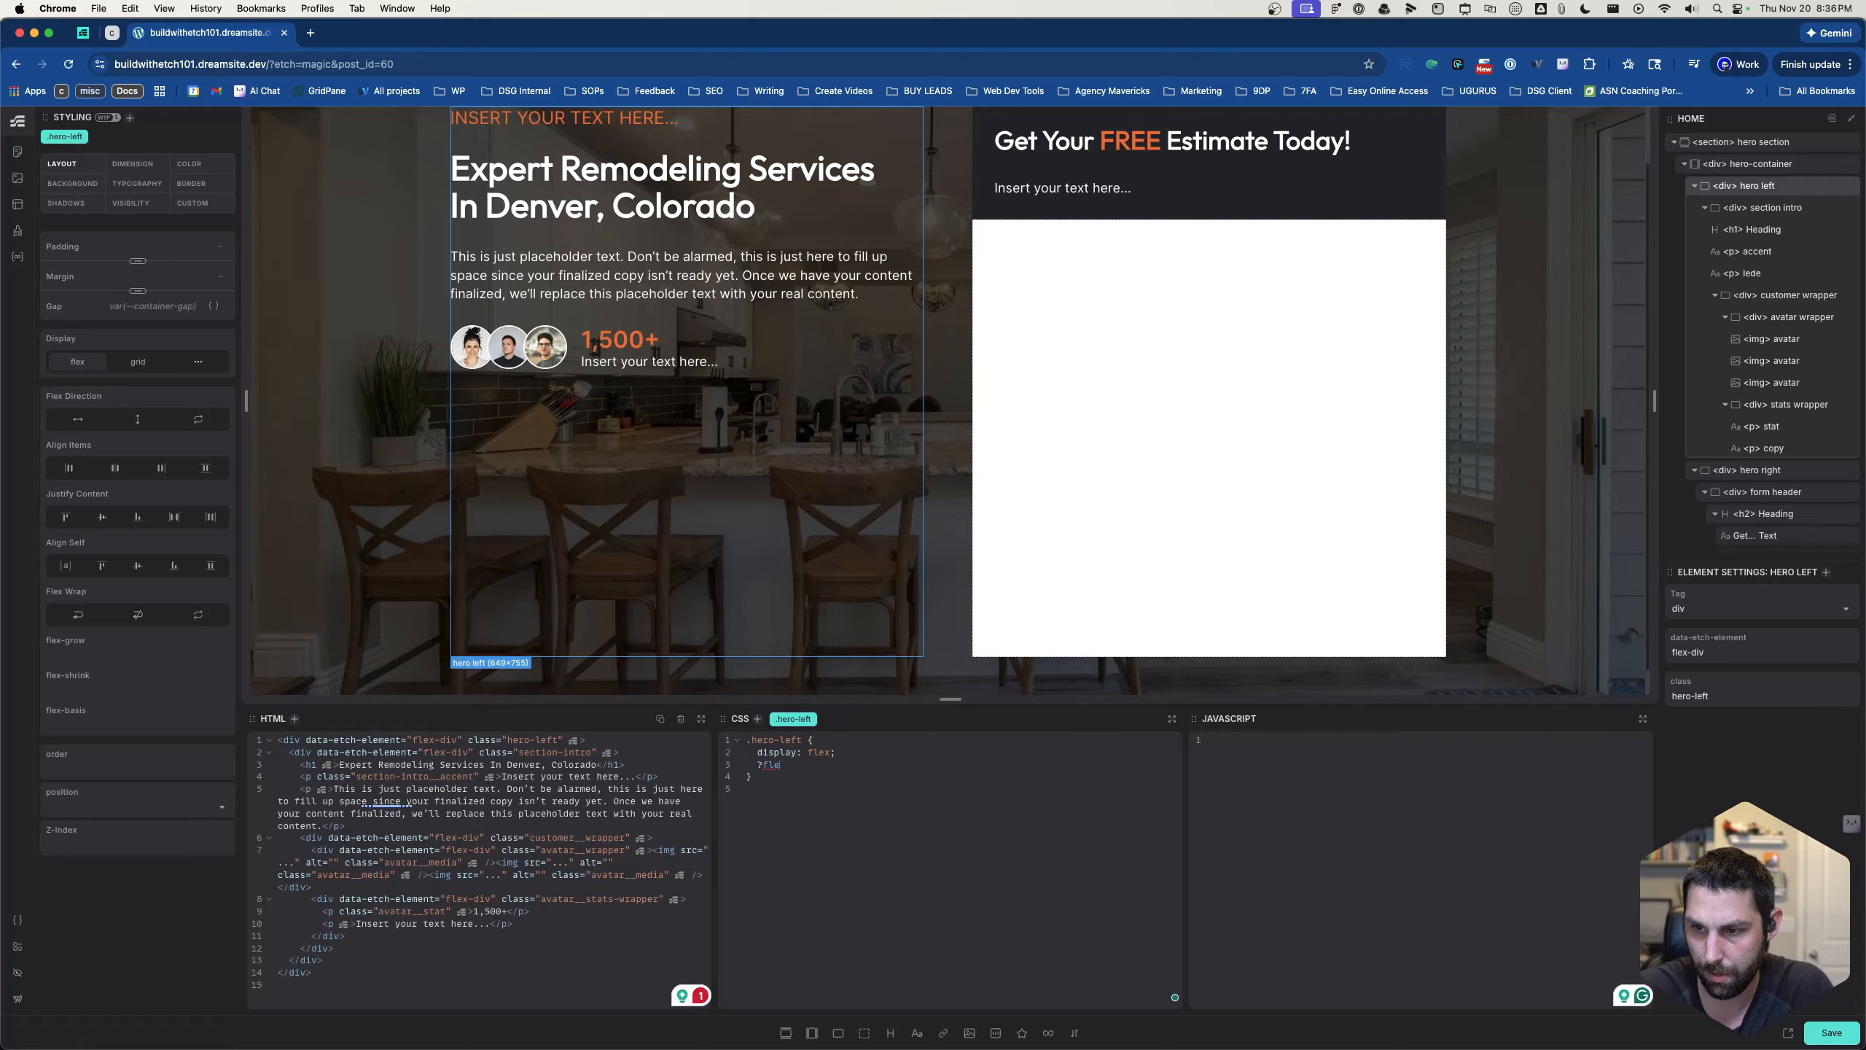
{"action": "type", "text": "just"}
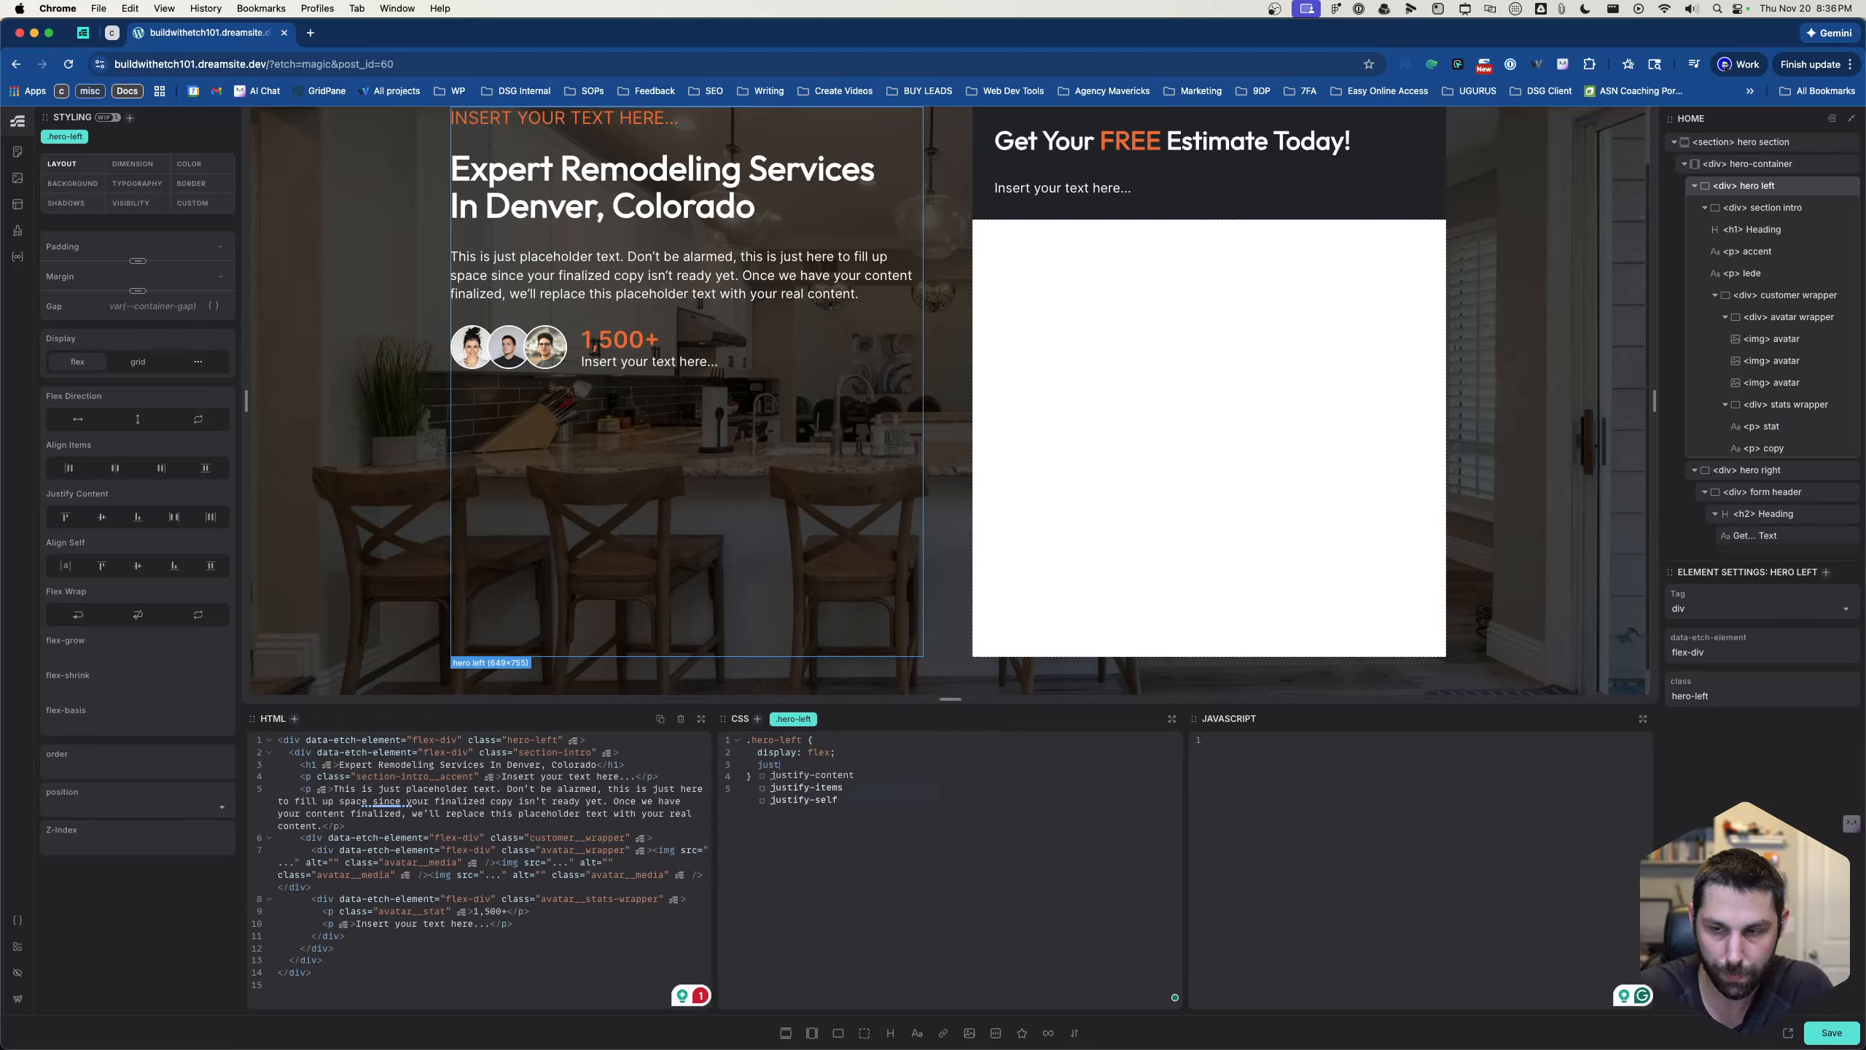
{"action": "type", "text": "ify-content: space-aroud"}
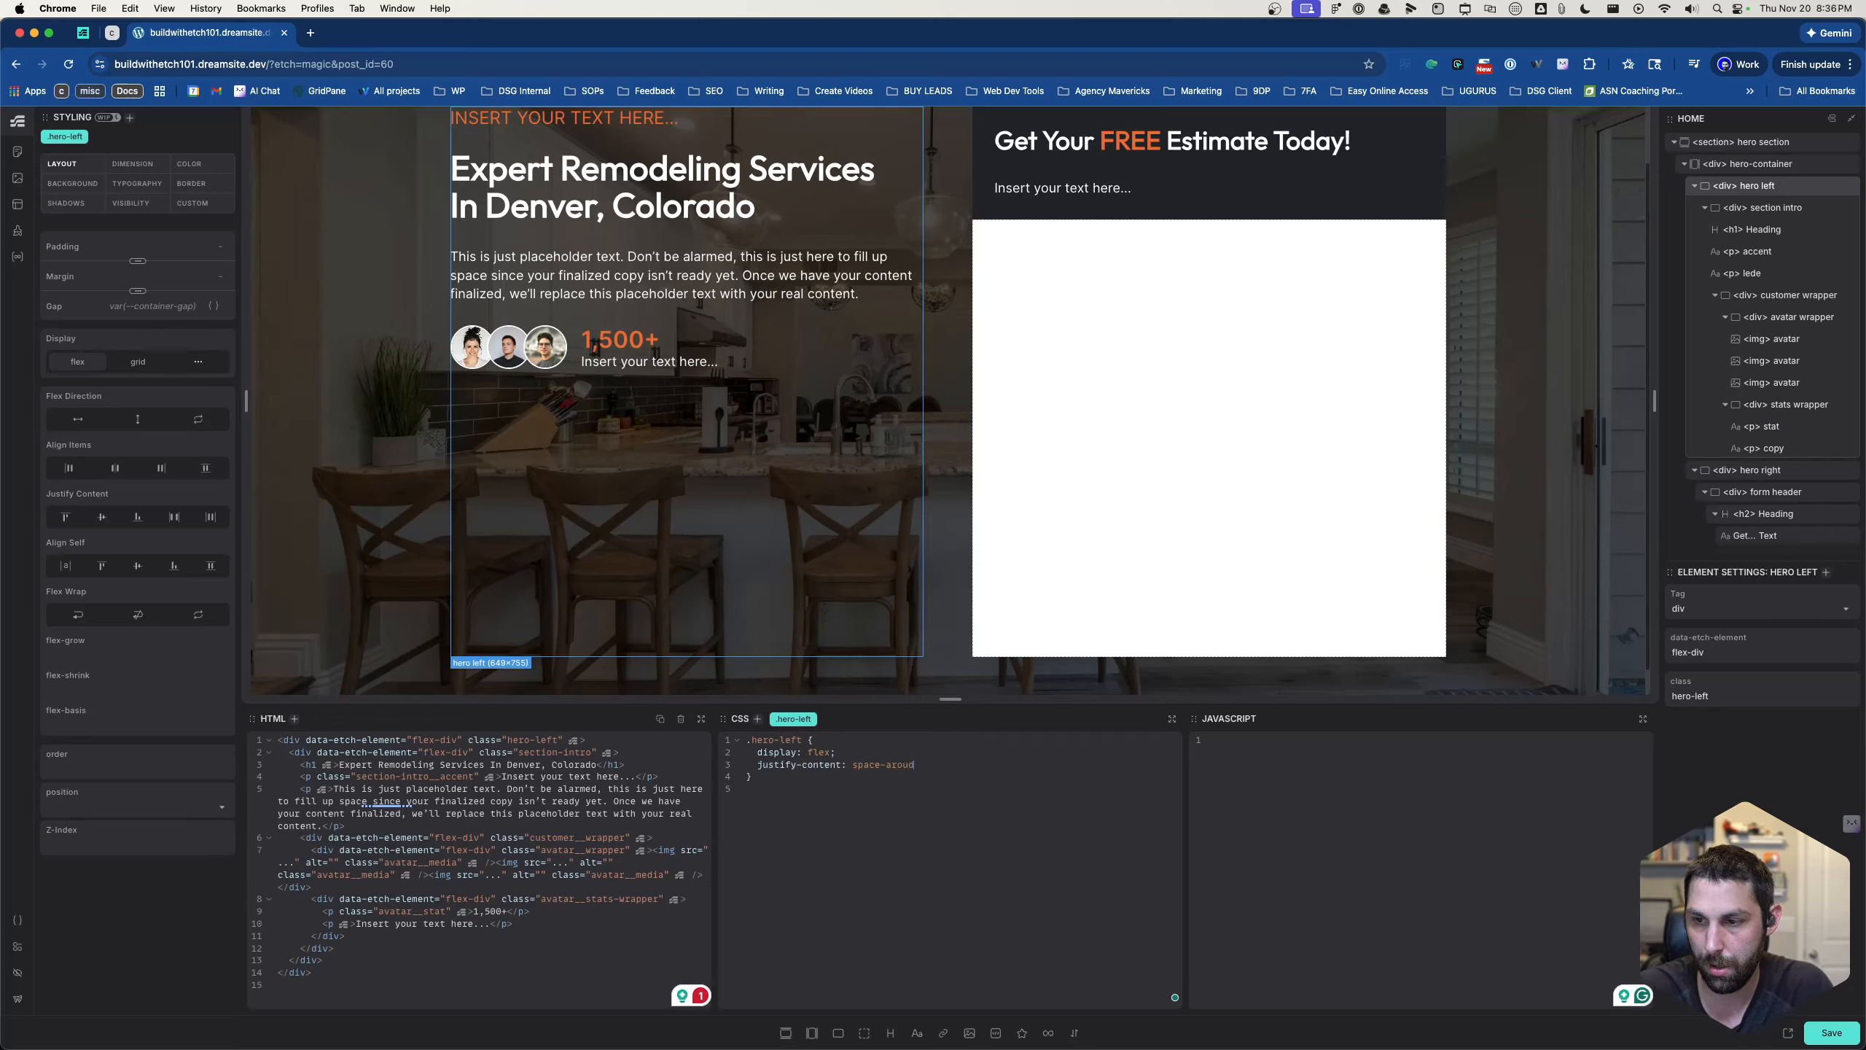
{"action": "type", "text": "n;n;"}
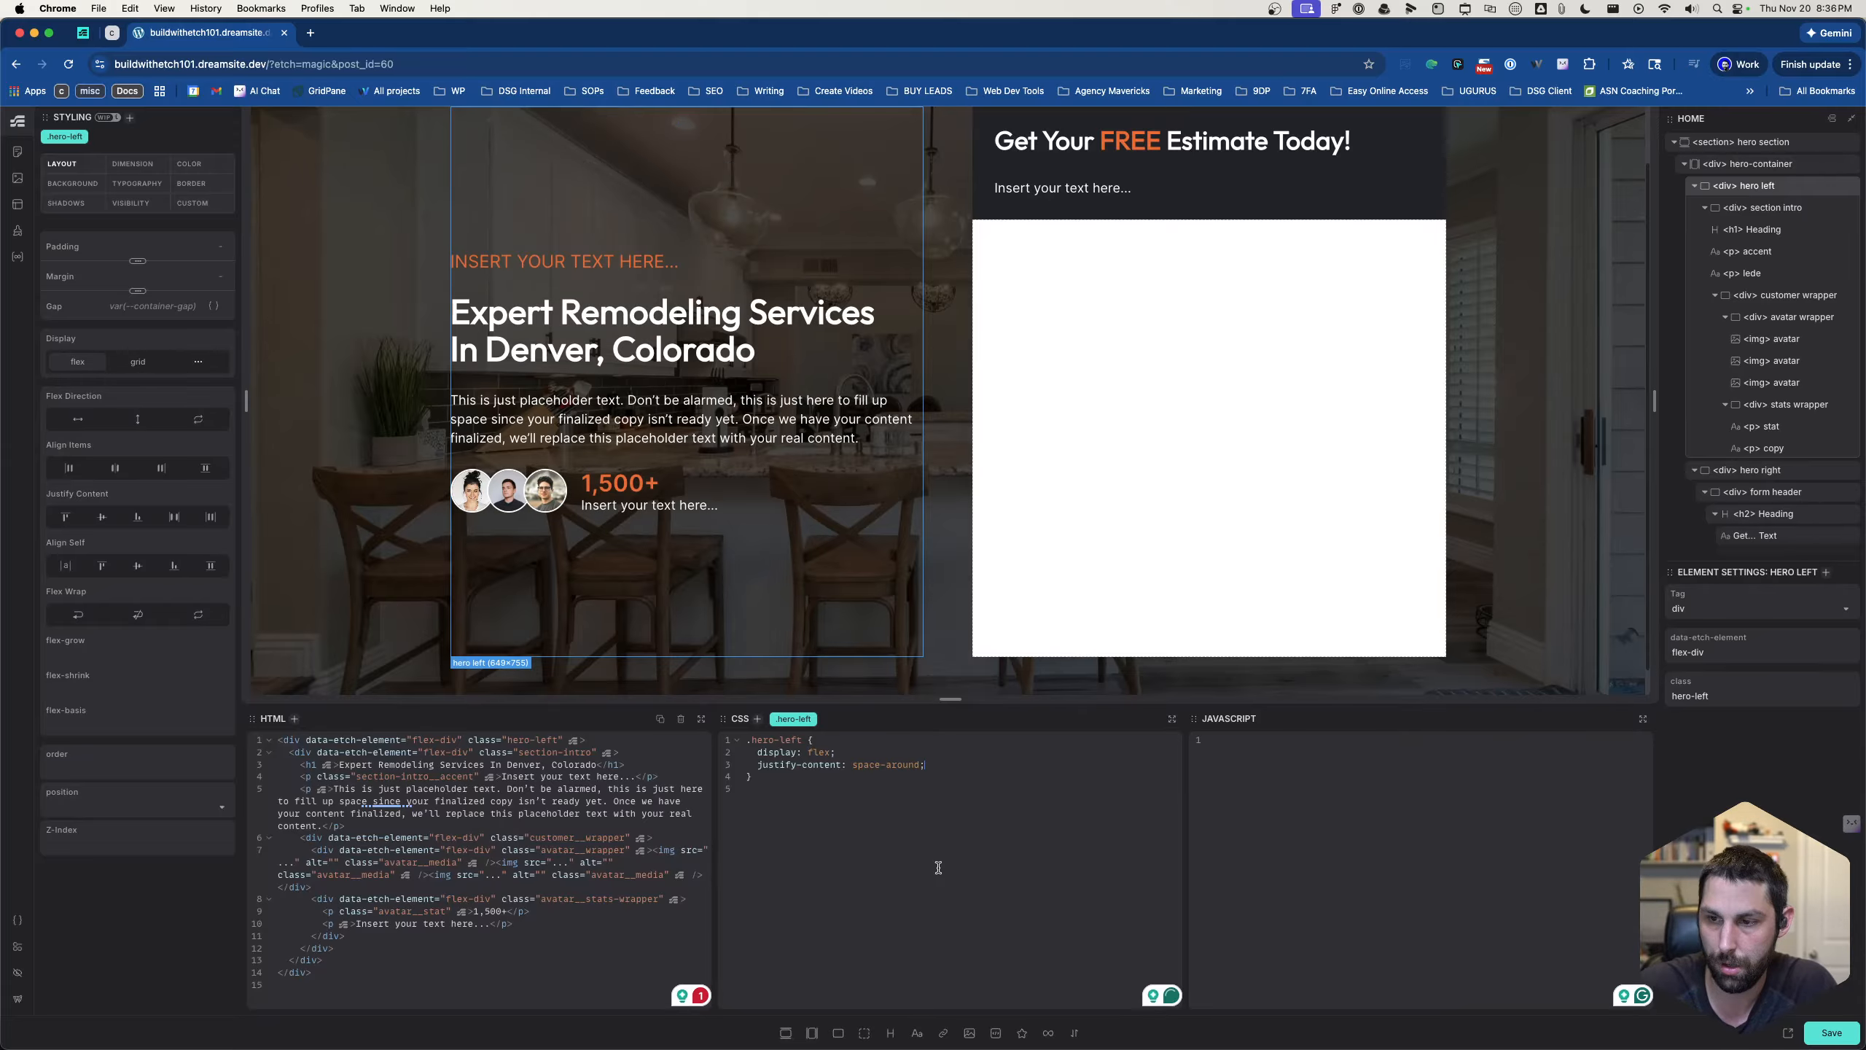
- Add justify-content: space-between; to the .hero-left rule
{"action": "double_click", "coordinate": [901, 769]}
{"action": "type", "text": "between"}
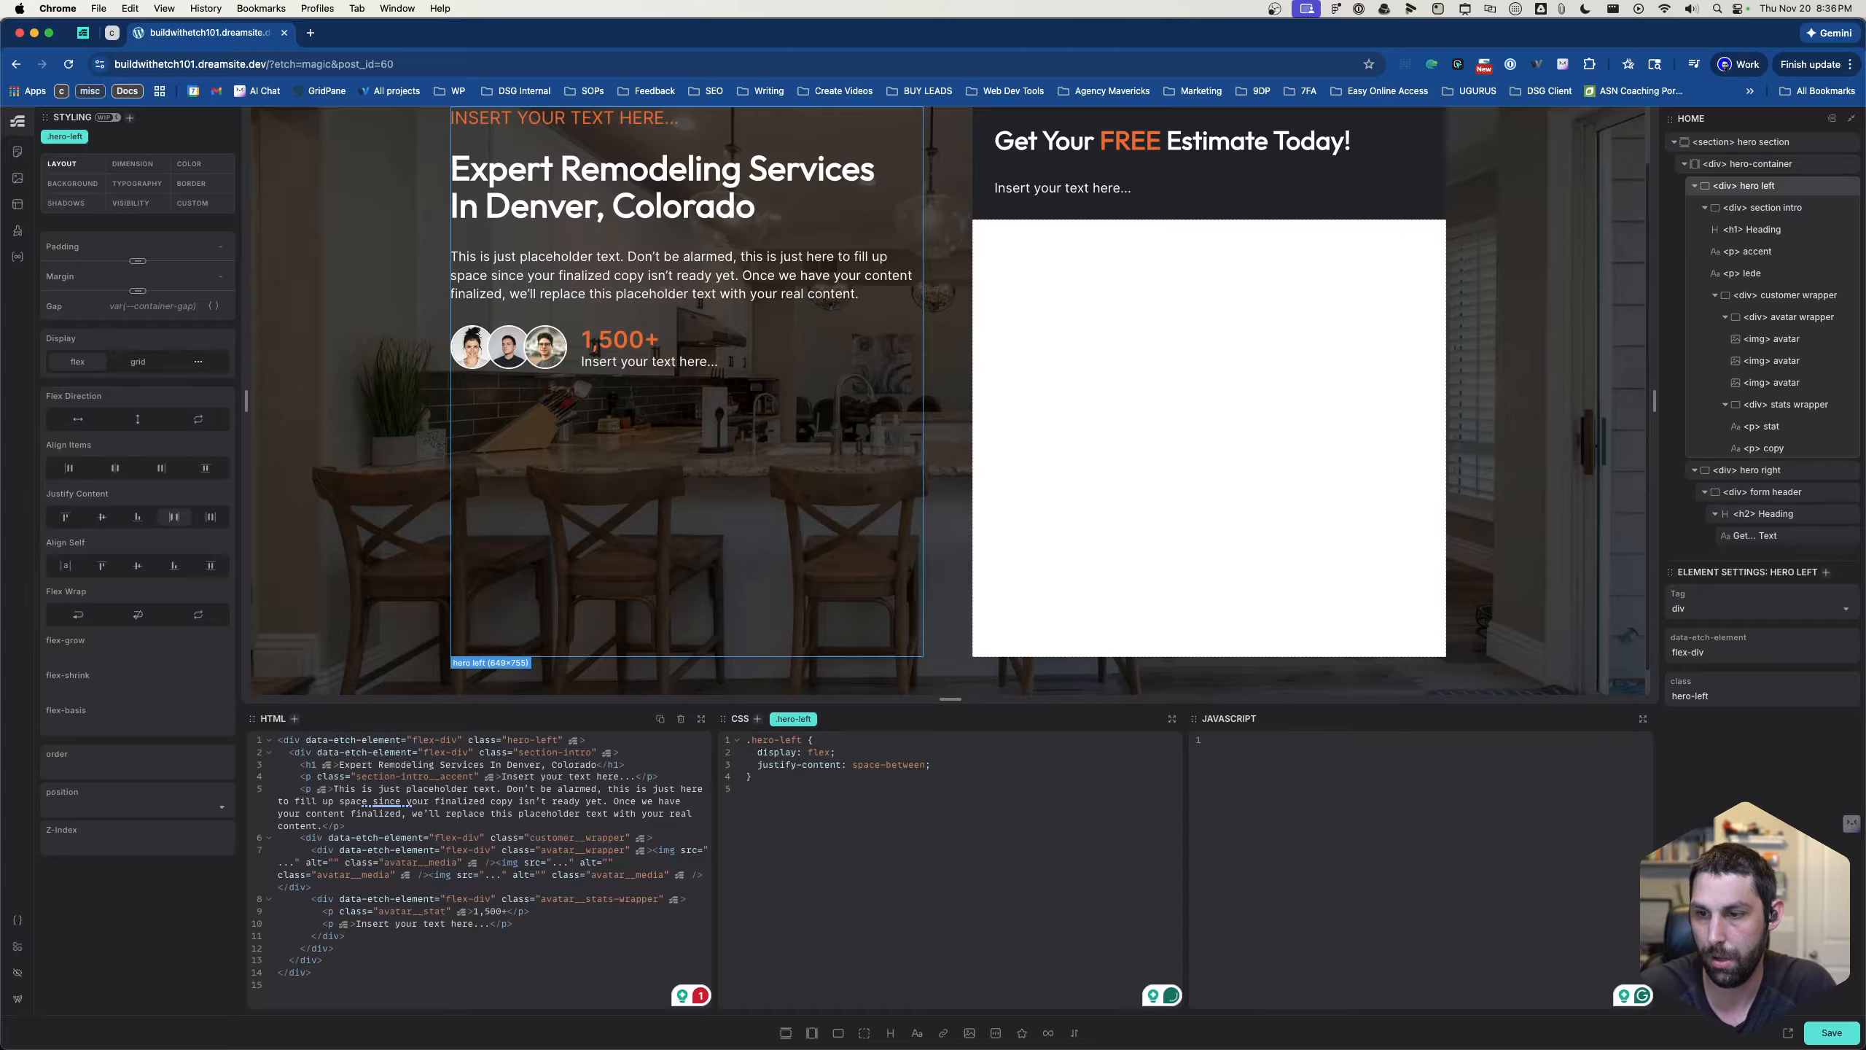
- Review the hero left column's layout on the page, and collapse the section intro div in the element structure
{"action": "scroll", "coordinate": [809, 499], "scroll_direction": "up", "scroll_amount": 1}
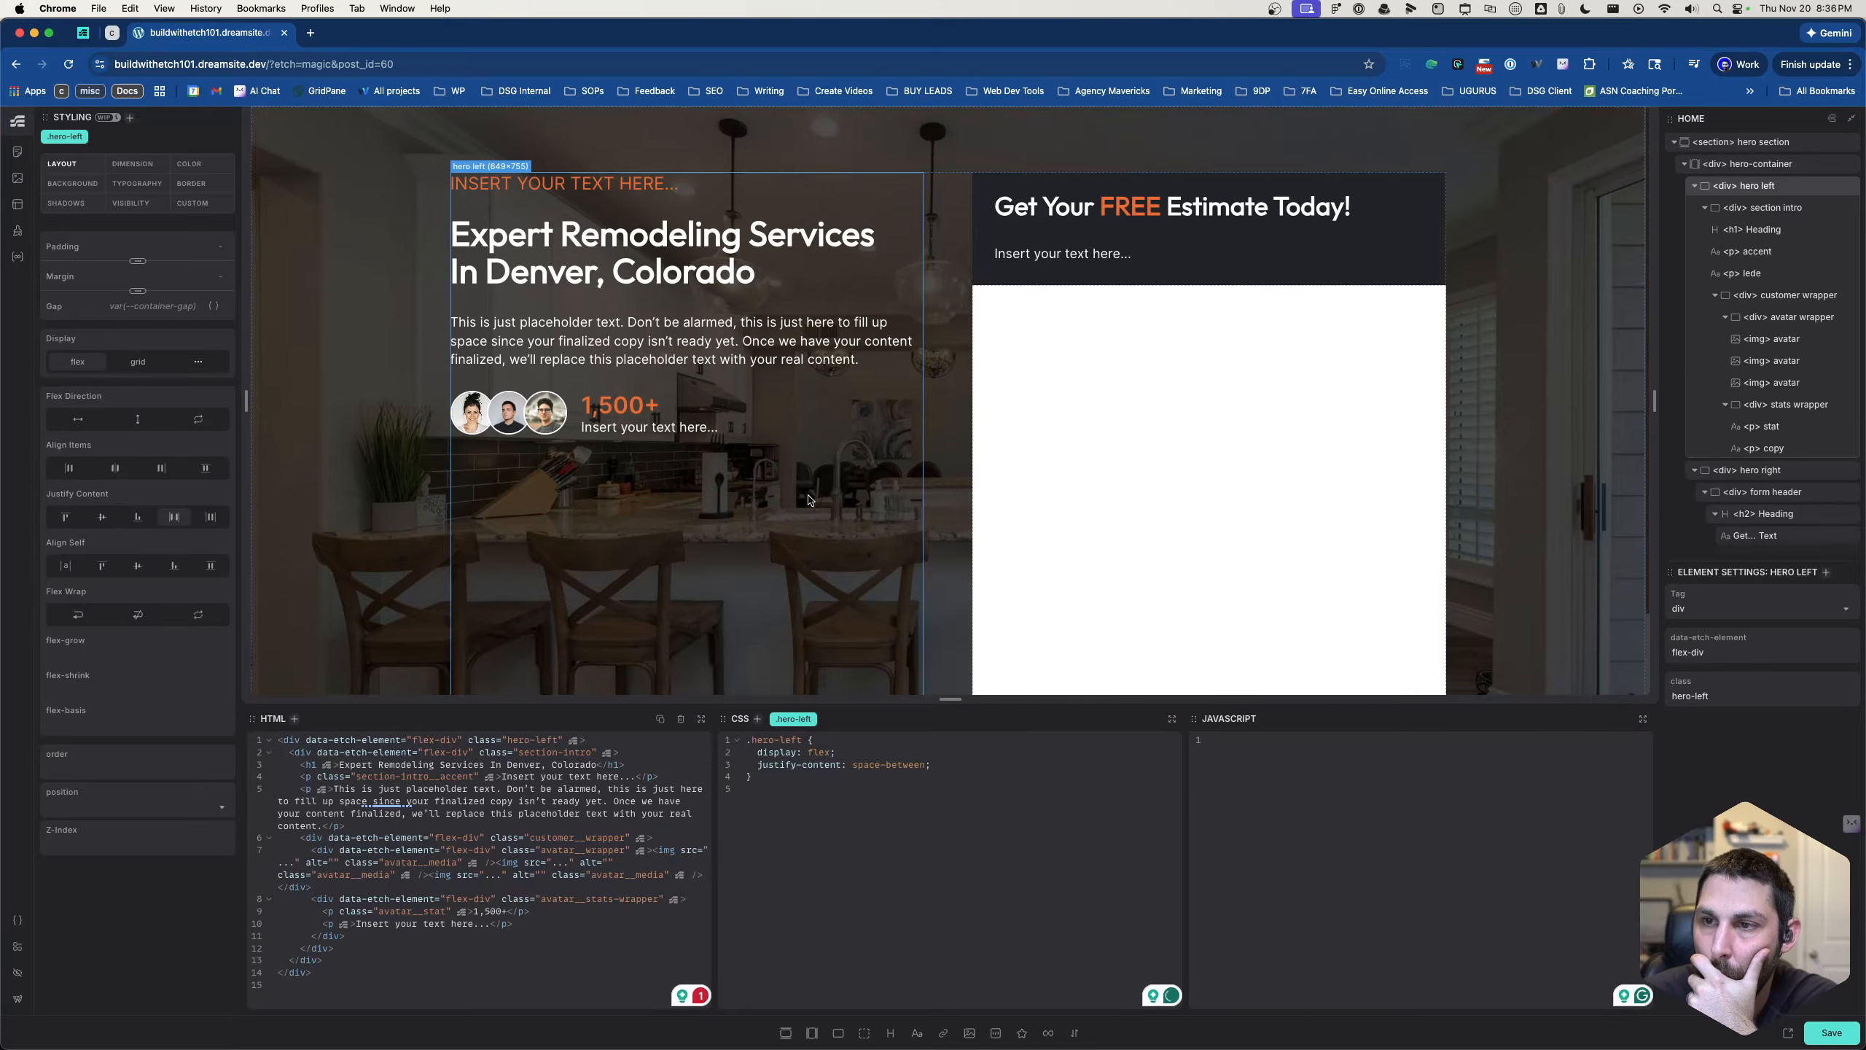
{"action": "scroll", "coordinate": [810, 499], "scroll_direction": "down", "scroll_amount": 1}
{"action": "scroll", "coordinate": [809, 500], "scroll_direction": "up", "scroll_amount": 1}
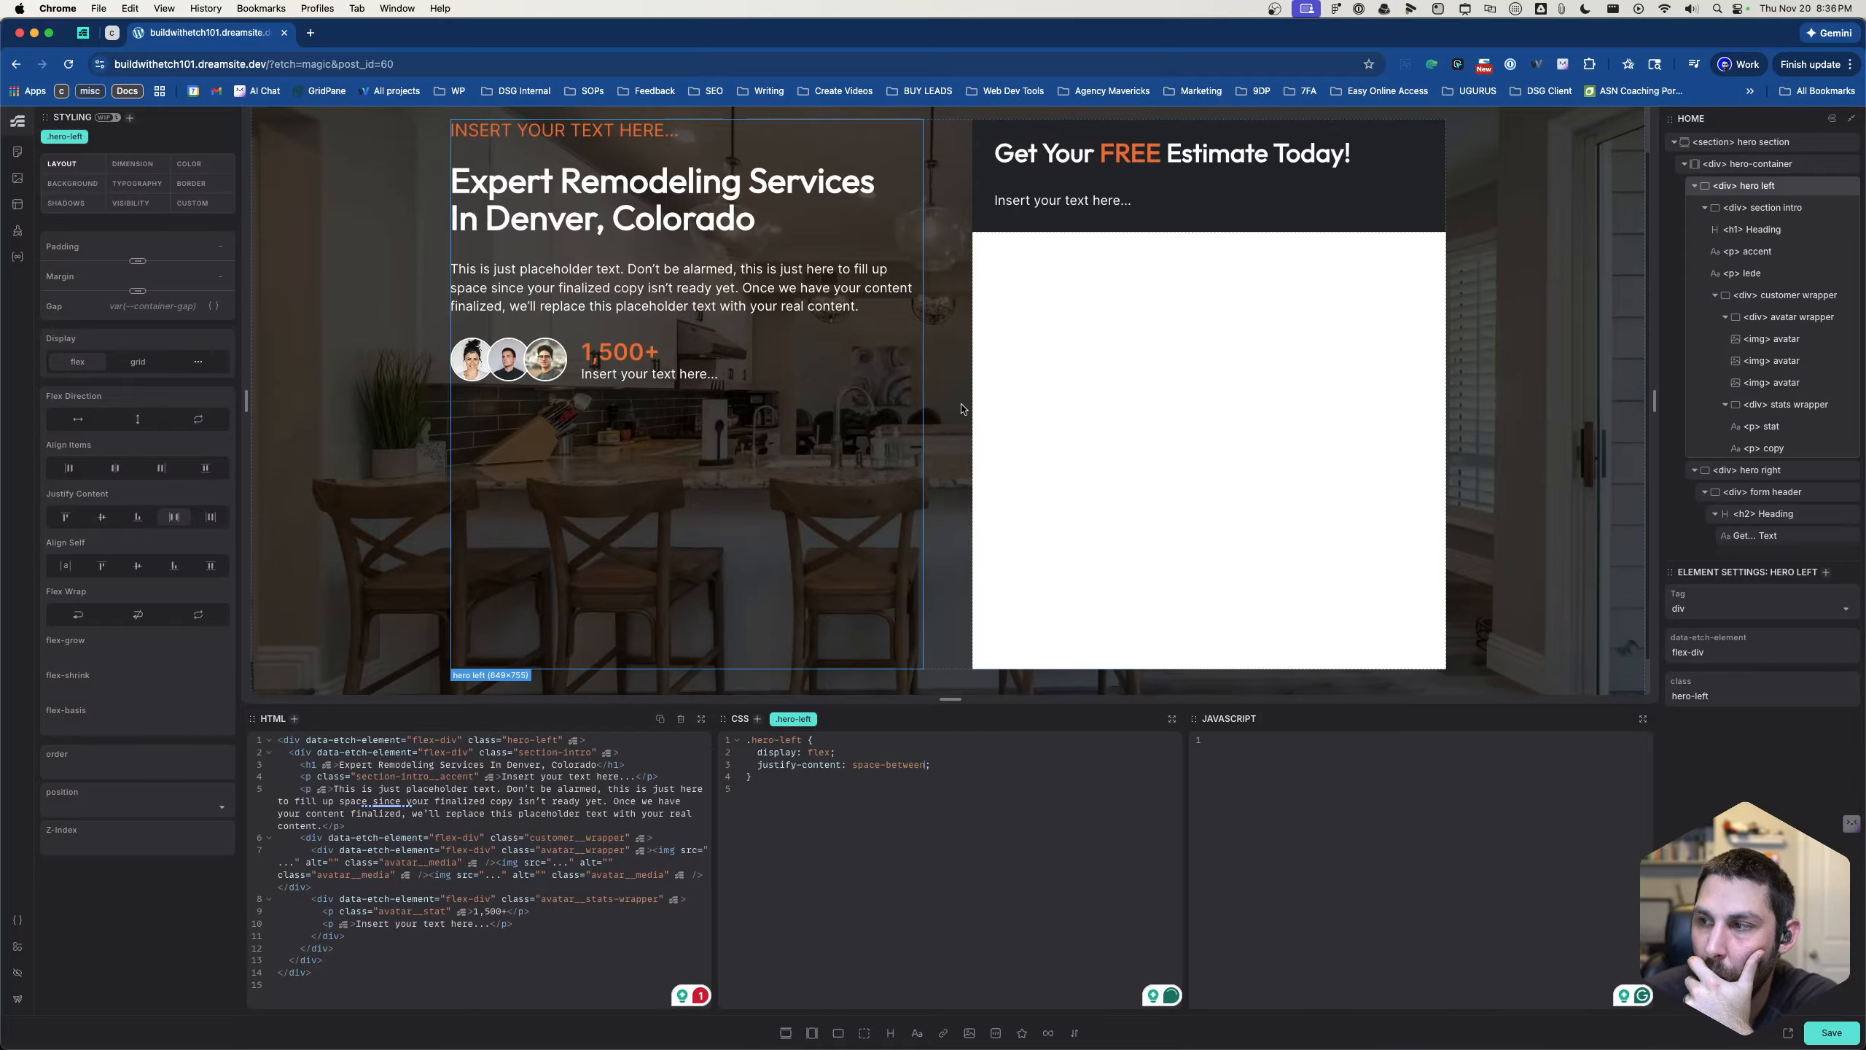
{"action": "left_click", "coordinate": [1703, 210]}
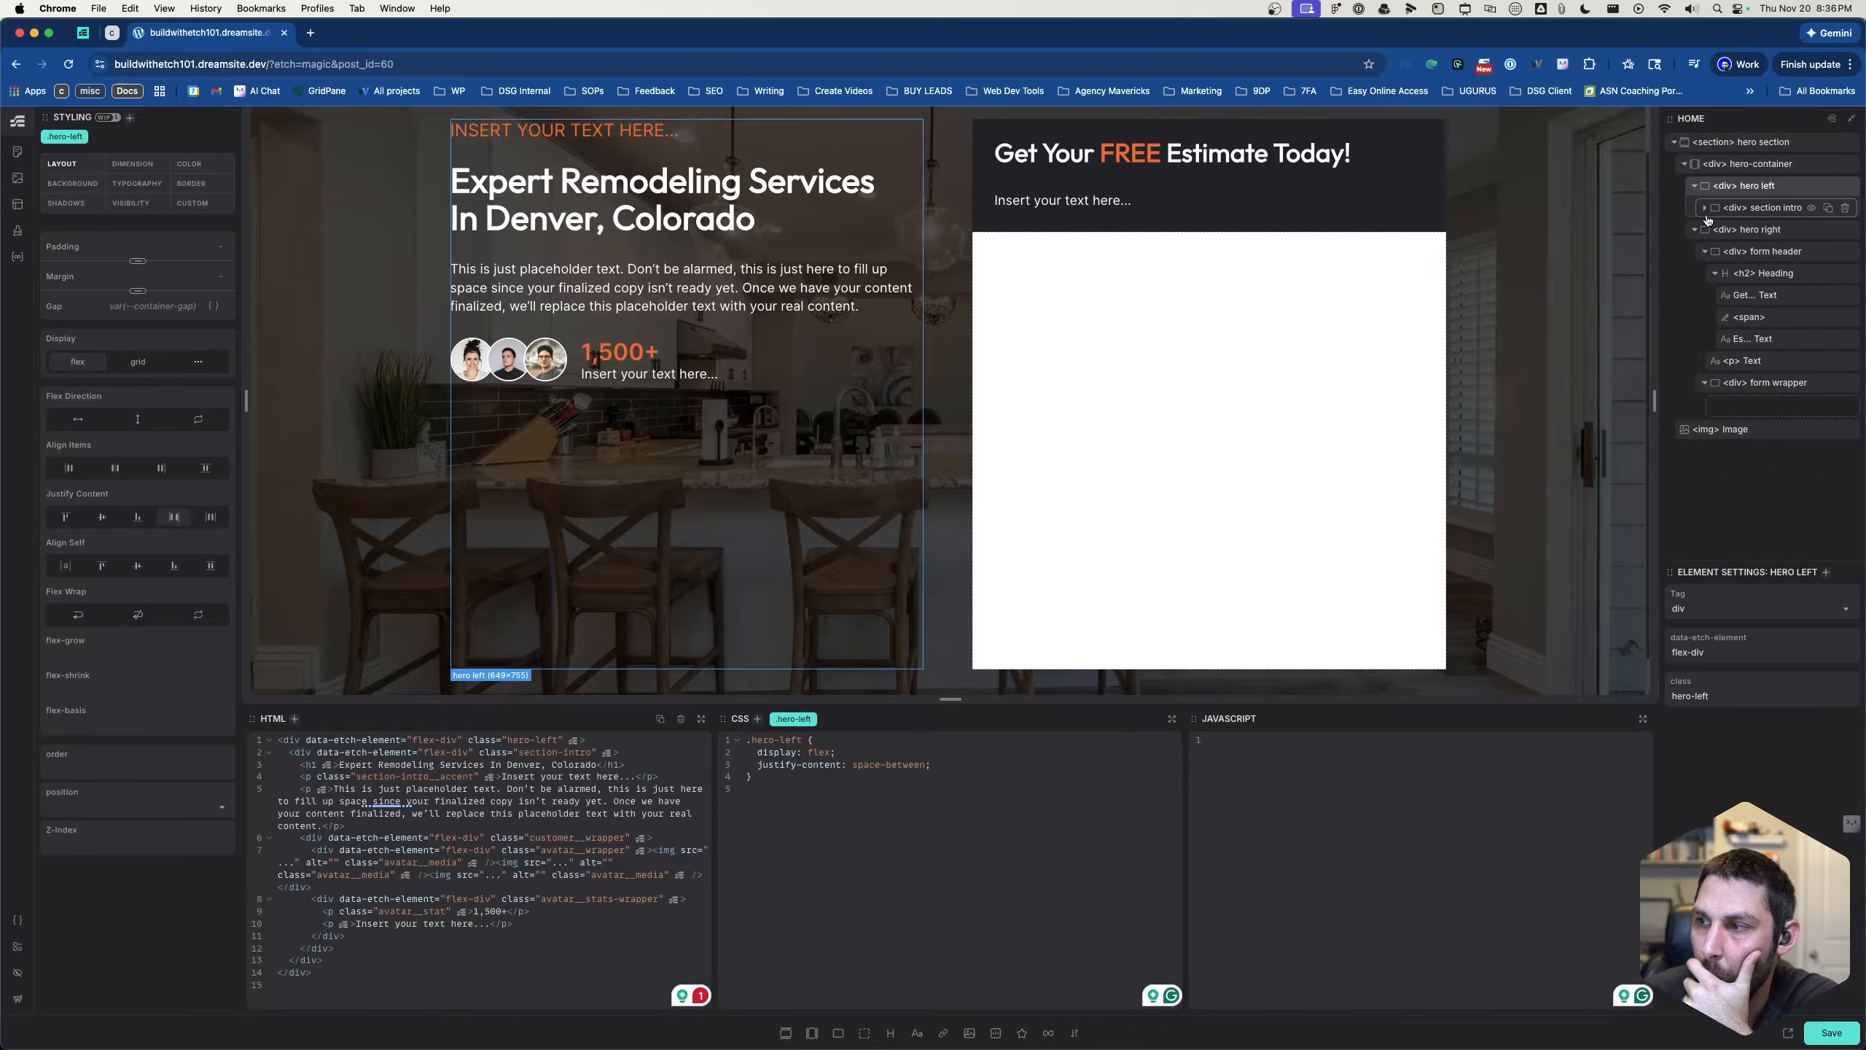
- Check how the customer wrapper and lede are nested inside the section intro, collapsing the customer wrapper in the structure
{"action": "left_click", "coordinate": [1704, 210]}
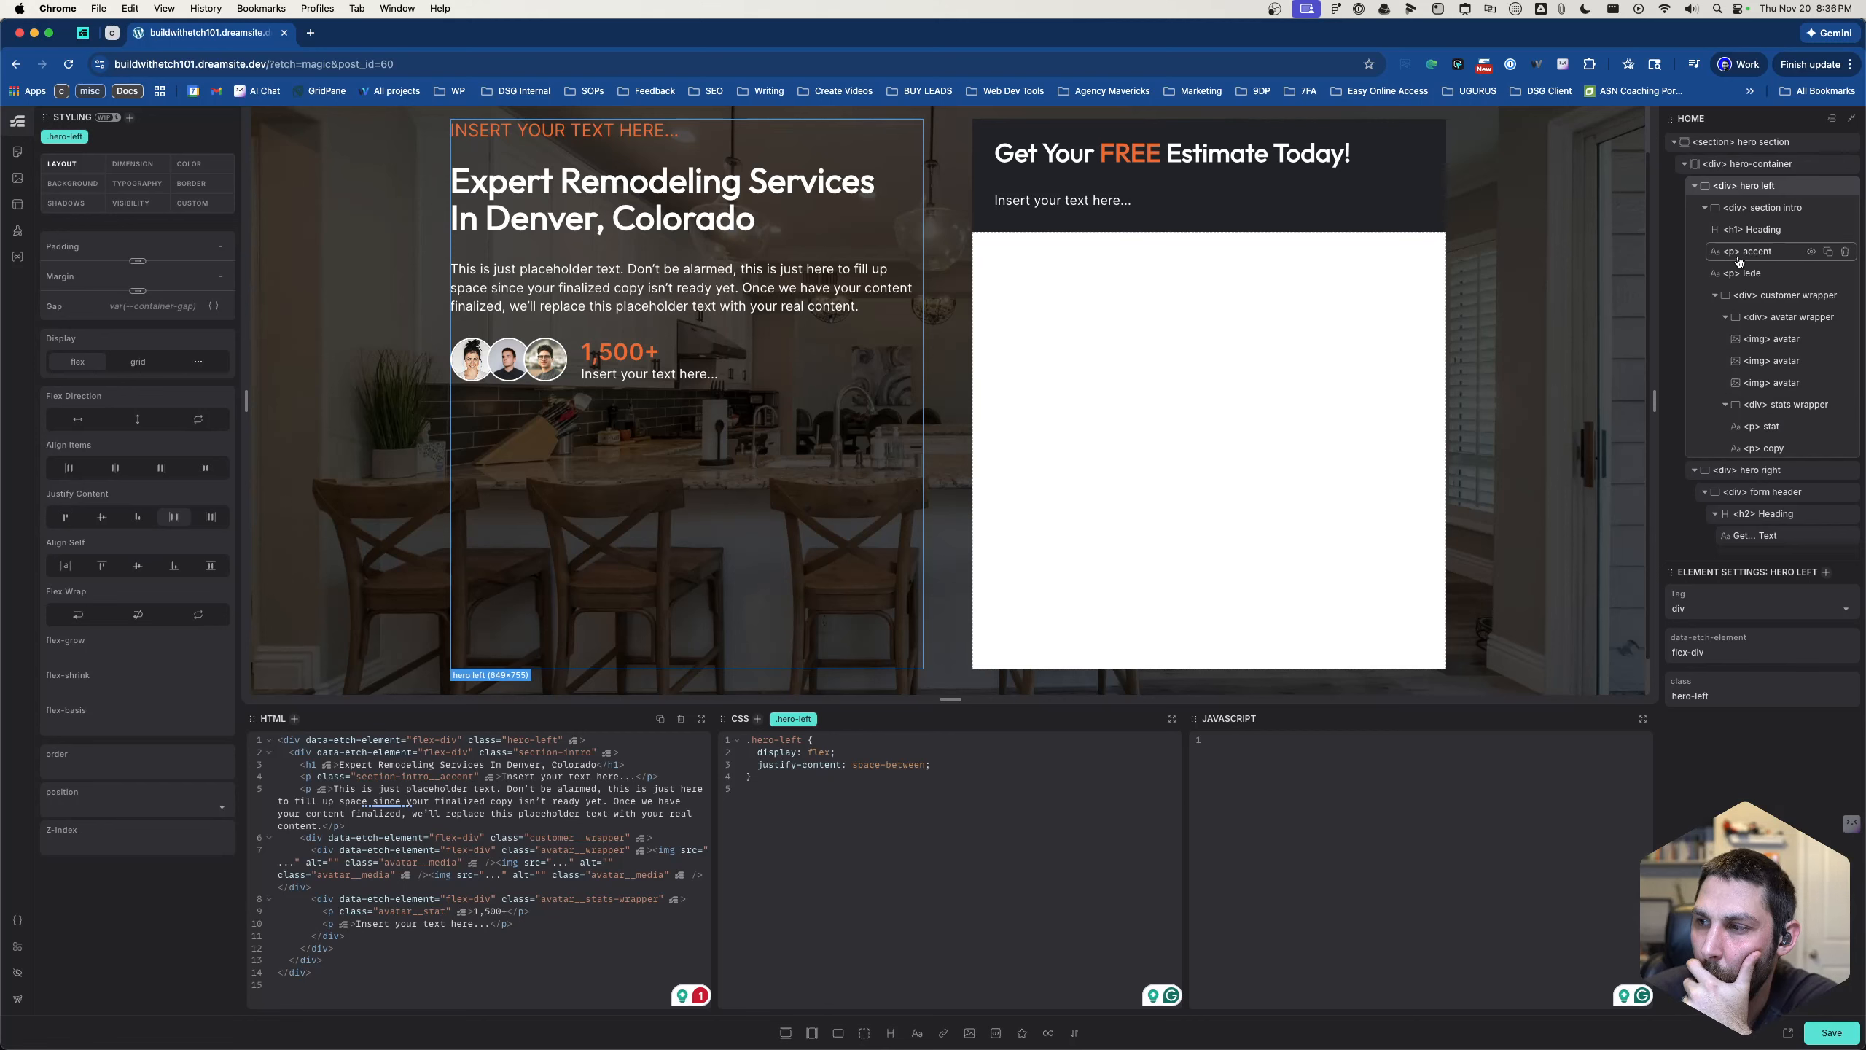
{"action": "left_click", "coordinate": [1751, 296]}
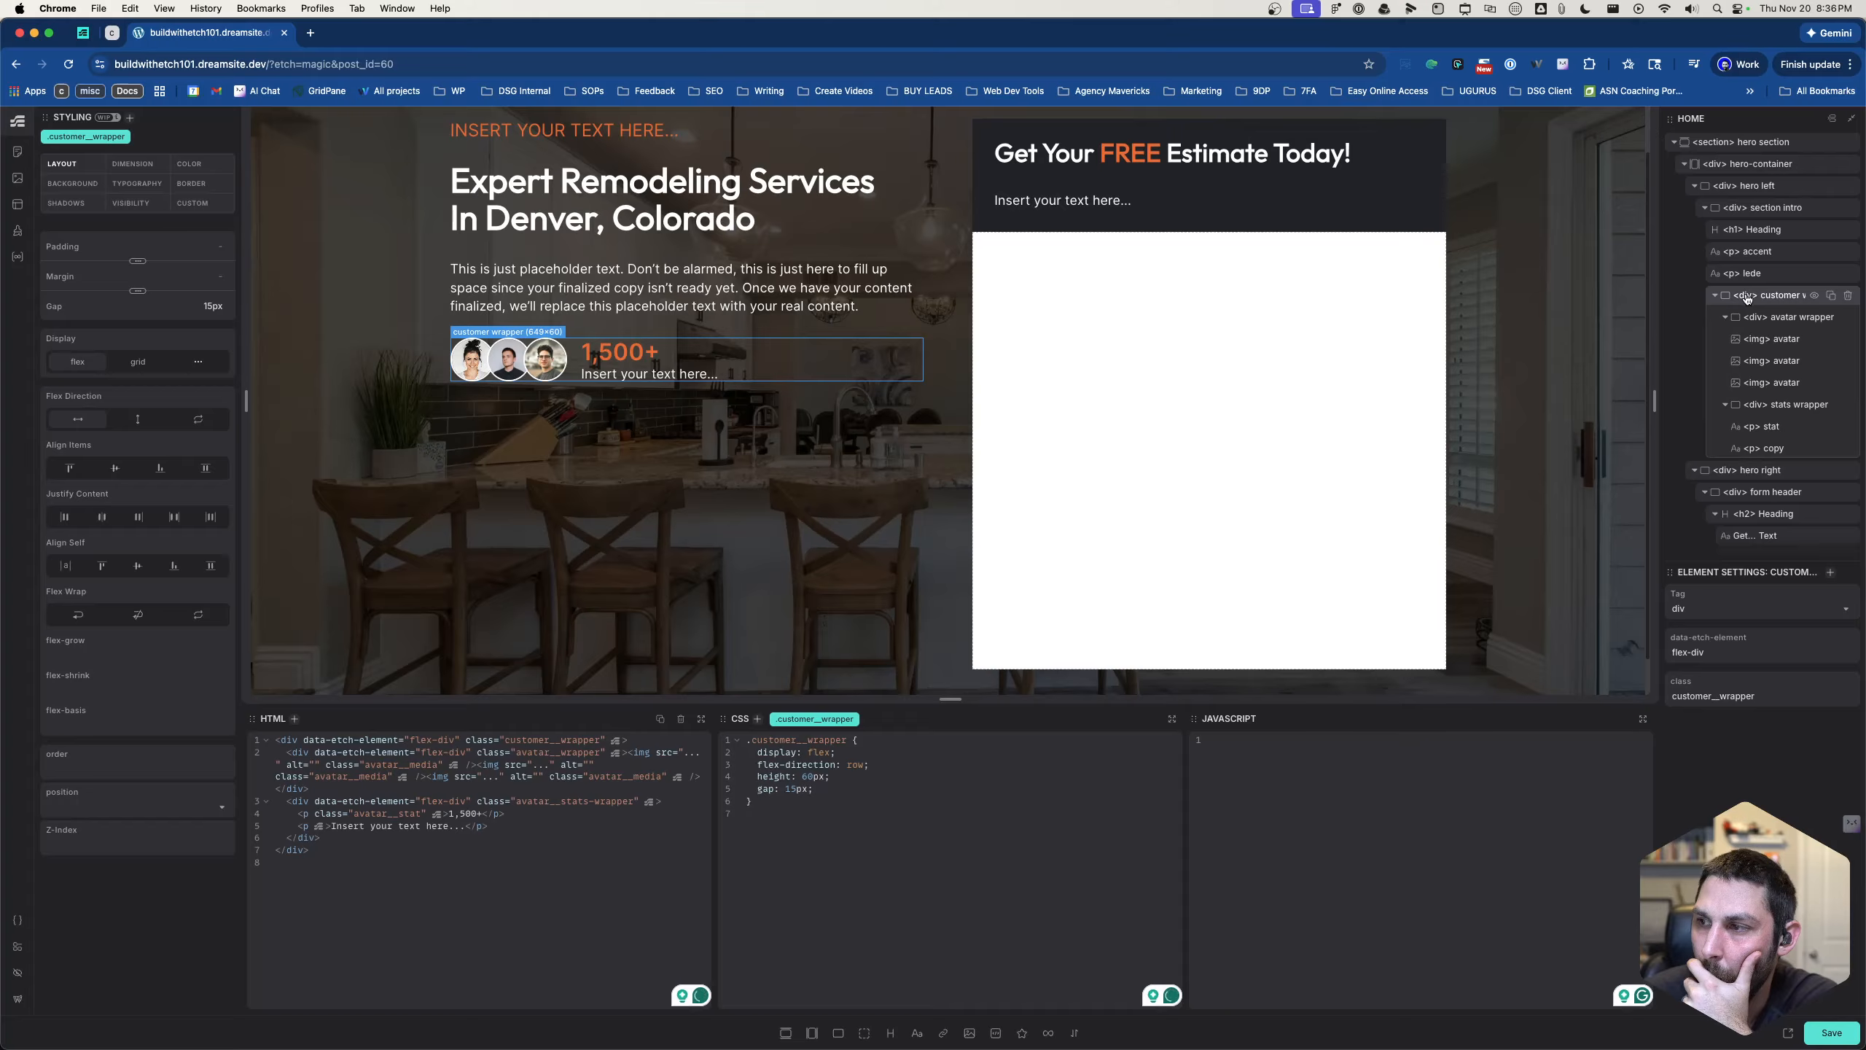
{"action": "left_click", "coordinate": [1715, 296]}
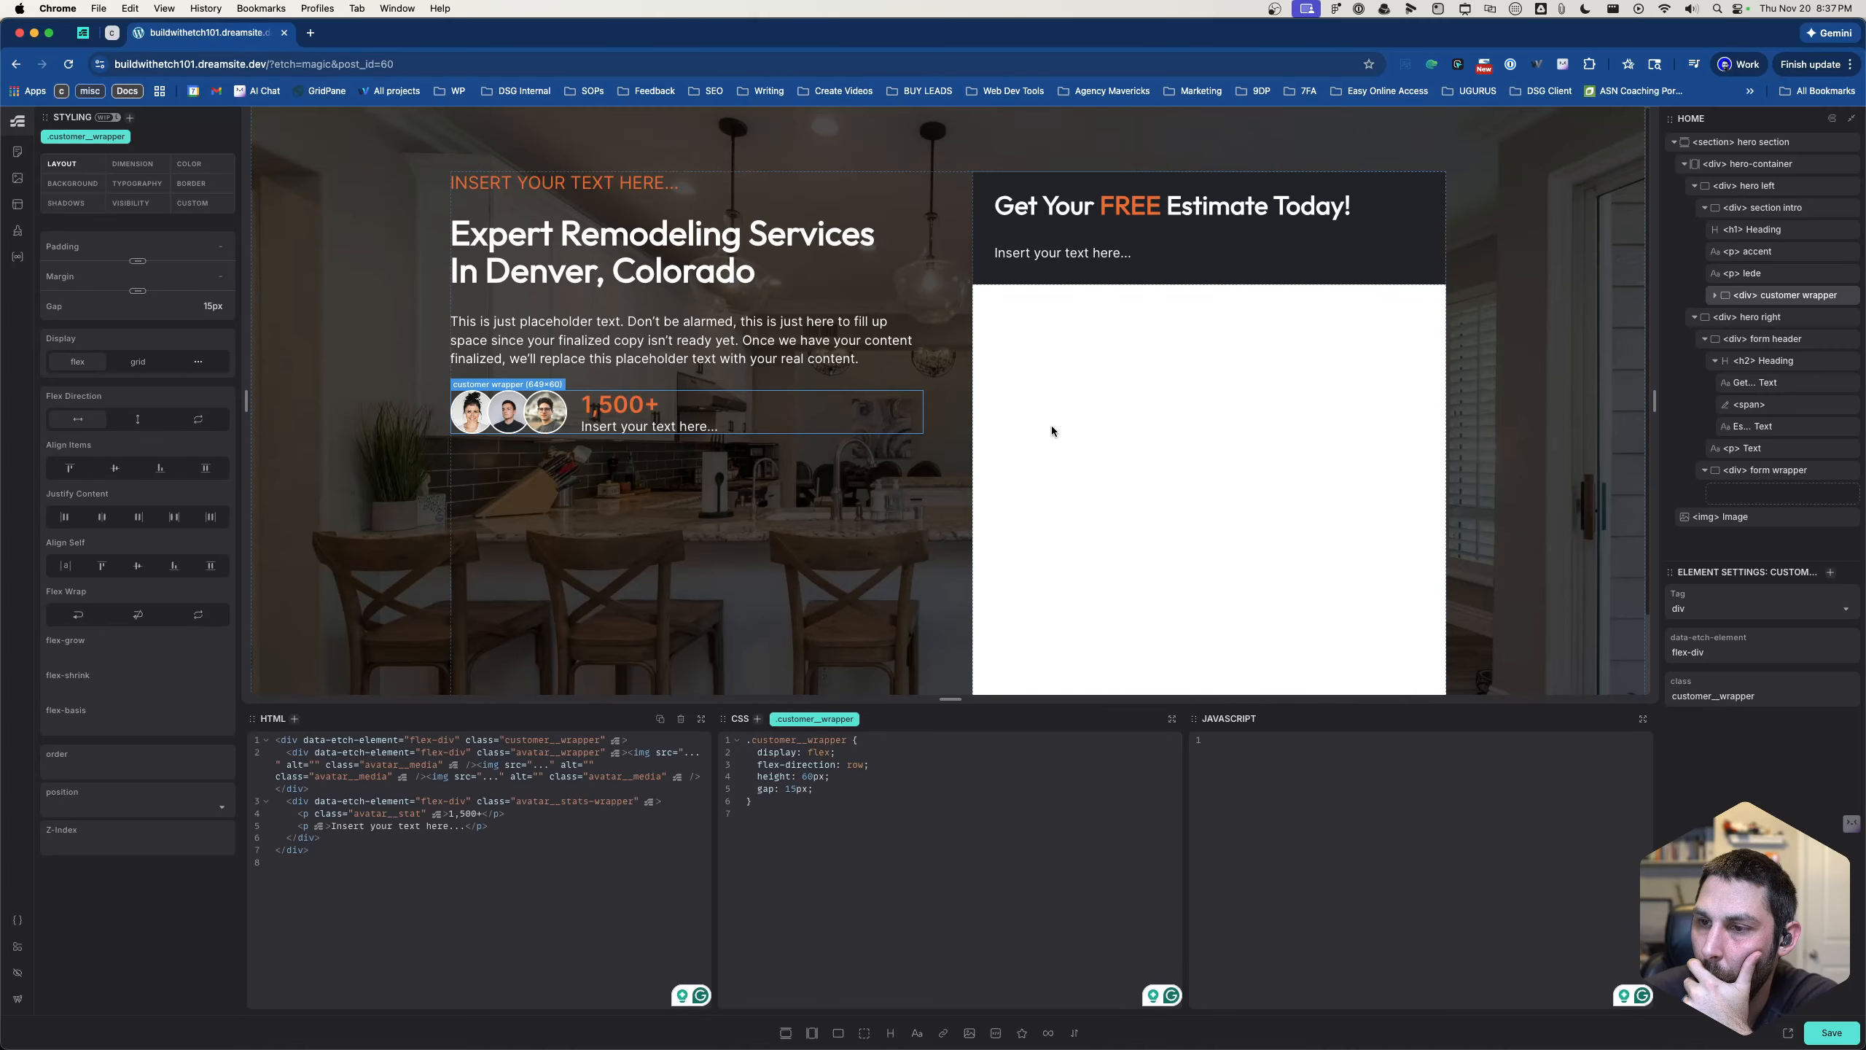
{"action": "scroll", "coordinate": [1051, 425], "scroll_direction": "up", "scroll_amount": 1}
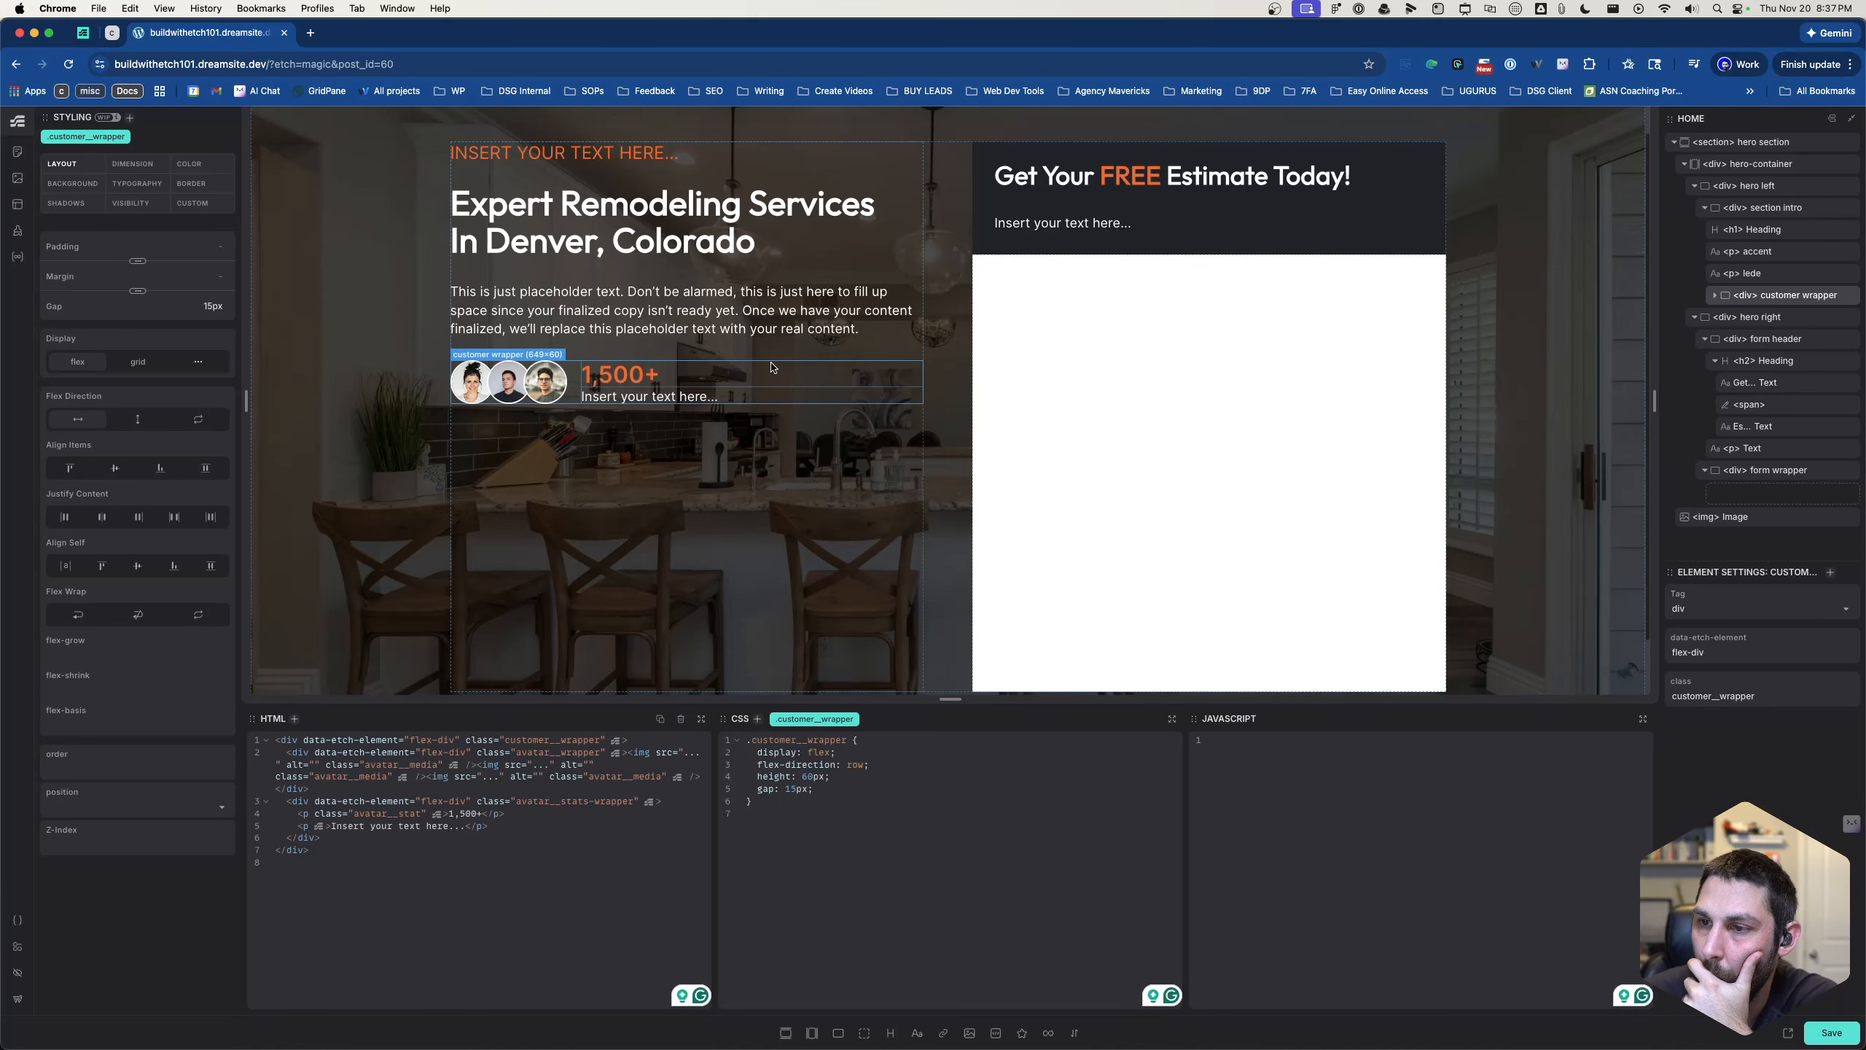
{"action": "left_click", "coordinate": [772, 320]}
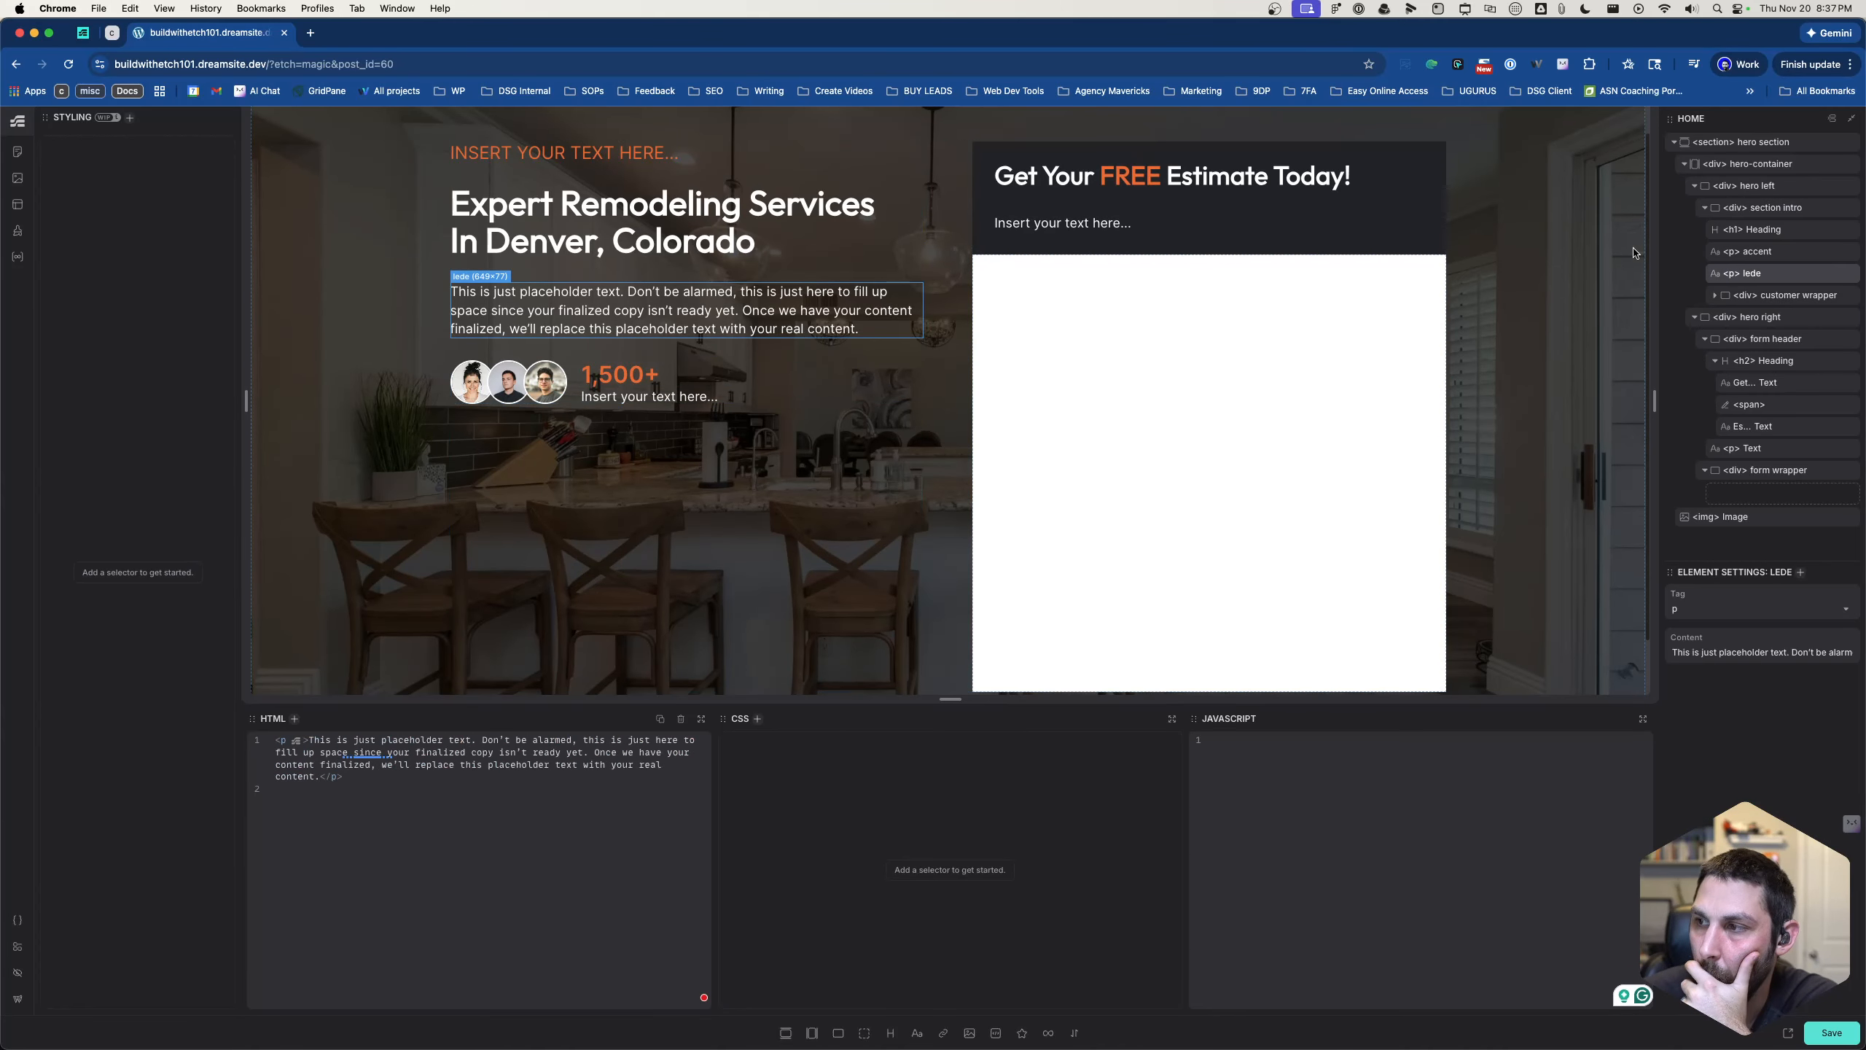
{"action": "left_click", "coordinate": [1752, 230]}
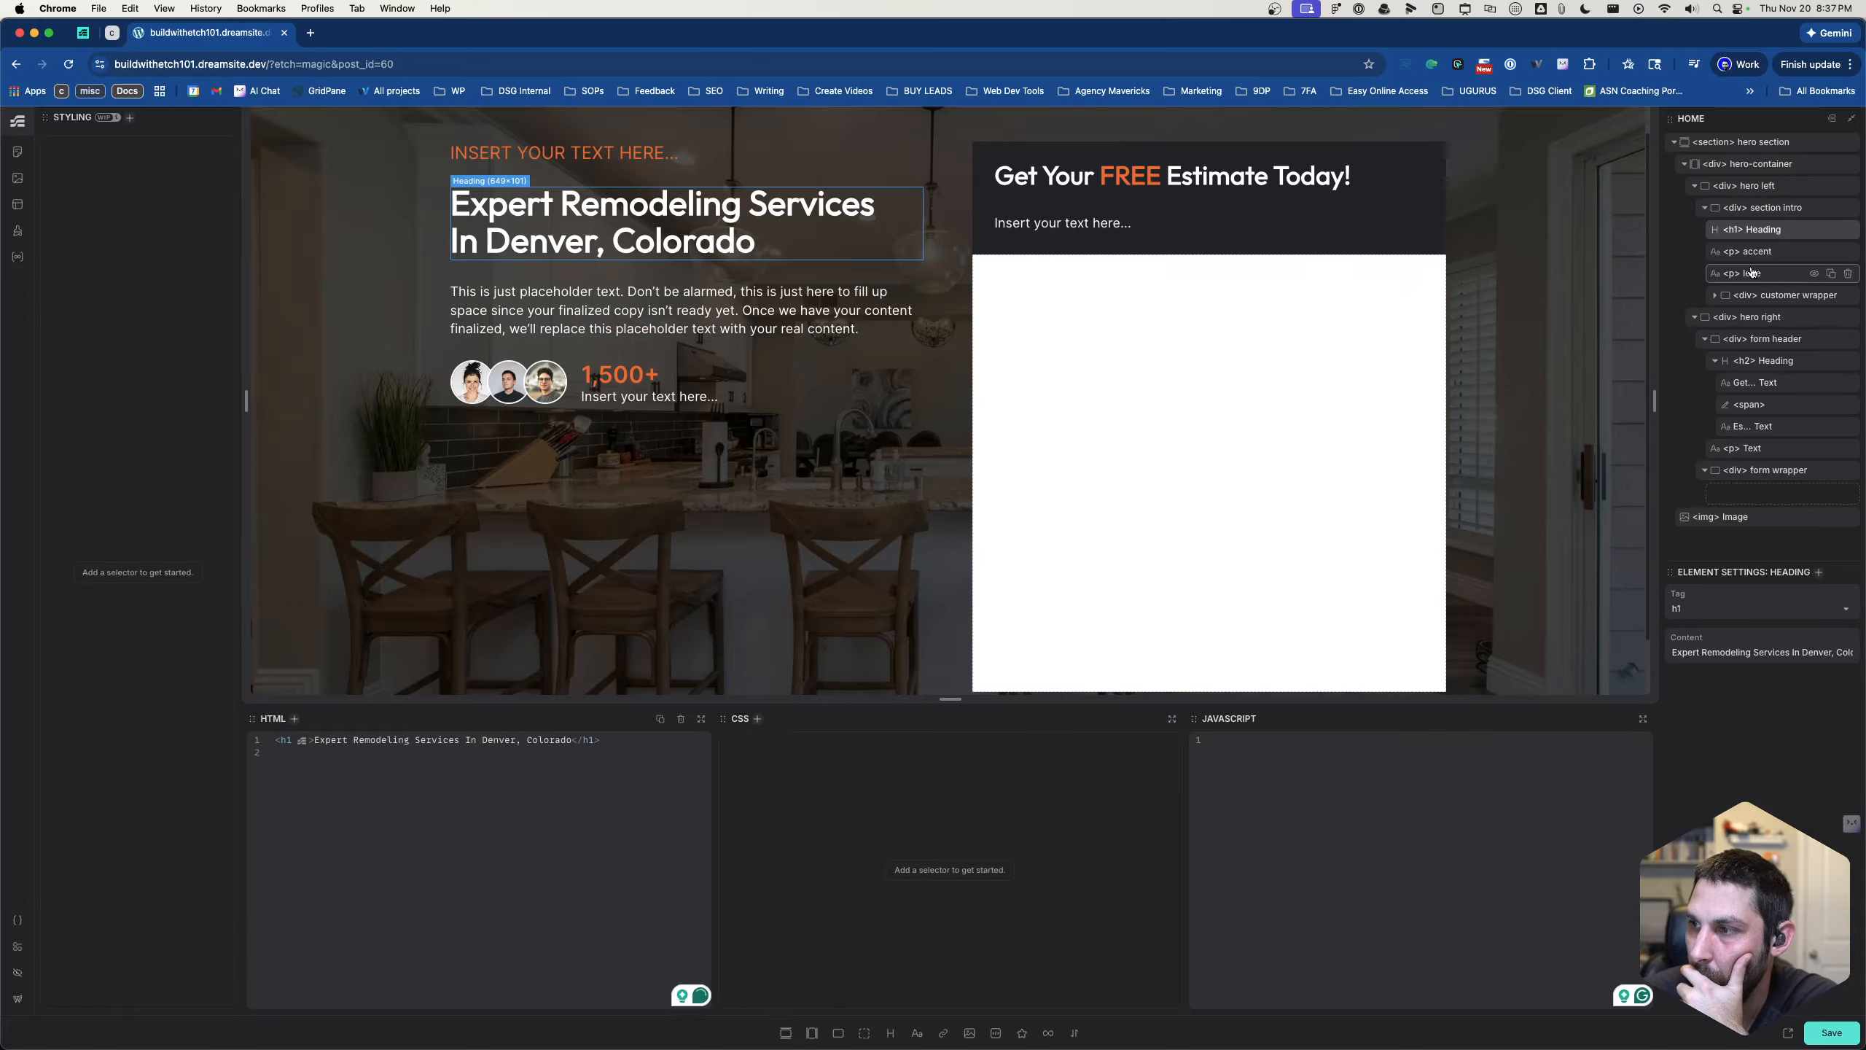
{"action": "right_click", "coordinate": [1749, 233]}
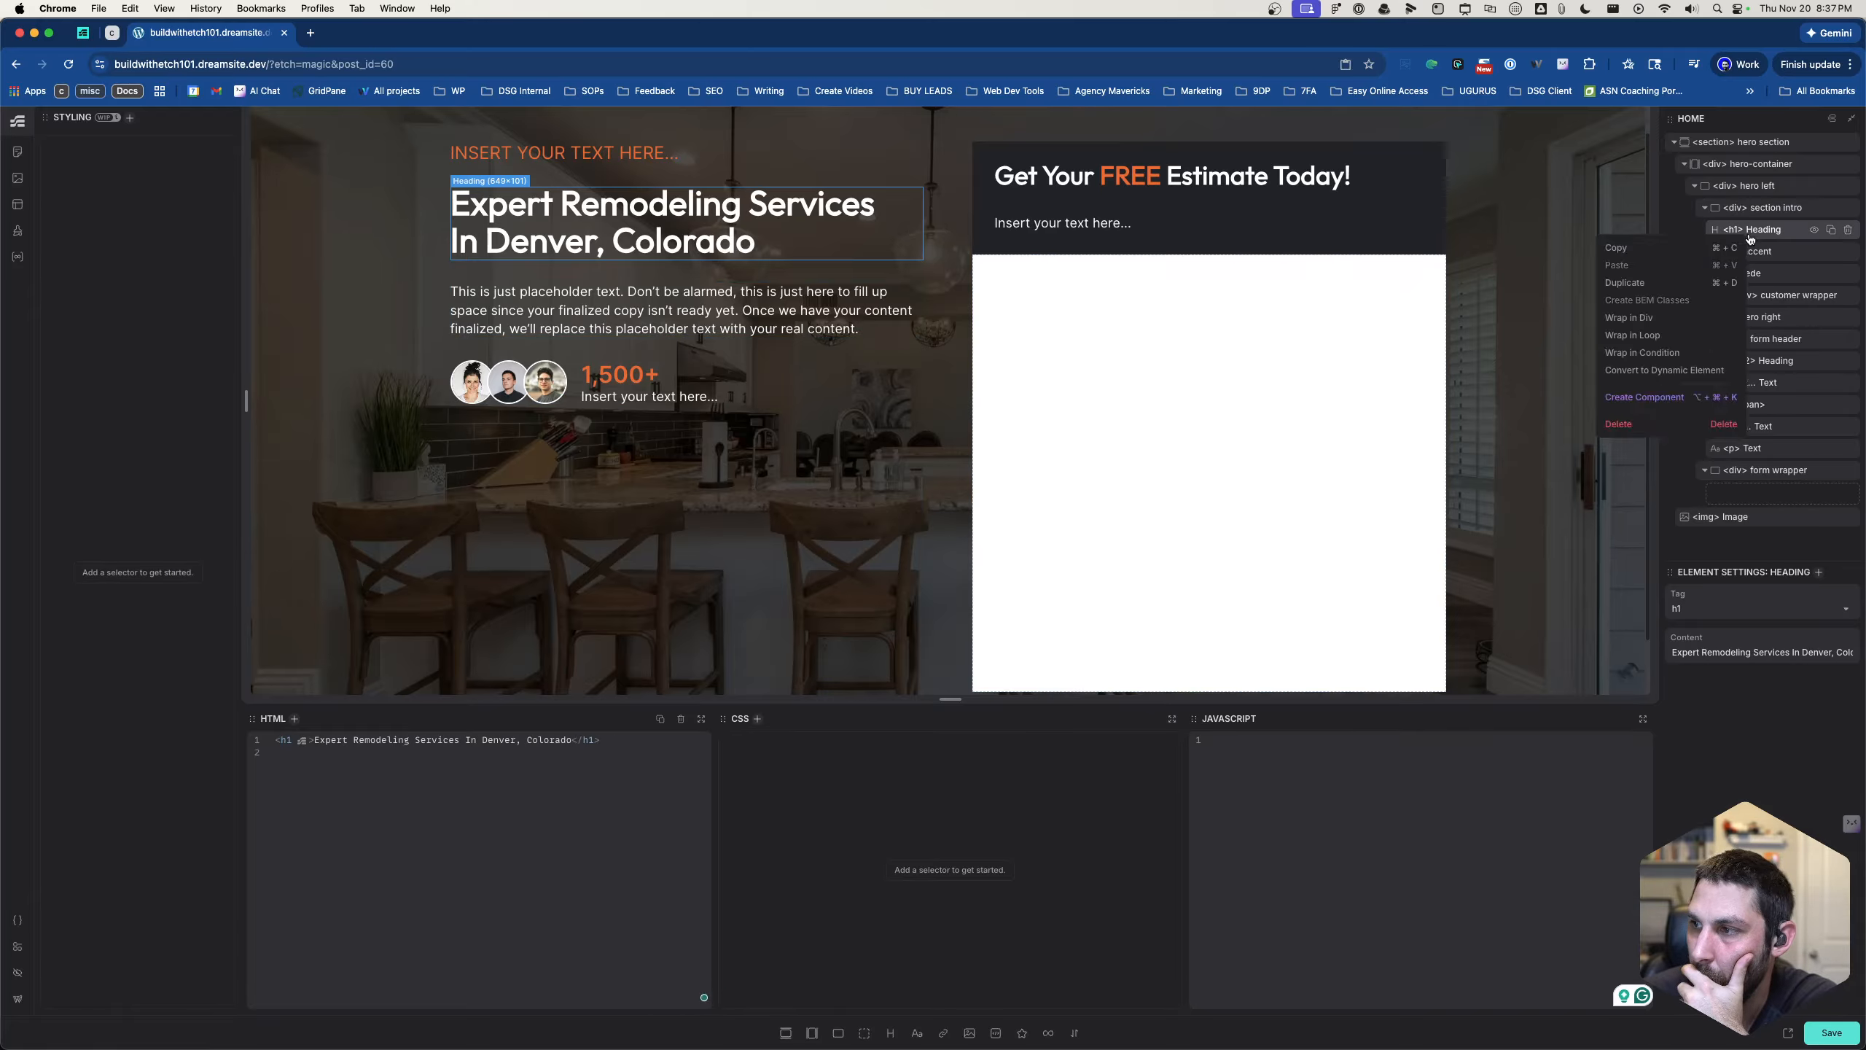
{"action": "left_click", "coordinate": [1662, 317]}
{"action": "mouse_move", "coordinate": [1763, 273]}
{"action": "left_mouse_down"}
{"action": "mouse_move", "coordinate": [1778, 259]}
{"action": "mouse_move", "coordinate": [1752, 288]}
{"action": "mouse_move", "coordinate": [1761, 210]}
{"action": "mouse_move", "coordinate": [1753, 294]}
{"action": "left_mouse_up"}
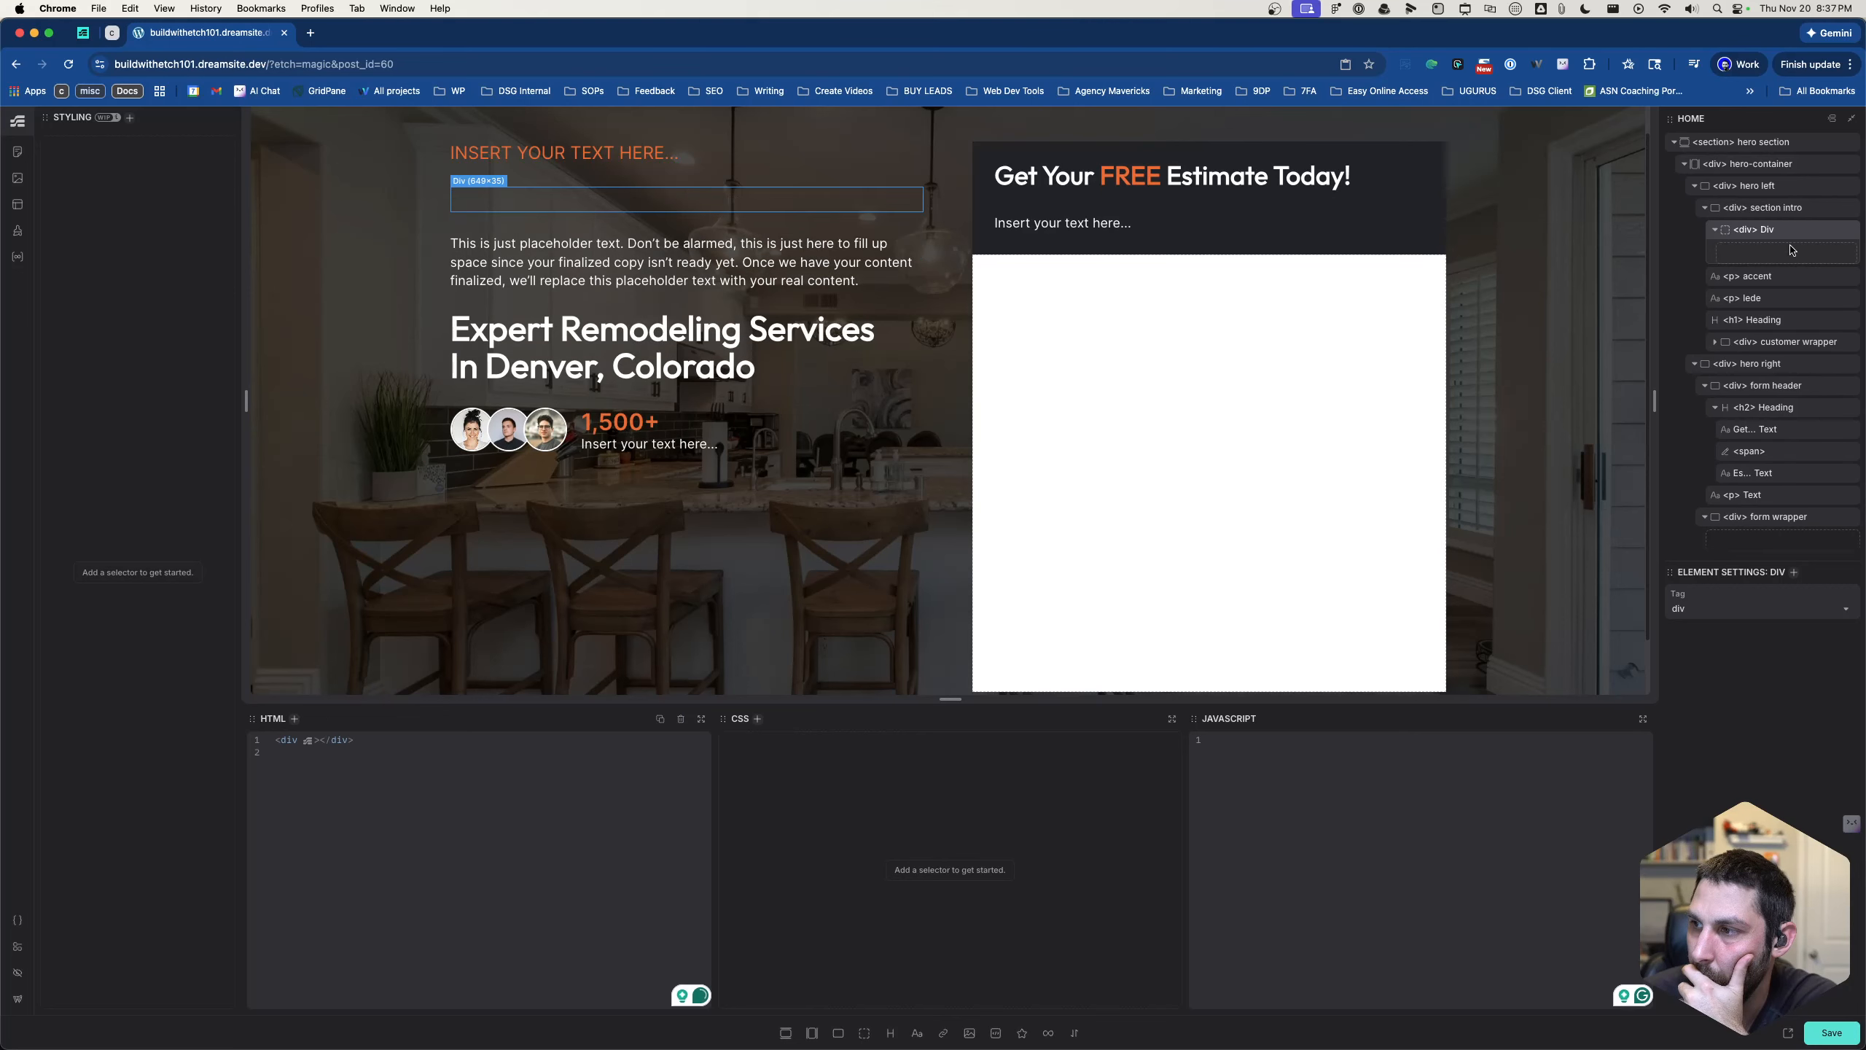
{"action": "left_click", "coordinate": [1847, 233]}
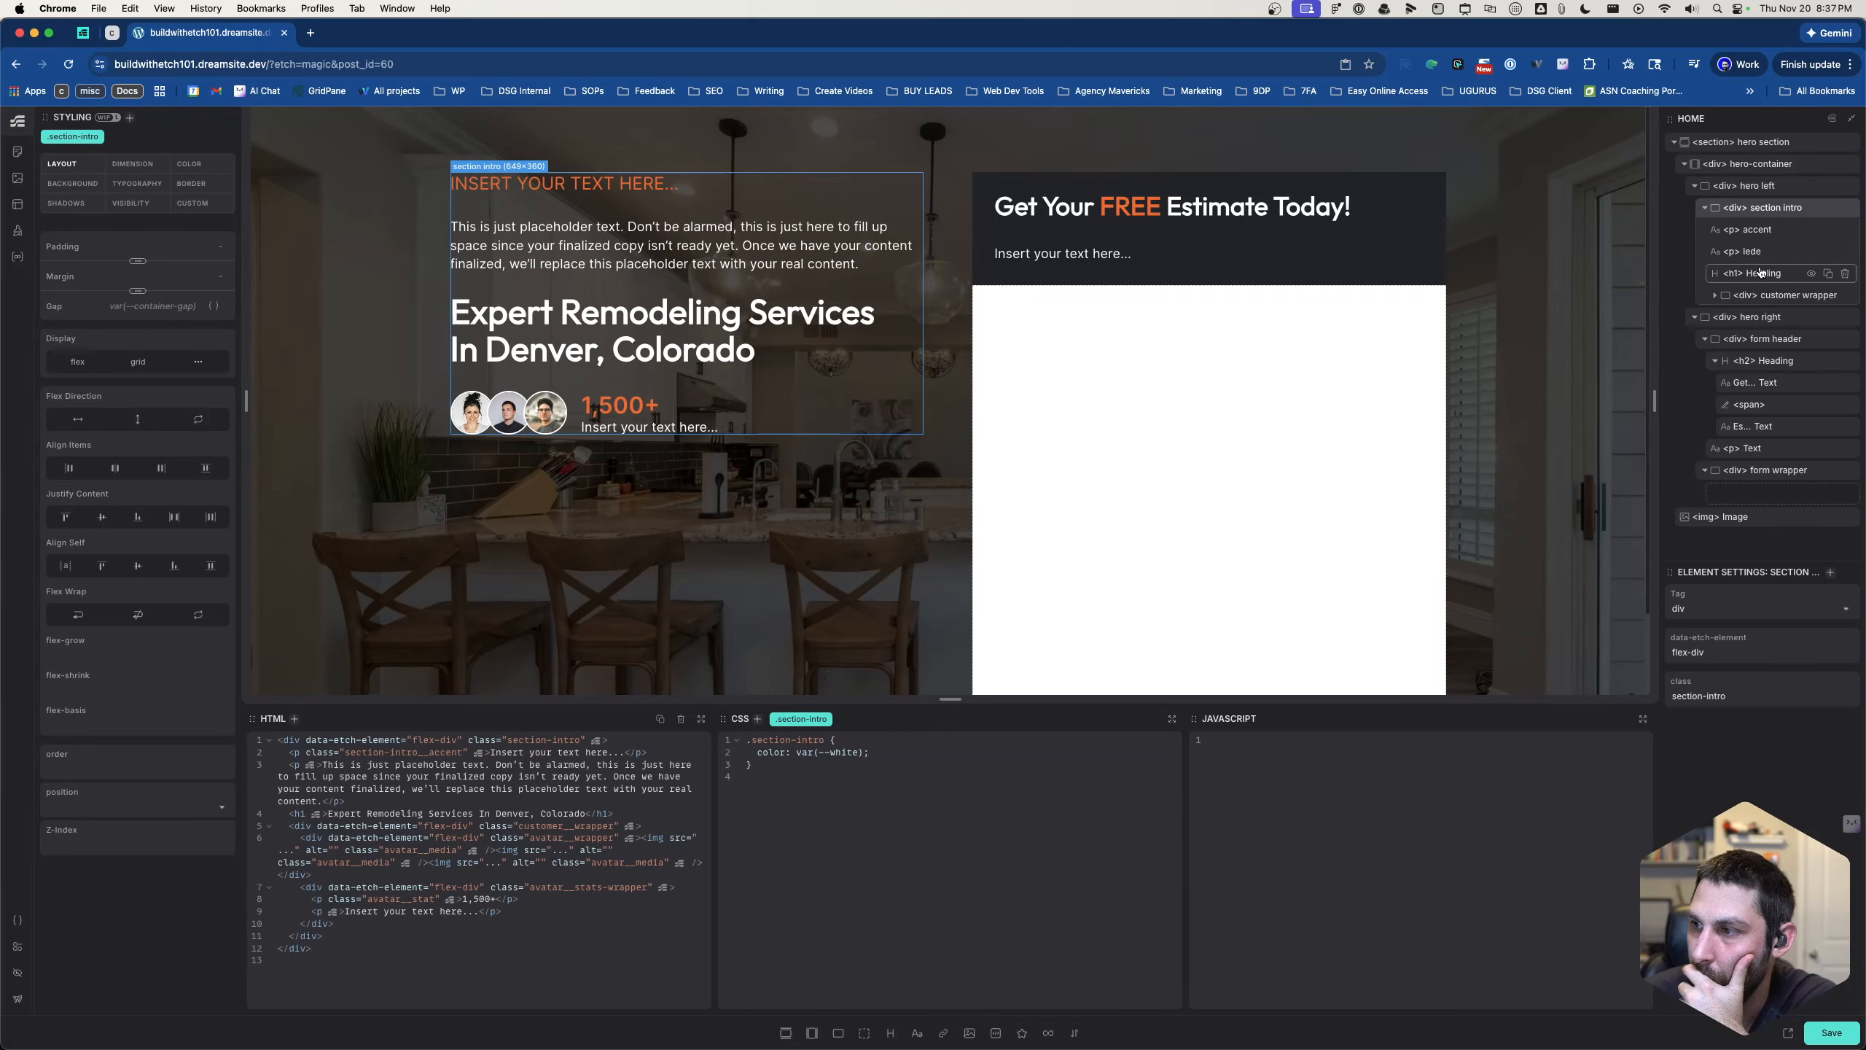
- Put the heading back first in the section intro and move the customer wrapper out as its sibling inside hero left
{"action": "left_click_drag", "start_coordinate": [1760, 272], "coordinate": [1732, 204]}
{"action": "left_click", "coordinate": [1705, 229]}
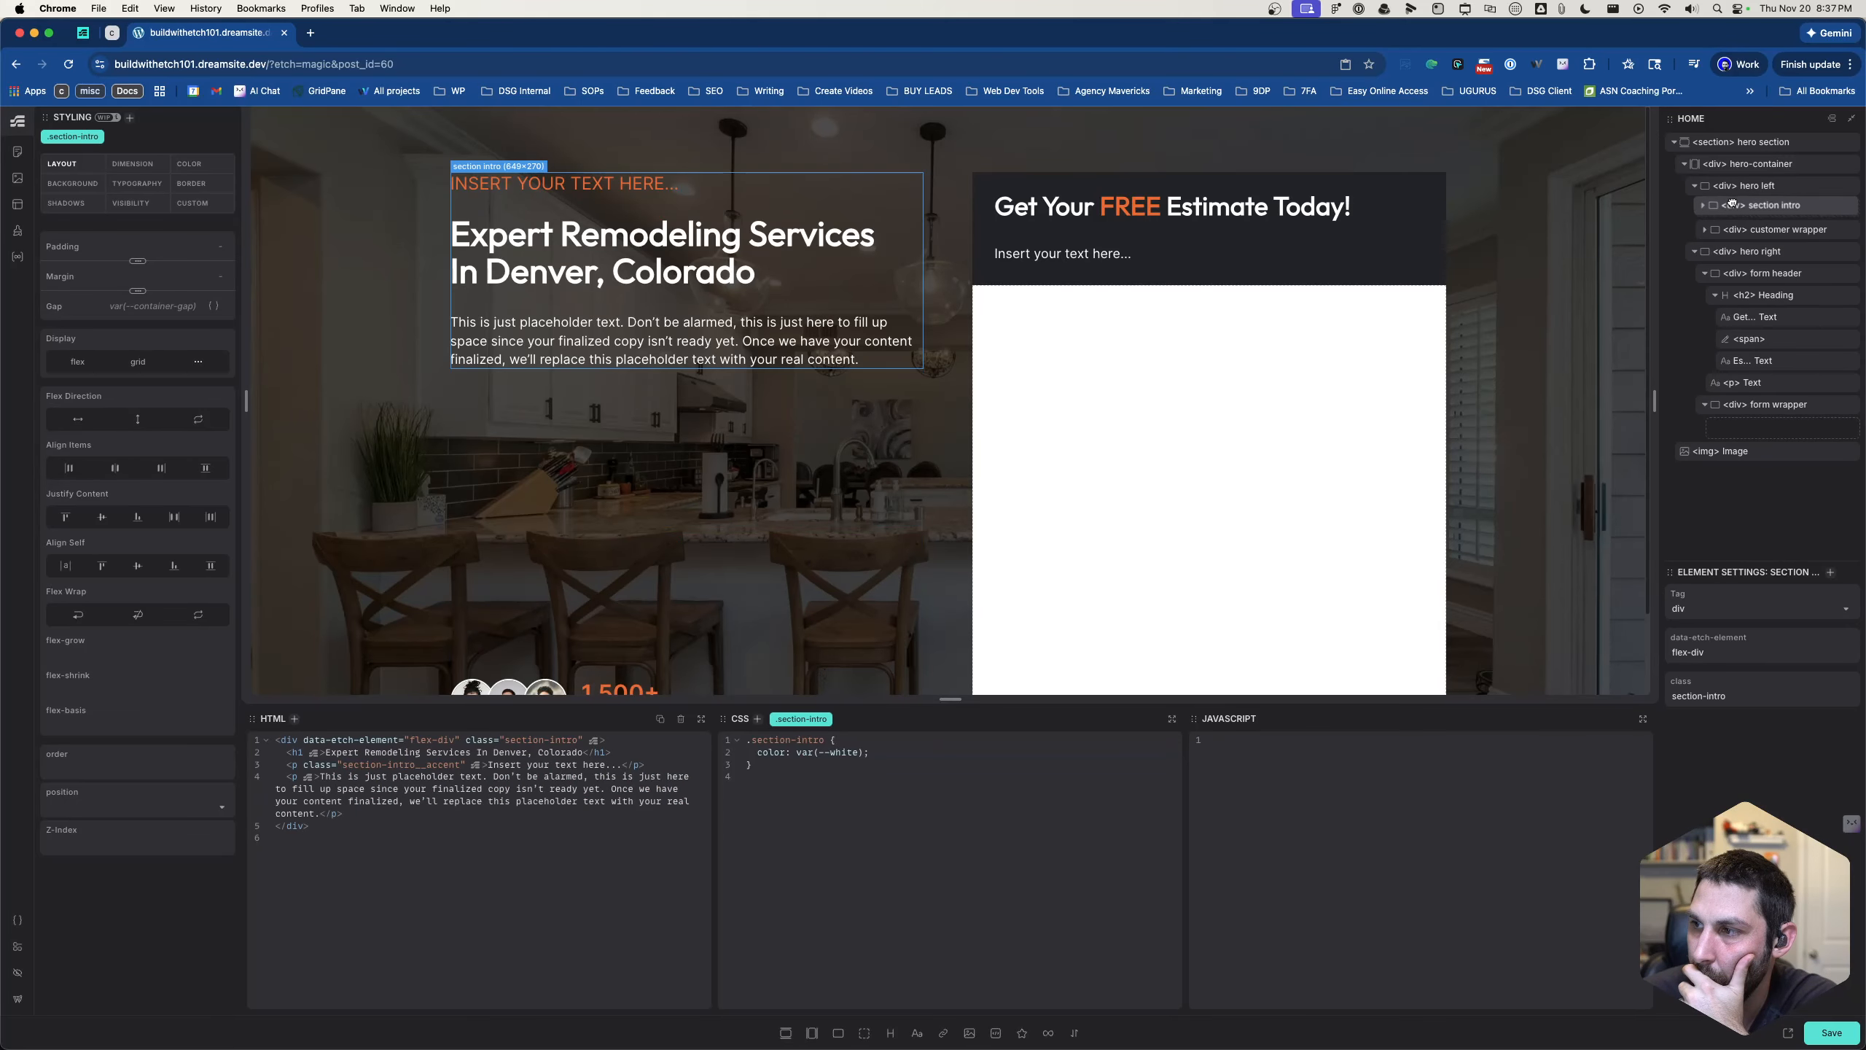
{"action": "scroll", "coordinate": [1411, 392], "scroll_direction": "down", "scroll_amount": 1}
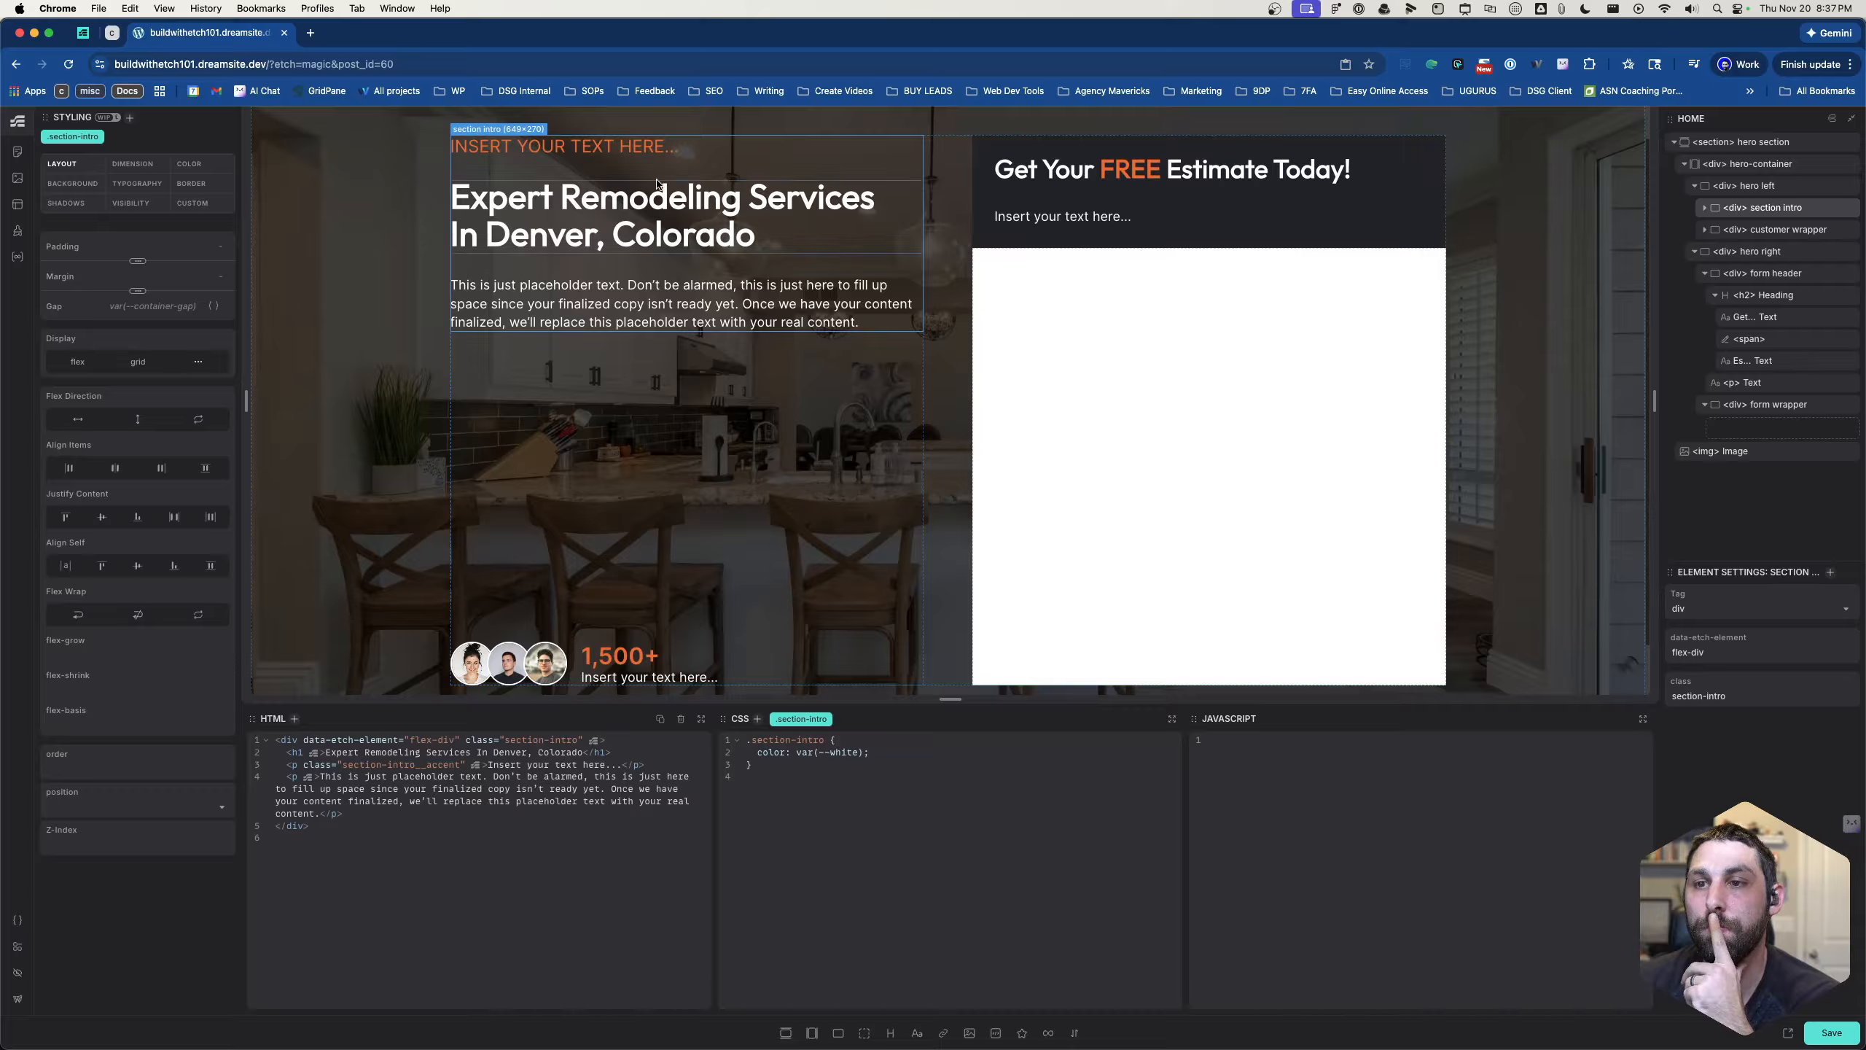
- Replace the accent paragraph's placeholder text above the main heading with "WELCOME TO KONSTRUKT"
{"action": "left_click", "coordinate": [566, 146]}
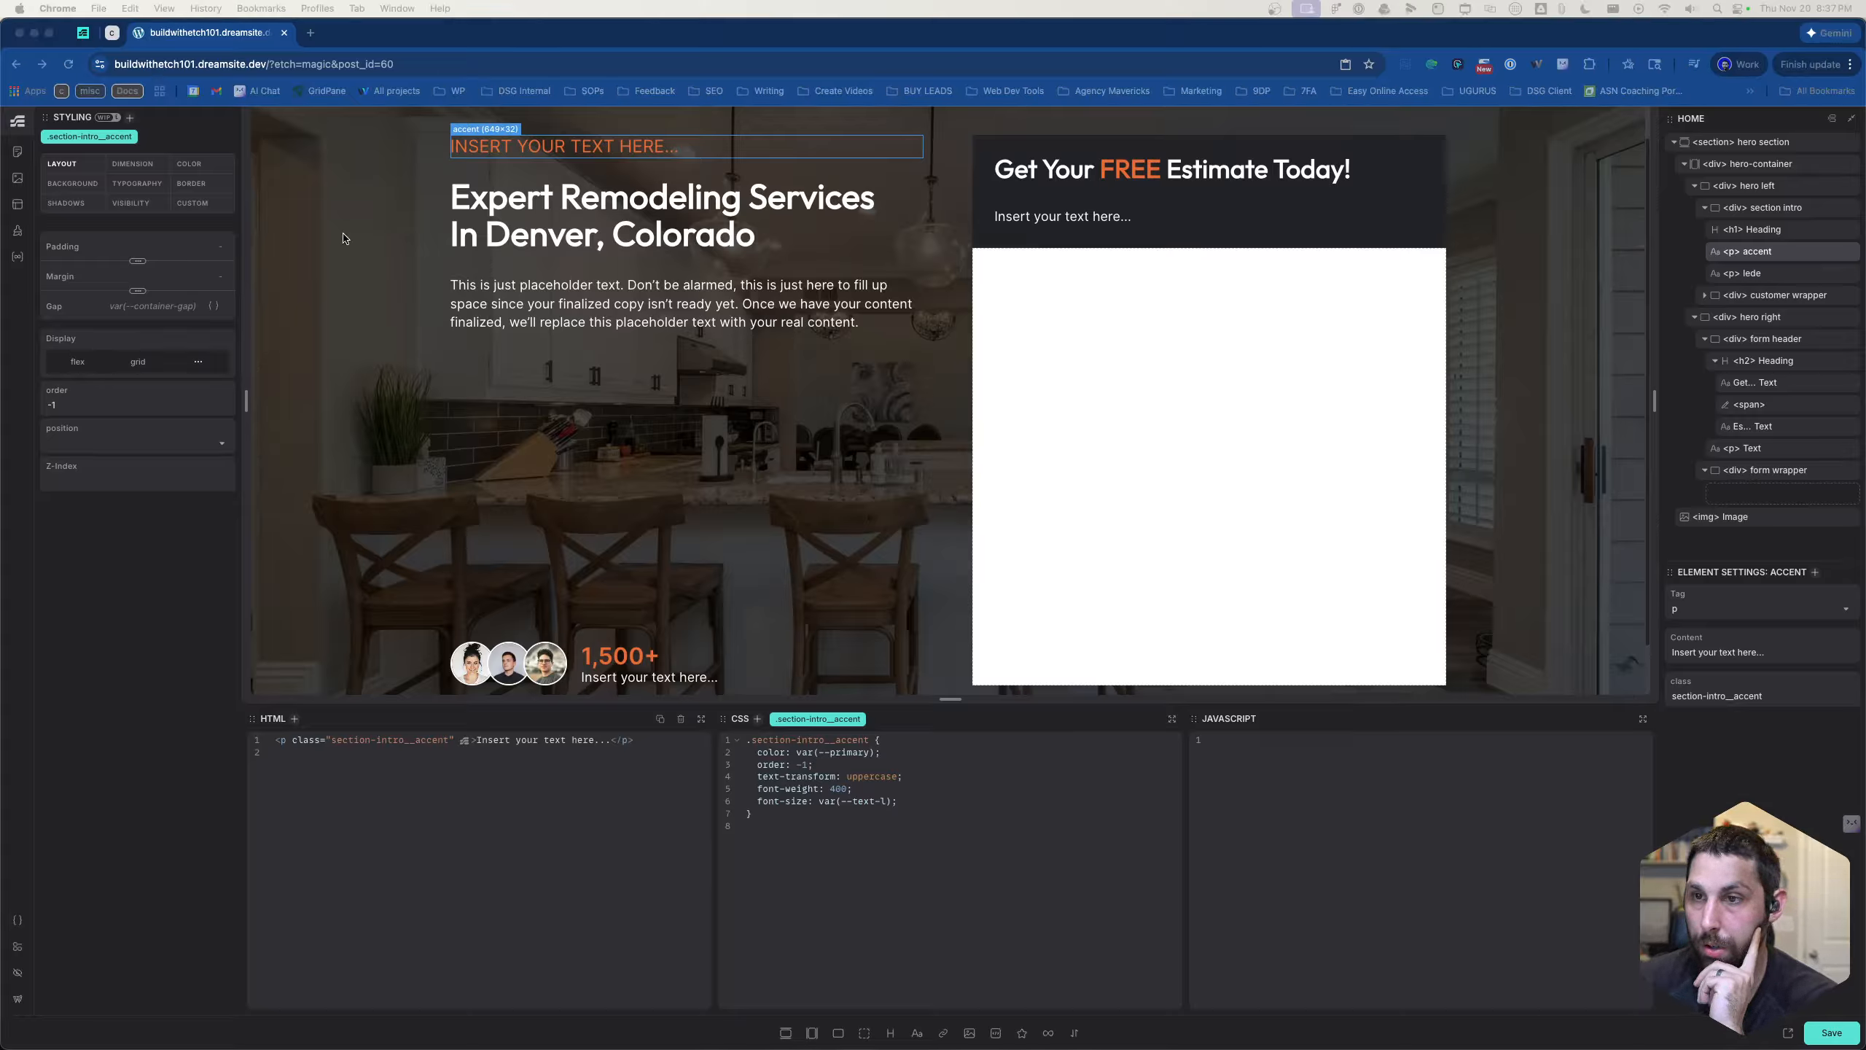
{"action": "left_click", "coordinate": [1742, 658]}
{"action": "key", "text": "super+a"}
{"action": "type", "text": "WELCOME TO KONSTRUKT"}
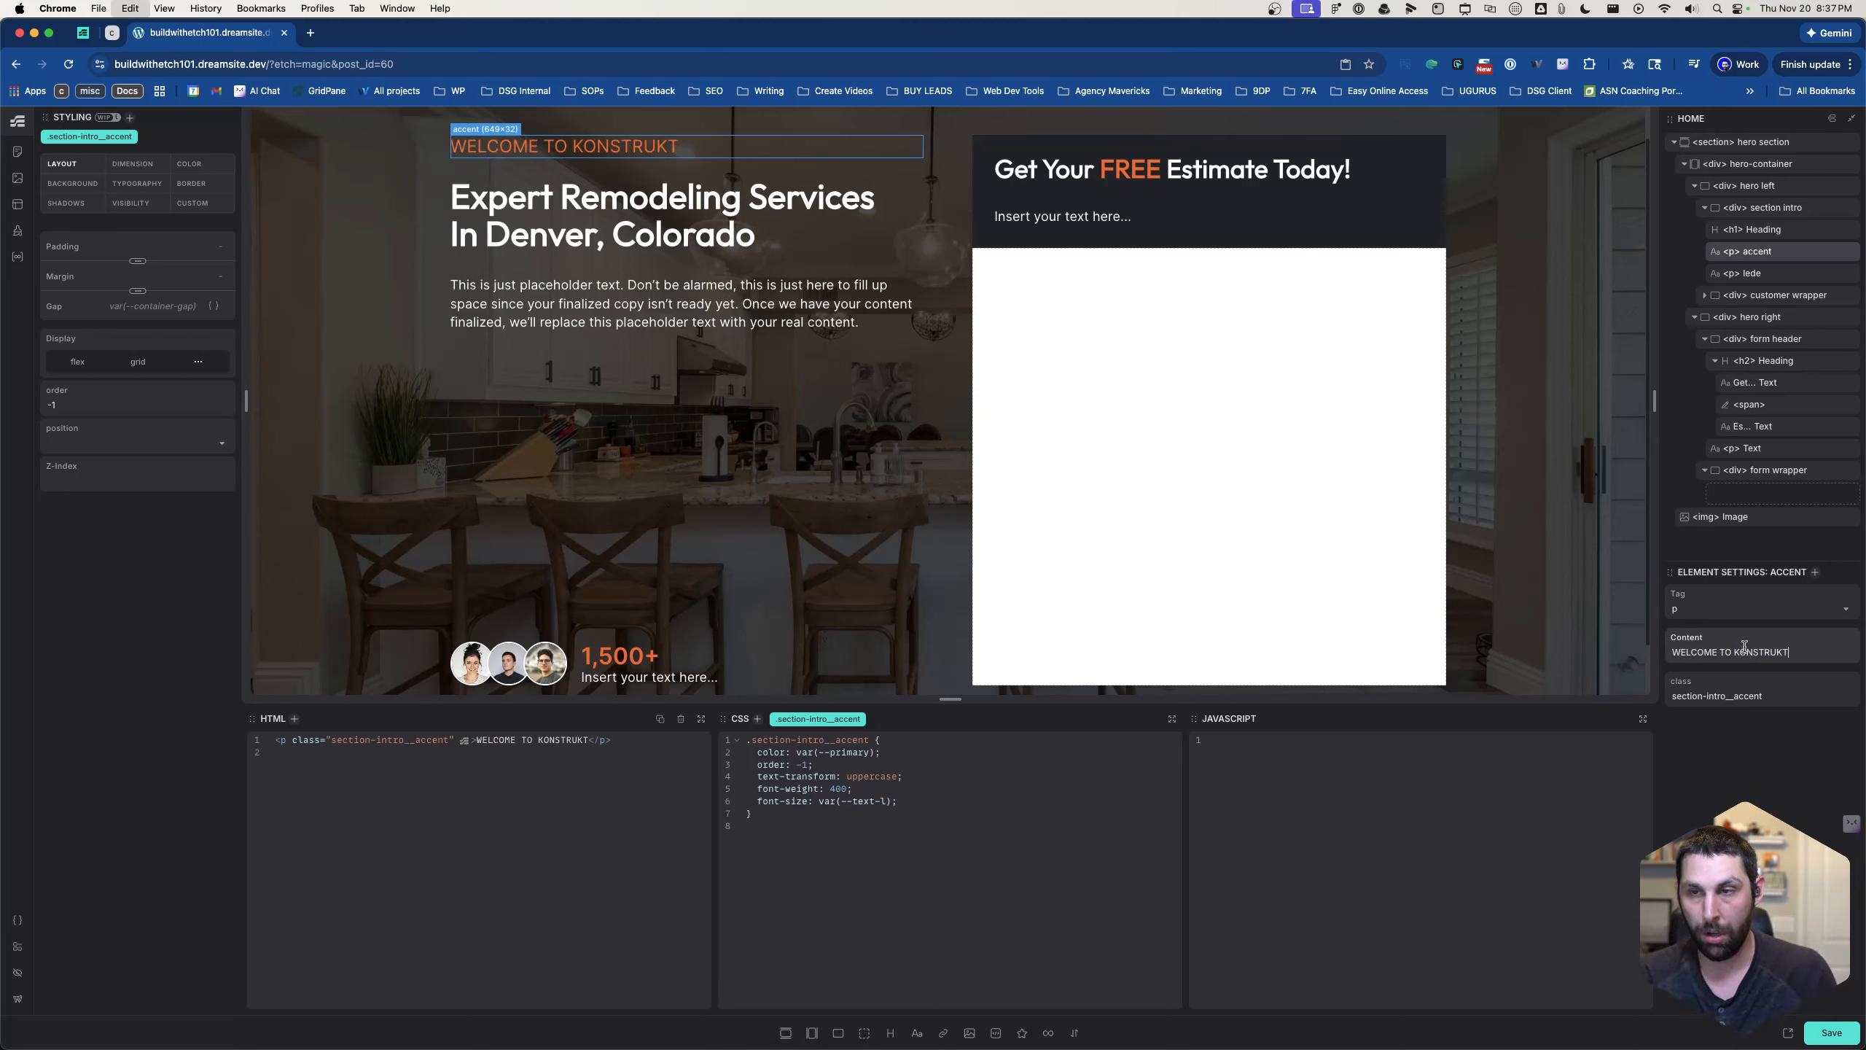
- Review both hero columns on the page, checking the intro text, customer stats and form wrapper alignment
{"action": "left_click", "coordinate": [652, 268]}
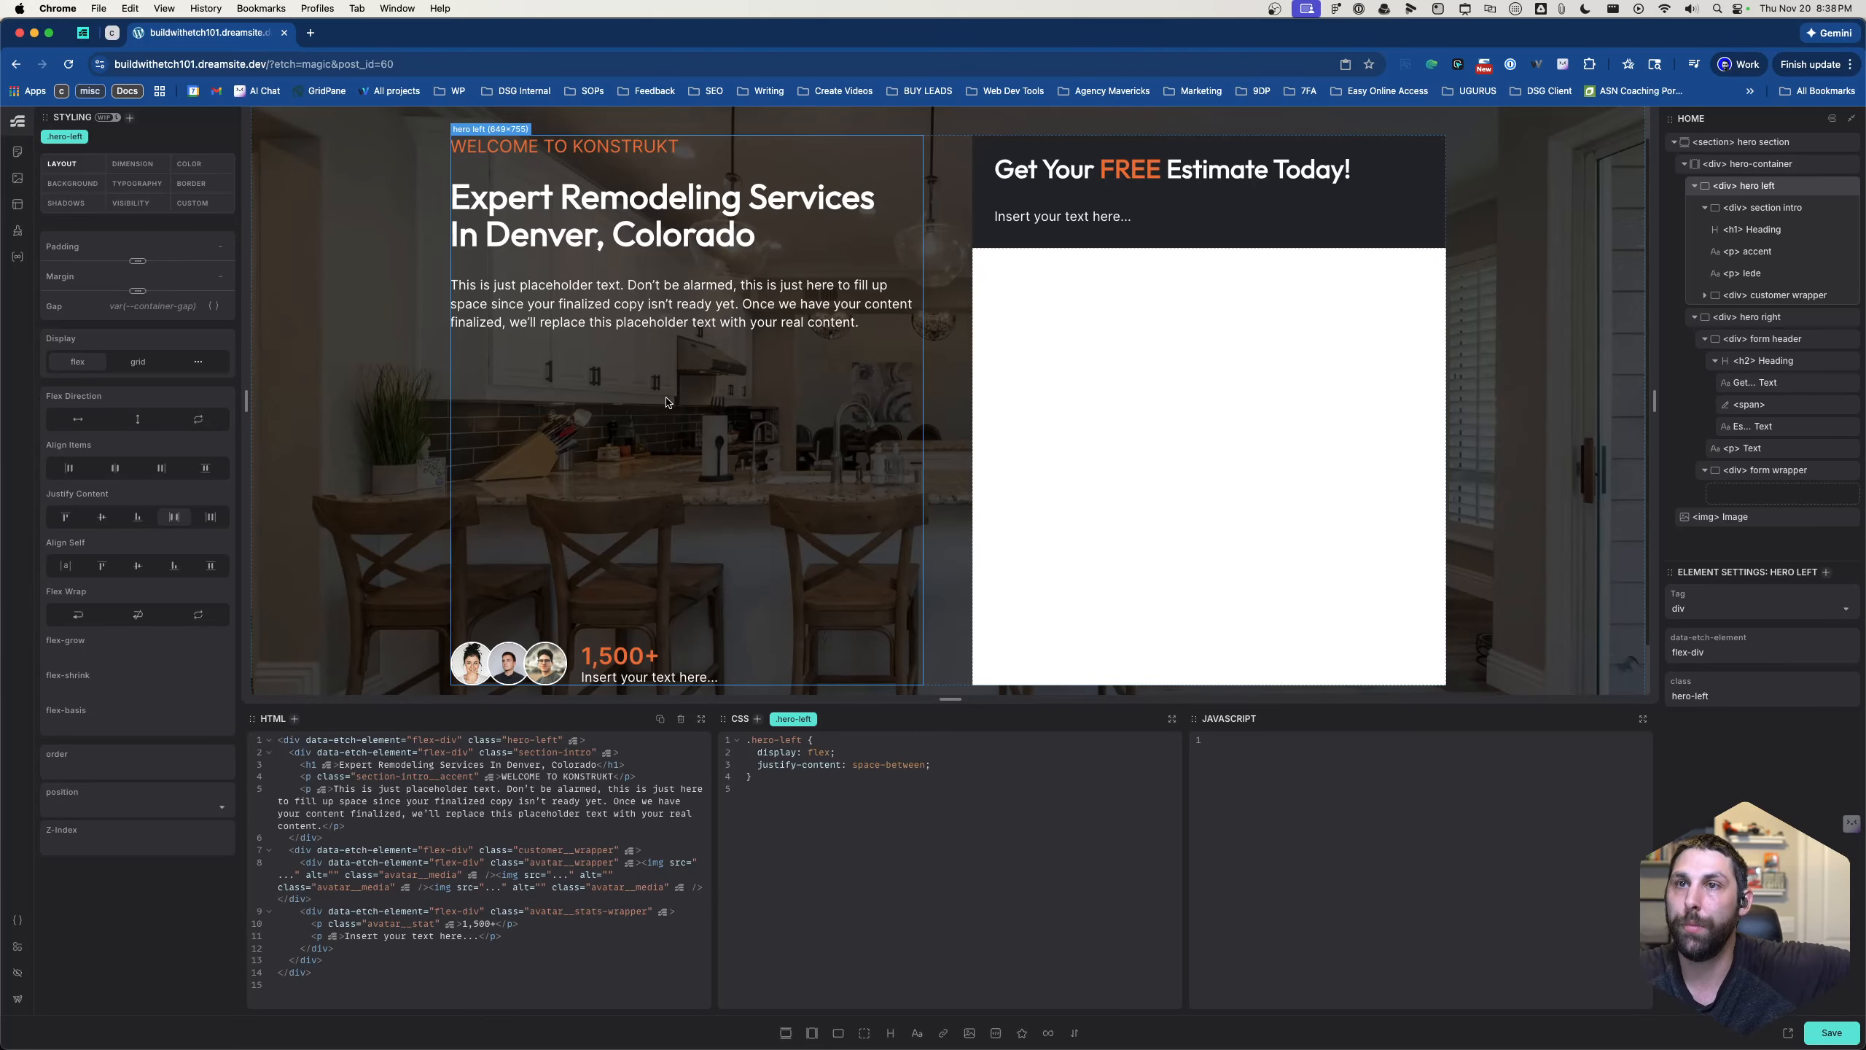
{"action": "scroll", "coordinate": [755, 441], "scroll_direction": "down", "scroll_amount": 2}
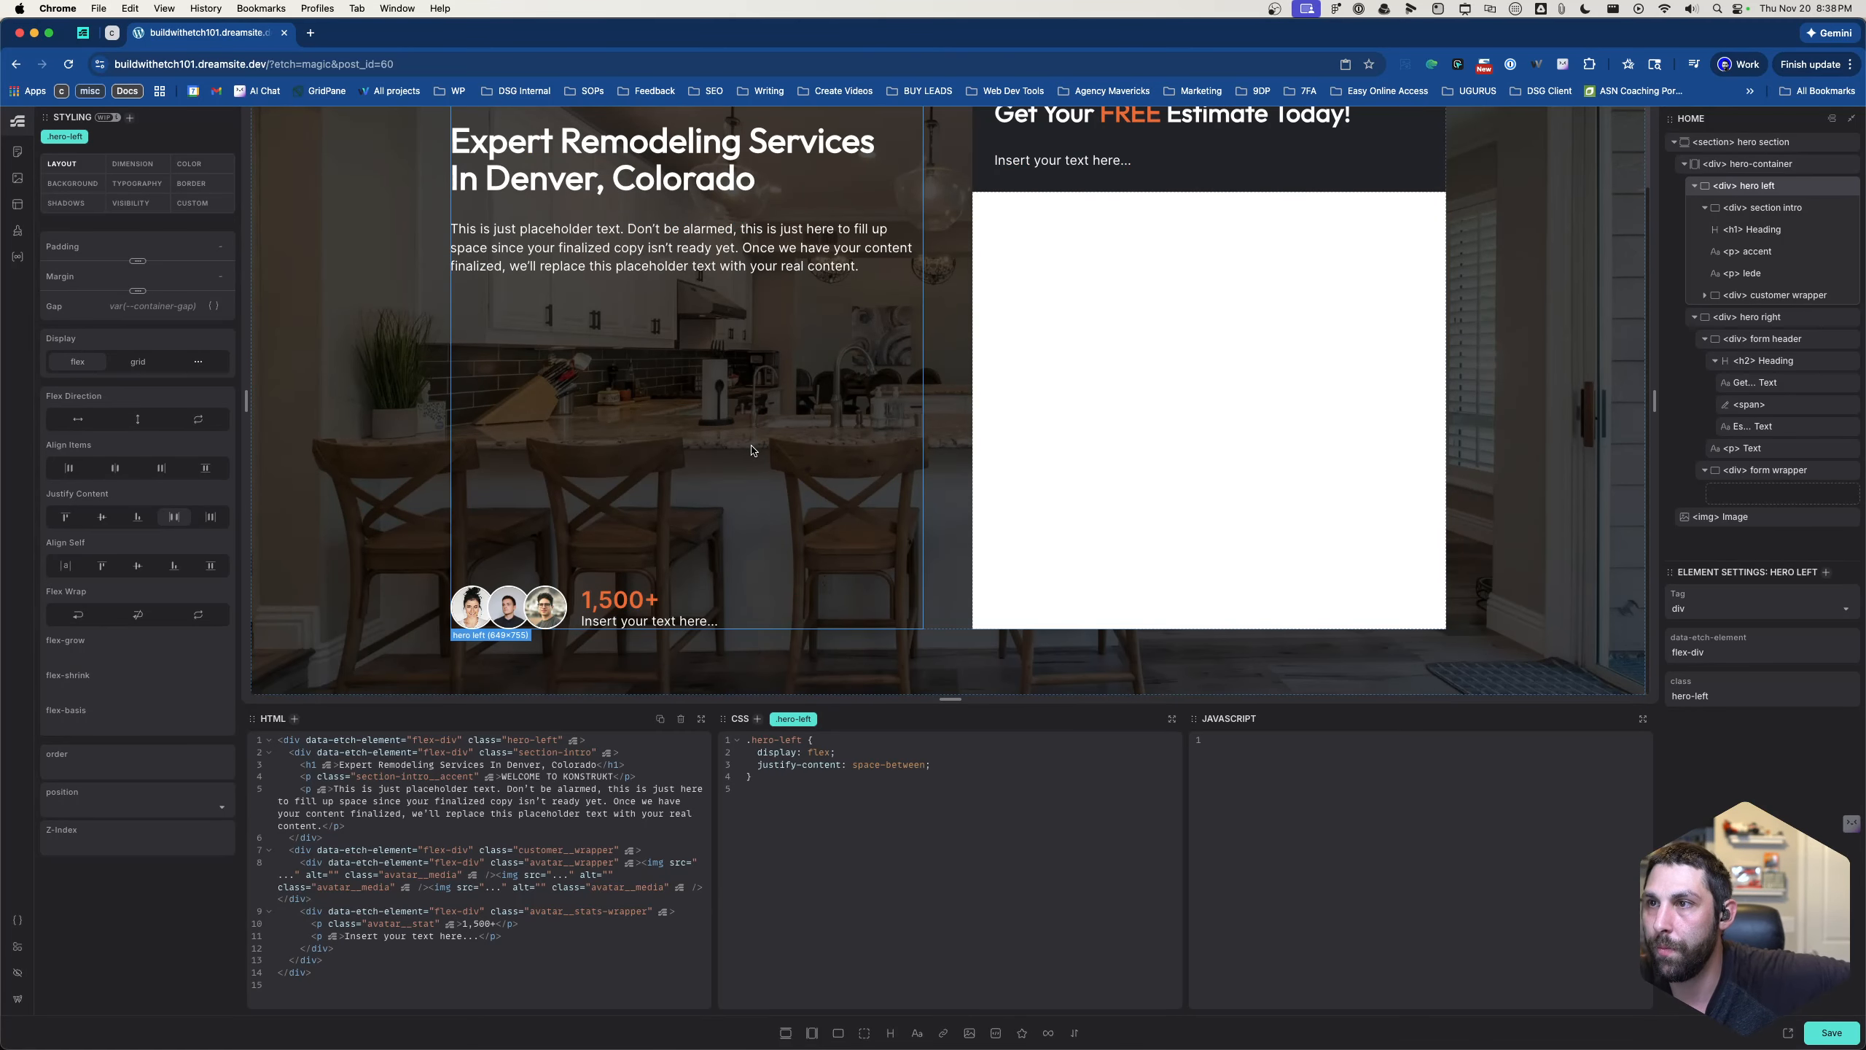
{"action": "scroll", "coordinate": [750, 448], "scroll_direction": "up", "scroll_amount": 3}
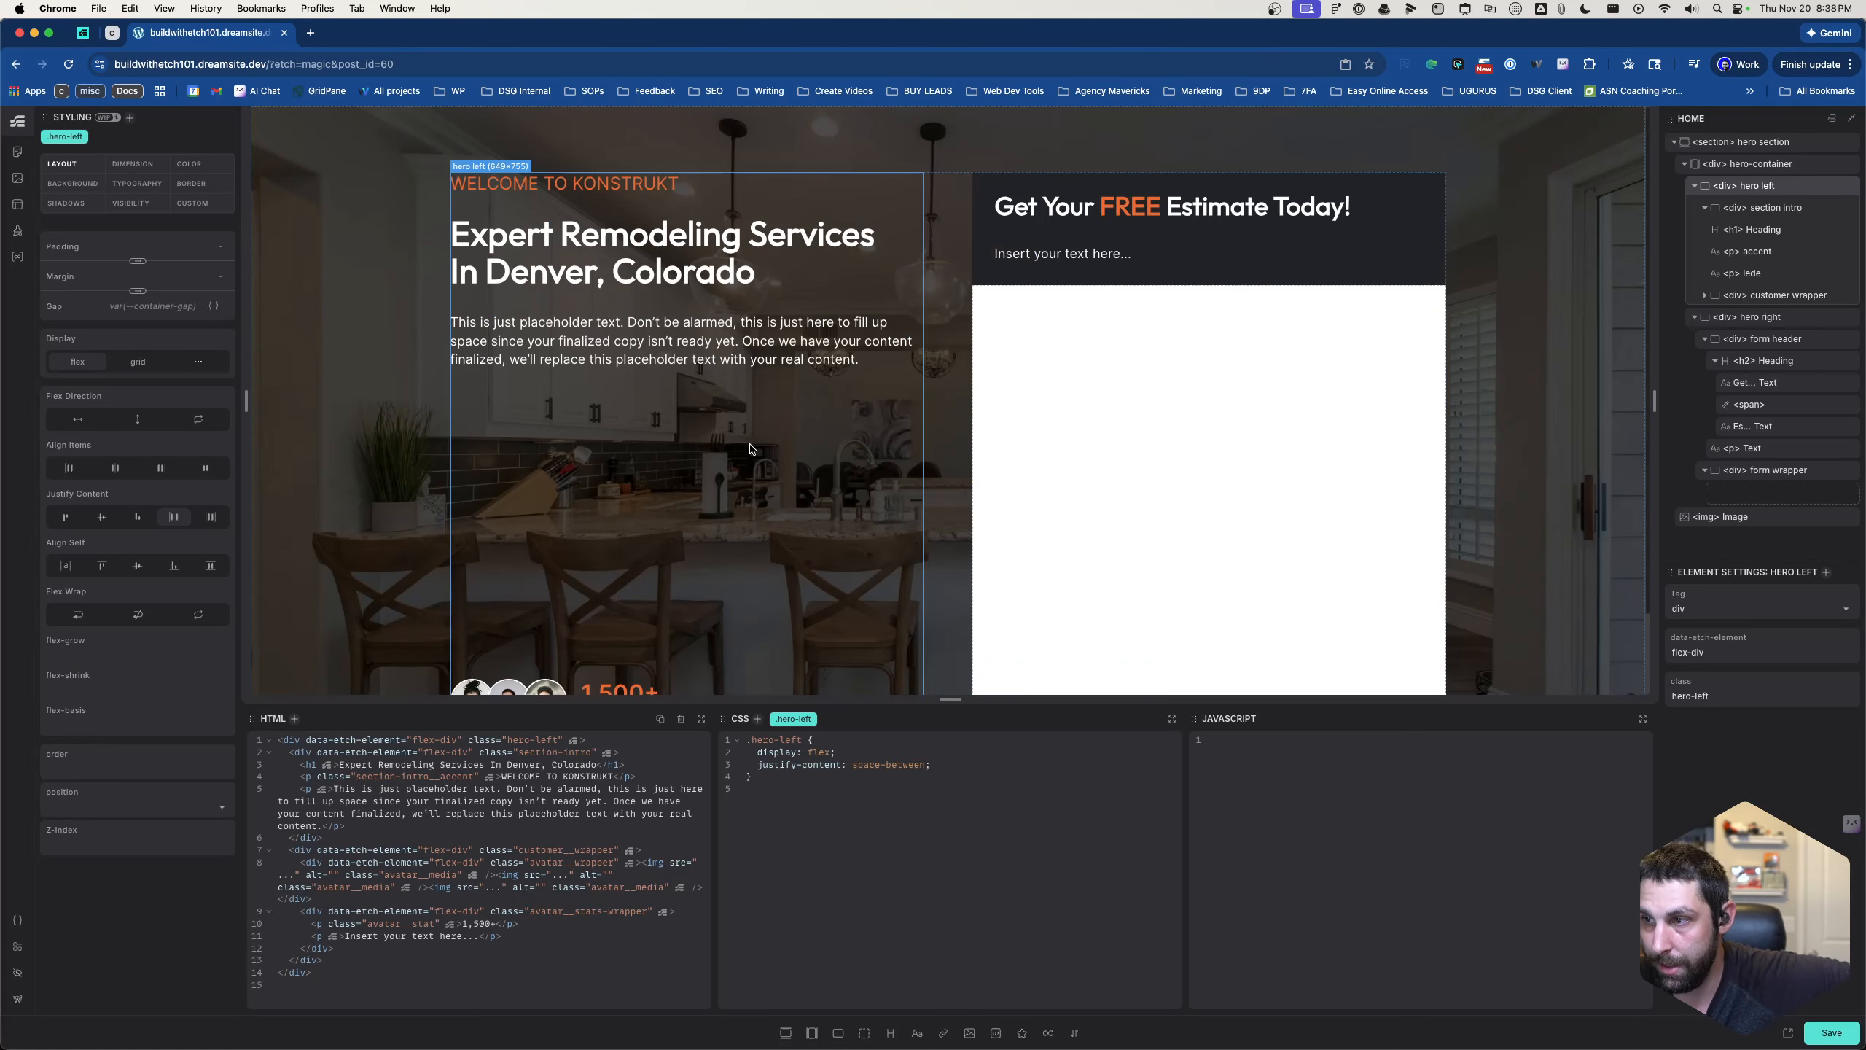
{"action": "left_click", "coordinate": [1149, 527]}
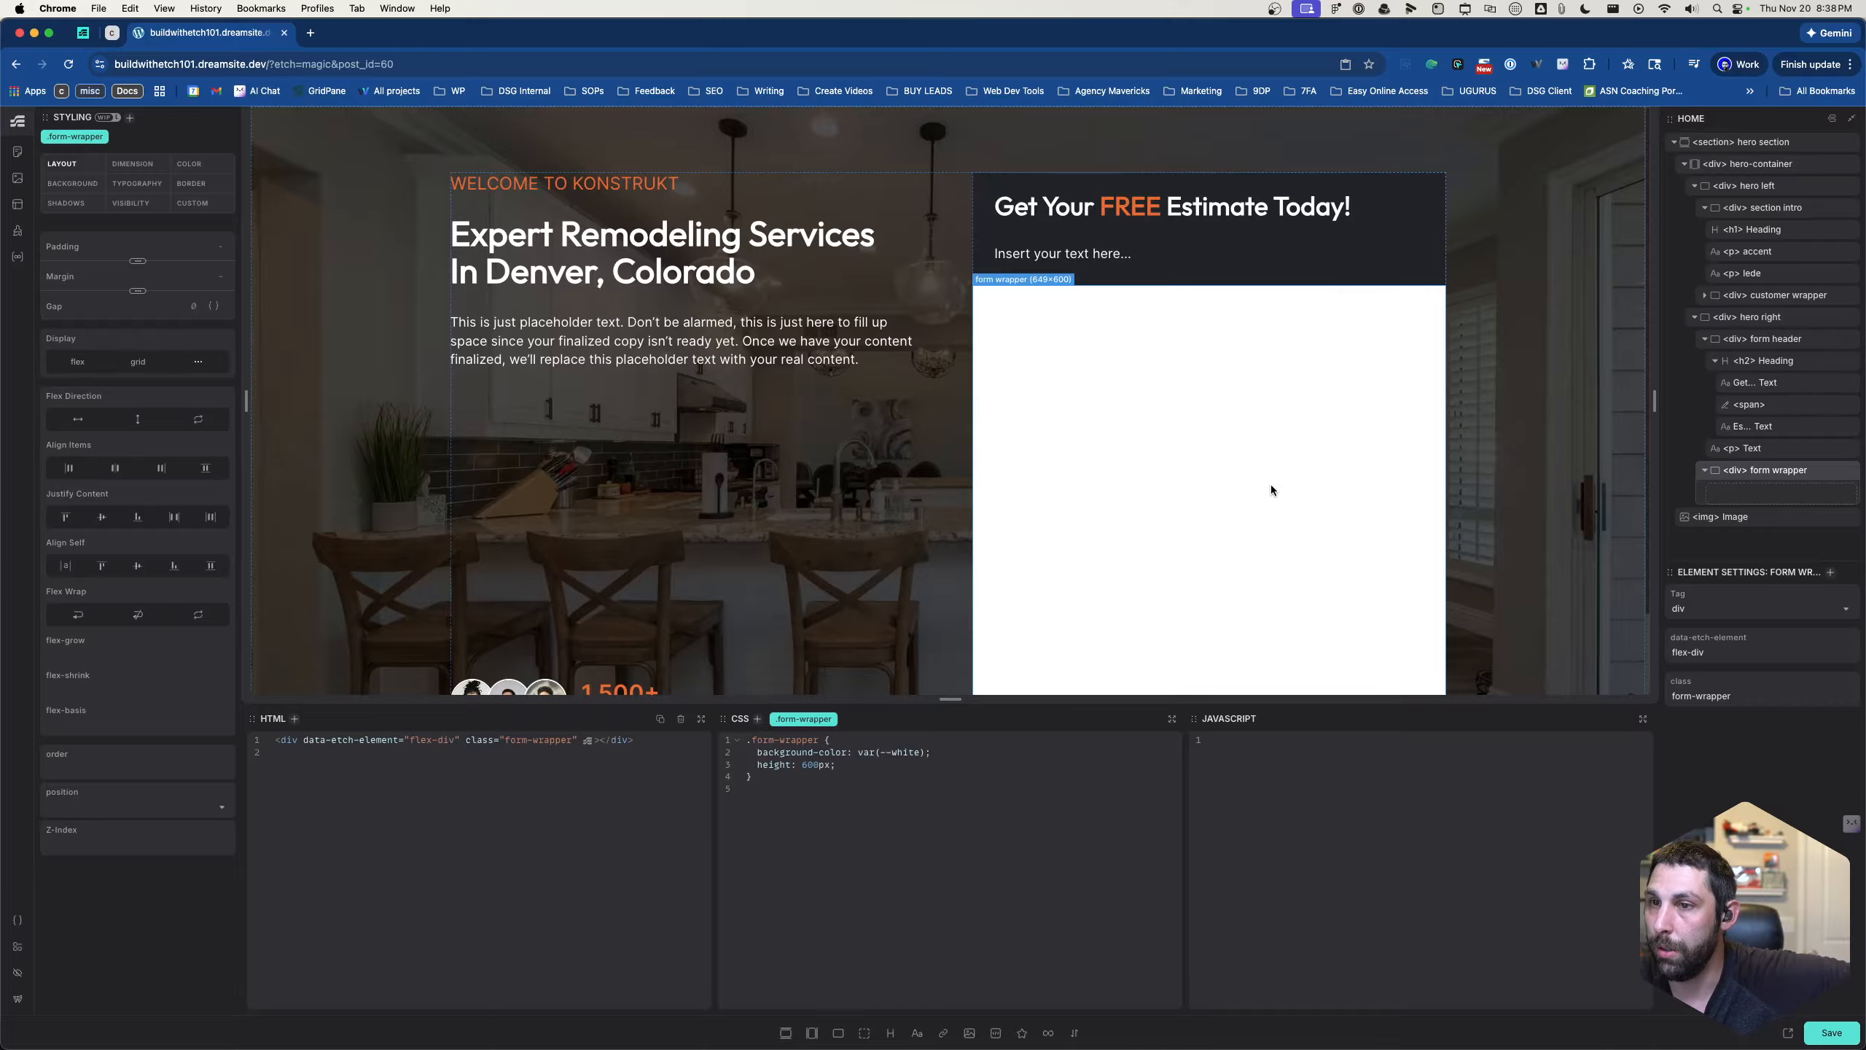
{"action": "scroll", "coordinate": [1272, 490], "scroll_direction": "down", "scroll_amount": 3}
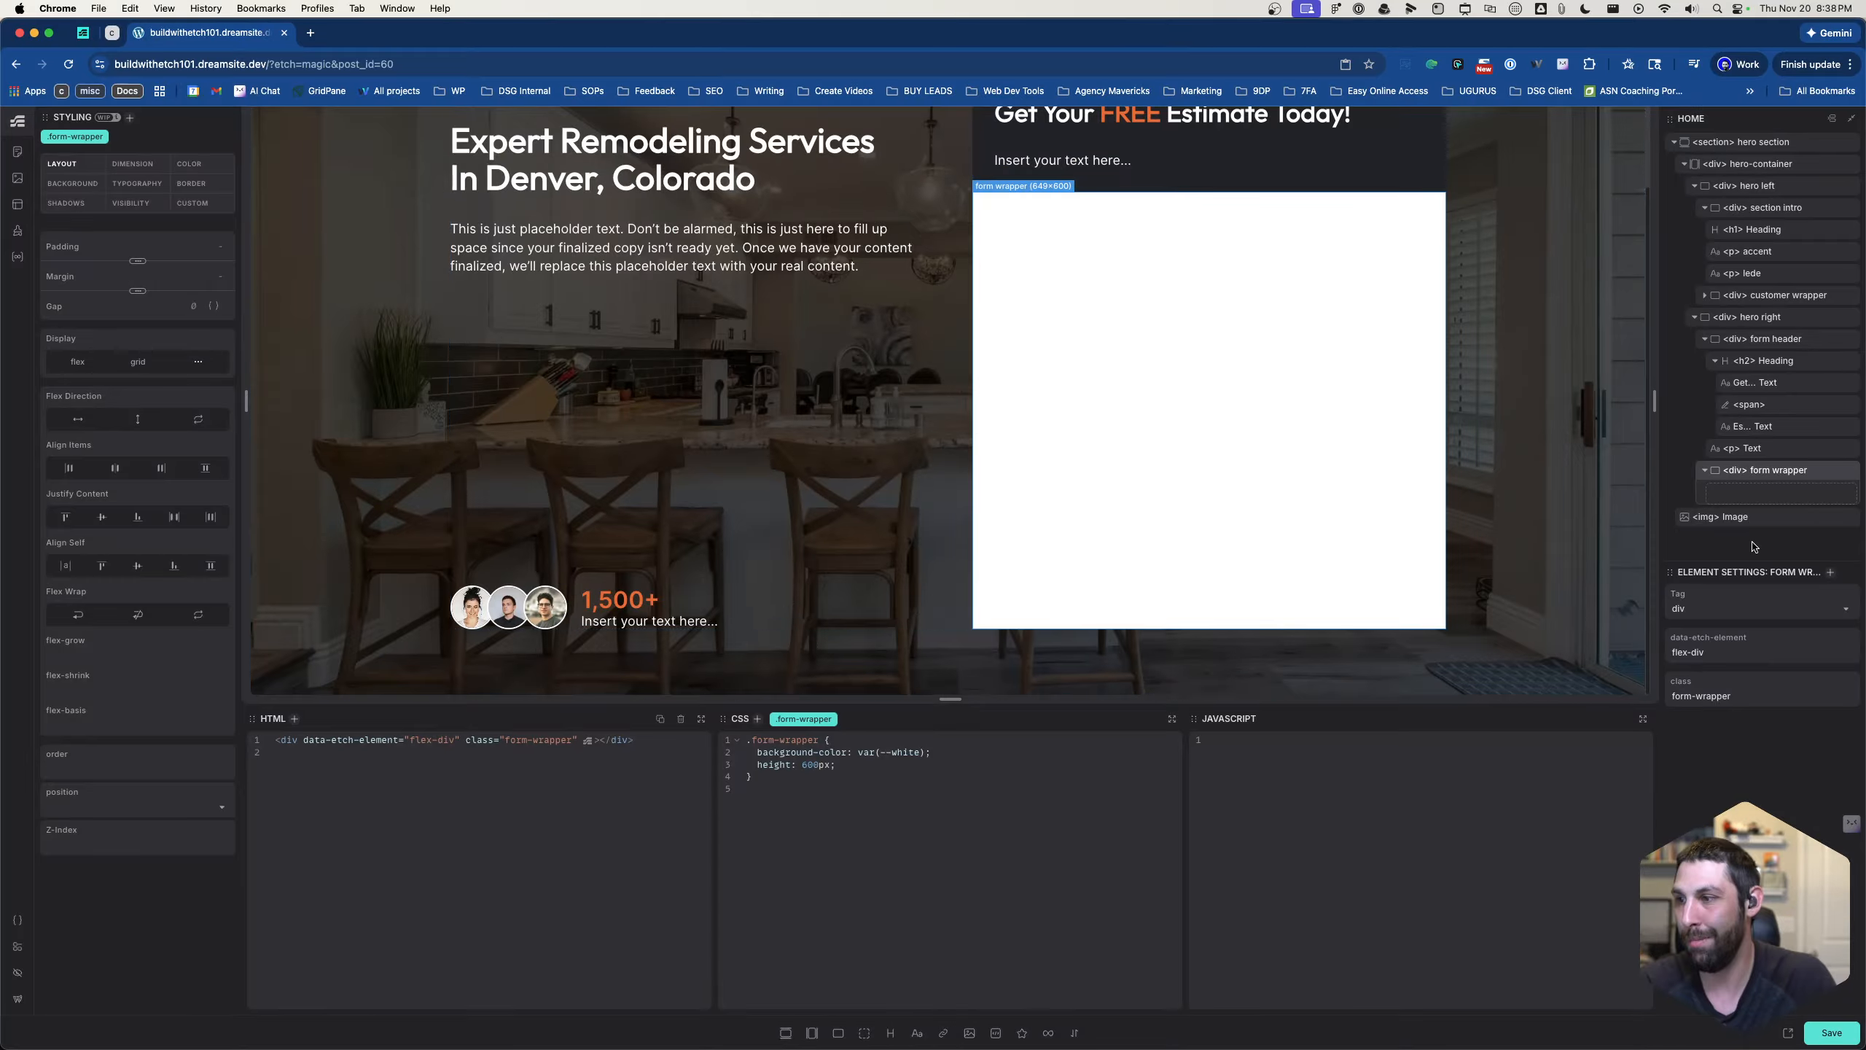
{"action": "scroll", "coordinate": [1552, 415], "scroll_direction": "up", "scroll_amount": 5}
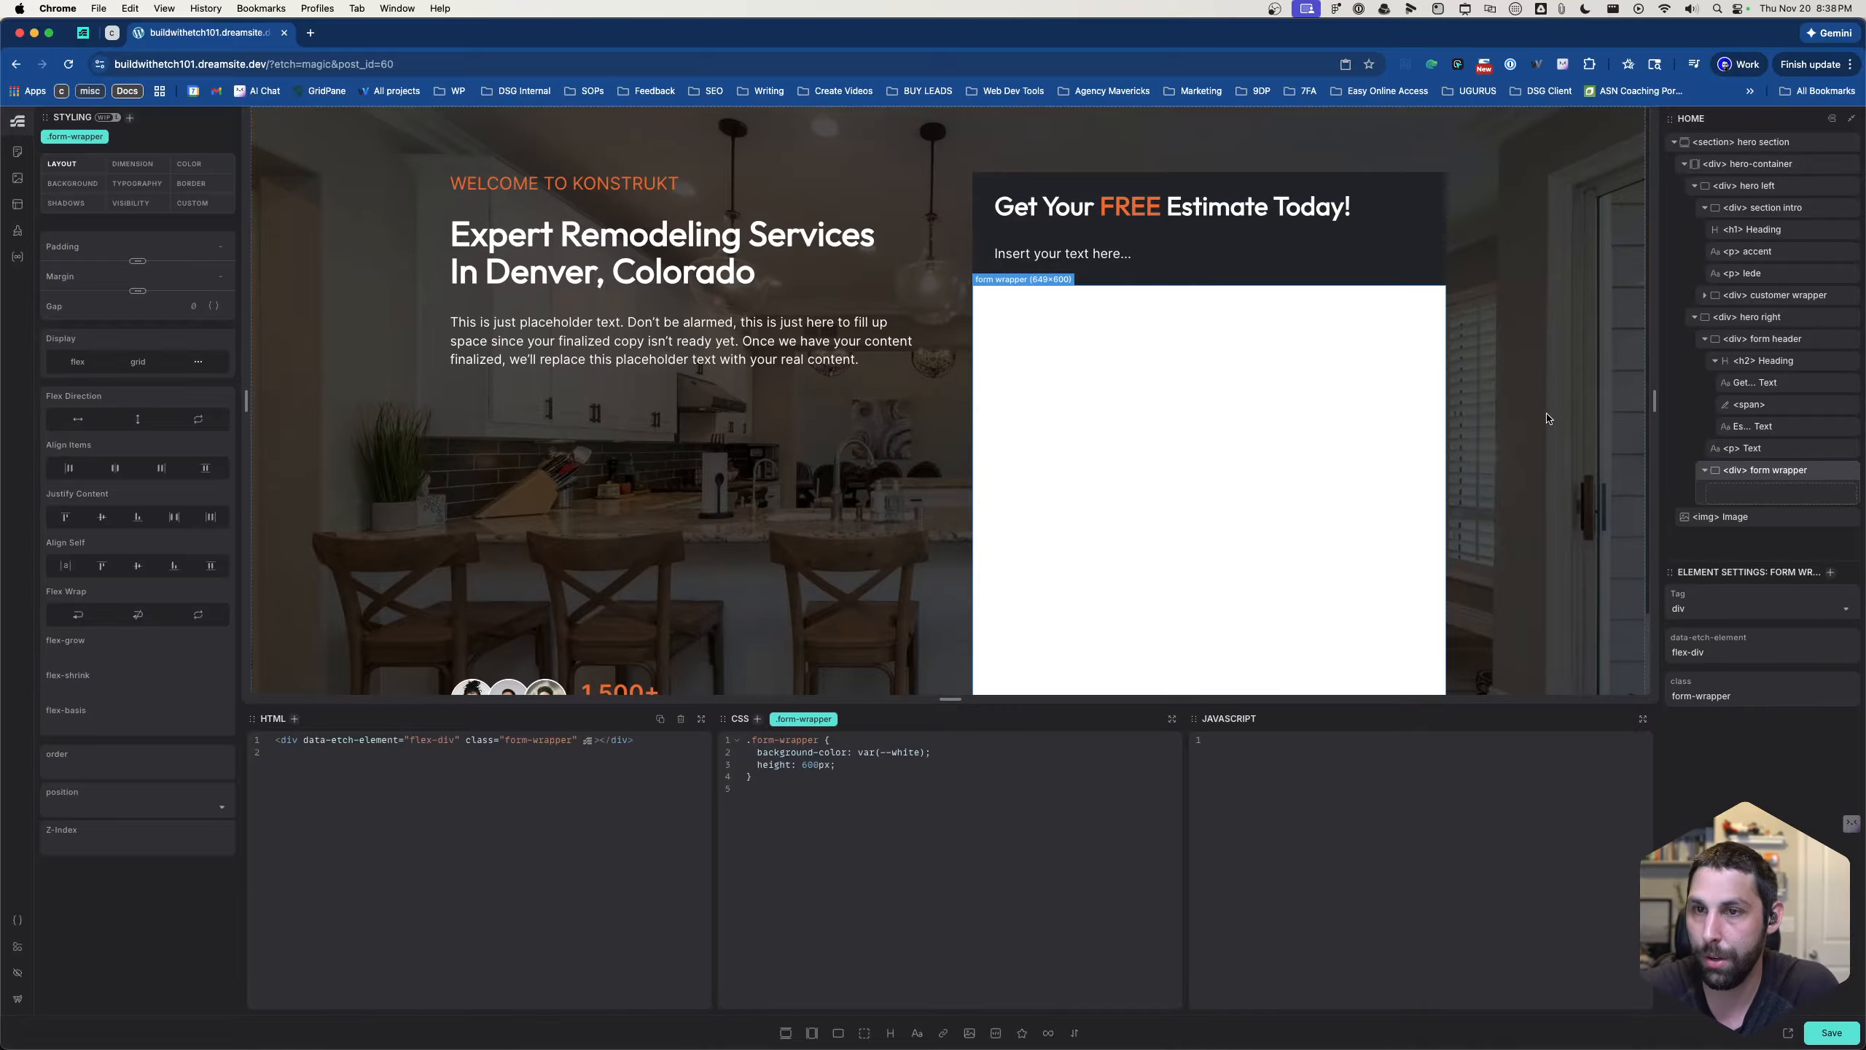
{"action": "scroll", "coordinate": [1547, 414], "scroll_direction": "down", "scroll_amount": 5}
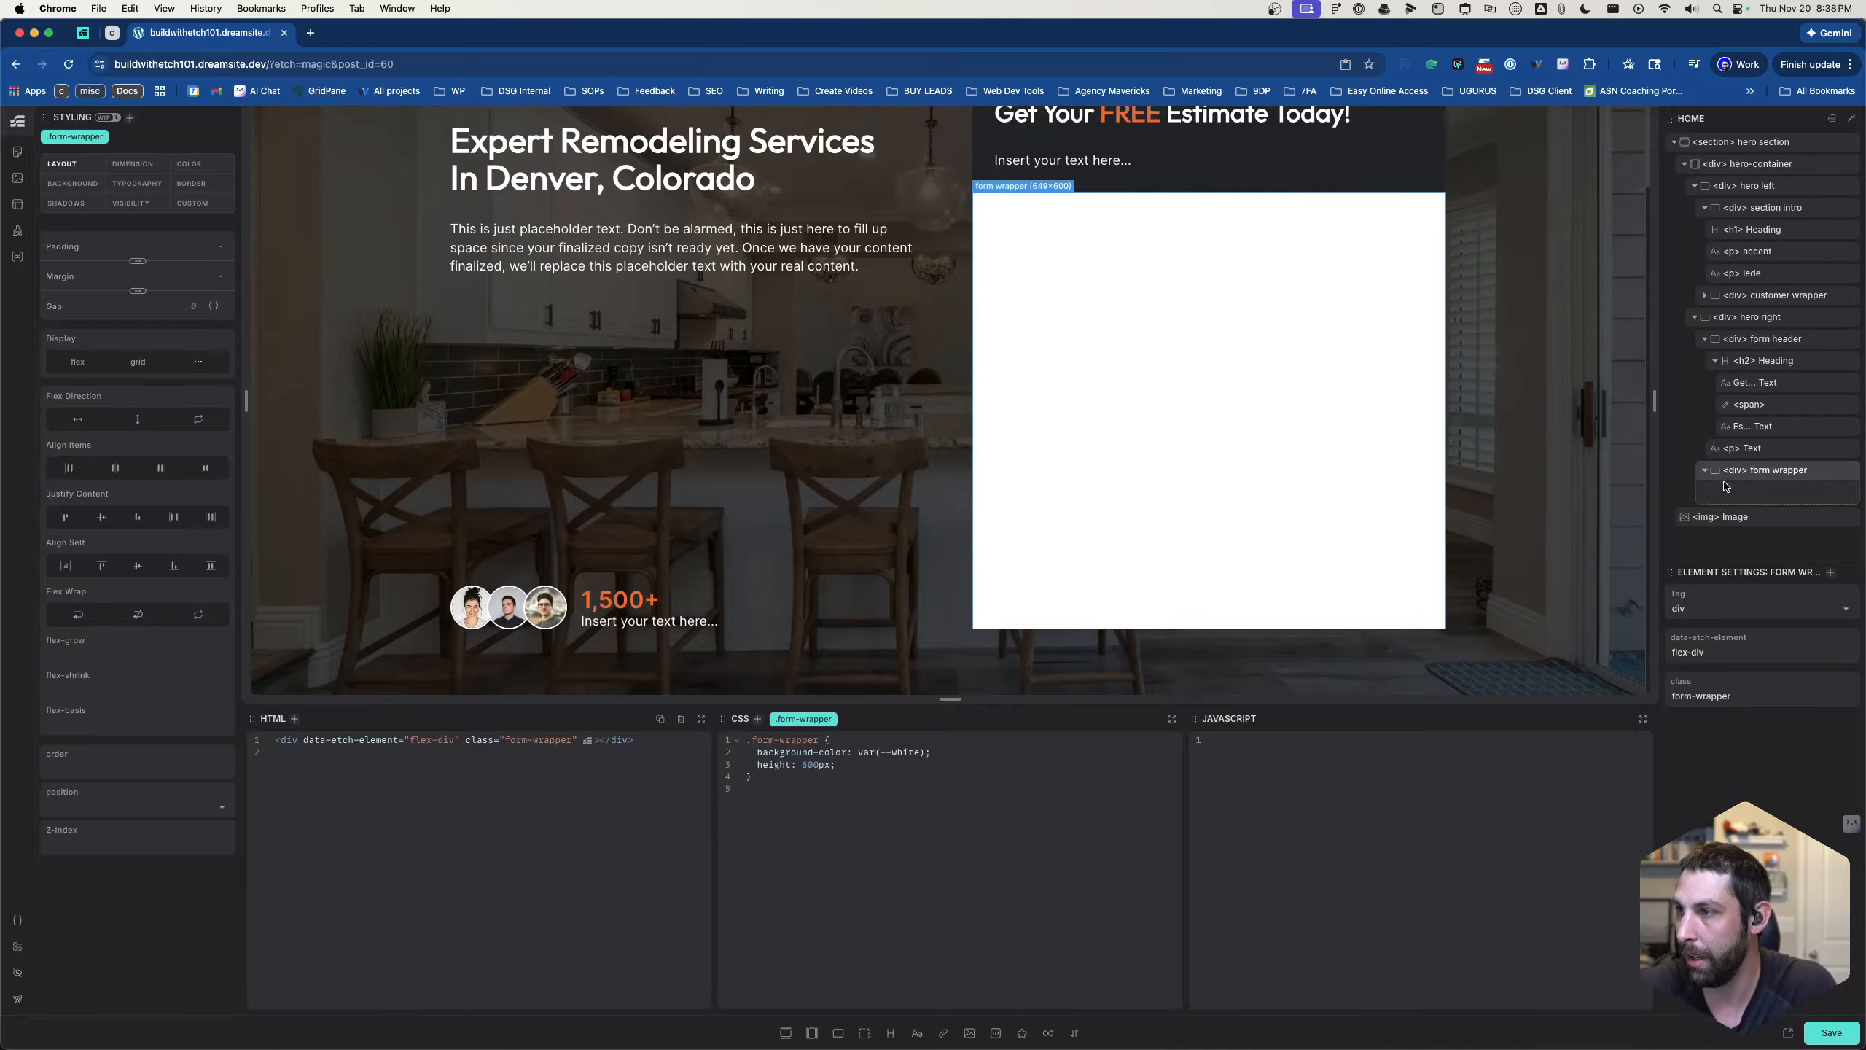
- Save the page with the hero section collapsed in the structure, and add a new section element
{"action": "left_click", "coordinate": [1674, 142]}
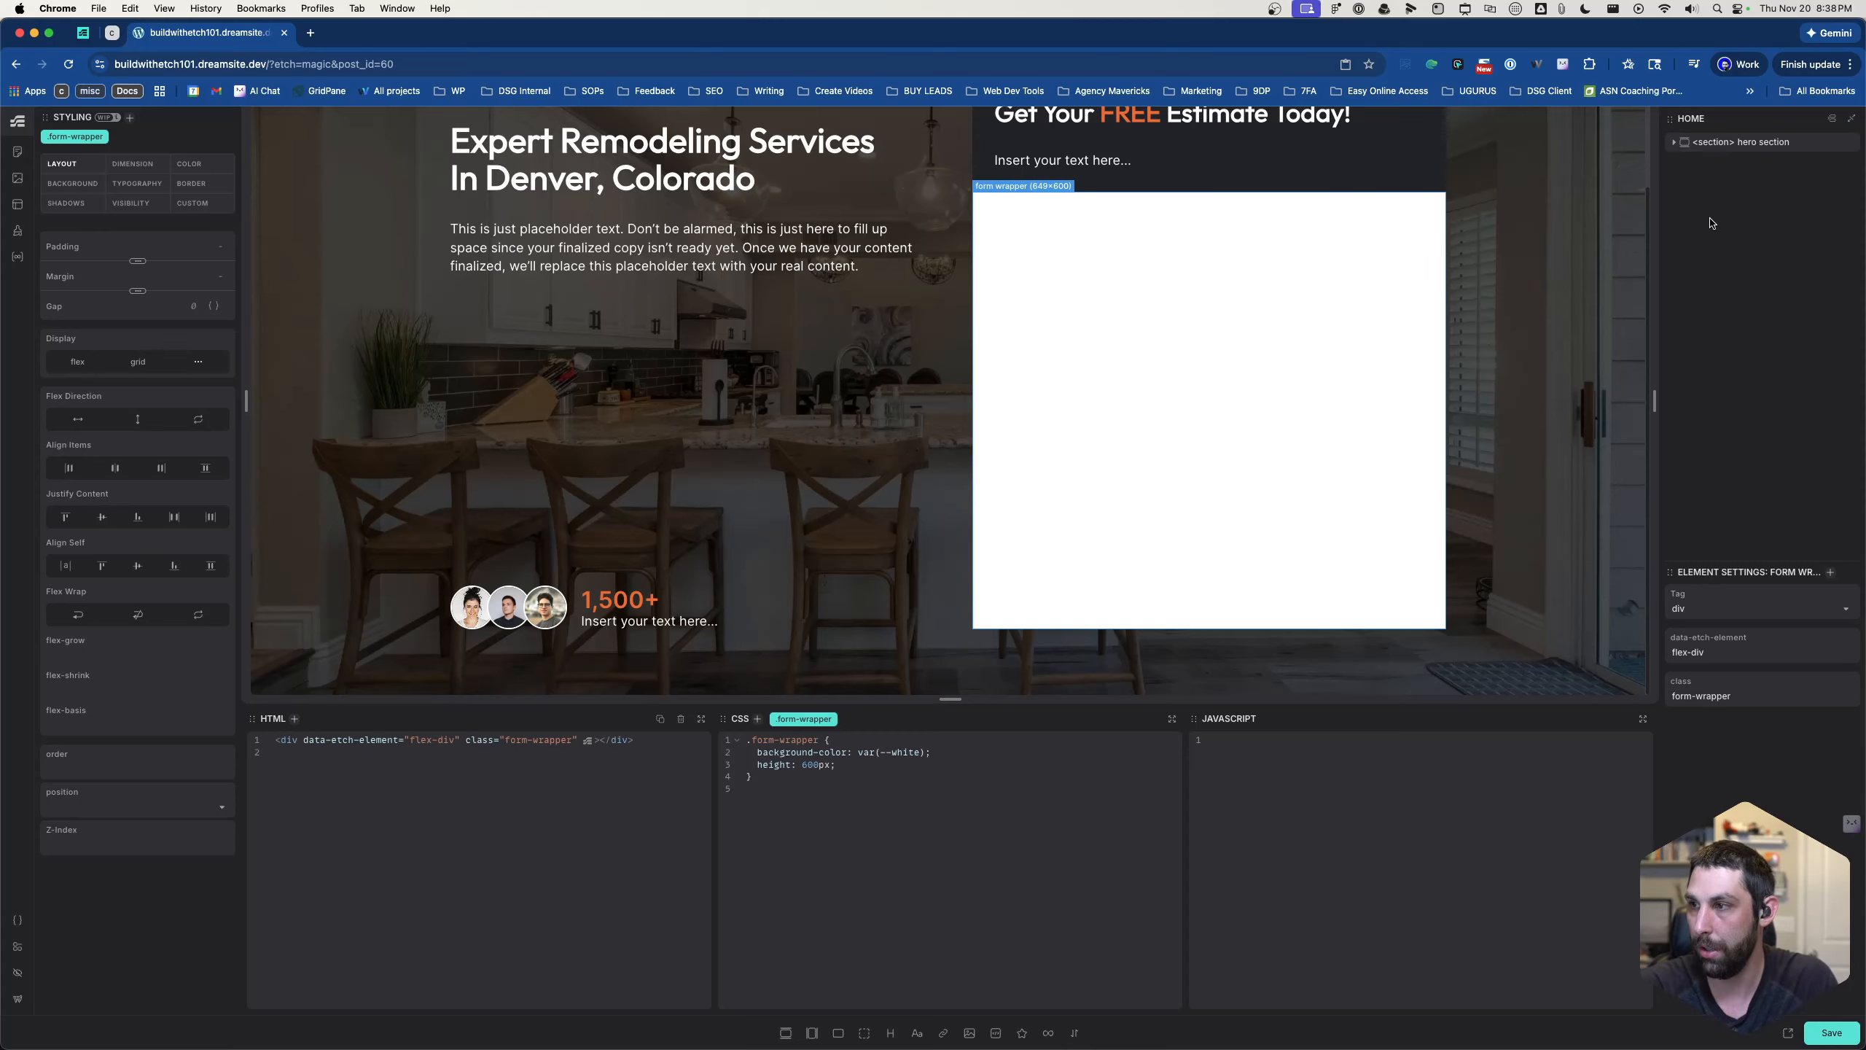
{"action": "key", "text": "super+s"}
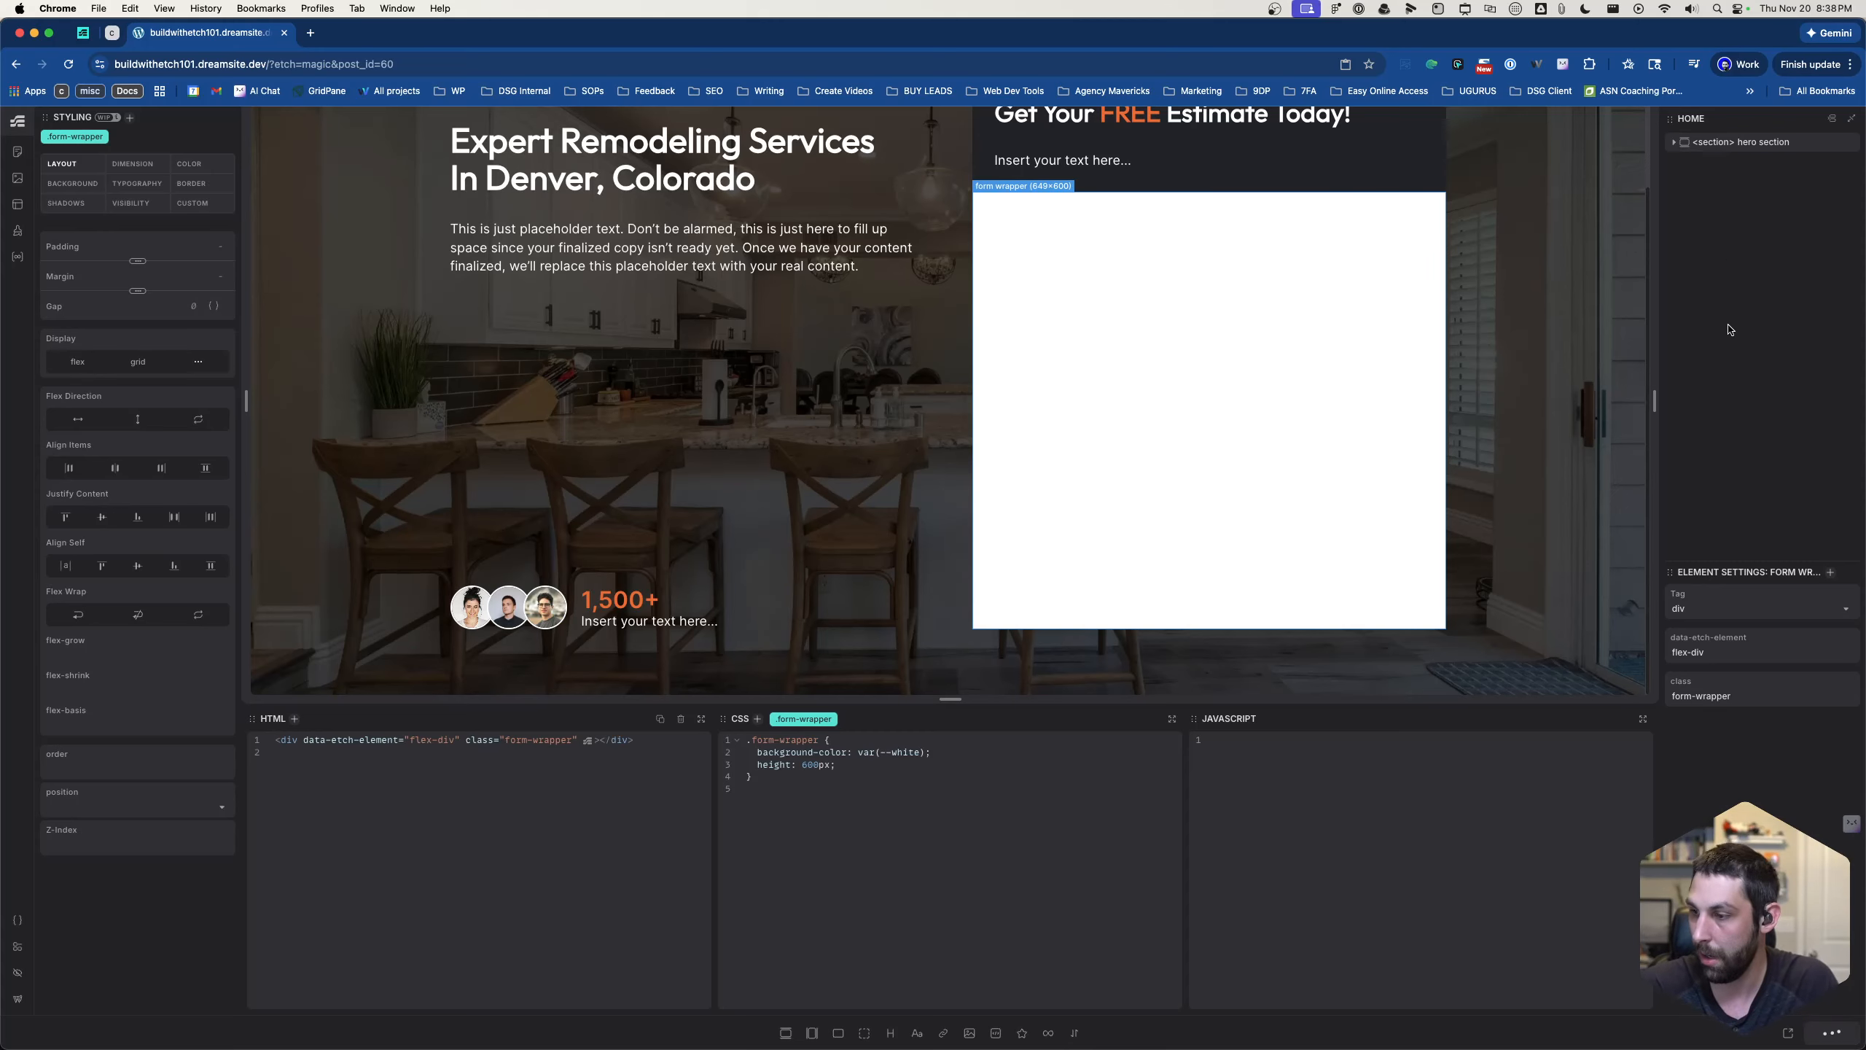
{"action": "left_click", "coordinate": [785, 1033]}
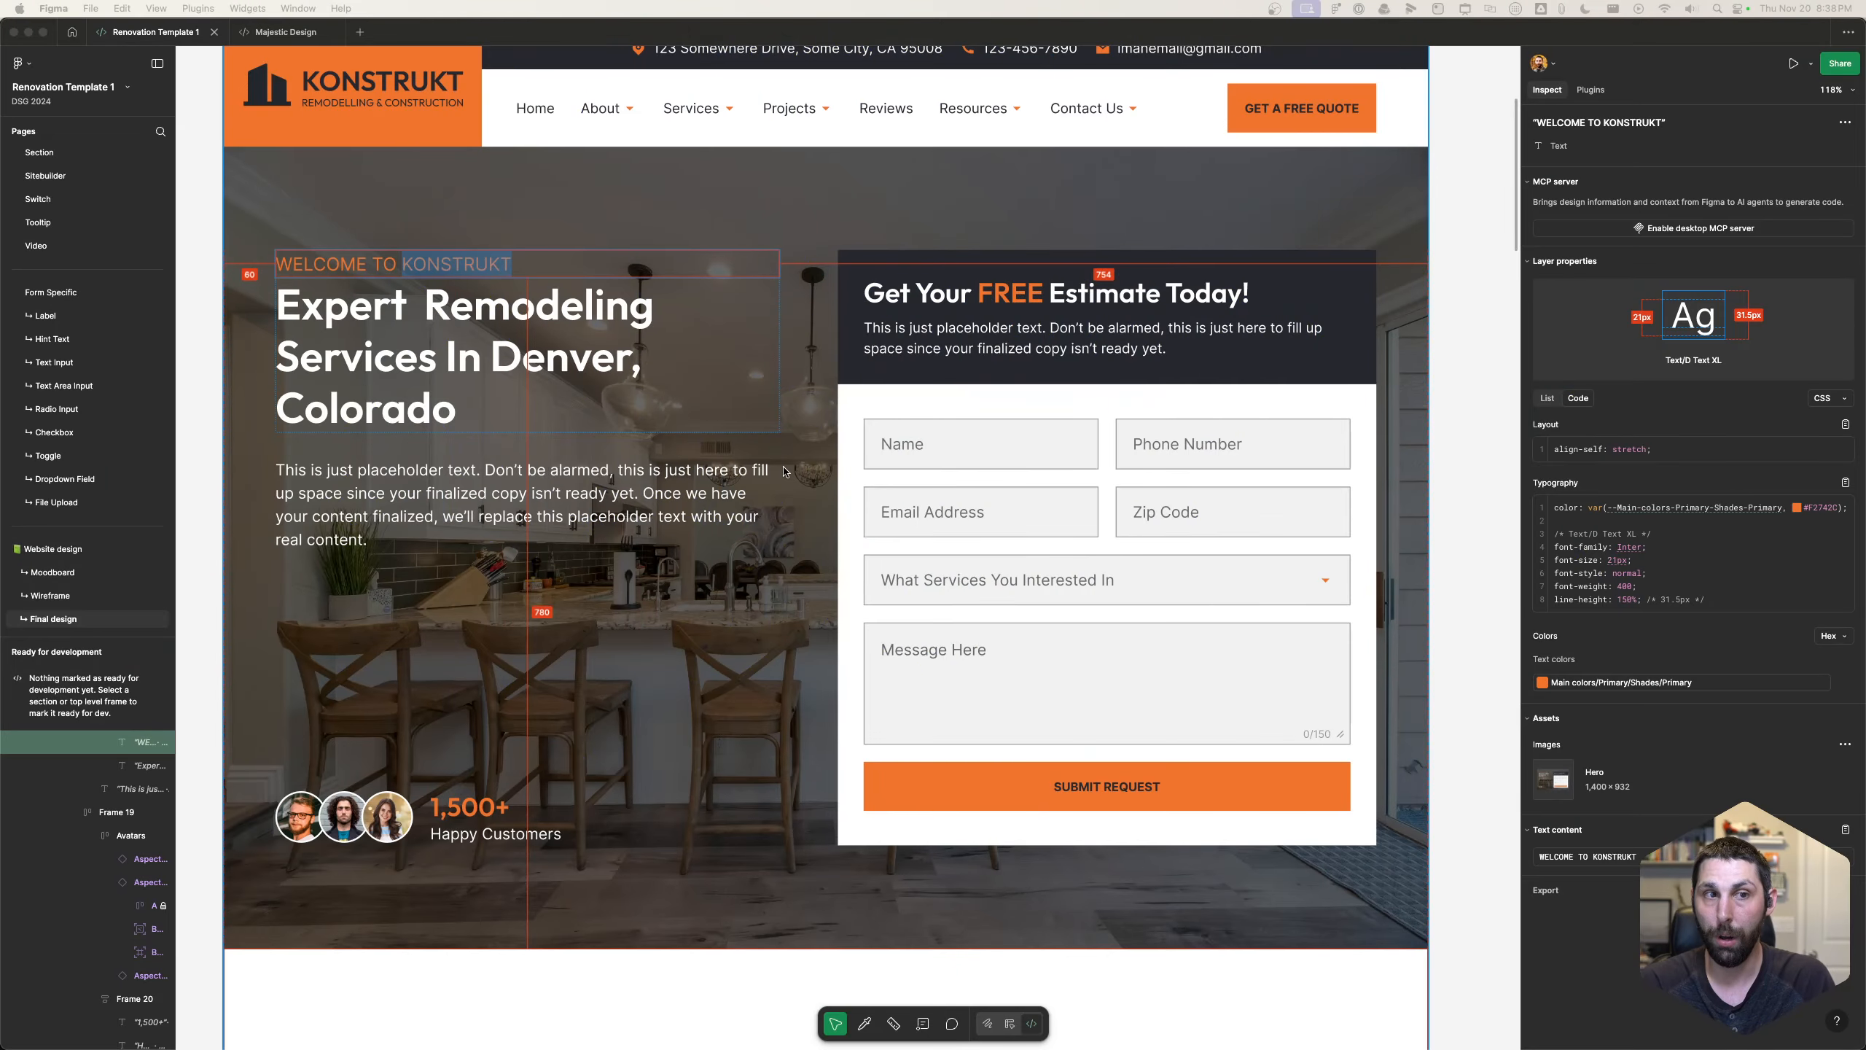
- Switch to the Figma design and examine the About Us section below the hero
{"action": "scroll", "coordinate": [783, 479], "scroll_direction": "down", "scroll_amount": 5}
{"action": "scroll", "coordinate": [782, 479], "scroll_direction": "down", "scroll_amount": 5}
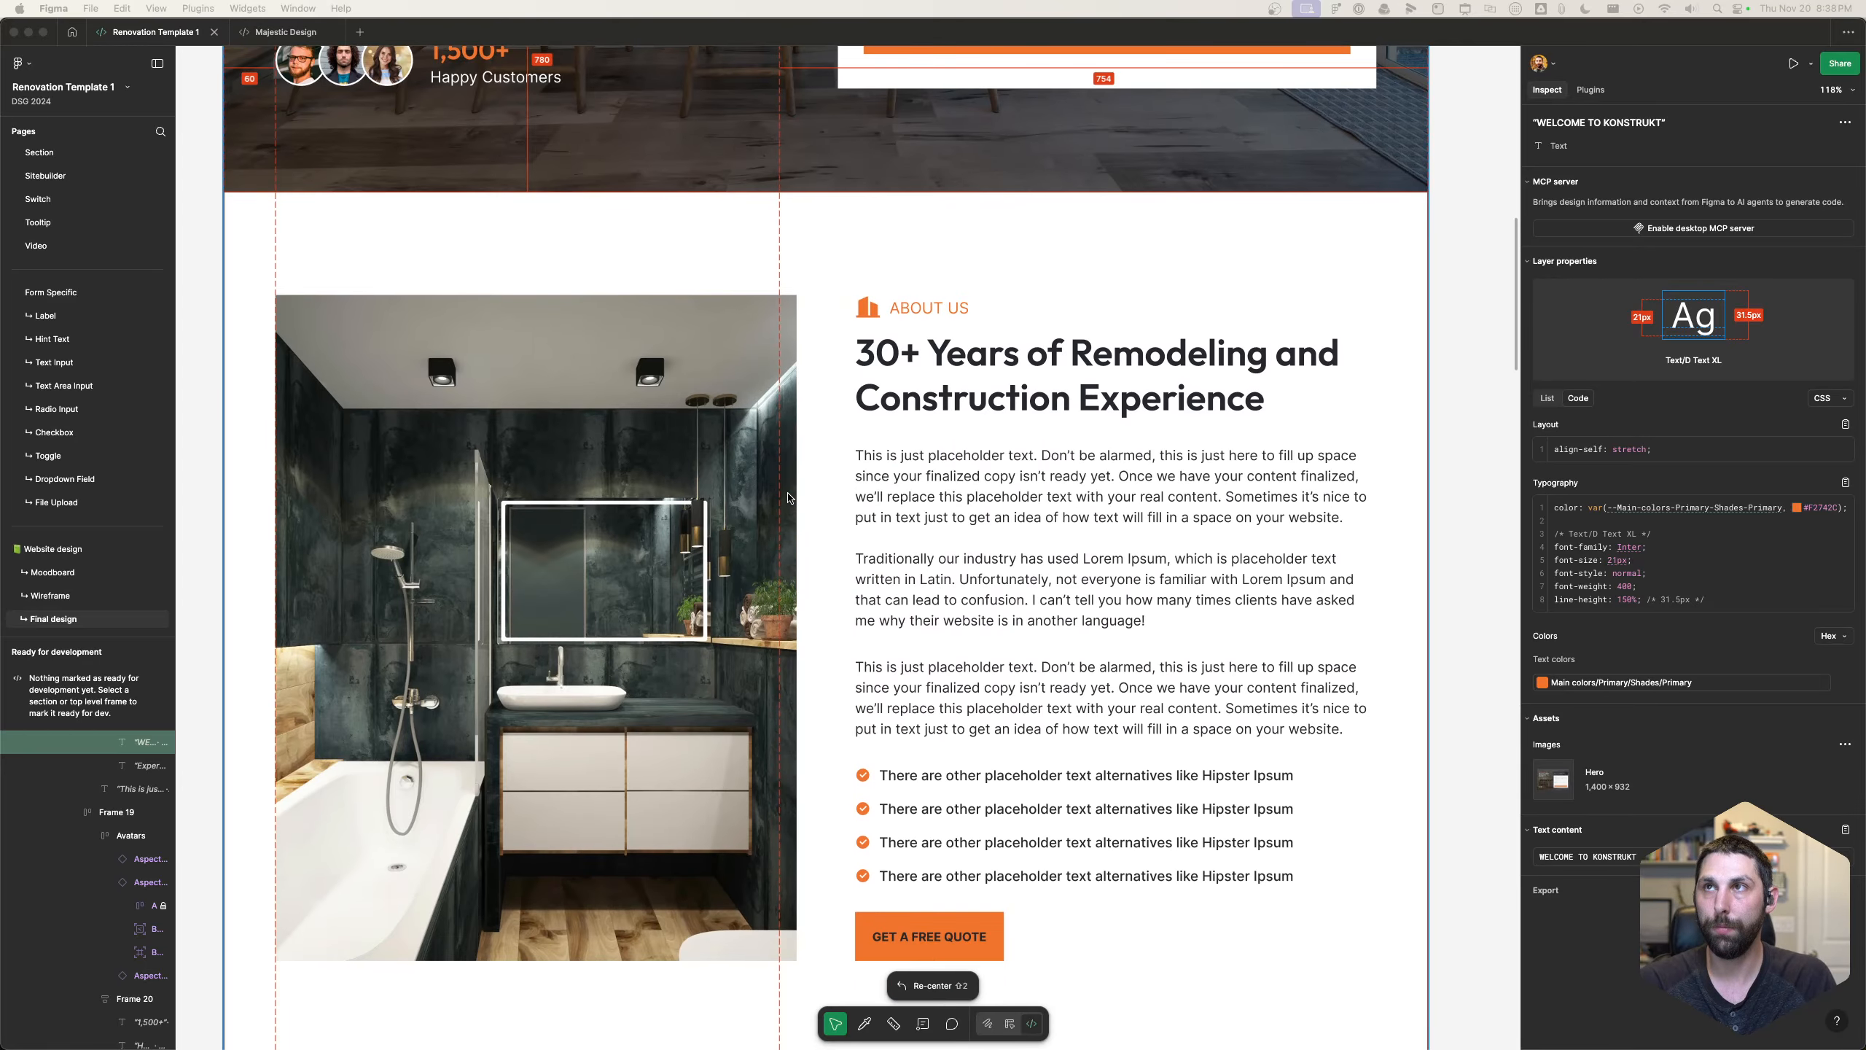
{"action": "scroll", "coordinate": [787, 498], "scroll_direction": "down", "scroll_amount": 1}
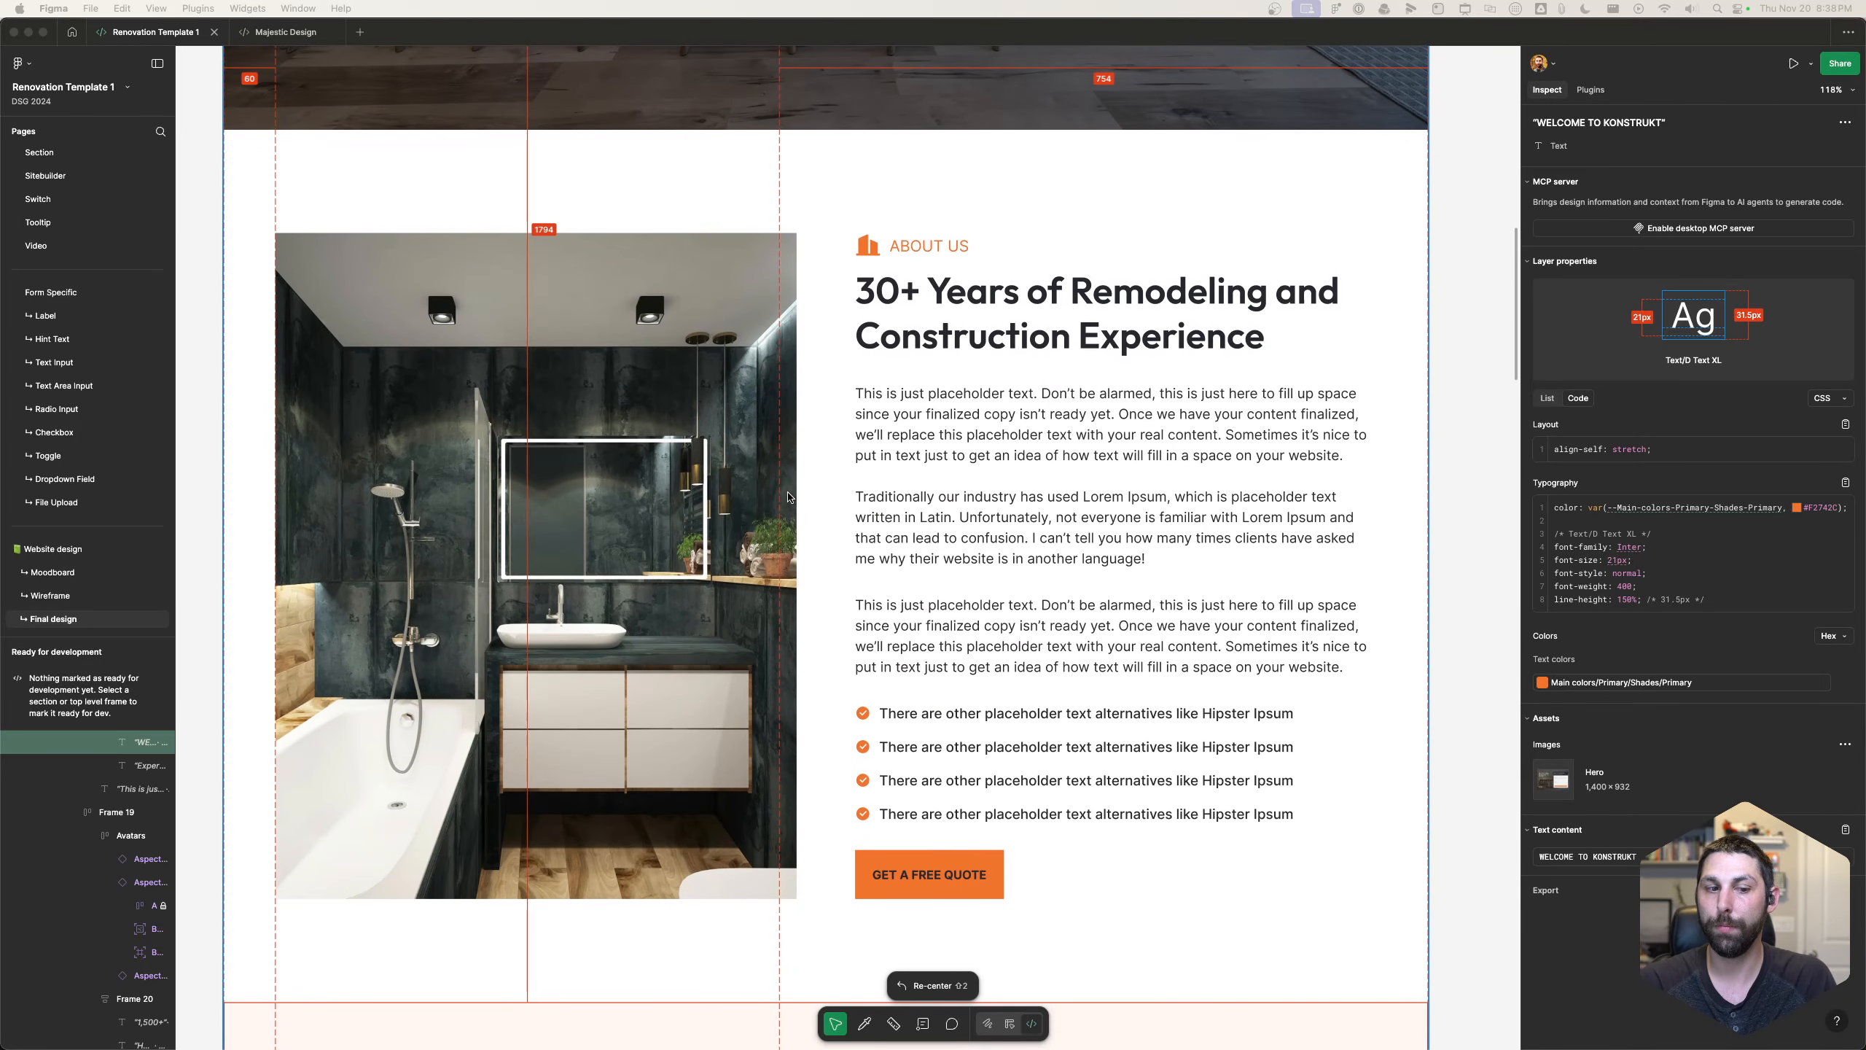
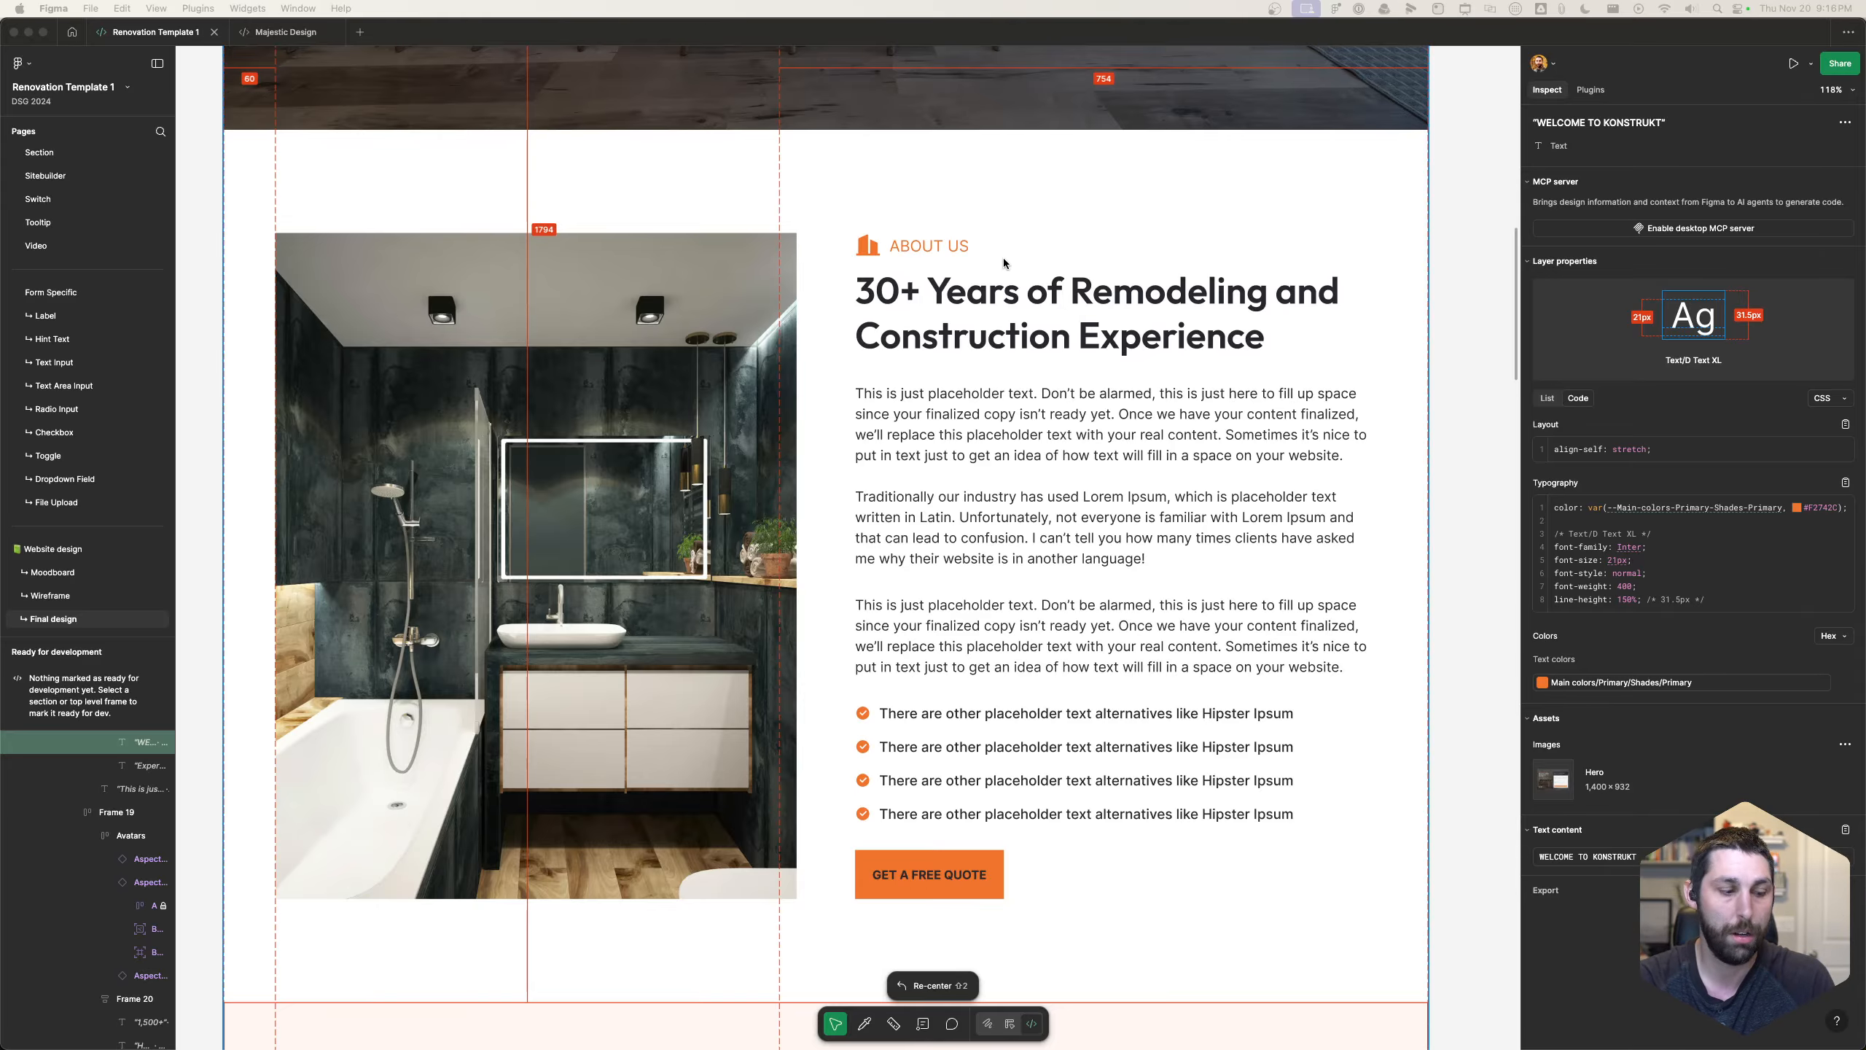
- Switch back to the Etch editor in Chrome and rename the div around the new section's accent paragraph as "accent wrapper"
{"action": "key", "text": "super+Tab"}
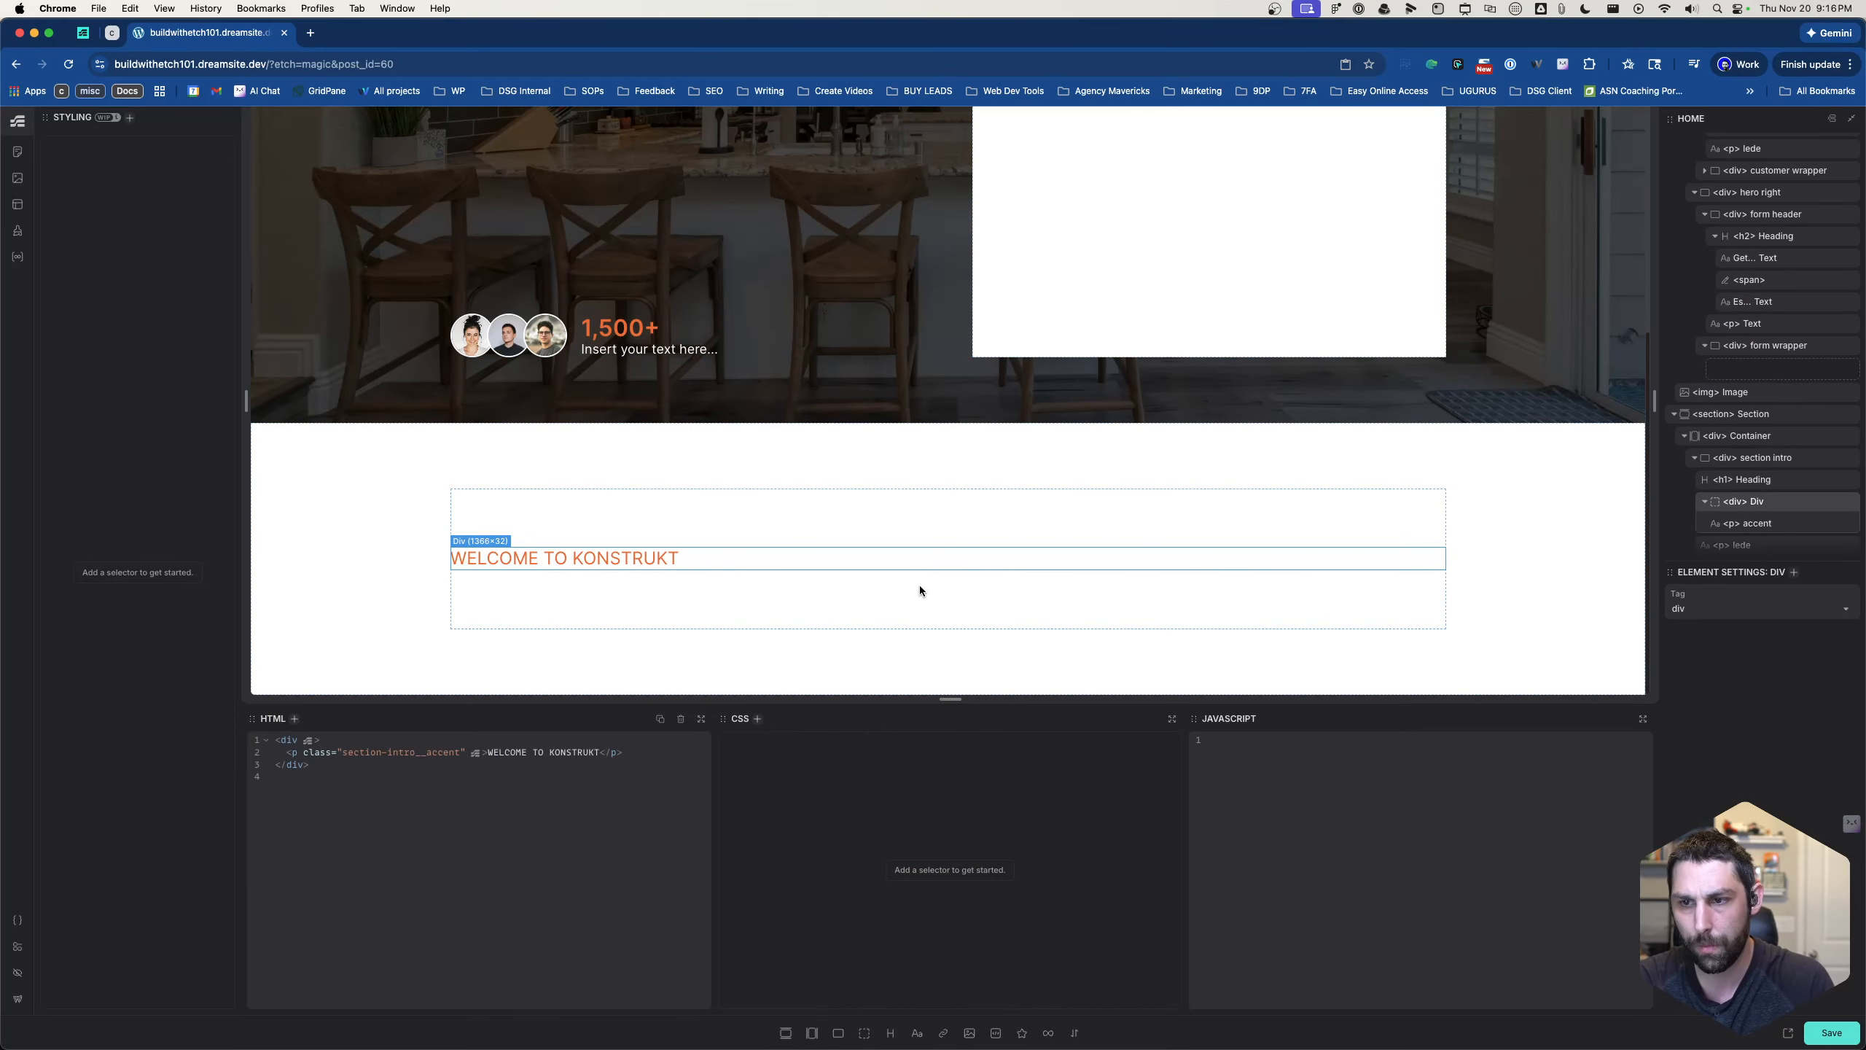
{"action": "left_click", "coordinate": [917, 616]}
{"action": "left_click", "coordinate": [954, 534]}
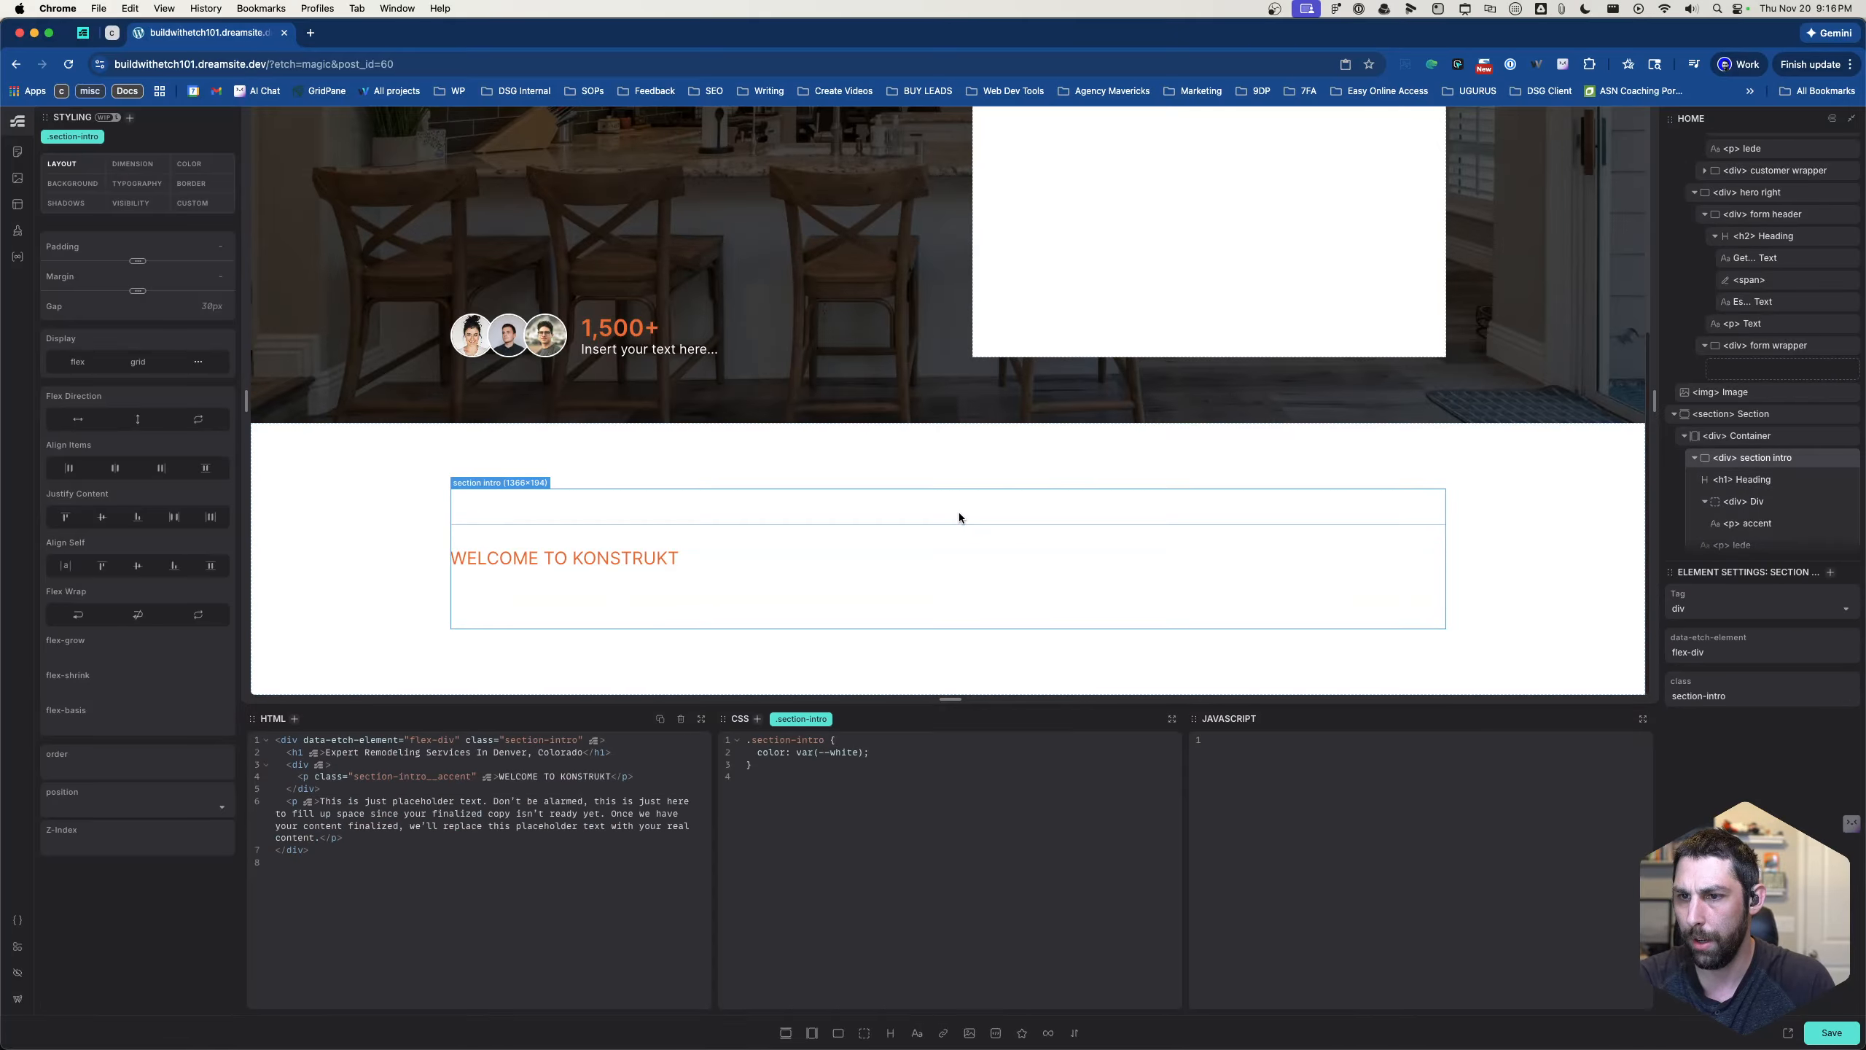
{"action": "scroll", "coordinate": [1181, 370], "scroll_direction": "up", "scroll_amount": 4}
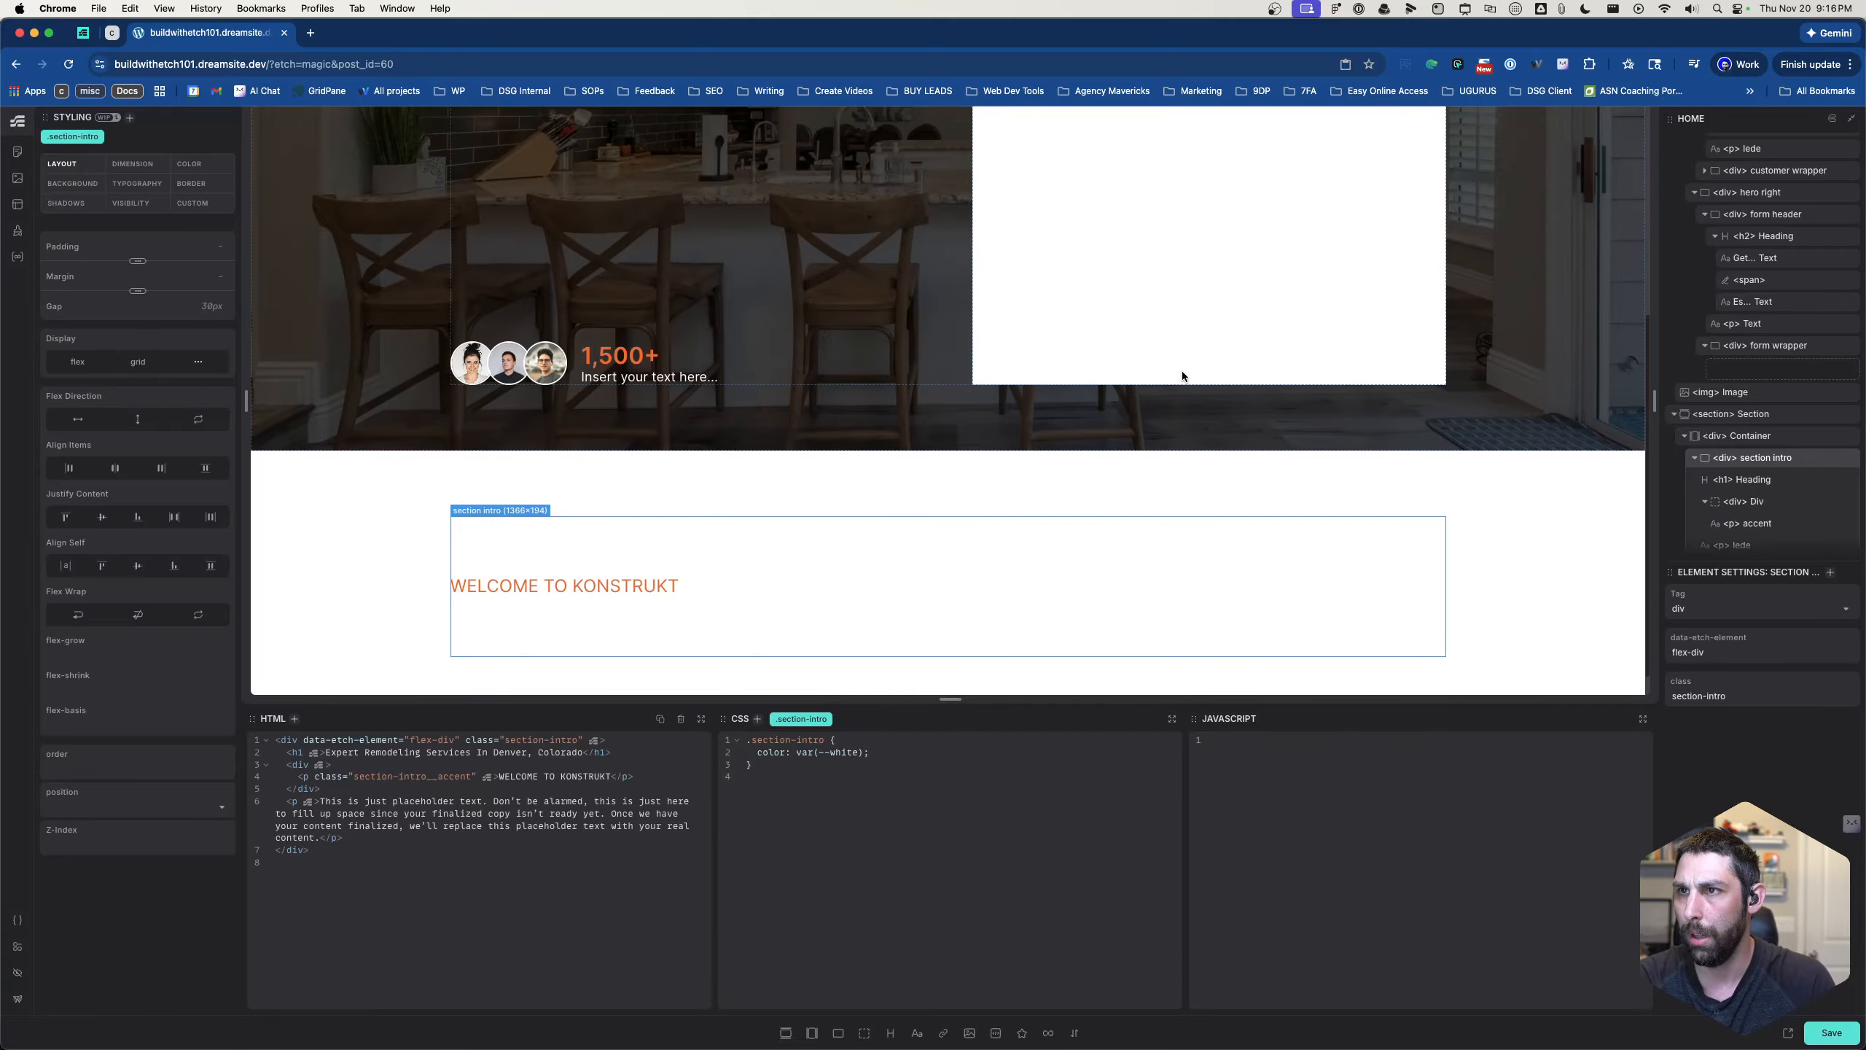
{"action": "scroll", "coordinate": [1181, 377], "scroll_direction": "down", "scroll_amount": 3}
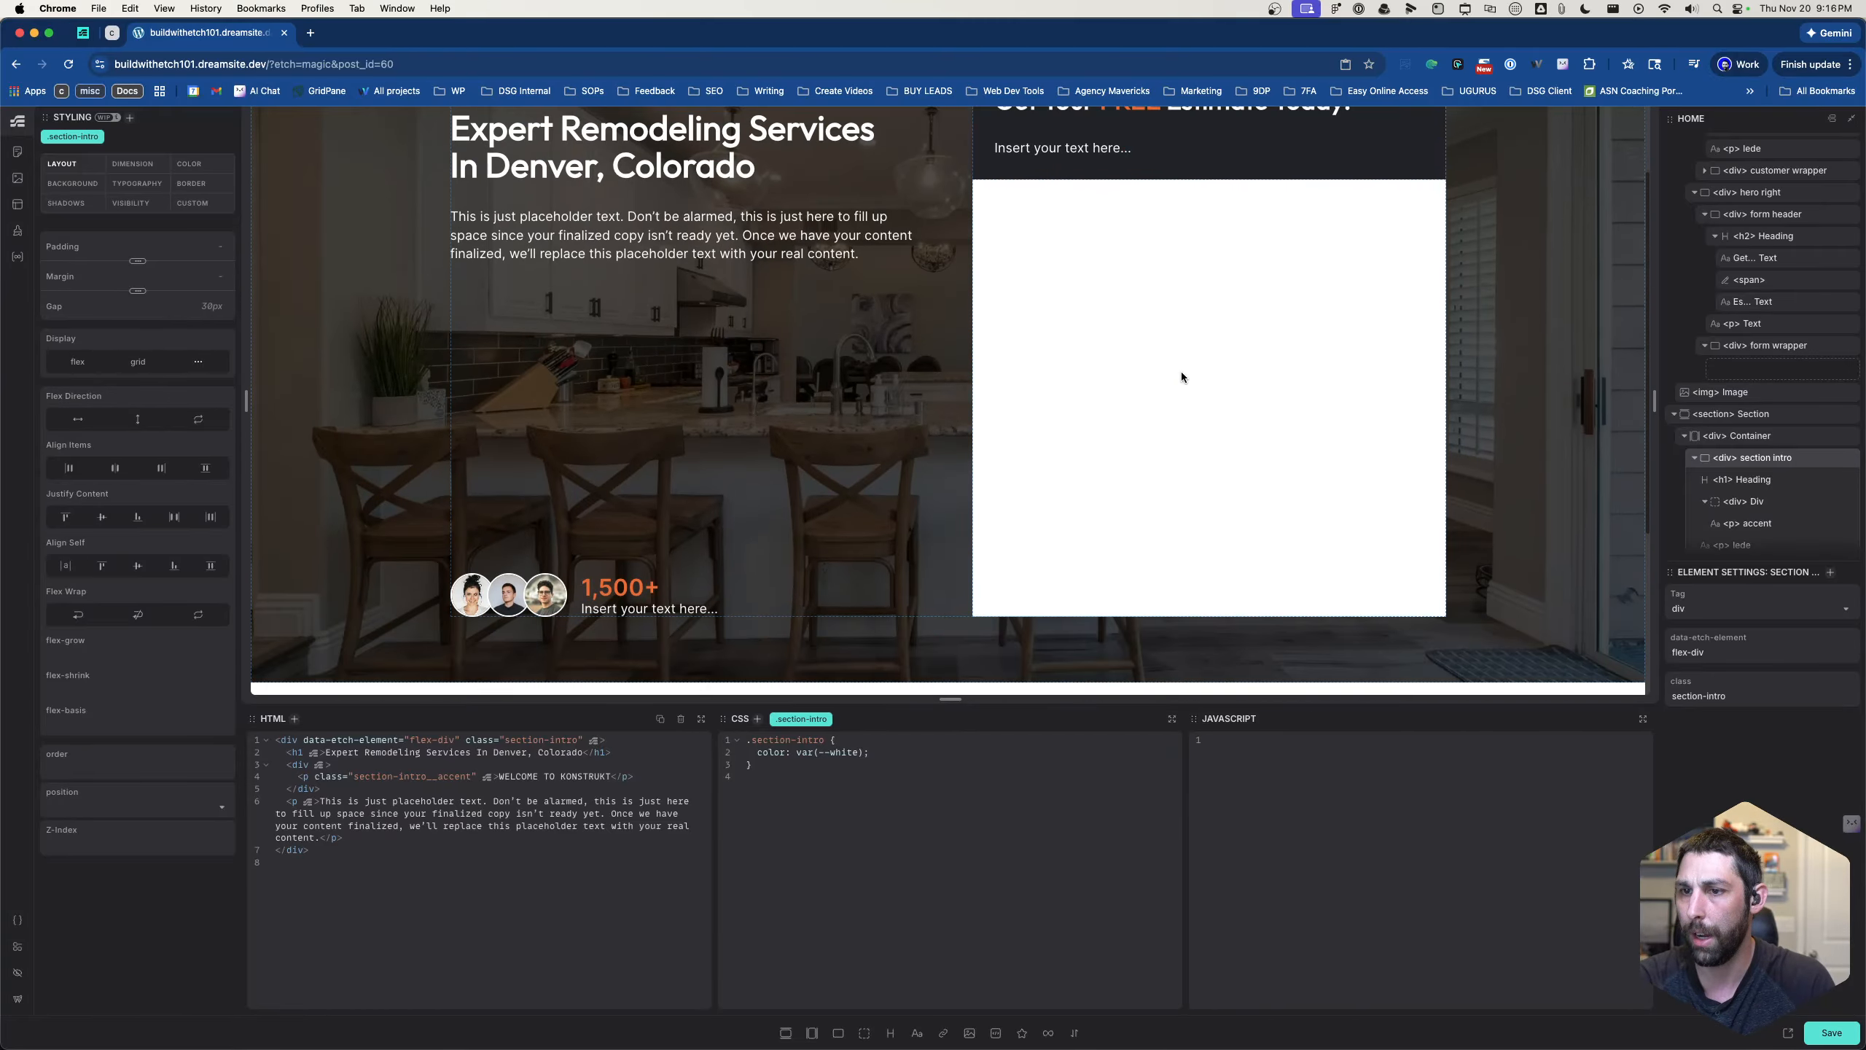
{"action": "scroll", "coordinate": [1181, 371], "scroll_direction": "down", "scroll_amount": 2}
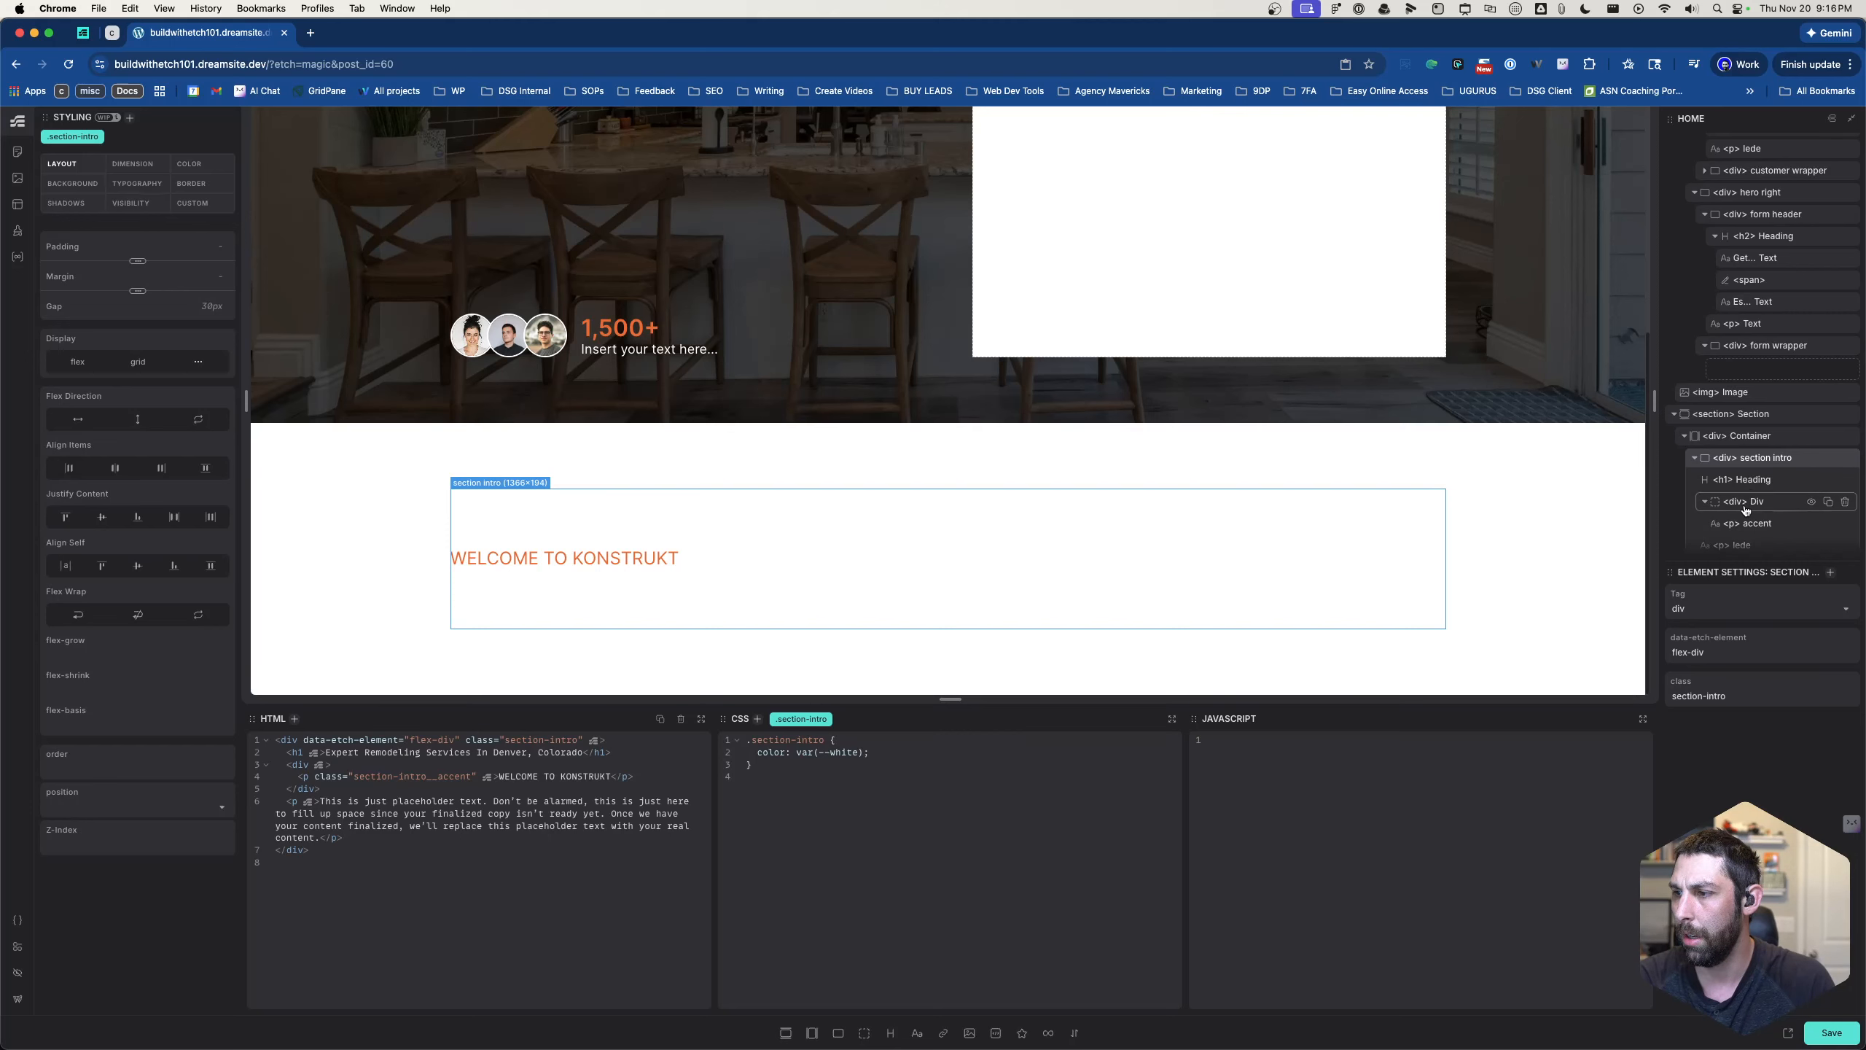
{"action": "scroll", "coordinate": [1749, 510], "scroll_direction": "down", "scroll_amount": 1}
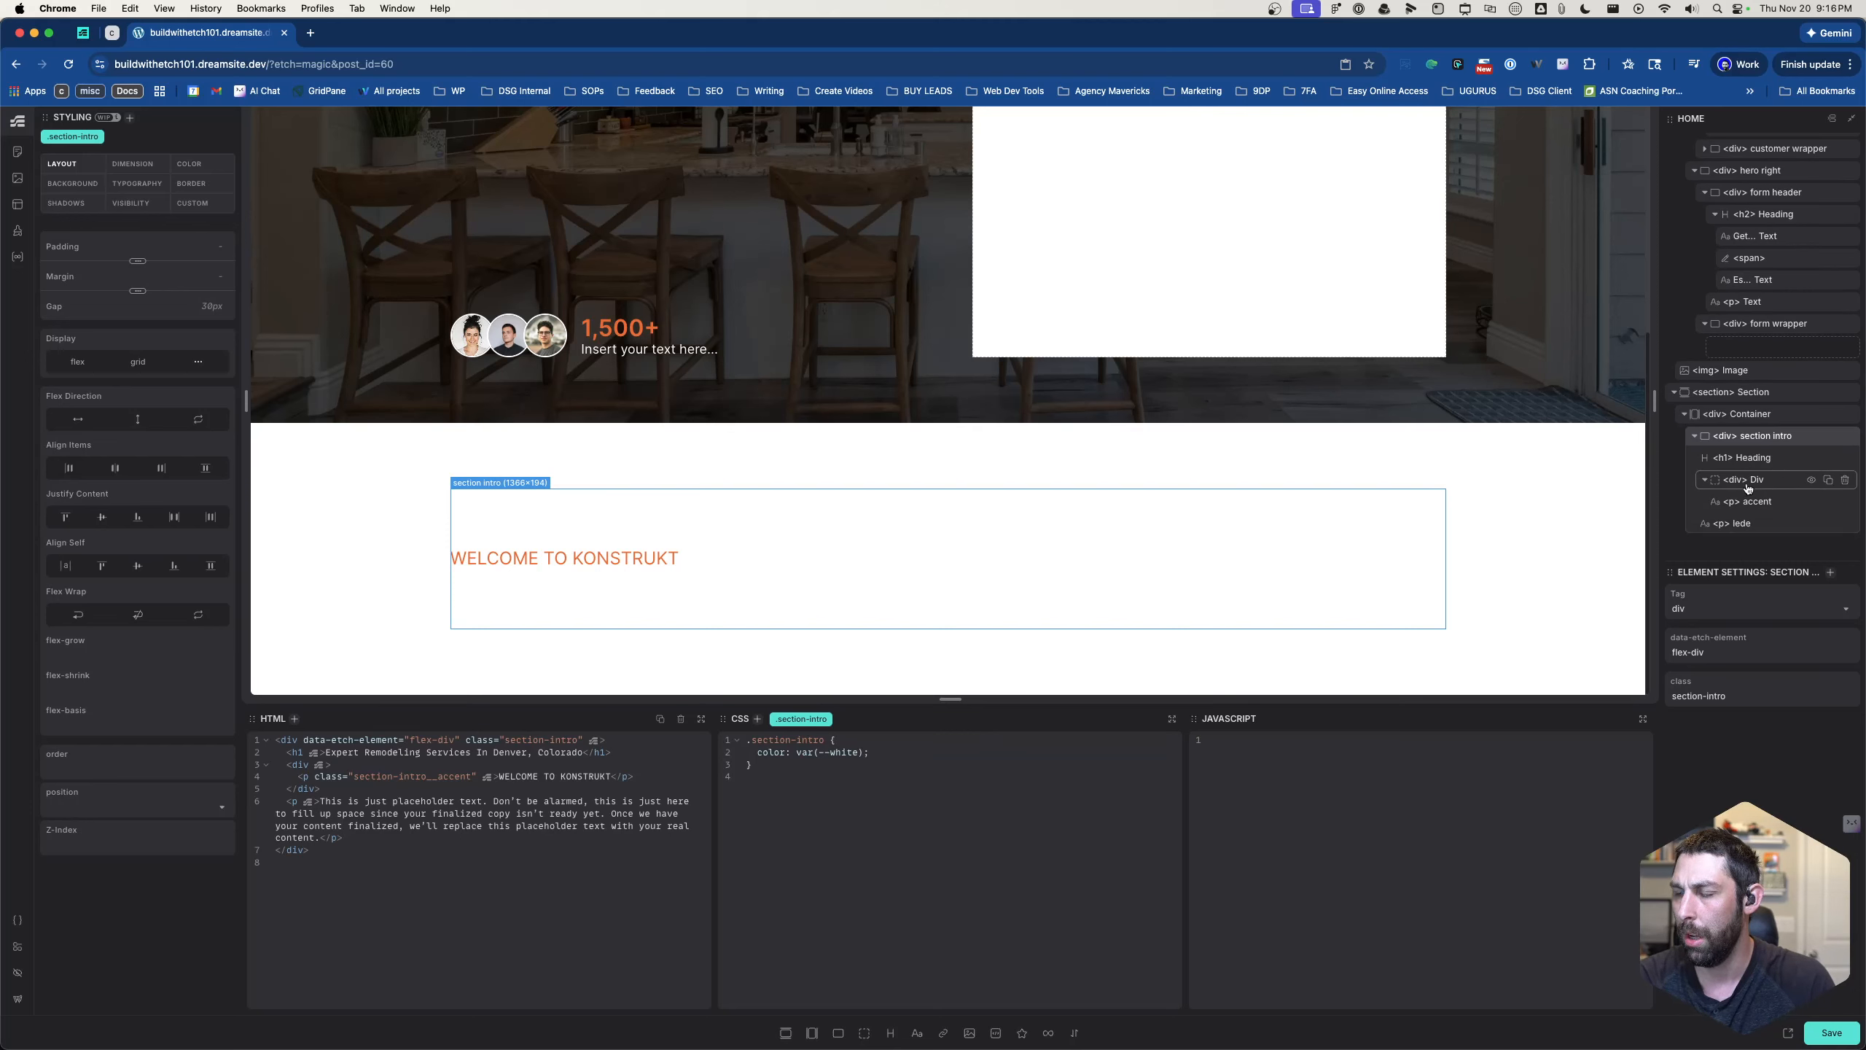
{"action": "left_click", "coordinate": [1756, 484]}
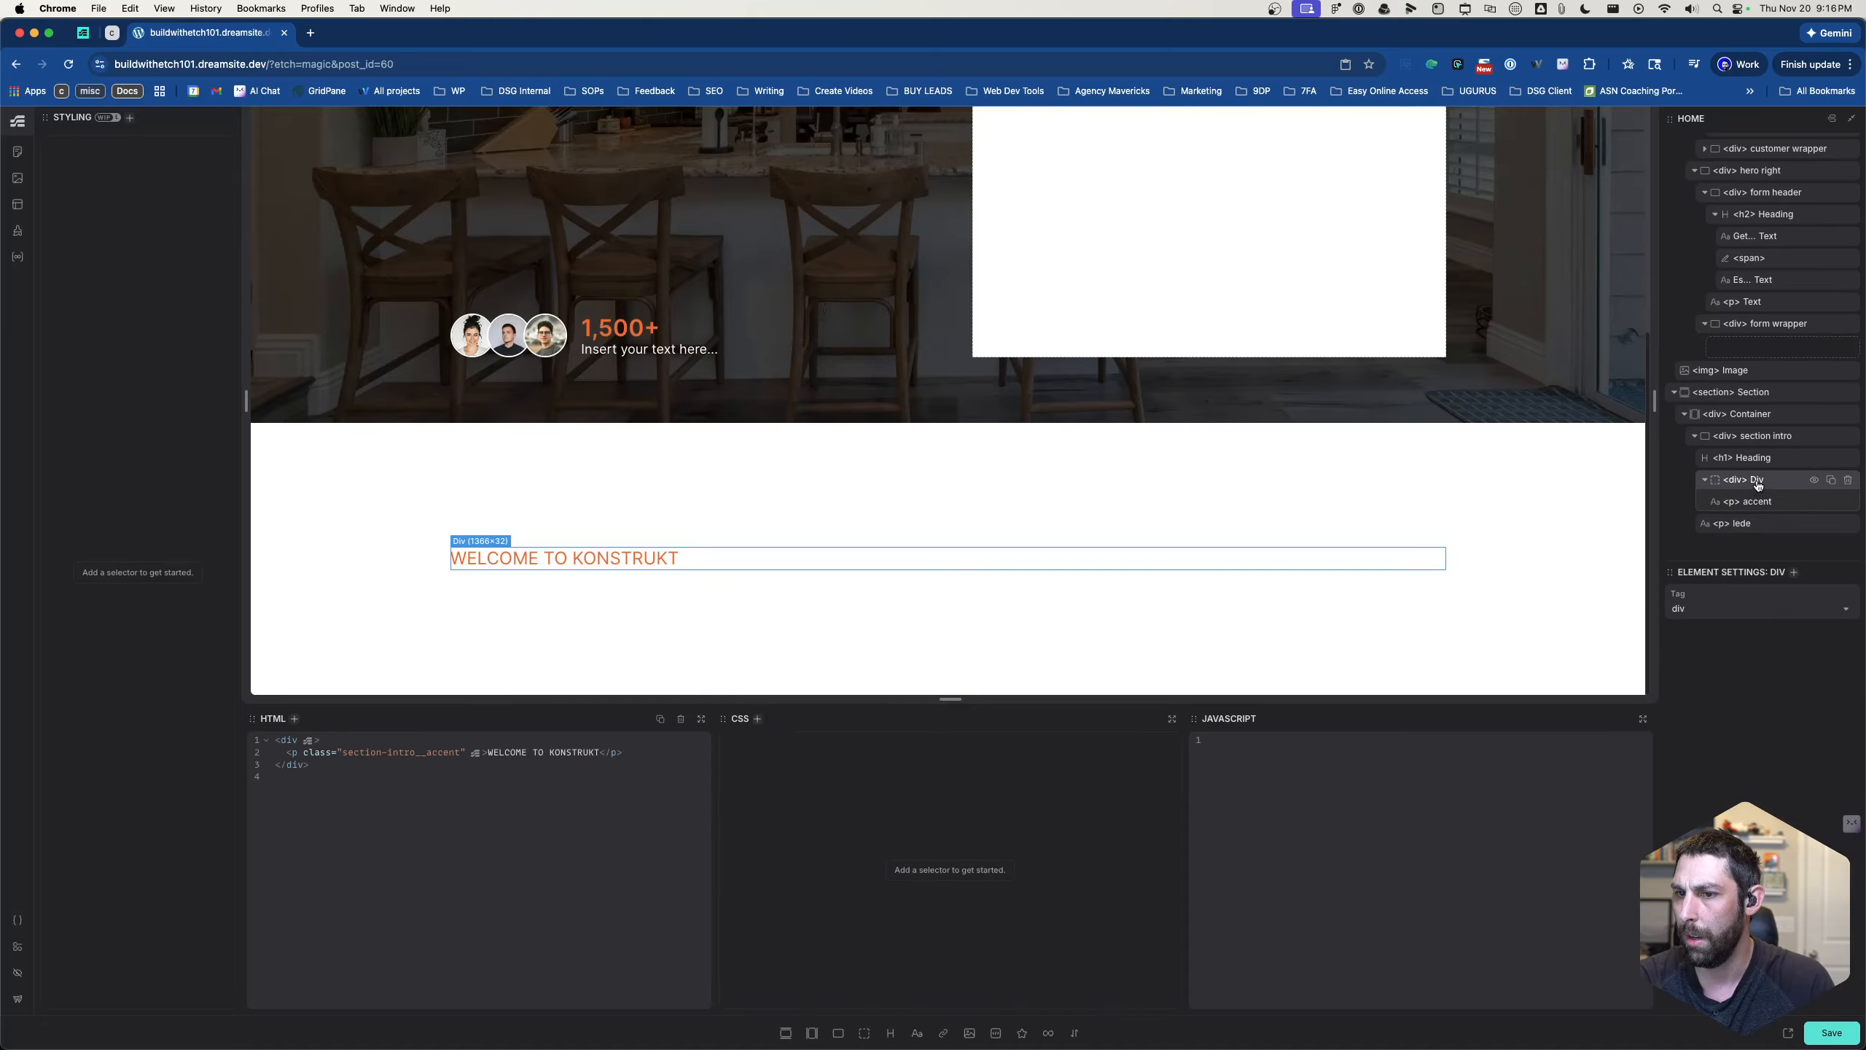
{"action": "double_click", "coordinate": [1757, 485]}
{"action": "type", "text": "a"}
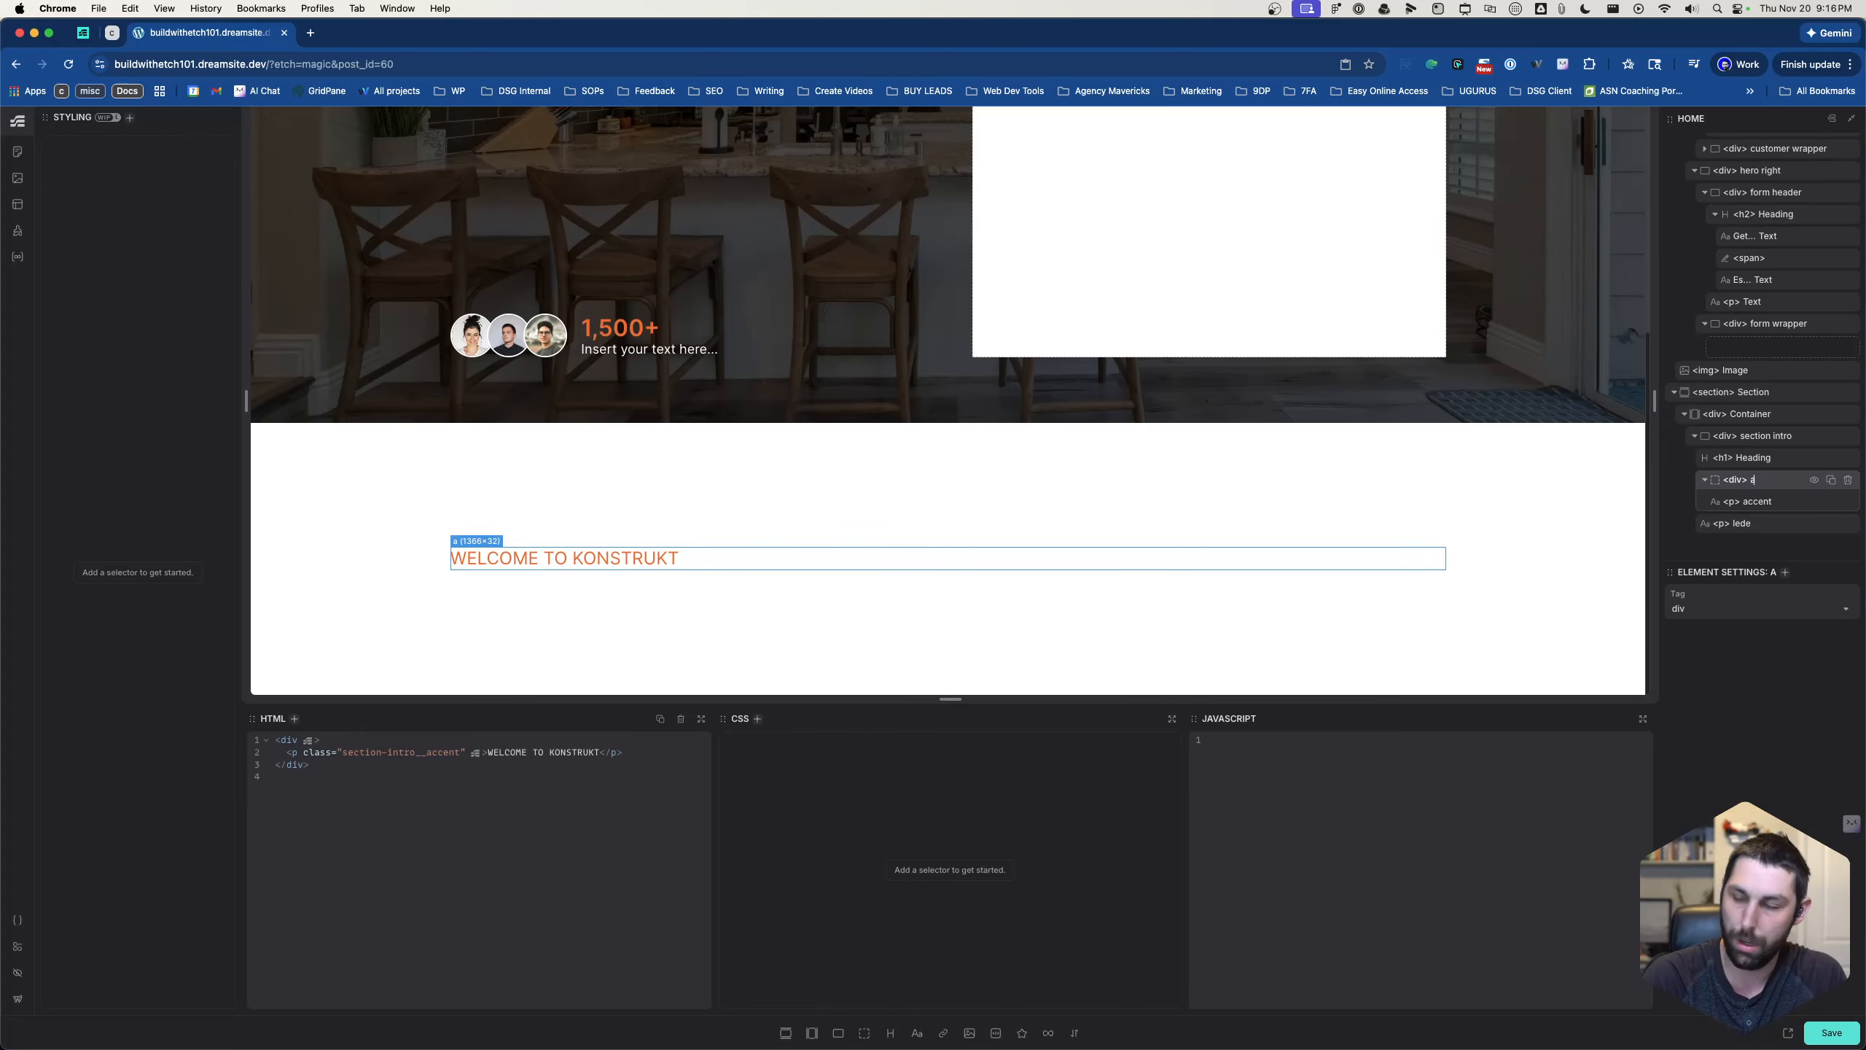
{"action": "type", "text": "ccent wrapper"}
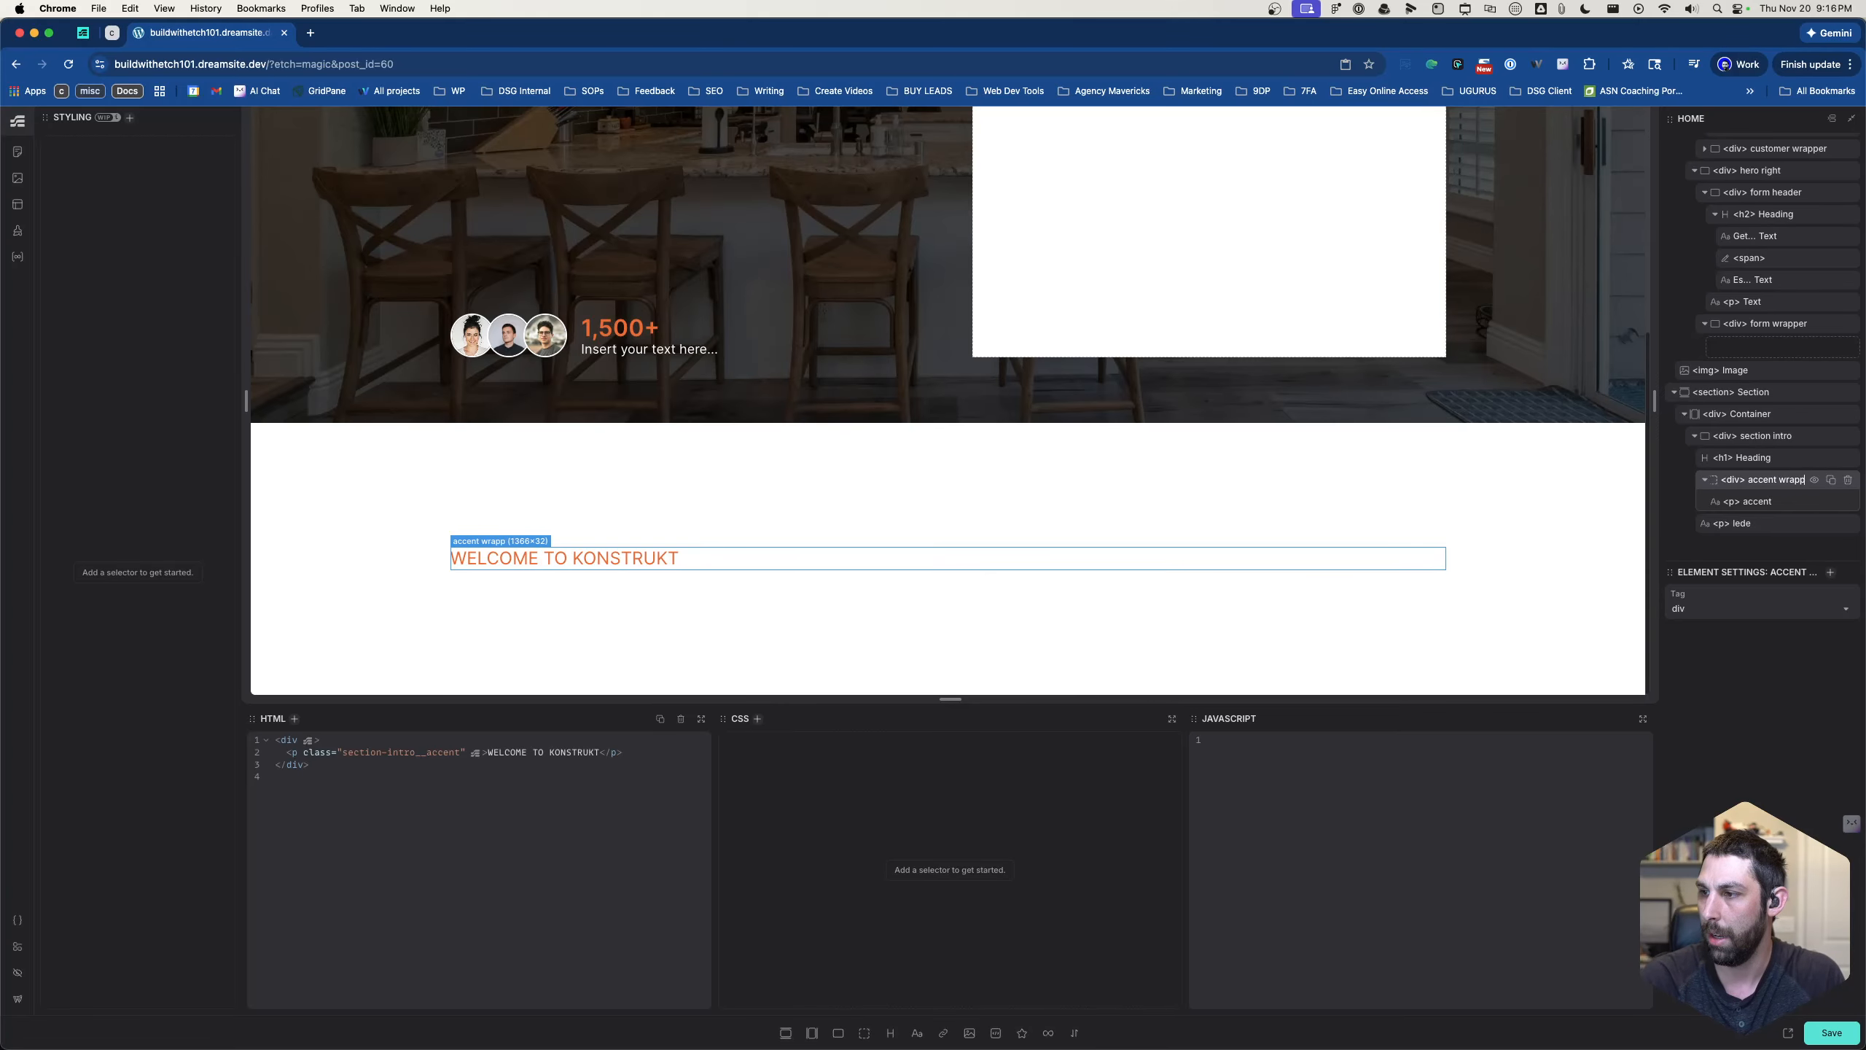
{"action": "key", "text": "Return"}
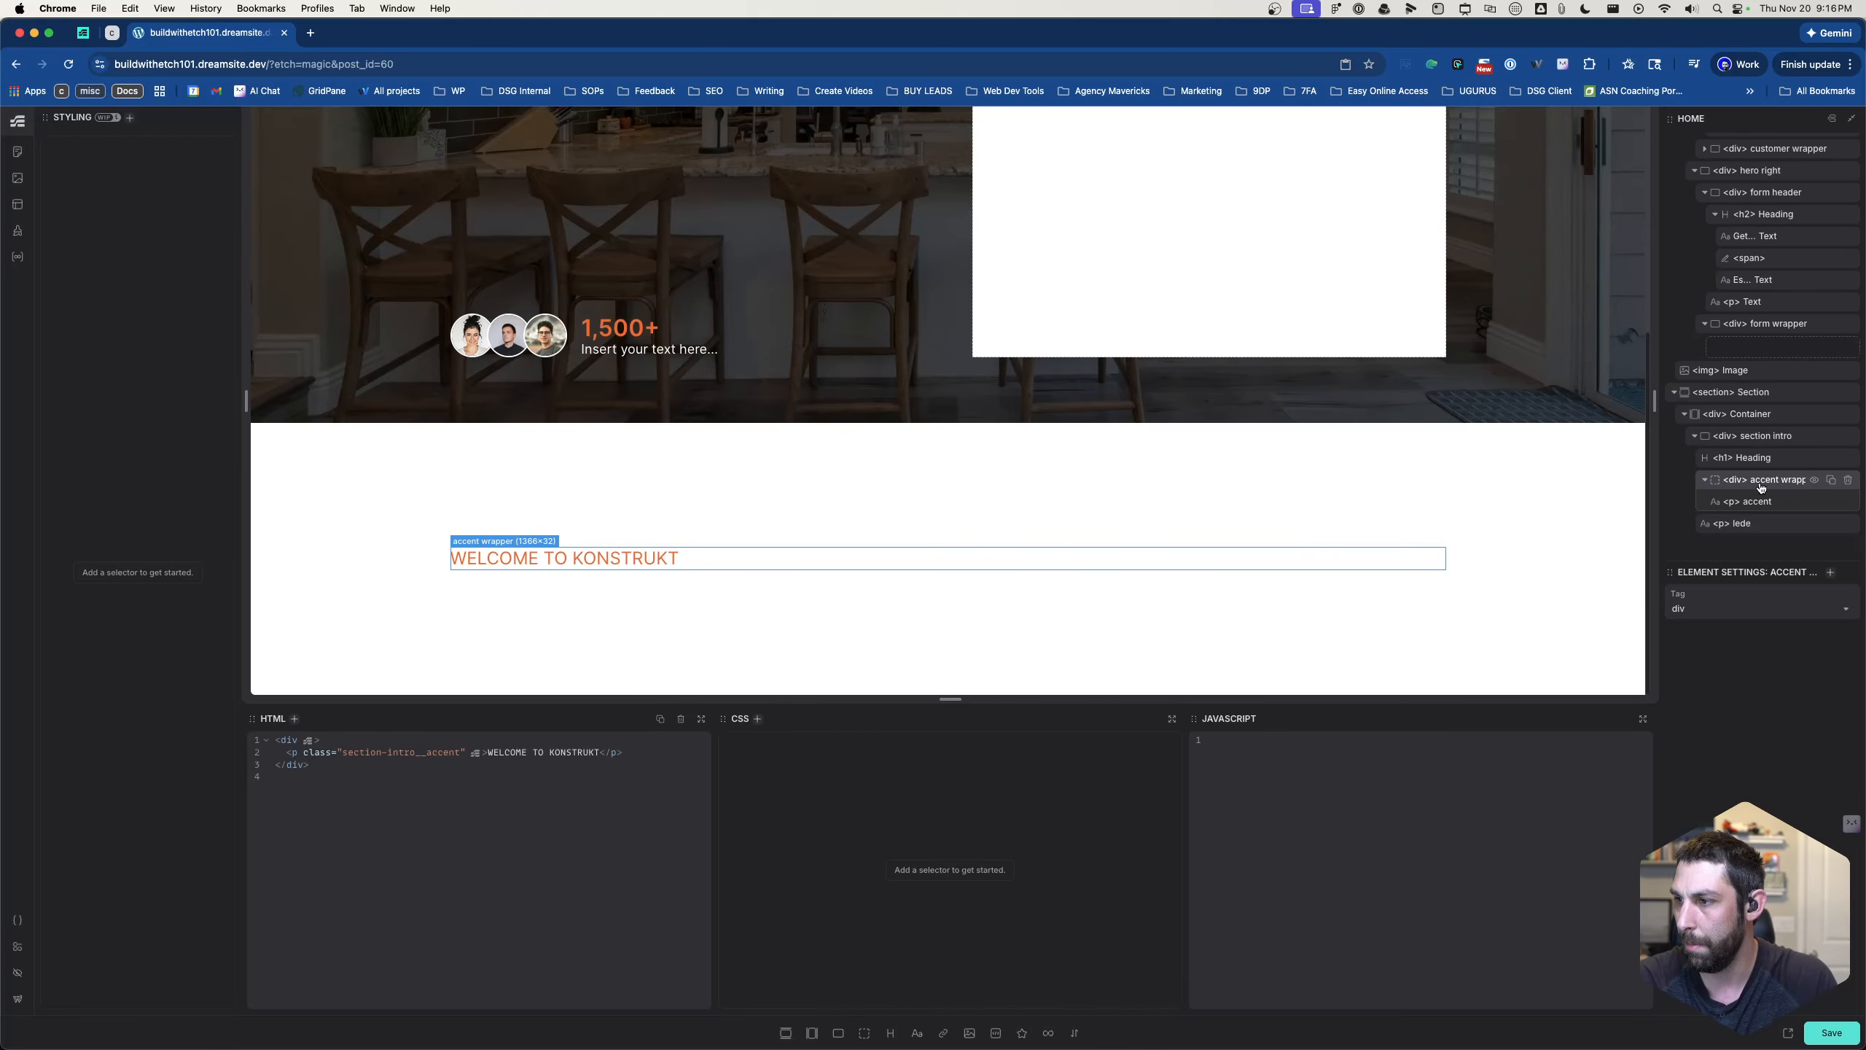
- Add an SVG element inside the section intro's accent paragraph and place it before the "WELCOME TO KONSTRUKT" text
{"action": "left_click", "coordinate": [1759, 438]}
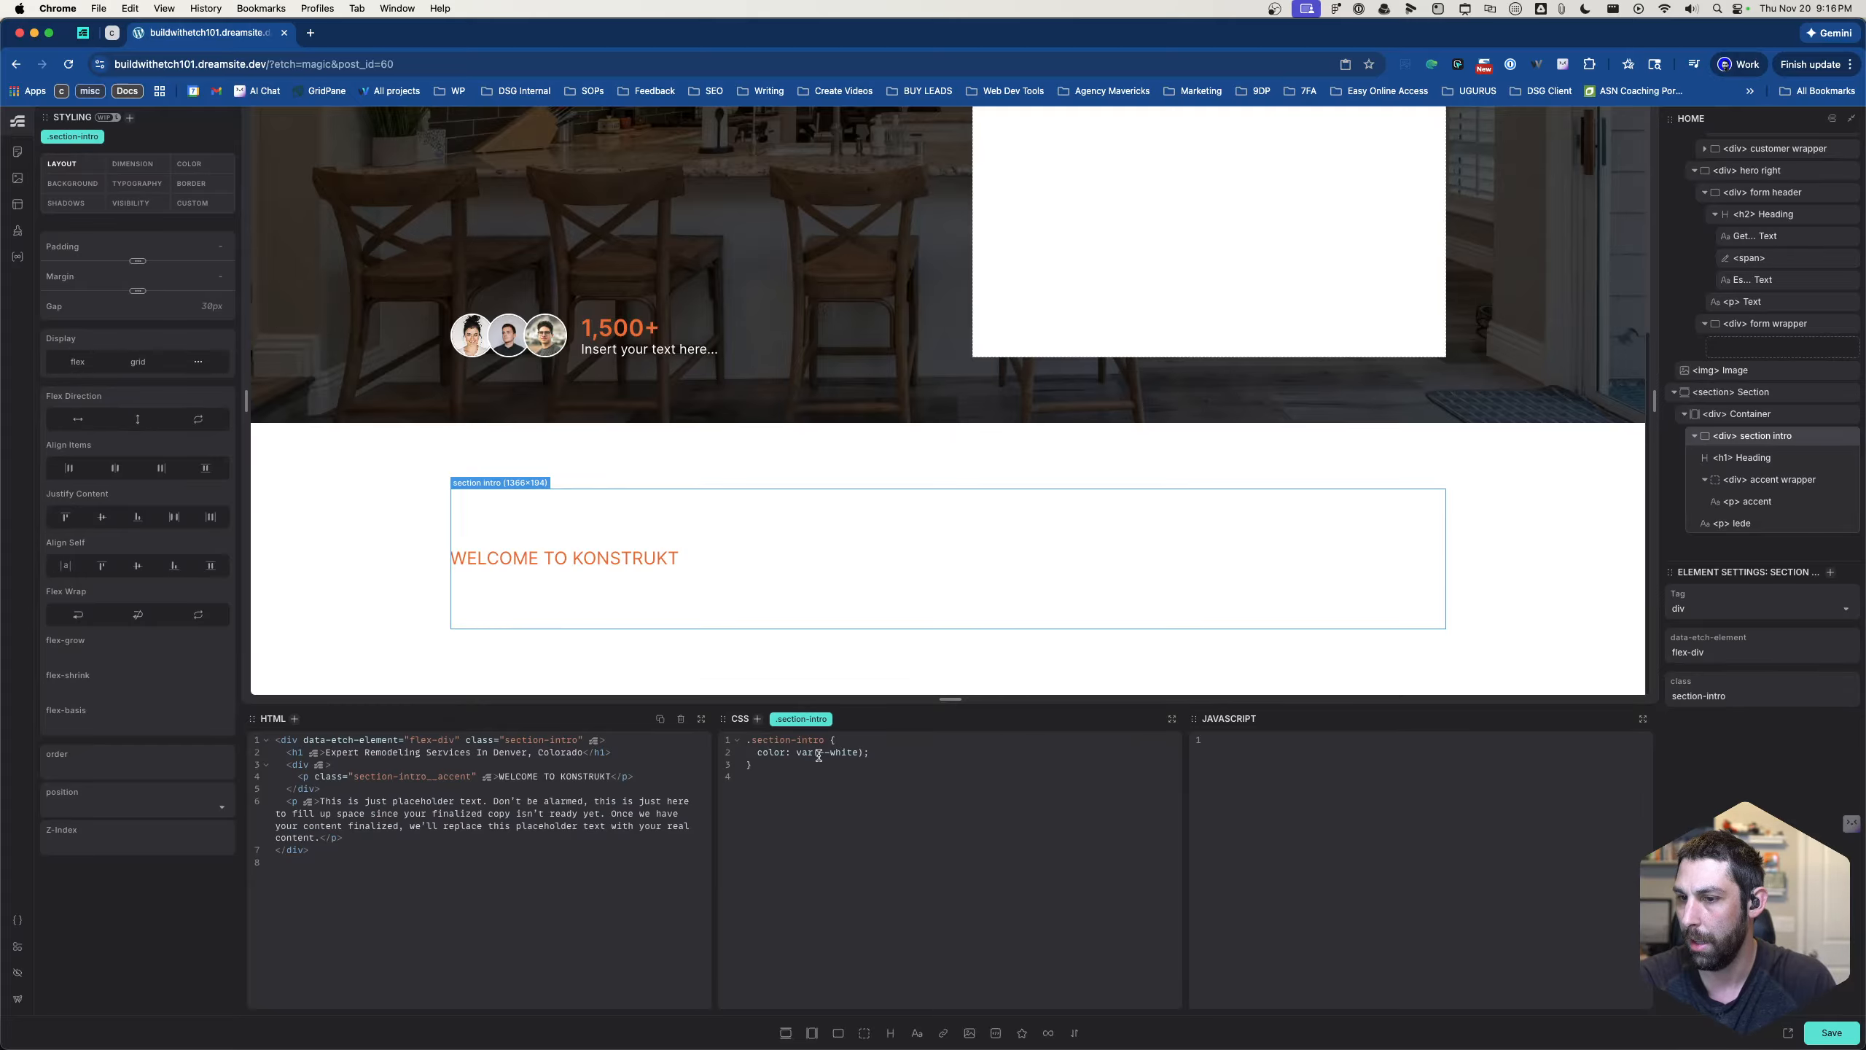
{"action": "left_click", "coordinate": [1753, 457]}
{"action": "left_click", "coordinate": [1754, 484]}
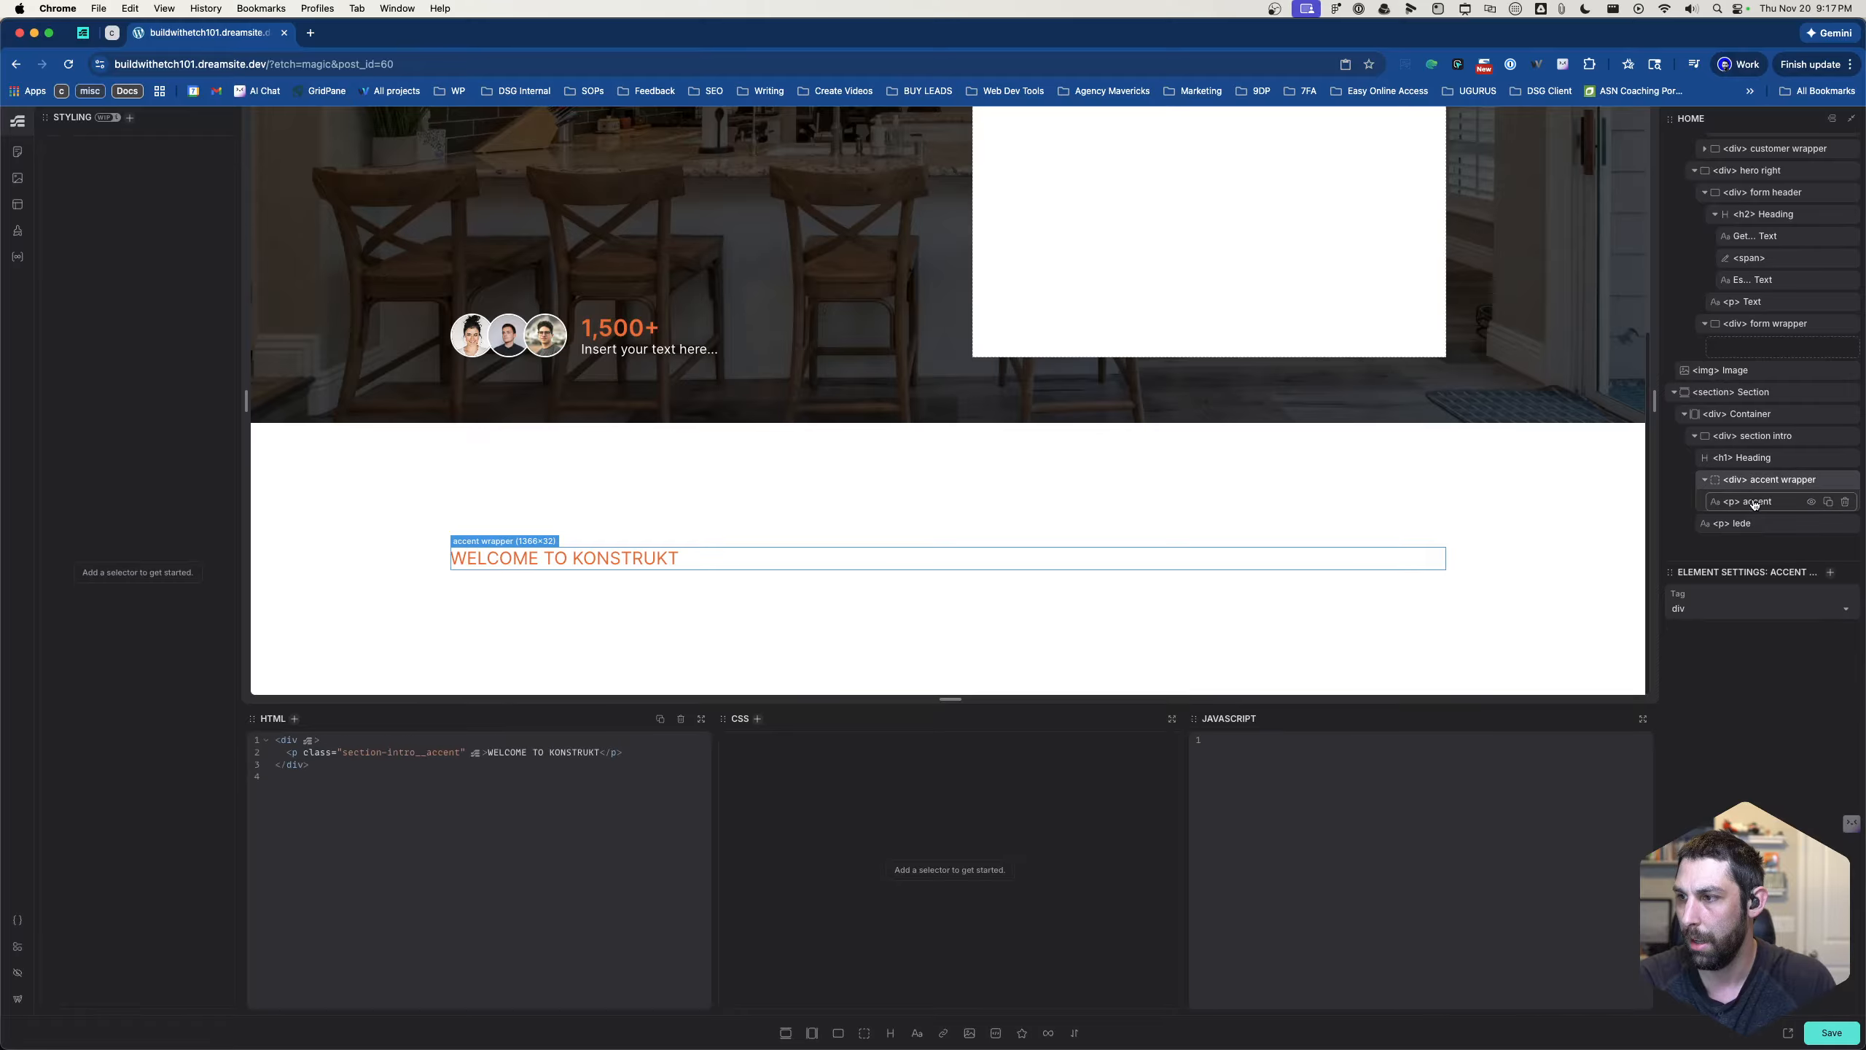
{"action": "left_click", "coordinate": [1755, 503]}
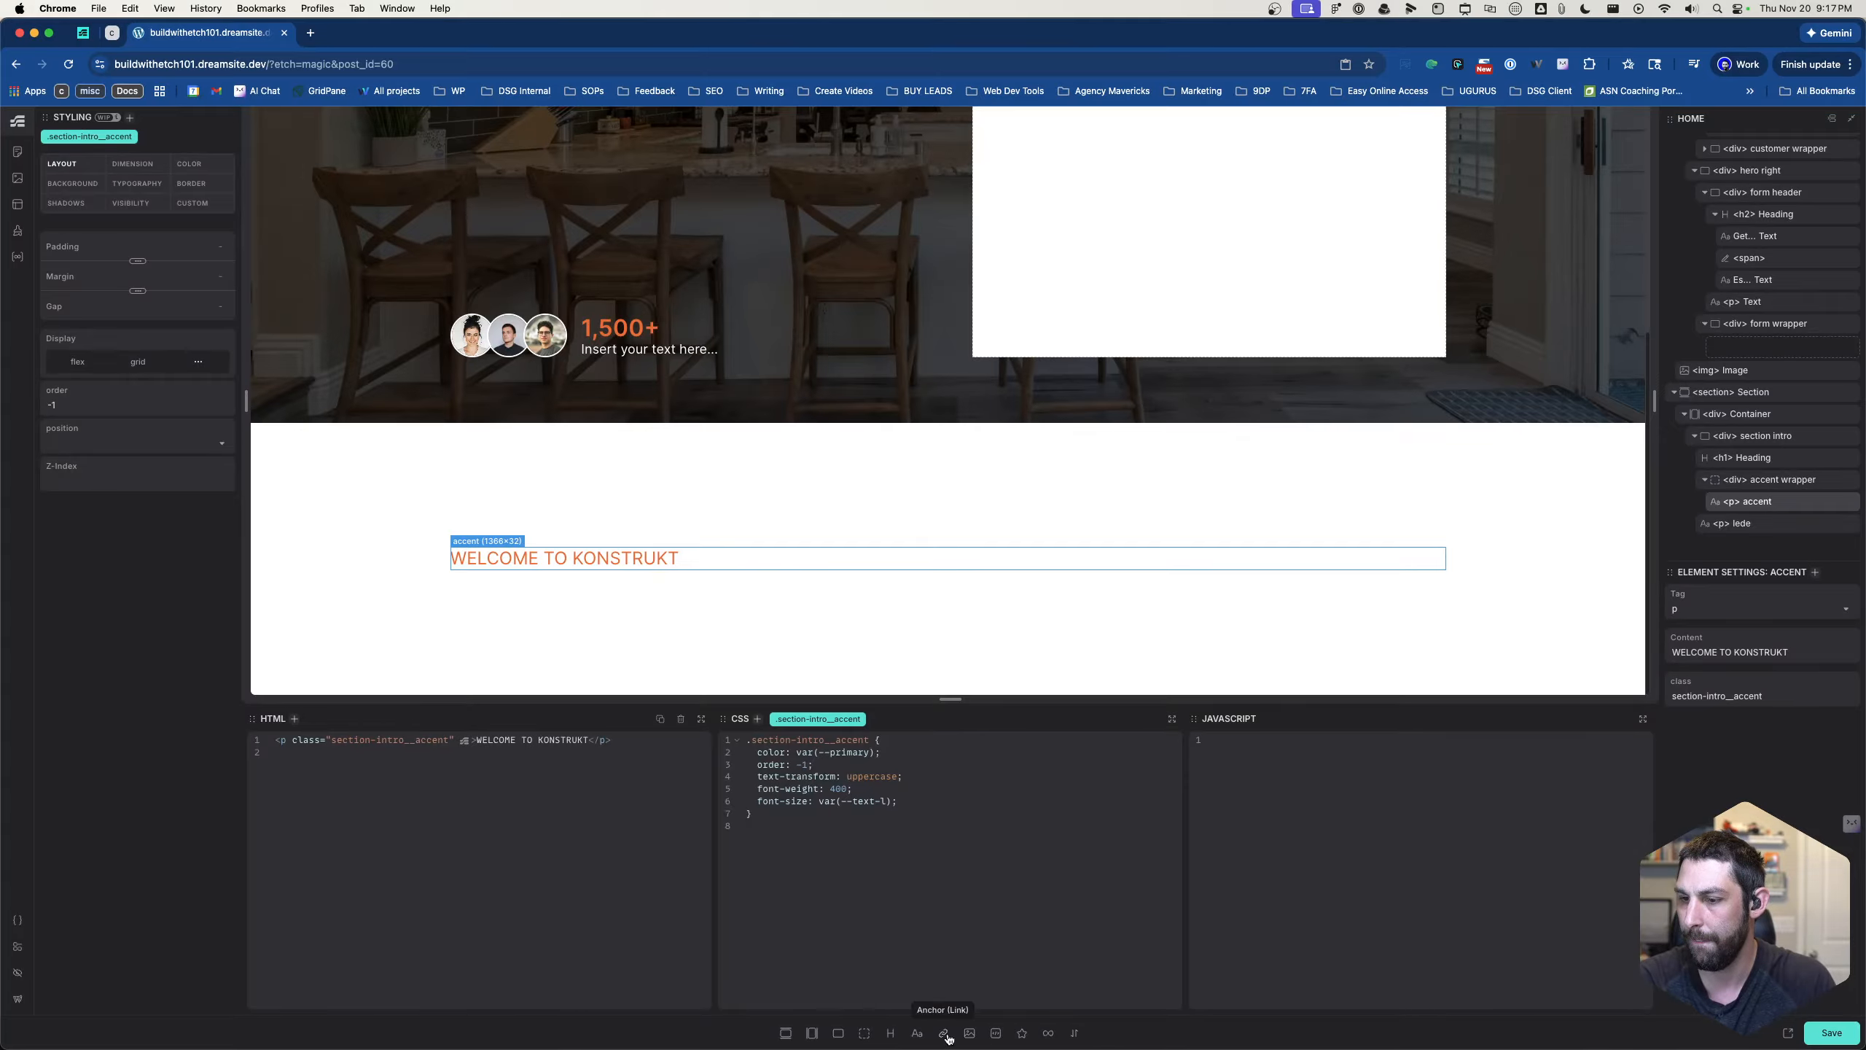
{"action": "left_click", "coordinate": [1021, 1033]}
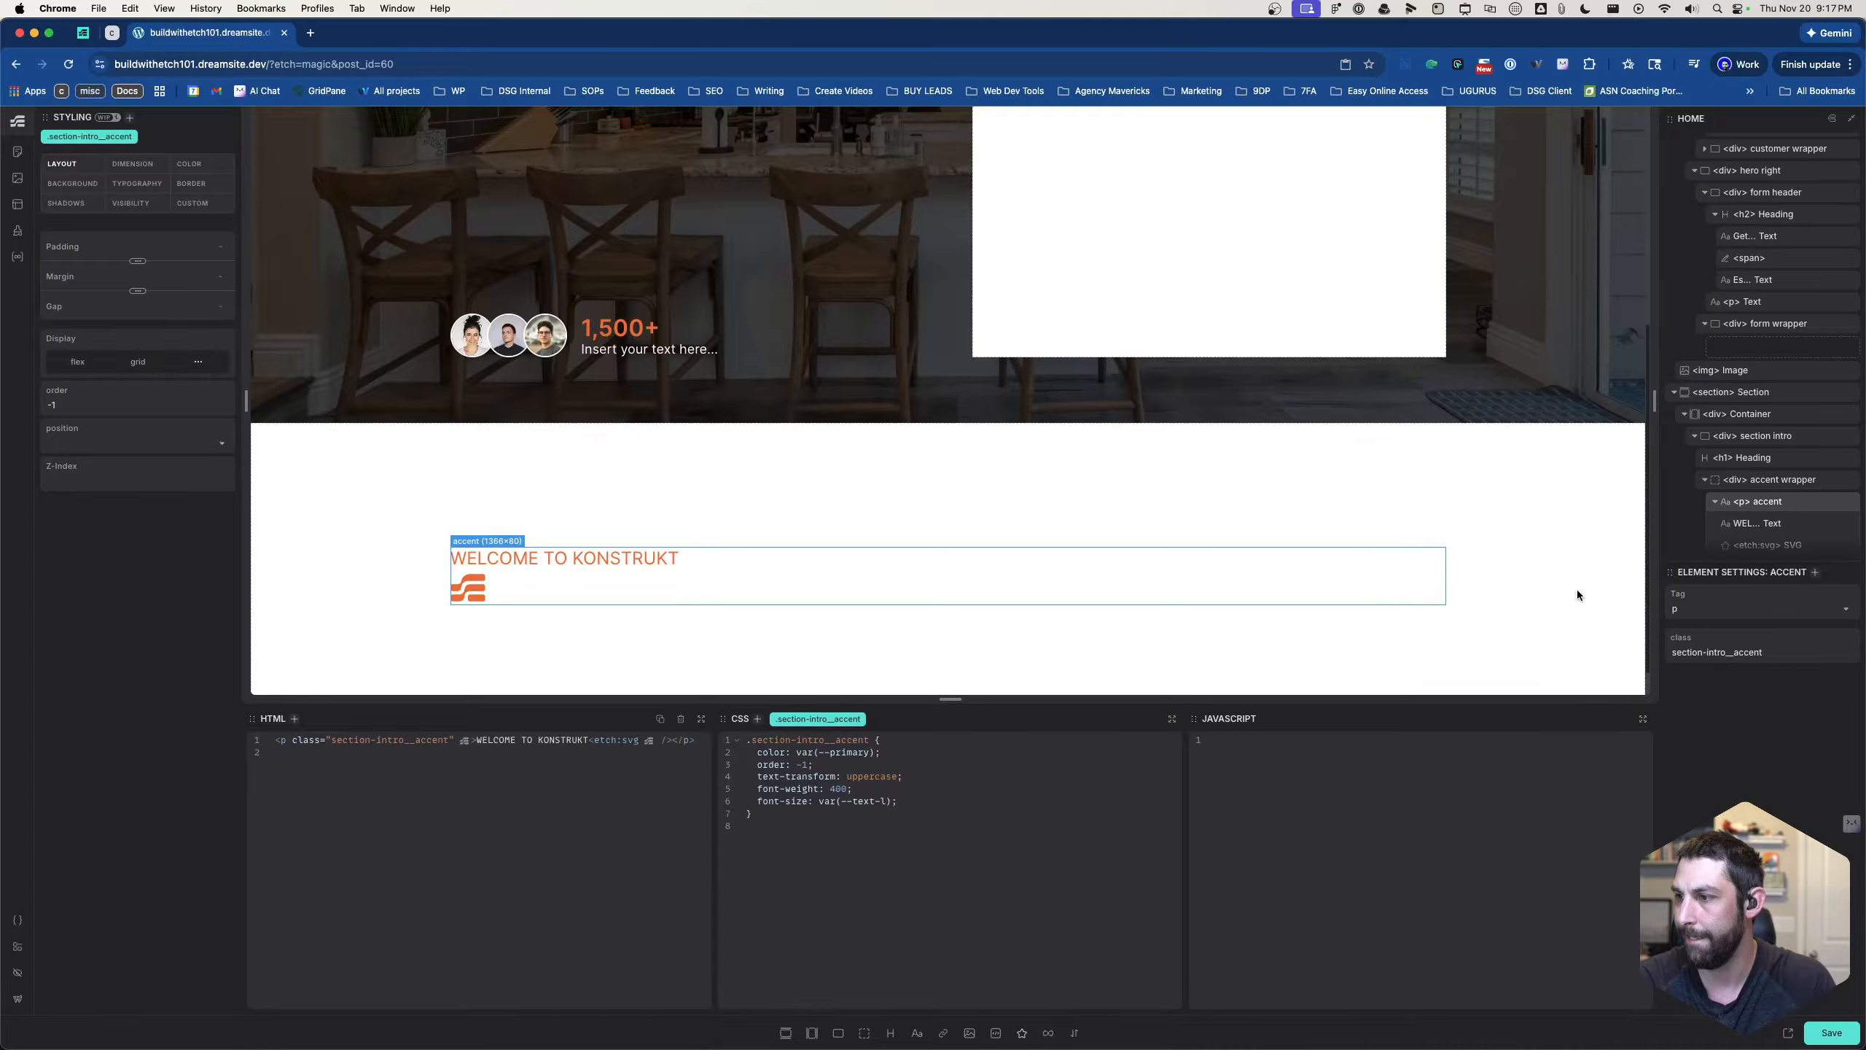
{"action": "scroll", "coordinate": [1700, 523], "scroll_direction": "down", "scroll_amount": 1}
{"action": "left_click_drag", "start_coordinate": [1773, 489], "coordinate": [1764, 508]}
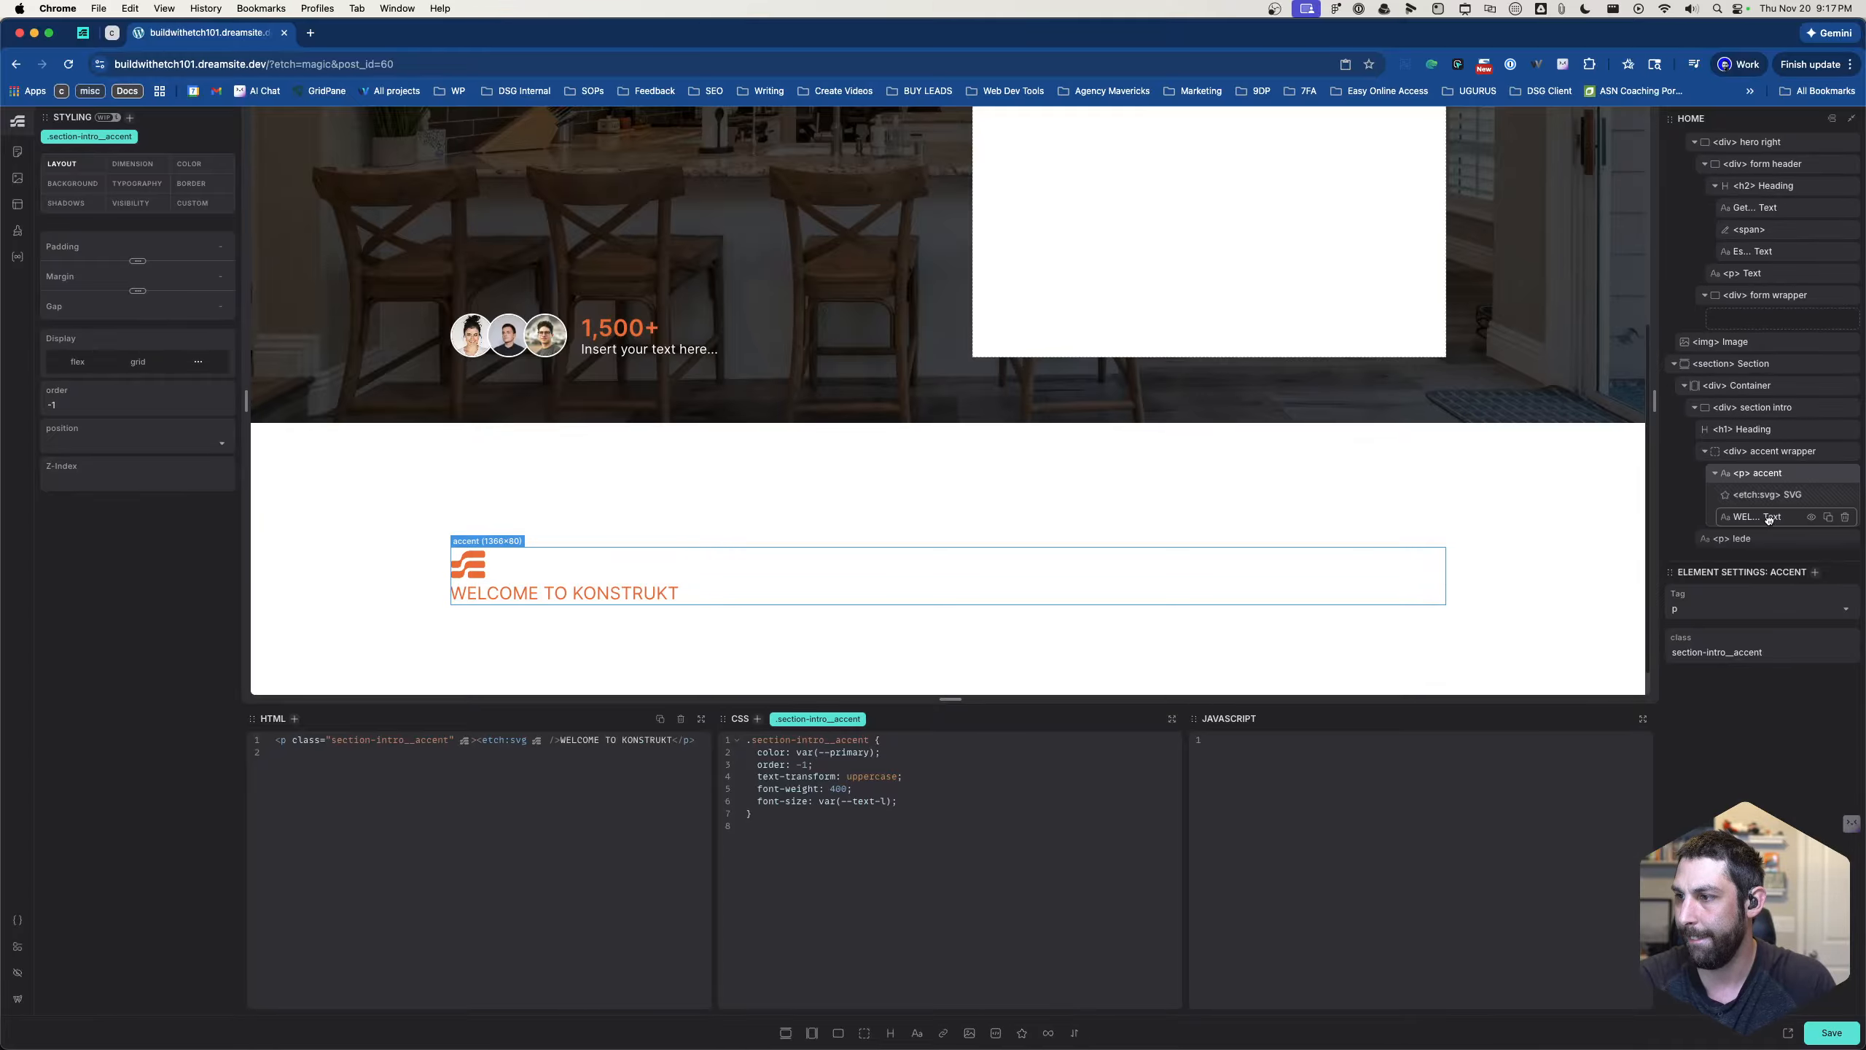
- Set the new SVG element's icon to the orange building graphic from the media library
{"action": "left_click", "coordinate": [1763, 503]}
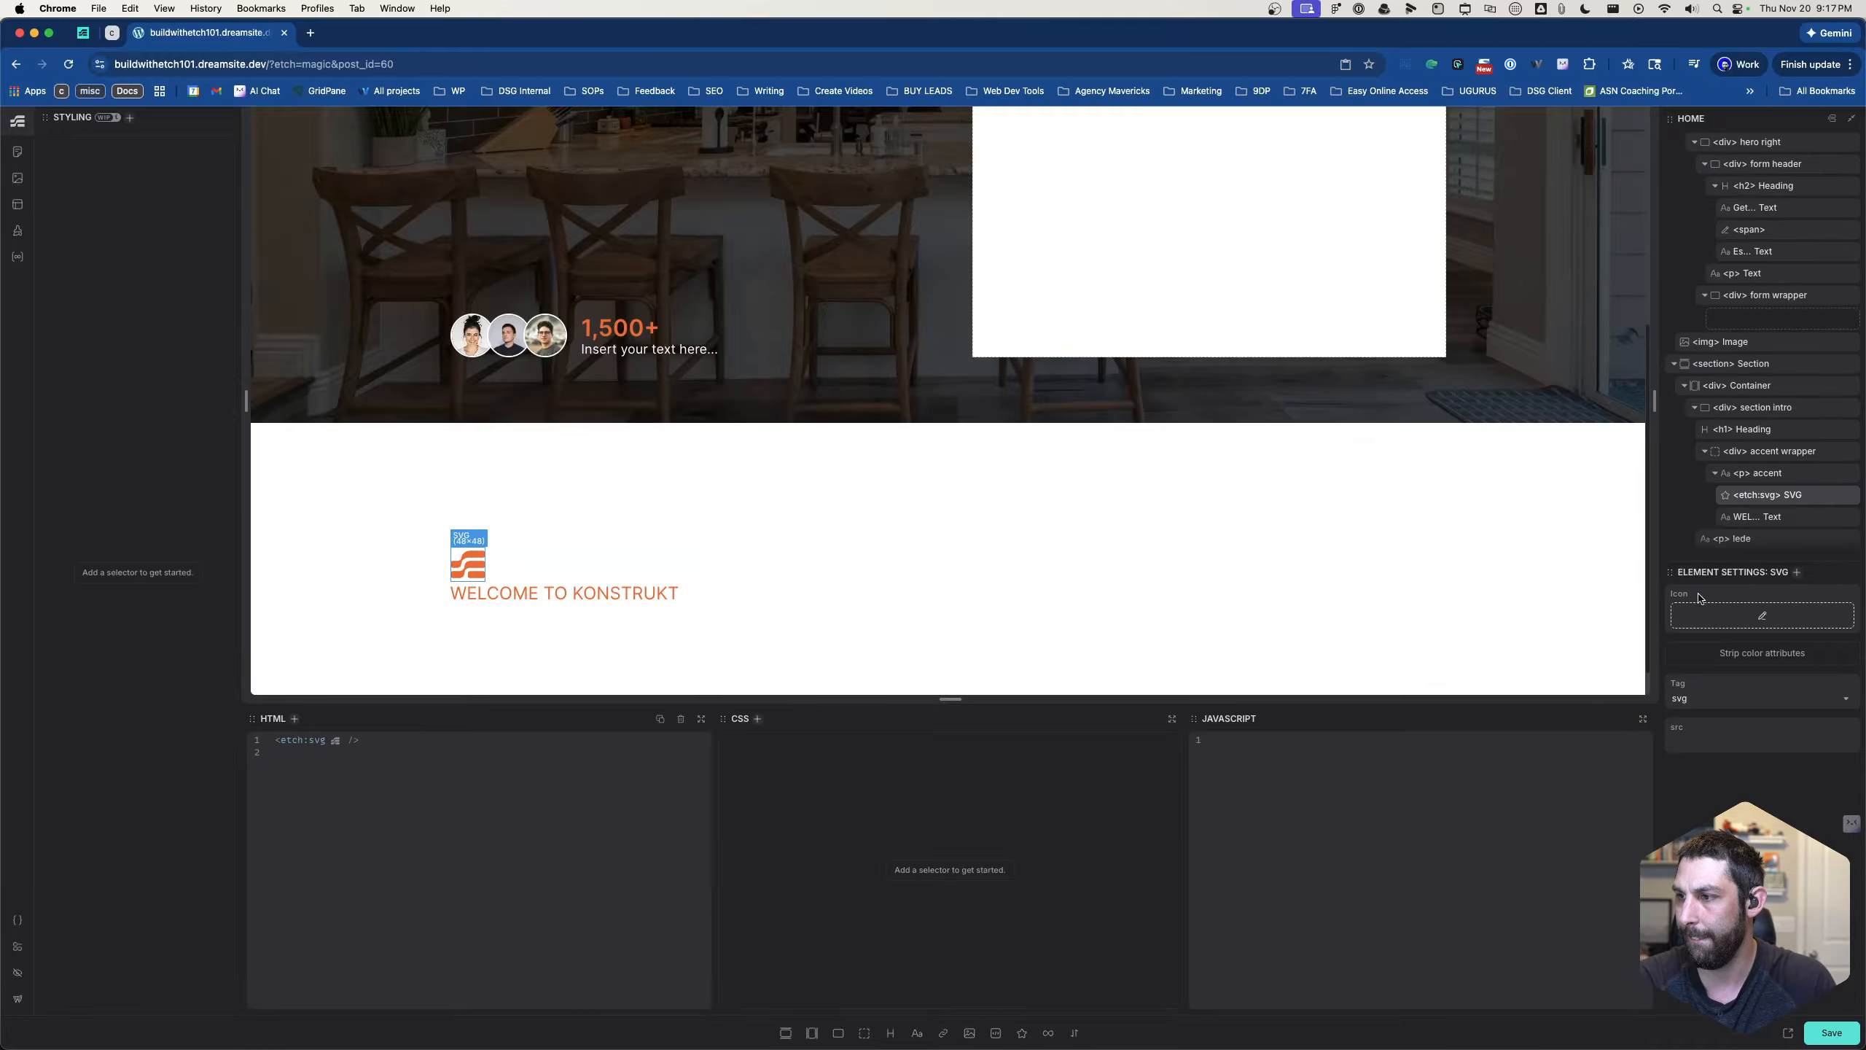
{"action": "left_click", "coordinate": [1709, 612]}
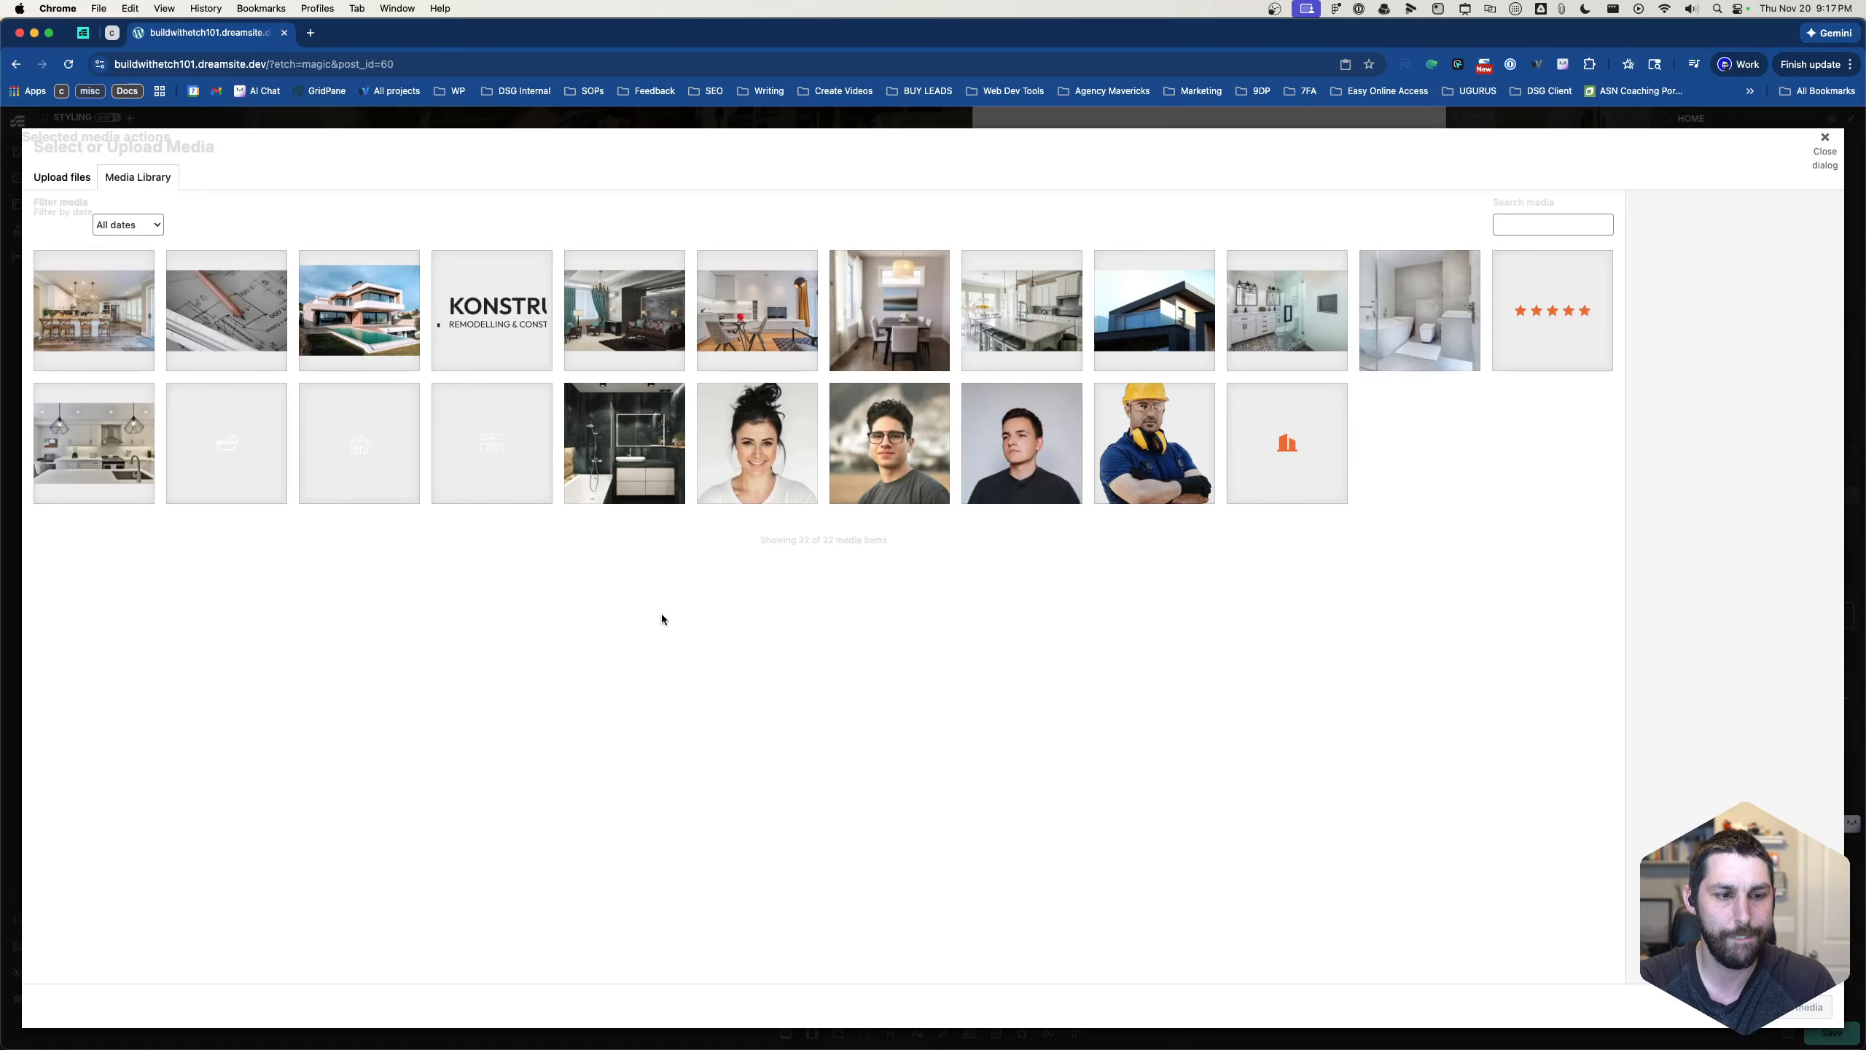
{"action": "left_click", "coordinate": [1320, 454]}
{"action": "left_click", "coordinate": [1822, 1005]}
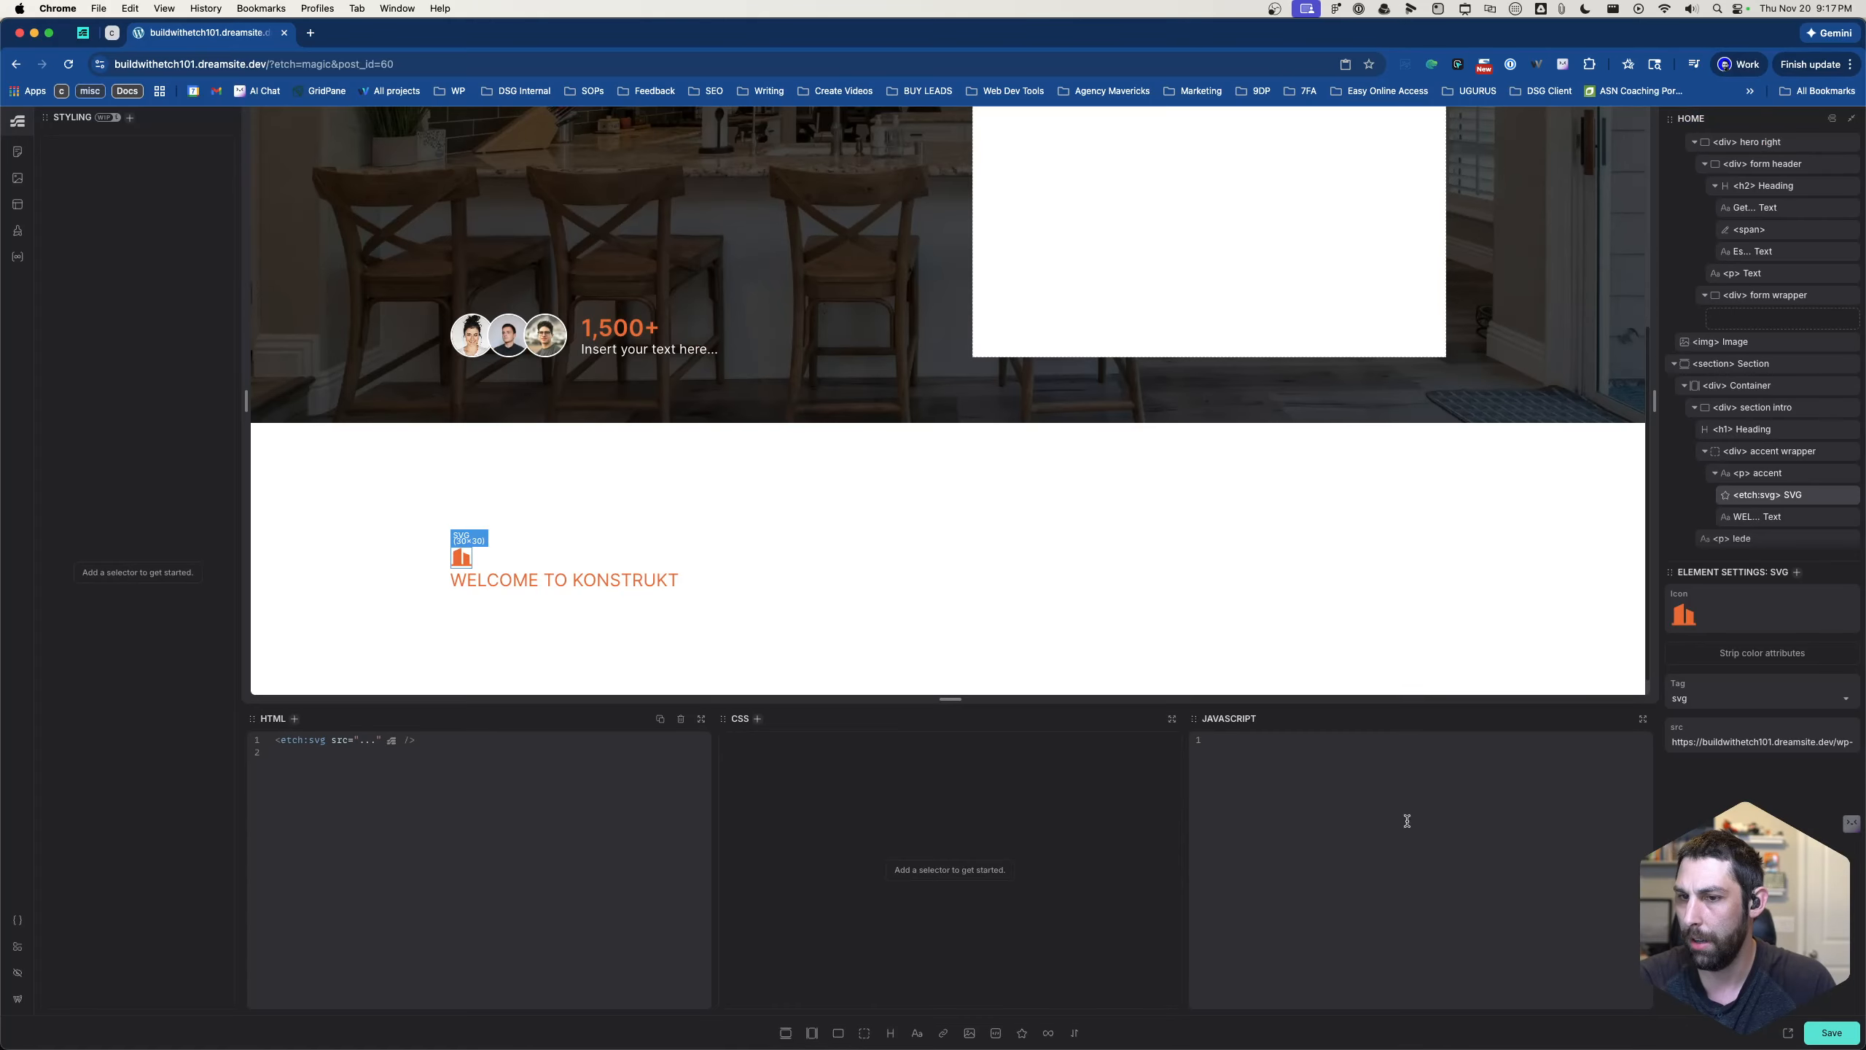
- Add the class .section-intro__accent-wrapper to the accent wrapper div
{"action": "left_click", "coordinate": [1761, 478]}
{"action": "left_click", "coordinate": [1760, 455]}
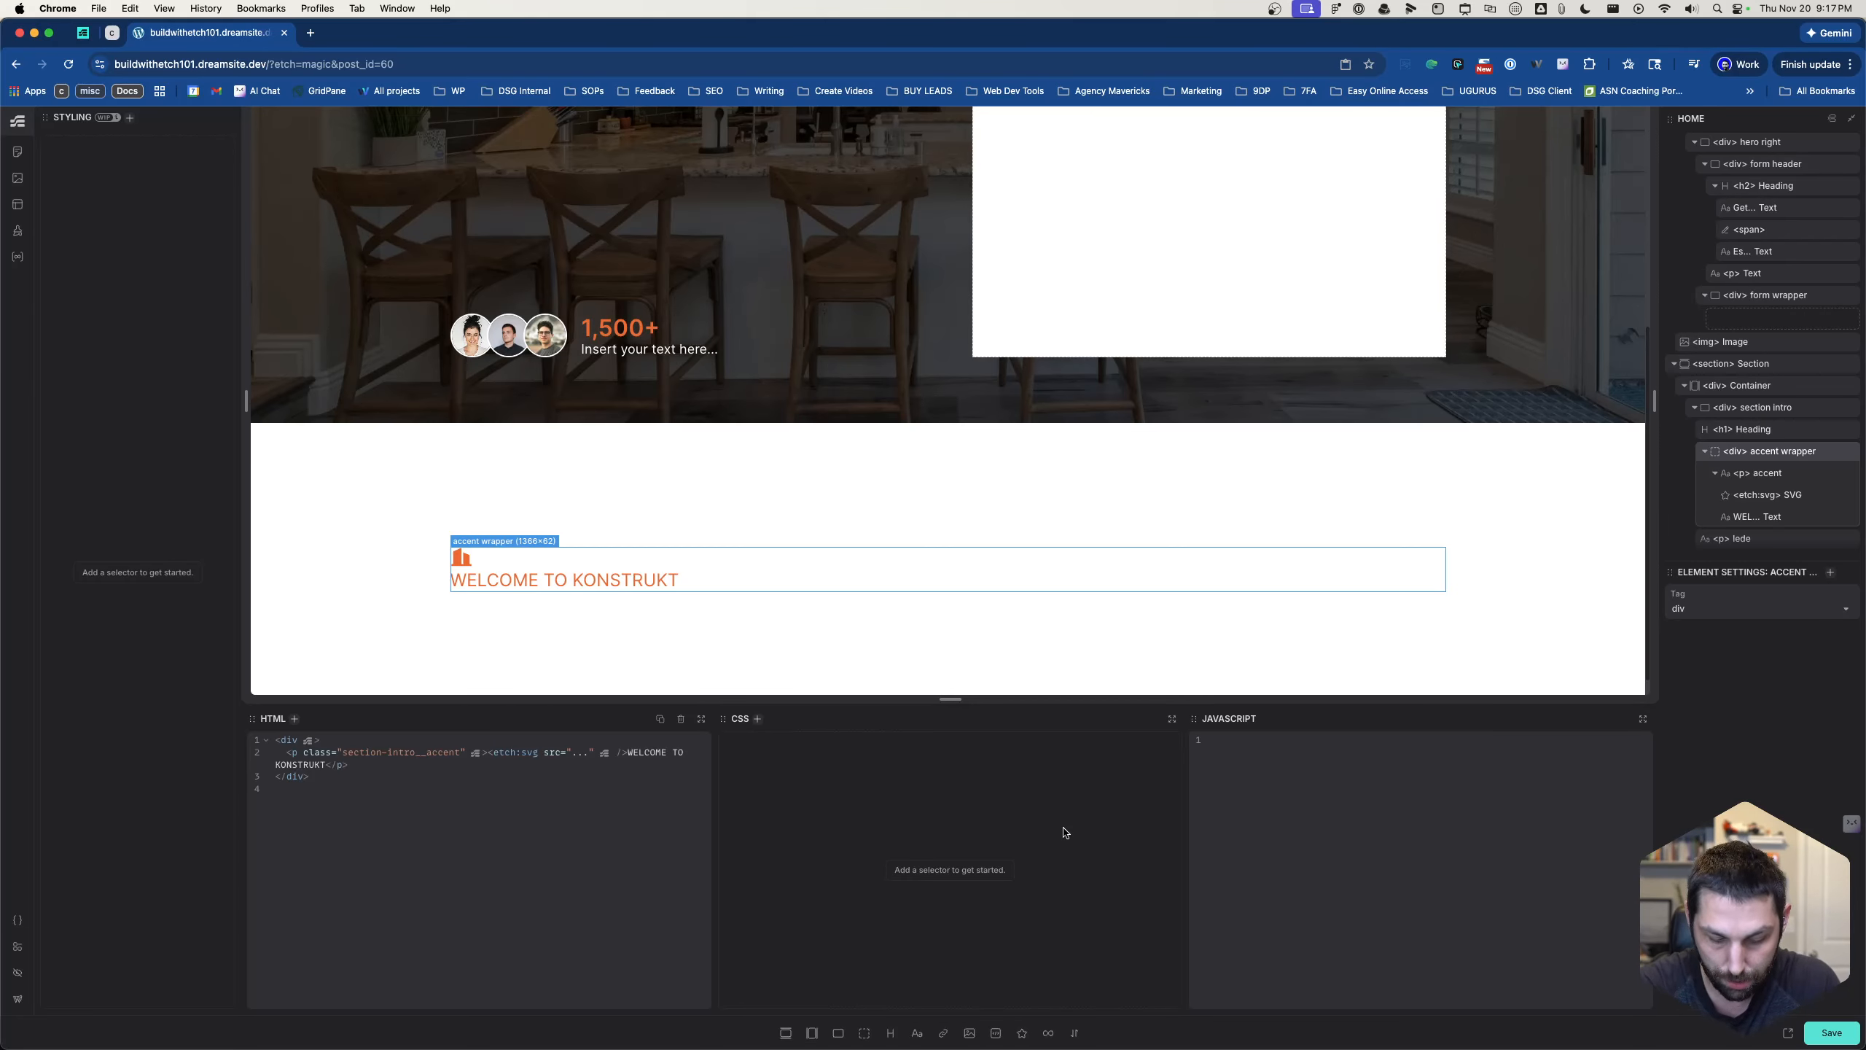
{"action": "key", "text": "super+period"}
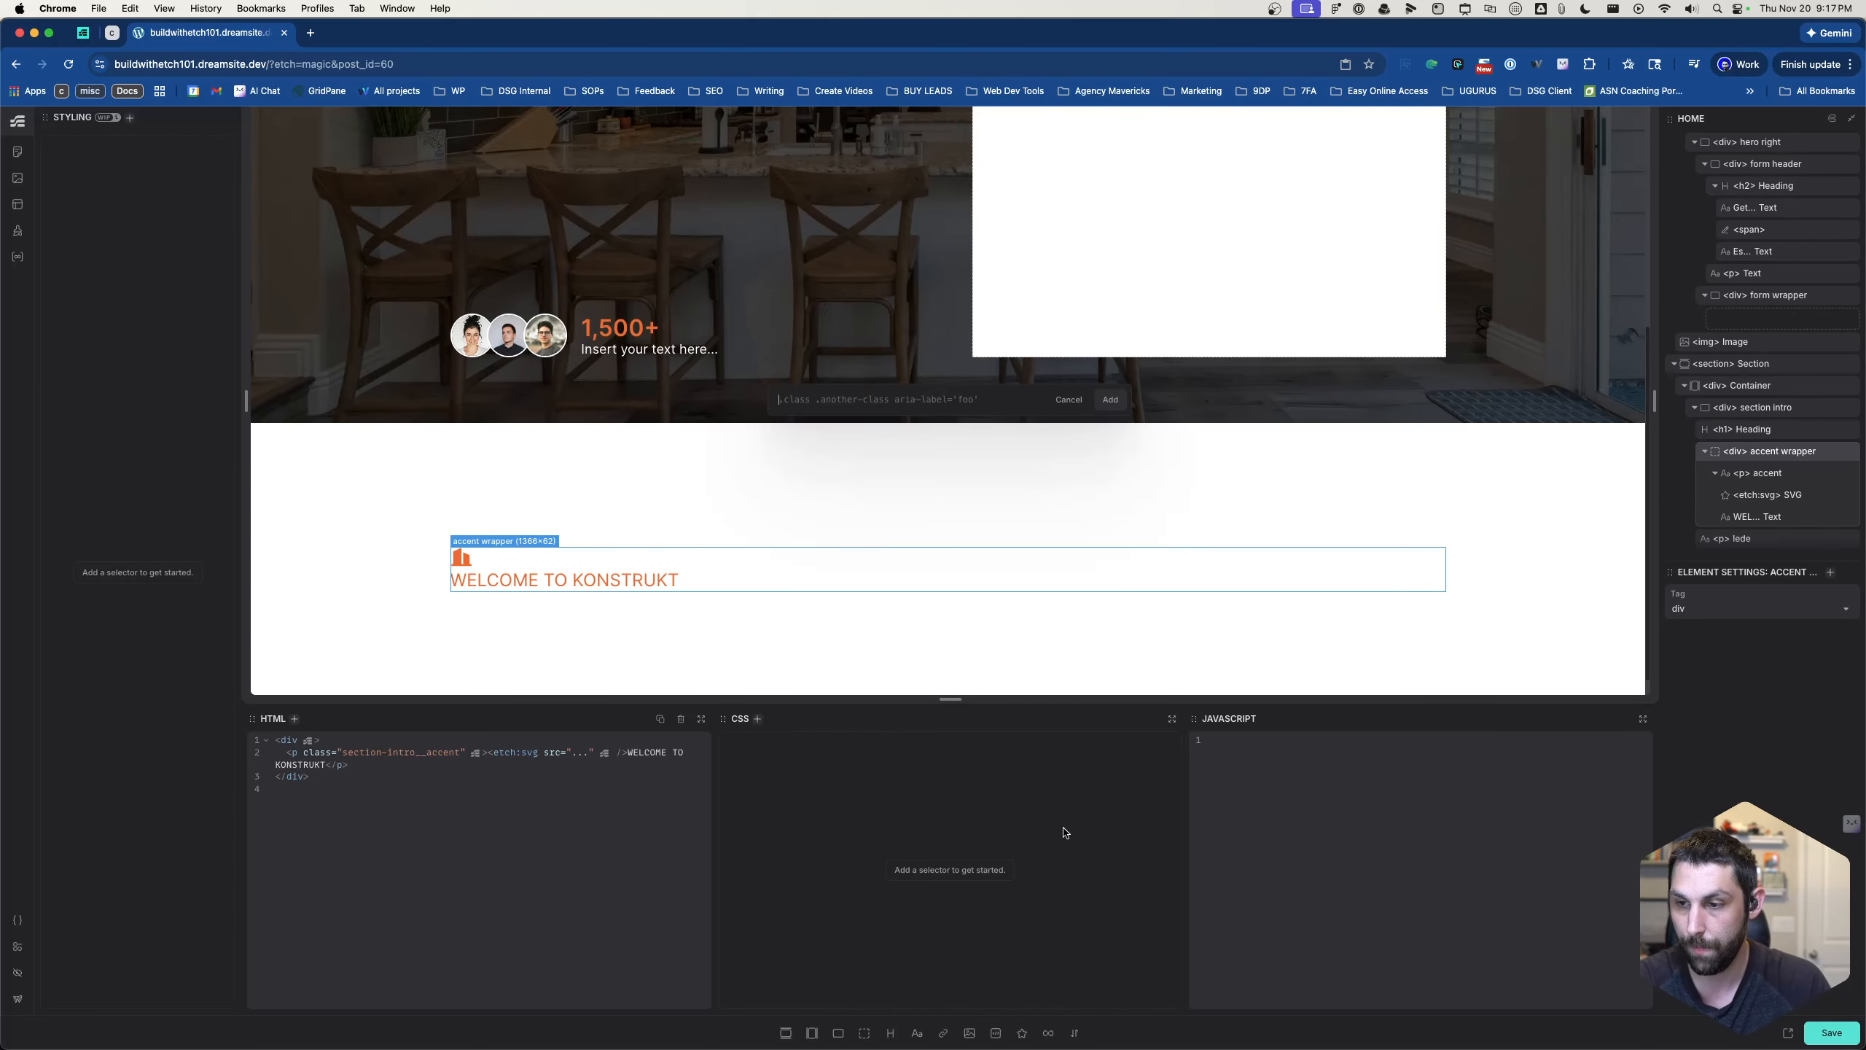
{"action": "type", "text": ".section"}
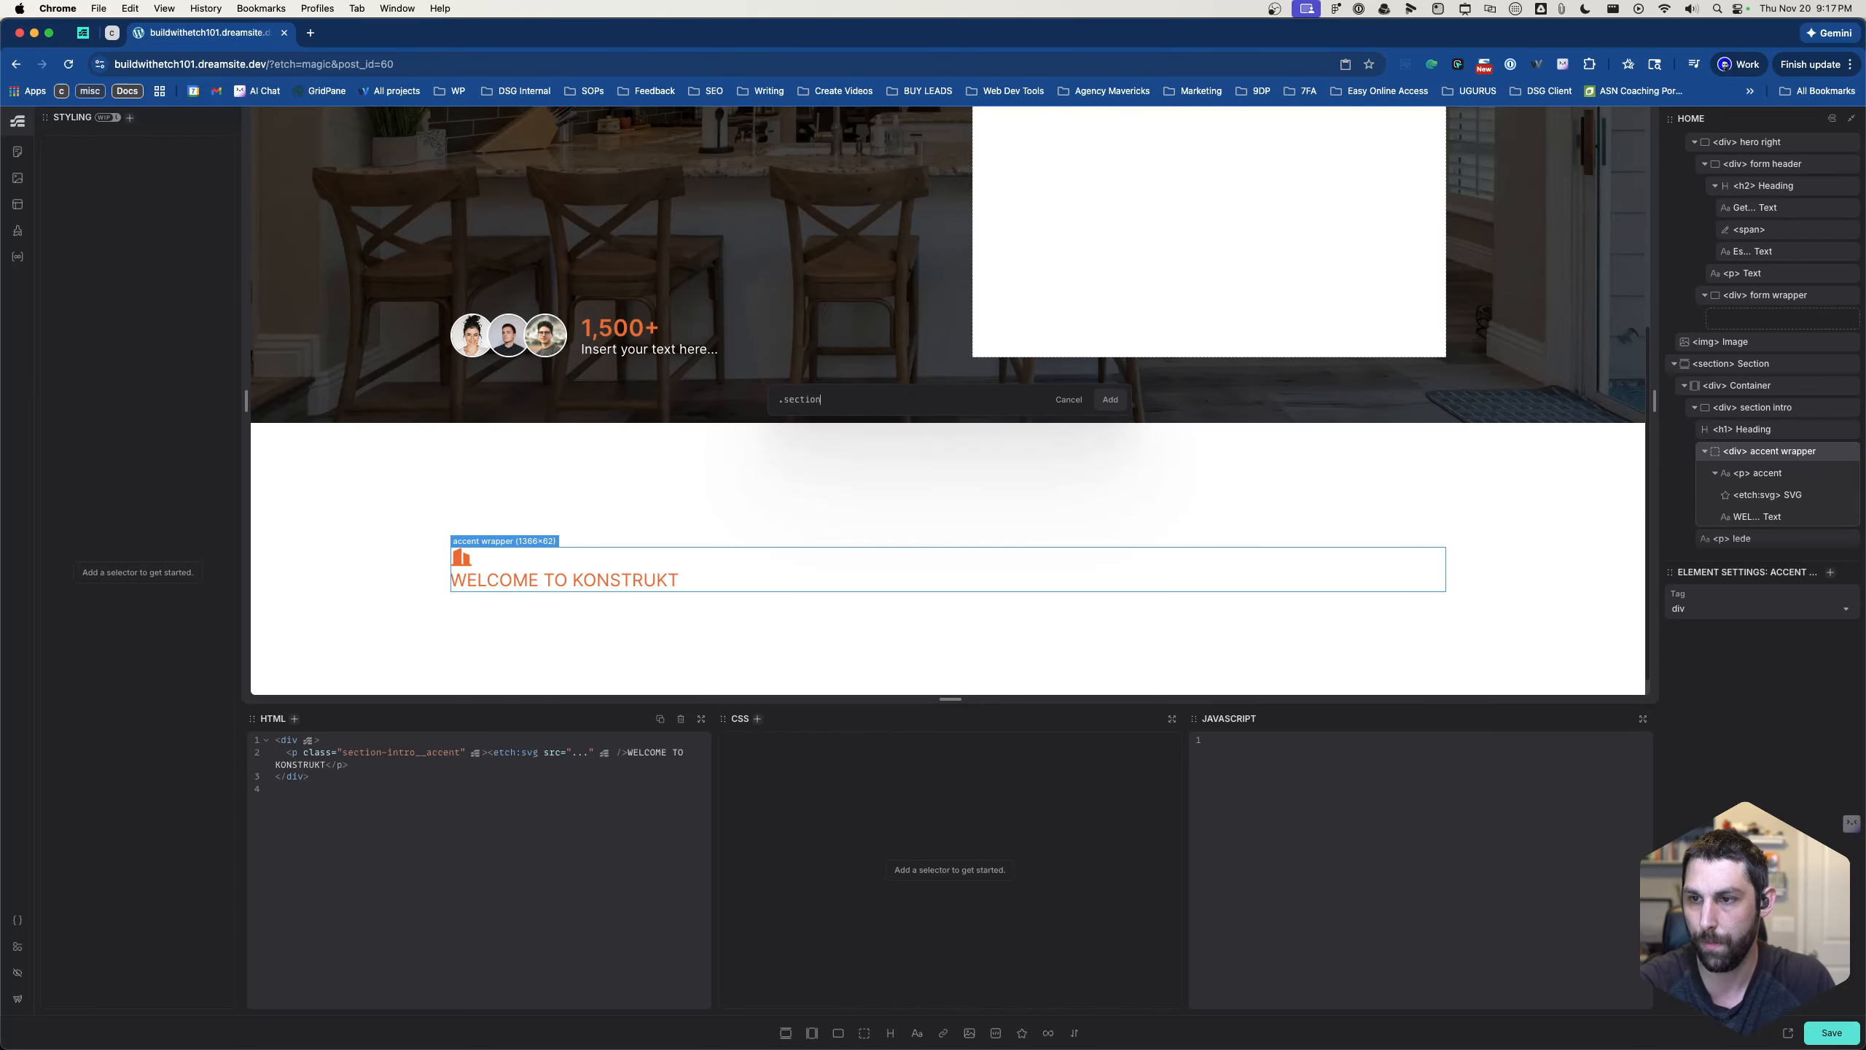
{"action": "type", "text": "-intro"}
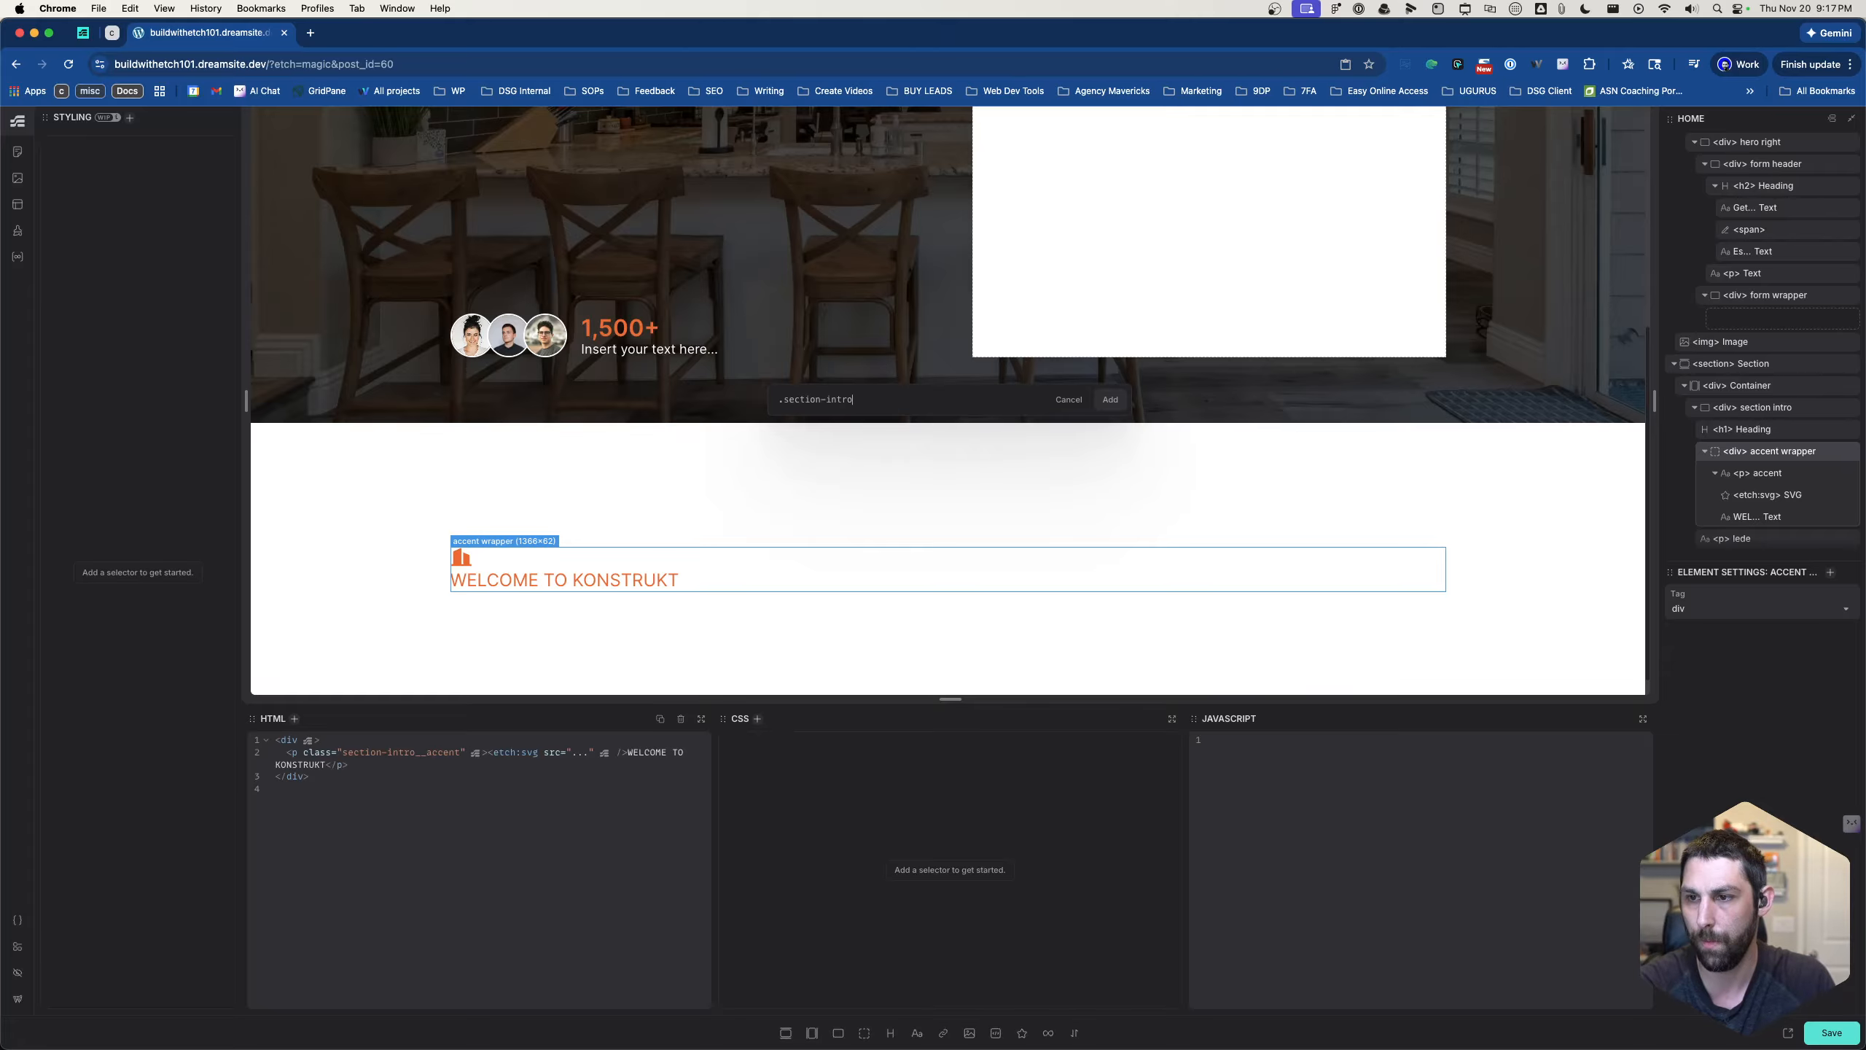
{"action": "type", "text": "_accent"}
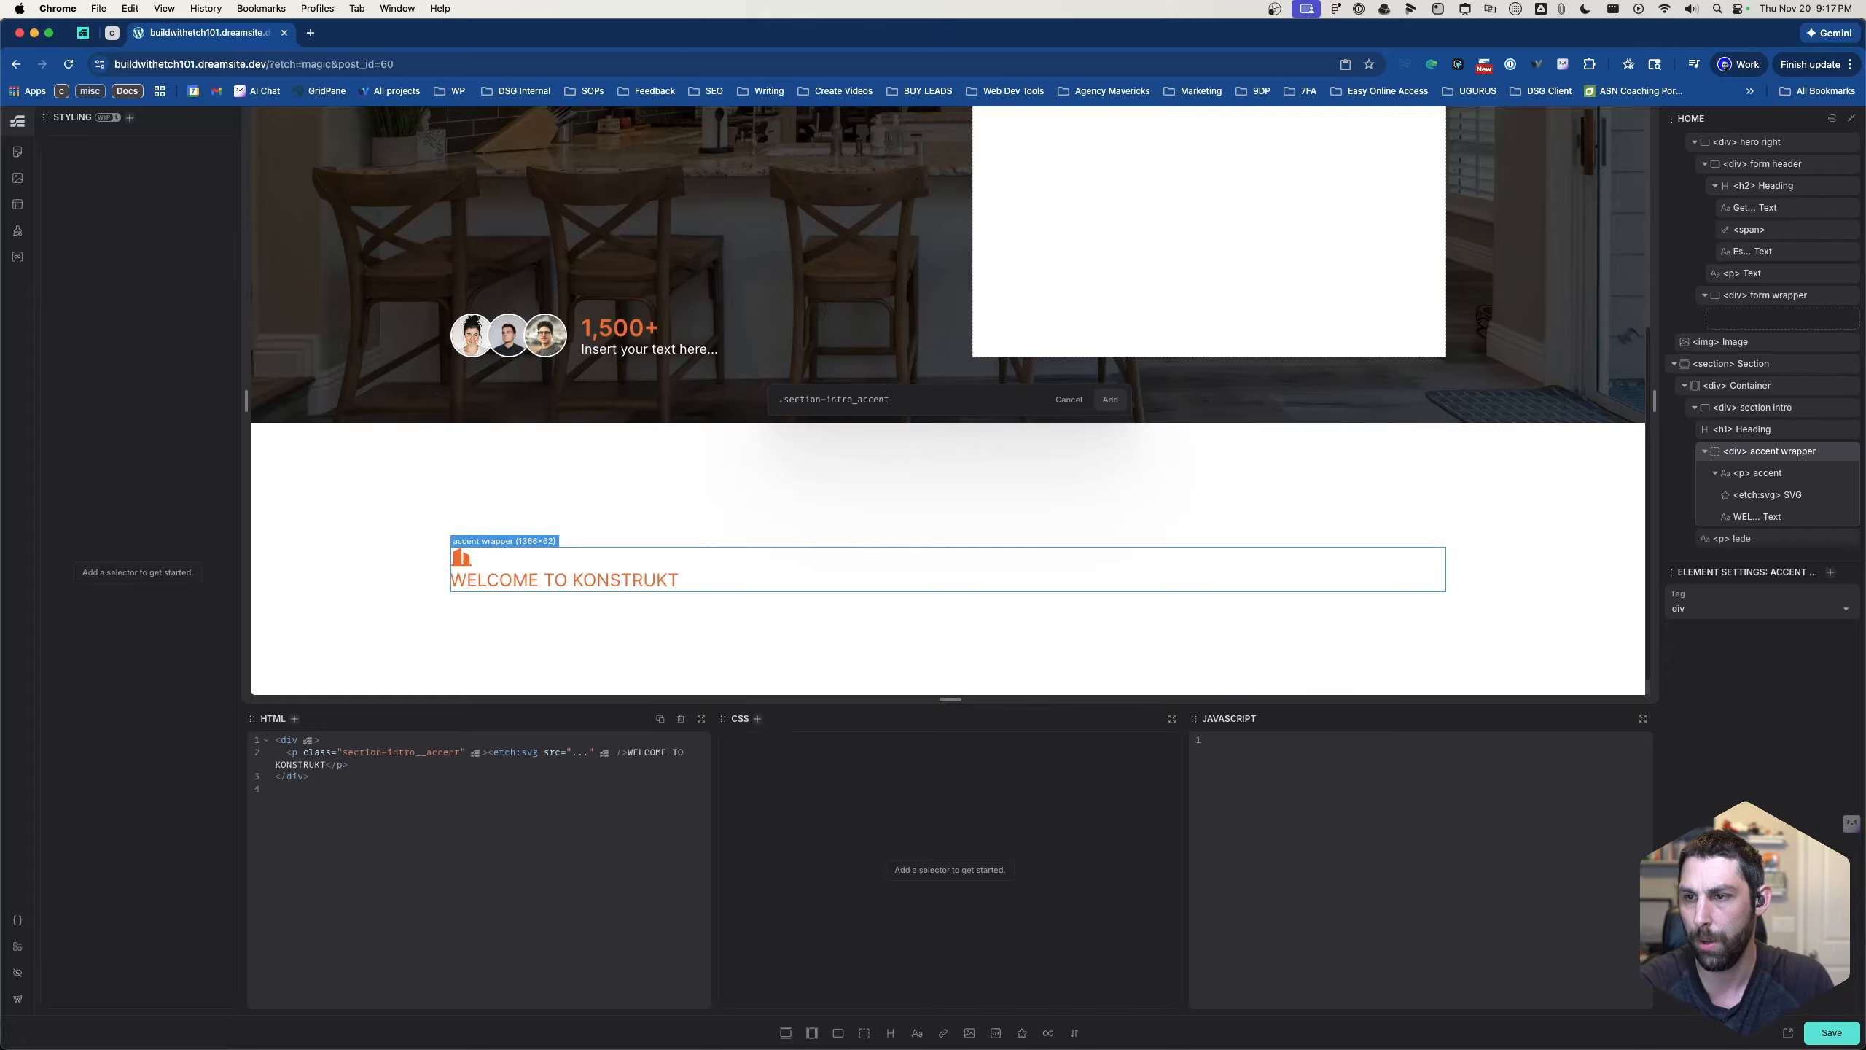
{"action": "type", "text": "-wraper"}
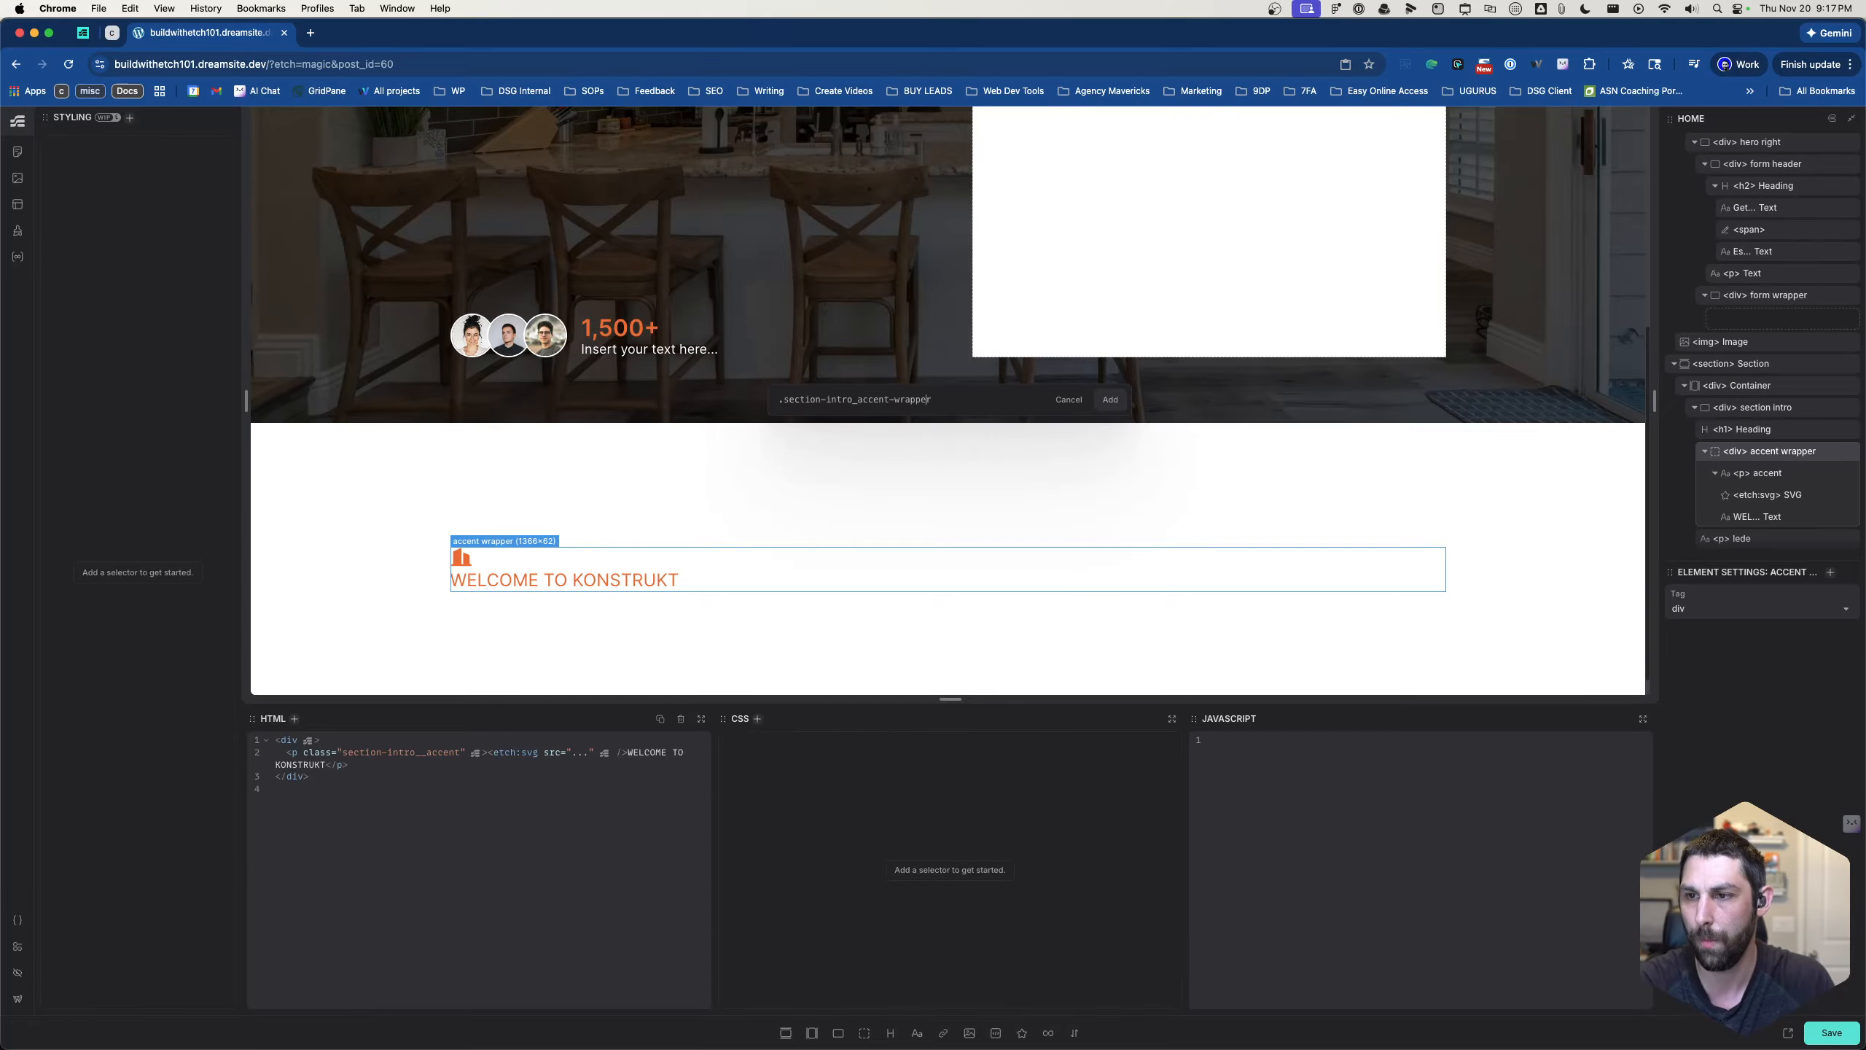
{"action": "type", "text": "r"}
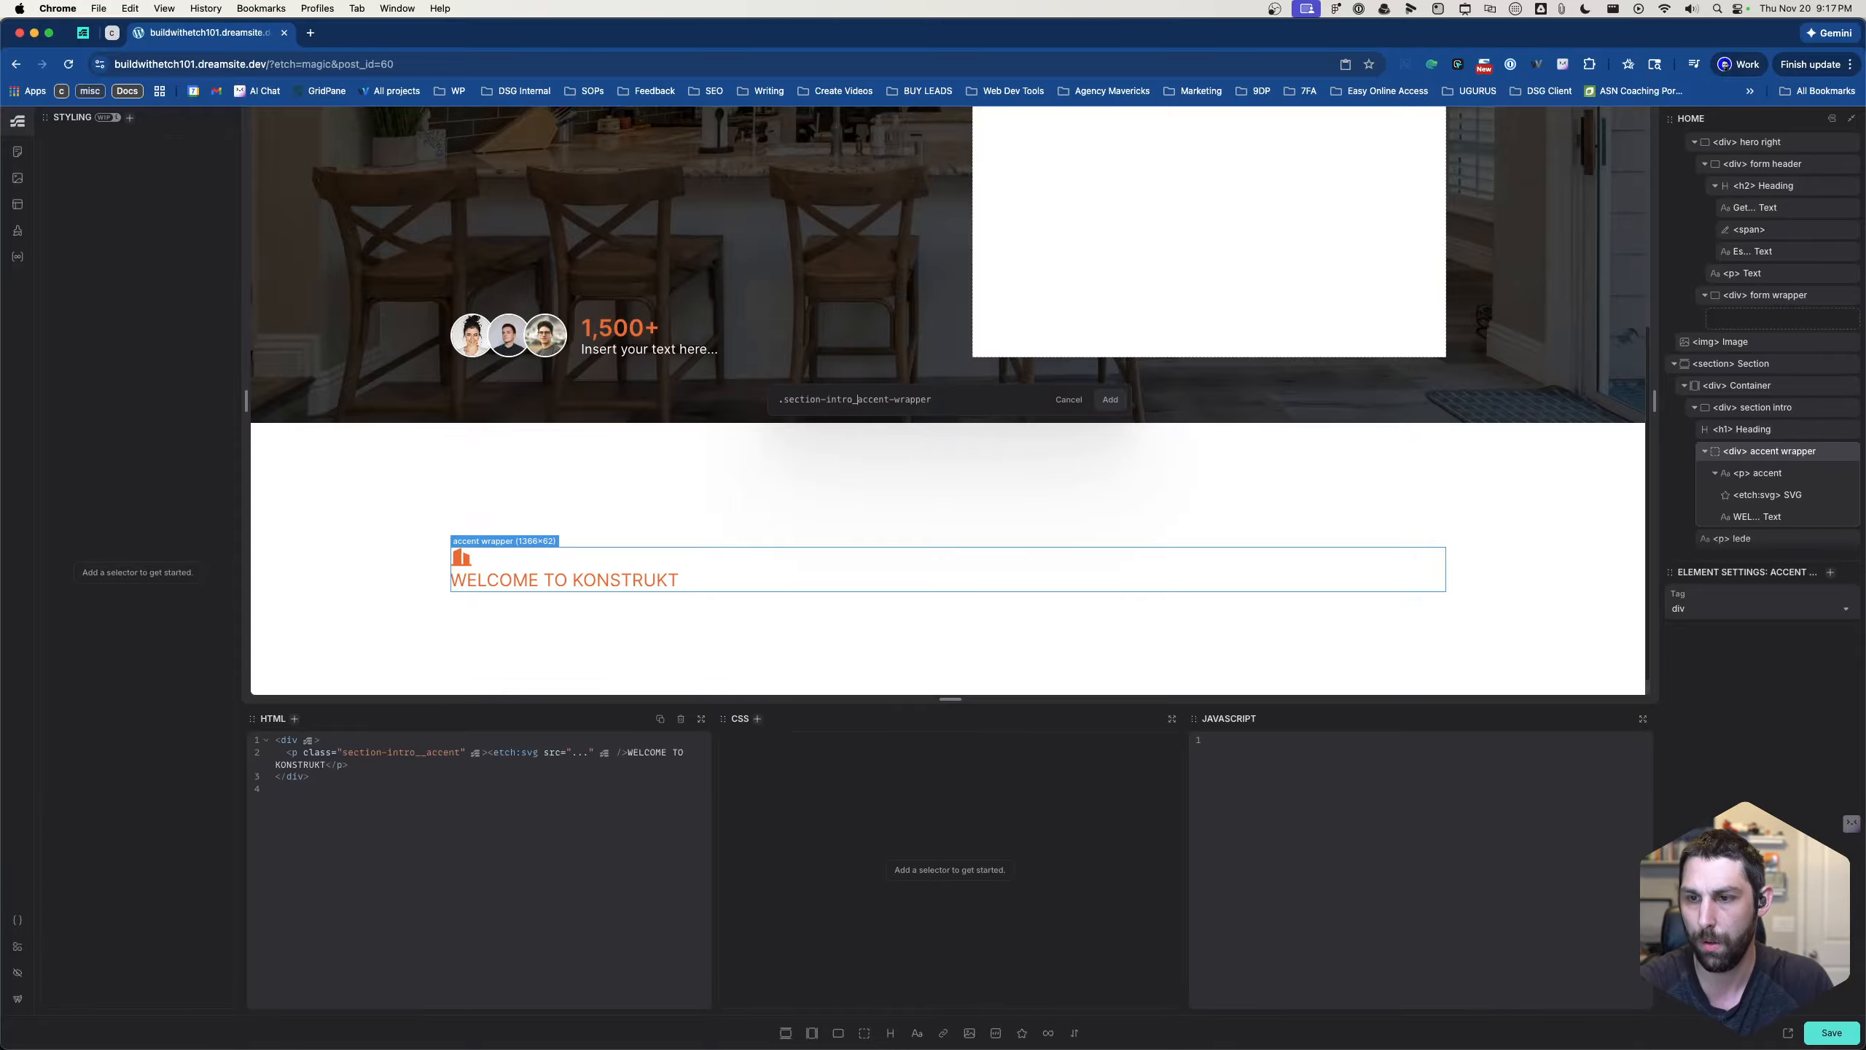
{"action": "type", "text": "_"}
{"action": "key", "text": "Return"}
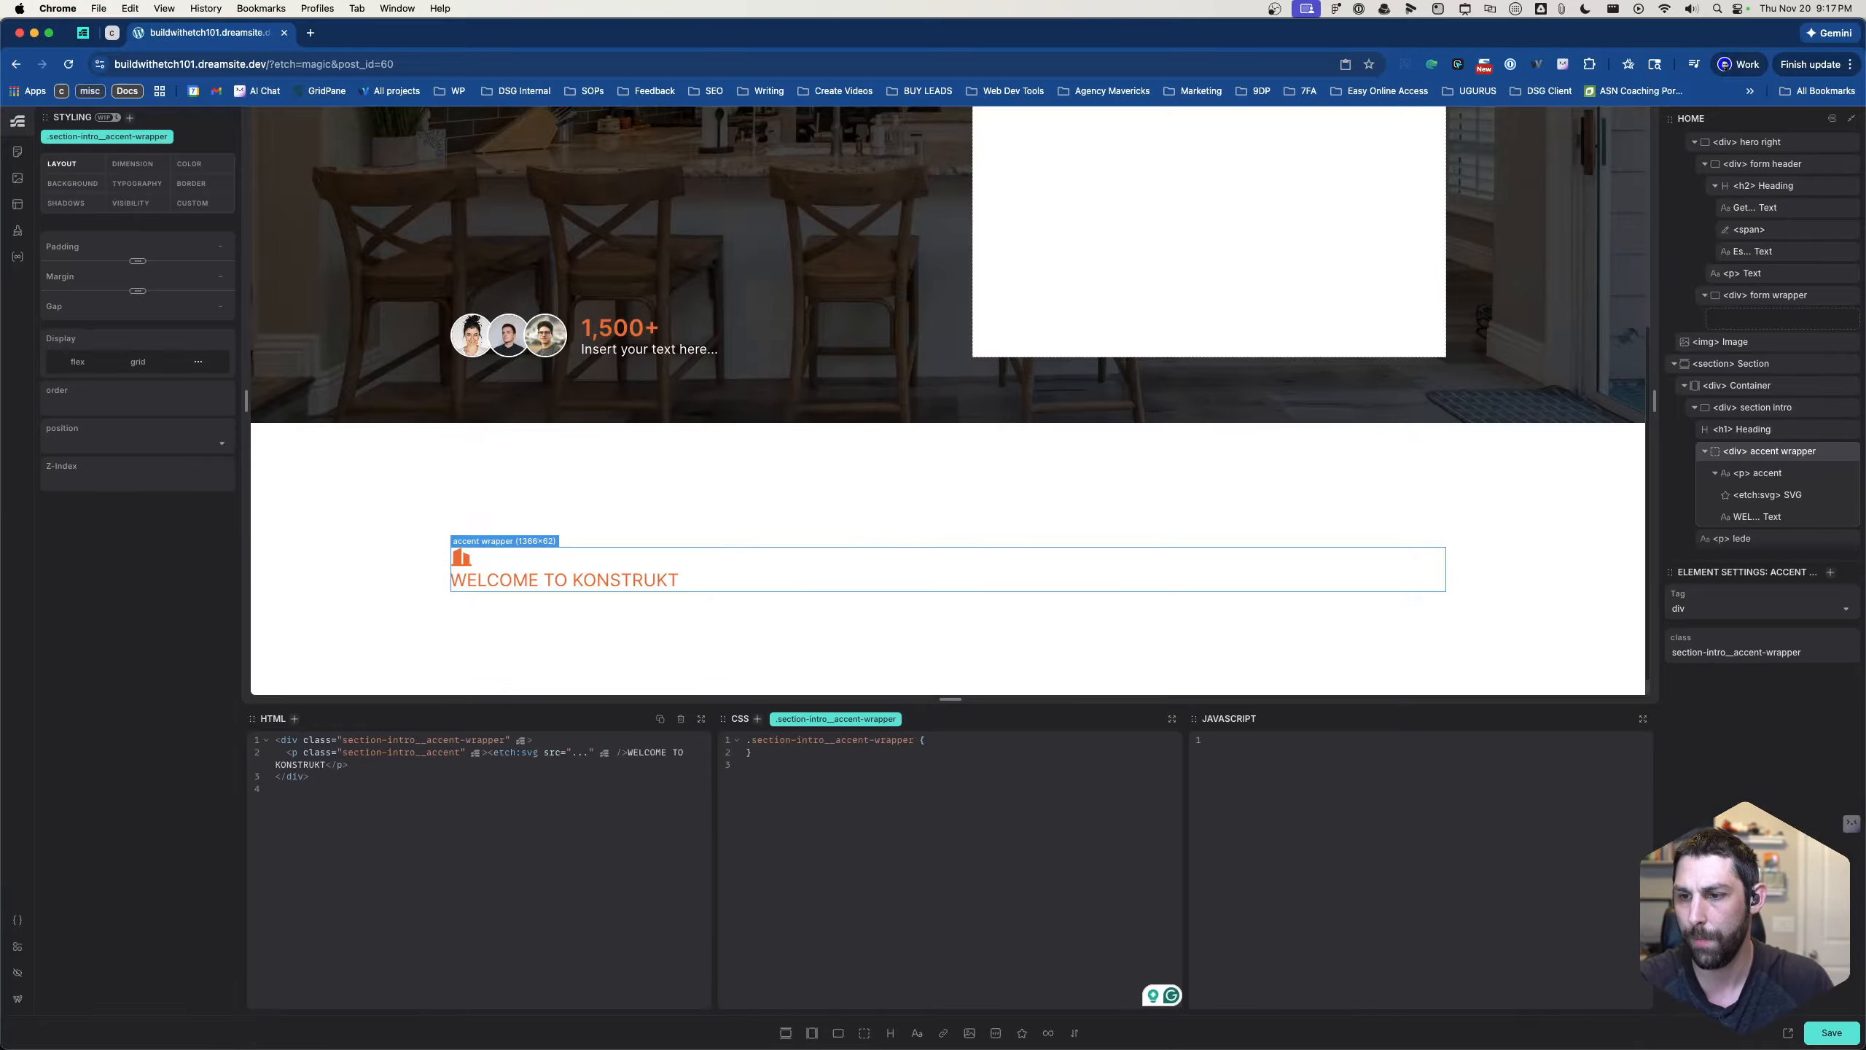
- Add order: -1 to the CSS rule of the accent wrapper class
{"action": "key", "text": "Return"}
{"action": "type", "text": "order"}
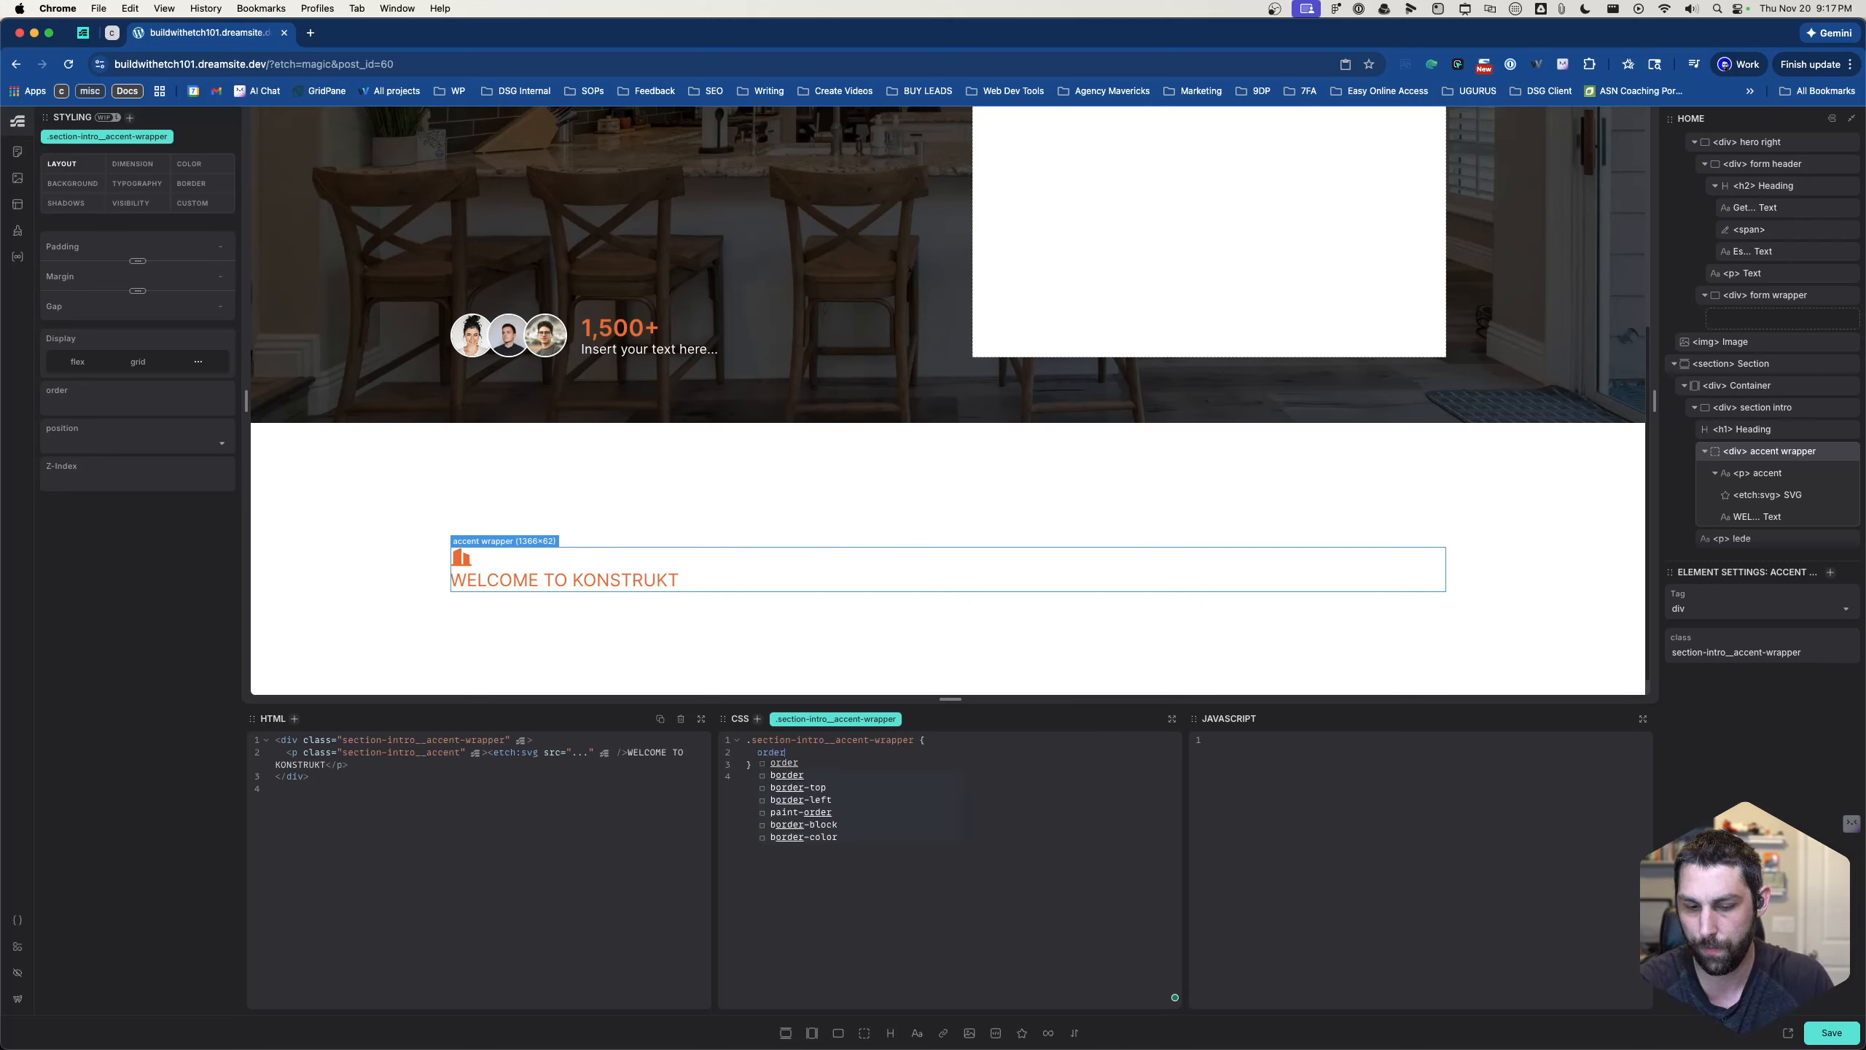
{"action": "type", "text": ": -1   "}
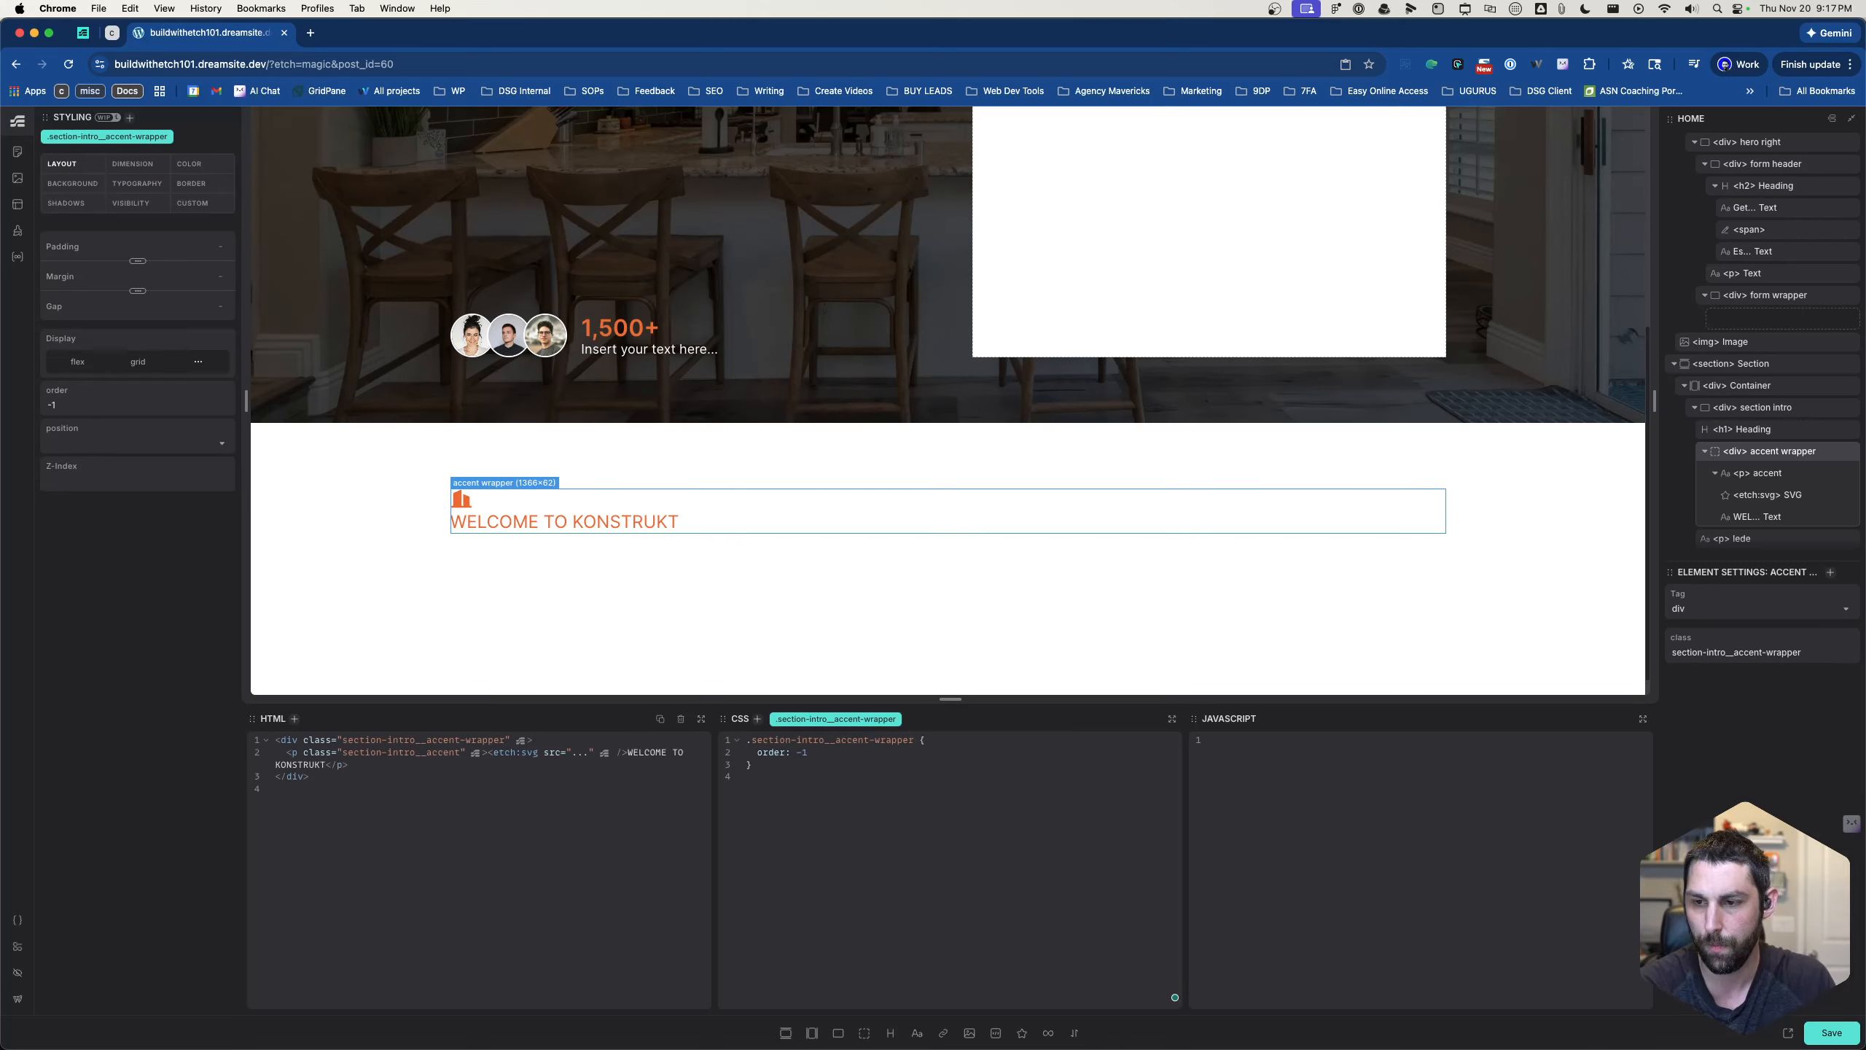
{"action": "type", "text": "flex"}
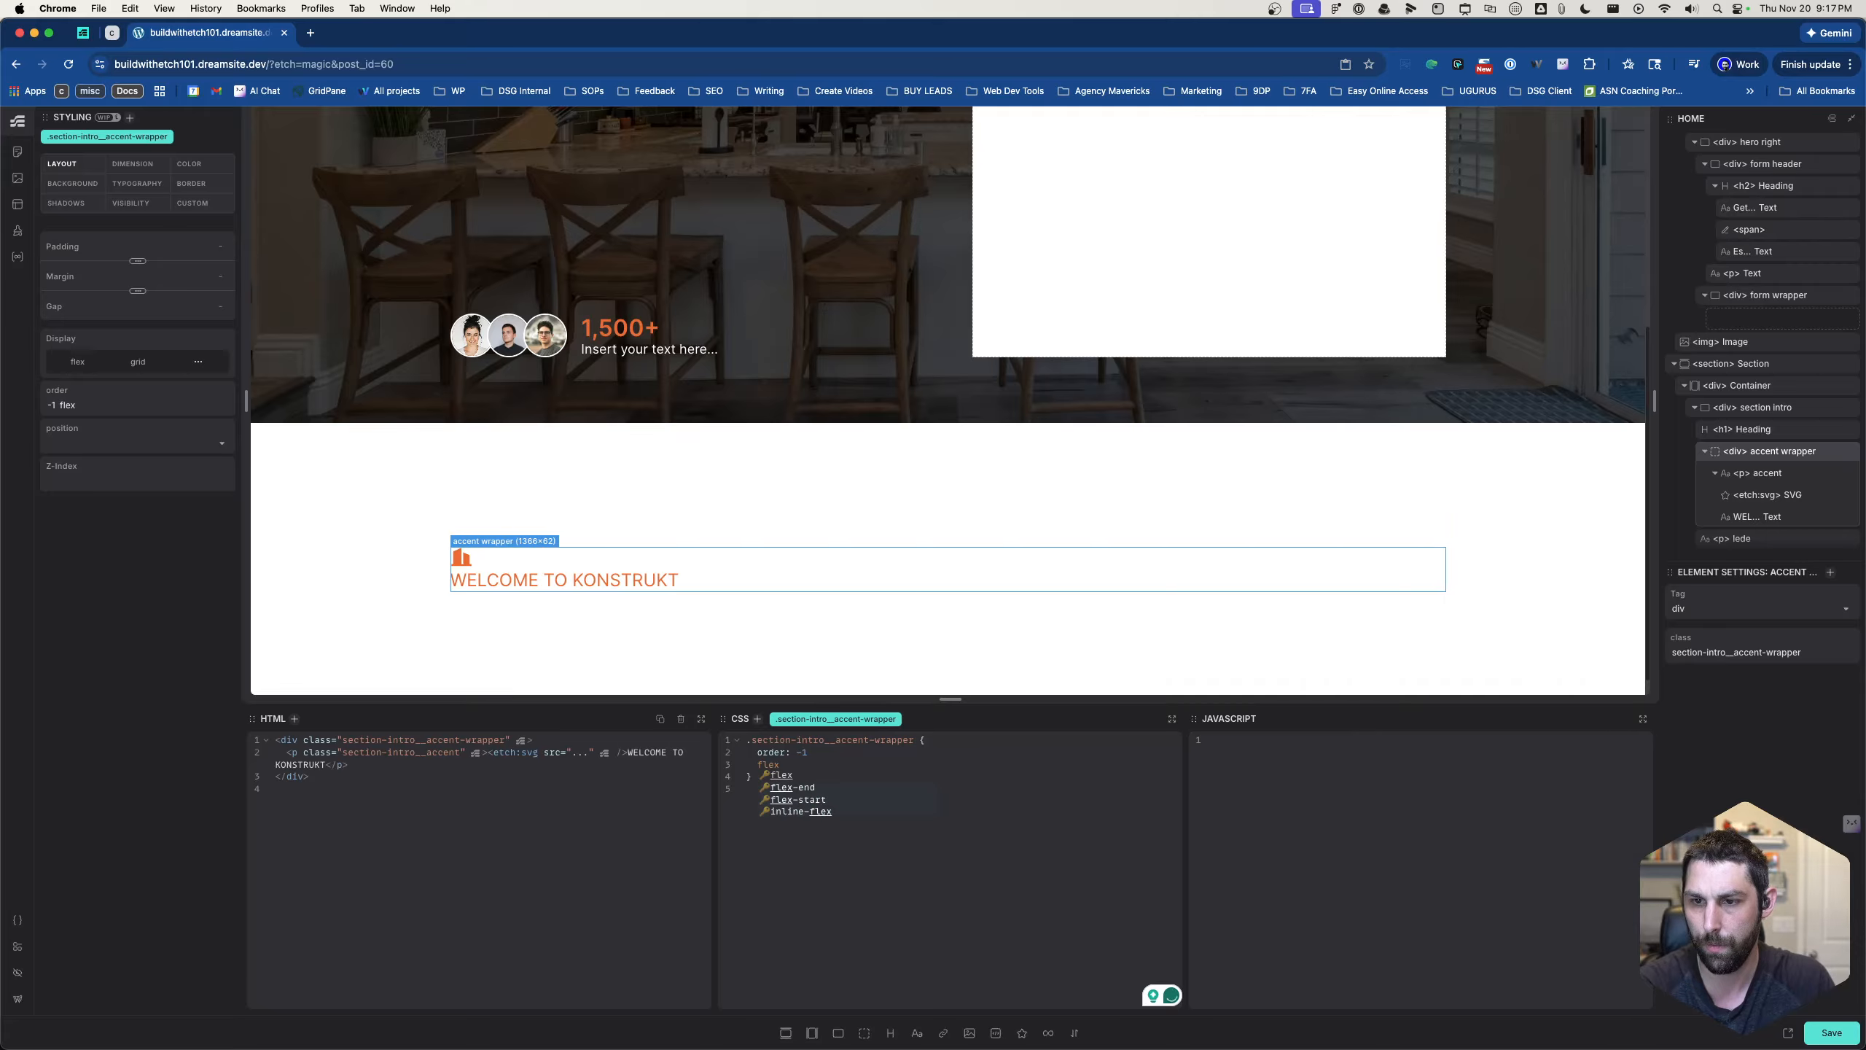
- Insert the ?flex-row recipe below the order declaration in the accent wrapper's CSS rule
{"action": "key", "text": "Escape"}
{"action": "key", "text": "BackSpace"}
{"action": "key", "text": "BackSpace"}
{"action": "key", "text": "BackSpace"}
{"action": "key", "text": "BackSpace"}
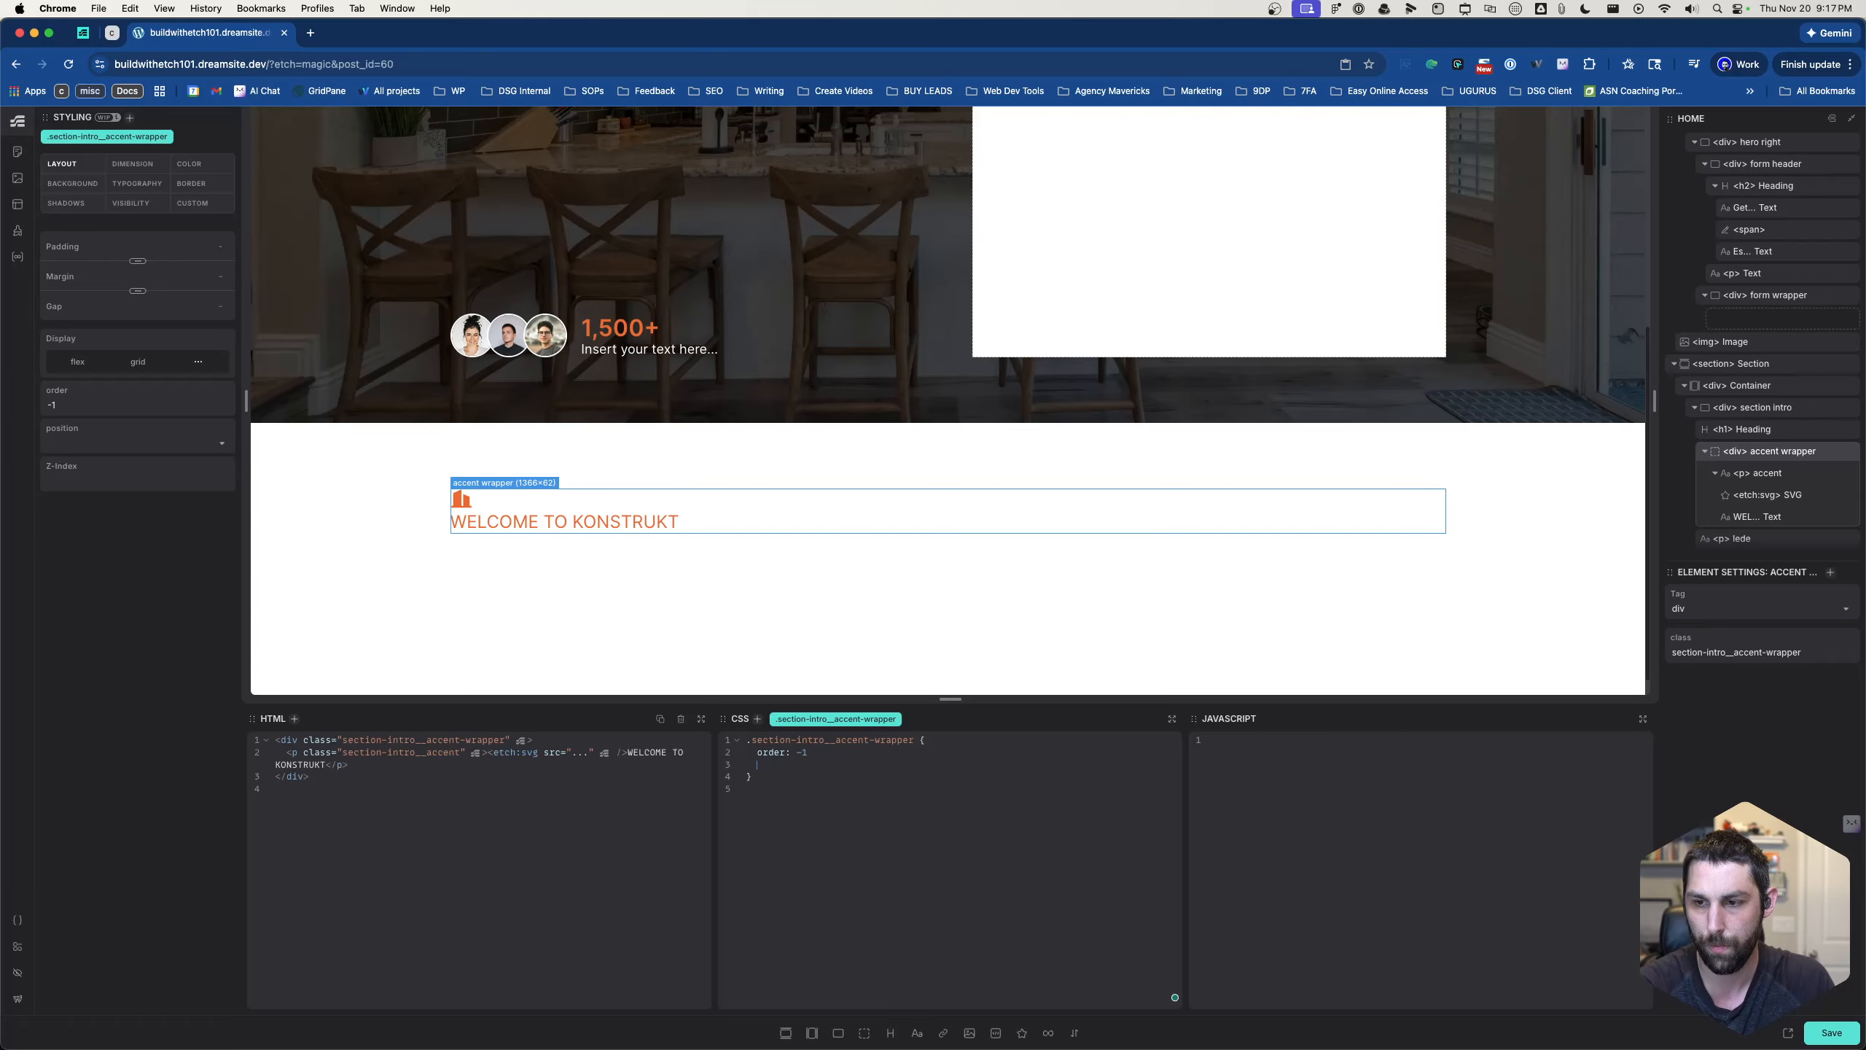
{"action": "type", "text": "?flex"}
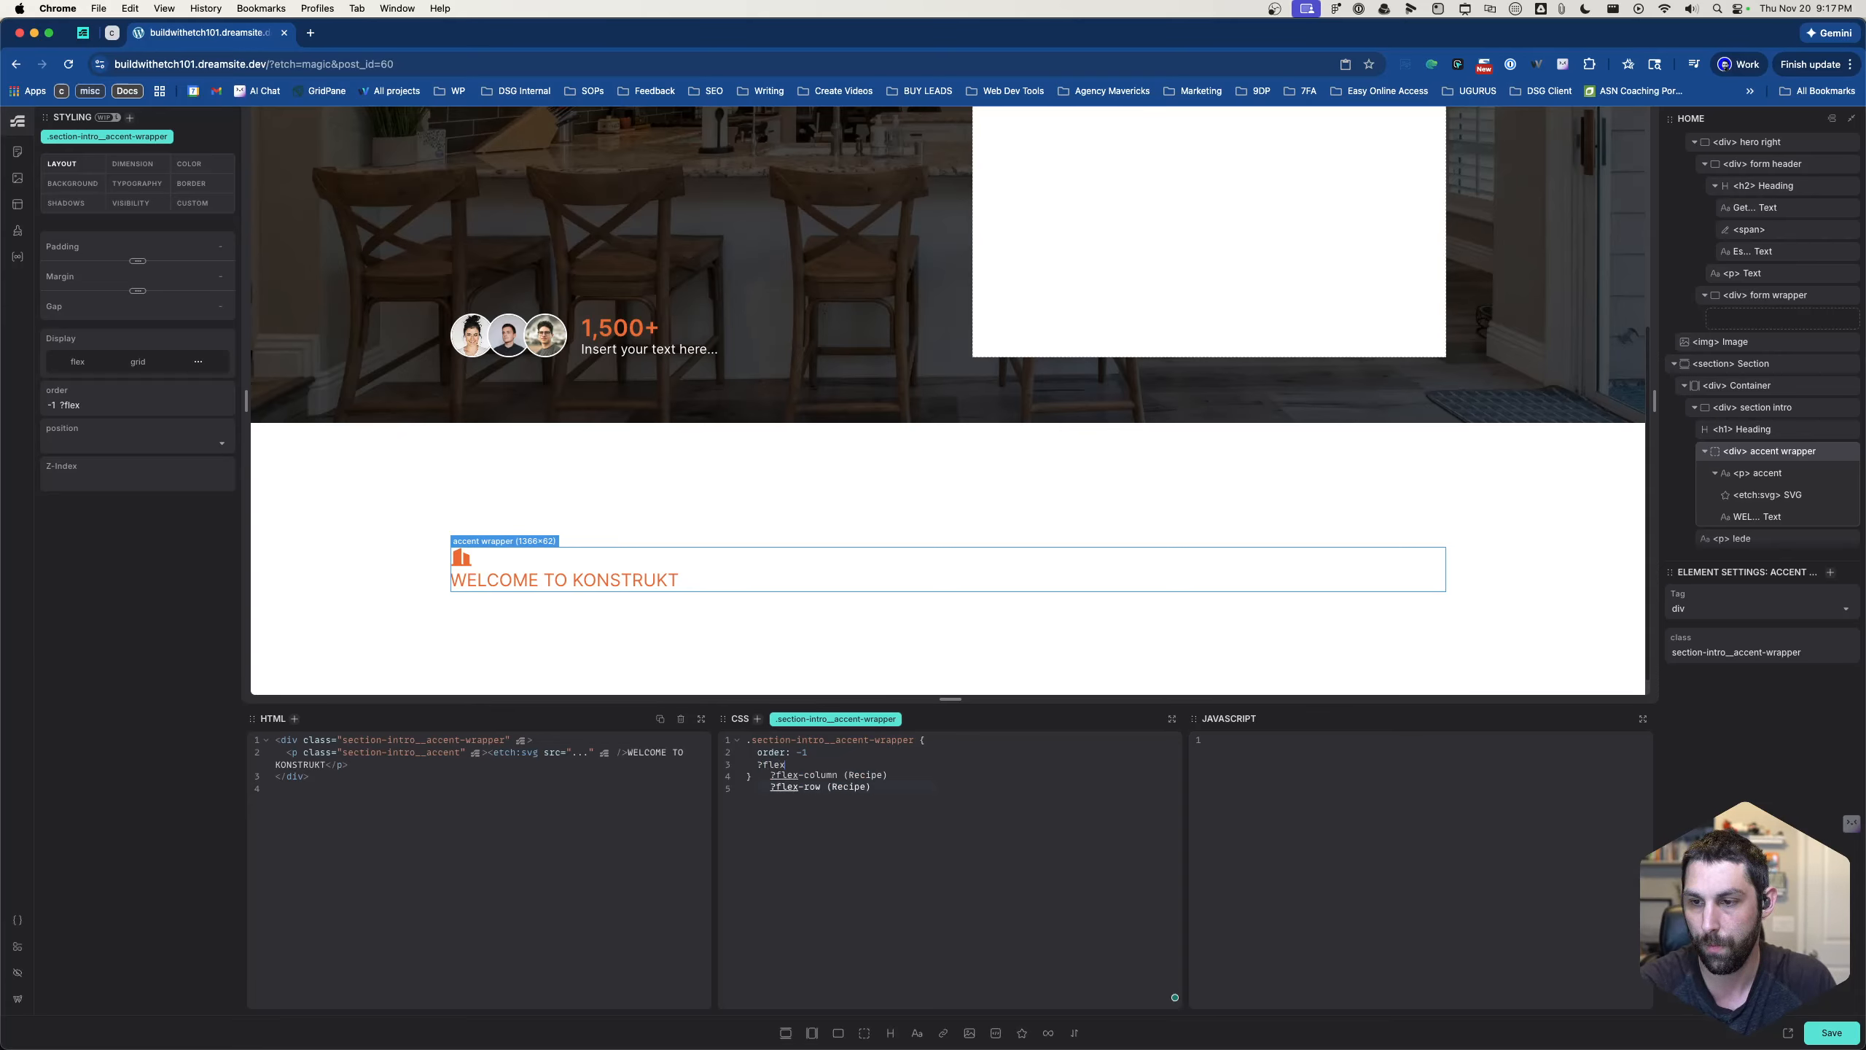
{"action": "key", "text": "Down"}
{"action": "key", "text": "Return"}
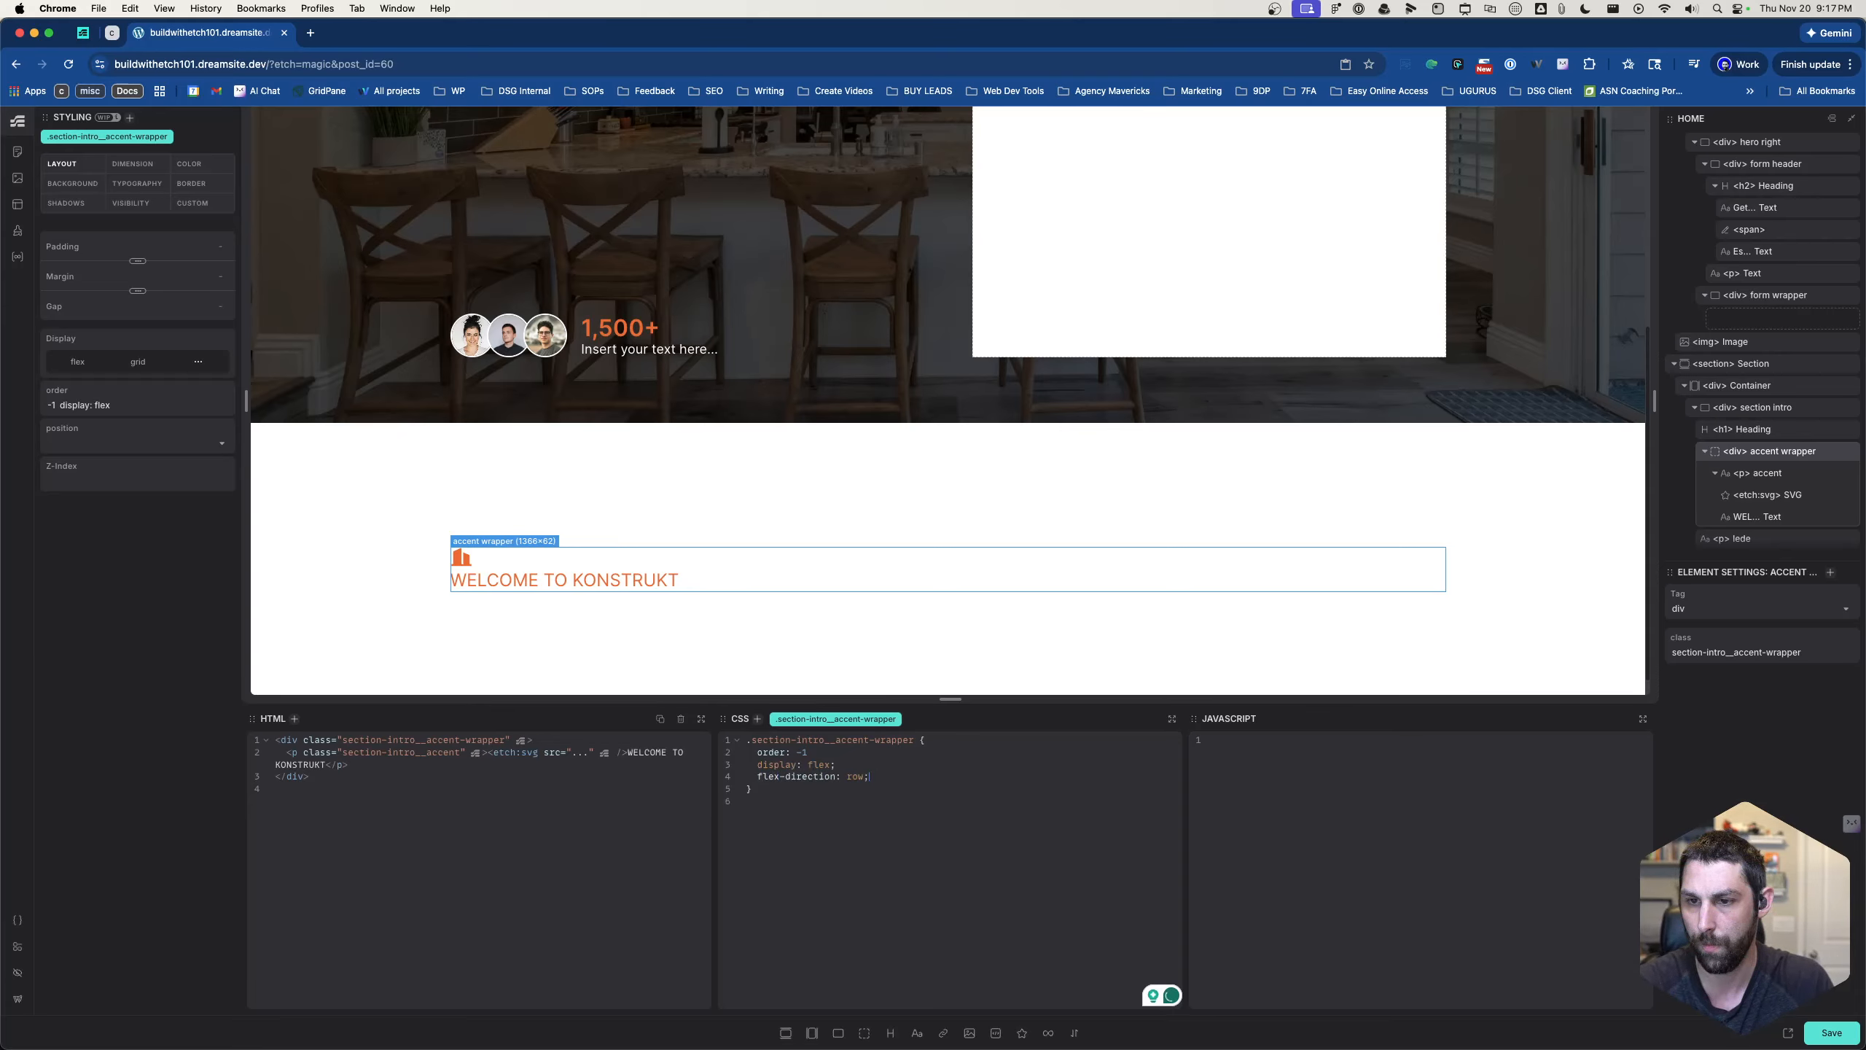
- Change the accent wrapper's flex-direction value to column
{"action": "key", "text": "BackSpace"}
{"action": "key", "text": "BackSpace"}
{"action": "key", "text": "BackSpace"}
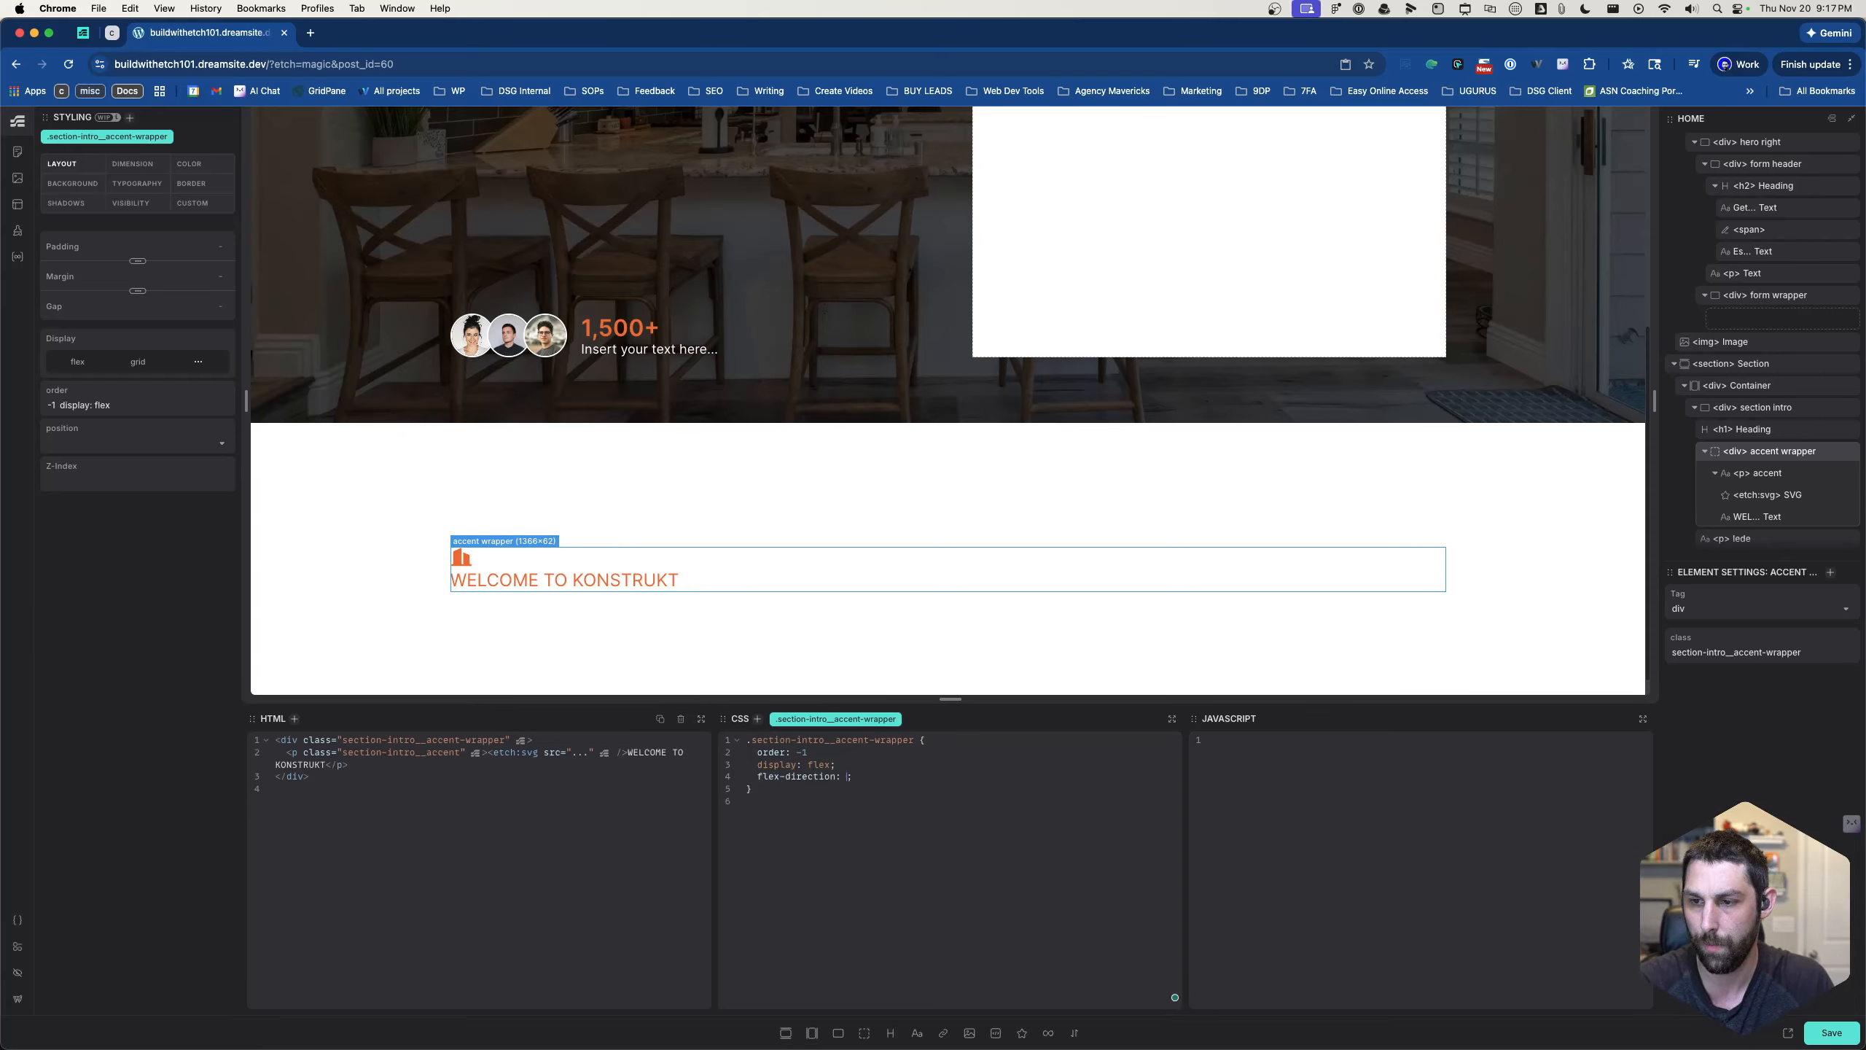
{"action": "type", "text": "colu,"}
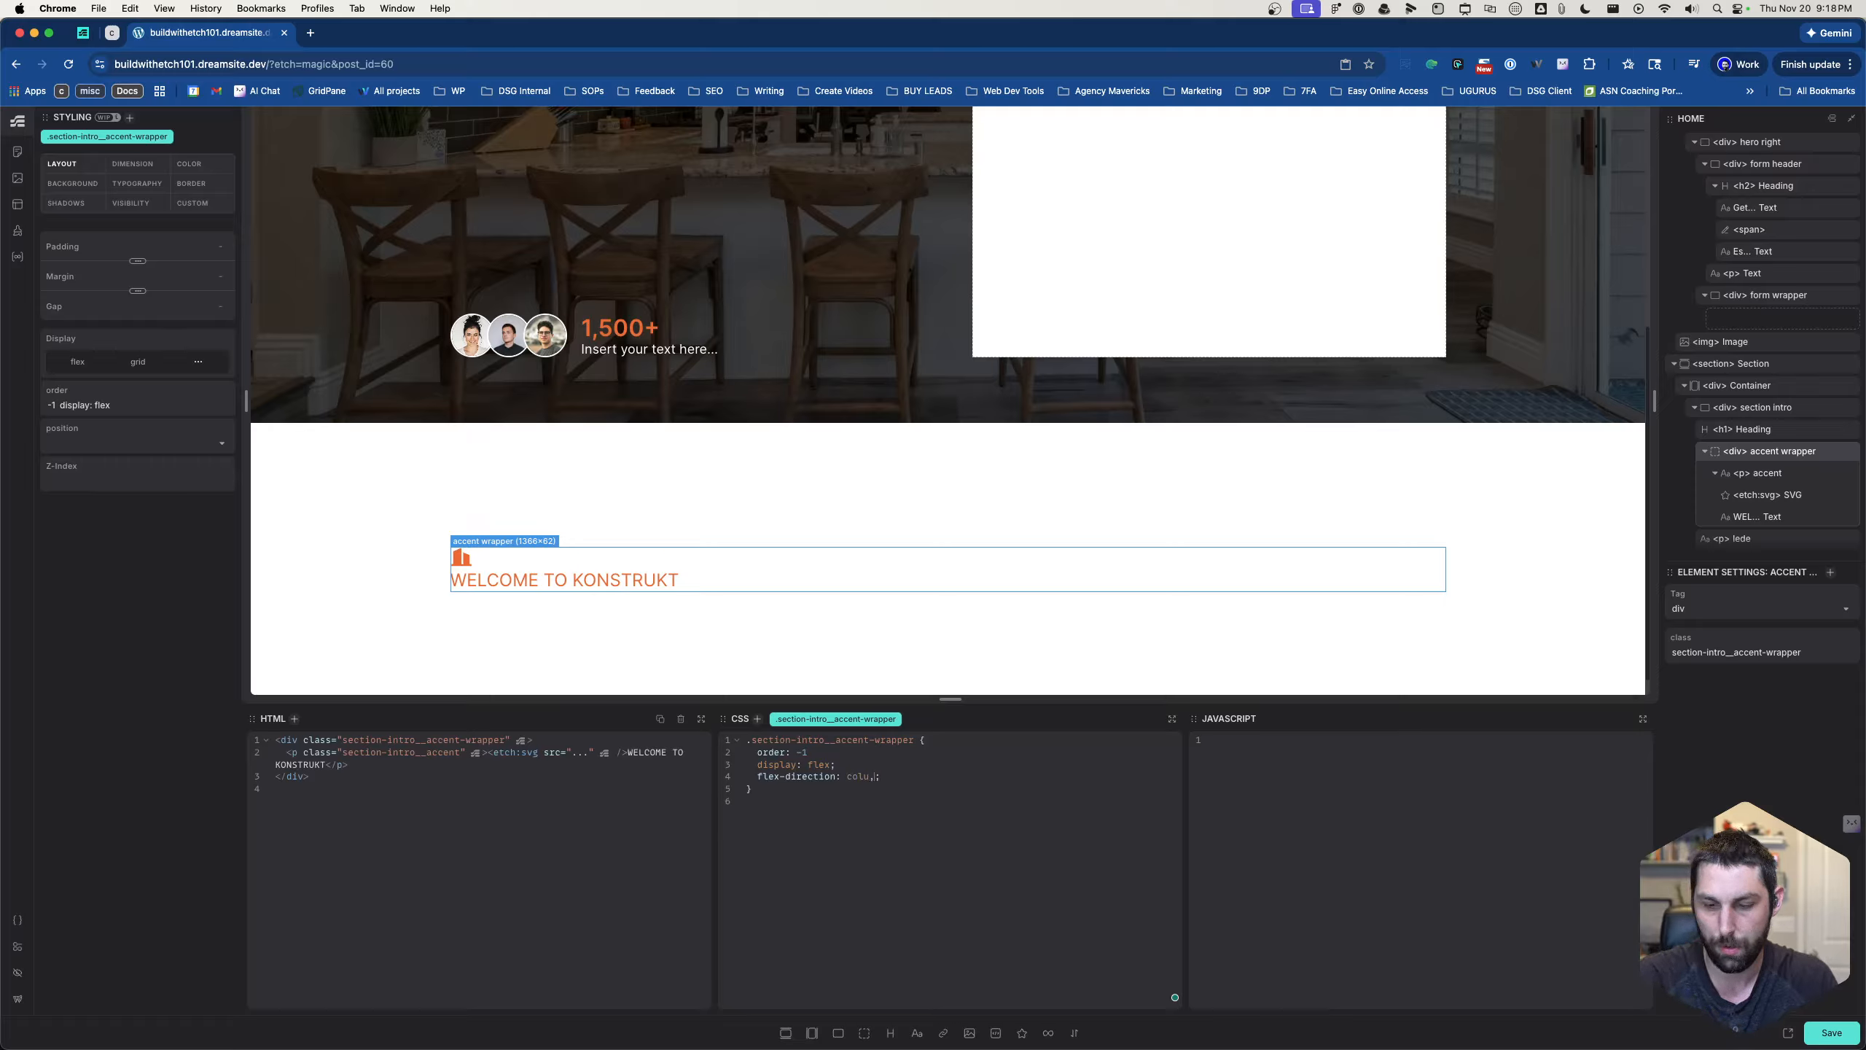
{"action": "type", "text": "mn"}
{"action": "key", "text": "Escape"}
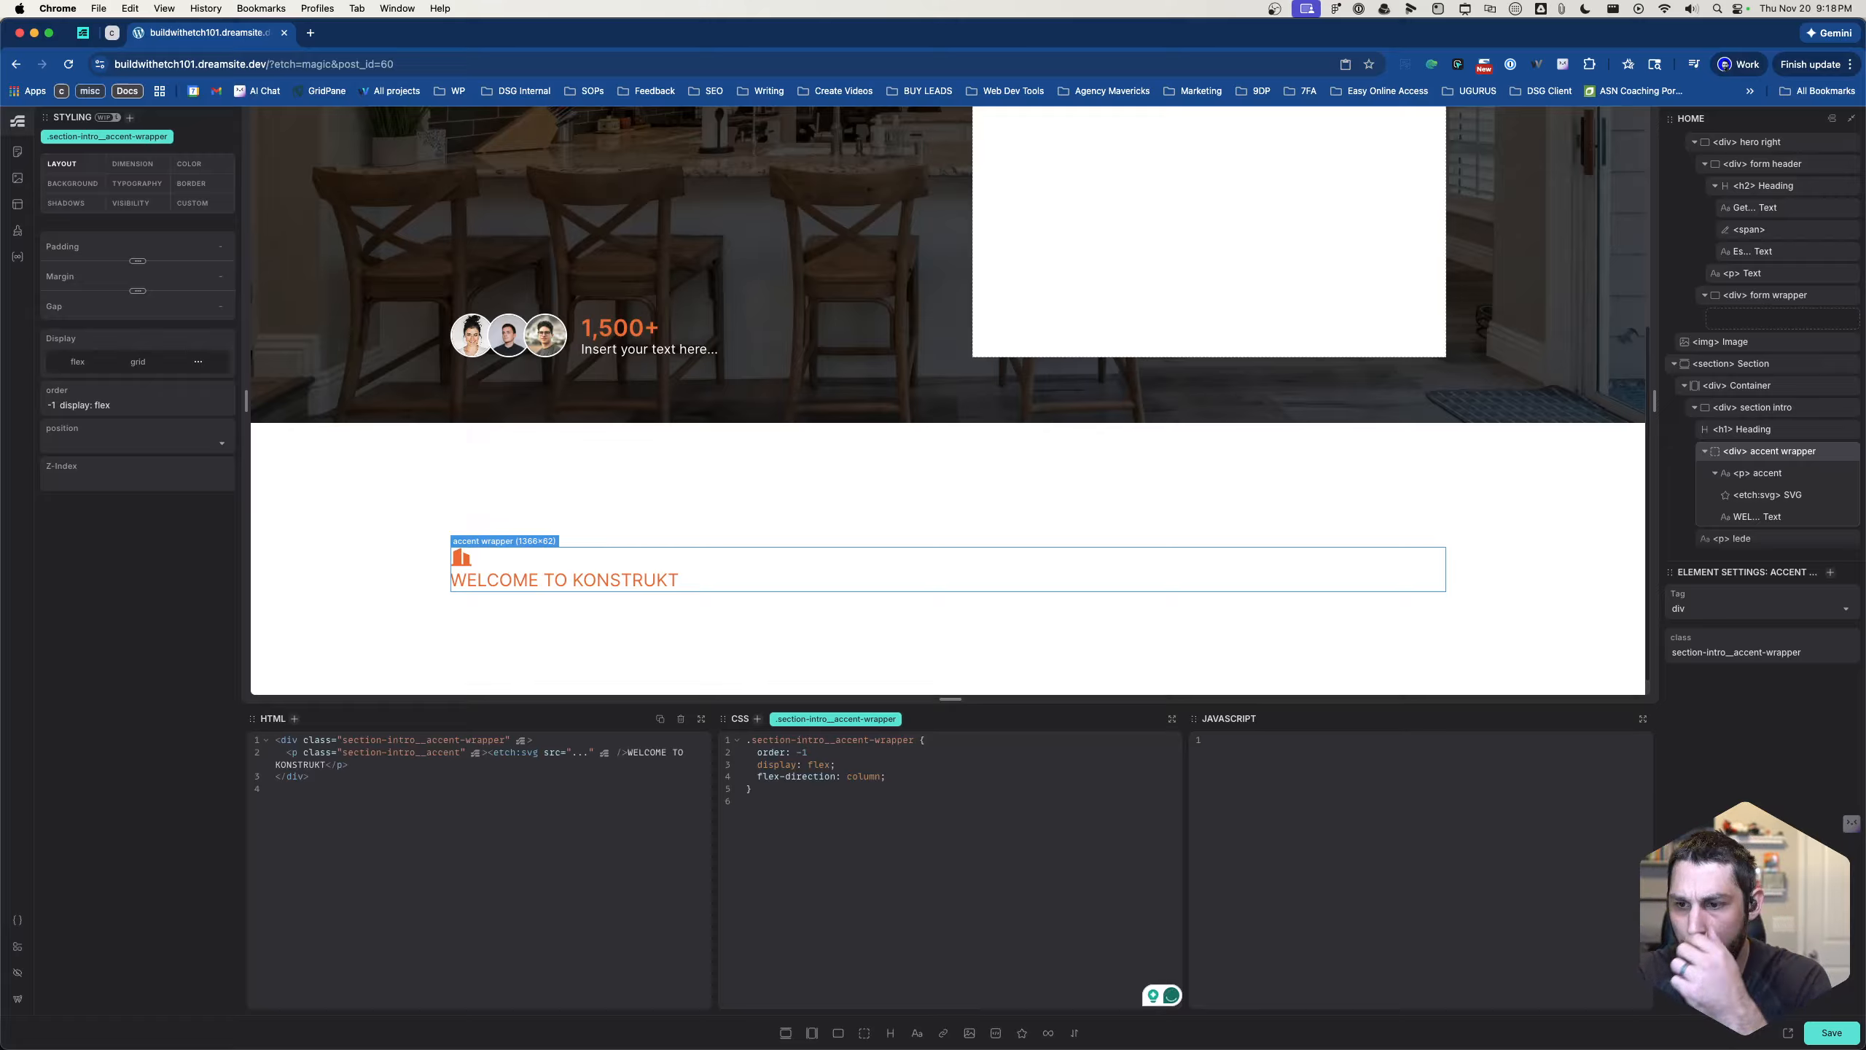
- End the order declaration with a semicolon and set flex-direction to row in the accent wrapper's CSS rule
{"action": "left_click", "coordinate": [818, 753]}
{"action": "type", "text": ";"}
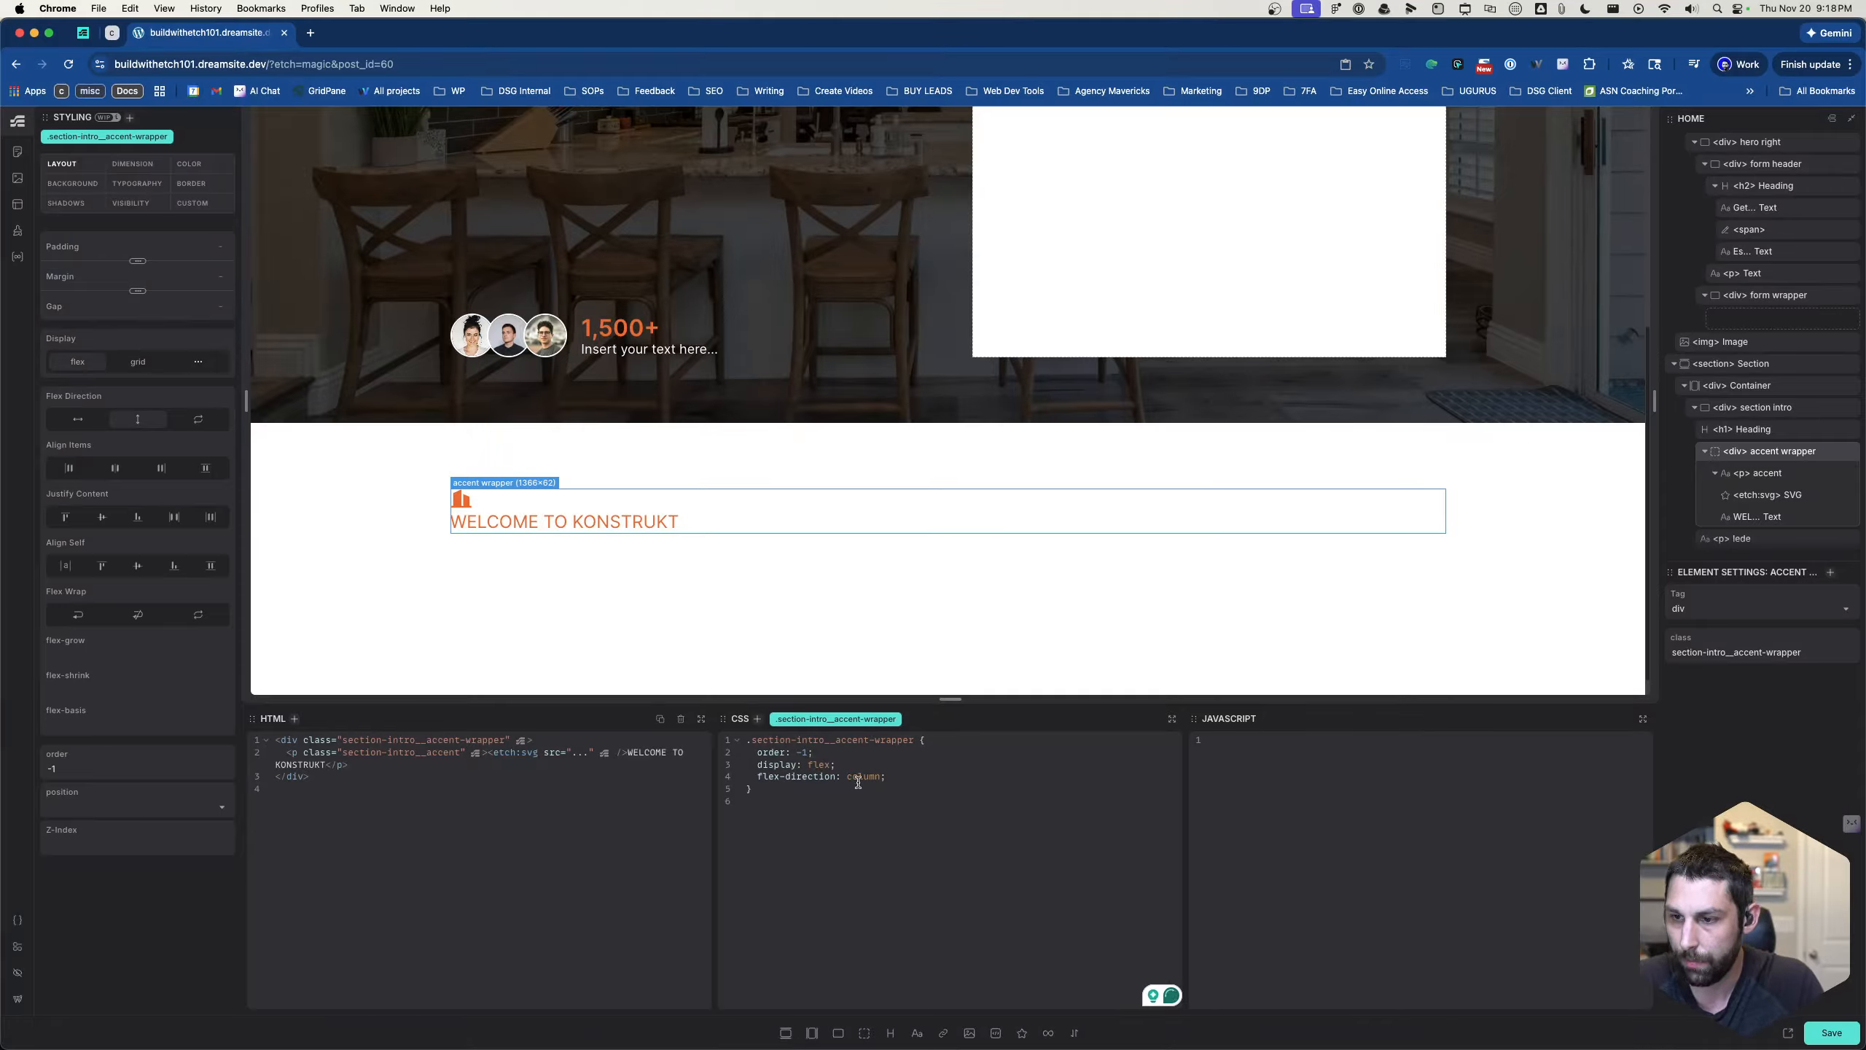
{"action": "type", "text": "row"}
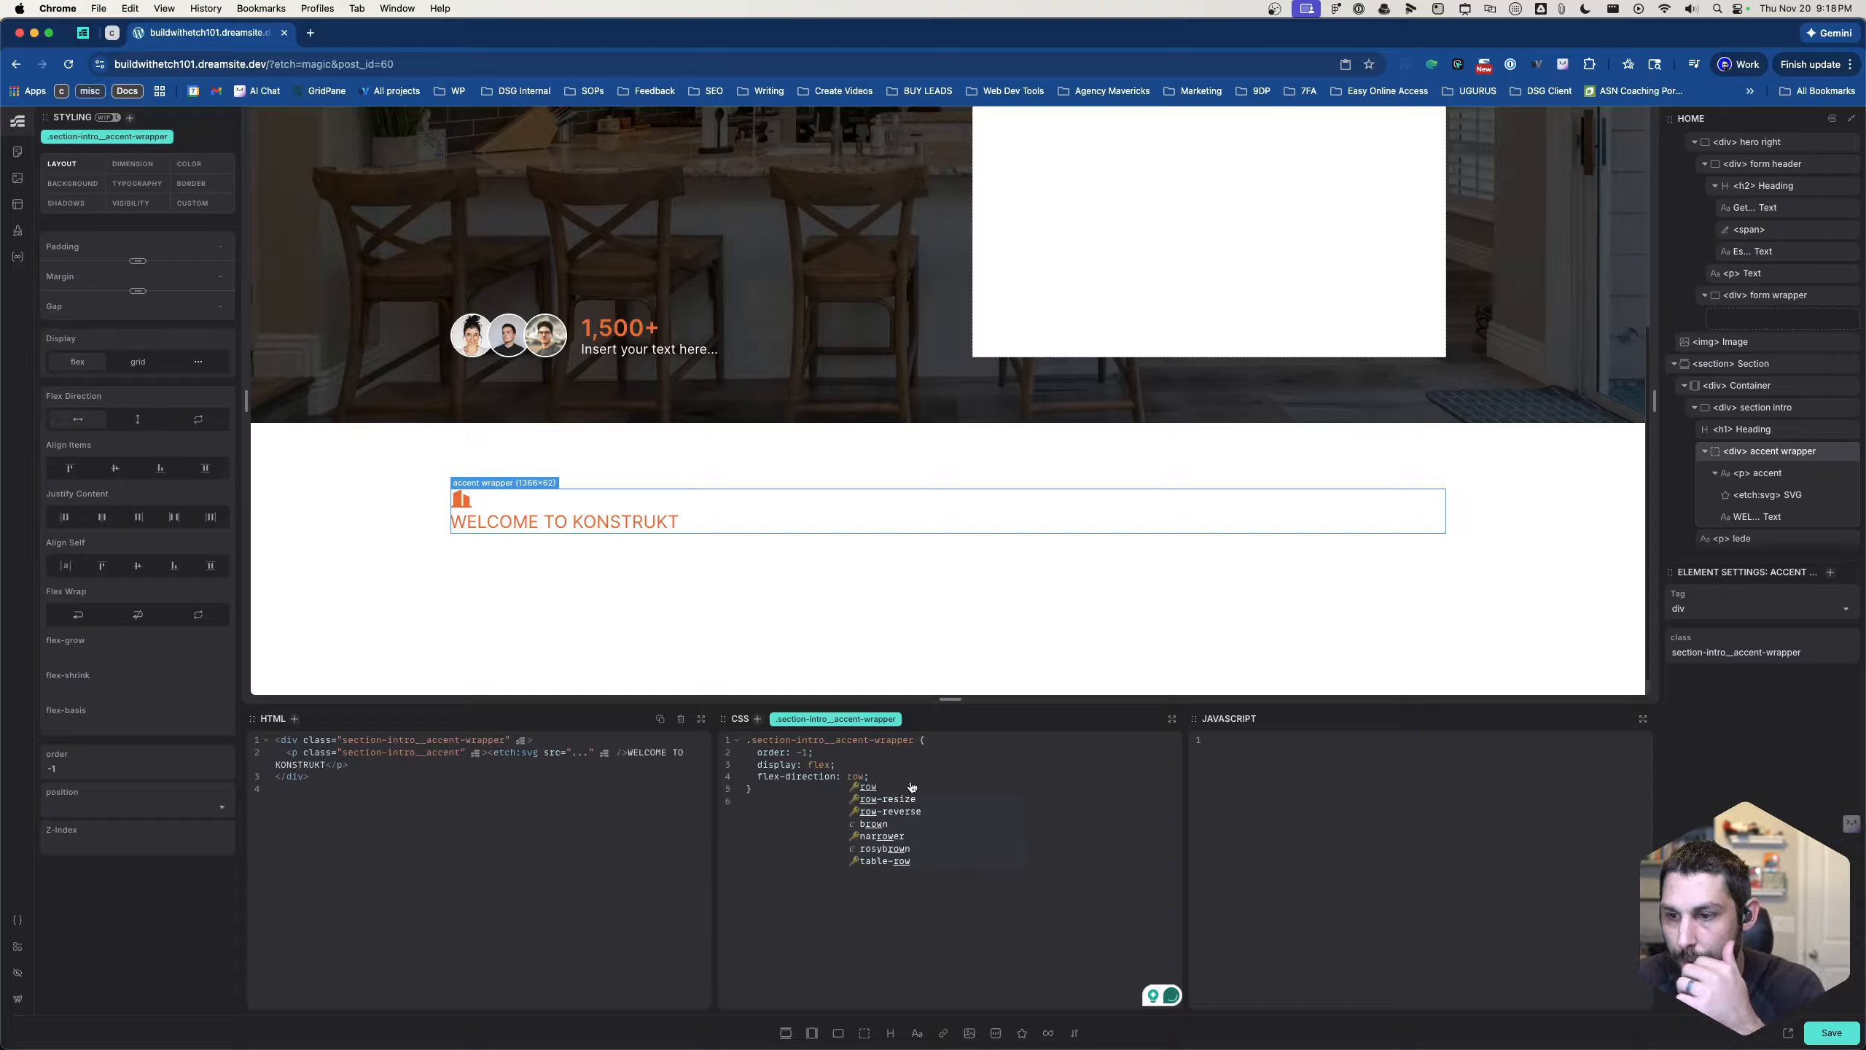
{"action": "key", "text": "Return"}
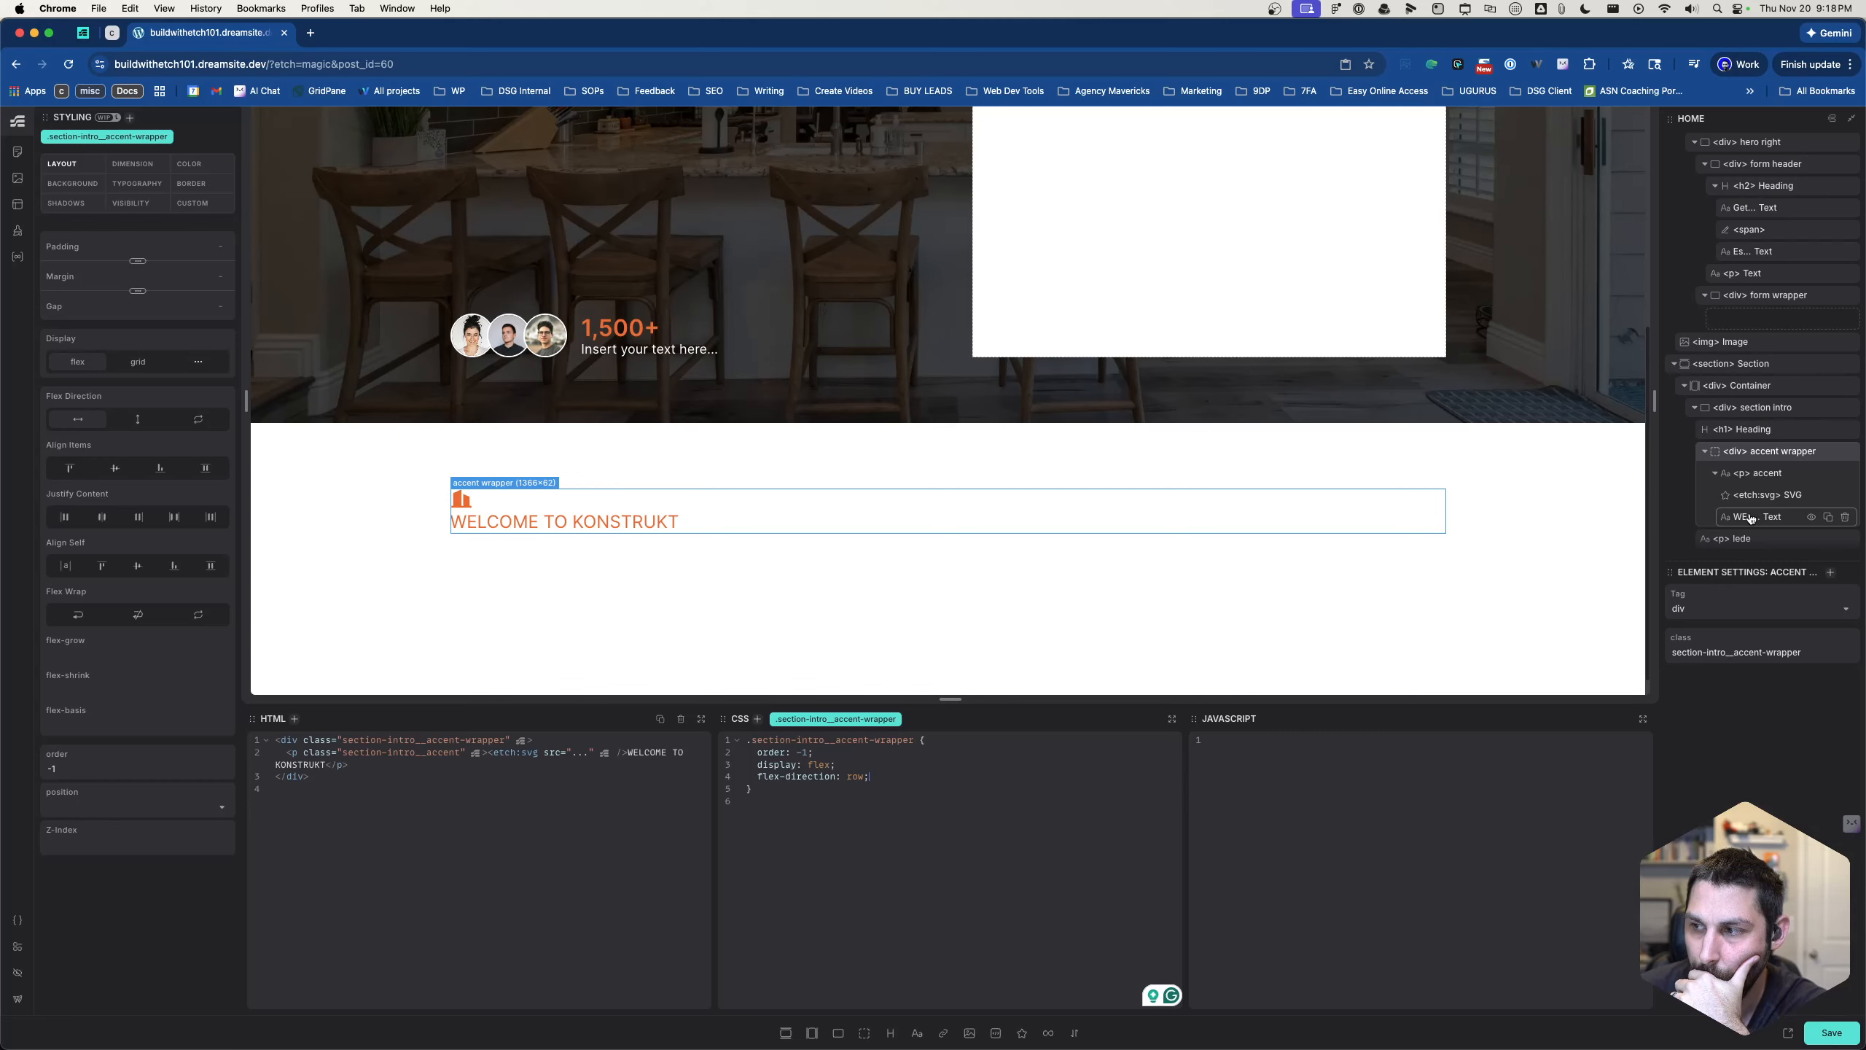
- Move the SVG icon out of the accent paragraph so it sits directly in the accent wrapper, above the paragraph
{"action": "left_click_drag", "start_coordinate": [1753, 495], "coordinate": [1749, 470]}
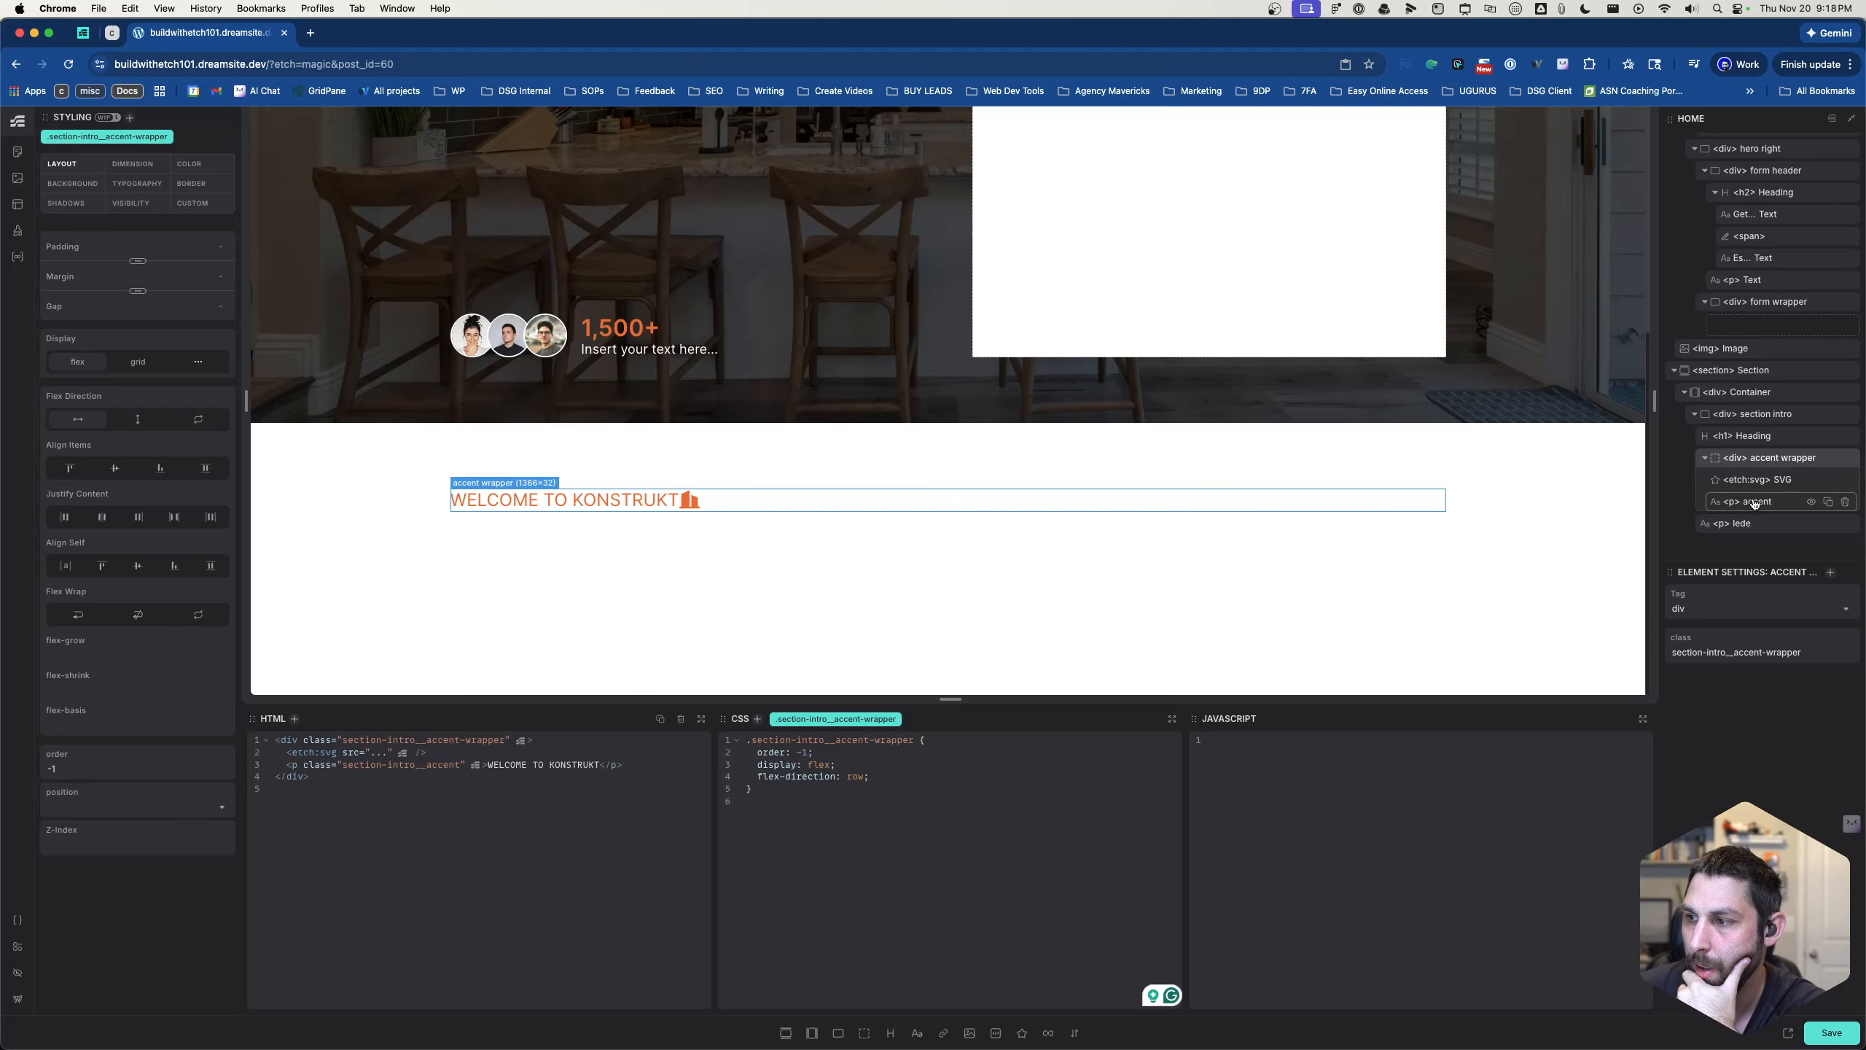
{"action": "left_click_drag", "start_coordinate": [1754, 503], "coordinate": [1758, 482]}
{"action": "left_click", "coordinate": [1762, 479]}
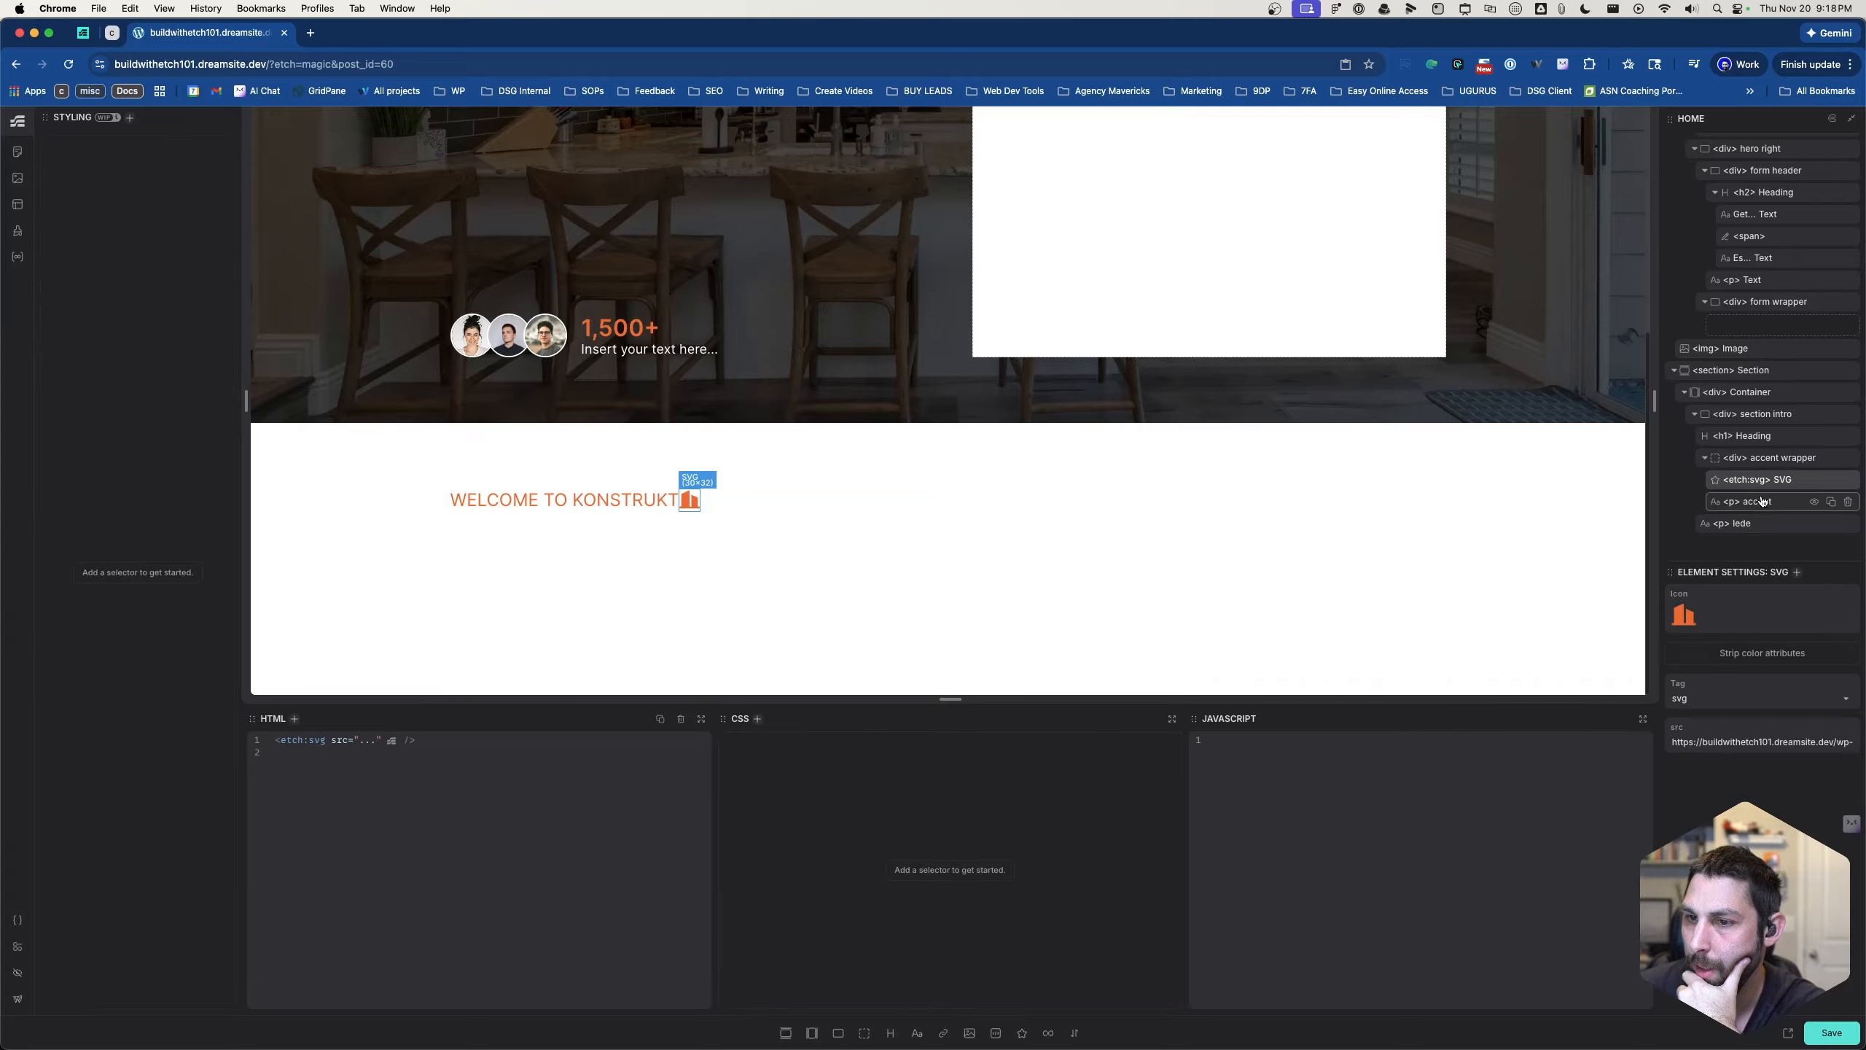
- Delete the order: -1 declaration and its leftover blank line from the accent paragraph's CSS rule
{"action": "left_click", "coordinate": [1762, 501]}
{"action": "left_click_drag", "start_coordinate": [814, 765], "coordinate": [758, 764]}
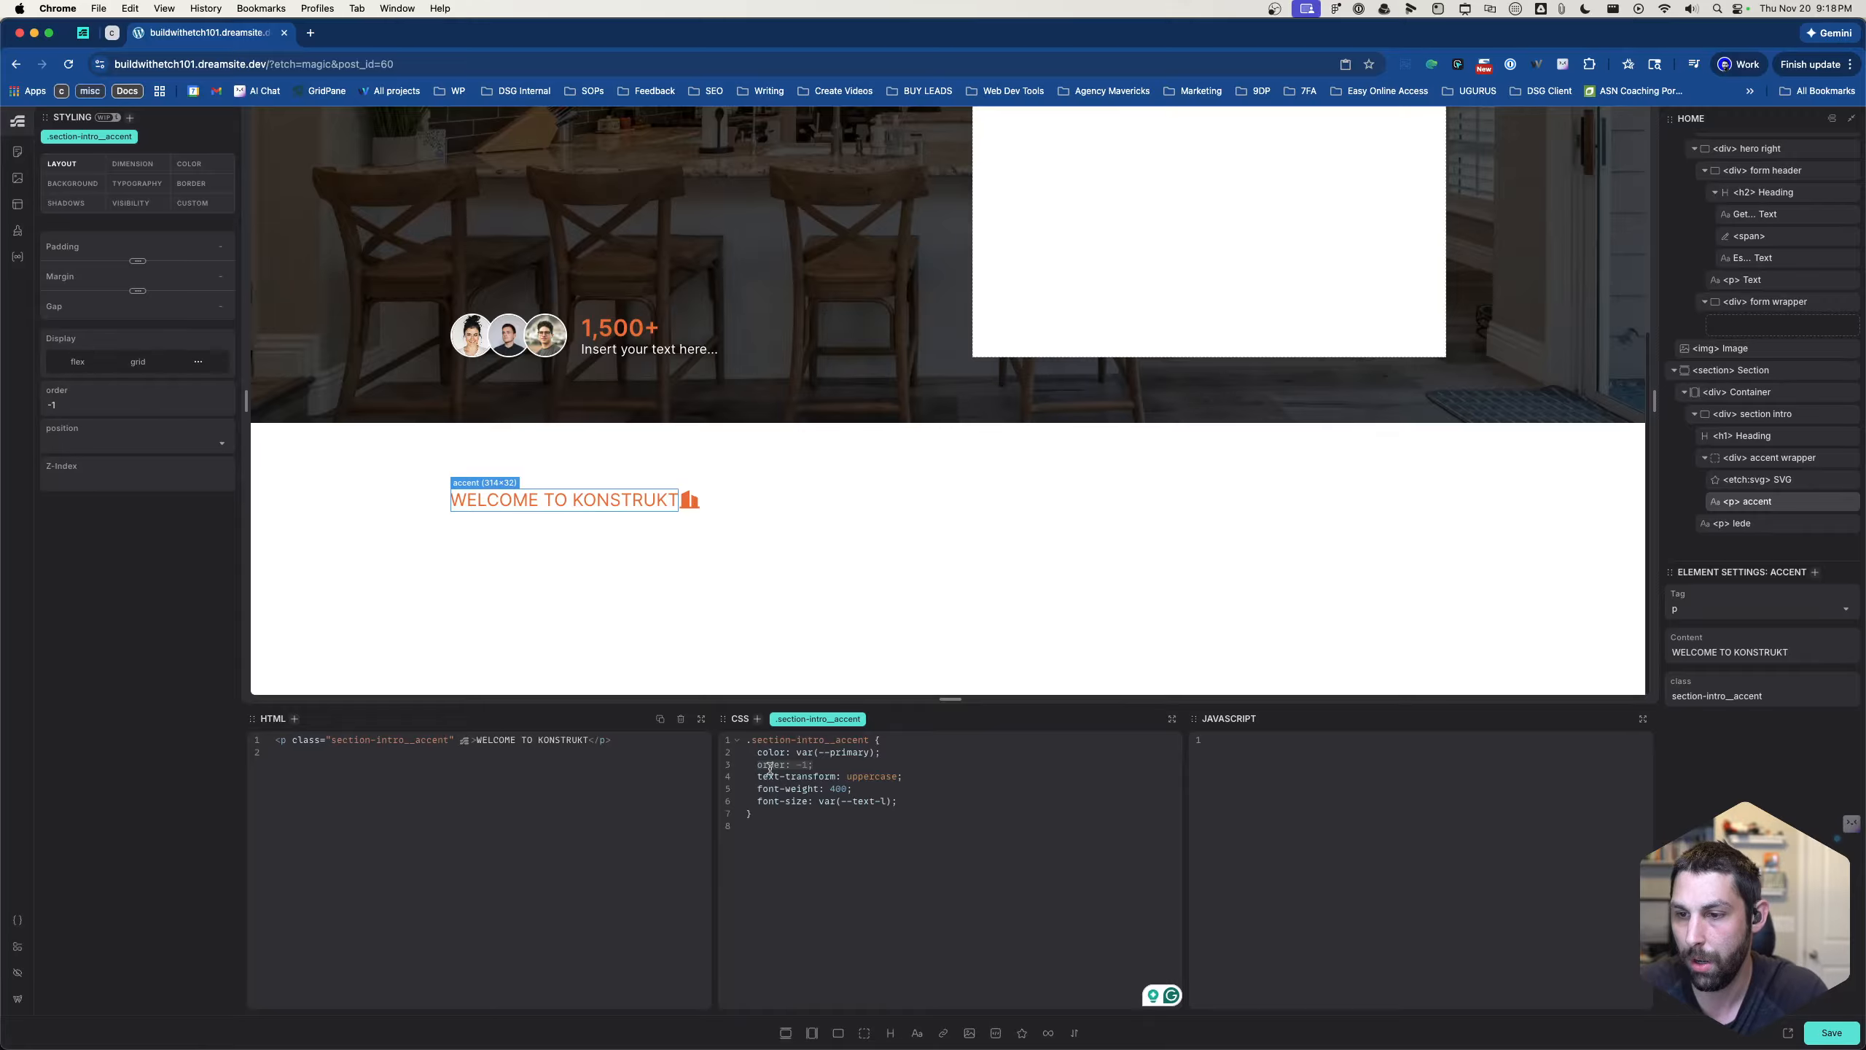
{"action": "key", "text": "BackSpace"}
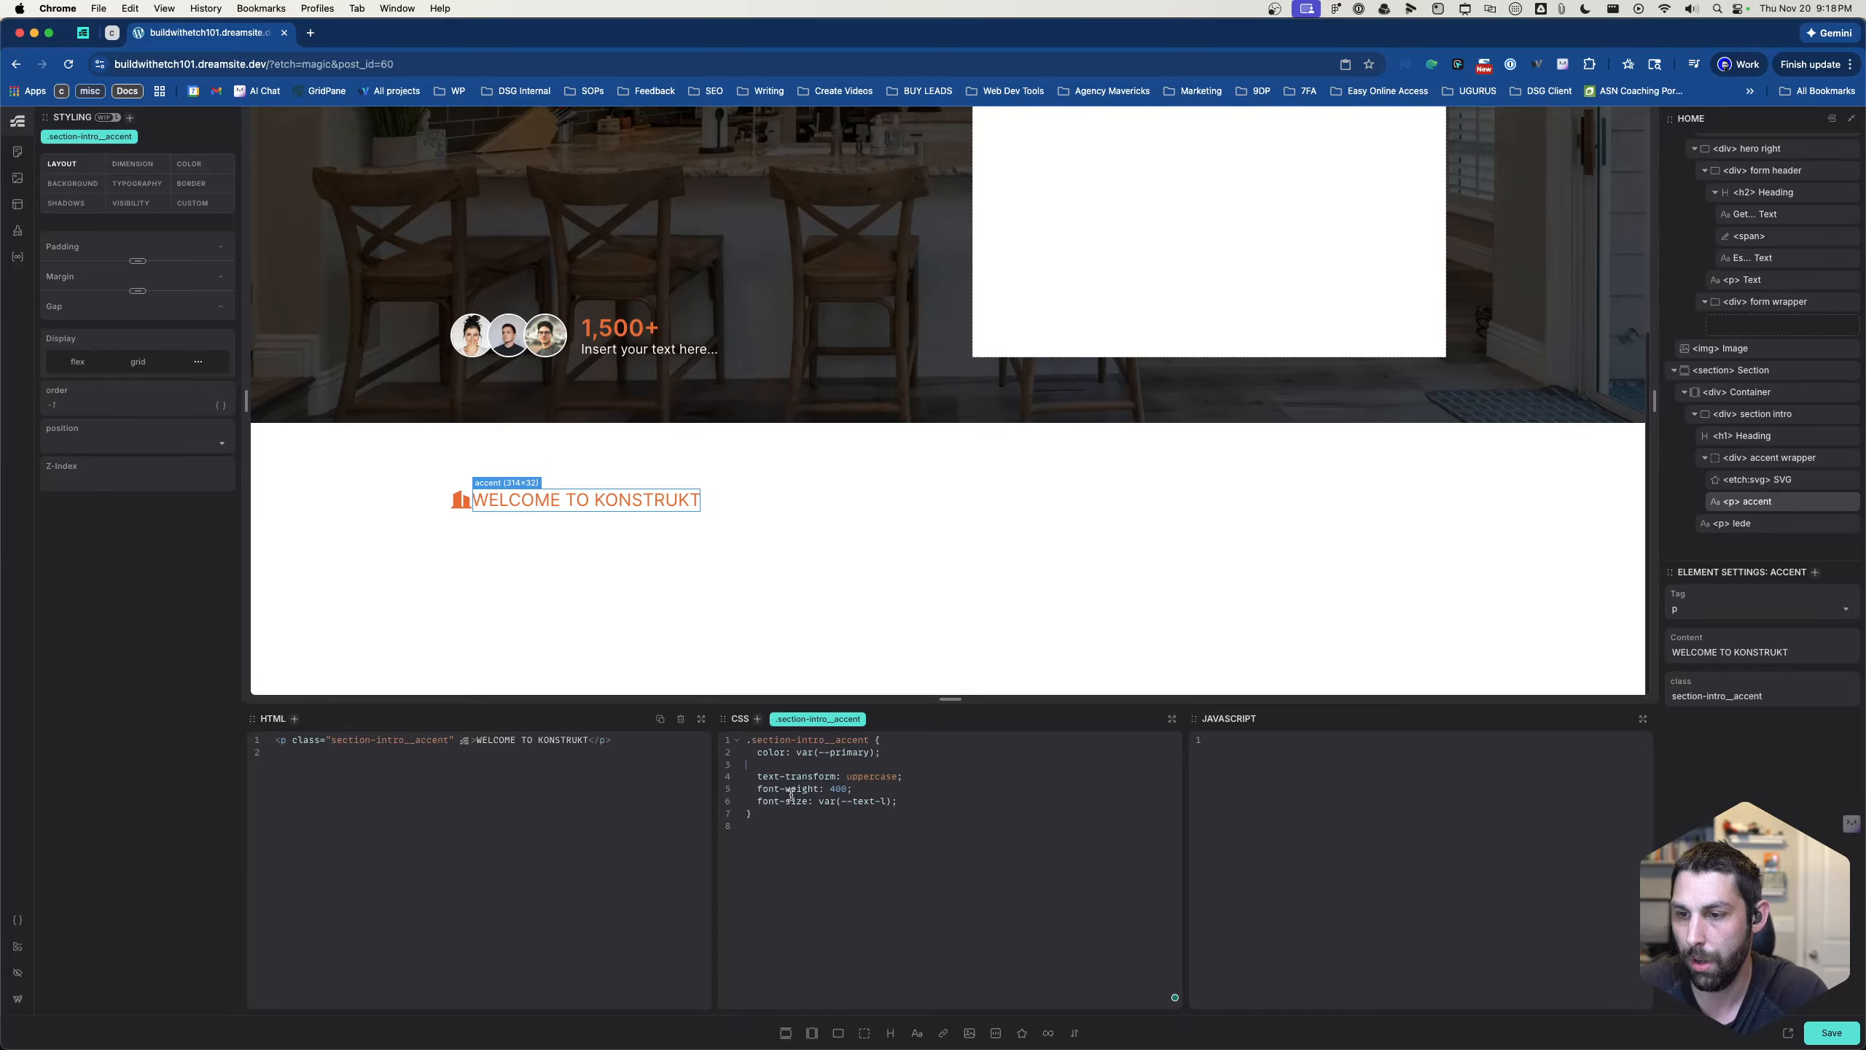
{"action": "key", "text": "BackSpace"}
- Compare the hero intro with the new section's intro, inspecting its lede, accent wrapper and container styles
{"action": "scroll", "coordinate": [711, 513], "scroll_direction": "up", "scroll_amount": 5}
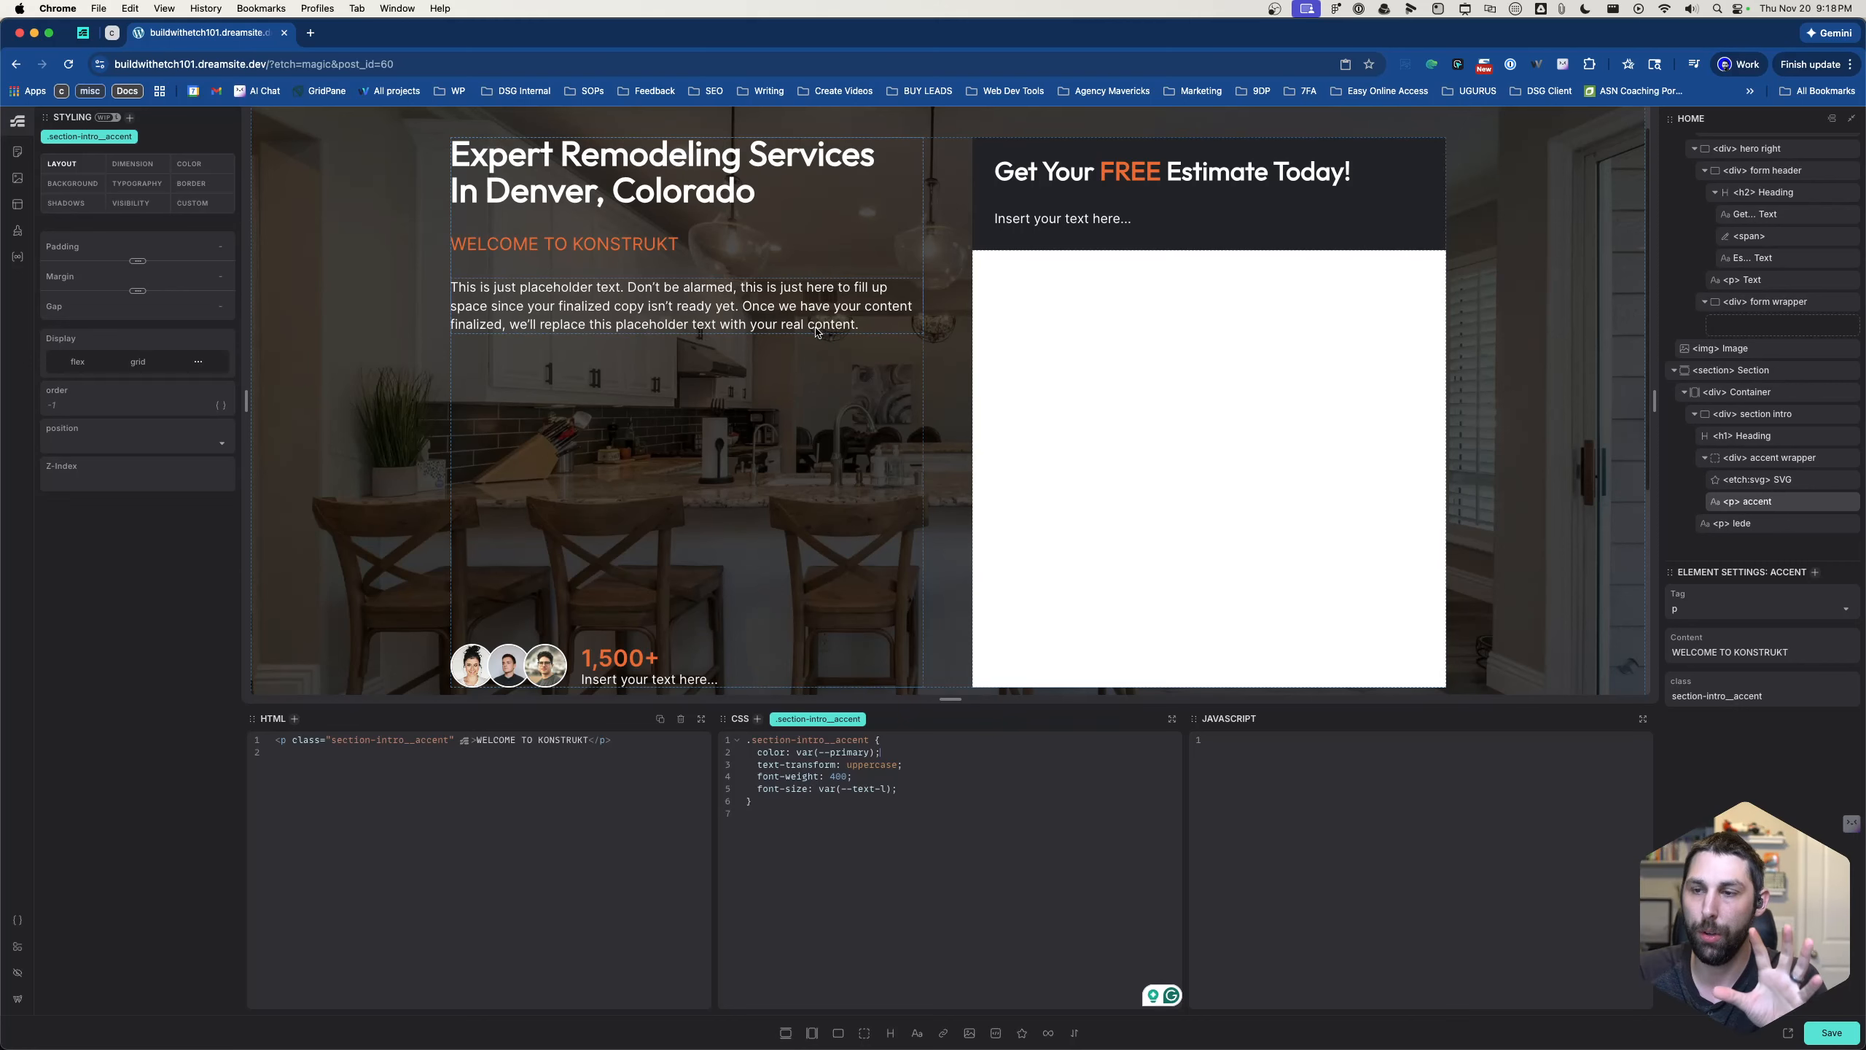
{"action": "scroll", "coordinate": [817, 333], "scroll_direction": "up", "scroll_amount": 1}
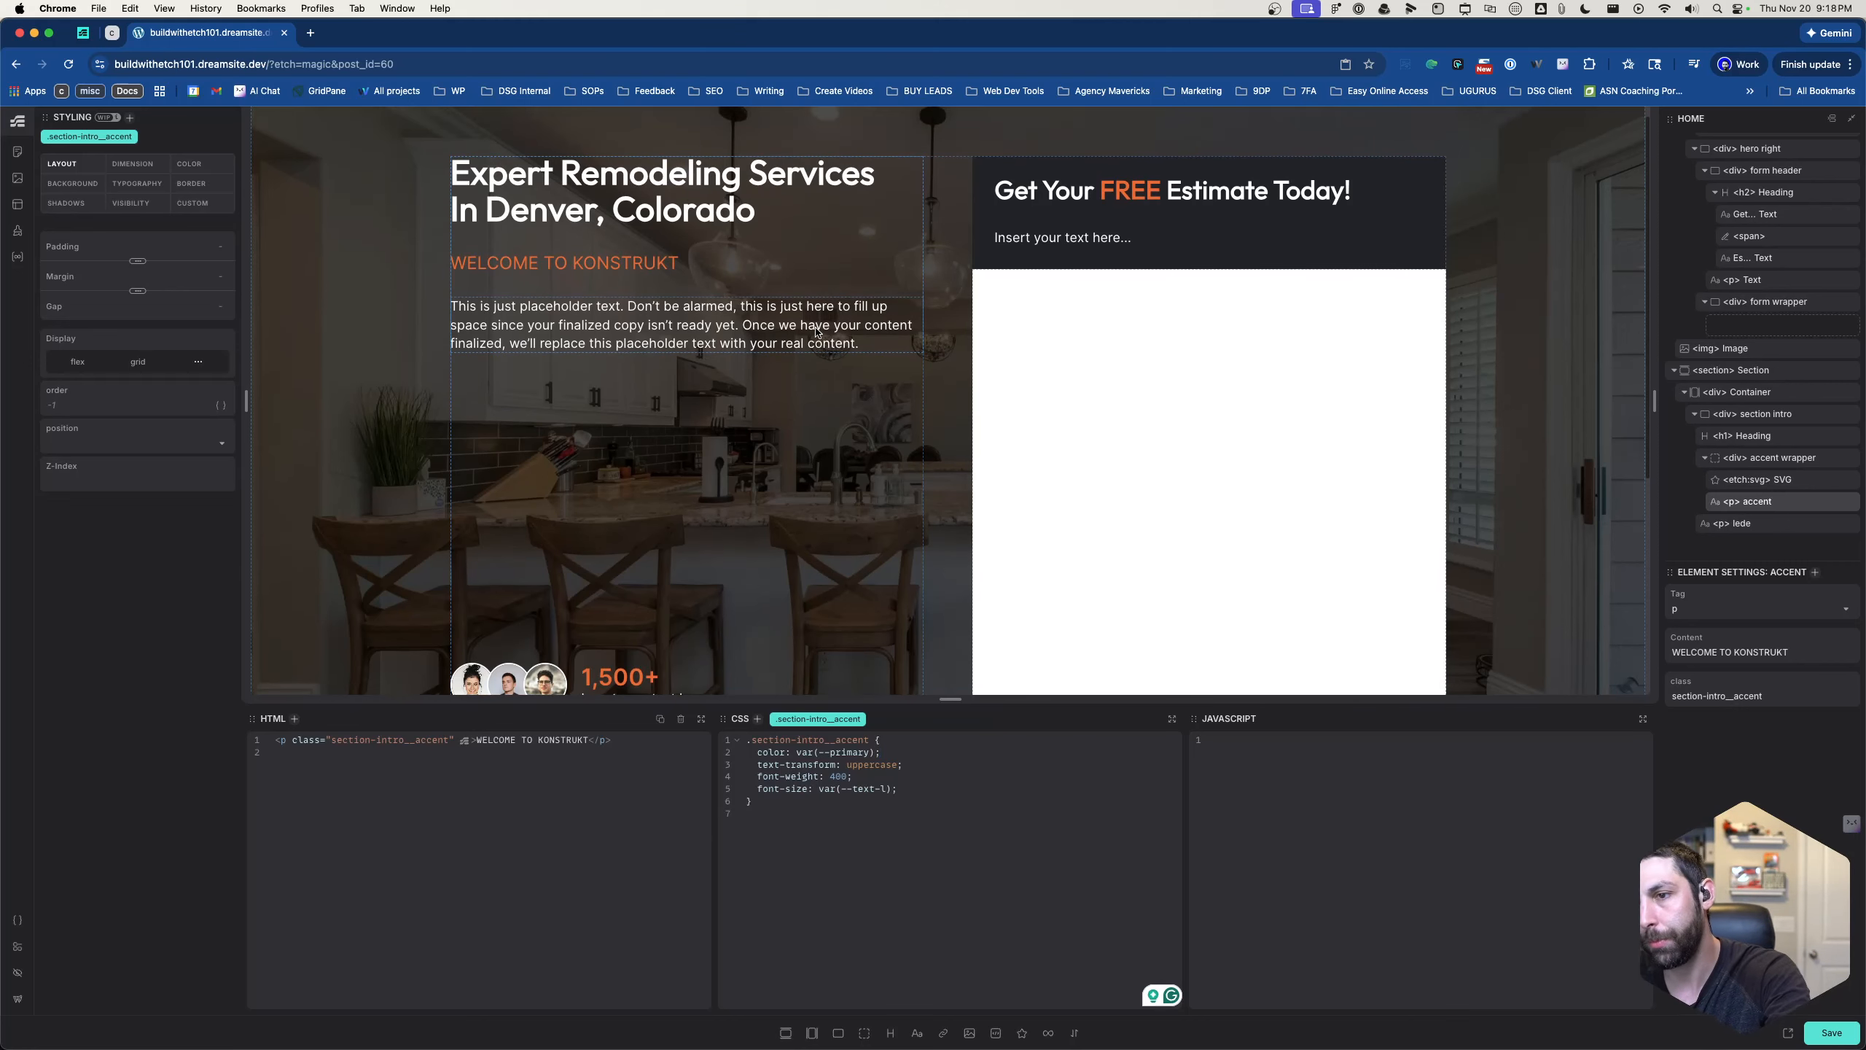
{"action": "scroll", "coordinate": [817, 333], "scroll_direction": "down", "scroll_amount": 2}
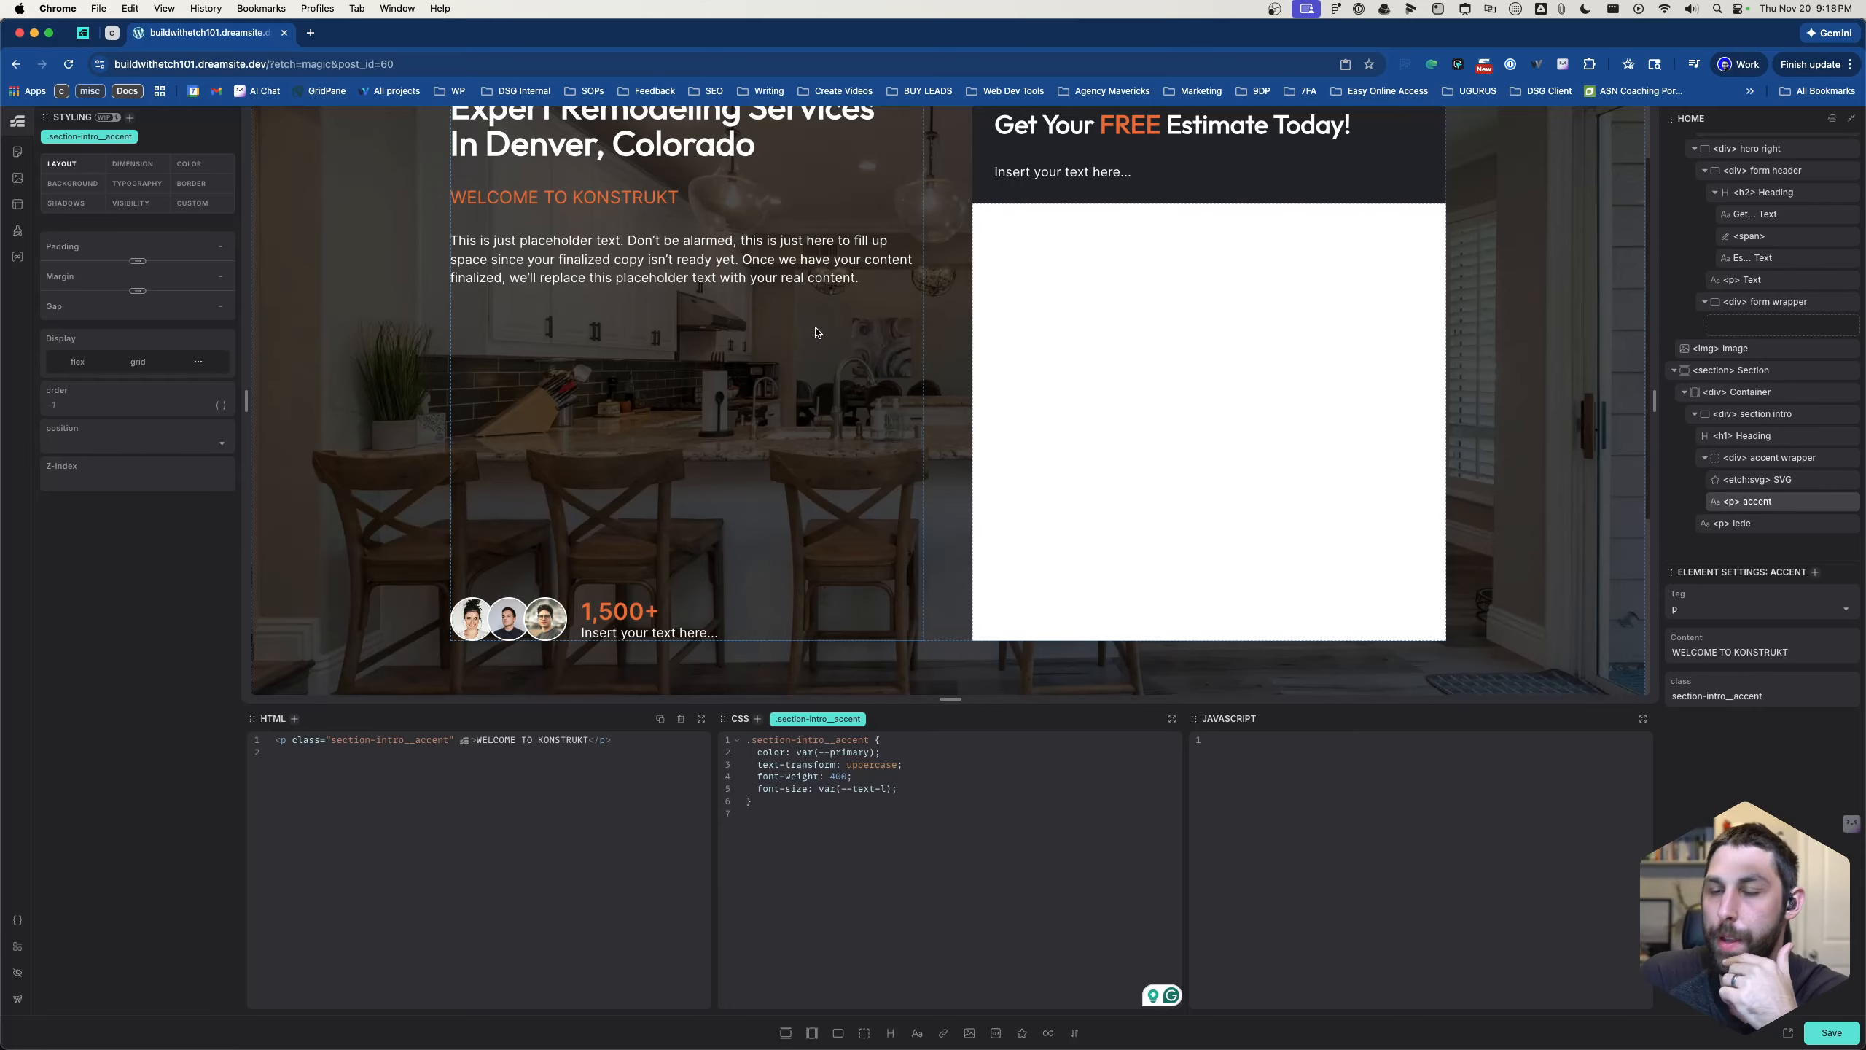
{"action": "scroll", "coordinate": [802, 363], "scroll_direction": "down", "scroll_amount": 8}
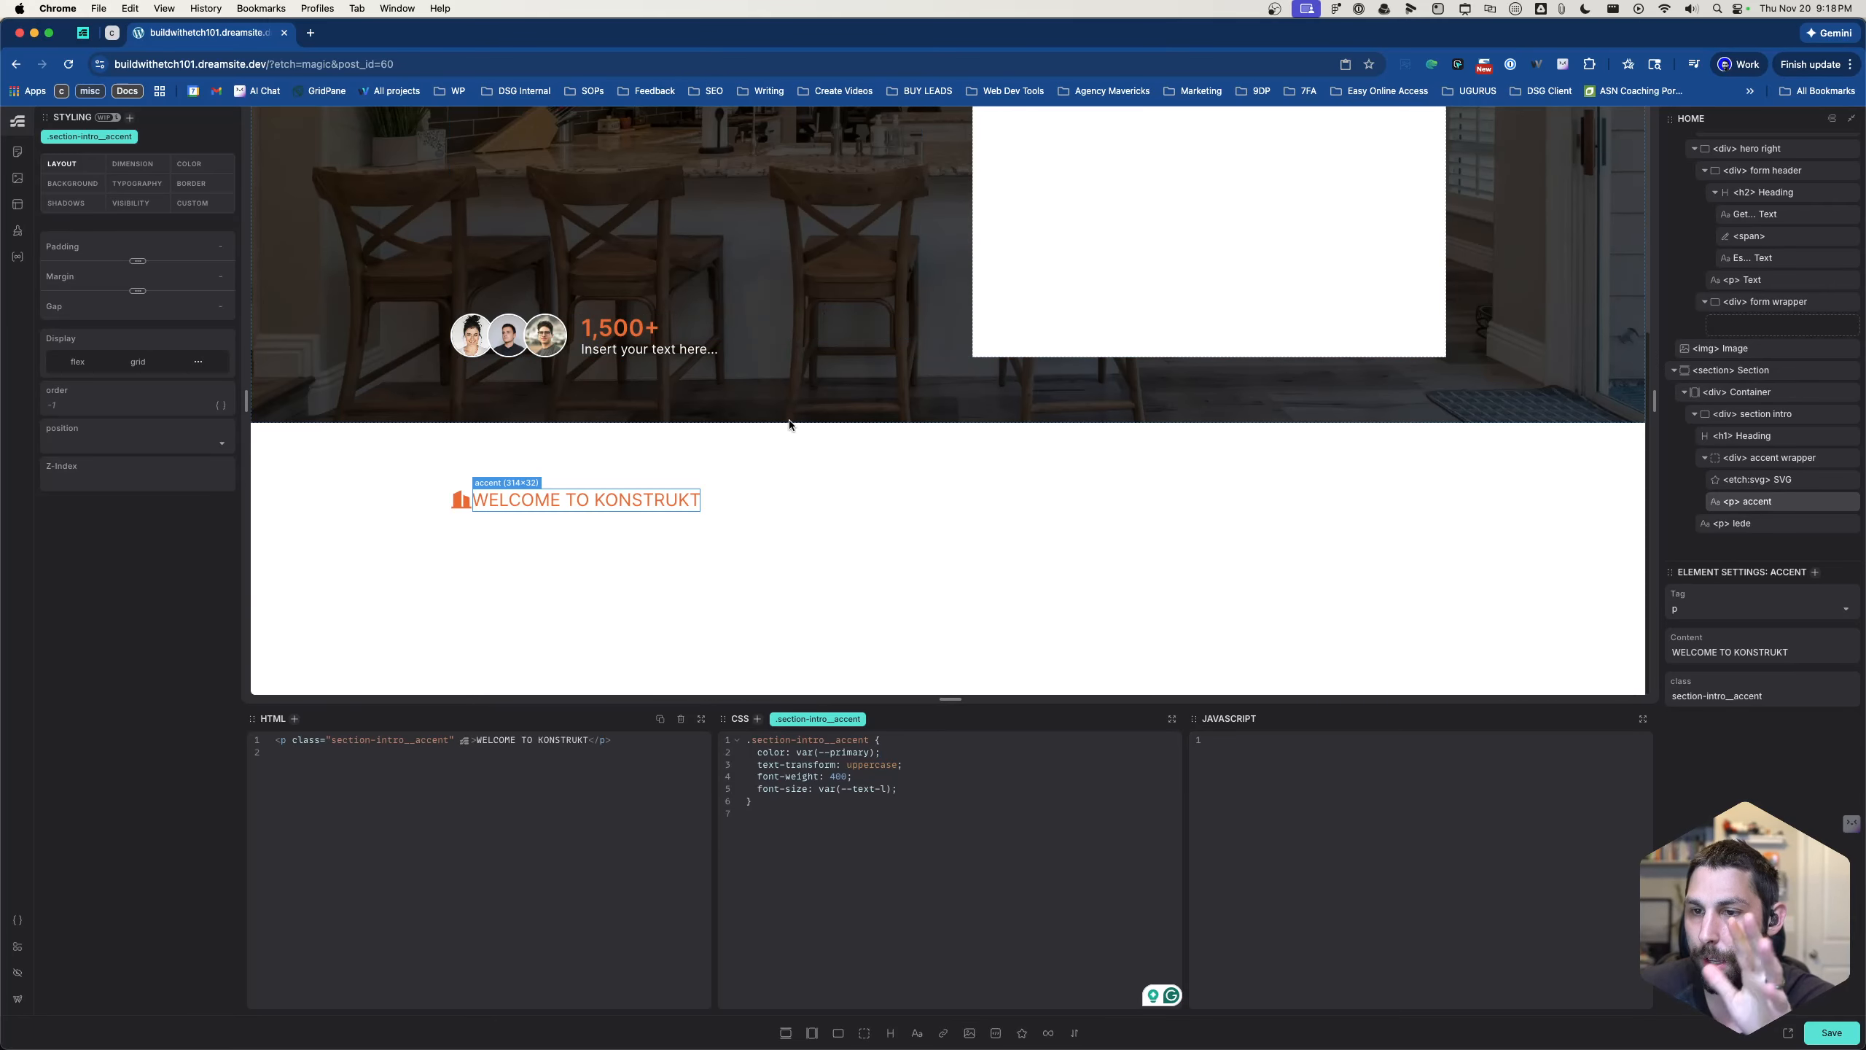
{"action": "left_click", "coordinate": [489, 525]}
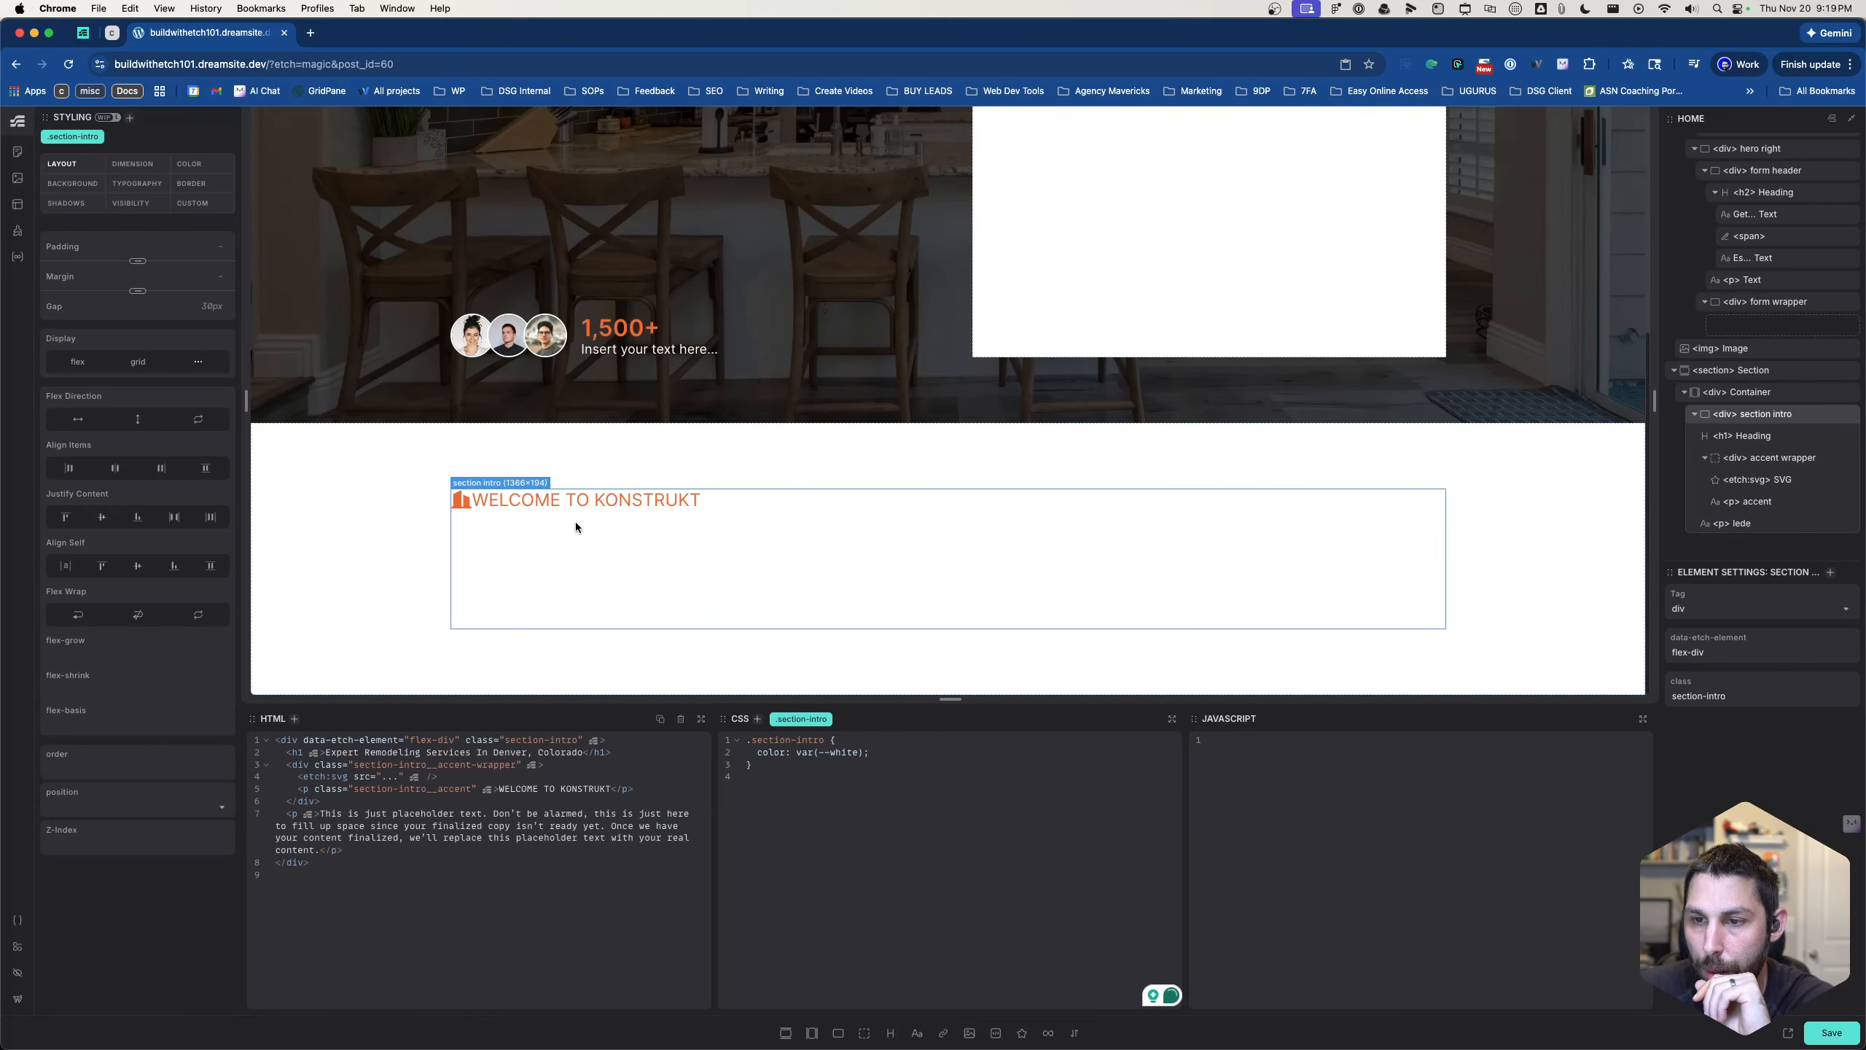
{"action": "left_click", "coordinate": [624, 552]}
{"action": "left_click", "coordinate": [697, 602]}
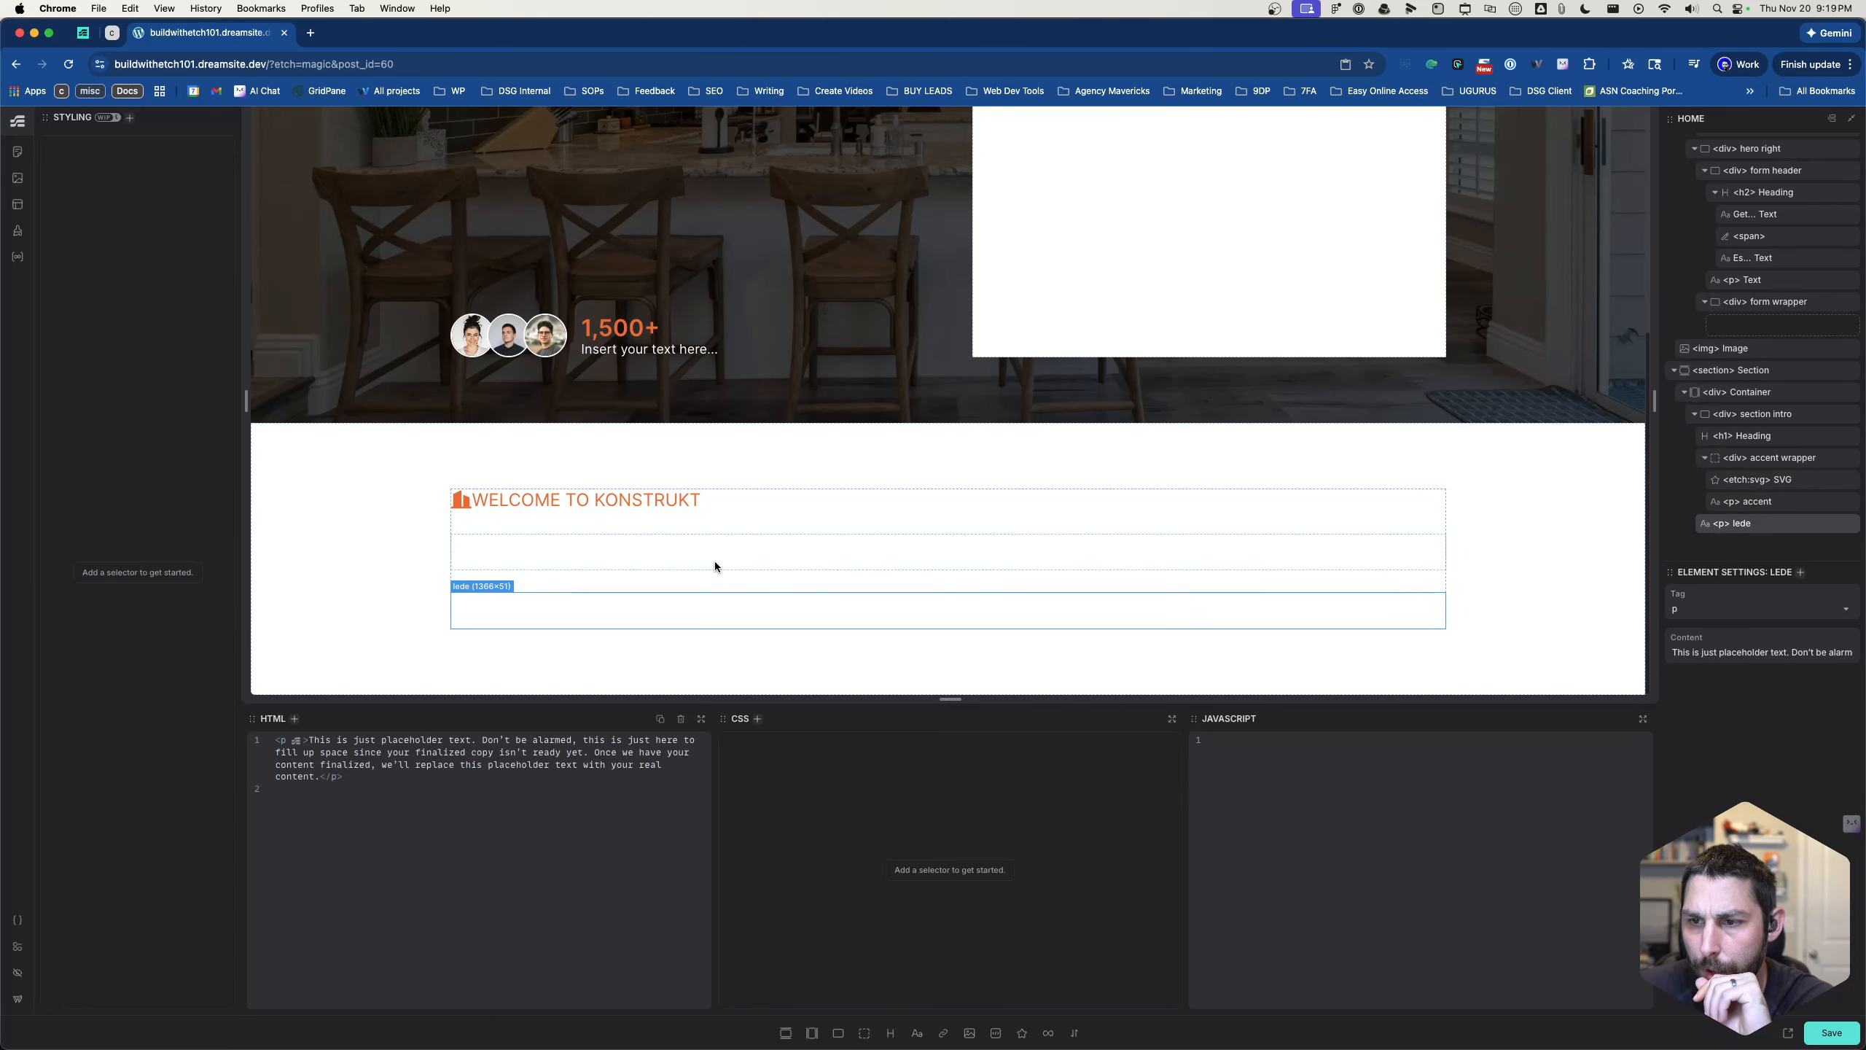
{"action": "left_click", "coordinate": [772, 505]}
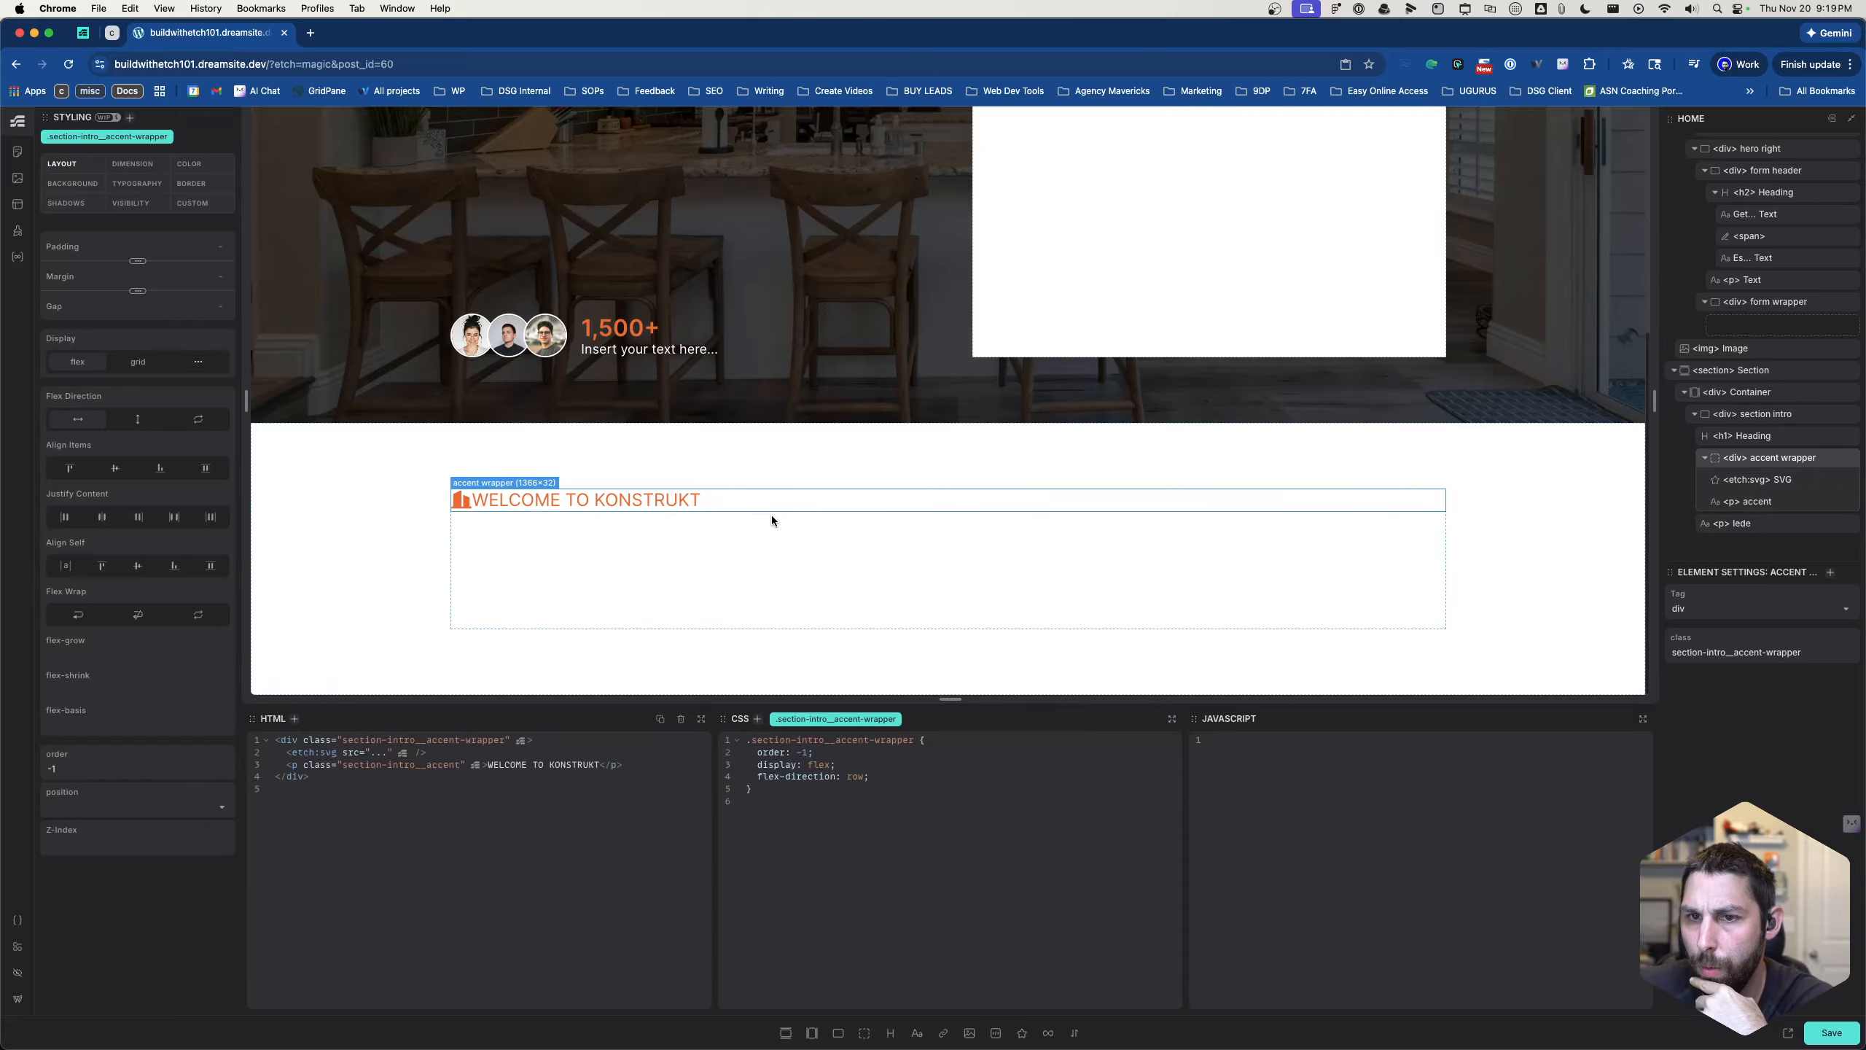
{"action": "left_click", "coordinate": [771, 519]}
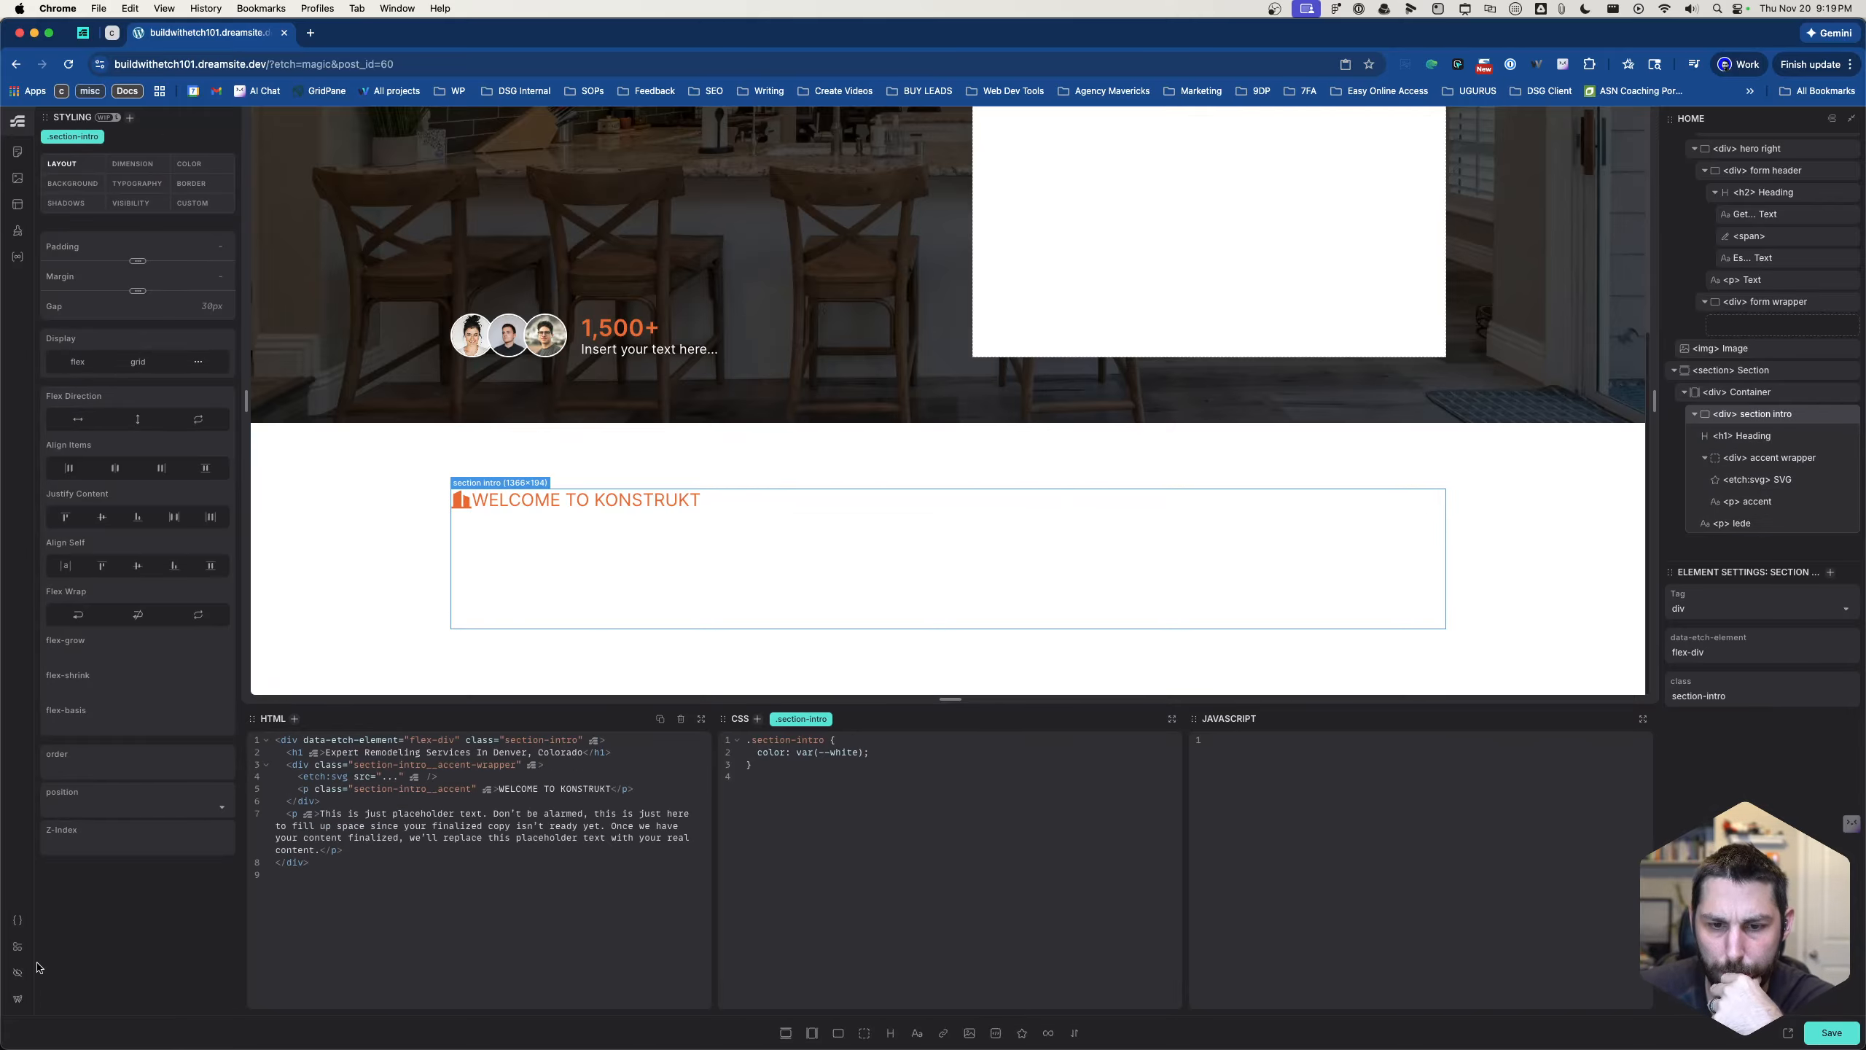
- Hide the styling panel and create a component from the new section's section intro div
{"action": "left_click", "coordinate": [18, 946]}
{"action": "left_click", "coordinate": [119, 948]}
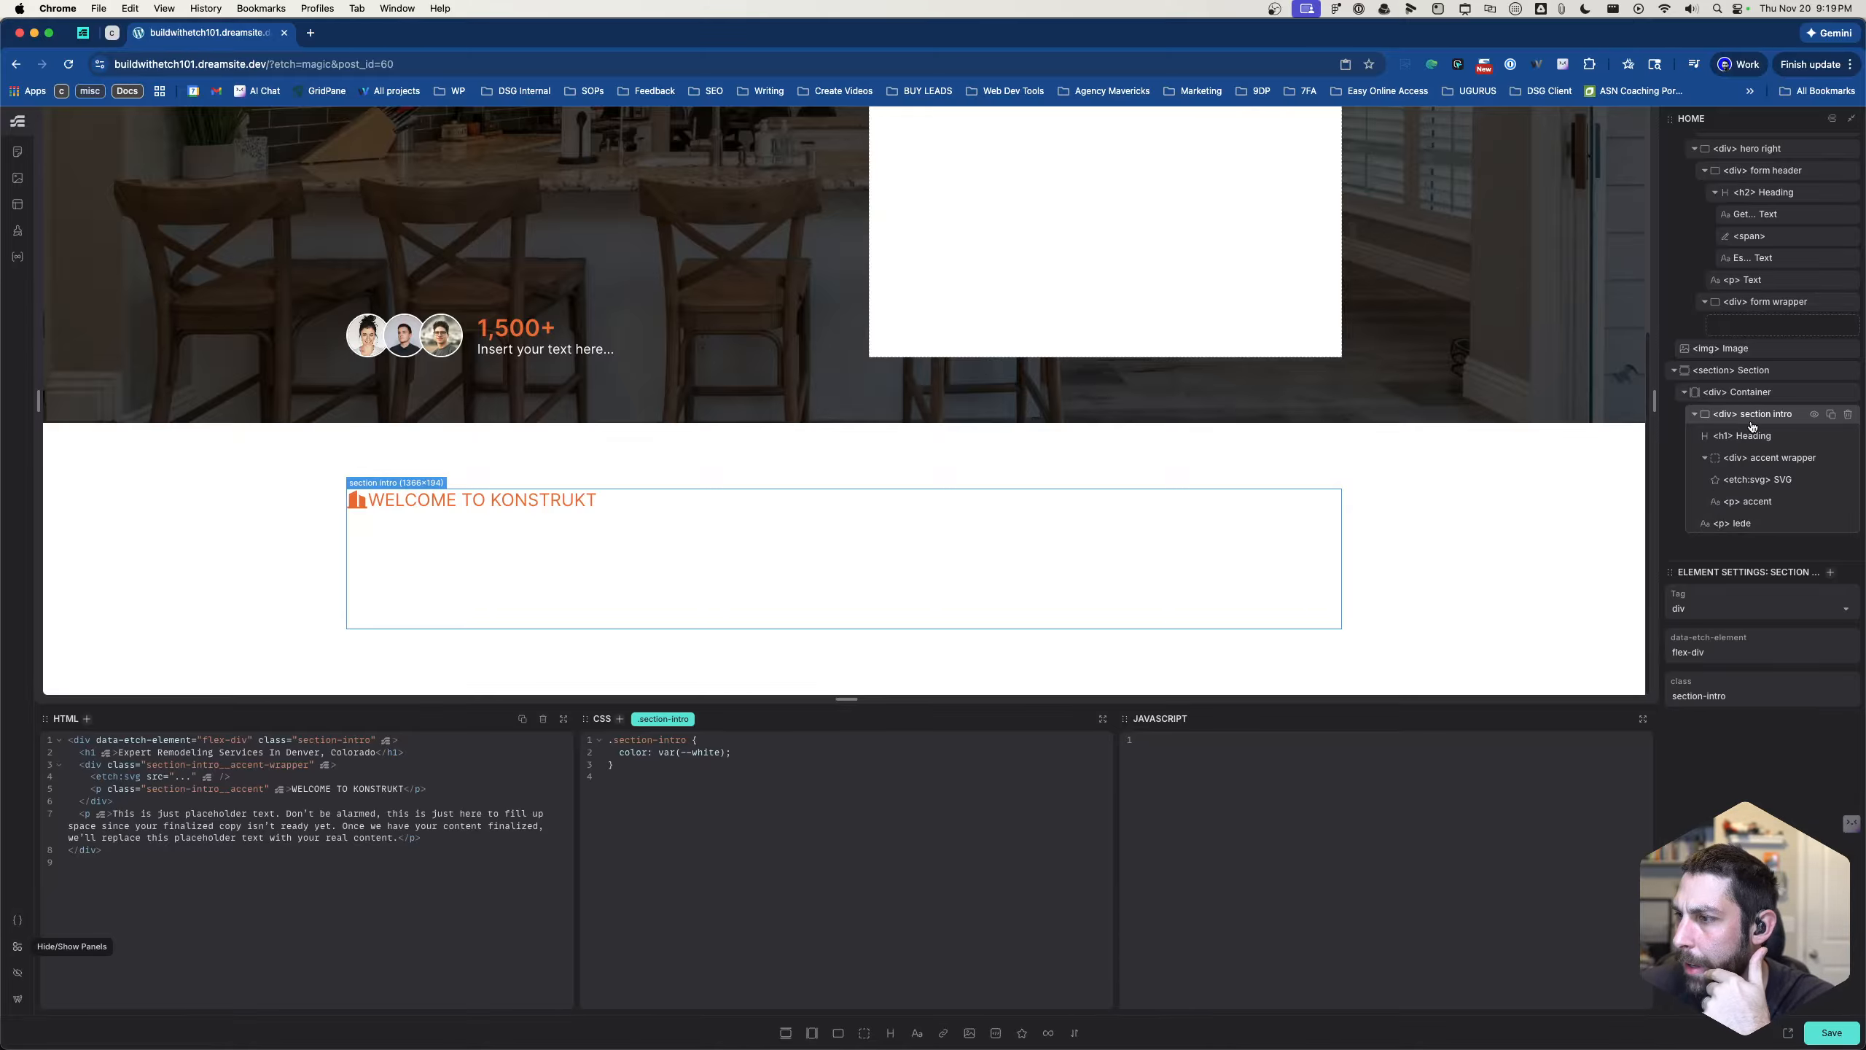
{"action": "right_click", "coordinate": [1714, 441]}
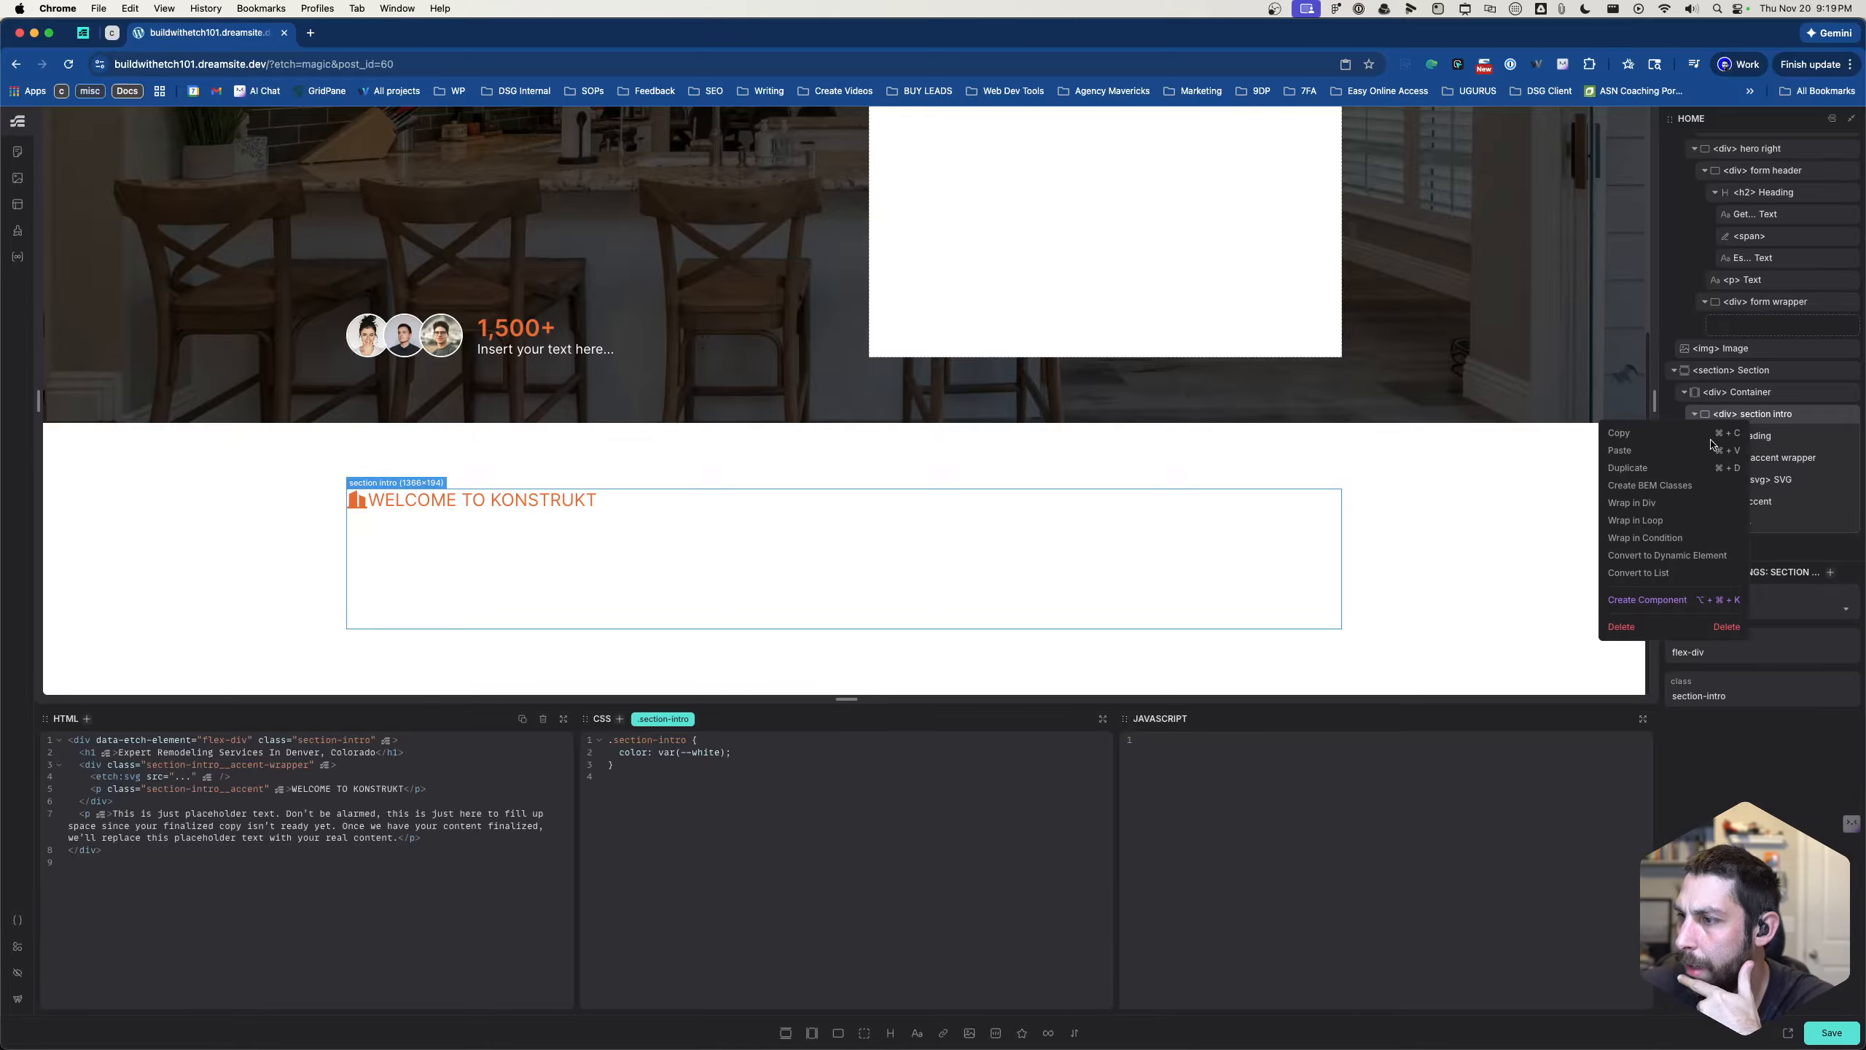
{"action": "left_click", "coordinate": [1678, 601]}
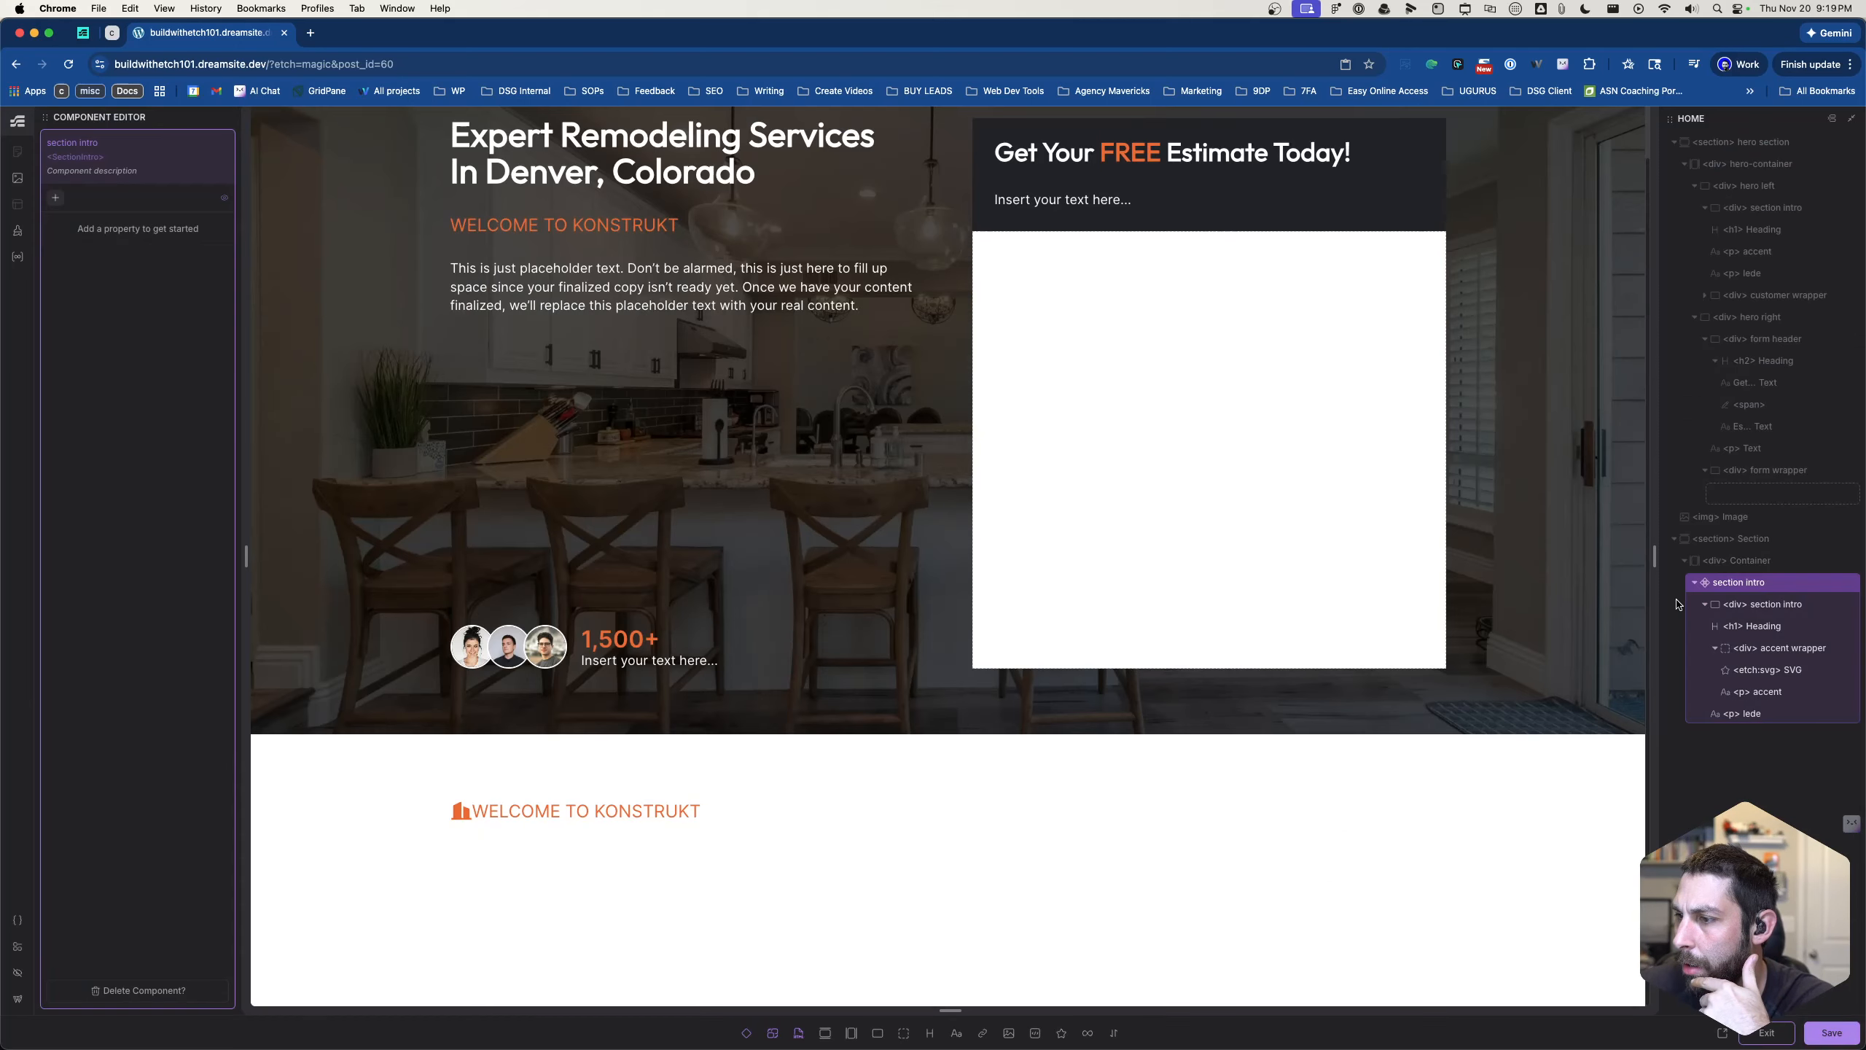
- Add a boolean property named "has icon" to the section intro component
{"action": "left_click", "coordinate": [58, 199]}
{"action": "left_click", "coordinate": [121, 223]}
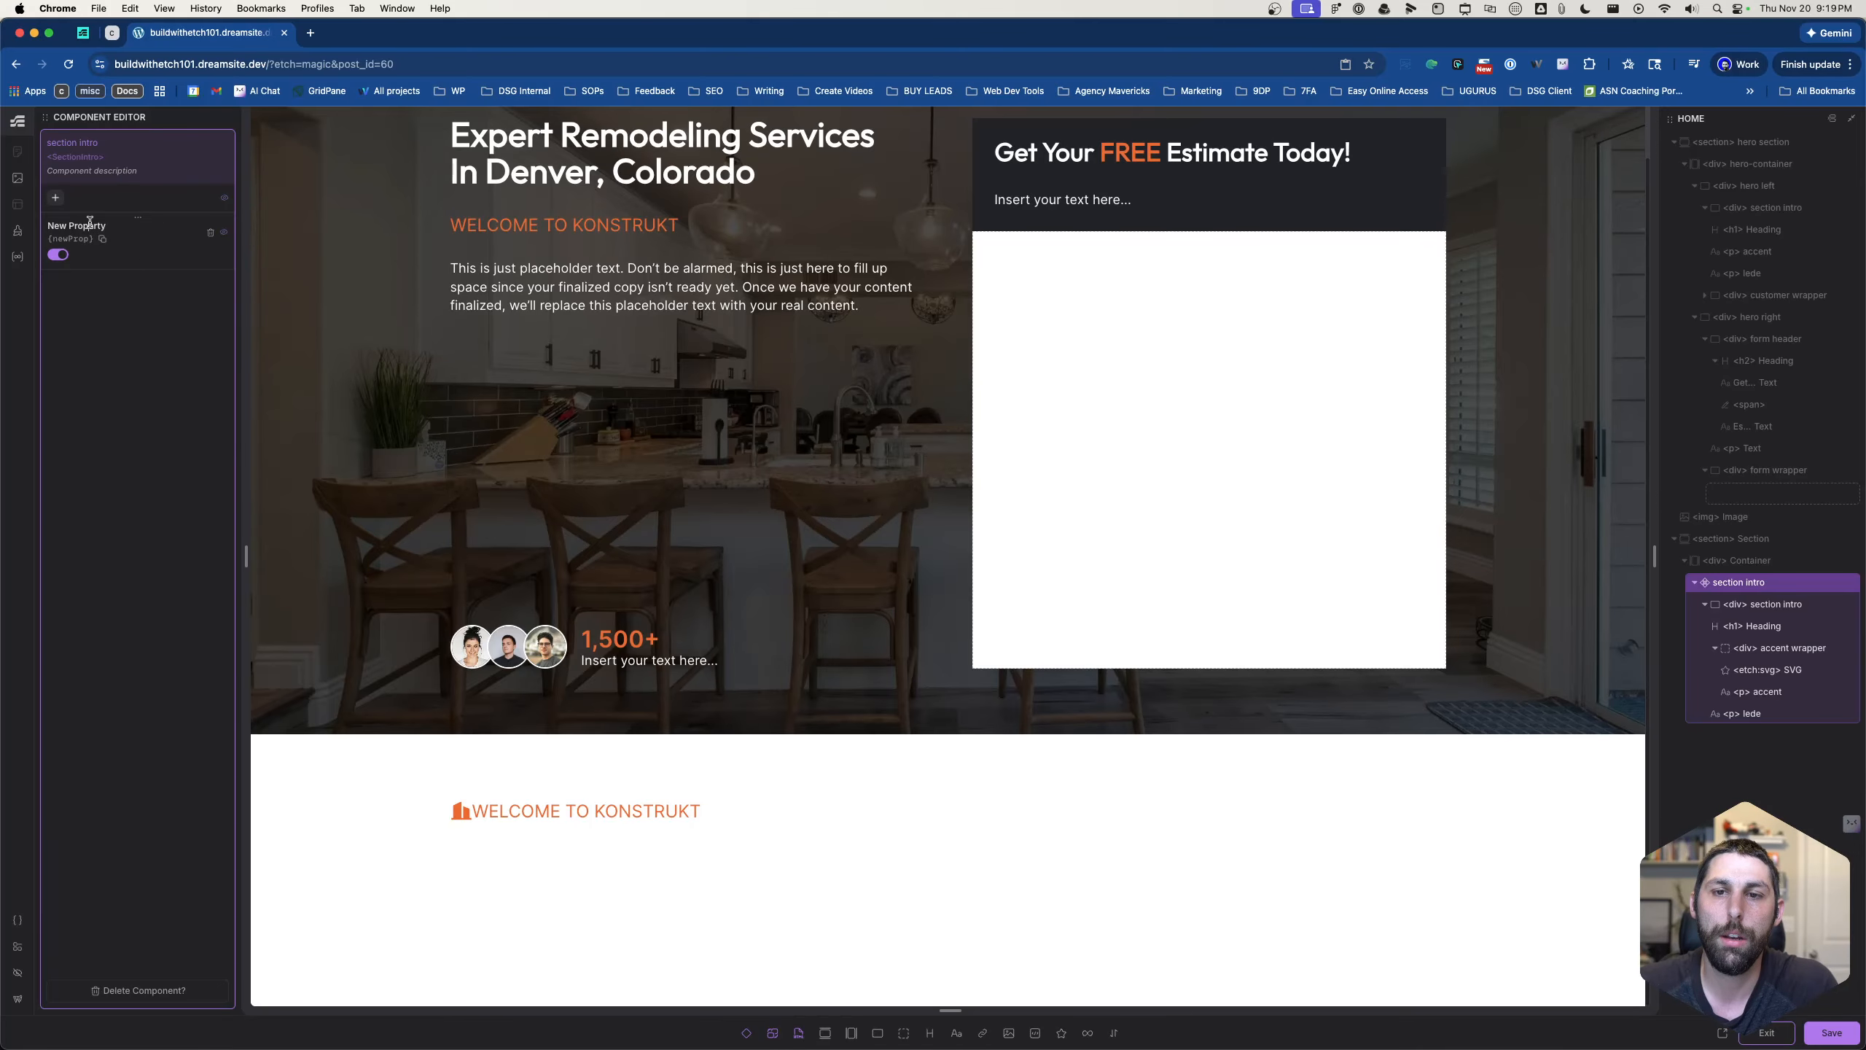
{"action": "triple_click", "coordinate": [101, 229]}
{"action": "type", "text": "Has"}
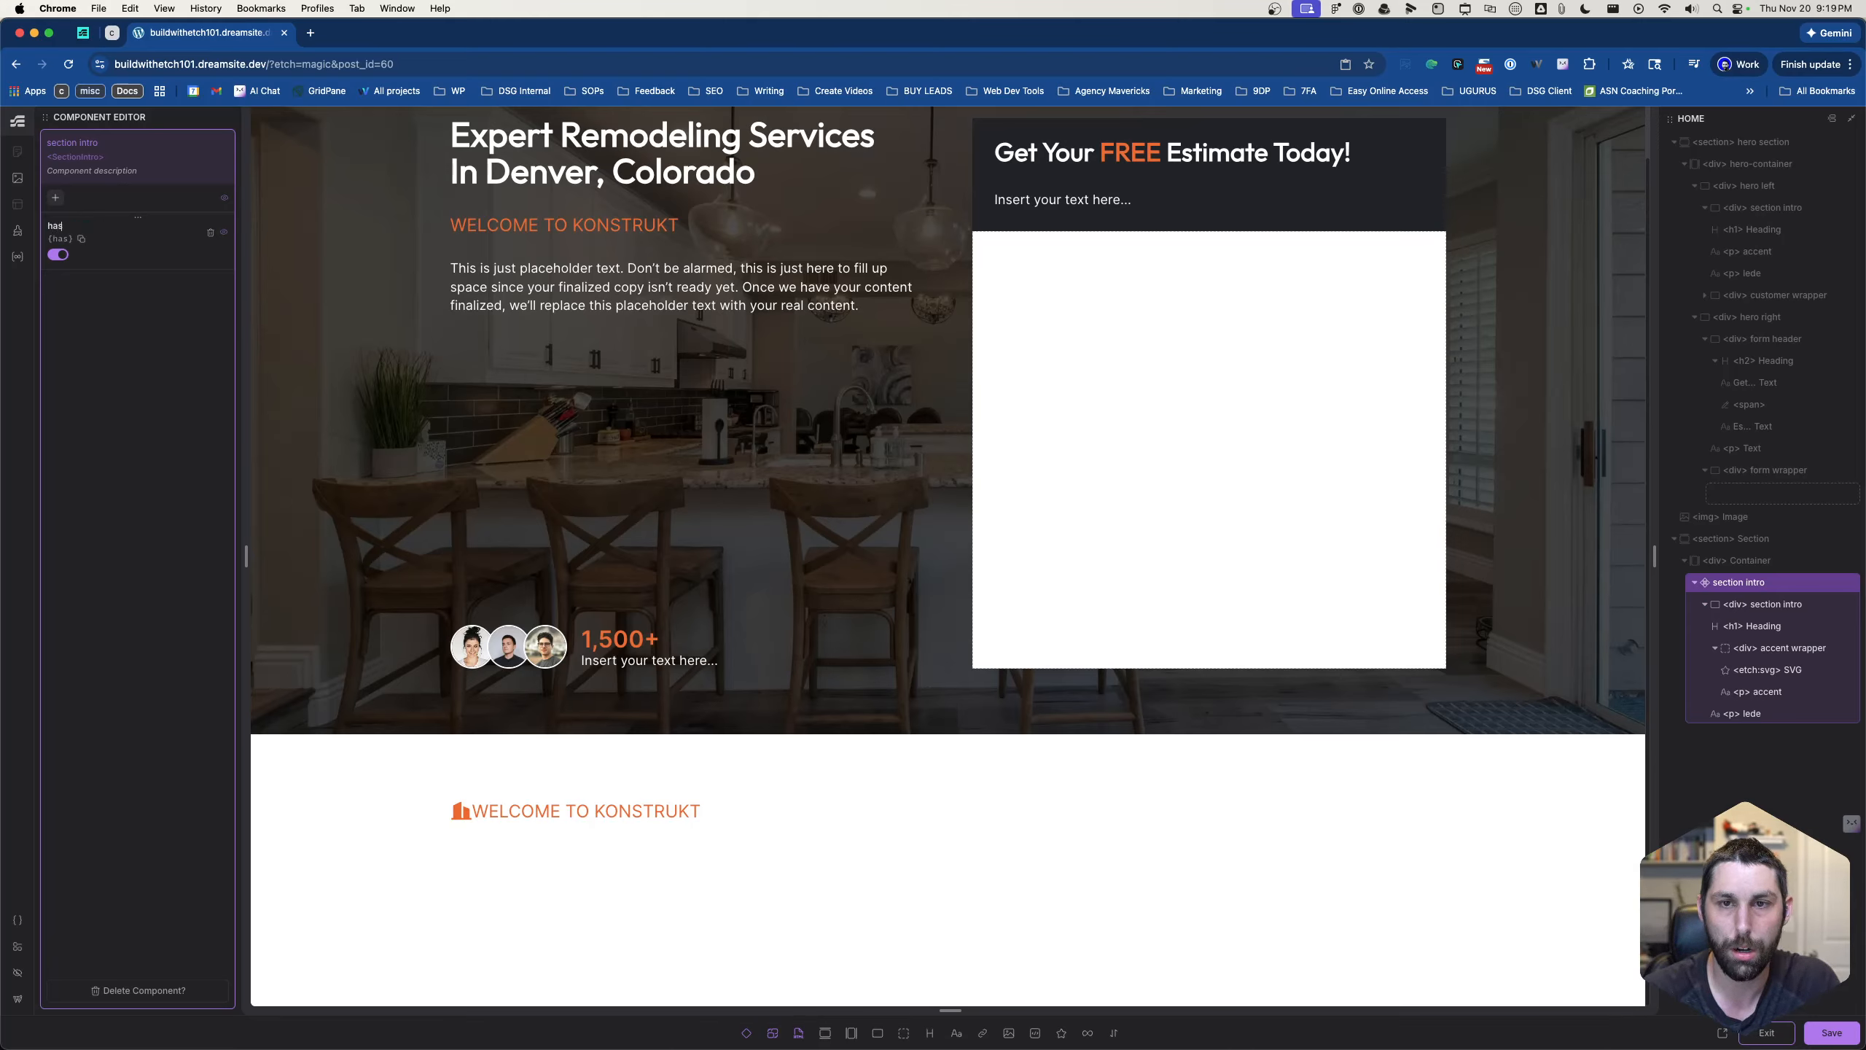
{"action": "type", "text": " icon"}
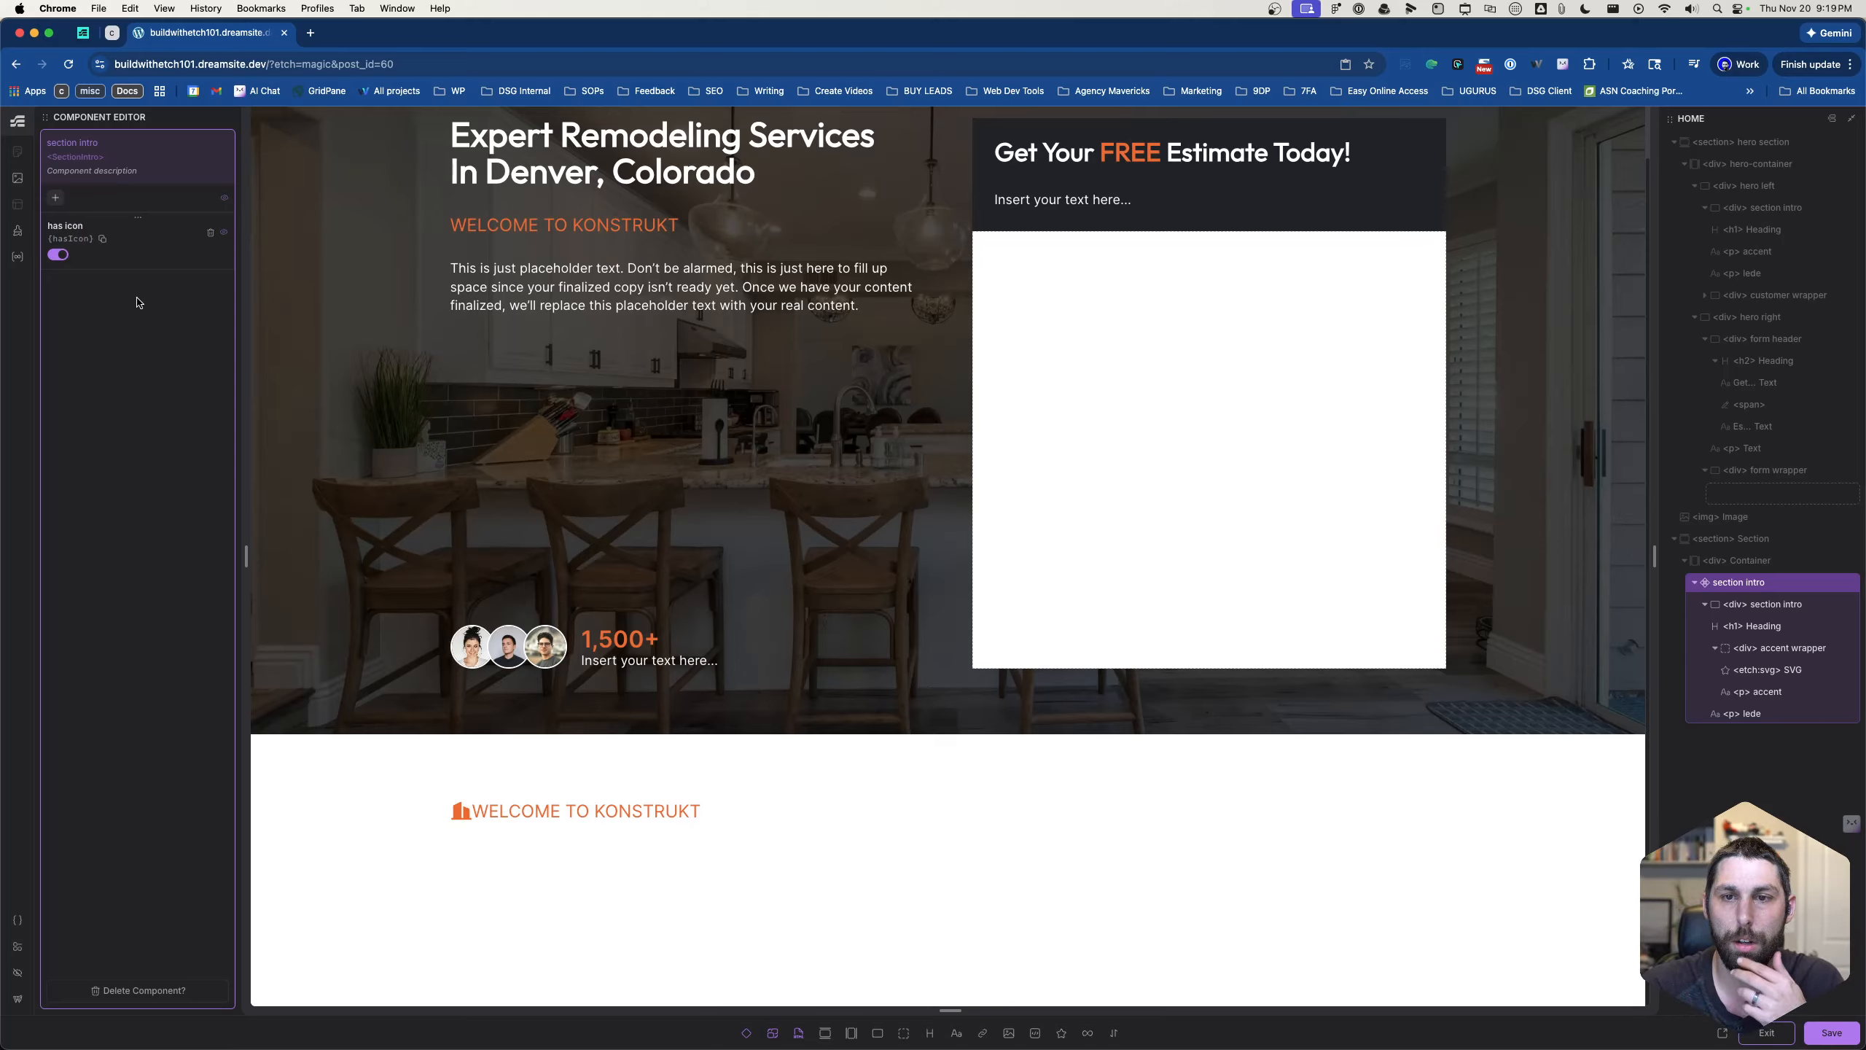
- Add a second boolean property to the section intro component and name it "Dark Text"
{"action": "left_click", "coordinate": [54, 199]}
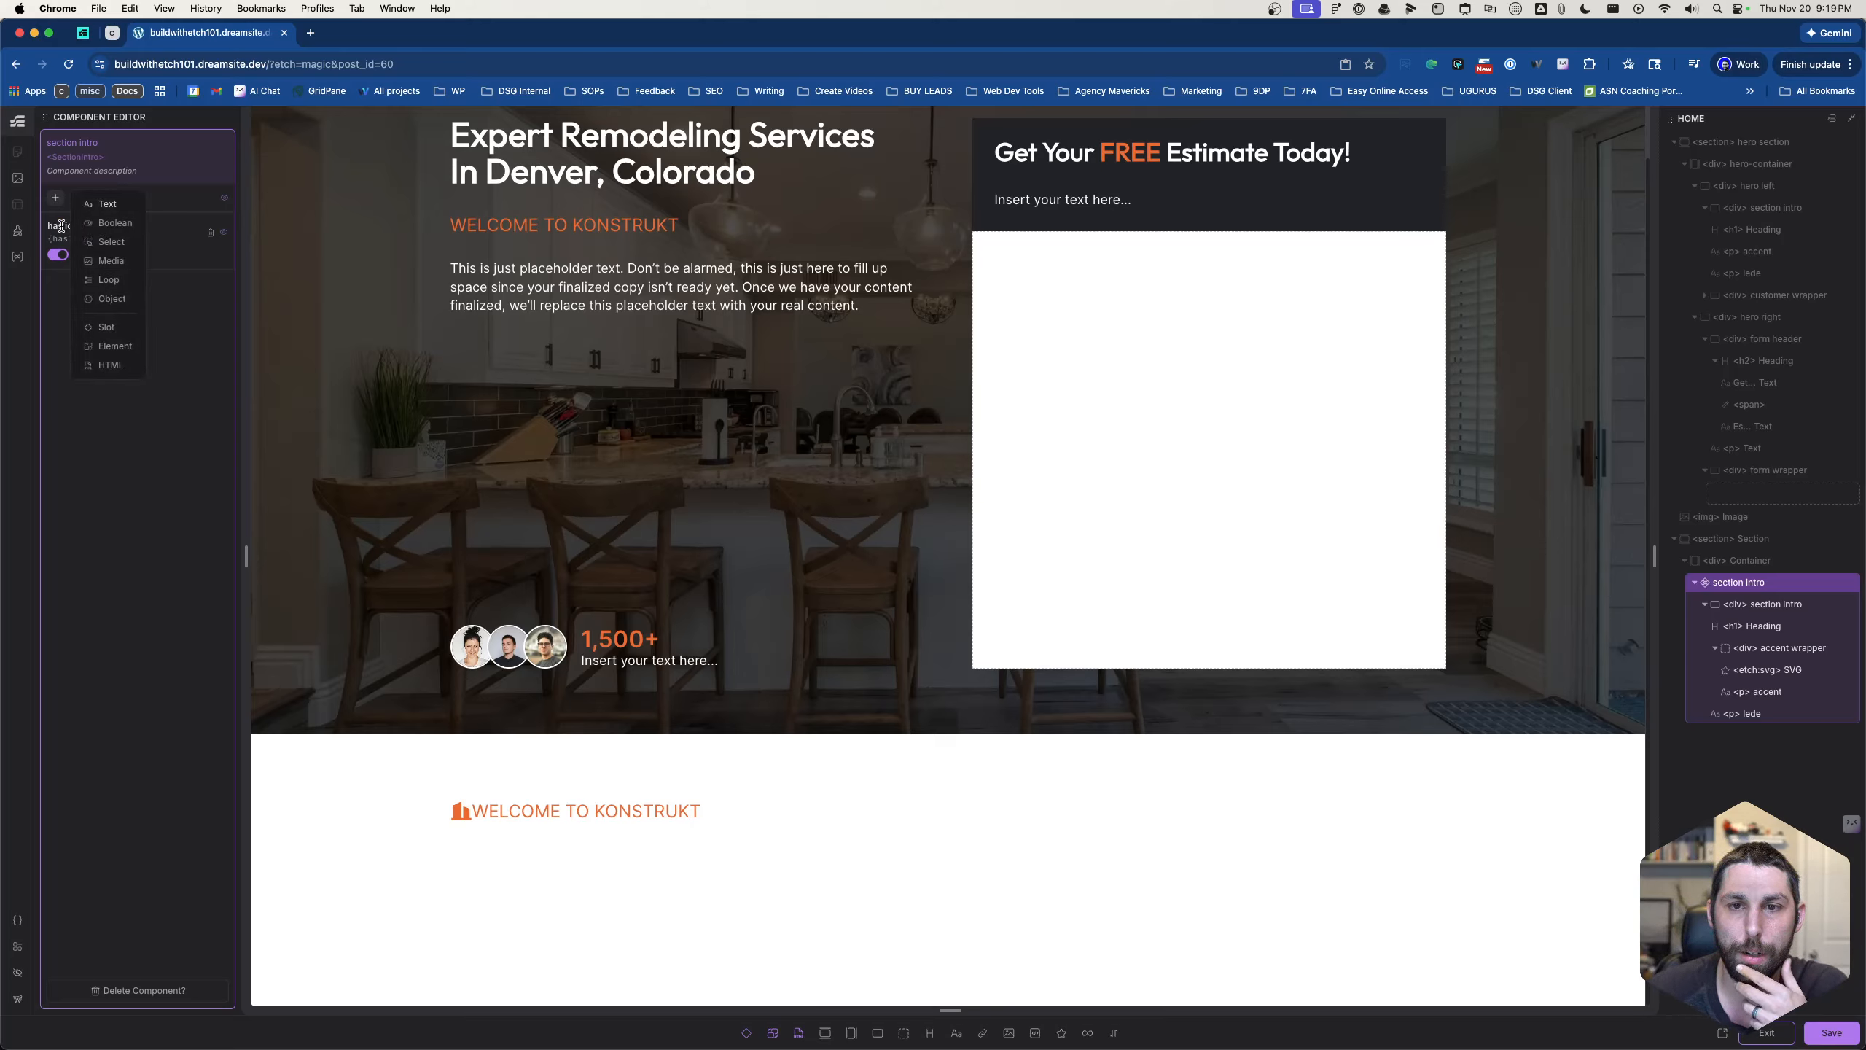
{"action": "left_click", "coordinate": [115, 223]}
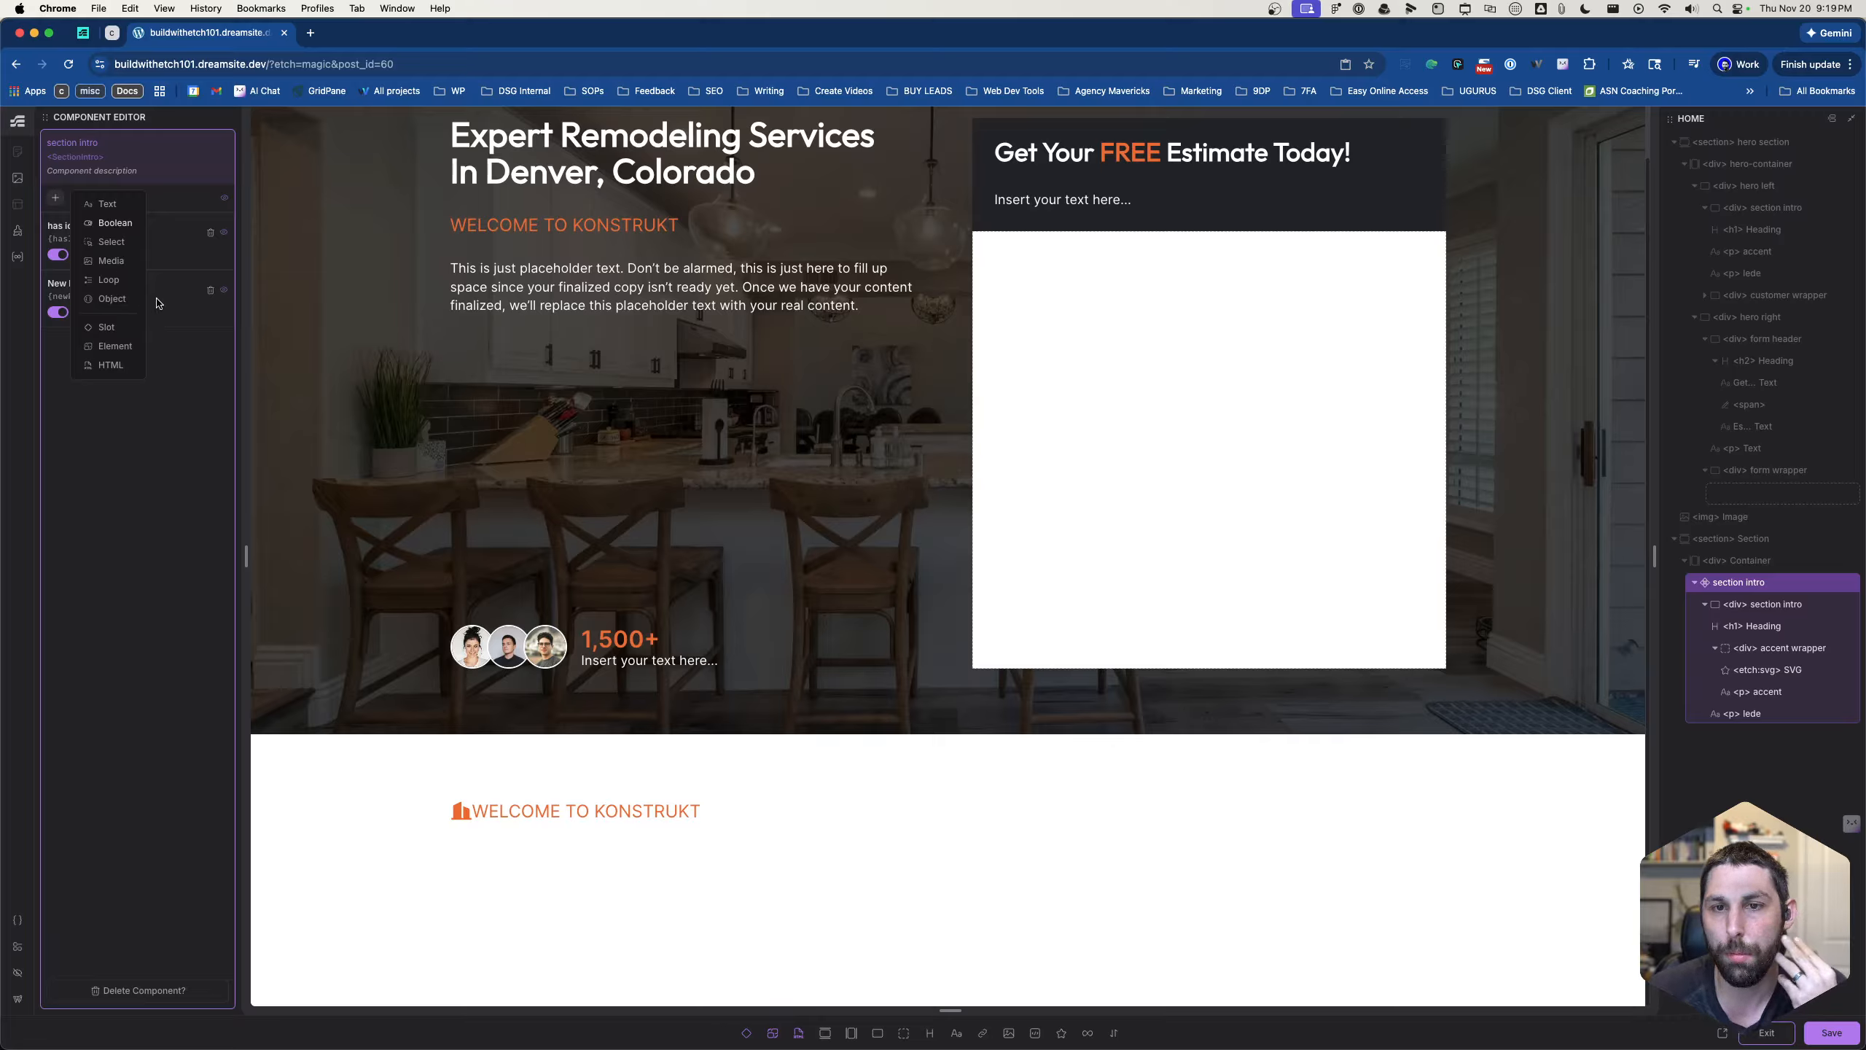
{"action": "double_click", "coordinate": [87, 283]}
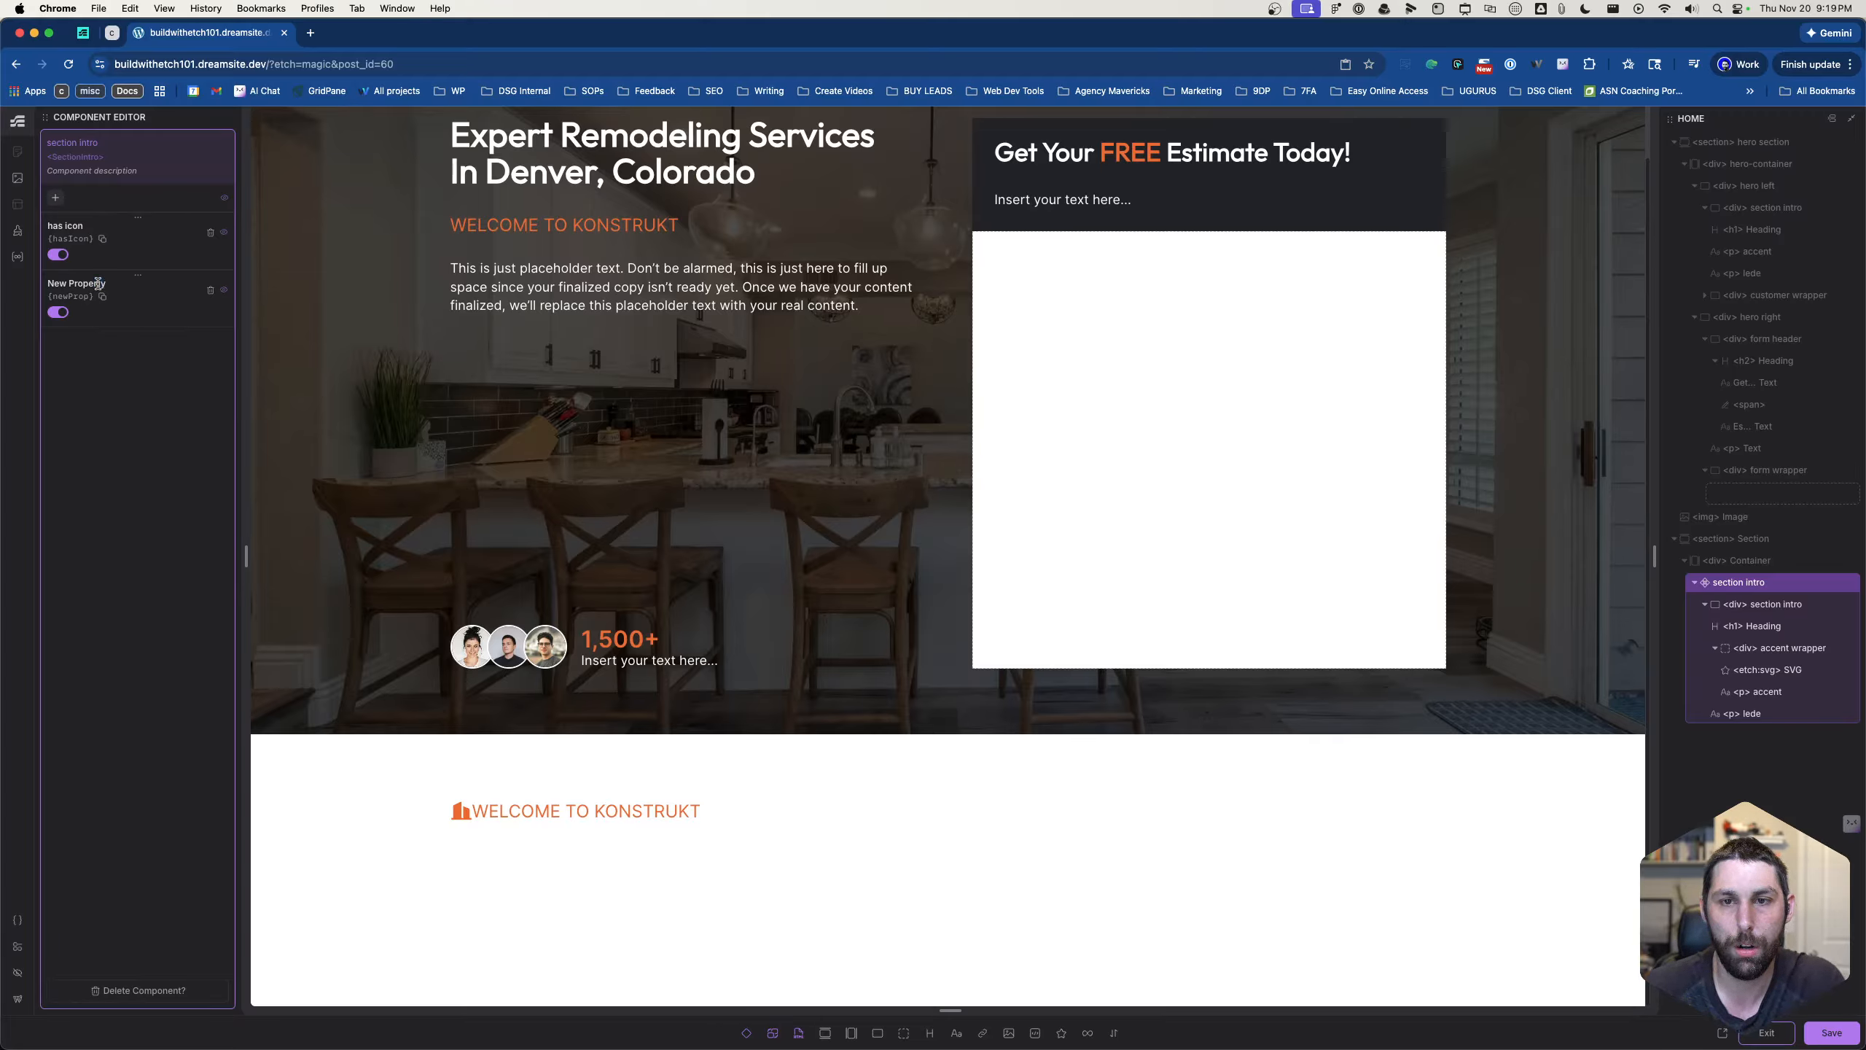
{"action": "triple_click", "coordinate": [98, 284]}
{"action": "type", "text": "is dar"}
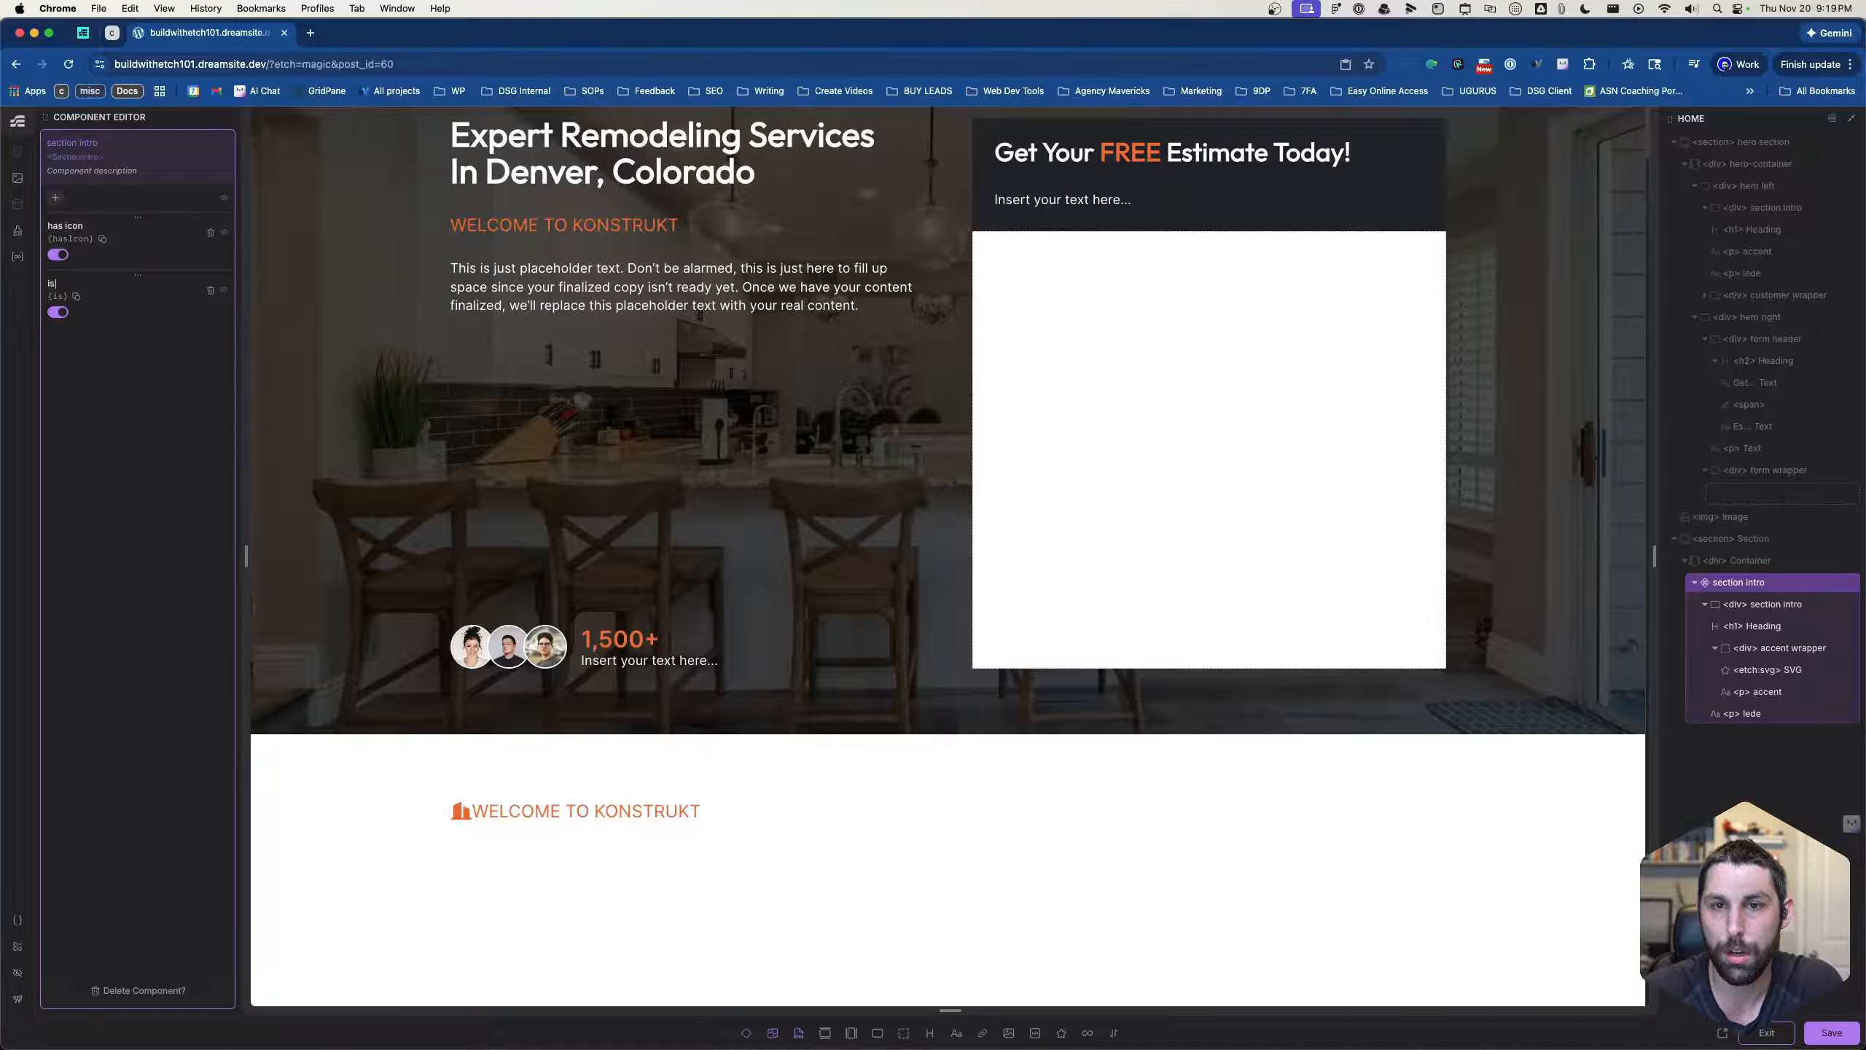
{"action": "key", "text": "BackSpace"}
{"action": "key", "text": "BackSpace"}
{"action": "key", "text": "BackSpace"}
{"action": "key", "text": "BackSpace"}
{"action": "key", "text": "BackSpace"}
{"action": "key", "text": "BackSpace"}
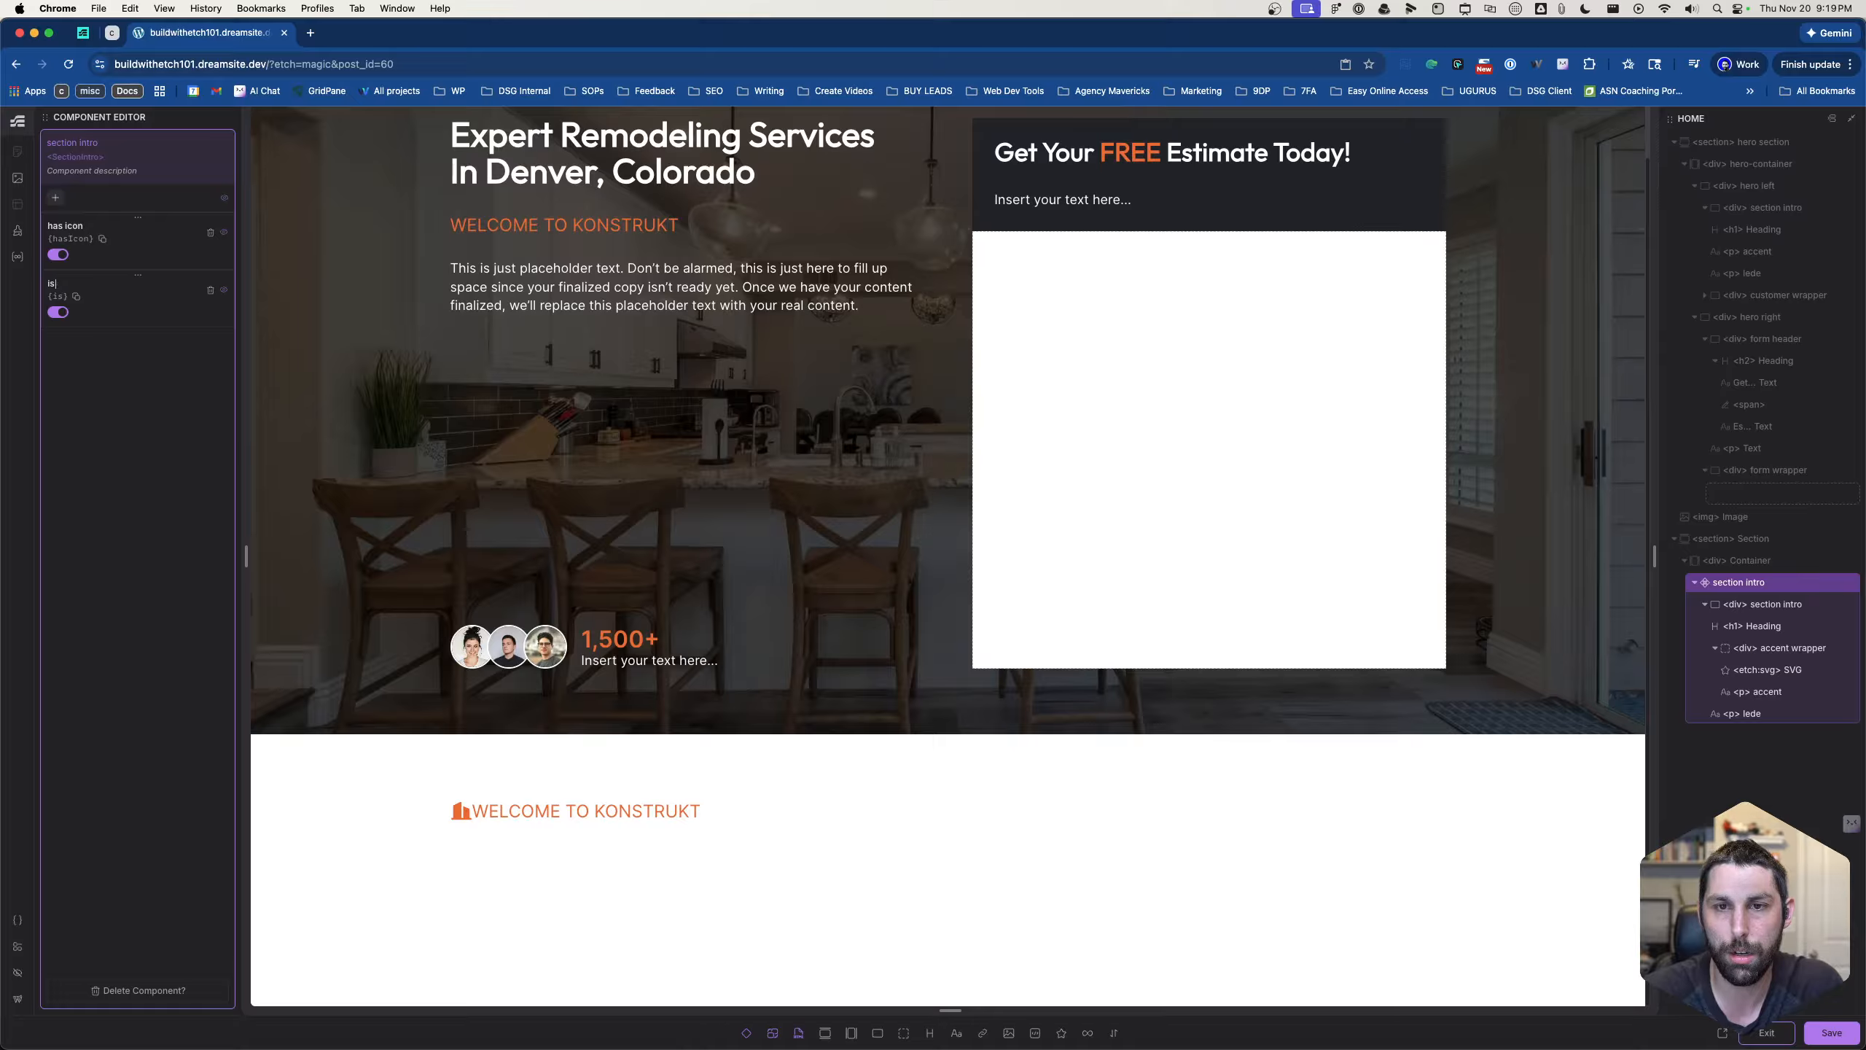
{"action": "type", "text": "Dark Text"}
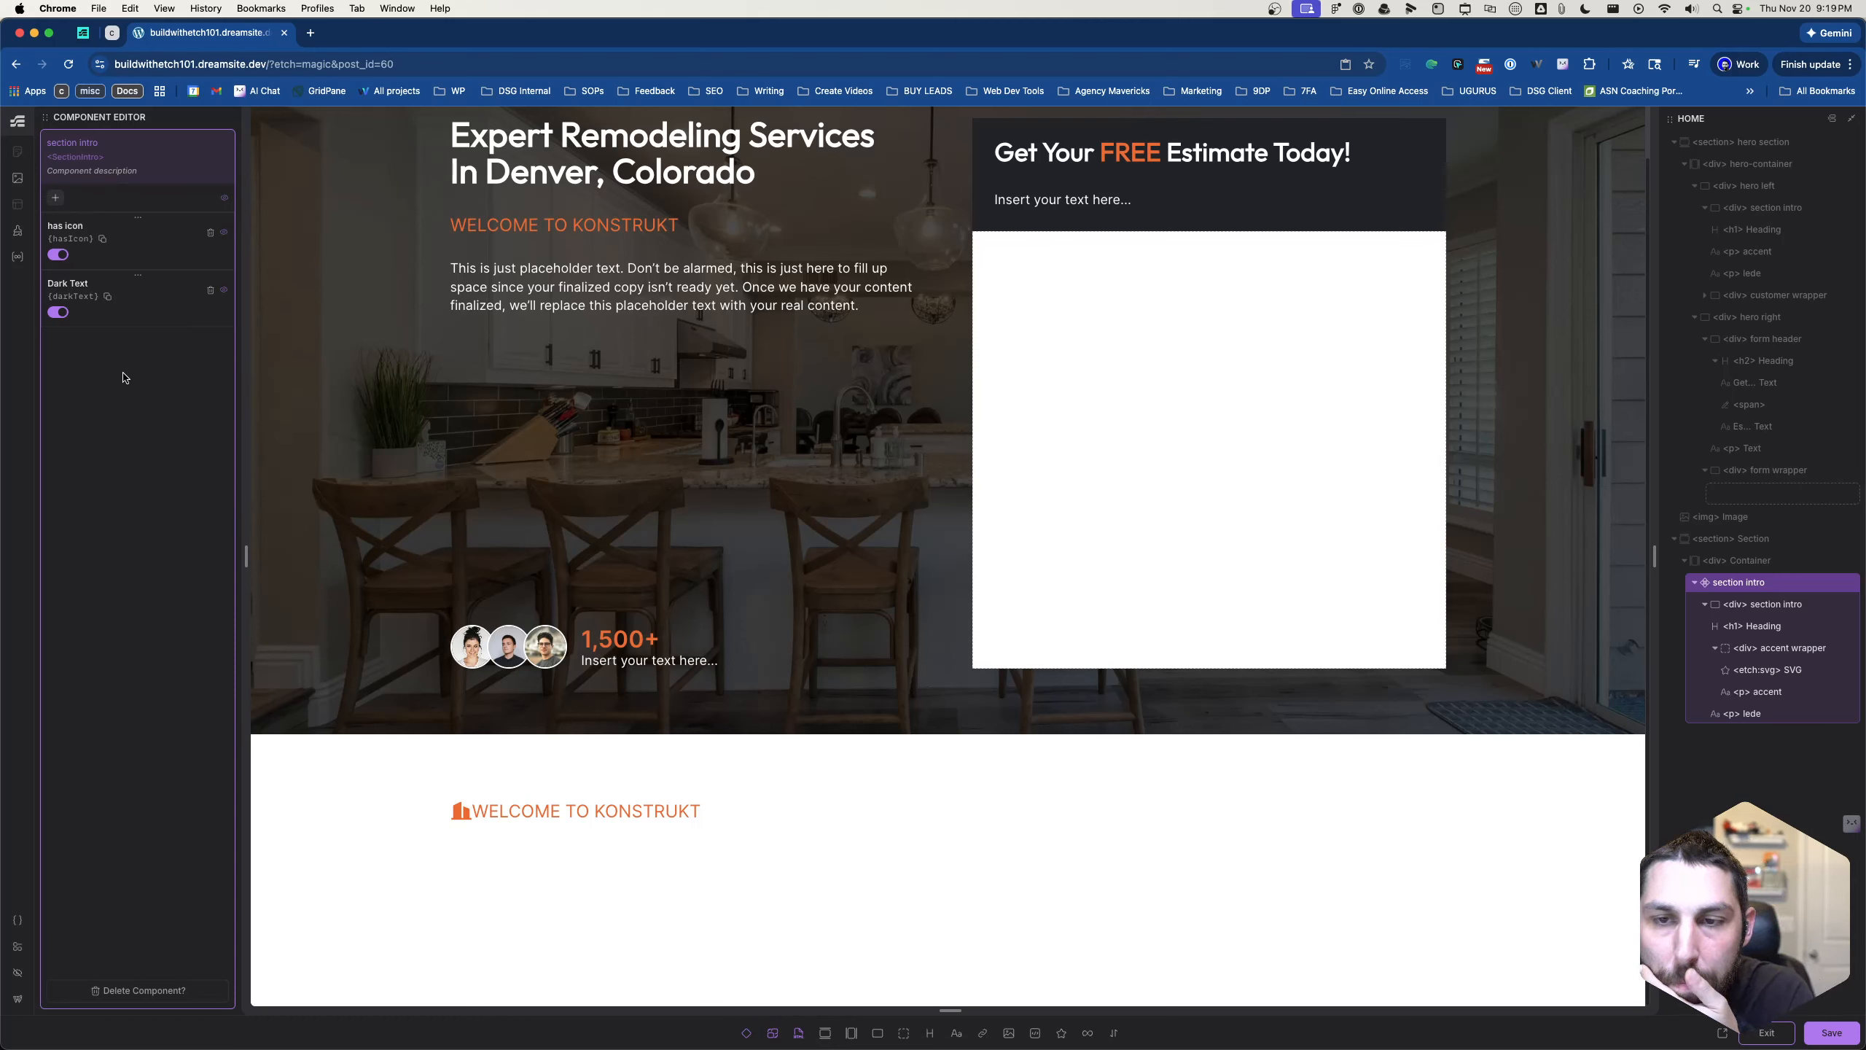
- Add three text properties to the section intro component
{"action": "left_click", "coordinate": [58, 198]}
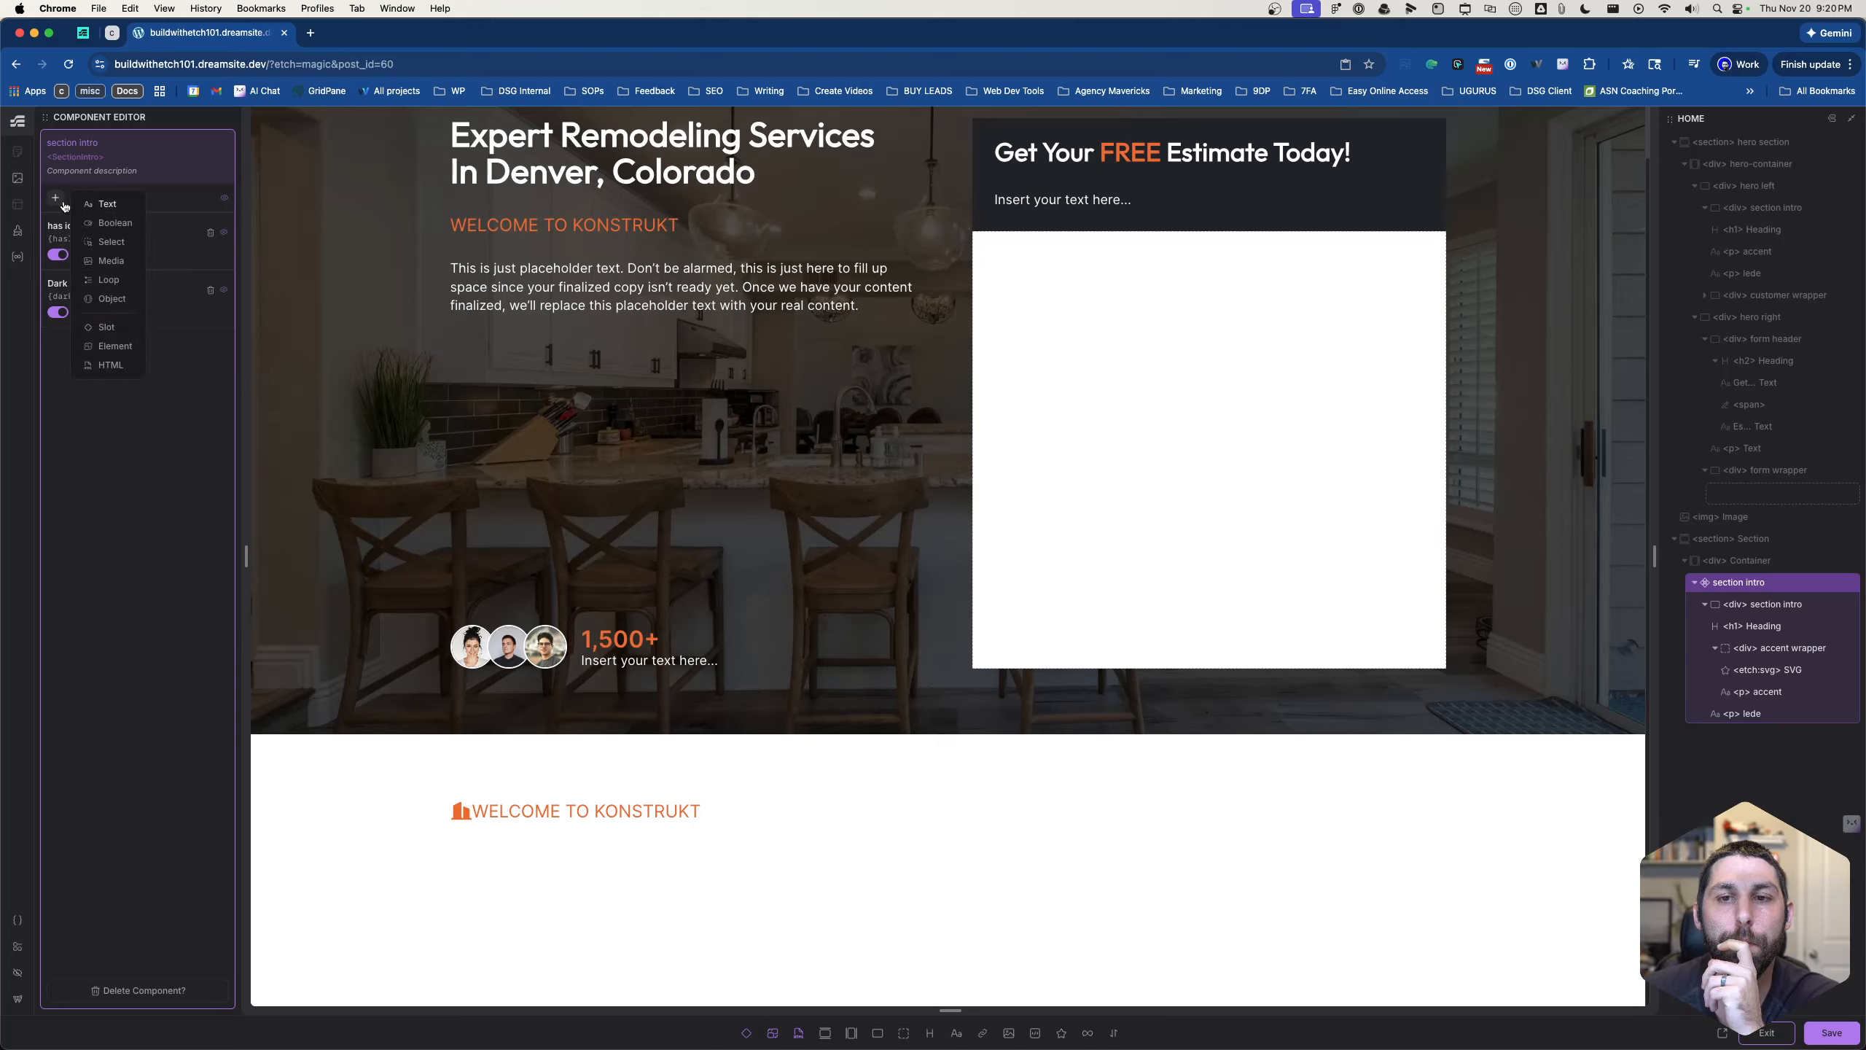
{"action": "left_click", "coordinate": [113, 205]}
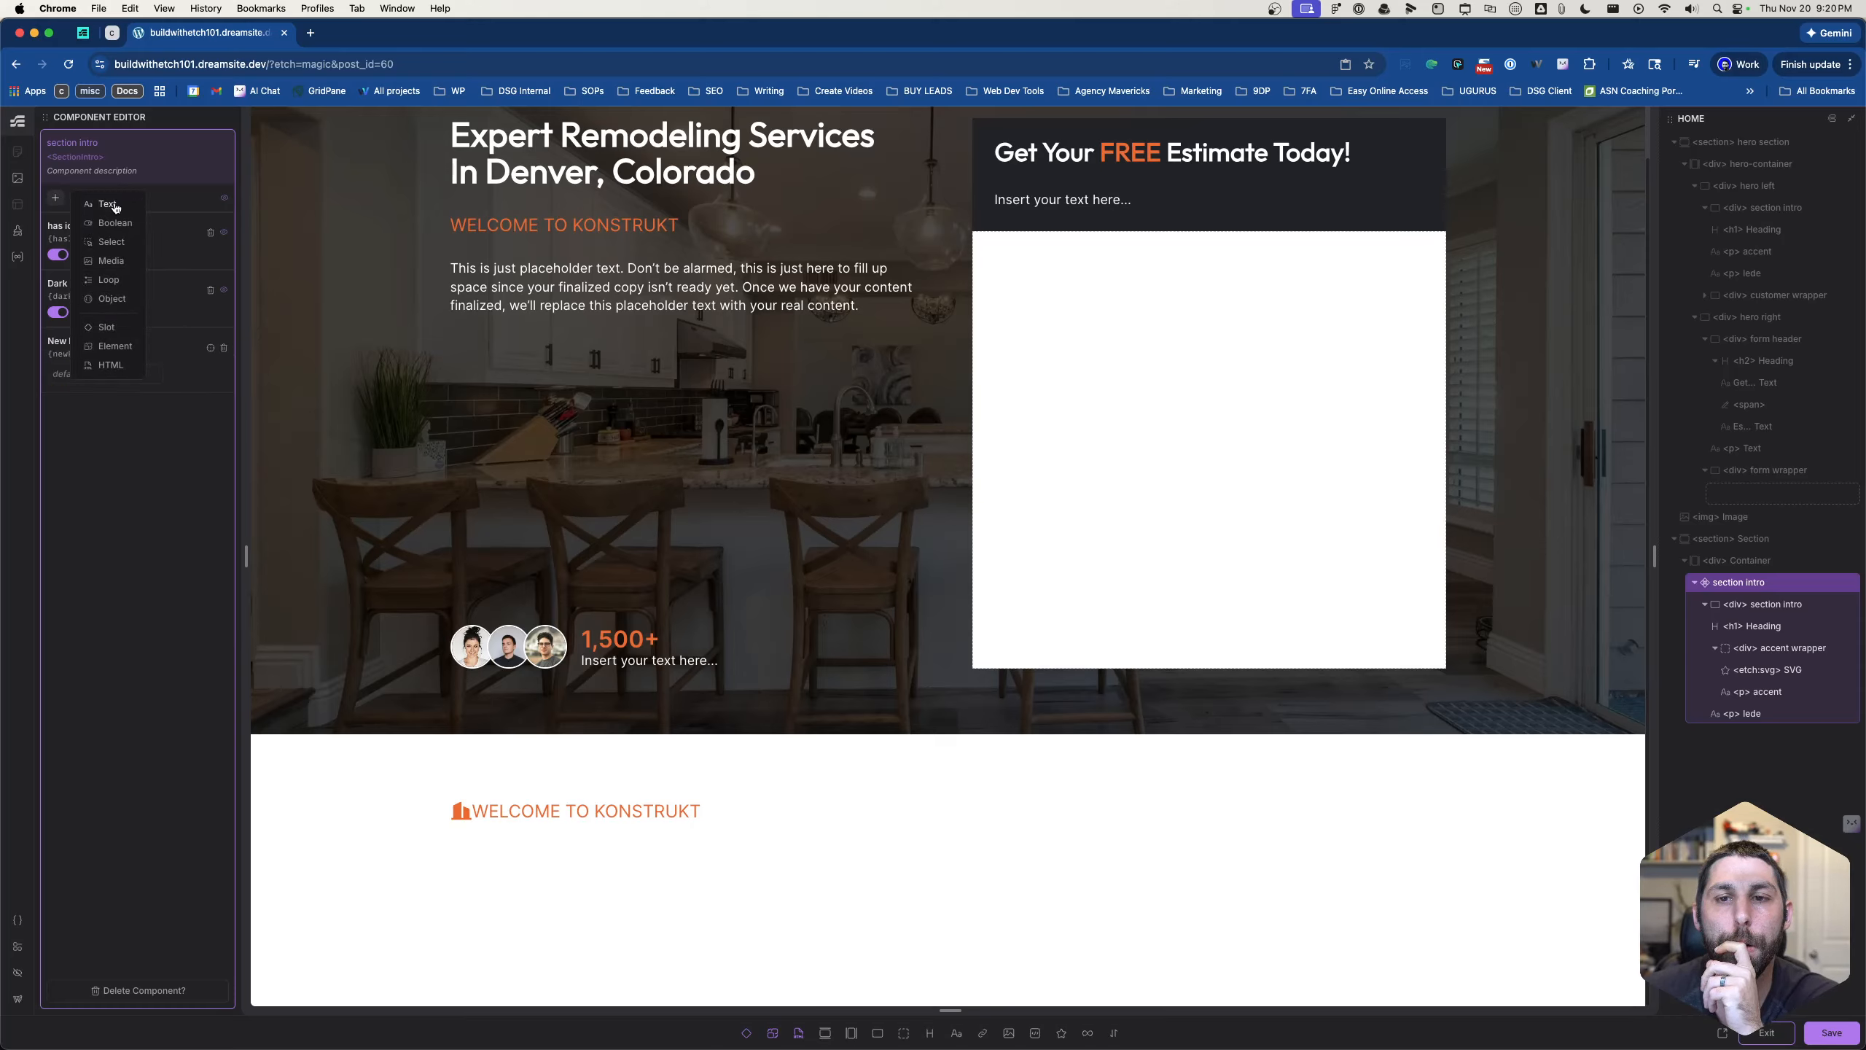
{"action": "left_click", "coordinate": [115, 206]}
{"action": "left_click", "coordinate": [115, 206]}
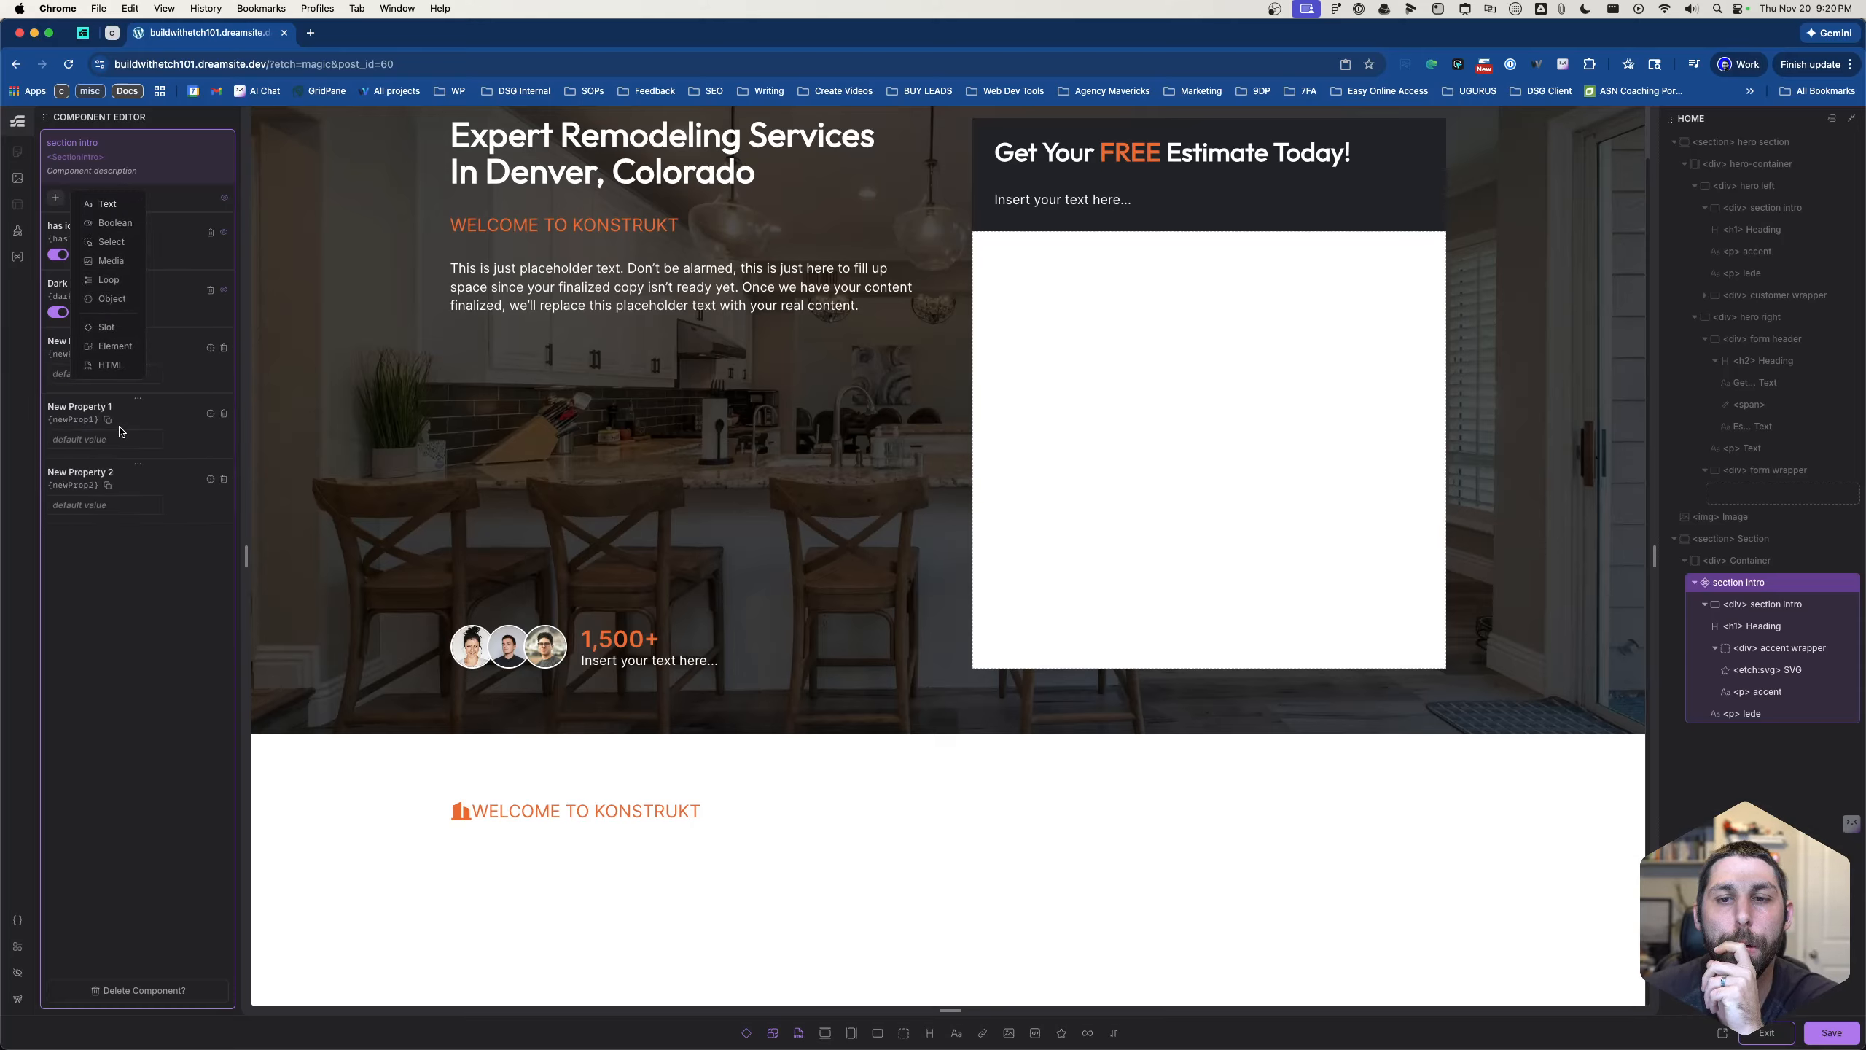
{"action": "left_click", "coordinate": [115, 545]}
- Rename the first of the new text properties as "Accent Text"
{"action": "triple_click", "coordinate": [85, 343]}
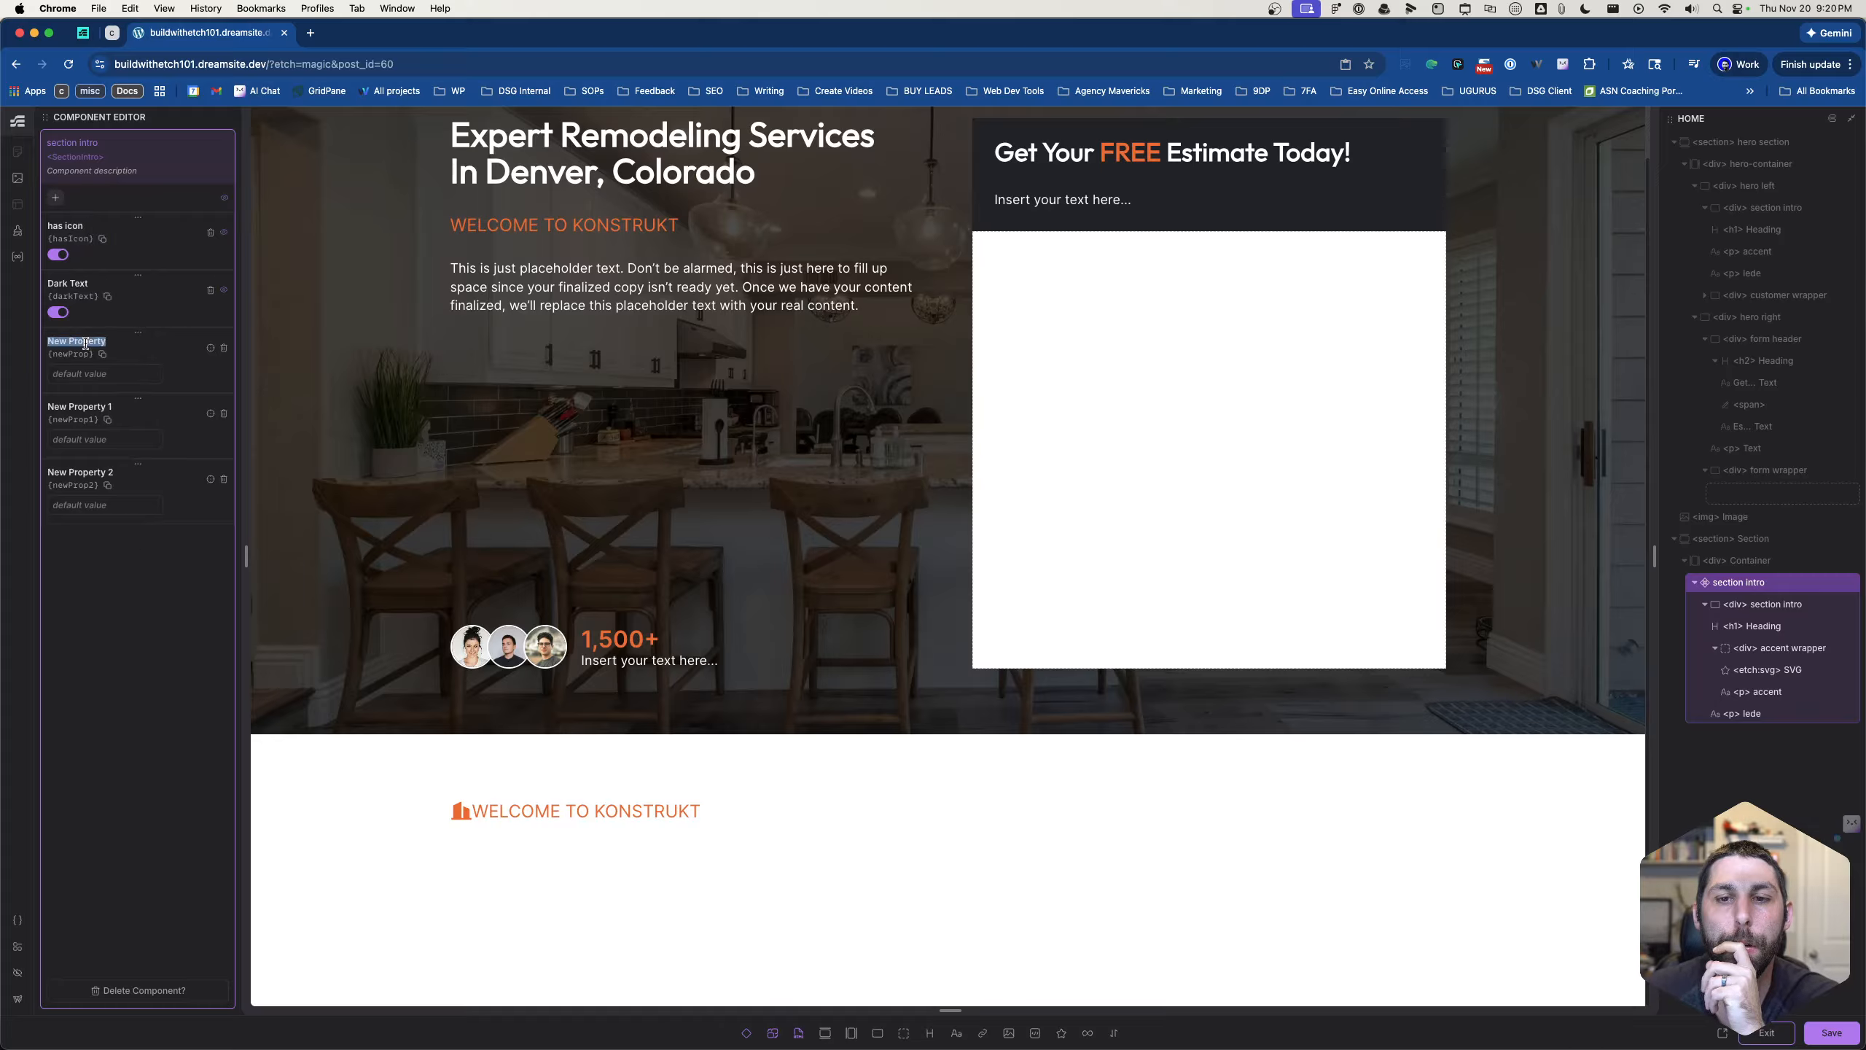
{"action": "type", "text": "A"}
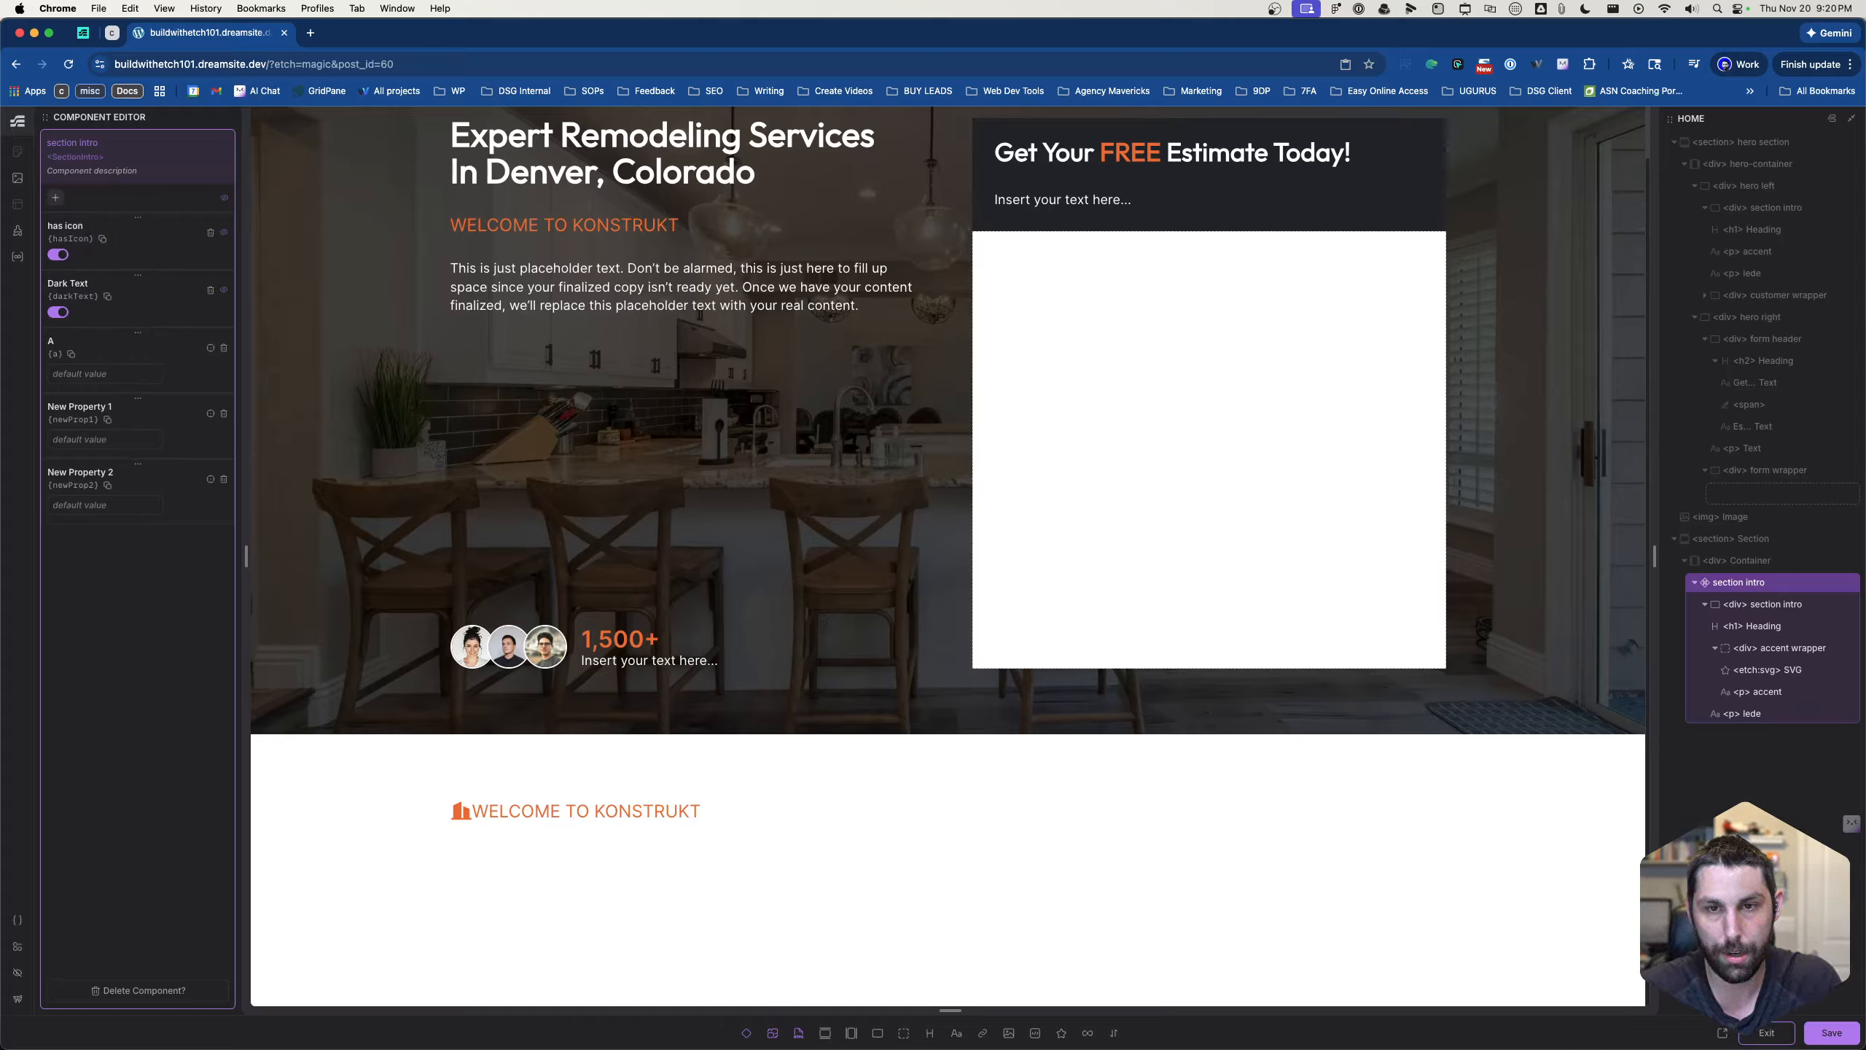
{"action": "type", "text": "ccent Text"}
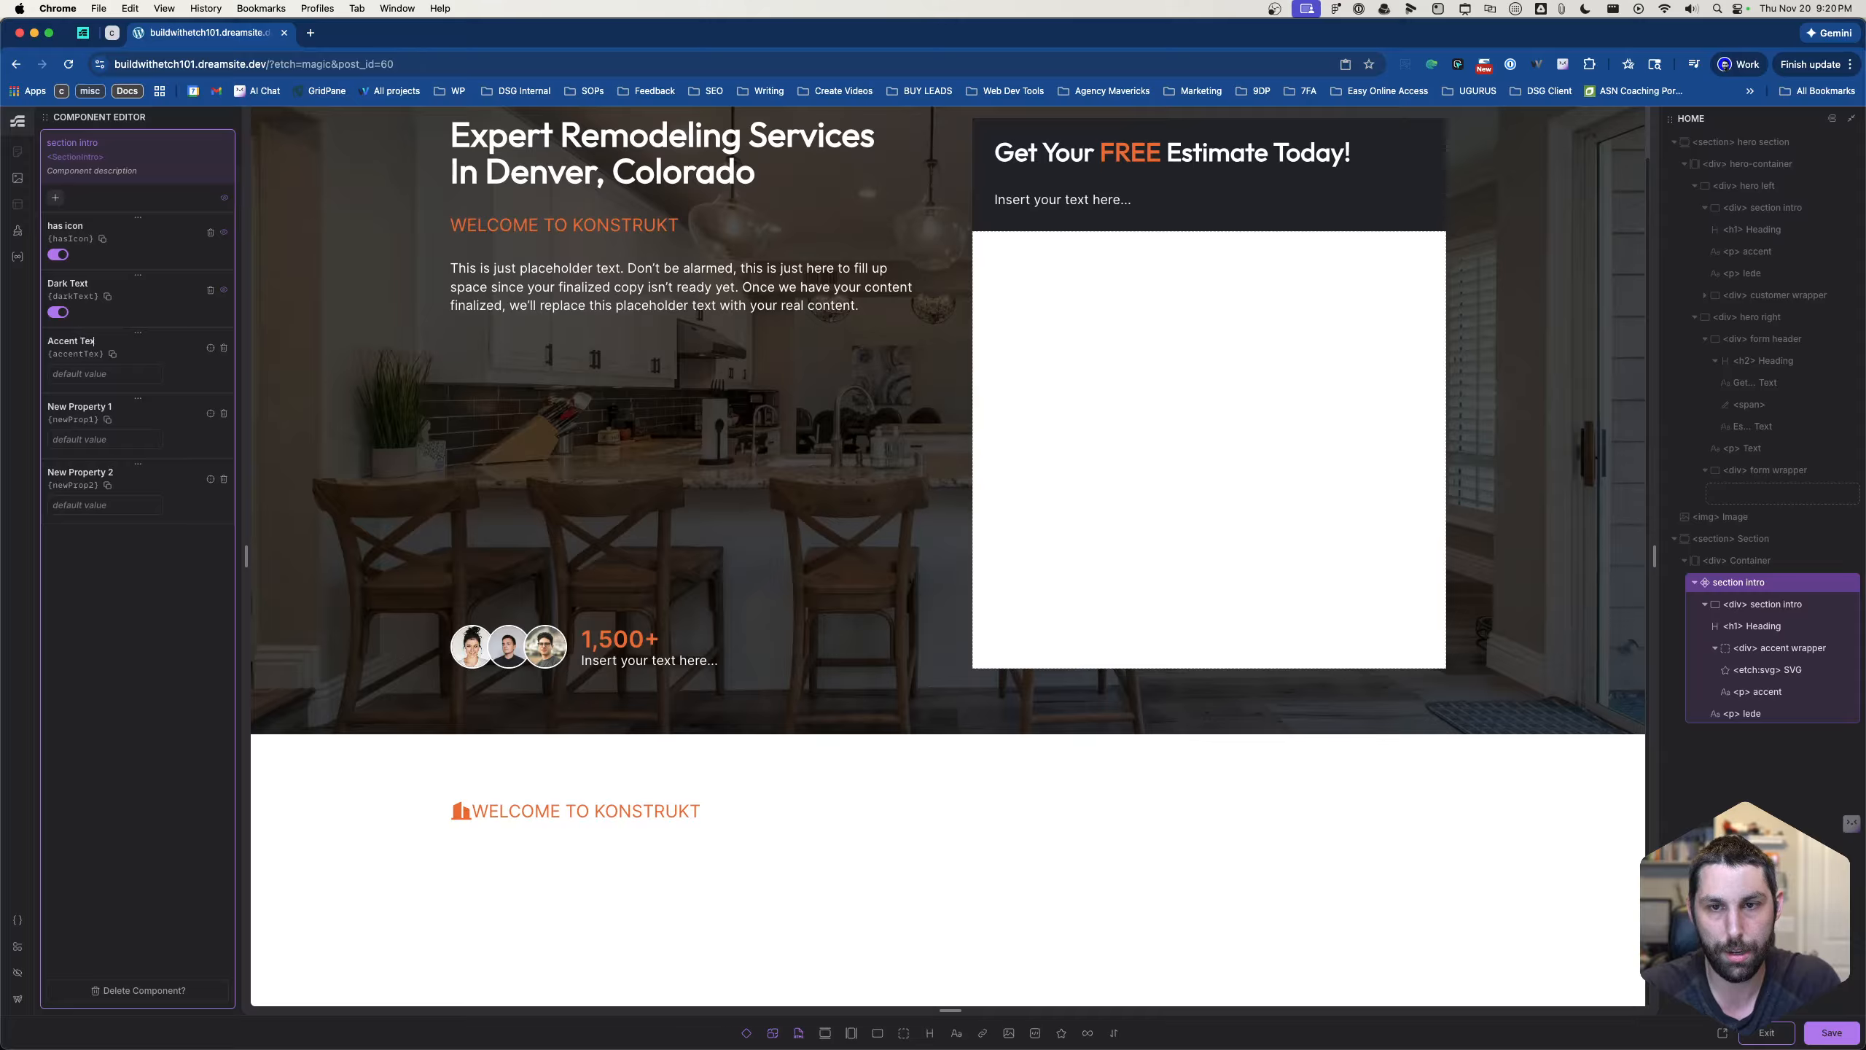
- Rename the second new text property of the section intro component as "Heading Text"
{"action": "double_click", "coordinate": [94, 406]}
{"action": "triple_click", "coordinate": [94, 407]}
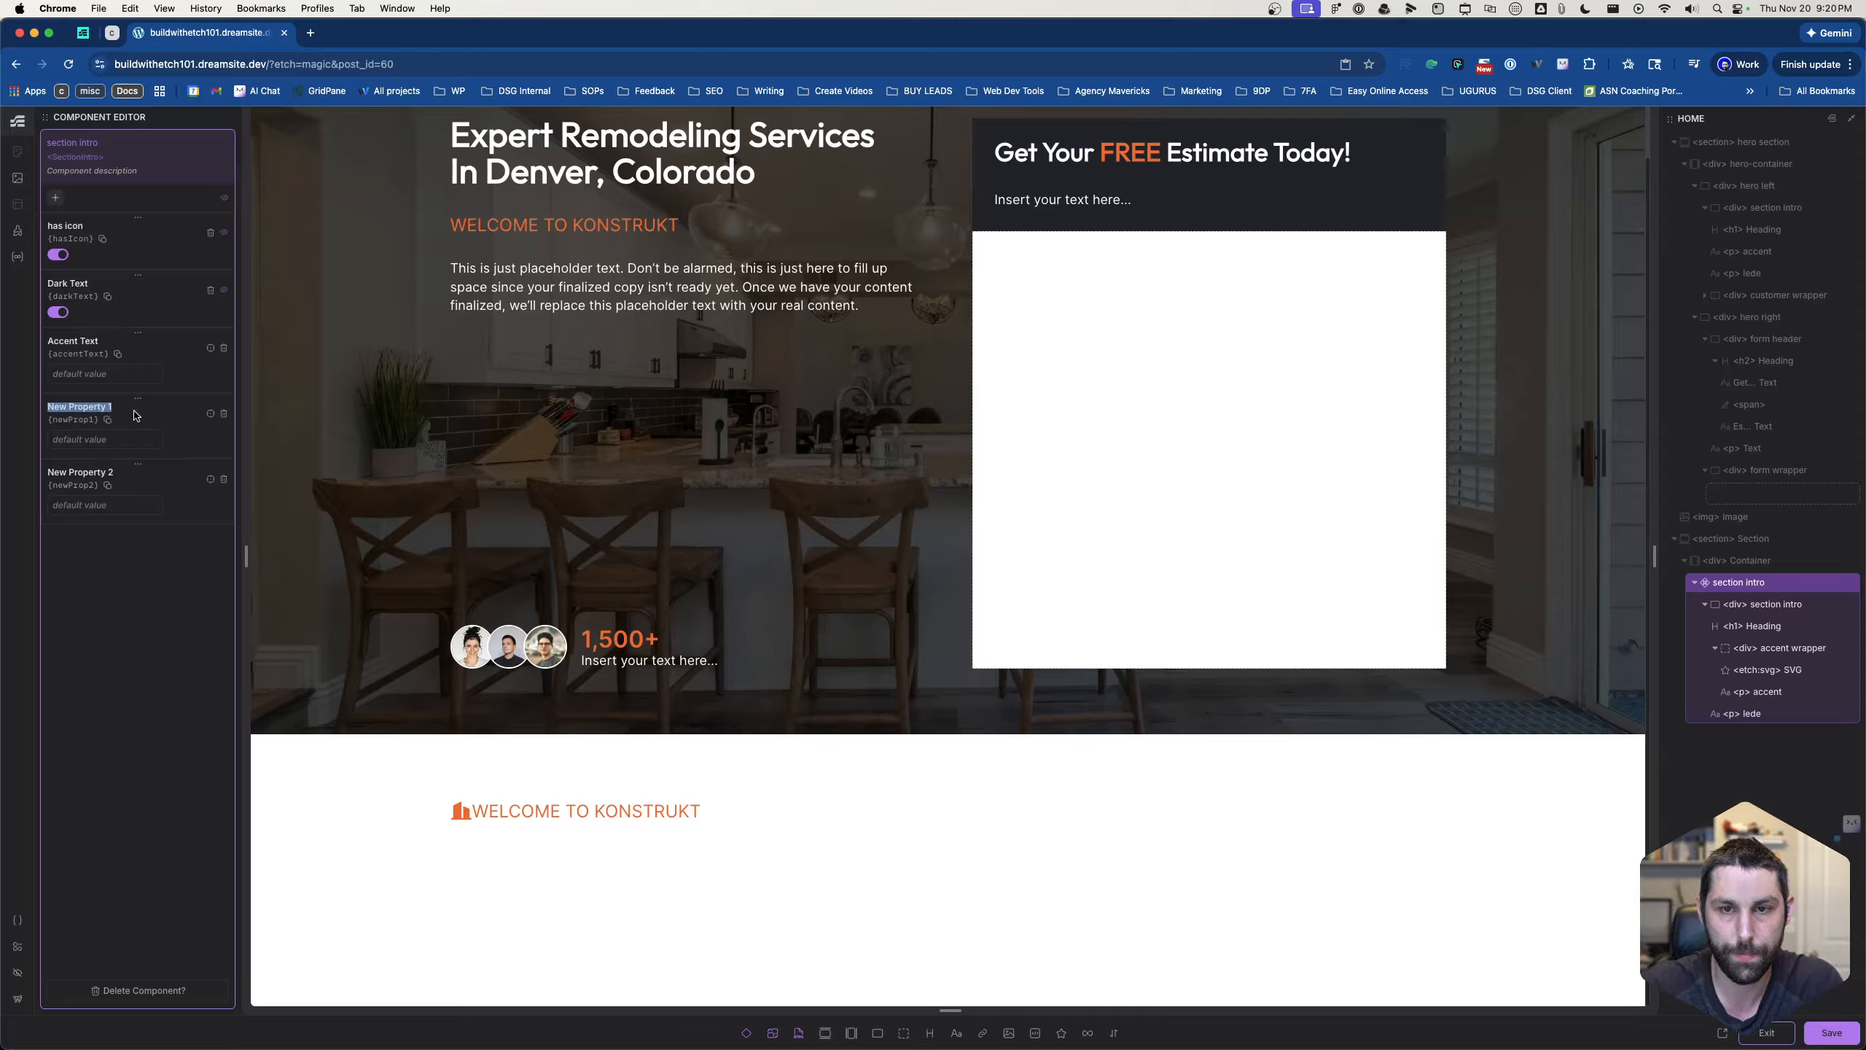
{"action": "key", "text": "BackSpace"}
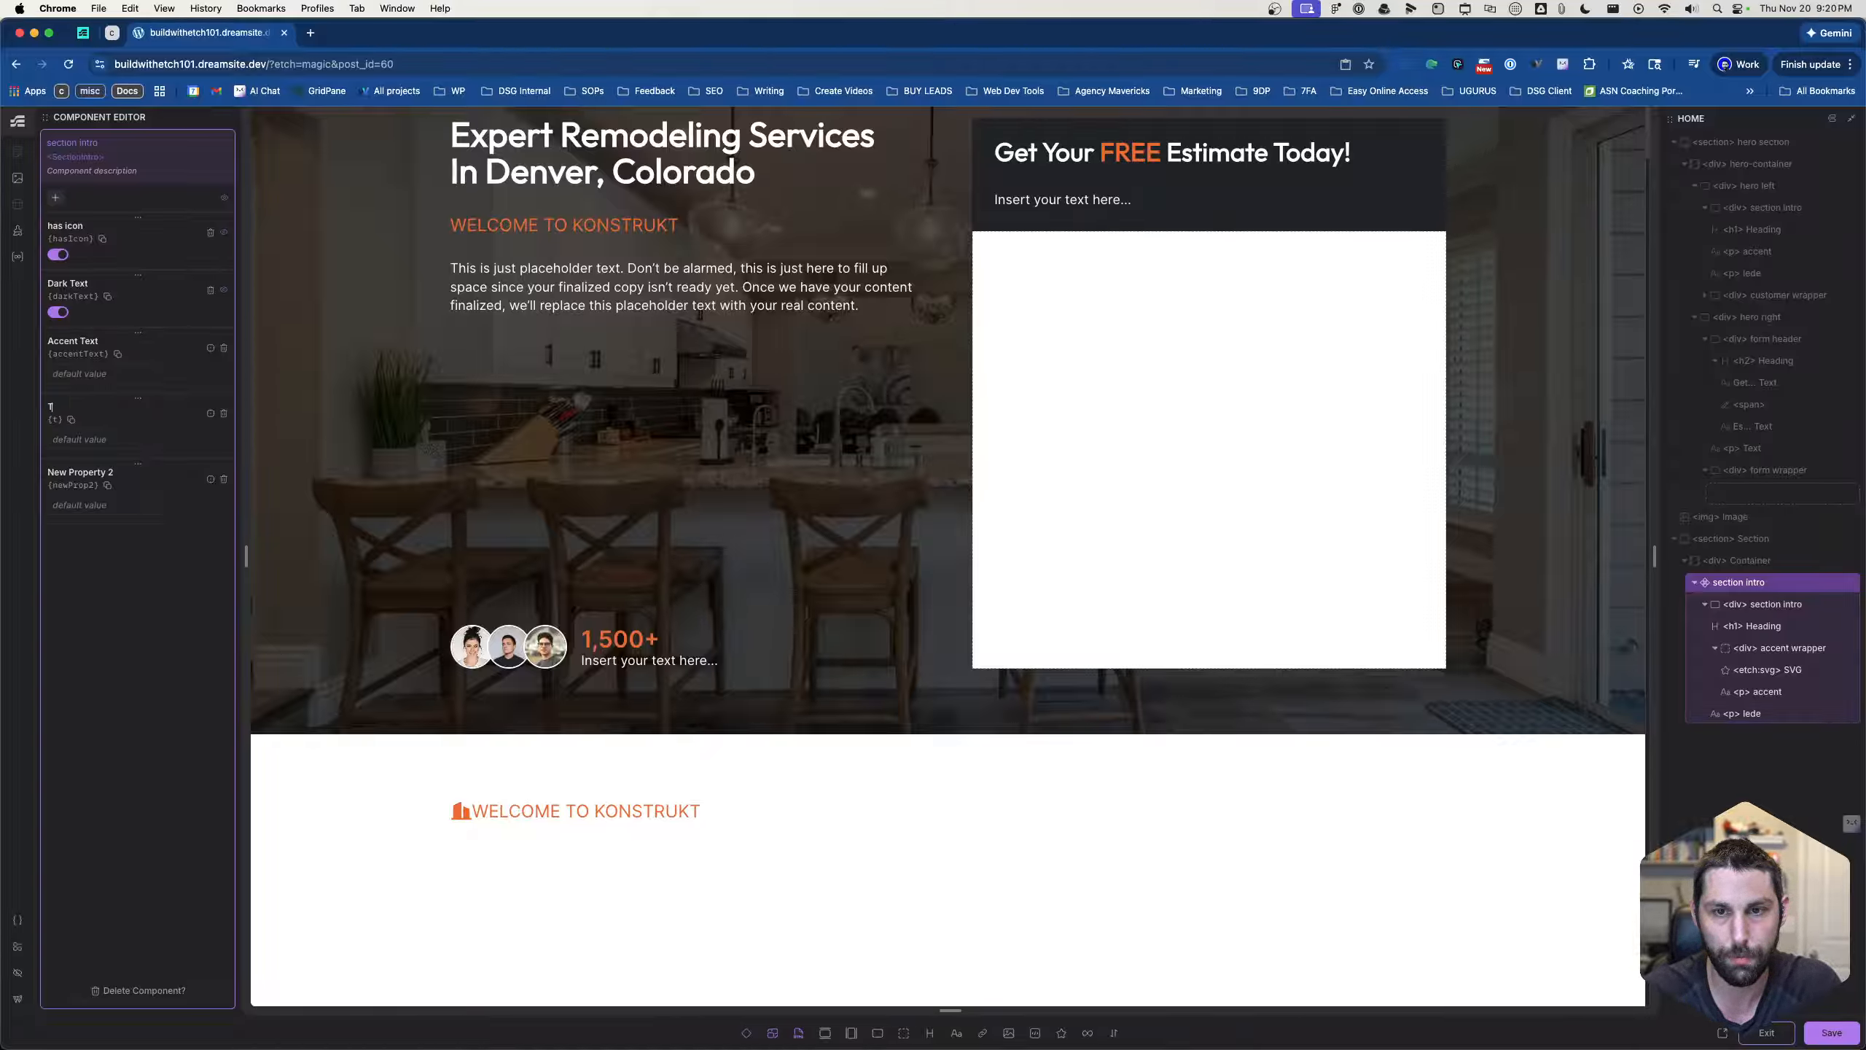
{"action": "type", "text": "He"}
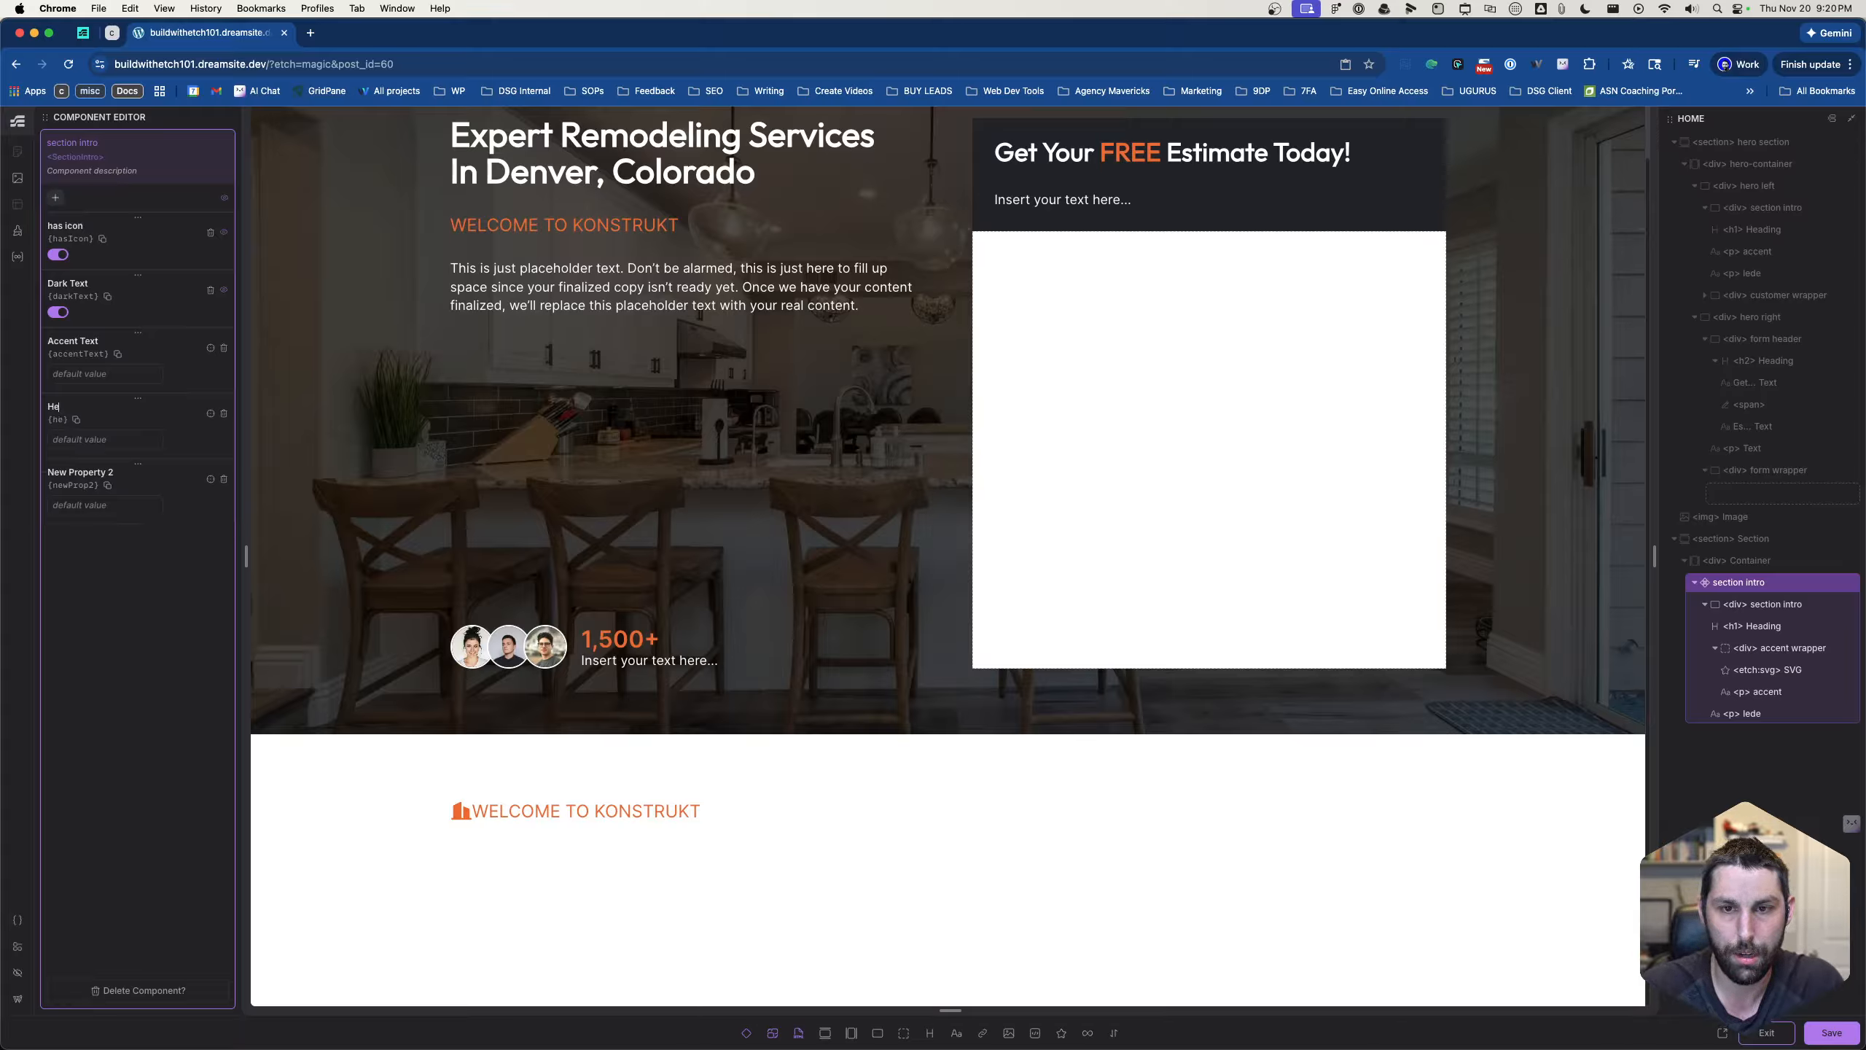
{"action": "type", "text": "ading Text"}
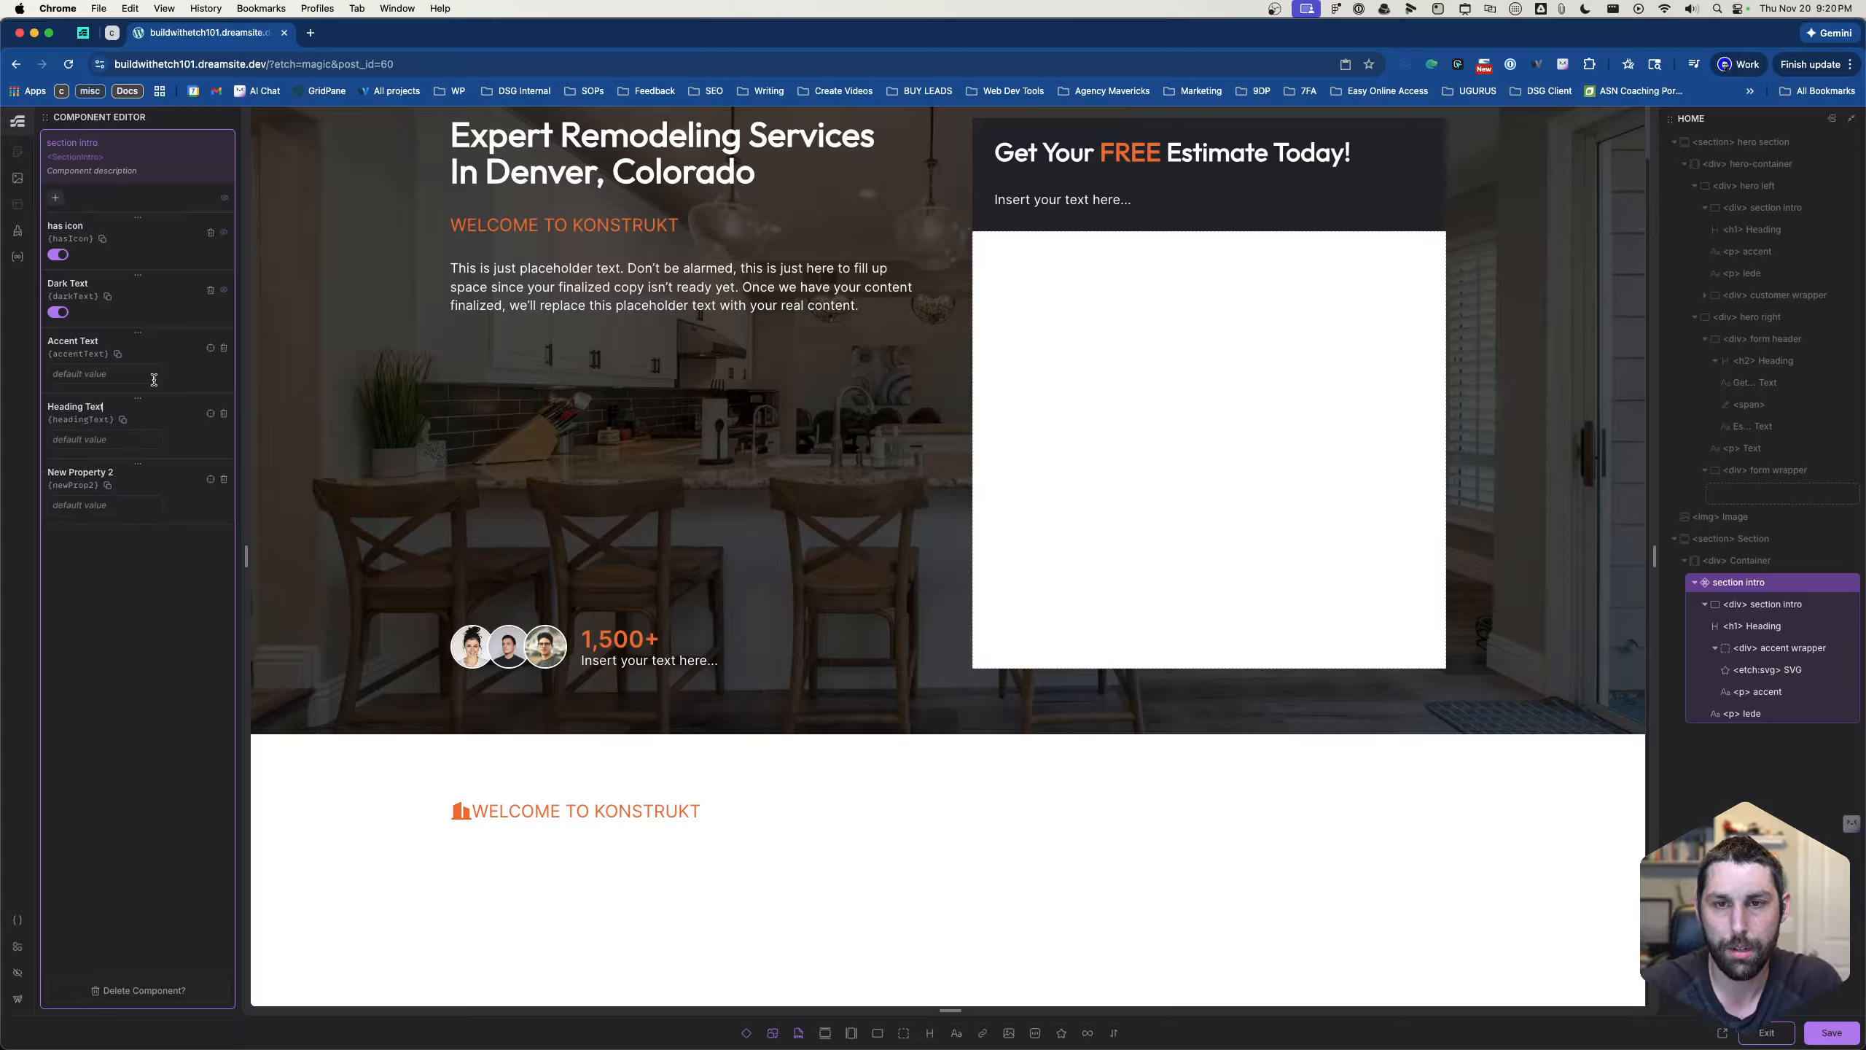
- Rename the last new text property of the section intro component as "Lede Text"
{"action": "double_click", "coordinate": [76, 474]}
{"action": "triple_click", "coordinate": [75, 475]}
{"action": "type", "text": "Lede Tex"}
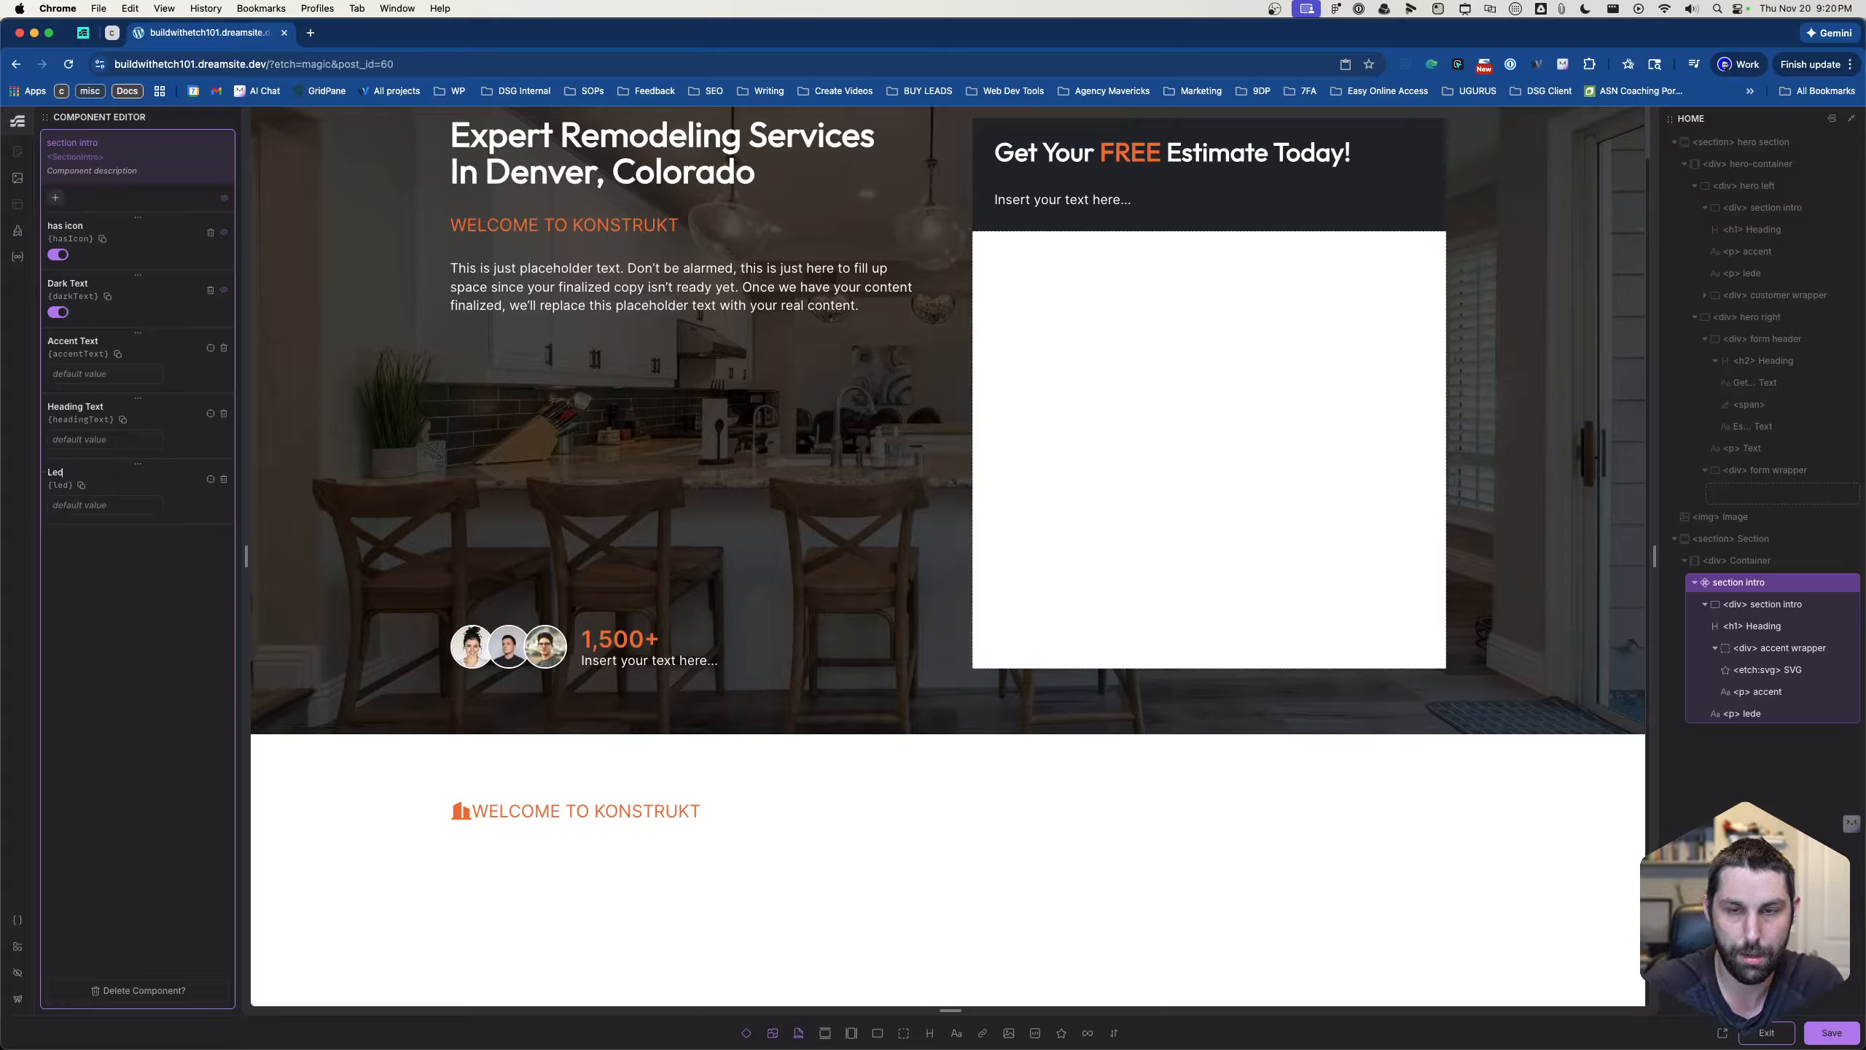
{"action": "type", "text": "t"}
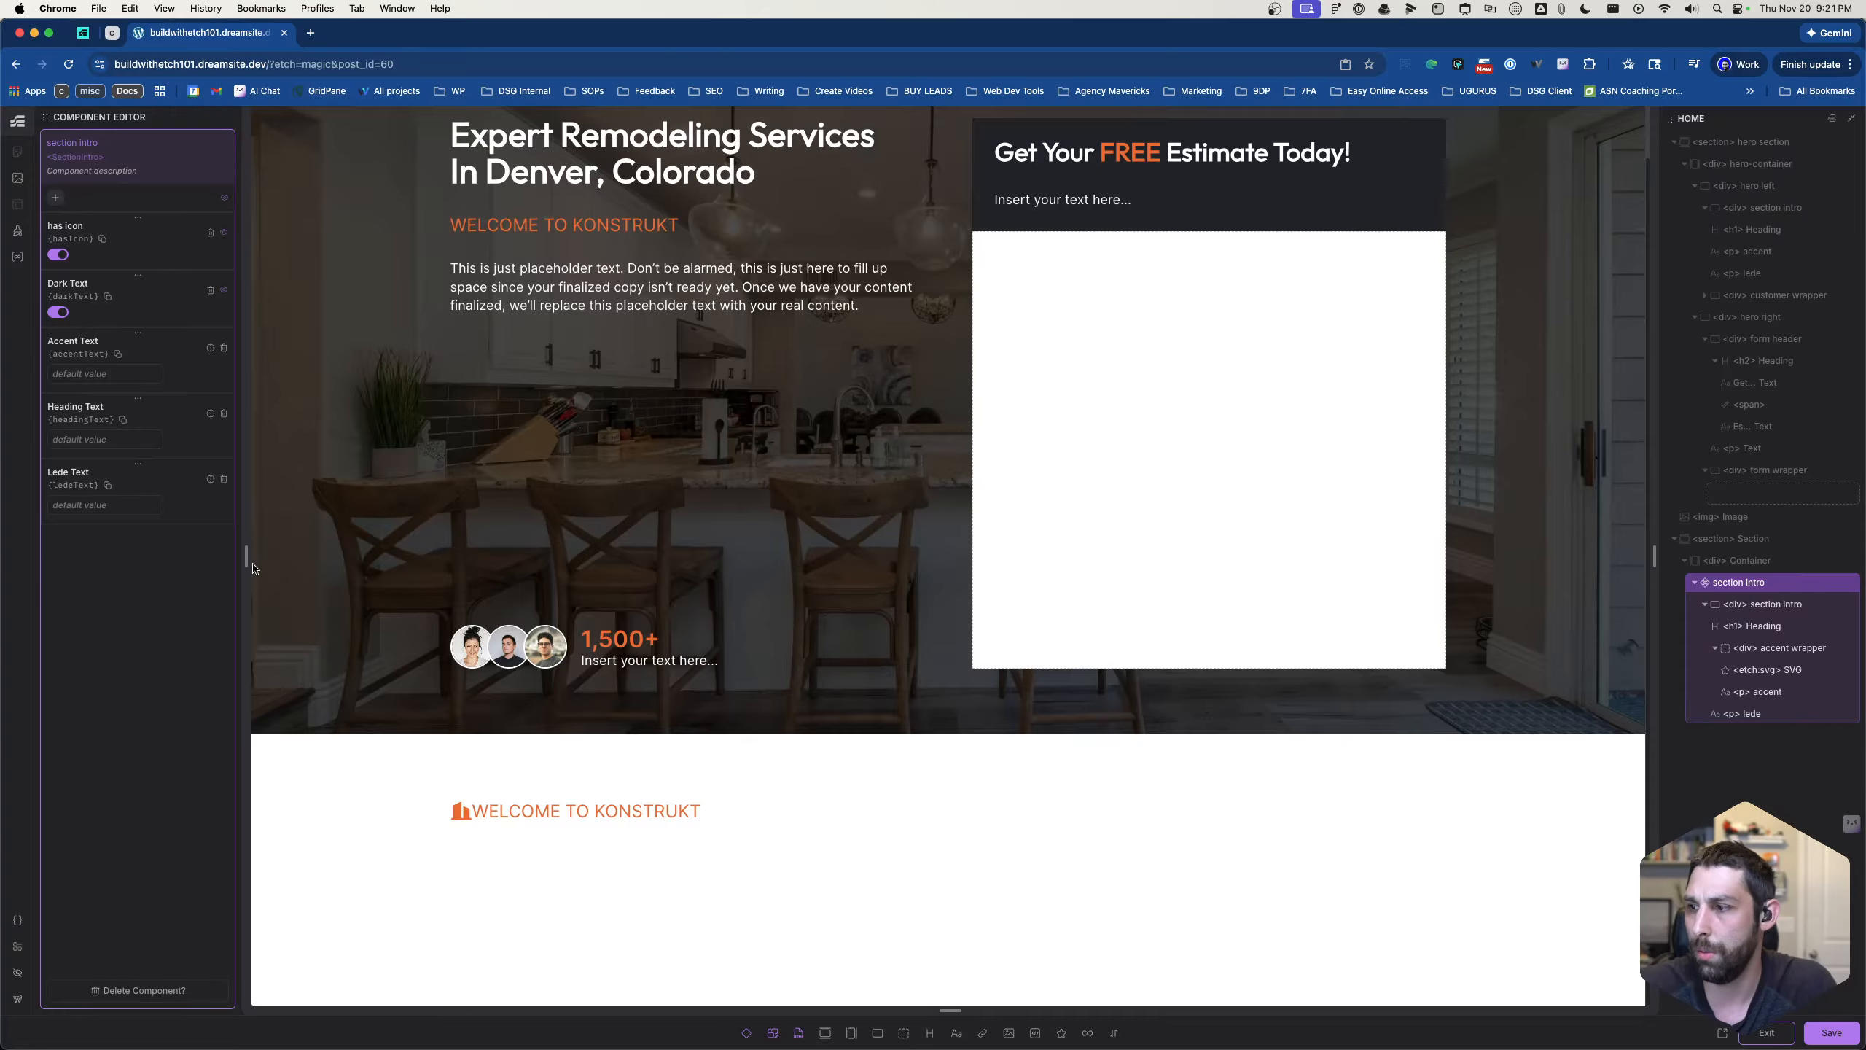
- Replace the content of the section intro's h1 heading with the dynamic value {props.headingText}
{"action": "left_click", "coordinate": [348, 757]}
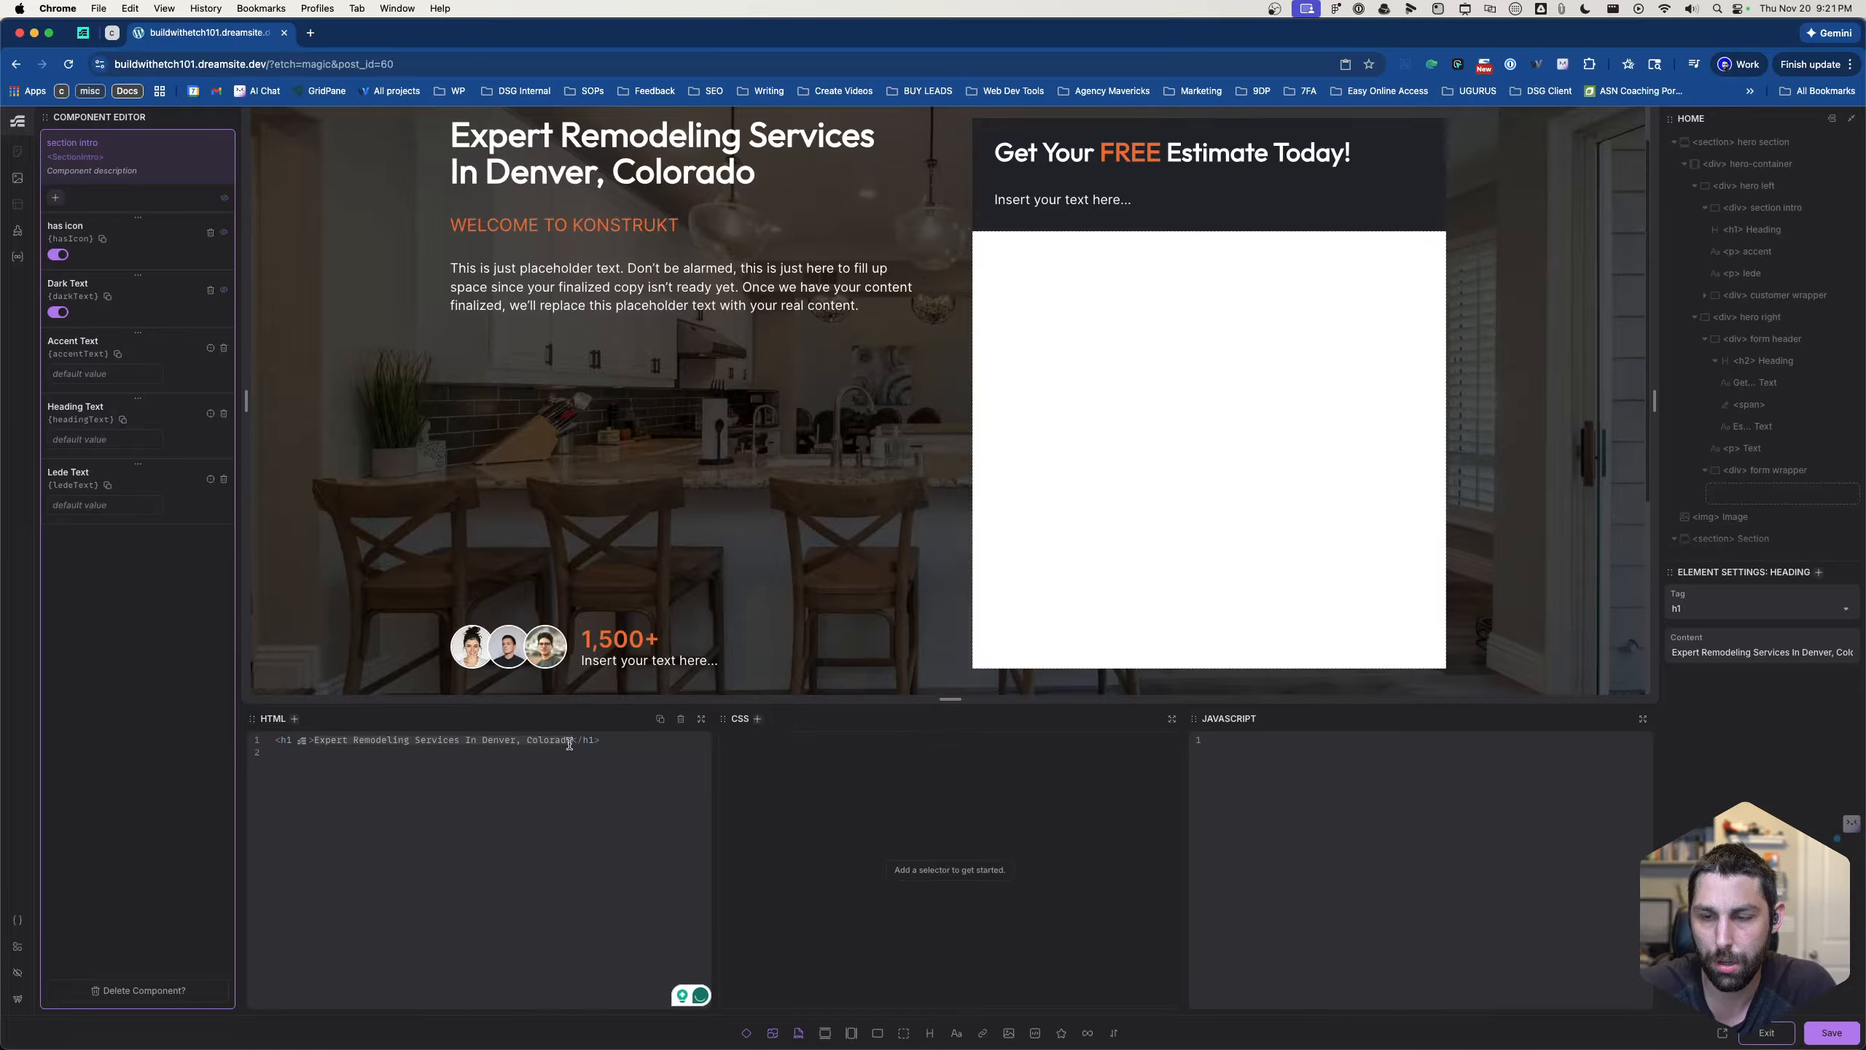
{"action": "scroll", "coordinate": [662, 648], "scroll_direction": "down", "scroll_amount": 5}
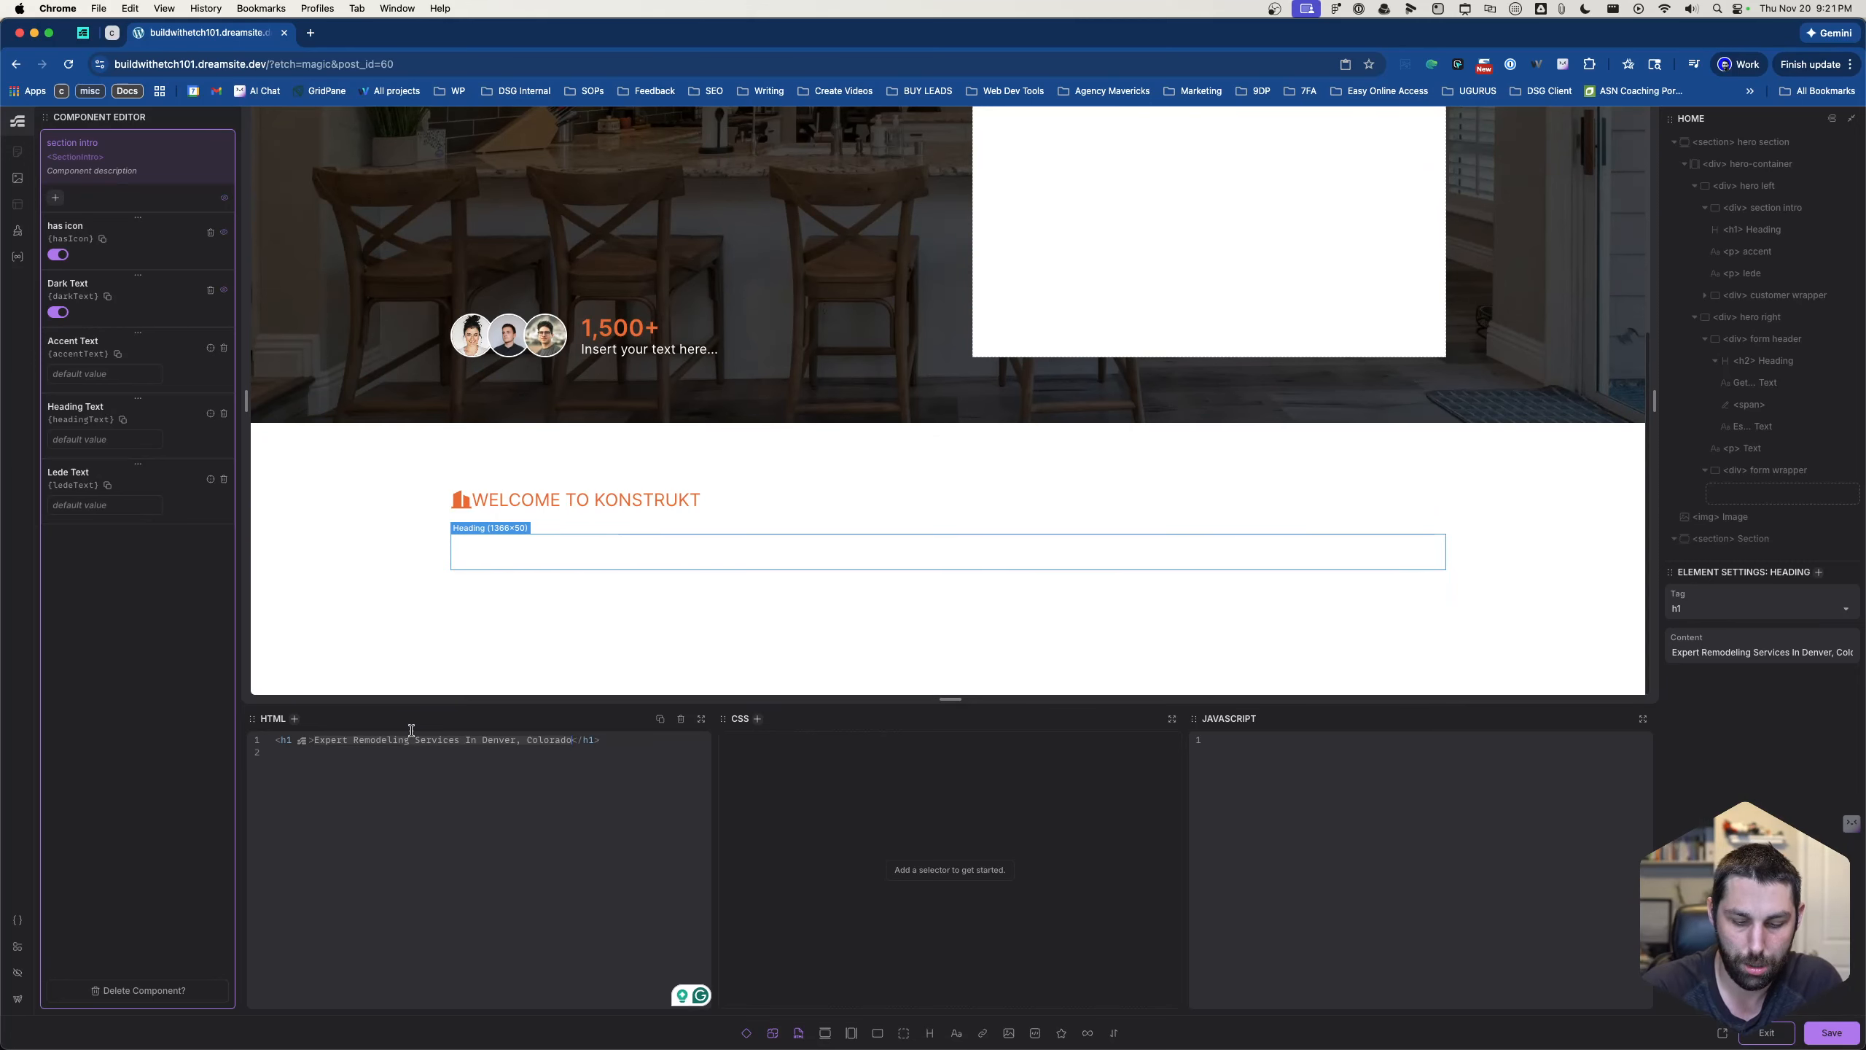
{"action": "type", "text": "{props."}
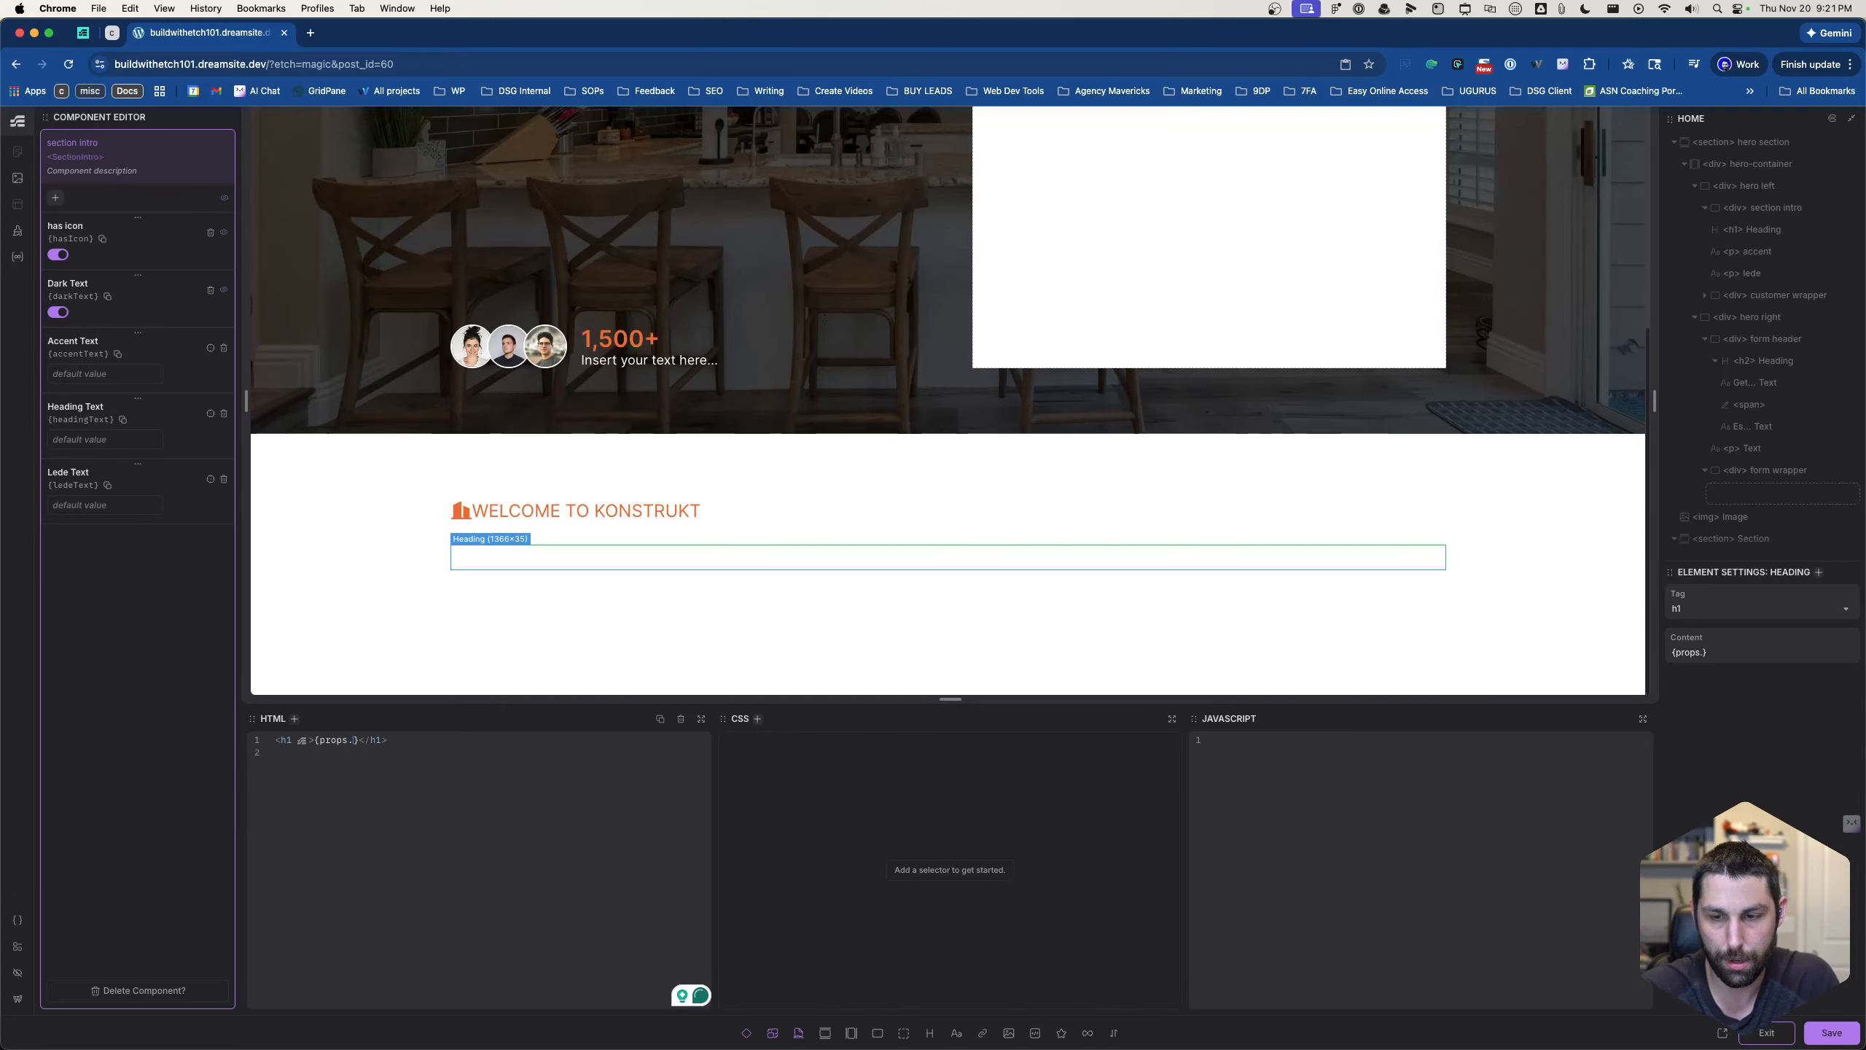
{"action": "type", "text": "headin"}
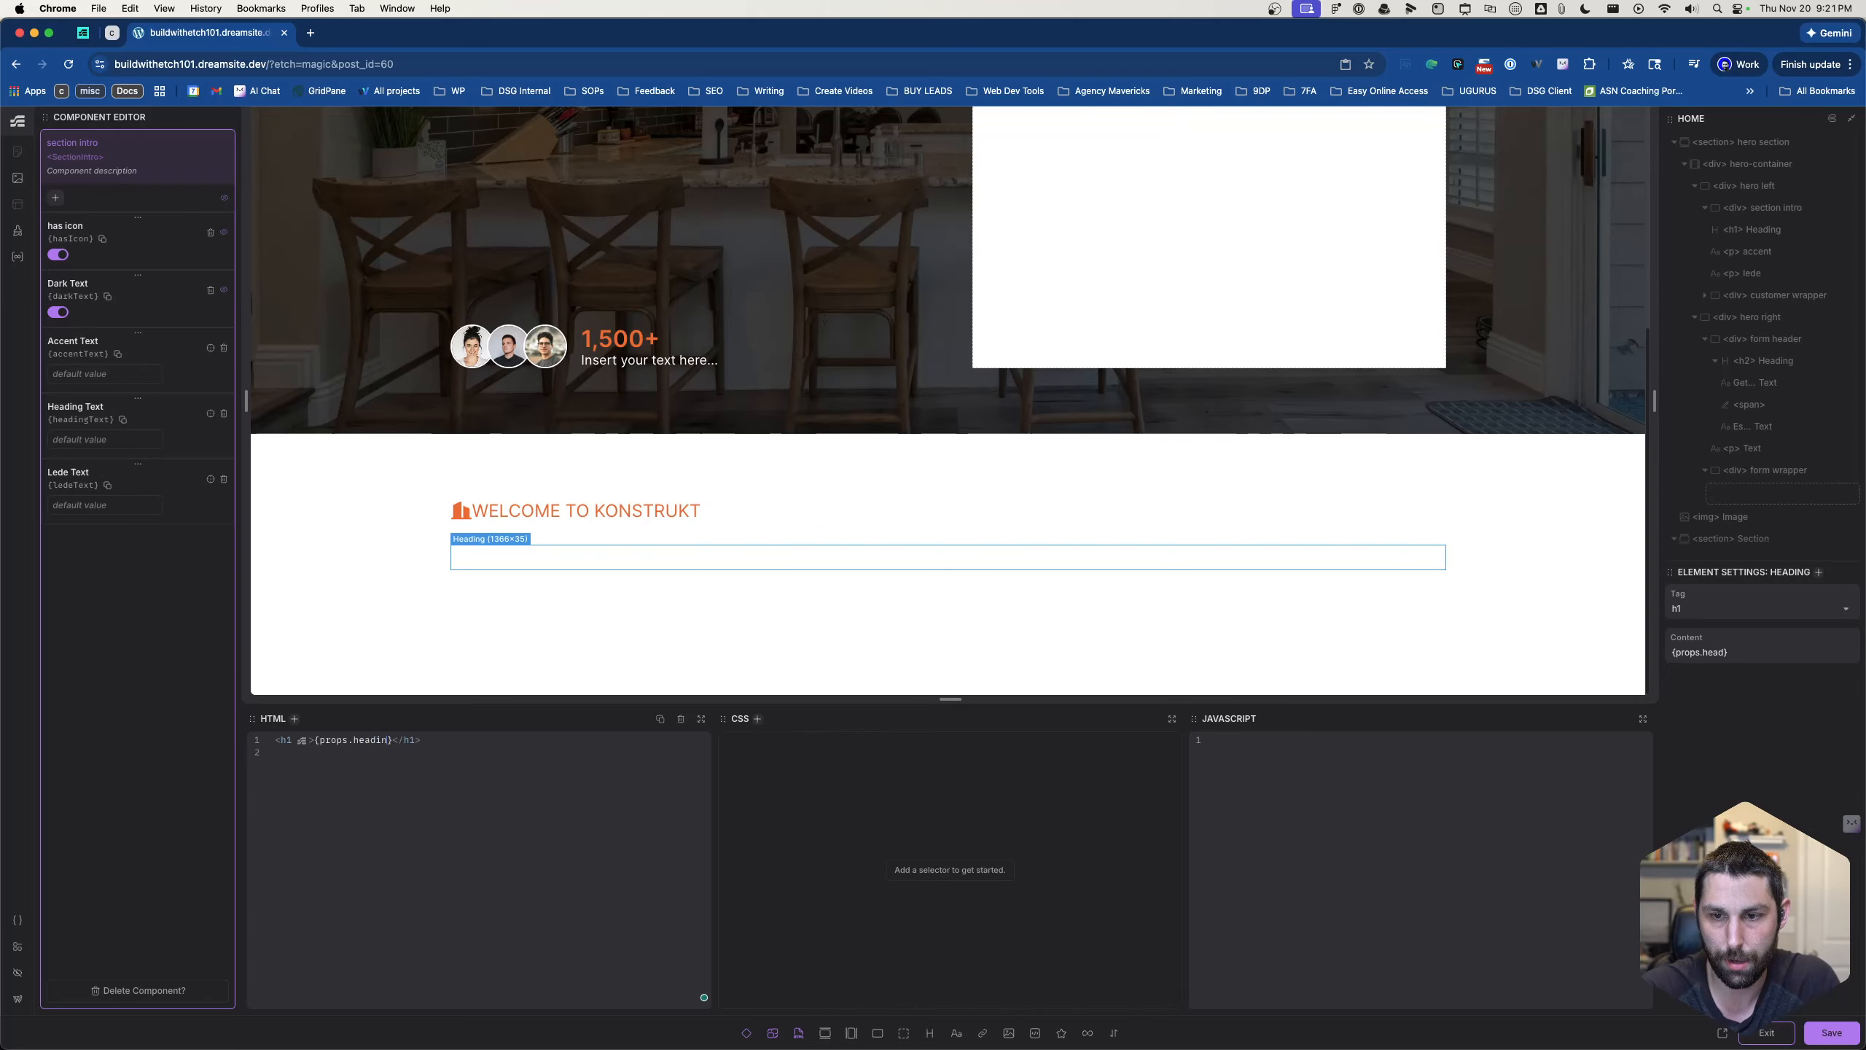
{"action": "type", "text": "gText"}
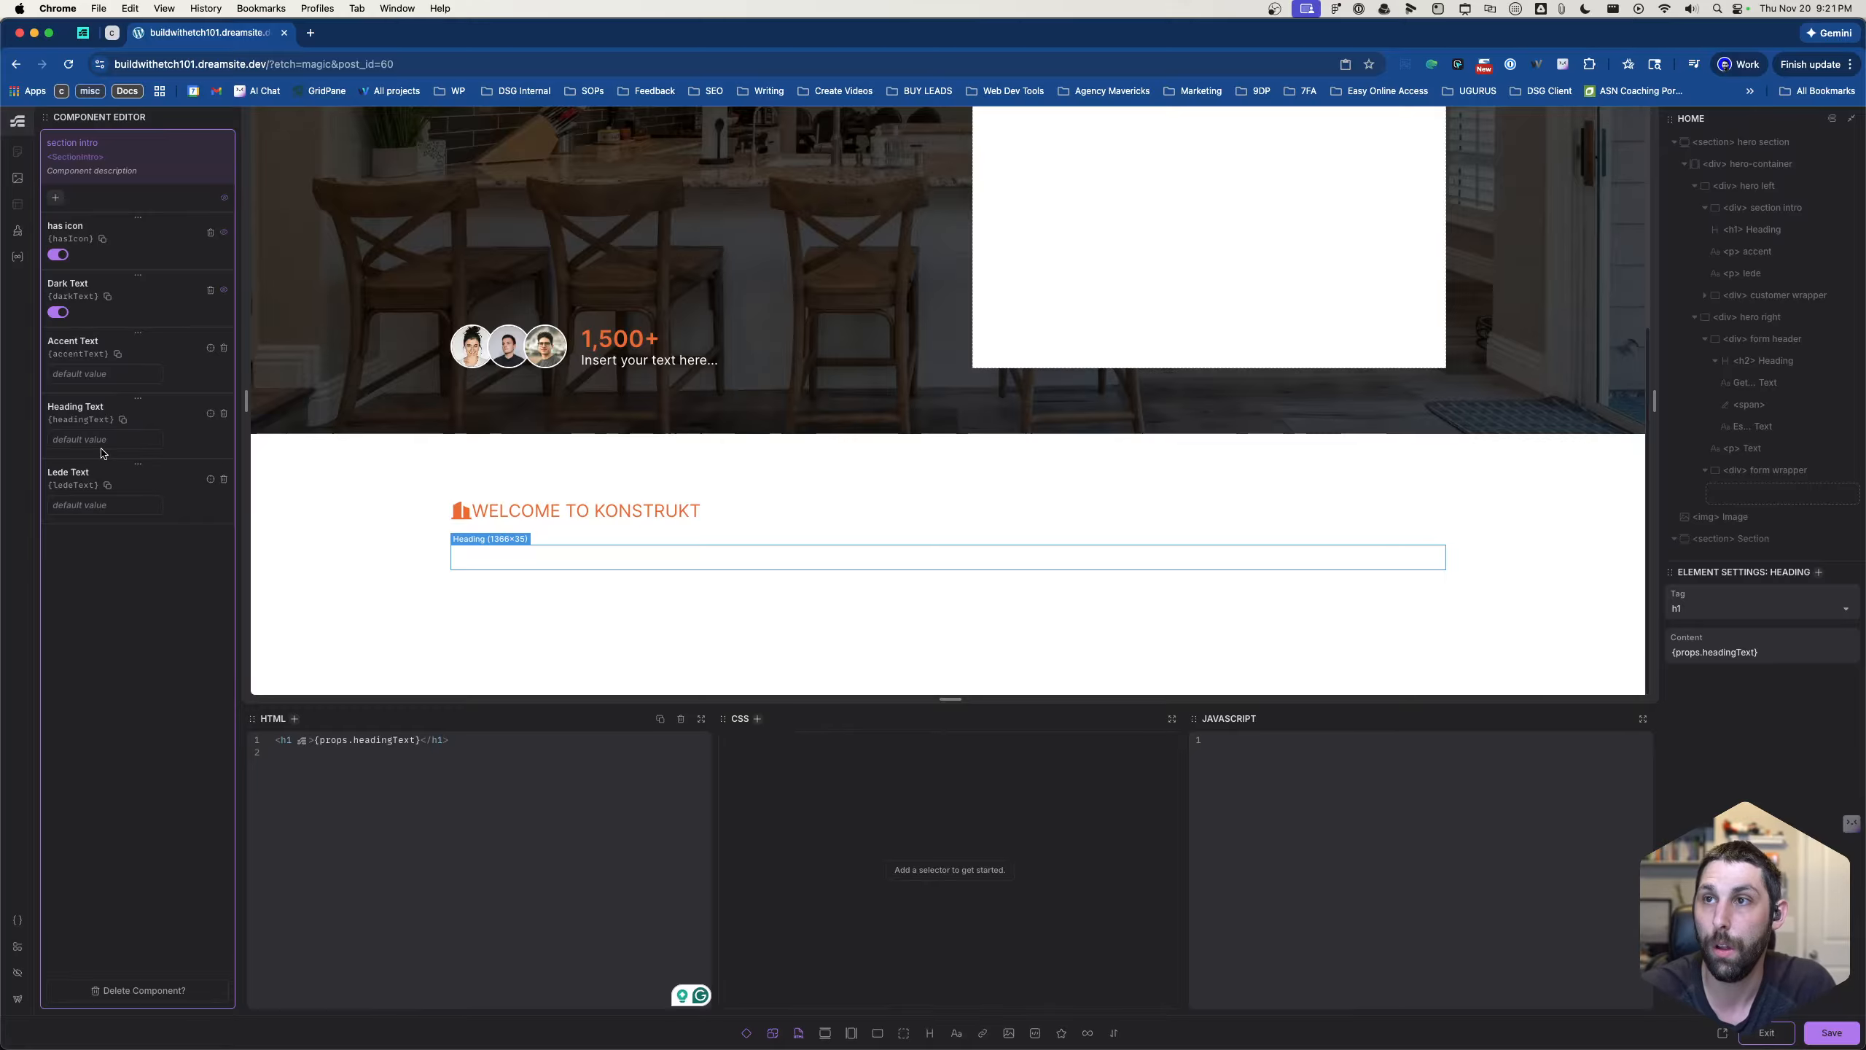
- Set the default value of the Heading Text property to "About Us"
{"action": "type", "text": "About Us"}
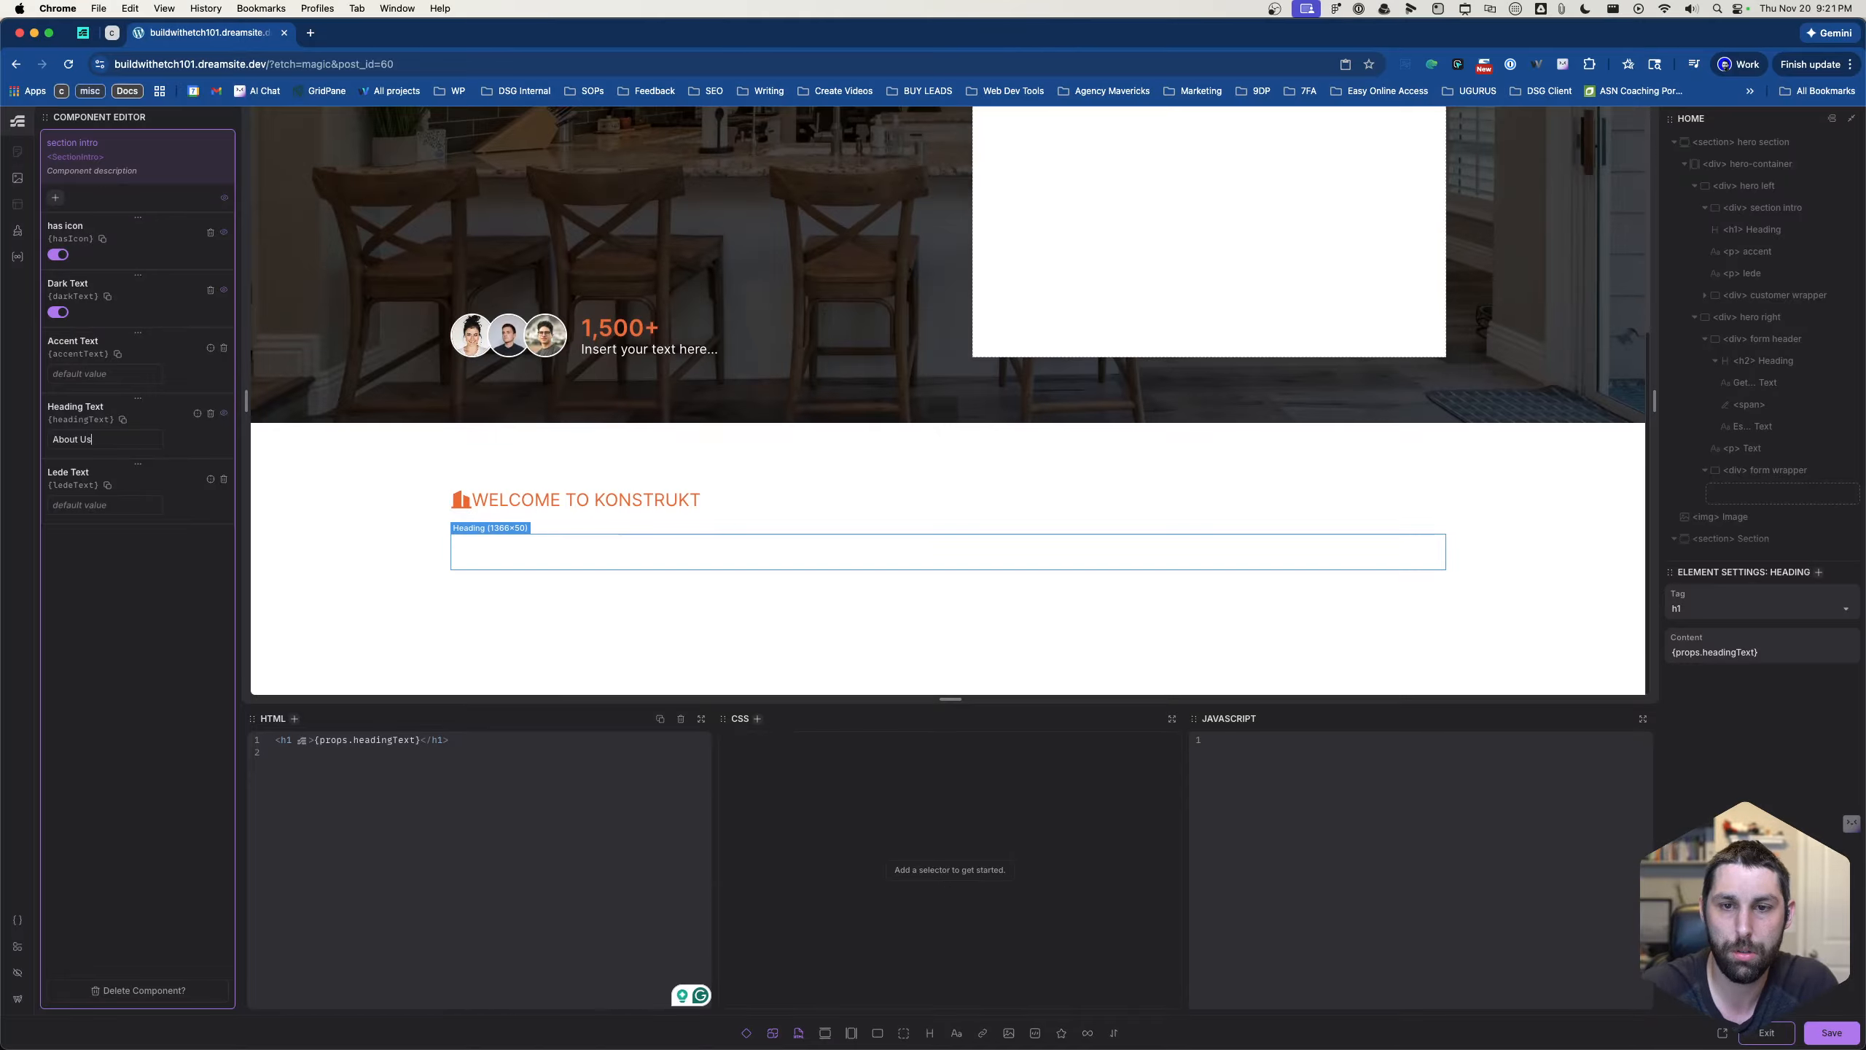
{"action": "left_click", "coordinate": [57, 198]}
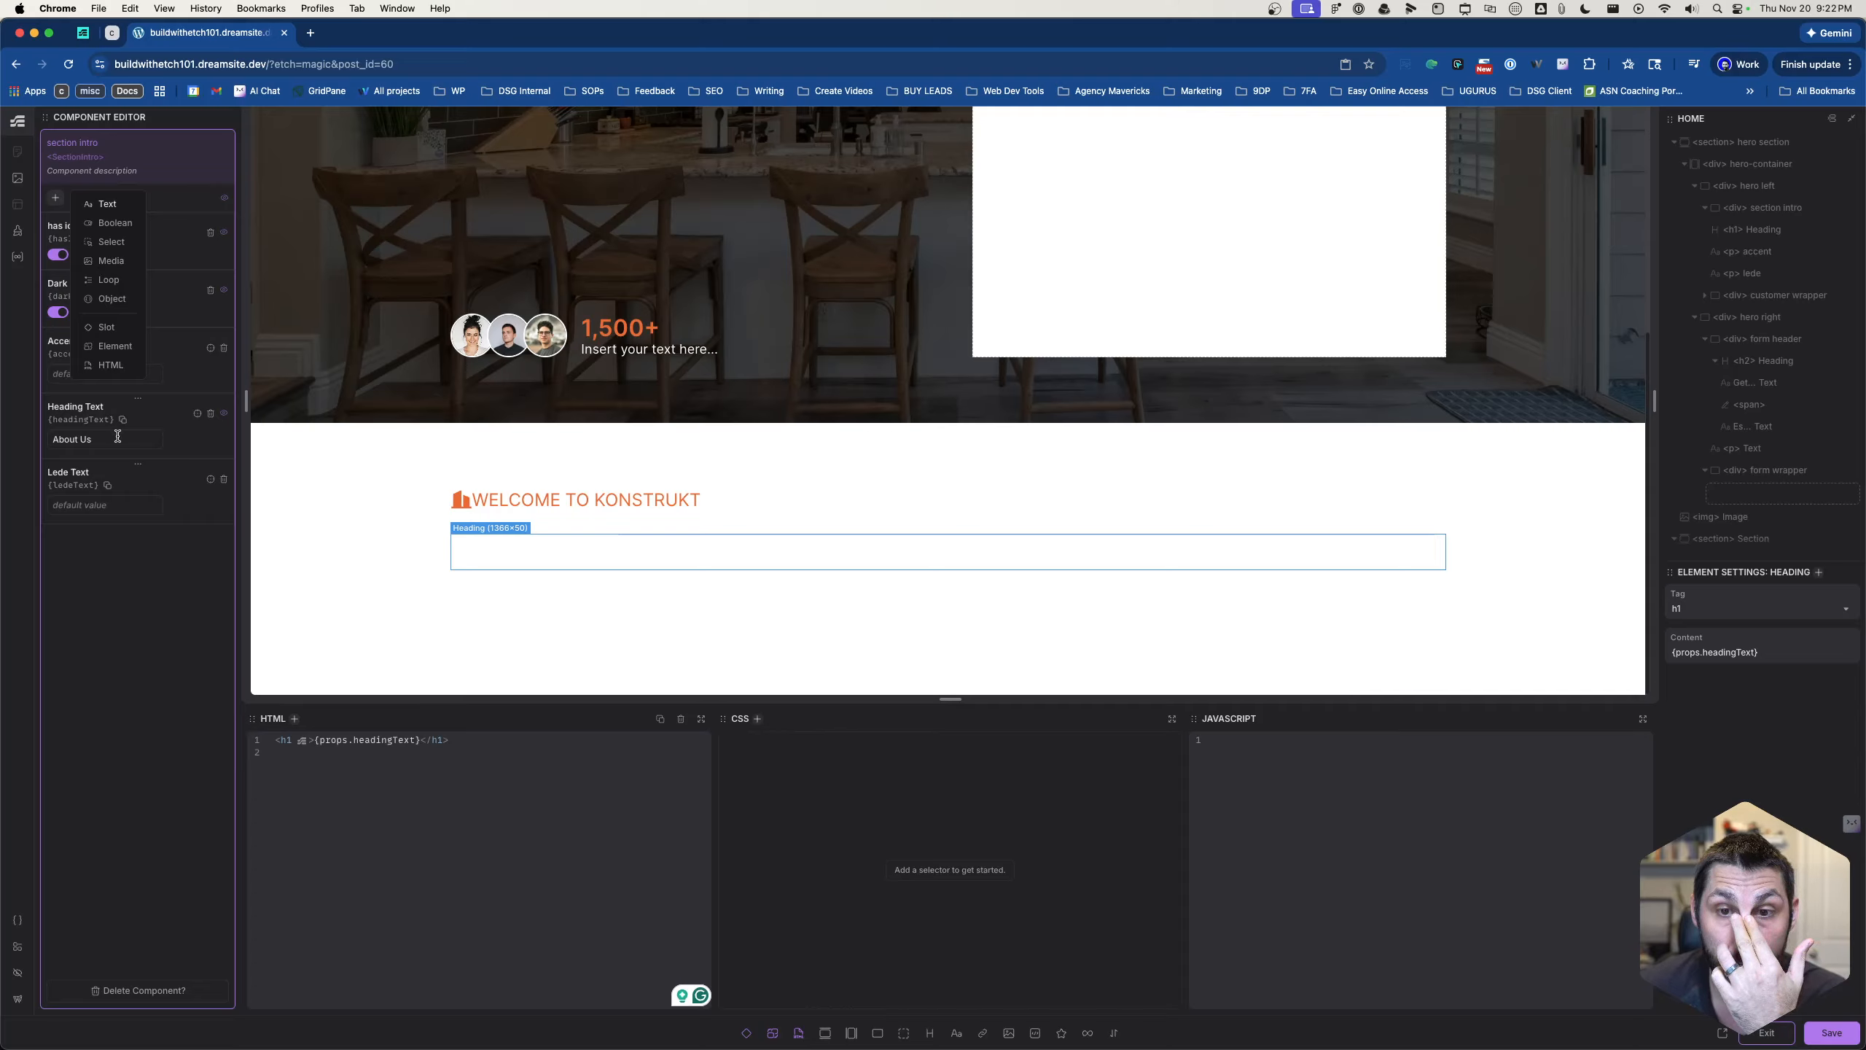
{"action": "left_click", "coordinate": [116, 460]}
{"action": "left_click", "coordinate": [118, 506]}
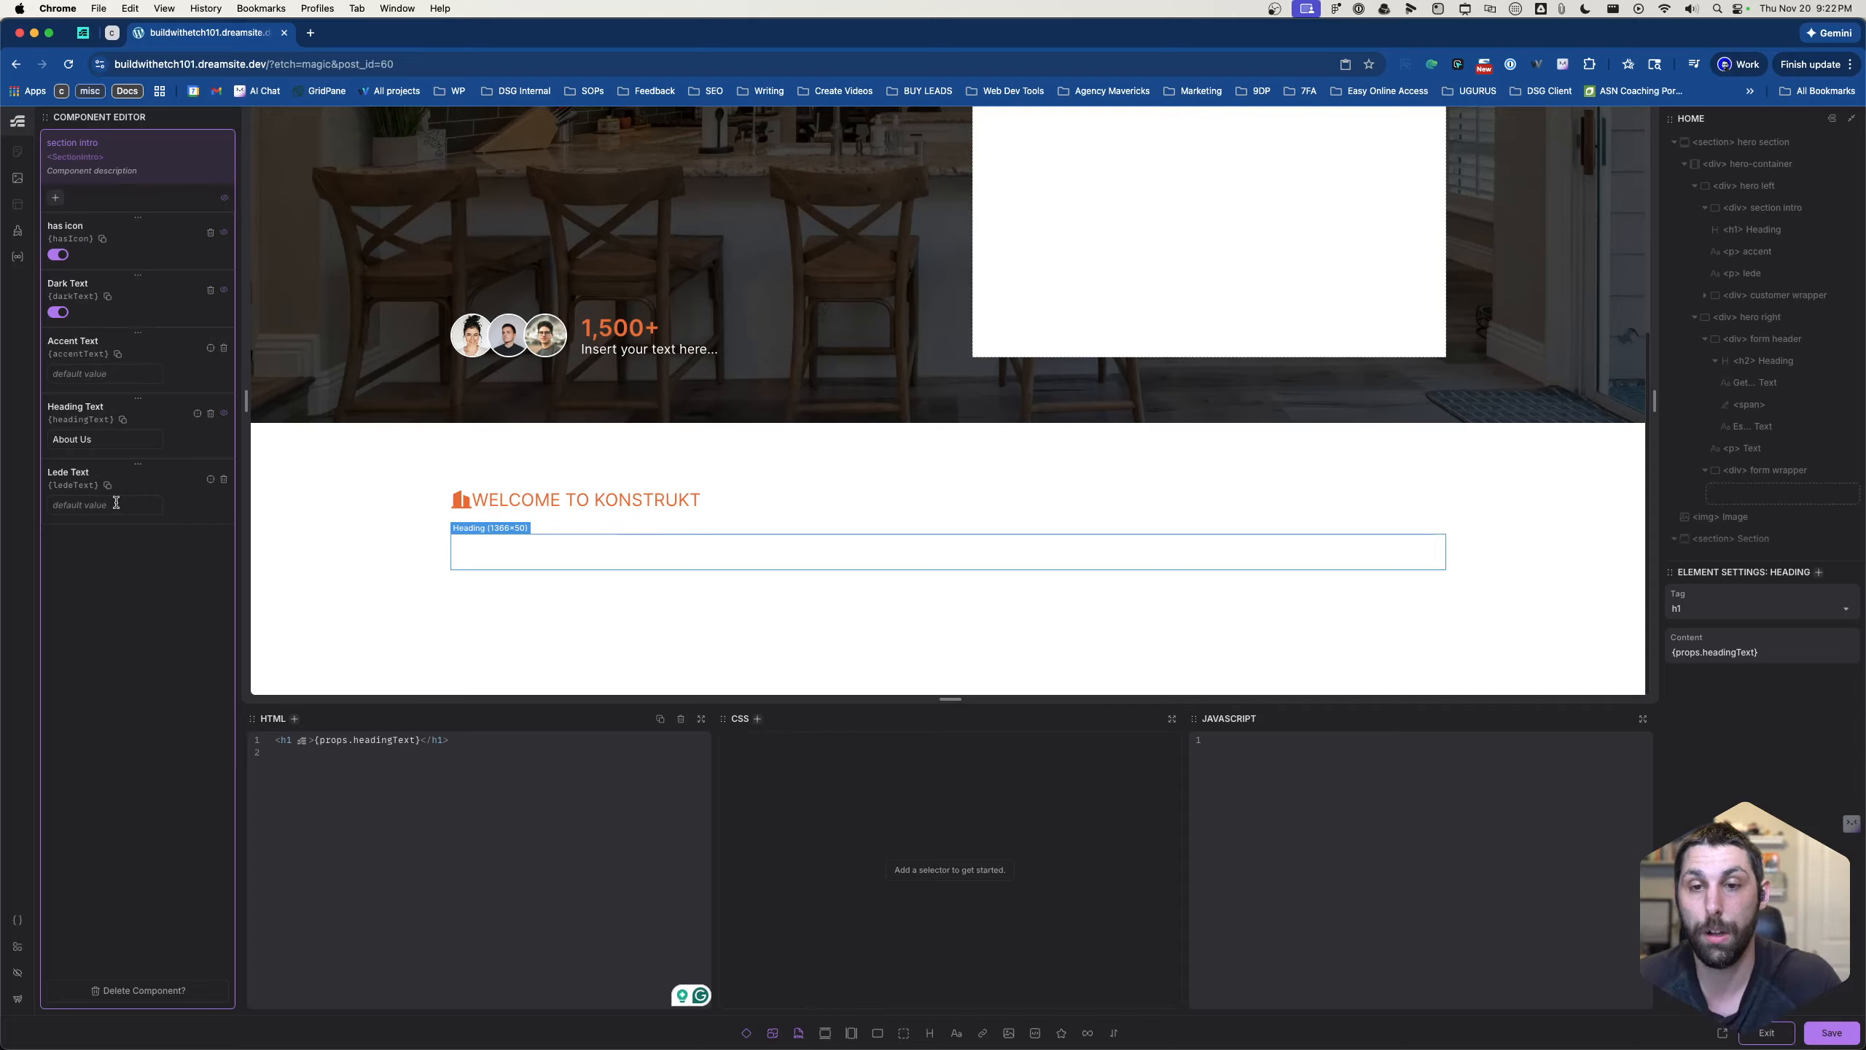
- Copy the placeholder paragraph from the component's lede element into the default value of the Lede Text property
{"action": "scroll", "coordinate": [1751, 439], "scroll_direction": "down", "scroll_amount": 3}
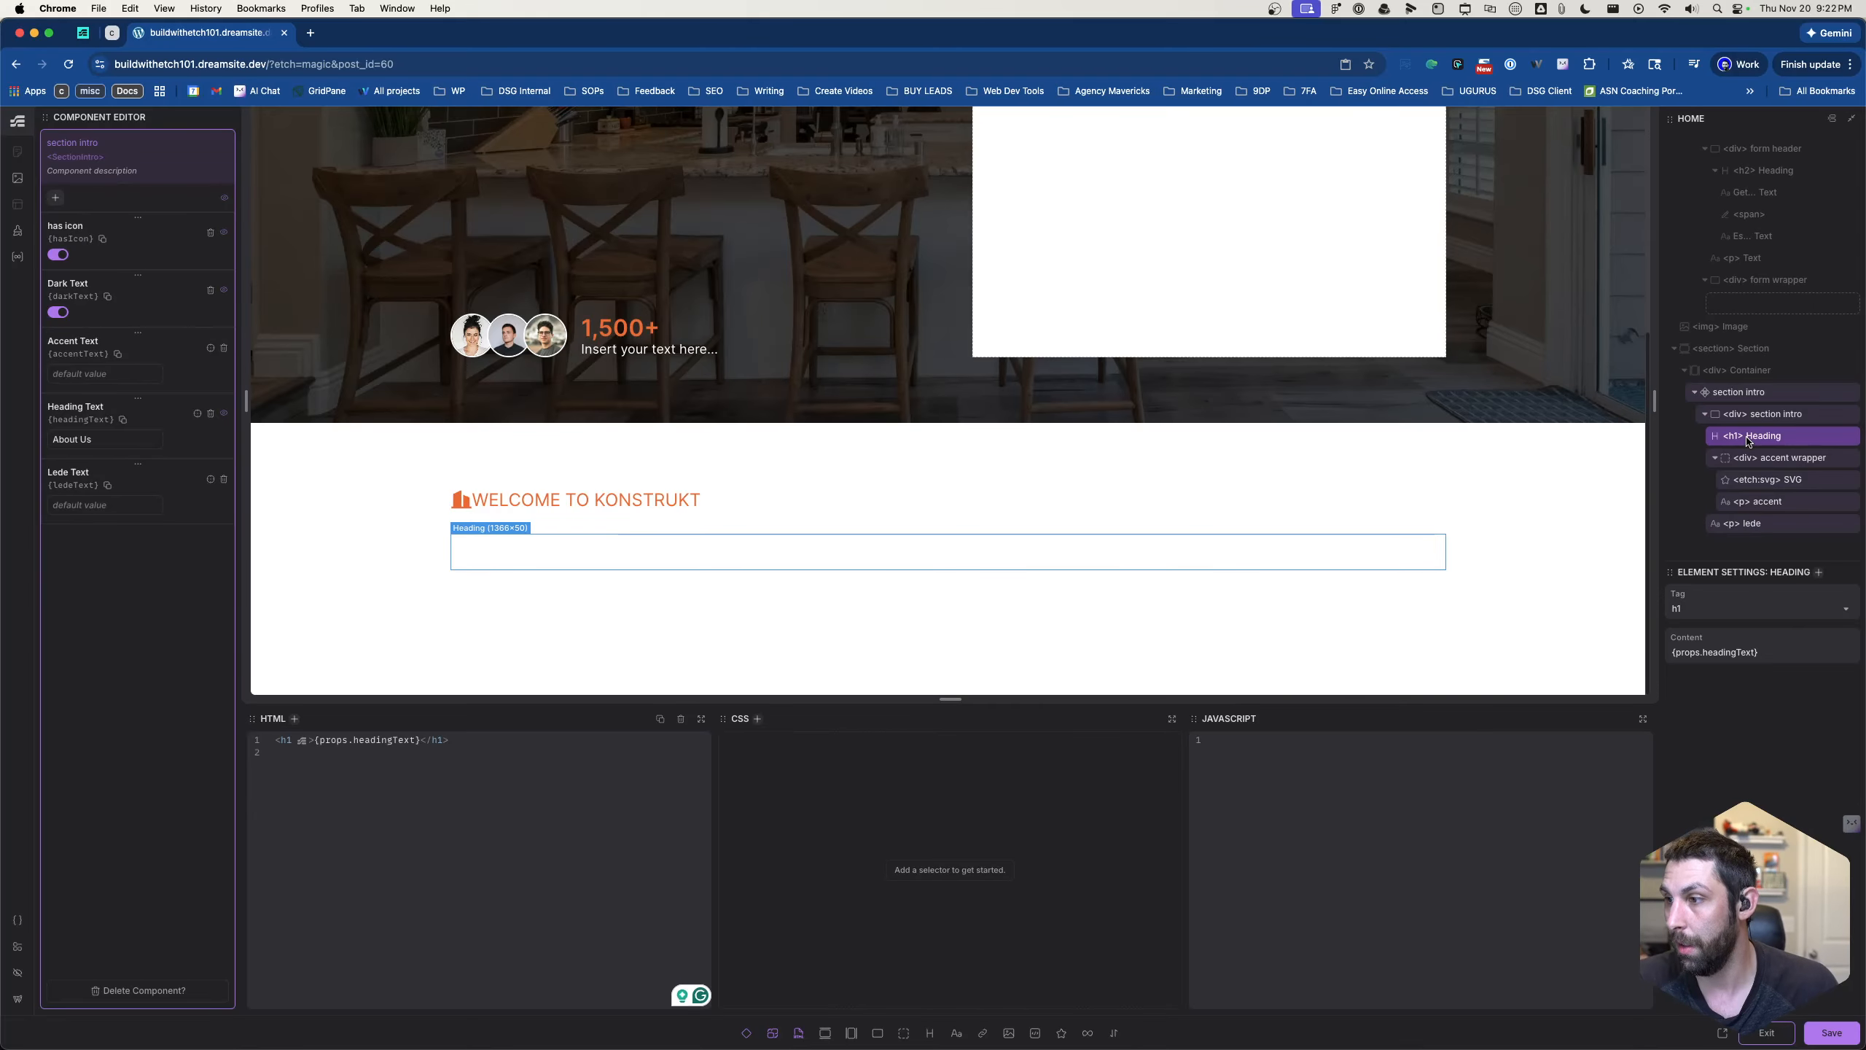
{"action": "left_click", "coordinate": [1747, 522]}
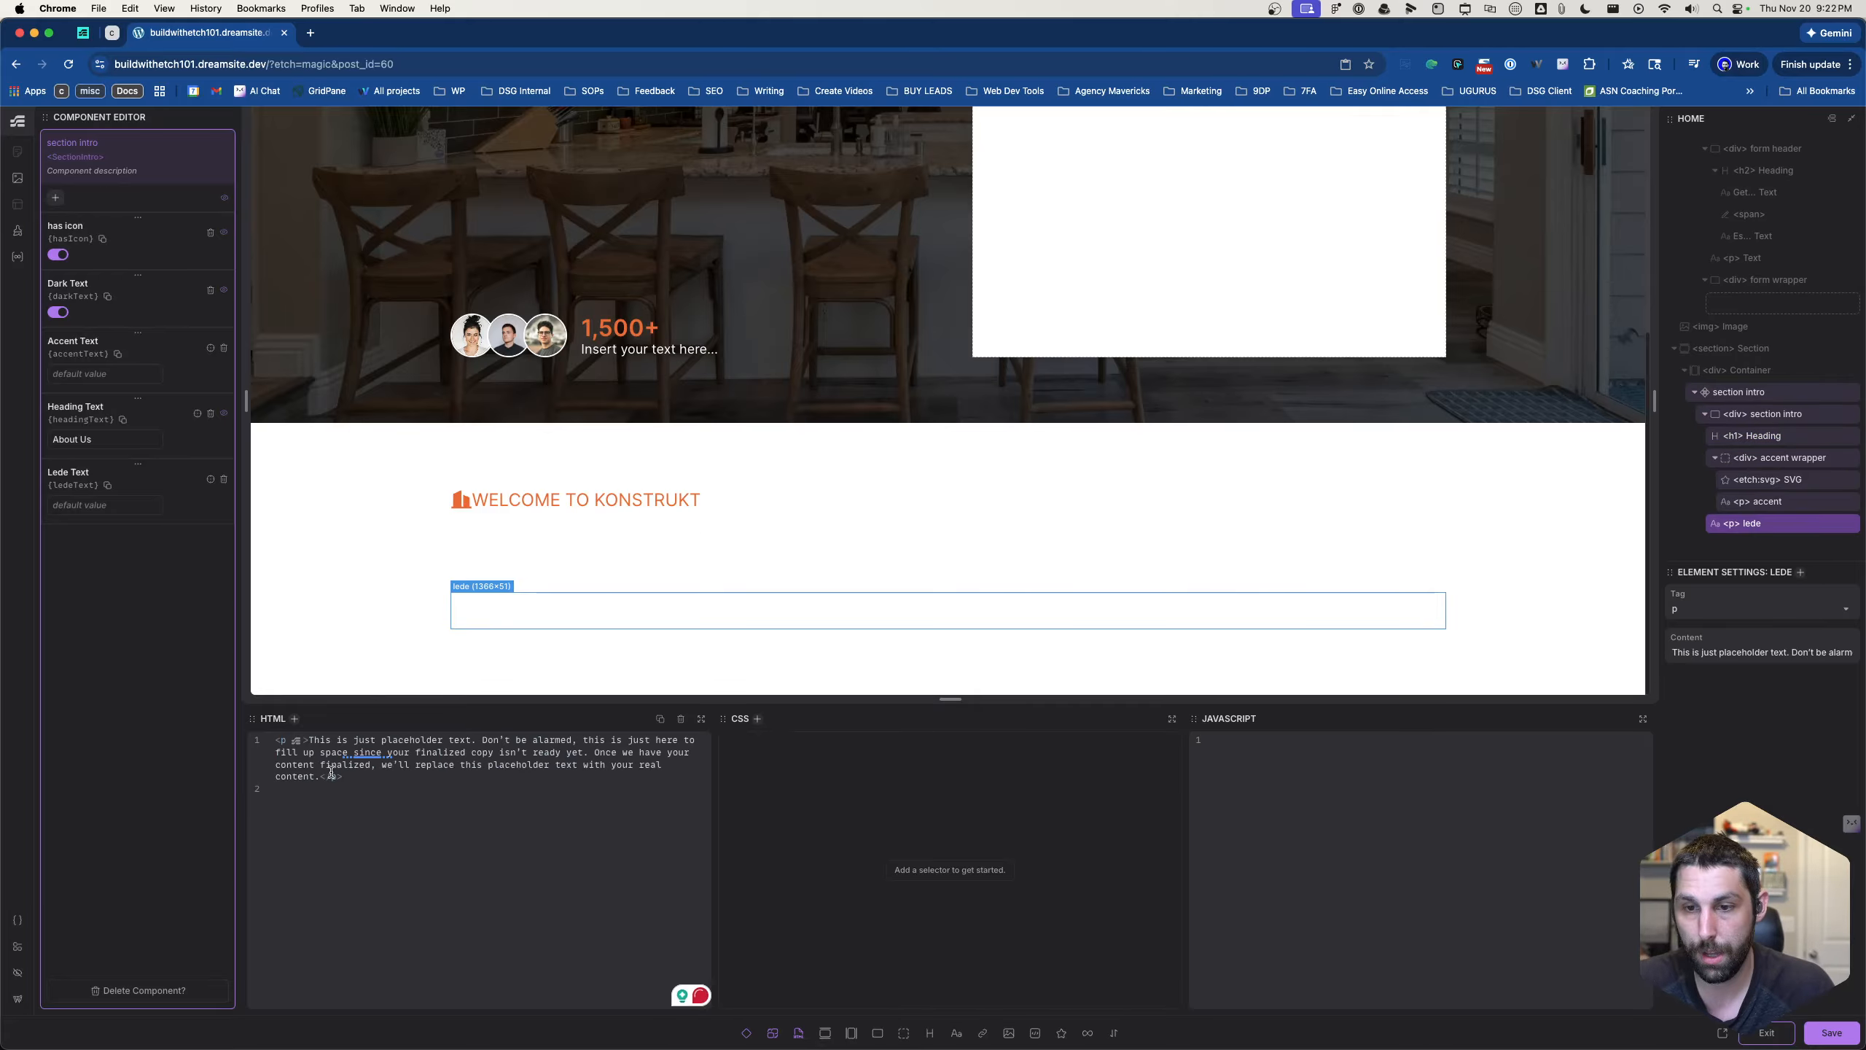
{"action": "left_click", "coordinate": [320, 779]}
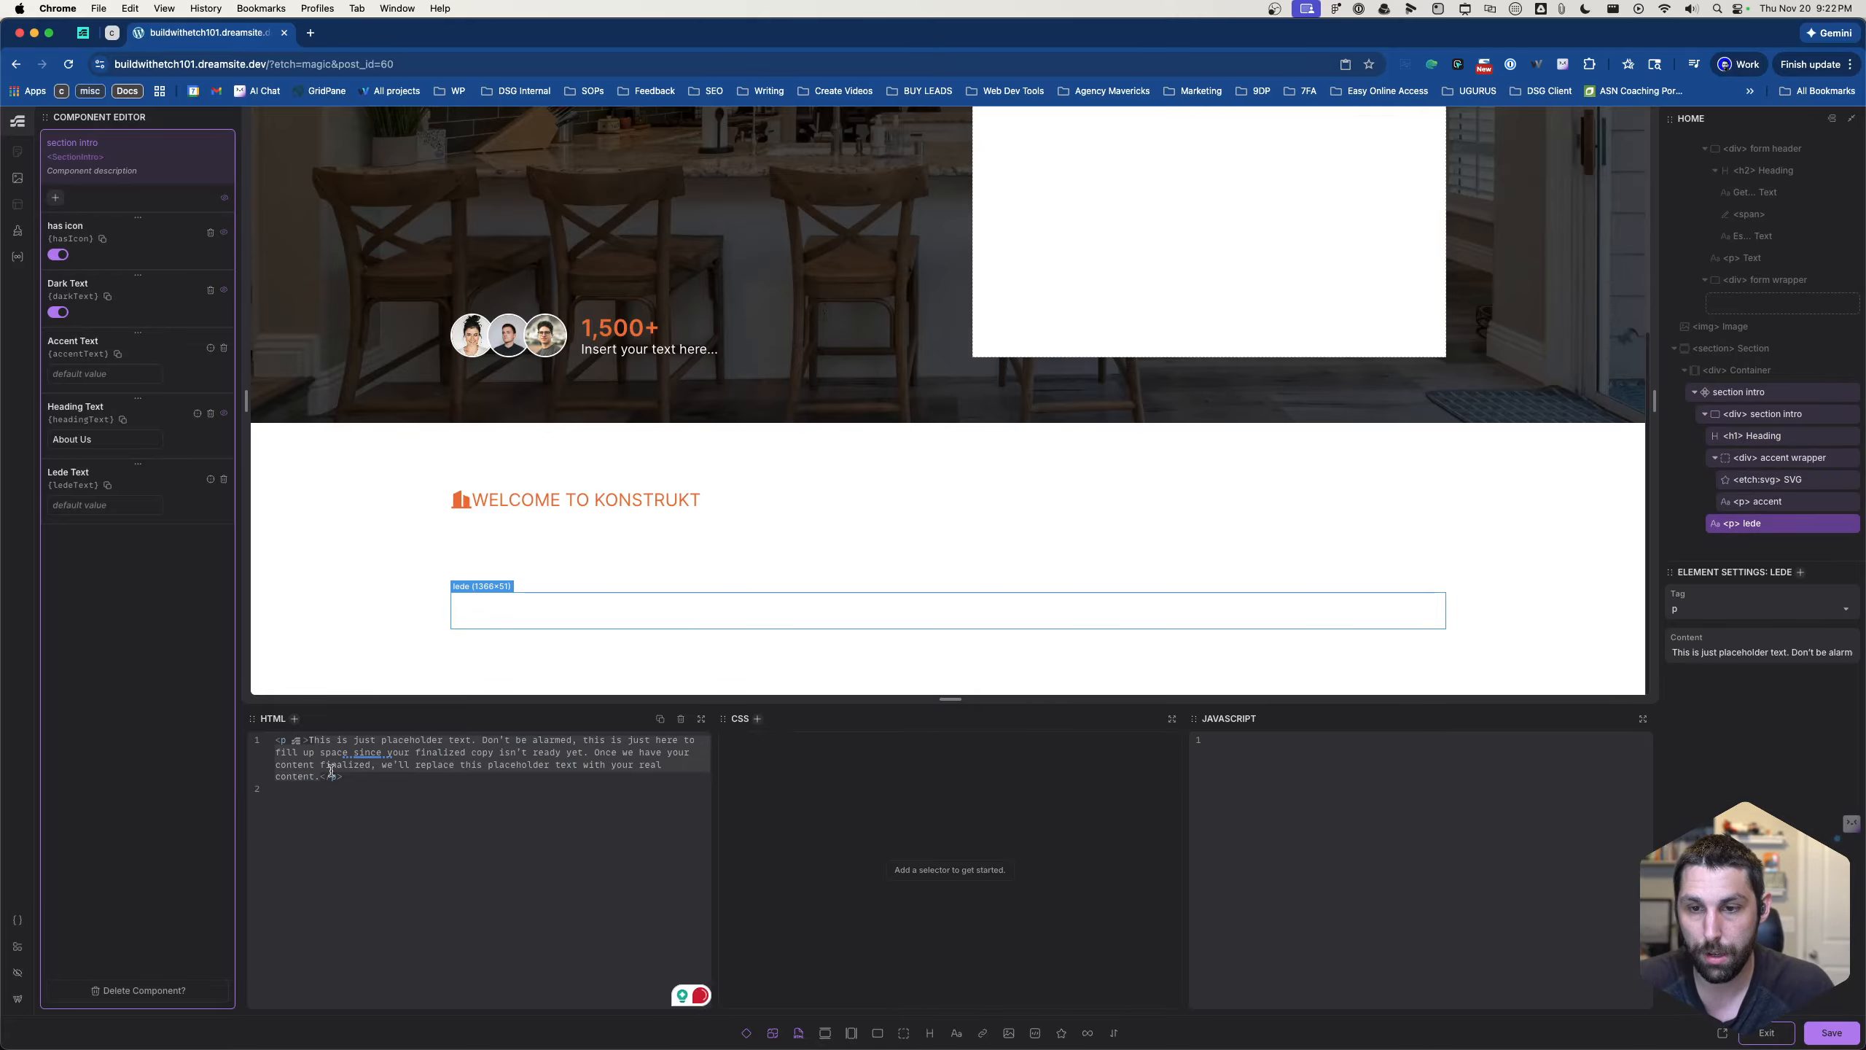
{"action": "left_click", "coordinate": [105, 504]}
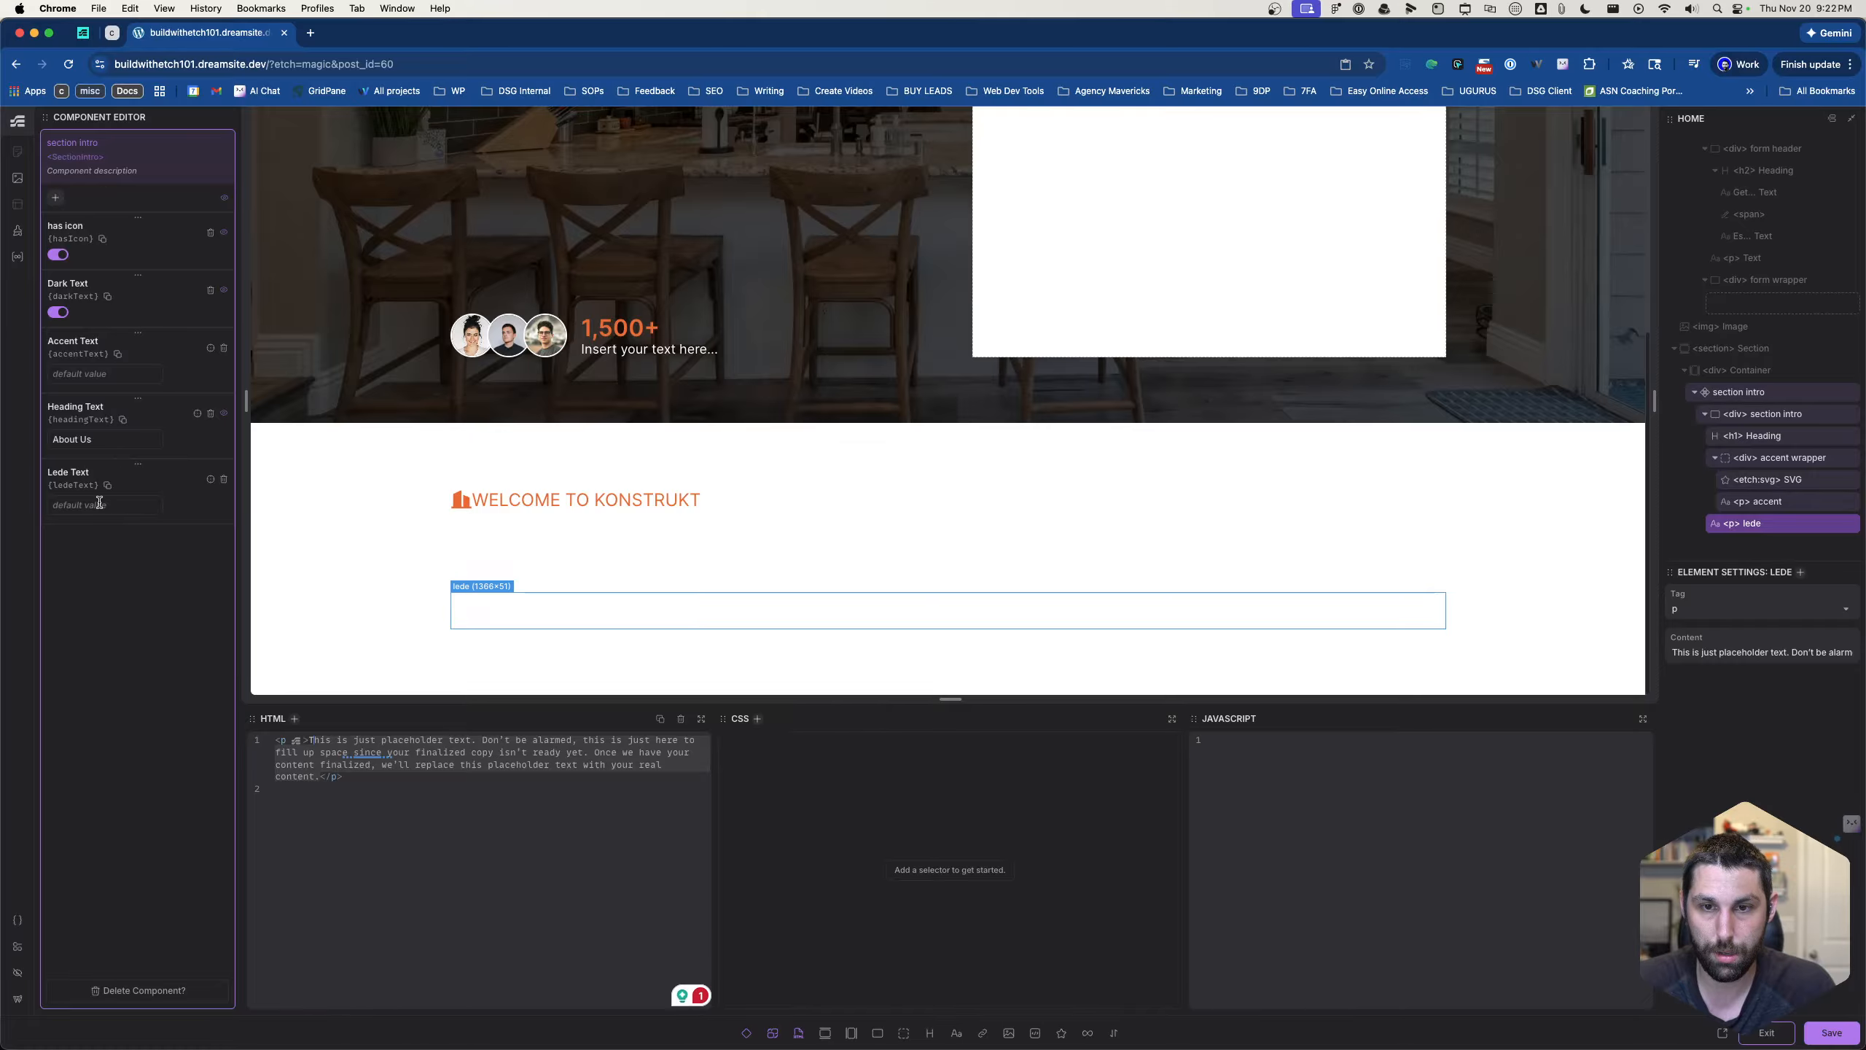
{"action": "type", "text": "This is just placeholder text. Don’t be alarmed, this is just here to fill up space since your finalized copy isn’t ready yet. Once we have your content finalized, we’ll replace this placeholder text with your real content."}
- Replace the content of the component's lede paragraph with the dynamic value {props.ledeText}
{"action": "left_click", "coordinate": [320, 778]}
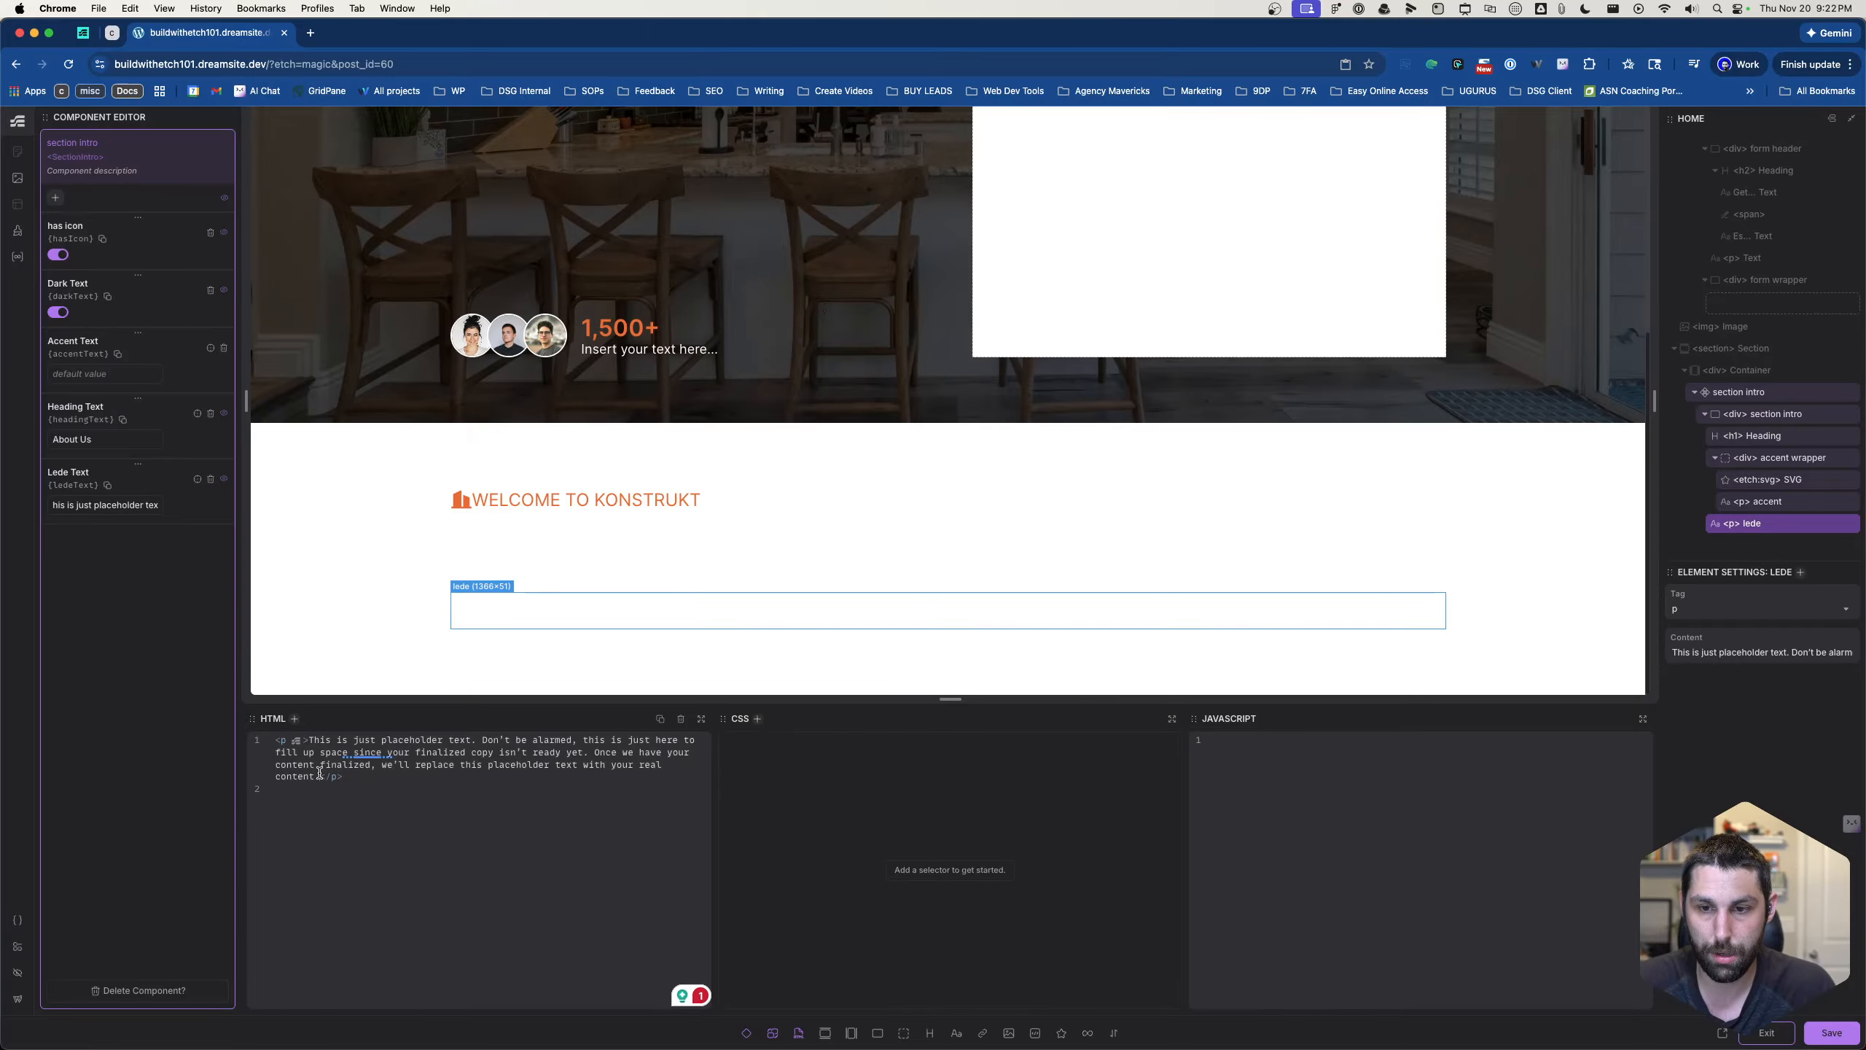
{"action": "left_click_drag", "start_coordinate": [320, 778], "coordinate": [309, 739]}
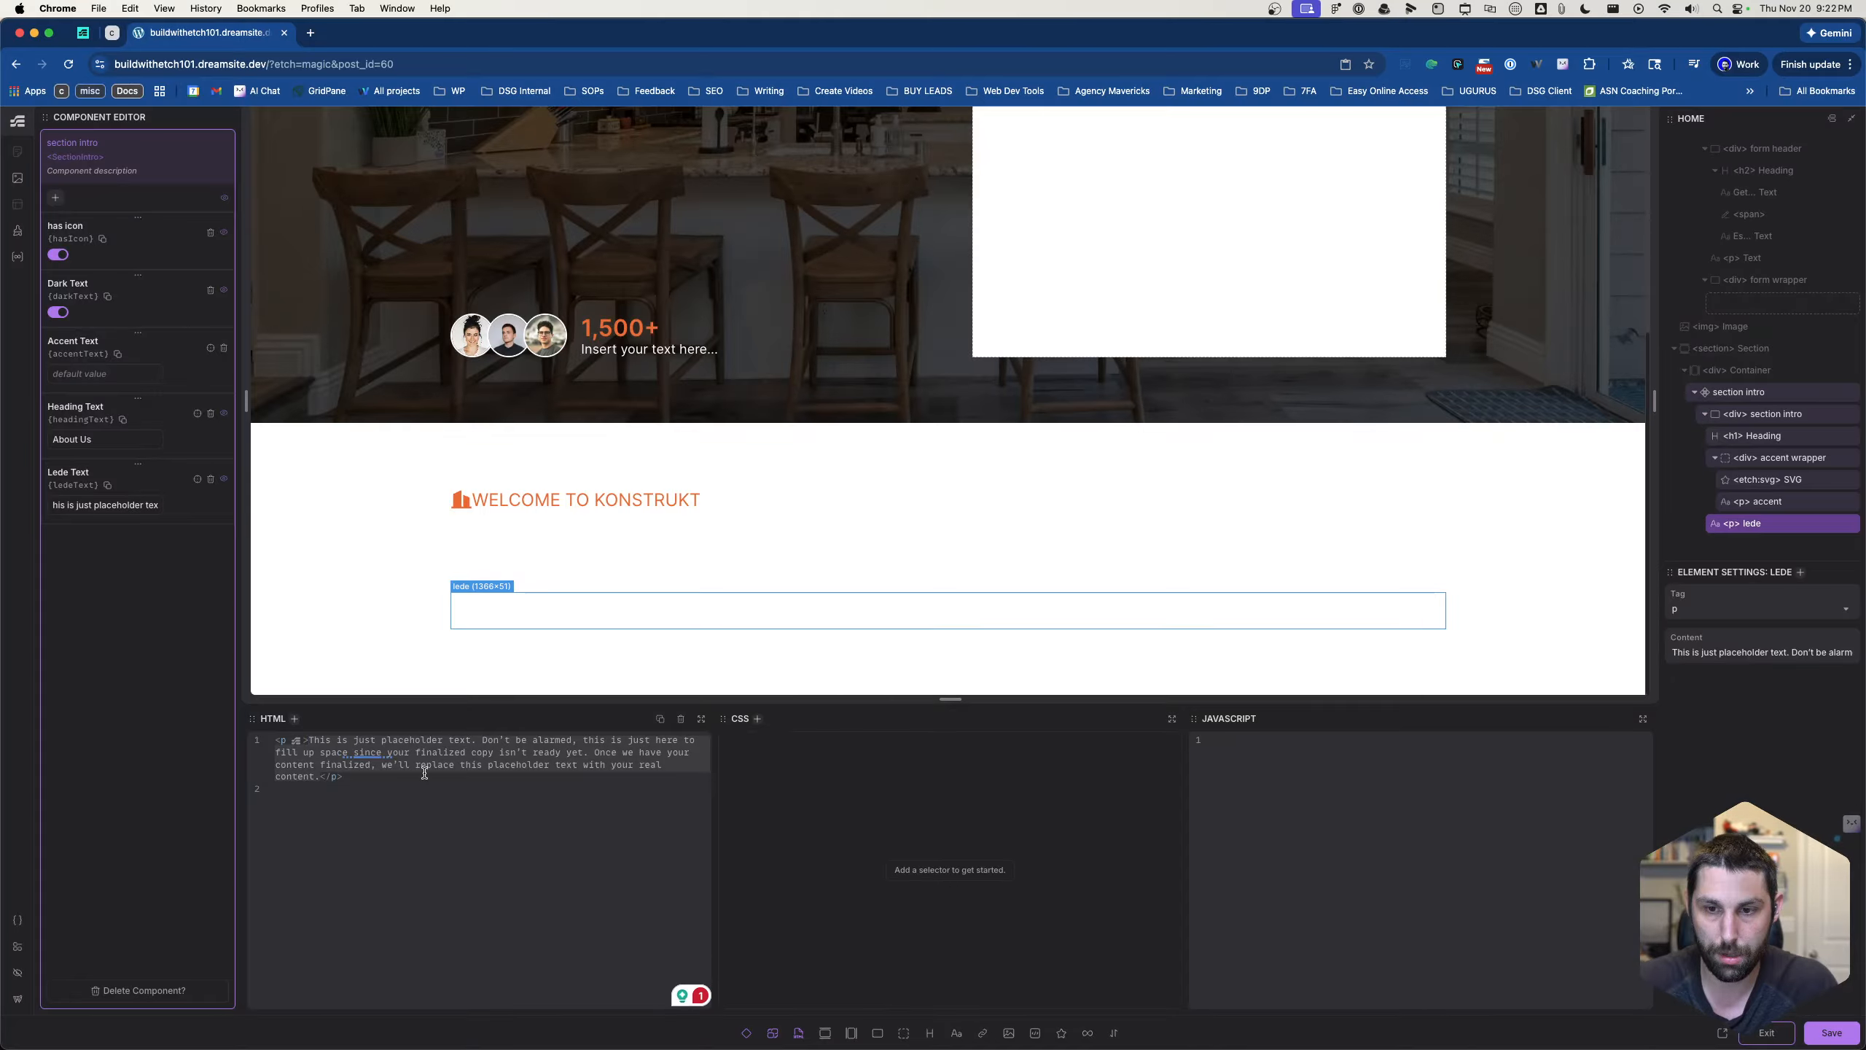
{"action": "type", "text": "{props."}
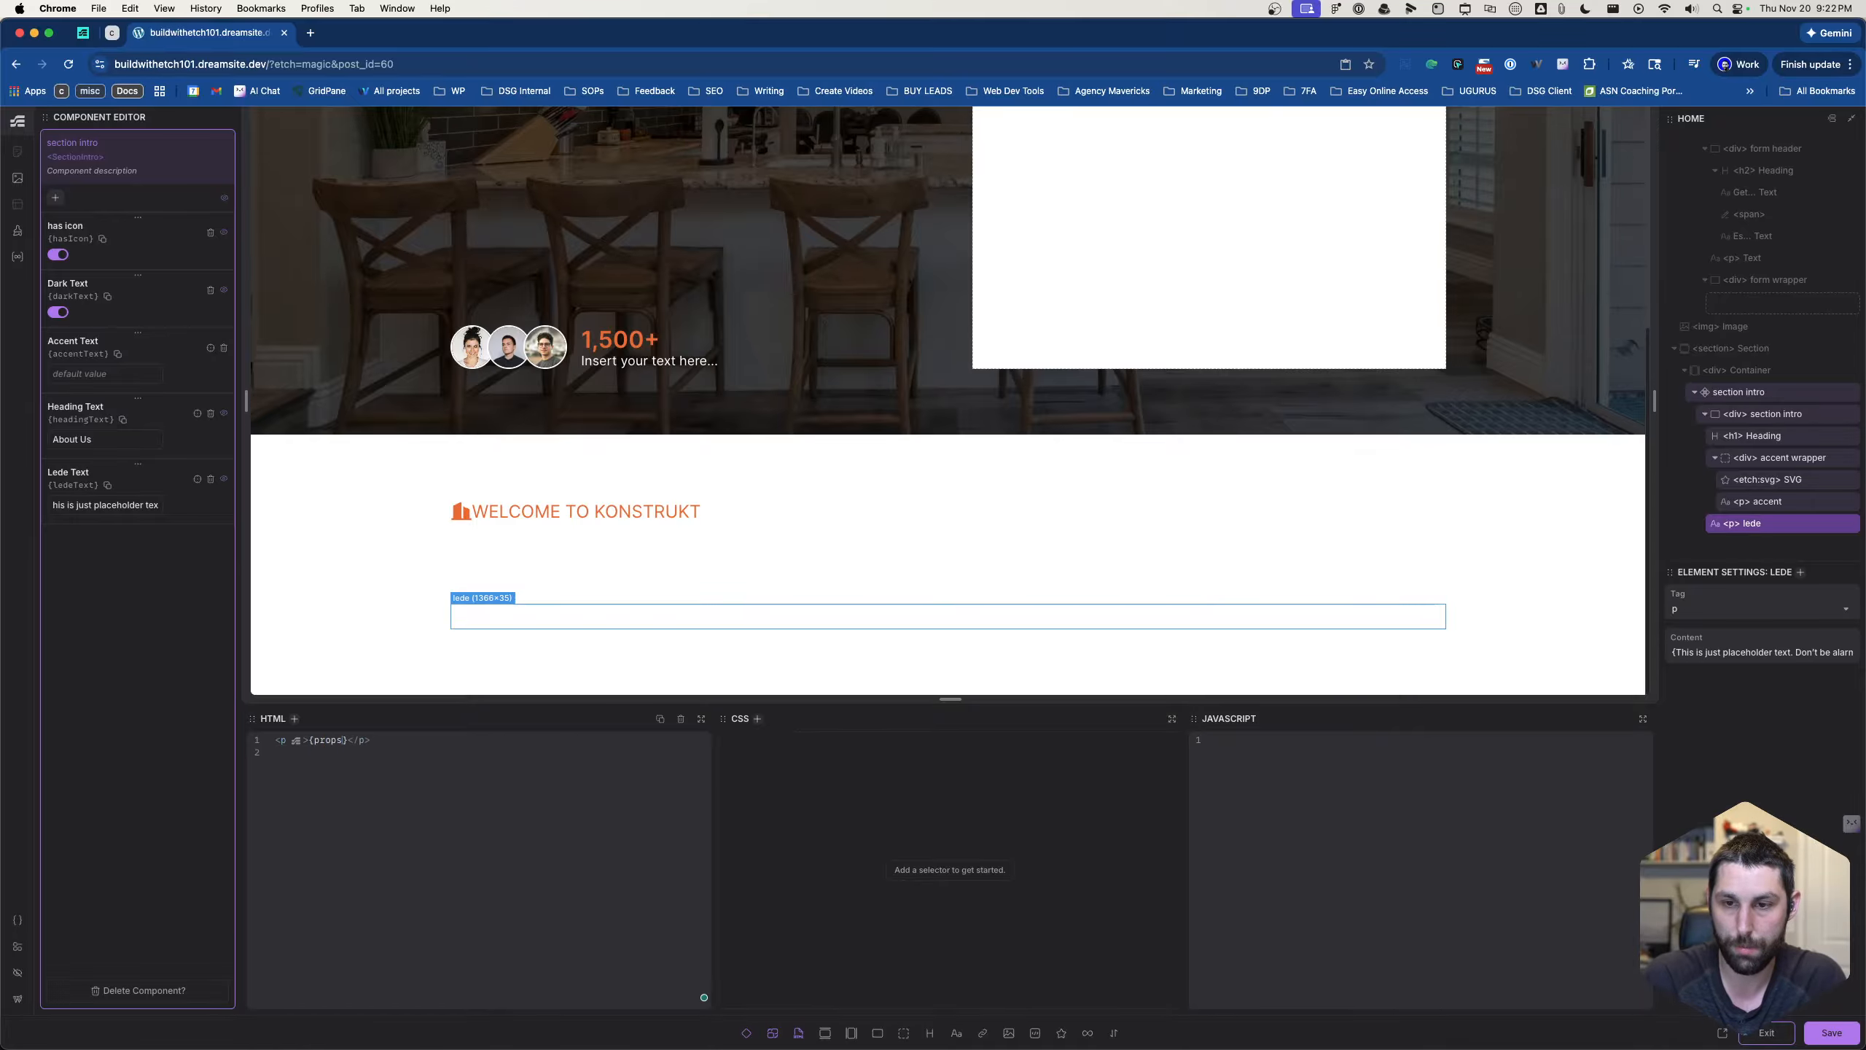
{"action": "type", "text": "ledeTe"}
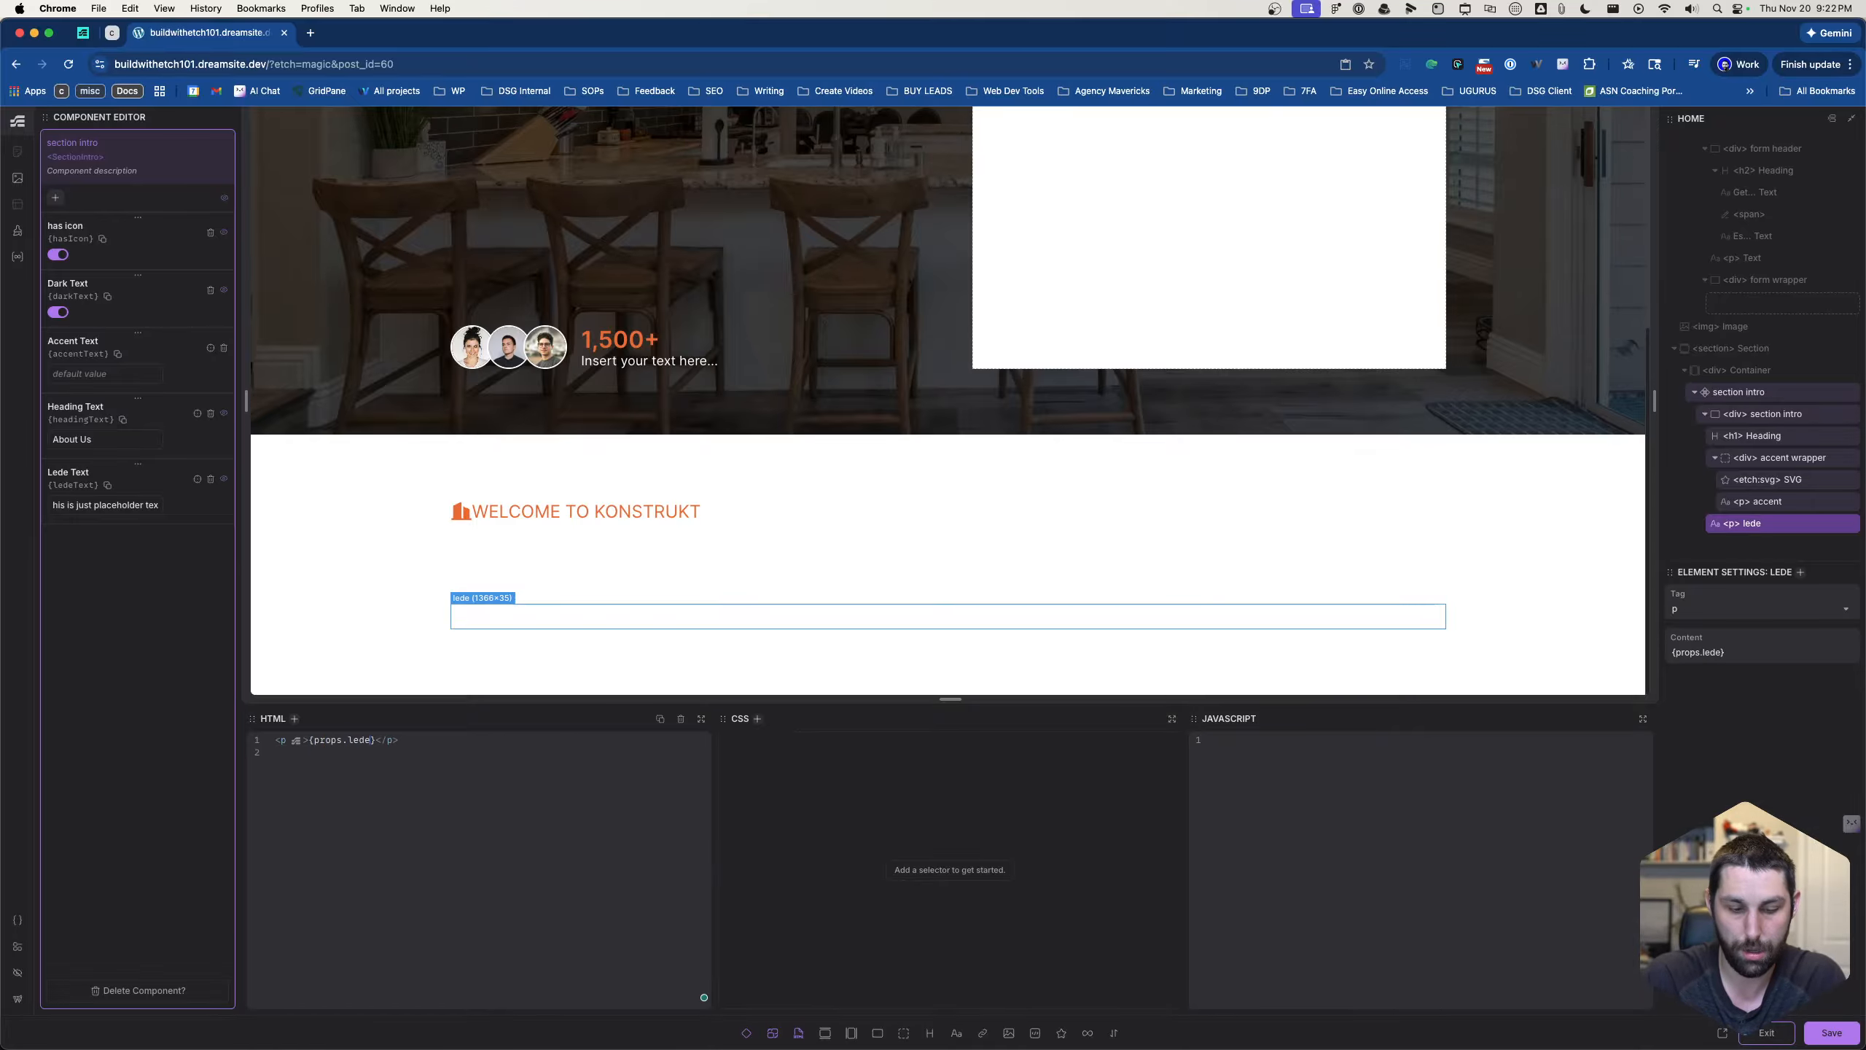
{"action": "type", "text": "xt"}
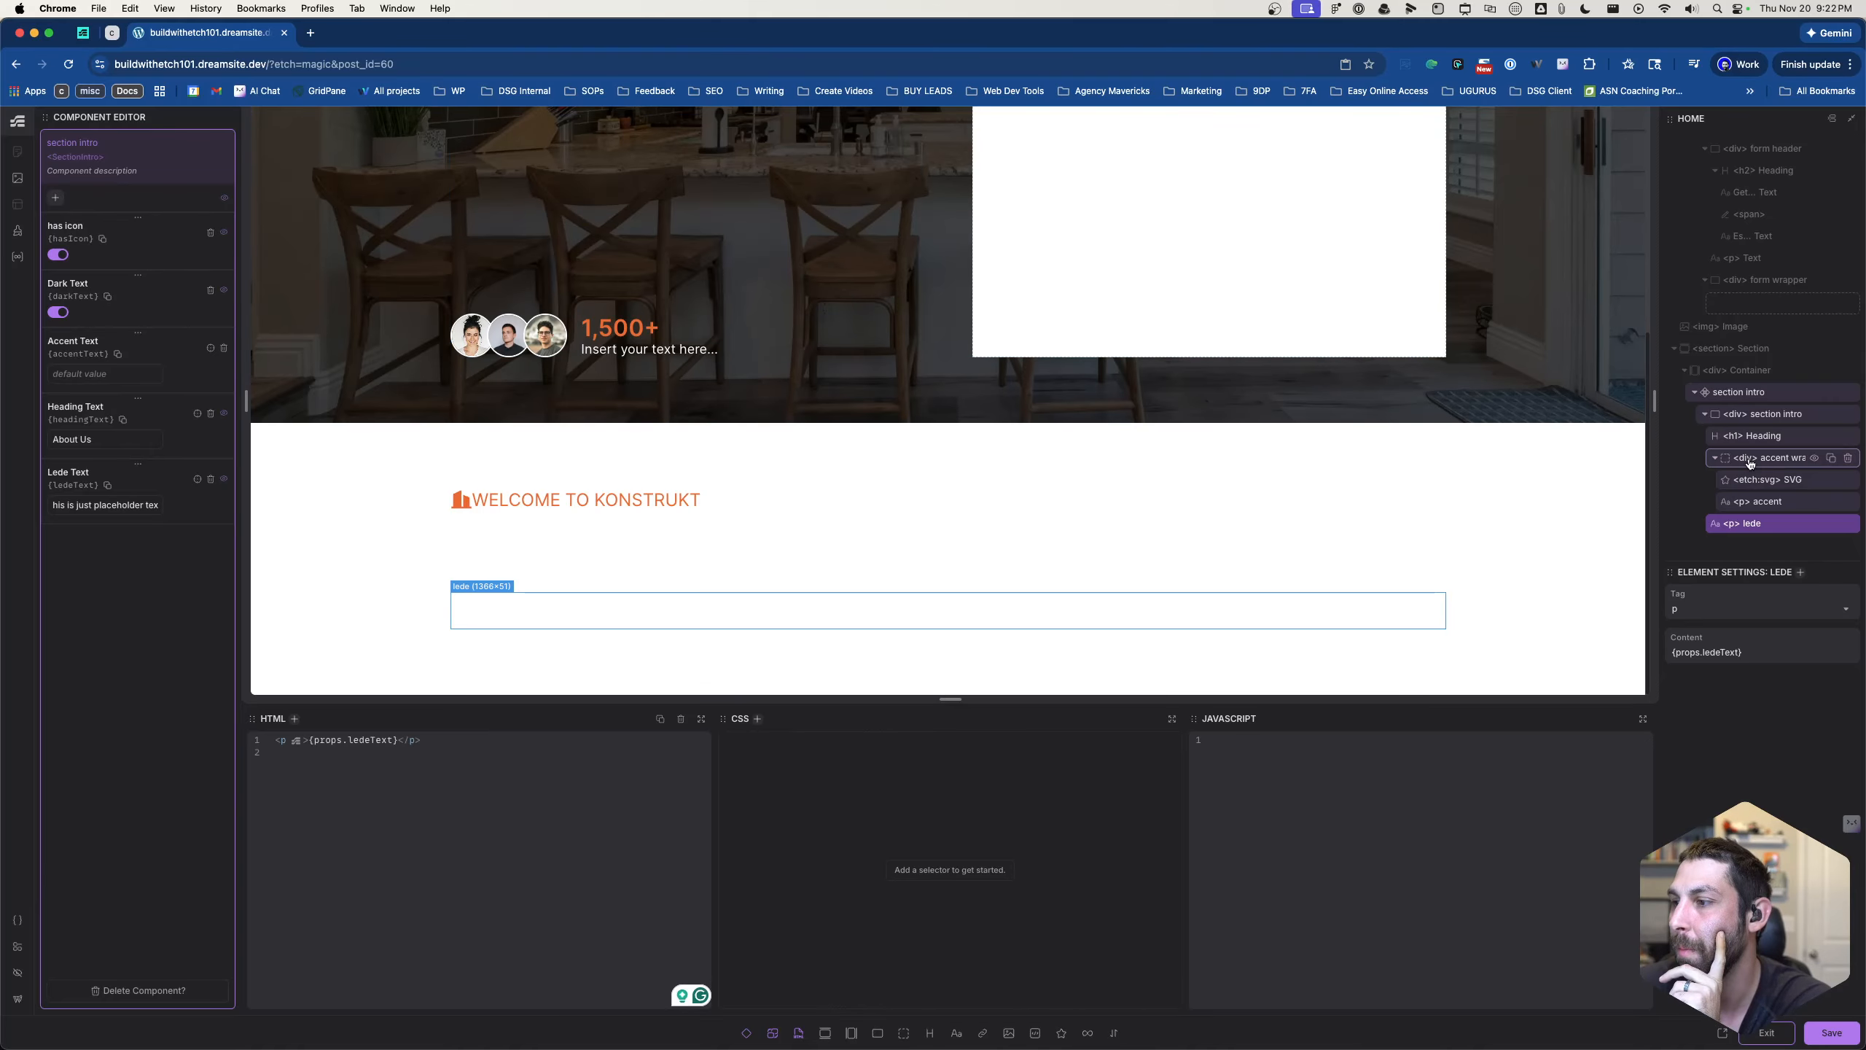
- Add the class selector .section-intro--dark to the component's section intro div
{"action": "left_click", "coordinate": [1760, 418]}
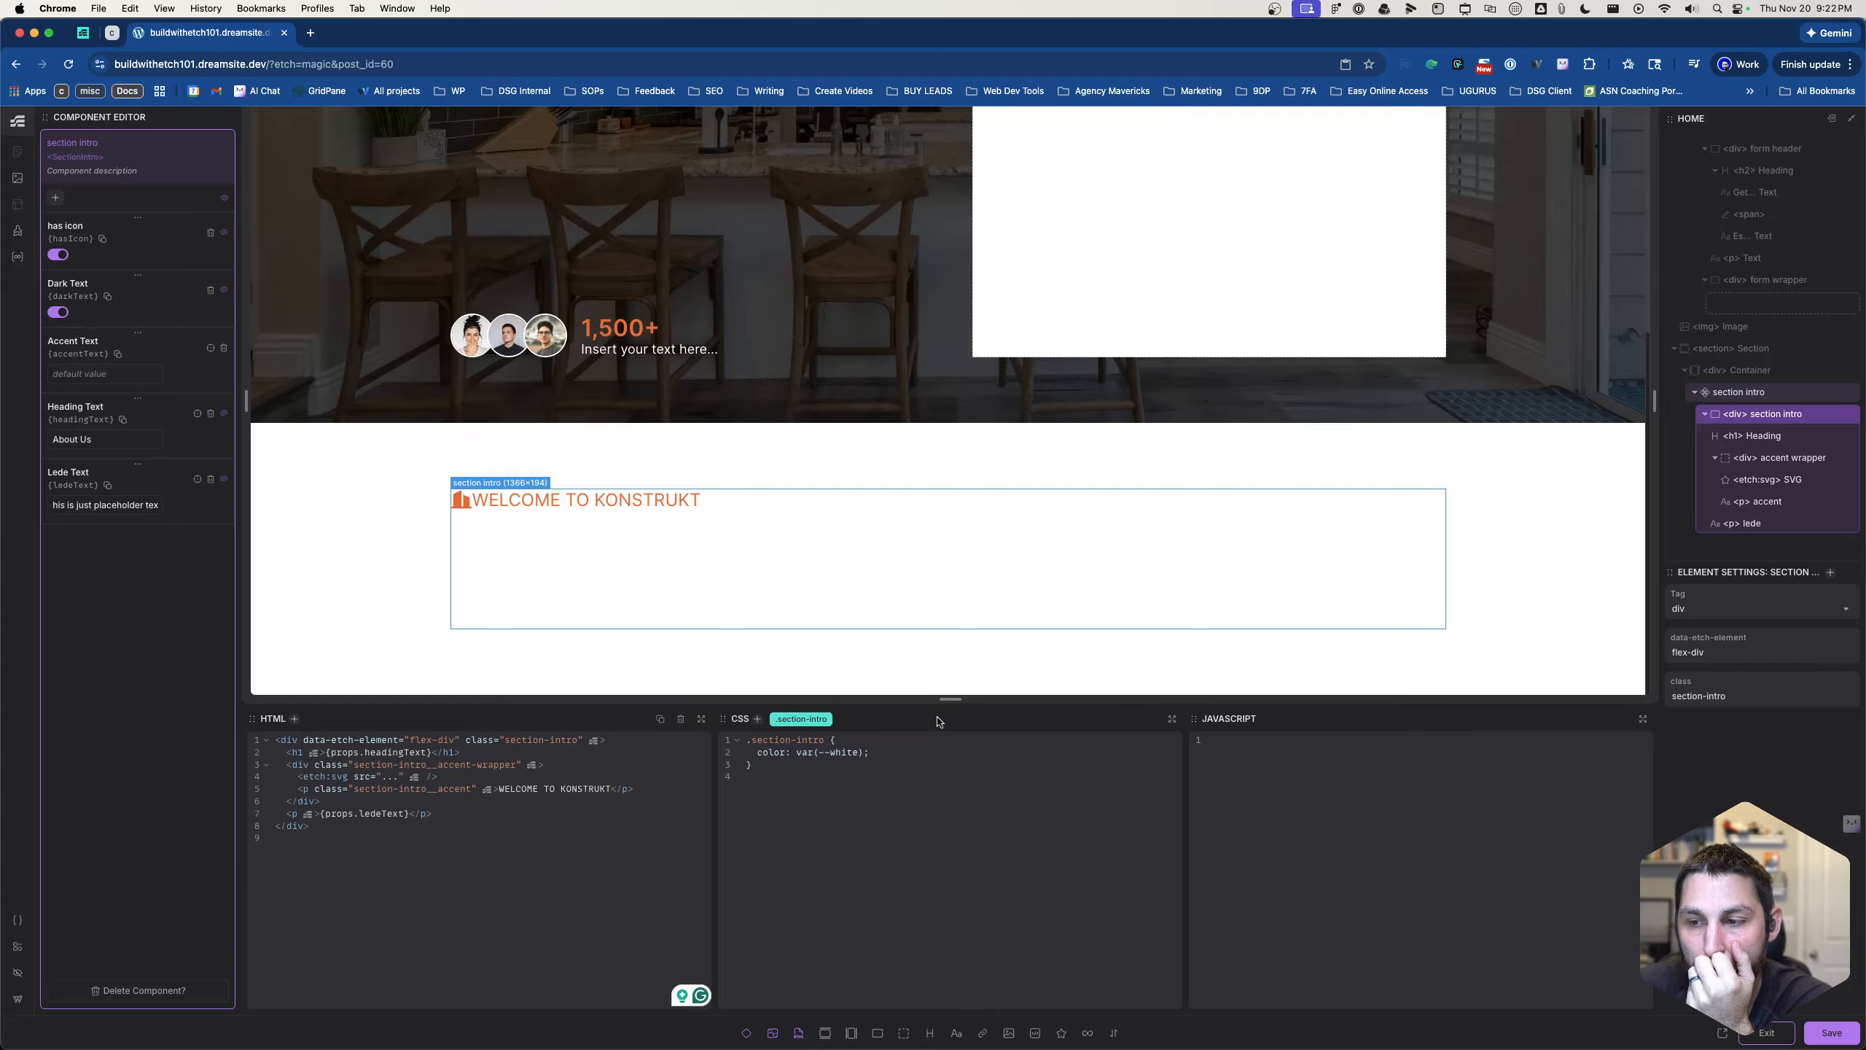
{"action": "left_click", "coordinate": [903, 759]}
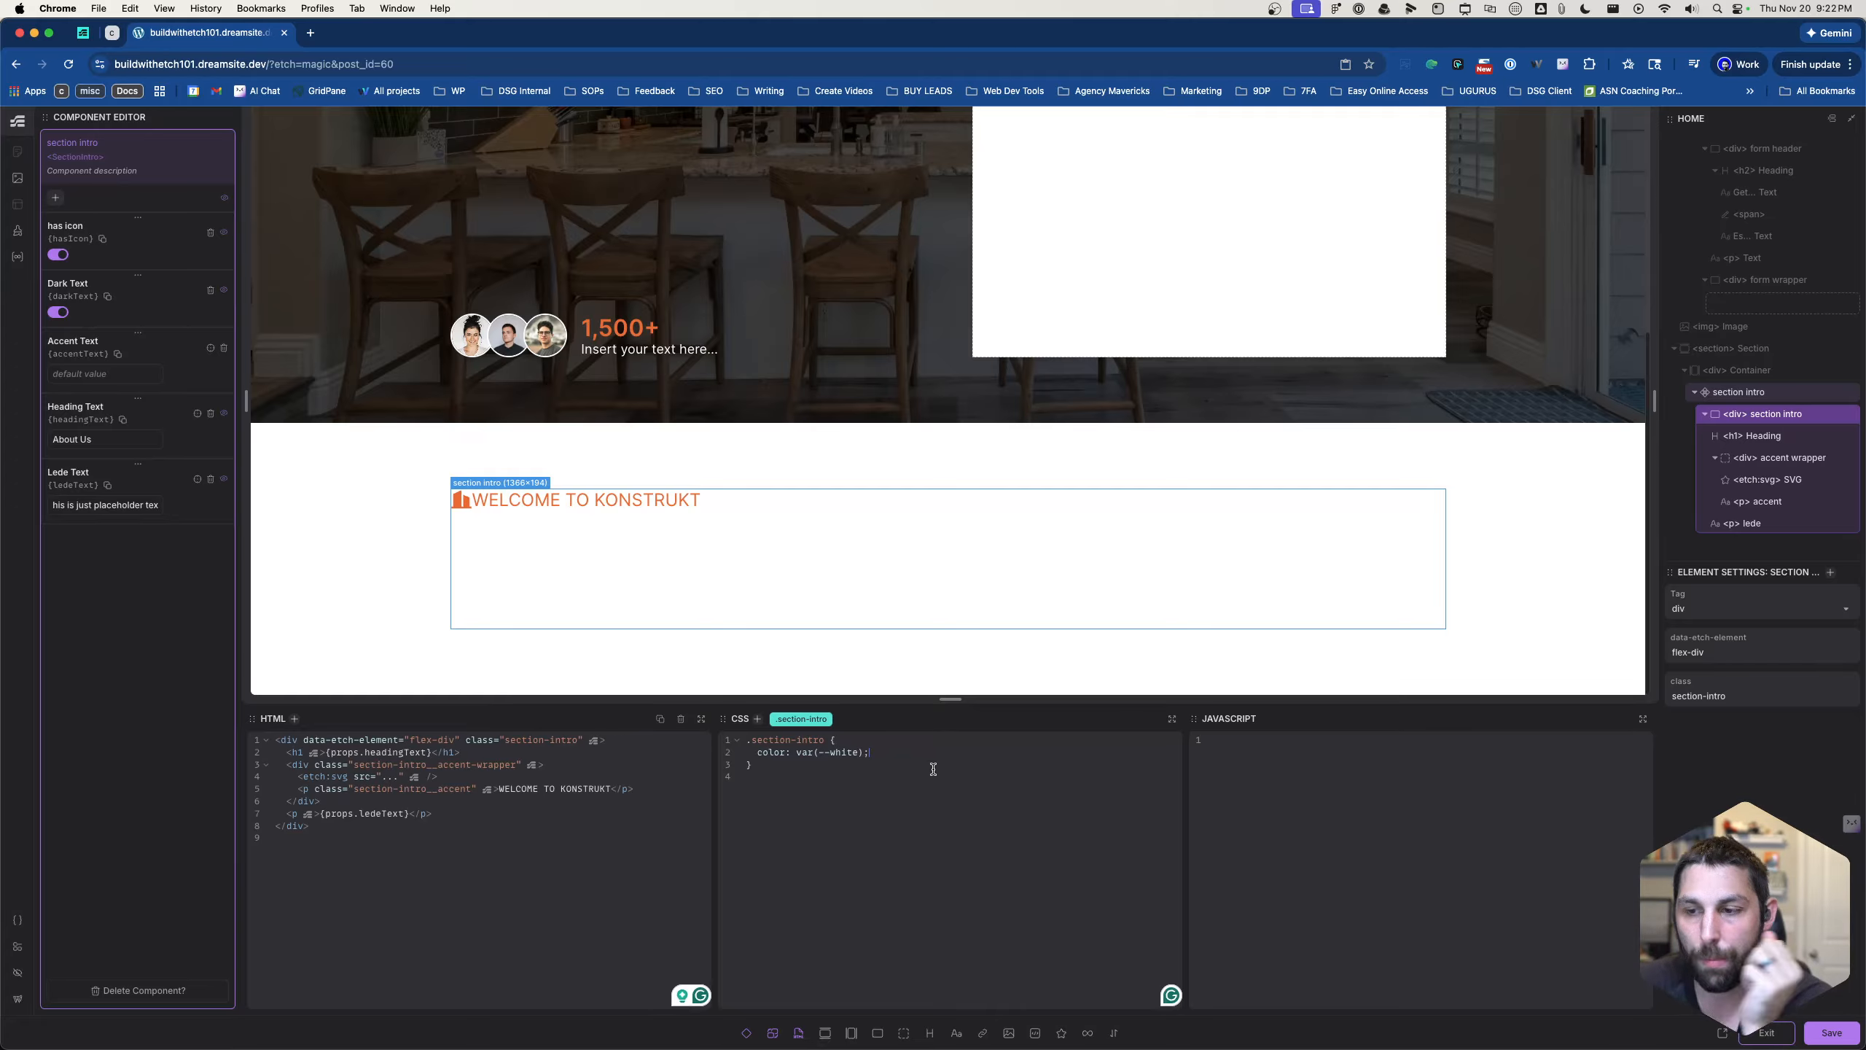
{"action": "left_click", "coordinate": [932, 737]}
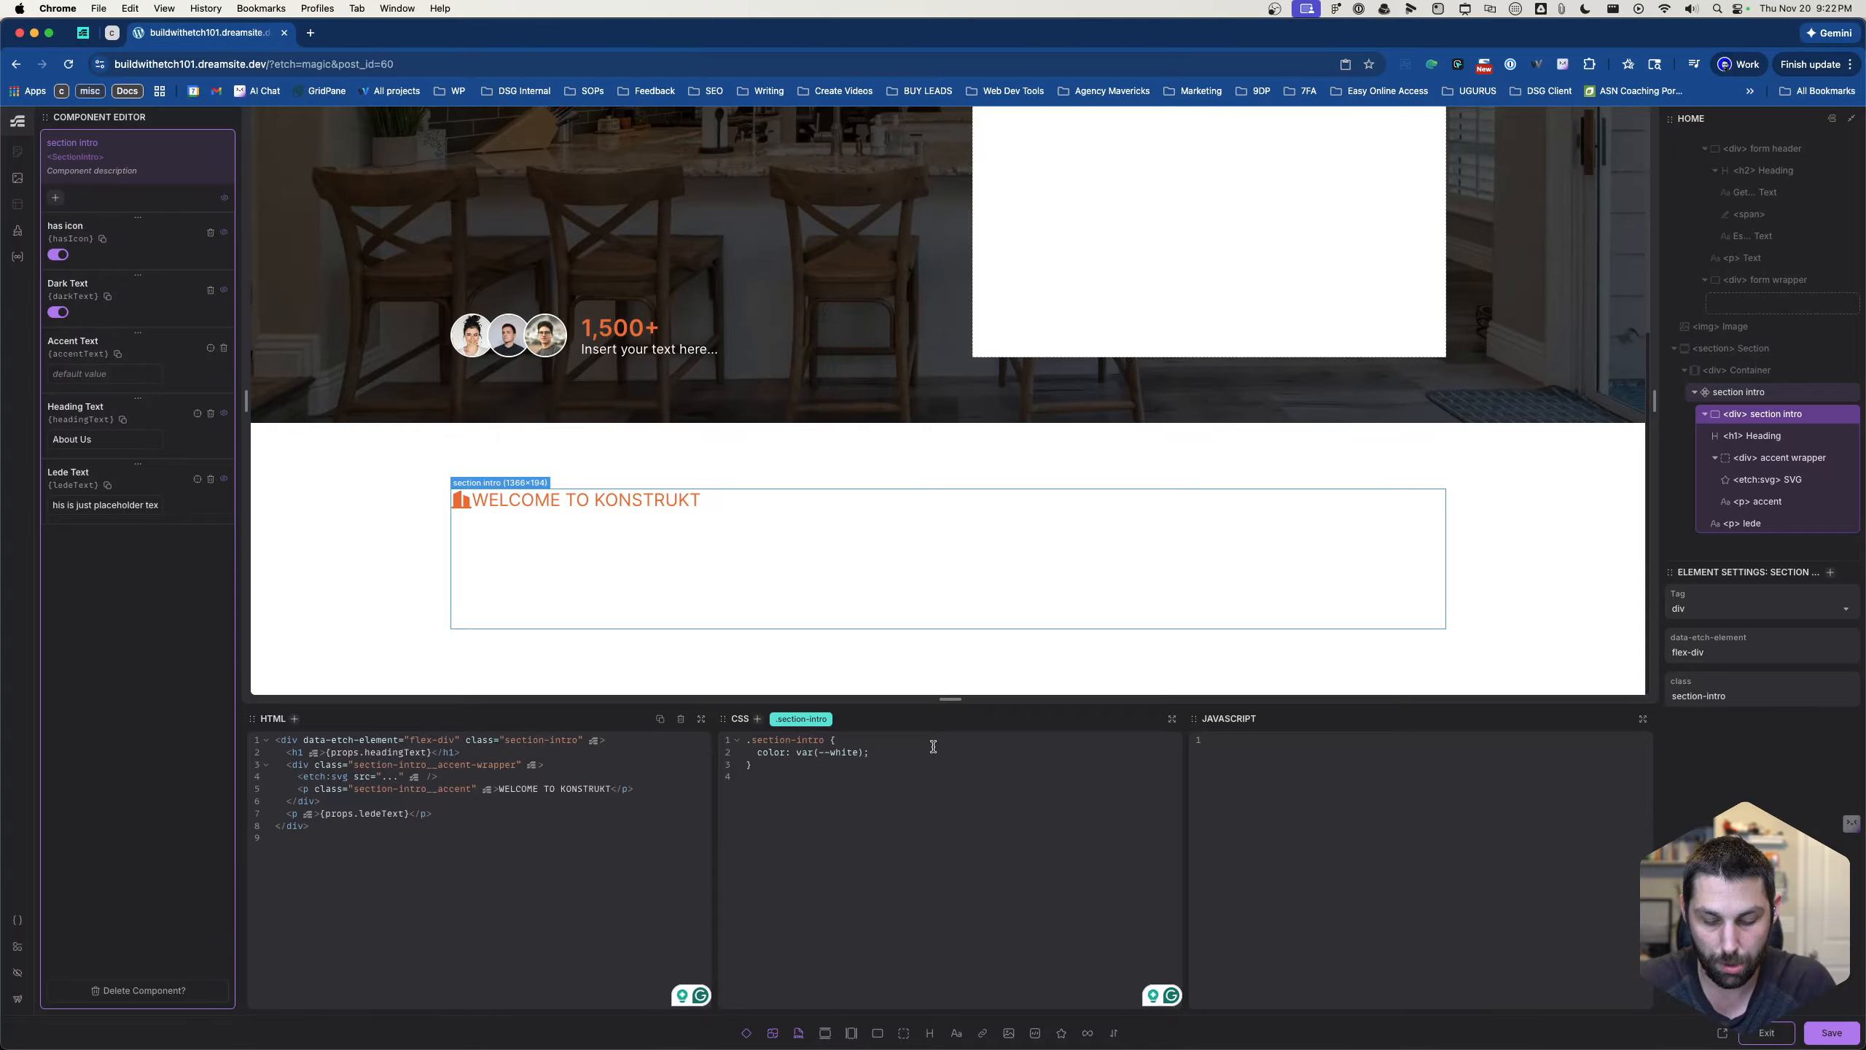
{"action": "key", "text": "super+Return"}
{"action": "type", "text": "."}
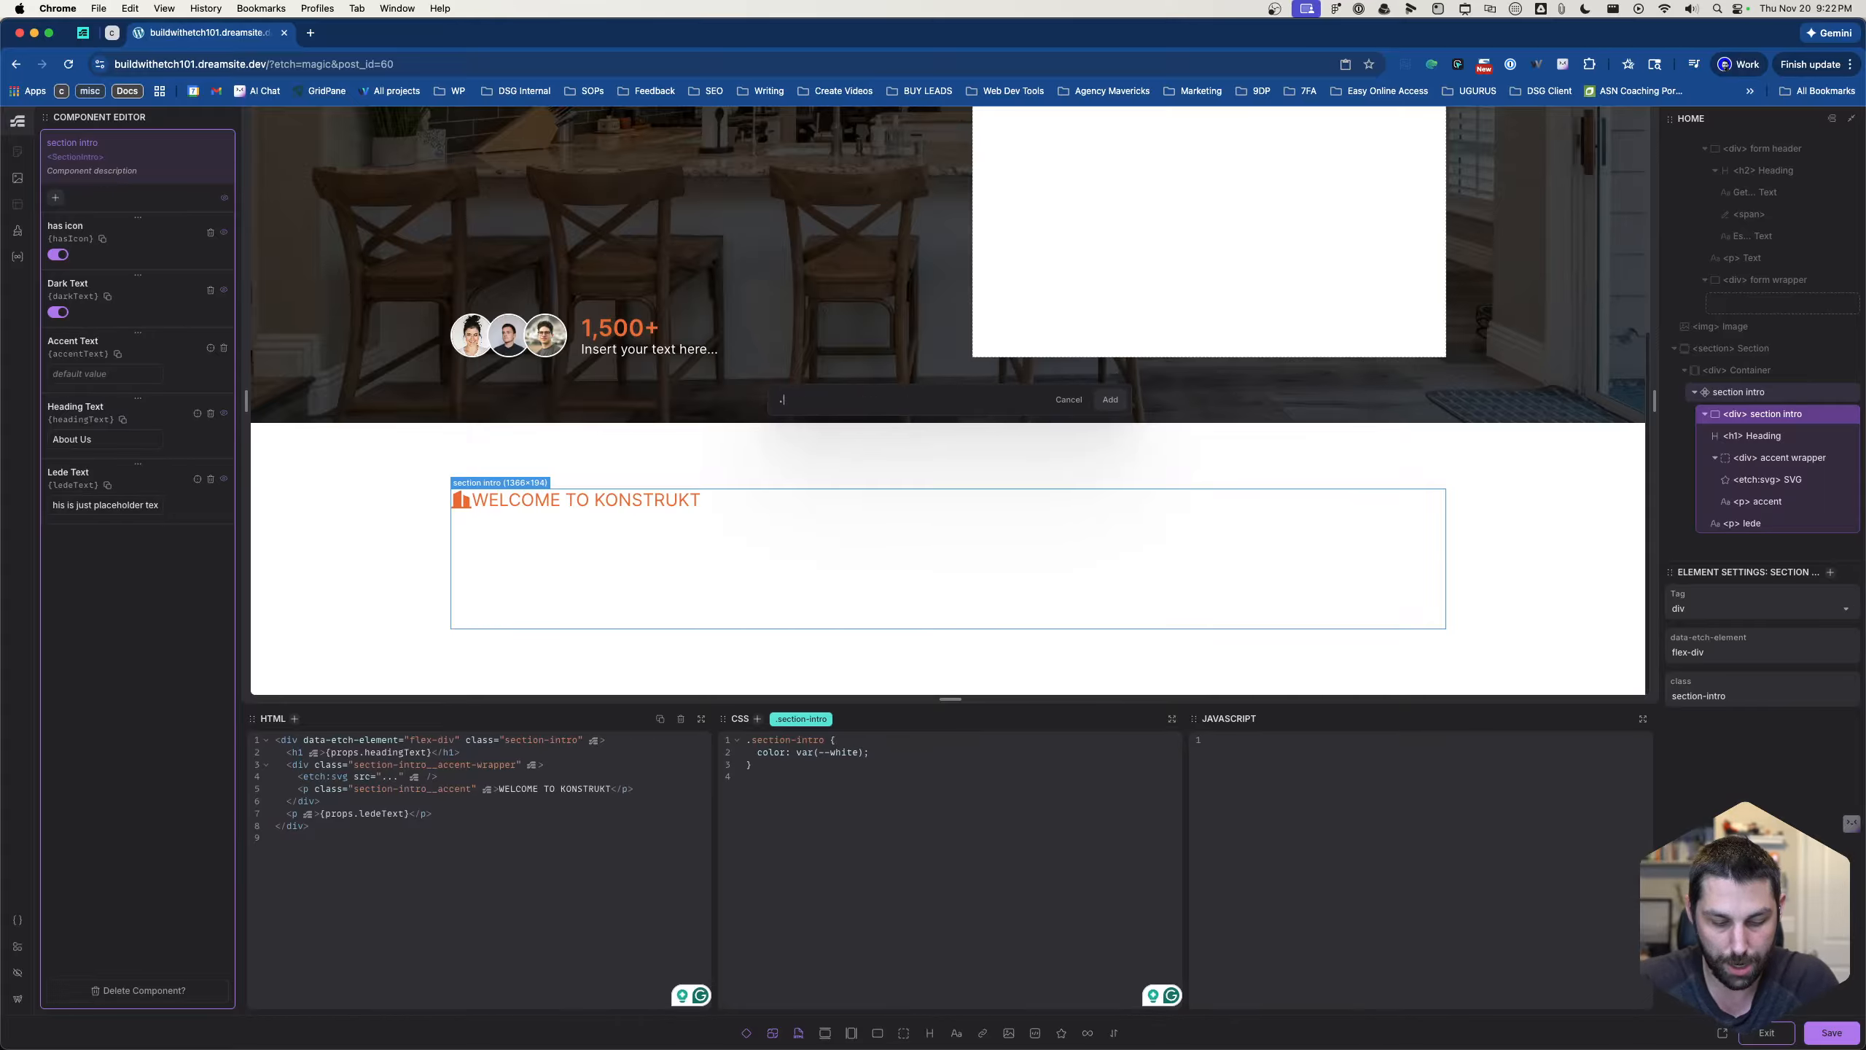
{"action": "type", "text": "section-intro--dark"}
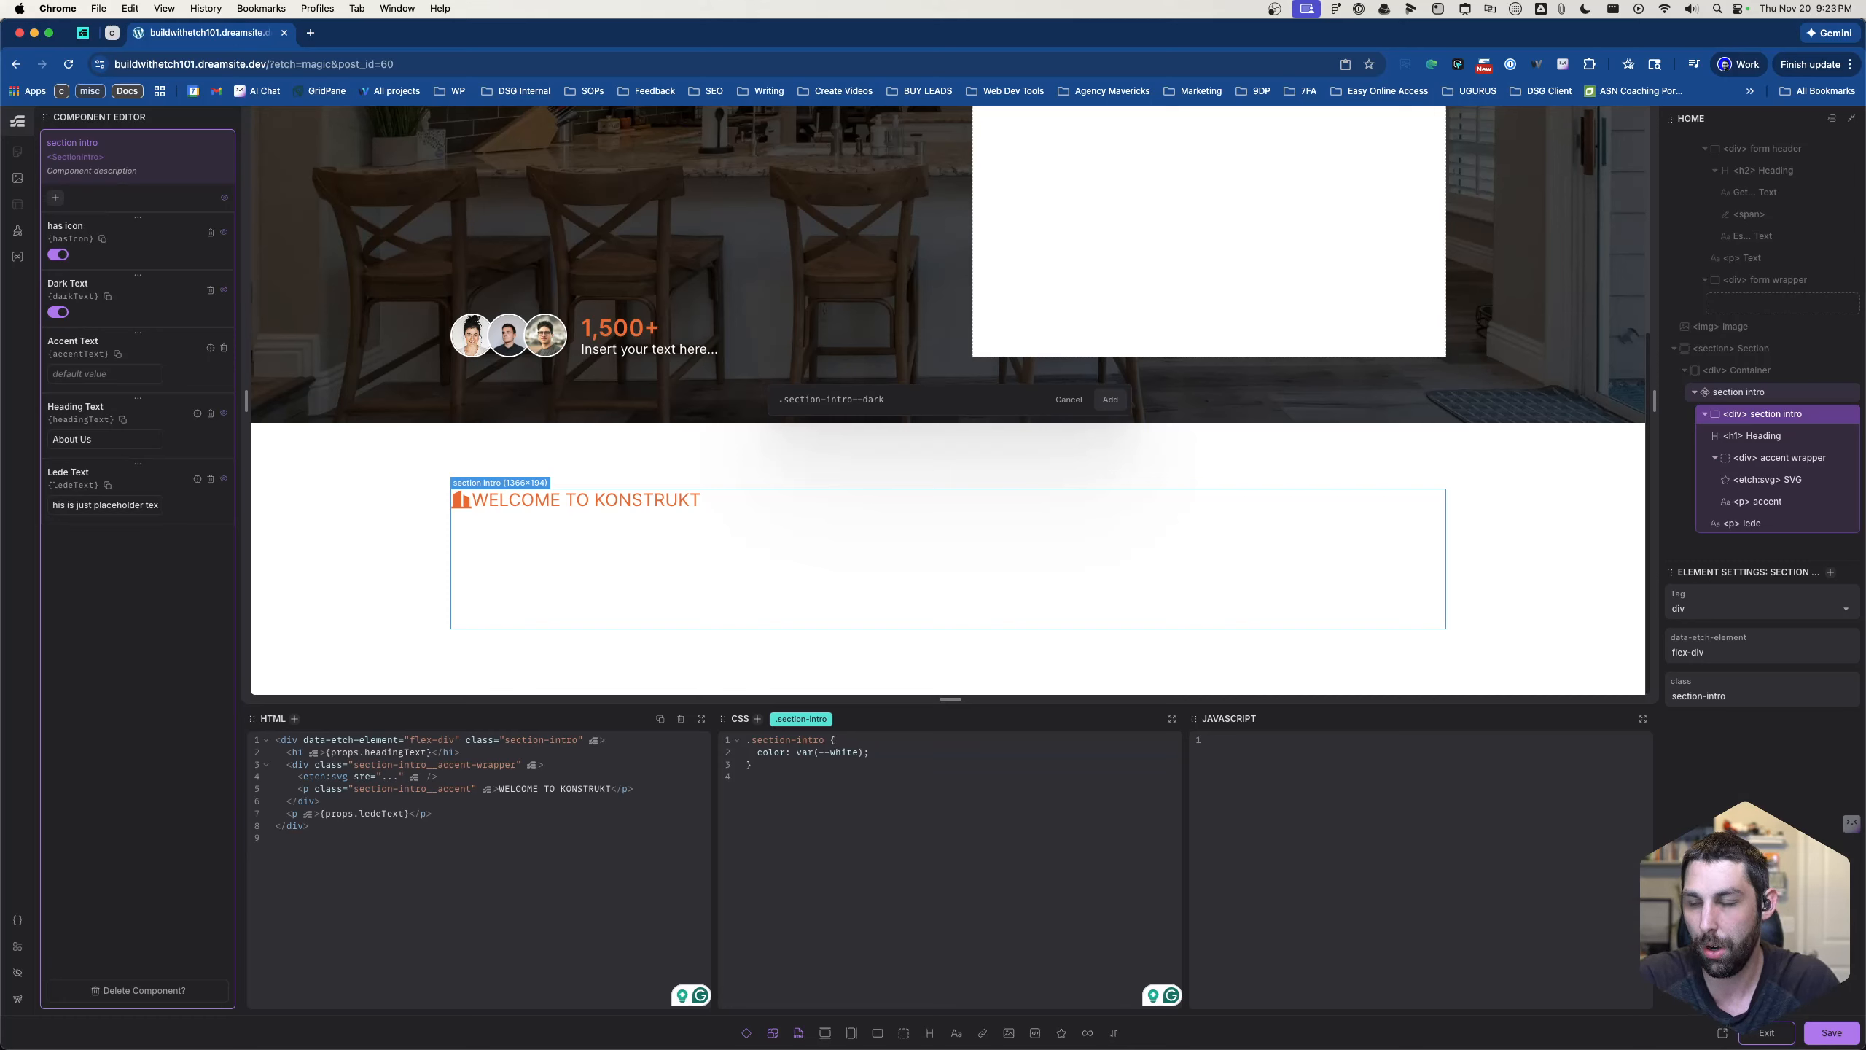
{"action": "key", "text": "Return"}
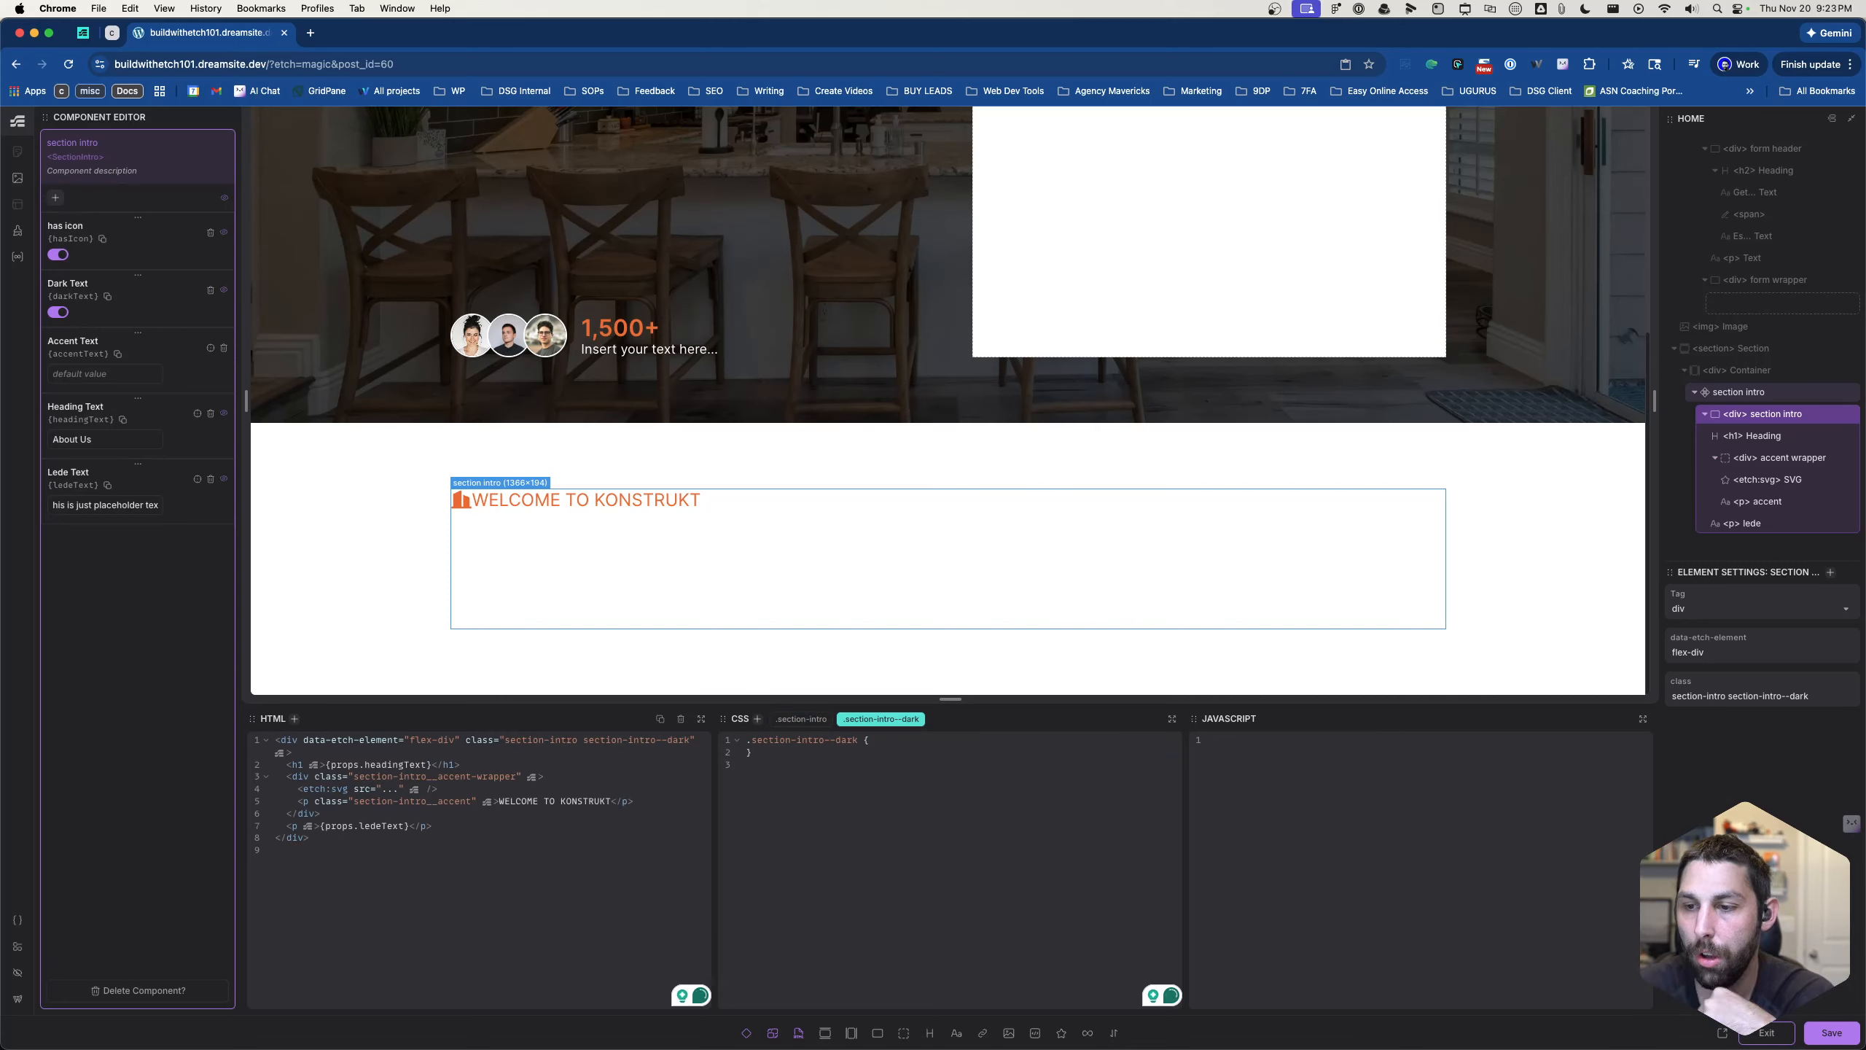
- Set the text color of the .section-intro--dark class to var(--black)
{"action": "type", "text": "colo"}
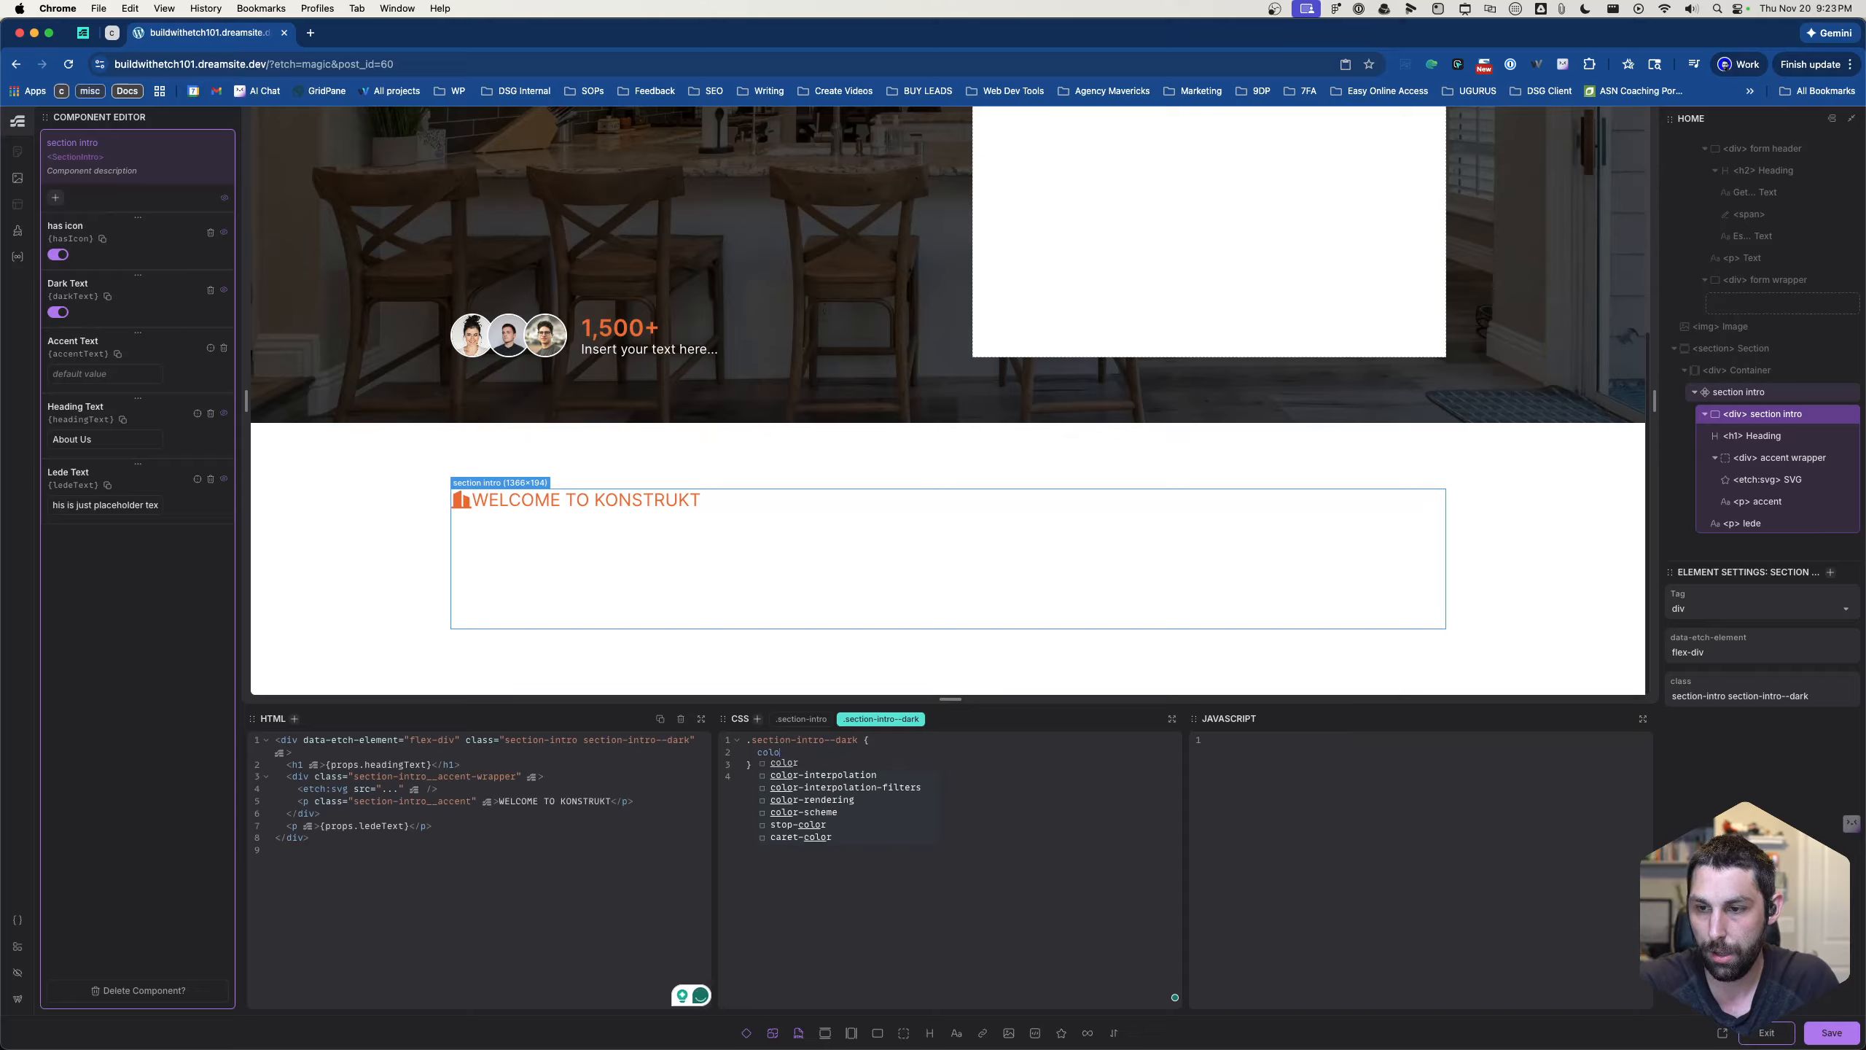
{"action": "type", "text": "r:"}
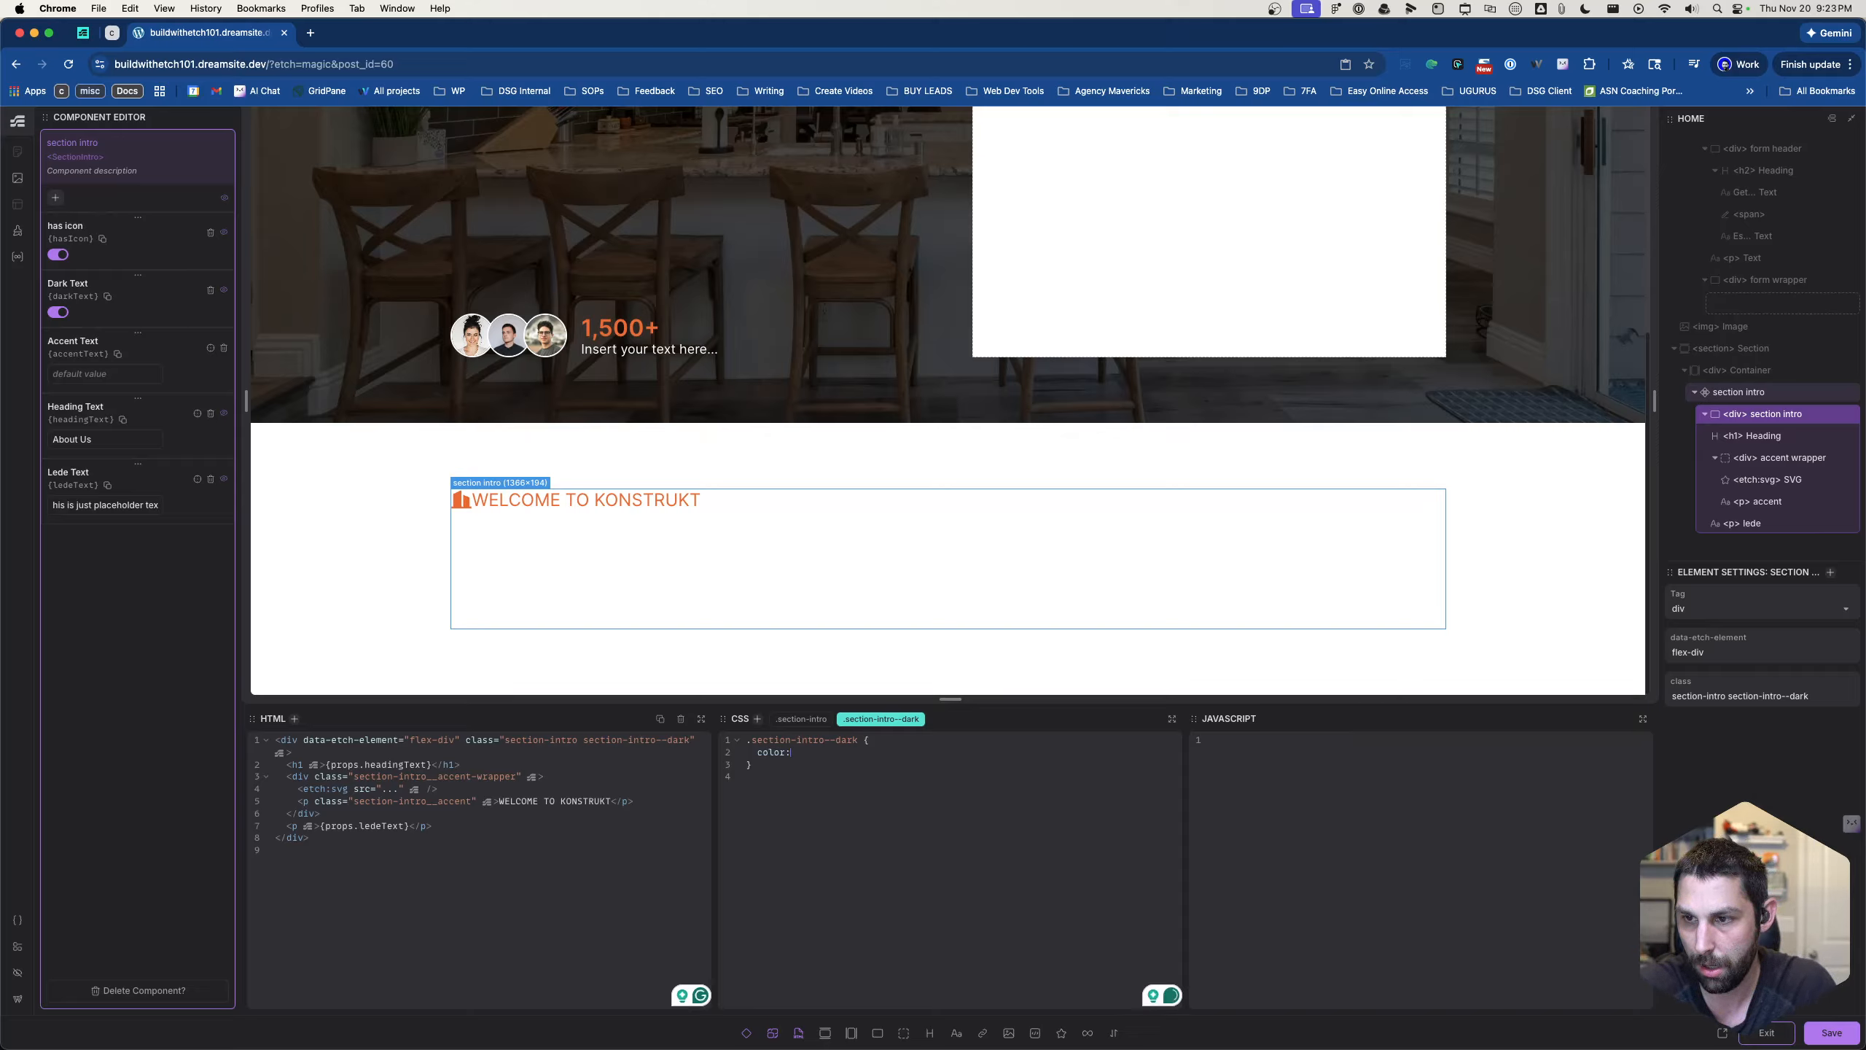
{"action": "type", "text": " var(--"}
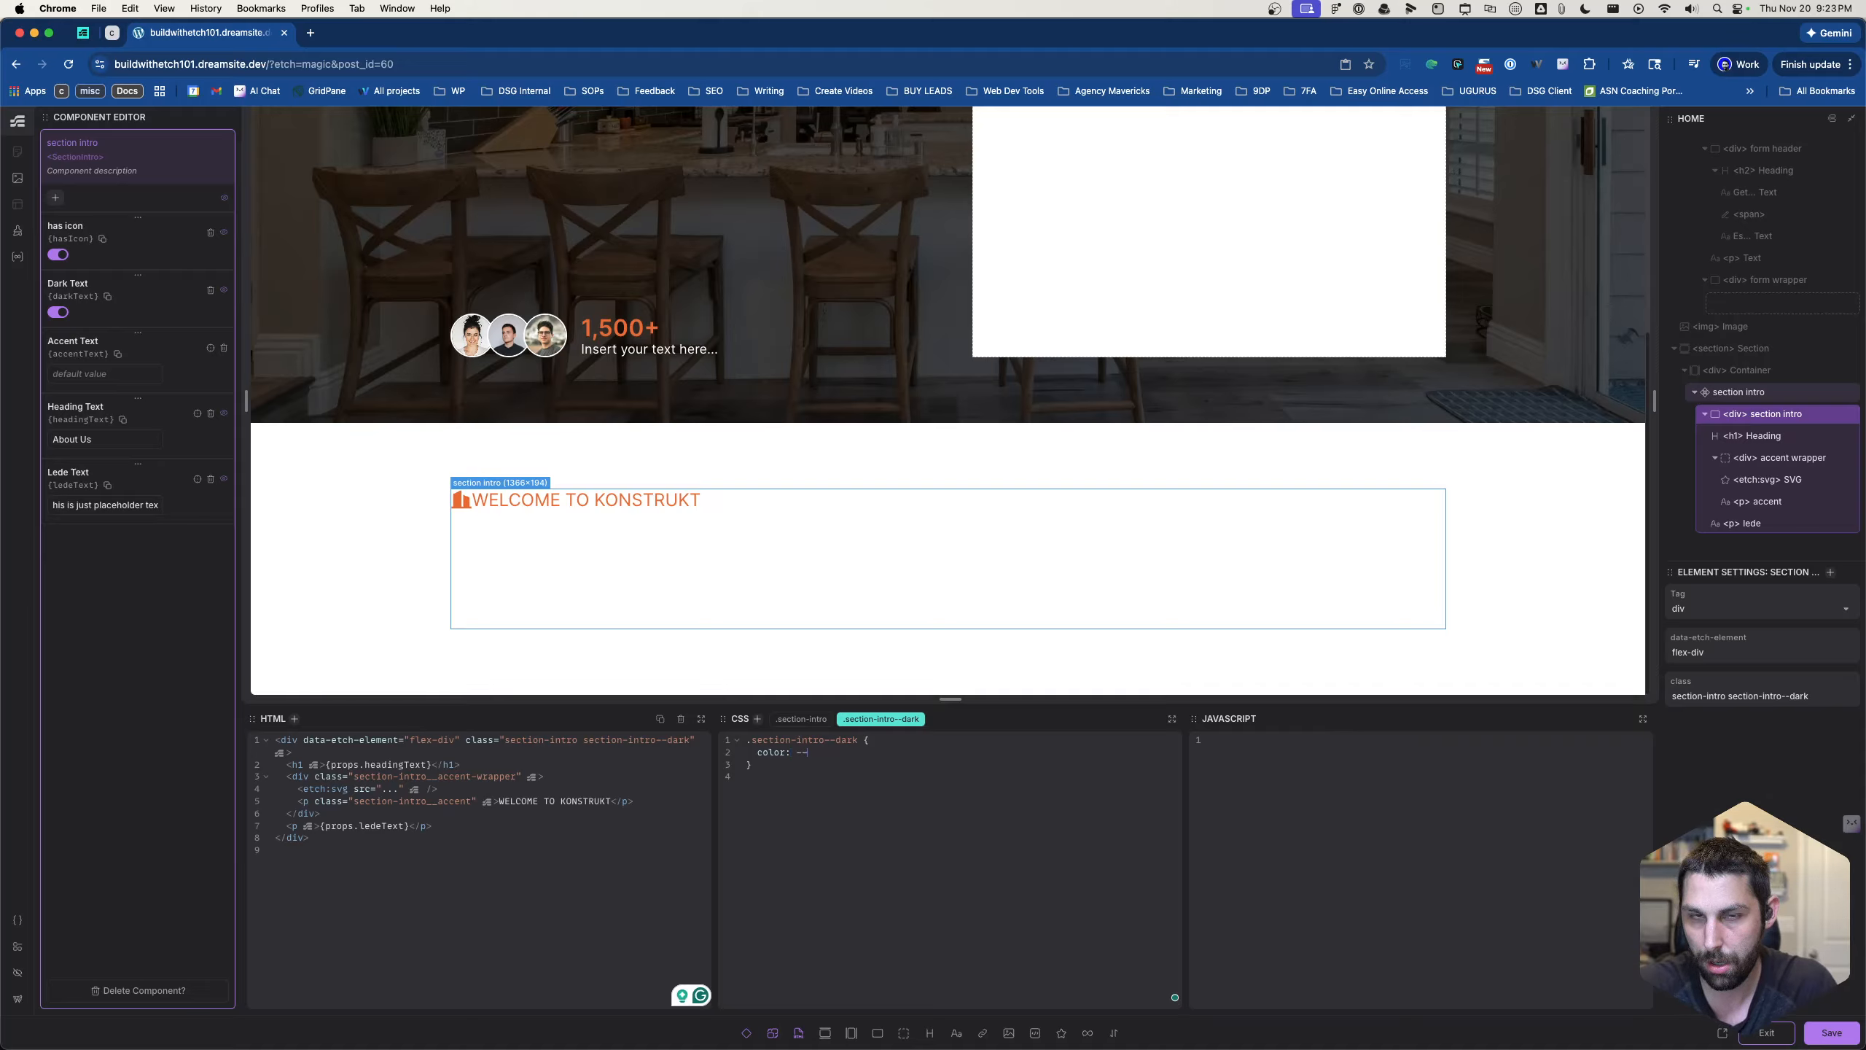
{"action": "type", "text": "black);"}
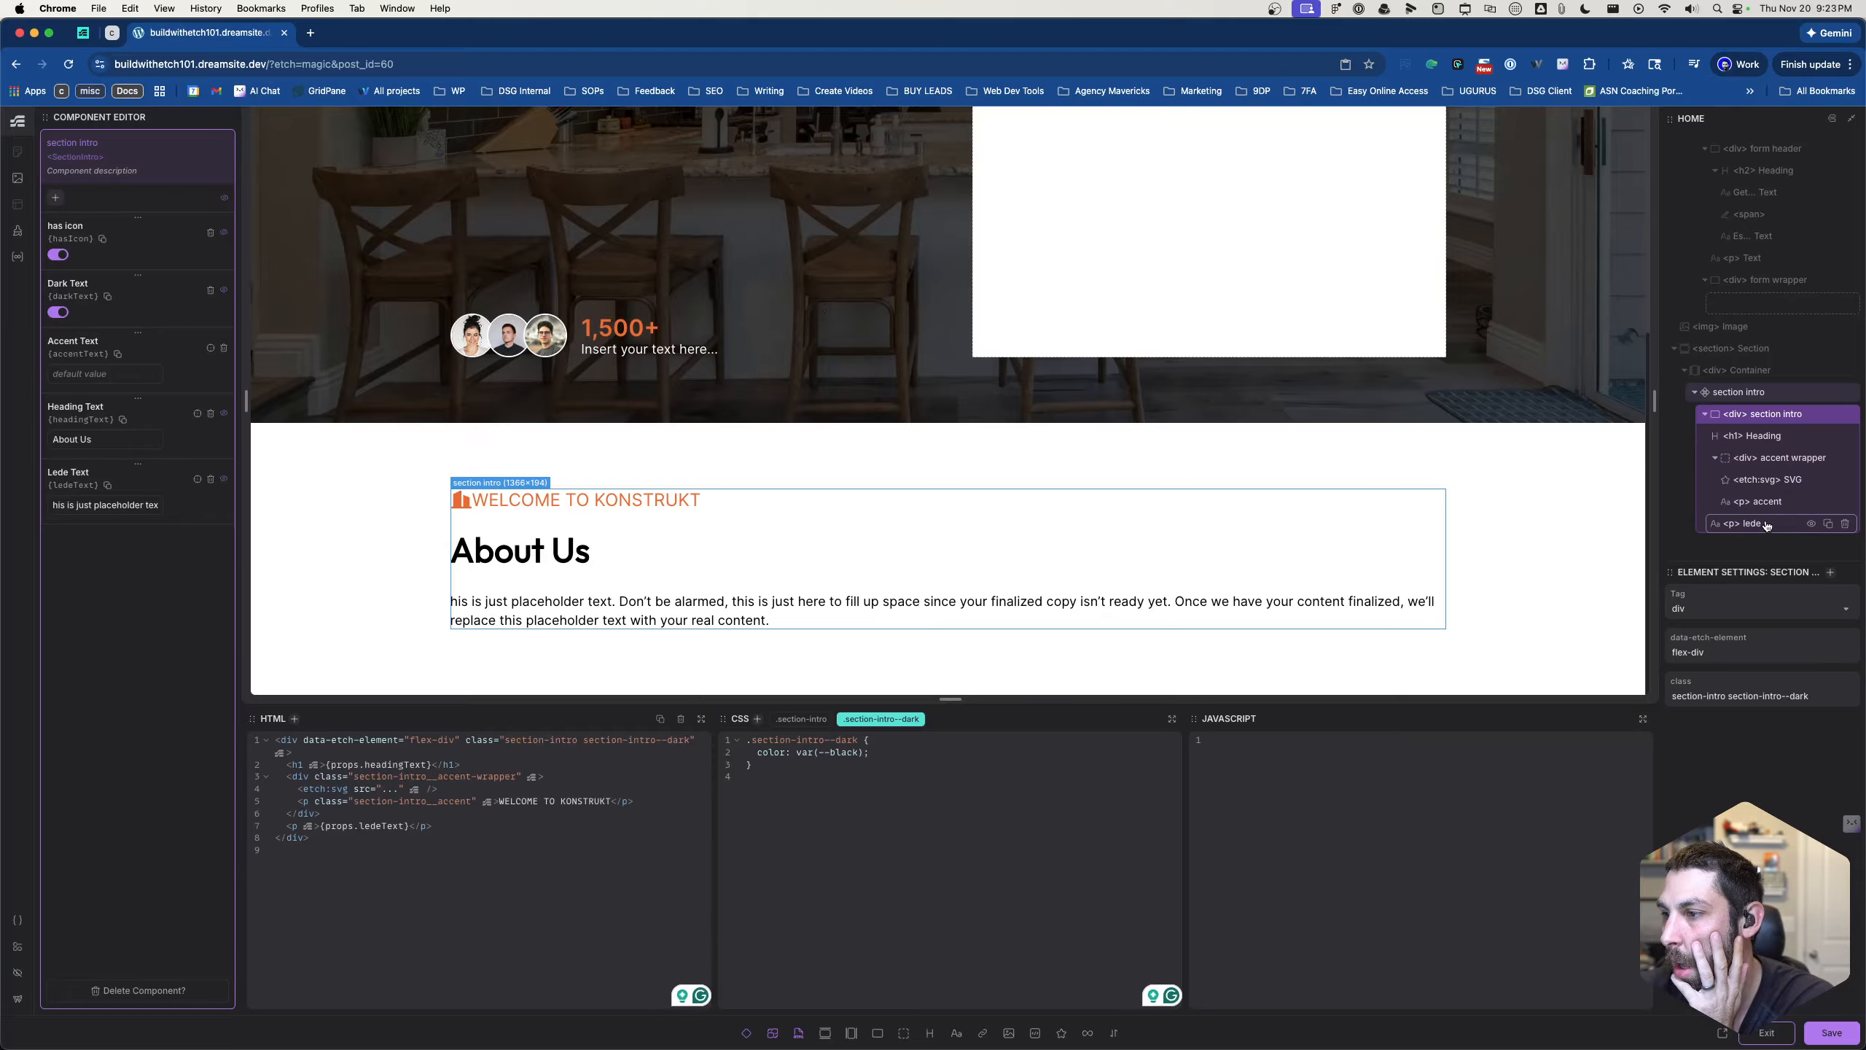
- Wrap the component's section intro div in a condition and set that condition to {props.darkText}
{"action": "right_click", "coordinate": [1765, 419]}
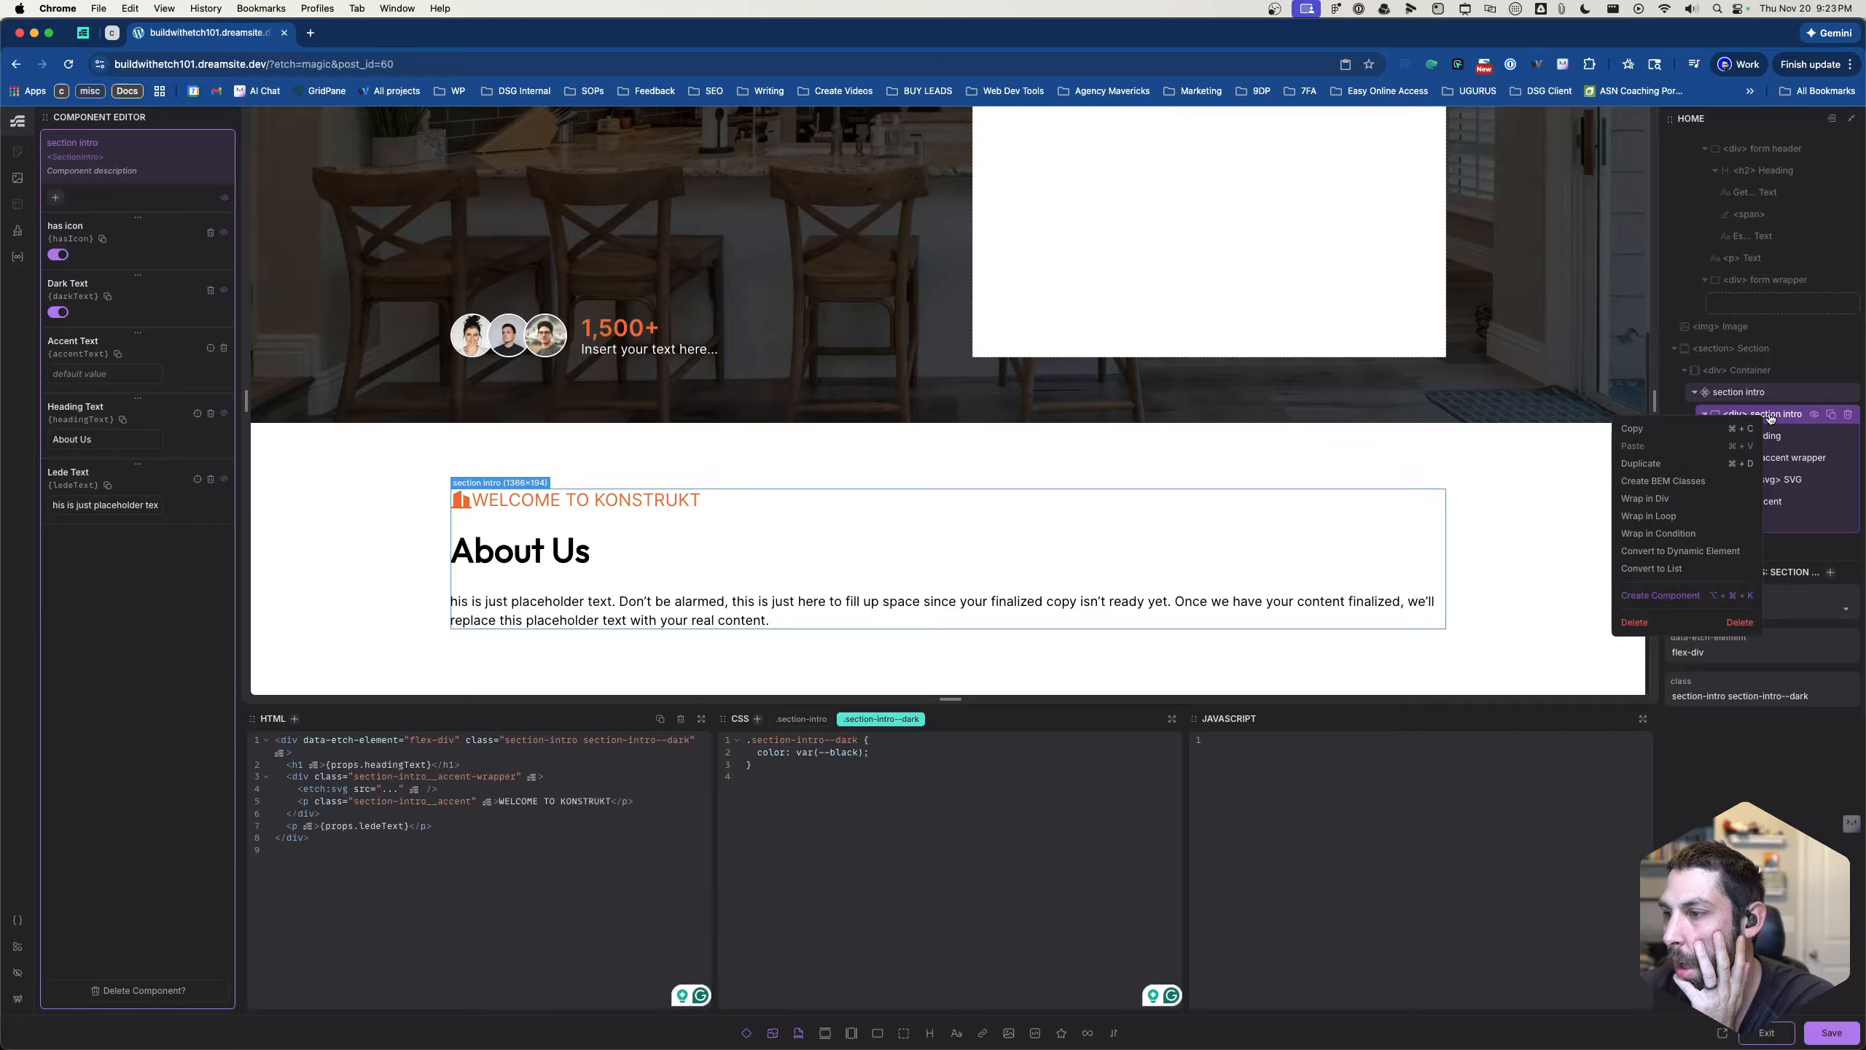
{"action": "left_click", "coordinate": [1659, 535]}
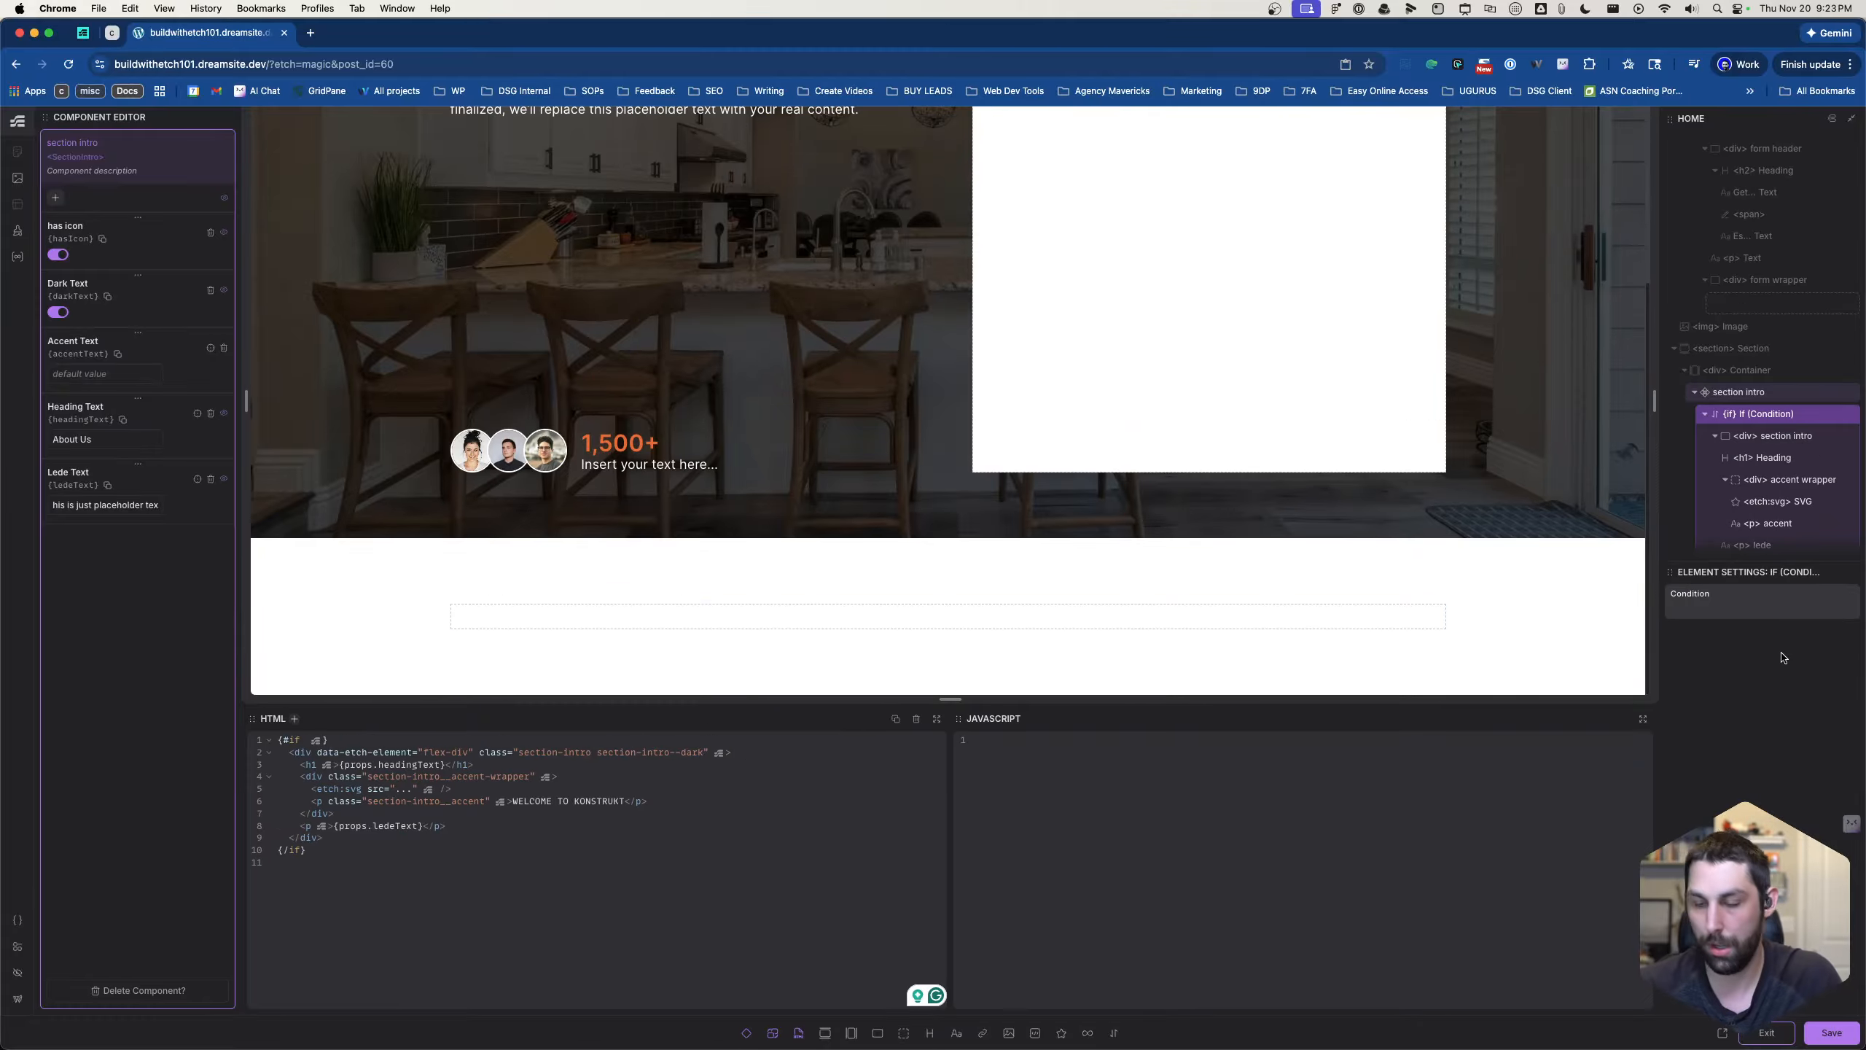
{"action": "type", "text": "{pro"}
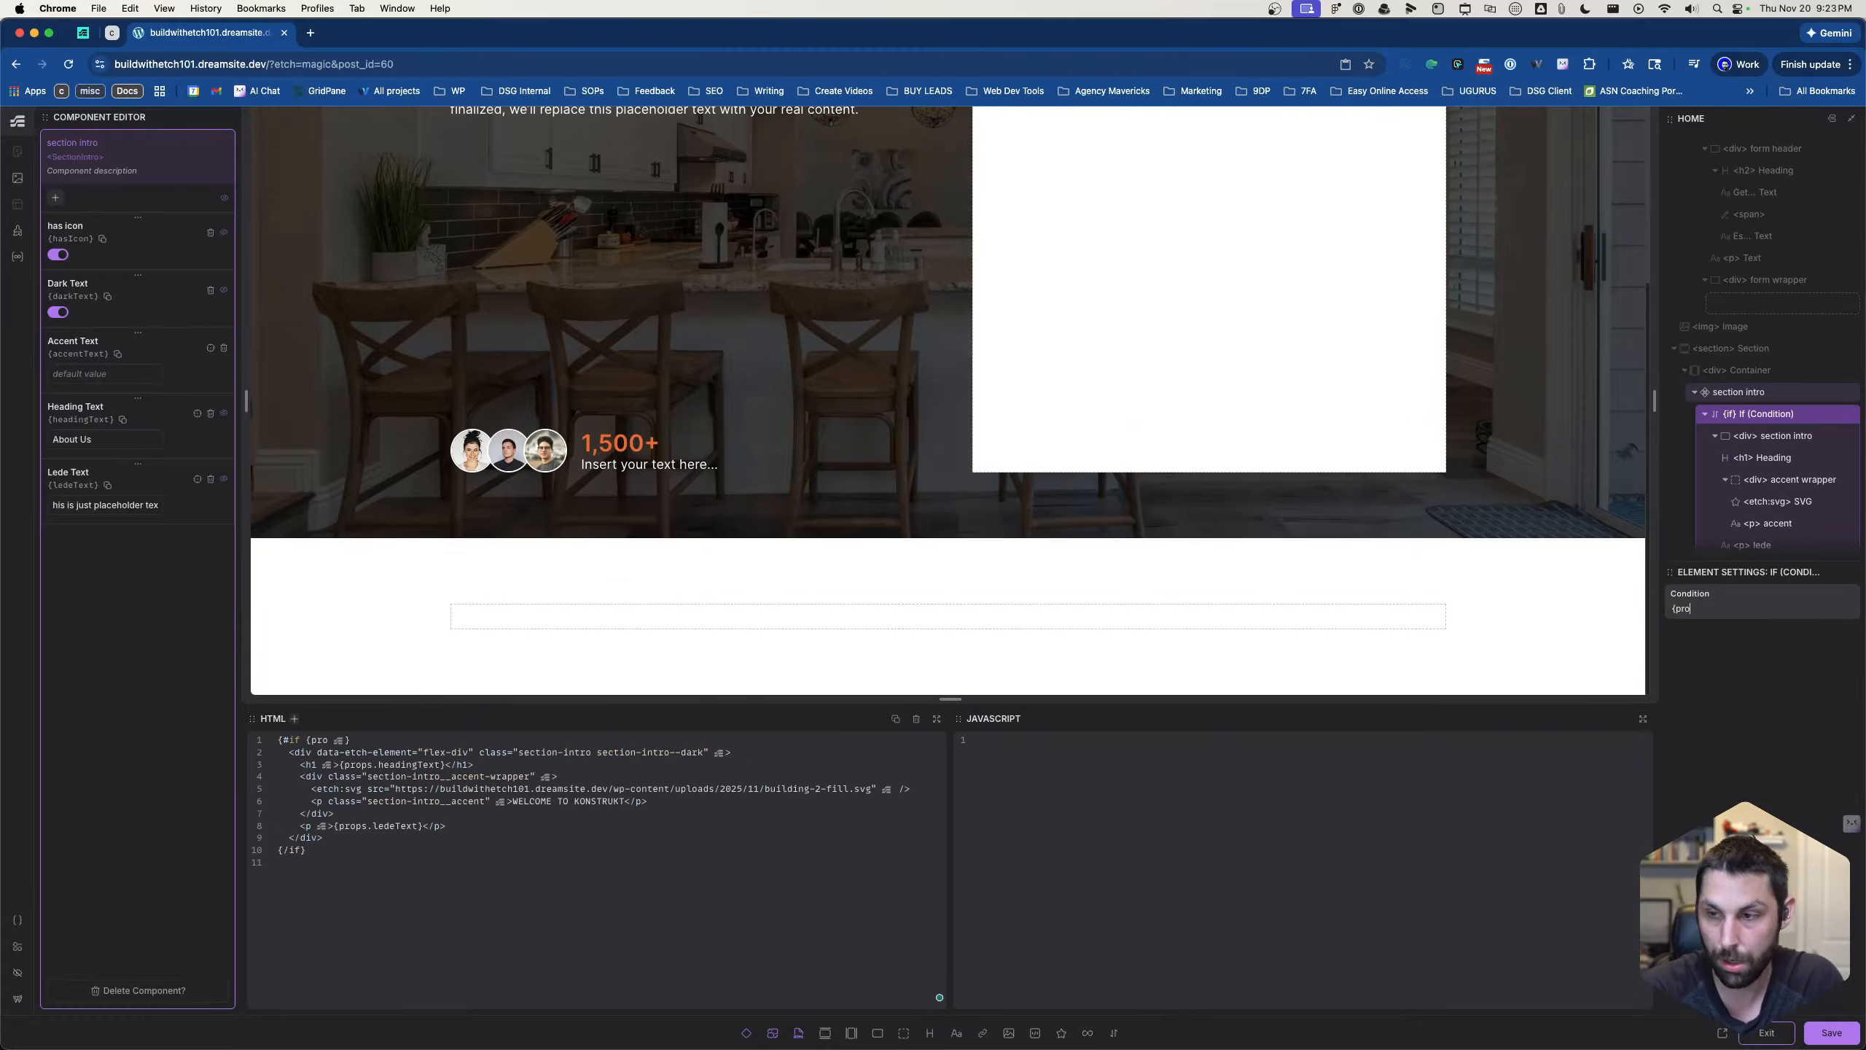
{"action": "type", "text": "ps.dark"}
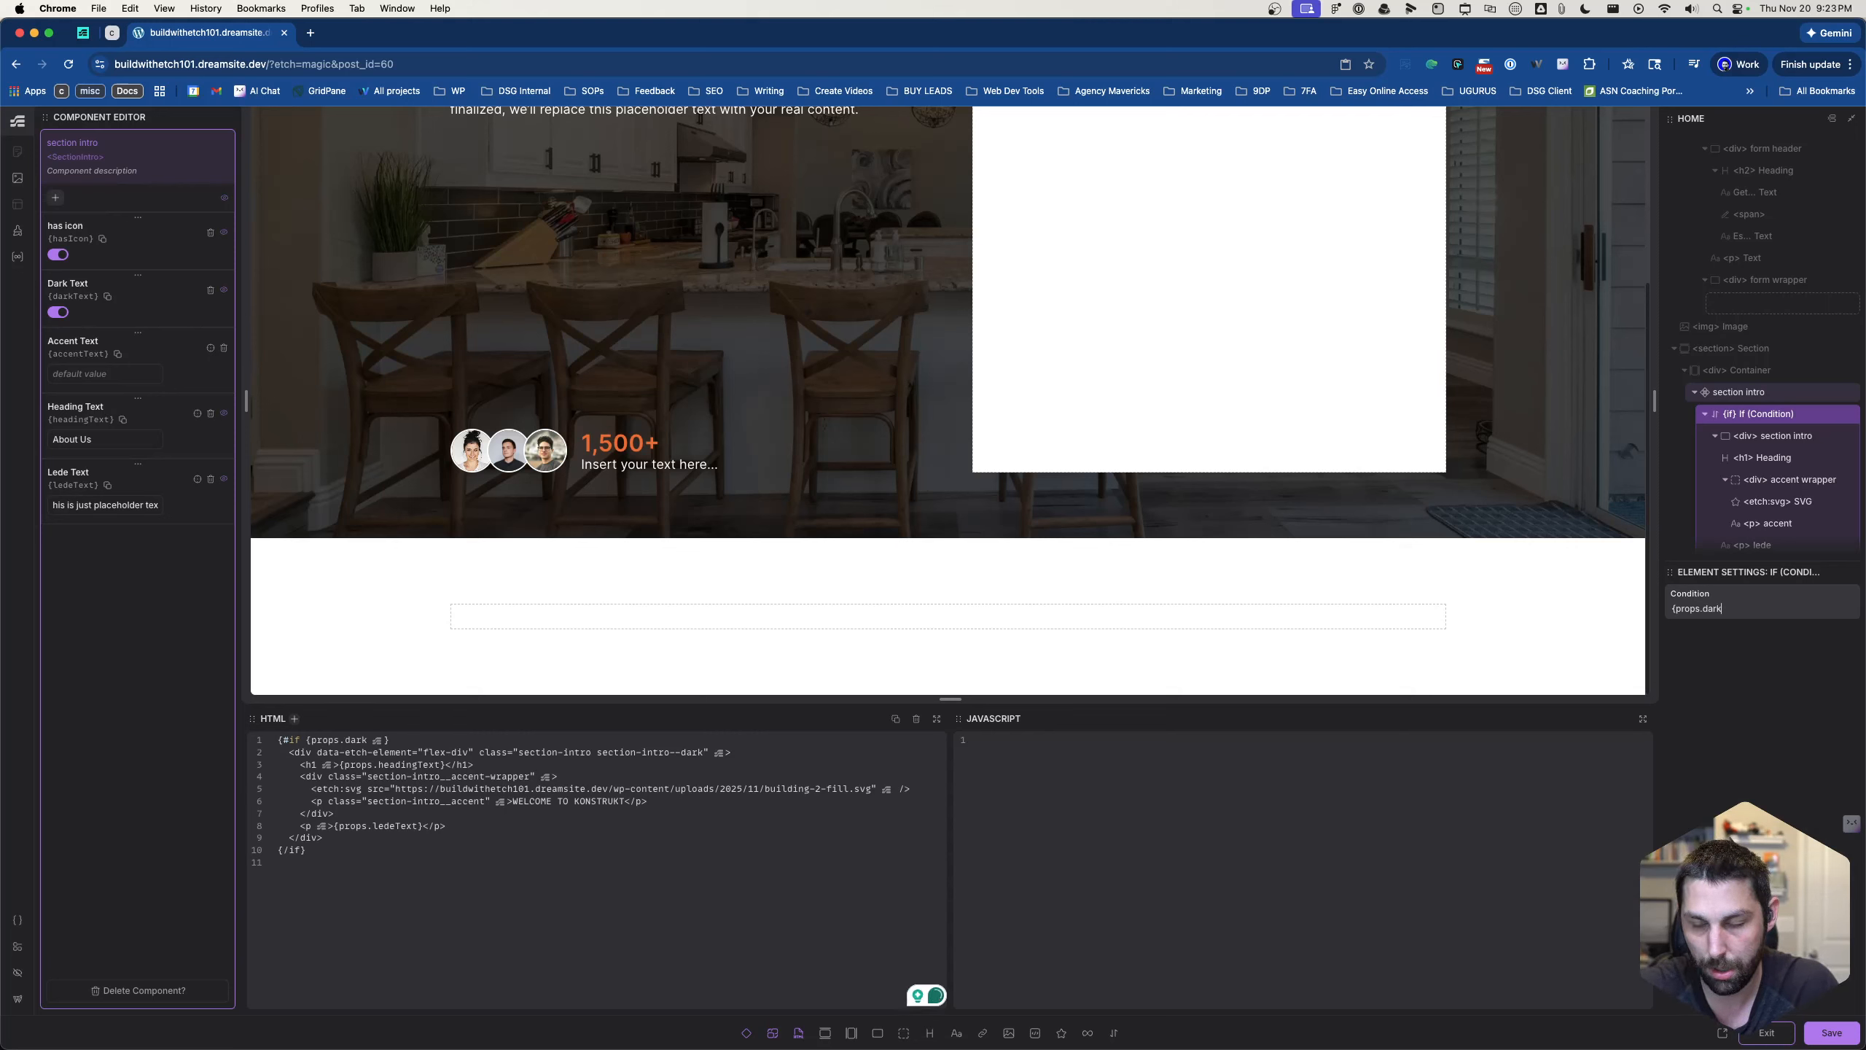
{"action": "type", "text": "Text}"}
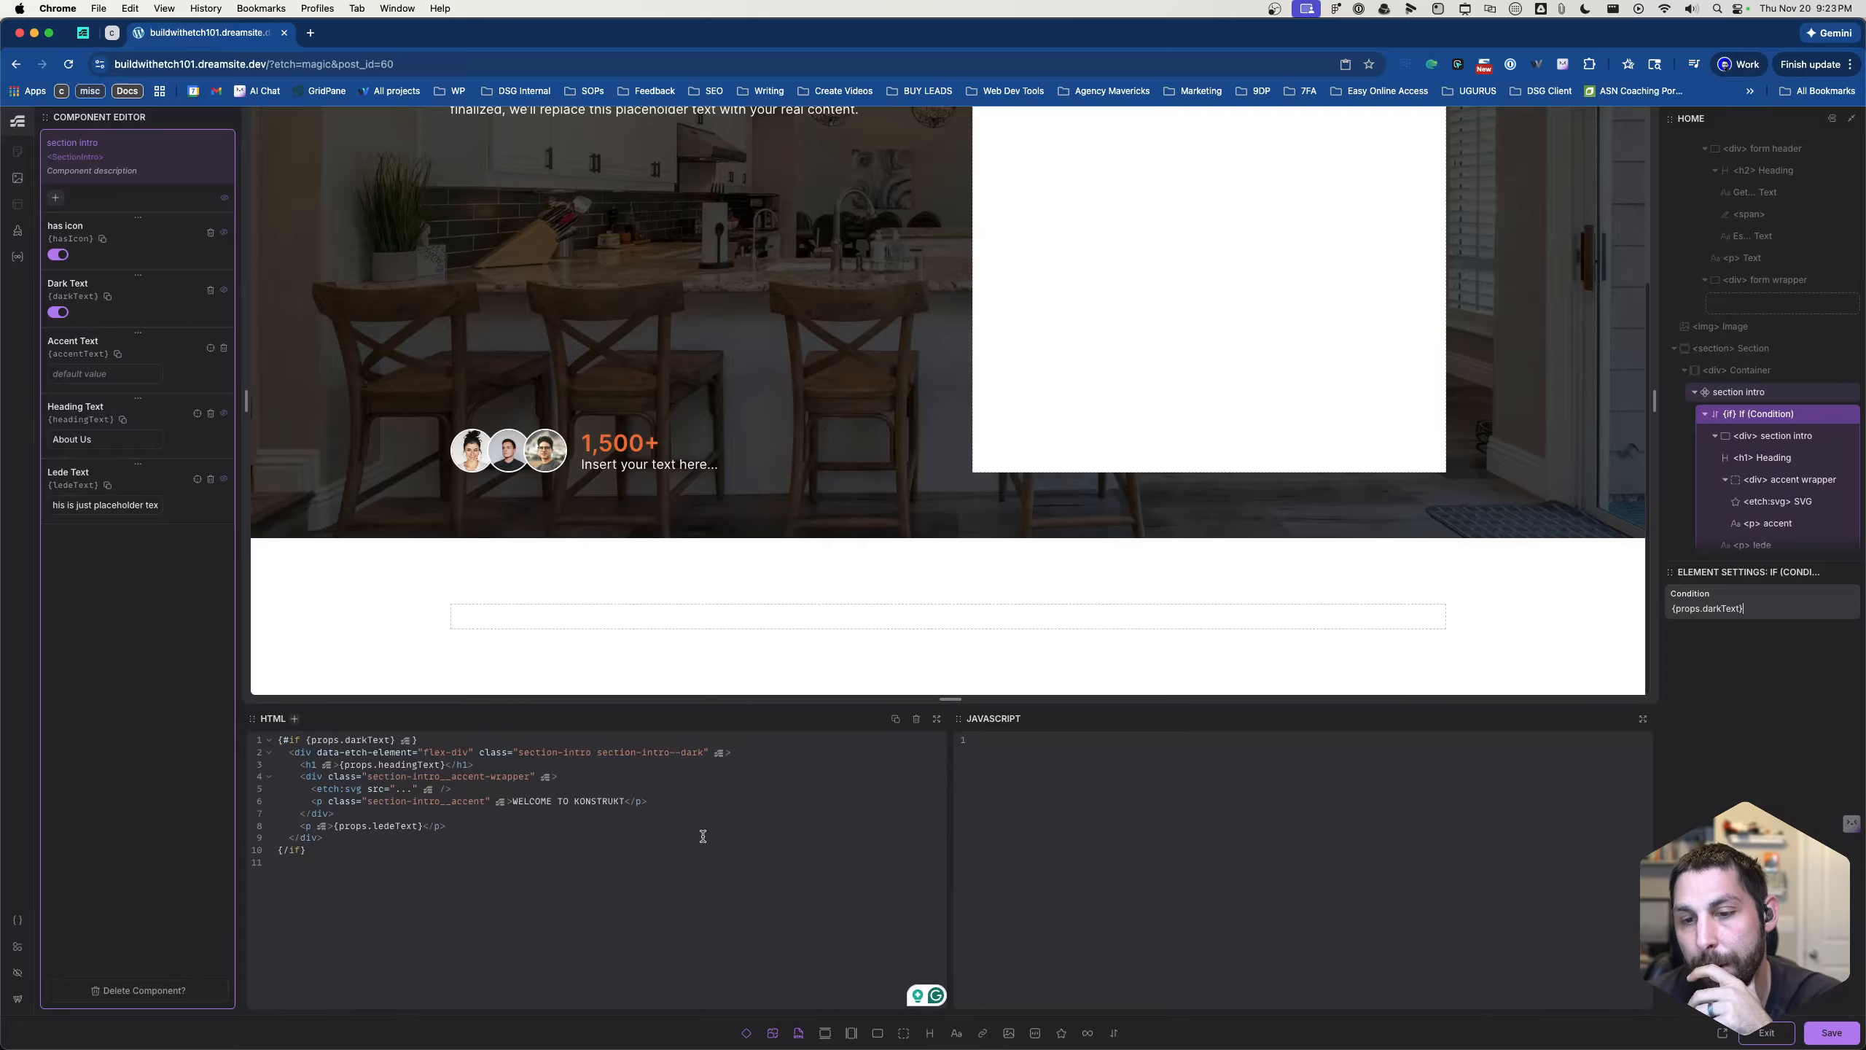
{"action": "left_click_drag", "start_coordinate": [597, 753], "coordinate": [704, 755]}
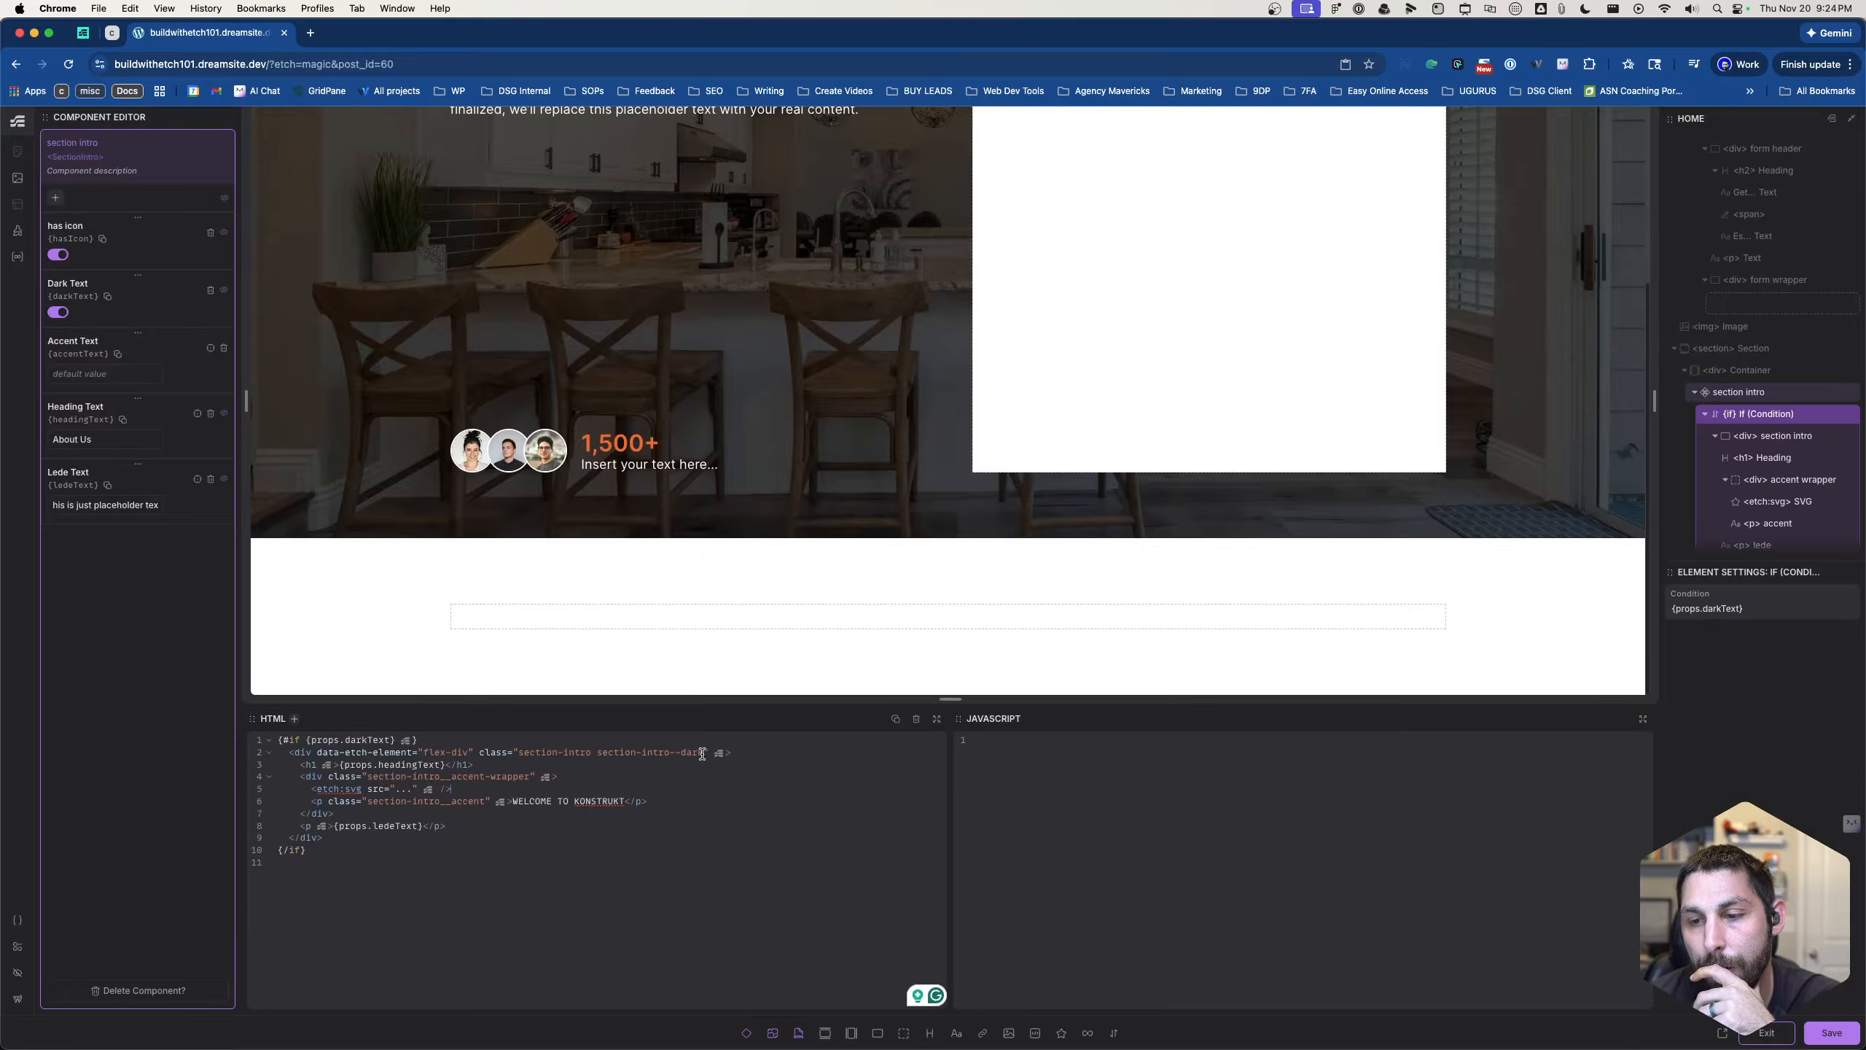
{"action": "left_click_drag", "start_coordinate": [707, 752], "coordinate": [597, 752]}
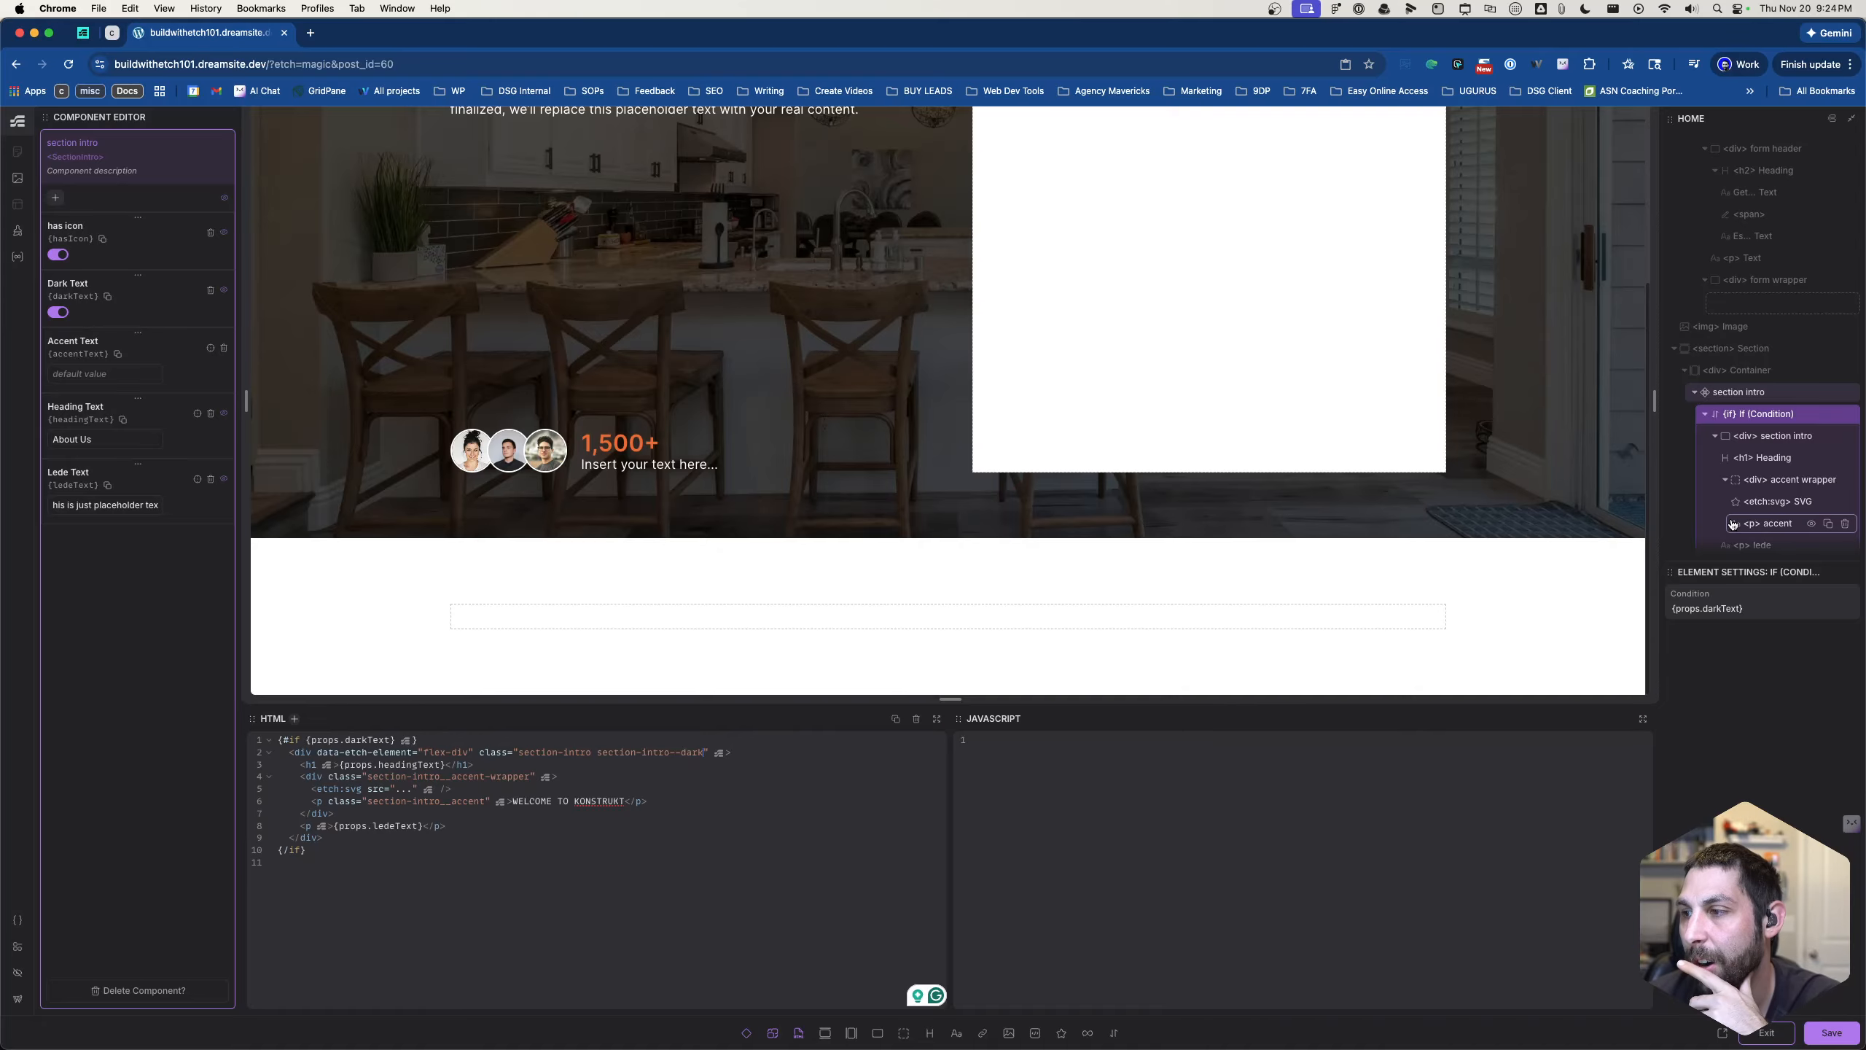
{"action": "left_click", "coordinate": [1764, 609]}
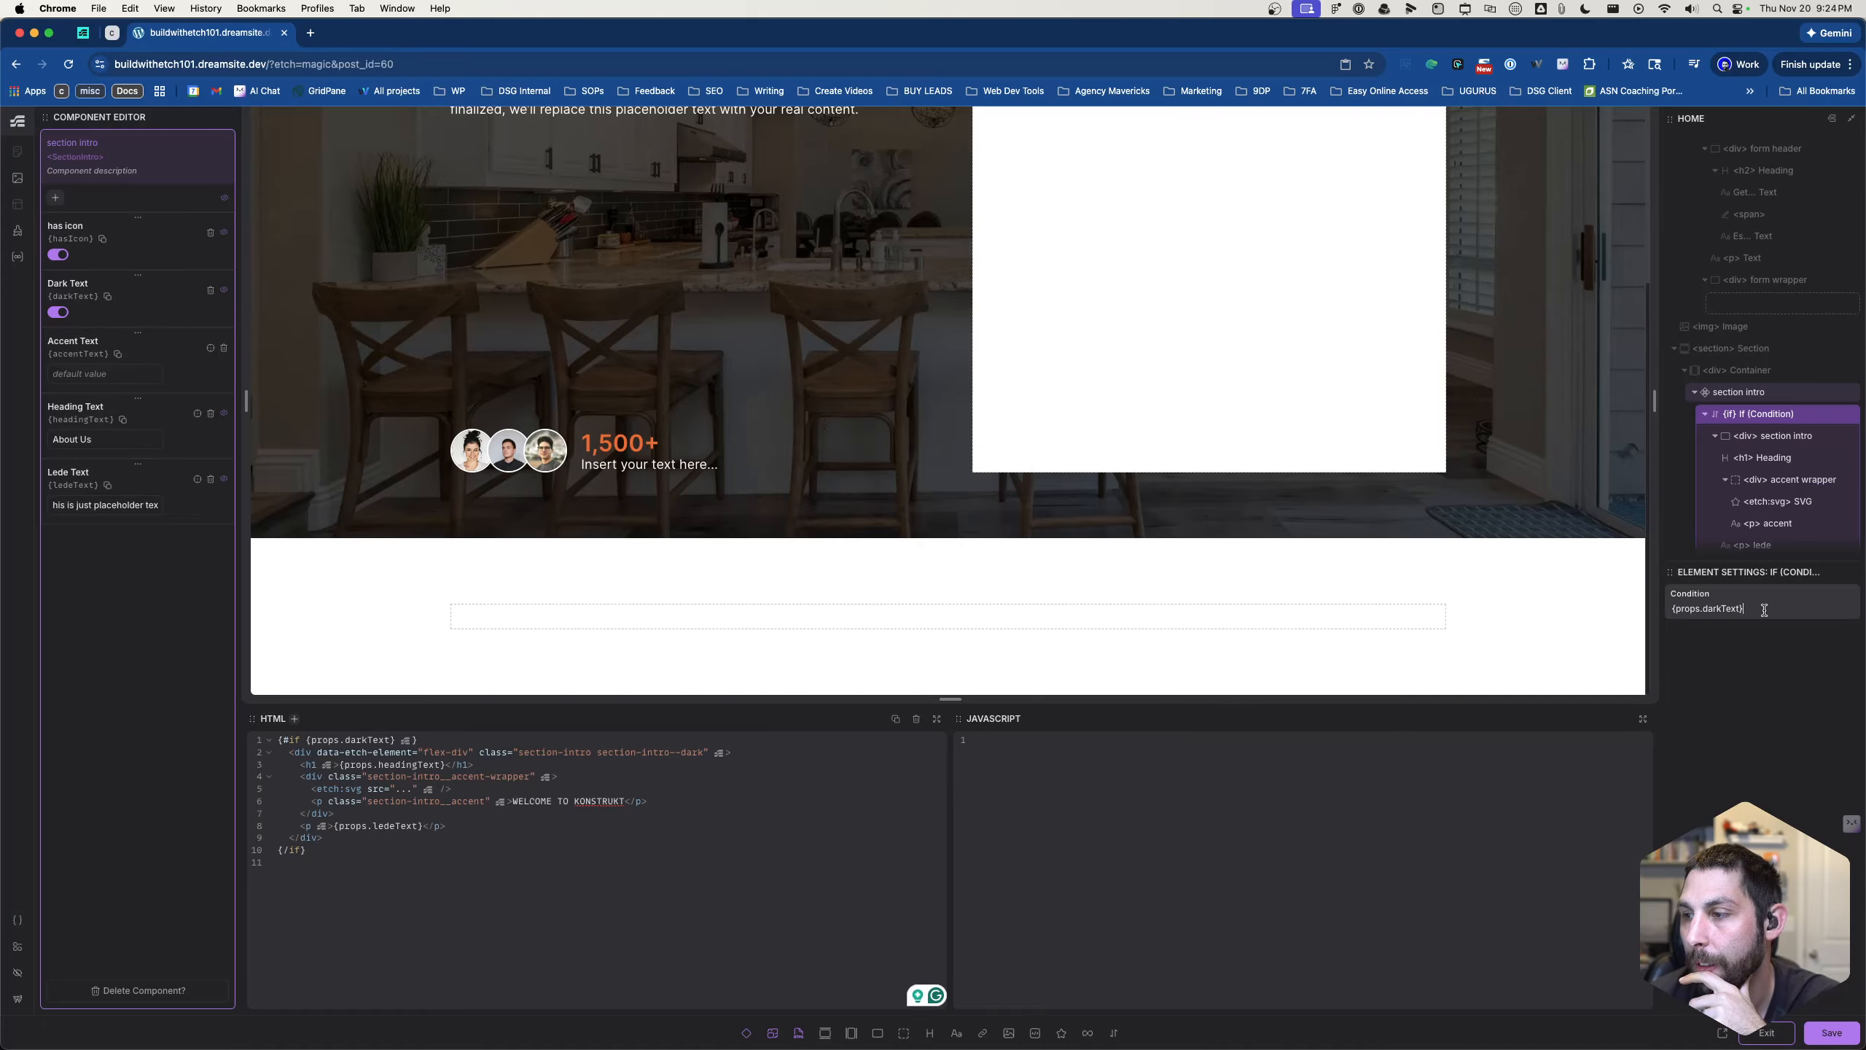
{"action": "left_click", "coordinate": [1678, 608]}
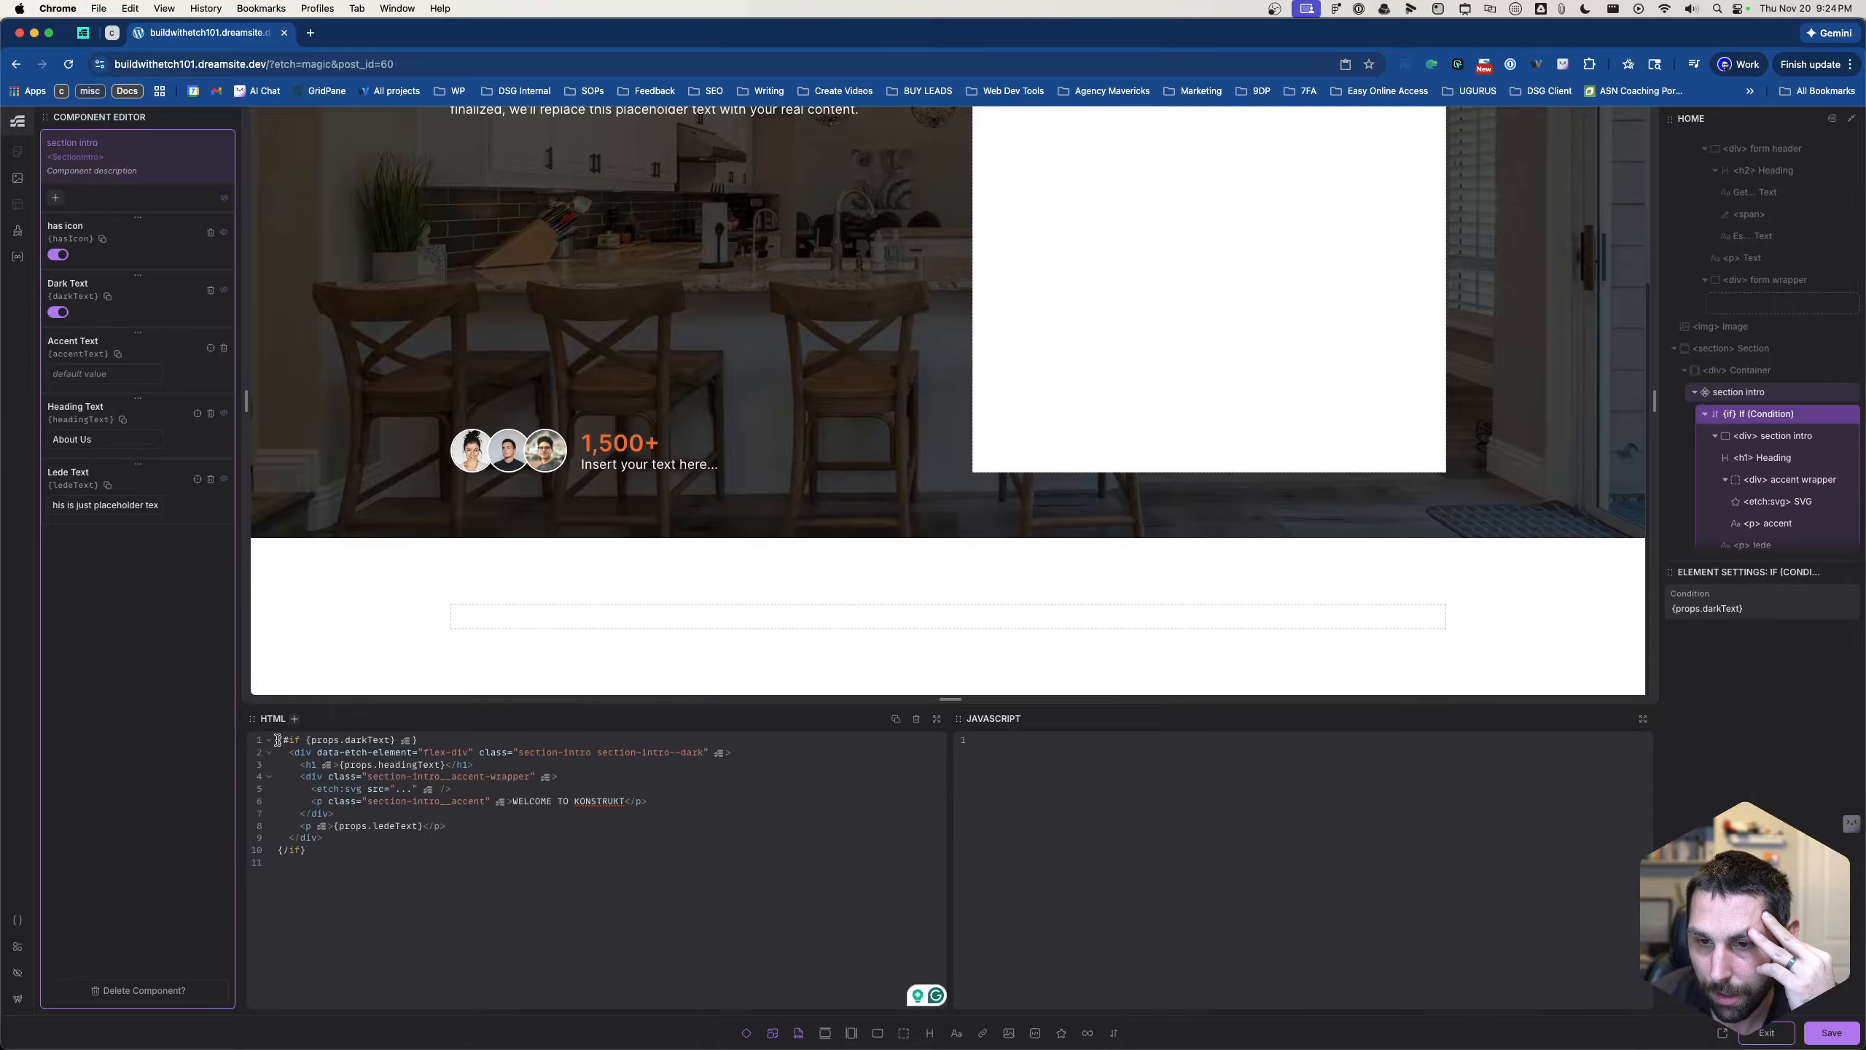
{"action": "left_click_drag", "start_coordinate": [279, 739], "coordinate": [439, 741]}
{"action": "left_click", "coordinate": [439, 740]}
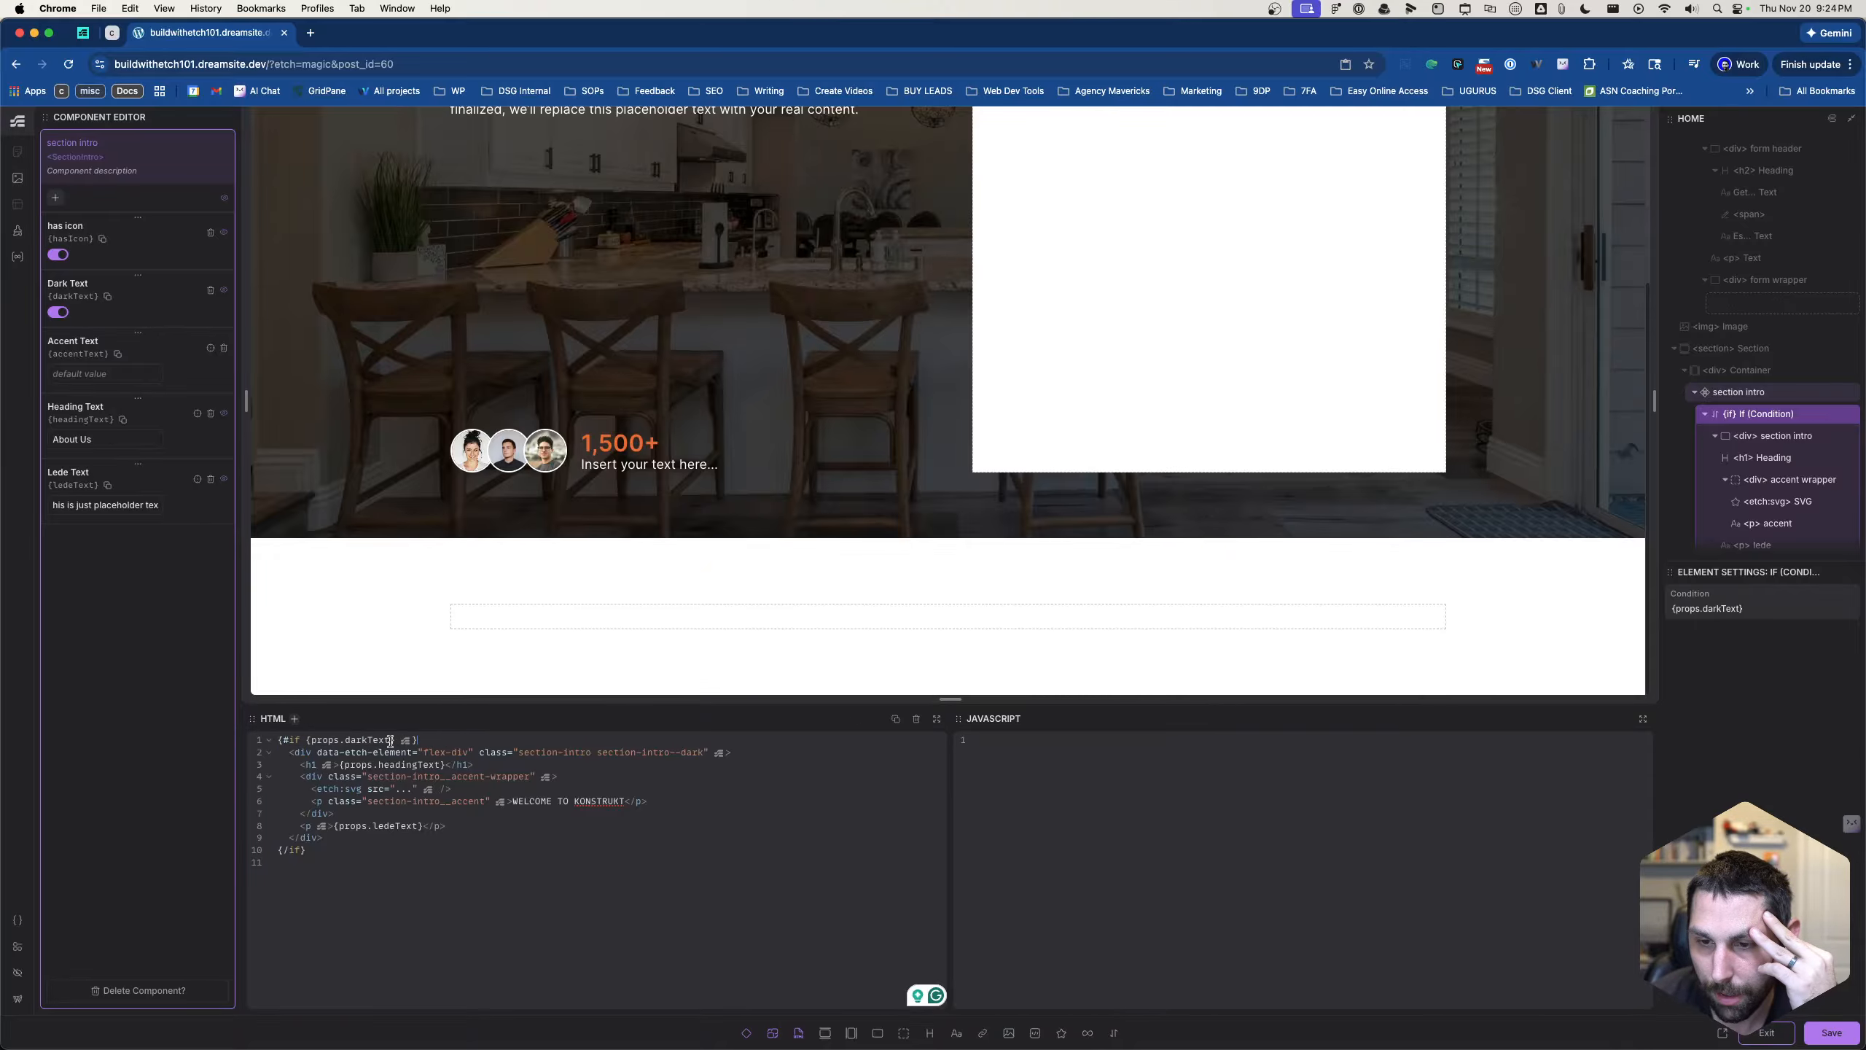
{"action": "left_click", "coordinate": [596, 753]}
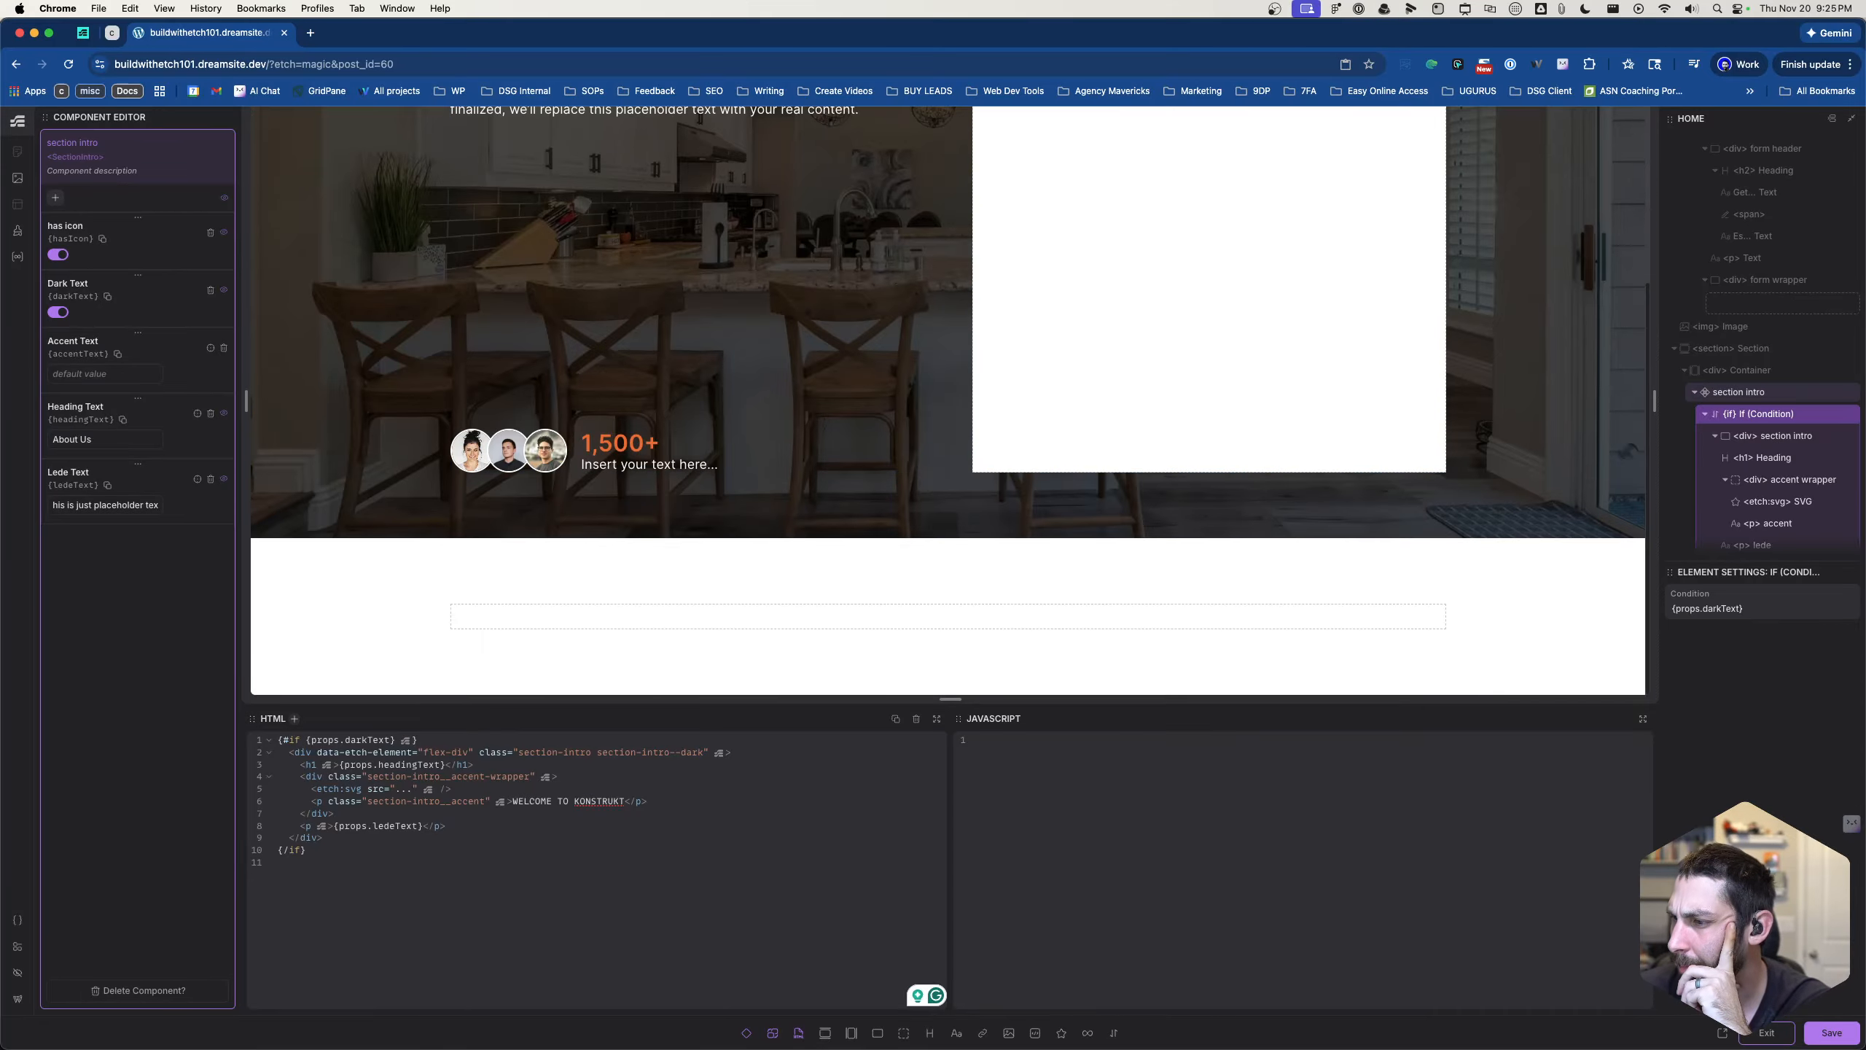
- Save the component and duplicate the If condition block together with its contents
{"action": "left_click", "coordinate": [1837, 1033]}
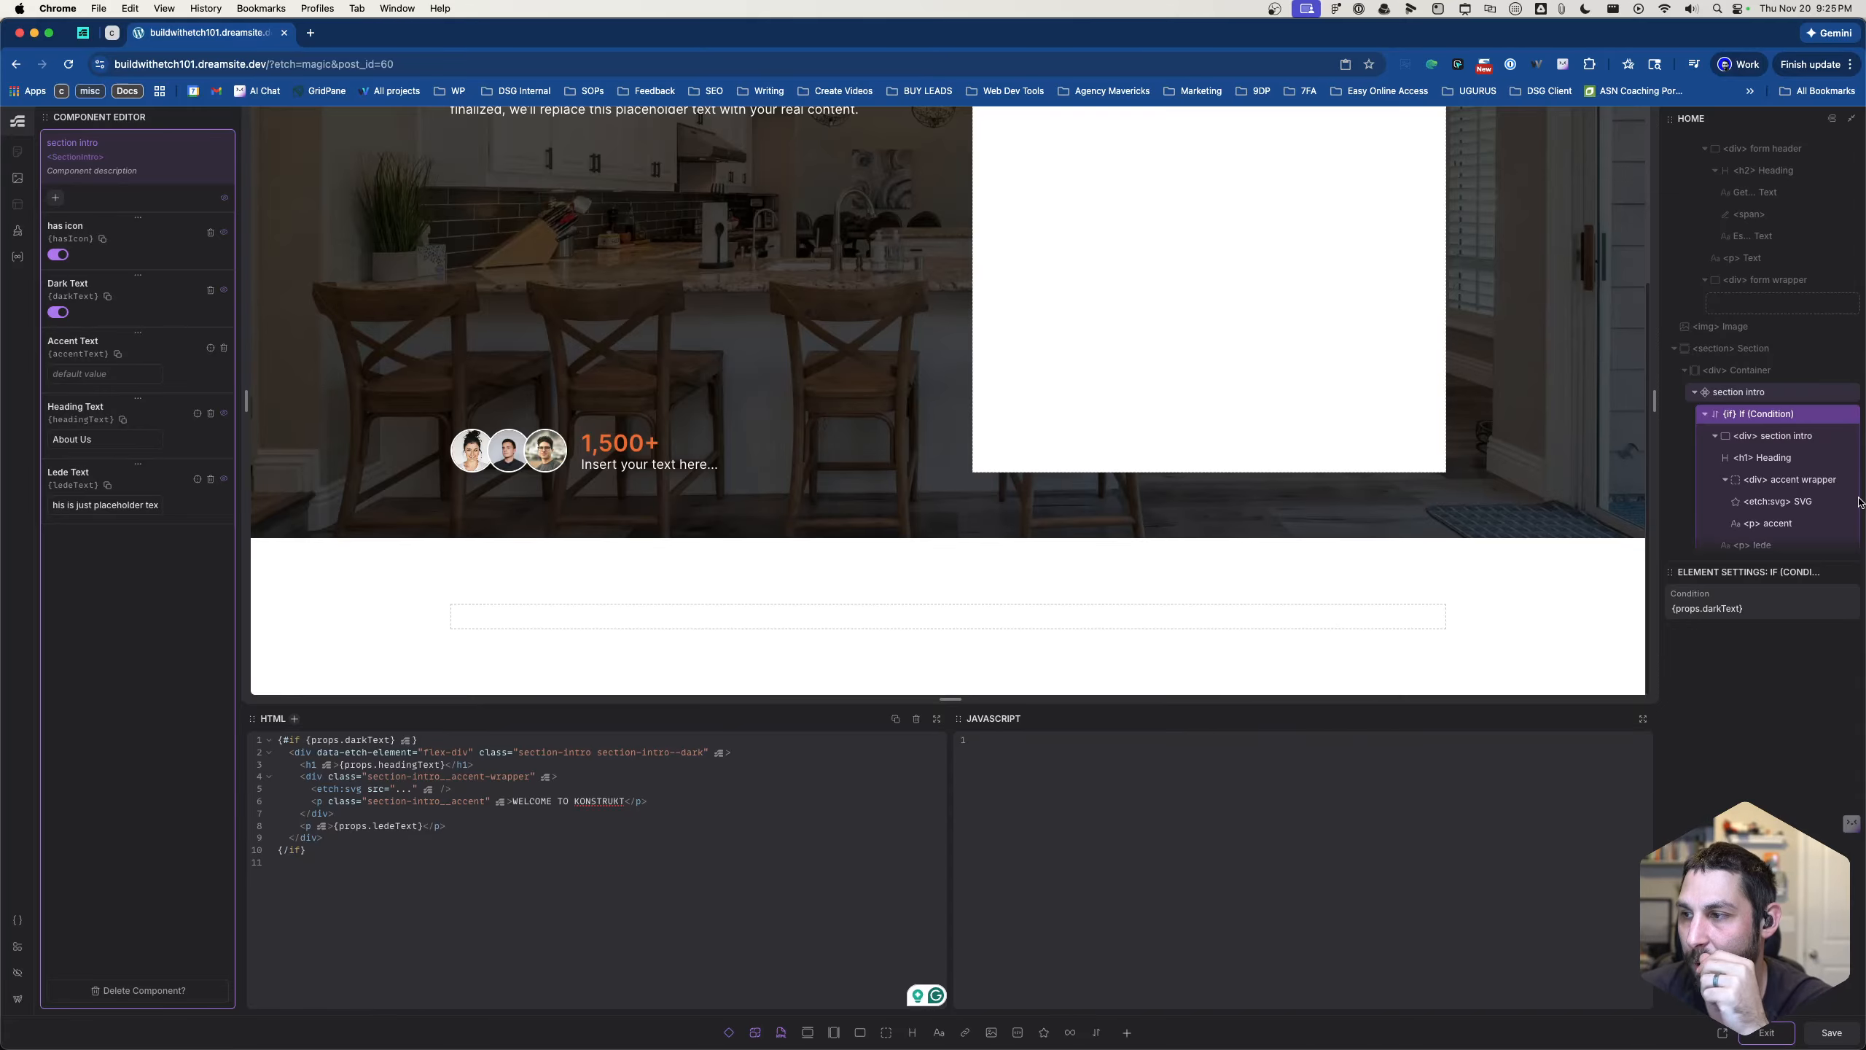
{"action": "scroll", "coordinate": [1782, 469], "scroll_direction": "down", "scroll_amount": 1}
{"action": "scroll", "coordinate": [1782, 466], "scroll_direction": "up", "scroll_amount": 1}
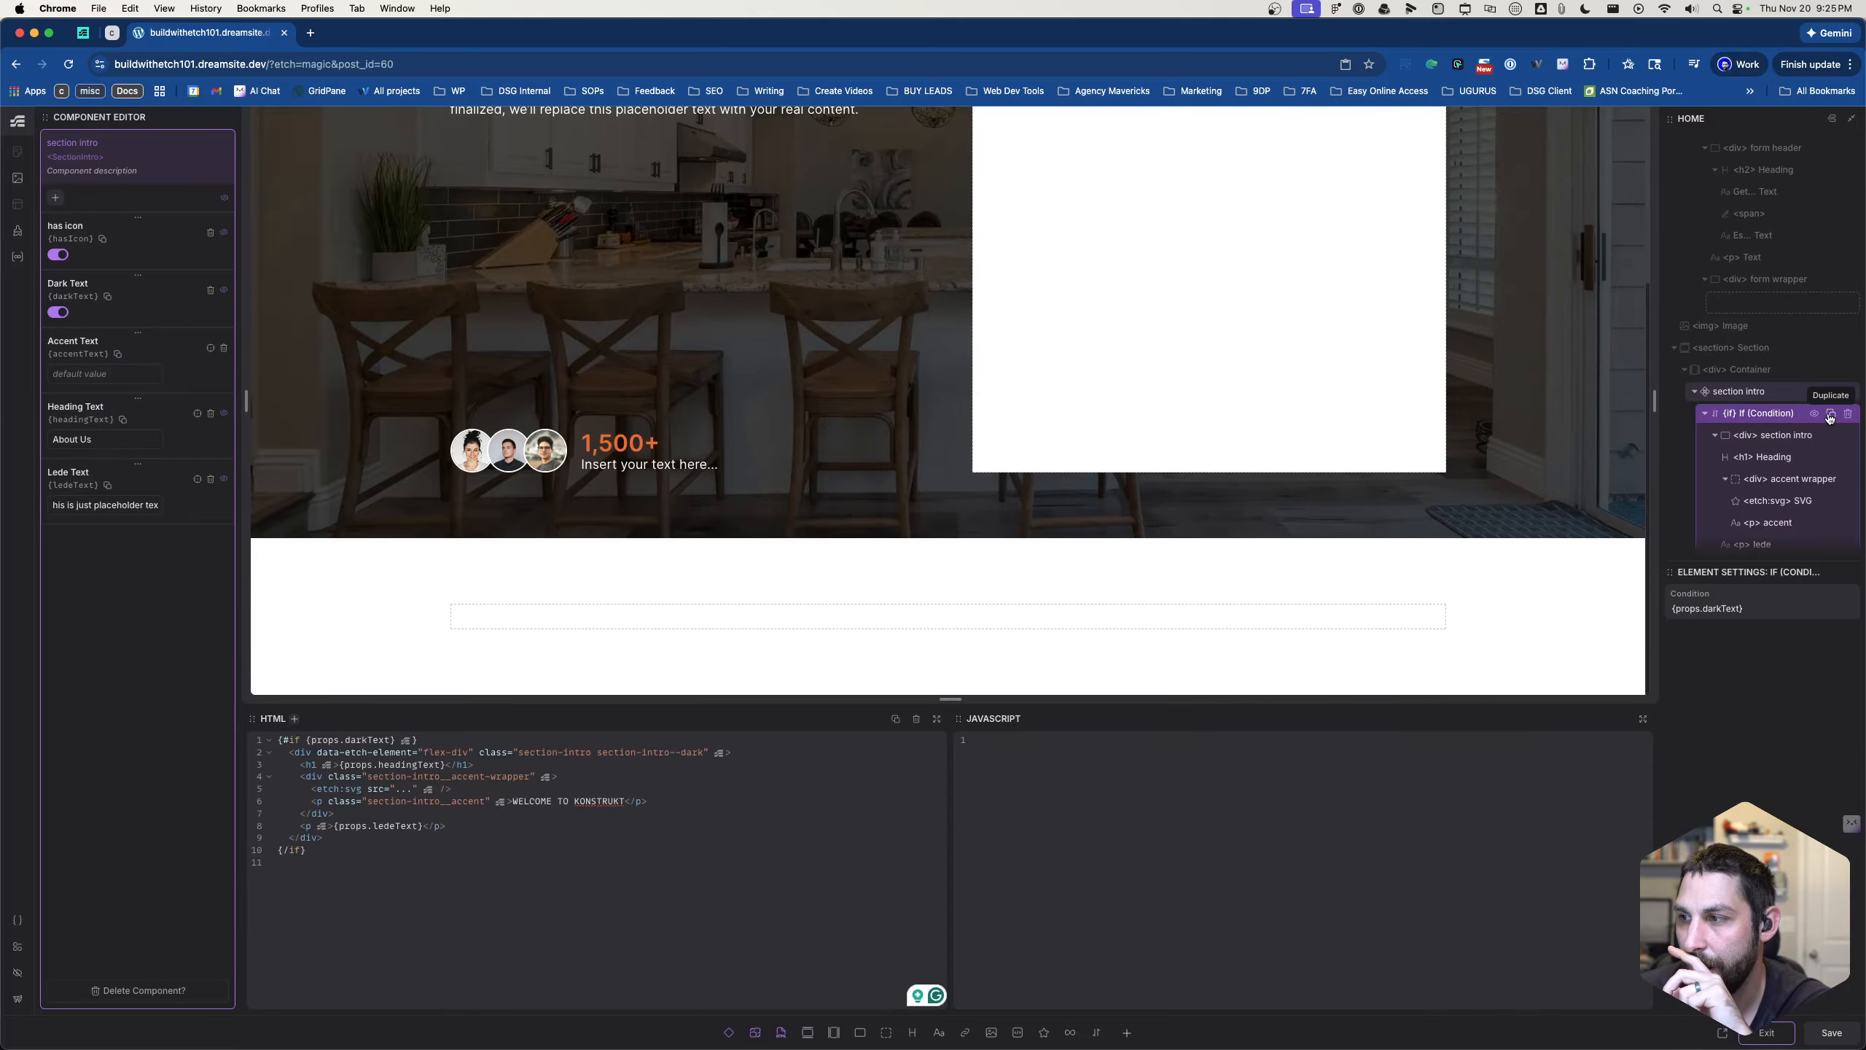
{"action": "left_click", "coordinate": [1829, 417]}
{"action": "scroll", "coordinate": [1763, 408], "scroll_direction": "down", "scroll_amount": 5}
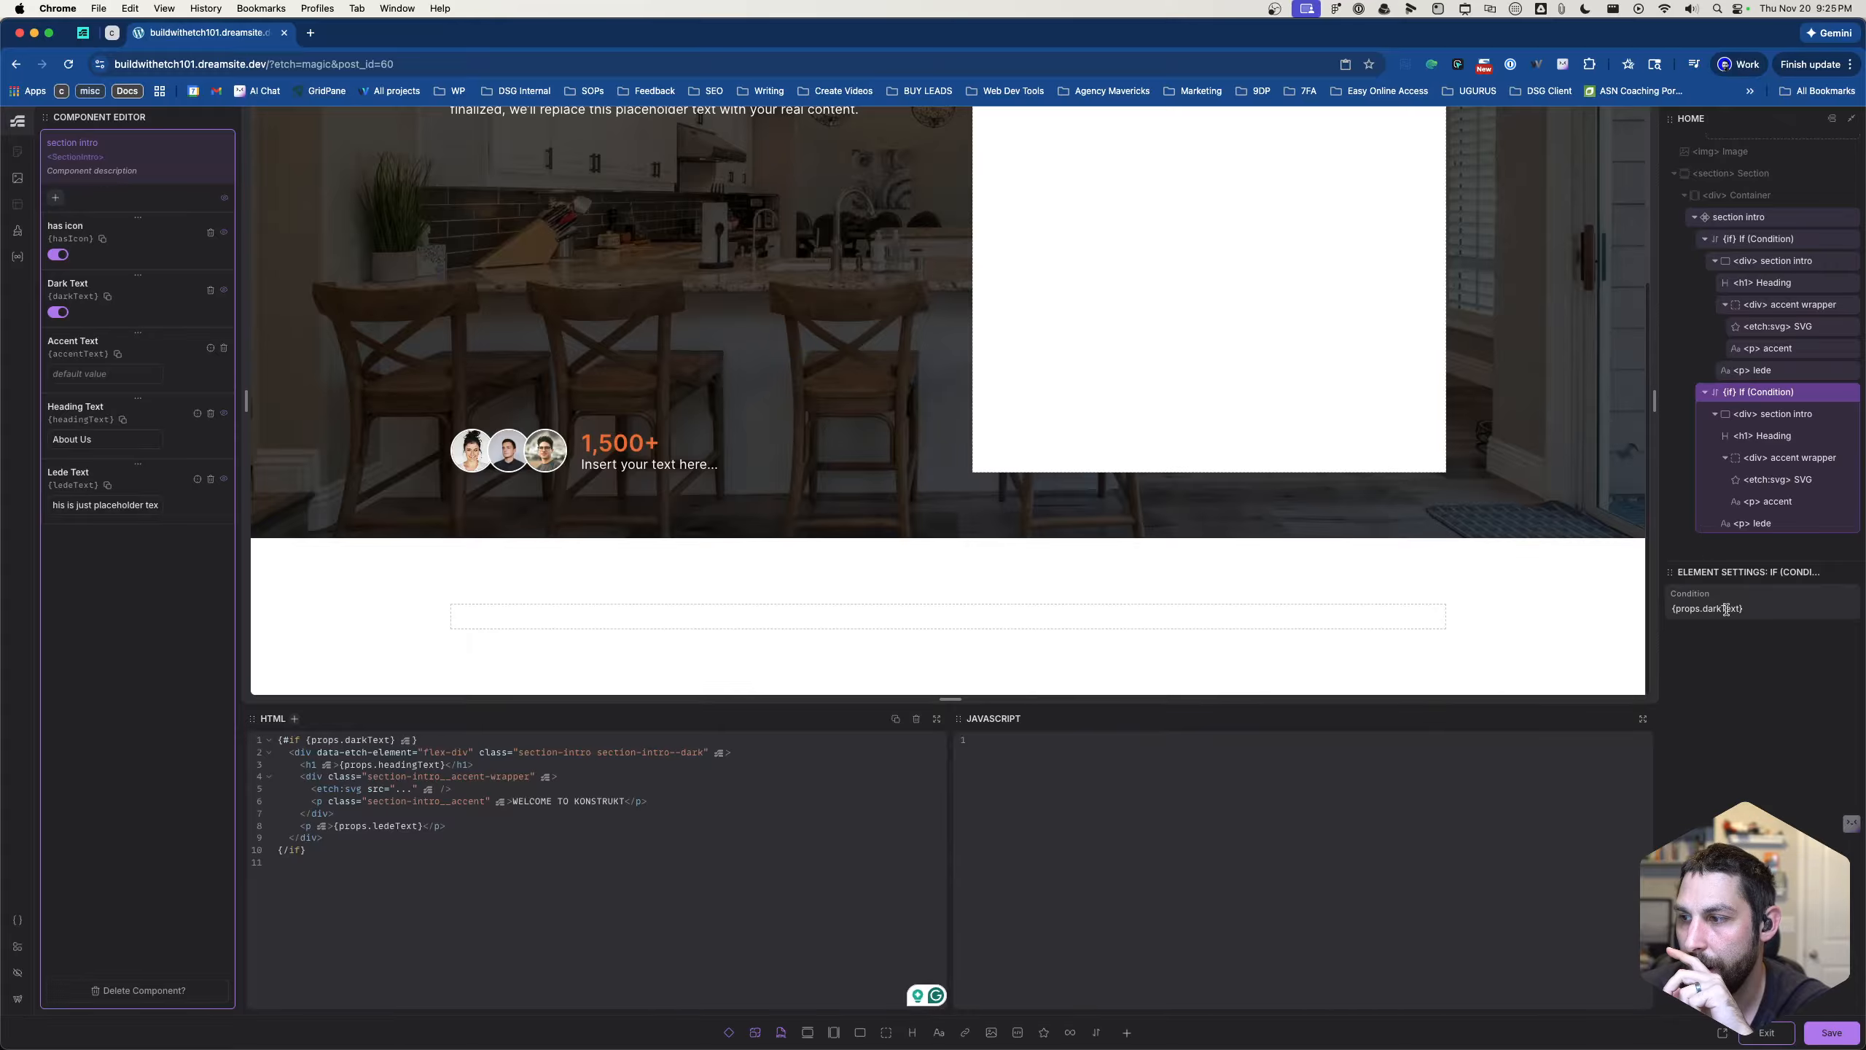
- Extend the duplicated block's condition to {props.darkText} == false
{"action": "left_click", "coordinate": [1755, 611]}
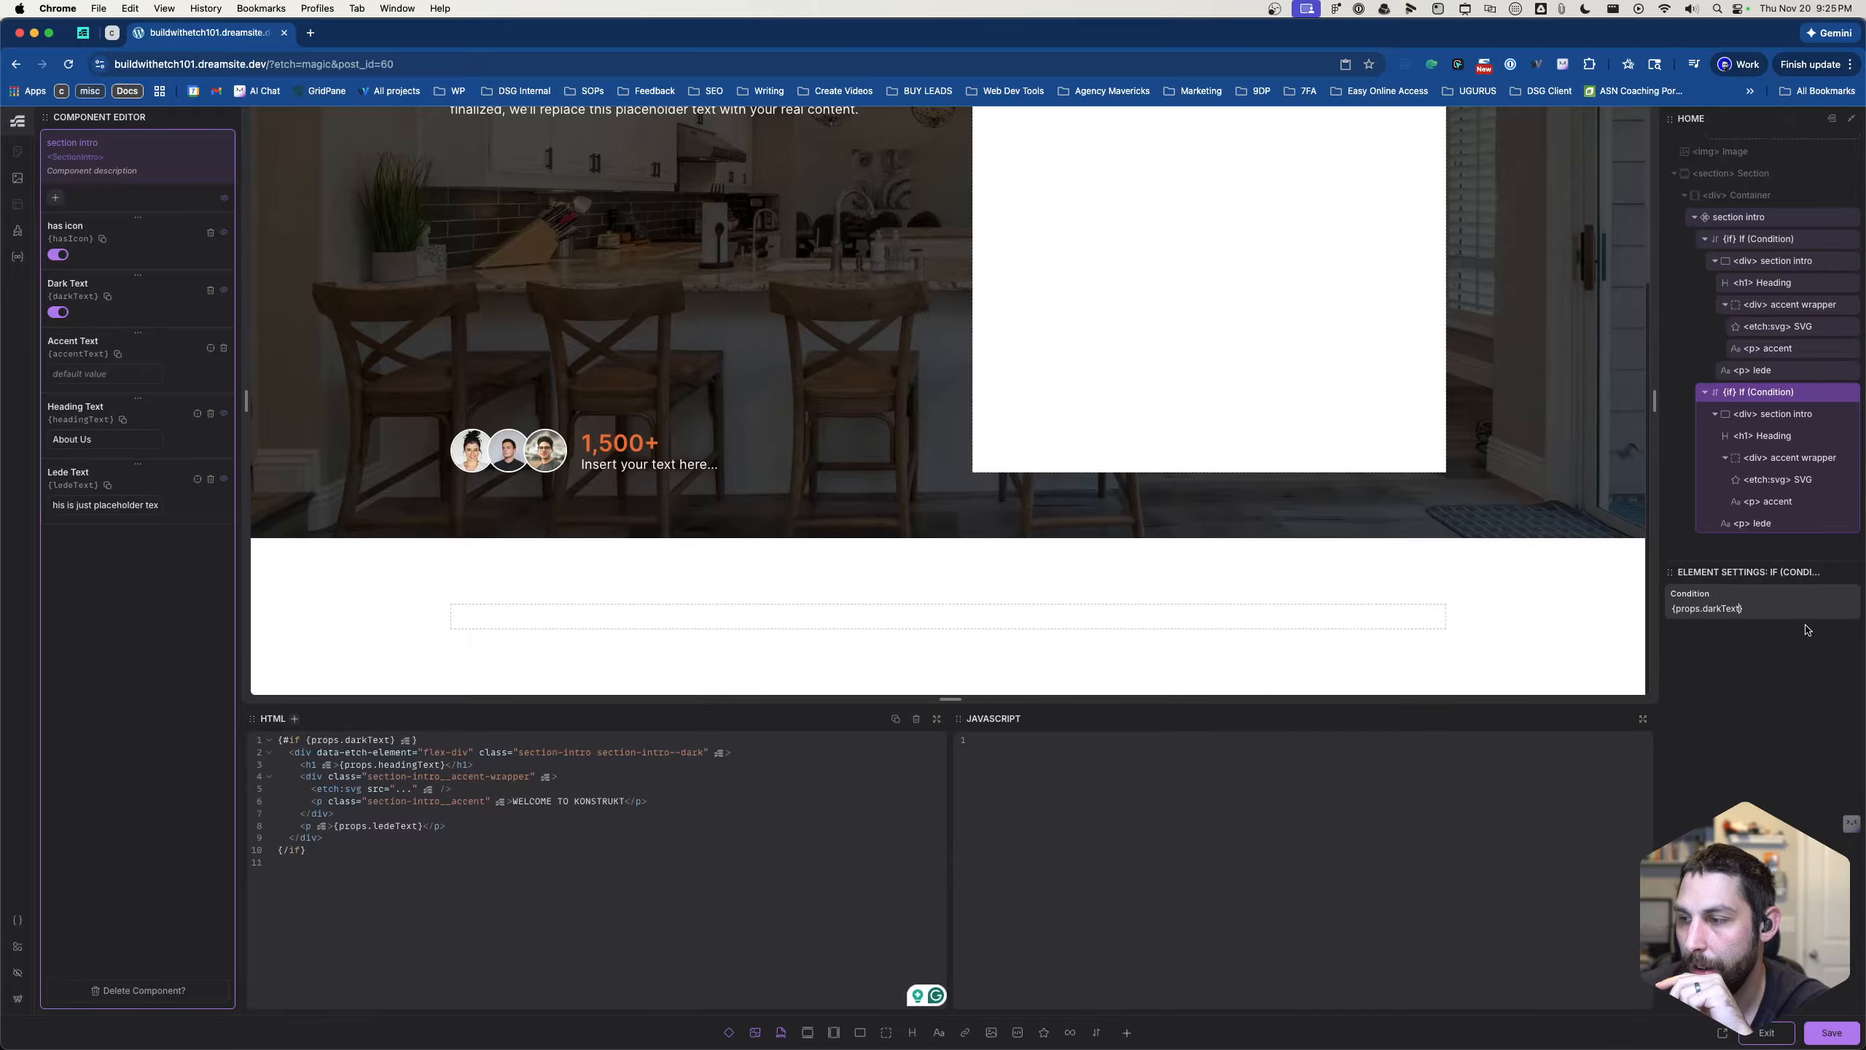
{"action": "type", "text": "=="}
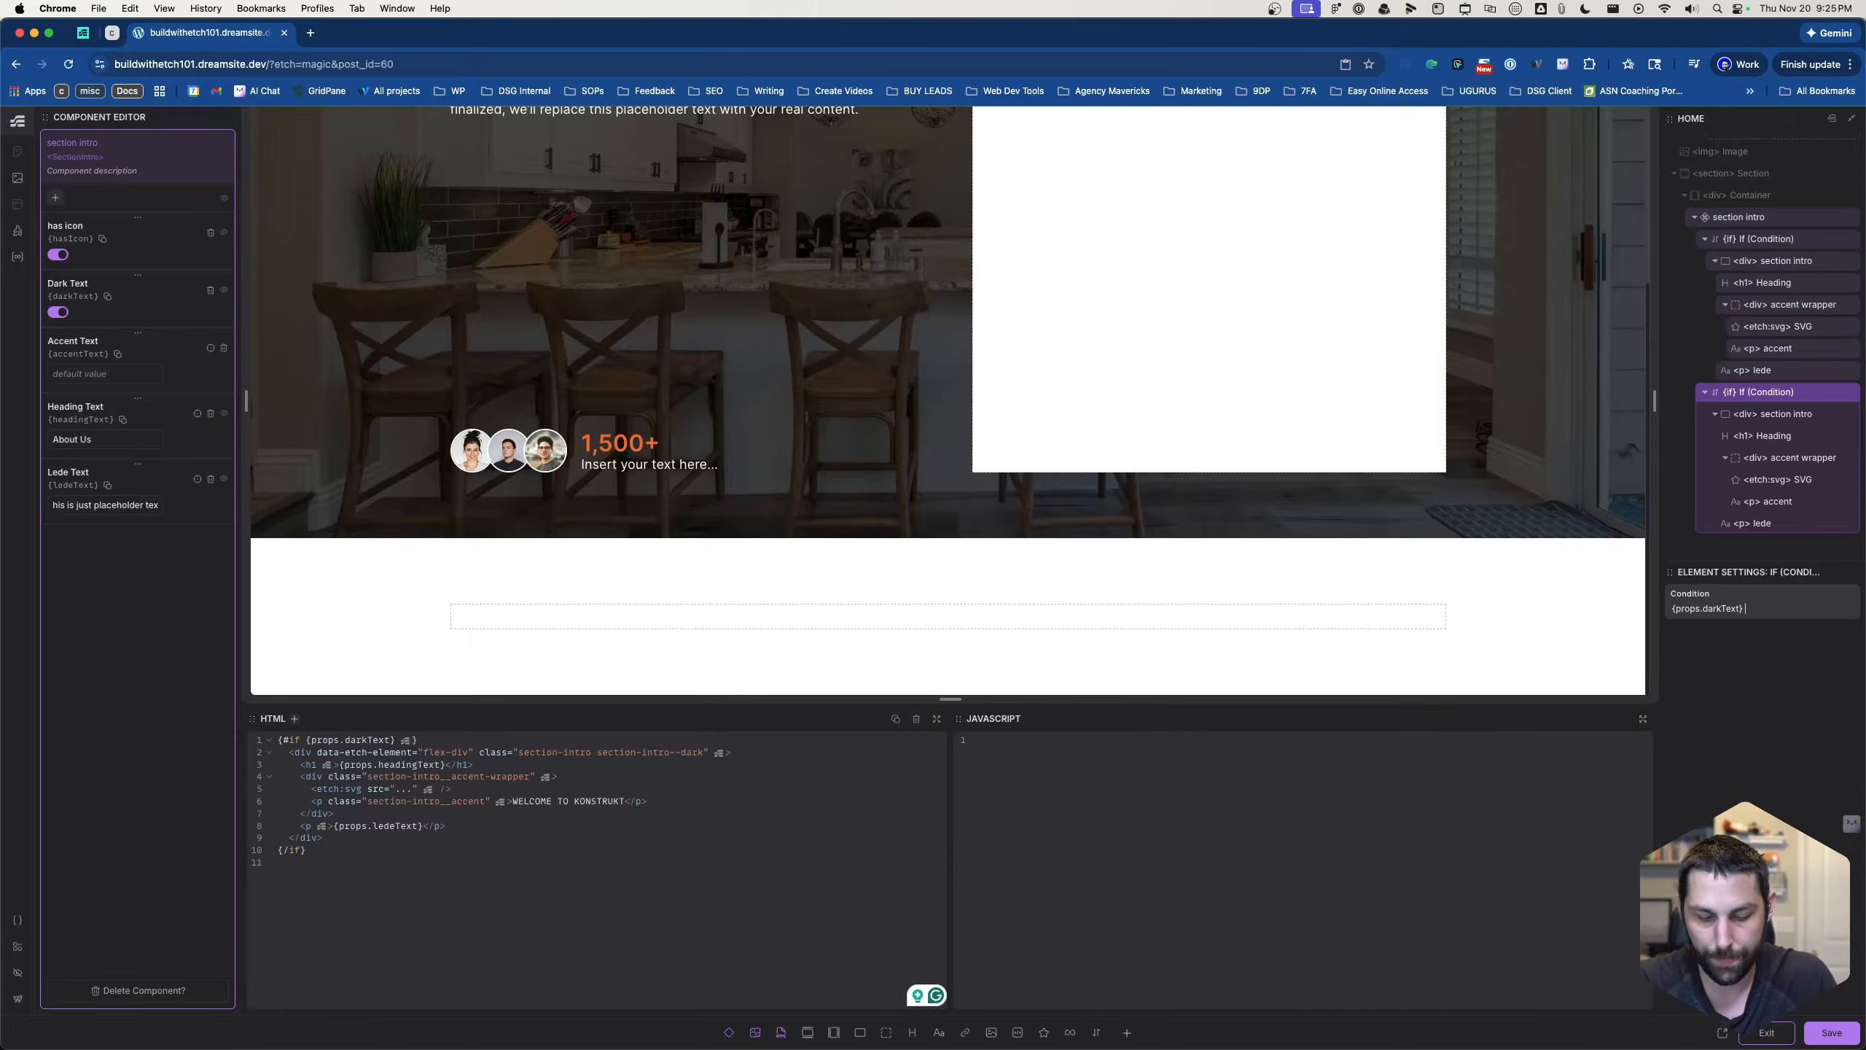
{"action": "type", "text": "tru"}
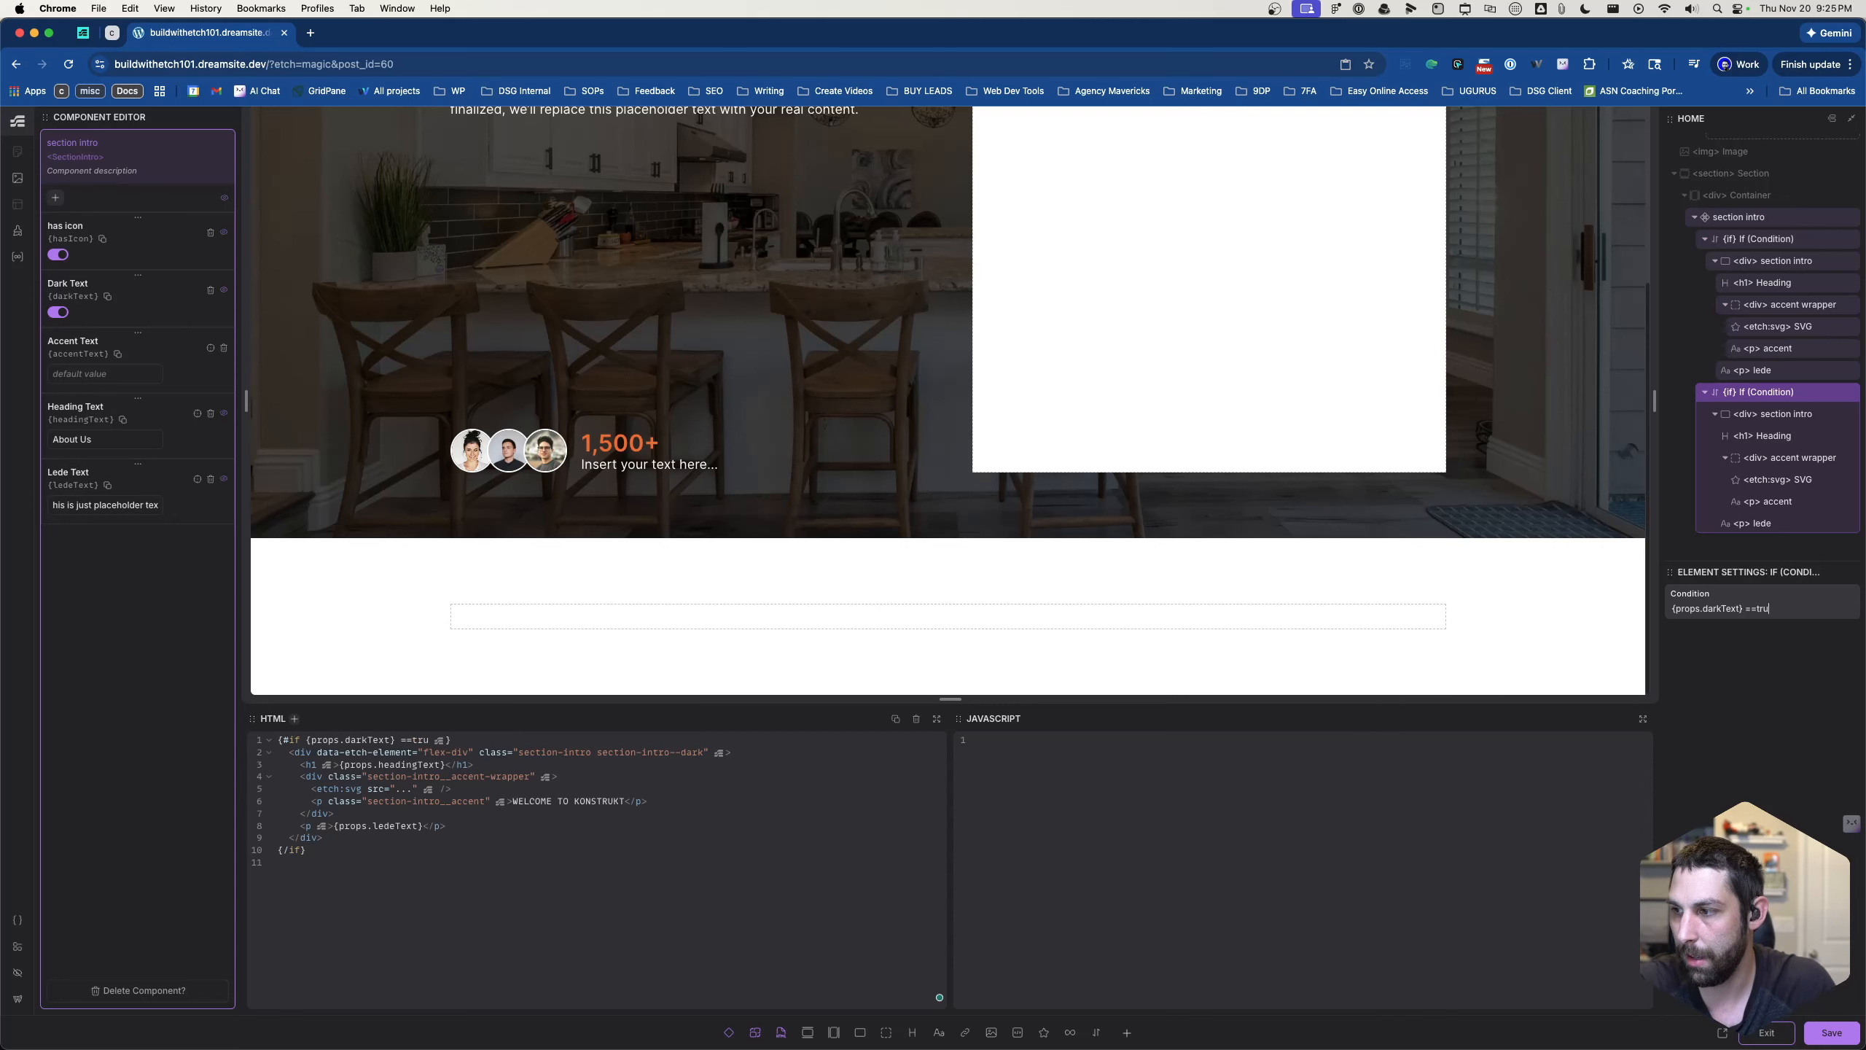
{"action": "key", "text": "BackSpace"}
{"action": "key", "text": "BackSpace"}
{"action": "key", "text": "BackSpace"}
{"action": "type", "text": "false"}
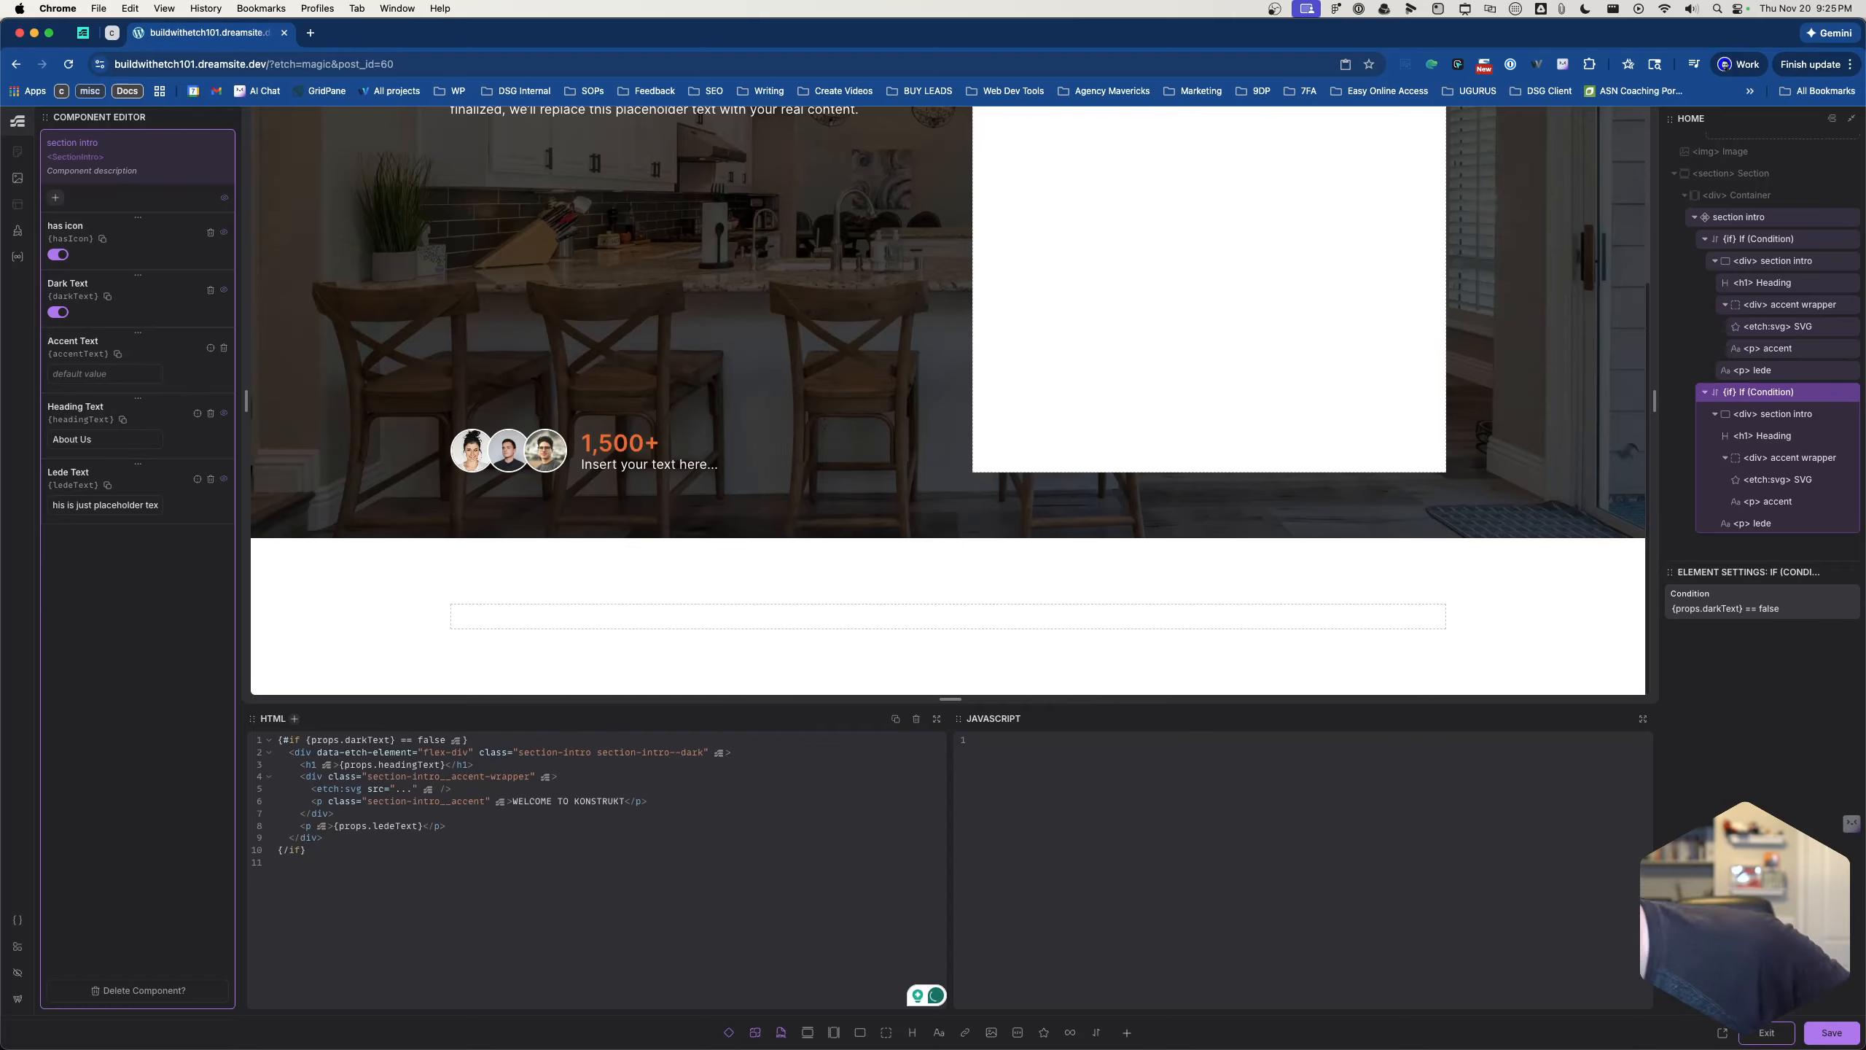
- Change the compared value in the duplicated block's condition to true
{"action": "key", "text": "BackSpace"}
{"action": "key", "text": "BackSpace"}
{"action": "key", "text": "BackSpace"}
{"action": "key", "text": "BackSpace"}
{"action": "key", "text": "BackSpace"}
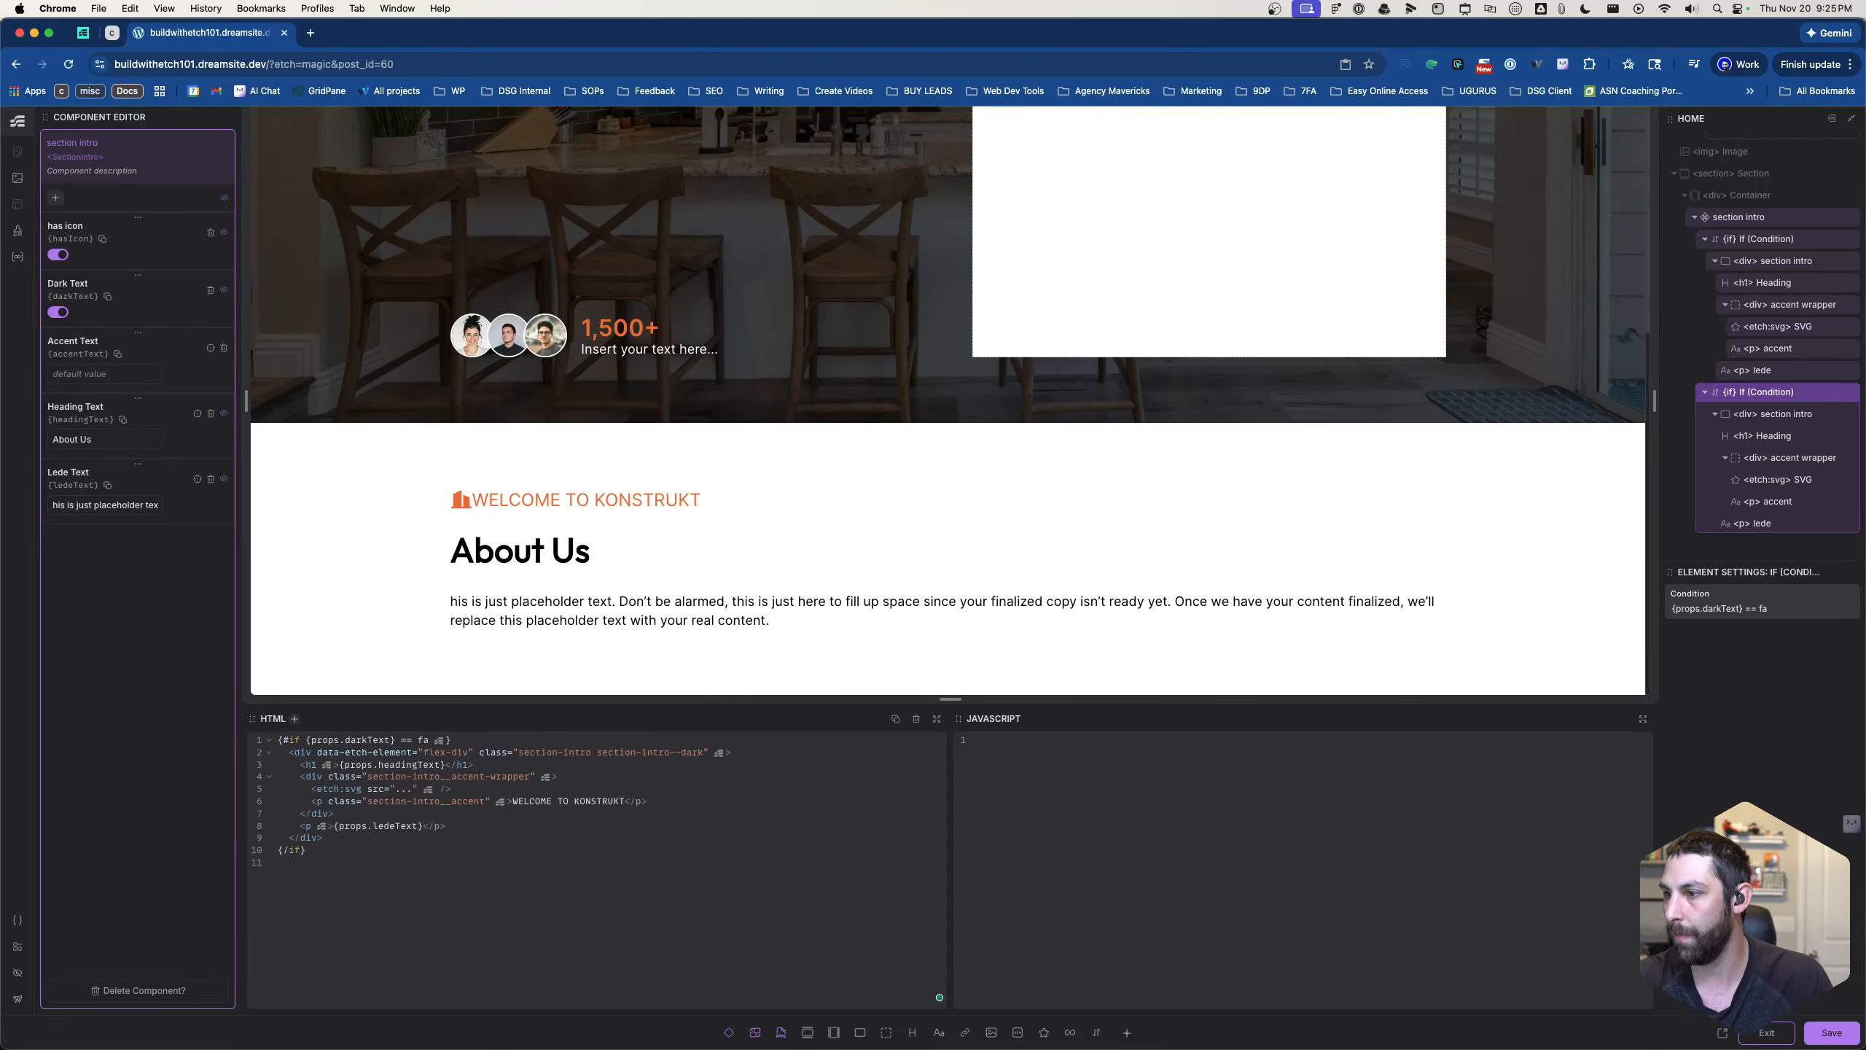
{"action": "type", "text": "true"}
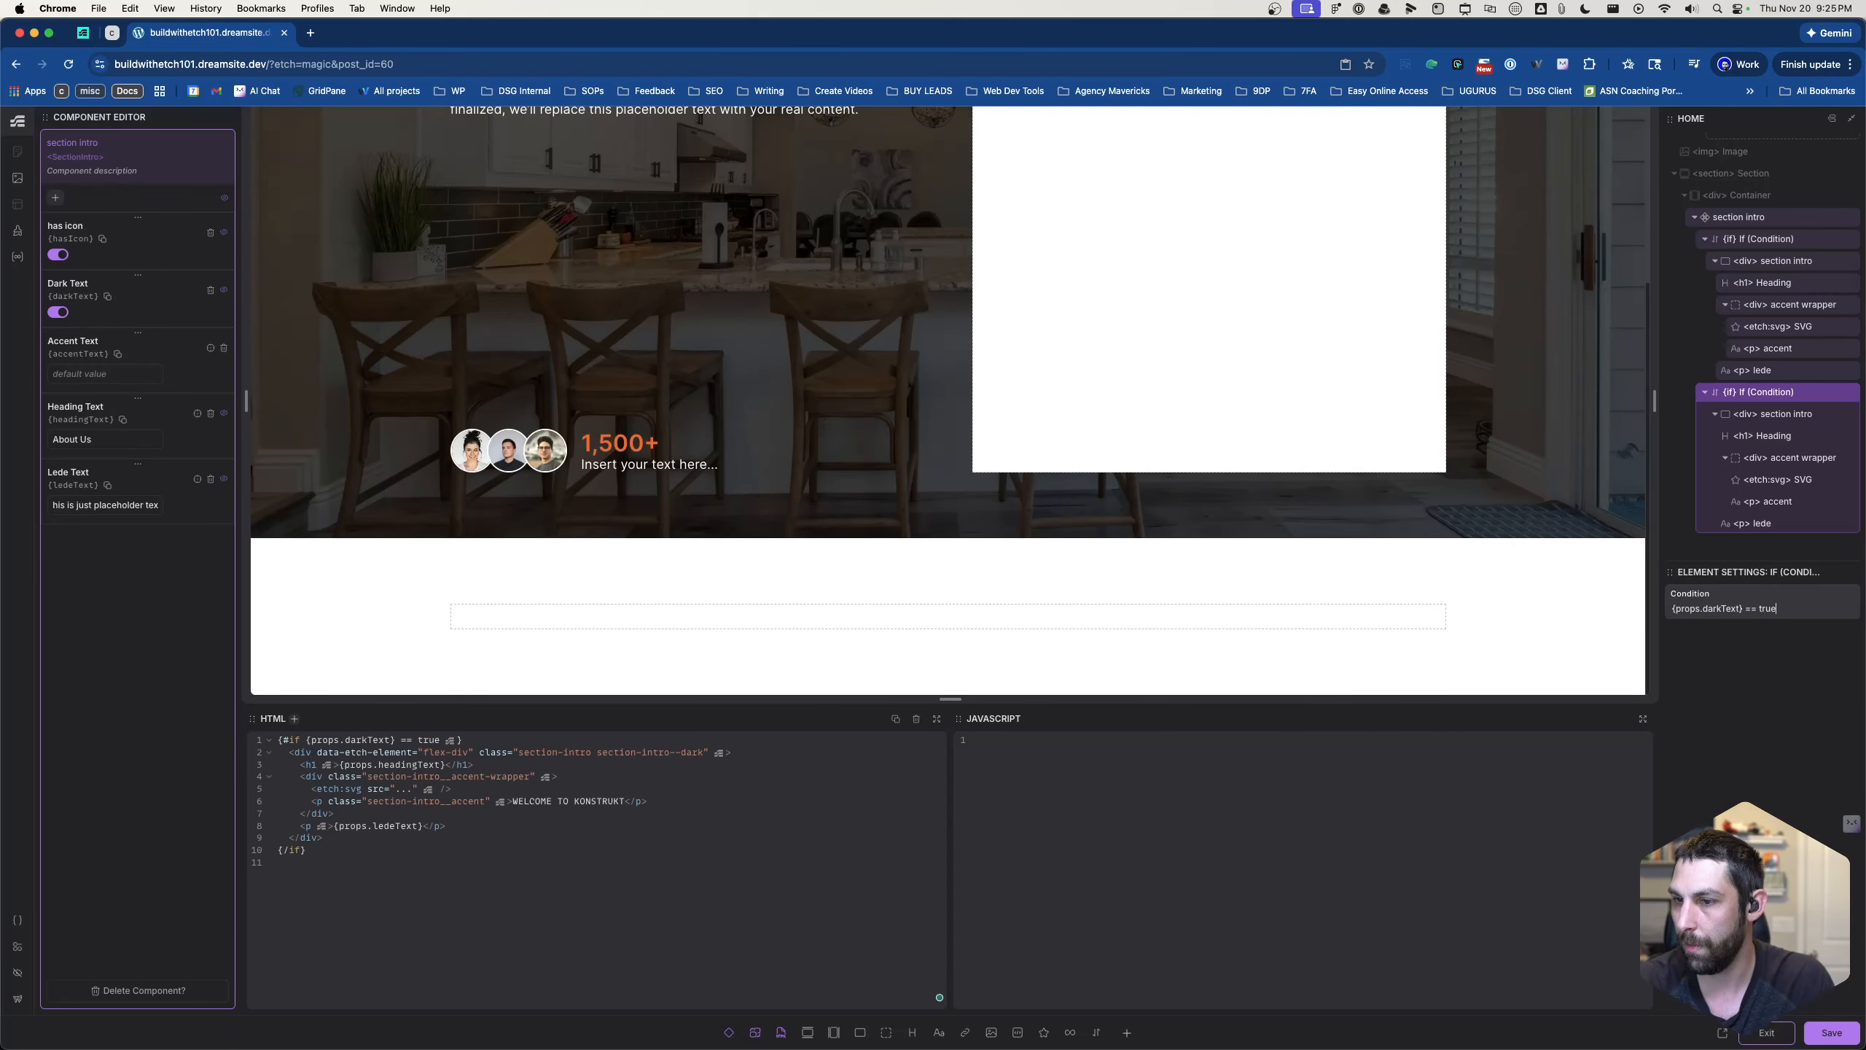
- Try 0 as the compared value in the duplicated block's condition, and set the condition to {props.darkText} == 1
{"action": "key", "text": "BackSpace"}
{"action": "key", "text": "BackSpace"}
{"action": "key", "text": "BackSpace"}
{"action": "key", "text": "BackSpace"}
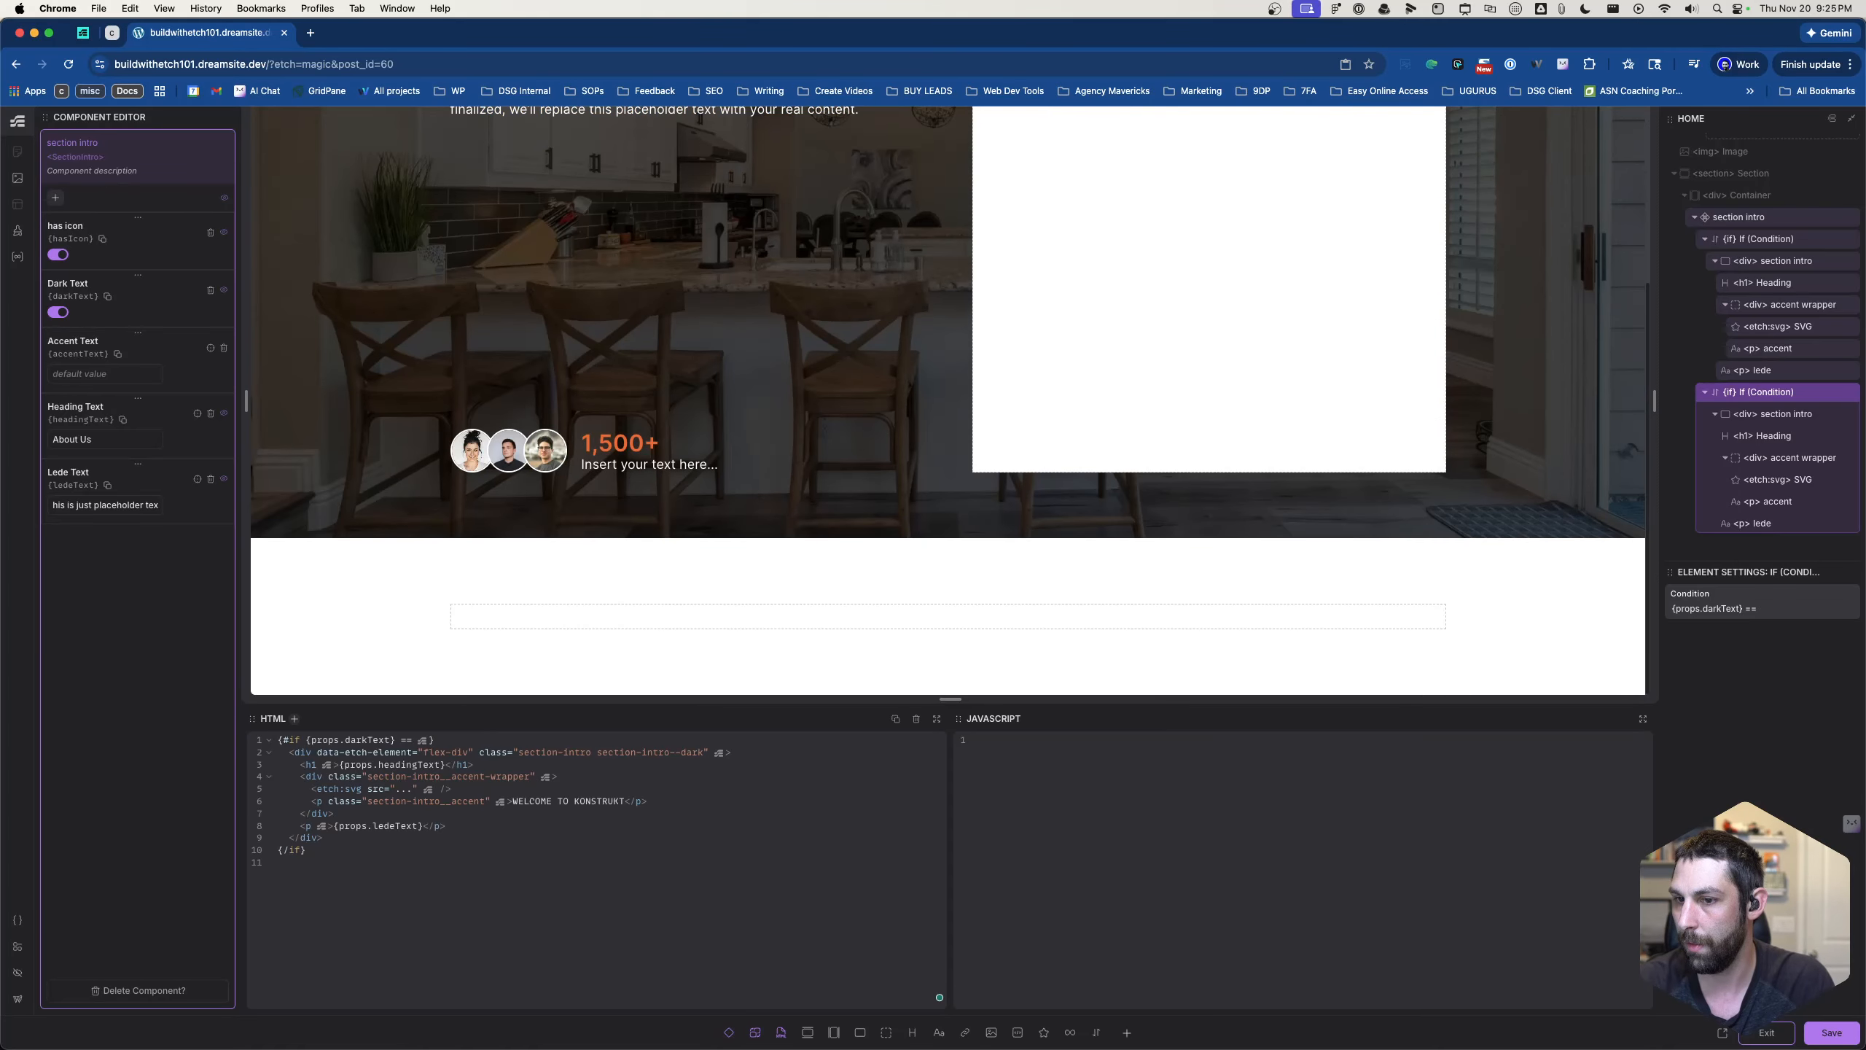
{"action": "type", "text": "0"}
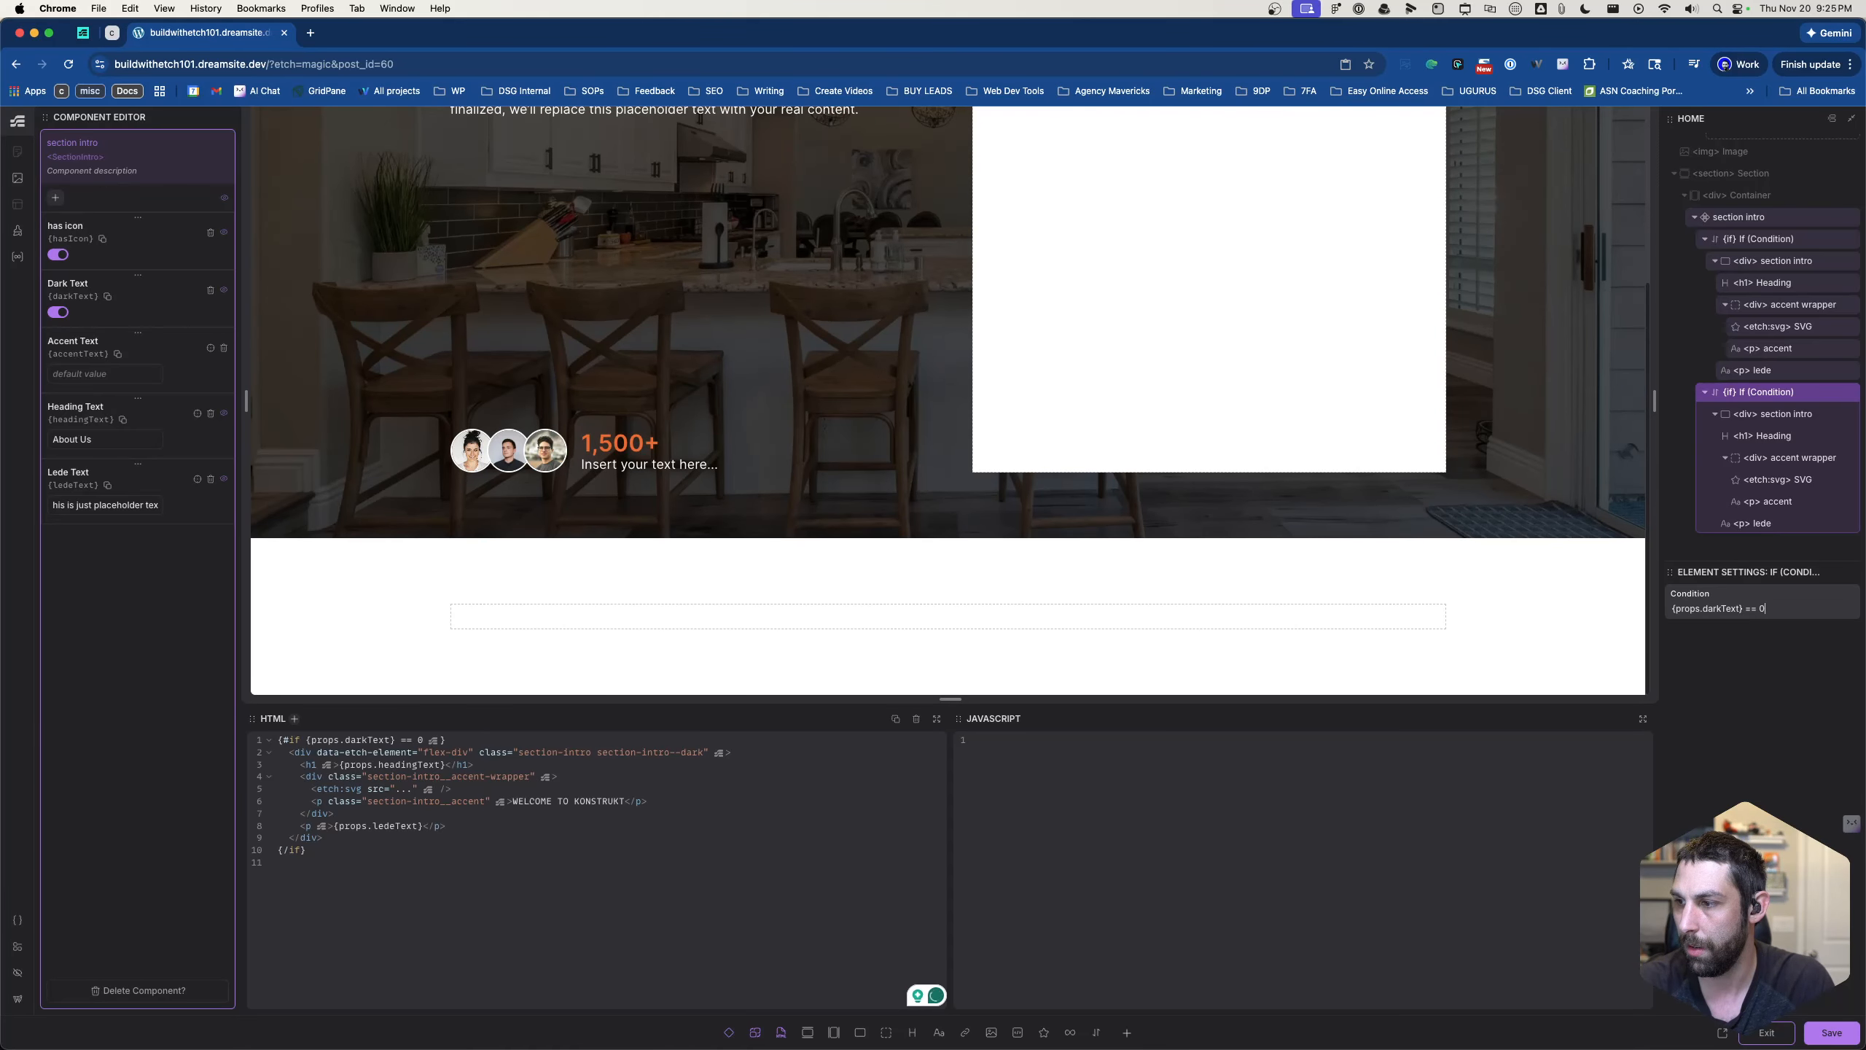
{"action": "key", "text": "BackSpace"}
{"action": "type", "text": "1"}
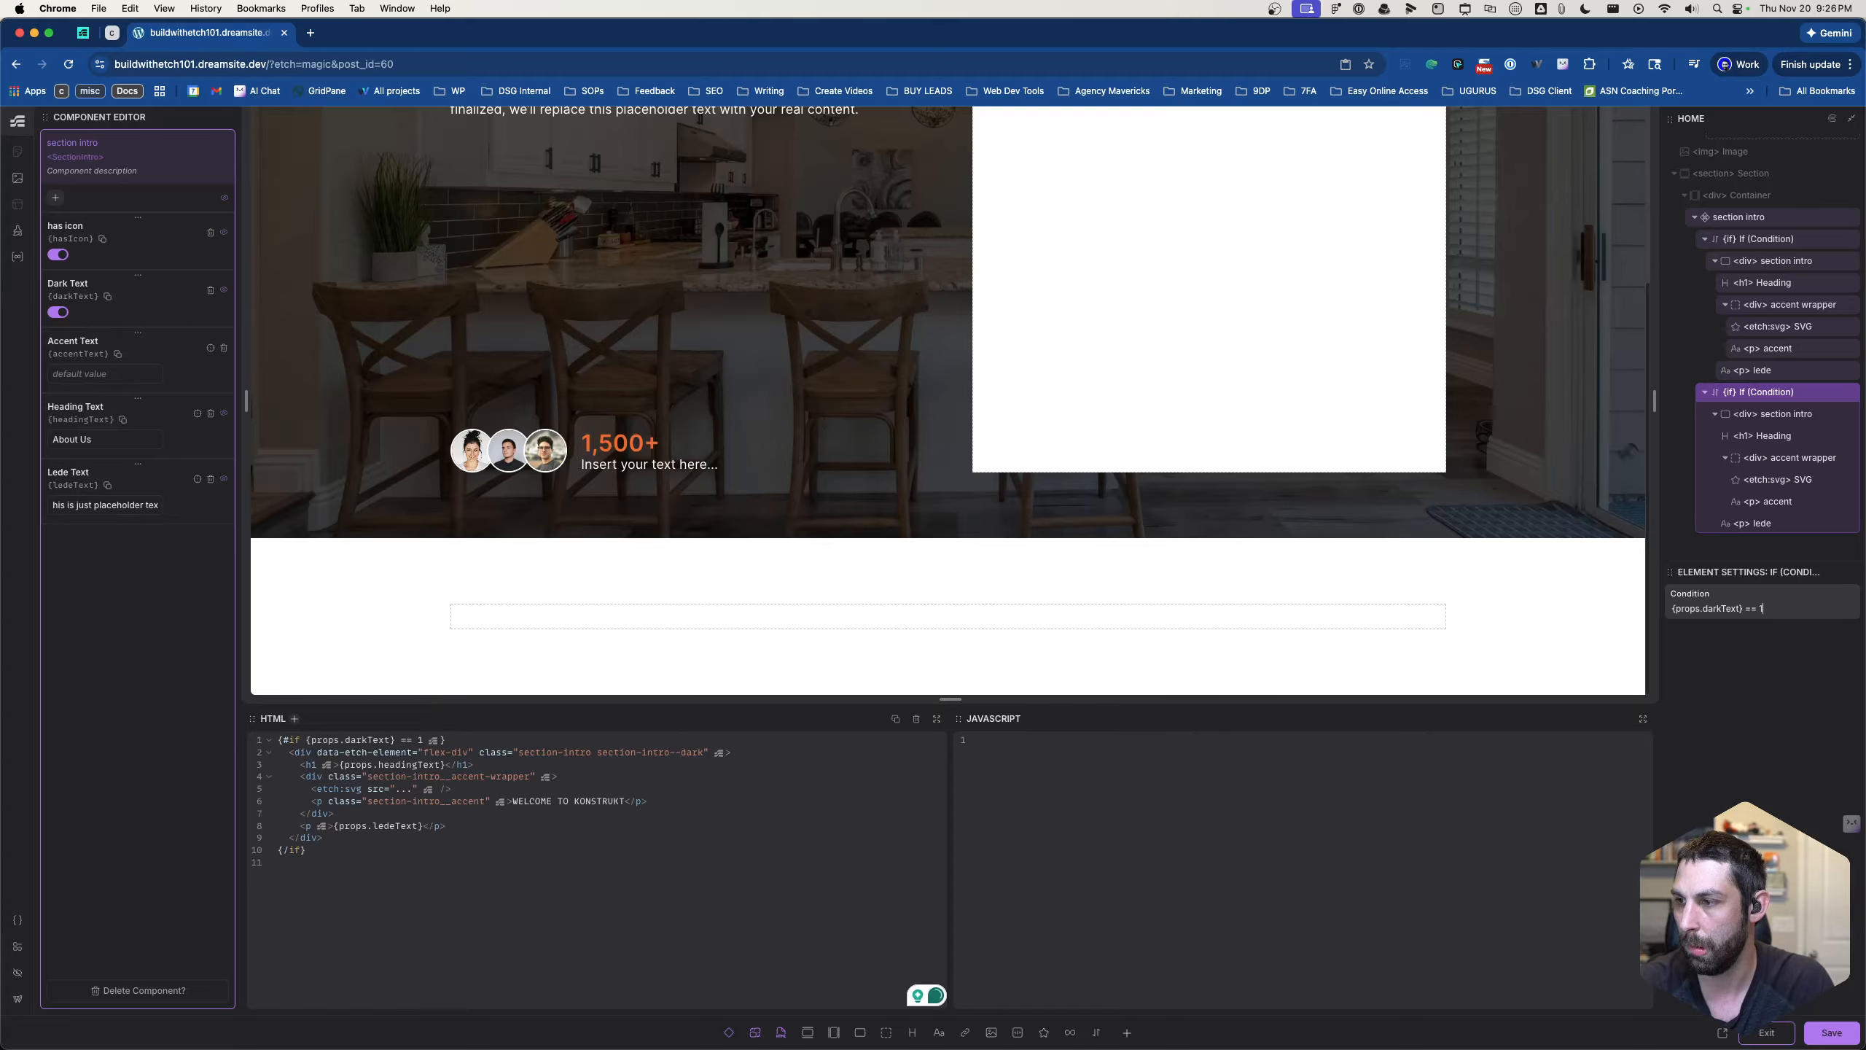
- Set the first If block's condition to {props.darkText} == 0
{"action": "left_click", "coordinate": [1757, 241]}
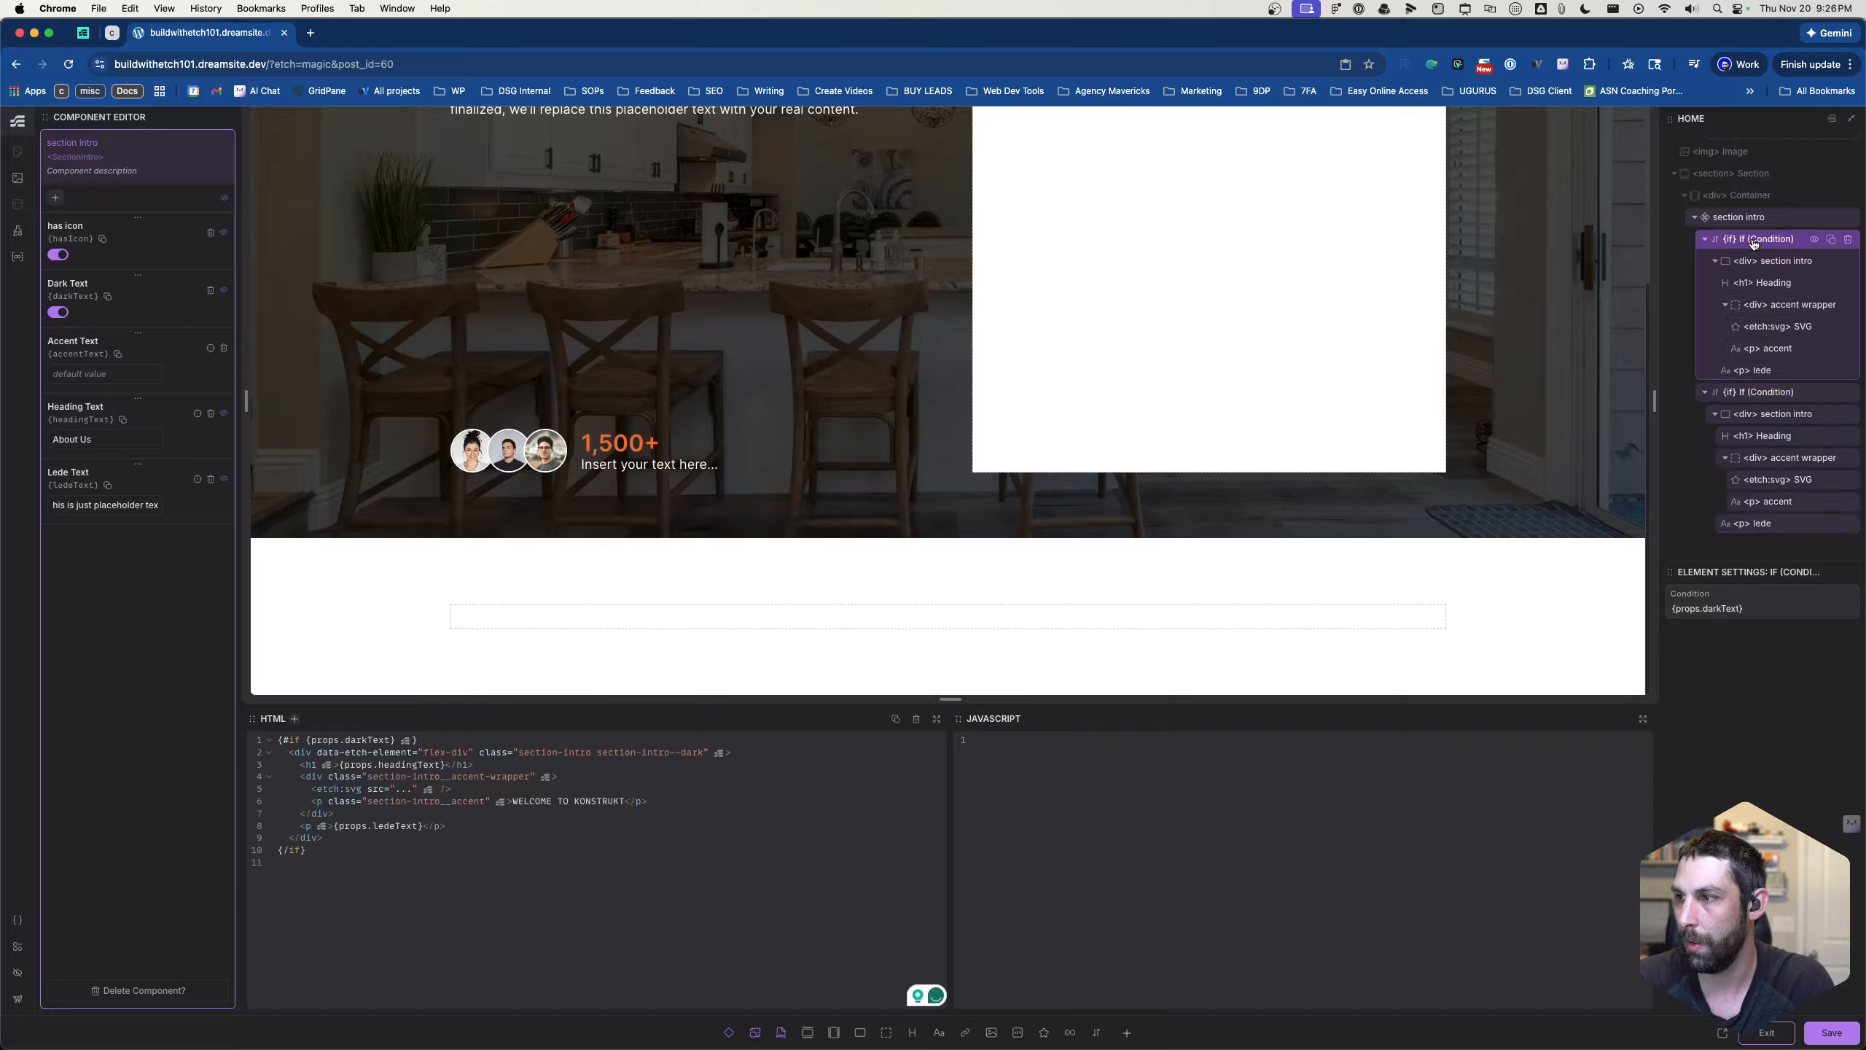
{"action": "left_click", "coordinate": [1750, 612]}
{"action": "type", "text": "== 0"}
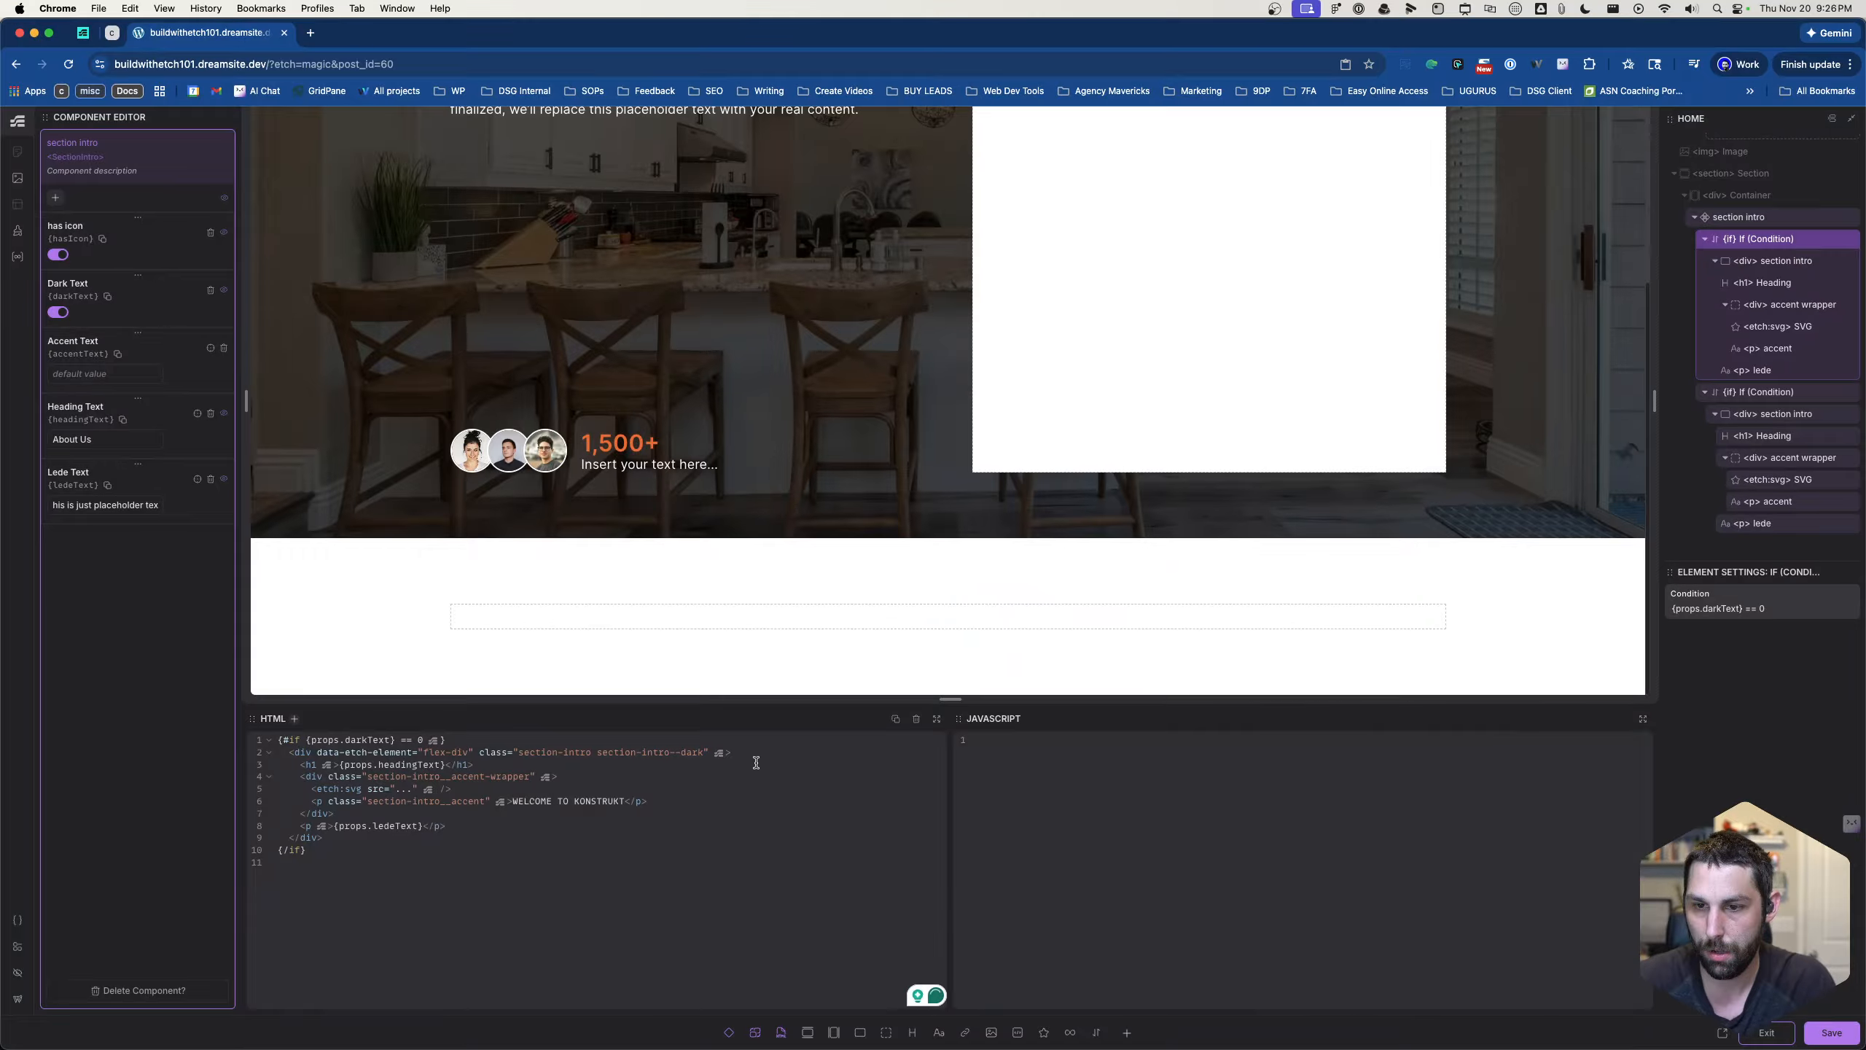
- Remove the section-intro--dark class from the section intro div inside the first If block
{"action": "left_click_drag", "start_coordinate": [596, 752], "coordinate": [686, 751]}
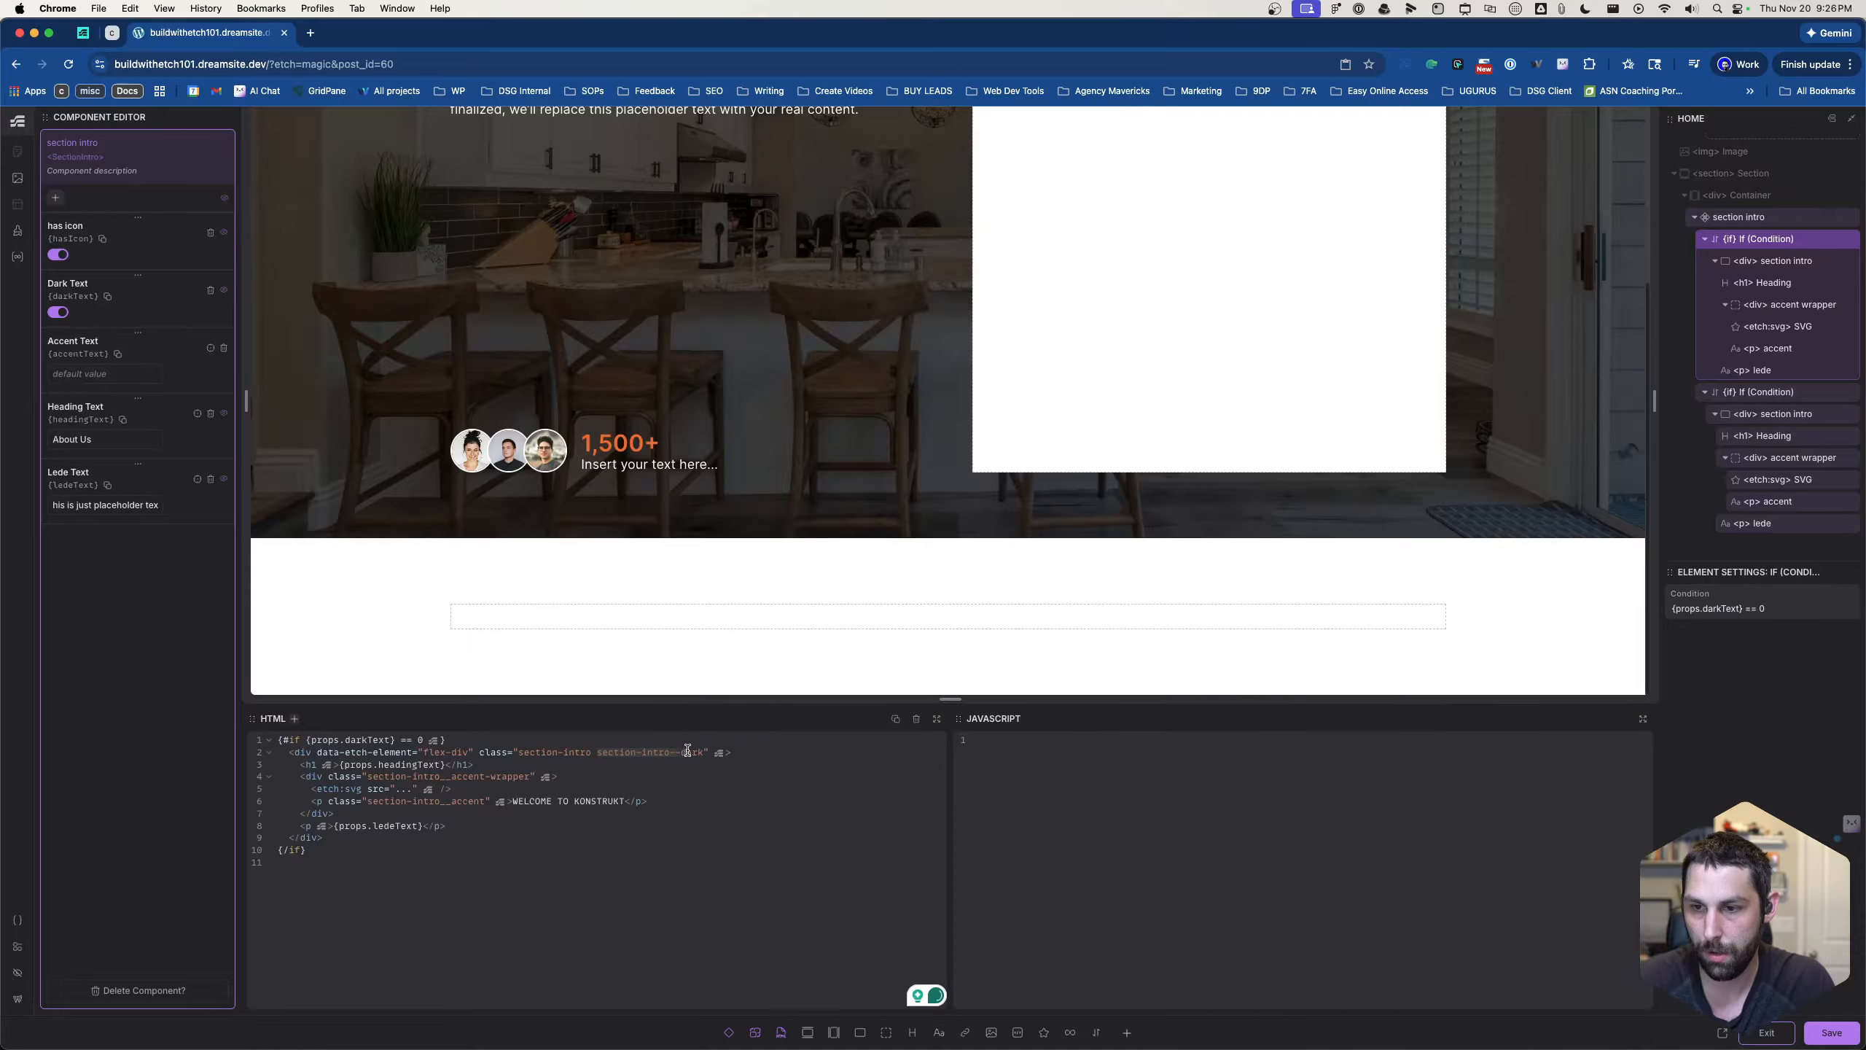
{"action": "key", "text": "BackSpace"}
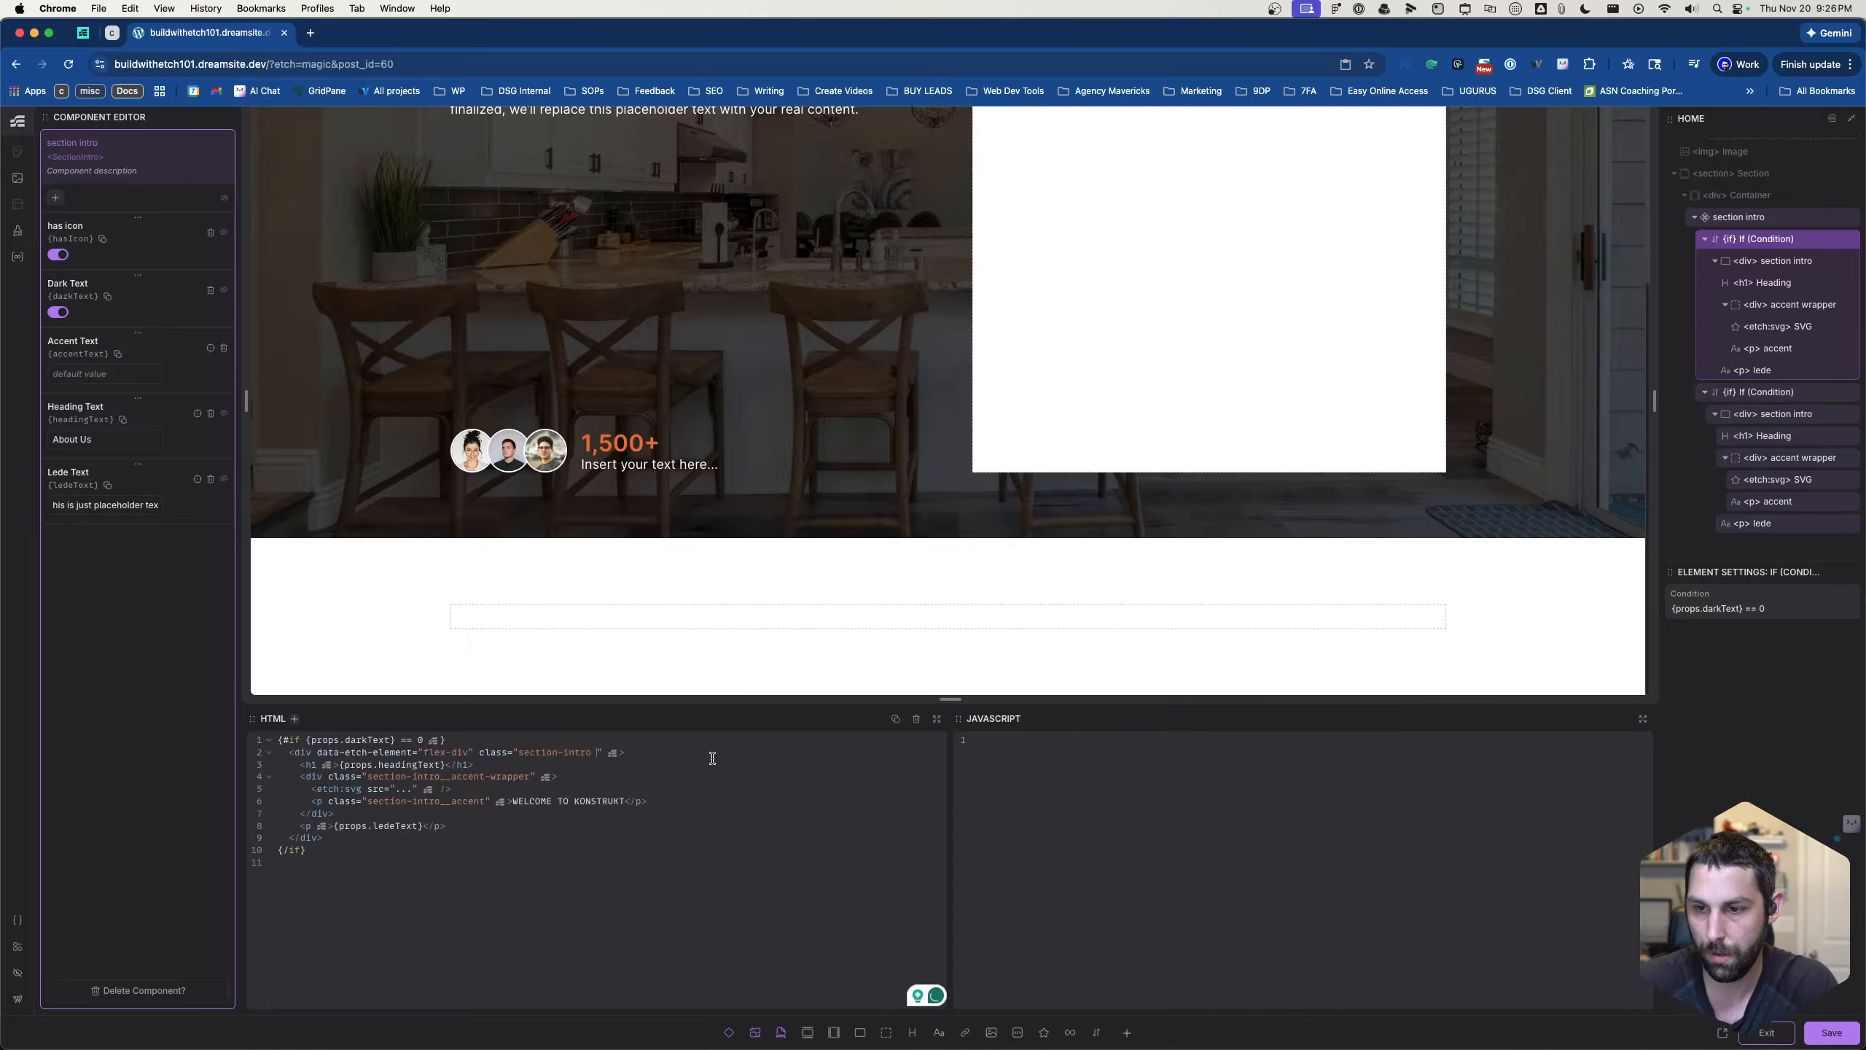
{"action": "key", "text": "BackSpace"}
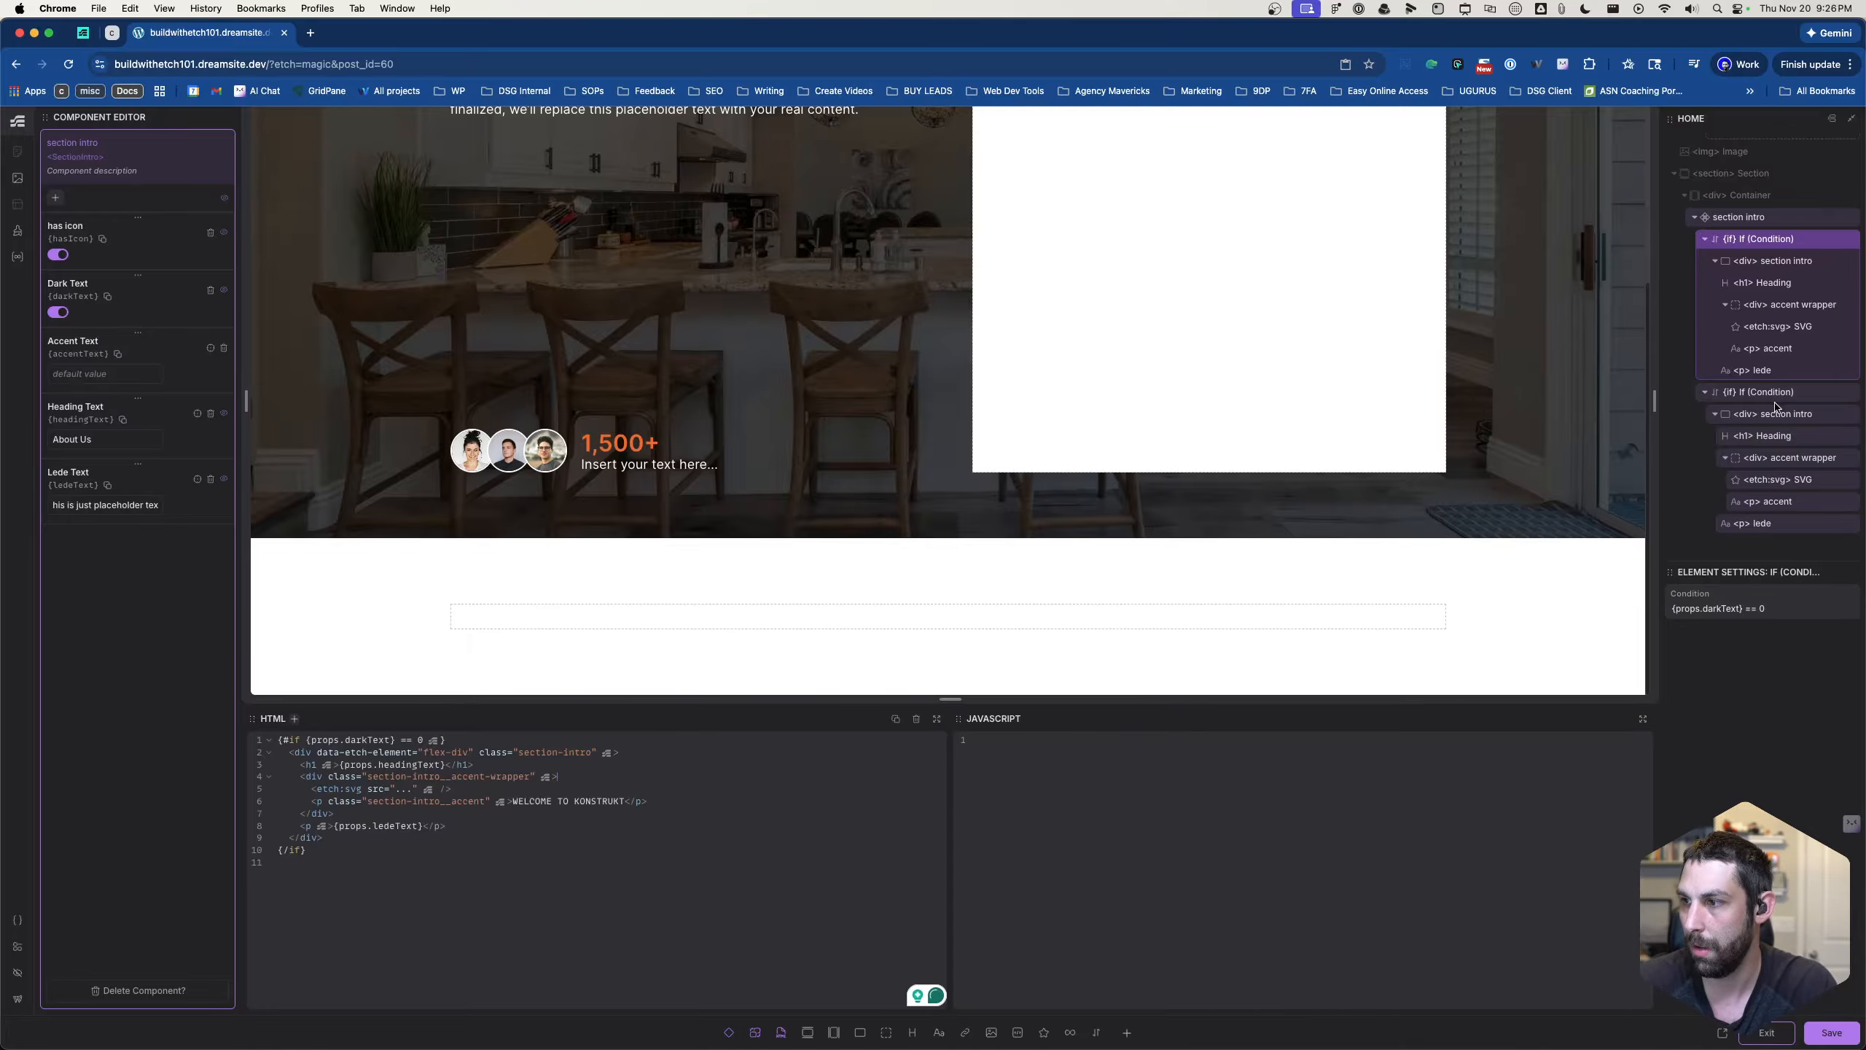
- Select the second If block, save the section intro component and exit component editing
{"action": "left_click", "coordinate": [1772, 403]}
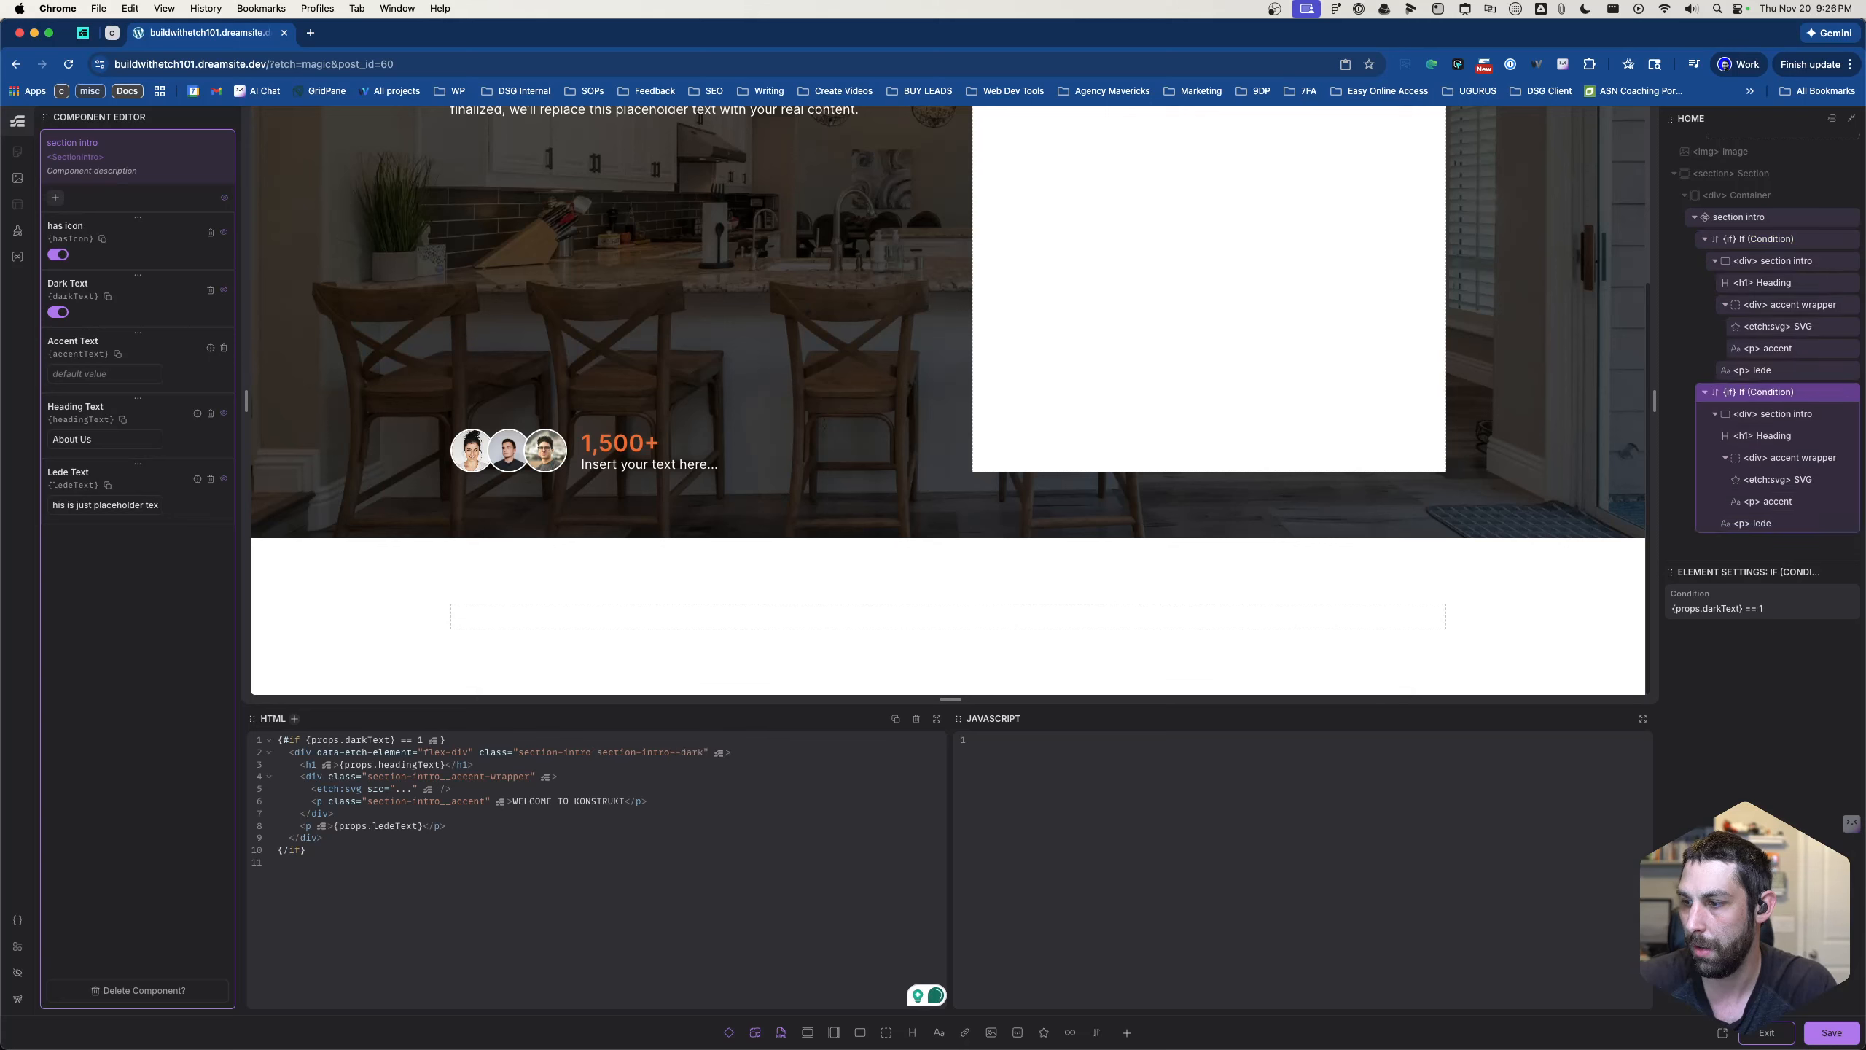
{"action": "left_click", "coordinate": [1822, 1034]}
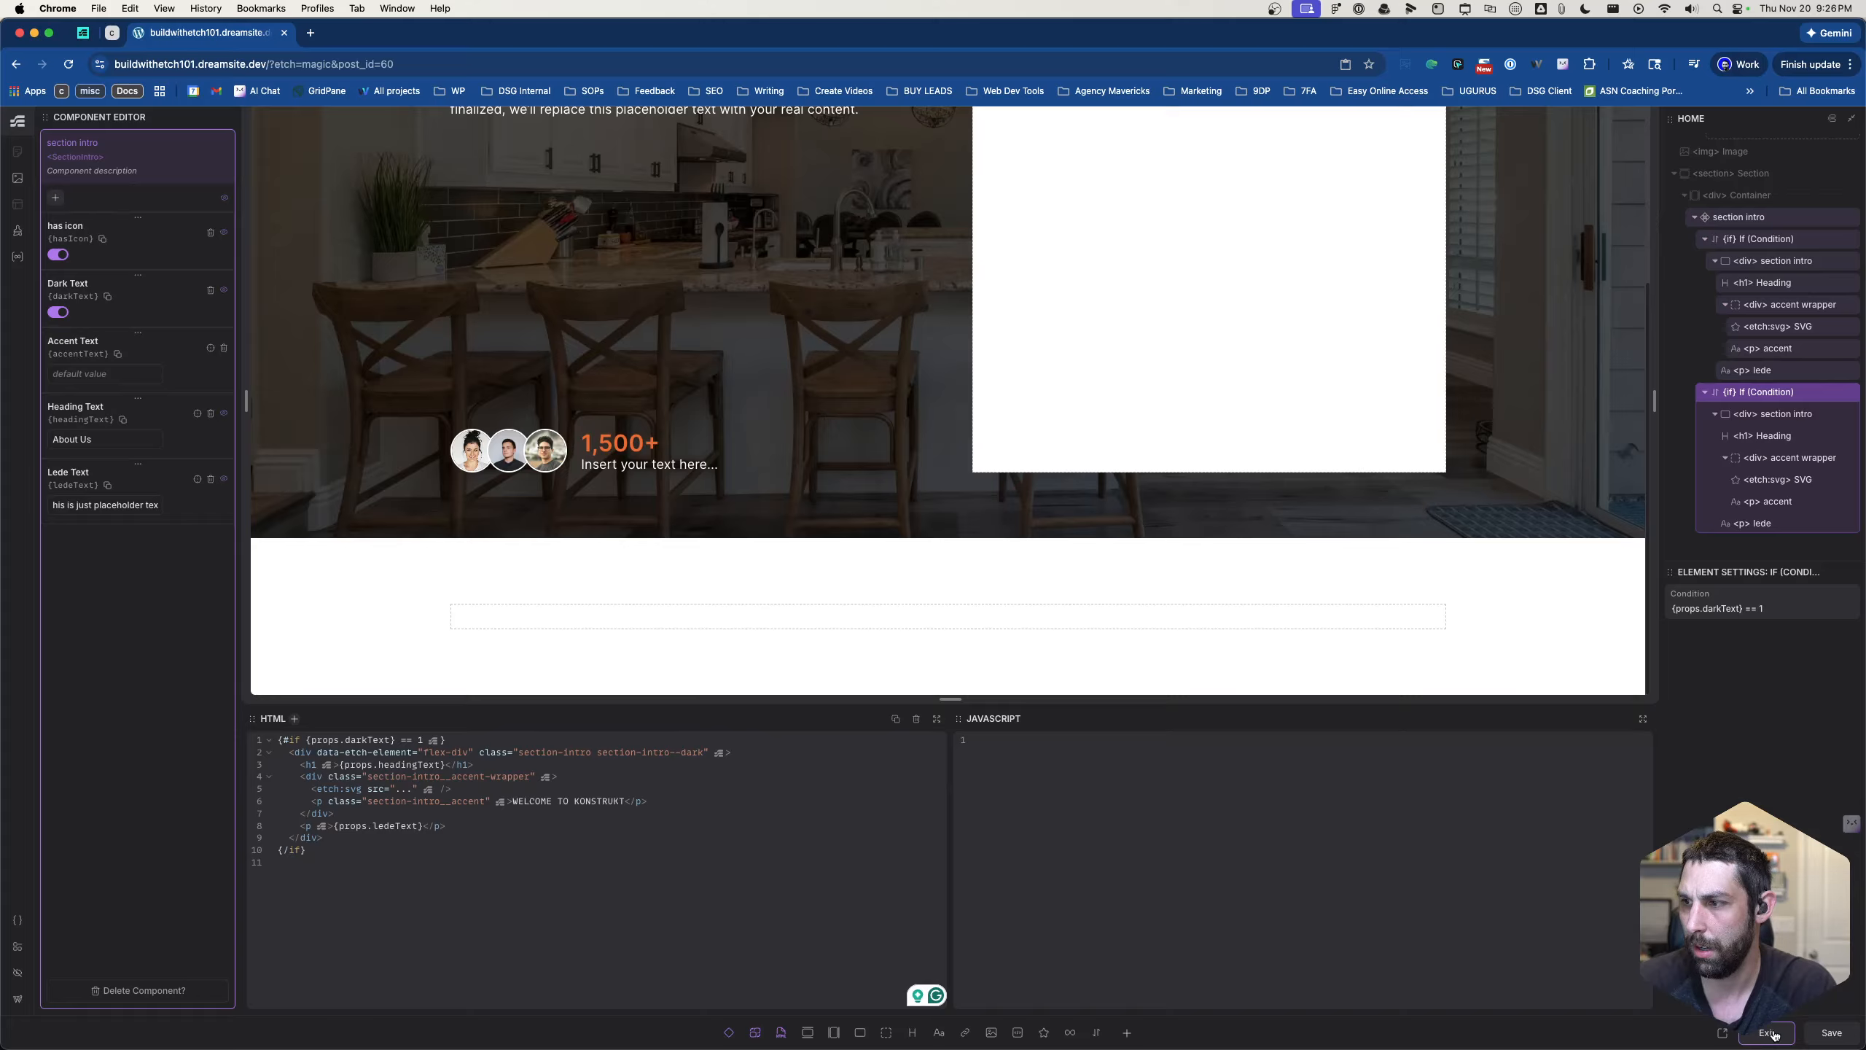
{"action": "left_click", "coordinate": [1771, 1033]}
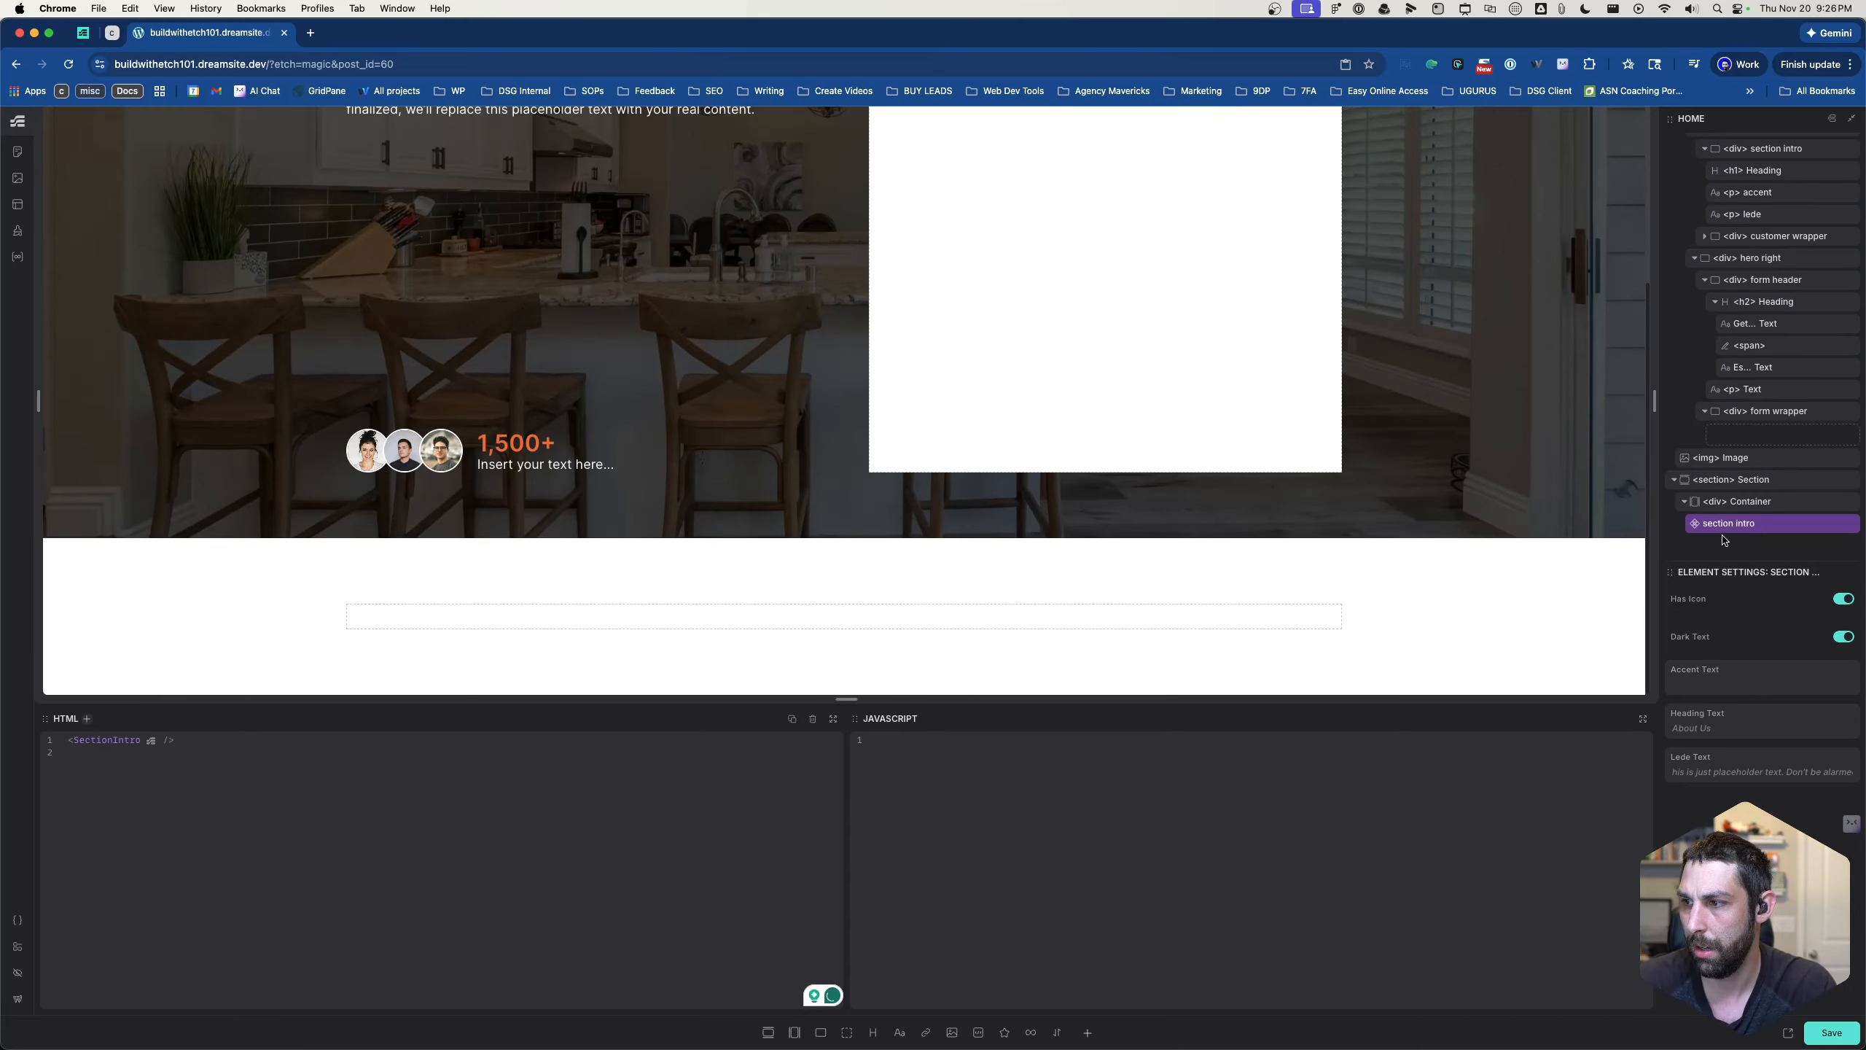
- Toggle the Dark Text property of the page's section intro instance repeatedly to test both conditions, ending with it off
{"action": "left_click", "coordinate": [1842, 637]}
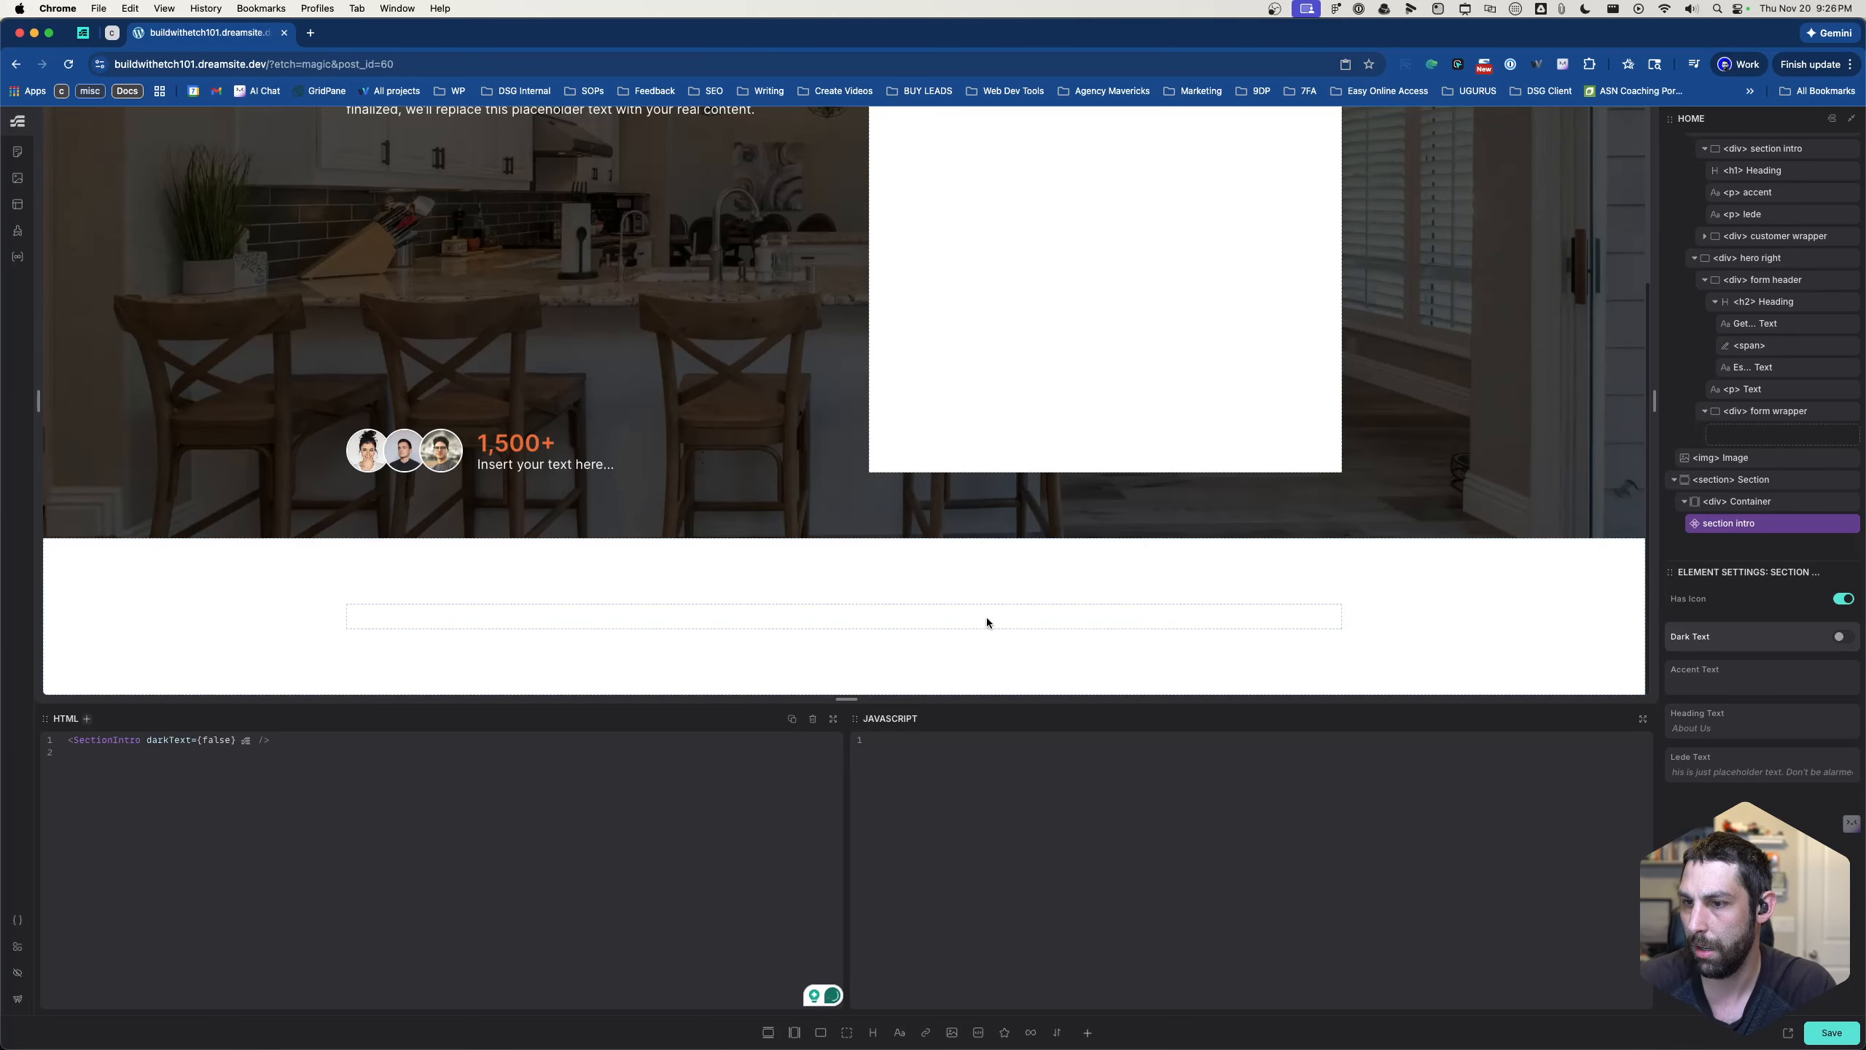
{"action": "left_click", "coordinate": [1846, 639]}
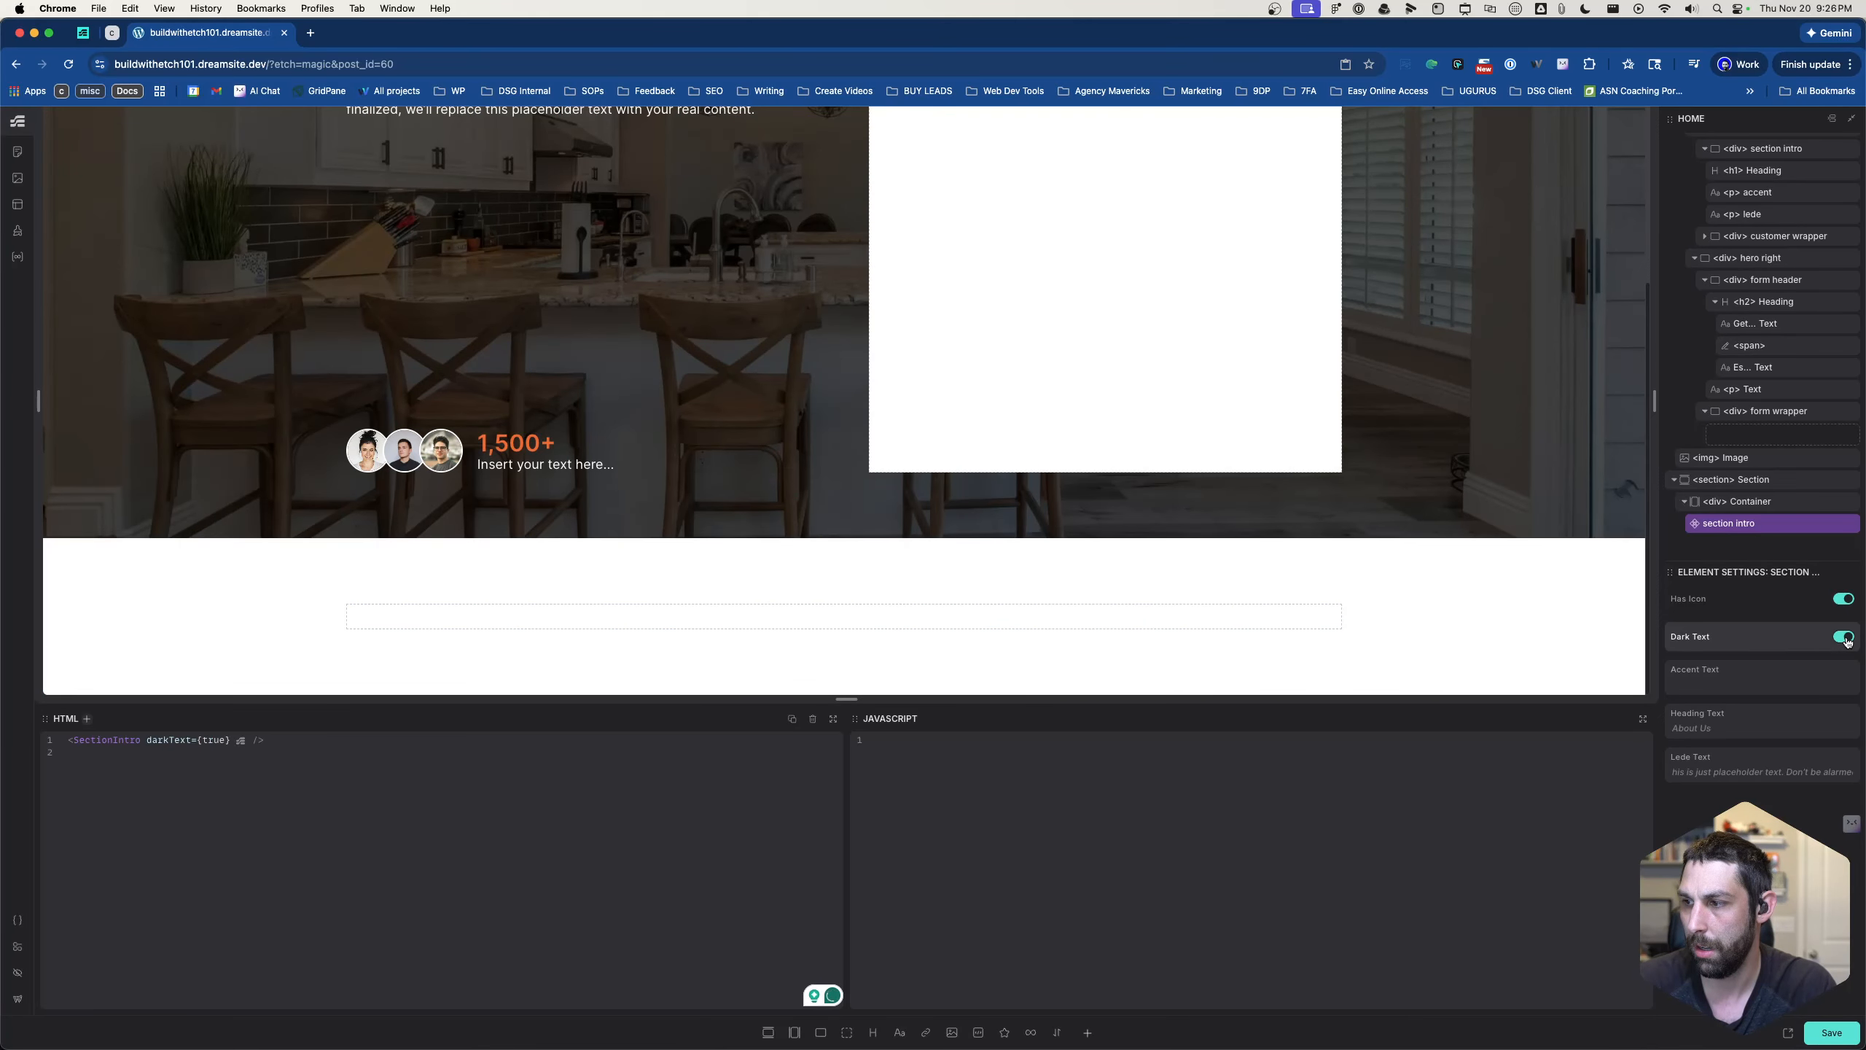
{"action": "left_click", "coordinate": [1846, 640]}
{"action": "left_click", "coordinate": [1844, 637]}
{"action": "left_click", "coordinate": [1844, 637]}
{"action": "left_click", "coordinate": [1844, 637]}
{"action": "left_click", "coordinate": [1845, 639]}
- Open the section intro component for editing and set its first If block's condition to {props.darkText} == true
{"action": "right_click", "coordinate": [1743, 525]}
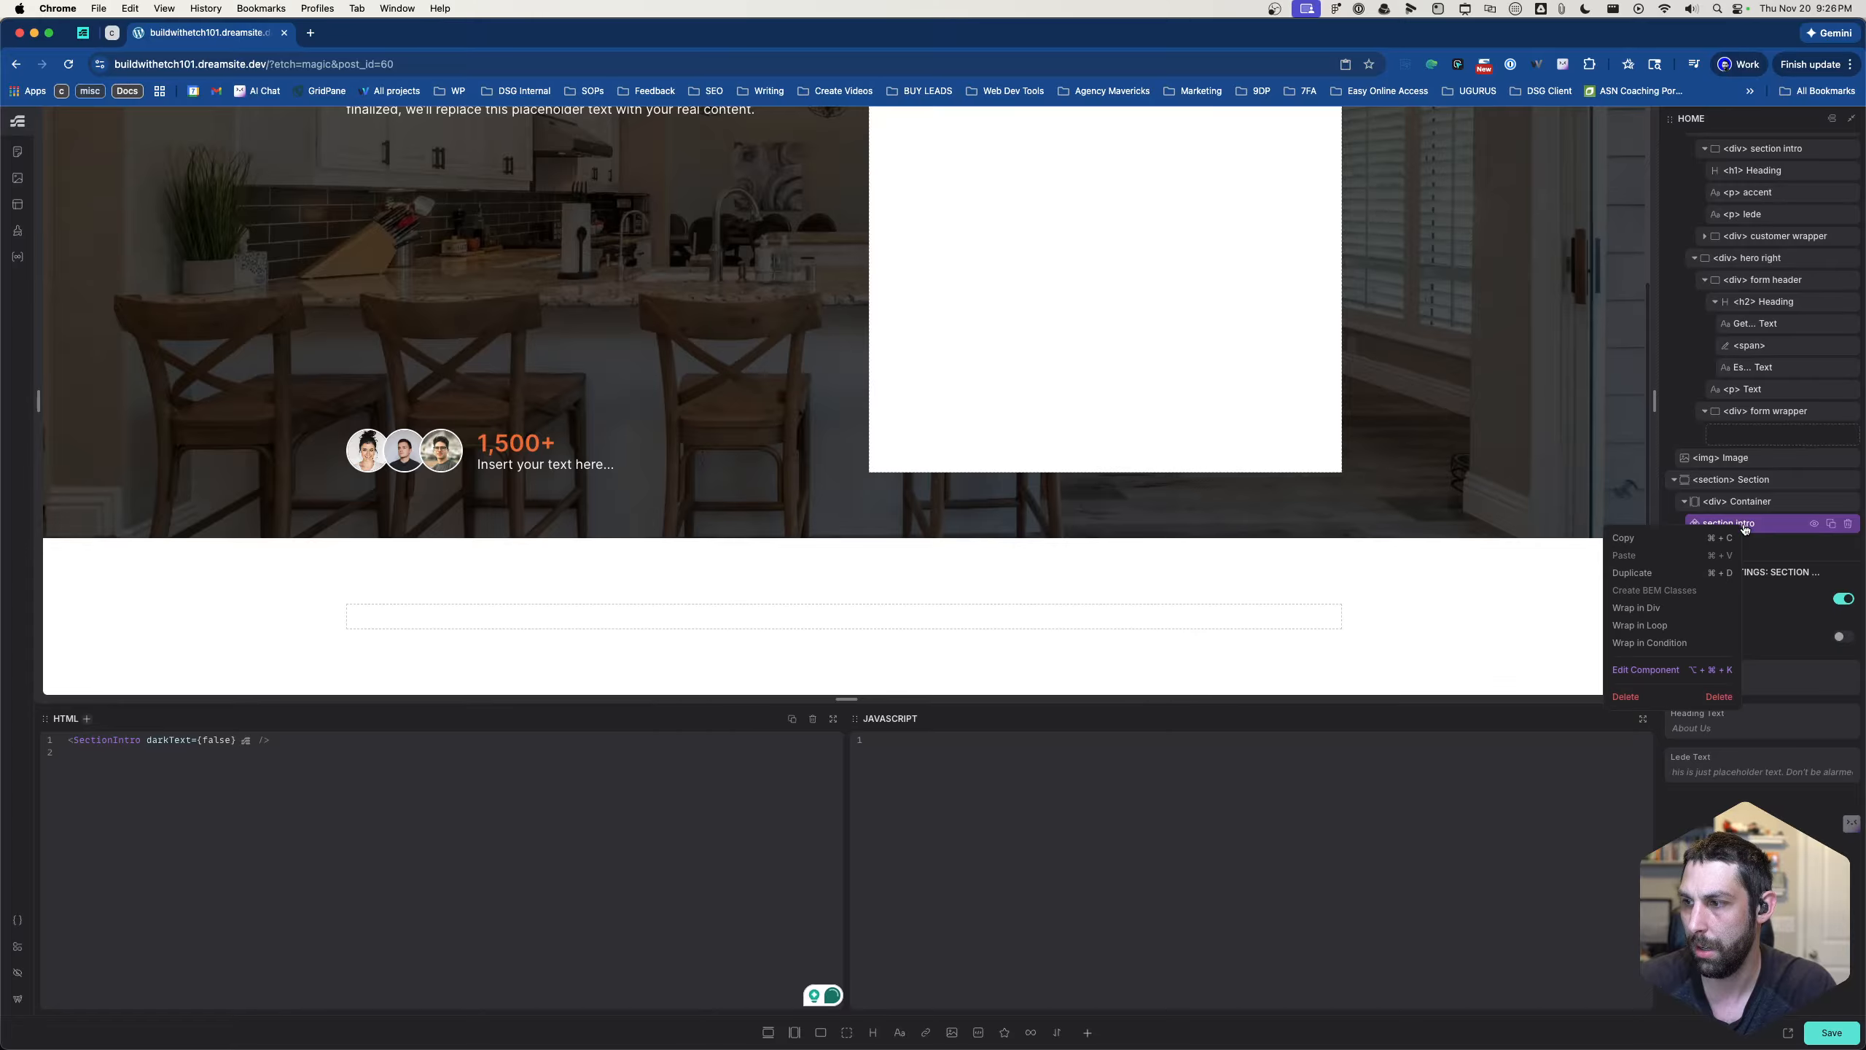
{"action": "left_click", "coordinate": [1665, 672]}
{"action": "left_click", "coordinate": [1743, 605]}
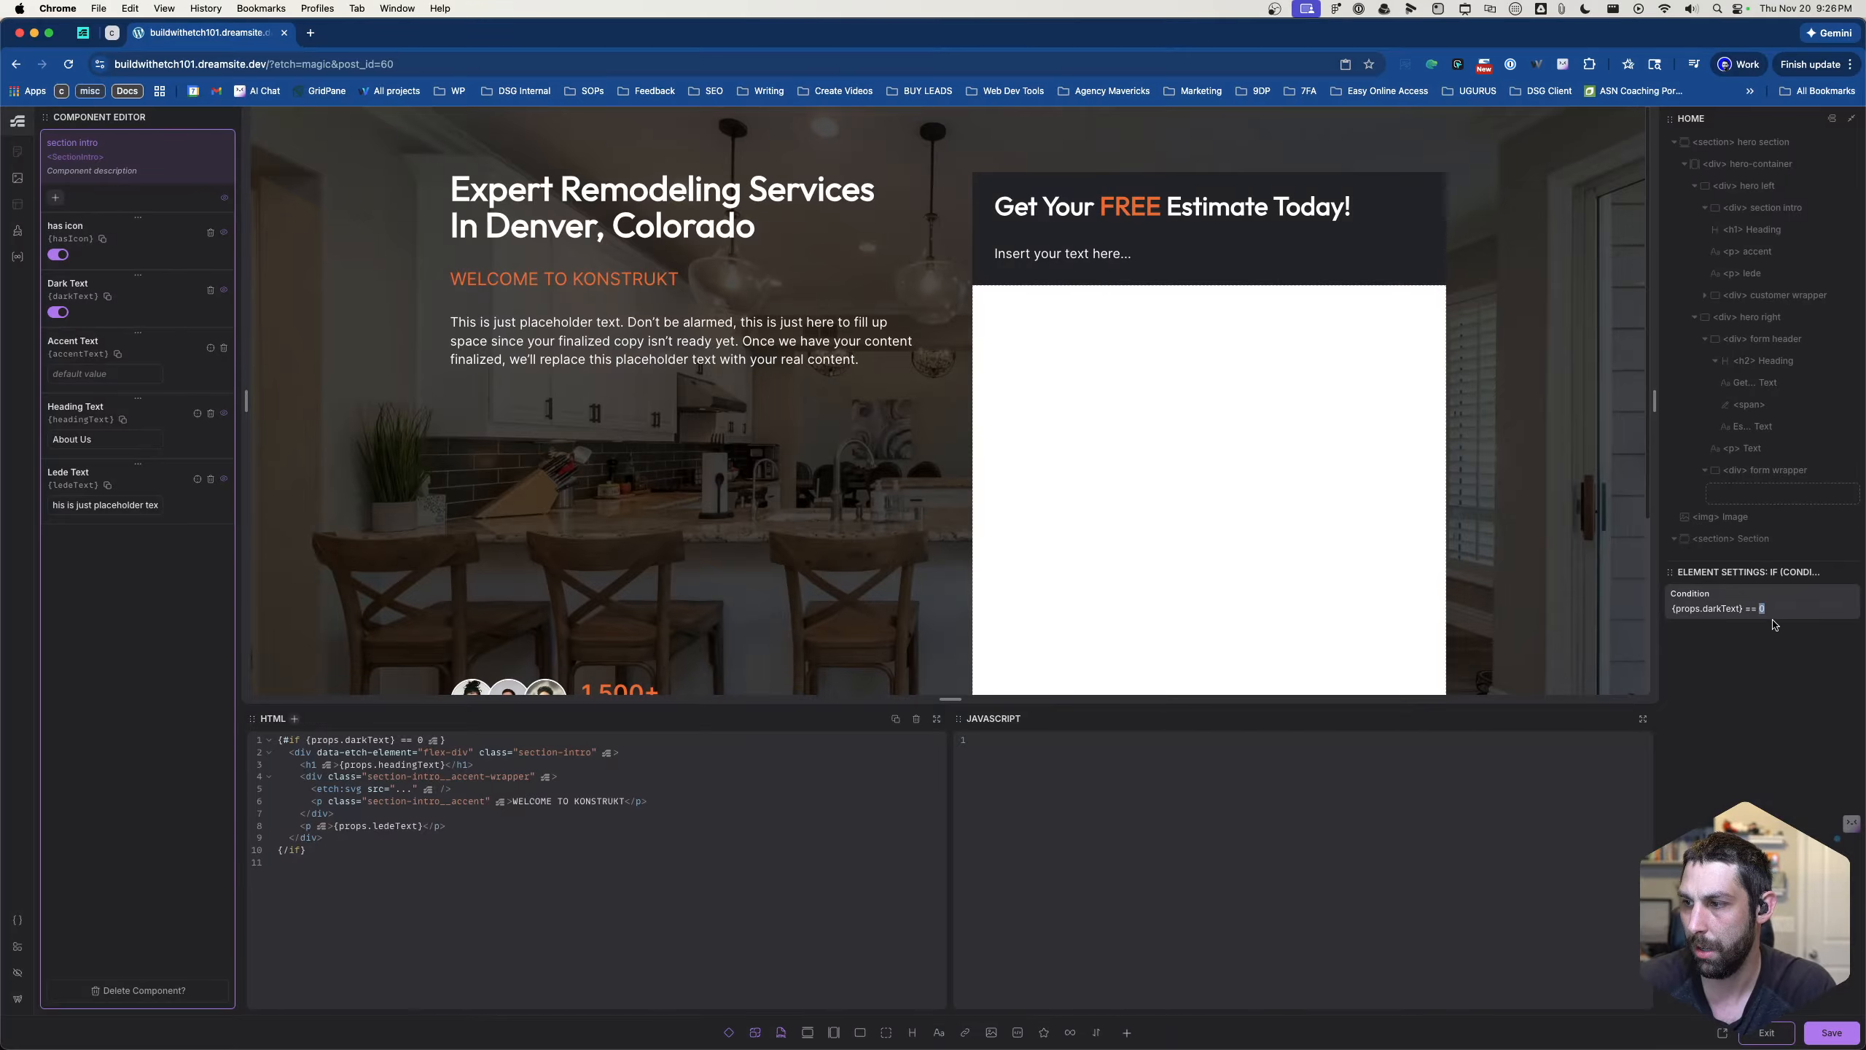
{"action": "type", "text": "true"}
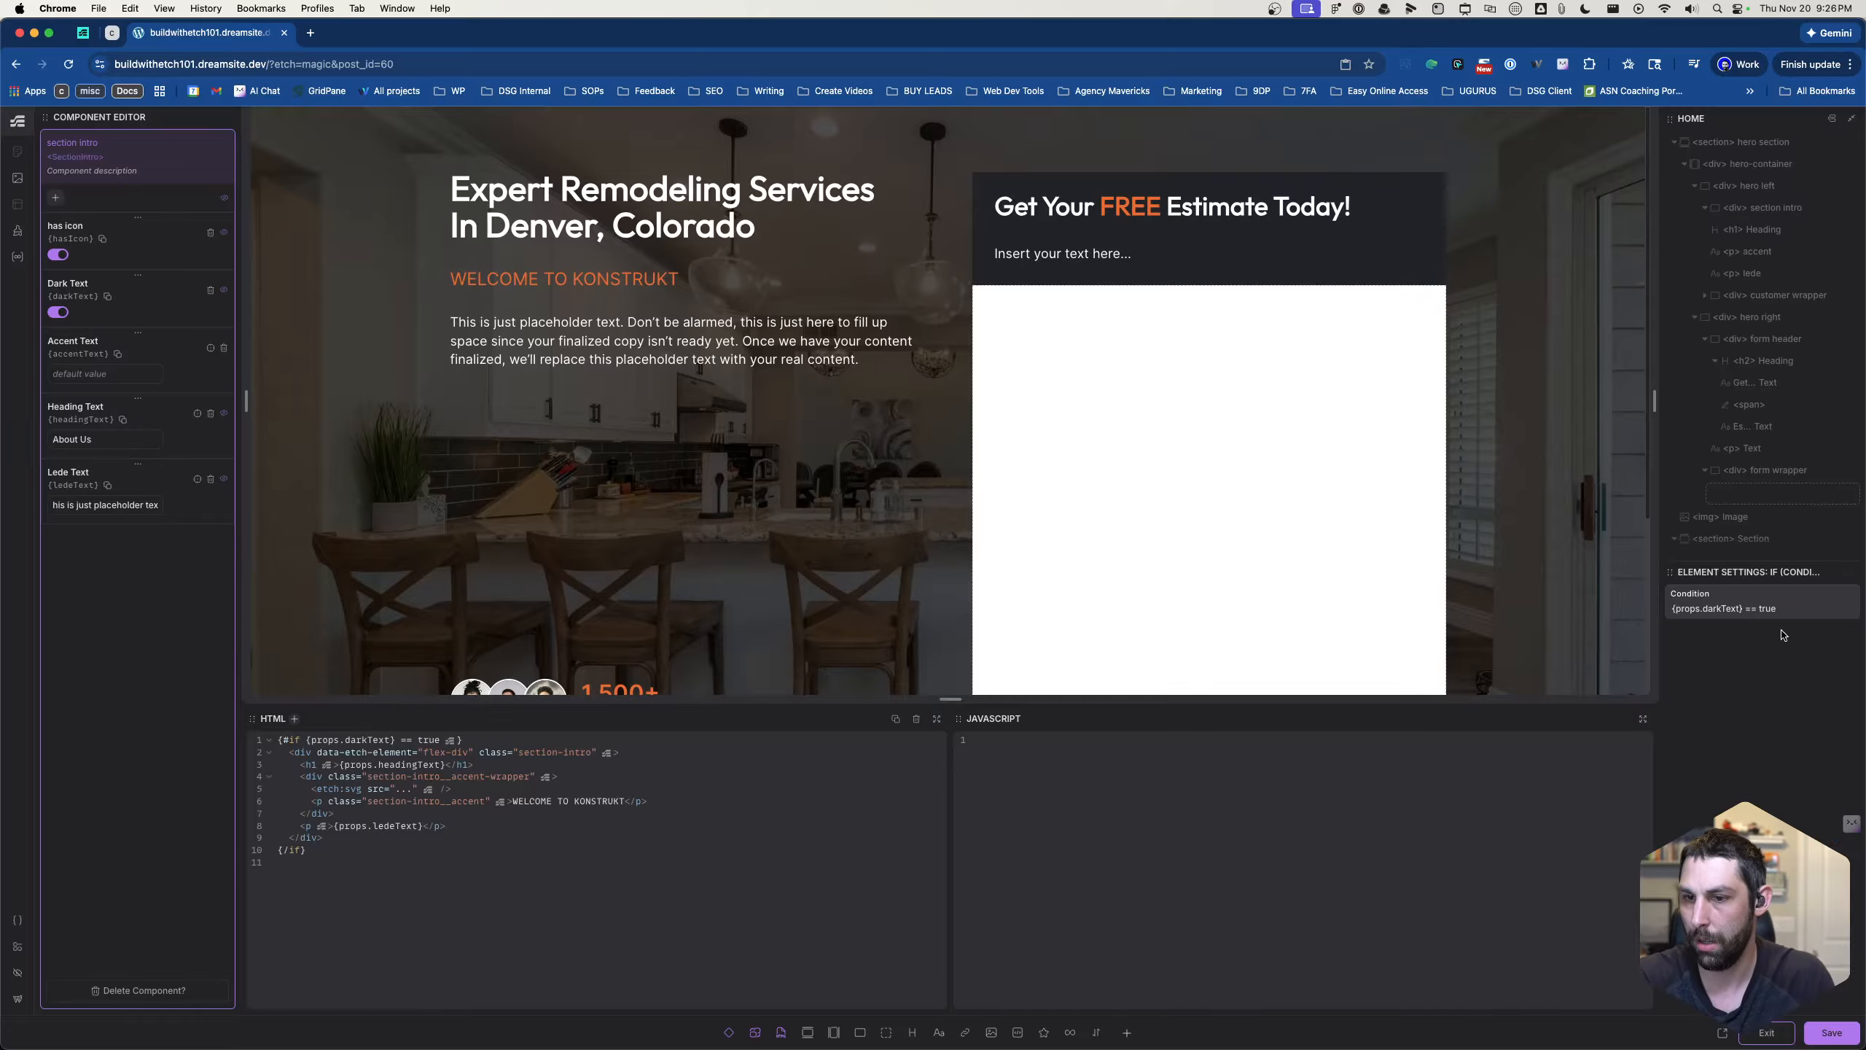
- Set the second If block's condition to {props.darkText} == false
{"action": "scroll", "coordinate": [1287, 472], "scroll_direction": "down", "scroll_amount": 5}
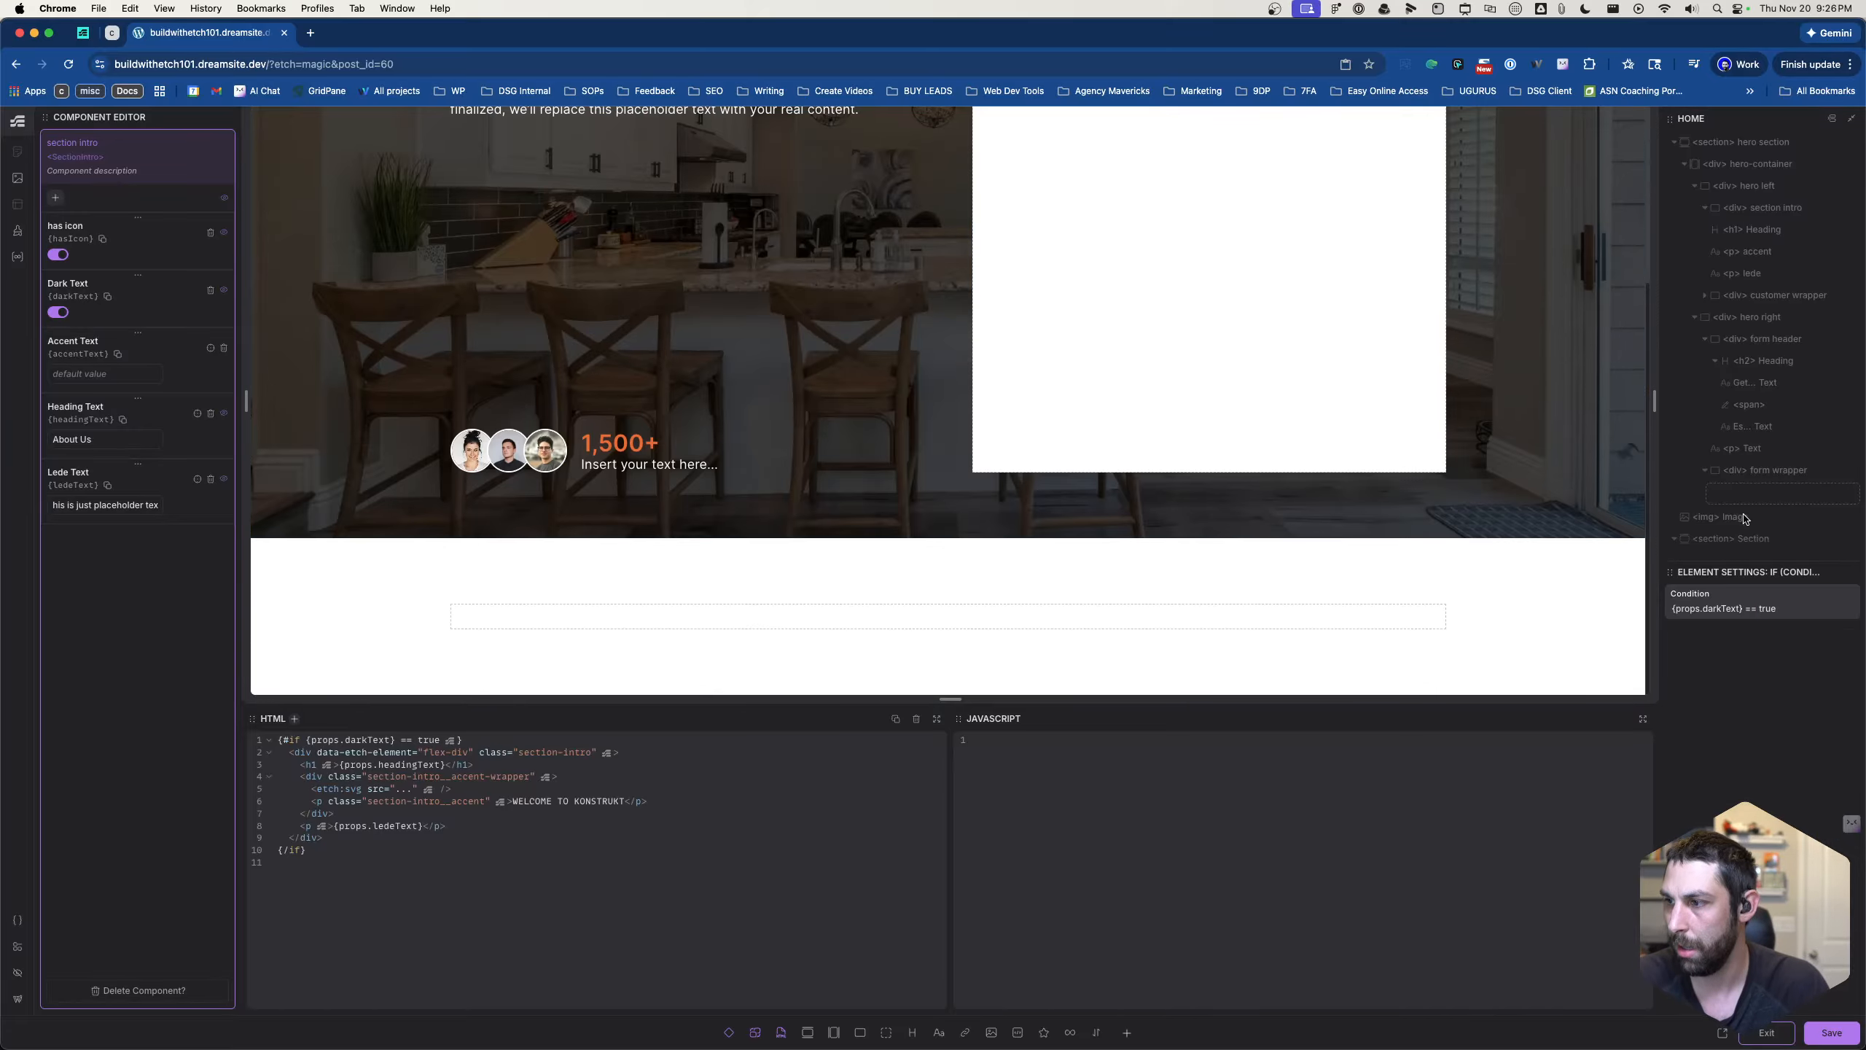
{"action": "scroll", "coordinate": [1744, 518], "scroll_direction": "down", "scroll_amount": 5}
{"action": "left_click", "coordinate": [1763, 391]}
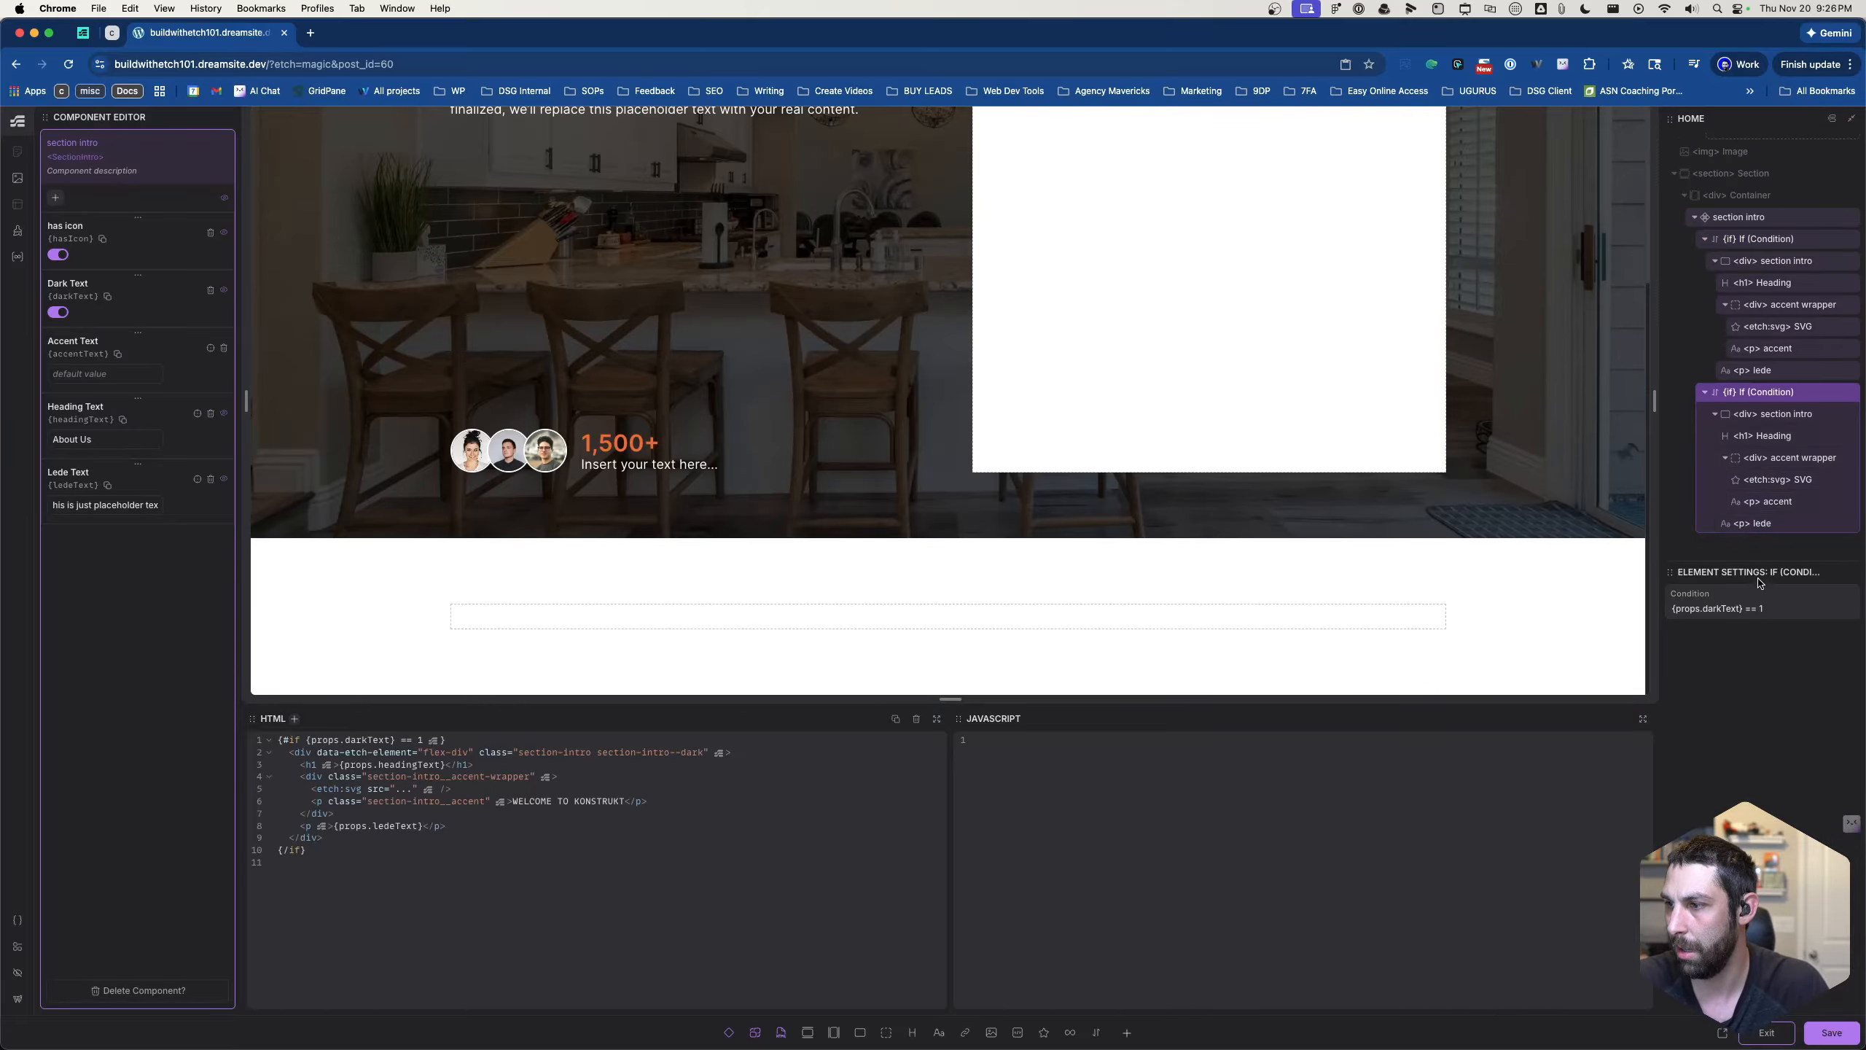
{"action": "double_click", "coordinate": [1762, 607]}
{"action": "type", "text": "false"}
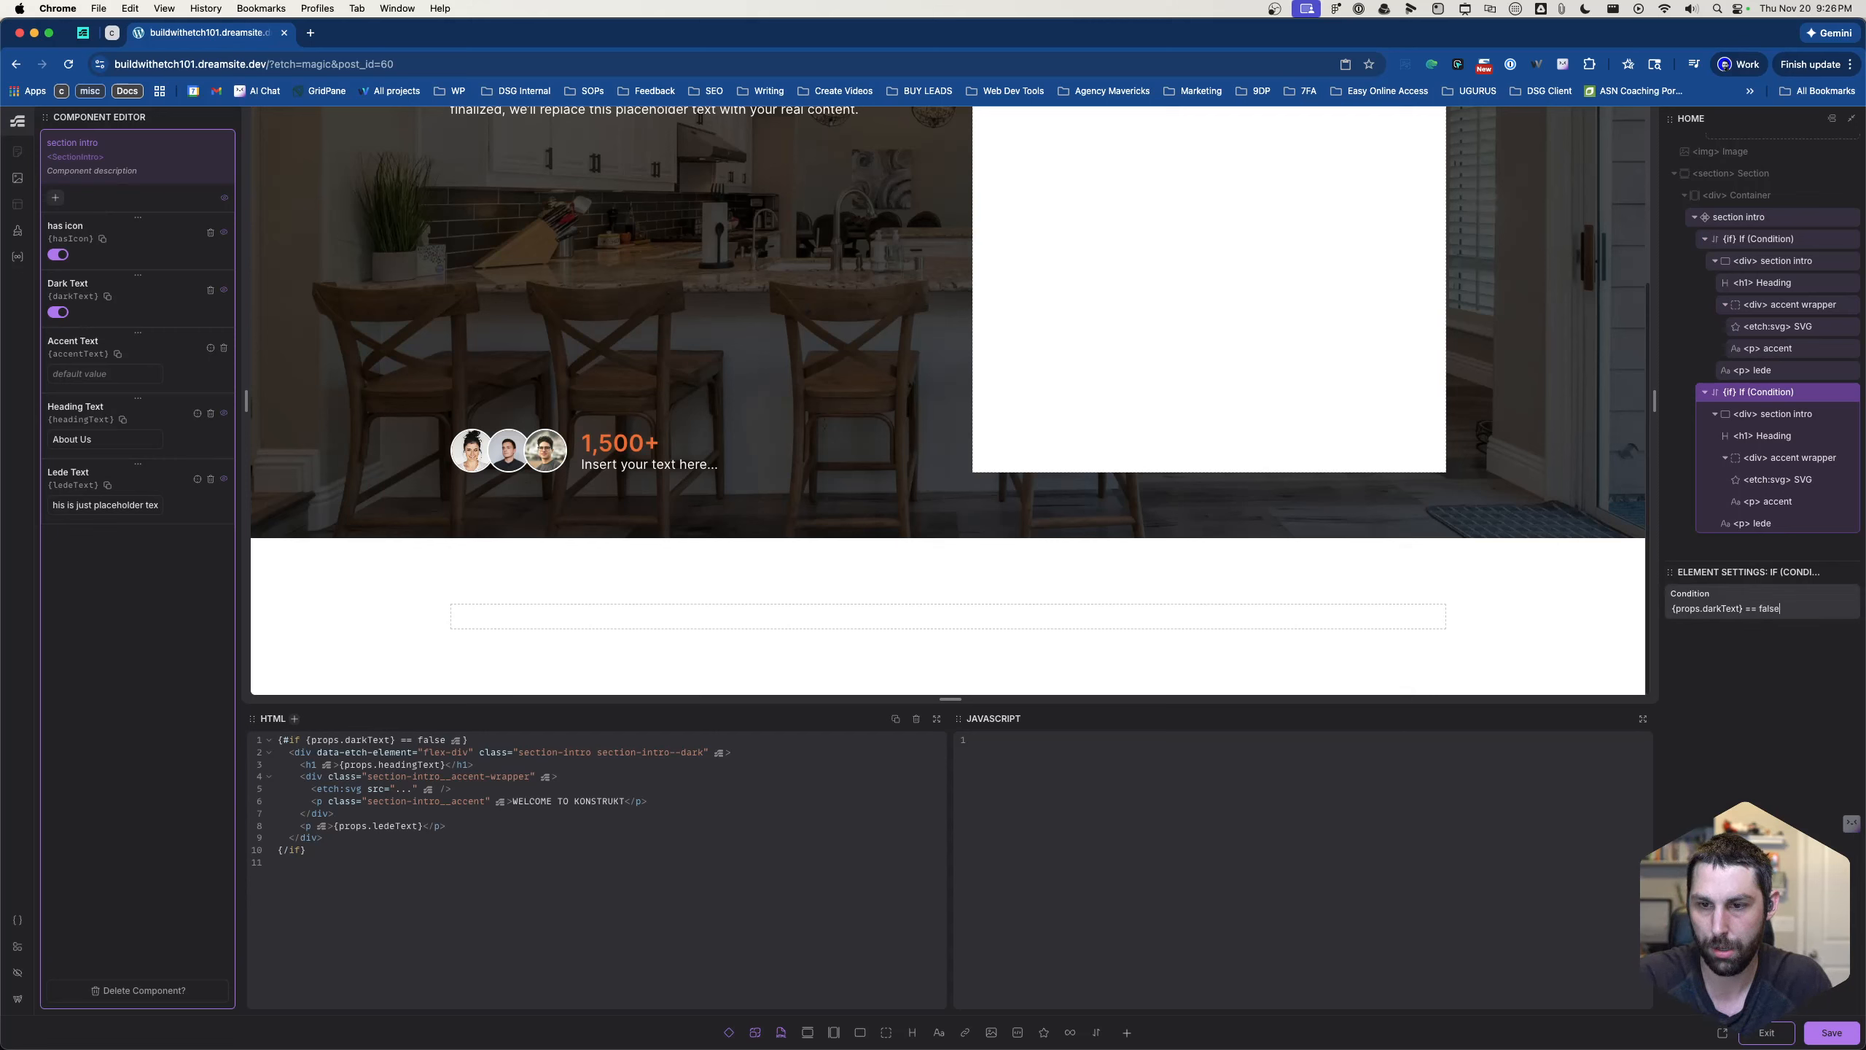
- Change the comparison operator to === in the conditions of both If blocks
{"action": "left_click", "coordinate": [1749, 609]}
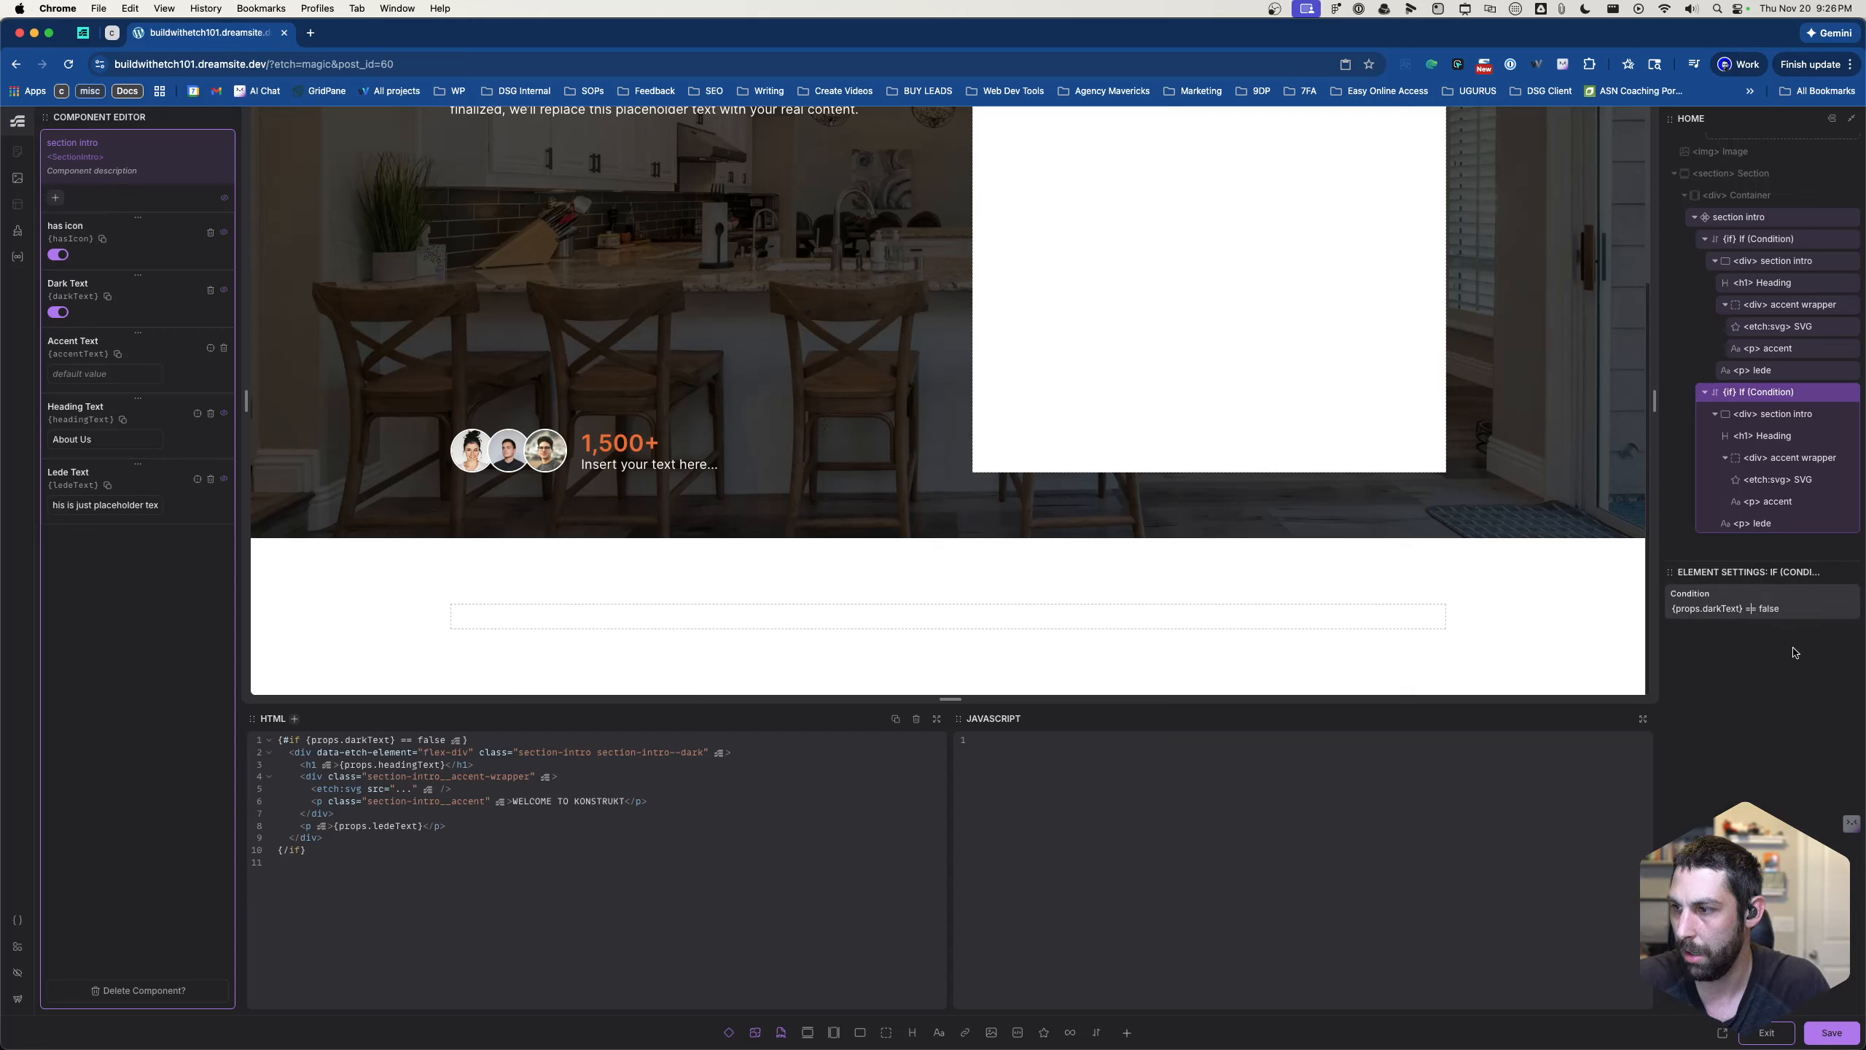
{"action": "type", "text": "="}
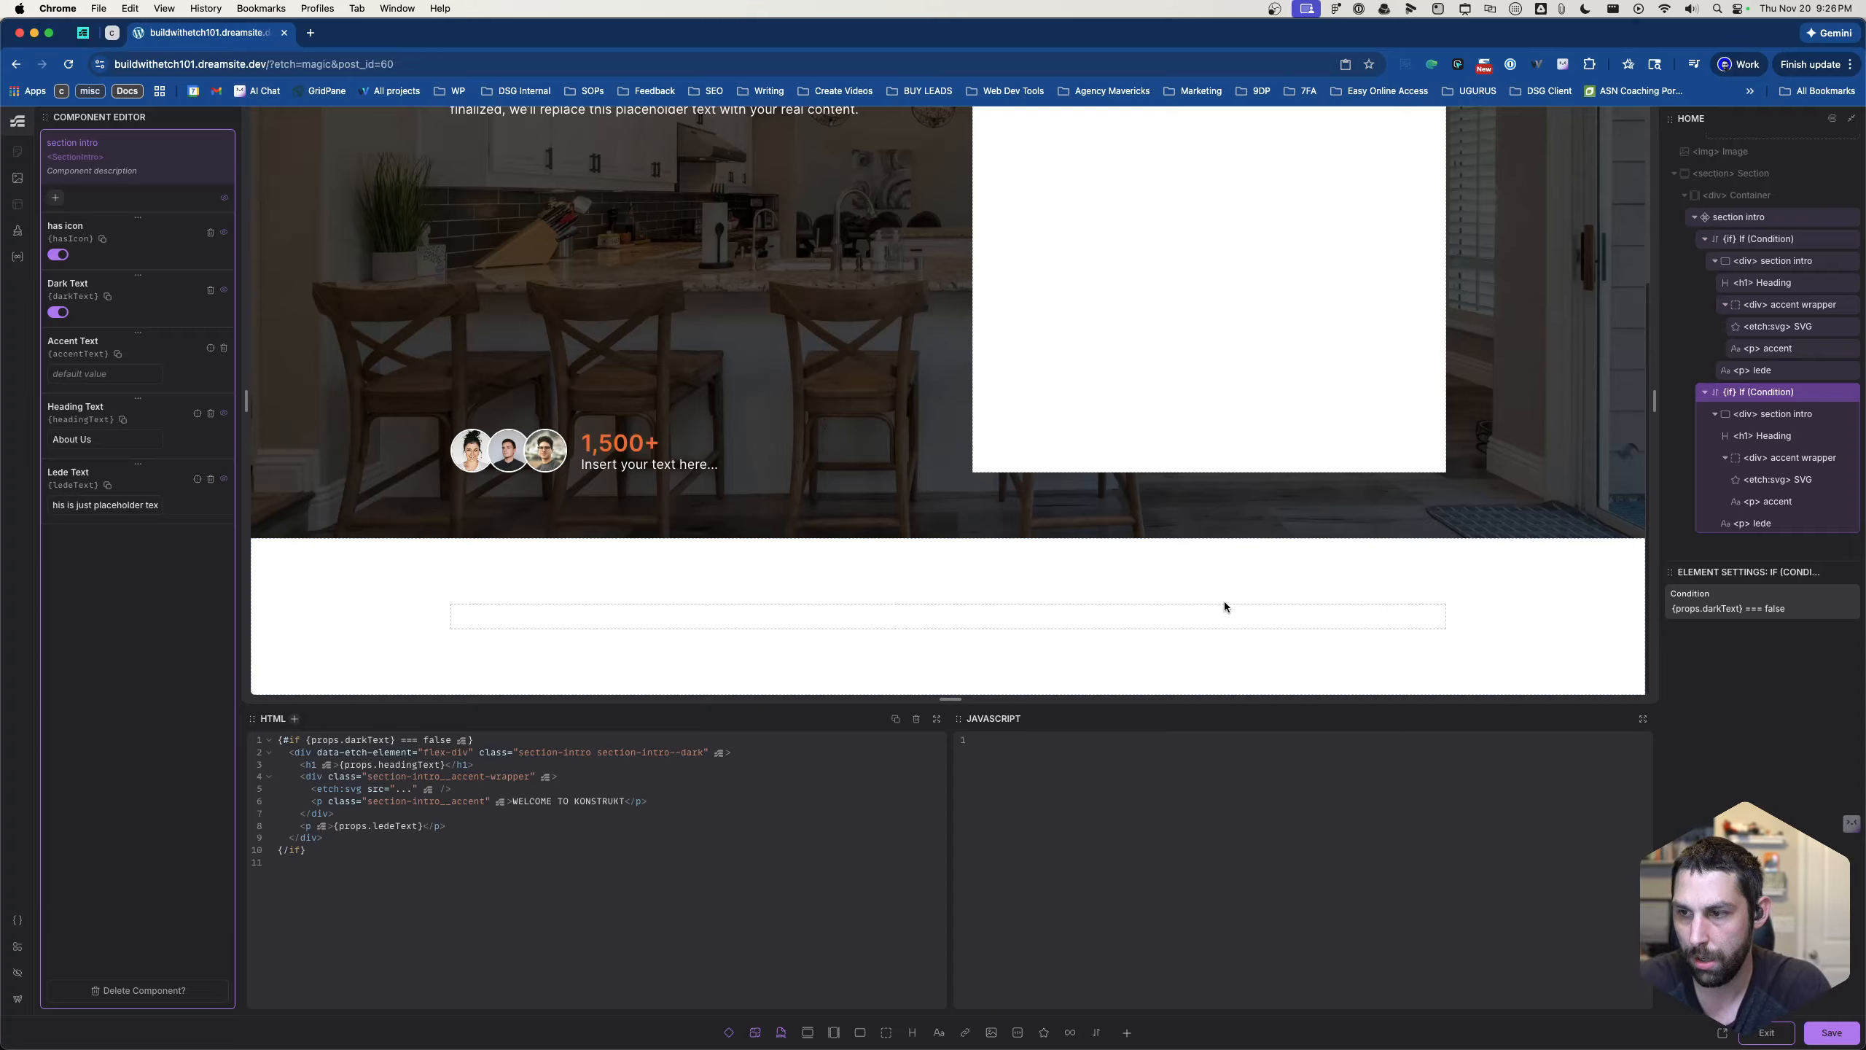
{"action": "left_click", "coordinate": [1763, 239]}
{"action": "left_click", "coordinate": [1752, 605]}
{"action": "type", "text": "="}
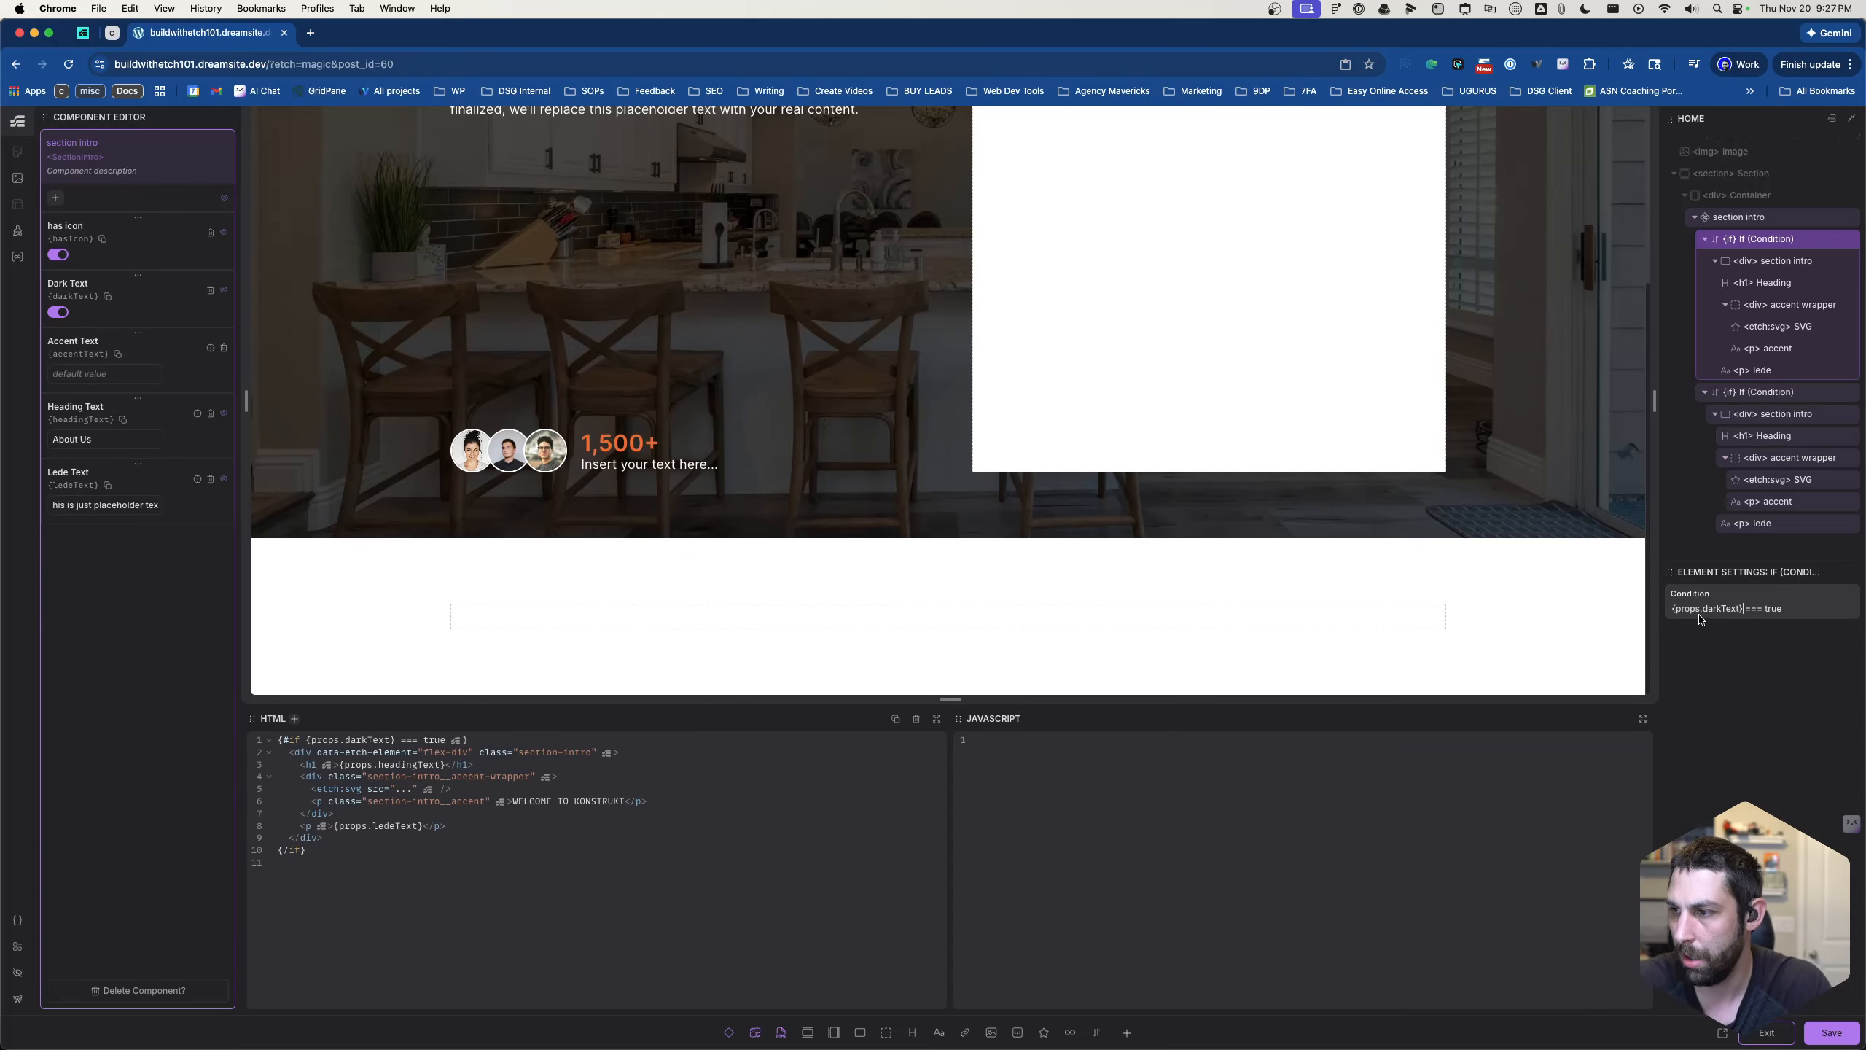
- Remove the curly braces around props.darkText in both If conditions, then save the component and exit component editing
{"action": "key", "text": "BackSpace"}
{"action": "left_click", "coordinate": [1676, 610]}
{"action": "key", "text": "BackSpace"}
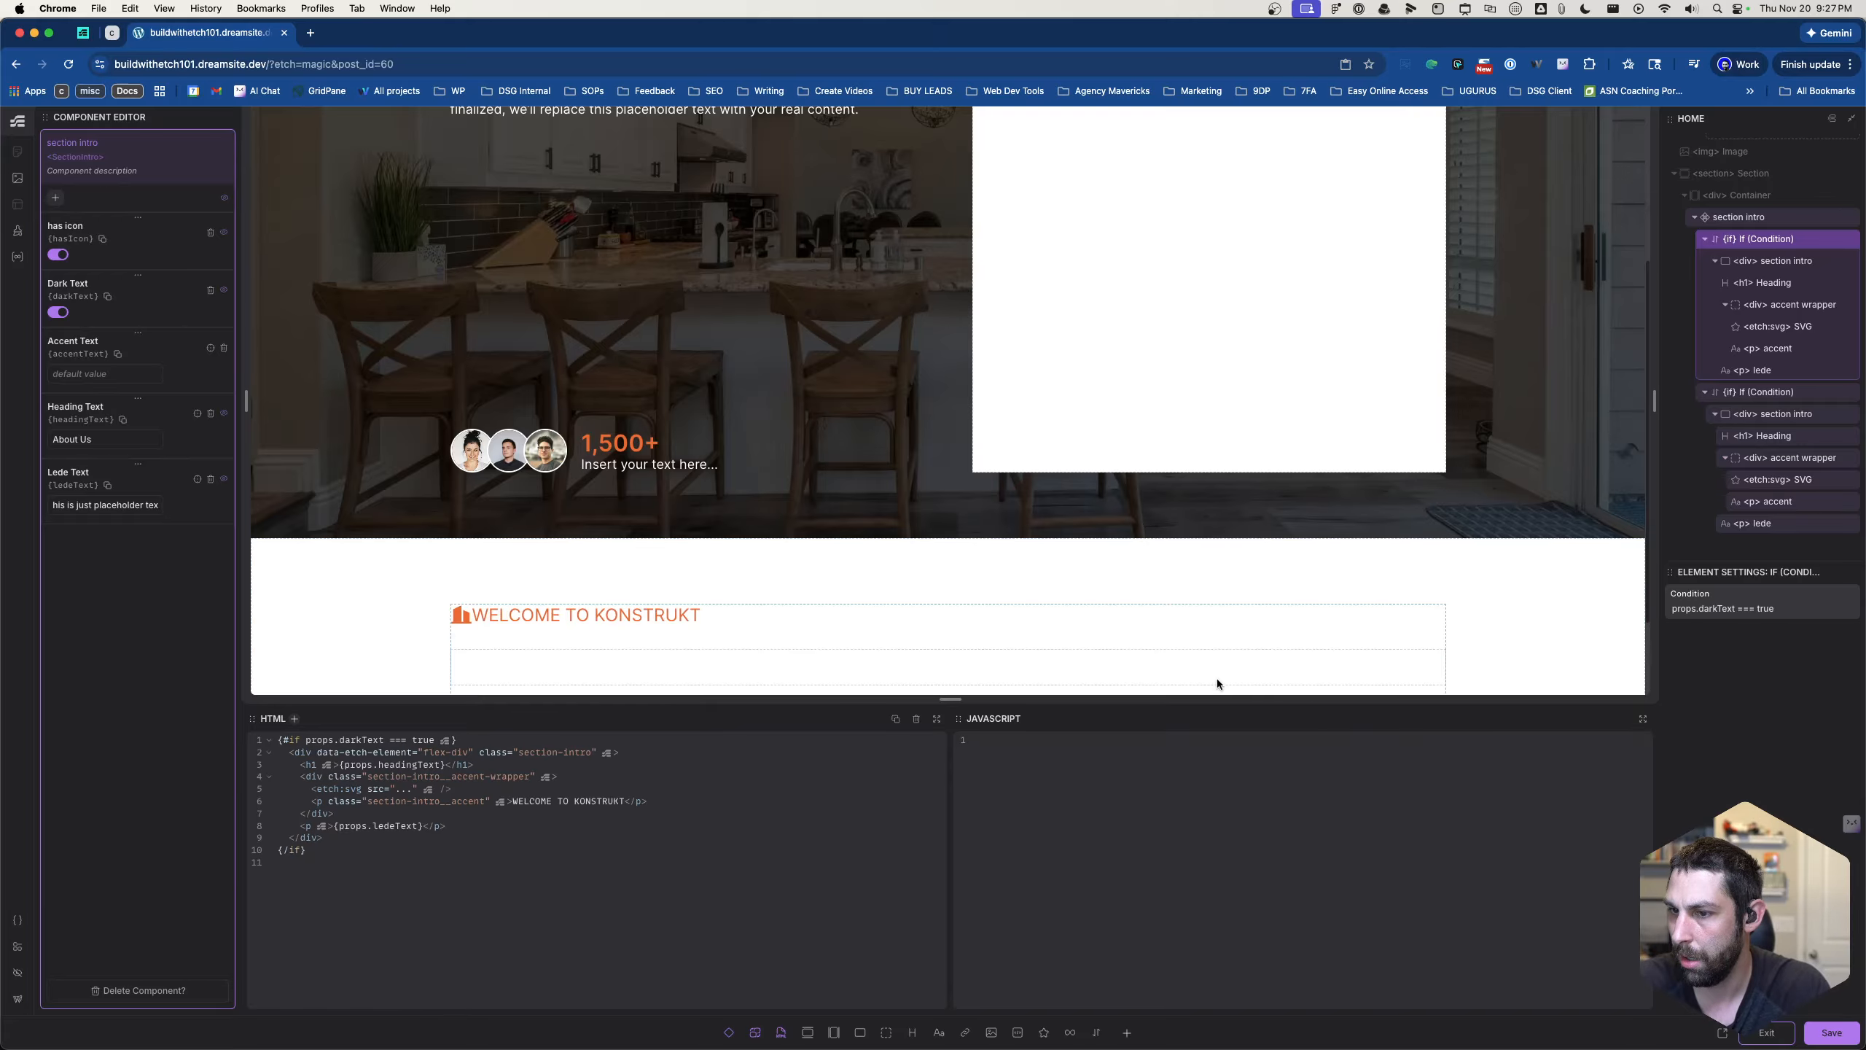
{"action": "scroll", "coordinate": [1215, 679], "scroll_direction": "down", "scroll_amount": 2}
{"action": "left_click", "coordinate": [1751, 392]}
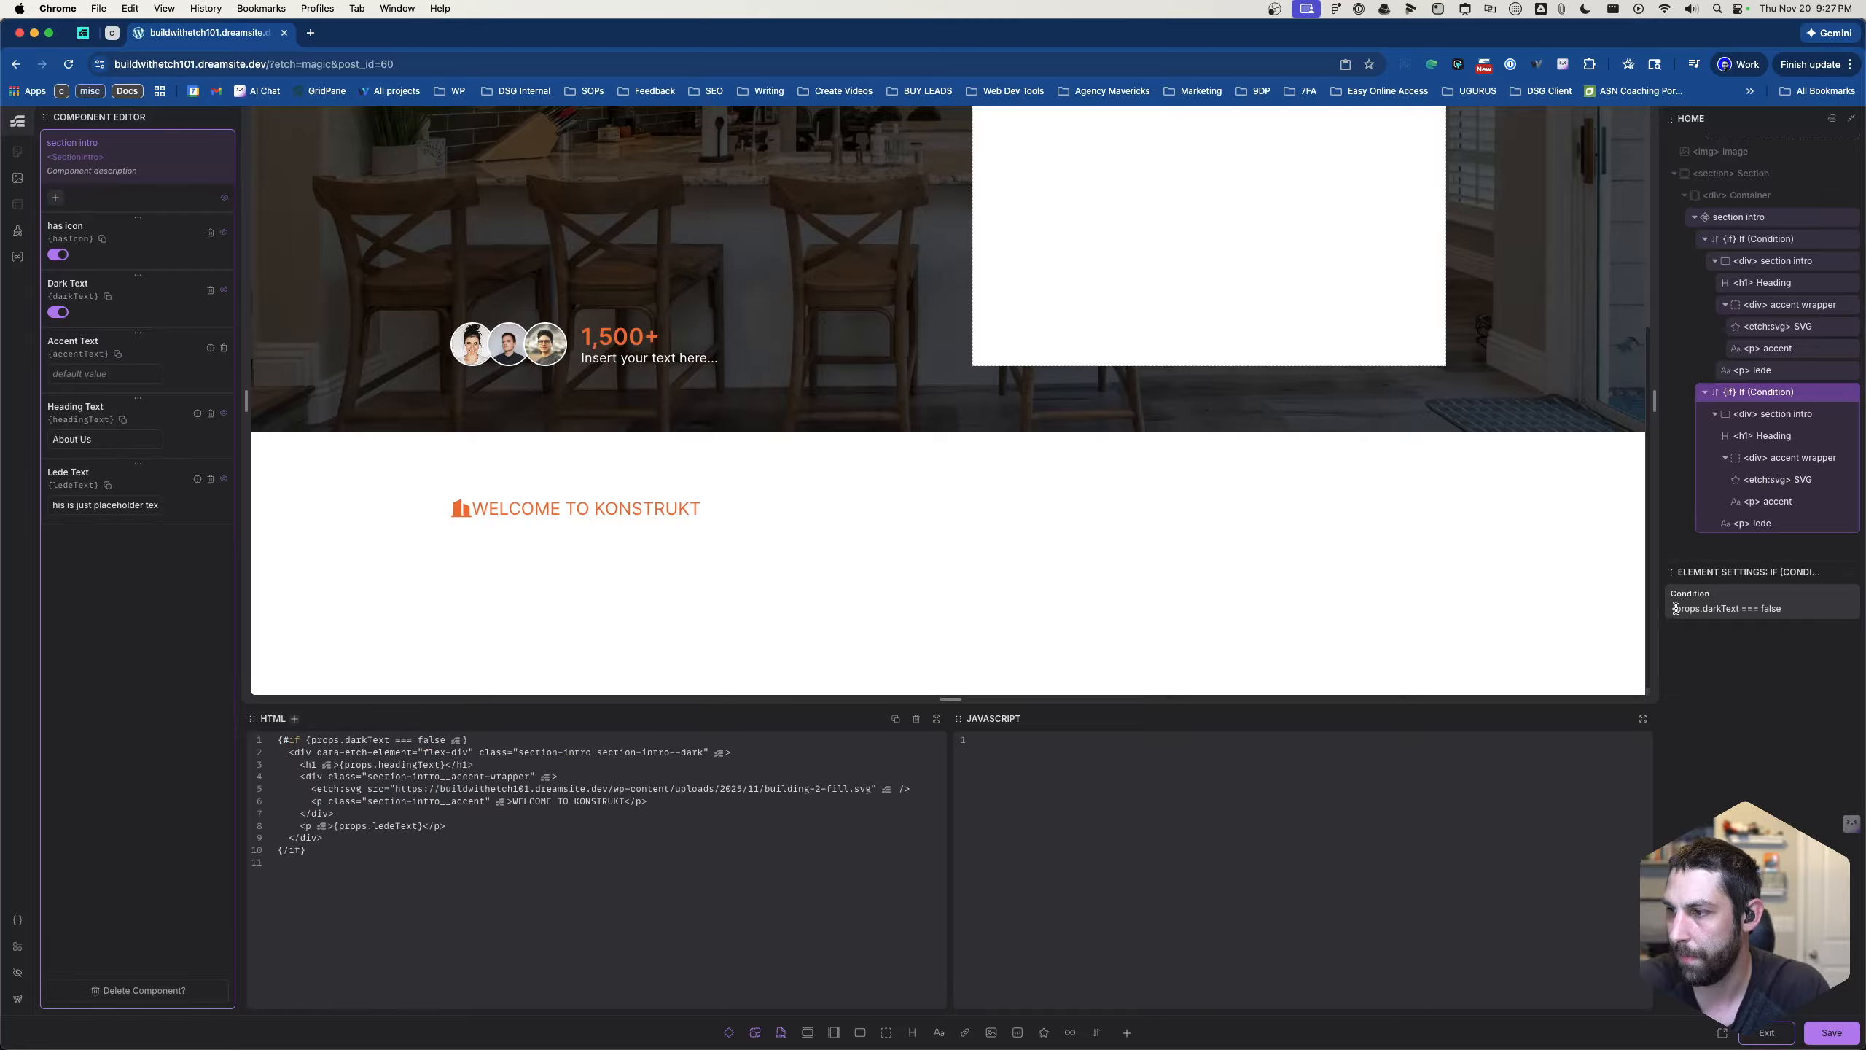
{"action": "key", "text": "BackSpace"}
{"action": "scroll", "coordinate": [1204, 544], "scroll_direction": "down", "scroll_amount": 1}
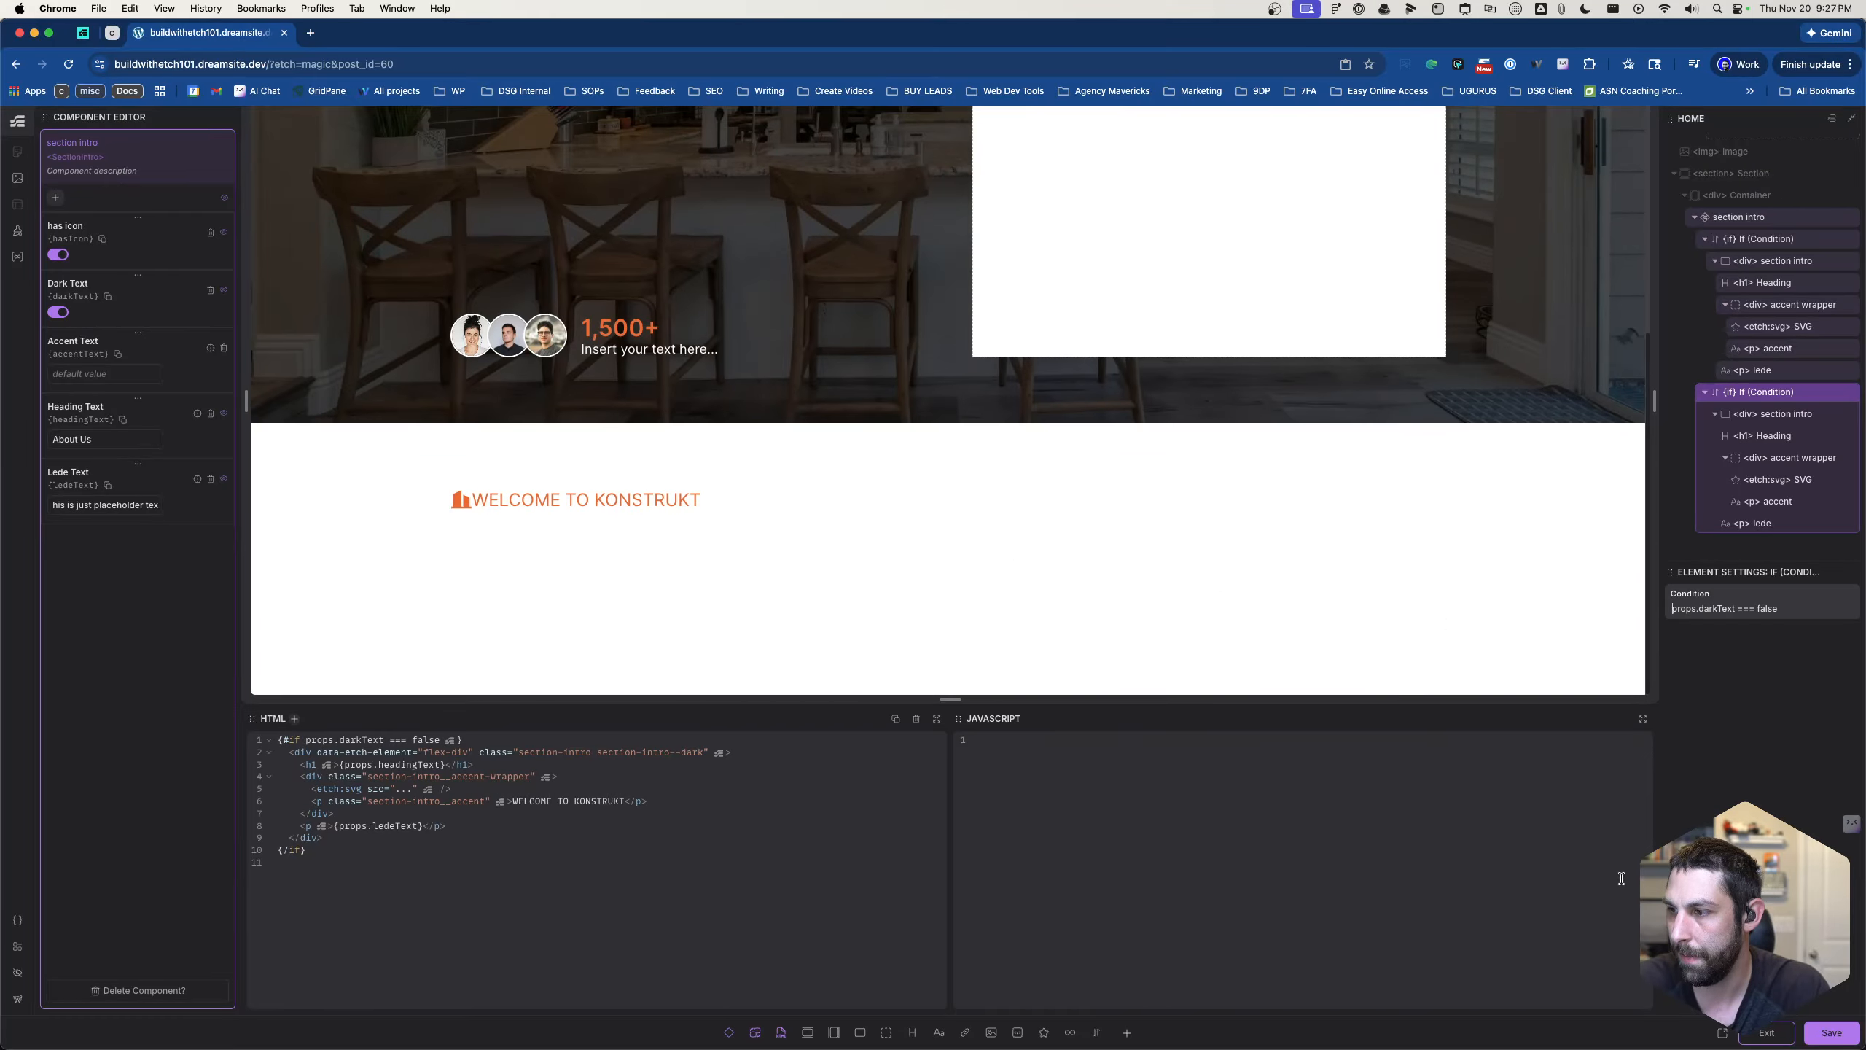
{"action": "left_click", "coordinate": [1834, 1023]}
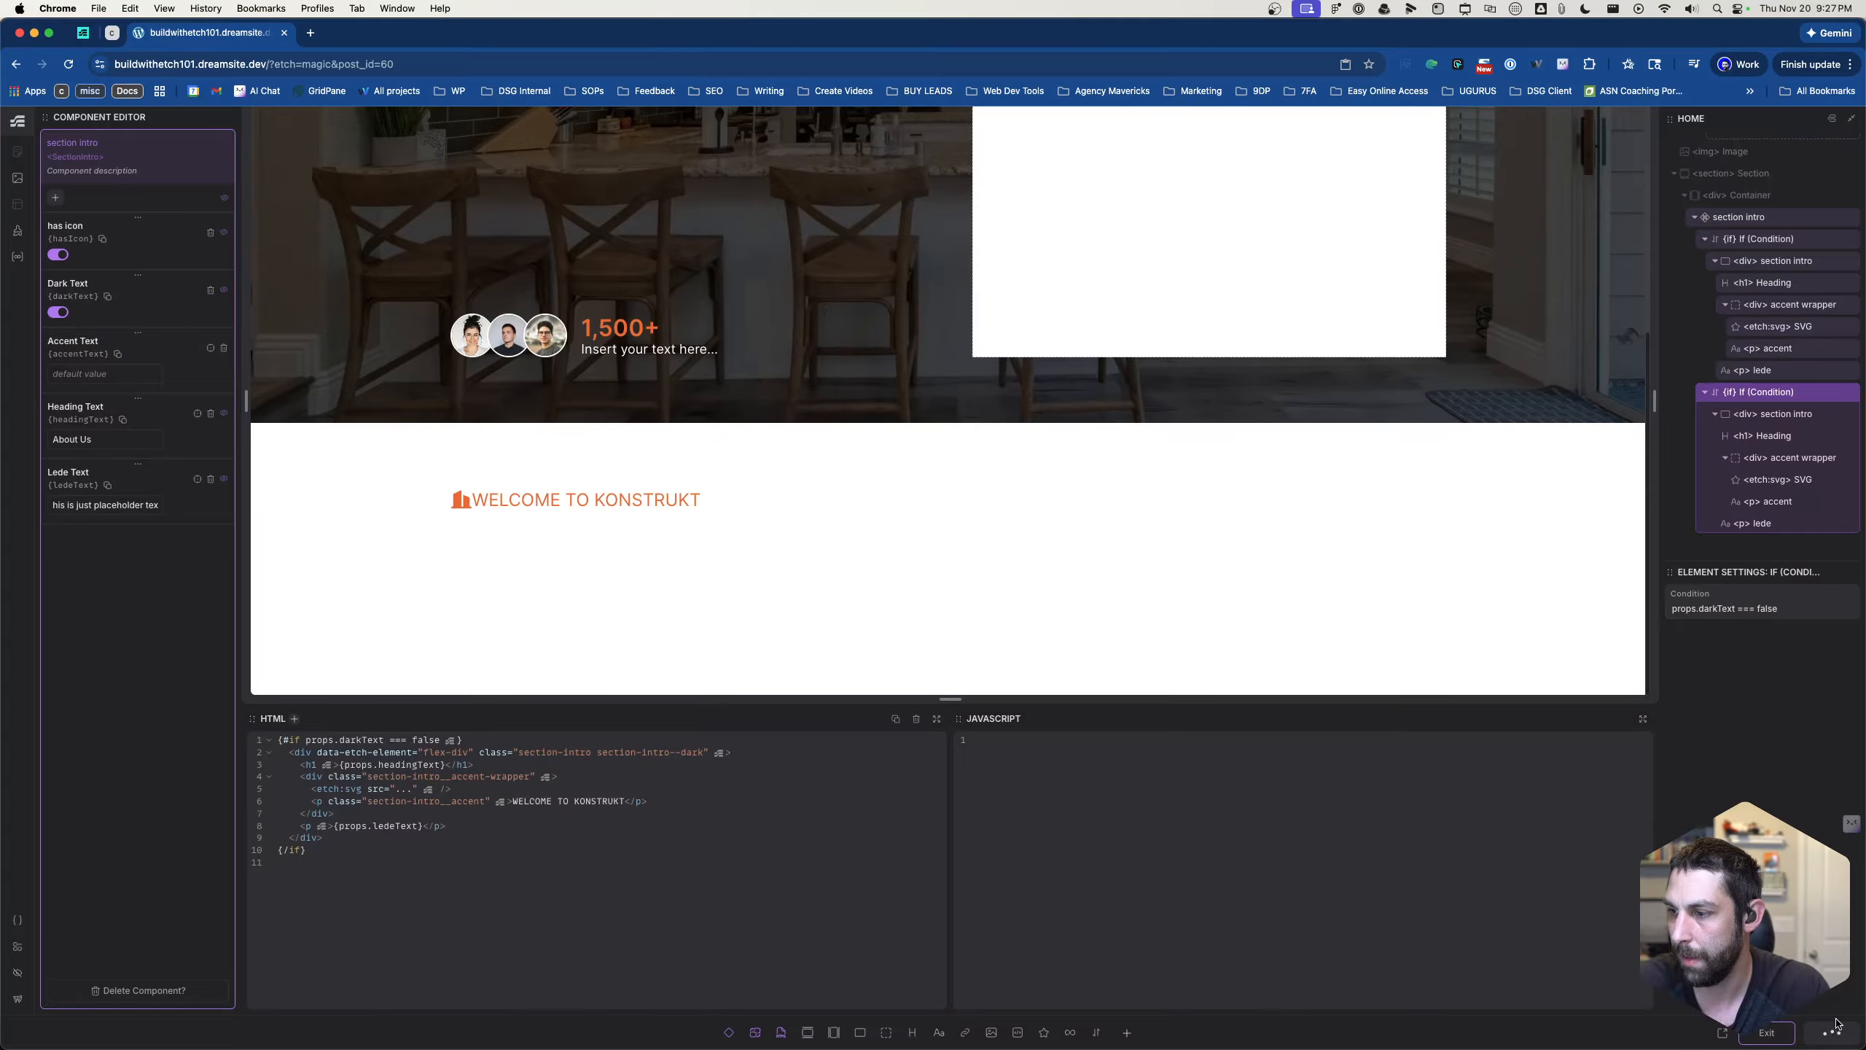
{"action": "left_click", "coordinate": [1766, 1032]}
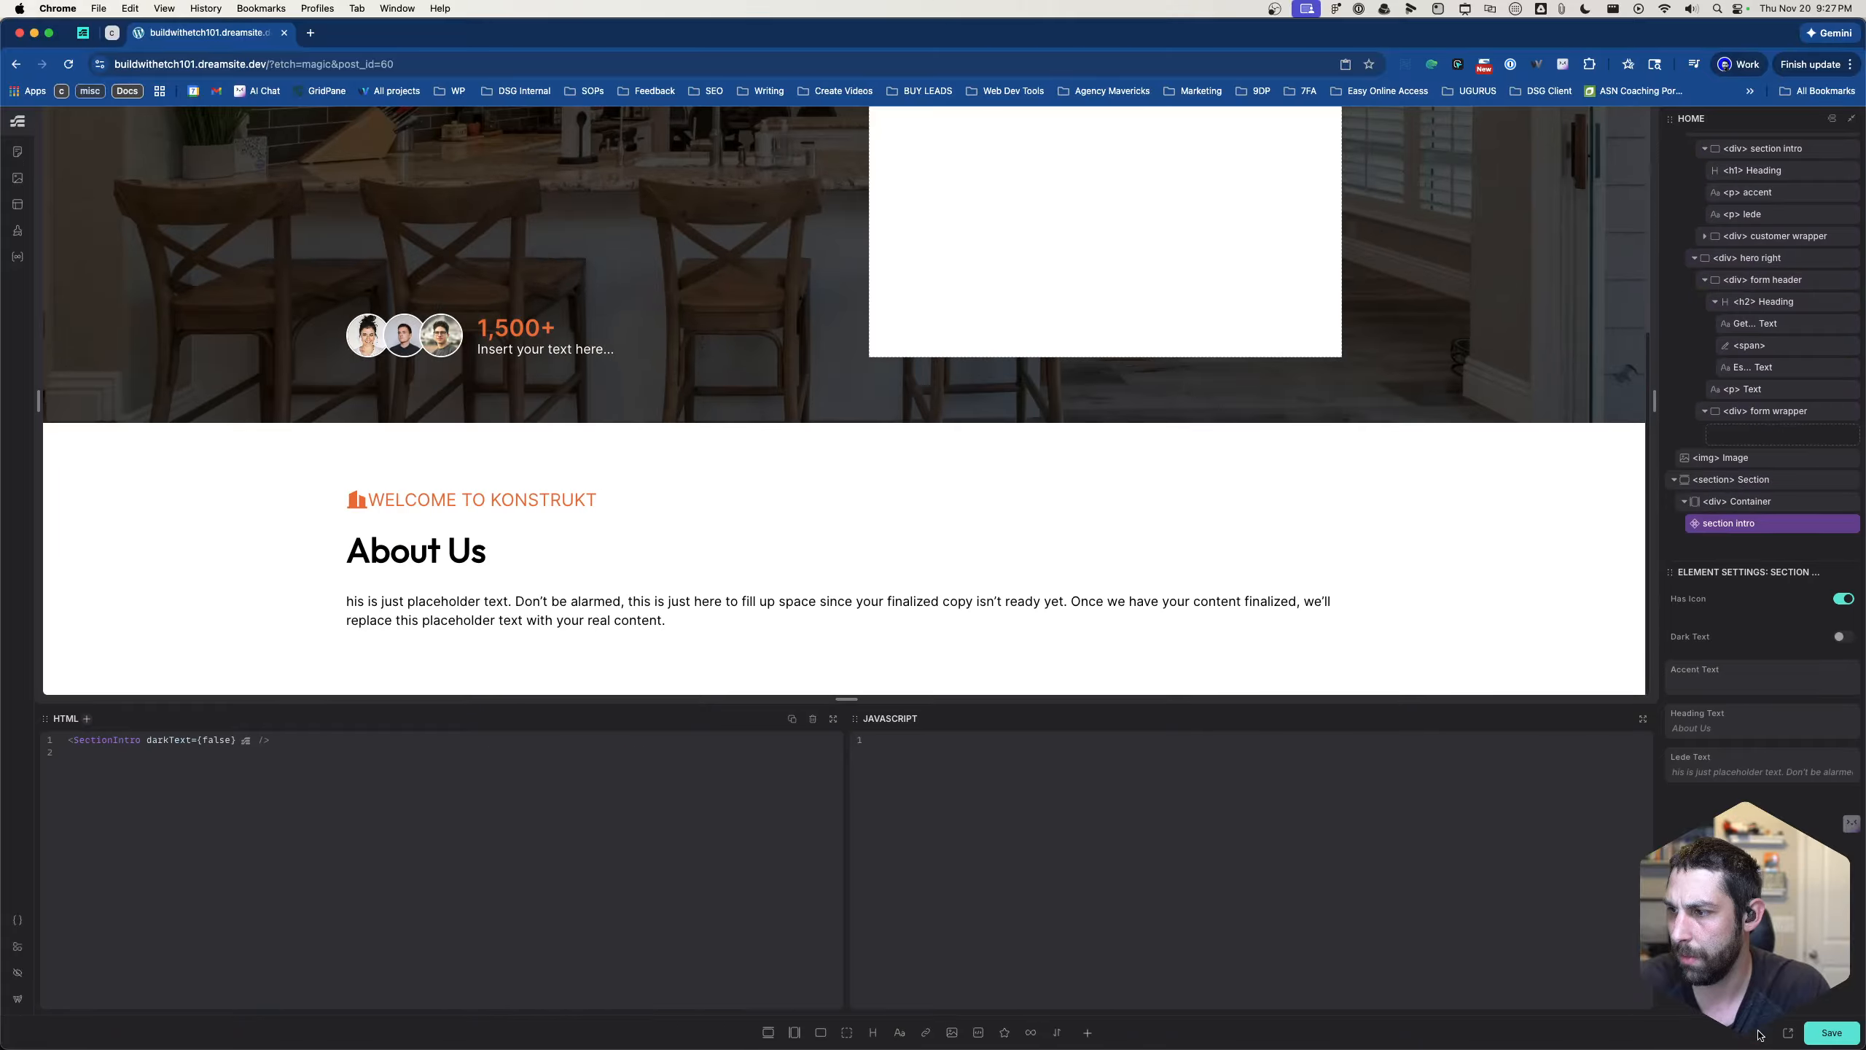
- Toggle the section intro instance's Dark Text property on and off to test the unbraced conditions, leaving it off
{"action": "left_click", "coordinate": [1842, 637]}
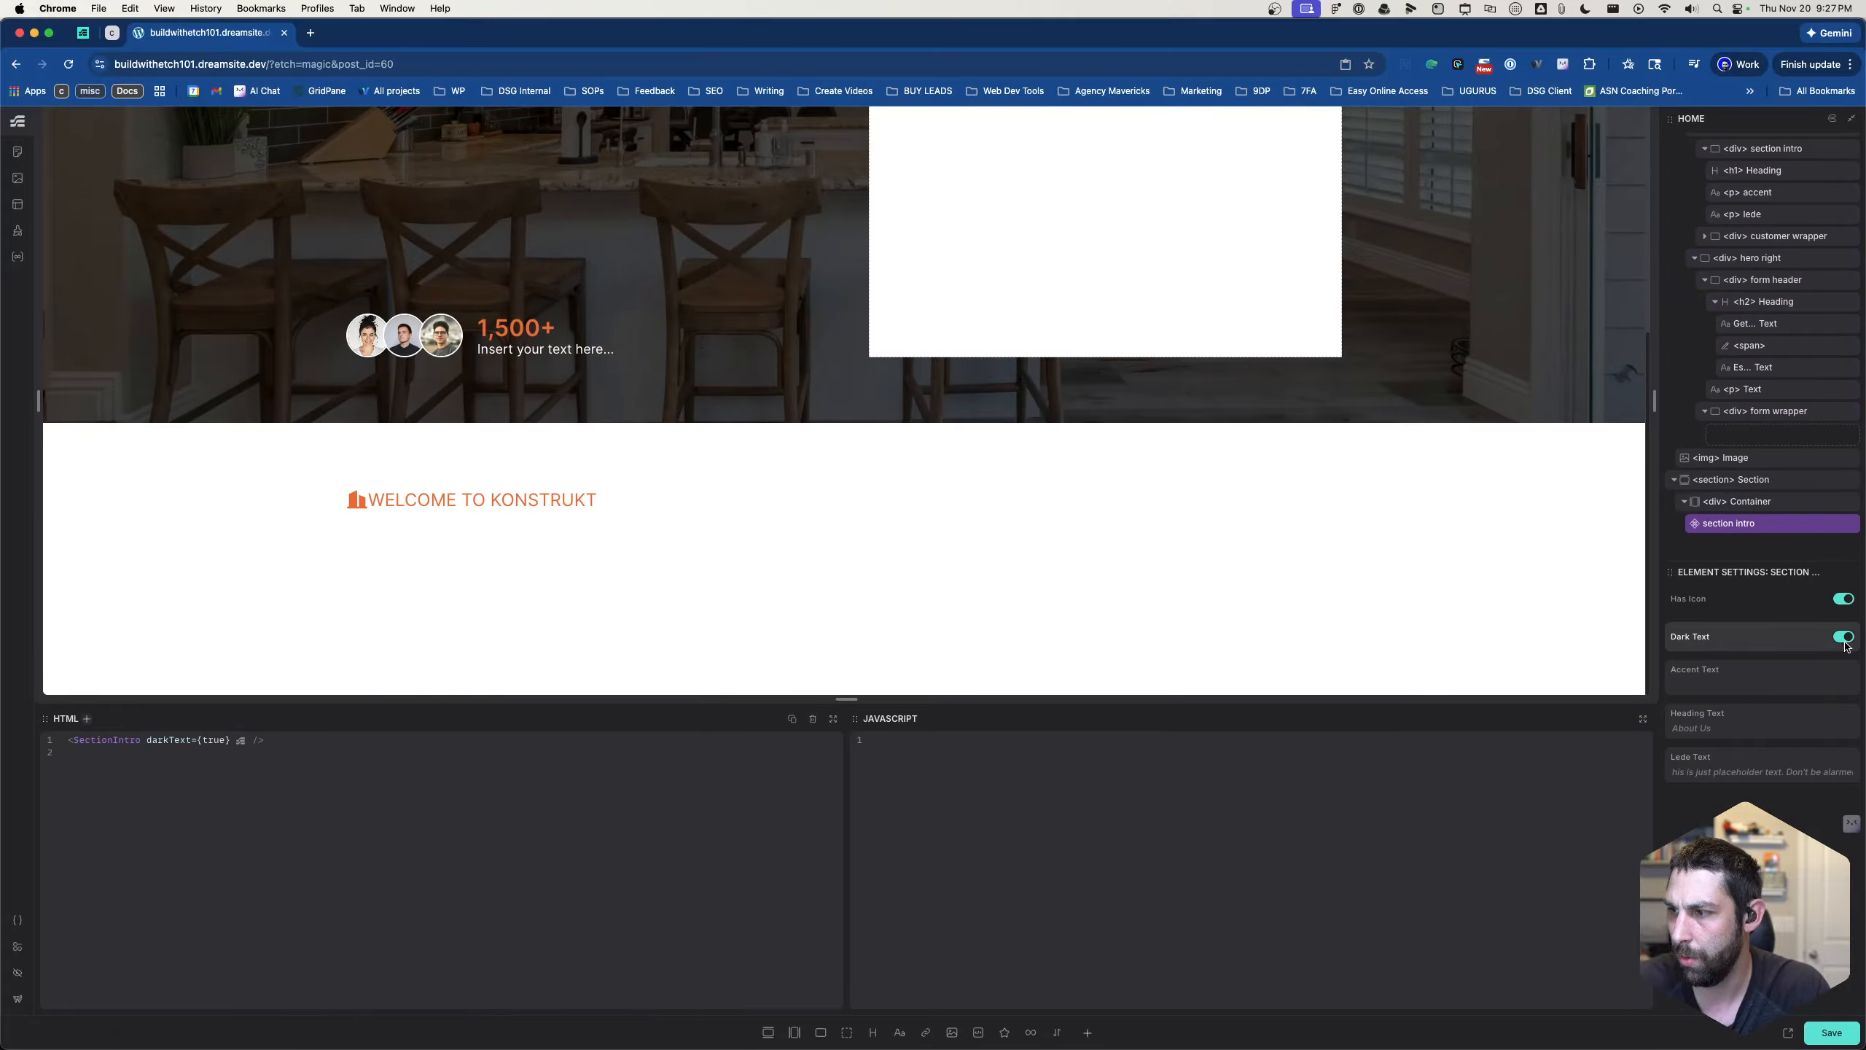
{"action": "left_click", "coordinate": [1843, 638]}
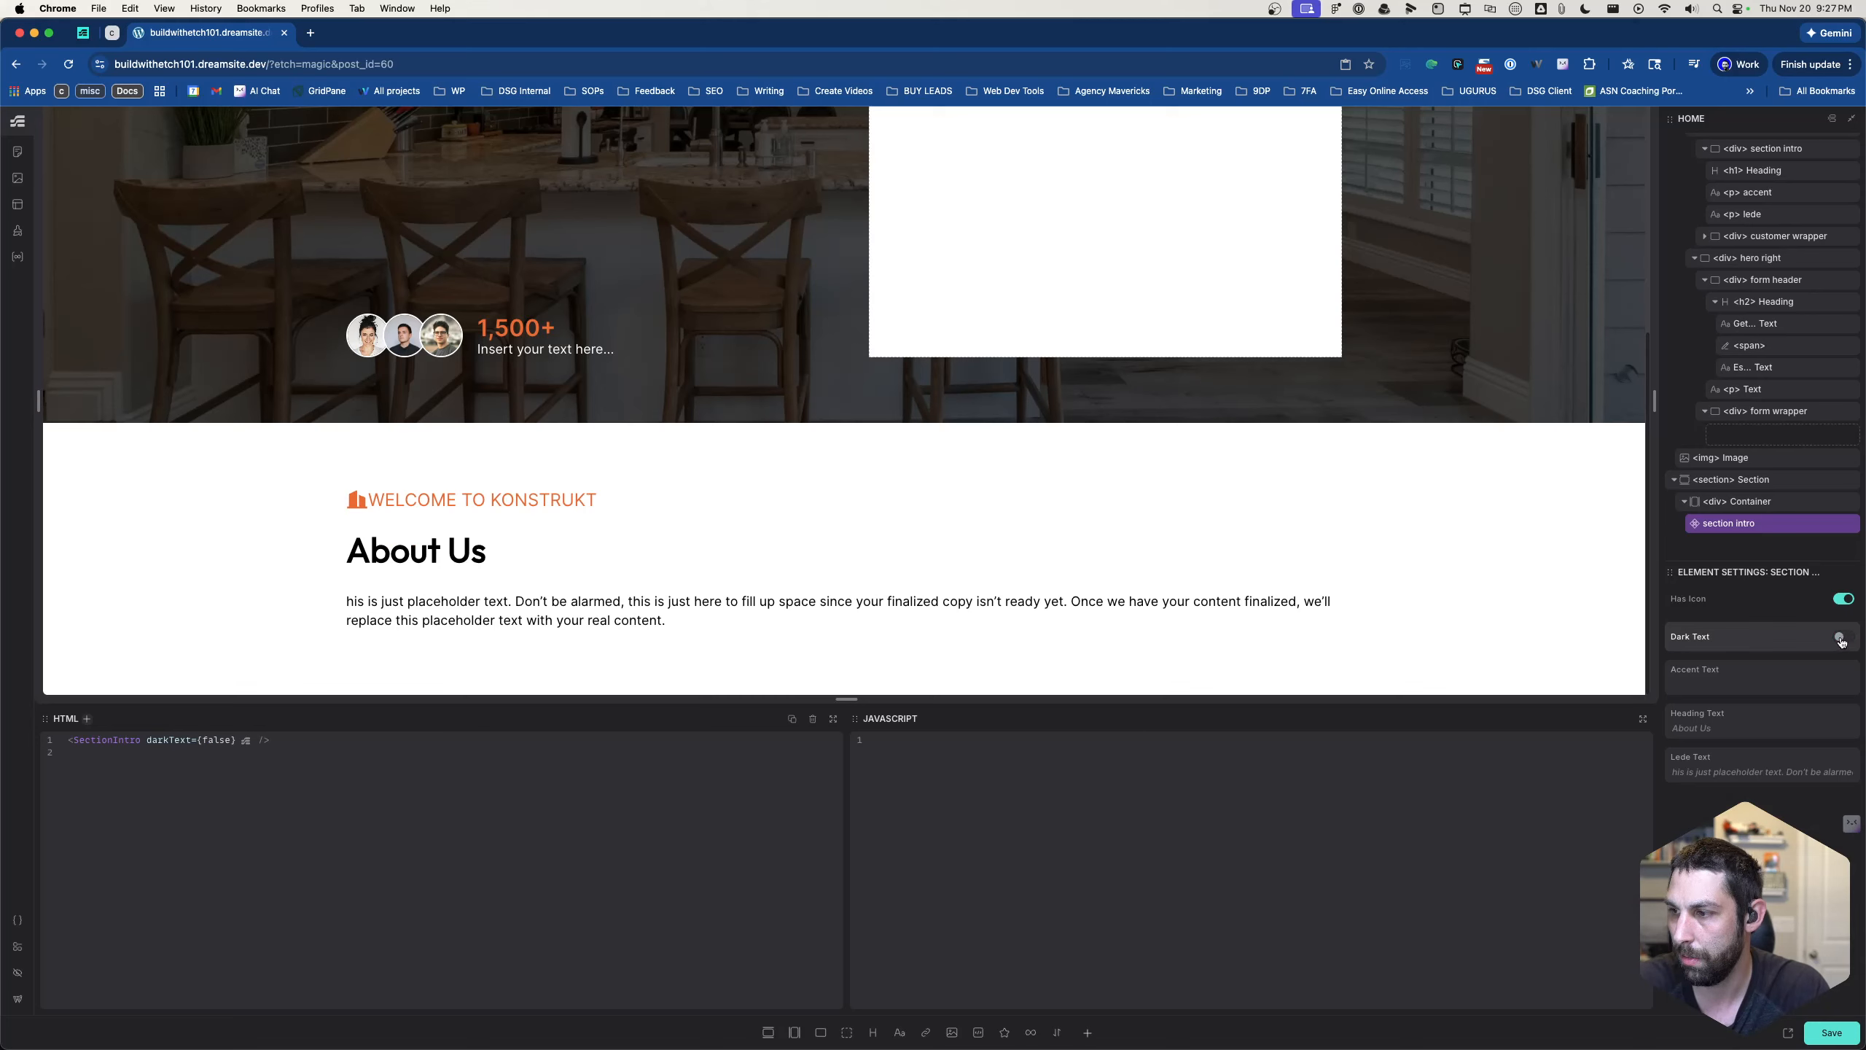
{"action": "left_click", "coordinate": [1842, 638]}
{"action": "left_click", "coordinate": [1842, 638]}
{"action": "left_click", "coordinate": [1842, 639]}
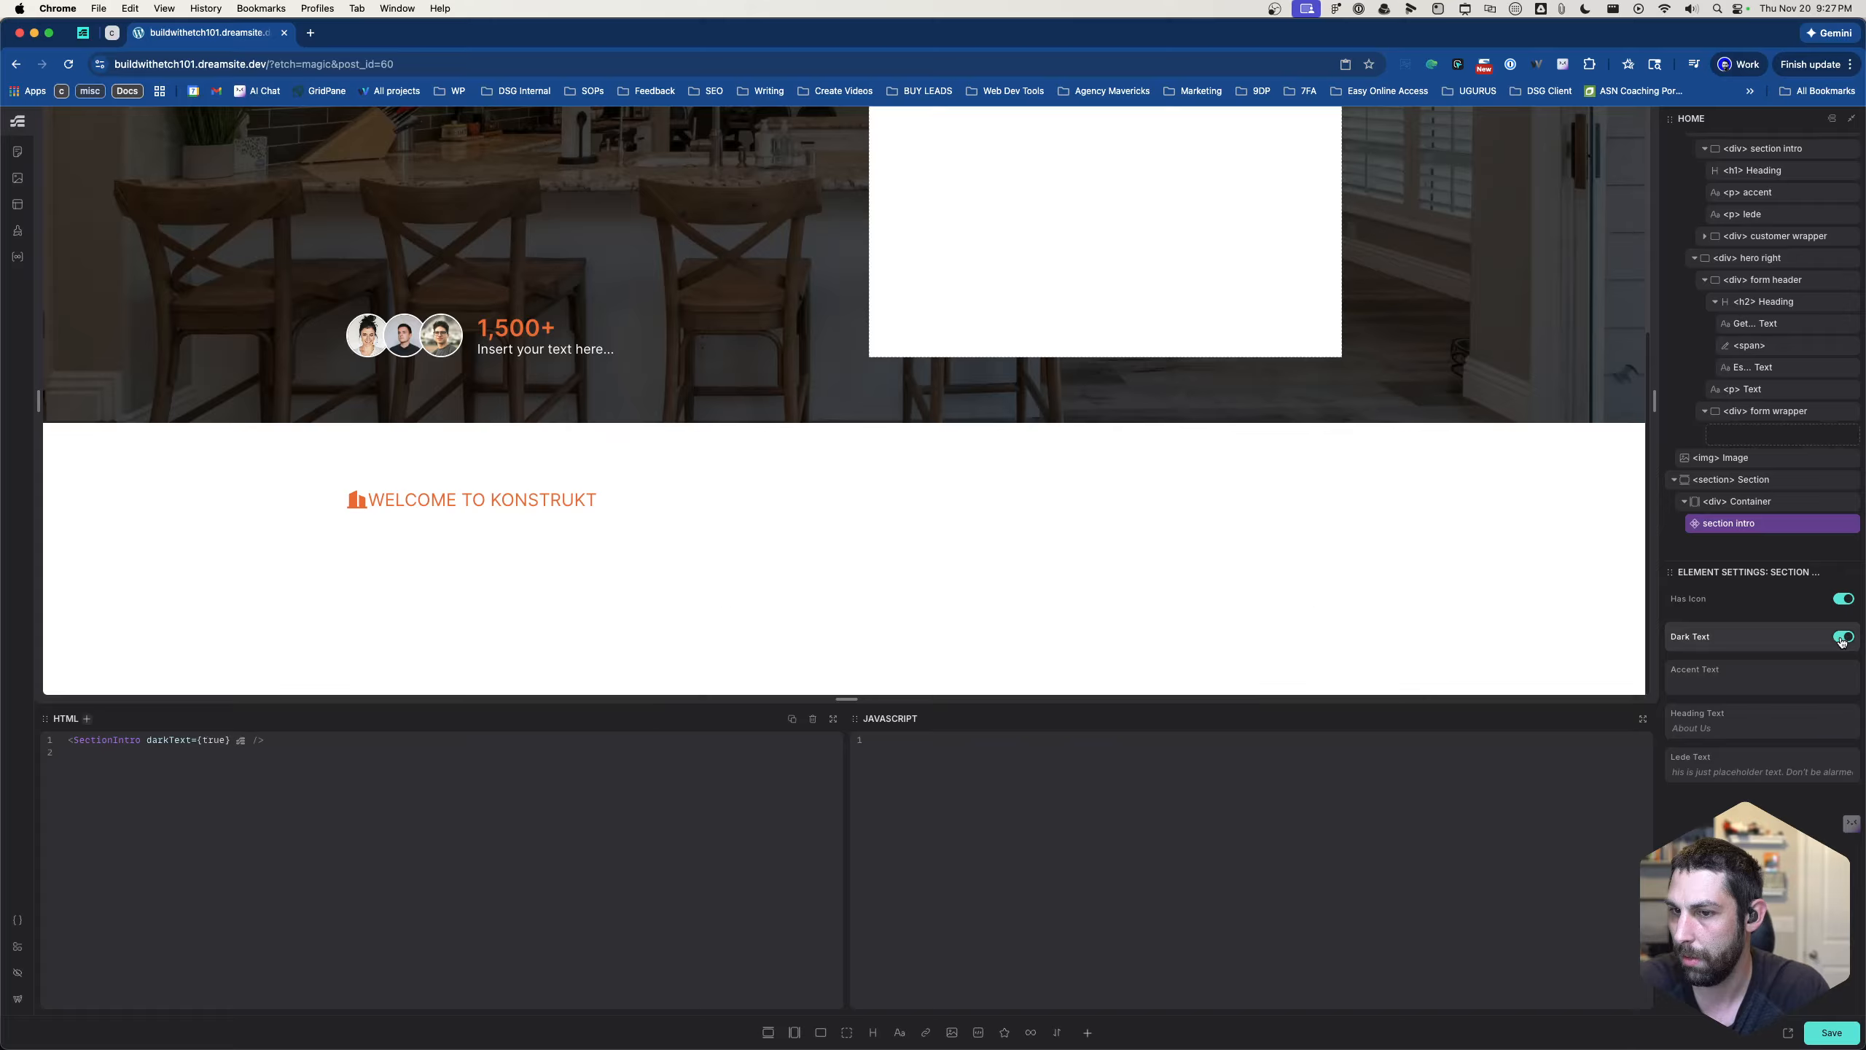
{"action": "left_click", "coordinate": [1842, 638]}
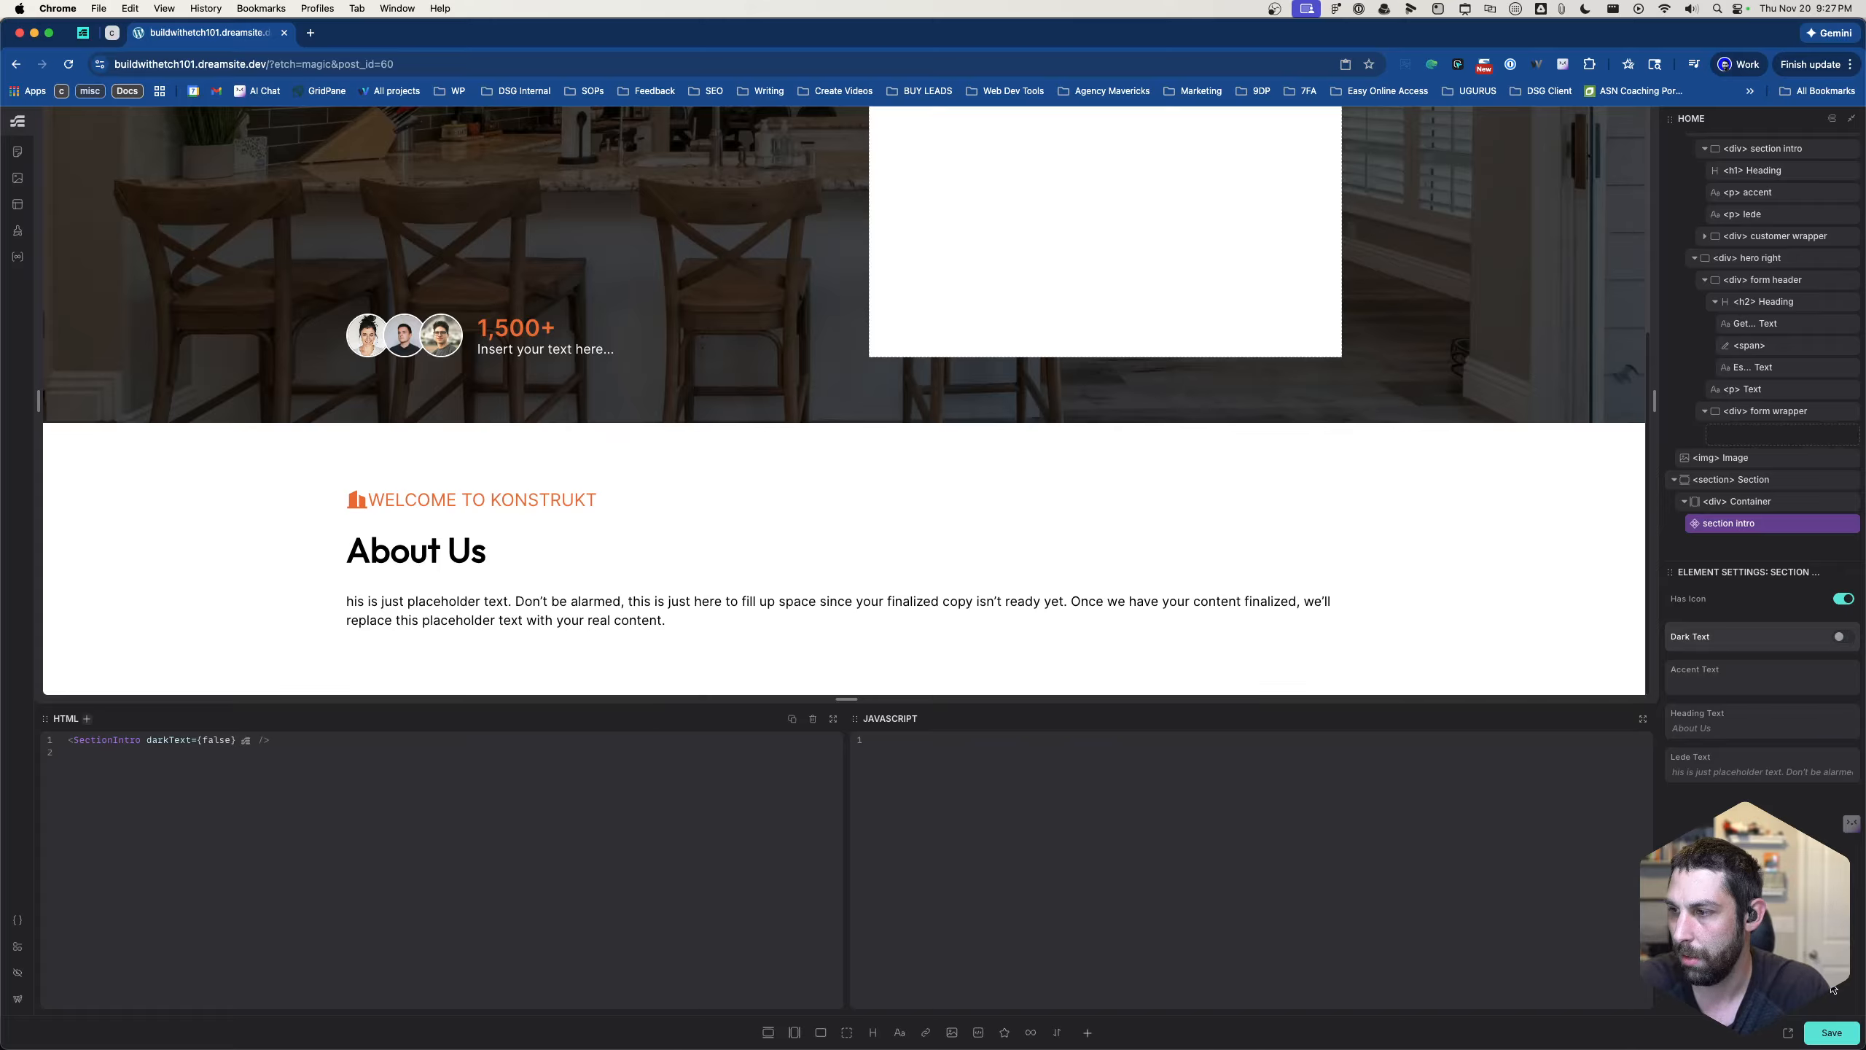
- Reopen the section intro component for editing and set the first If block's condition to props.darkText === false
{"action": "right_click", "coordinate": [1766, 525]}
{"action": "left_click", "coordinate": [1668, 667]}
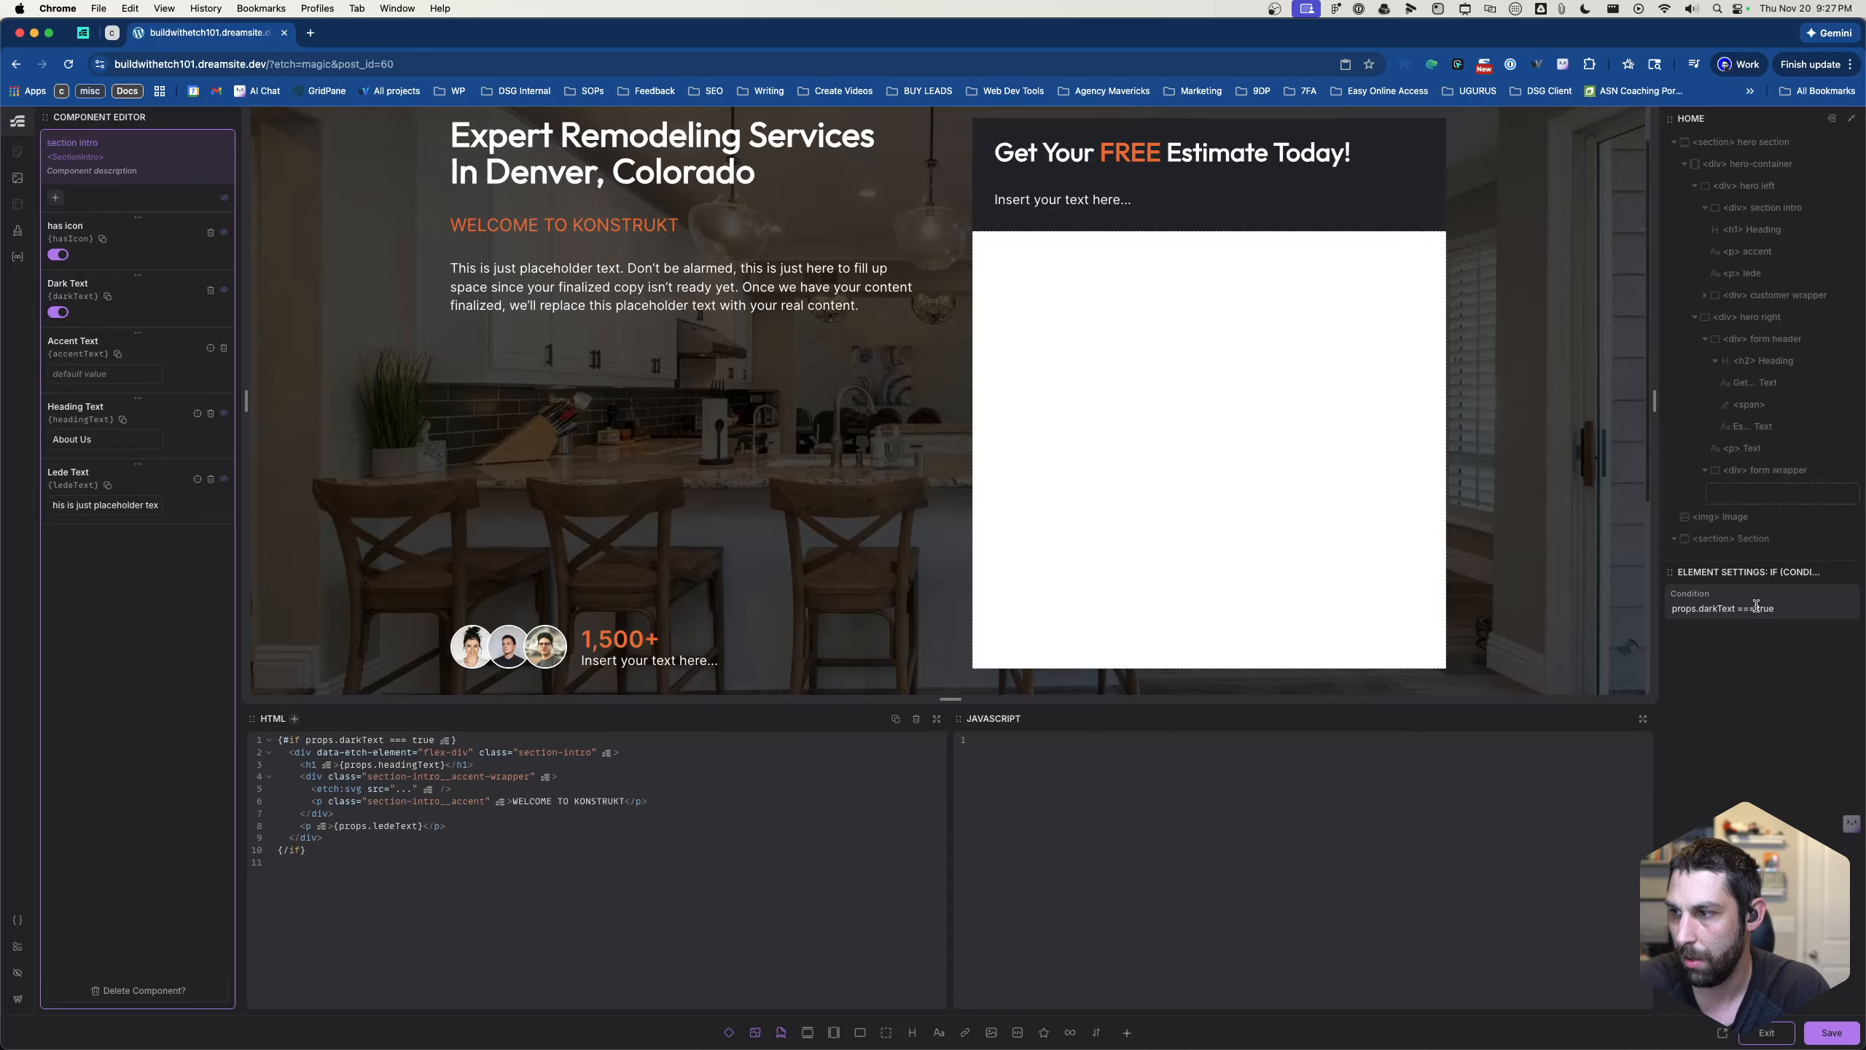
{"action": "scroll", "coordinate": [1747, 450], "scroll_direction": "down", "scroll_amount": 5}
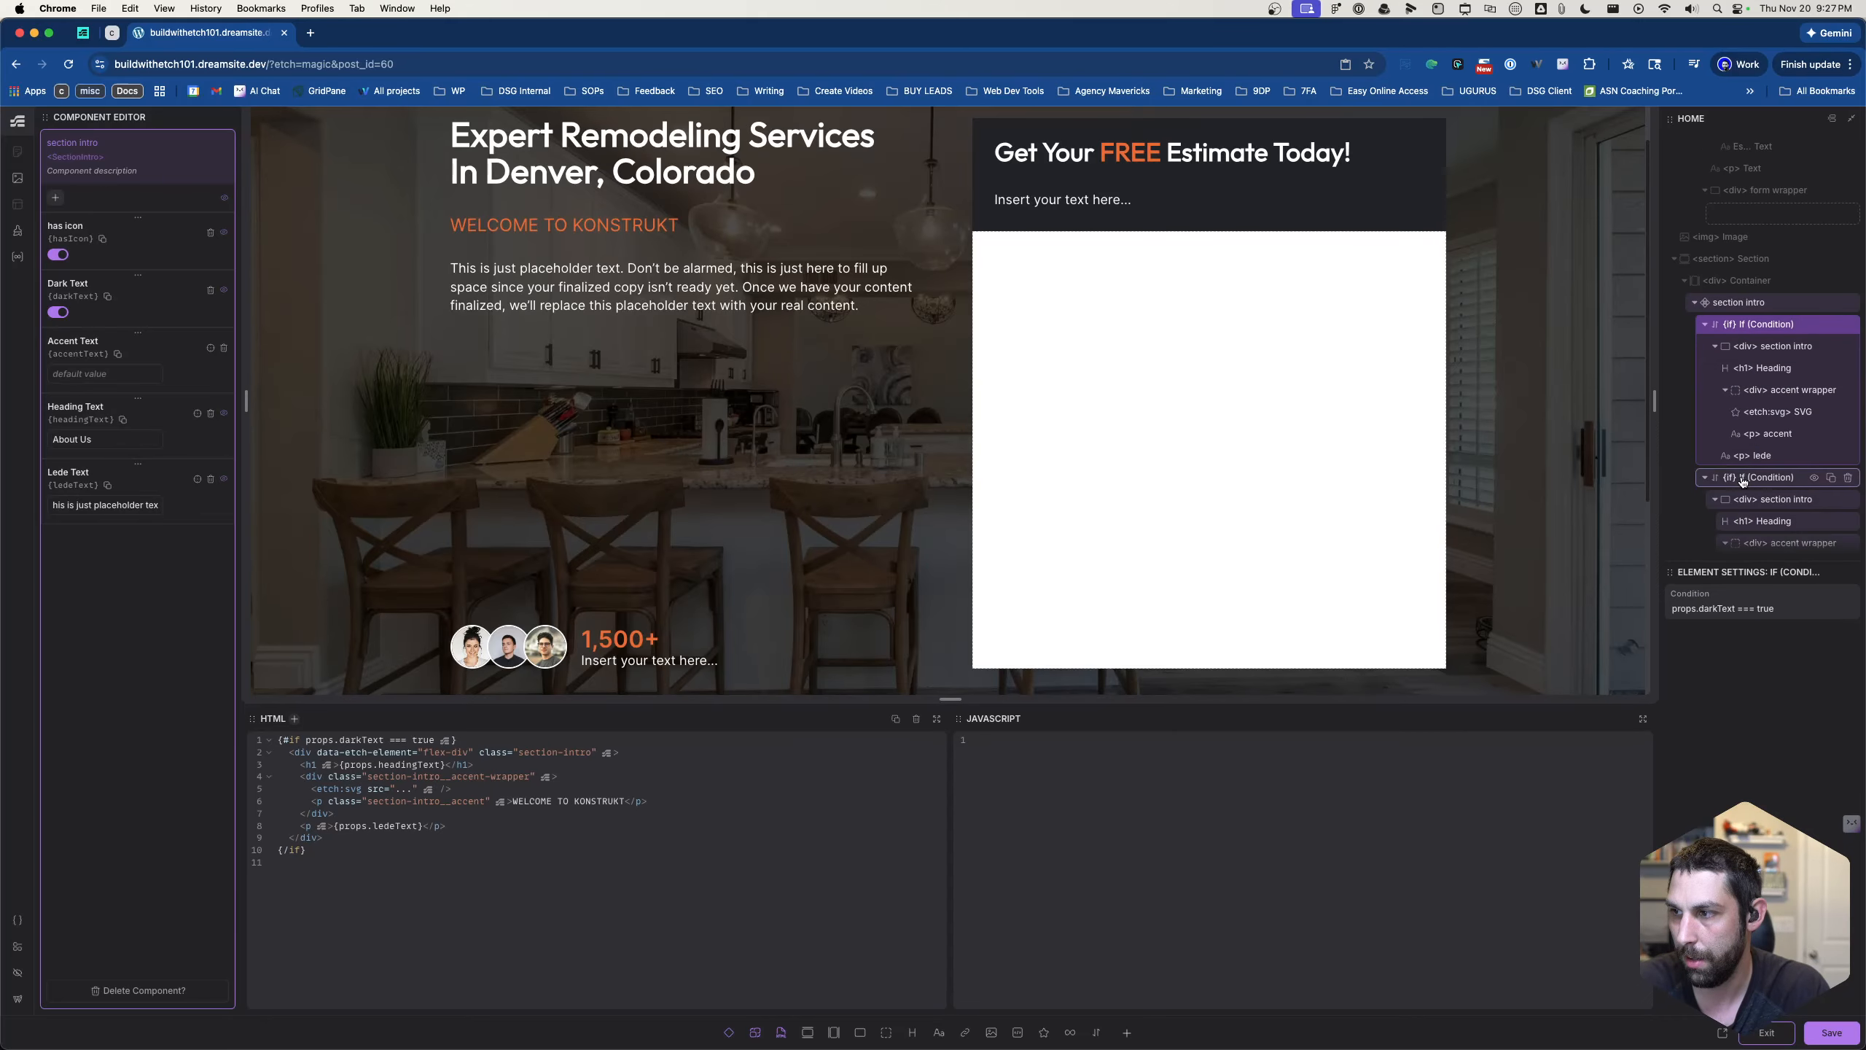
{"action": "double_click", "coordinate": [1767, 609]}
{"action": "type", "text": "false"}
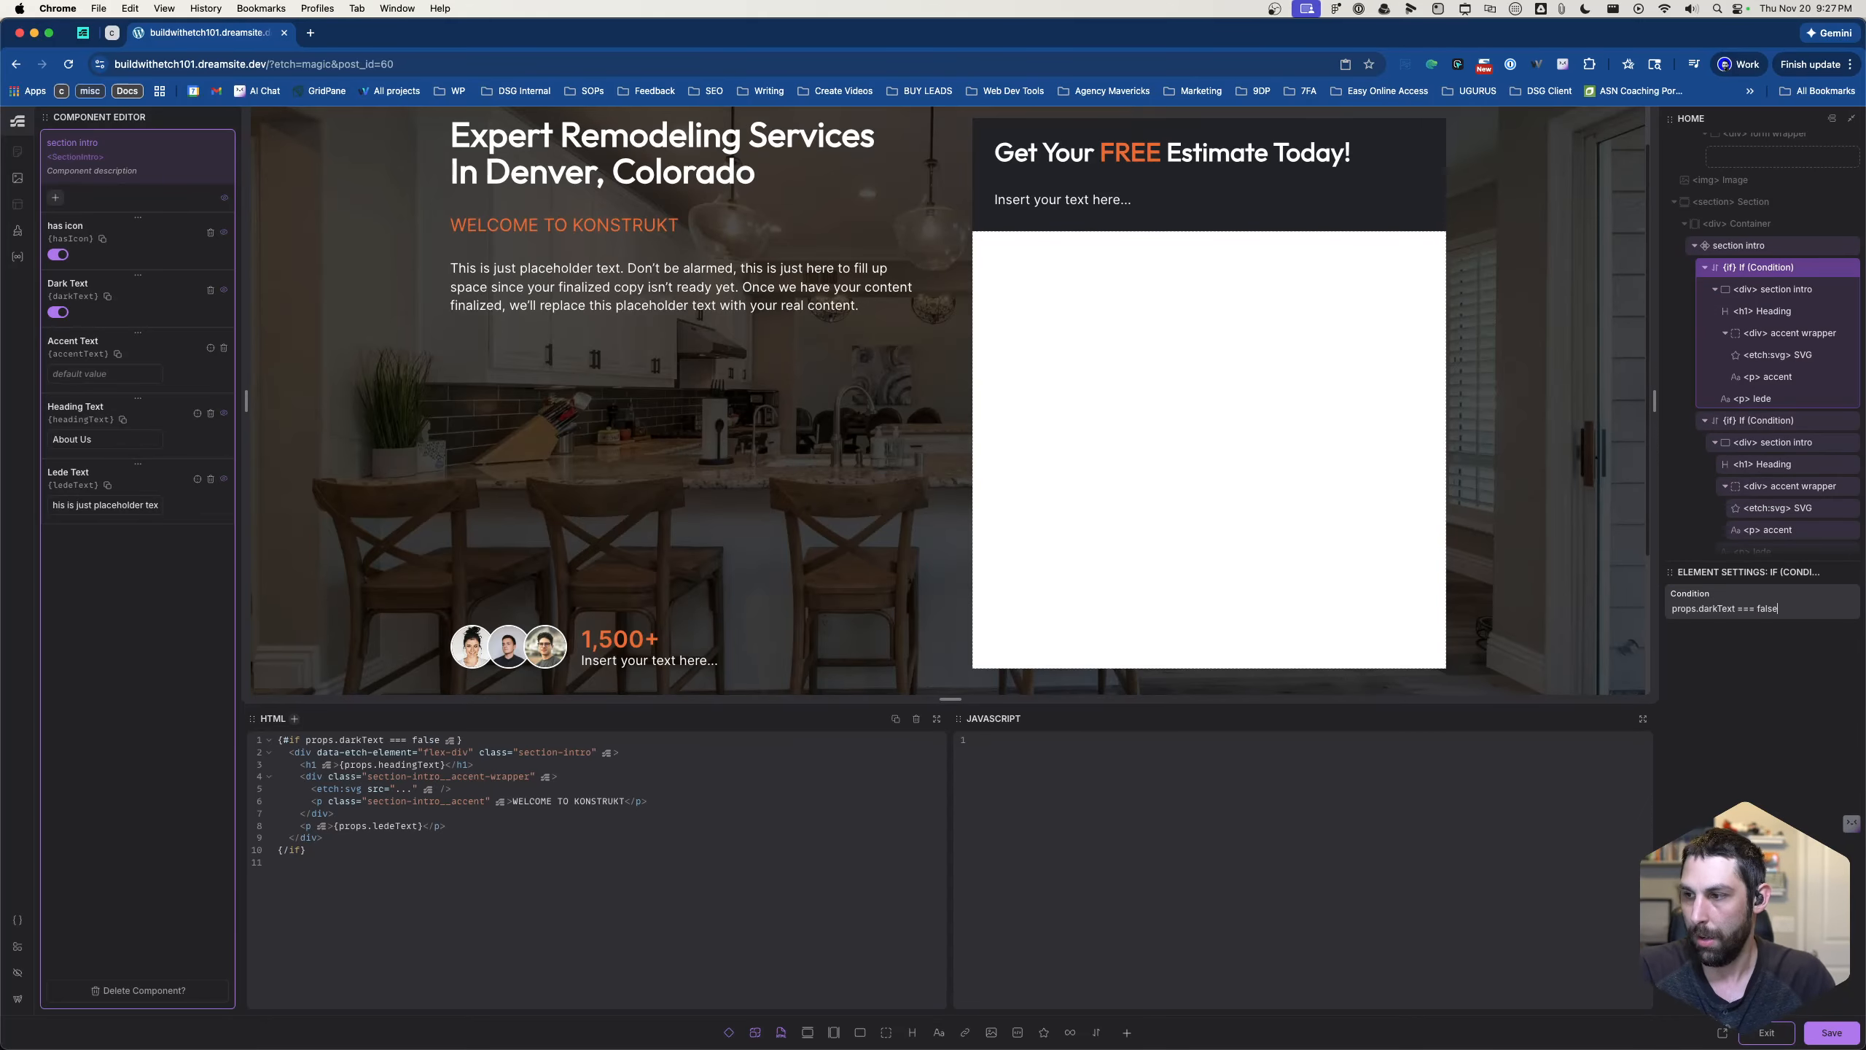
- Set the second If block's condition to props.darkText === true and check the section intro on the canvas
{"action": "left_click", "coordinate": [1763, 419]}
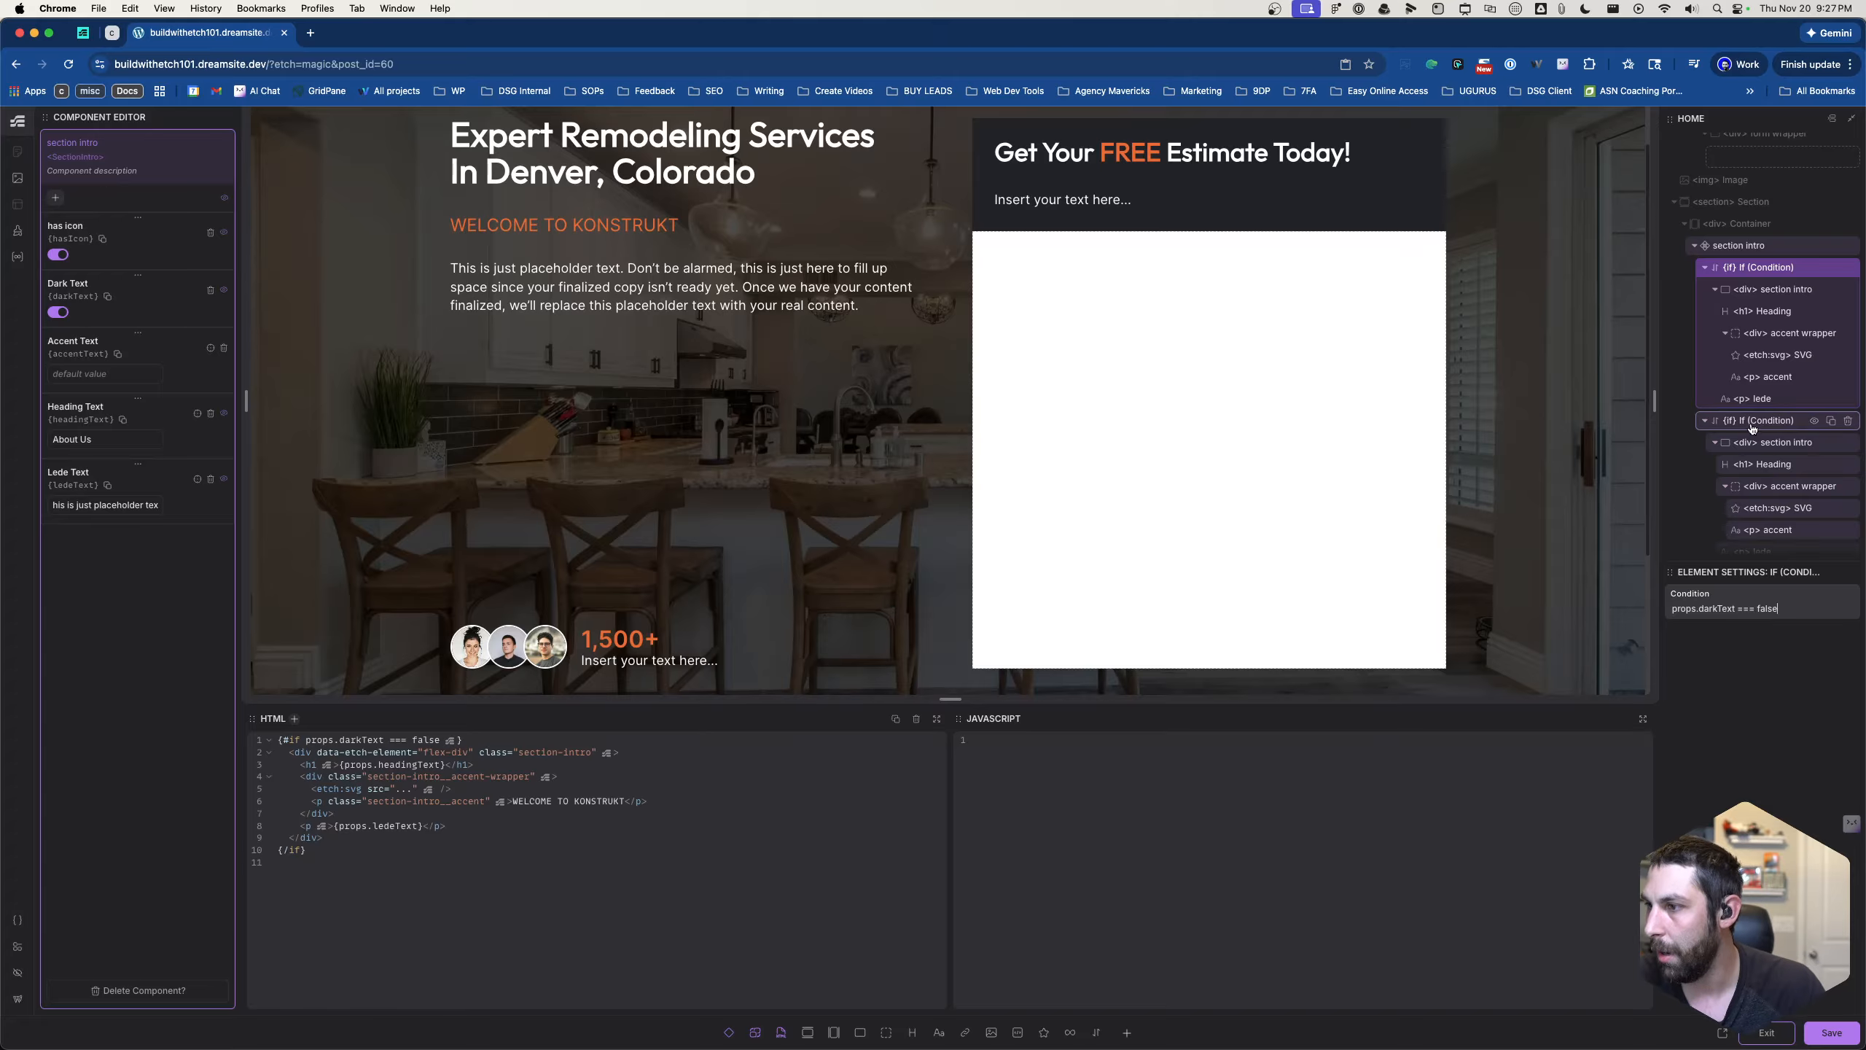
{"action": "double_click", "coordinate": [1767, 609]}
{"action": "type", "text": "true"}
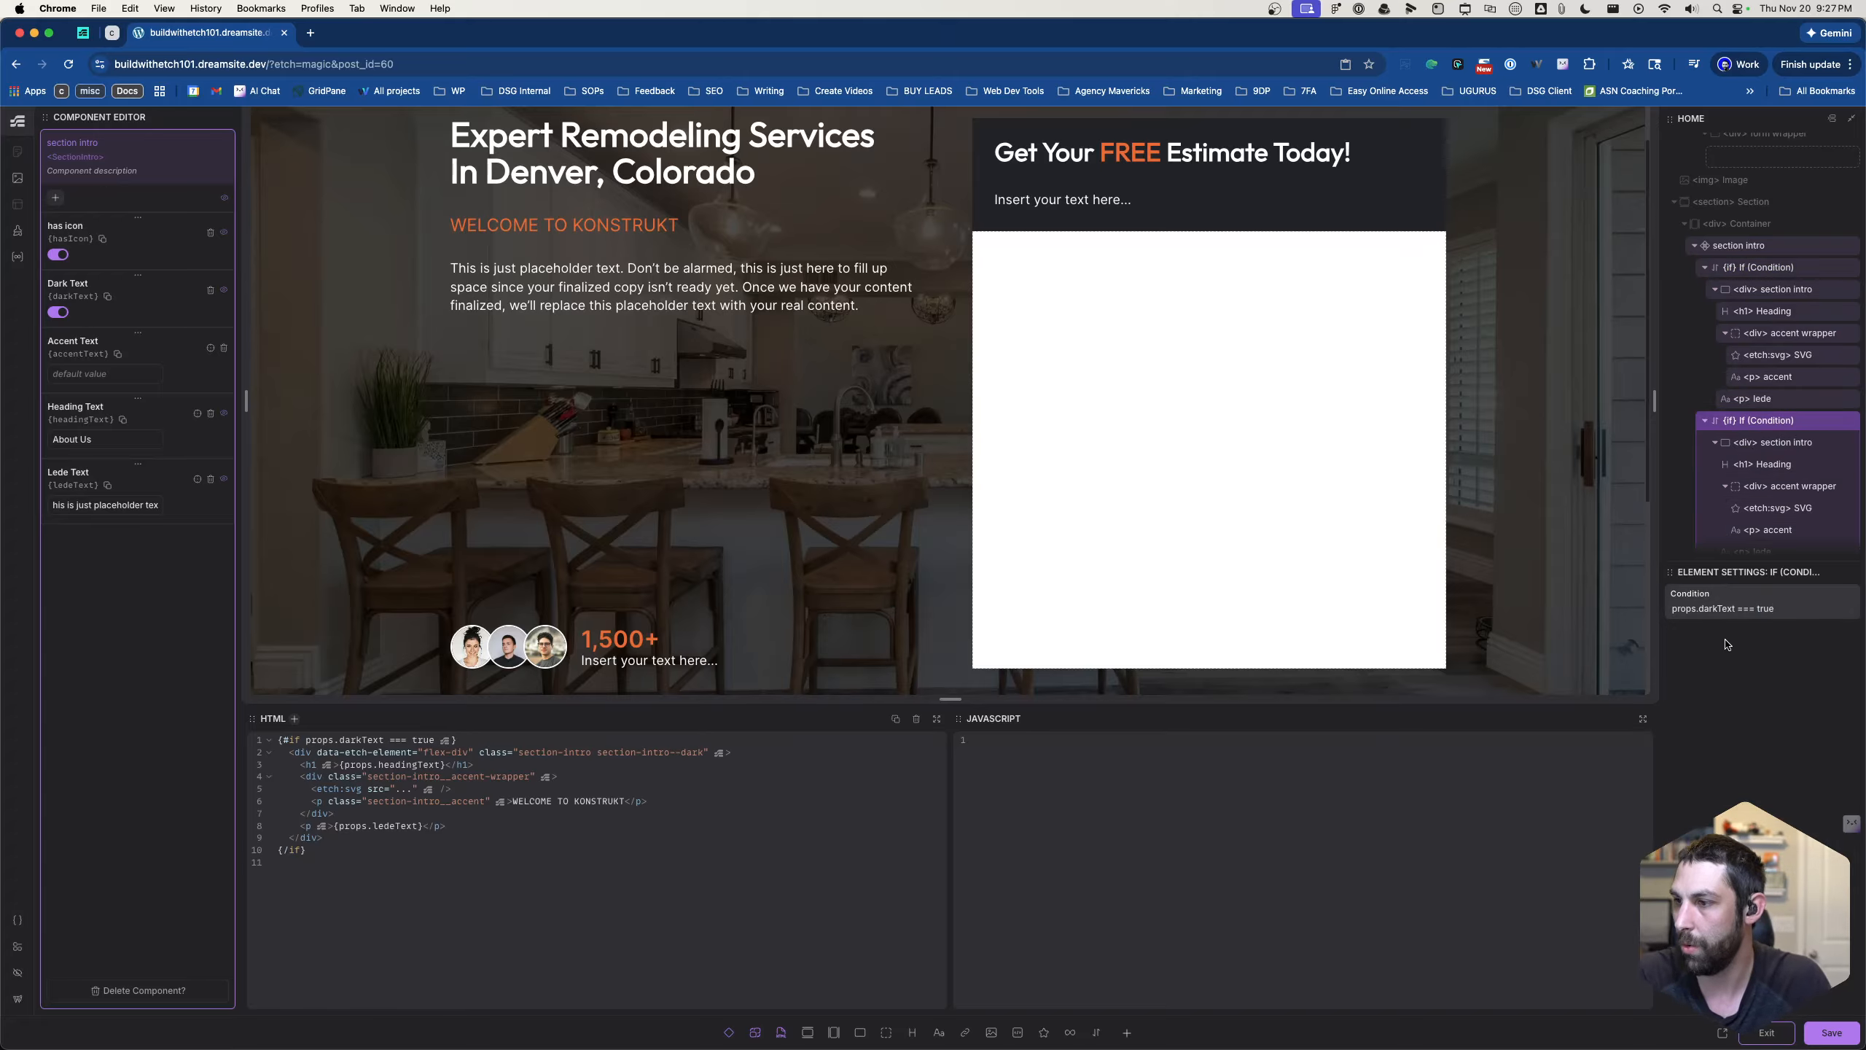
{"action": "scroll", "coordinate": [1179, 495], "scroll_direction": "down", "scroll_amount": 5}
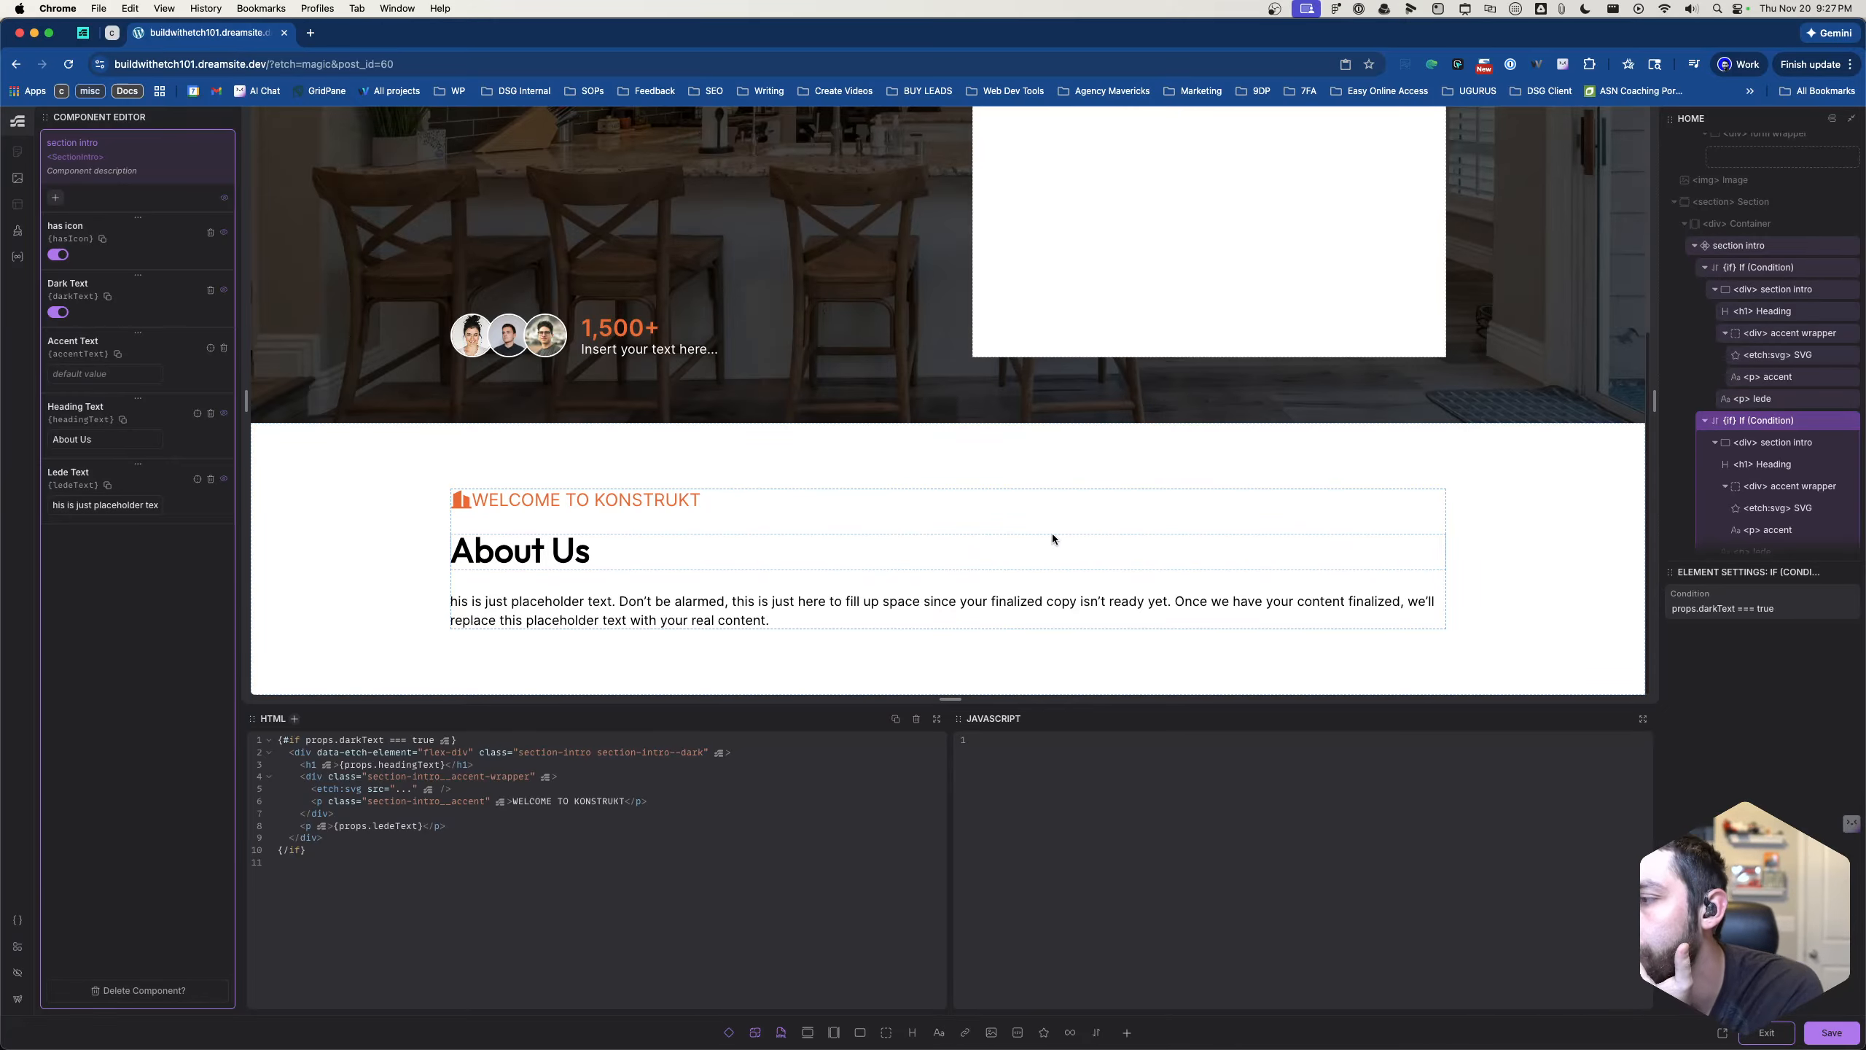
{"action": "scroll", "coordinate": [754, 512], "scroll_direction": "up", "scroll_amount": 1}
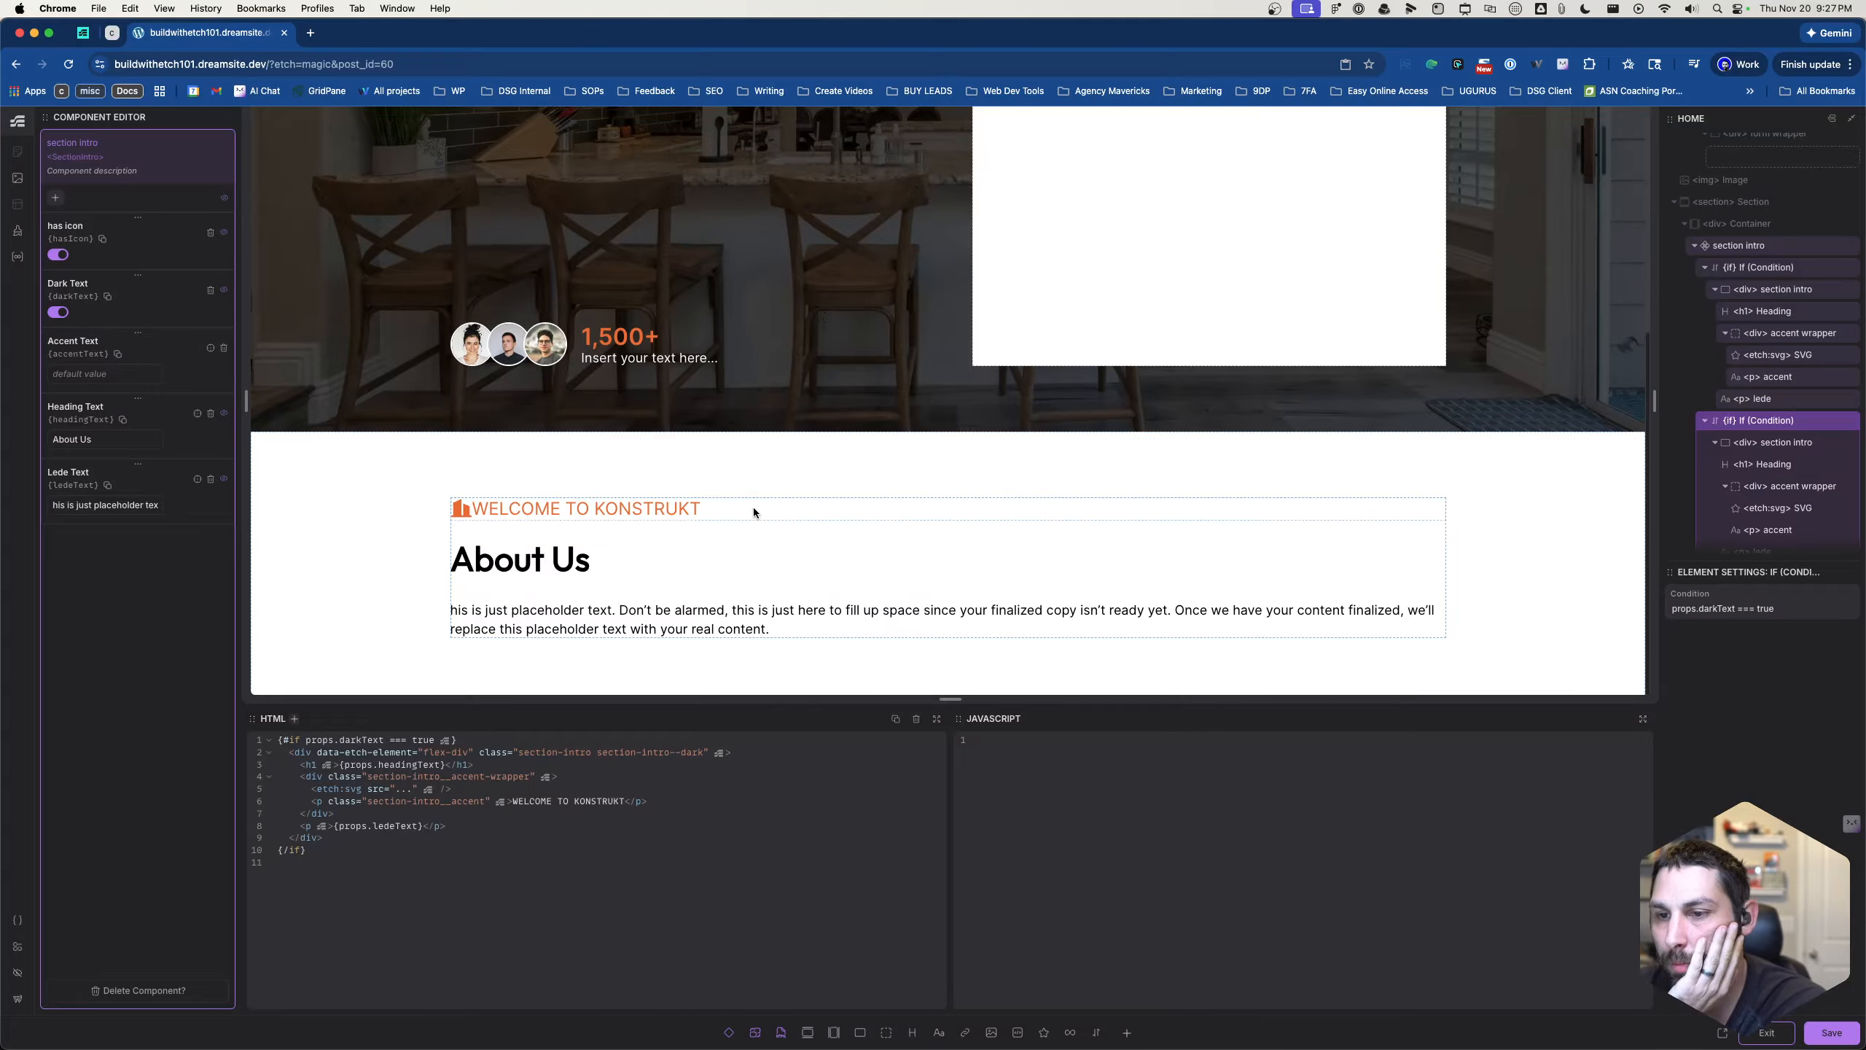
- Try wrapping the accent wrapper of the second If block in a hasIcon condition, then clear that condition
{"action": "left_click", "coordinate": [752, 511]}
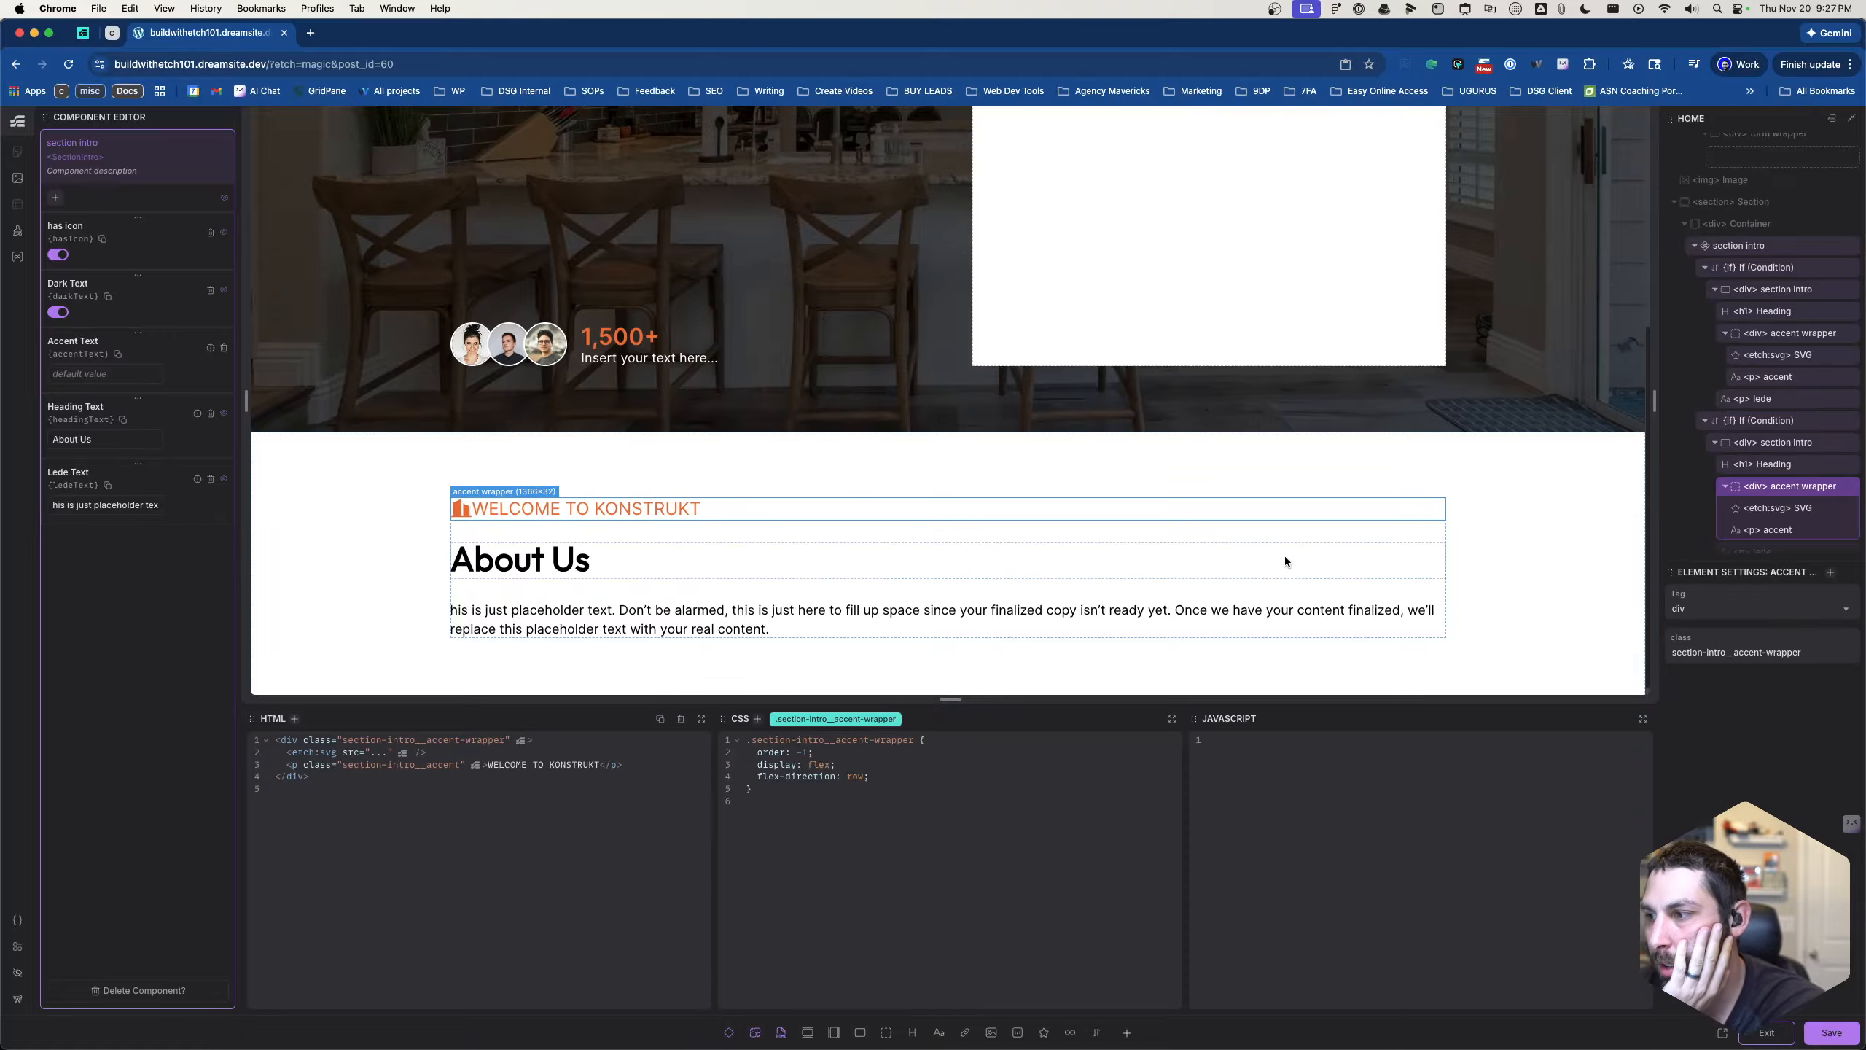
{"action": "right_click", "coordinate": [1775, 491]}
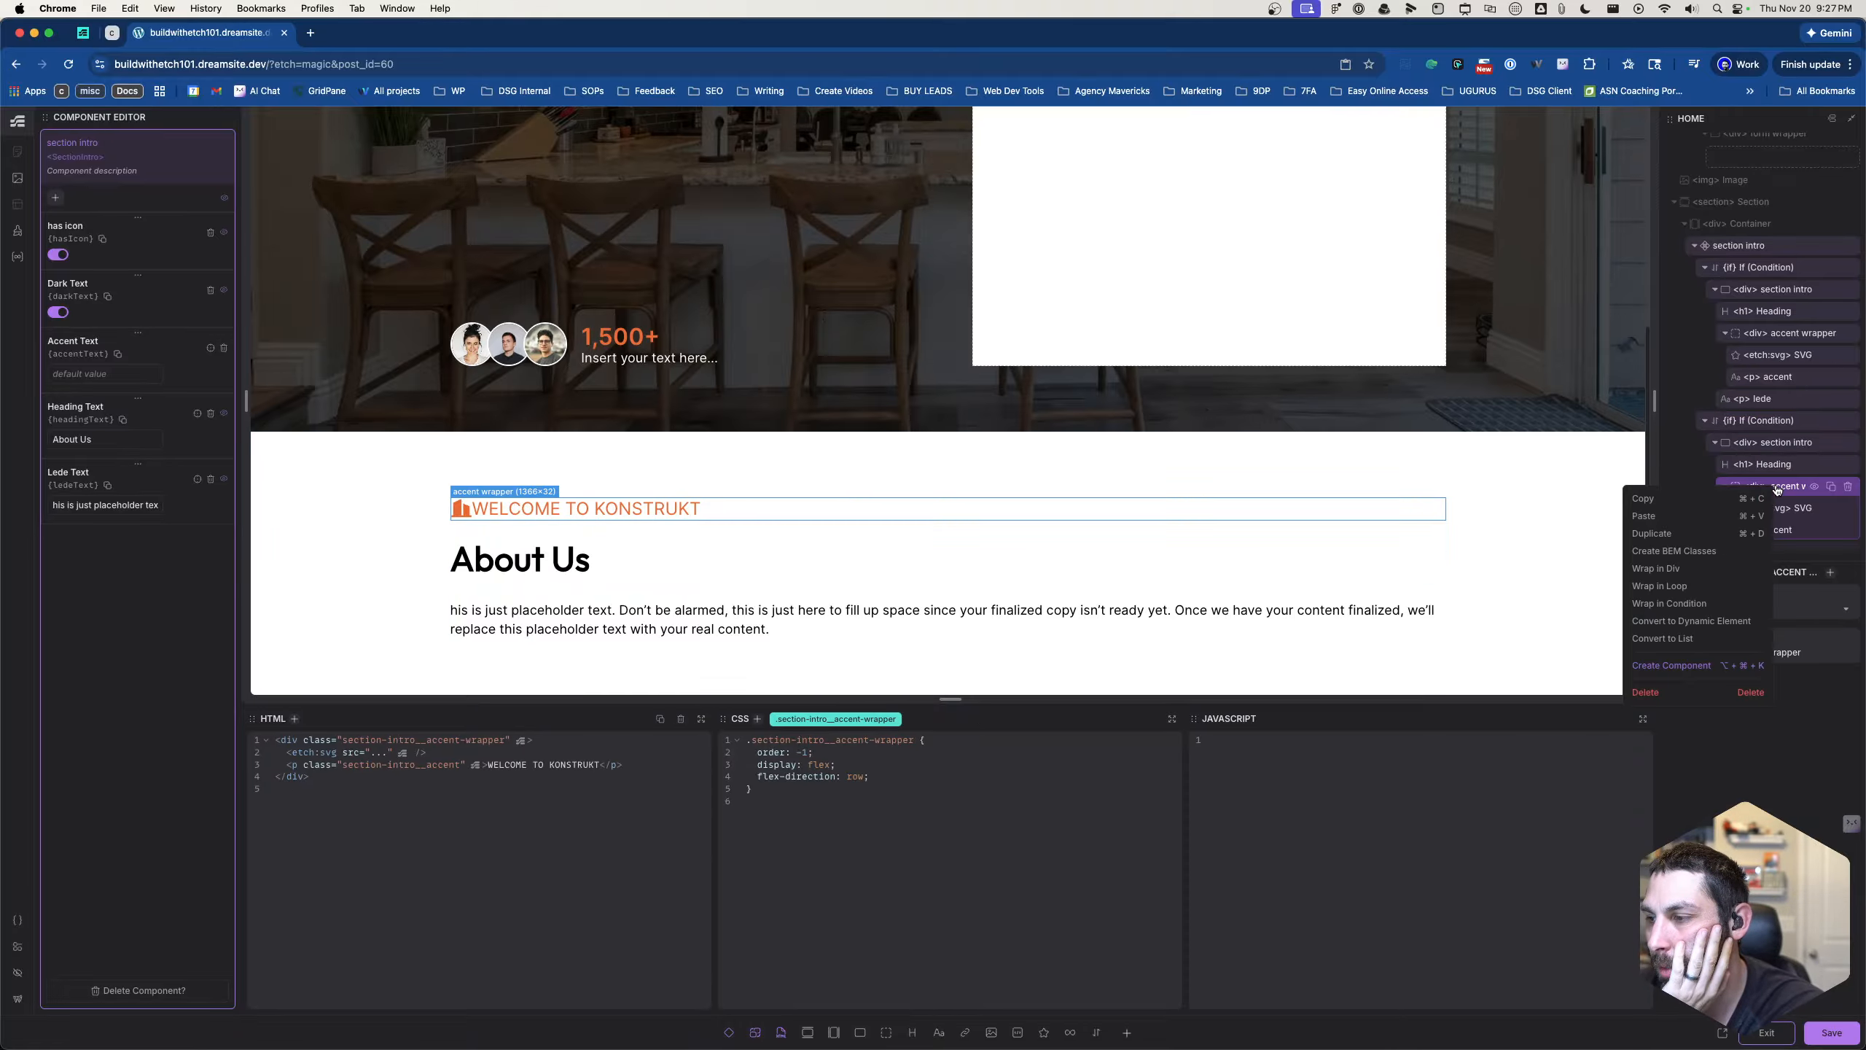
{"action": "left_click", "coordinate": [1671, 603]}
{"action": "left_click", "coordinate": [1689, 608]}
{"action": "type", "text": "ha"}
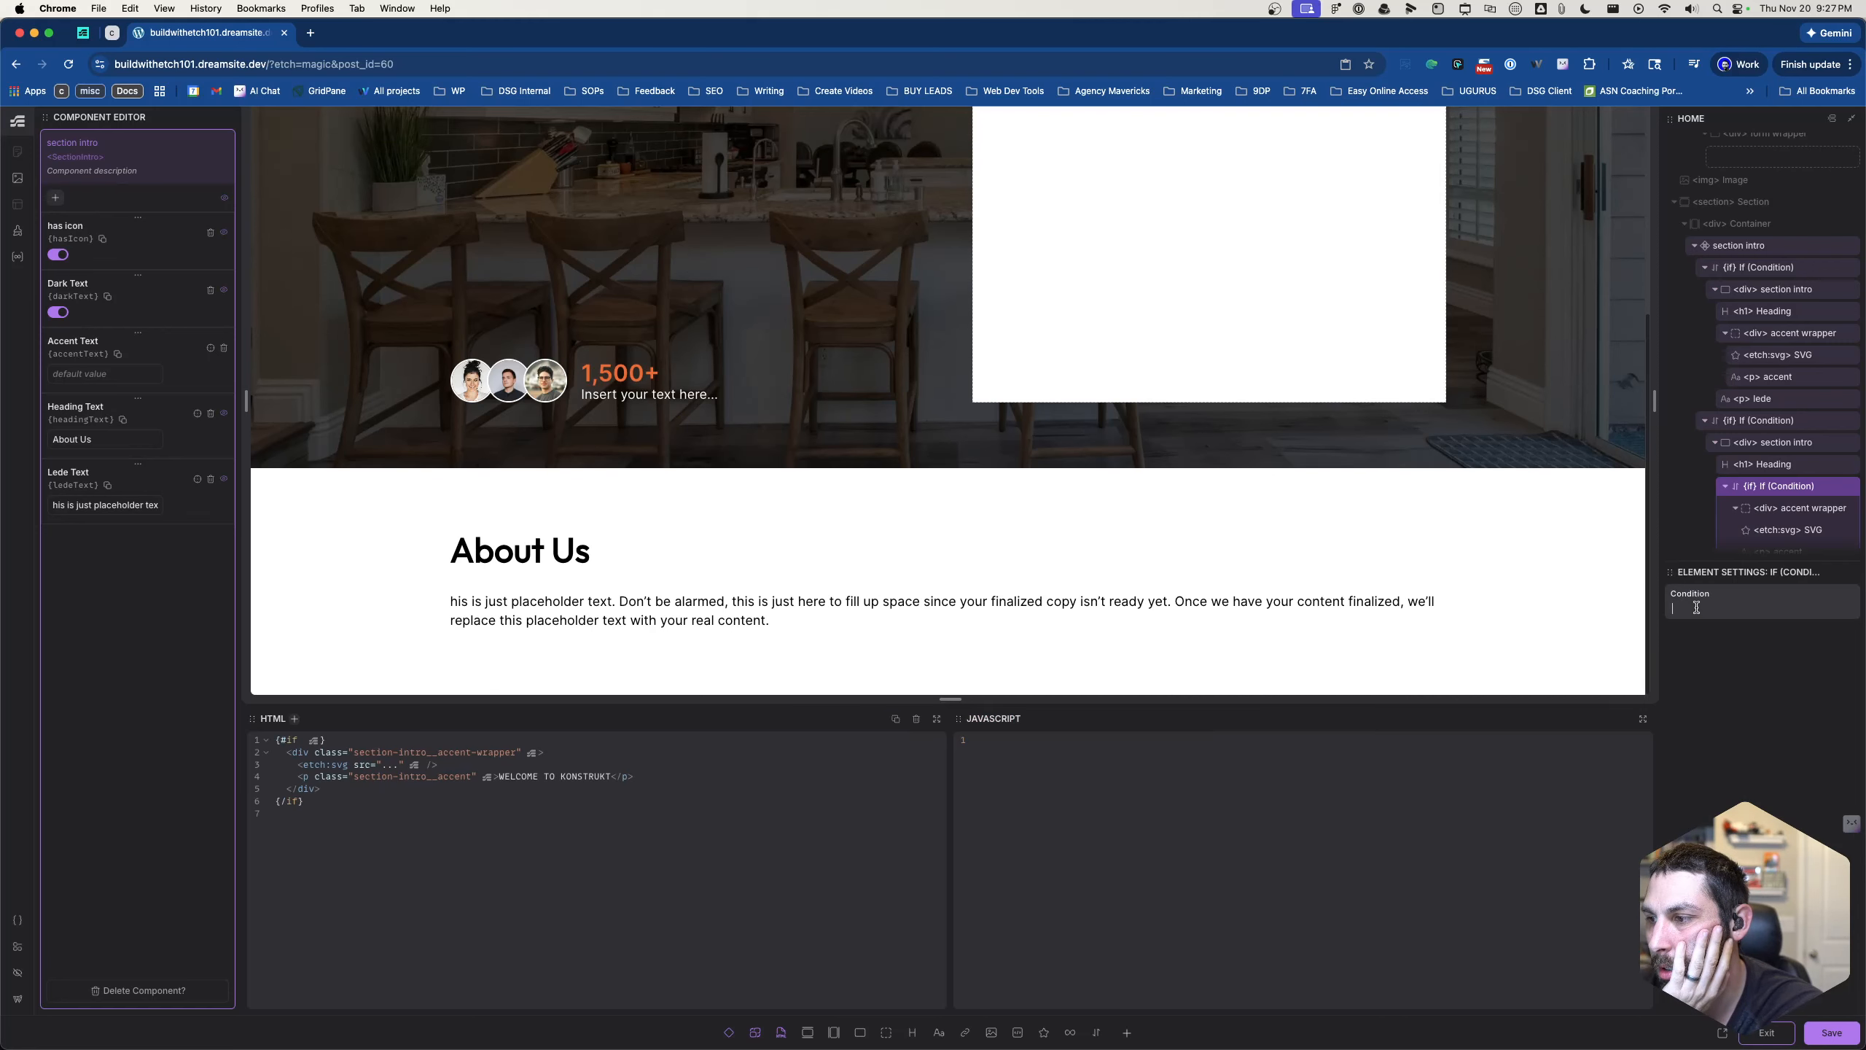
{"action": "type", "text": "sIcon"}
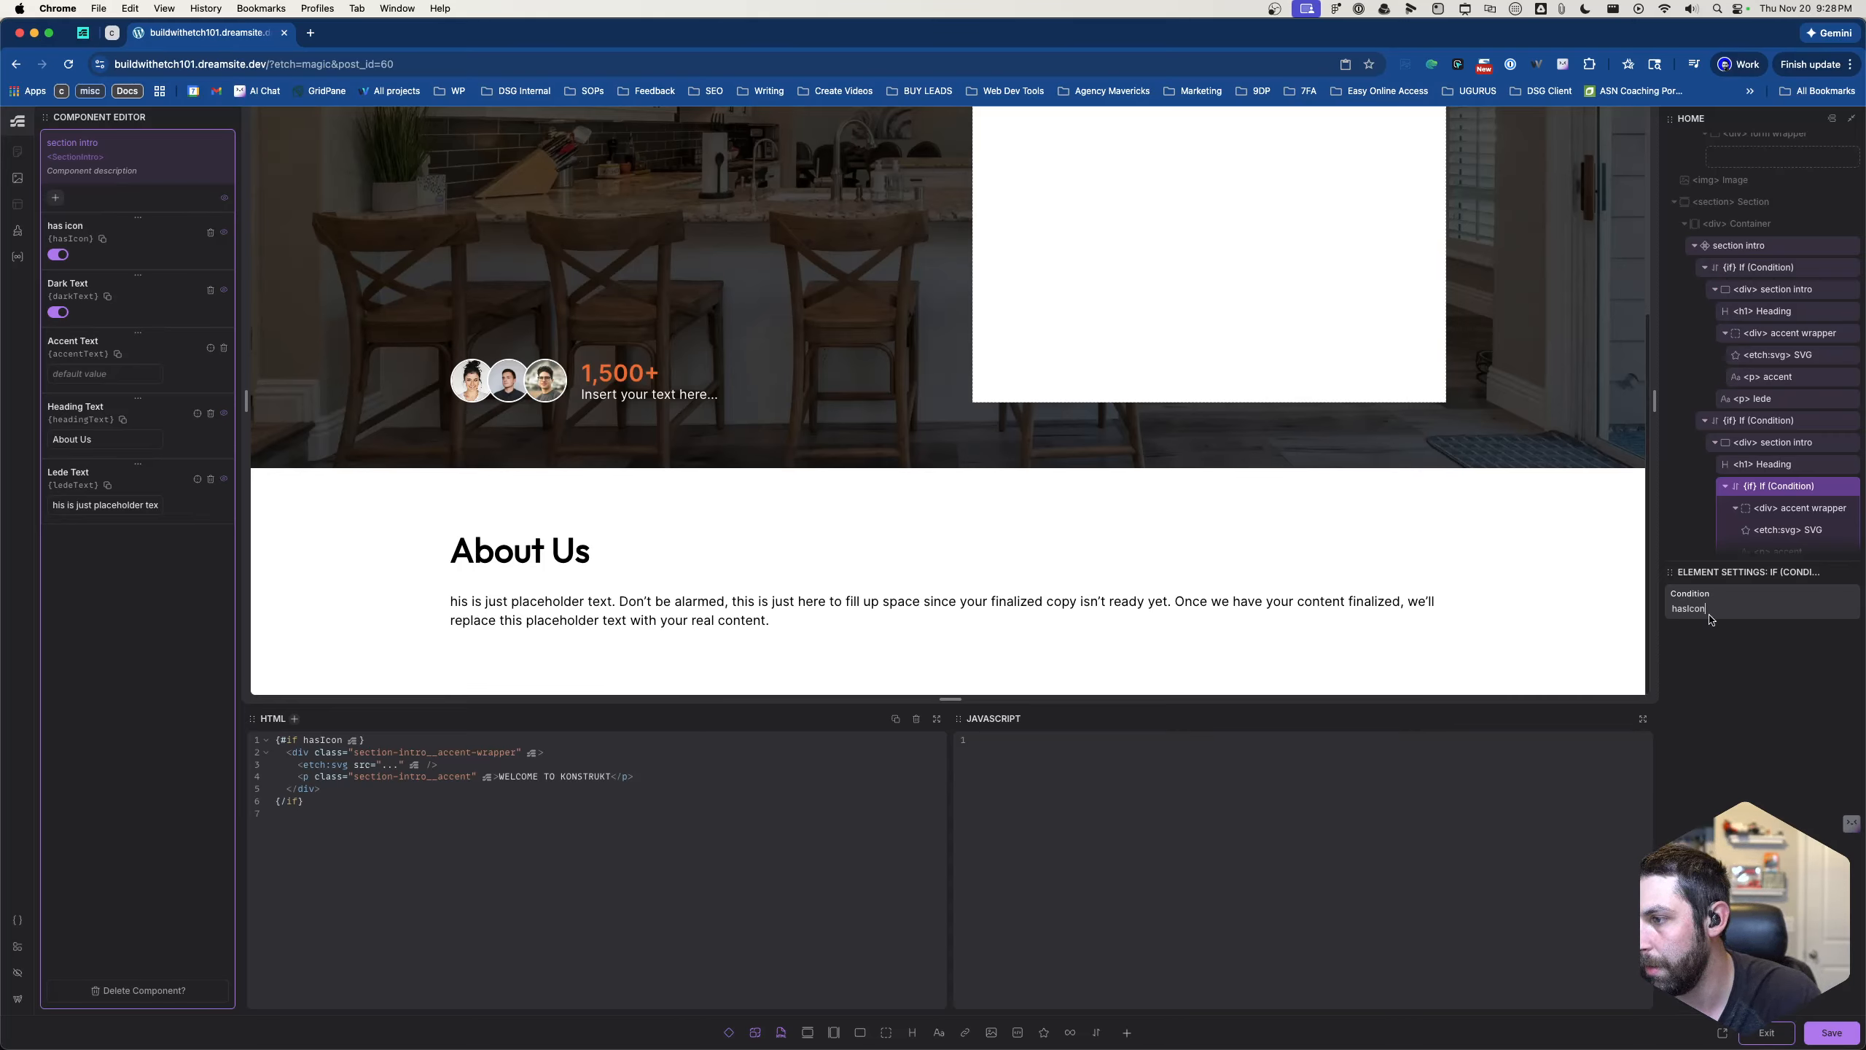
{"action": "key", "text": "BackSpace"}
{"action": "key", "text": "BackSpace"}
{"action": "key", "text": "BackSpace"}
{"action": "key", "text": "BackSpace"}
{"action": "key", "text": "BackSpace"}
{"action": "key", "text": "BackSpace"}
{"action": "key", "text": "BackSpace"}
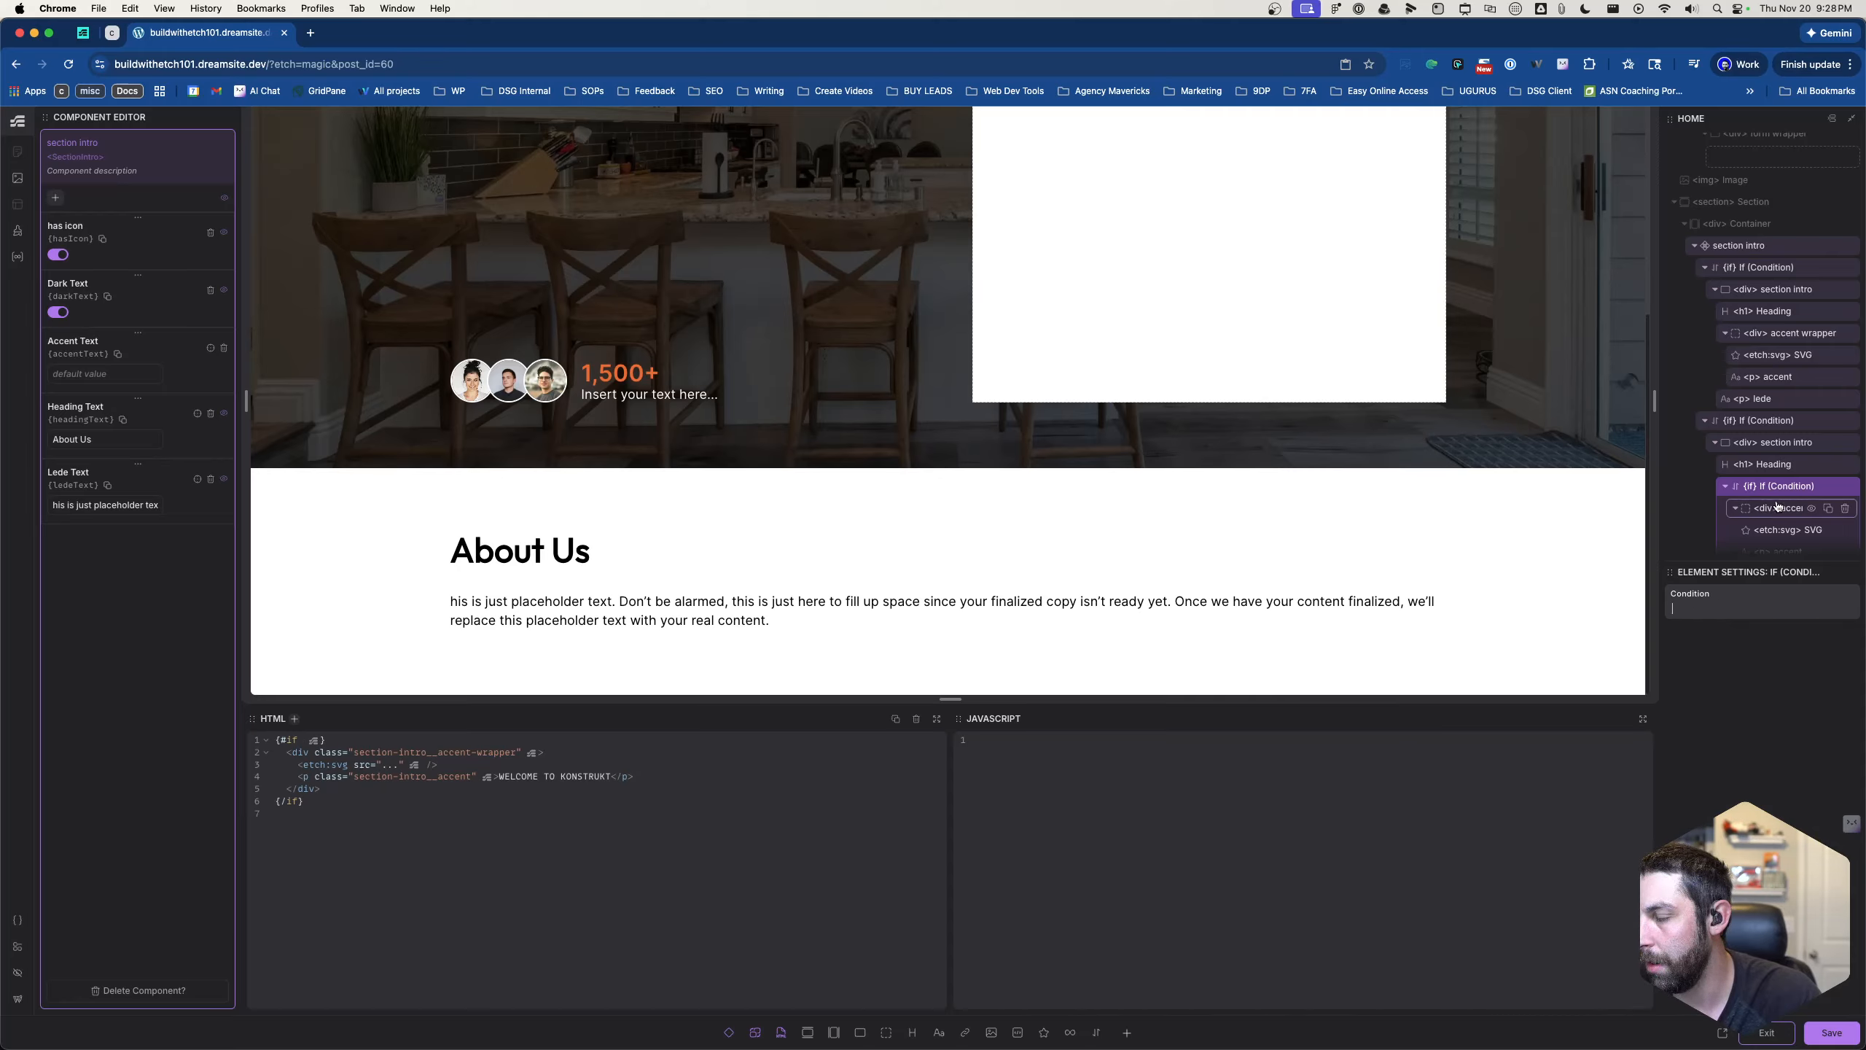
- Move the accent wrapper out of its blank If block within the second section intro and delete that emptied block
{"action": "scroll", "coordinate": [1781, 515], "scroll_direction": "down", "scroll_amount": 1}
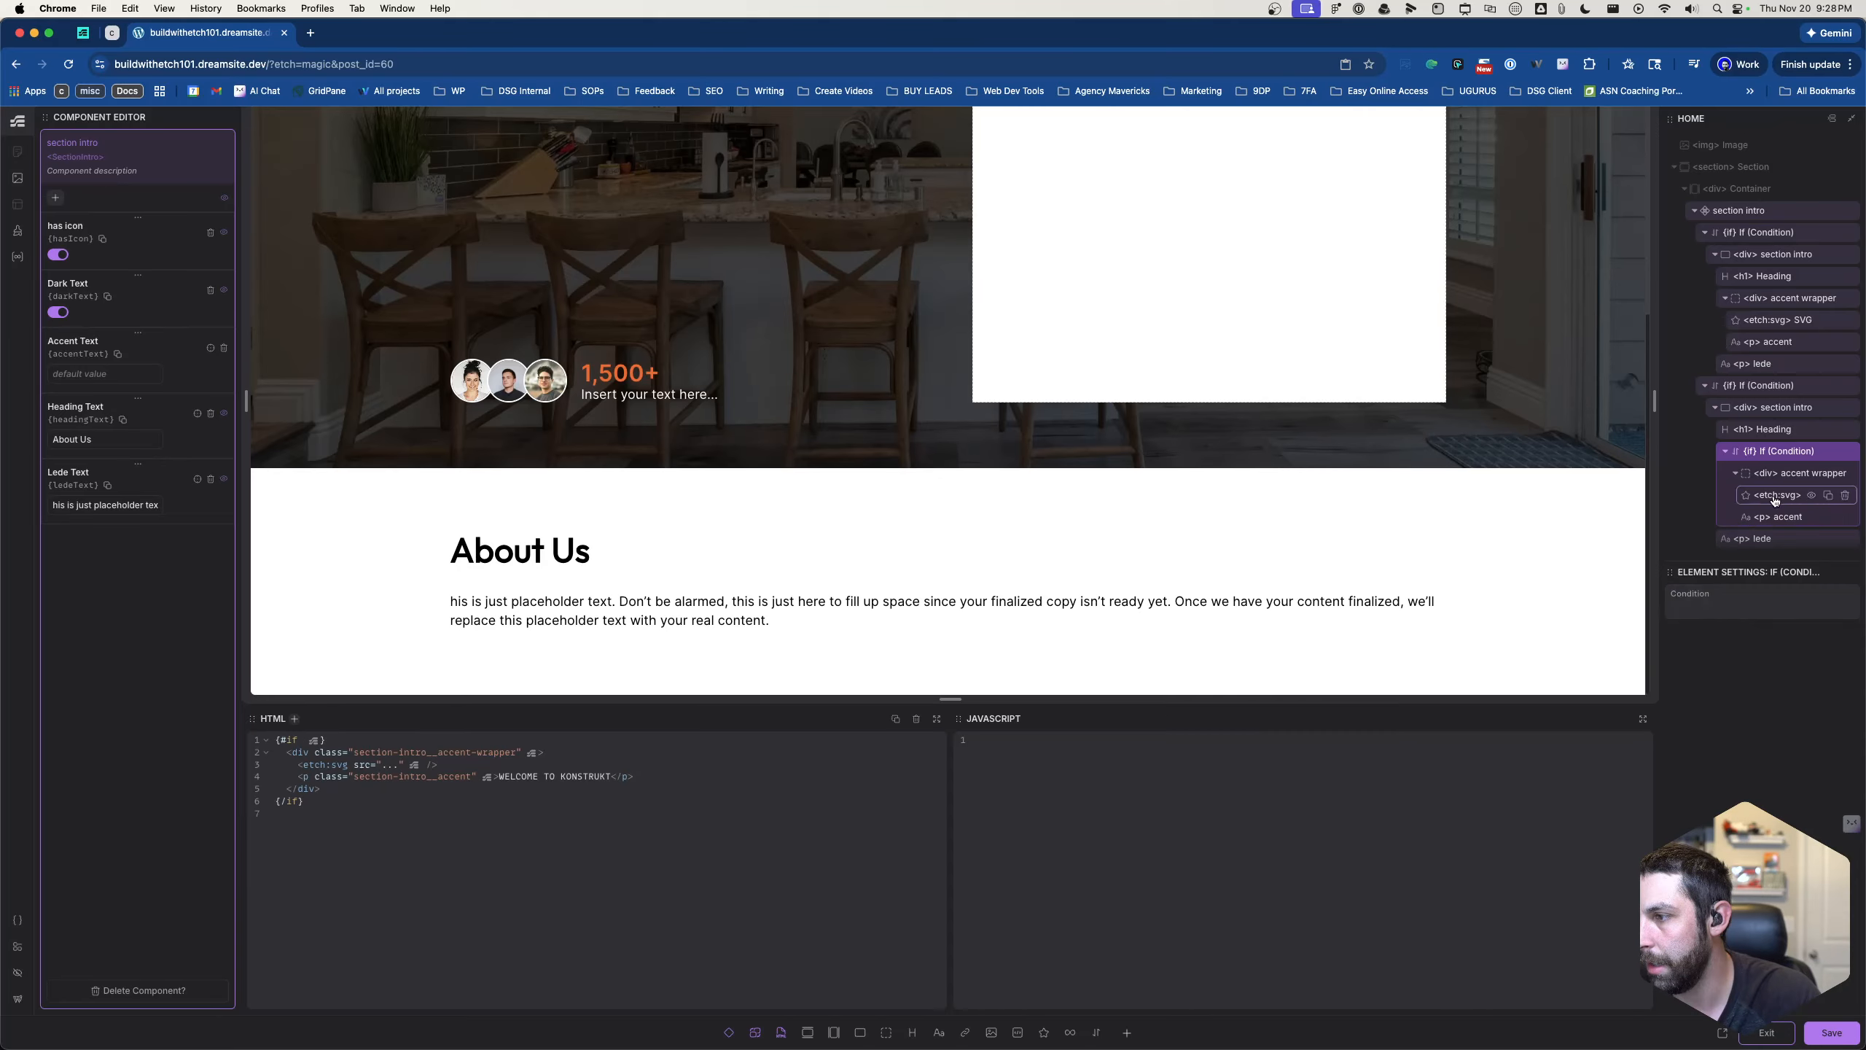
{"action": "left_click", "coordinate": [1778, 494]}
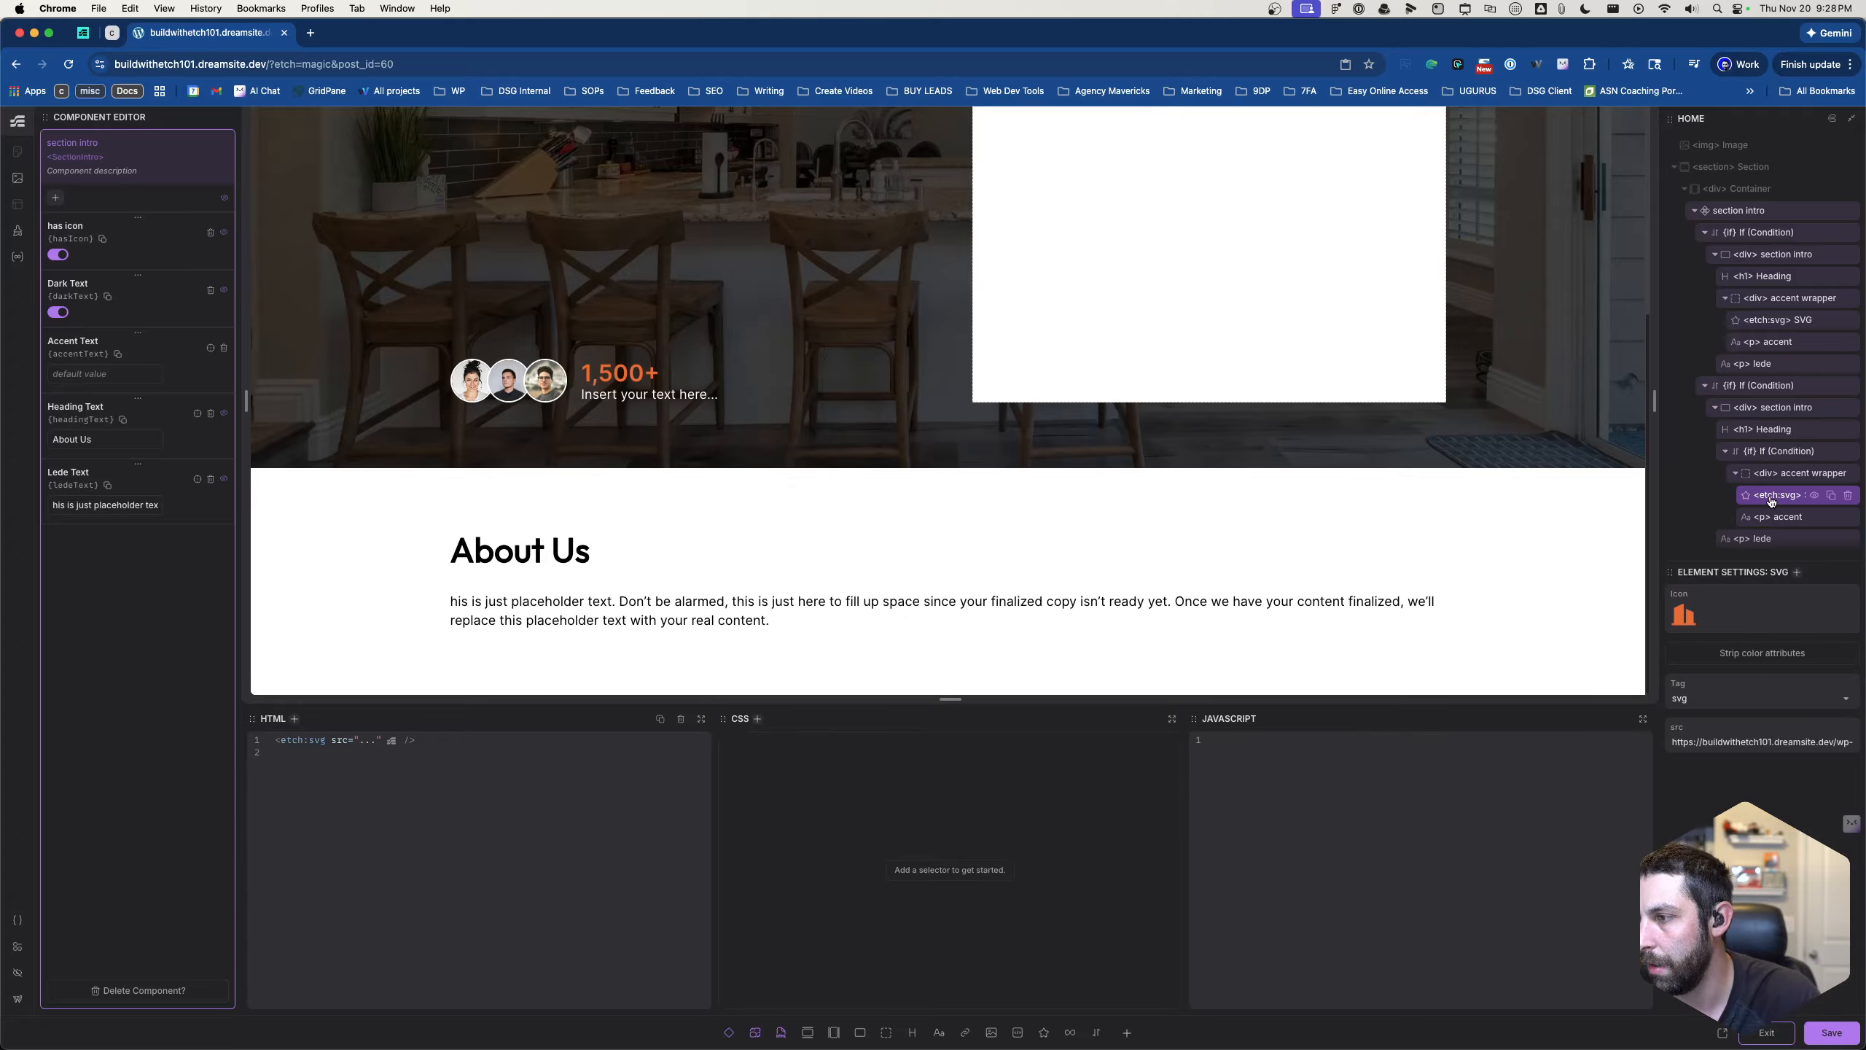
{"action": "left_click", "coordinate": [1773, 477]}
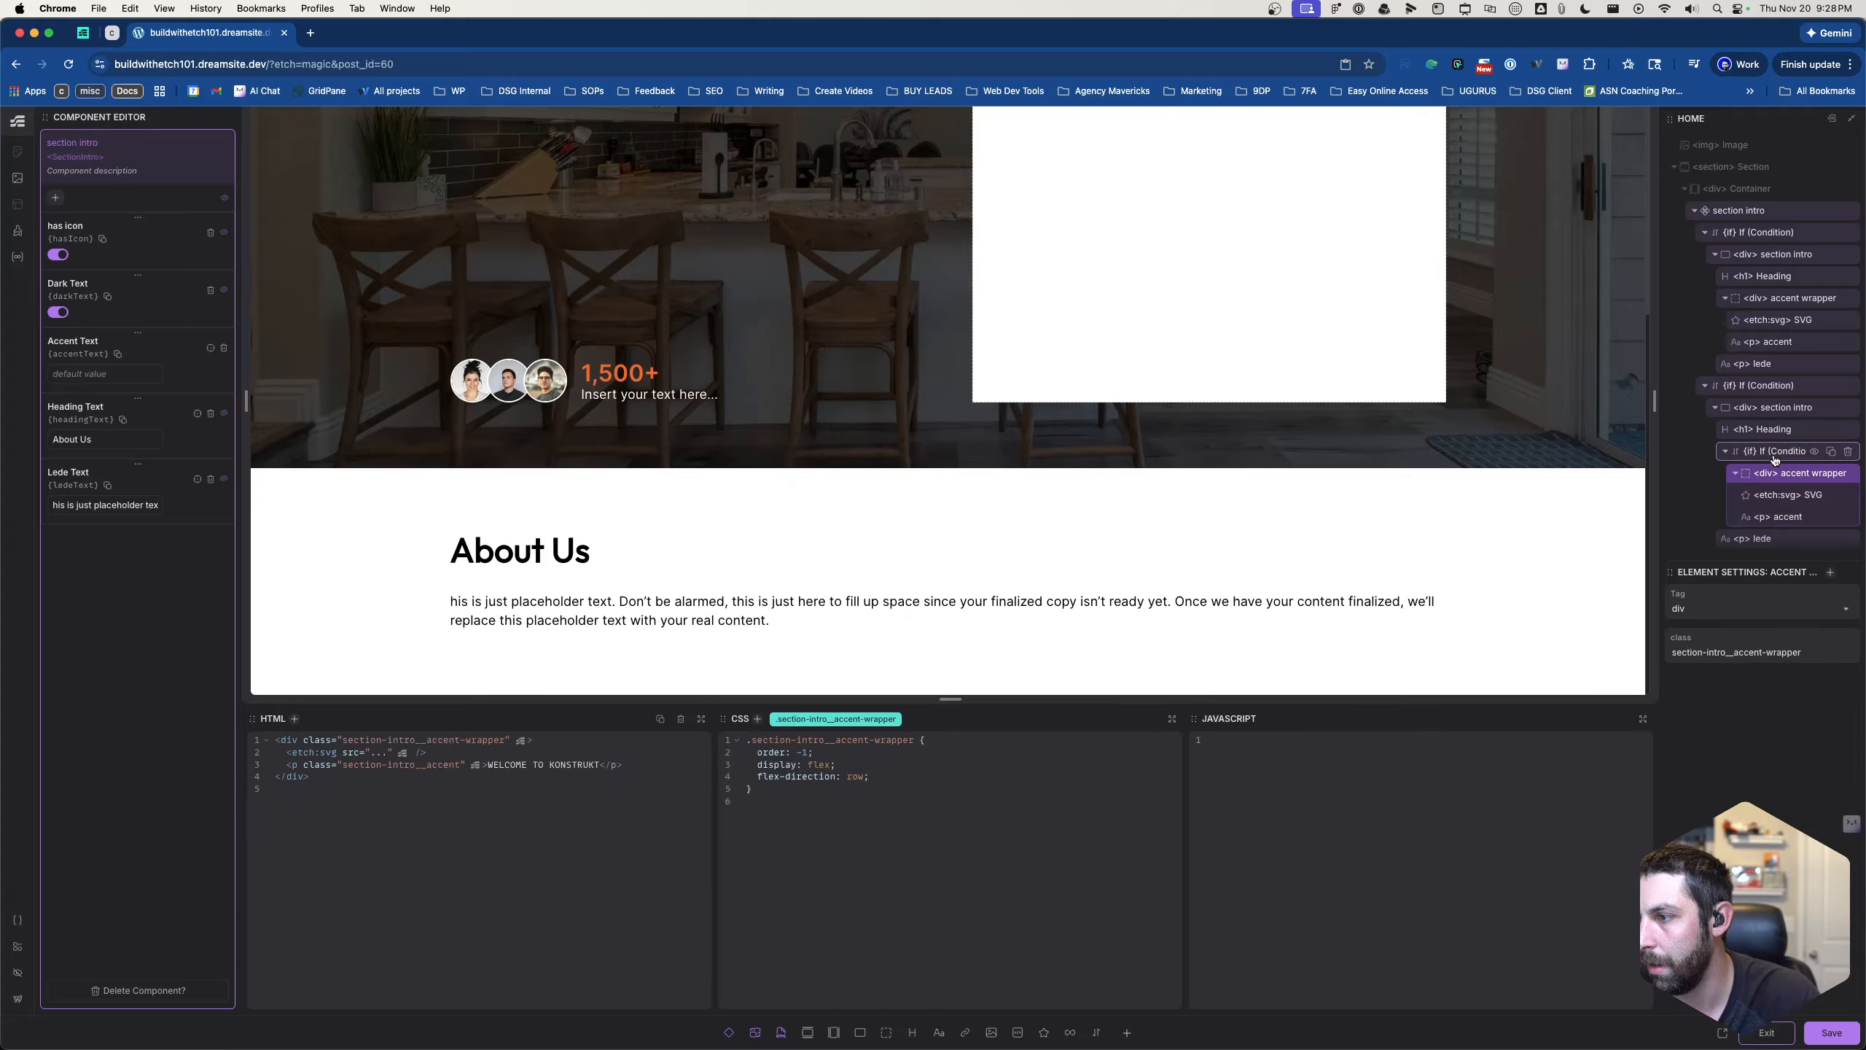
{"action": "mouse_move", "coordinate": [1771, 469]}
{"action": "left_mouse_down"}
{"action": "mouse_move", "coordinate": [1765, 412]}
{"action": "mouse_move", "coordinate": [1767, 483]}
{"action": "mouse_move", "coordinate": [1761, 466]}
{"action": "left_mouse_up"}
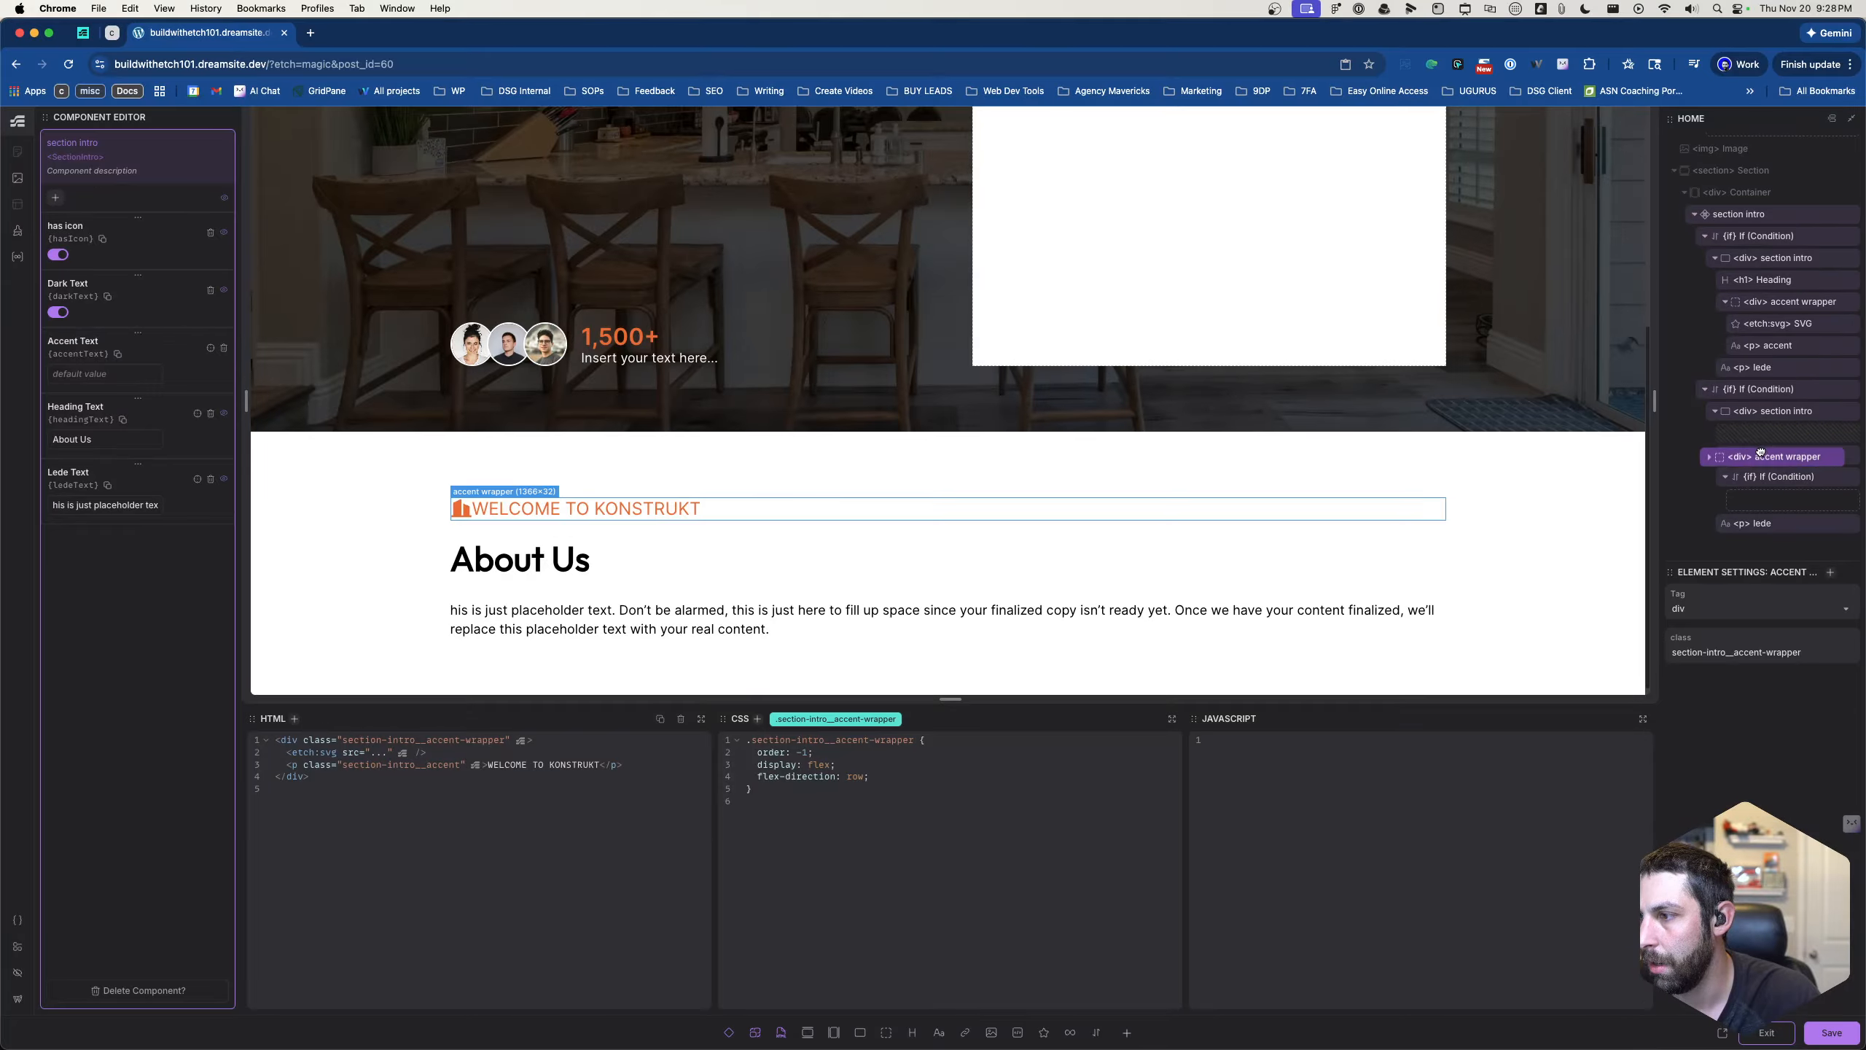
{"action": "left_click", "coordinate": [1763, 483]}
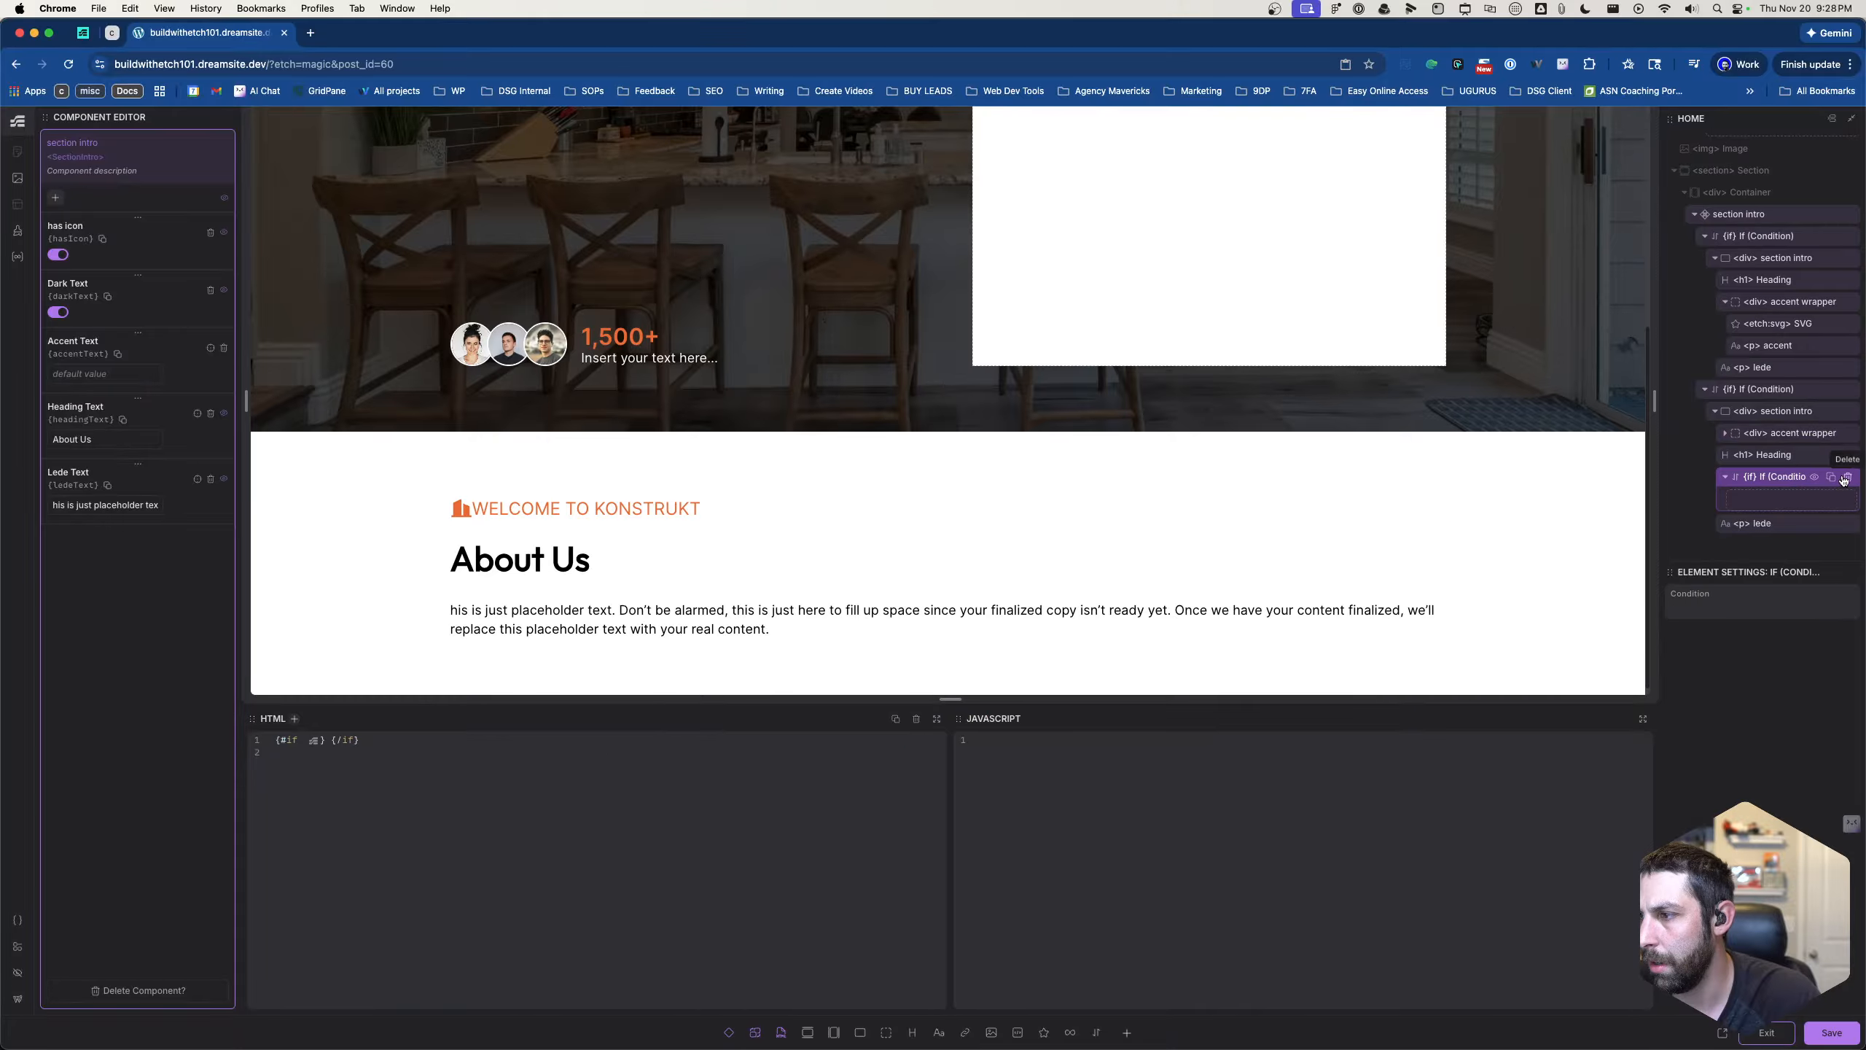
{"action": "left_click", "coordinate": [1847, 478]}
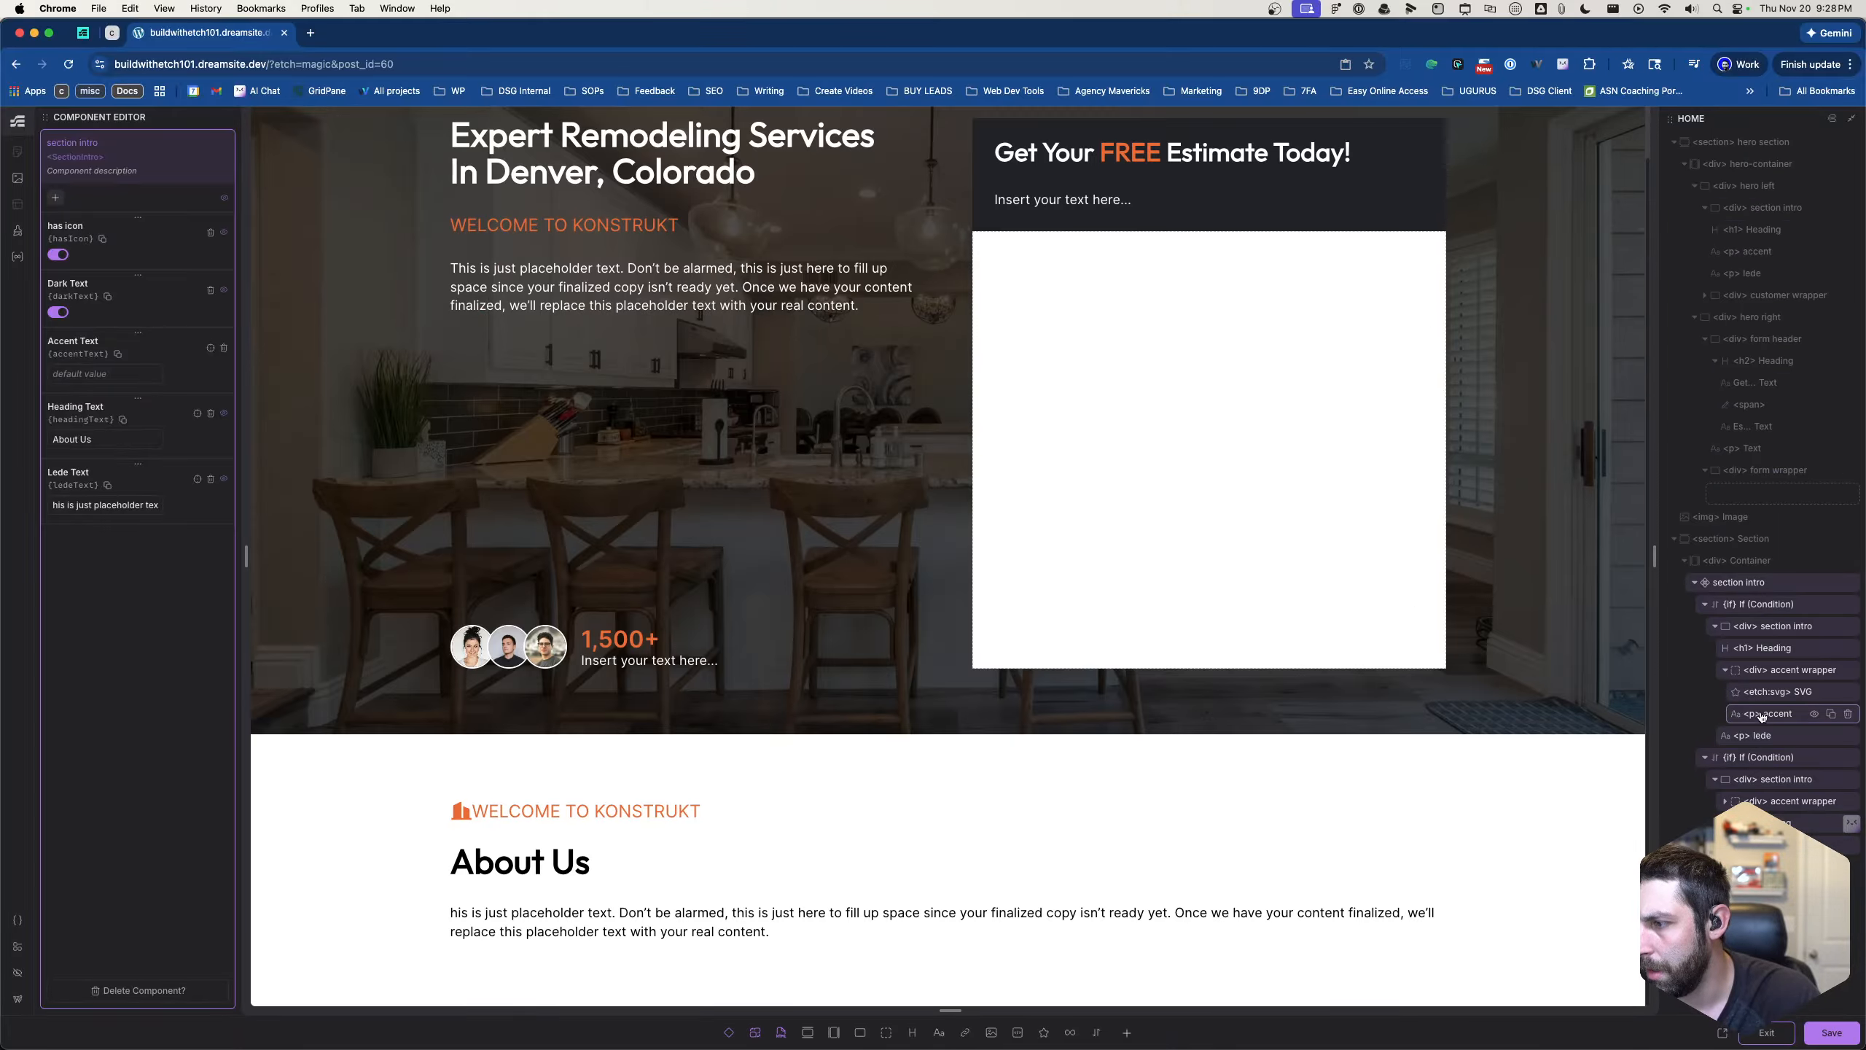
- Wrap the SVG in the first section intro's accent wrapper in a condition set to hasIcon === true
{"action": "mouse_move", "coordinate": [1757, 670]}
{"action": "left_mouse_down"}
{"action": "mouse_move", "coordinate": [1761, 758]}
{"action": "mouse_move", "coordinate": [1758, 646]}
{"action": "mouse_move", "coordinate": [1757, 672]}
{"action": "left_mouse_up"}
{"action": "left_click", "coordinate": [1756, 672]}
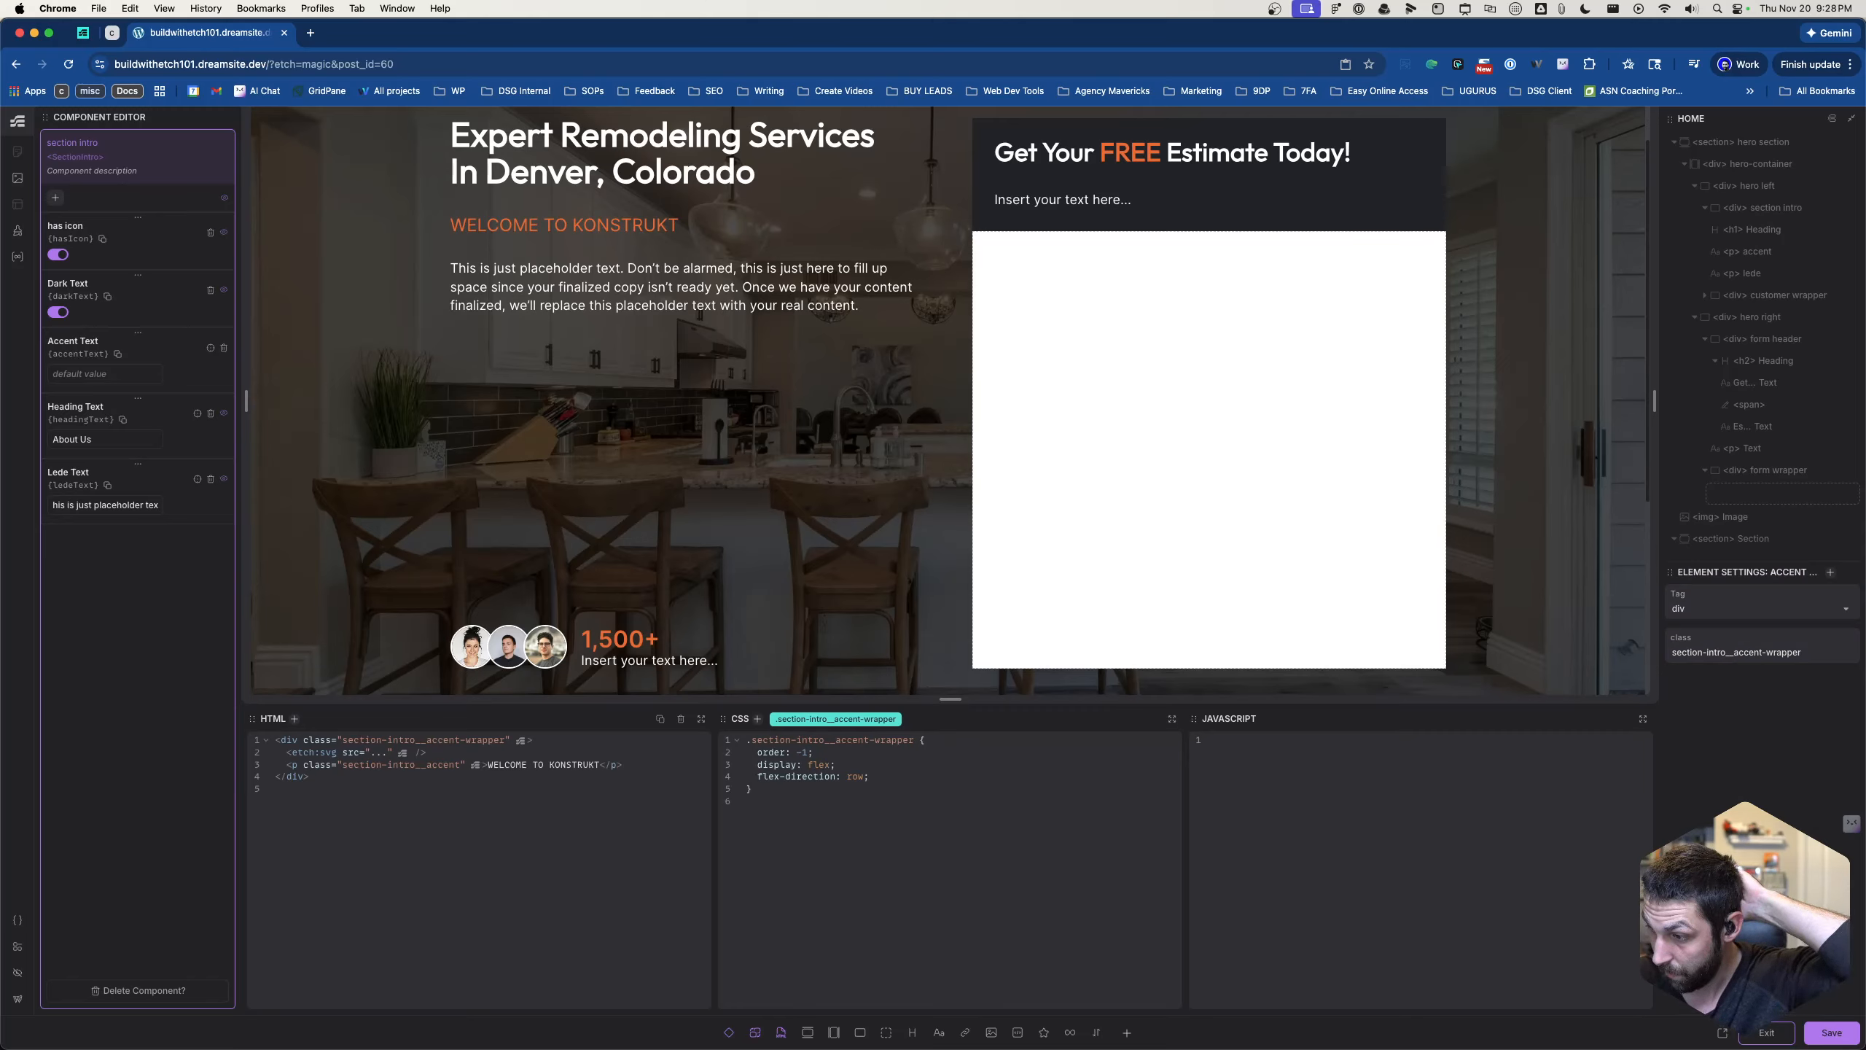
{"action": "scroll", "coordinate": [1761, 507], "scroll_direction": "down", "scroll_amount": 5}
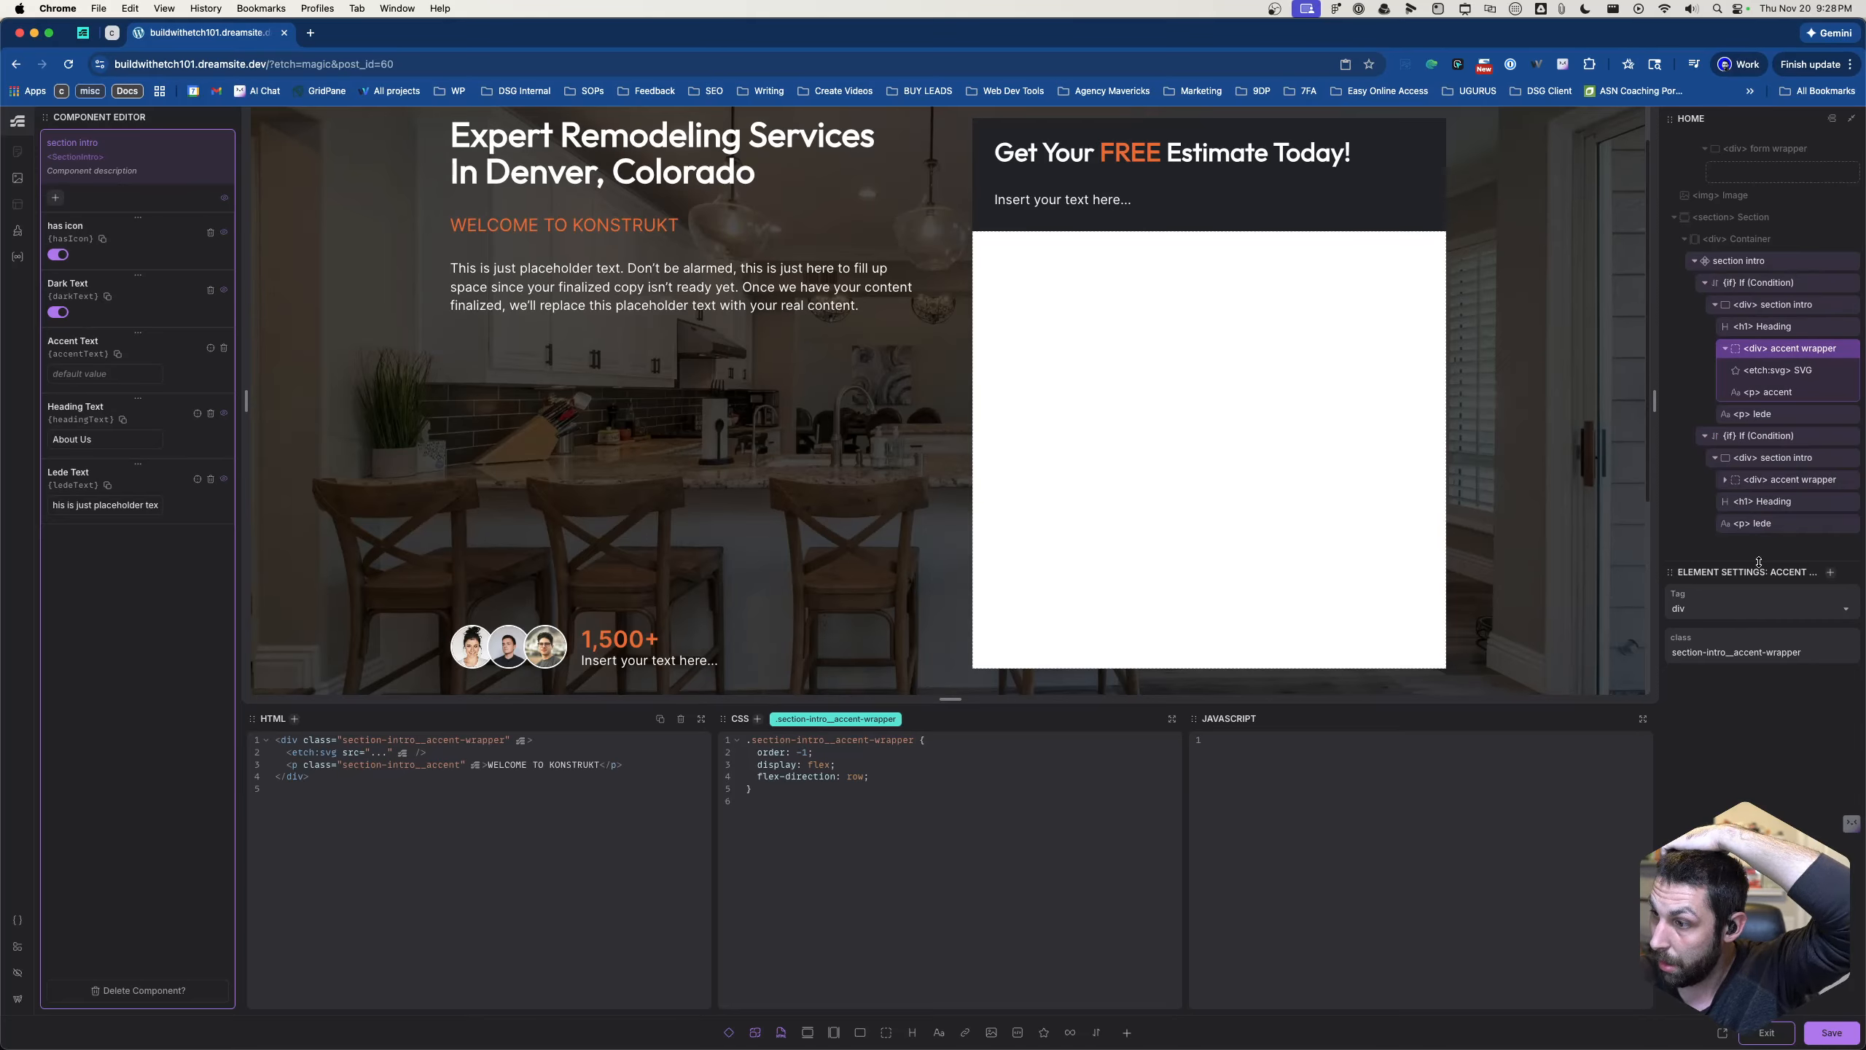
{"action": "scroll", "coordinate": [1761, 514], "scroll_direction": "up", "scroll_amount": 2}
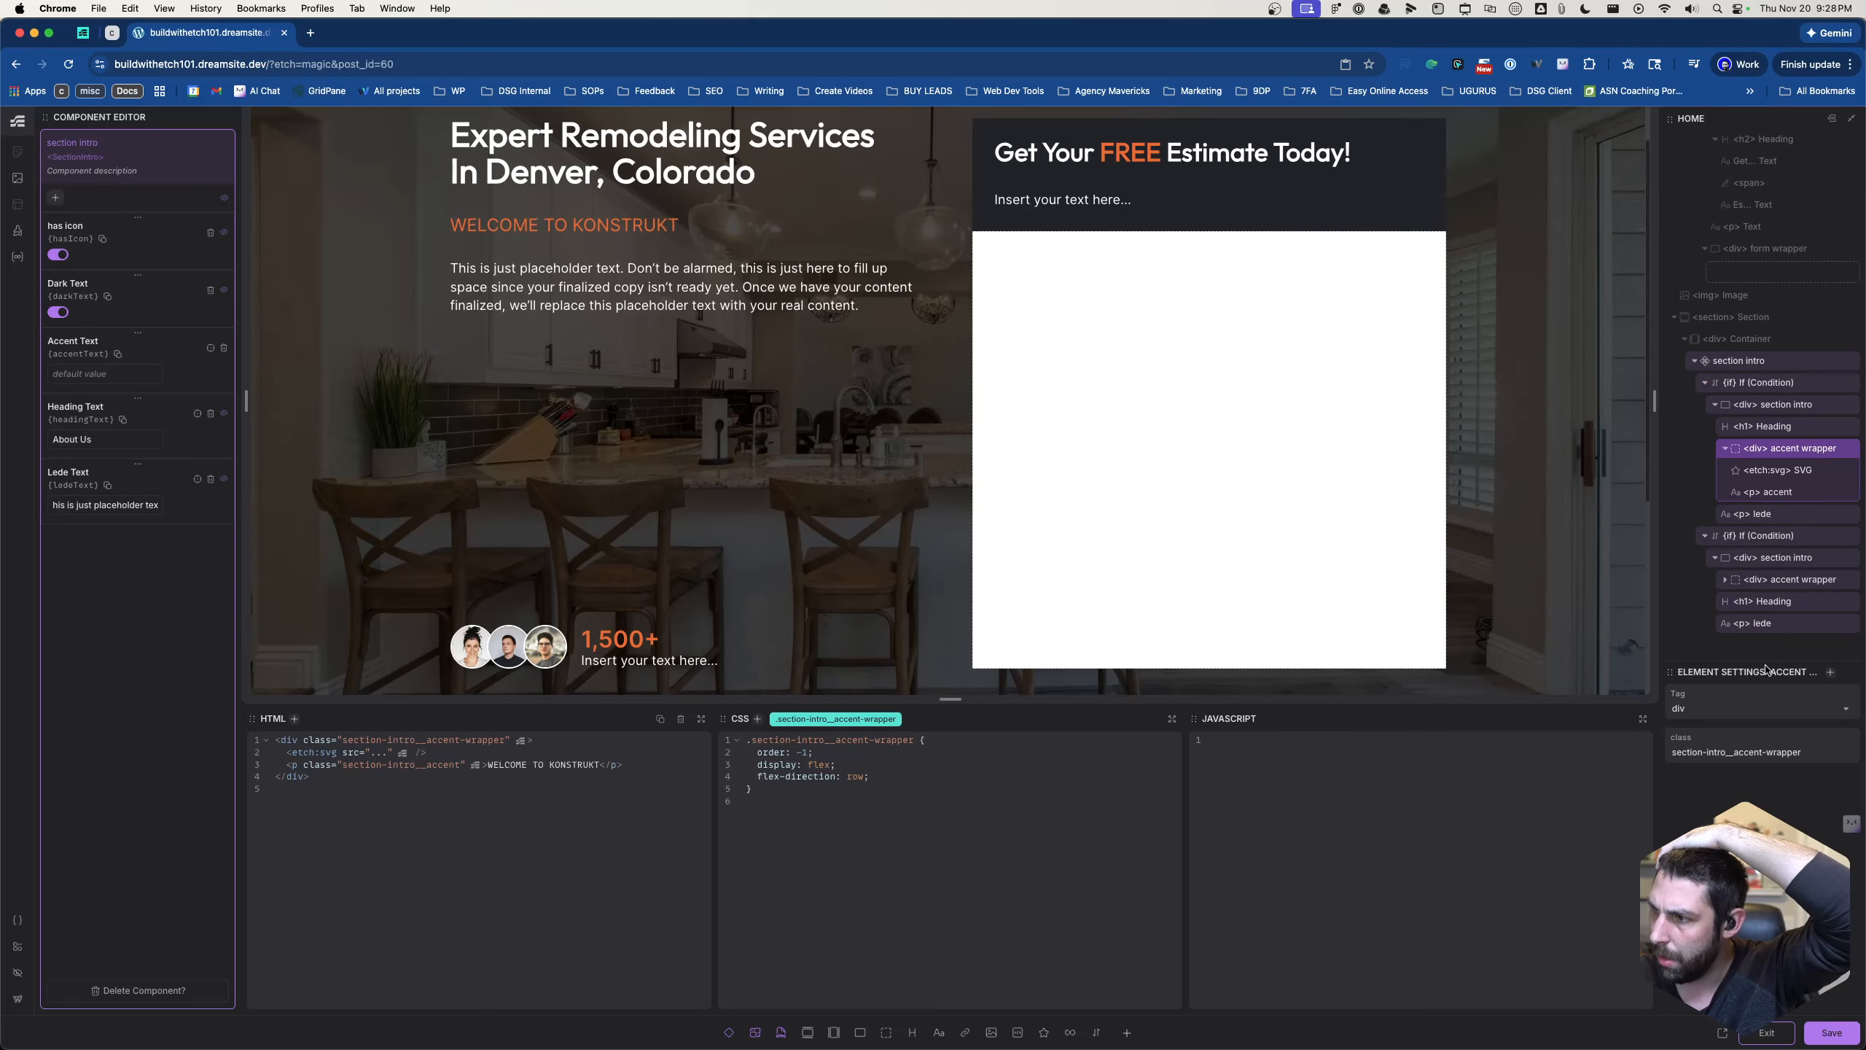
{"action": "right_click", "coordinate": [1771, 474]}
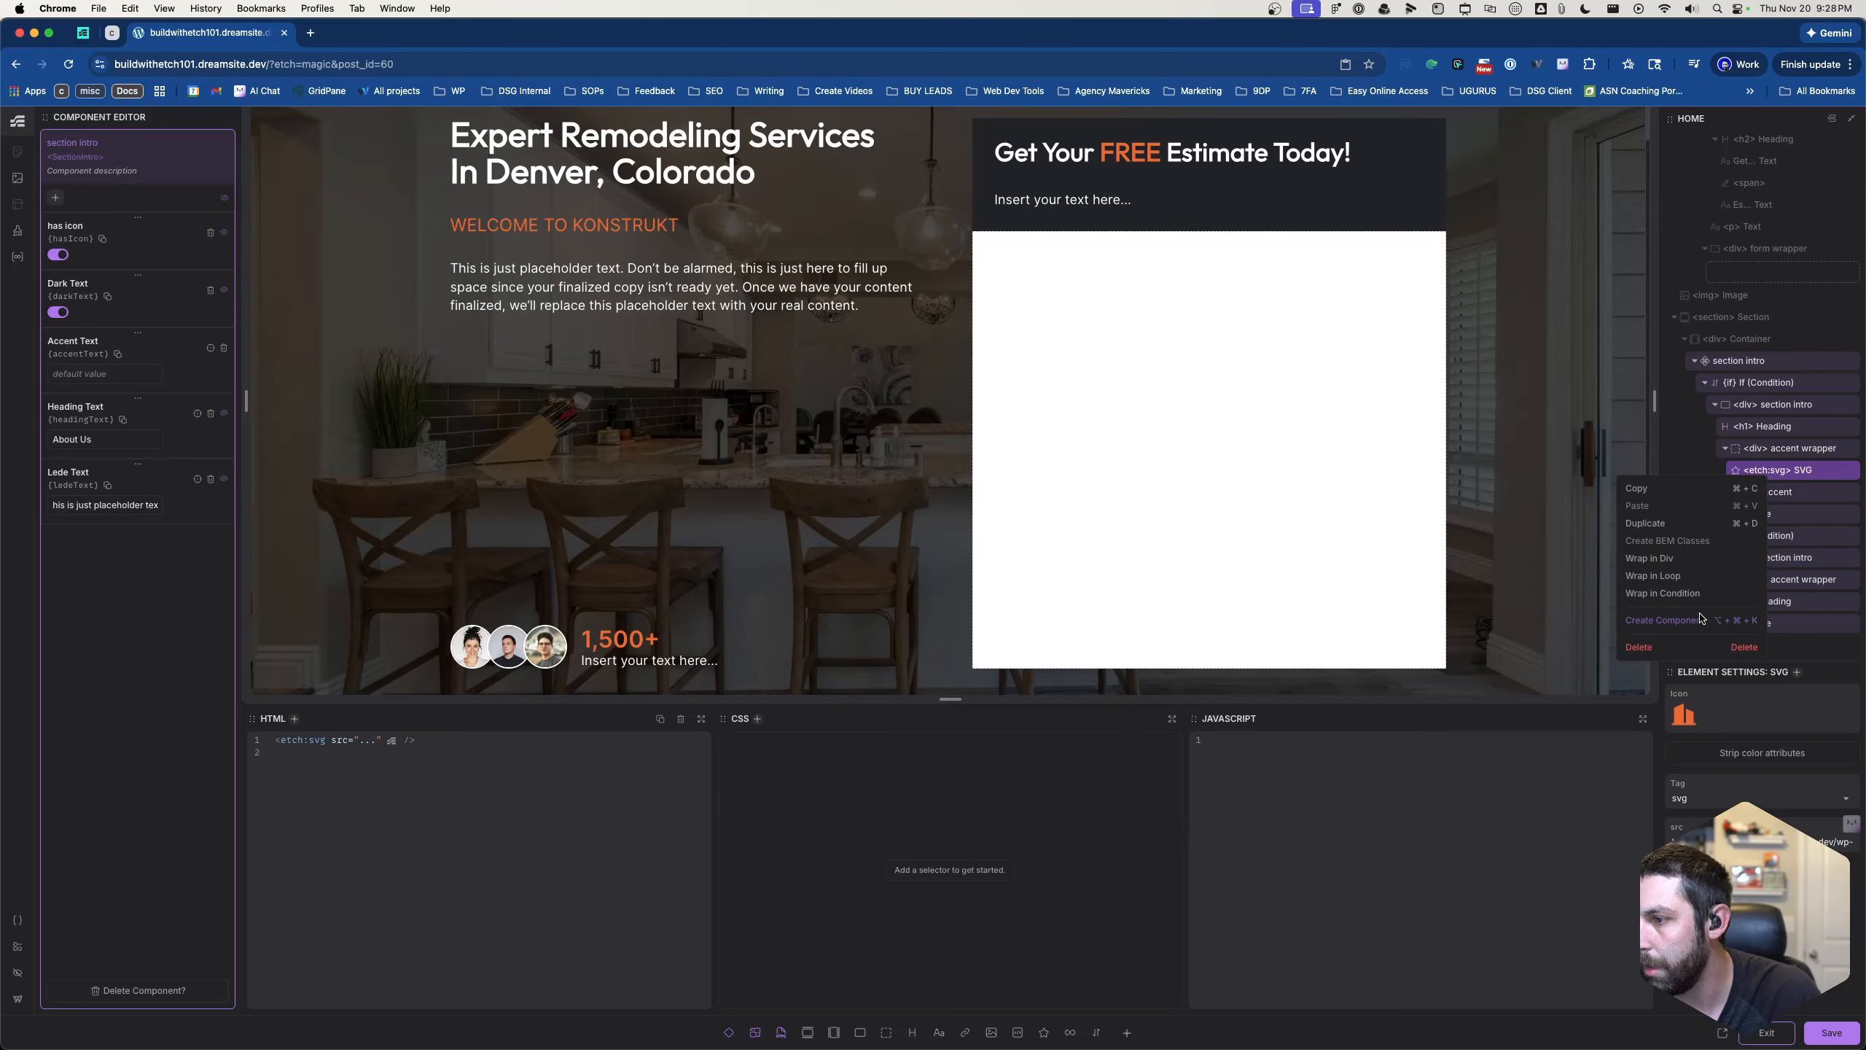
{"action": "left_click", "coordinate": [1664, 593]}
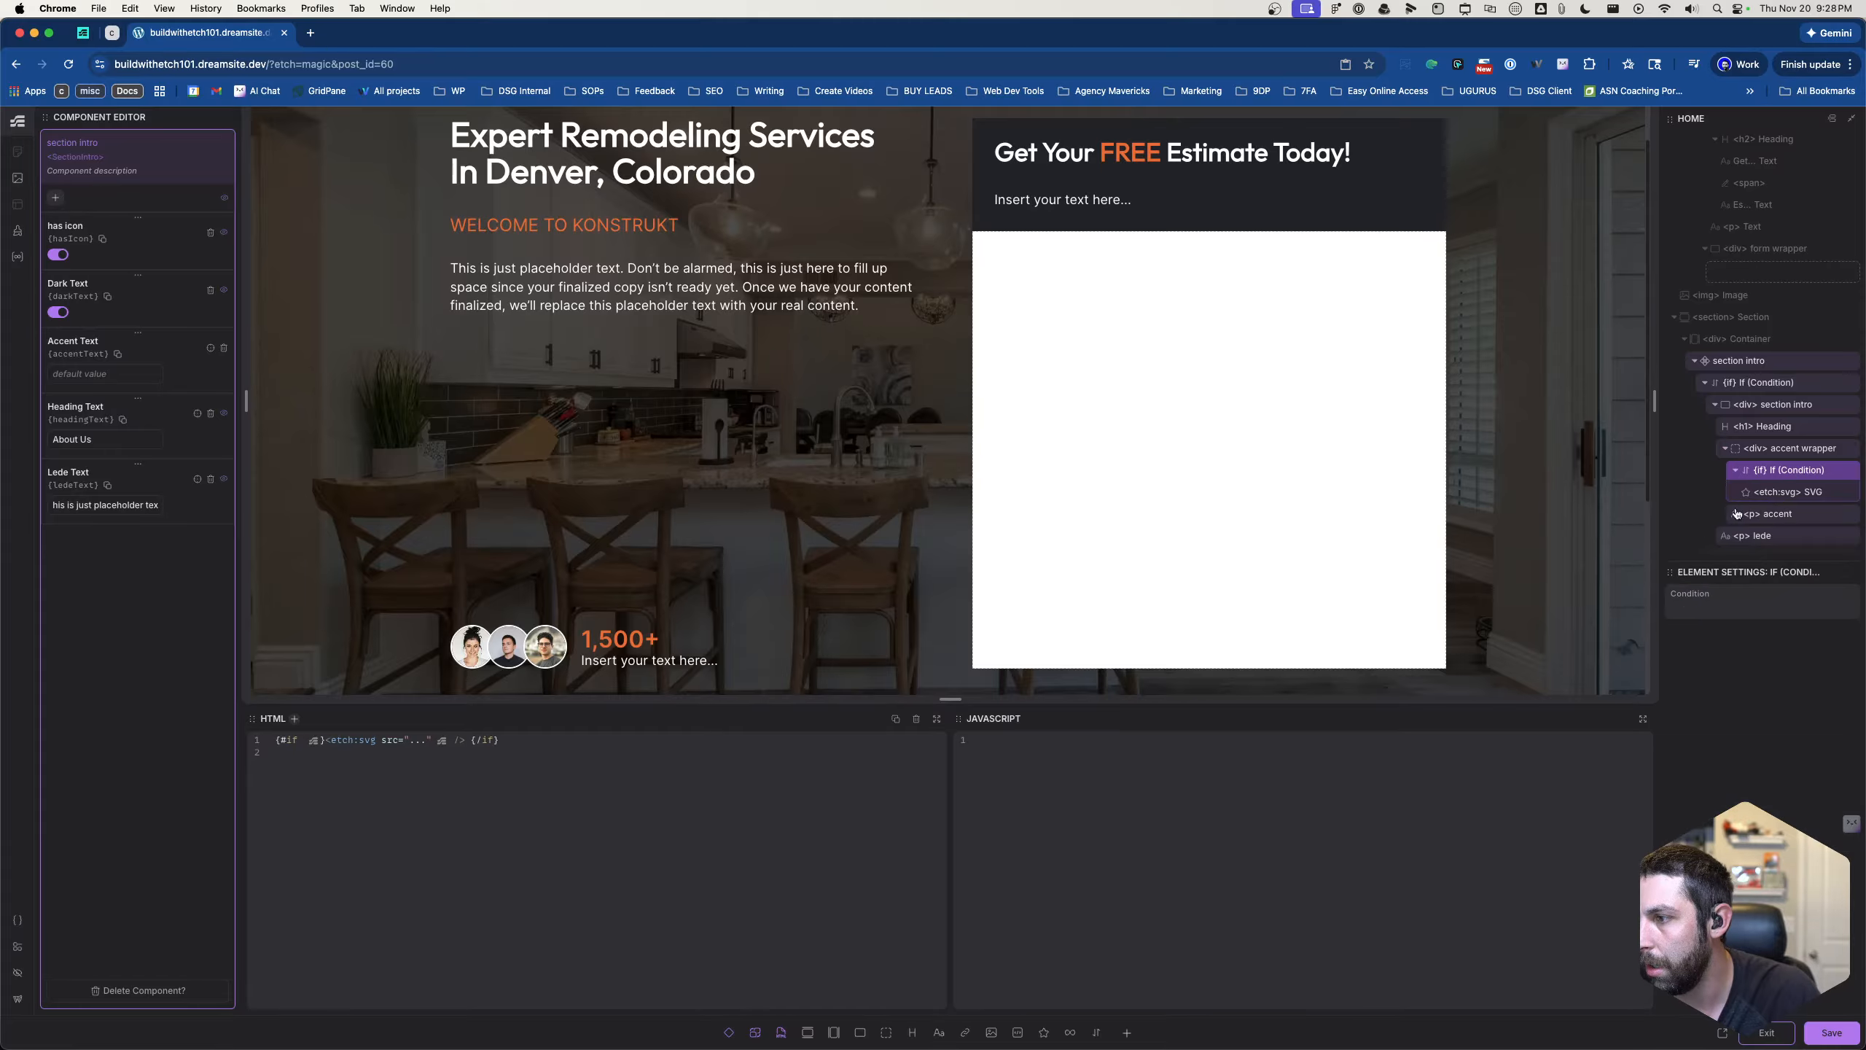
{"action": "left_click", "coordinate": [1737, 609]}
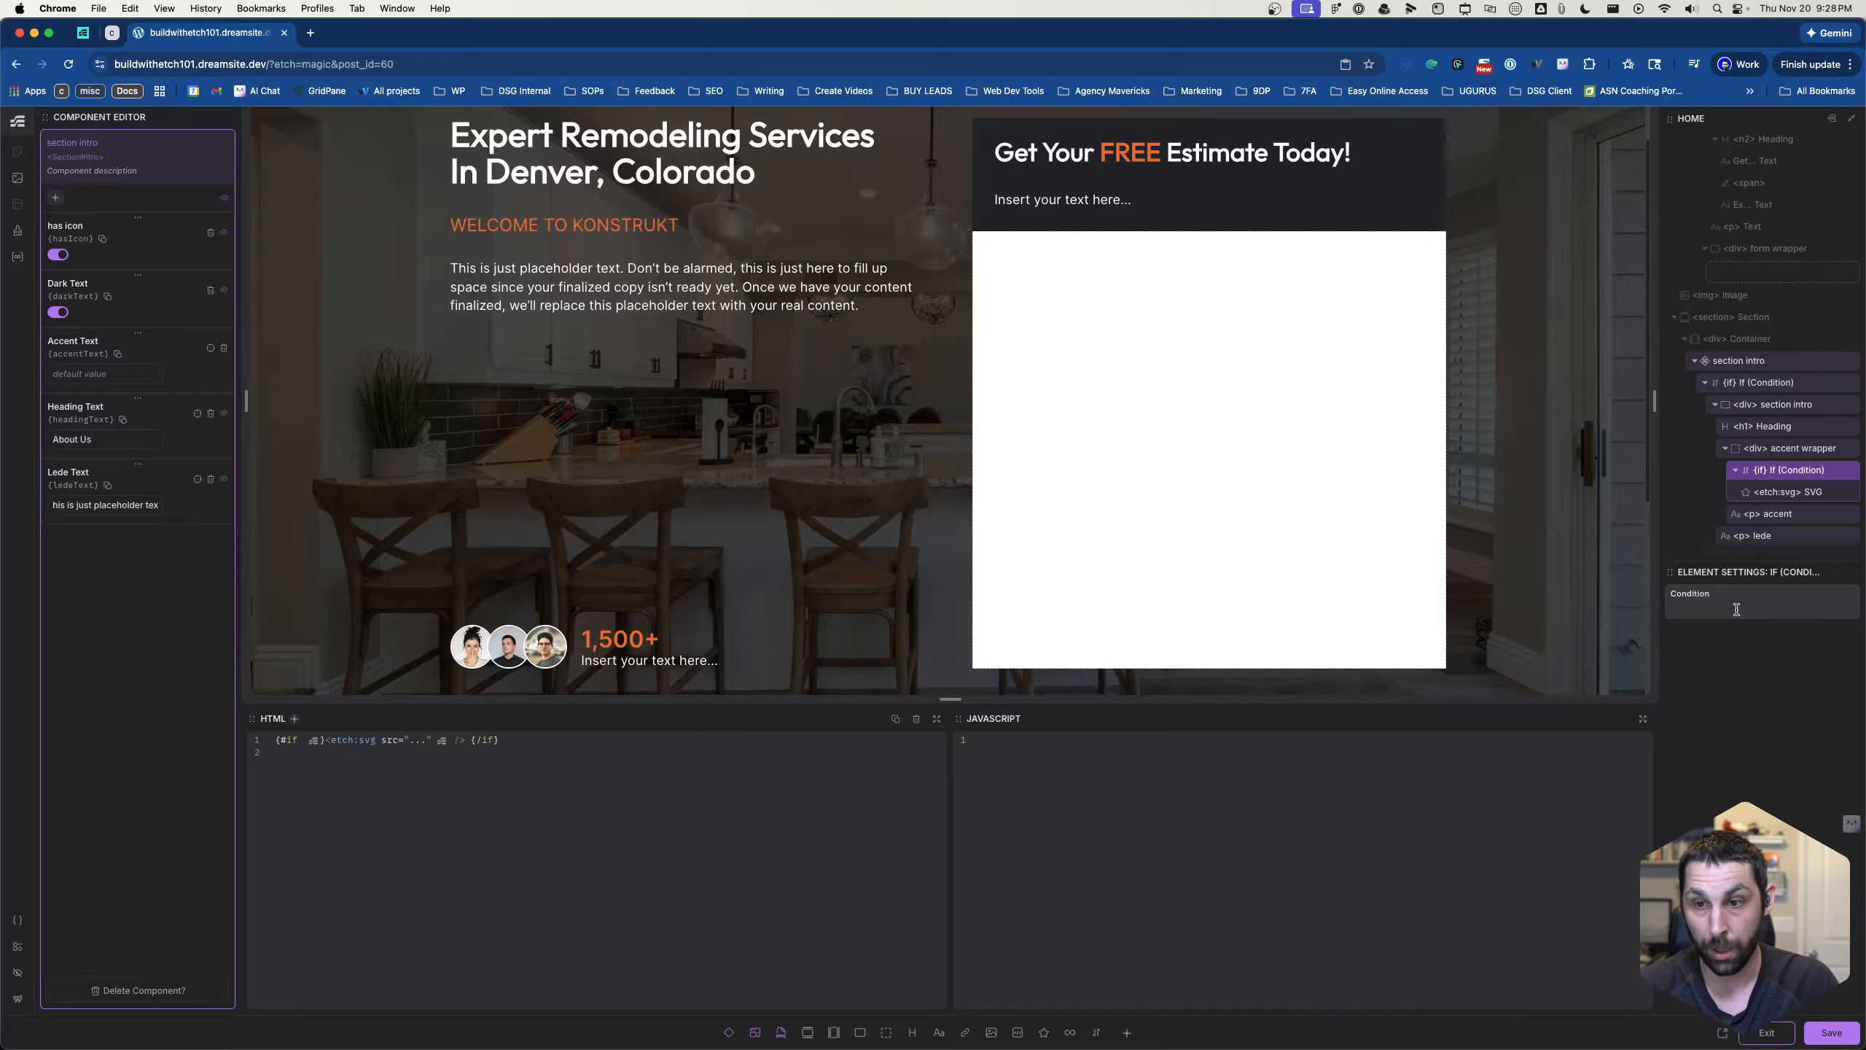
{"action": "type", "text": "hasIcon"}
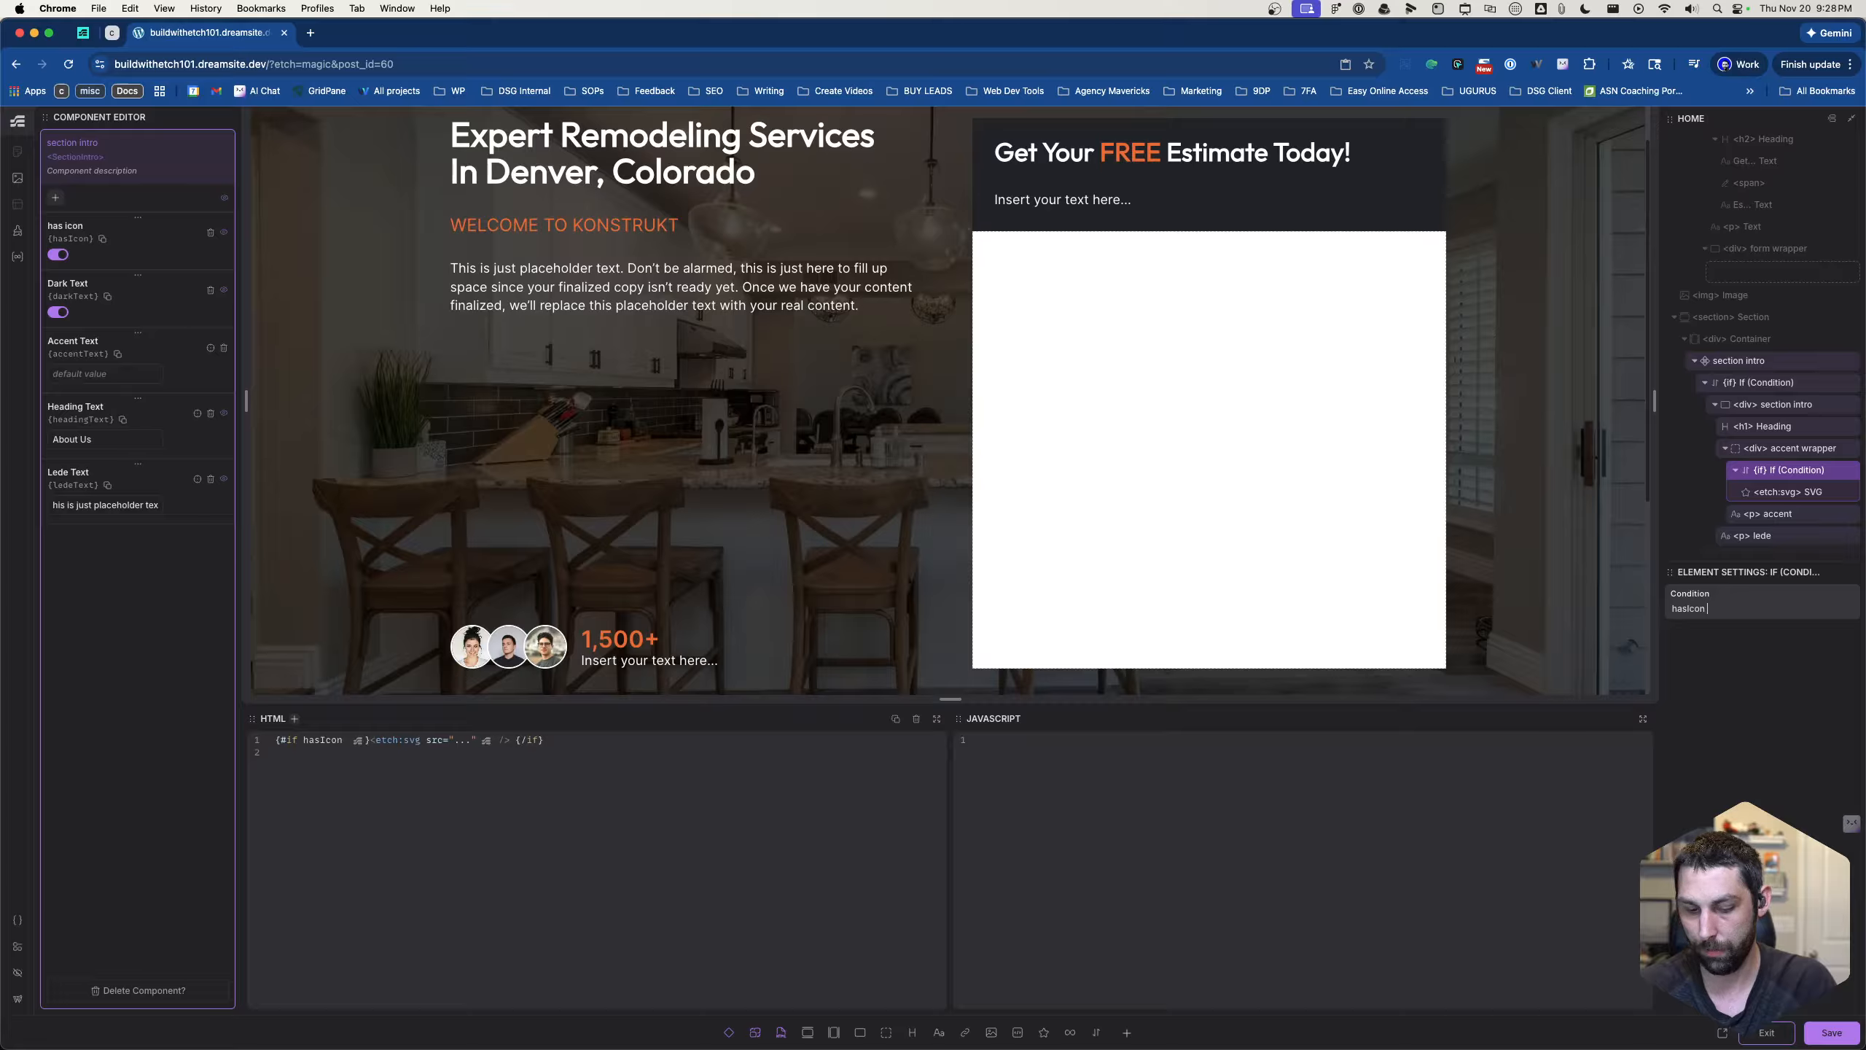
{"action": "type", "text": " ==="}
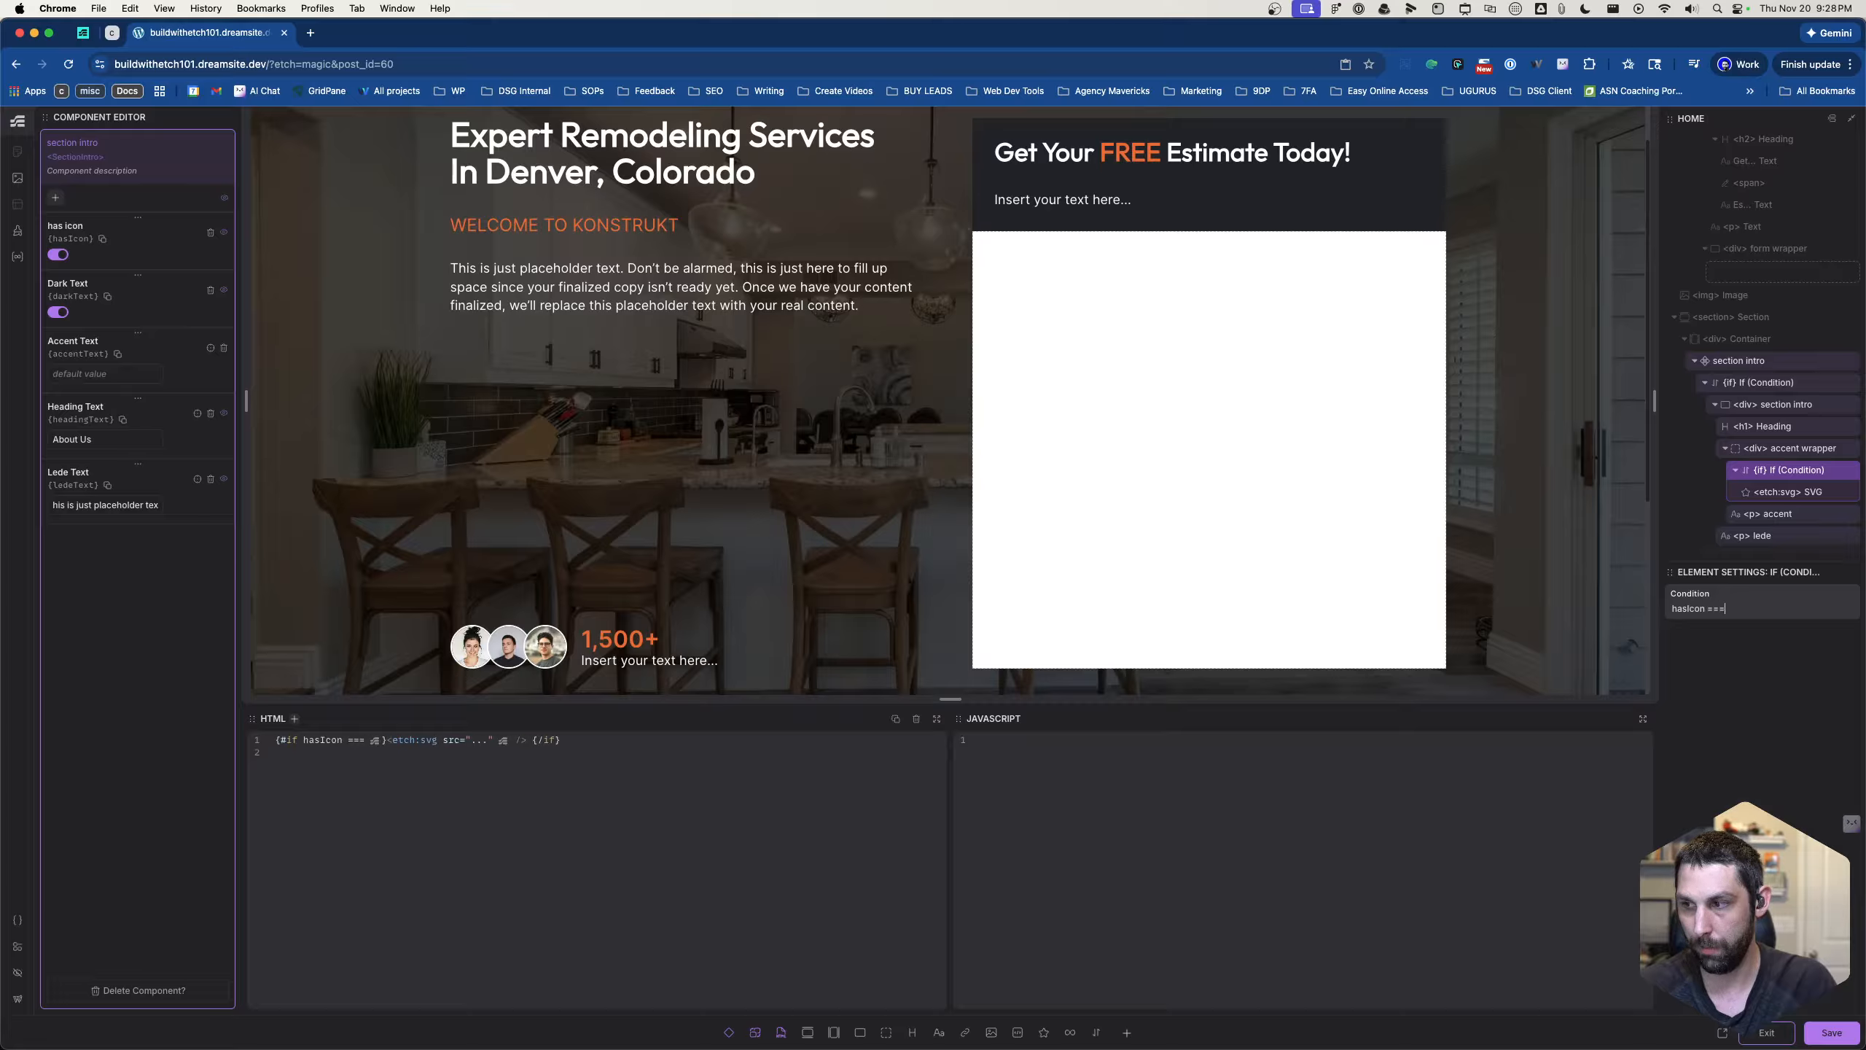
{"action": "type", "text": " true"}
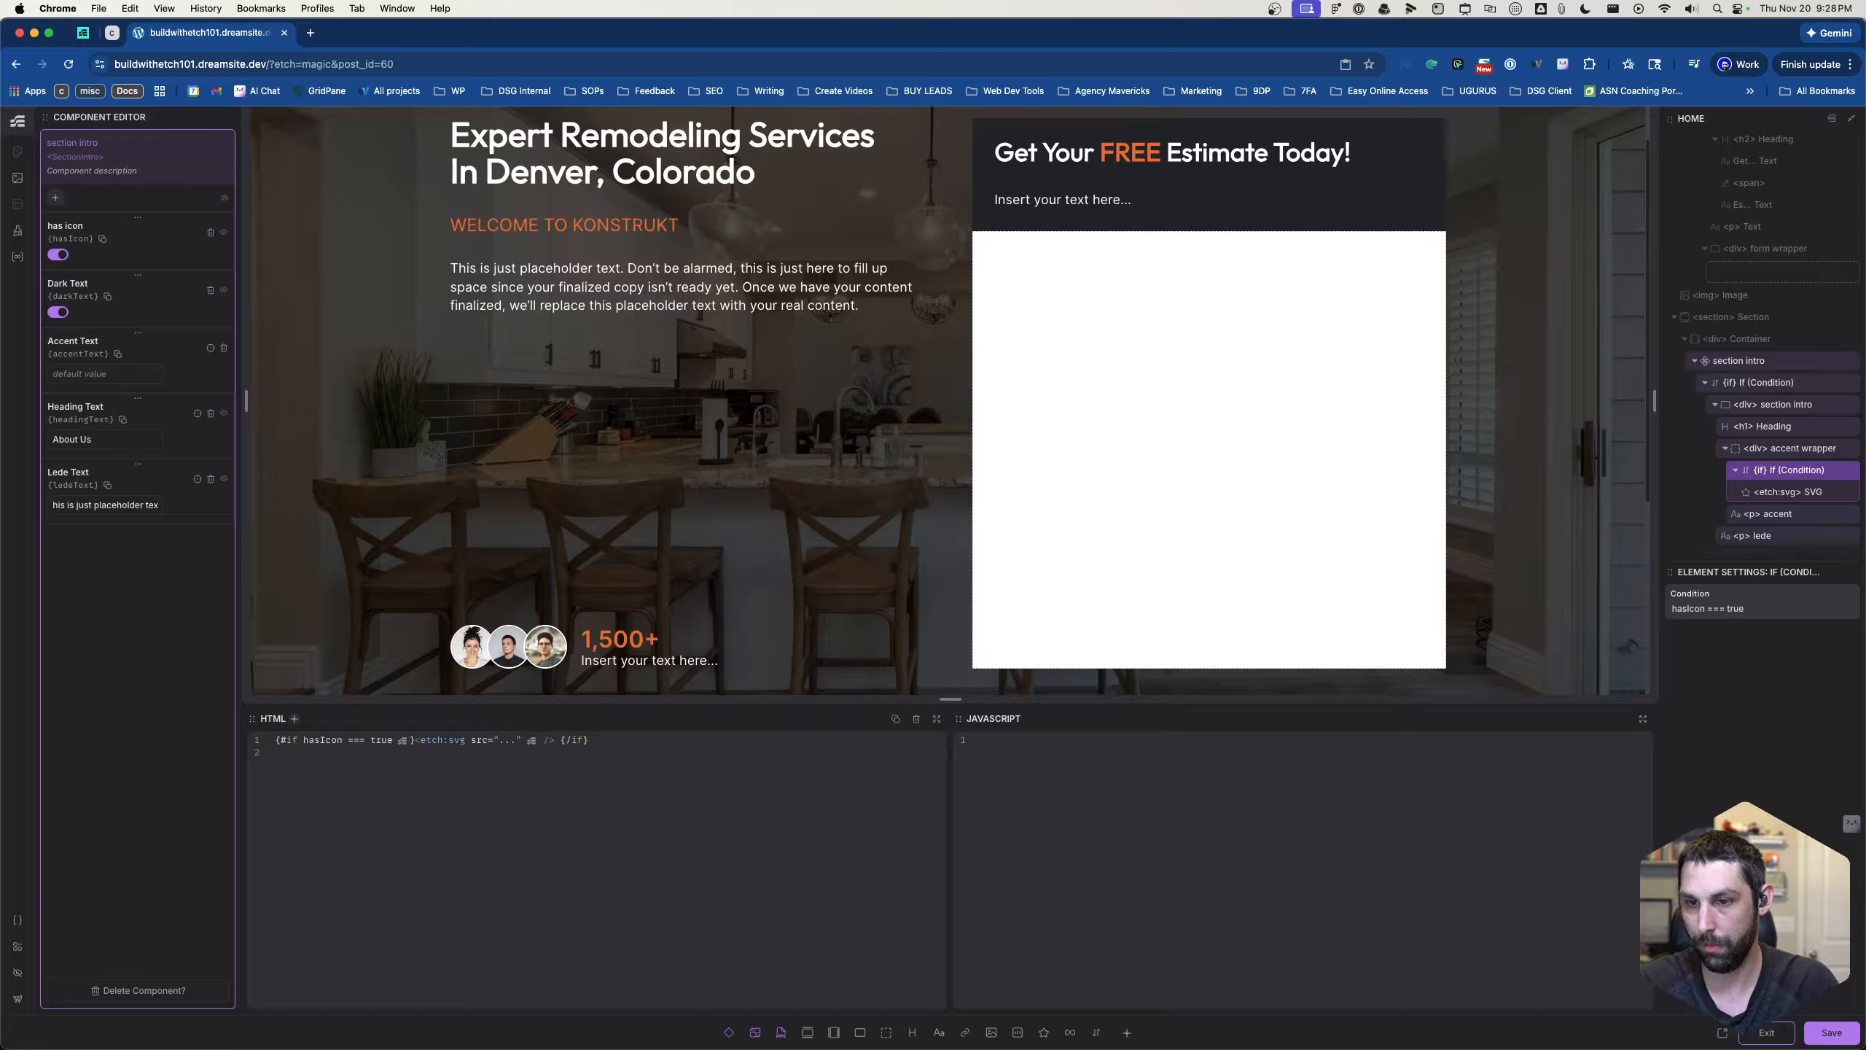
{"action": "scroll", "coordinate": [1222, 559], "scroll_direction": "down", "scroll_amount": 4}
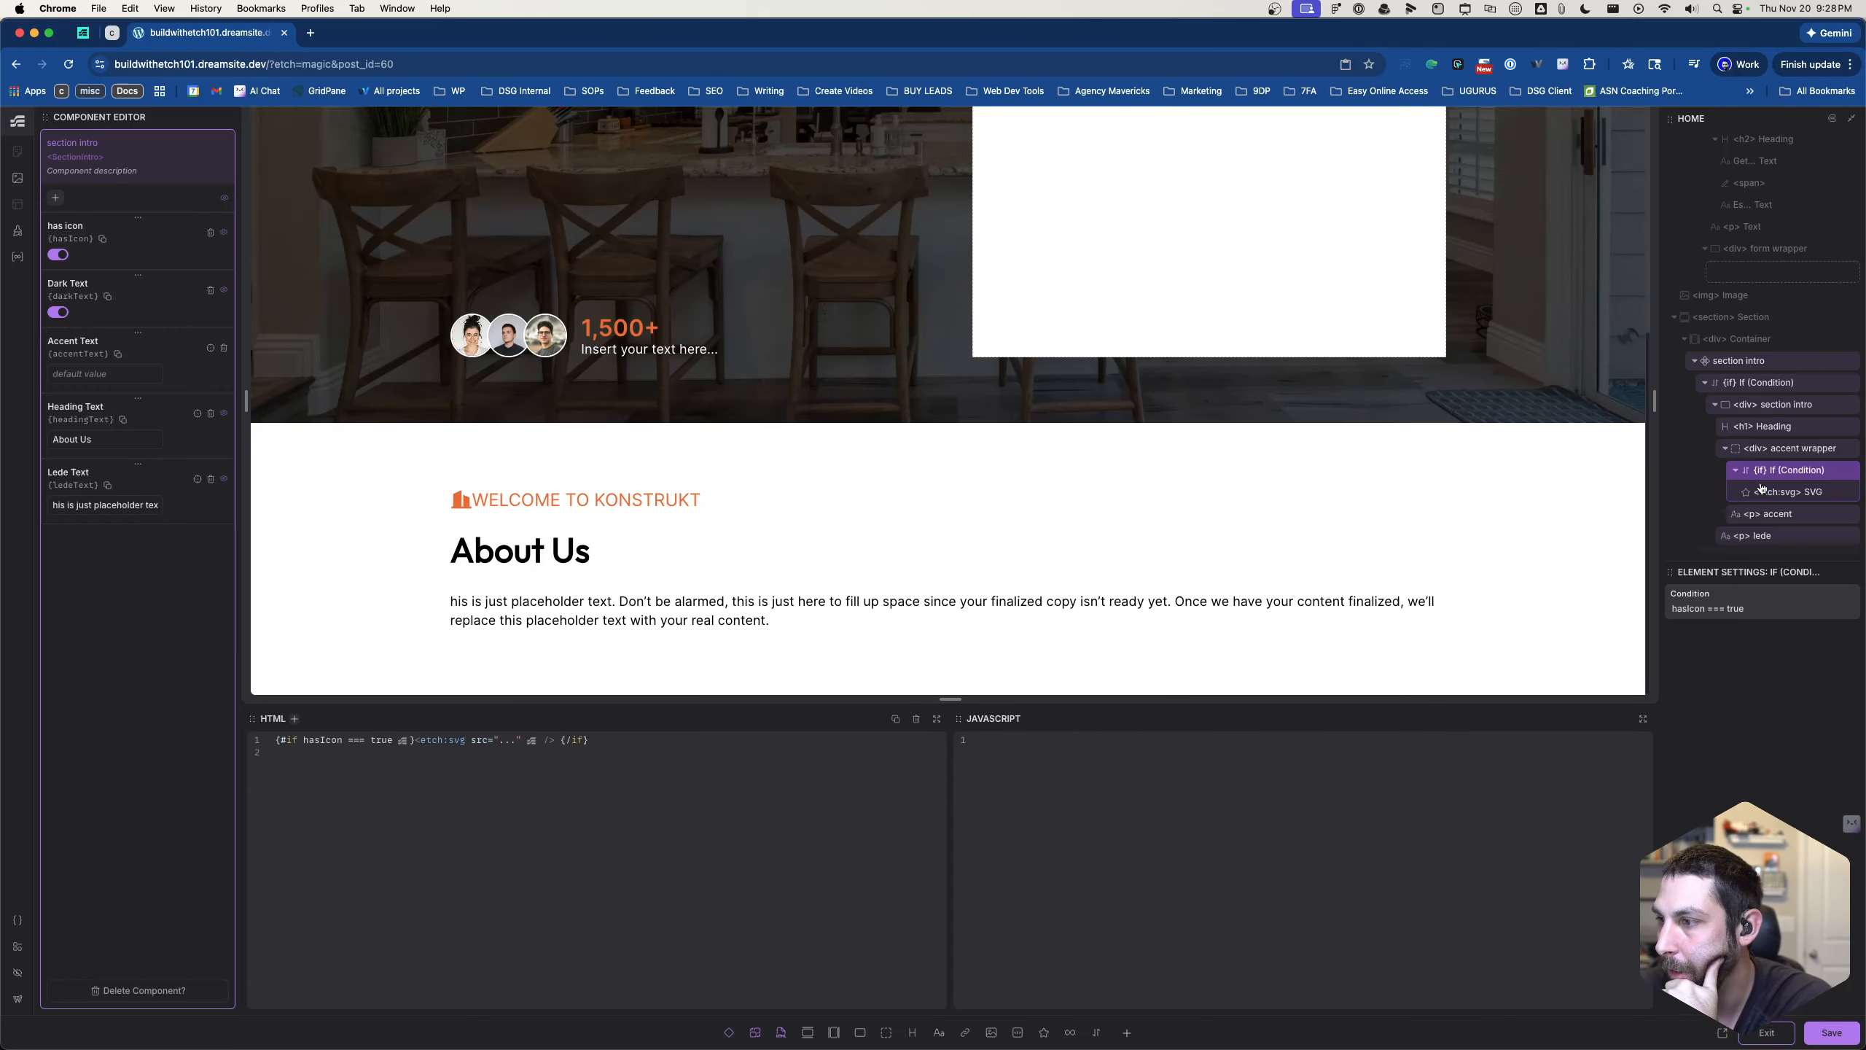
- Copy the first section intro's accent wrapper with its icon condition into the second section intro div
{"action": "scroll", "coordinate": [1761, 487], "scroll_direction": "down", "scroll_amount": 3}
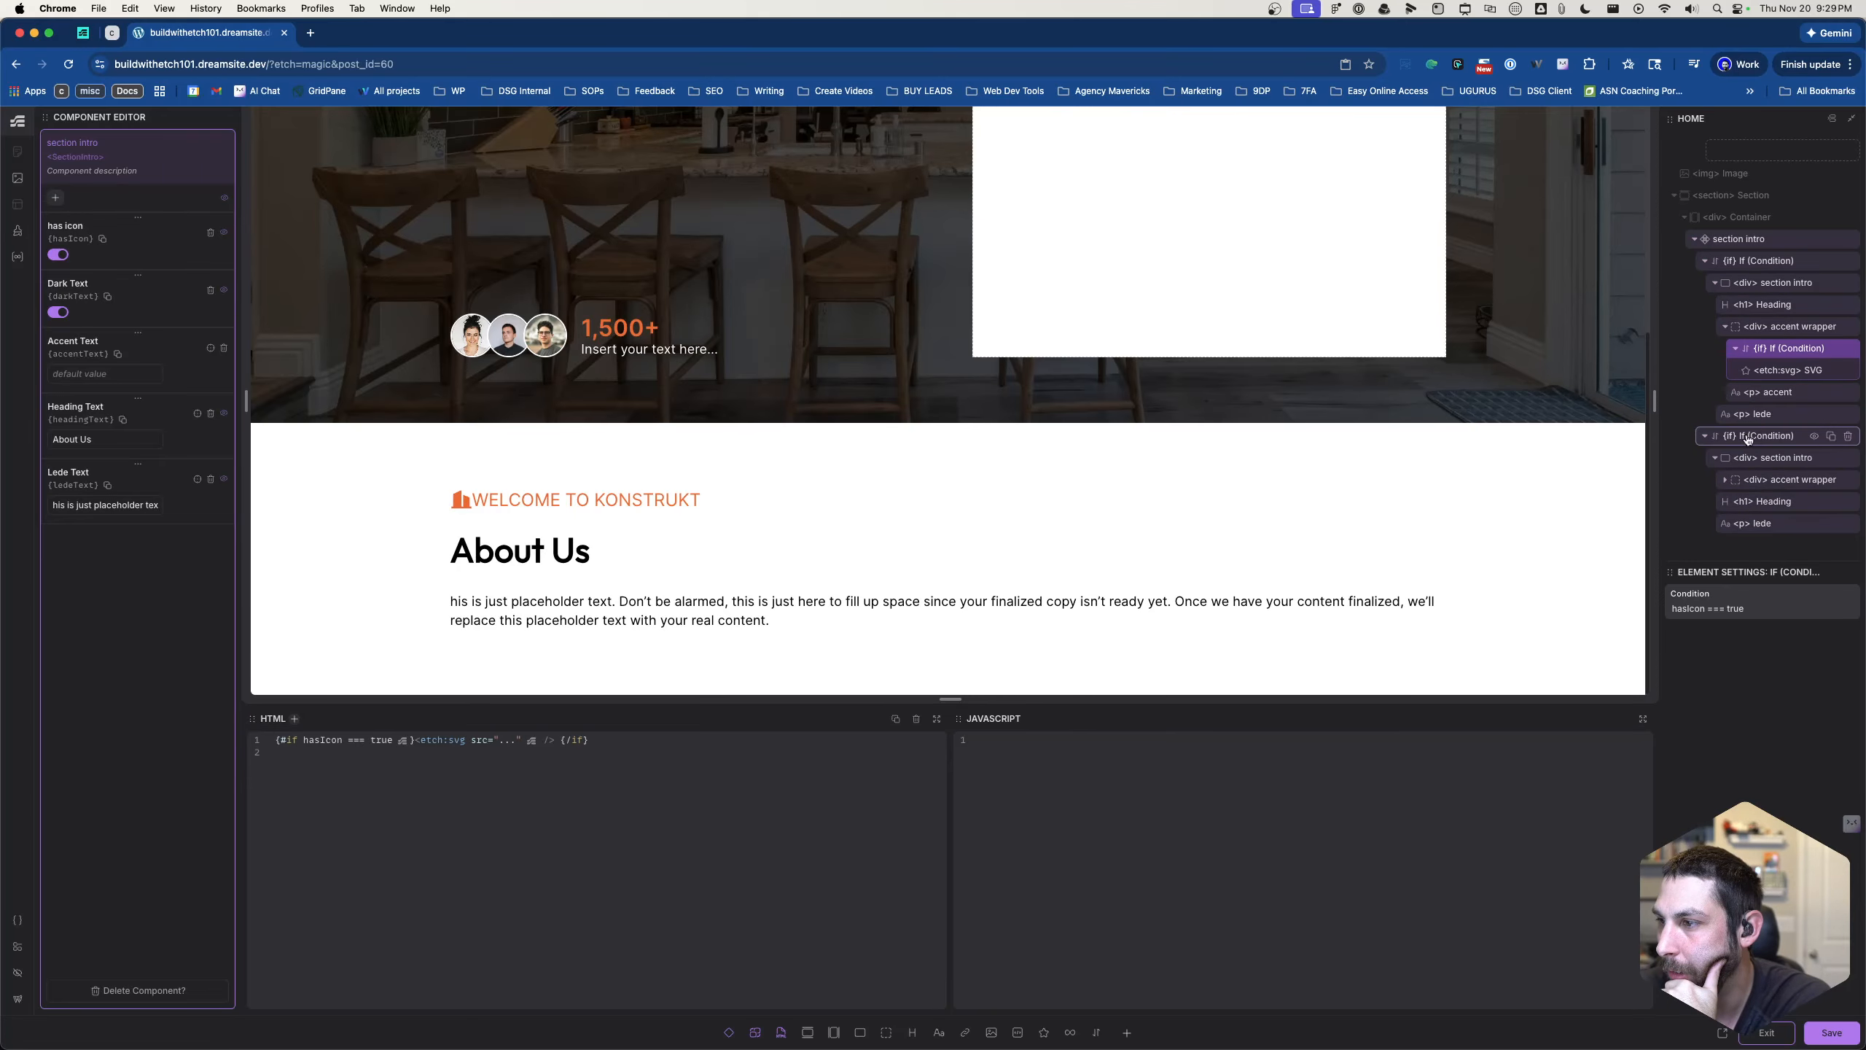
{"action": "right_click", "coordinate": [1748, 330]}
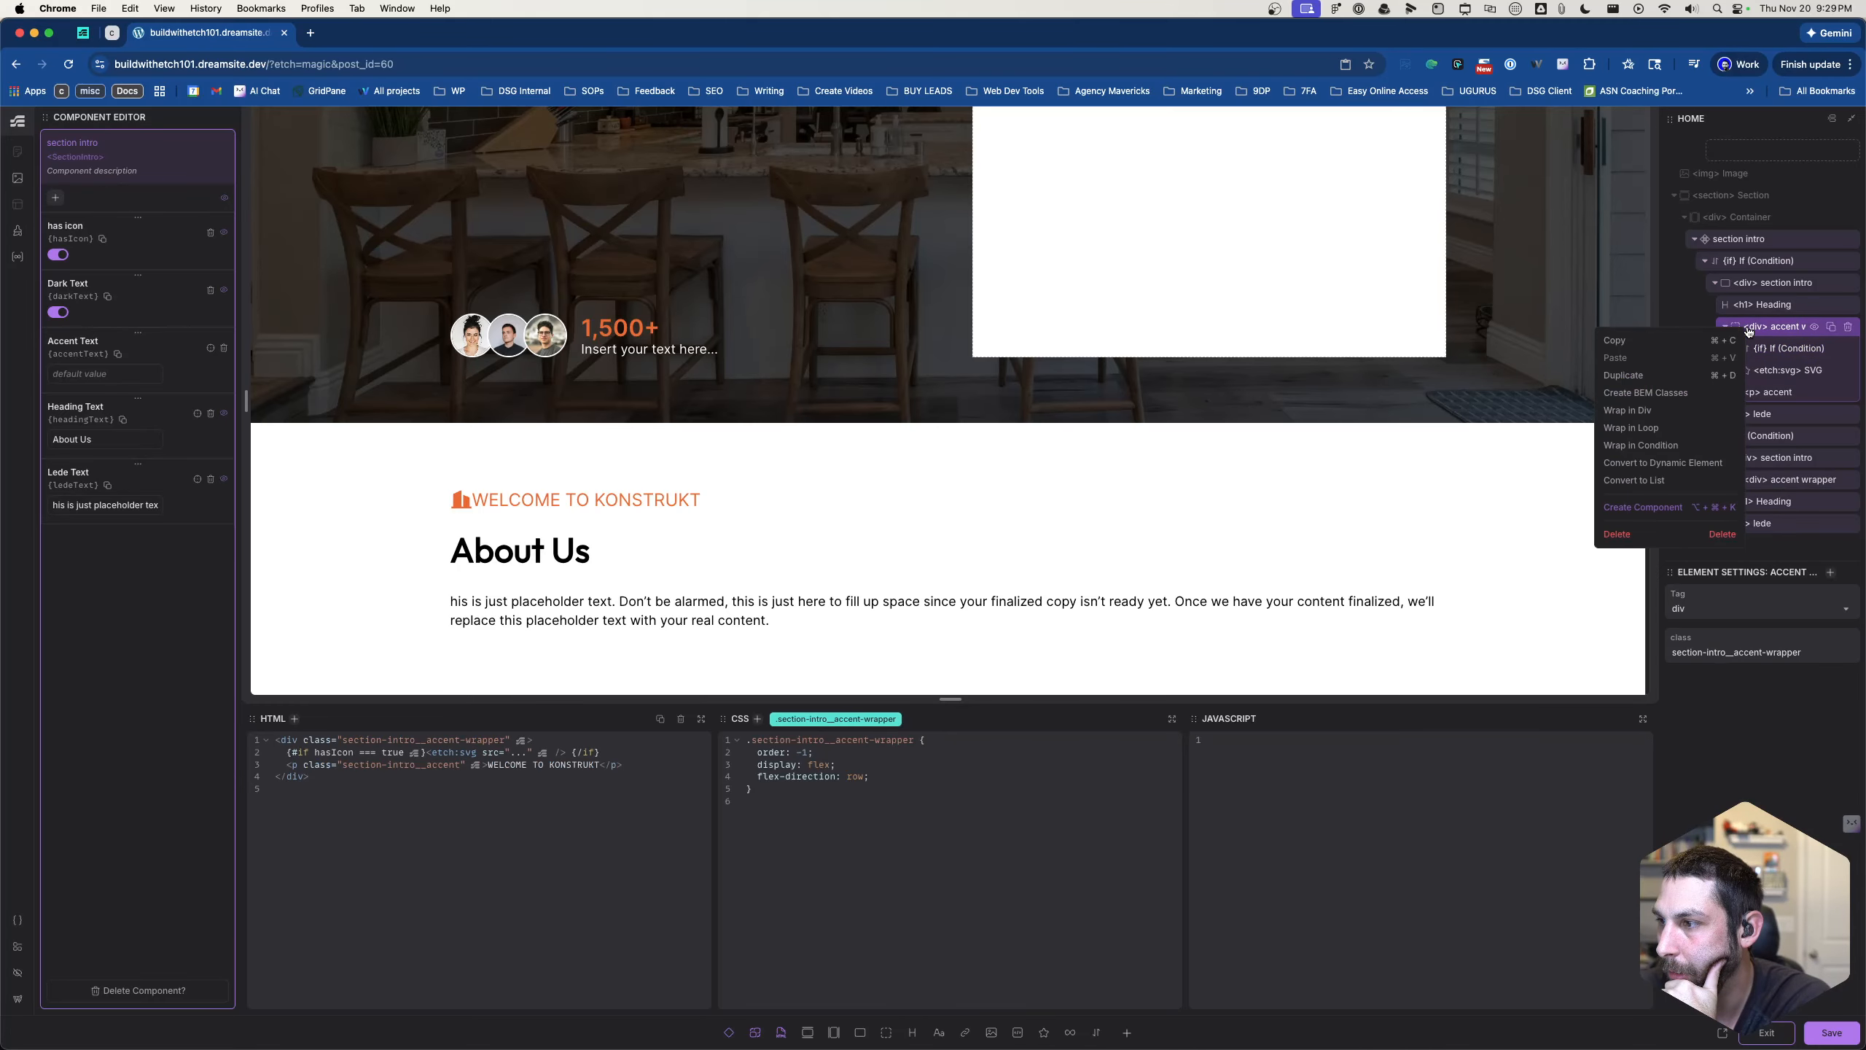
{"action": "left_click", "coordinate": [1616, 341]}
{"action": "left_click", "coordinate": [1752, 477]}
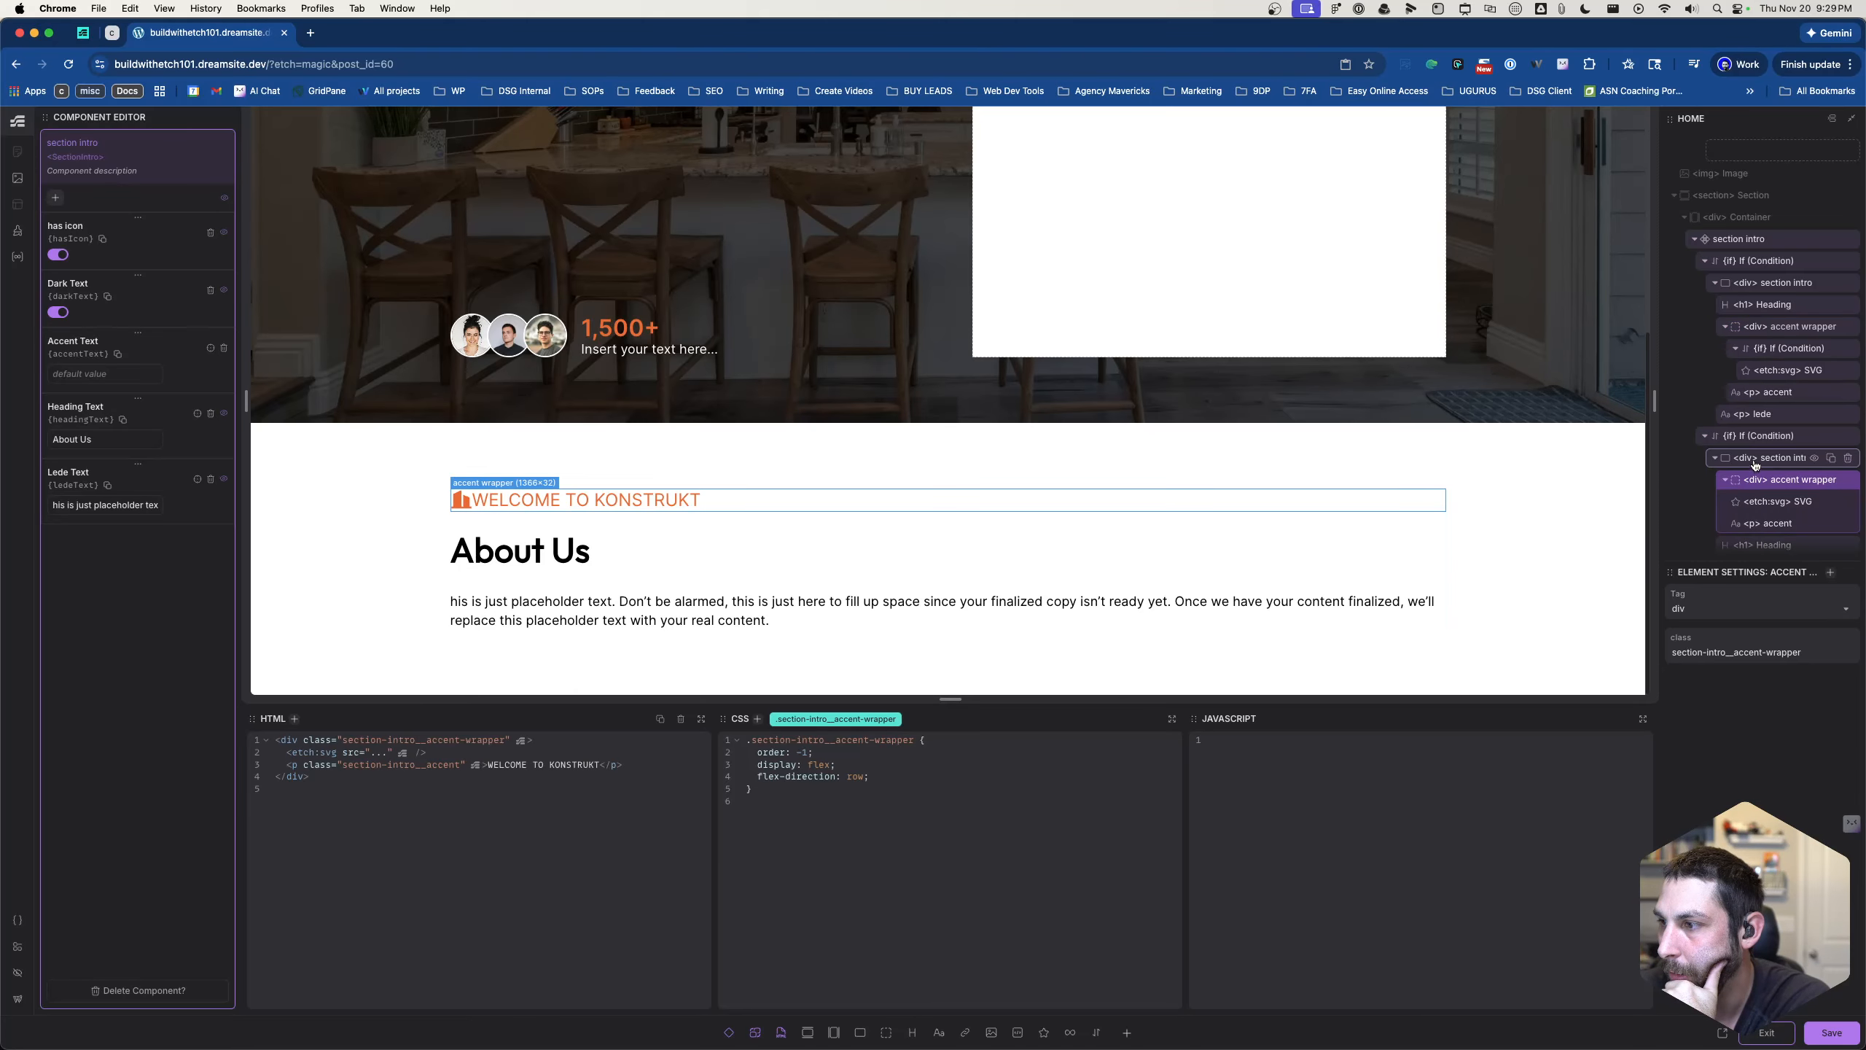
{"action": "right_click", "coordinate": [1751, 458]}
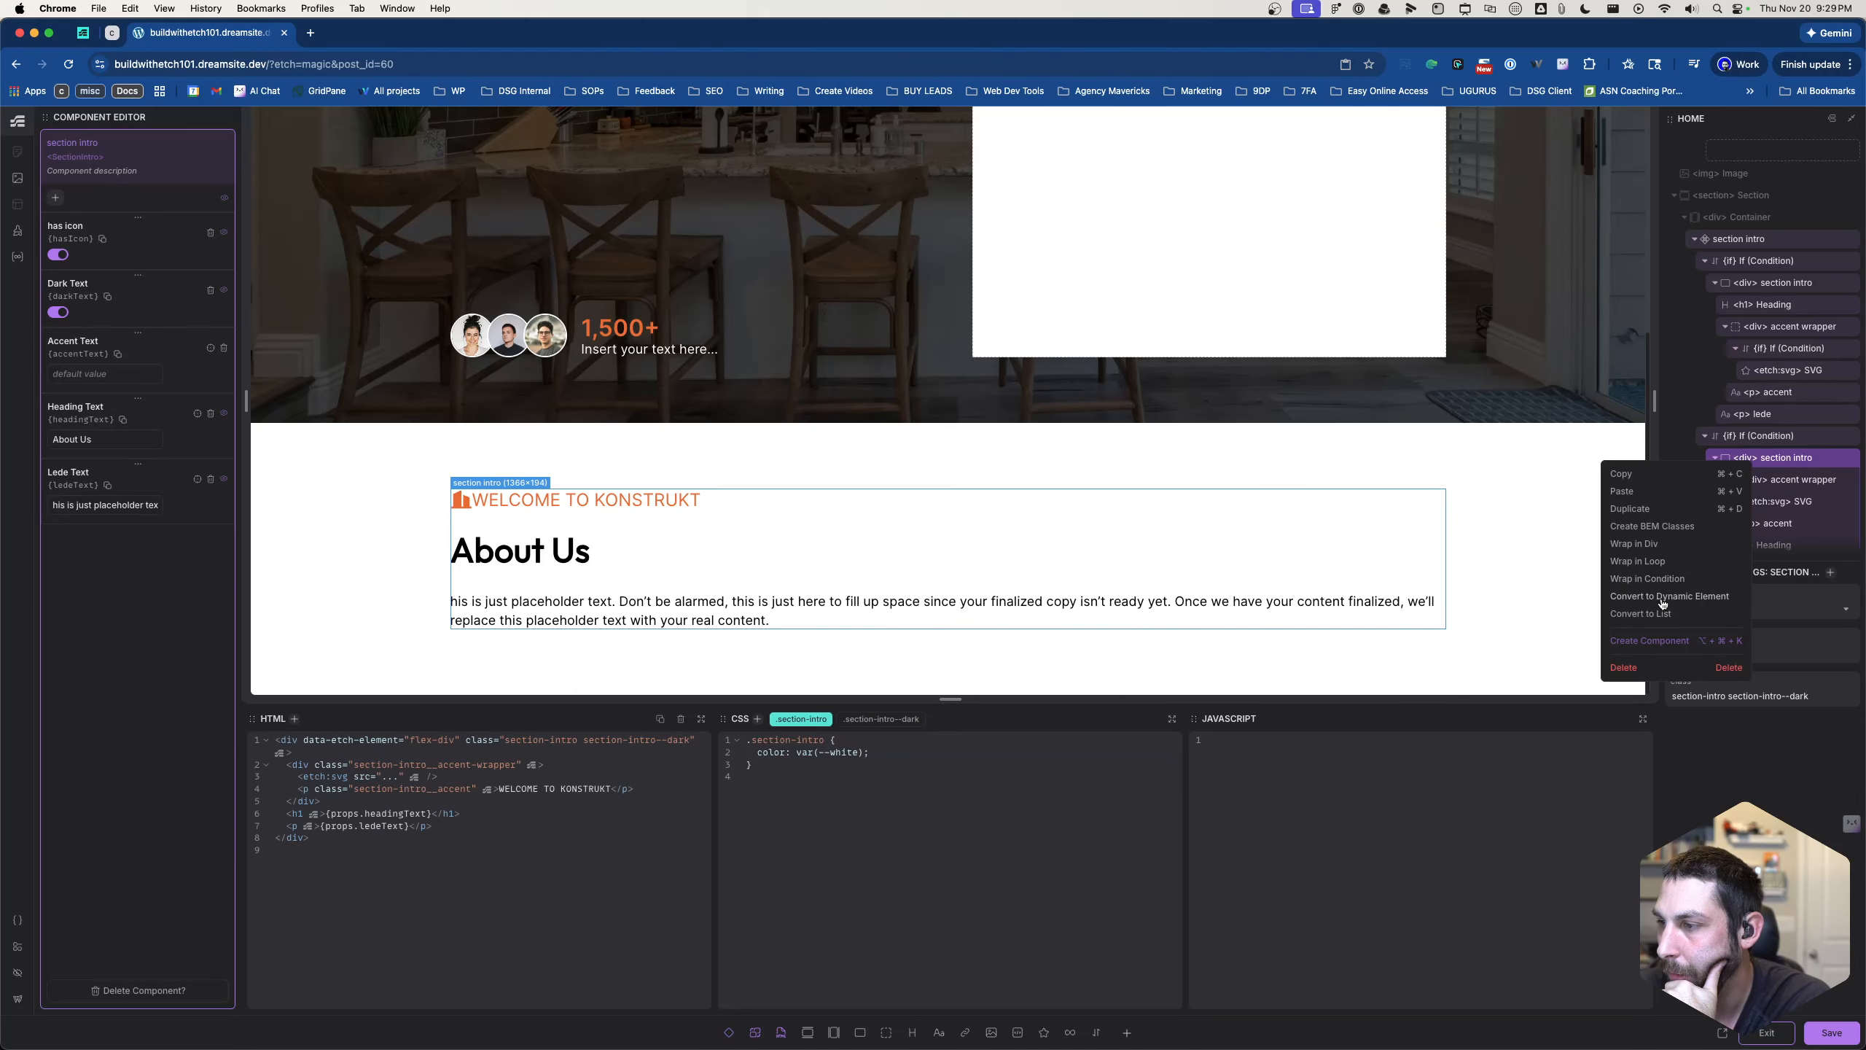
{"action": "left_click", "coordinate": [1621, 491]}
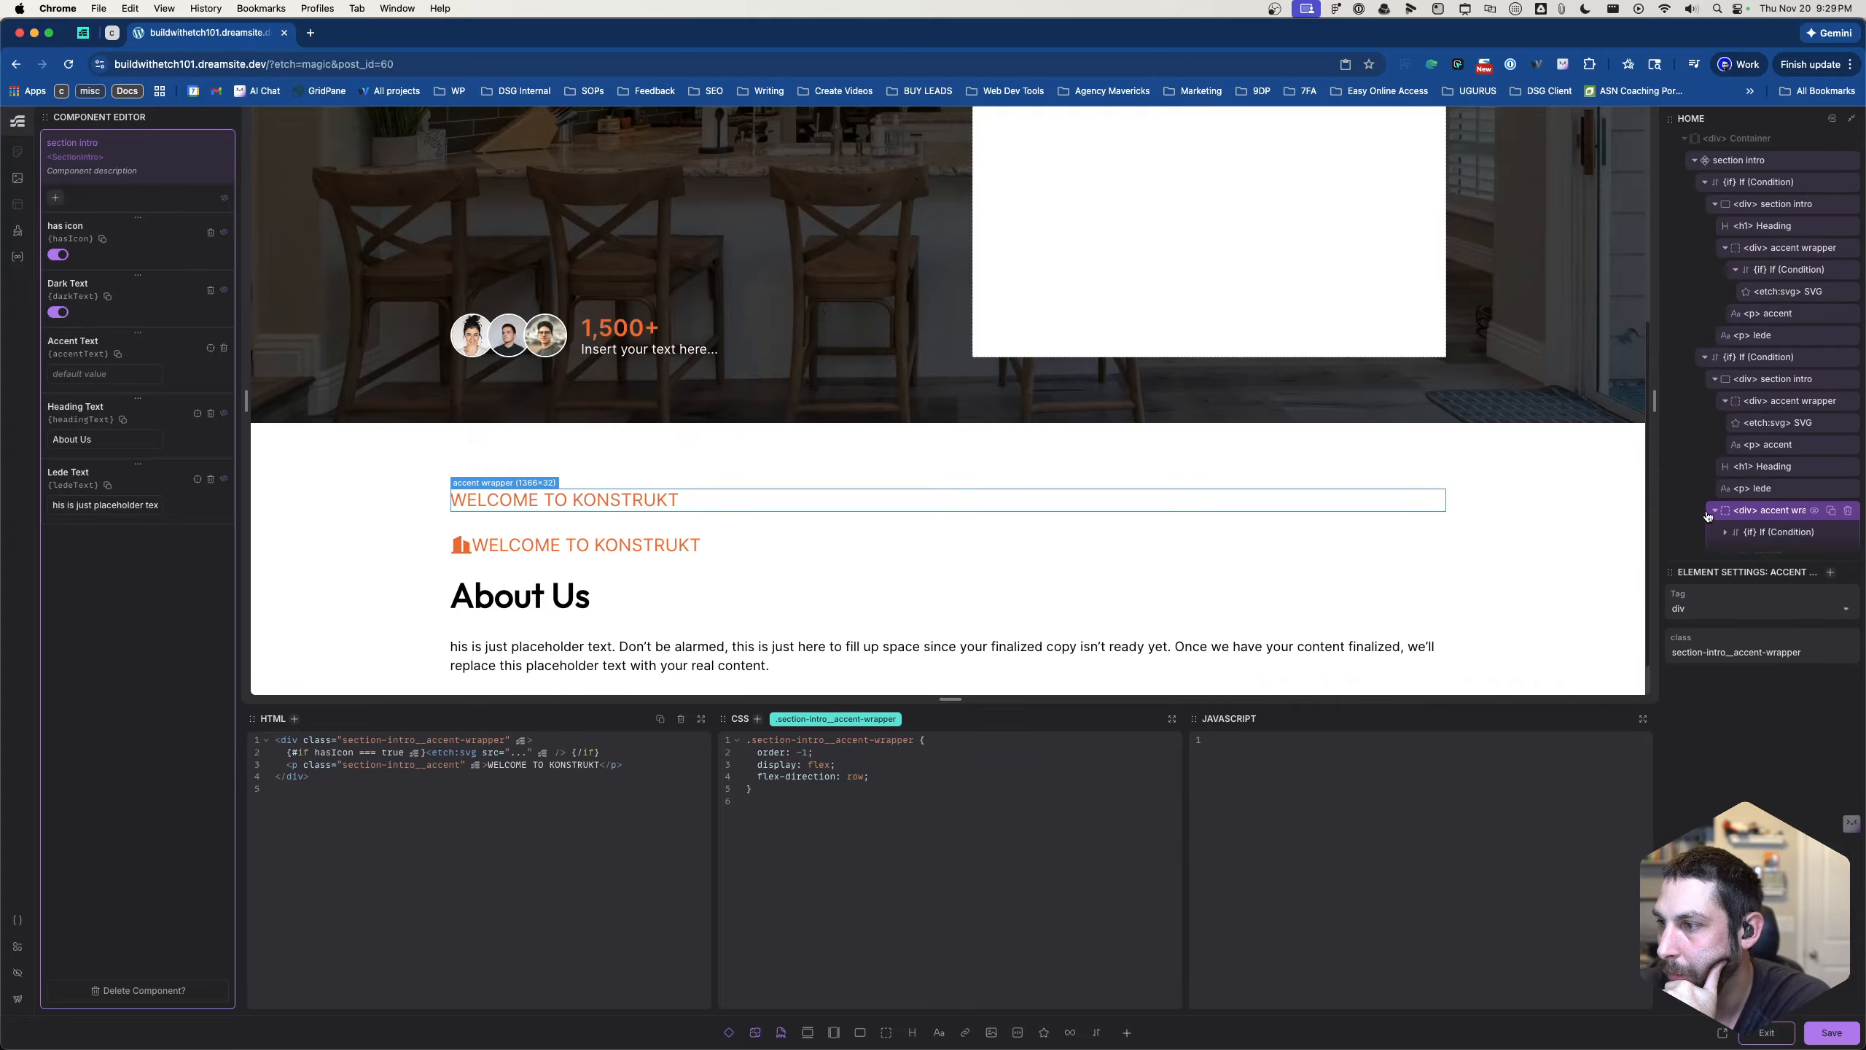
- Replace the second section intro's old accent wrapper with the pasted copy placed above the heading, and save
{"action": "left_click", "coordinate": [1716, 514]}
{"action": "left_click_drag", "start_coordinate": [1733, 524], "coordinate": [1743, 417]}
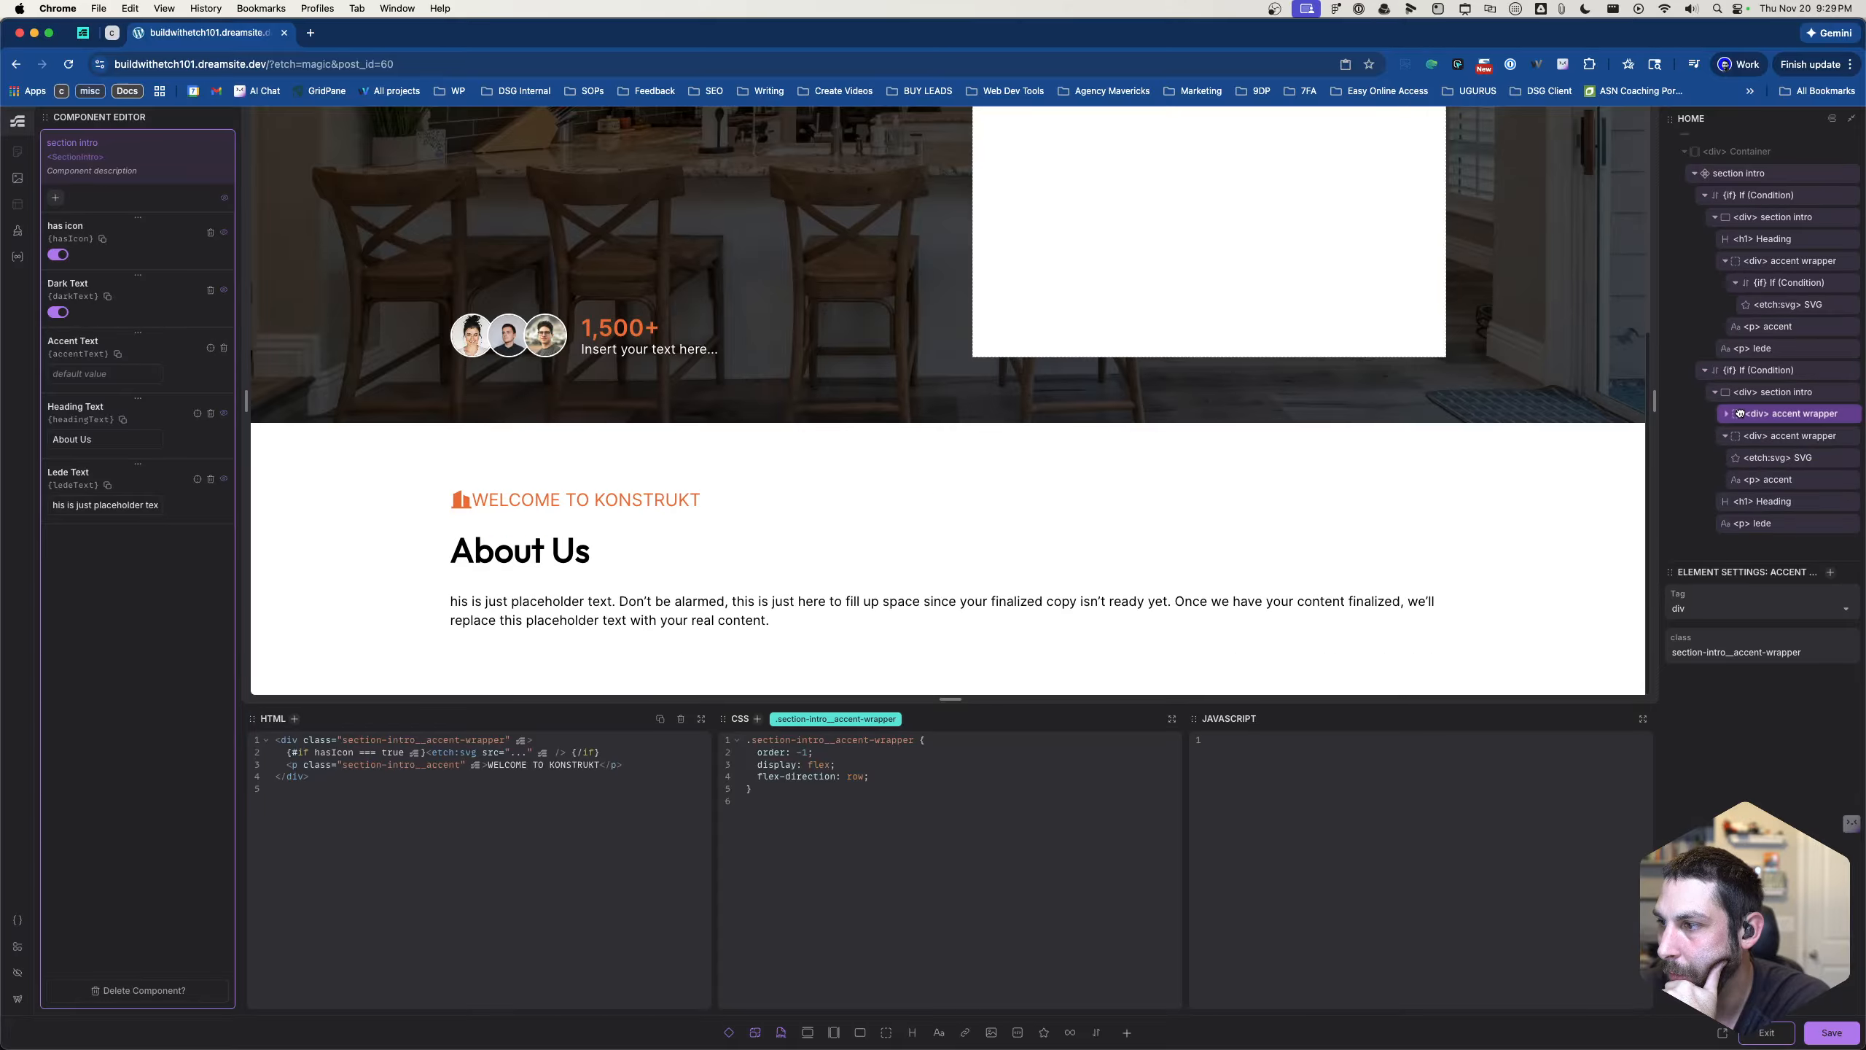
{"action": "left_click", "coordinate": [1777, 440]}
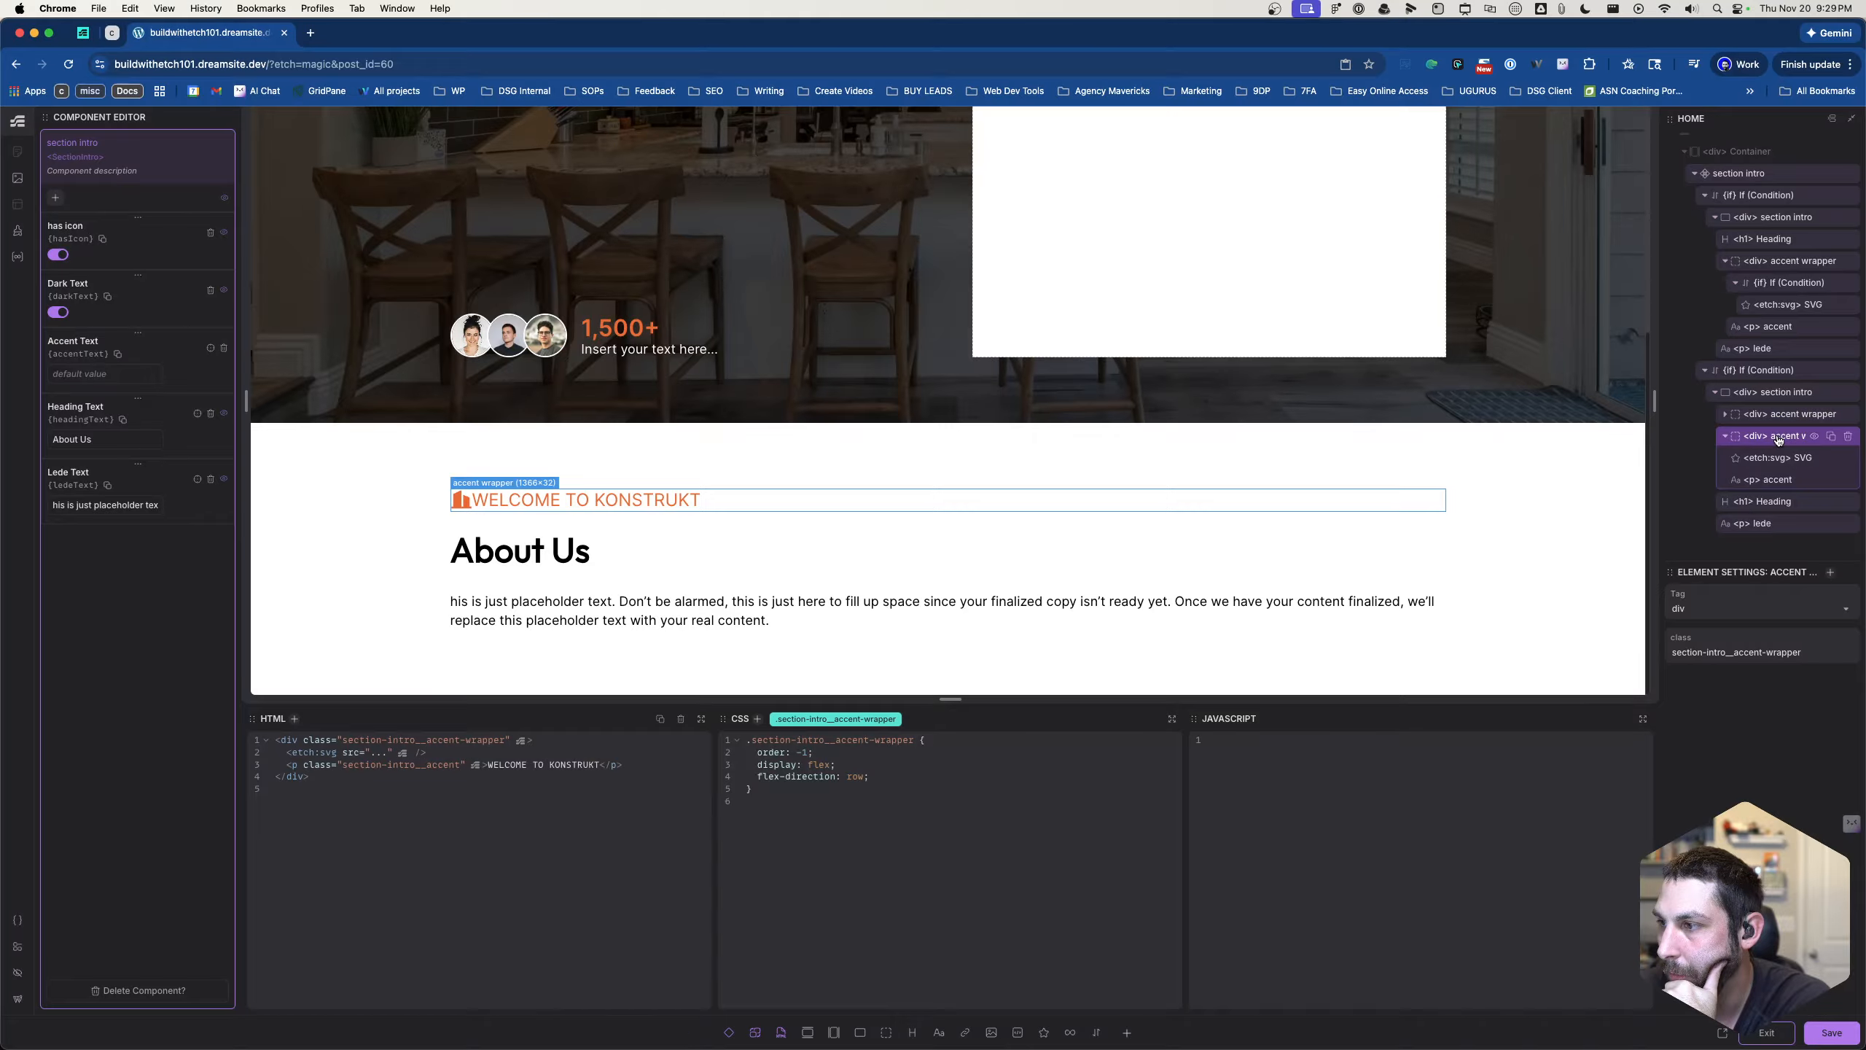
{"action": "left_click", "coordinate": [1847, 437]}
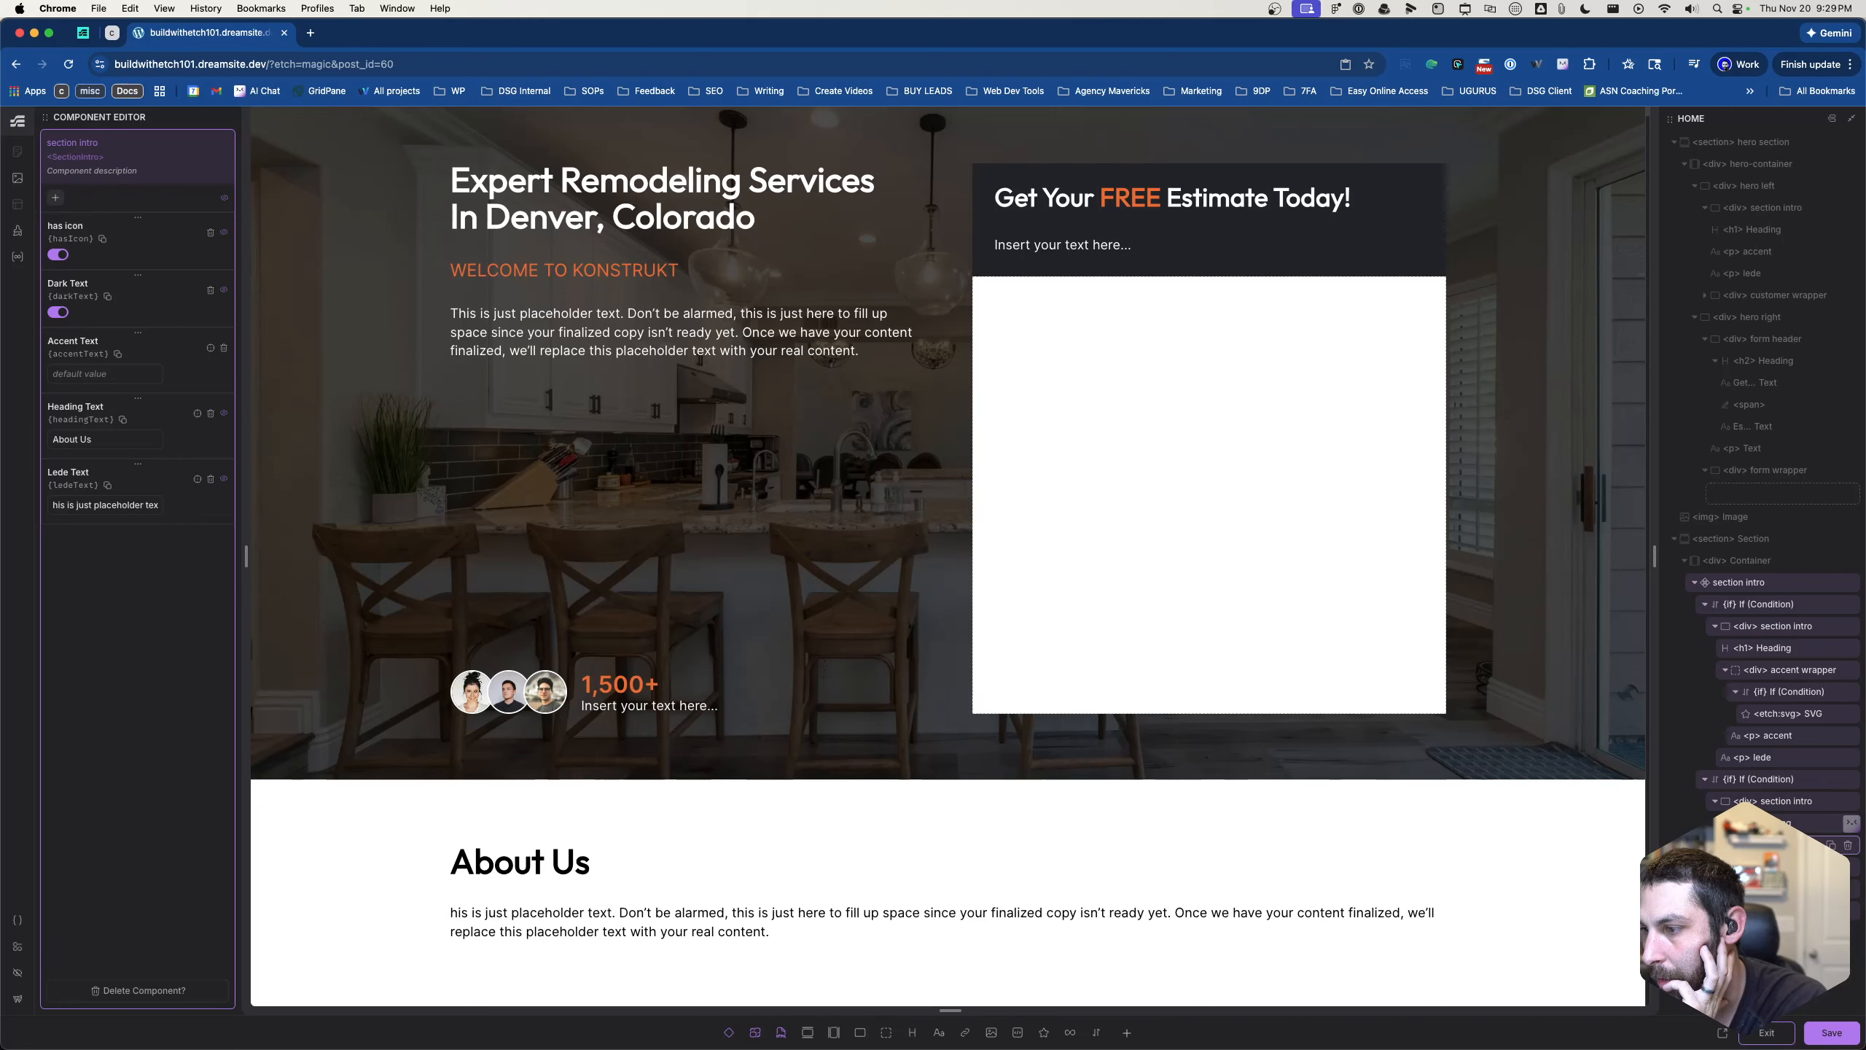
{"action": "left_click", "coordinate": [1831, 1033]}
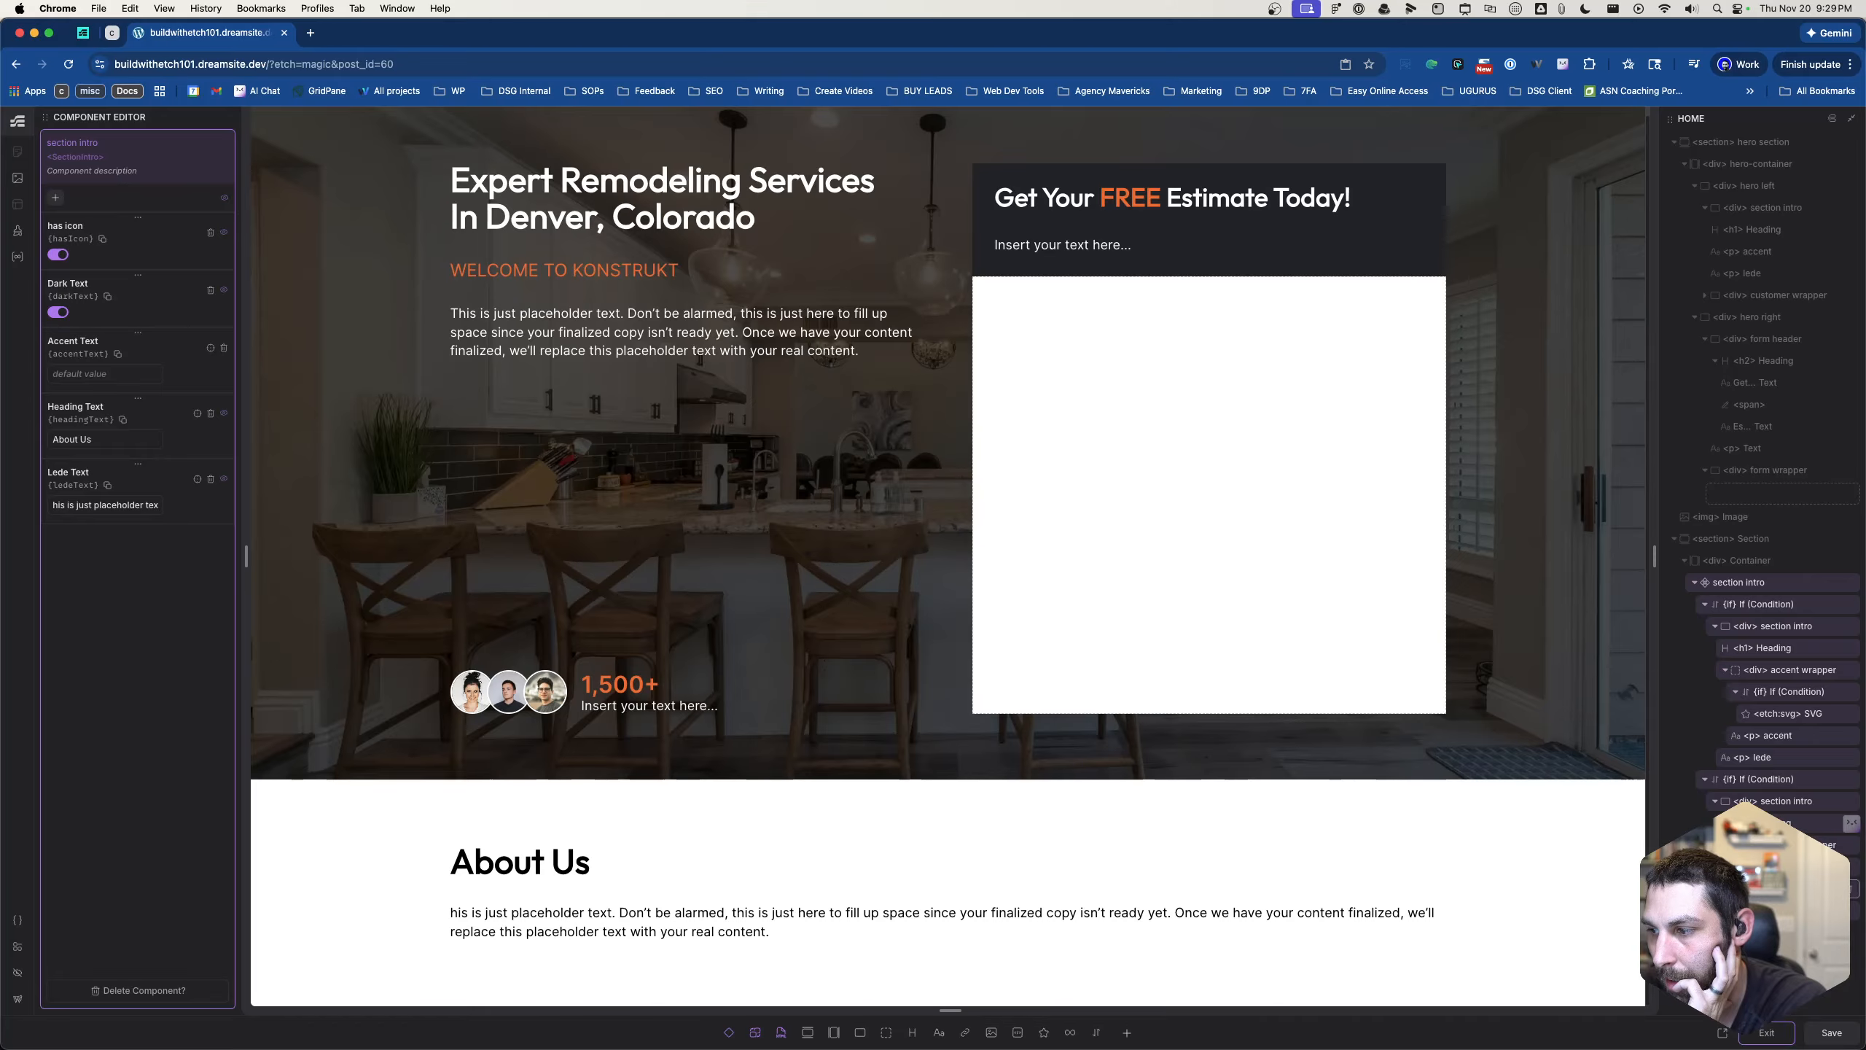
- Select the second section intro's accent paragraph and check how the About Us intro renders on the canvas
{"action": "key", "text": "super+v"}
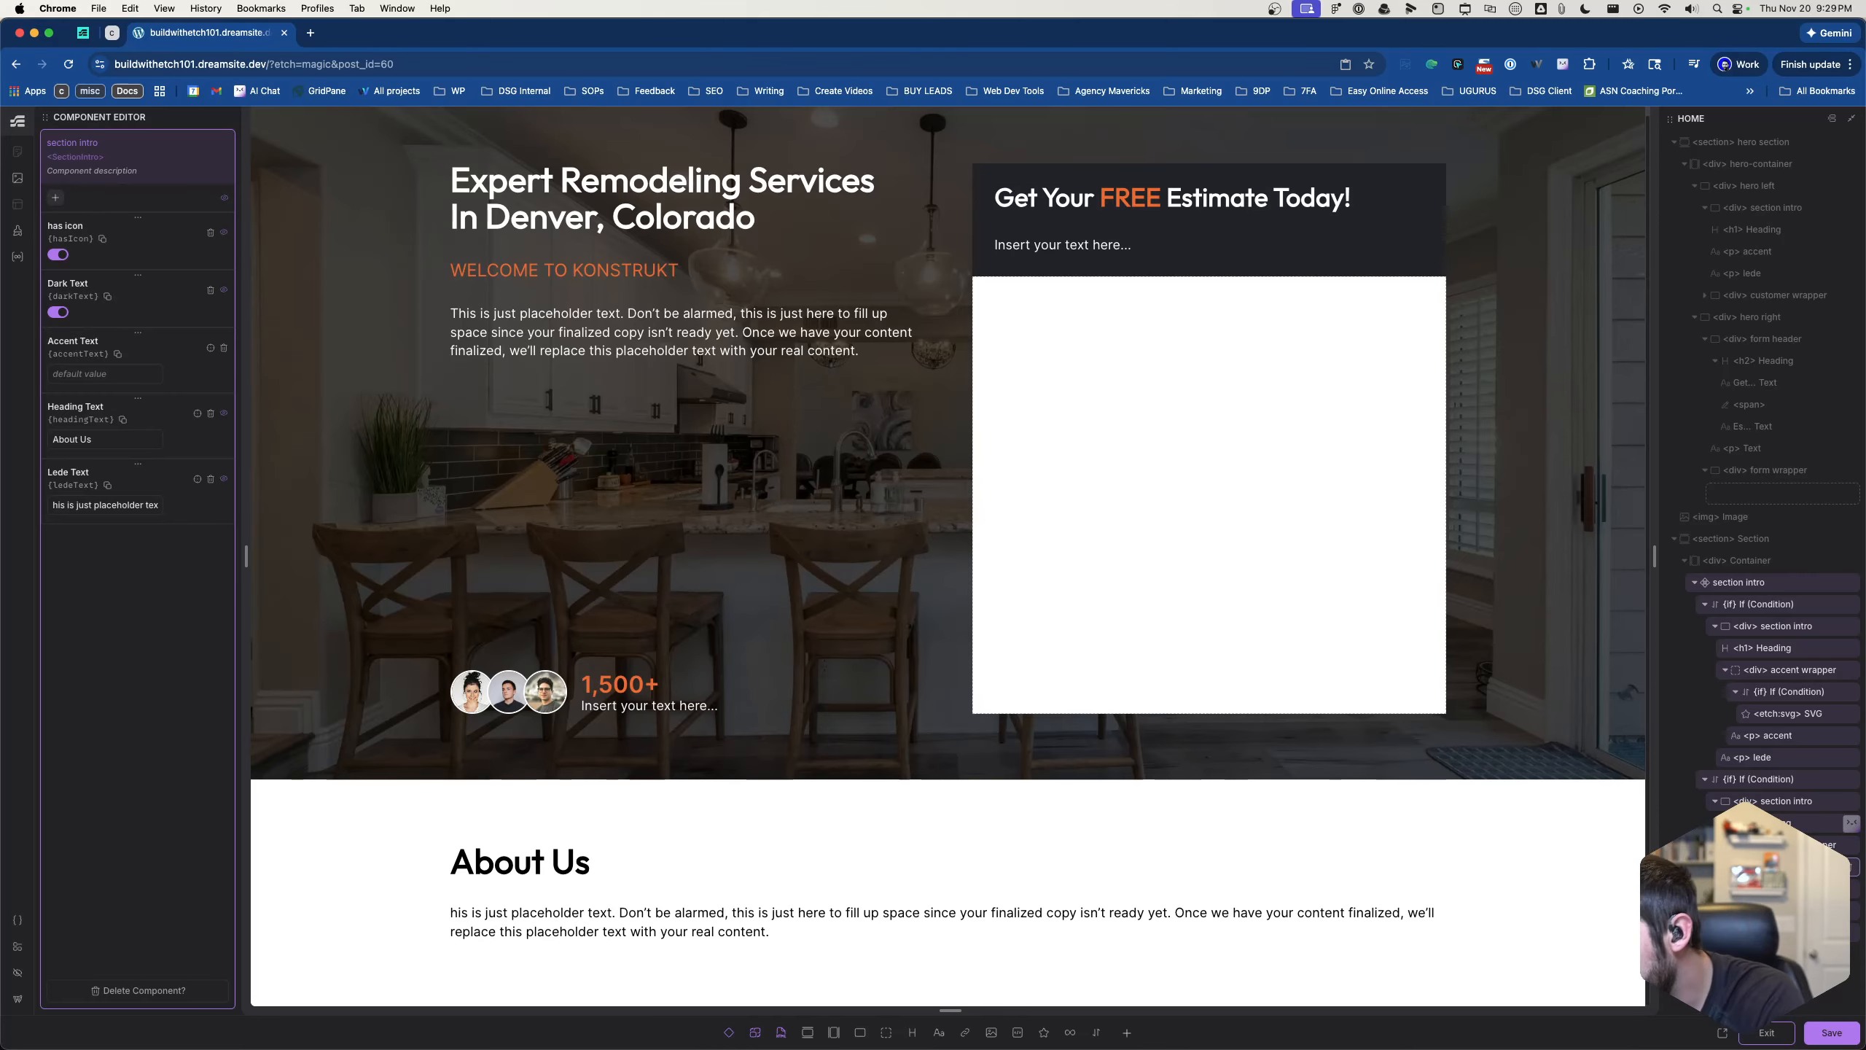
{"action": "left_click", "coordinate": [1770, 909]}
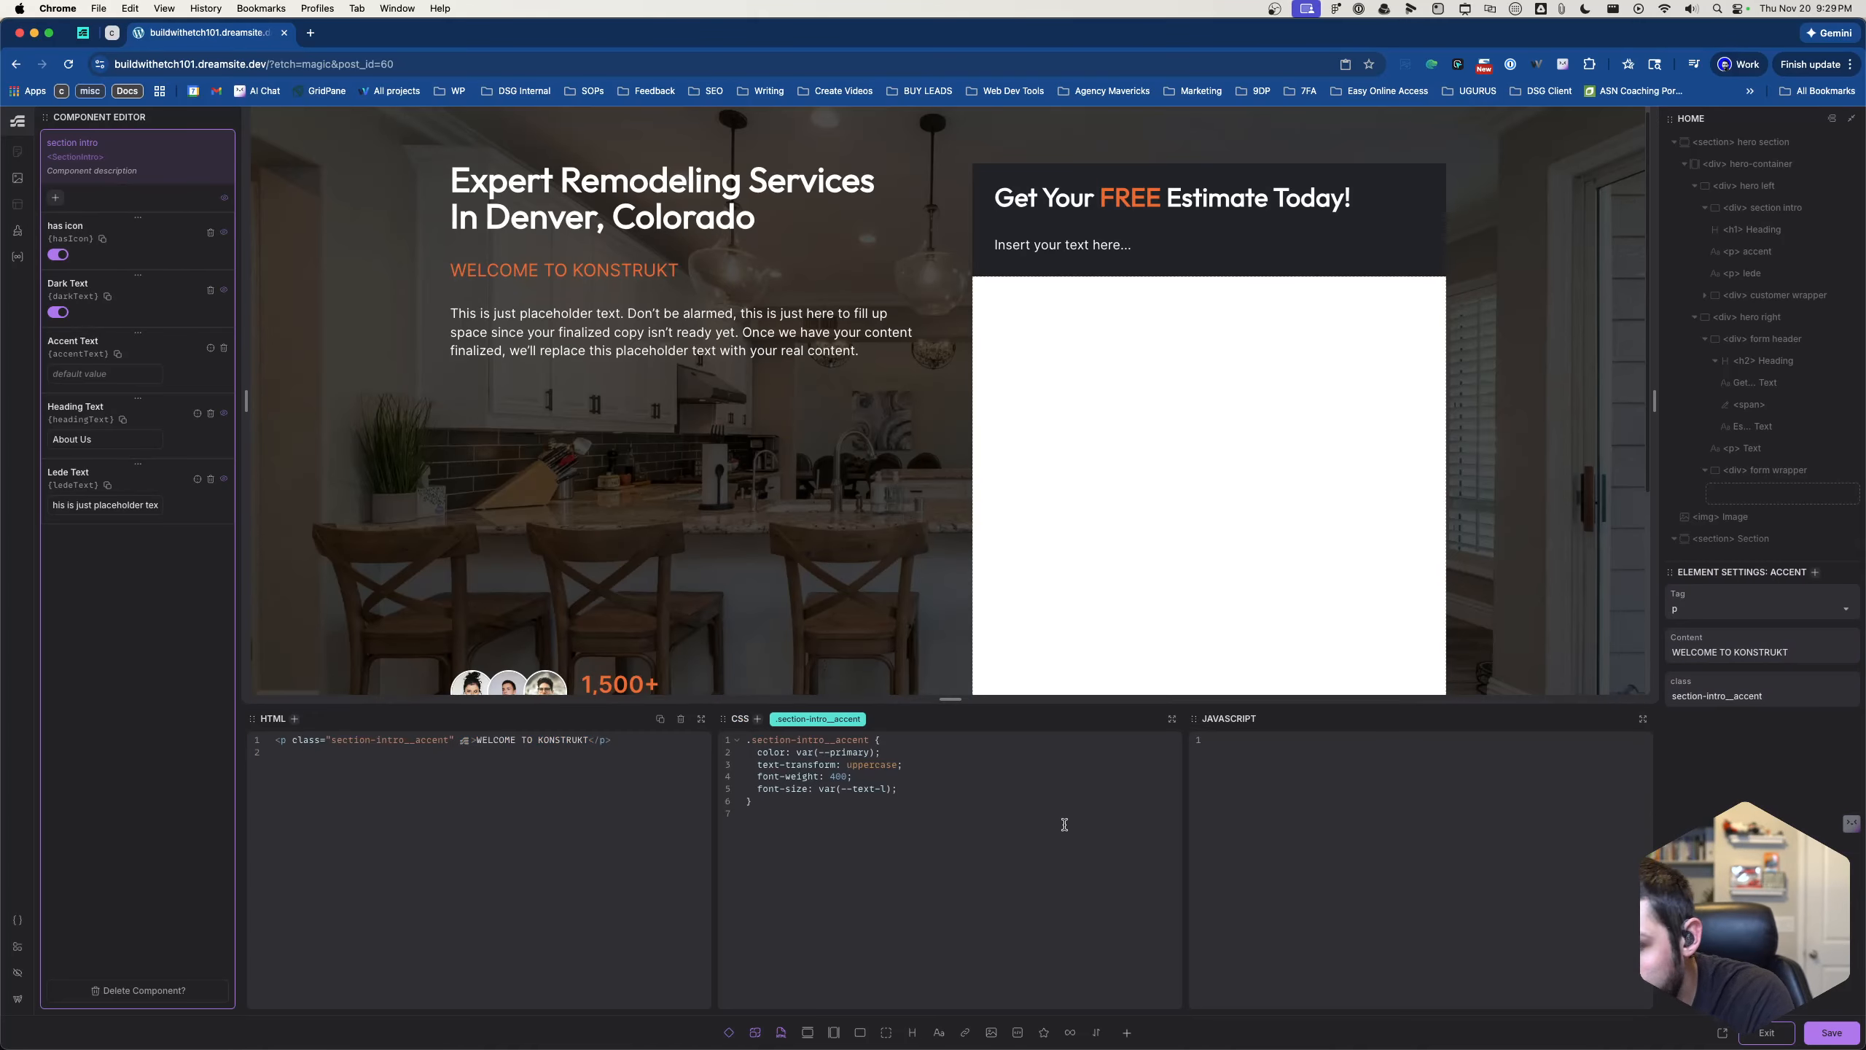
{"action": "scroll", "coordinate": [911, 607], "scroll_direction": "down", "scroll_amount": 5}
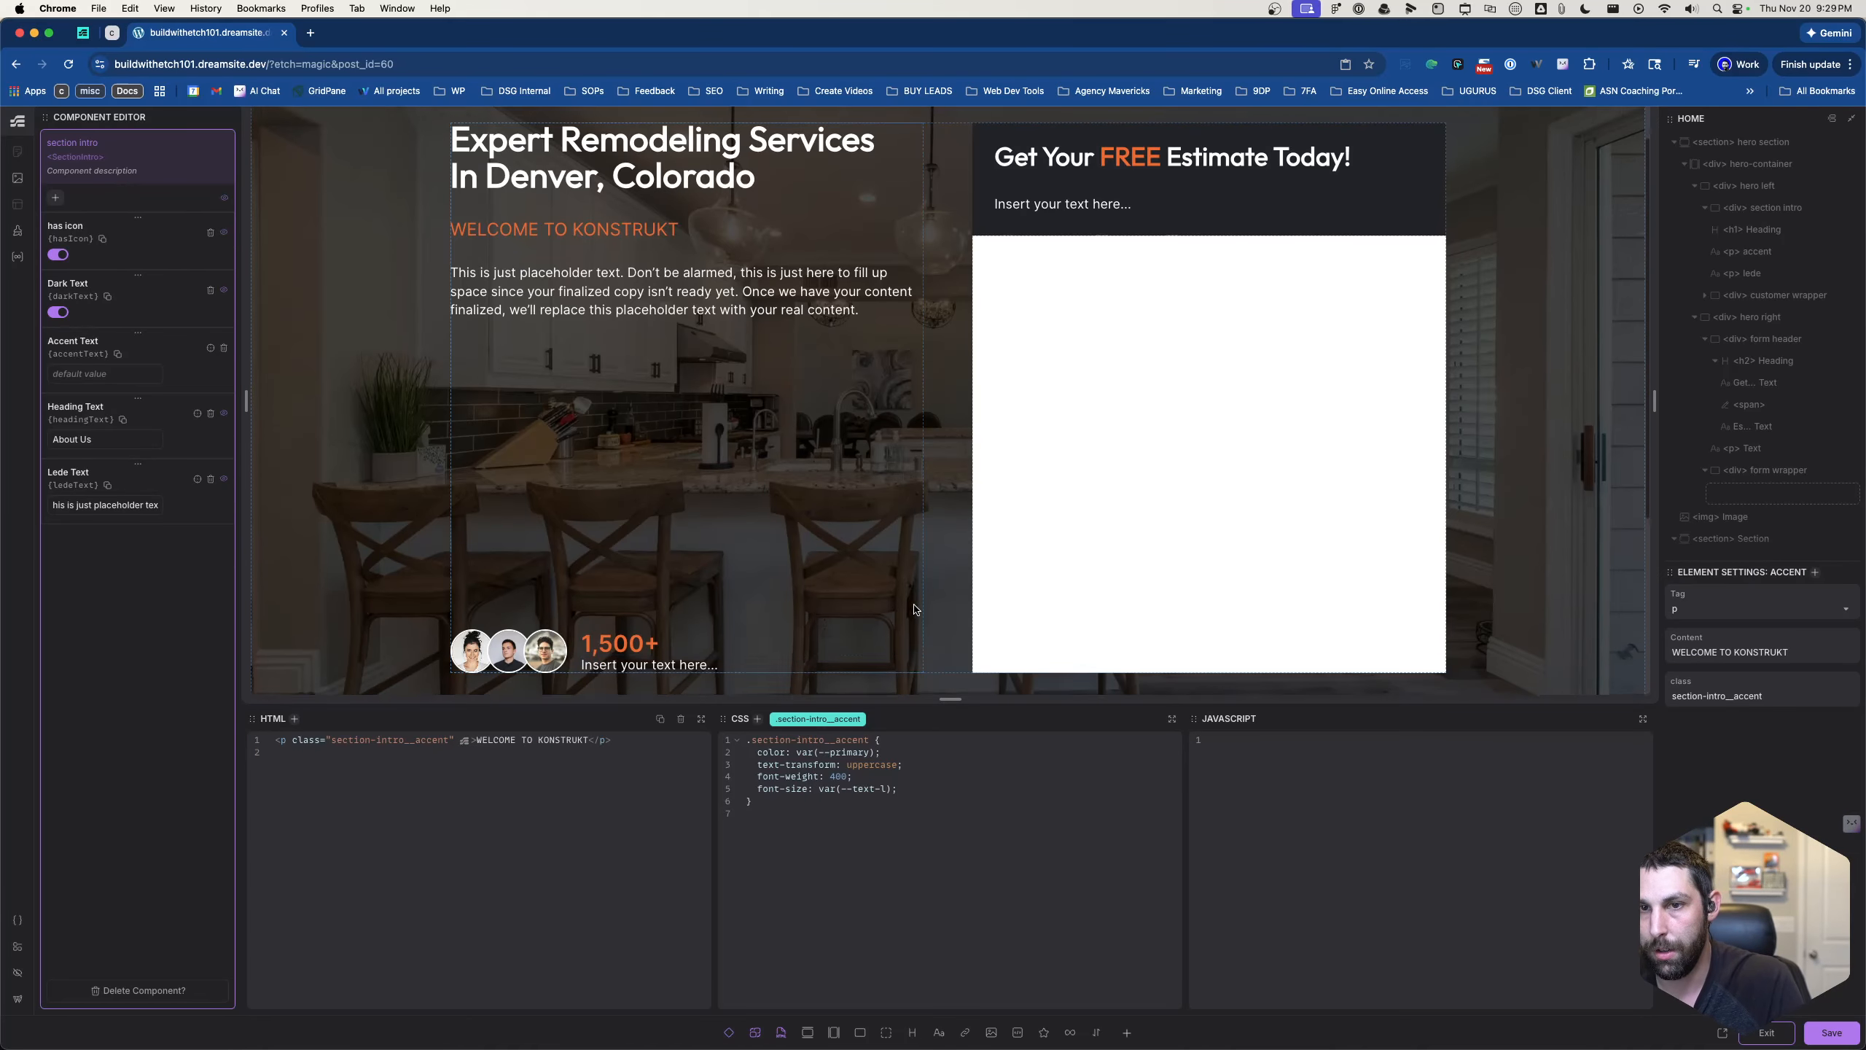
{"action": "scroll", "coordinate": [911, 608], "scroll_direction": "down", "scroll_amount": 1}
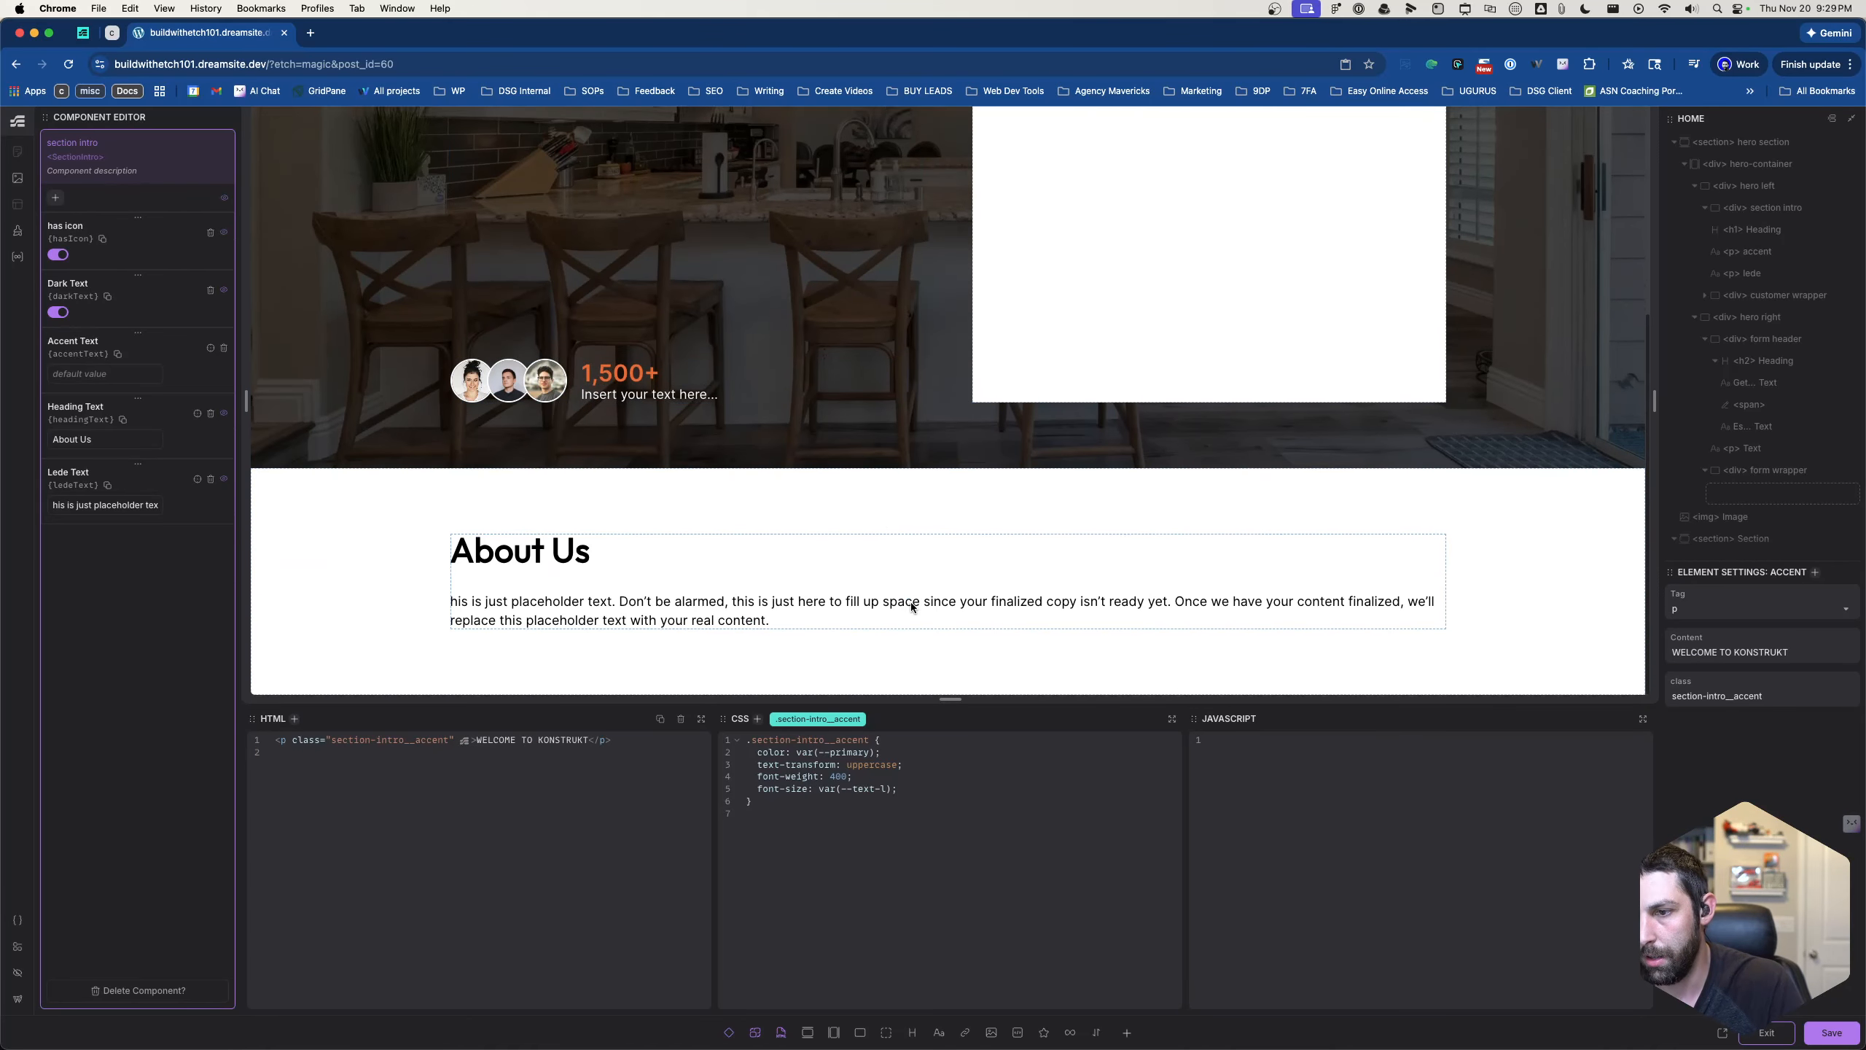
{"action": "scroll", "coordinate": [911, 608], "scroll_direction": "up", "scroll_amount": 2}
{"action": "scroll", "coordinate": [910, 607], "scroll_direction": "down", "scroll_amount": 1}
{"action": "scroll", "coordinate": [909, 607], "scroll_direction": "down", "scroll_amount": 1}
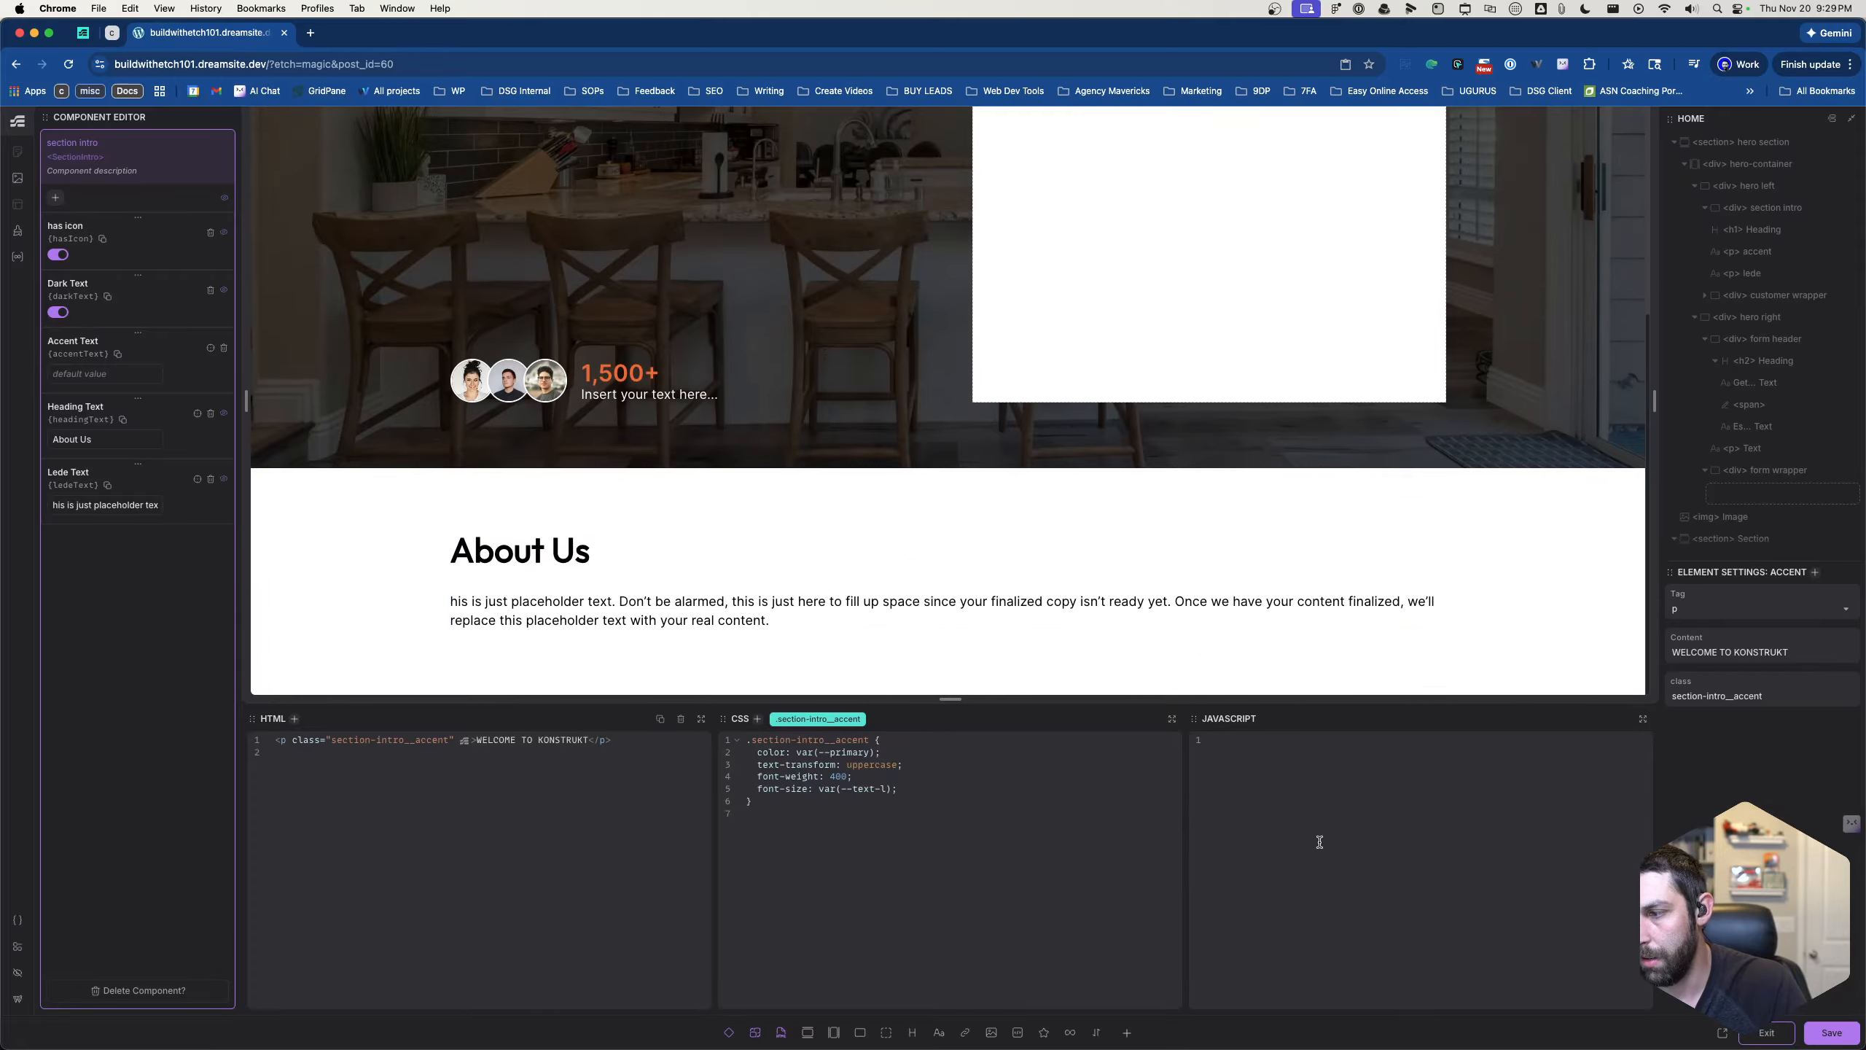
- Save and exit the section intro component, then test its instance's Has Icon property on and off, leaving it off
{"action": "left_click", "coordinate": [1831, 1032]}
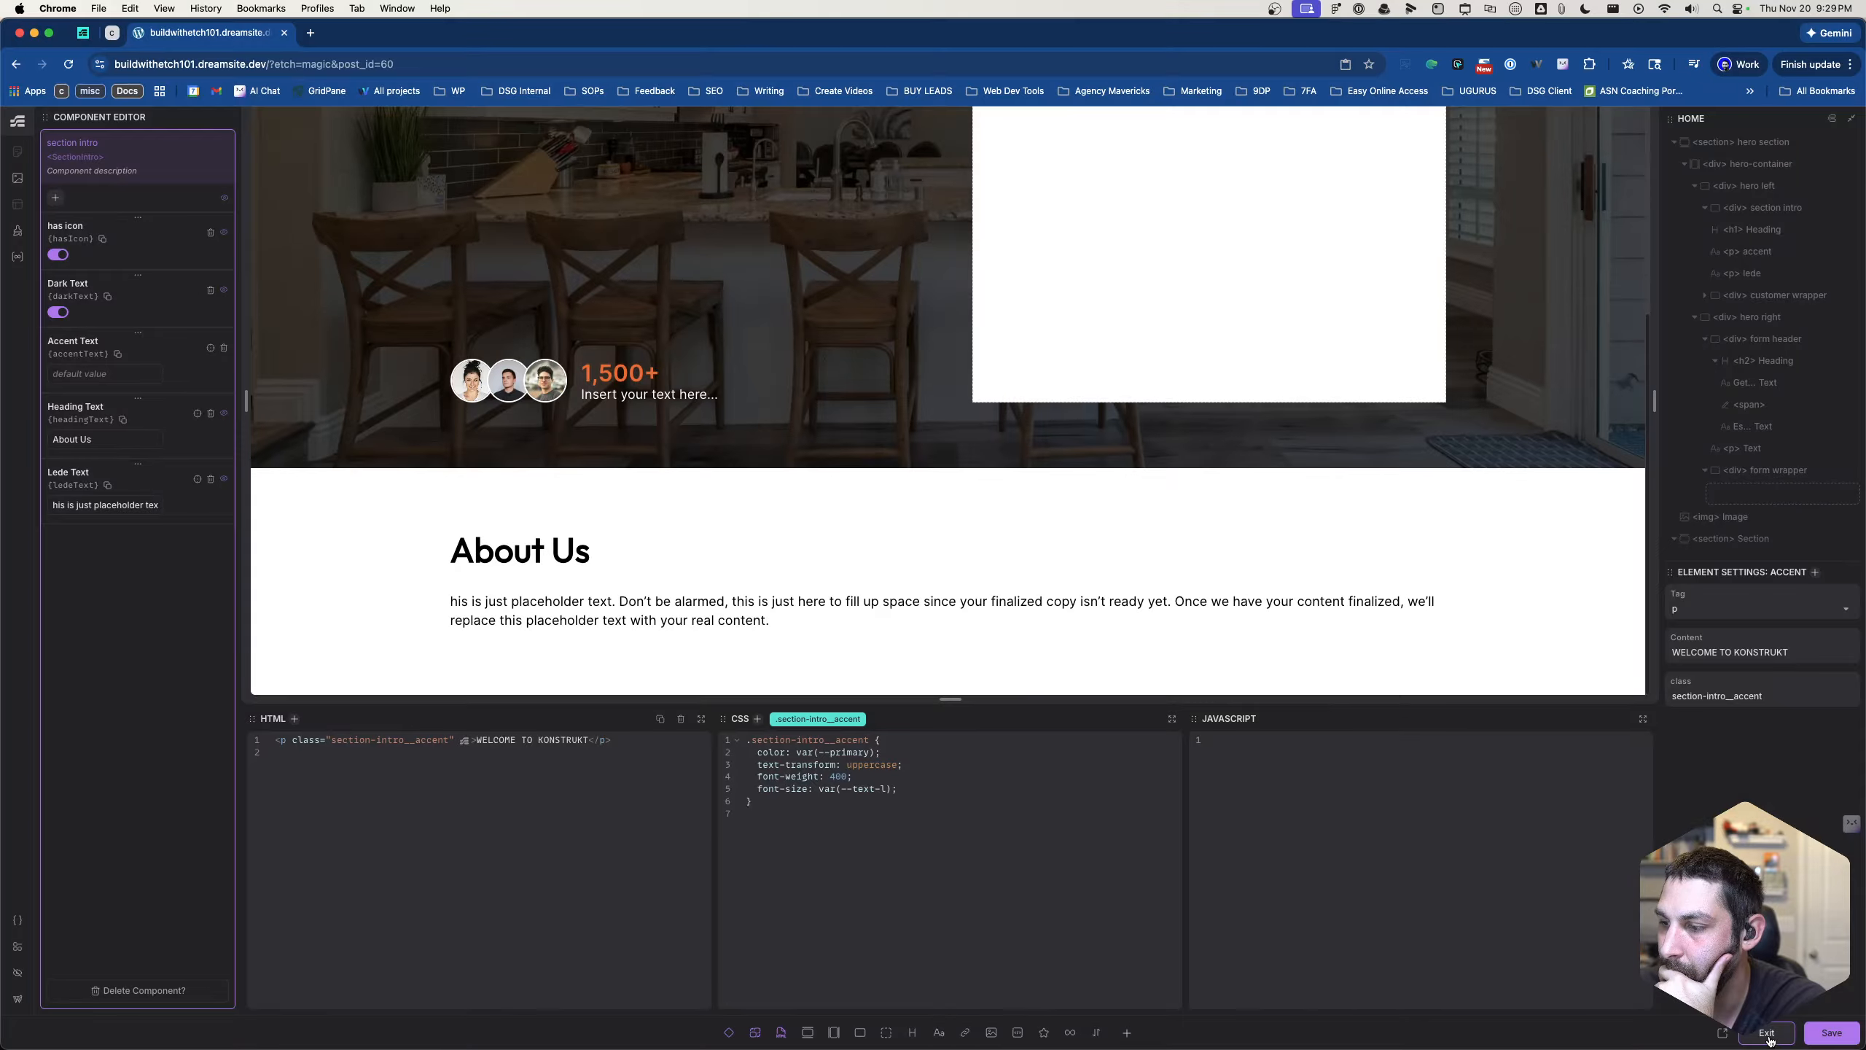
{"action": "left_click", "coordinate": [1767, 1033]}
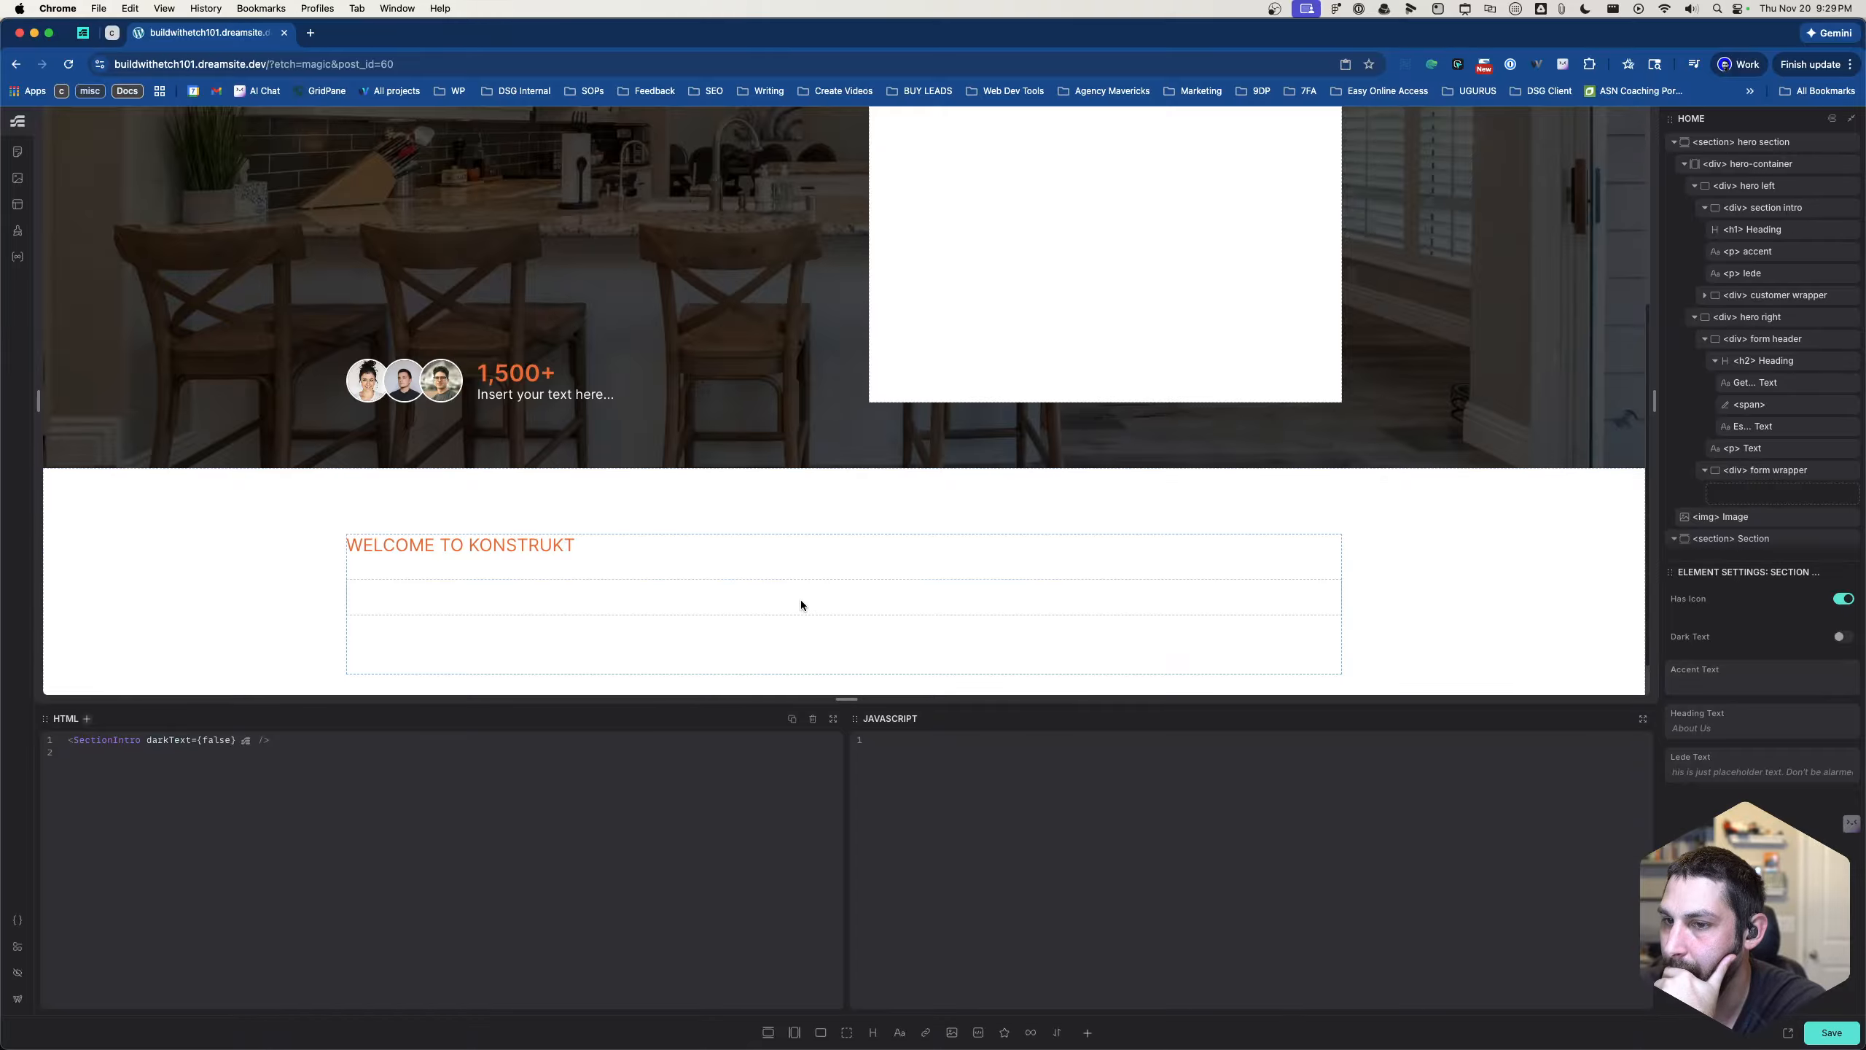
{"action": "scroll", "coordinate": [799, 600], "scroll_direction": "down", "scroll_amount": 1}
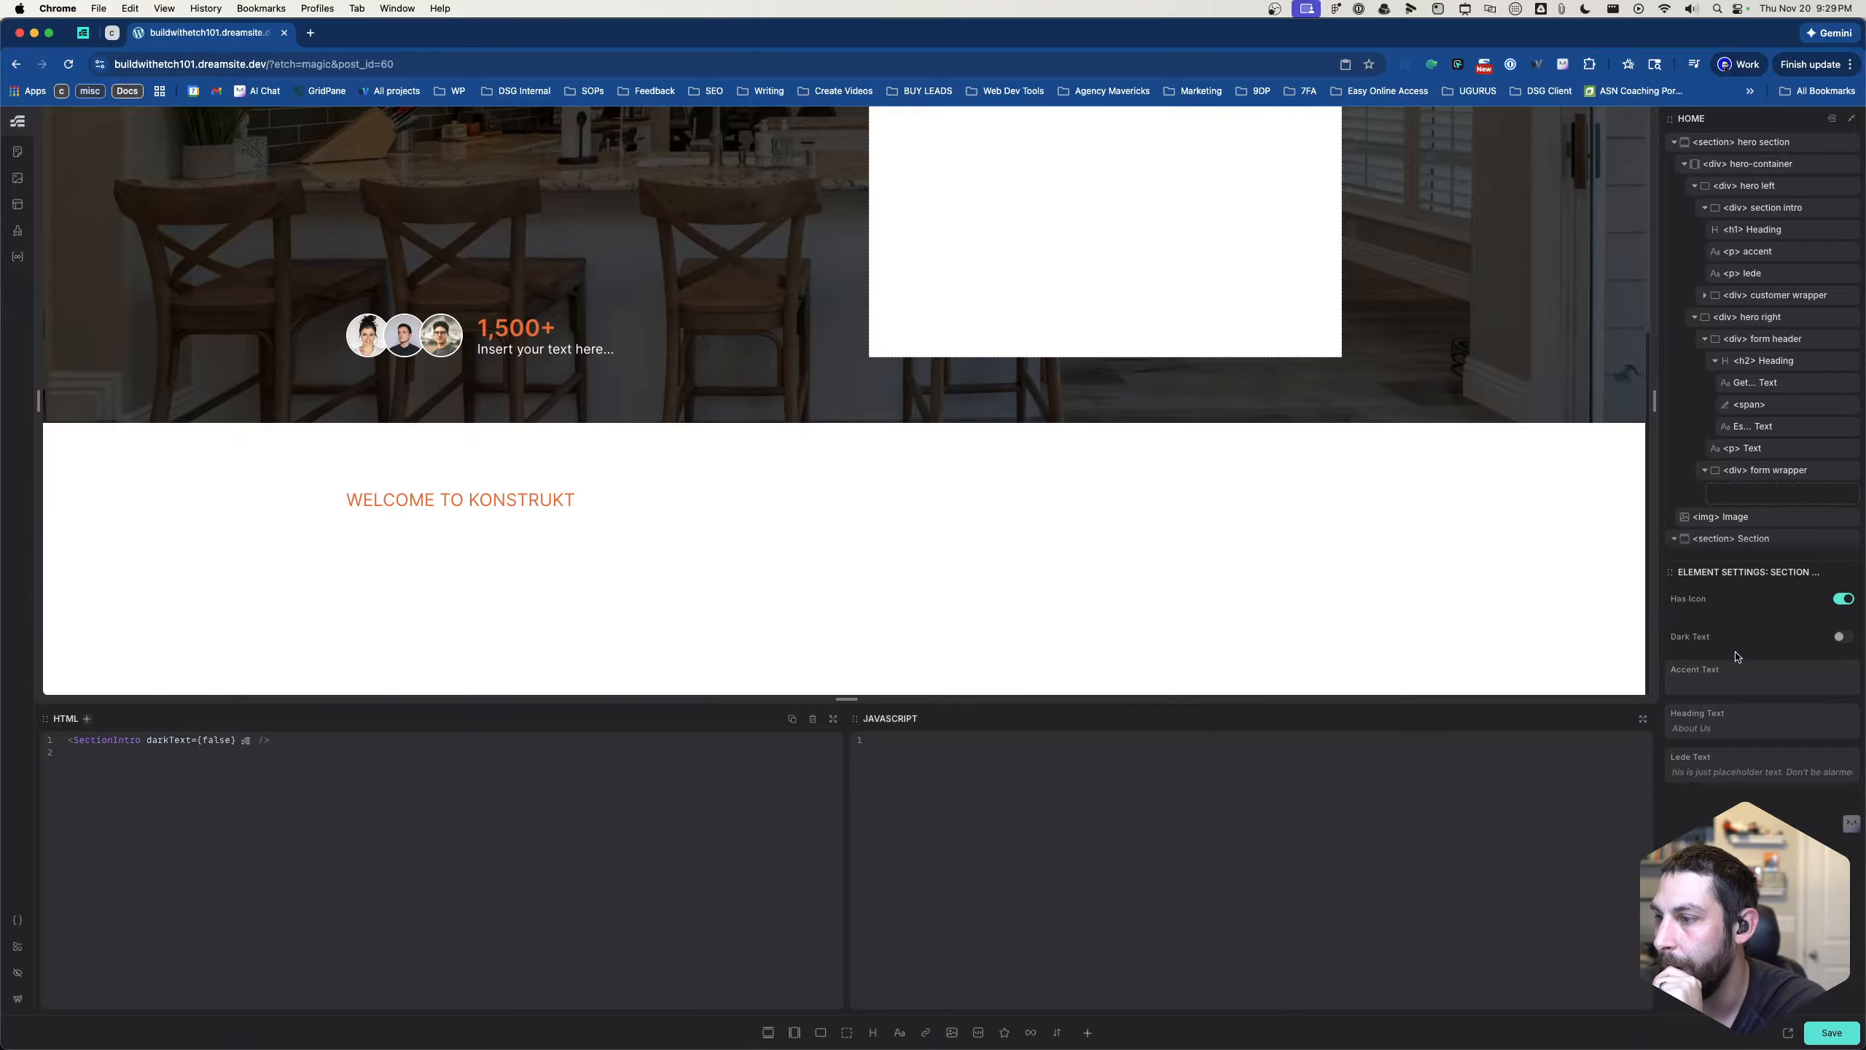
{"action": "left_click", "coordinate": [1842, 601]}
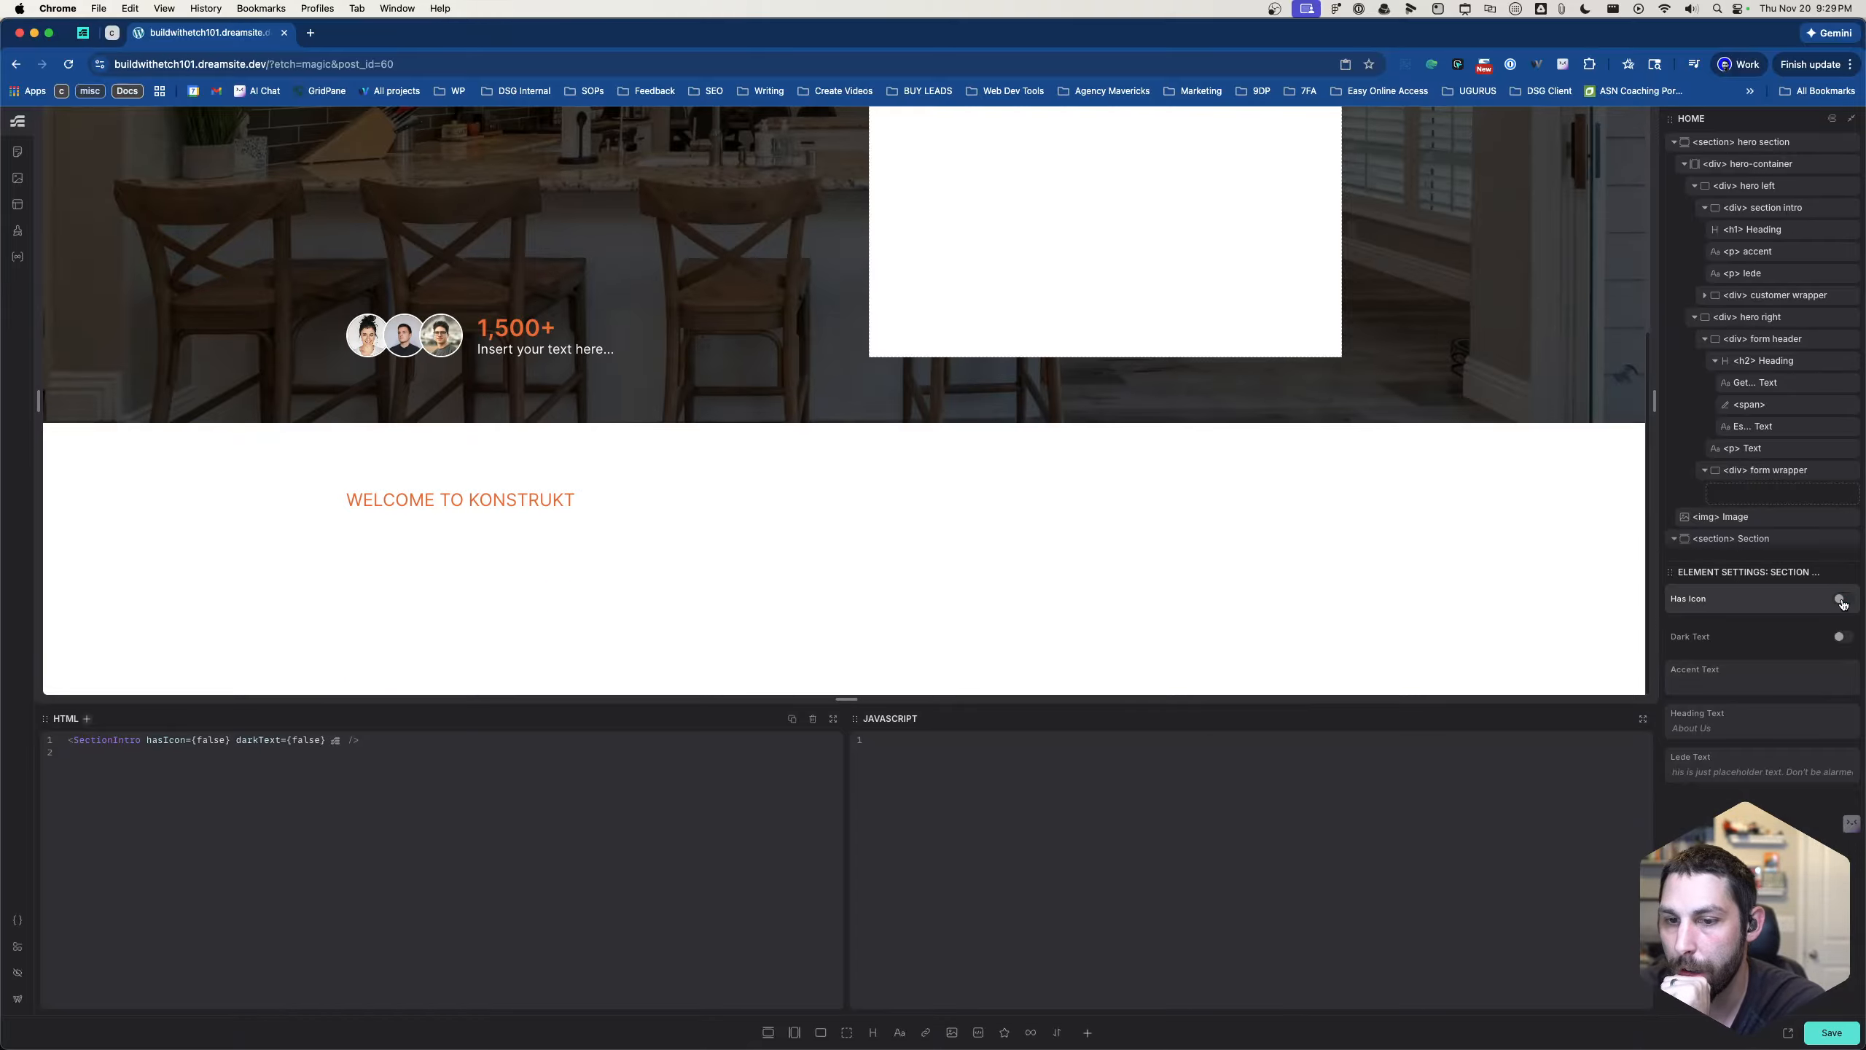
{"action": "left_click", "coordinate": [1841, 599]}
{"action": "left_click", "coordinate": [1842, 599]}
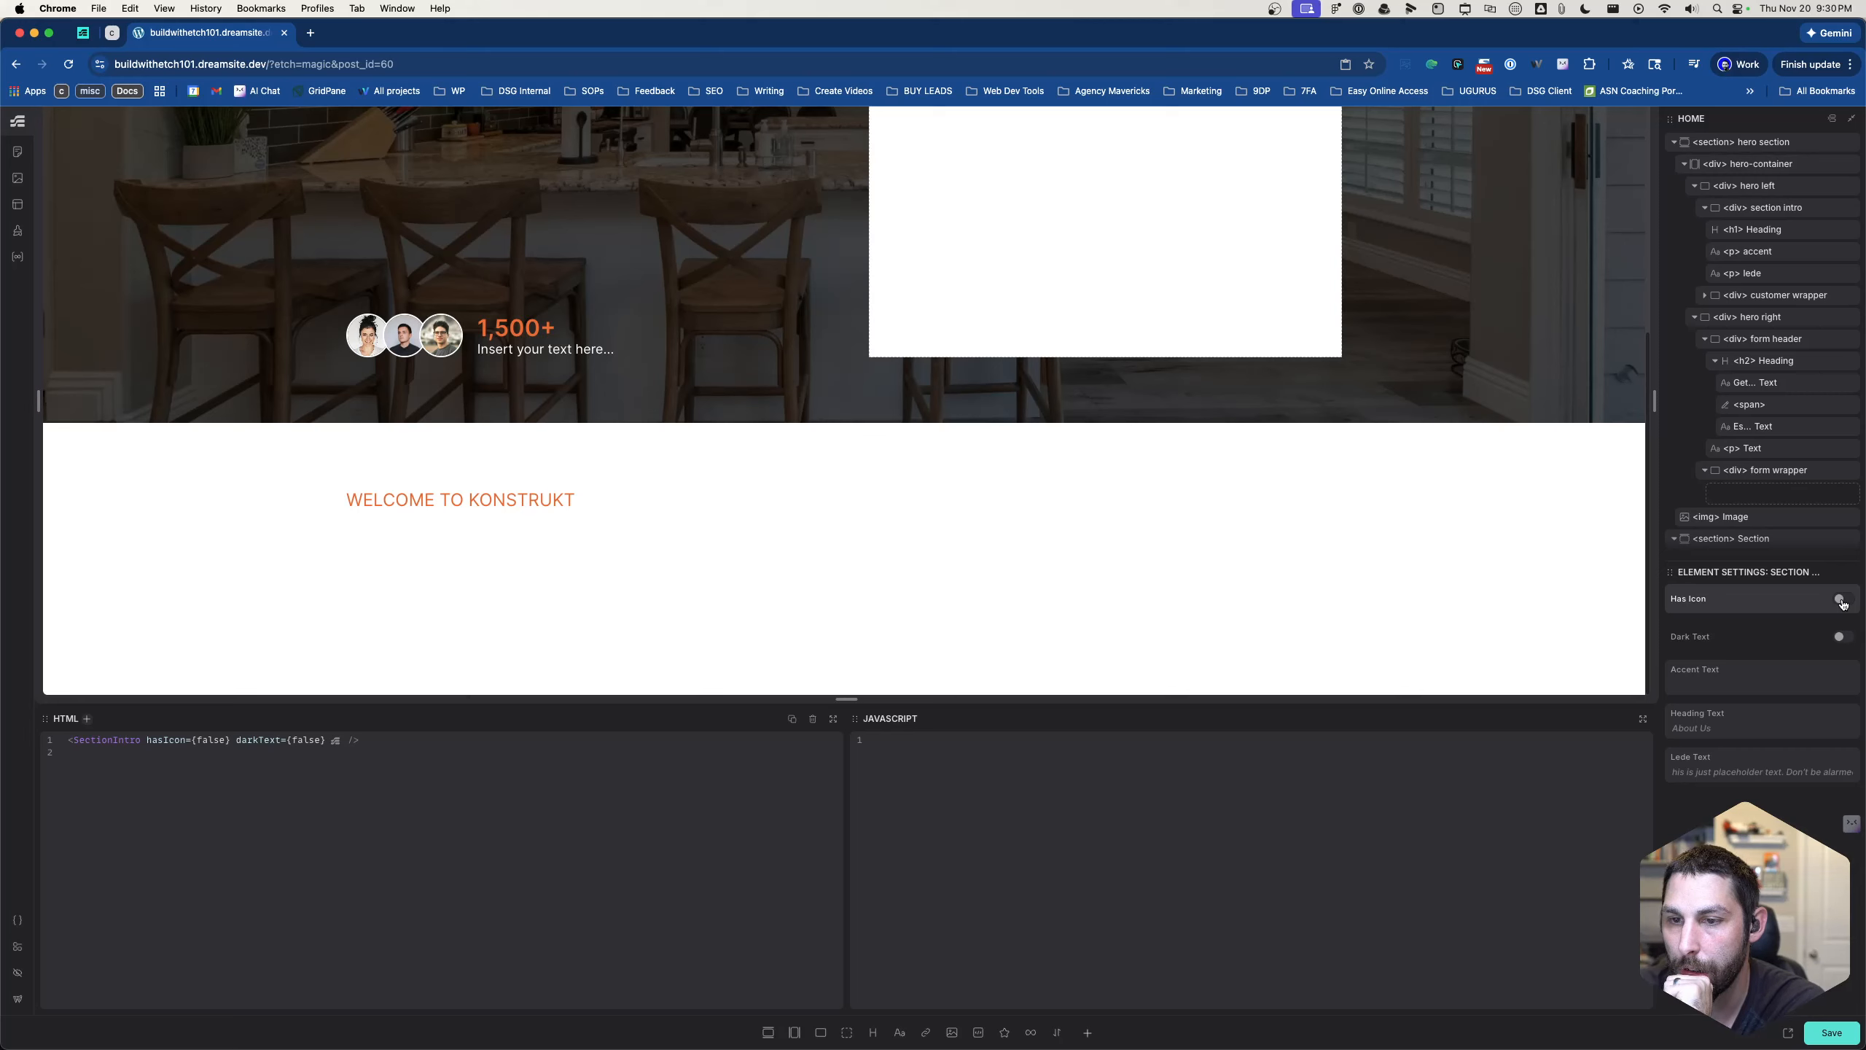
- Test the Has Icon property on the section intro instance and turn on its Dark Text property
{"action": "left_click", "coordinate": [1842, 601]}
{"action": "left_click", "coordinate": [1842, 601]}
{"action": "left_click", "coordinate": [1842, 600]}
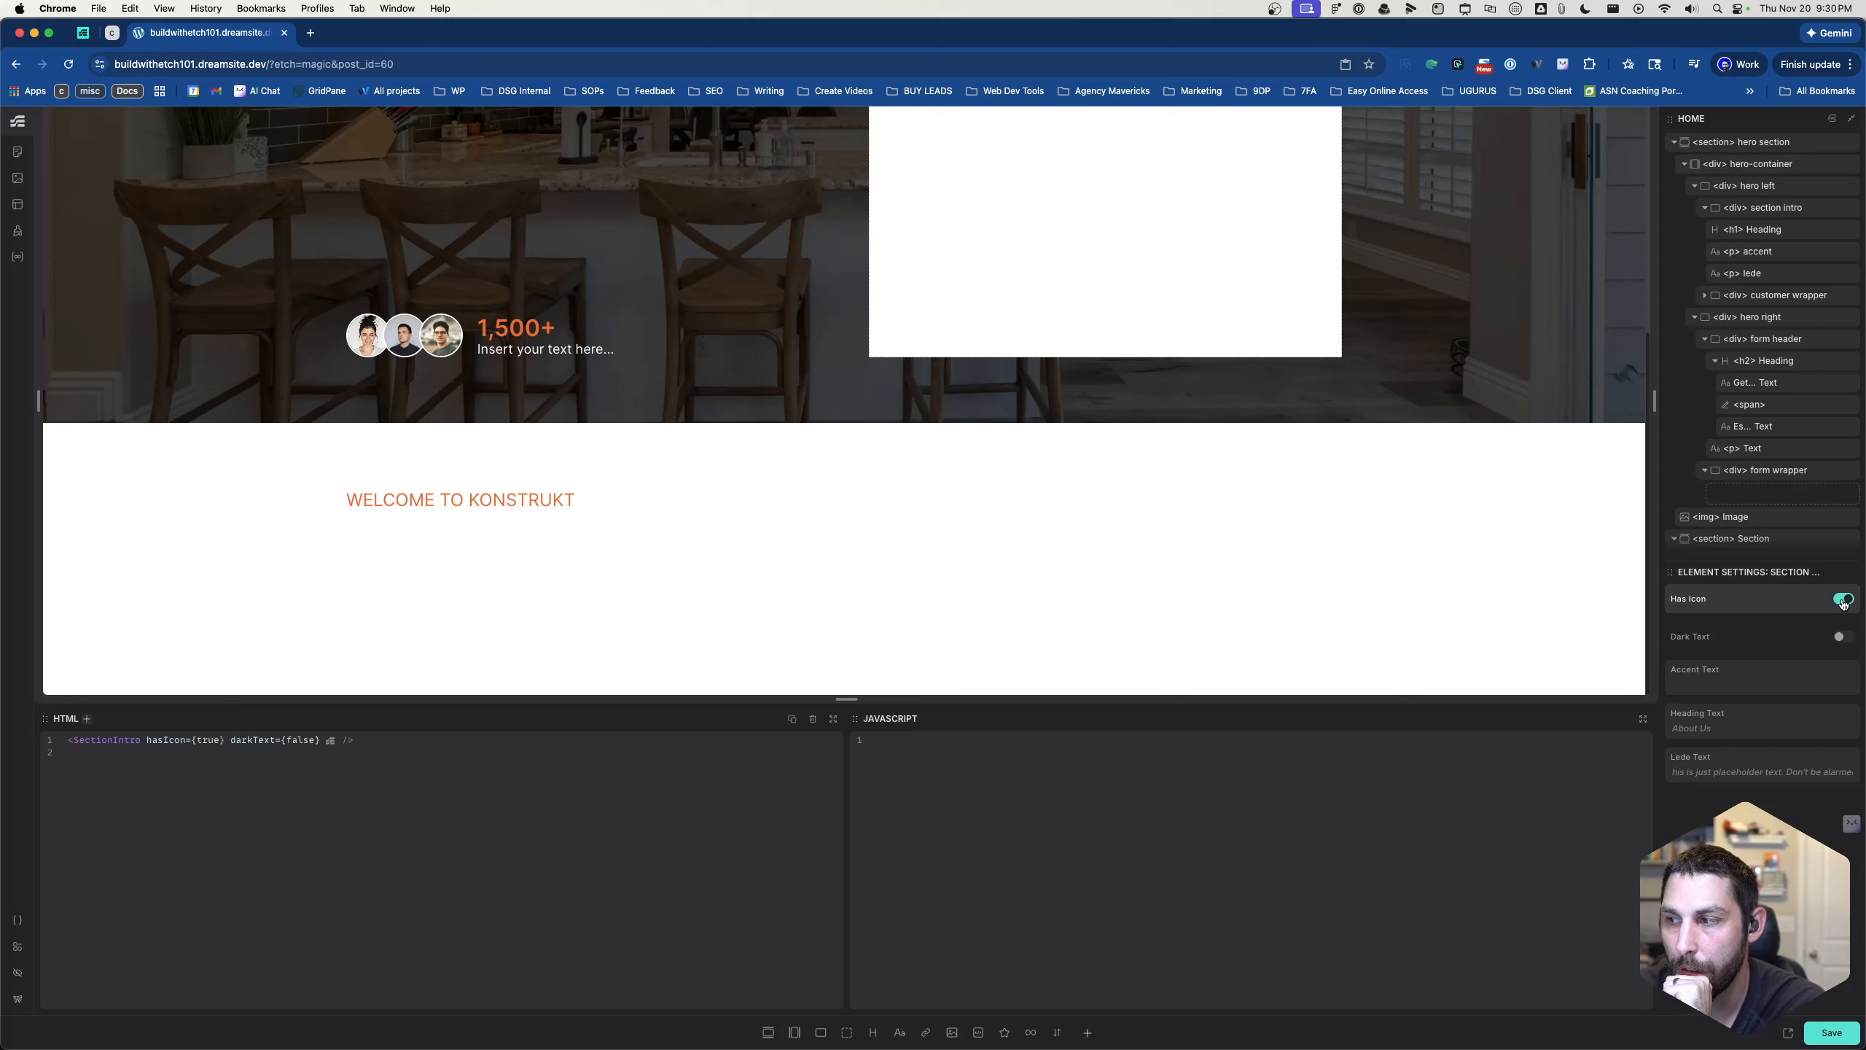
{"action": "left_click", "coordinate": [1843, 637]}
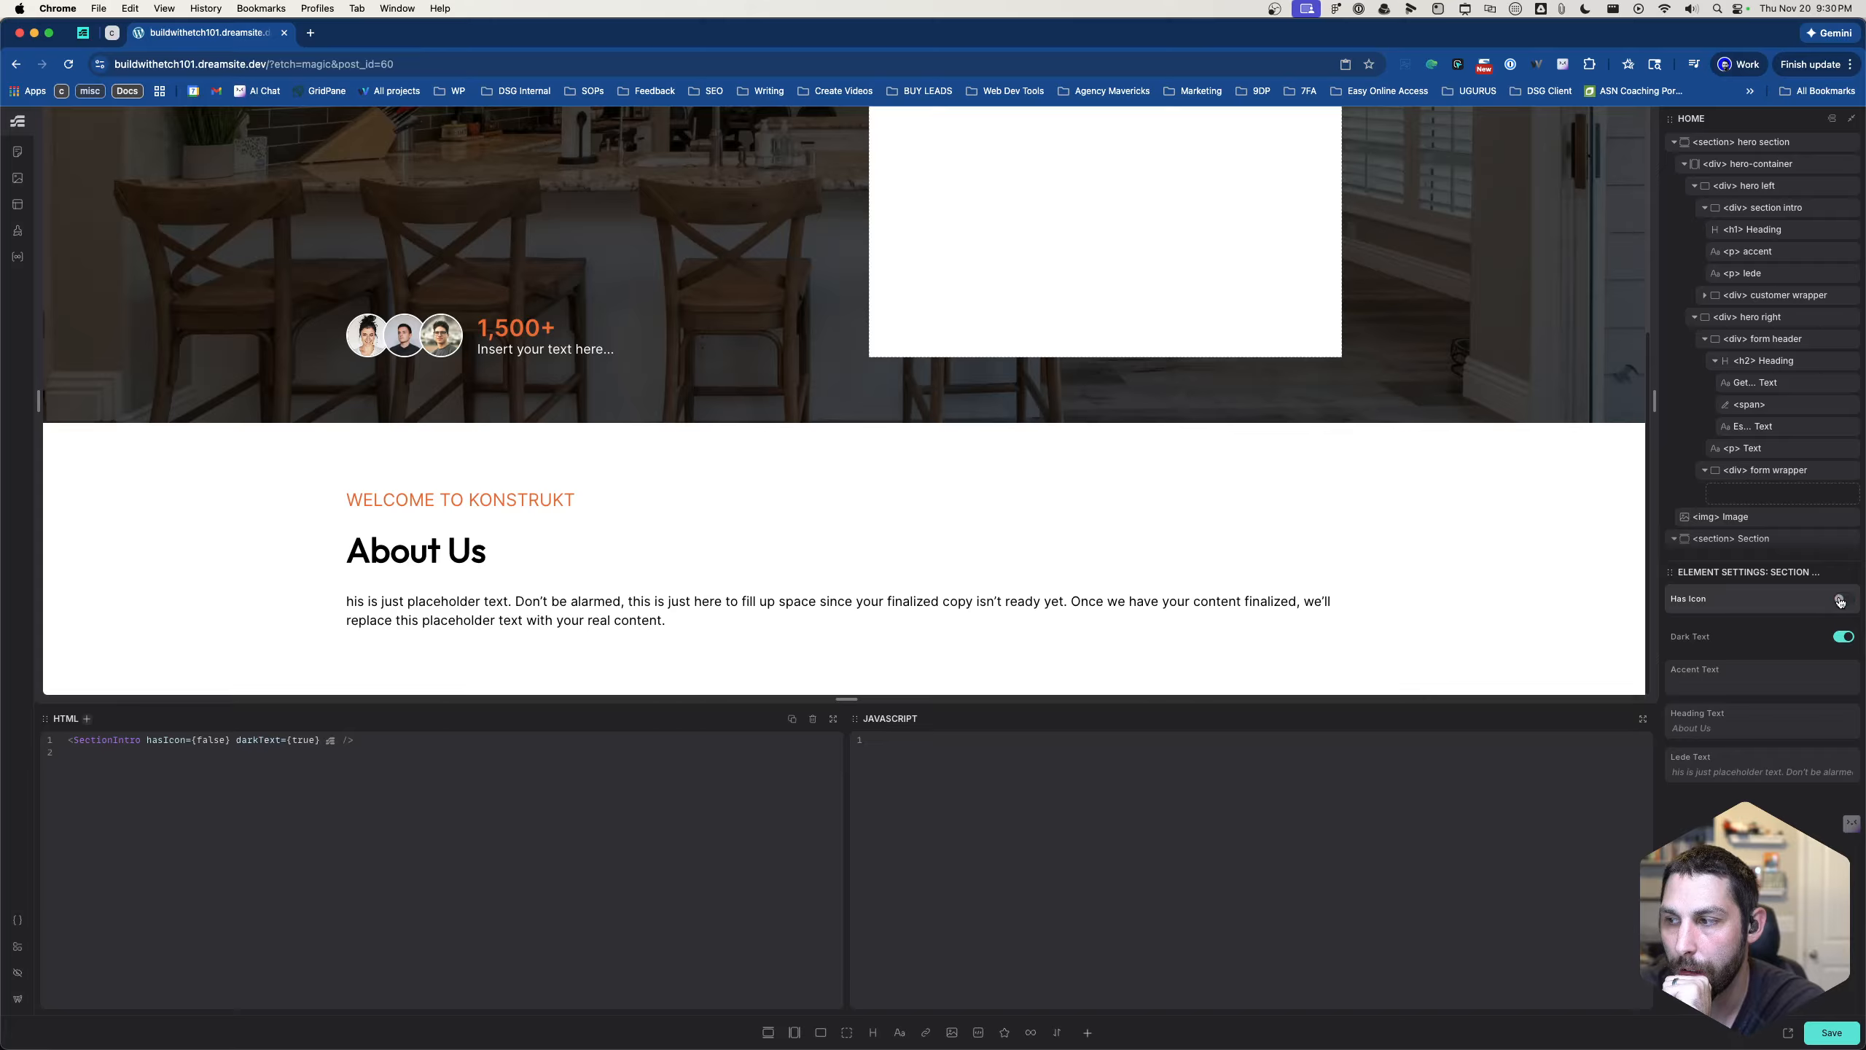
- Open the section intro component for editing and inspect the first accent wrapper, its icon condition and the SVG inside it
{"action": "scroll", "coordinate": [1766, 509], "scroll_direction": "down", "scroll_amount": 2}
{"action": "right_click", "coordinate": [1764, 523]}
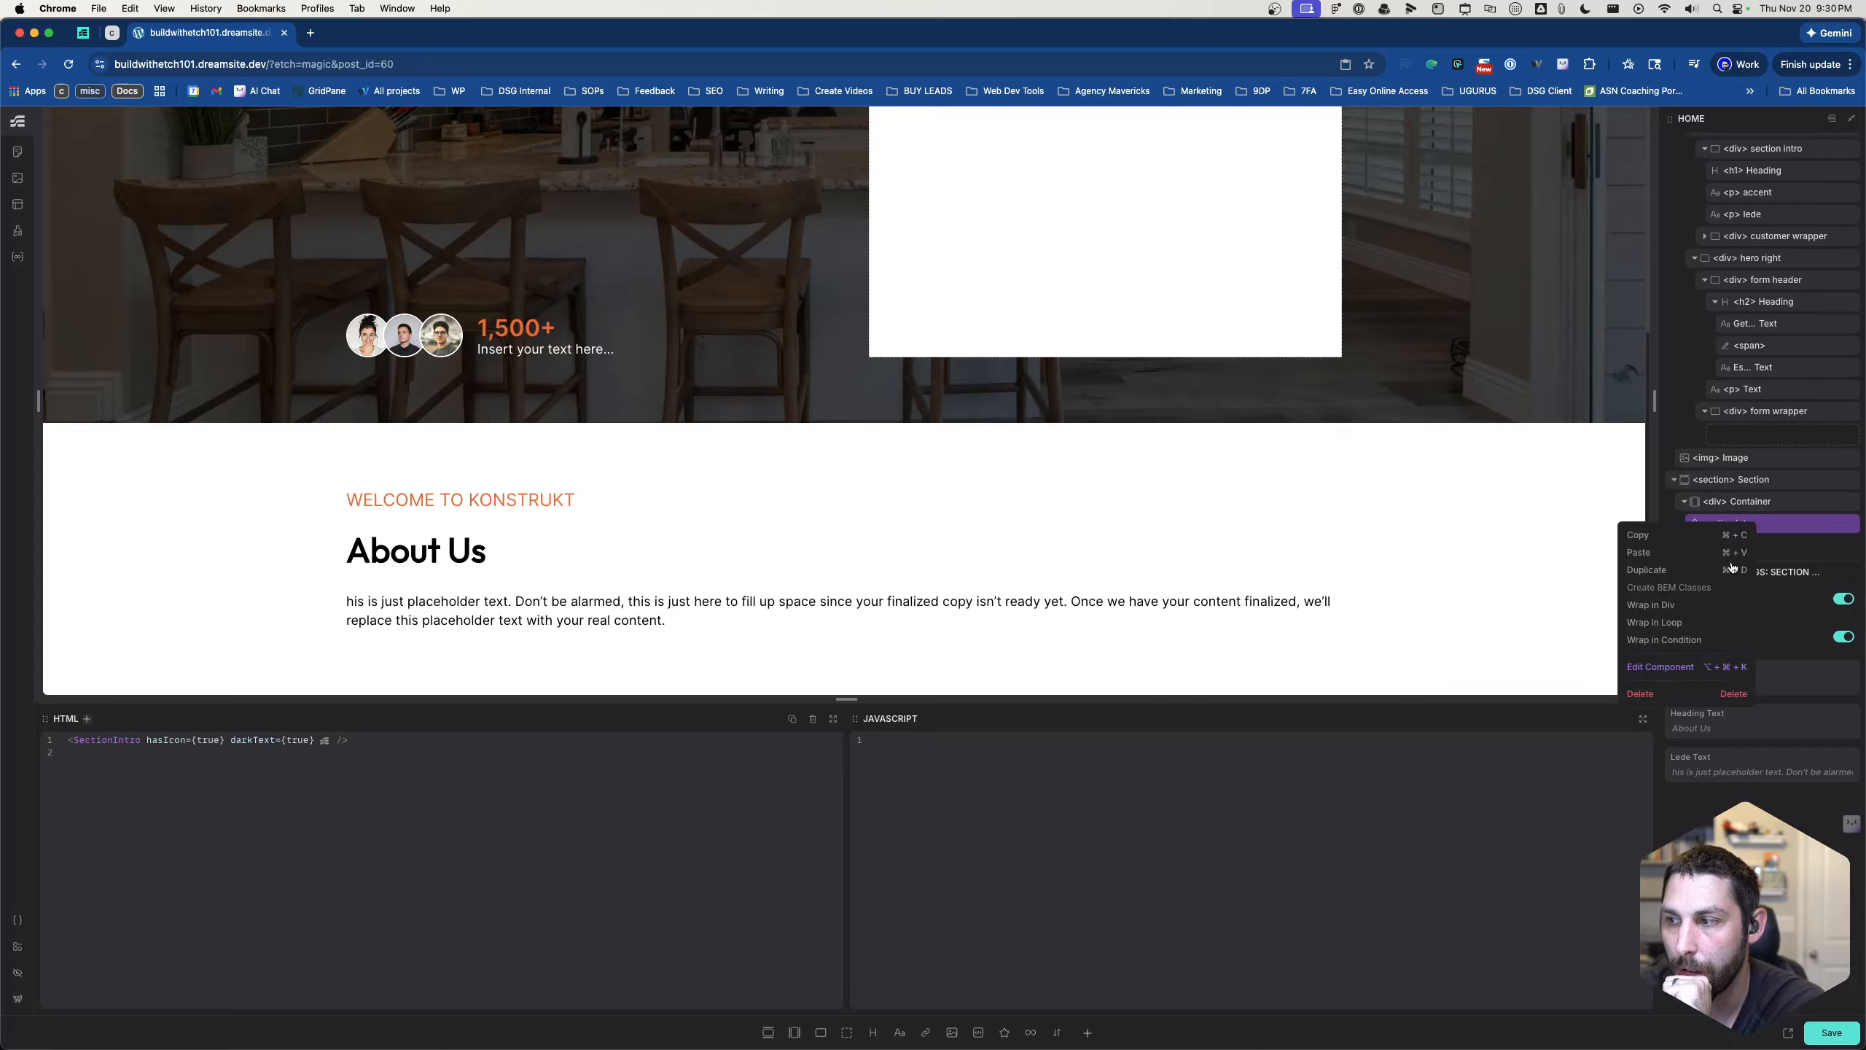
{"action": "left_click", "coordinate": [1666, 669]}
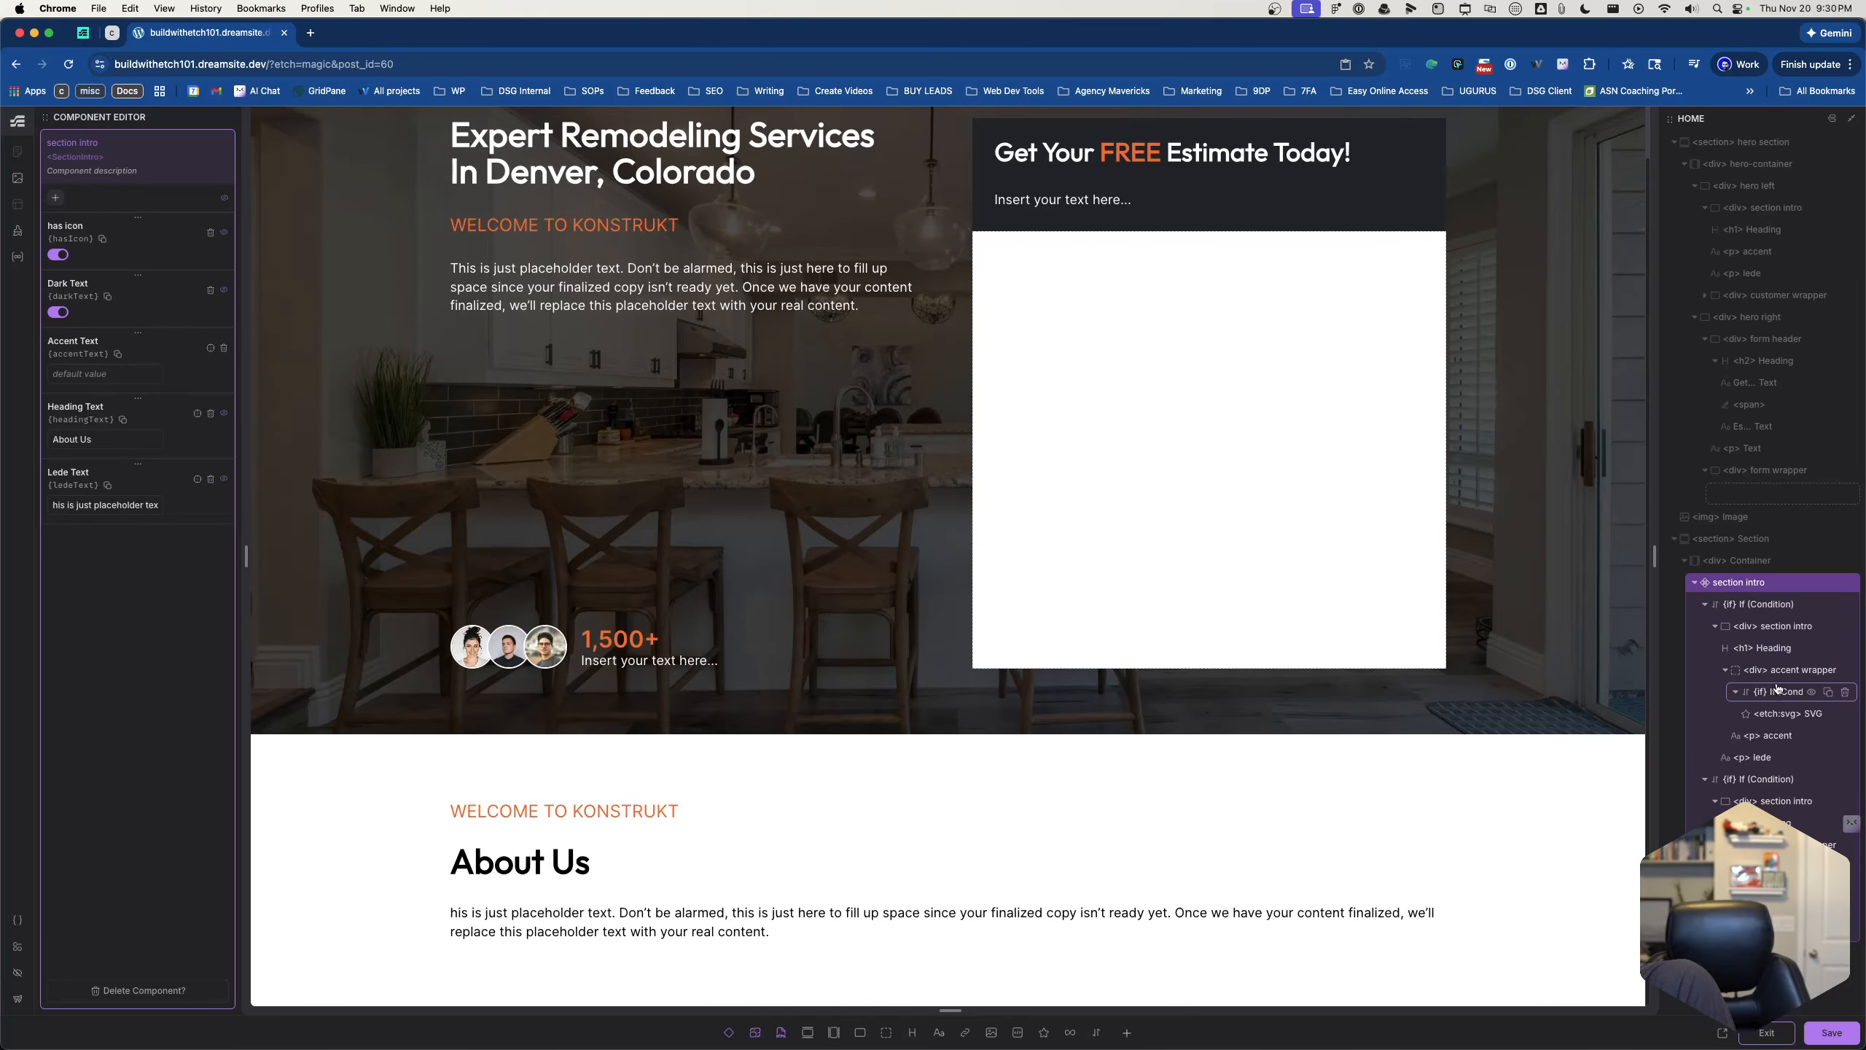
{"action": "left_click", "coordinate": [1777, 691]}
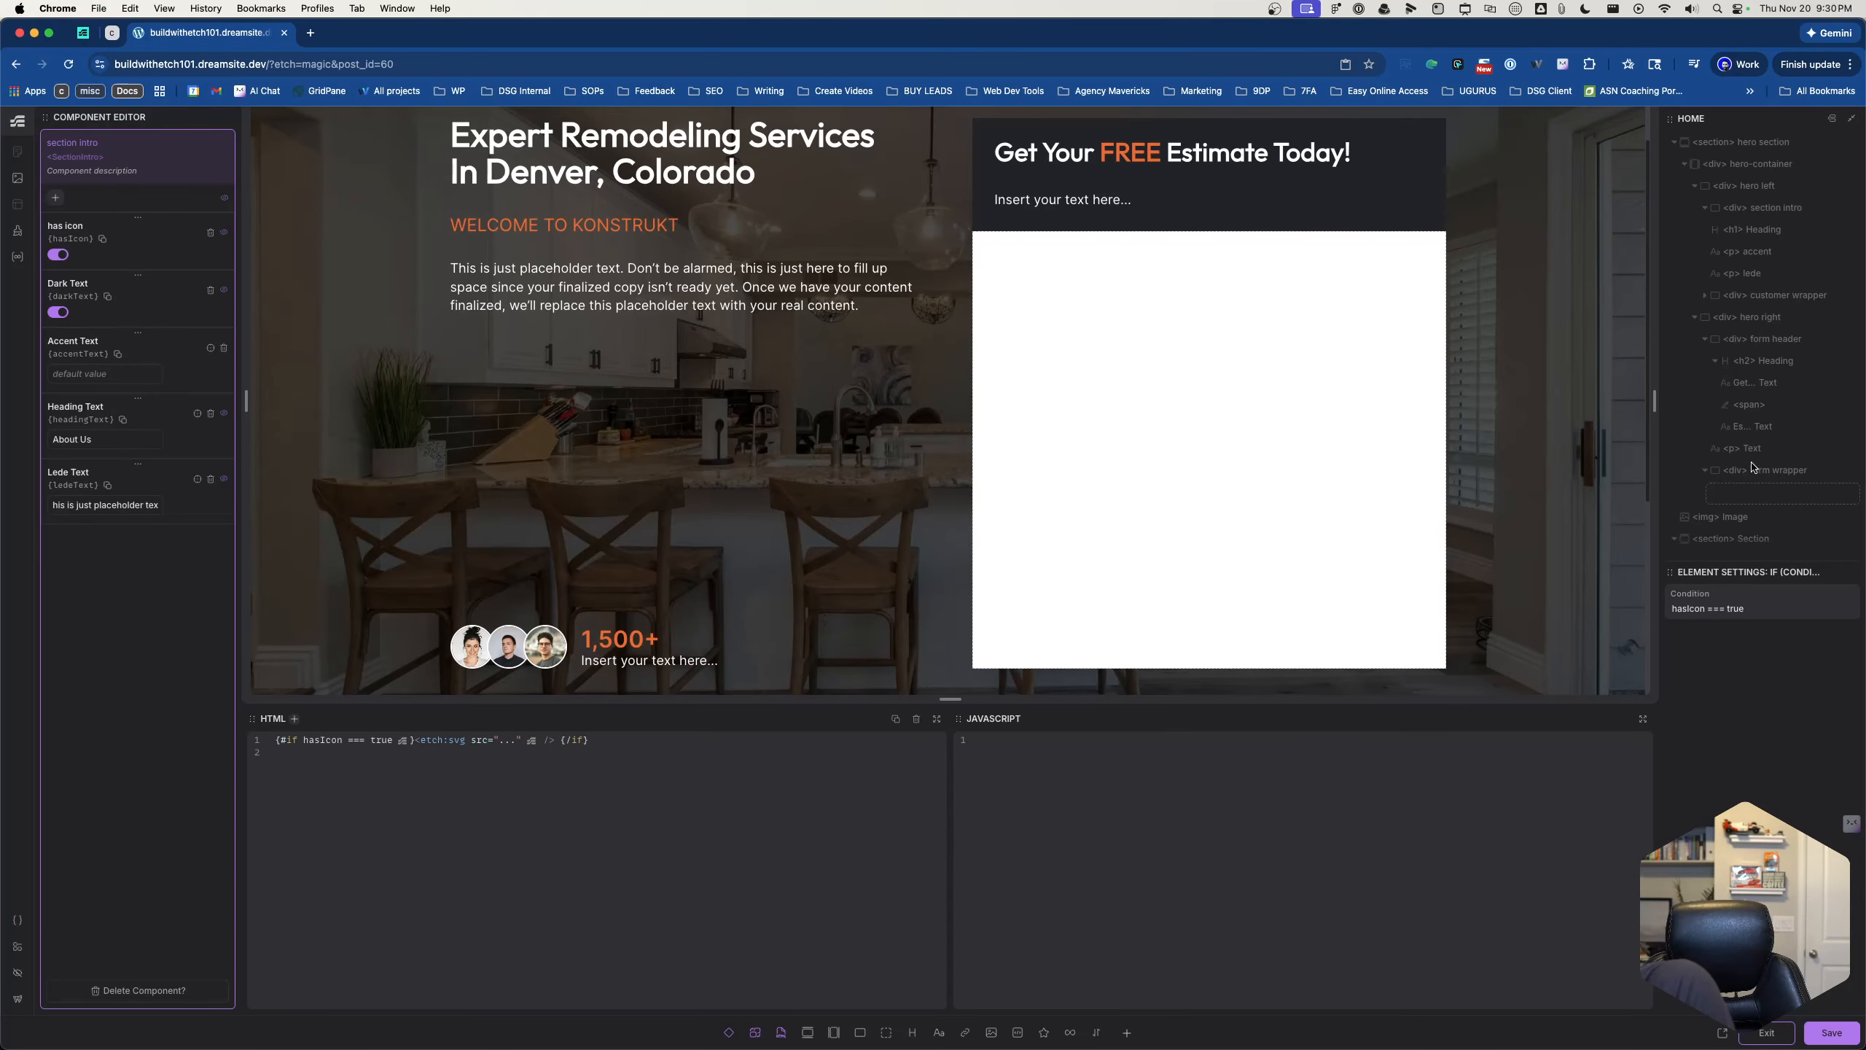
{"action": "scroll", "coordinate": [1752, 550], "scroll_direction": "down", "scroll_amount": 5}
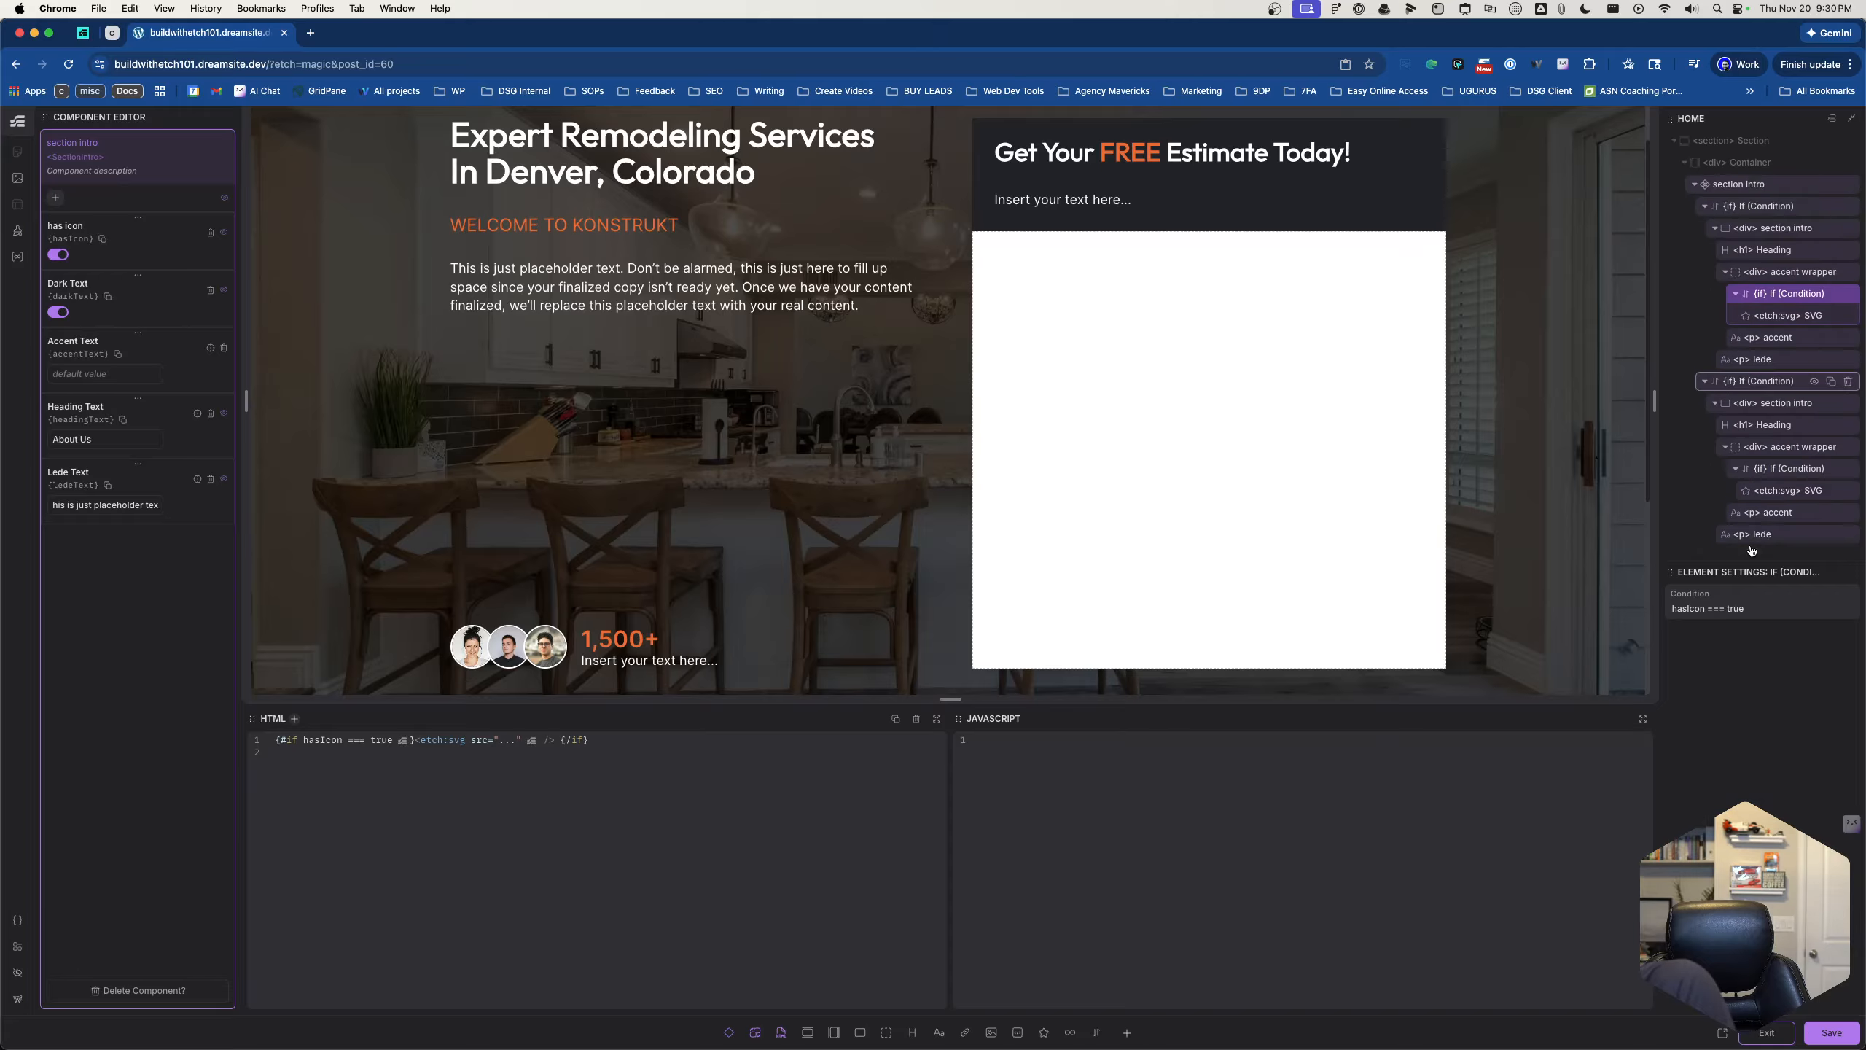
{"action": "left_click", "coordinate": [1773, 318]}
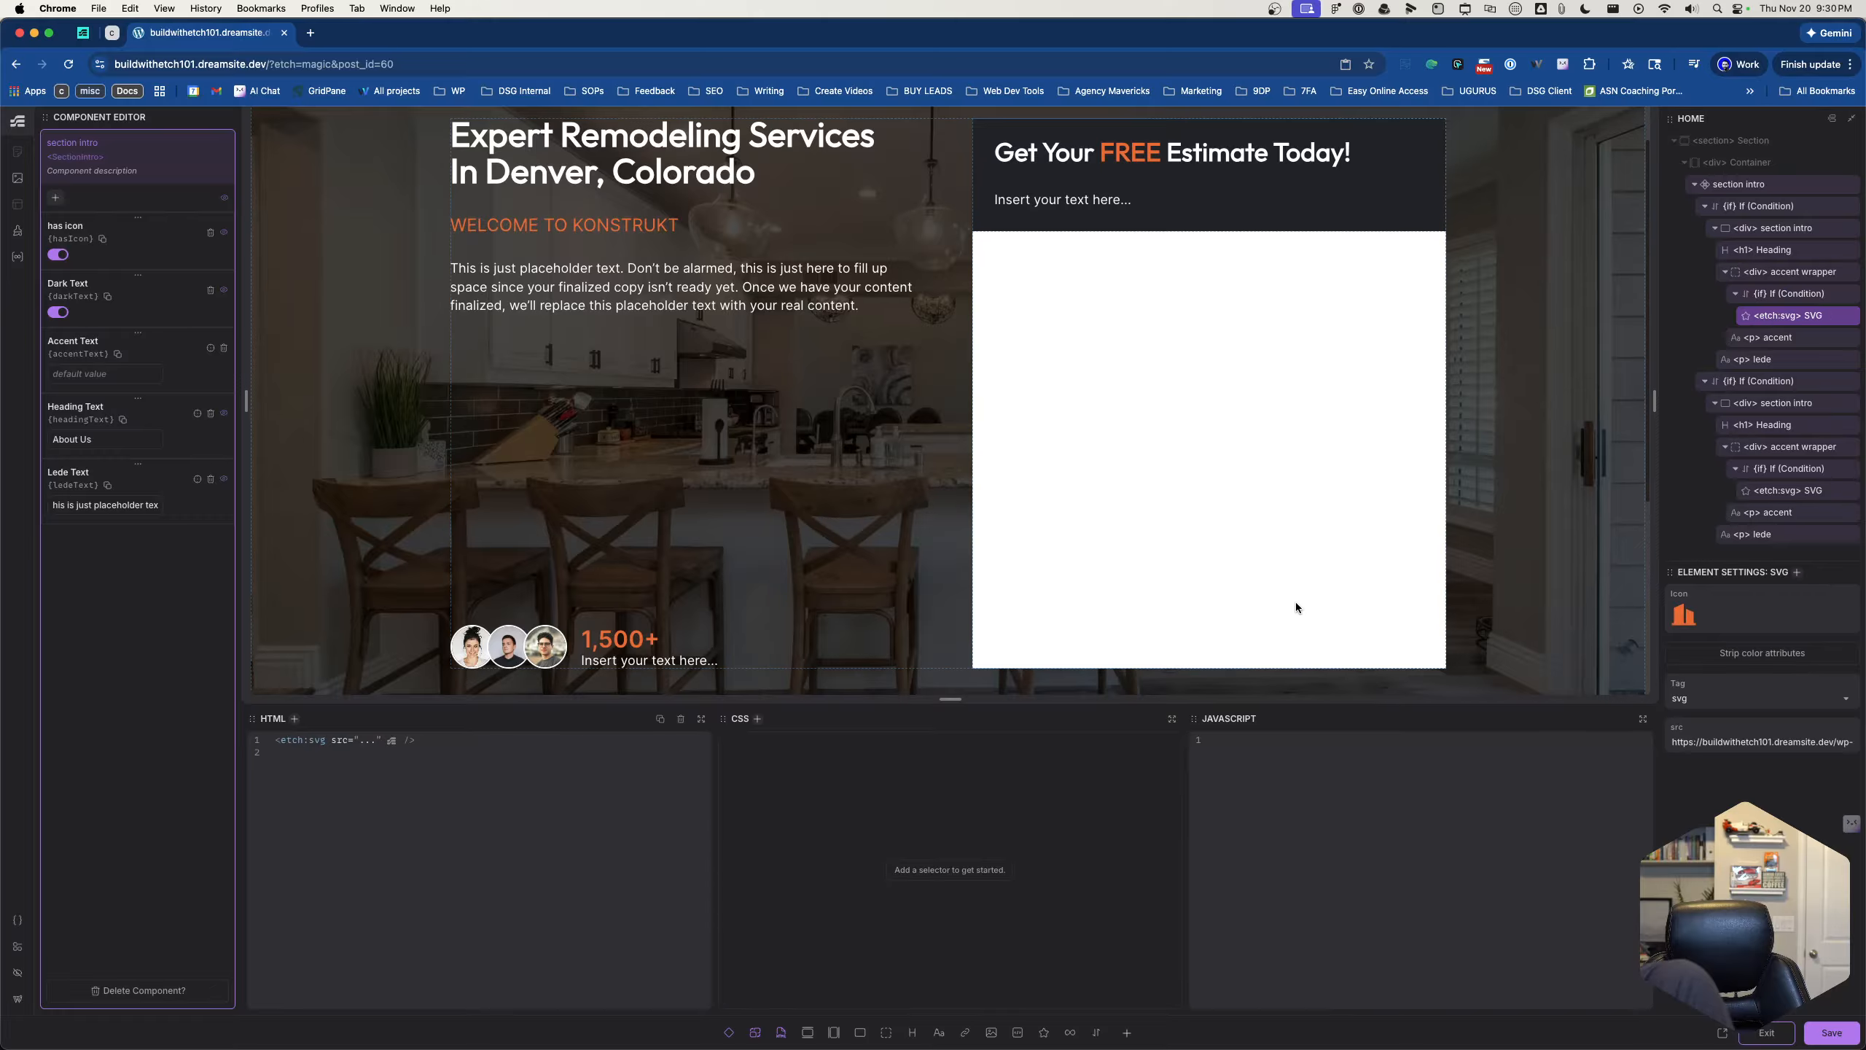
{"action": "scroll", "coordinate": [1295, 602], "scroll_direction": "down", "scroll_amount": 4}
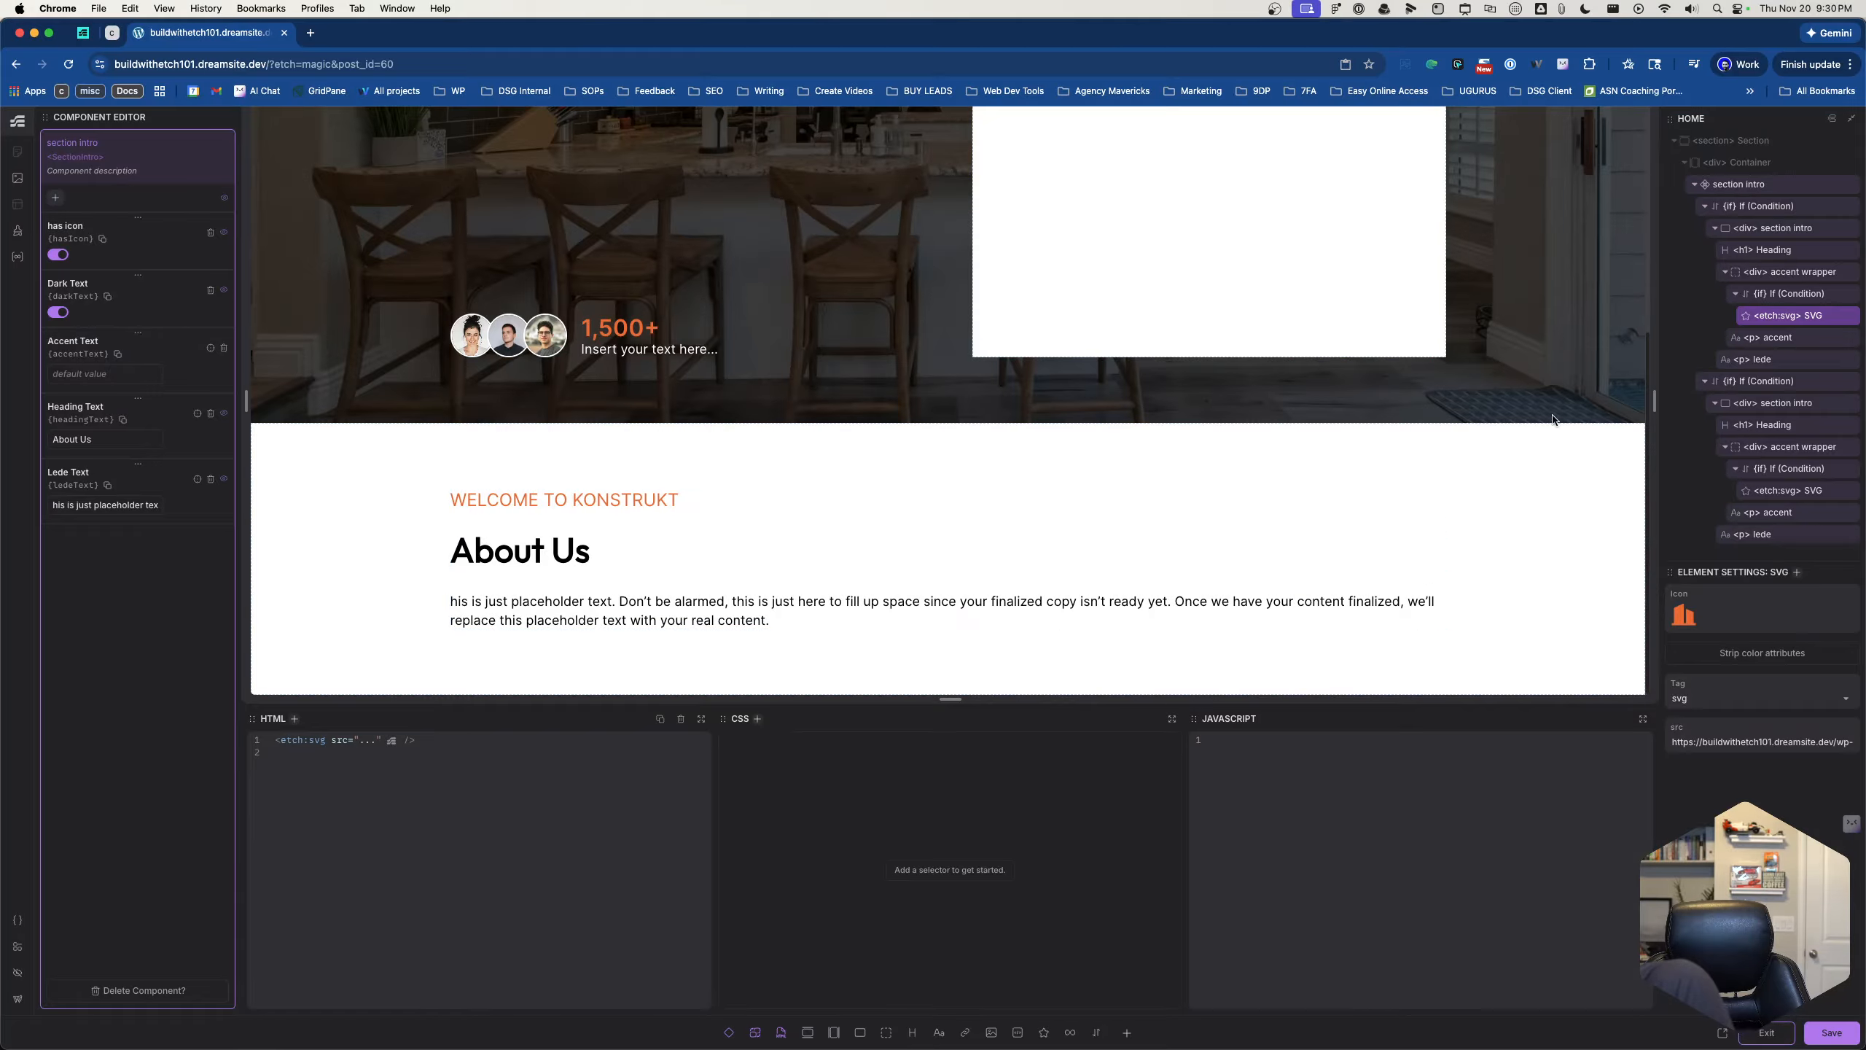
{"action": "left_click", "coordinate": [1771, 295]}
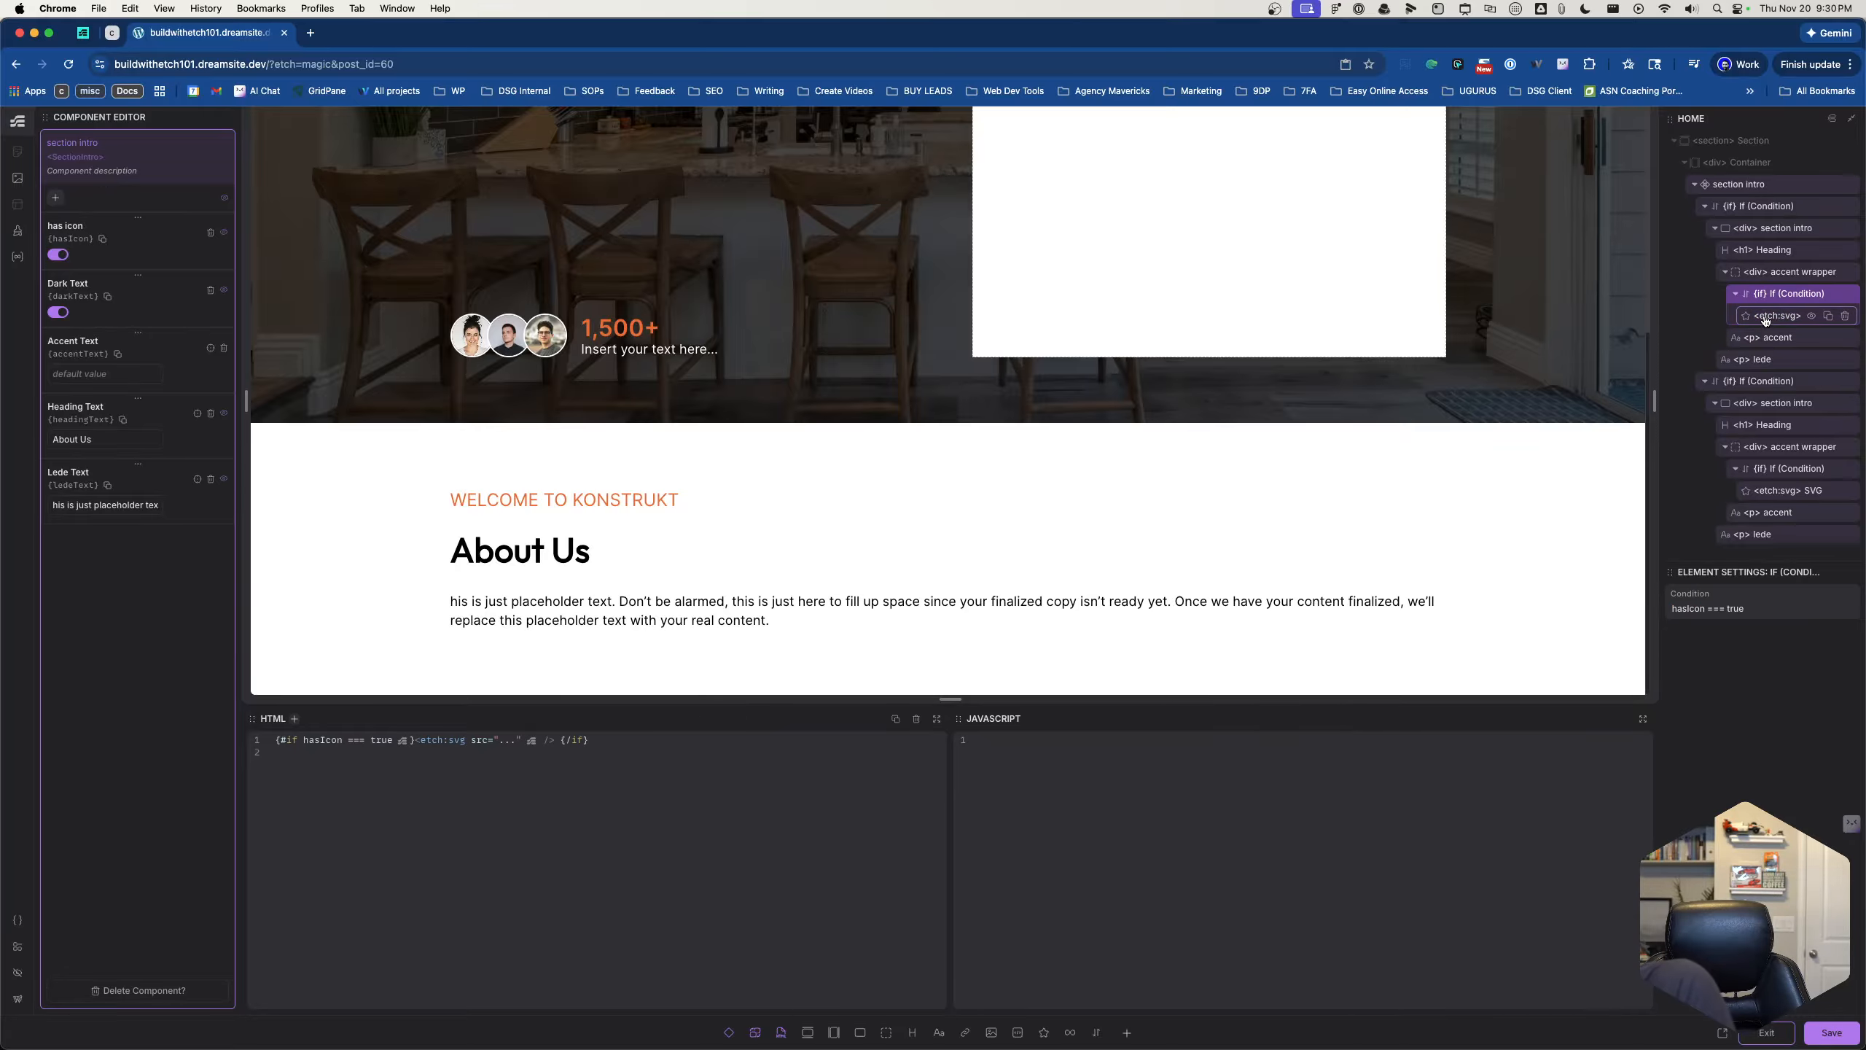
{"action": "left_click", "coordinate": [1766, 316]}
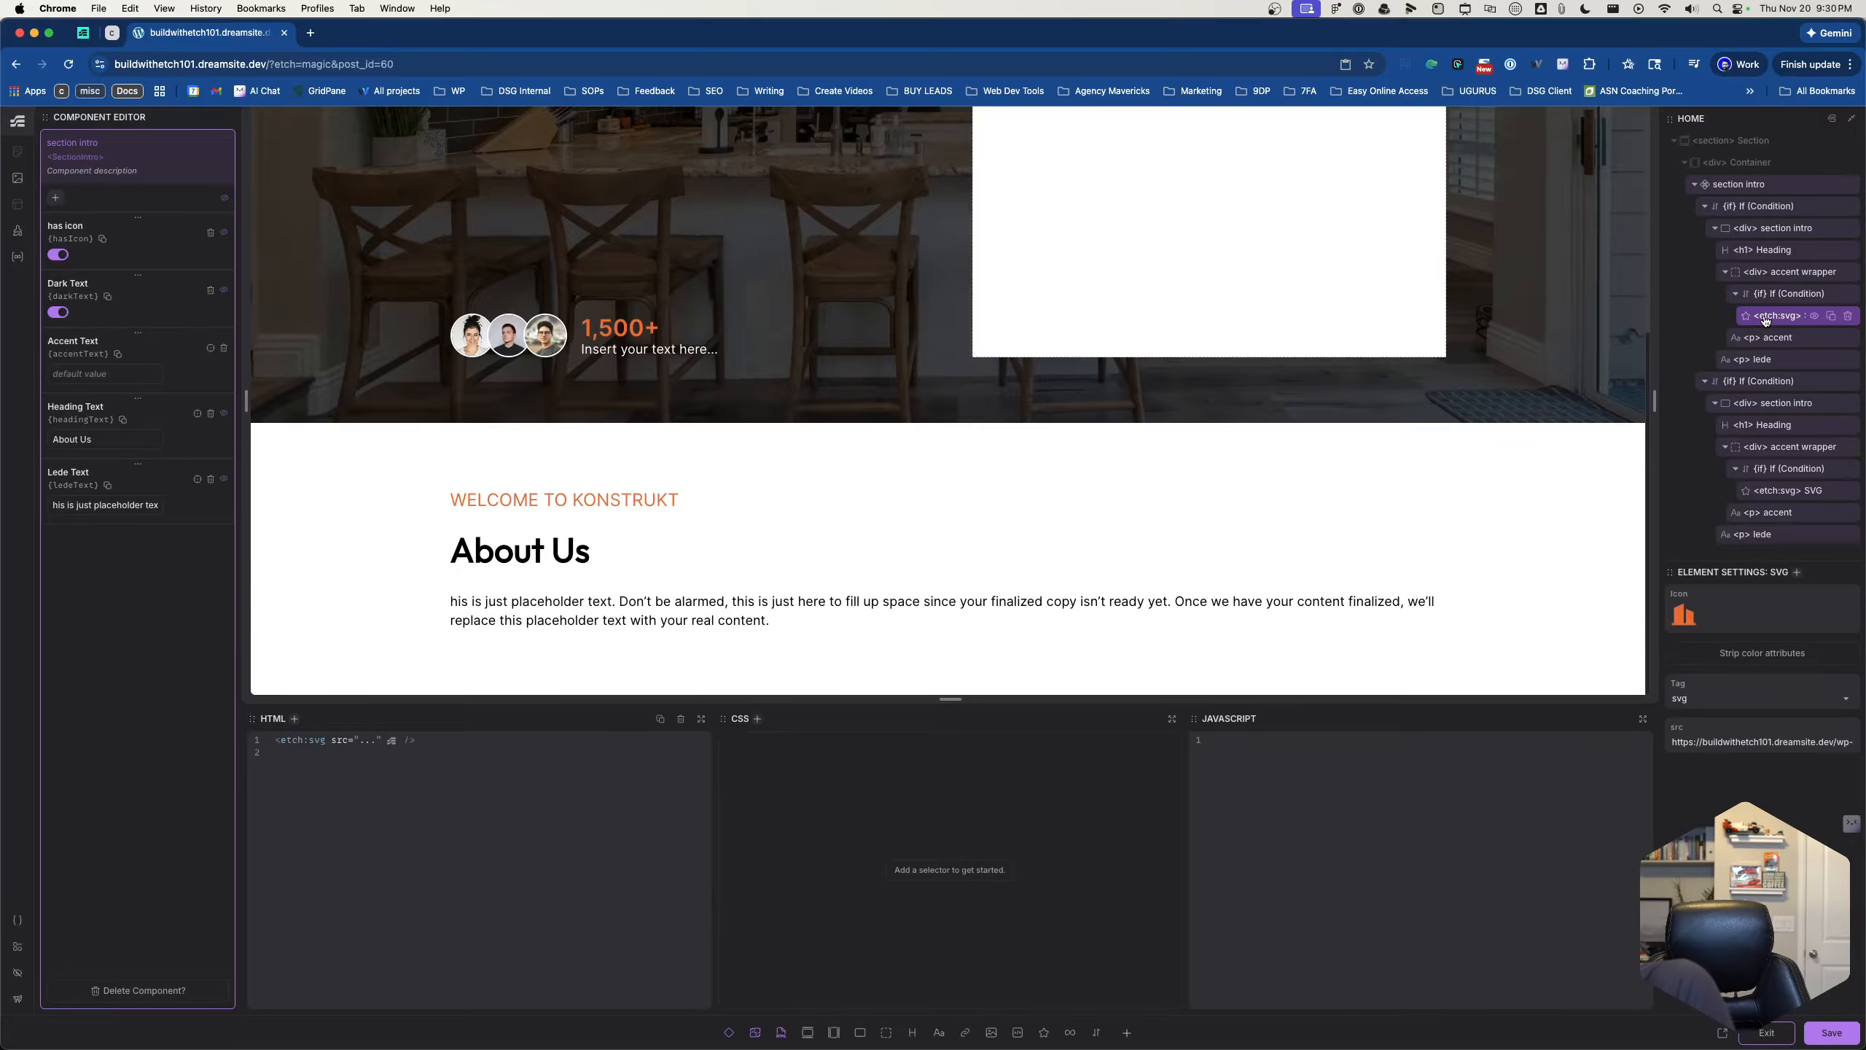
{"action": "left_click", "coordinate": [1775, 280]}
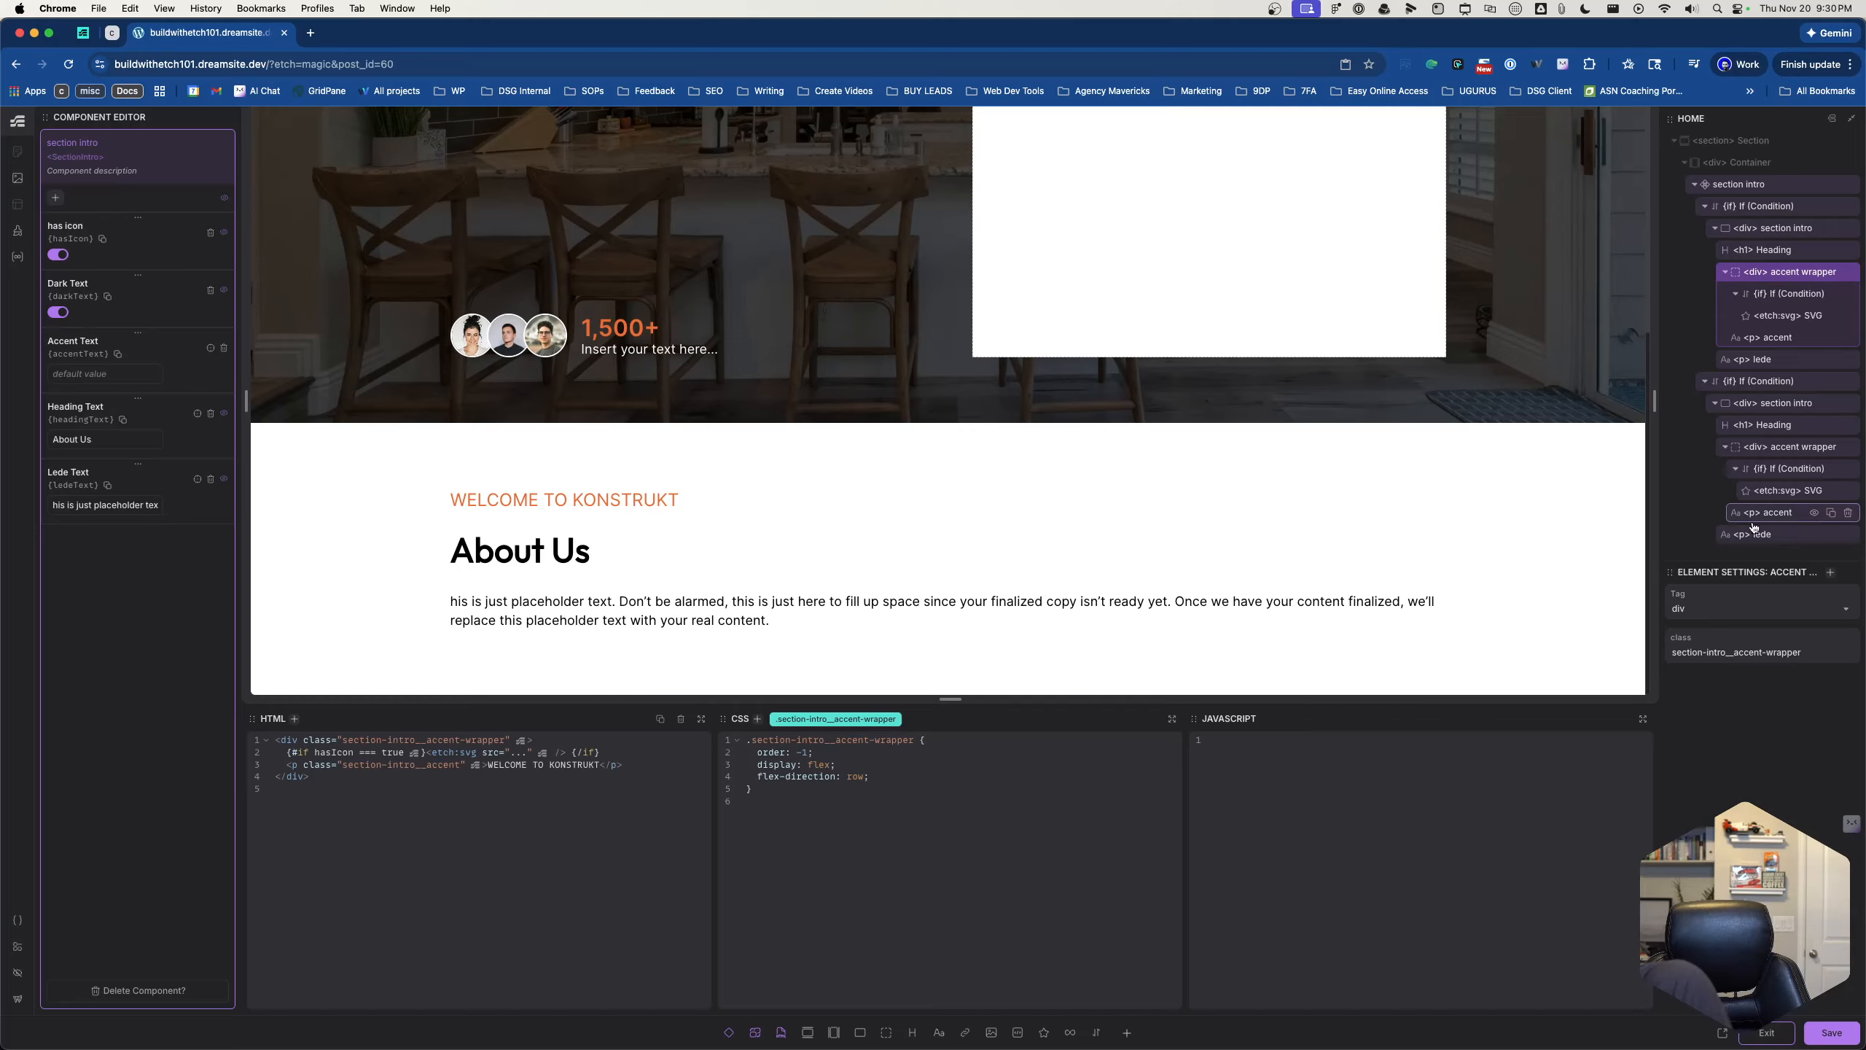
- Change the first accent wrapper's icon condition to props.hasIcon === true, then save and exit the component
{"action": "left_click", "coordinate": [1775, 299]}
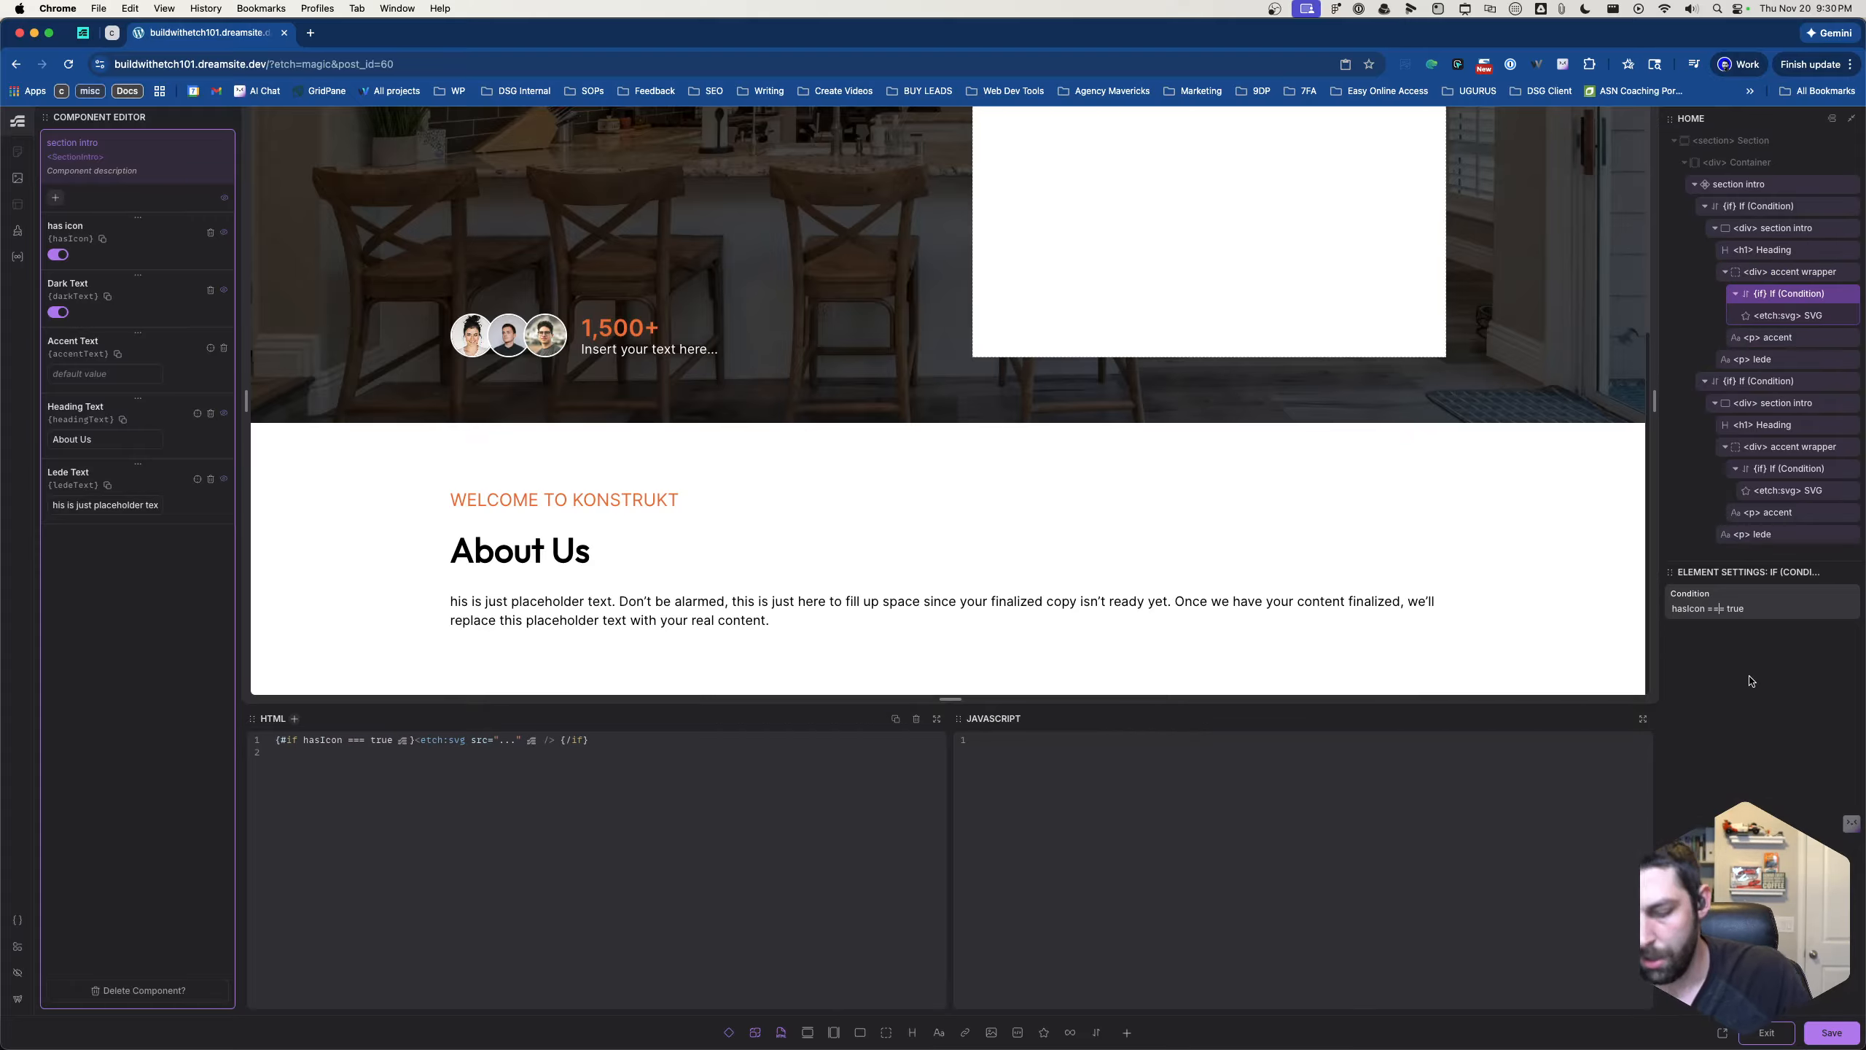
{"action": "left_click", "coordinate": [1673, 609]}
{"action": "type", "text": "props."}
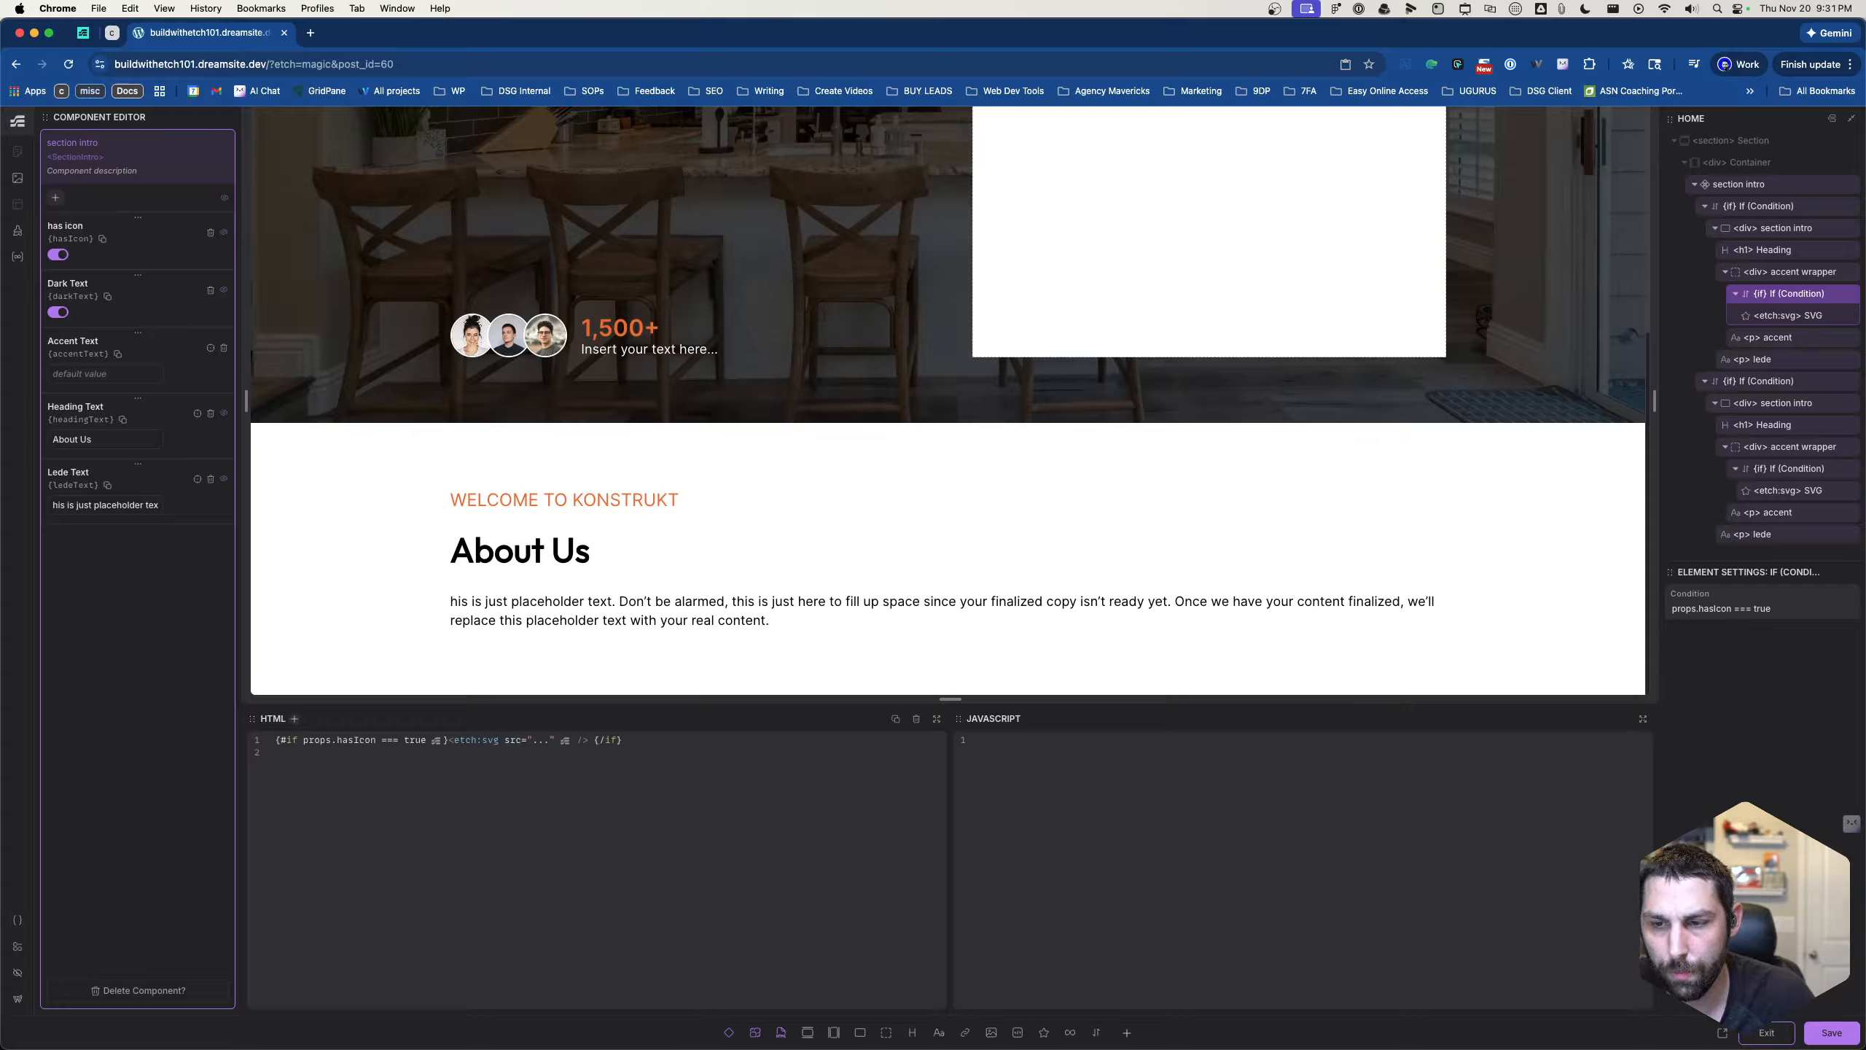
{"action": "left_click", "coordinate": [1807, 1037]}
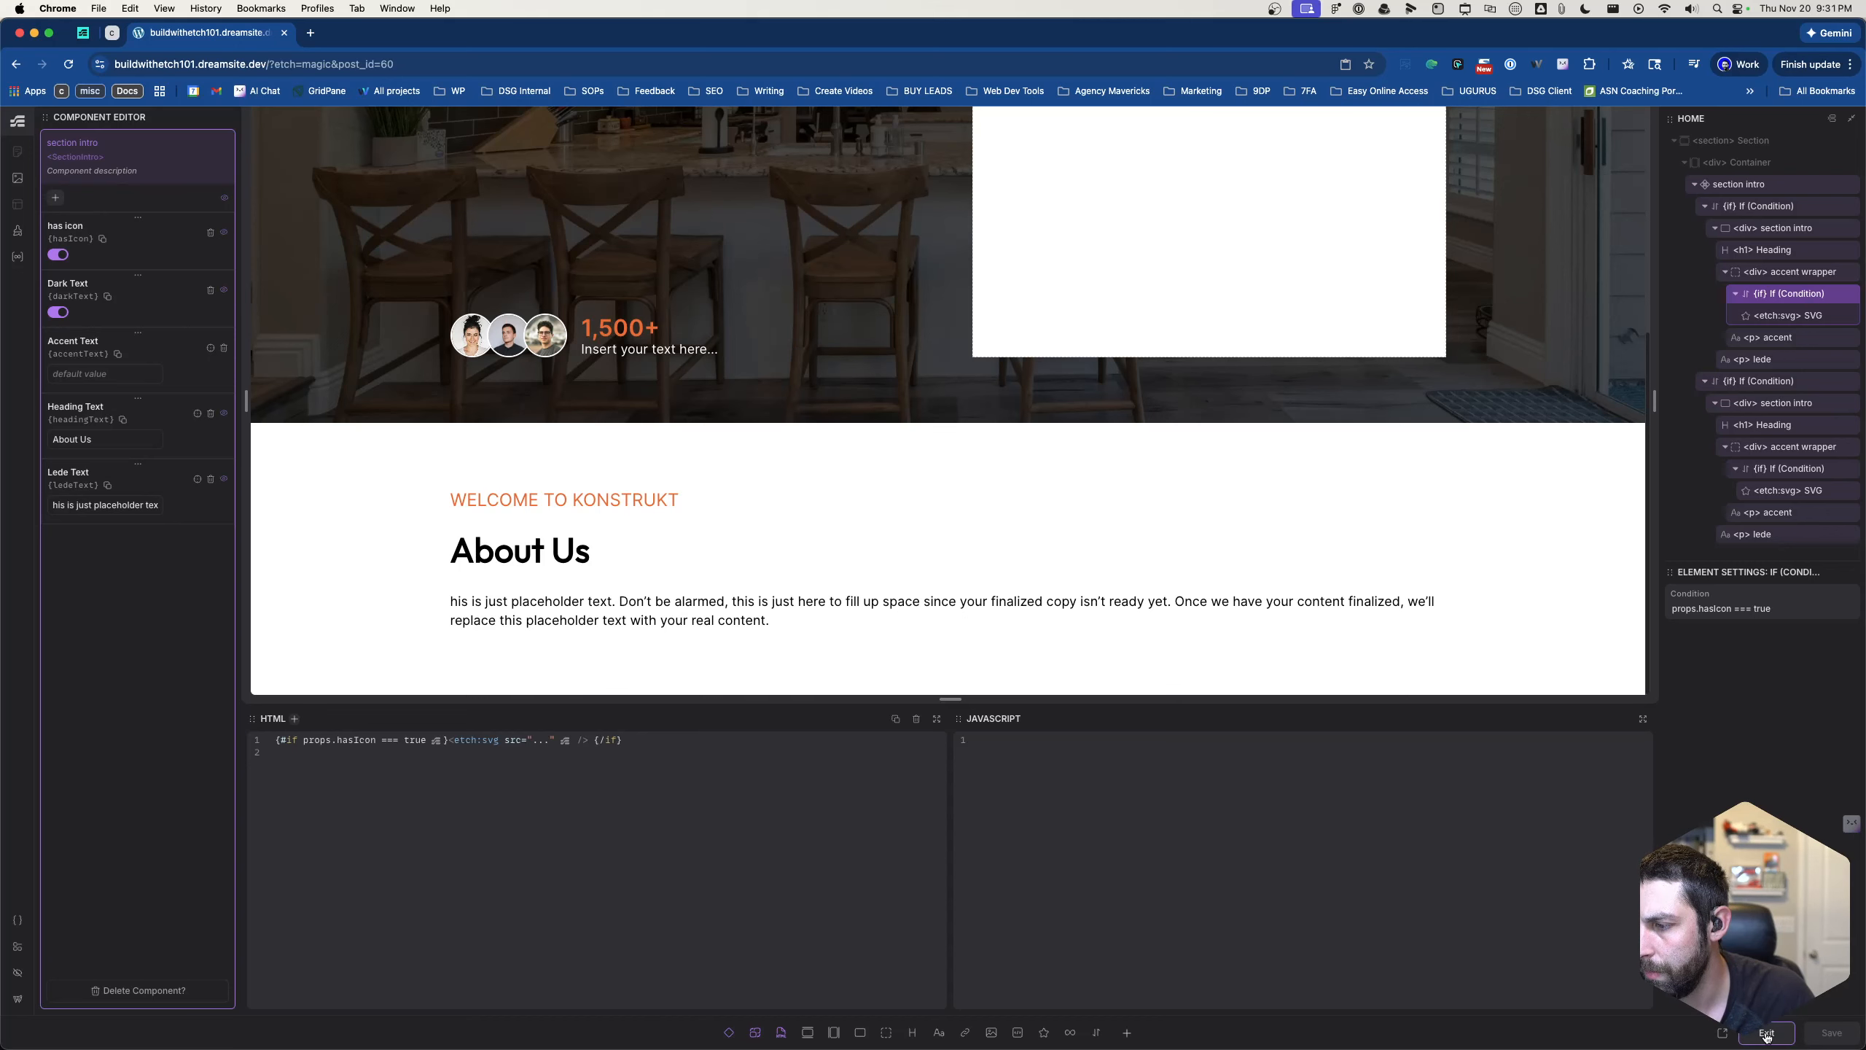
{"action": "left_click", "coordinate": [1766, 1037]}
- Test the section intro instance's Has Icon property on and off, leaving it on
{"action": "left_click", "coordinate": [1842, 599]}
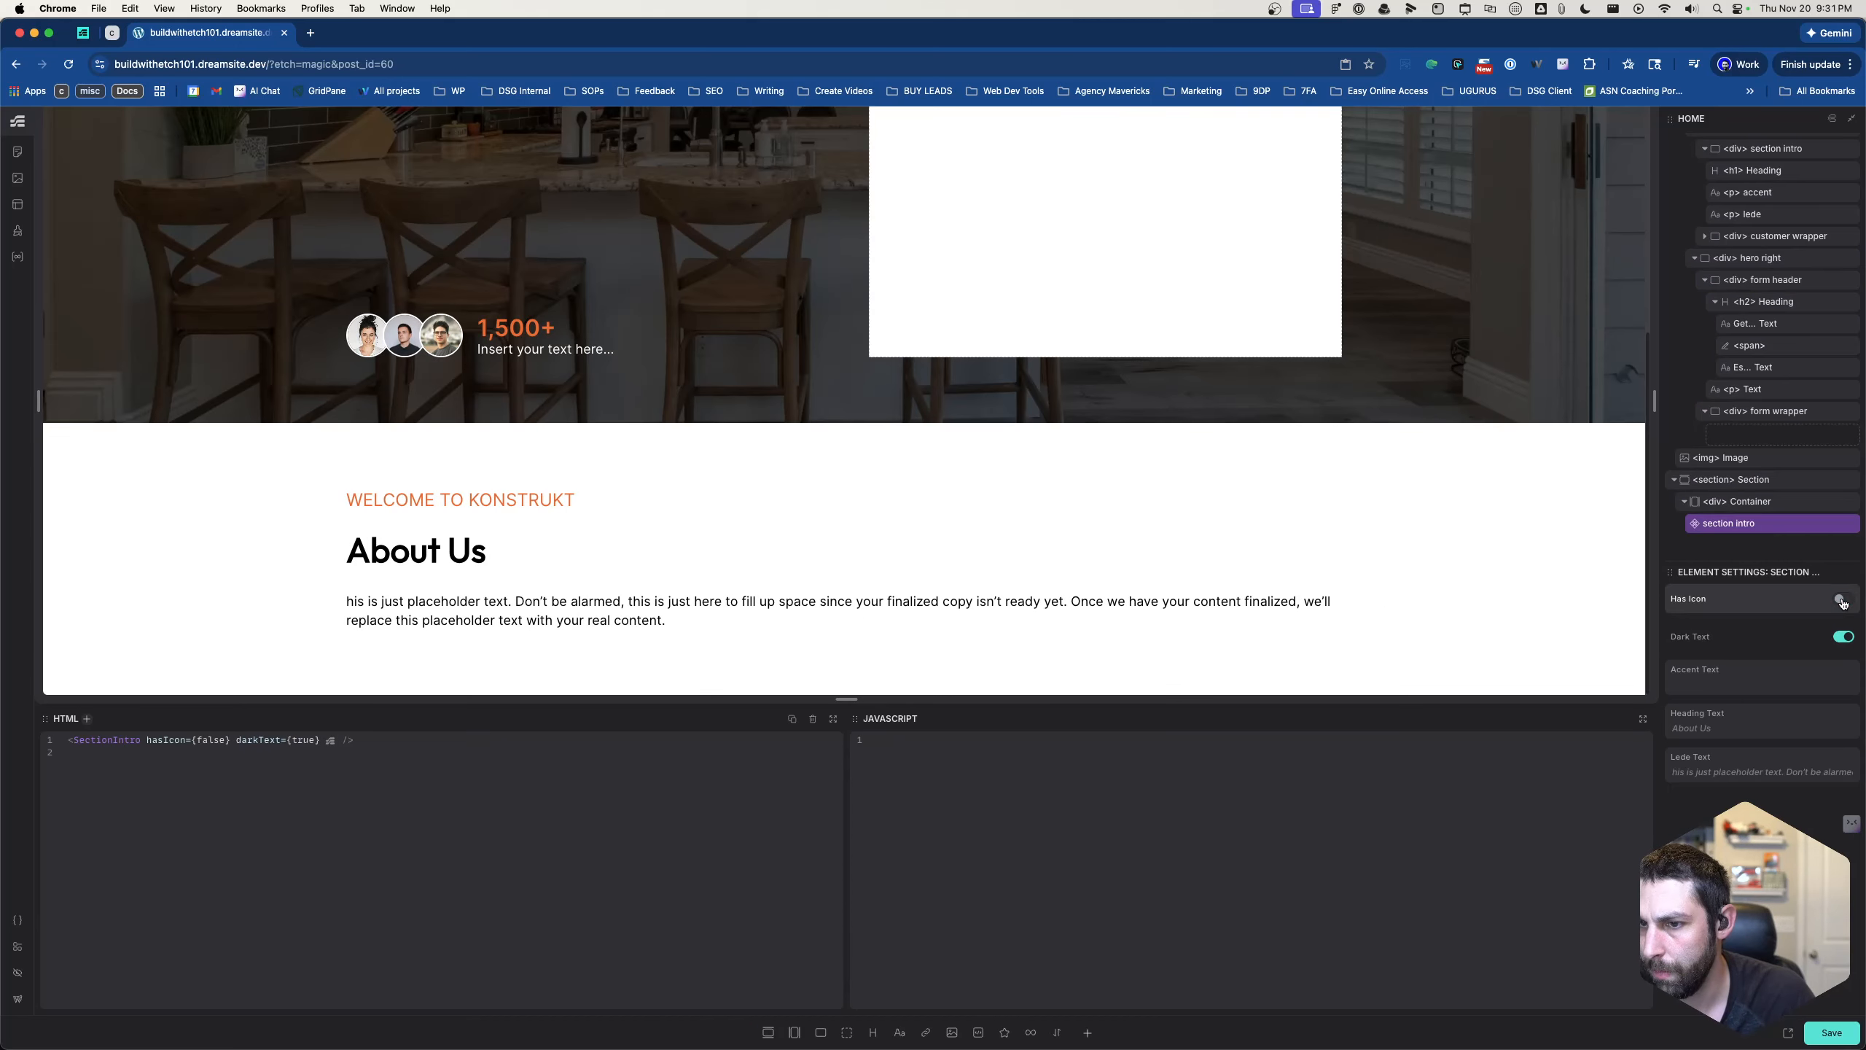
{"action": "left_click", "coordinate": [1843, 600]}
{"action": "left_click", "coordinate": [1843, 599]}
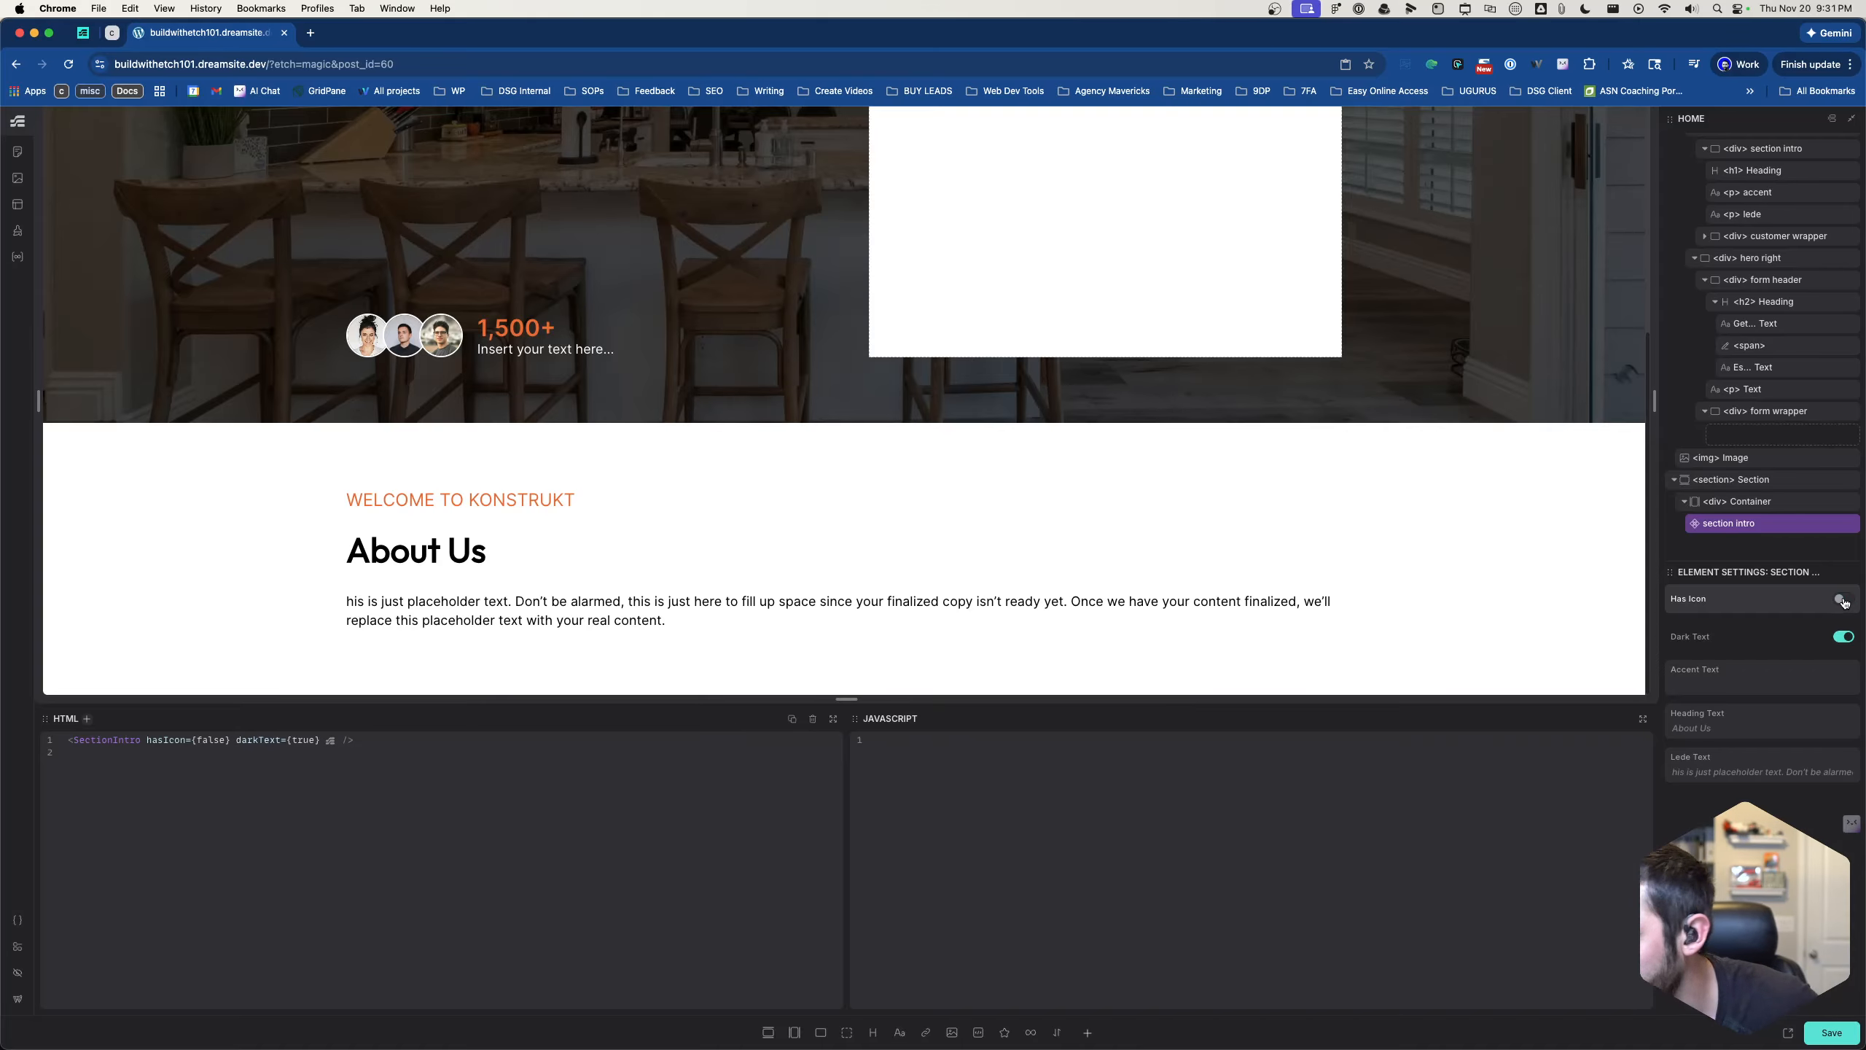
{"action": "left_click", "coordinate": [1797, 644]}
{"action": "left_click", "coordinate": [1797, 644]}
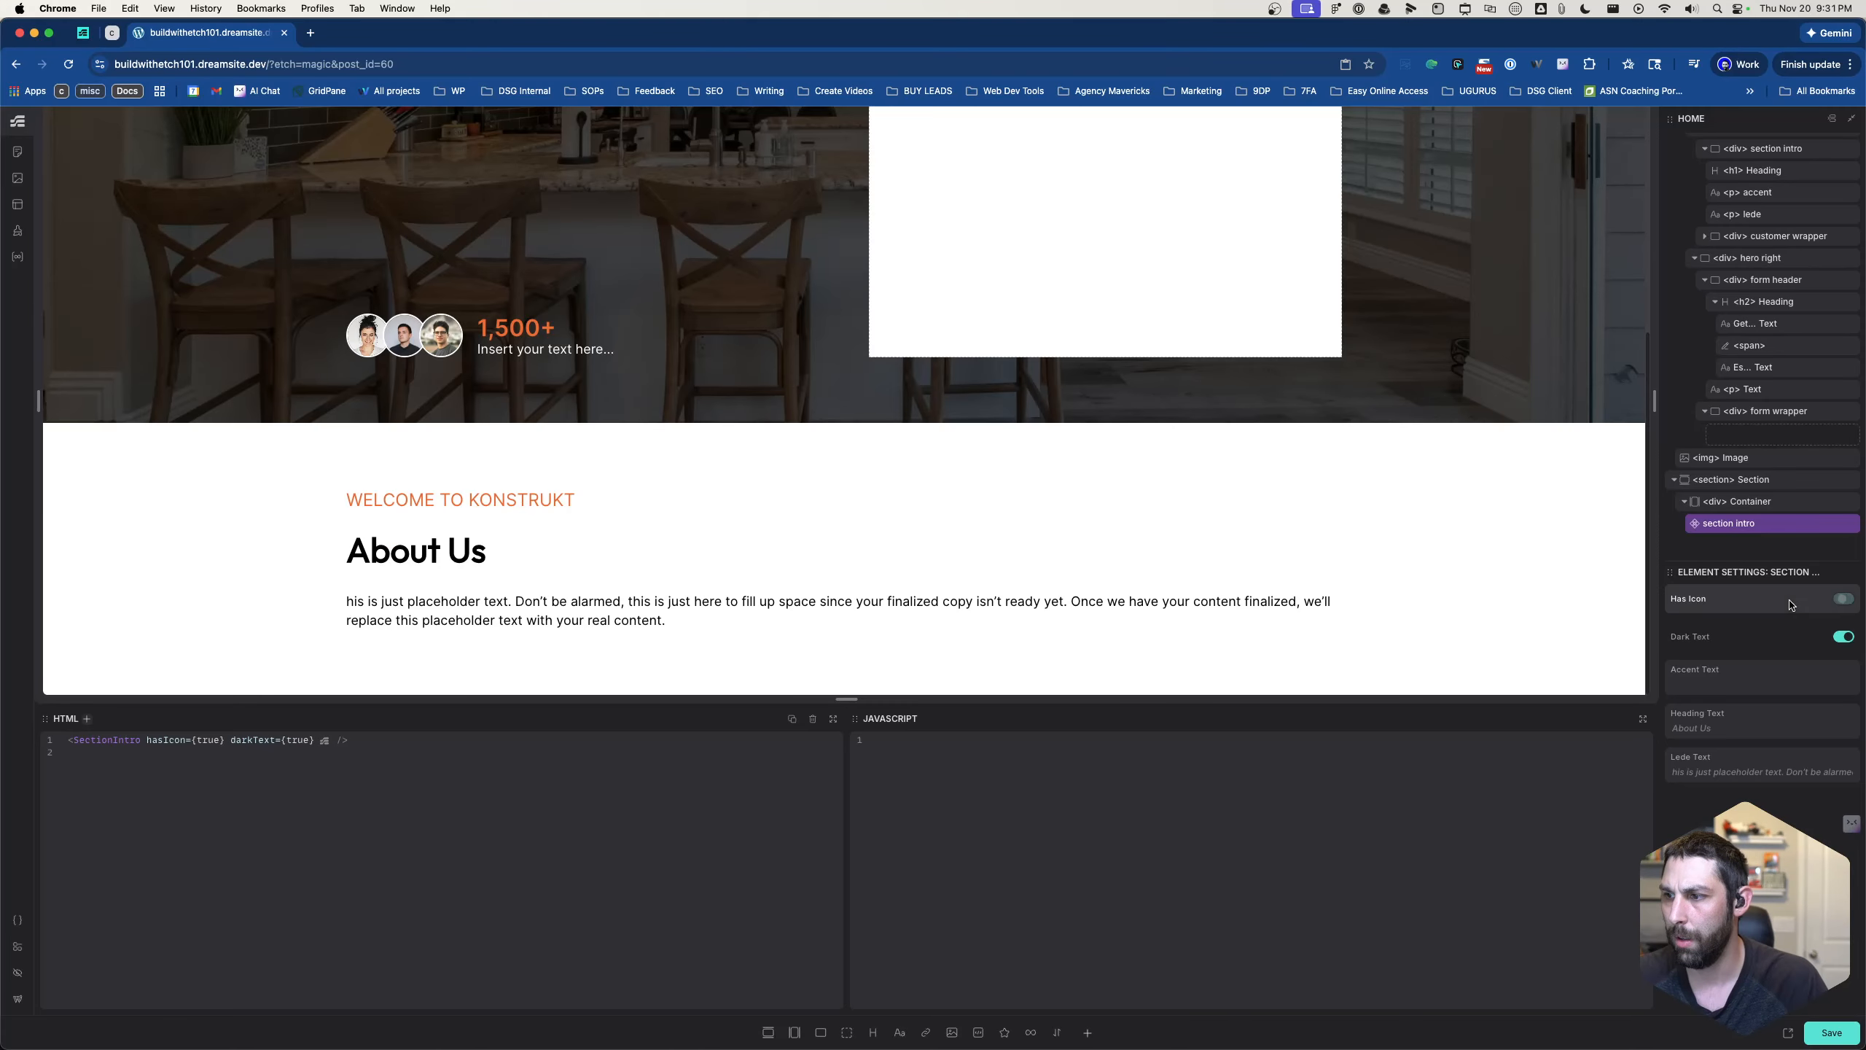
{"action": "left_click", "coordinate": [1842, 599]}
{"action": "left_click", "coordinate": [1843, 599]}
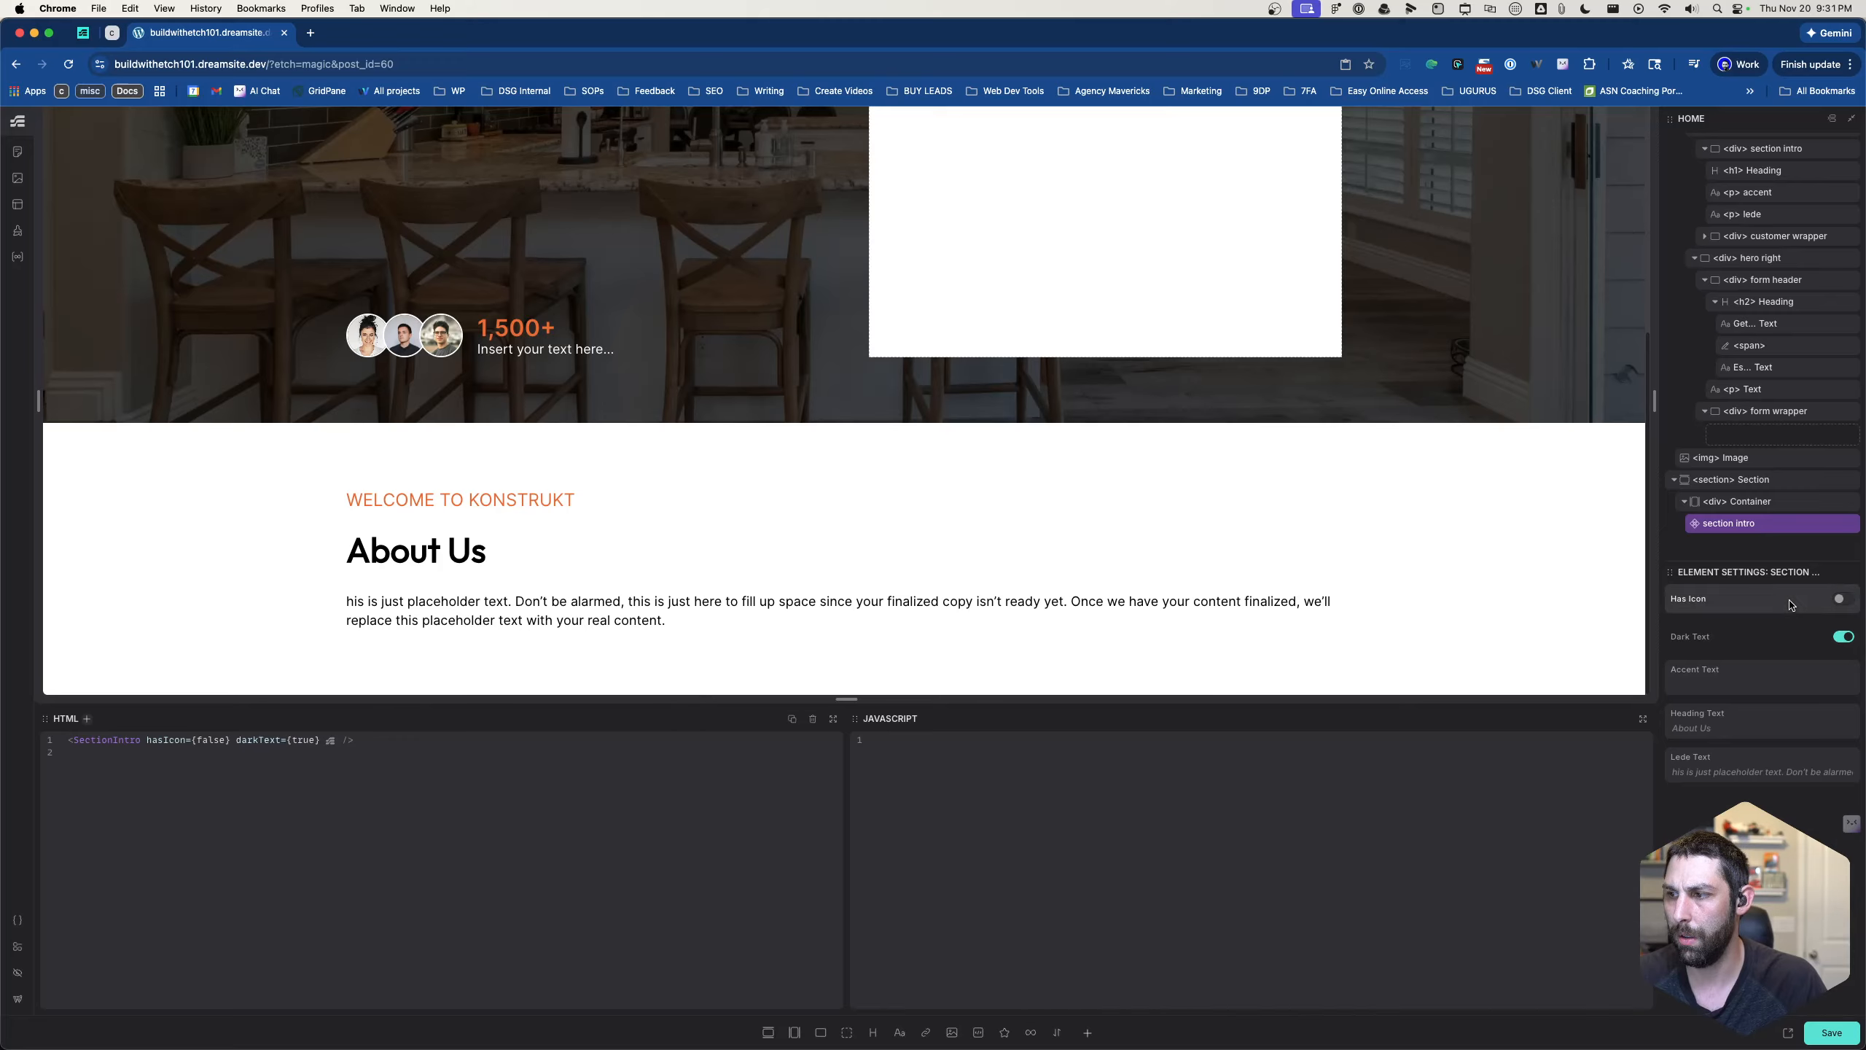
{"action": "left_click", "coordinate": [1843, 599]}
- Set the section intro instance's Accent Text to "Heeloo" and save the page
{"action": "left_click", "coordinate": [1755, 681]}
{"action": "type", "text": "H"}
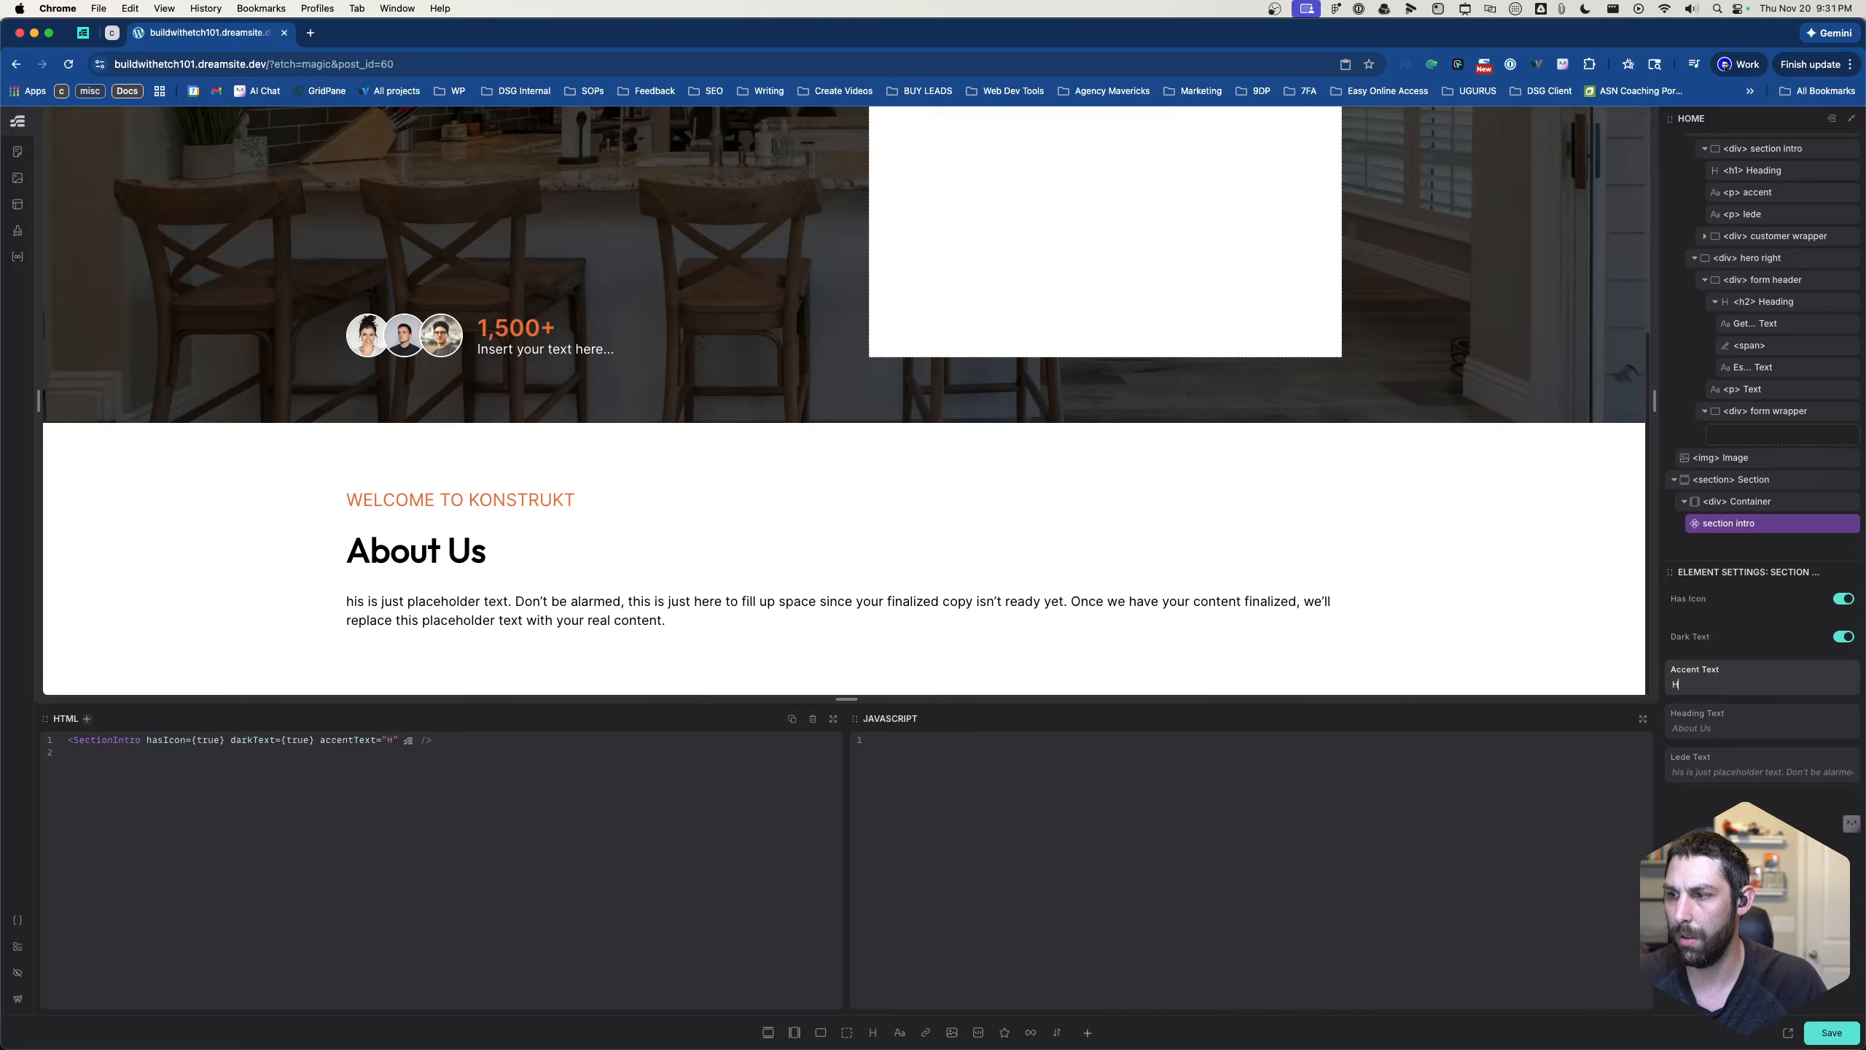
{"action": "type", "text": "eeloo"}
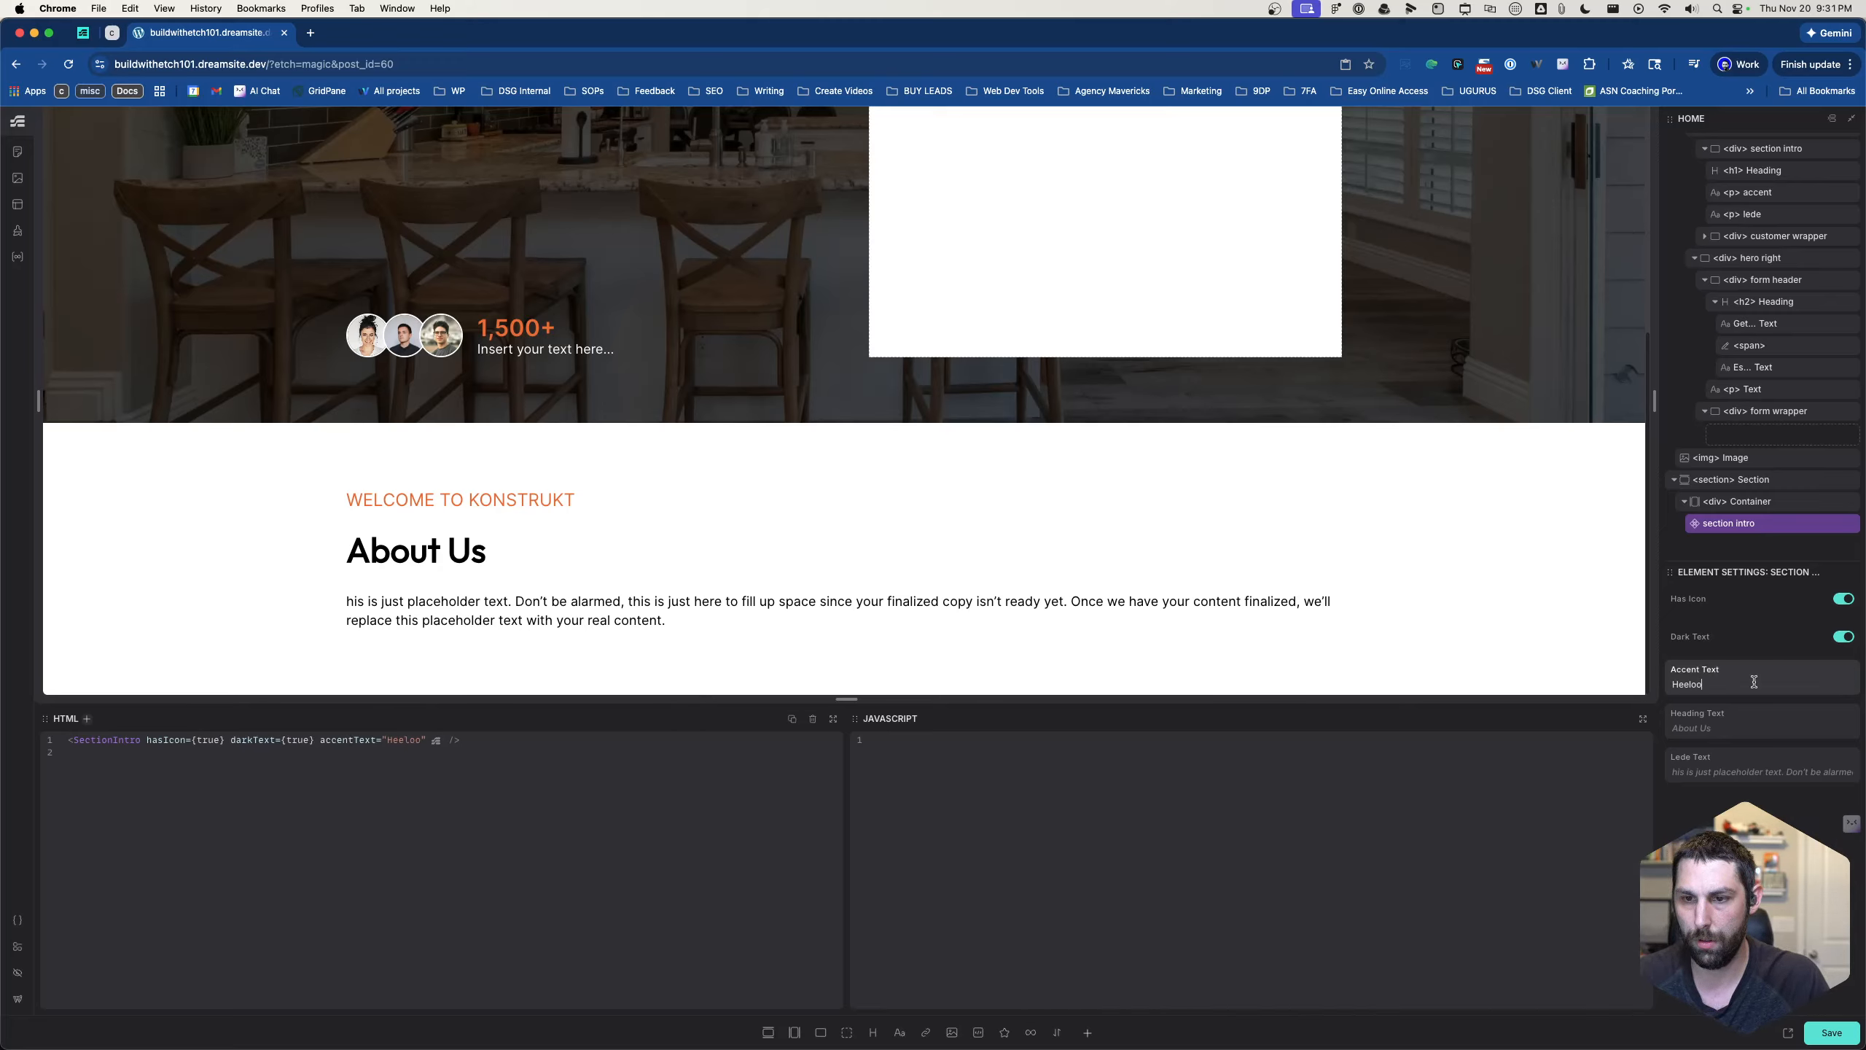
{"action": "left_click", "coordinate": [1816, 1039]}
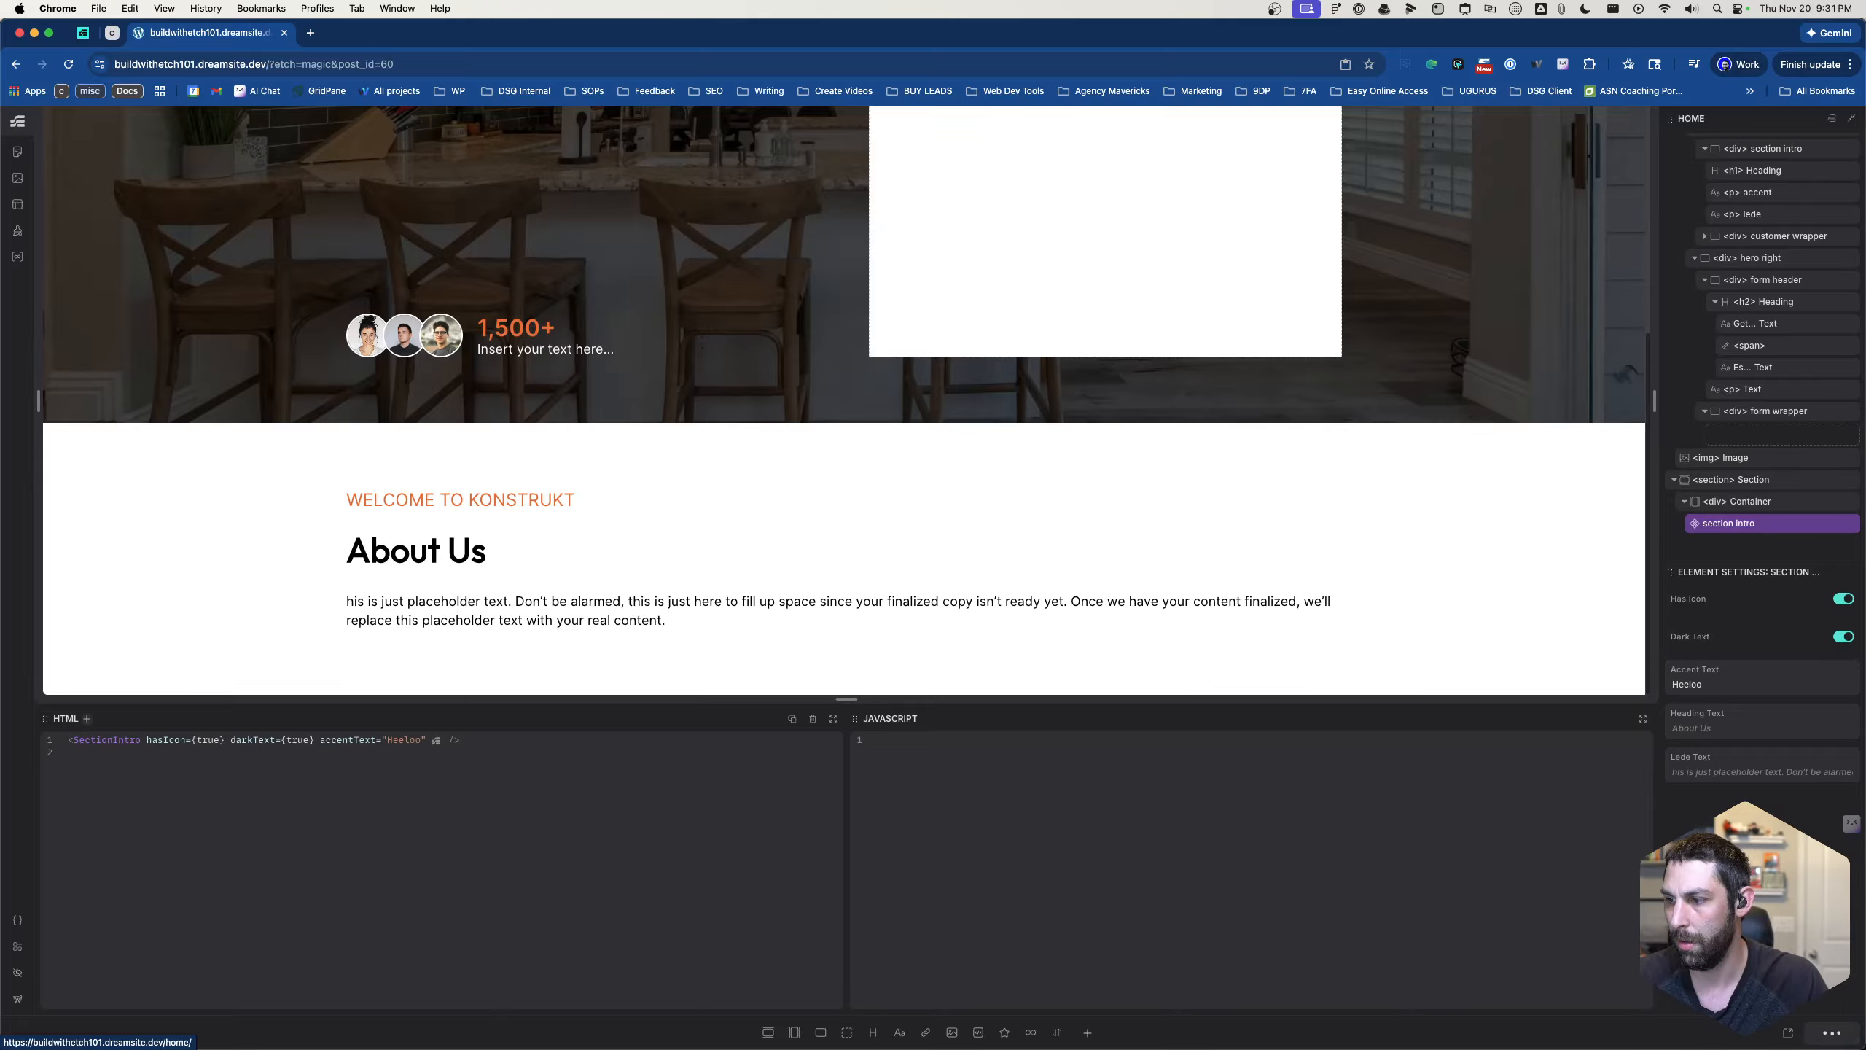
- Reopen the section intro component and replace the first accent paragraph's text with {props.accentText}
{"action": "right_click", "coordinate": [1756, 527]}
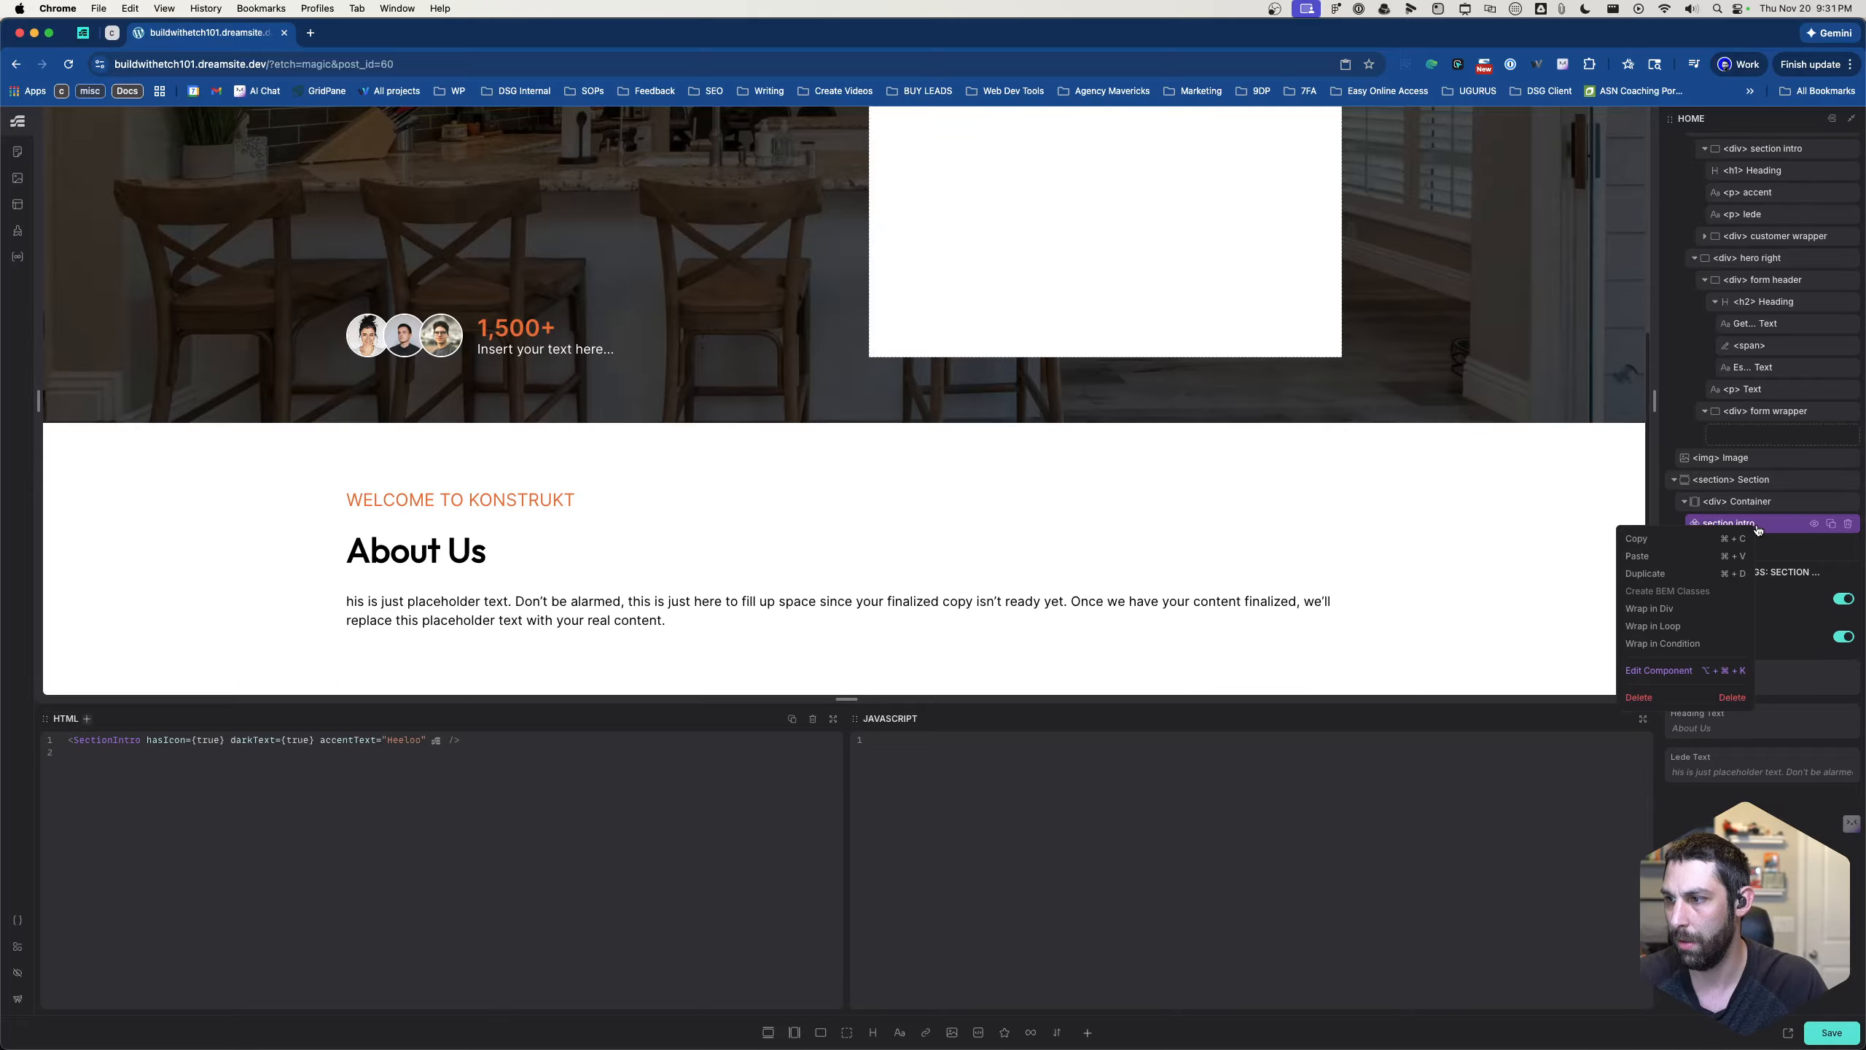
{"action": "left_click", "coordinate": [1682, 671]}
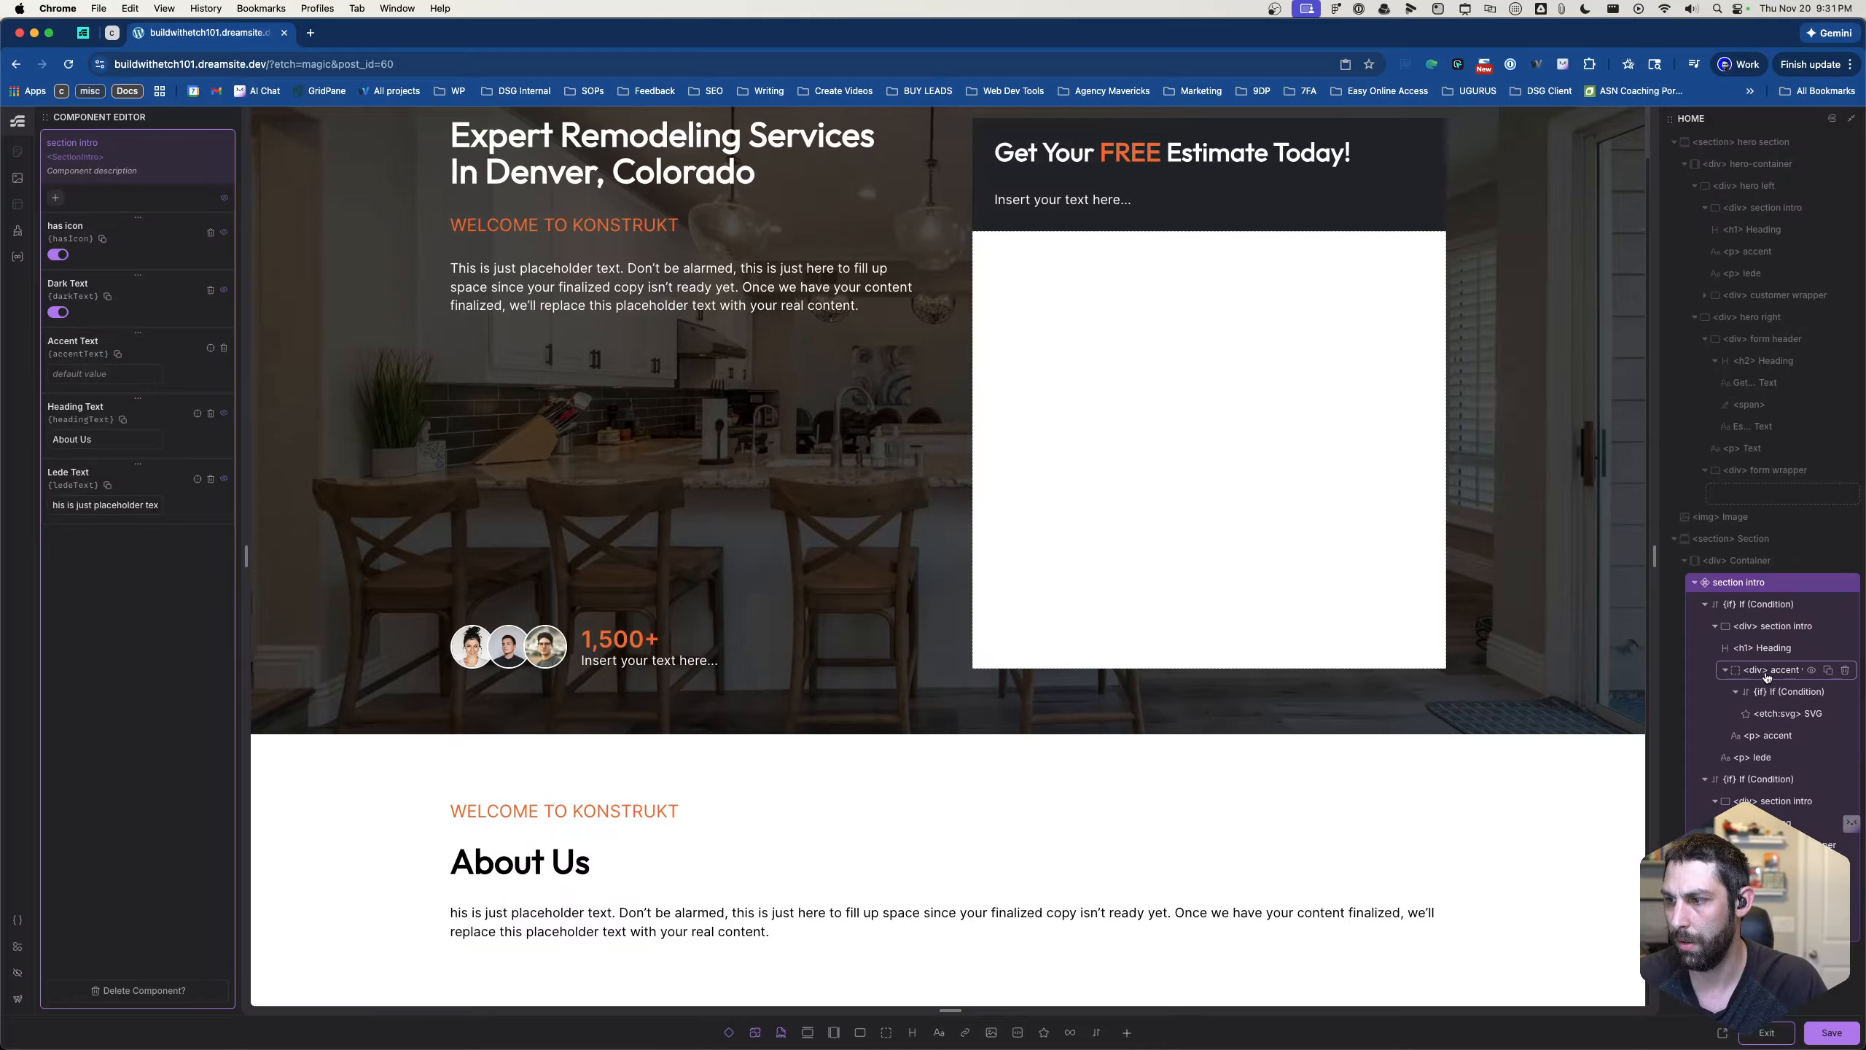
{"action": "left_click", "coordinate": [1731, 671]}
{"action": "scroll", "coordinate": [1729, 479], "scroll_direction": "down", "scroll_amount": 5}
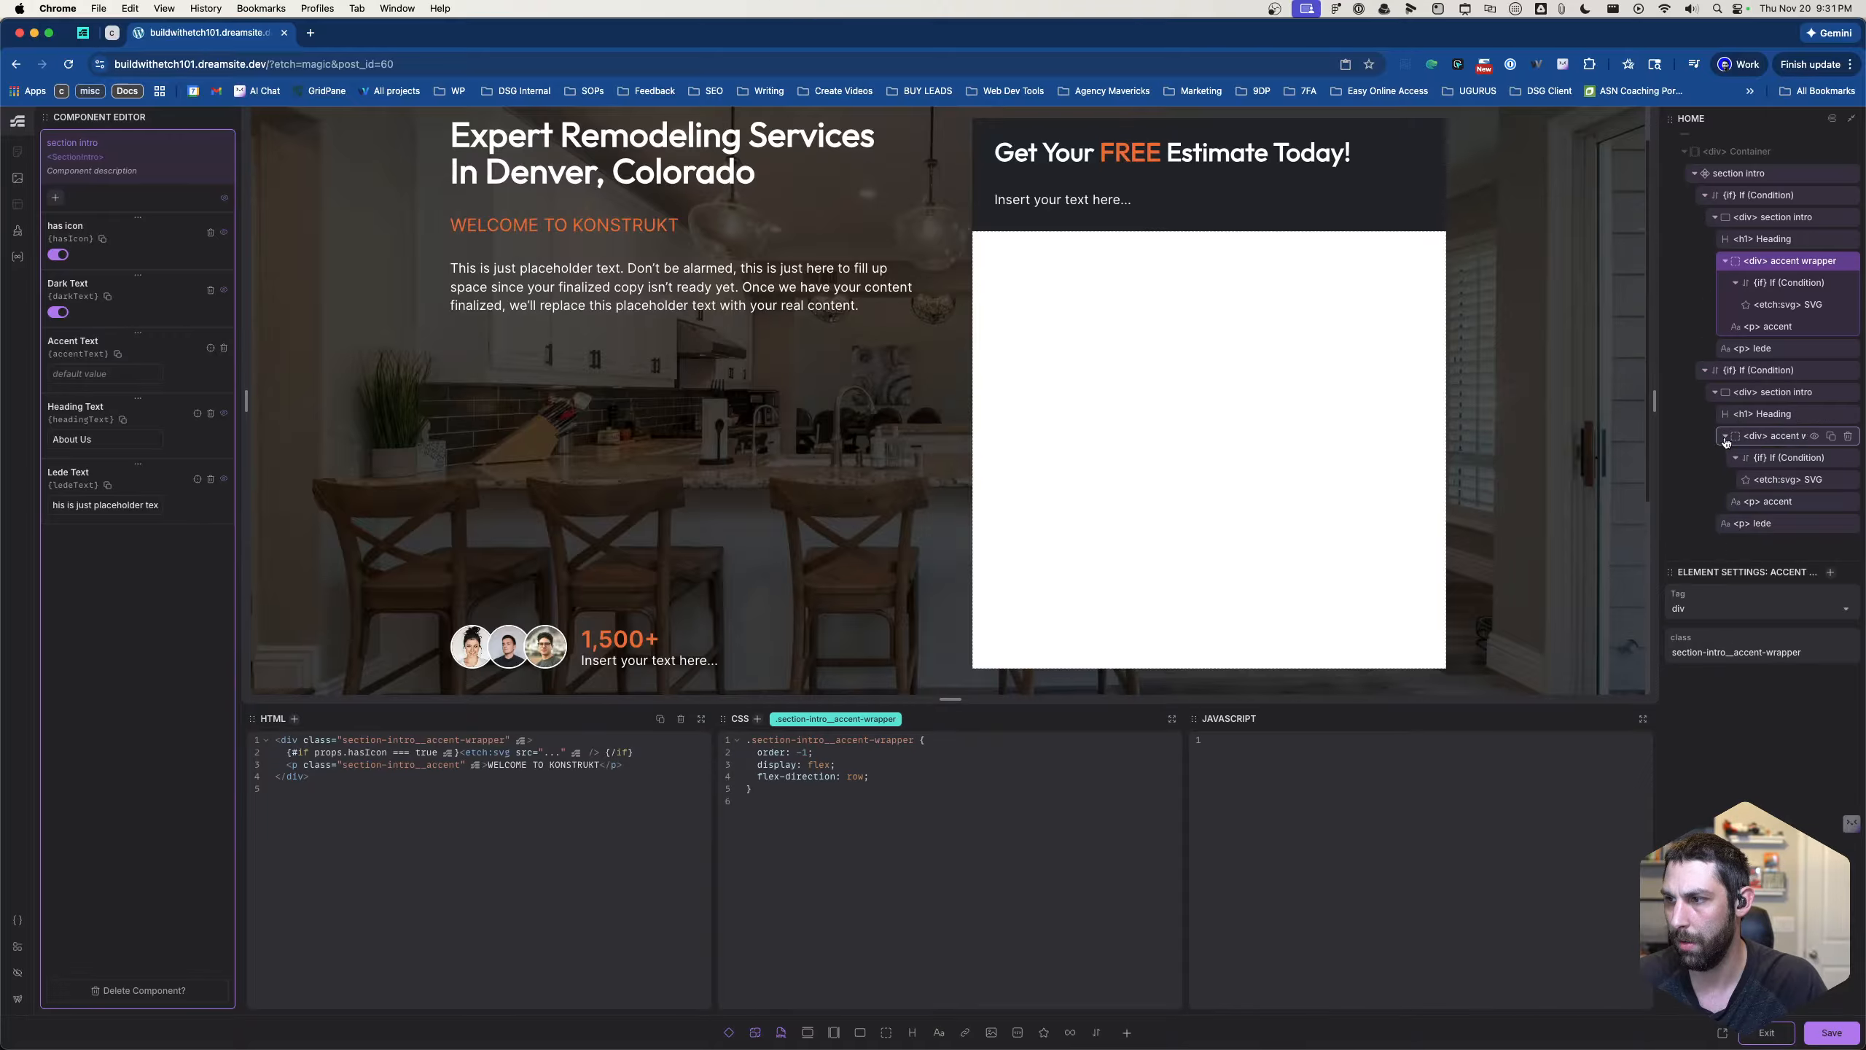
{"action": "left_click", "coordinate": [1725, 261]}
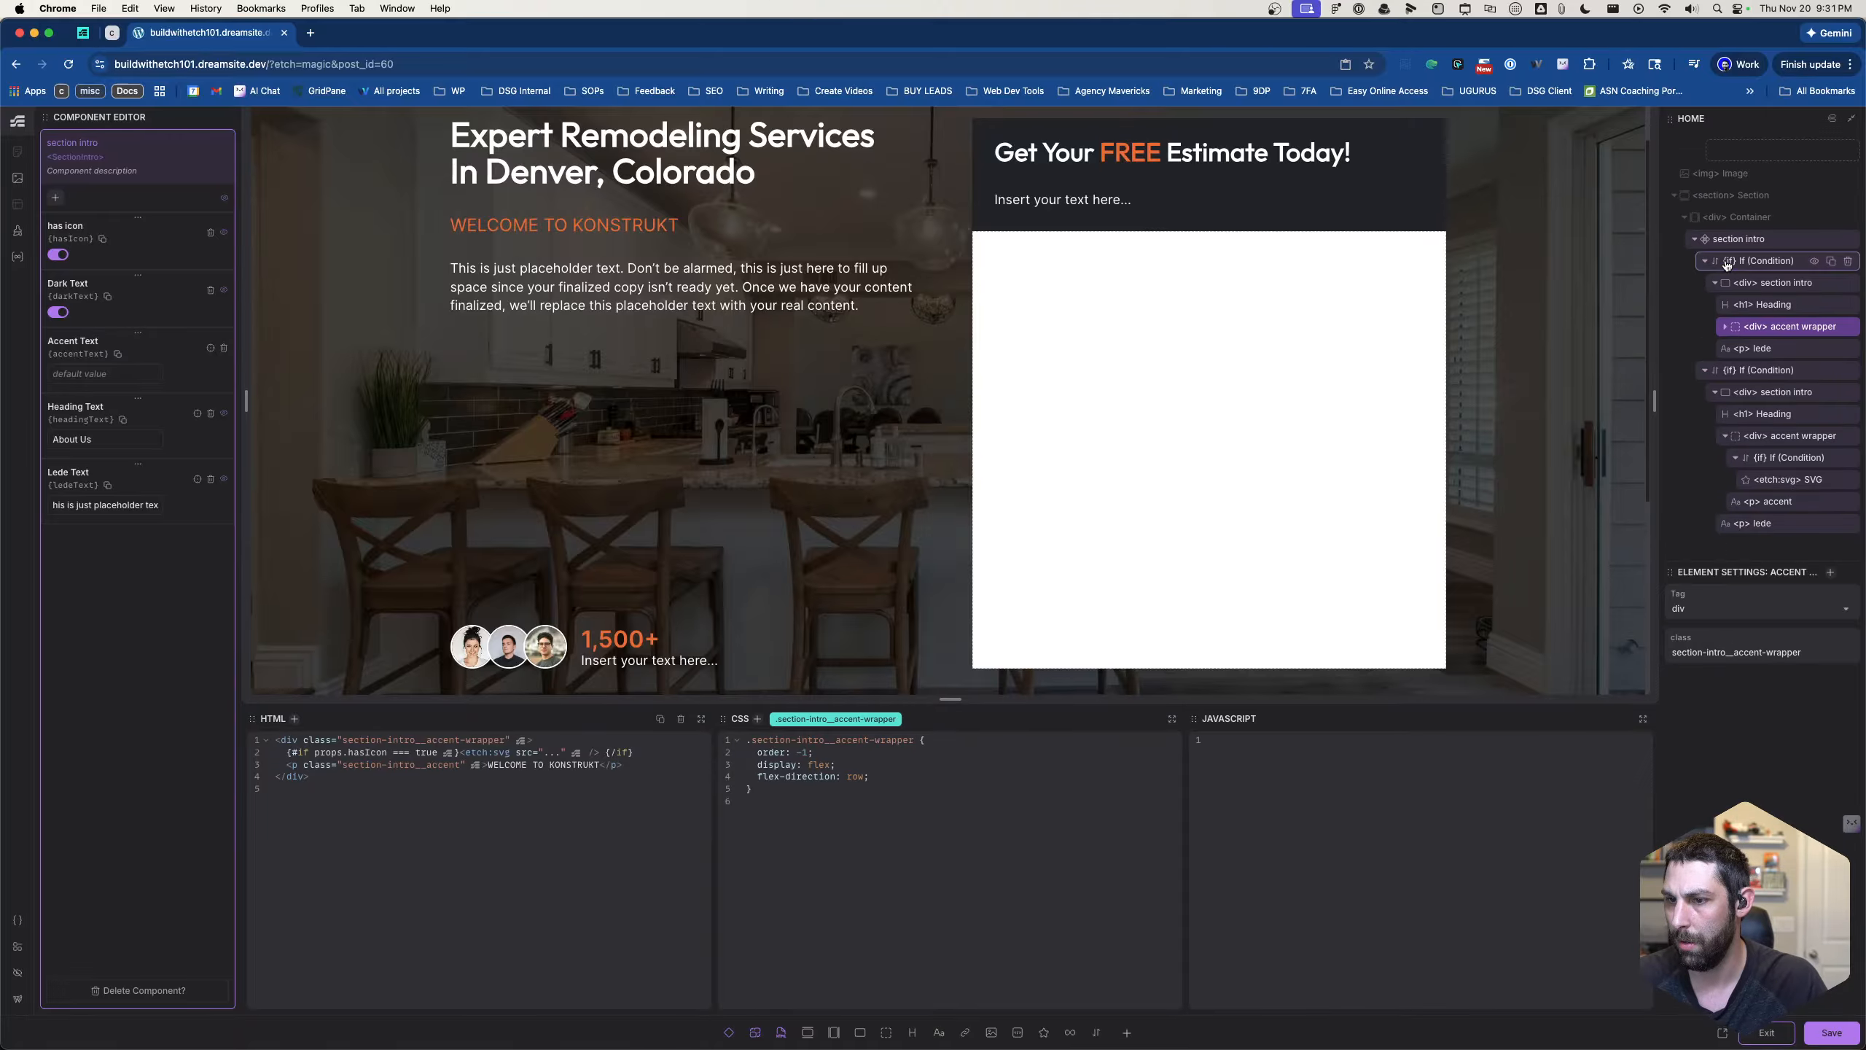
{"action": "left_click", "coordinate": [1722, 328]}
{"action": "left_click", "coordinate": [1759, 328]}
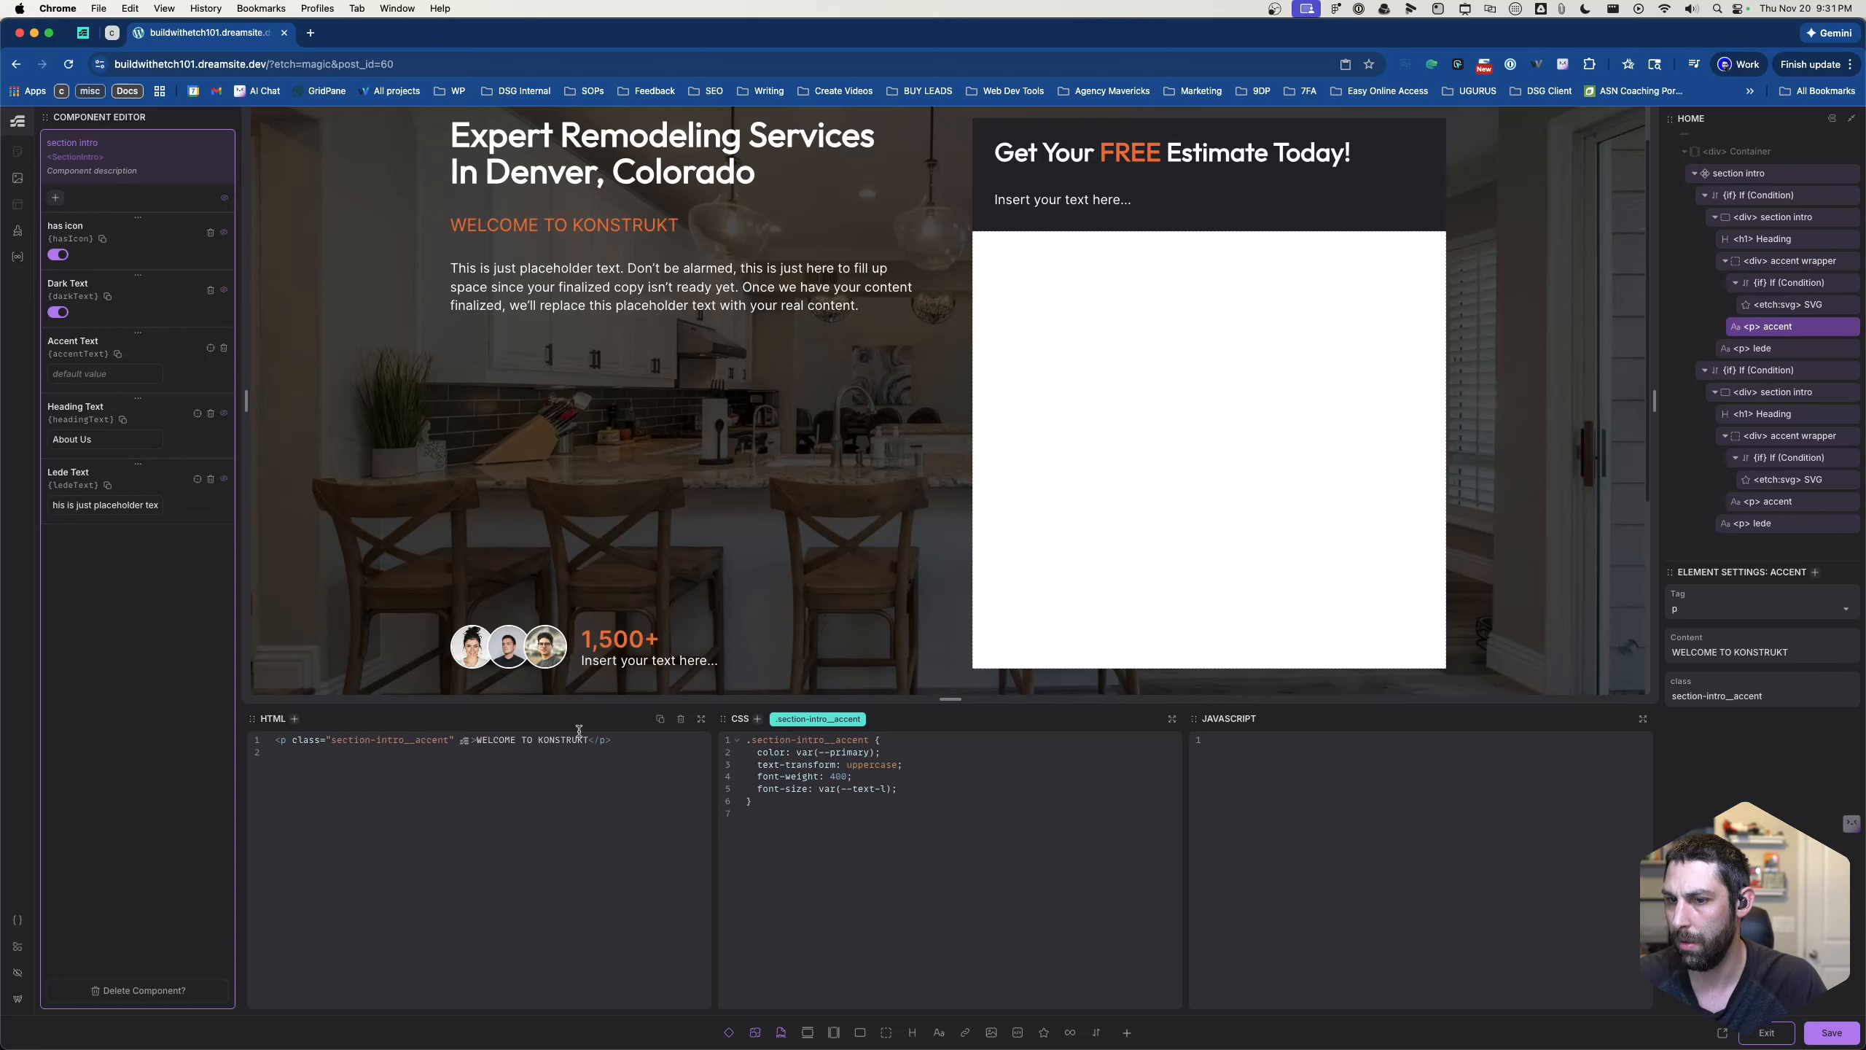
{"action": "left_click_drag", "start_coordinate": [476, 741], "coordinate": [598, 742]}
{"action": "type", "text": "{pr"}
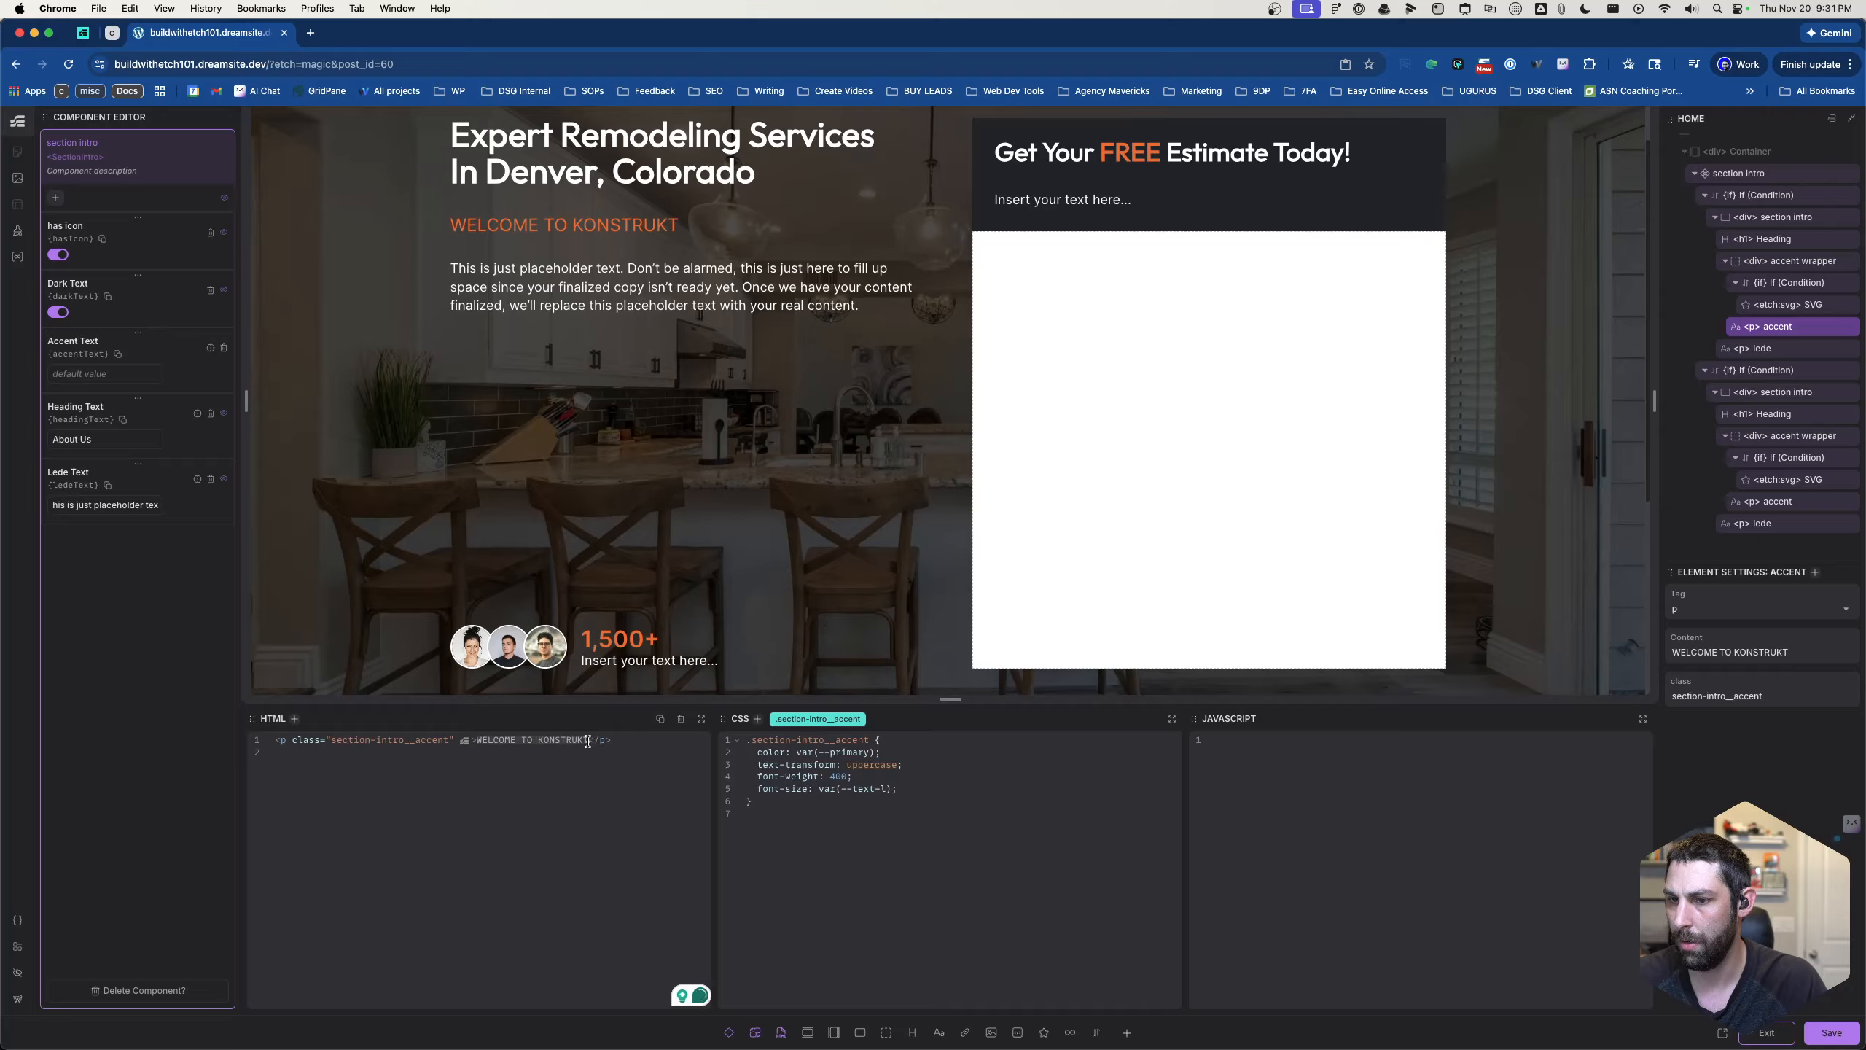
{"action": "type", "text": "ops"}
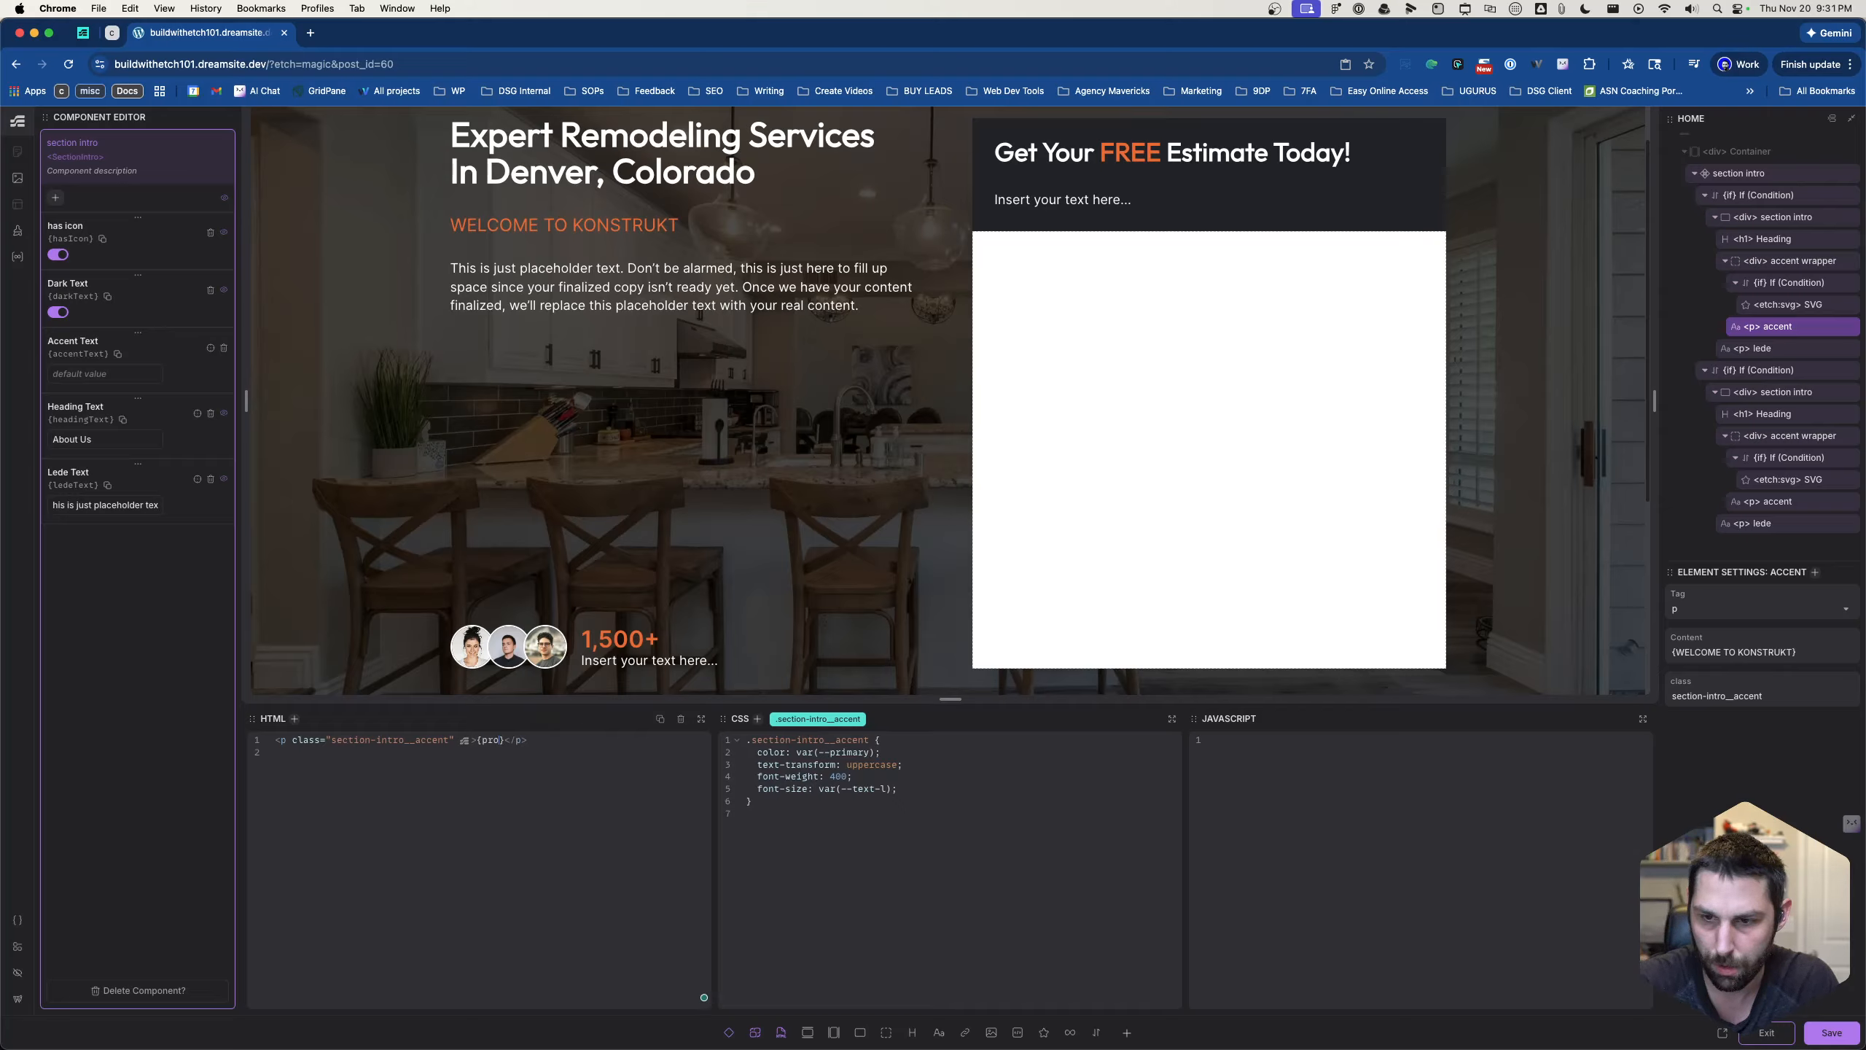
{"action": "type", "text": ".ha"}
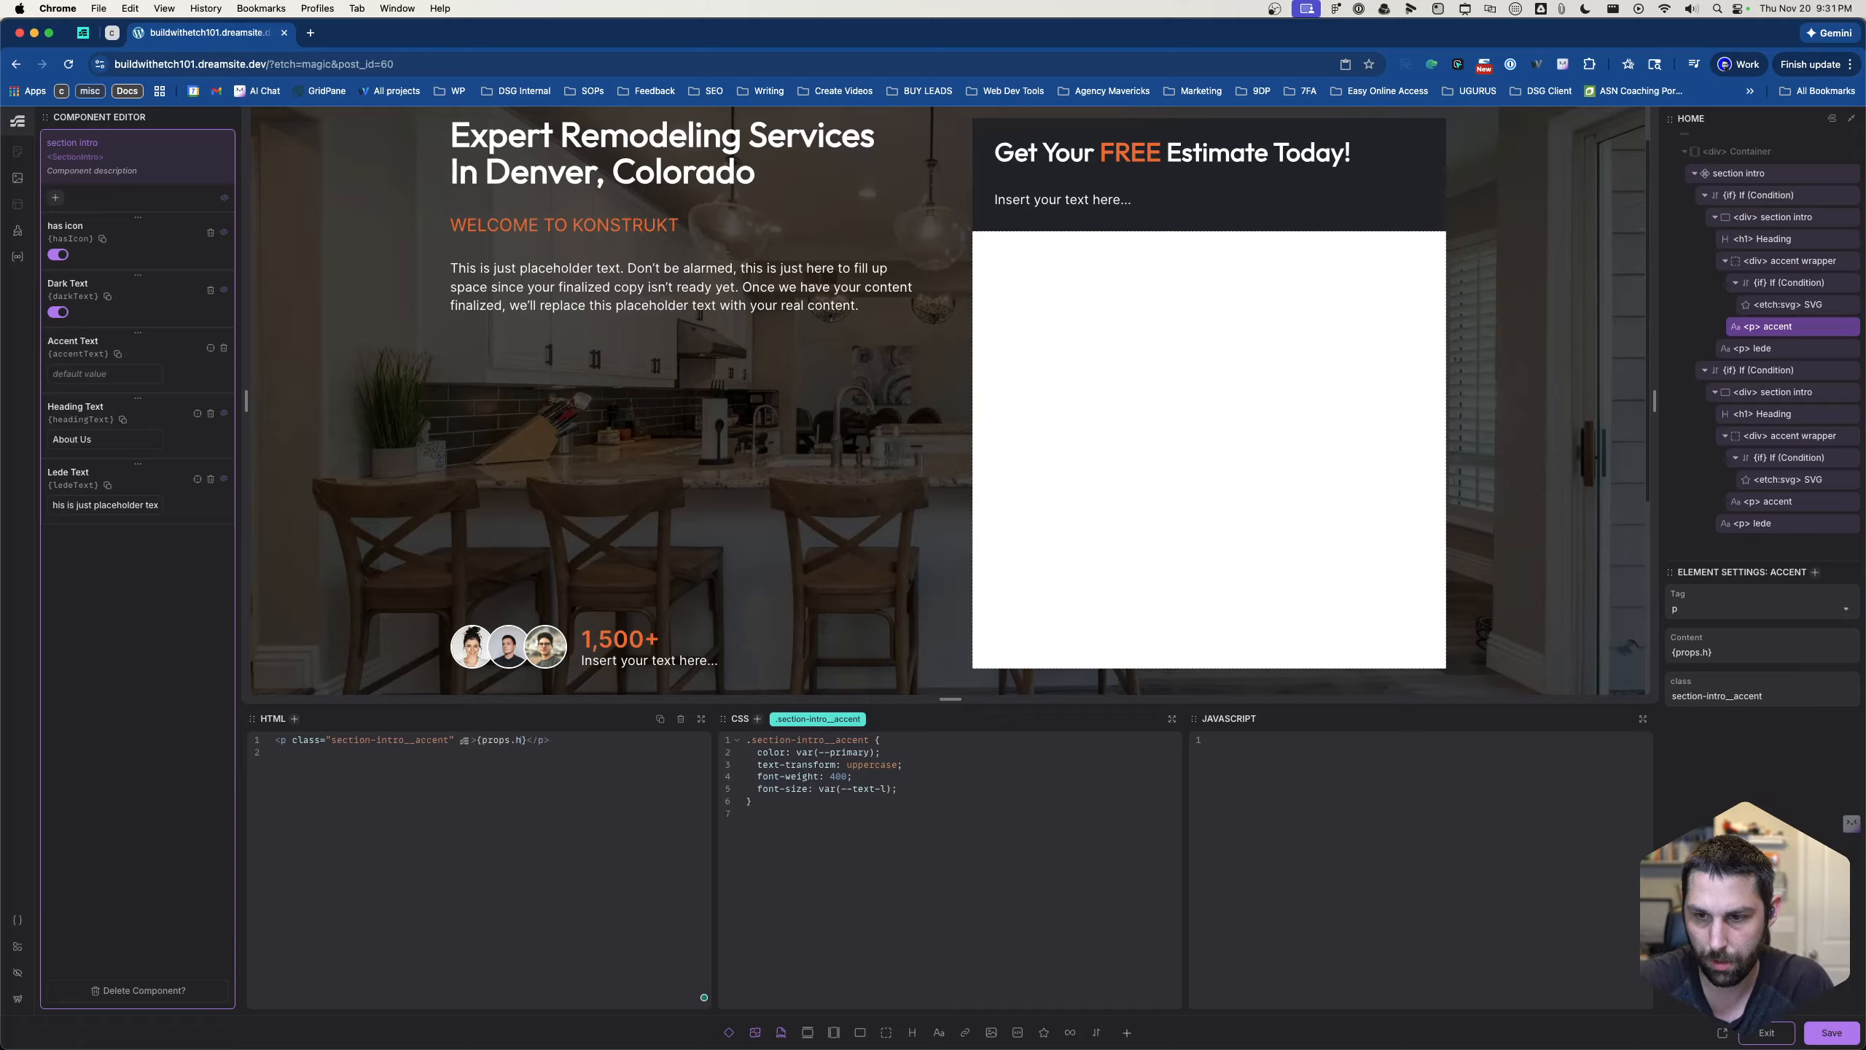
{"action": "type", "text": "accentText"}
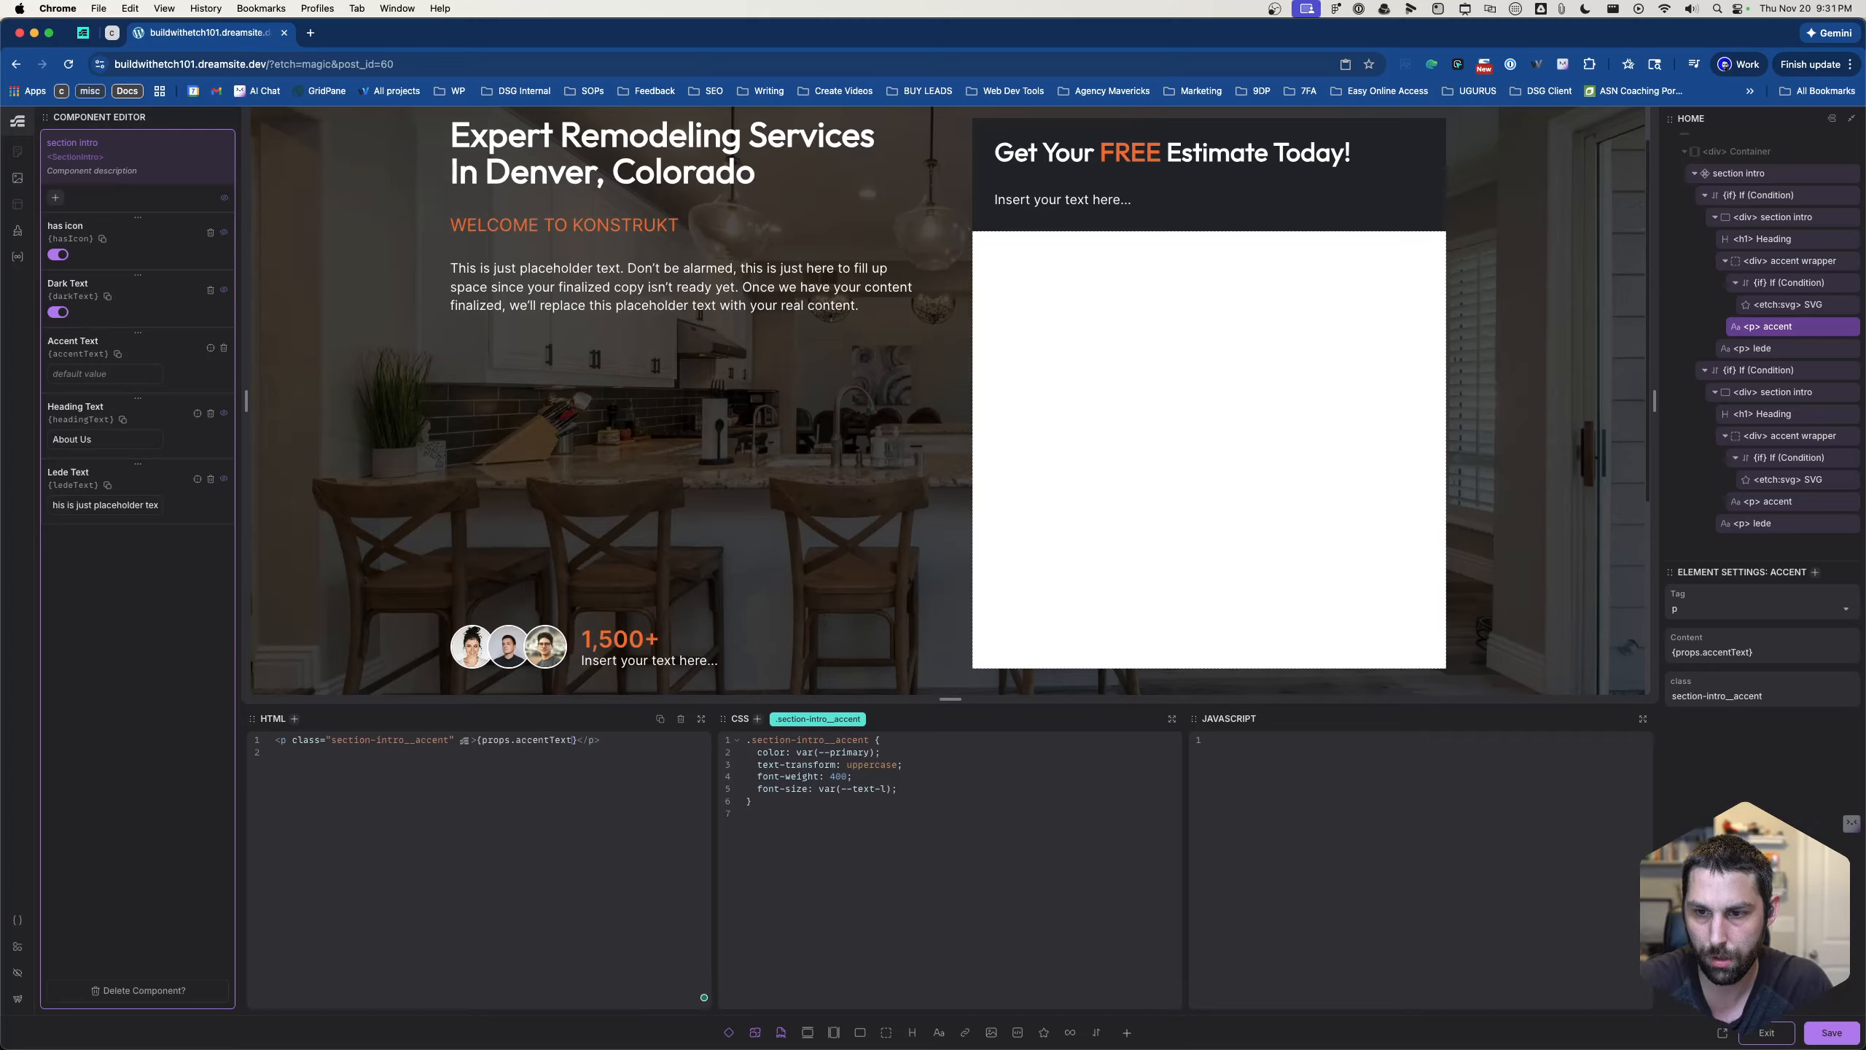
- Replace the second accent paragraph's text with {props.accentText} and check the About Us intro on the canvas
{"action": "left_click", "coordinate": [1793, 501]}
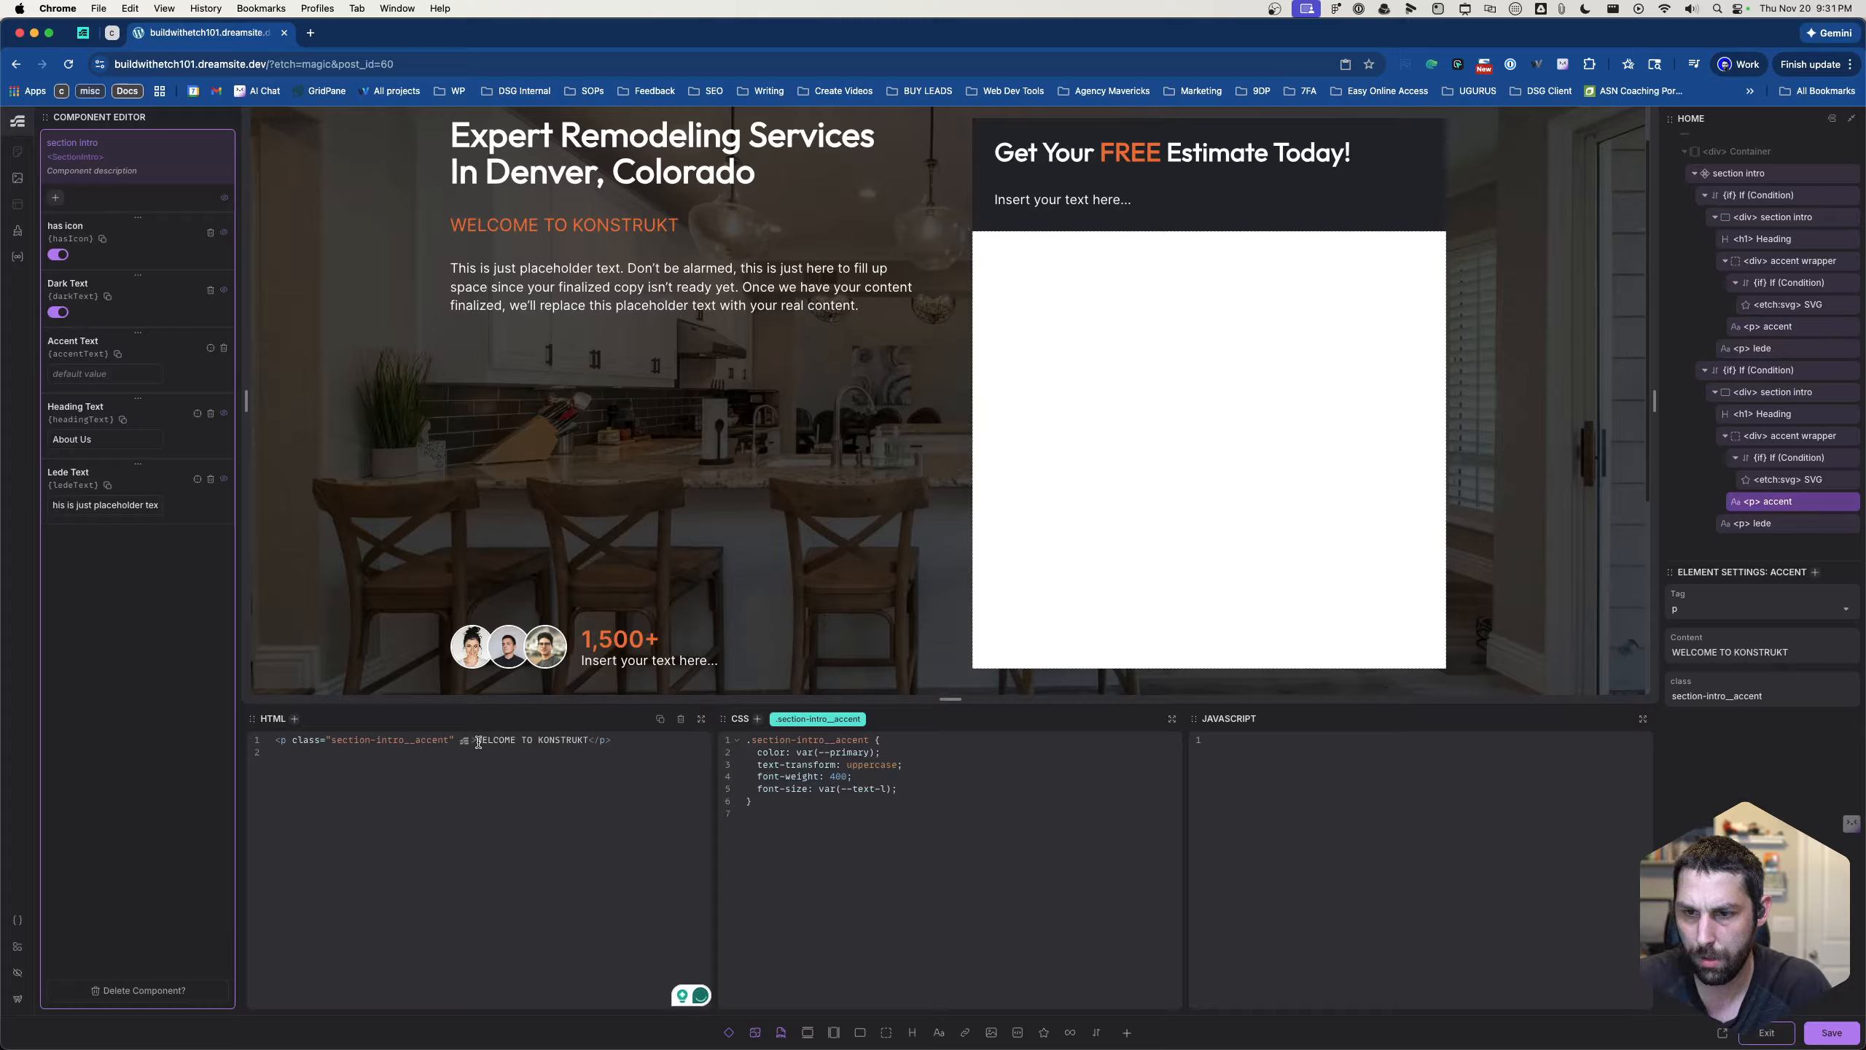
{"action": "left_click_drag", "start_coordinate": [477, 741], "coordinate": [589, 741]}
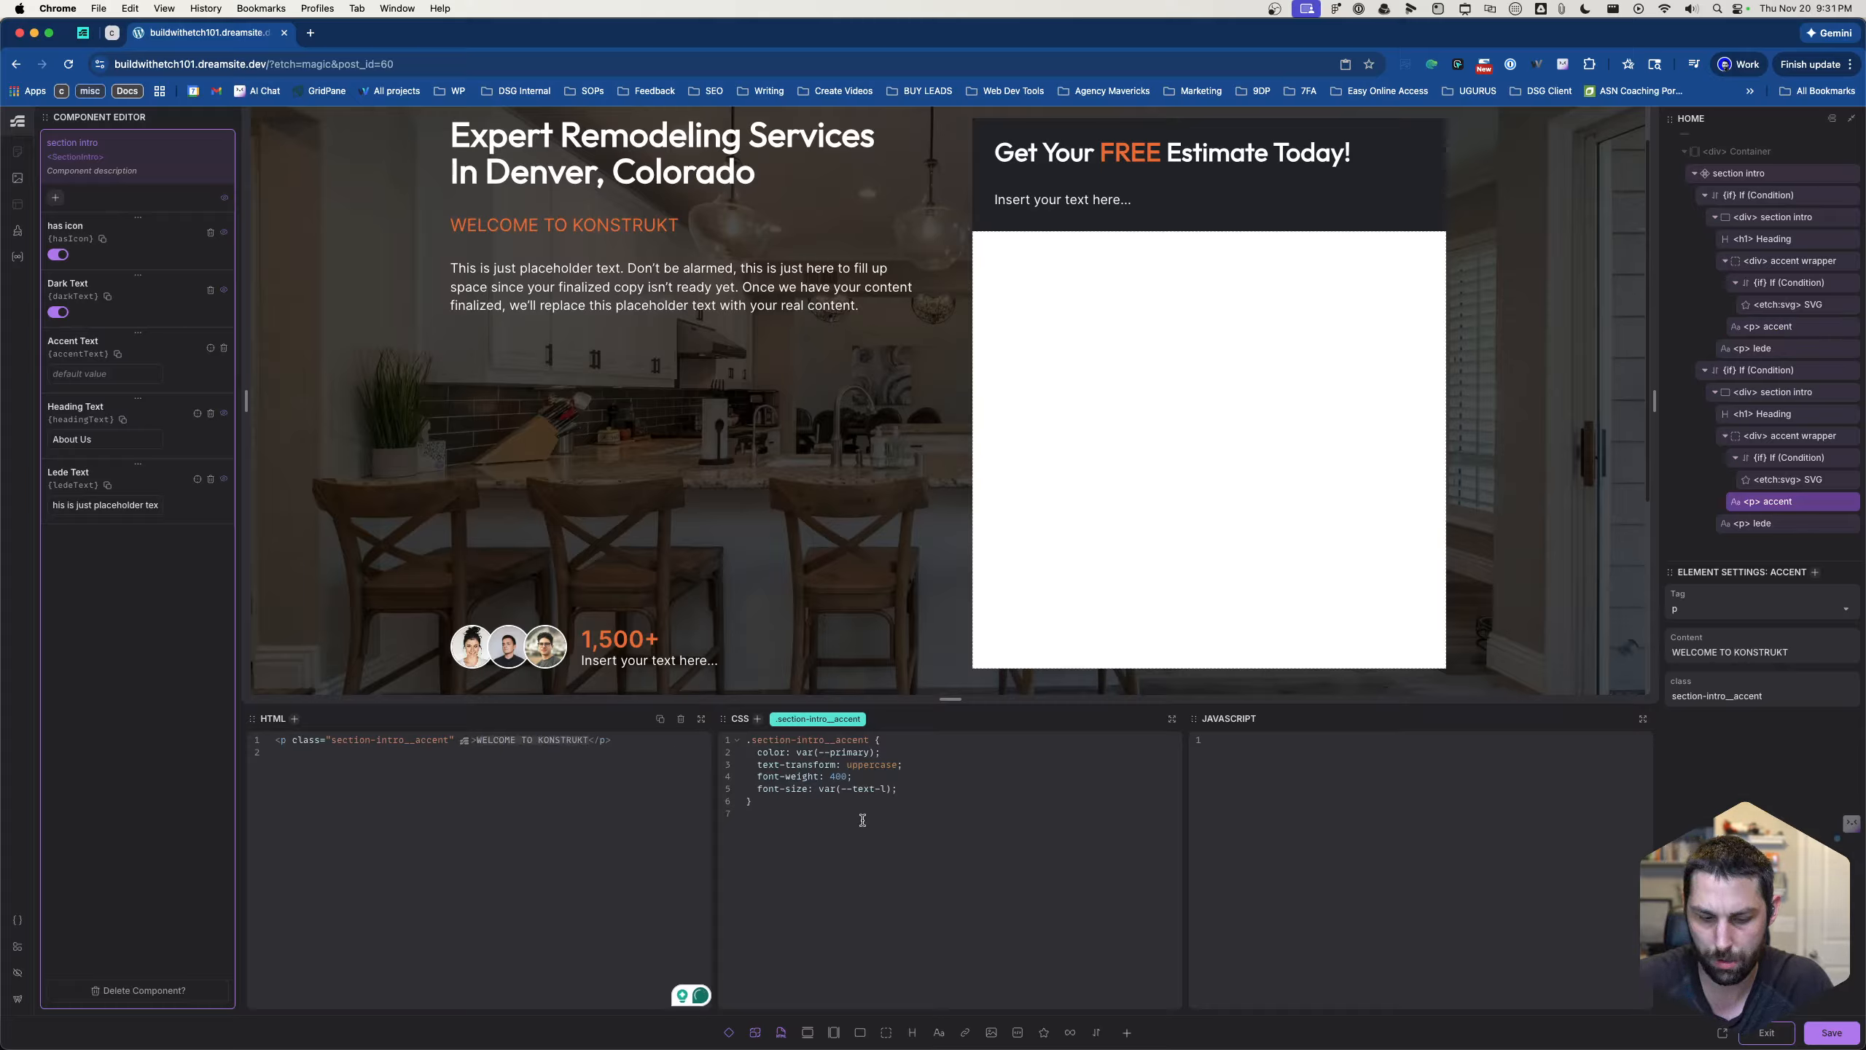
{"action": "type", "text": "{props."}
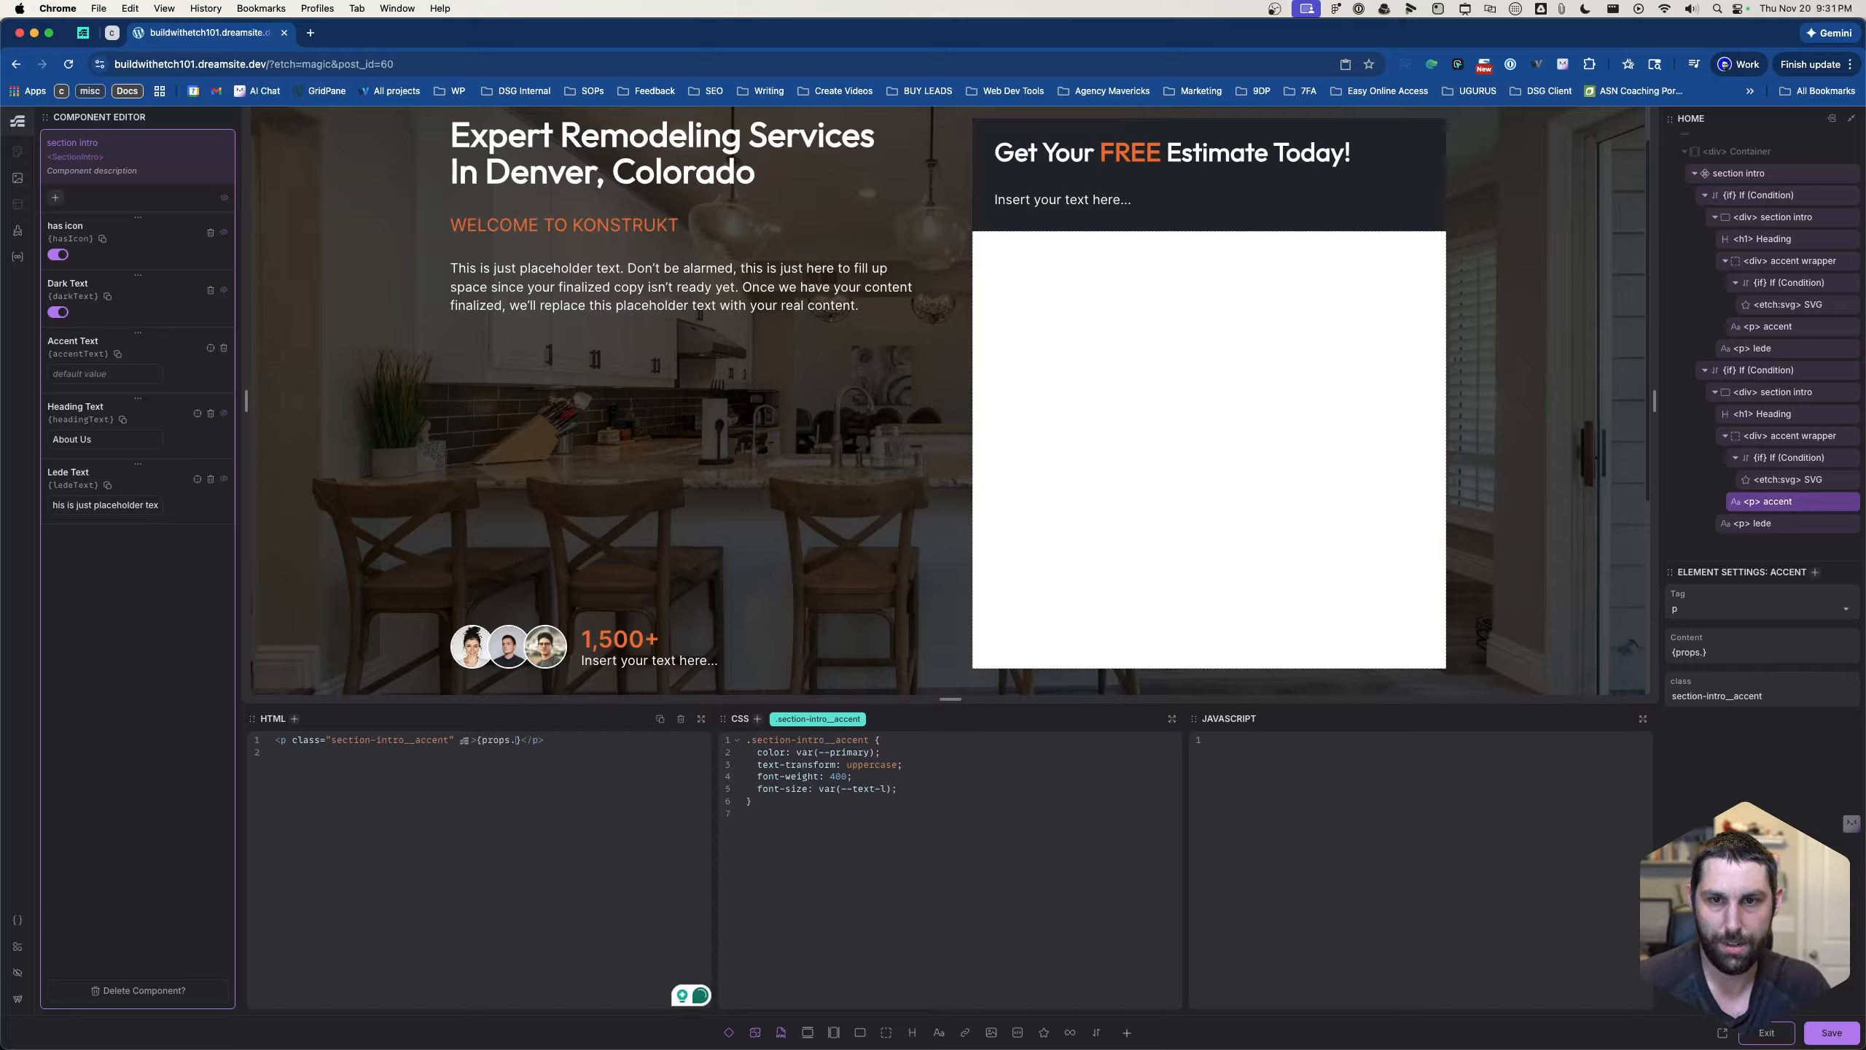
{"action": "type", "text": "accentText"}
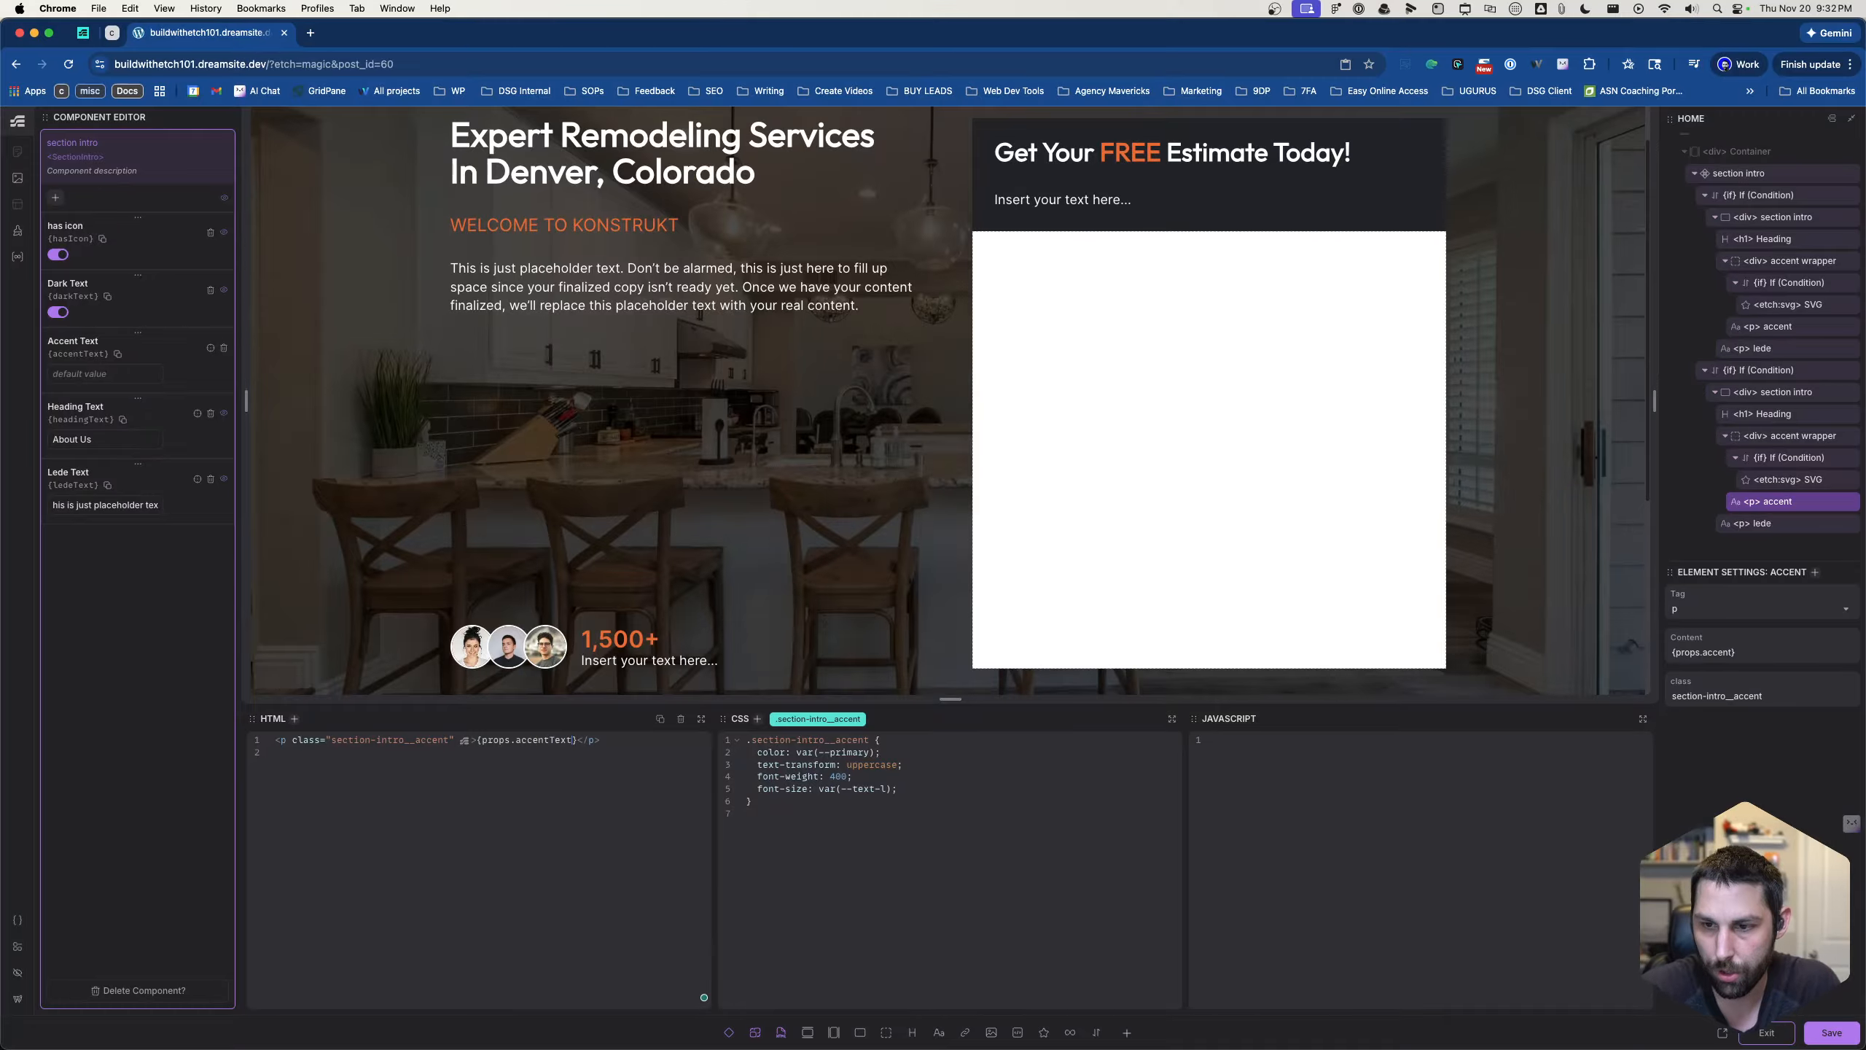
{"action": "scroll", "coordinate": [905, 689], "scroll_direction": "down", "scroll_amount": 5}
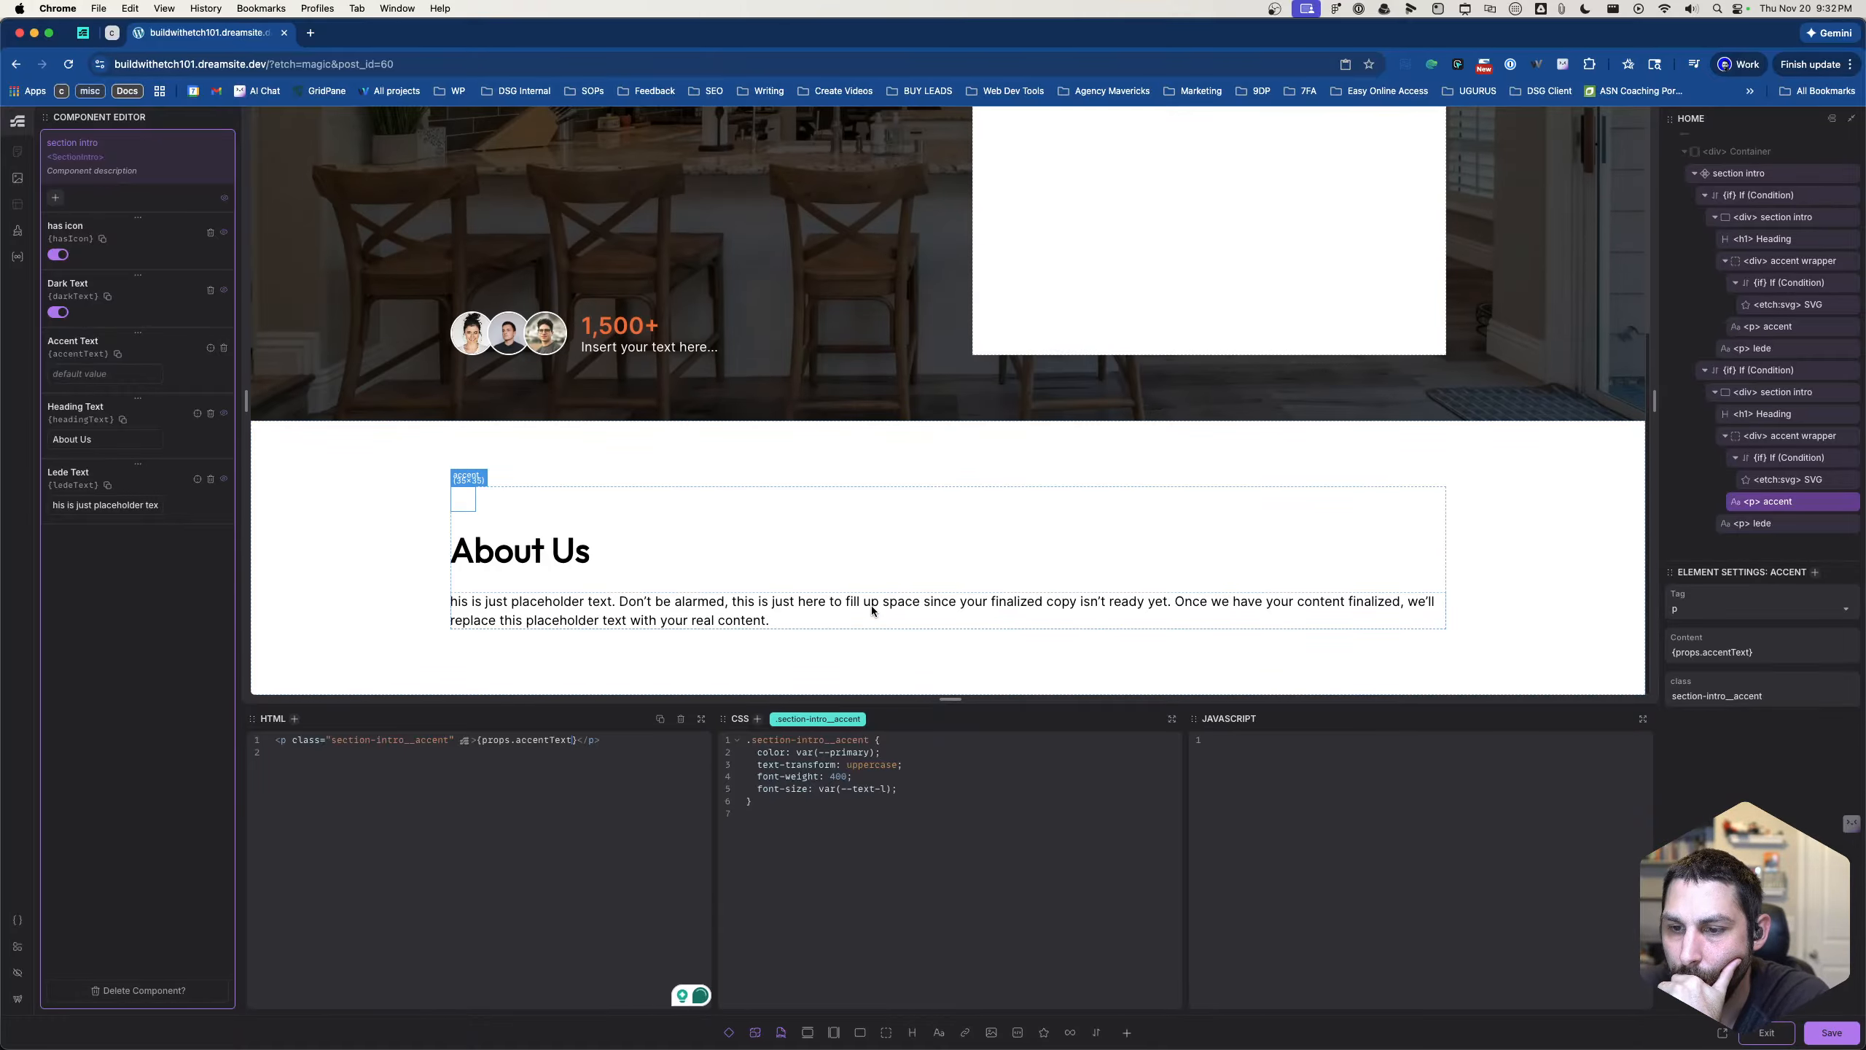
- Check the accent paragraph in the dark section intro and set the component's default Accent Text to "About us"
{"action": "left_click", "coordinate": [872, 606]}
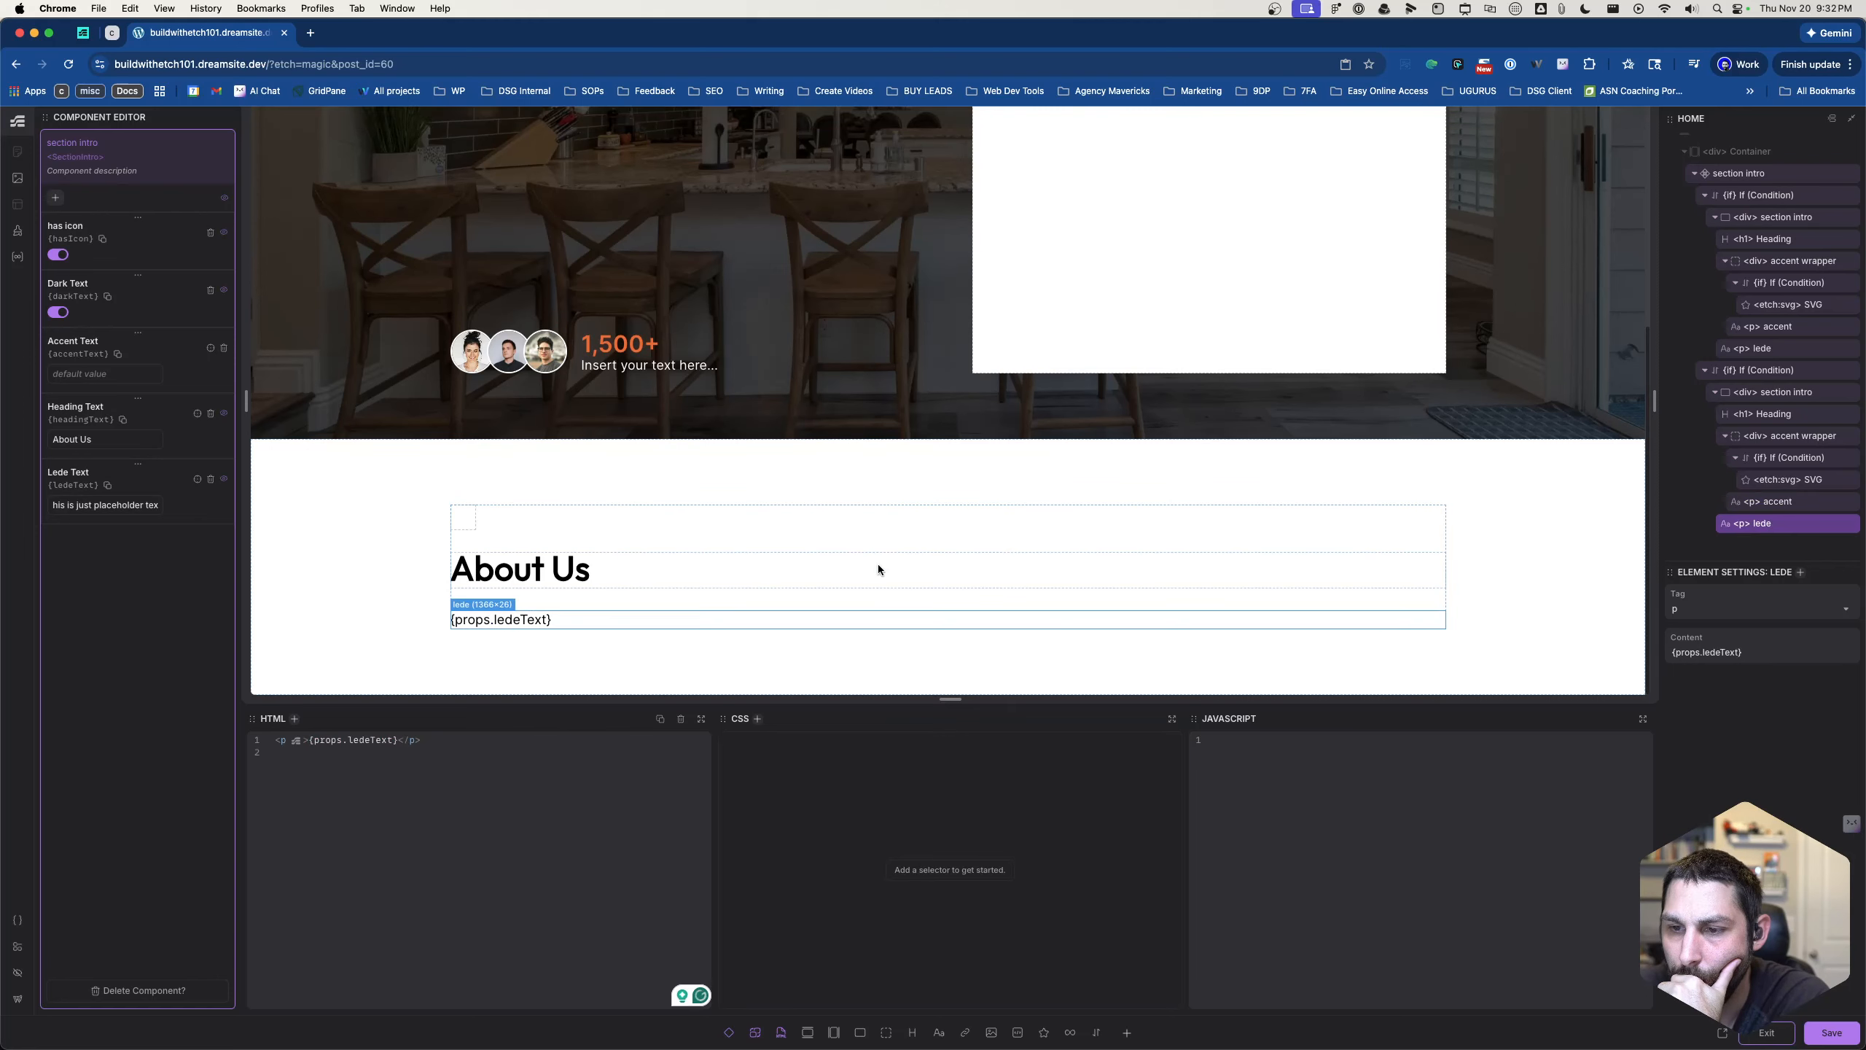
{"action": "left_click", "coordinate": [877, 560]}
{"action": "left_click", "coordinate": [883, 528]}
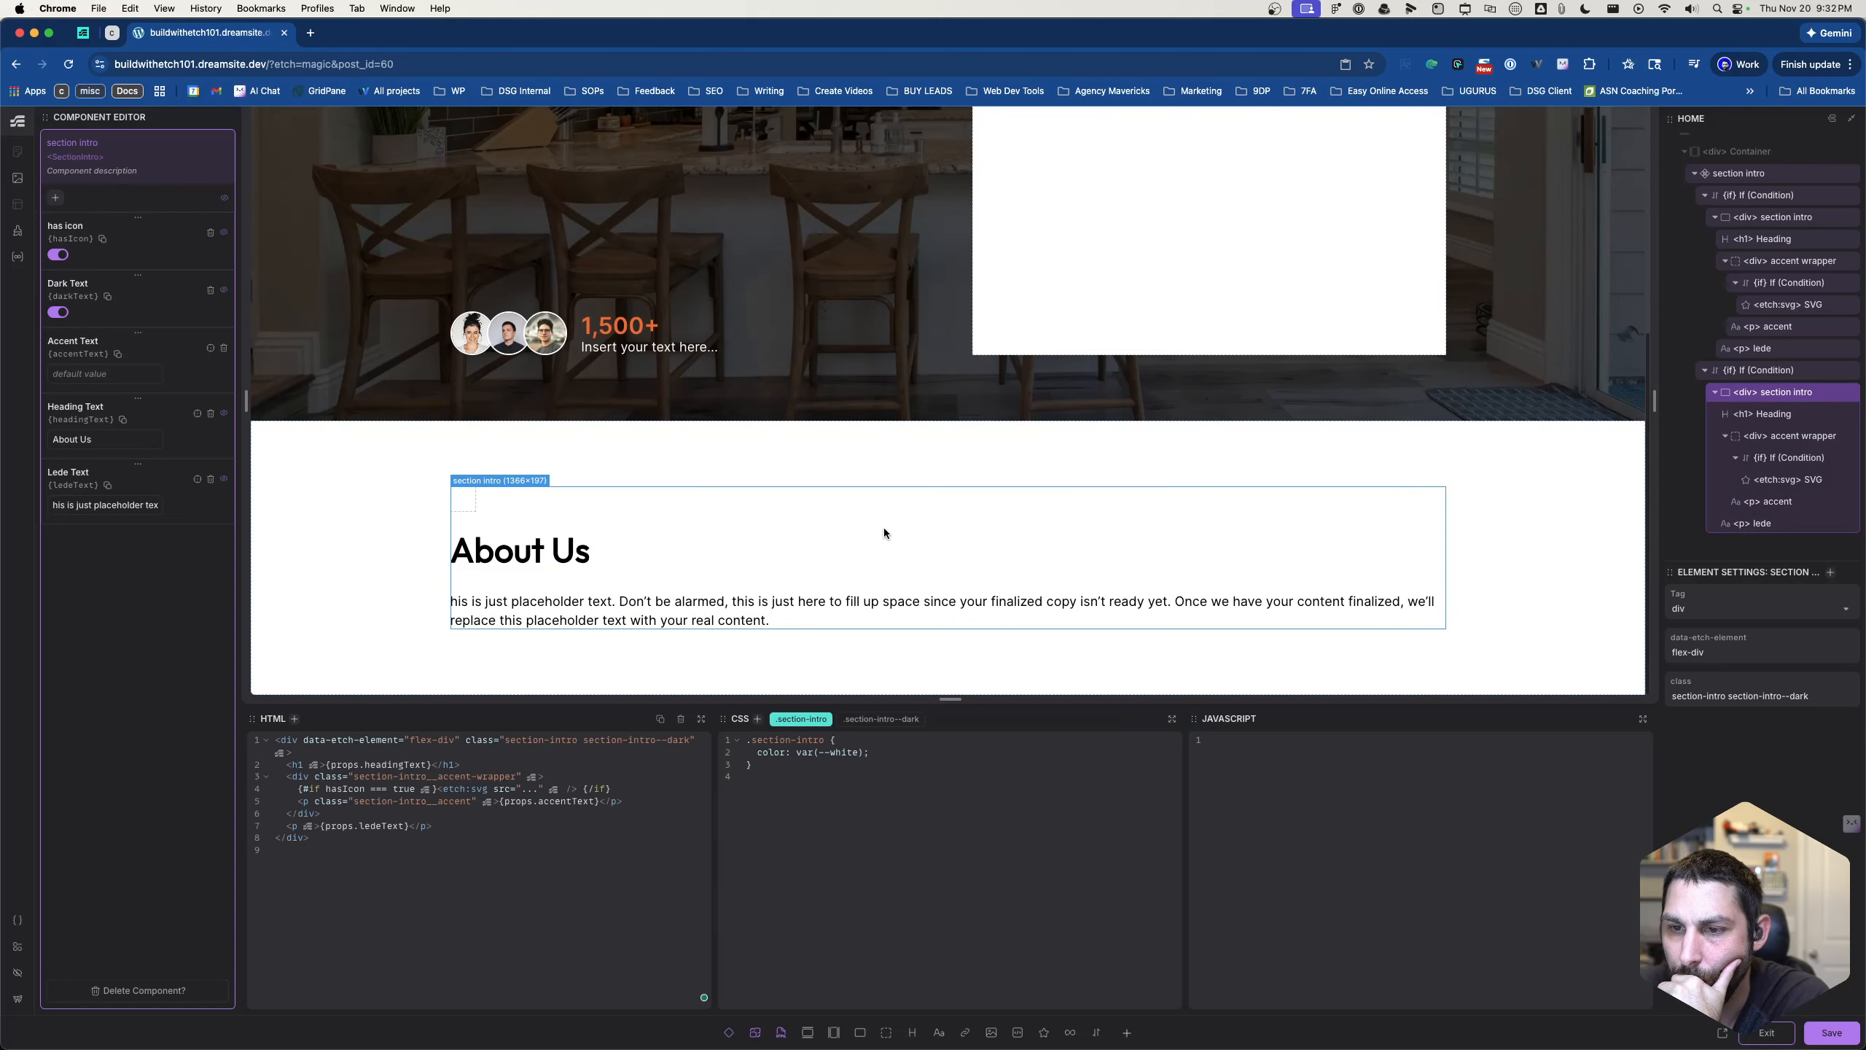
{"action": "left_click", "coordinate": [465, 503]}
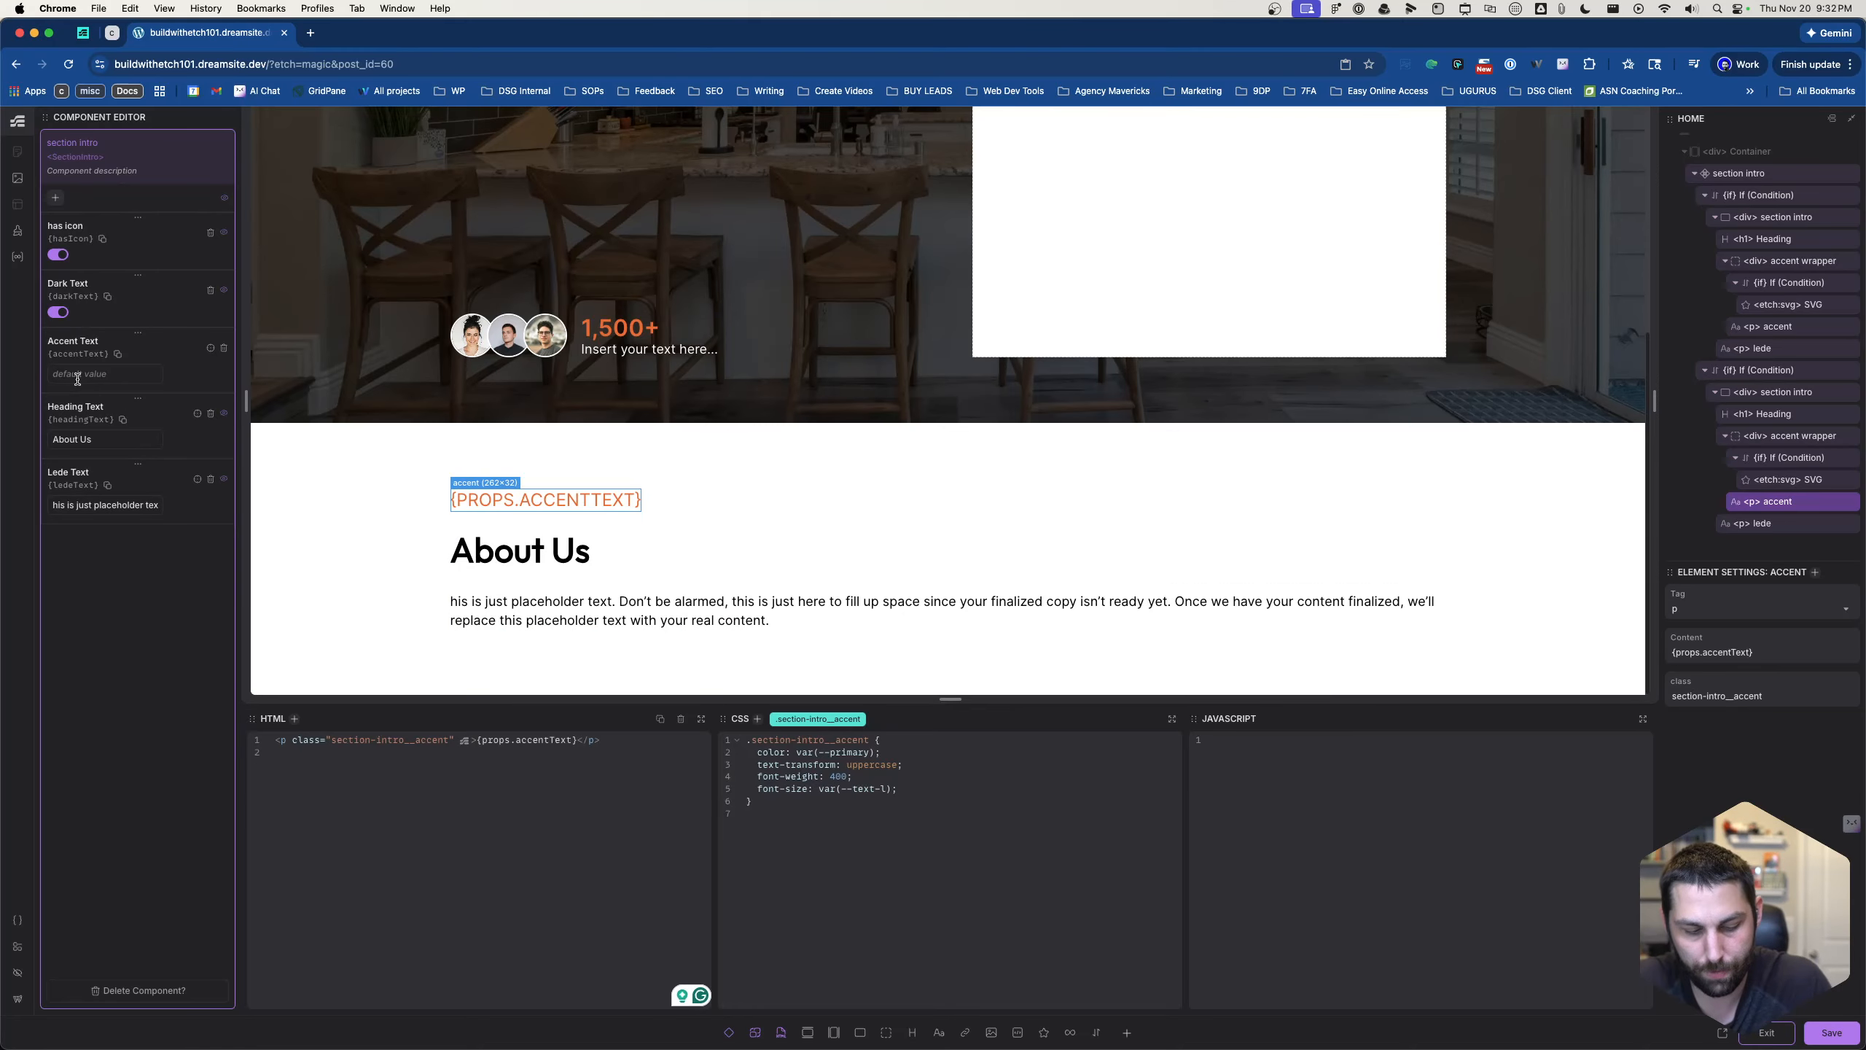
{"action": "type", "text": "About us"}
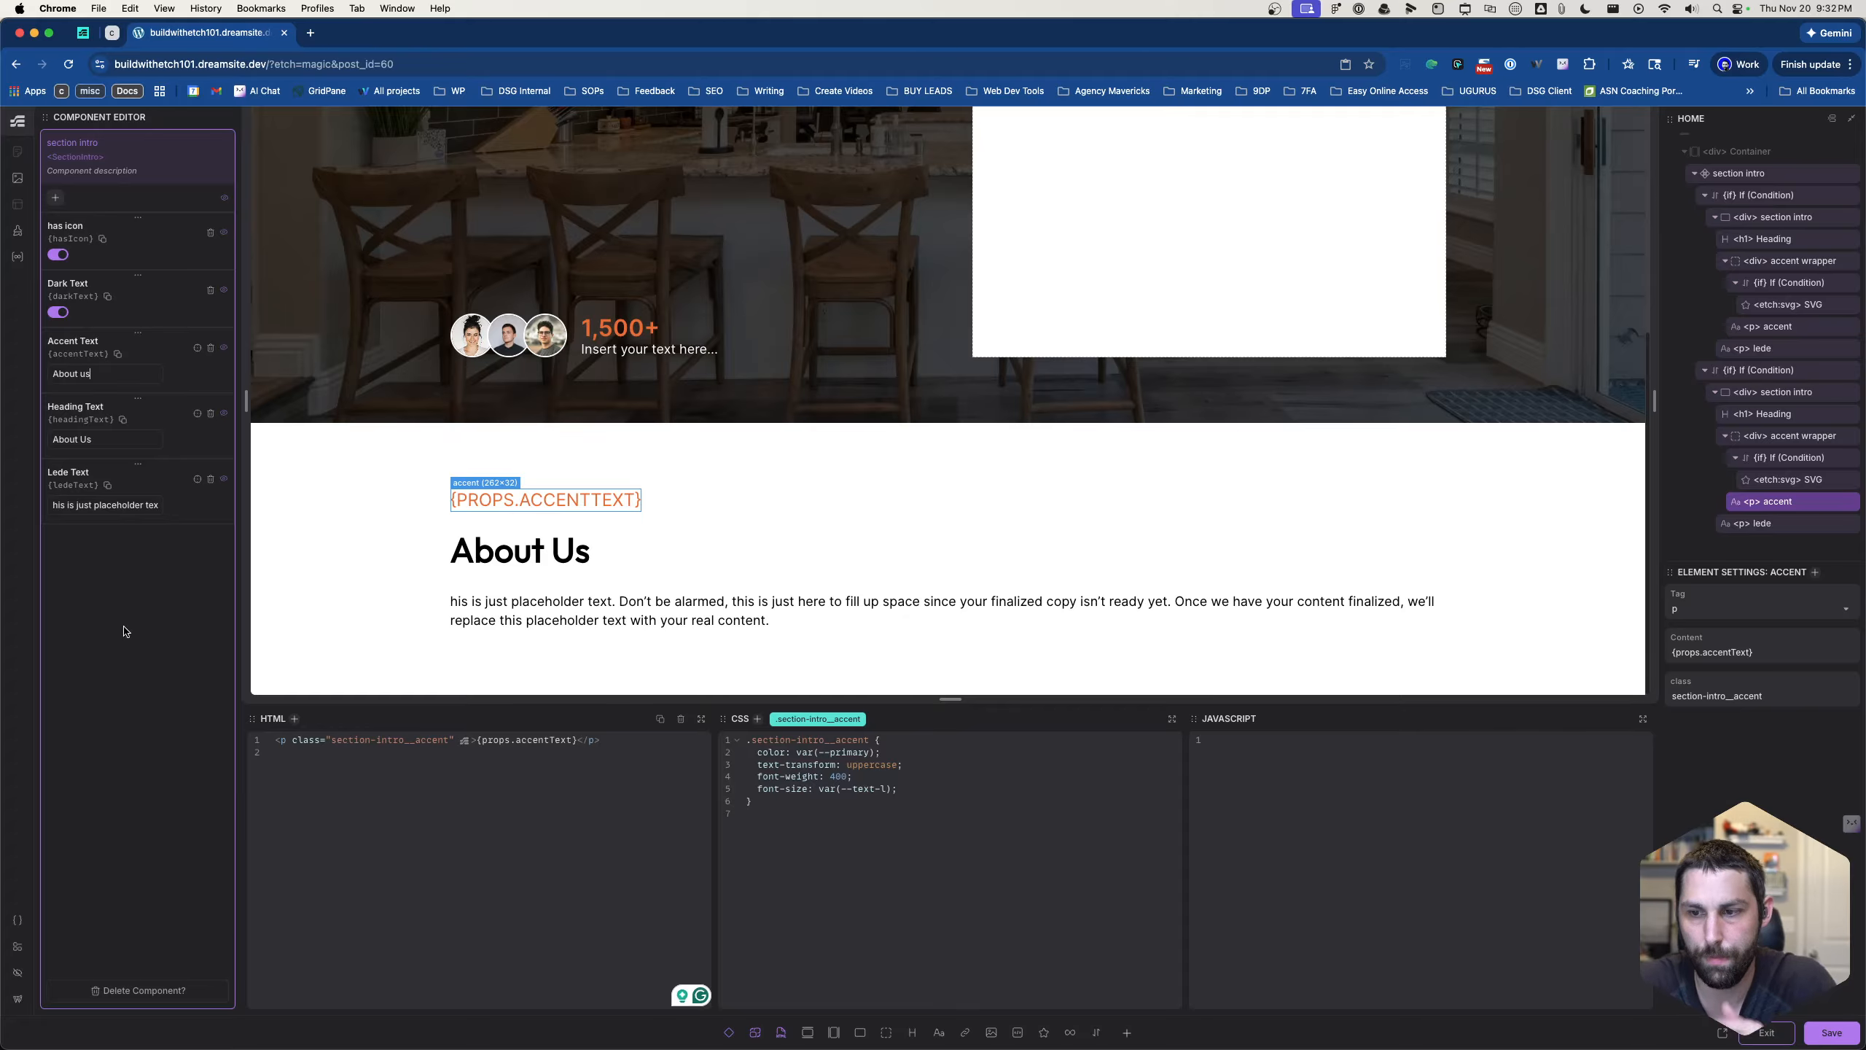
{"action": "left_click", "coordinate": [378, 816]}
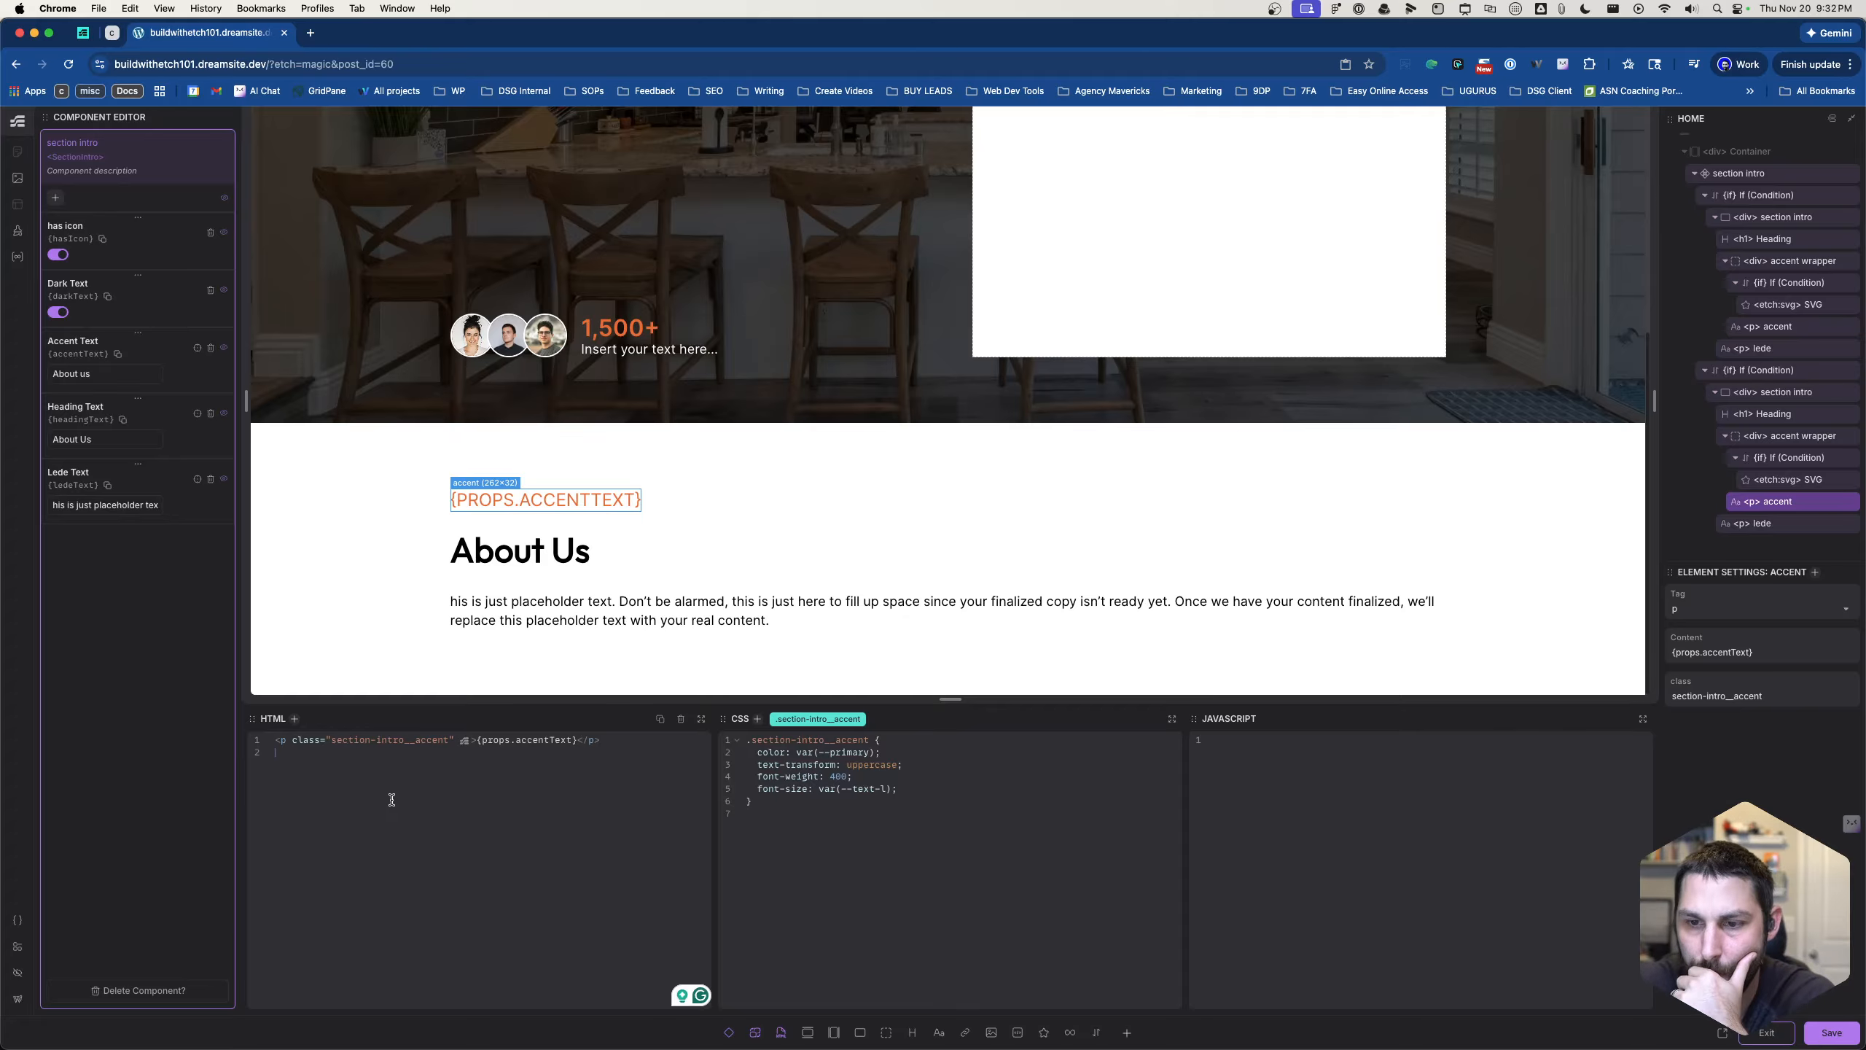
- Check the lede, accent and heading bindings on the canvas and set the component's default Heading Text to "Latest Projects"
{"action": "left_click", "coordinate": [555, 564]}
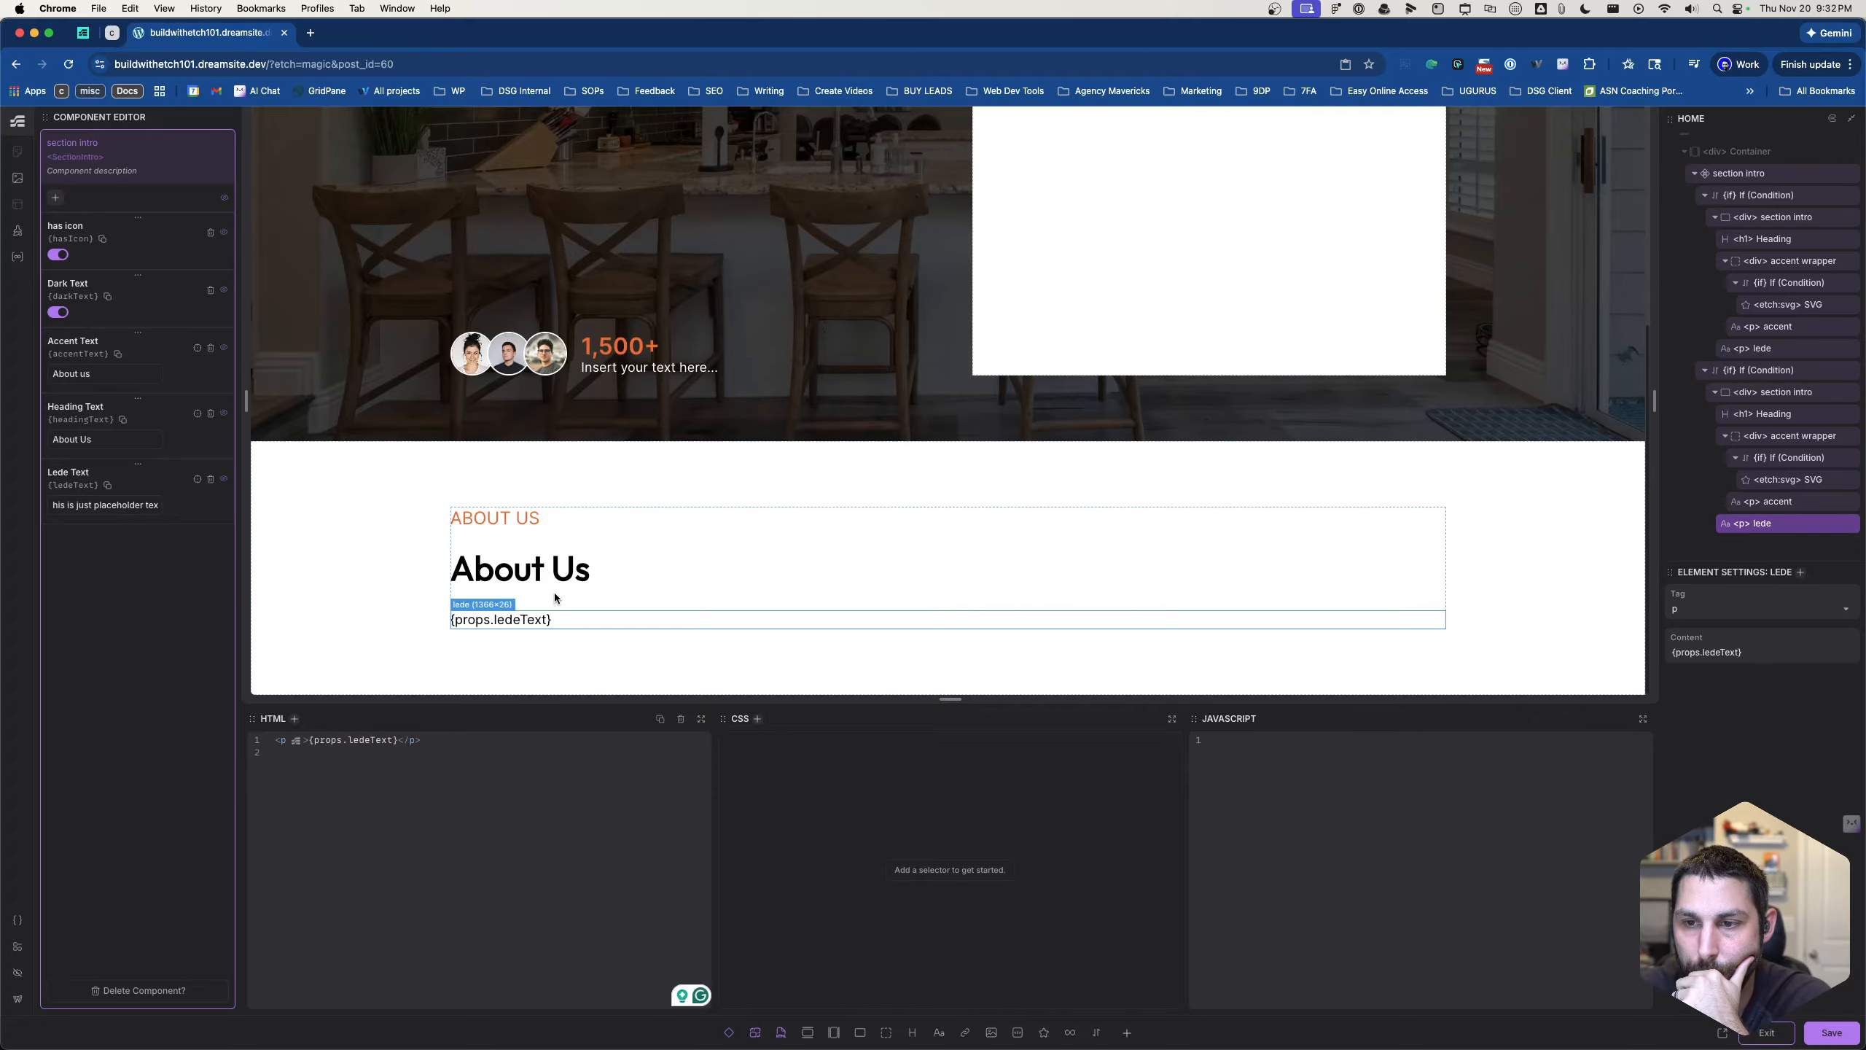
{"action": "left_click", "coordinate": [547, 500]}
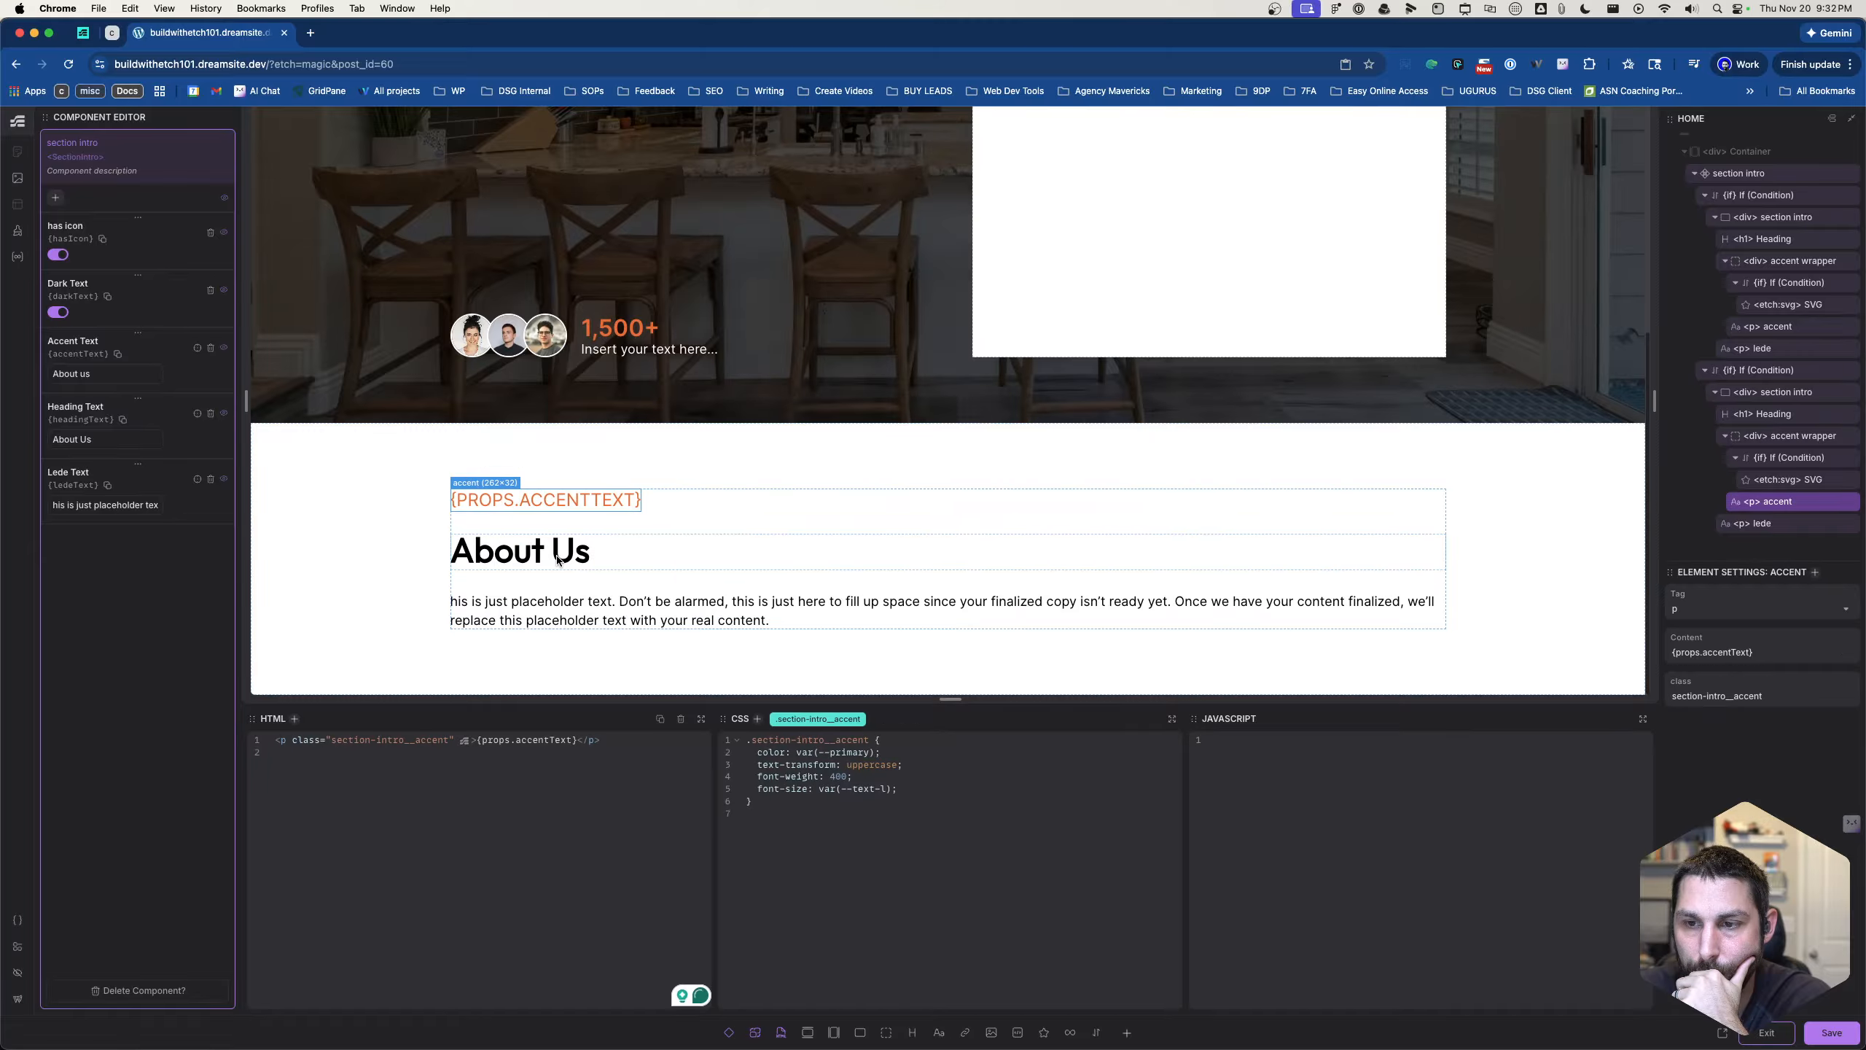
{"action": "left_click", "coordinate": [557, 560]}
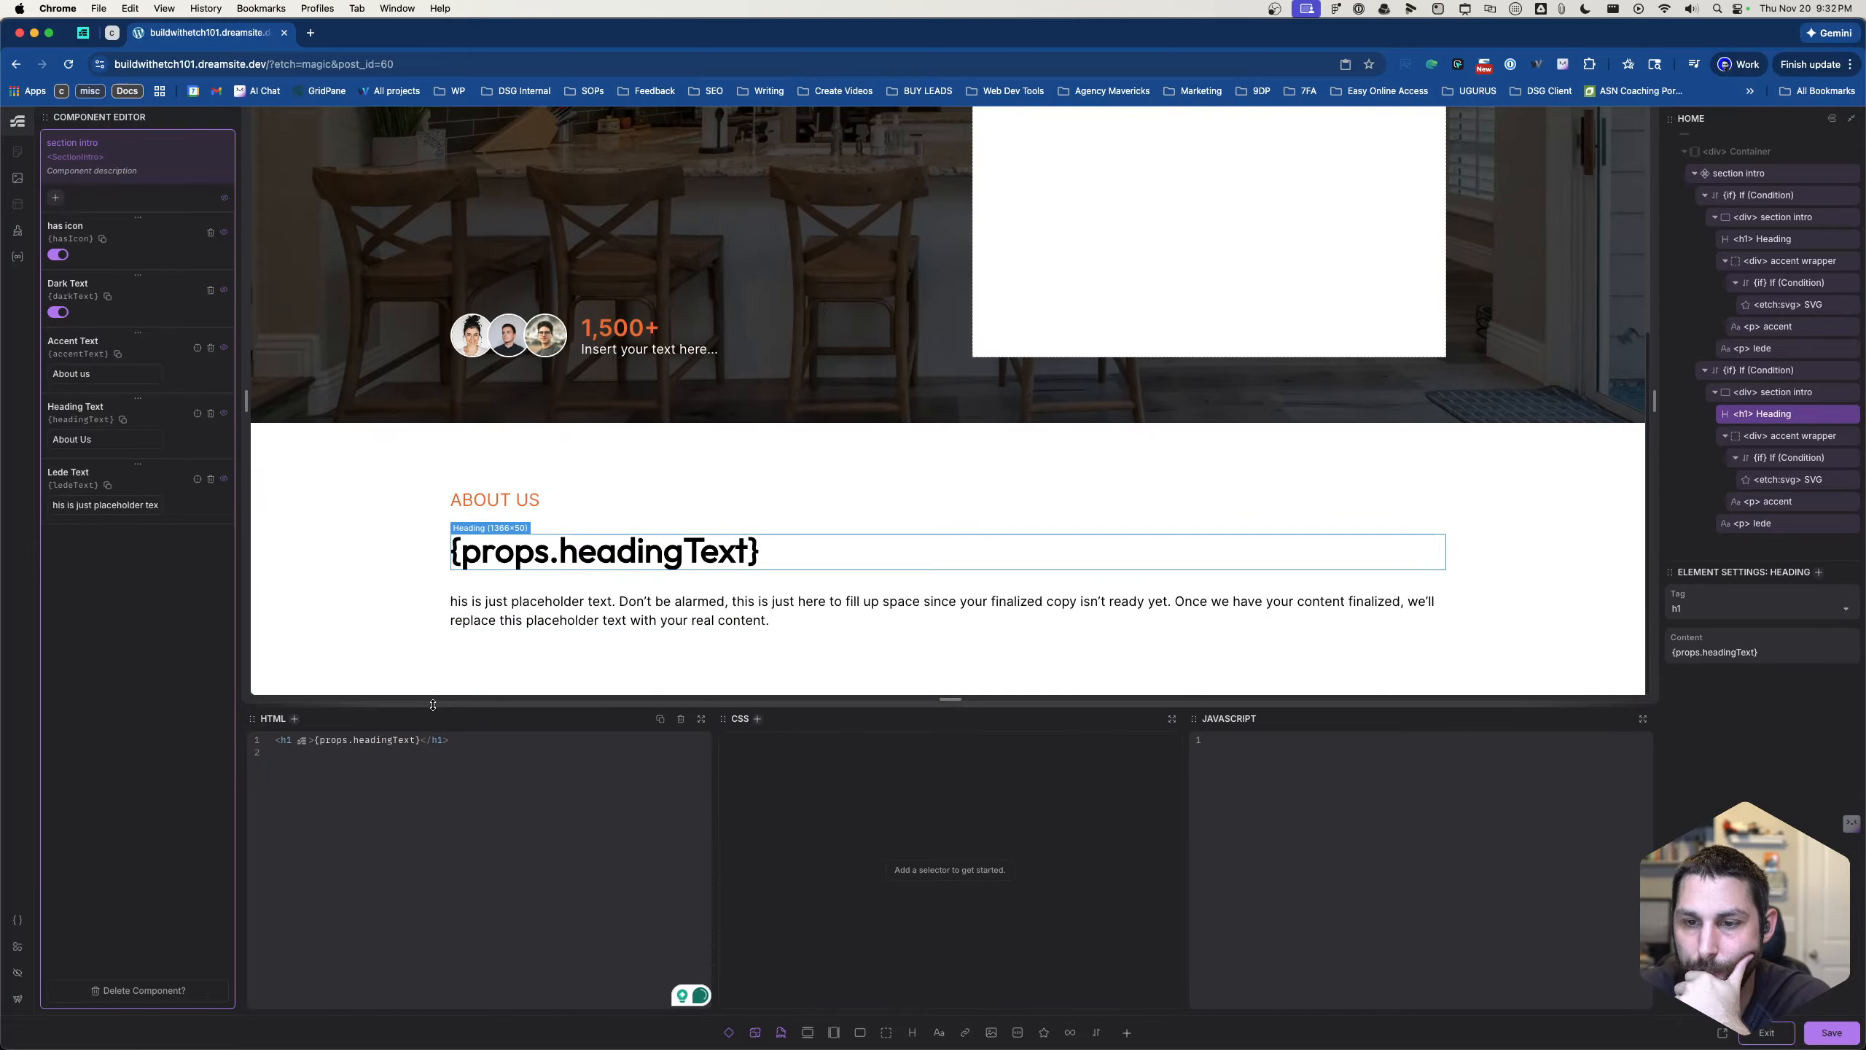
{"action": "triple_click", "coordinate": [114, 439]}
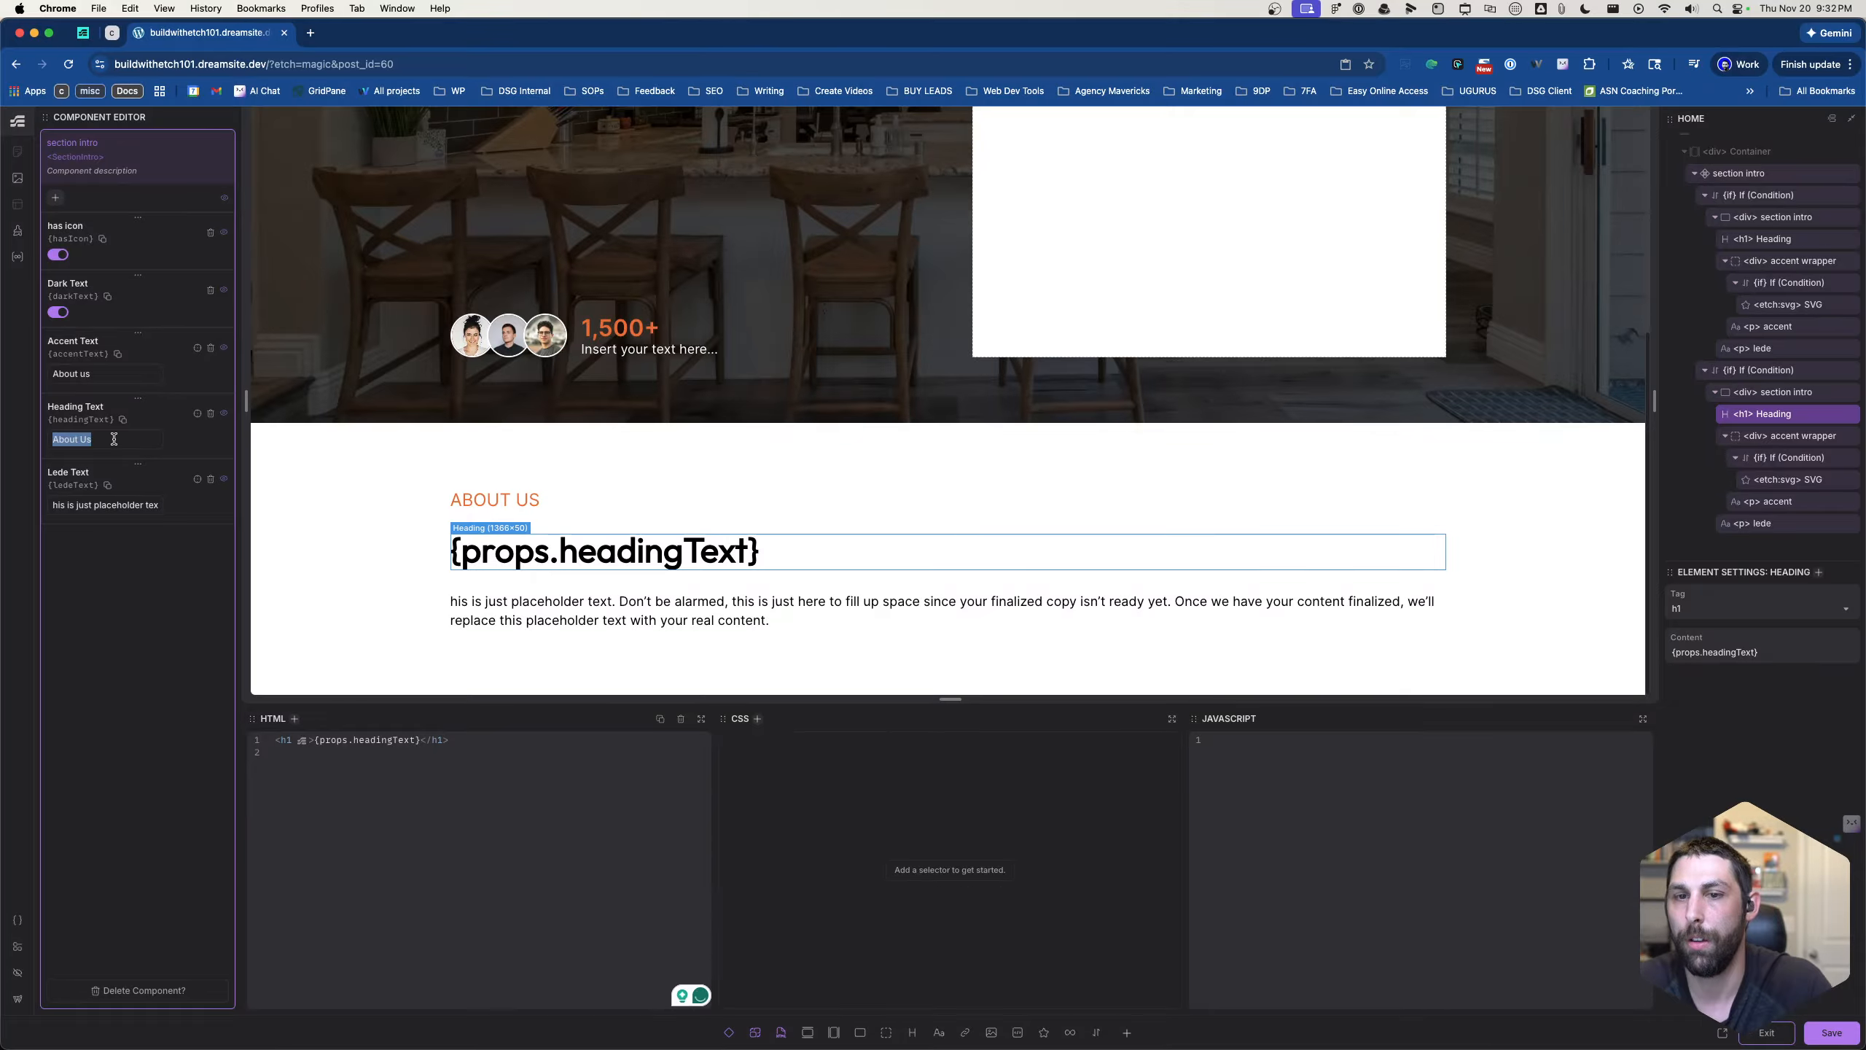
{"action": "type", "text": "Latest Projects"}
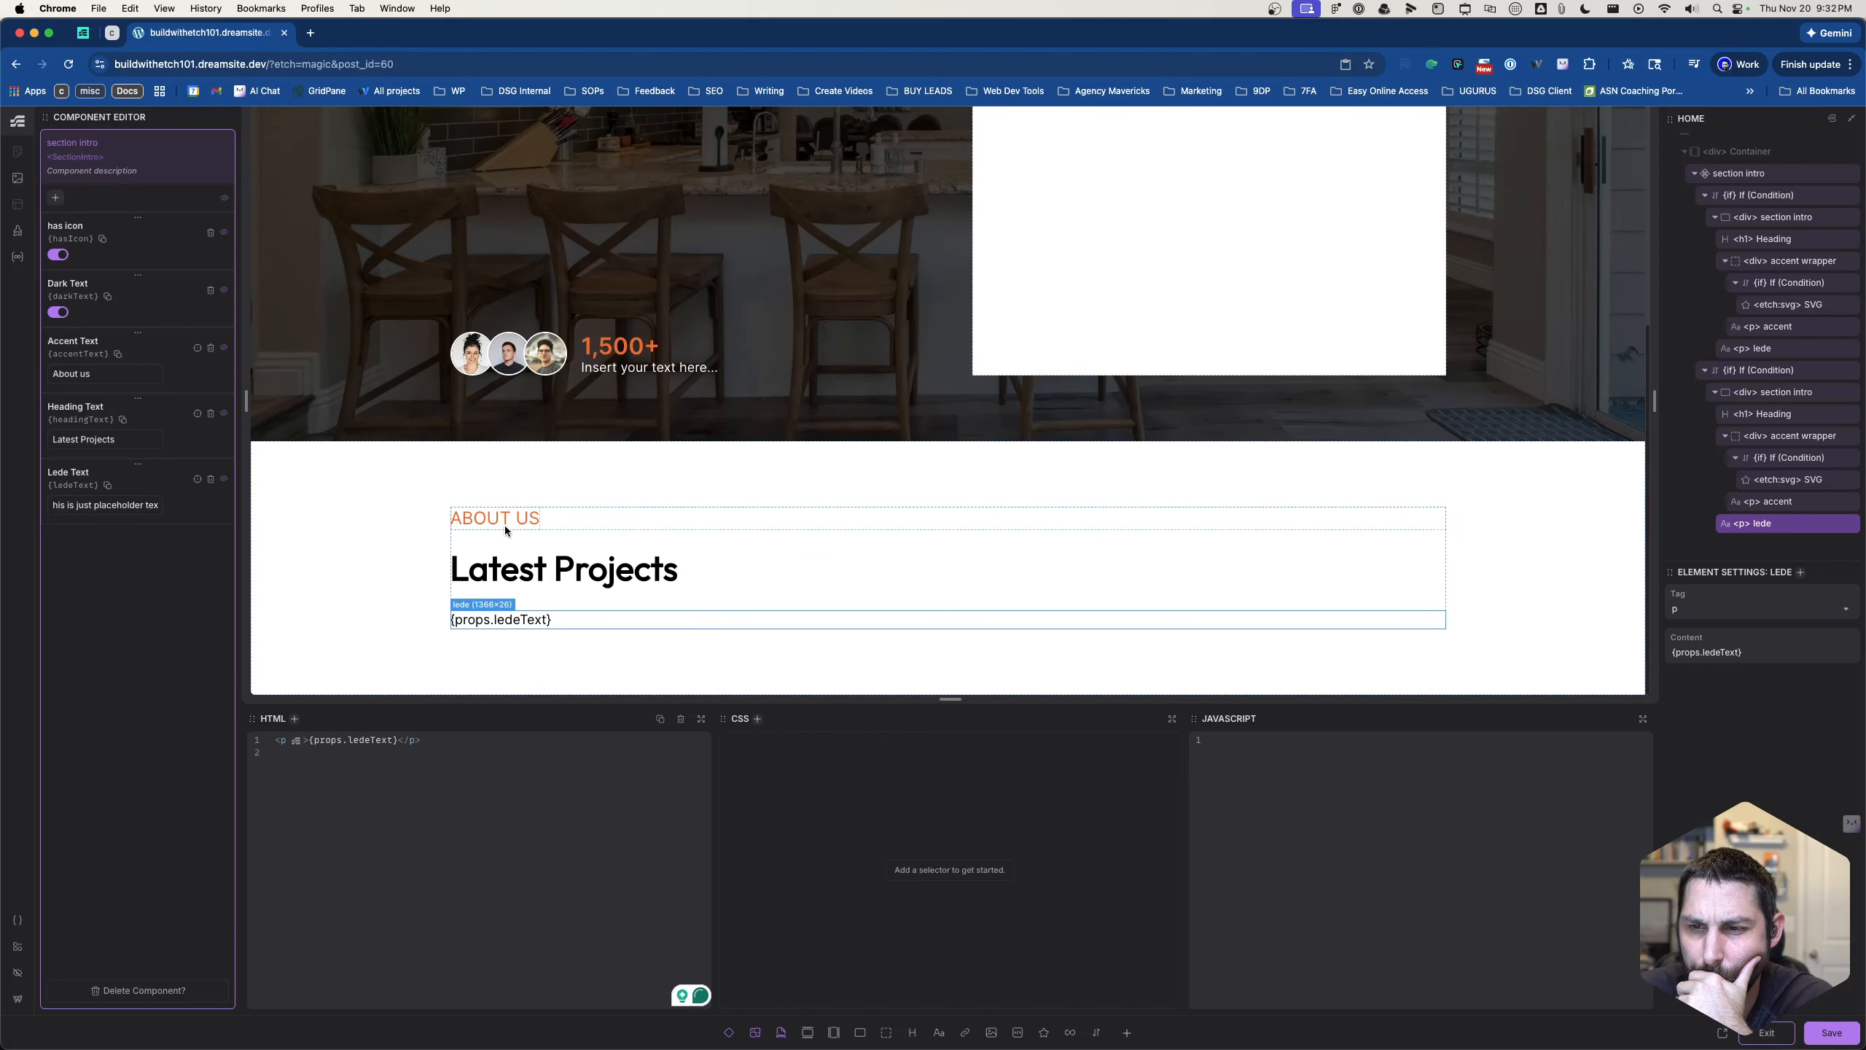
- Change the icon condition in the second section intro's accent wrapper to props.hasIcon === true and save
{"action": "left_click", "coordinate": [506, 506]}
{"action": "left_click", "coordinate": [670, 502]}
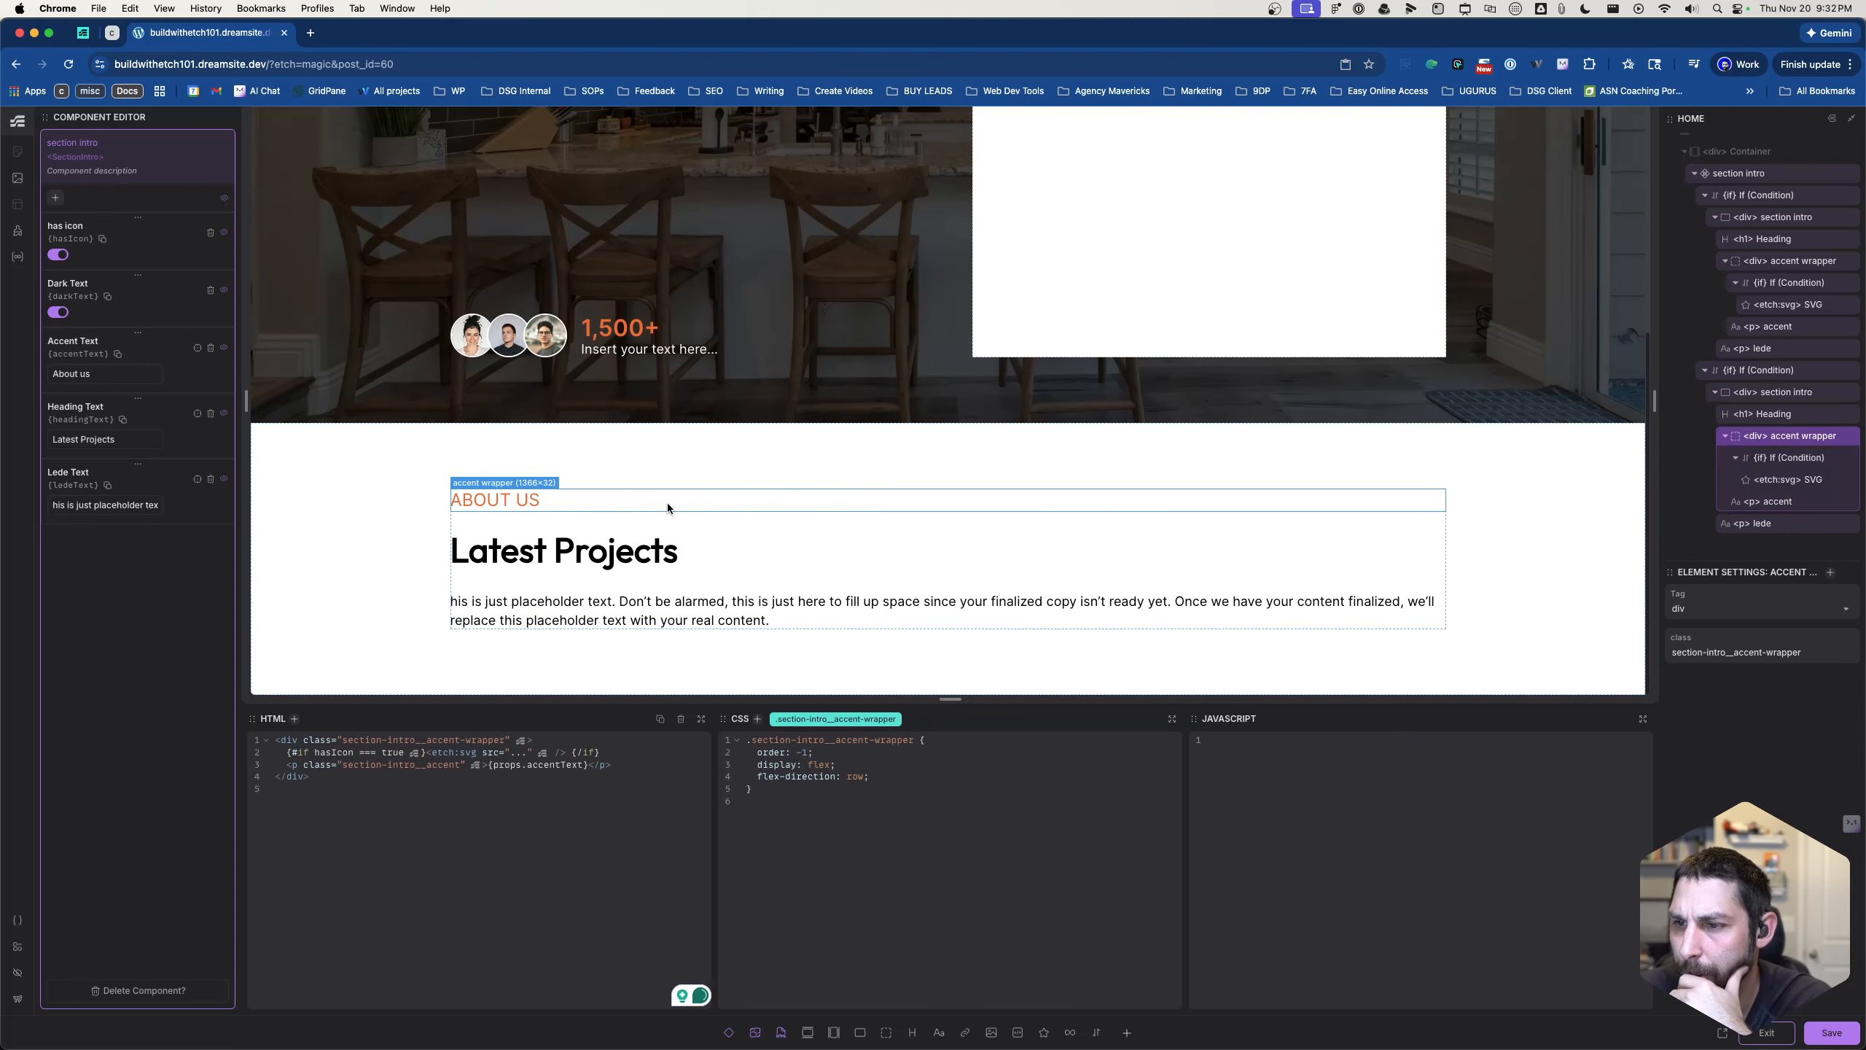
{"action": "left_click", "coordinate": [1772, 458]}
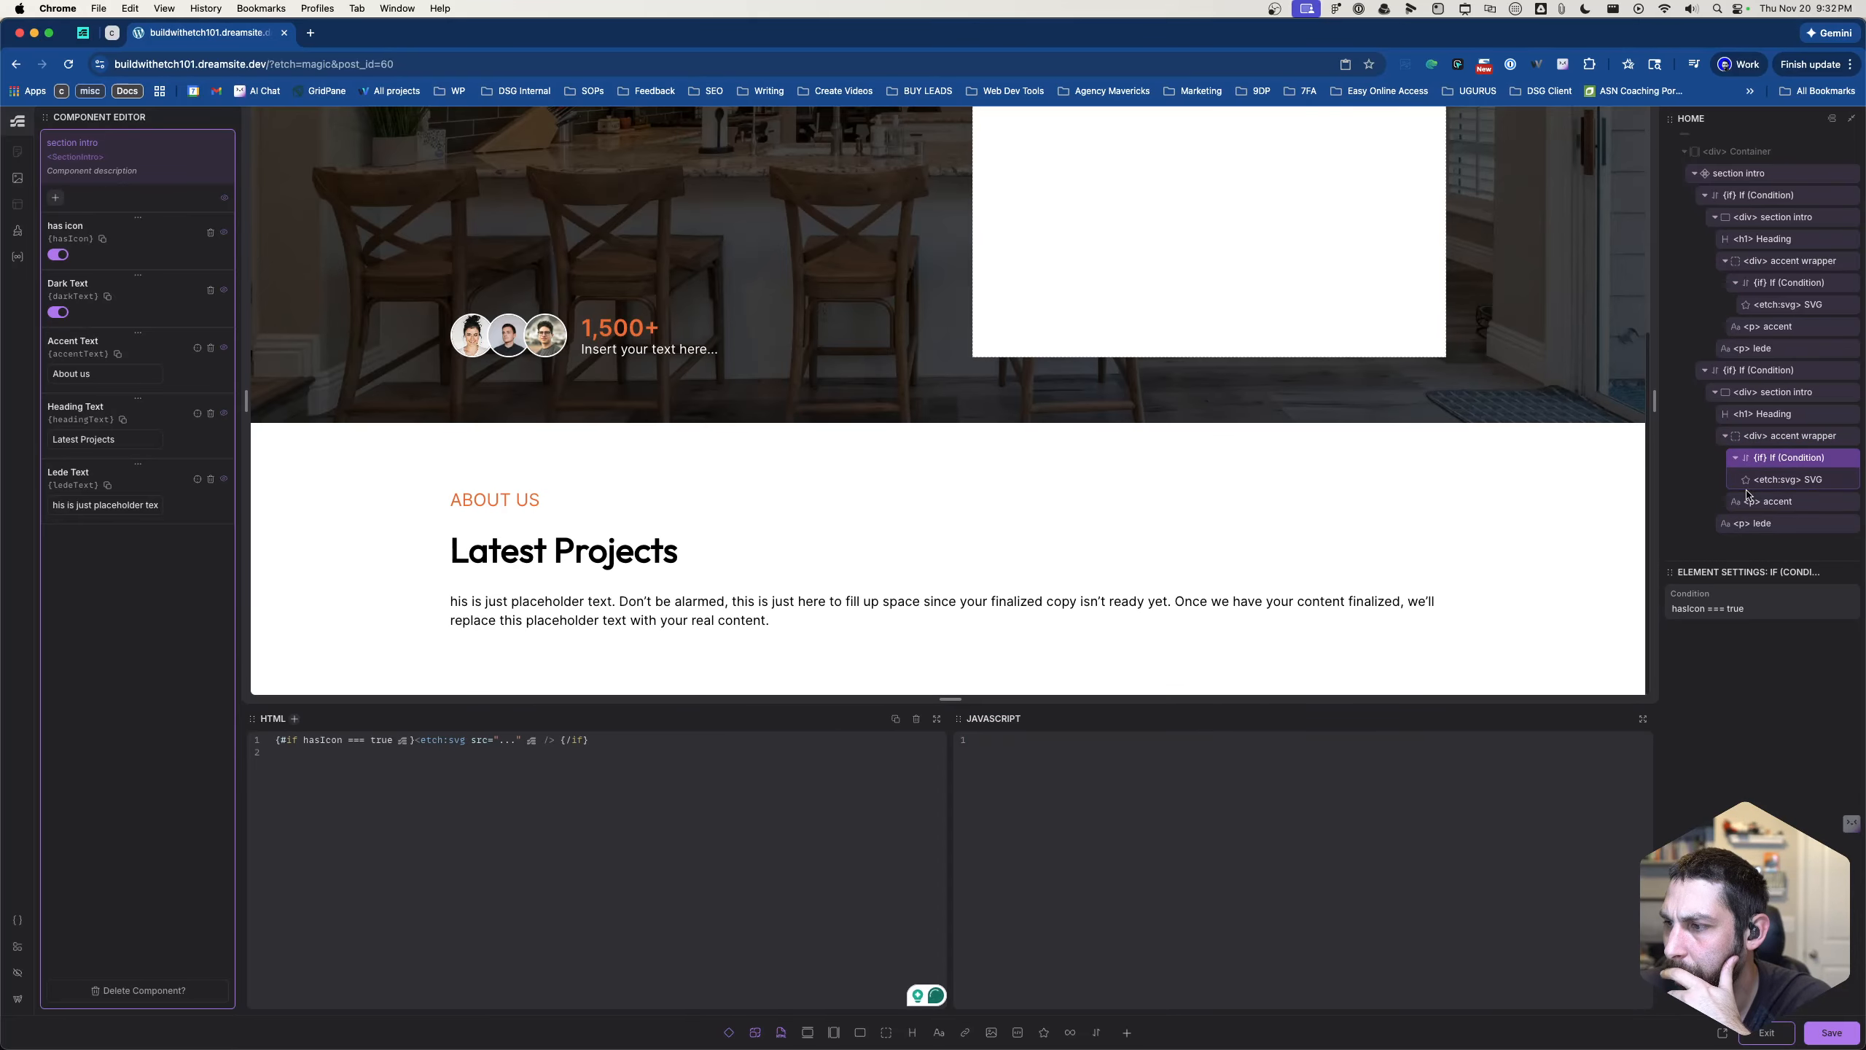
{"action": "left_click", "coordinate": [1675, 610]}
{"action": "type", "text": "props."}
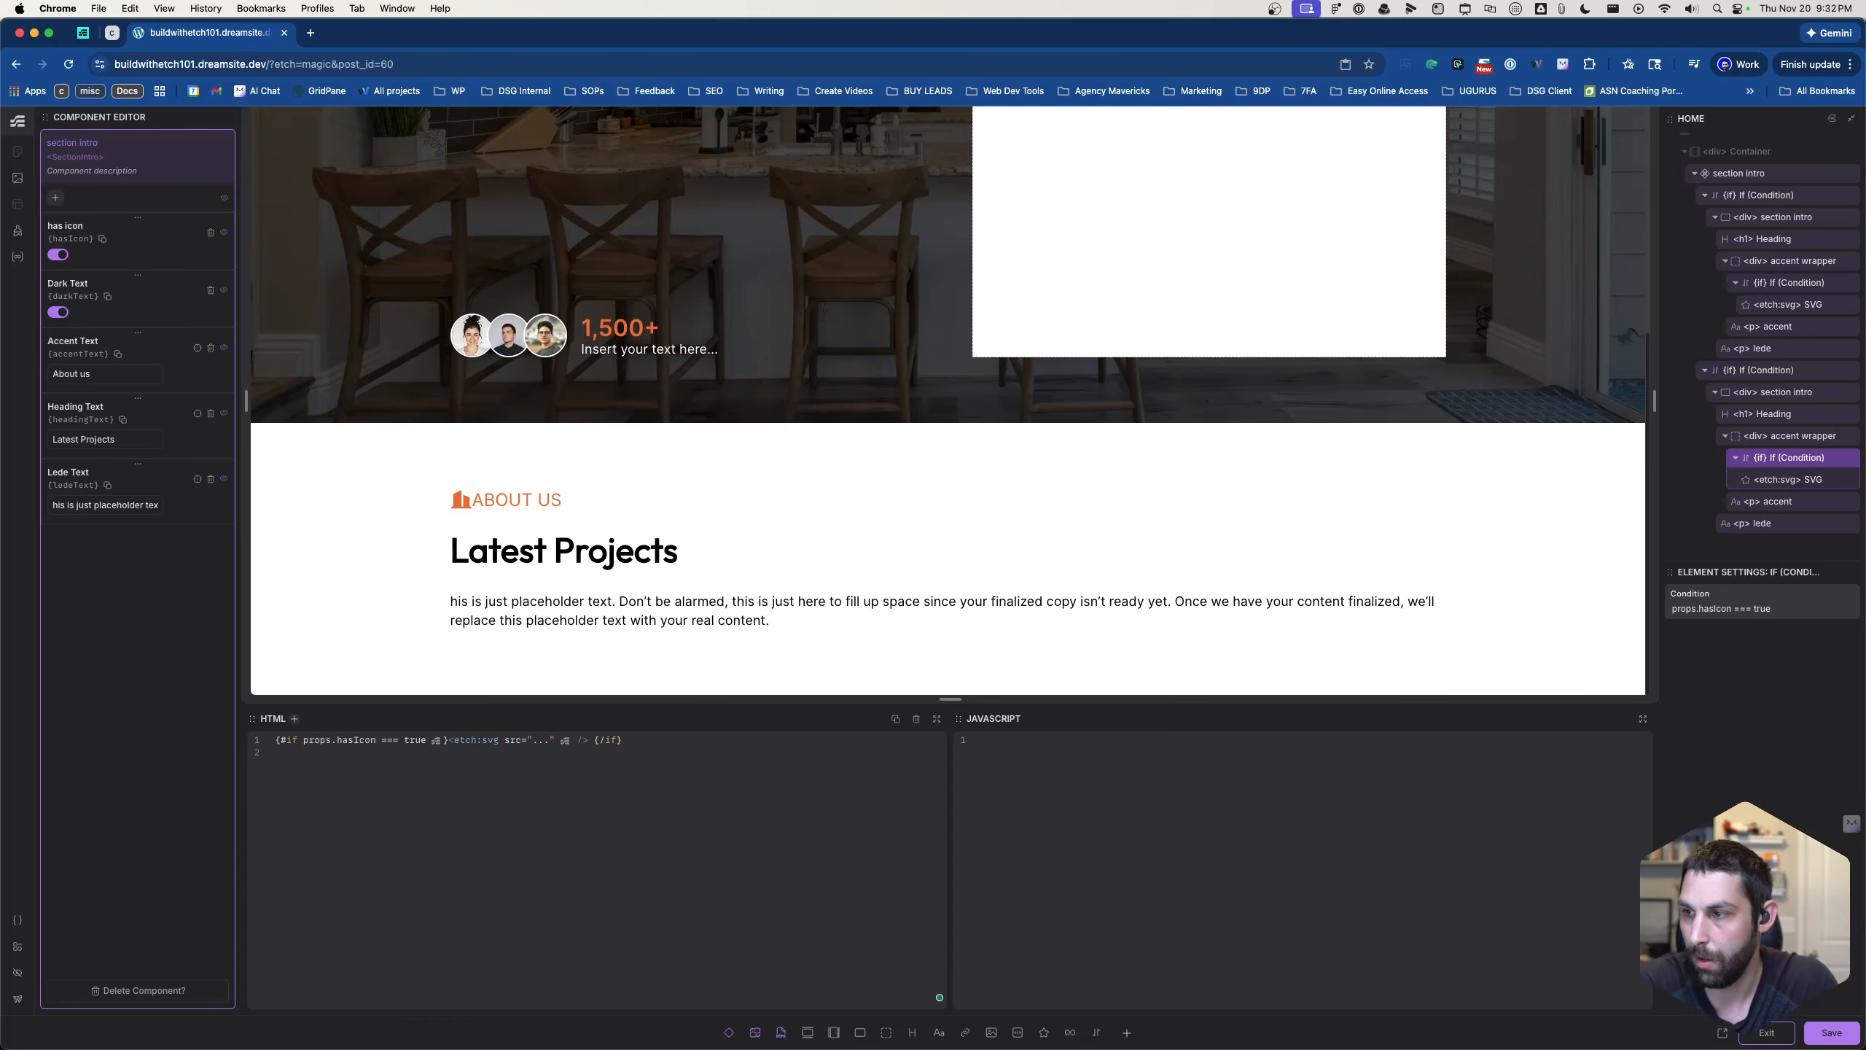
{"action": "left_click", "coordinate": [1830, 1034]}
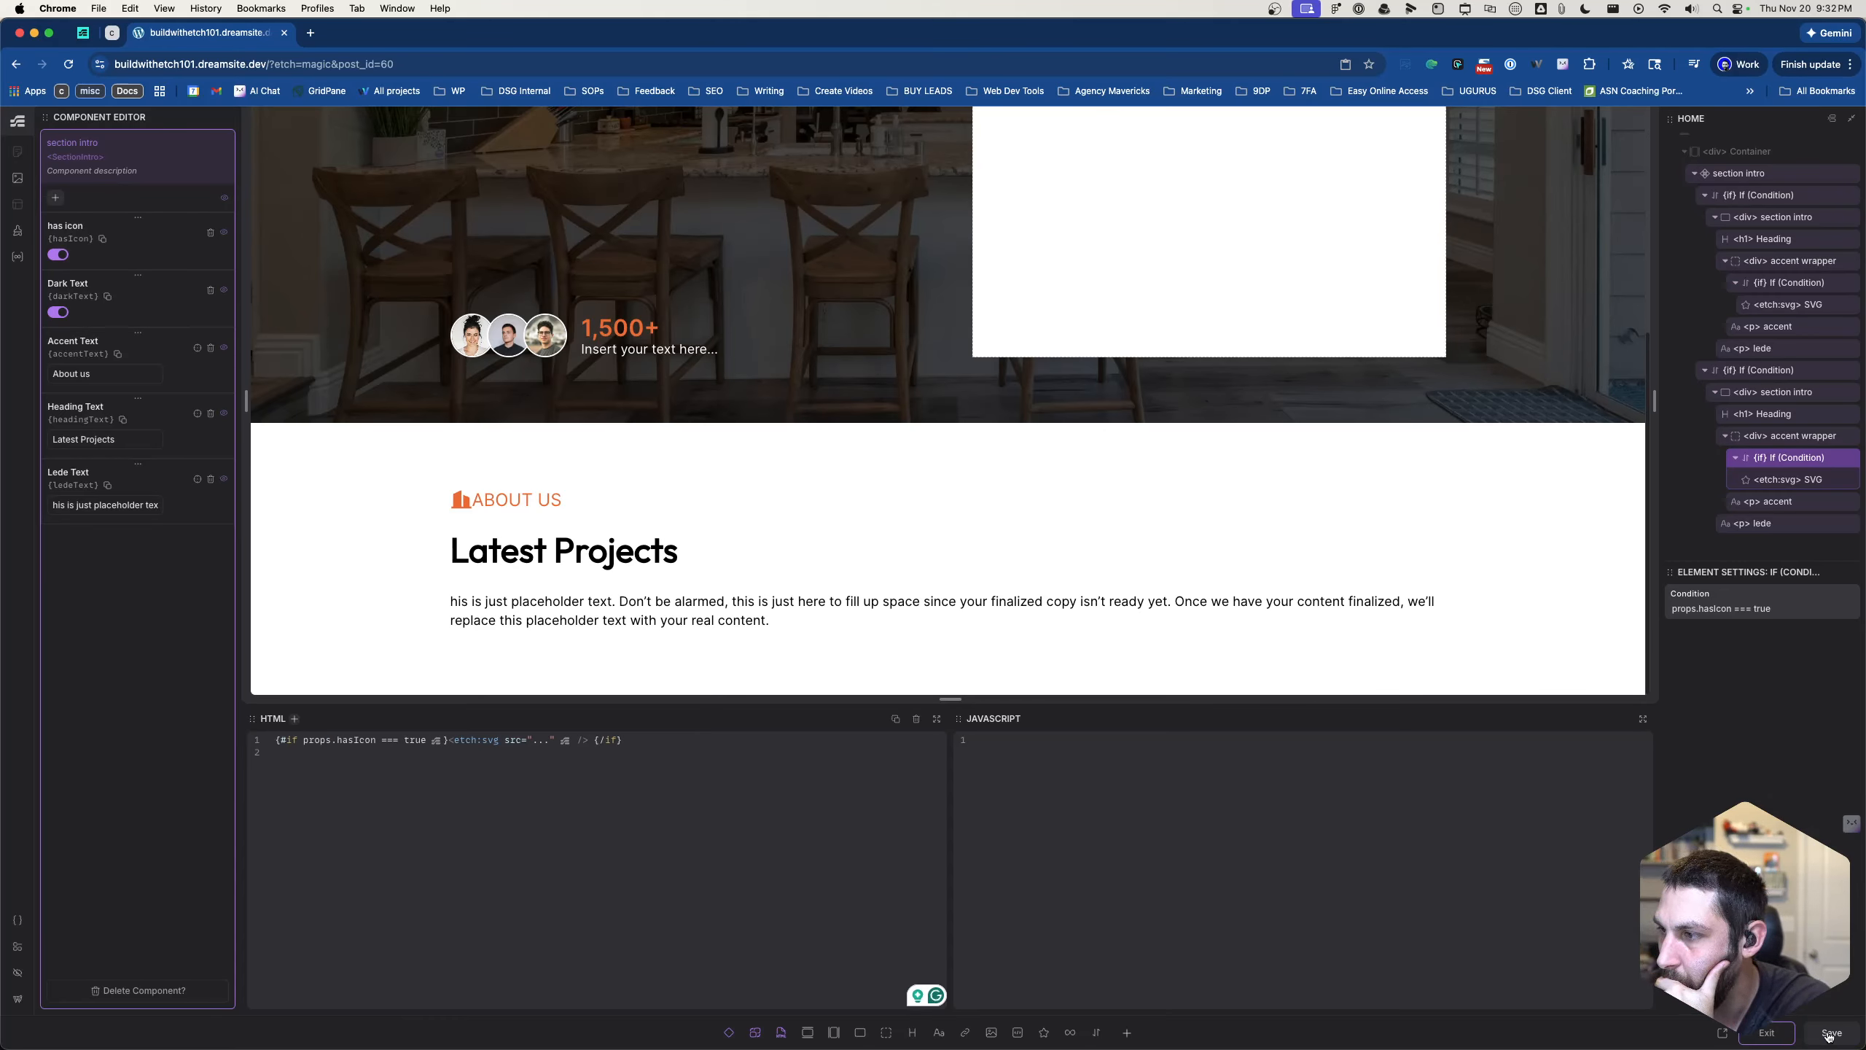
- Compare the icon conditions of both section intro variants, then save and exit component editing
{"action": "left_click", "coordinate": [1777, 283]}
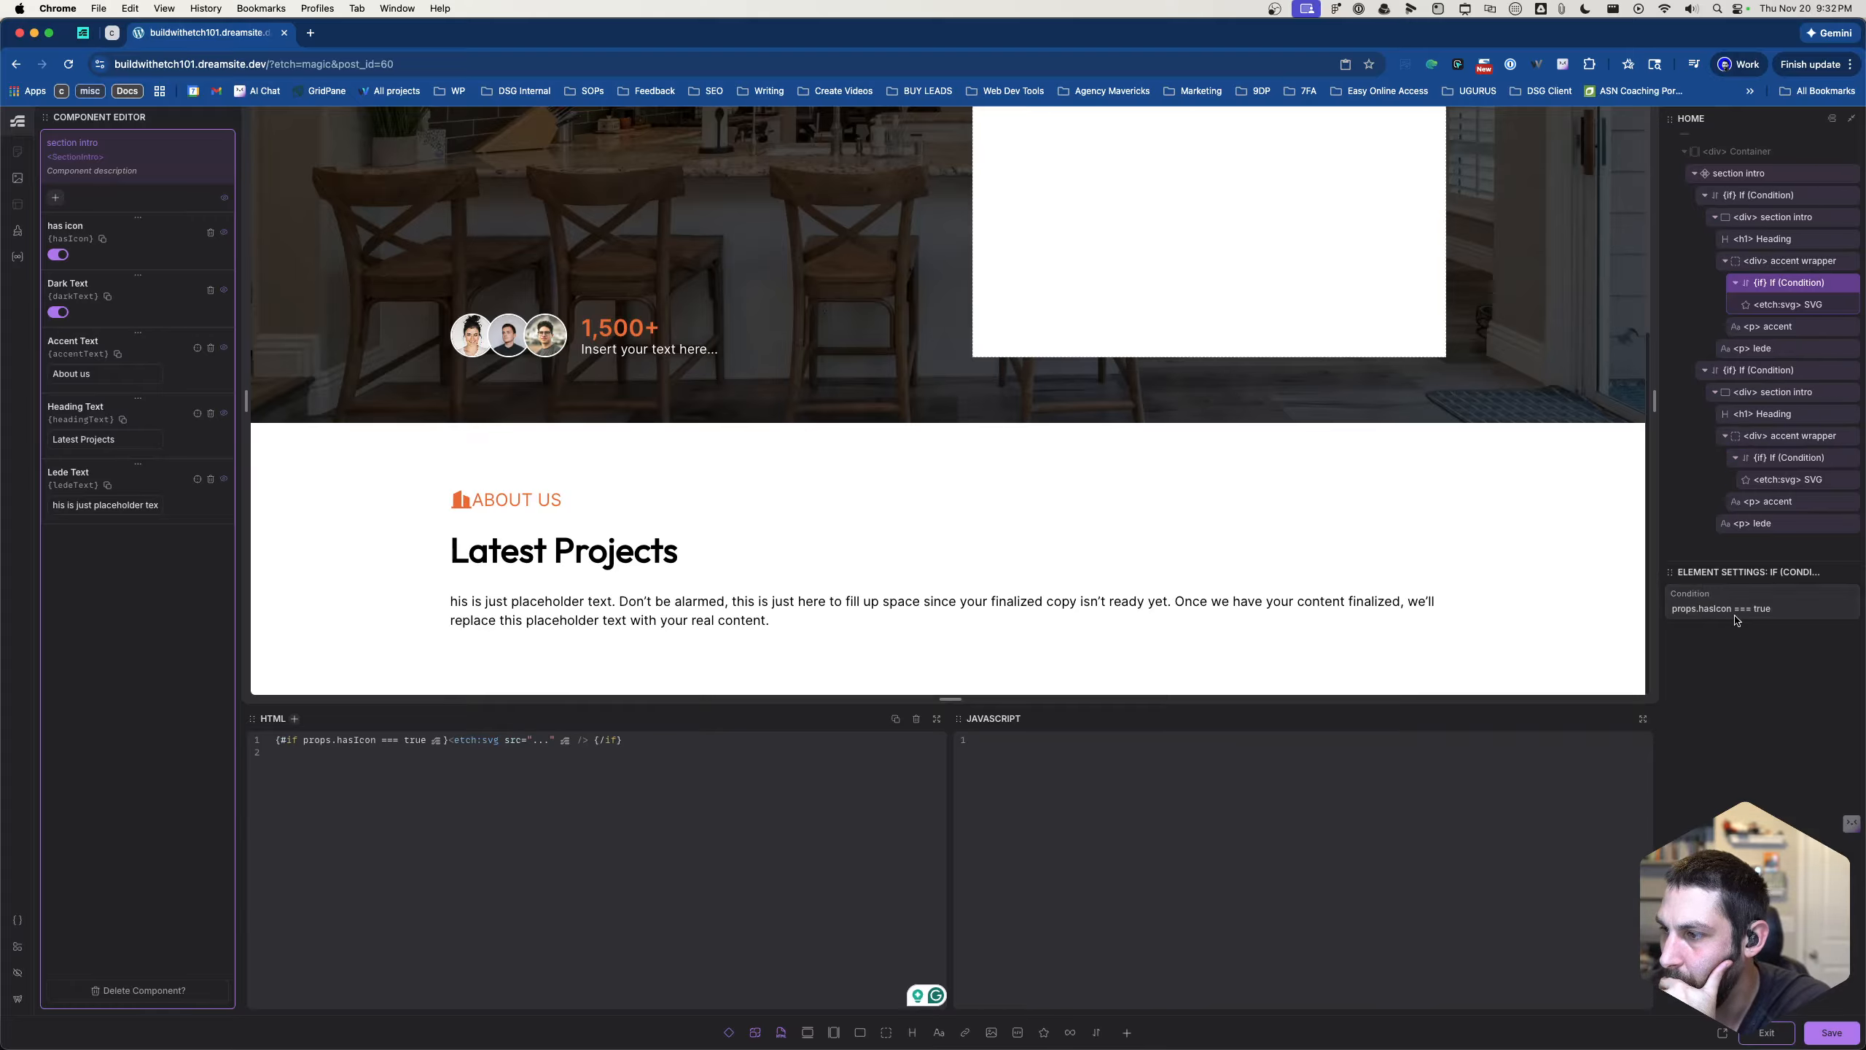
{"action": "left_click", "coordinate": [1783, 458]}
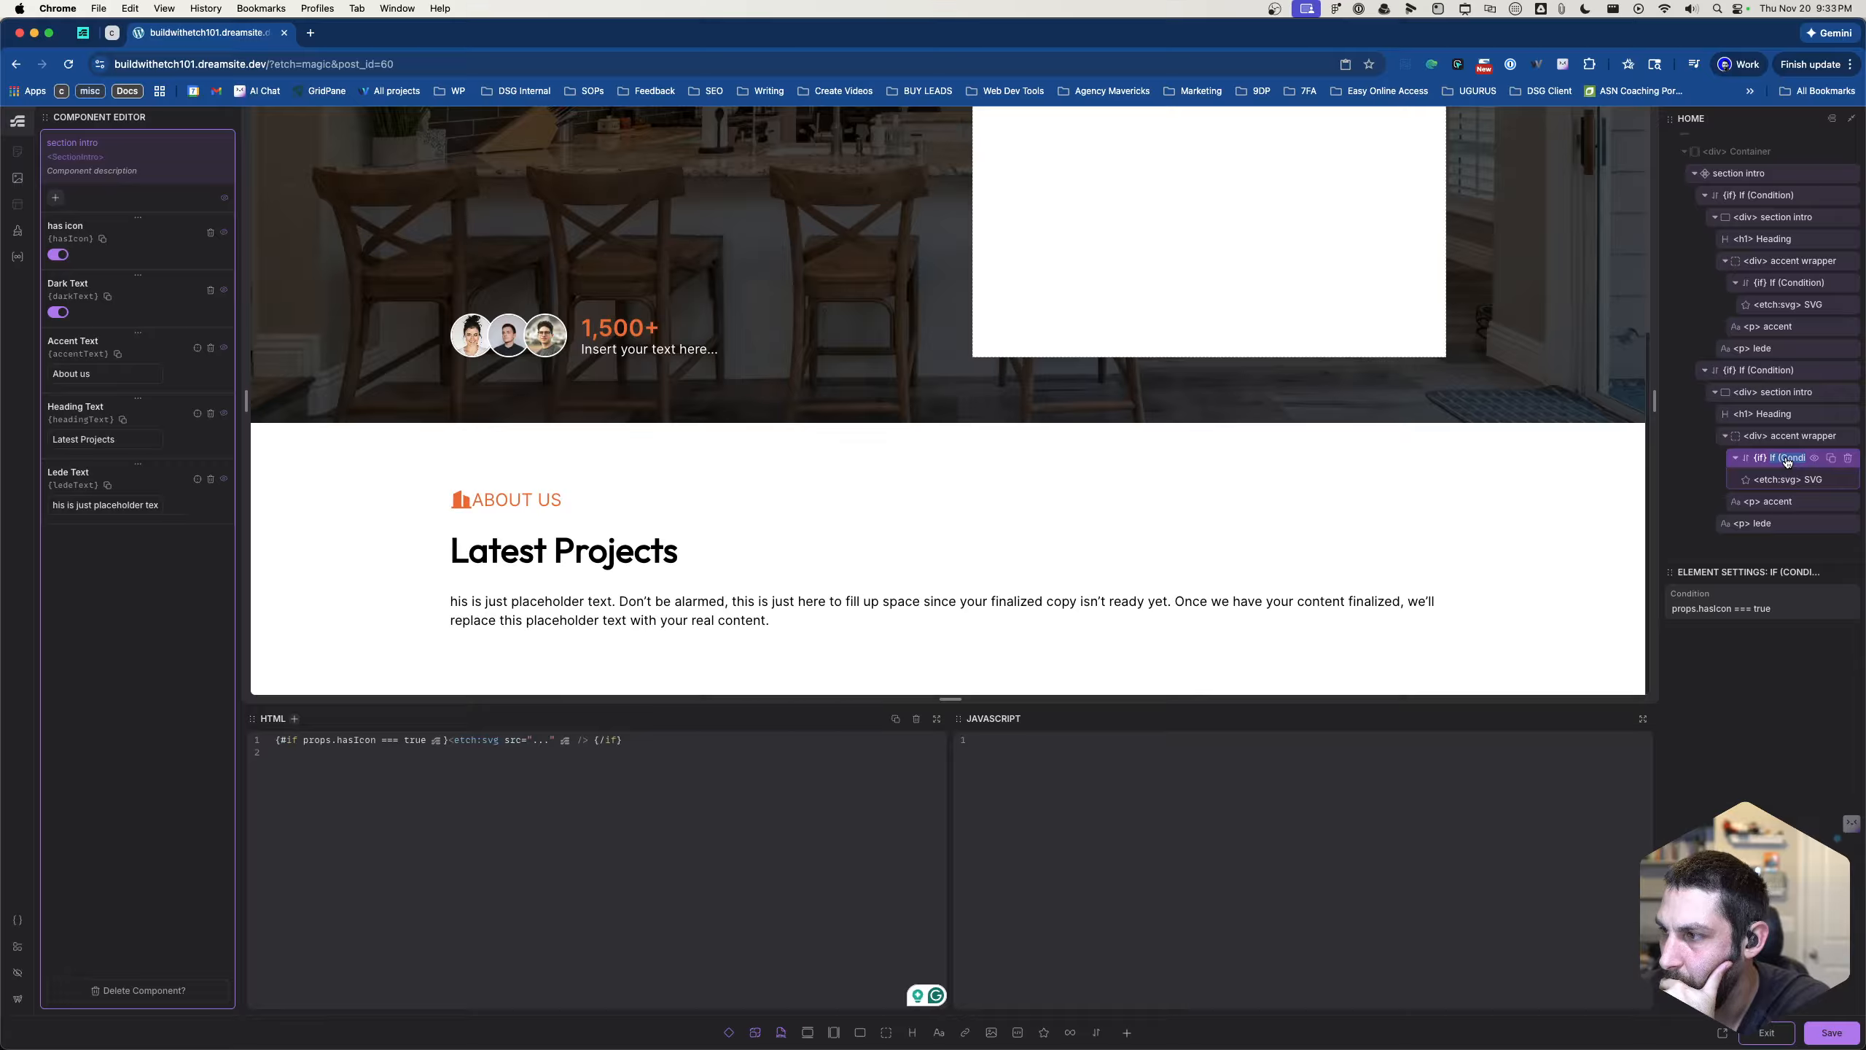
{"action": "left_click", "coordinate": [1775, 283]}
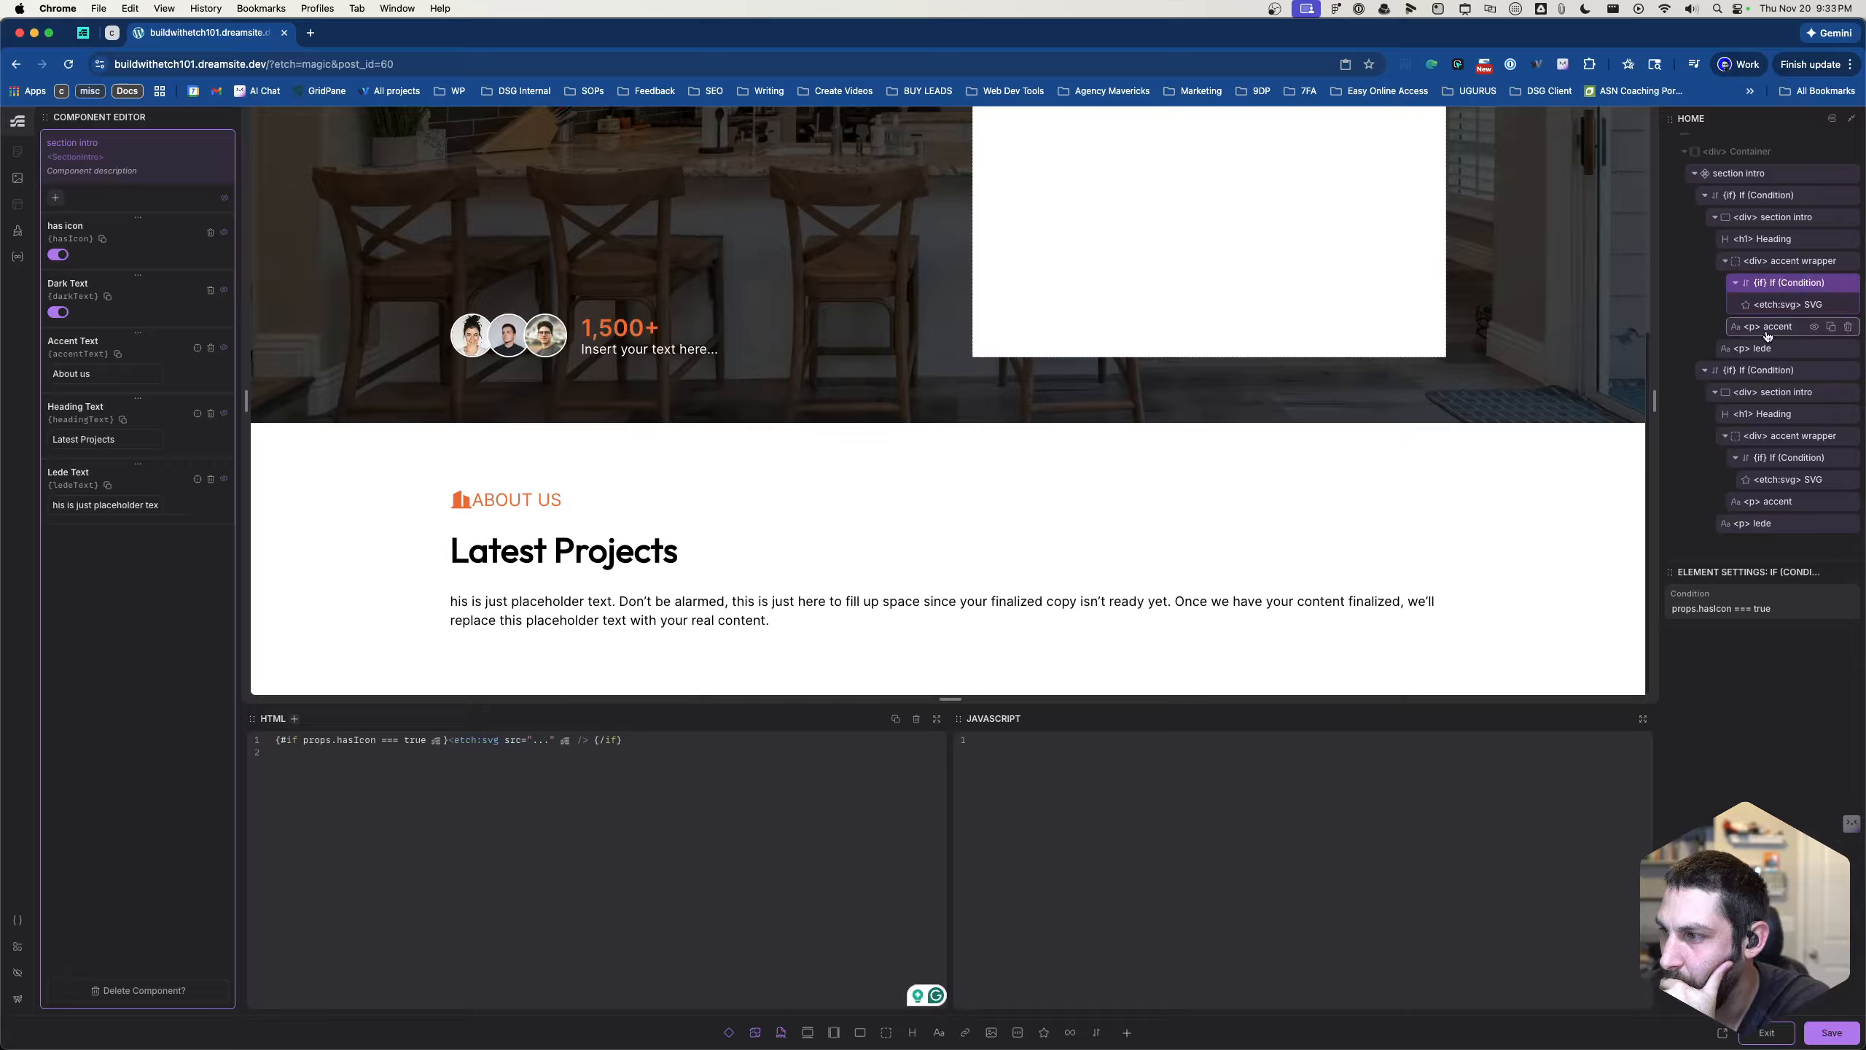
{"action": "left_click", "coordinate": [1822, 1034]}
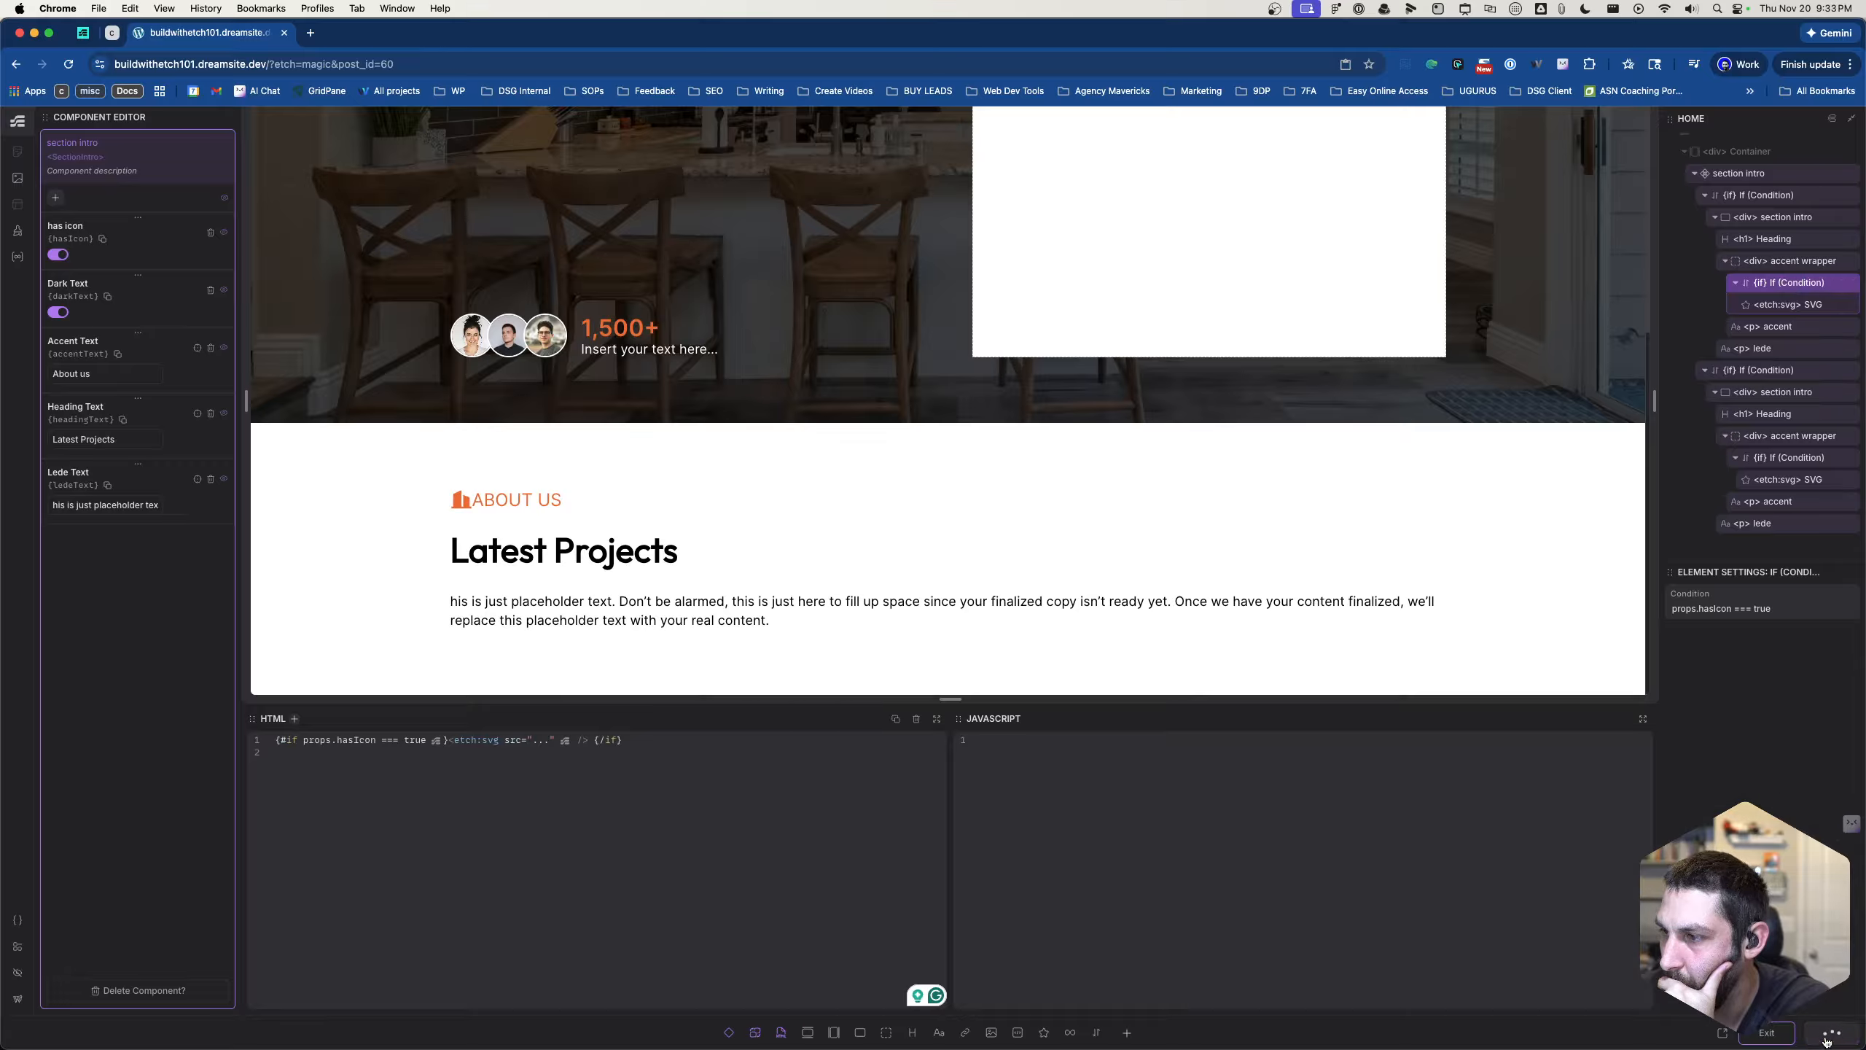
{"action": "left_click", "coordinate": [1777, 1039]}
- Test the section intro instance's Has Icon and Dark Text properties on and off, leaving both on
{"action": "left_click", "coordinate": [1844, 599]}
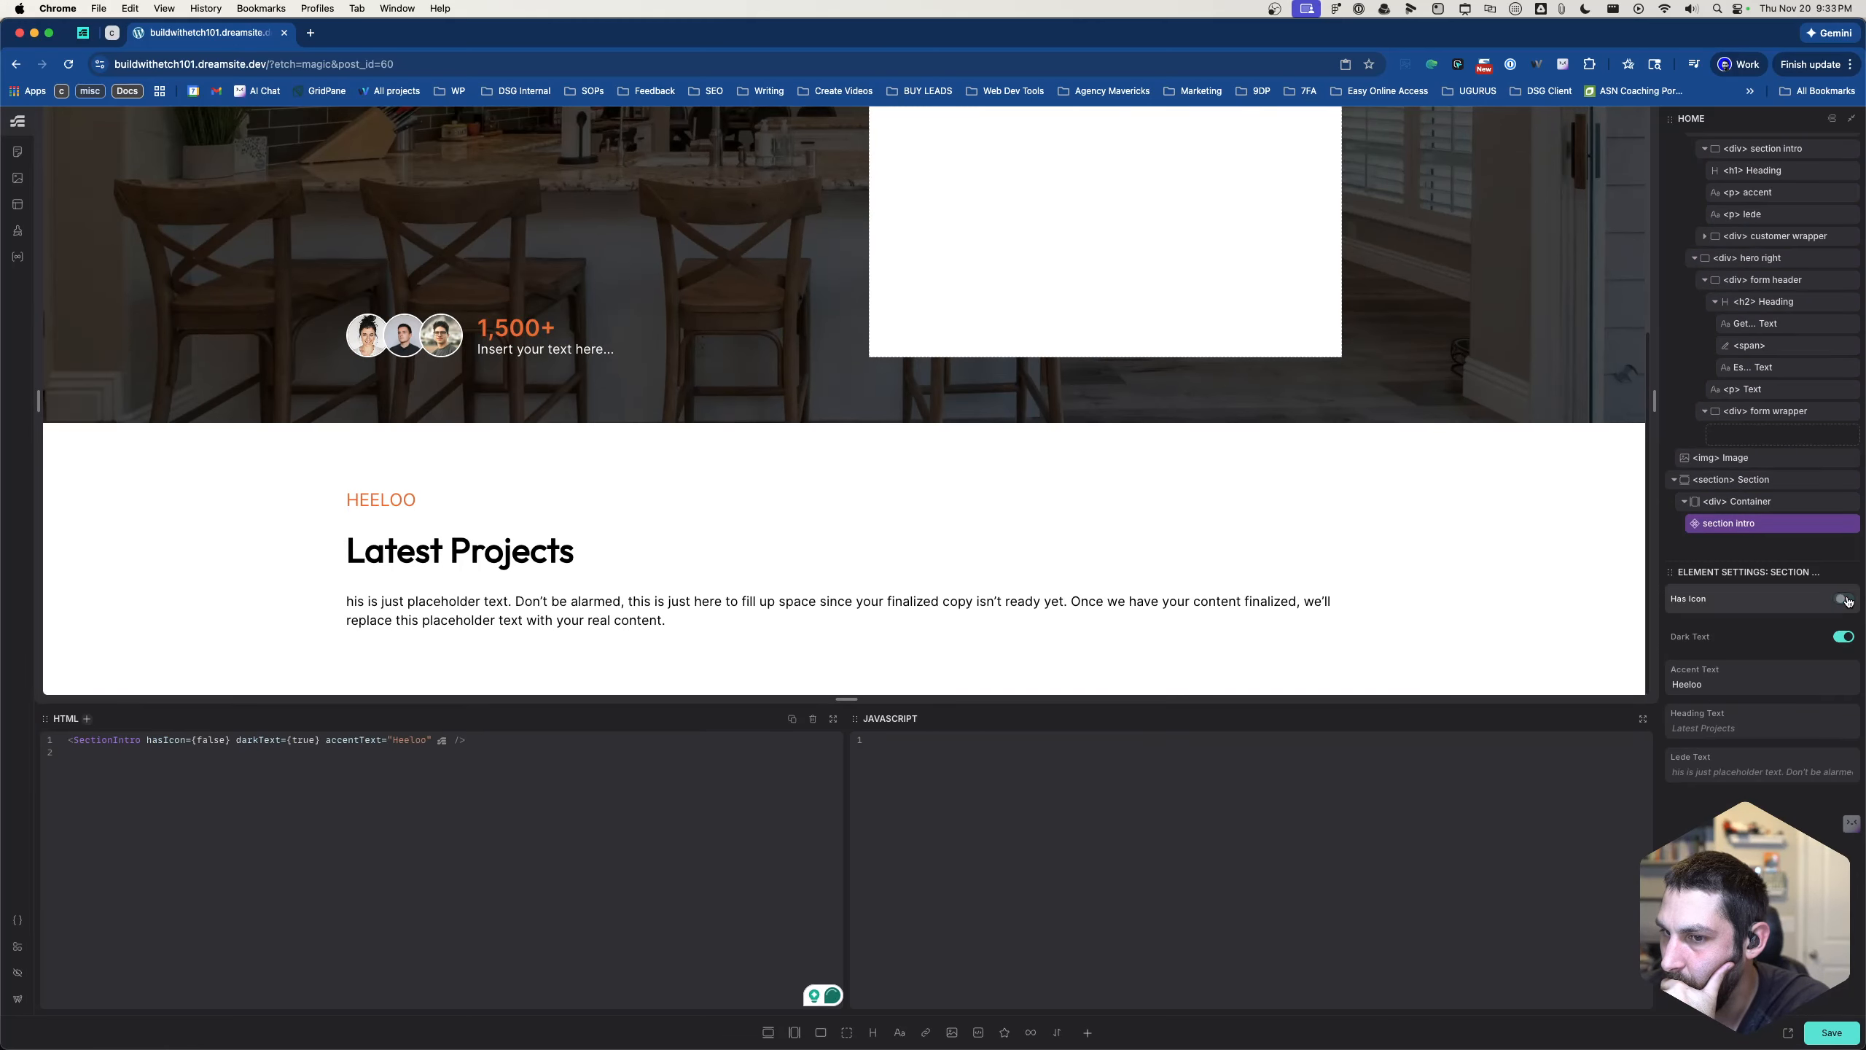
{"action": "left_click", "coordinate": [1845, 599]}
{"action": "left_click", "coordinate": [1843, 637]}
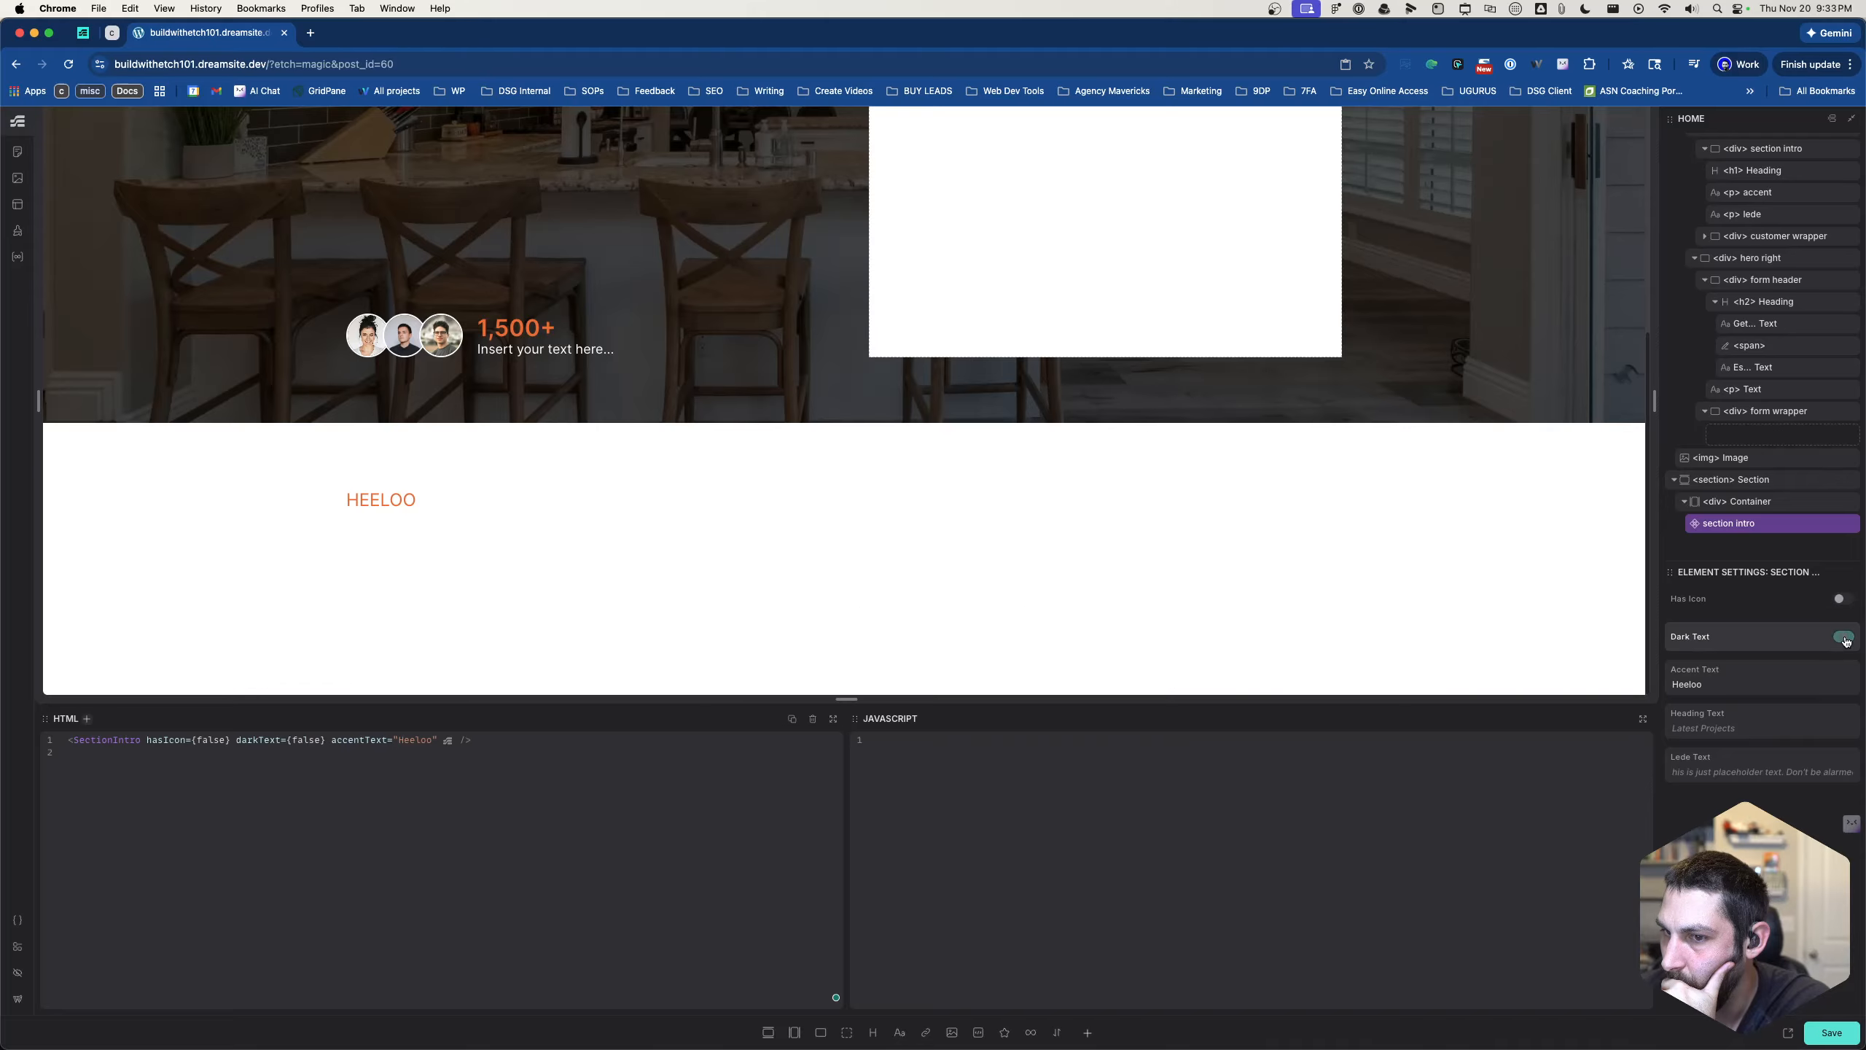
{"action": "left_click", "coordinate": [1844, 602]}
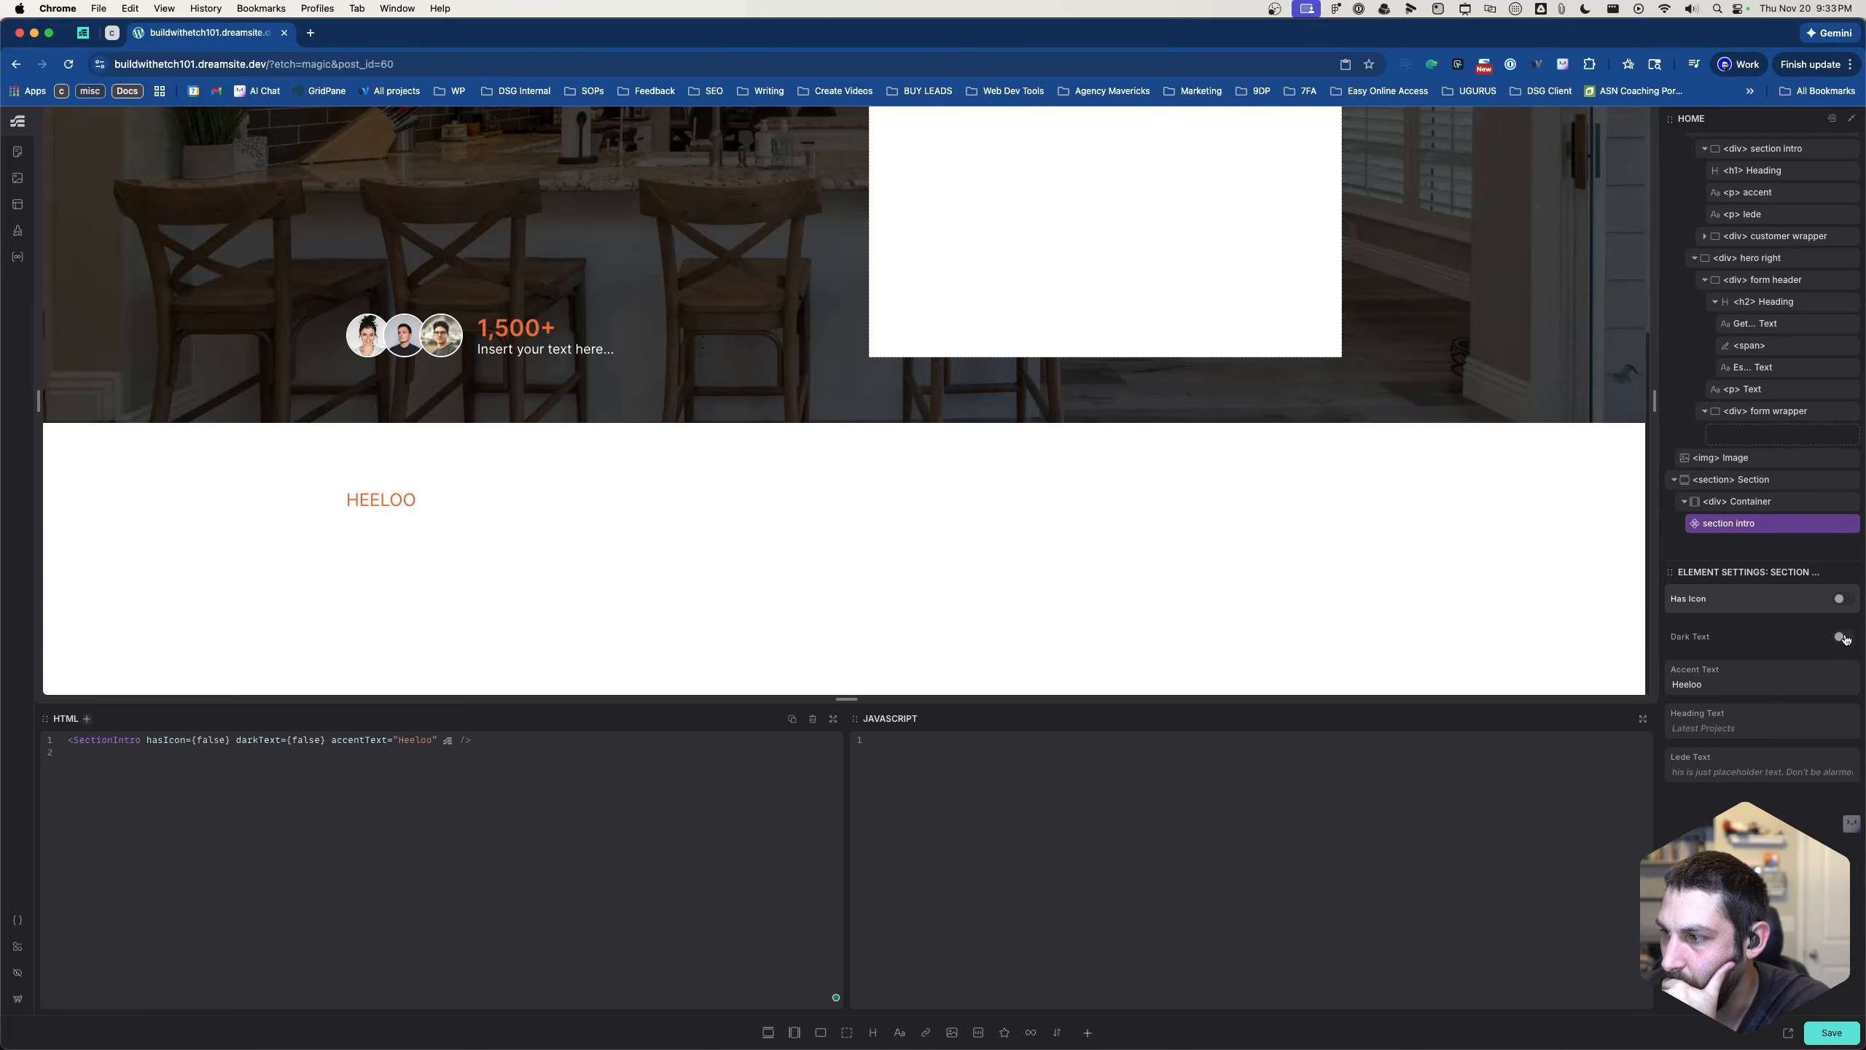
{"action": "left_click", "coordinate": [1844, 637]}
{"action": "left_click", "coordinate": [1844, 604]}
{"action": "left_click", "coordinate": [1844, 600]}
{"action": "left_click", "coordinate": [1844, 599]}
{"action": "left_click", "coordinate": [1844, 600]}
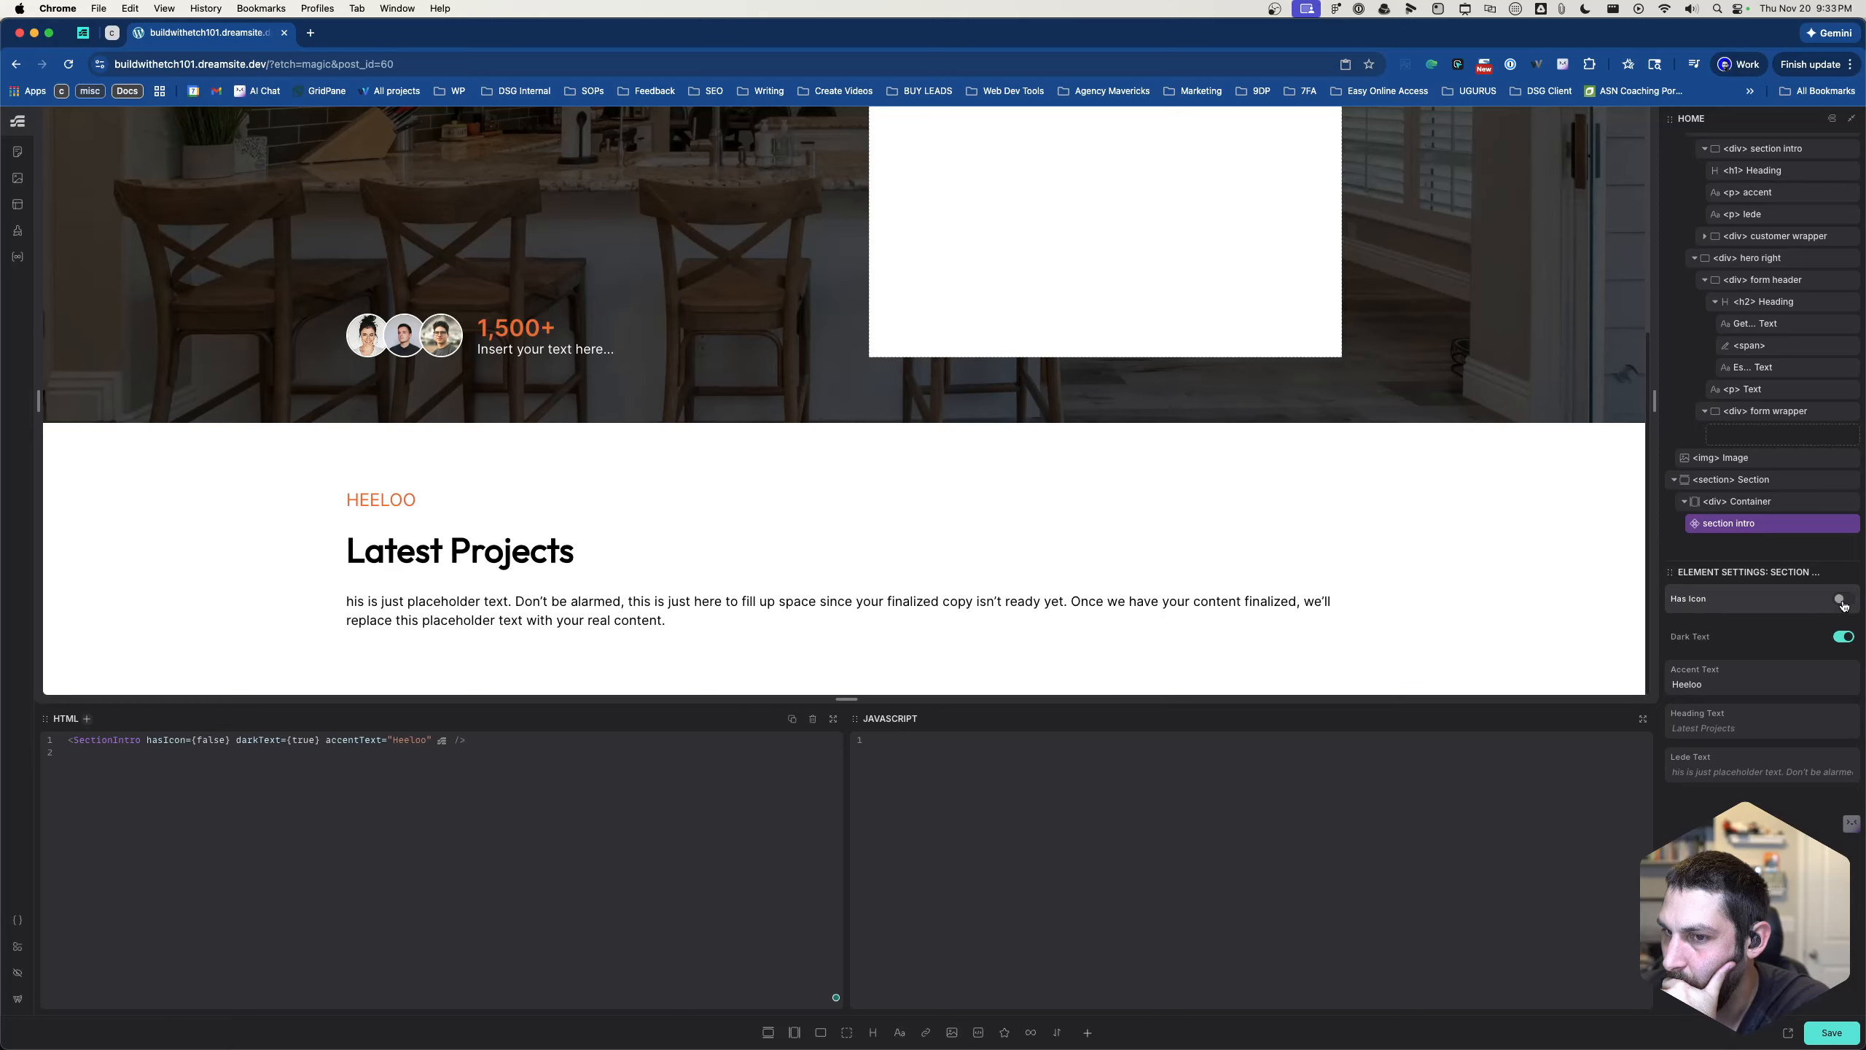
{"action": "left_click", "coordinate": [1841, 601]}
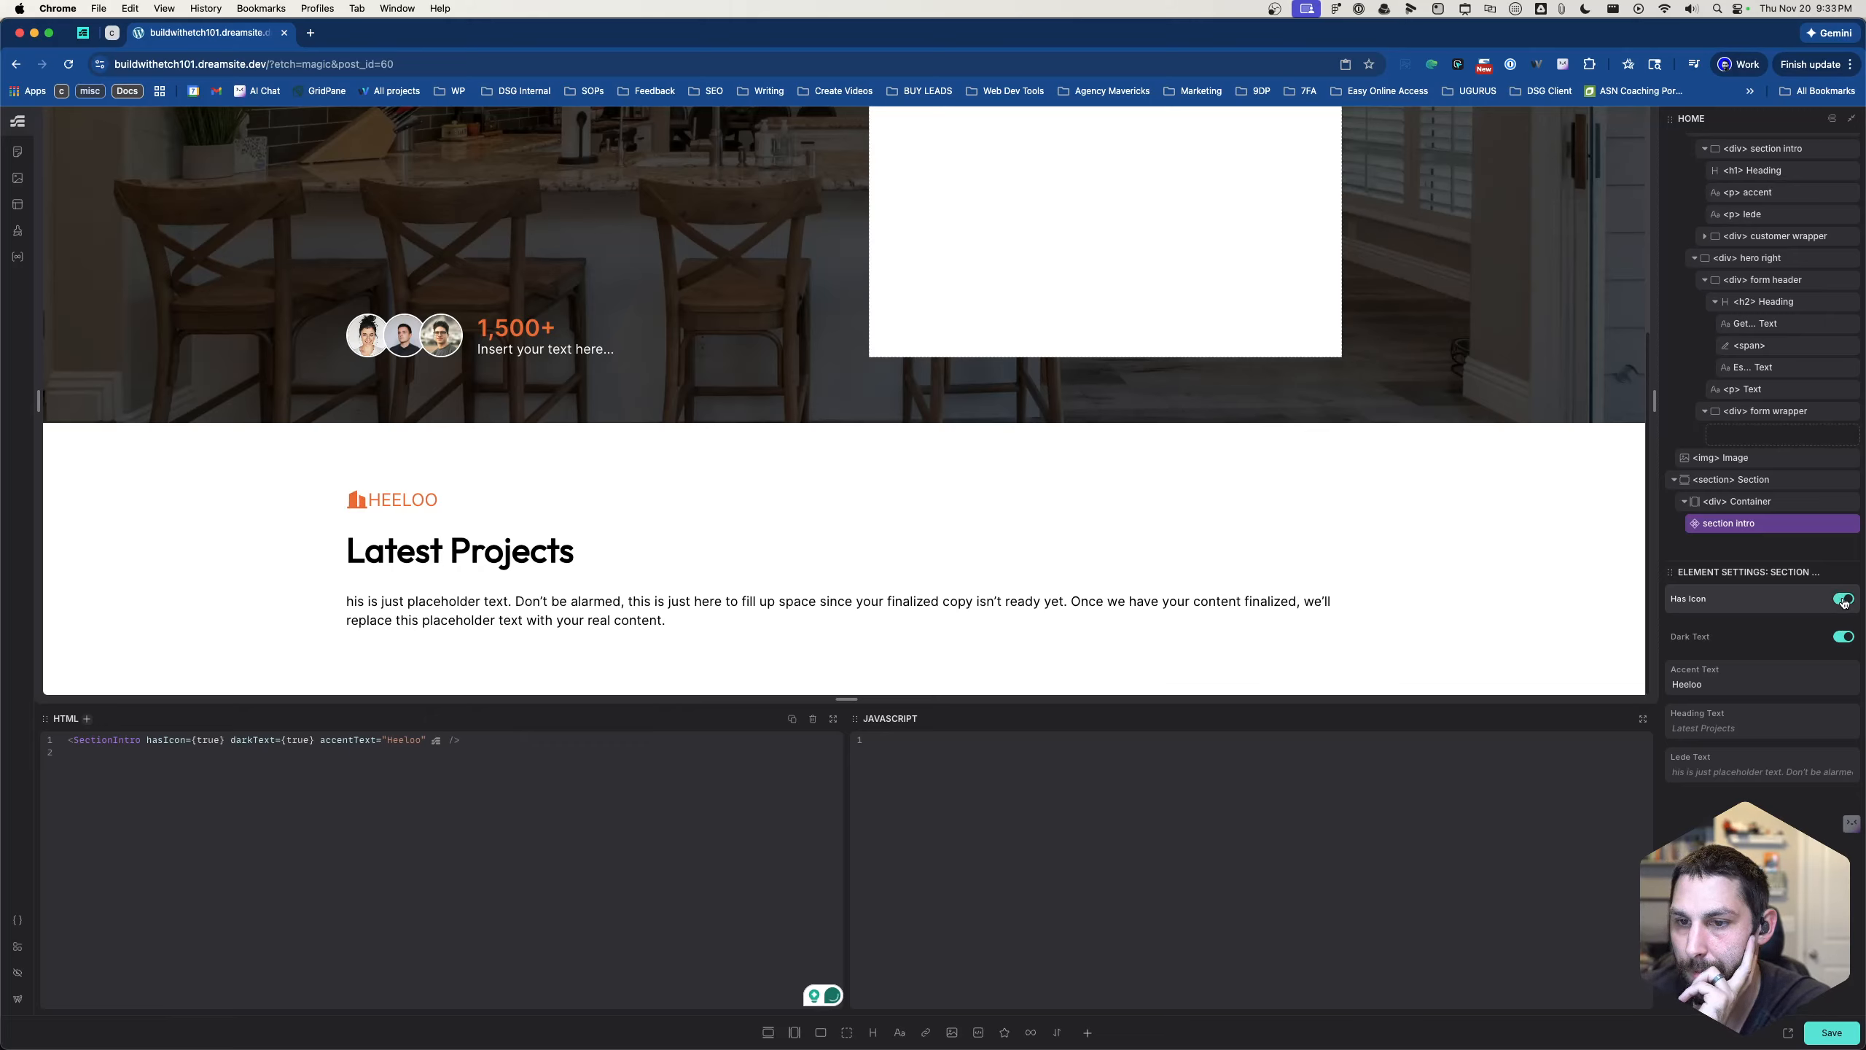
{"action": "left_click", "coordinate": [1840, 601]}
{"action": "left_click", "coordinate": [1841, 601]}
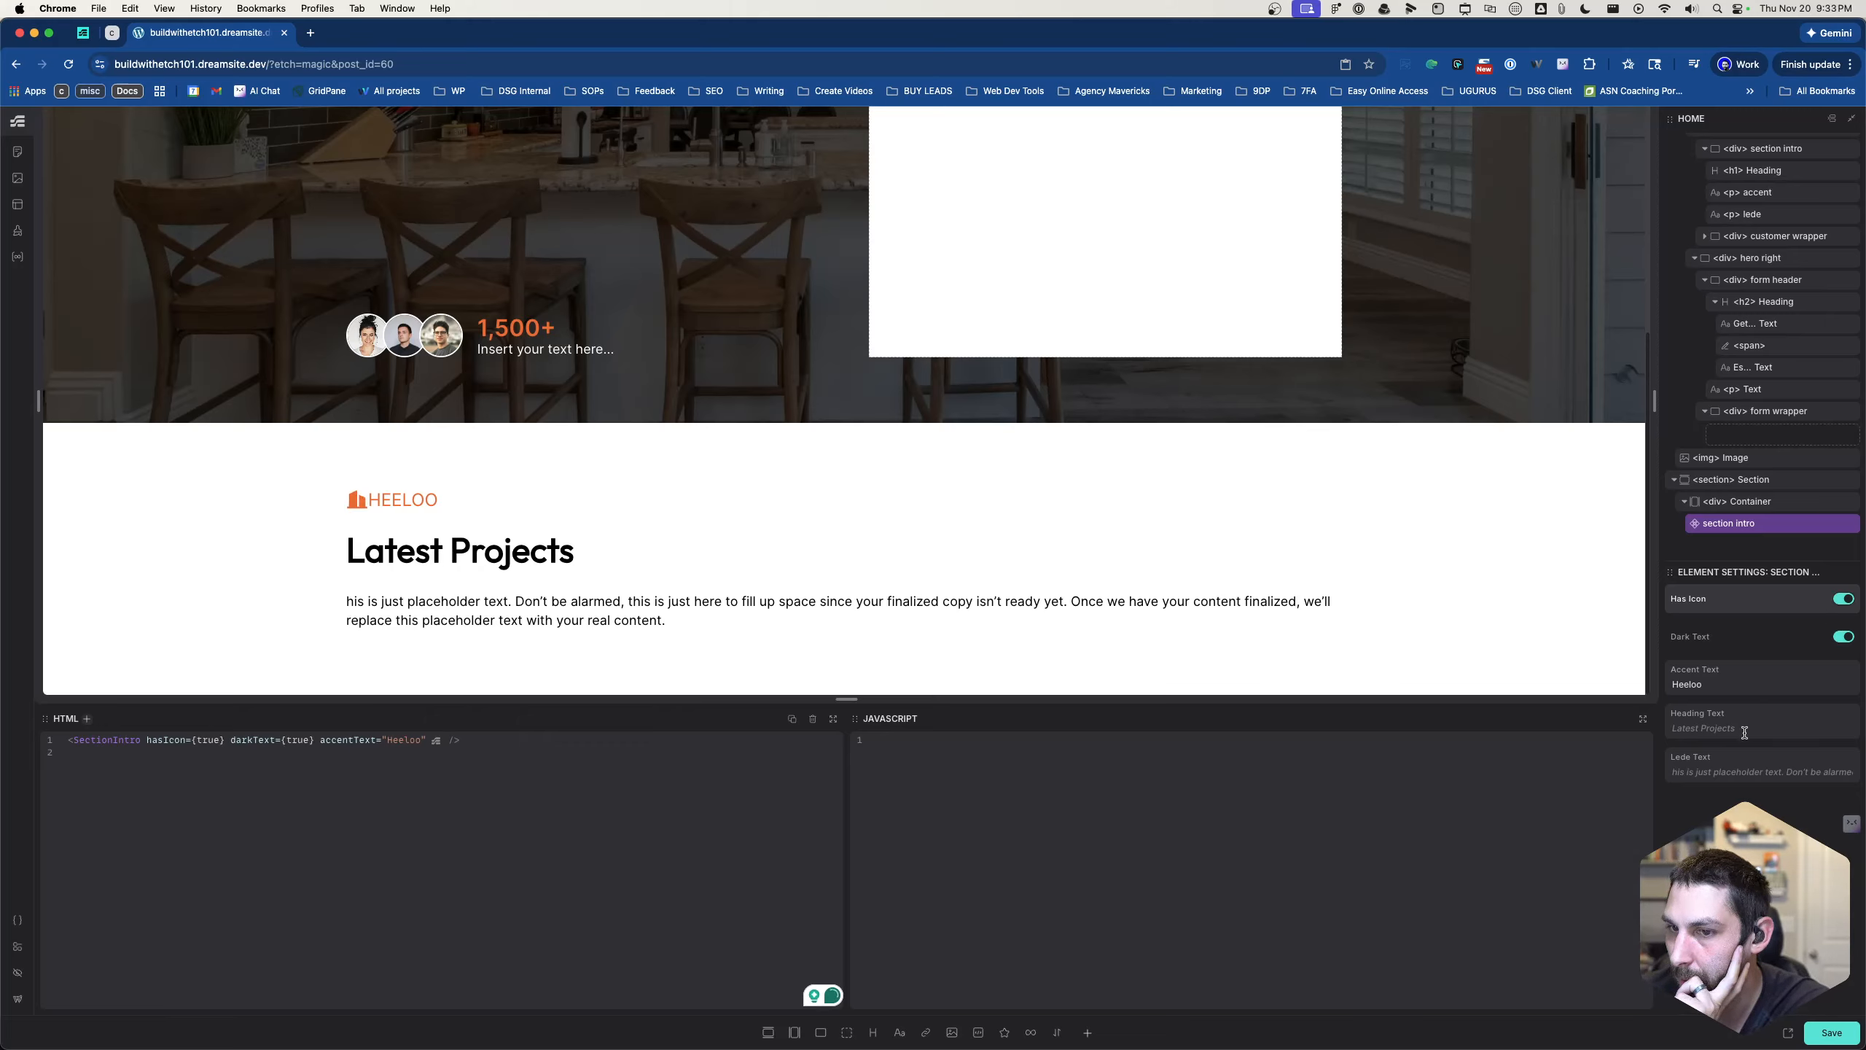
- Look over the instance's Accent Text and Heading Text properties and save the page
{"action": "double_click", "coordinate": [1724, 684]}
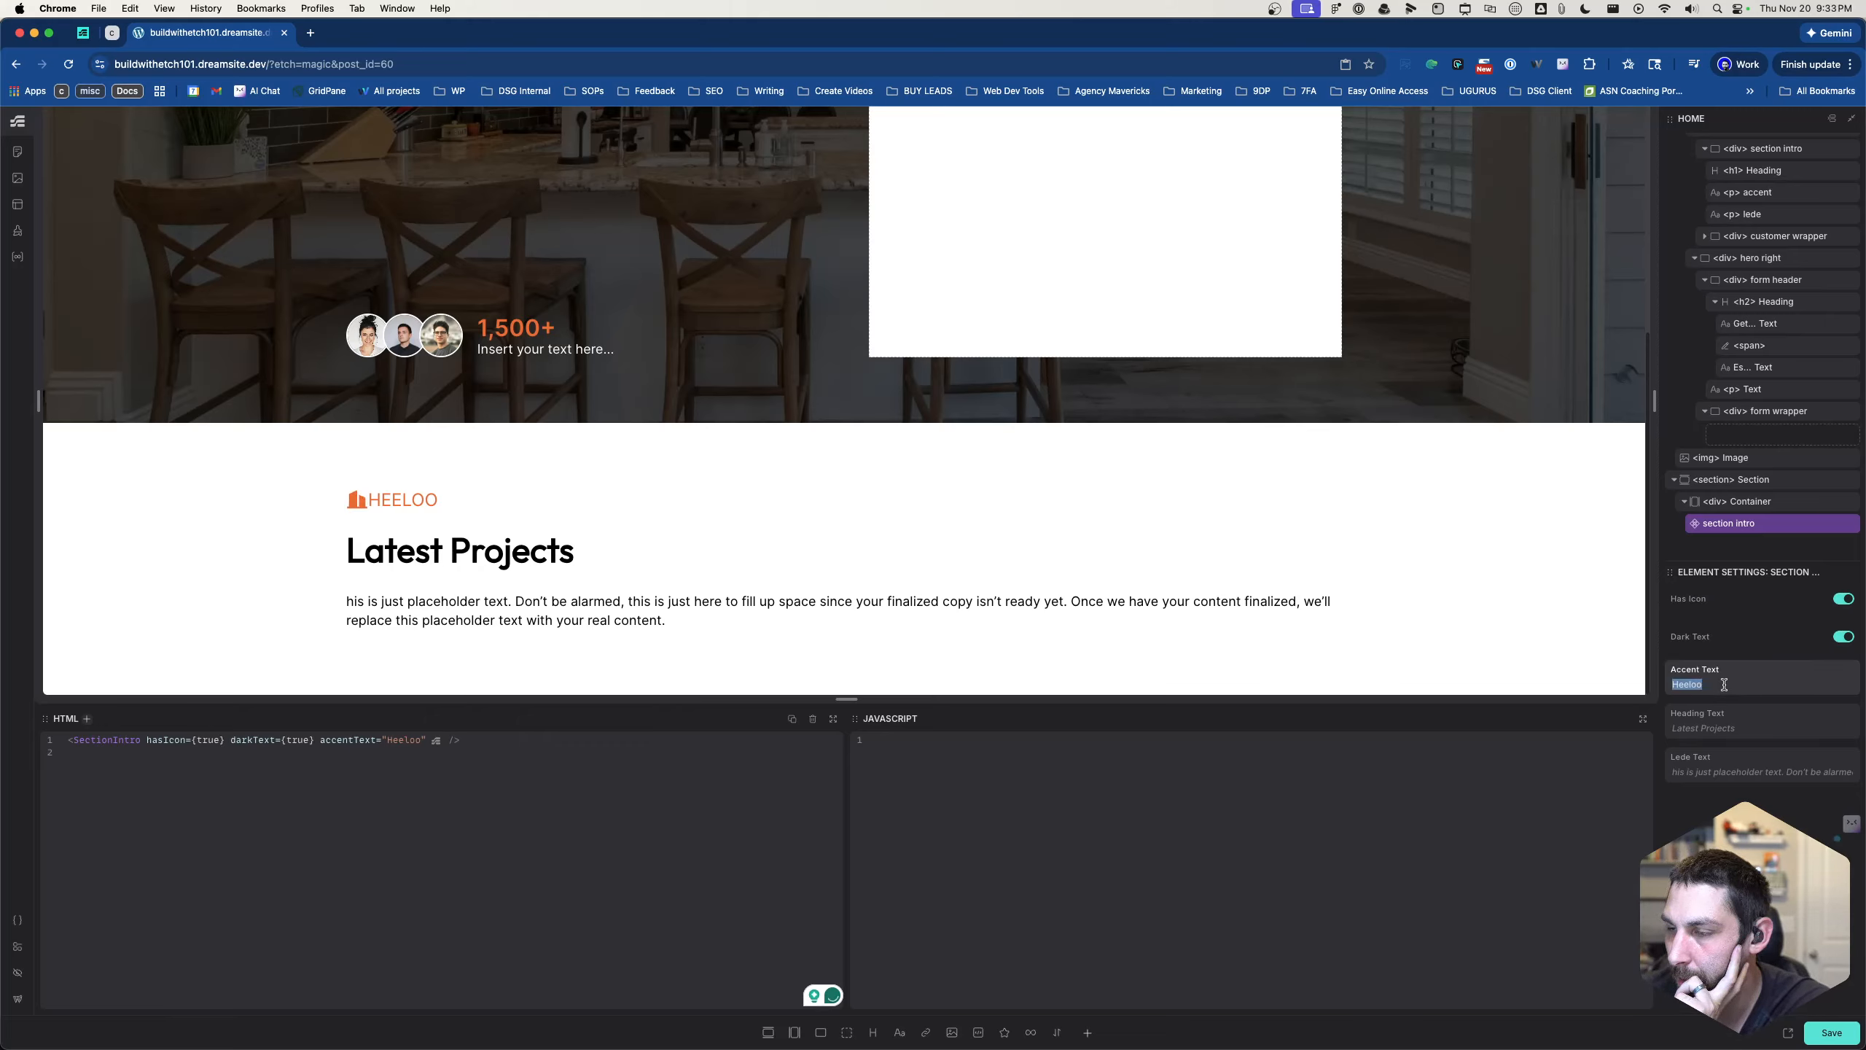
{"action": "left_click", "coordinate": [1709, 724]}
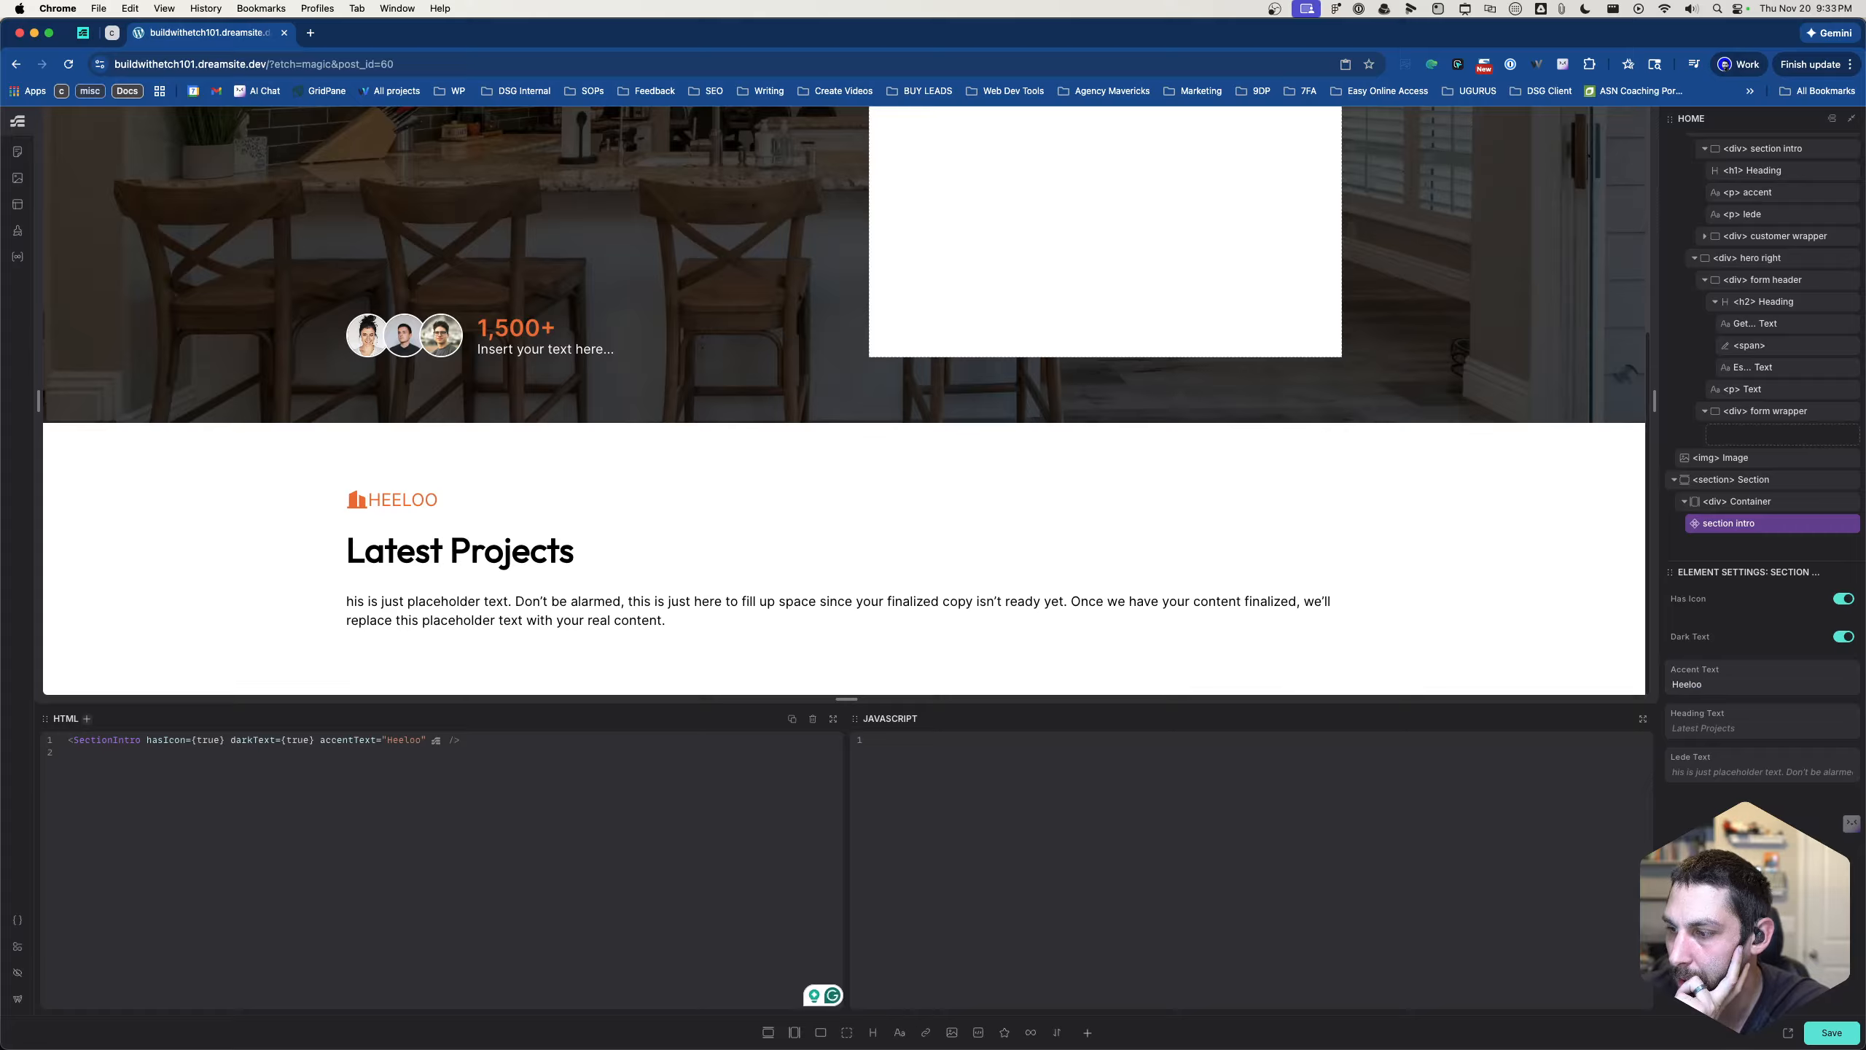
{"action": "left_click", "coordinate": [1839, 1035]}
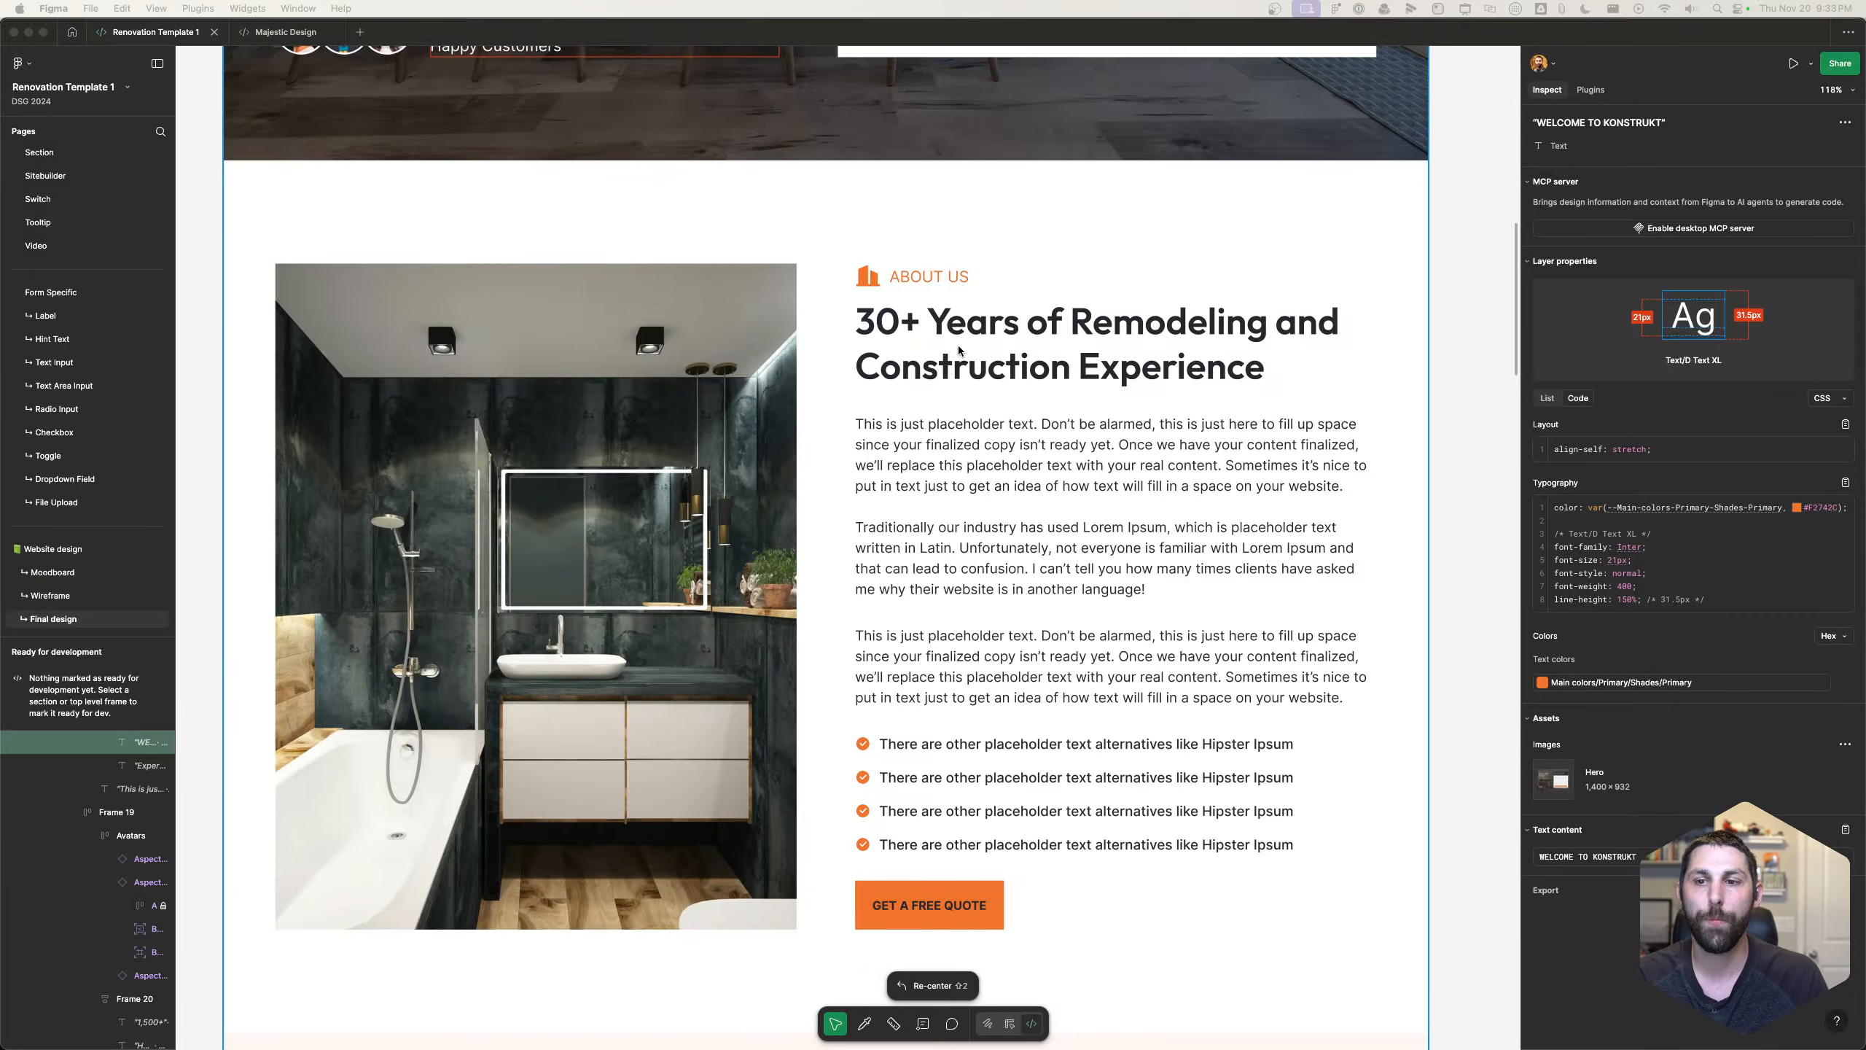
- Examine how the section intros are laid out in the Figma design, from About Us through Services to Testimonials
{"action": "scroll", "coordinate": [972, 340], "scroll_direction": "down", "scroll_amount": 10}
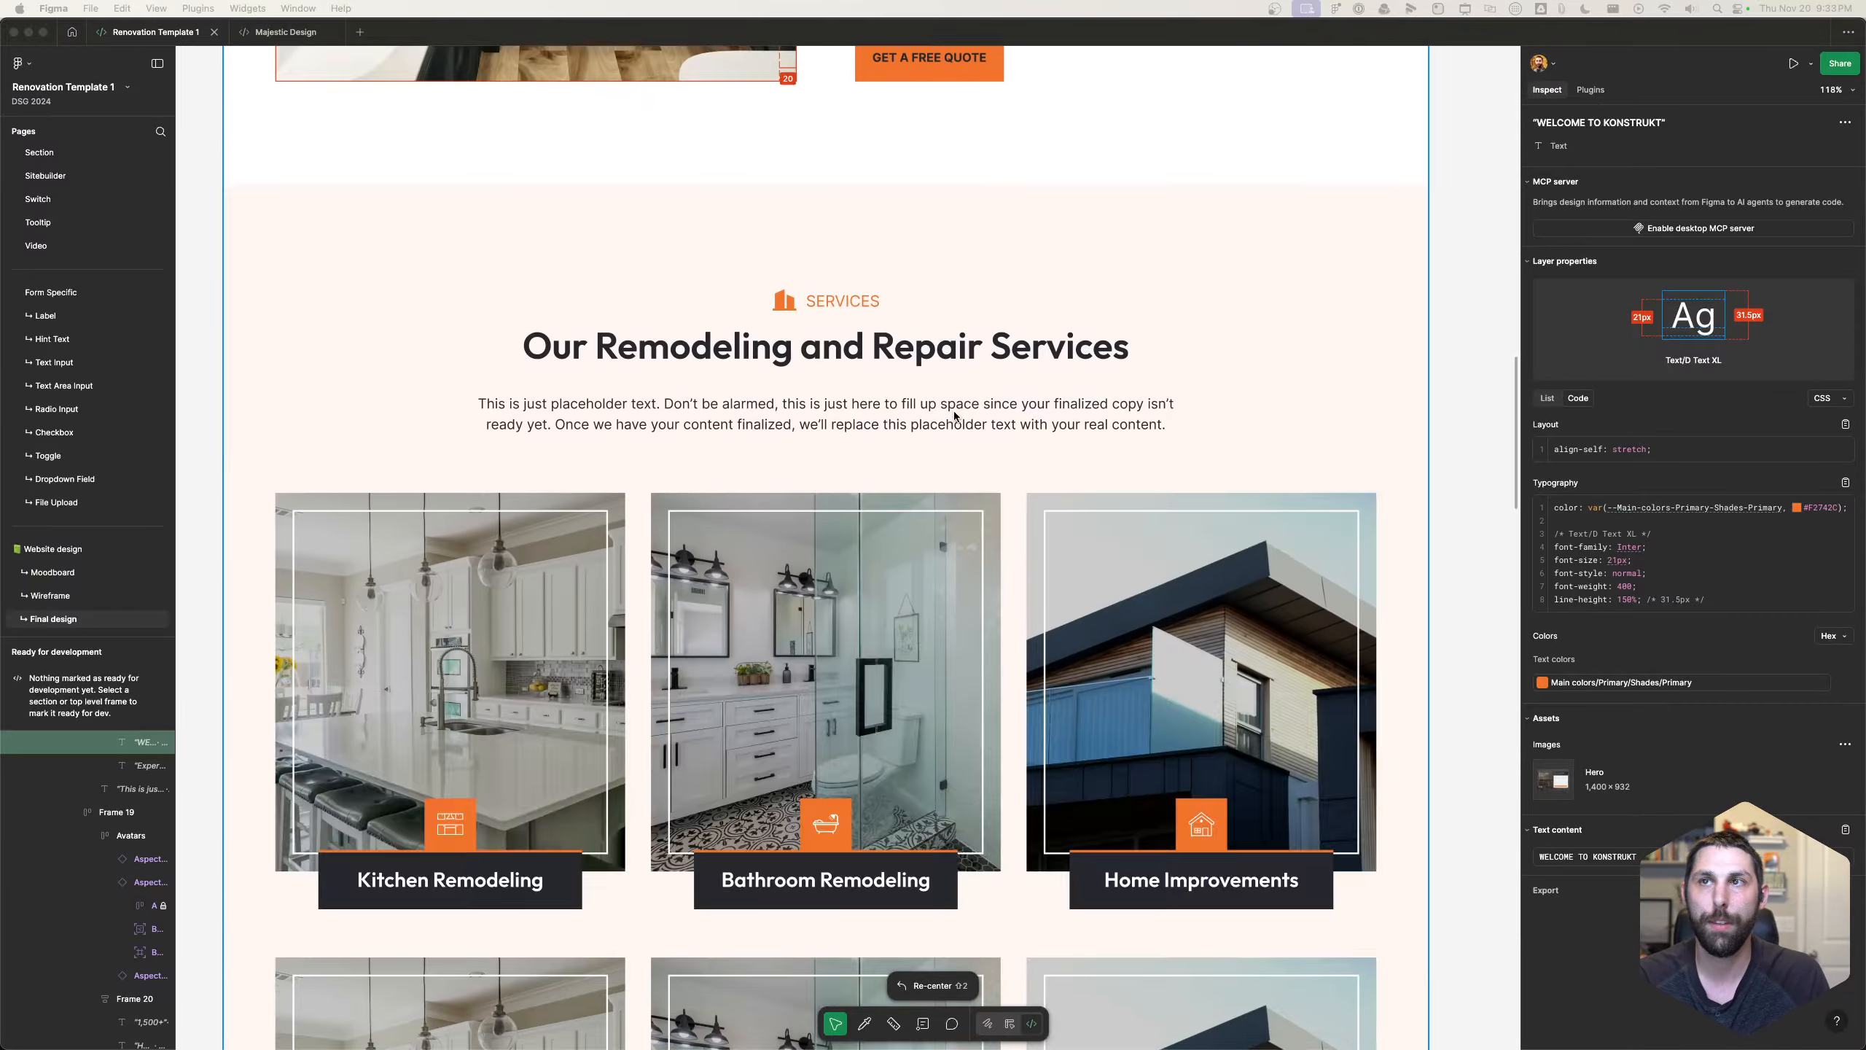
{"action": "scroll", "coordinate": [933, 395], "scroll_direction": "down", "scroll_amount": 10}
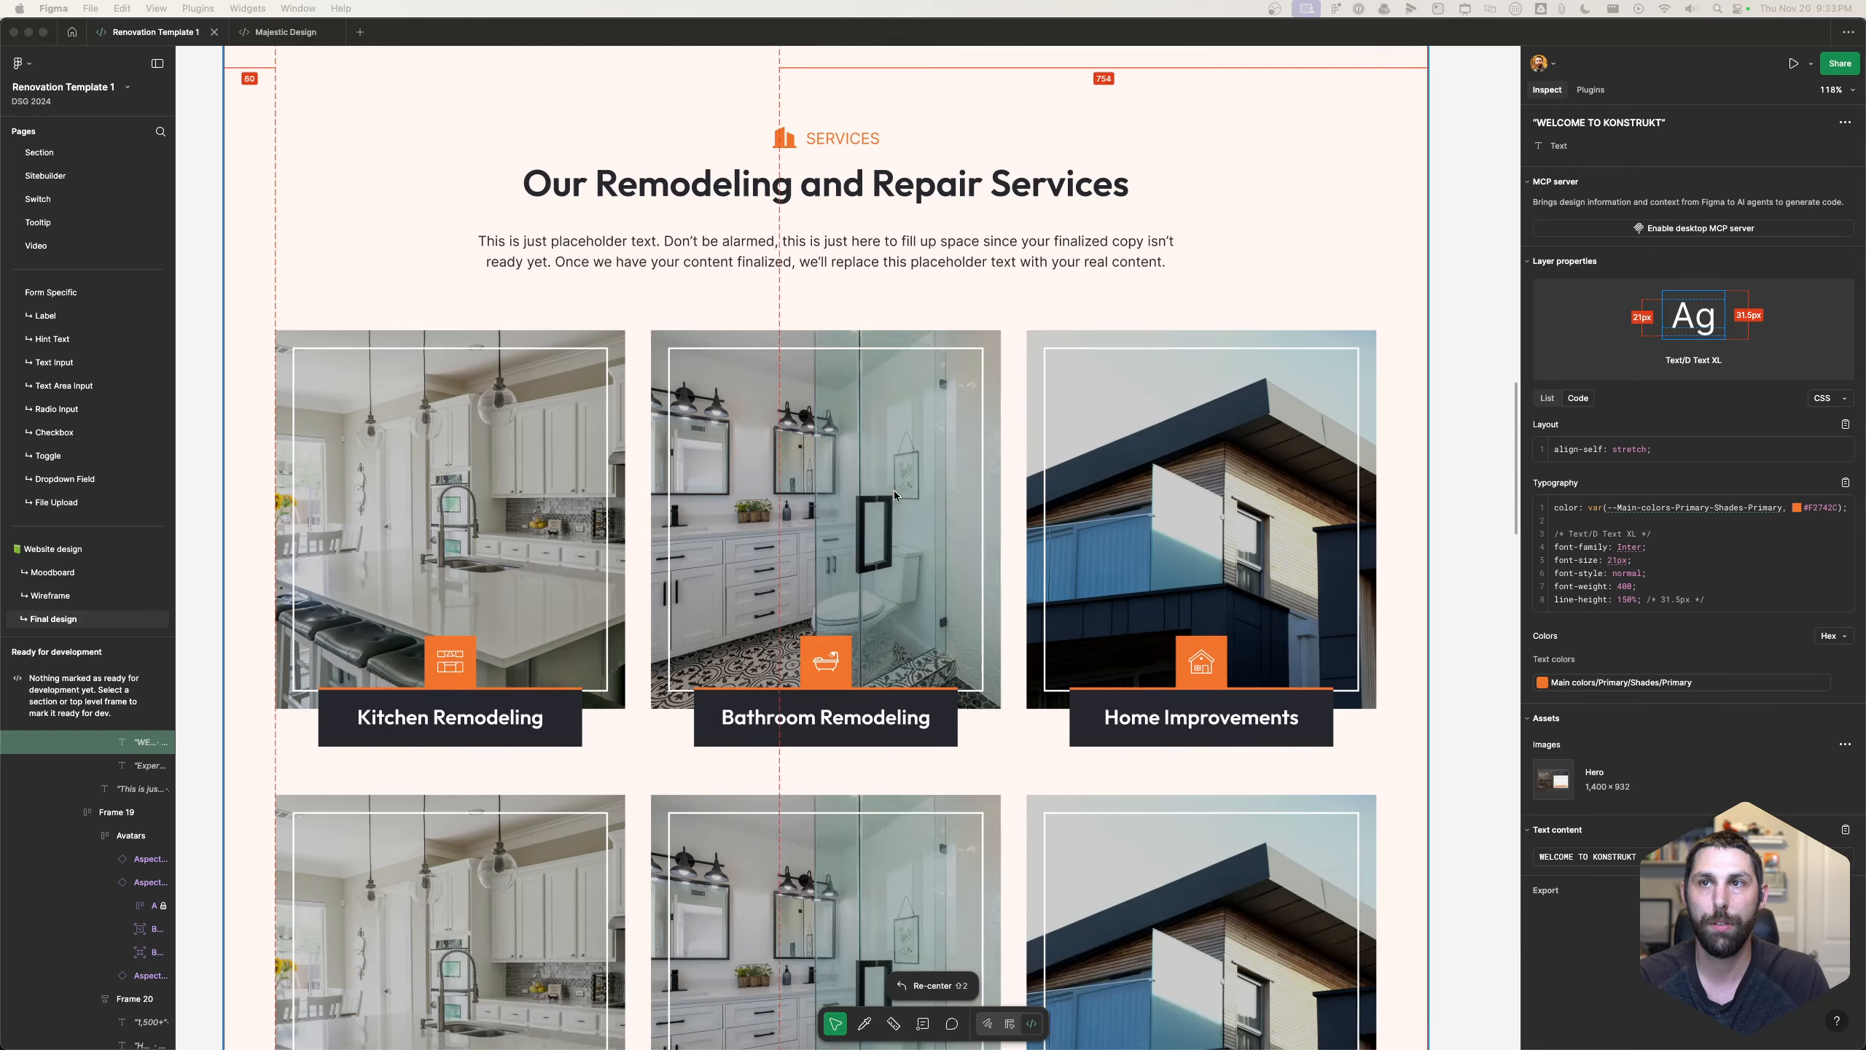
{"action": "scroll", "coordinate": [895, 495], "scroll_direction": "down", "scroll_amount": 20}
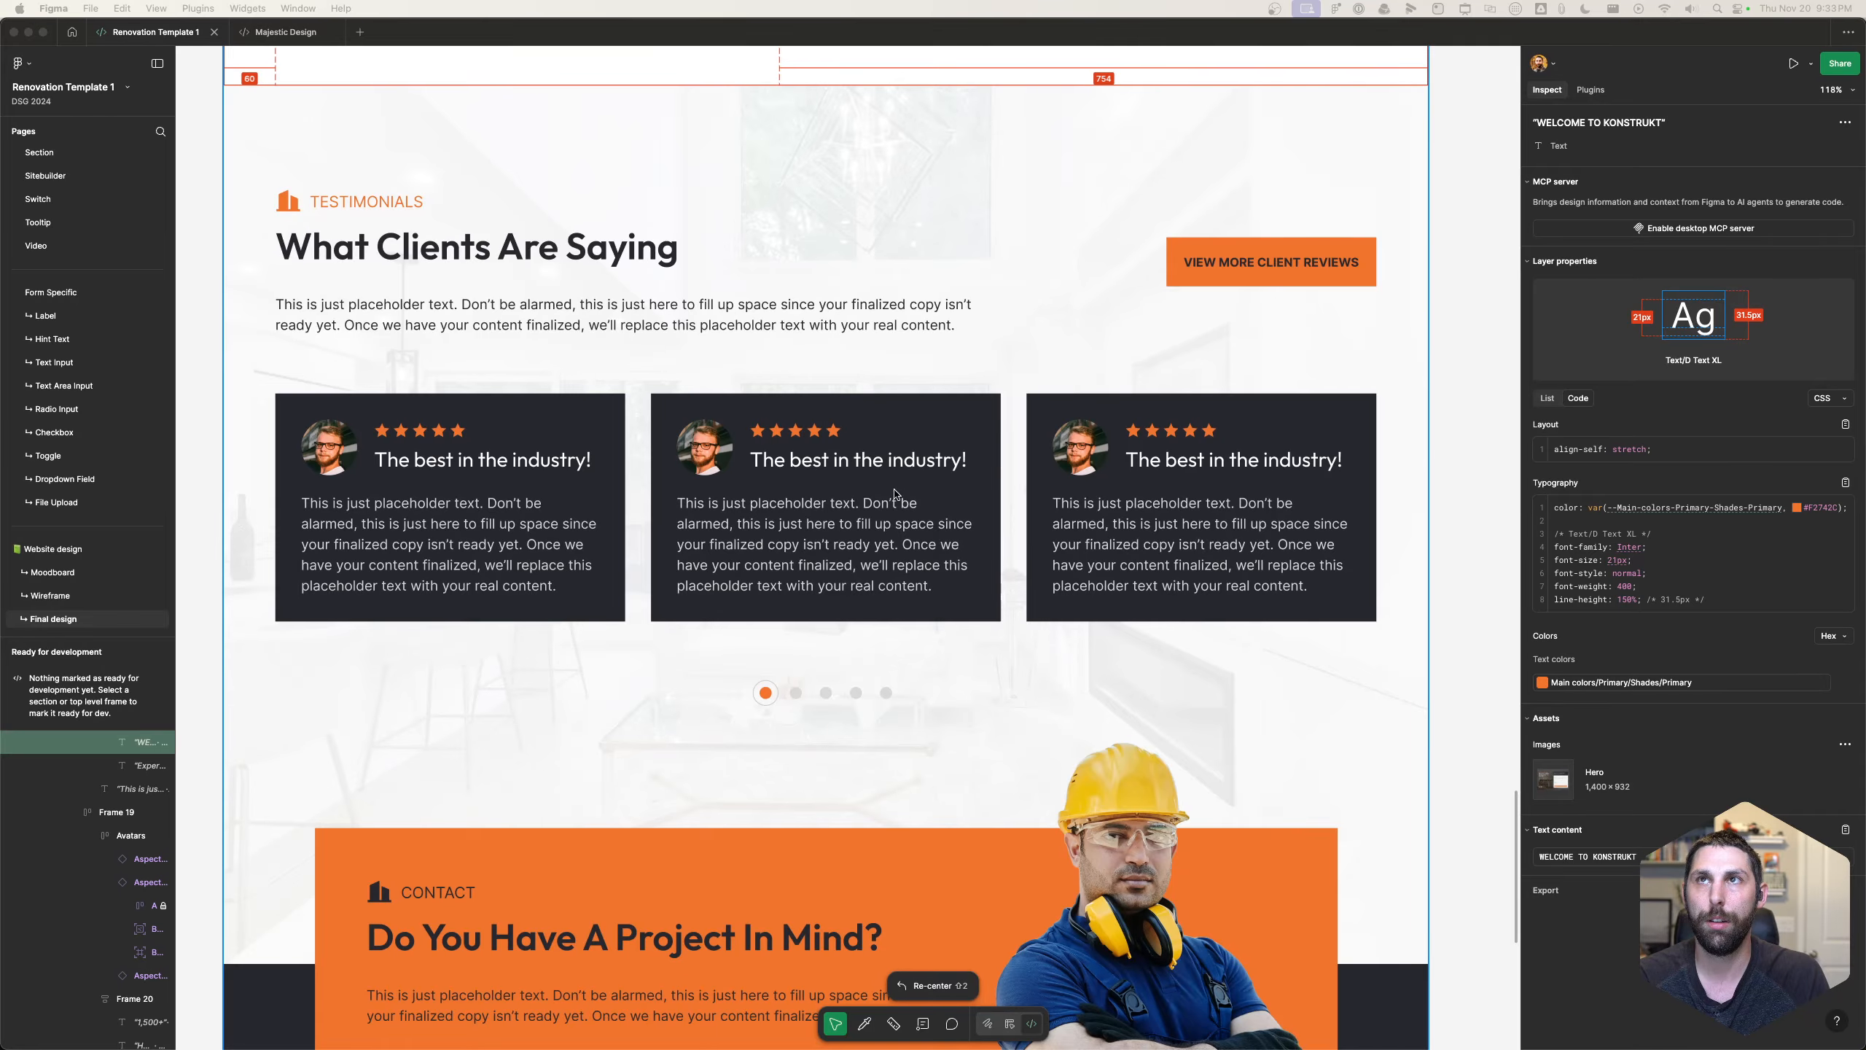
{"action": "scroll", "coordinate": [894, 493], "scroll_direction": "up", "scroll_amount": 20}
{"action": "scroll", "coordinate": [895, 493], "scroll_direction": "up", "scroll_amount": 3}
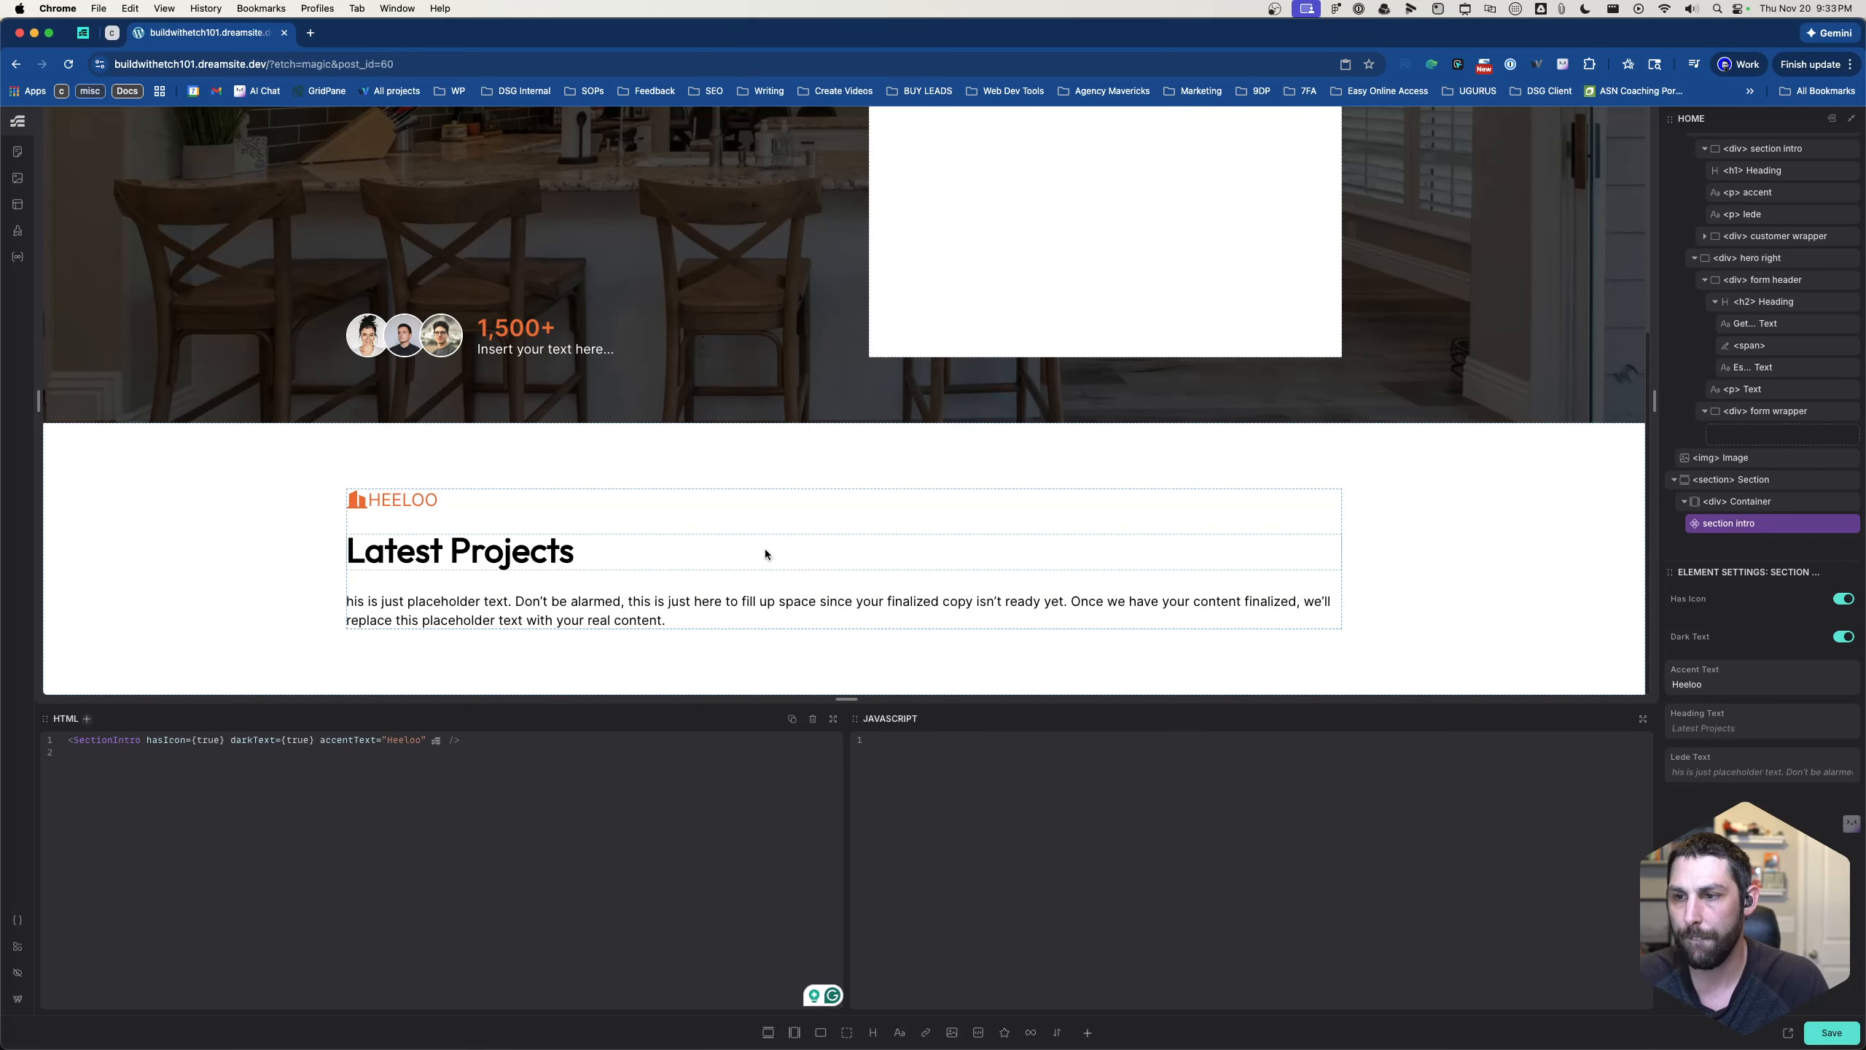
- Reopen the section intro component for editing, select its first Dark Text condition and enlarge the element structure area
{"action": "right_click", "coordinate": [1727, 522]}
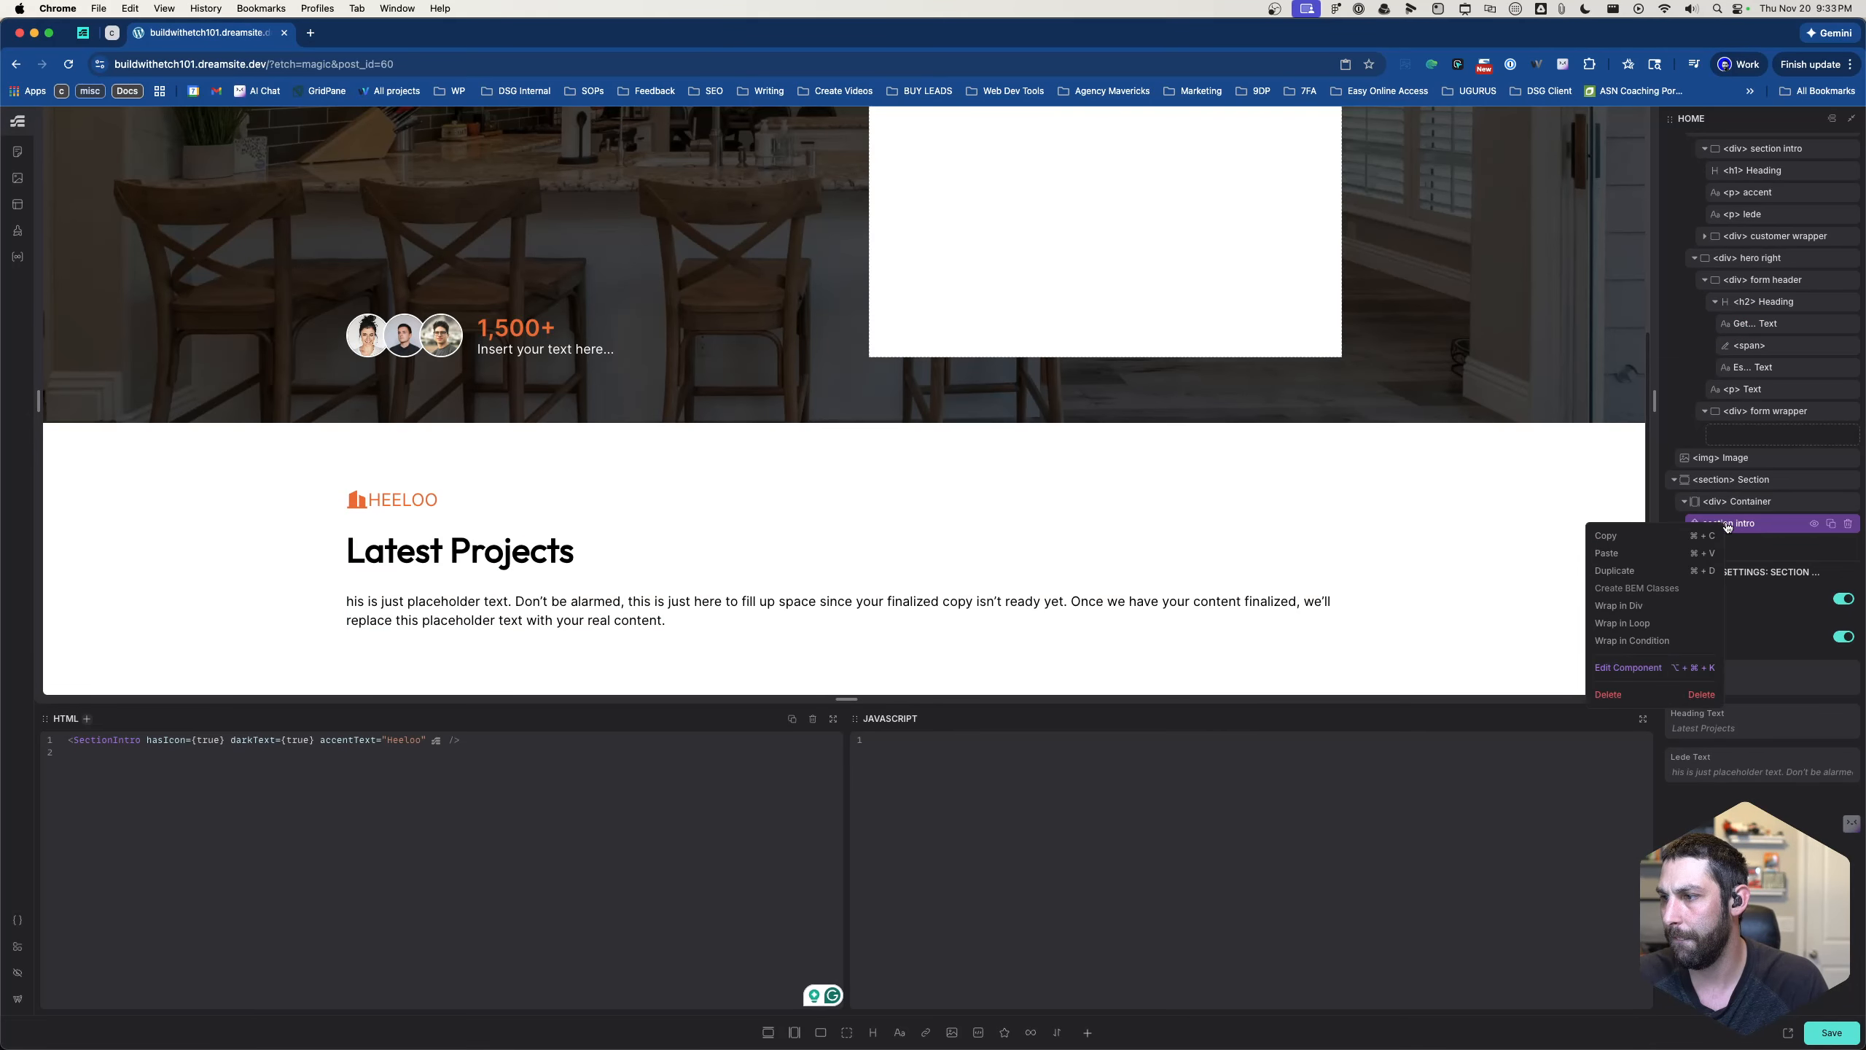
{"action": "left_click", "coordinate": [1655, 668]}
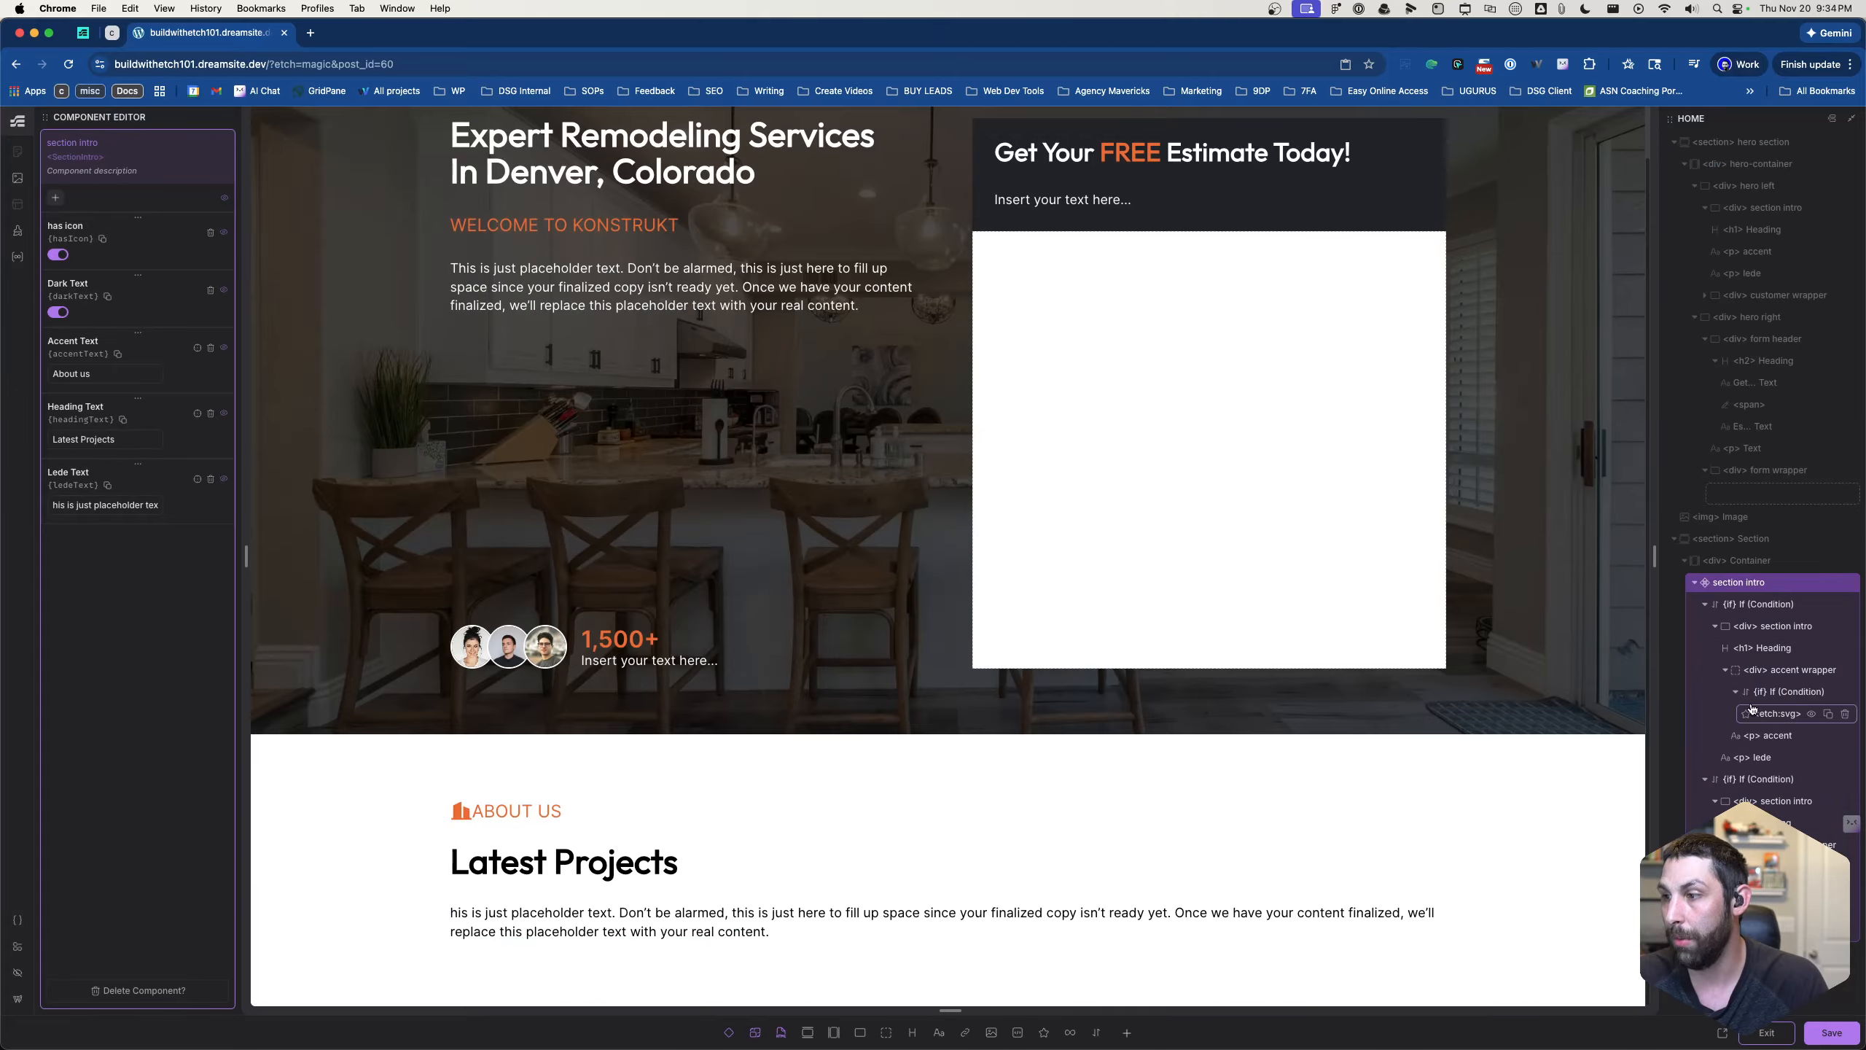
{"action": "left_click", "coordinate": [1740, 604]}
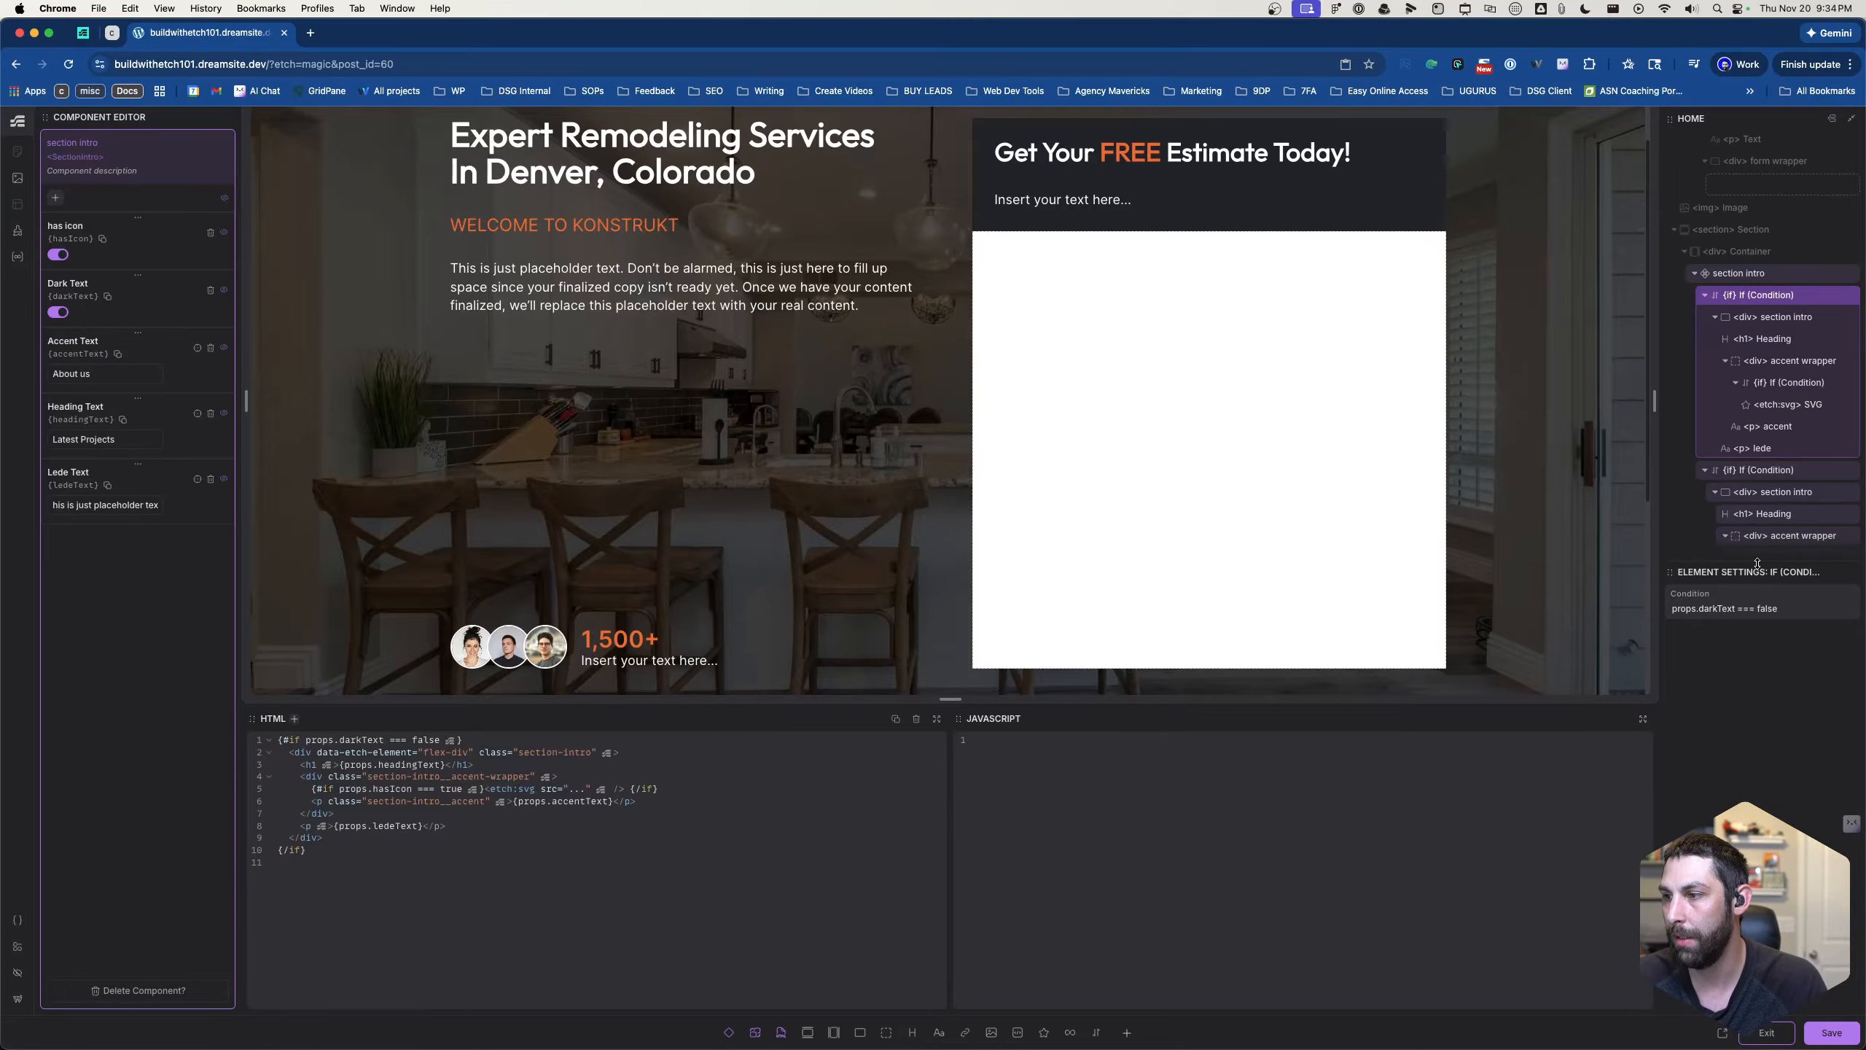
{"action": "left_click_drag", "start_coordinate": [1755, 565], "coordinate": [1780, 824]}
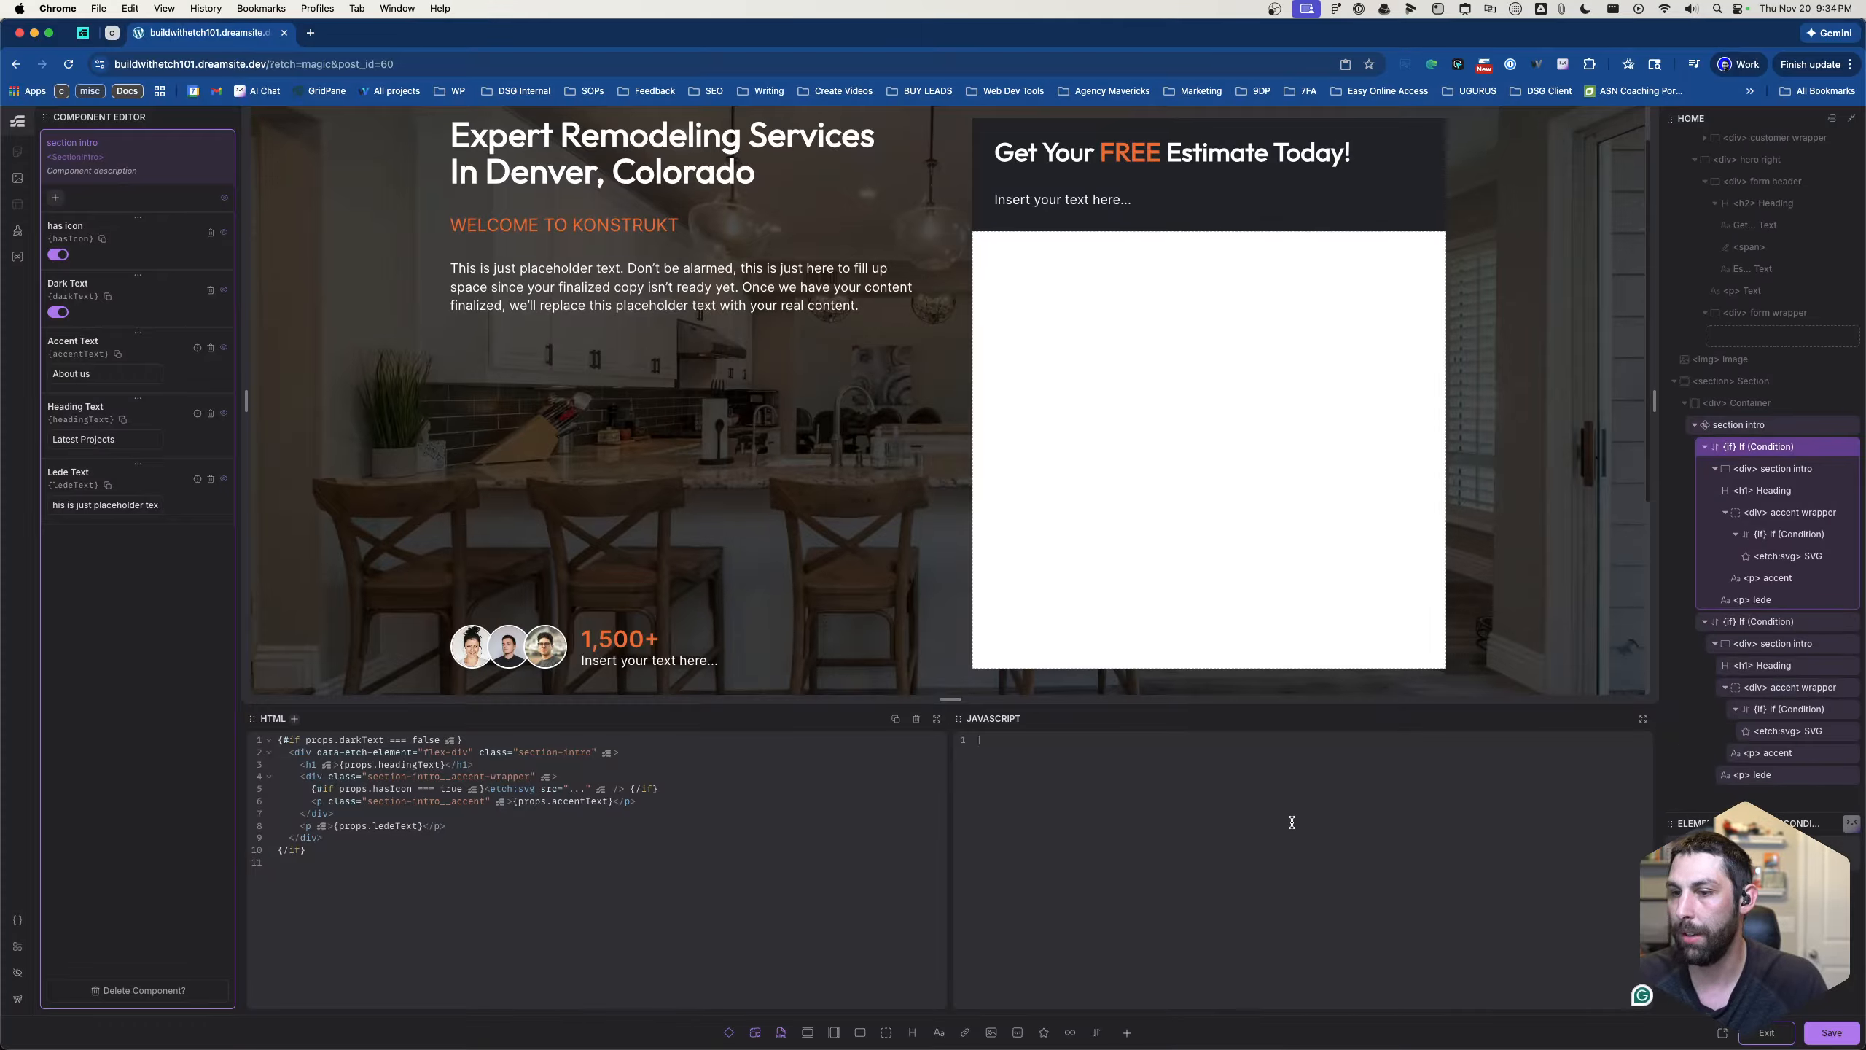
- Add display: flex to the section-intro class of the wrapper div inside the first Dark Text condition
{"action": "left_click", "coordinate": [1747, 468]}
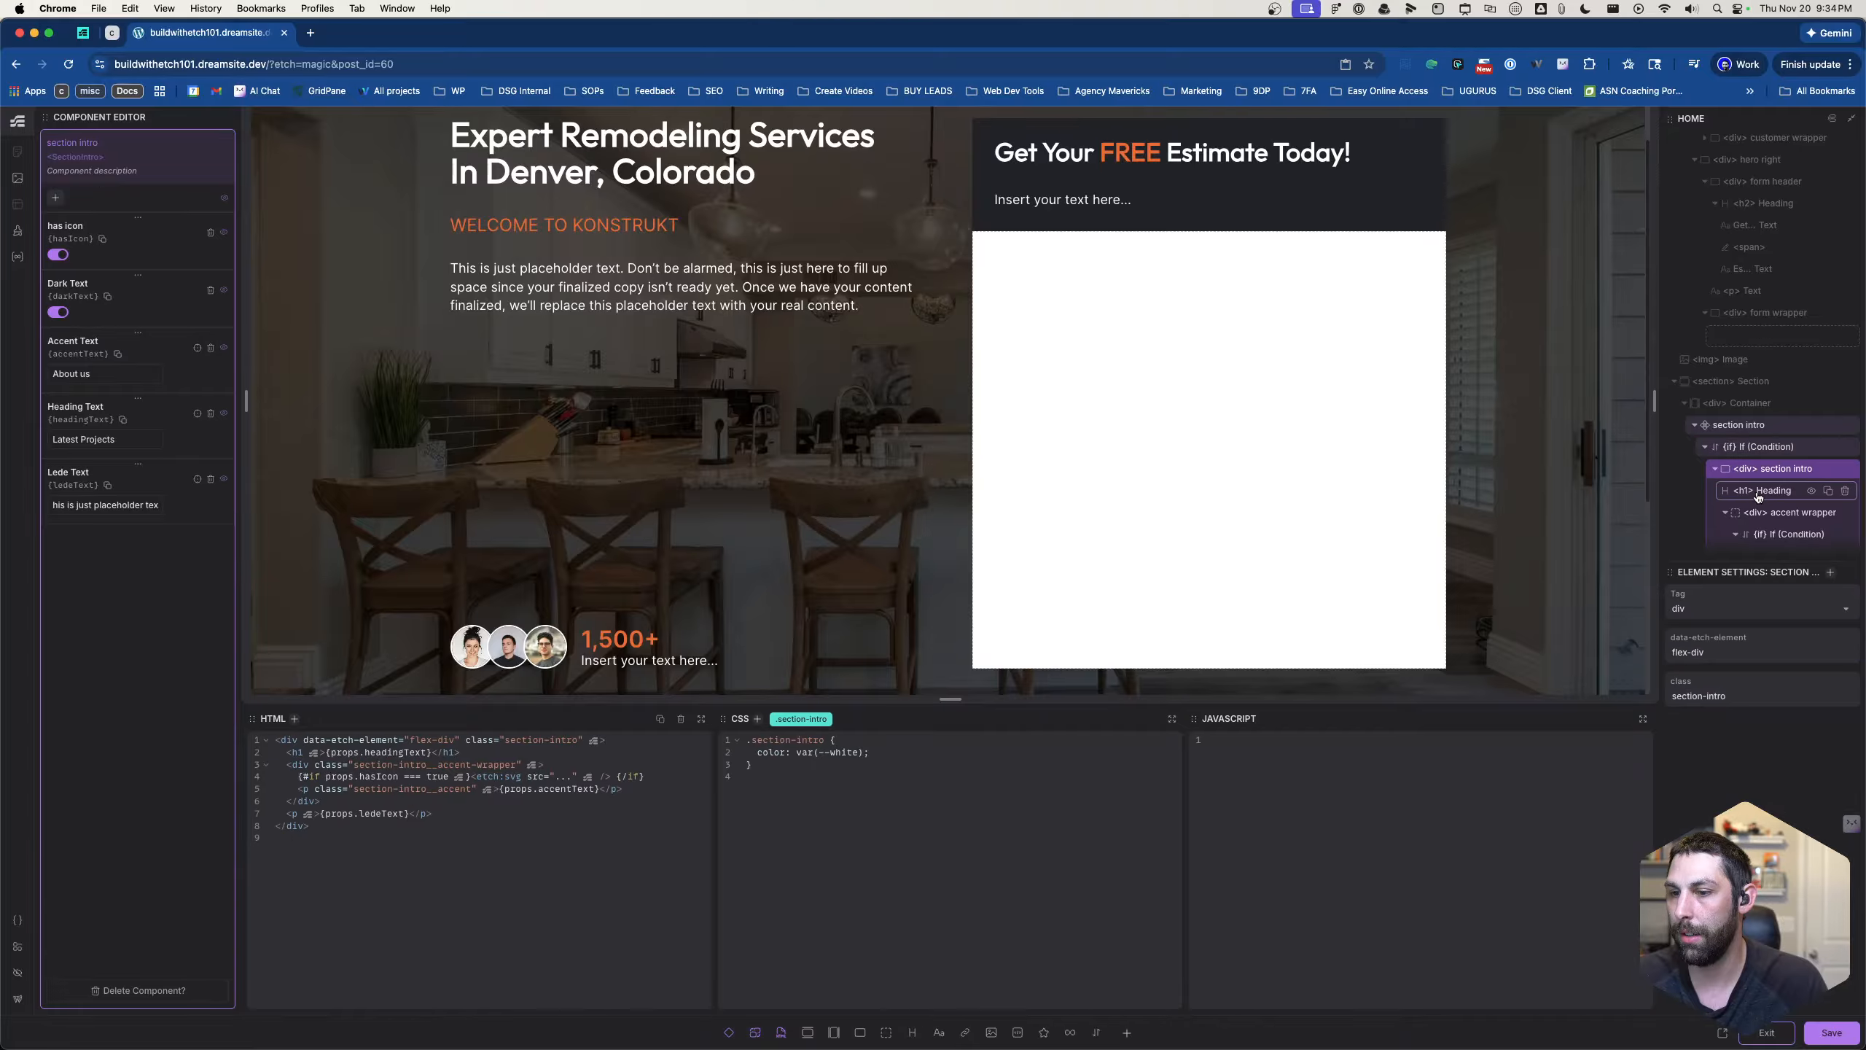
{"action": "left_click", "coordinate": [1757, 512]}
{"action": "scroll", "coordinate": [1753, 514], "scroll_direction": "down", "scroll_amount": 2}
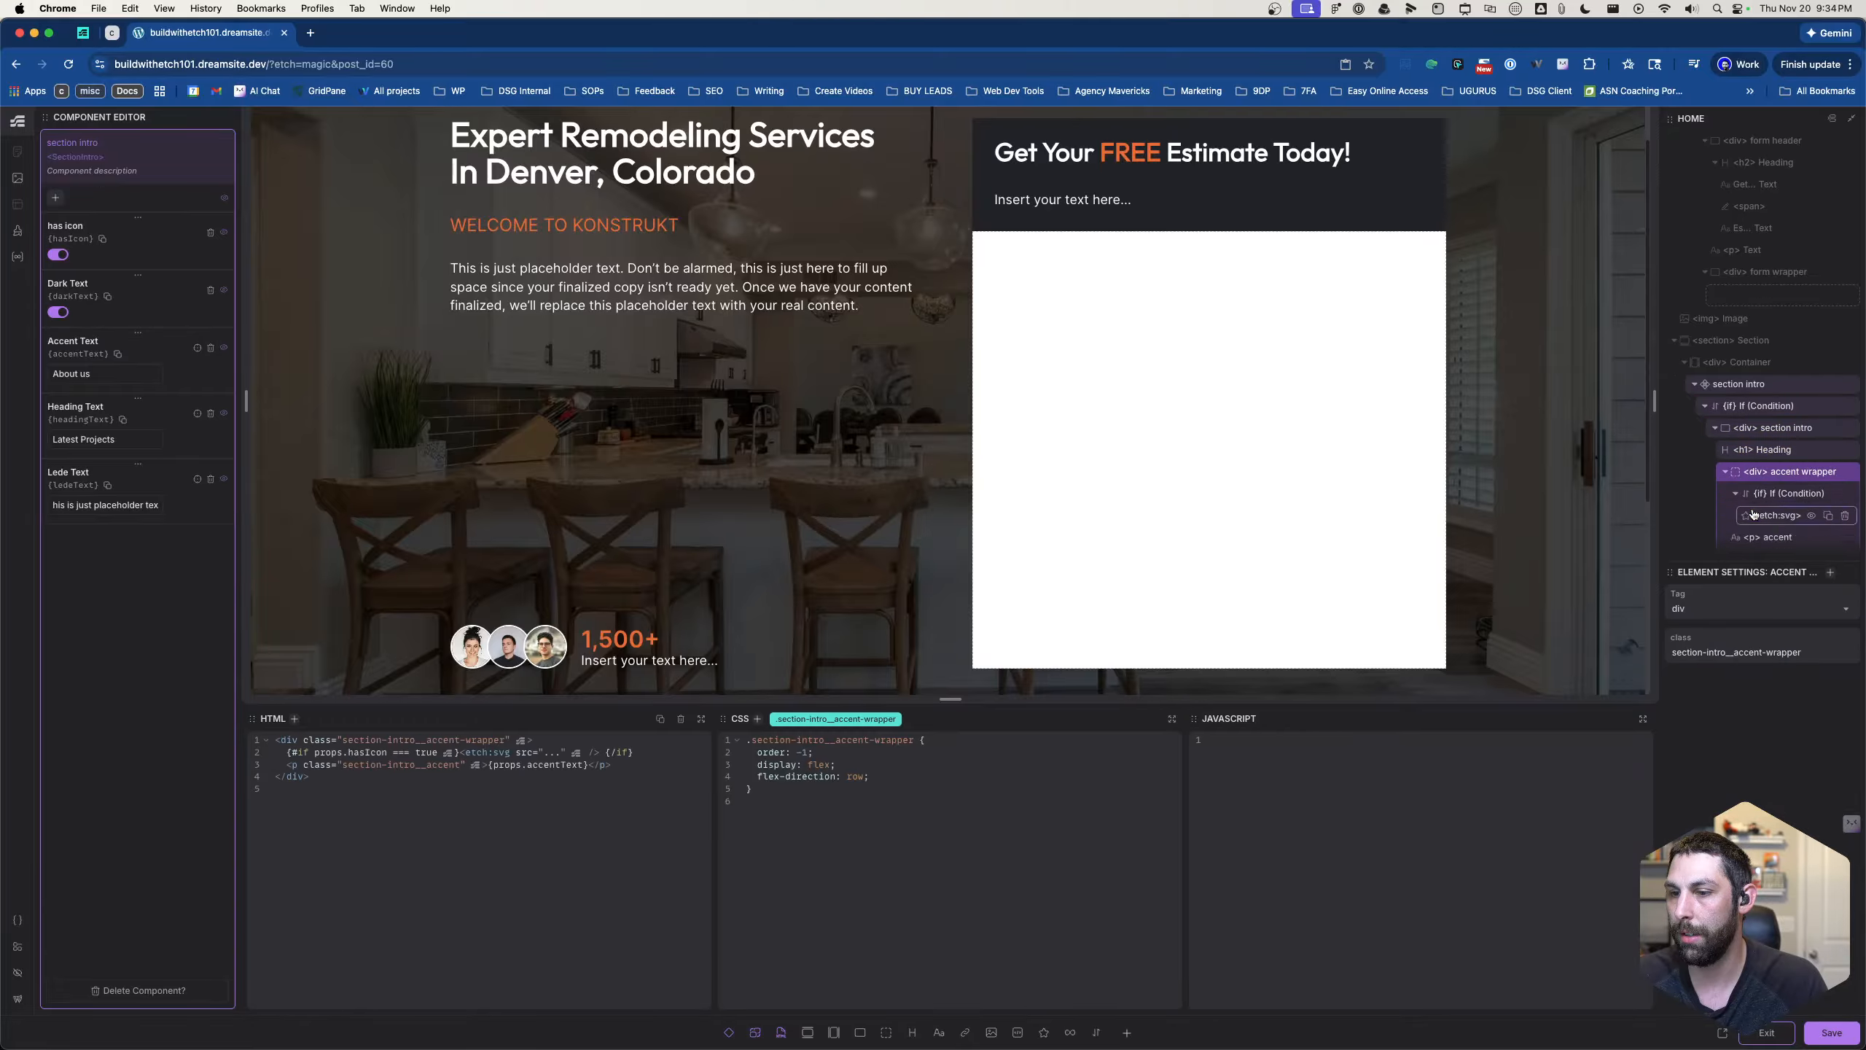
{"action": "left_click", "coordinate": [1756, 412]}
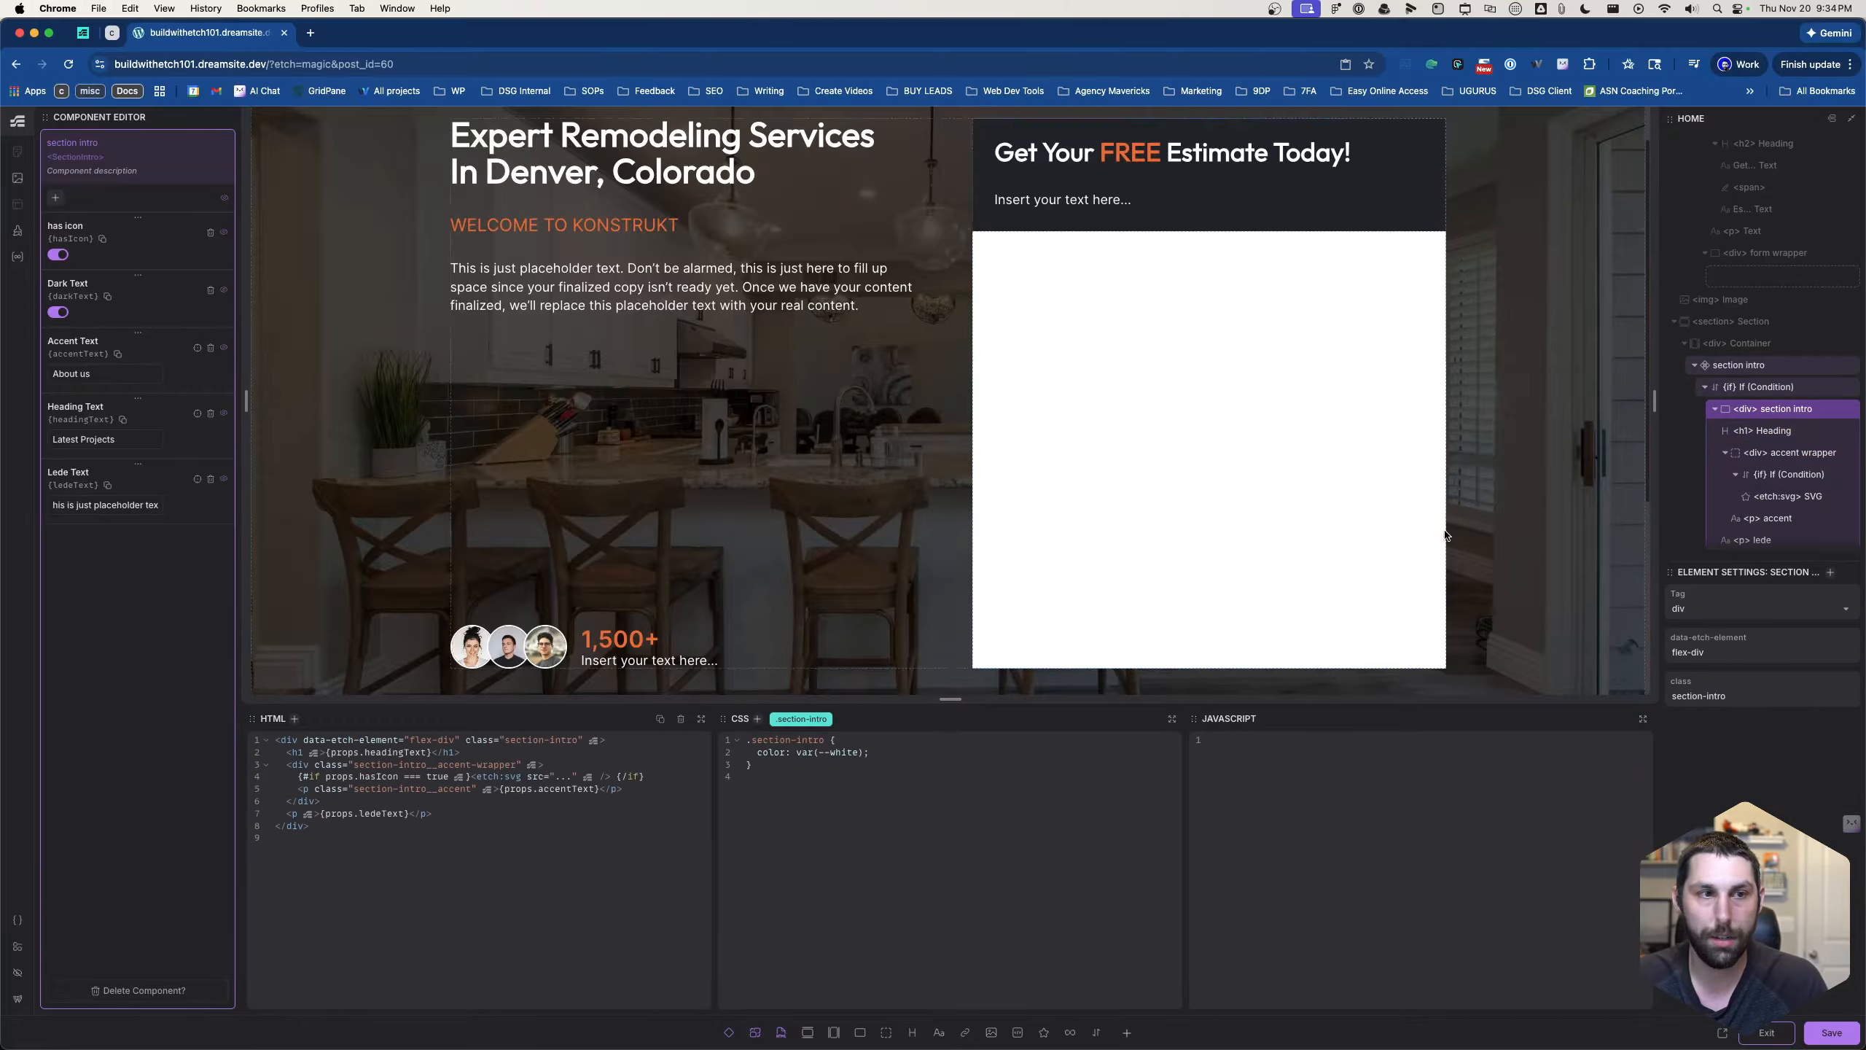
{"action": "scroll", "coordinate": [864, 468], "scroll_direction": "down", "scroll_amount": 5}
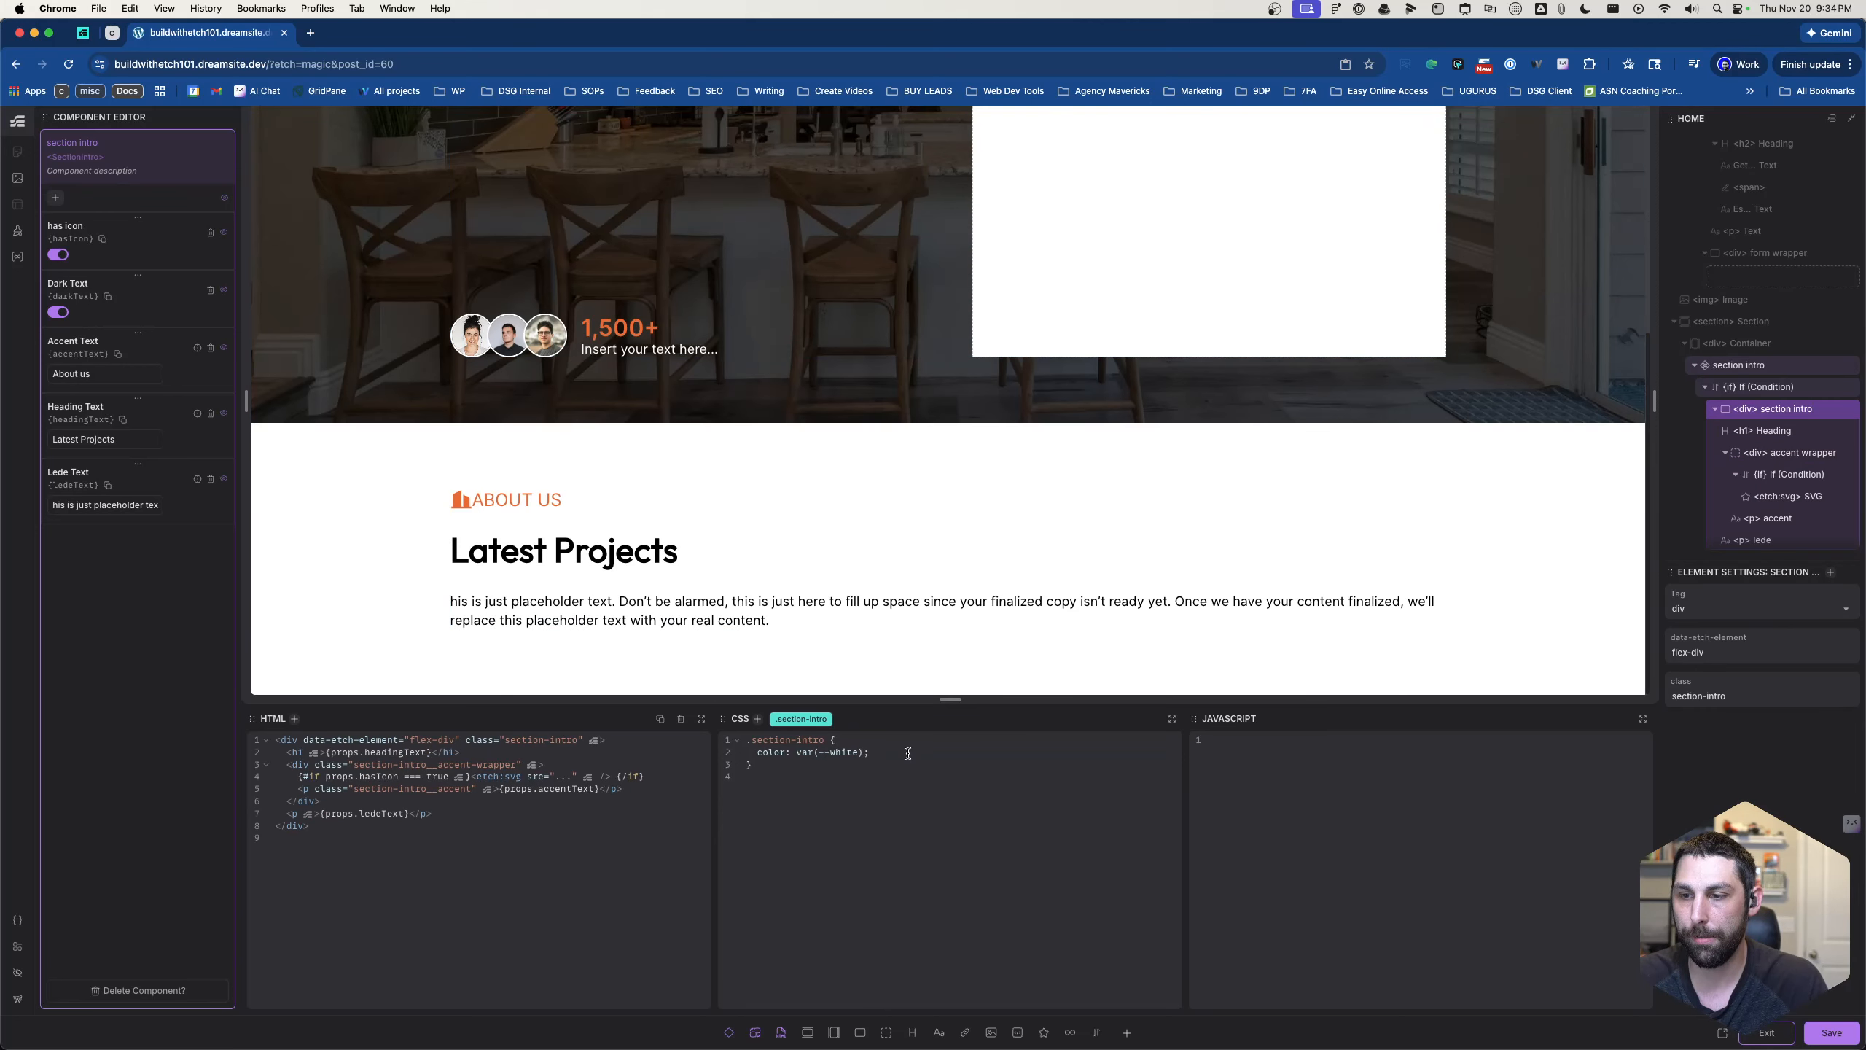
{"action": "left_click", "coordinate": [908, 753]}
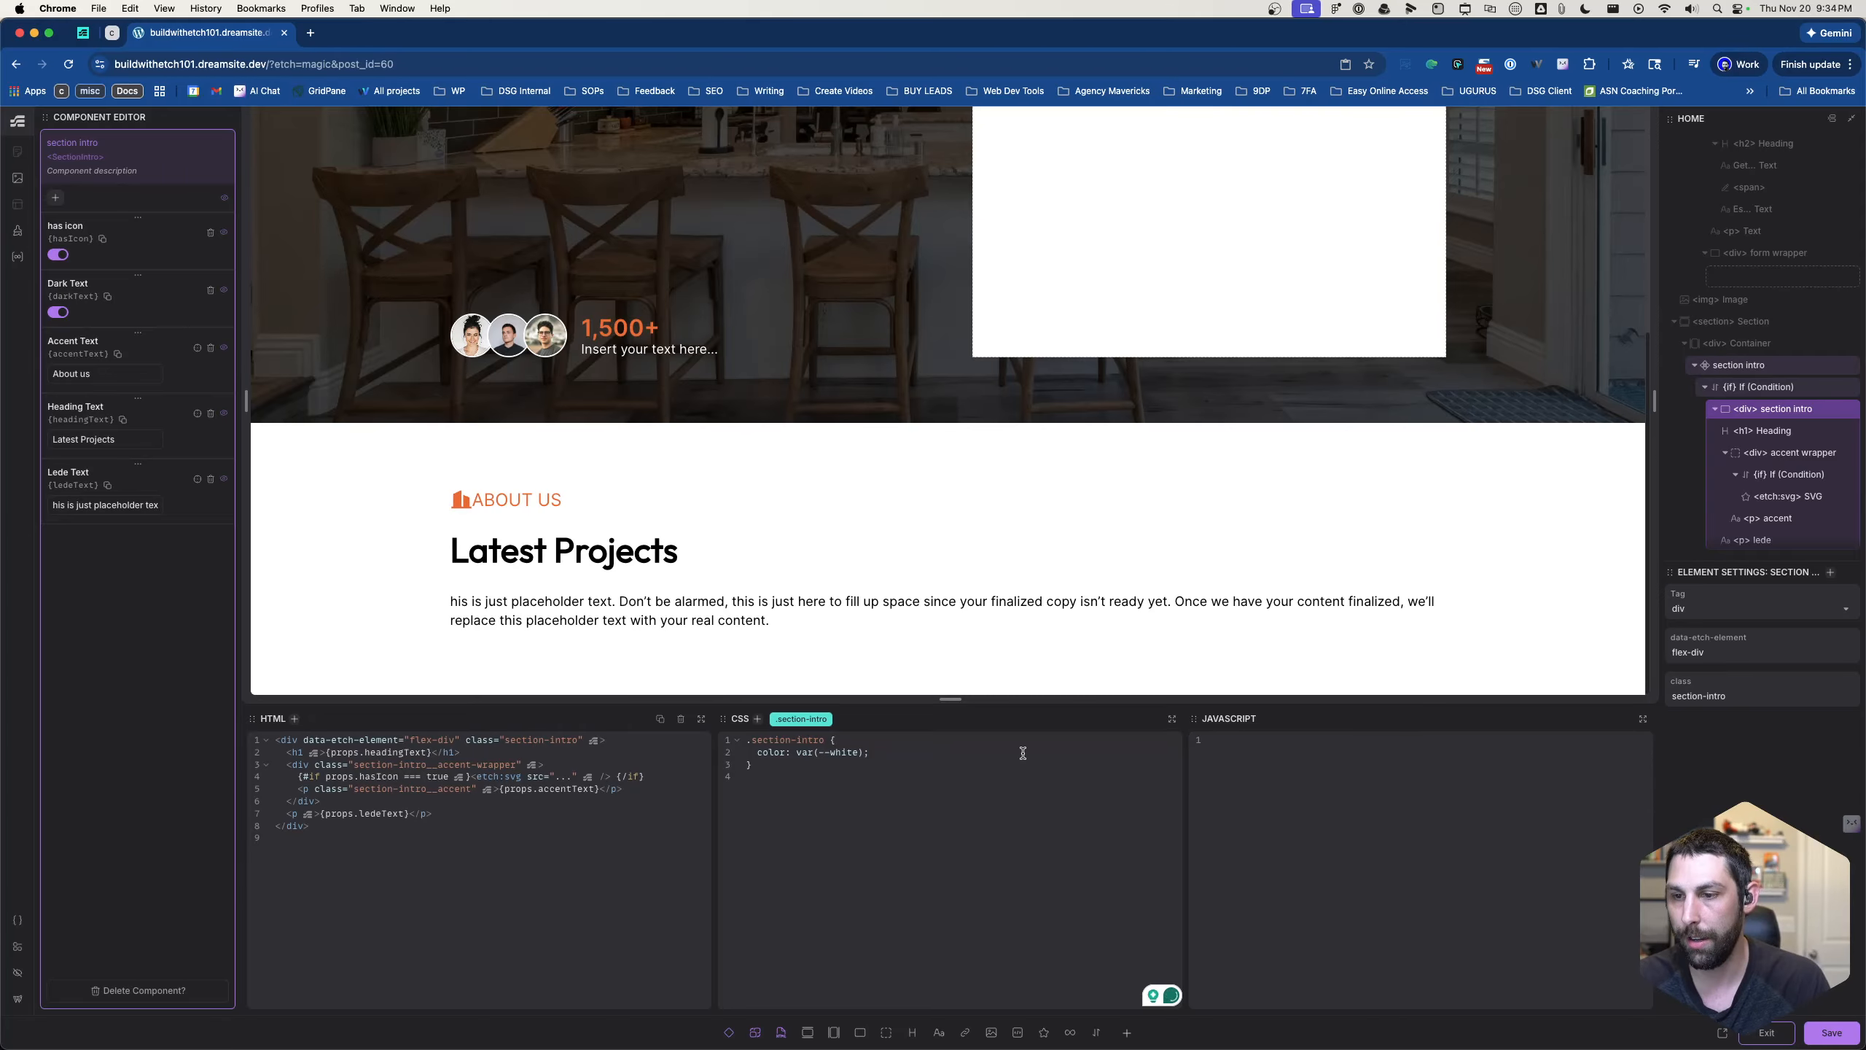
{"action": "key", "text": "Return"}
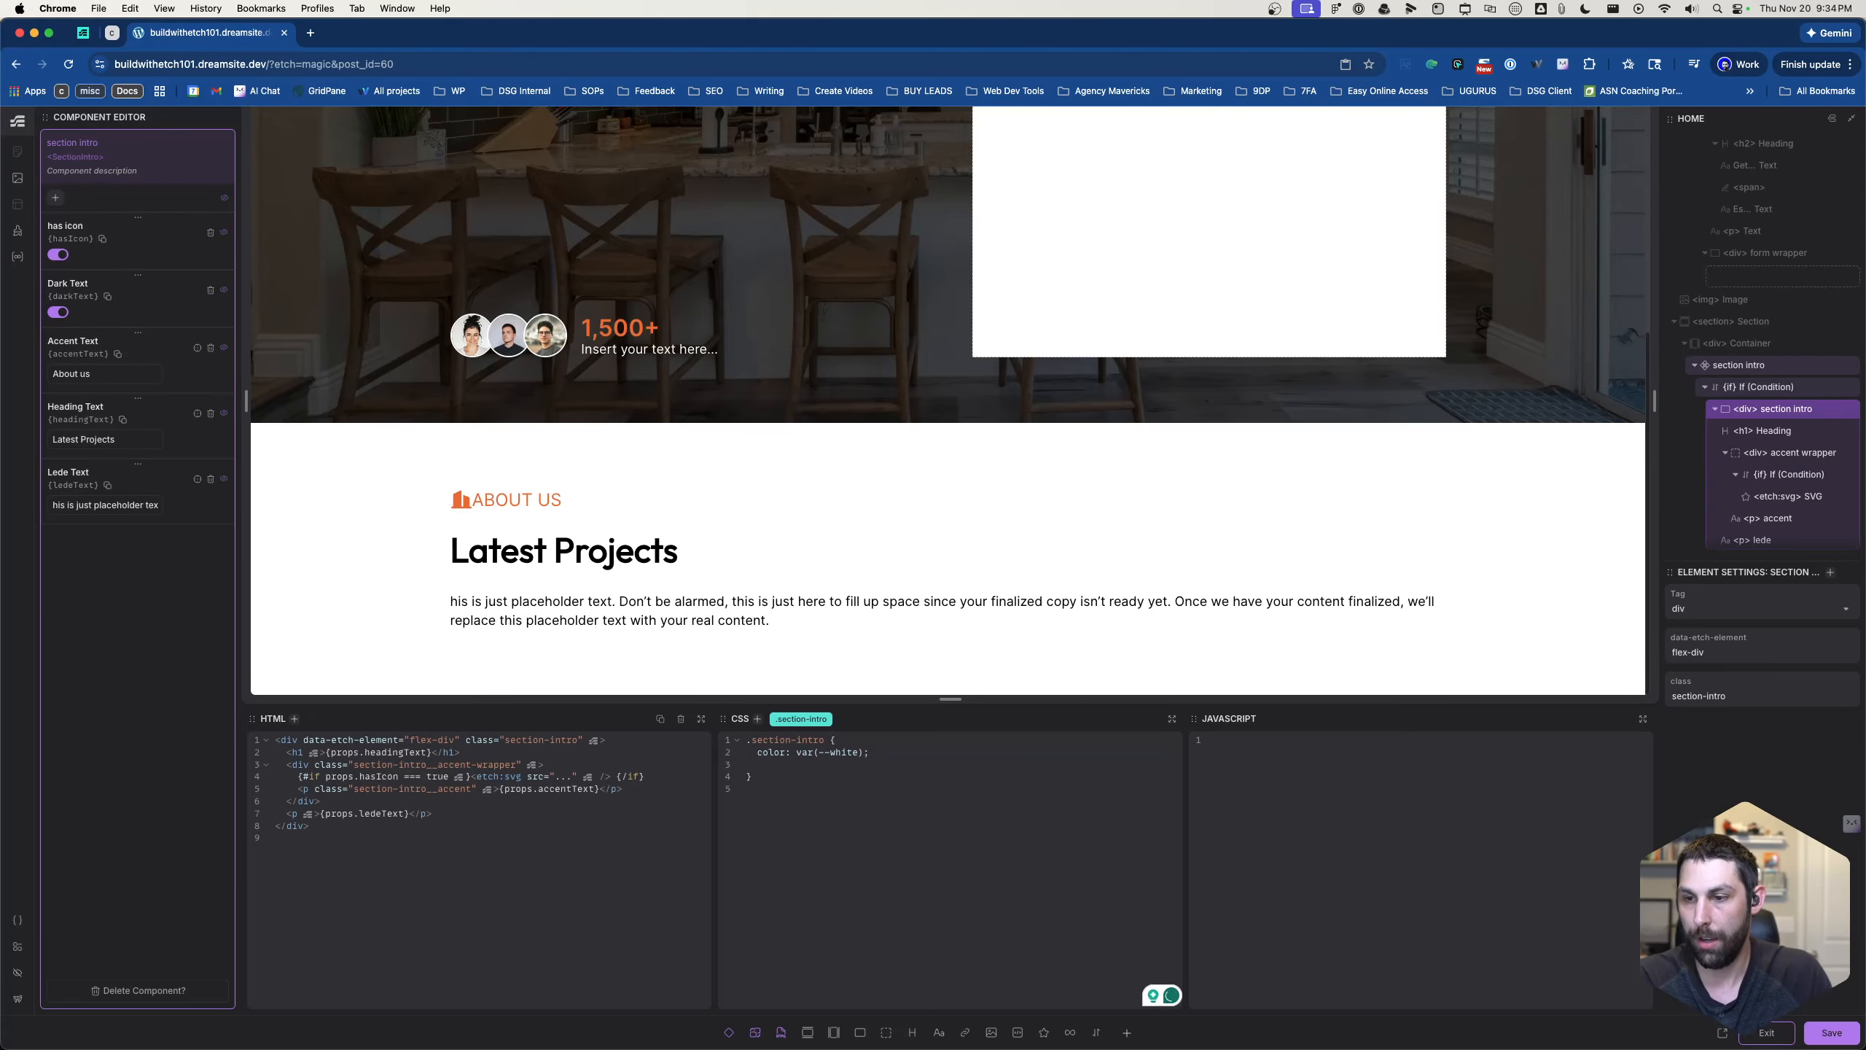
{"action": "type", "text": "display: fle"}
{"action": "type", "text": "x;"}
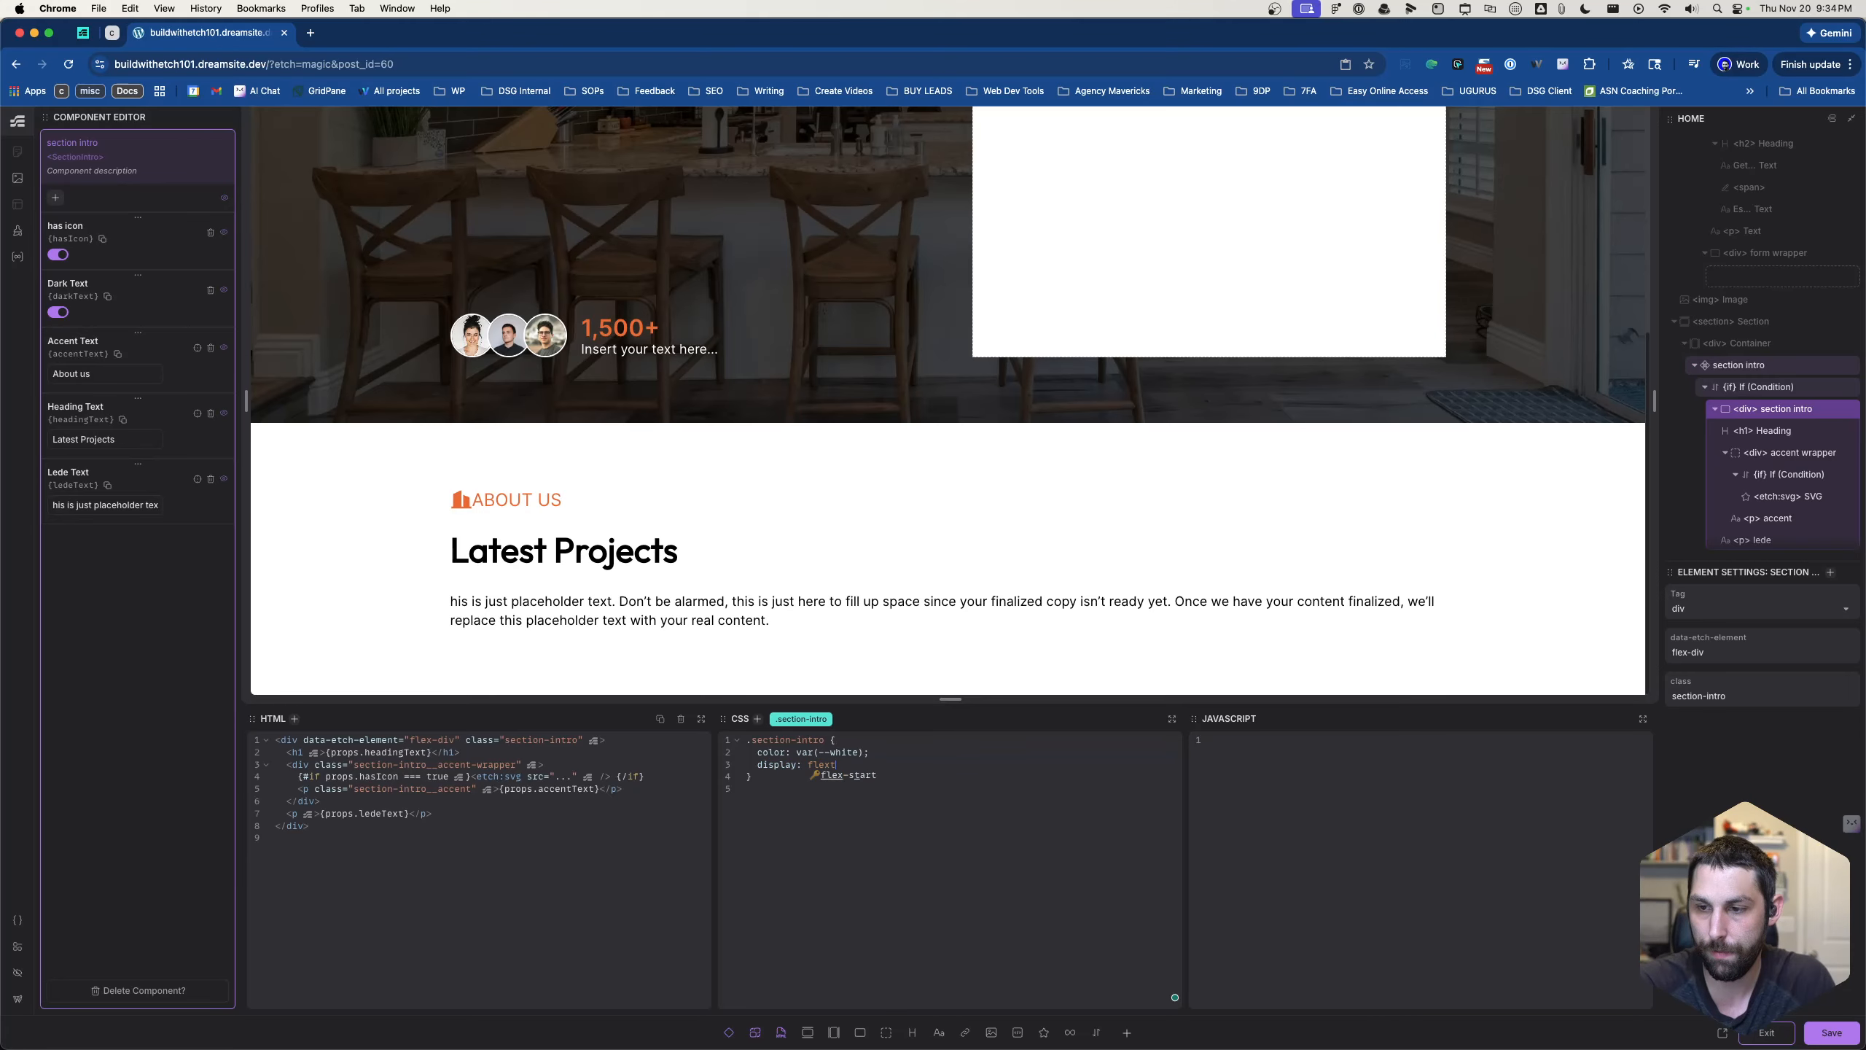
{"action": "key", "text": "Return"}
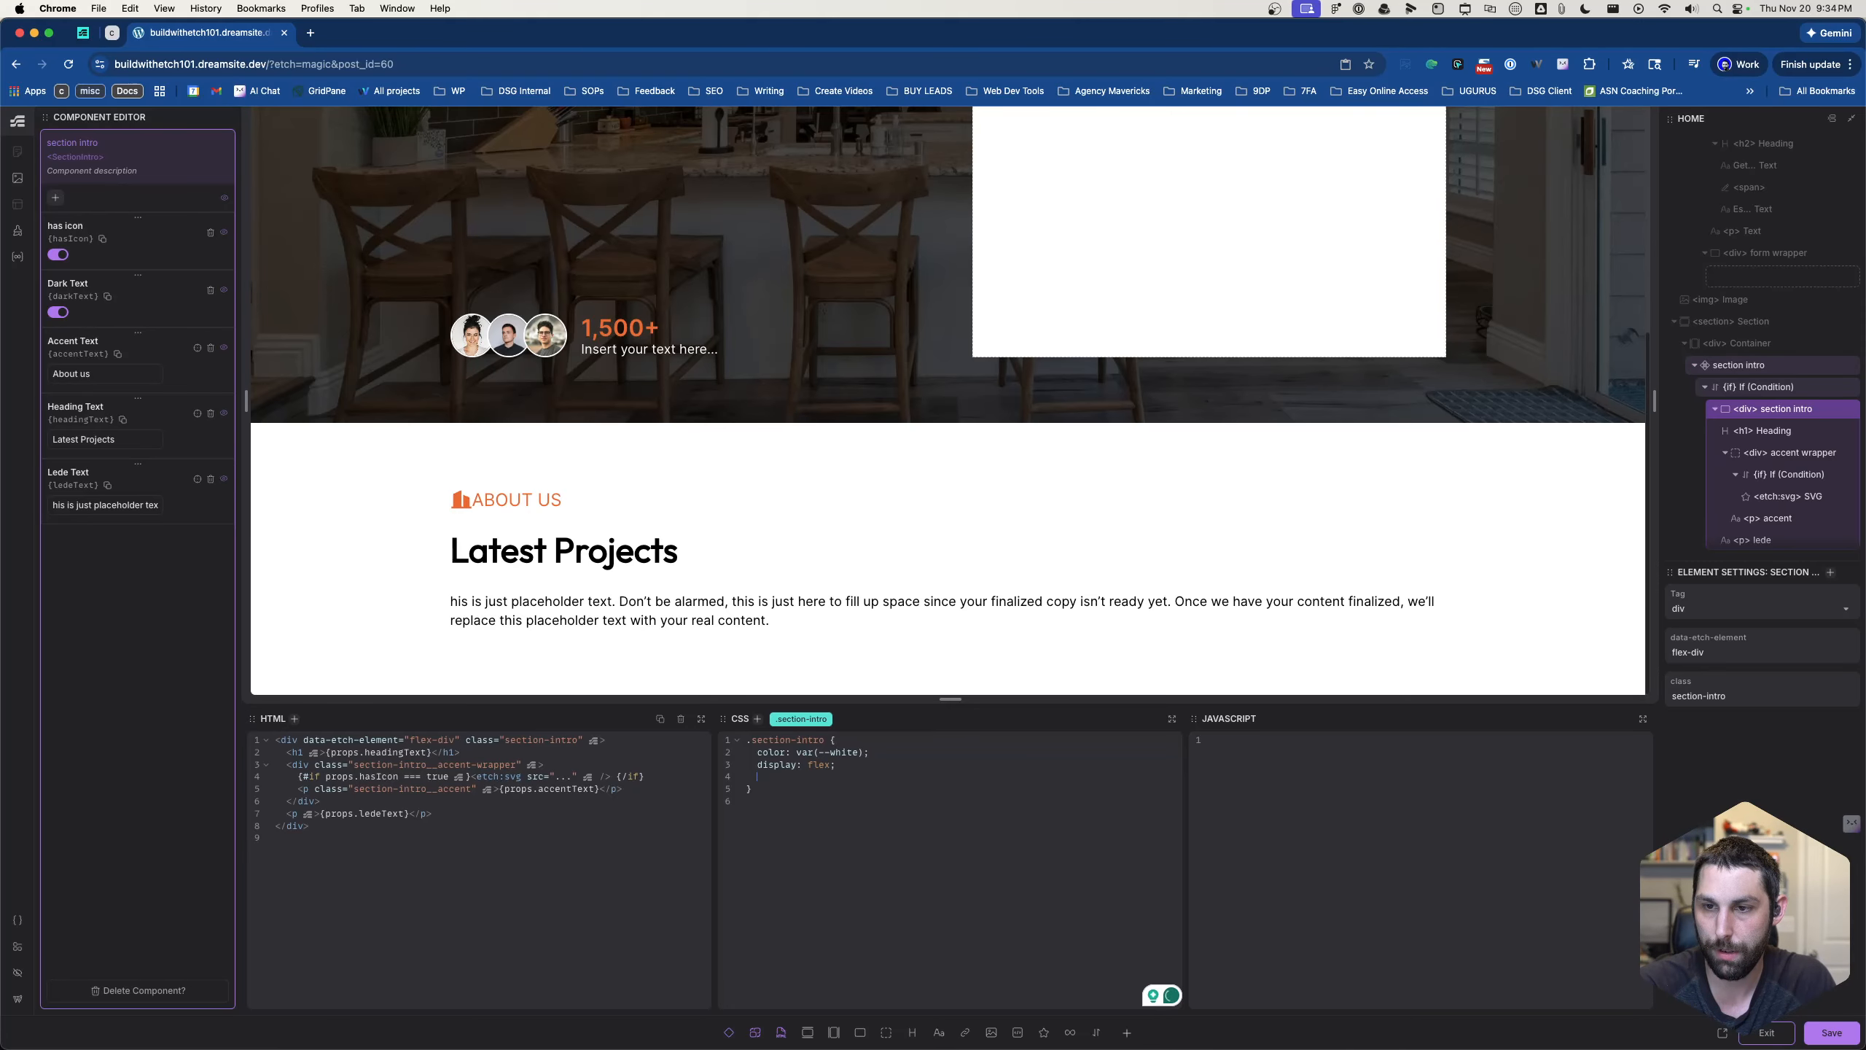
- Add a justify-content: center declaration below the display rule in the section-intro class
{"action": "type", "text": "d"}
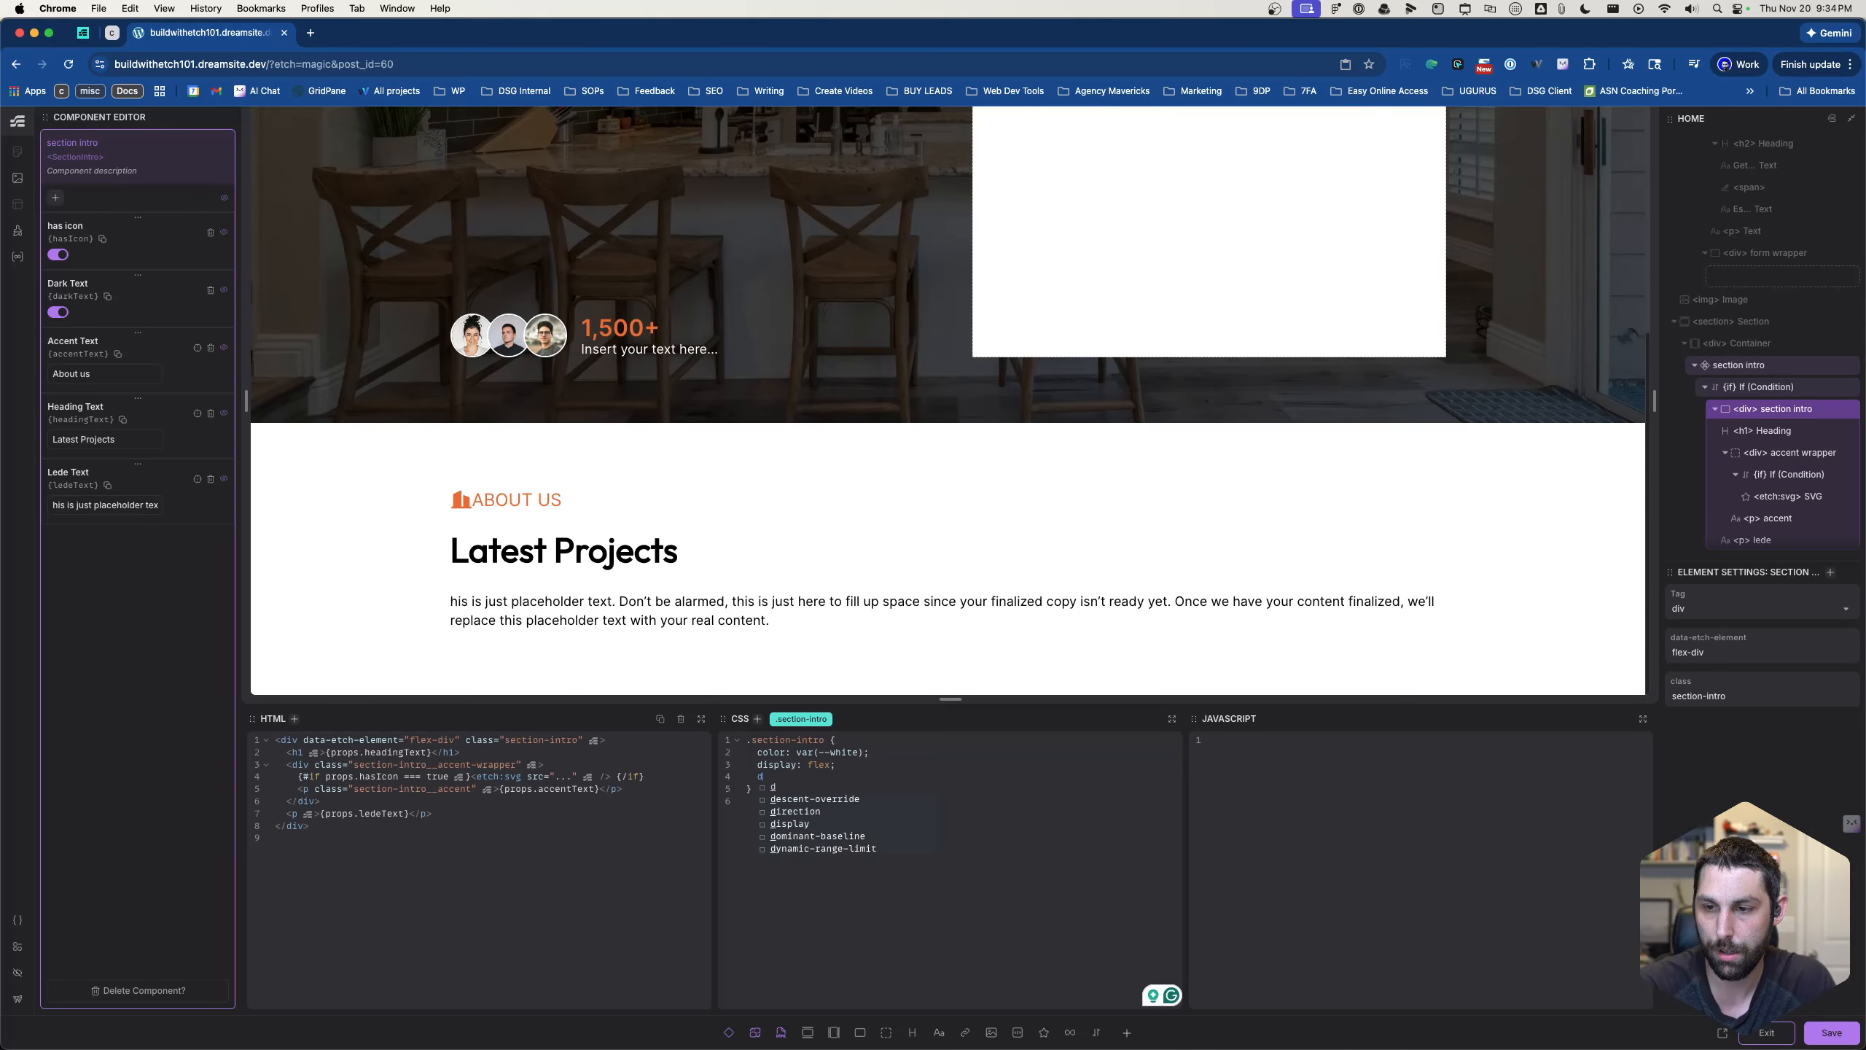
{"action": "key", "text": "BackSpace"}
{"action": "type", "text": "just"}
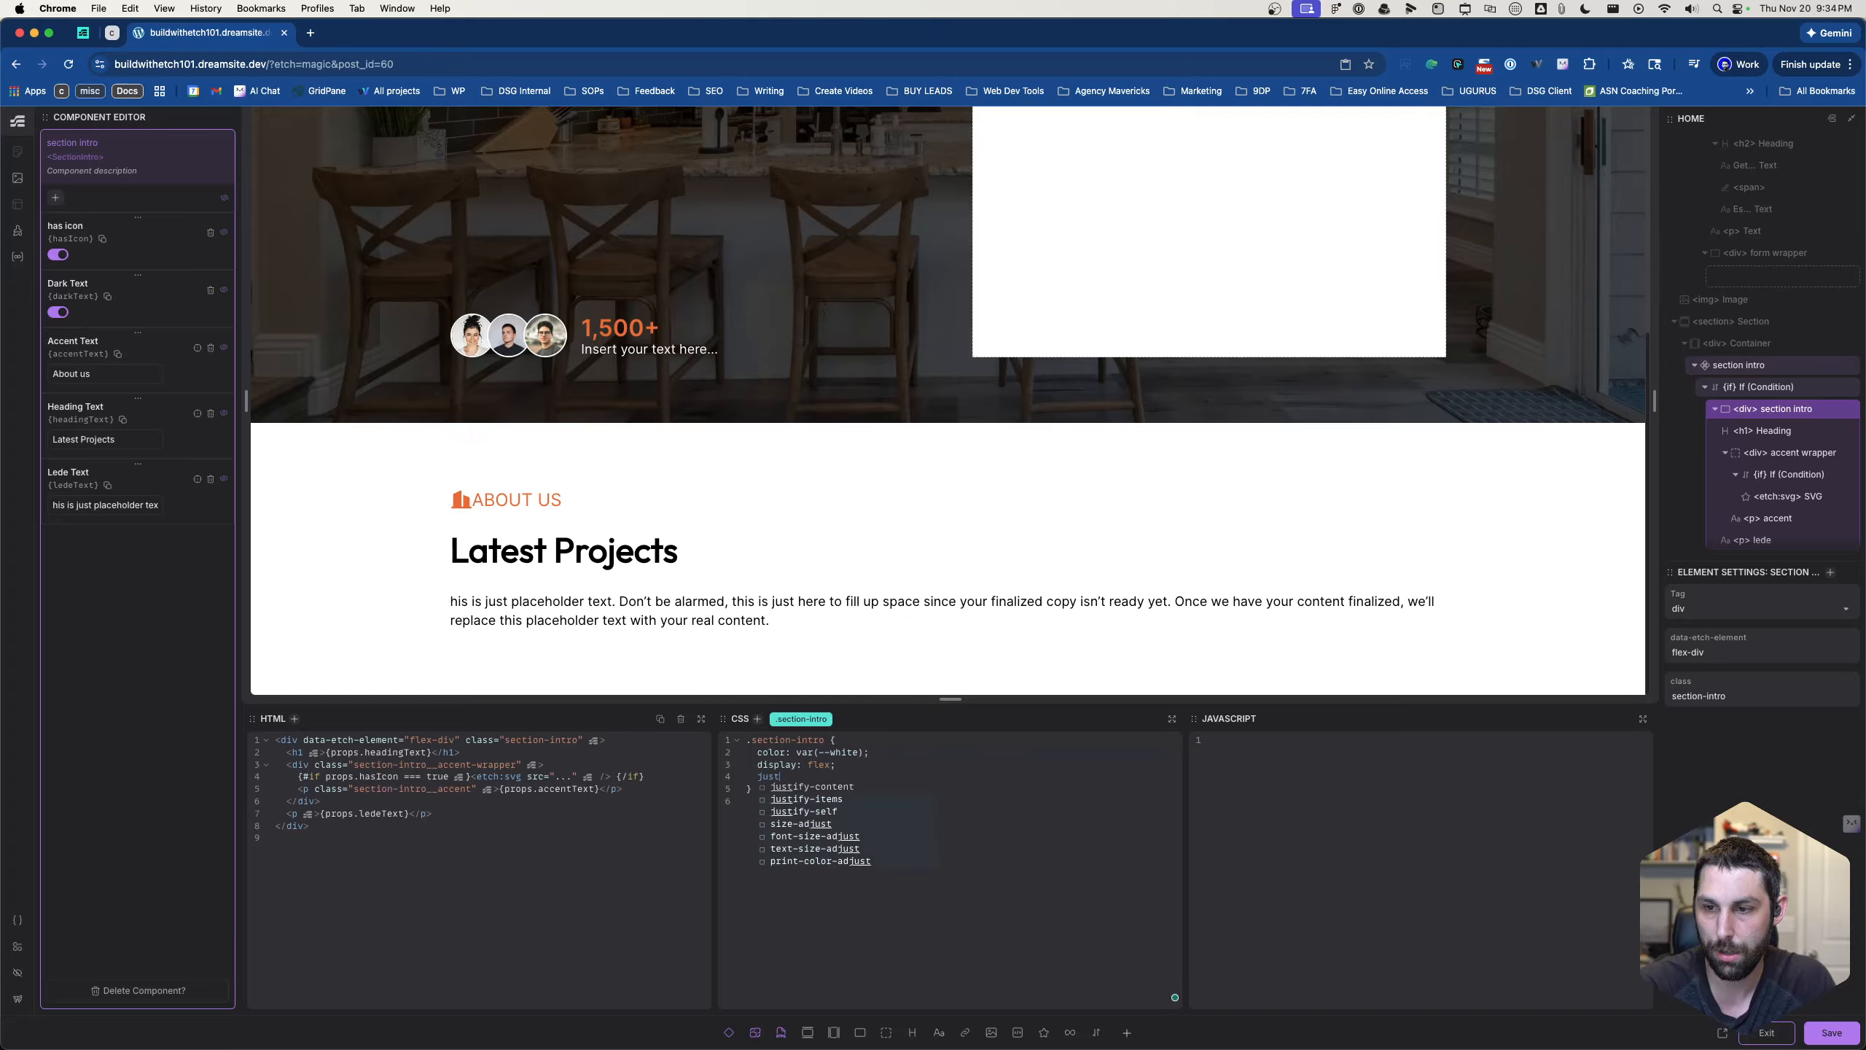
{"action": "type", "text": "ify-content: center;"}
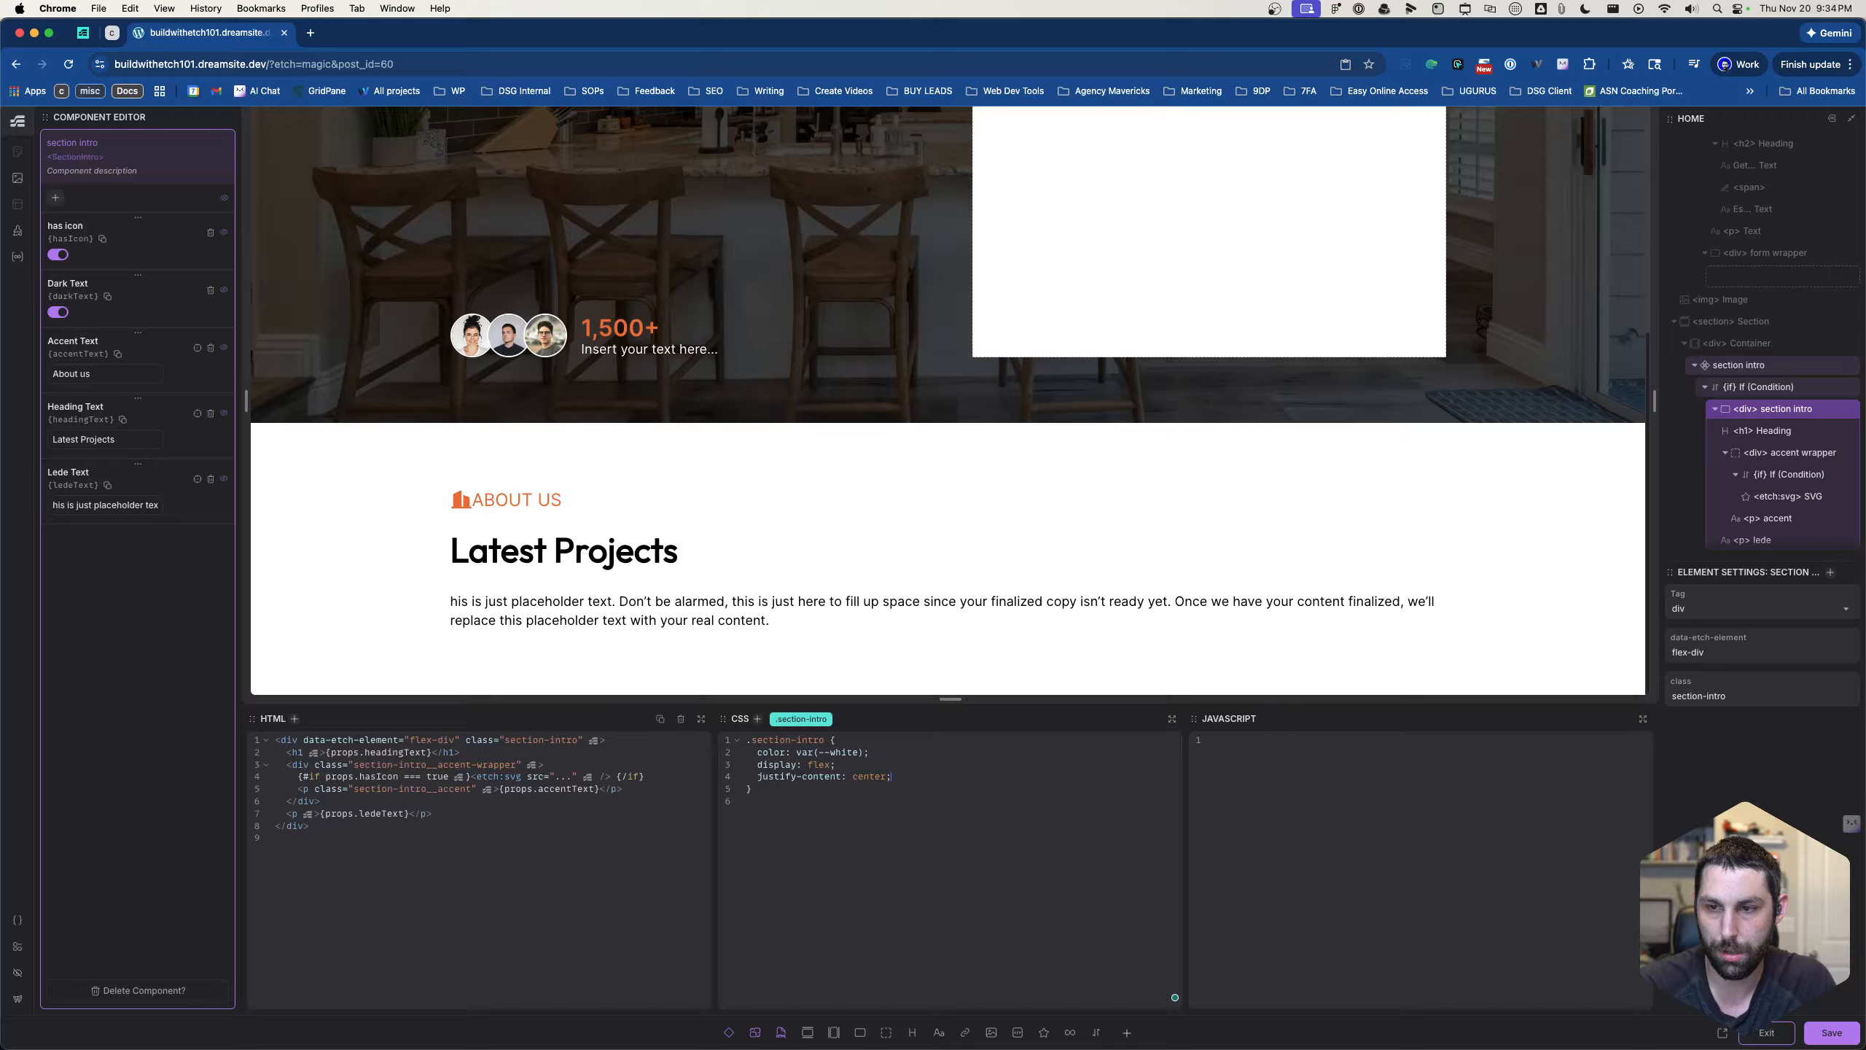
{"action": "key", "text": "Left"}
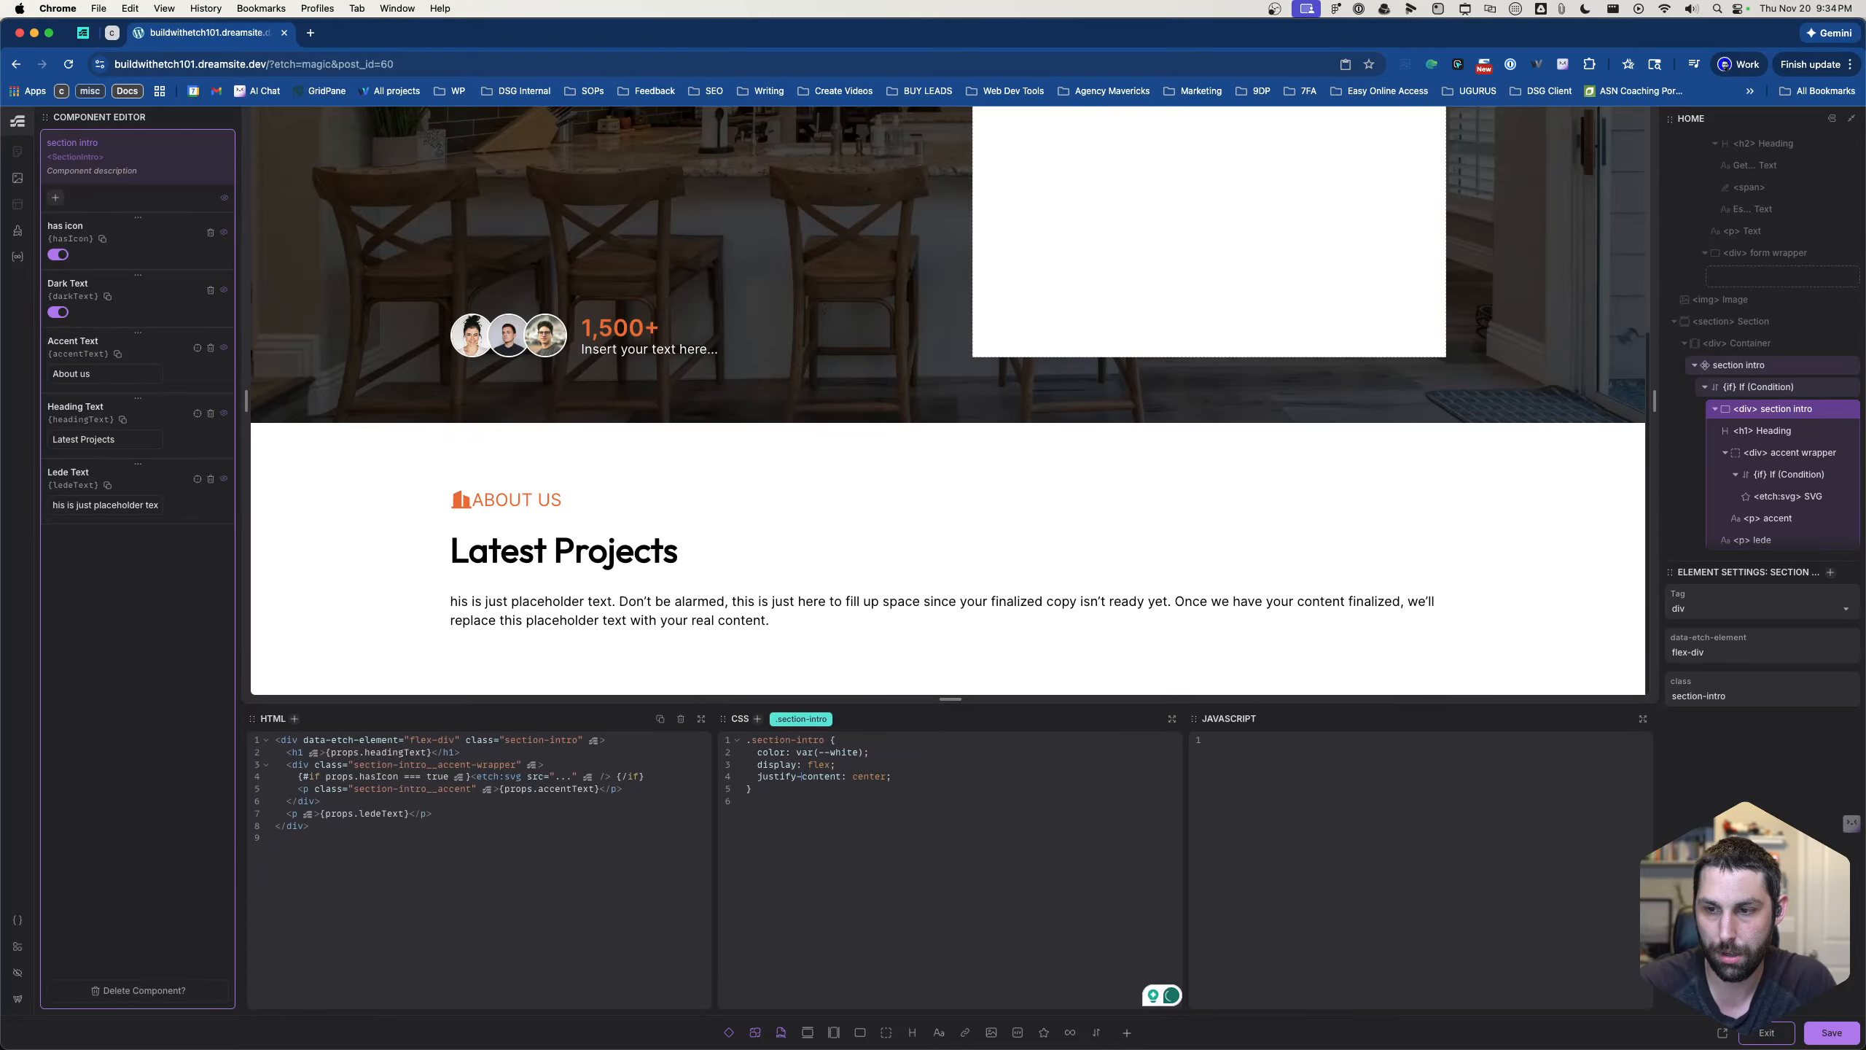
- Replace the justify-content property with align-items, keeping center as its value in the section-intro class
{"action": "key", "text": "BackSpace"}
{"action": "key", "text": "BackSpace"}
{"action": "key", "text": "BackSpace"}
{"action": "key", "text": "BackSpace"}
{"action": "key", "text": "BackSpace"}
{"action": "key", "text": "BackSpace"}
{"action": "key", "text": "BackSpace"}
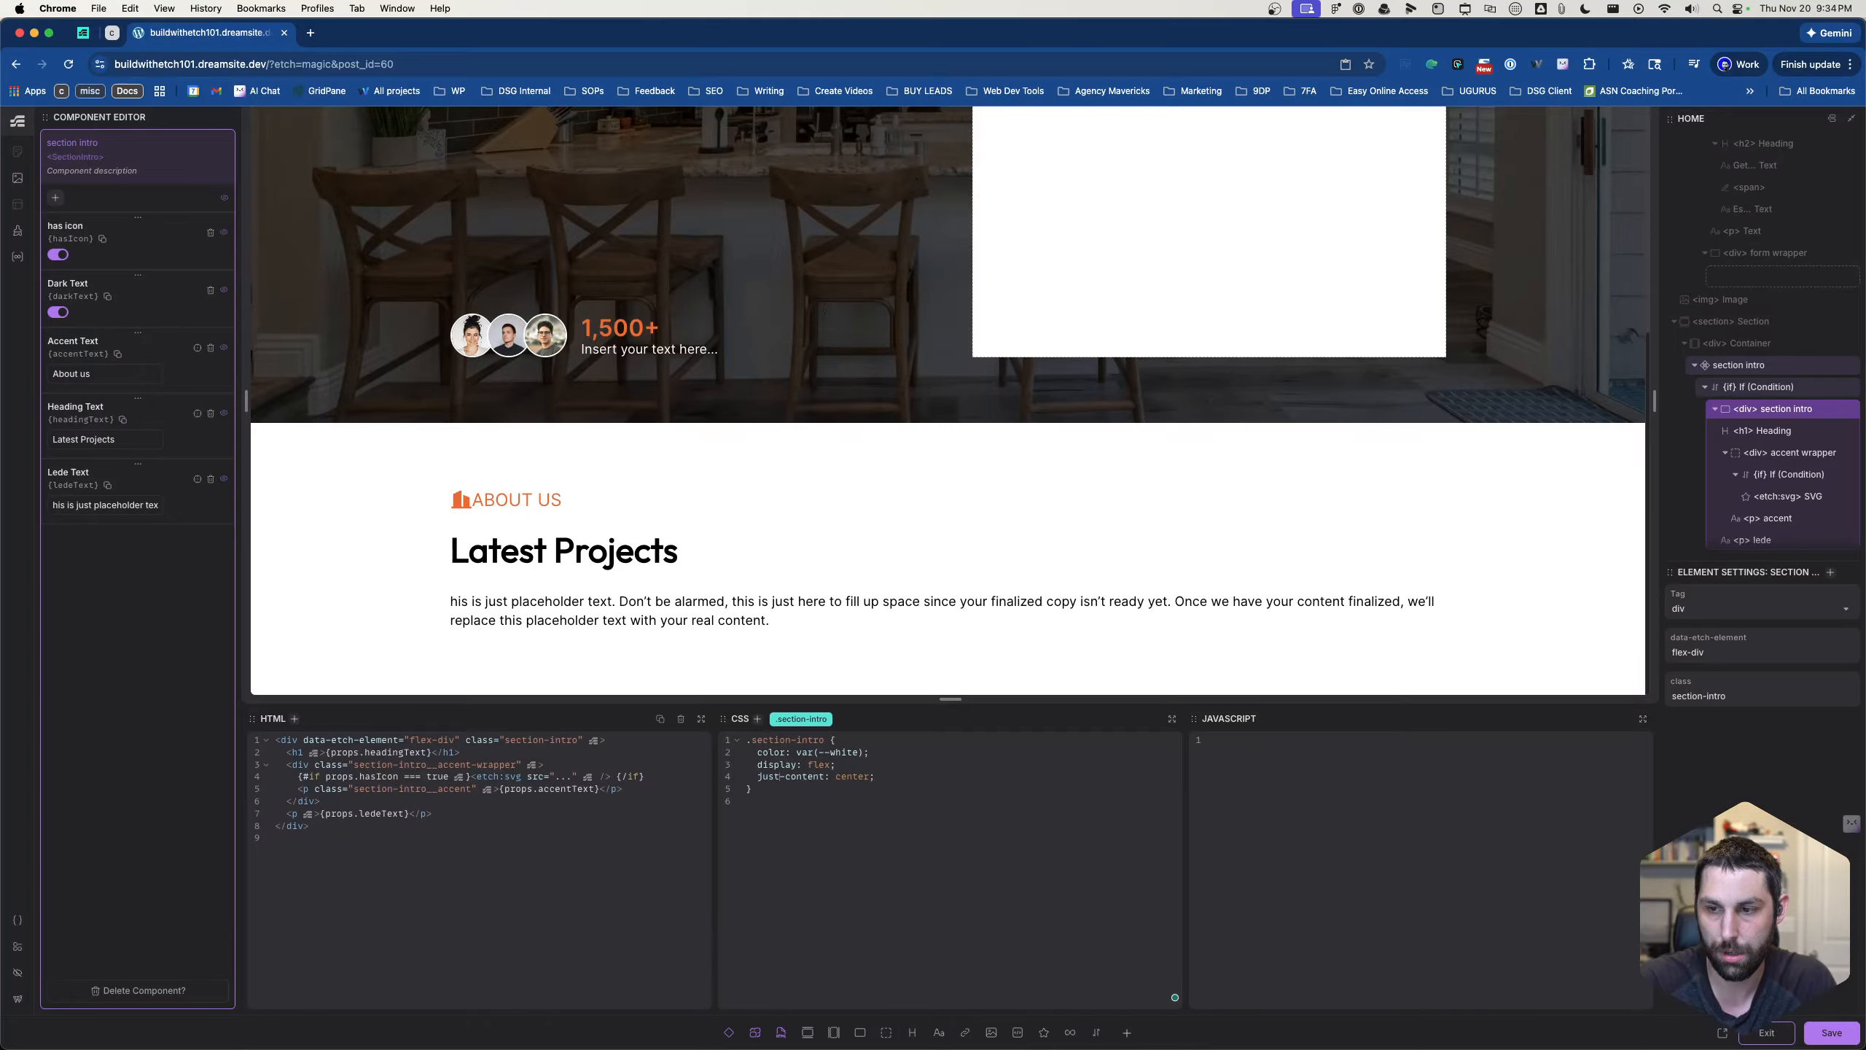
{"action": "type", "text": "align"}
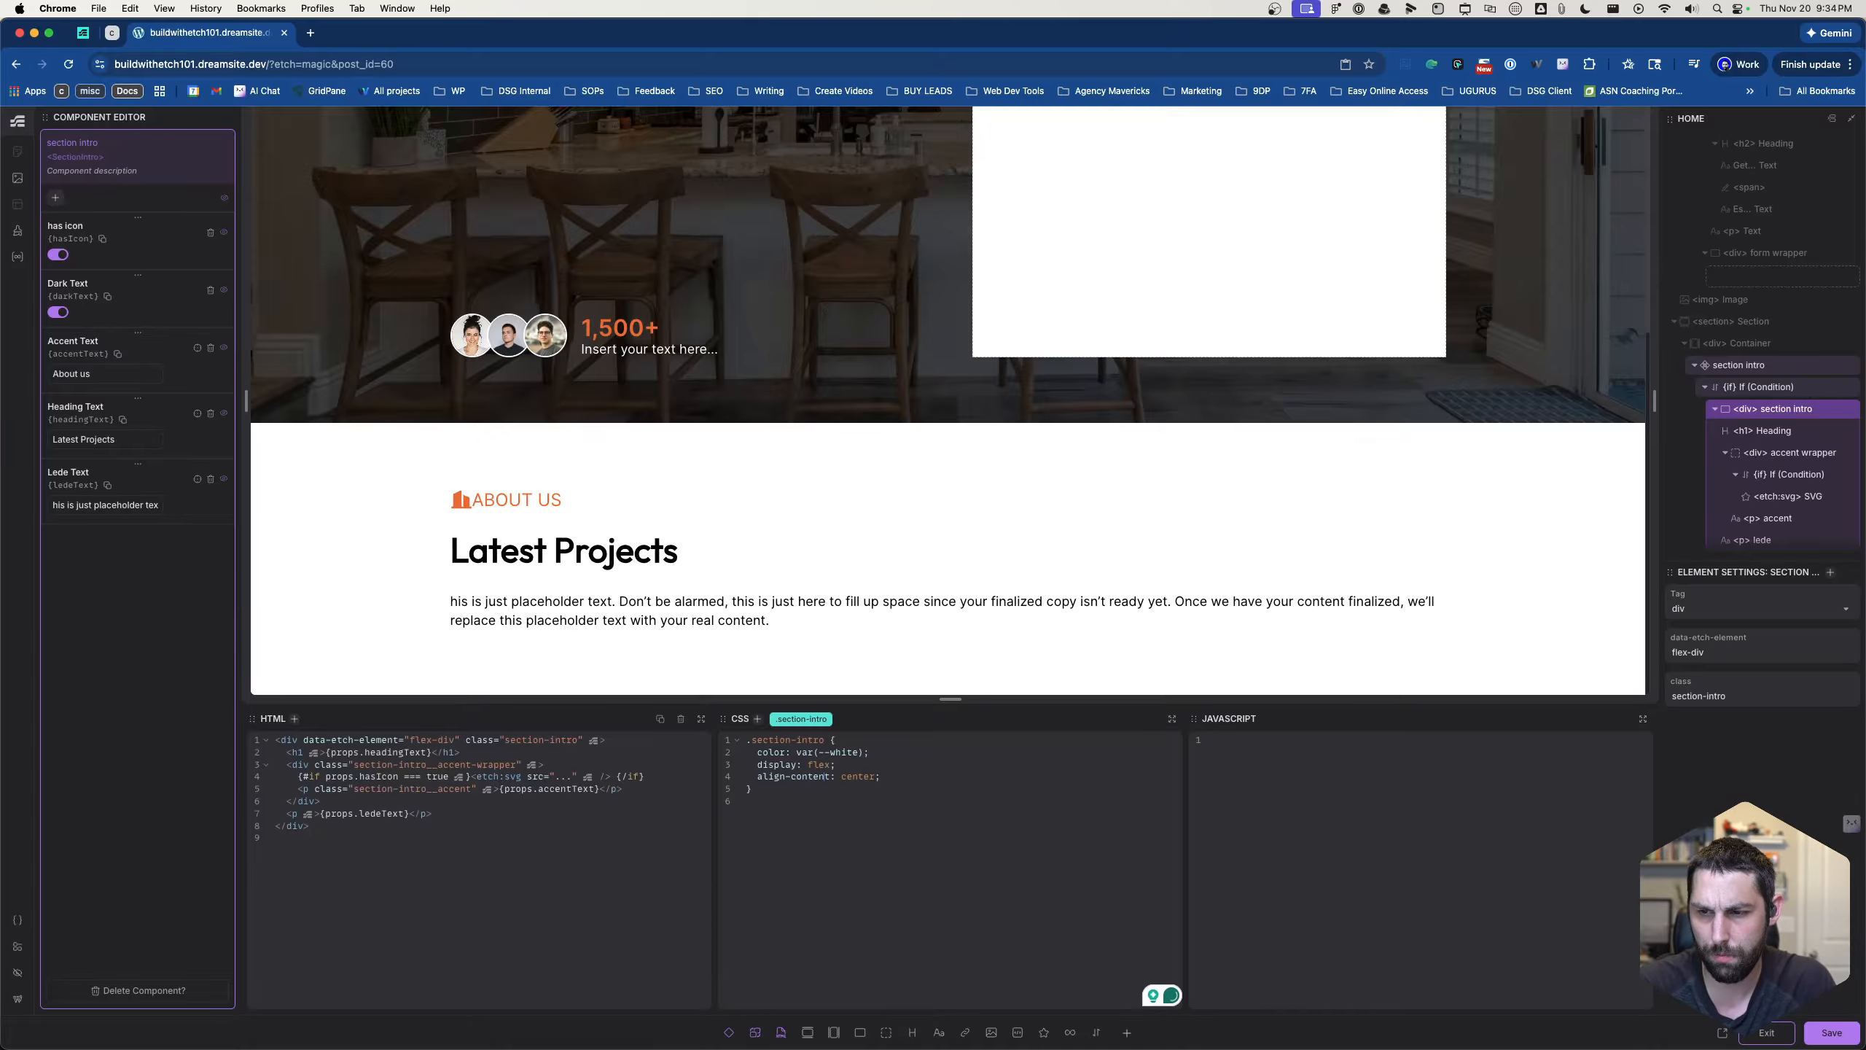
{"action": "key", "text": "BackSpace"}
{"action": "key", "text": "BackSpace"}
{"action": "key", "text": "BackSpace"}
{"action": "key", "text": "BackSpace"}
{"action": "key", "text": "BackSpace"}
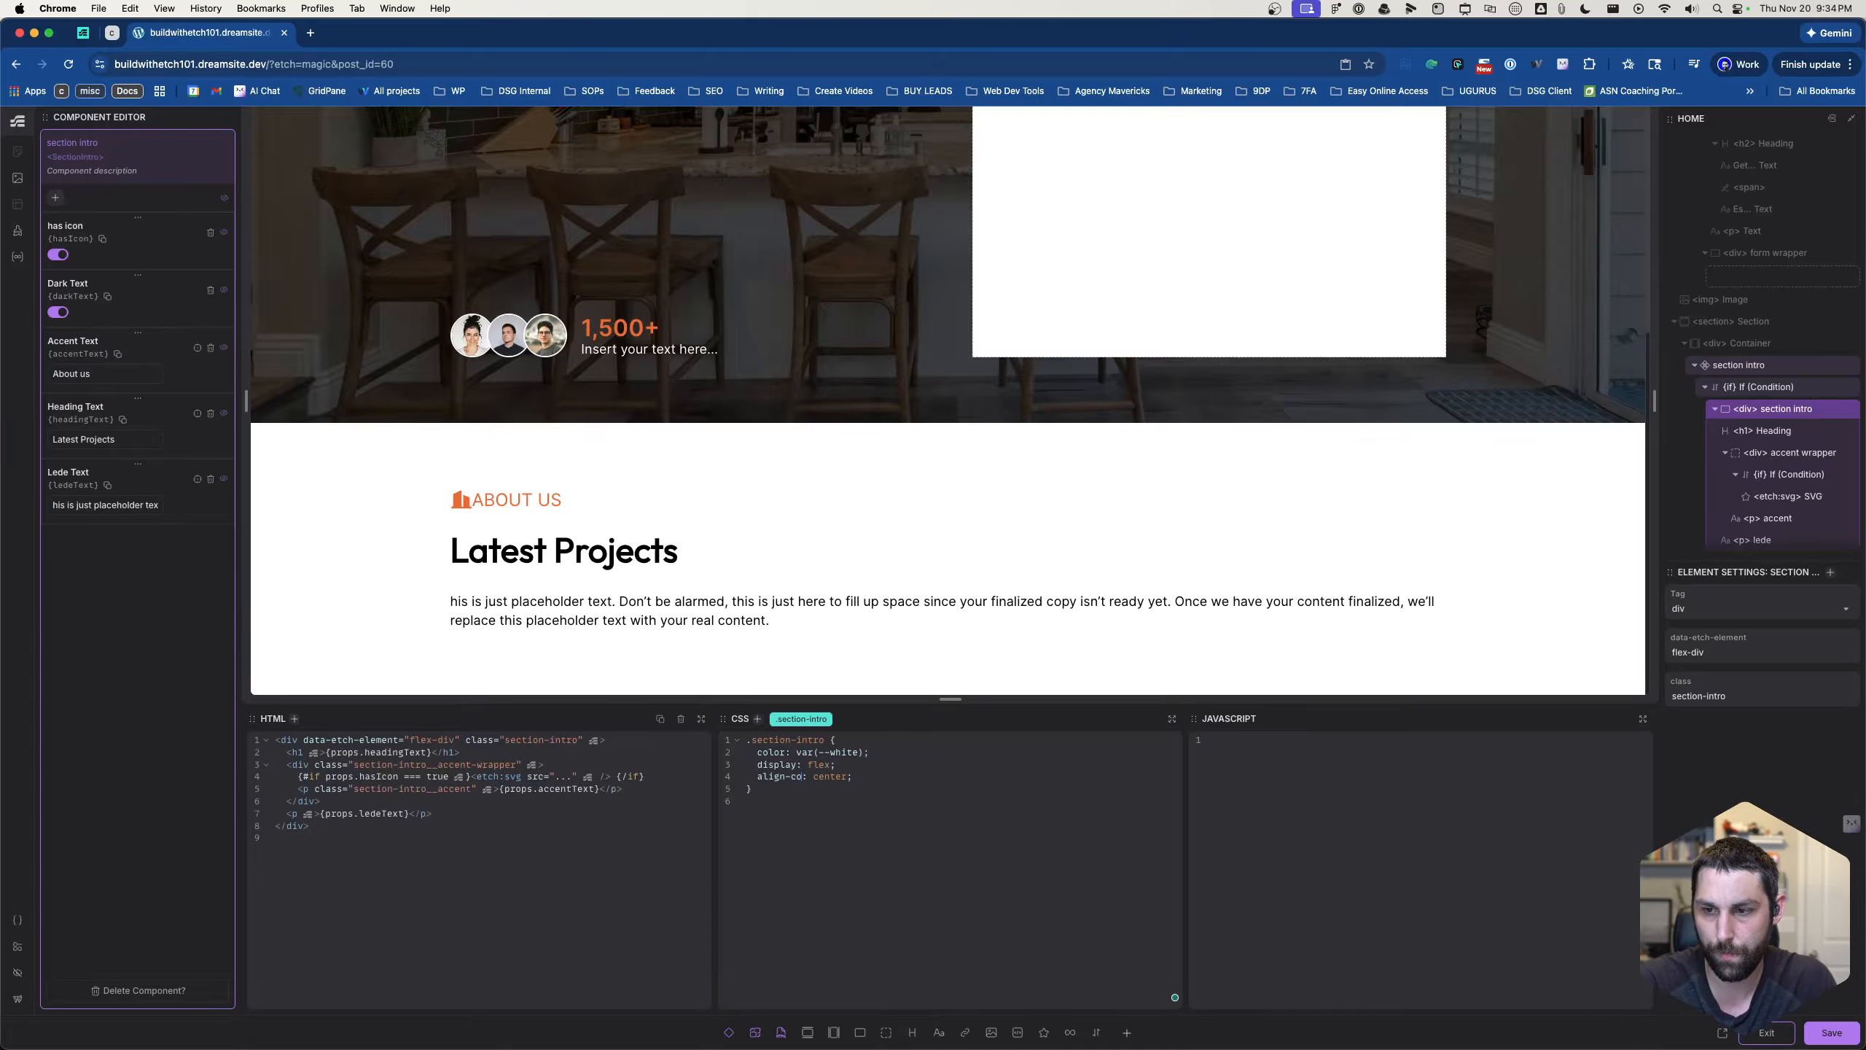
{"action": "key", "text": "BackSpace"}
{"action": "key", "text": "BackSpace"}
{"action": "type", "text": "items"}
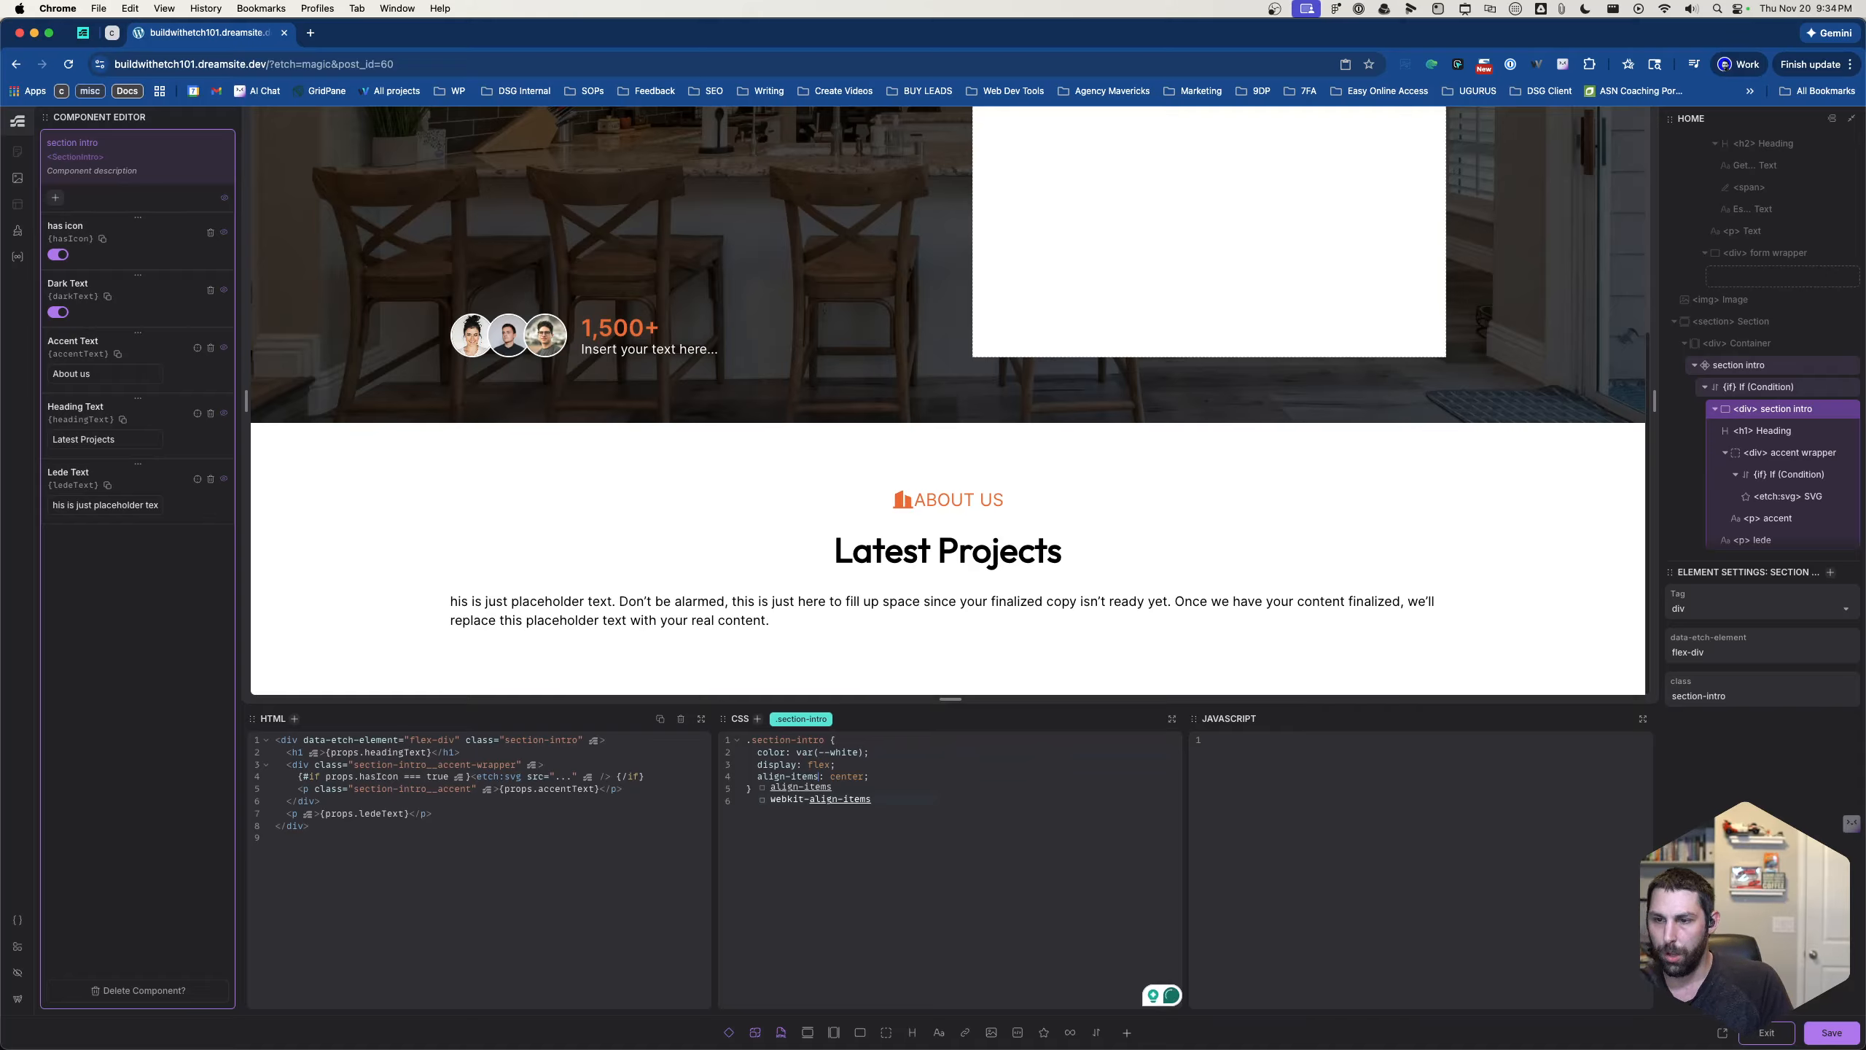
{"action": "left_click", "coordinate": [1030, 846]}
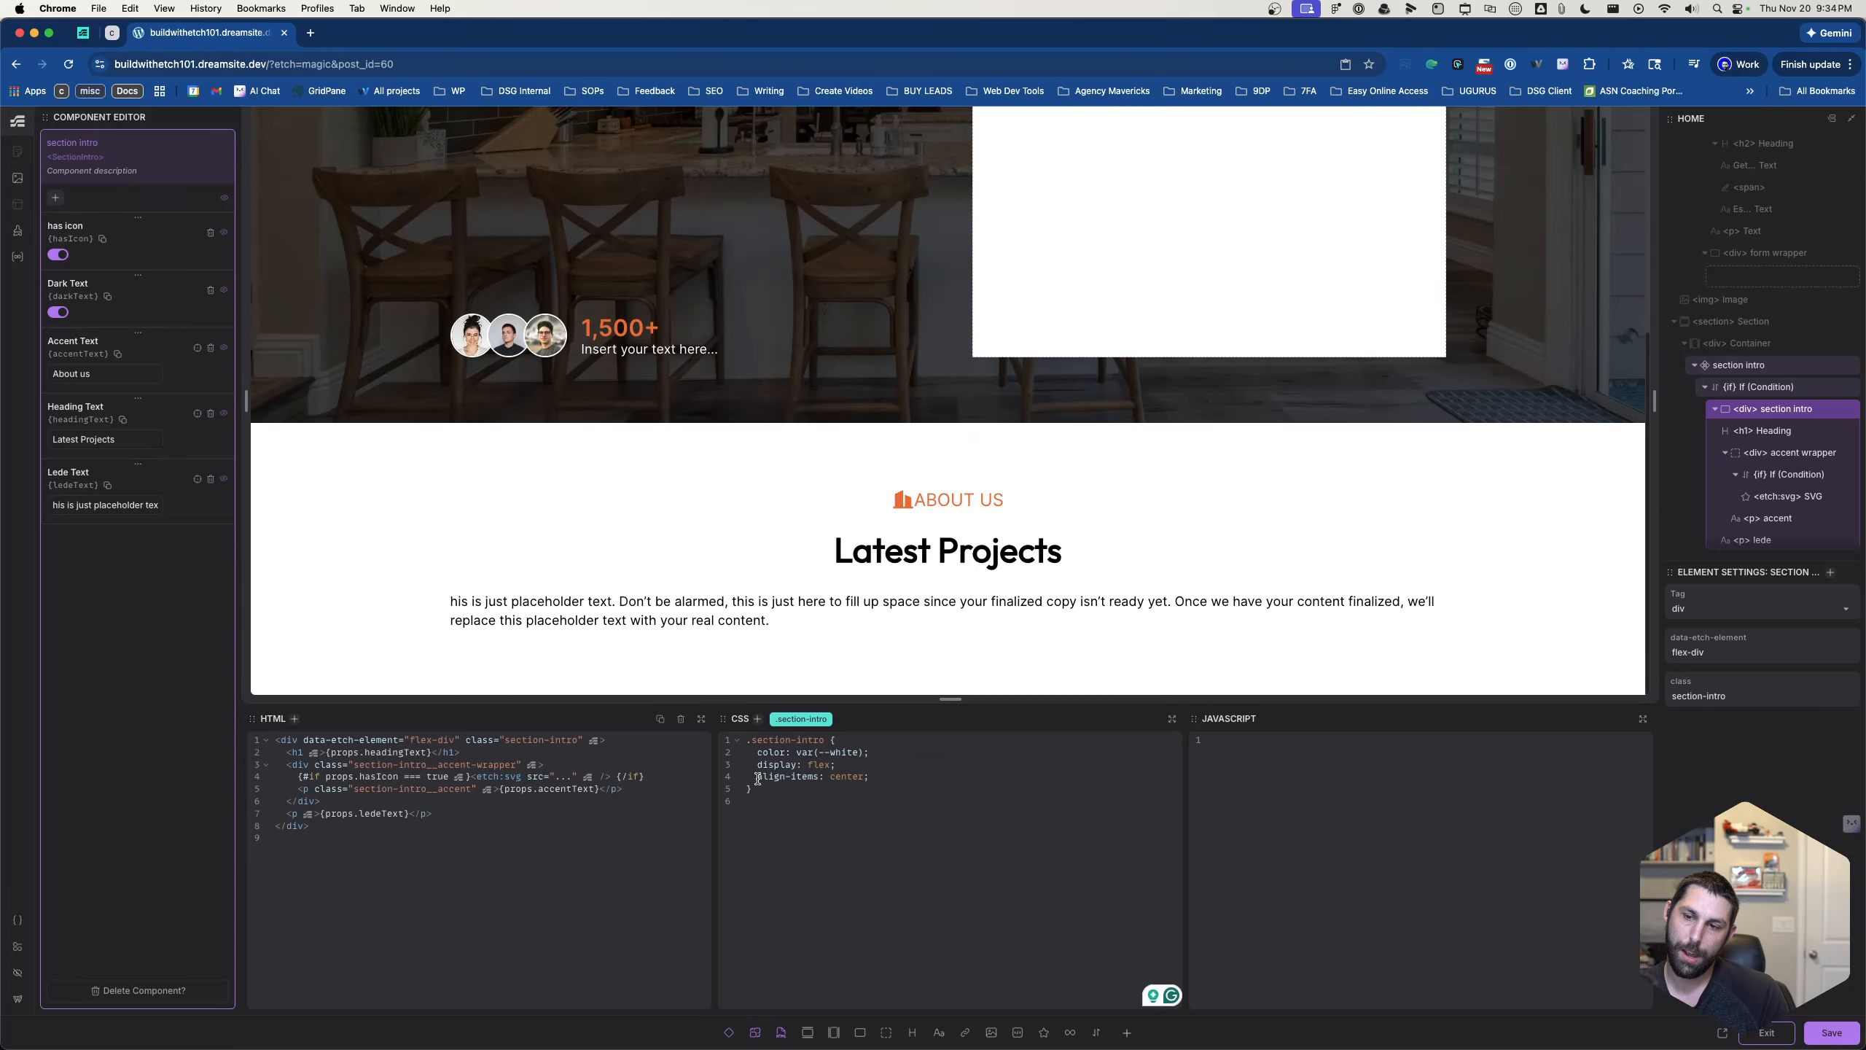
{"action": "mouse_move", "coordinate": [758, 778]}
{"action": "left_mouse_down"}
{"action": "mouse_move", "coordinate": [895, 777]}
{"action": "mouse_move", "coordinate": [749, 775]}
{"action": "left_mouse_up"}
{"action": "left_click", "coordinate": [883, 777]}
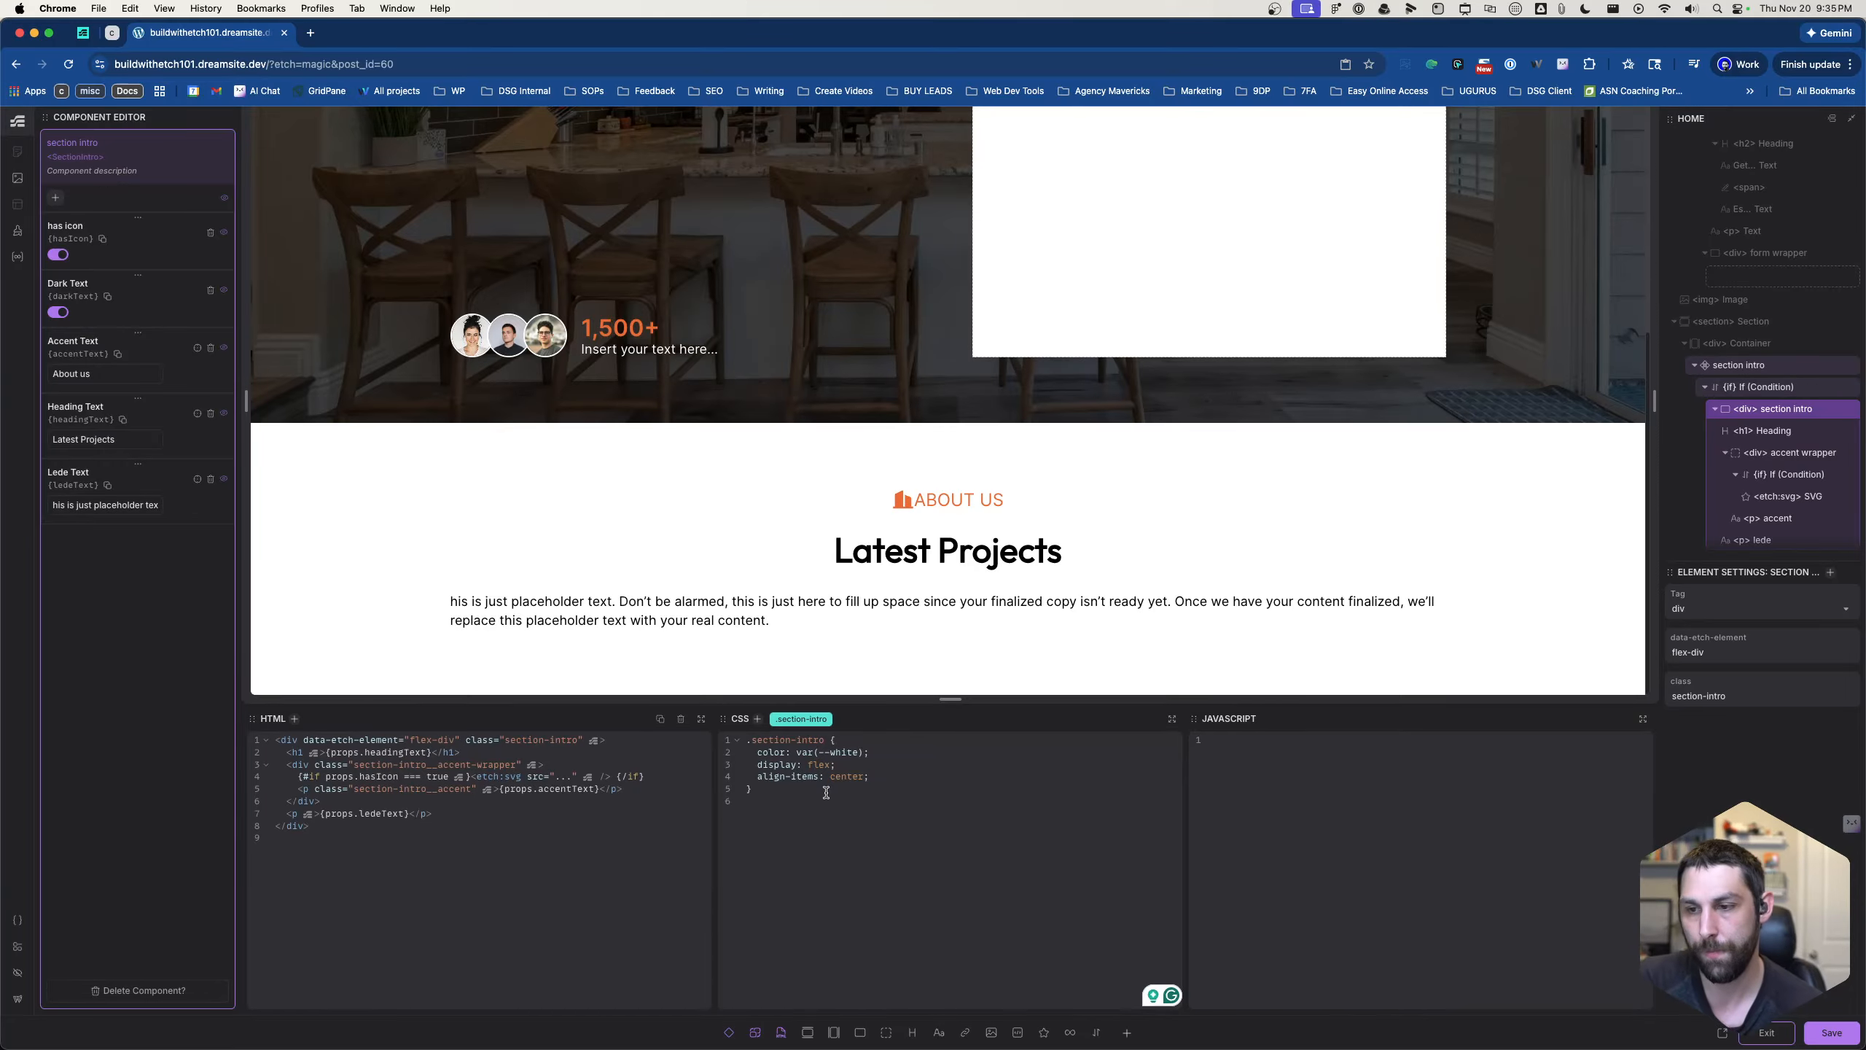
- Add a Select property to the section intro component and begin entering its list of options
{"action": "left_click", "coordinate": [56, 199]}
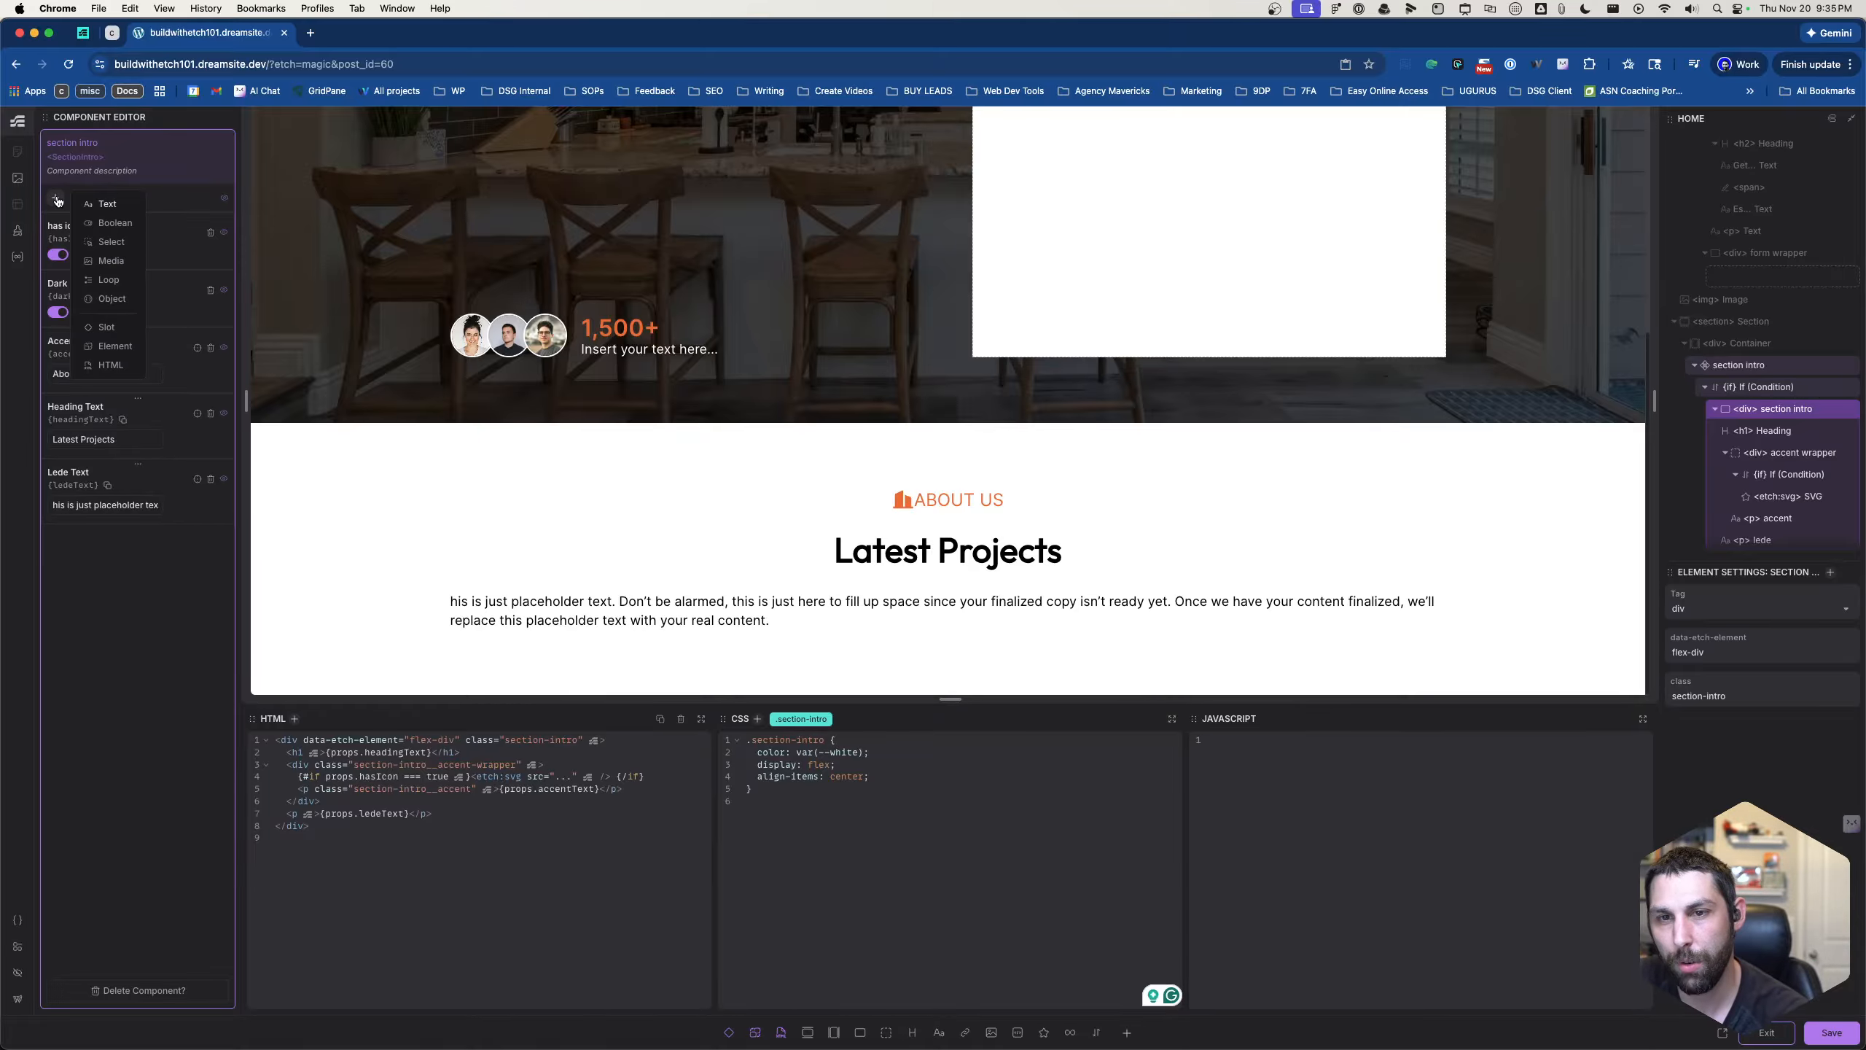
{"action": "left_click", "coordinate": [102, 242]}
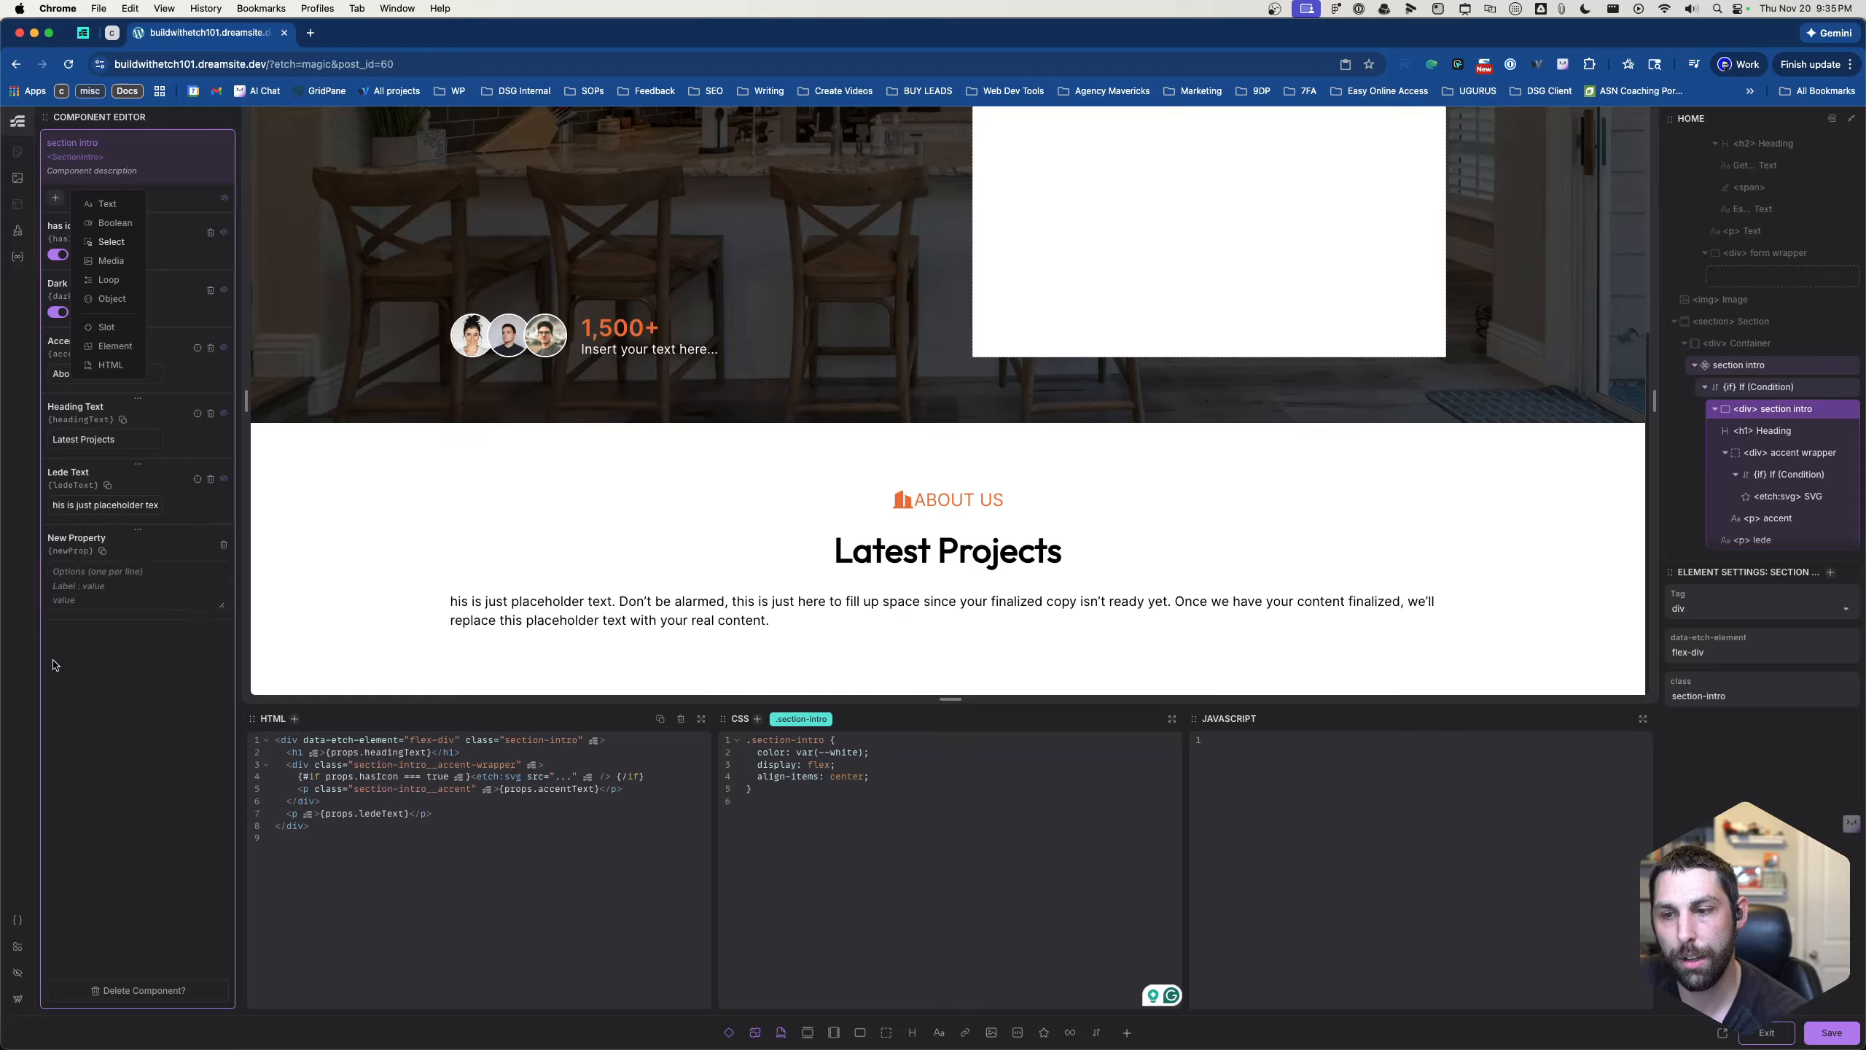
{"action": "left_click", "coordinate": [152, 678]}
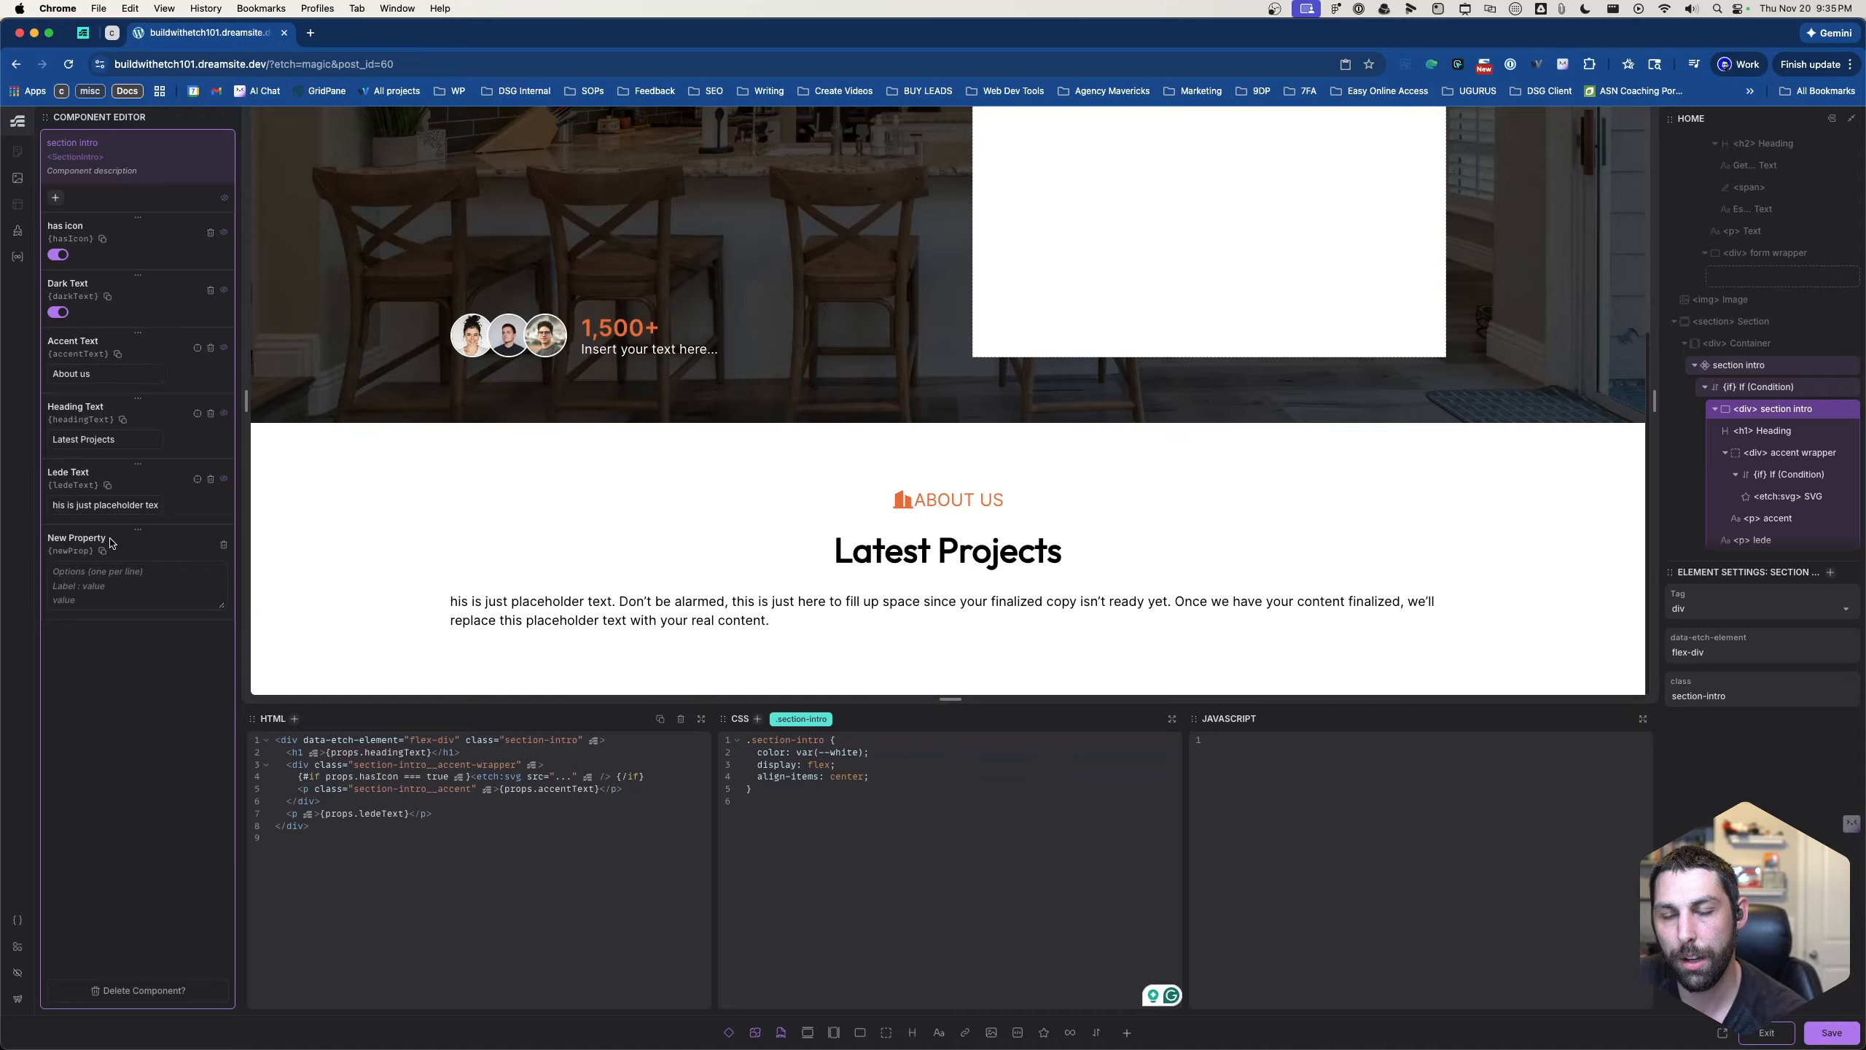
{"action": "left_click", "coordinate": [134, 579]}
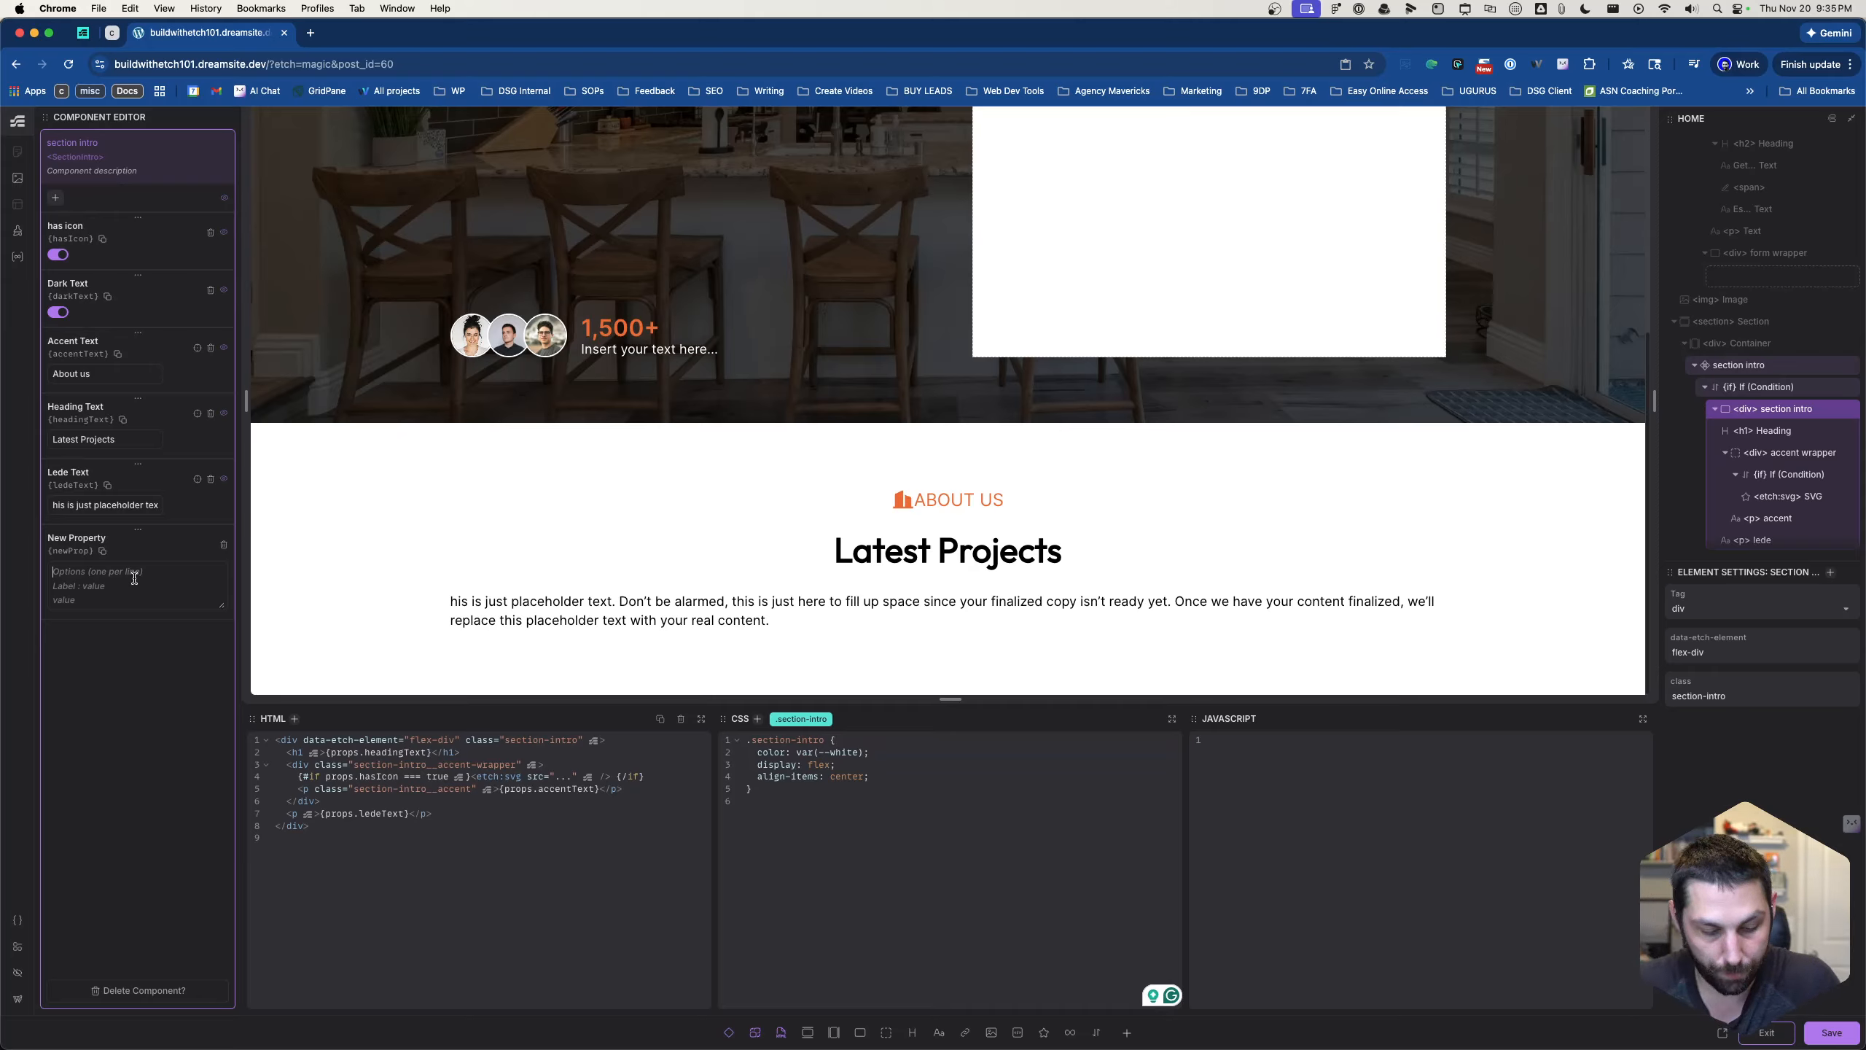
{"action": "type", "text": "LE"}
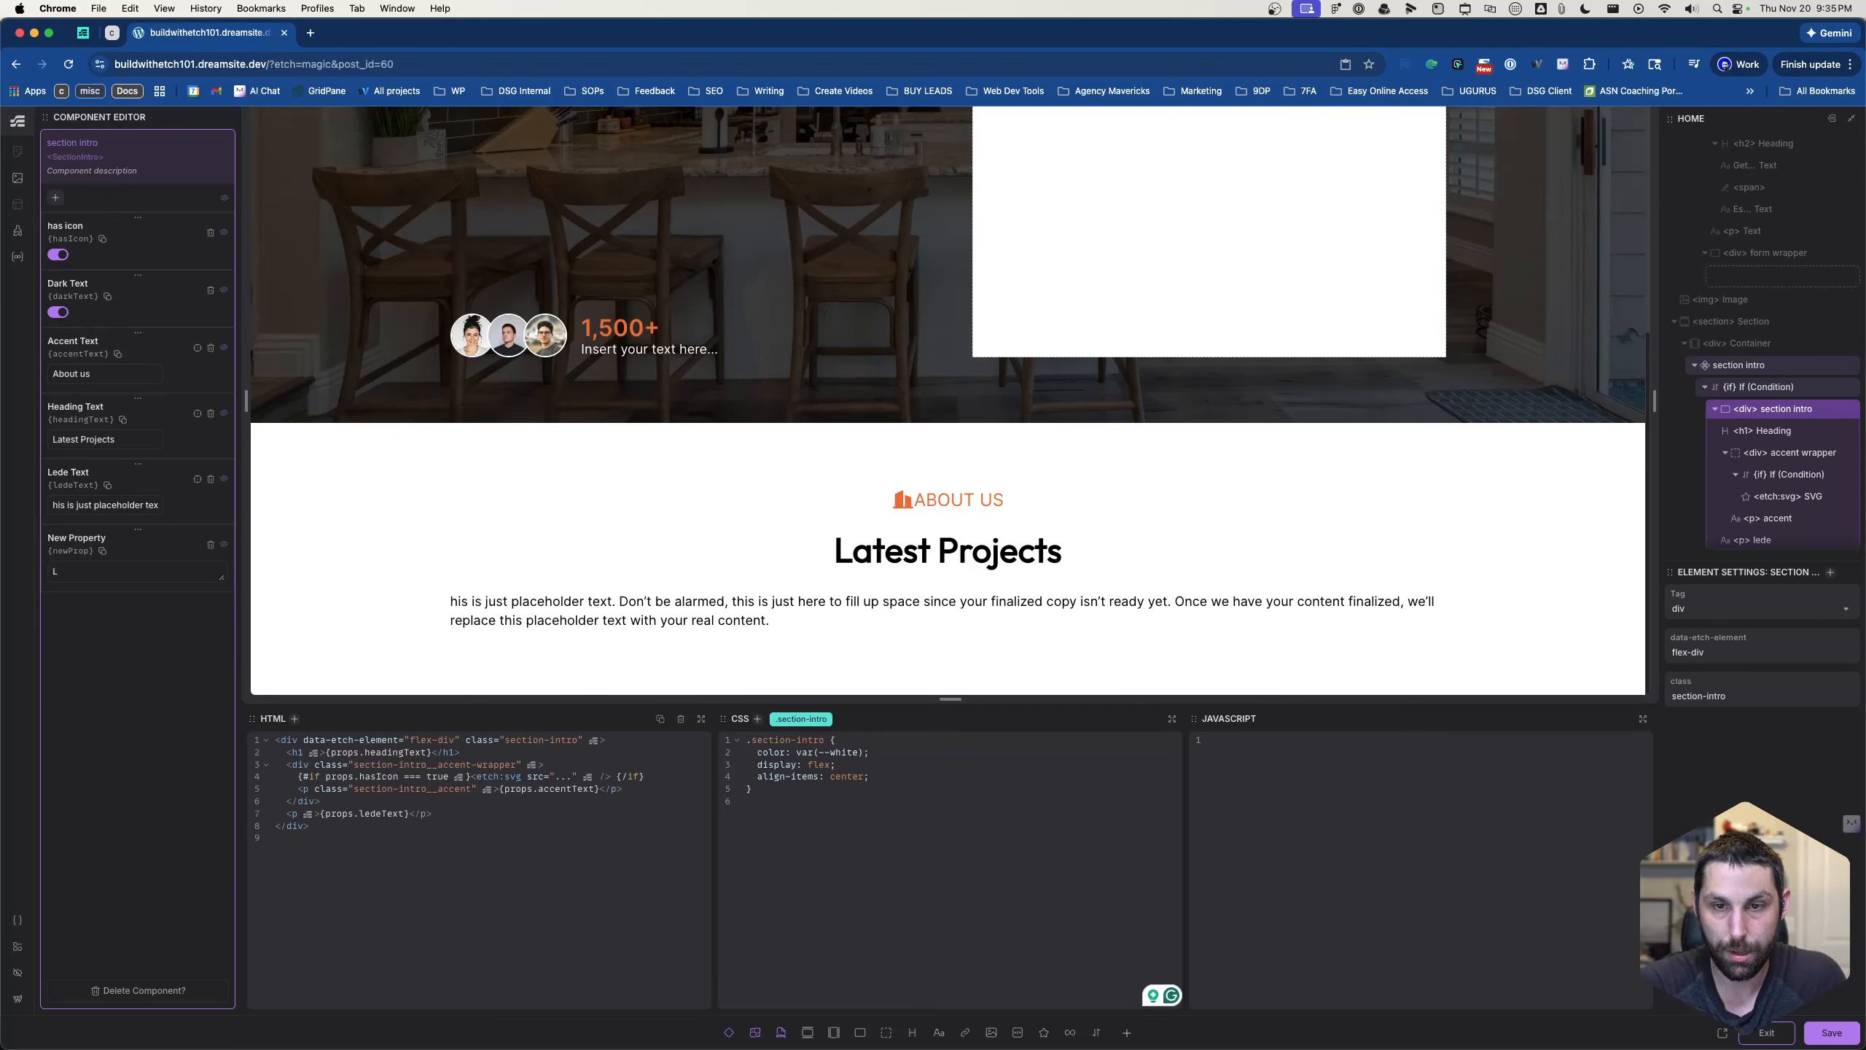
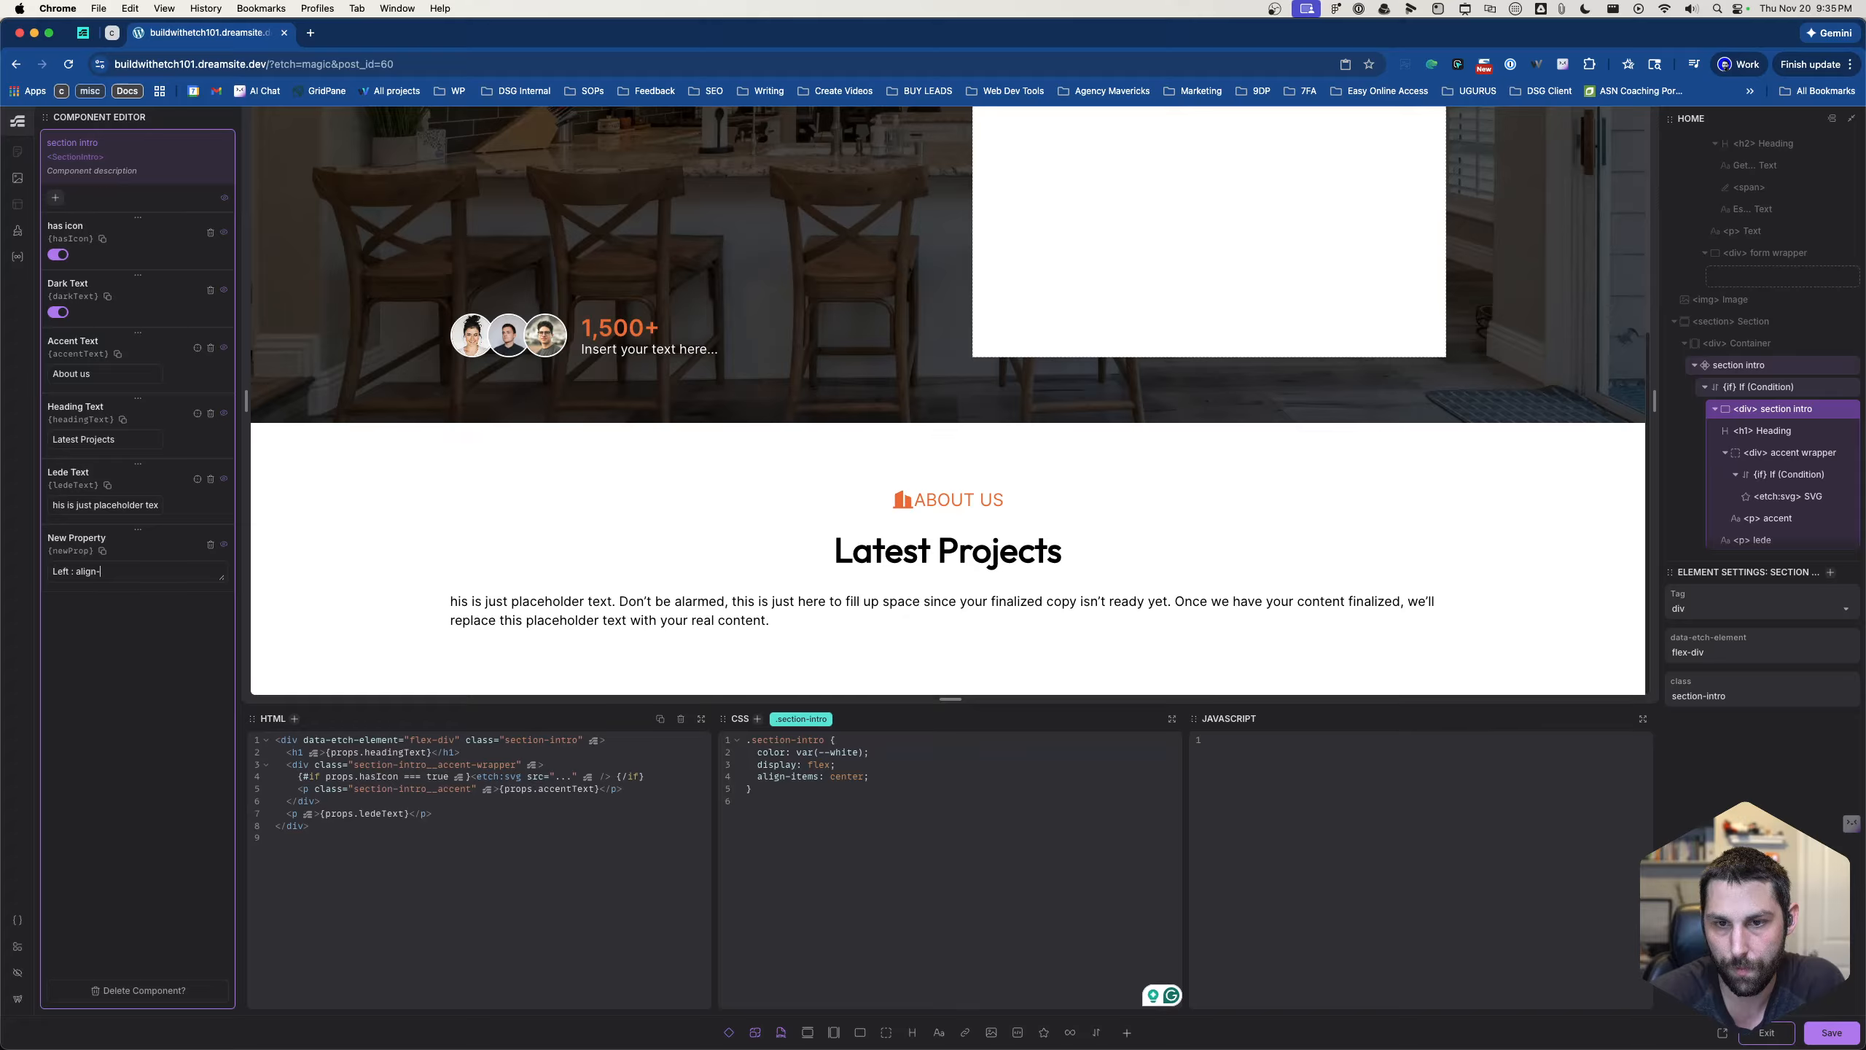
- Define the new property's options as "Left : section-intro--left" and "Center : section-intro--center"
{"action": "key", "text": "BackSpace"}
{"action": "key", "text": "BackSpace"}
{"action": "key", "text": "BackSpace"}
{"action": "key", "text": "BackSpace"}
{"action": "type", "text": "ctoin"}
{"action": "key", "text": "BackSpace"}
{"action": "key", "text": "BackSpace"}
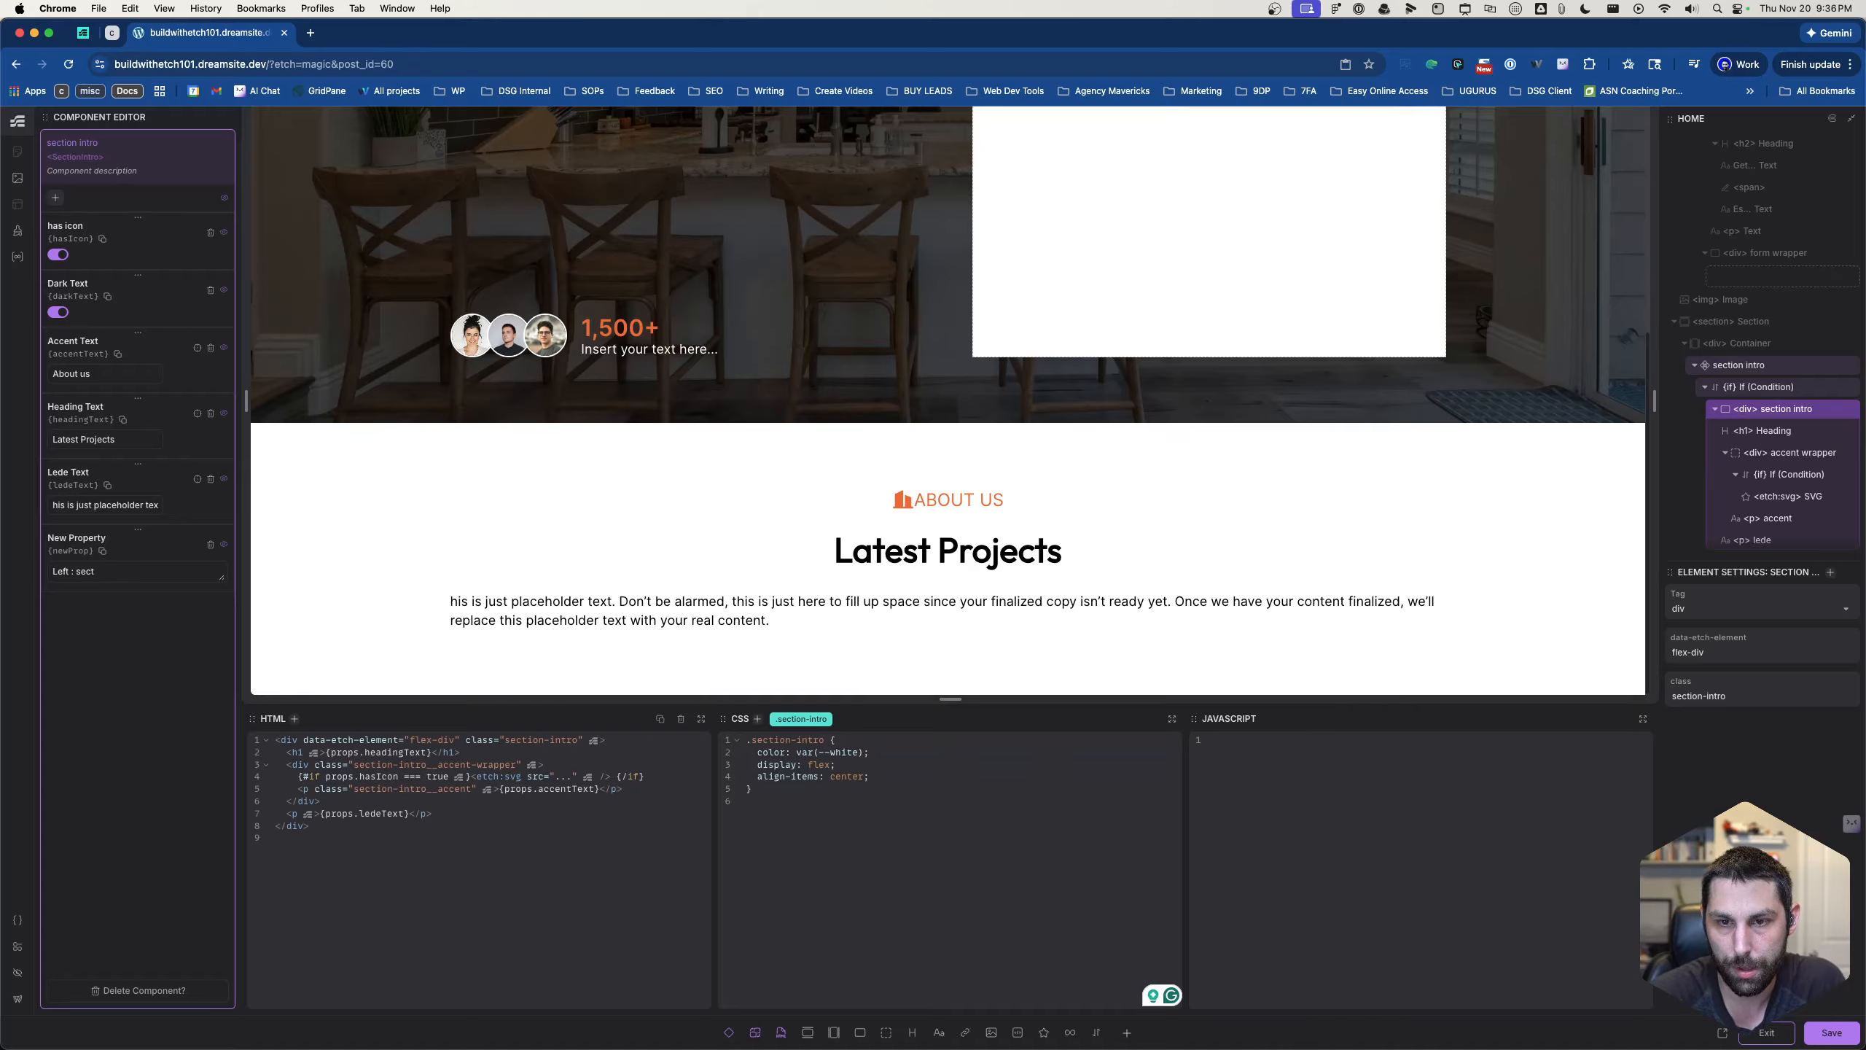
{"action": "type", "text": "nt"}
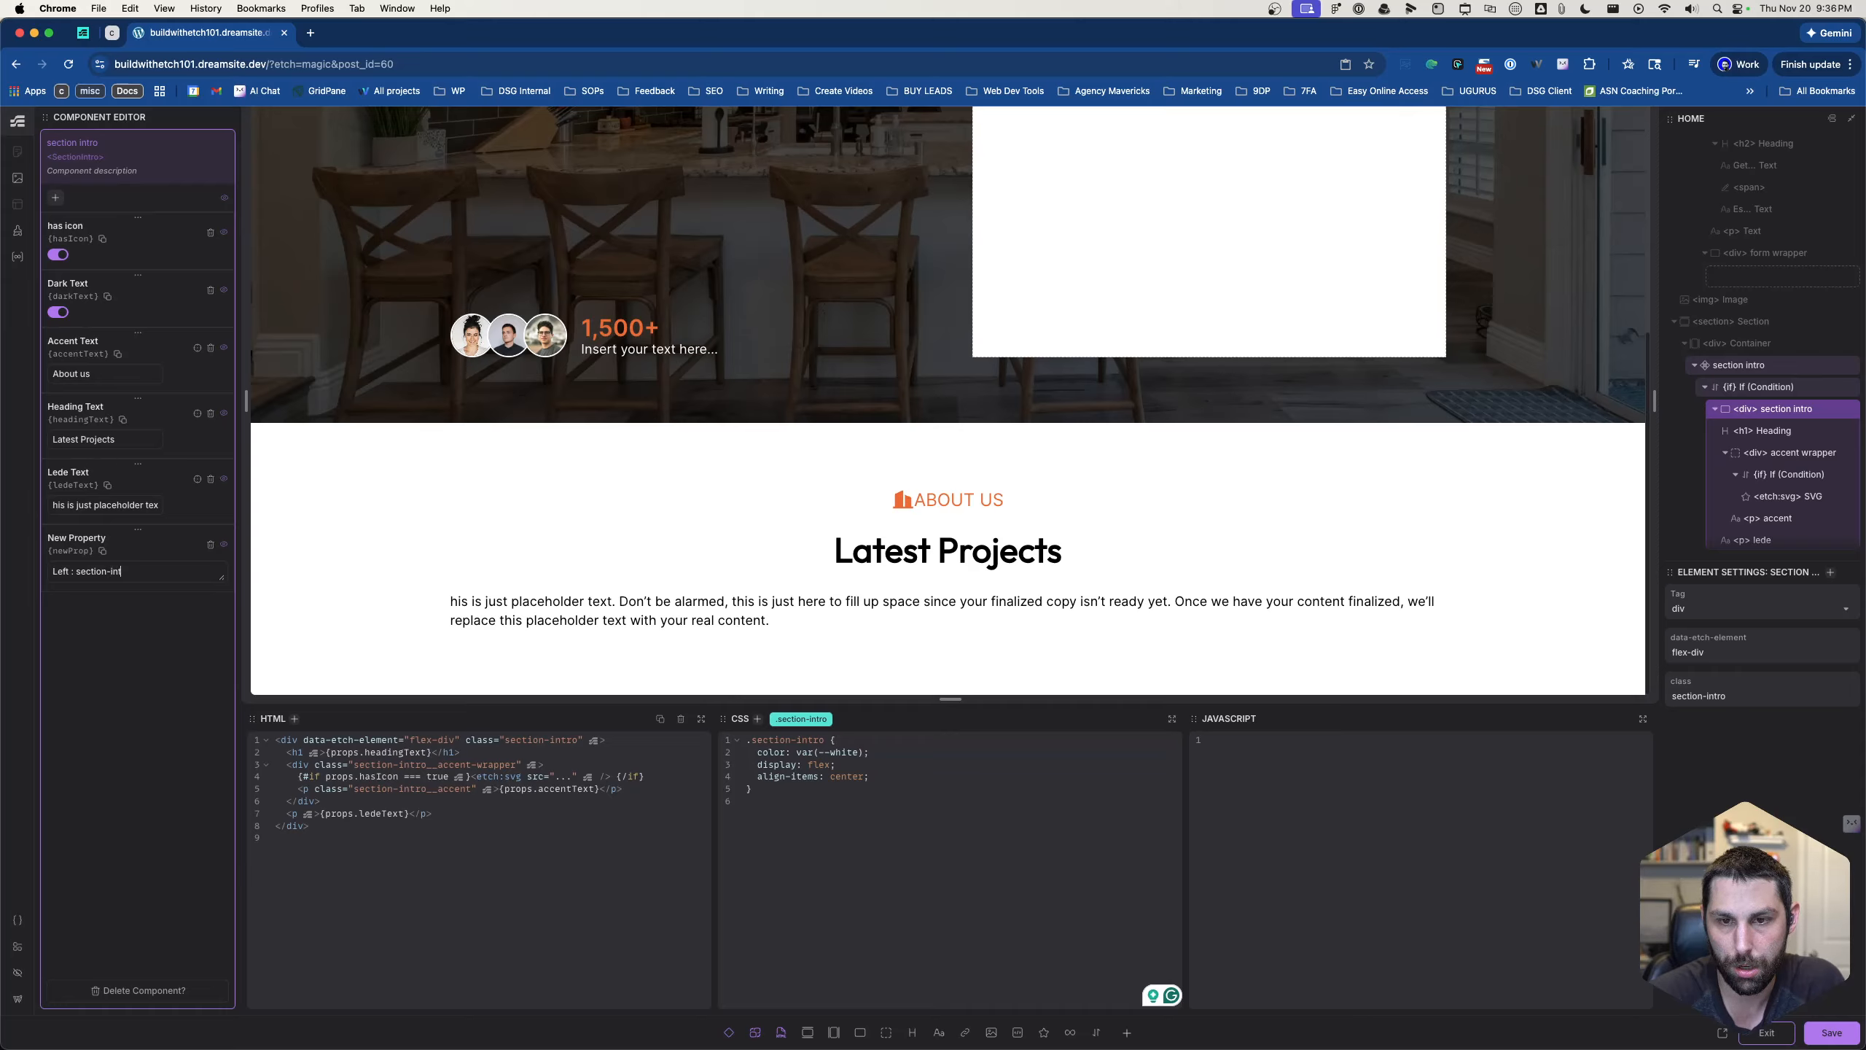
{"action": "type", "text": "ro--cen"}
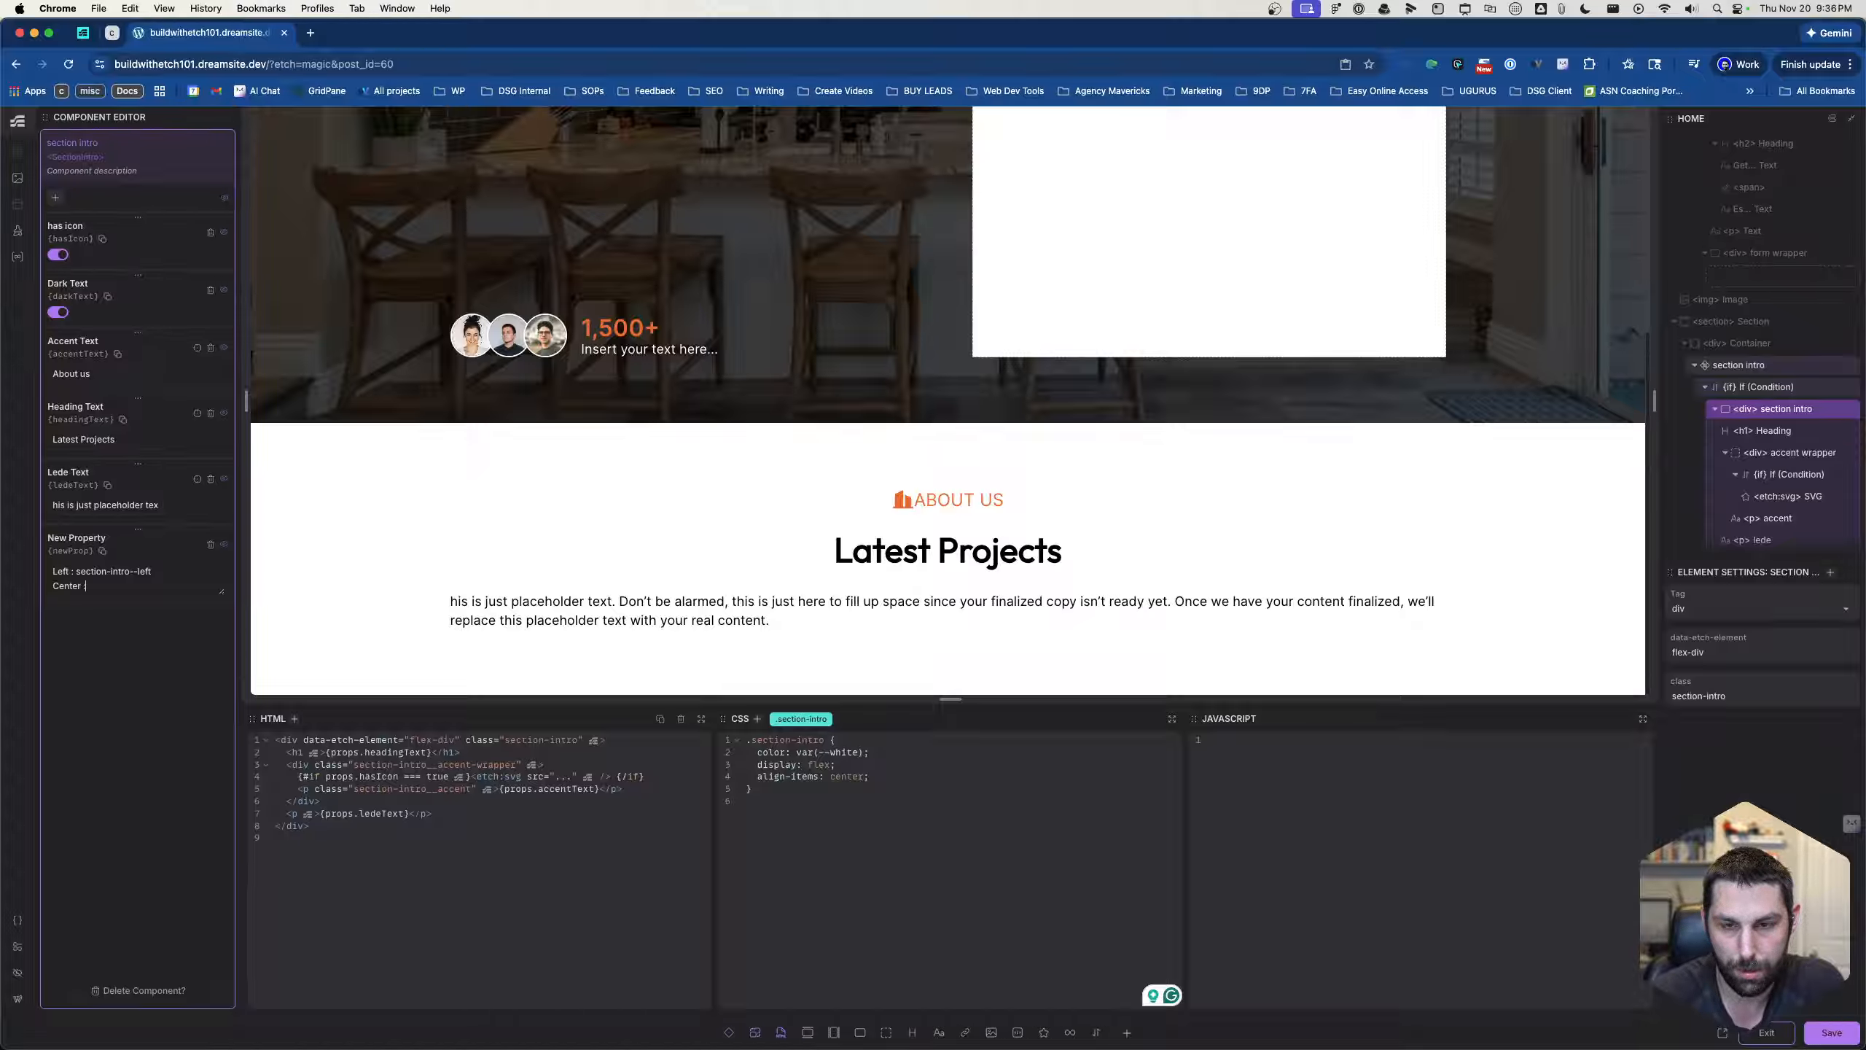
{"action": "type", "text": "section-intro--center"}
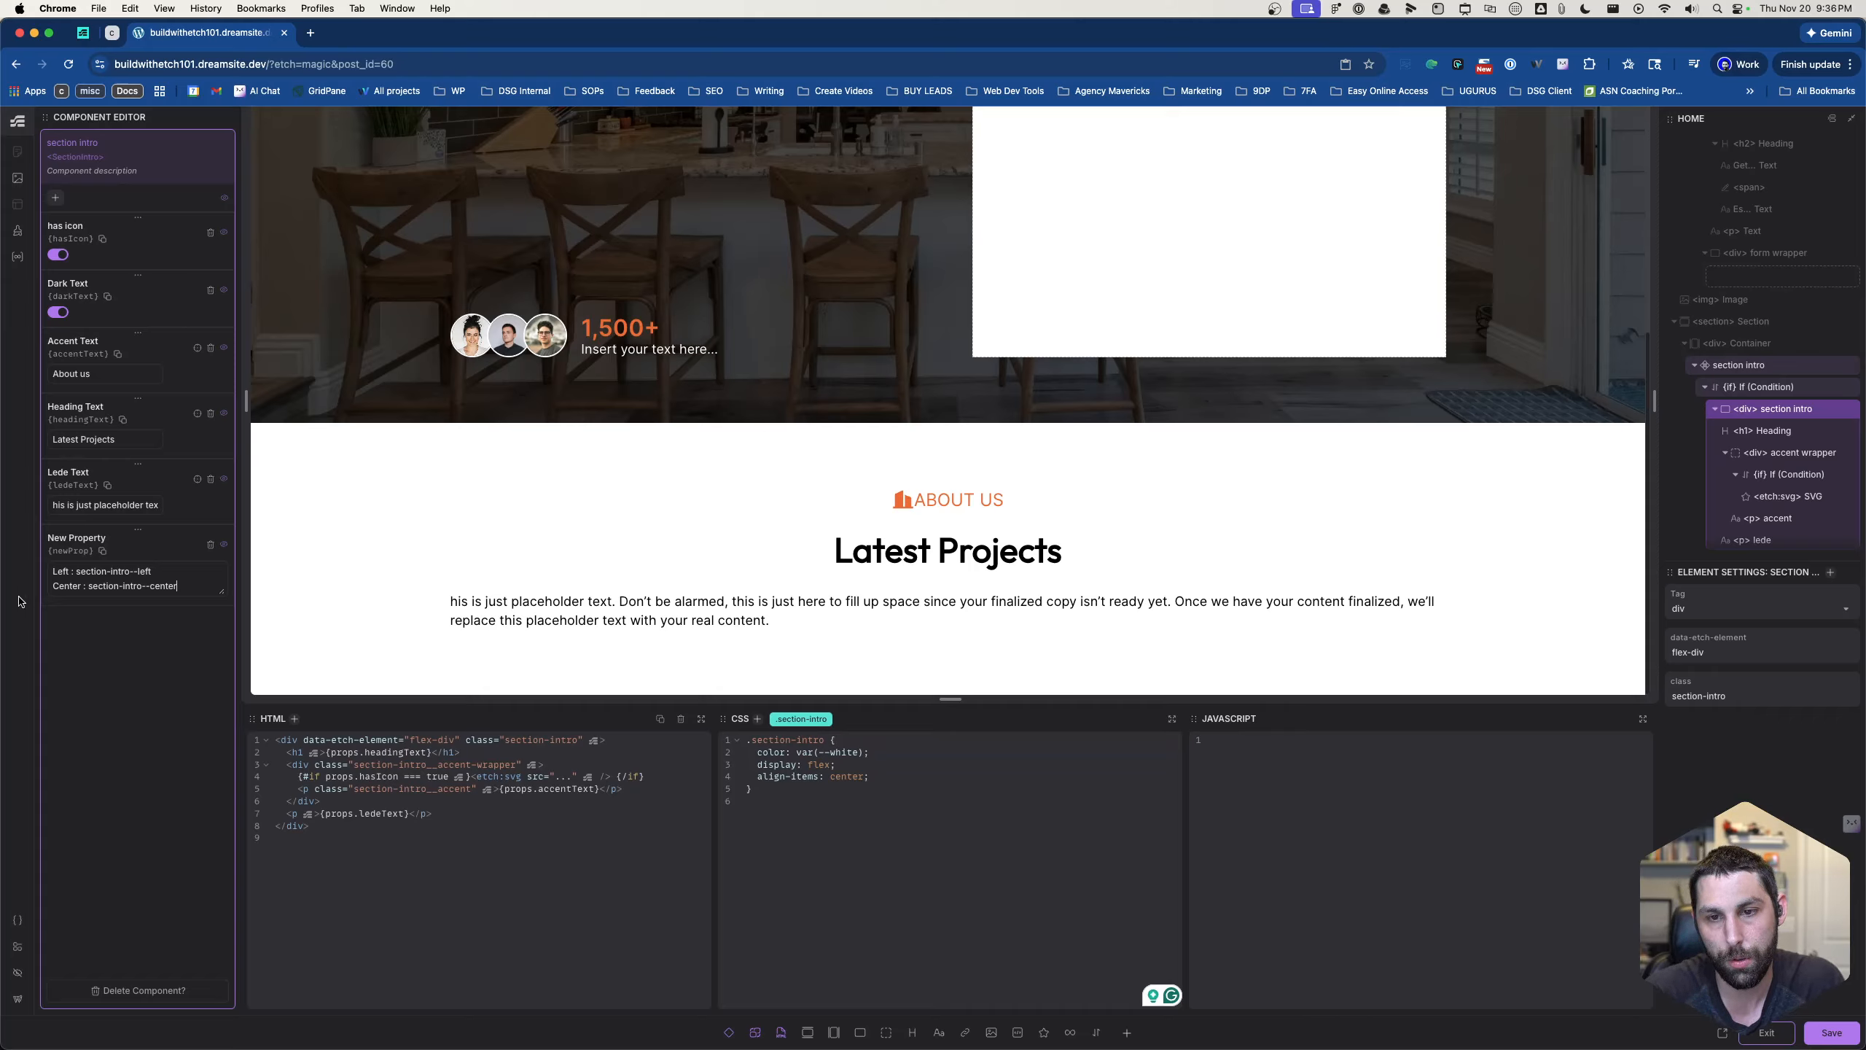
- Remove the align-items declaration from the .section-intro rule and add the class section-intro--left to the section intro div
{"action": "left_click_drag", "start_coordinate": [871, 777], "coordinate": [753, 775]}
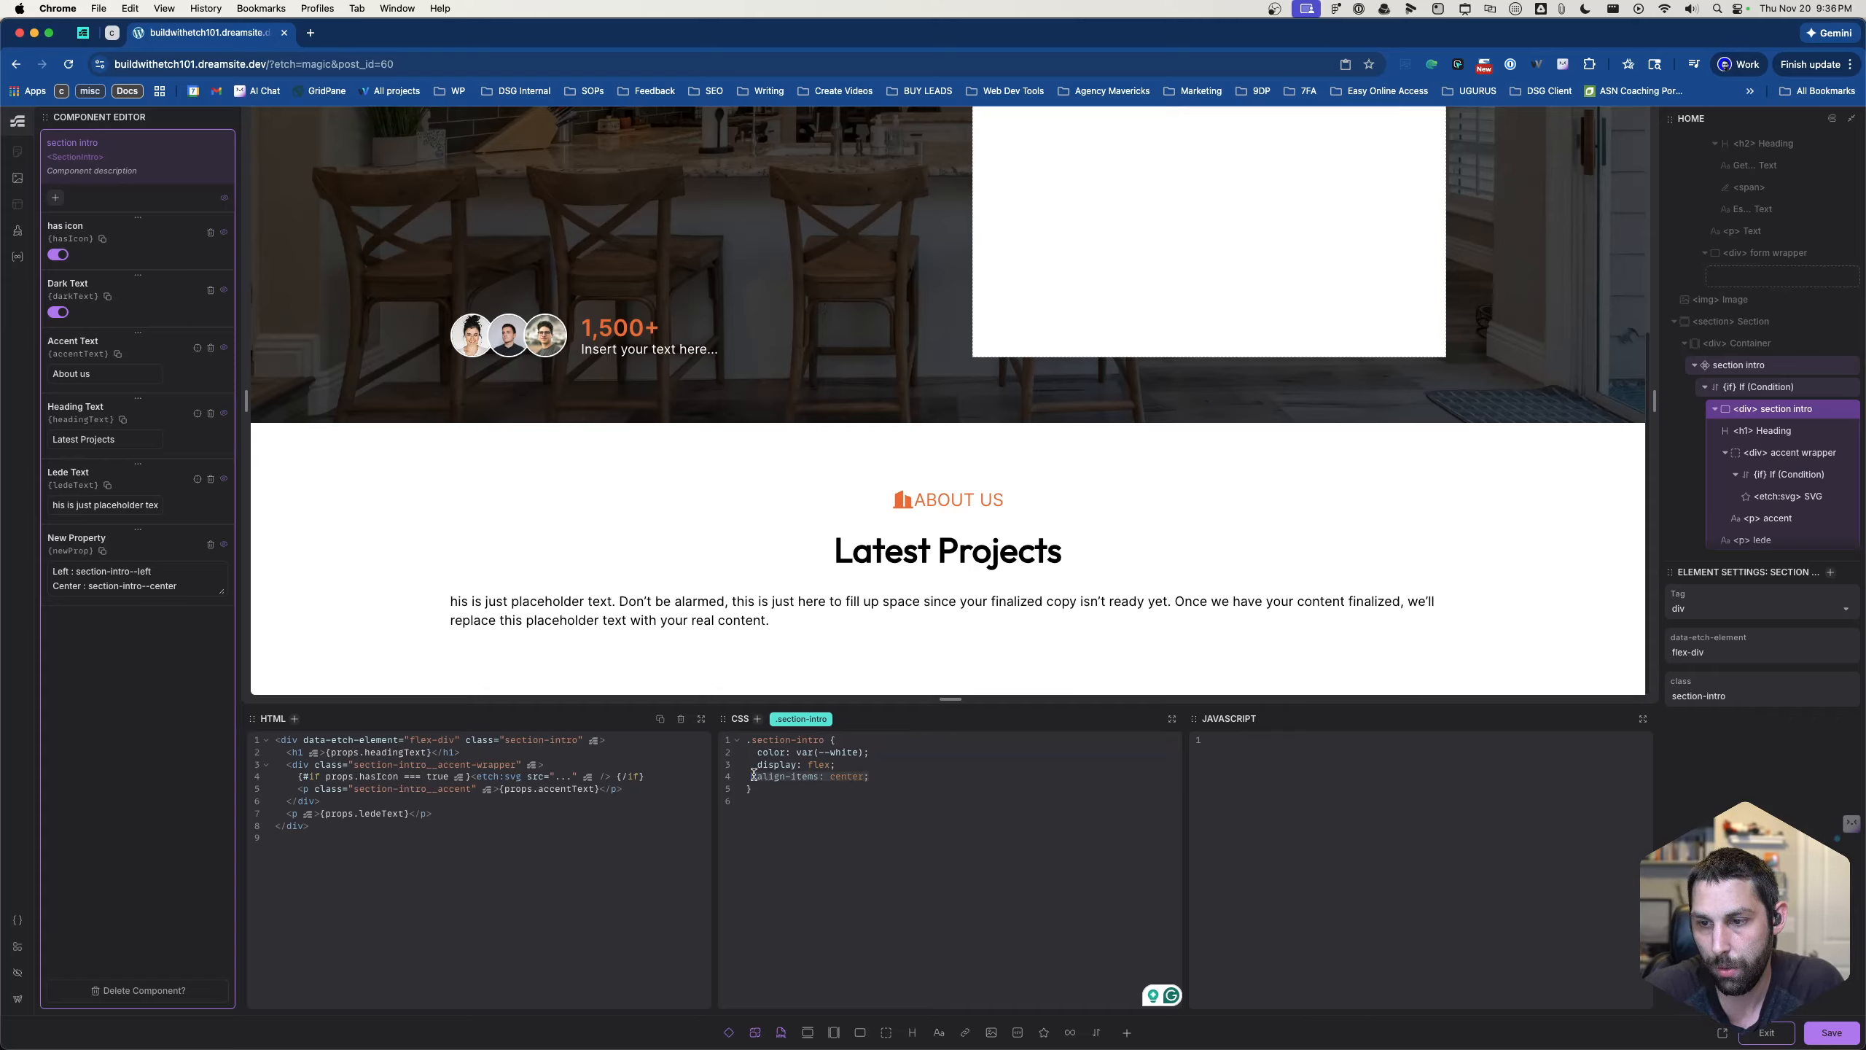
{"action": "key", "text": "BackSpace"}
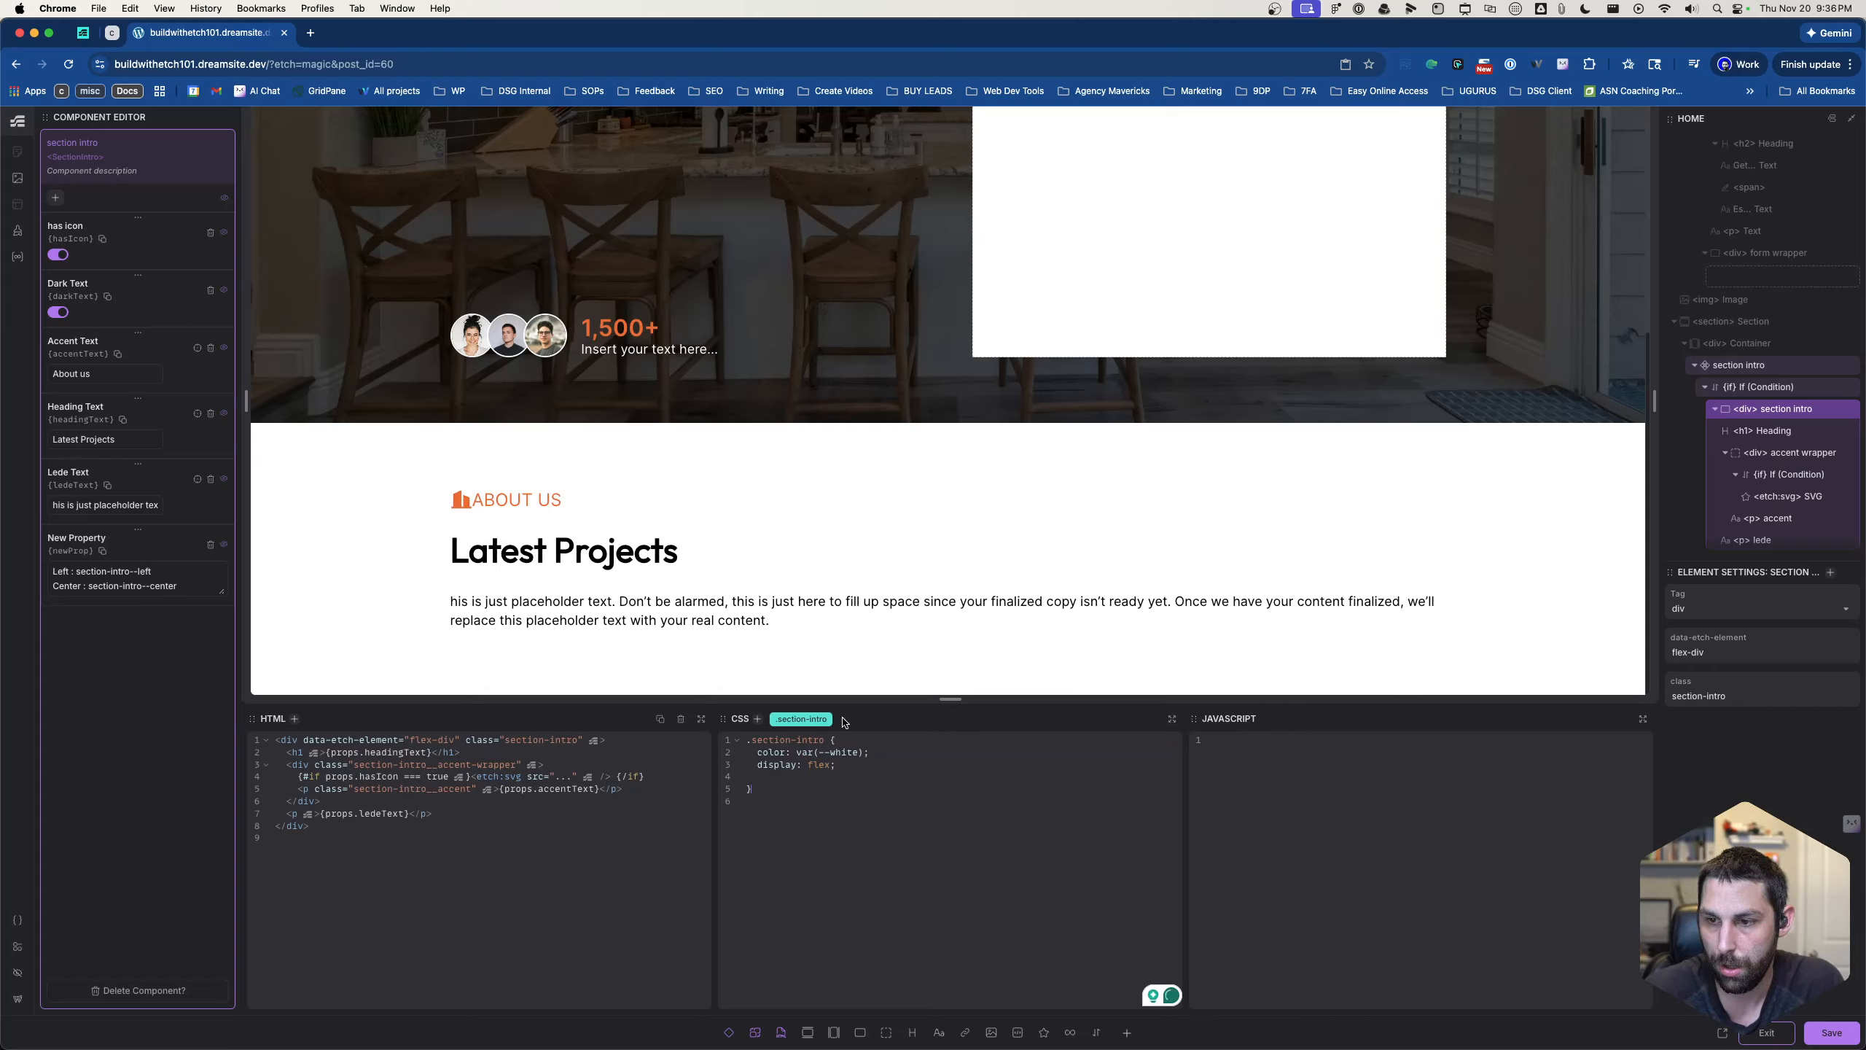
{"action": "key", "text": "super+period"}
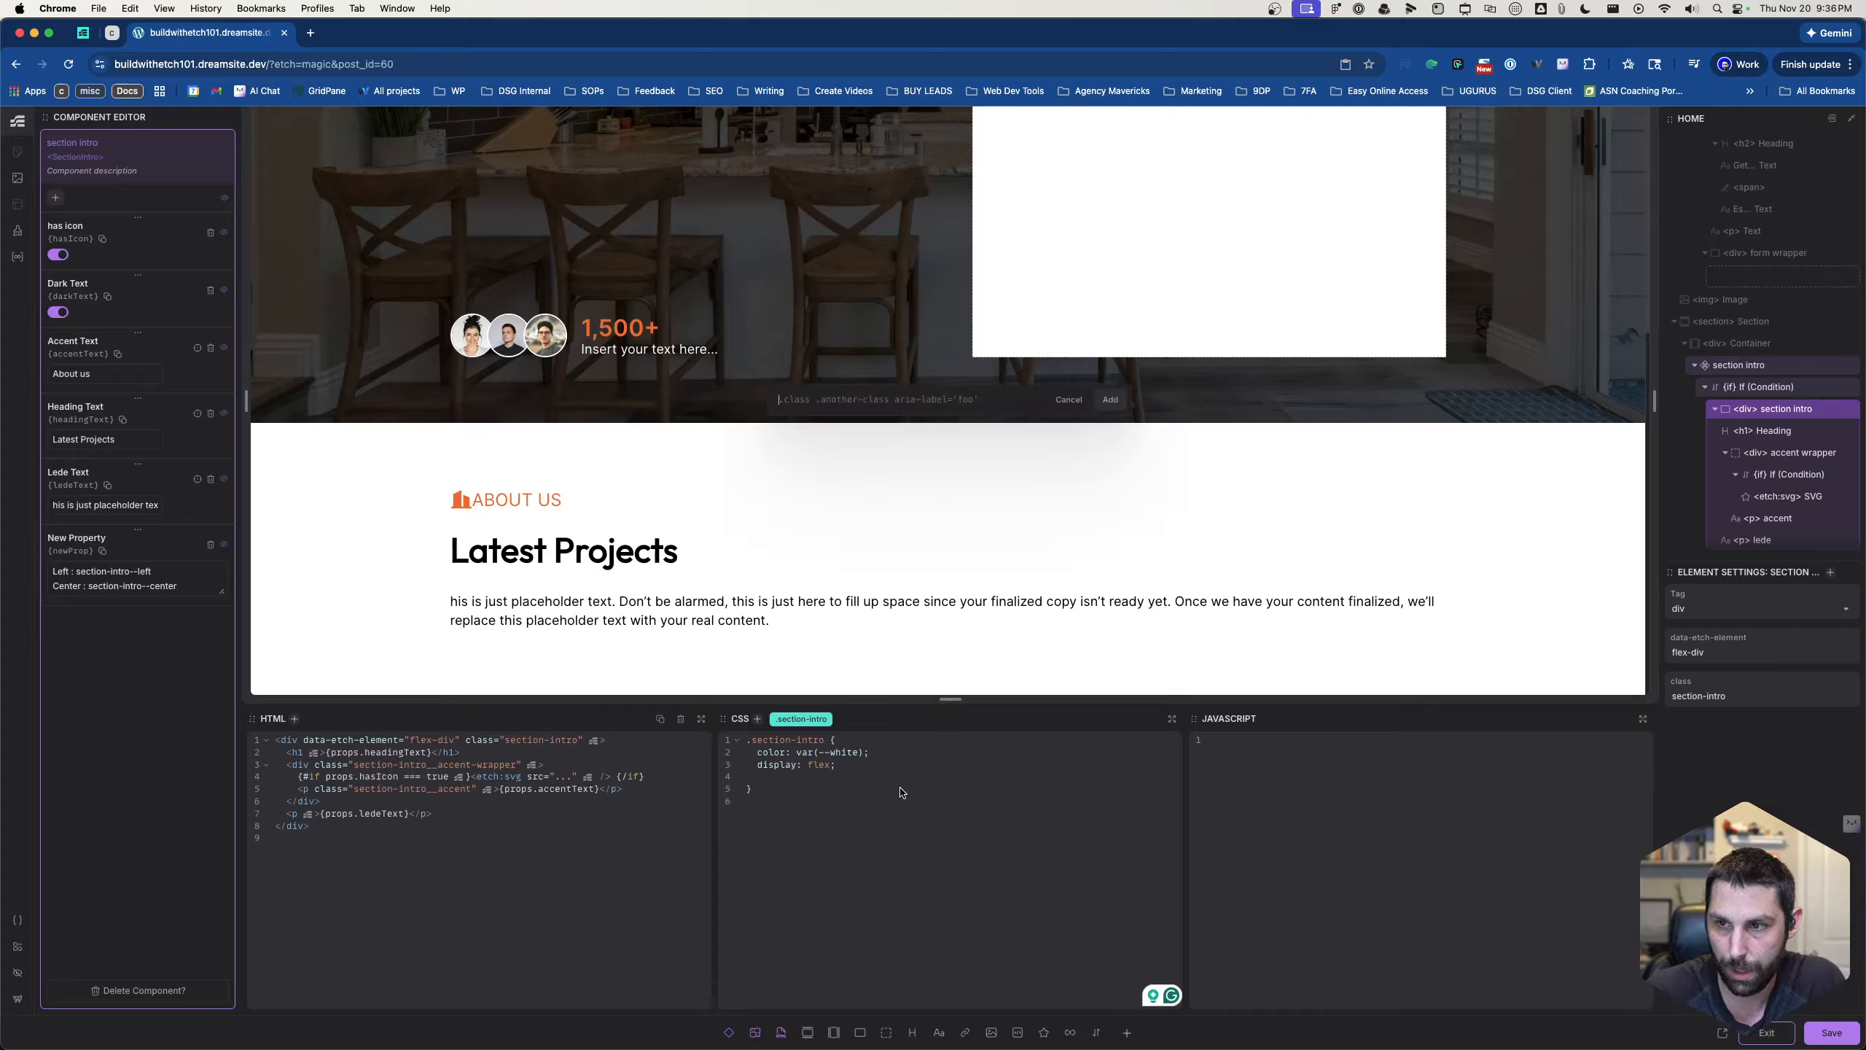
{"action": "type", "text": "."}
{"action": "type", "text": "section"}
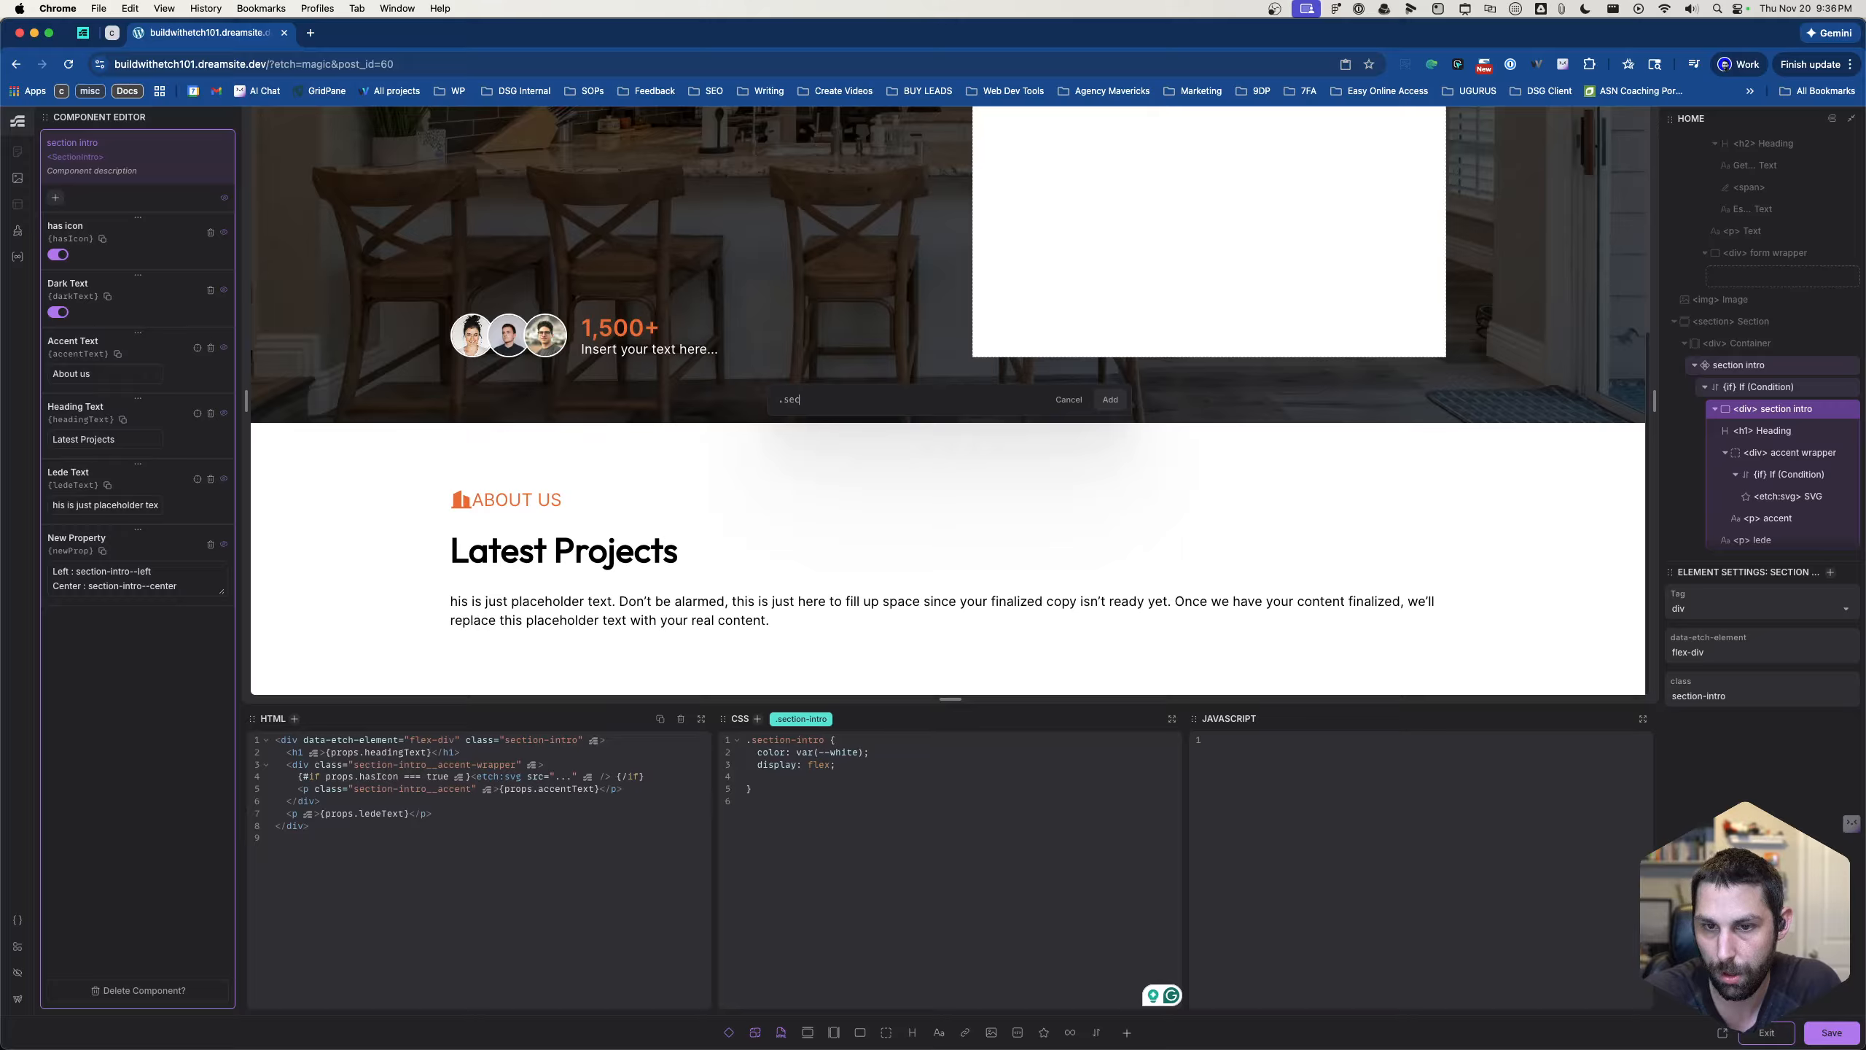
{"action": "type", "text": "-intro"}
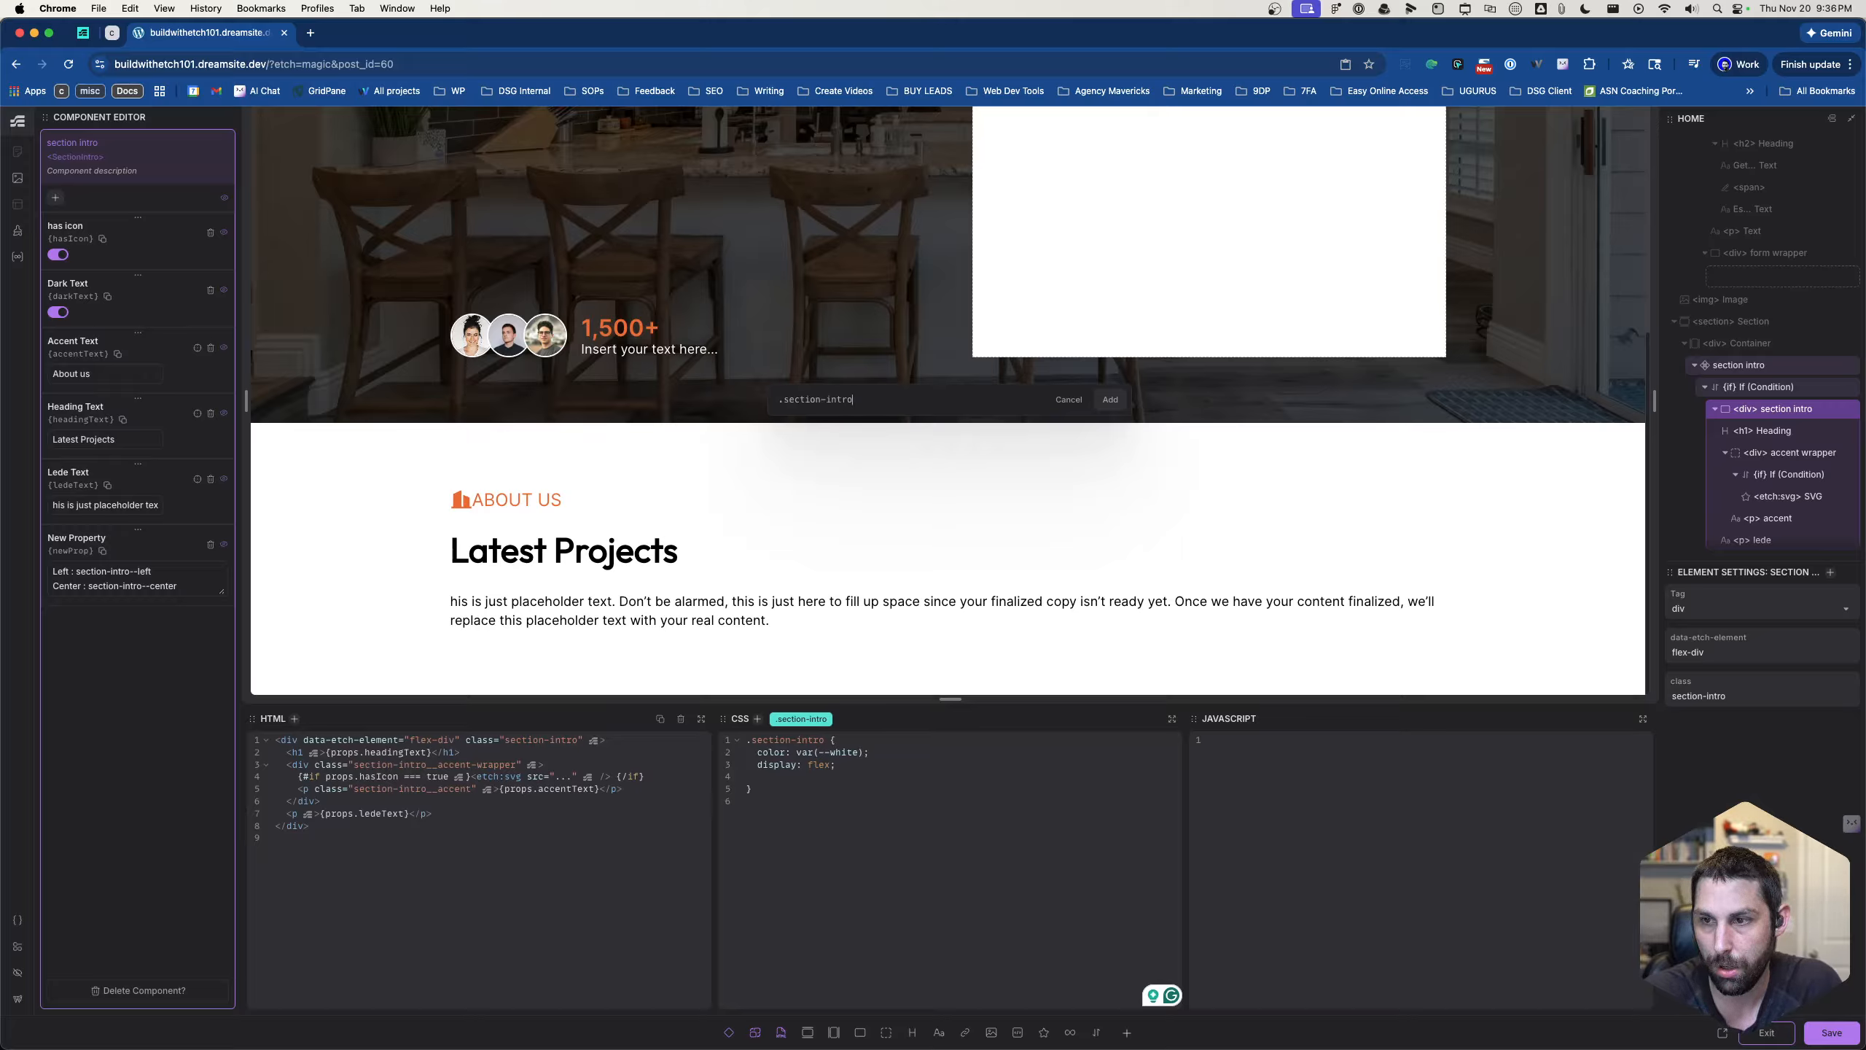
{"action": "type", "text": "--left"}
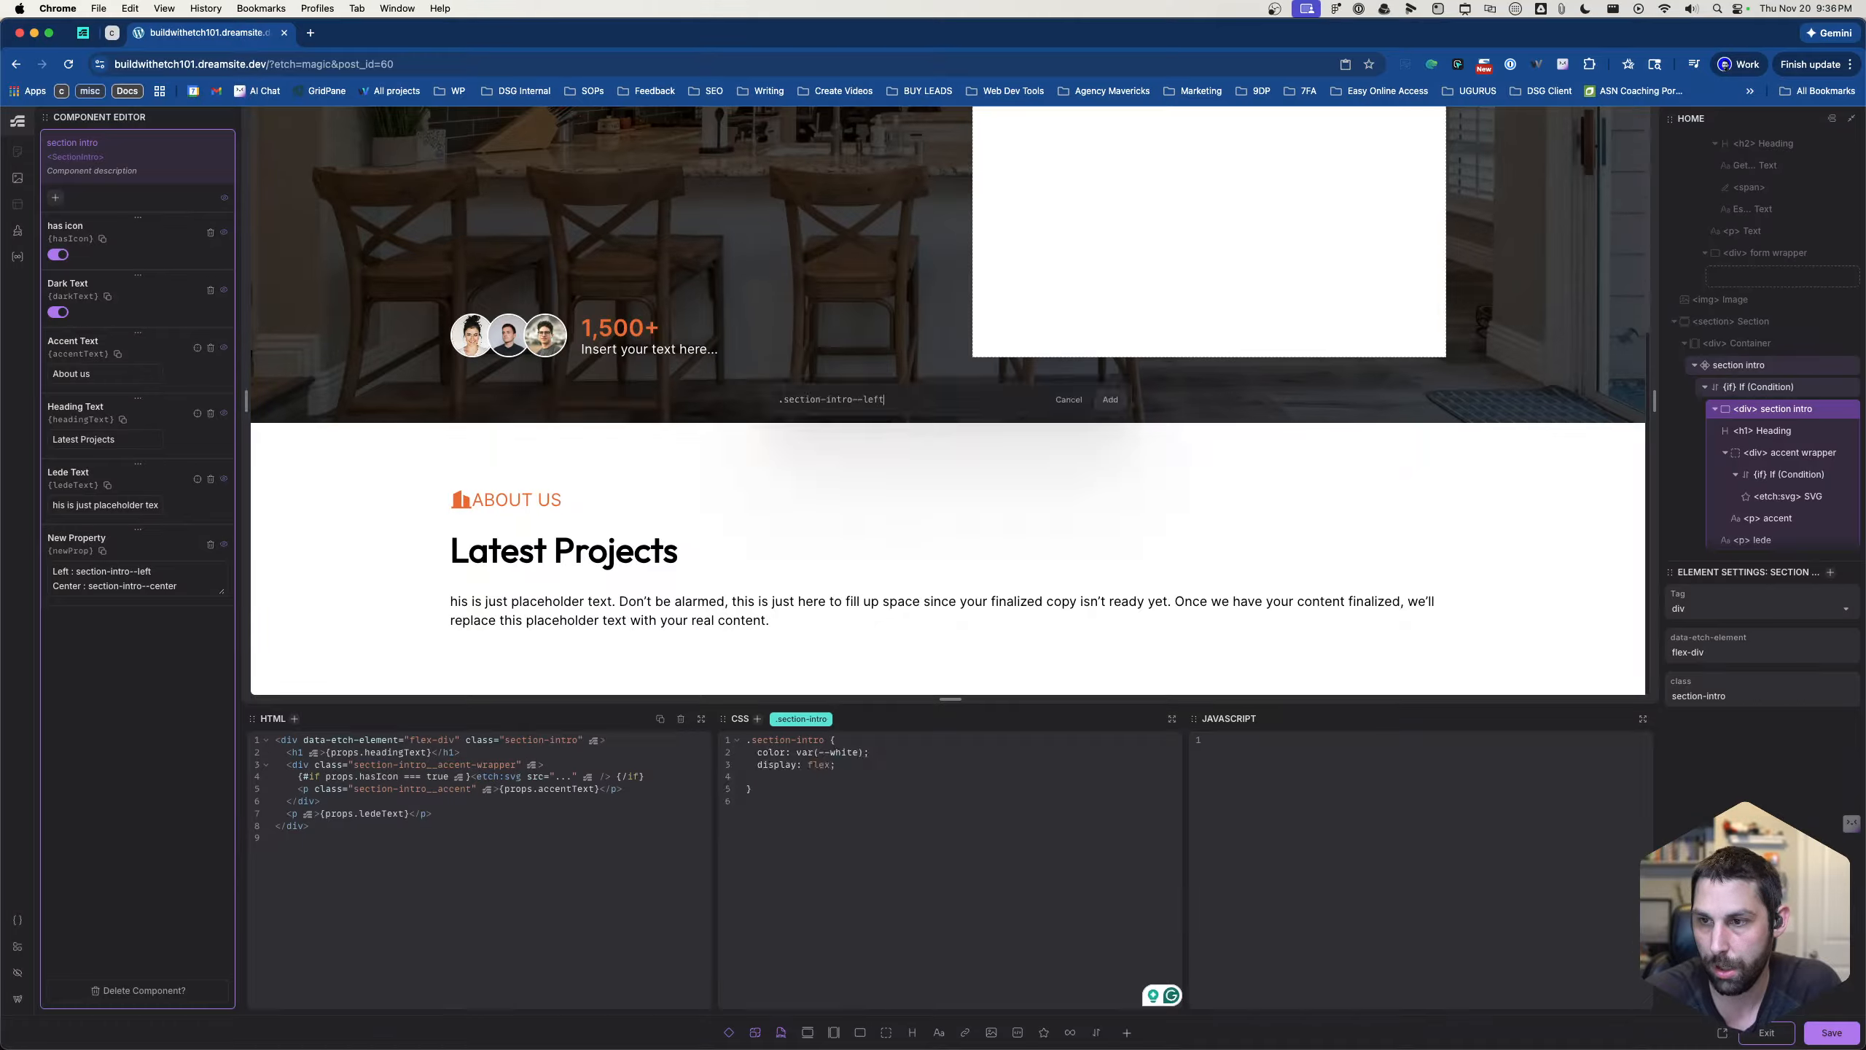
{"action": "key", "text": "Return"}
- Add the declaration "align-items: left;" to the .section-intro--left rule
{"action": "type", "text": "align"}
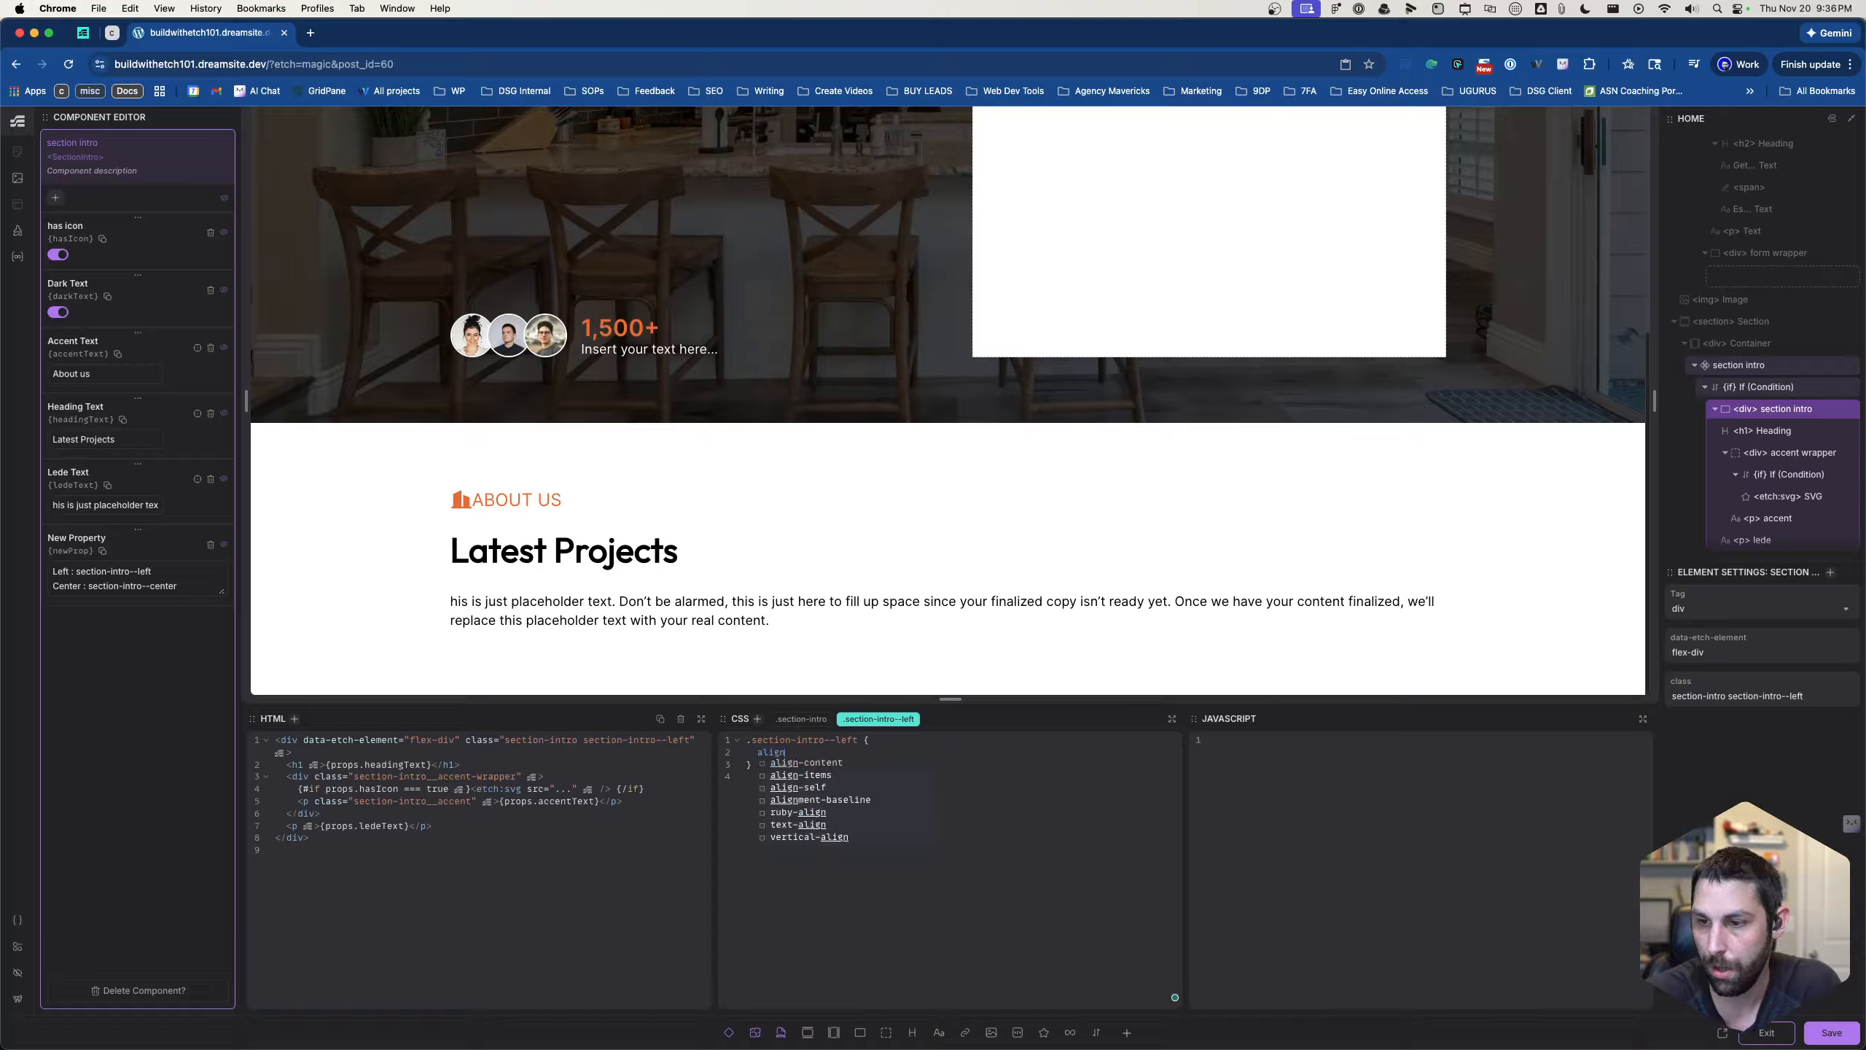
{"action": "type", "text": "-items: "}
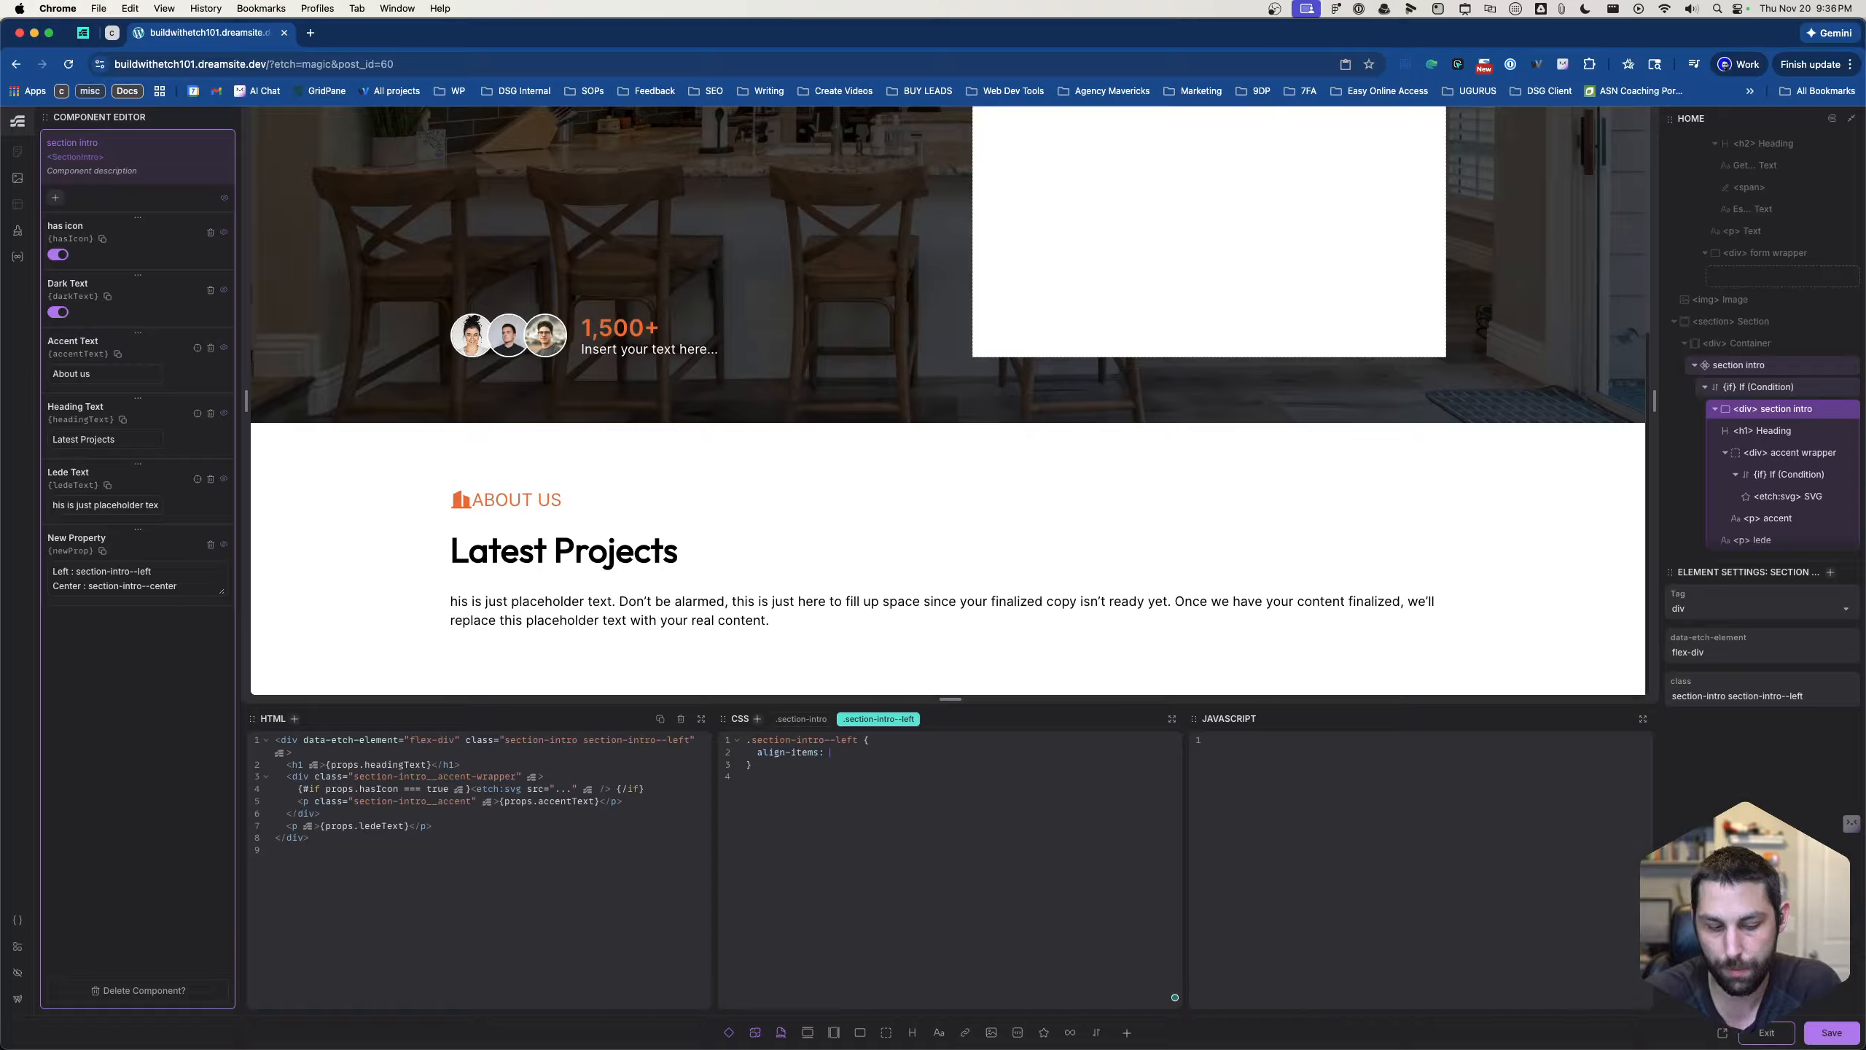
{"action": "type", "text": "center;"}
{"action": "key", "text": "BackSpace"}
{"action": "key", "text": "BackSpace"}
{"action": "key", "text": "BackSpace"}
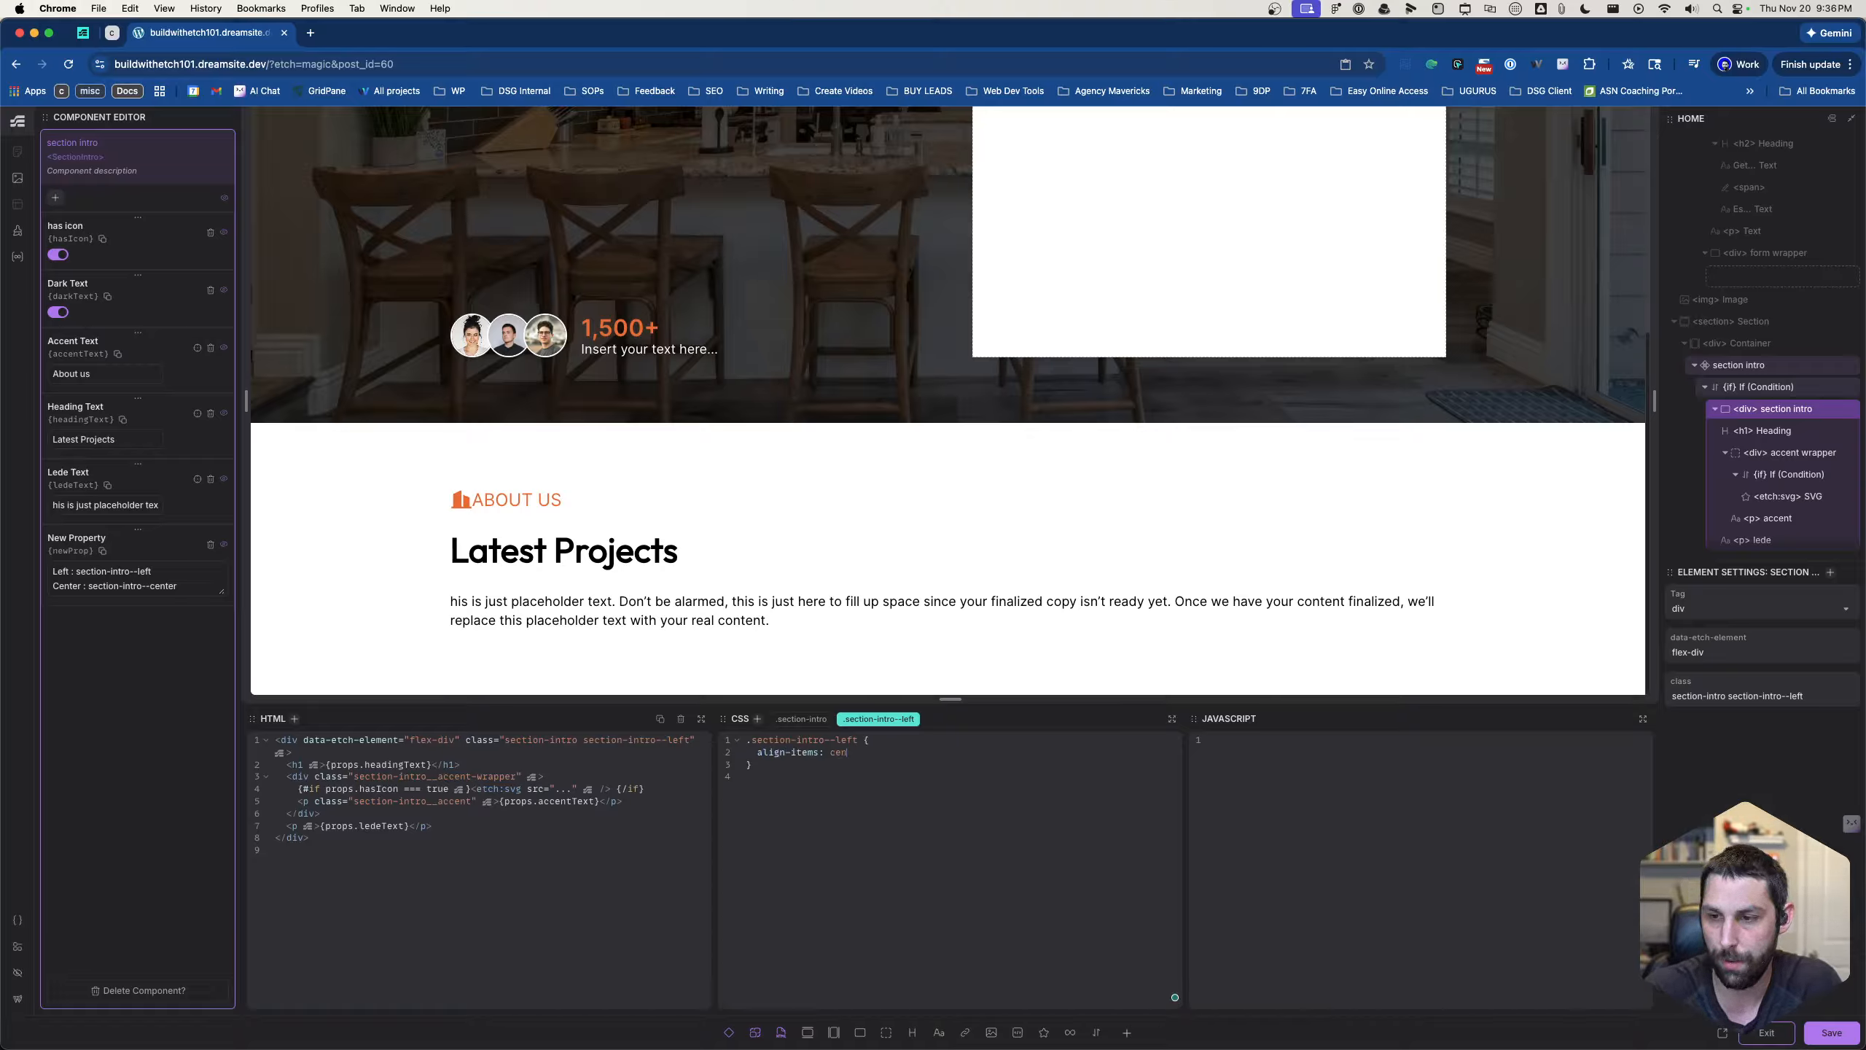
{"action": "type", "text": "left;"}
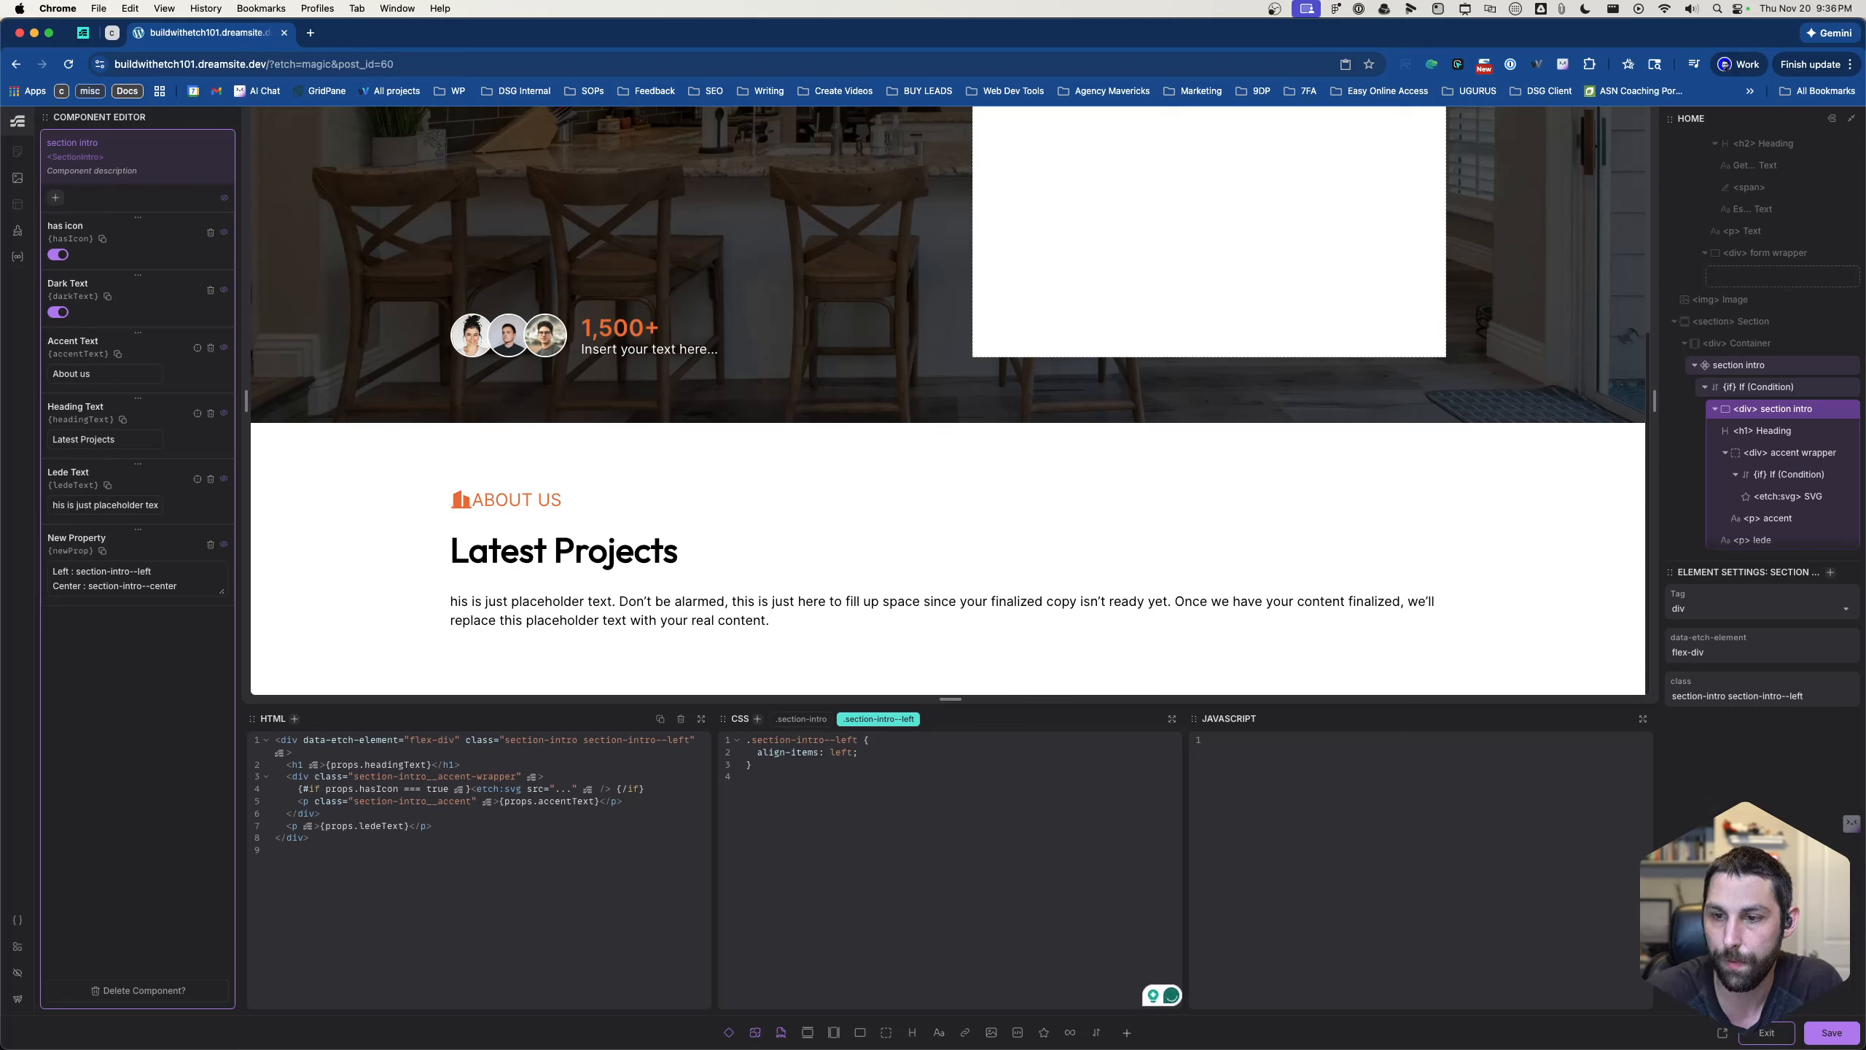
- Try center as the align-items value of .section-intro--left and restore it to left
{"action": "double_click", "coordinate": [849, 752]}
{"action": "type", "text": "center"}
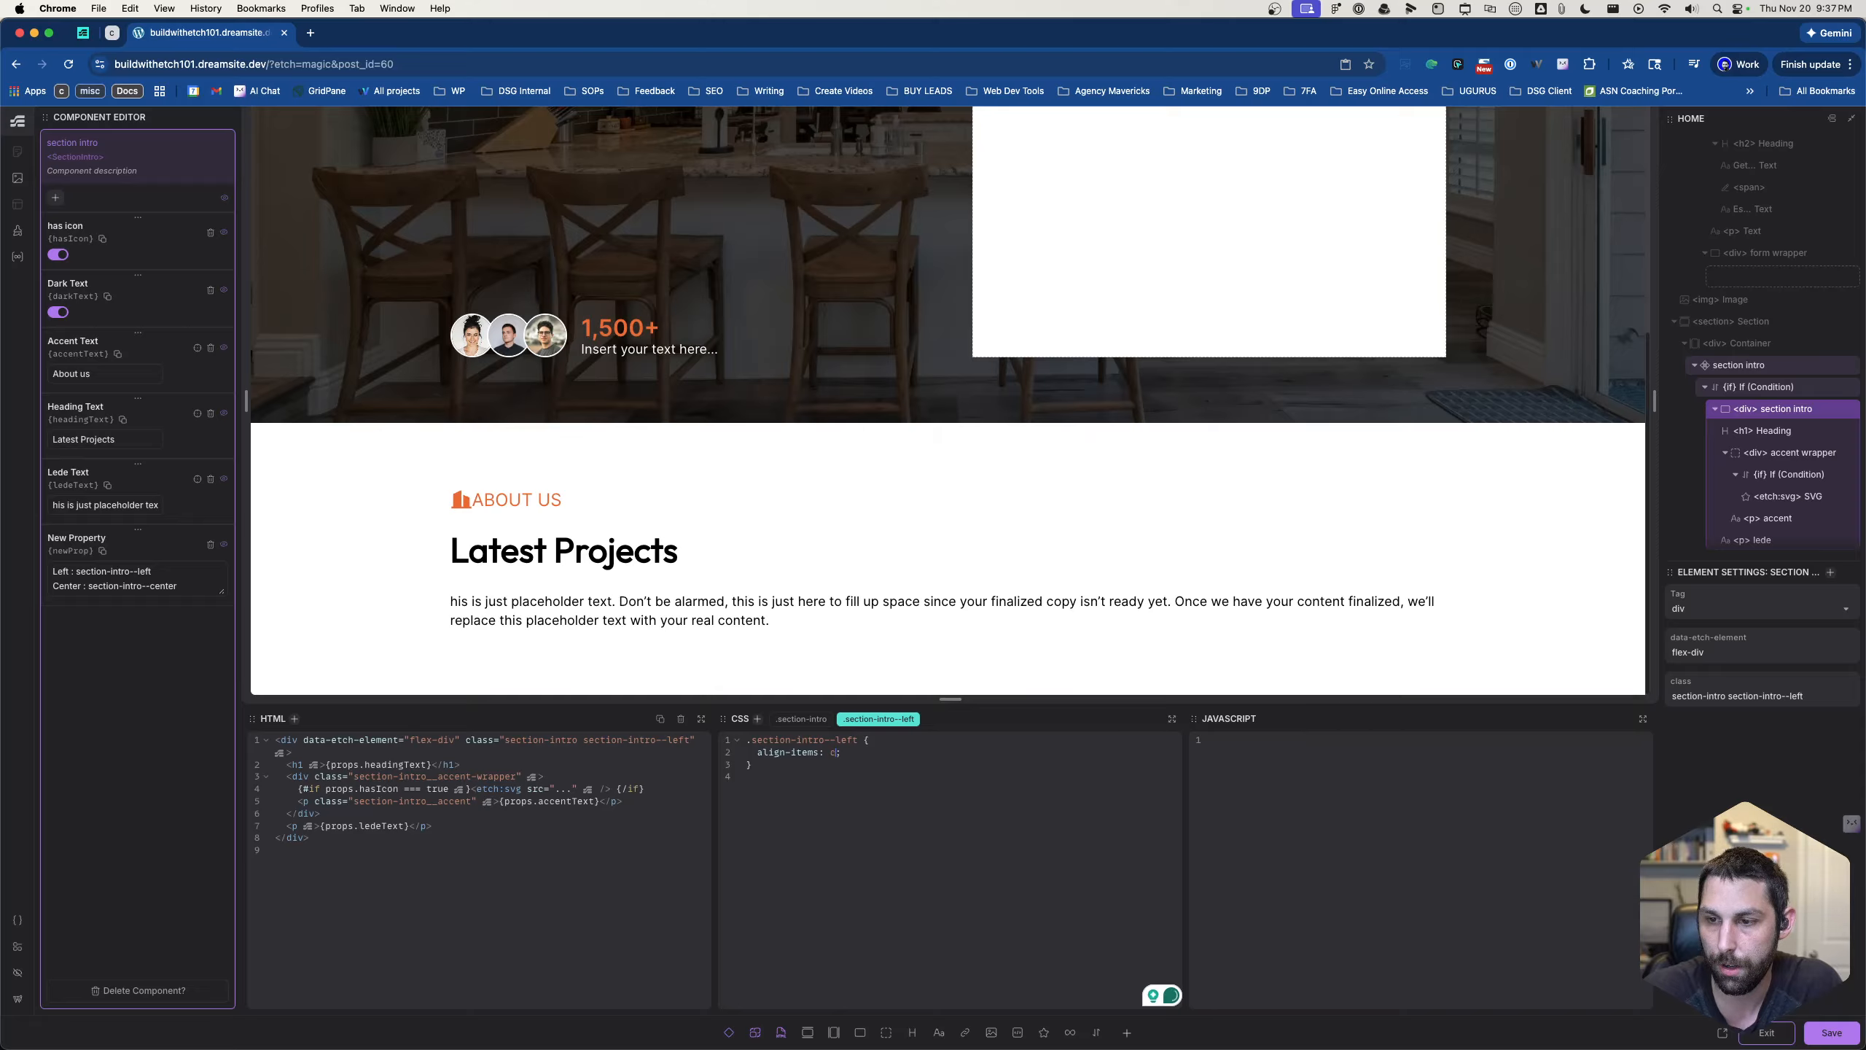
{"action": "left_click", "coordinate": [824, 780]}
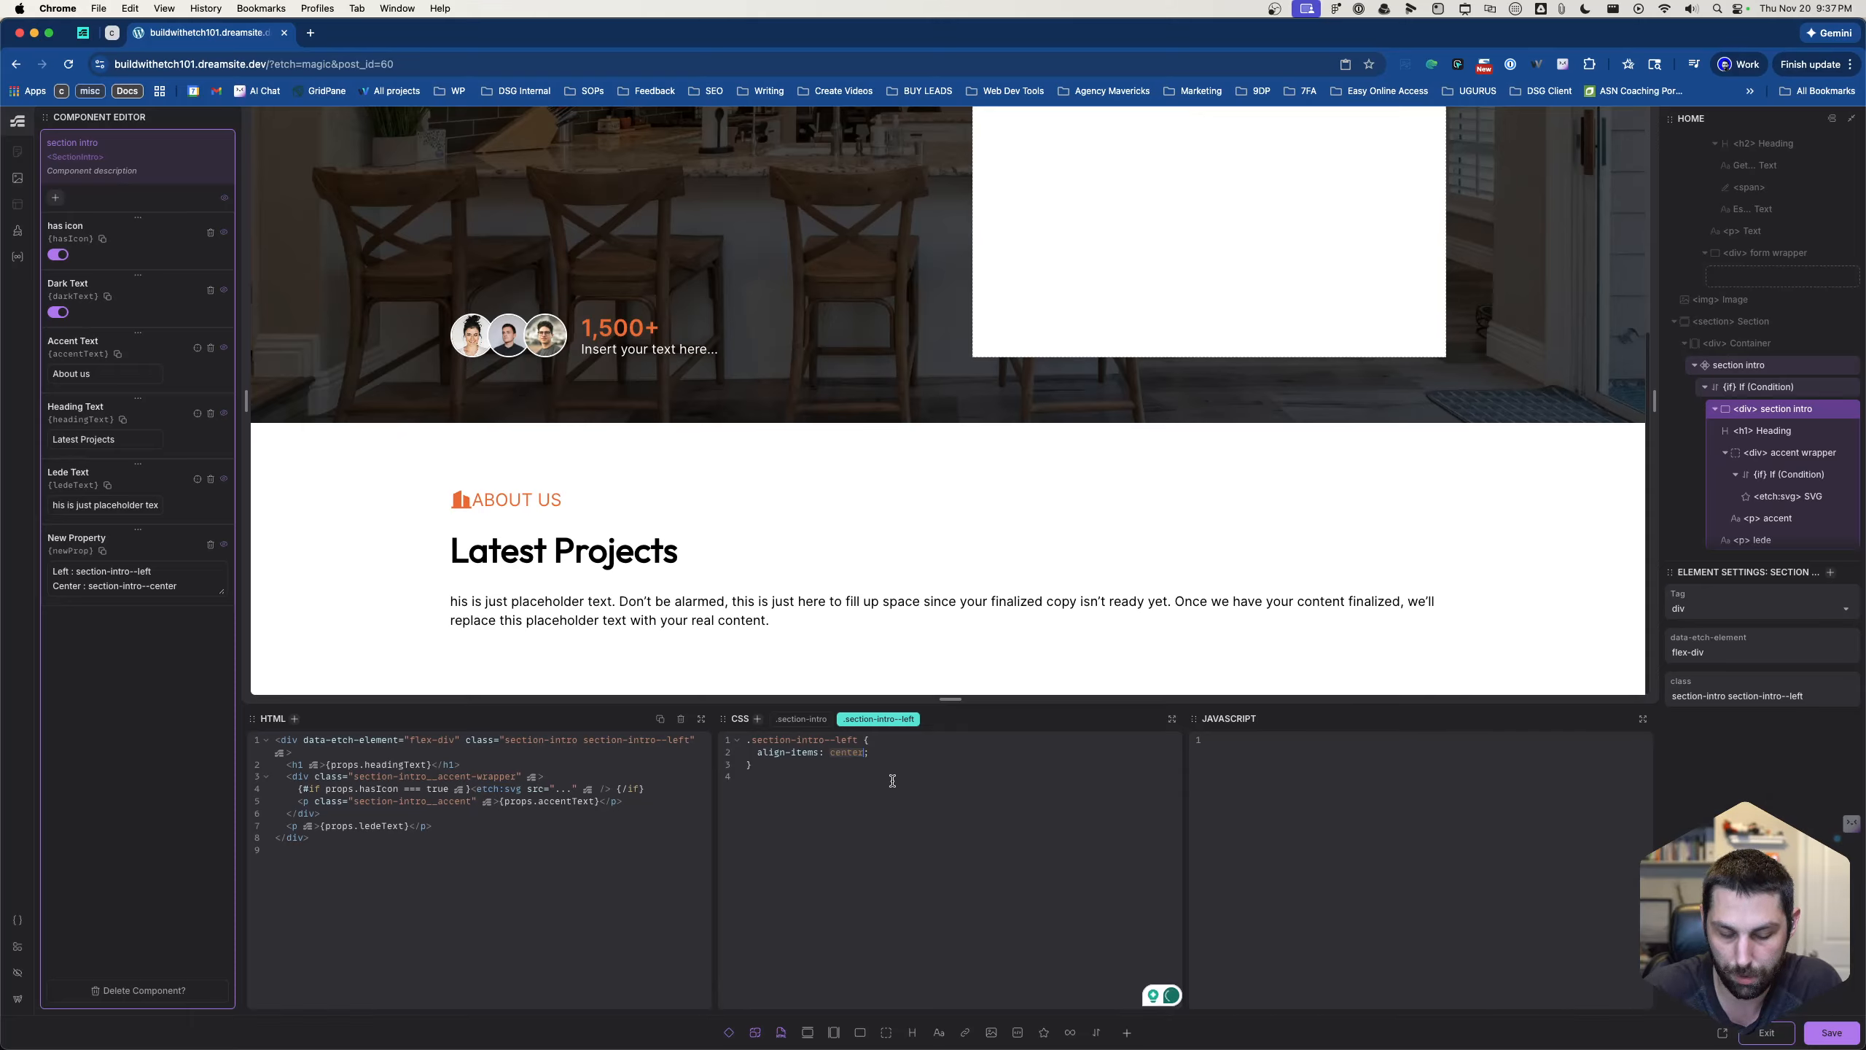
{"action": "type", "text": "lef"}
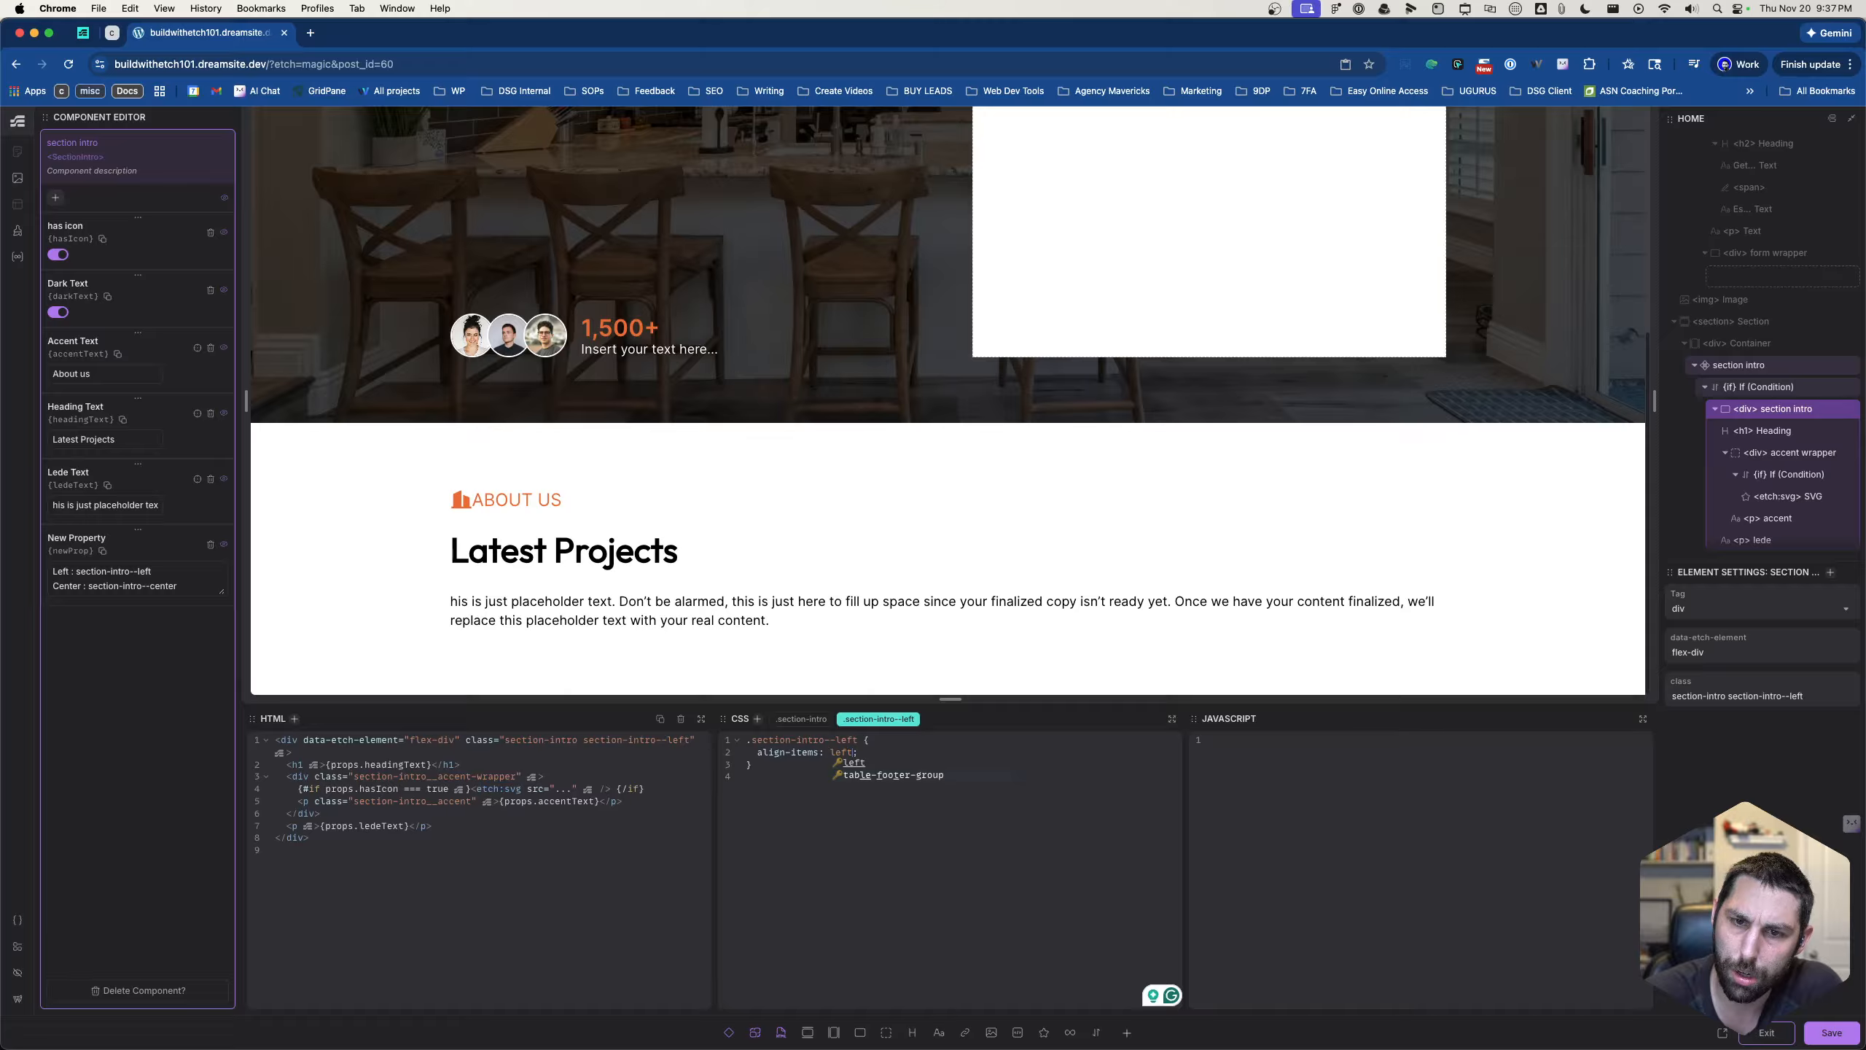
{"action": "left_click", "coordinate": [838, 806]}
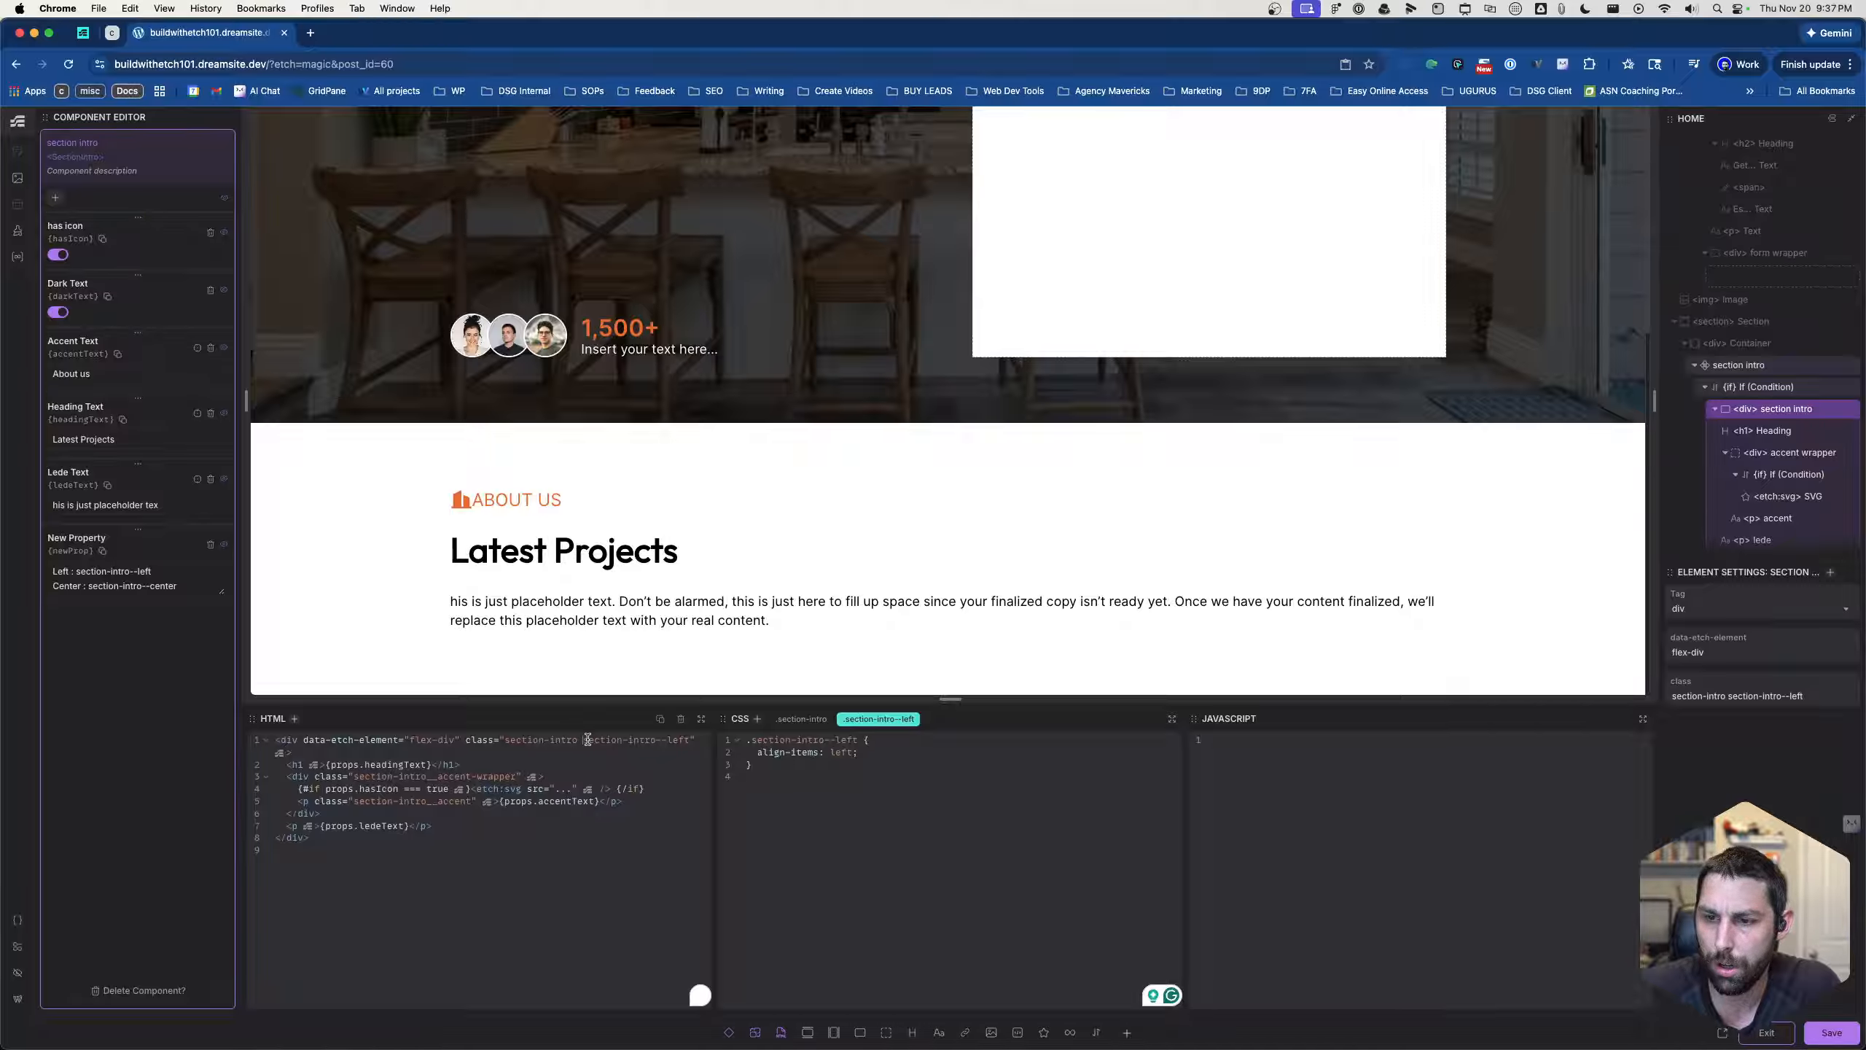
- Replace the section-intro--left class in the outer div's HTML with the start of a dynamic expression, {props.}
{"action": "left_click_drag", "start_coordinate": [584, 739], "coordinate": [688, 740]}
{"action": "type", "text": "{p"}
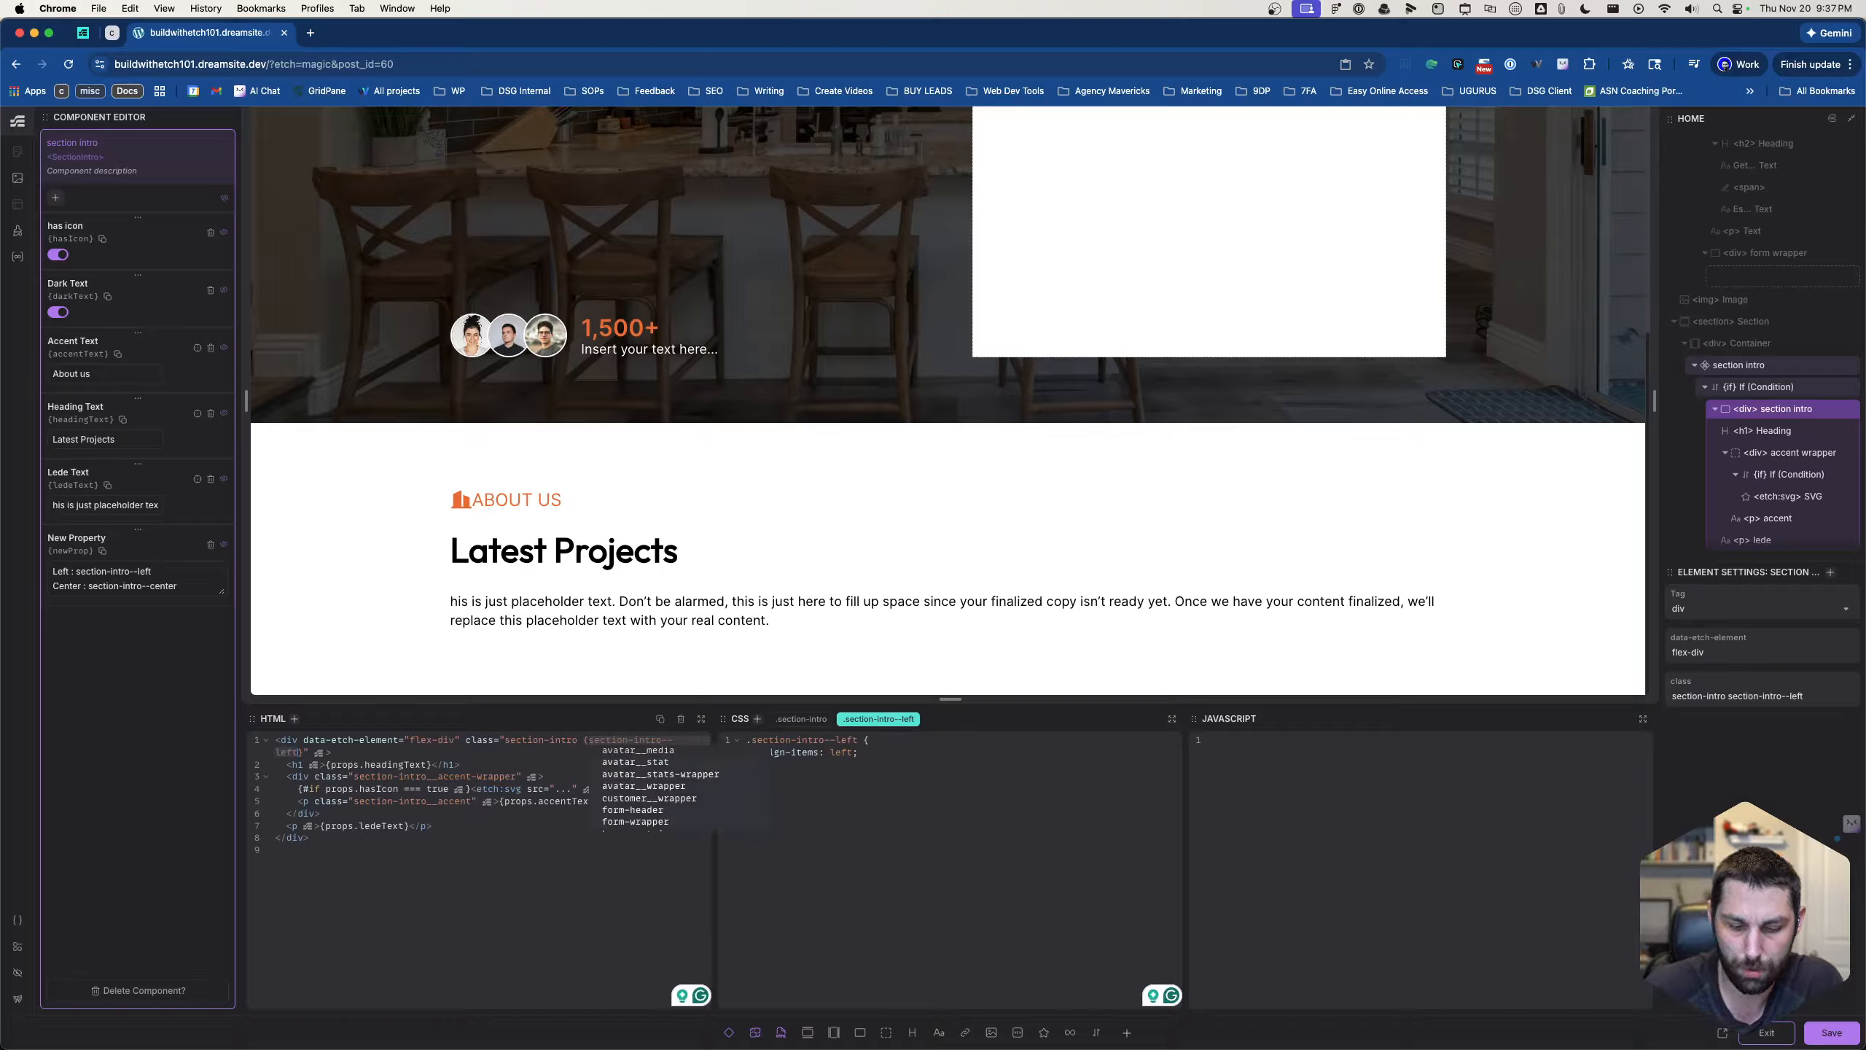
{"action": "type", "text": "rops/"}
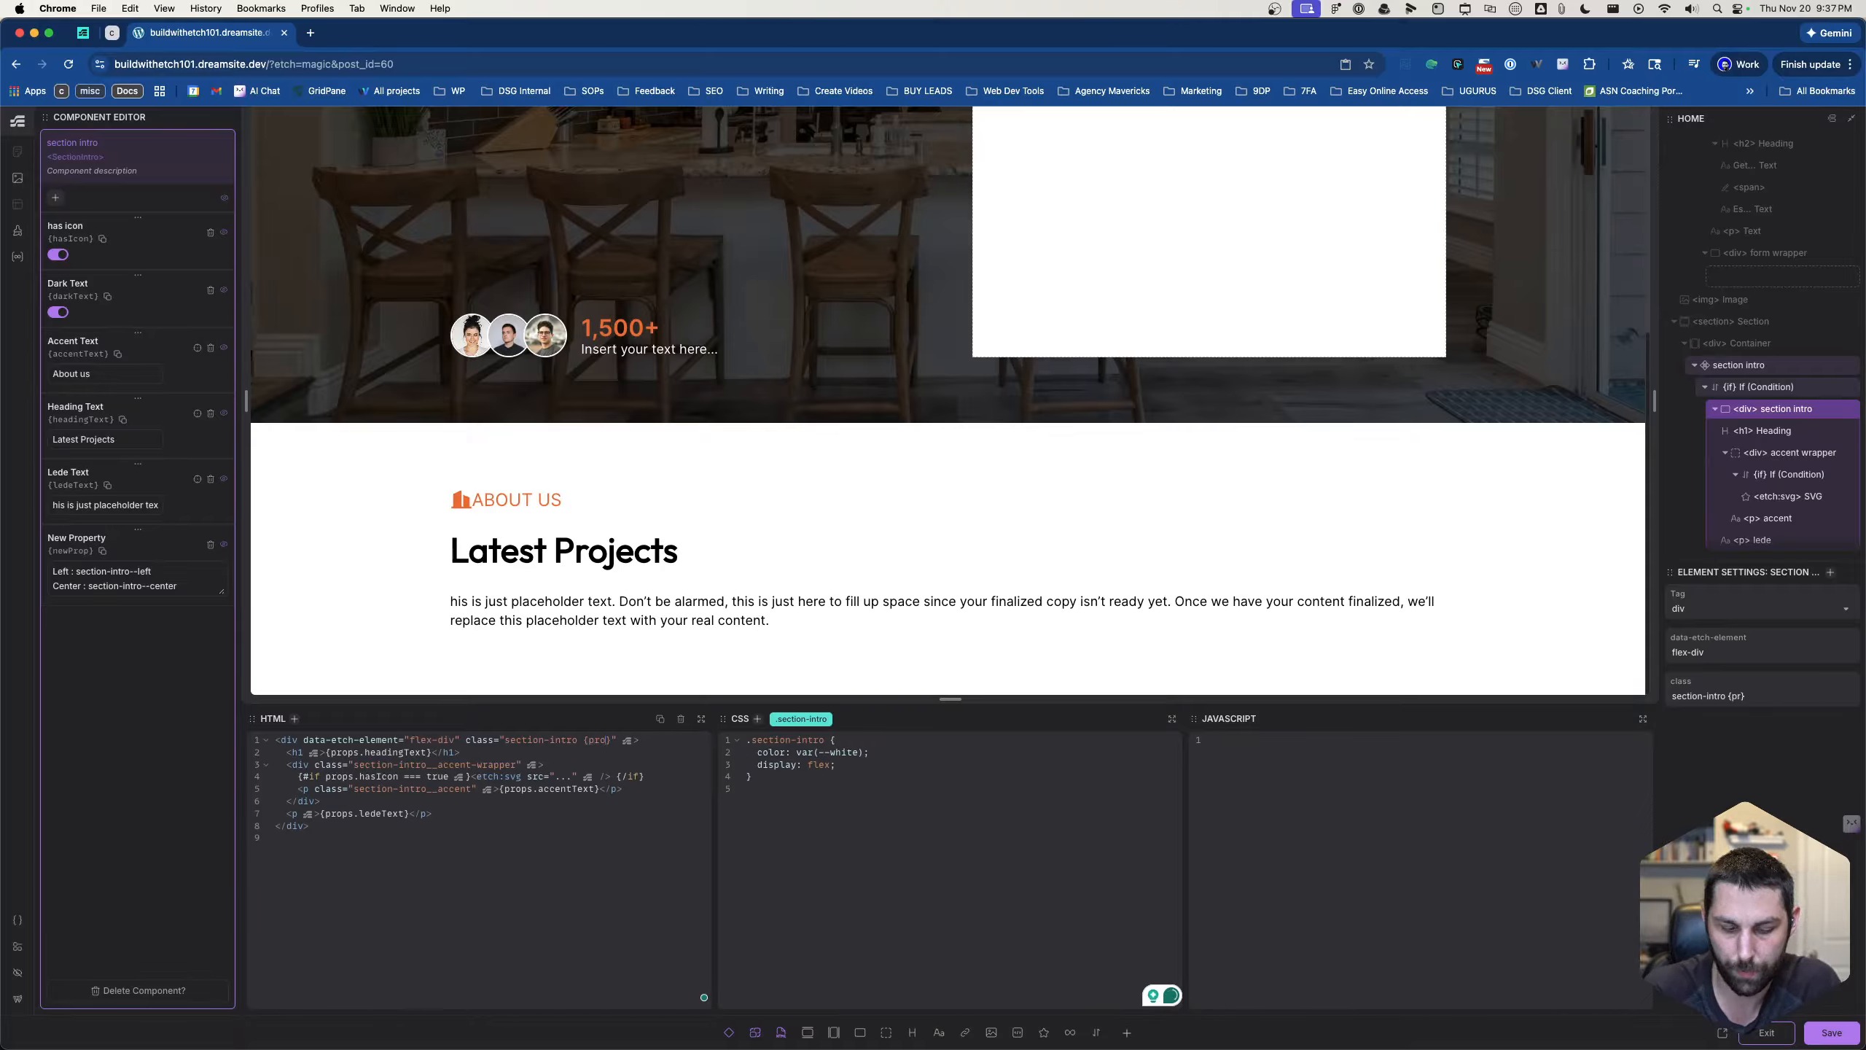
{"action": "key", "text": "BackSpace"}
{"action": "type", "text": "."}
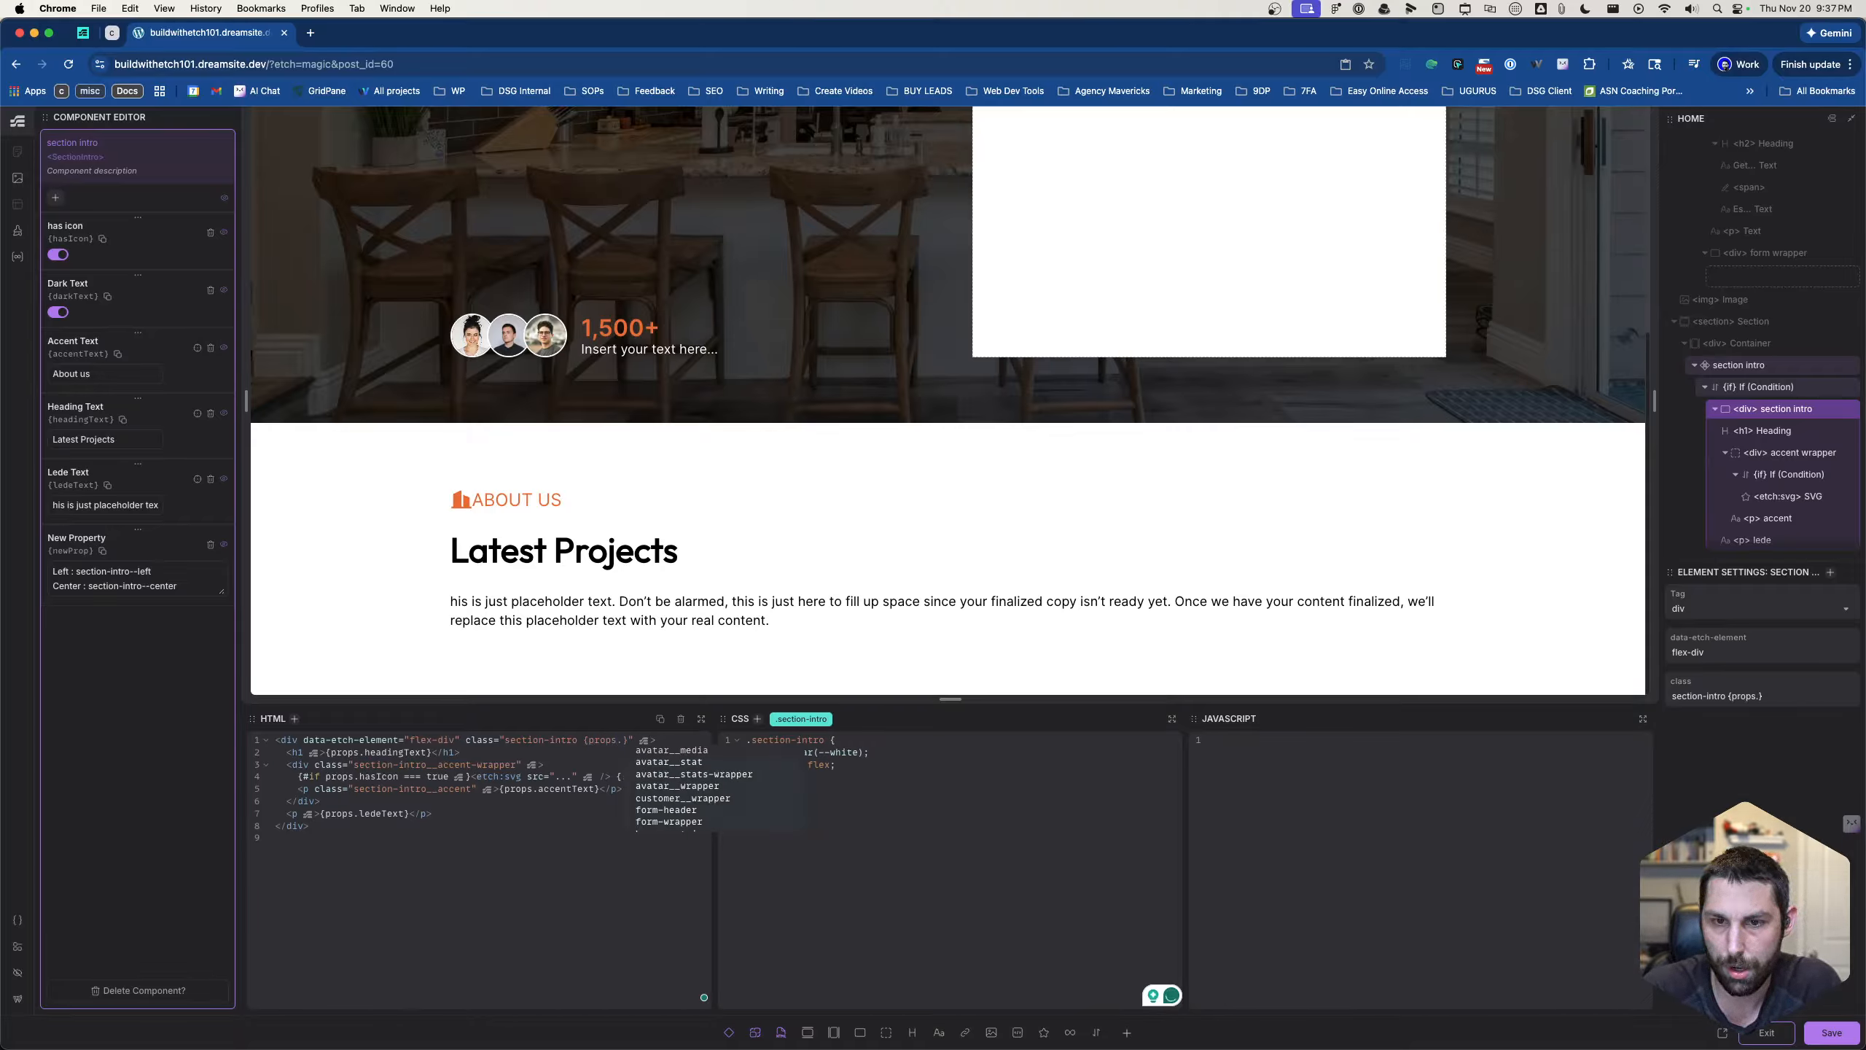
- Rename the component property "New Property" to "Alignment"
{"action": "double_click", "coordinate": [73, 542]}
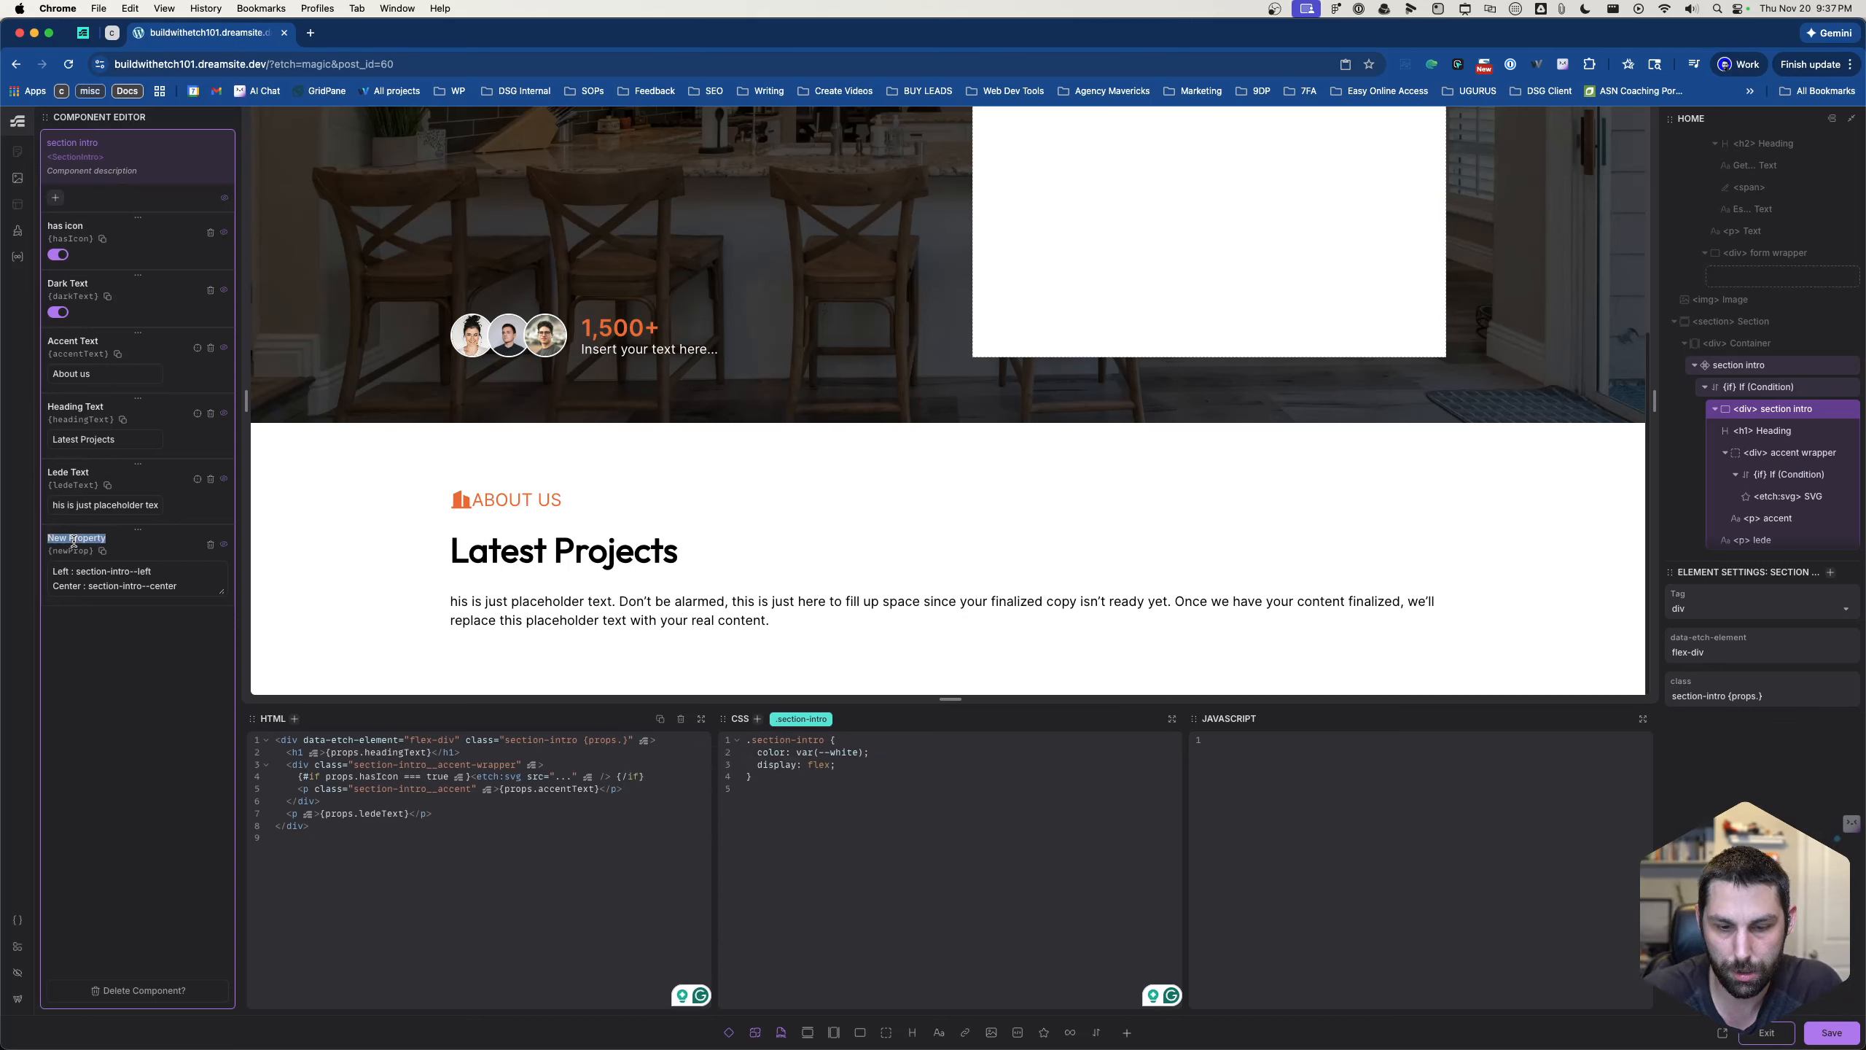
{"action": "type", "text": "Align"}
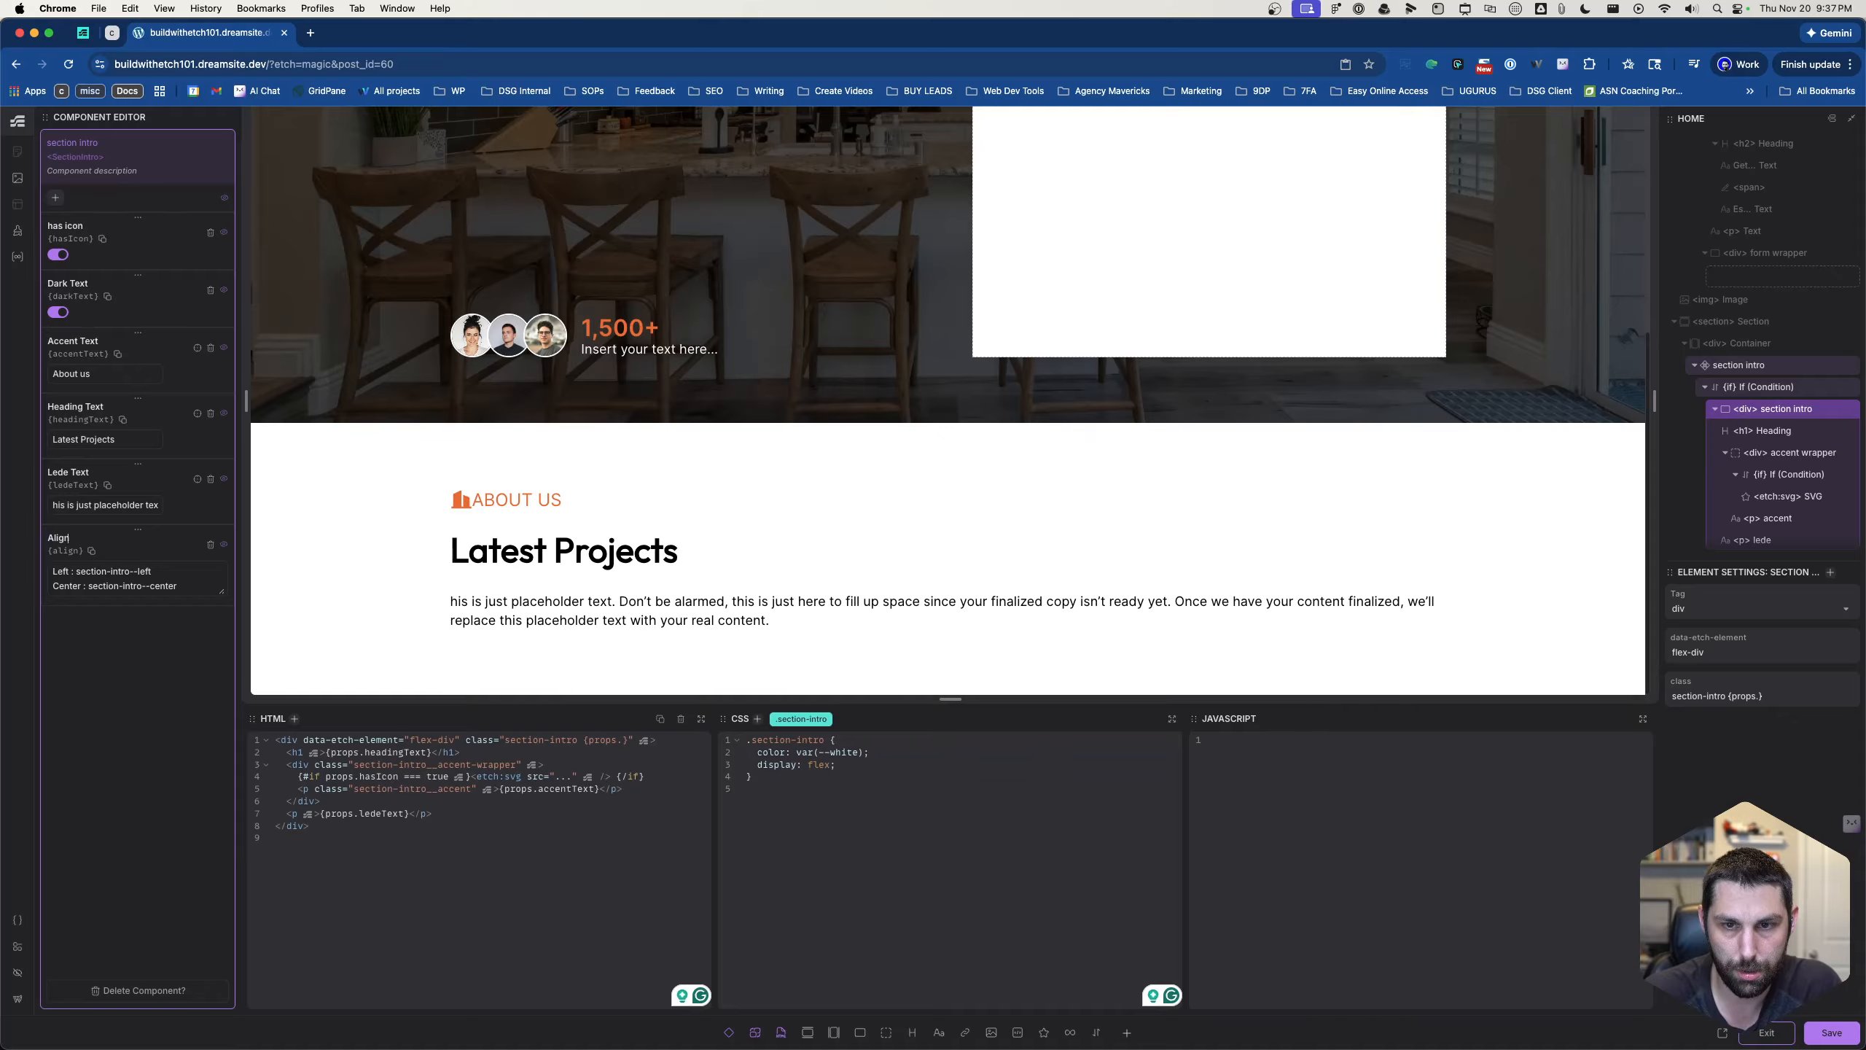
{"action": "type", "text": "ment"}
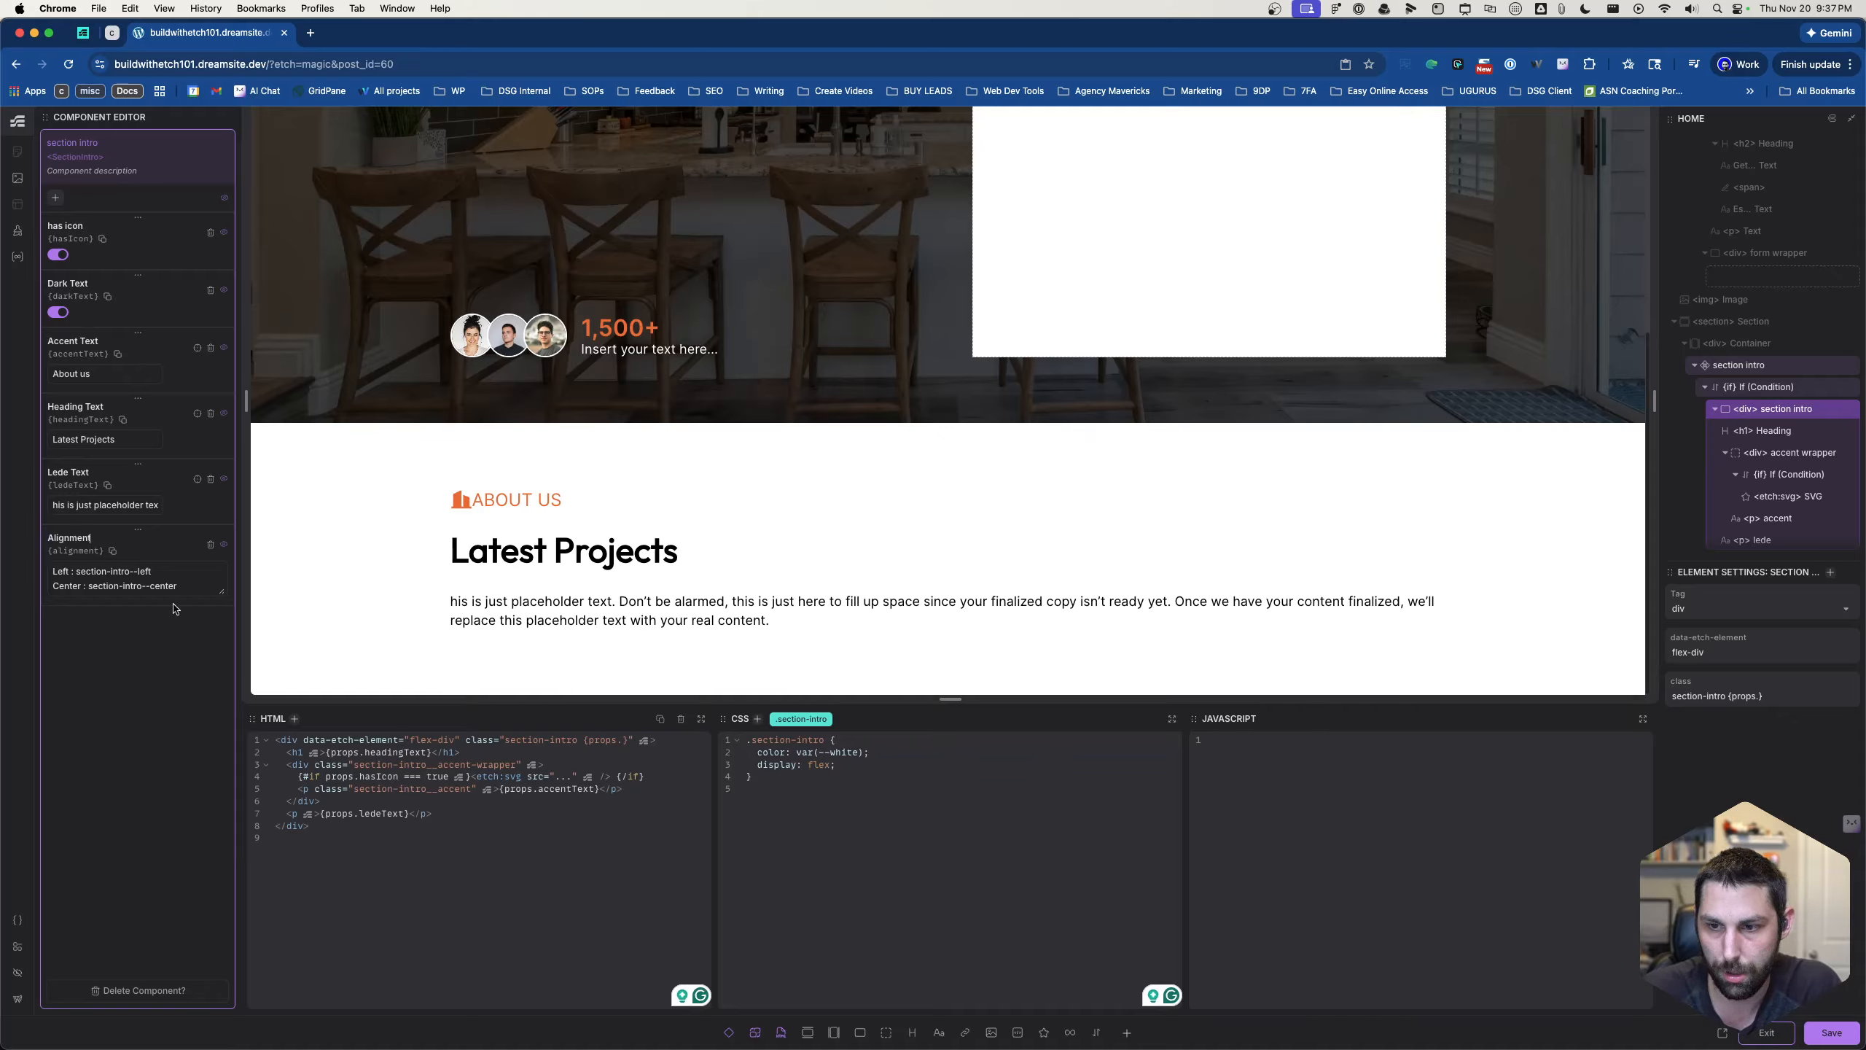
- Complete the dynamic class expression on the section intro div as {props.alignment}
{"action": "left_click", "coordinate": [619, 738]}
{"action": "type", "text": ".align"}
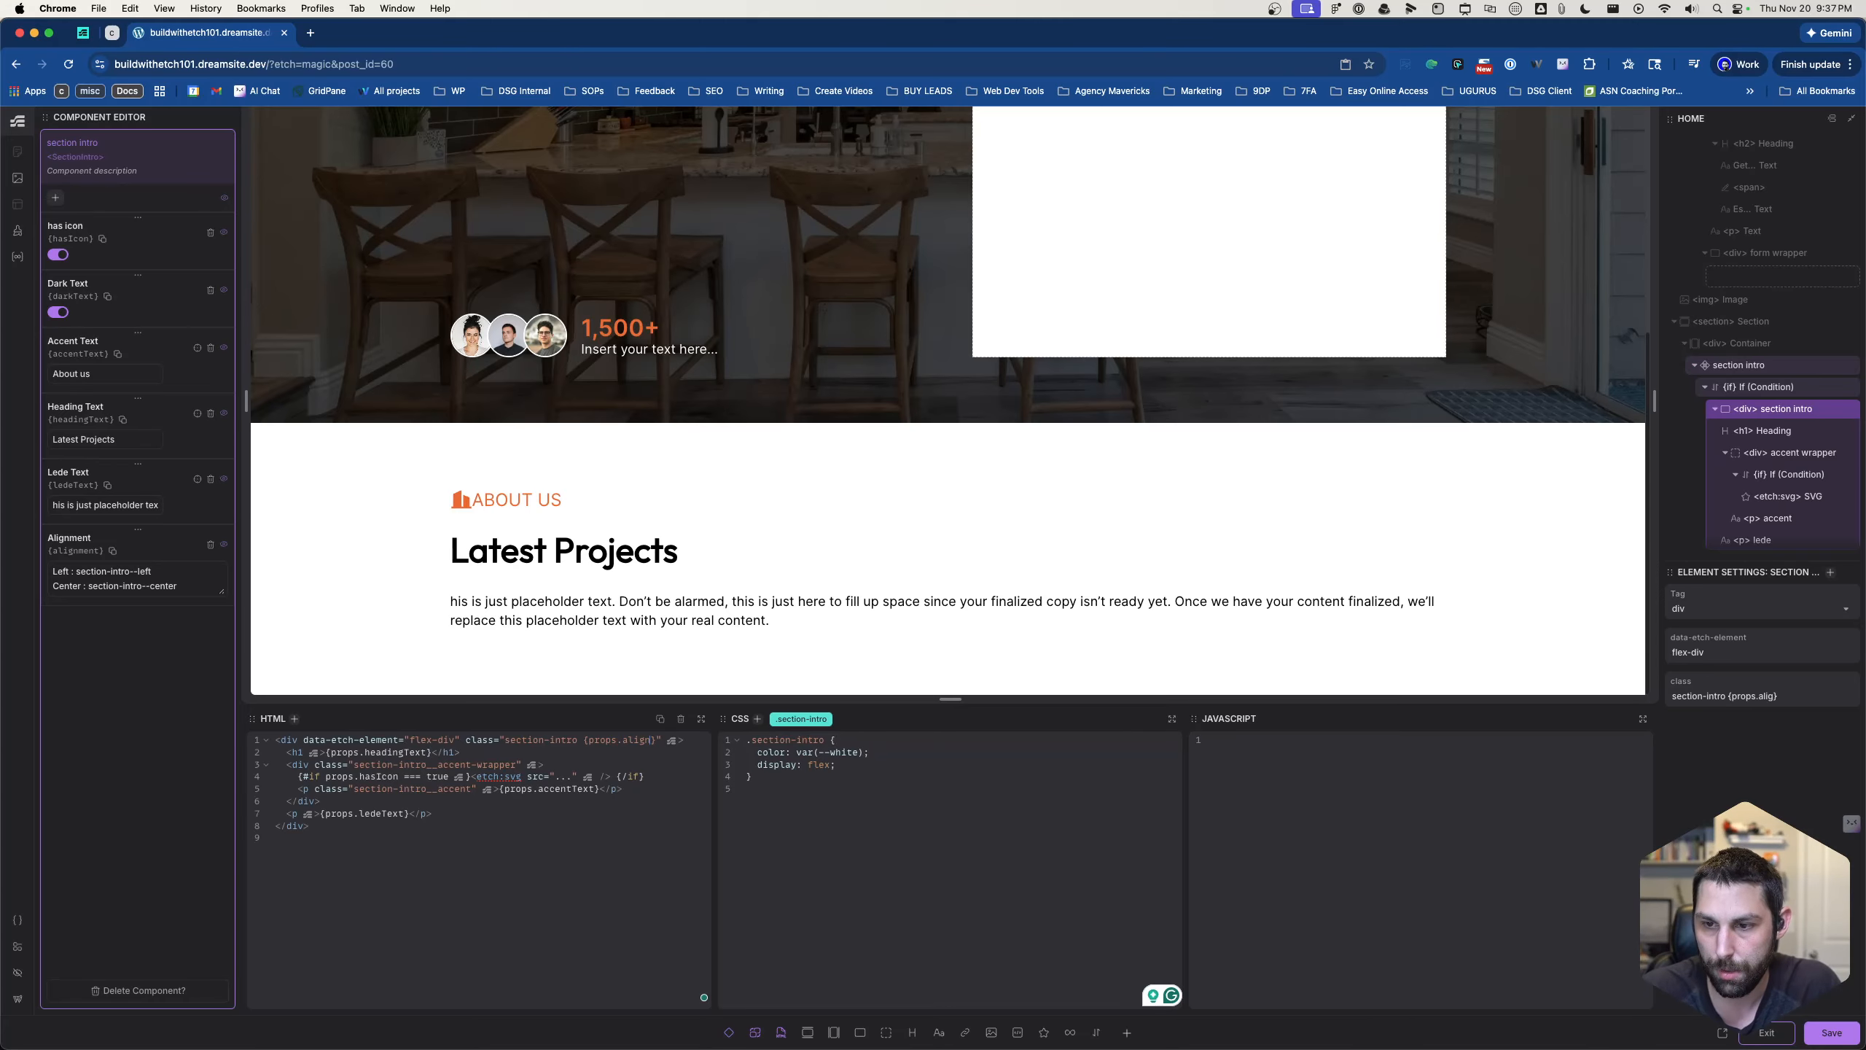
{"action": "type", "text": "ment"}
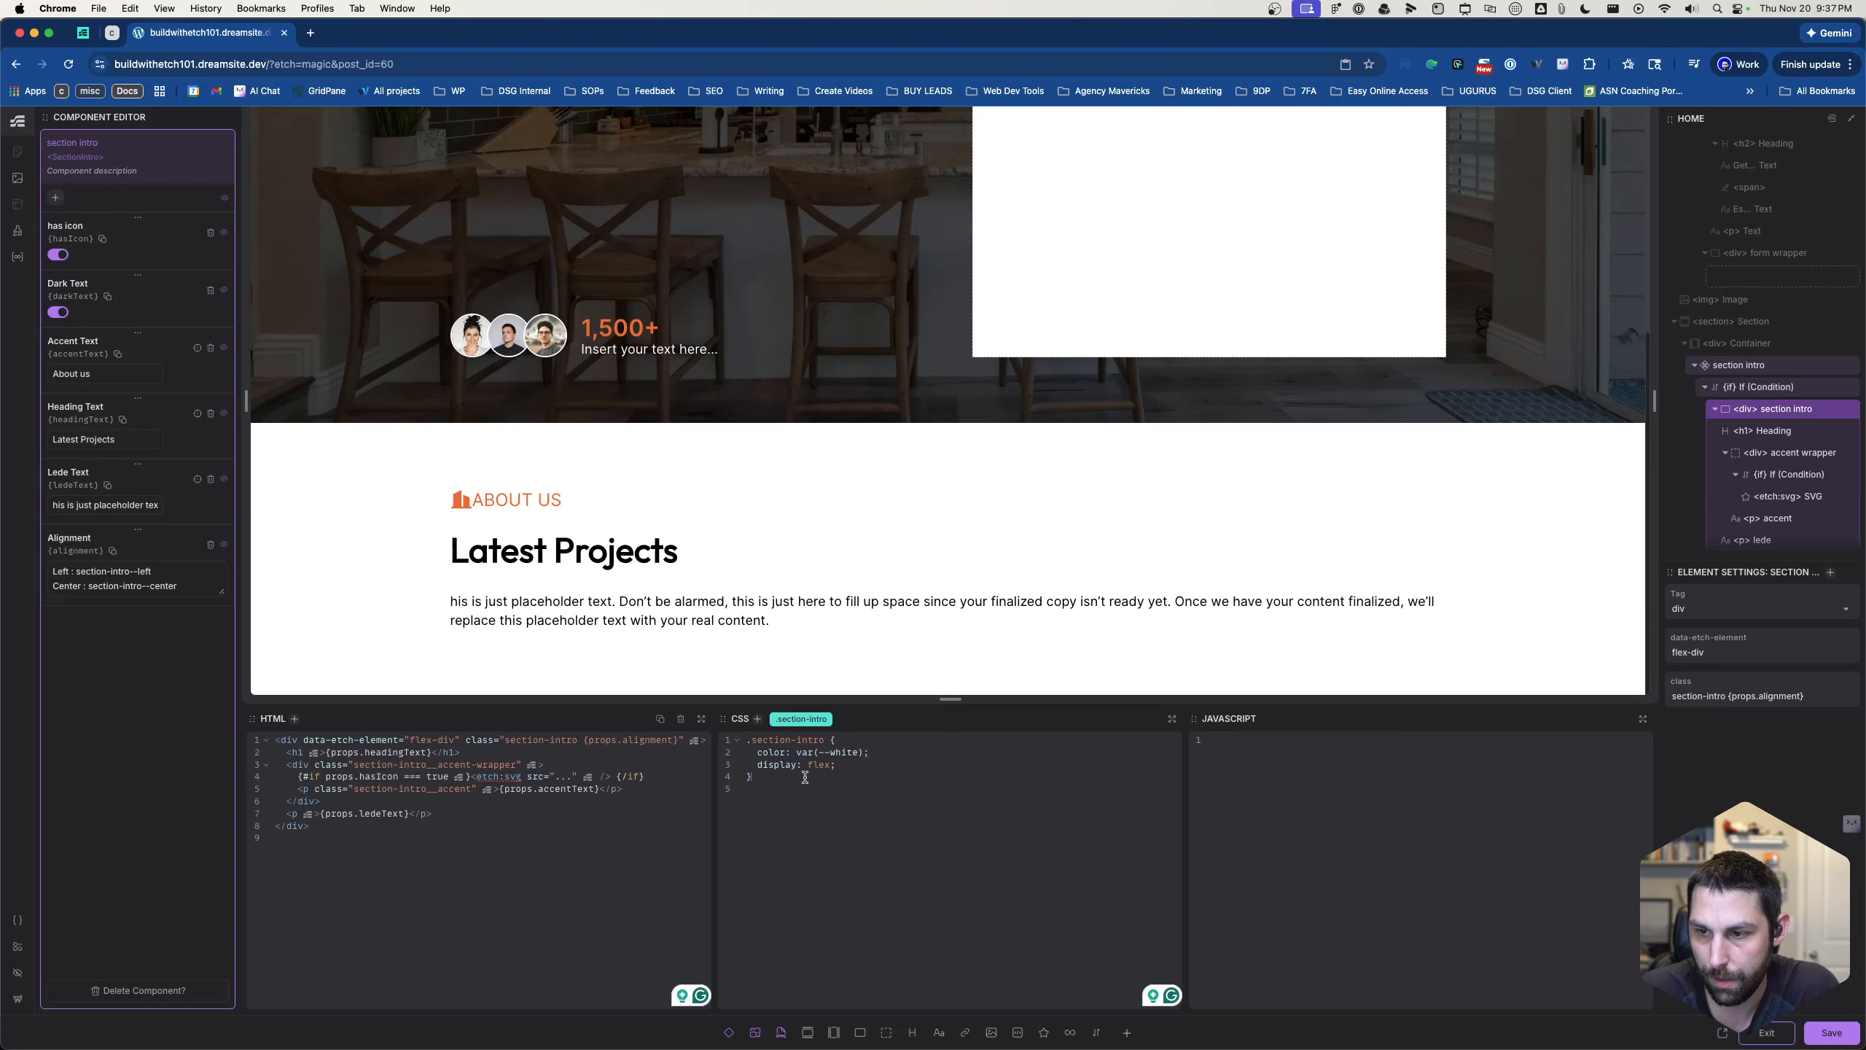
{"action": "left_click_drag", "start_coordinate": [808, 785], "coordinate": [763, 737]}
{"action": "left_click", "coordinate": [763, 738]}
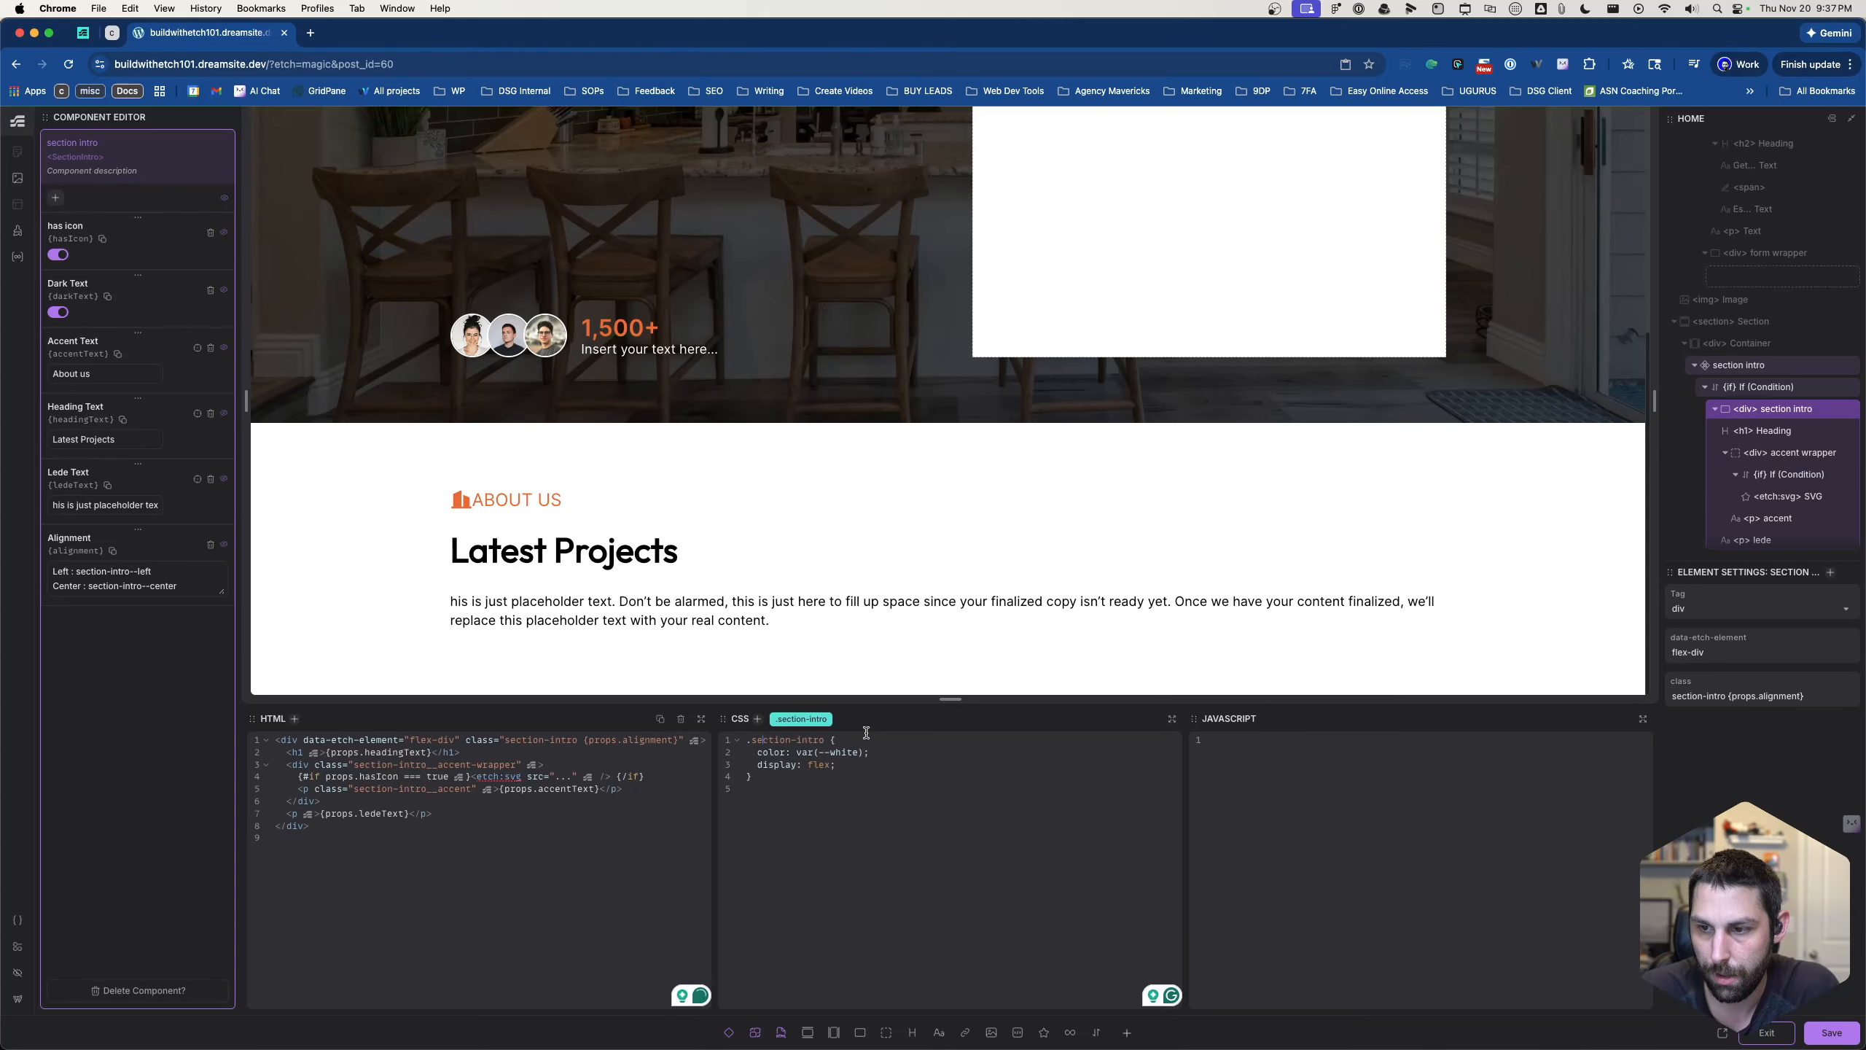
- Add the class section-intro--center to the section intro div
{"action": "key", "text": "super+period"}
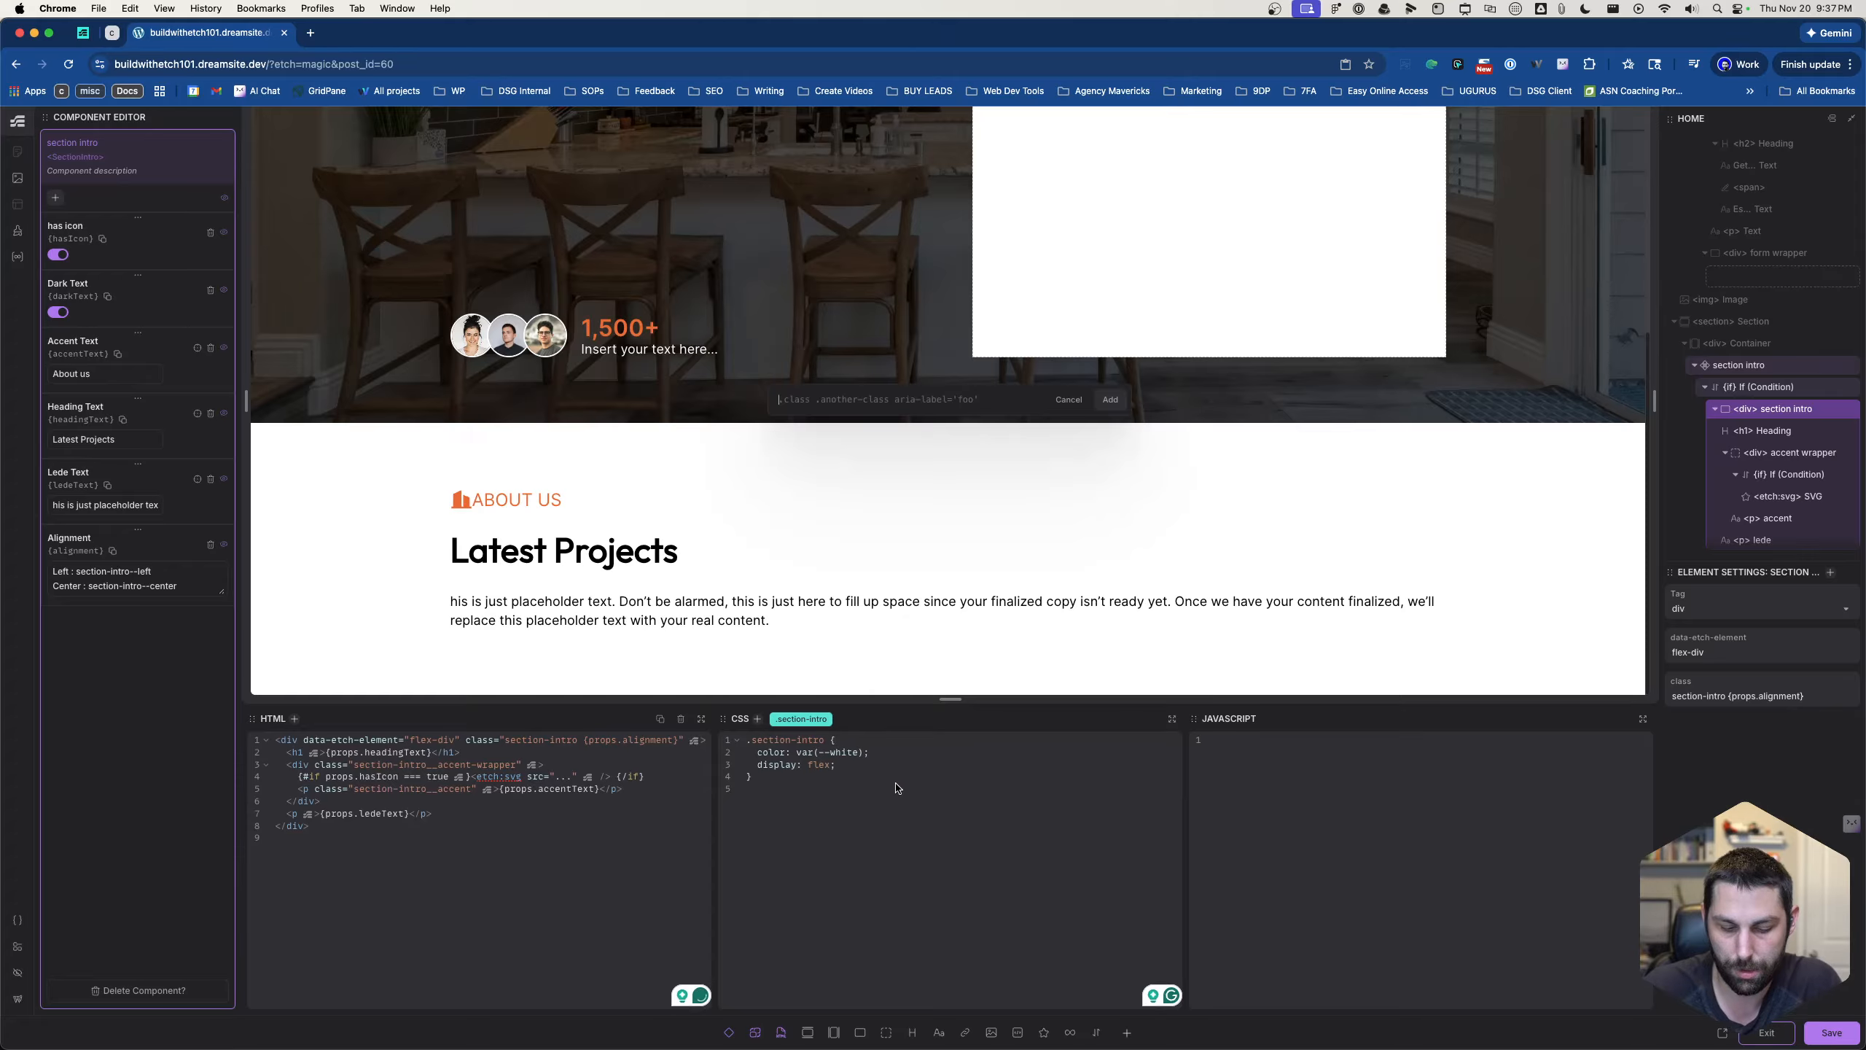
{"action": "type", "text": "."}
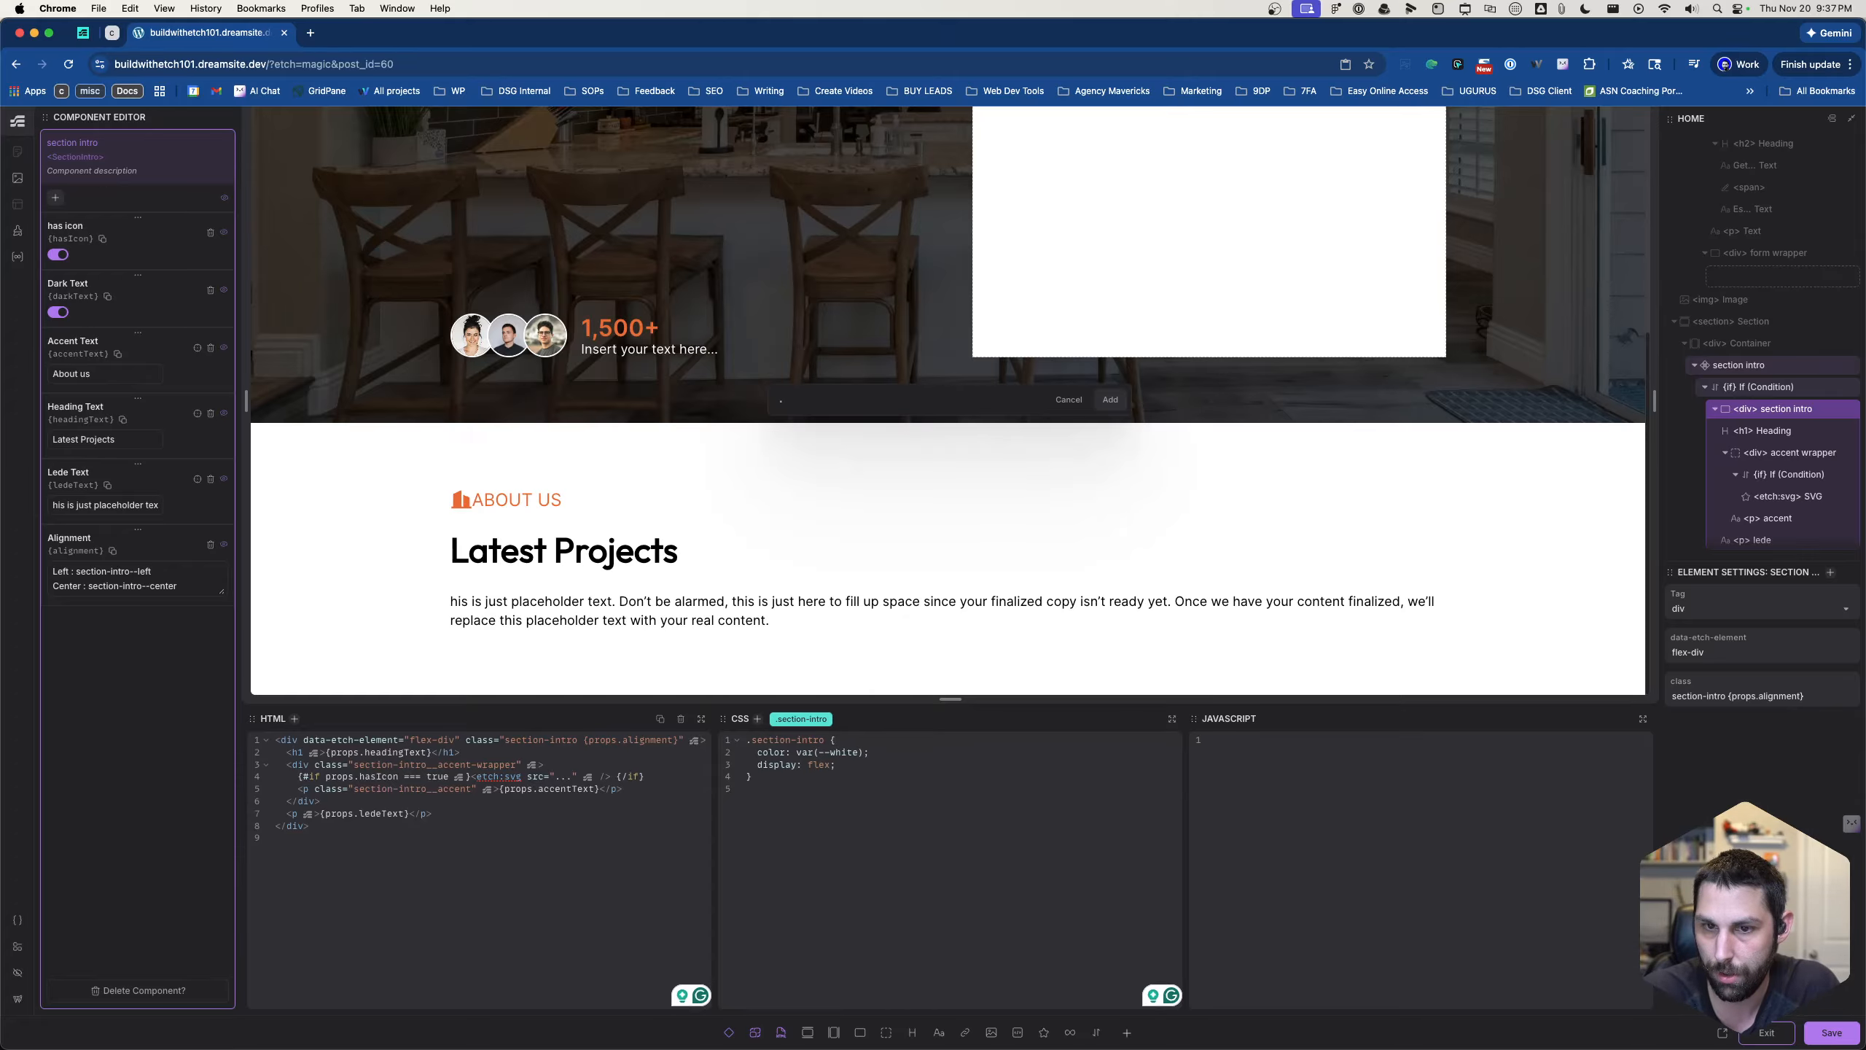
{"action": "type", "text": "section-intro-"}
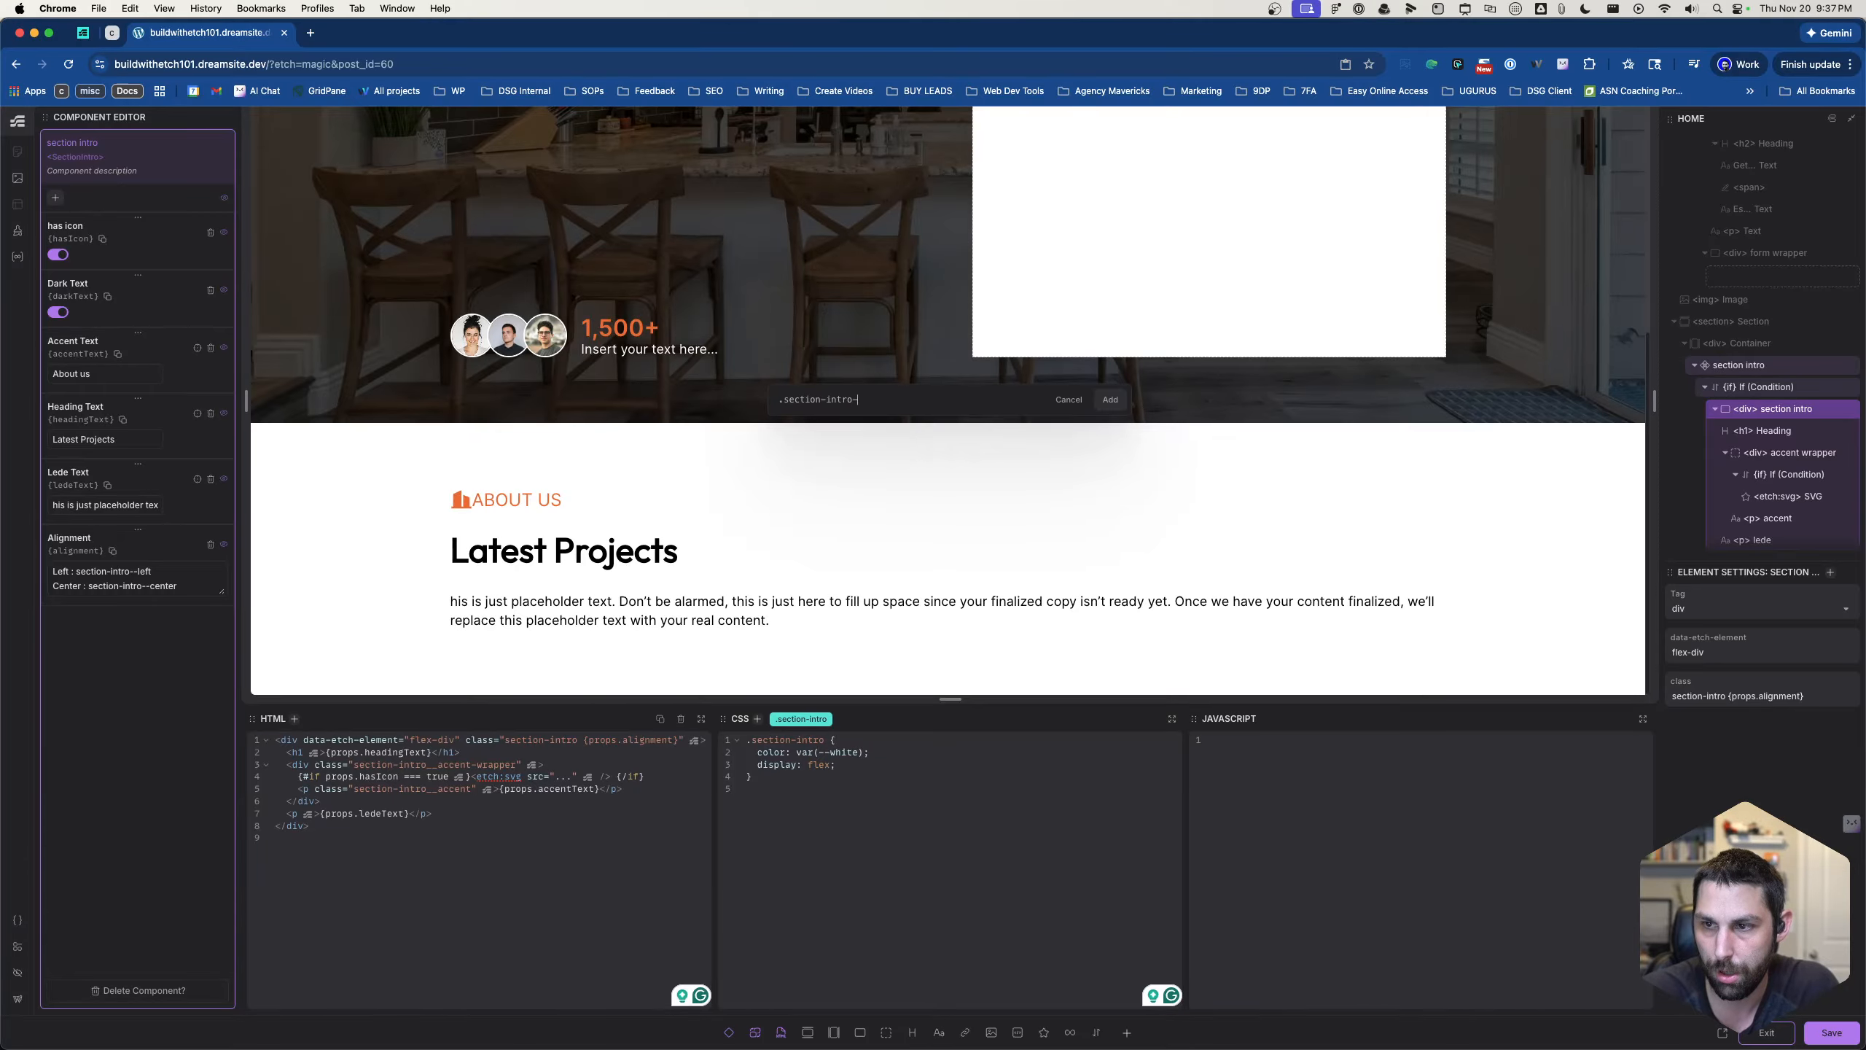
{"action": "type", "text": "-cern"}
{"action": "key", "text": "Return"}
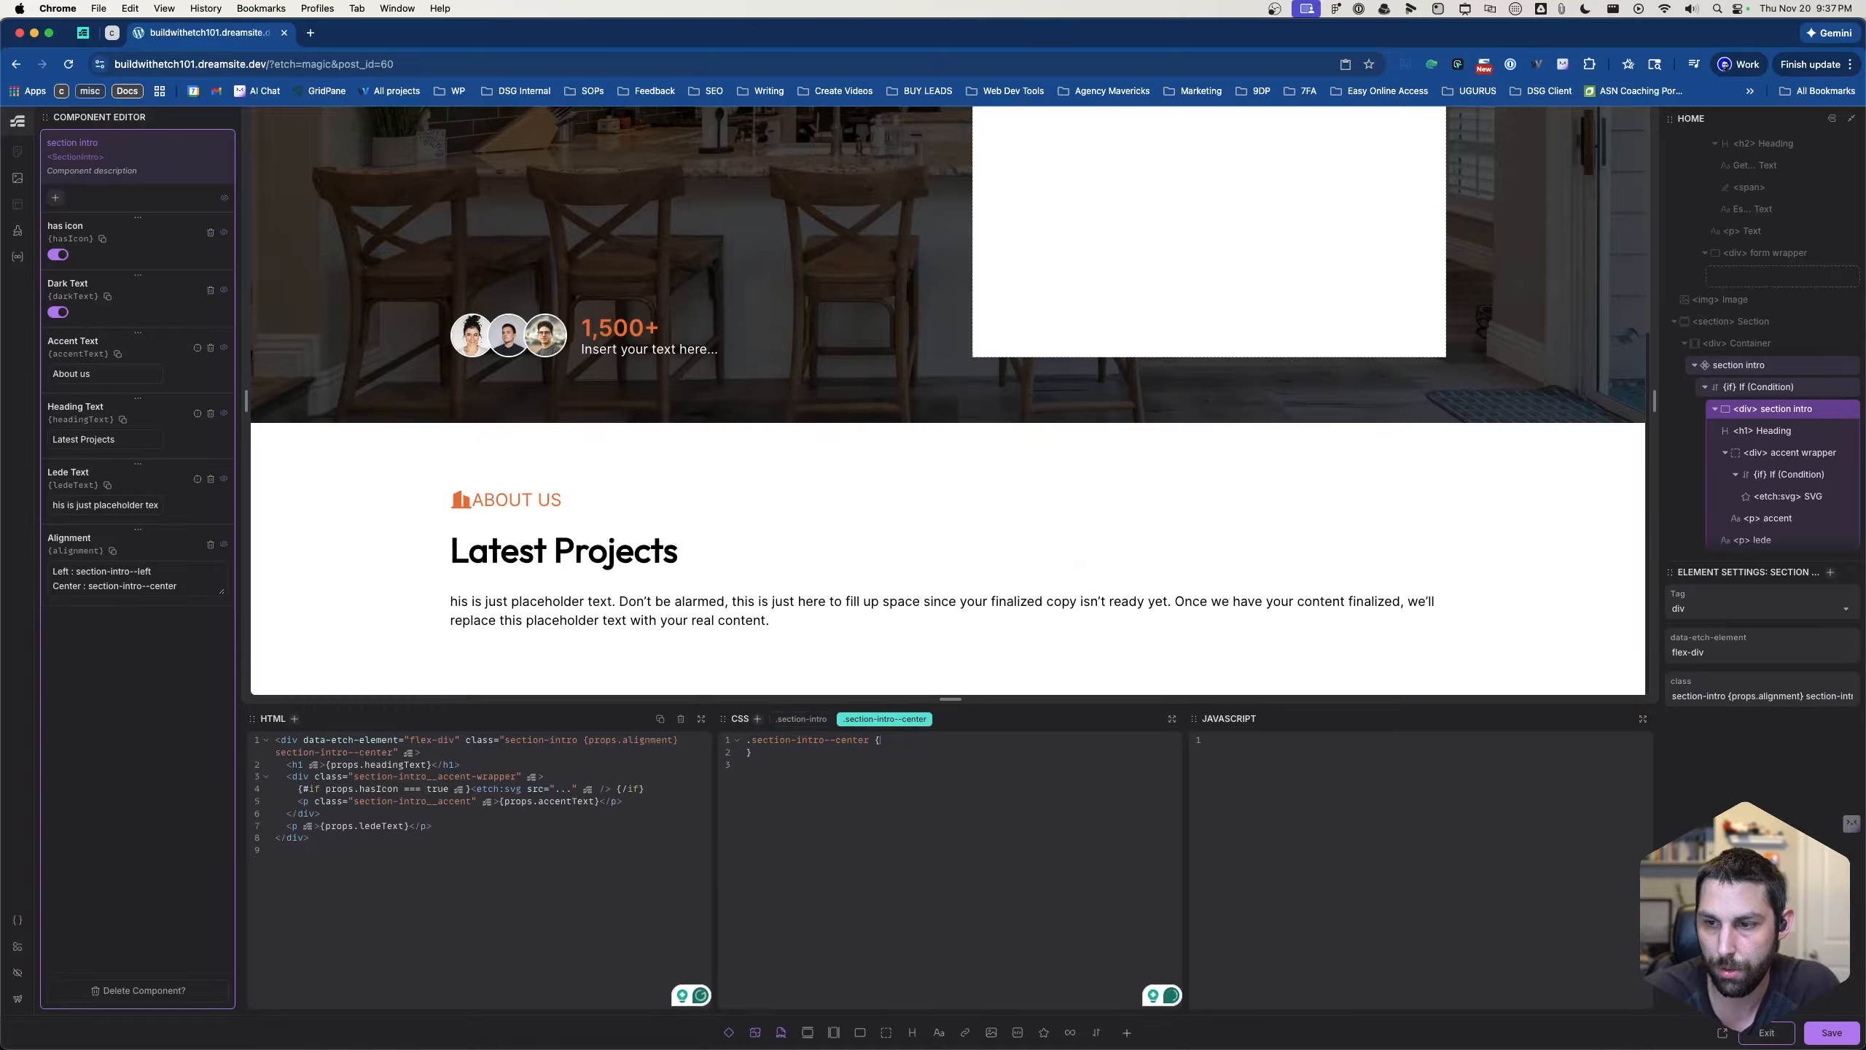
- Add the declaration "align-items: center;" to the .section-intro--center rule
{"action": "type", "text": "align"}
{"action": "key", "text": "Return"}
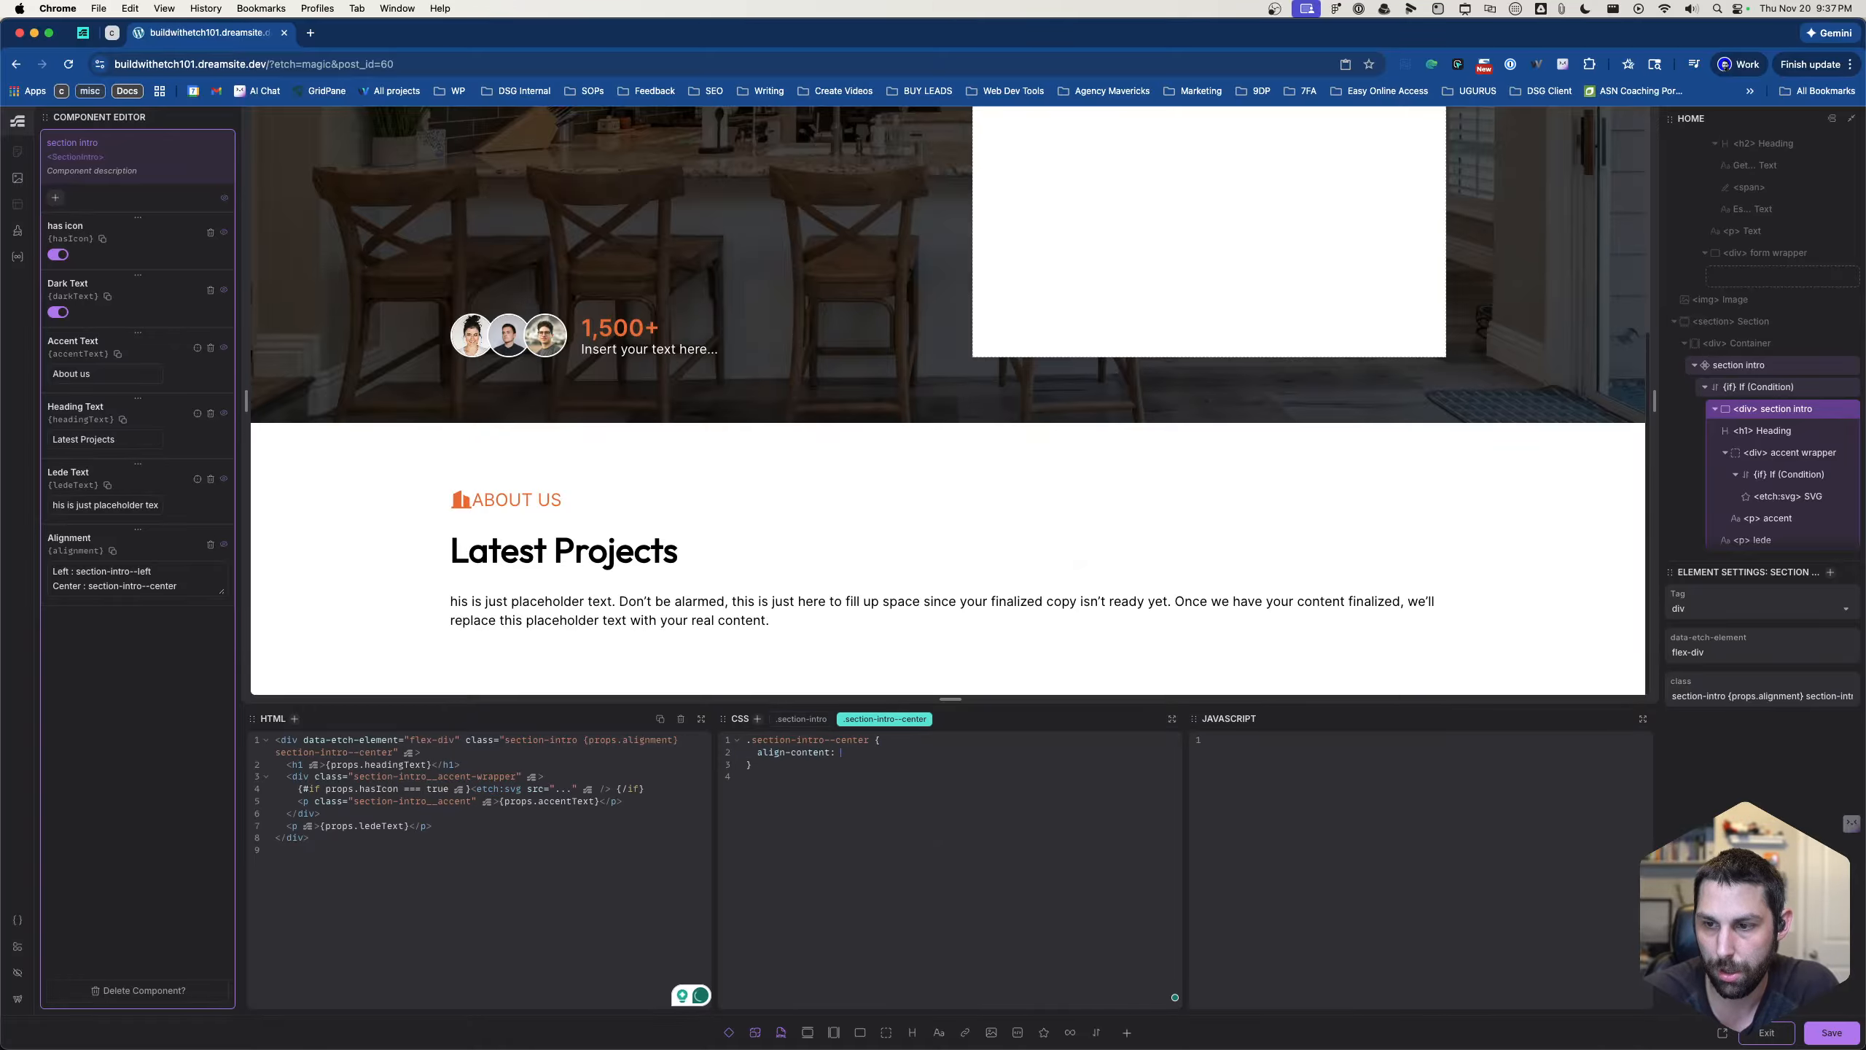
{"action": "key", "text": "BackSpace"}
{"action": "key", "text": "BackSpace"}
{"action": "key", "text": "BackSpace"}
{"action": "key", "text": "BackSpace"}
{"action": "key", "text": "BackSpace"}
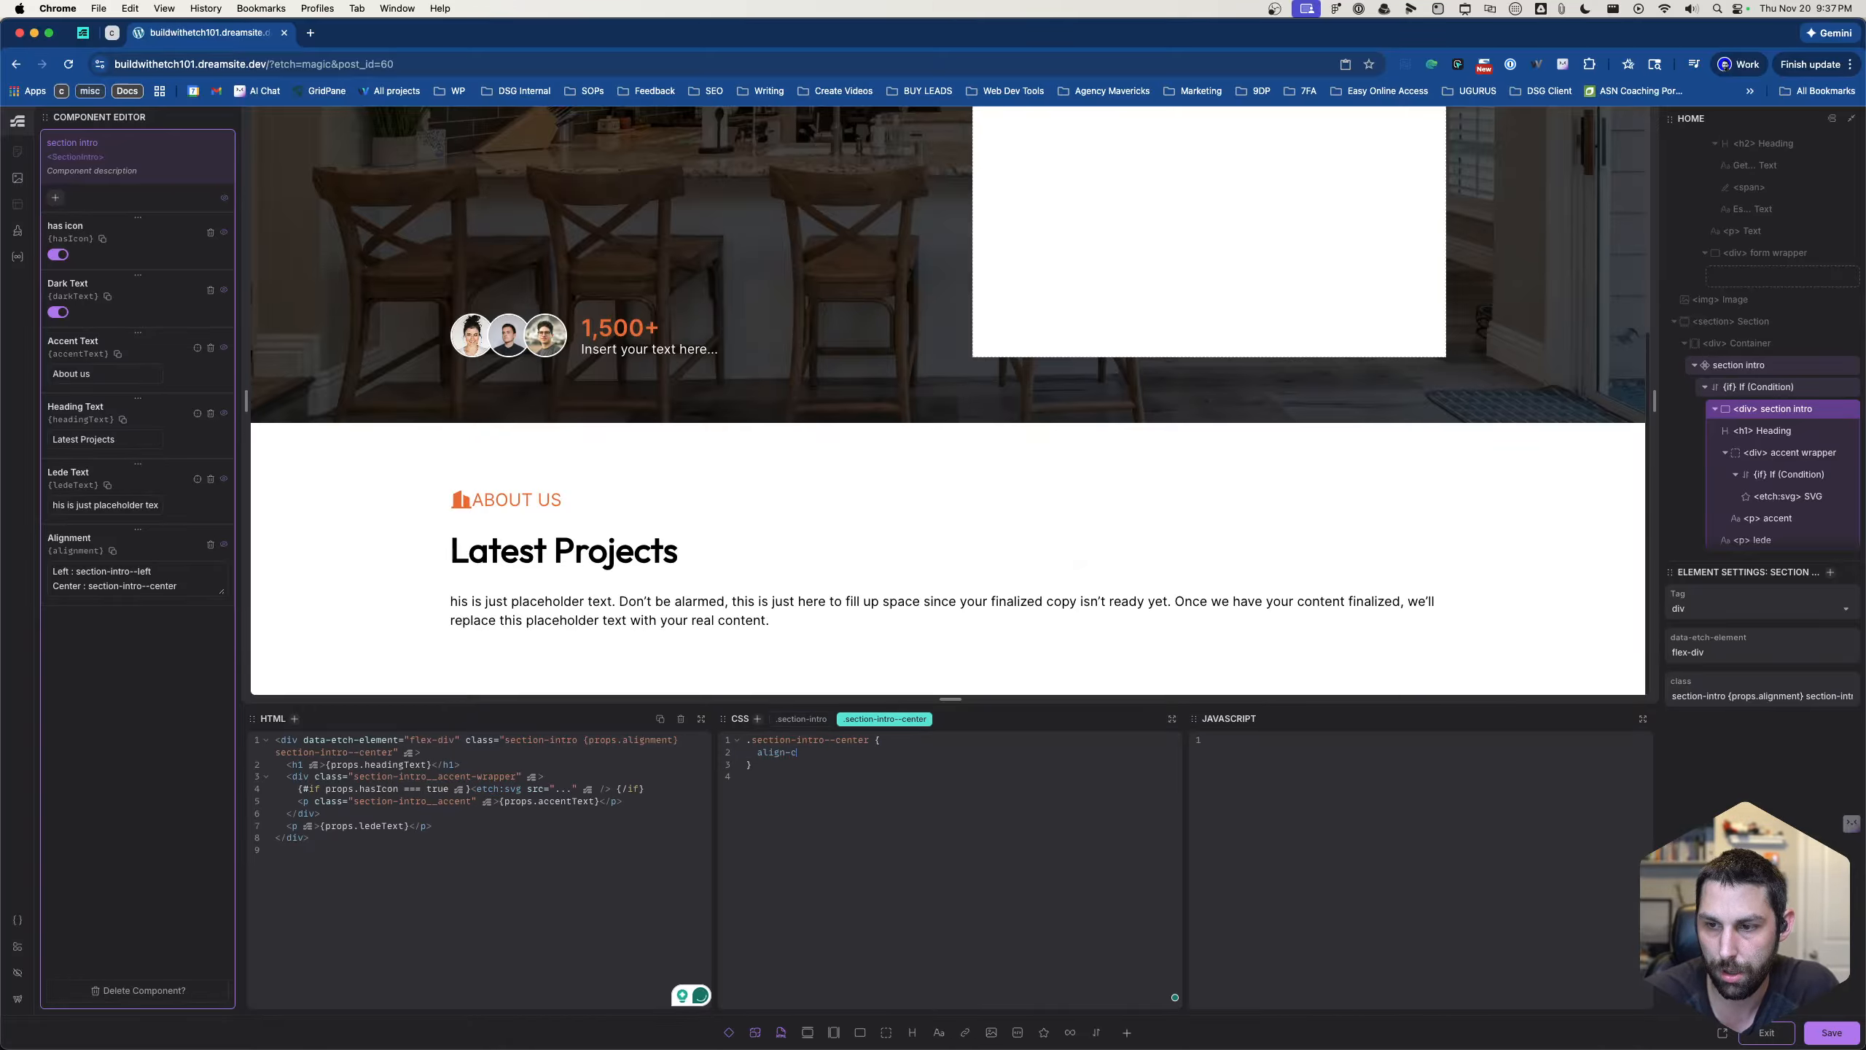
{"action": "key", "text": "BackSpace"}
{"action": "type", "text": "items"}
{"action": "key", "text": "Return"}
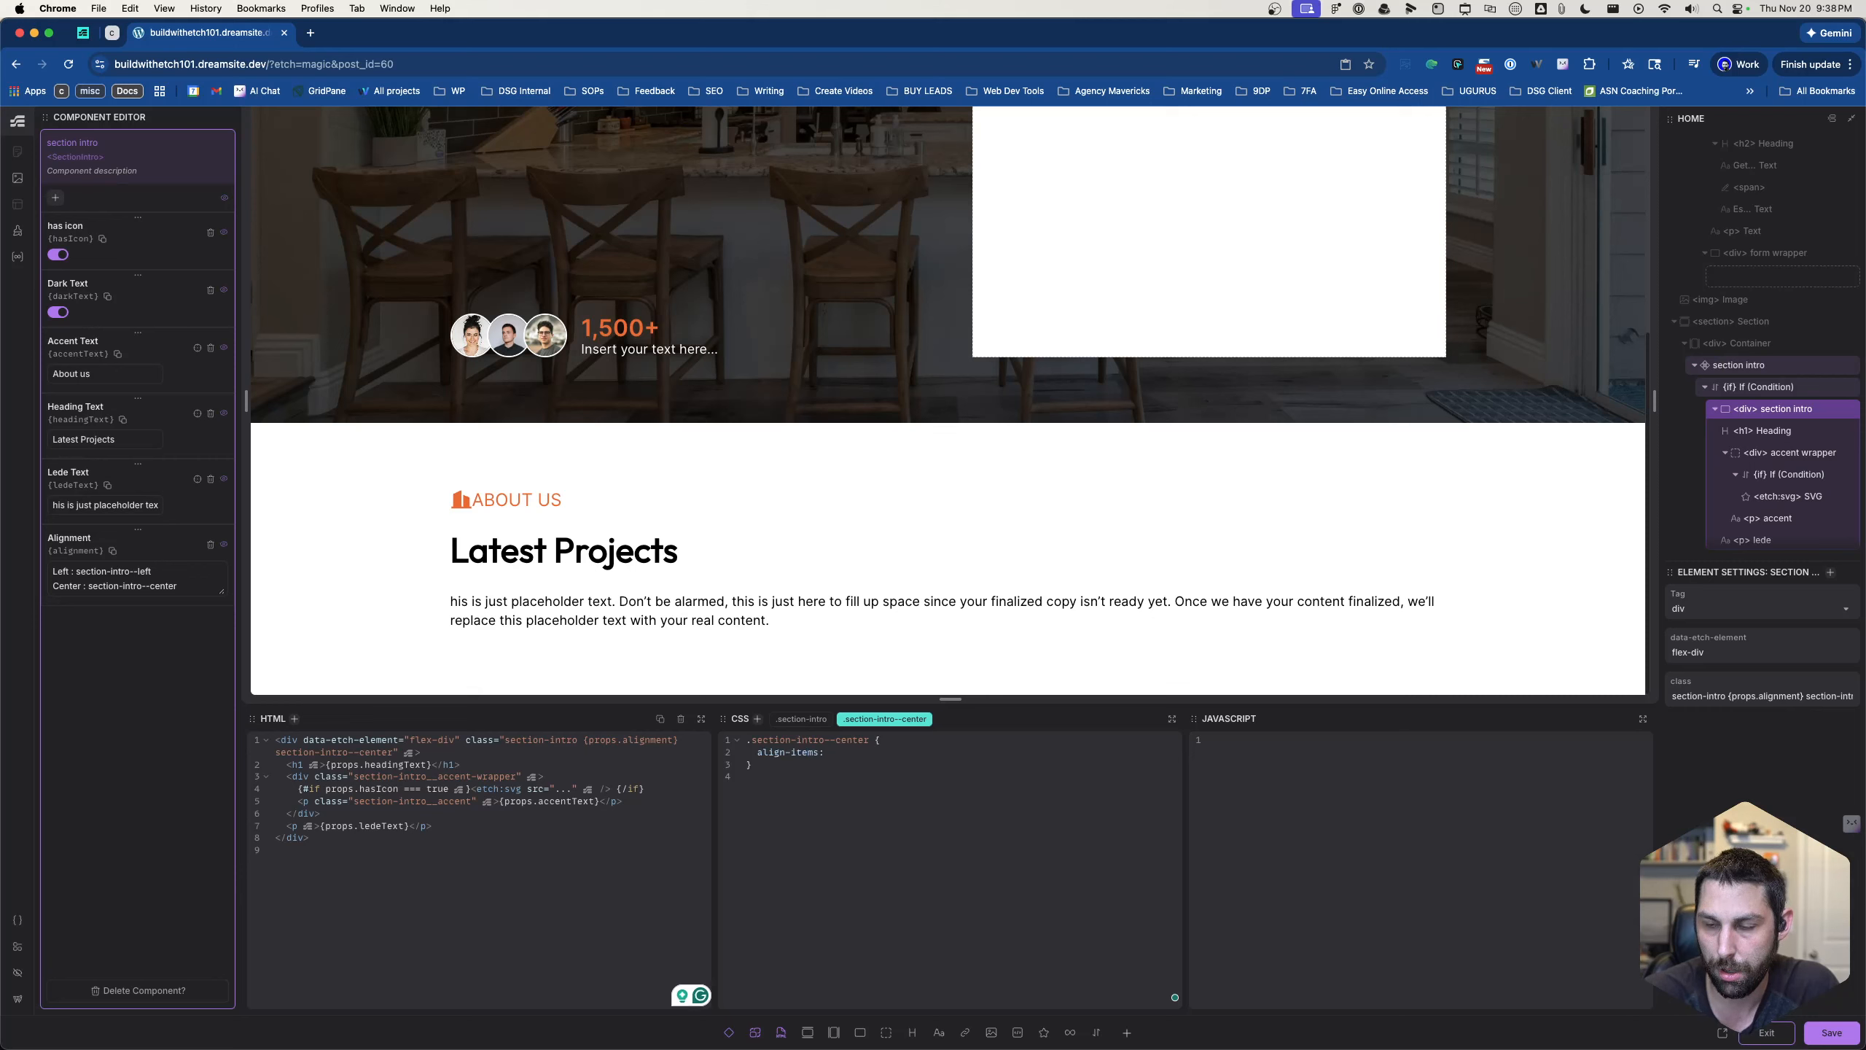
{"action": "type", "text": "cen"}
{"action": "key", "text": "Return"}
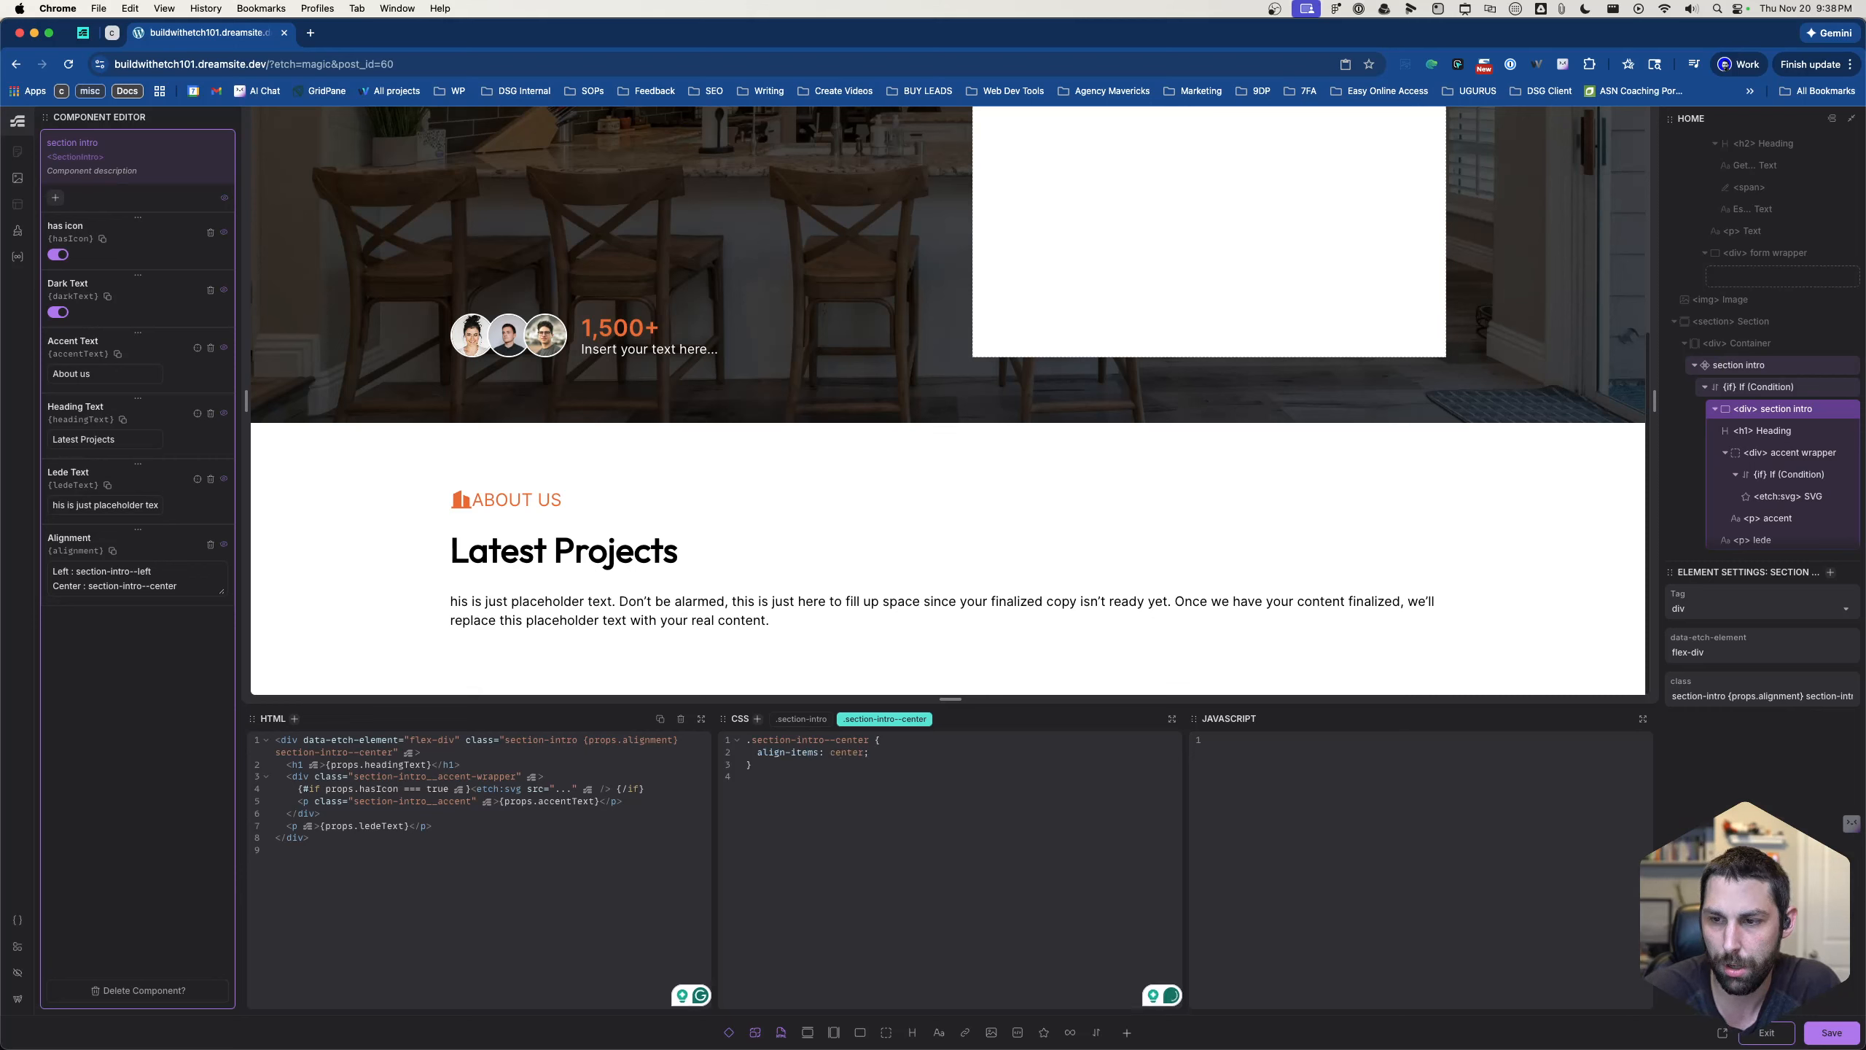
{"action": "double_click", "coordinate": [794, 755]}
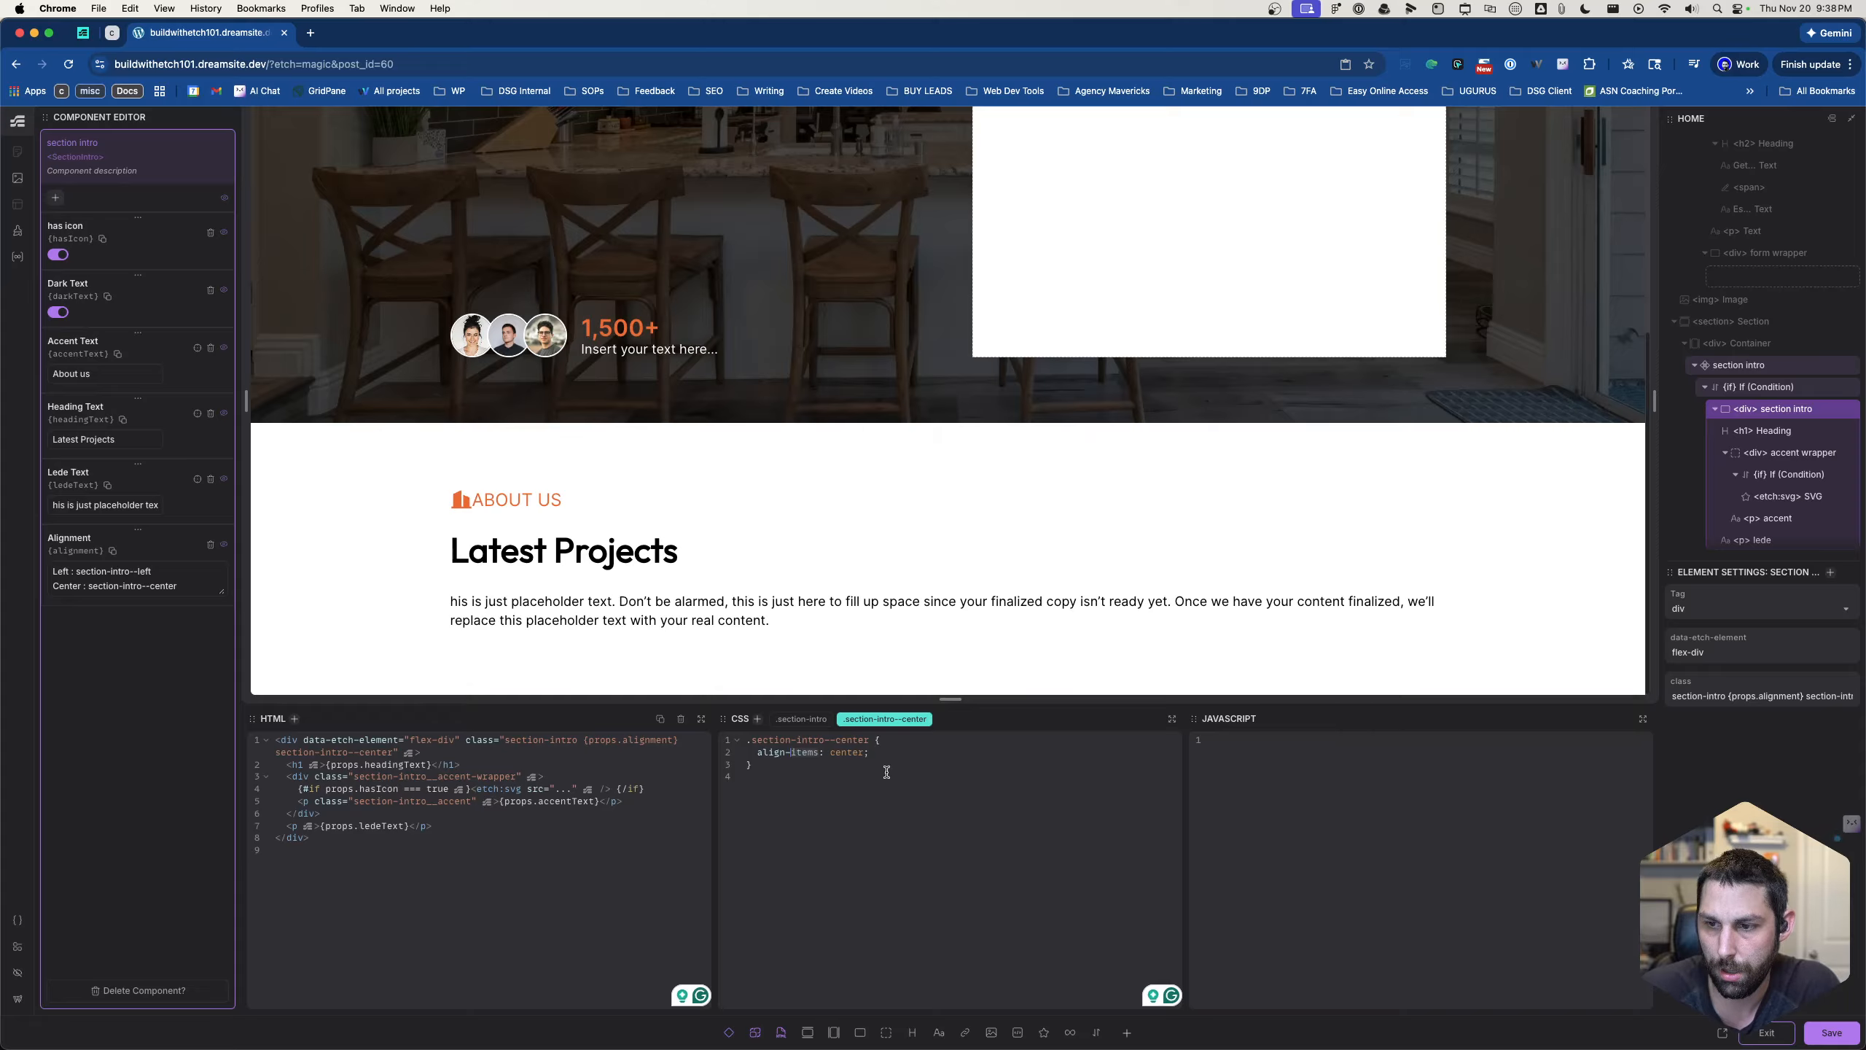
{"action": "type", "text": "content"}
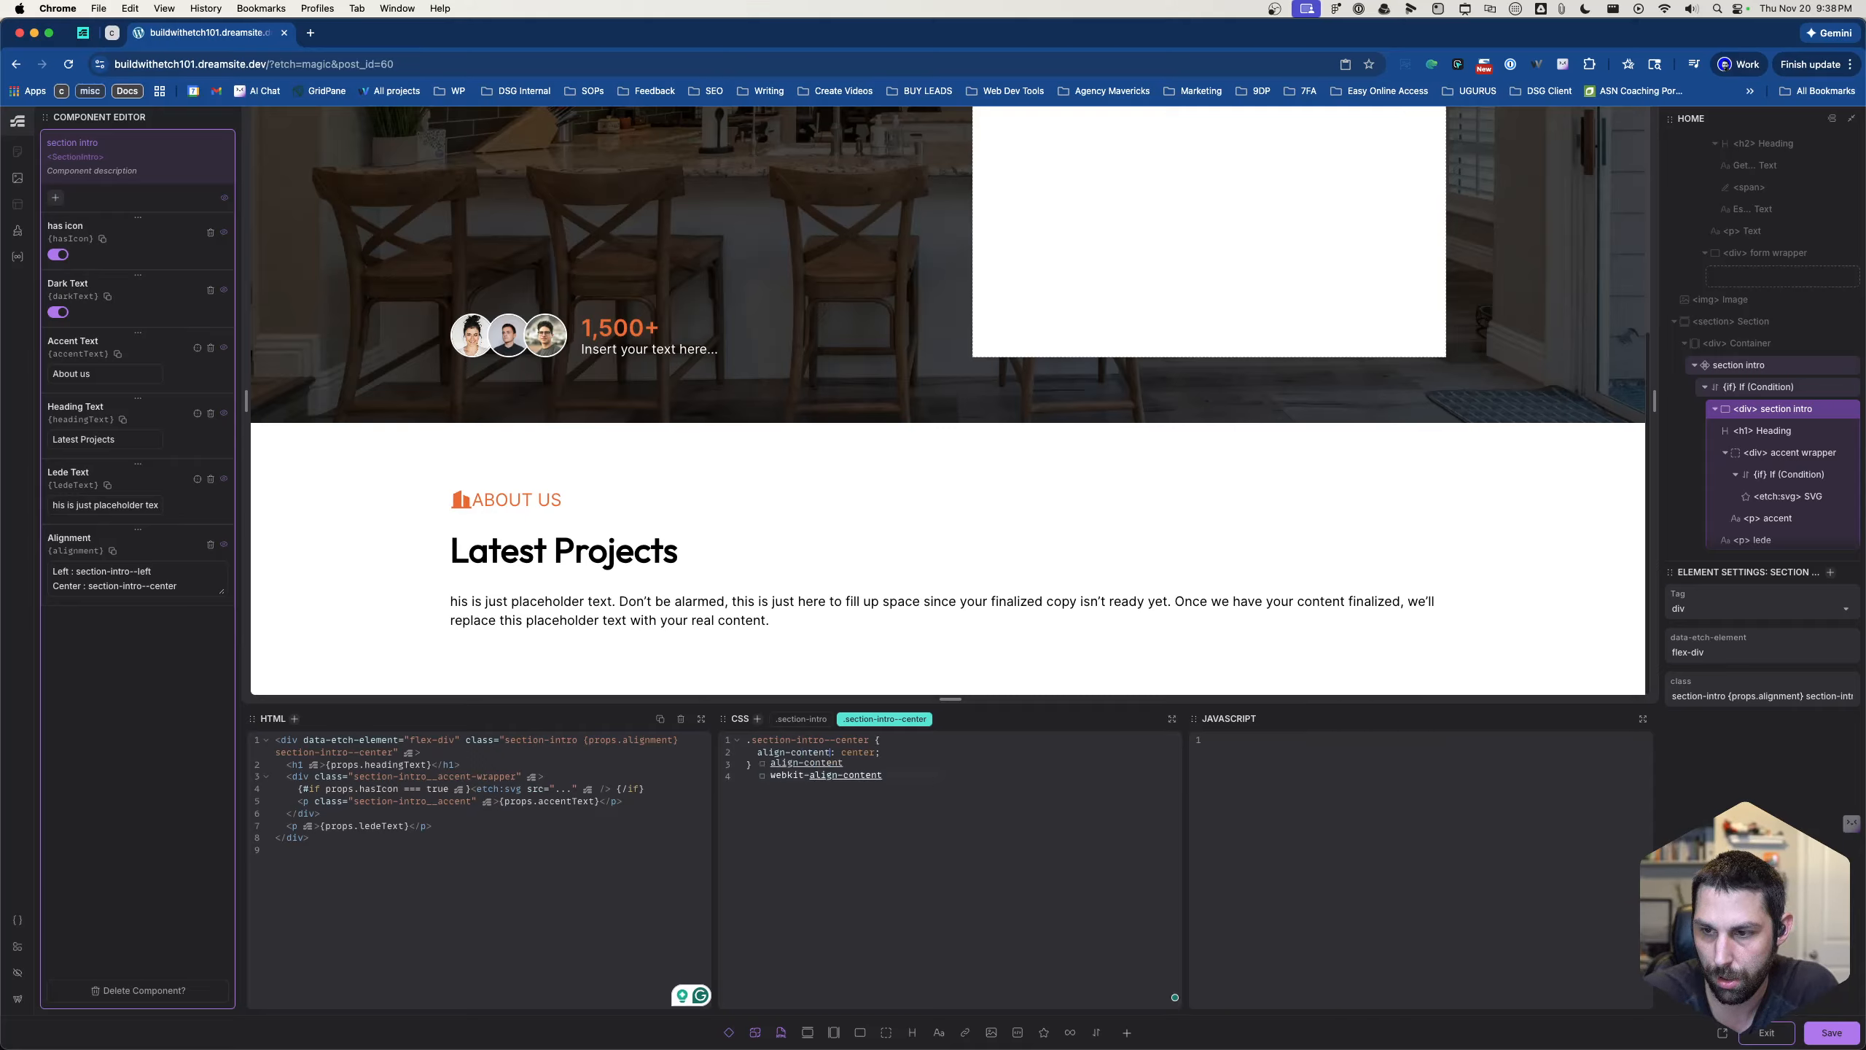
{"action": "key", "text": "BackSpace"}
{"action": "key", "text": "BackSpace"}
{"action": "key", "text": "BackSpace"}
{"action": "key", "text": "BackSpace"}
{"action": "key", "text": "BackSpace"}
{"action": "key", "text": "BackSpace"}
{"action": "key", "text": "BackSpace"}
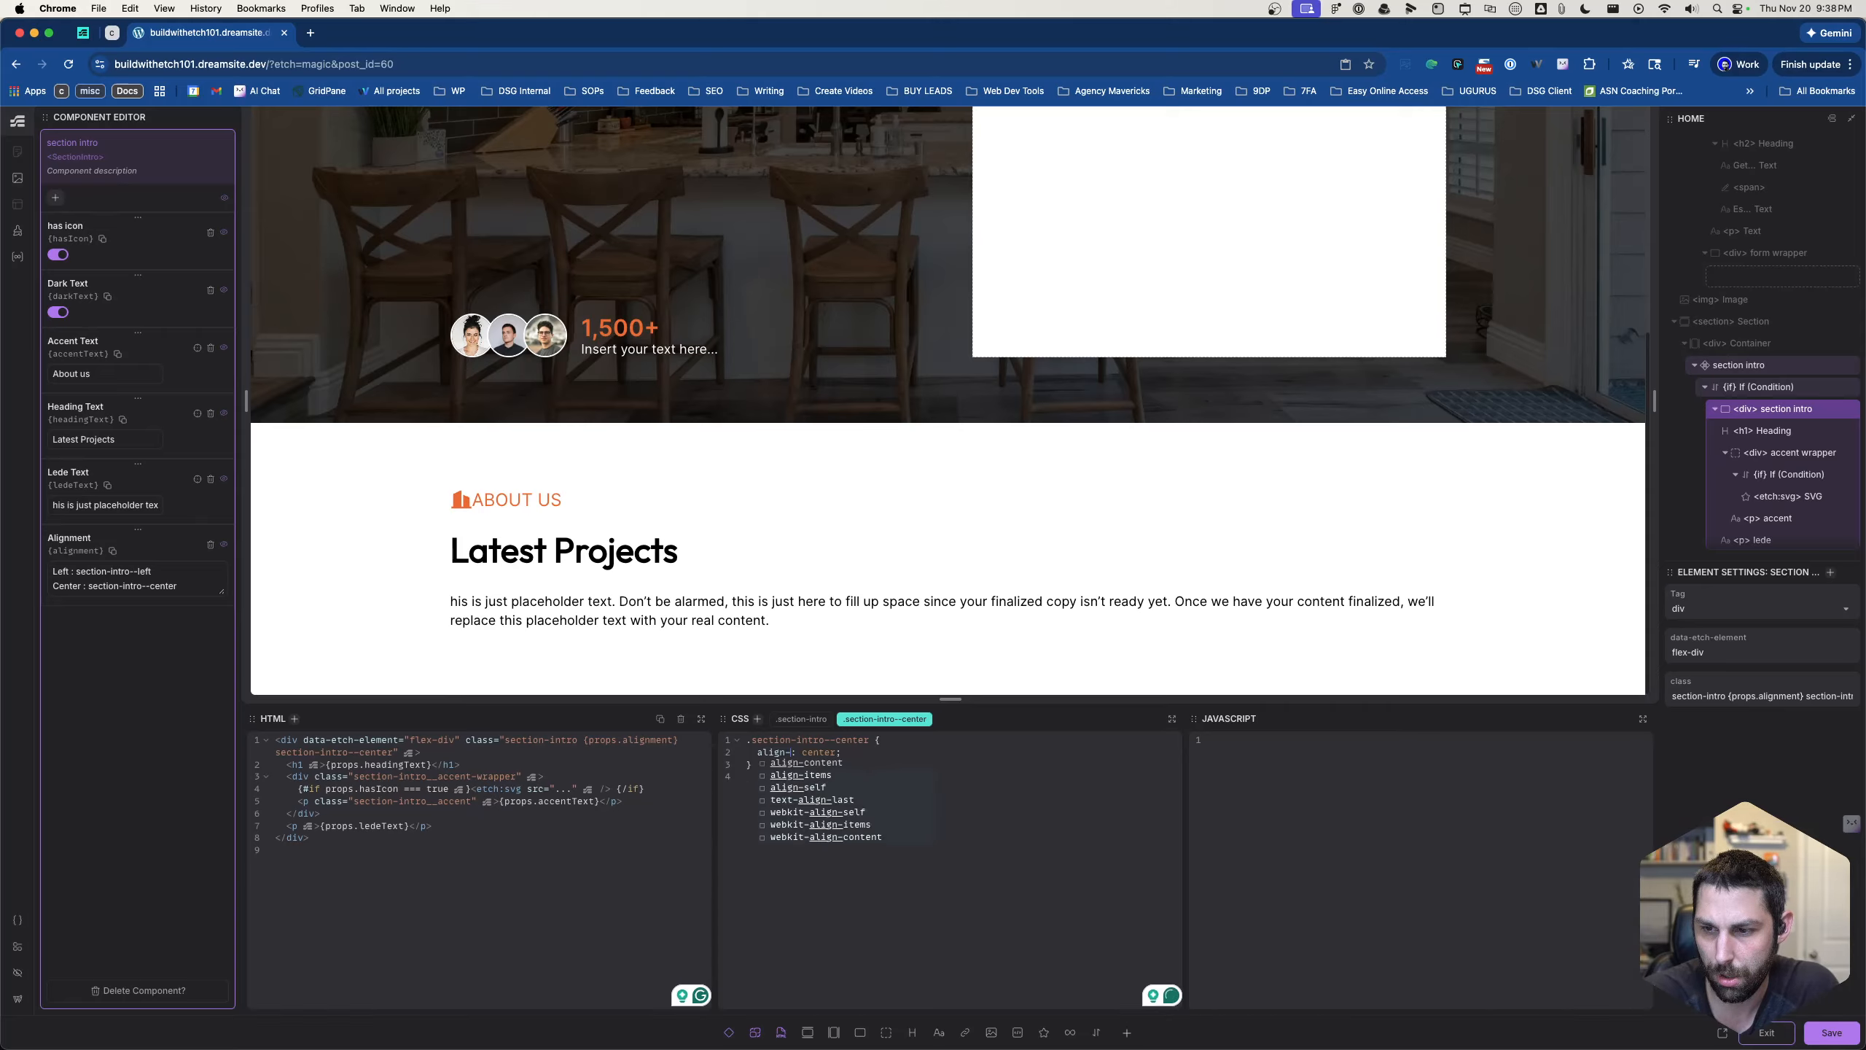
{"action": "type", "text": "items"}
{"action": "key", "text": "Escape"}
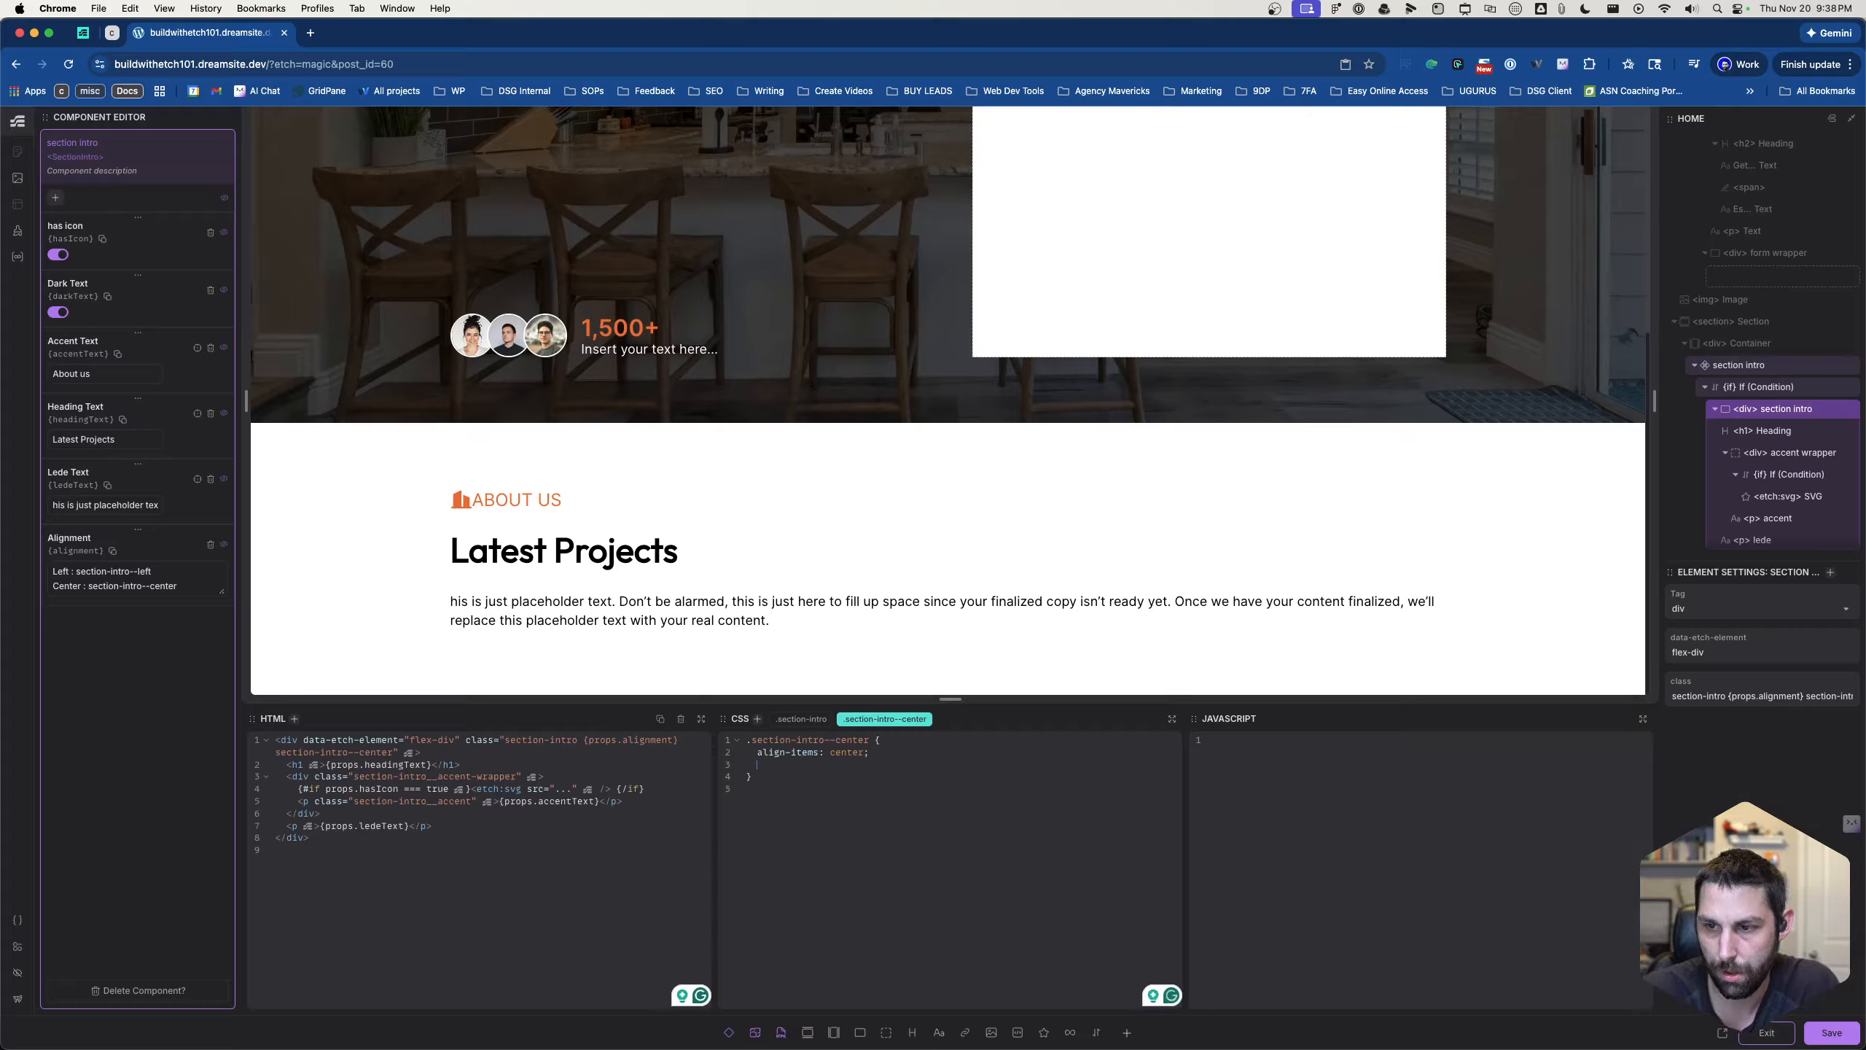
- Add the declarations "justify-content: center;" and "align-content: center;" to the .section-intro--center rule
{"action": "type", "text": "justify-content: "}
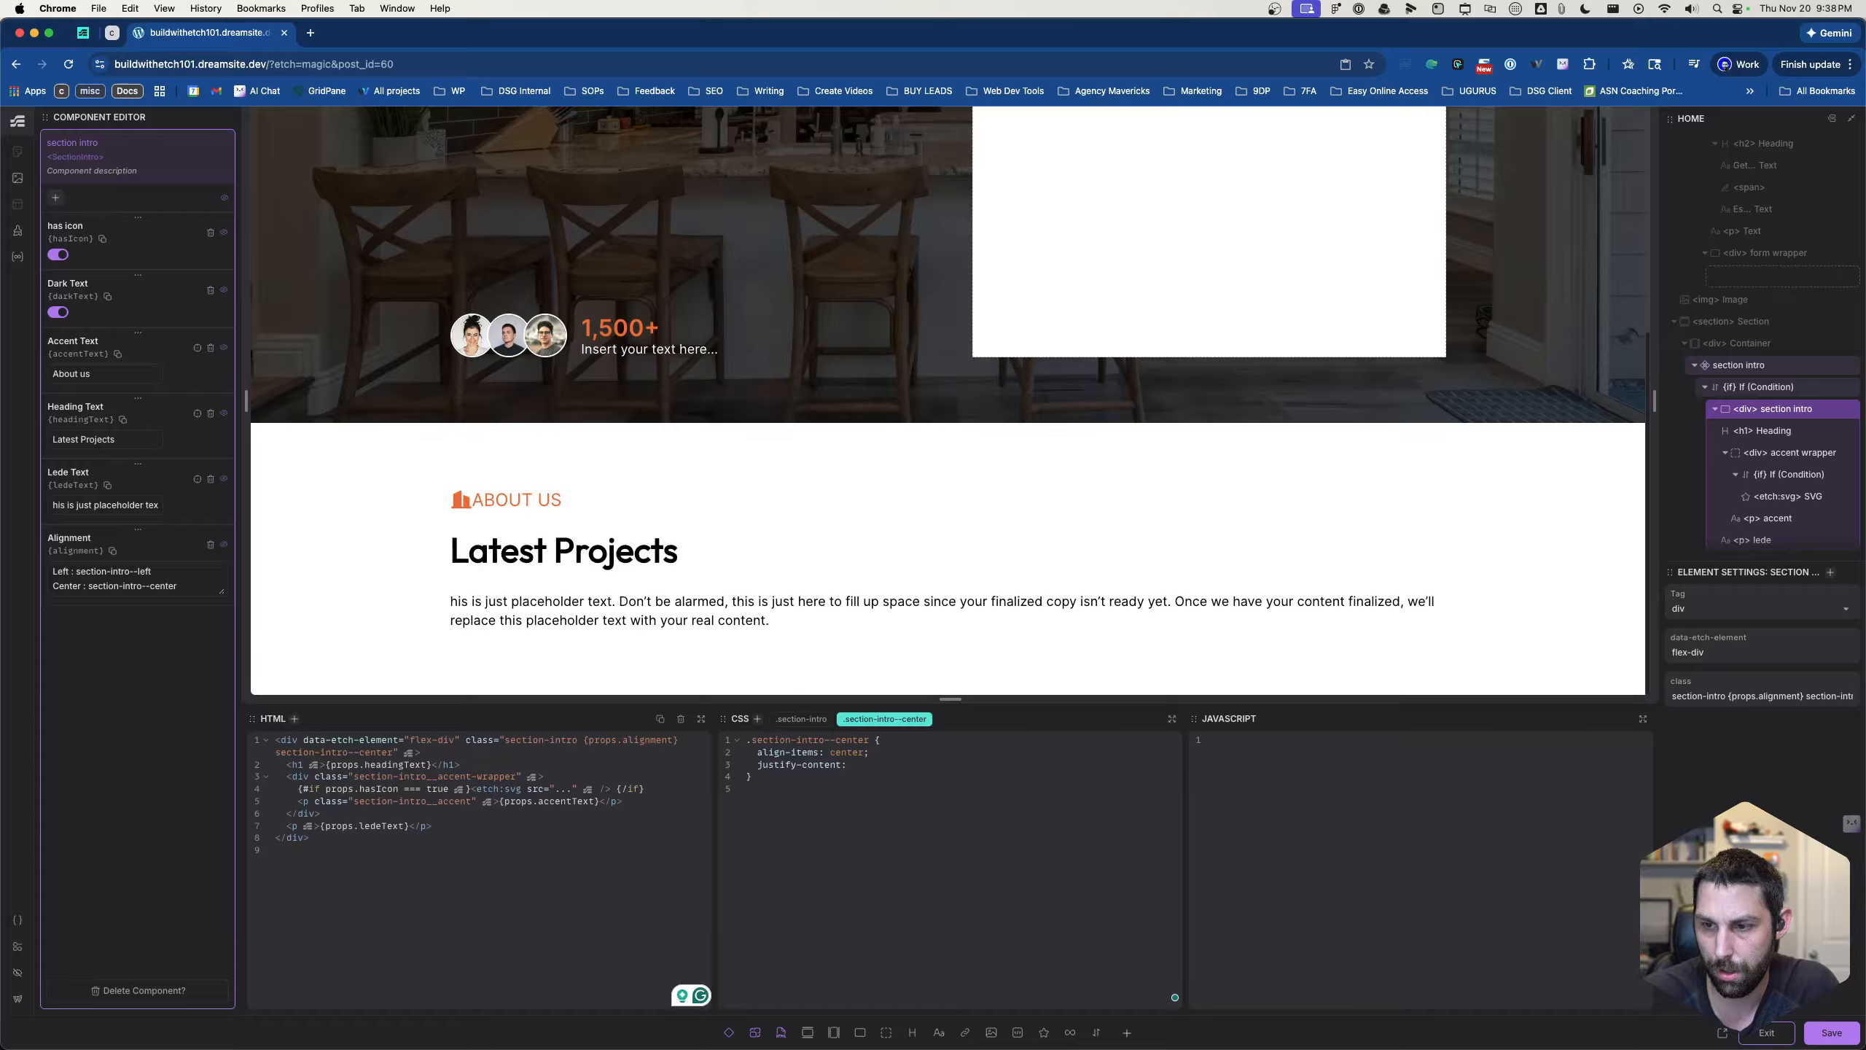
{"action": "type", "text": "center;"}
{"action": "key", "text": "Return"}
{"action": "type", "text": "align-content: center"}
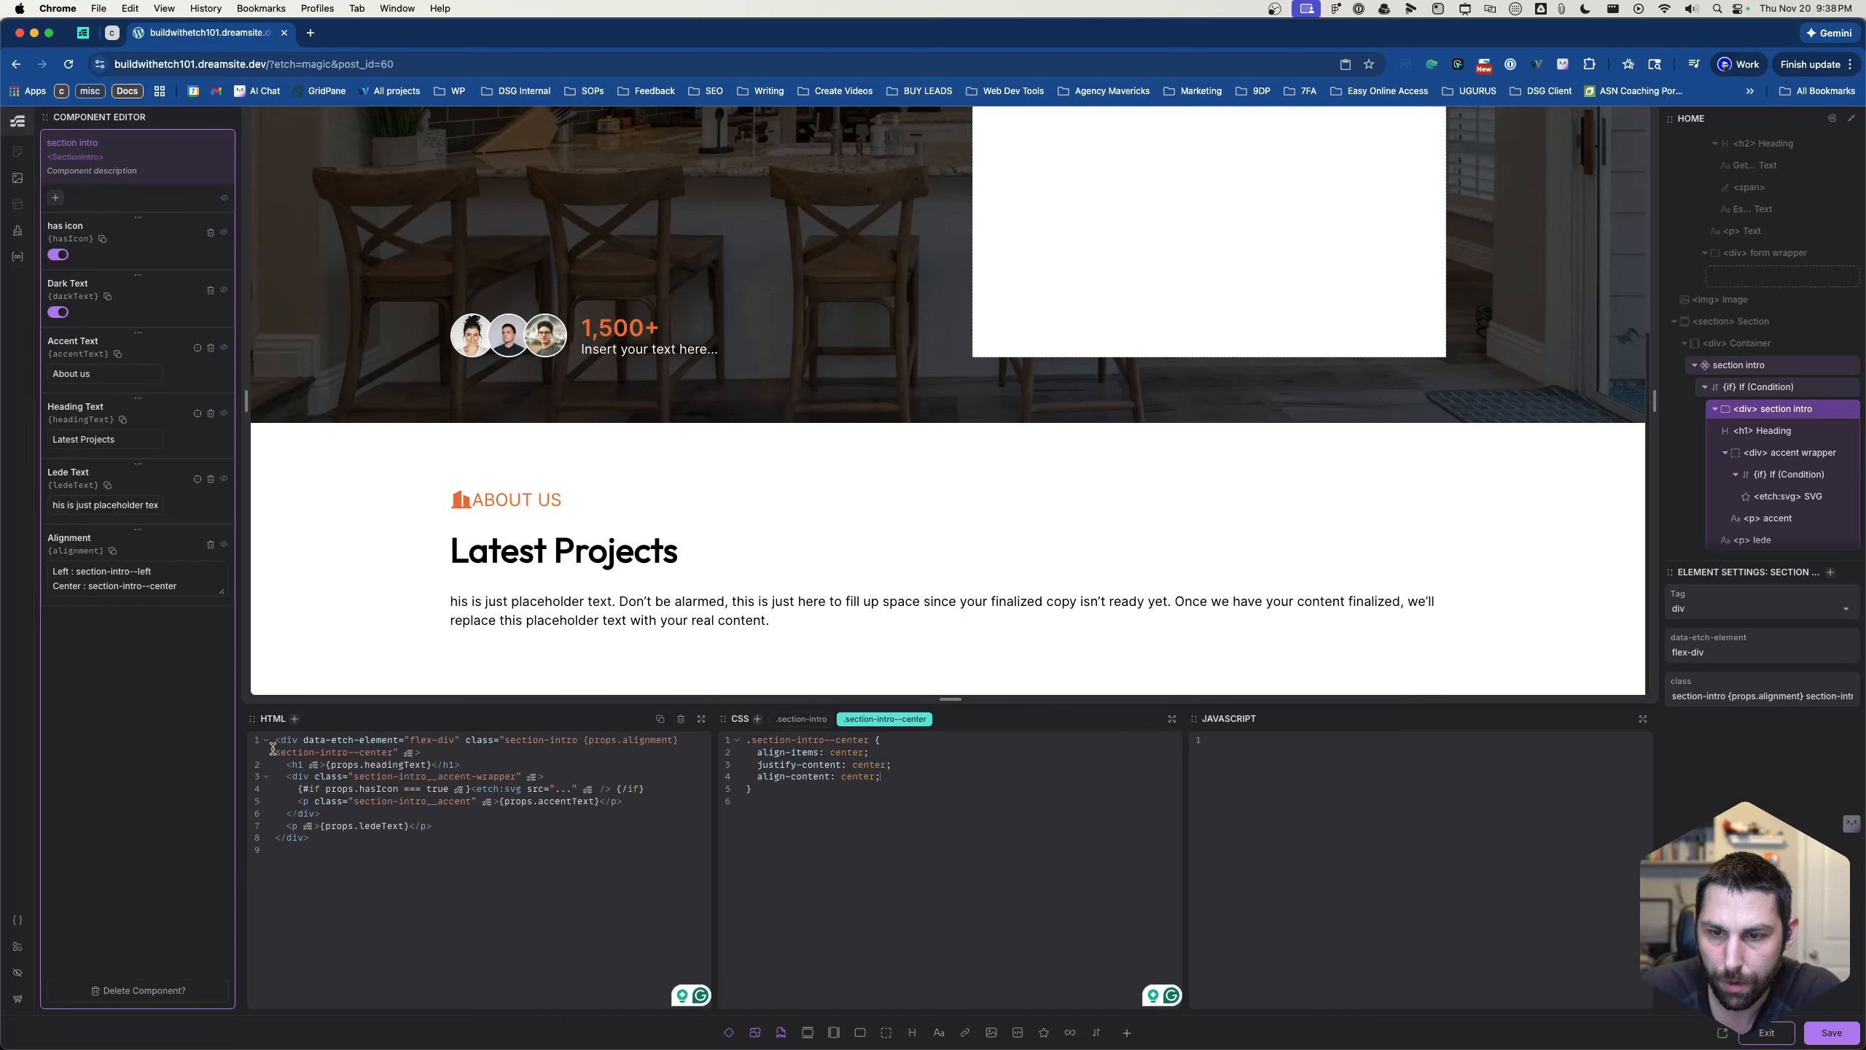
- Remove the section-intro--center class from the section intro div and add "align-items: center;" to the .section-intro rule
{"action": "left_click_drag", "start_coordinate": [274, 752], "coordinate": [392, 755]}
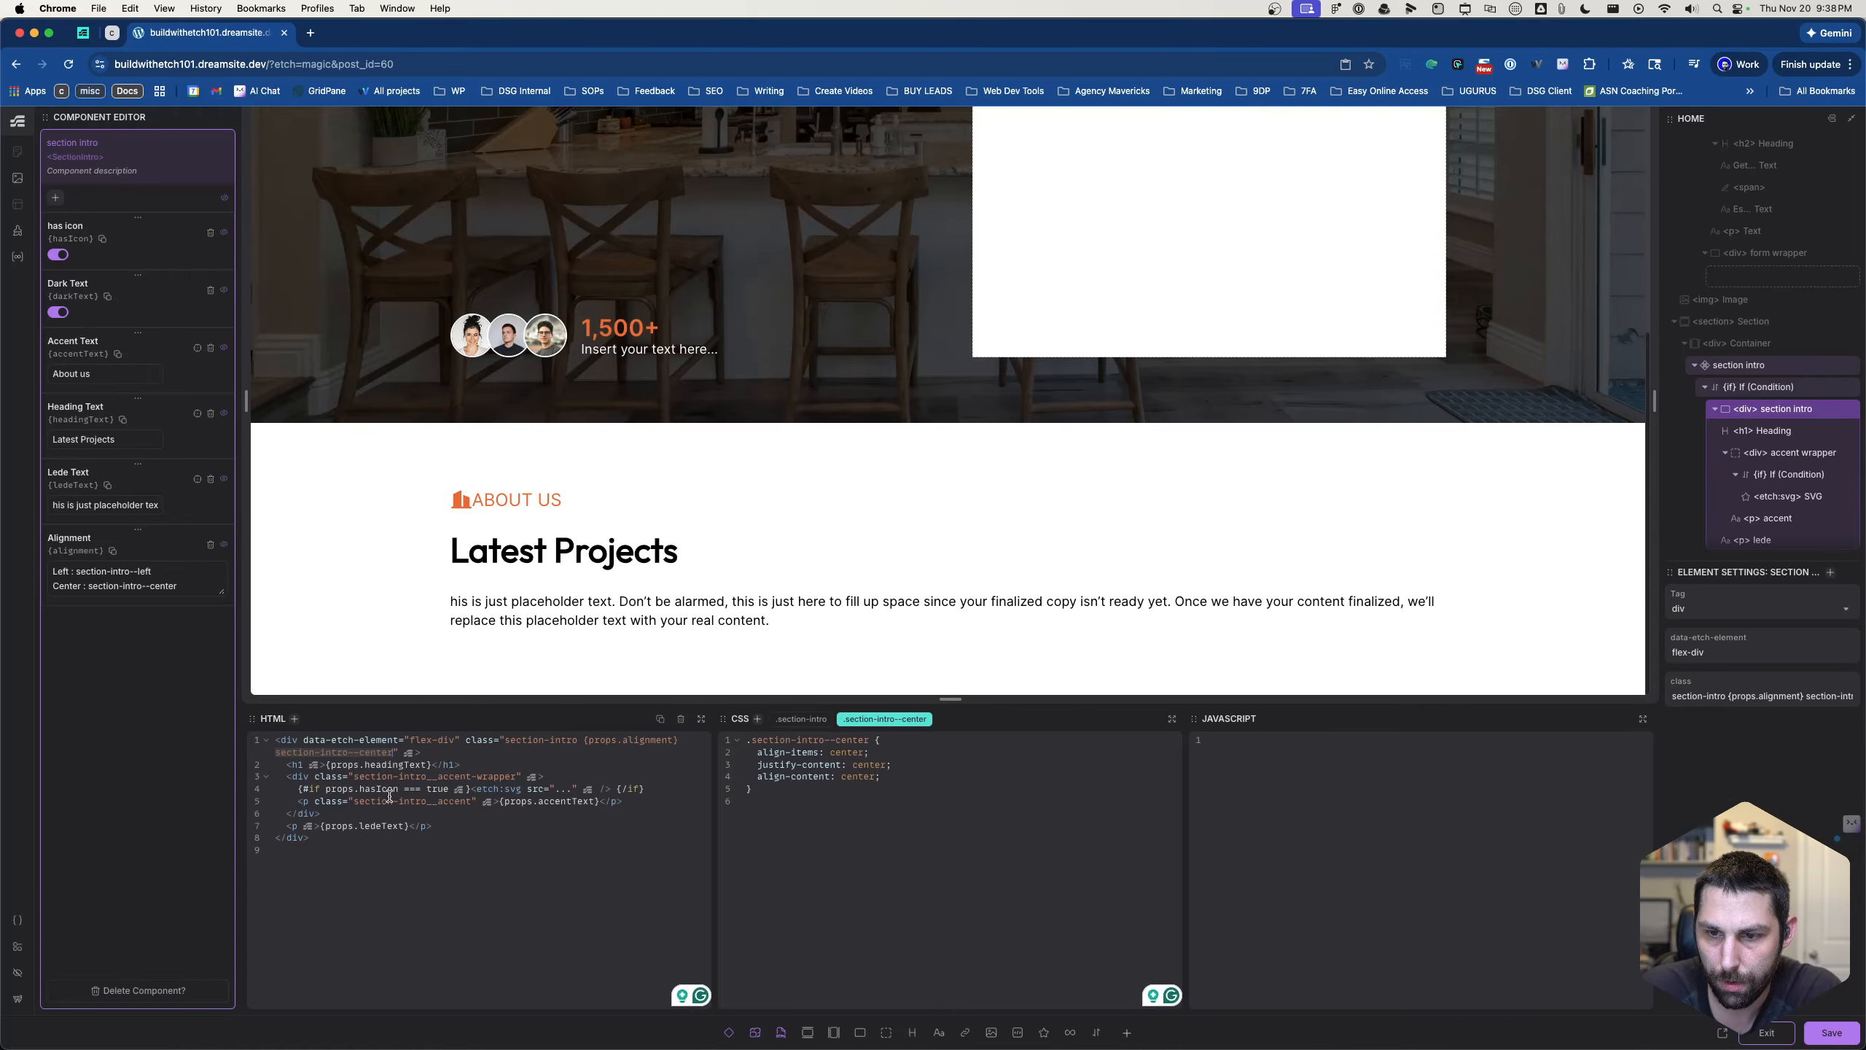
{"action": "key", "text": "BackSpace"}
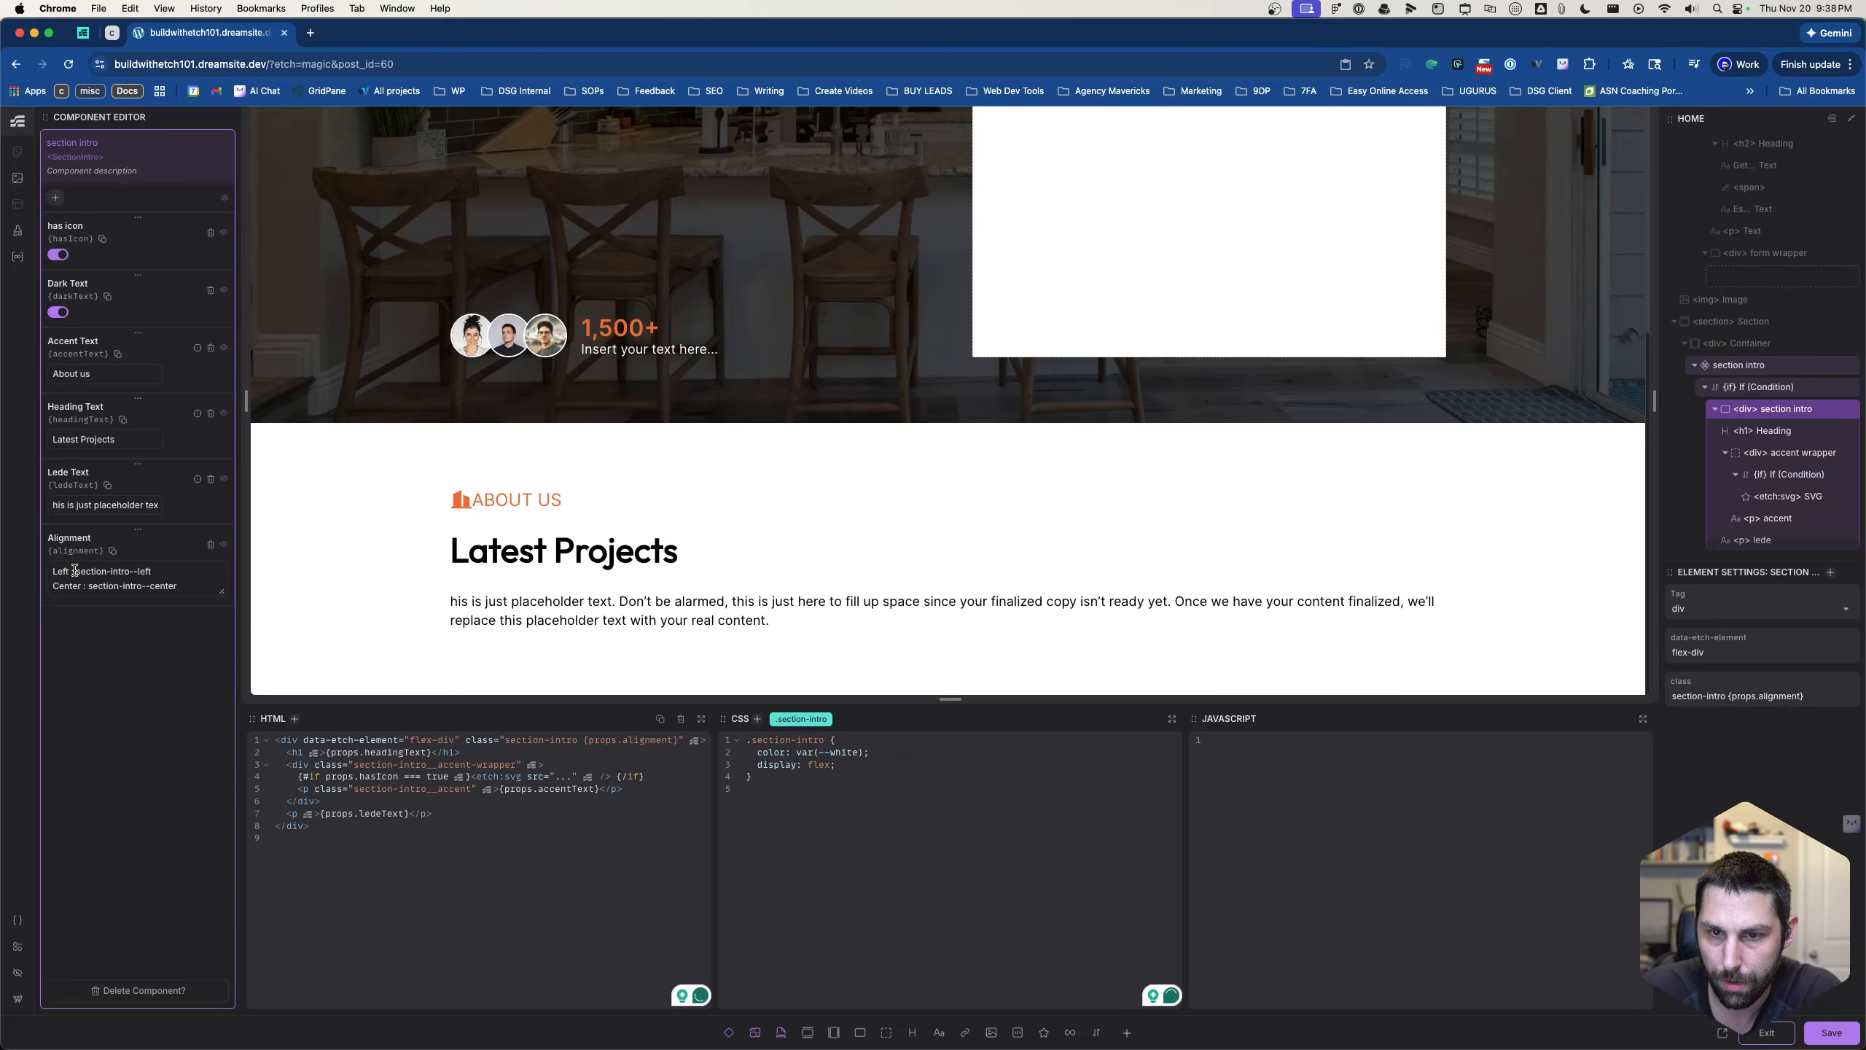
{"action": "left_click", "coordinate": [843, 766]}
{"action": "key", "text": "Return"}
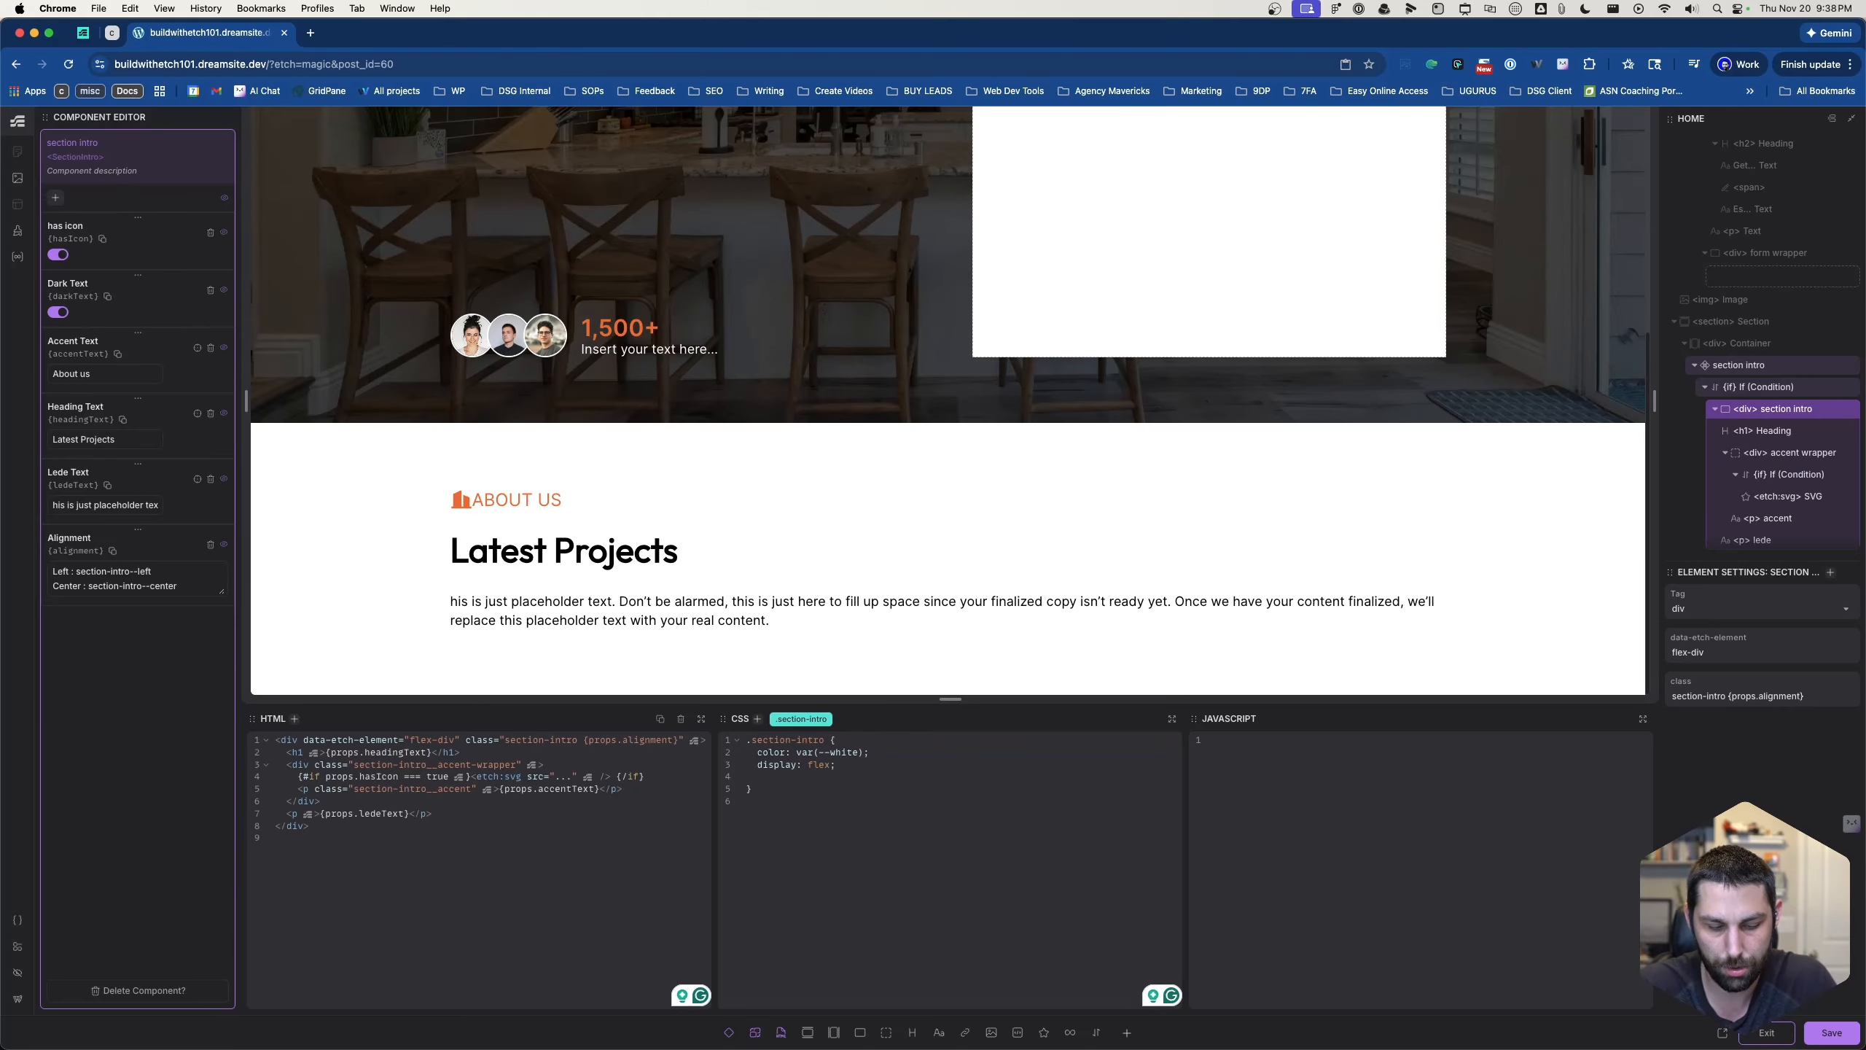
{"action": "type", "text": "c"}
{"action": "key", "text": "BackSpace"}
{"action": "type", "text": "ali"}
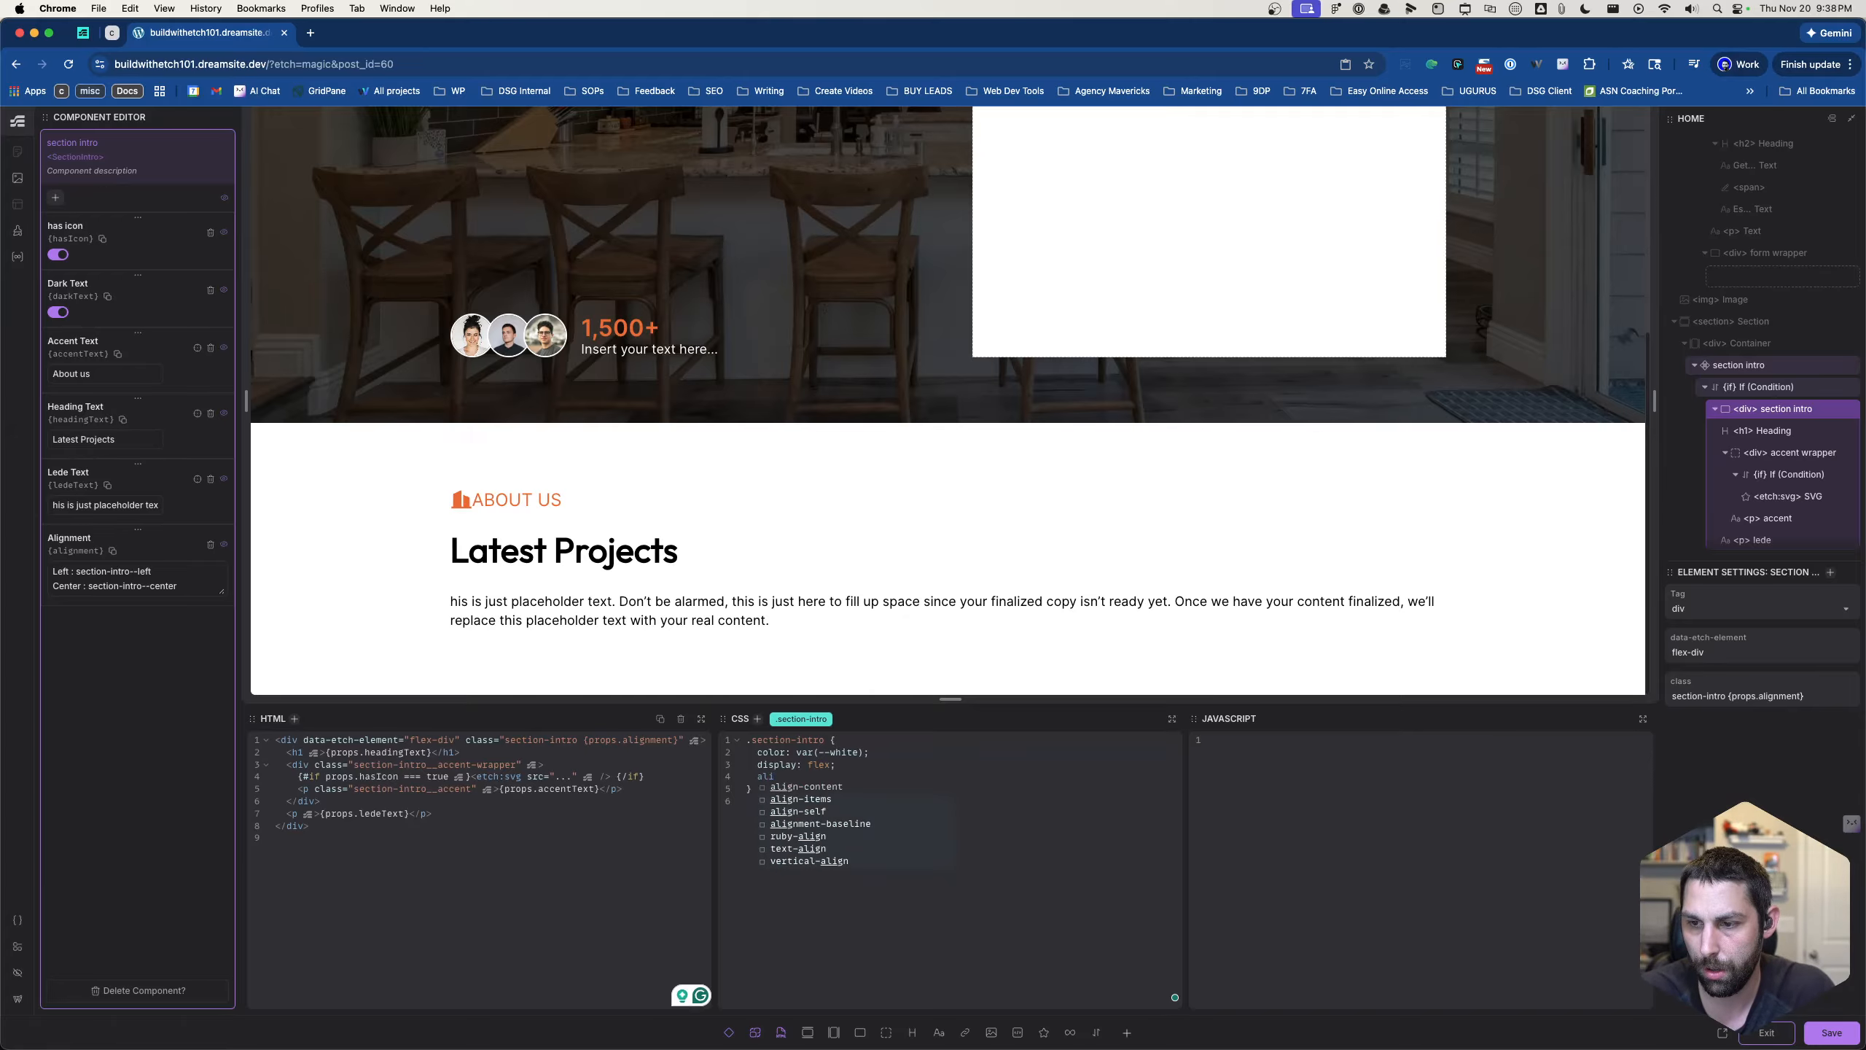
{"action": "key", "text": "Down"}
{"action": "key", "text": "Return"}
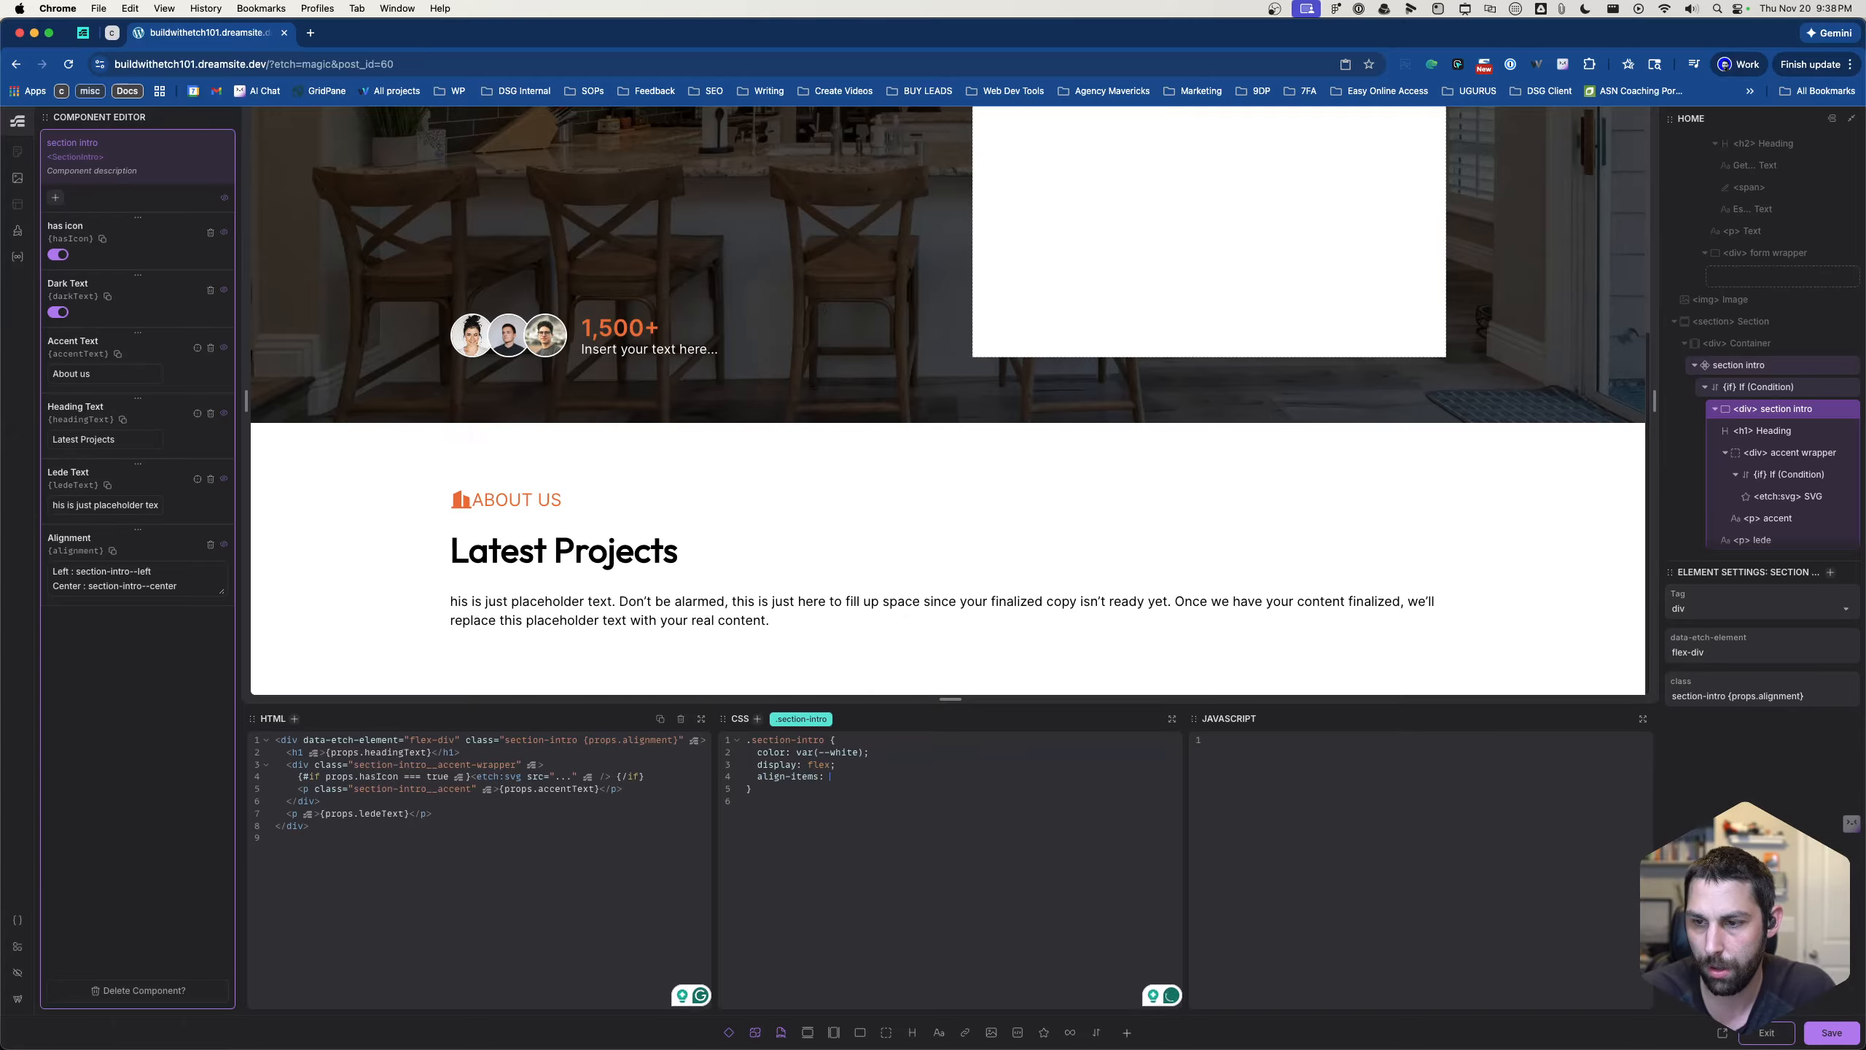
{"action": "type", "text": "center;"}
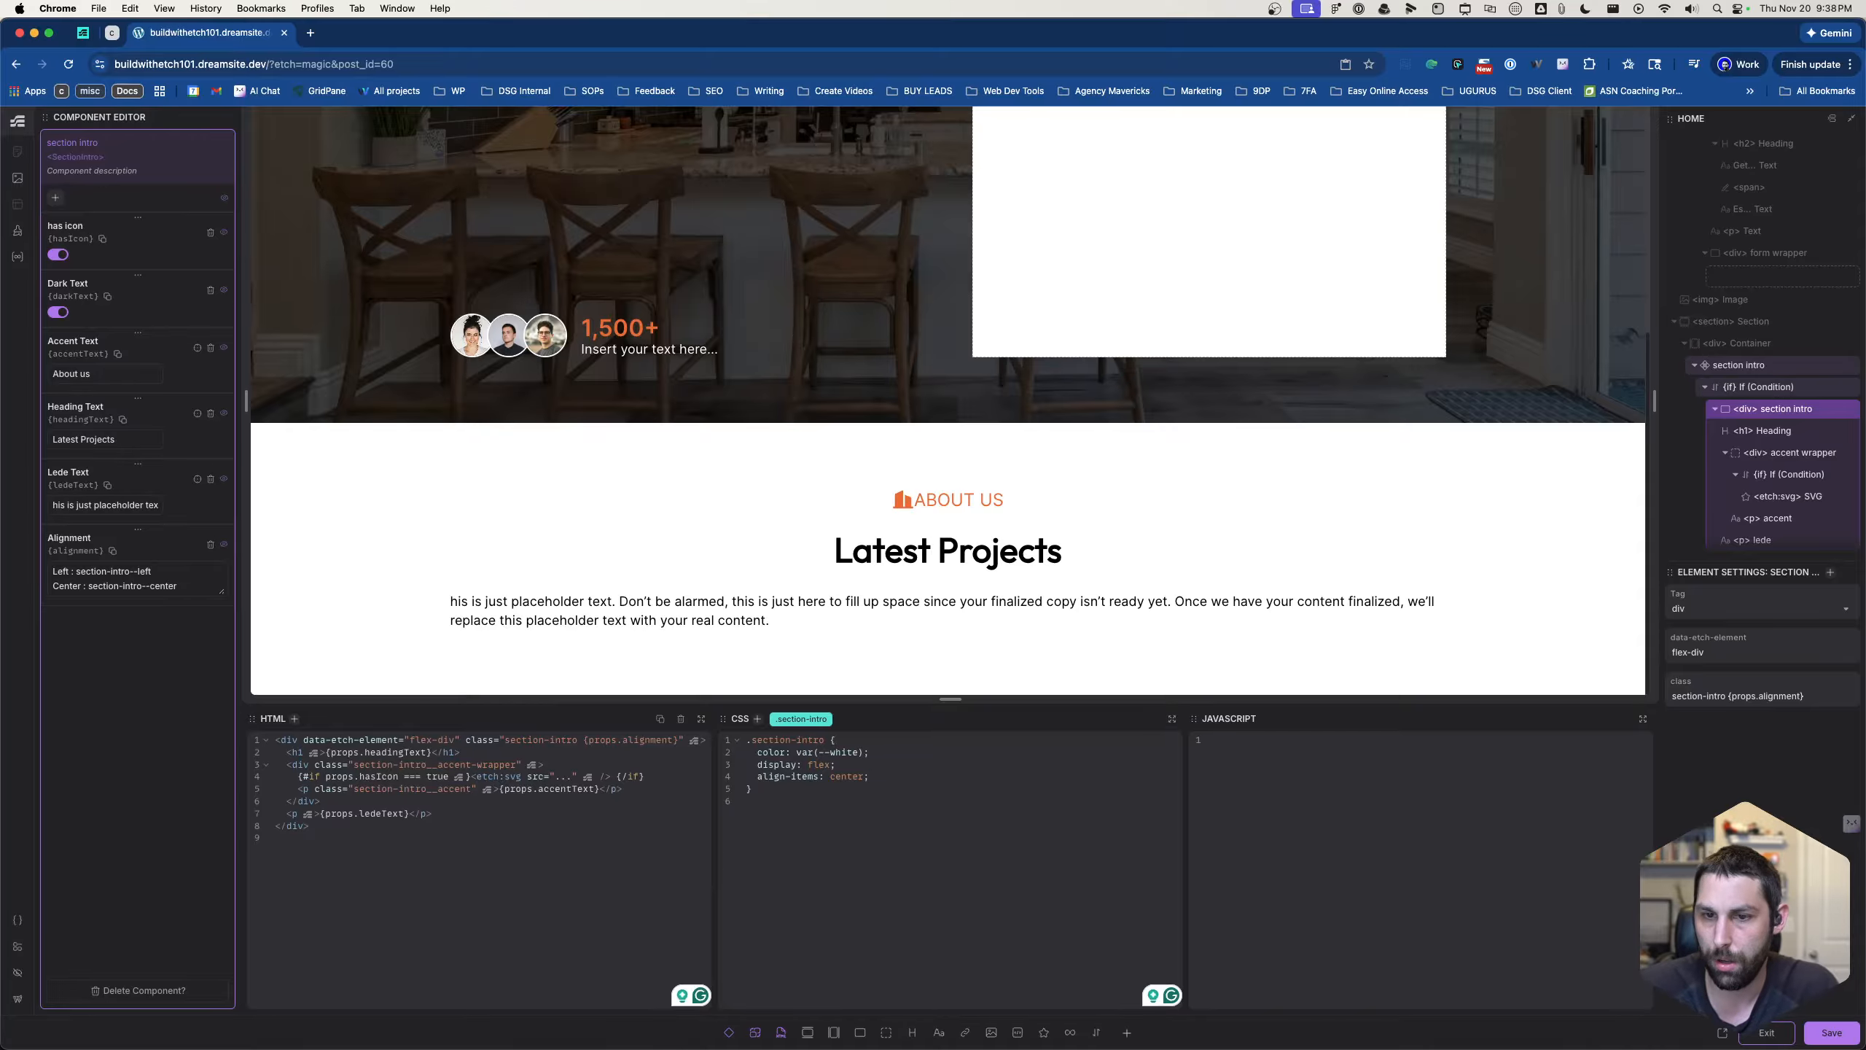
- Delete the align-items declaration from the .section-intro rule and add the class section-intro--center back to the div
{"action": "left_click_drag", "start_coordinate": [884, 776], "coordinate": [763, 774]}
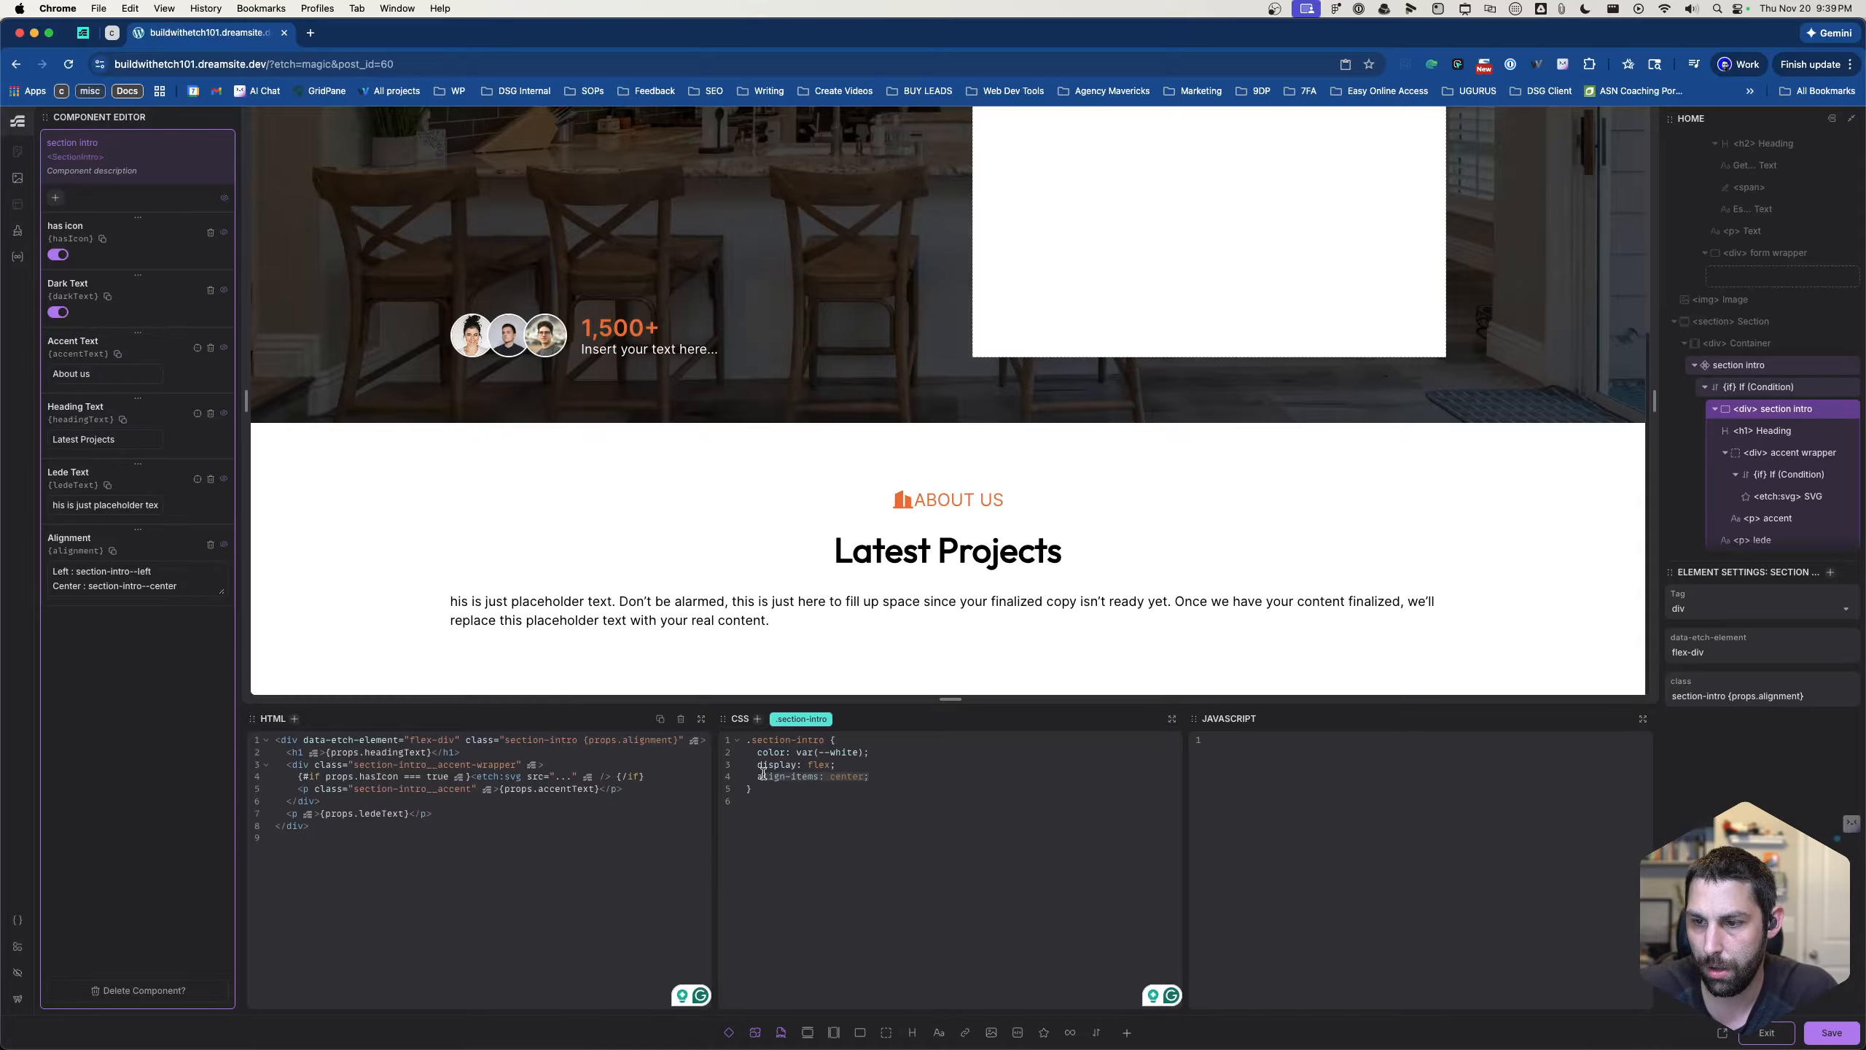
{"action": "key", "text": "BackSpace"}
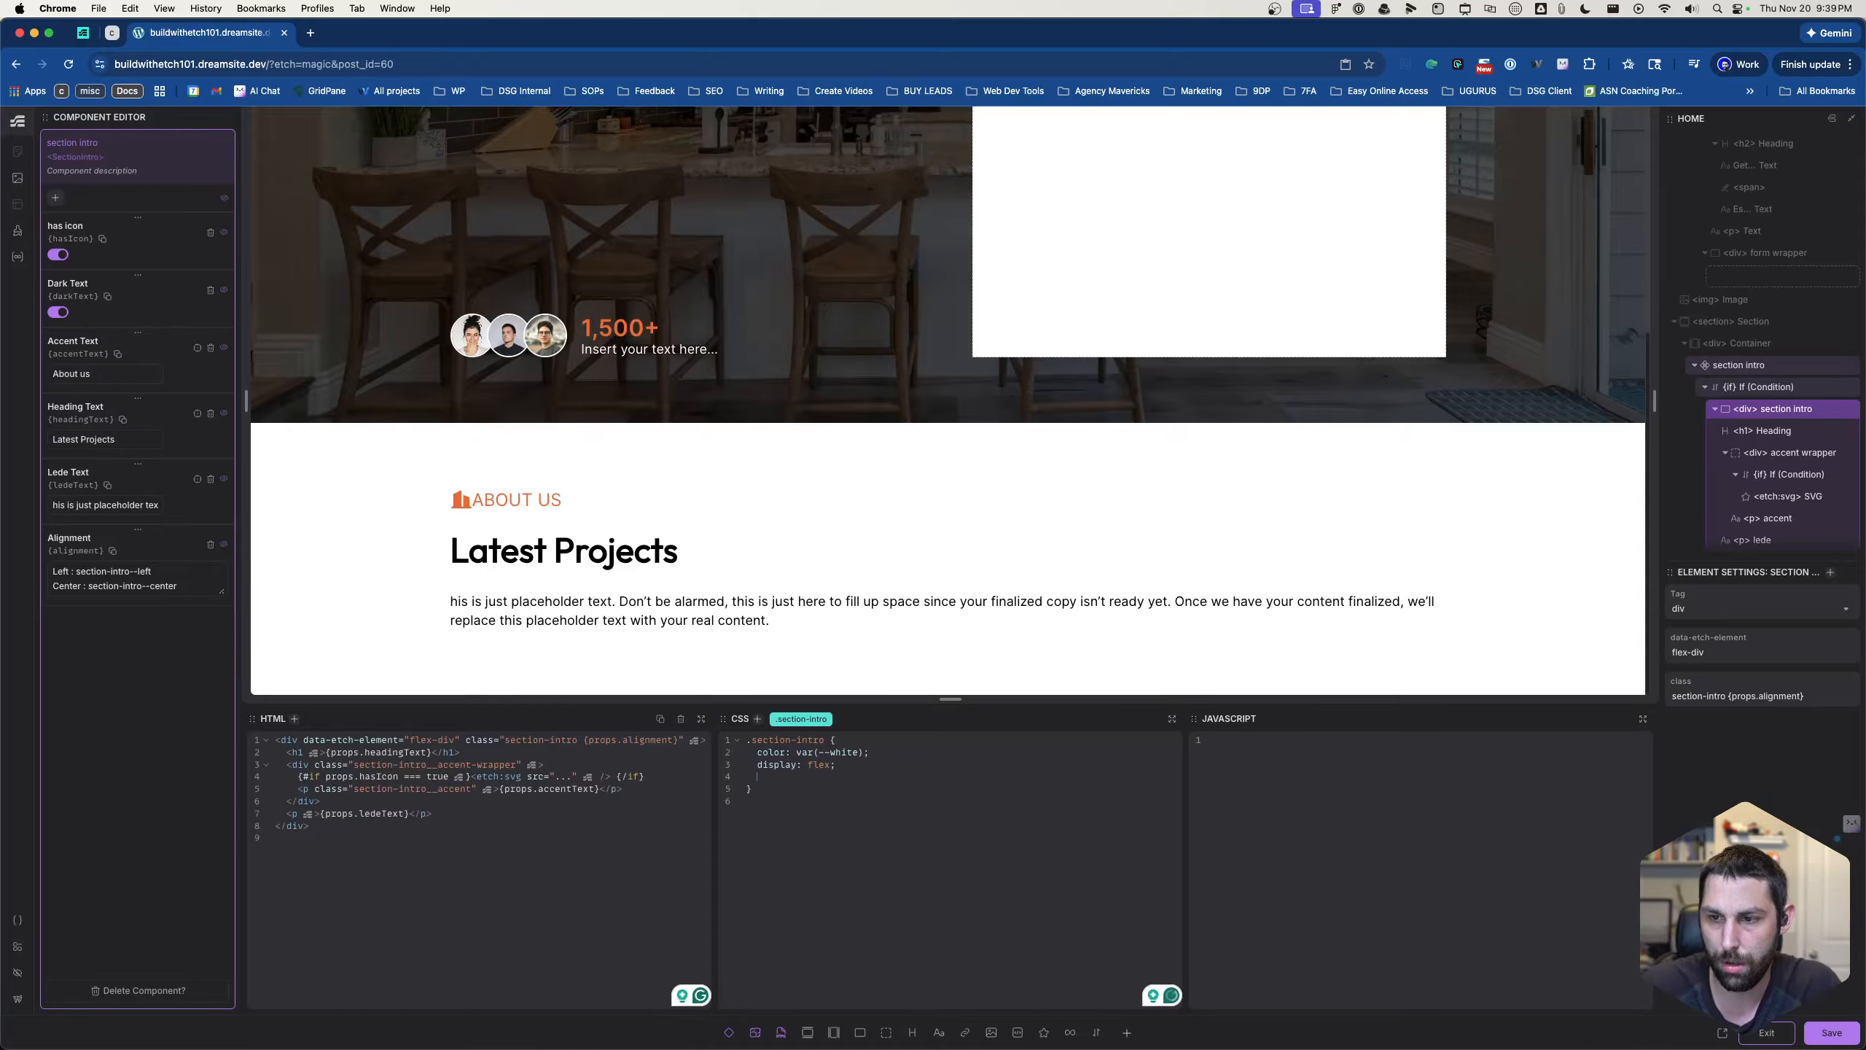
{"action": "key", "text": "super+period"}
{"action": "type", "text": "."}
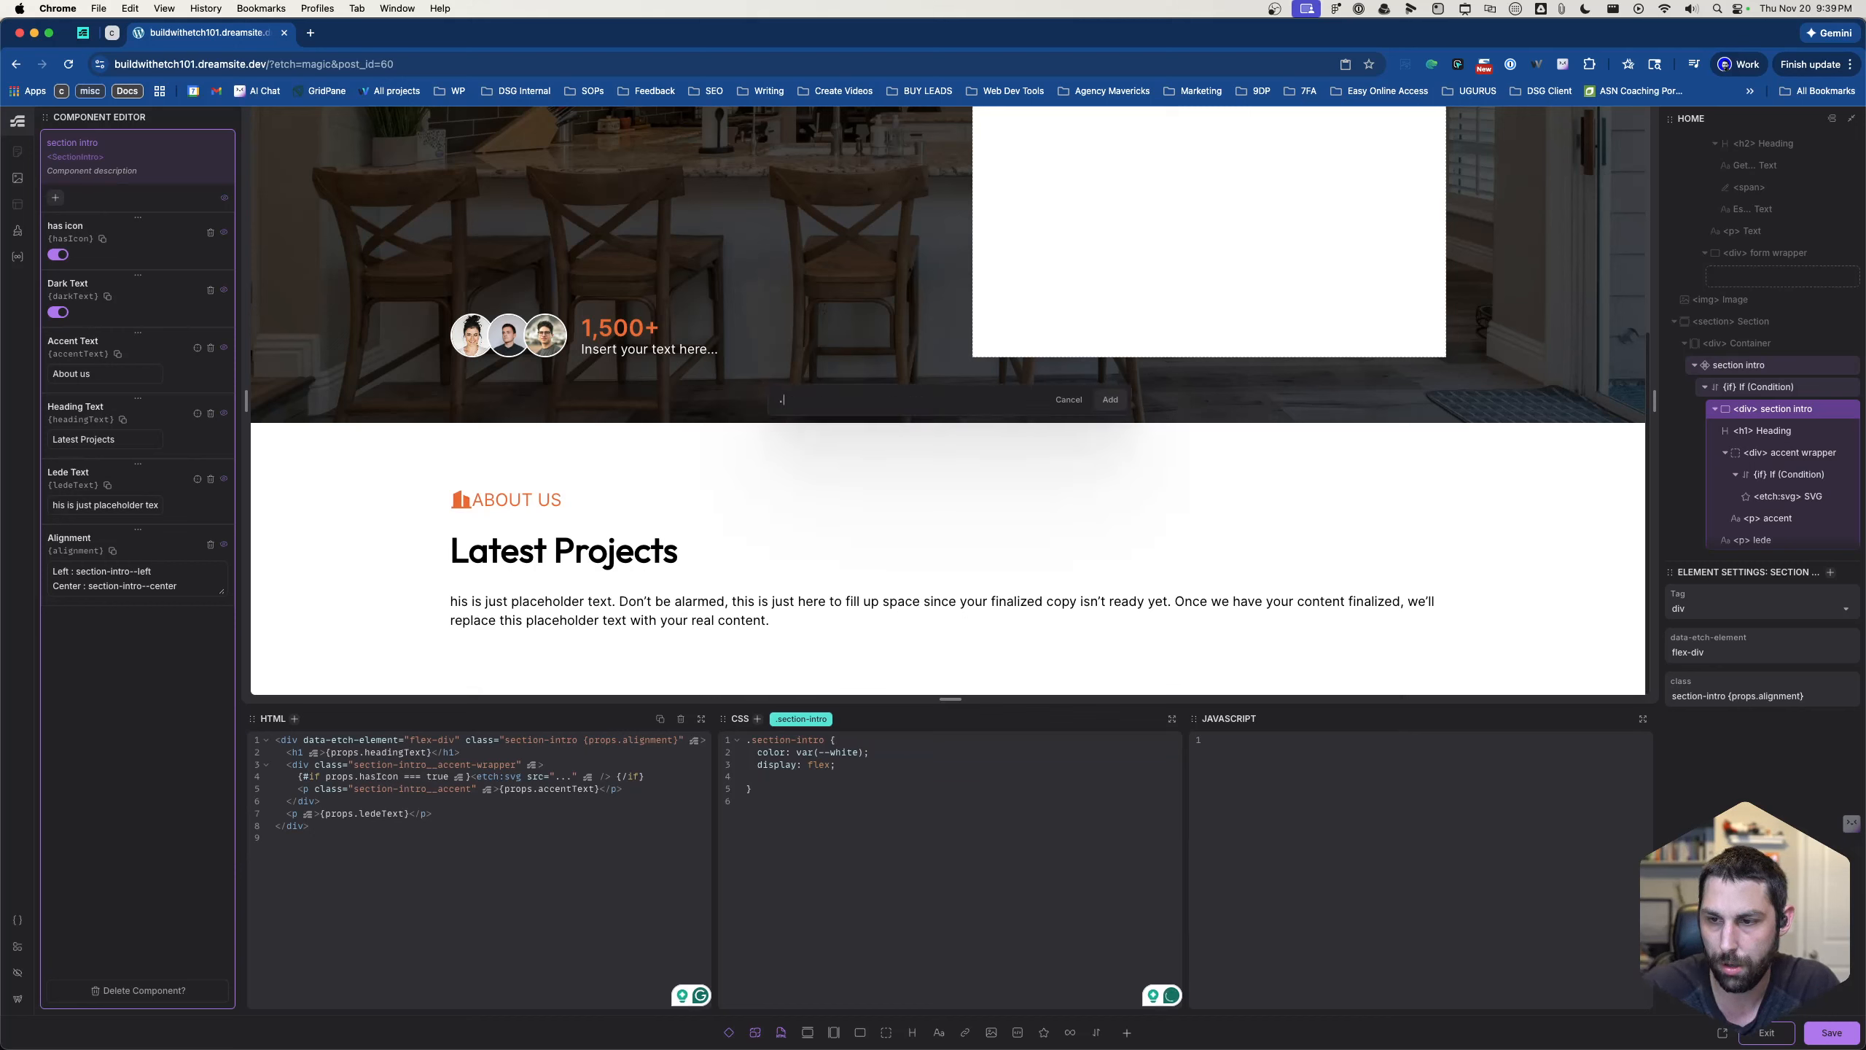
{"action": "type", "text": "section"}
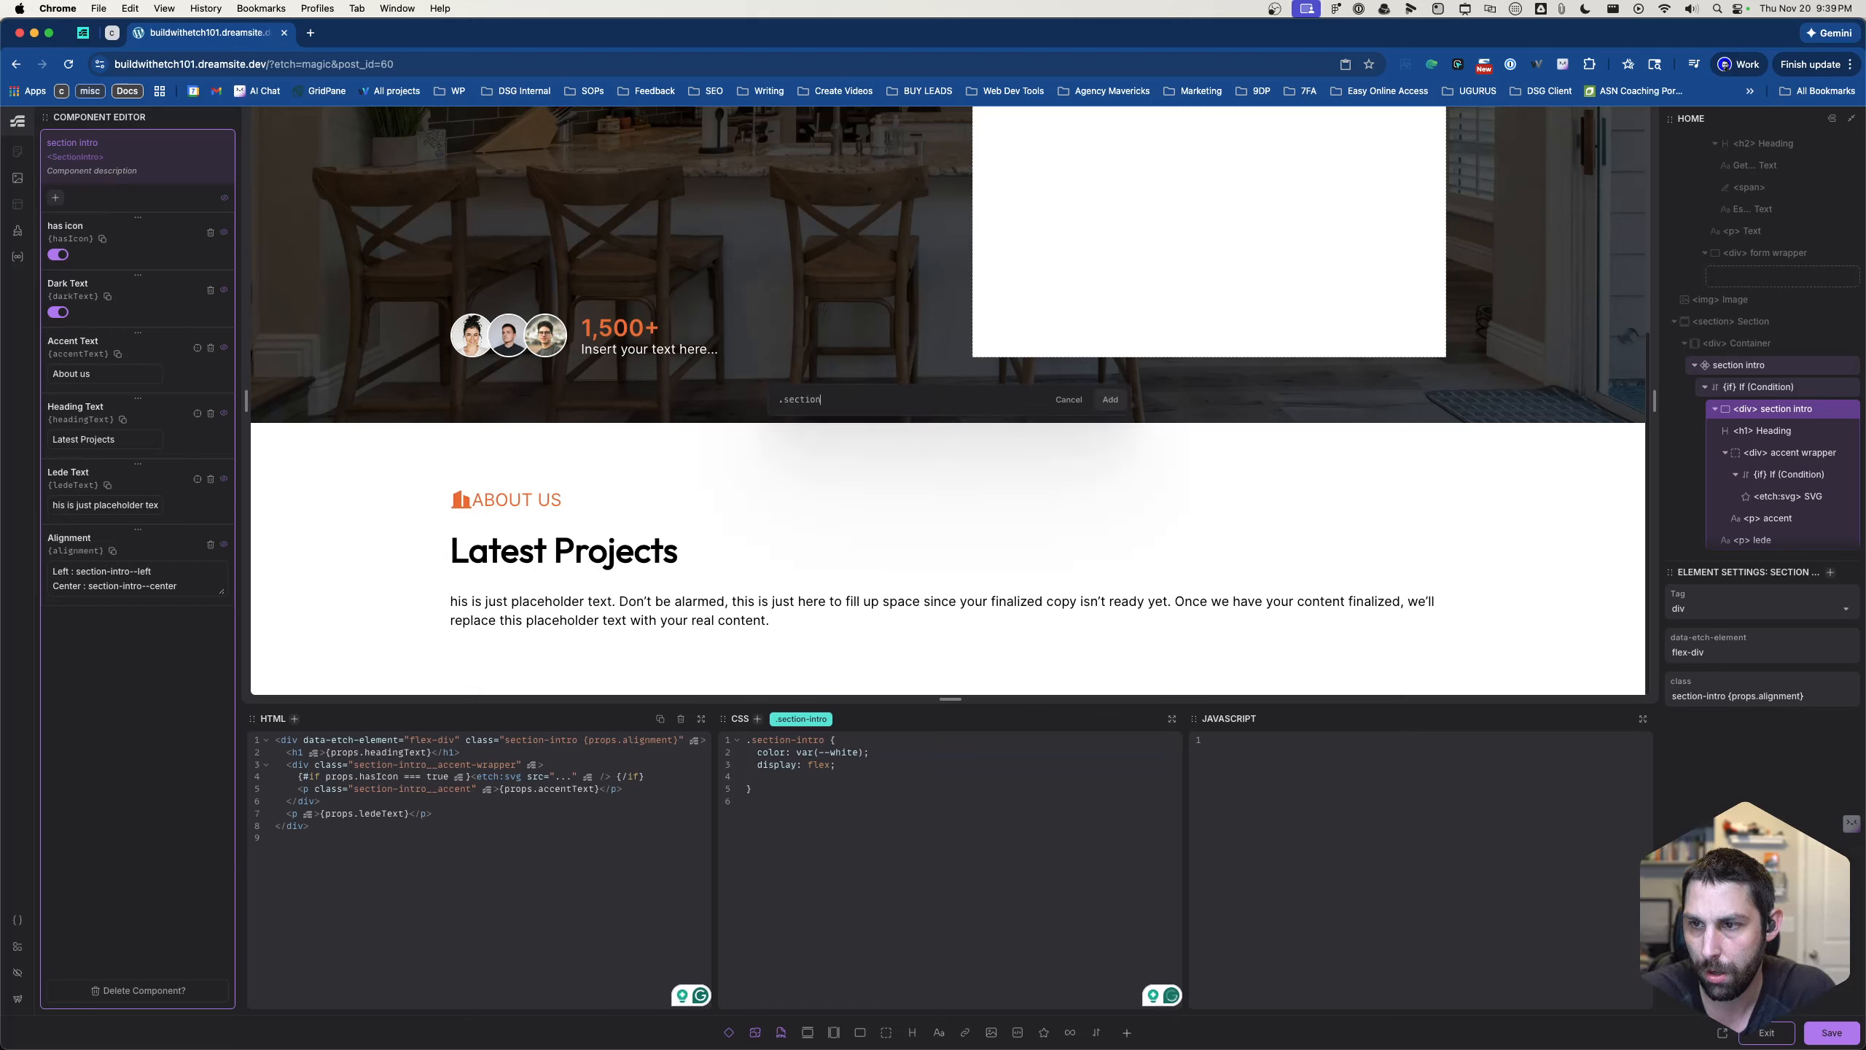
{"action": "type", "text": "-intro--c"}
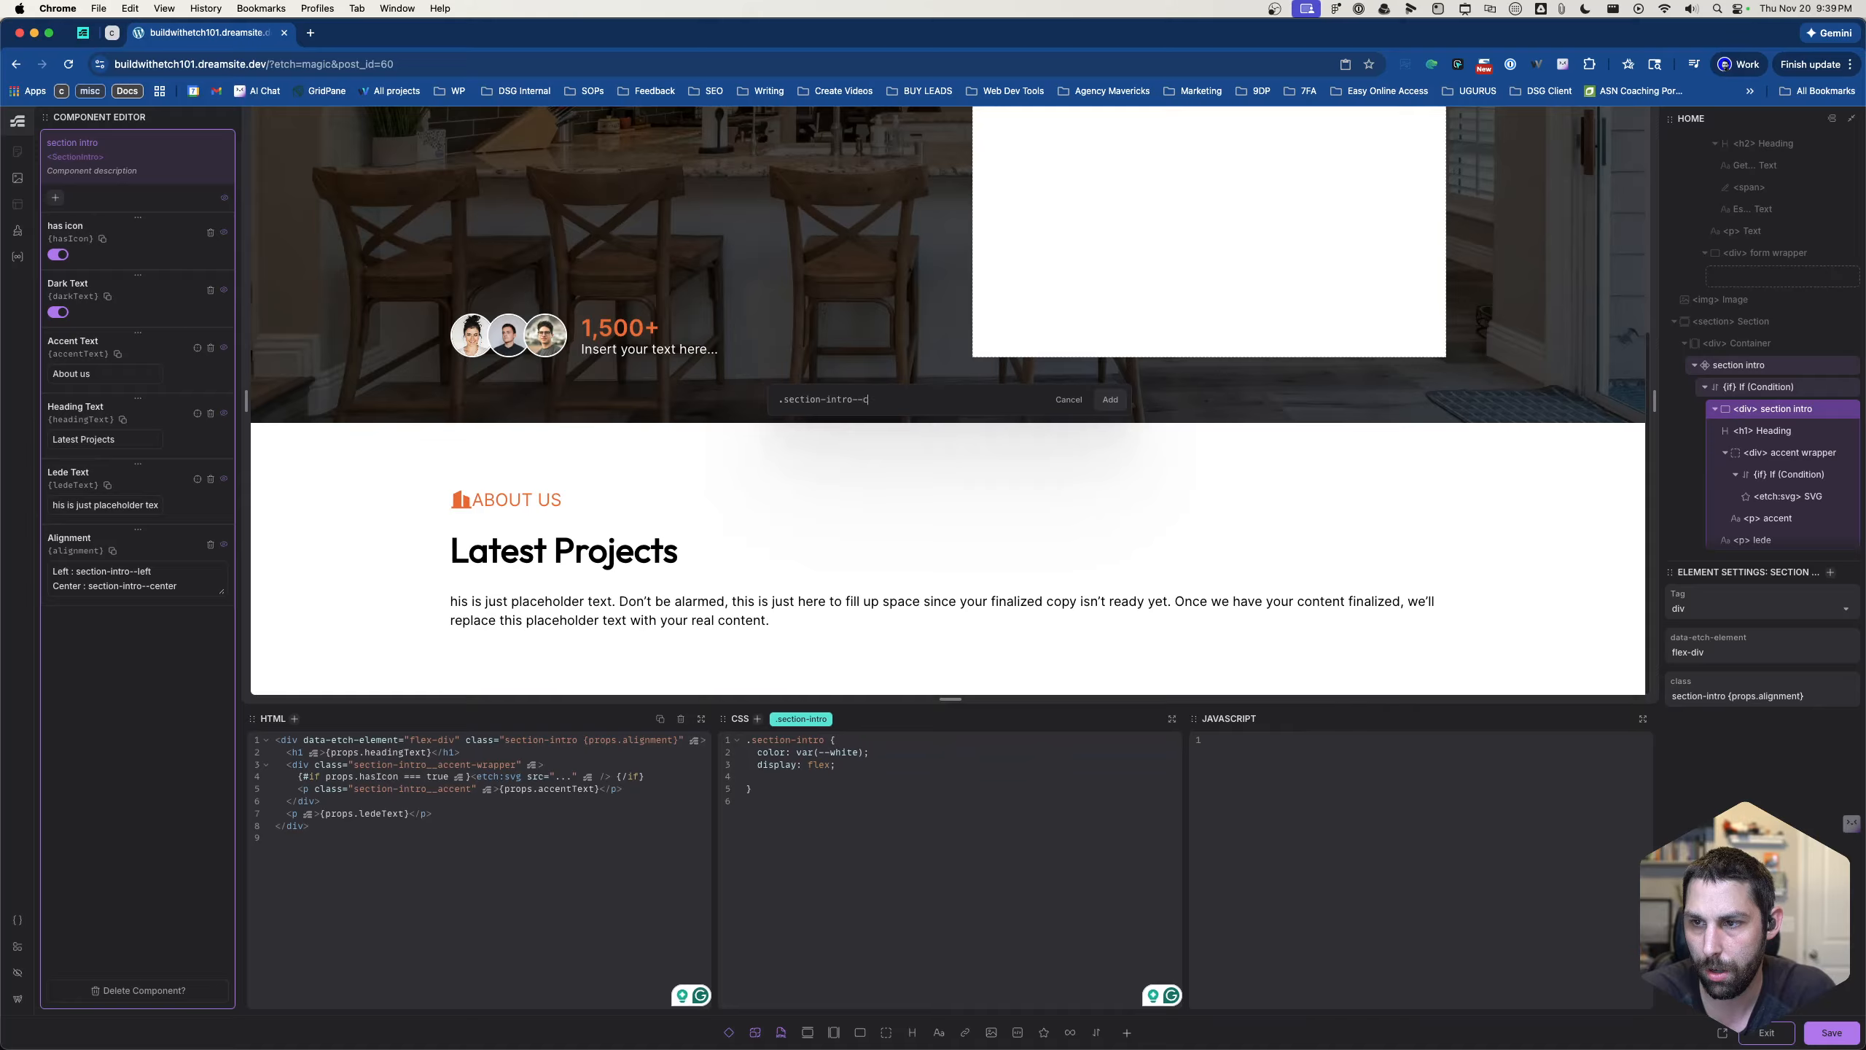
{"action": "type", "text": "enter"}
{"action": "key", "text": "Return"}
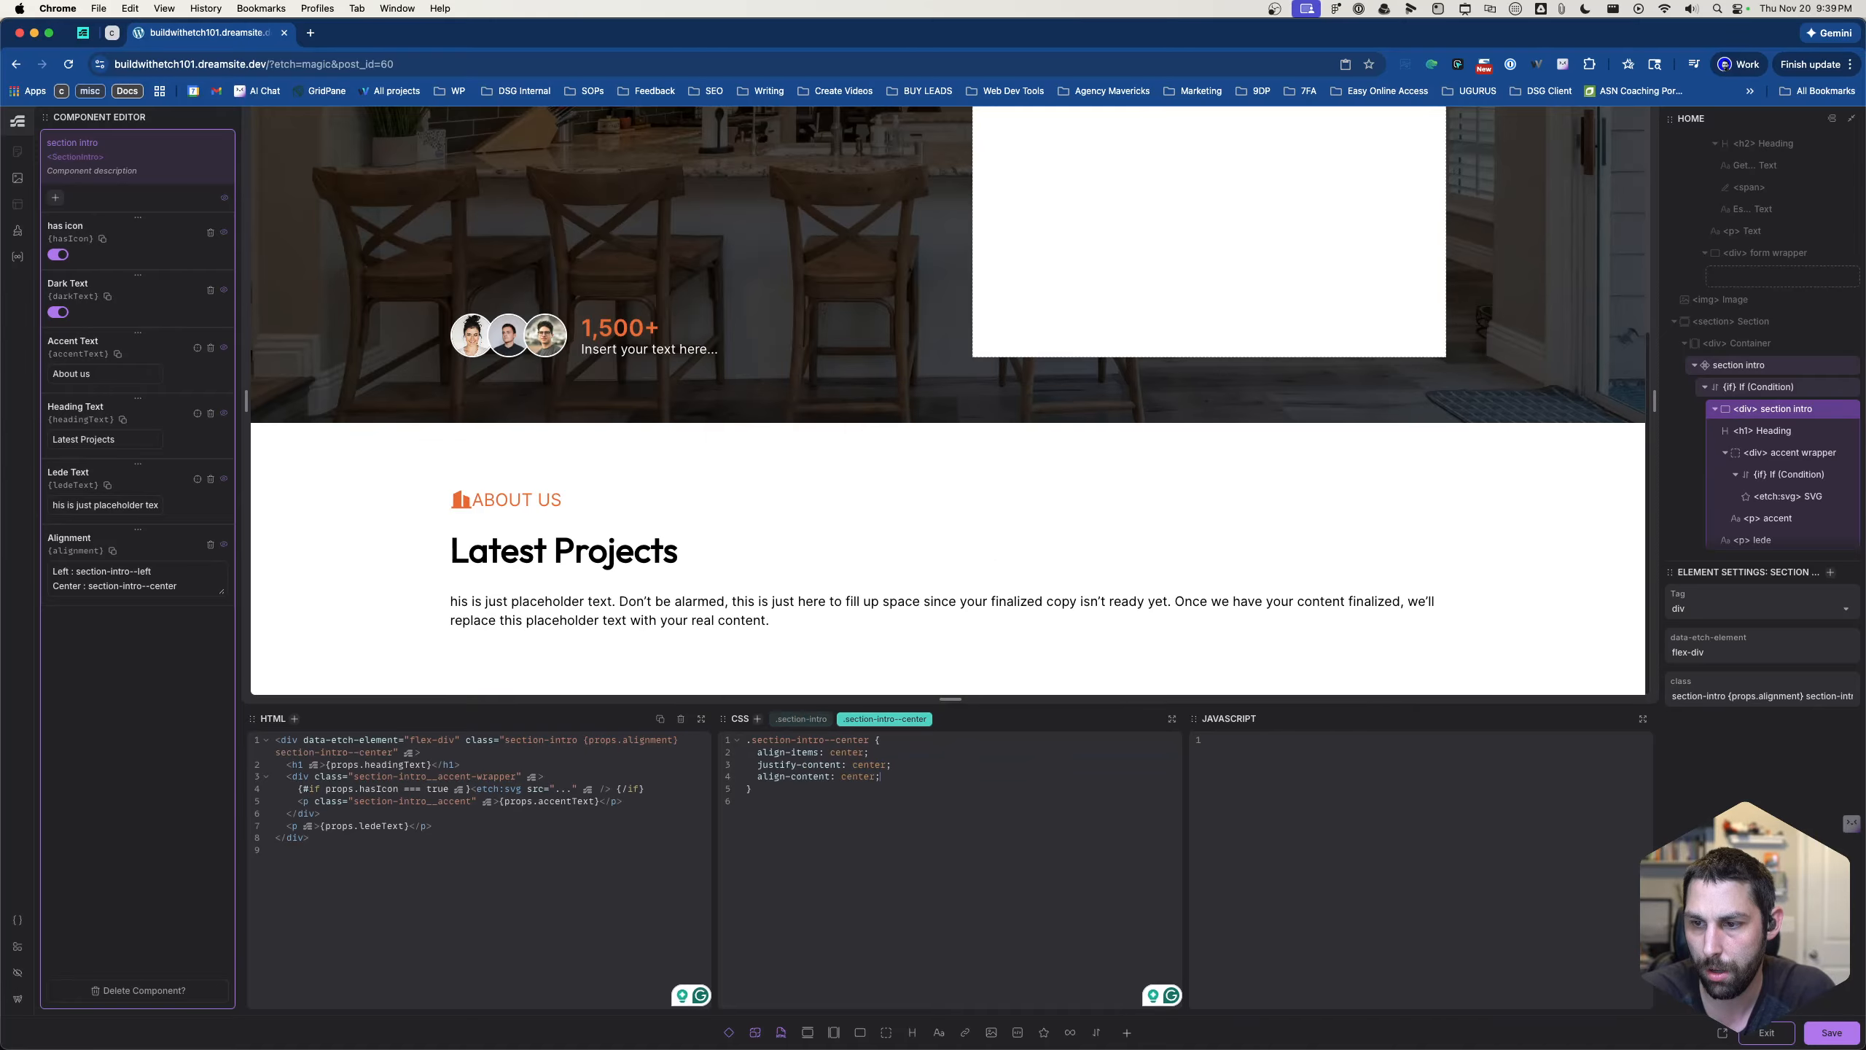
- Delete the justify-content and align-content declarations from the .section-intro--center rule
{"action": "left_click_drag", "start_coordinate": [882, 777], "coordinate": [743, 765]}
{"action": "key", "text": "BackSpace"}
{"action": "key", "text": "BackSpace"}
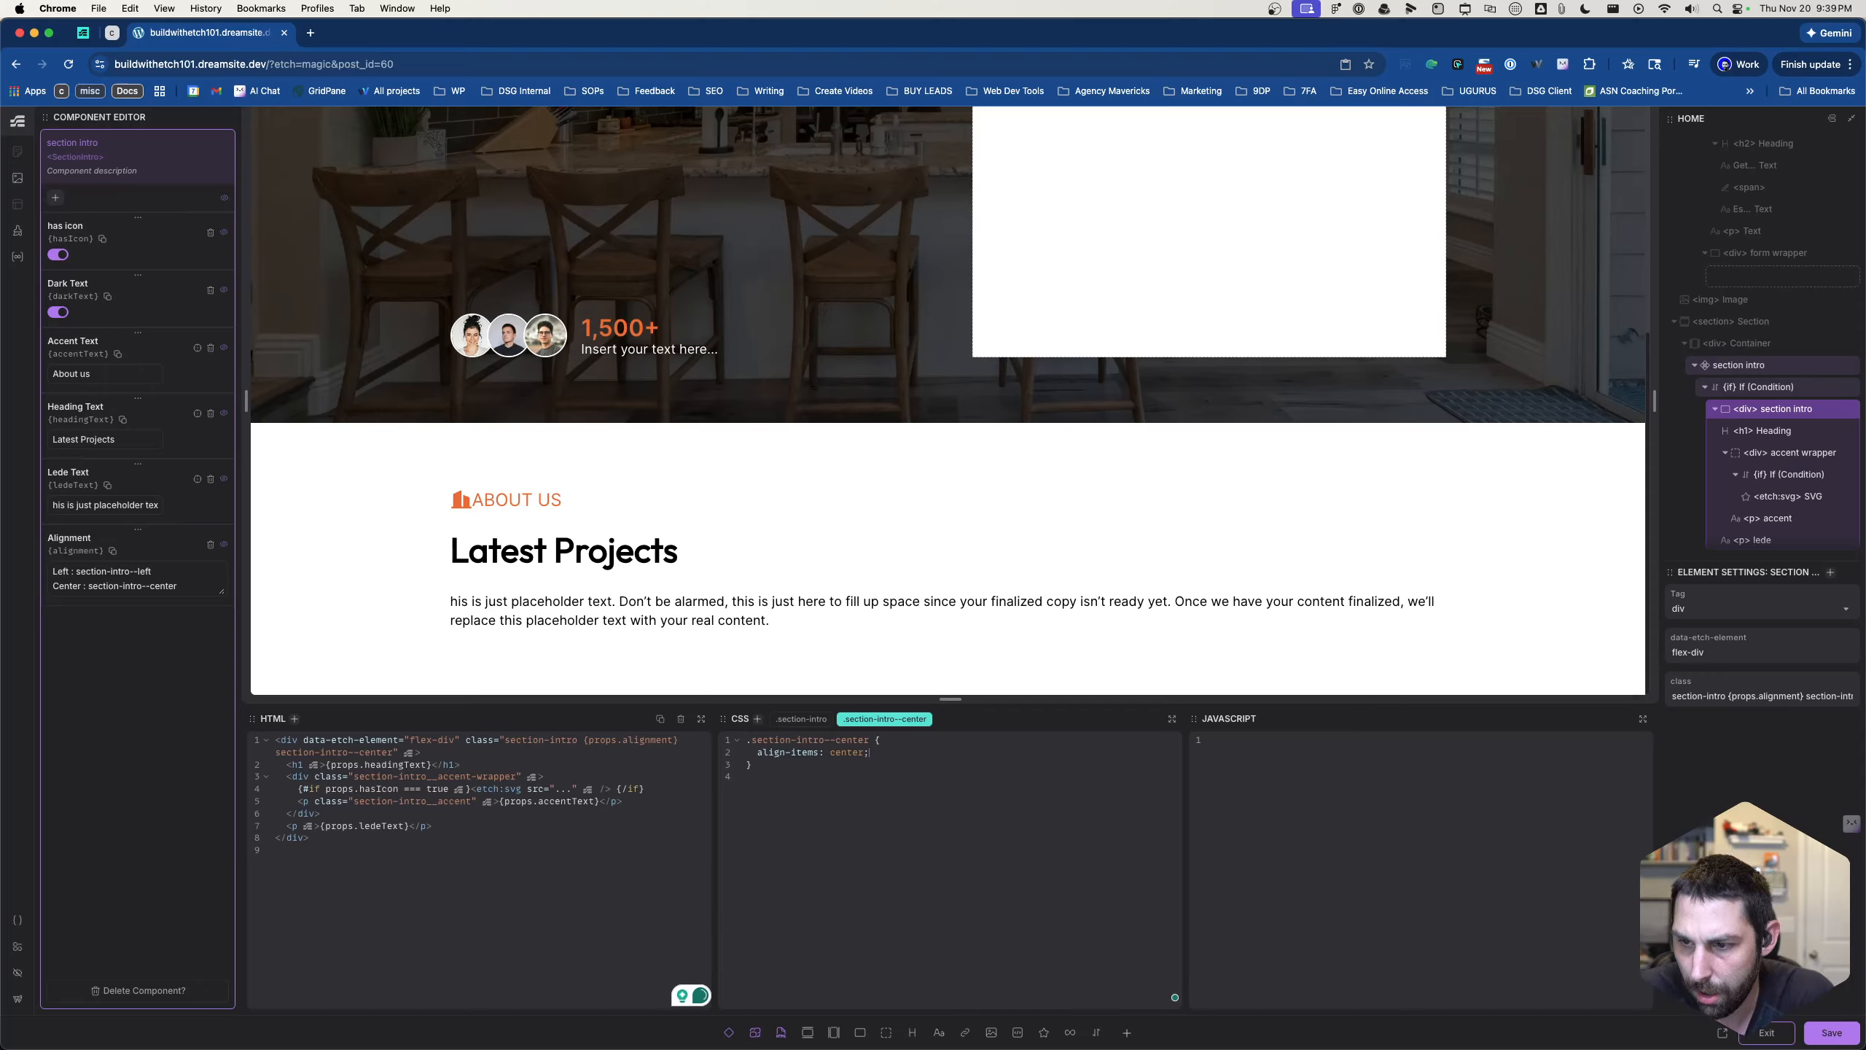
- Review the .section-intro and .section-intro--center rules and save the component
{"action": "left_click", "coordinate": [802, 718]}
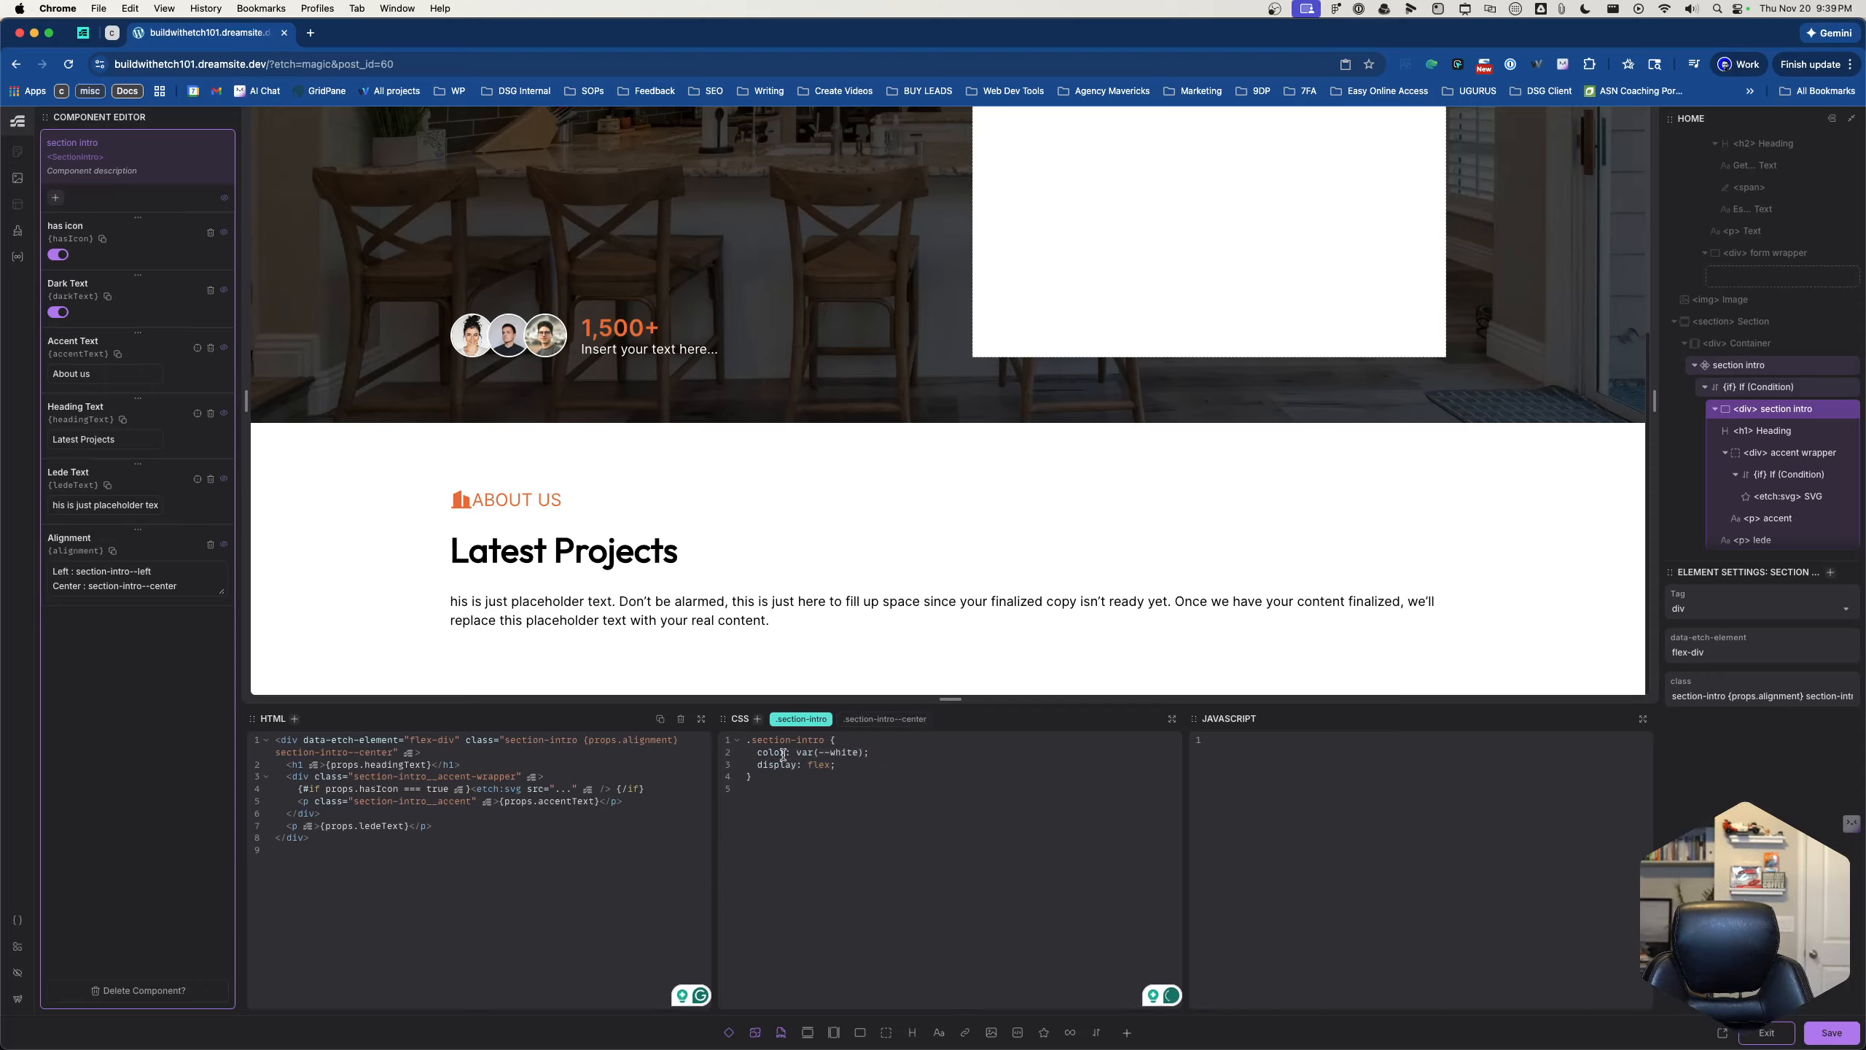
{"action": "left_click", "coordinate": [873, 720]}
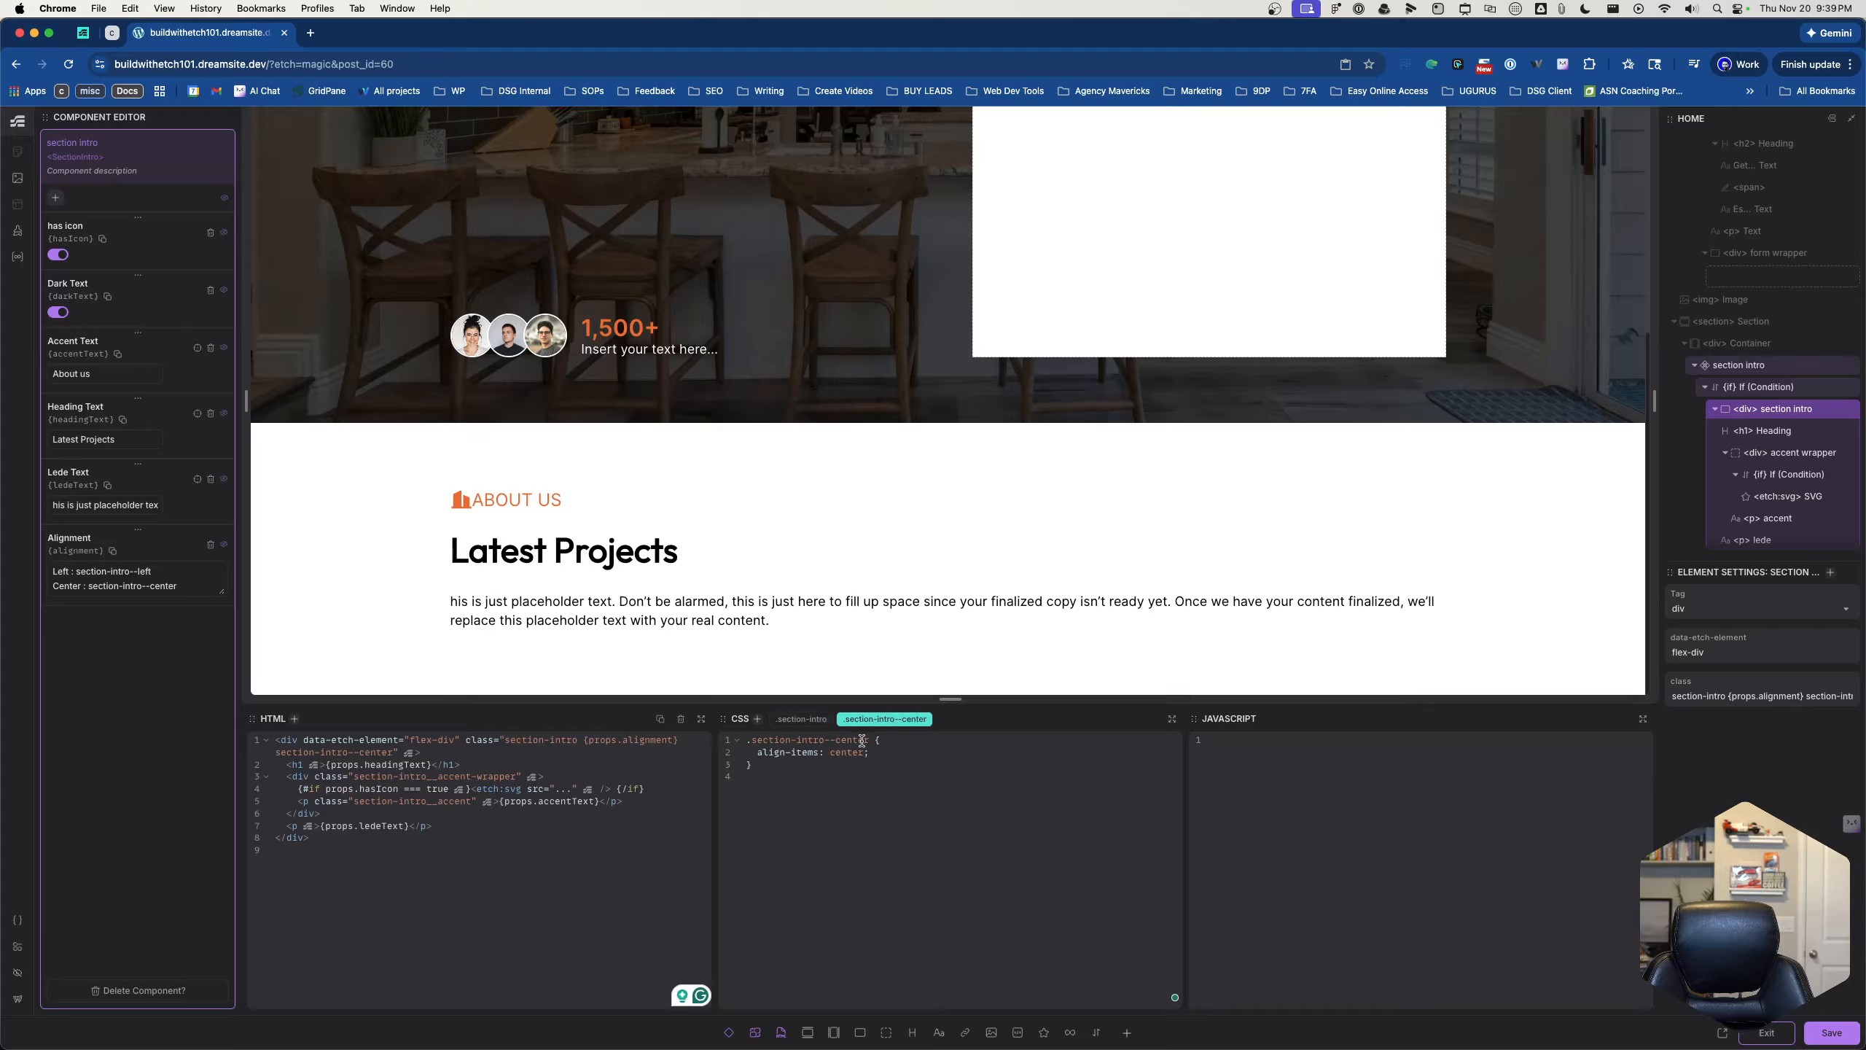
{"action": "left_click", "coordinate": [870, 753]}
{"action": "left_click", "coordinate": [775, 724]}
{"action": "left_click", "coordinate": [870, 720]}
{"action": "left_click", "coordinate": [1834, 1033]}
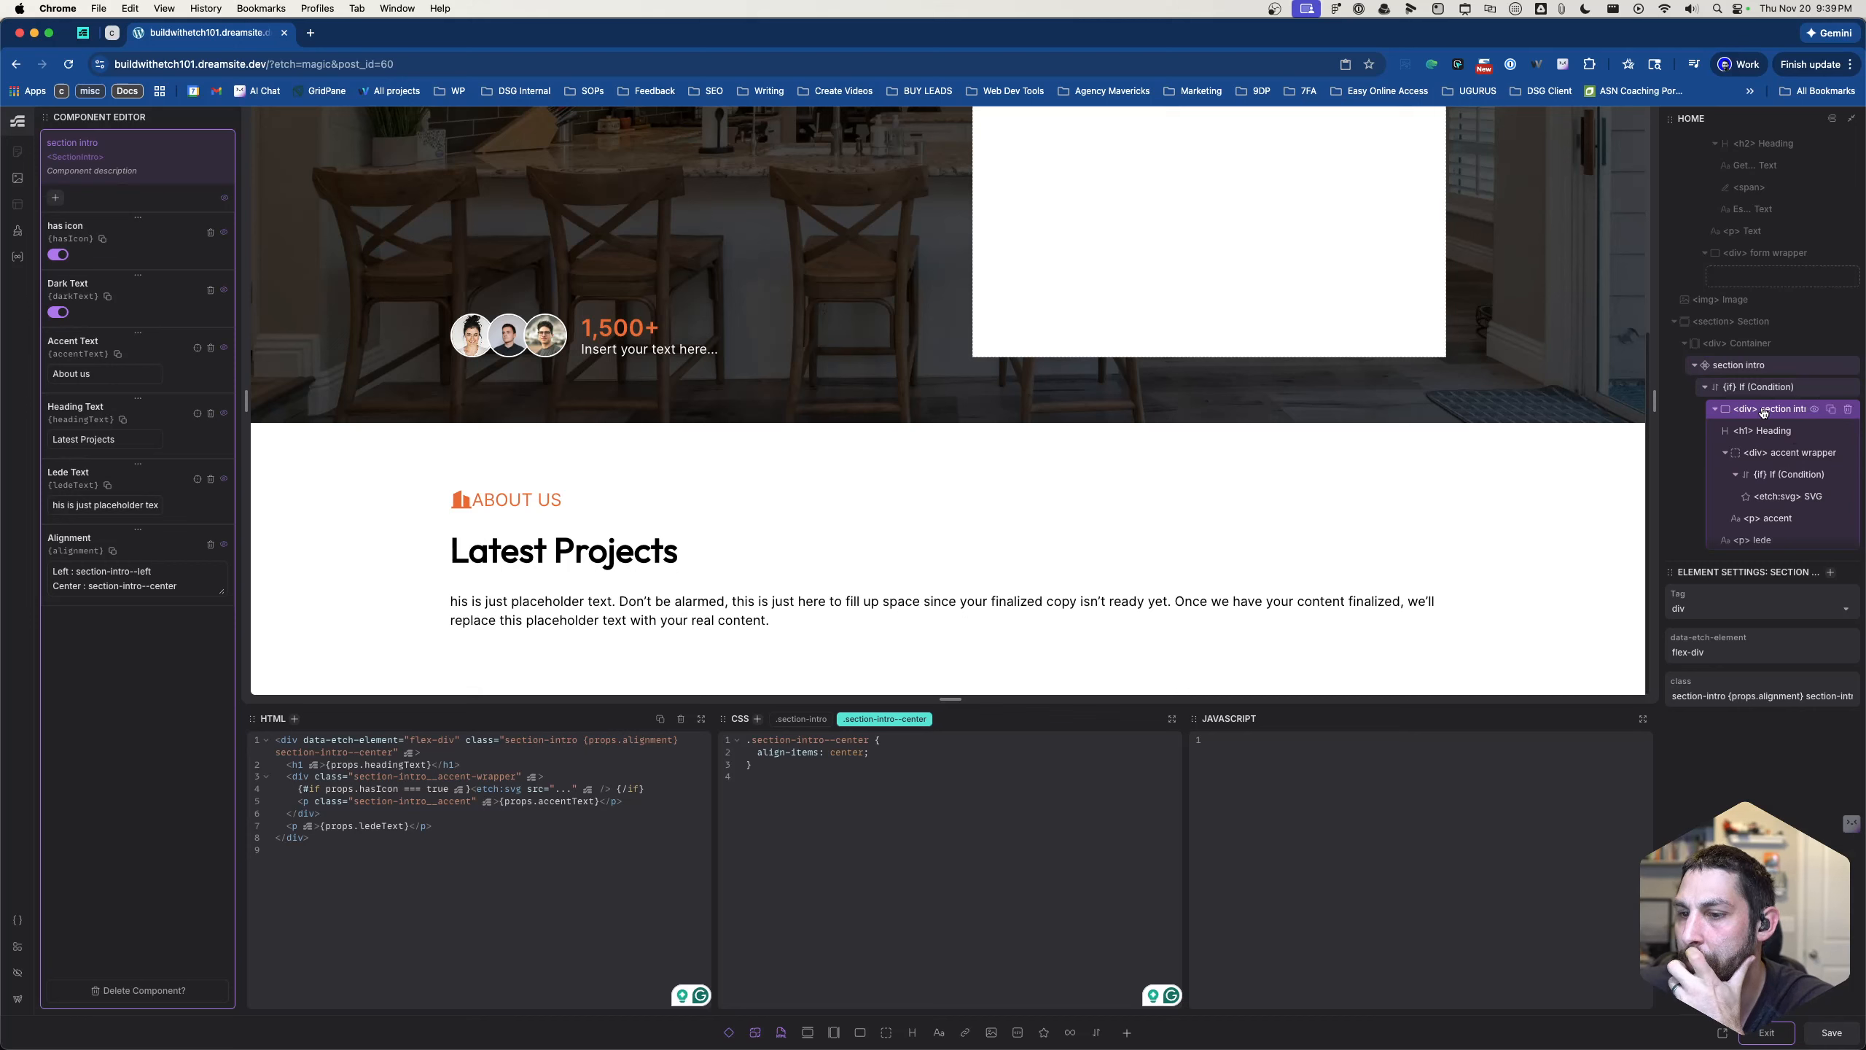
- Remove the static section-intro--center class from the section intro div, keeping {props.alignment}
{"action": "scroll", "coordinate": [1763, 413], "scroll_direction": "down", "scroll_amount": 2}
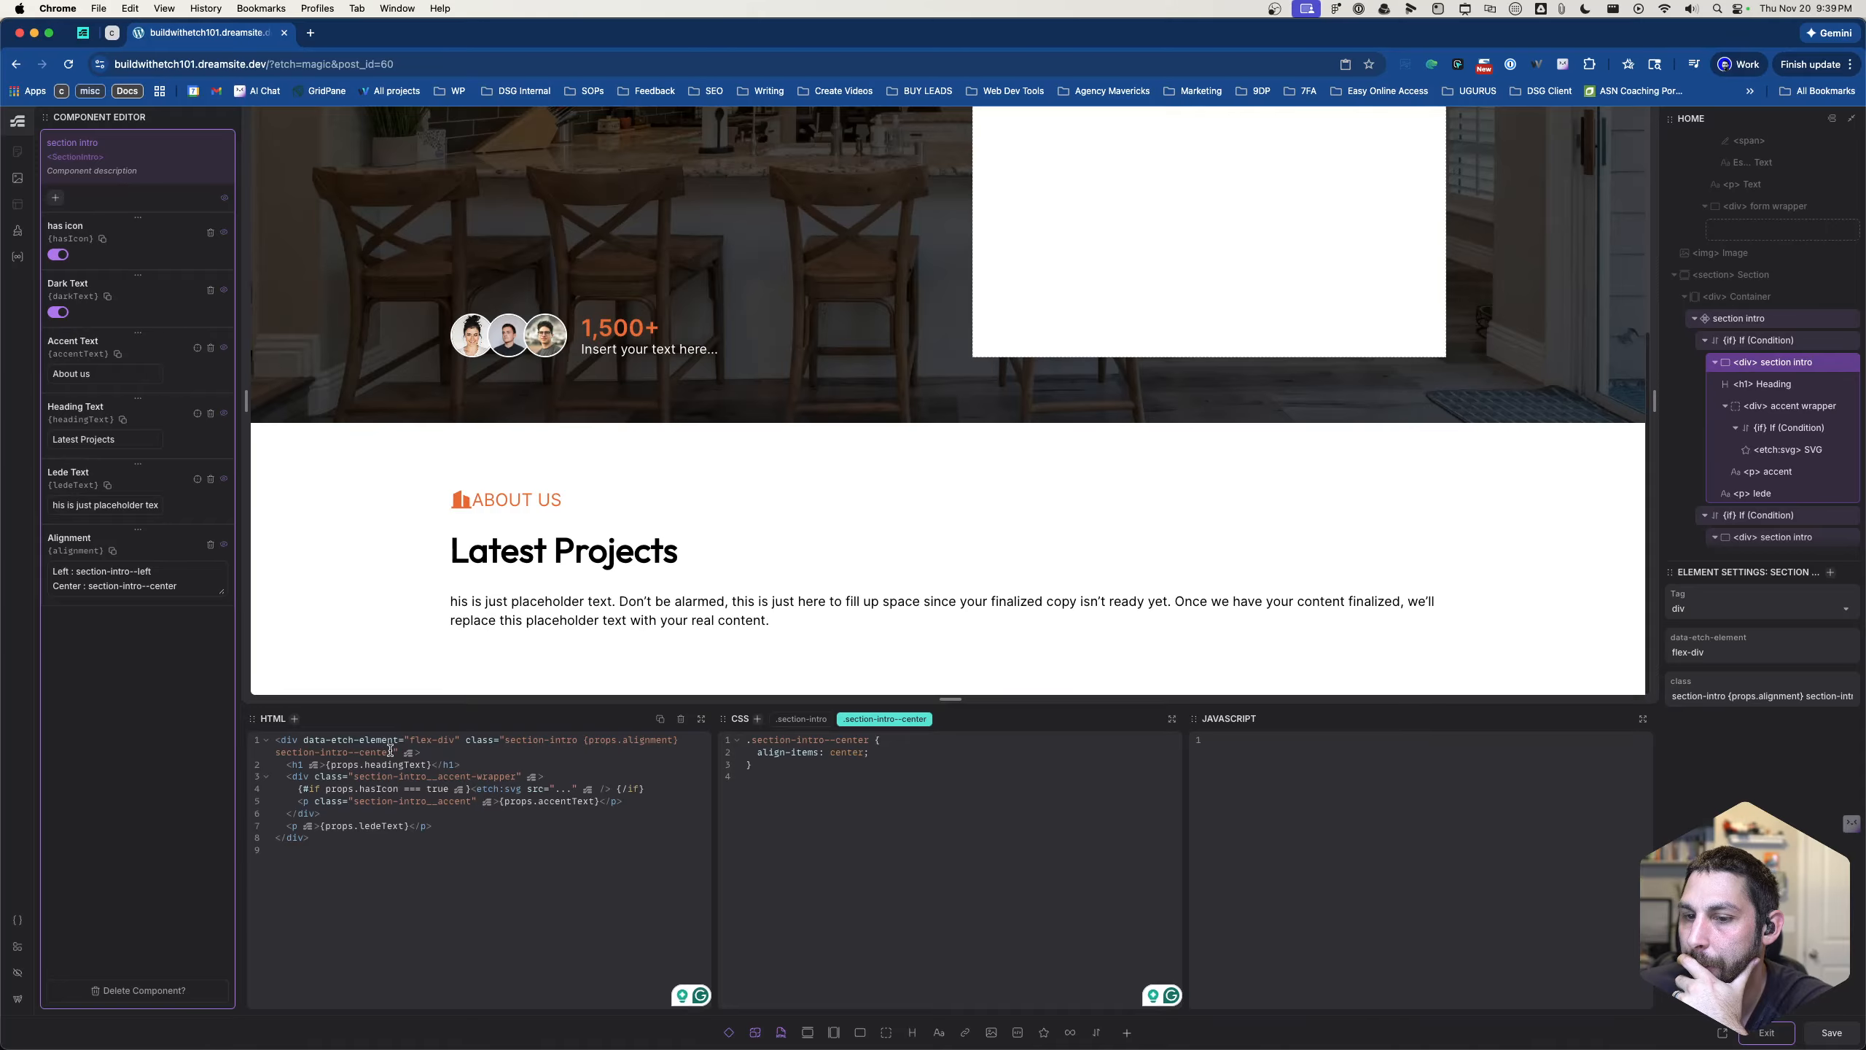
{"action": "left_click_drag", "start_coordinate": [393, 752], "coordinate": [251, 752]}
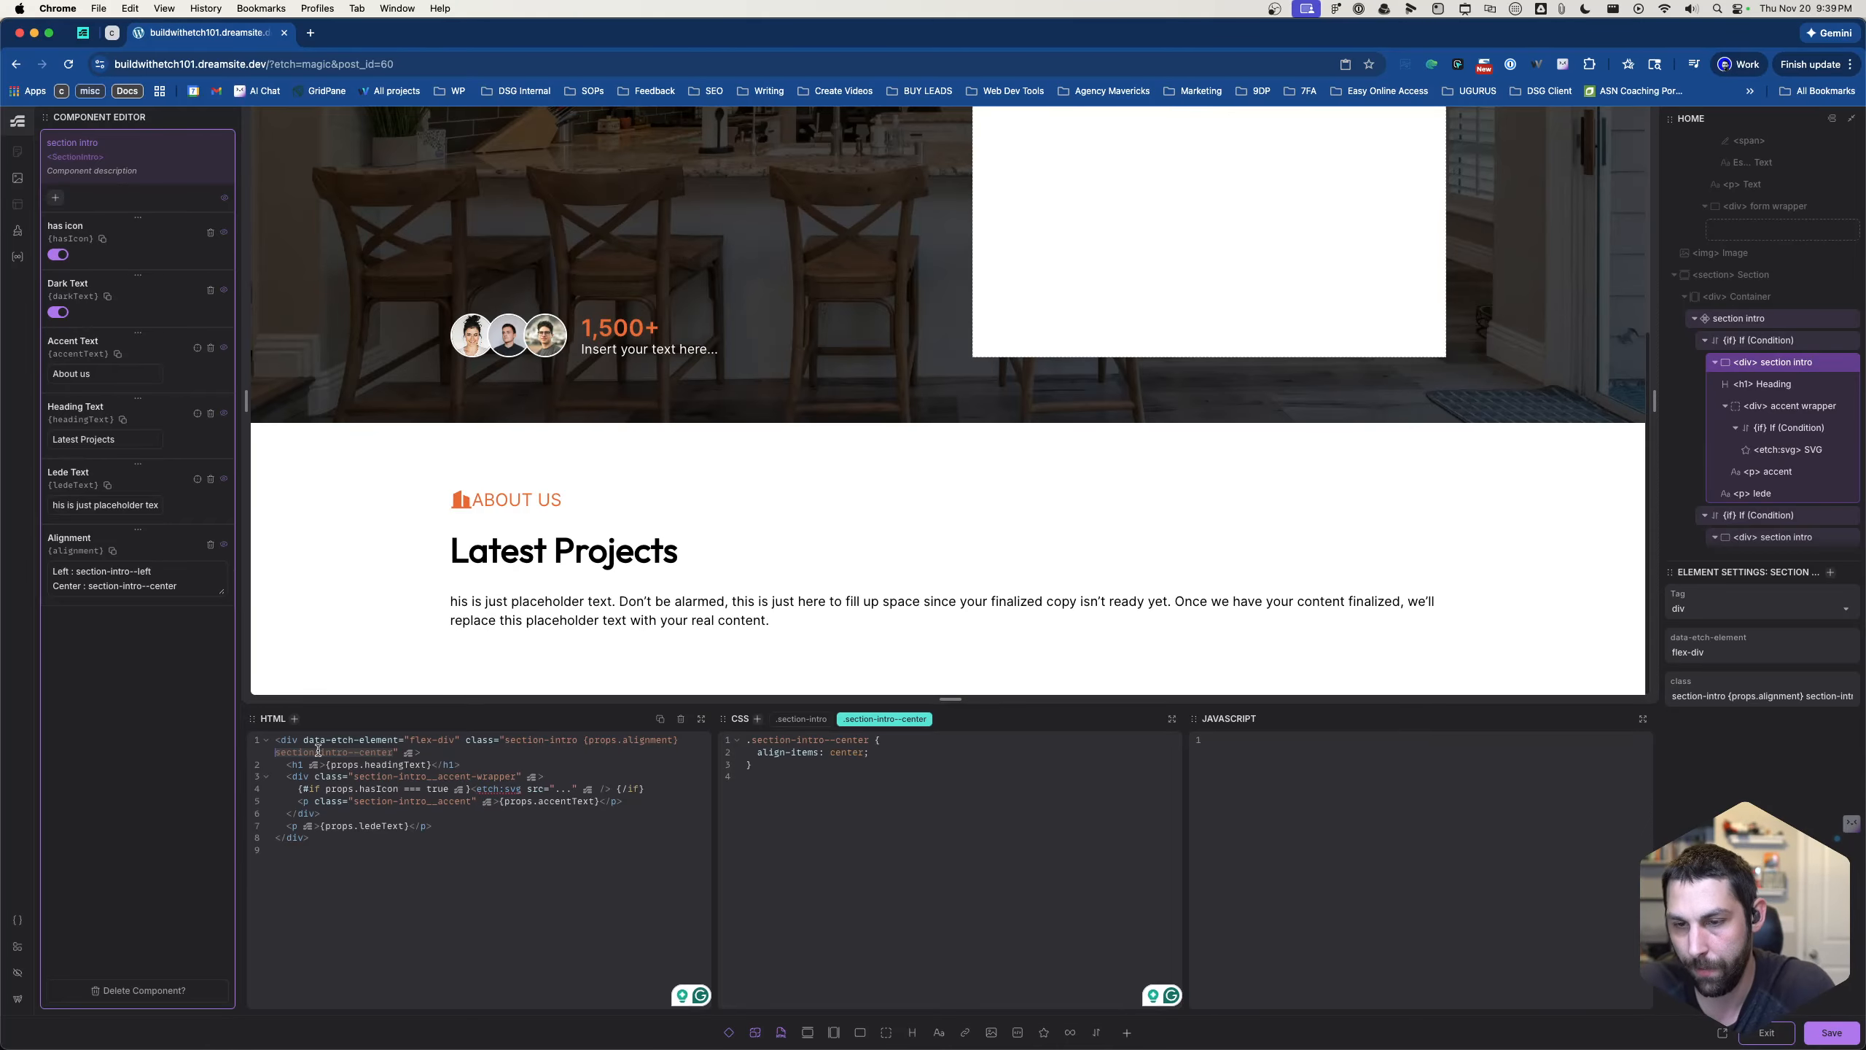
{"action": "key", "text": "BackSpace"}
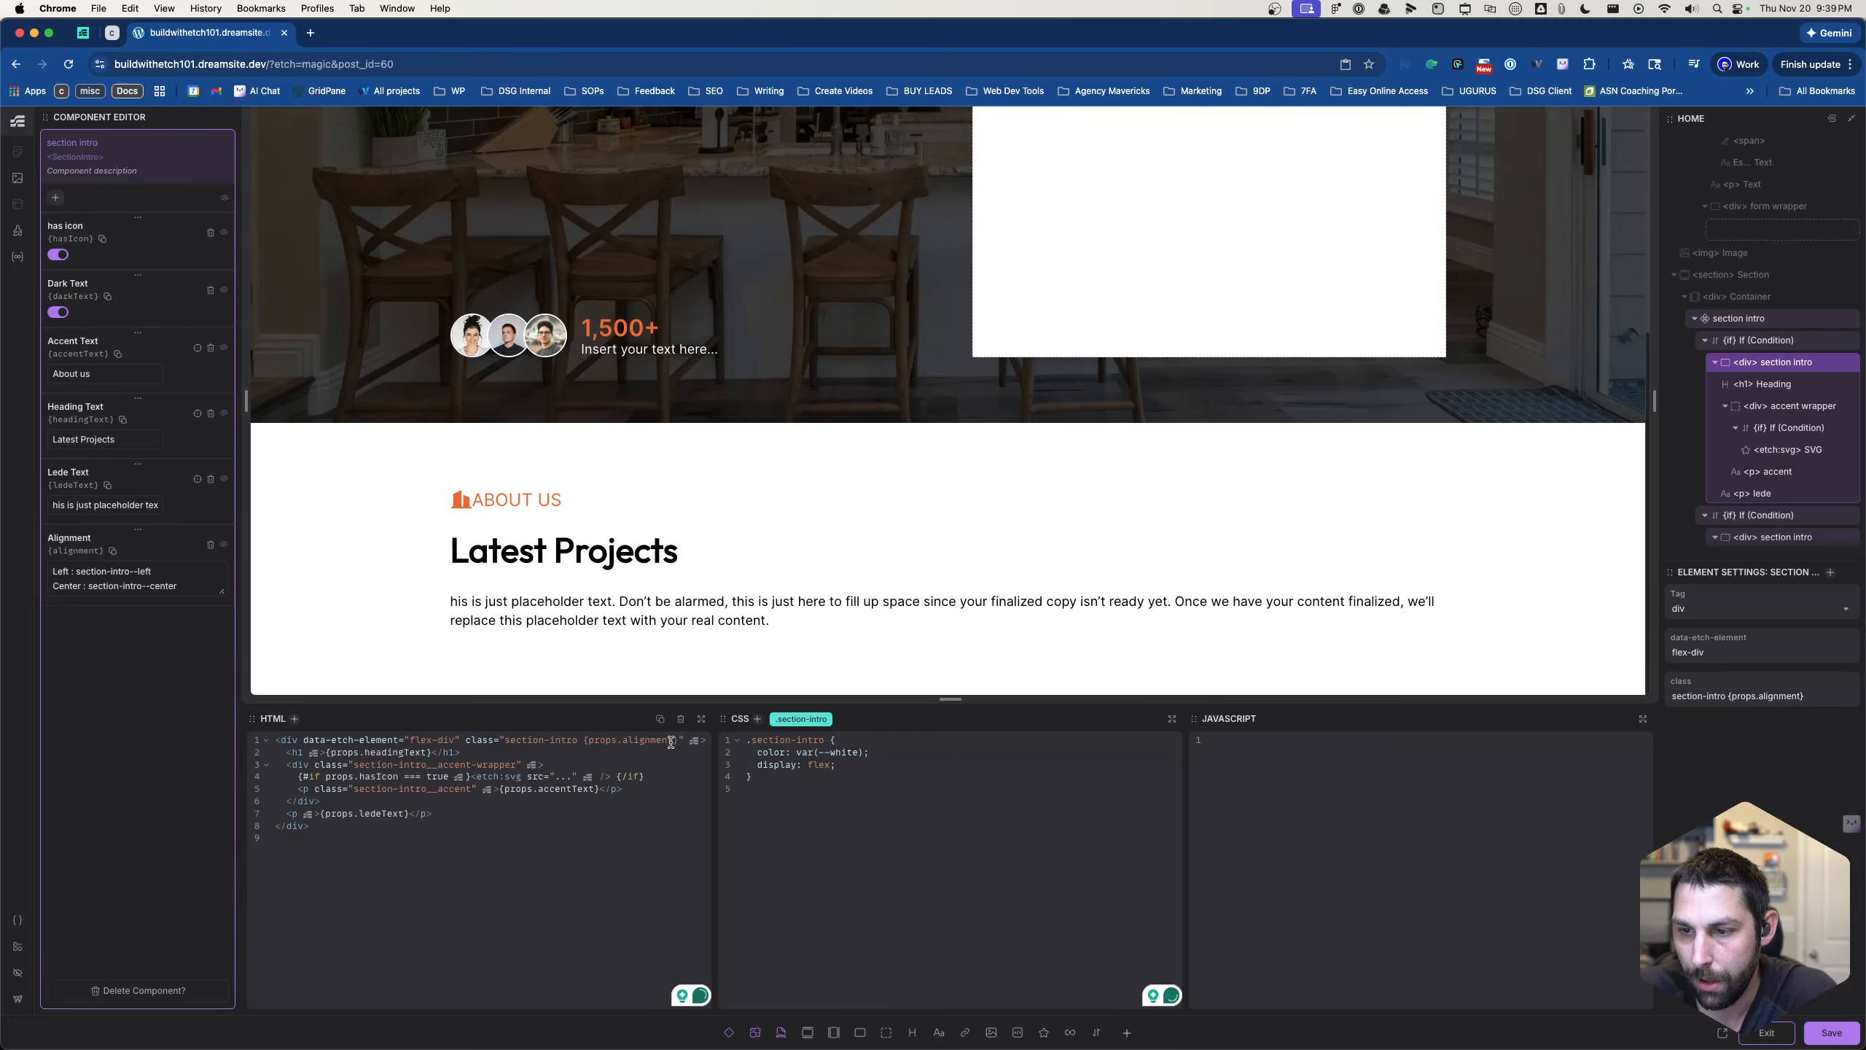
- Copy the {props.alignment} expression into the class attribute of the section-intro--dark div inside the darkText condition
{"action": "left_click_drag", "start_coordinate": [671, 742], "coordinate": [582, 739]}
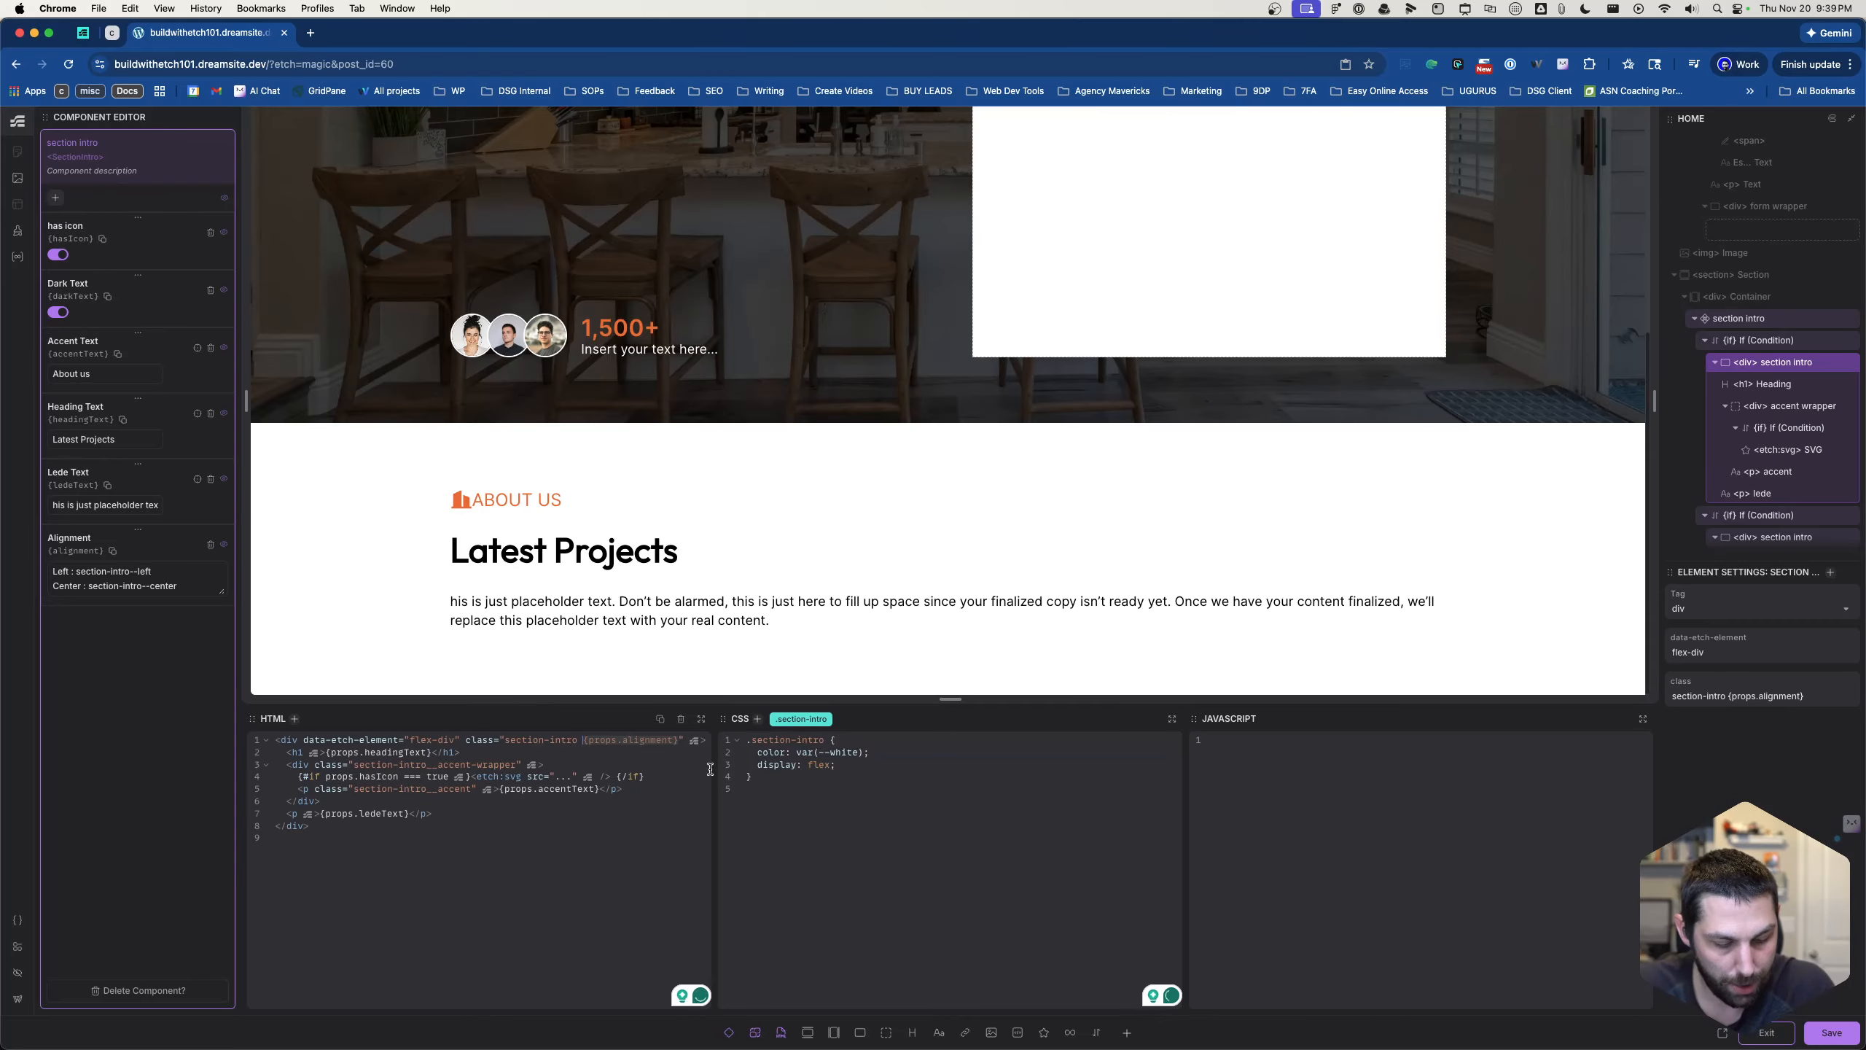
{"action": "left_click", "coordinate": [1031, 835]}
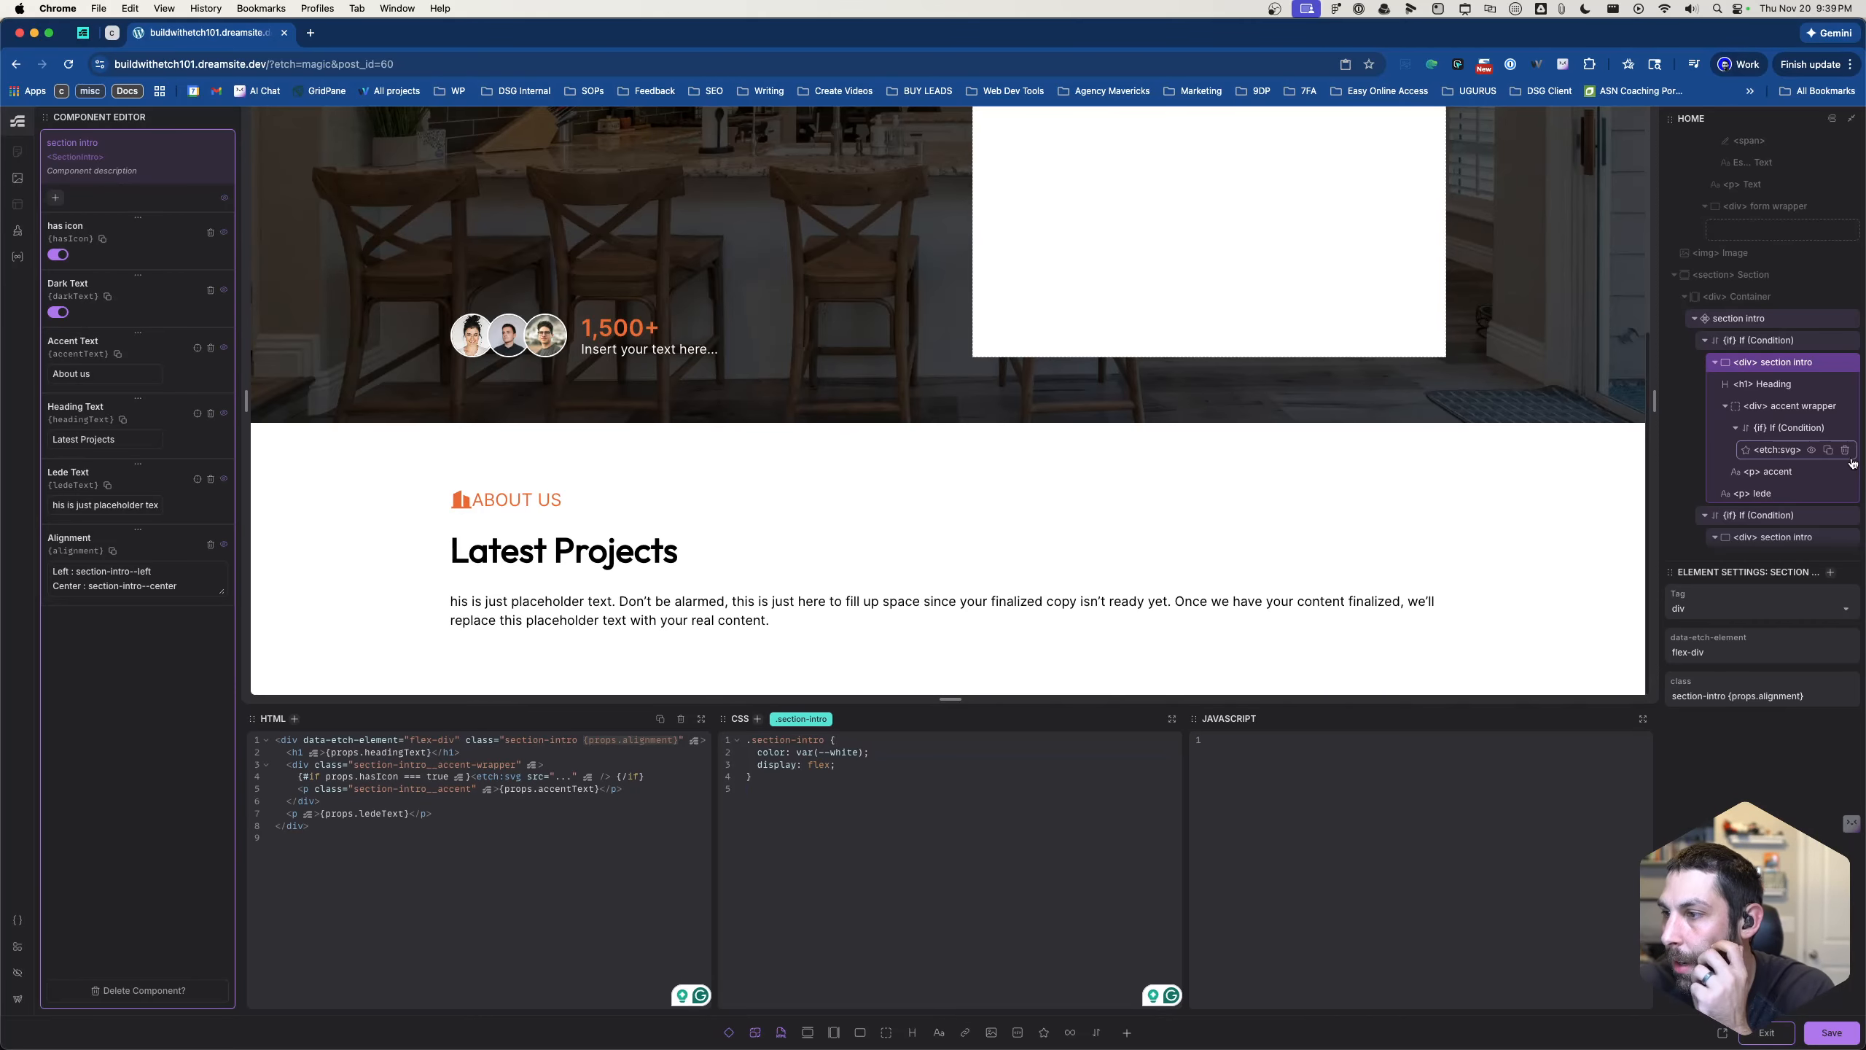
{"action": "scroll", "coordinate": [1763, 470], "scroll_direction": "down", "scroll_amount": 2}
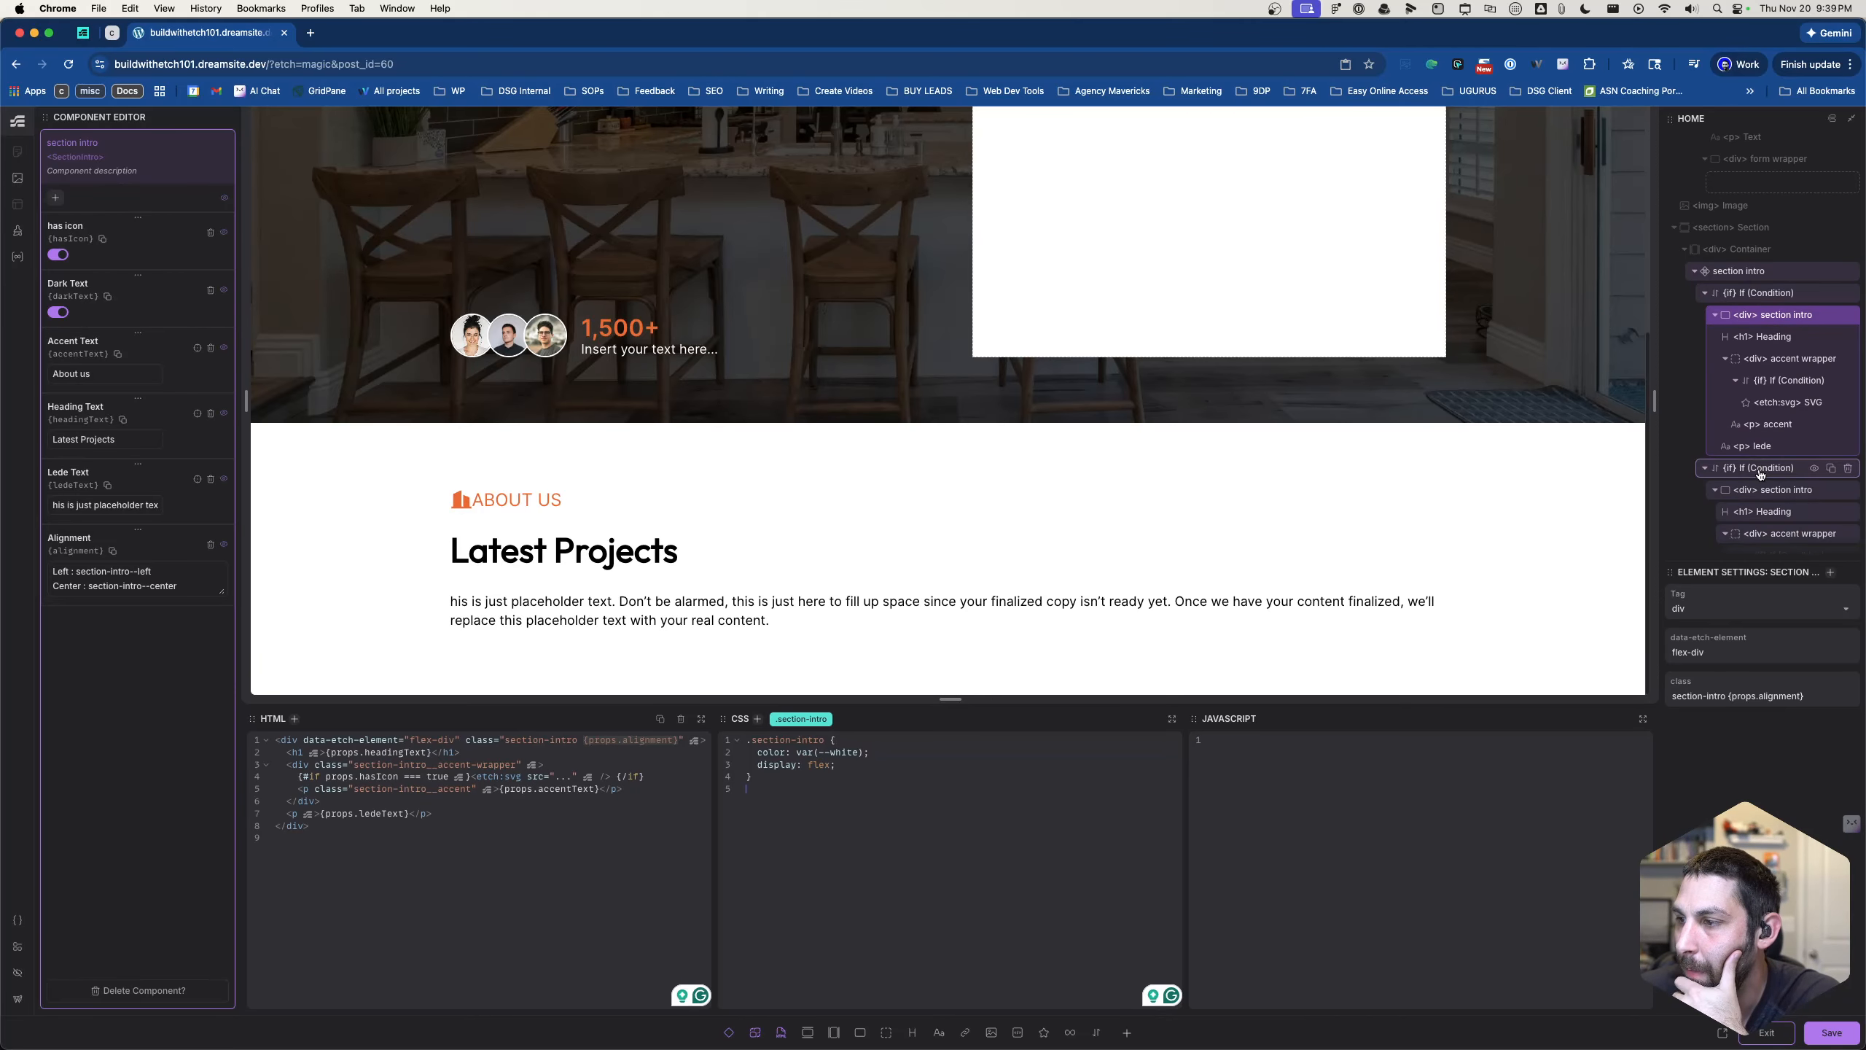
{"action": "left_click", "coordinate": [1761, 471]}
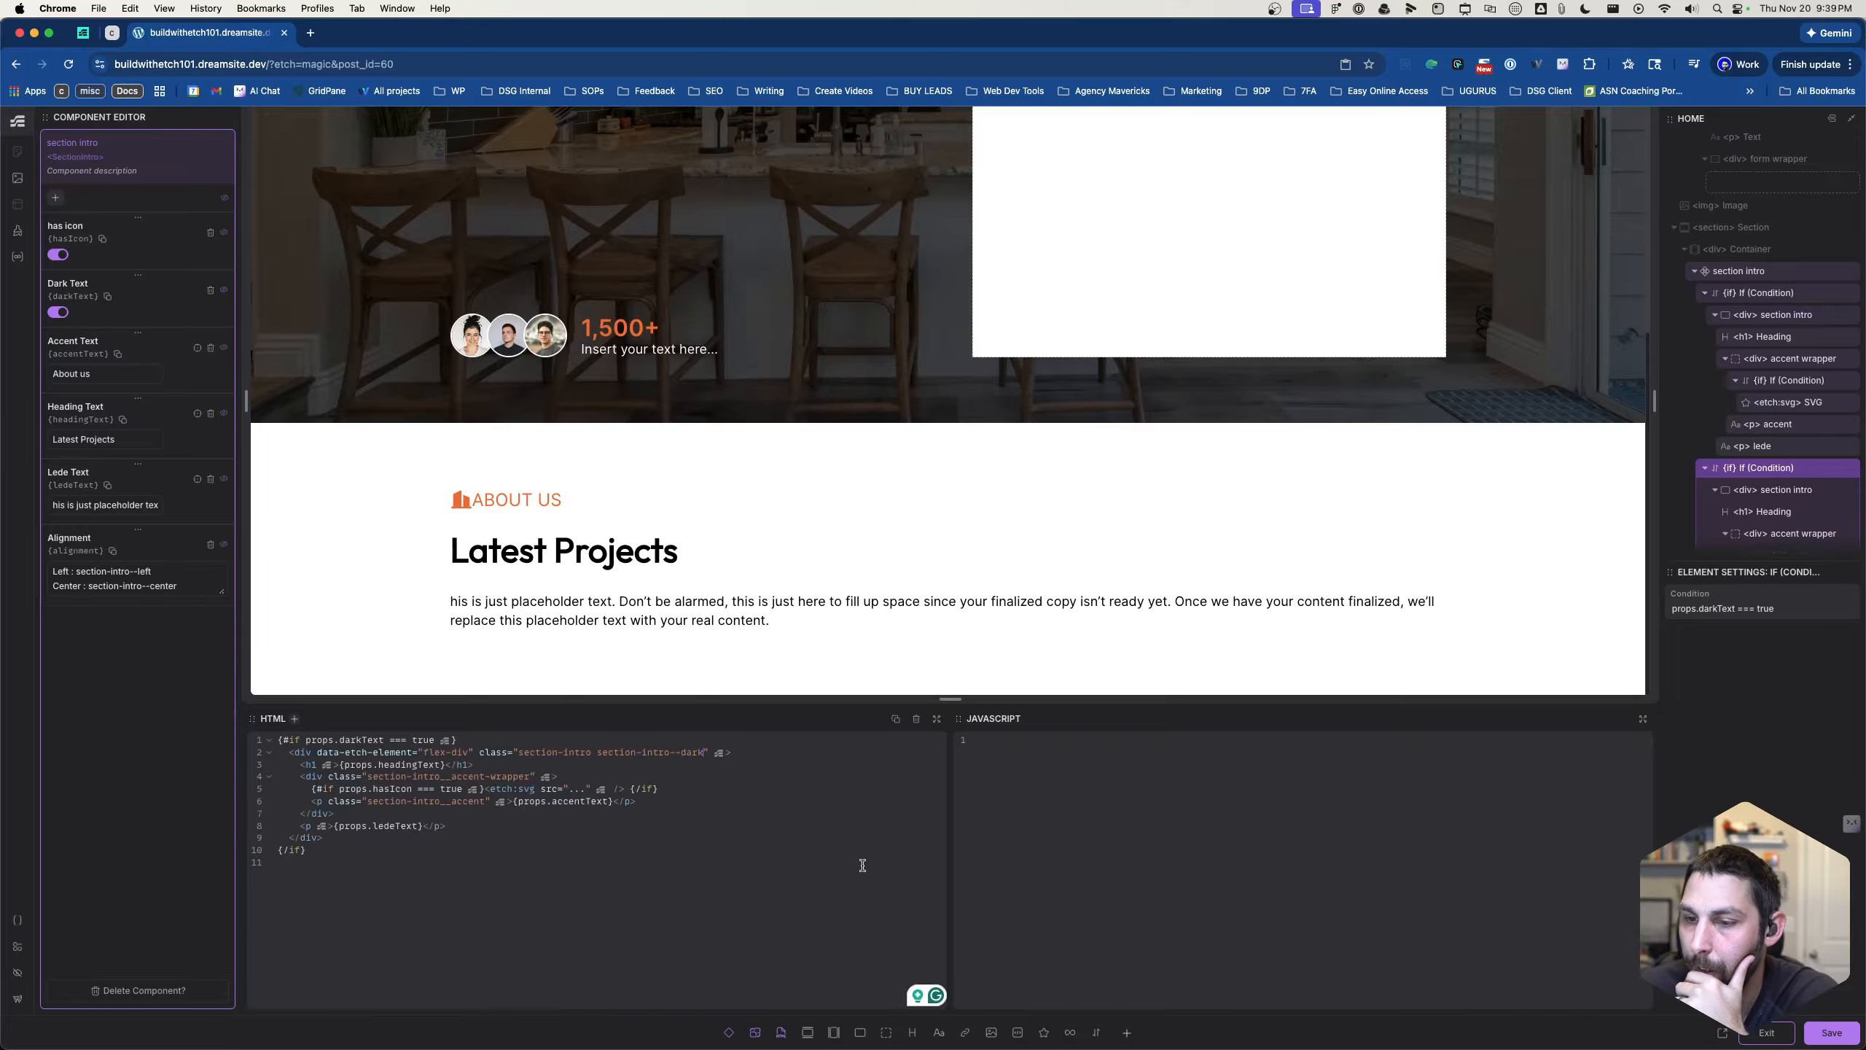
{"action": "type", "text": "{props.alignment}"}
{"action": "left_click", "coordinate": [1113, 812]}
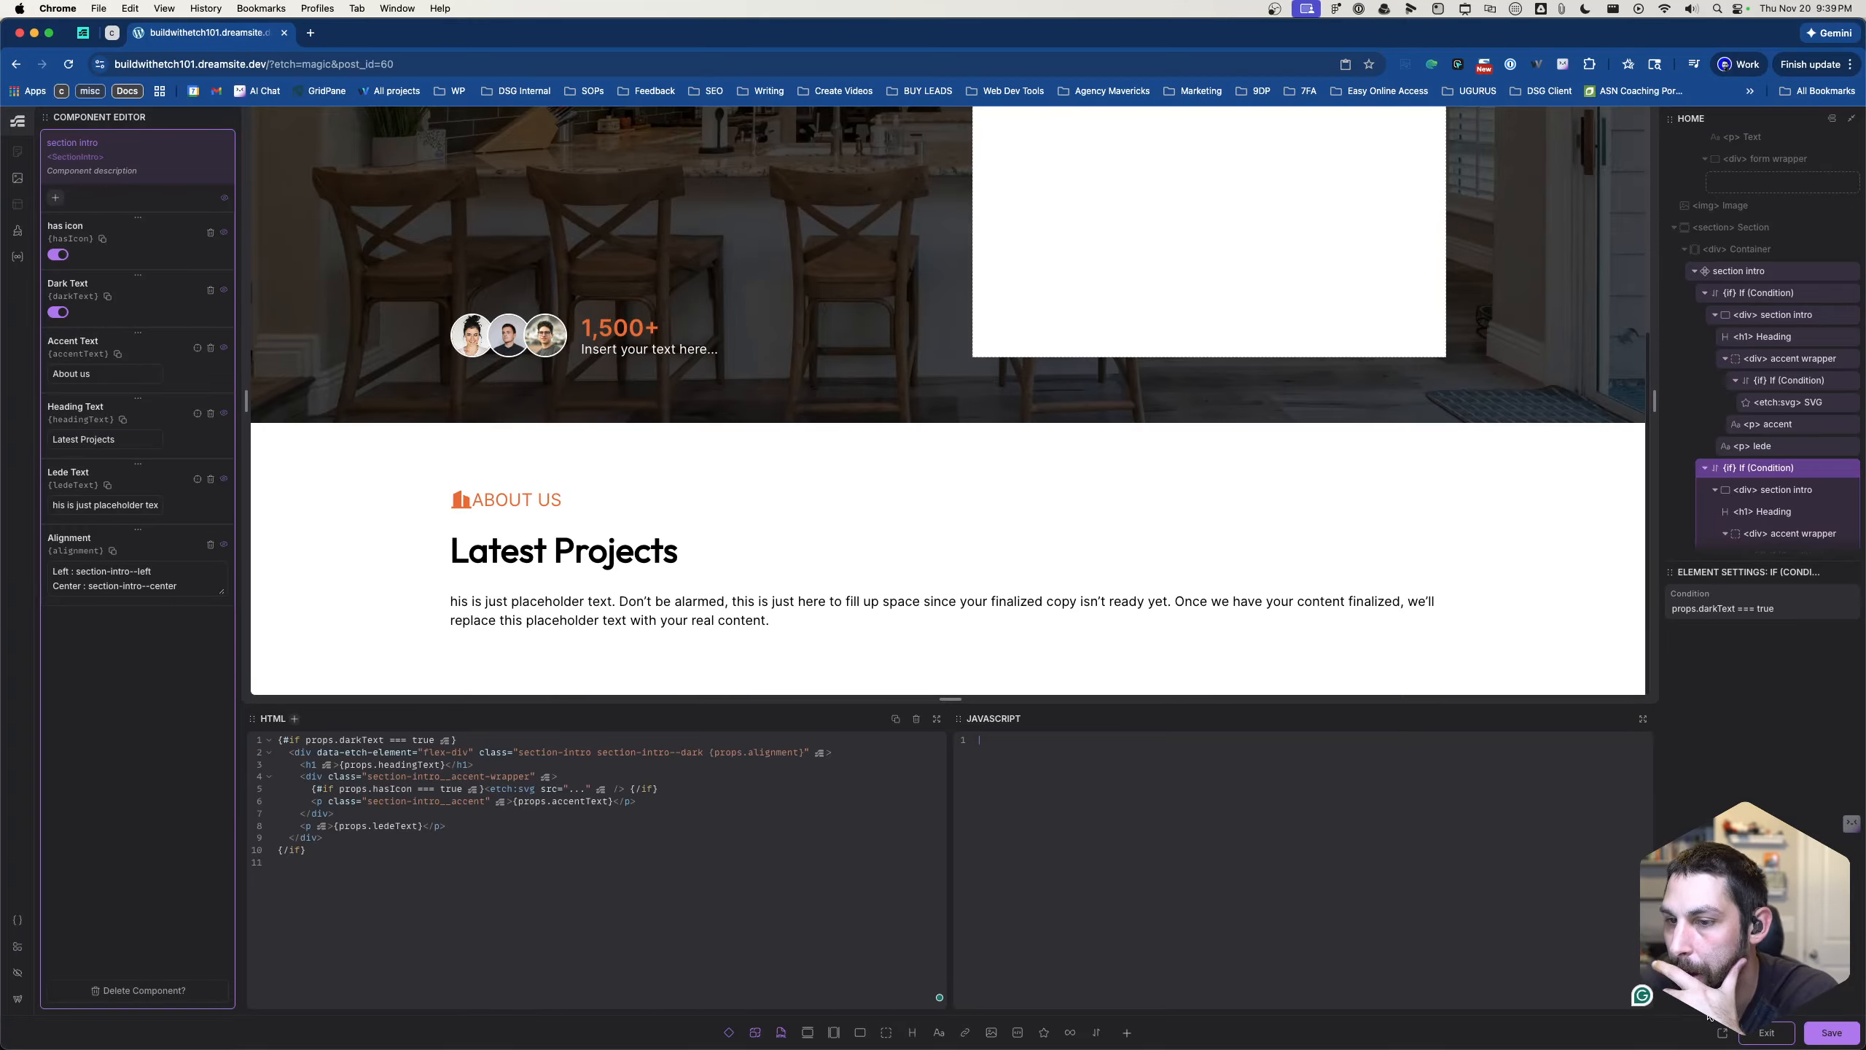
- Save and exit the component editor, and set the section intro instance's Alignment to Center
{"action": "left_click", "coordinate": [1828, 1036]}
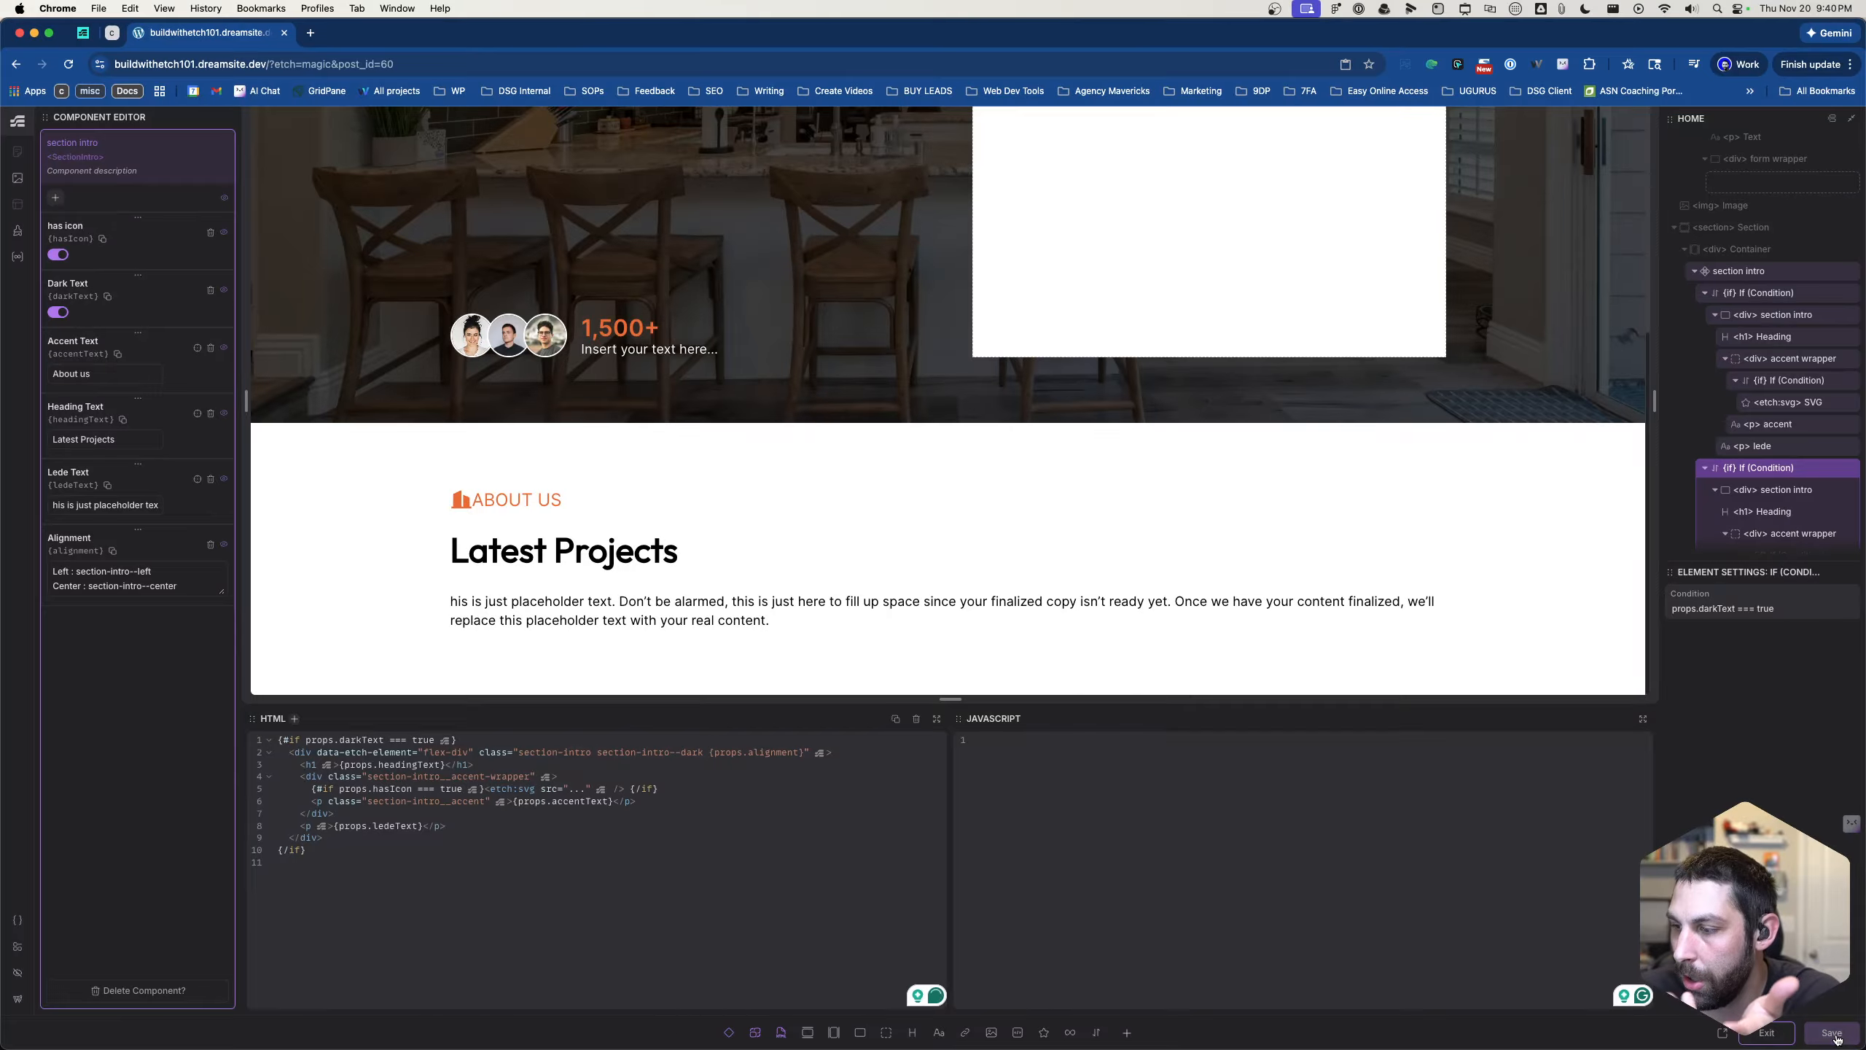
{"action": "left_click", "coordinate": [1767, 1034]}
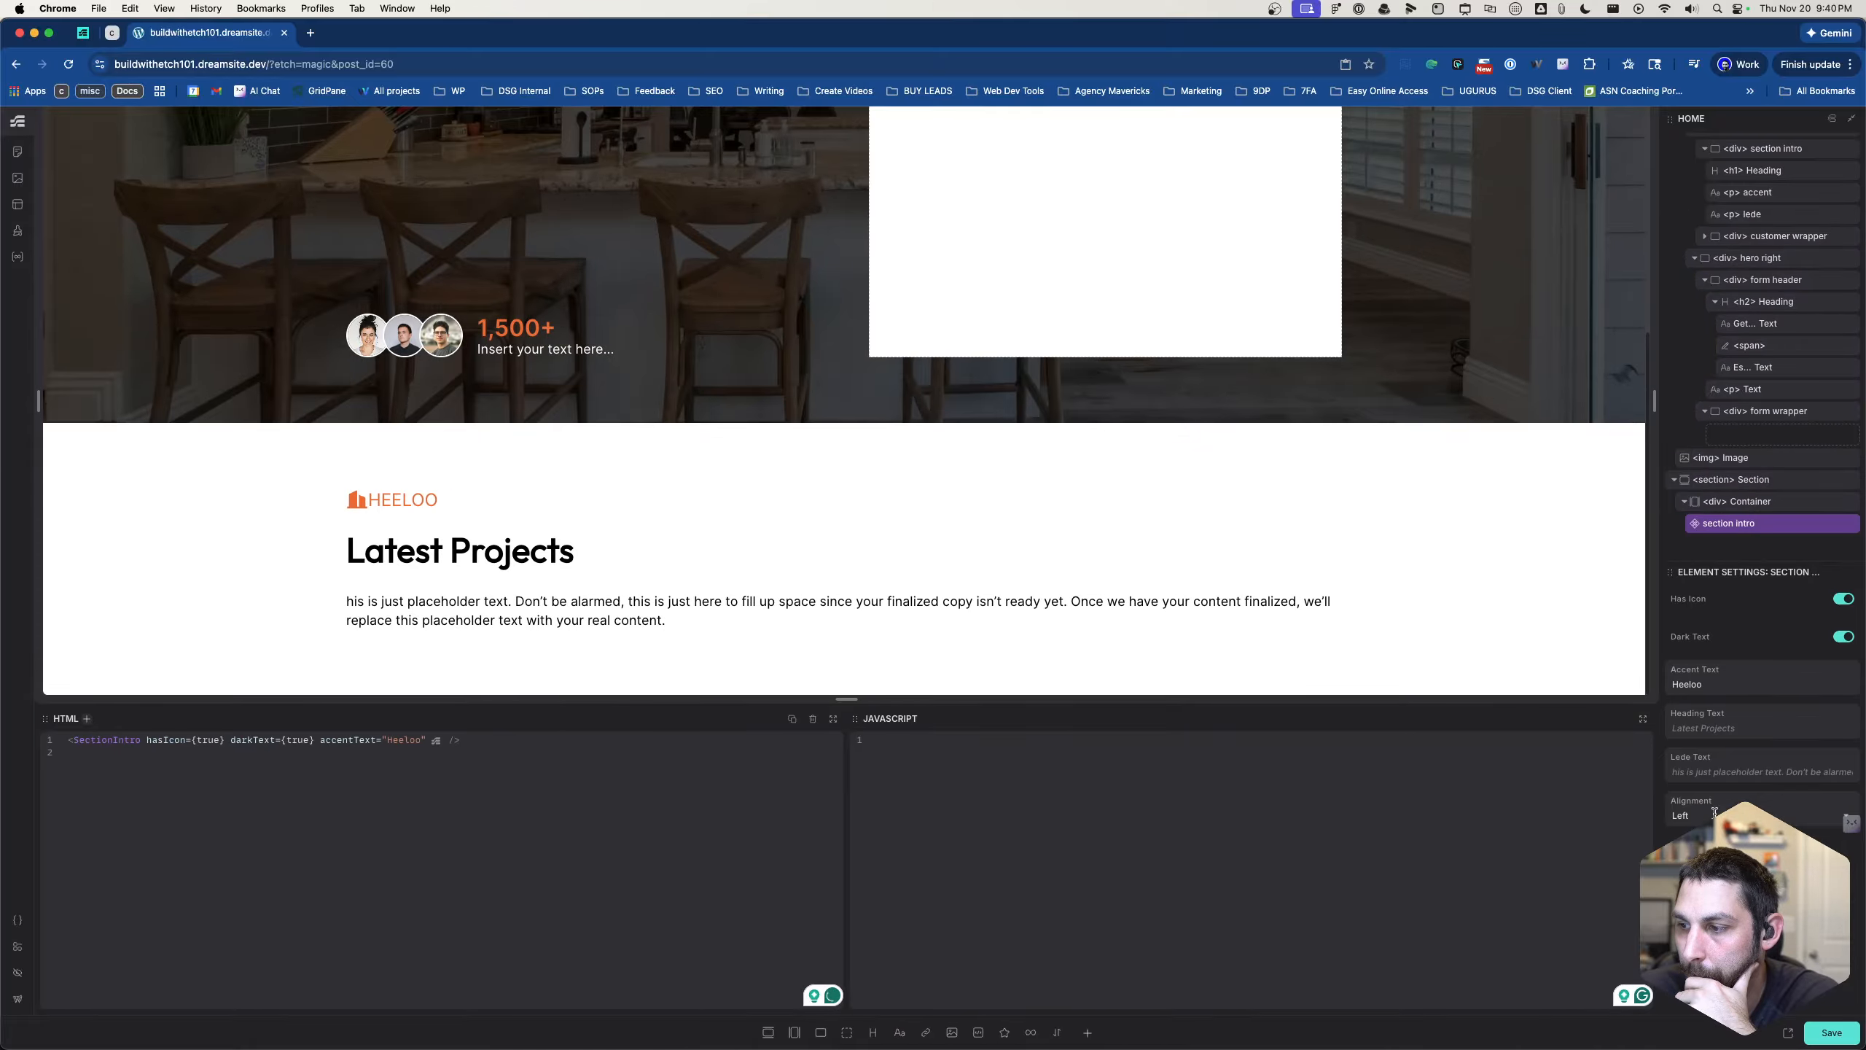
{"action": "left_click", "coordinate": [1711, 862]}
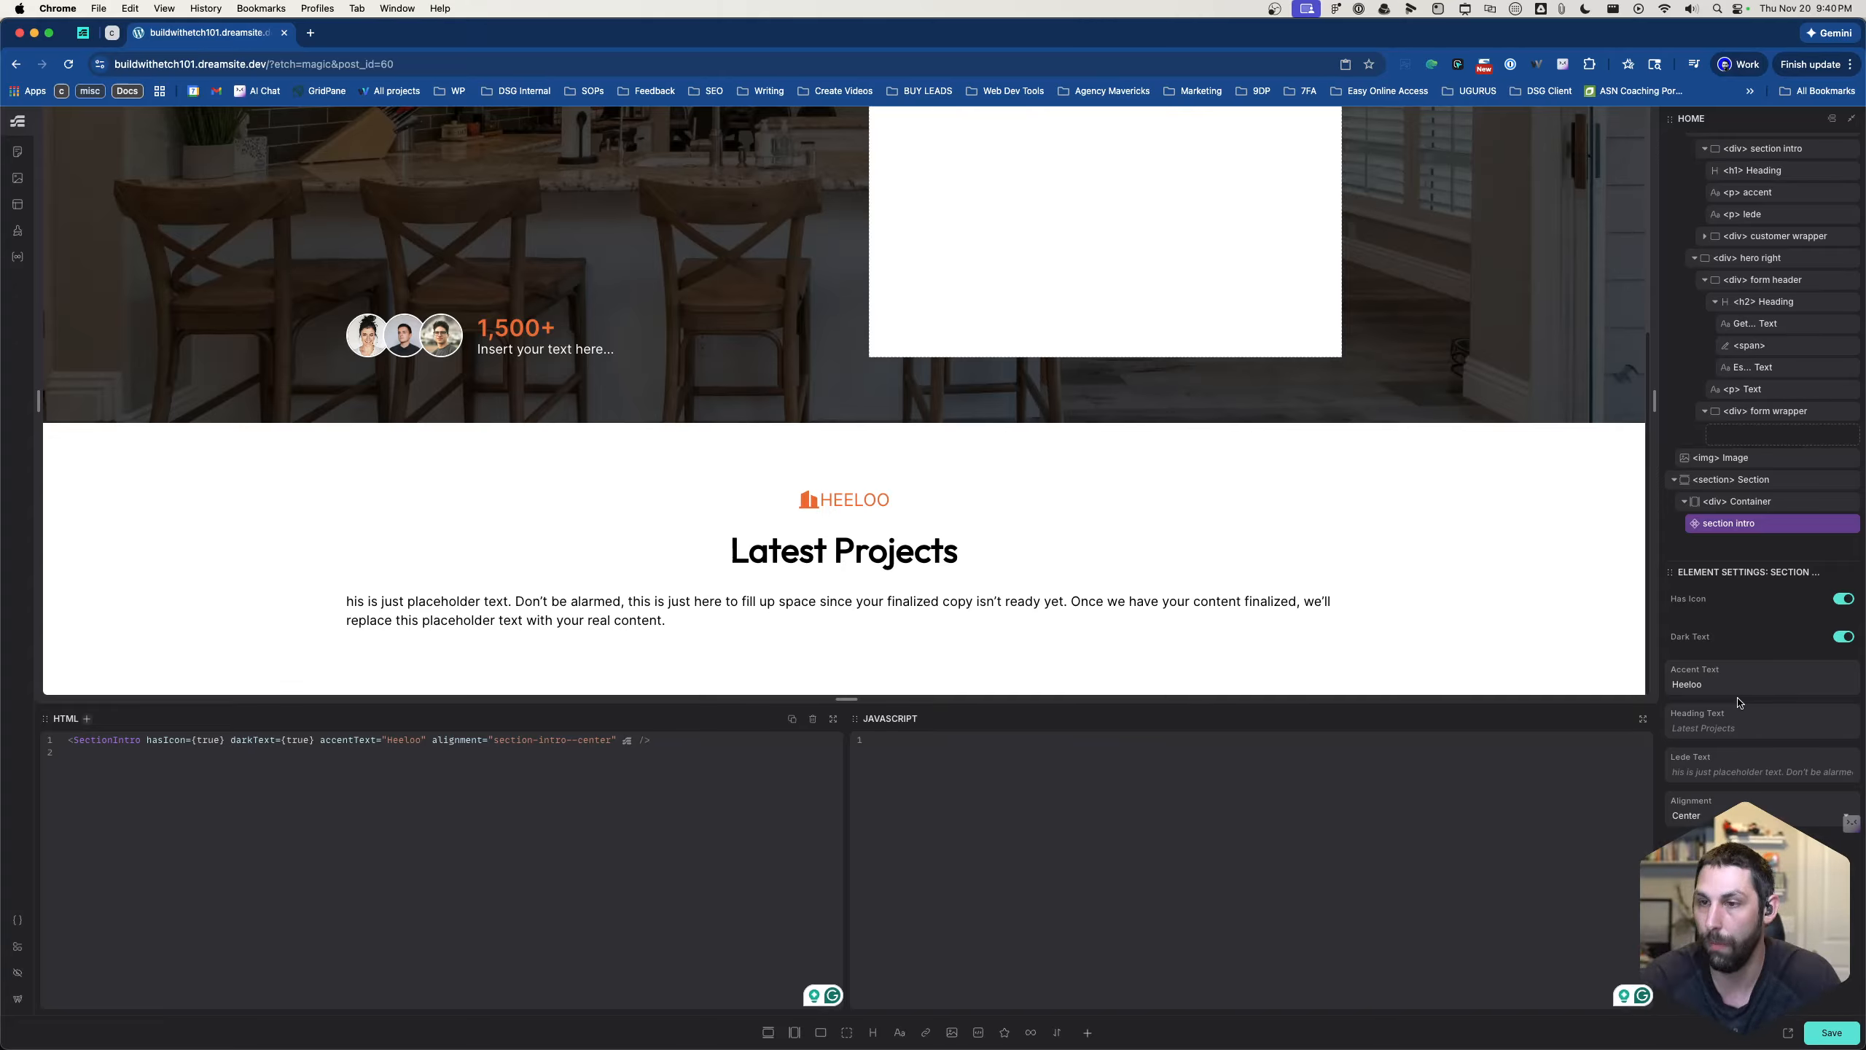
- Open the section intro component for editing and select the accent wrapper div inside its first condition
{"action": "right_click", "coordinate": [1735, 526]}
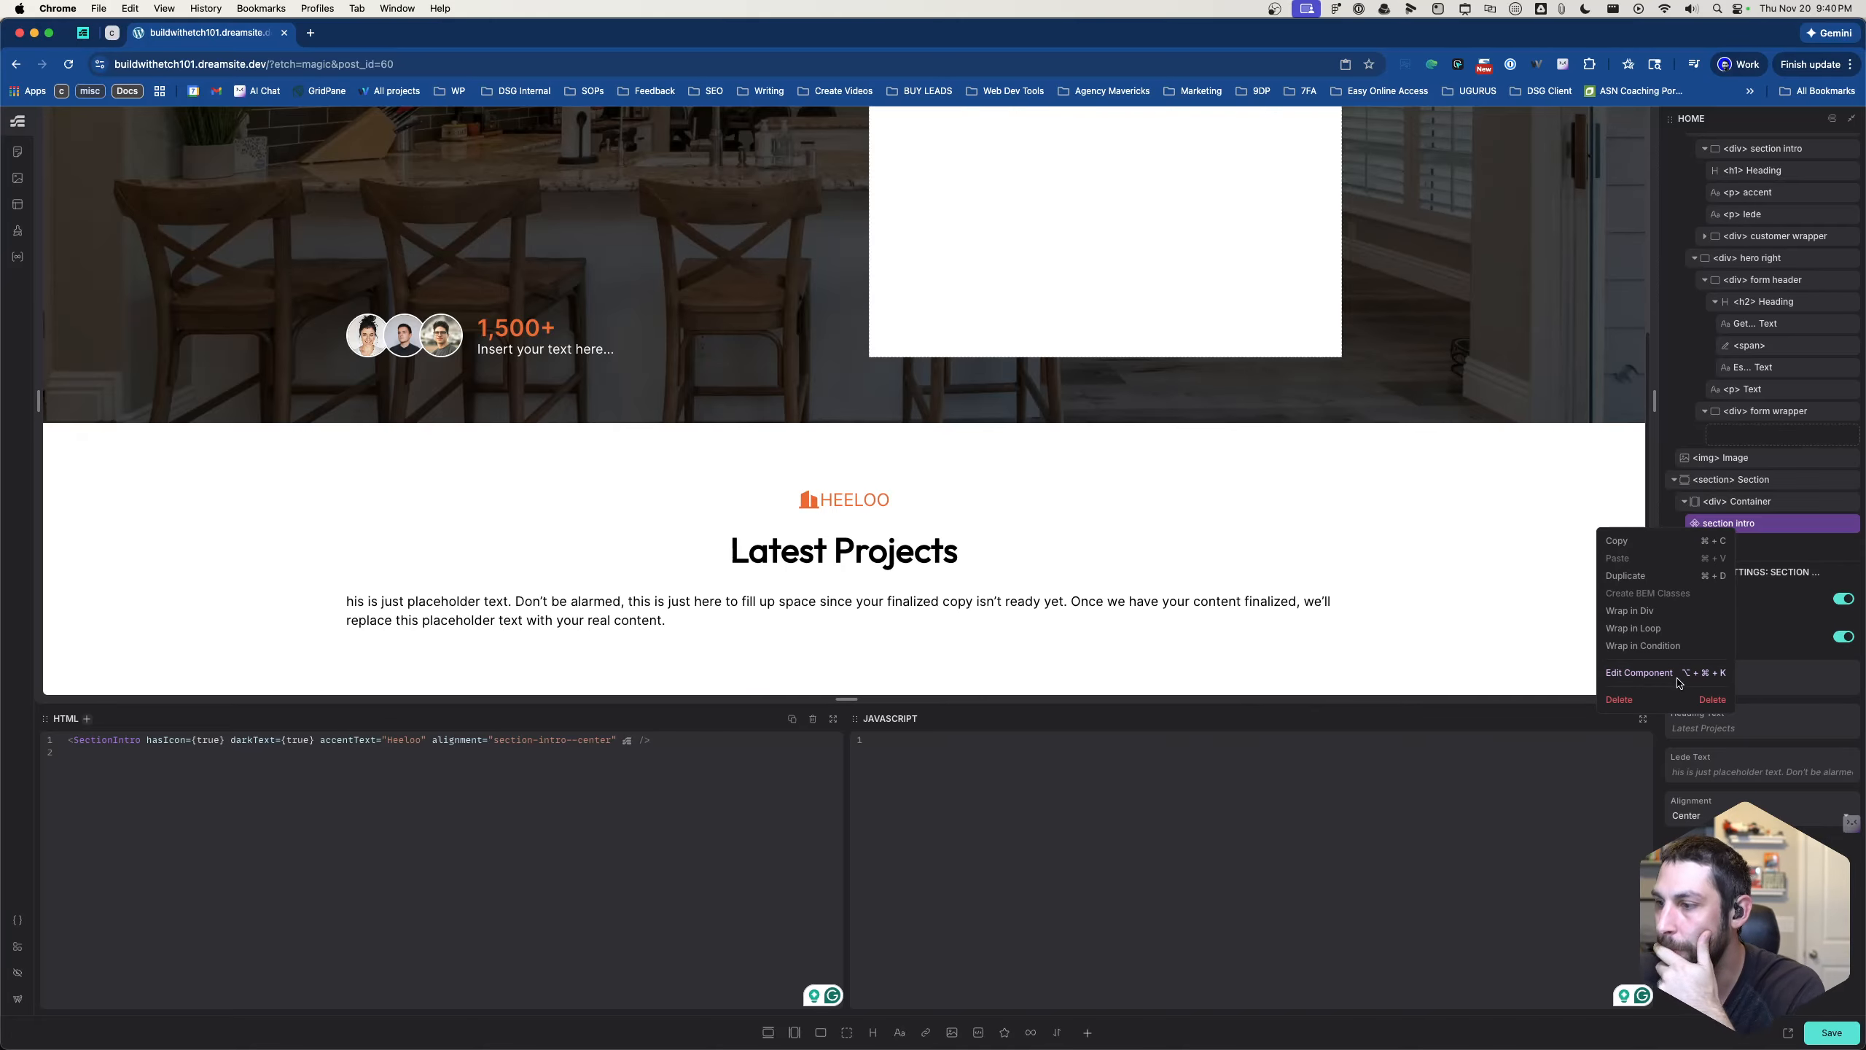
{"action": "left_click", "coordinate": [1678, 678]}
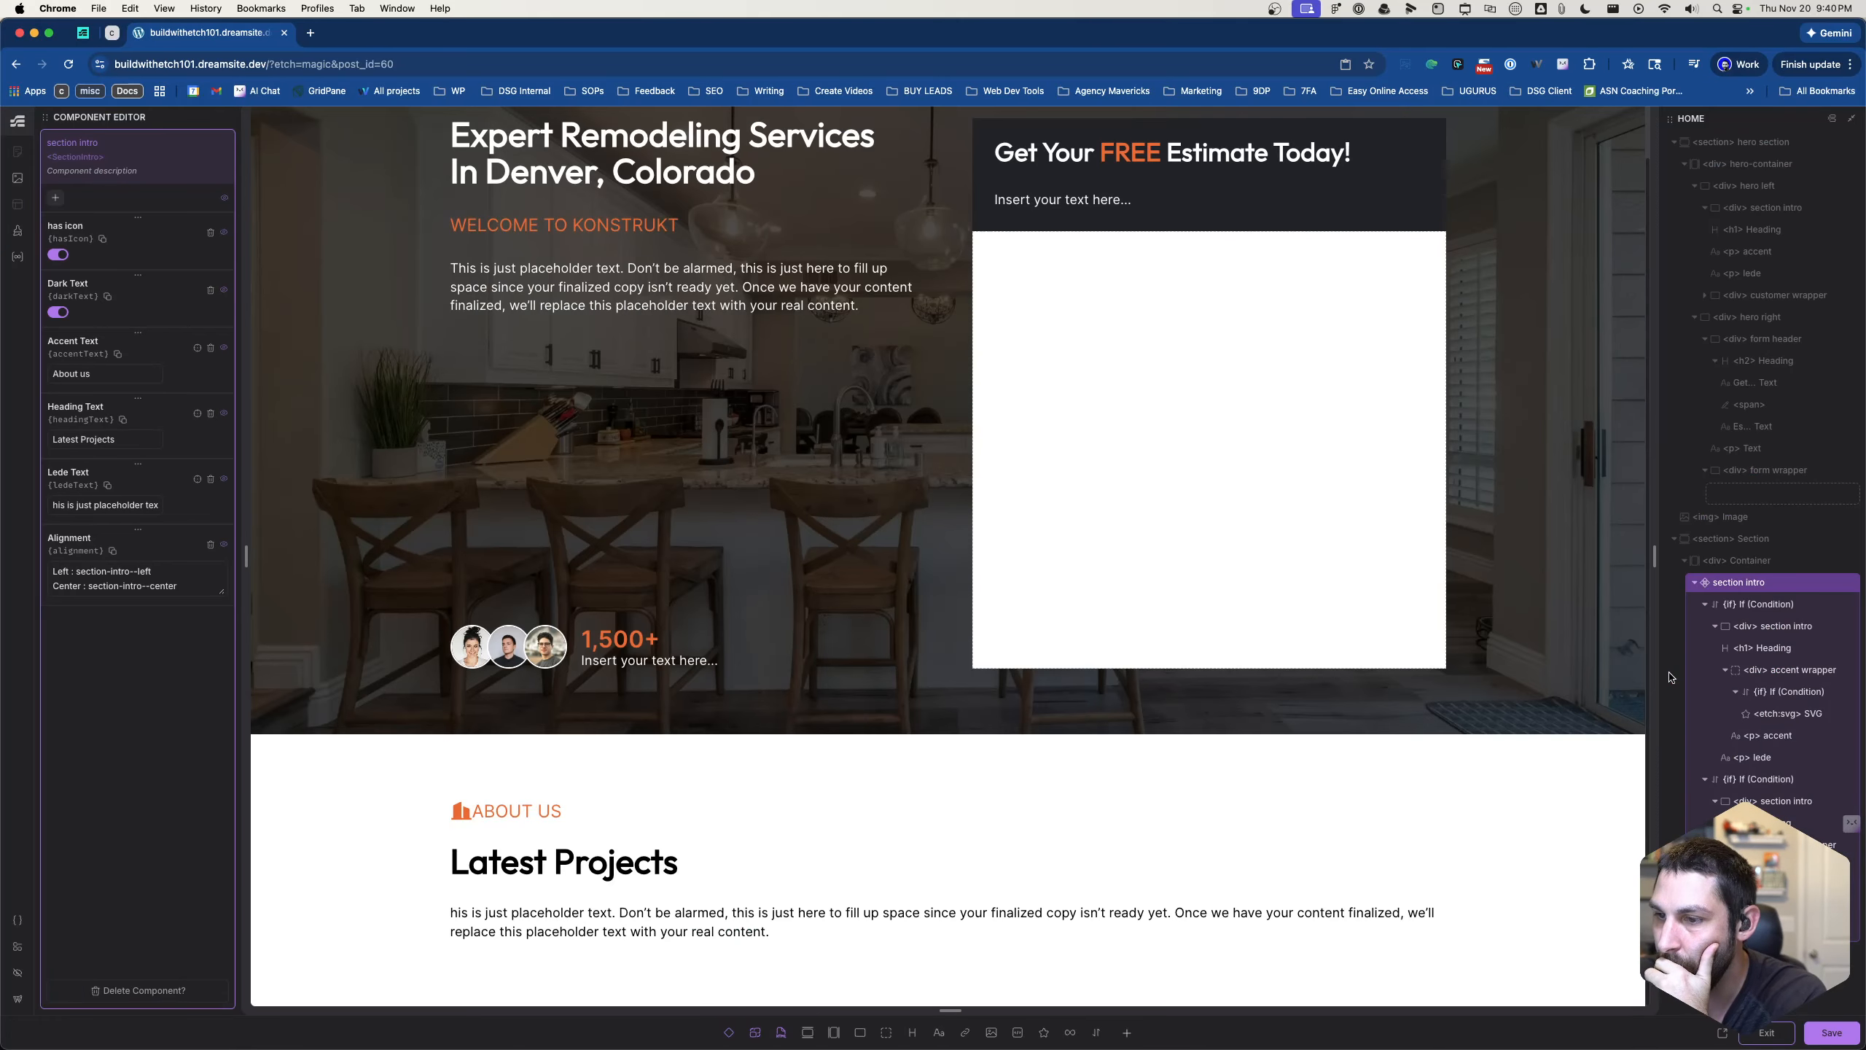
{"action": "left_click", "coordinate": [542, 821]}
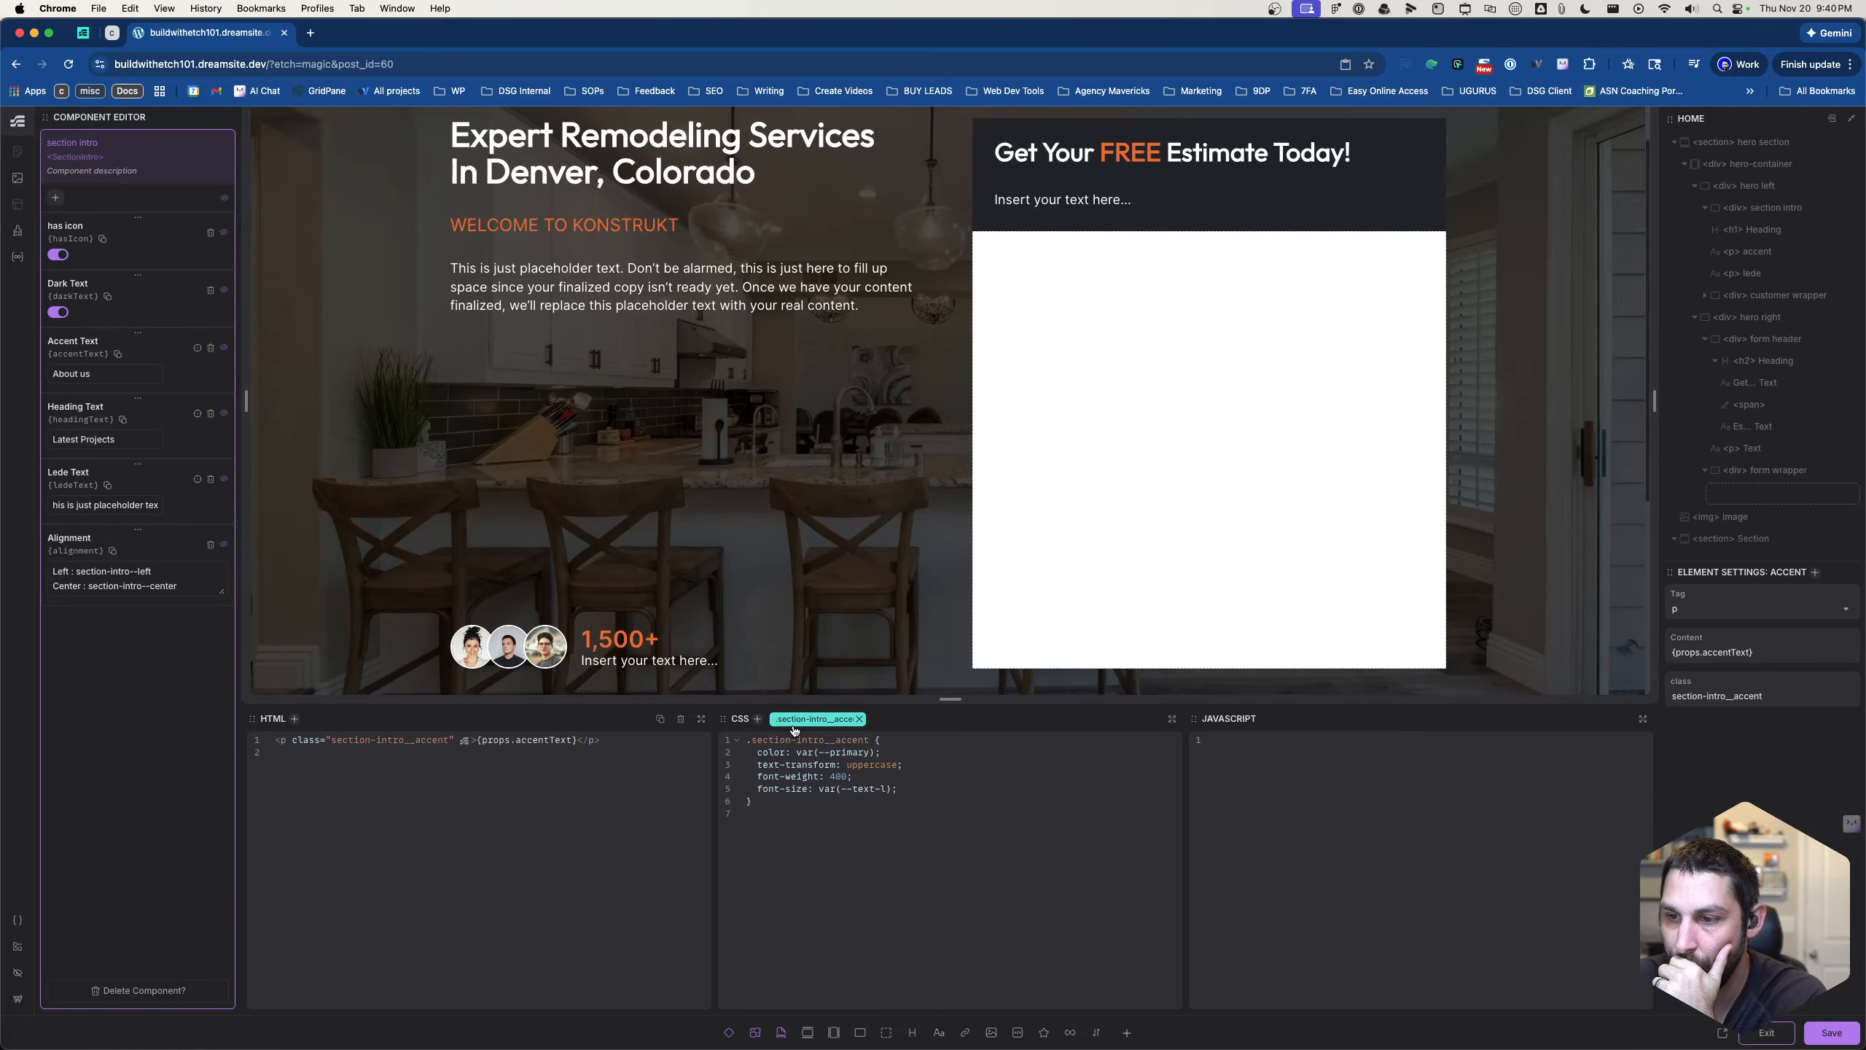
{"action": "scroll", "coordinate": [910, 593], "scroll_direction": "down", "scroll_amount": 5}
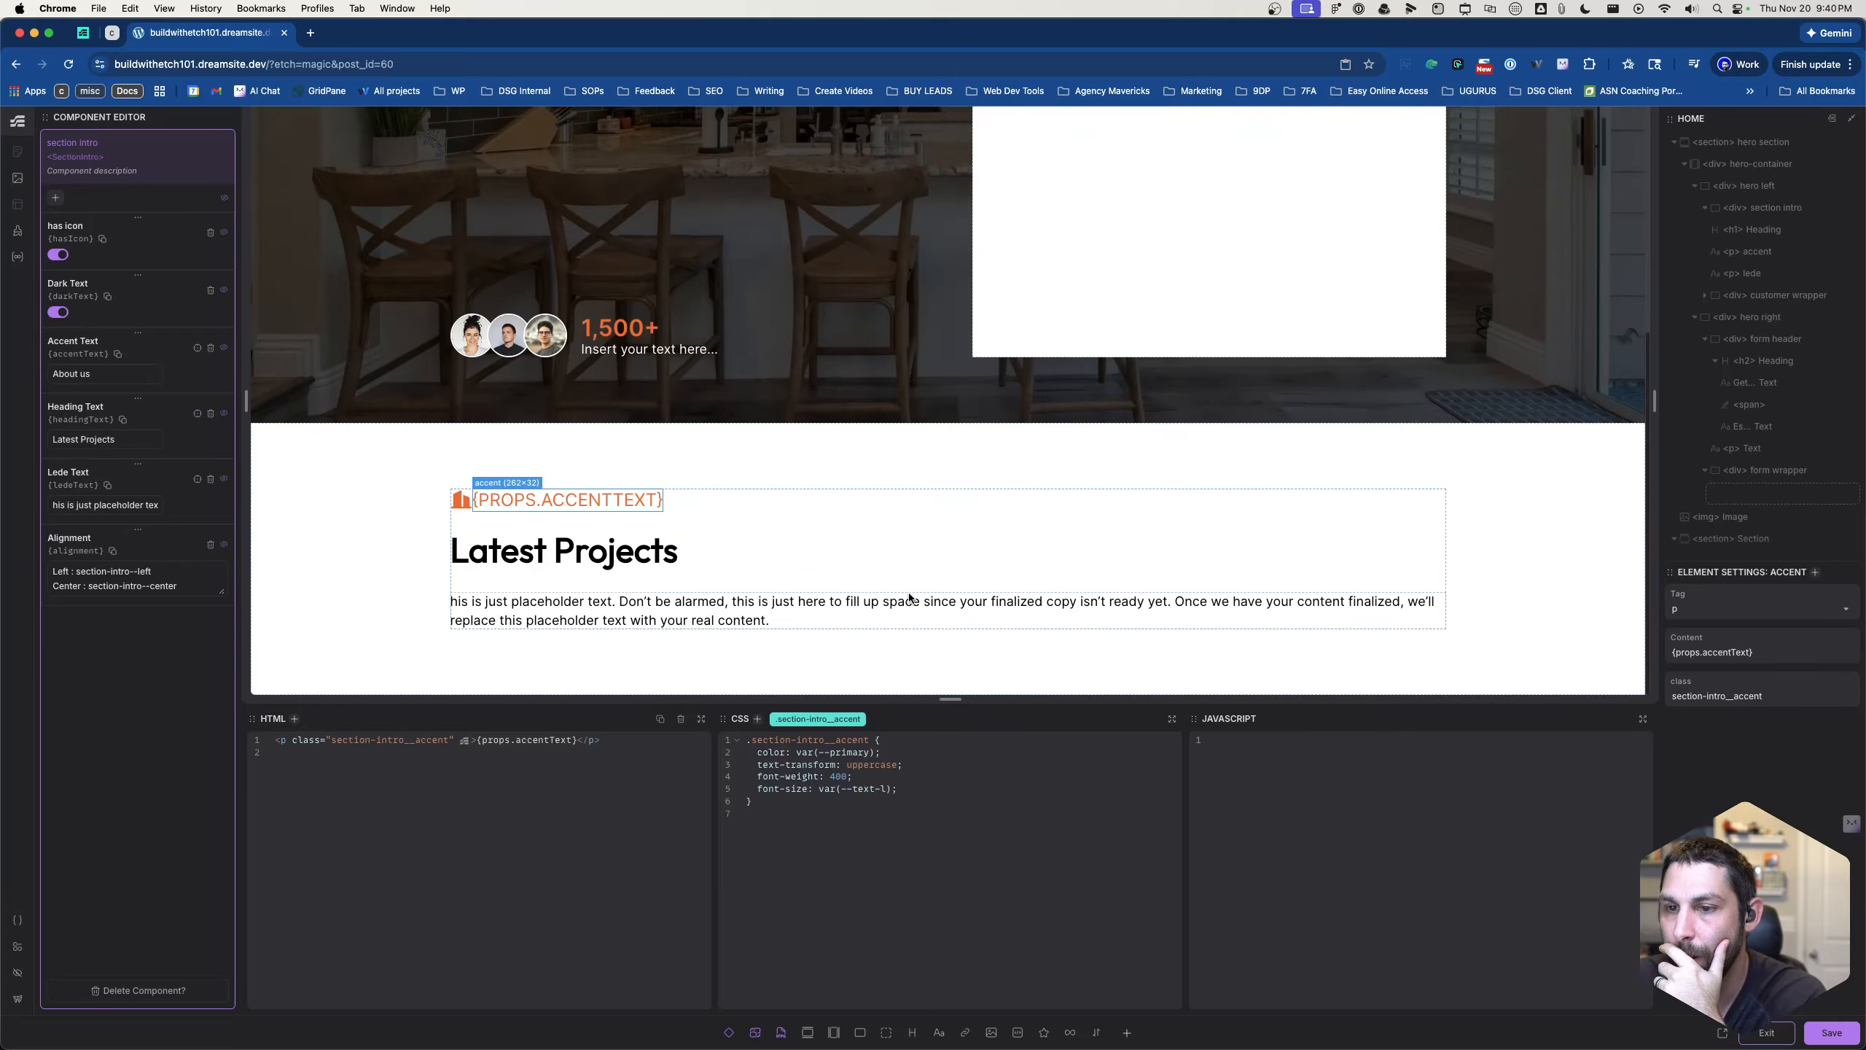
{"action": "scroll", "coordinate": [1735, 543], "scroll_direction": "down", "scroll_amount": 1}
{"action": "scroll", "coordinate": [1734, 542], "scroll_direction": "down", "scroll_amount": 5}
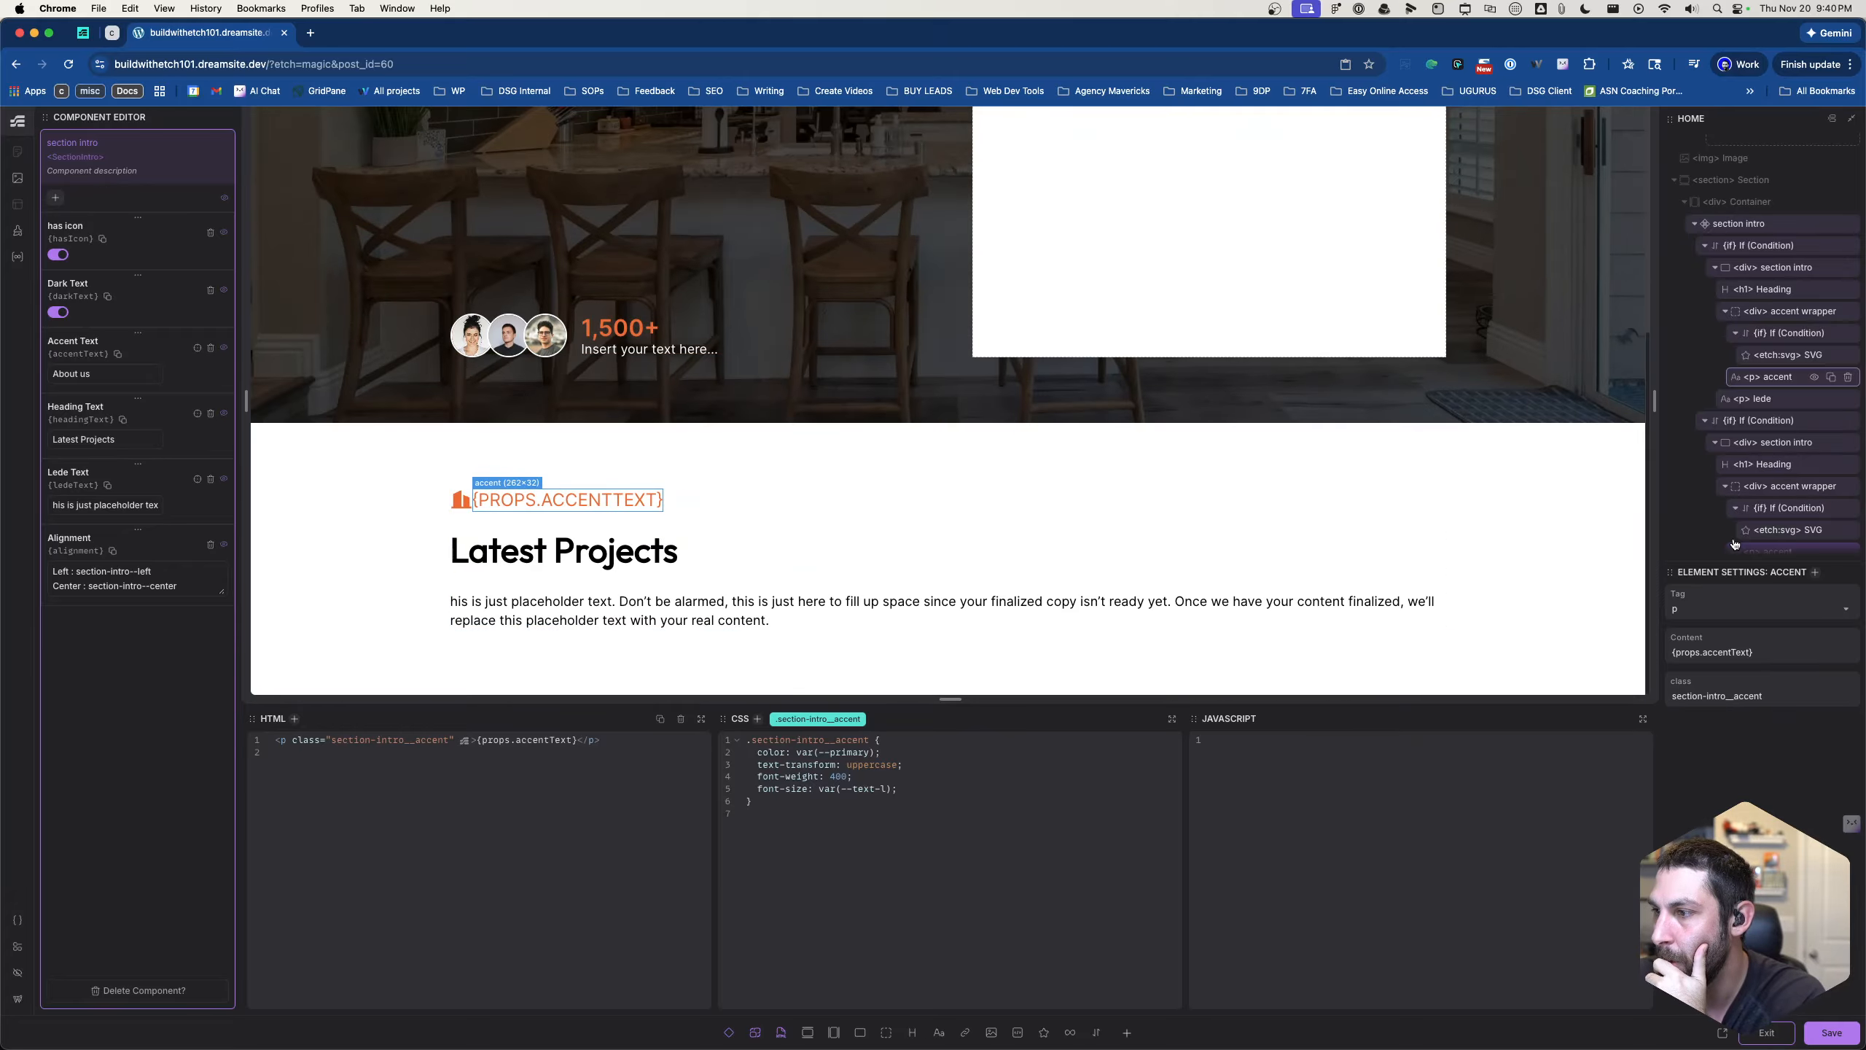
{"action": "left_click", "coordinate": [1767, 312]}
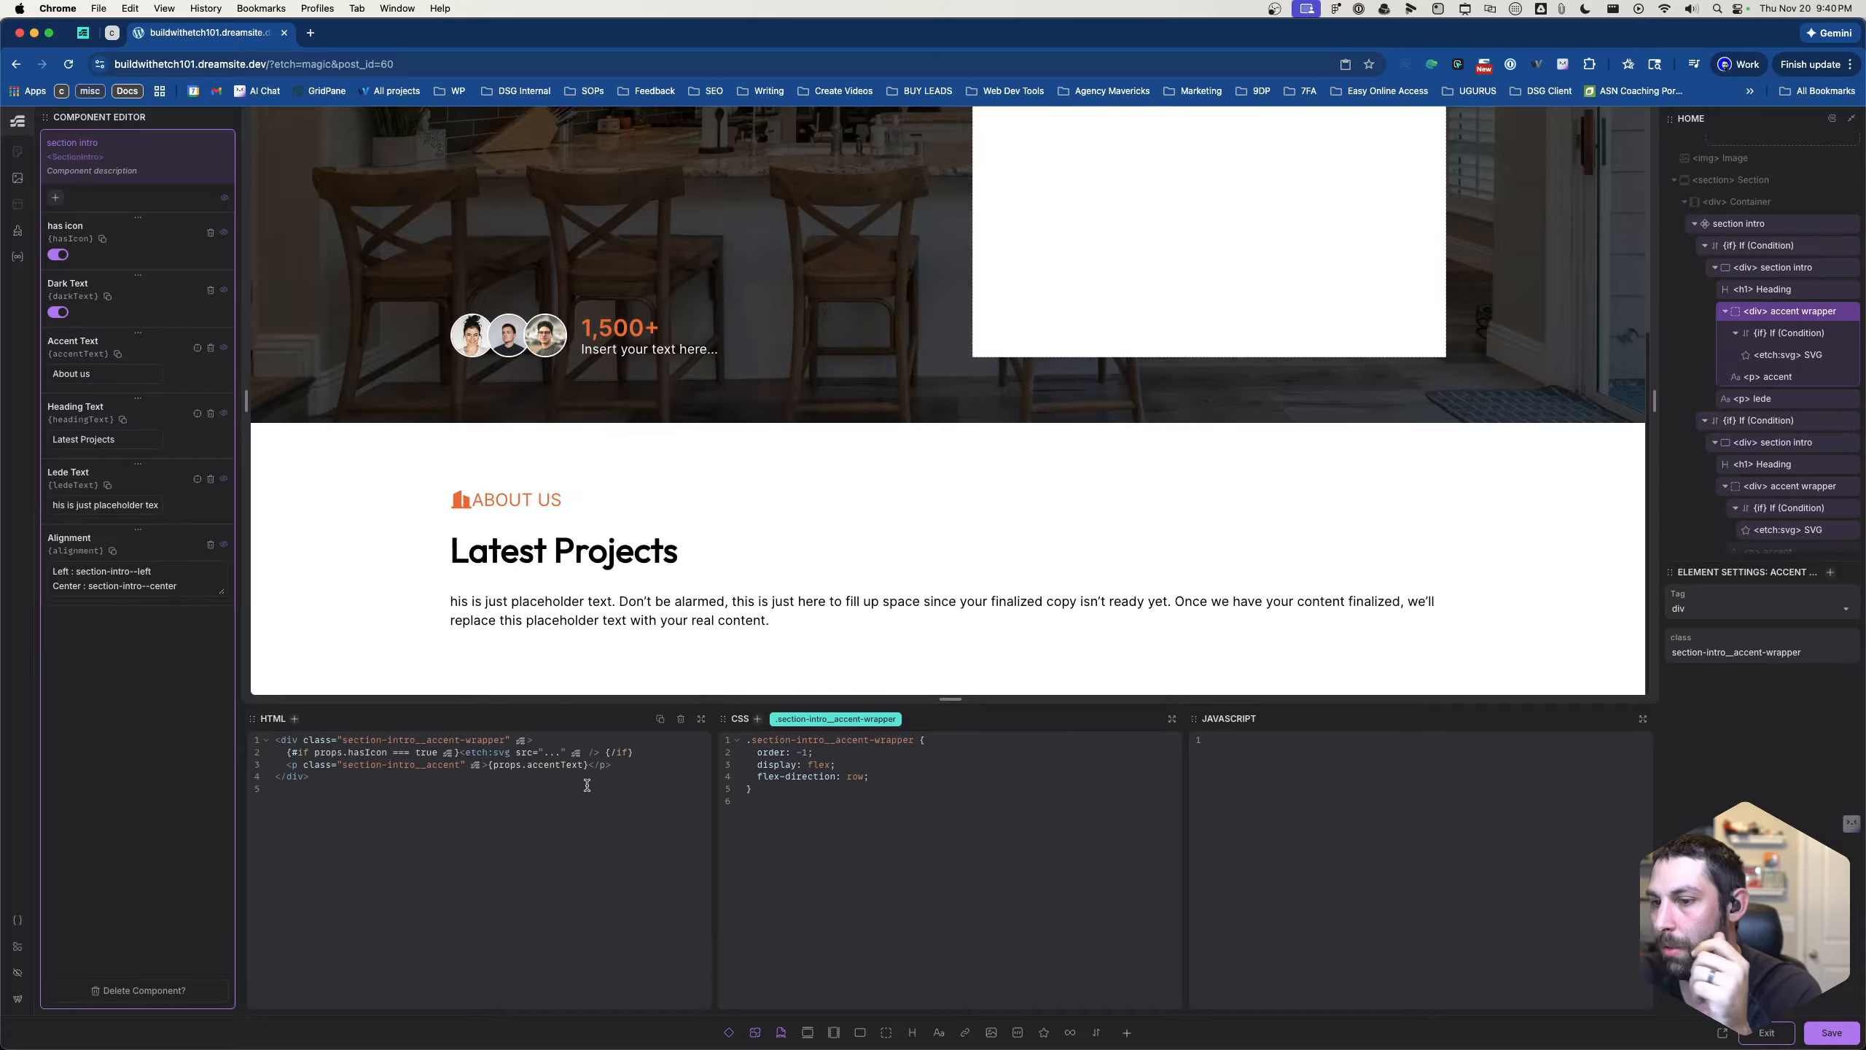
- Add gap: var(--card-gap) to the .section-intro__accent-wrapper rule and save the component
{"action": "left_click", "coordinate": [922, 788]}
{"action": "type", "text": "gap: "}
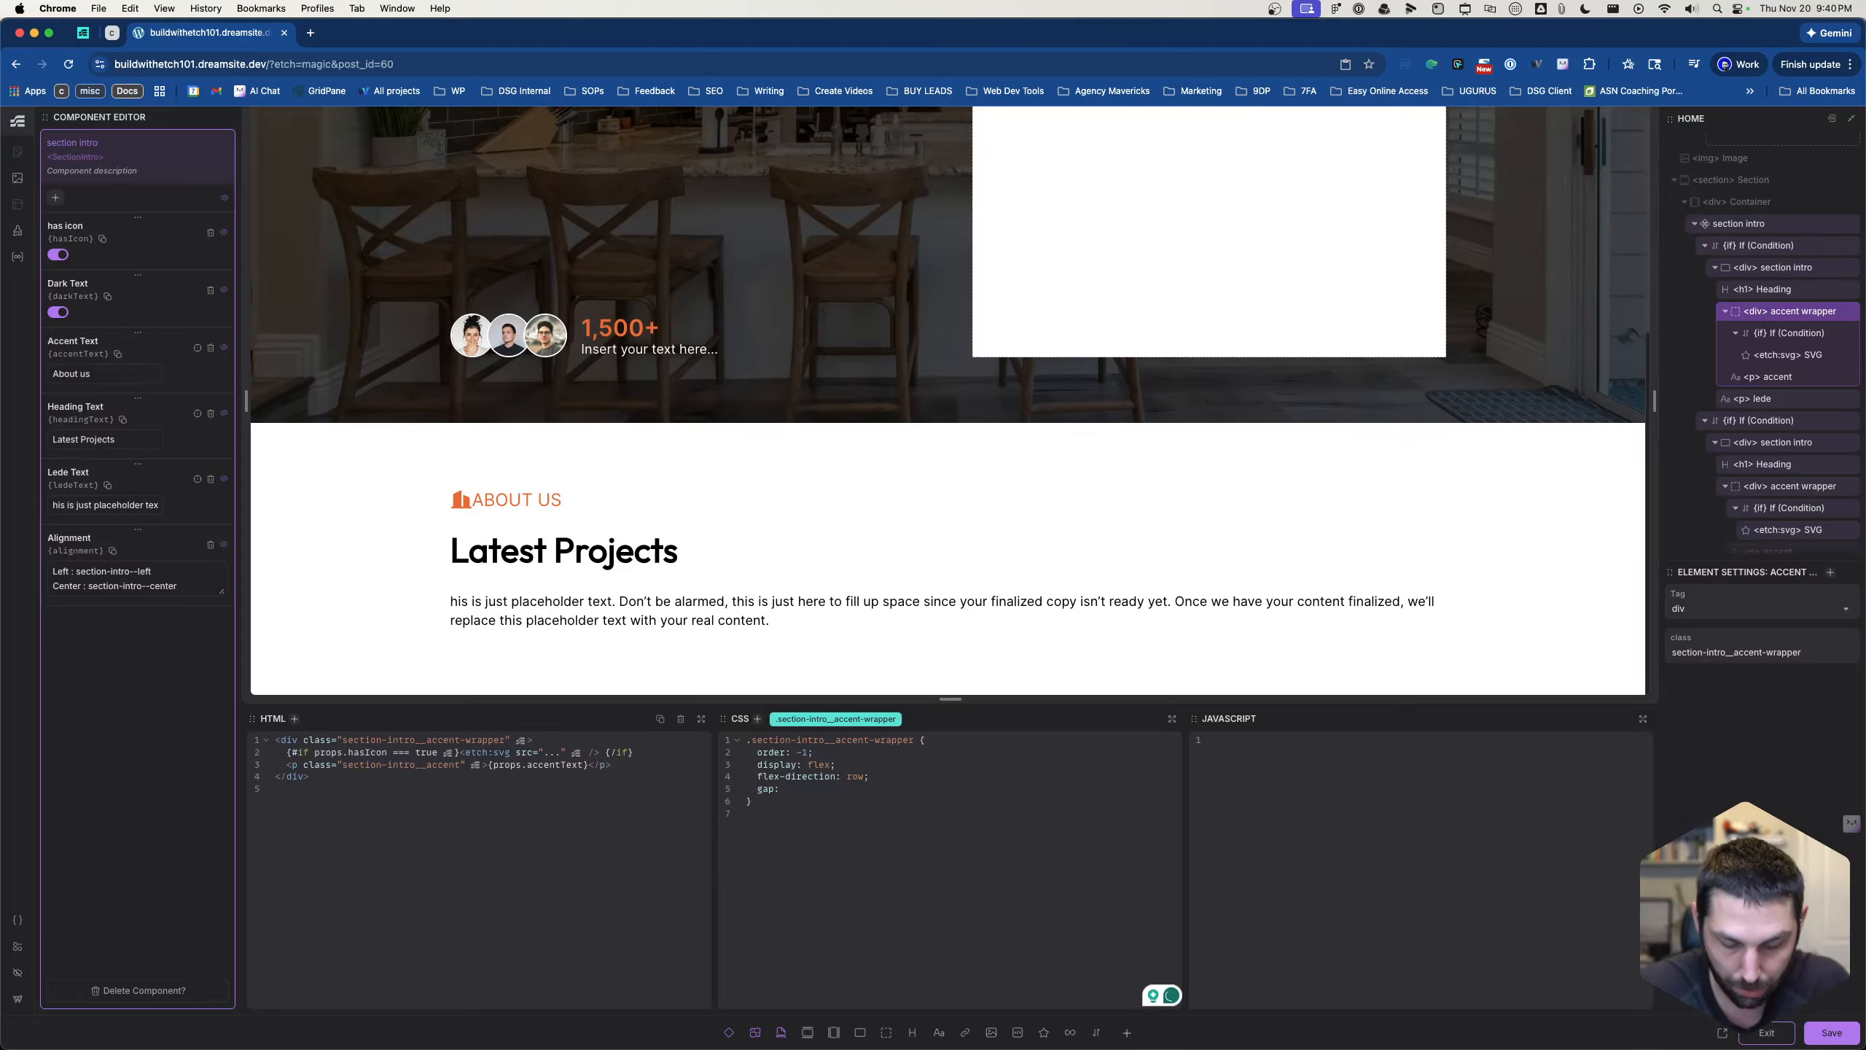
{"action": "type", "text": "--card-gap"}
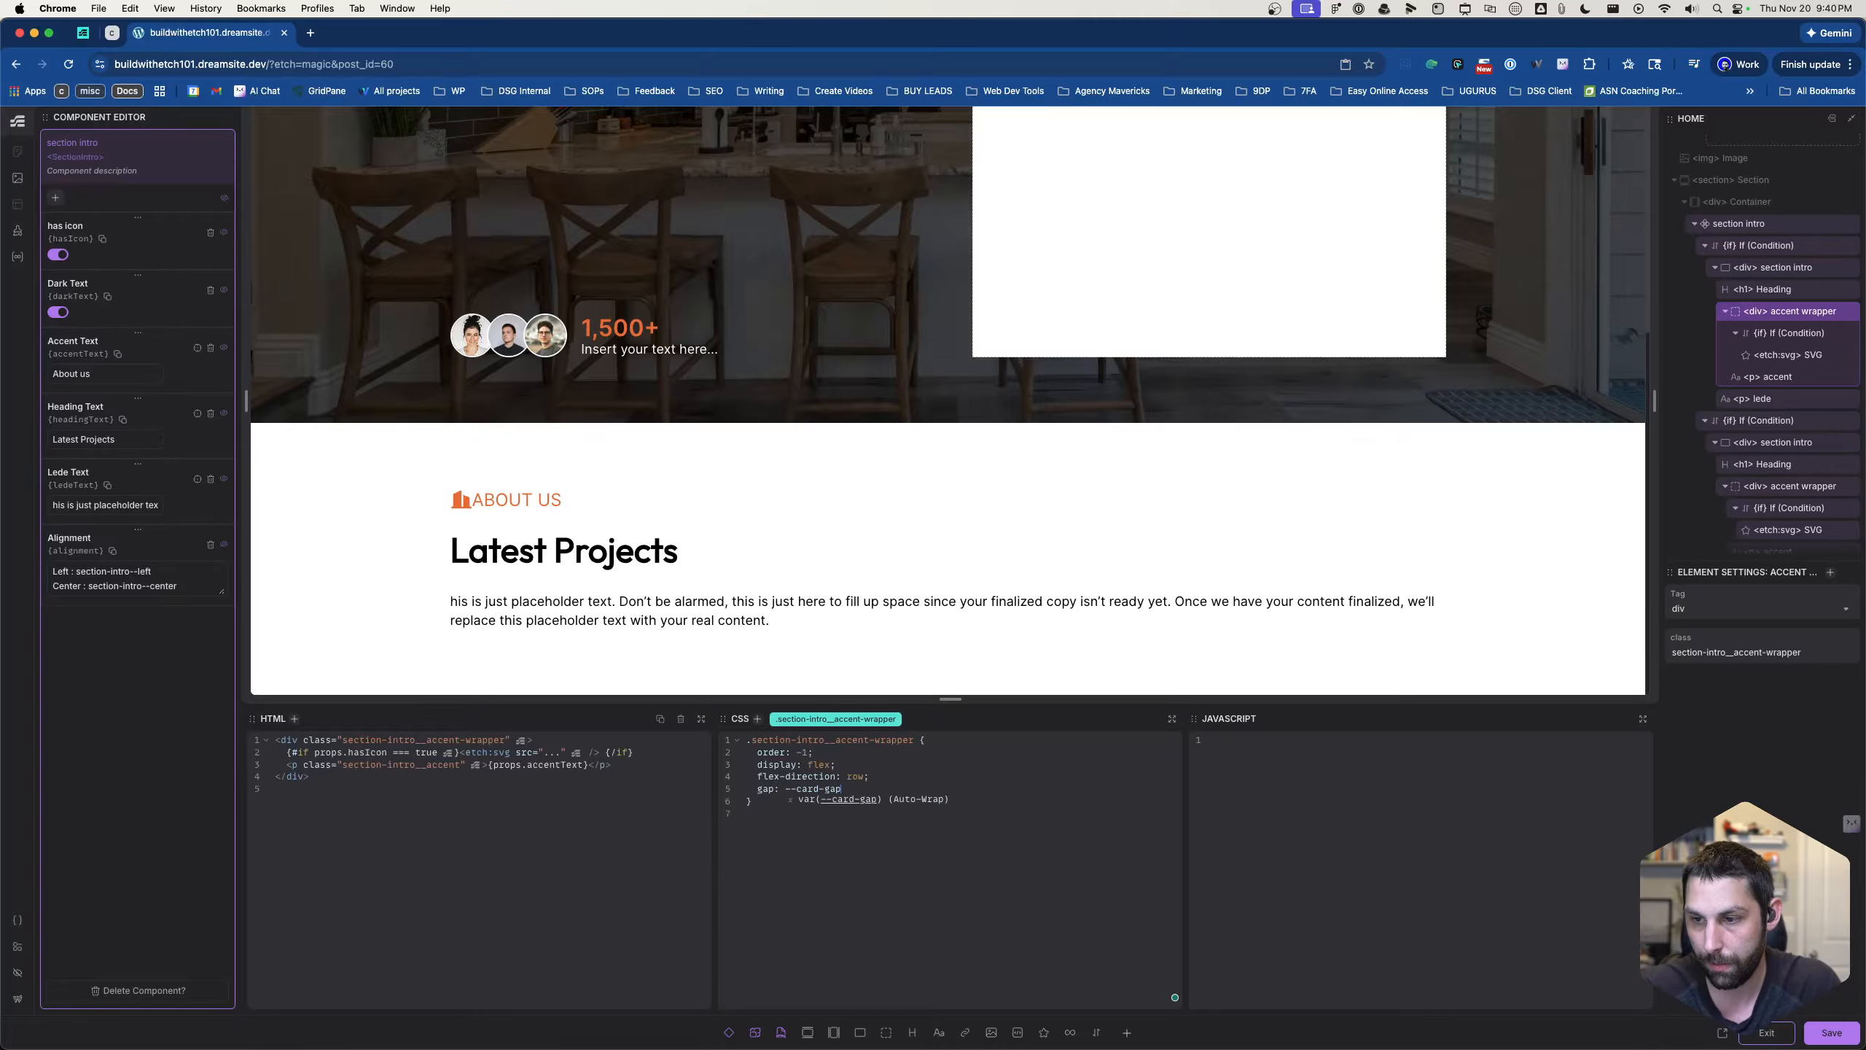
{"action": "key", "text": "Tab"}
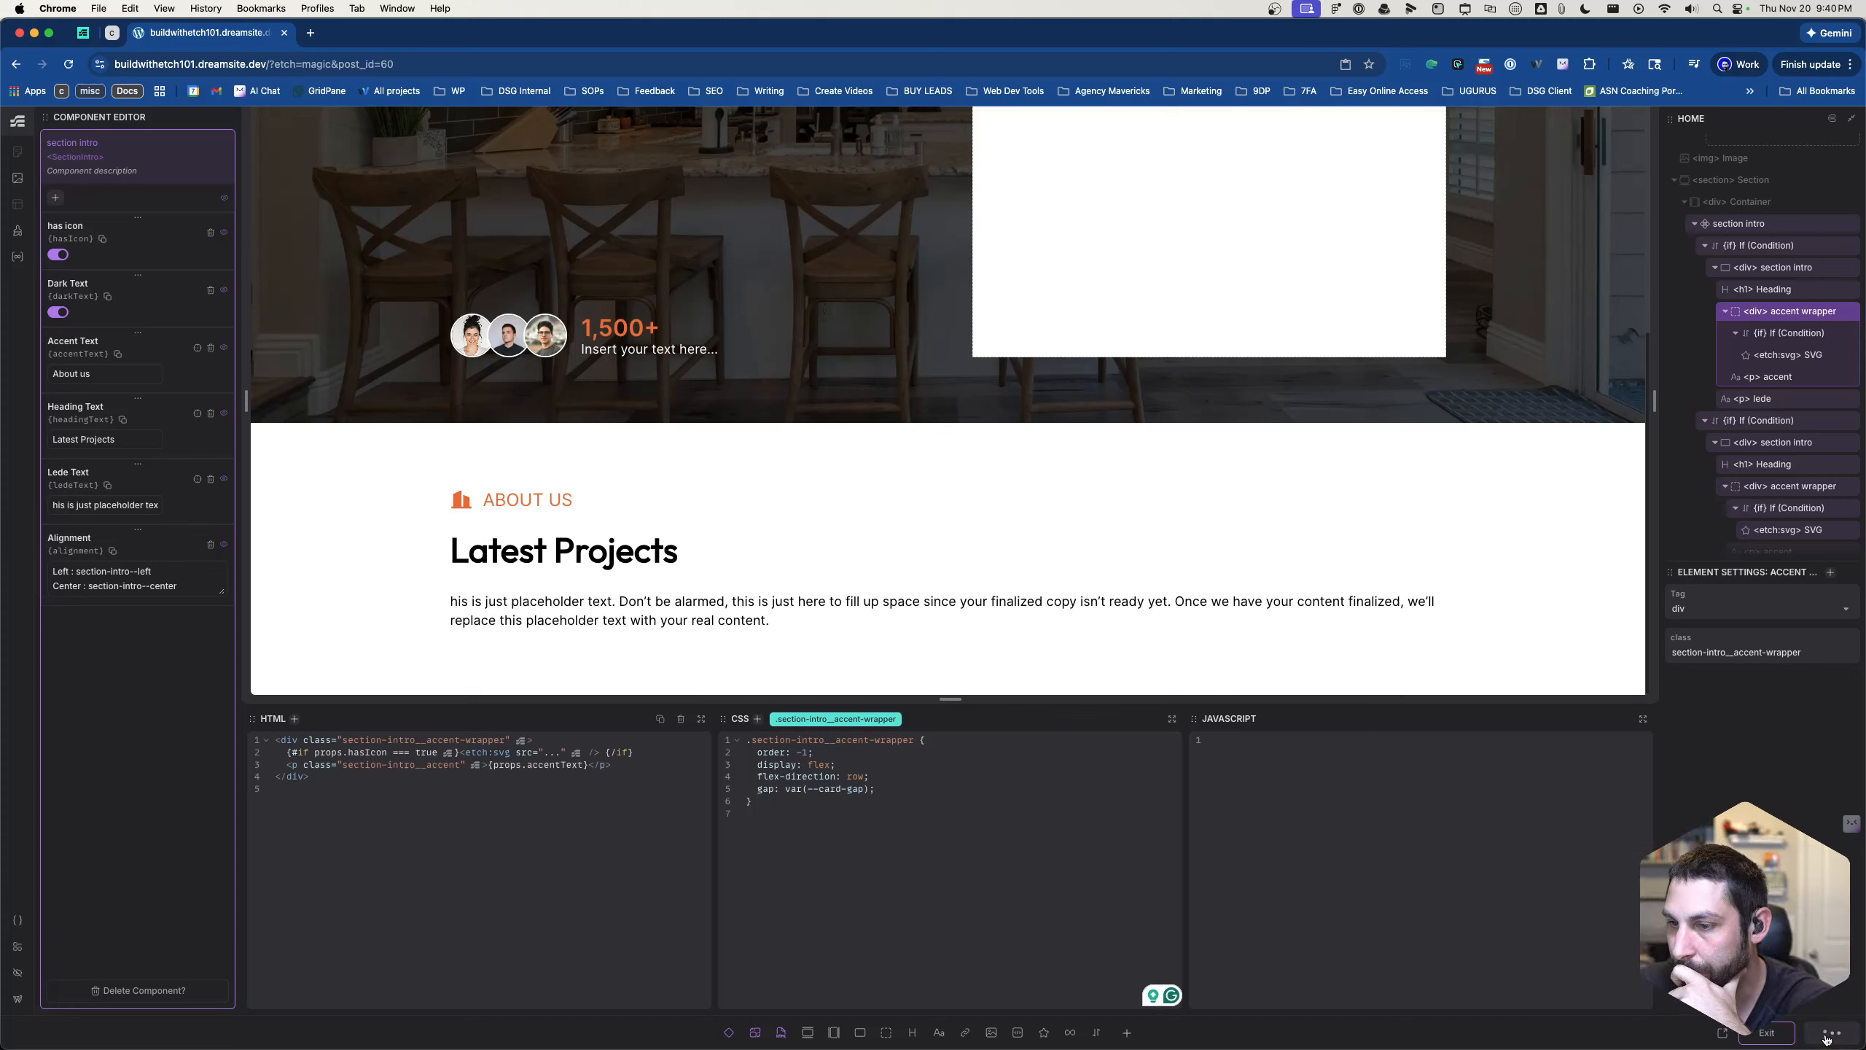
{"action": "left_click", "coordinate": [1825, 1039]}
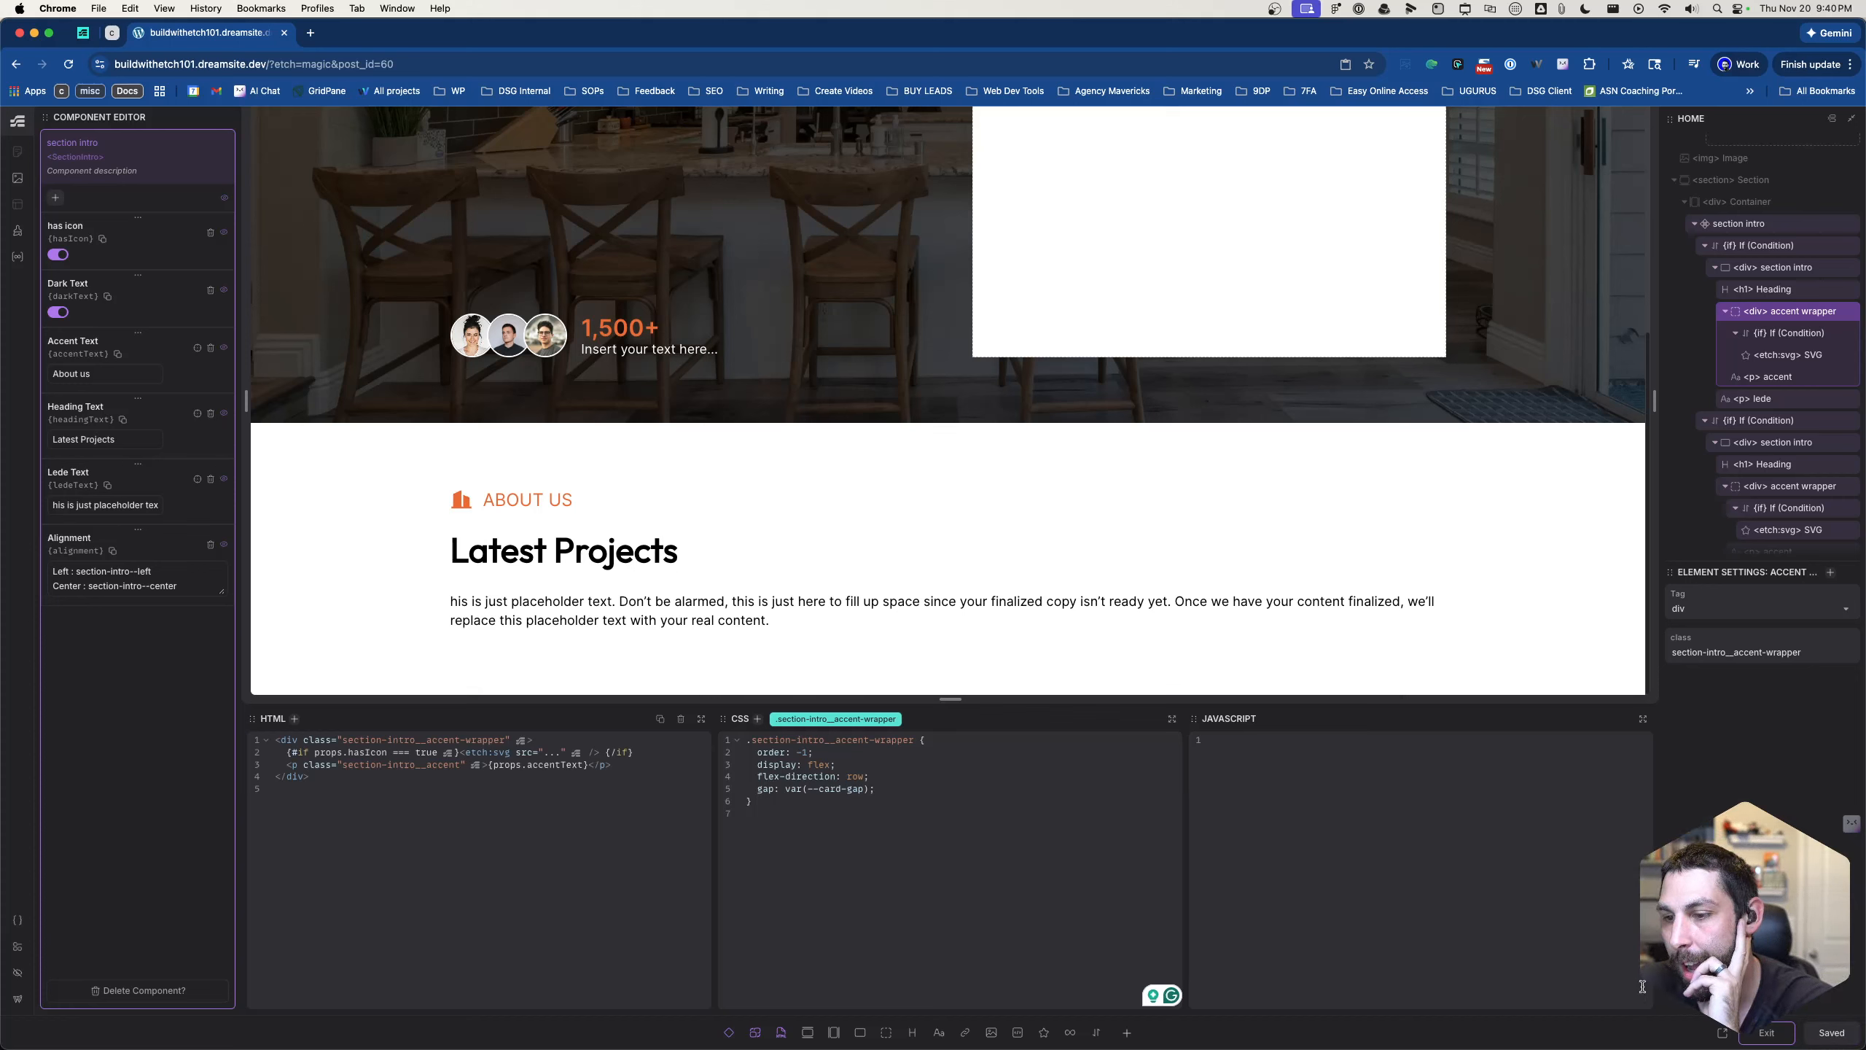
- Change the accent wrapper's gap to var(--space-s), then save and exit the component editor
{"action": "left_click", "coordinate": [817, 790]}
{"action": "type", "text": "-"}
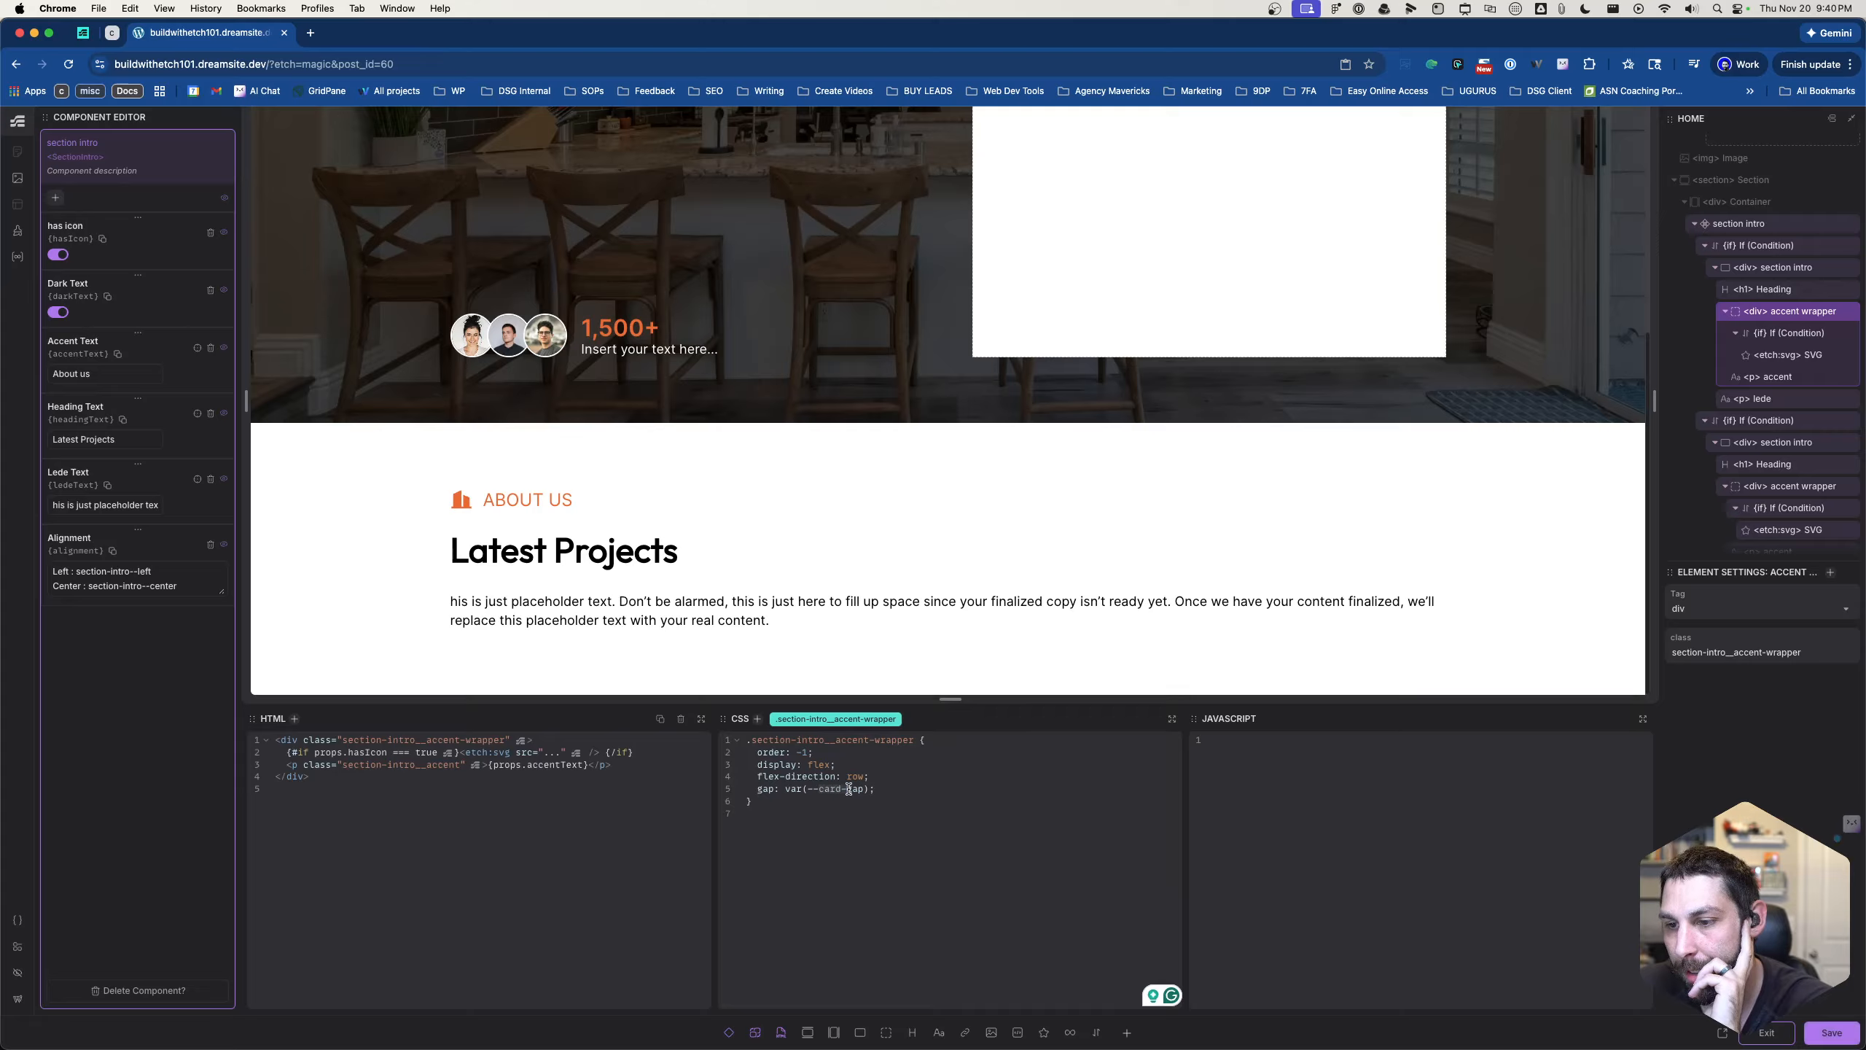
{"action": "type", "text": "space"}
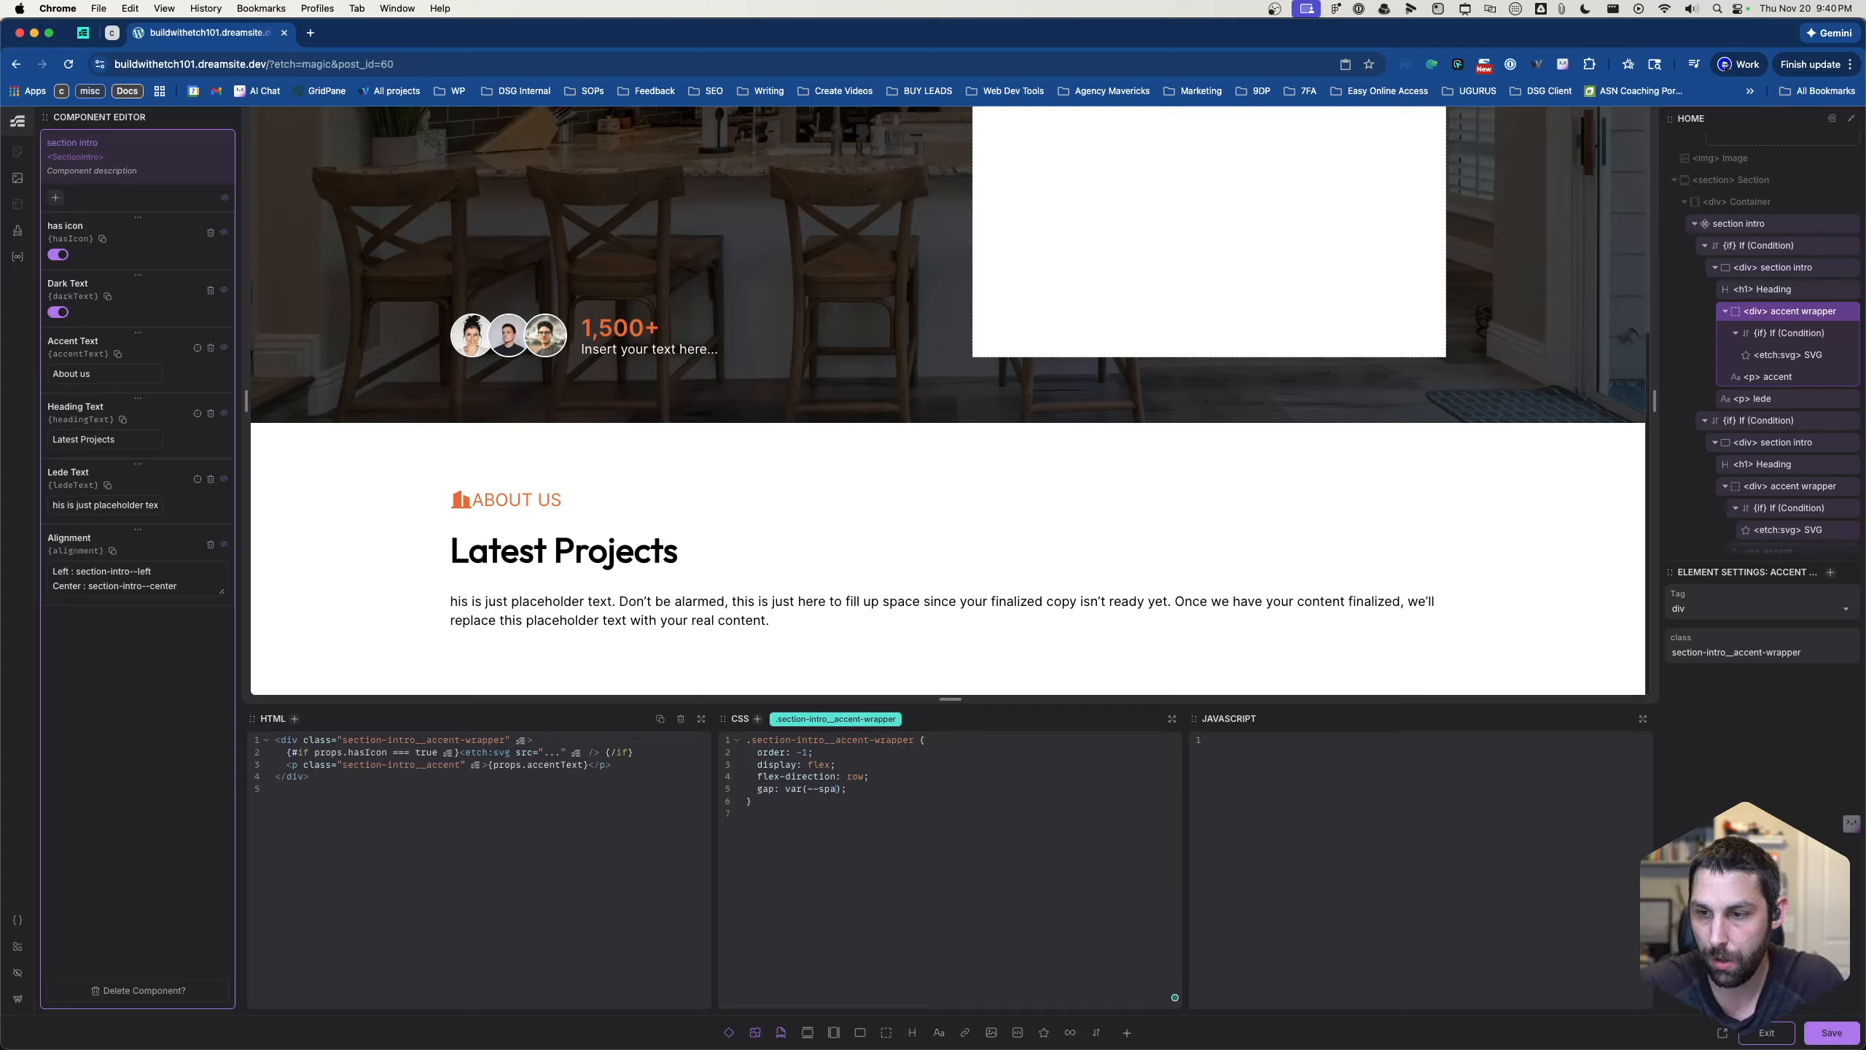
{"action": "type", "text": "-m"}
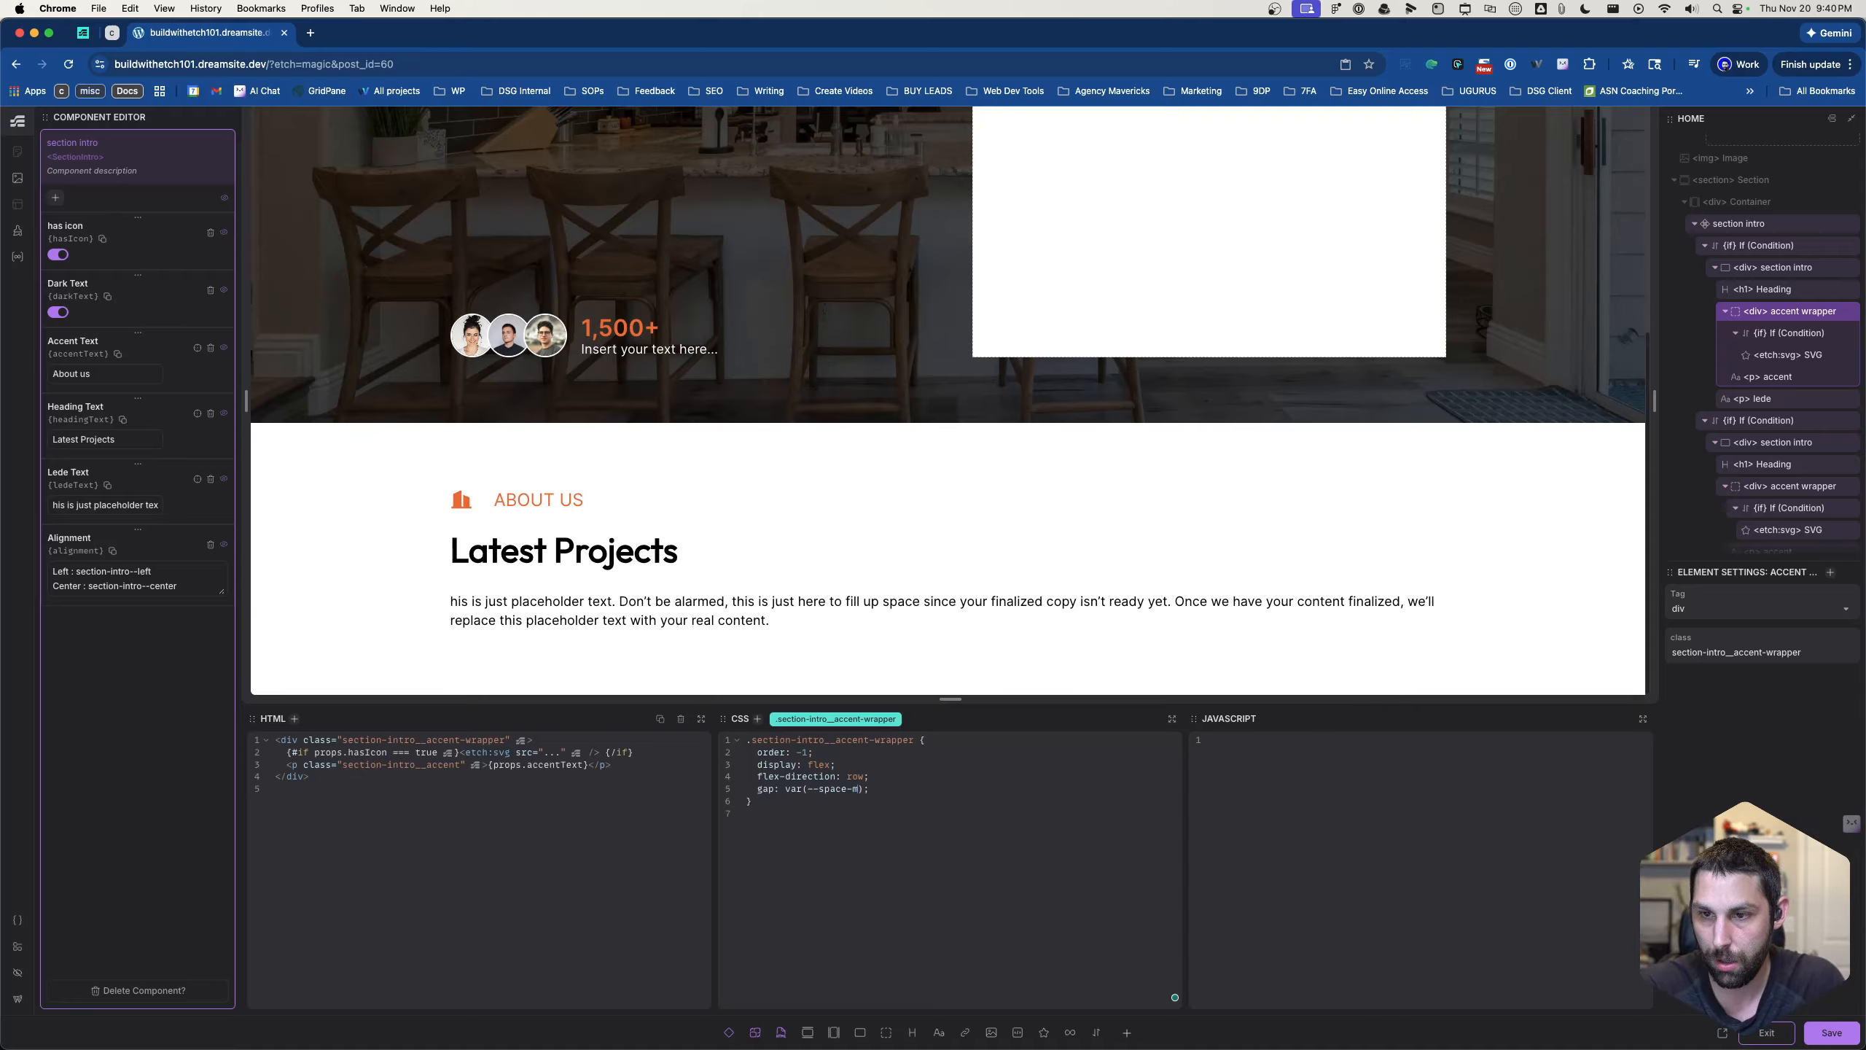
{"action": "key", "text": "BackSpace"}
{"action": "type", "text": "s"}
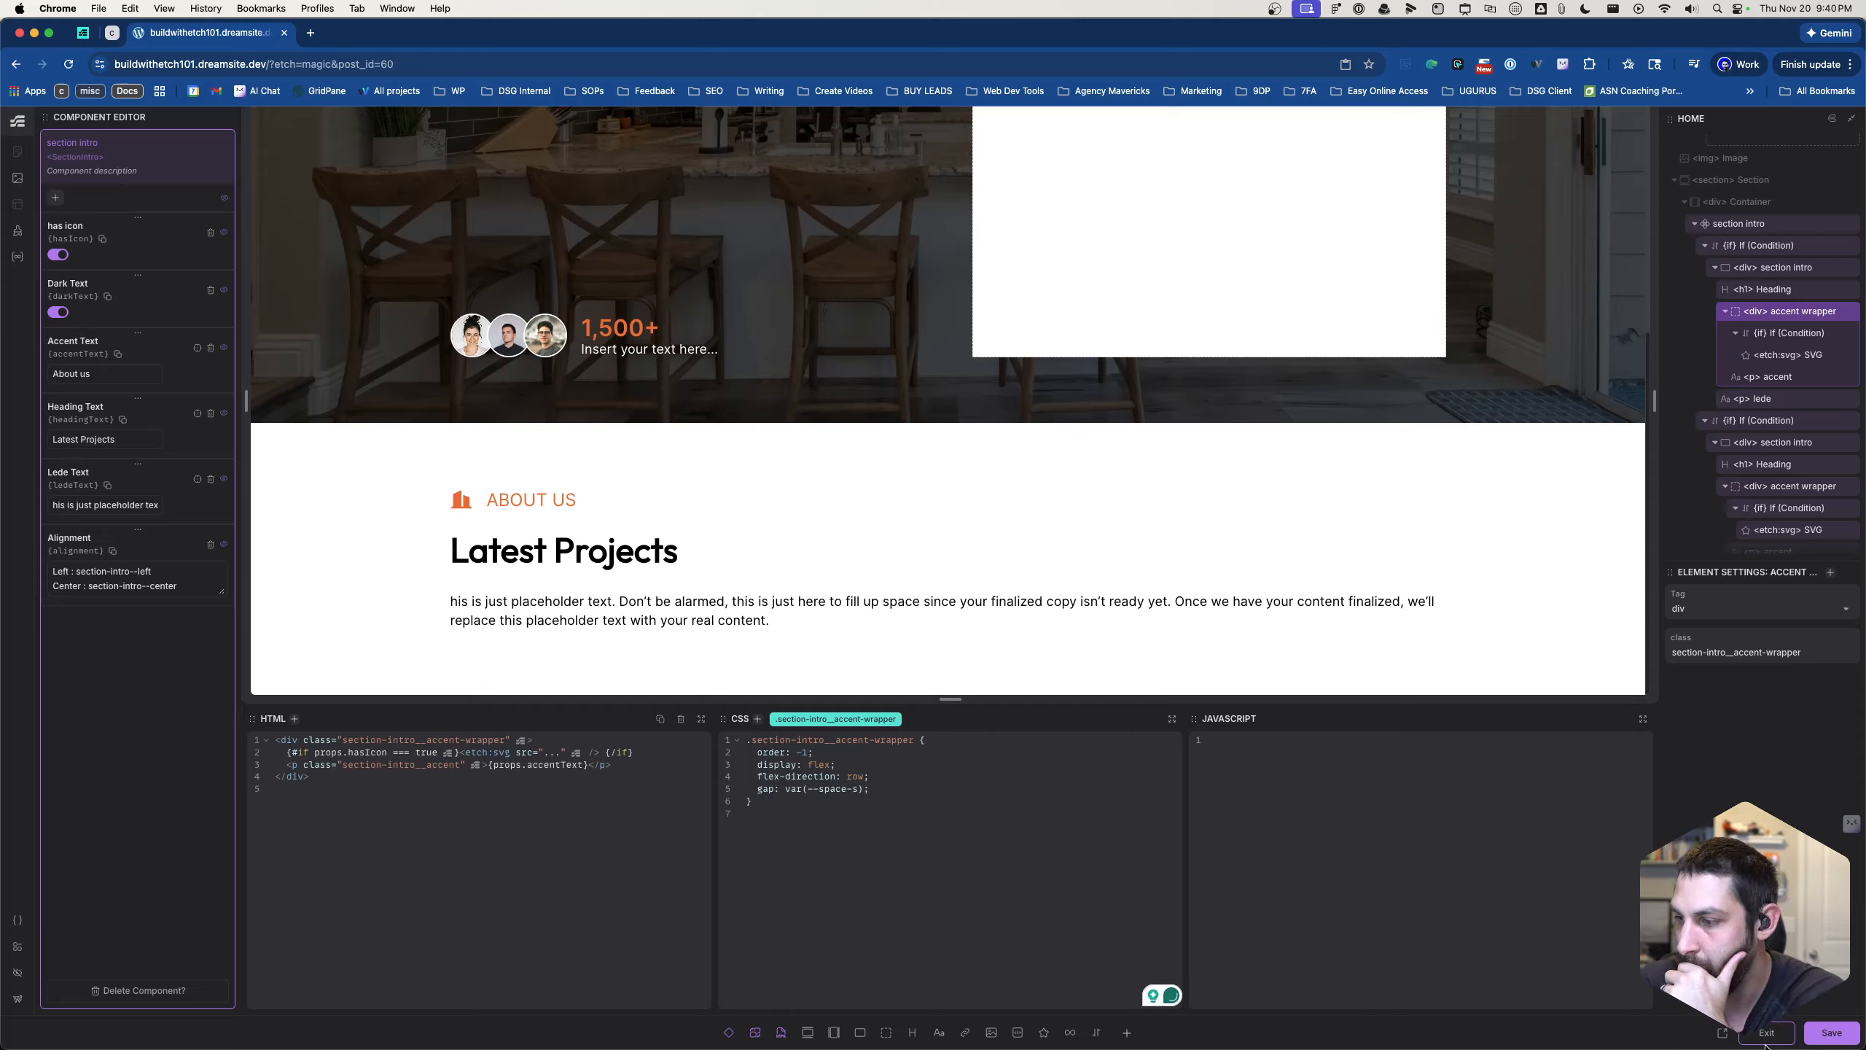
{"action": "key", "text": "super+s"}
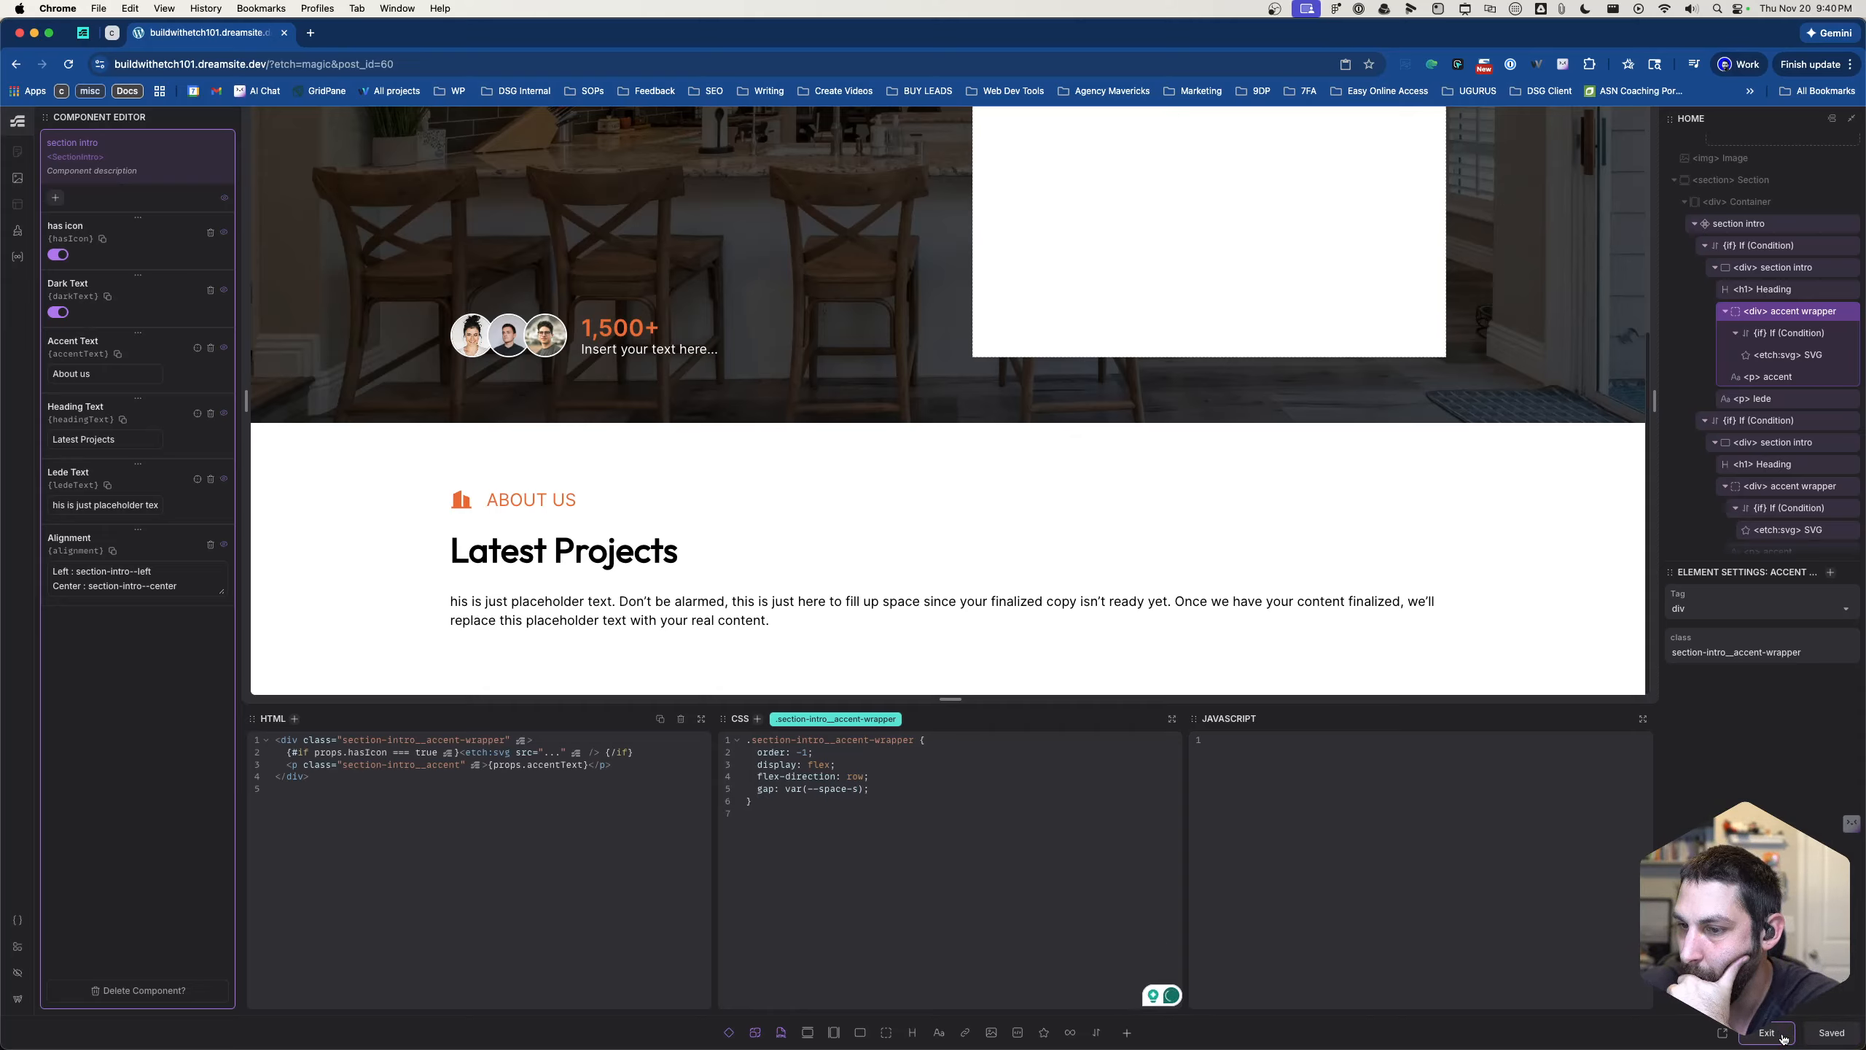
{"action": "left_click", "coordinate": [1765, 1034]}
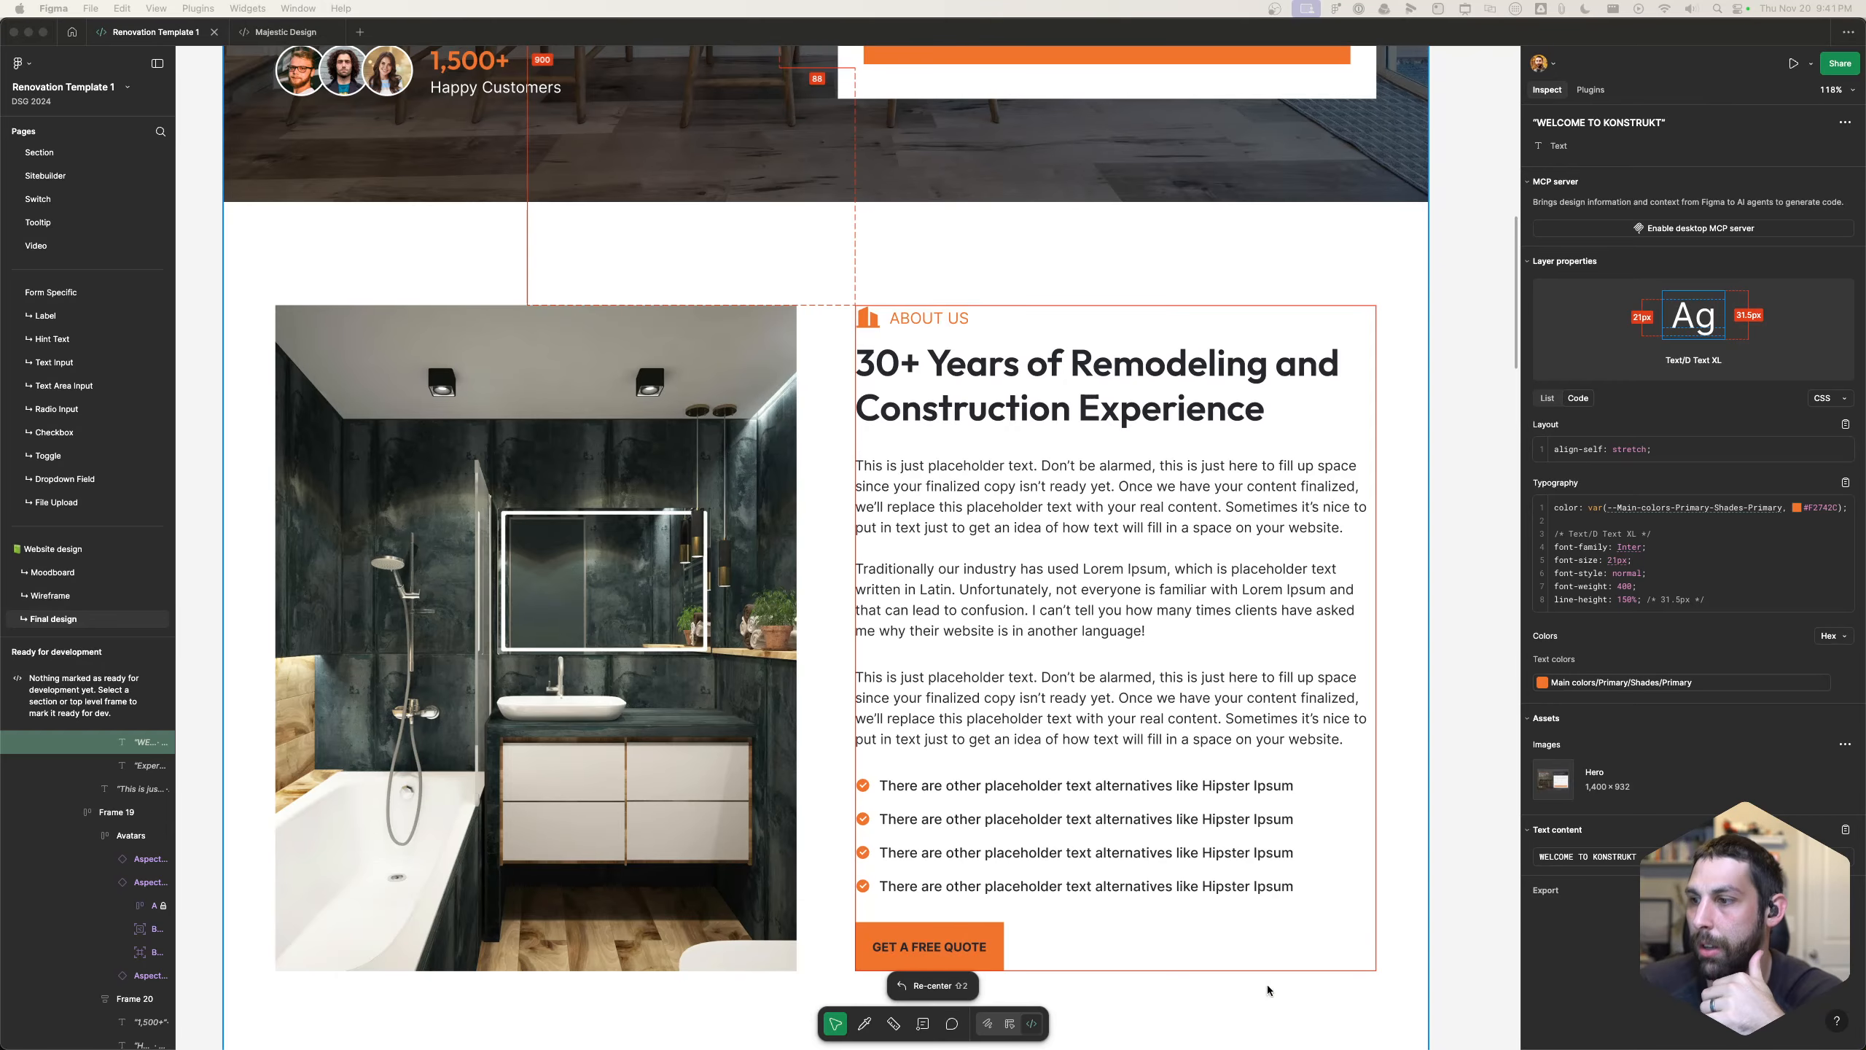
- Copy the heading "30+ Years of Remodeling and Construction Experience" from the Figma design's About Us section and switch back to Chrome
{"action": "scroll", "coordinate": [812, 729], "scroll_direction": "up", "scroll_amount": 10}
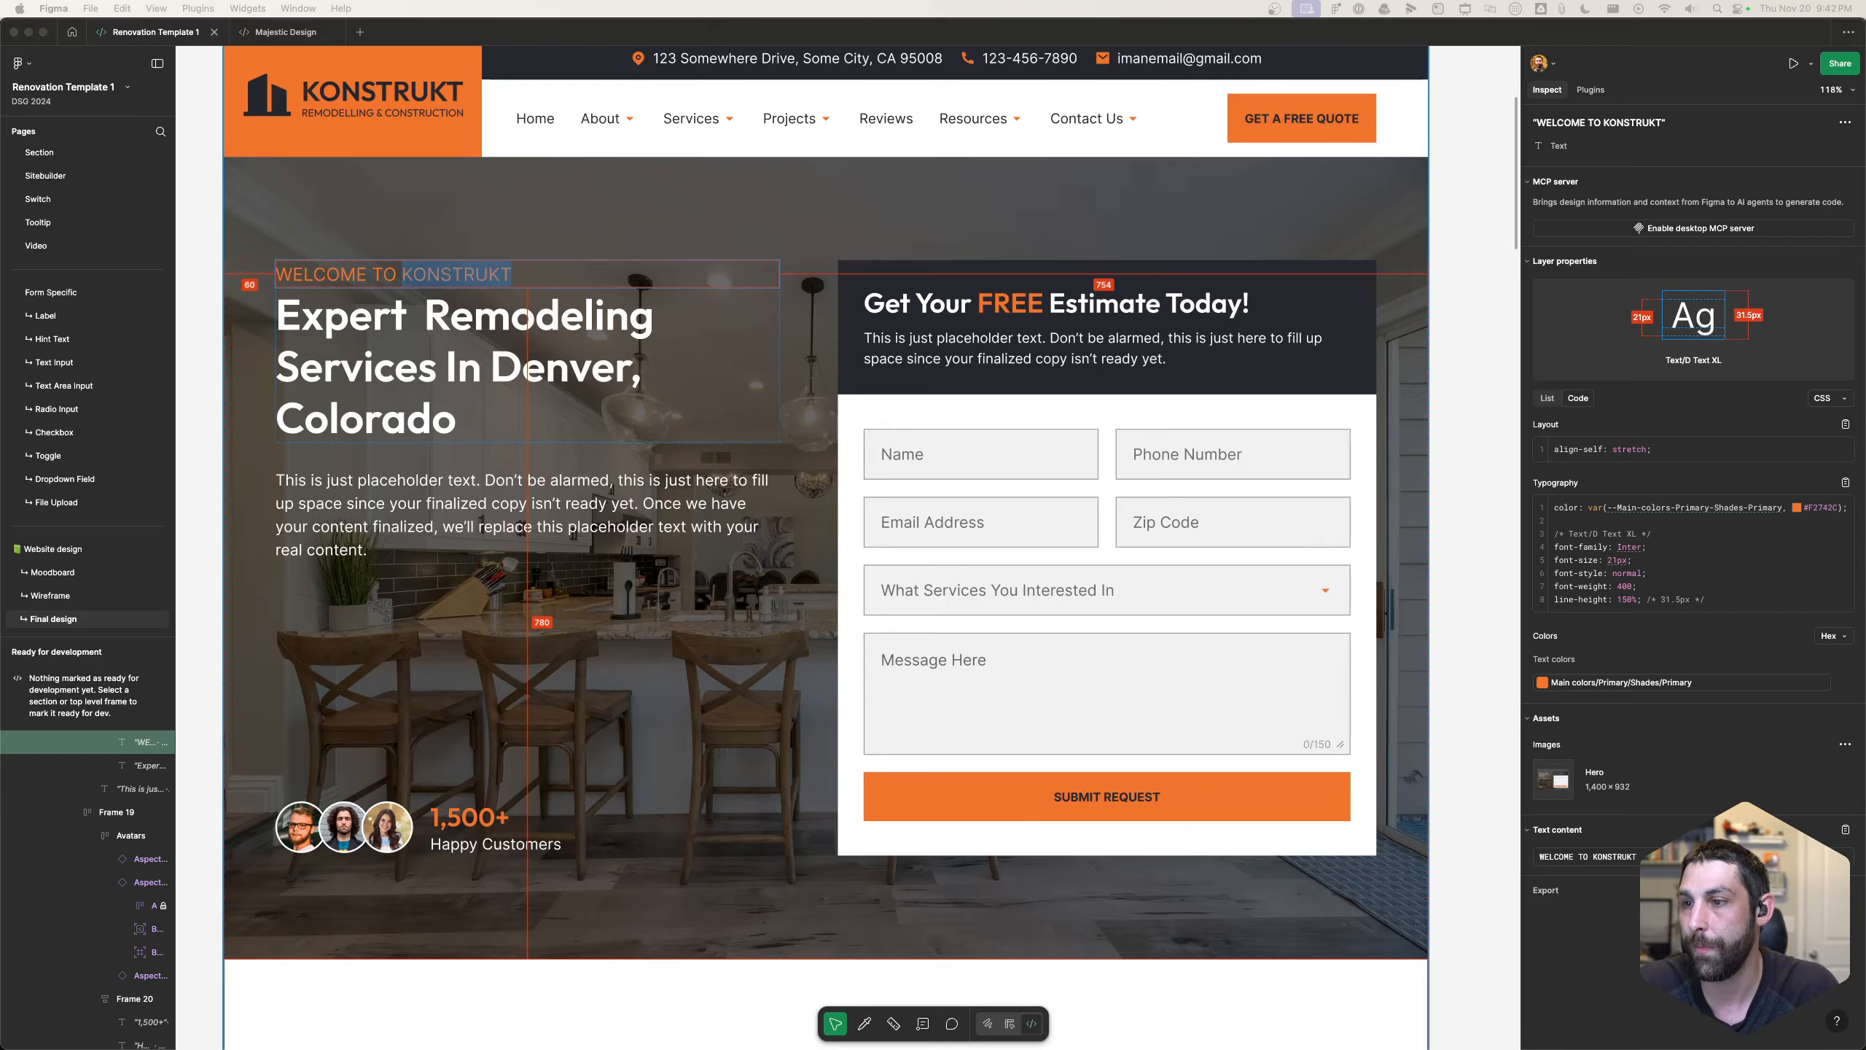
{"action": "scroll", "coordinate": [987, 659], "scroll_direction": "down", "scroll_amount": 10}
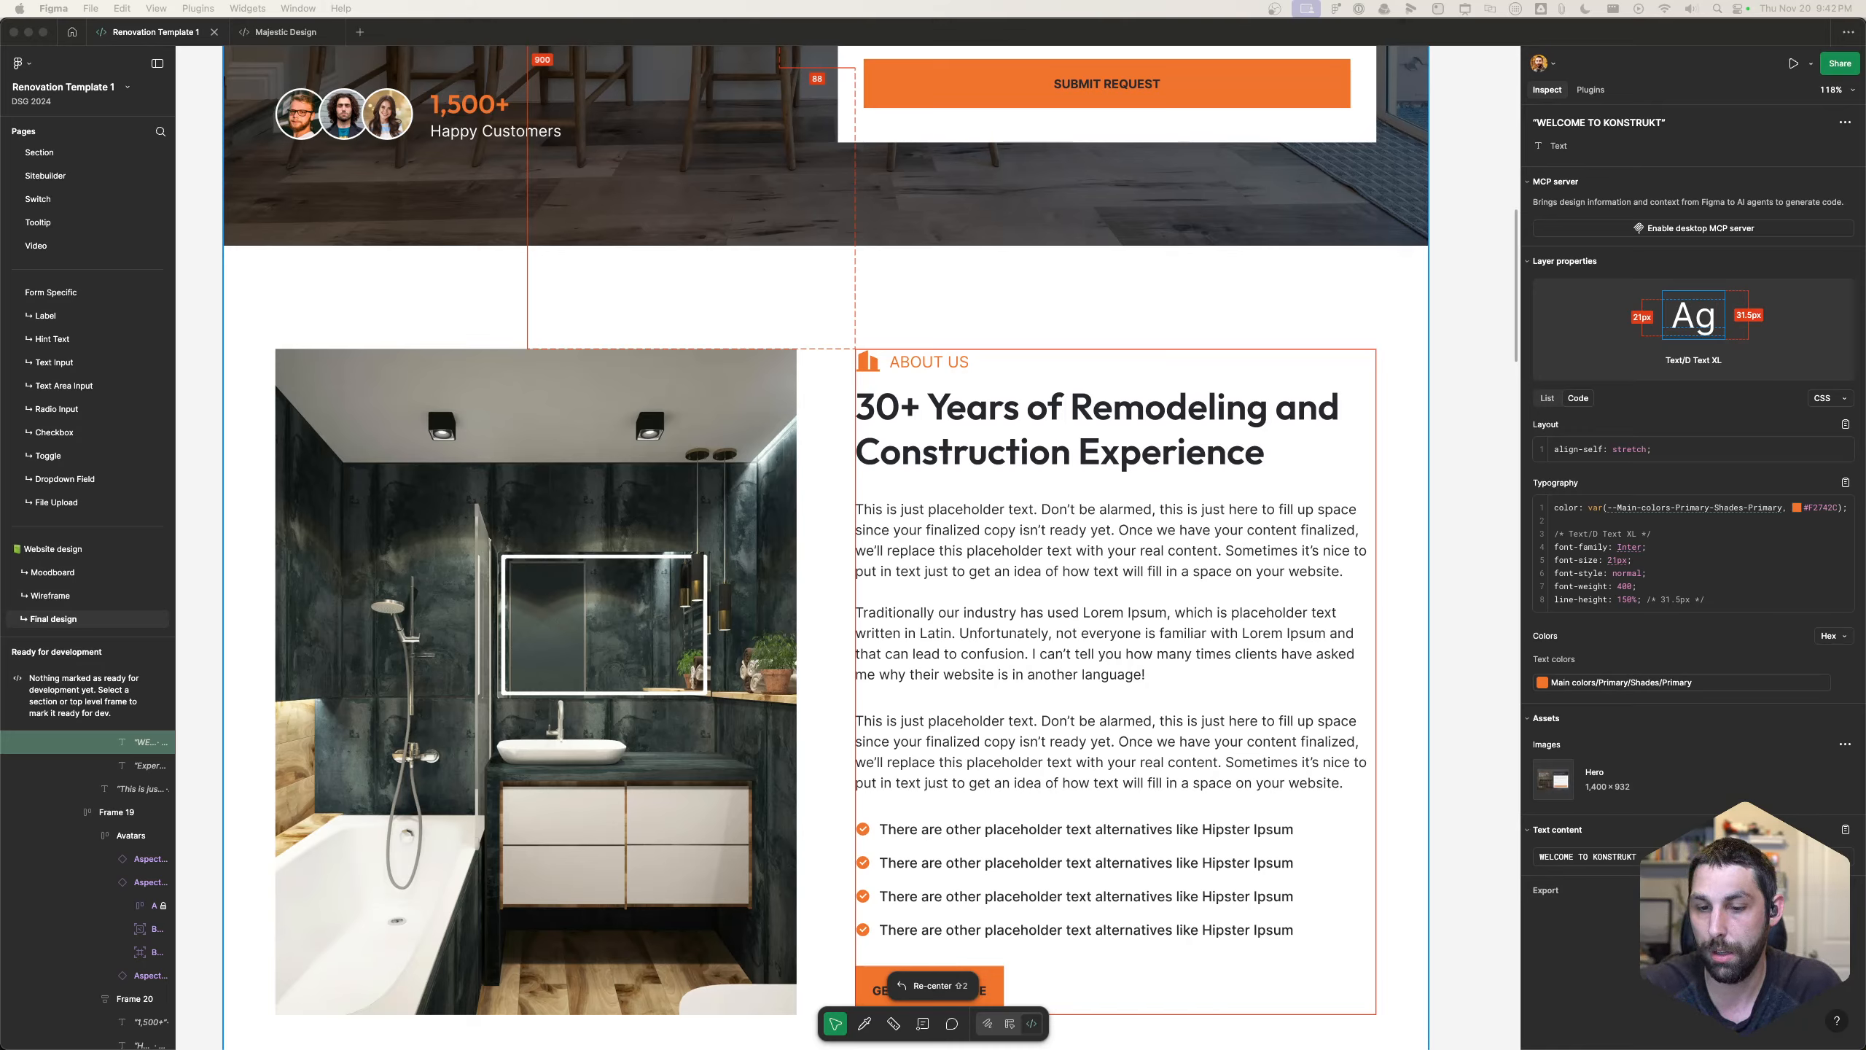
{"action": "left_click", "coordinate": [1266, 436]}
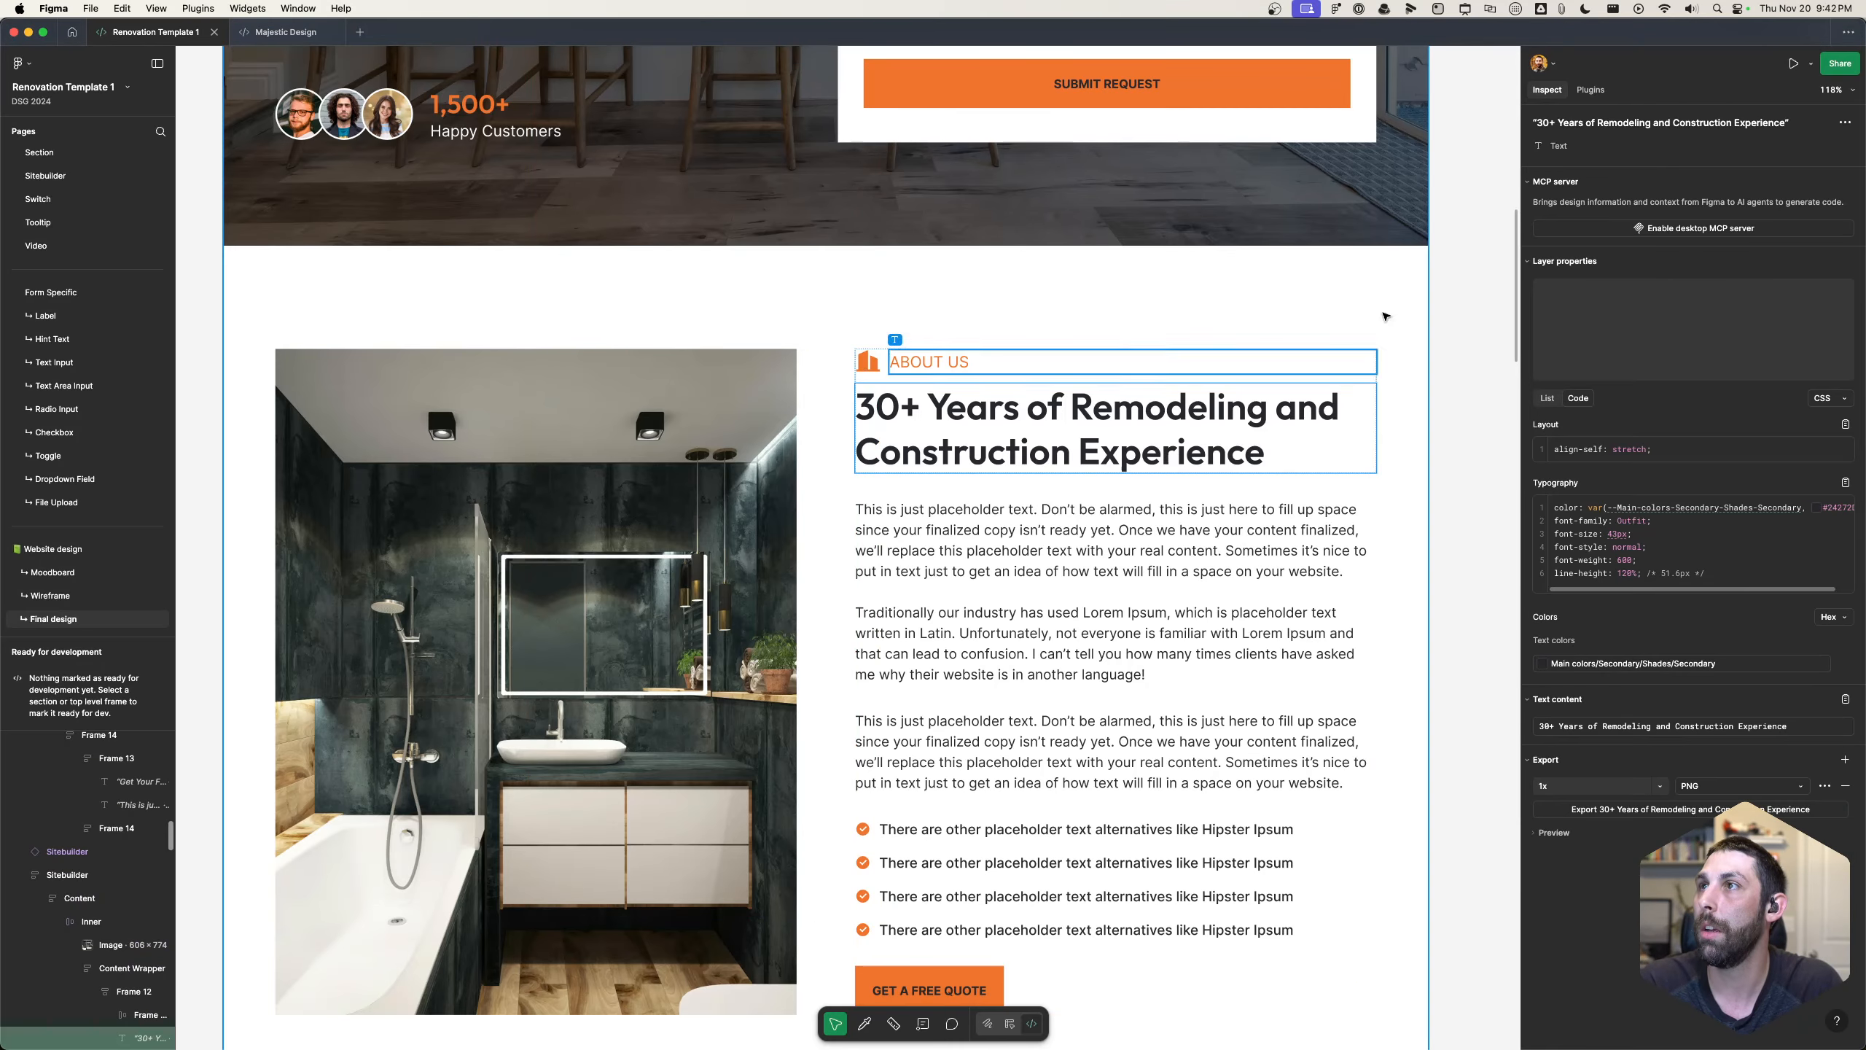
{"action": "left_click", "coordinate": [1642, 124]}
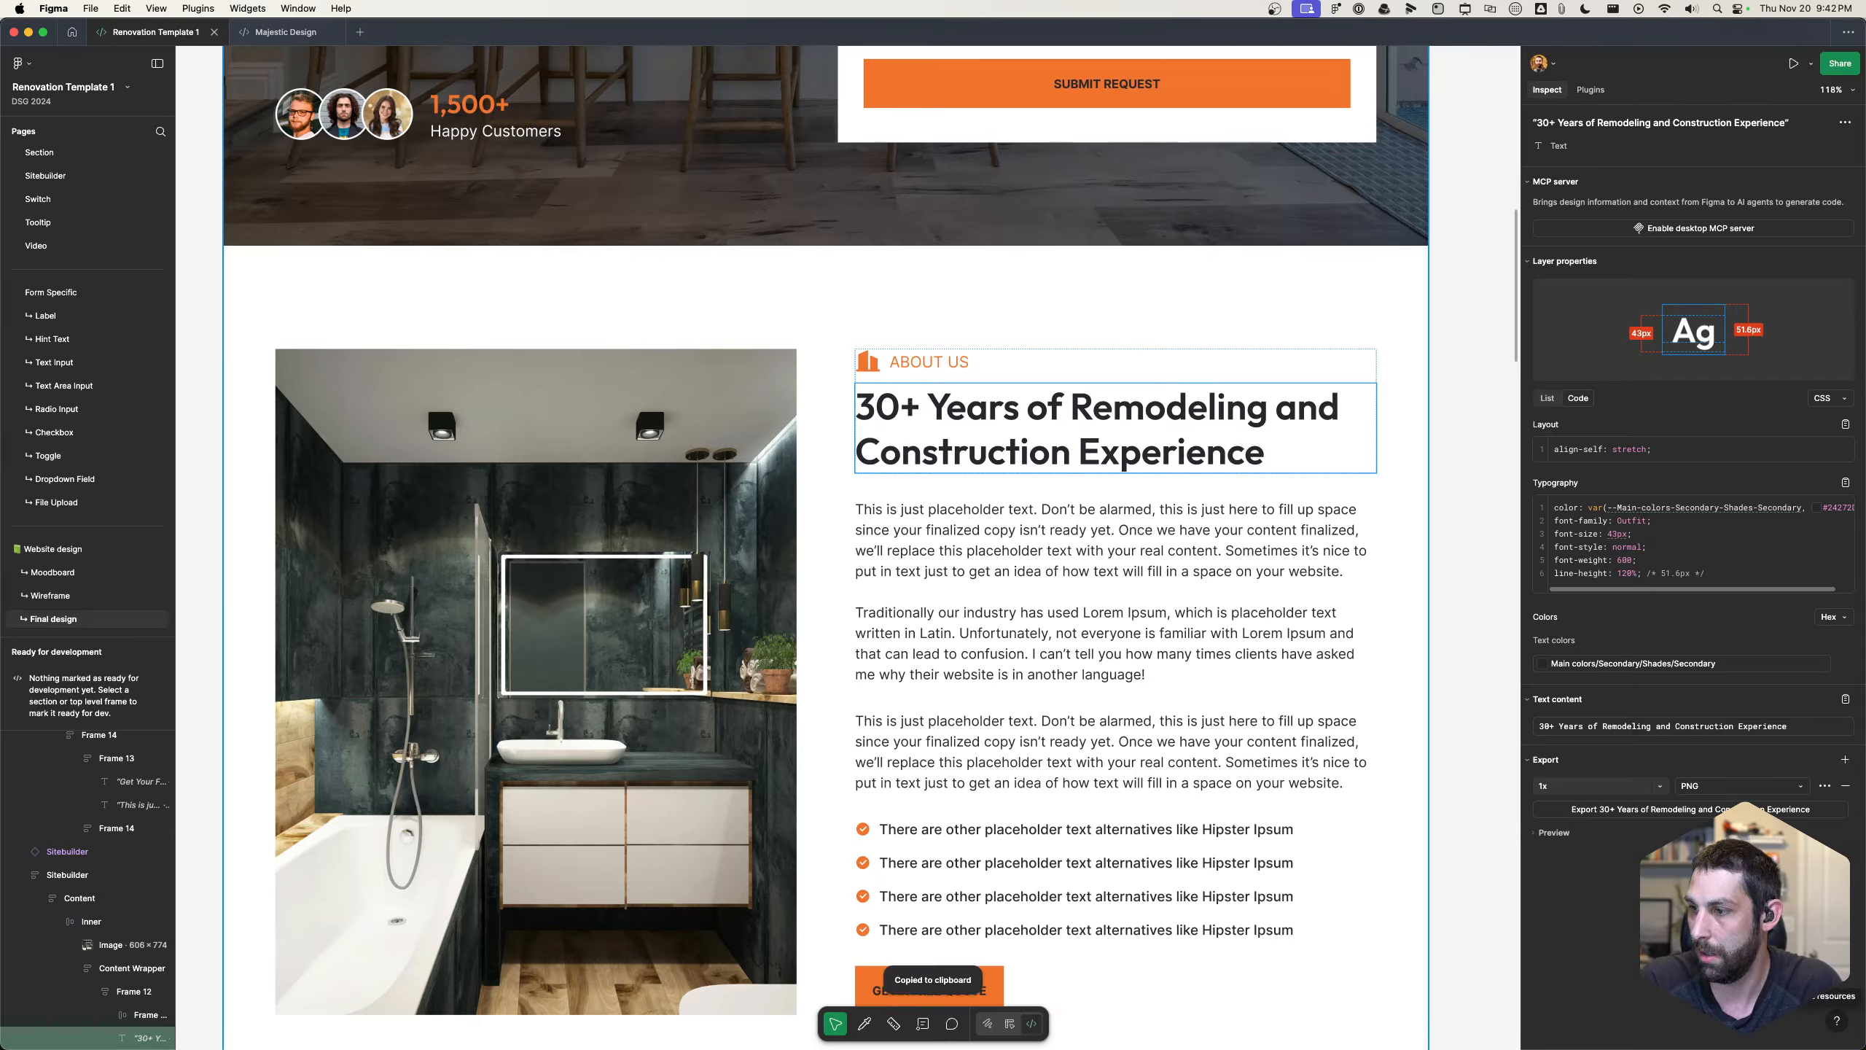
{"action": "key", "text": "super+Tab"}
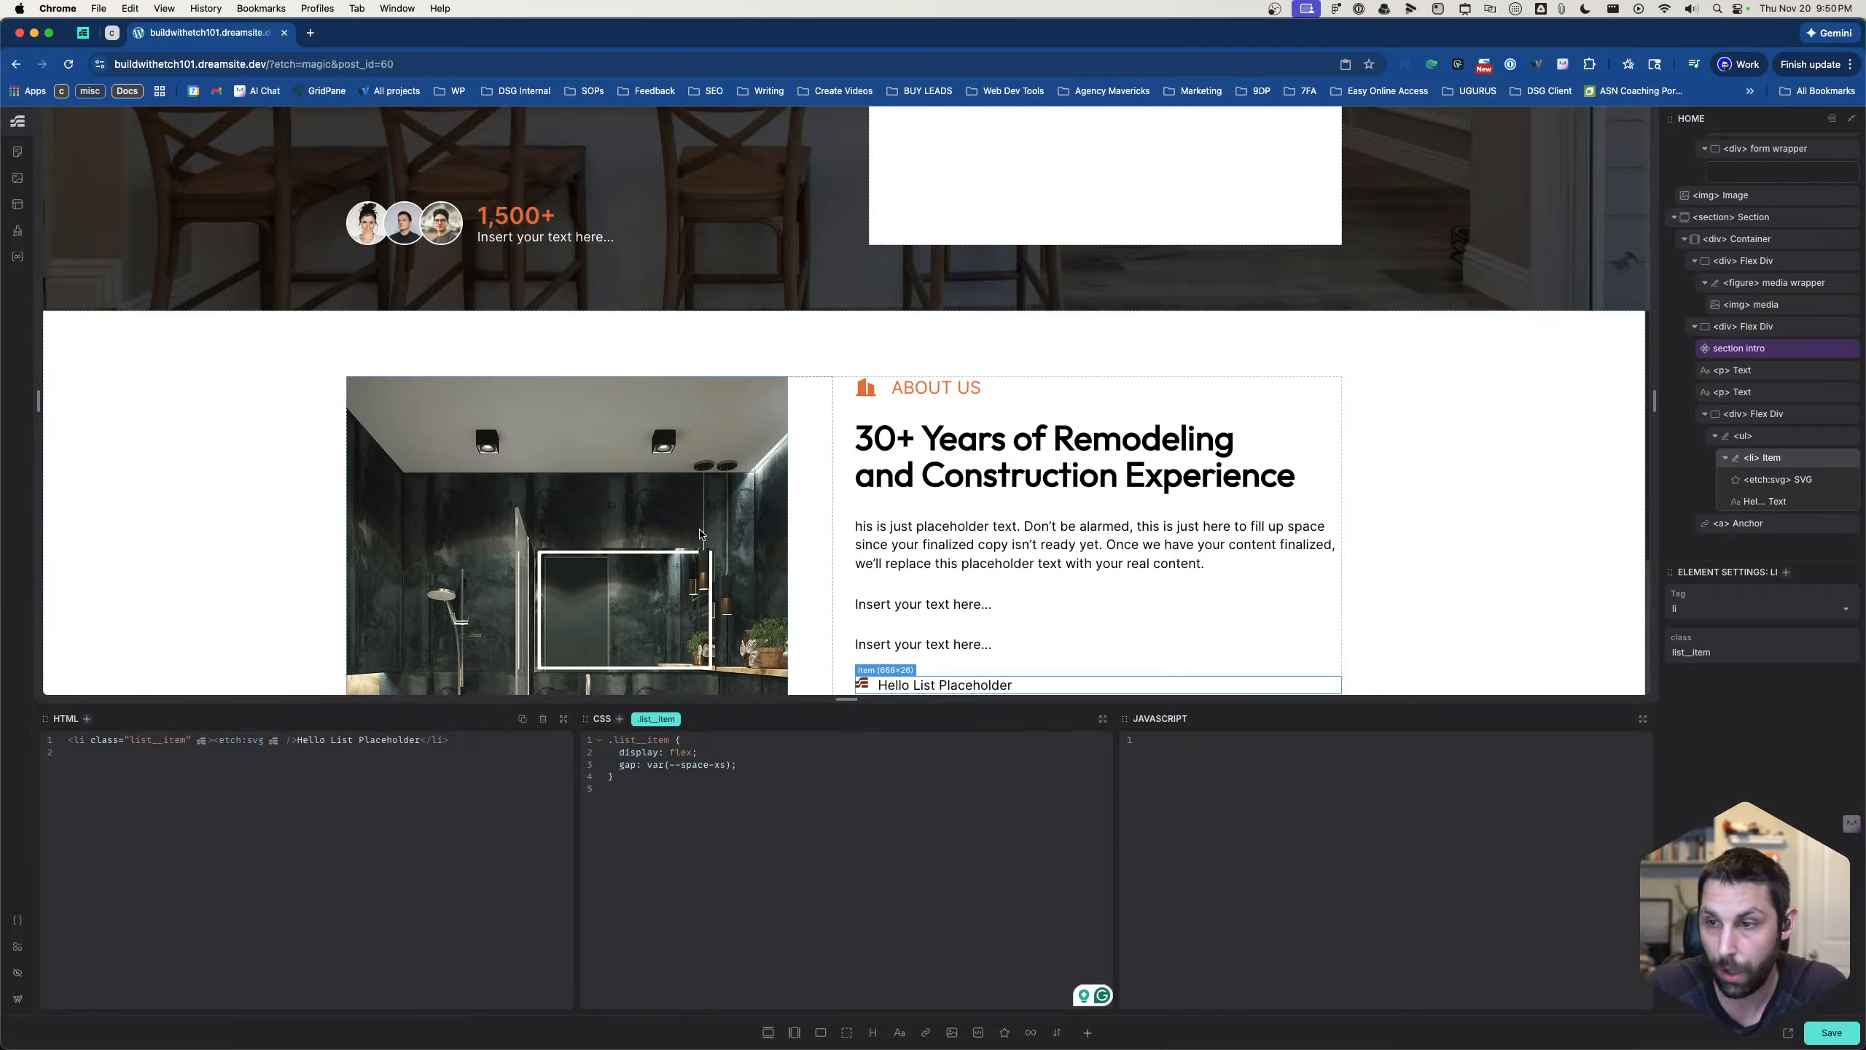
- Examine the markup and CSS of the icon list's Flex Div, ul and li item in the About Us section
{"action": "scroll", "coordinate": [809, 542], "scroll_direction": "down", "scroll_amount": 2}
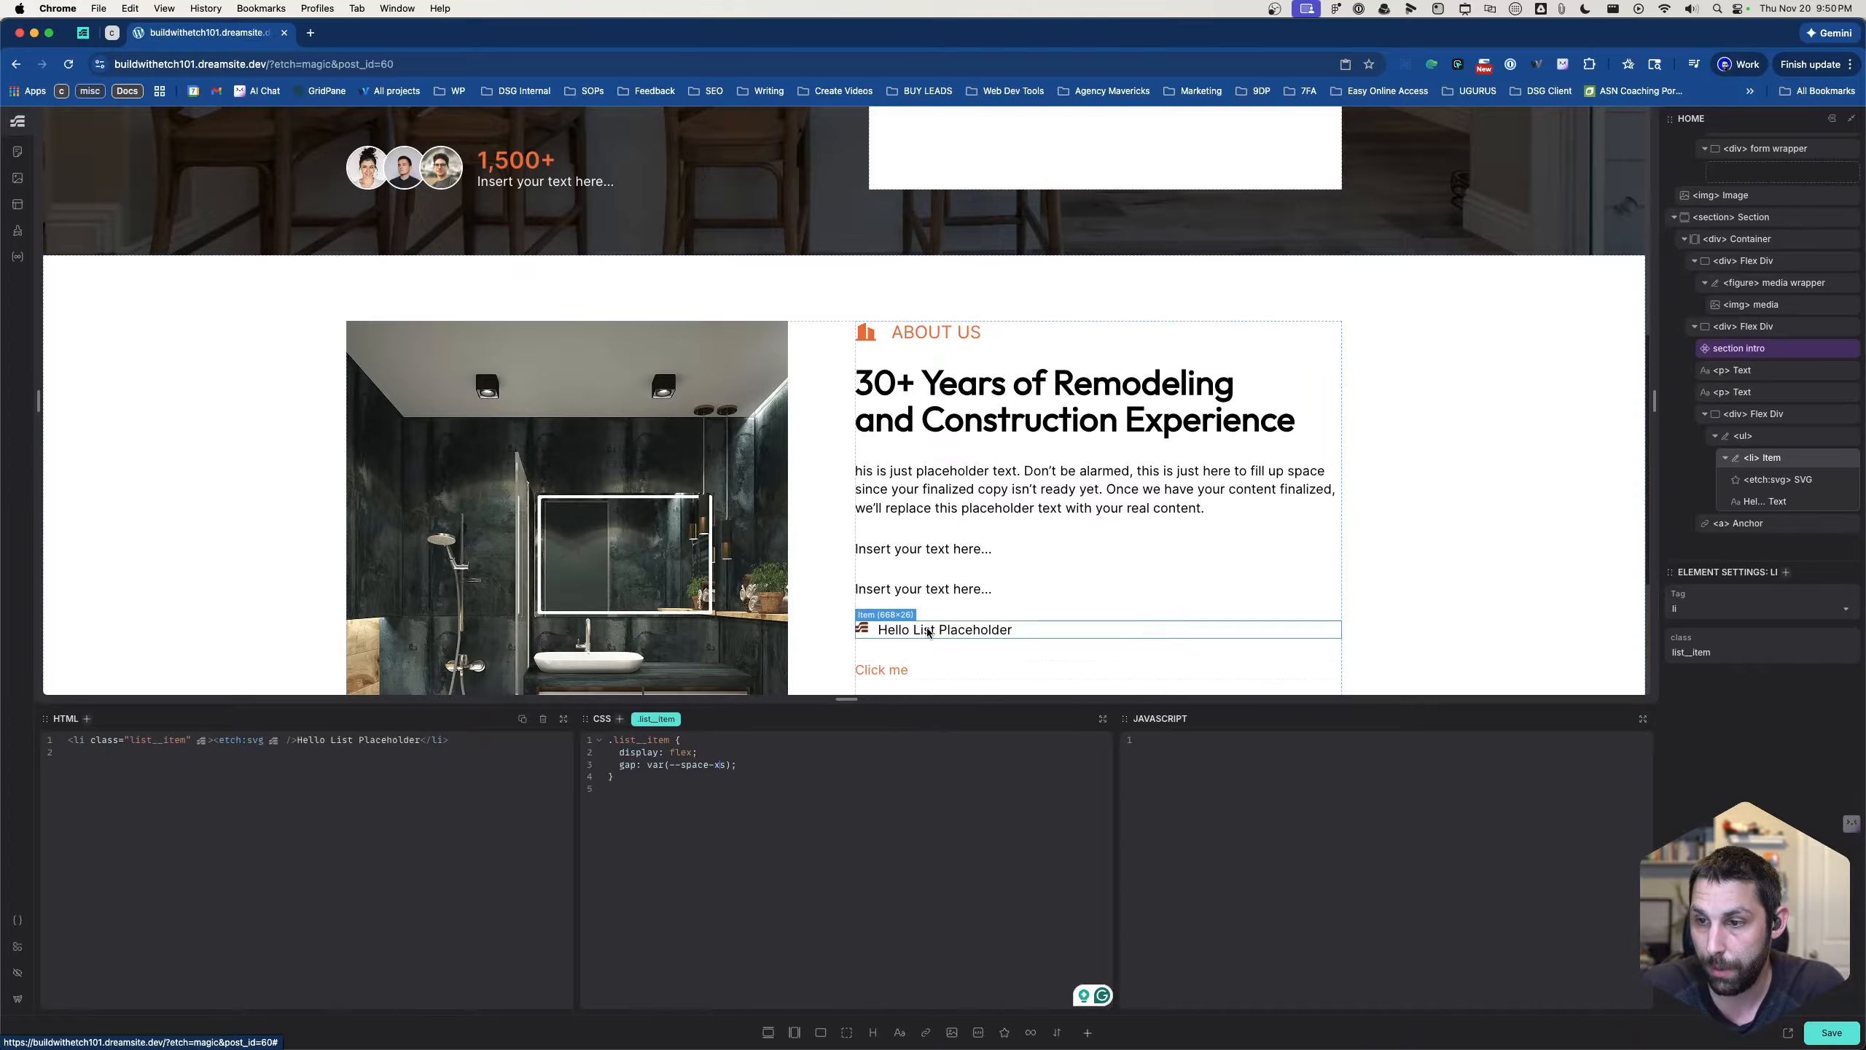
{"action": "left_click", "coordinate": [1764, 435]}
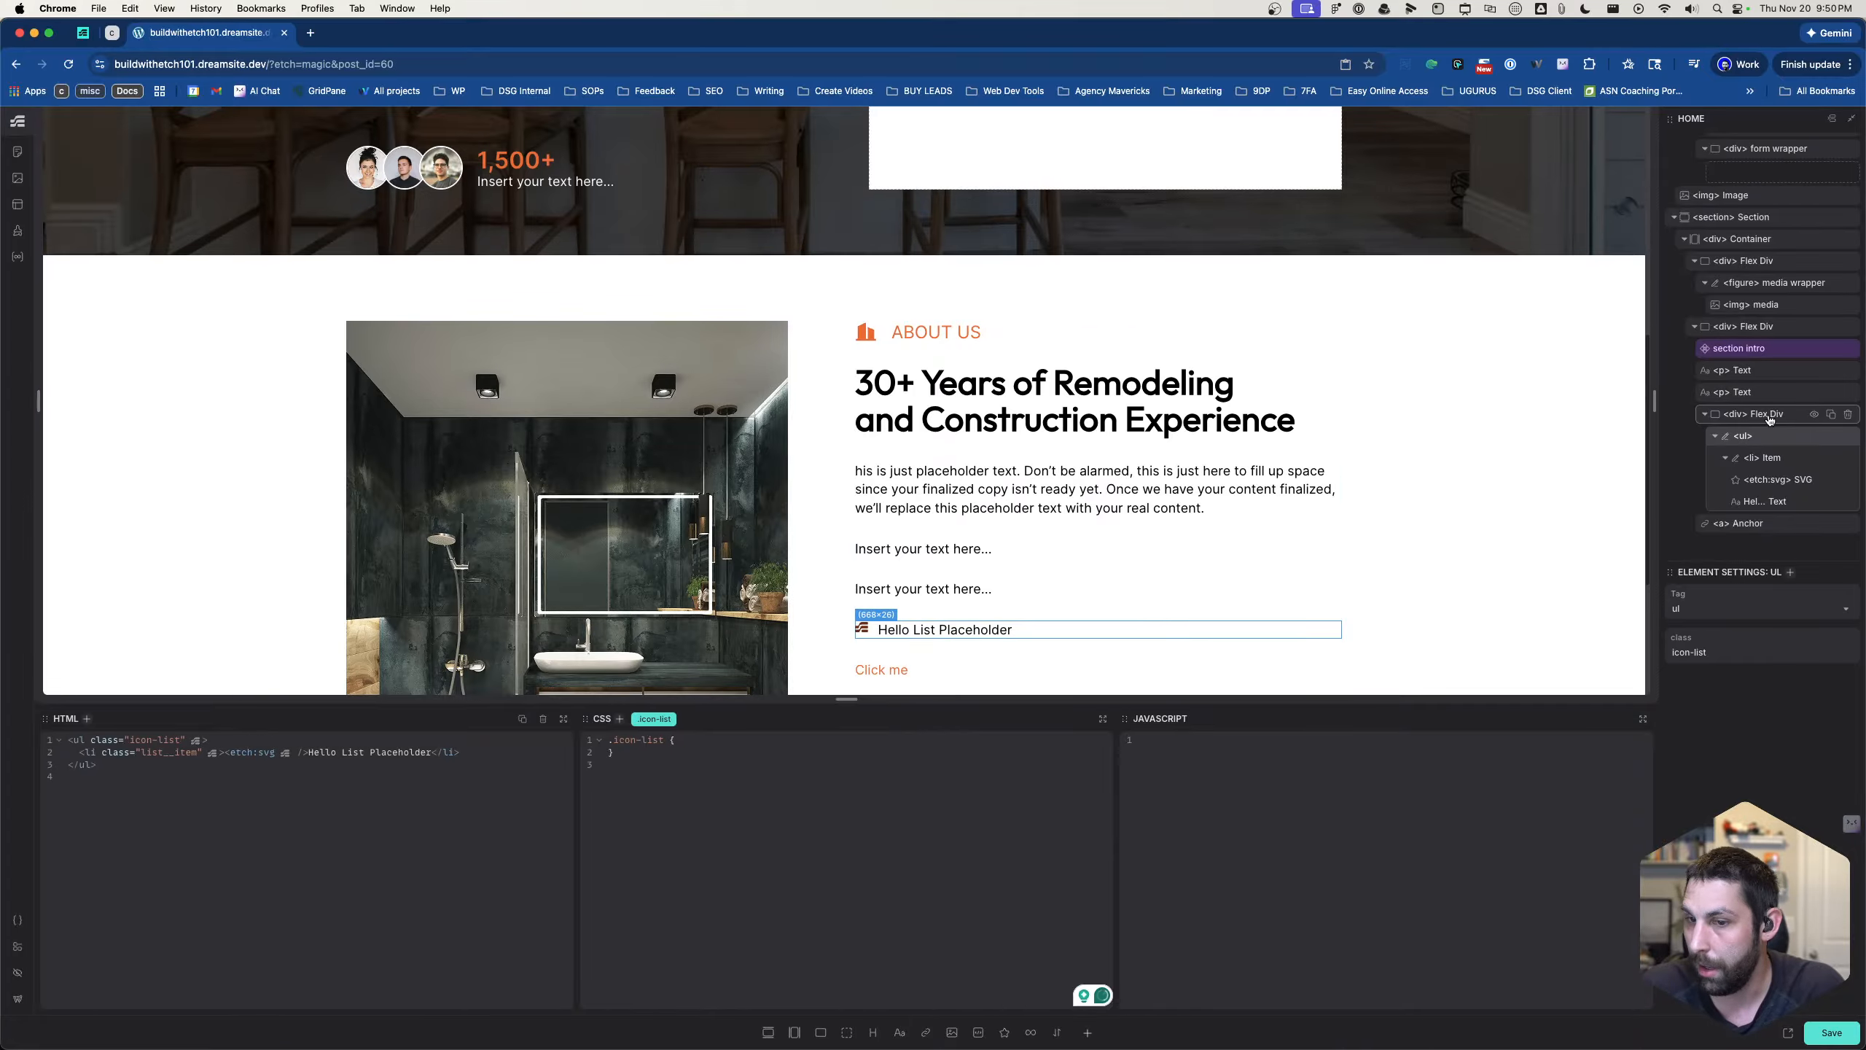
{"action": "left_click", "coordinate": [1770, 417]}
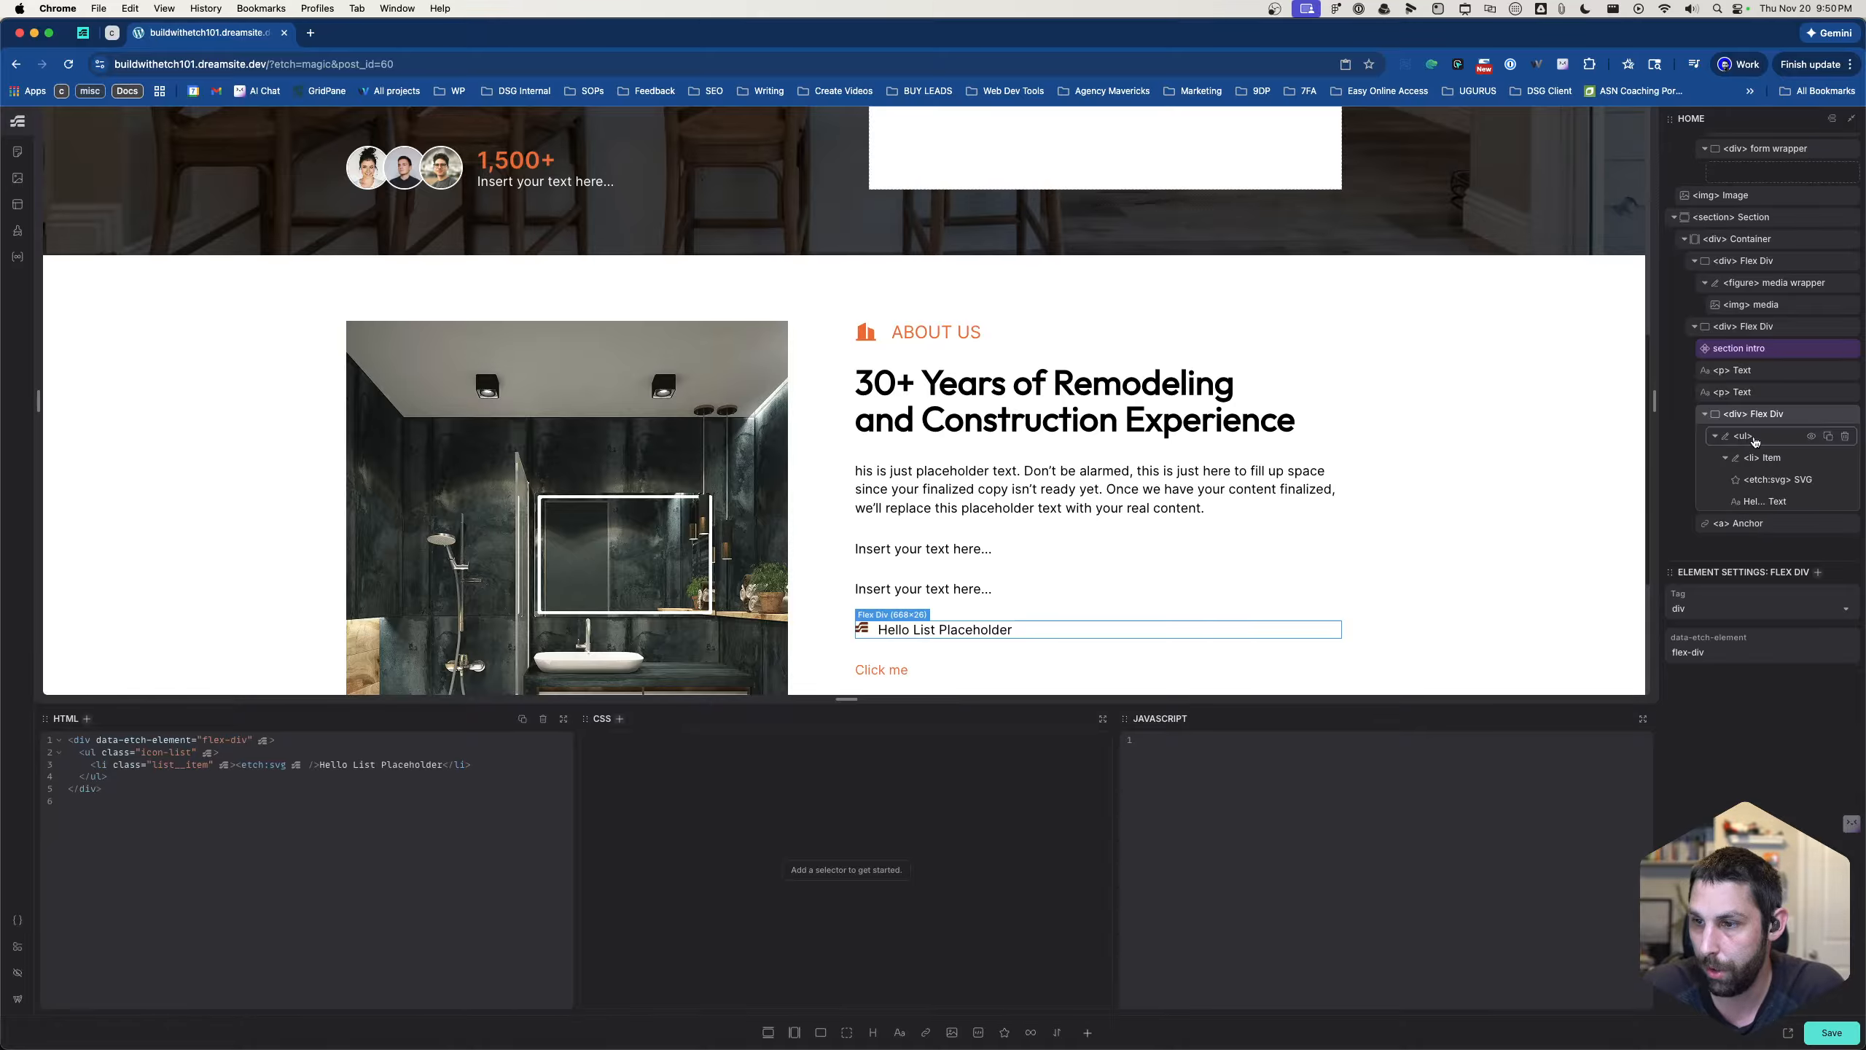
{"action": "left_click", "coordinate": [1753, 438]}
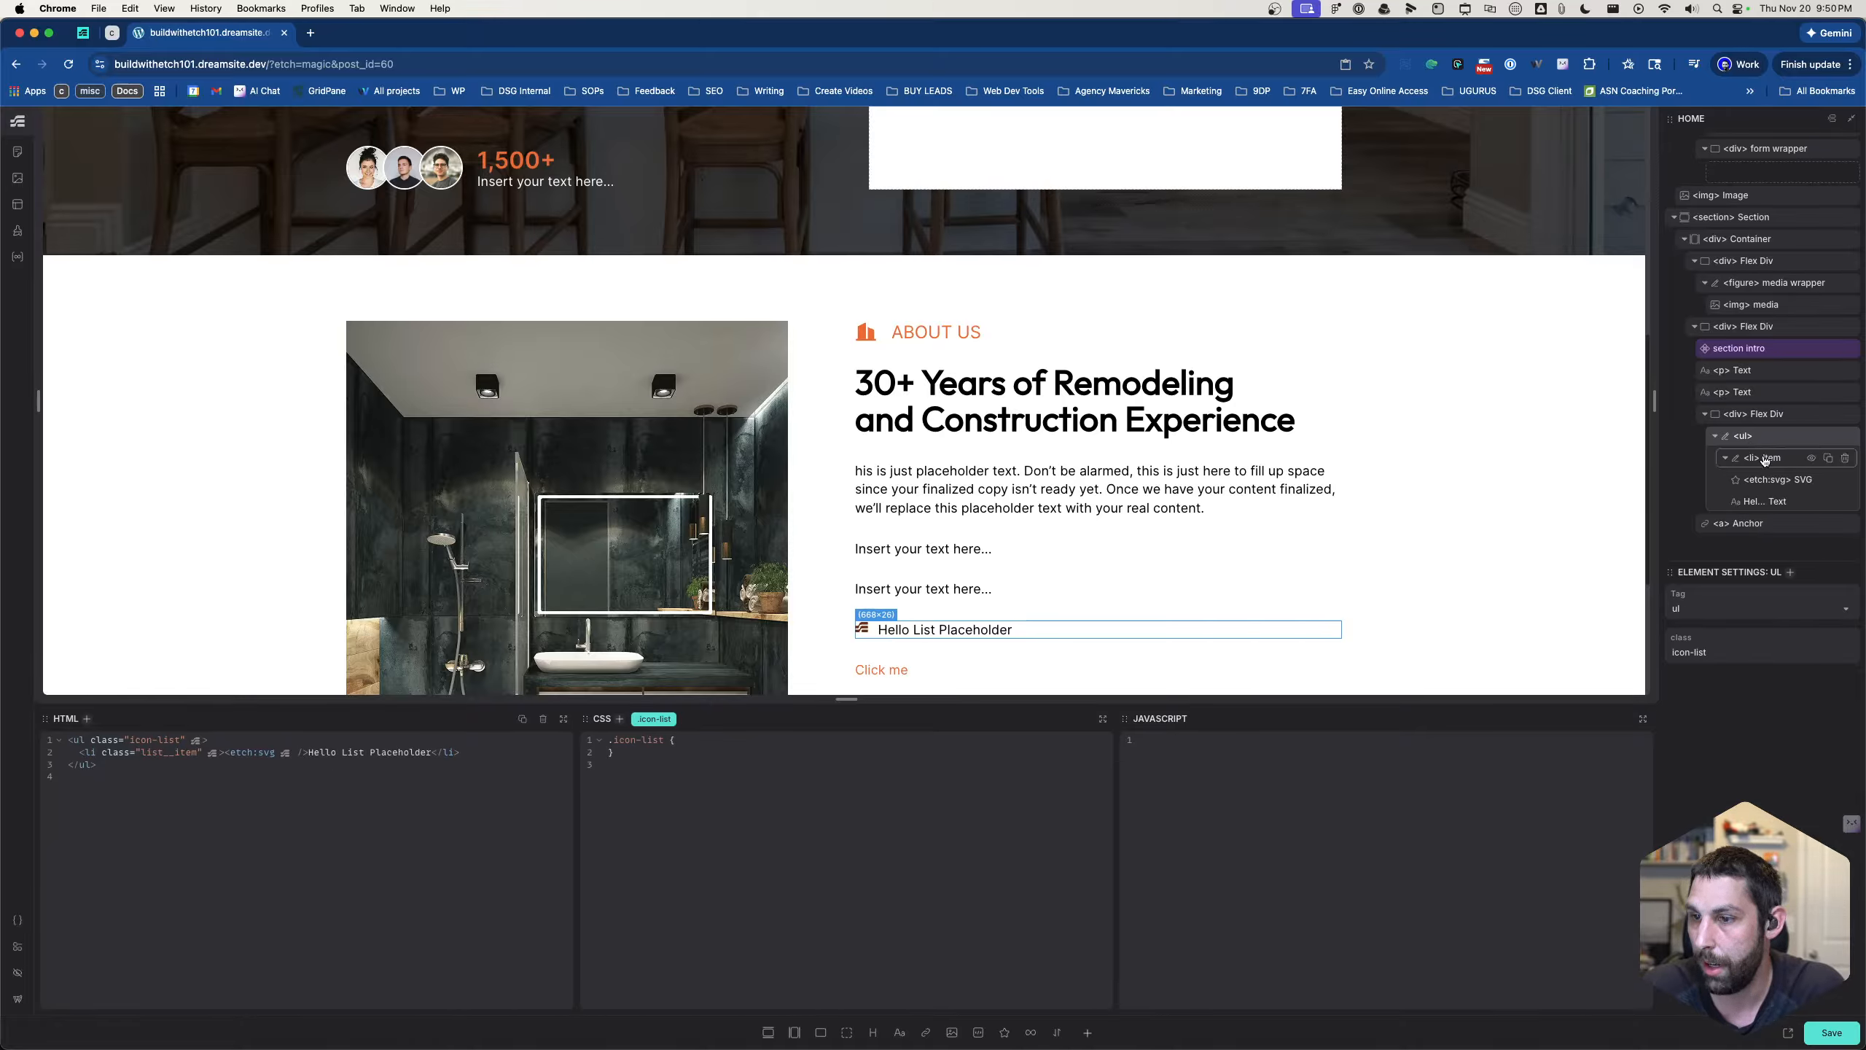
{"action": "left_click", "coordinate": [1764, 459]}
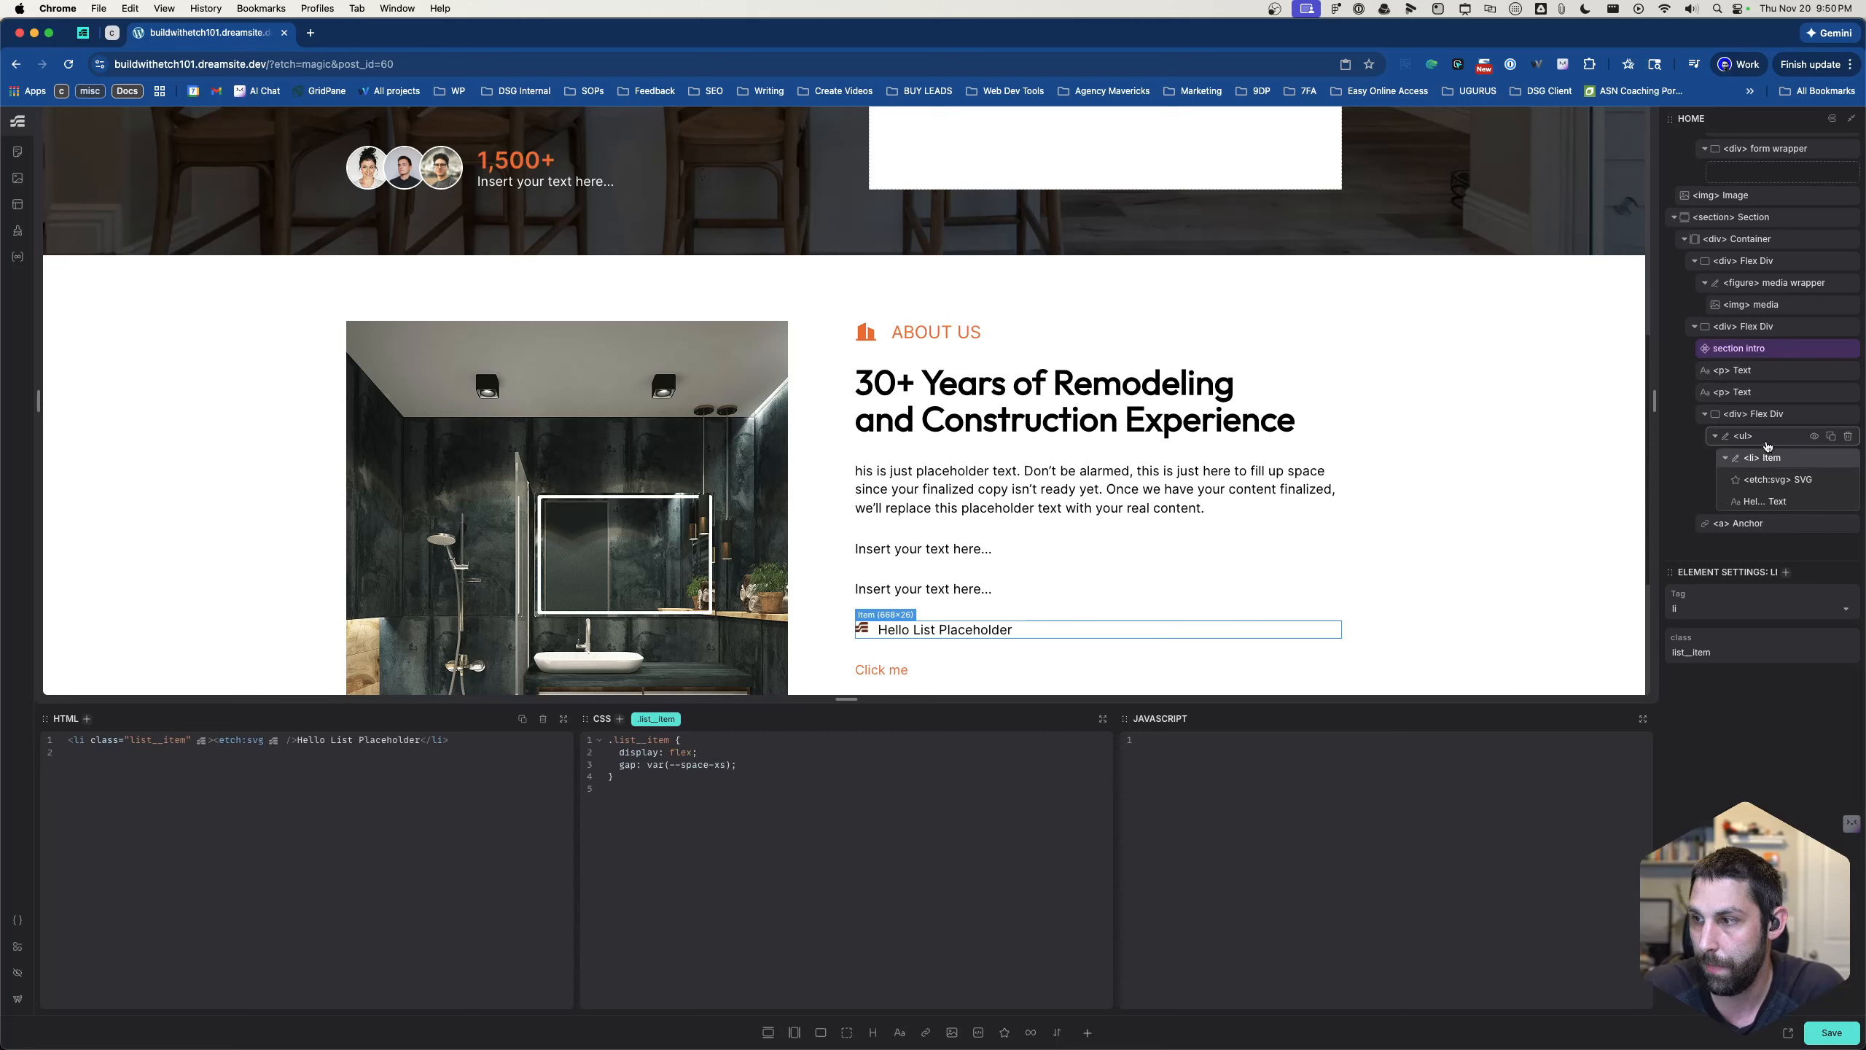
{"action": "left_click", "coordinate": [1767, 441]}
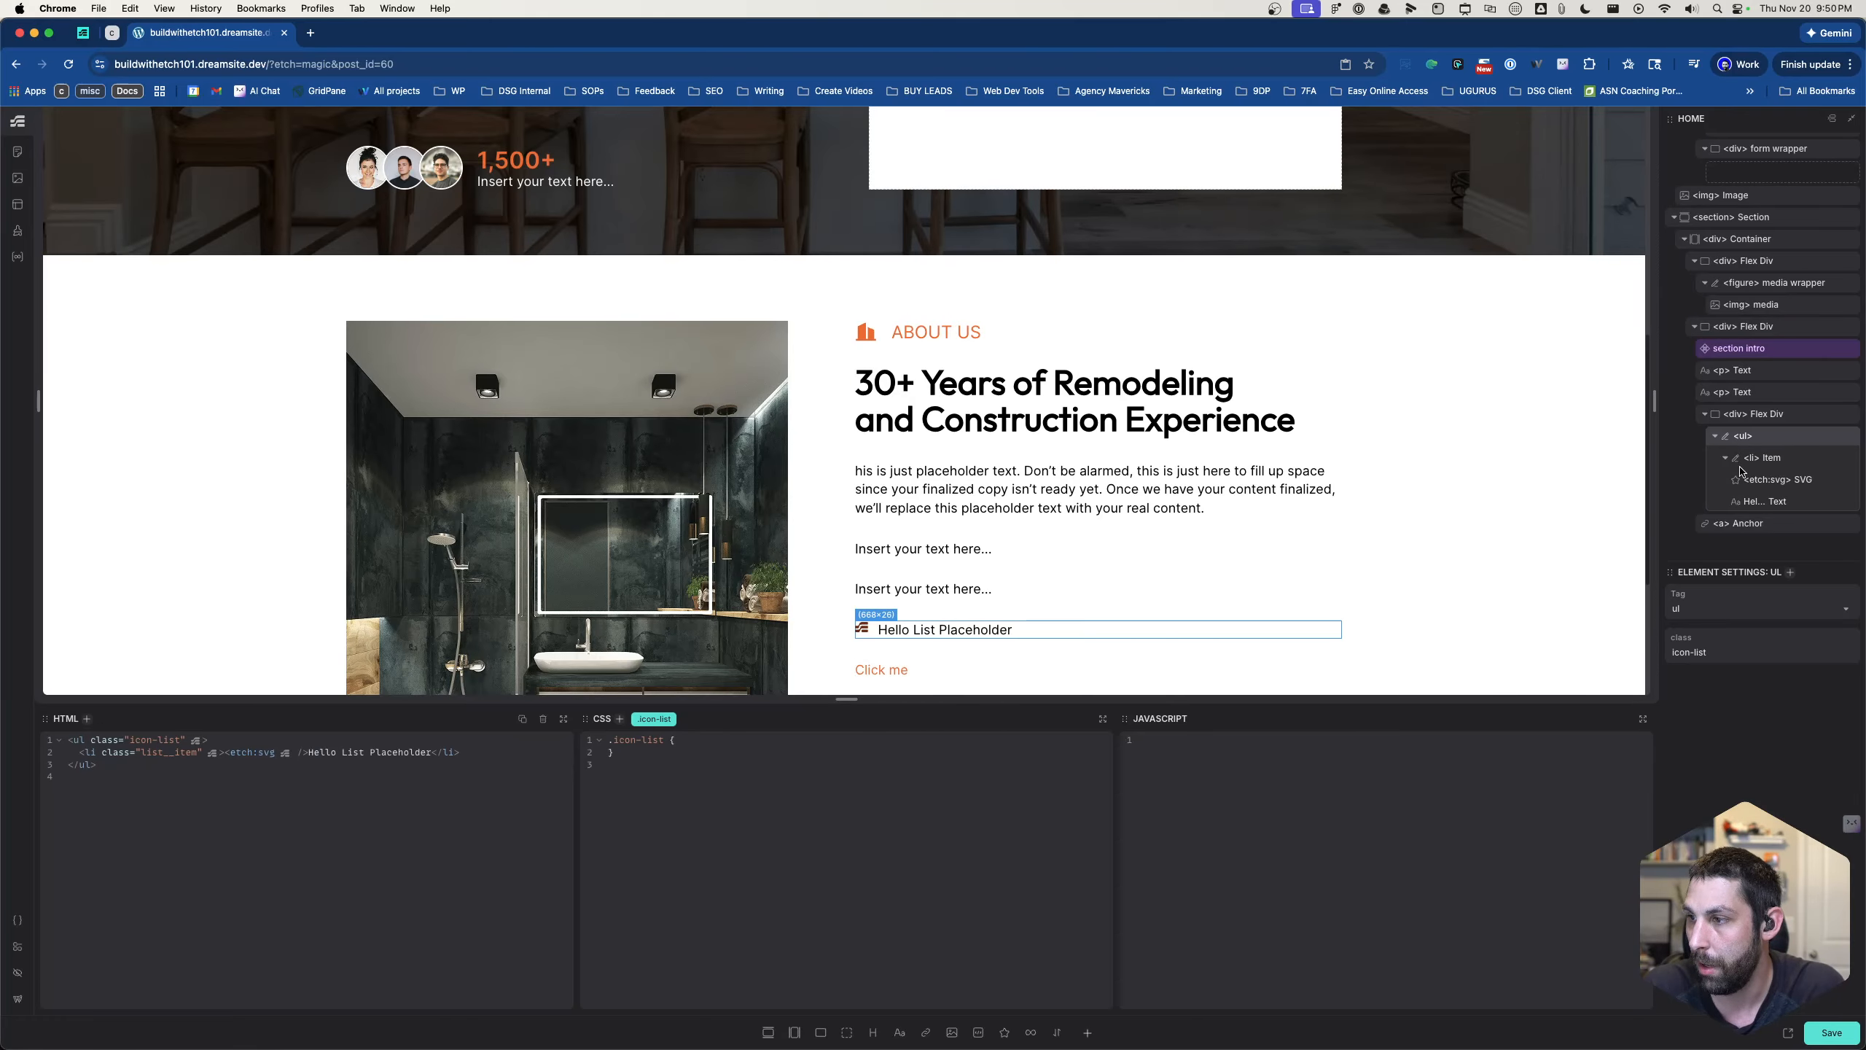
{"action": "left_click", "coordinate": [1753, 459]}
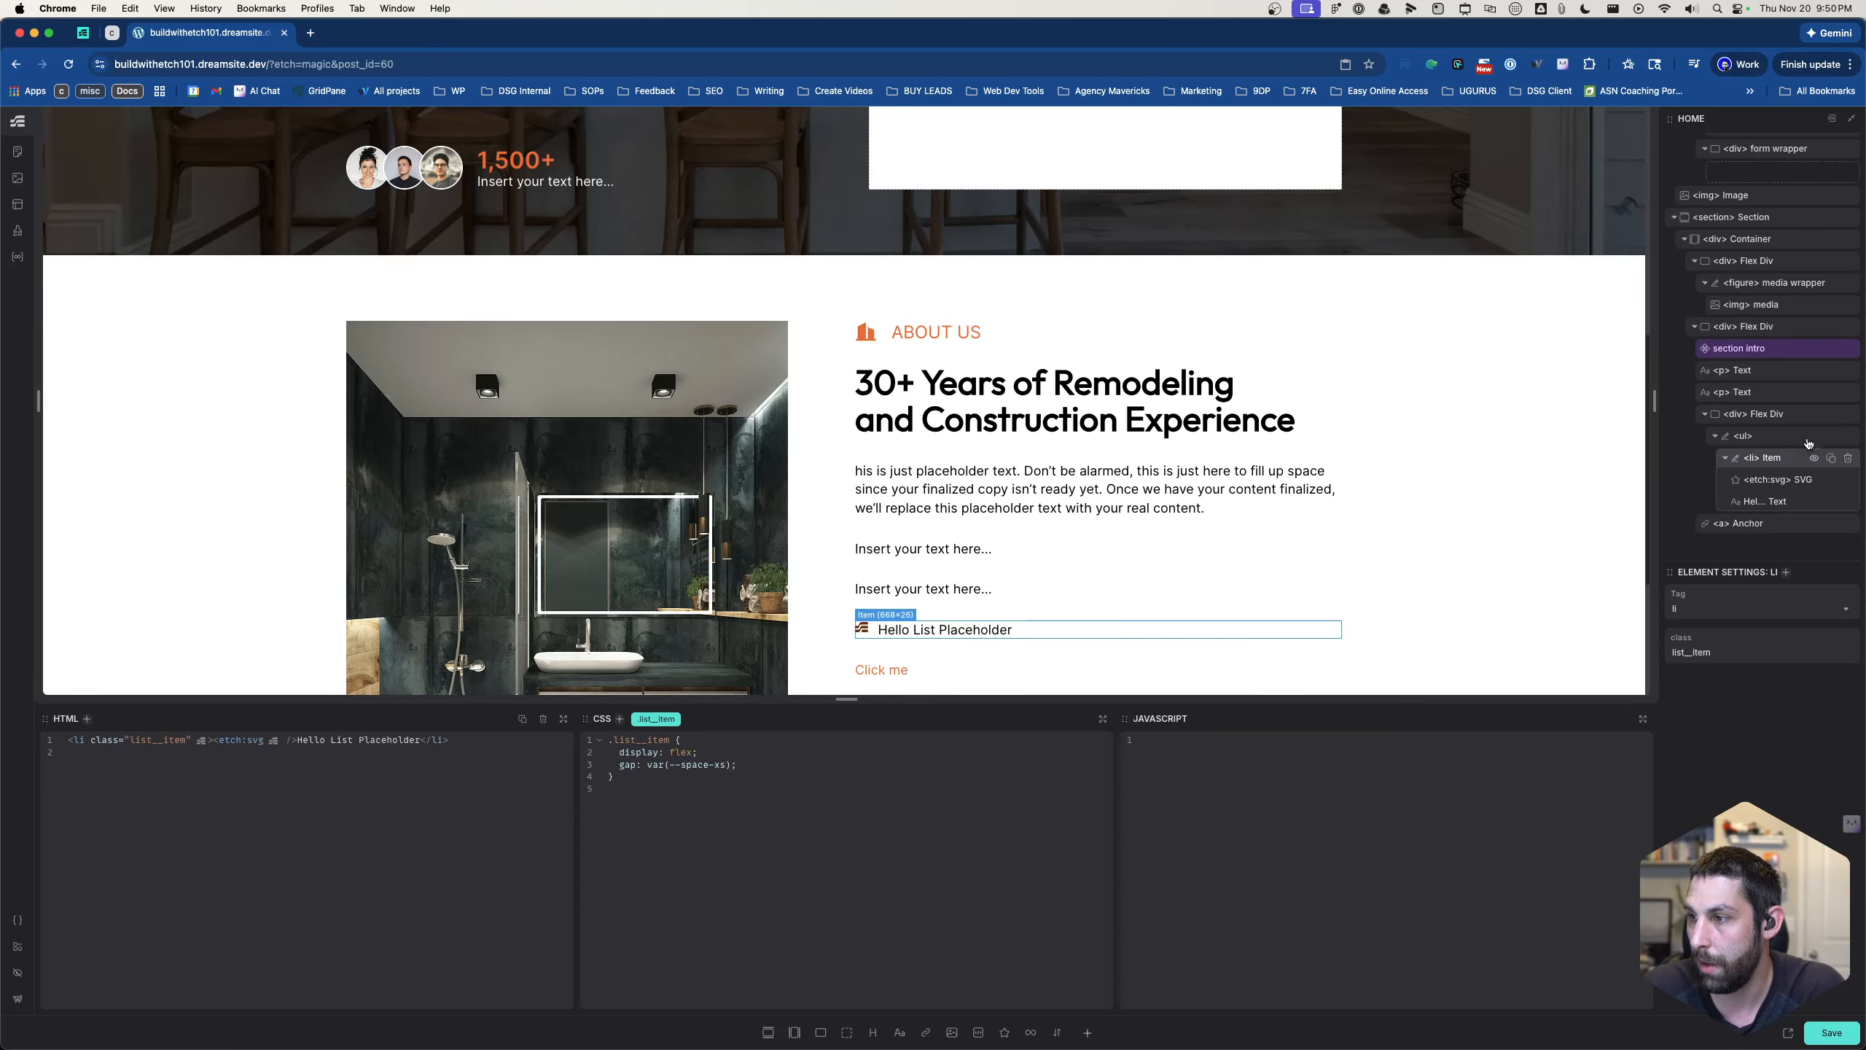
- Set the list item's SVG icon to building-2-fill.svg from the media library
{"action": "left_click", "coordinate": [1767, 480]}
{"action": "left_click", "coordinate": [1731, 610]}
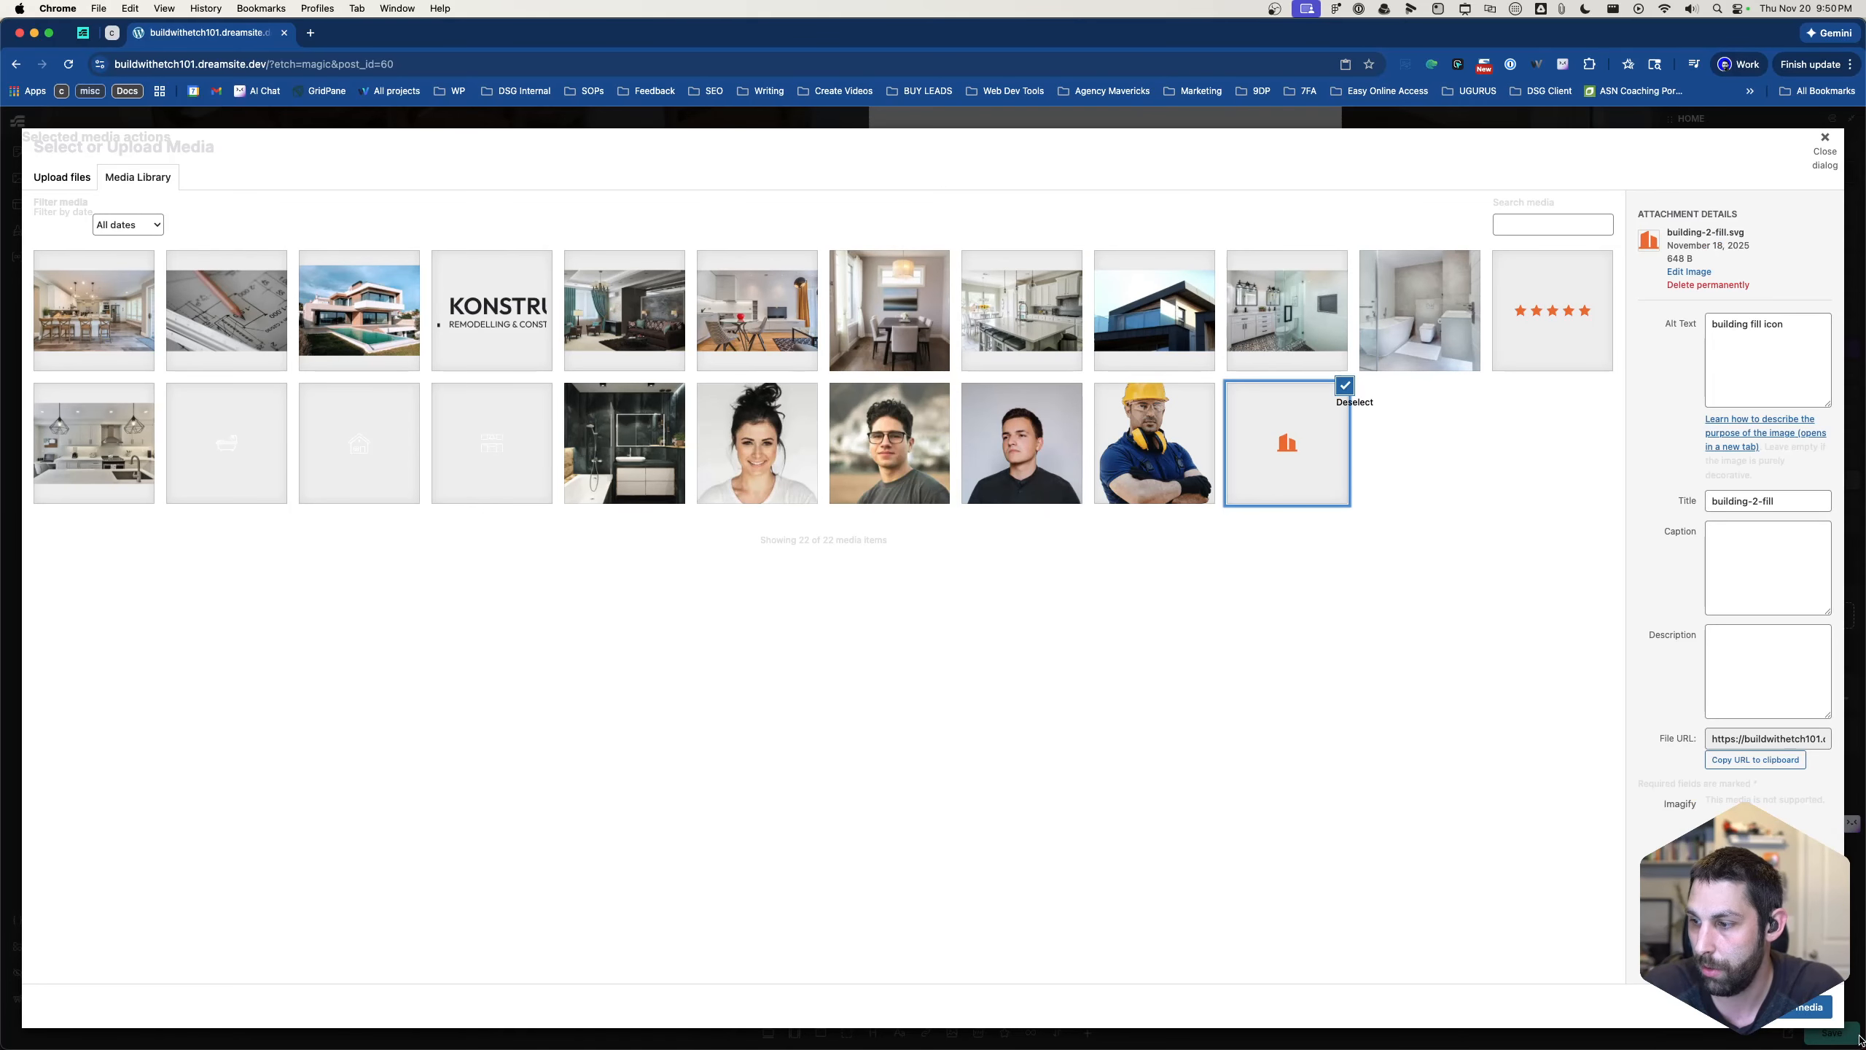
{"action": "left_click", "coordinate": [1812, 1009]}
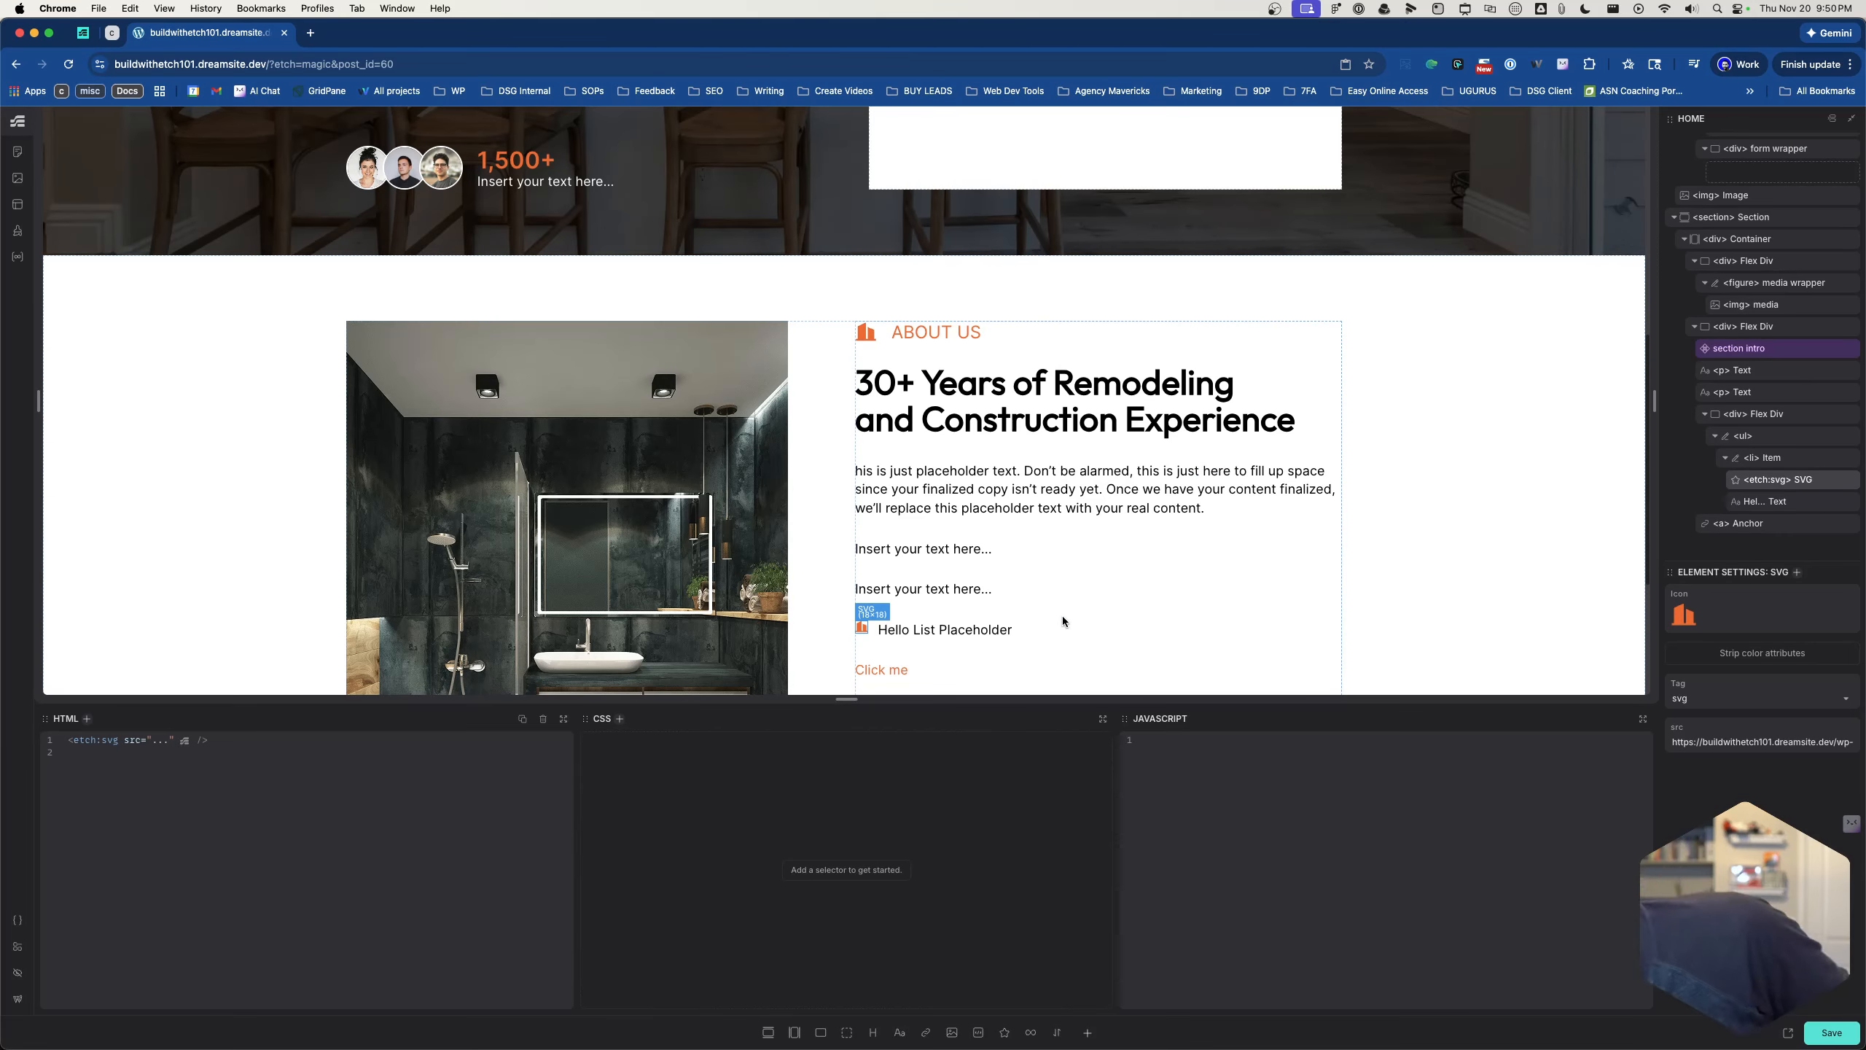
- Add justify-content: center to the li item's .list__item rule
{"action": "left_click", "coordinate": [1771, 457]}
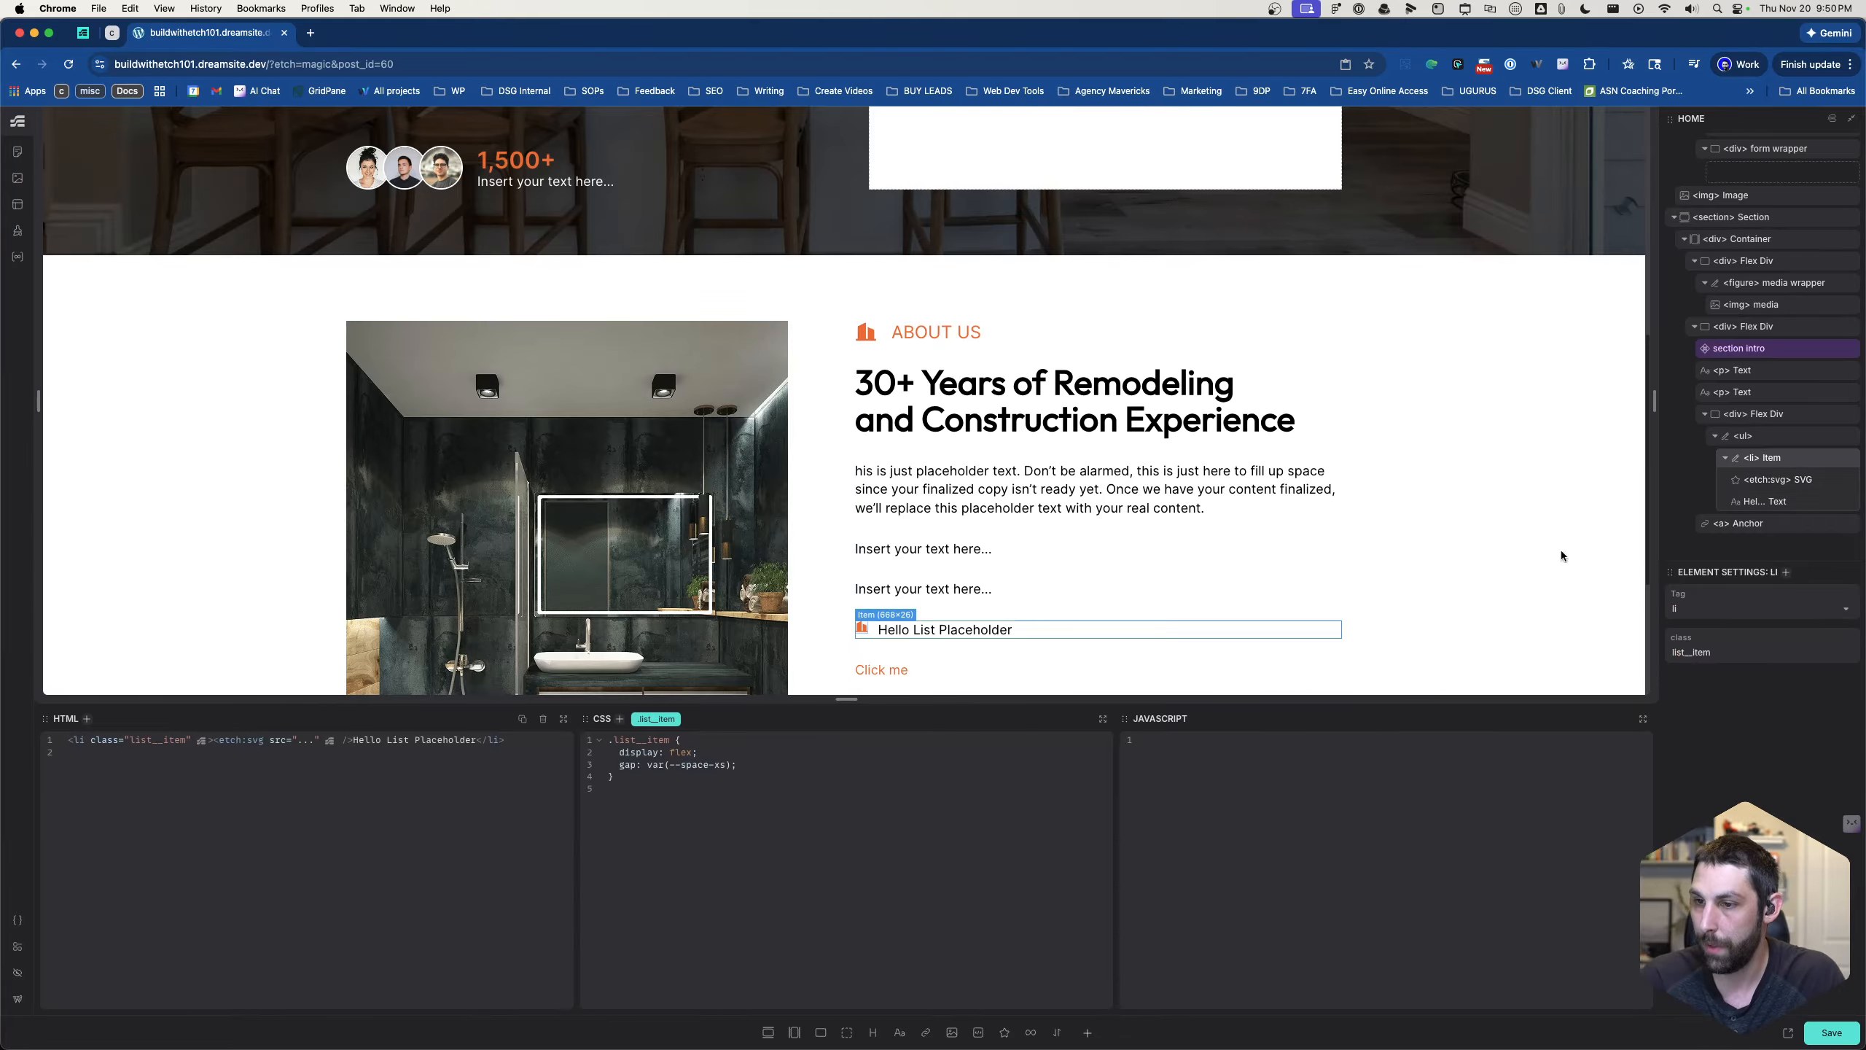
{"action": "left_click", "coordinate": [789, 768]}
{"action": "key", "text": "Return"}
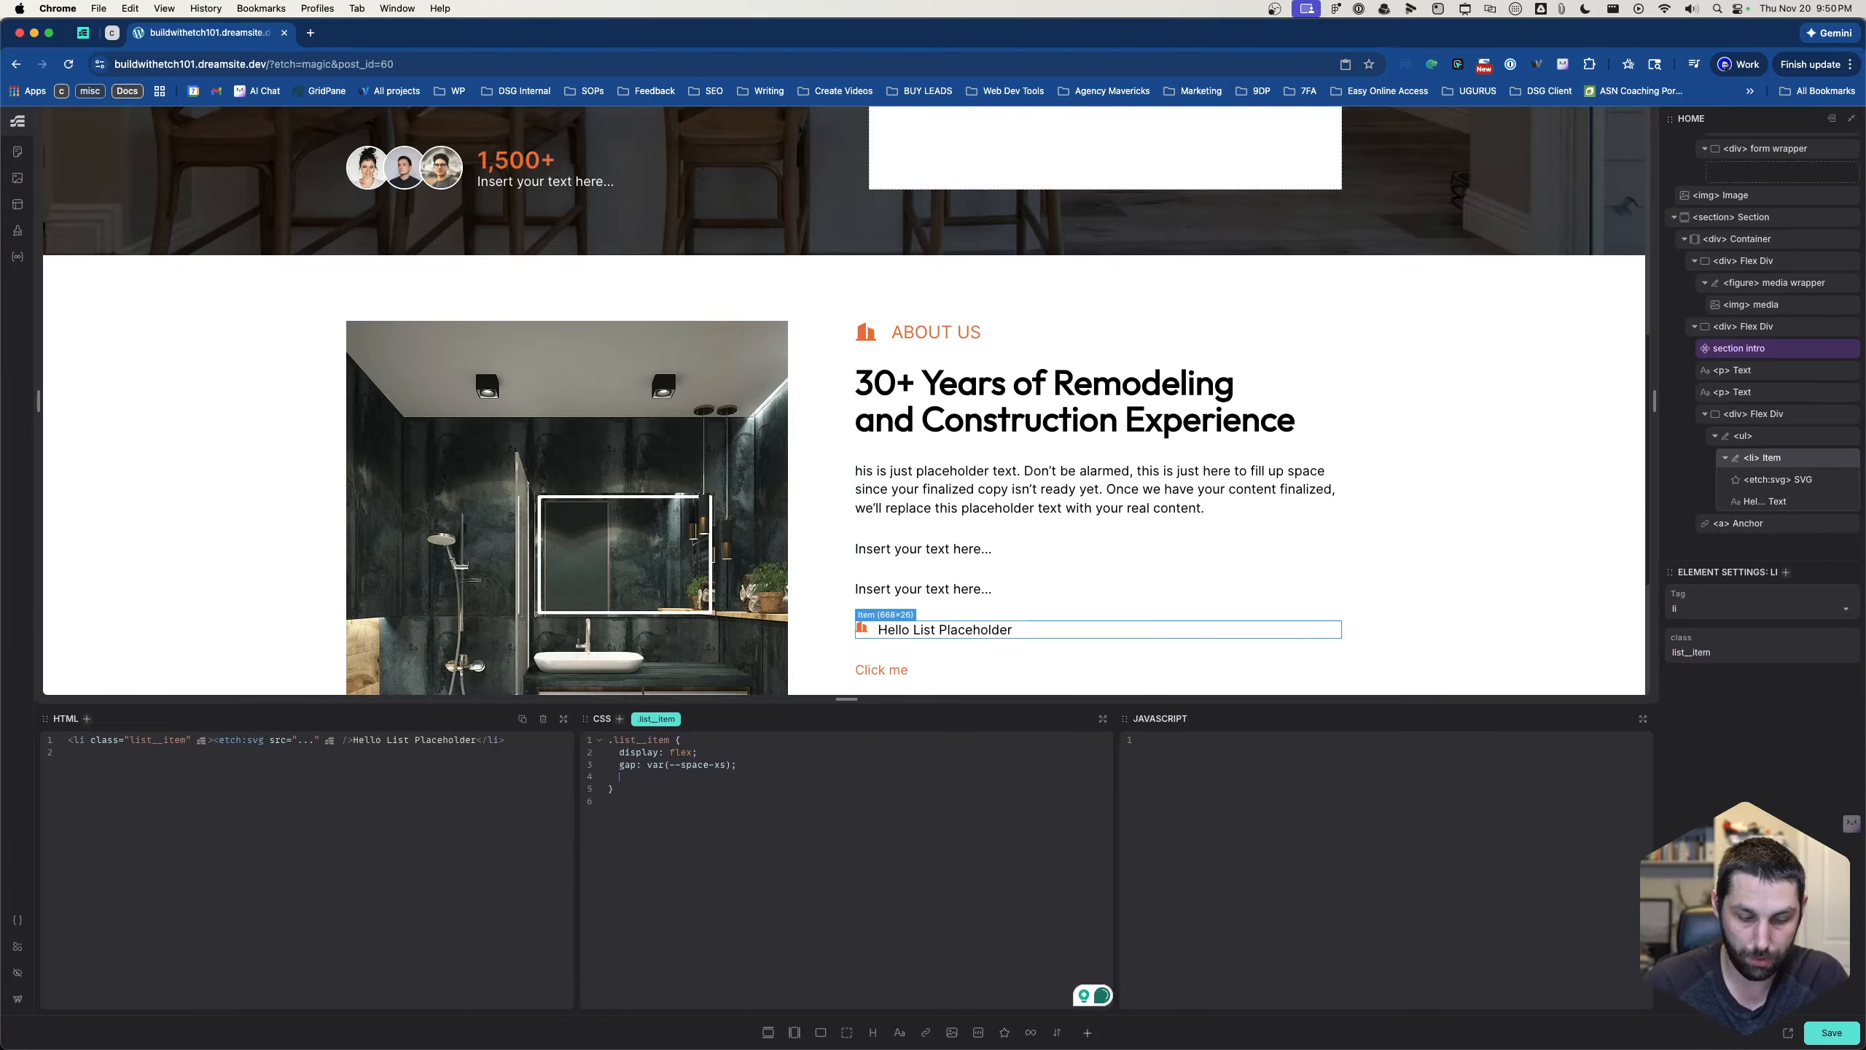
{"action": "type", "text": "justify-content: "}
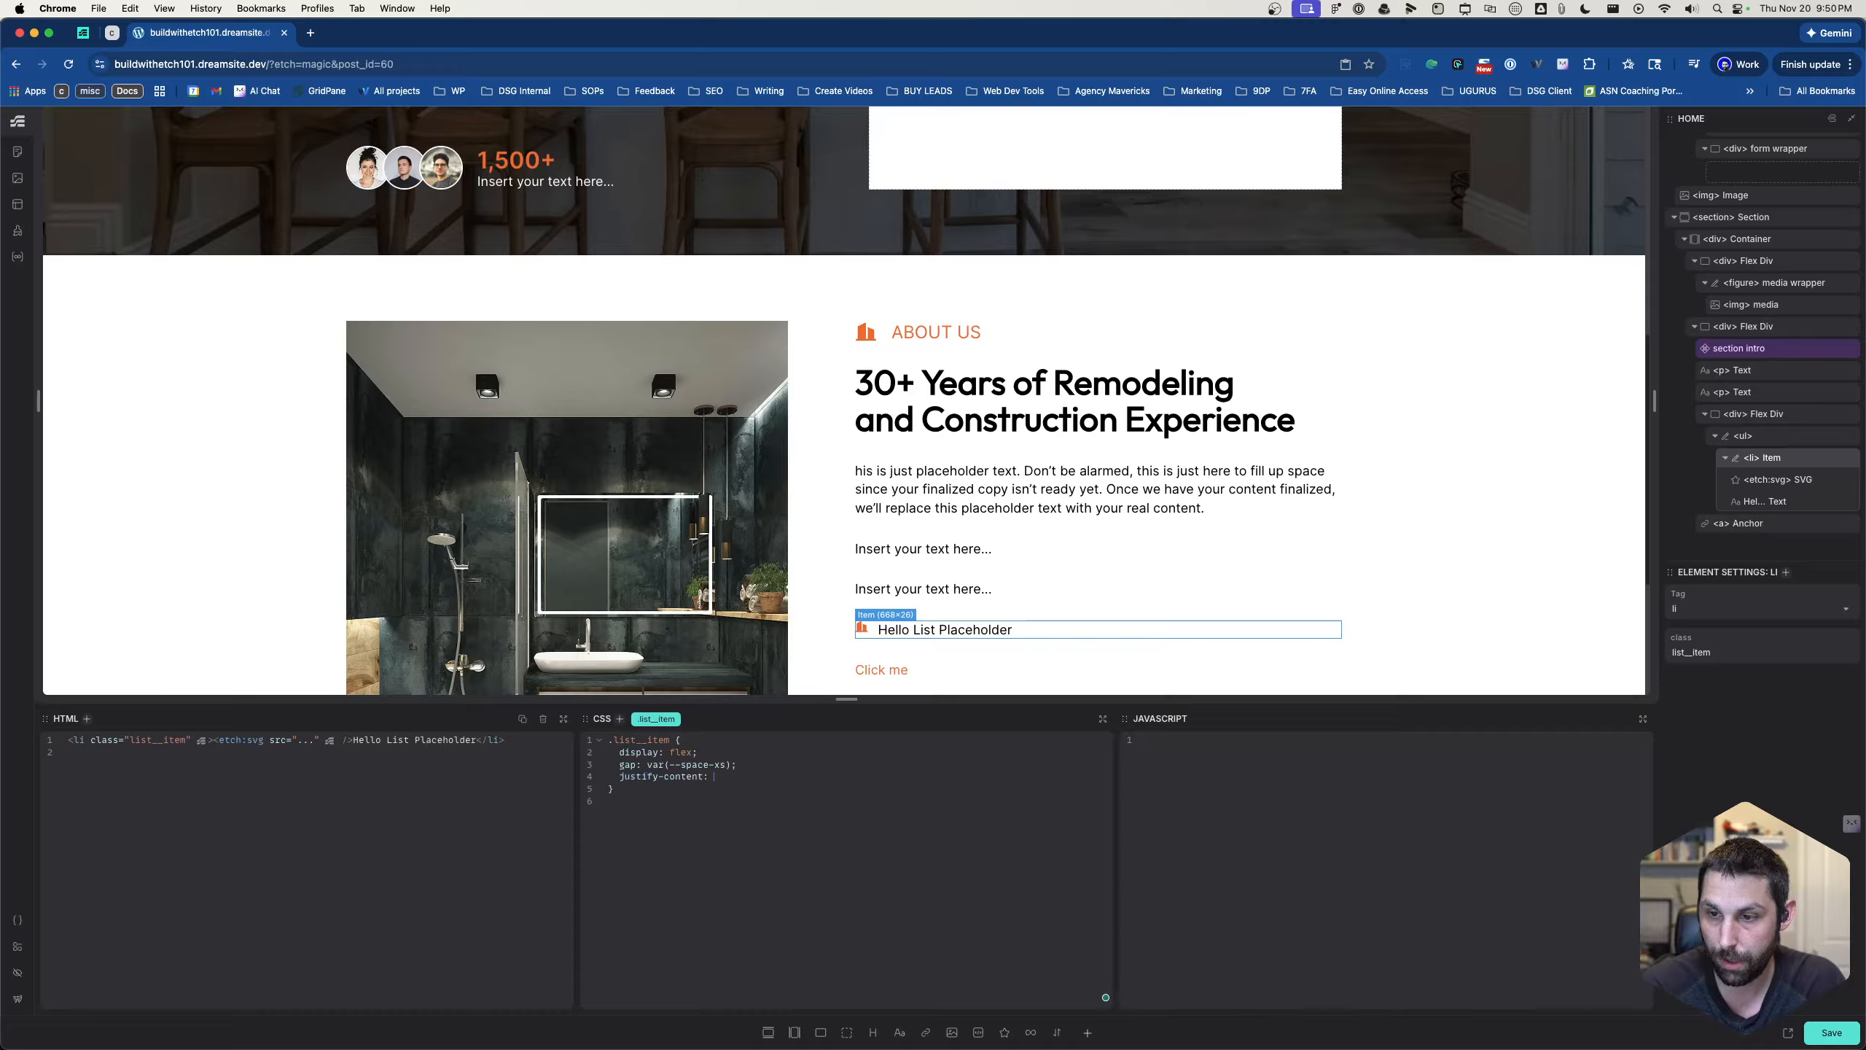
{"action": "type", "text": "center"}
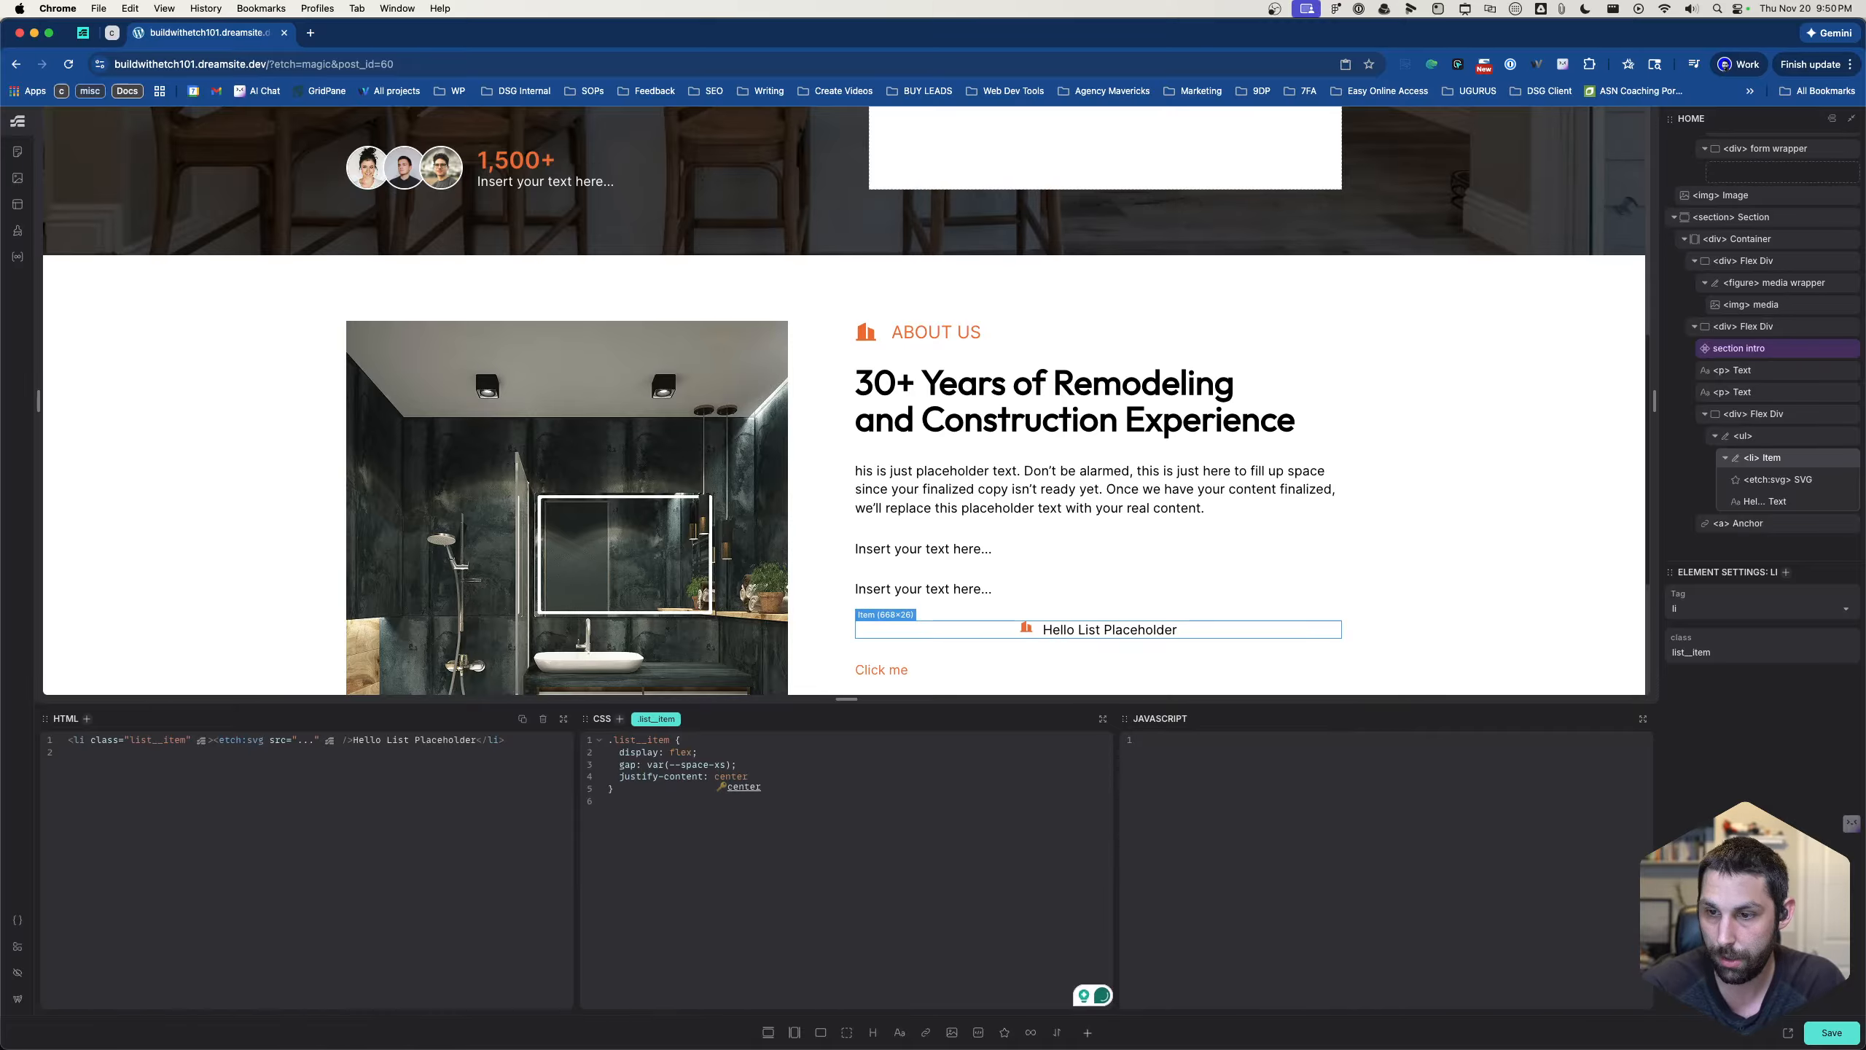
{"action": "type", "text": ";"}
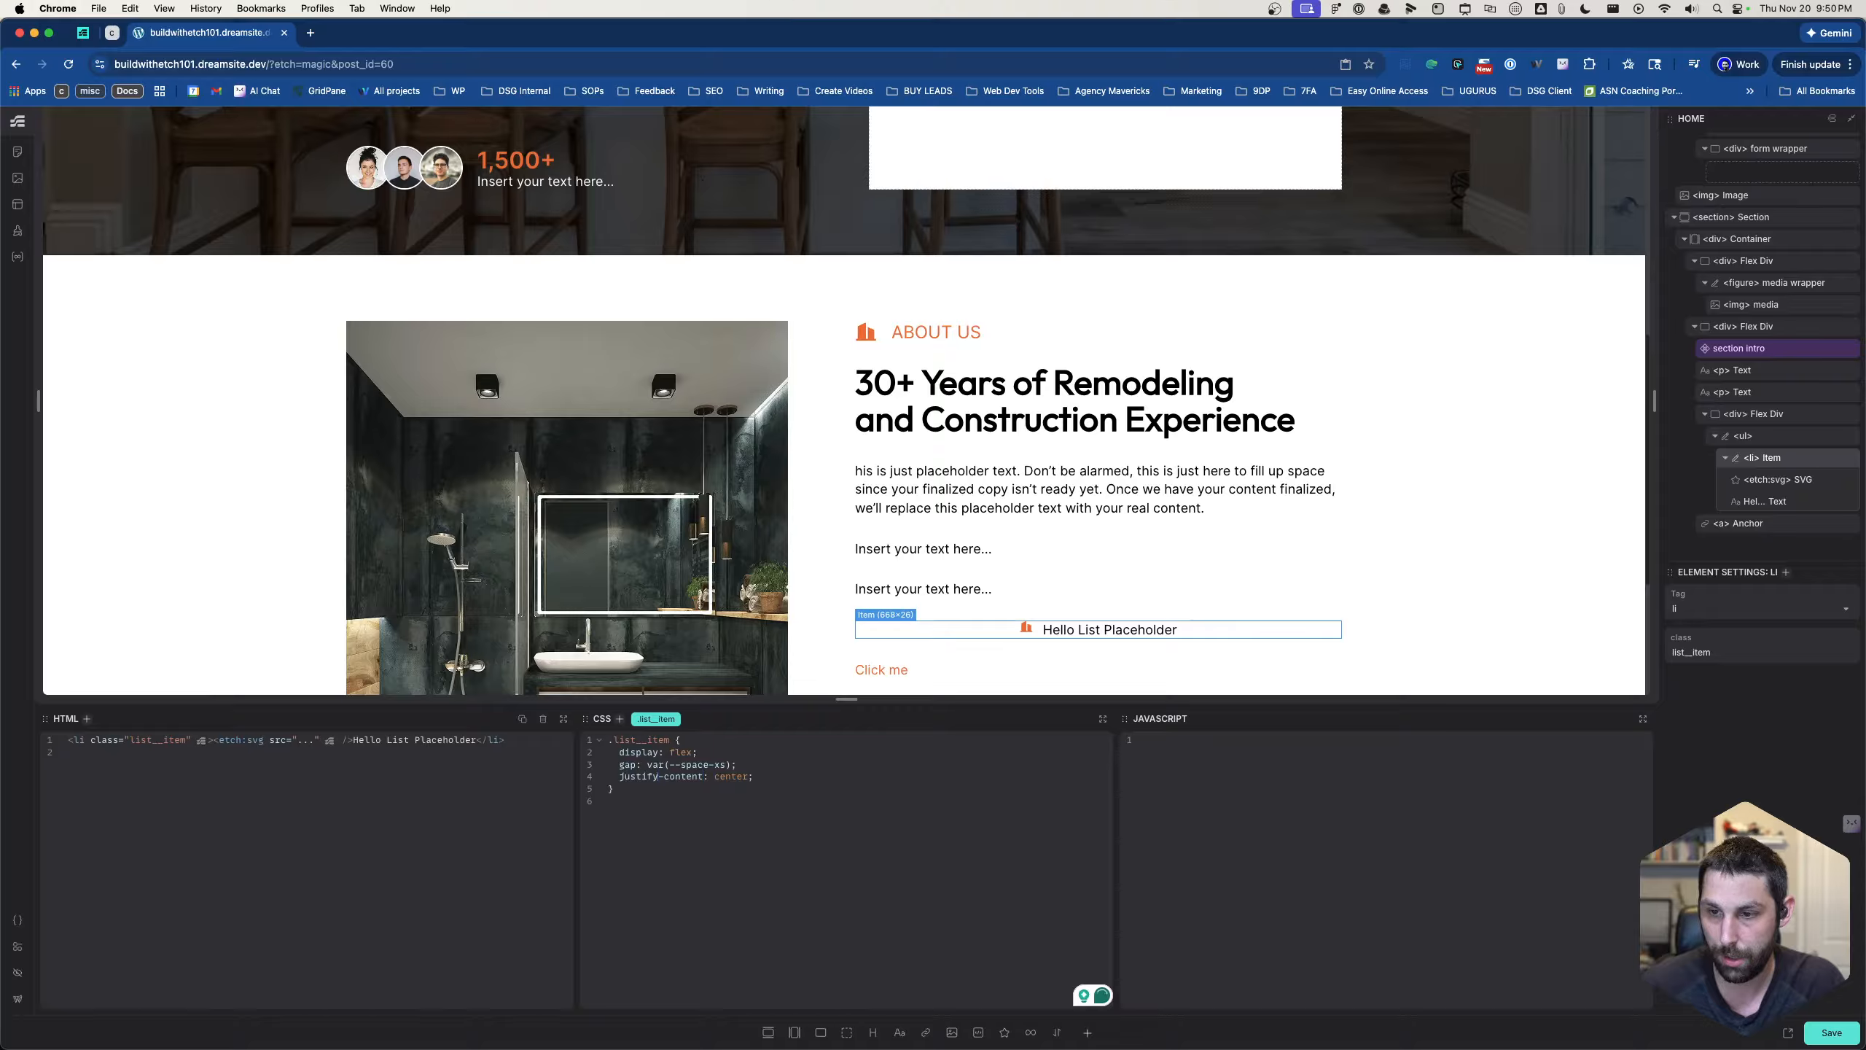
- Replace justify-content with align-items: center in the list item's .list__item rule
{"action": "key", "text": "BackSpace"}
{"action": "key", "text": "BackSpace"}
{"action": "key", "text": "BackSpace"}
{"action": "key", "text": "BackSpace"}
{"action": "key", "text": "BackSpace"}
{"action": "key", "text": "BackSpace"}
{"action": "key", "text": "BackSpace"}
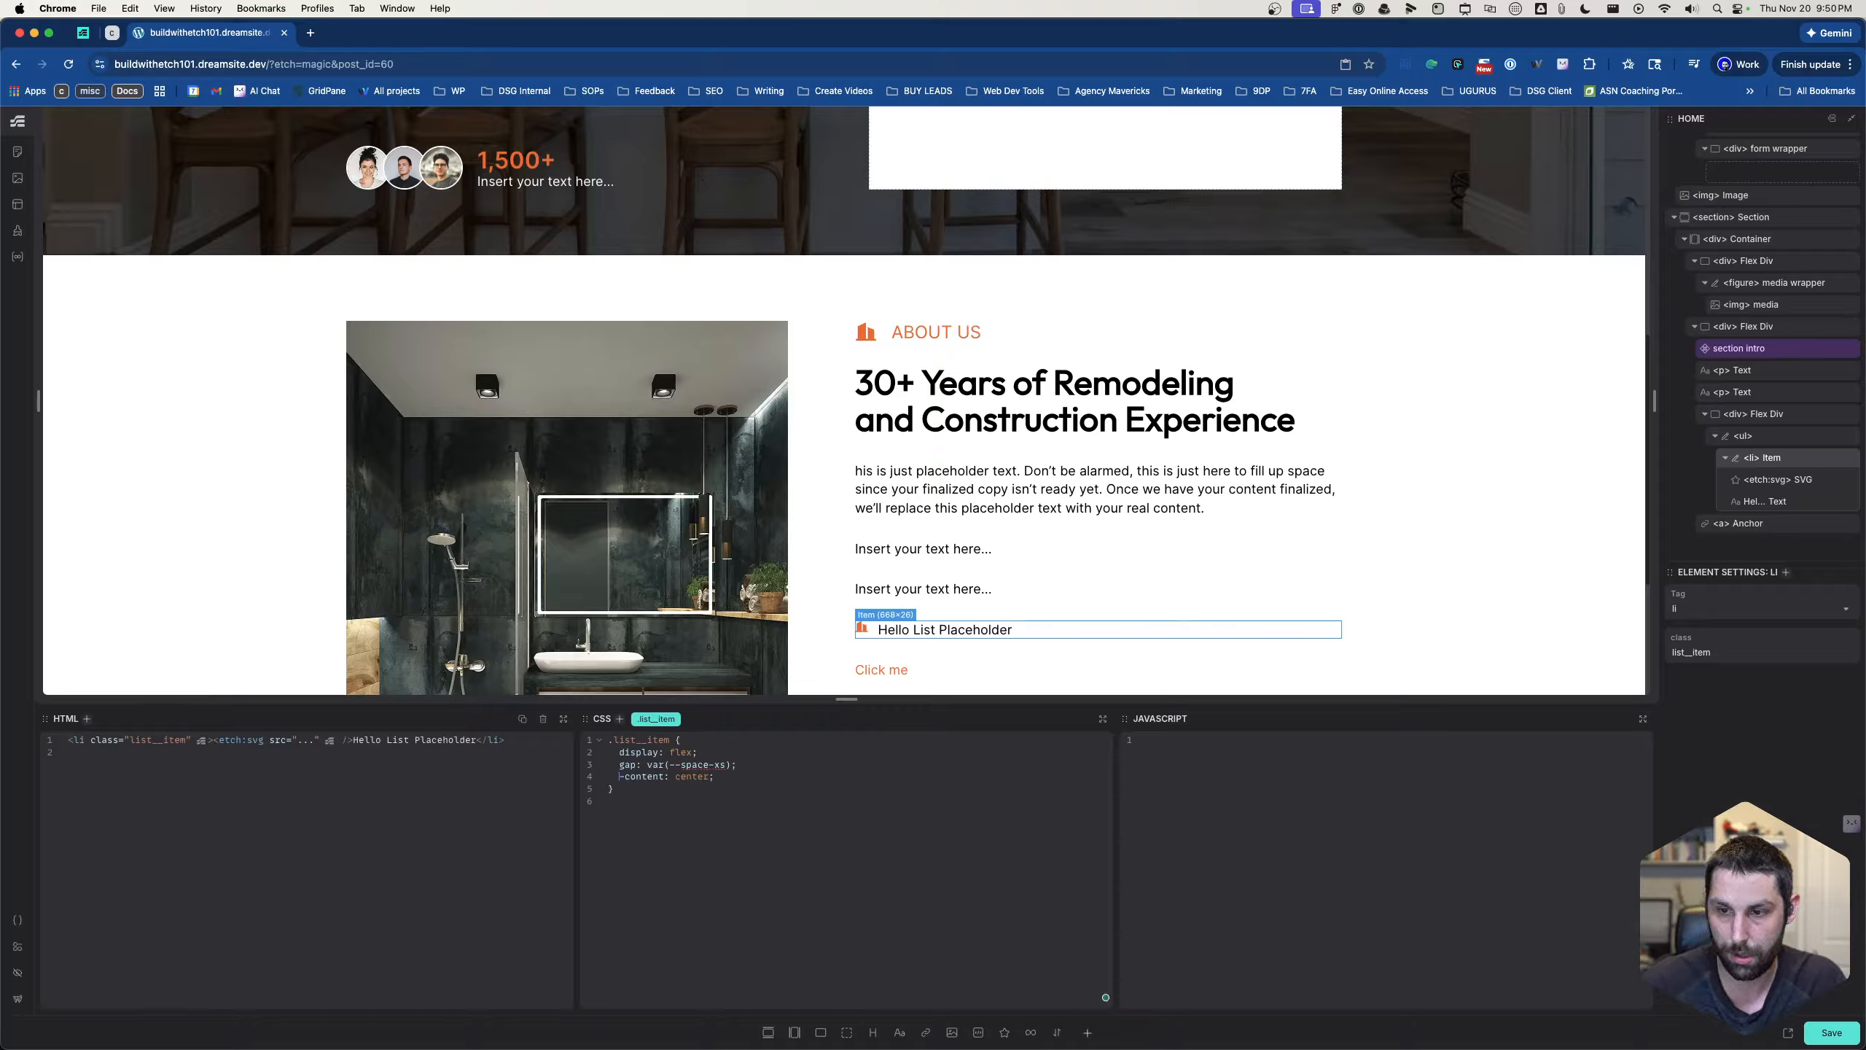
{"action": "type", "text": "align-"}
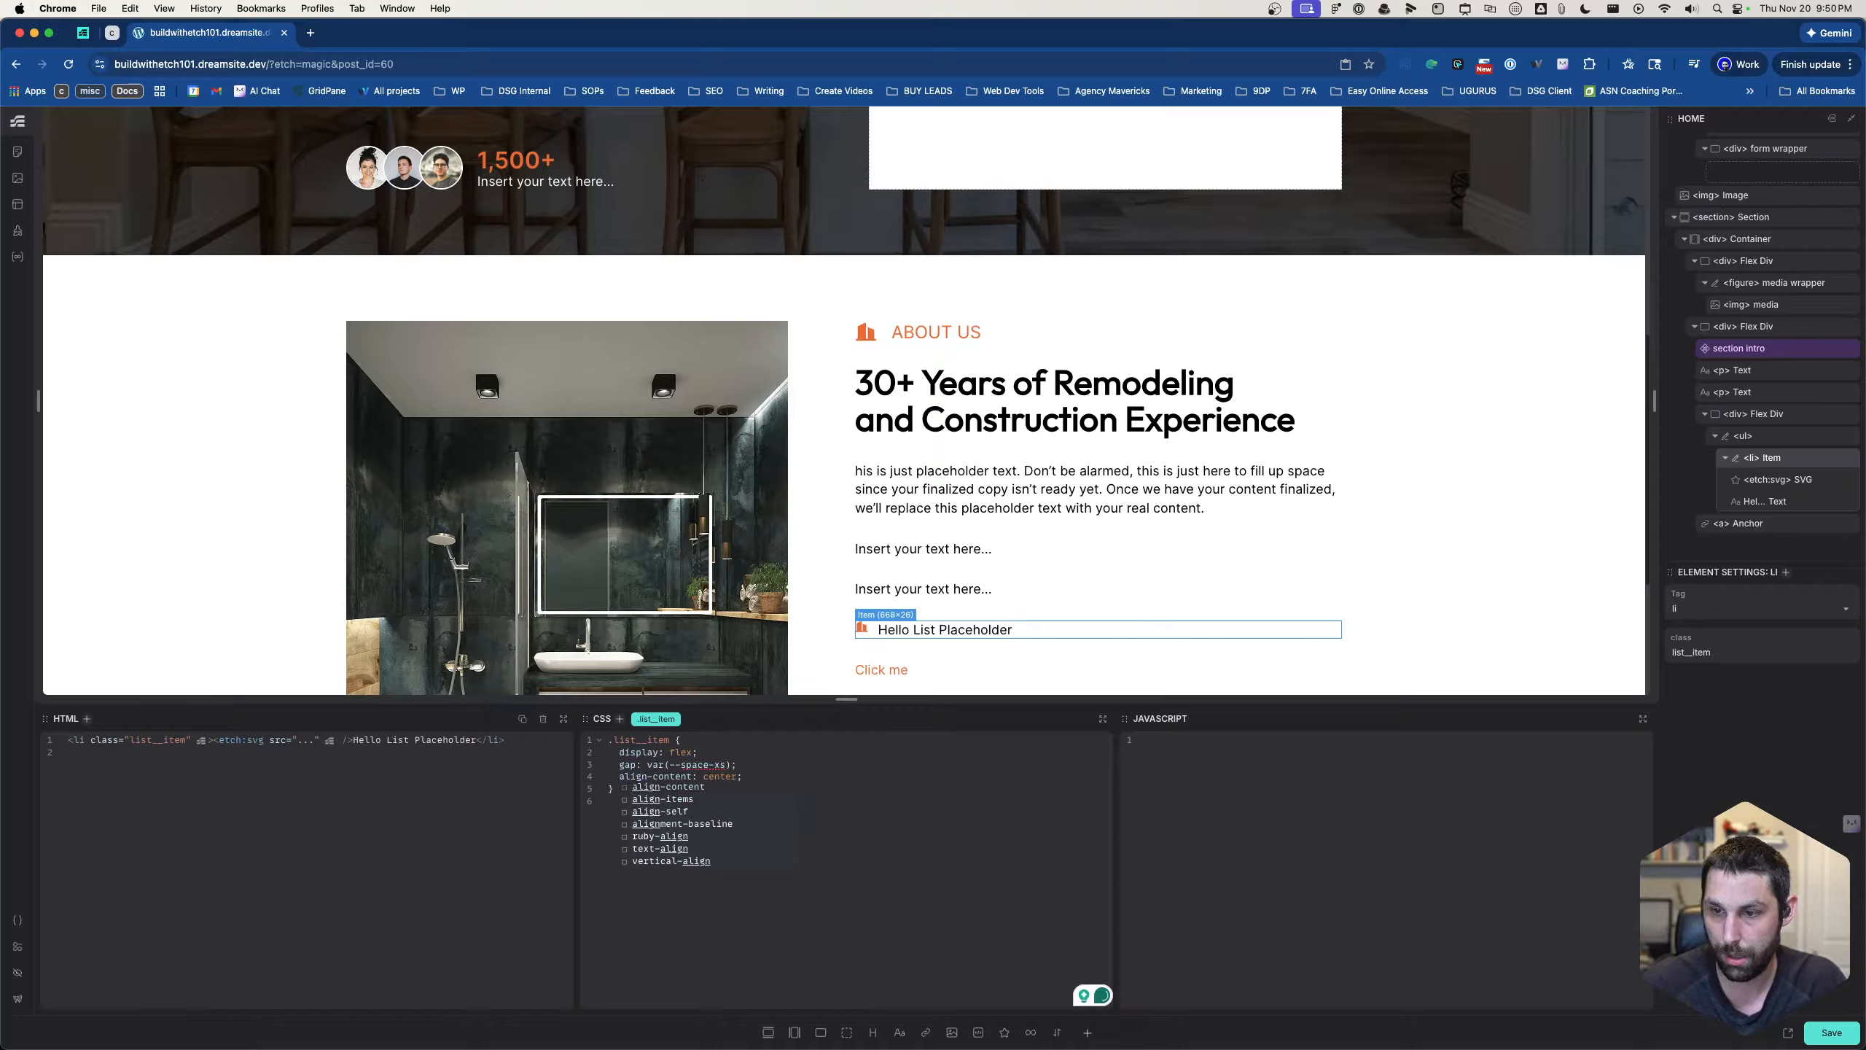
{"action": "key", "text": "BackSpace"}
{"action": "key", "text": "BackSpace"}
{"action": "key", "text": "BackSpace"}
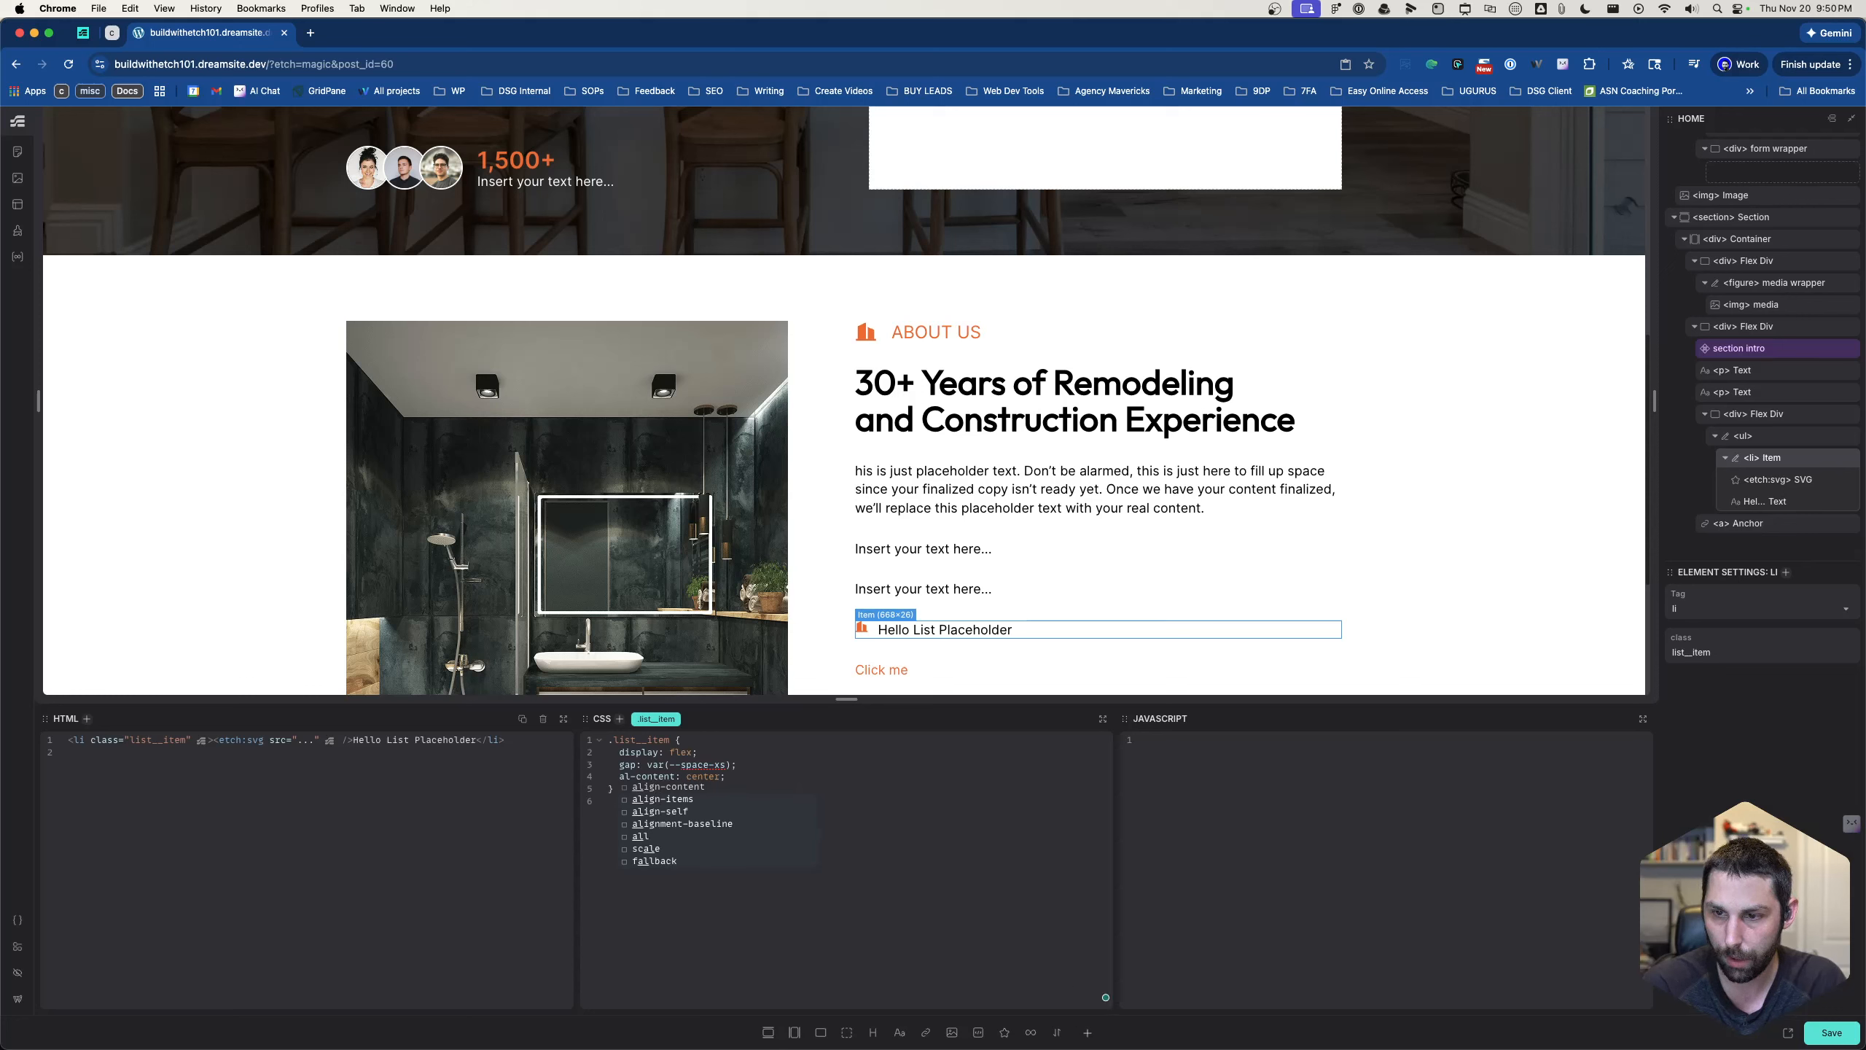
{"action": "type", "text": "ign"}
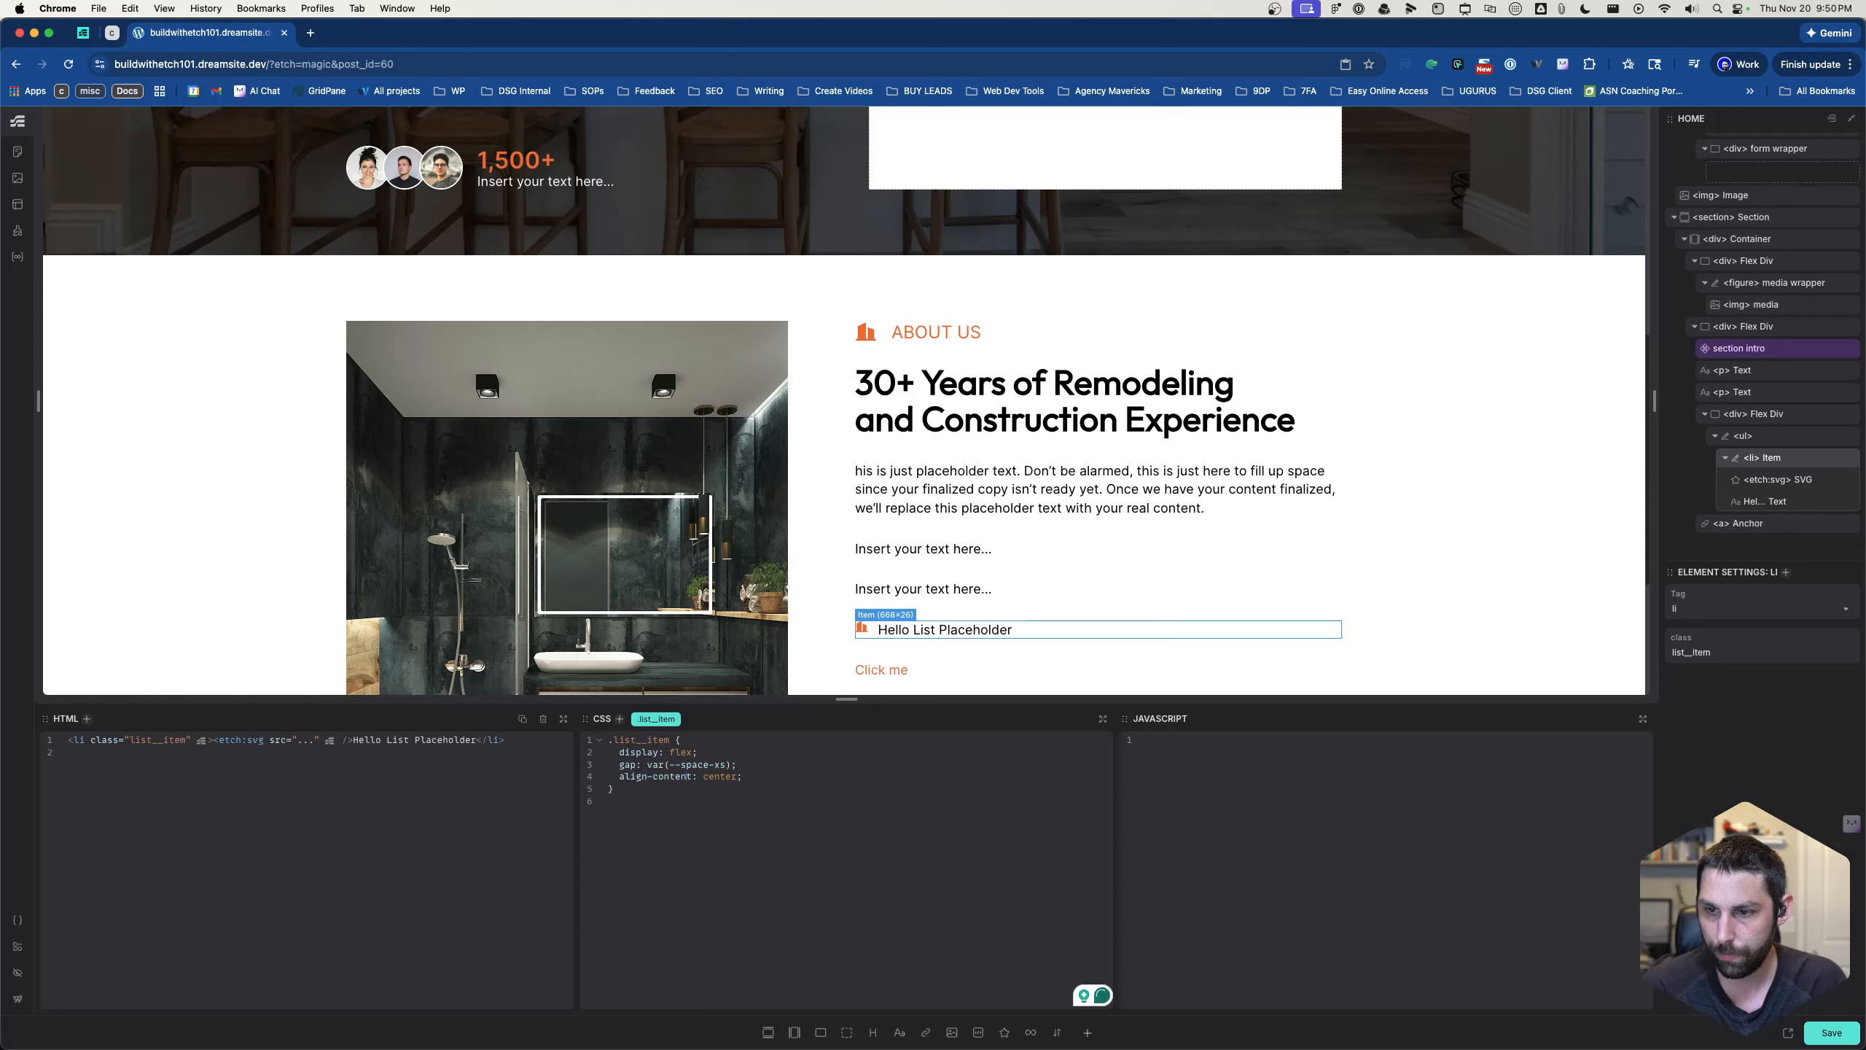
{"action": "key", "text": "BackSpace"}
{"action": "key", "text": "BackSpace"}
{"action": "key", "text": "BackSpace"}
{"action": "key", "text": "BackSpace"}
{"action": "key", "text": "BackSpace"}
{"action": "key", "text": "BackSpace"}
{"action": "key", "text": "BackSpace"}
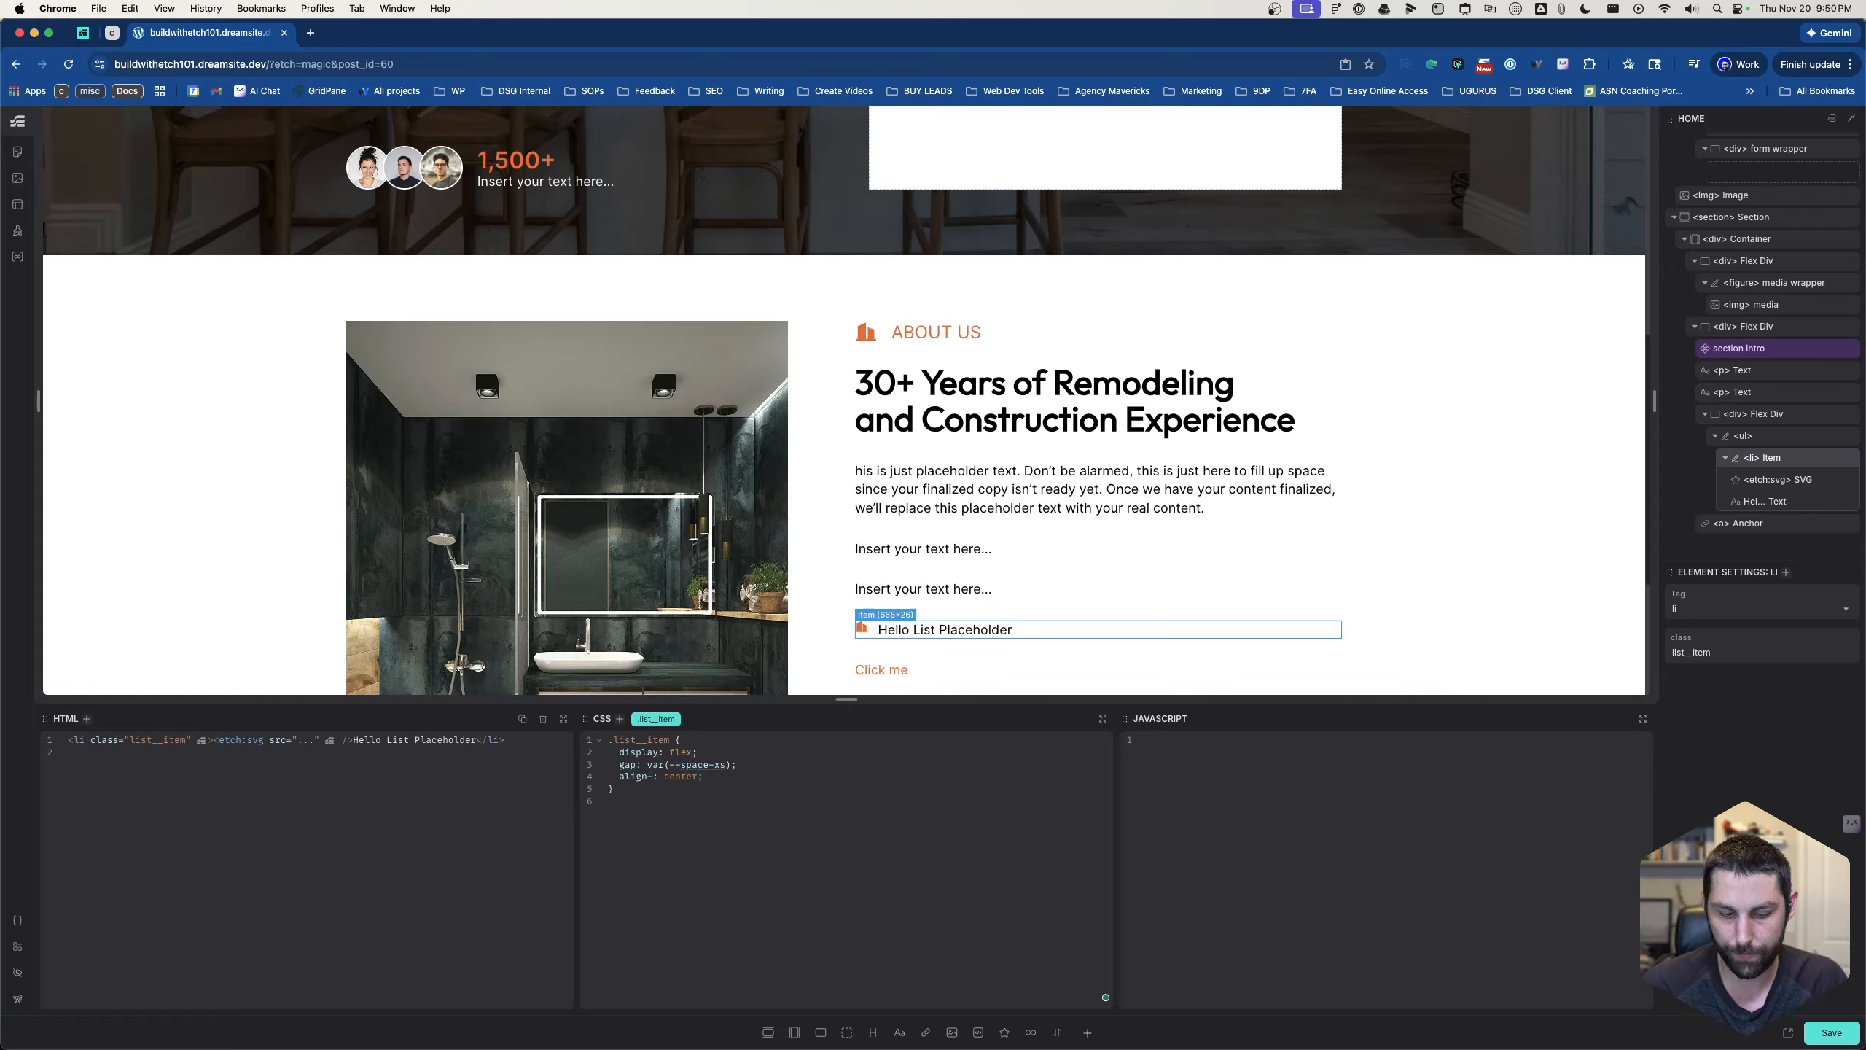
{"action": "type", "text": "items"}
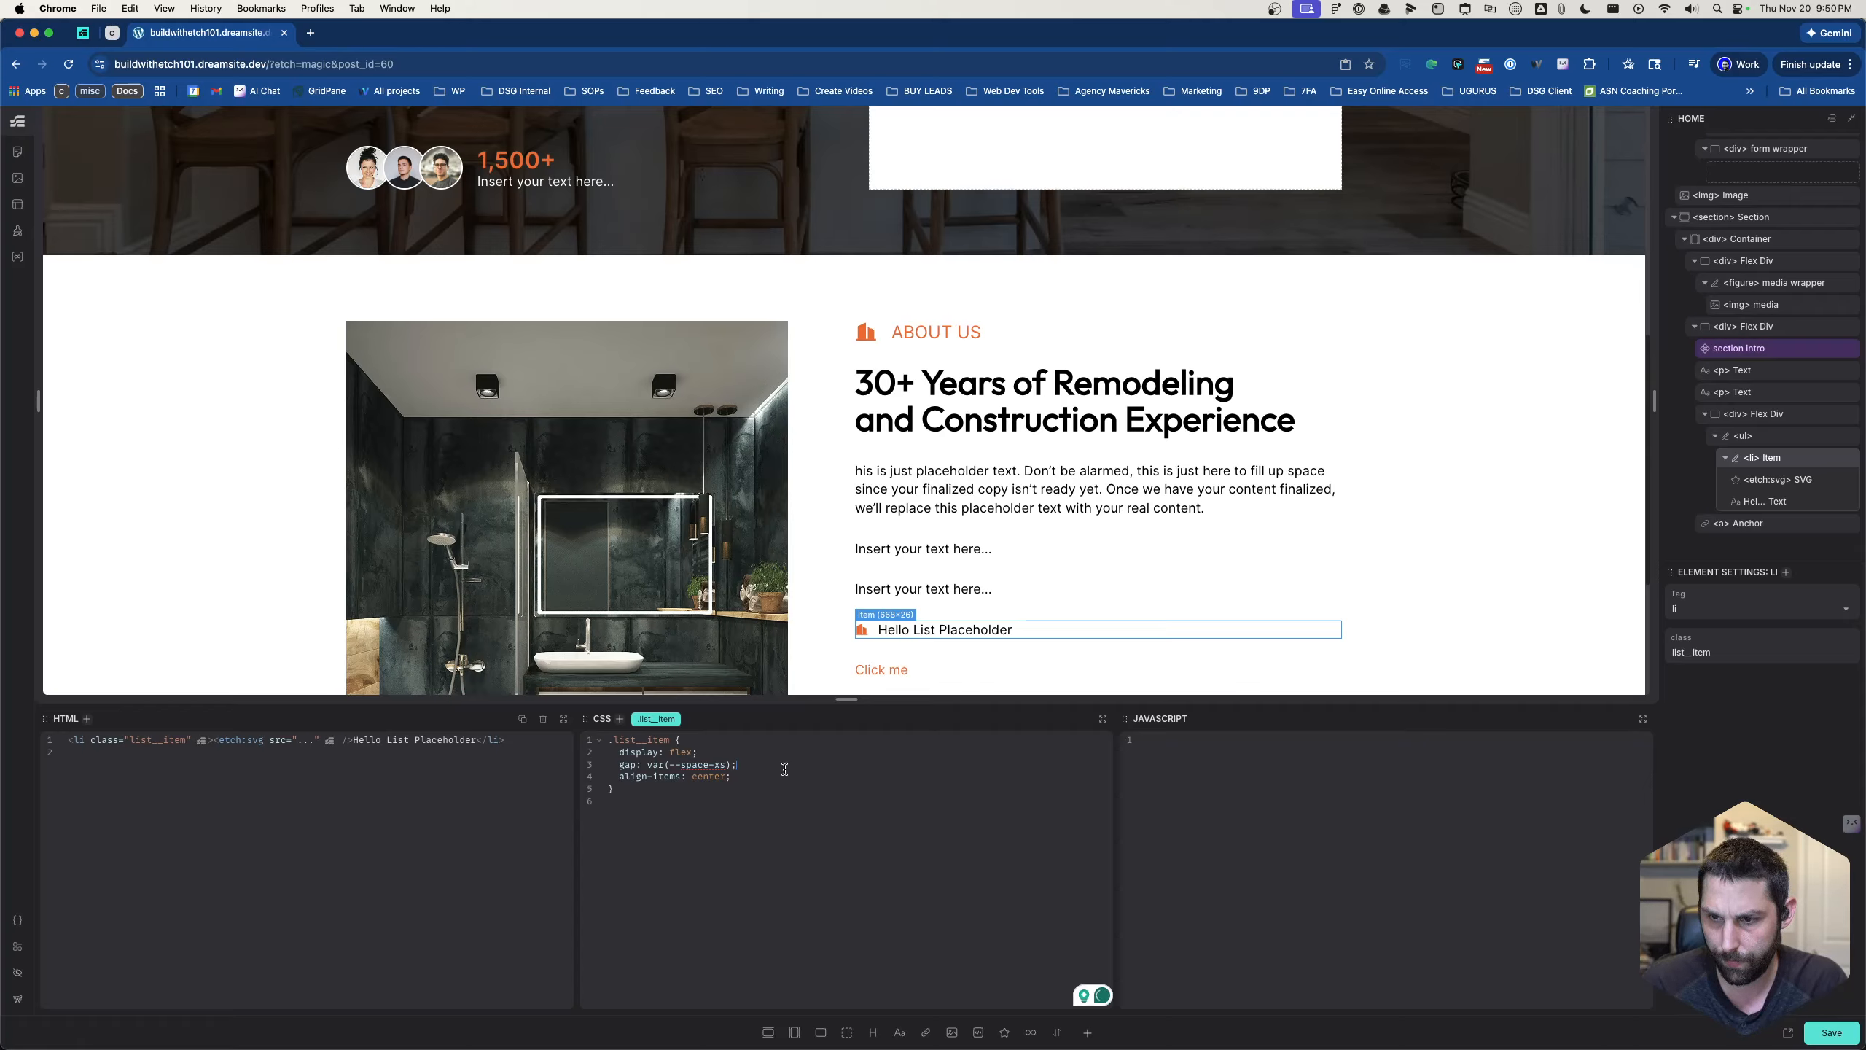
- Move the align-items: center declaration above the gap declaration in the .list__item rule
{"action": "left_click_drag", "start_coordinate": [757, 779], "coordinate": [544, 777]}
{"action": "key", "text": "super+c"}
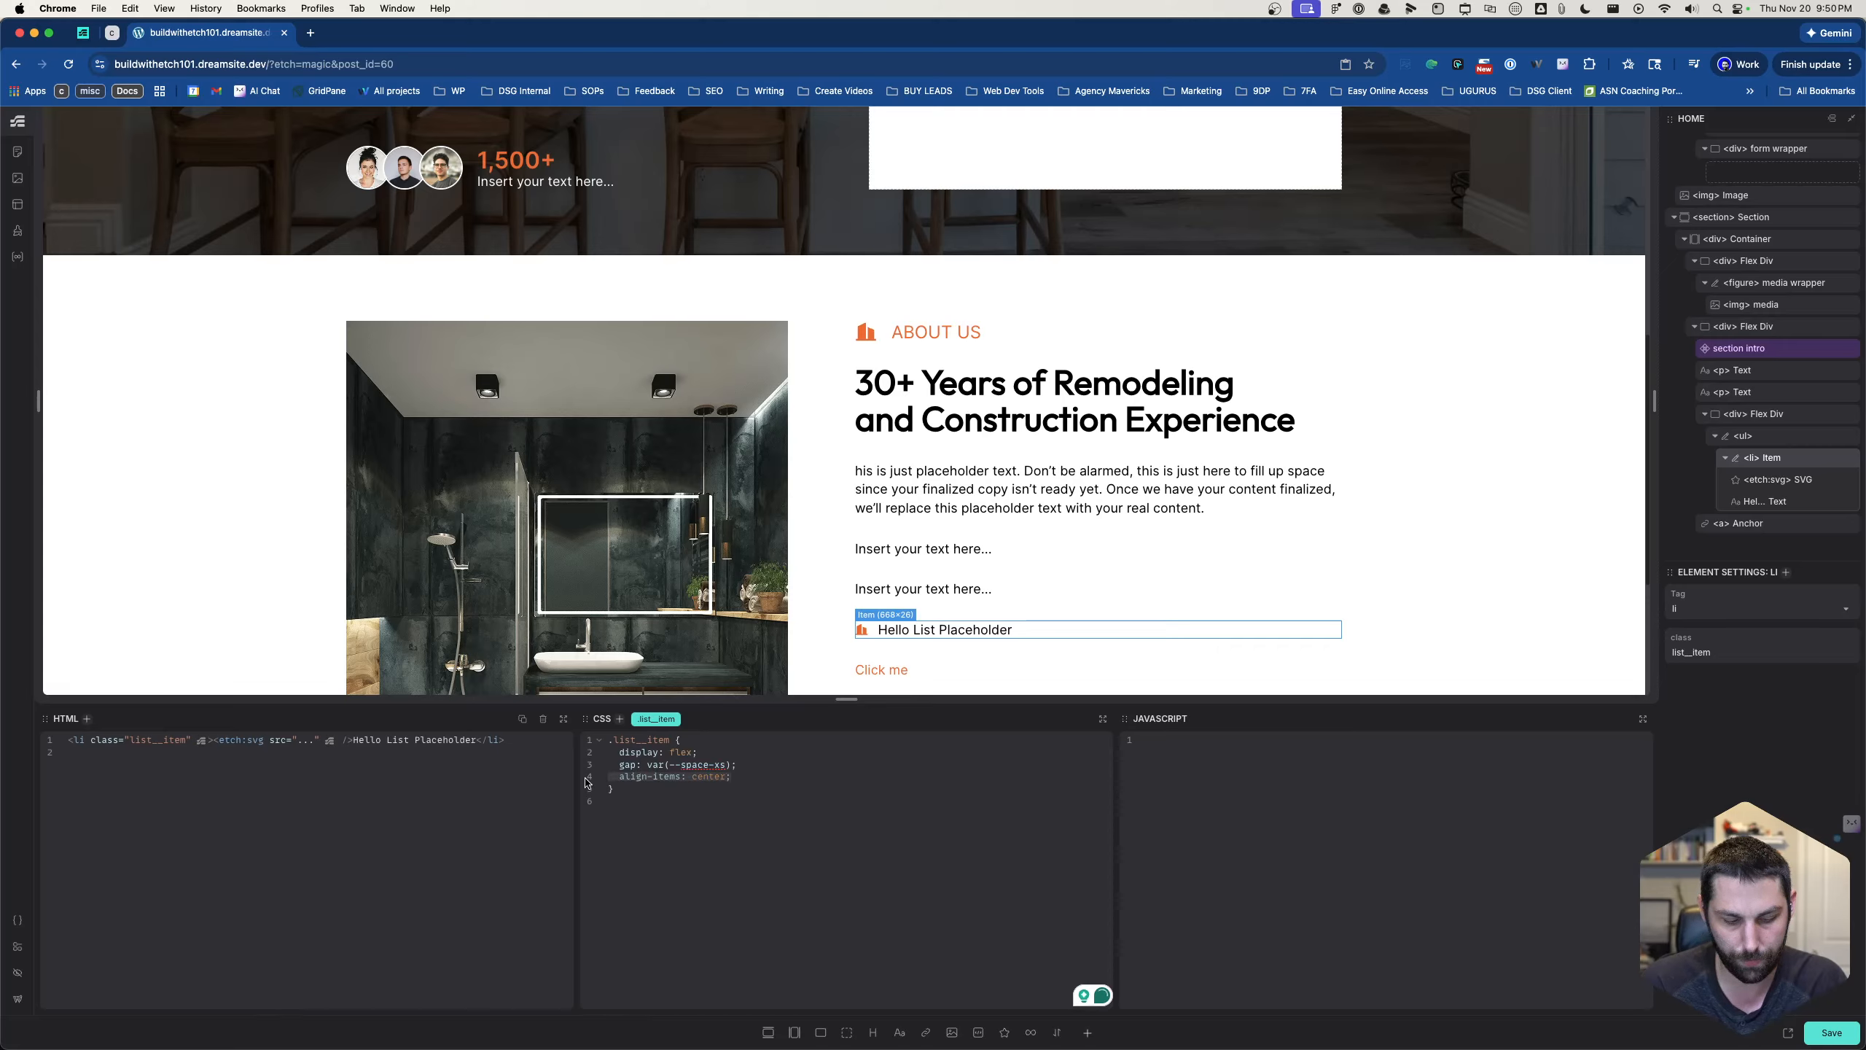
{"action": "key", "text": "BackSpace"}
{"action": "left_click", "coordinate": [718, 752]}
{"action": "key", "text": "super+Return"}
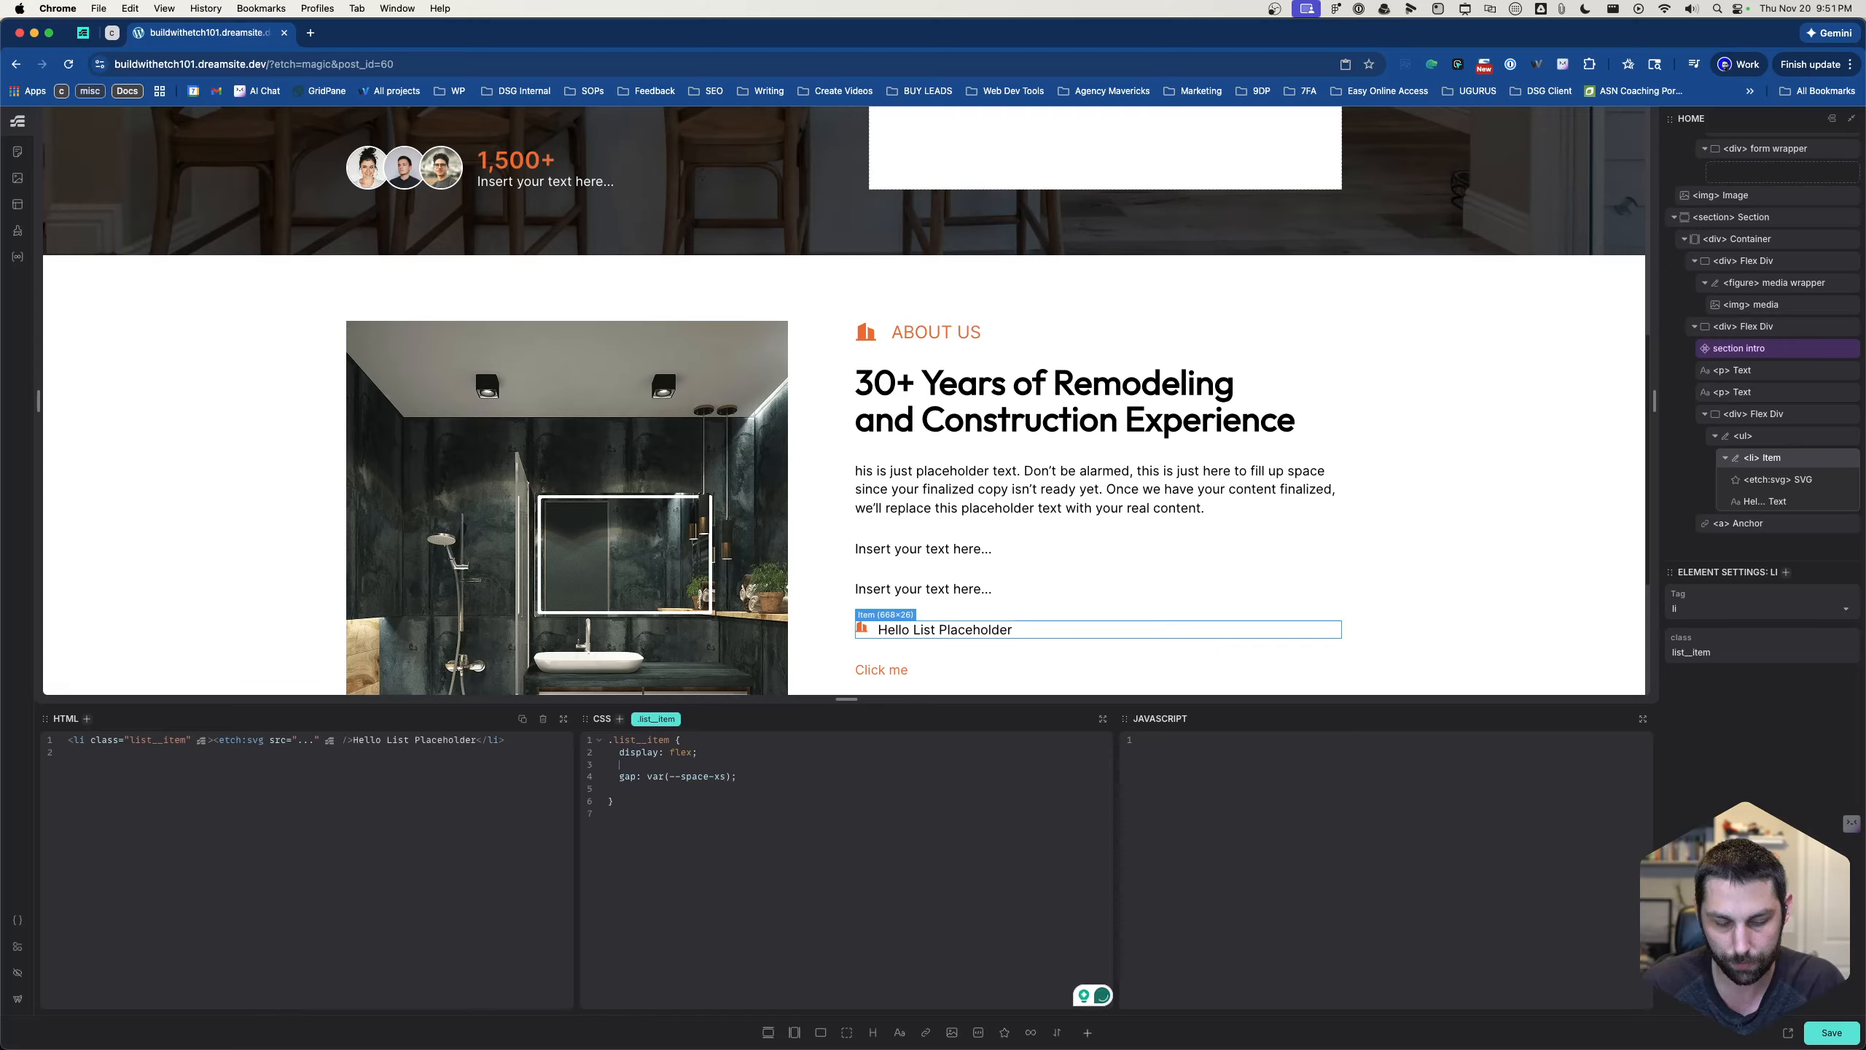
{"action": "key", "text": "Escape"}
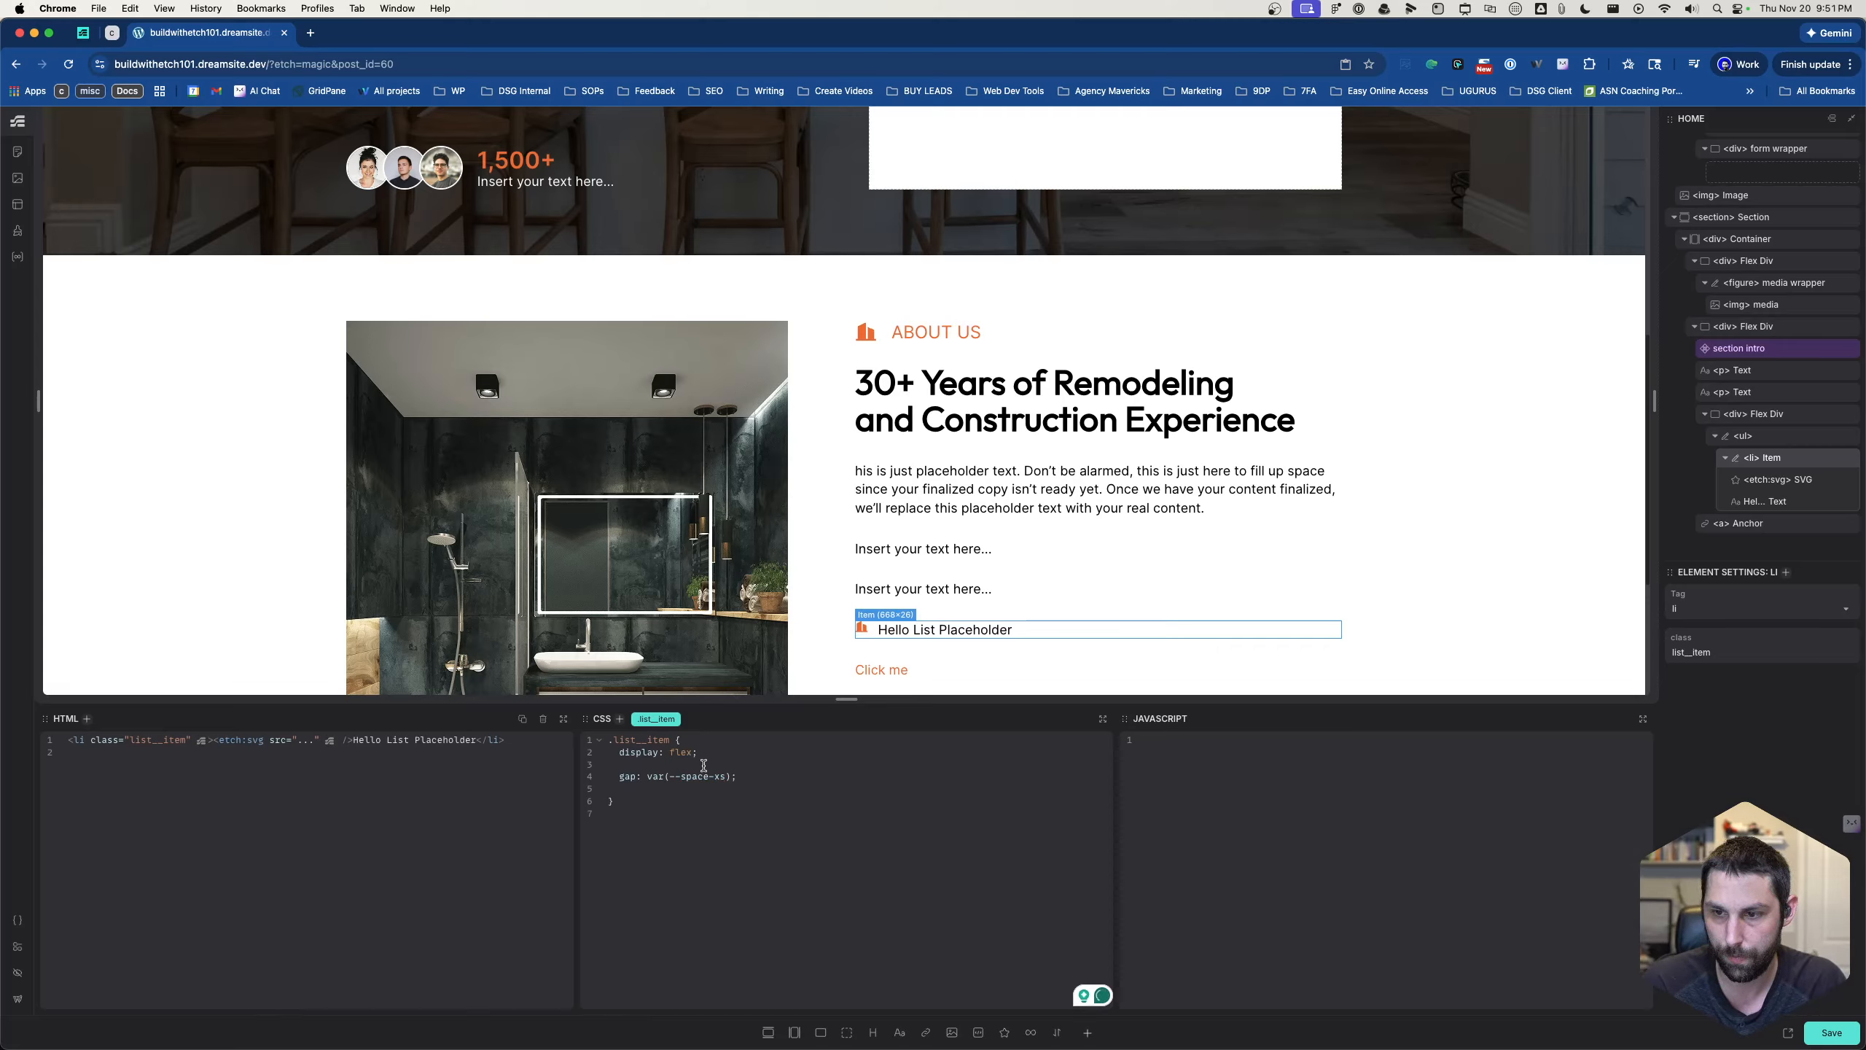
{"action": "left_click", "coordinate": [705, 764]}
{"action": "key", "text": "super+v"}
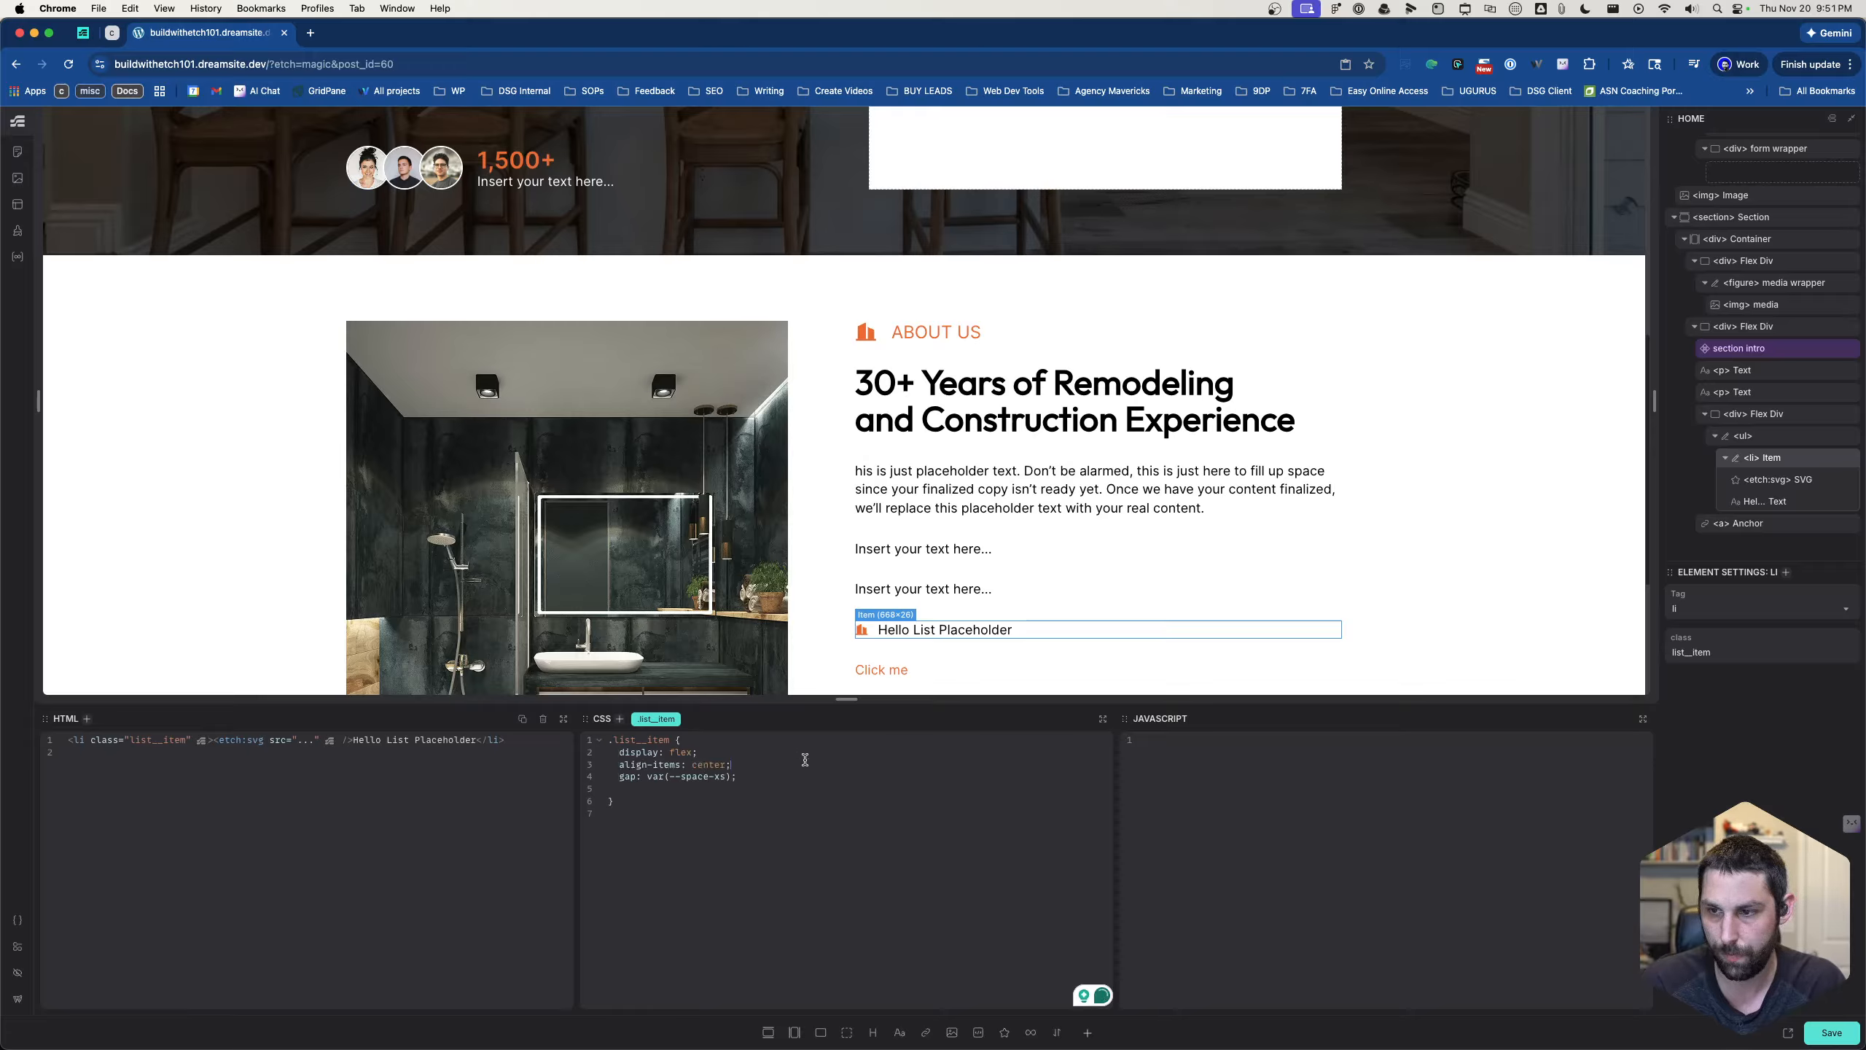
- Duplicate the icon list item until the About Us list has four items
{"action": "left_click", "coordinate": [1028, 593]}
{"action": "left_click", "coordinate": [991, 634]}
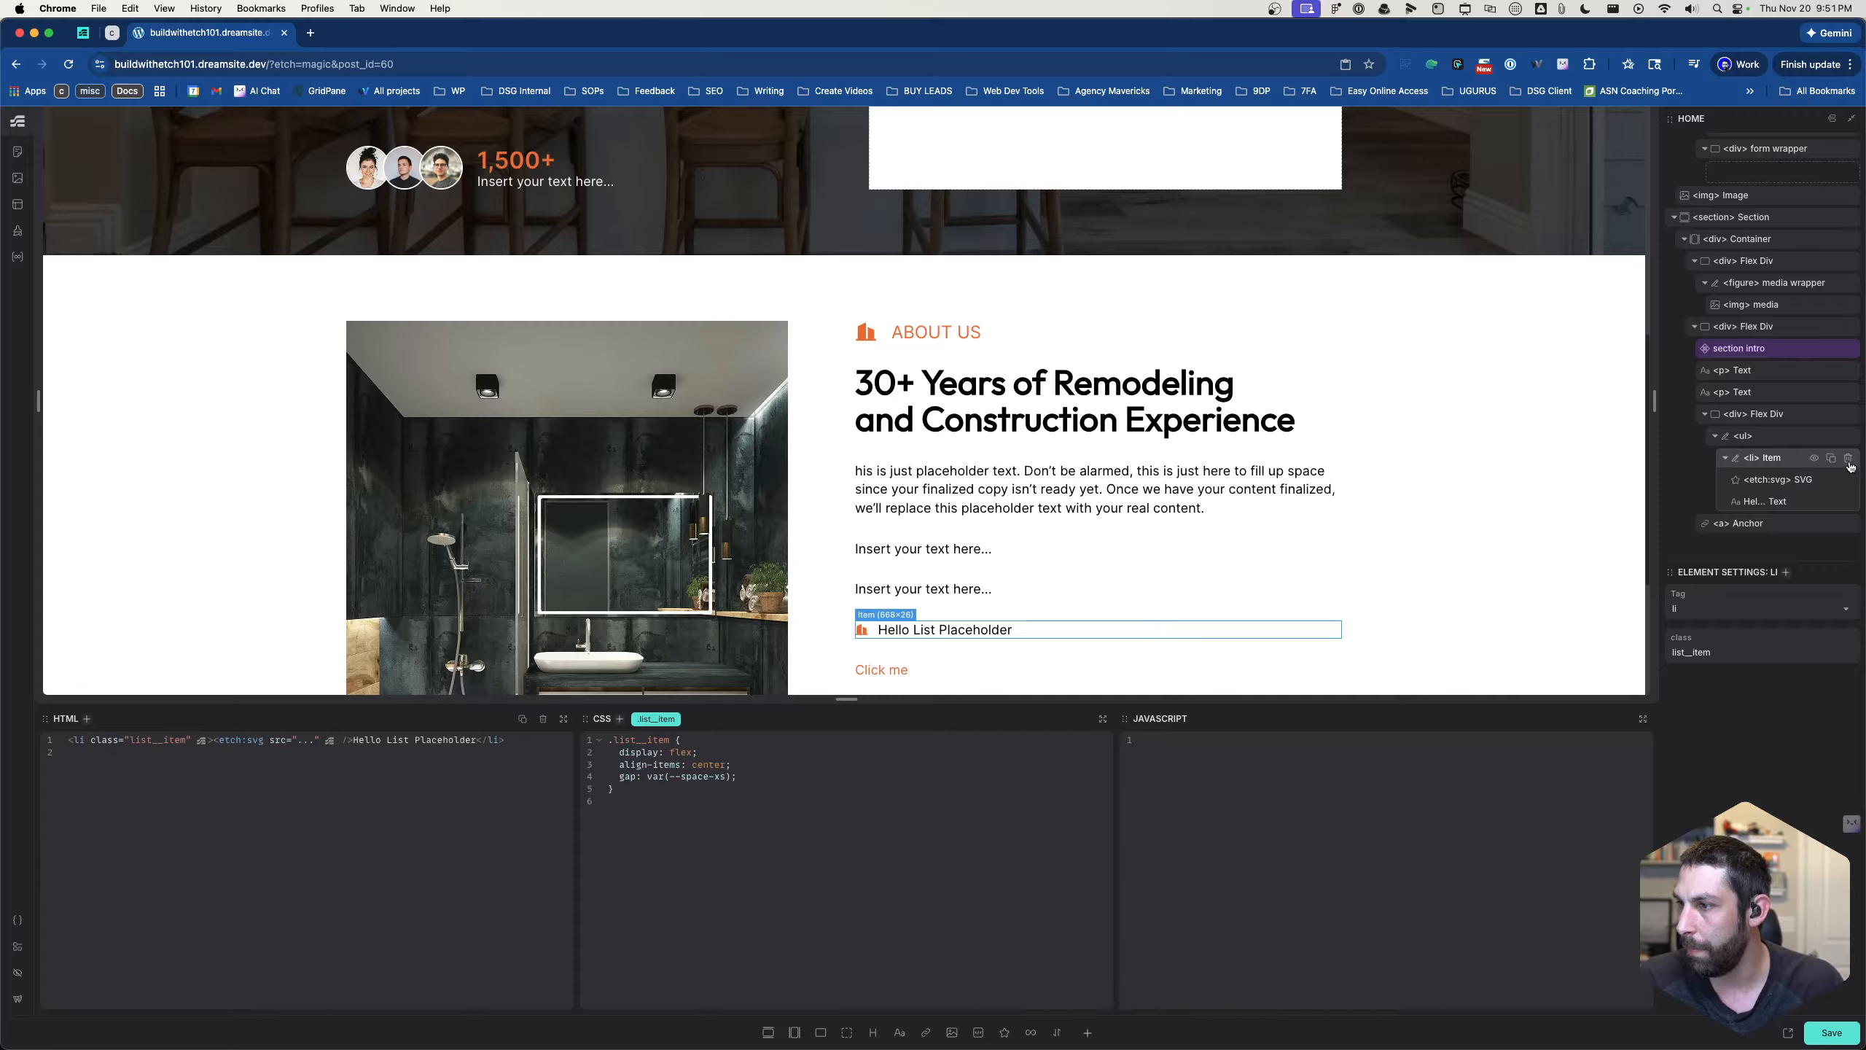
{"action": "left_click", "coordinate": [1831, 457]}
{"action": "left_click", "coordinate": [1831, 457]}
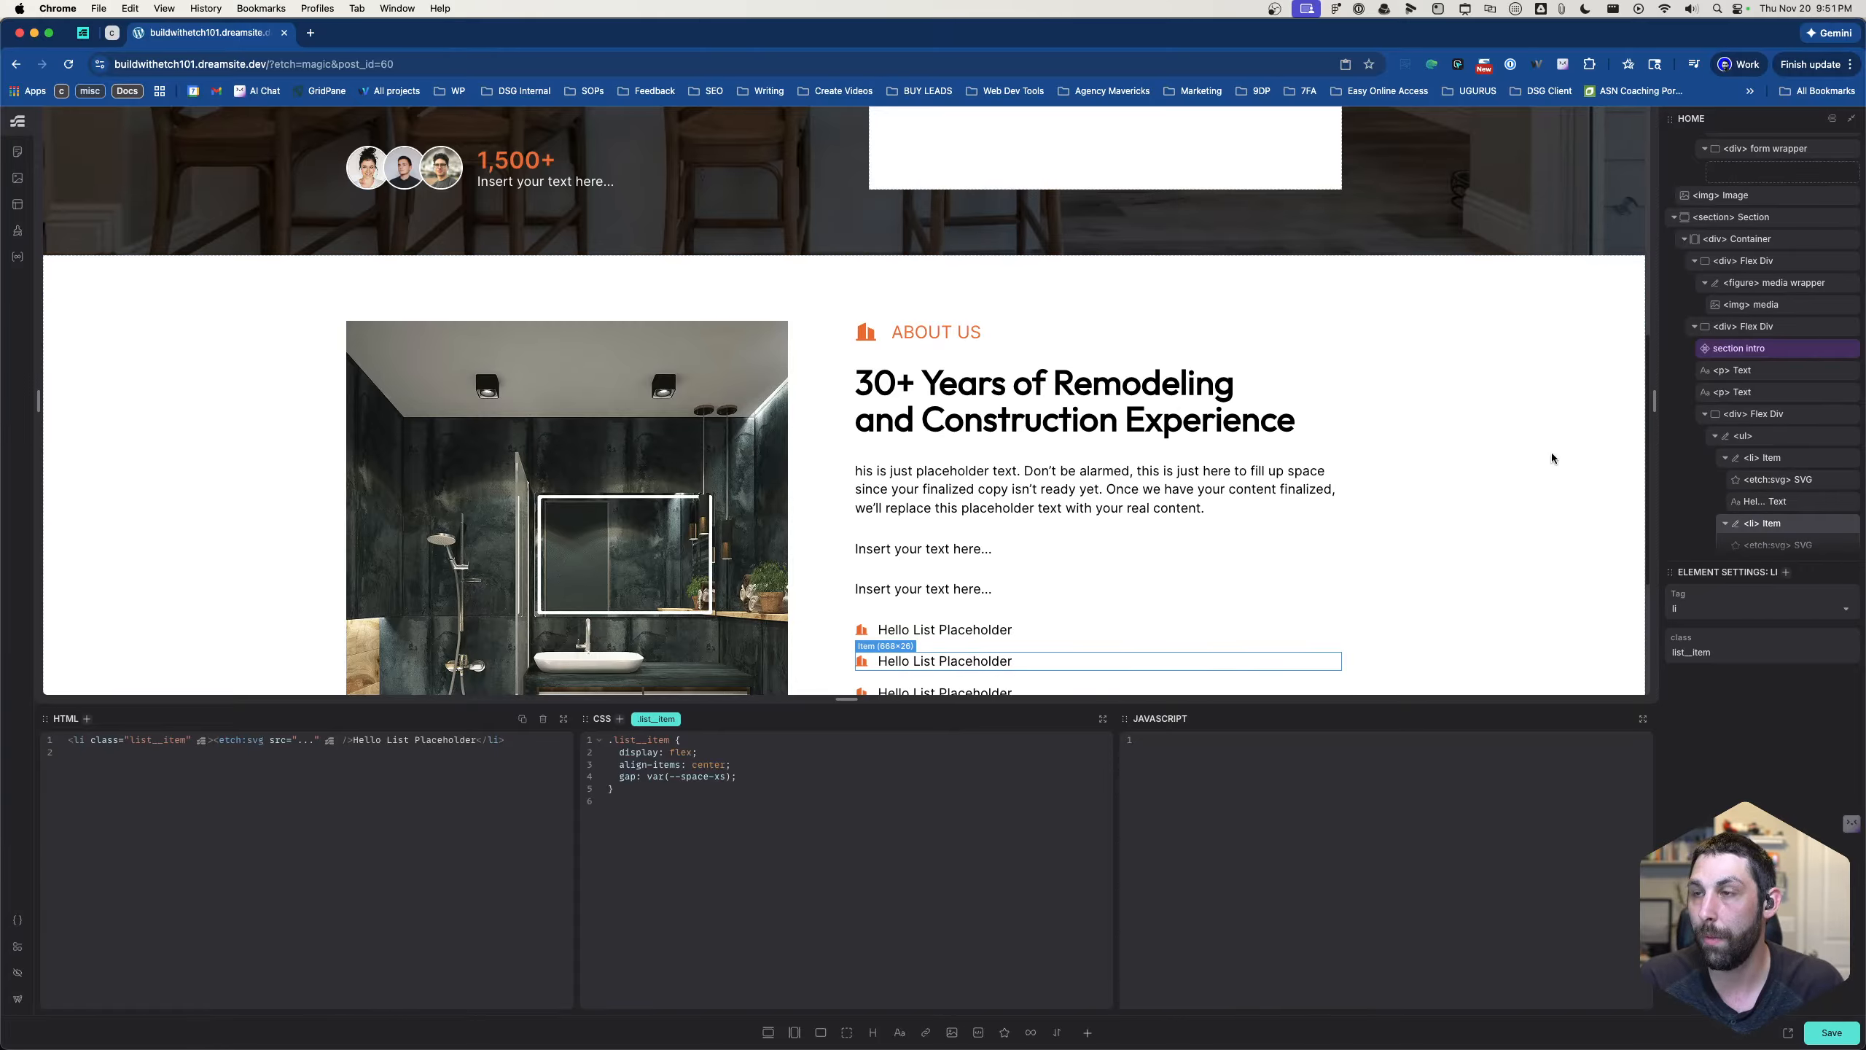
- Add the .btn--primary class to the "Click me" anchor below the icon list
{"action": "scroll", "coordinate": [1102, 500], "scroll_direction": "down", "scroll_amount": 3}
{"action": "left_click", "coordinate": [962, 607]}
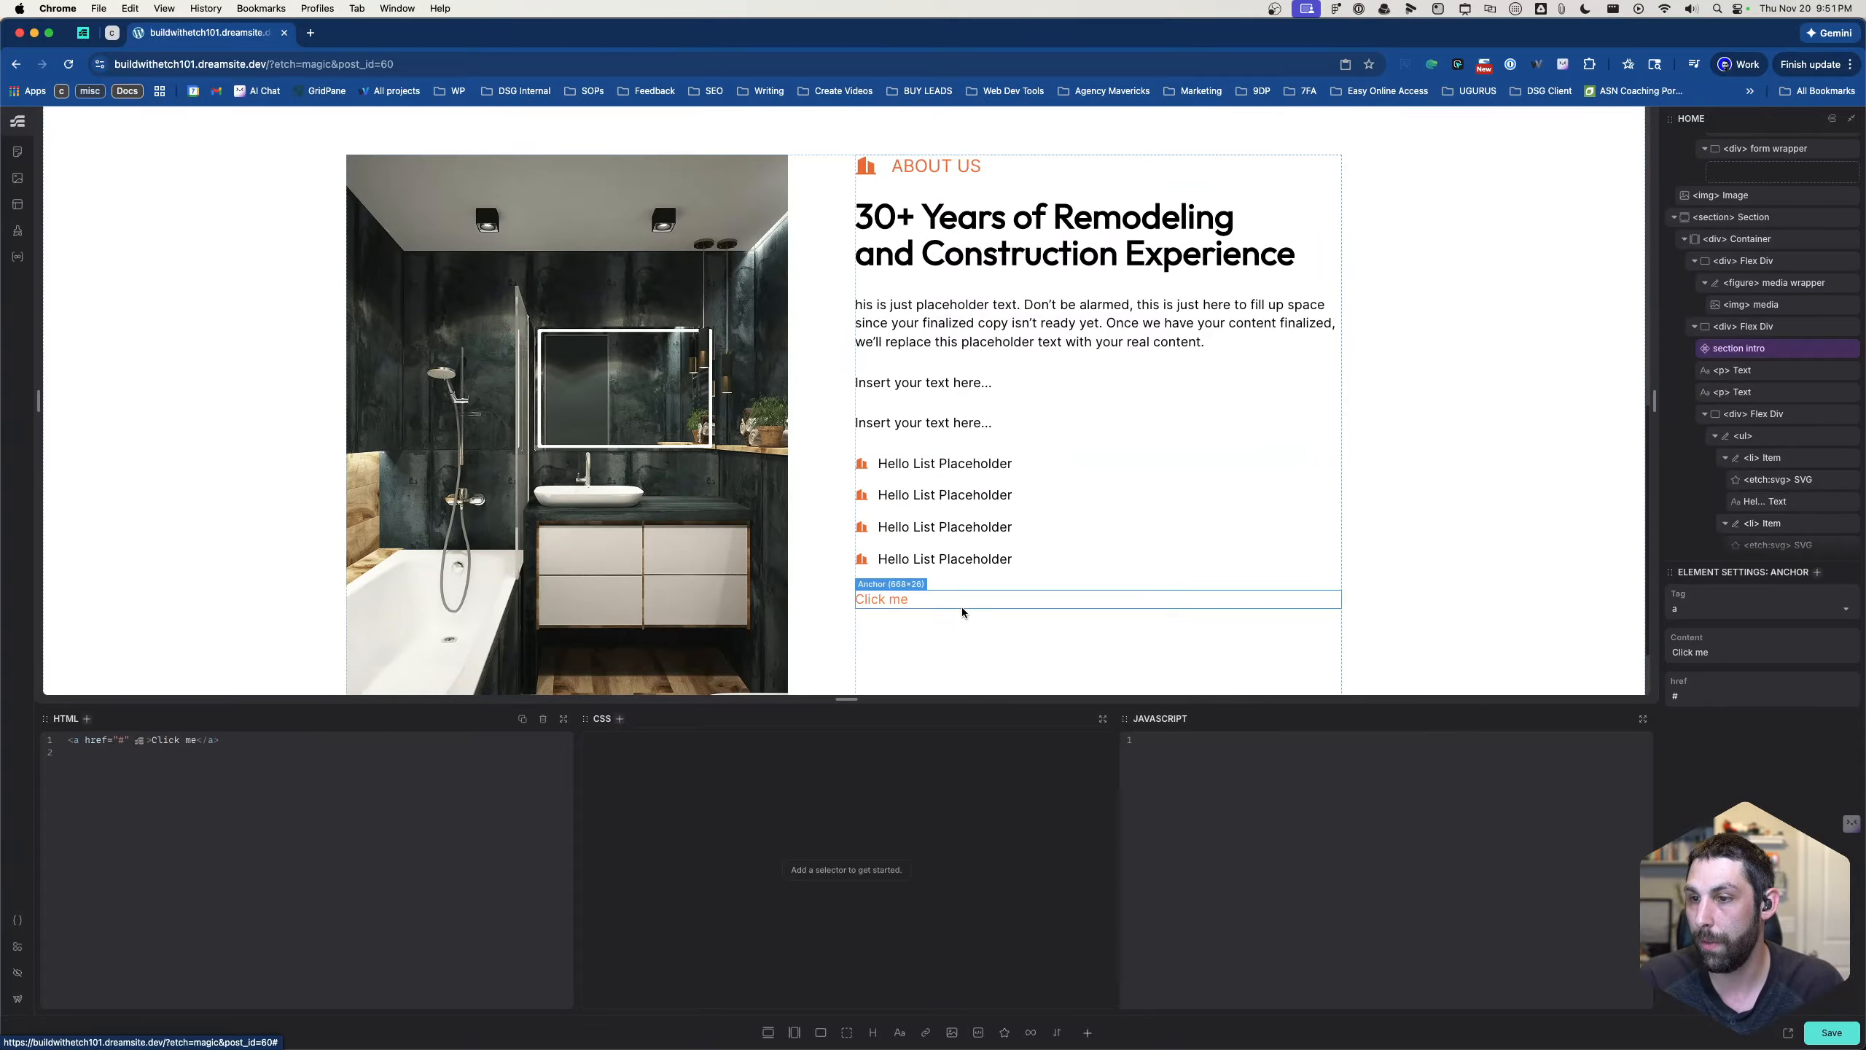
{"action": "type", "text": "s.bt"}
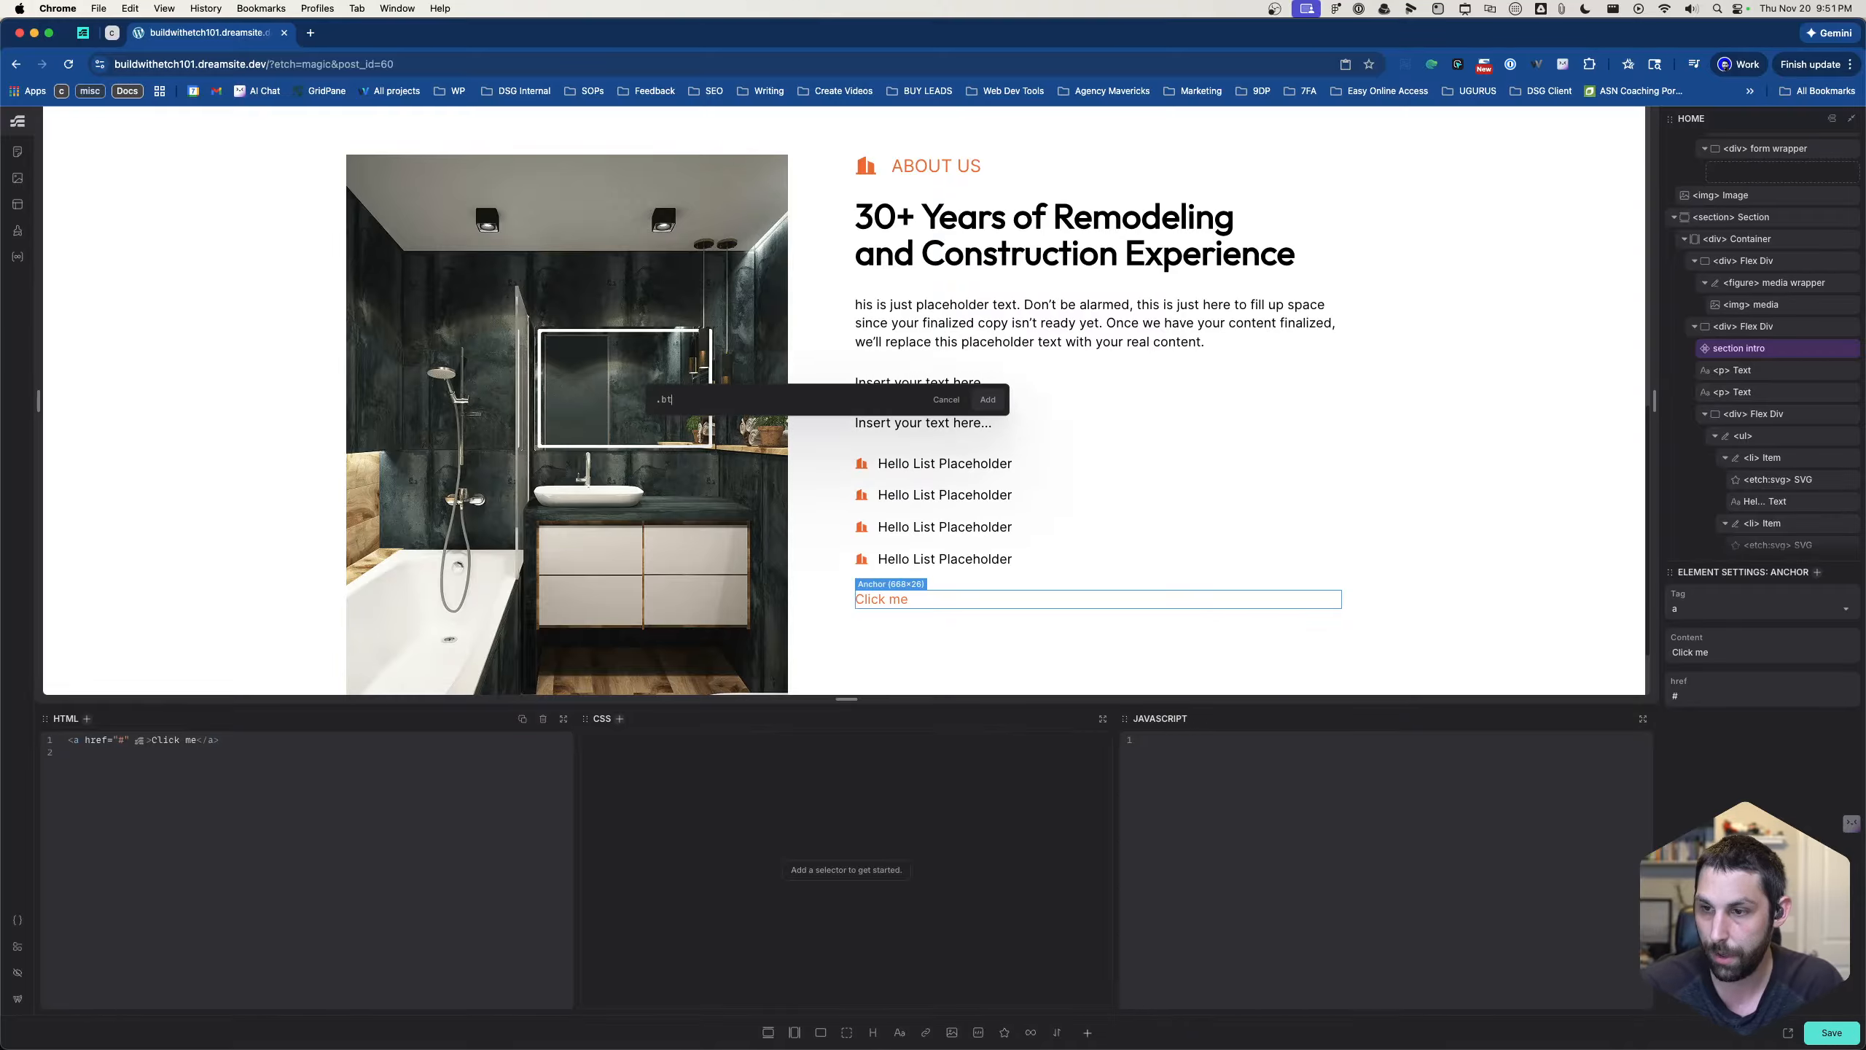
{"action": "type", "text": "n--primary"}
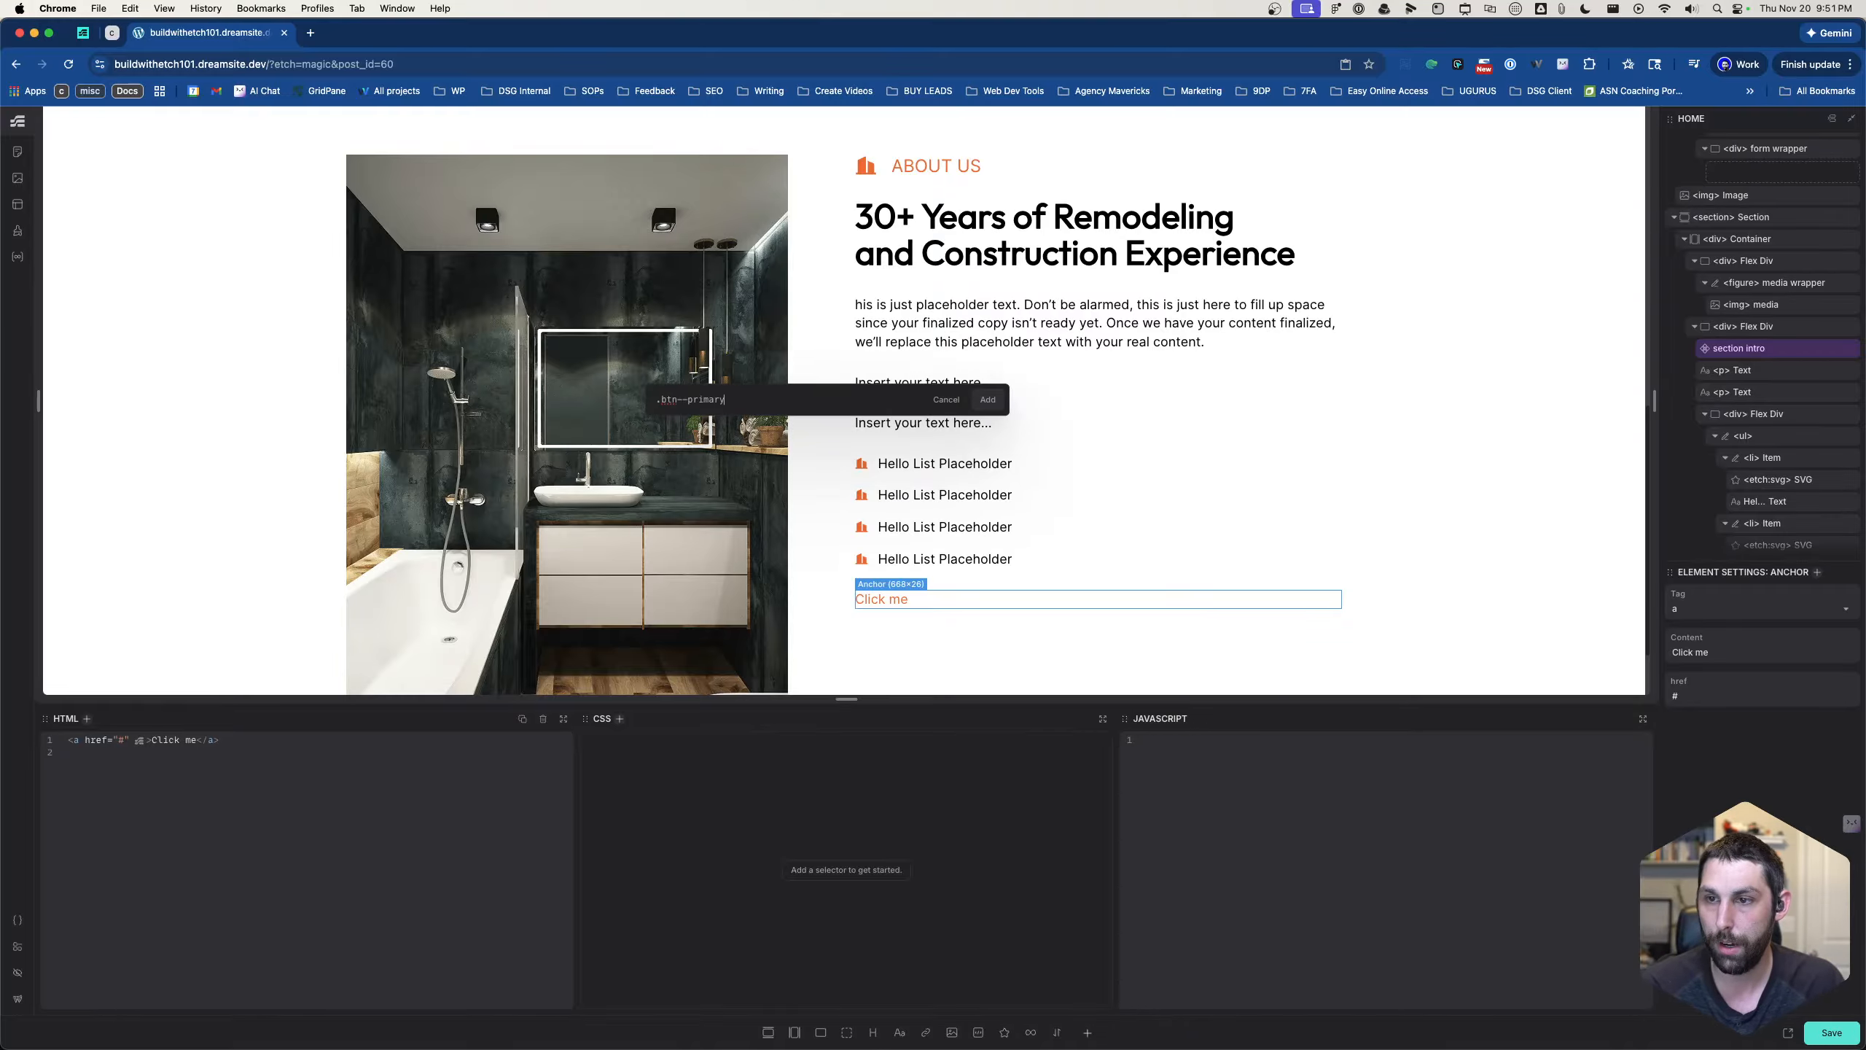
{"action": "key", "text": "Return"}
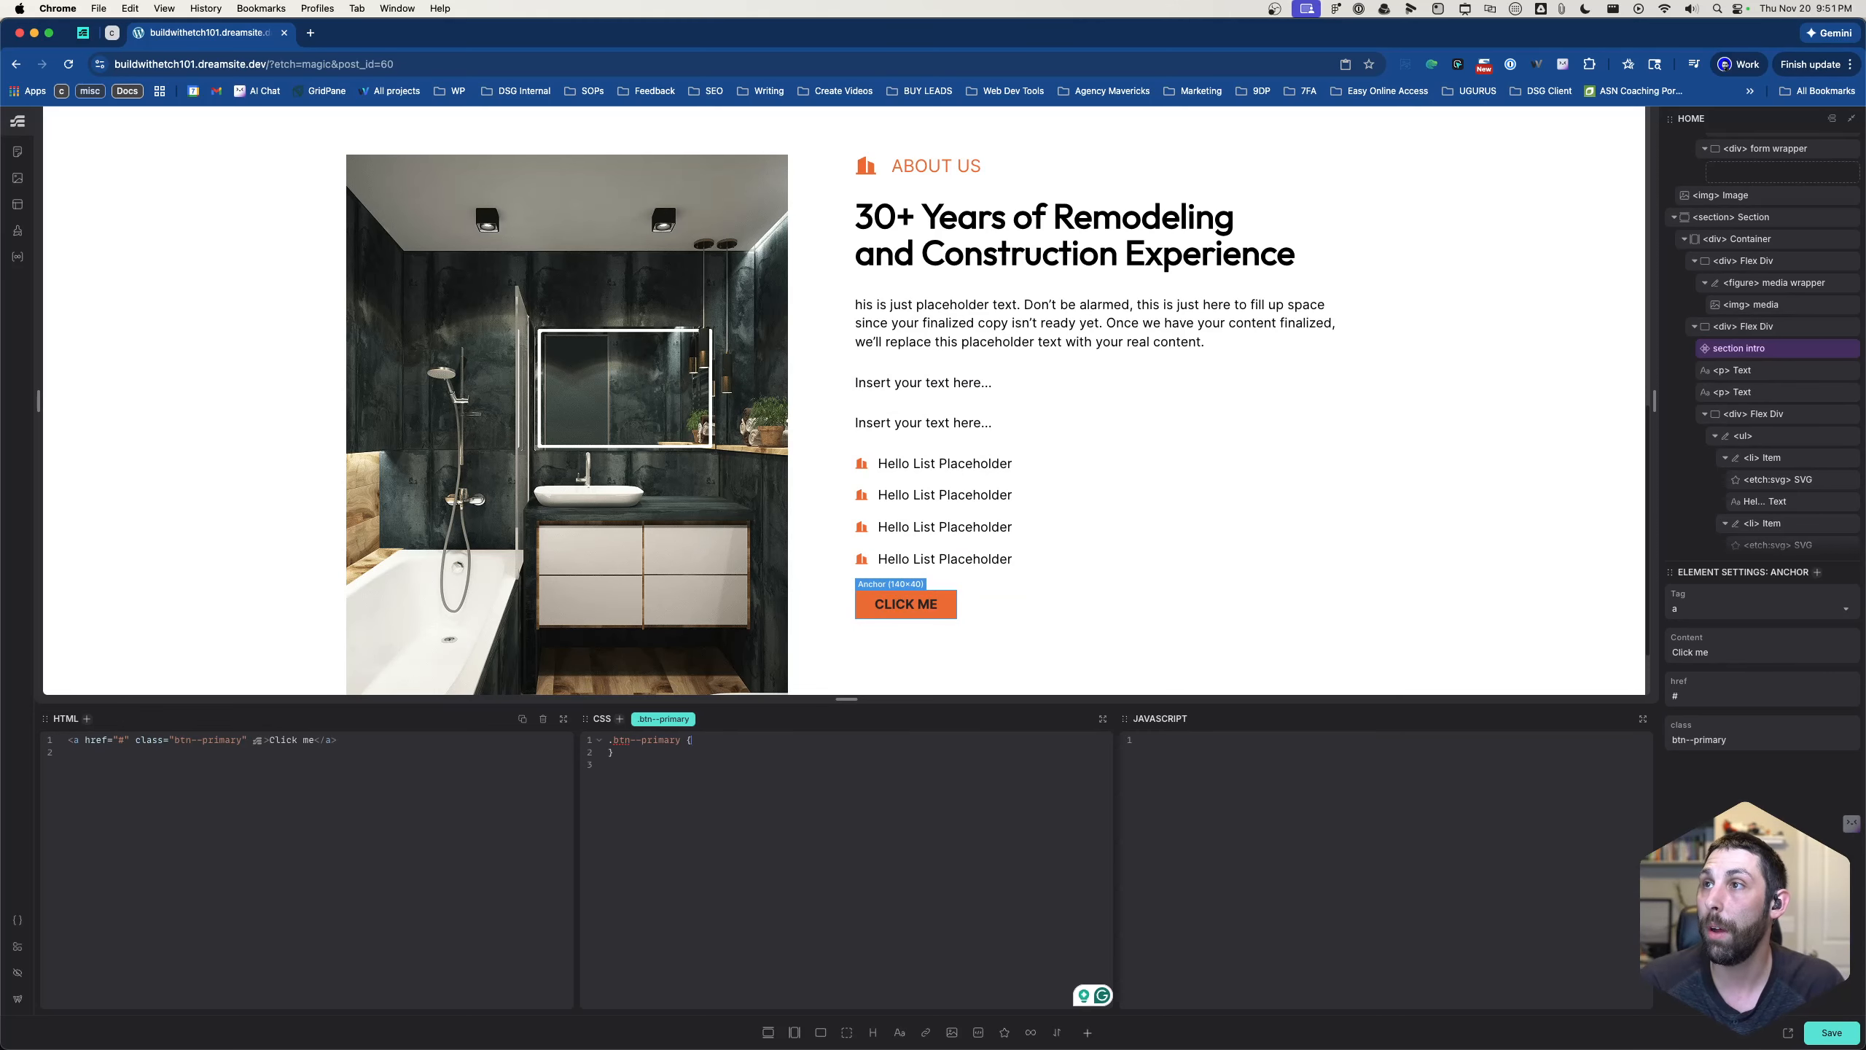
- Change the anchor's text in the markup to "Get a Free quote"
{"action": "scroll", "coordinate": [1261, 341], "scroll_direction": "down", "scroll_amount": 1}
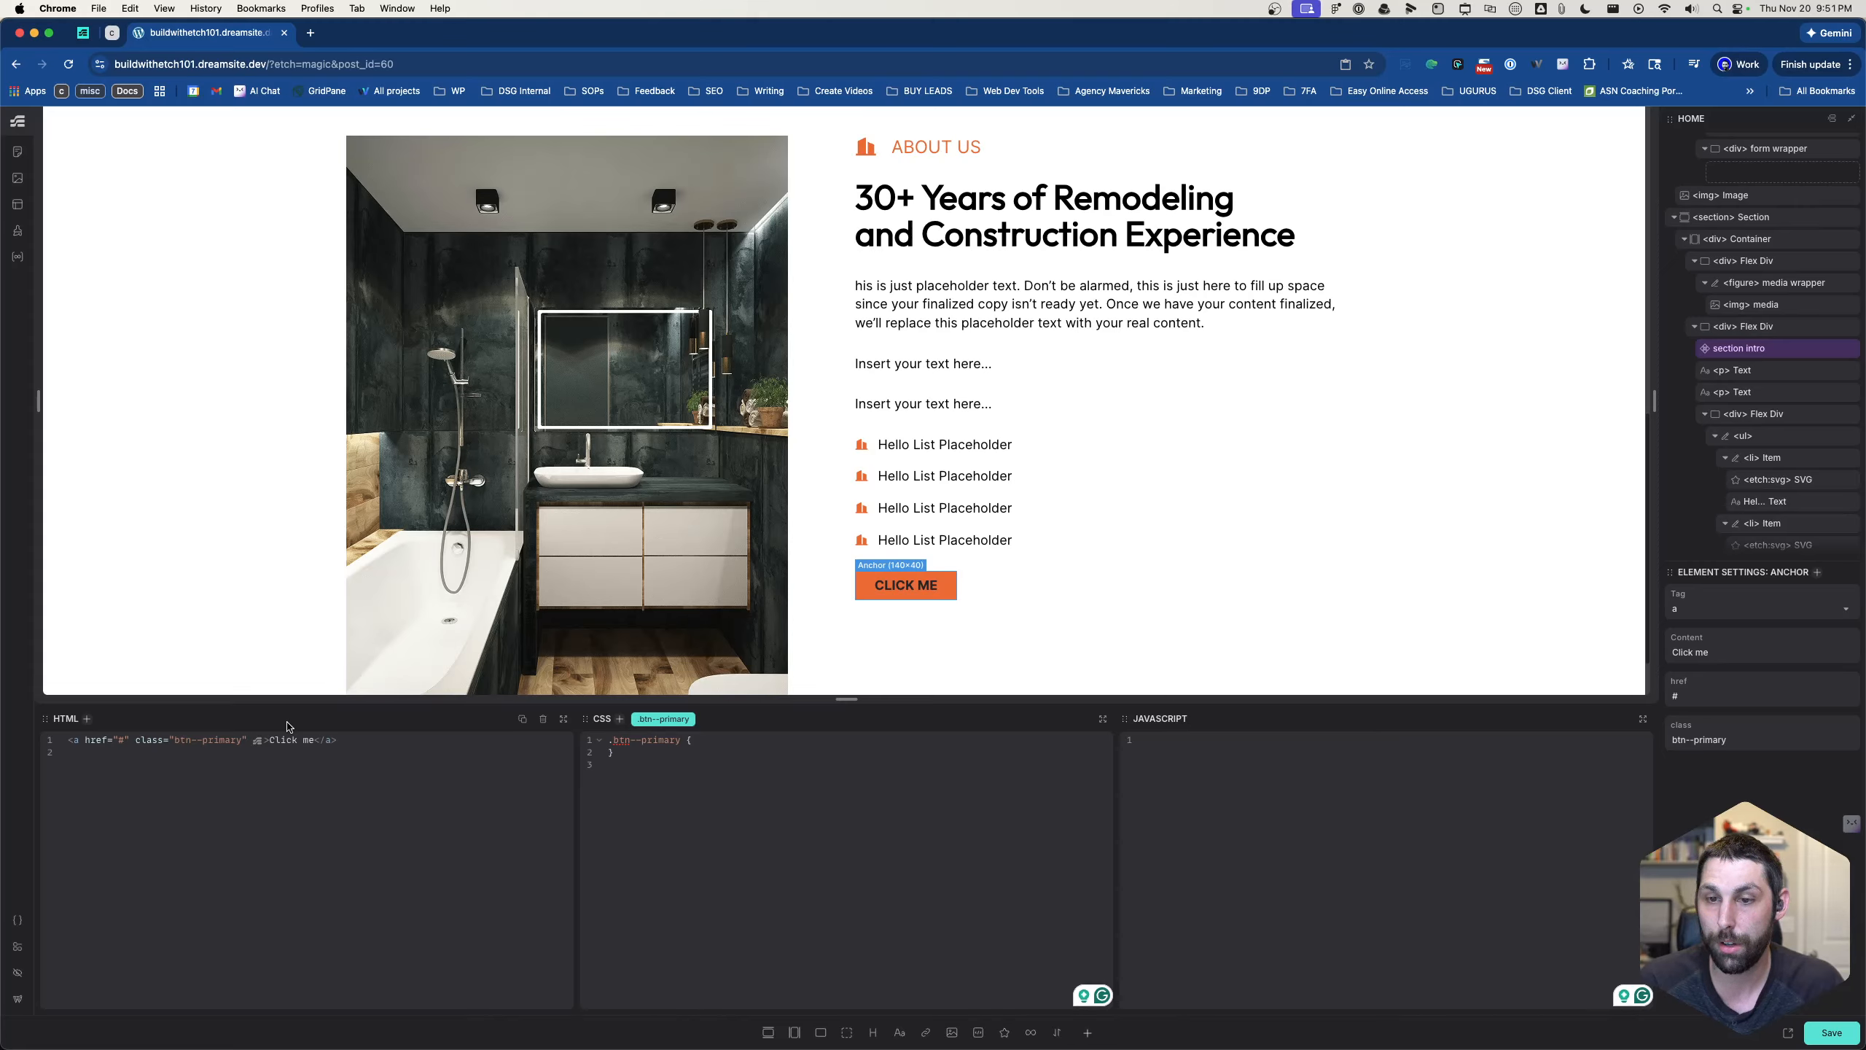
{"action": "left_click_drag", "start_coordinate": [269, 739], "coordinate": [315, 739]}
{"action": "type", "text": "G"}
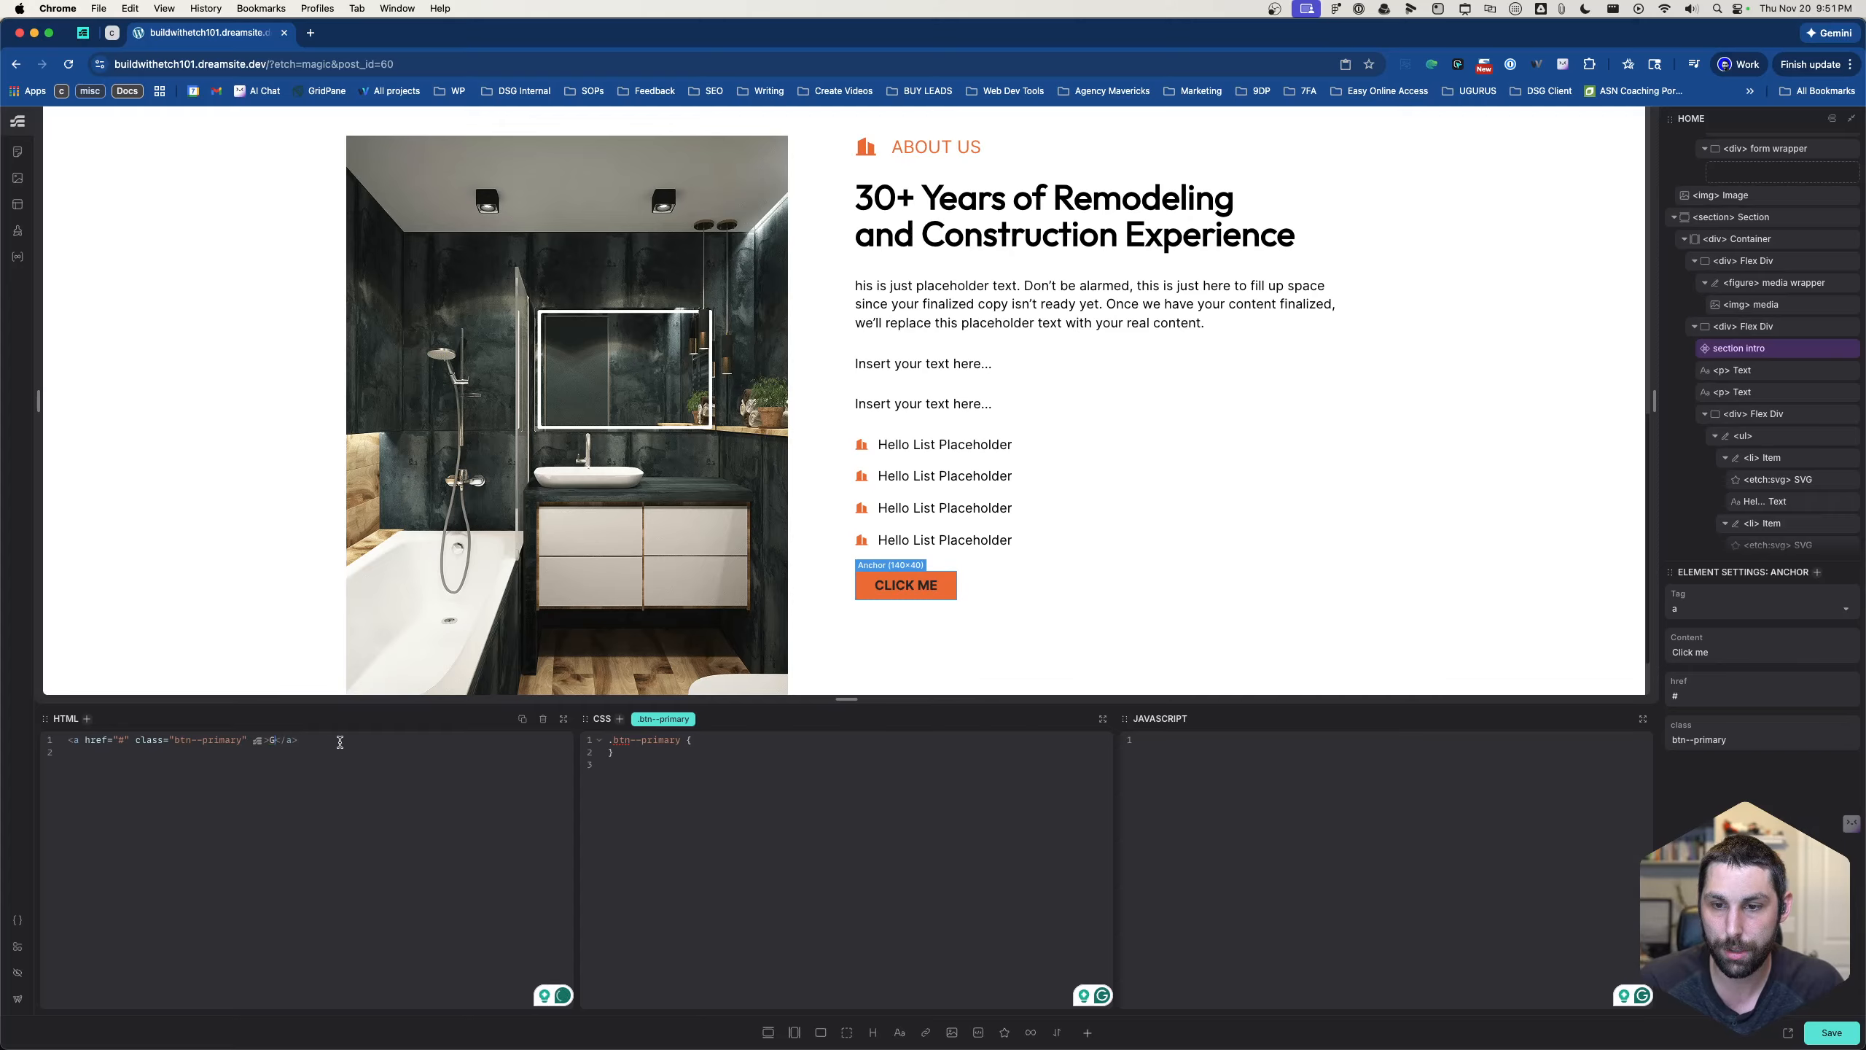
{"action": "type", "text": "et a Free"}
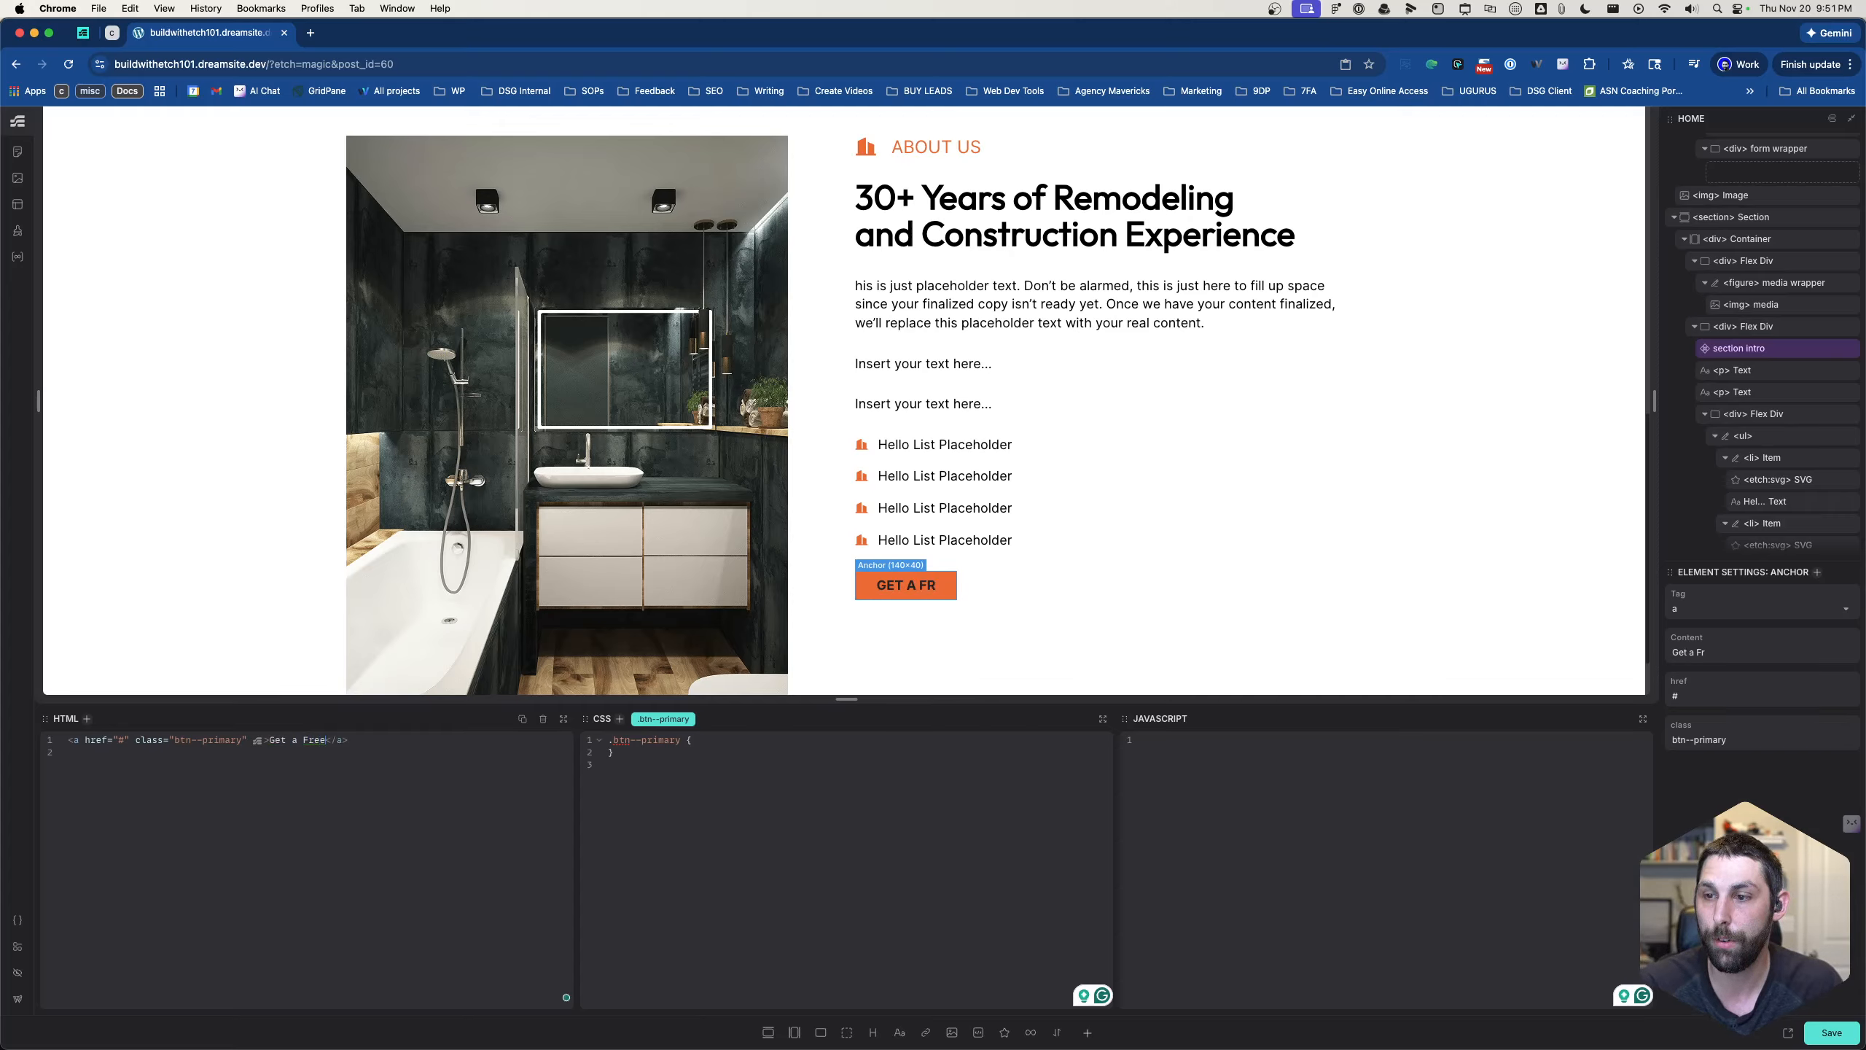
{"action": "type", "text": " quote"}
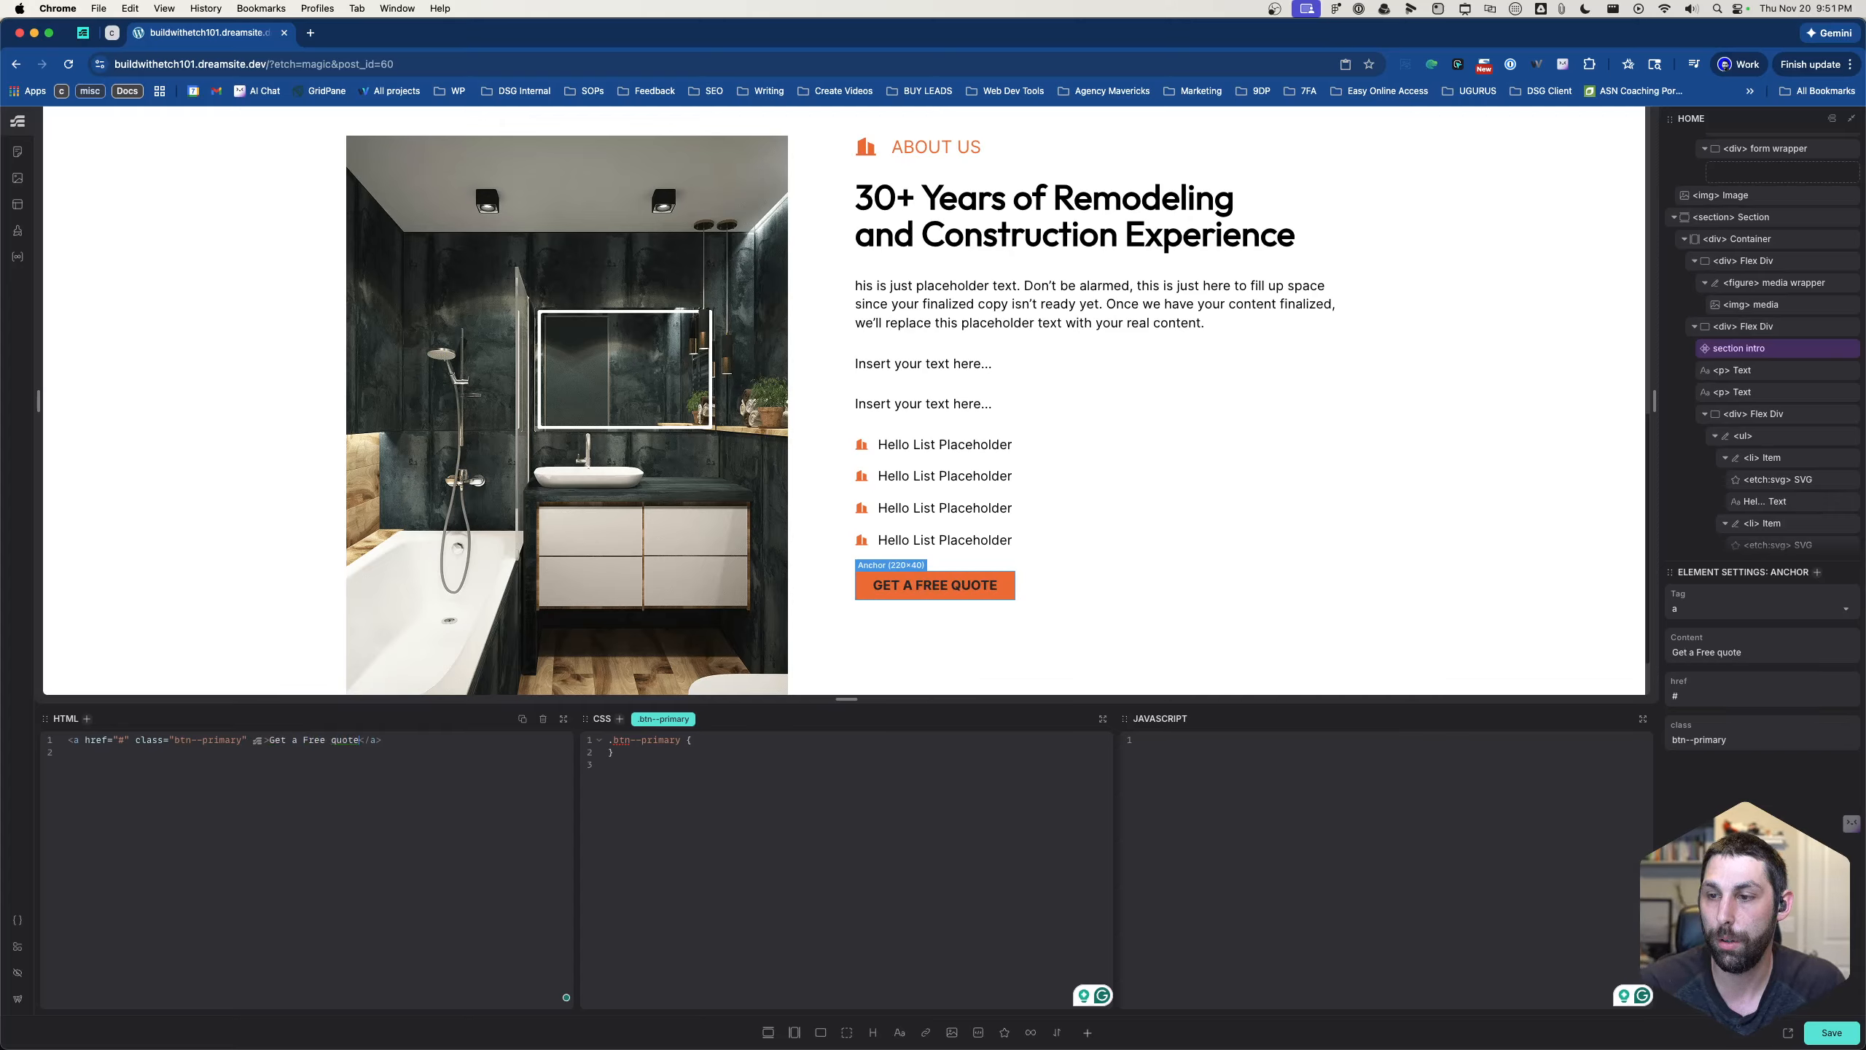
{"action": "left_click", "coordinate": [802, 866]}
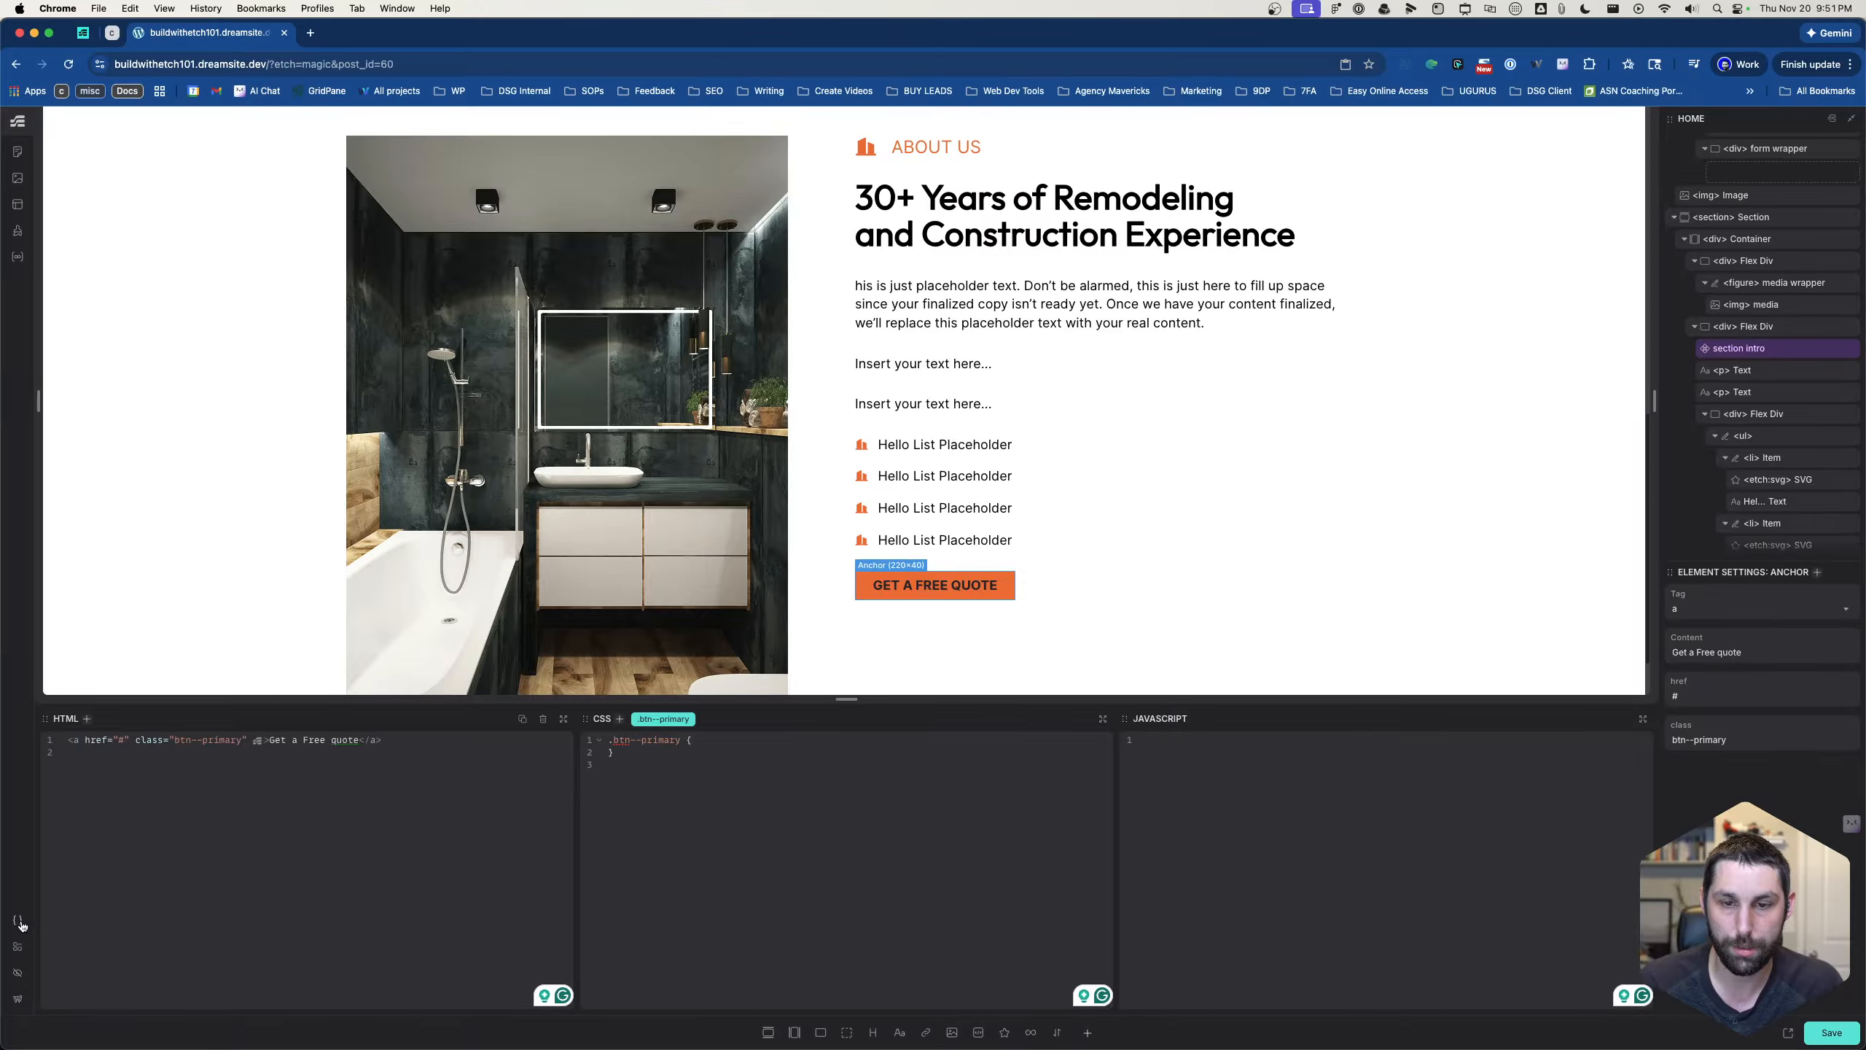
- Set the global block padding for all buttons to 1em in Automatic.css and save the settings
{"action": "left_click", "coordinate": [17, 920]}
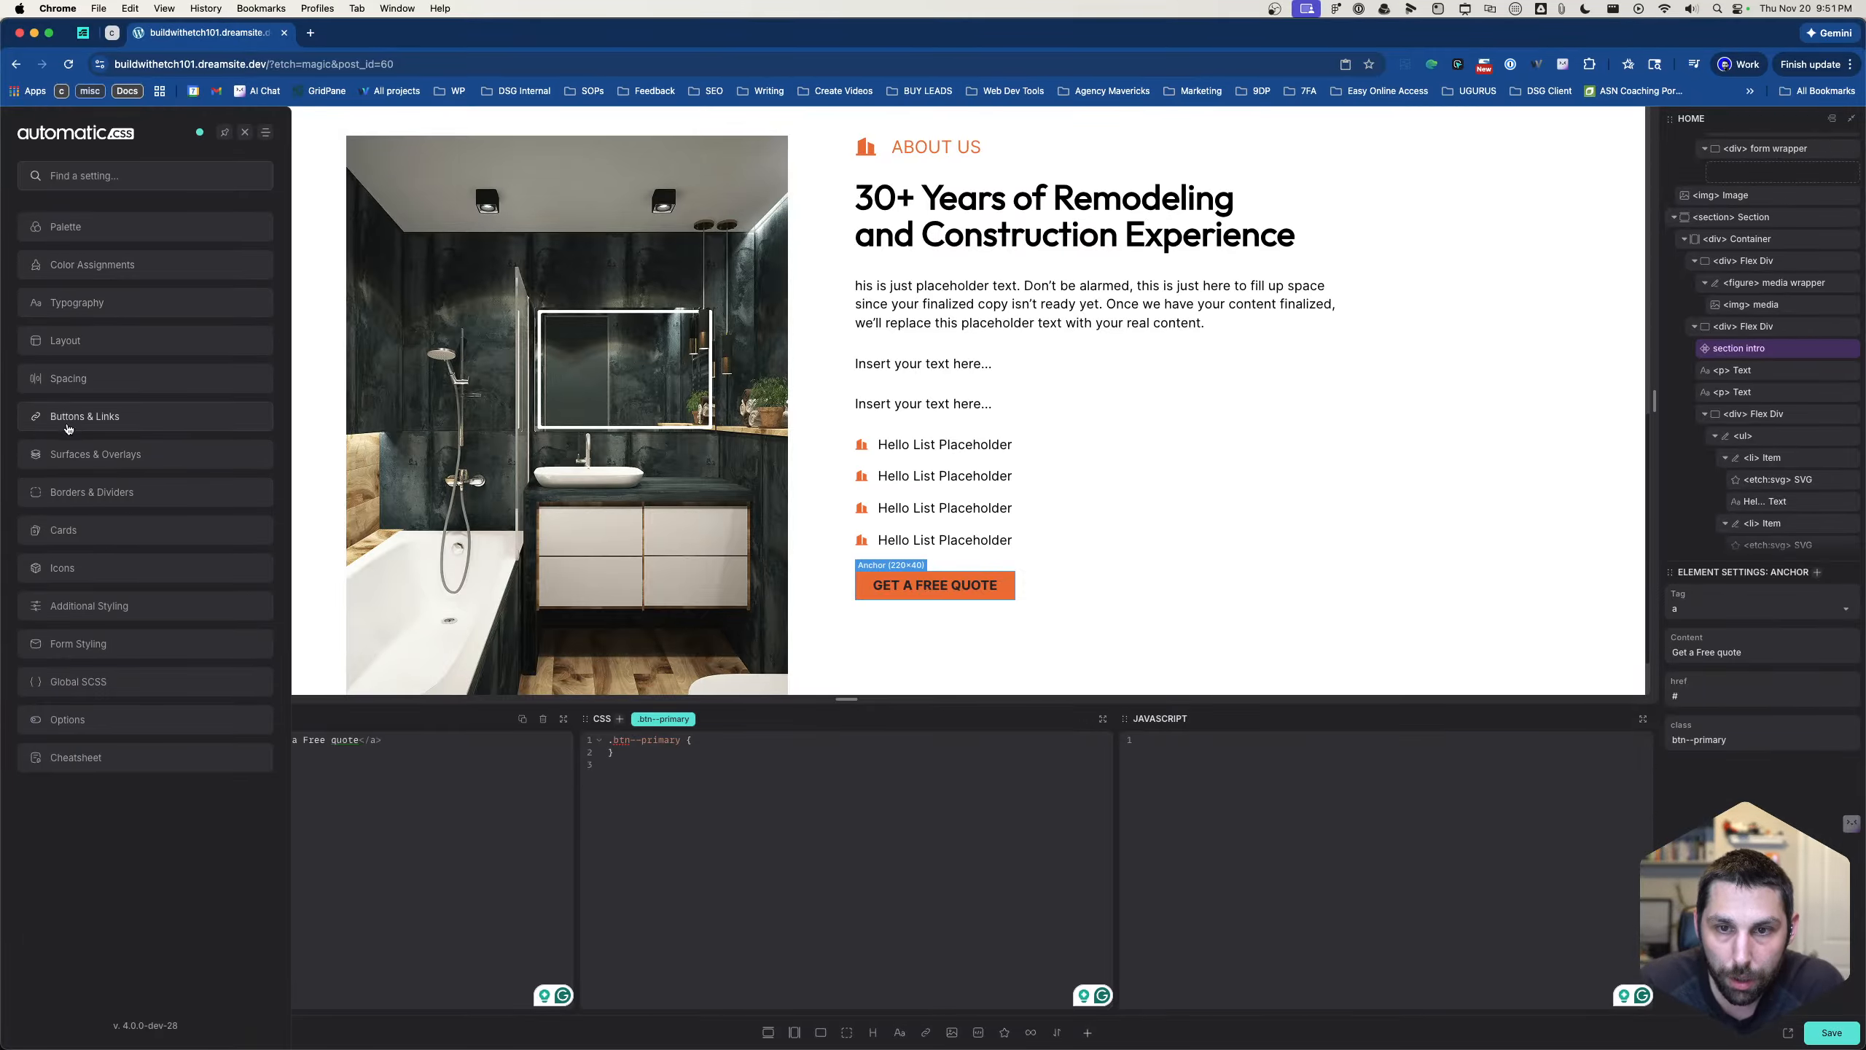
{"action": "left_click", "coordinate": [70, 420]}
{"action": "left_click", "coordinate": [71, 318]}
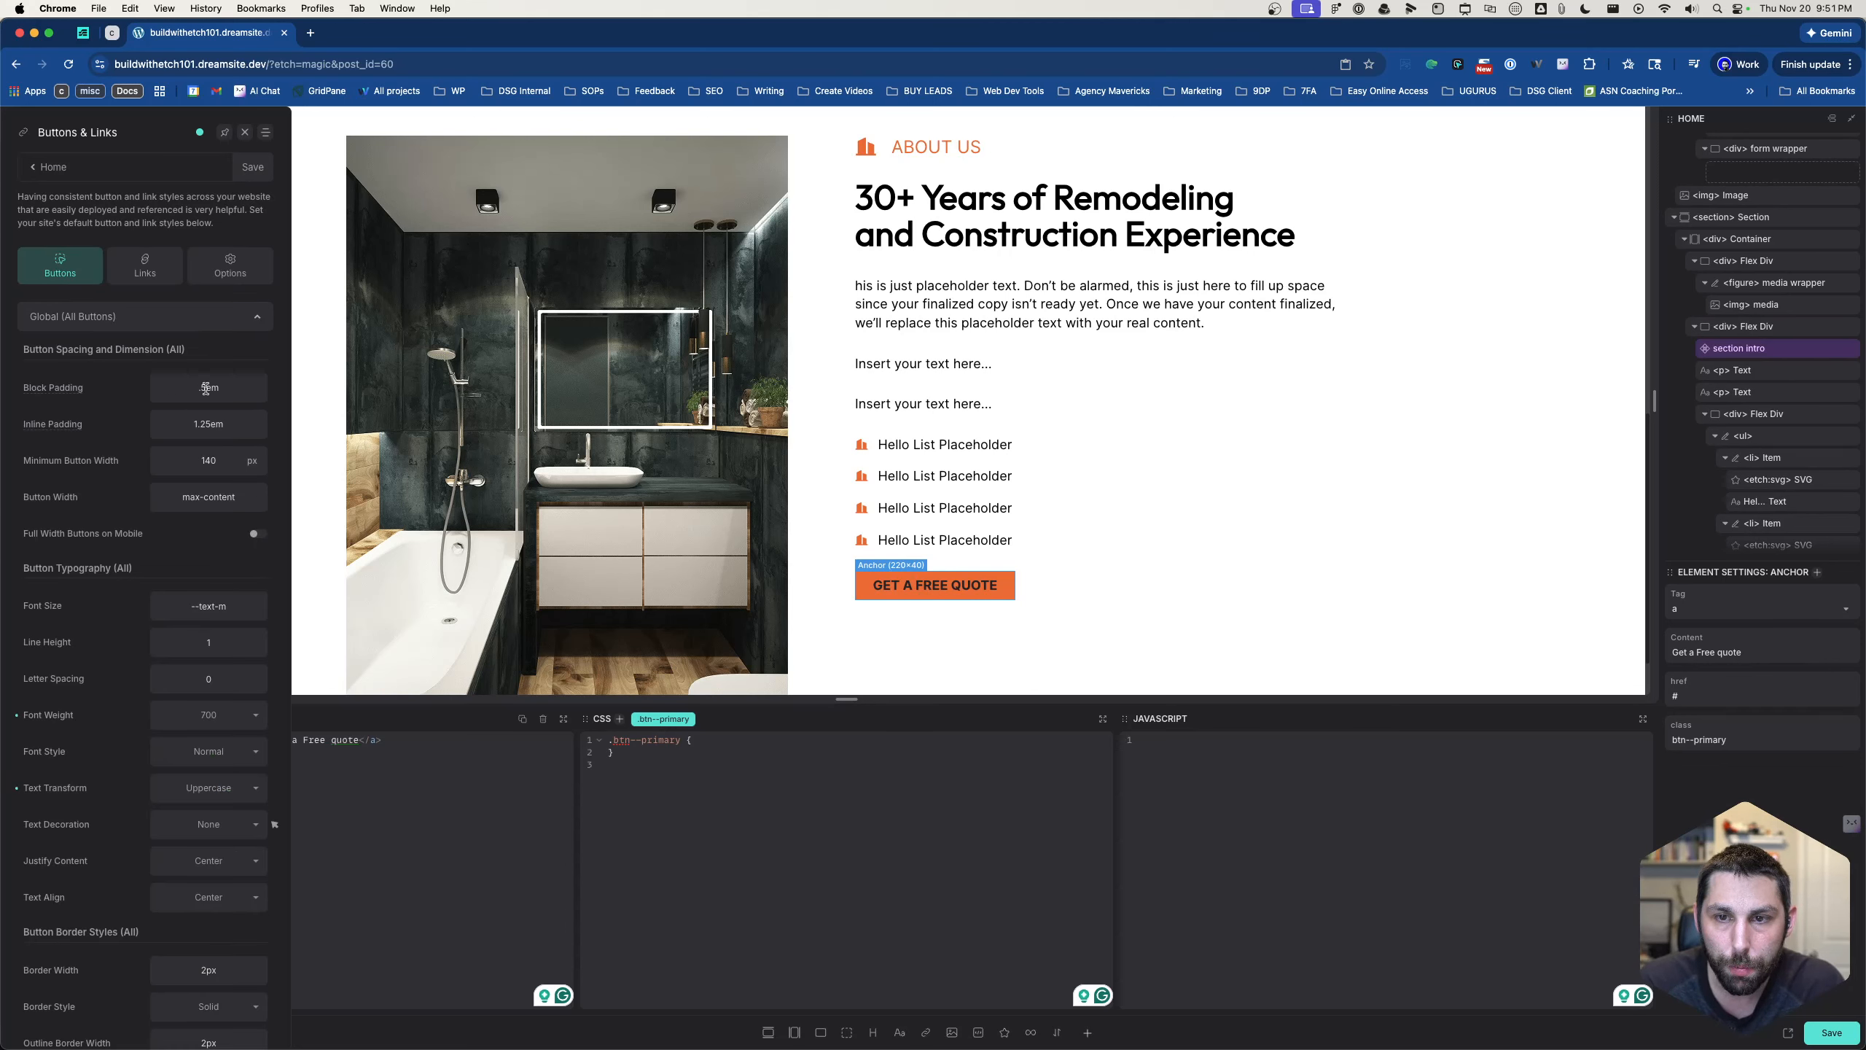
{"action": "key", "text": "BackSpace"}
{"action": "type", "text": "75"}
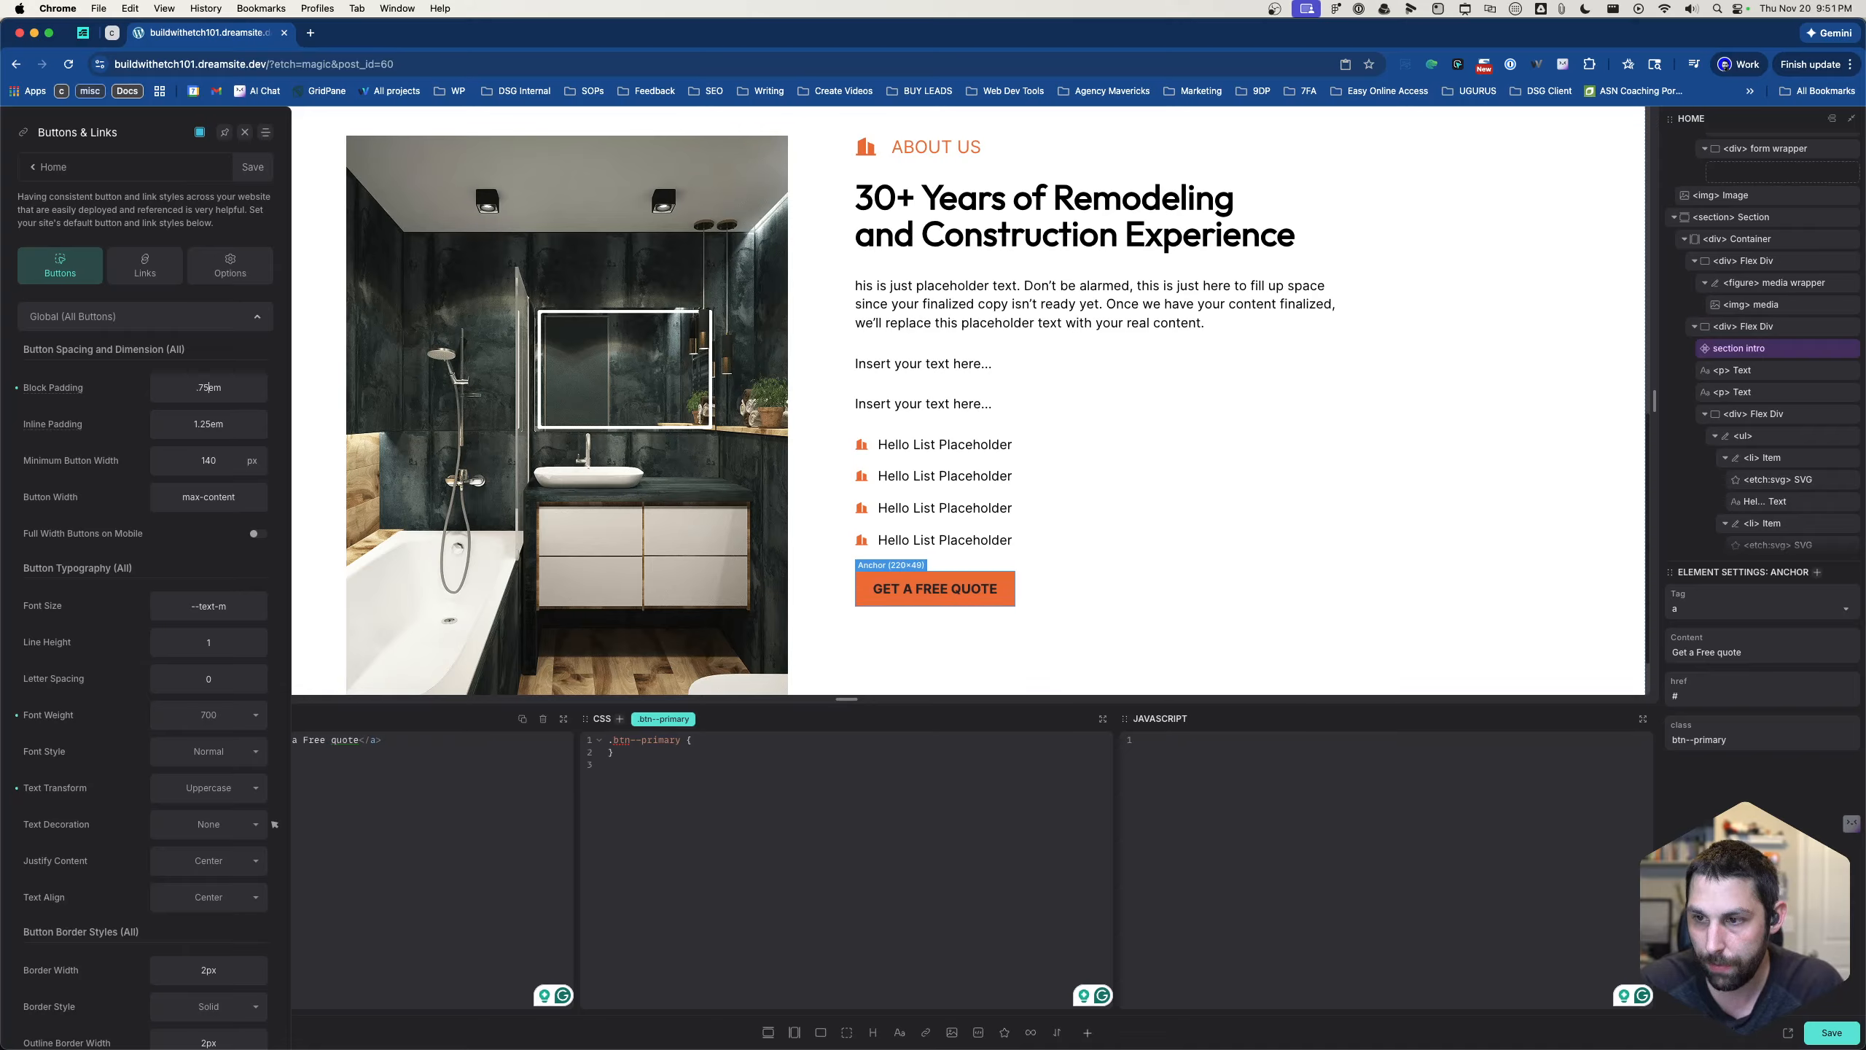
{"action": "key", "text": "BackSpace"}
{"action": "key", "text": "BackSpace"}
{"action": "key", "text": "BackSpace"}
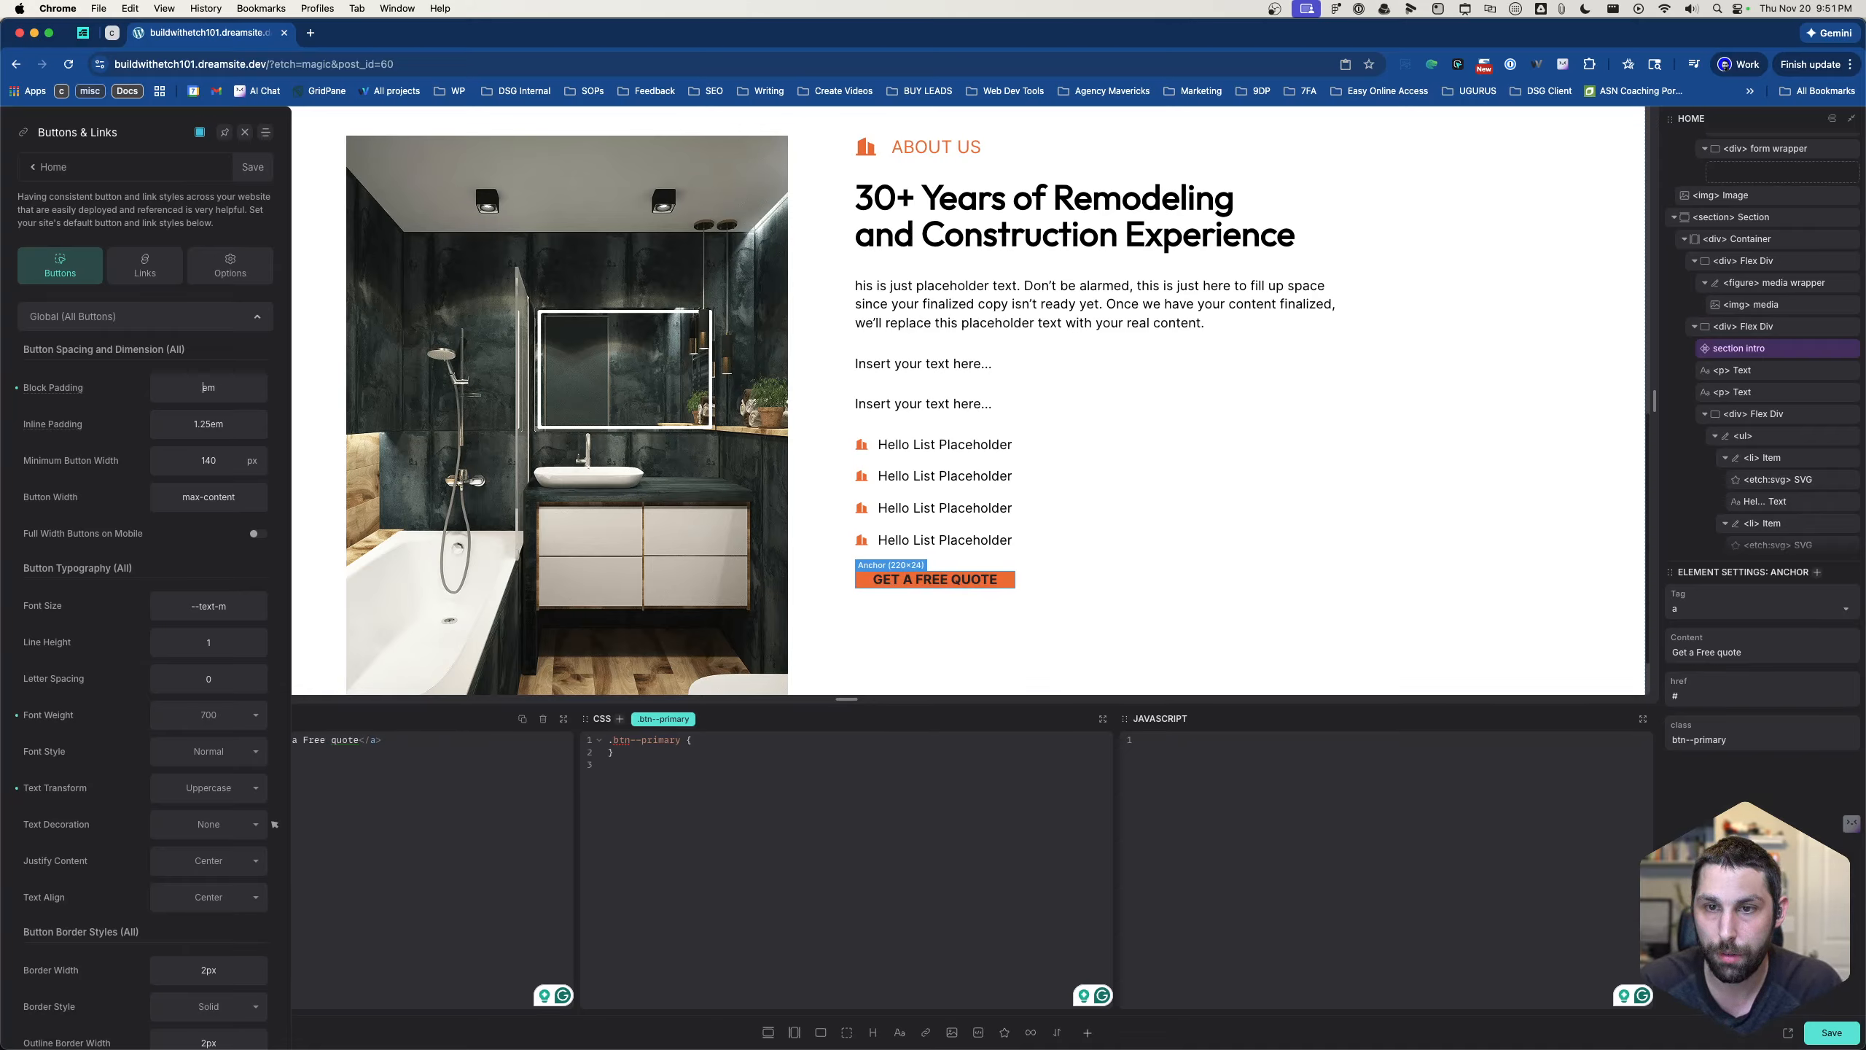
{"action": "type", "text": "1"}
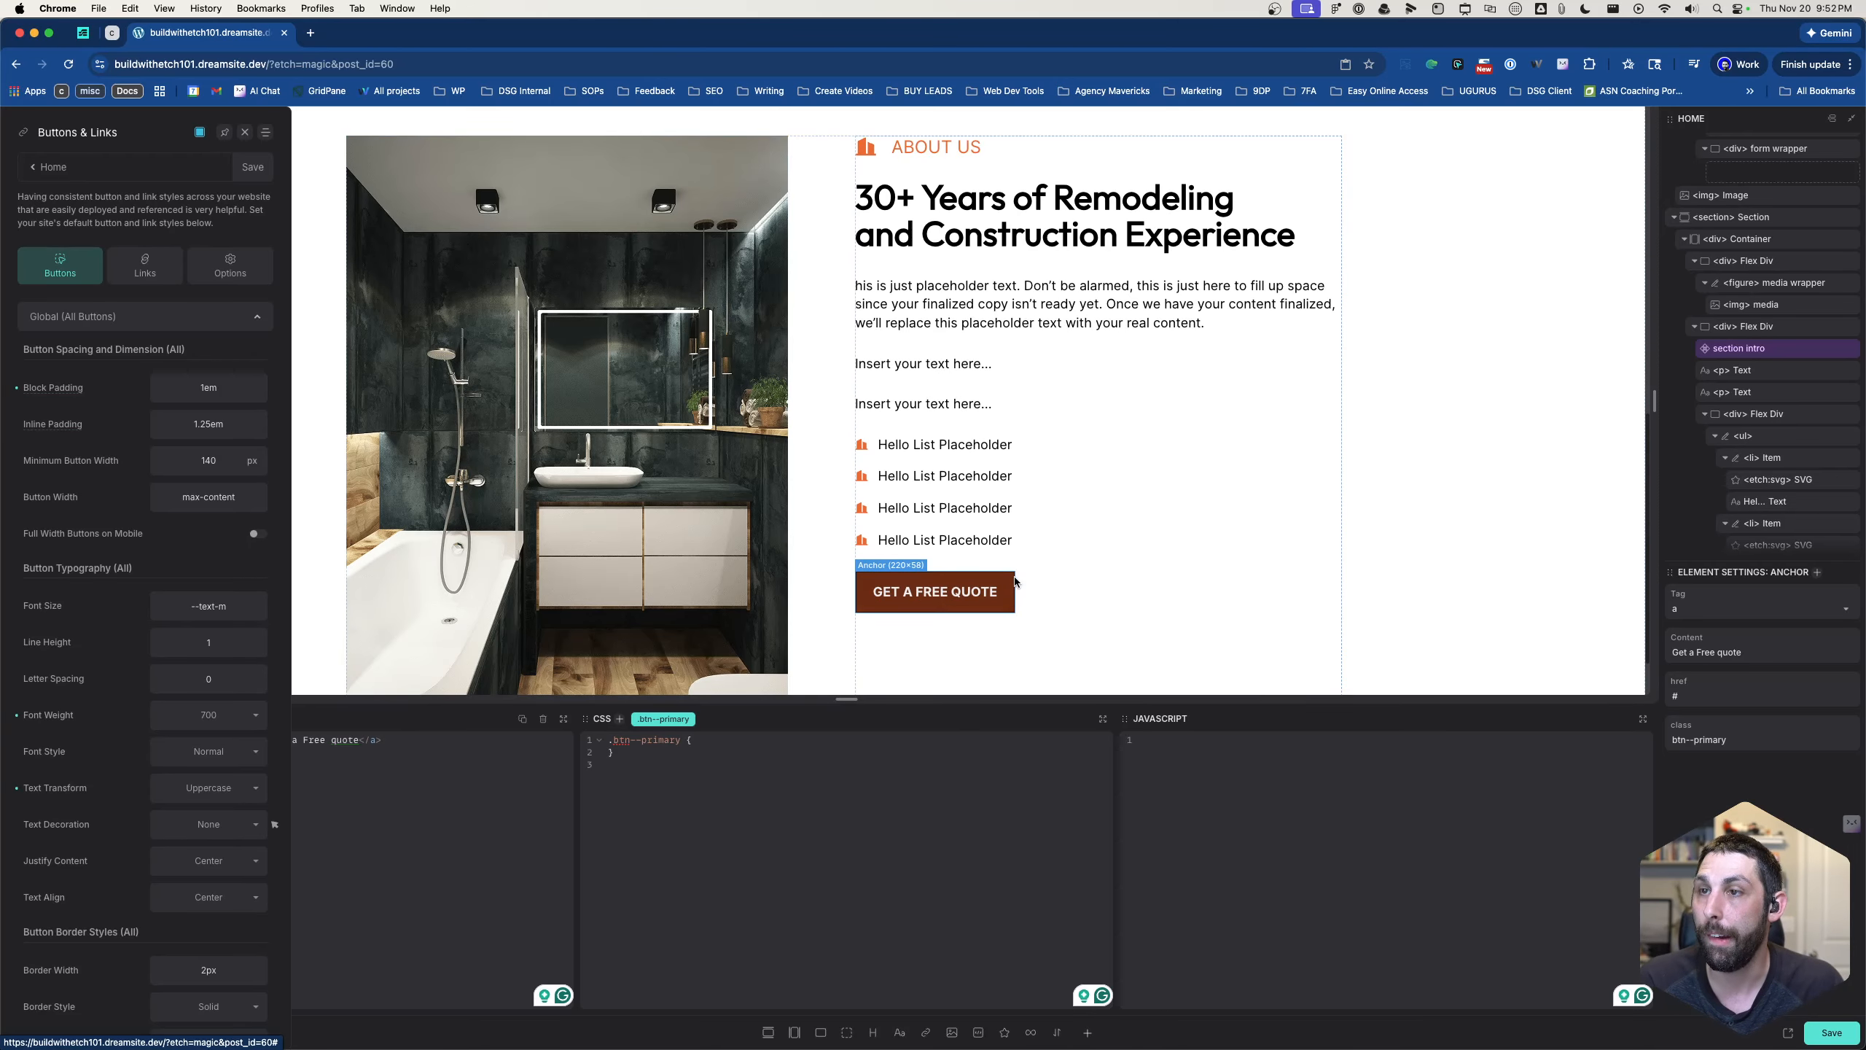
{"action": "scroll", "coordinate": [1015, 581], "scroll_direction": "down", "scroll_amount": 2}
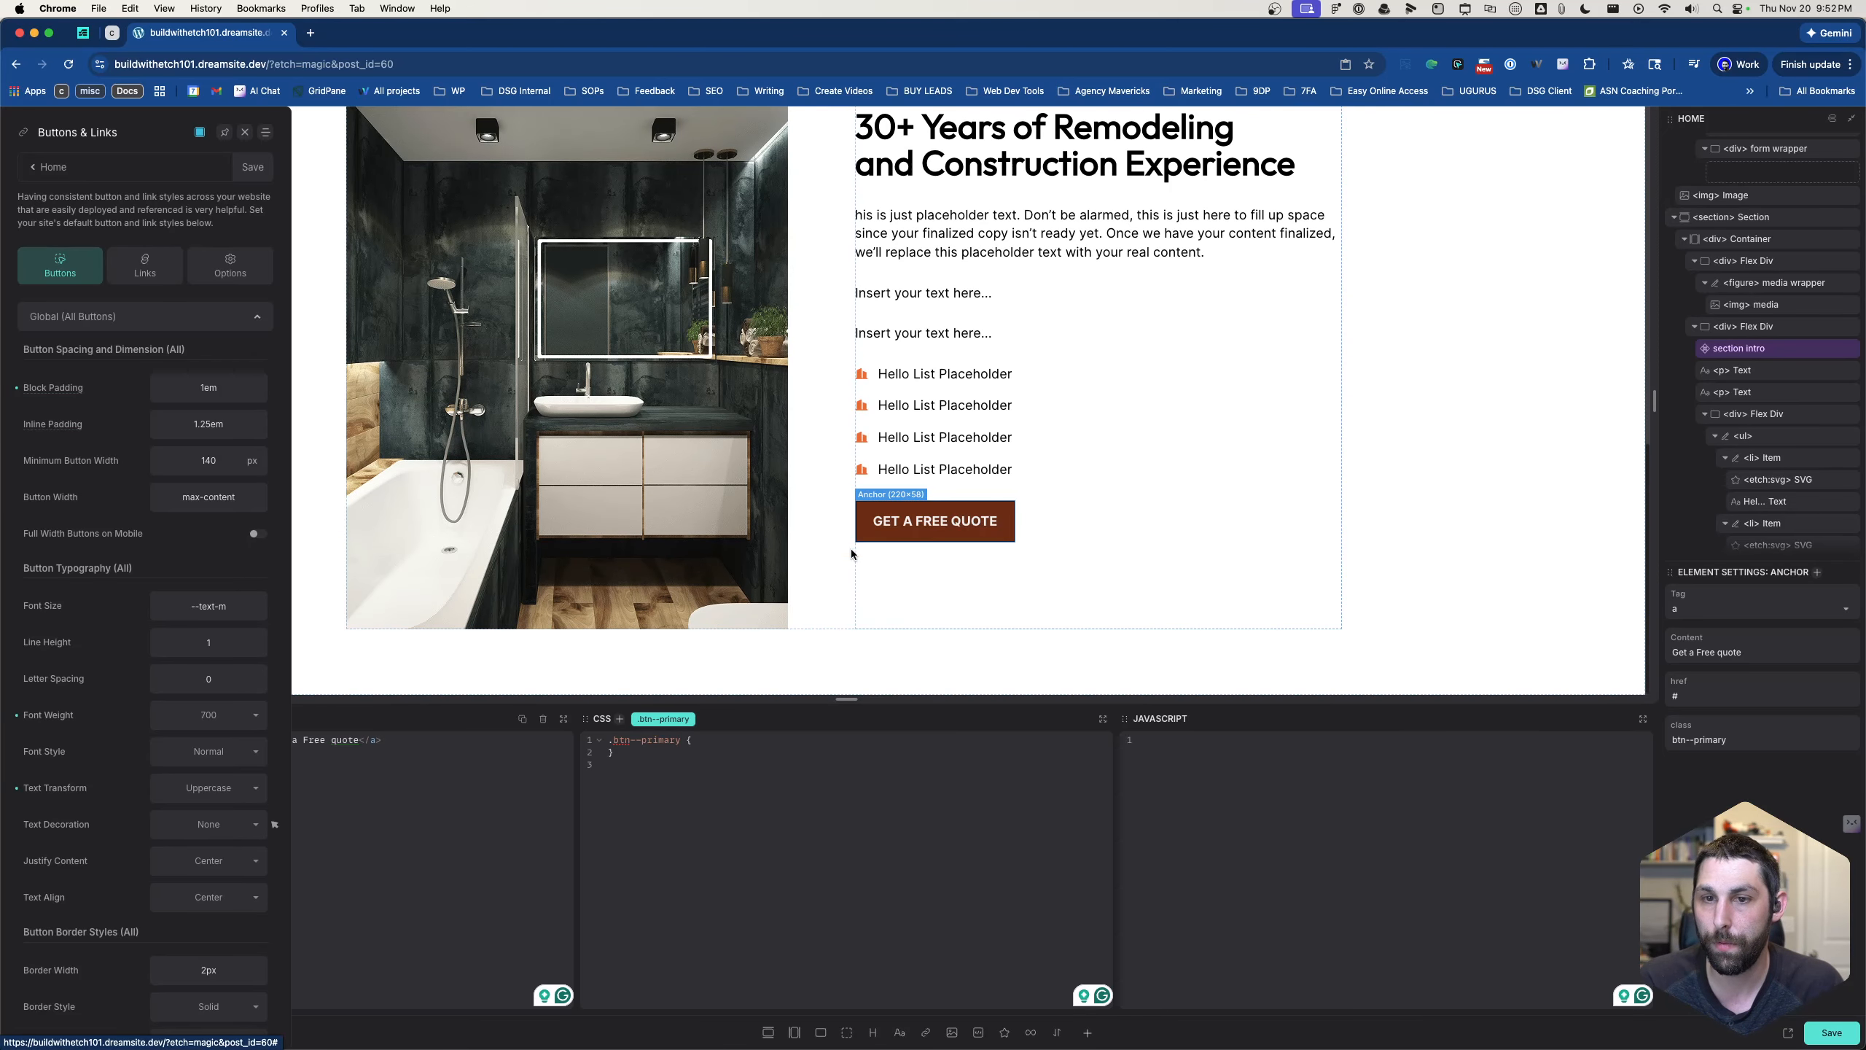
{"action": "left_click", "coordinate": [253, 167]}
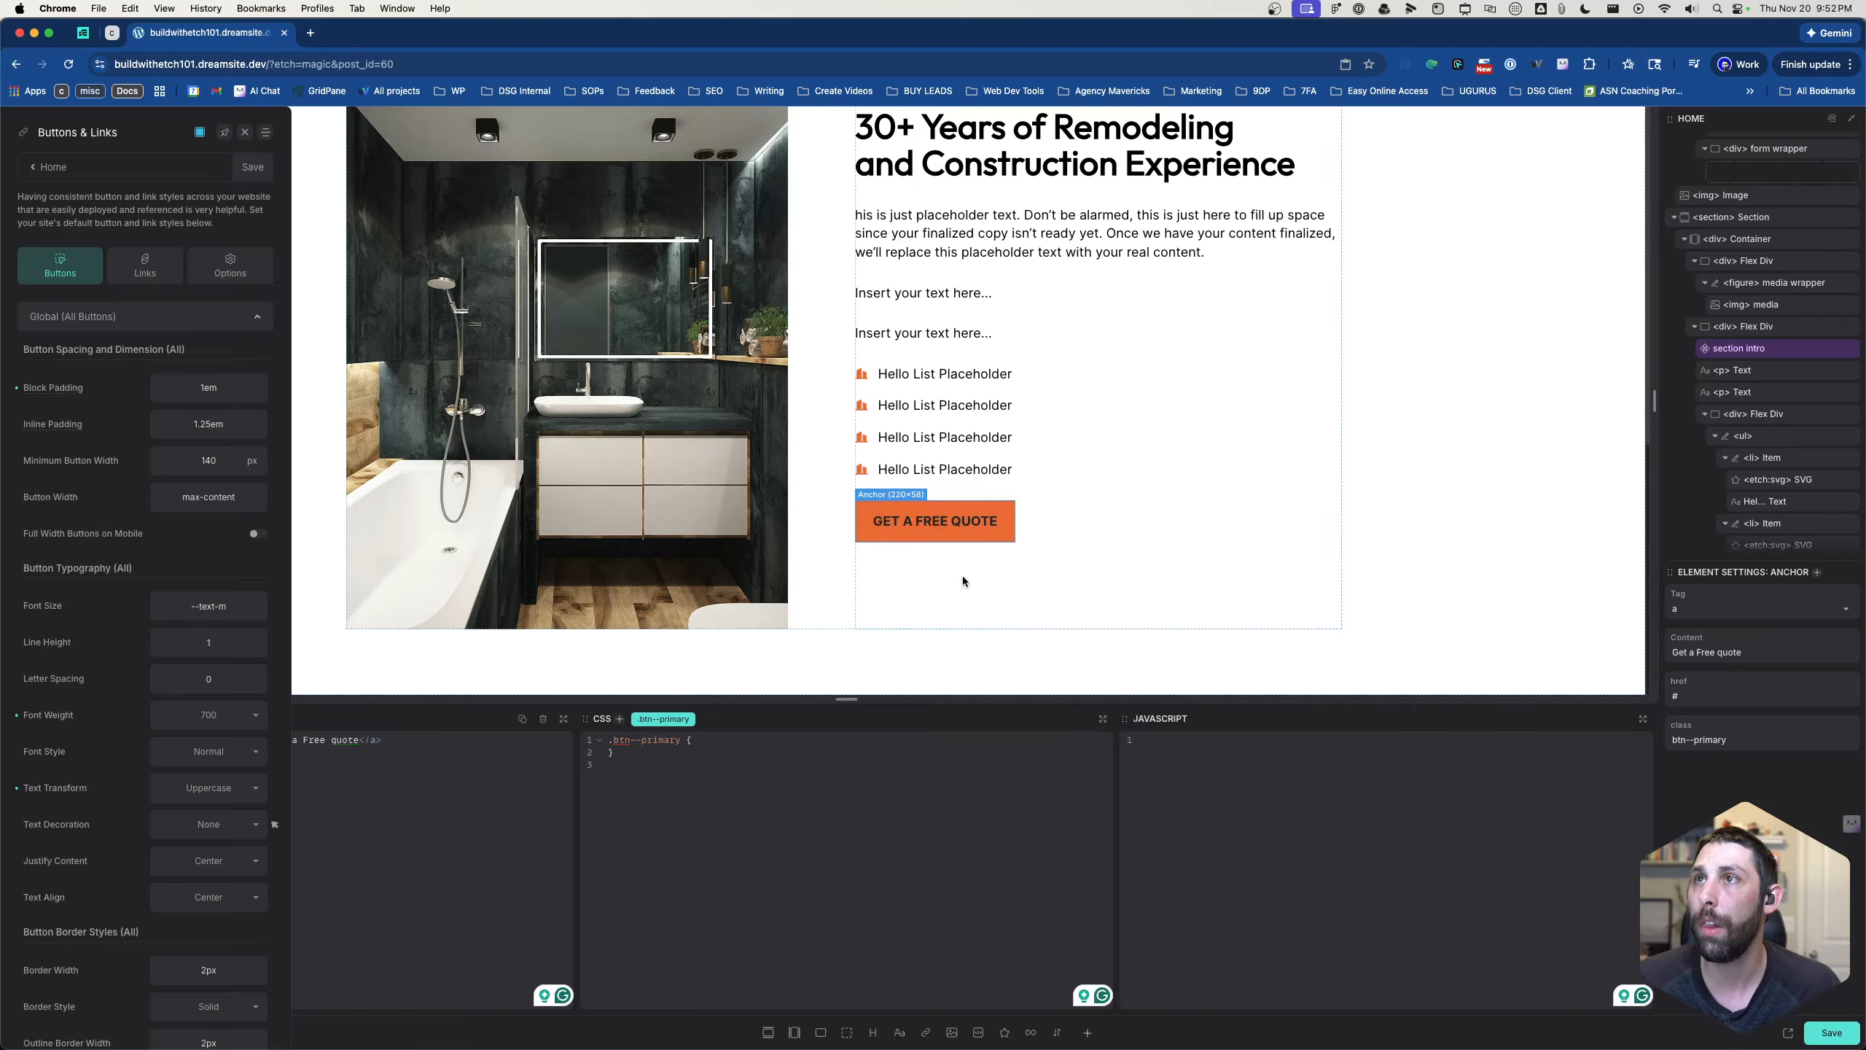
- Rename the About Us section's text column Flex Div to "right" and its image column Flex Div to "left"
{"action": "scroll", "coordinate": [1095, 464], "scroll_direction": "up", "scroll_amount": 2}
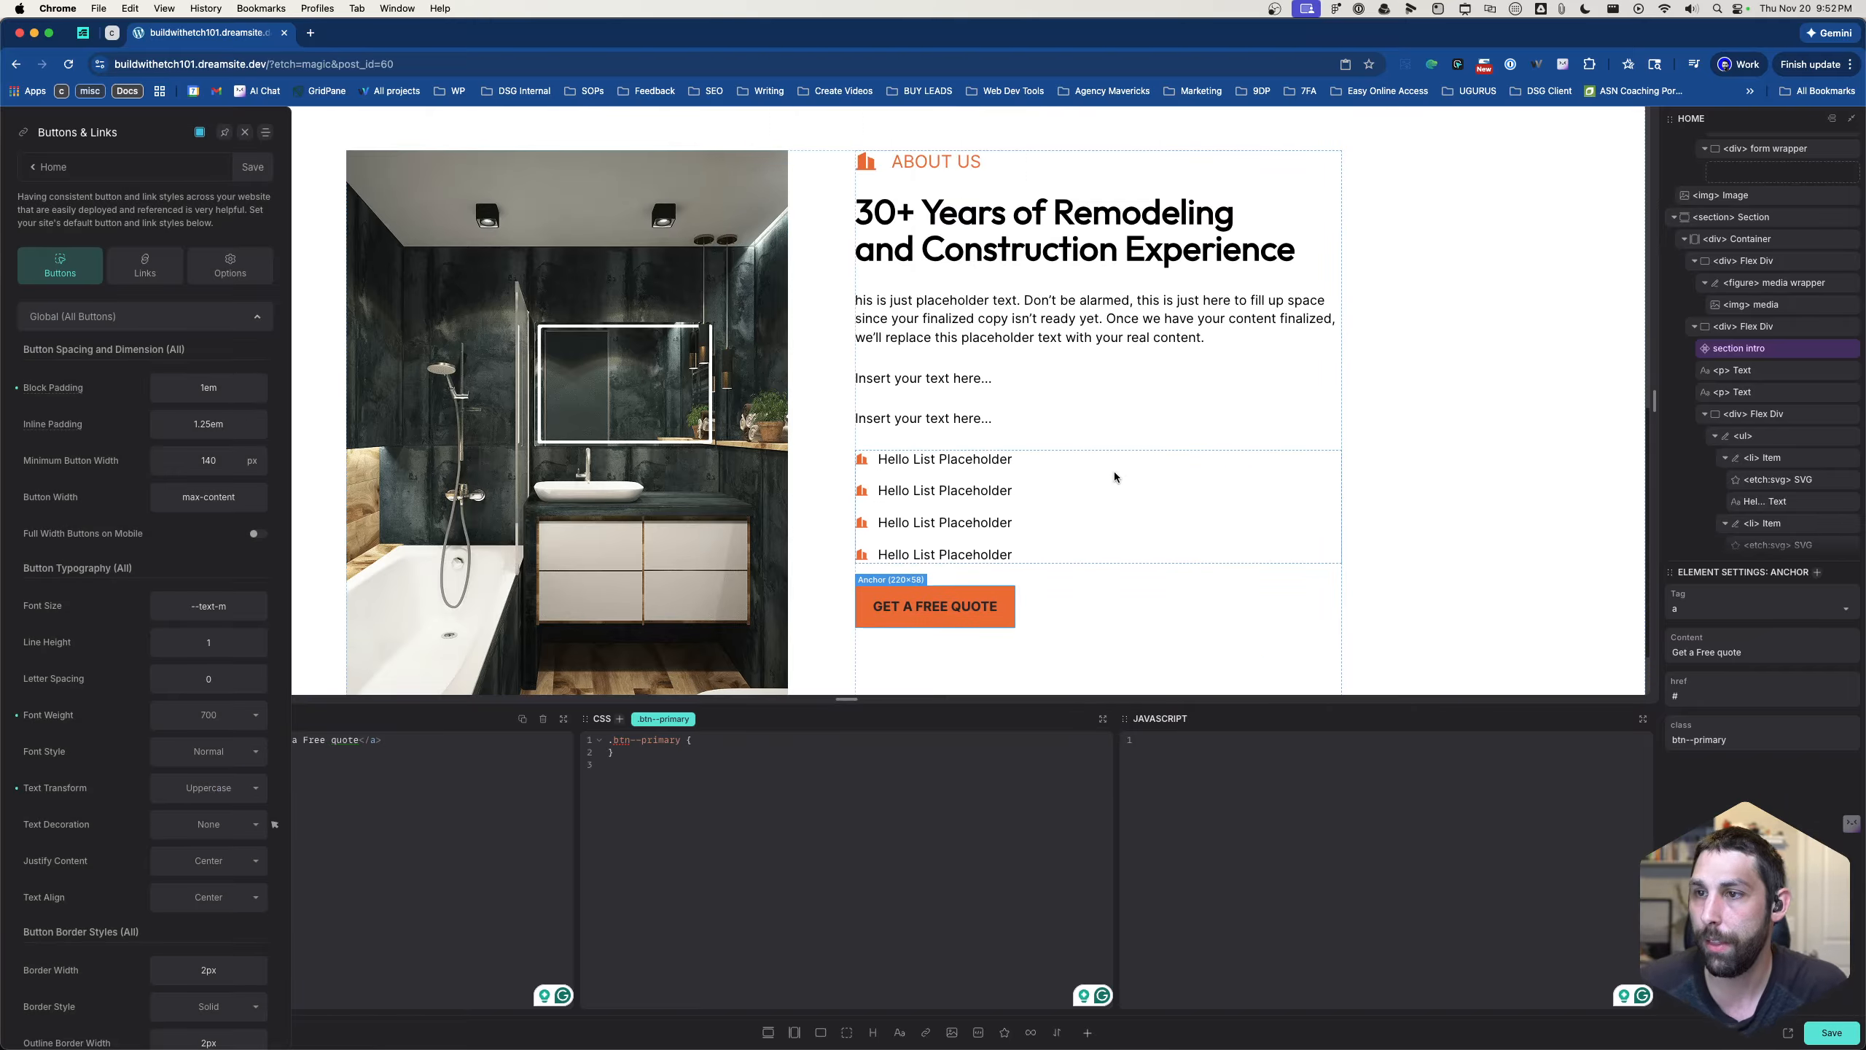
{"action": "scroll", "coordinate": [1113, 479], "scroll_direction": "down", "scroll_amount": 1}
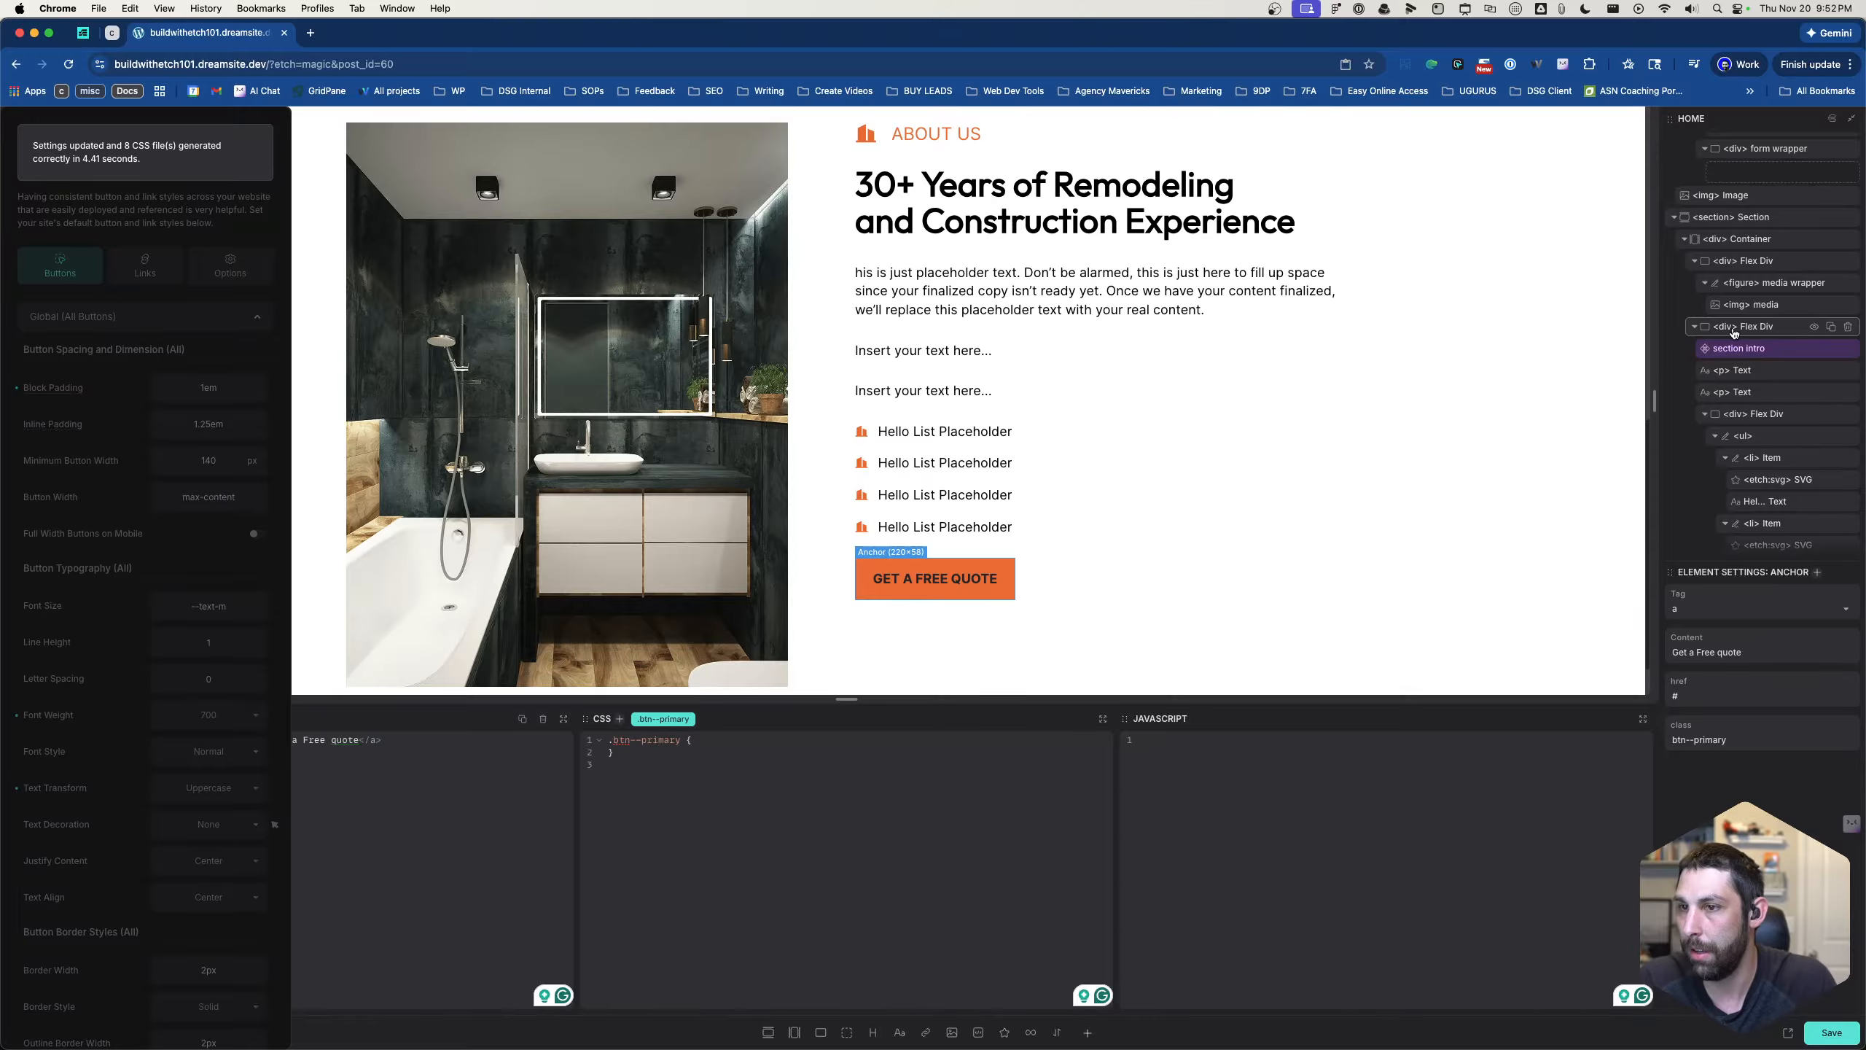
{"action": "left_click", "coordinate": [1734, 333]}
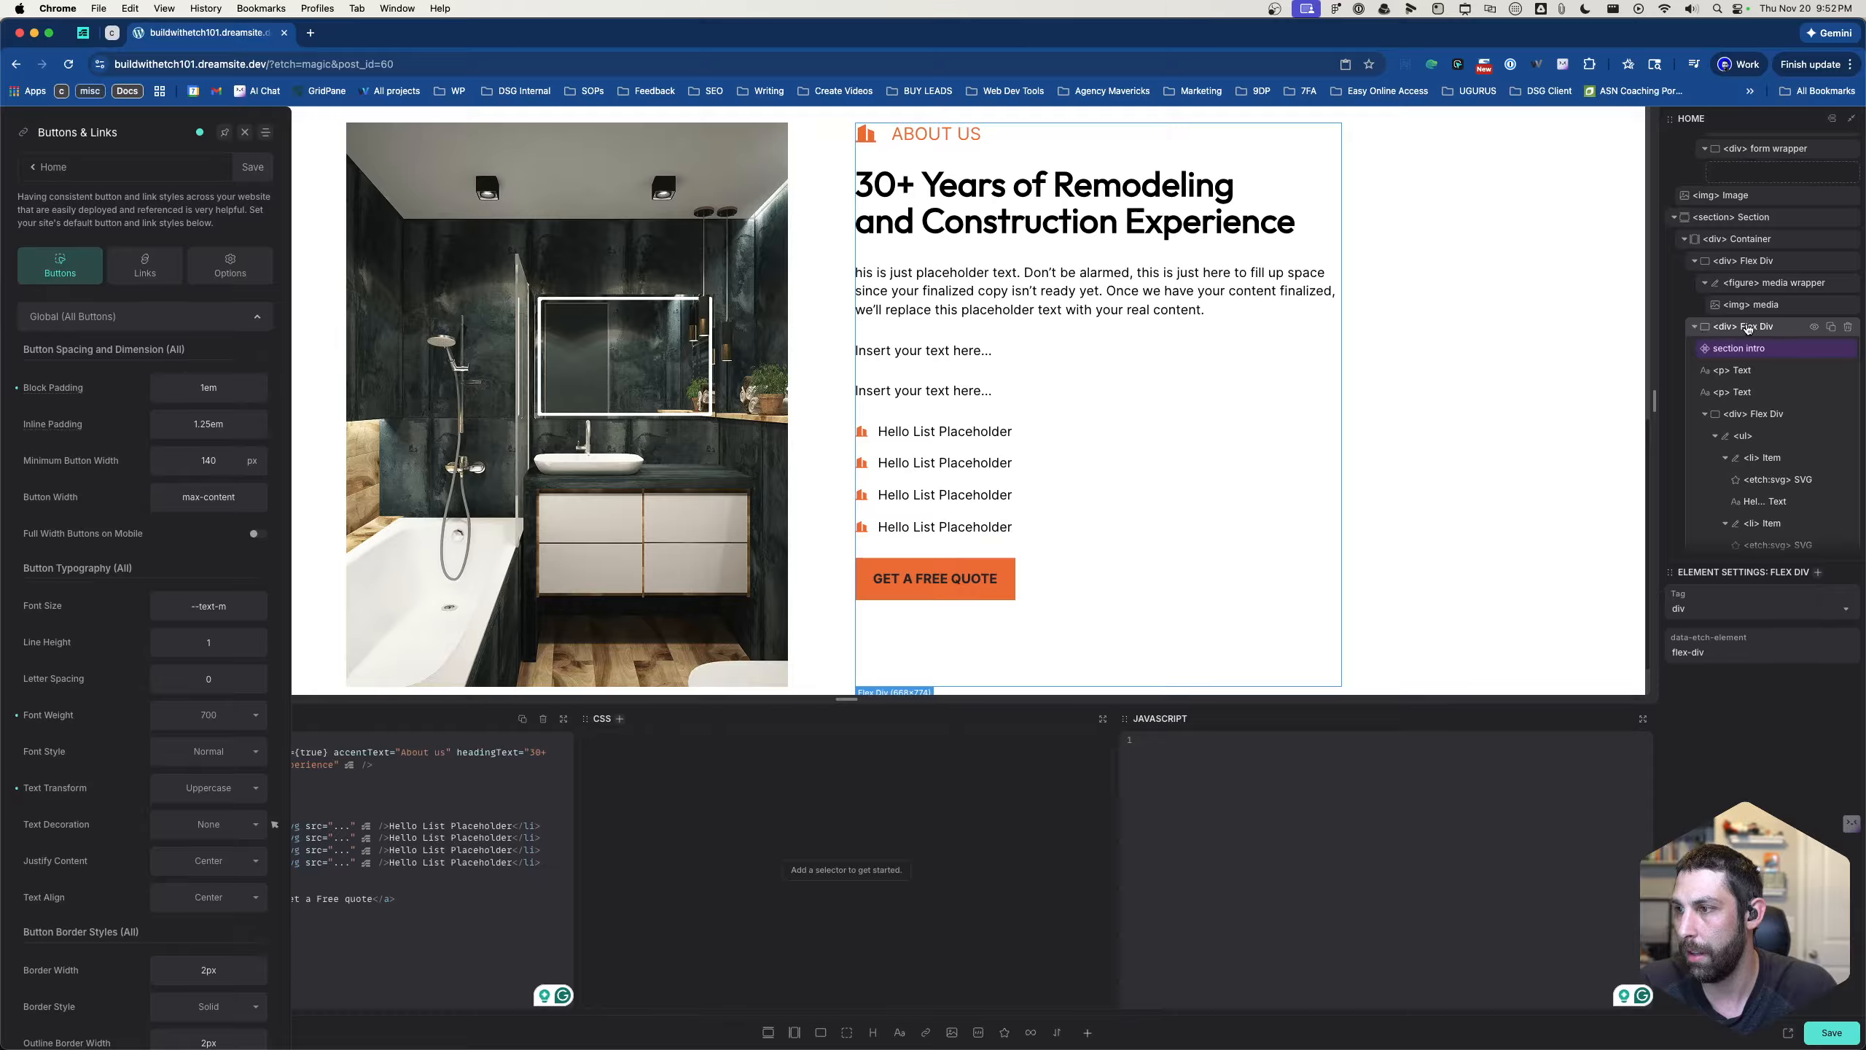
{"action": "left_click_drag", "start_coordinate": [1753, 329], "coordinate": [1765, 332]}
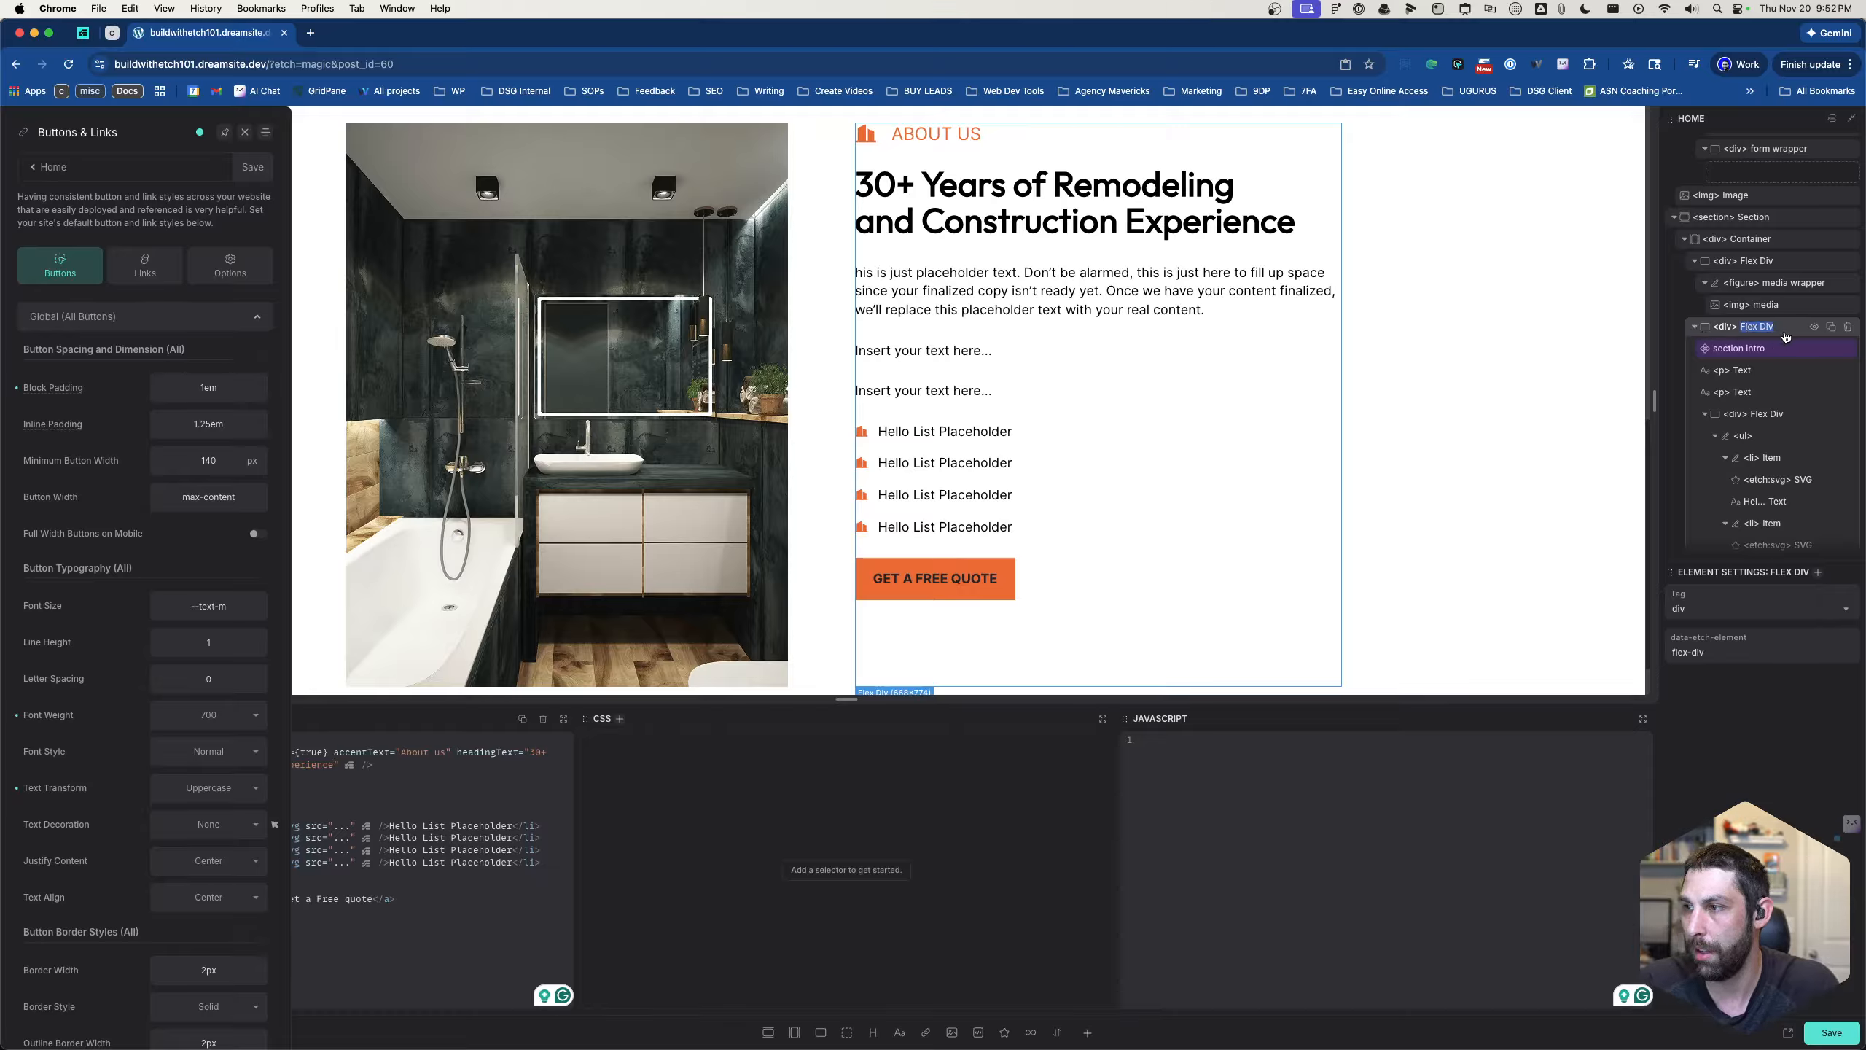
{"action": "type", "text": "right"}
{"action": "key", "text": "Return"}
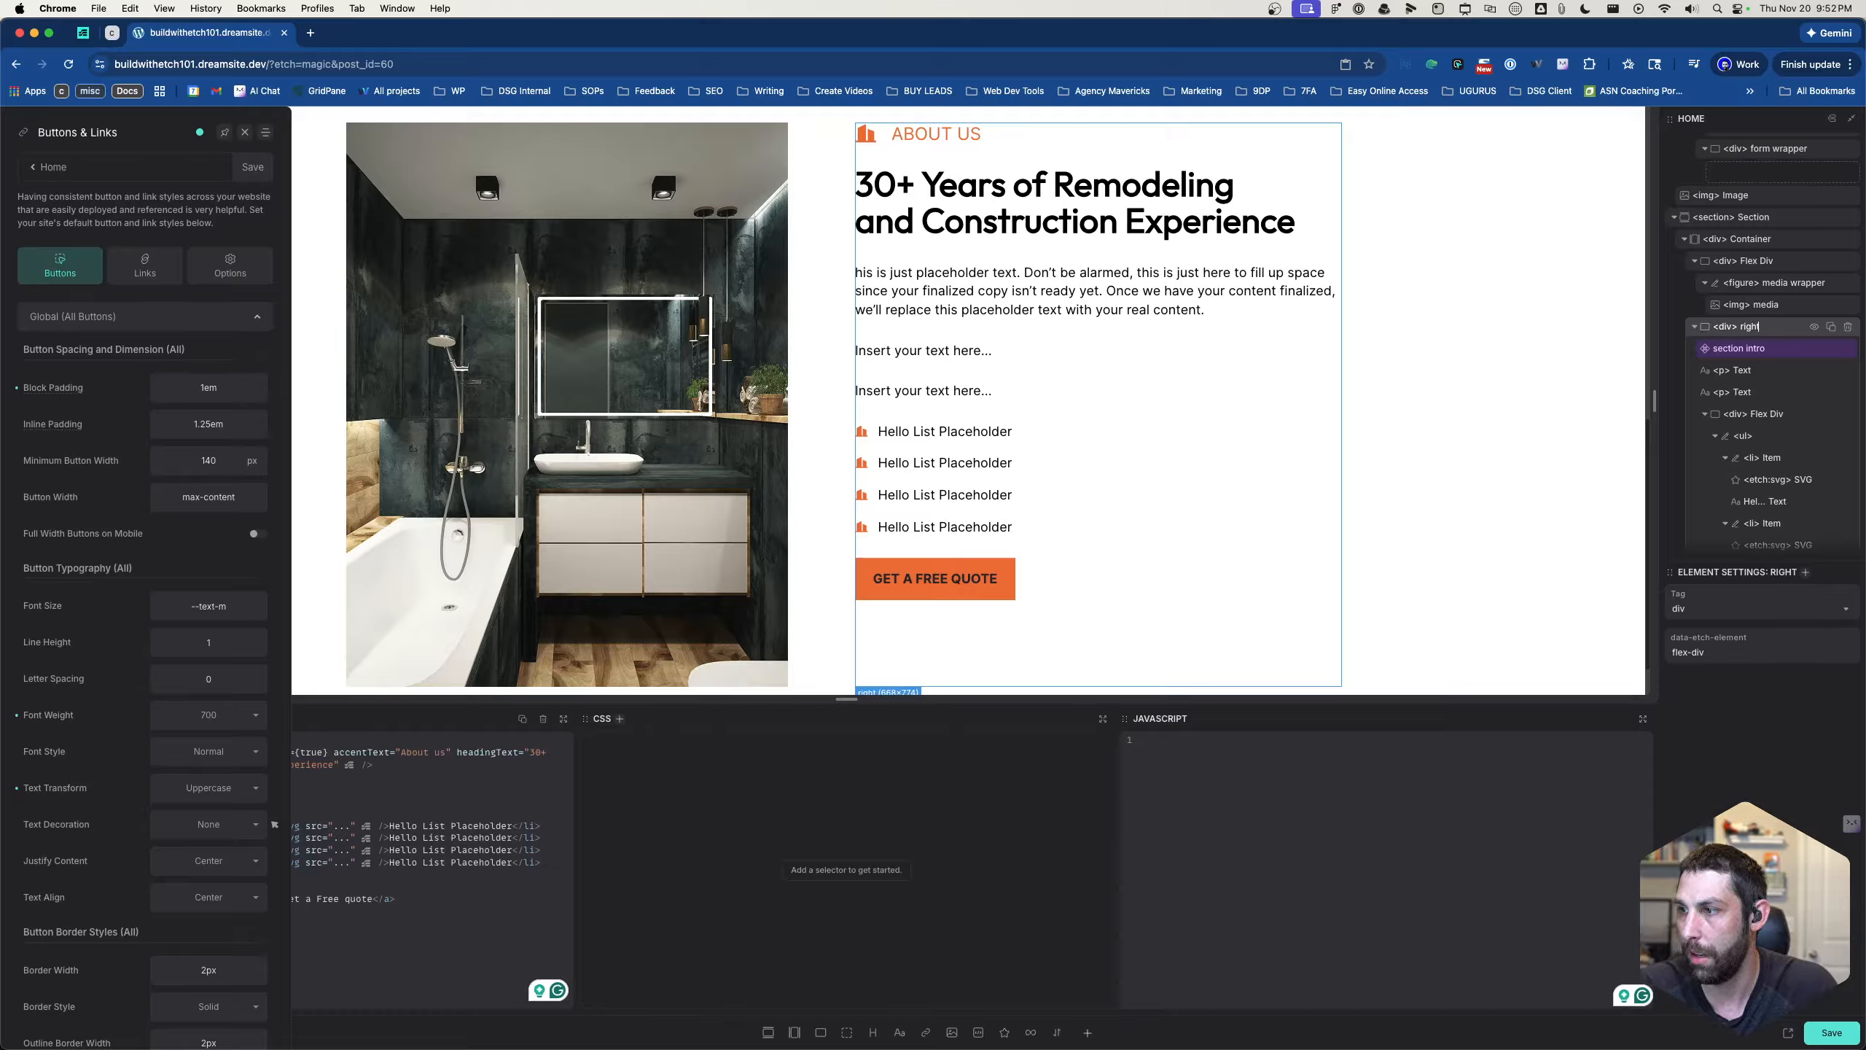
{"action": "left_click", "coordinate": [1762, 263]}
{"action": "double_click", "coordinate": [1762, 263]}
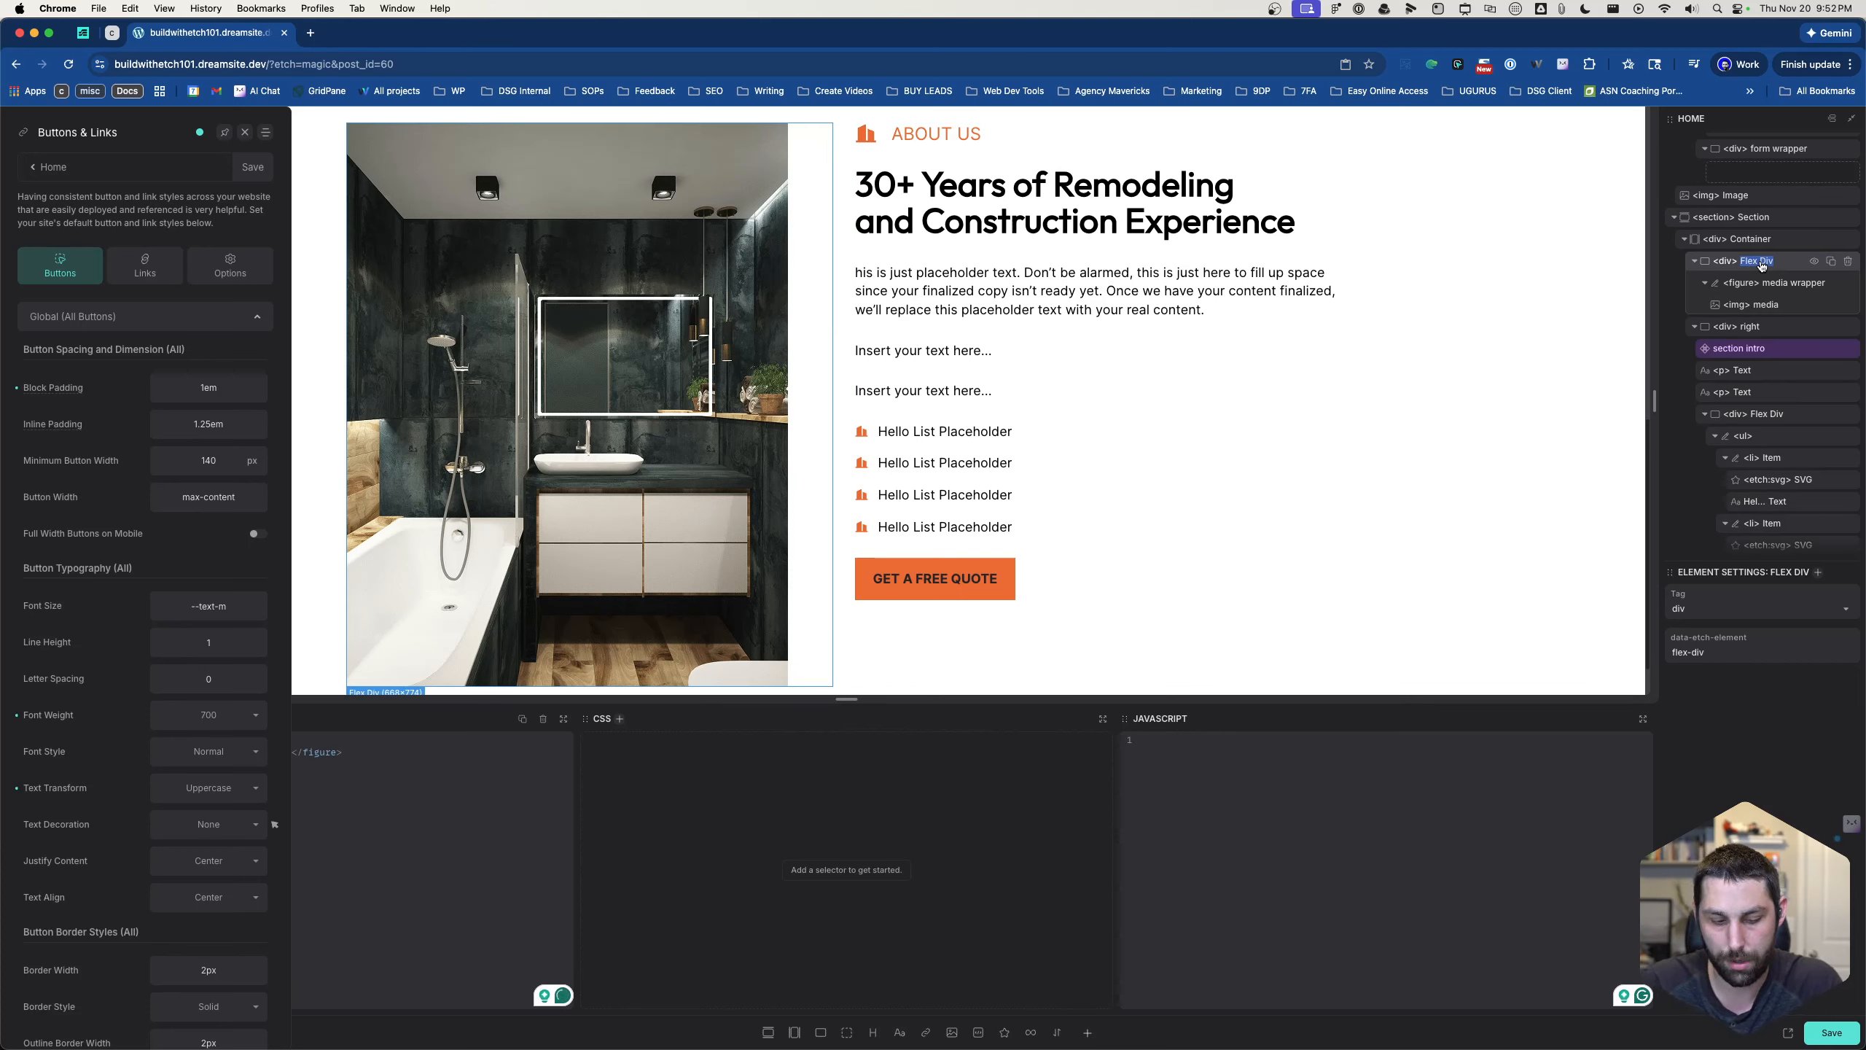
{"action": "type", "text": "left"}
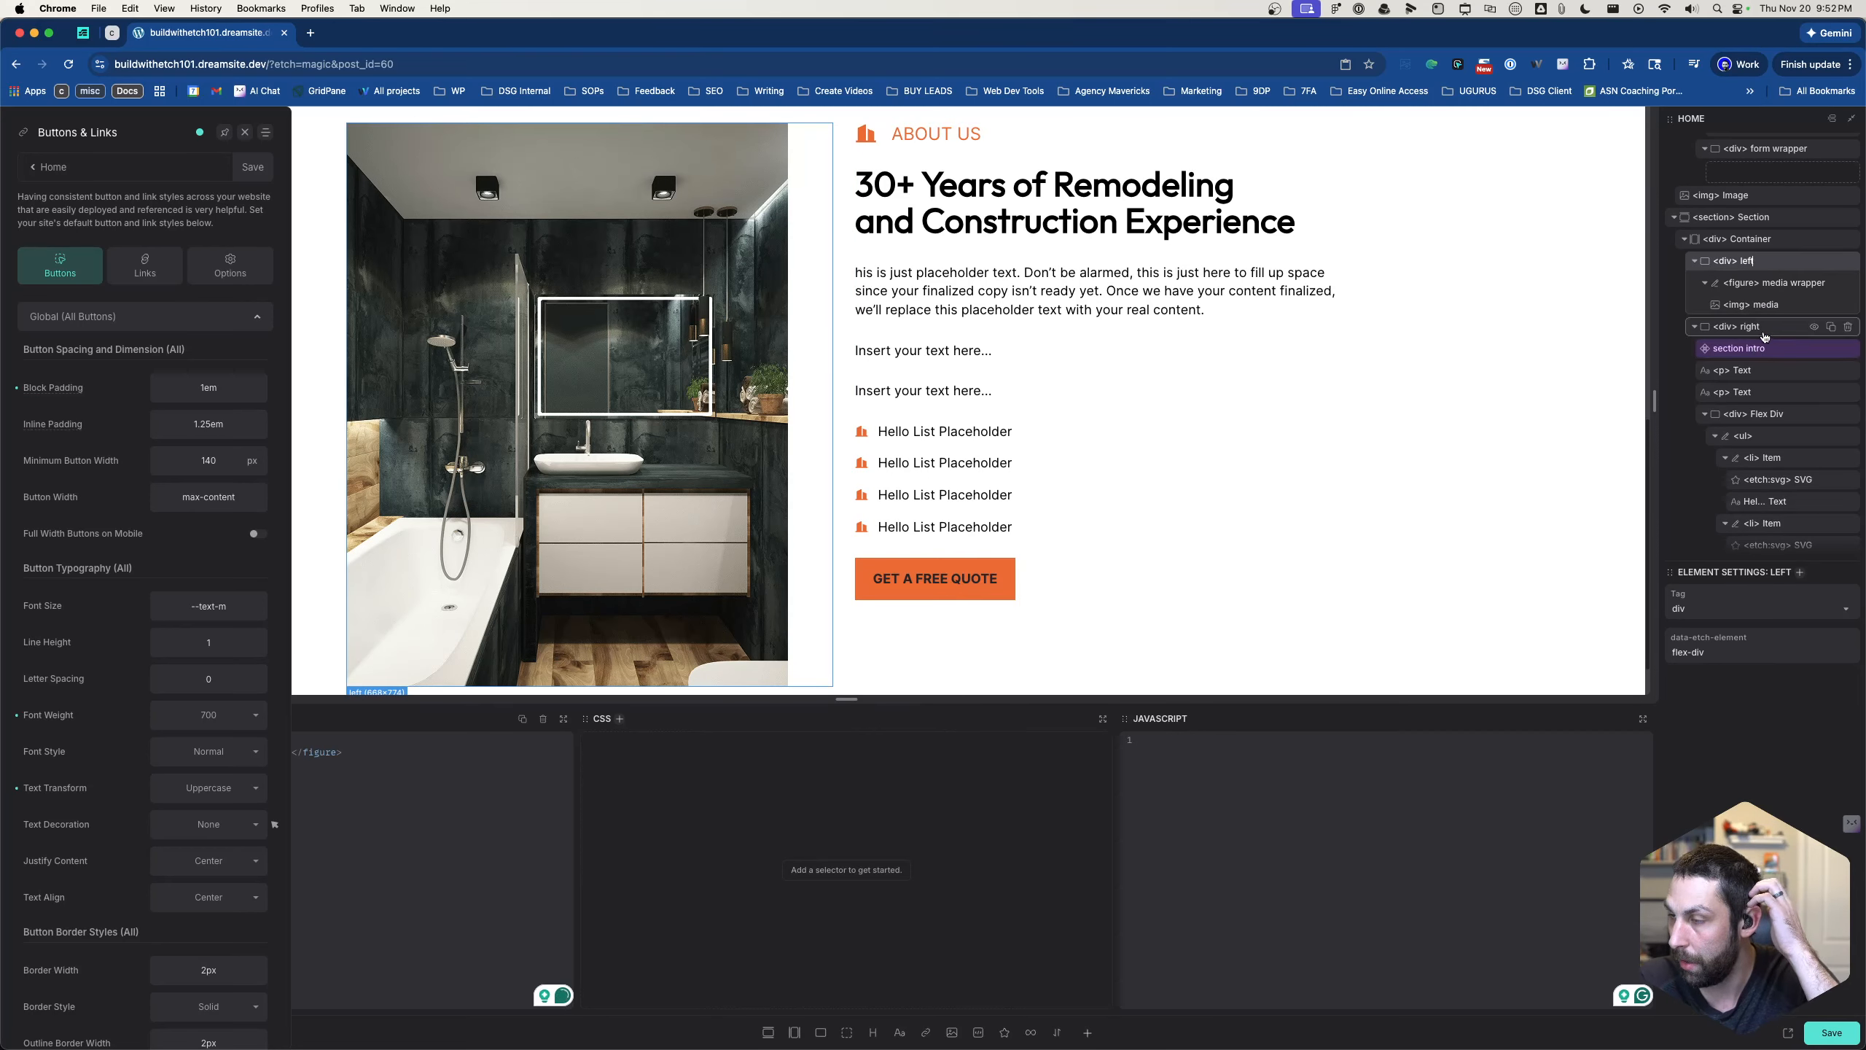
- Add the class .about-section__right to the "right" div of the About Us section
{"action": "left_click", "coordinate": [1764, 328]}
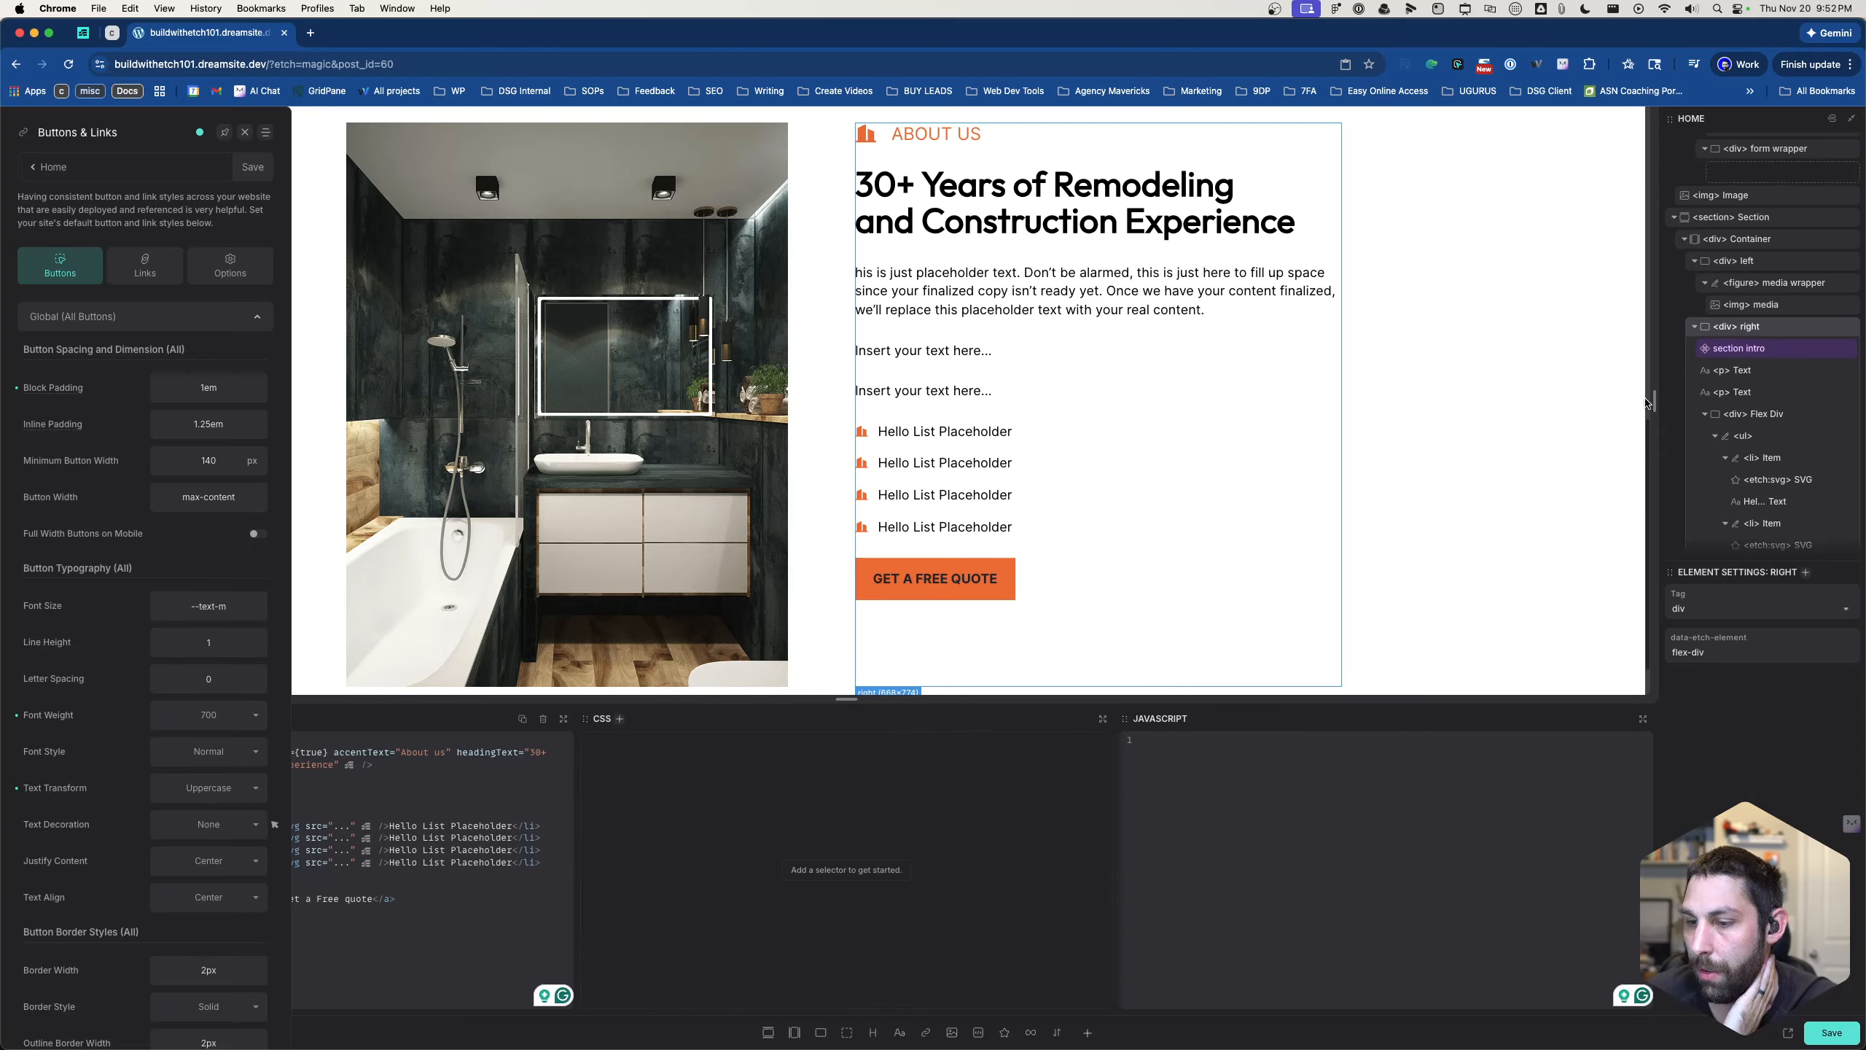
{"action": "key", "text": "super+Return"}
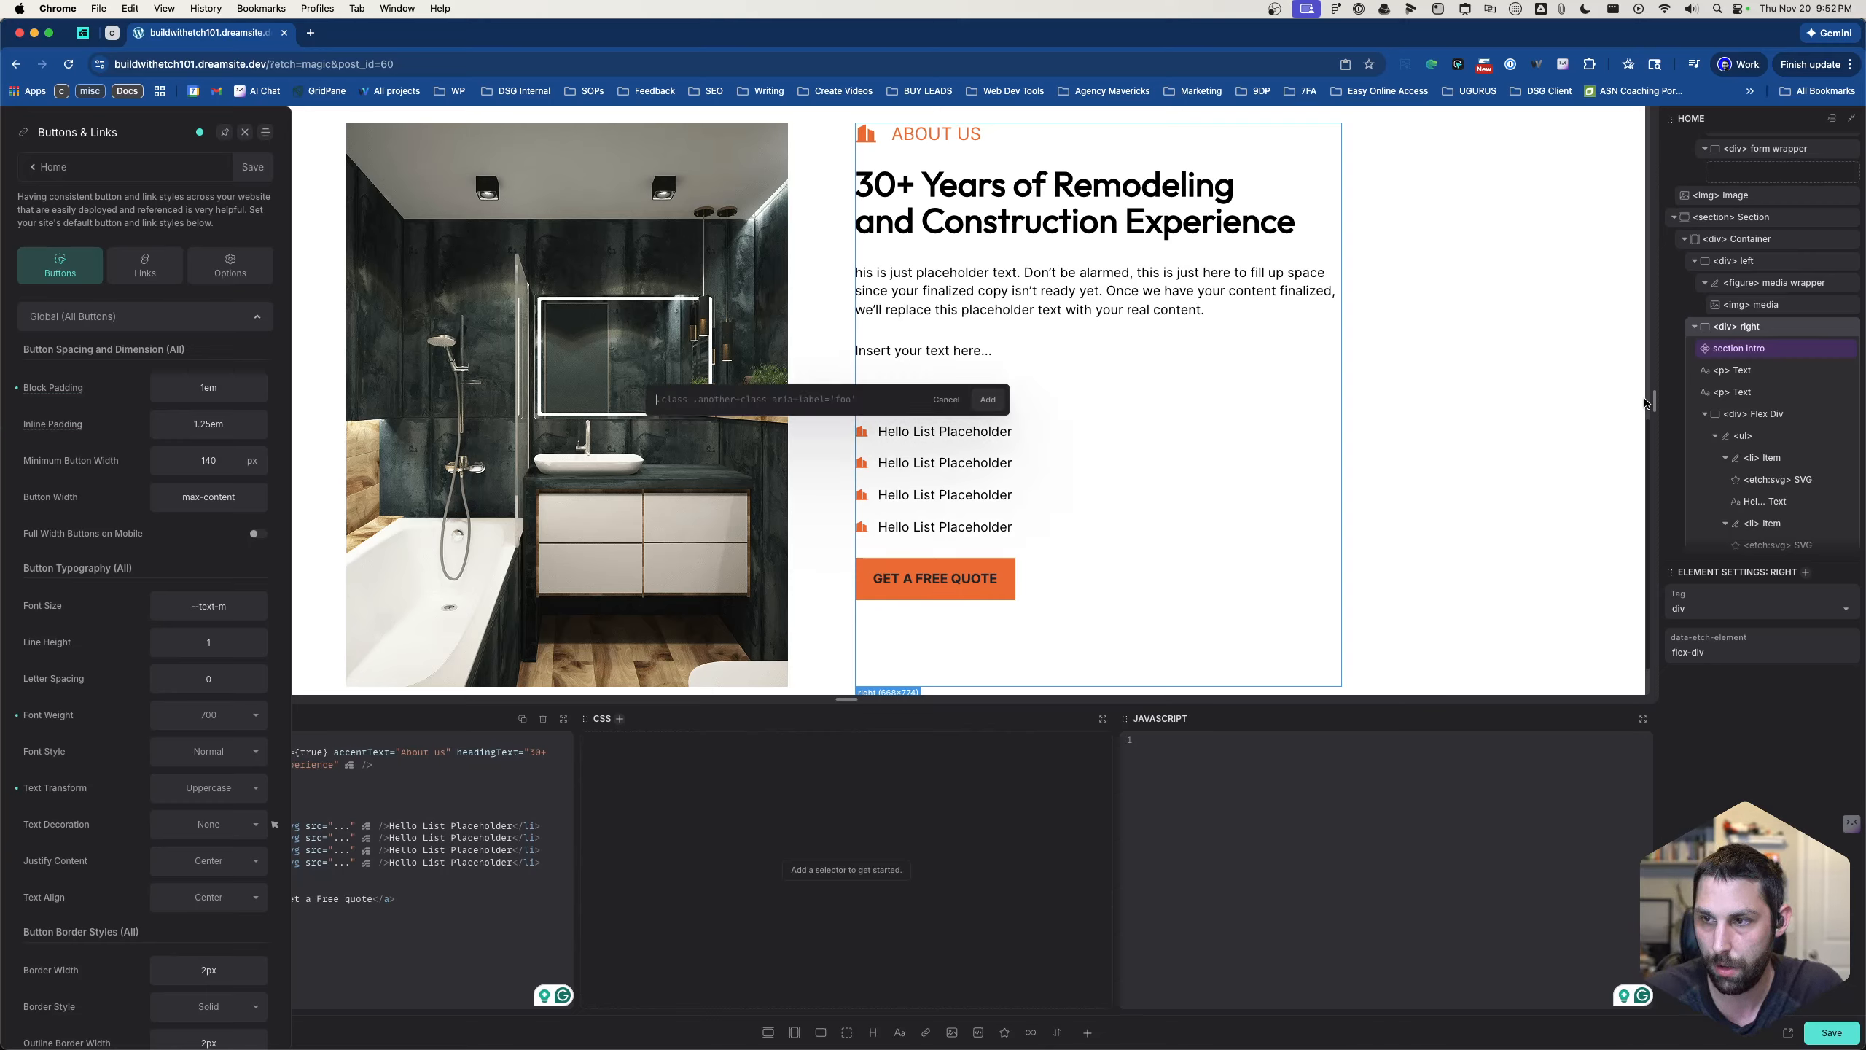
{"action": "type", "text": "."}
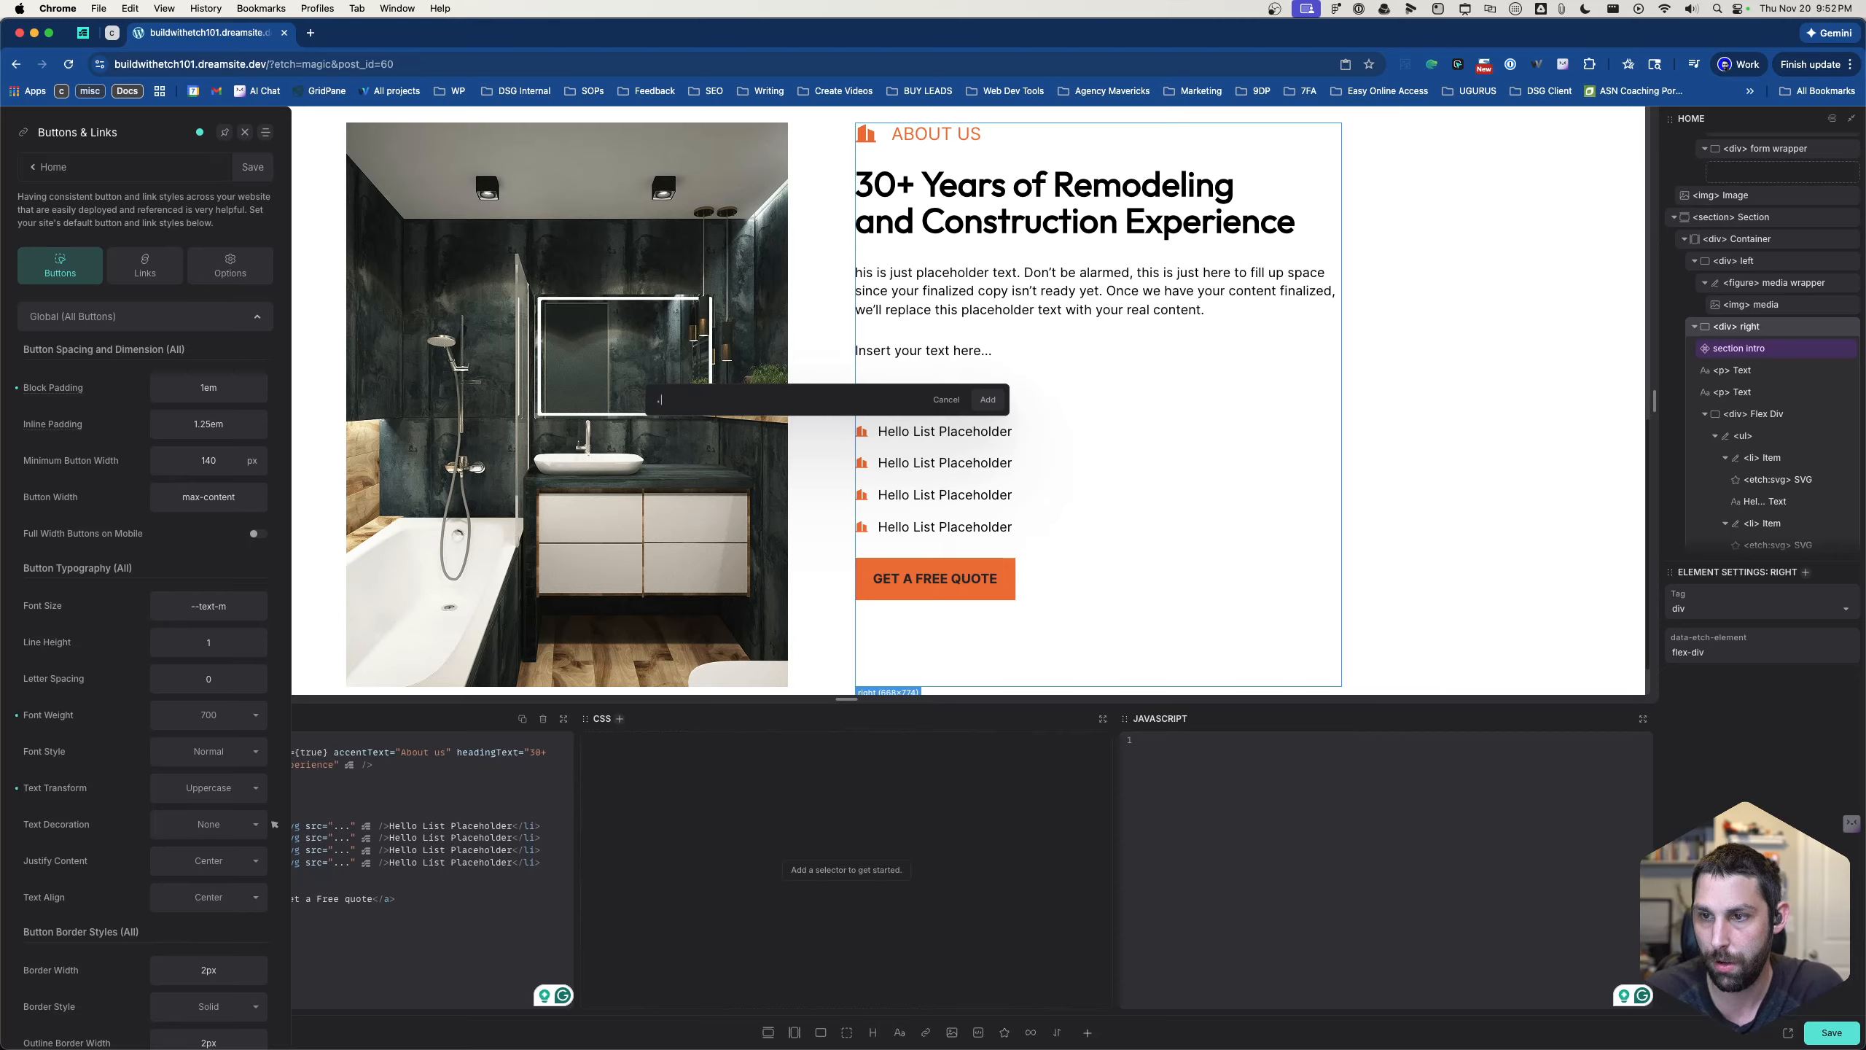
{"action": "type", "text": "about"}
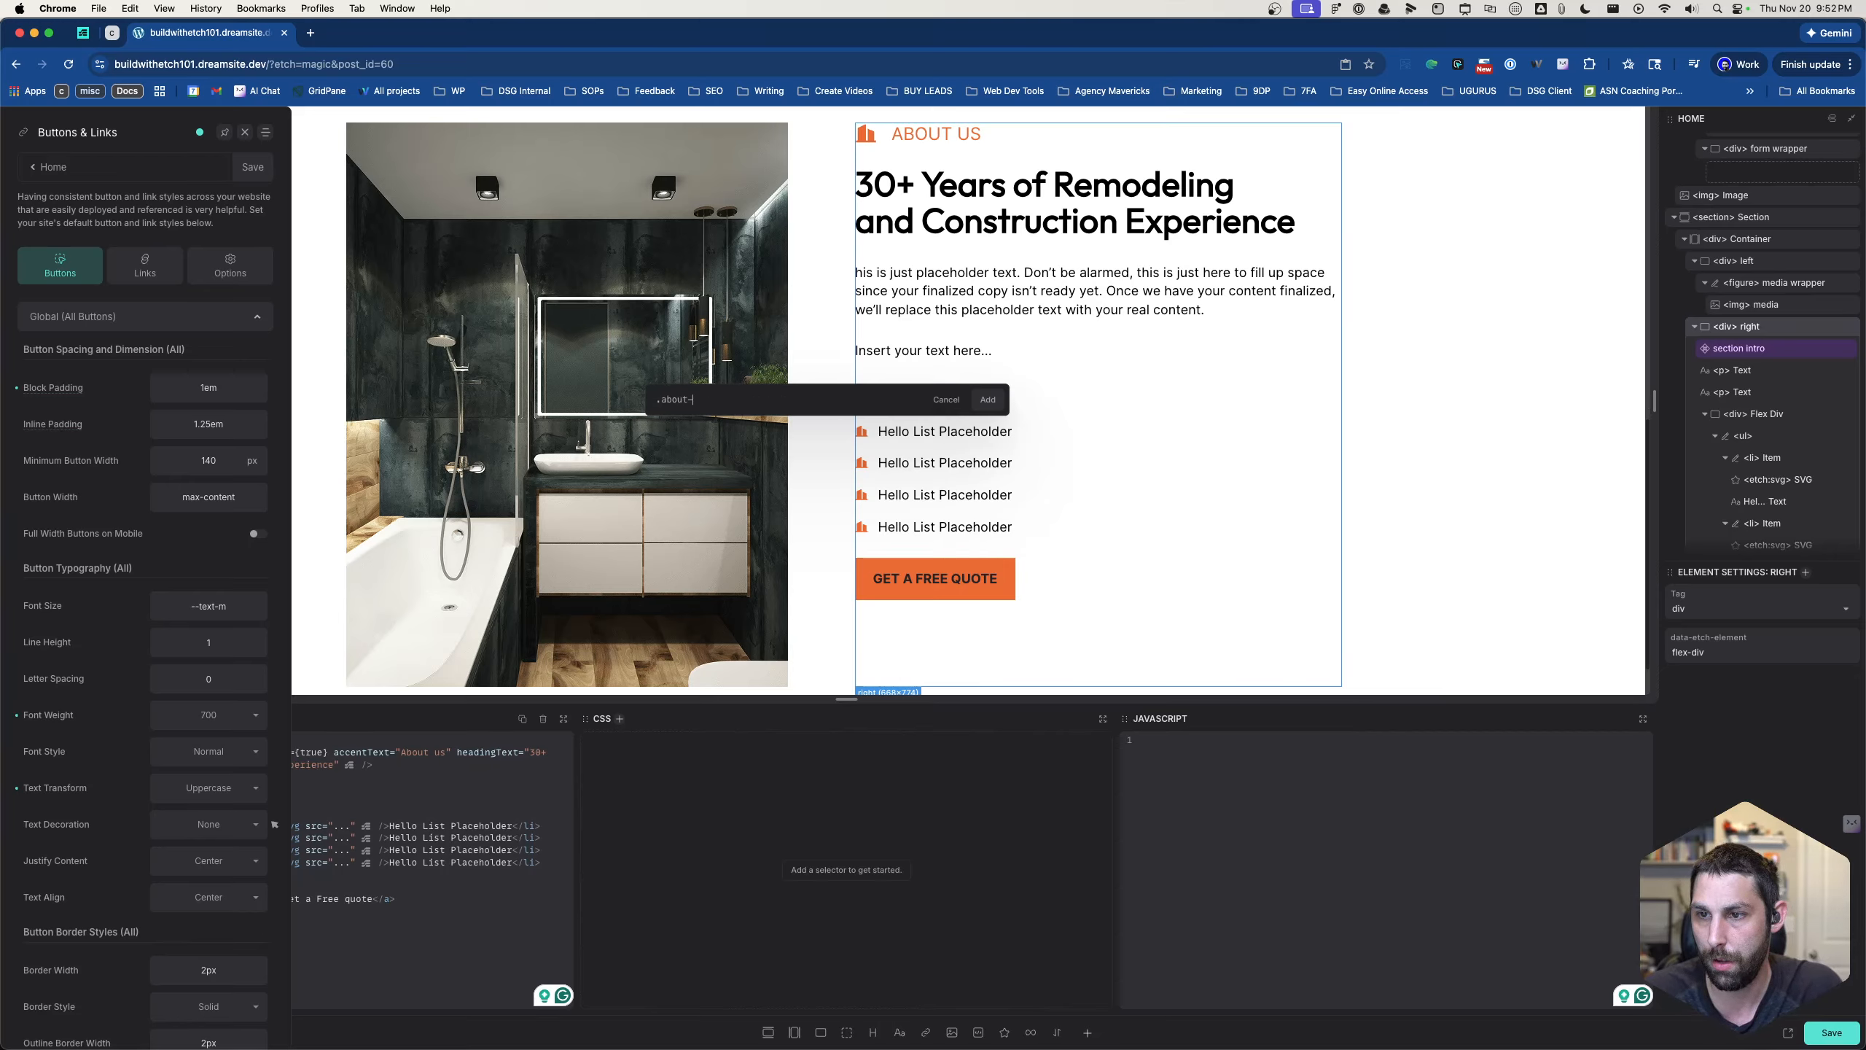
{"action": "type", "text": "-sectoin"}
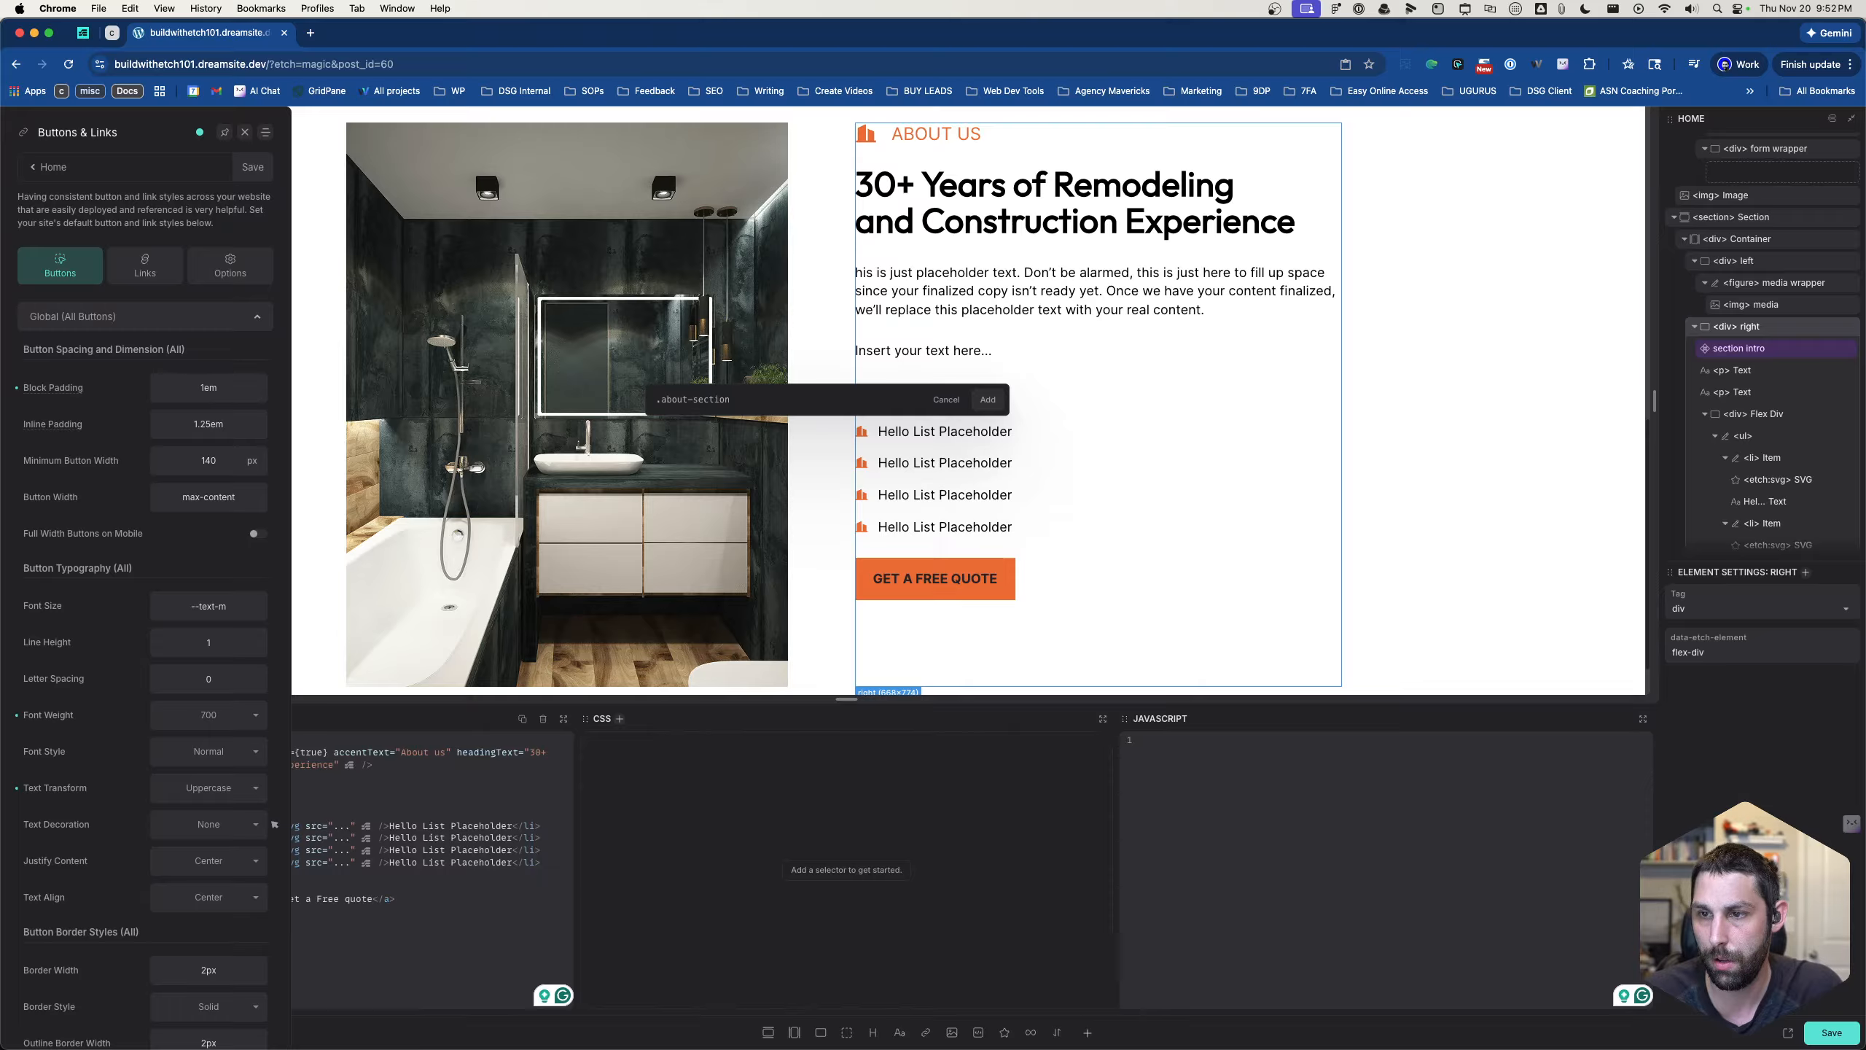
{"action": "type", "text": "__right"}
{"action": "key", "text": "Return"}
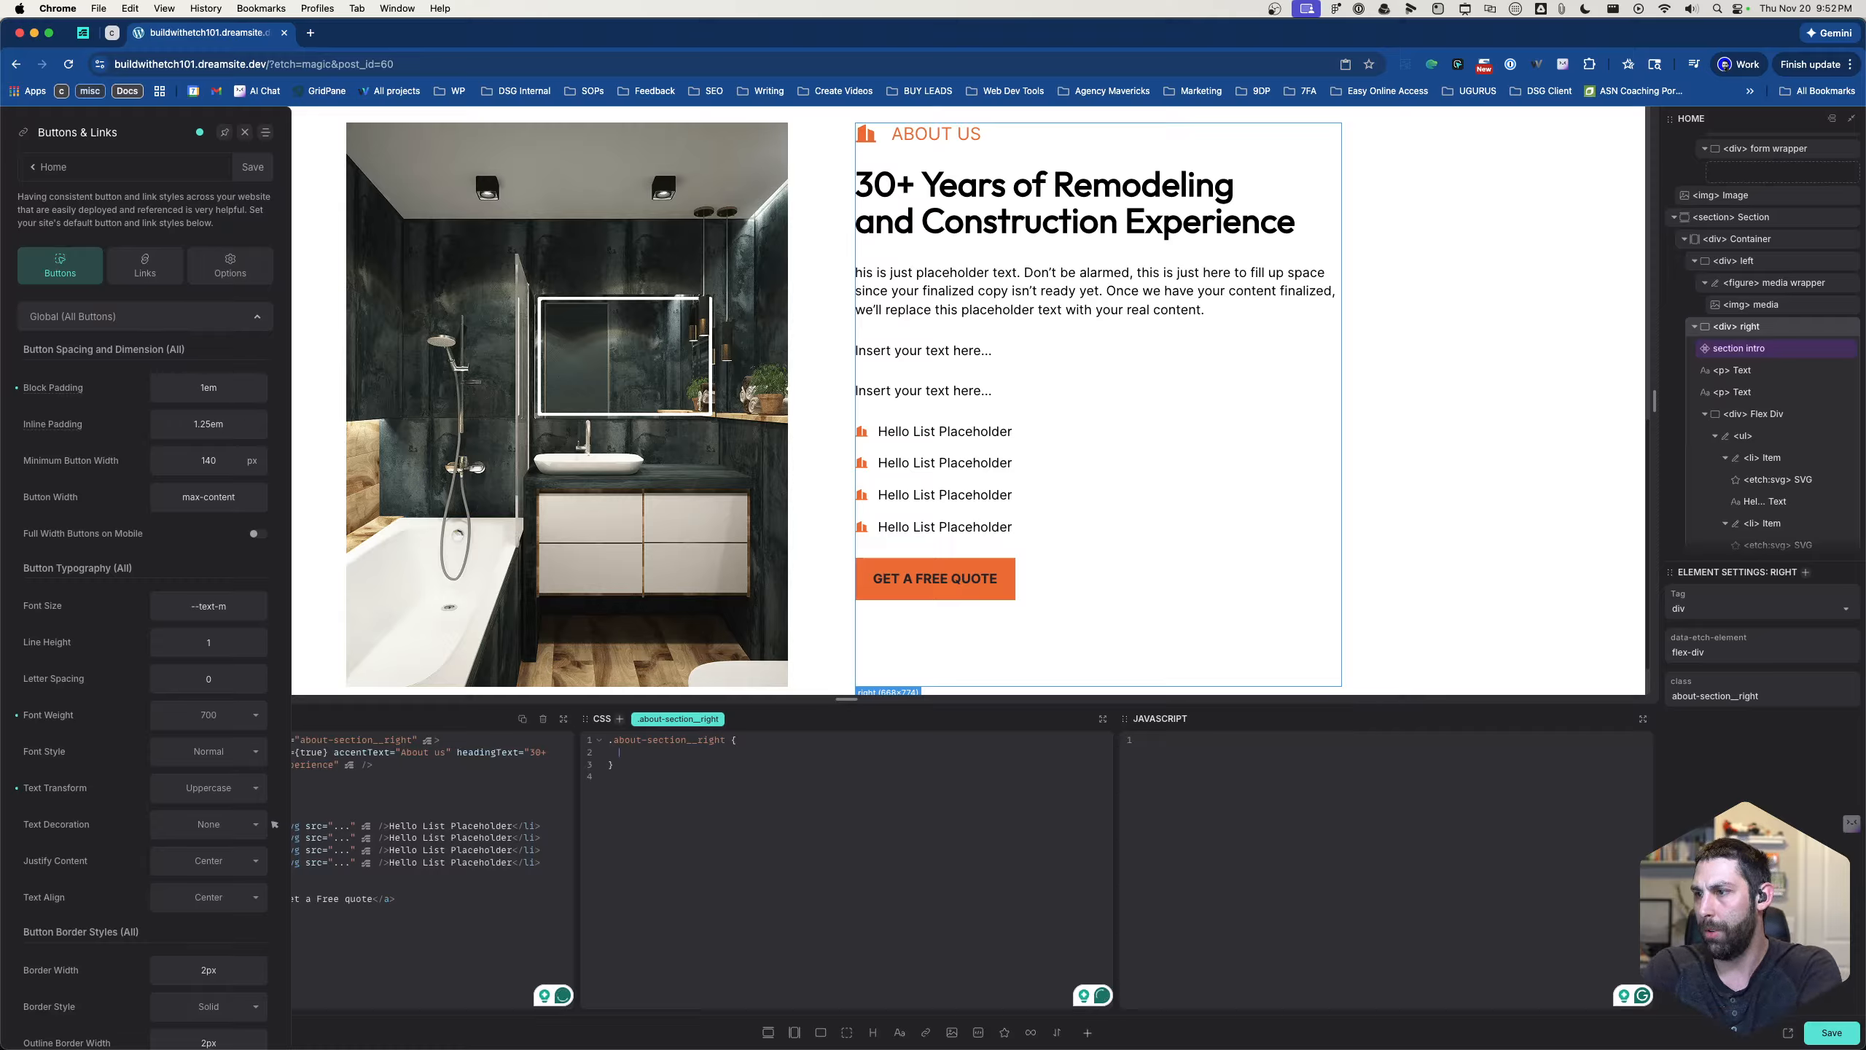
- Insert the ?flex-column recipe into the .about-section__right CSS rule
{"action": "left_click", "coordinate": [1736, 250]}
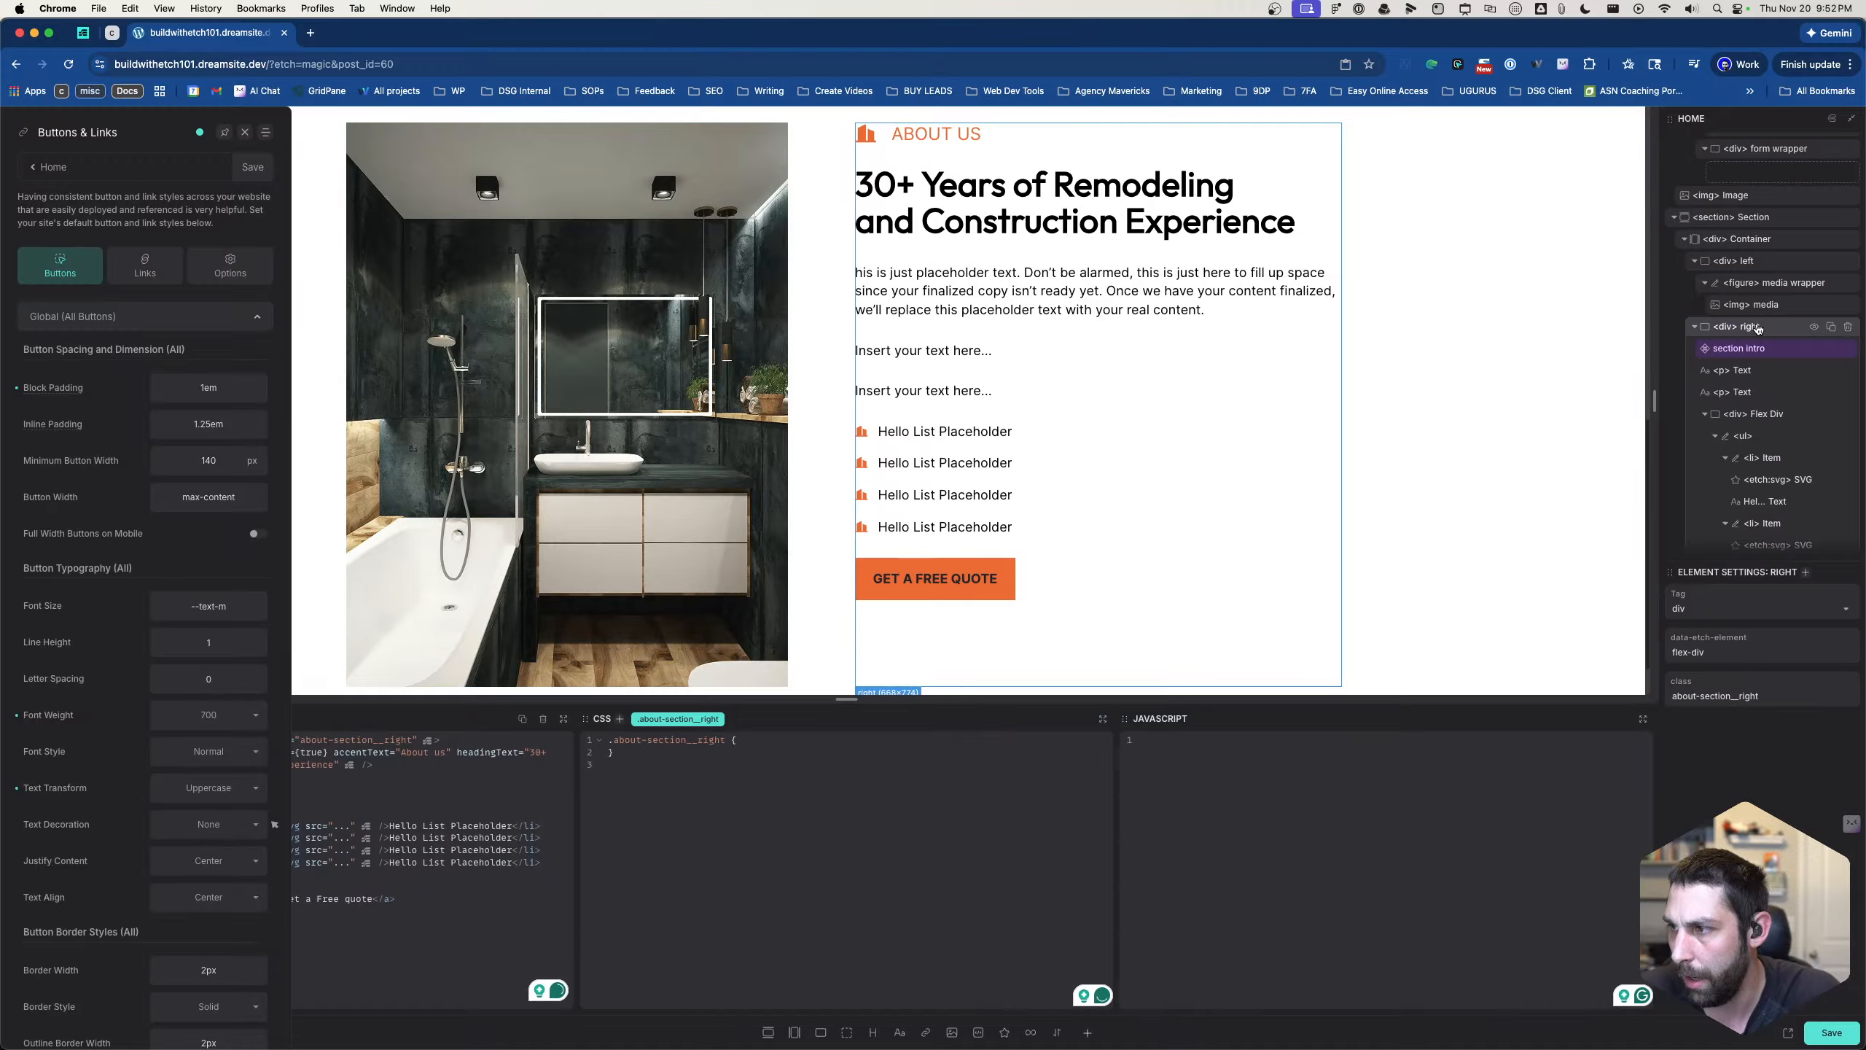
{"action": "left_click", "coordinate": [1767, 326]}
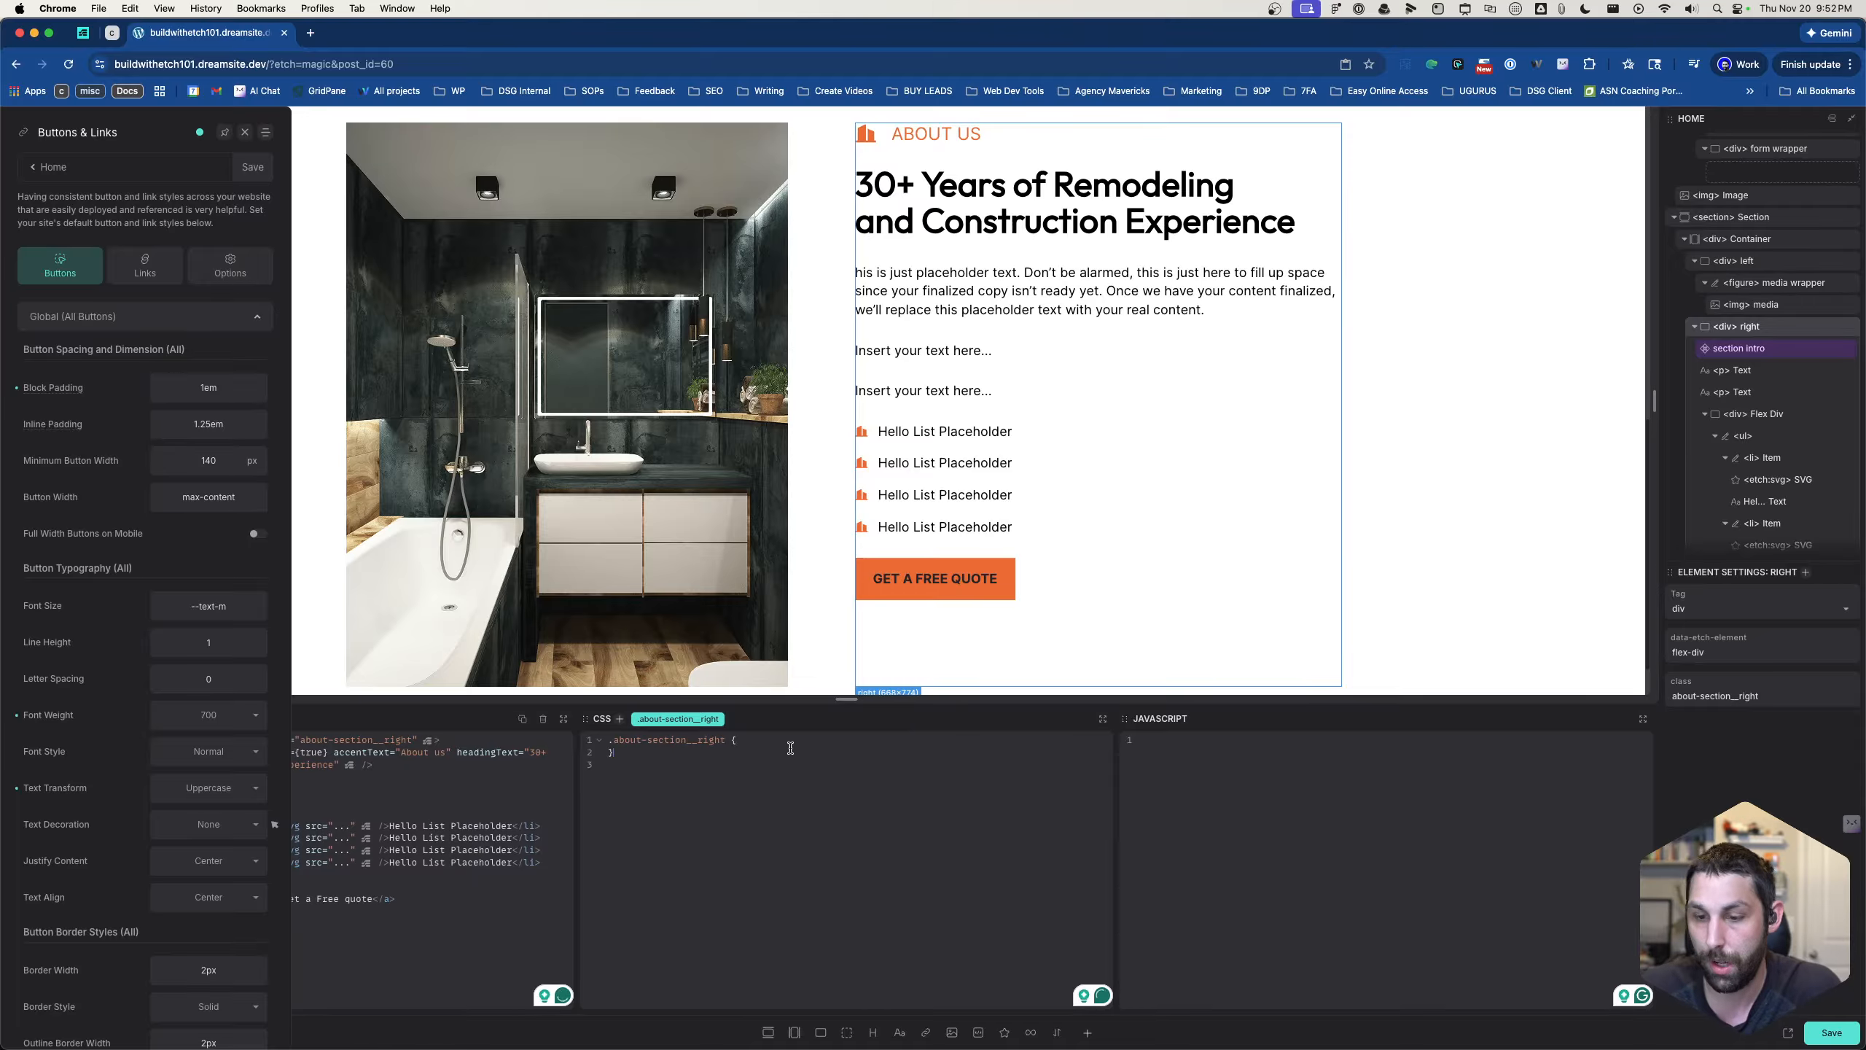
{"action": "left_click", "coordinate": [789, 743]}
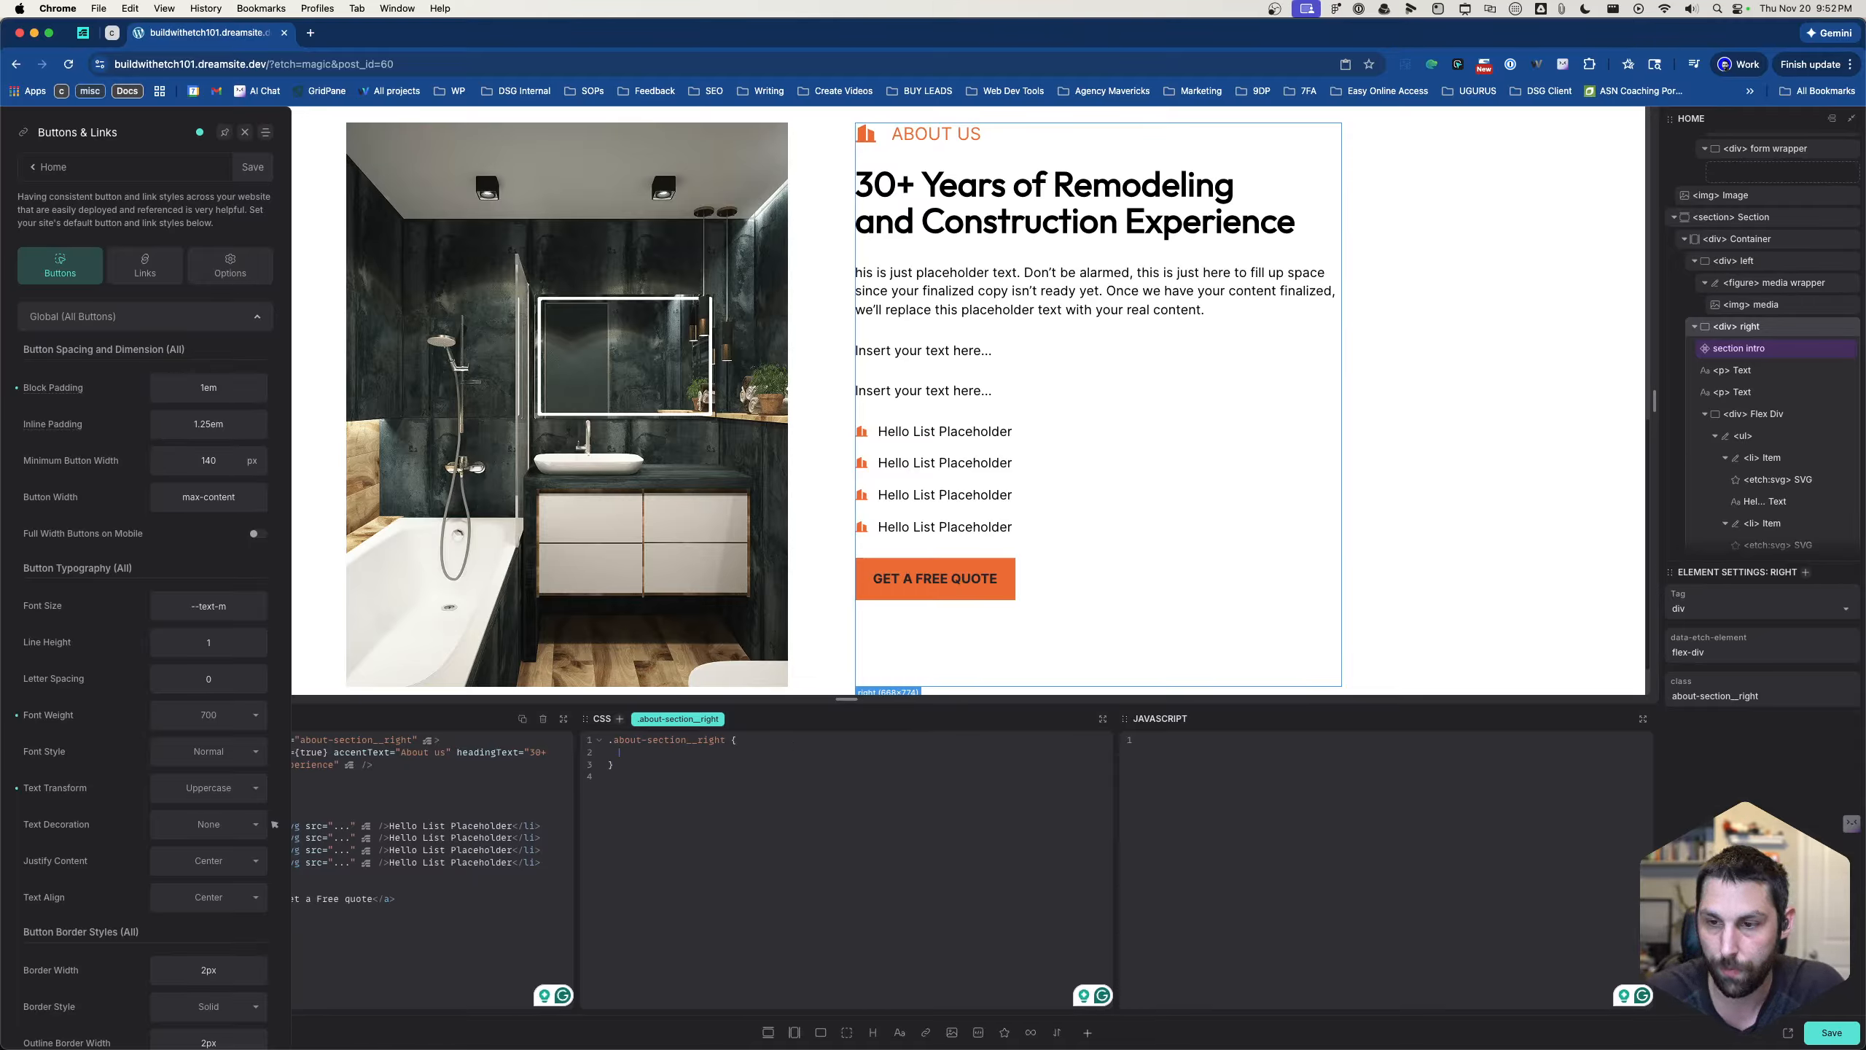
{"action": "type", "text": "?flex"}
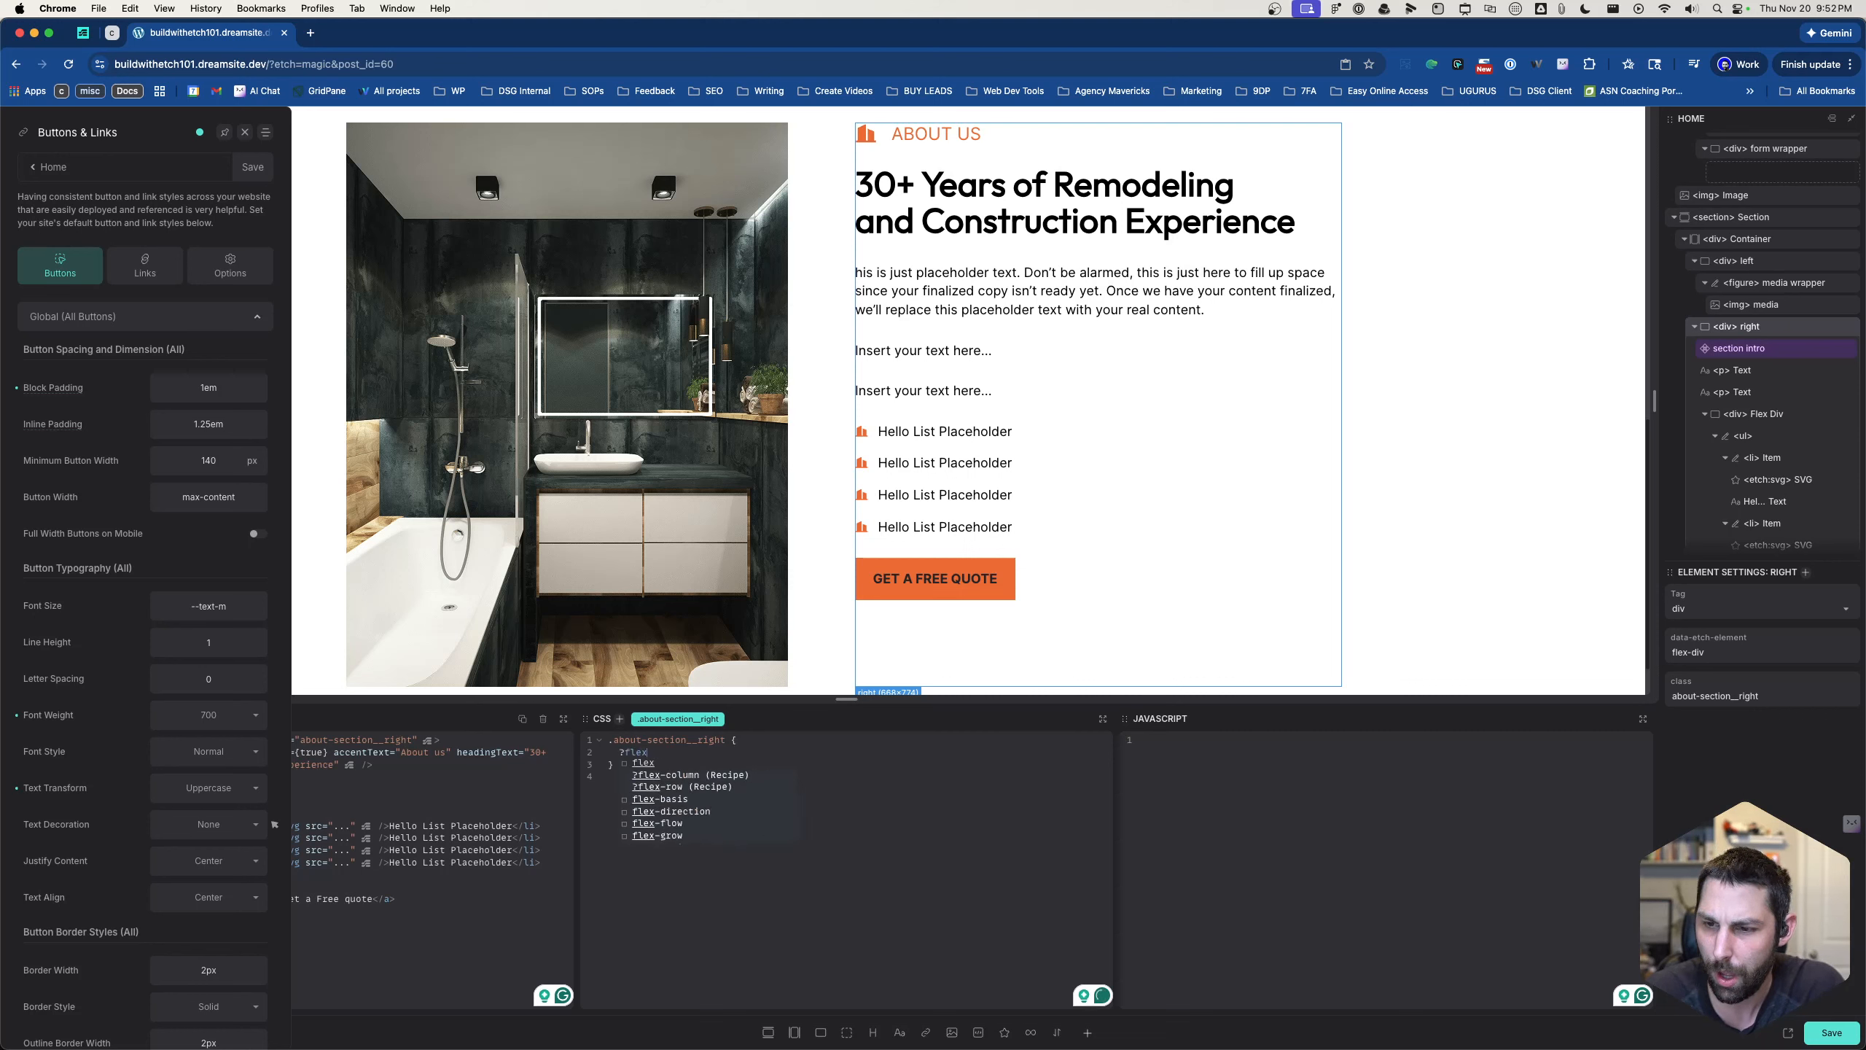
{"action": "key", "text": "Down"}
{"action": "key", "text": "Down"}
{"action": "key", "text": "Up"}
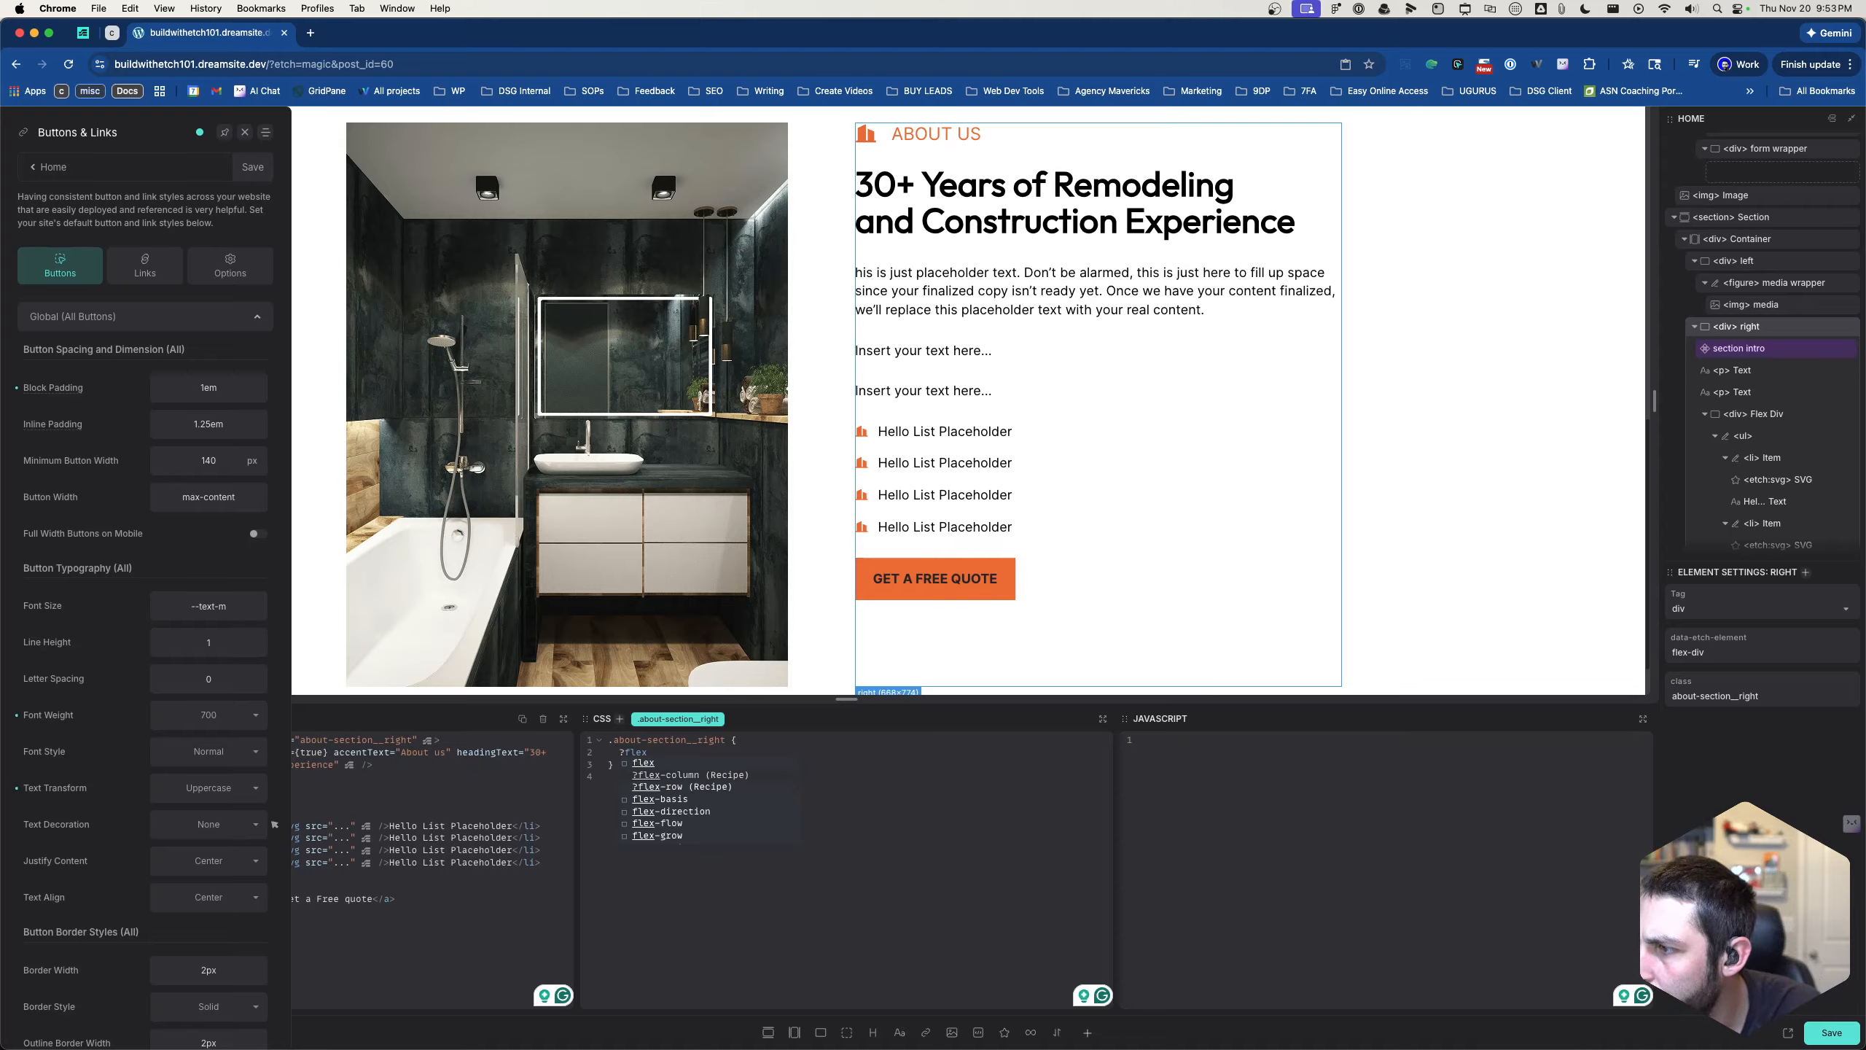
{"action": "key", "text": "Return"}
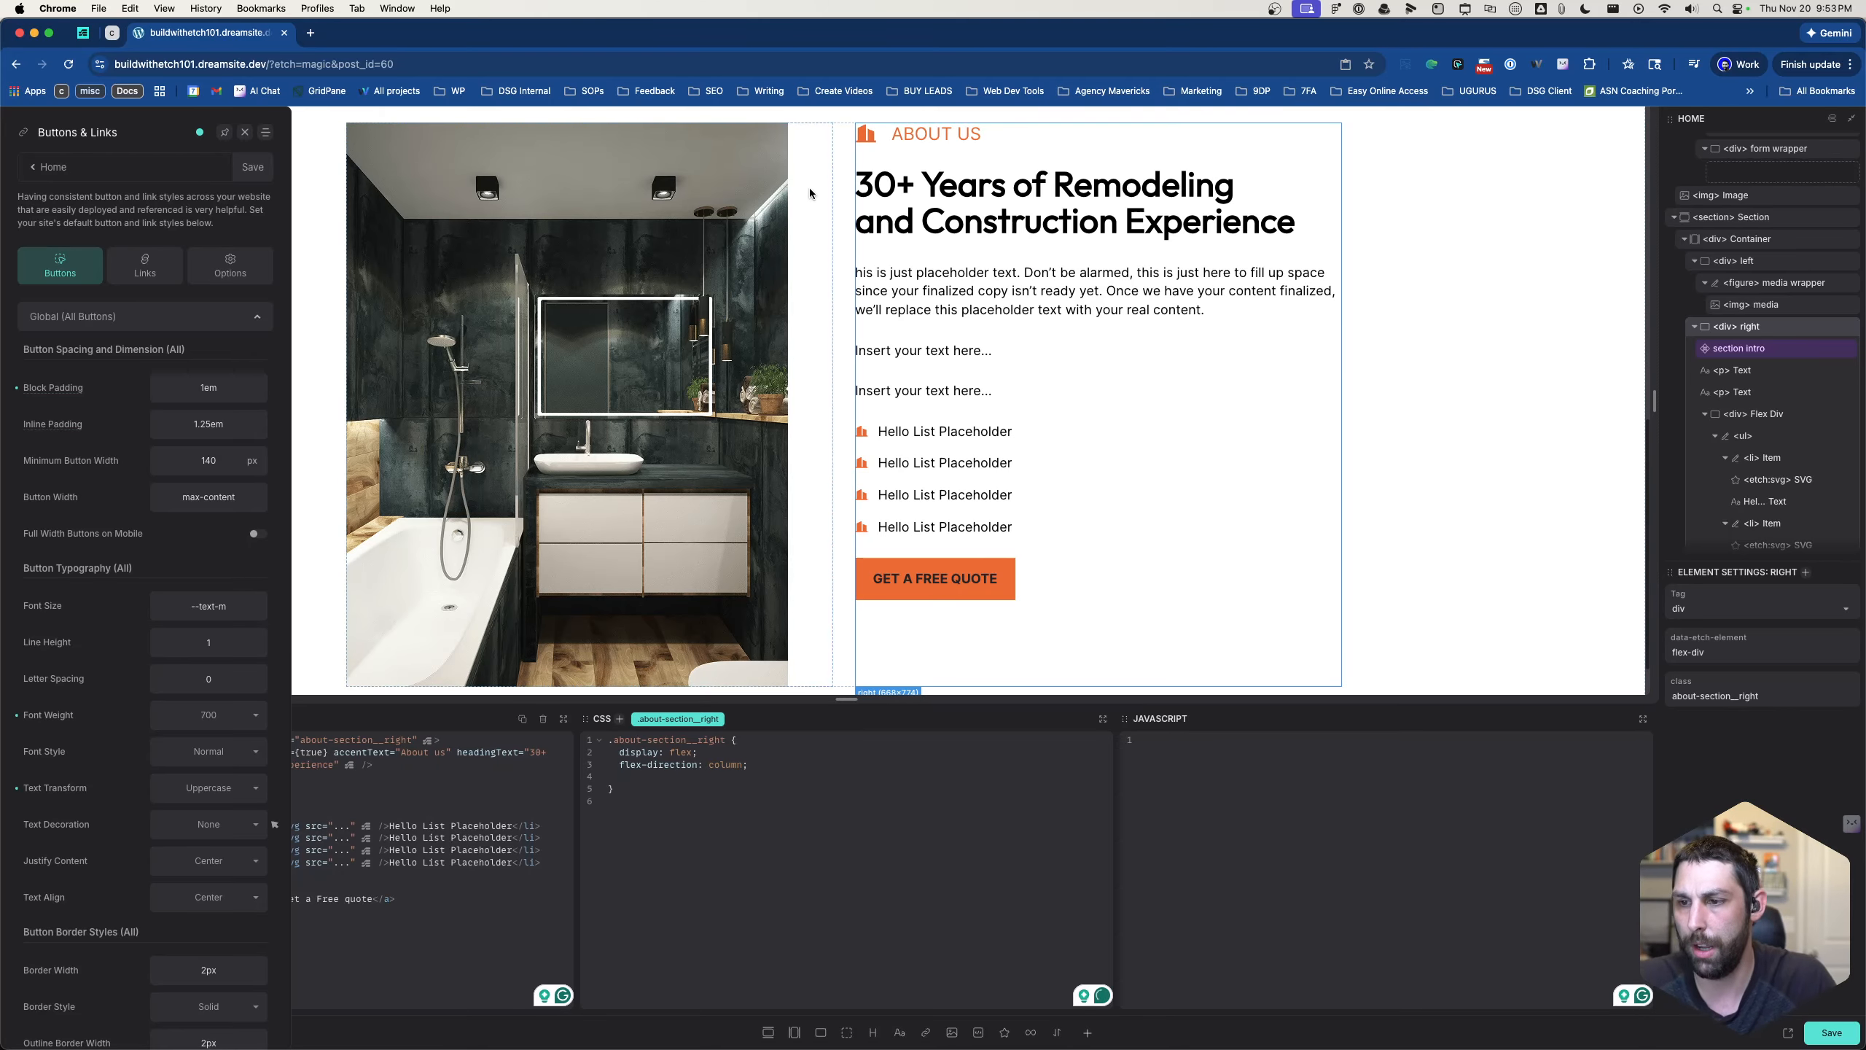
- Add justify-content: space-around to the .about-section__right rule
{"action": "scroll", "coordinate": [925, 371], "scroll_direction": "down", "scroll_amount": 2}
{"action": "type", "text": "justi"}
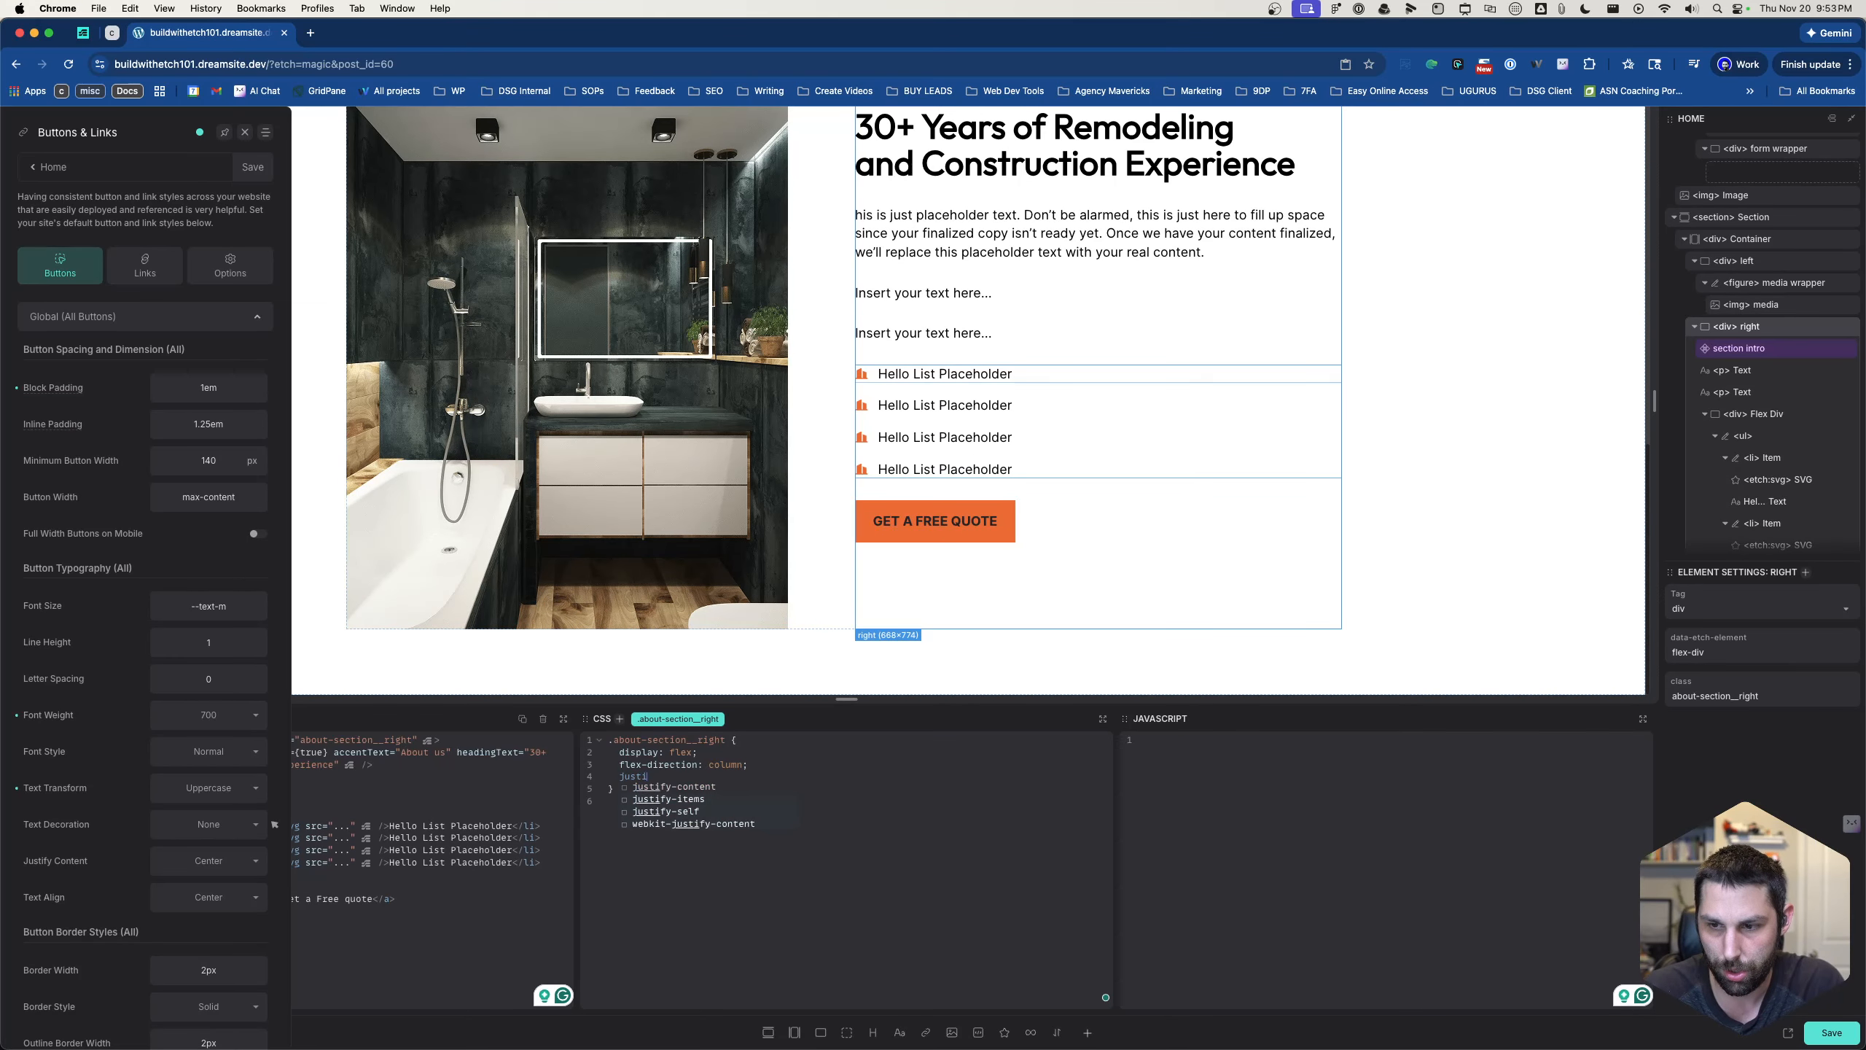
{"action": "key", "text": "Return"}
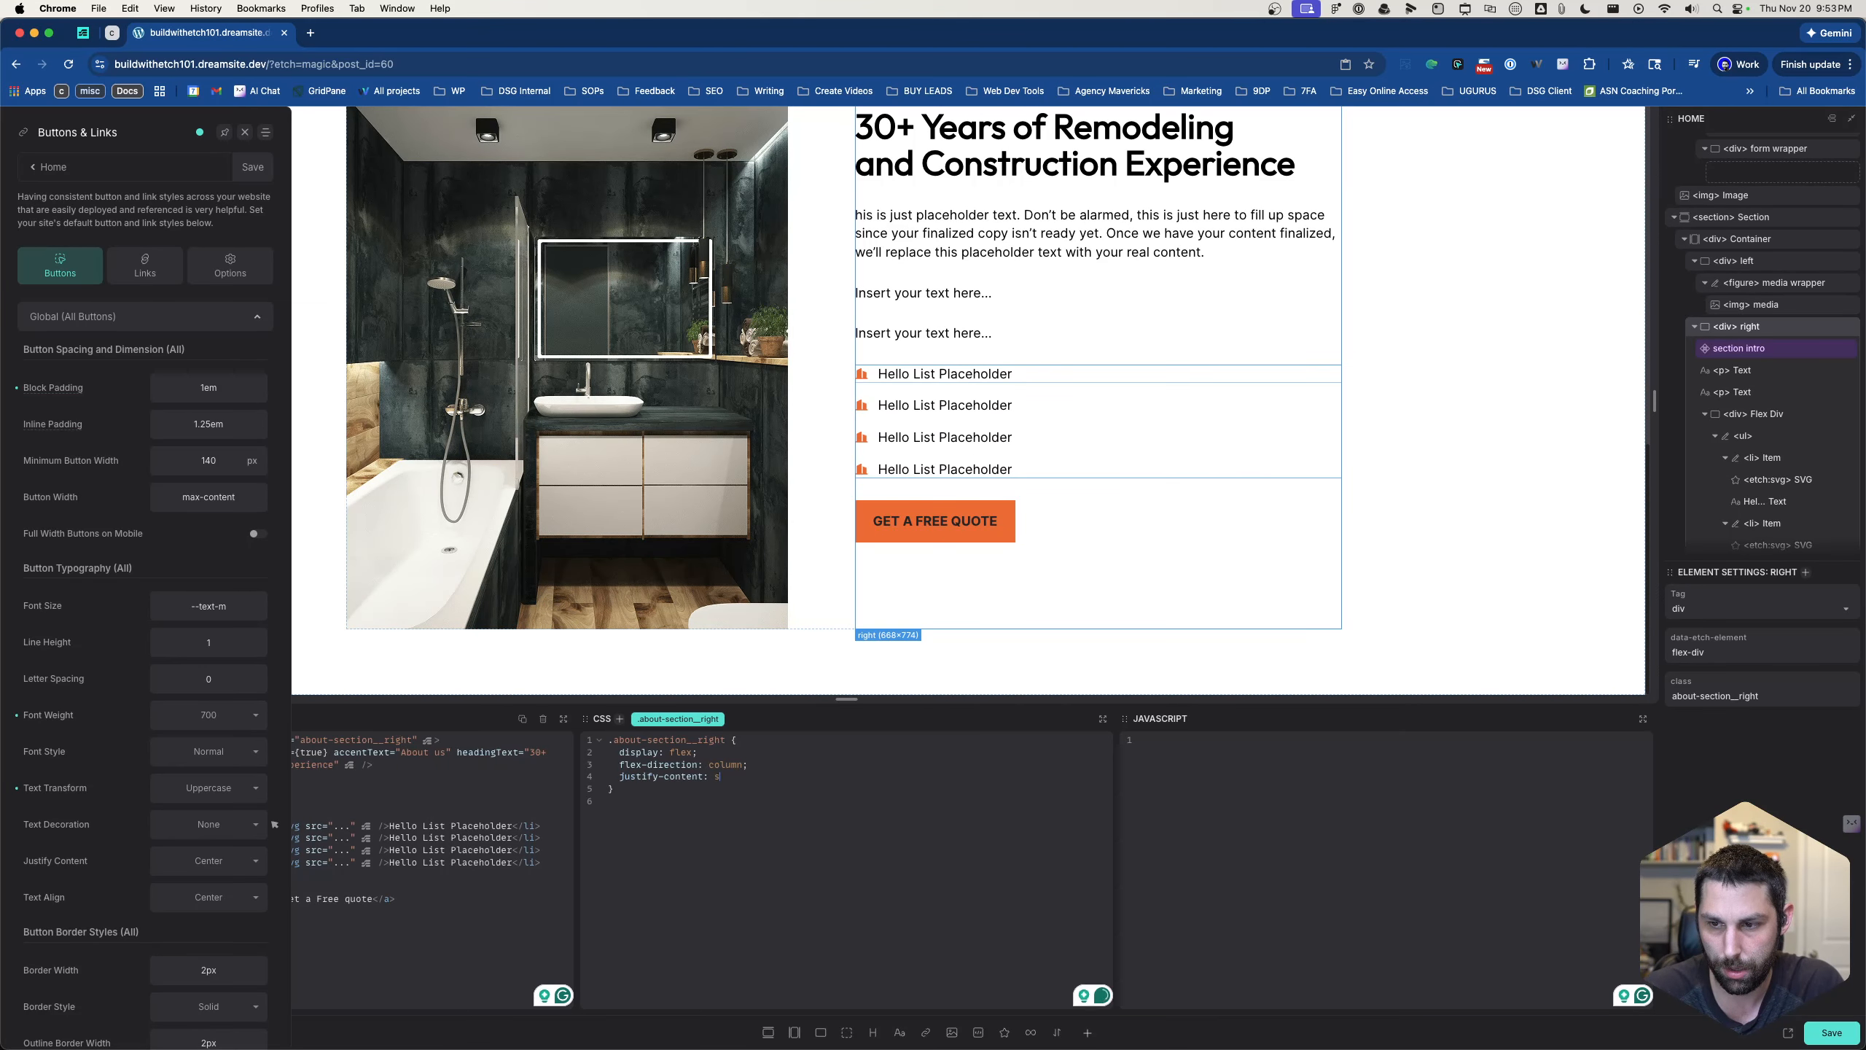
{"action": "type", "text": "space-aroun"}
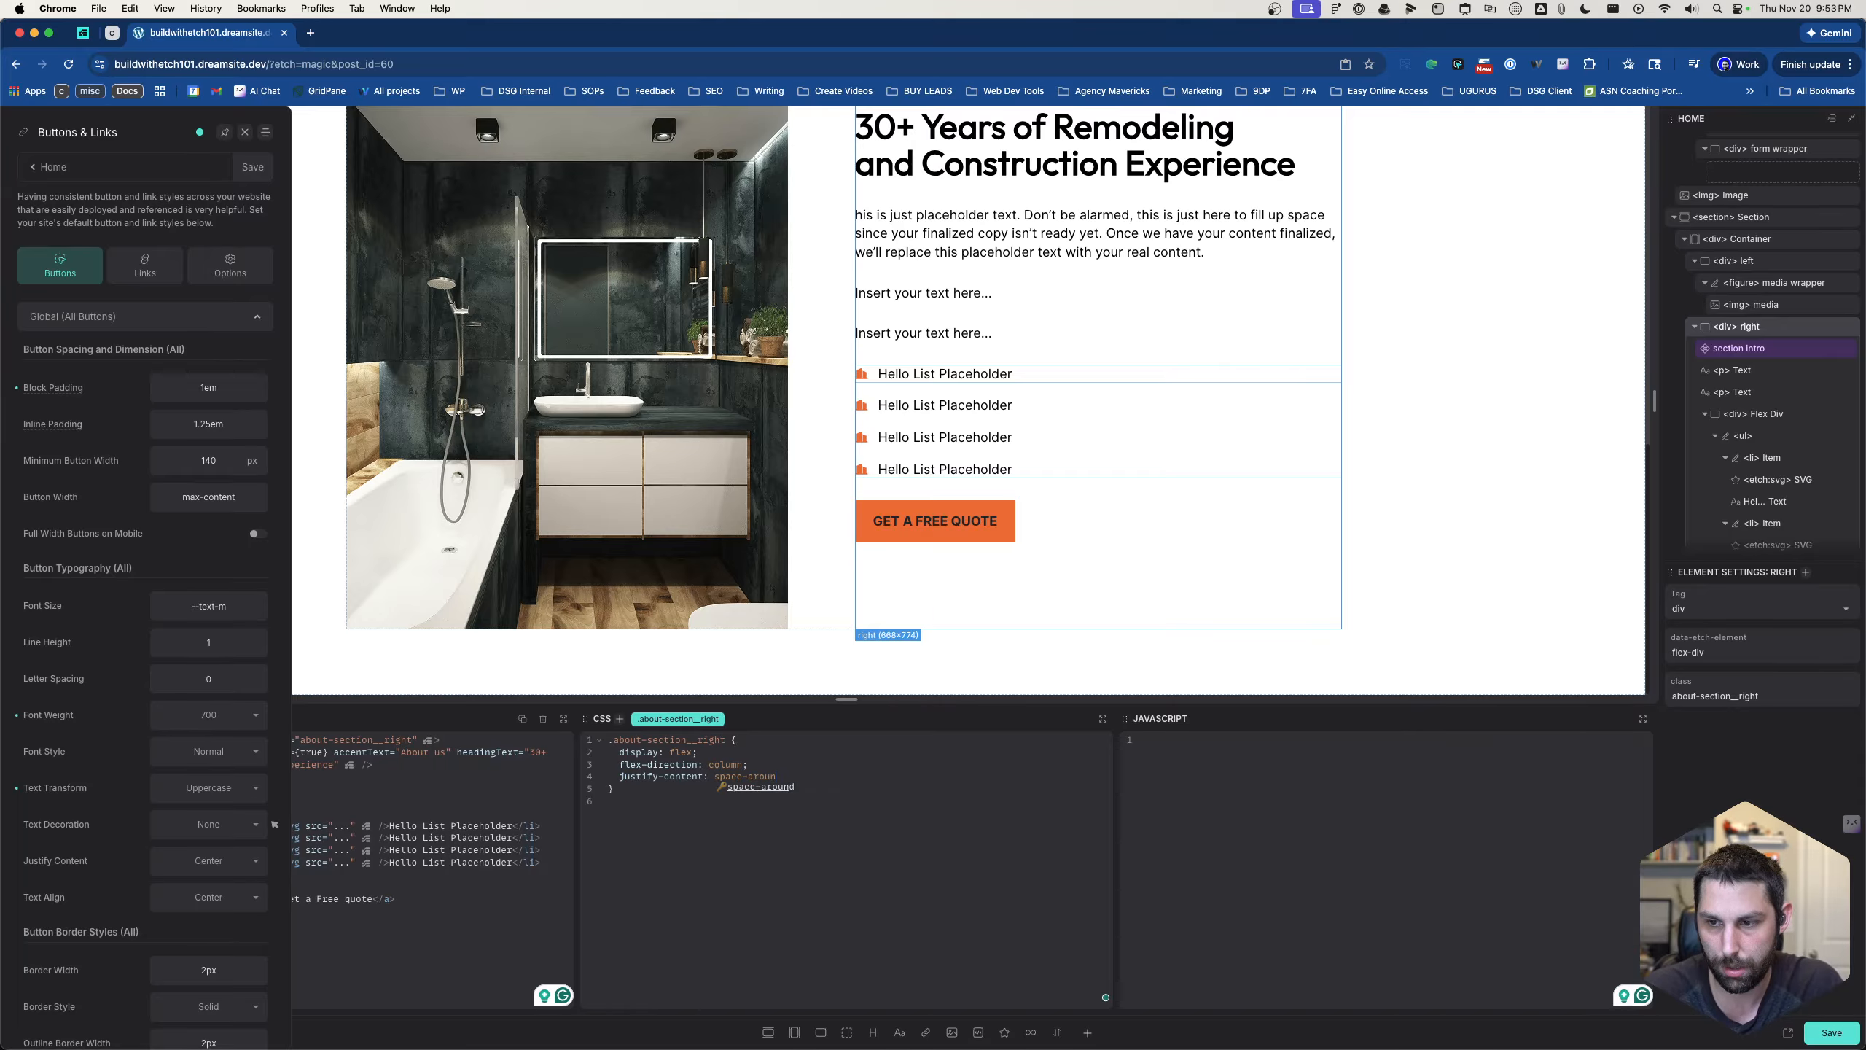
{"action": "type", "text": "d;"}
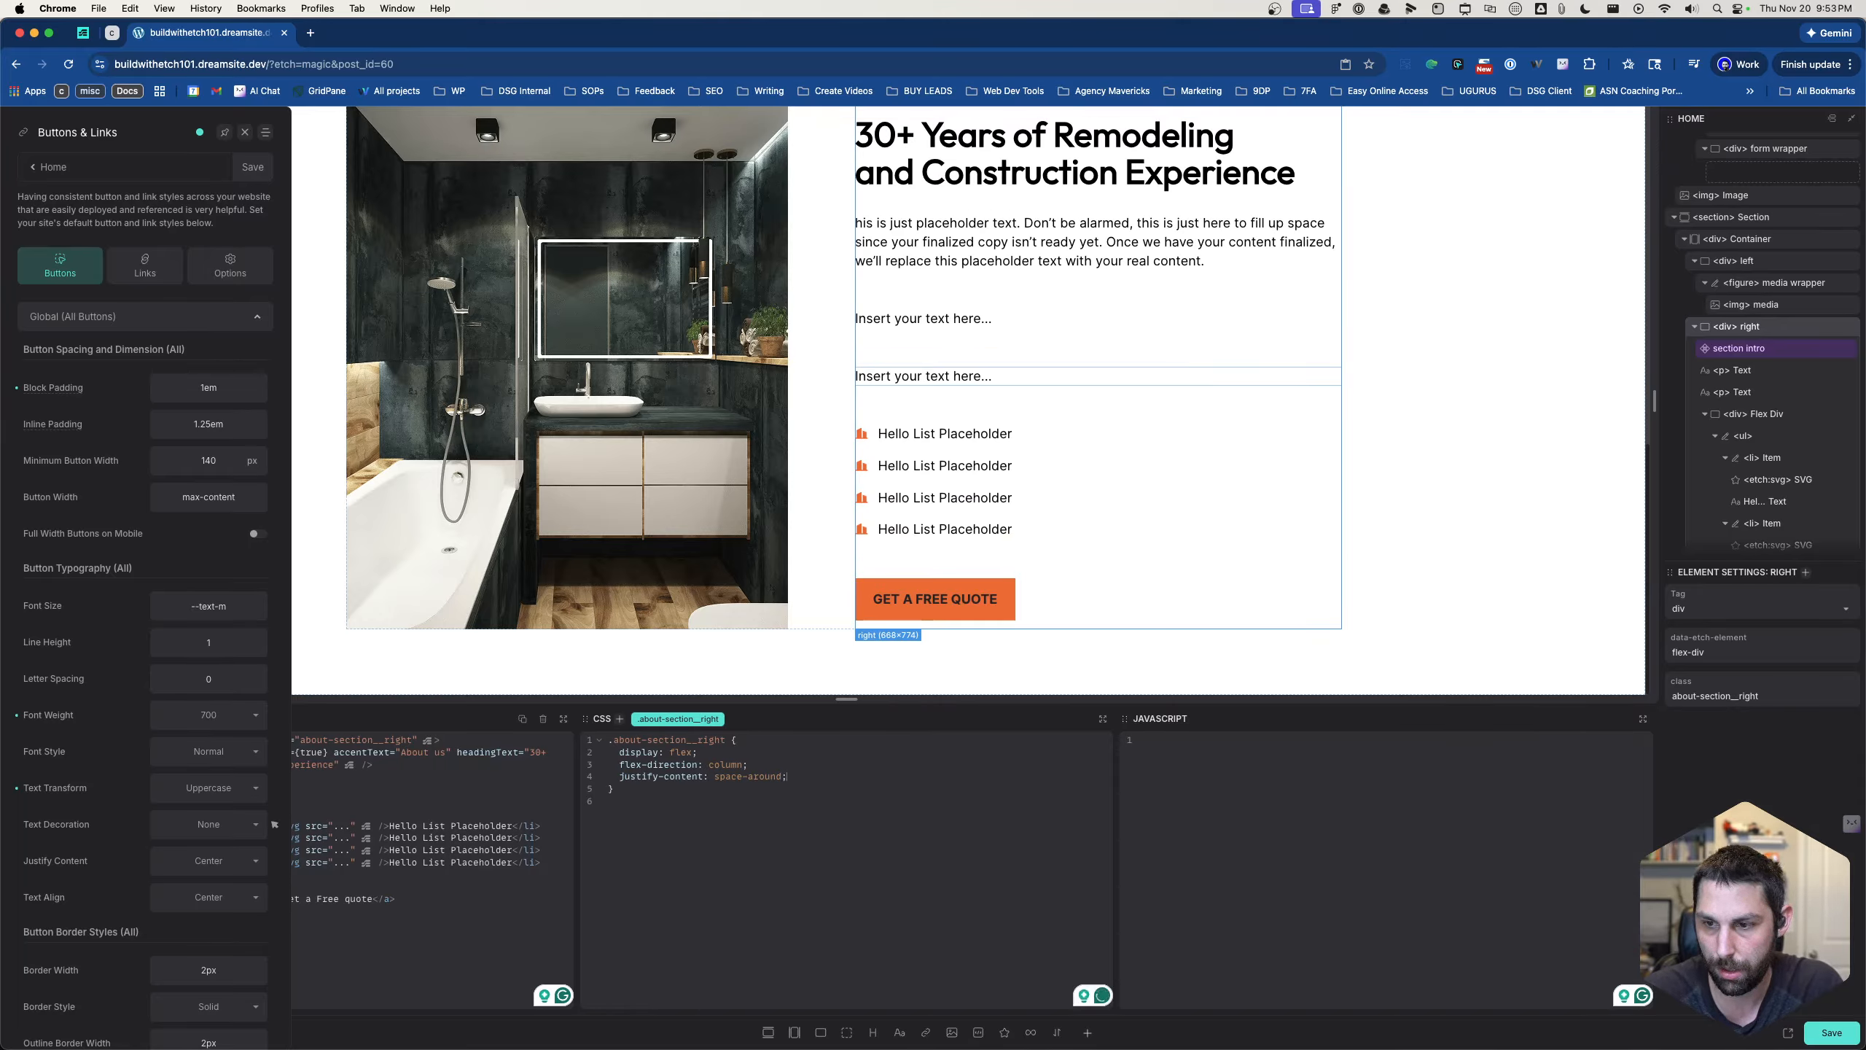
- Change the justify-content value of .about-section__right to space-between and review the column's spacing
{"action": "key", "text": "BackSpace"}
{"action": "key", "text": "BackSpace"}
{"action": "key", "text": "BackSpace"}
{"action": "key", "text": "BackSpace"}
{"action": "key", "text": "BackSpace"}
{"action": "key", "text": "BackSpace"}
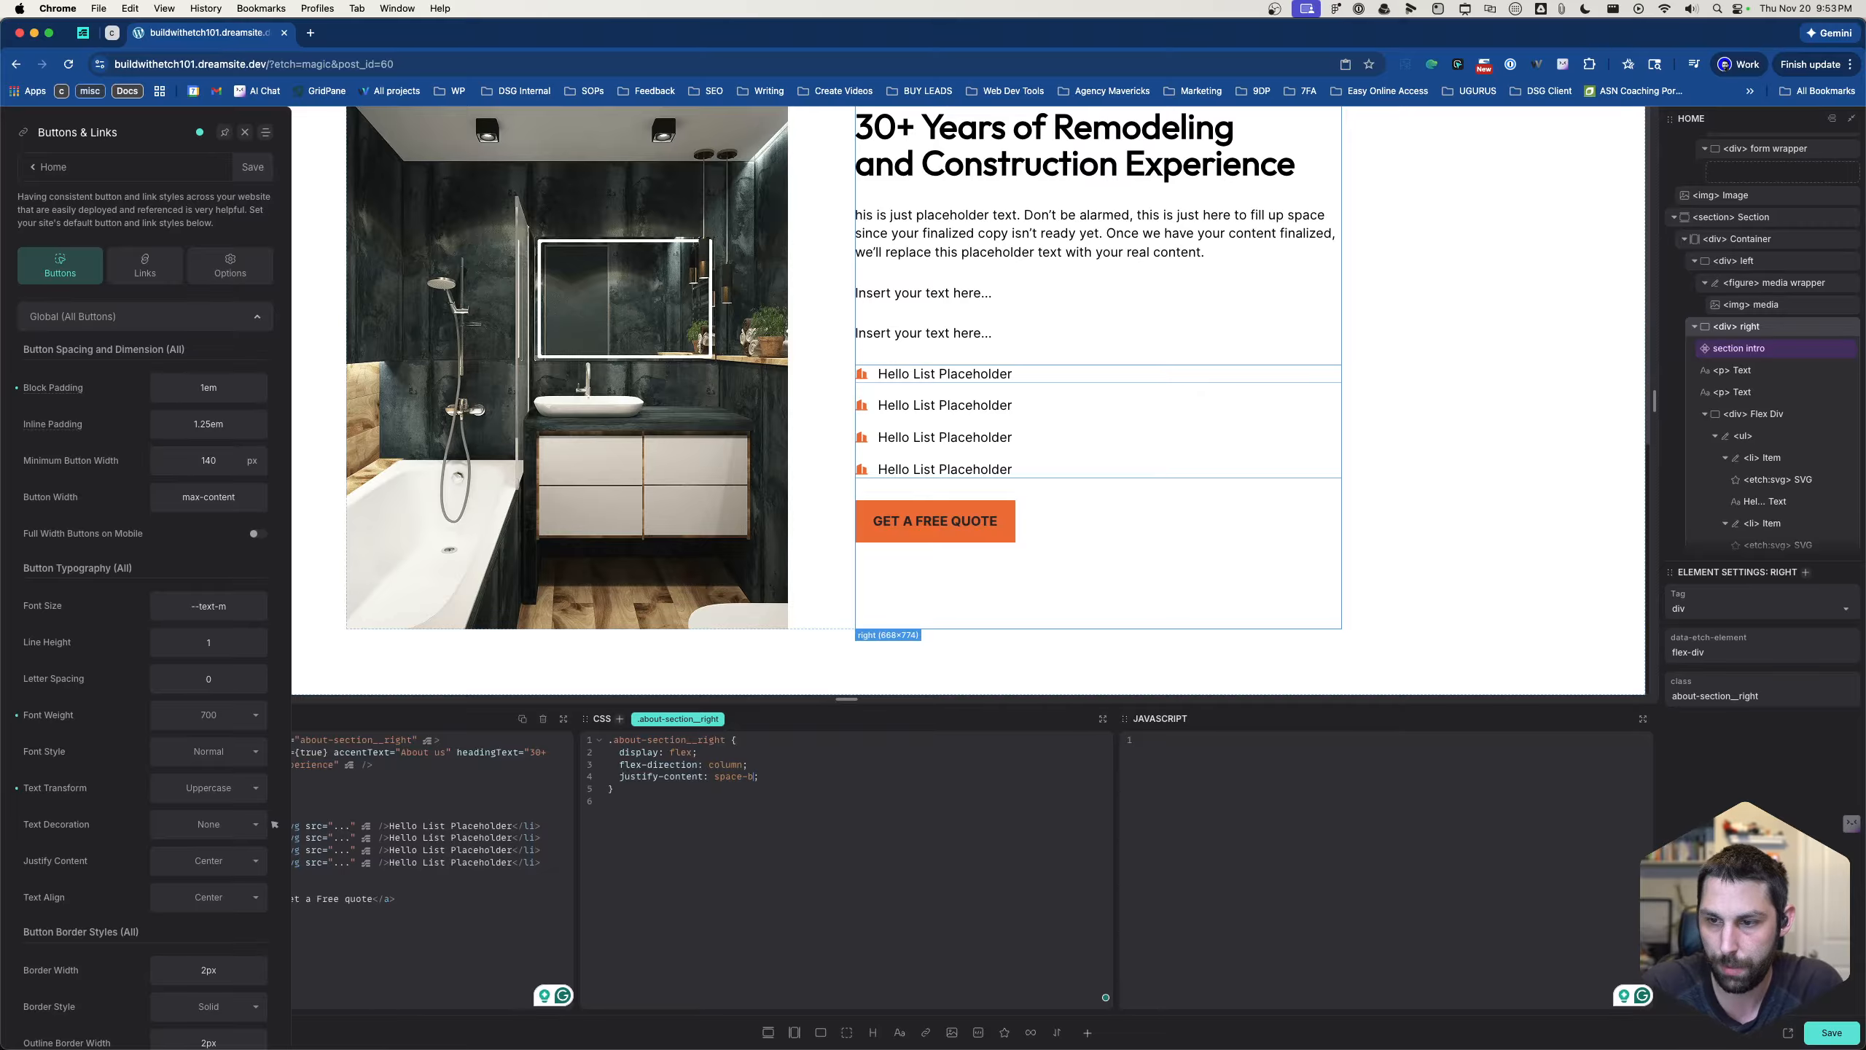
{"action": "type", "text": "between"}
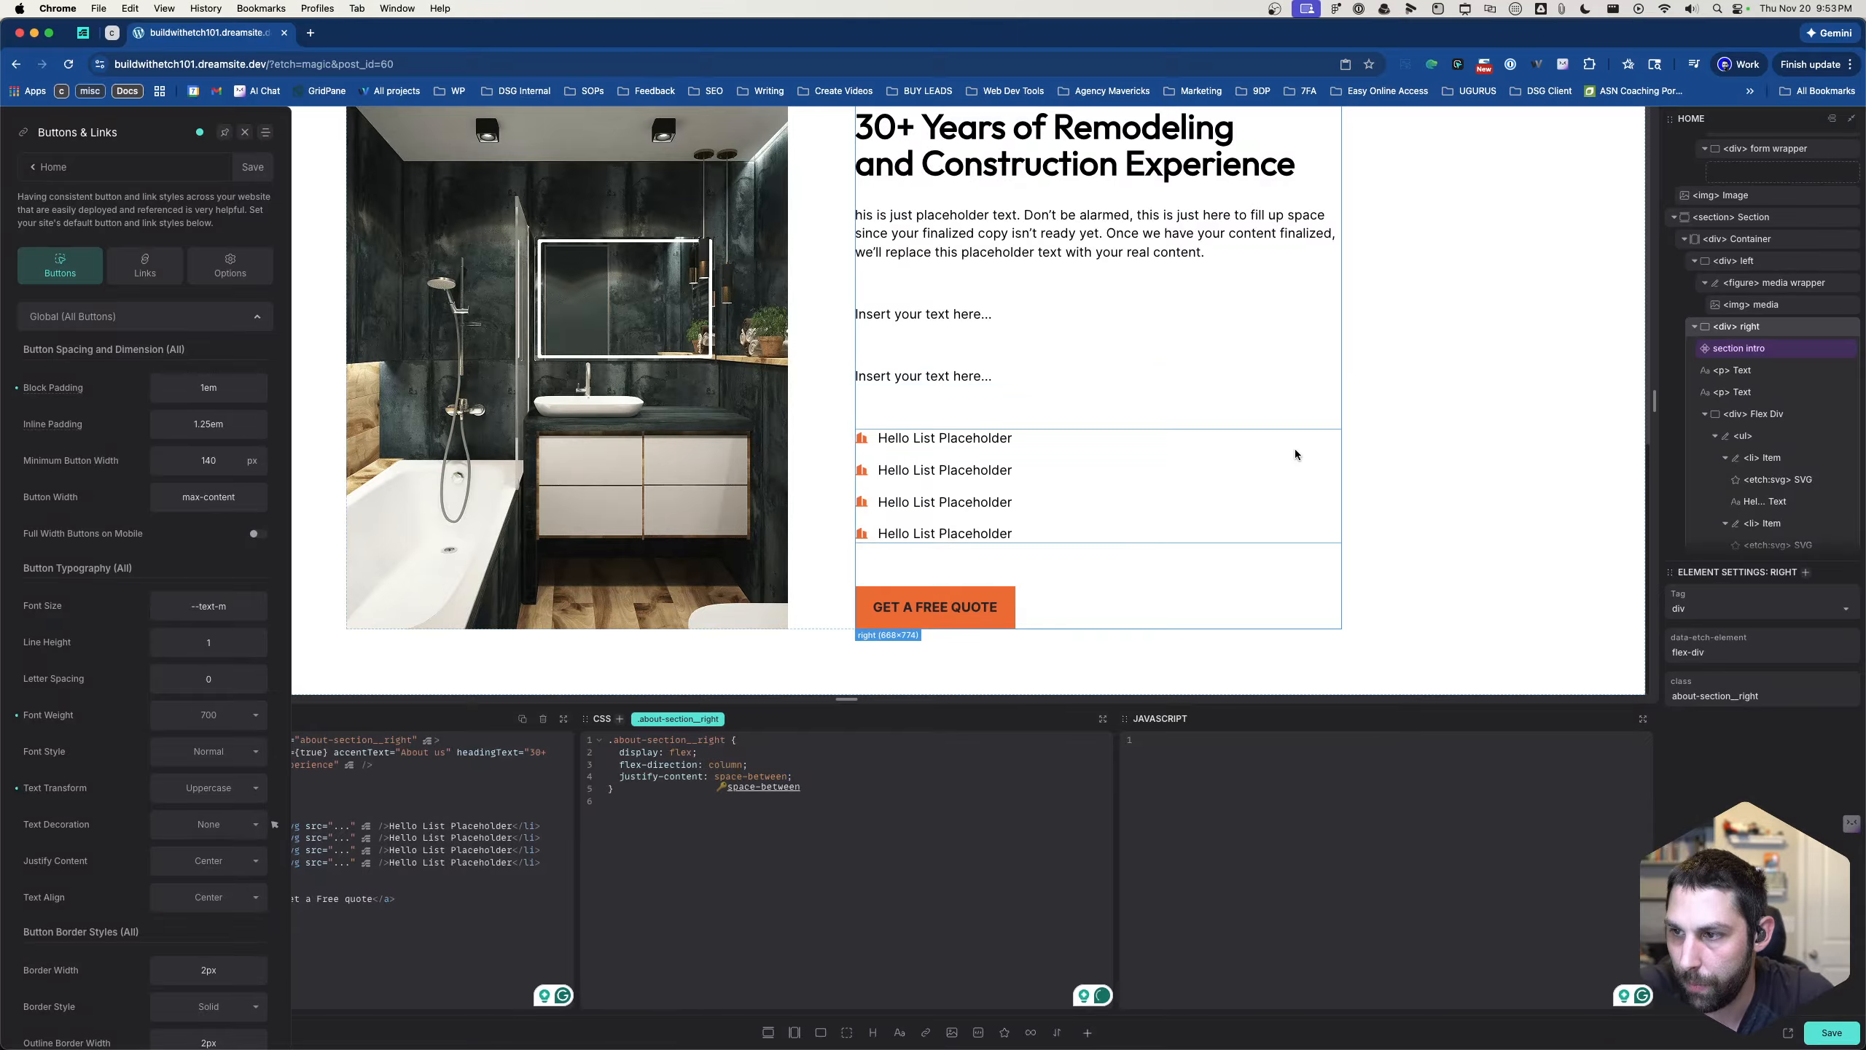
{"action": "scroll", "coordinate": [988, 389], "scroll_direction": "up", "scroll_amount": 3}
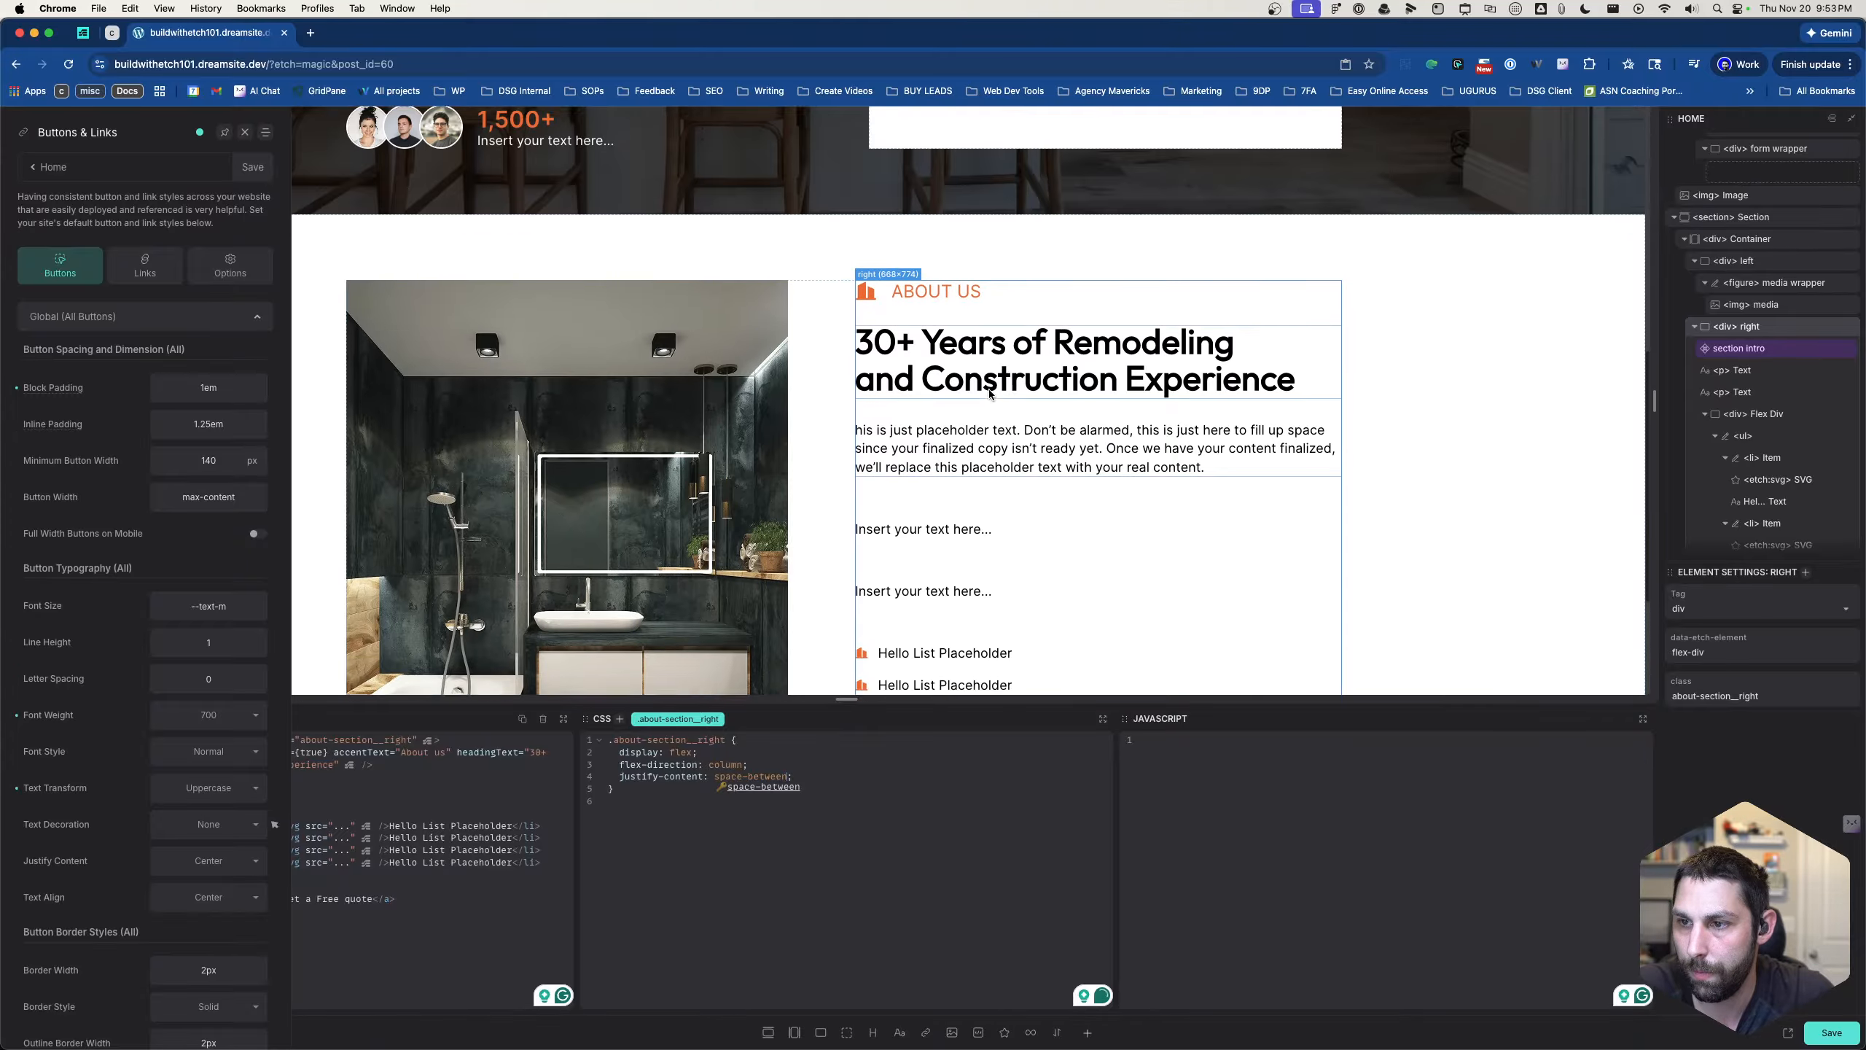
{"action": "scroll", "coordinate": [992, 398], "scroll_direction": "down", "scroll_amount": 5}
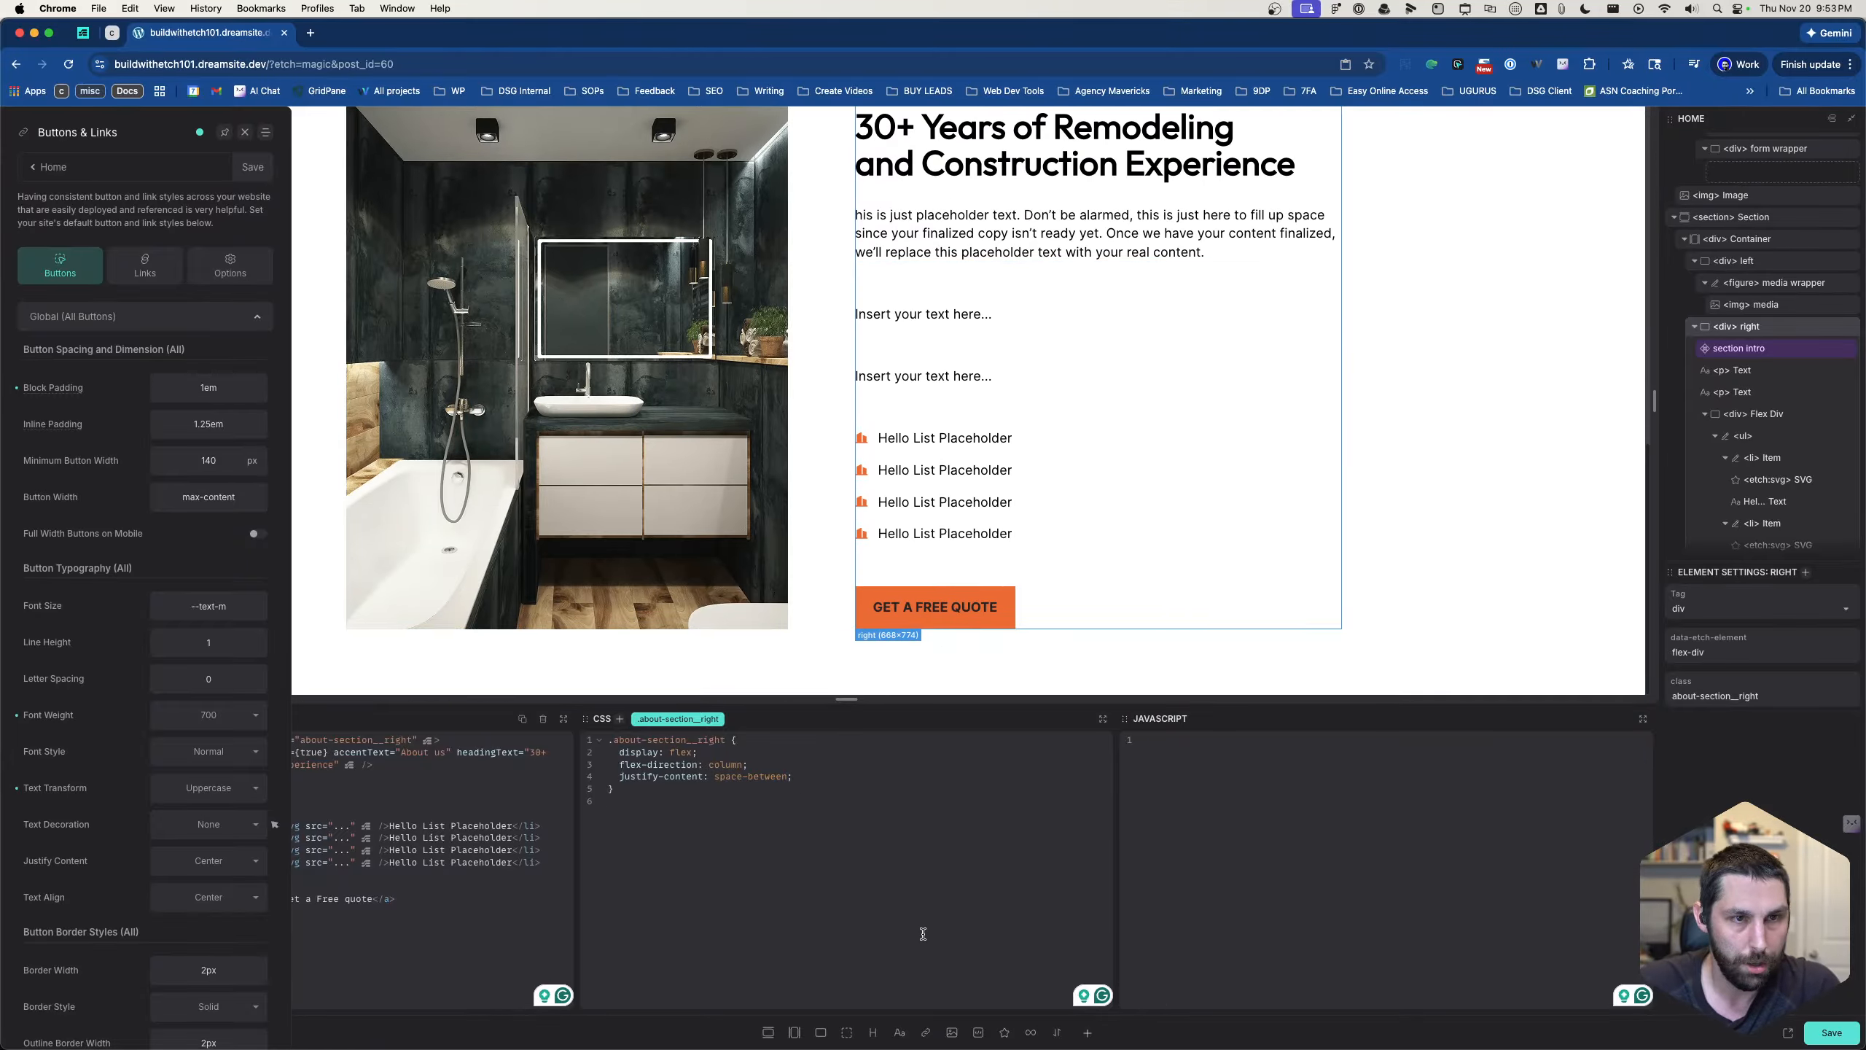
- Collapse the "right" div in the structure tree and rename the About Us section element to "about section"
{"action": "scroll", "coordinate": [1778, 441], "scroll_direction": "down", "scroll_amount": 3}
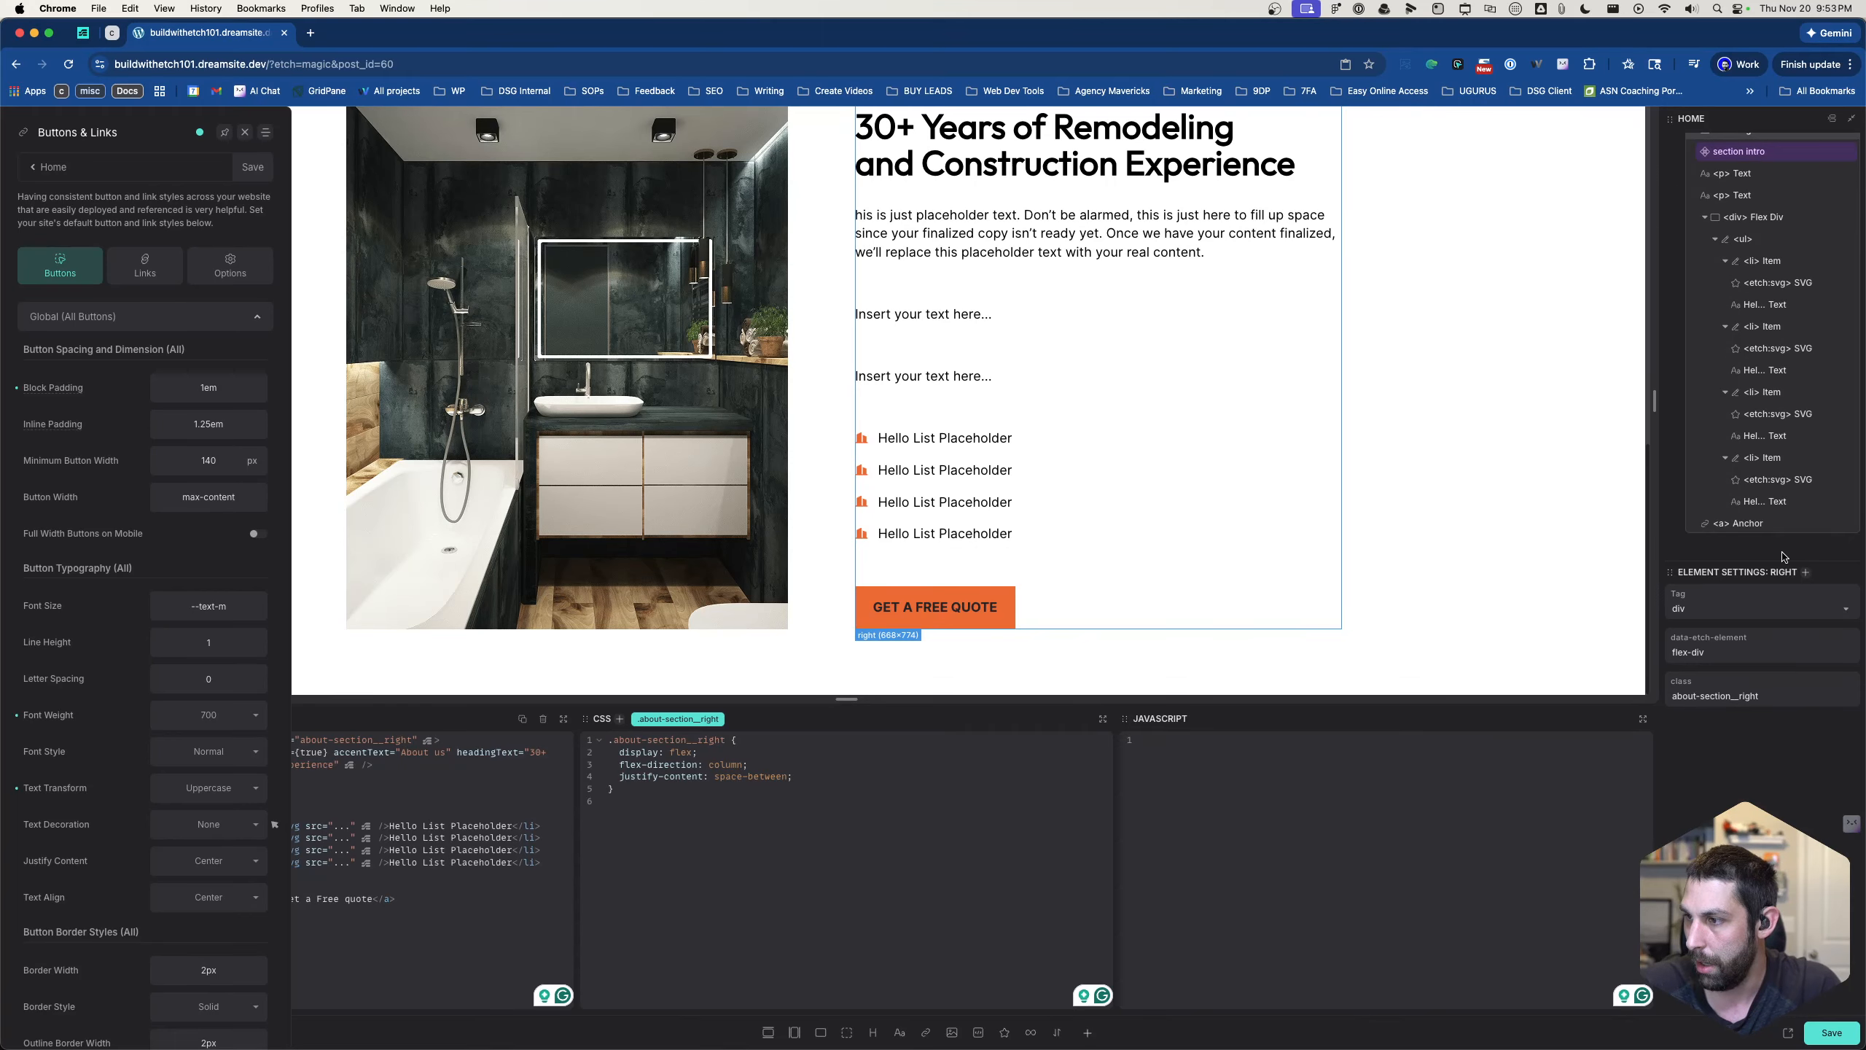
{"action": "scroll", "coordinate": [1772, 543], "scroll_direction": "up", "scroll_amount": 5}
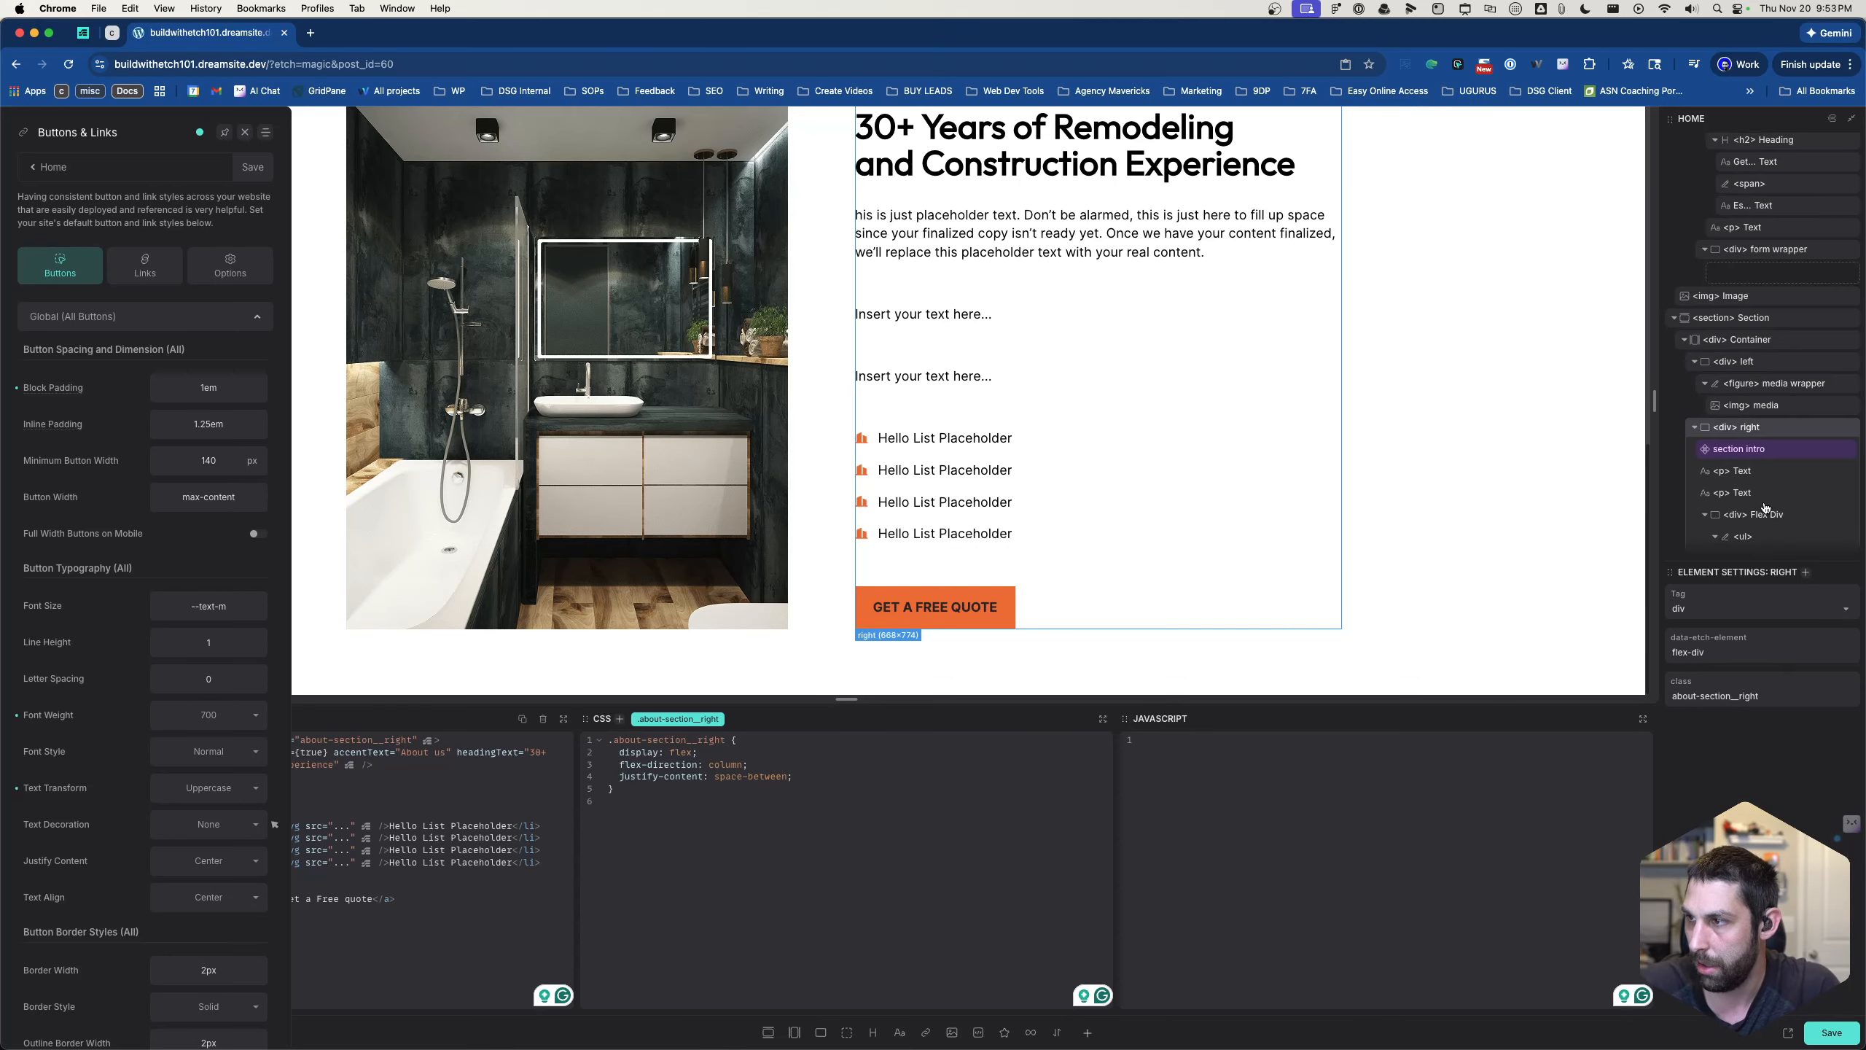
{"action": "left_click", "coordinate": [1695, 432]}
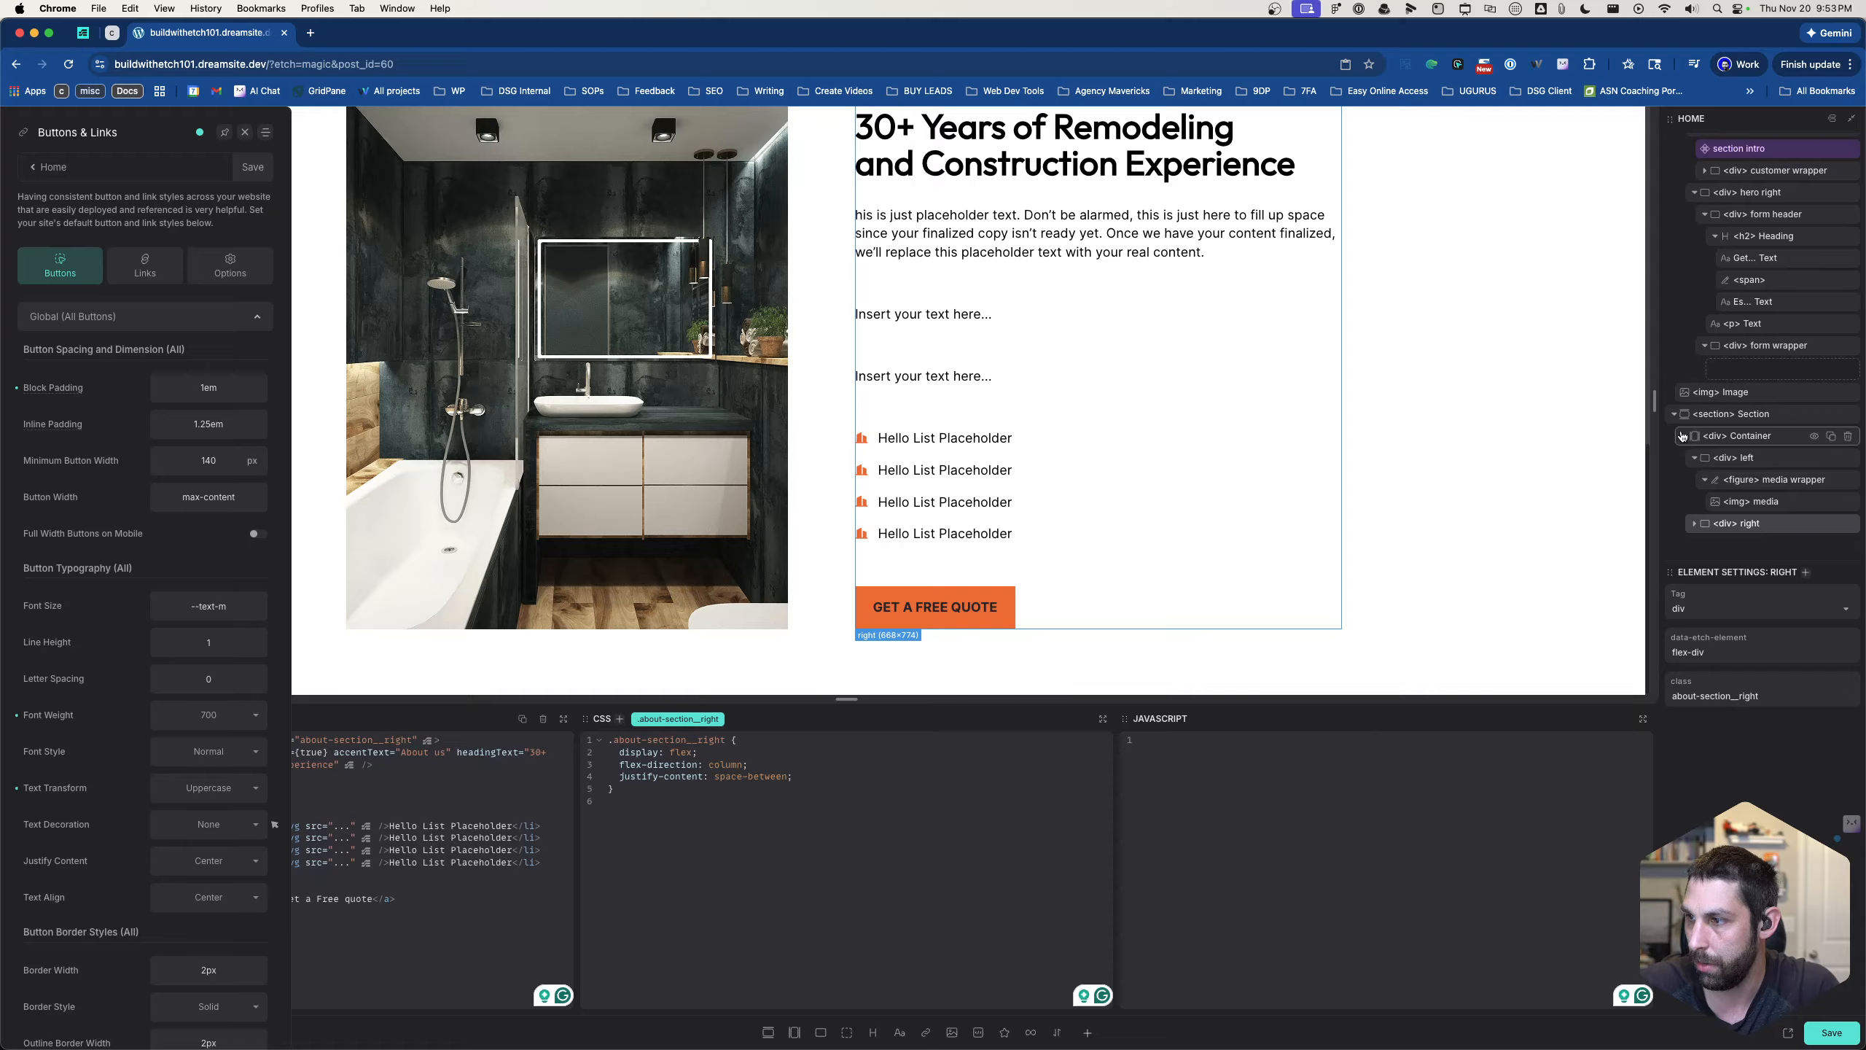
{"action": "double_click", "coordinate": [1723, 414]}
{"action": "type", "text": "about s"}
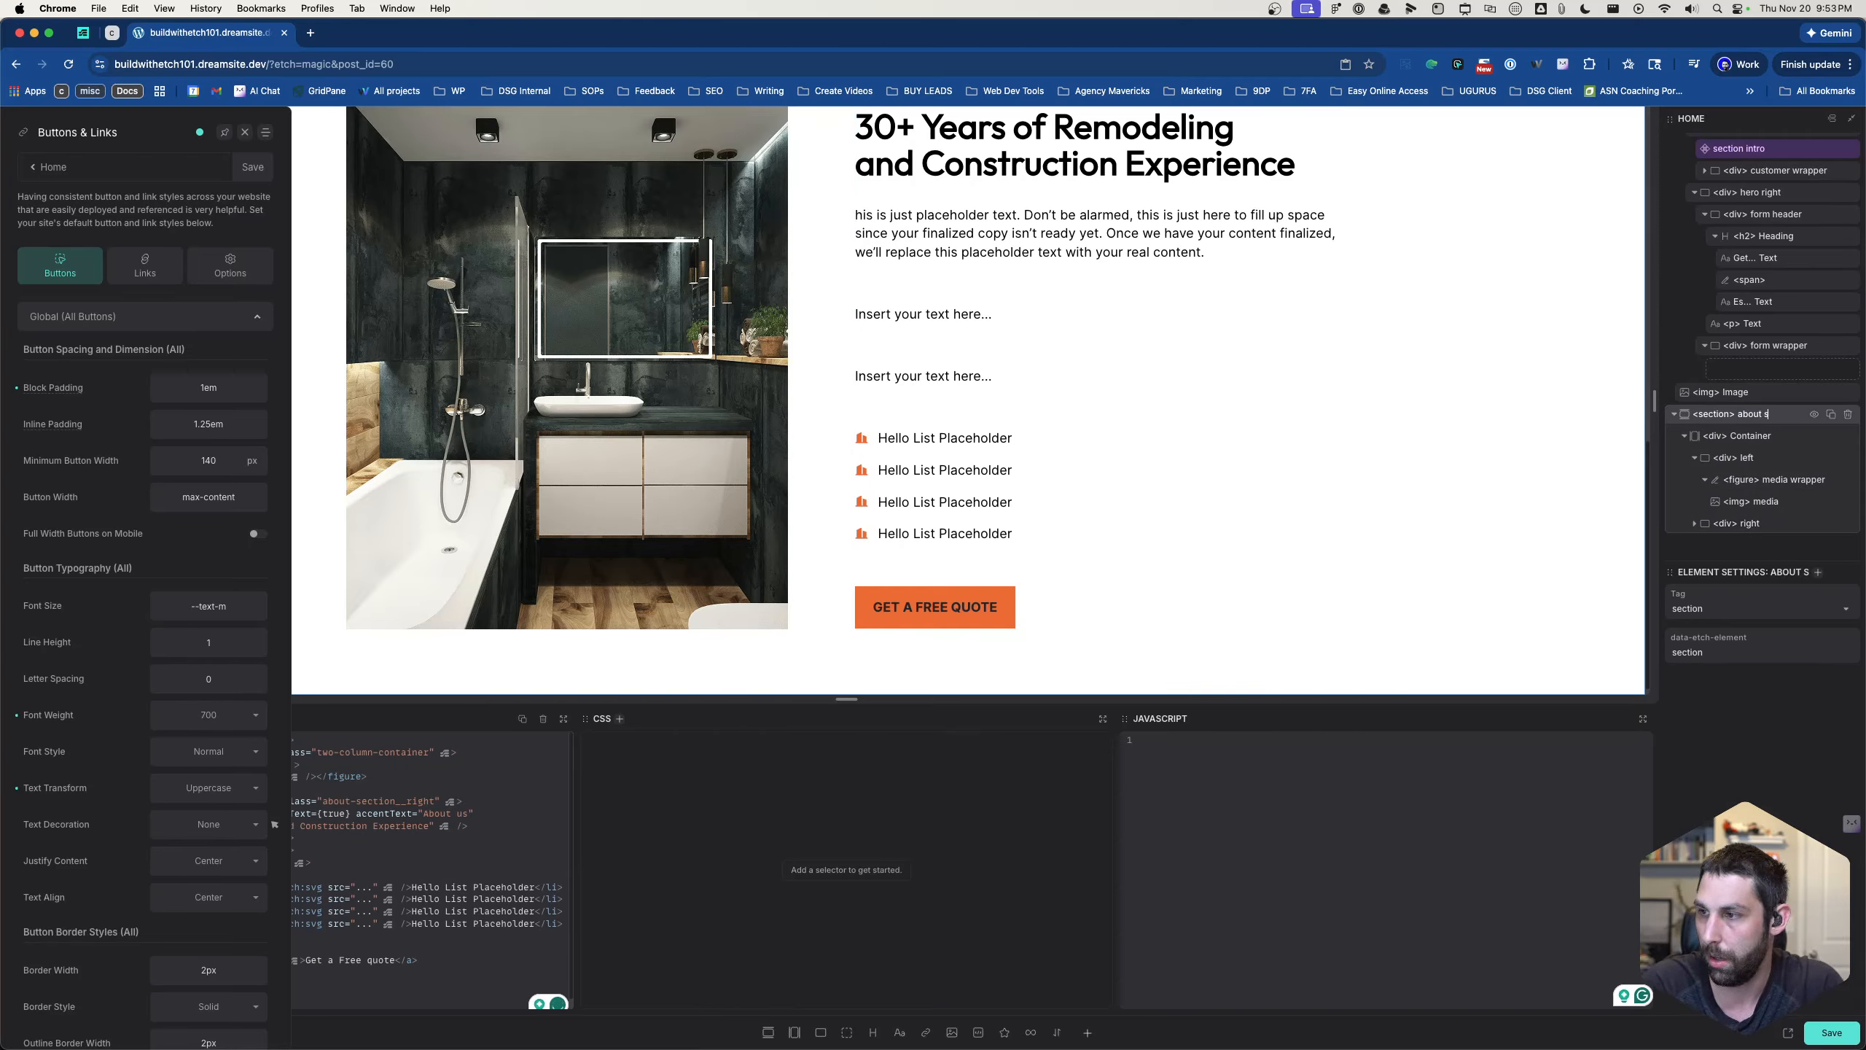
{"action": "type", "text": "ection"}
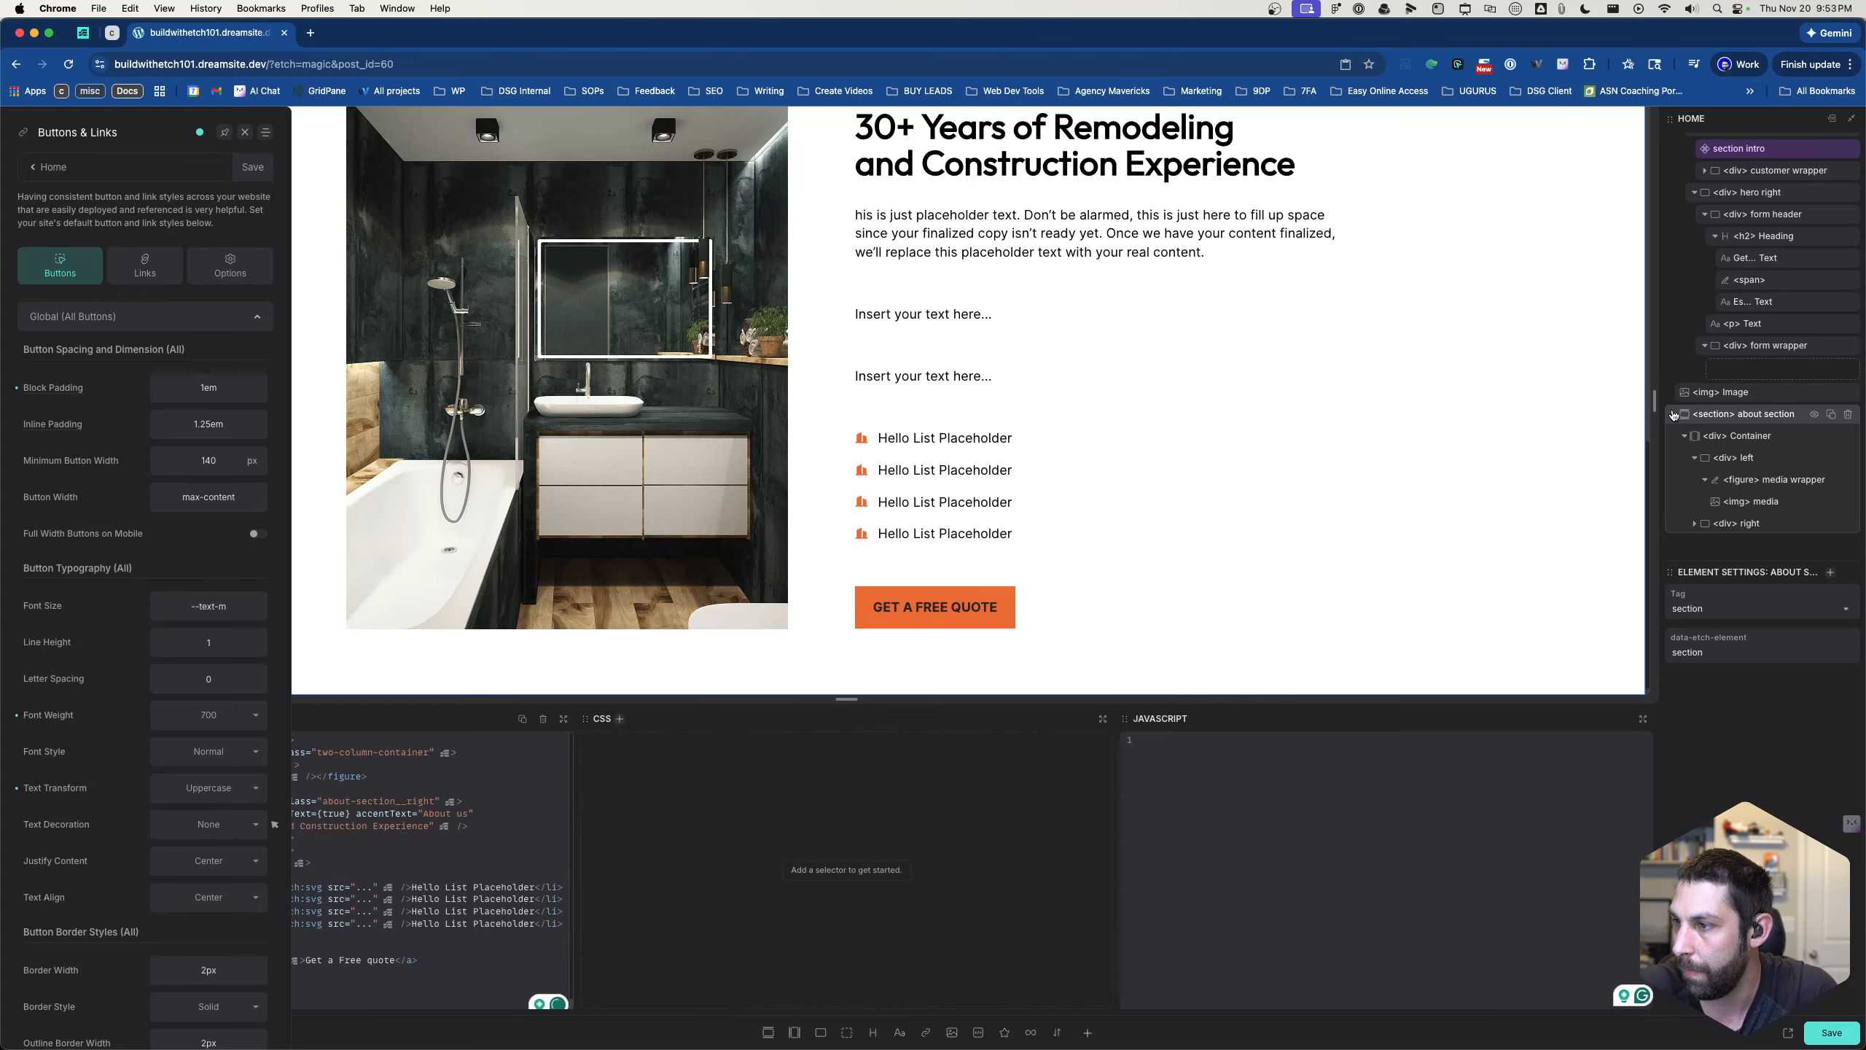
- Collapse the hero and about sections in the structure tree and add a new section with a container below them
{"action": "left_click", "coordinate": [1674, 414]}
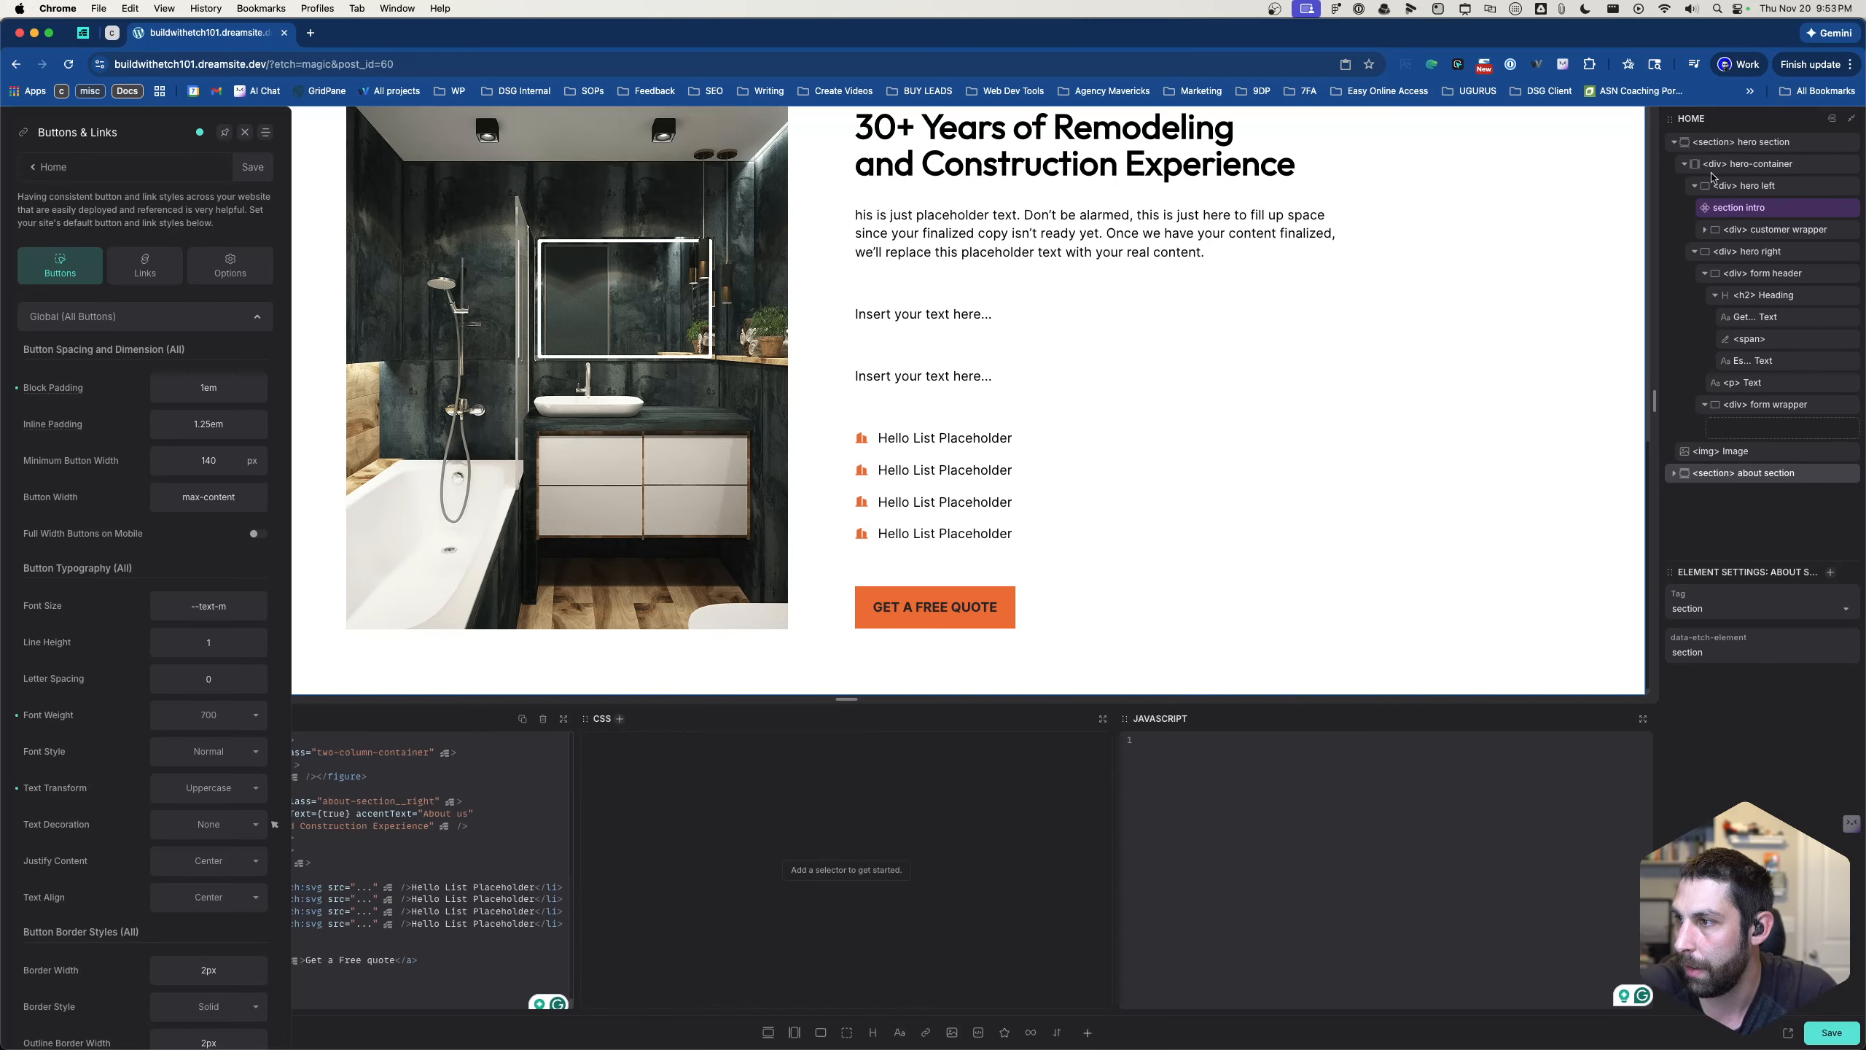
{"action": "left_click", "coordinate": [1674, 142]}
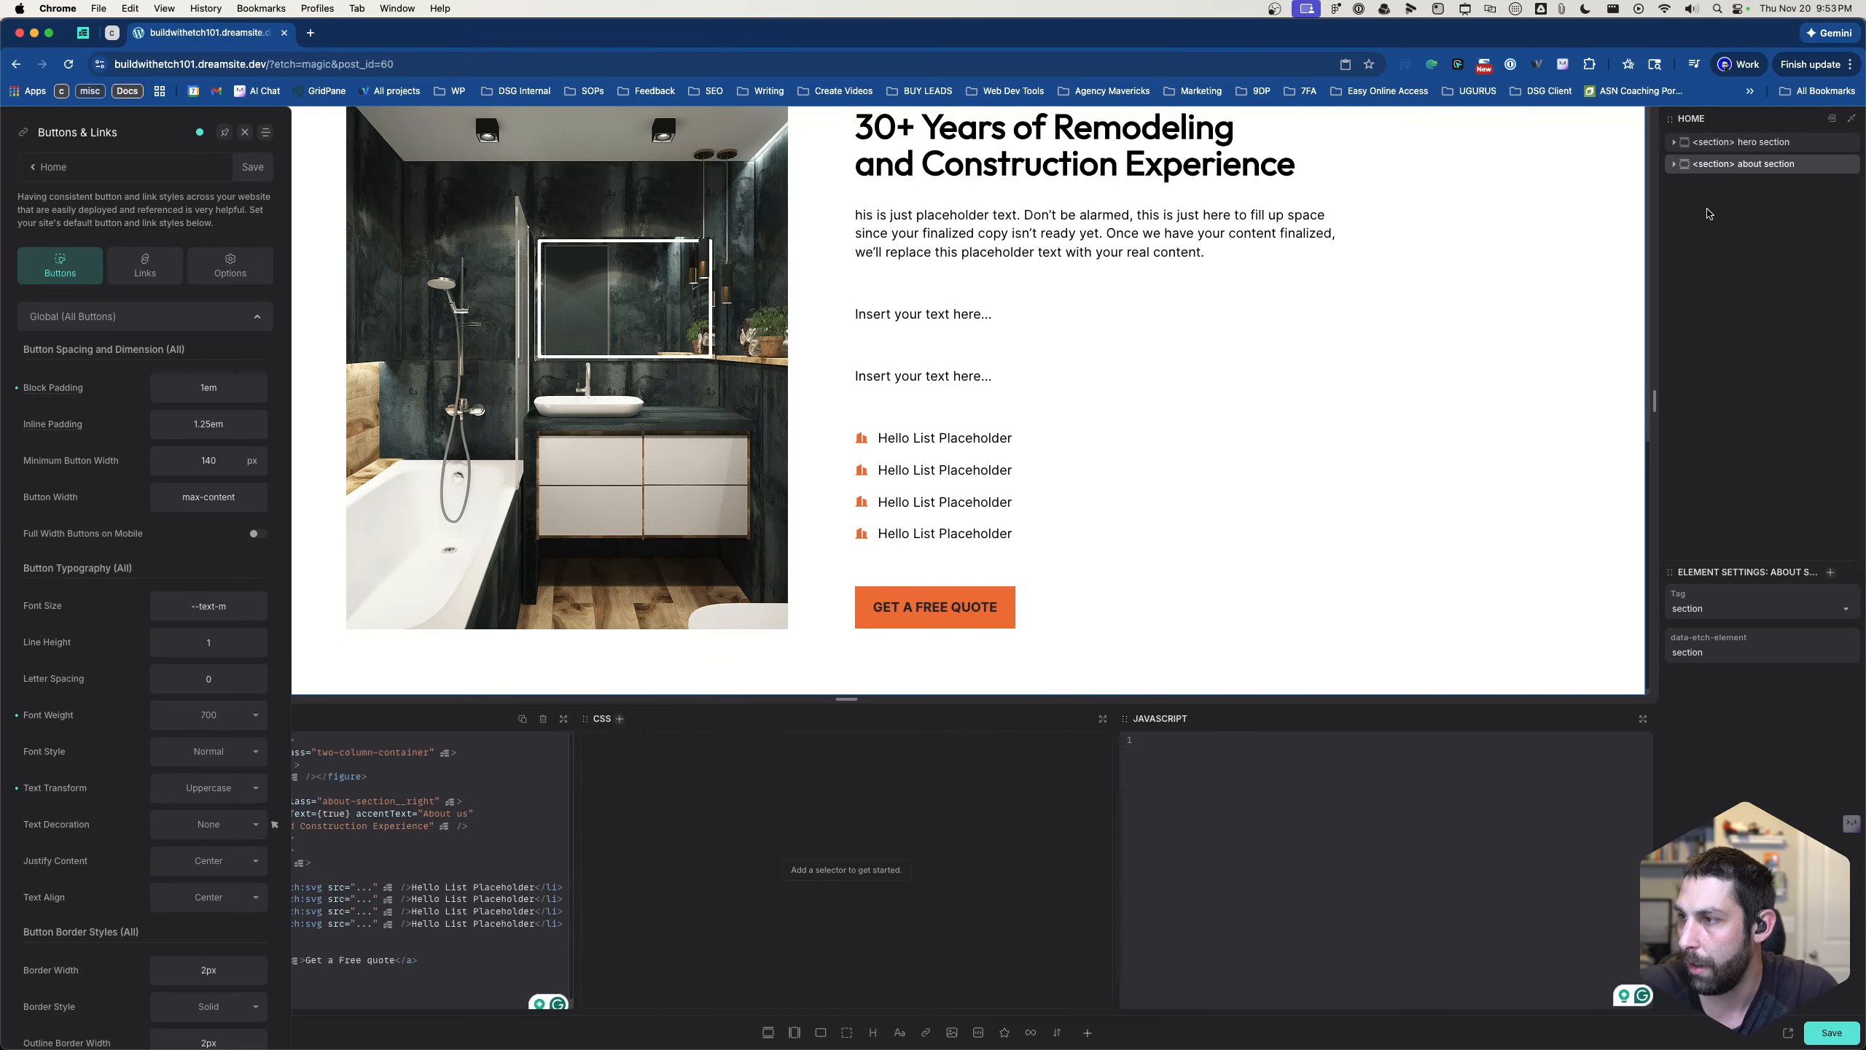
{"action": "left_click", "coordinate": [768, 1033]}
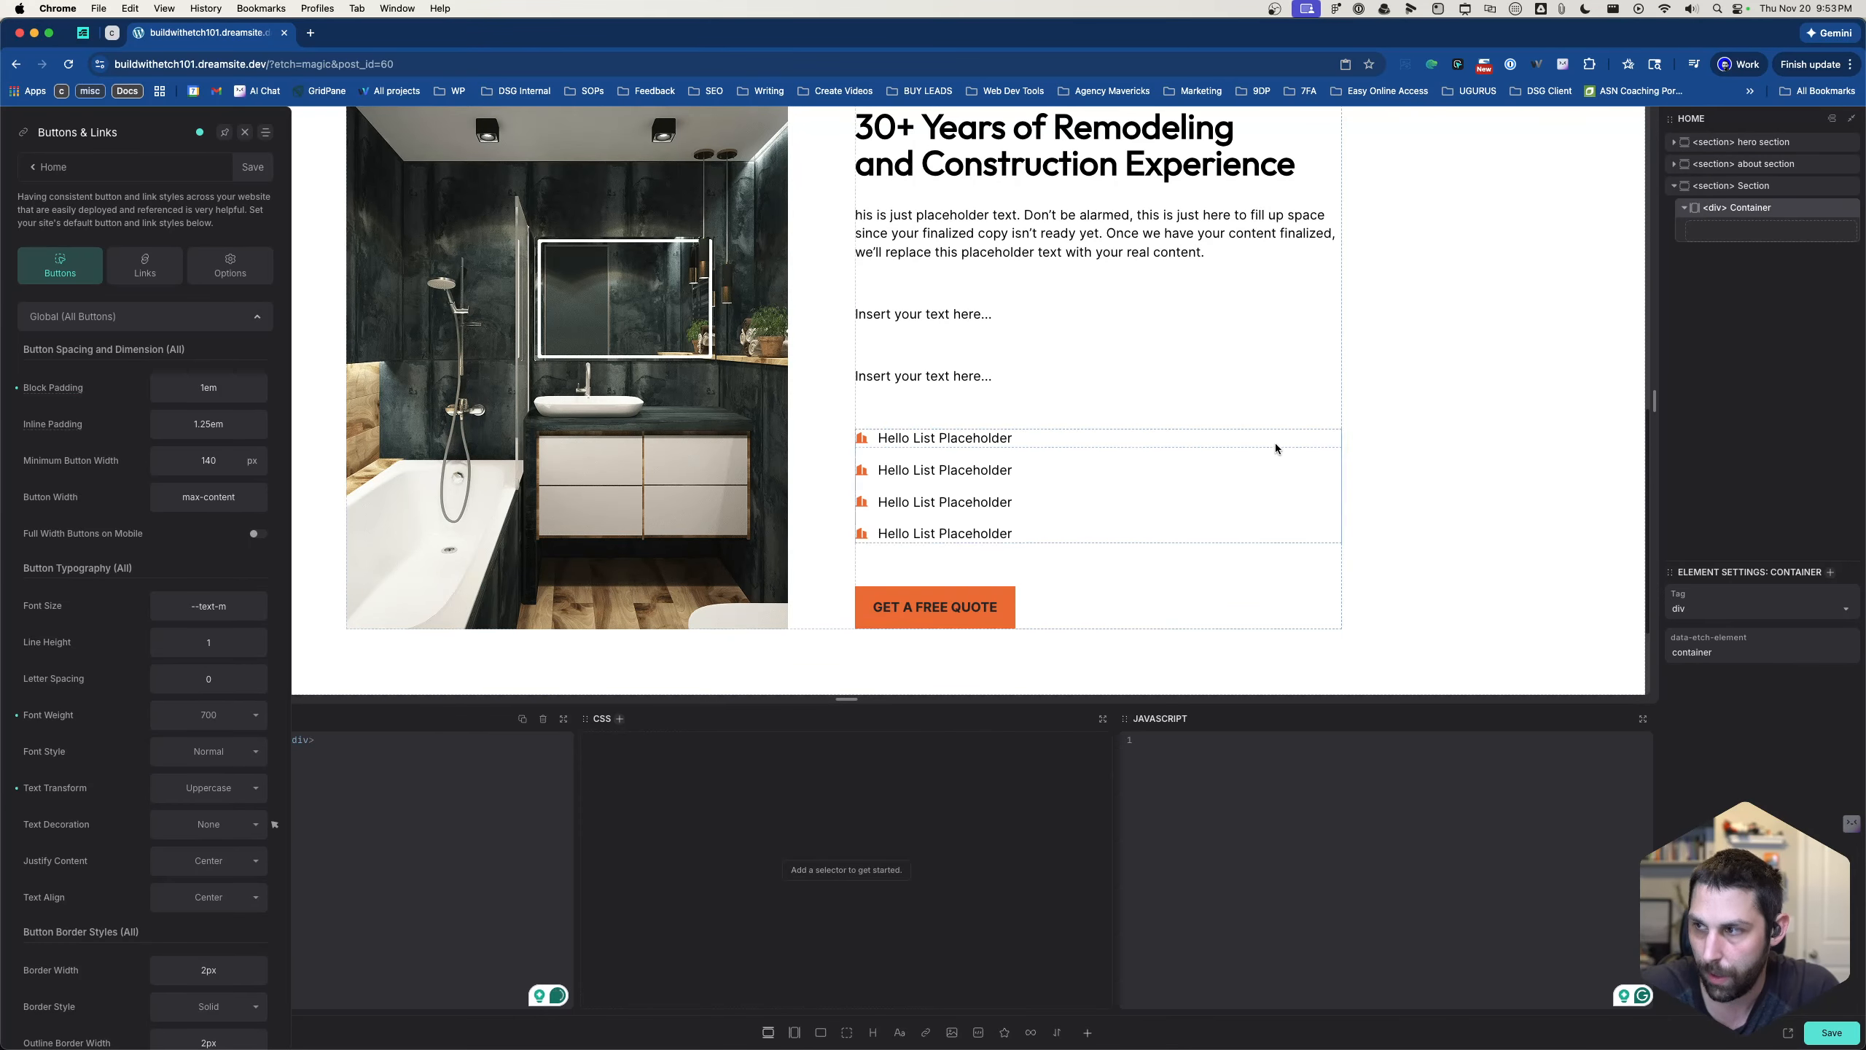
{"action": "scroll", "coordinate": [146, 578], "scroll_direction": "down", "scroll_amount": 1}
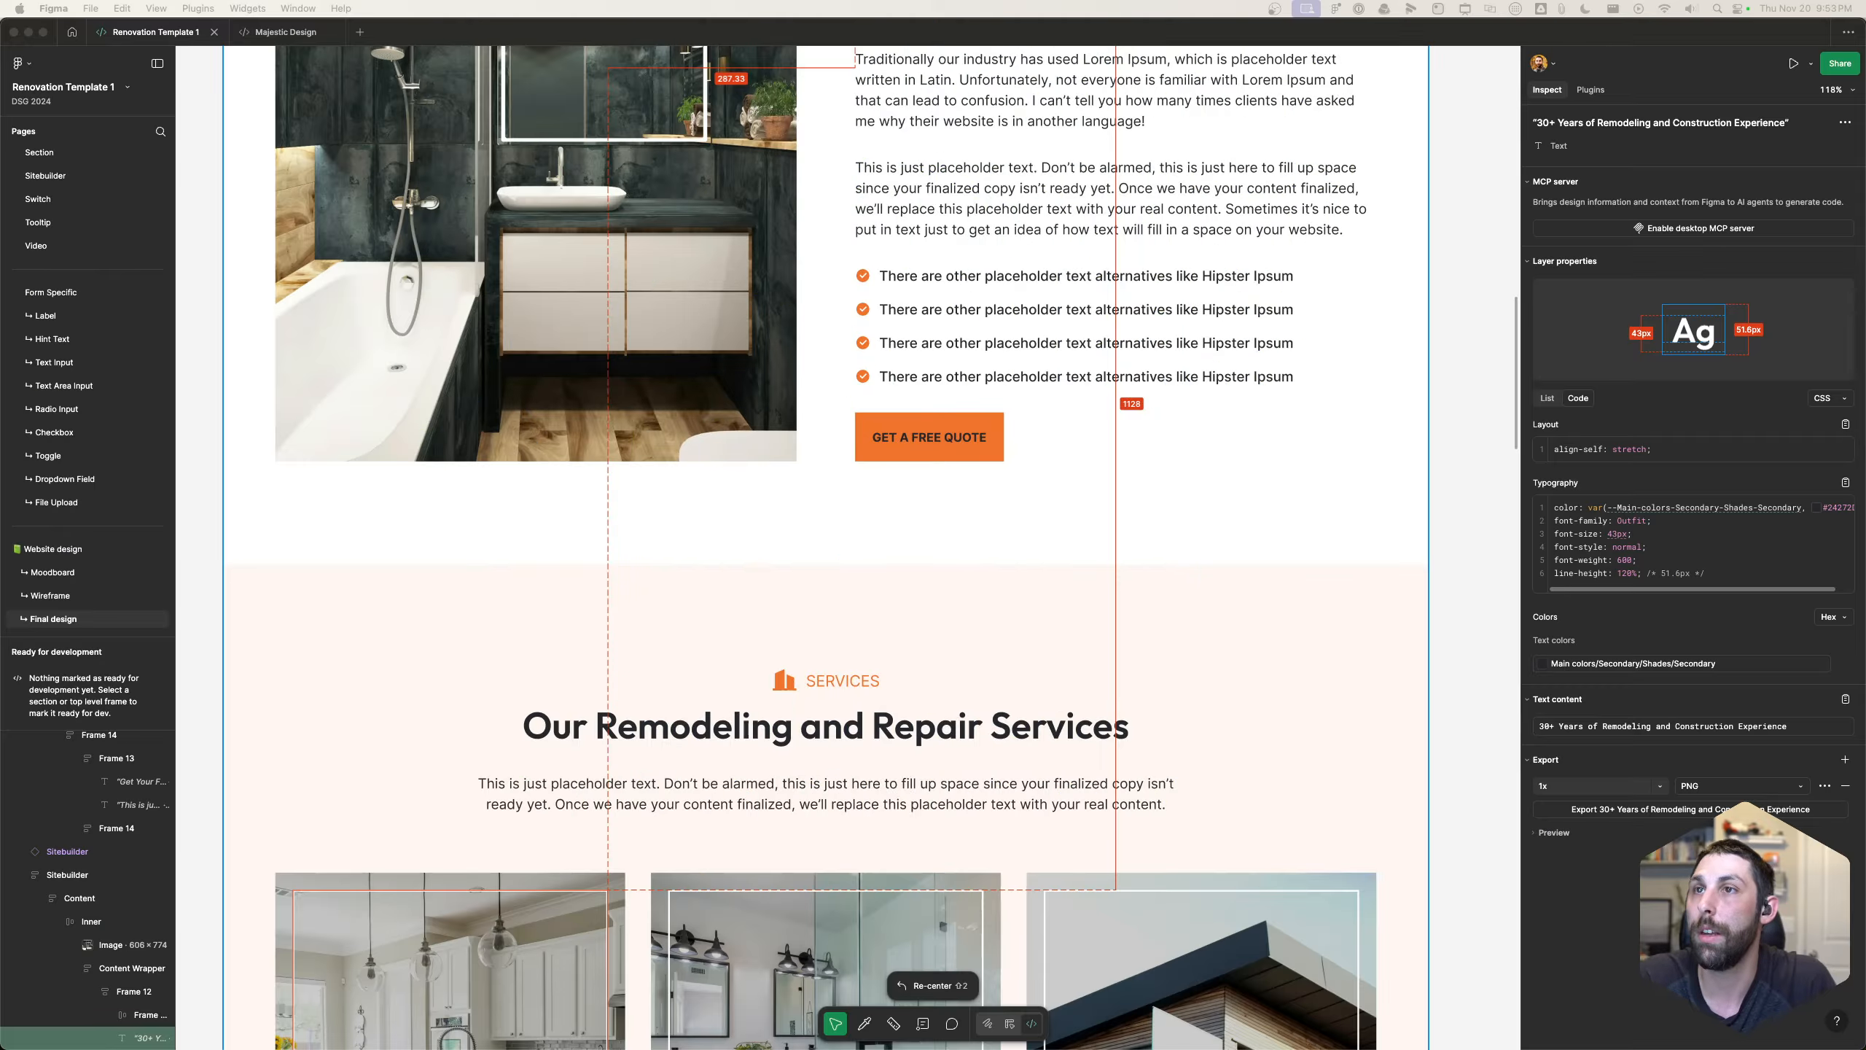
- Switch to the Figma design and examine the layout of the Services and Latest Projects sections
{"action": "scroll", "coordinate": [778, 801], "scroll_direction": "down", "scroll_amount": 6}
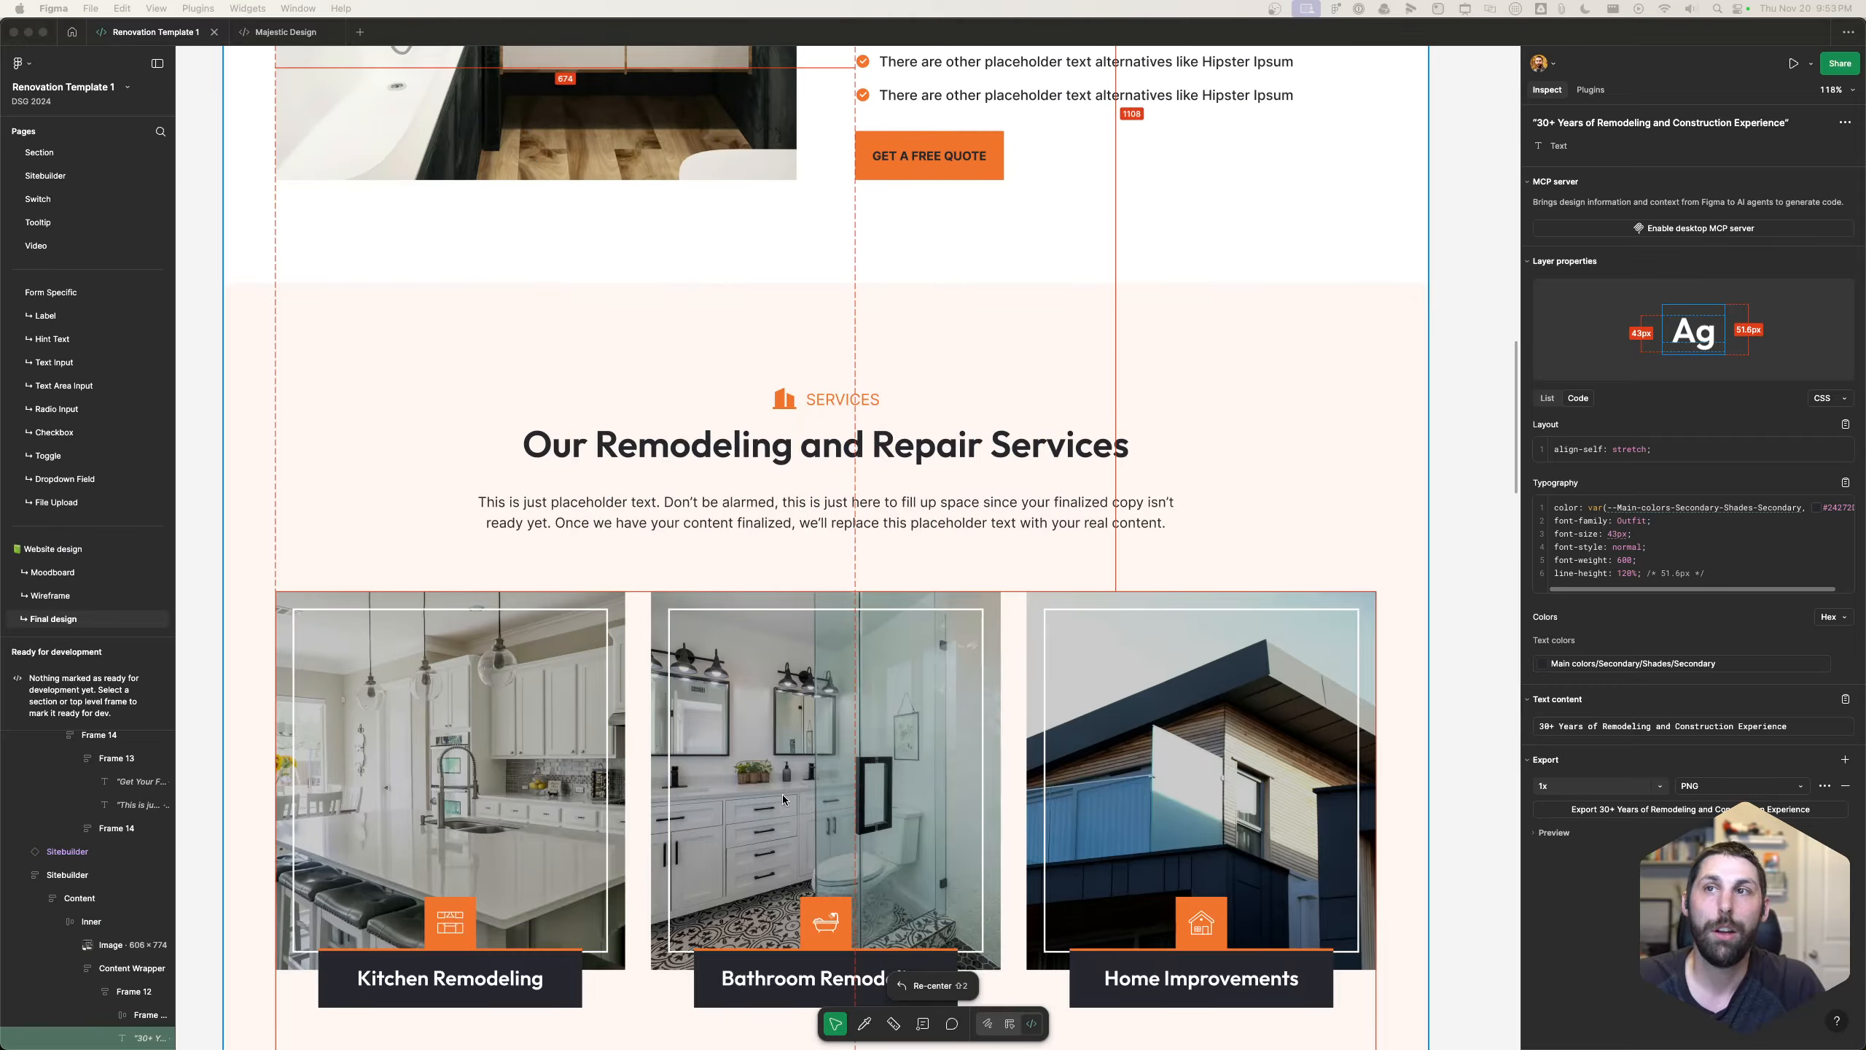
{"action": "scroll", "coordinate": [724, 273], "scroll_direction": "down", "scroll_amount": 2}
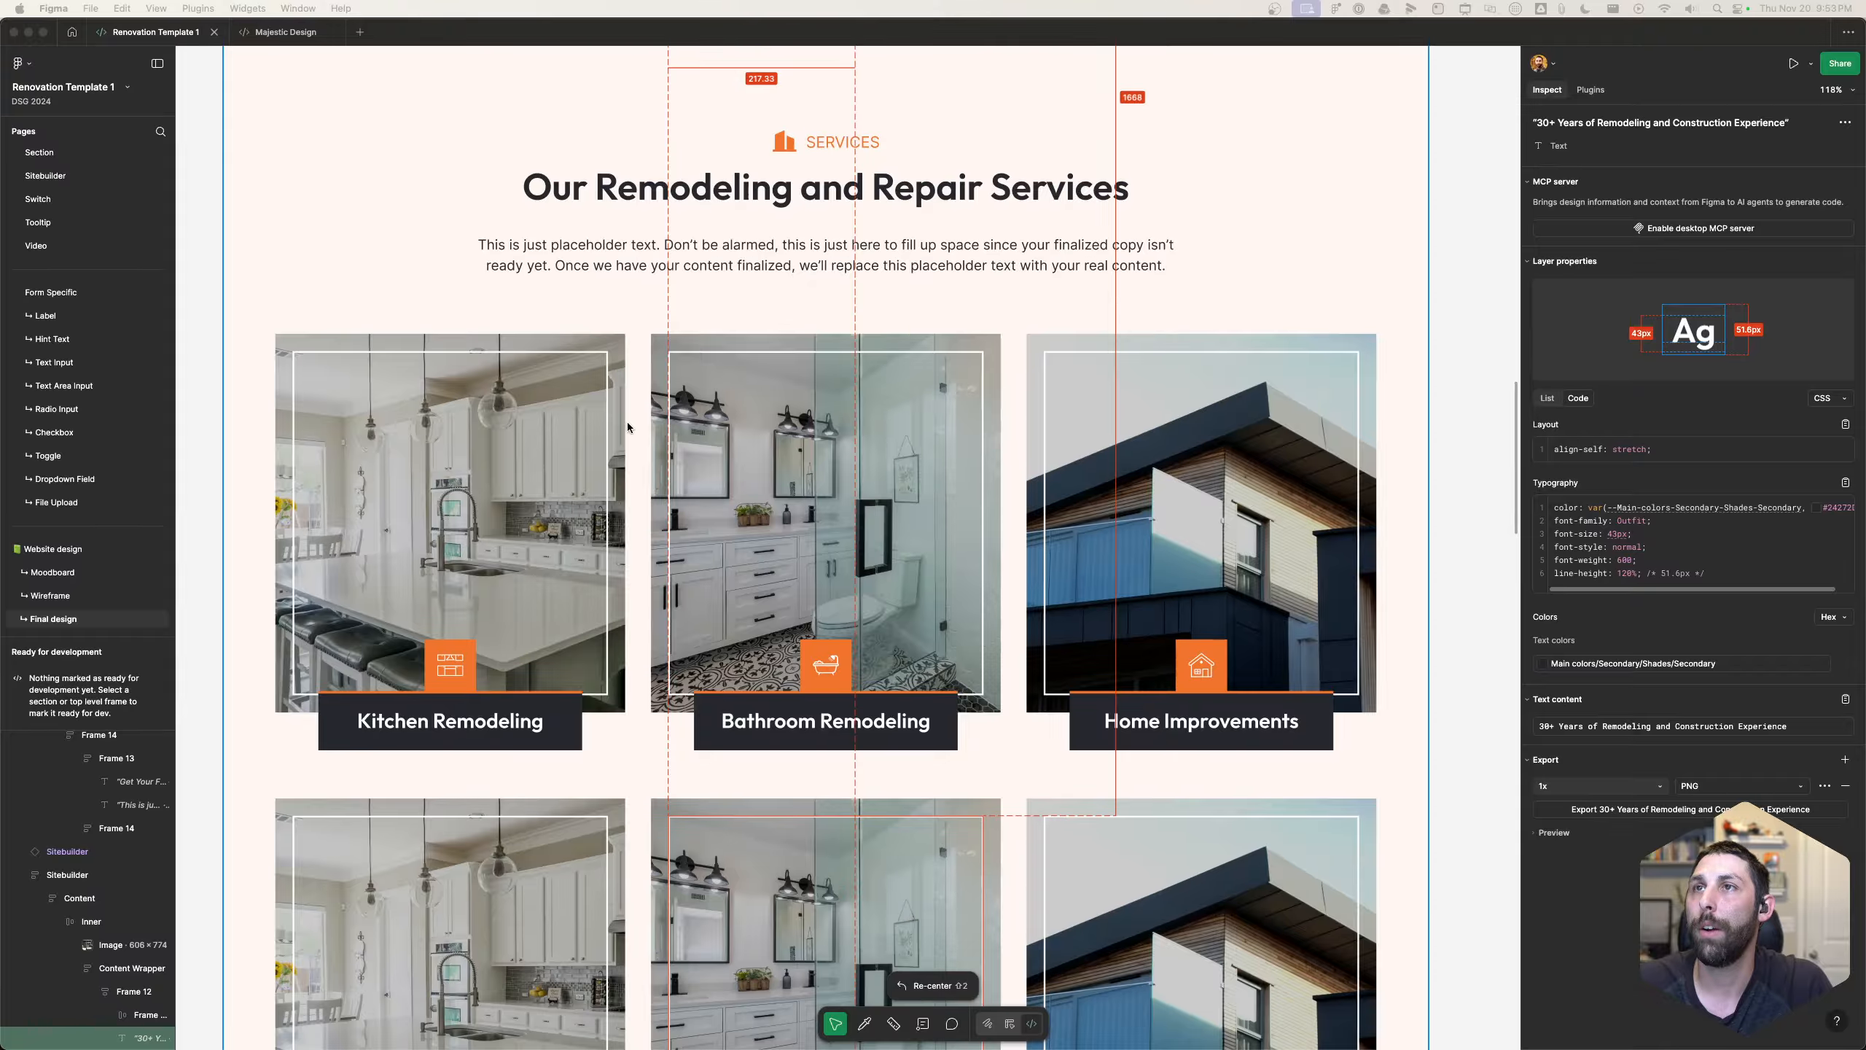
{"action": "scroll", "coordinate": [661, 604], "scroll_direction": "down", "scroll_amount": 10}
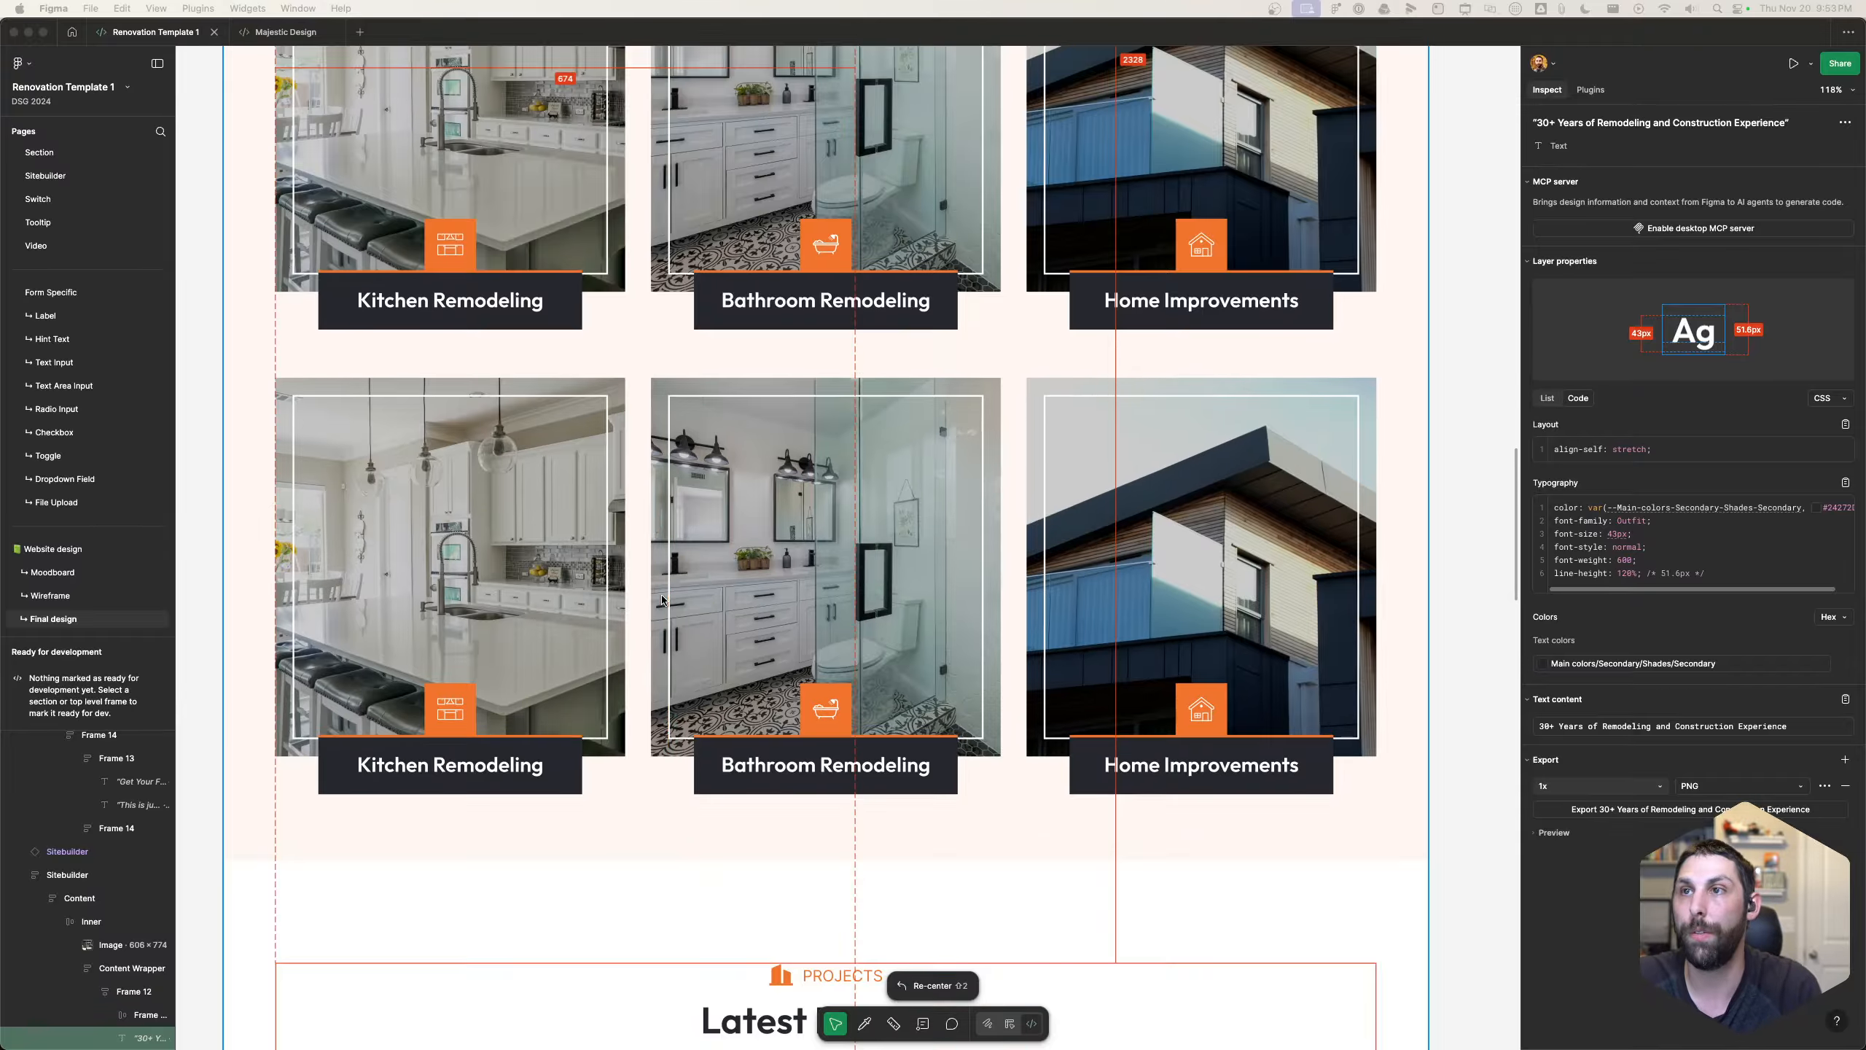
{"action": "scroll", "coordinate": [663, 602], "scroll_direction": "down", "scroll_amount": 5}
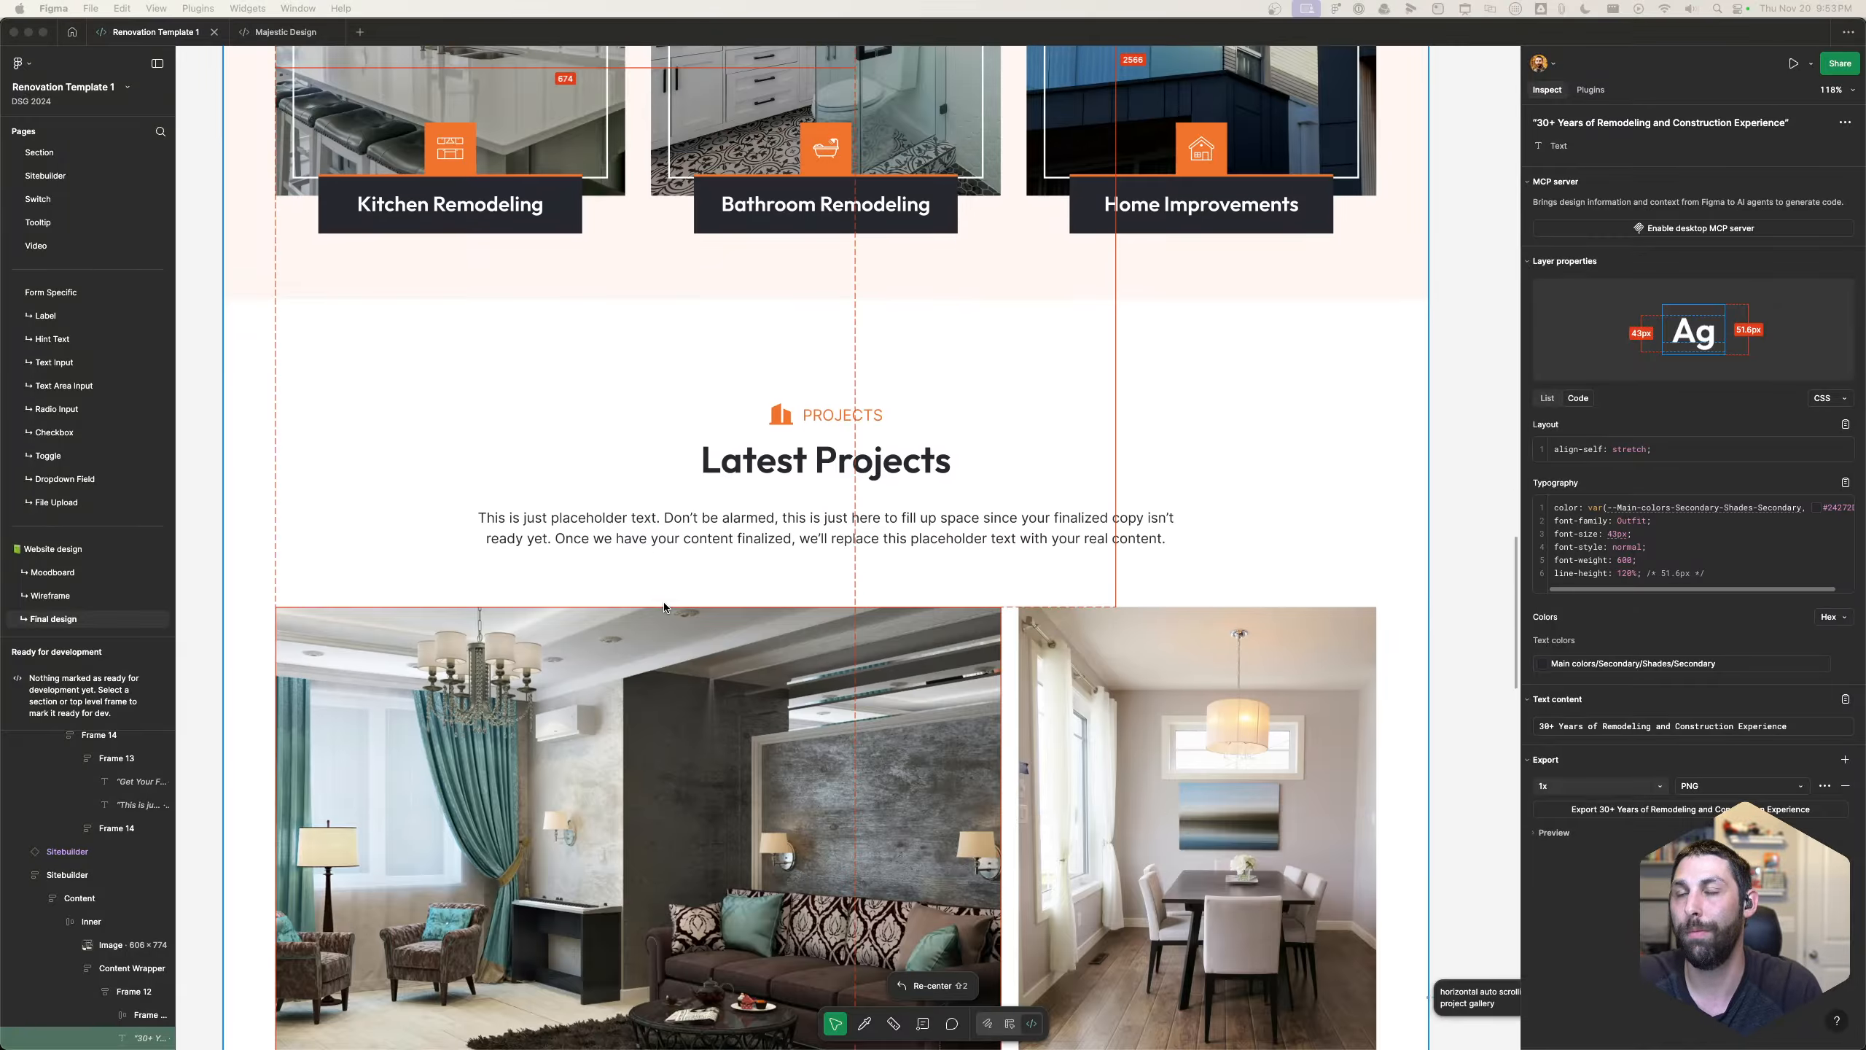
{"action": "scroll", "coordinate": [658, 615], "scroll_direction": "down", "scroll_amount": 3}
{"action": "scroll", "coordinate": [656, 617], "scroll_direction": "down", "scroll_amount": 7}
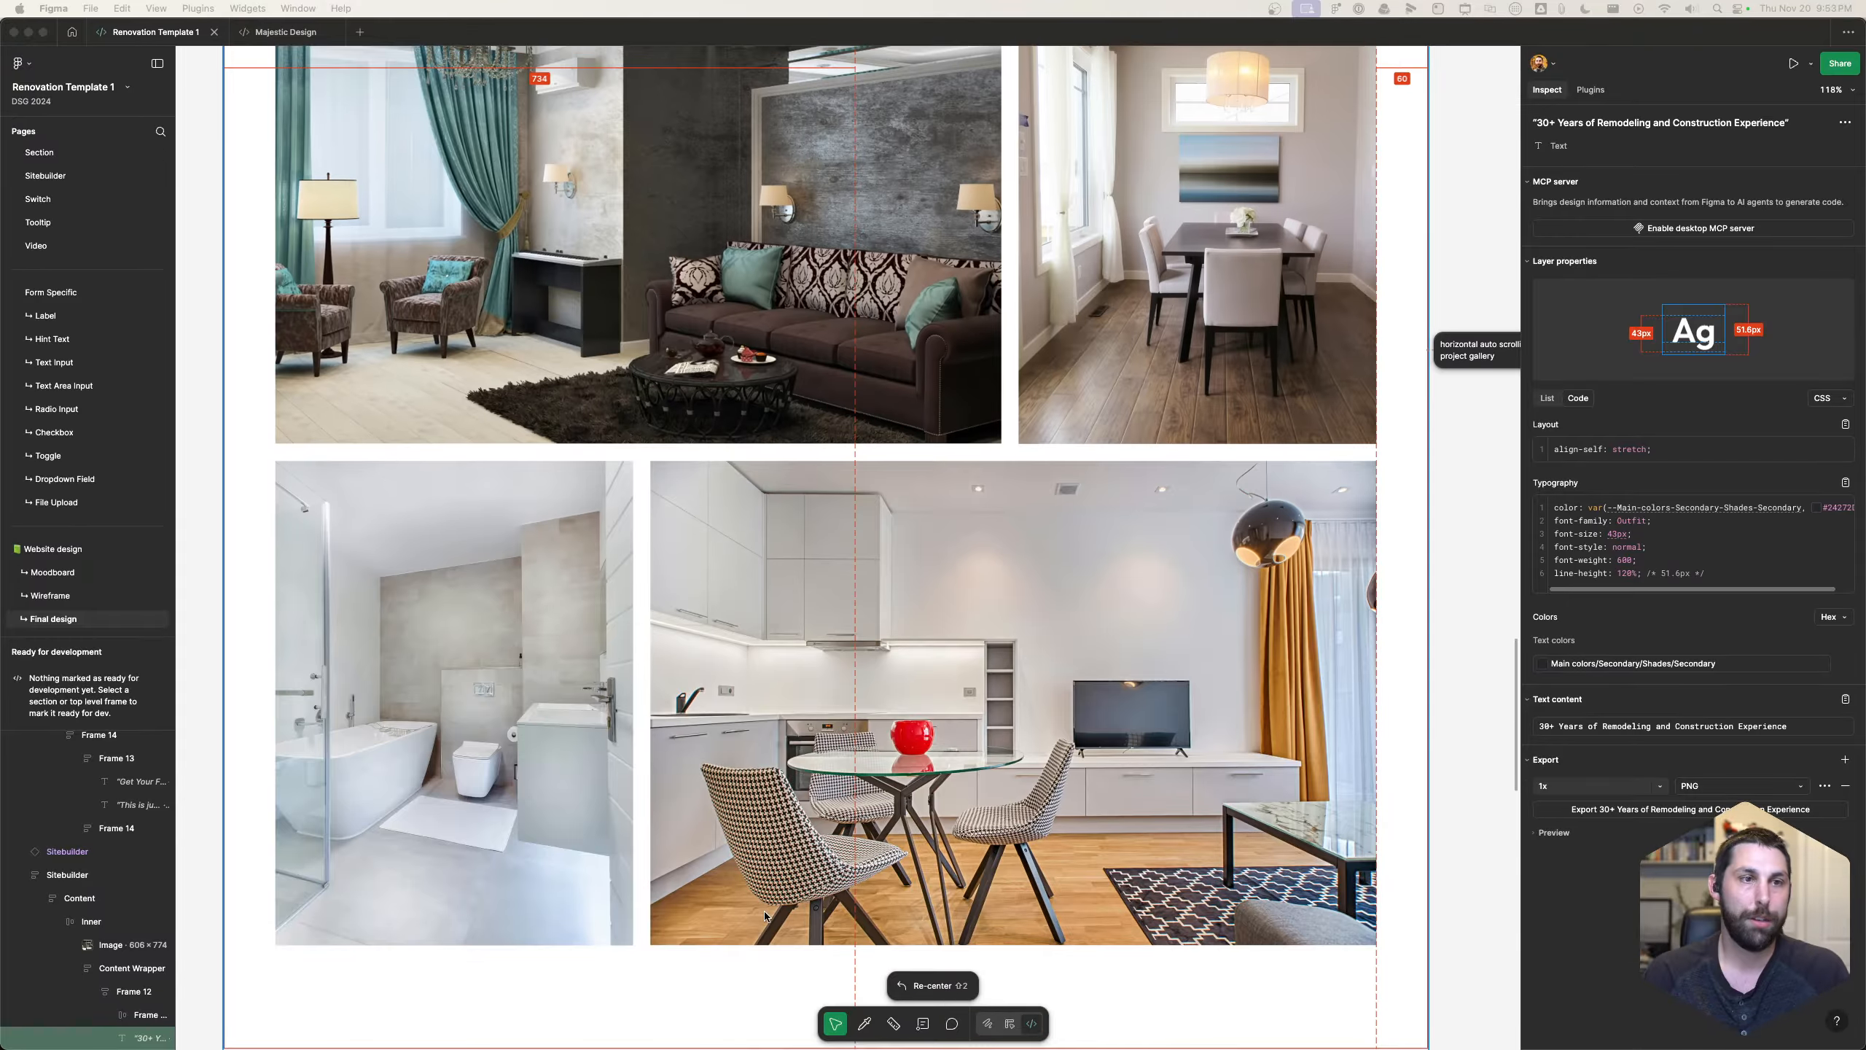
{"action": "scroll", "coordinate": [760, 921], "scroll_direction": "up", "scroll_amount": 7}
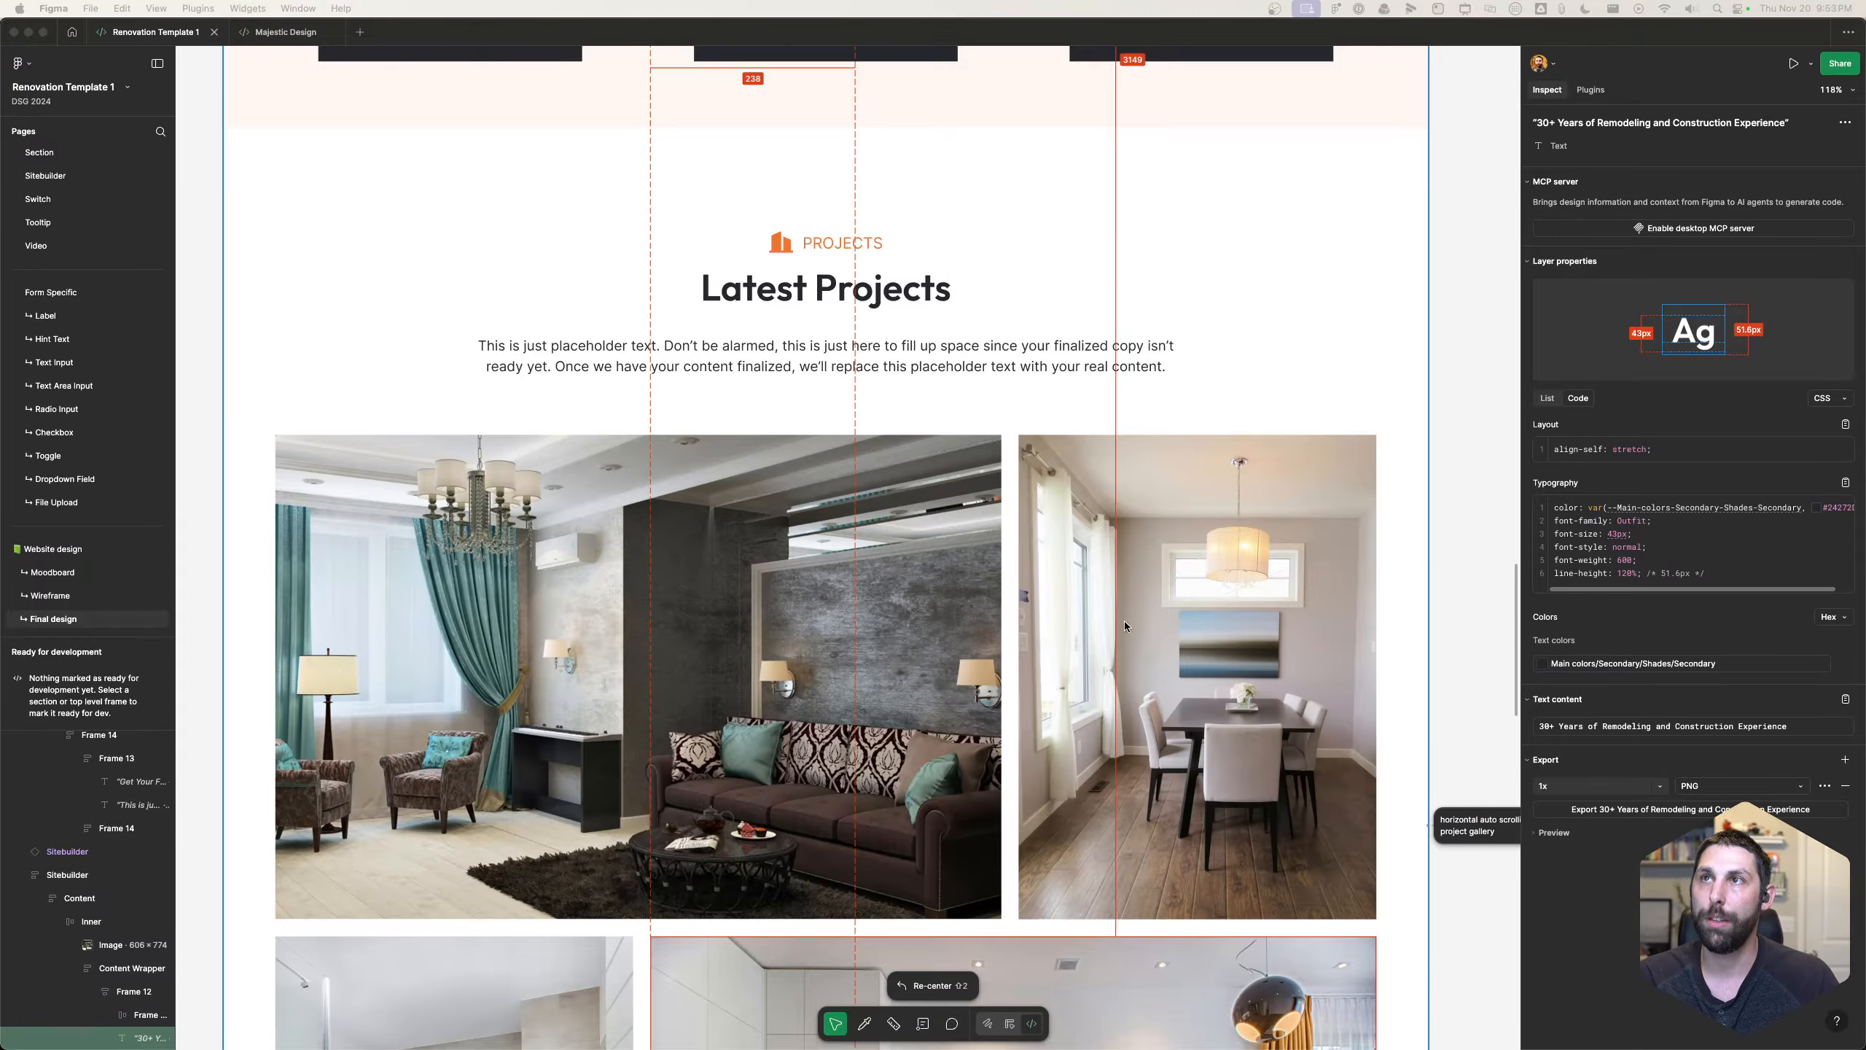
- Review the Latest Projects layout in the design, then switch to the page builder and rename the new section "Project section"
{"action": "scroll", "coordinate": [1124, 626], "scroll_direction": "down", "scroll_amount": 8}
{"action": "scroll", "coordinate": [1094, 645], "scroll_direction": "up", "scroll_amount": 10}
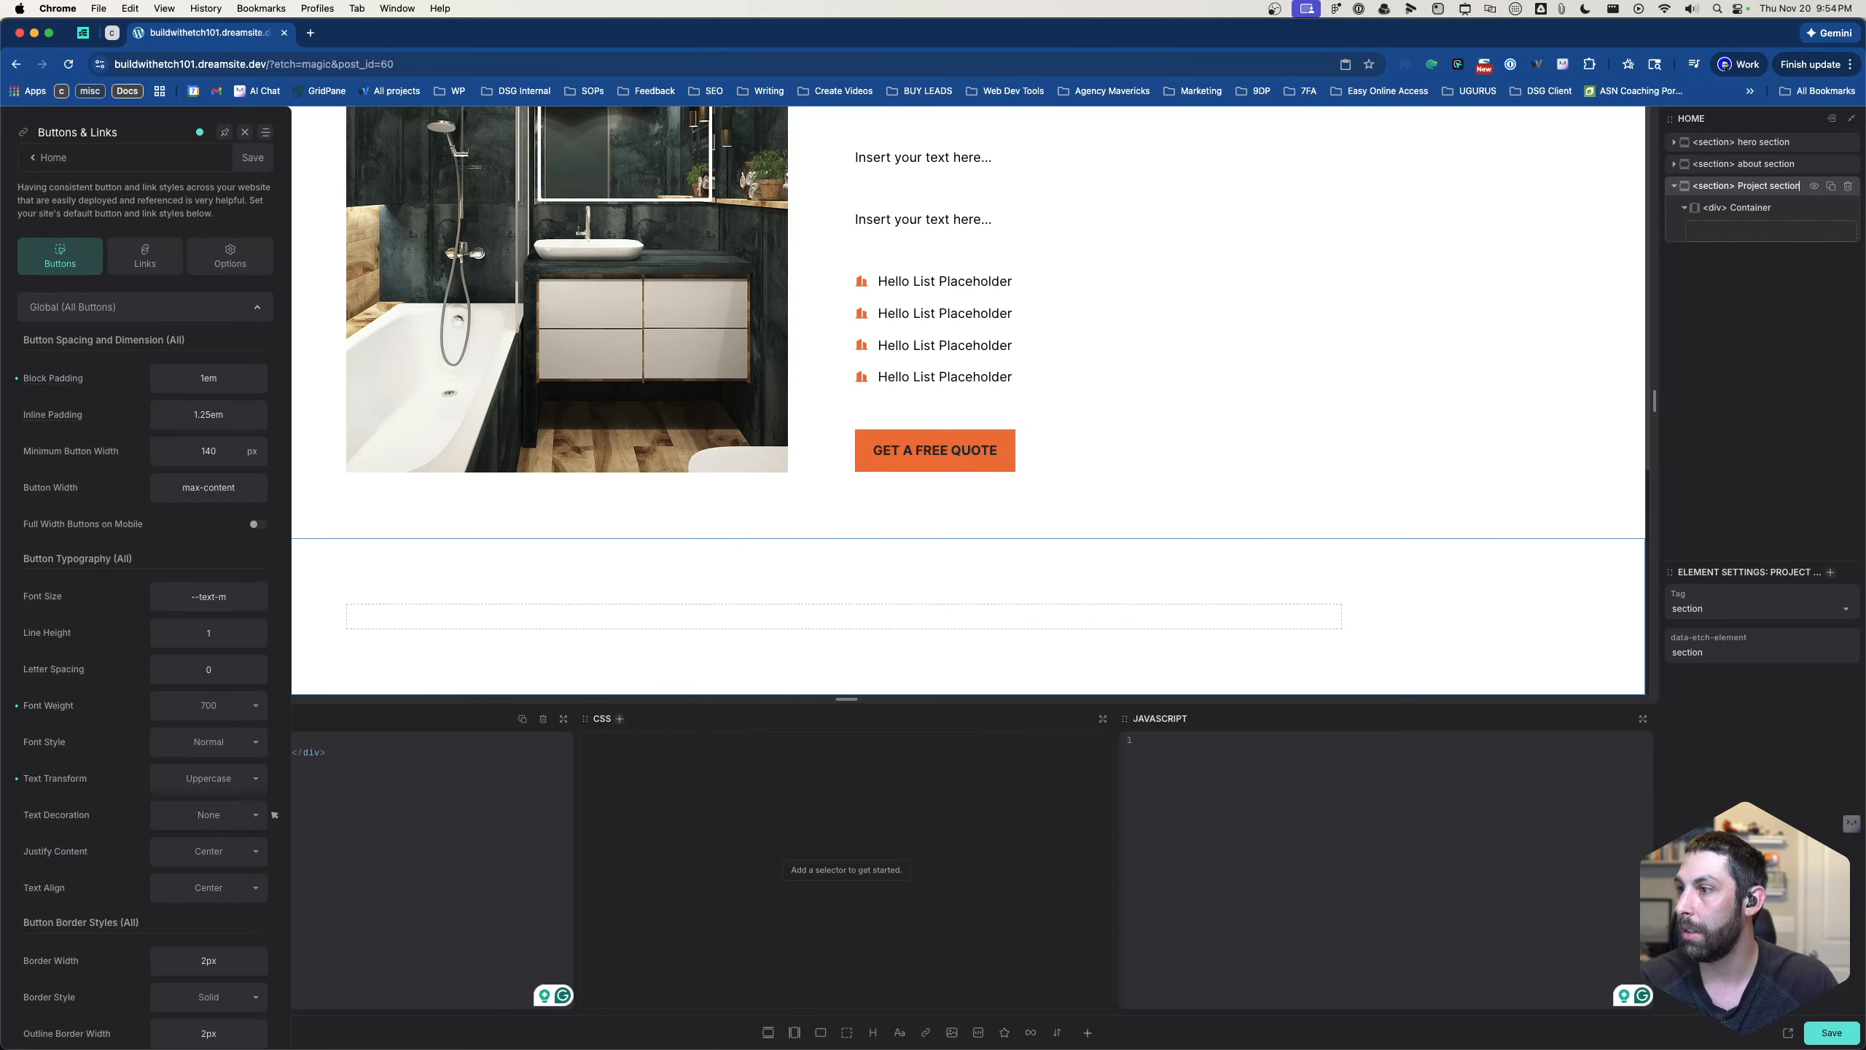
{"action": "key", "text": "Return"}
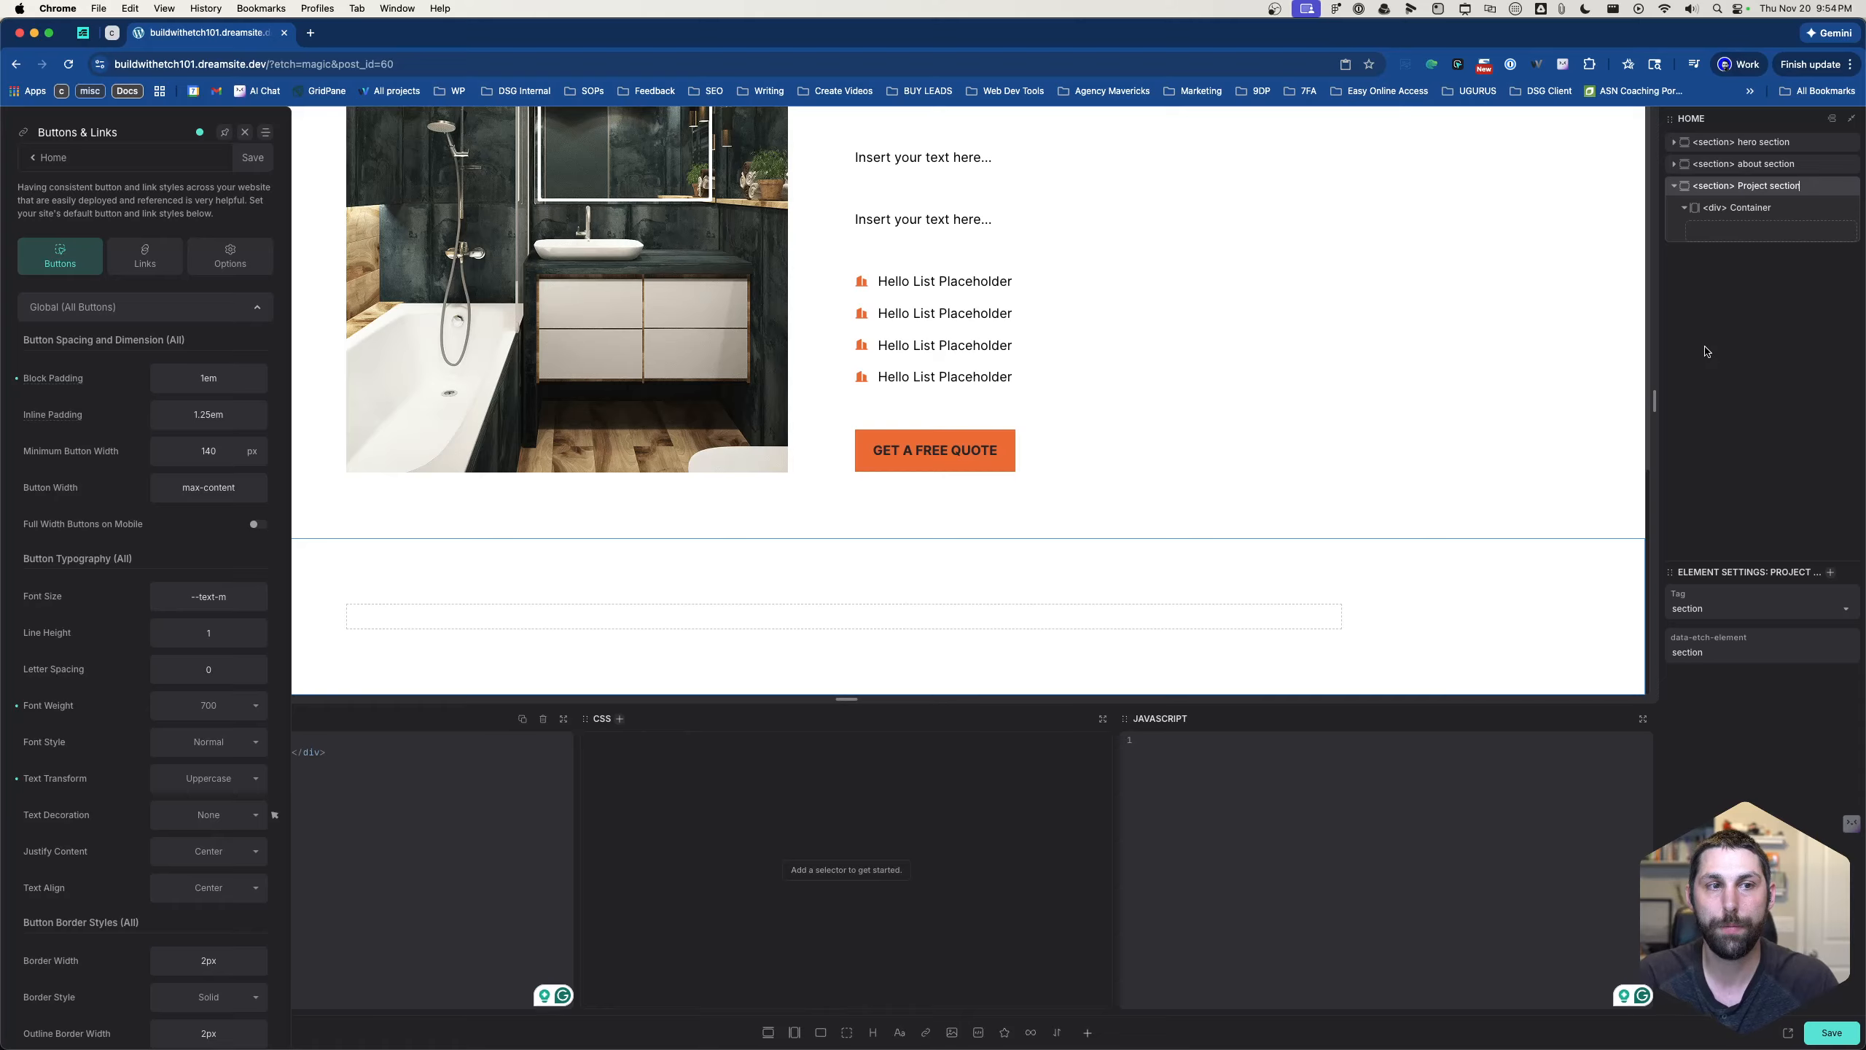
- Insert the section intro component into the Project section's container
{"action": "left_click", "coordinate": [1755, 233]}
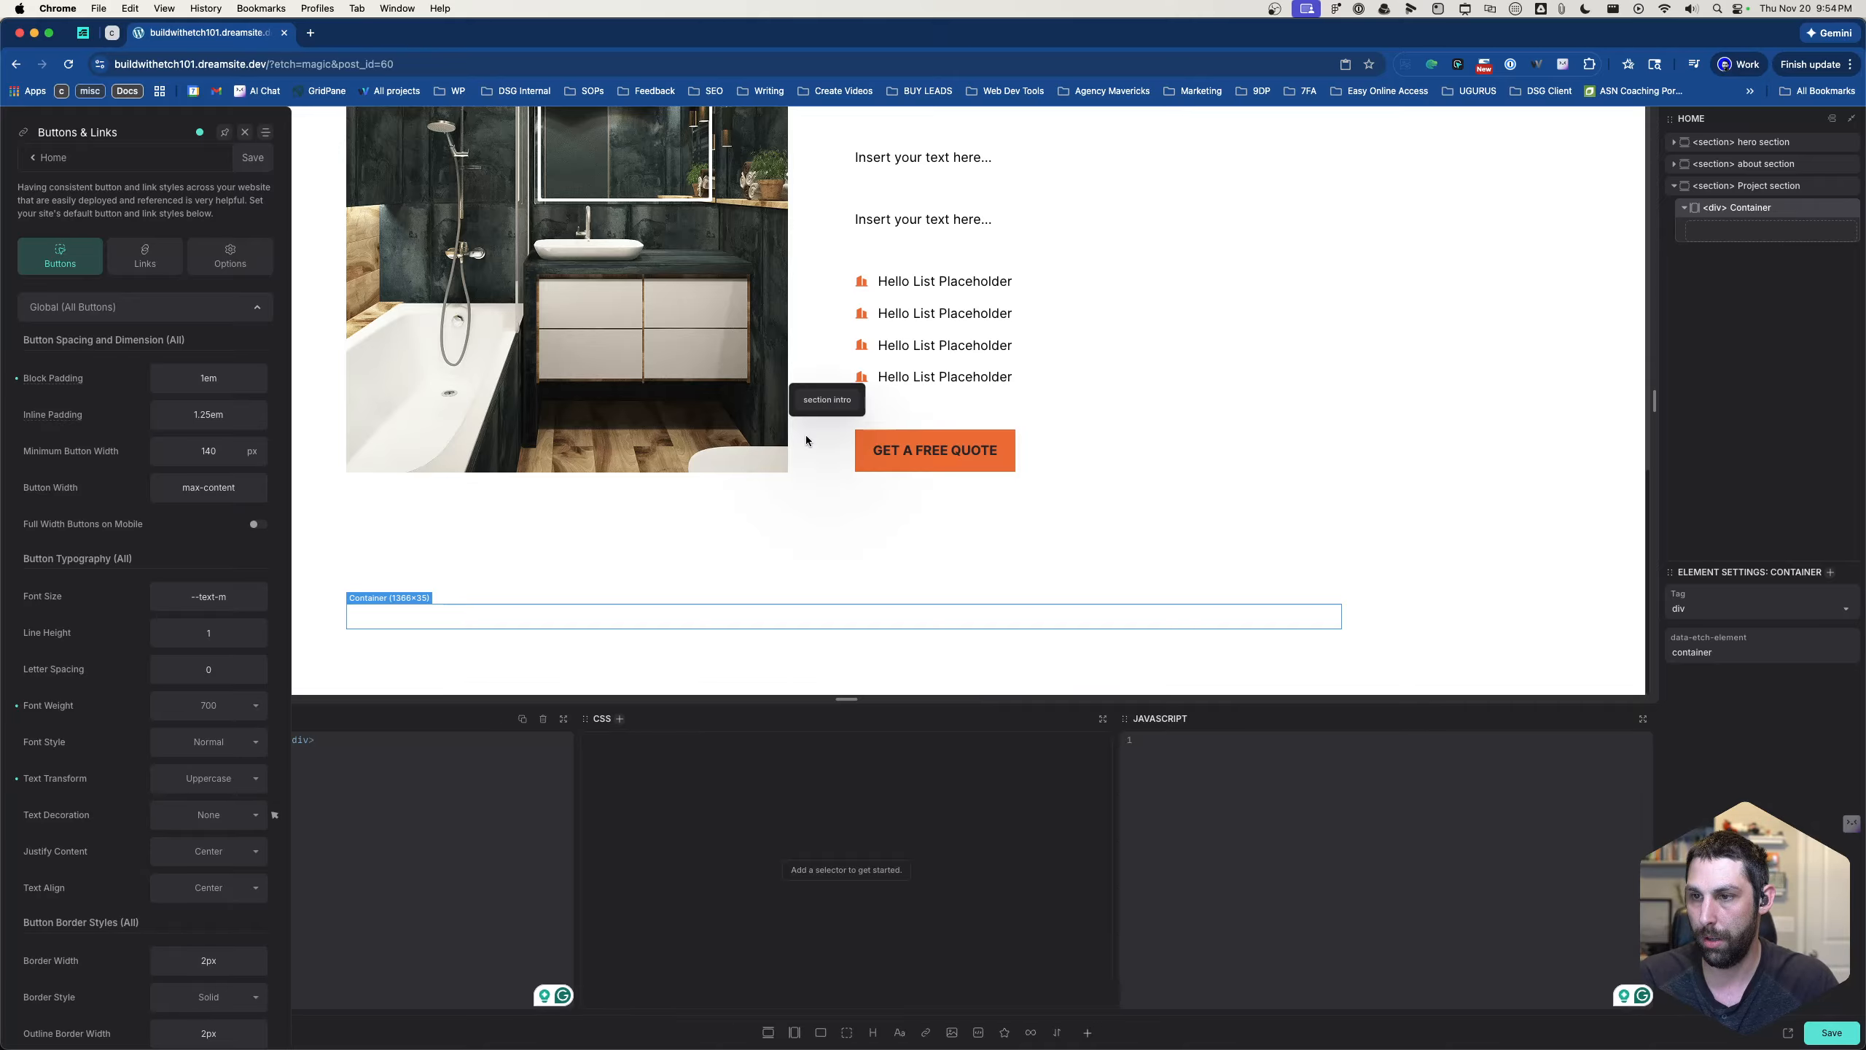
{"action": "left_click_drag", "start_coordinate": [806, 440], "coordinate": [823, 405]}
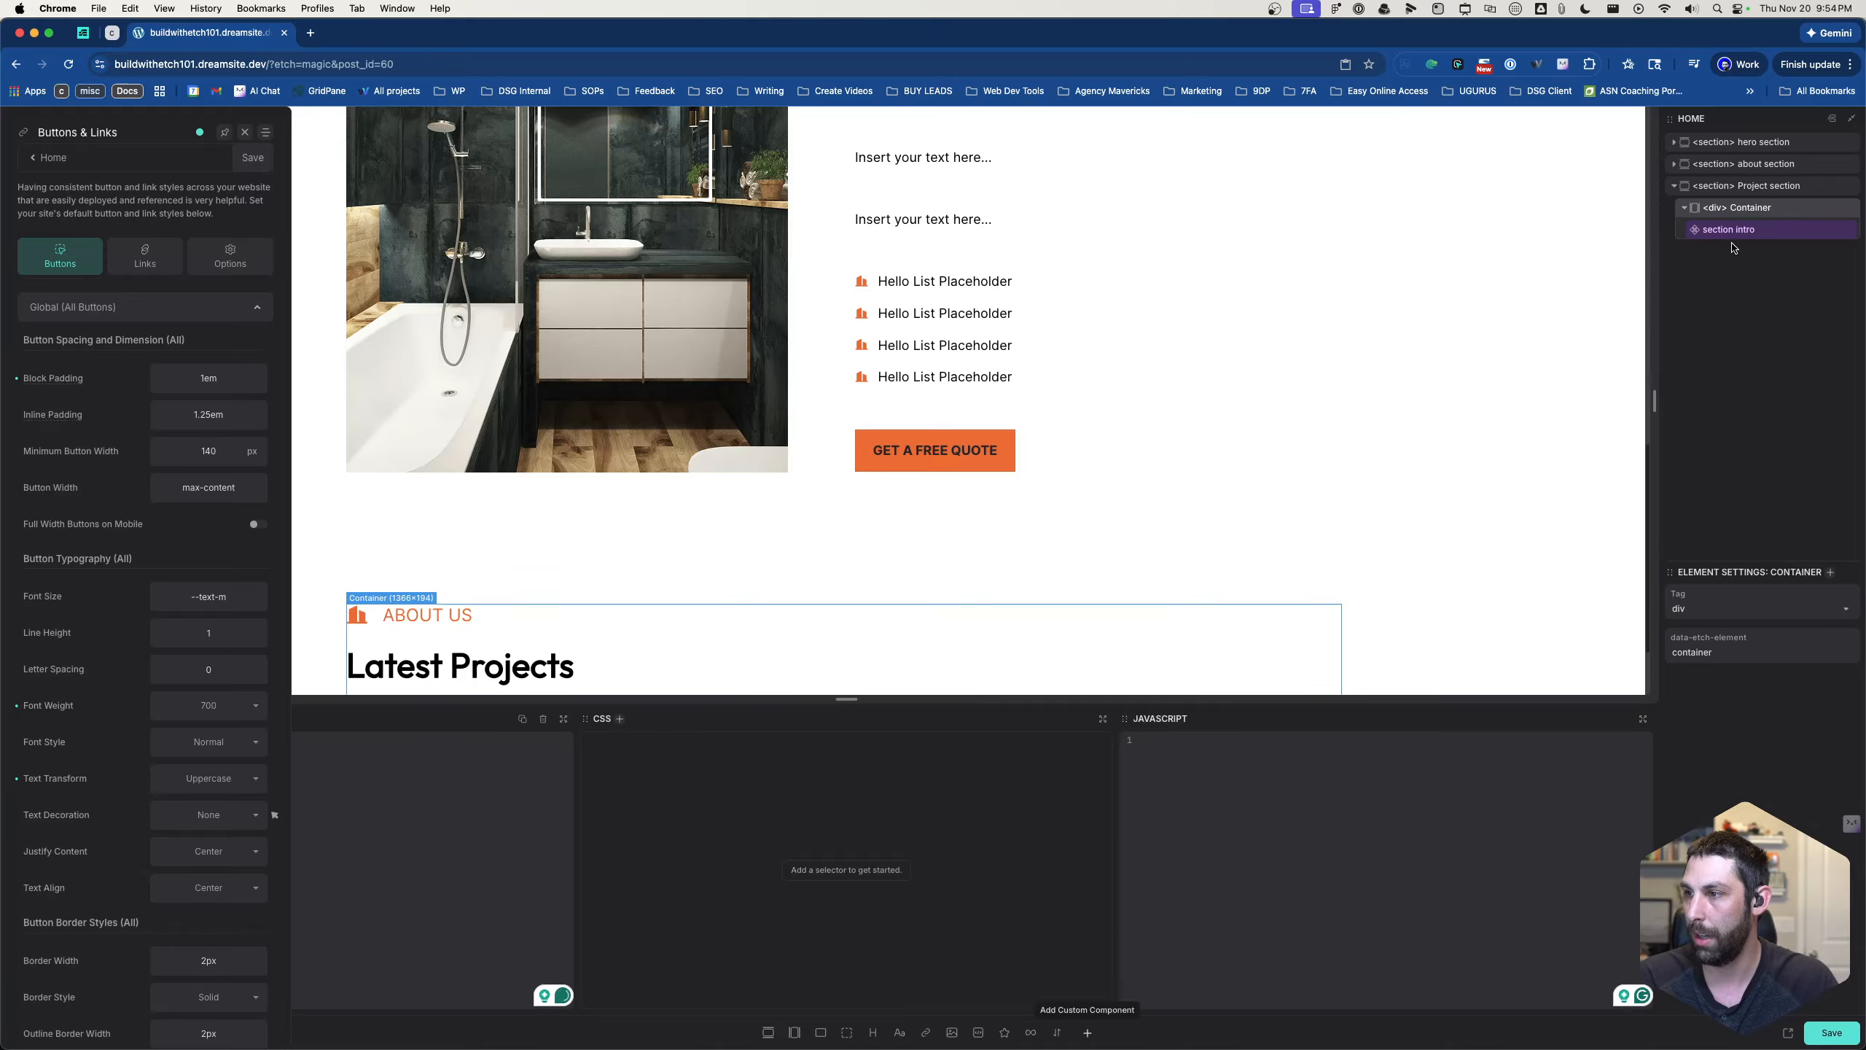
{"action": "mouse_move", "coordinate": [1733, 248]}
{"action": "left_mouse_down"}
{"action": "mouse_move", "coordinate": [1717, 208]}
{"action": "mouse_move", "coordinate": [1727, 236]}
{"action": "left_mouse_up"}
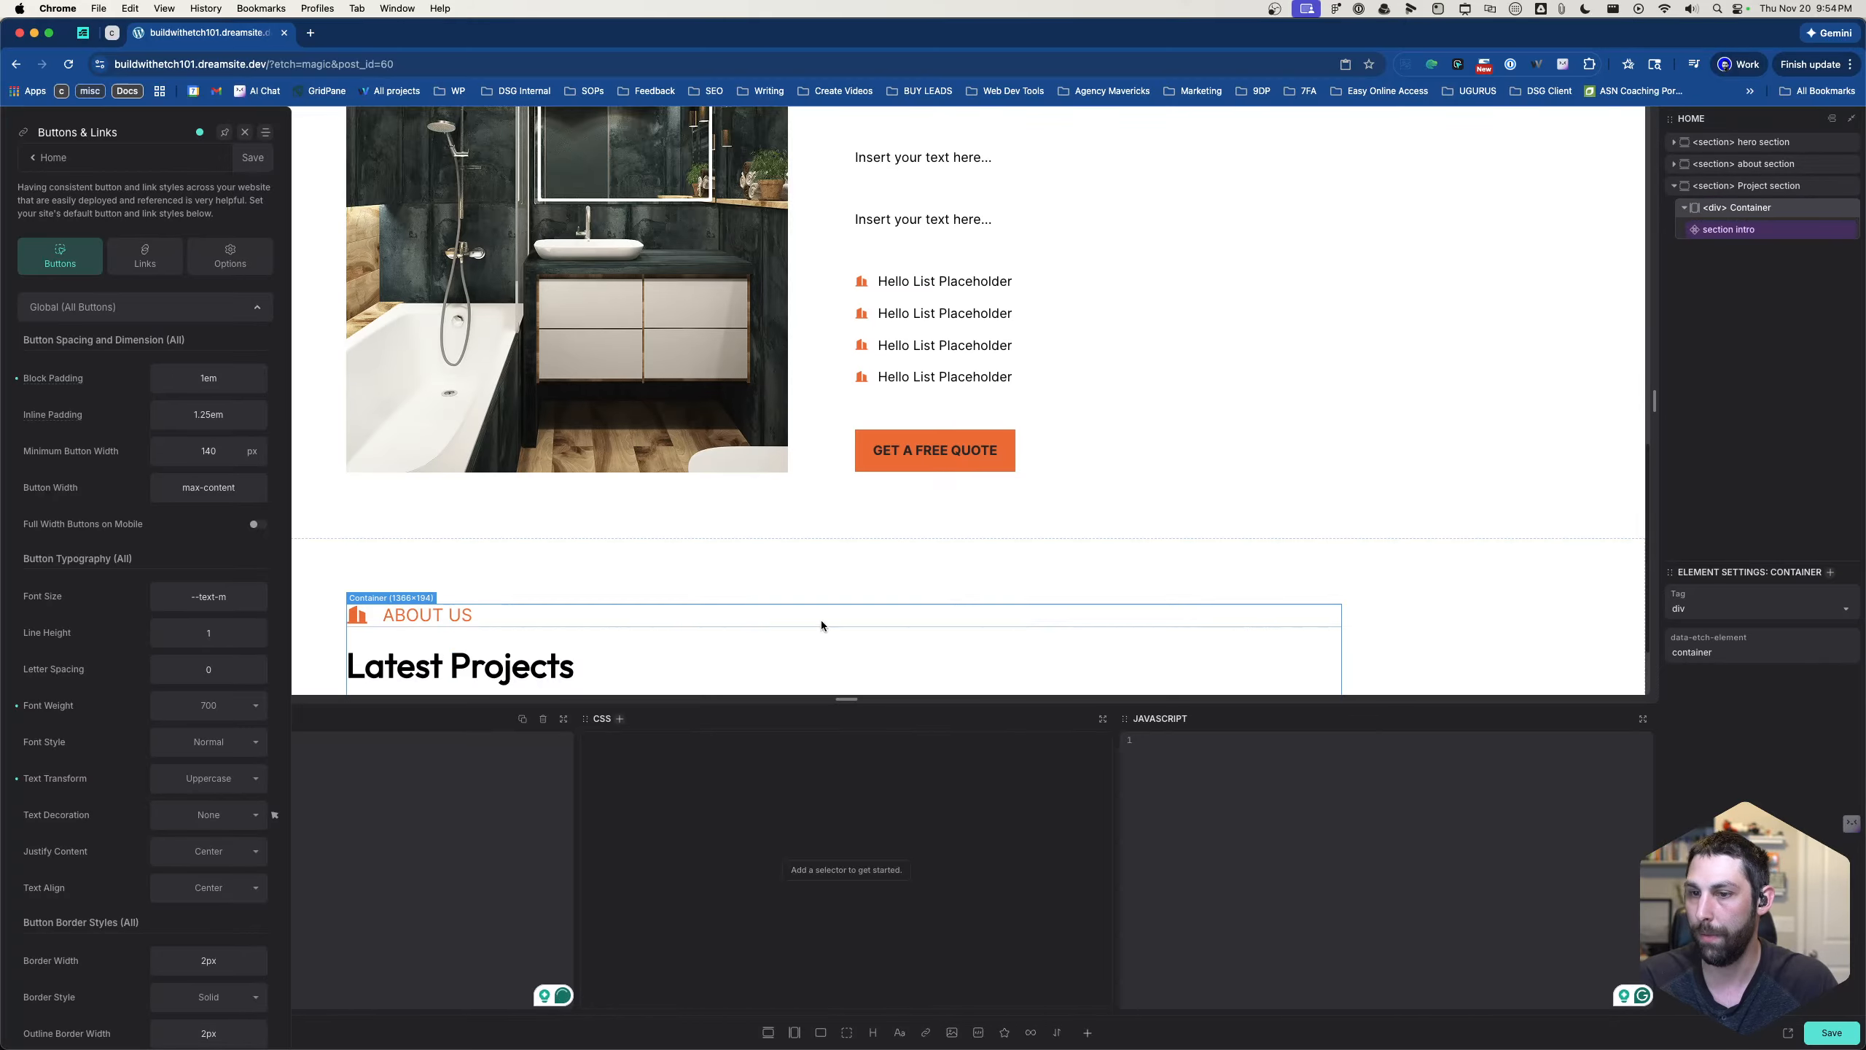
{"action": "scroll", "coordinate": [802, 626], "scroll_direction": "down", "scroll_amount": 2}
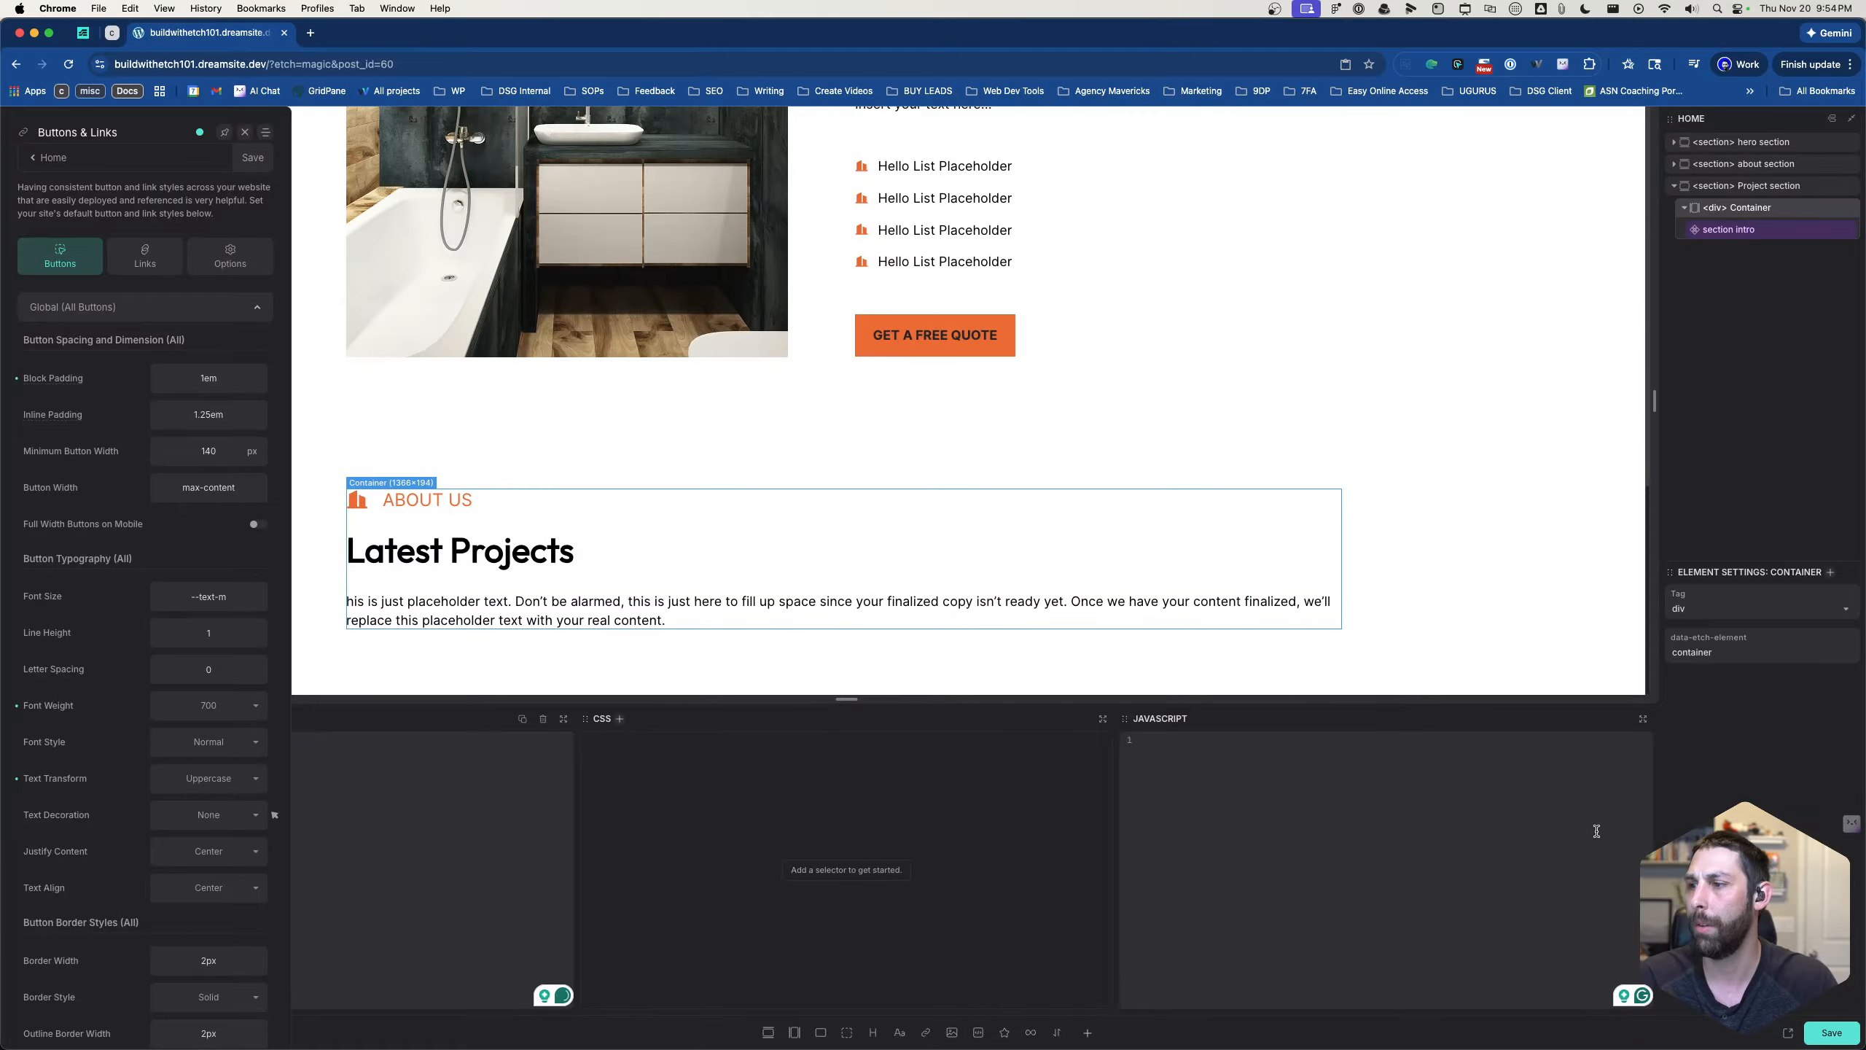
- Set the section intro's alignment to Center and its accent text to "Projects"
{"action": "left_click", "coordinate": [1748, 230]}
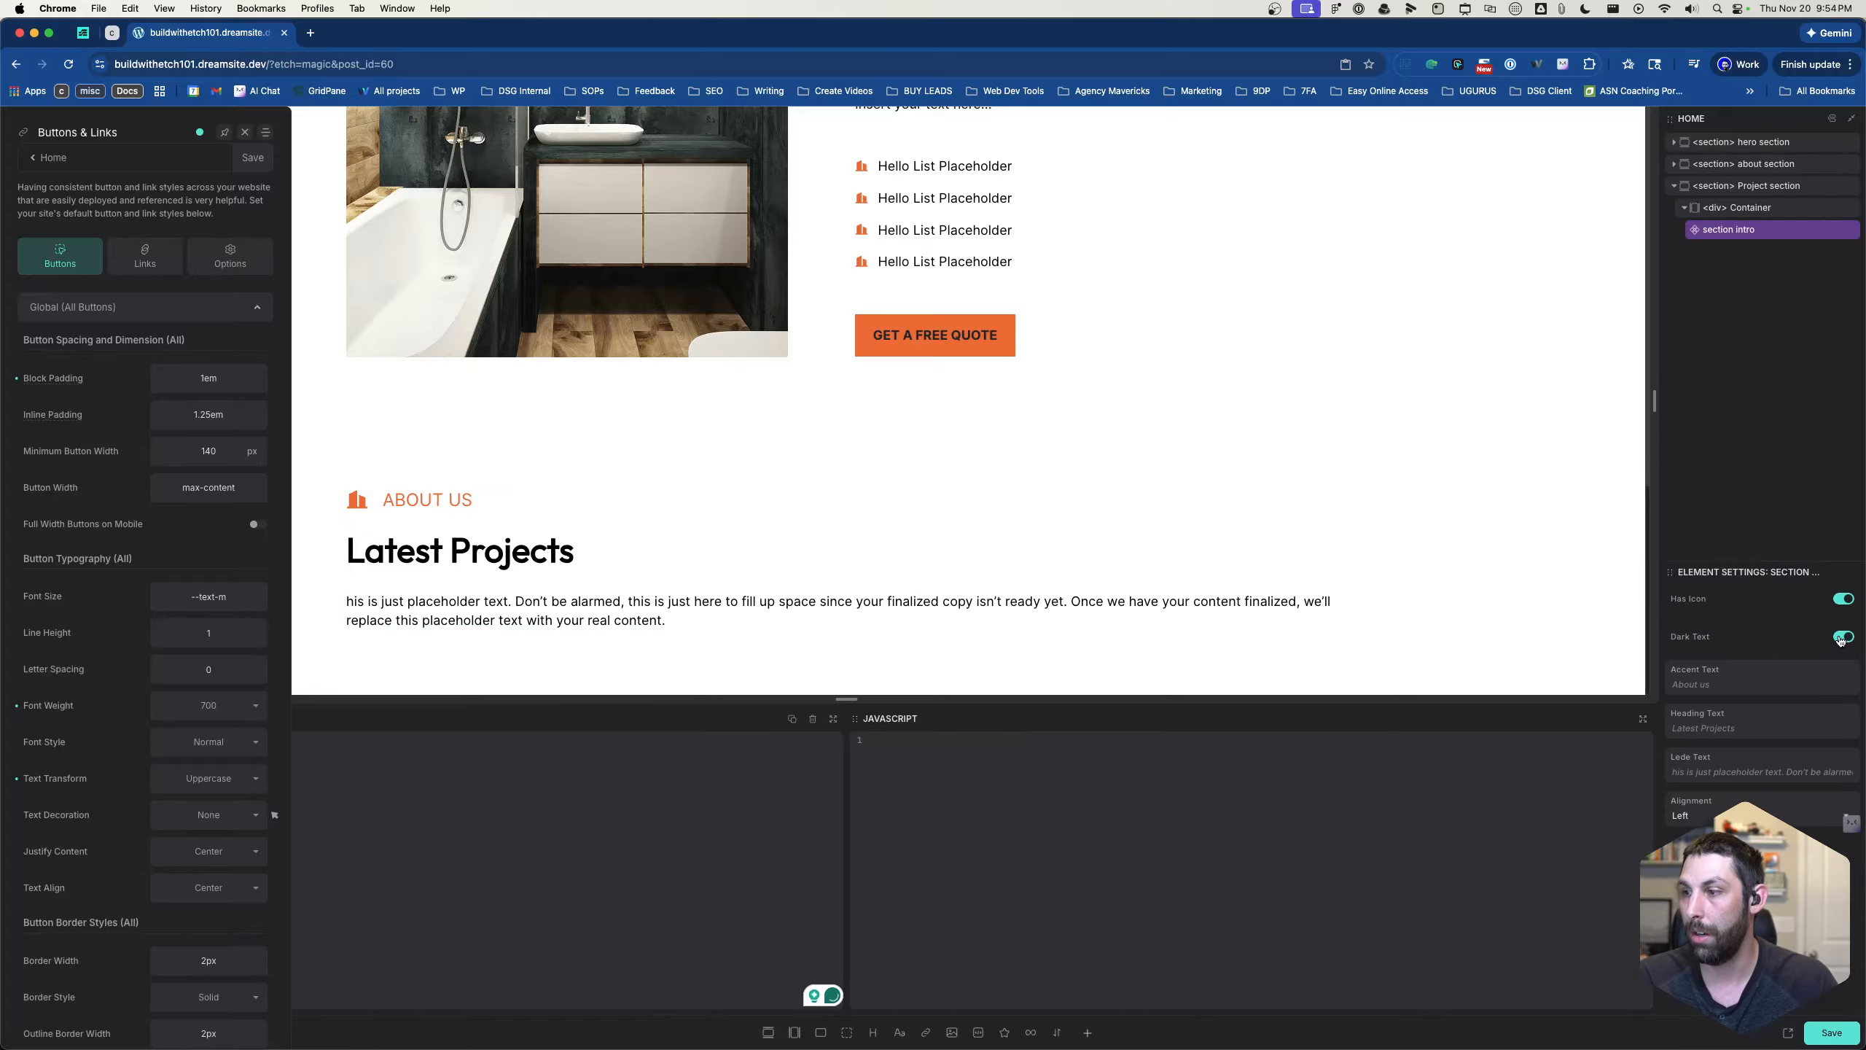
{"action": "left_click", "coordinate": [1715, 815]}
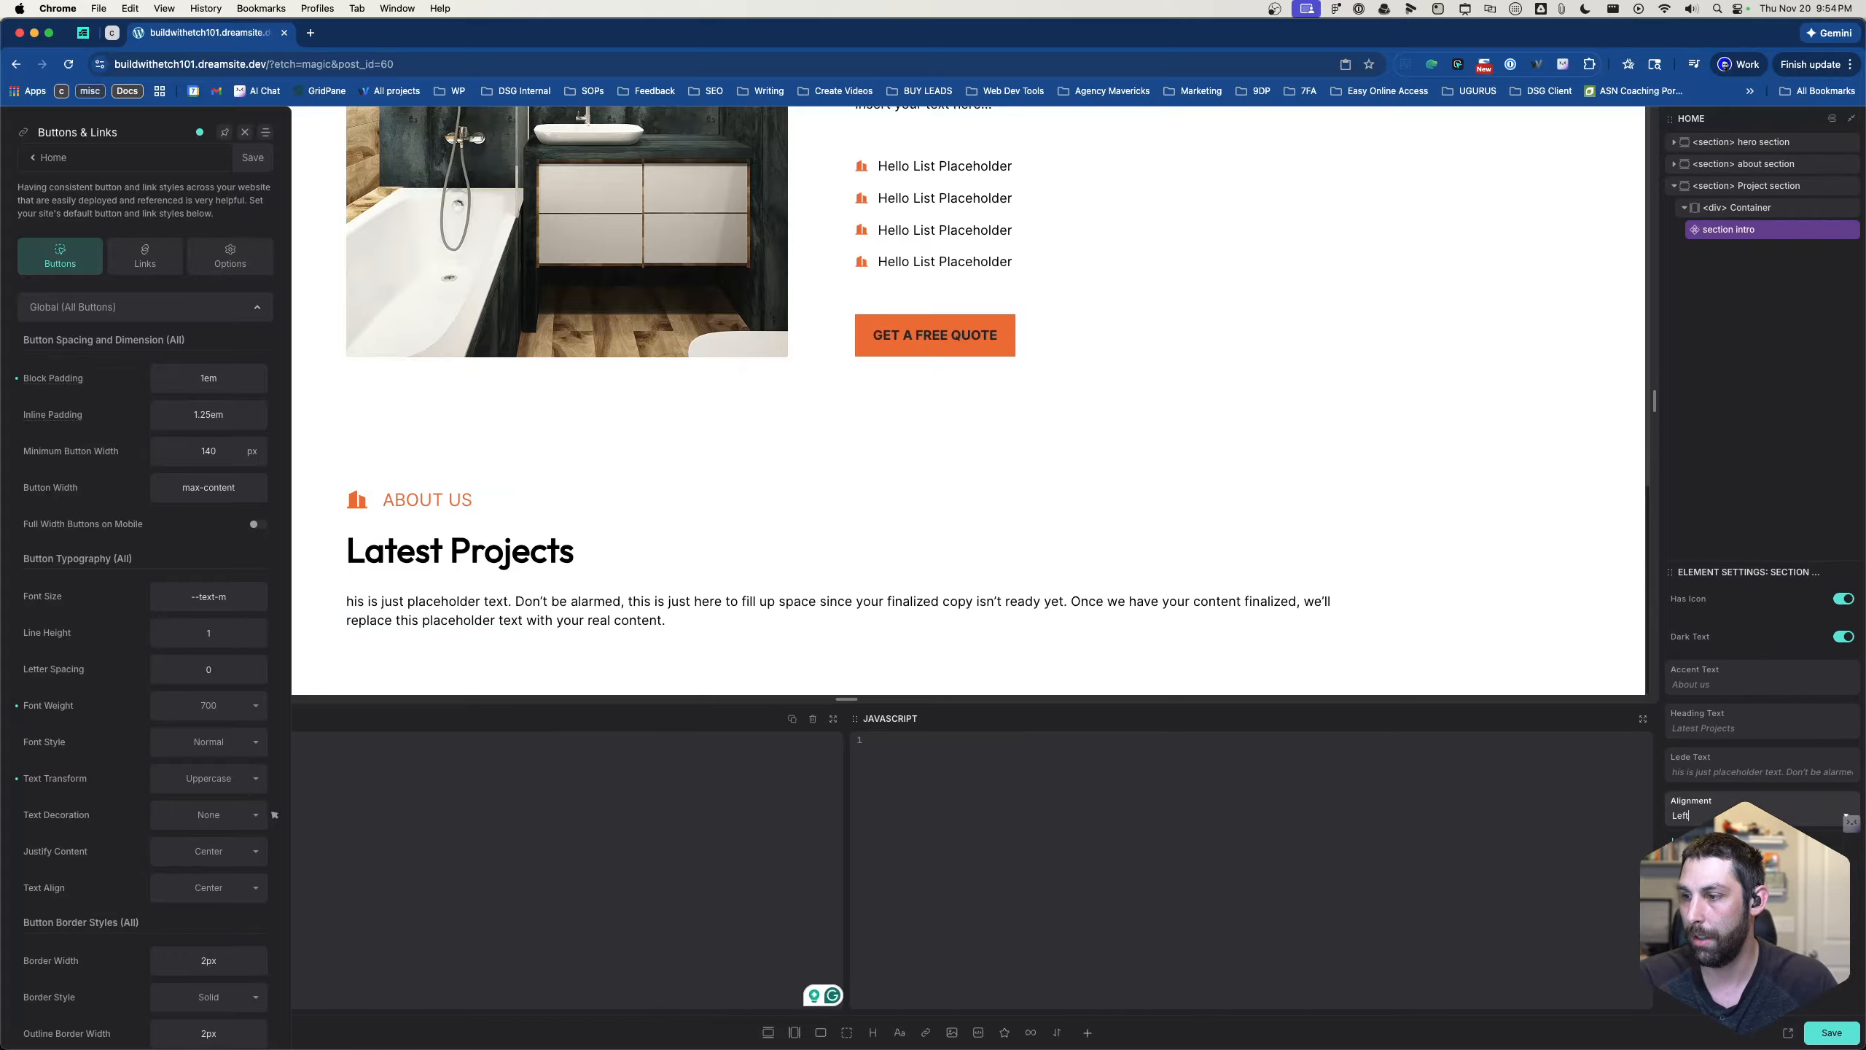
{"action": "left_click", "coordinate": [1708, 866]}
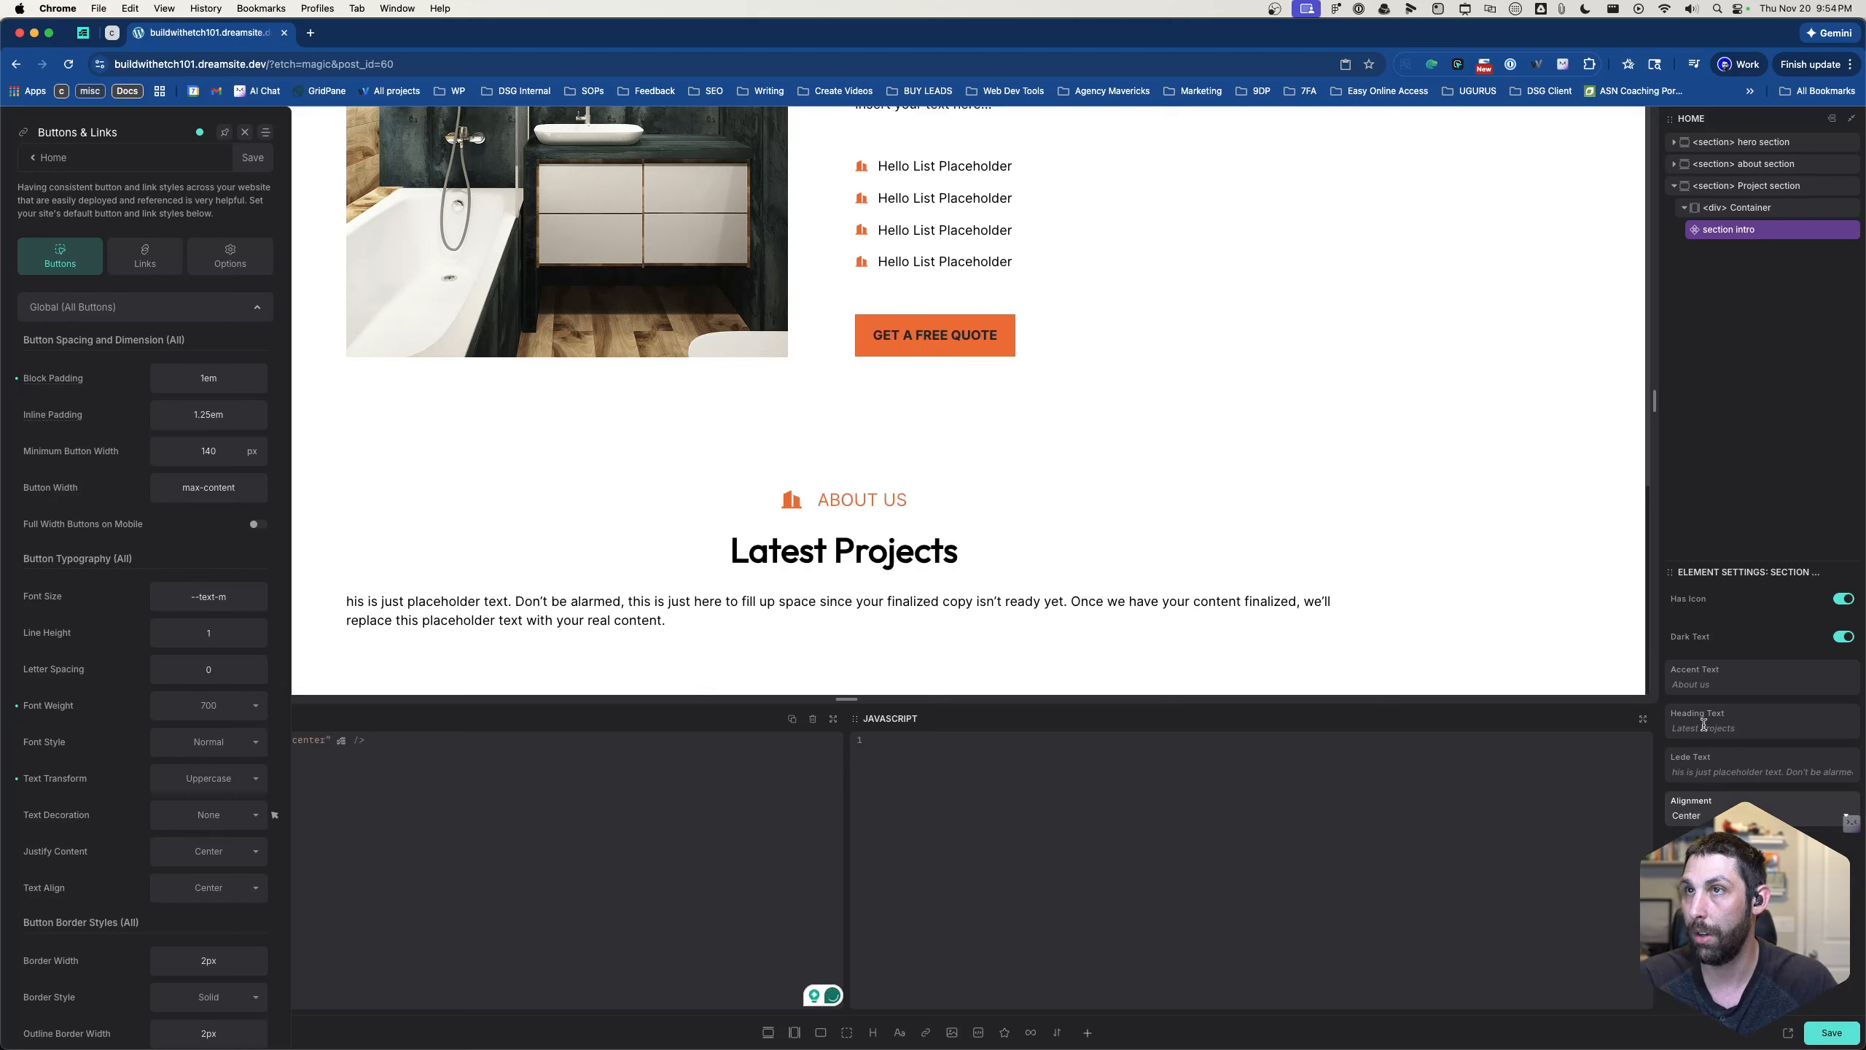
{"action": "left_click", "coordinate": [1703, 684]}
{"action": "type", "text": "Proej"}
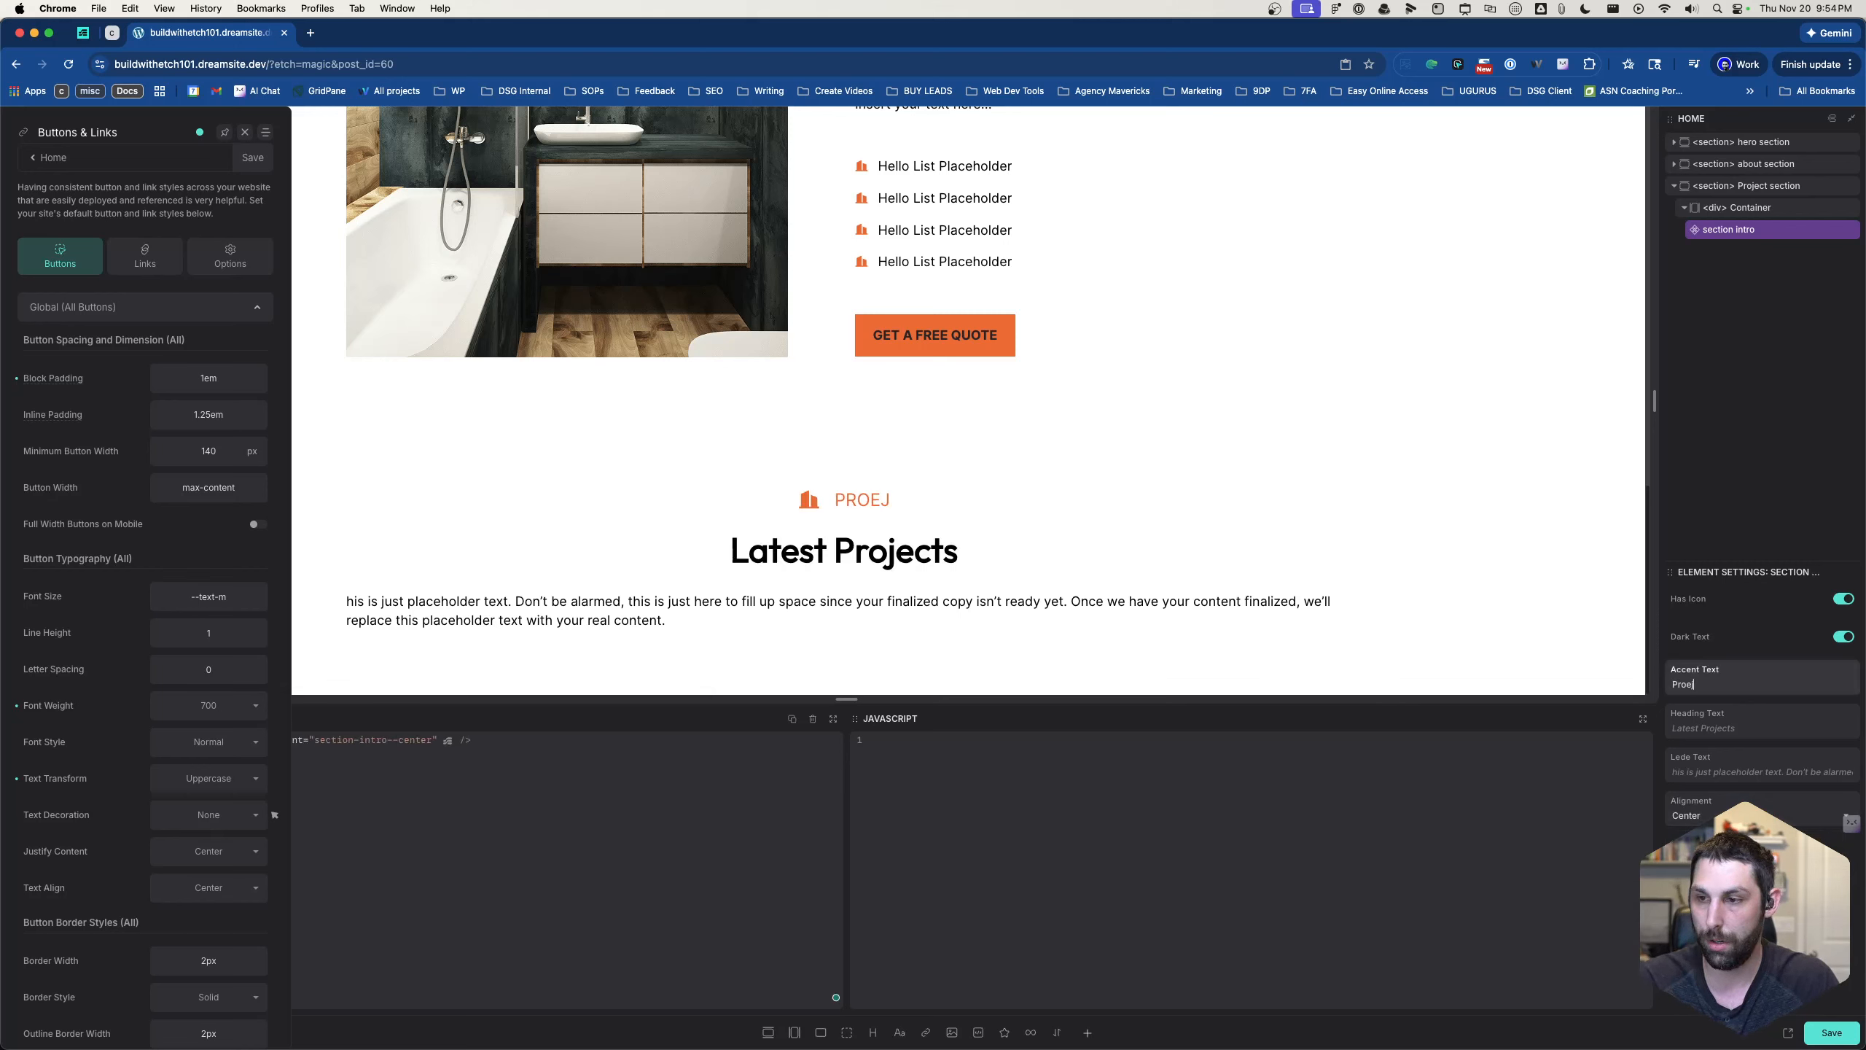
{"action": "key", "text": "BackSpace"}
{"action": "key", "text": "BackSpace"}
{"action": "type", "text": "jects"}
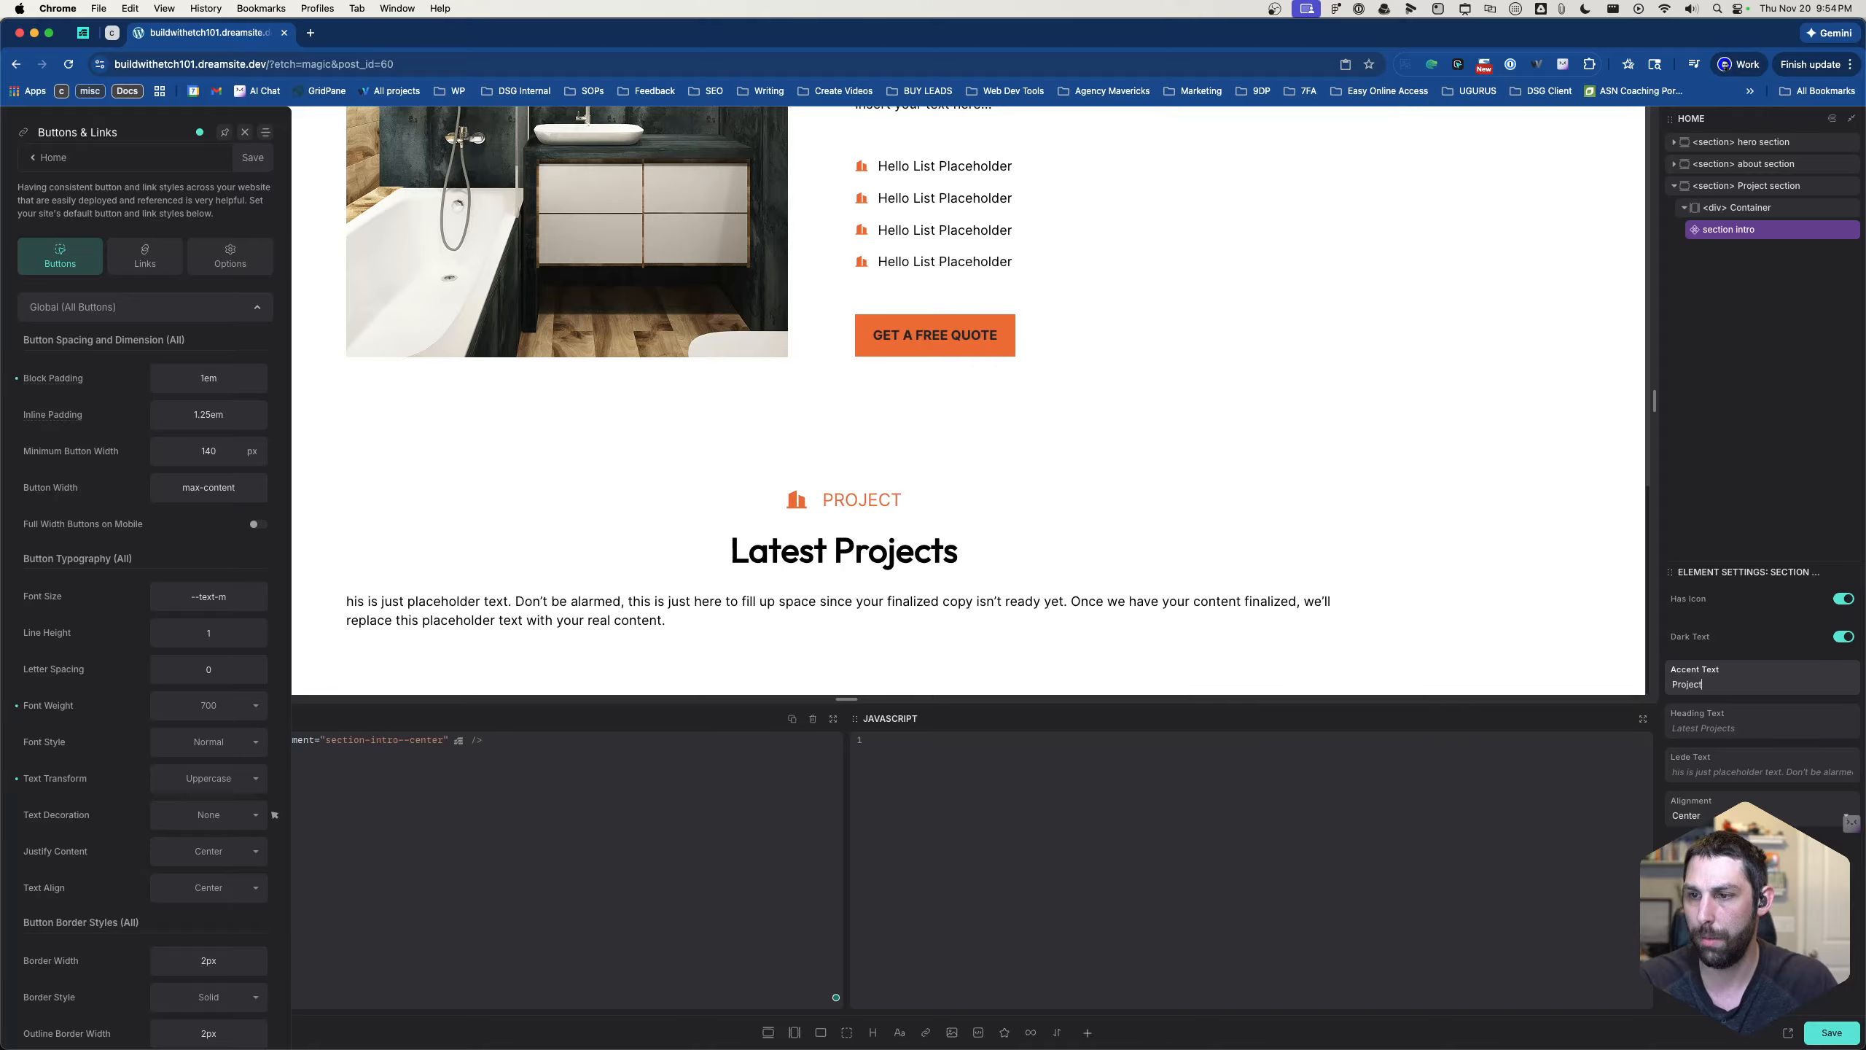
- Reselect the section intro in the Project section and close the Buttons & Links settings
{"action": "left_click", "coordinate": [1695, 769]}
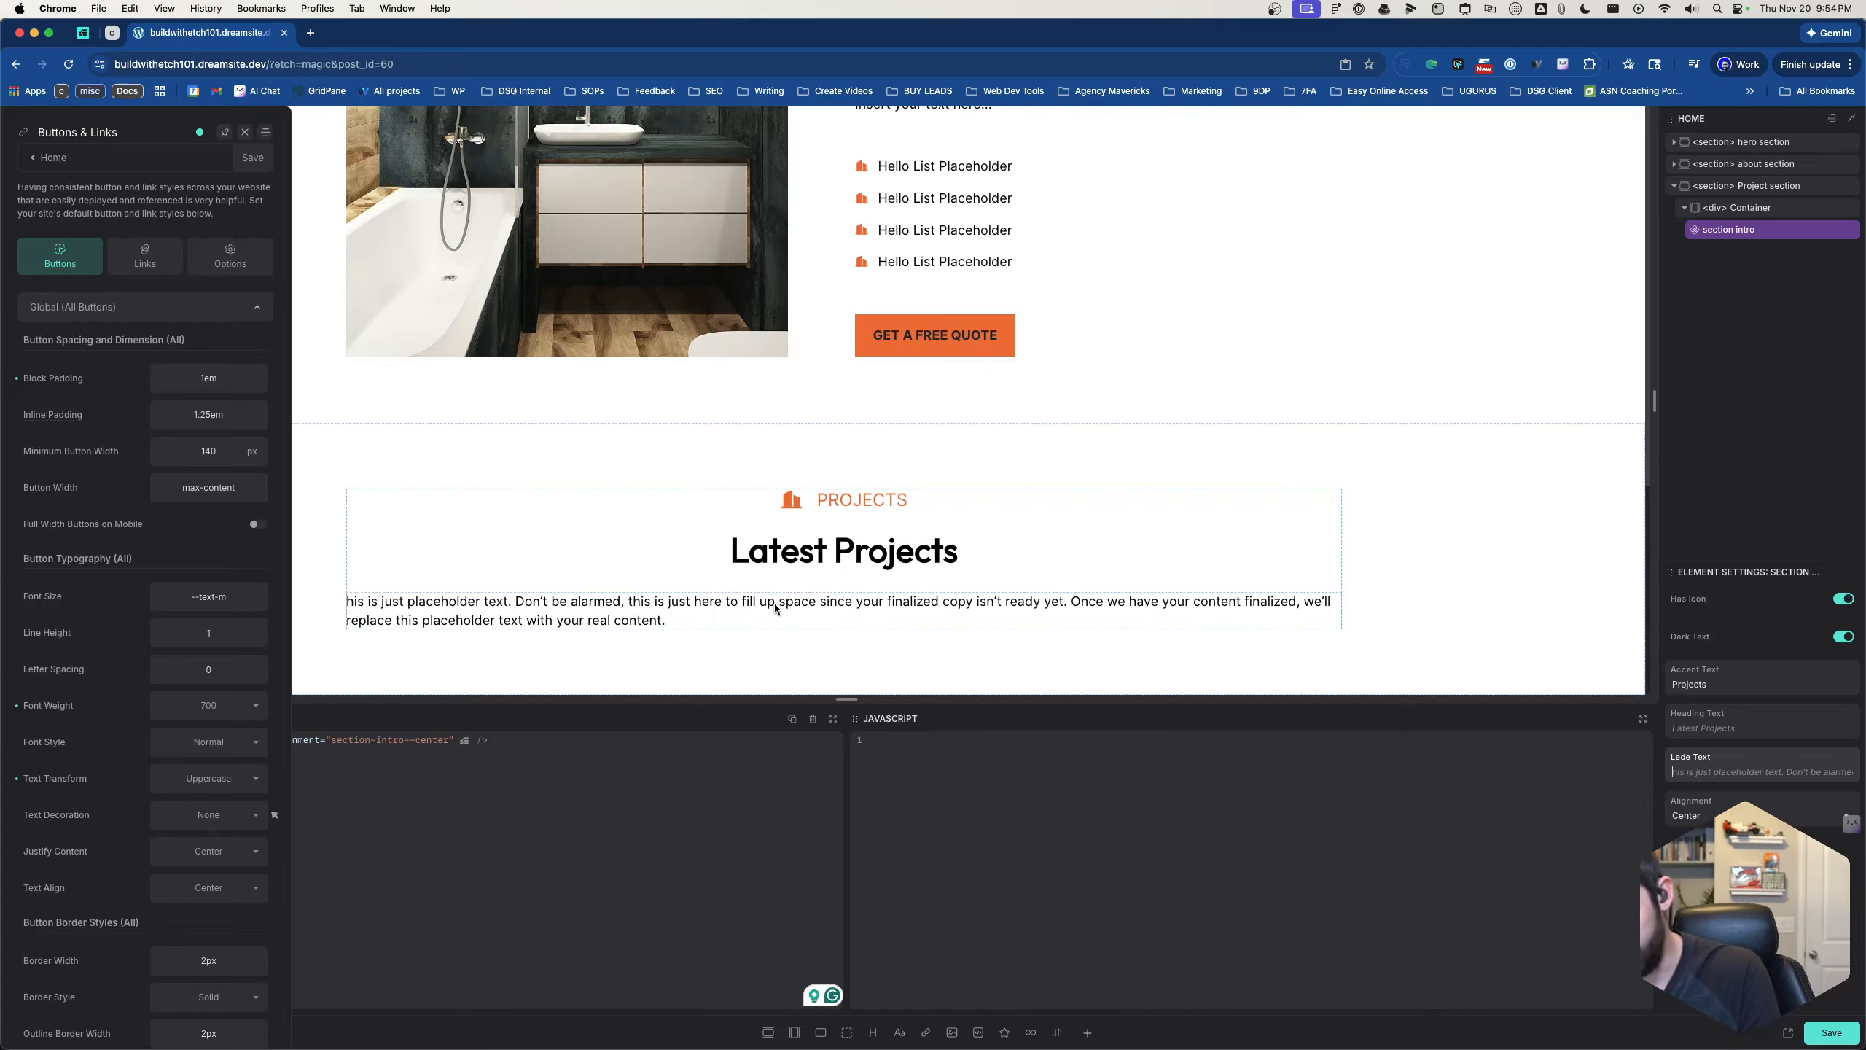
{"action": "left_click", "coordinate": [802, 664]}
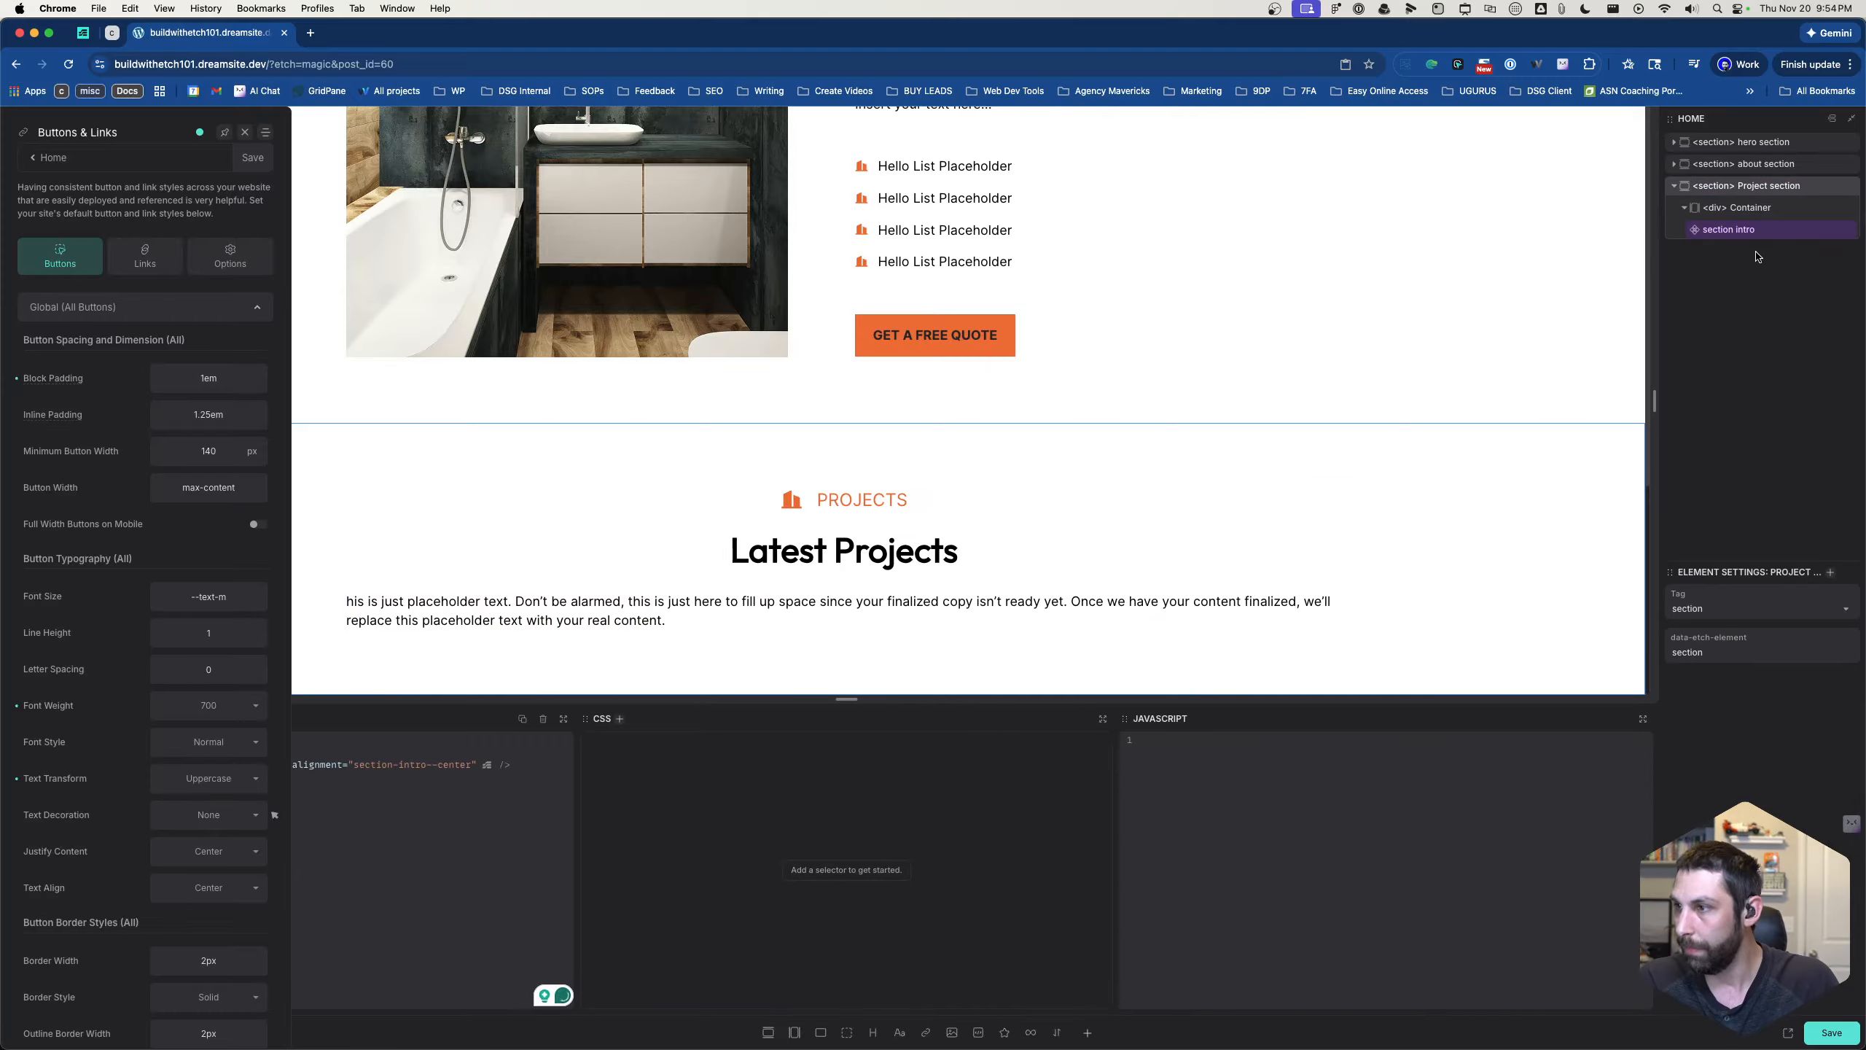
{"action": "left_click", "coordinate": [1762, 211]}
{"action": "left_click", "coordinate": [1762, 232]}
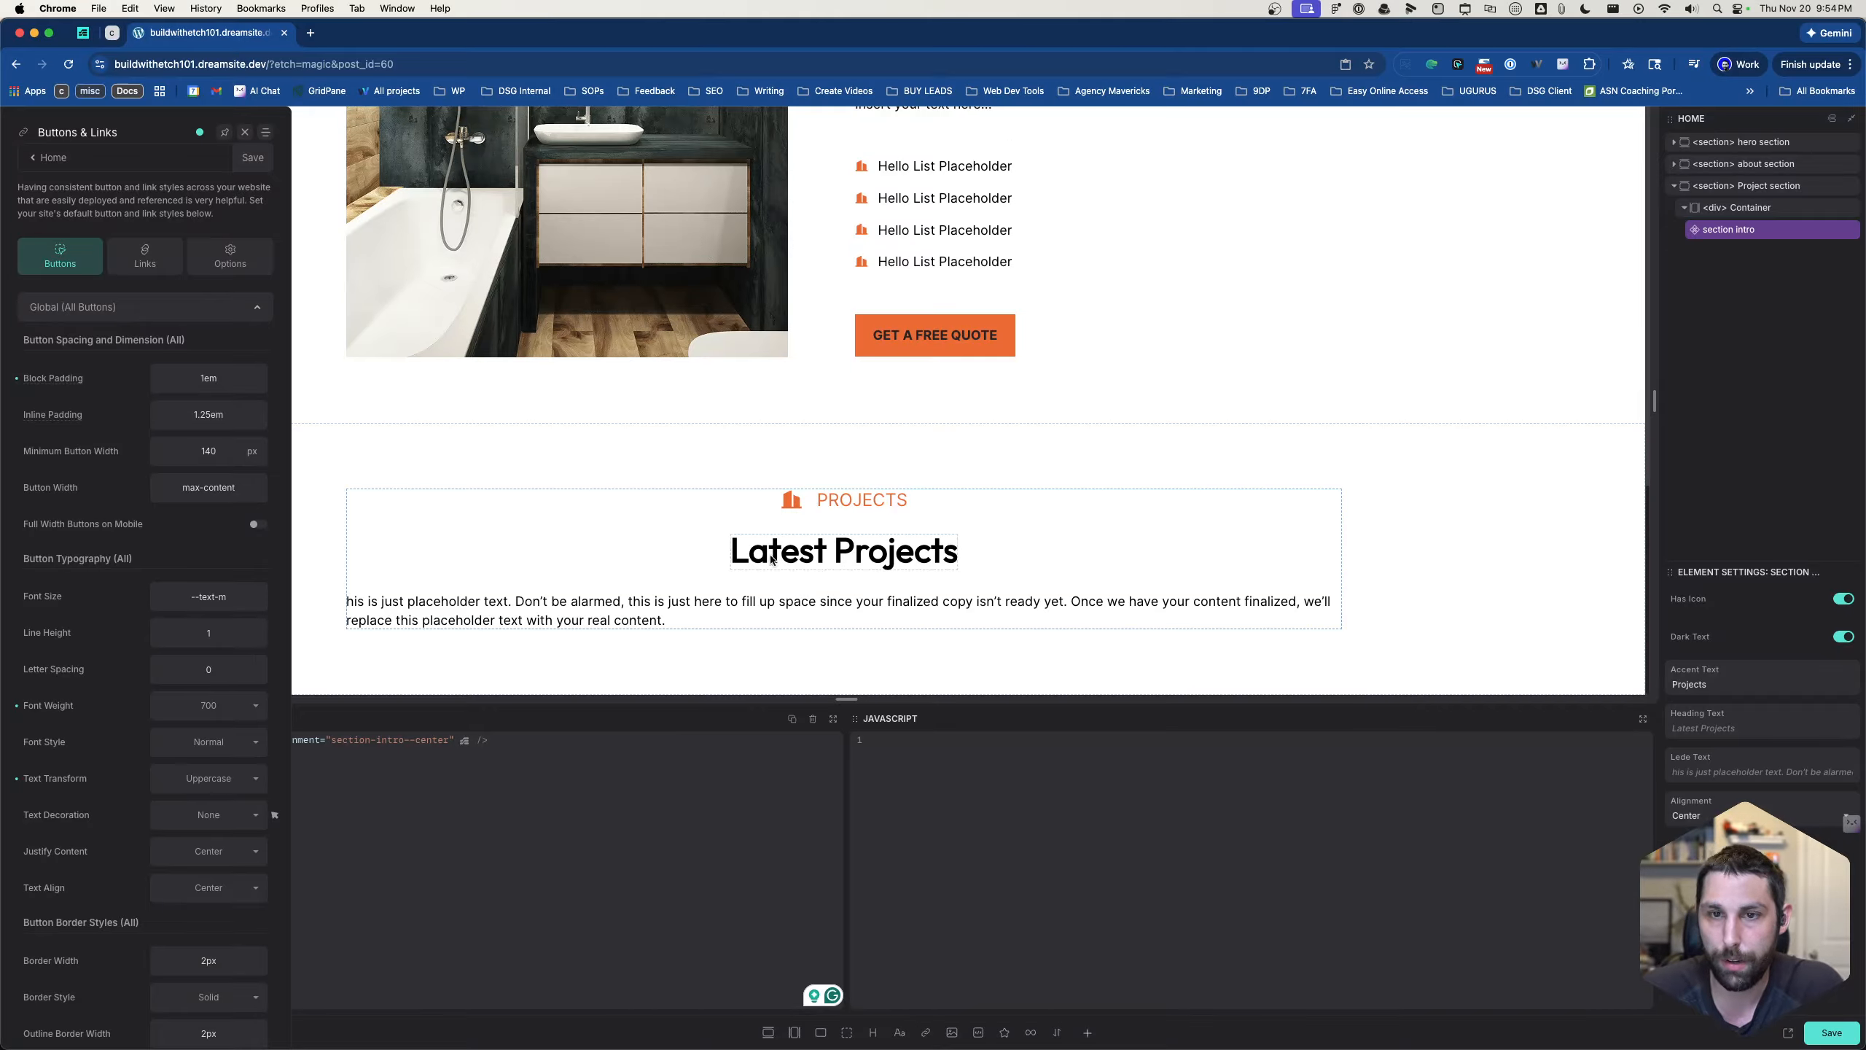
{"action": "left_click", "coordinate": [253, 159]}
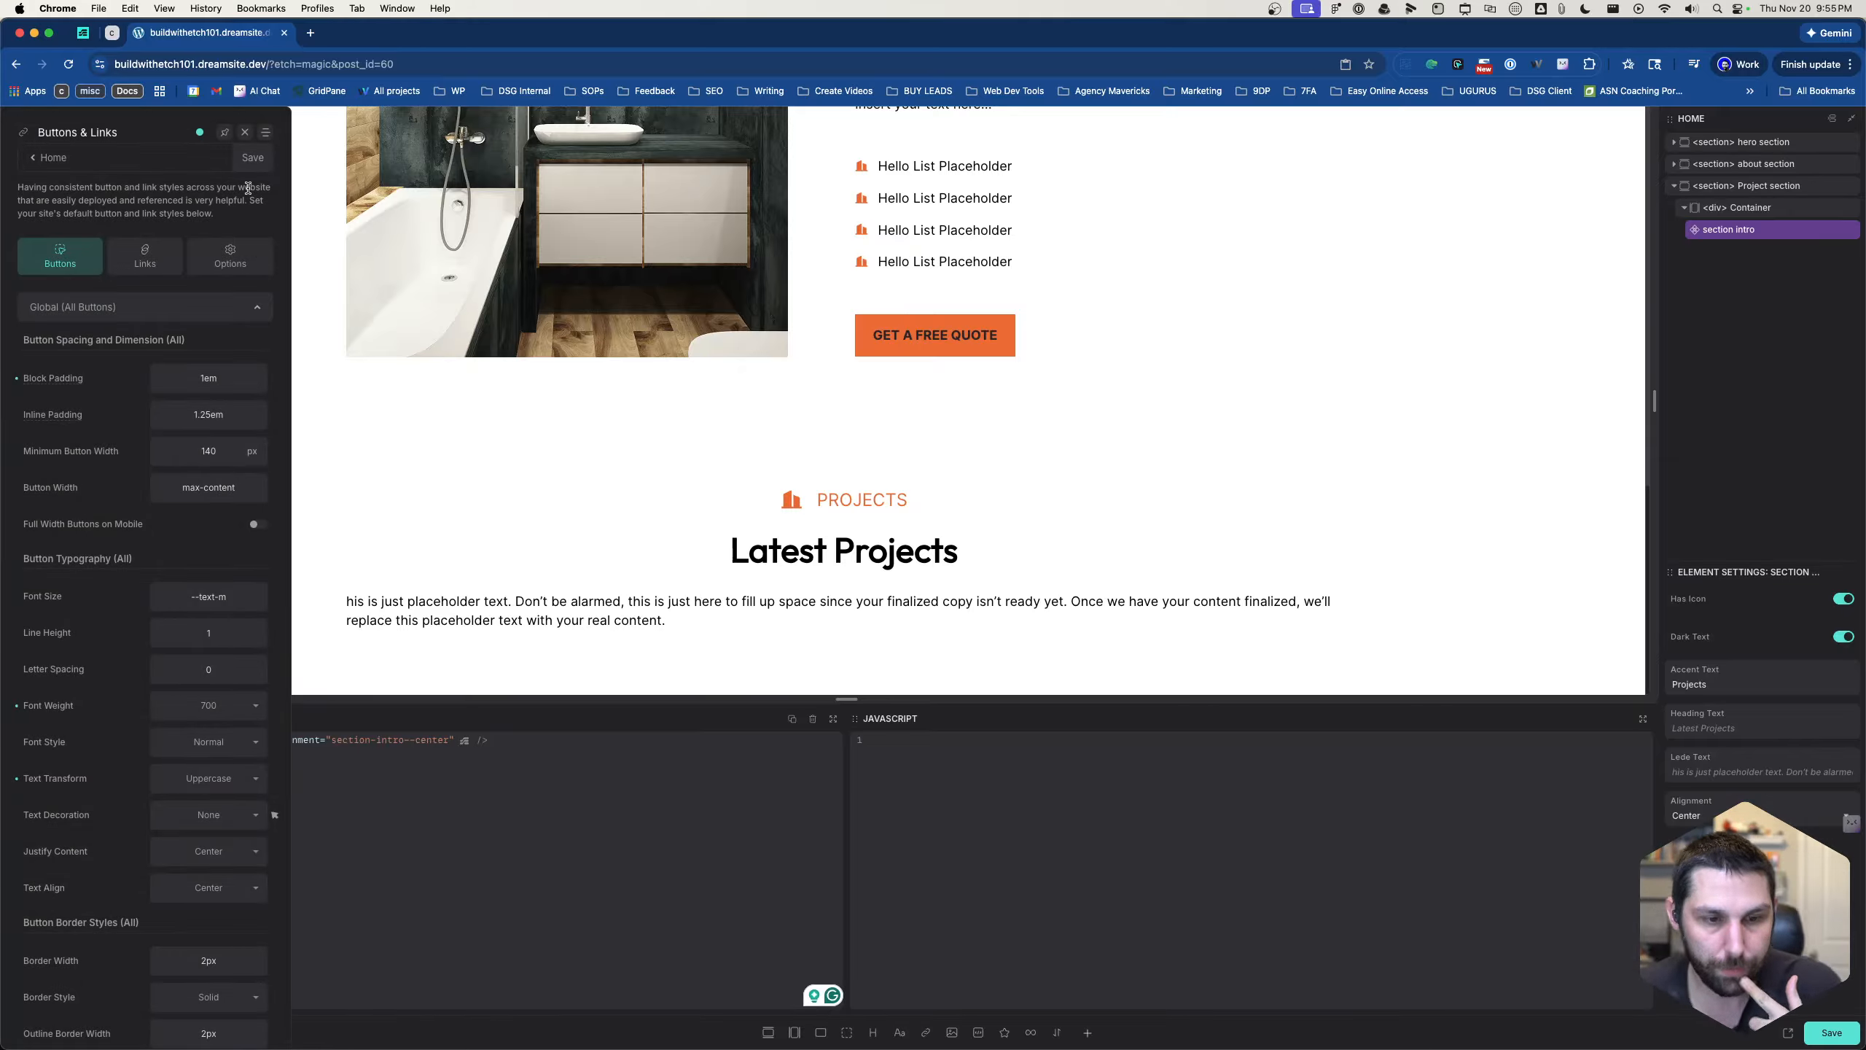
{"action": "left_click", "coordinate": [246, 133]}
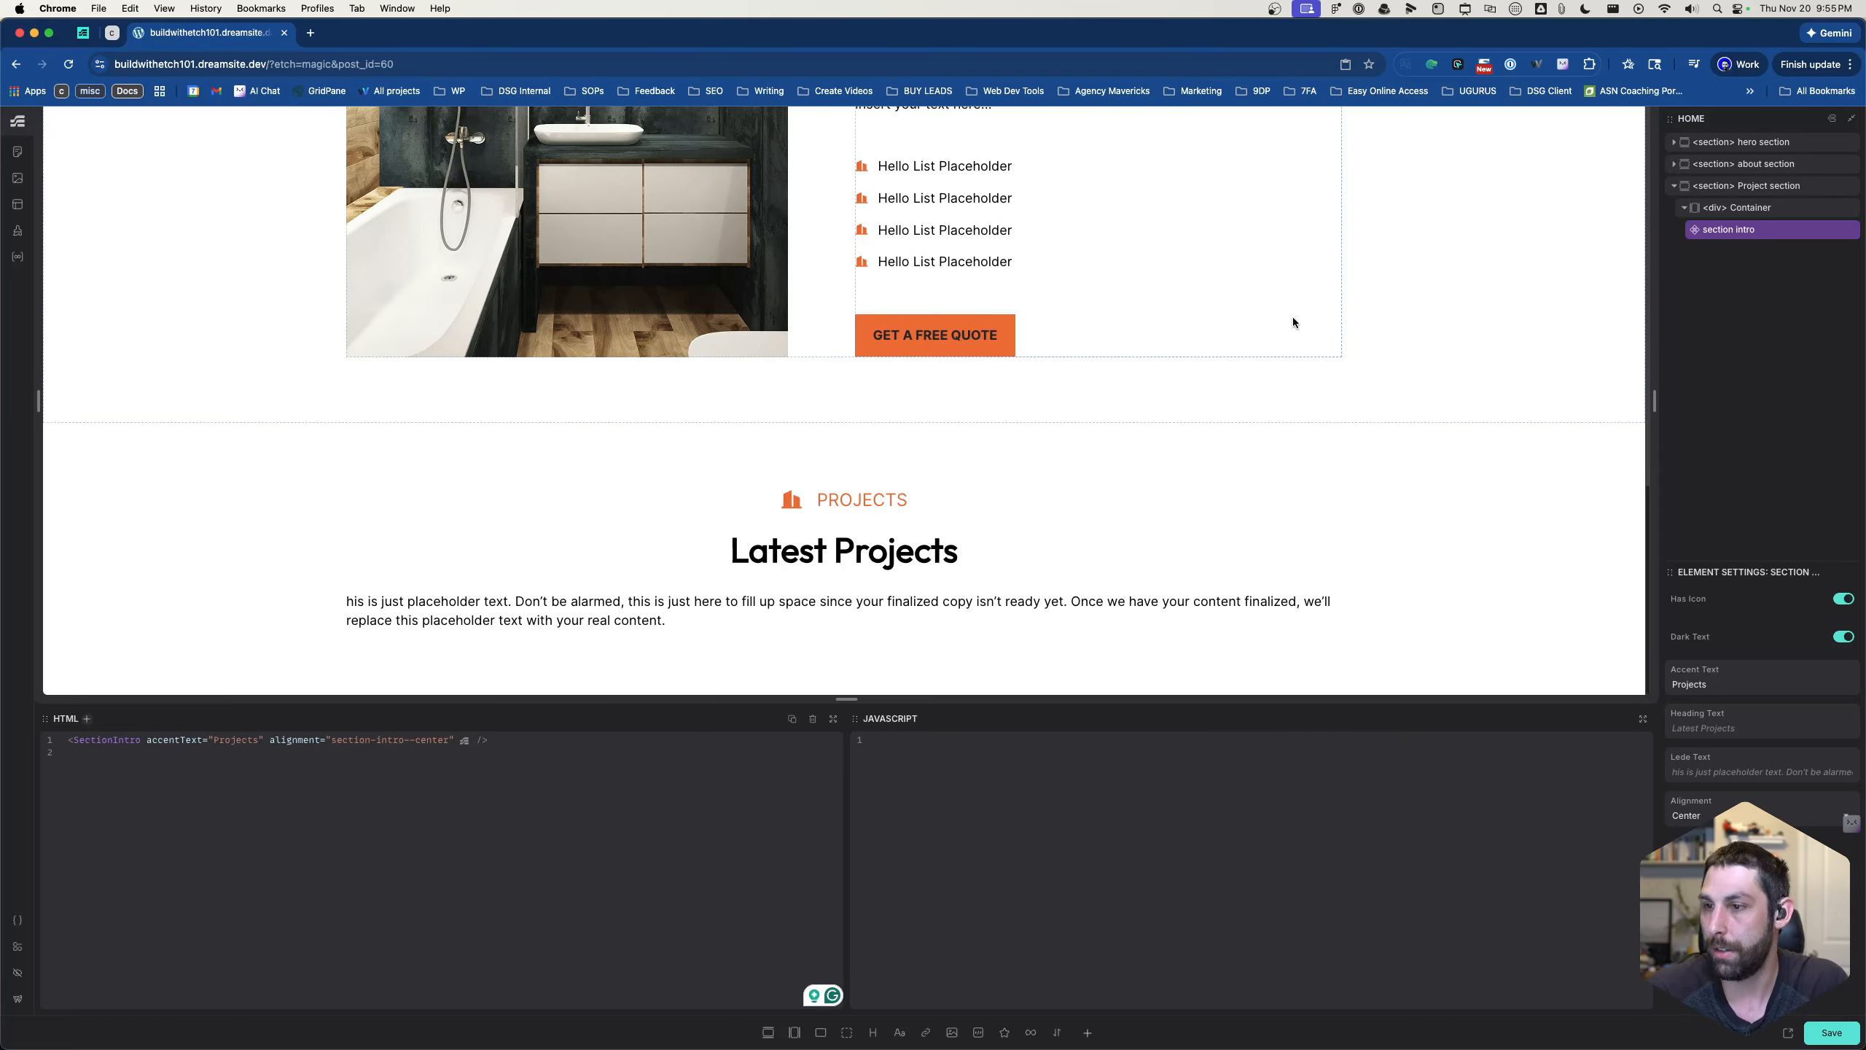
- Add a container with a nested div below the section intro and rename that container "project grid"
{"action": "left_click", "coordinate": [795, 1032]}
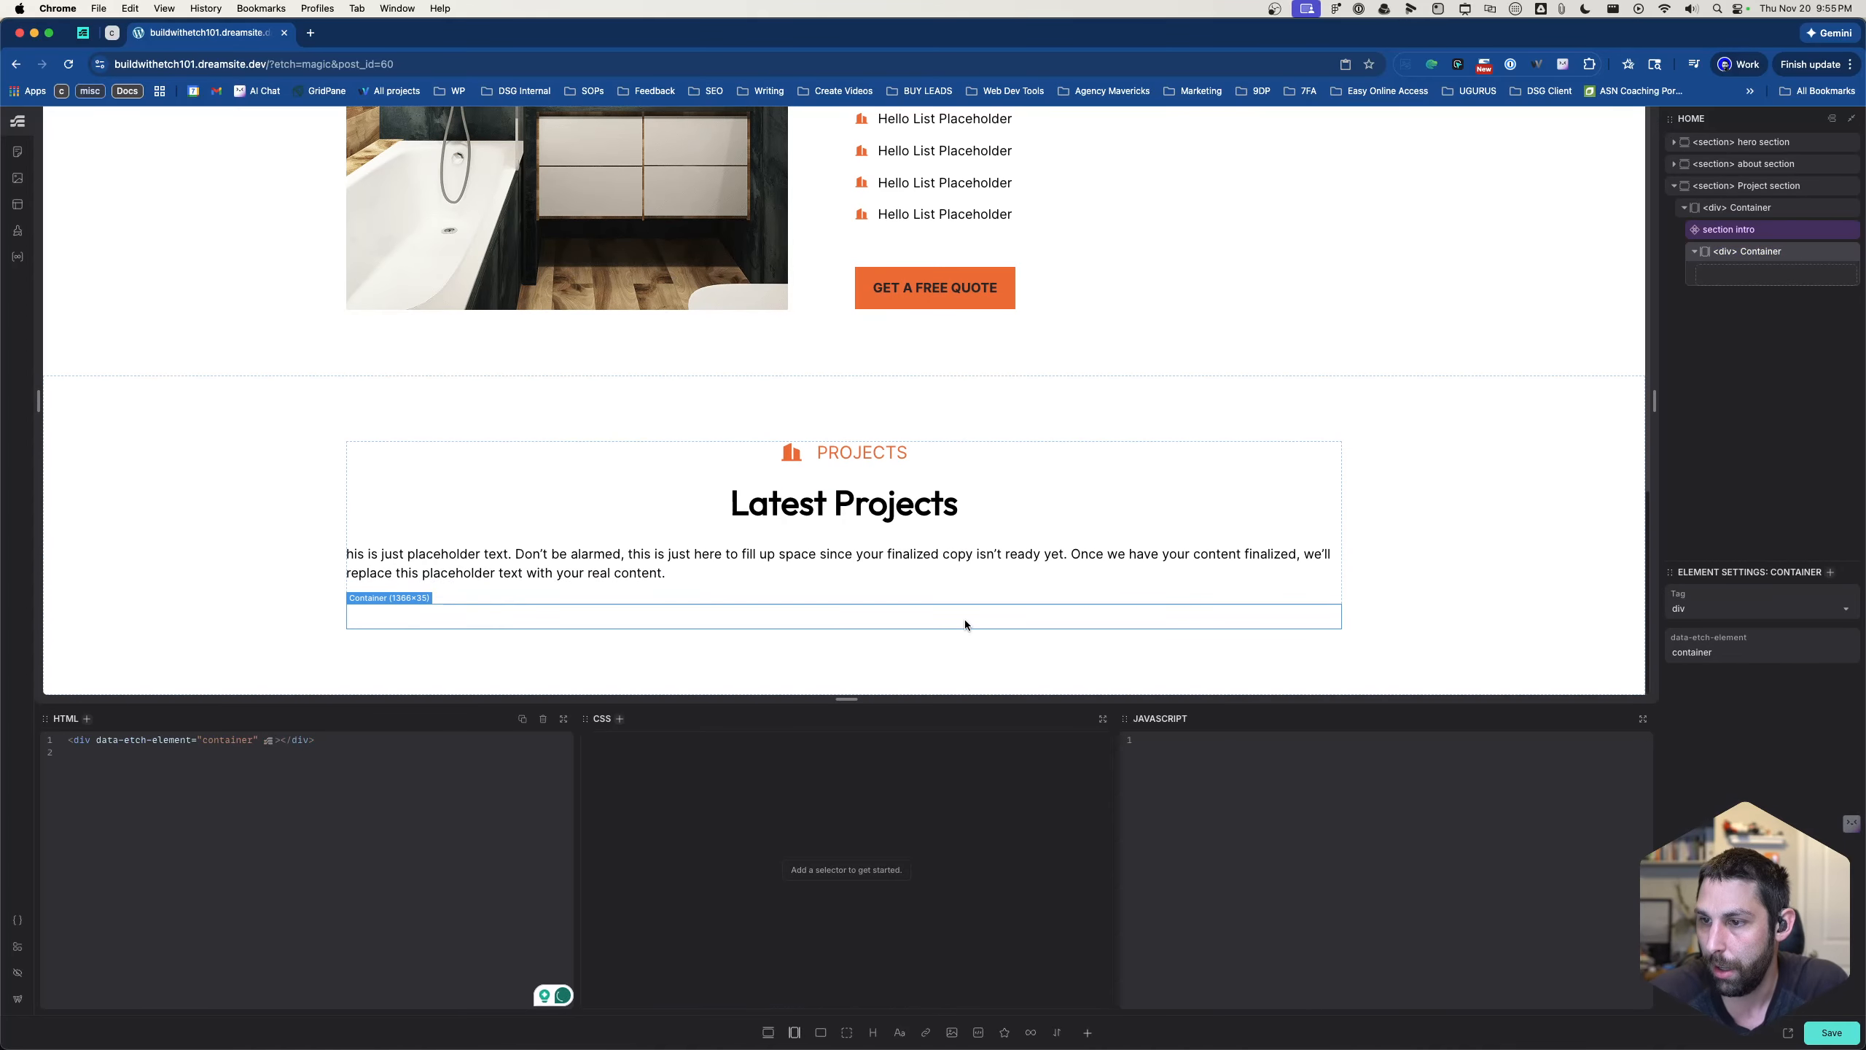
{"action": "left_click", "coordinate": [843, 1034]}
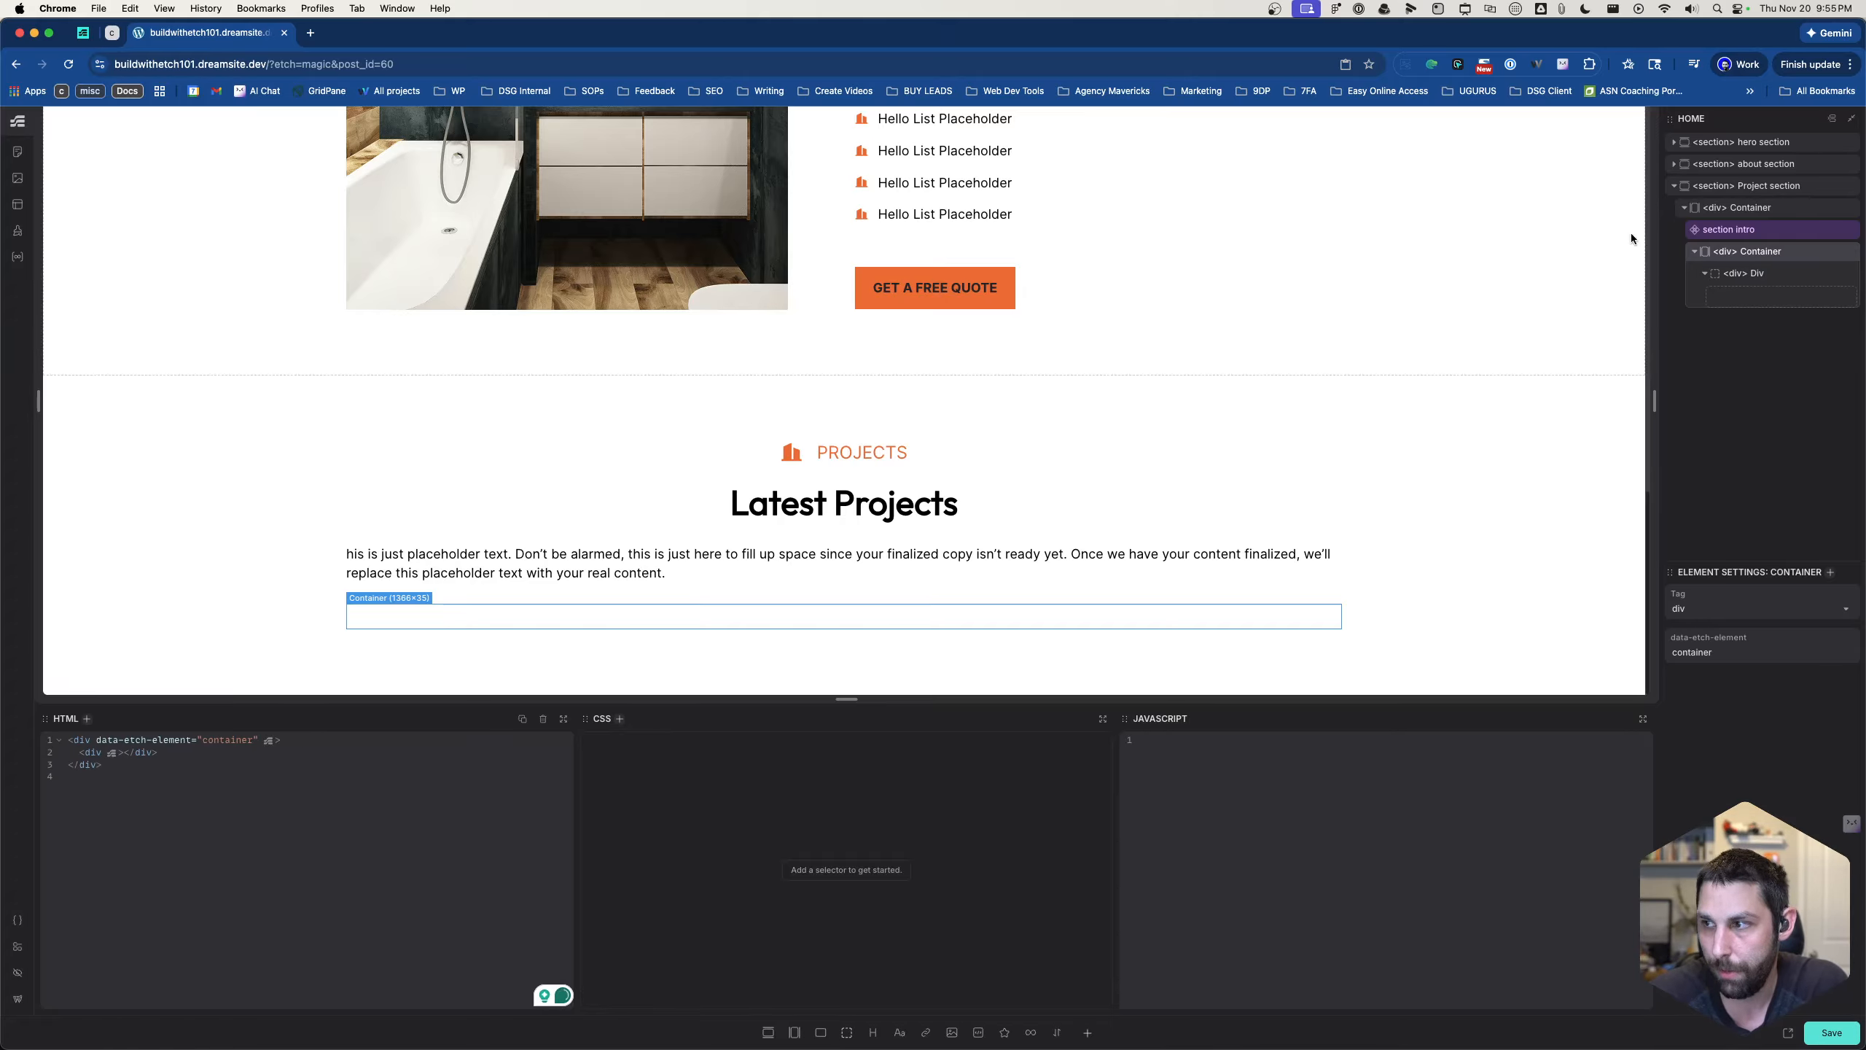
{"action": "double_click", "coordinate": [1764, 252]}
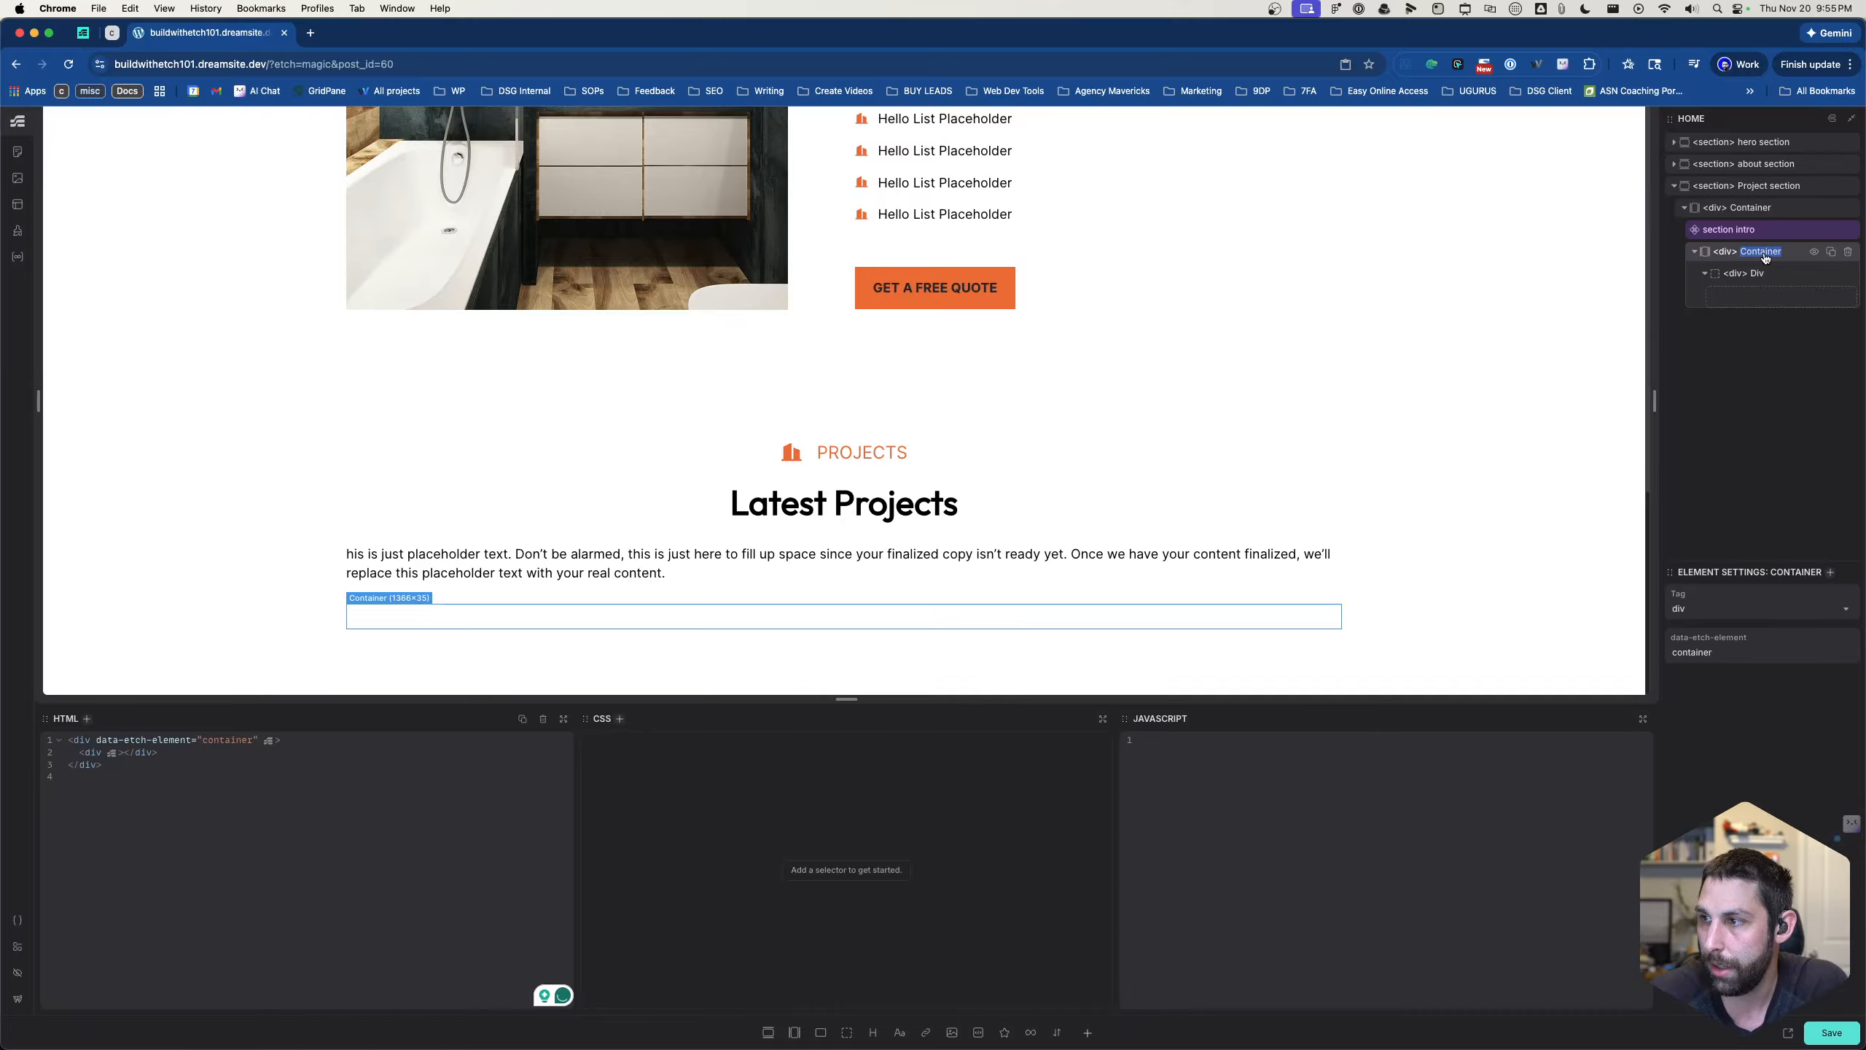
{"action": "type", "text": "gri"}
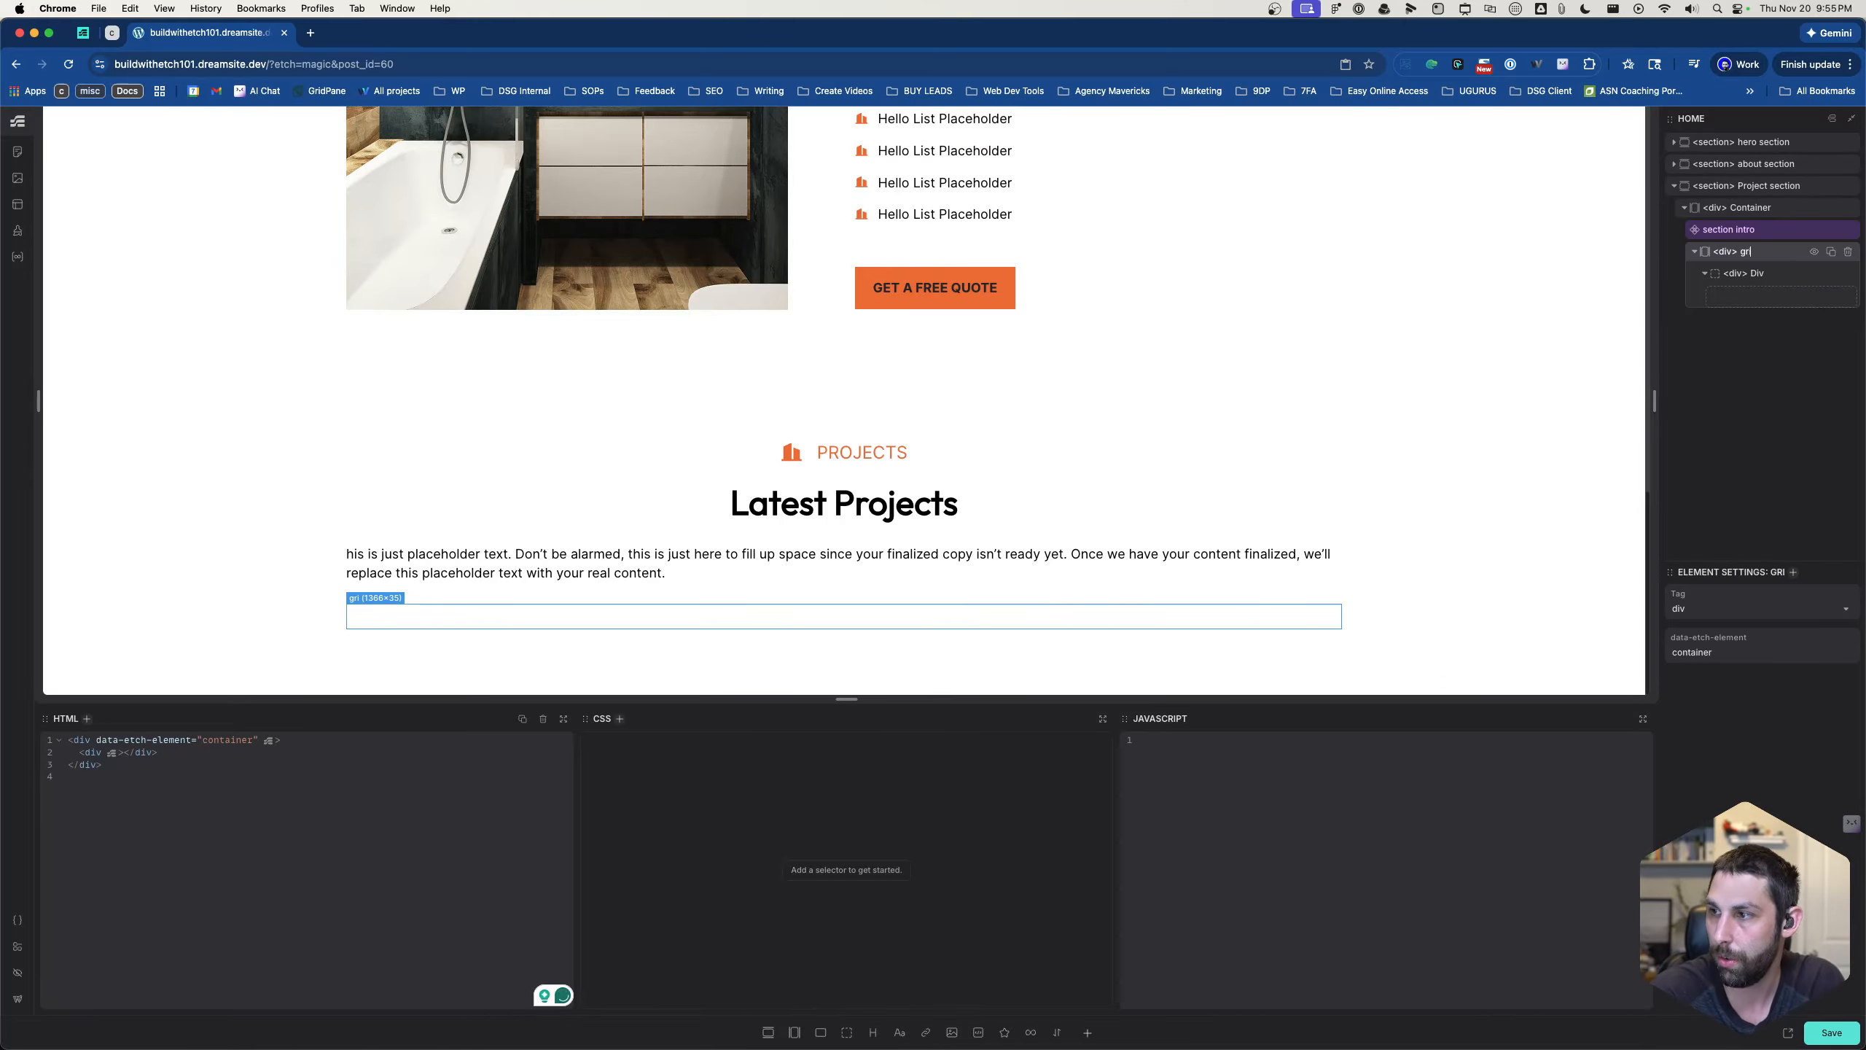
{"action": "type", "text": "d-"}
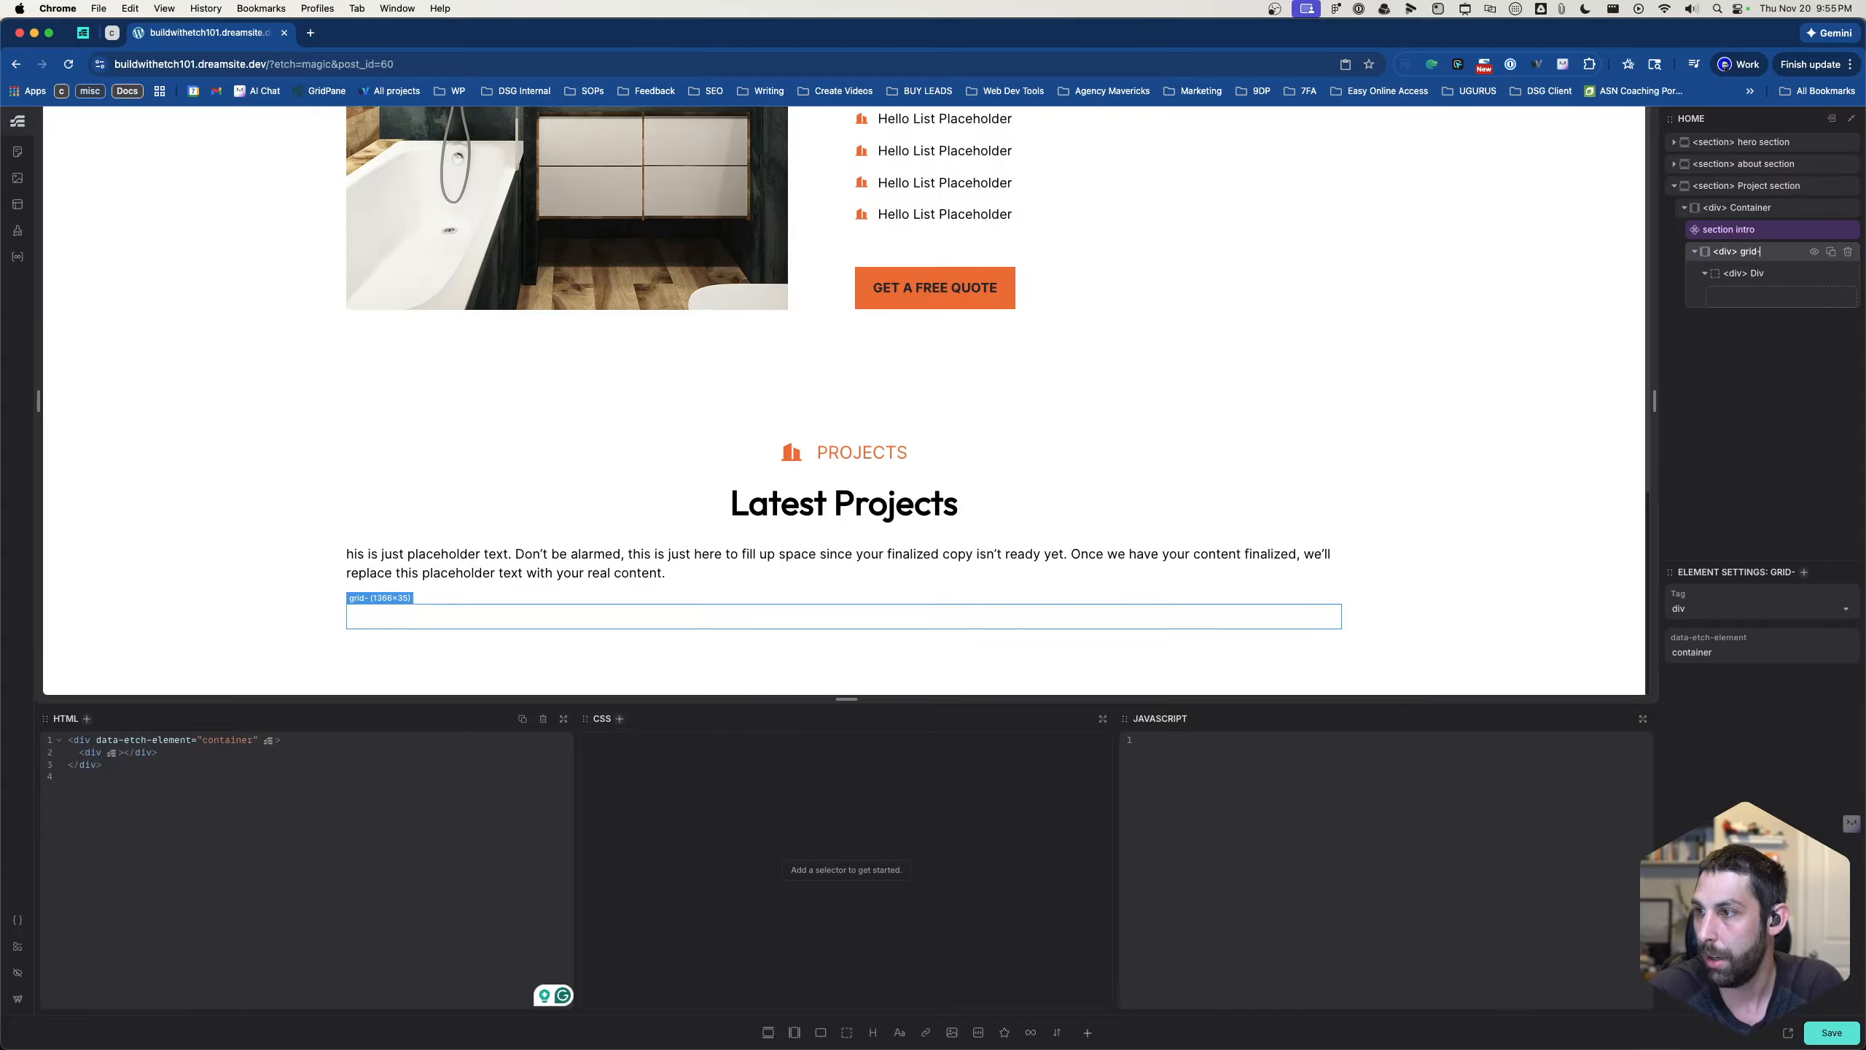
{"action": "key", "text": "BackSpace"}
{"action": "key", "text": "BackSpace"}
{"action": "key", "text": "BackSpace"}
{"action": "key", "text": "BackSpace"}
{"action": "key", "text": "BackSpace"}
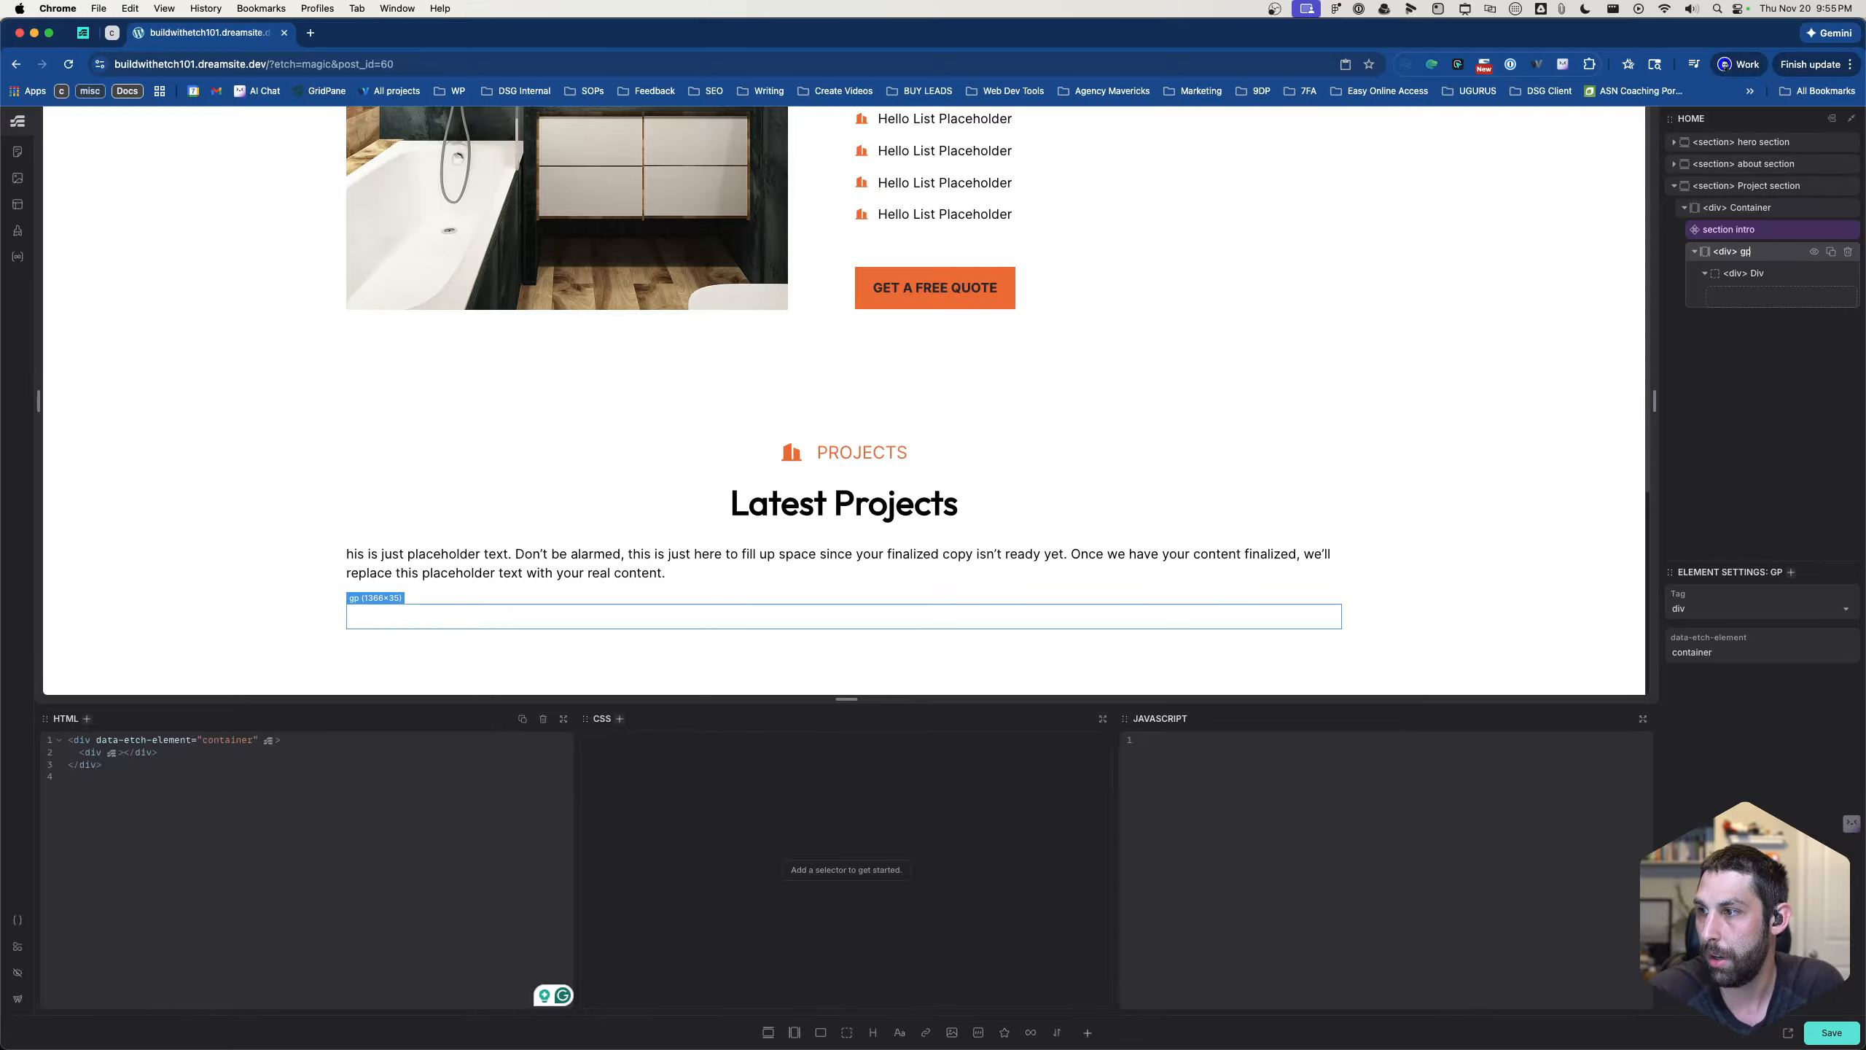
{"action": "type", "text": "project grid"}
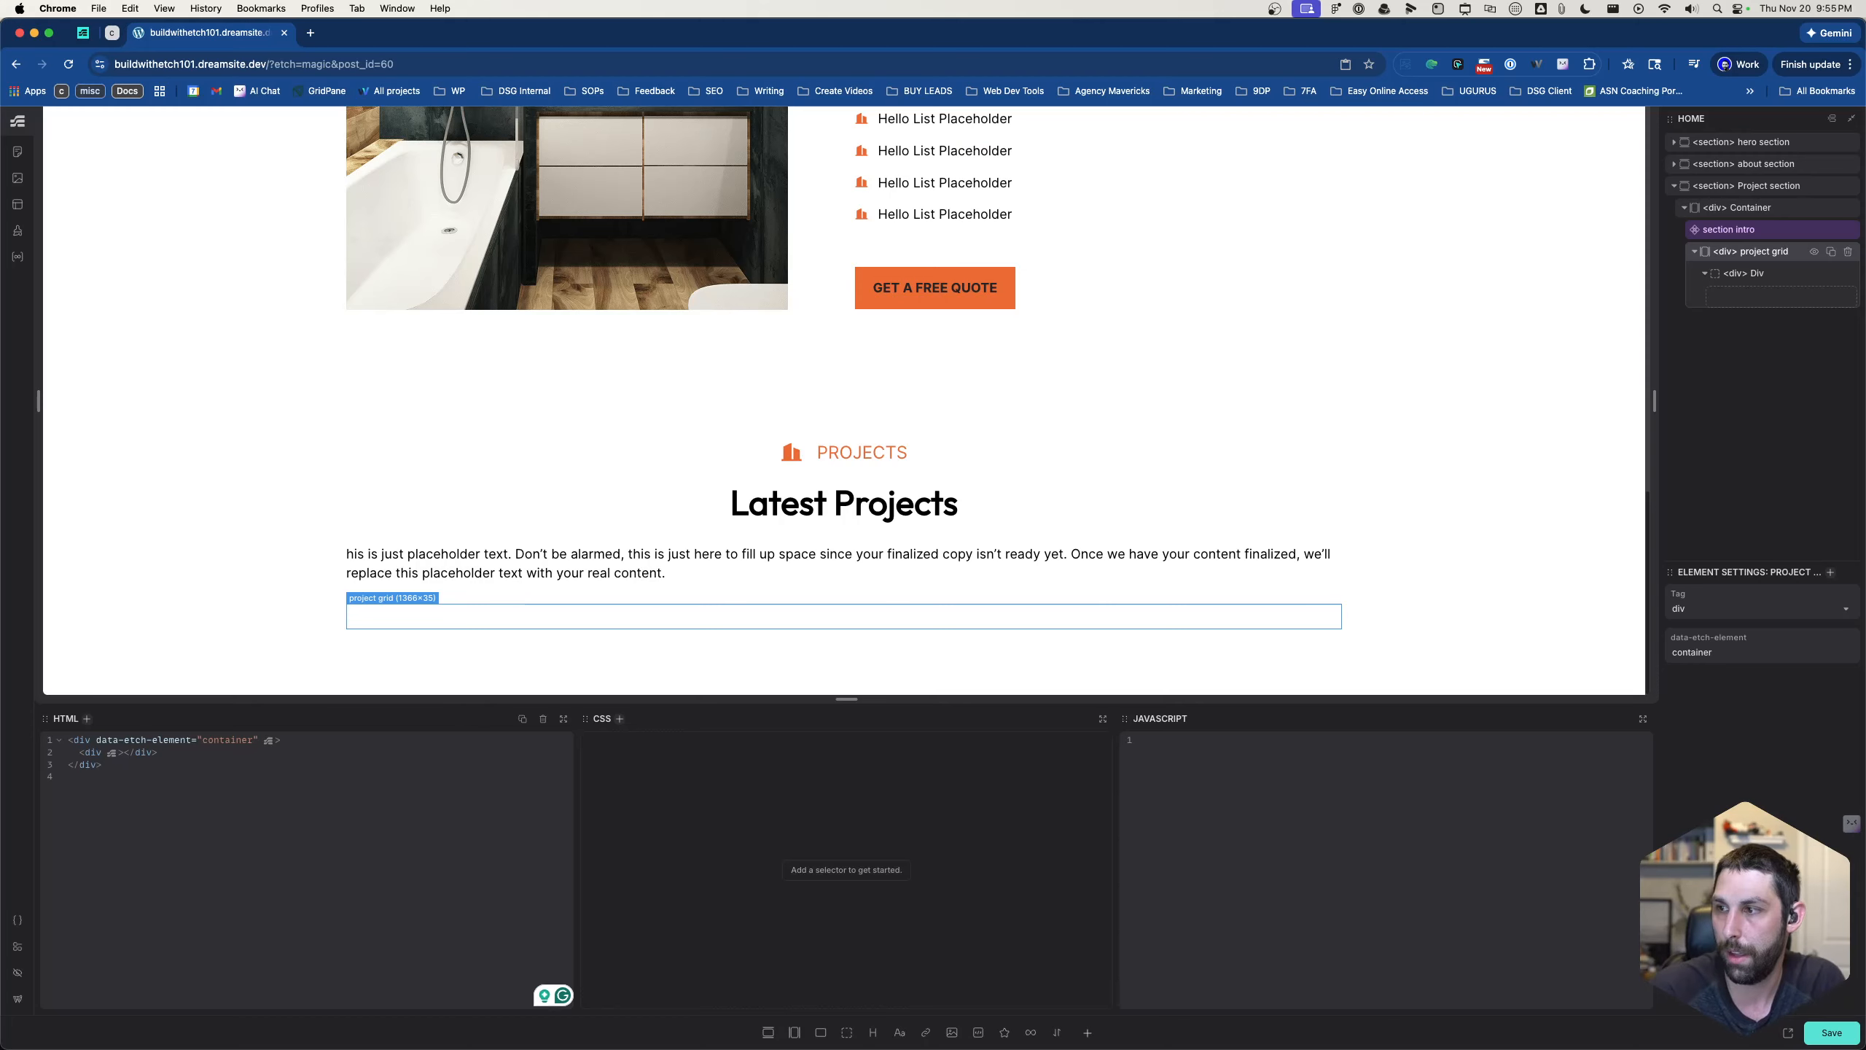
- Add the class selector .project-grid to the project grid container
{"action": "key", "text": "super+period"}
{"action": "type", "text": ".project-grid"}
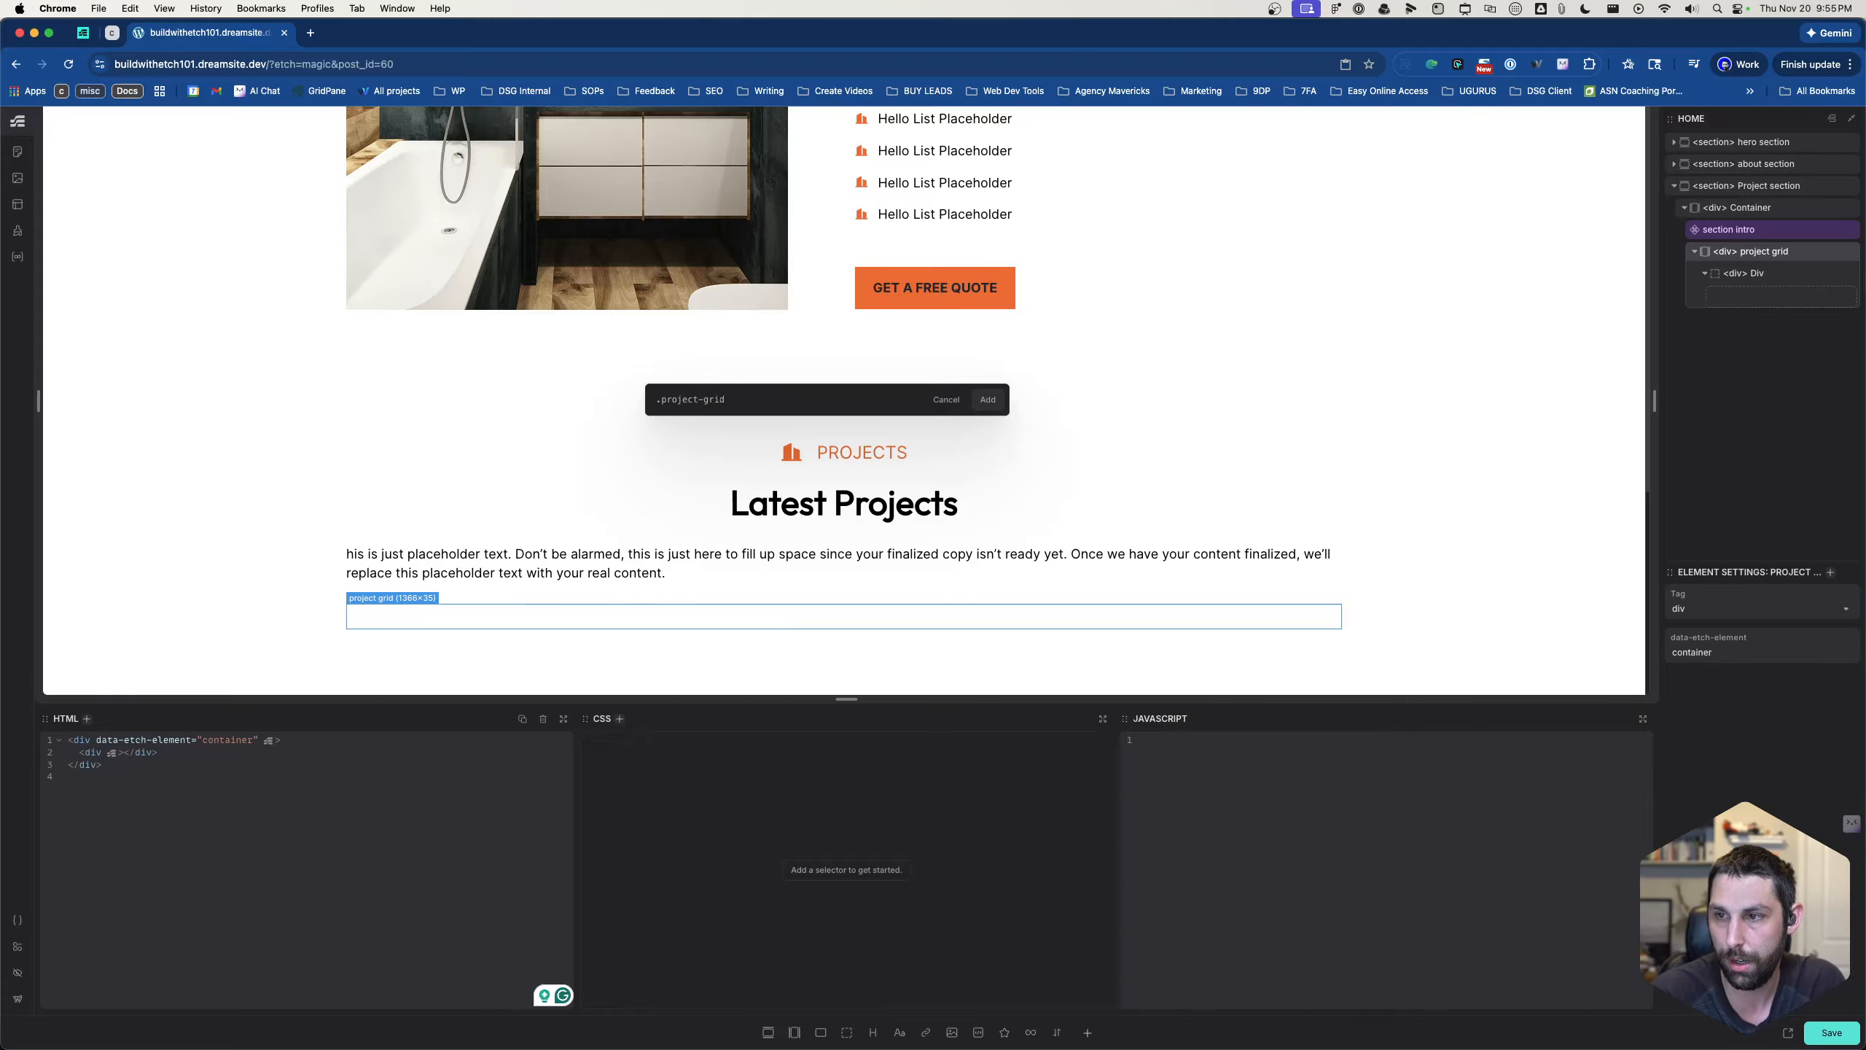
{"action": "key", "text": "Return"}
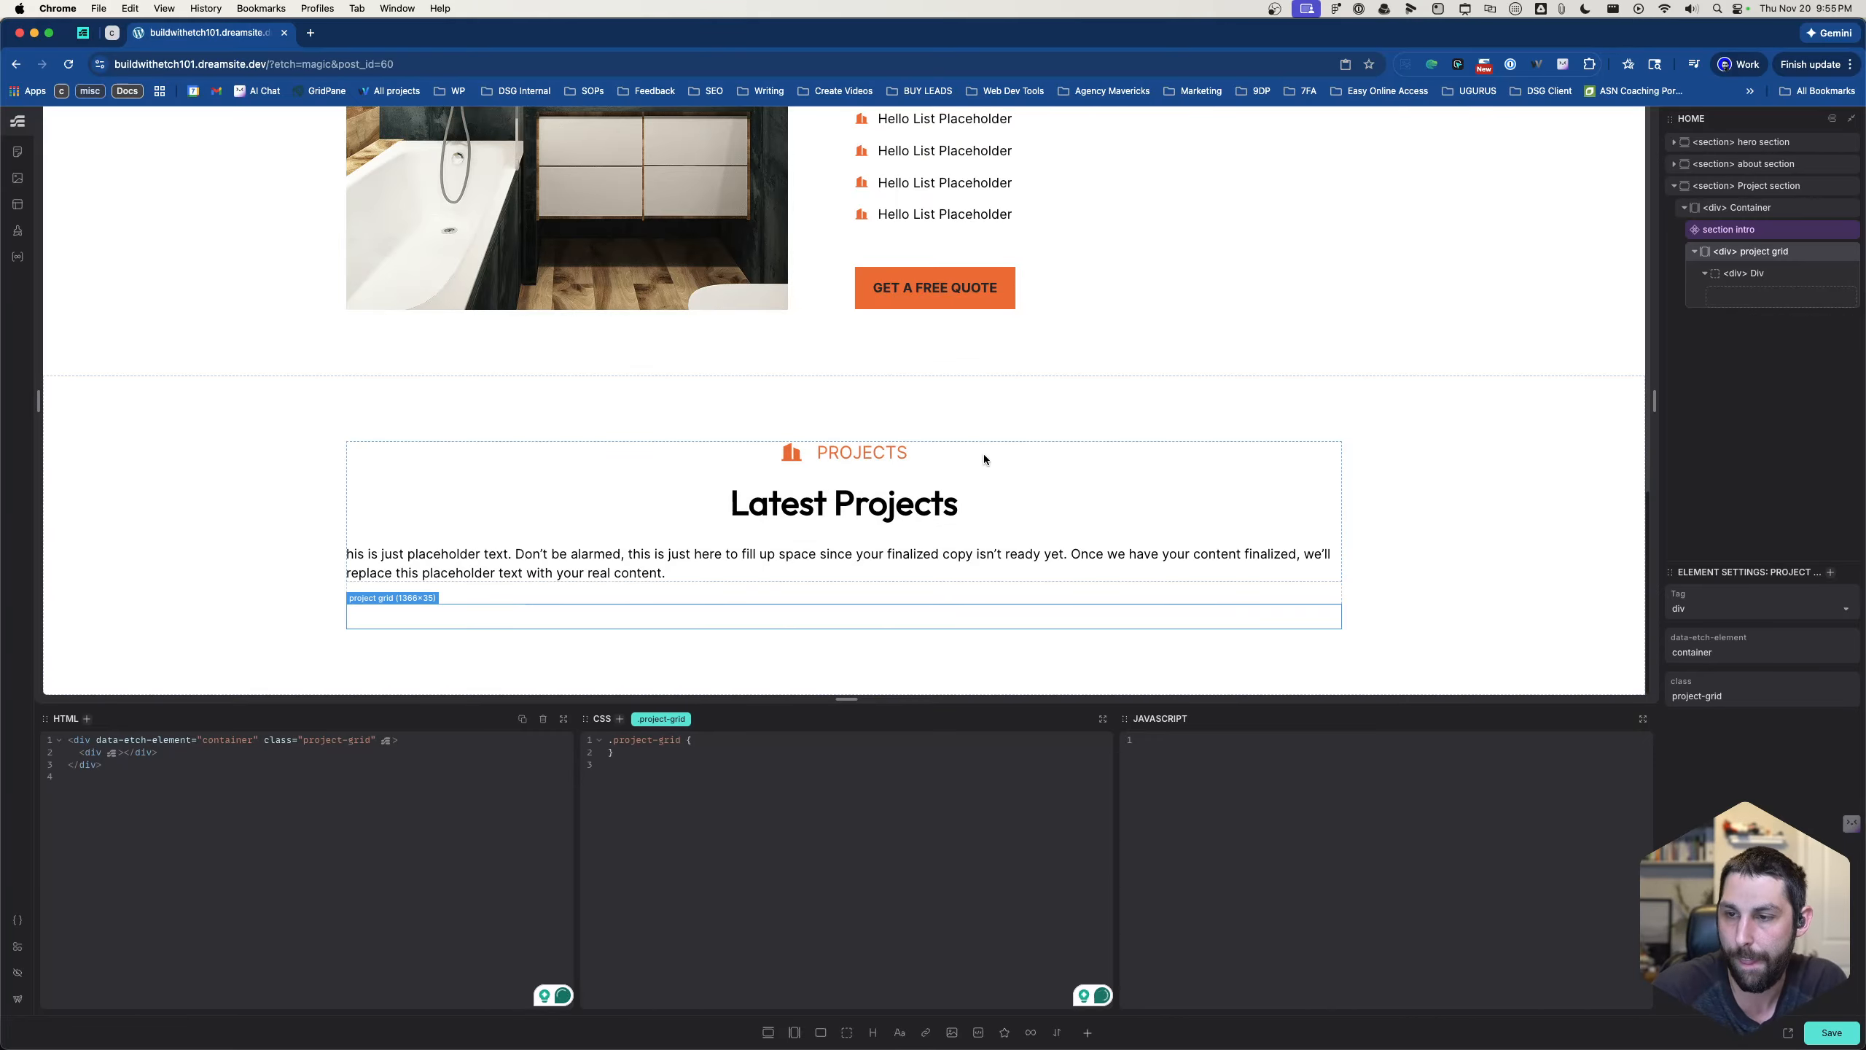
- Add four image elements inside the div nested in the project grid
{"action": "left_click", "coordinate": [1756, 274]}
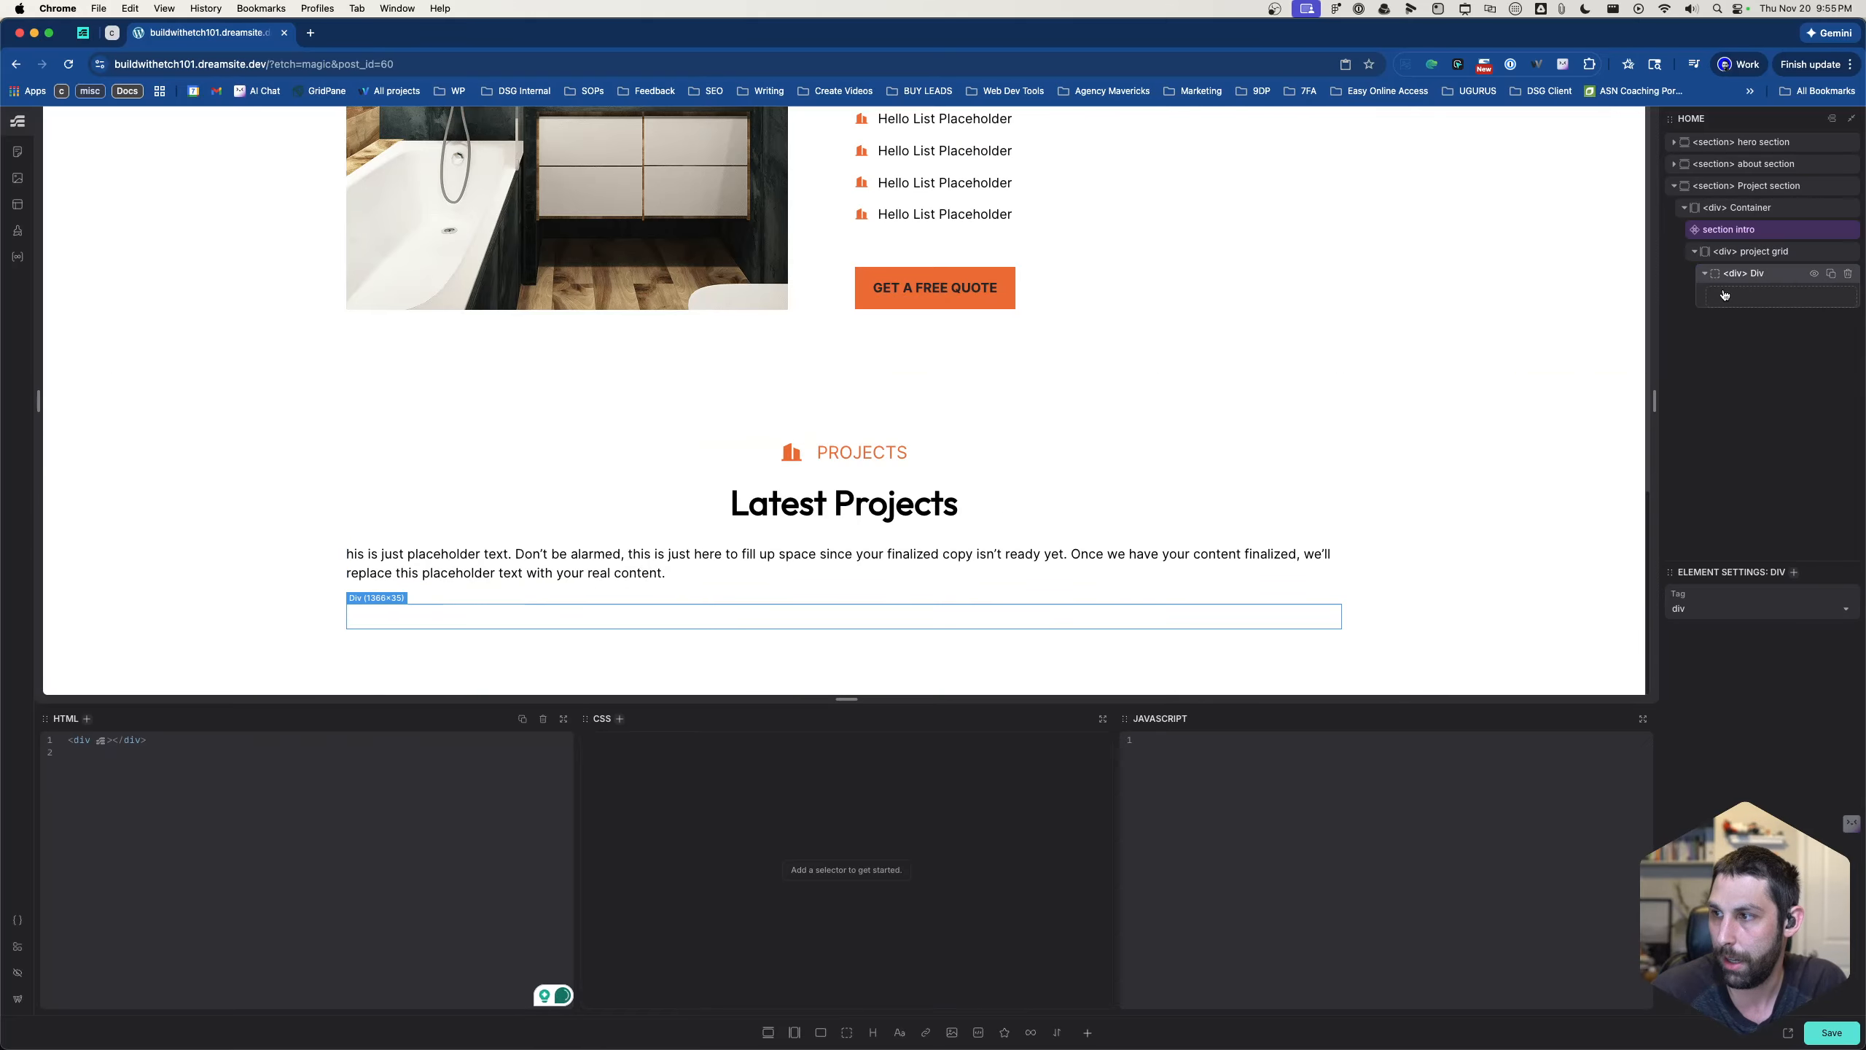
{"action": "left_click", "coordinate": [951, 1033]}
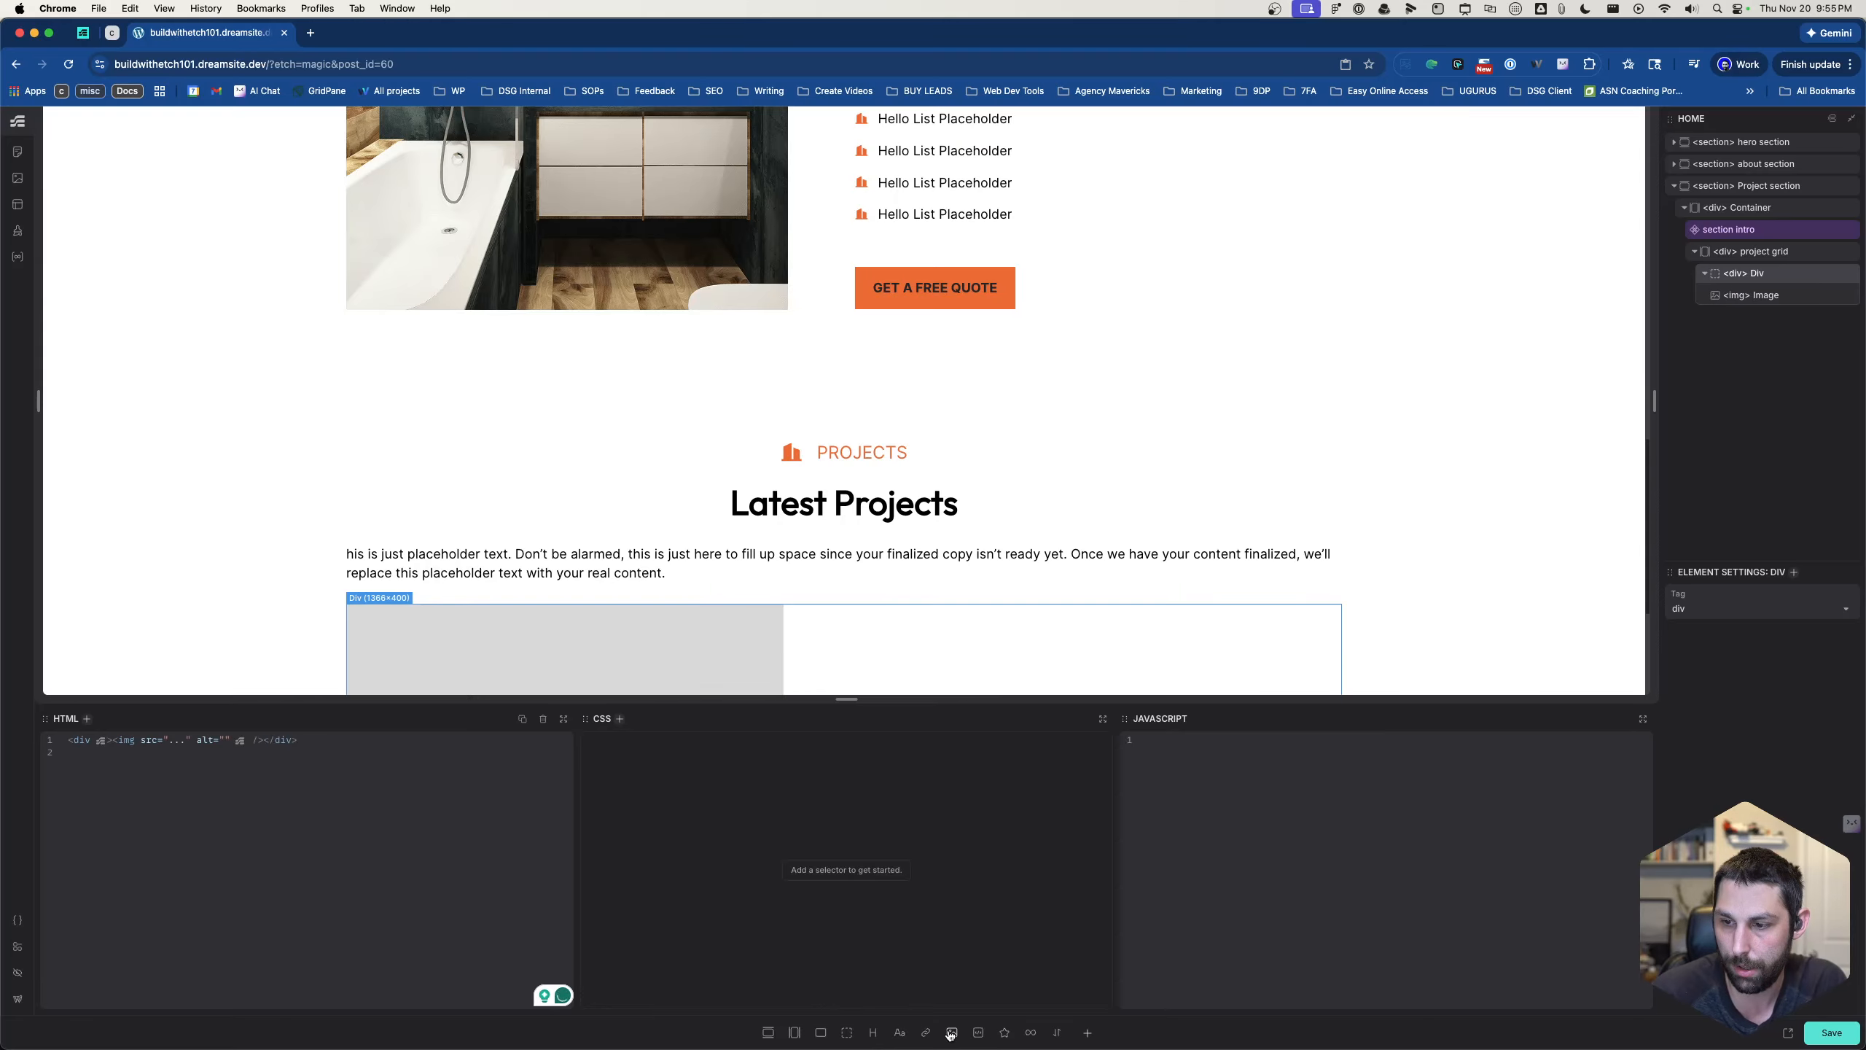
{"action": "left_click", "coordinate": [951, 1032]}
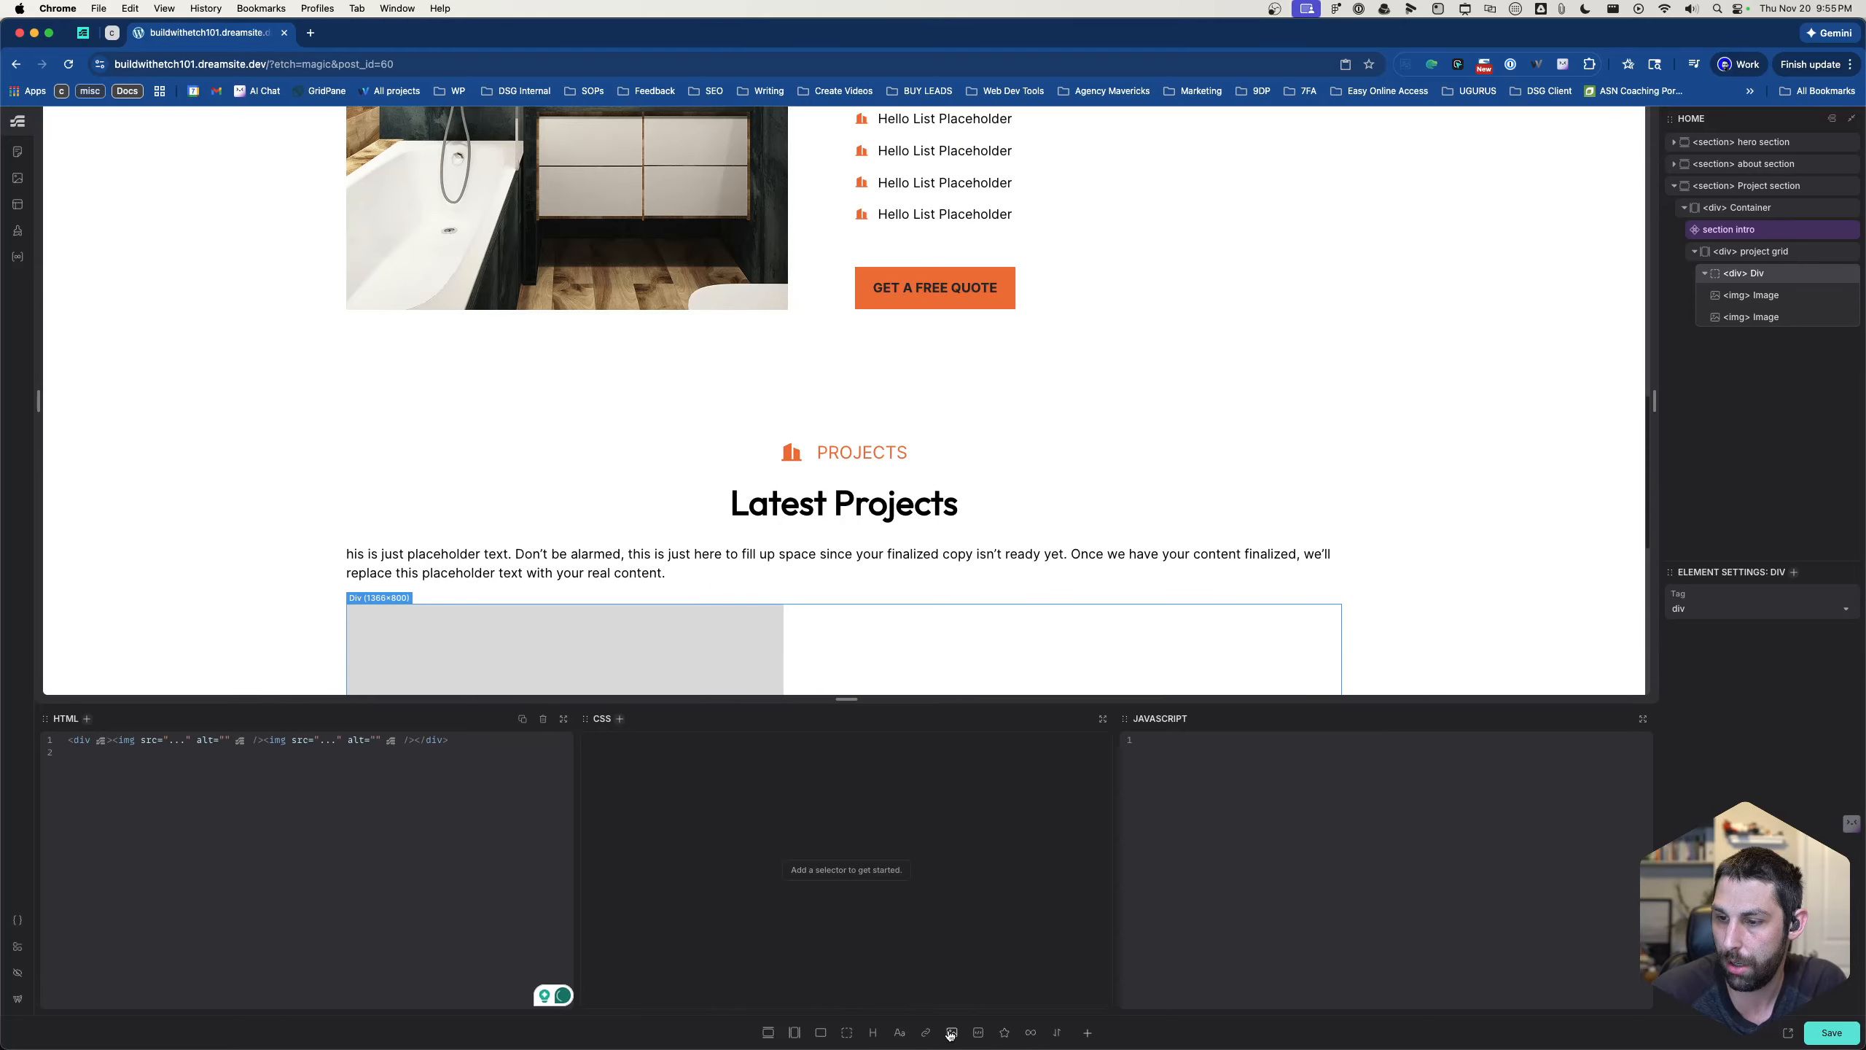
{"action": "left_click", "coordinate": [951, 1032]}
{"action": "left_click", "coordinate": [951, 1032]}
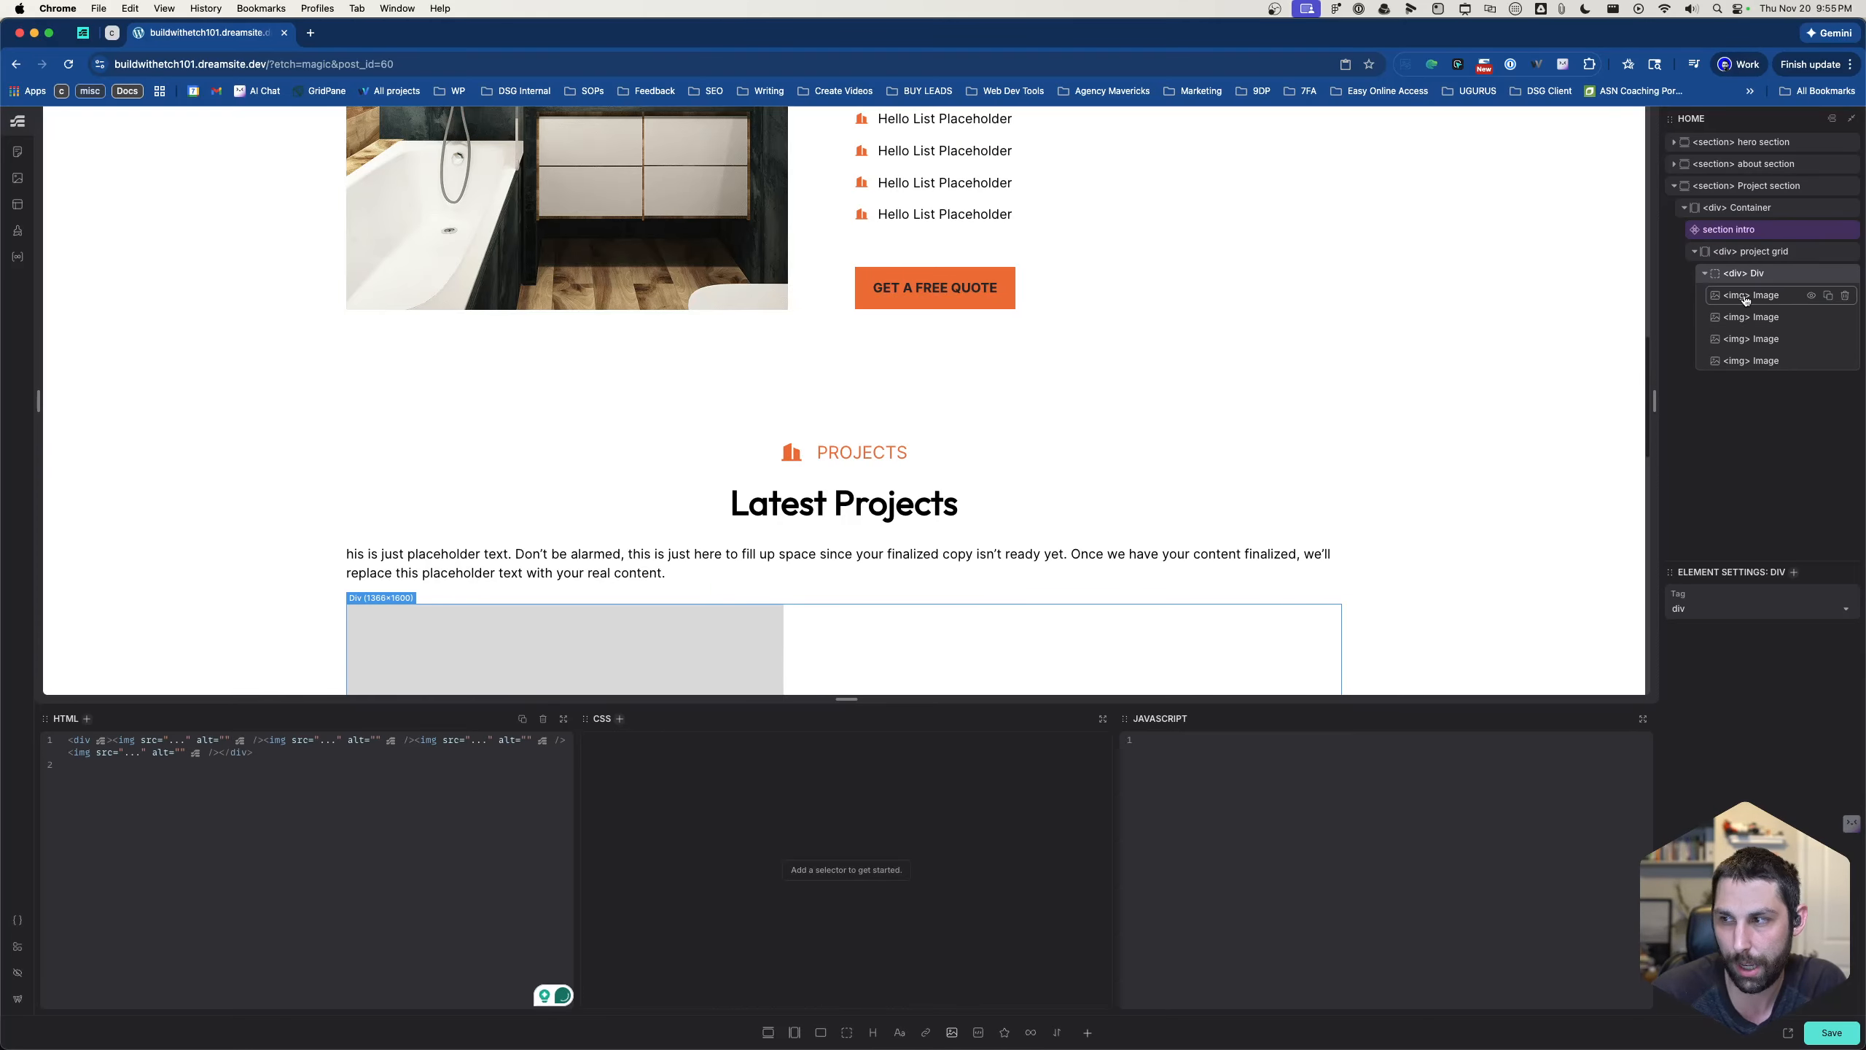
{"action": "scroll", "coordinate": [830, 595], "scroll_direction": "down", "scroll_amount": 6}
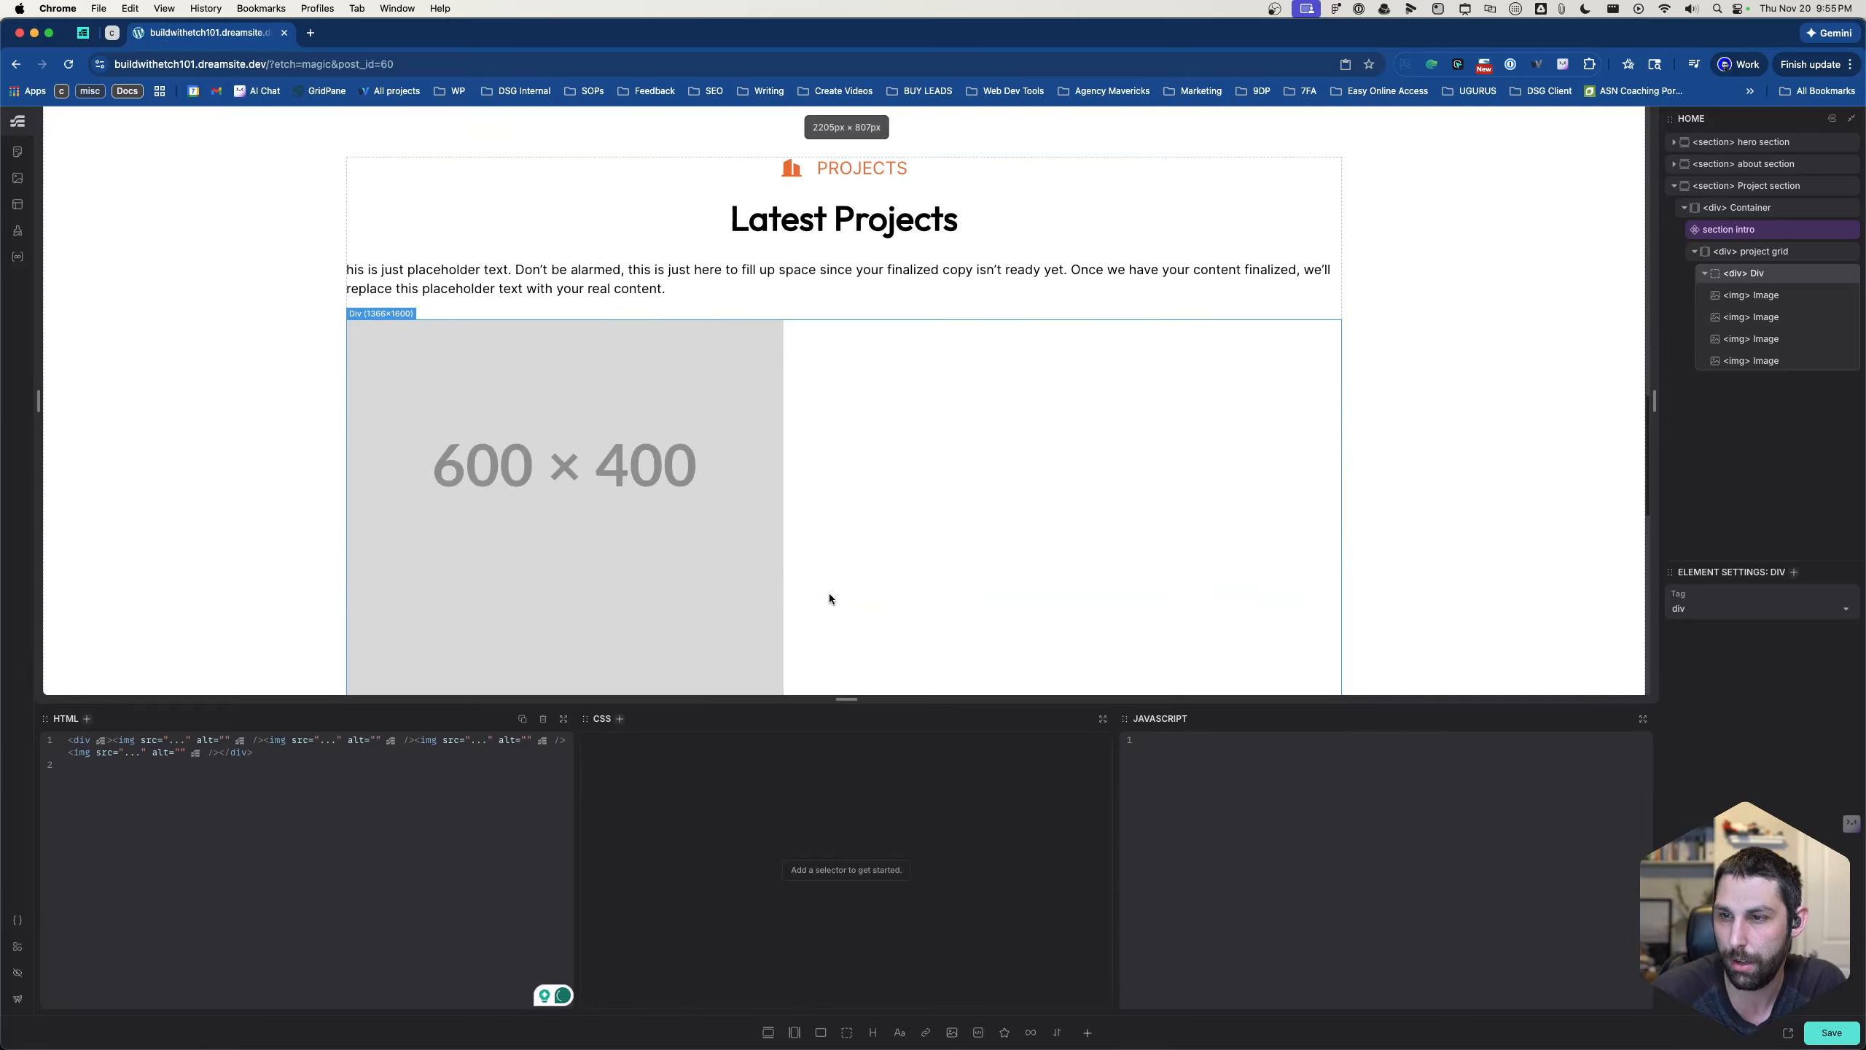
- Add display: grid to the .project-grid CSS rule
{"action": "left_click", "coordinate": [1756, 250]}
{"action": "left_click", "coordinate": [776, 739]}
{"action": "key", "text": "Return"}
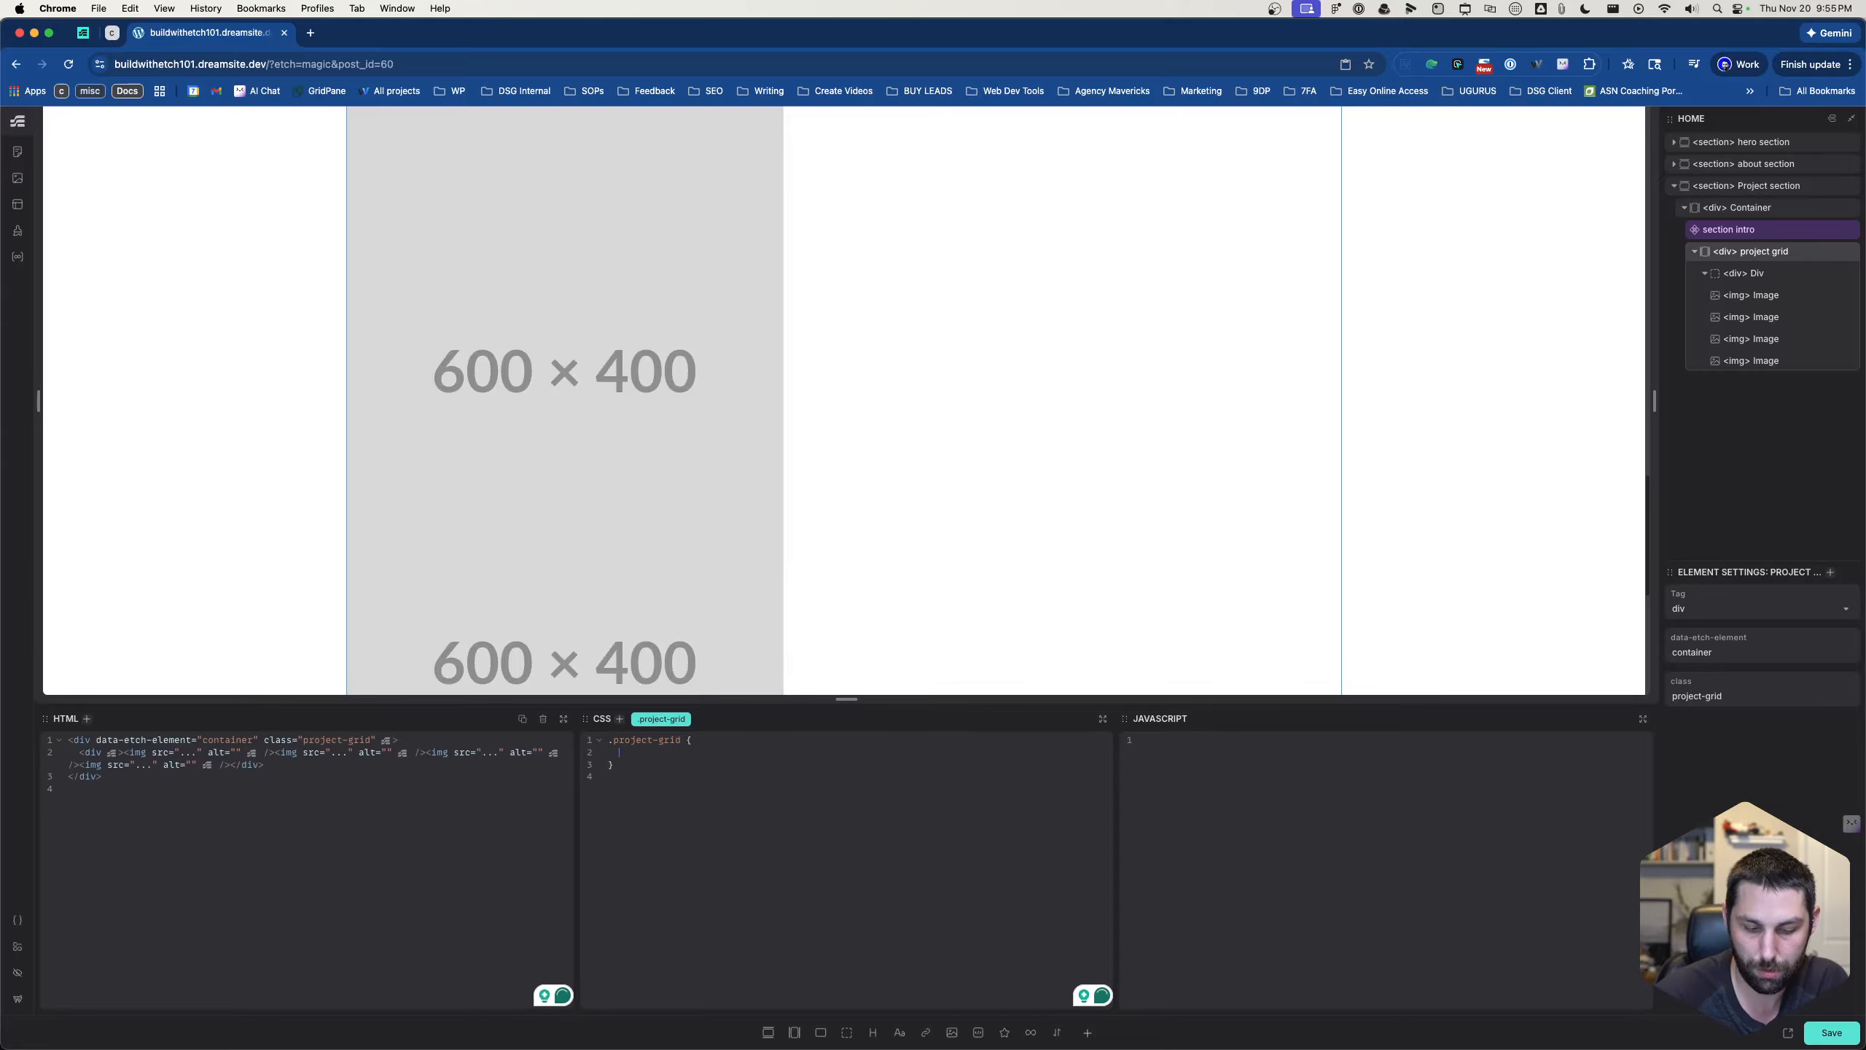
{"action": "type", "text": "dis"}
{"action": "key", "text": "Return"}
{"action": "type", "text": "grid;"}
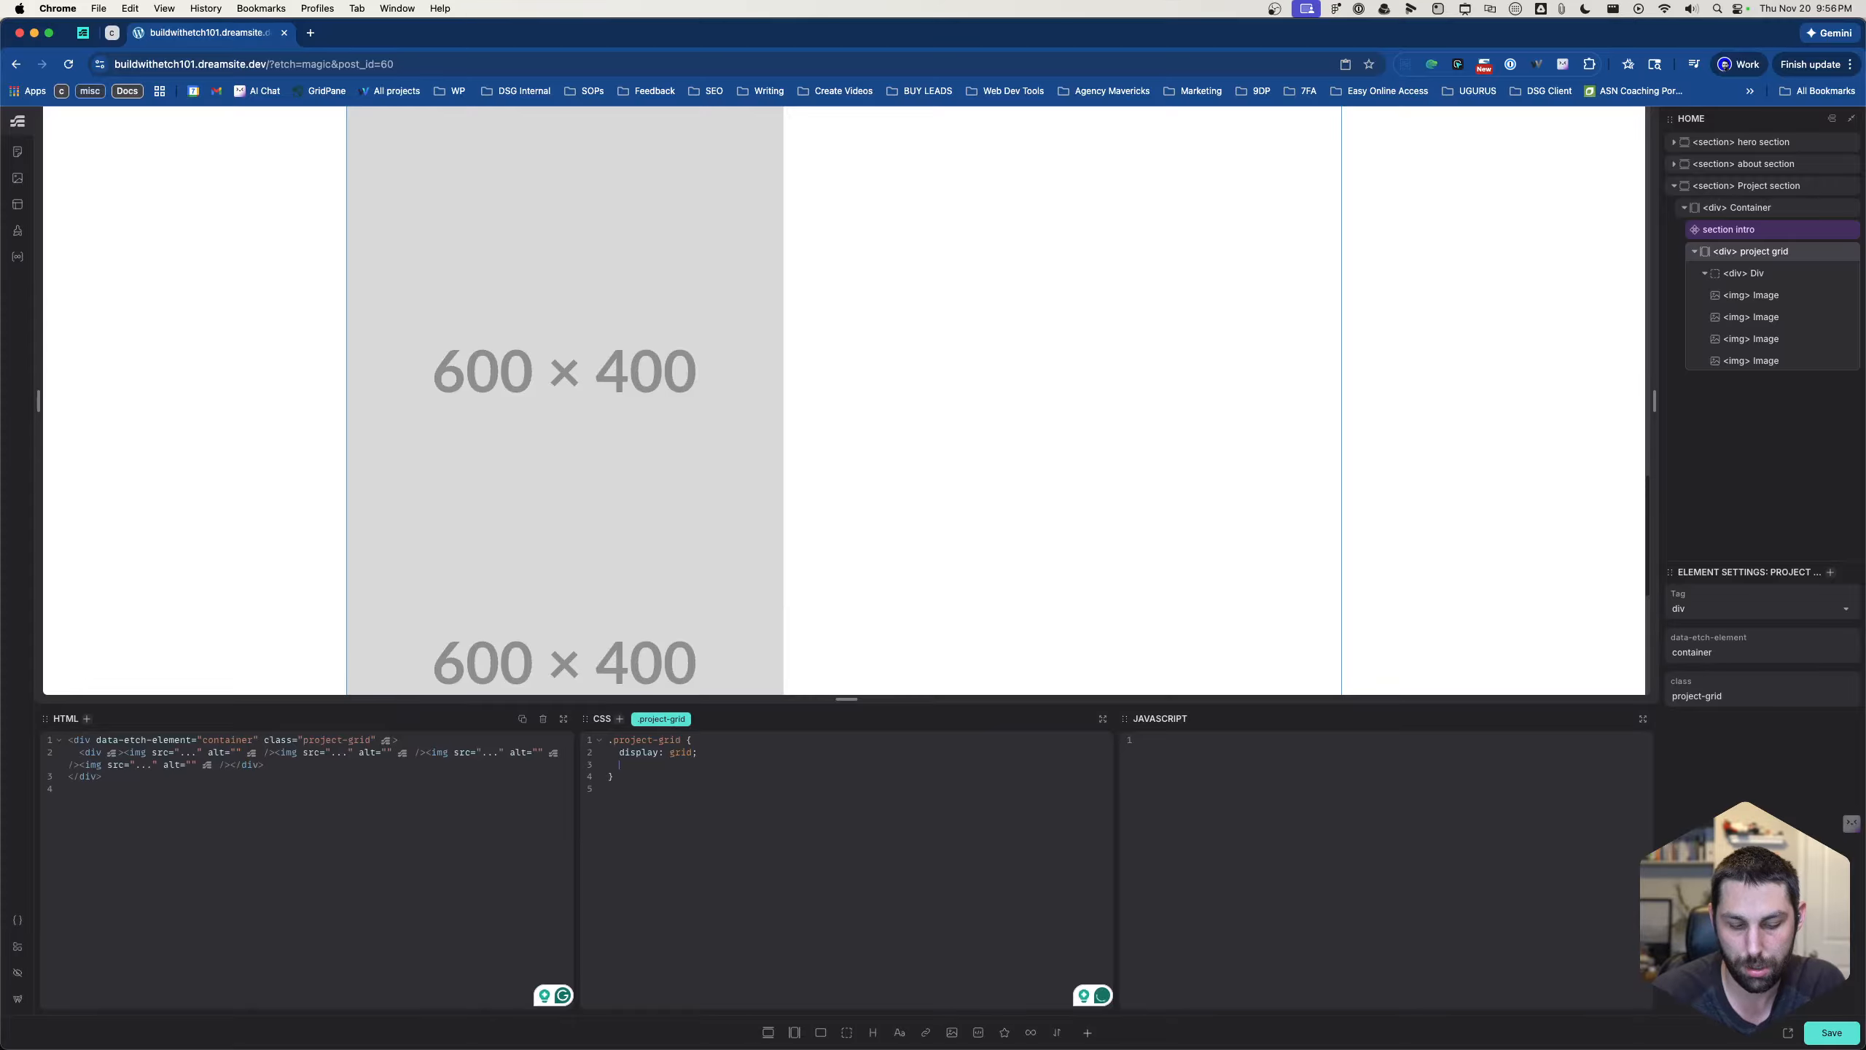
{"action": "type", "text": "align"}
{"action": "key", "text": "alt+BackSpace"}
{"action": "type", "text": "a"}
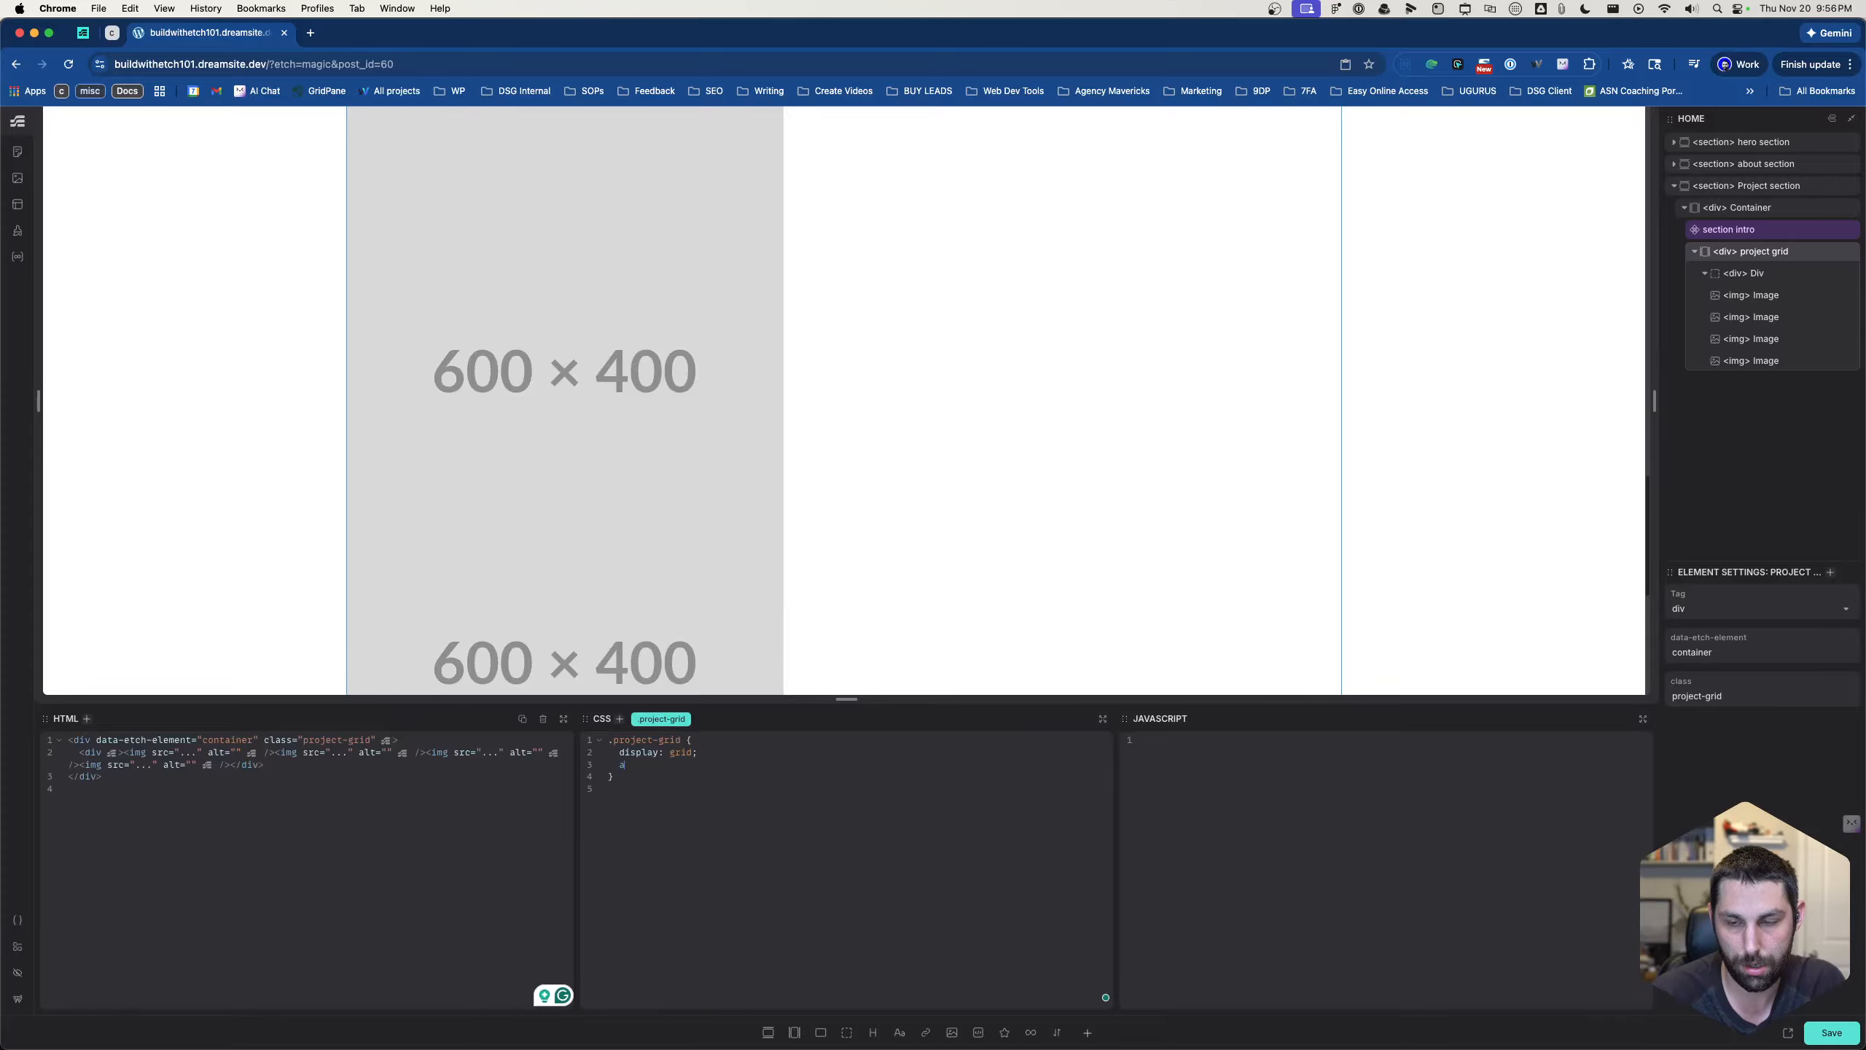
{"action": "type", "text": "uto"}
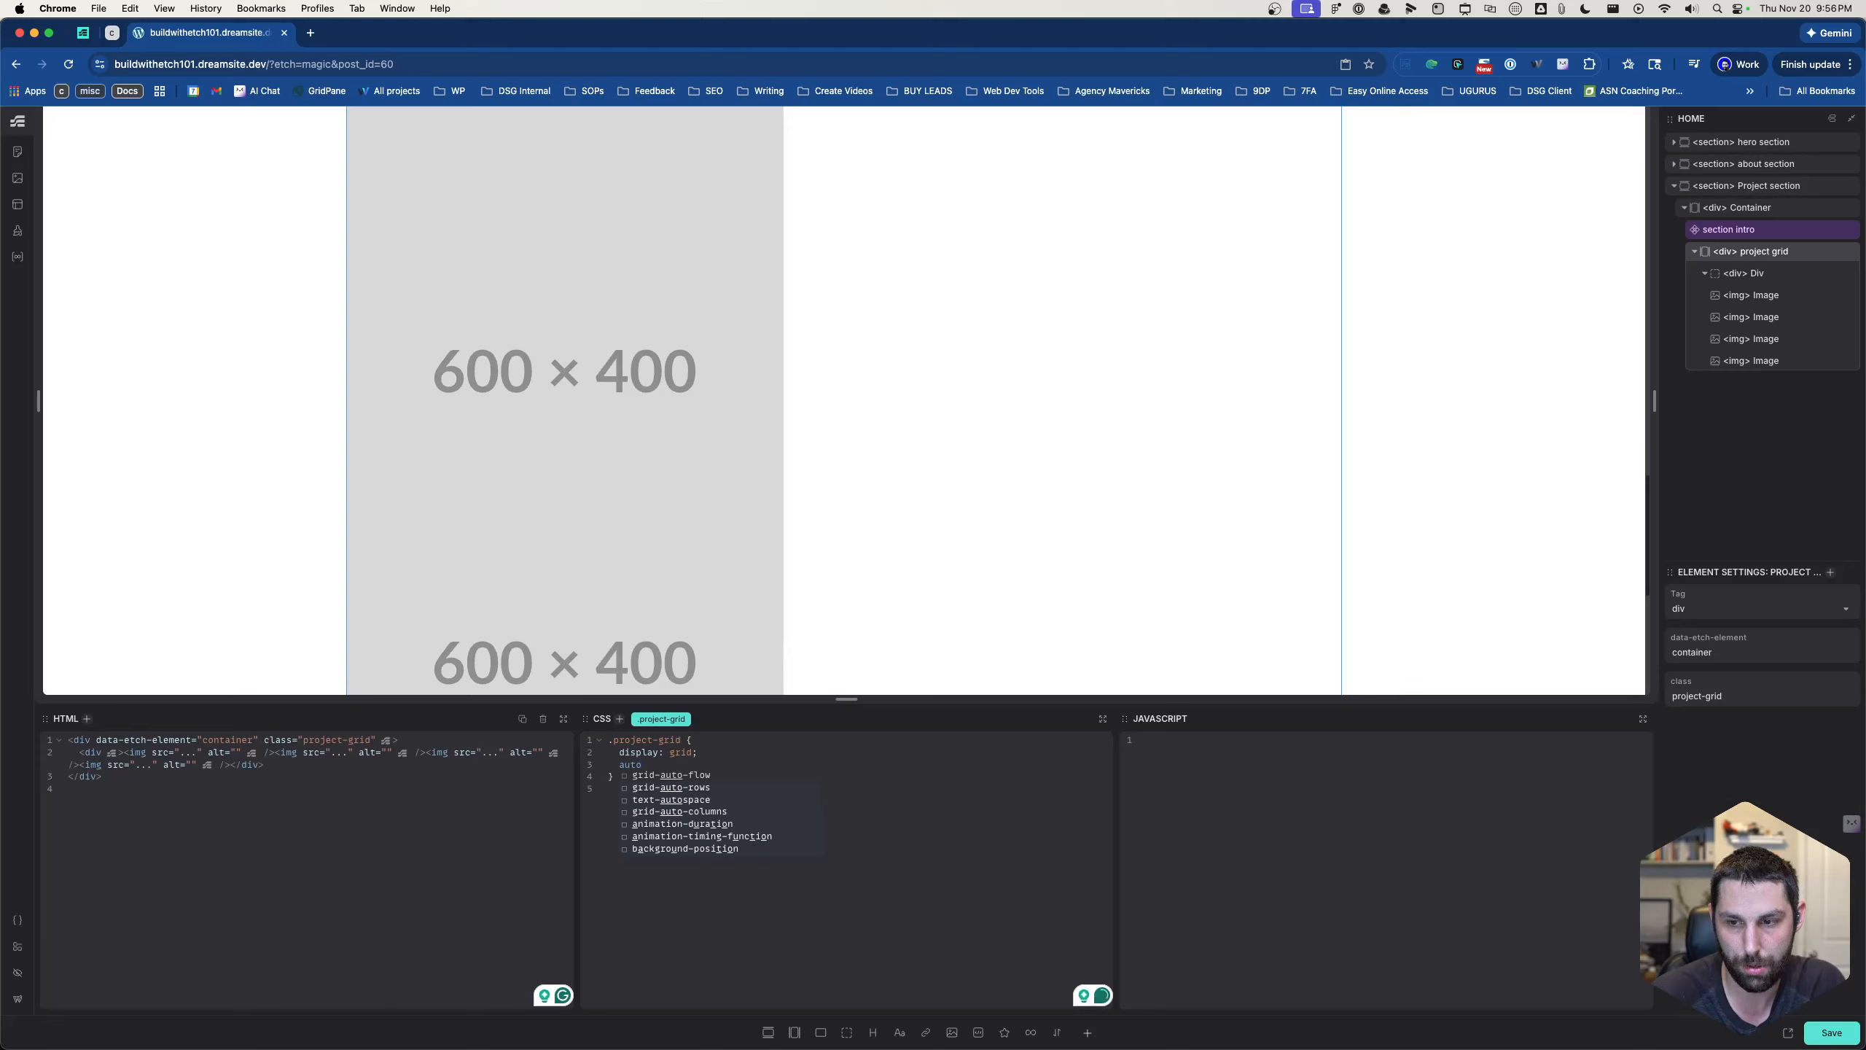
{"action": "key", "text": "BackSpace"}
{"action": "key", "text": "BackSpace"}
{"action": "key", "text": "BackSpace"}
{"action": "key", "text": "BackSpace"}
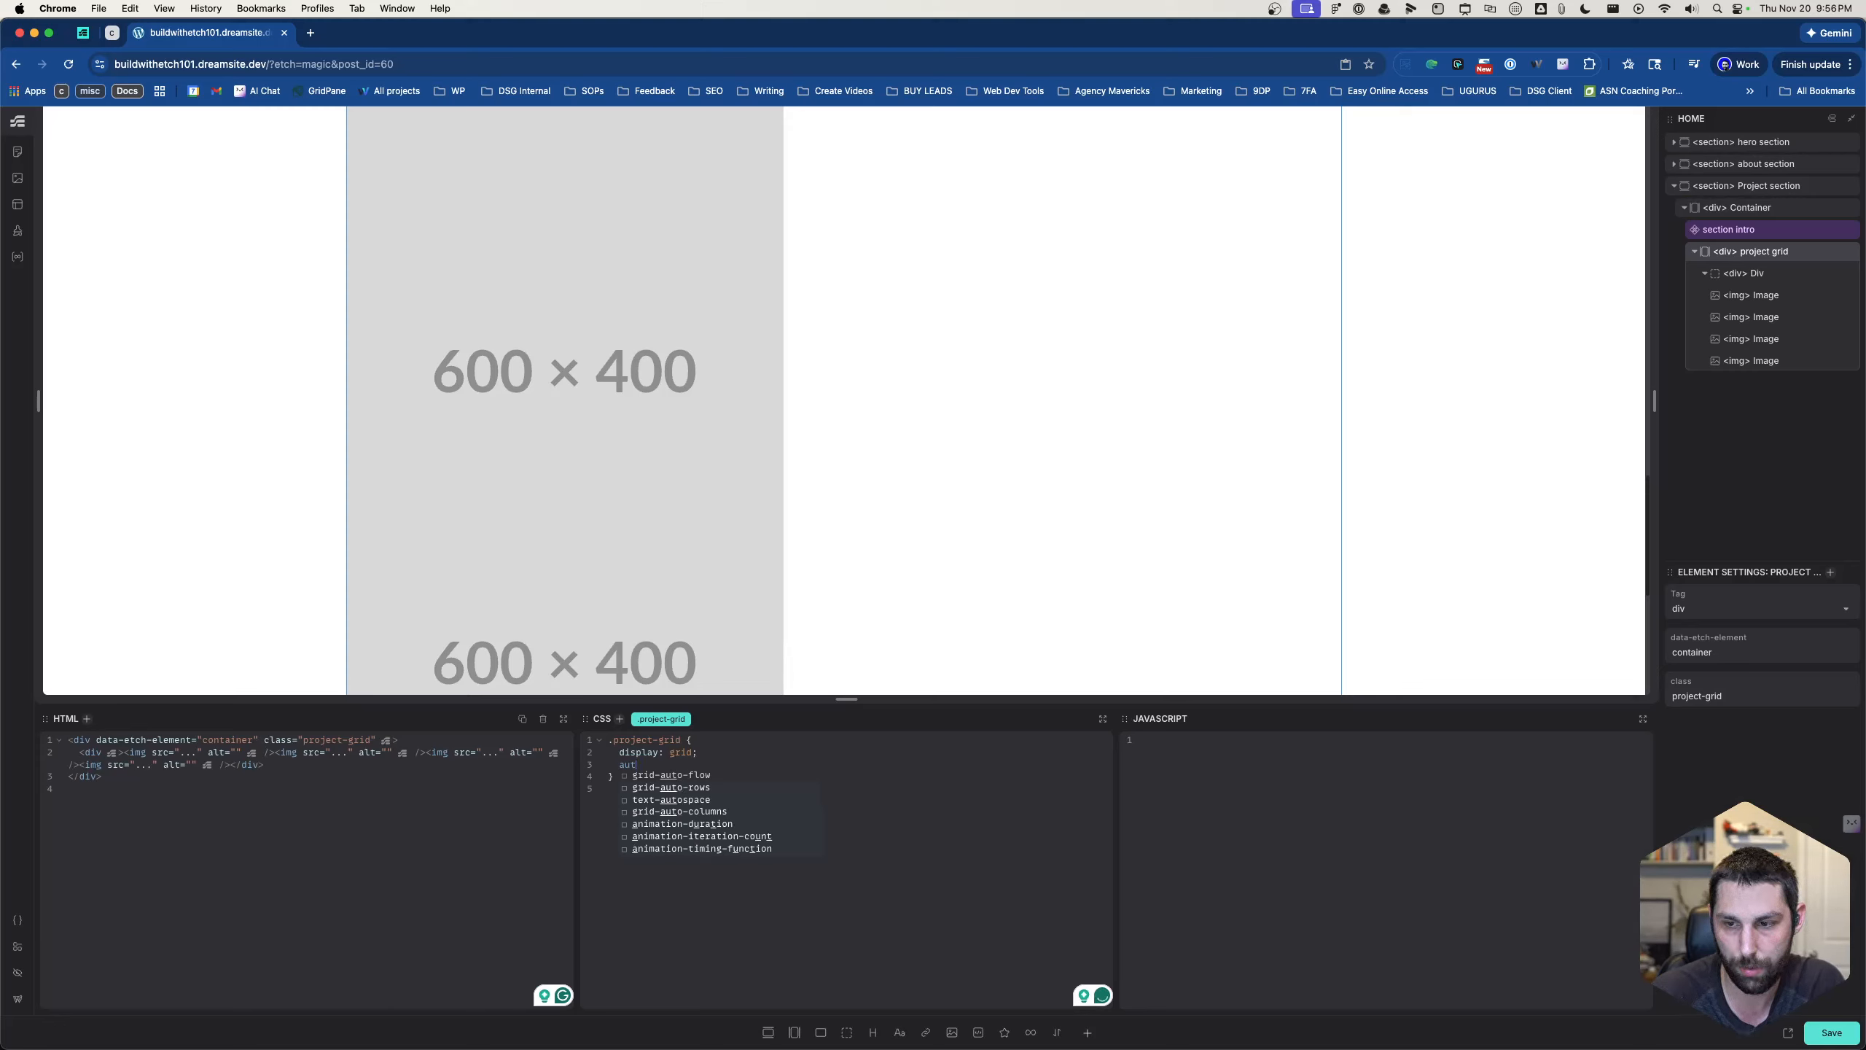
- Add grid-template-columns: 2fr 1fr to the .project-grid rule and check the layout
{"action": "type", "text": "te"}
{"action": "key", "text": "BackSpace"}
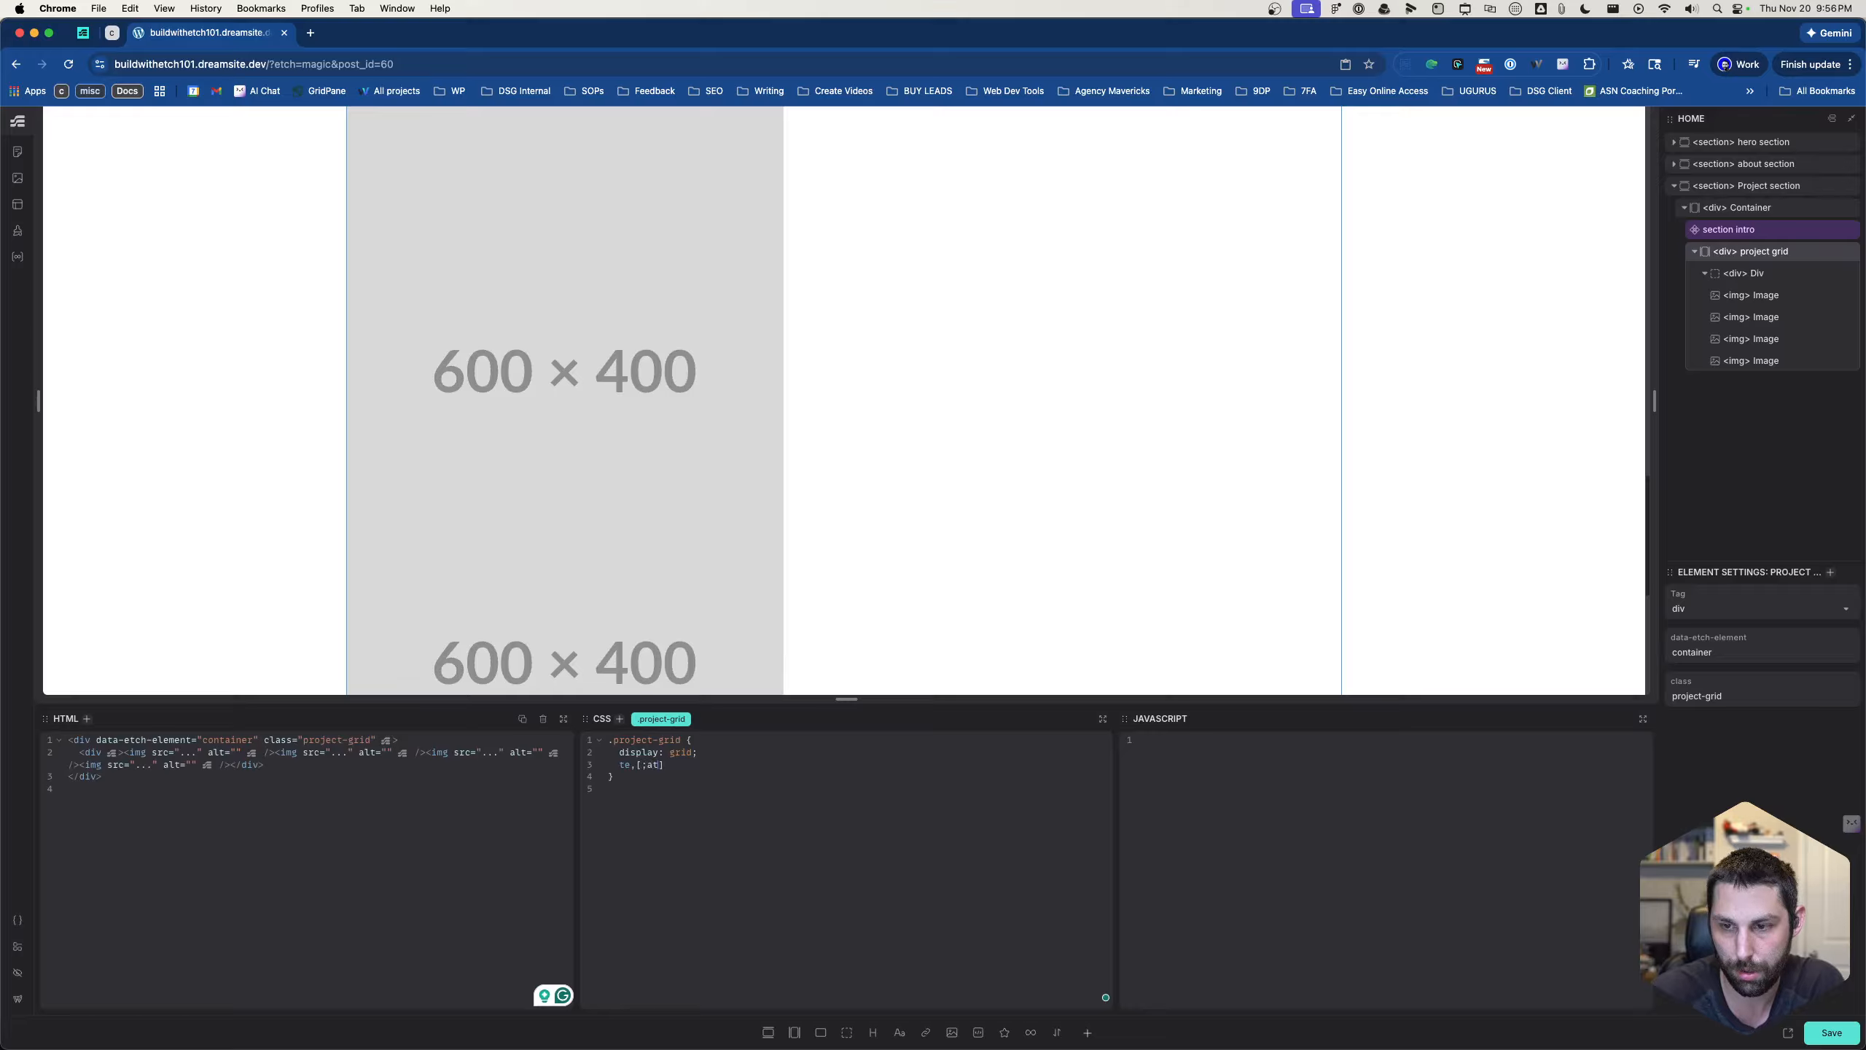
{"action": "type", "text": "mplat"}
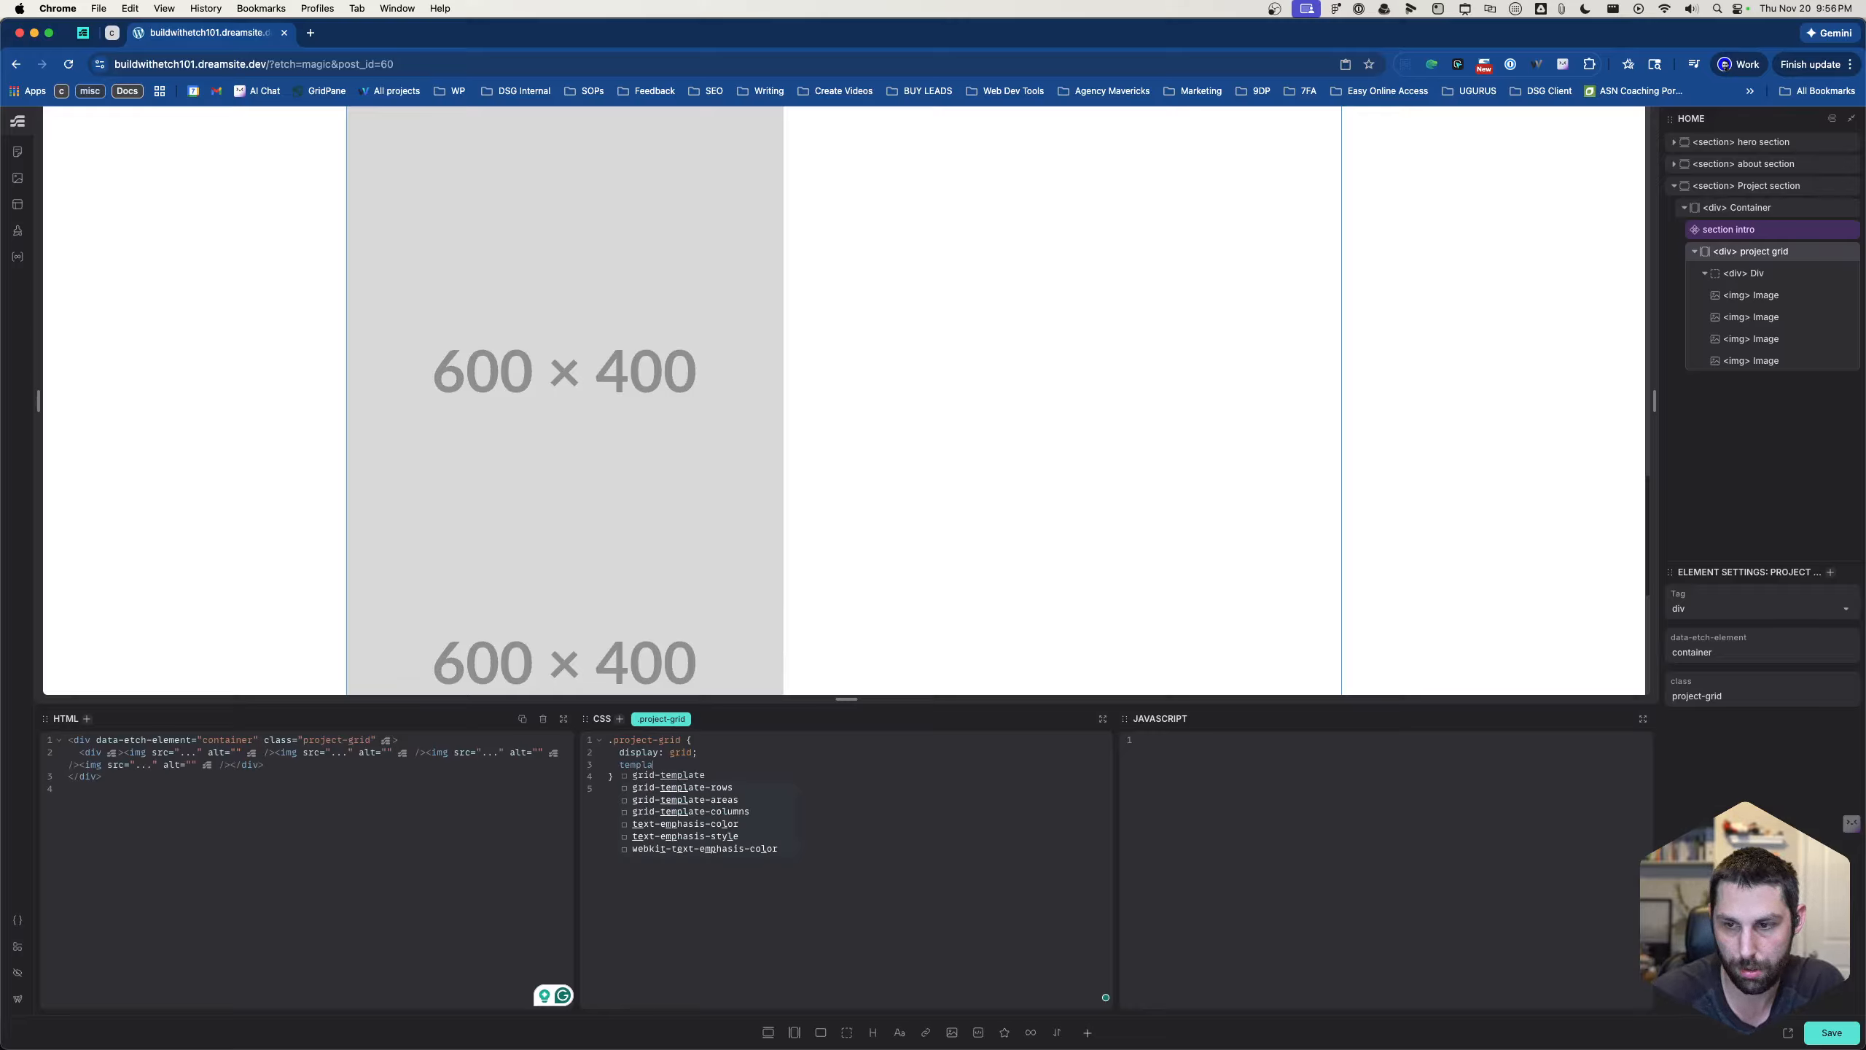
{"action": "left_click", "coordinate": [709, 811]}
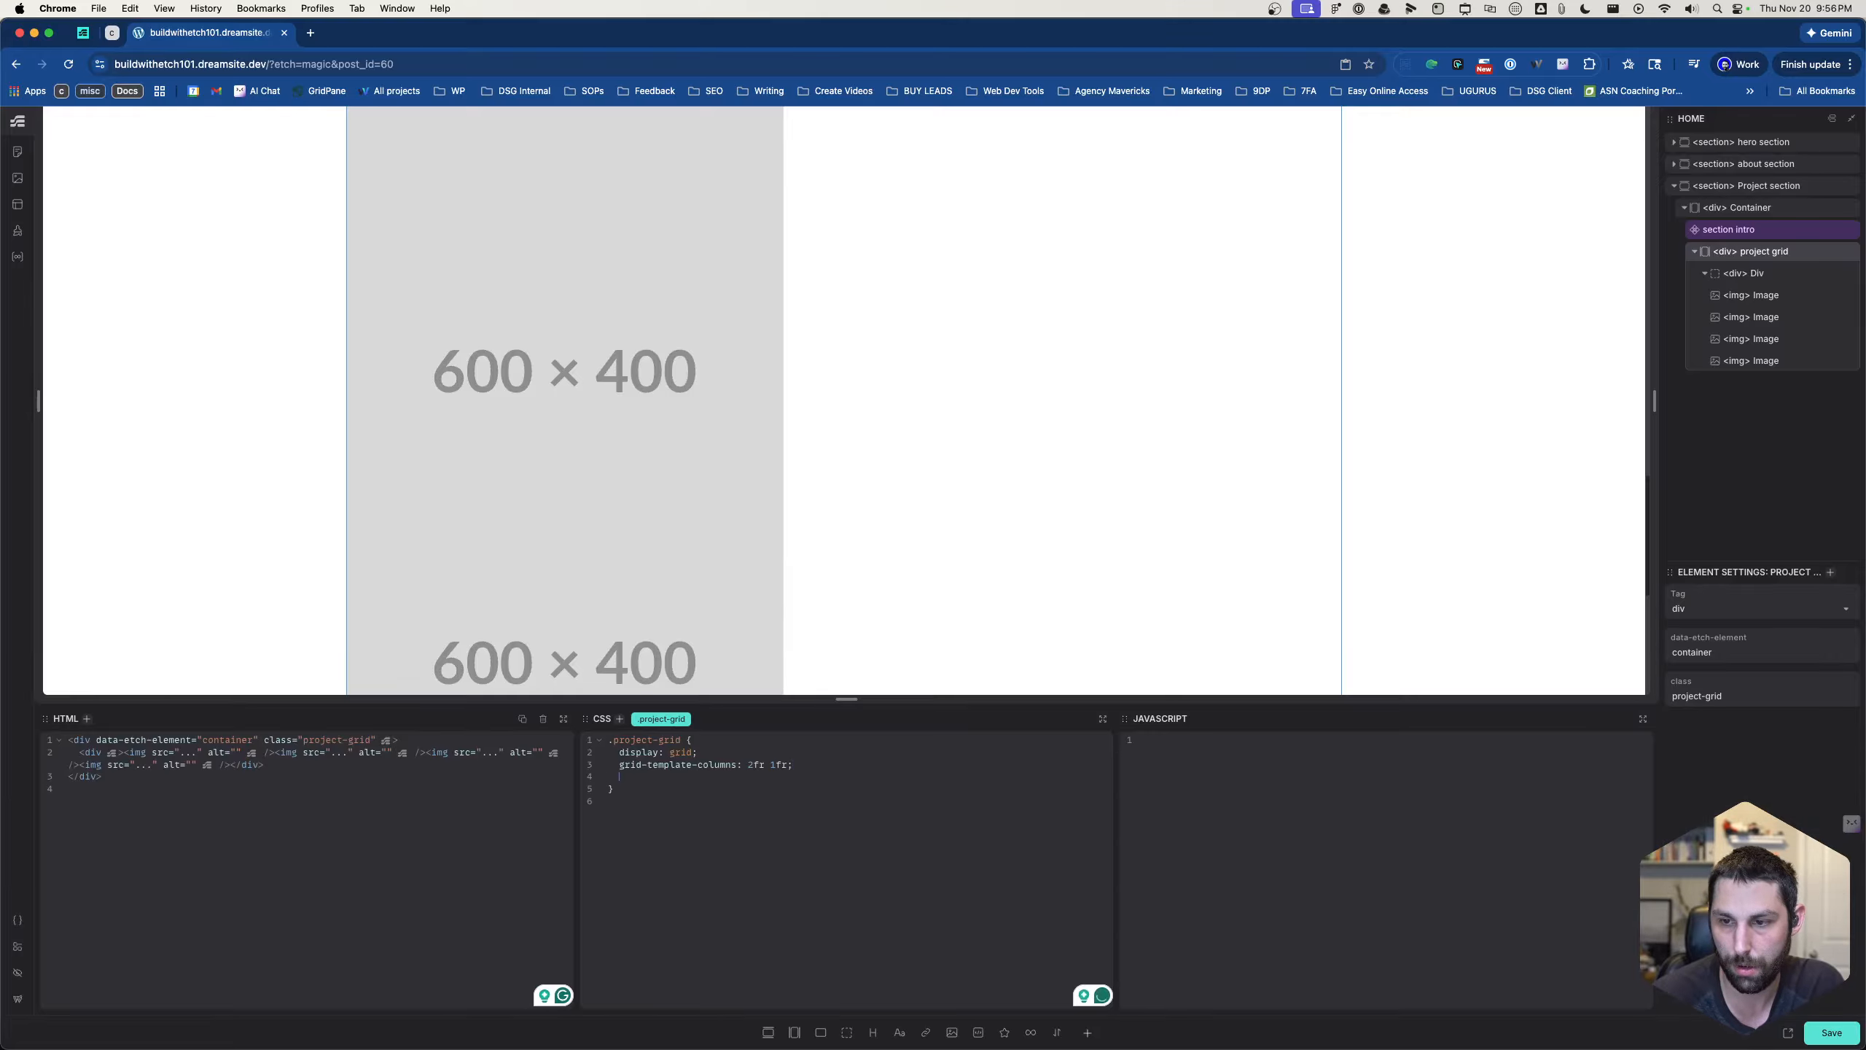
{"action": "scroll", "coordinate": [1017, 614], "scroll_direction": "up", "scroll_amount": 5}
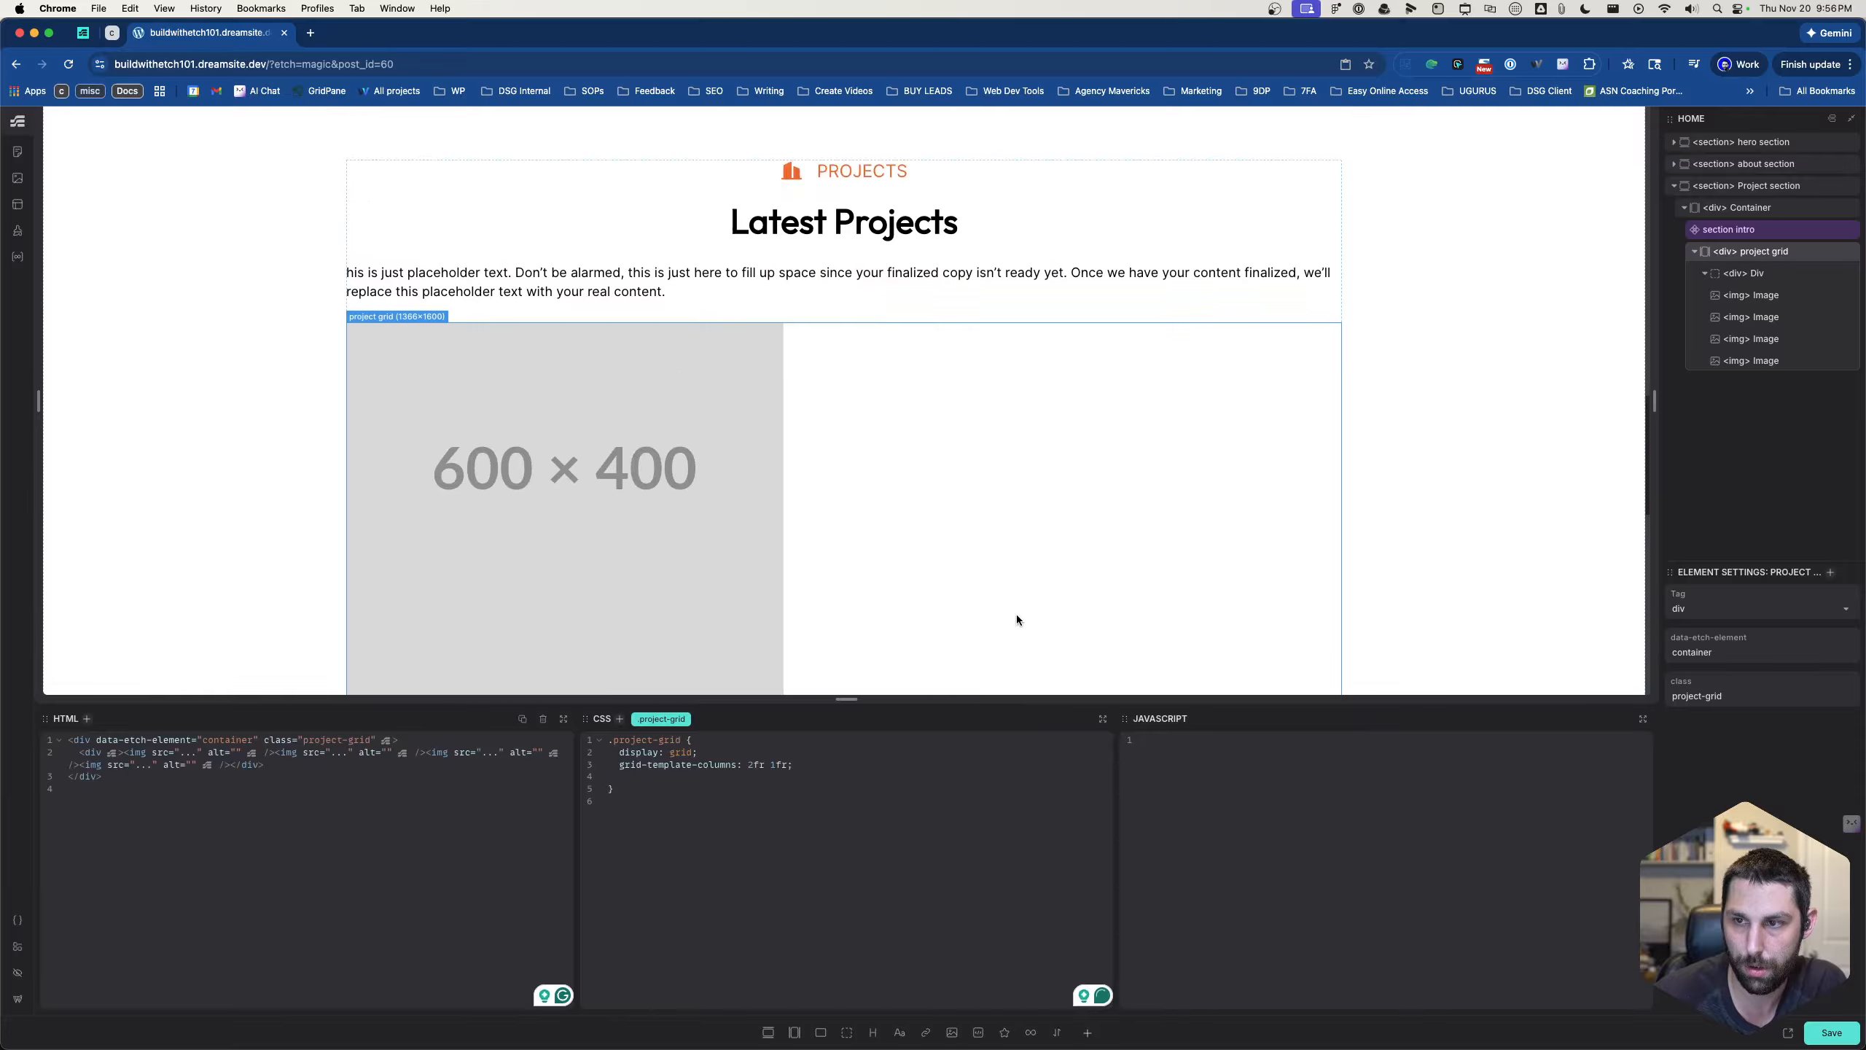
{"action": "scroll", "coordinate": [1016, 614], "scroll_direction": "down", "scroll_amount": 7}
{"action": "scroll", "coordinate": [859, 555], "scroll_direction": "down", "scroll_amount": 1}
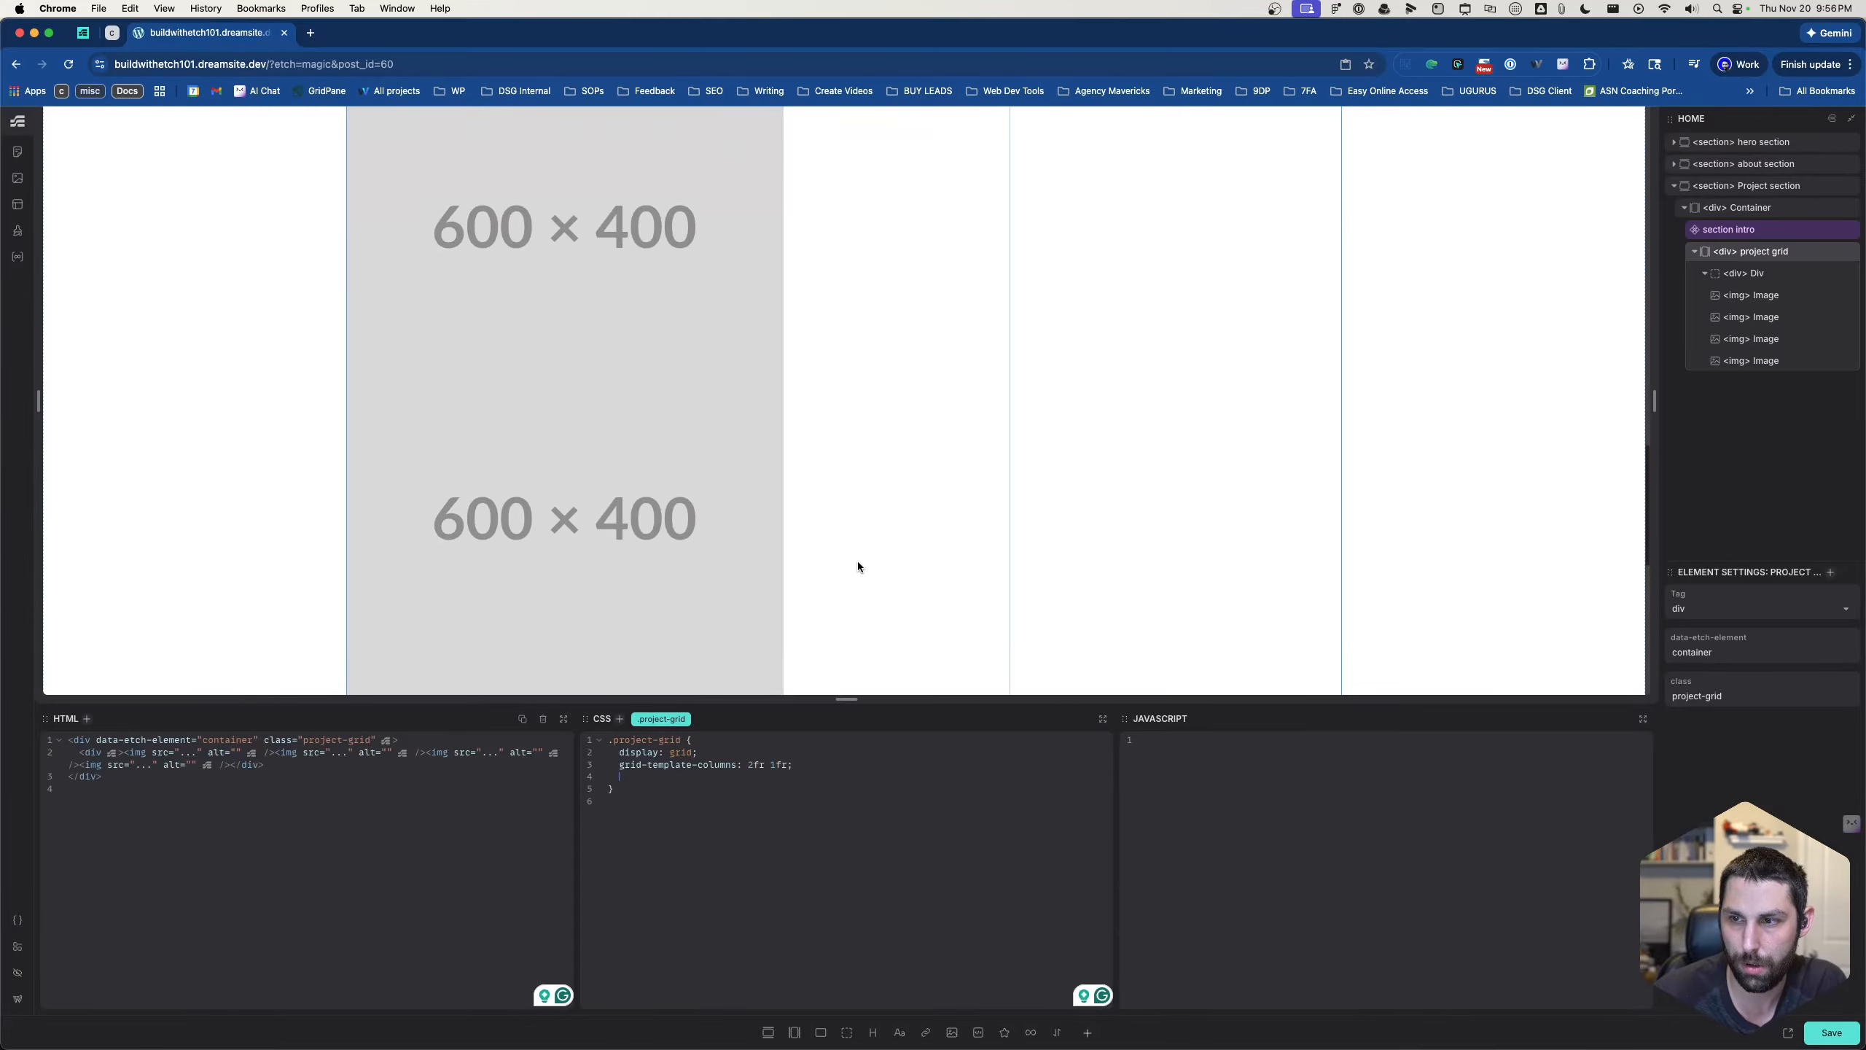
{"action": "scroll", "coordinate": [841, 617], "scroll_direction": "up", "scroll_amount": 3}
- Add grid-auto-rows: 1fr to the .project-grid rule
{"action": "left_click", "coordinate": [778, 777]}
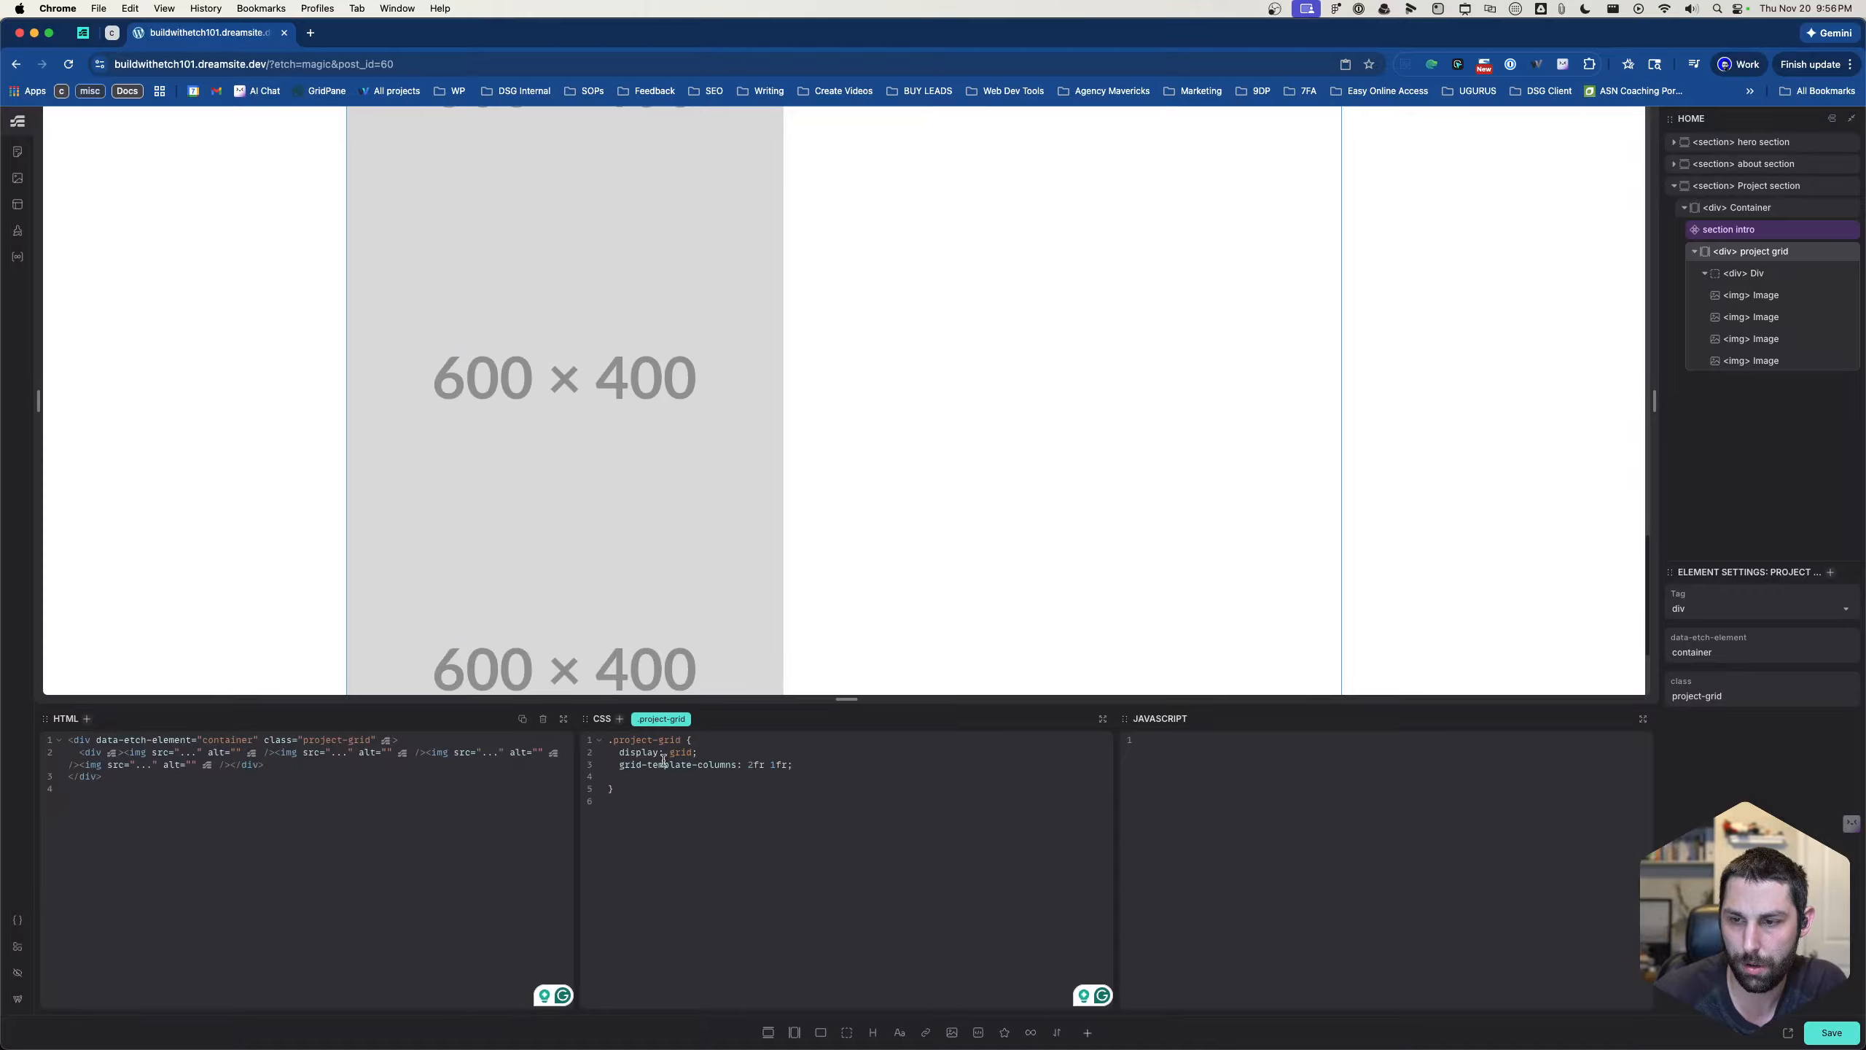
{"action": "type", "text": "gri"}
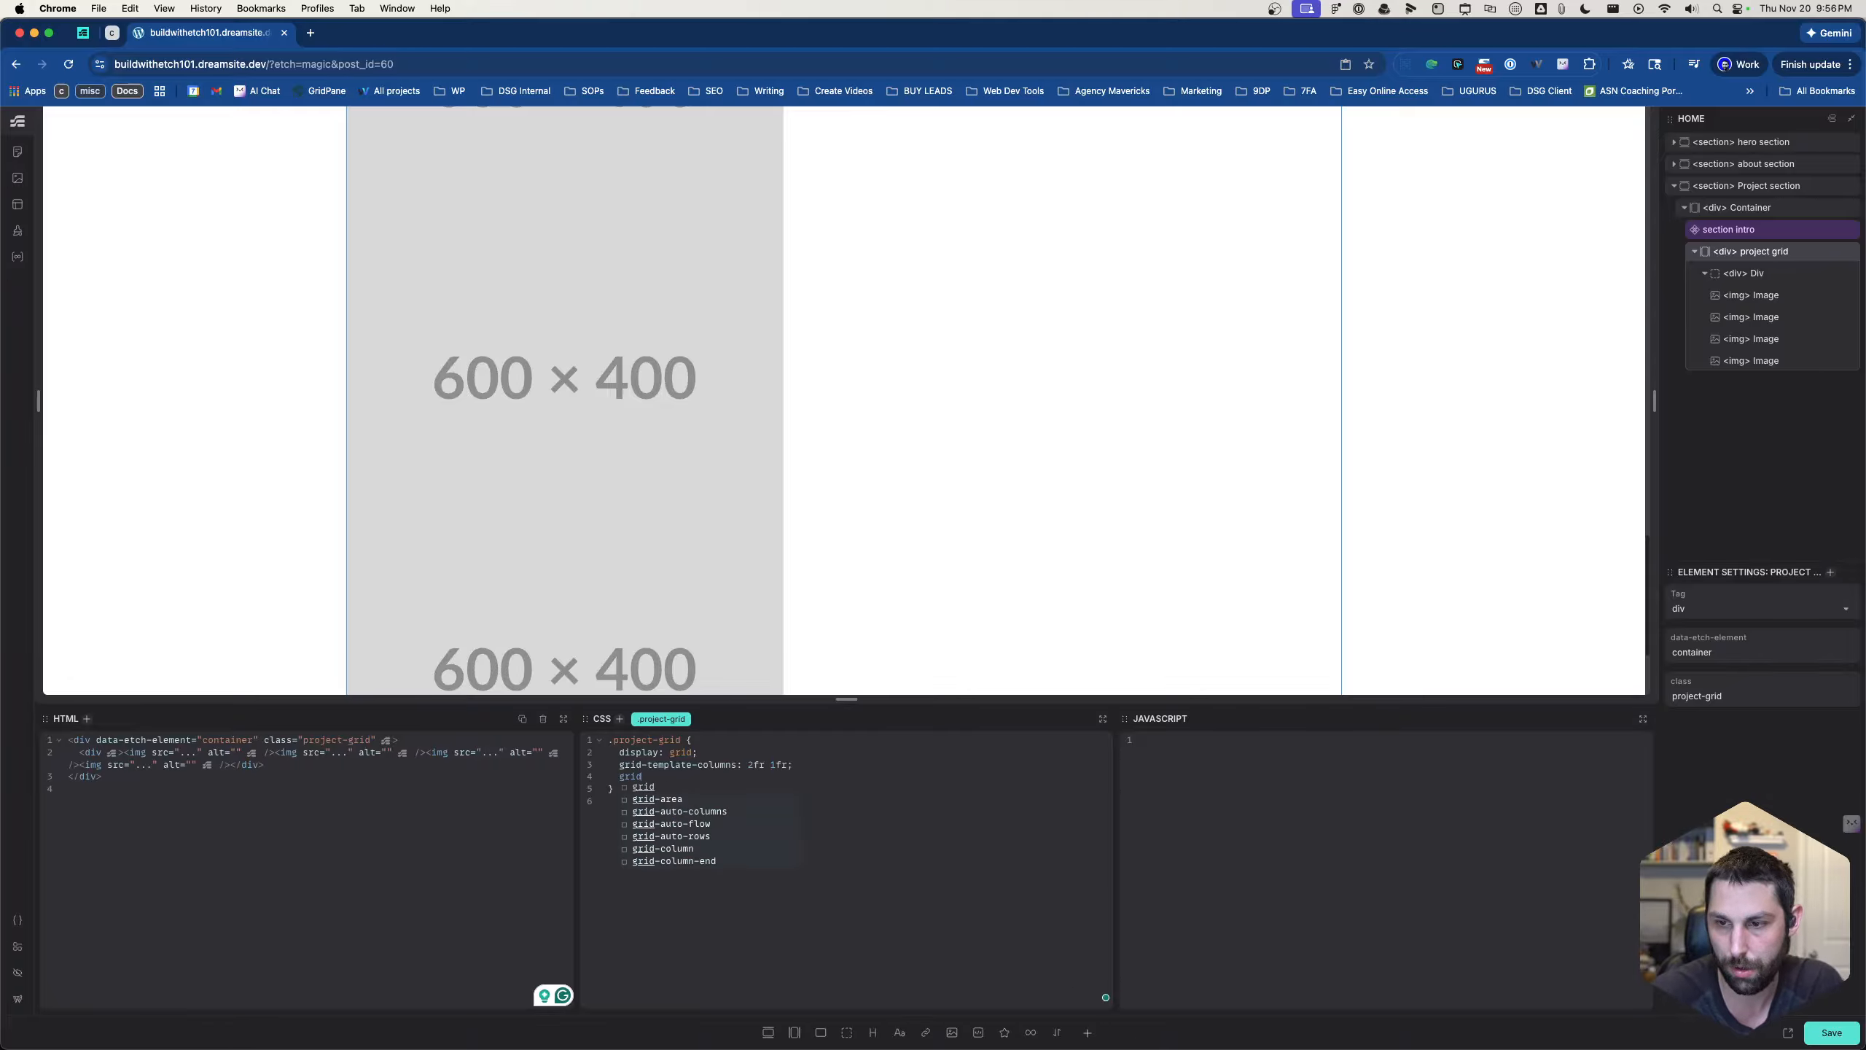
{"action": "type", "text": "d-"}
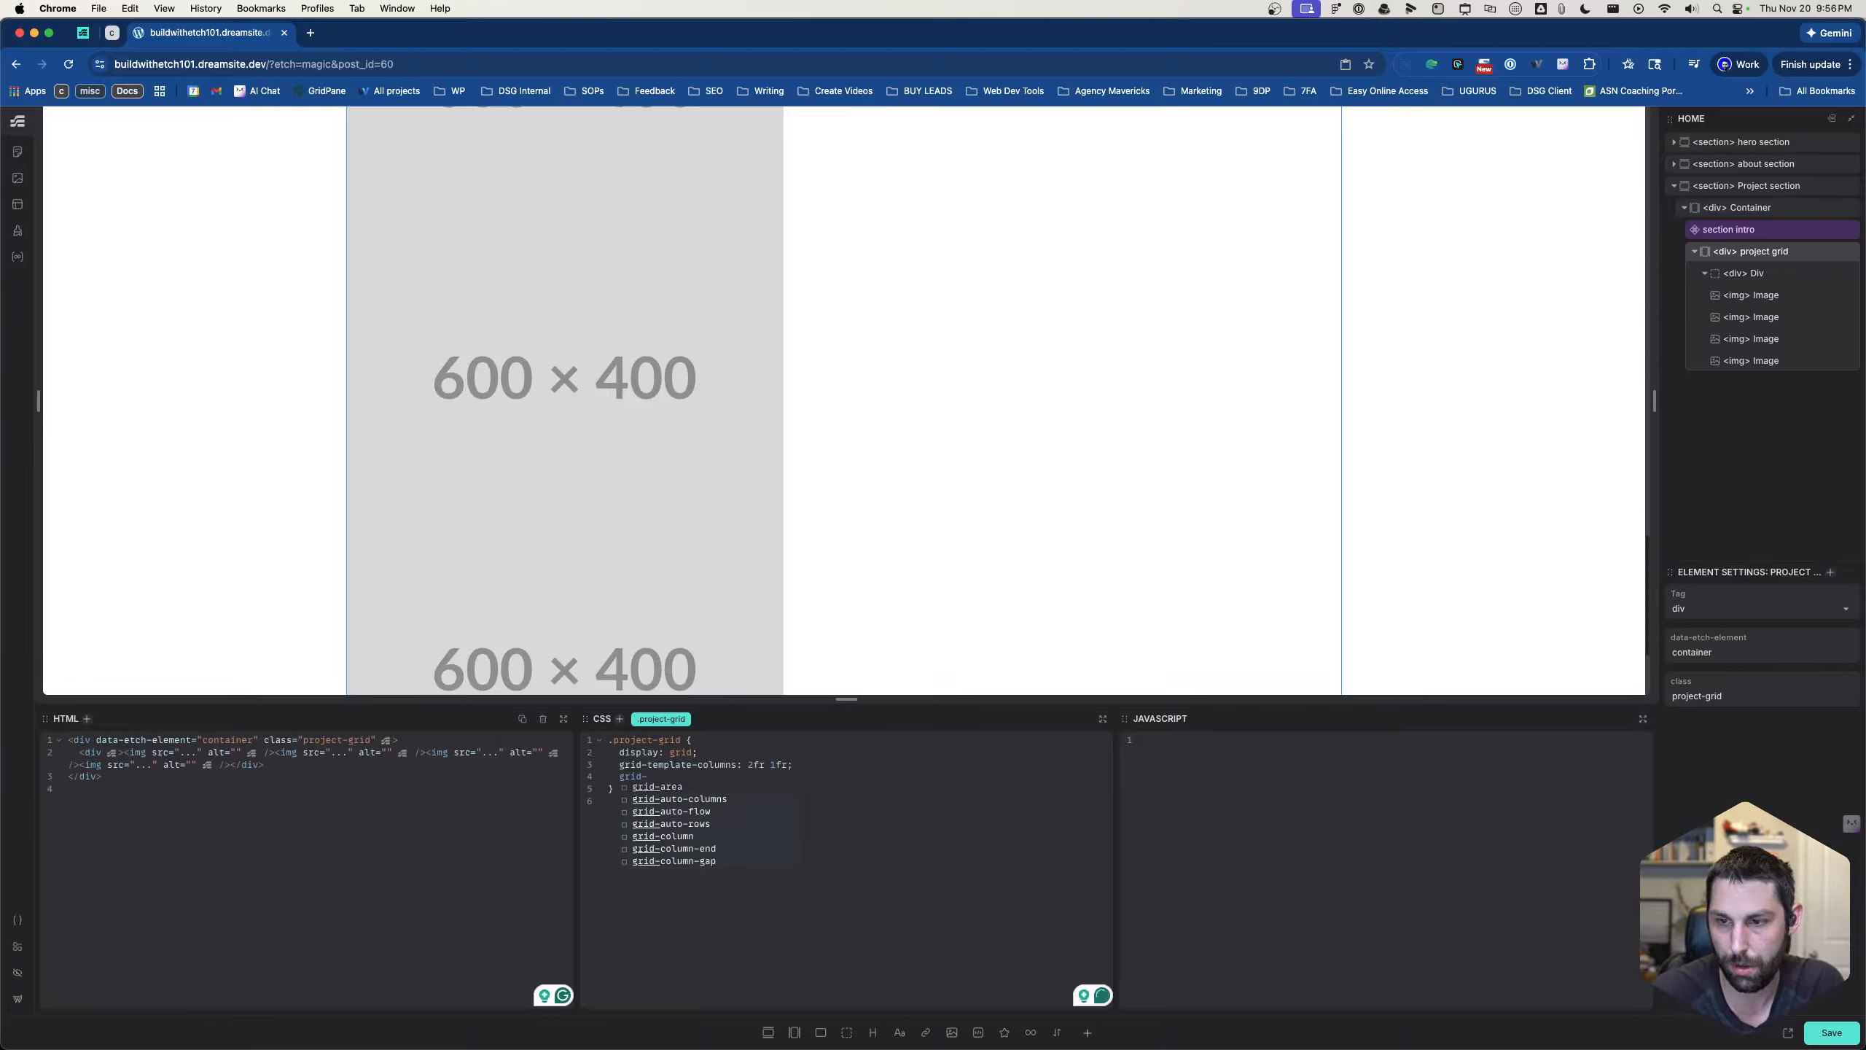
{"action": "key", "text": "Down"}
{"action": "key", "text": "Down"}
{"action": "key", "text": "Down"}
{"action": "key", "text": "Return"}
{"action": "type", "text": "1fr;"}
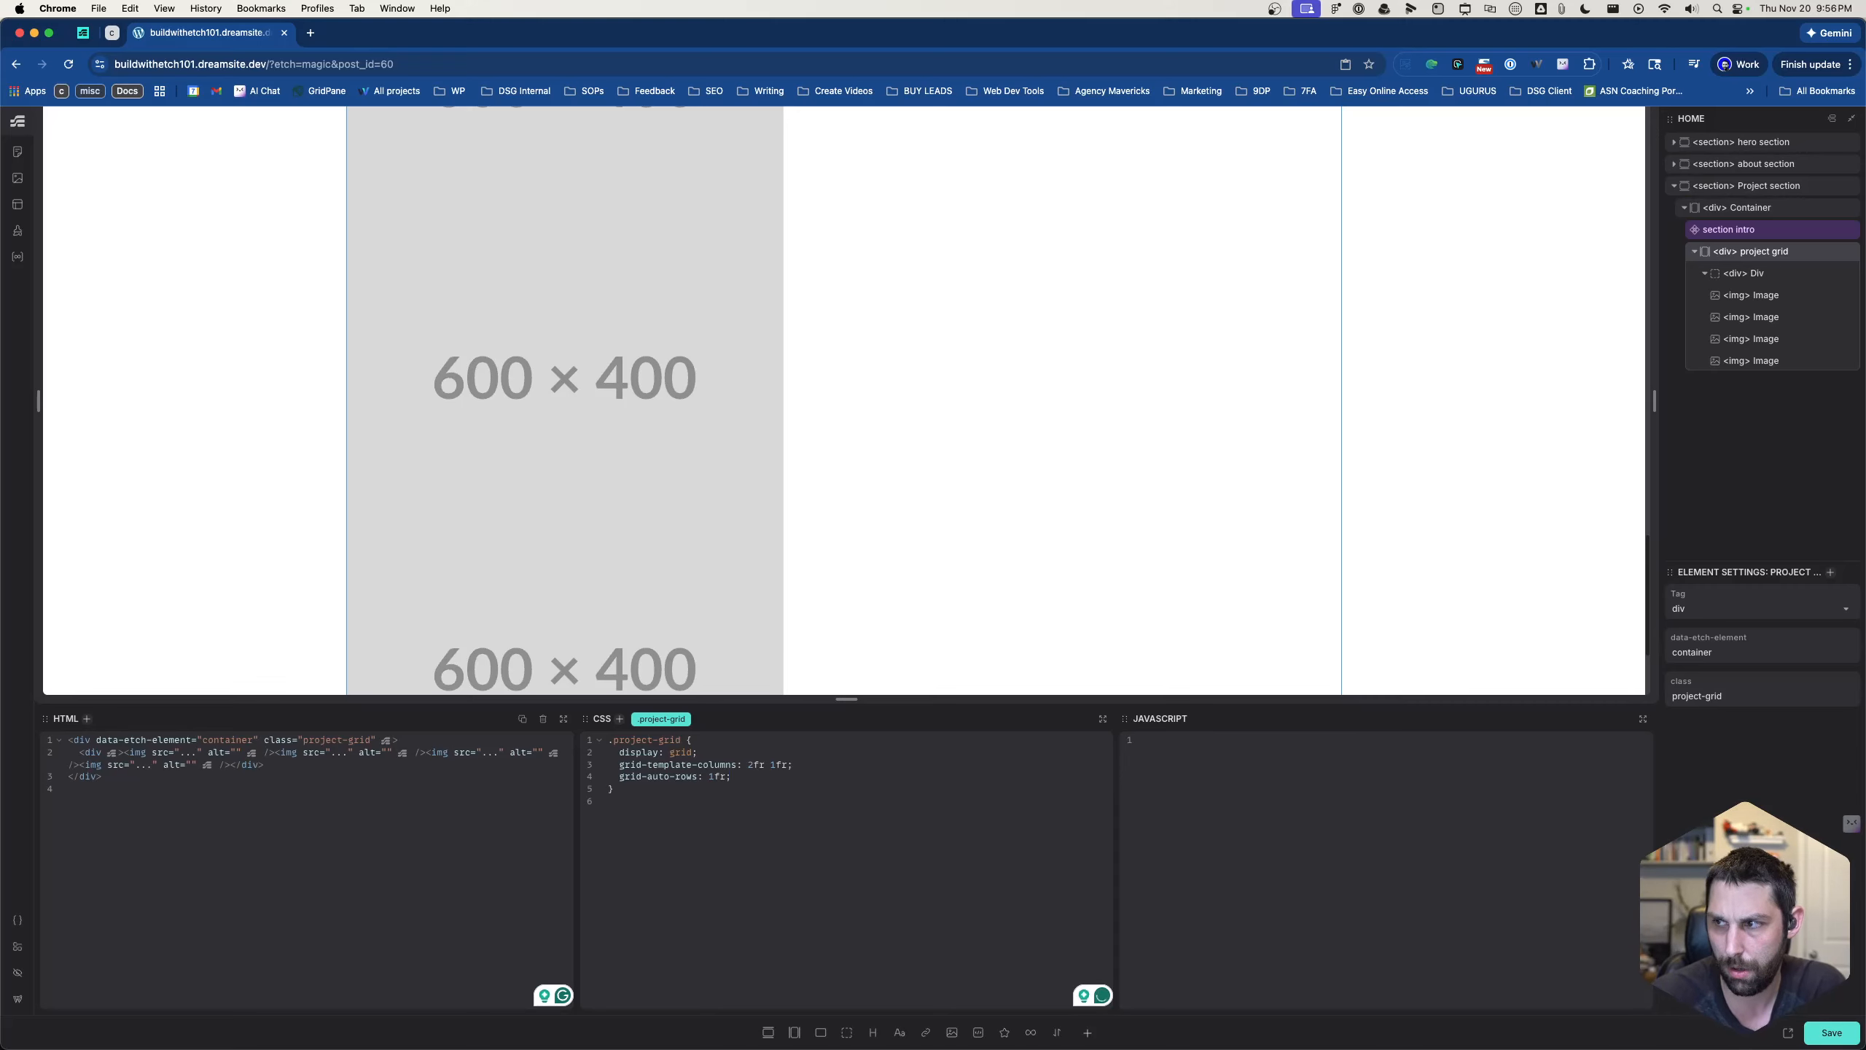
- Move the four images out of the nested div so they sit directly in the project grid, with the empty div last
{"action": "left_click", "coordinate": [1774, 273]}
{"action": "mouse_move", "coordinate": [1774, 295]}
{"action": "left_mouse_down"}
{"action": "mouse_move", "coordinate": [1769, 268]}
{"action": "mouse_move", "coordinate": [1766, 288]}
{"action": "left_mouse_up"}
{"action": "left_click_drag", "start_coordinate": [1766, 362], "coordinate": [1755, 312]}
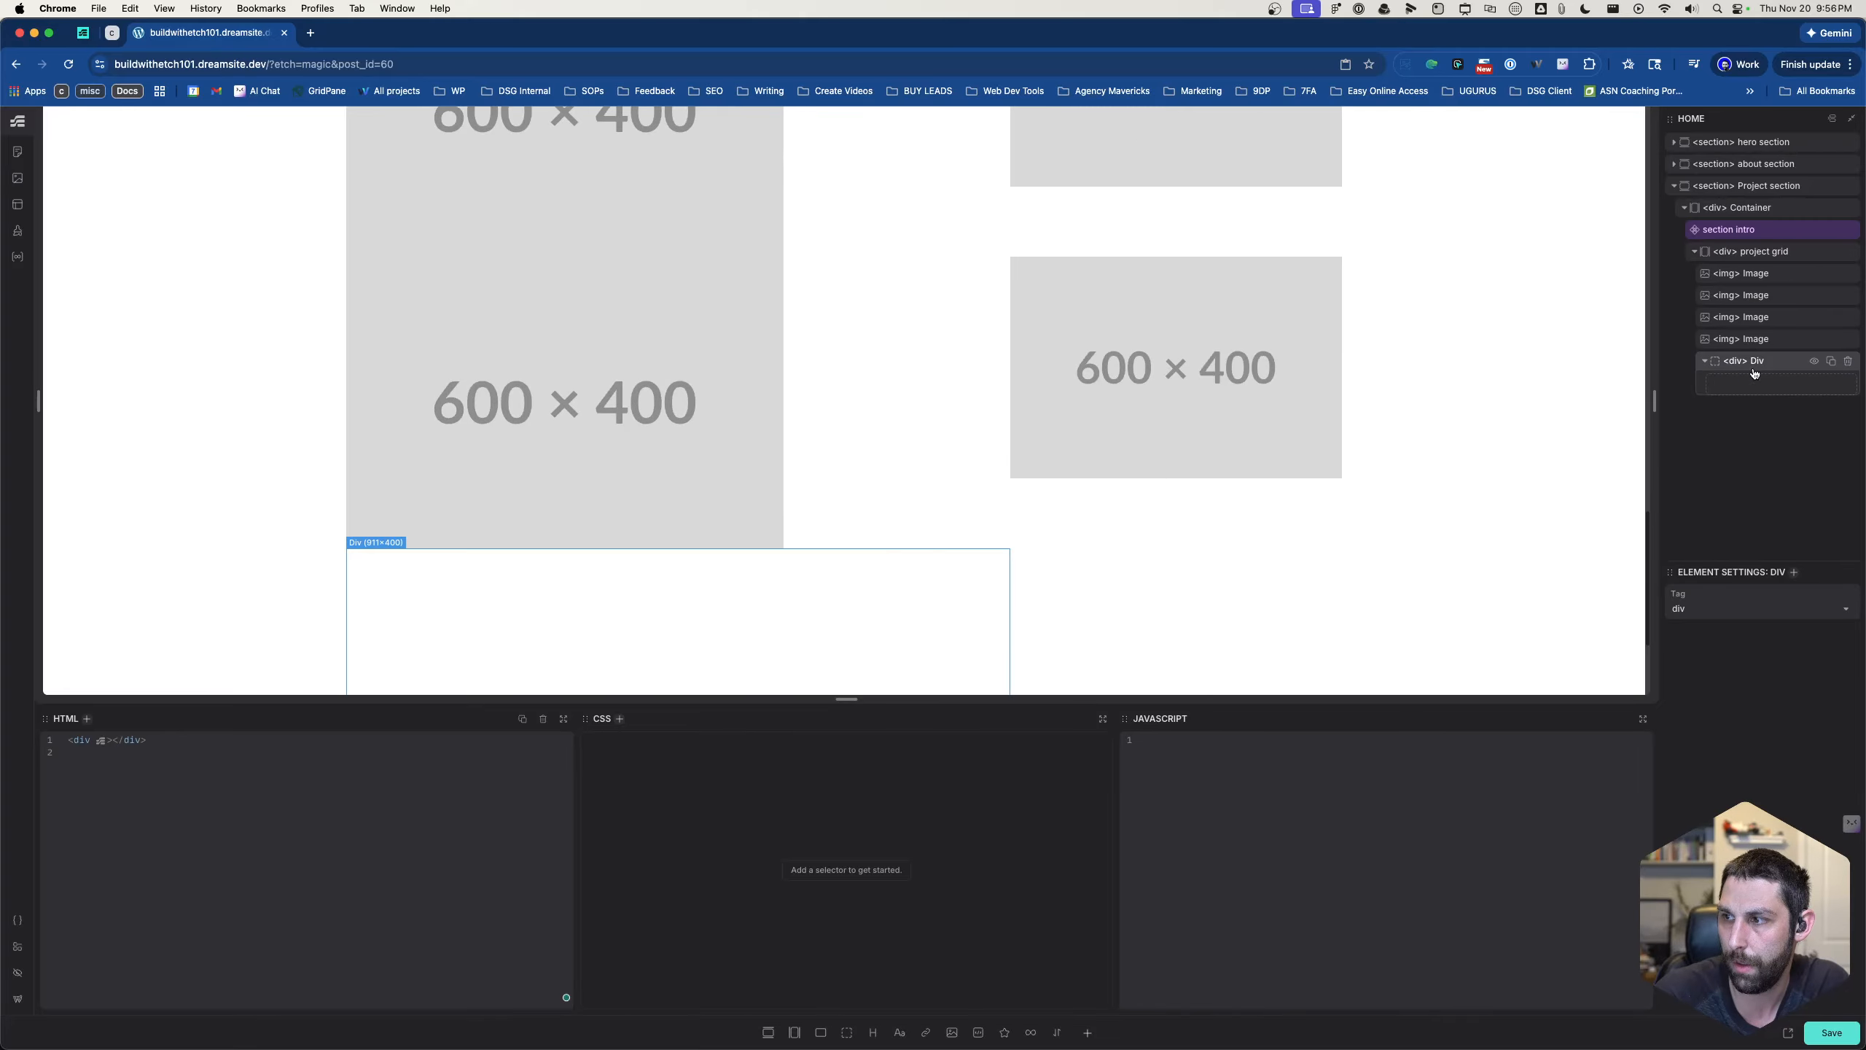
- Examine the sizes and positions of the first-row images in the project grid
{"action": "scroll", "coordinate": [1111, 411], "scroll_direction": "up", "scroll_amount": 5}
{"action": "scroll", "coordinate": [1111, 411], "scroll_direction": "down", "scroll_amount": 5}
{"action": "scroll", "coordinate": [1110, 412], "scroll_direction": "up", "scroll_amount": 5}
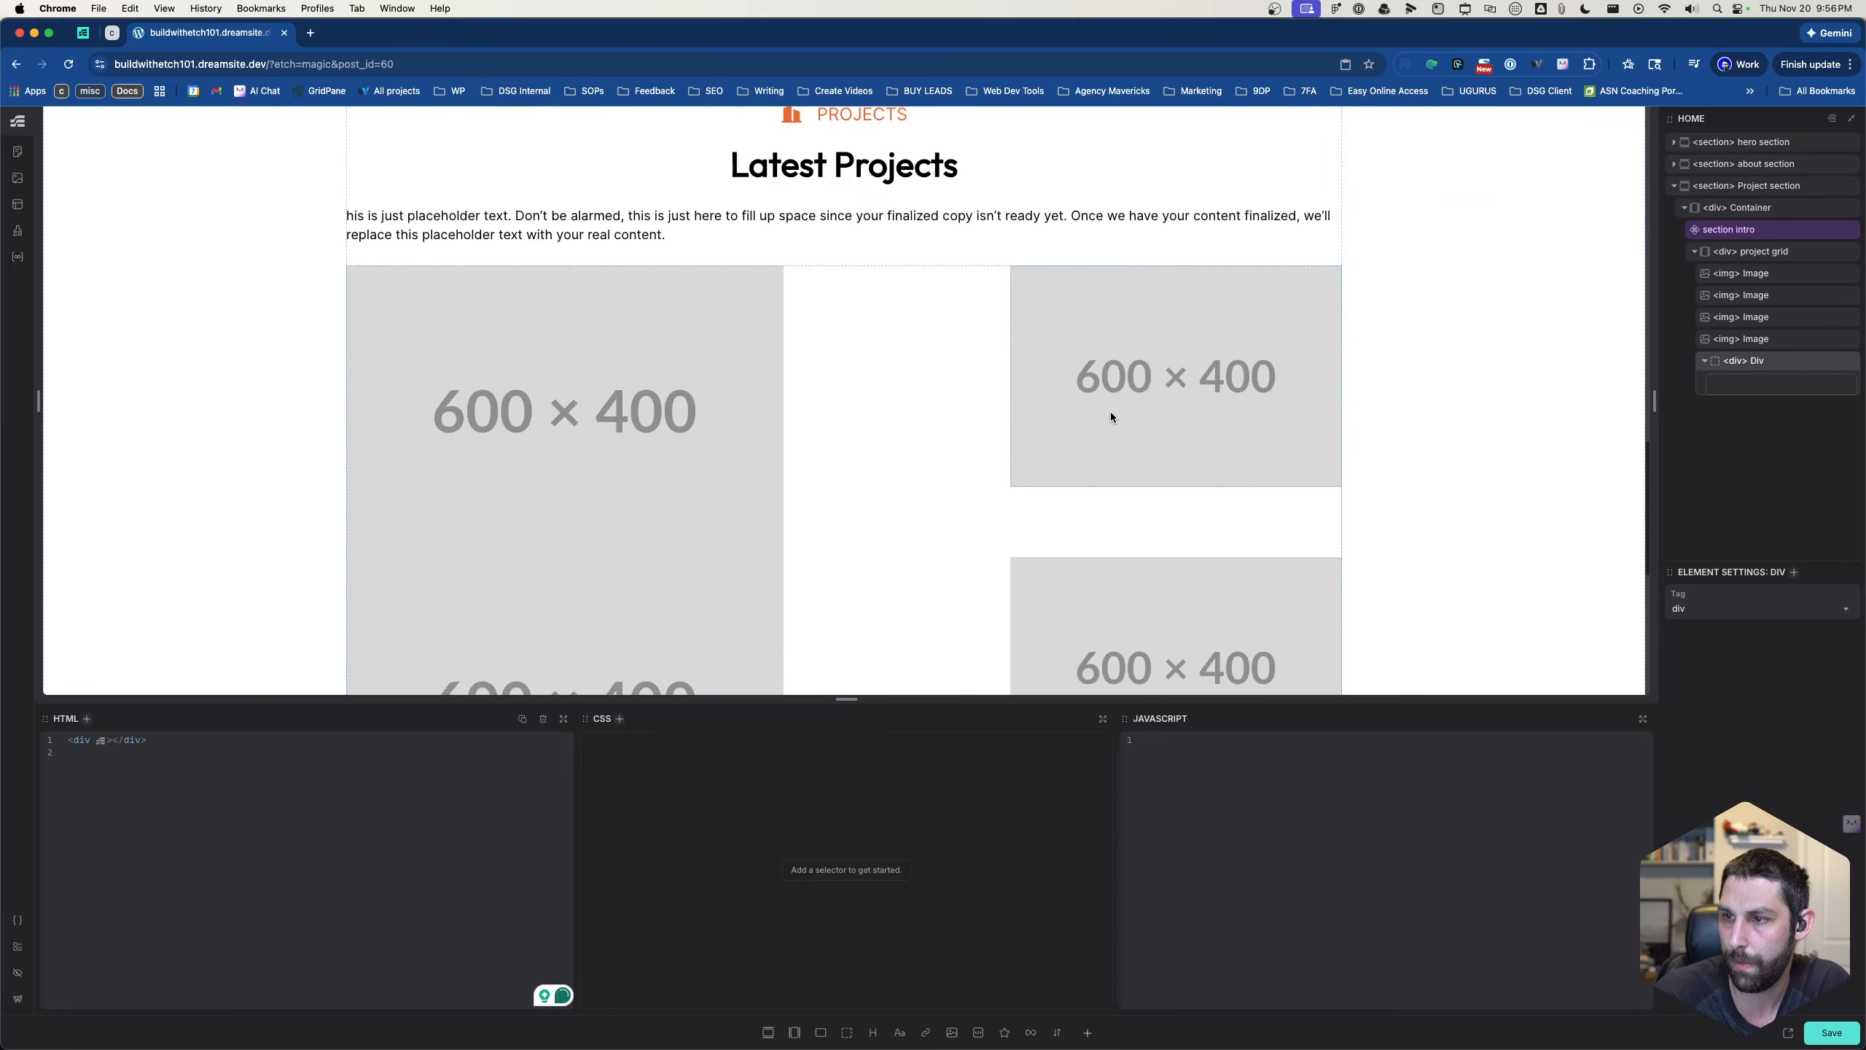
{"action": "scroll", "coordinate": [1029, 423], "scroll_direction": "down", "scroll_amount": 1}
{"action": "left_click", "coordinate": [937, 433]}
{"action": "left_click", "coordinate": [668, 416]}
{"action": "left_click", "coordinate": [878, 434]}
{"action": "left_click", "coordinate": [1047, 431]}
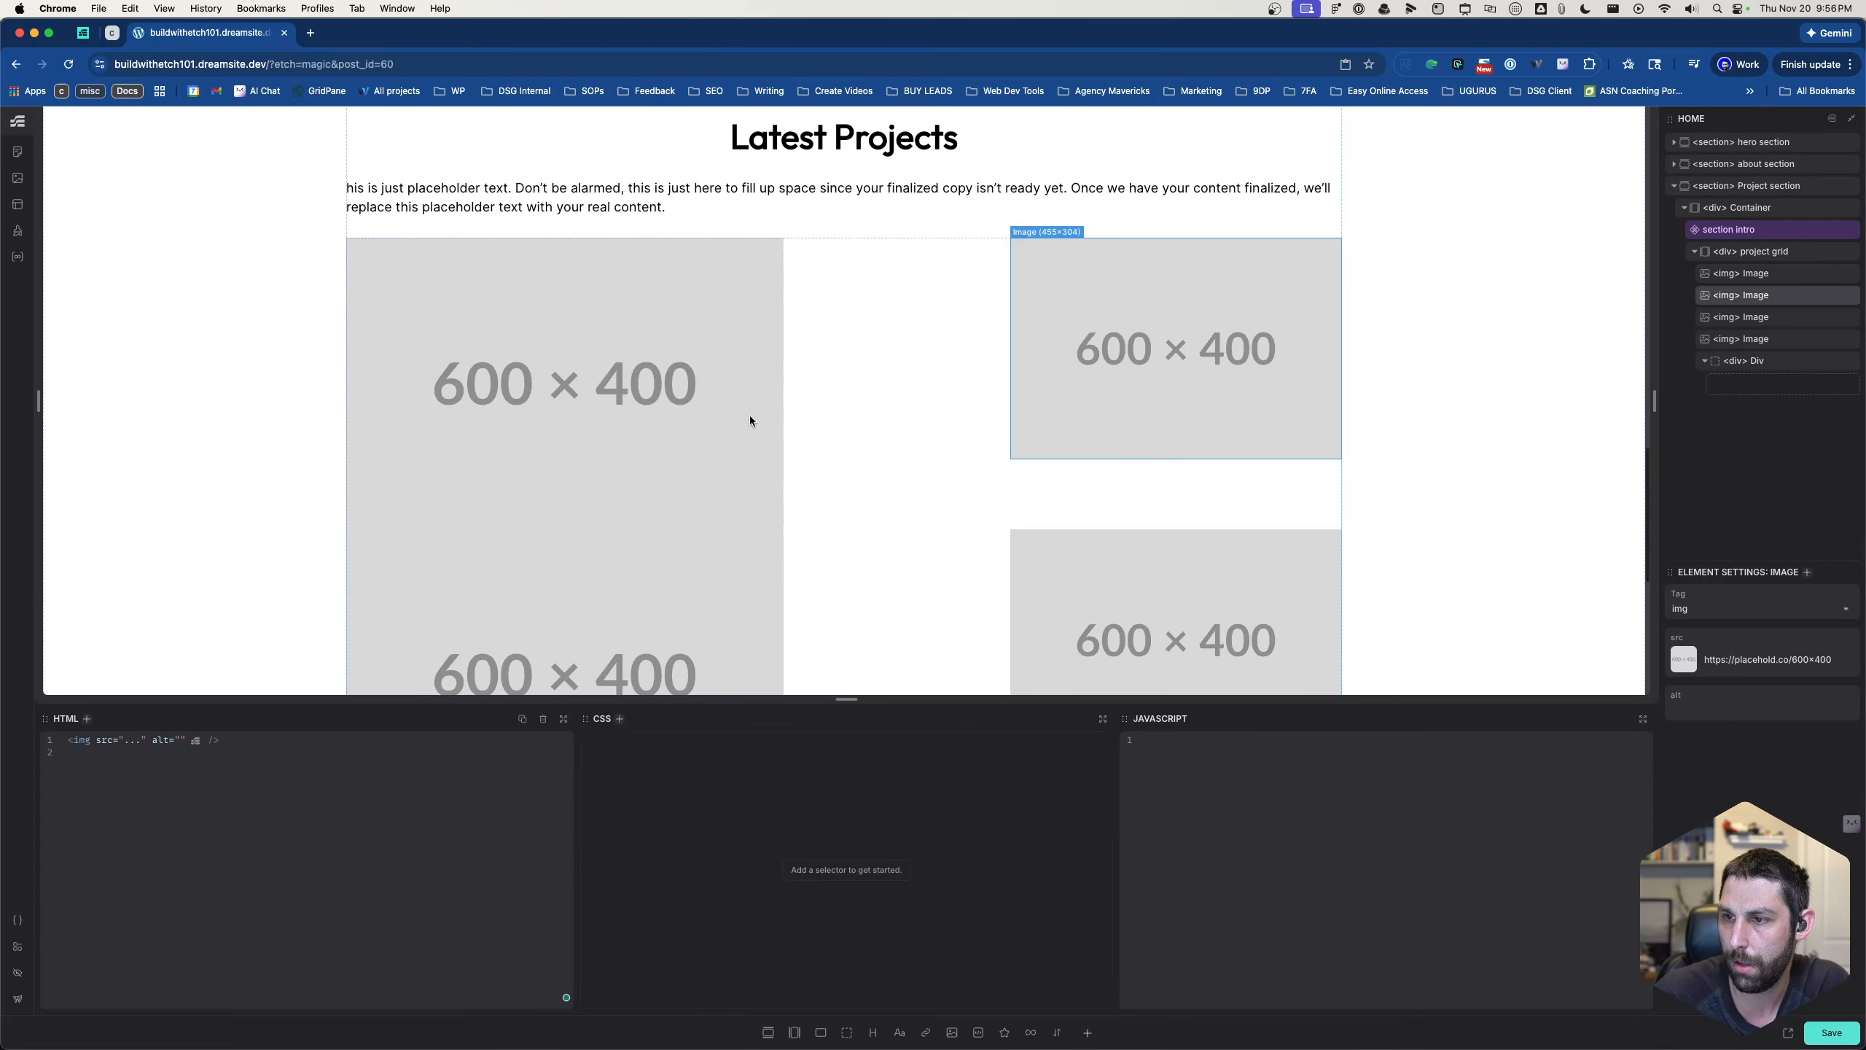
{"action": "left_click", "coordinate": [742, 418]}
{"action": "left_click", "coordinate": [981, 434]}
{"action": "left_click", "coordinate": [1068, 430]}
{"action": "left_click", "coordinate": [893, 431]}
{"action": "left_click", "coordinate": [702, 430]}
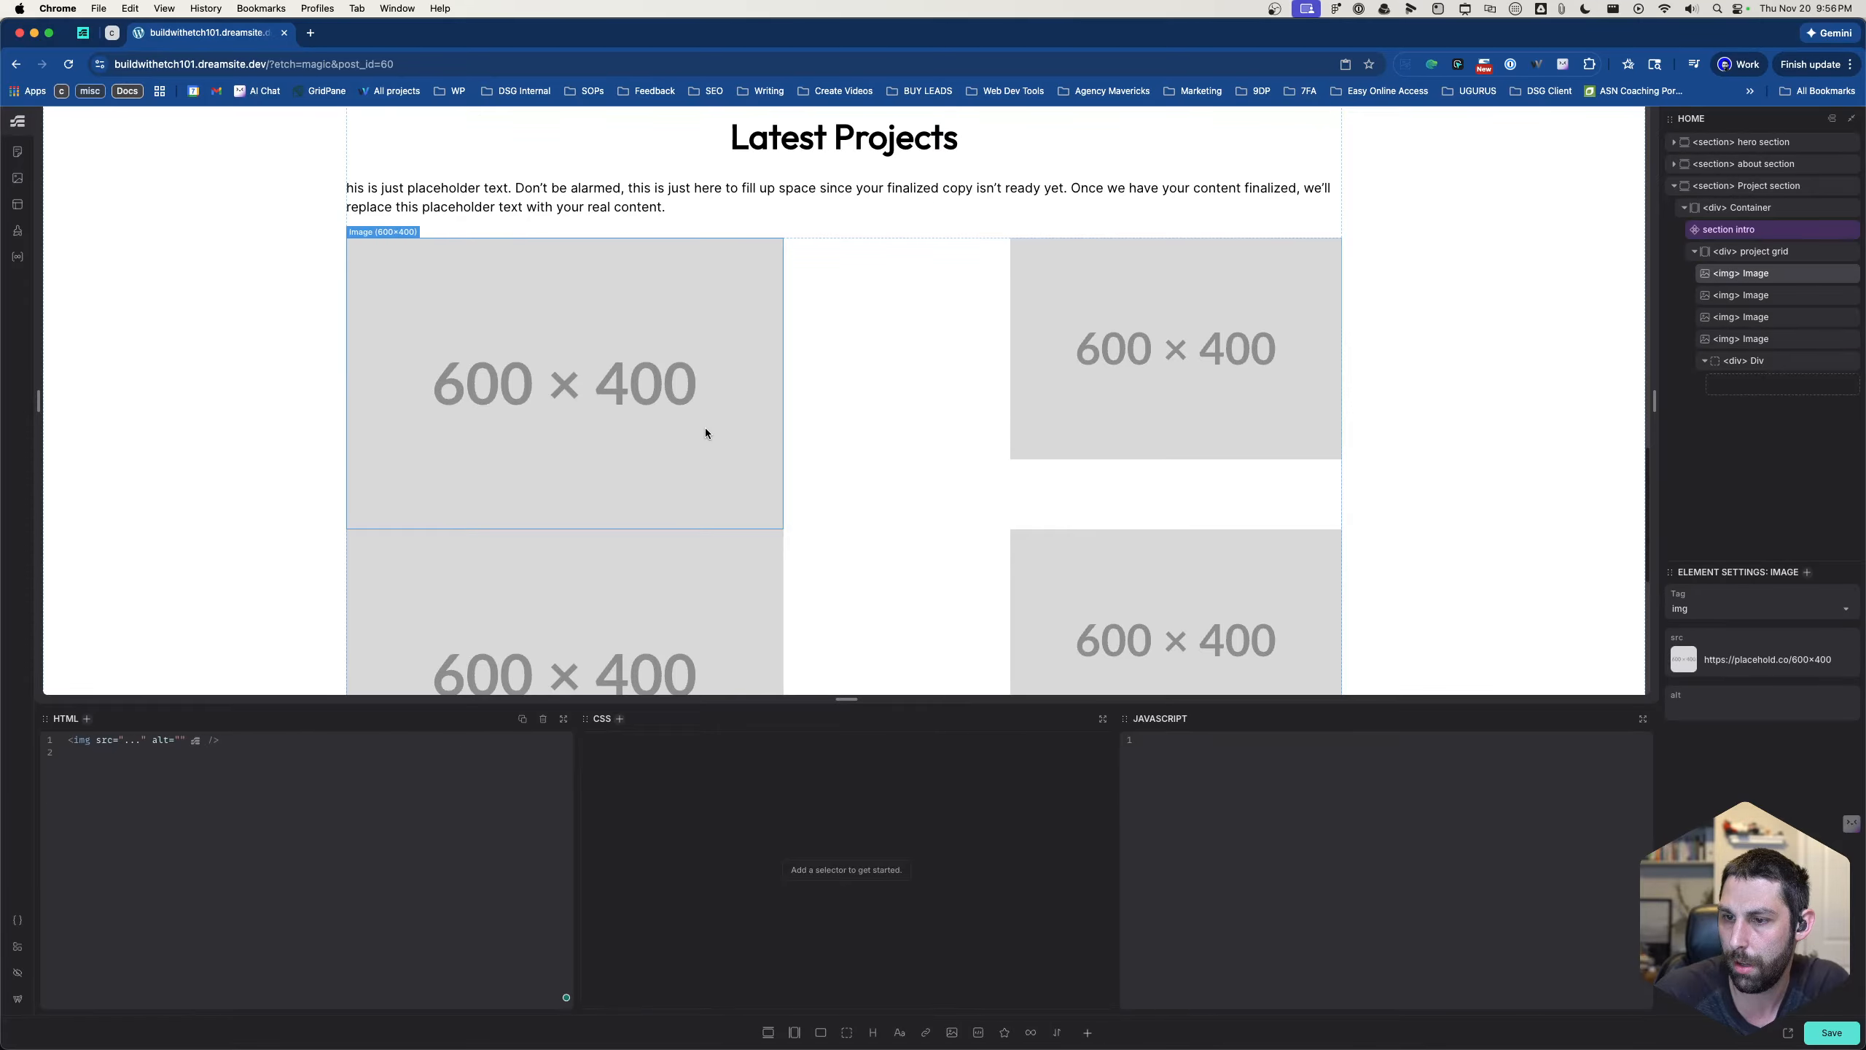
{"action": "left_click", "coordinate": [875, 439]}
{"action": "left_click", "coordinate": [1065, 437]}
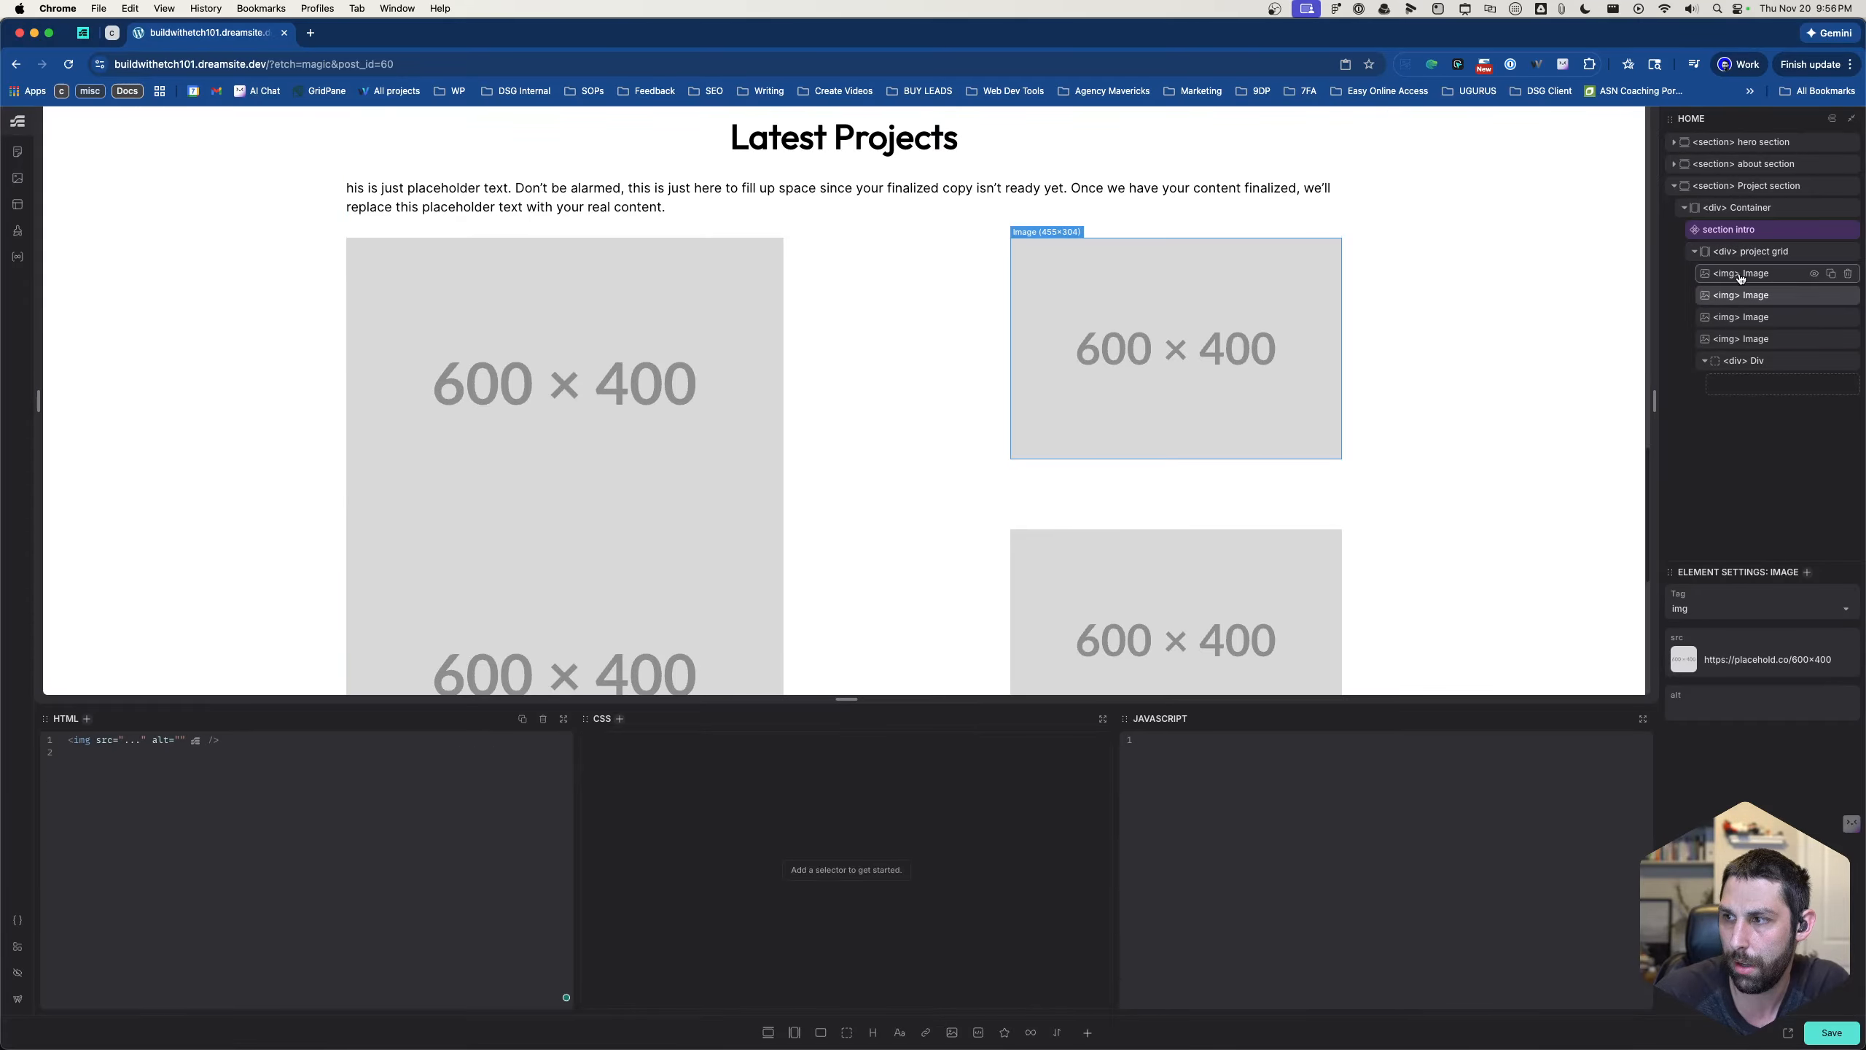
- Try removing the grid-auto-rows declaration from the .project-grid rule
{"action": "left_click", "coordinate": [1752, 253]}
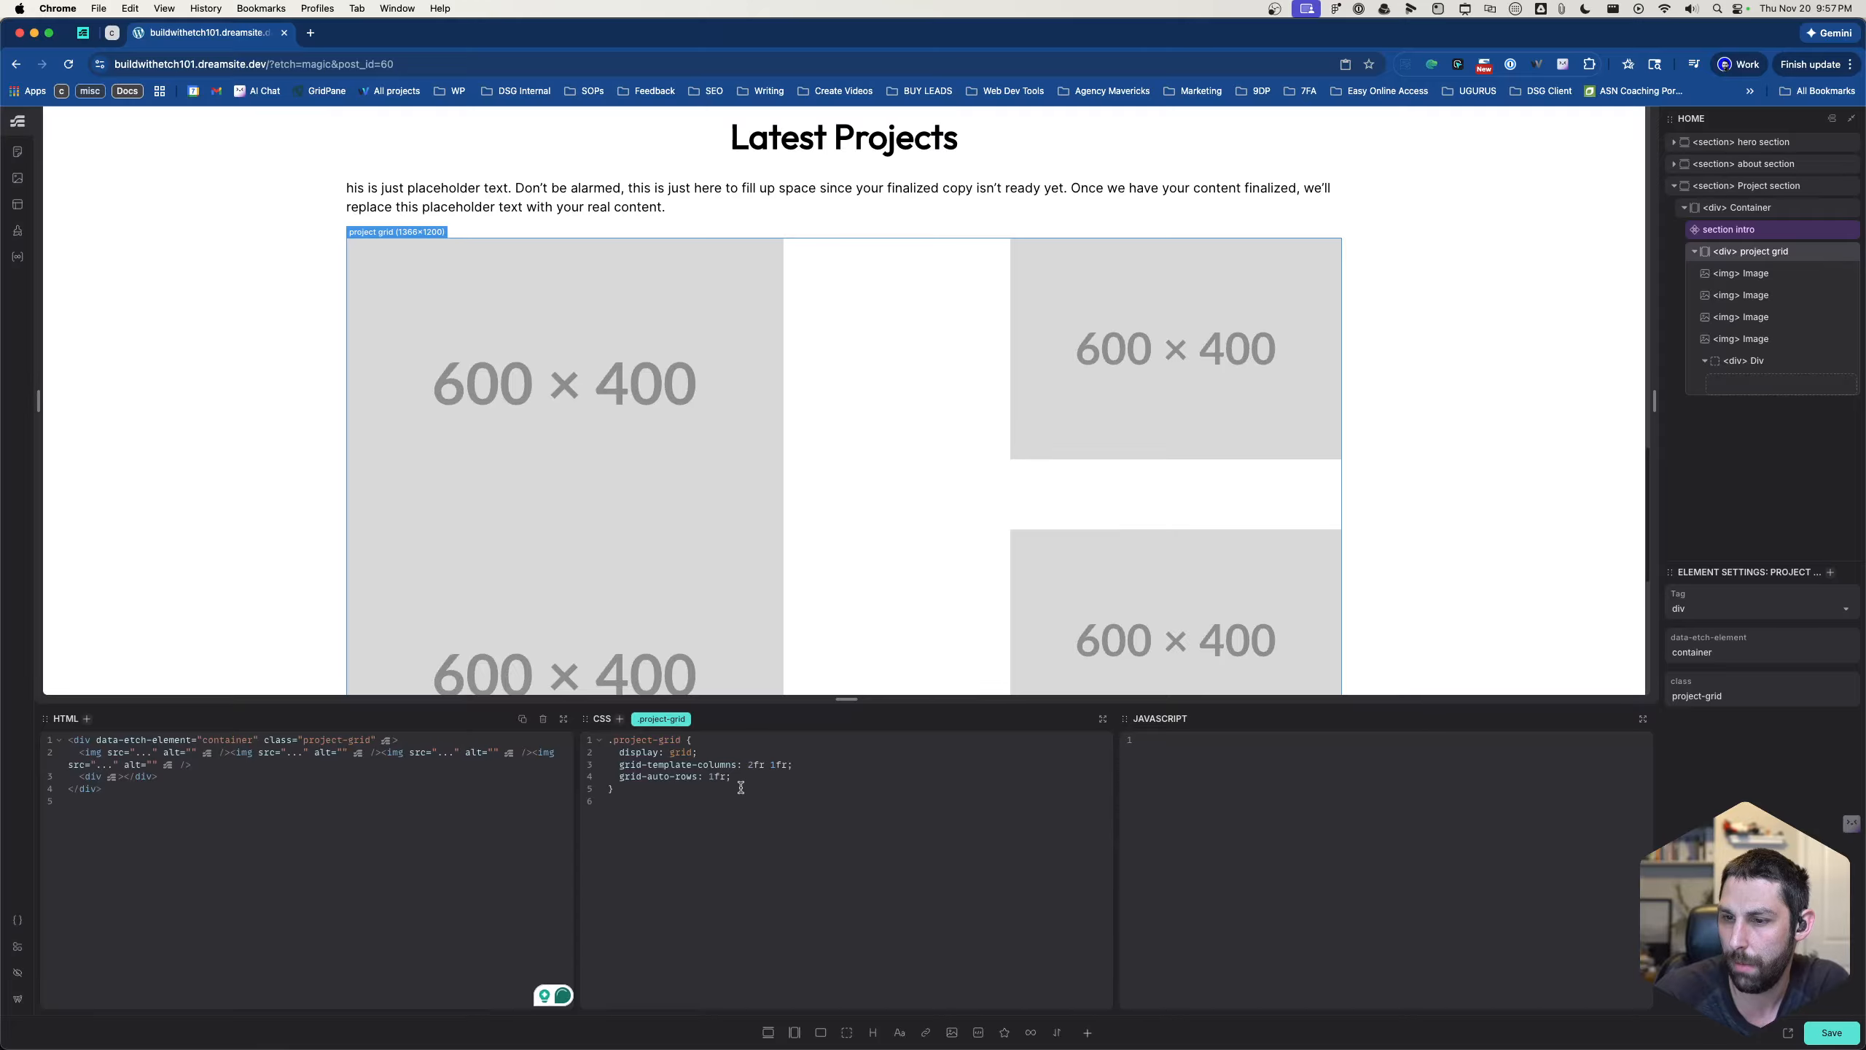
{"action": "left_click", "coordinate": [808, 765]}
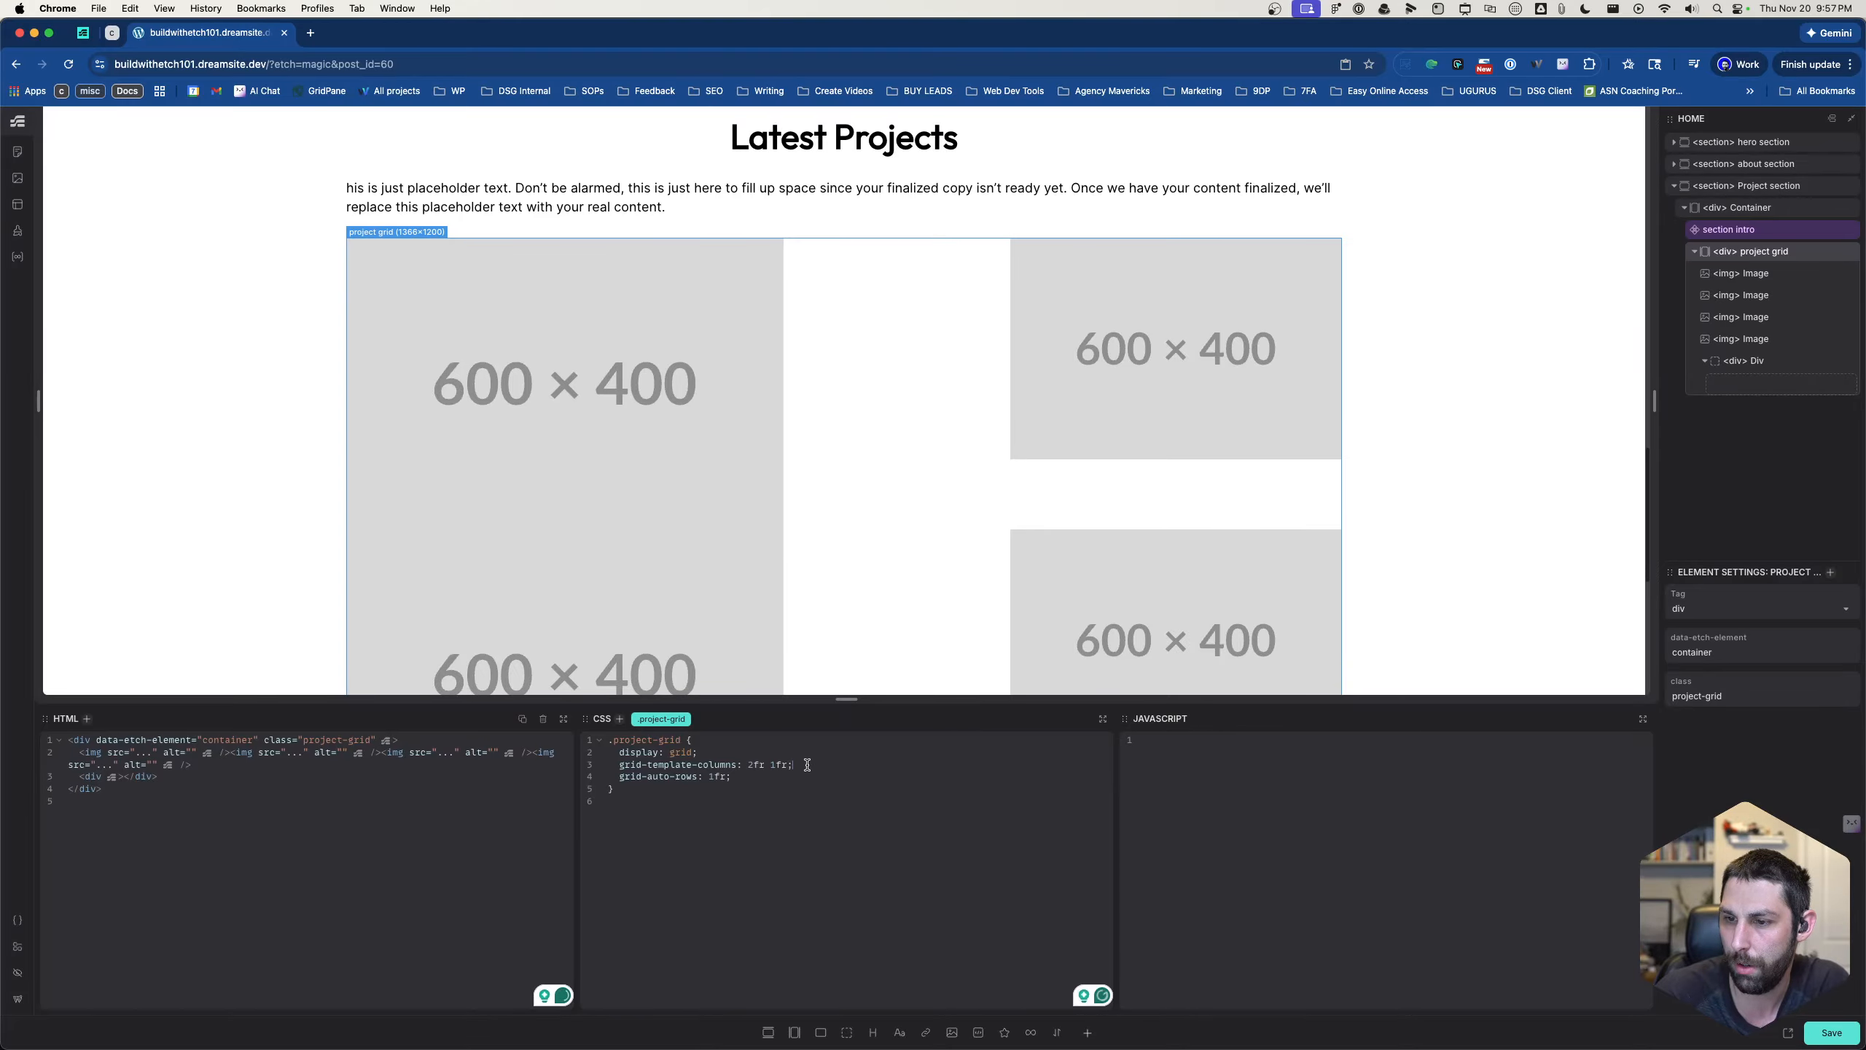
{"action": "left_click", "coordinate": [744, 775]}
{"action": "left_click_drag", "start_coordinate": [744, 775], "coordinate": [618, 775]}
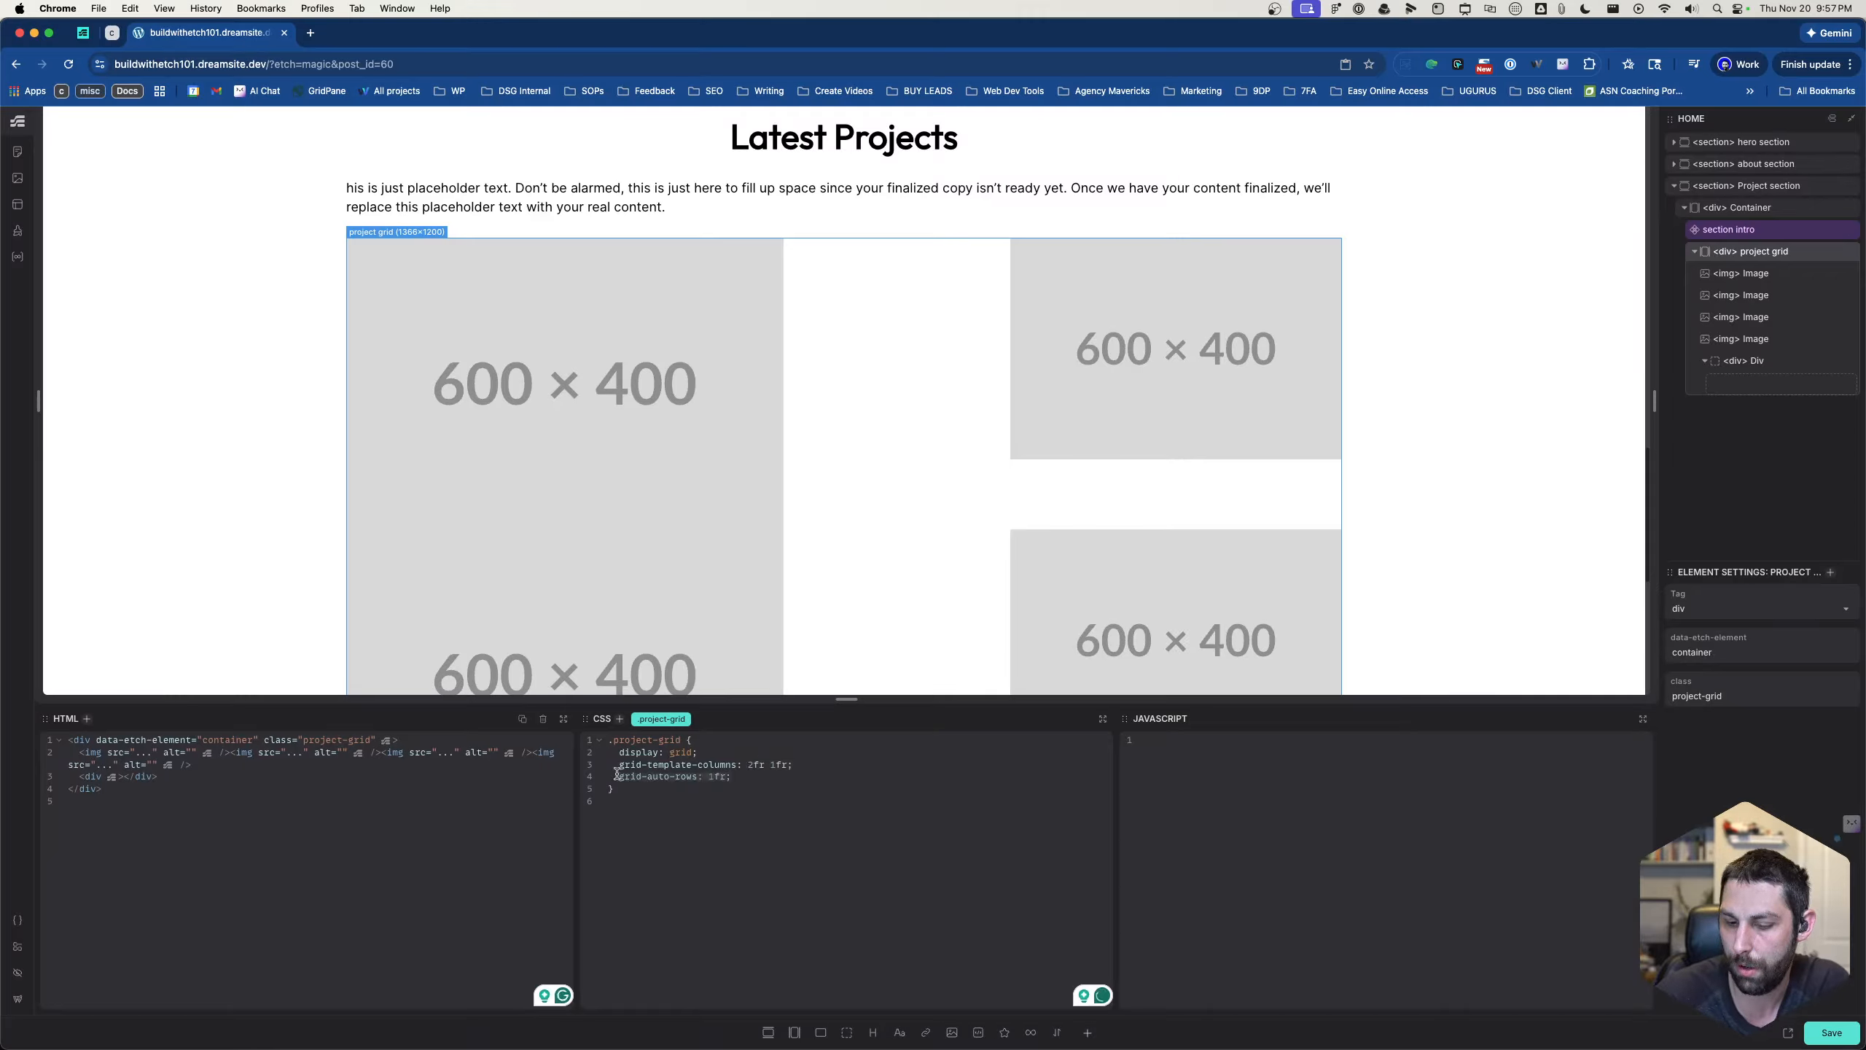
{"action": "key", "text": "BackSpace"}
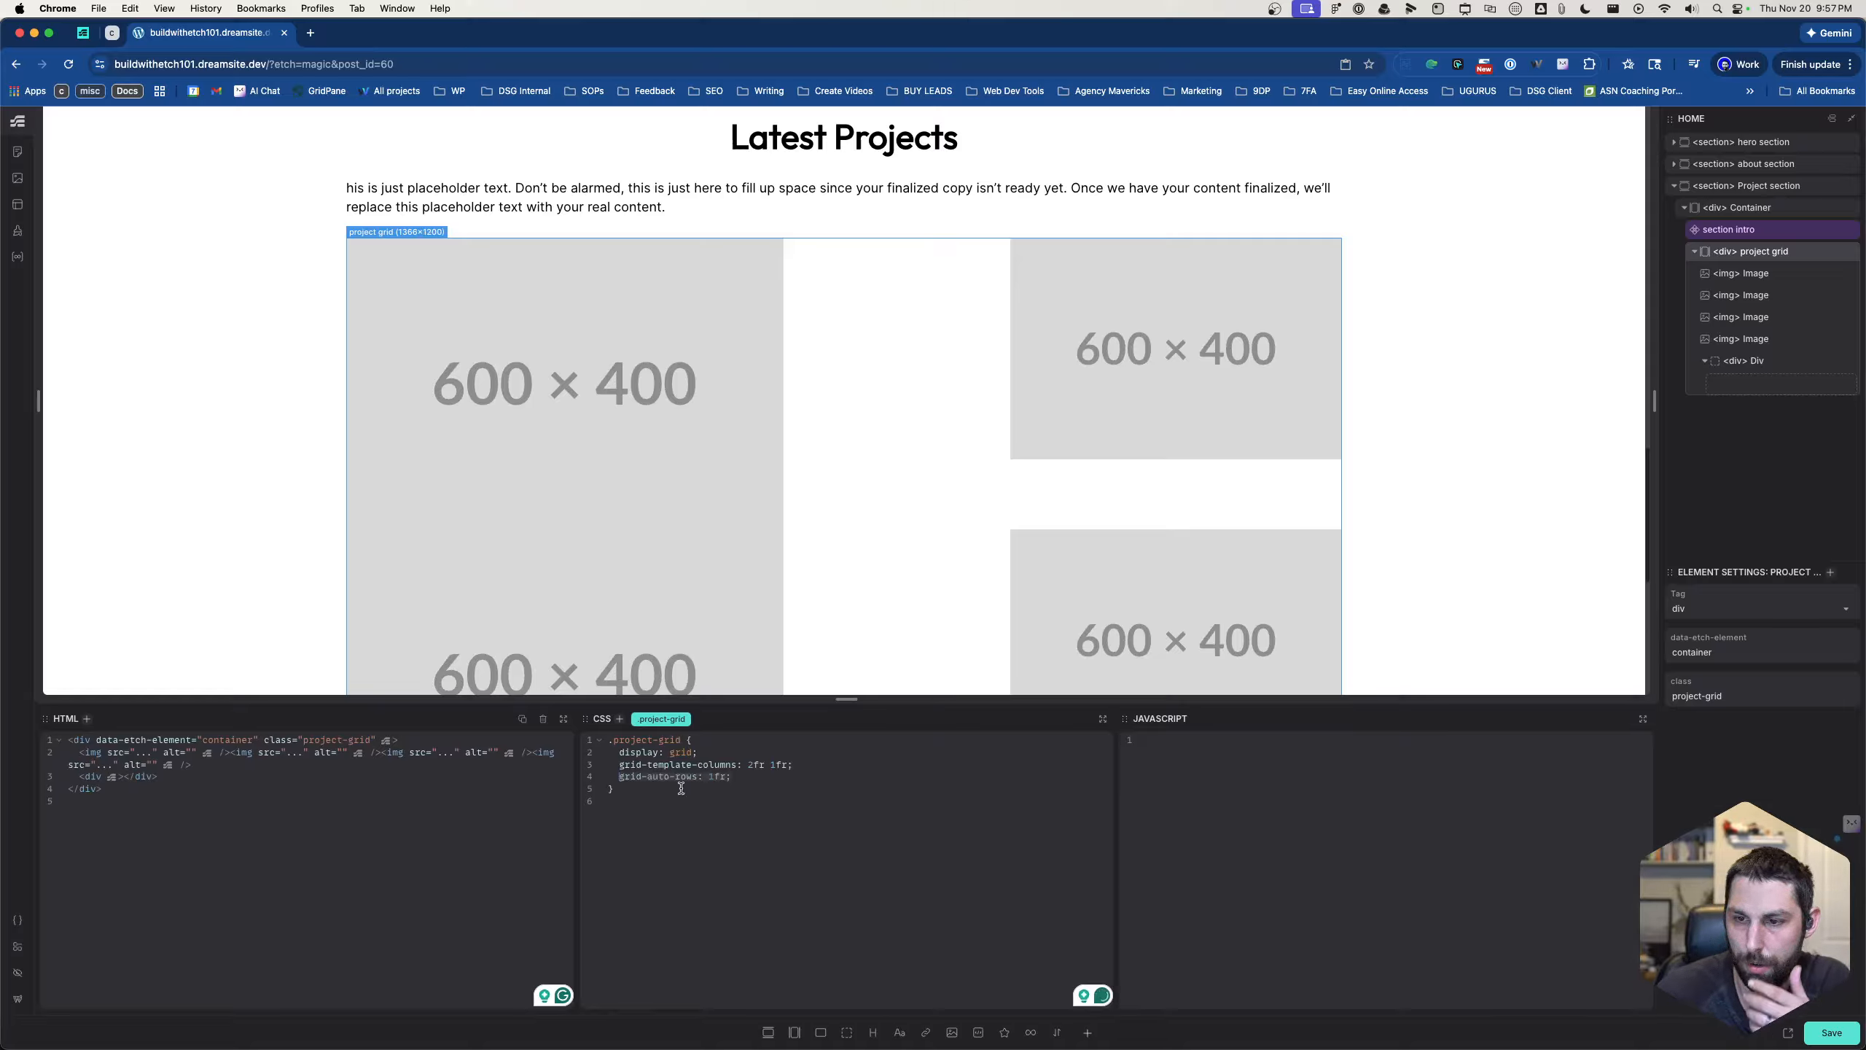
{"action": "key", "text": "Tab"}
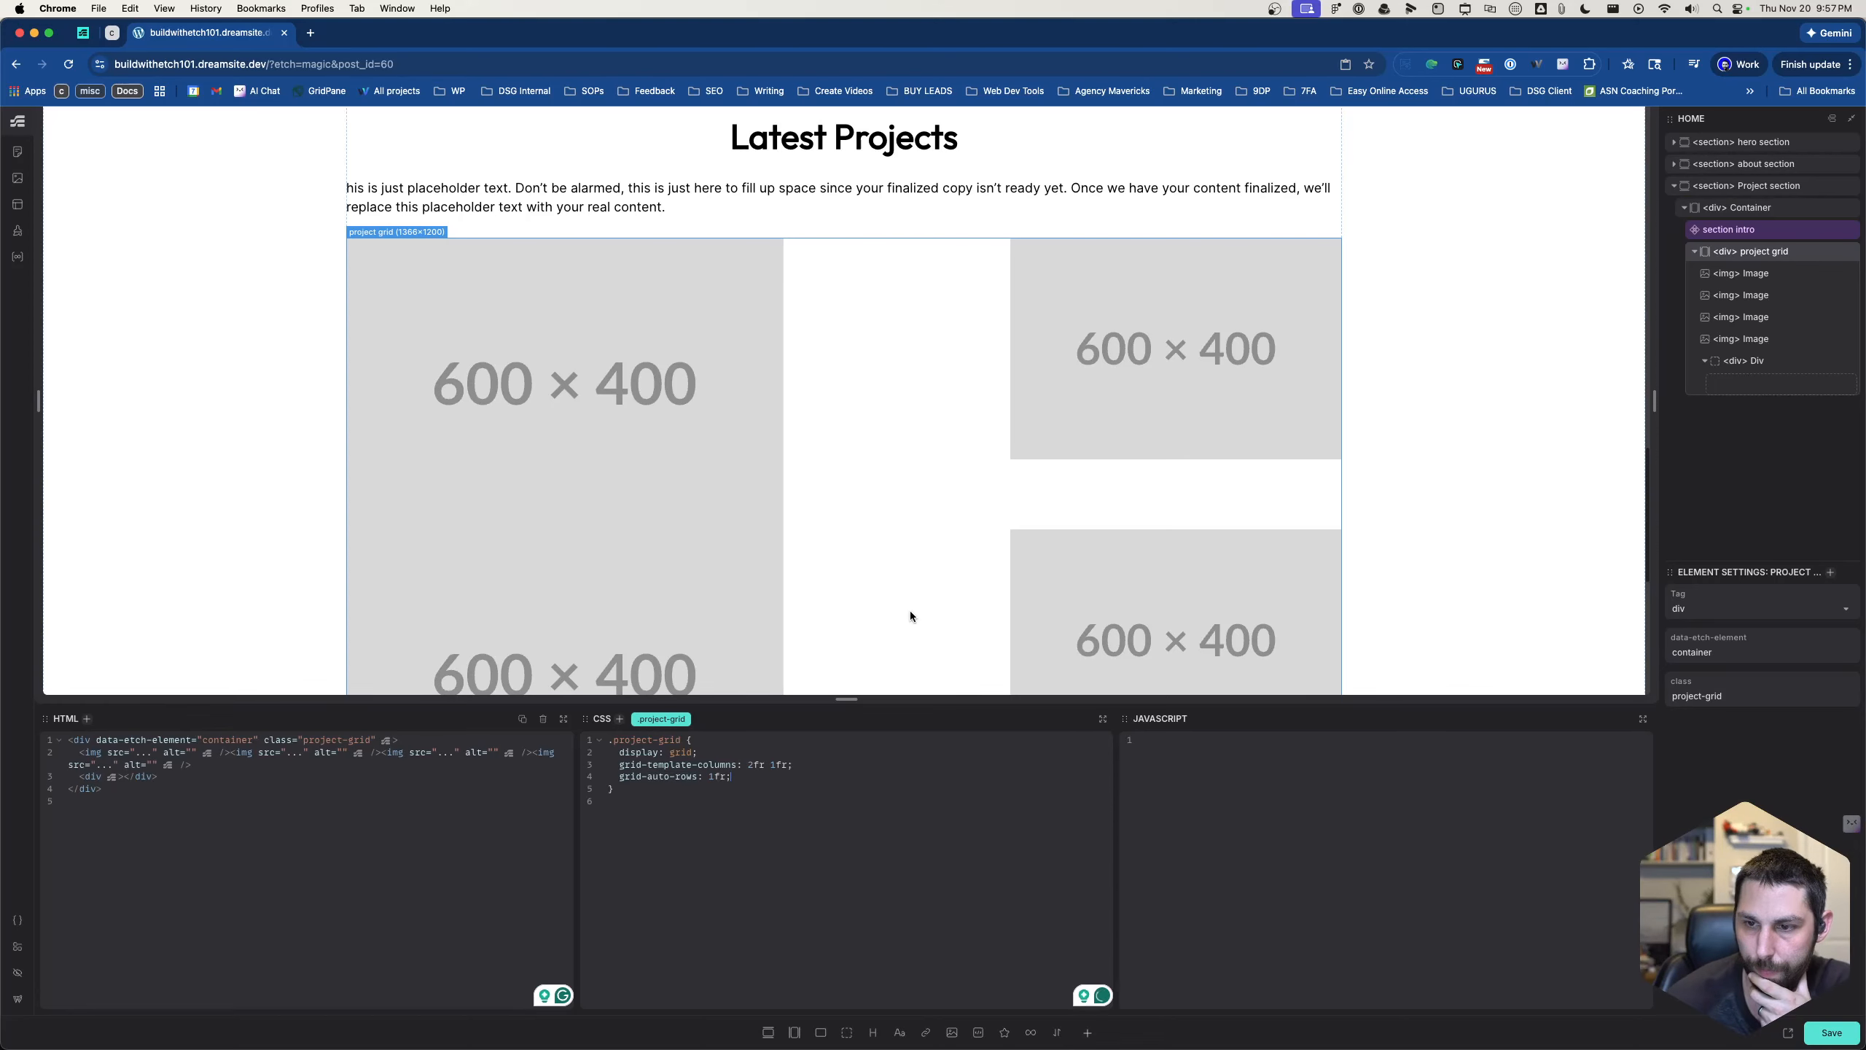
- Examine how the images and empty space are distributed across the project grid's rows and columns
{"action": "scroll", "coordinate": [908, 610], "scroll_direction": "down", "scroll_amount": 3}
{"action": "scroll", "coordinate": [905, 610], "scroll_direction": "down", "scroll_amount": 3}
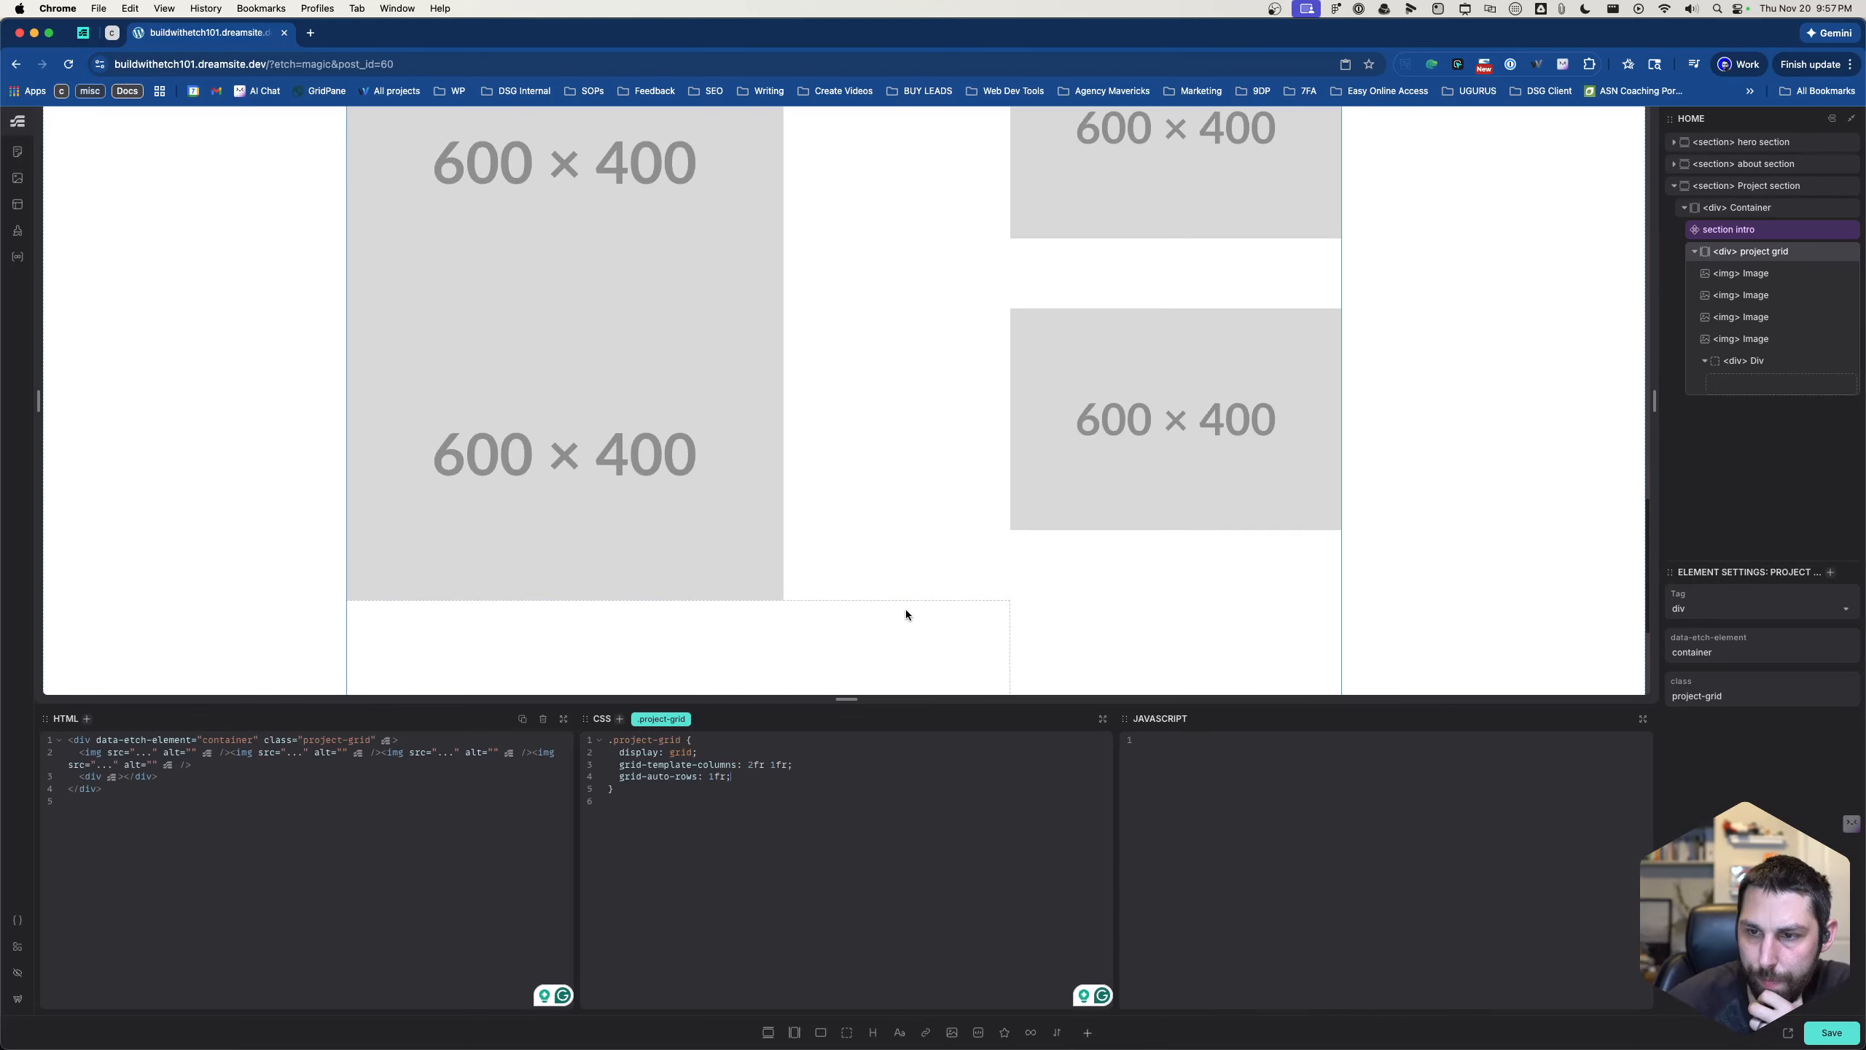
{"action": "scroll", "coordinate": [909, 595], "scroll_direction": "up", "scroll_amount": 5}
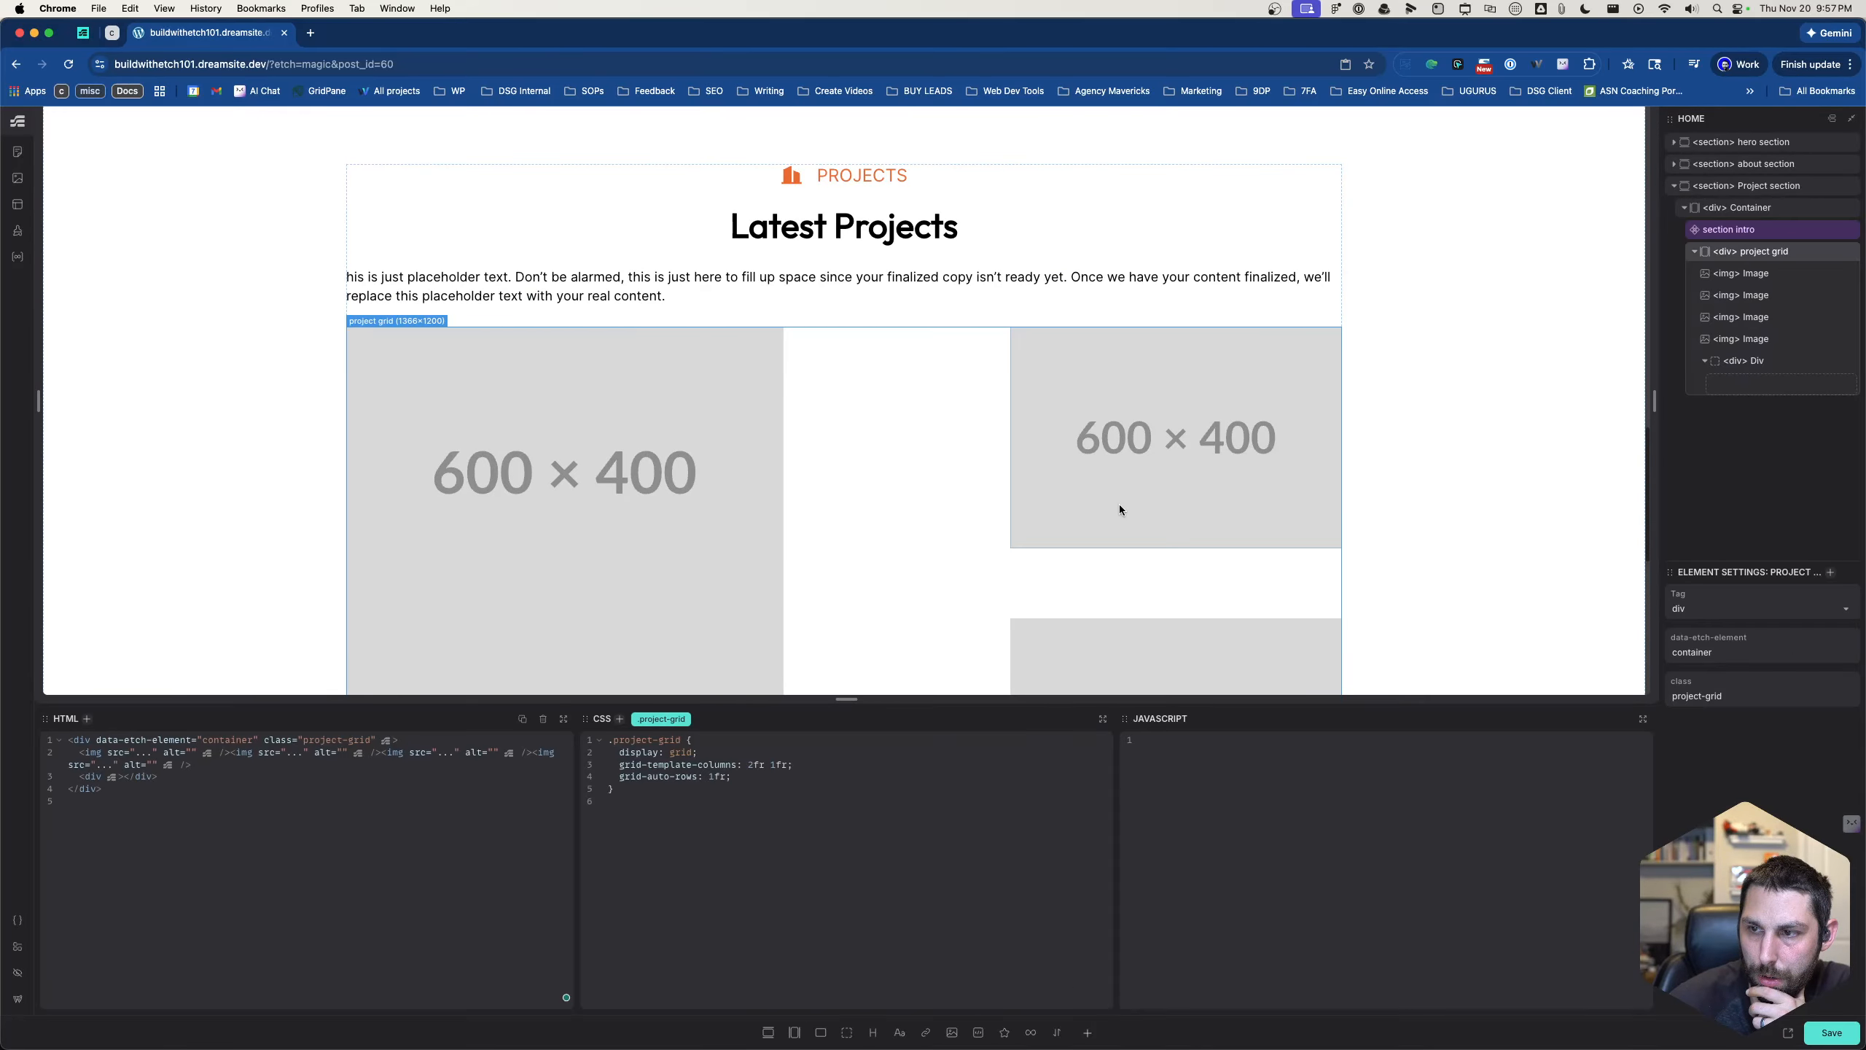
{"action": "left_click", "coordinate": [746, 519]}
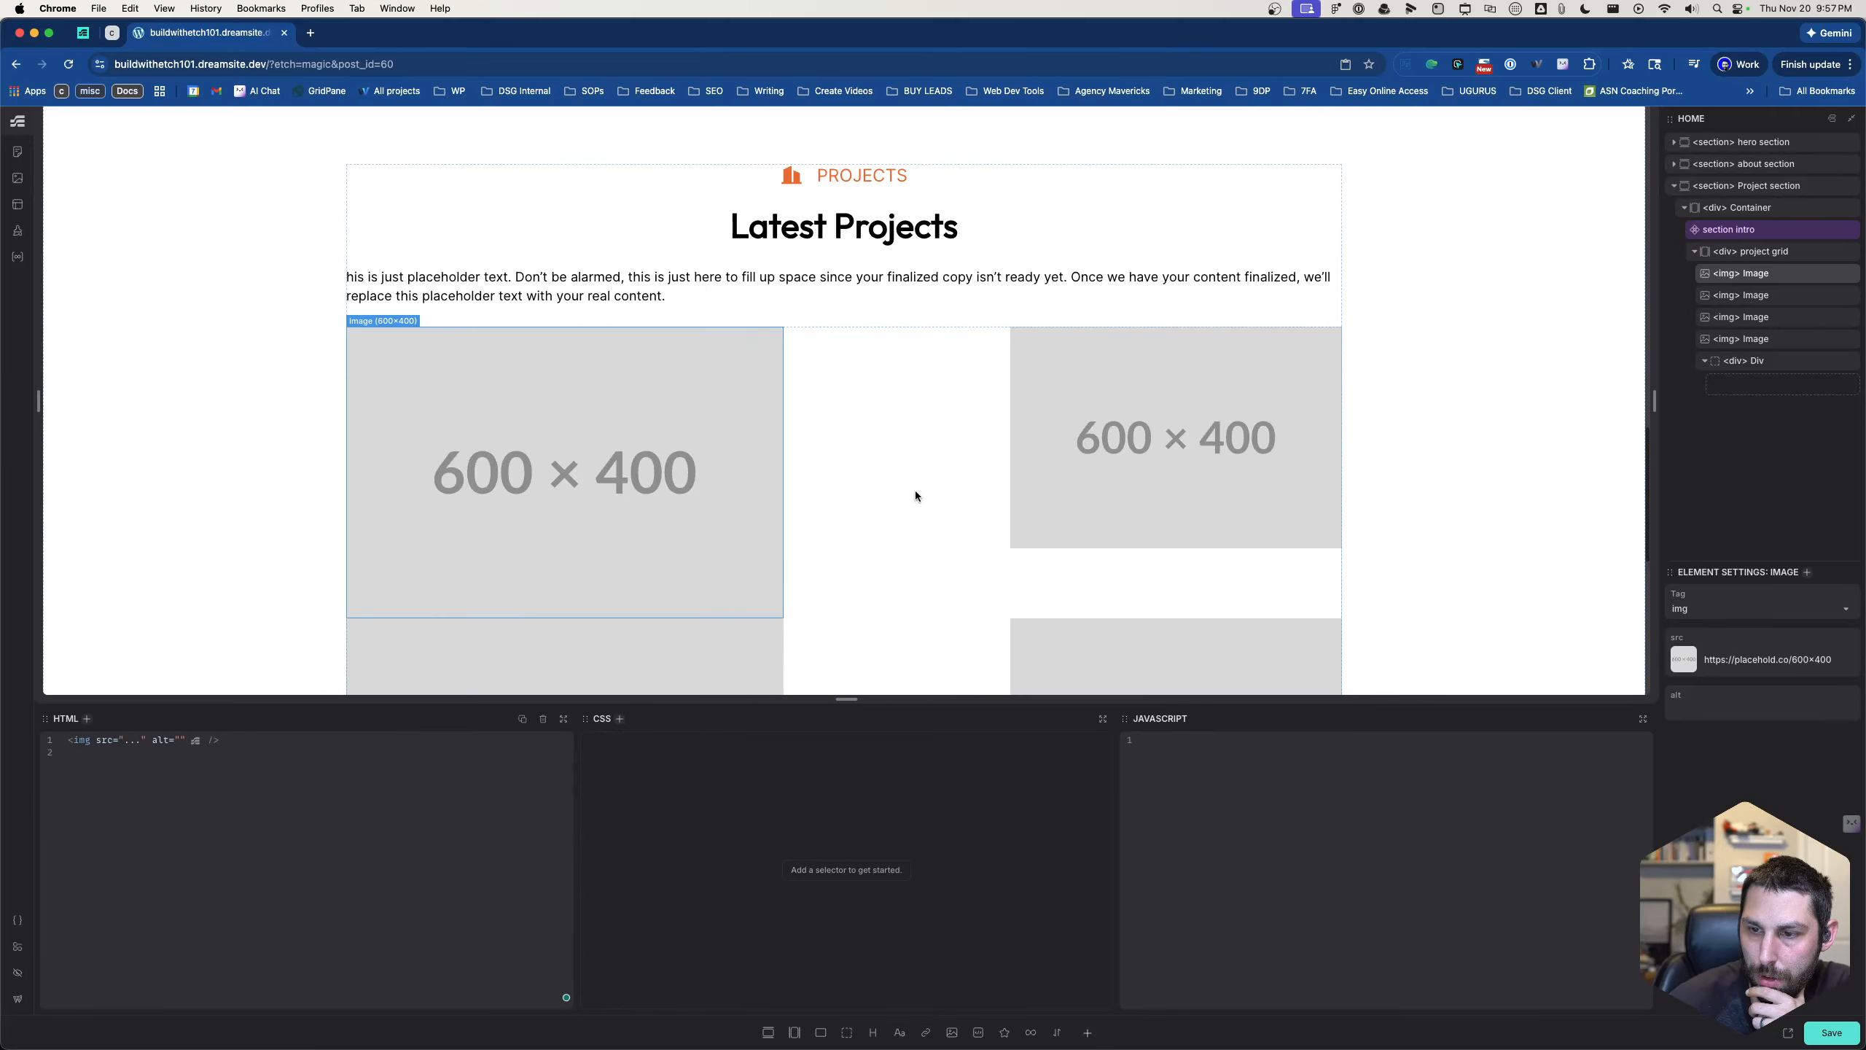
{"action": "left_click", "coordinate": [1125, 486]}
{"action": "left_click", "coordinate": [955, 498]}
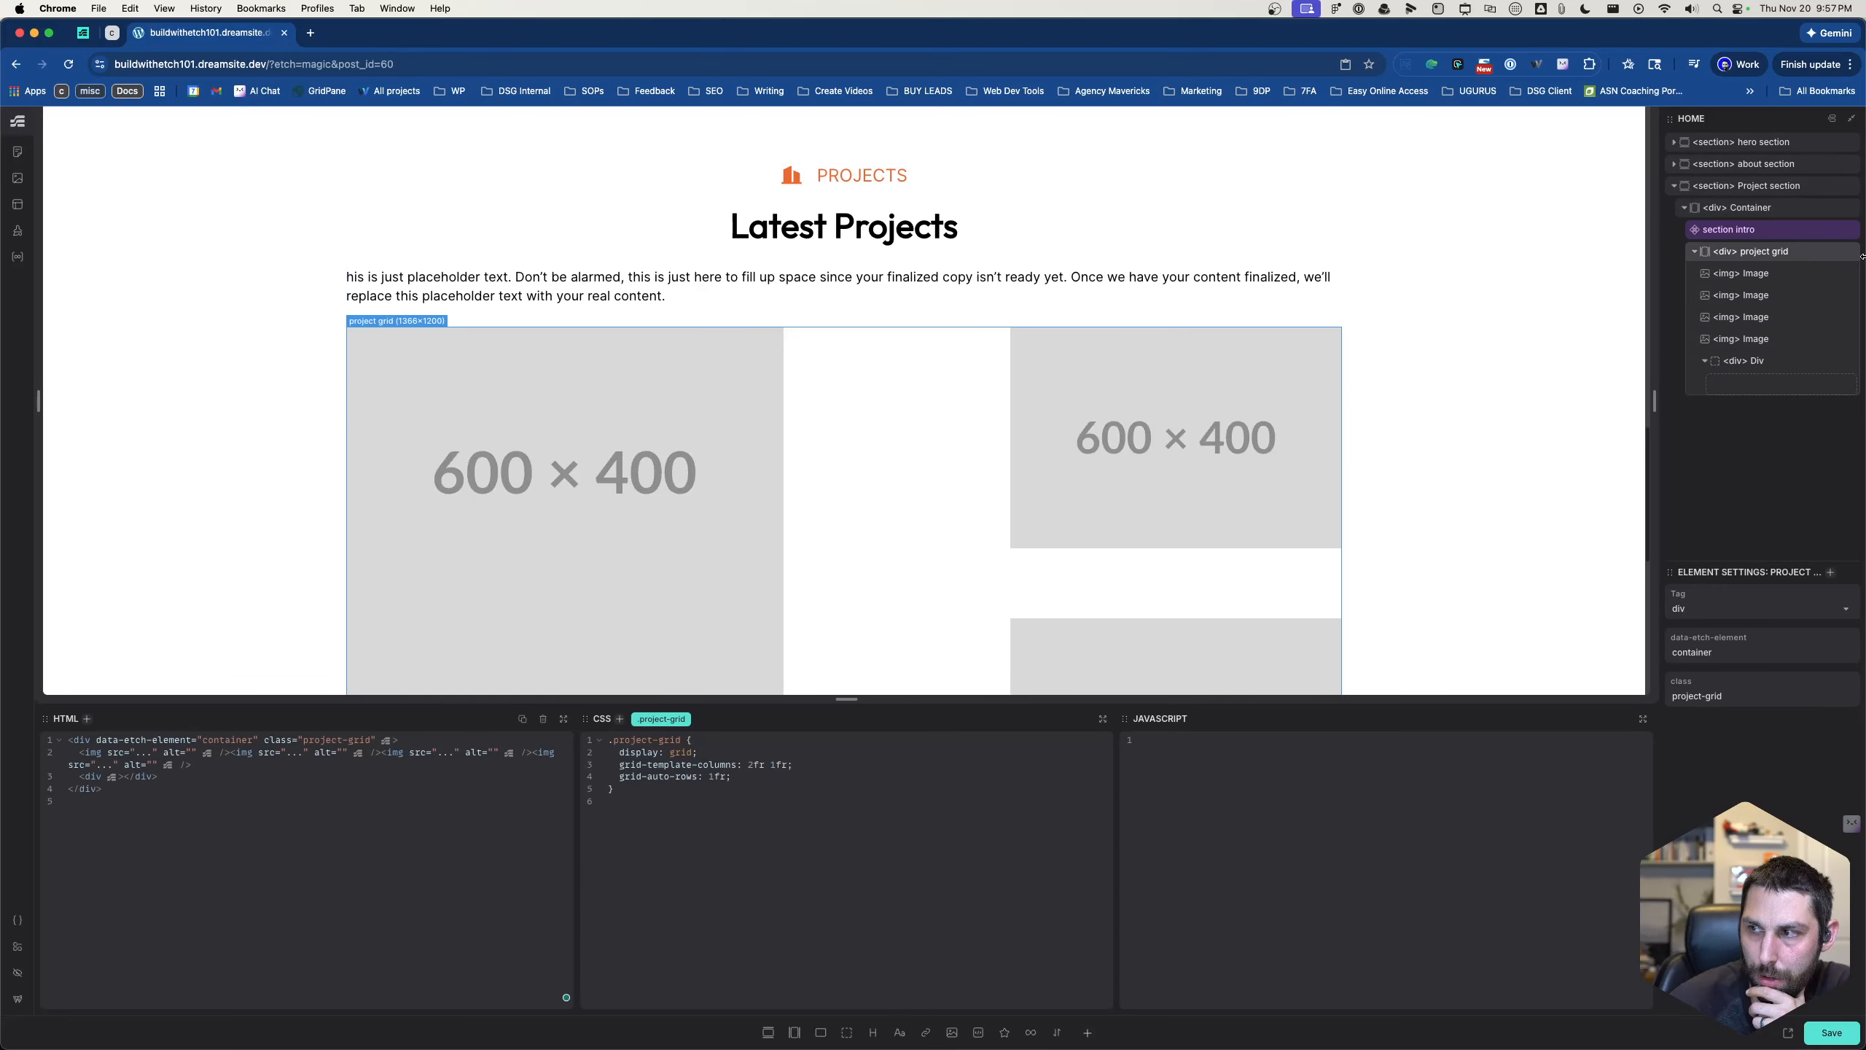
{"action": "left_click", "coordinate": [1783, 235]}
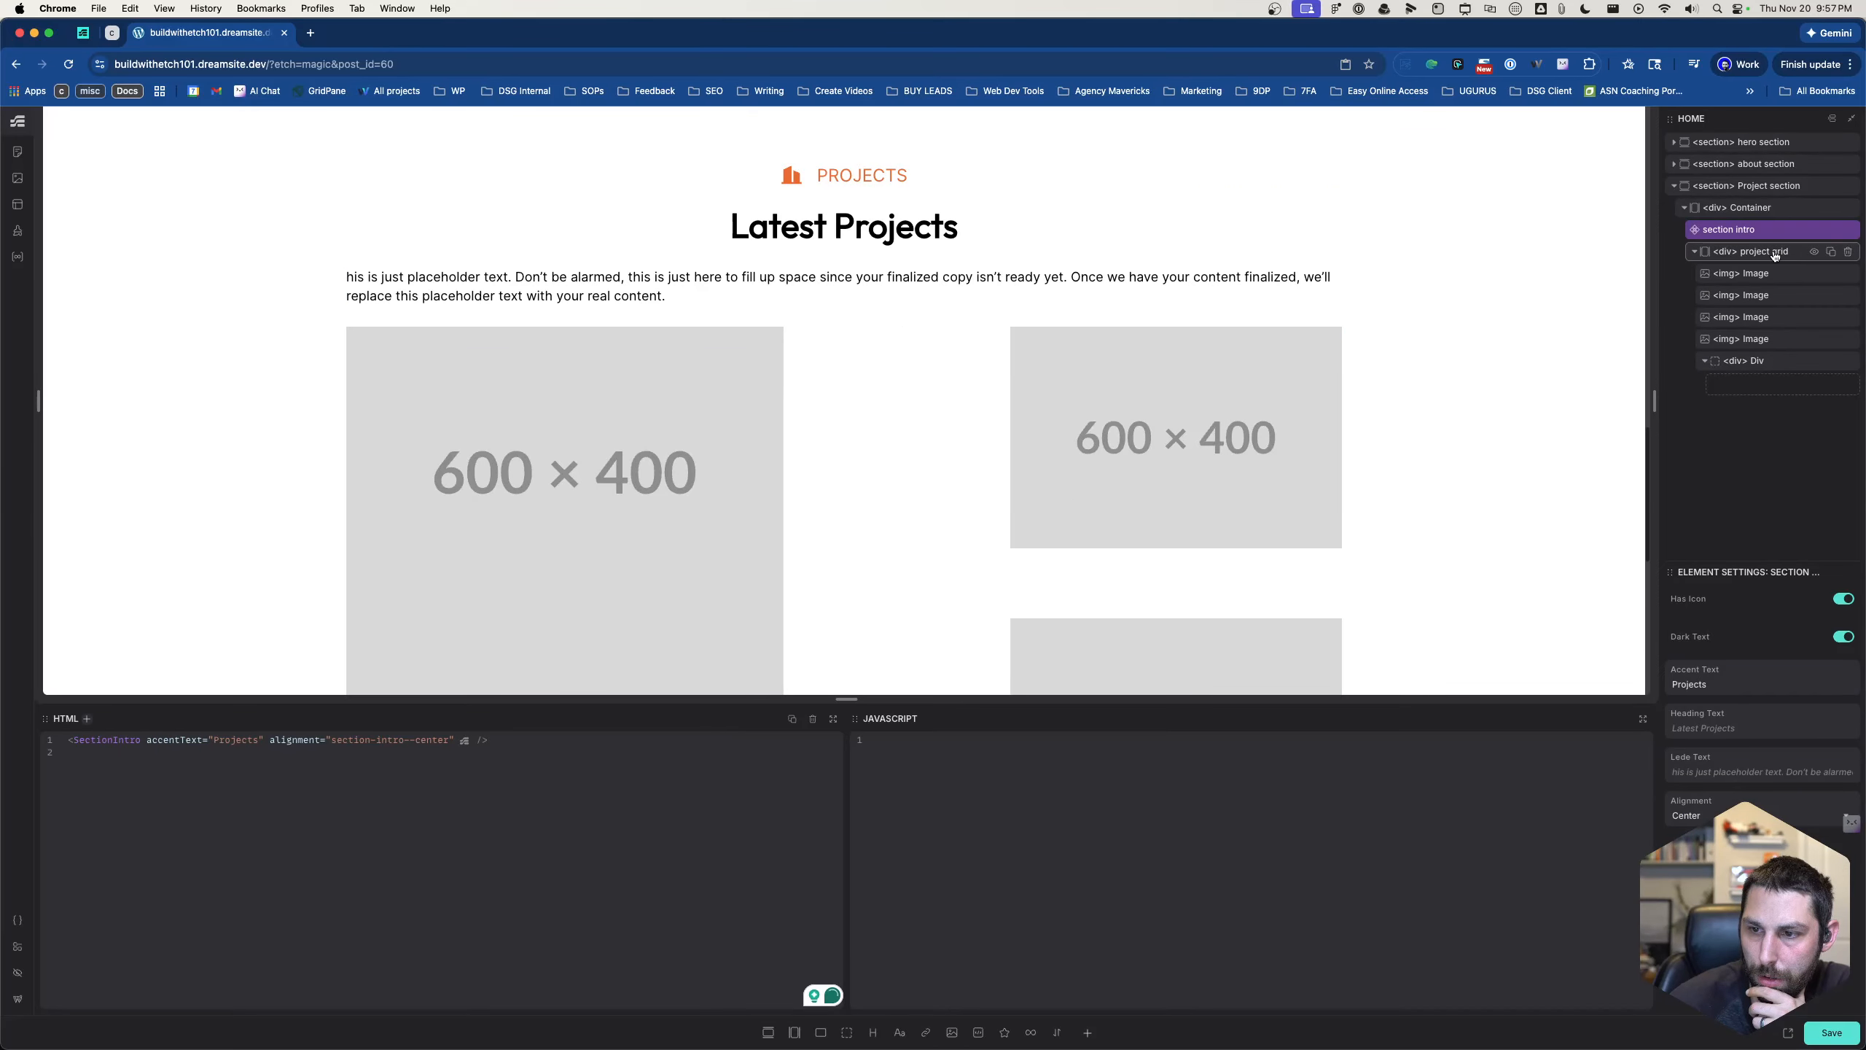
{"action": "left_click", "coordinate": [1775, 255]}
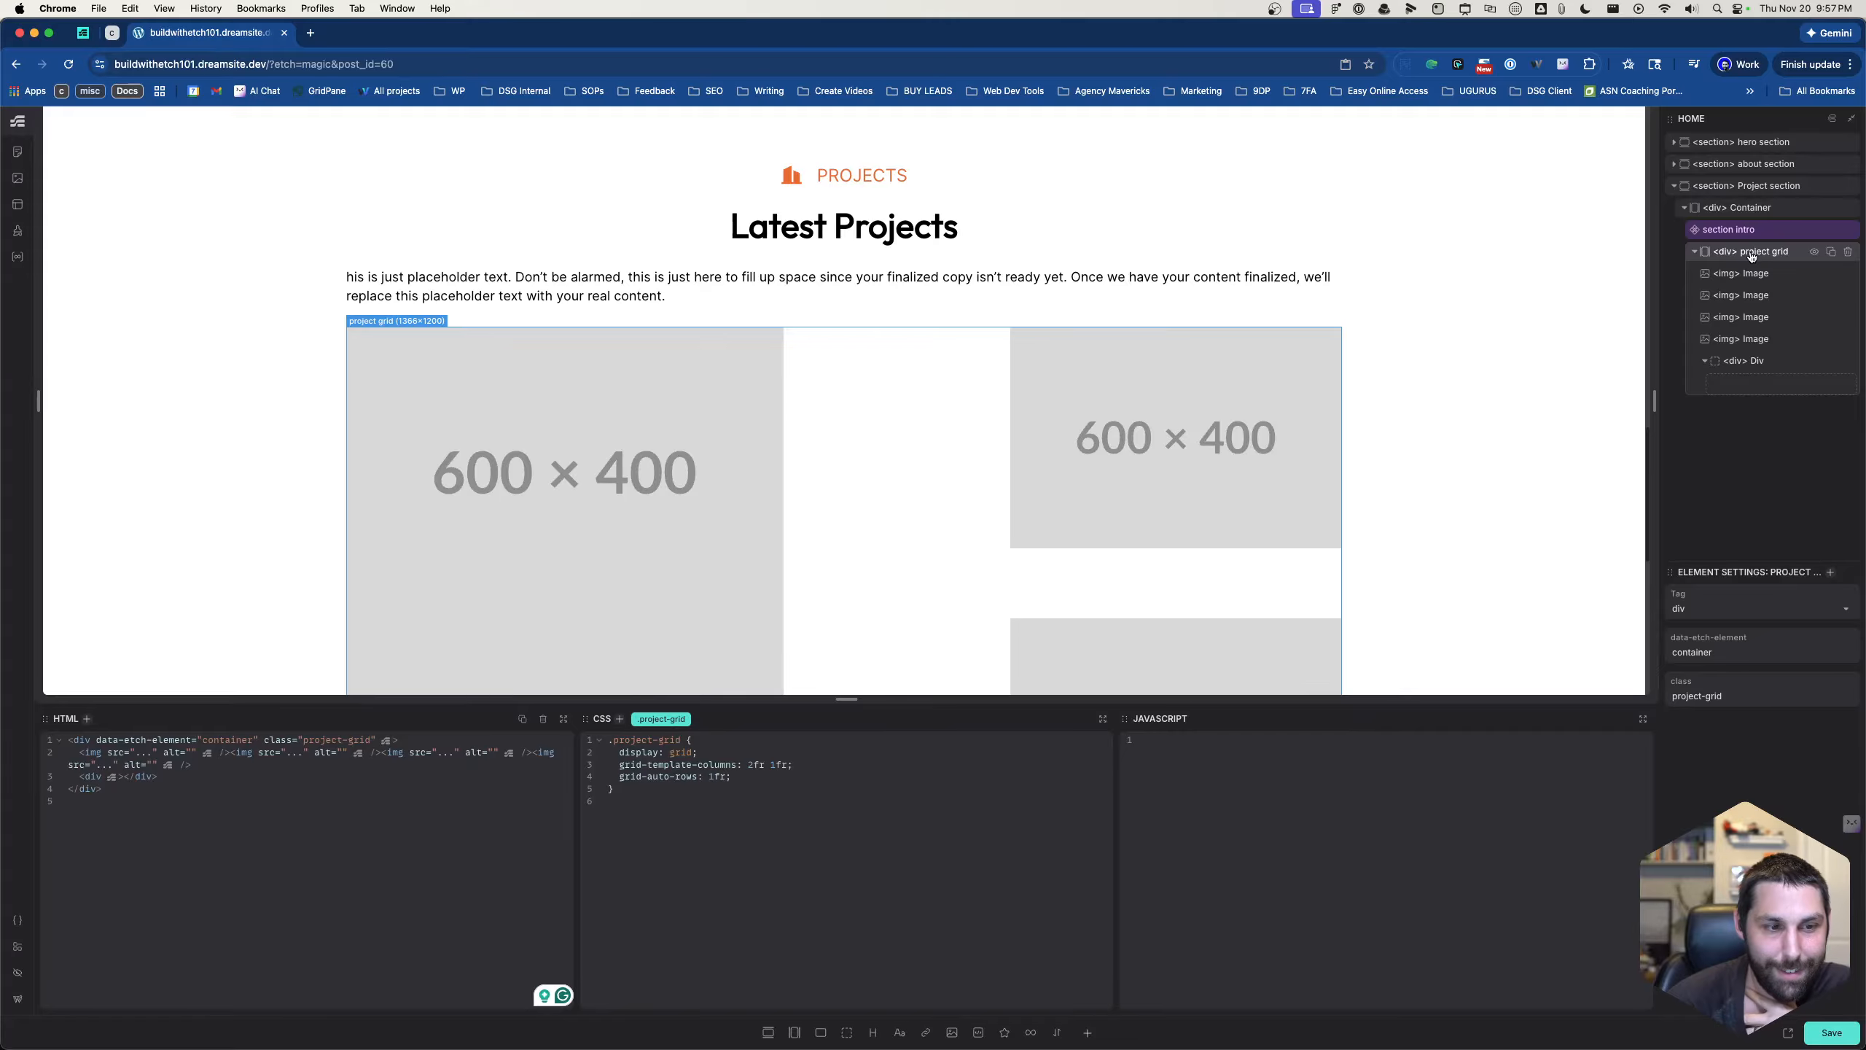
{"action": "scroll", "coordinate": [942, 460], "scroll_direction": "down", "scroll_amount": 6}
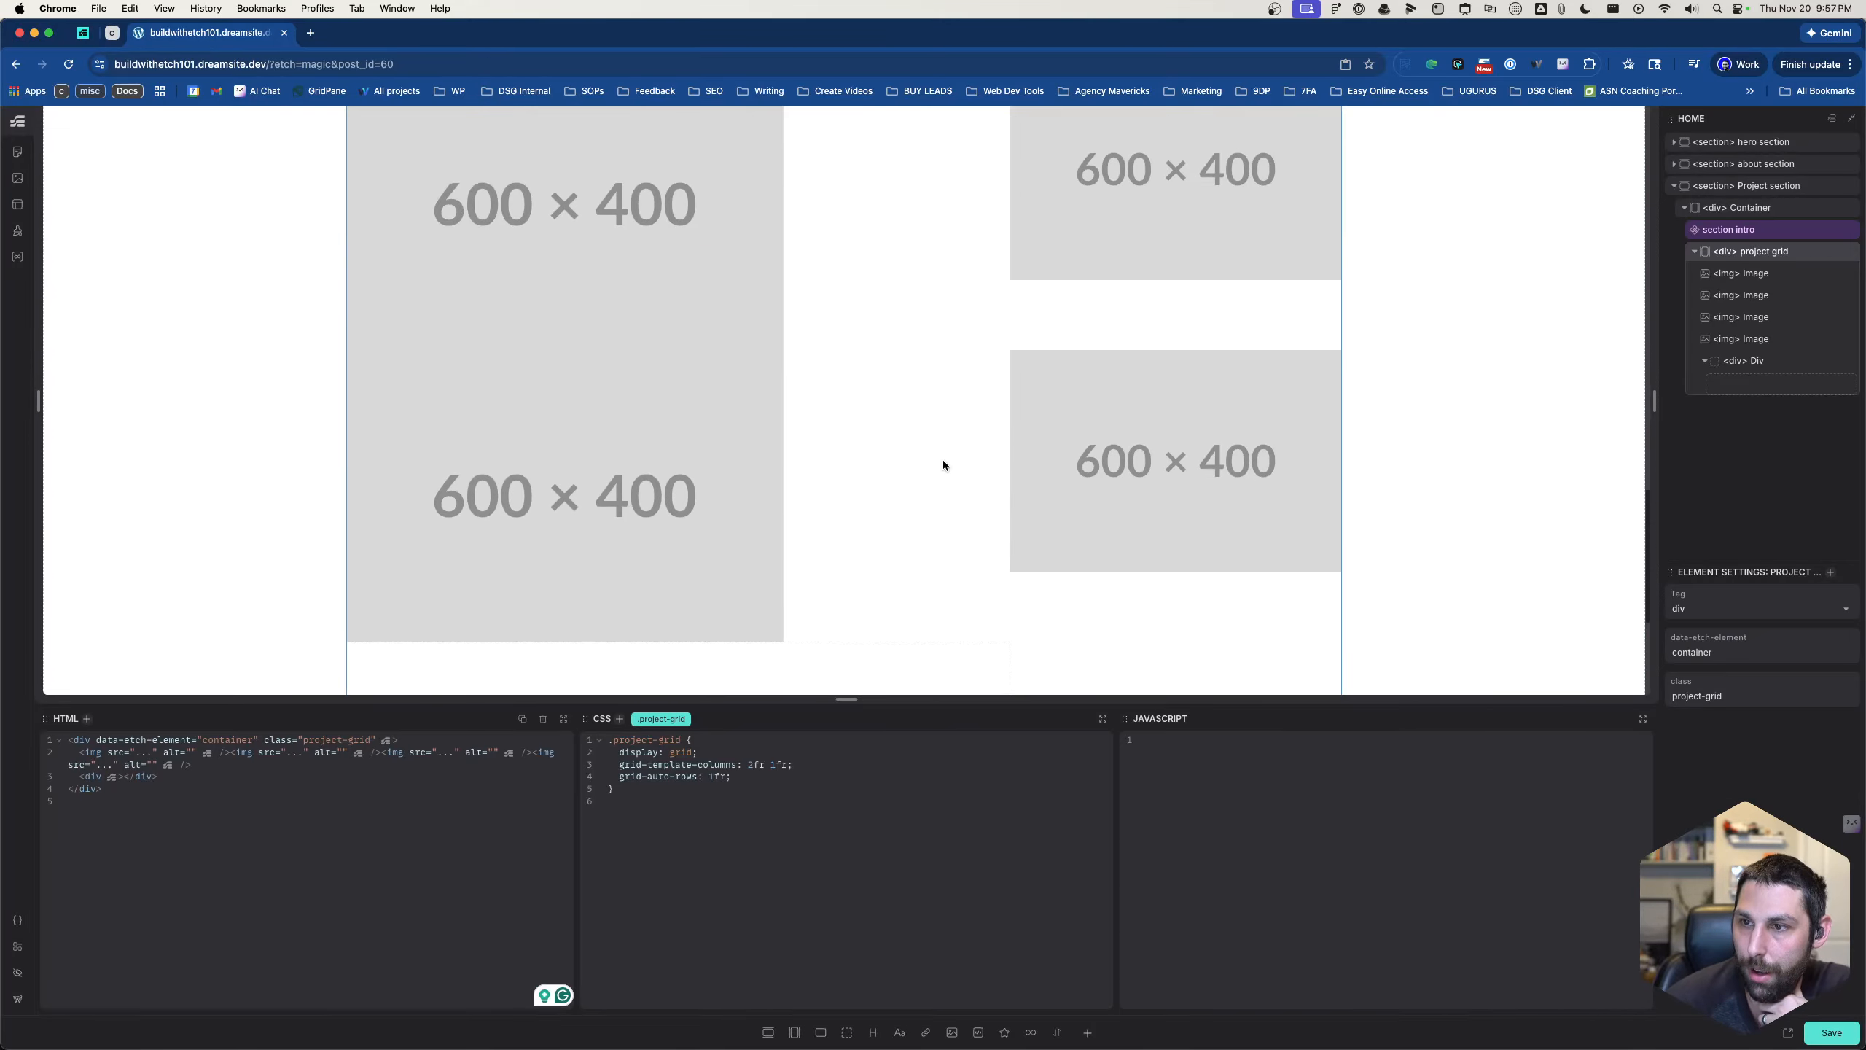
{"action": "scroll", "coordinate": [941, 459], "scroll_direction": "up", "scroll_amount": 4}
{"action": "left_click", "coordinate": [739, 425]}
{"action": "left_click", "coordinate": [742, 501]}
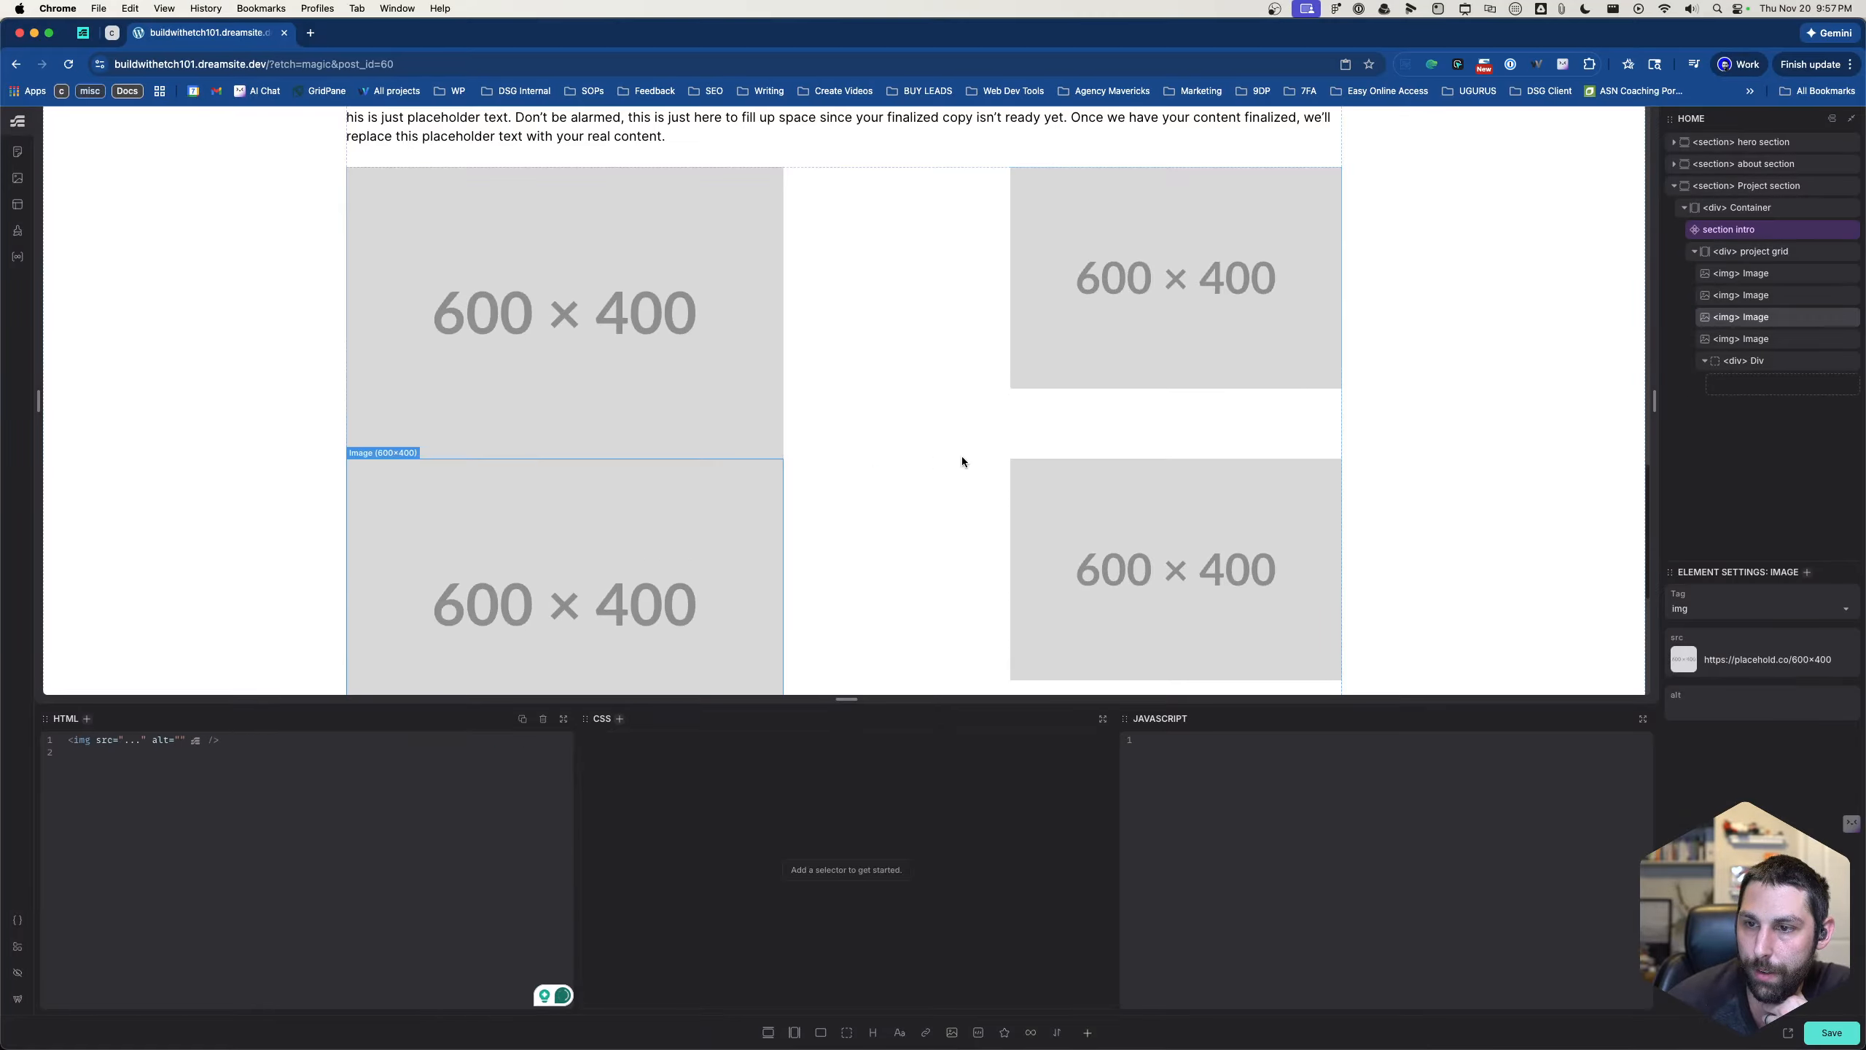
- Change the grid-auto-rows property in the .project-grid rule to grid-template-rows, keeping the value 1fr
{"action": "left_click", "coordinate": [961, 455]}
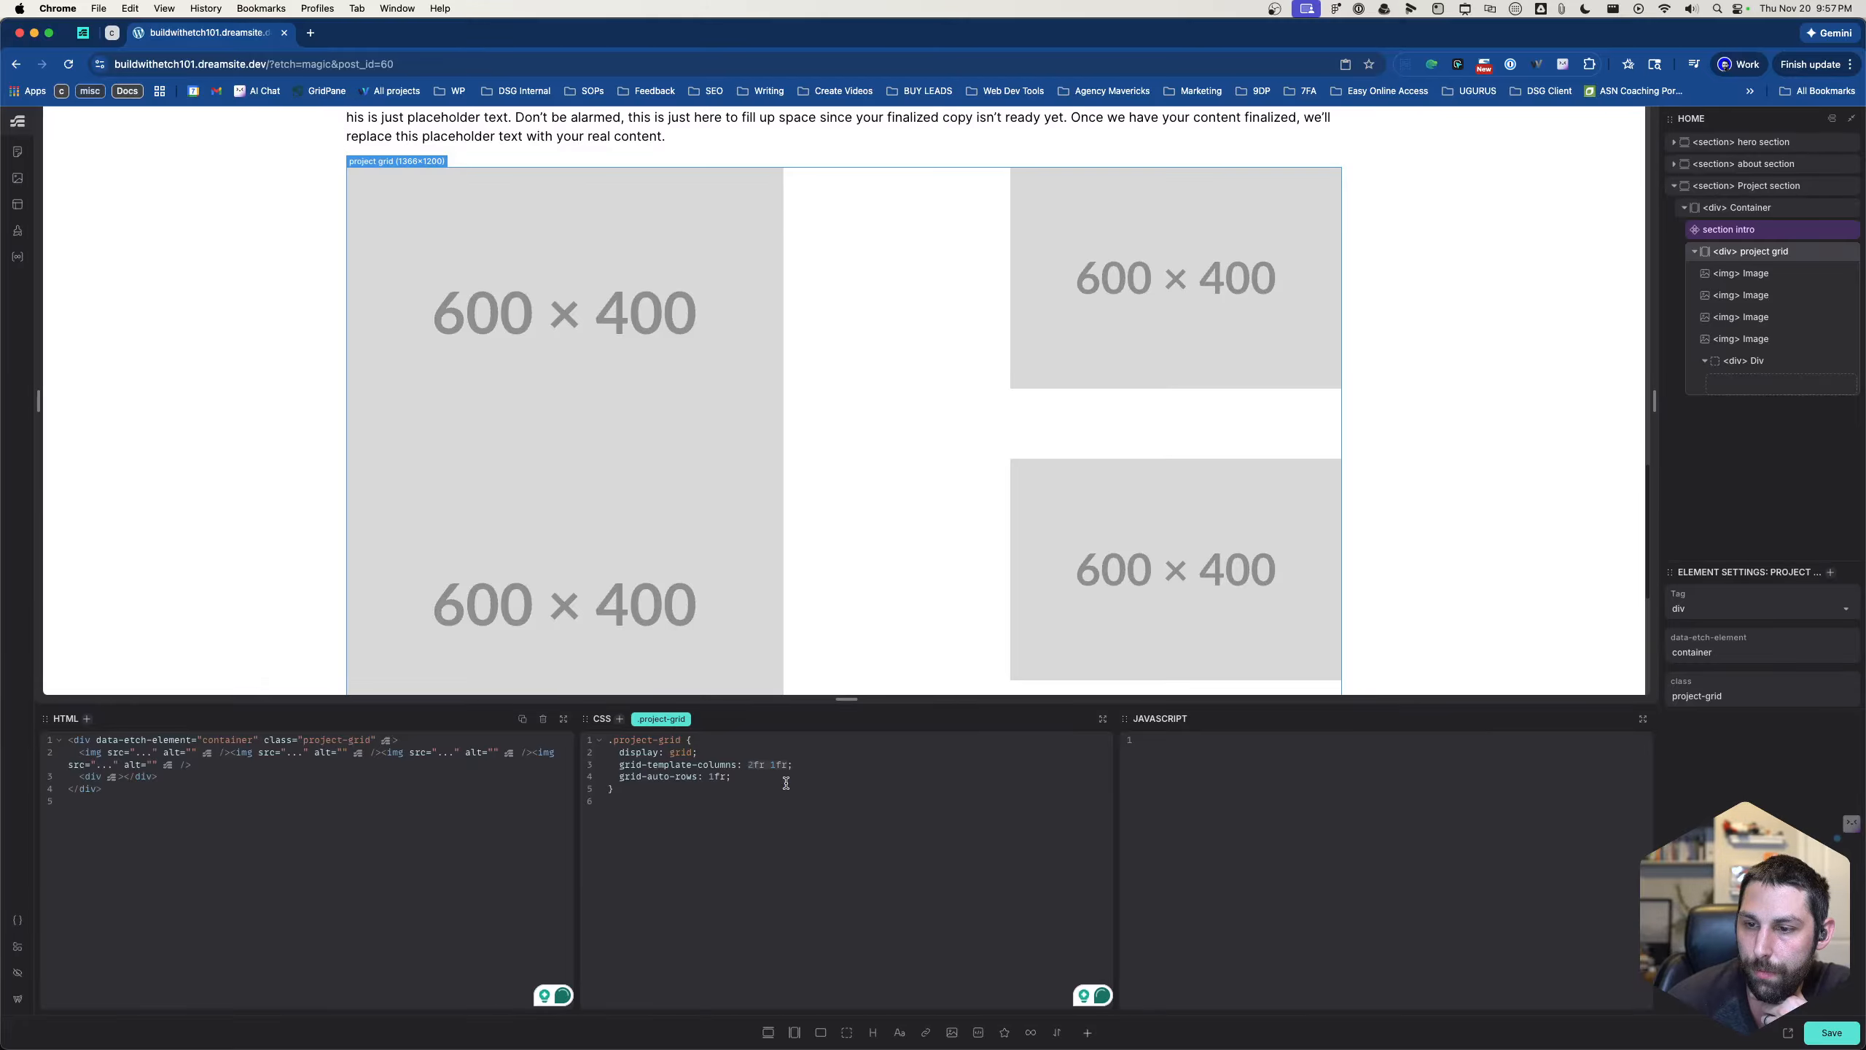
{"action": "left_click", "coordinate": [748, 767]}
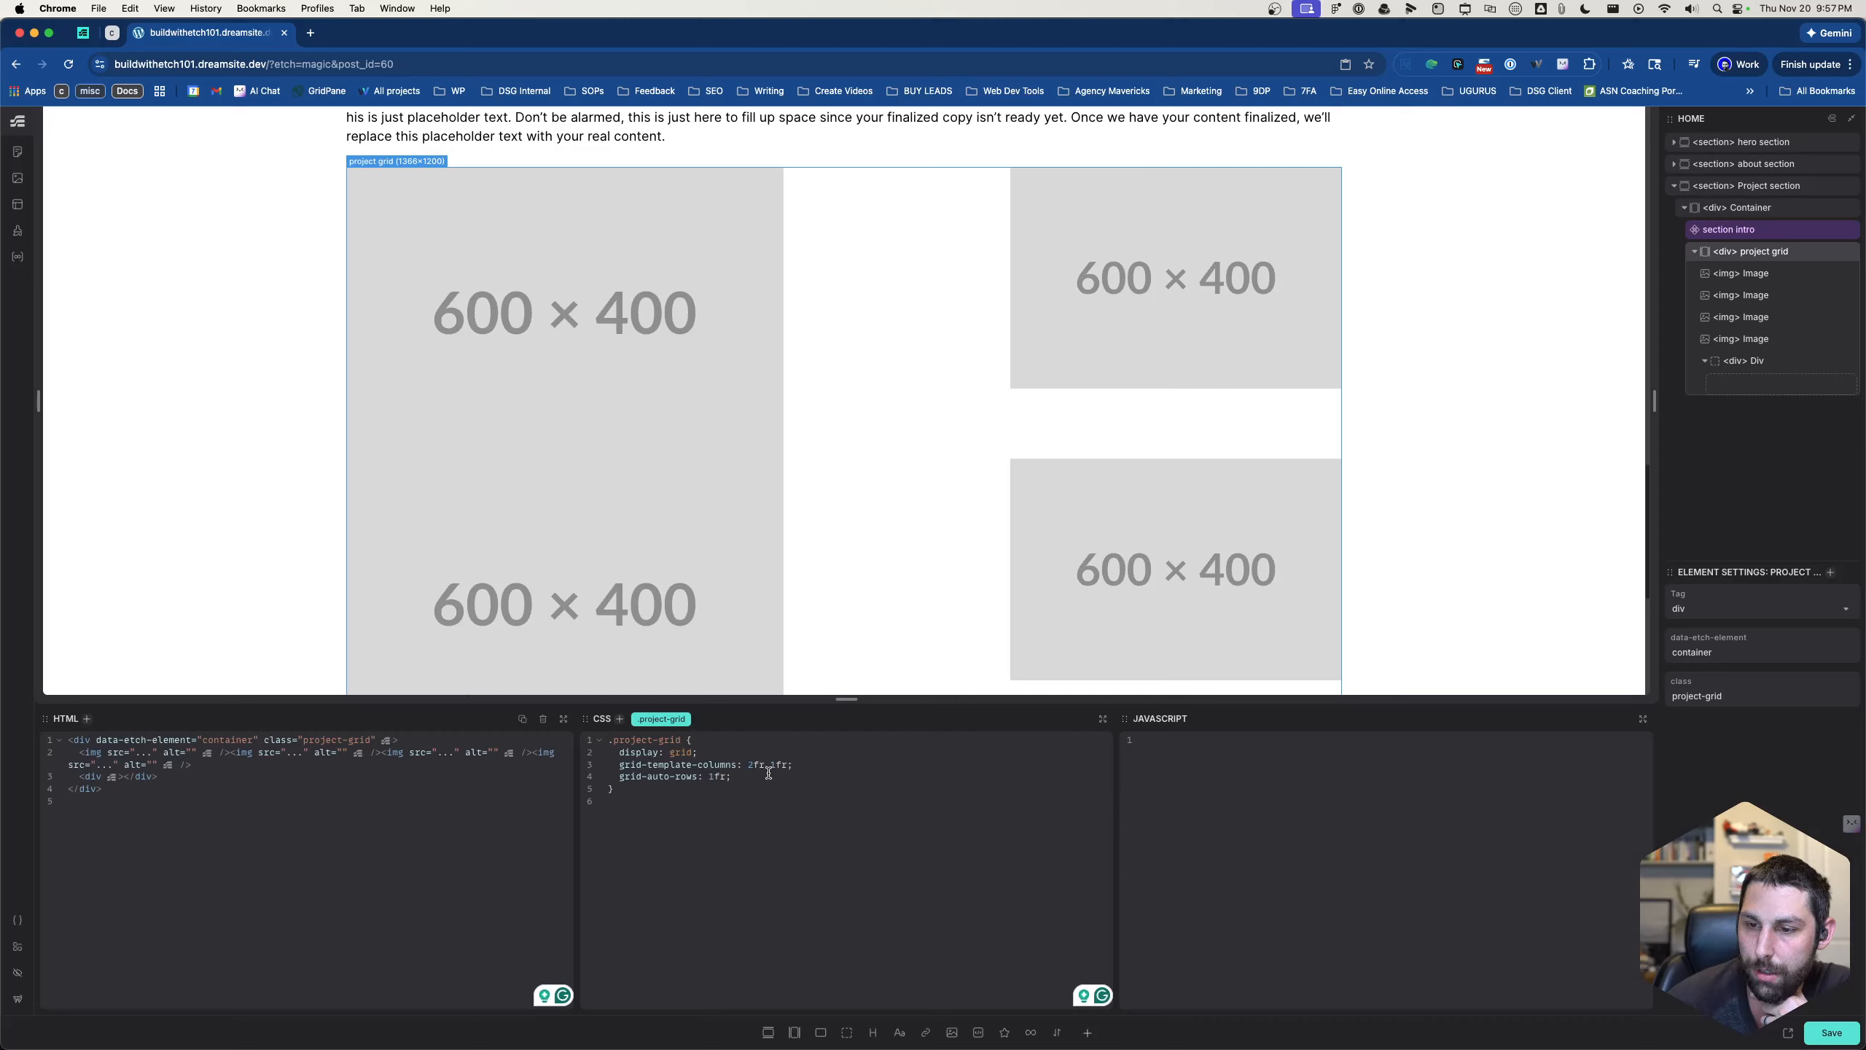
{"action": "left_click", "coordinate": [794, 773]}
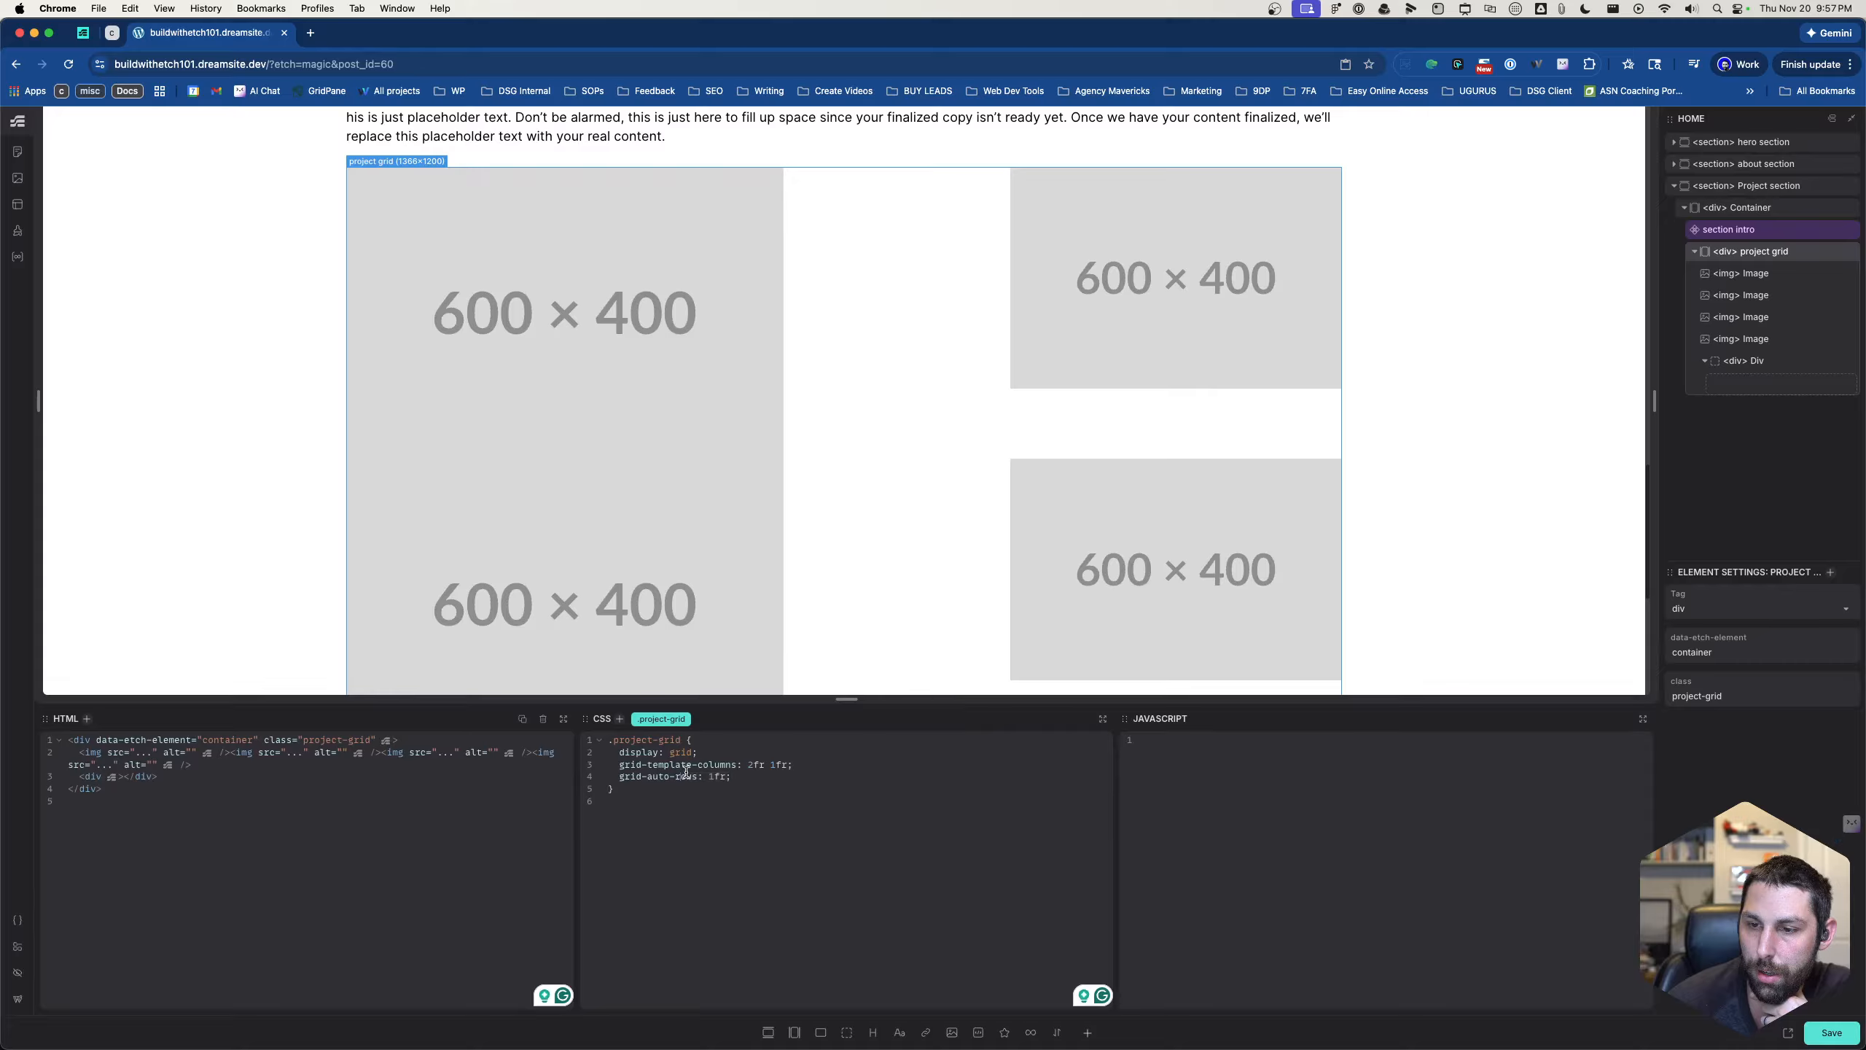
{"action": "double_click", "coordinate": [661, 775]}
{"action": "type", "text": "template"}
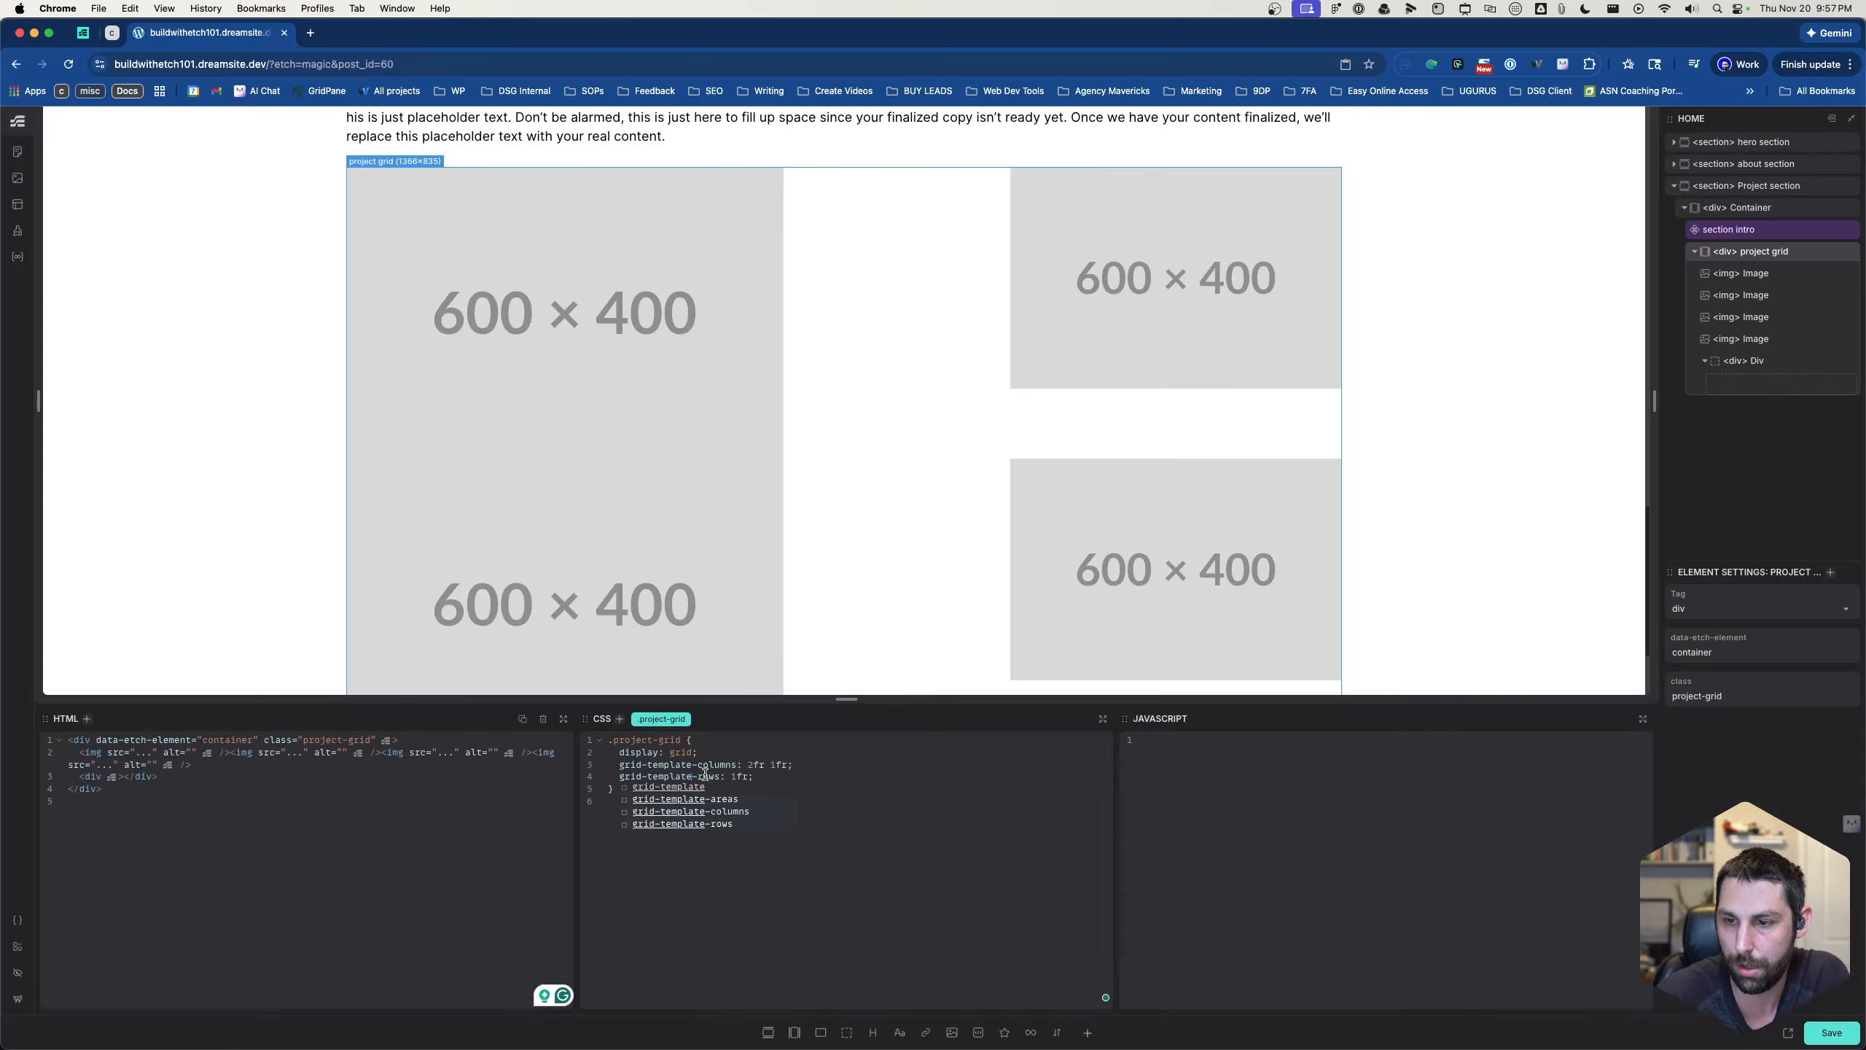
- Delete the grid-template-rows and grid-template-columns declarations from the .project-grid rule
{"action": "left_click", "coordinate": [829, 790]}
{"action": "left_click_drag", "start_coordinate": [825, 776], "coordinate": [601, 778]}
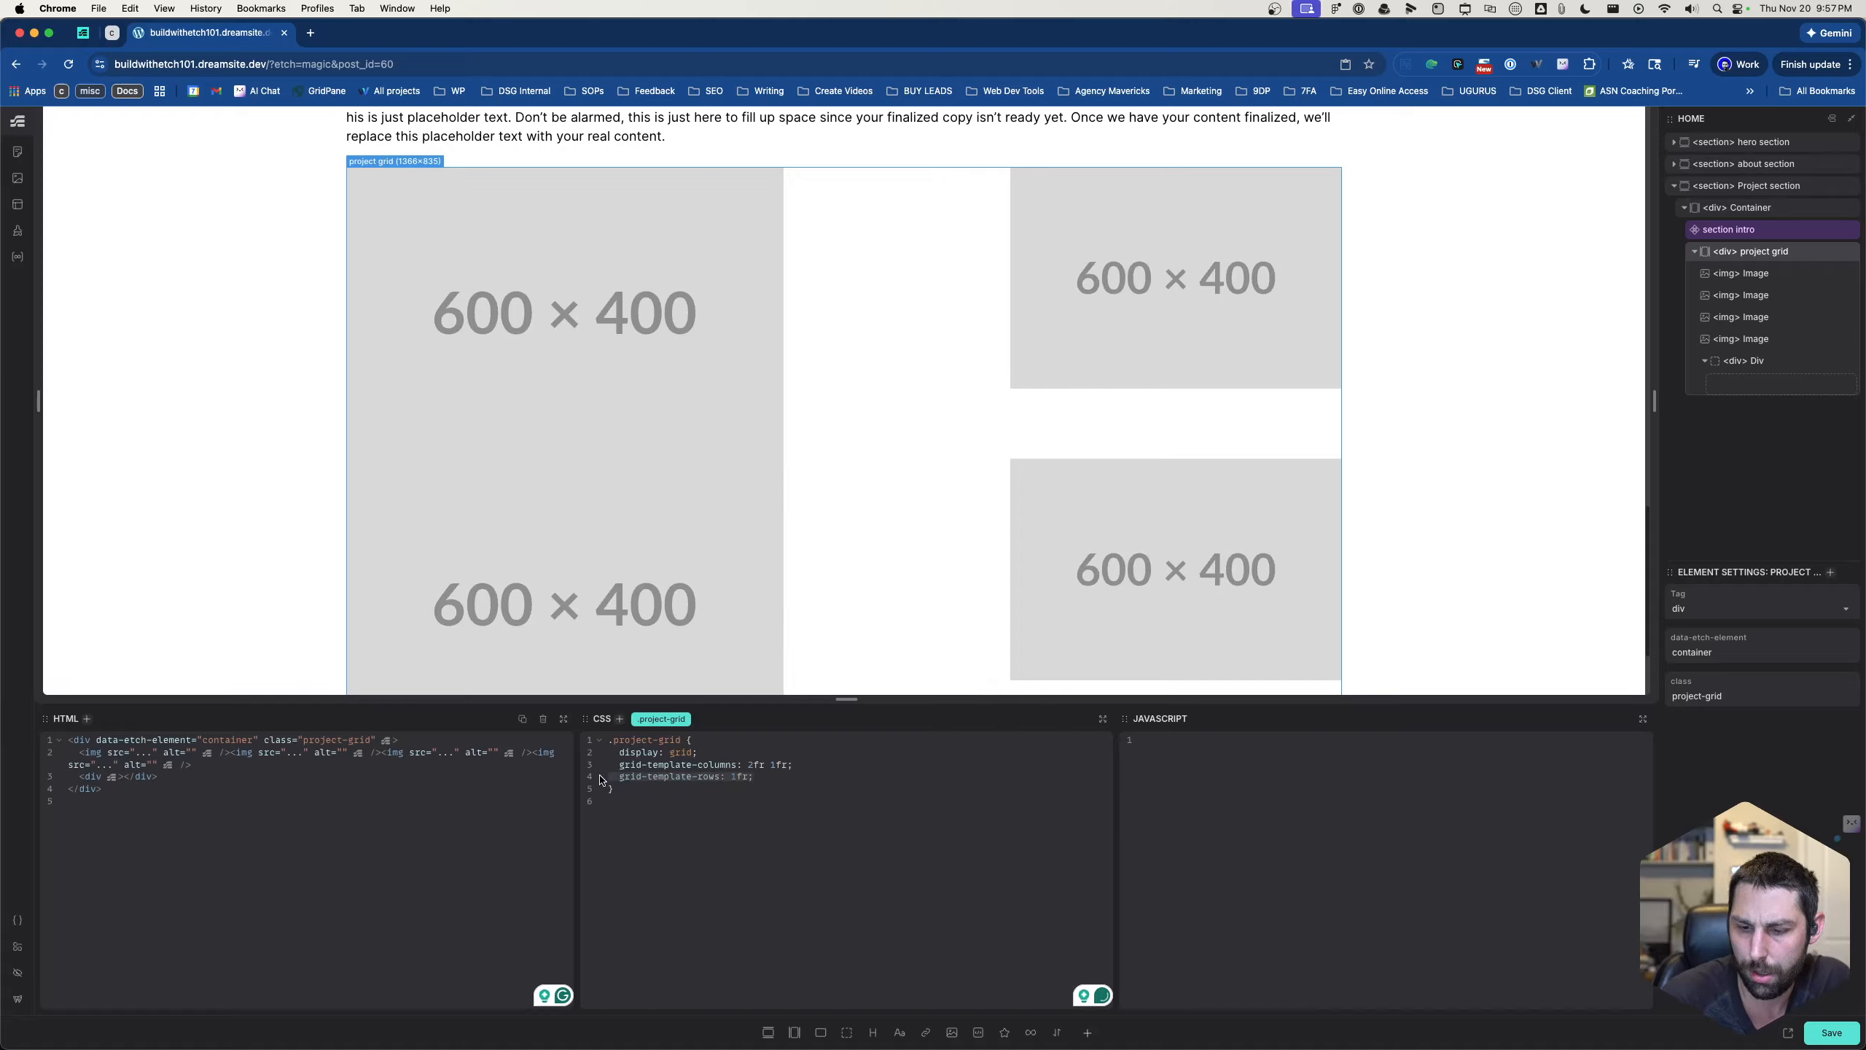
{"action": "key", "text": "BackSpace"}
{"action": "key", "text": "BackSpace"}
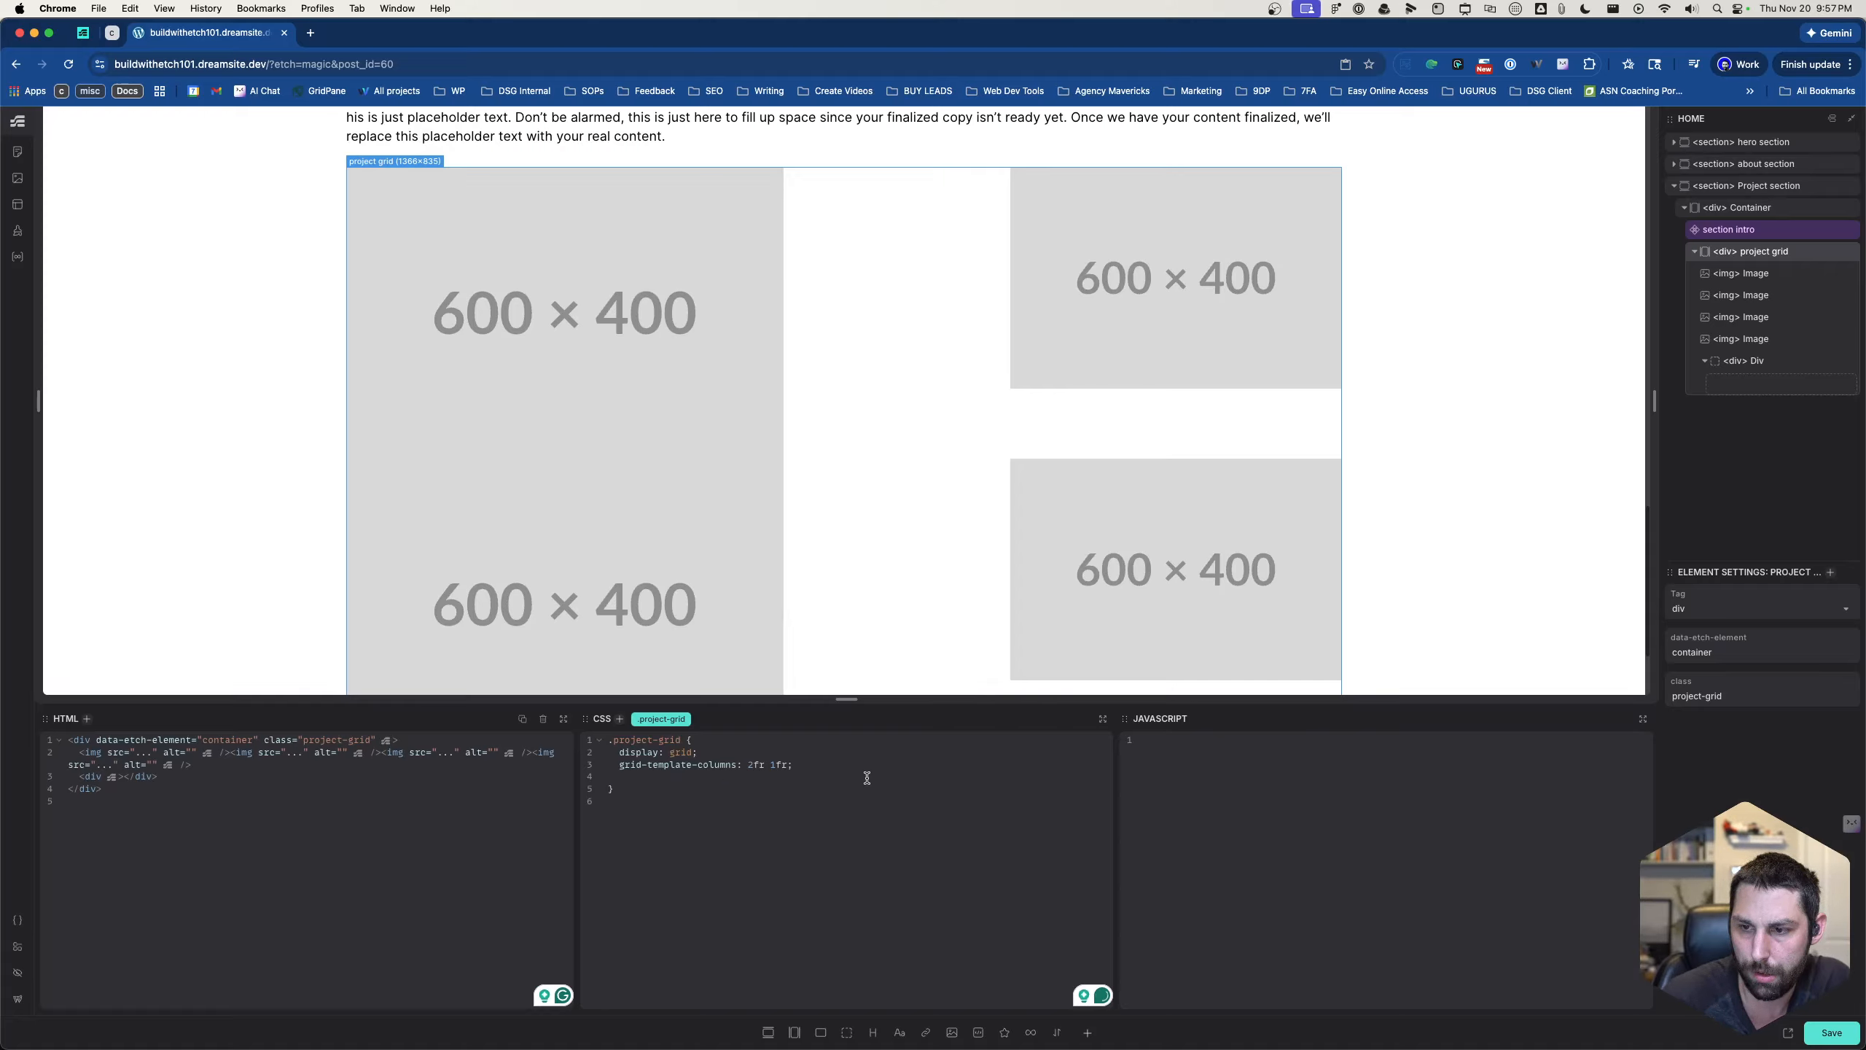
{"action": "left_click_drag", "start_coordinate": [826, 769], "coordinate": [614, 768]}
{"action": "key", "text": "BackSpace"}
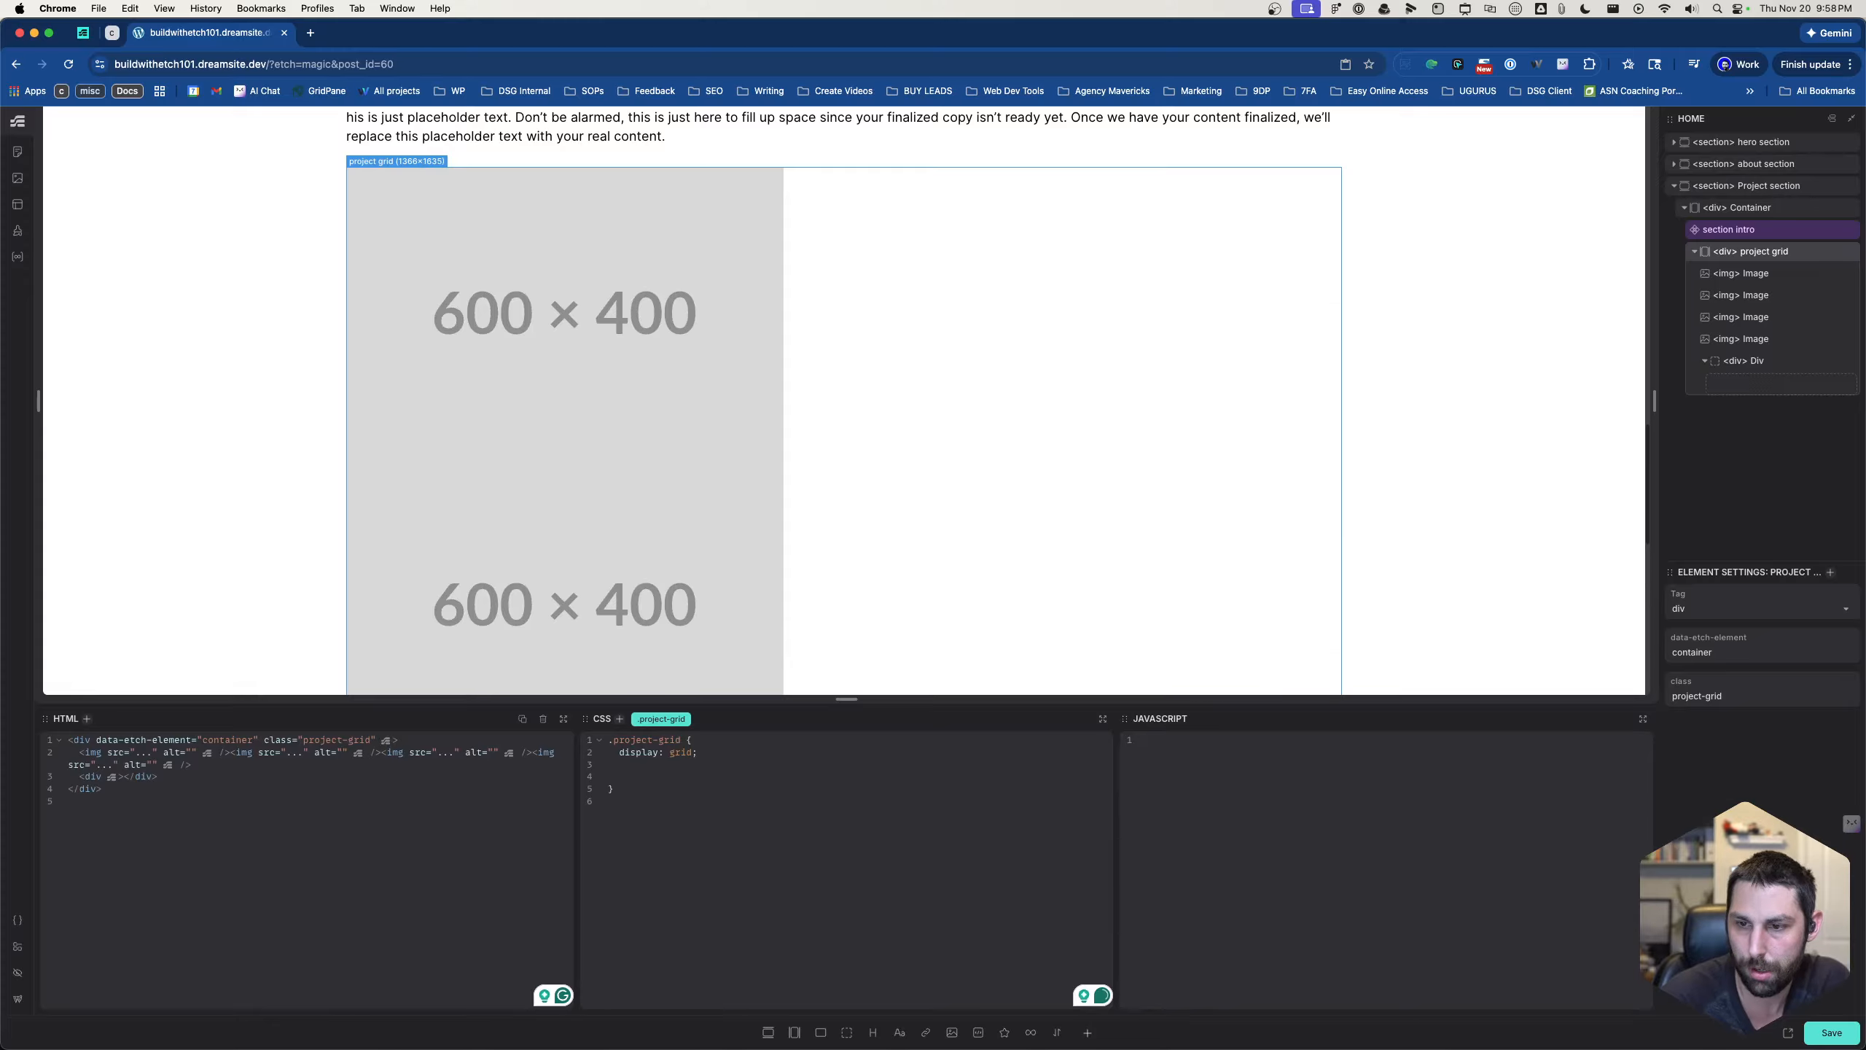
- Try a grid-auto-columns declaration of 2fr 1fr in the .project-grid rule
{"action": "type", "text": "grid"}
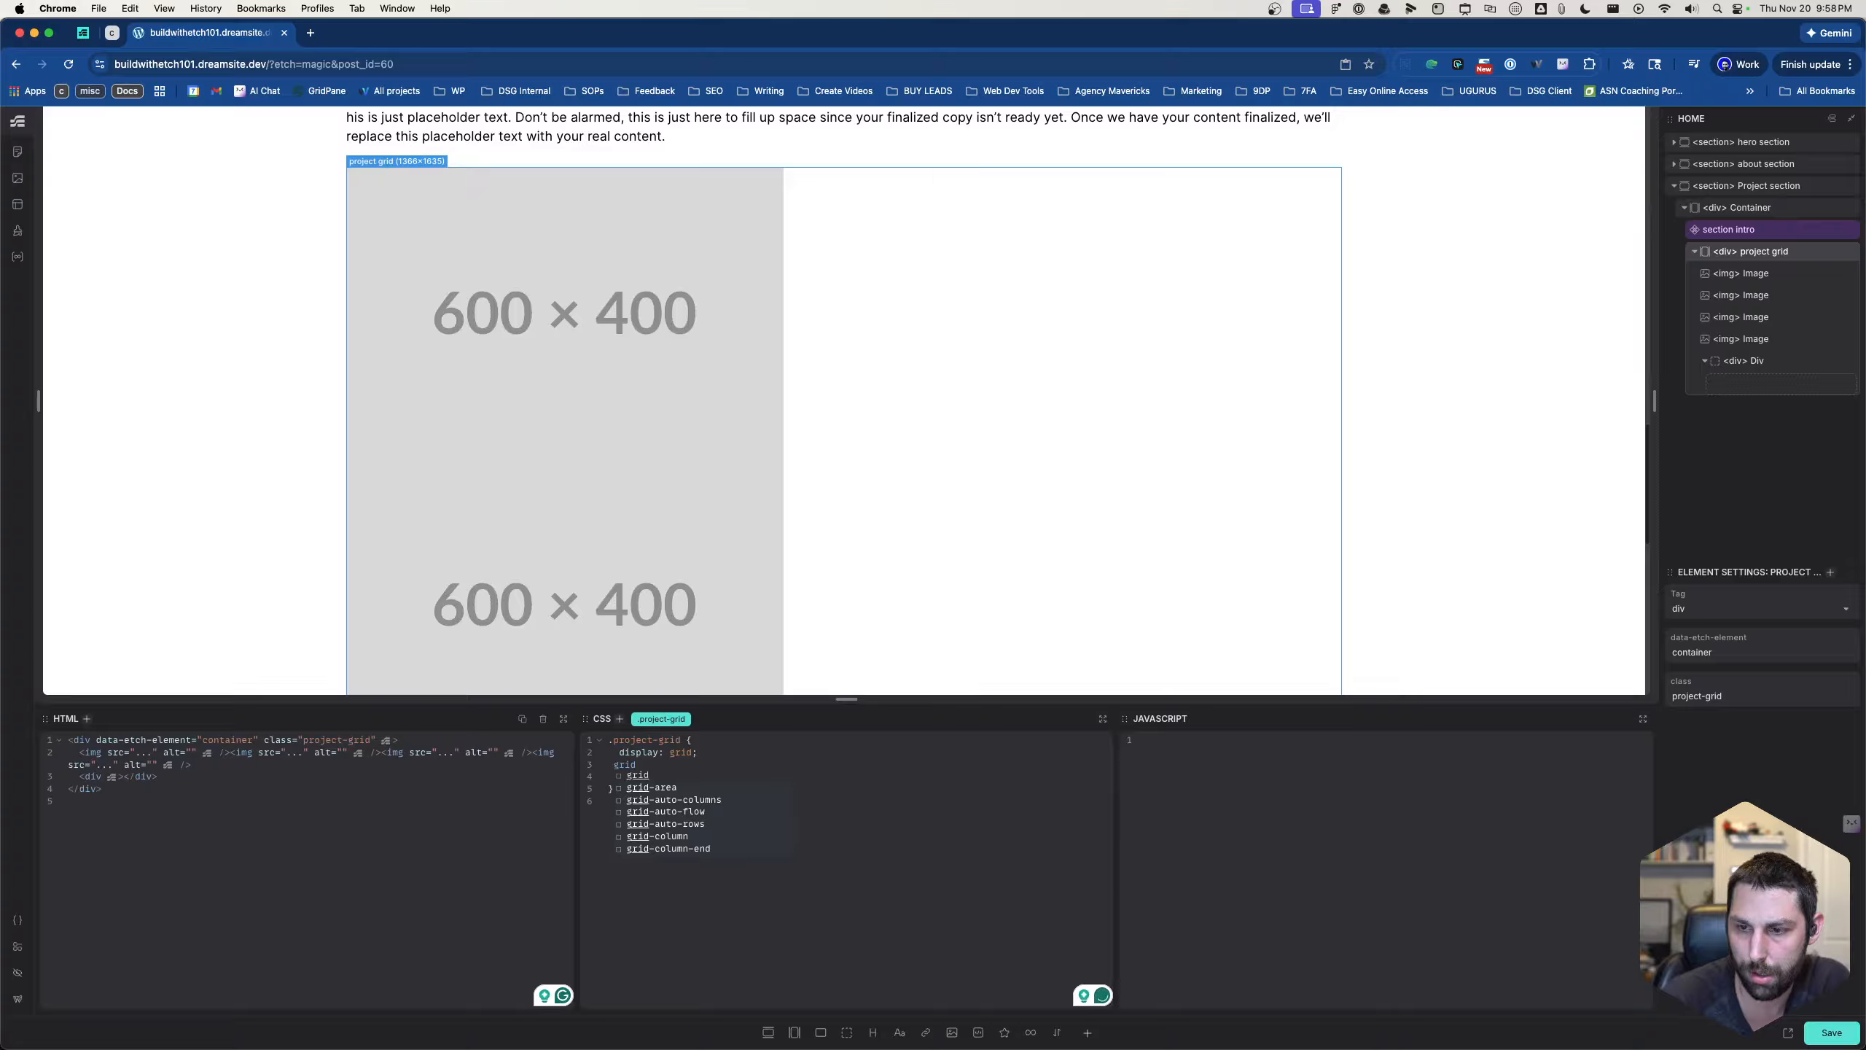
{"action": "key", "text": "Up"}
{"action": "key", "text": "Down"}
{"action": "key", "text": "Down"}
{"action": "key", "text": "Return"}
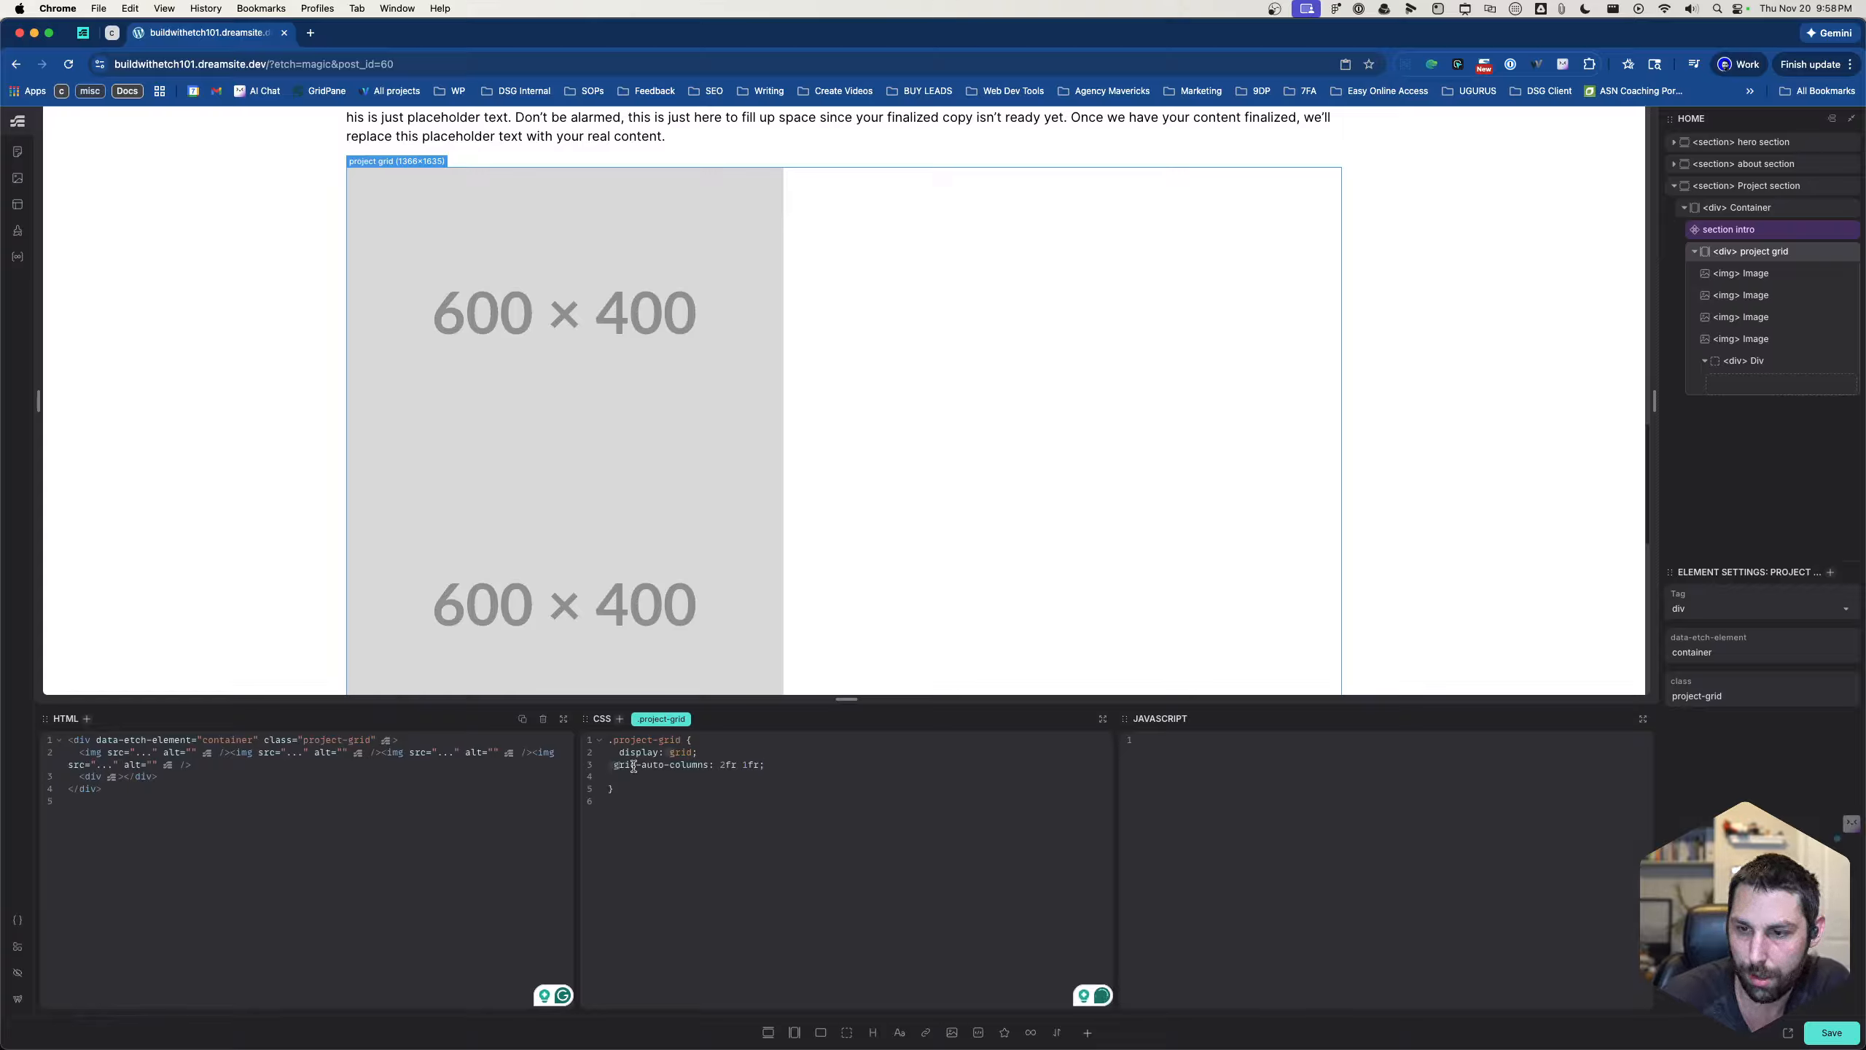
{"action": "left_click_drag", "start_coordinate": [612, 769], "coordinate": [783, 769]}
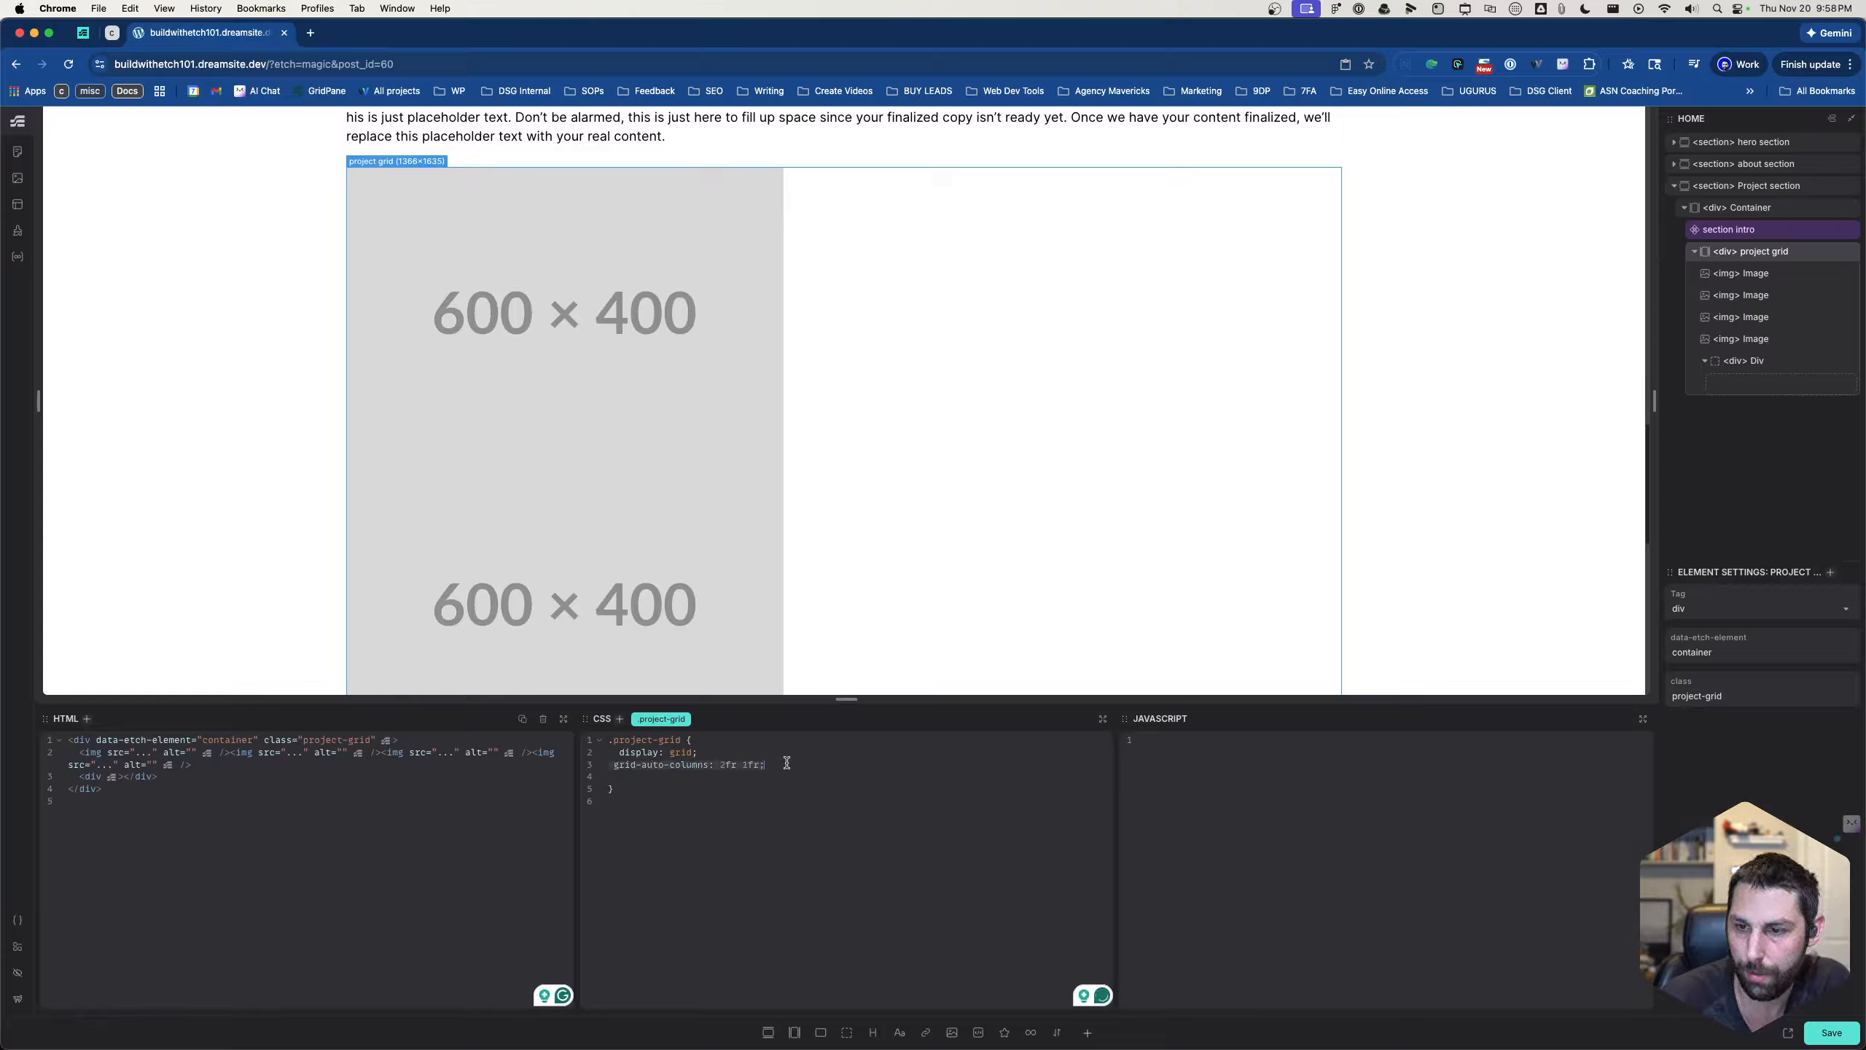
{"action": "key", "text": "BackSpace"}
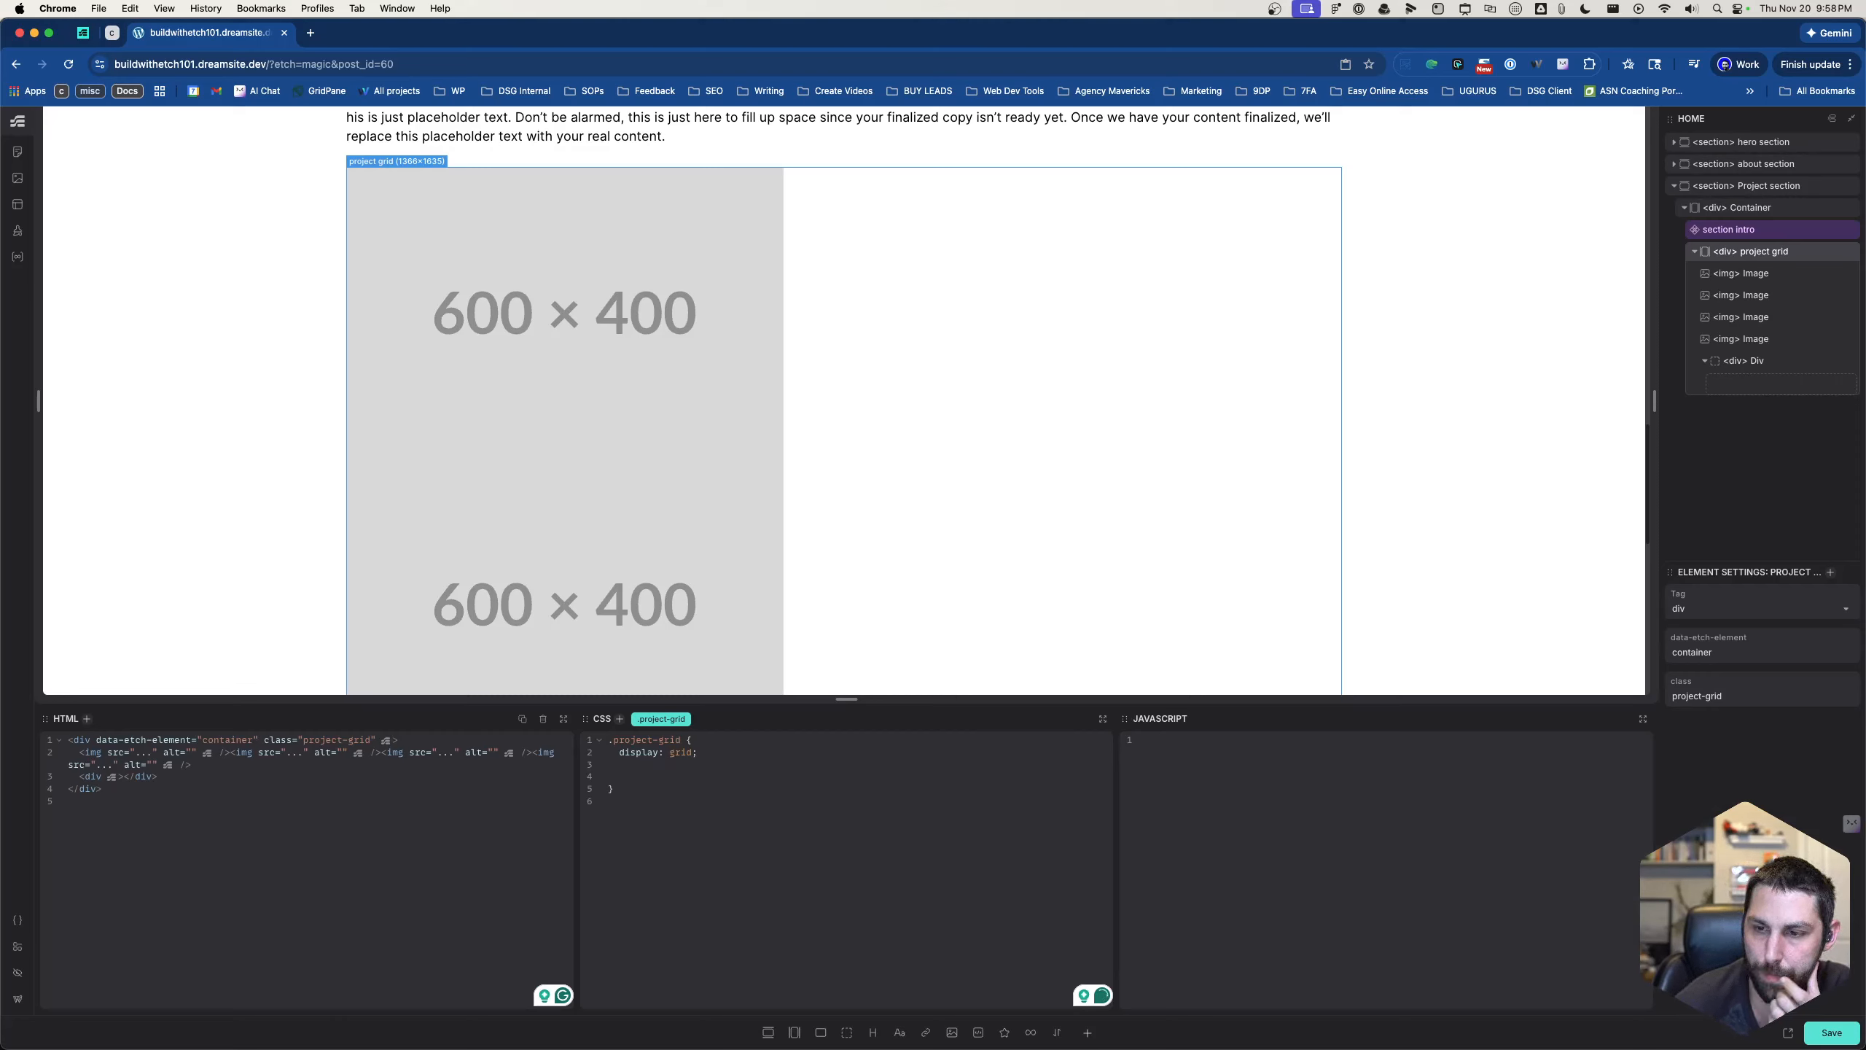
- Insert the grid recipe with minmax(0, 2fr) minmax(0, 1fr) template columns and 1fr template rows into the .project-grid rule
{"action": "type", "text": "?grid"}
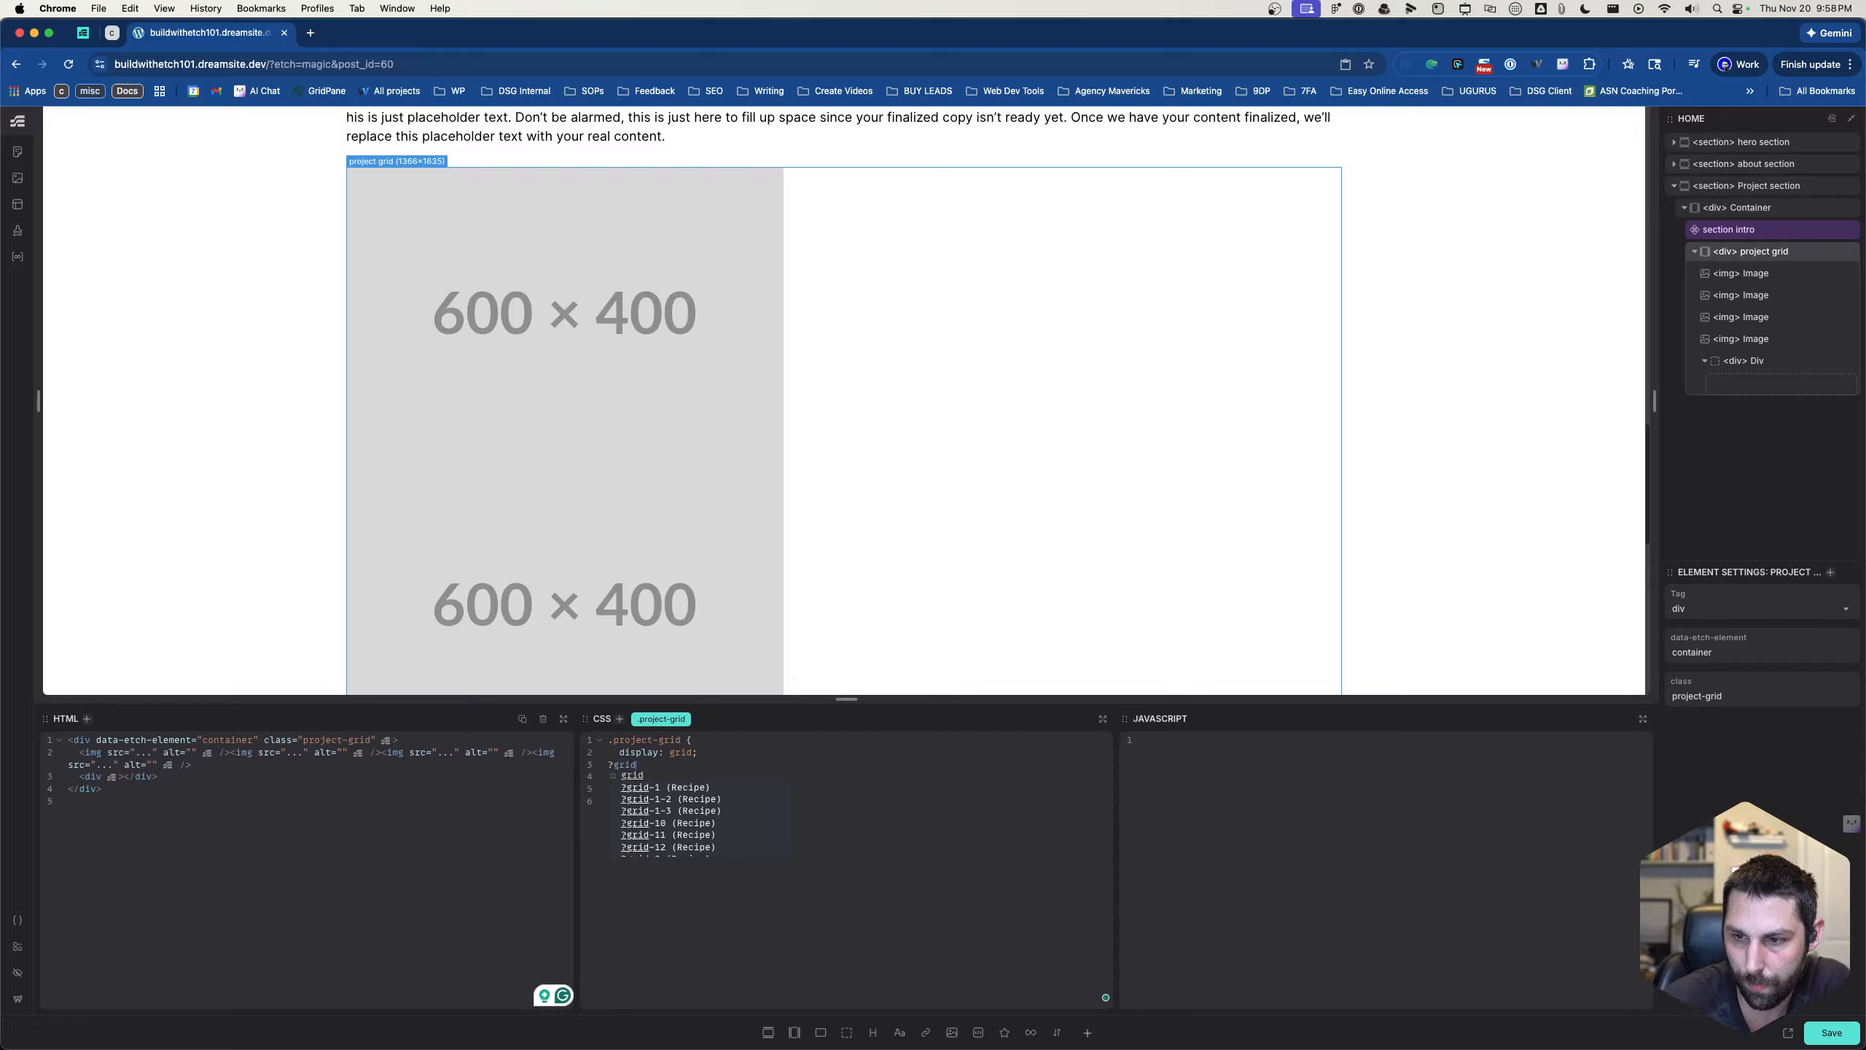
{"action": "key", "text": "Down"}
{"action": "key", "text": "Down"}
{"action": "key", "text": "Down"}
{"action": "key", "text": "Down"}
{"action": "key", "text": "Down"}
{"action": "key", "text": "Down"}
{"action": "key", "text": "Down"}
{"action": "key", "text": "Down"}
{"action": "key", "text": "Down"}
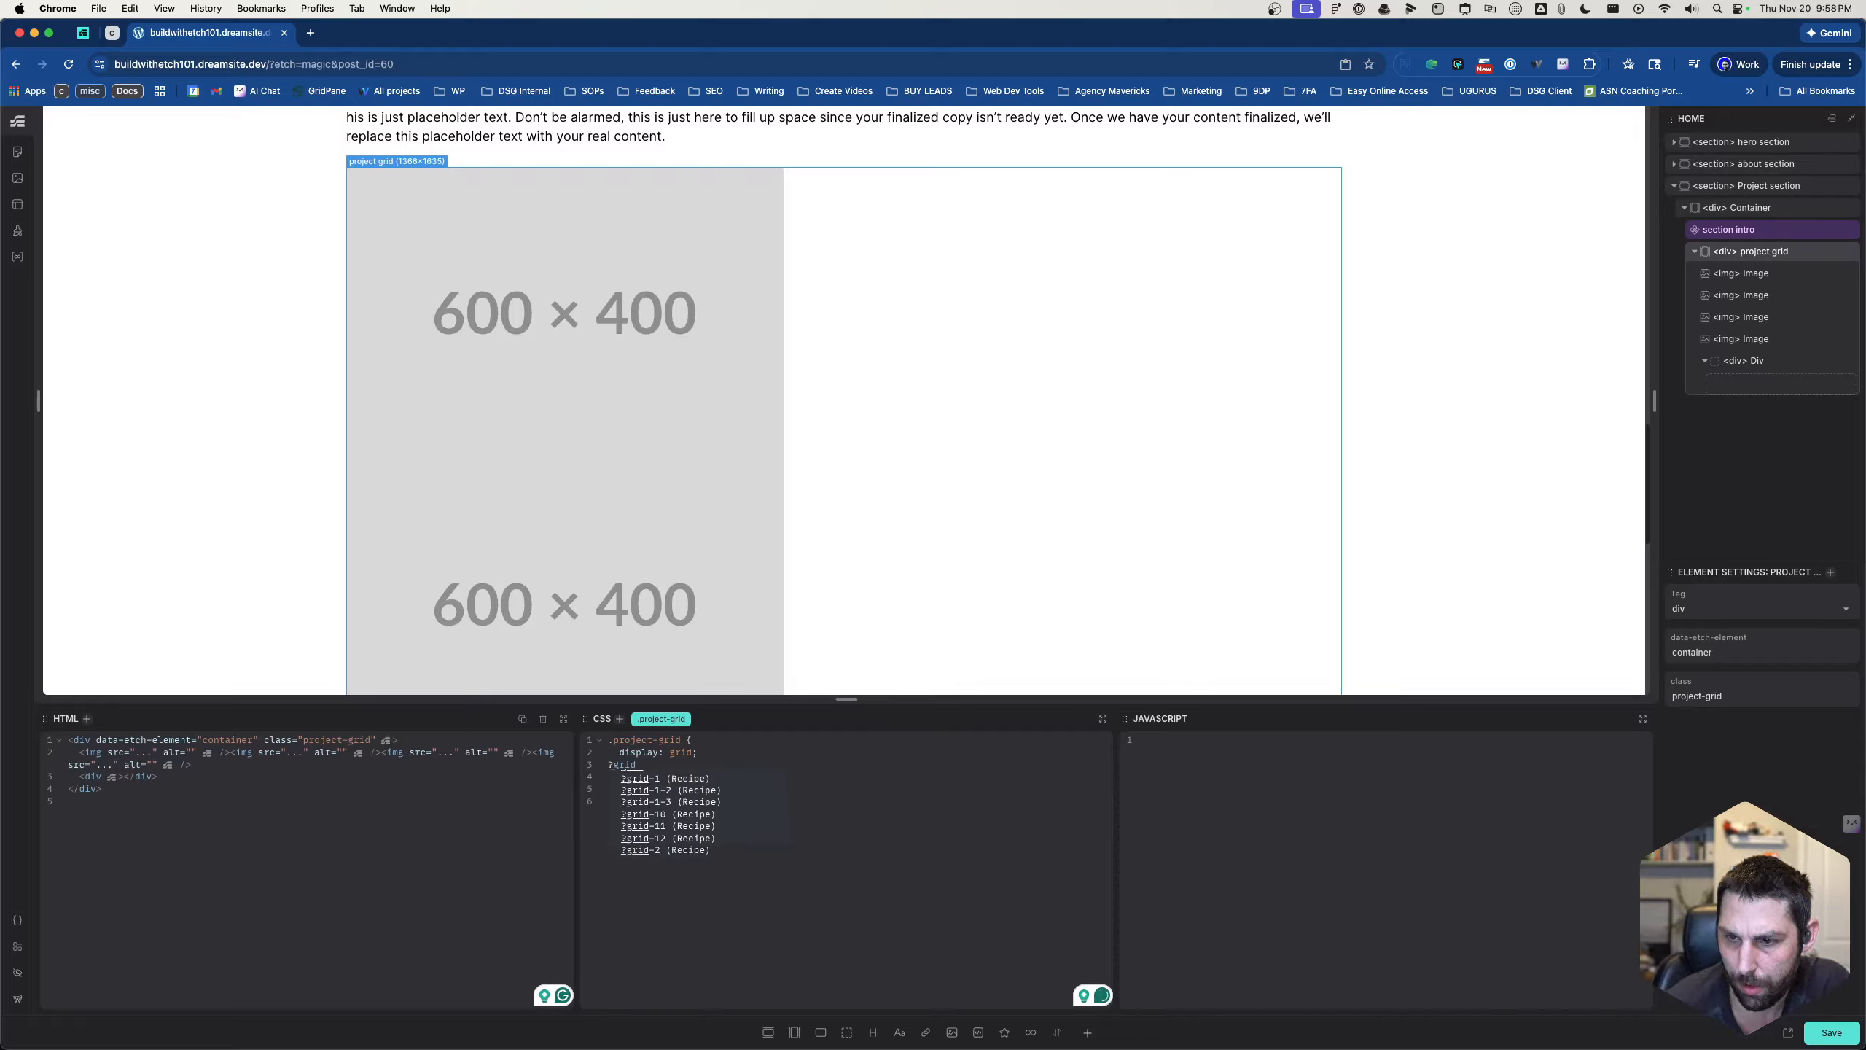
{"action": "key", "text": "Return"}
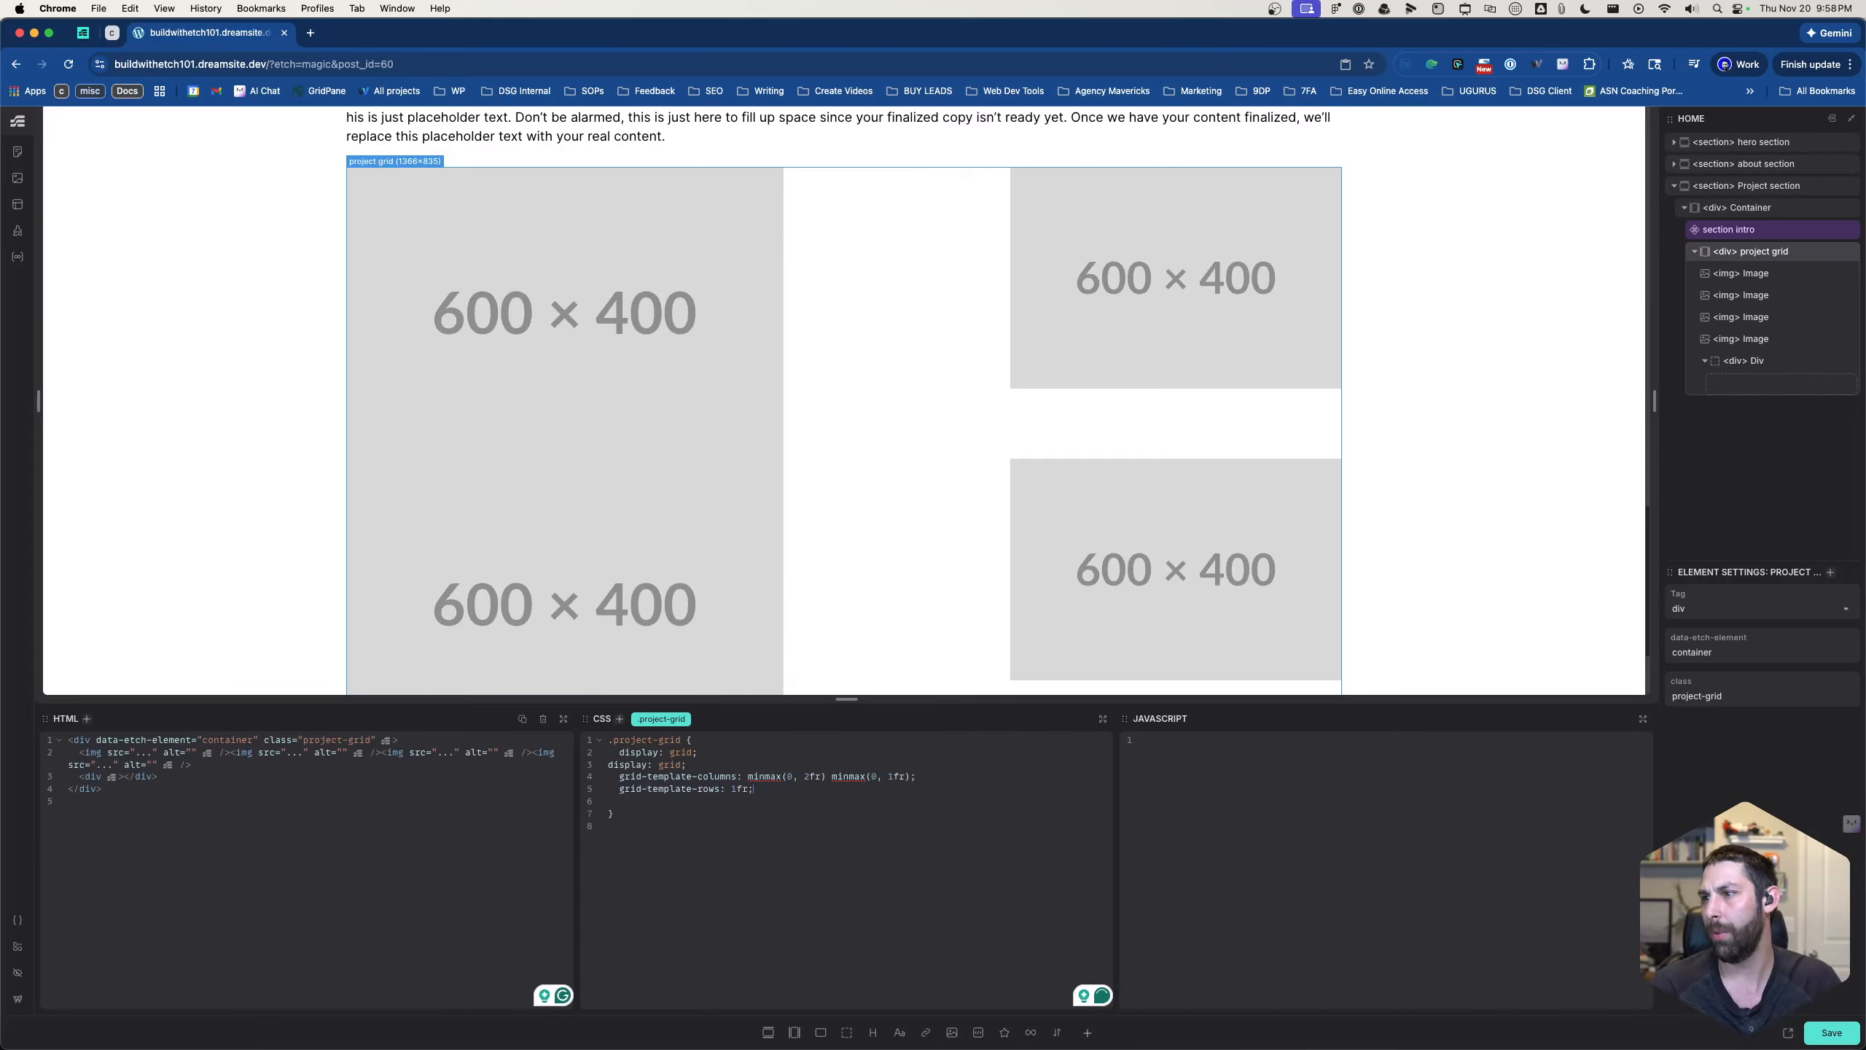
{"action": "scroll", "coordinate": [937, 397], "scroll_direction": "down", "scroll_amount": 3}
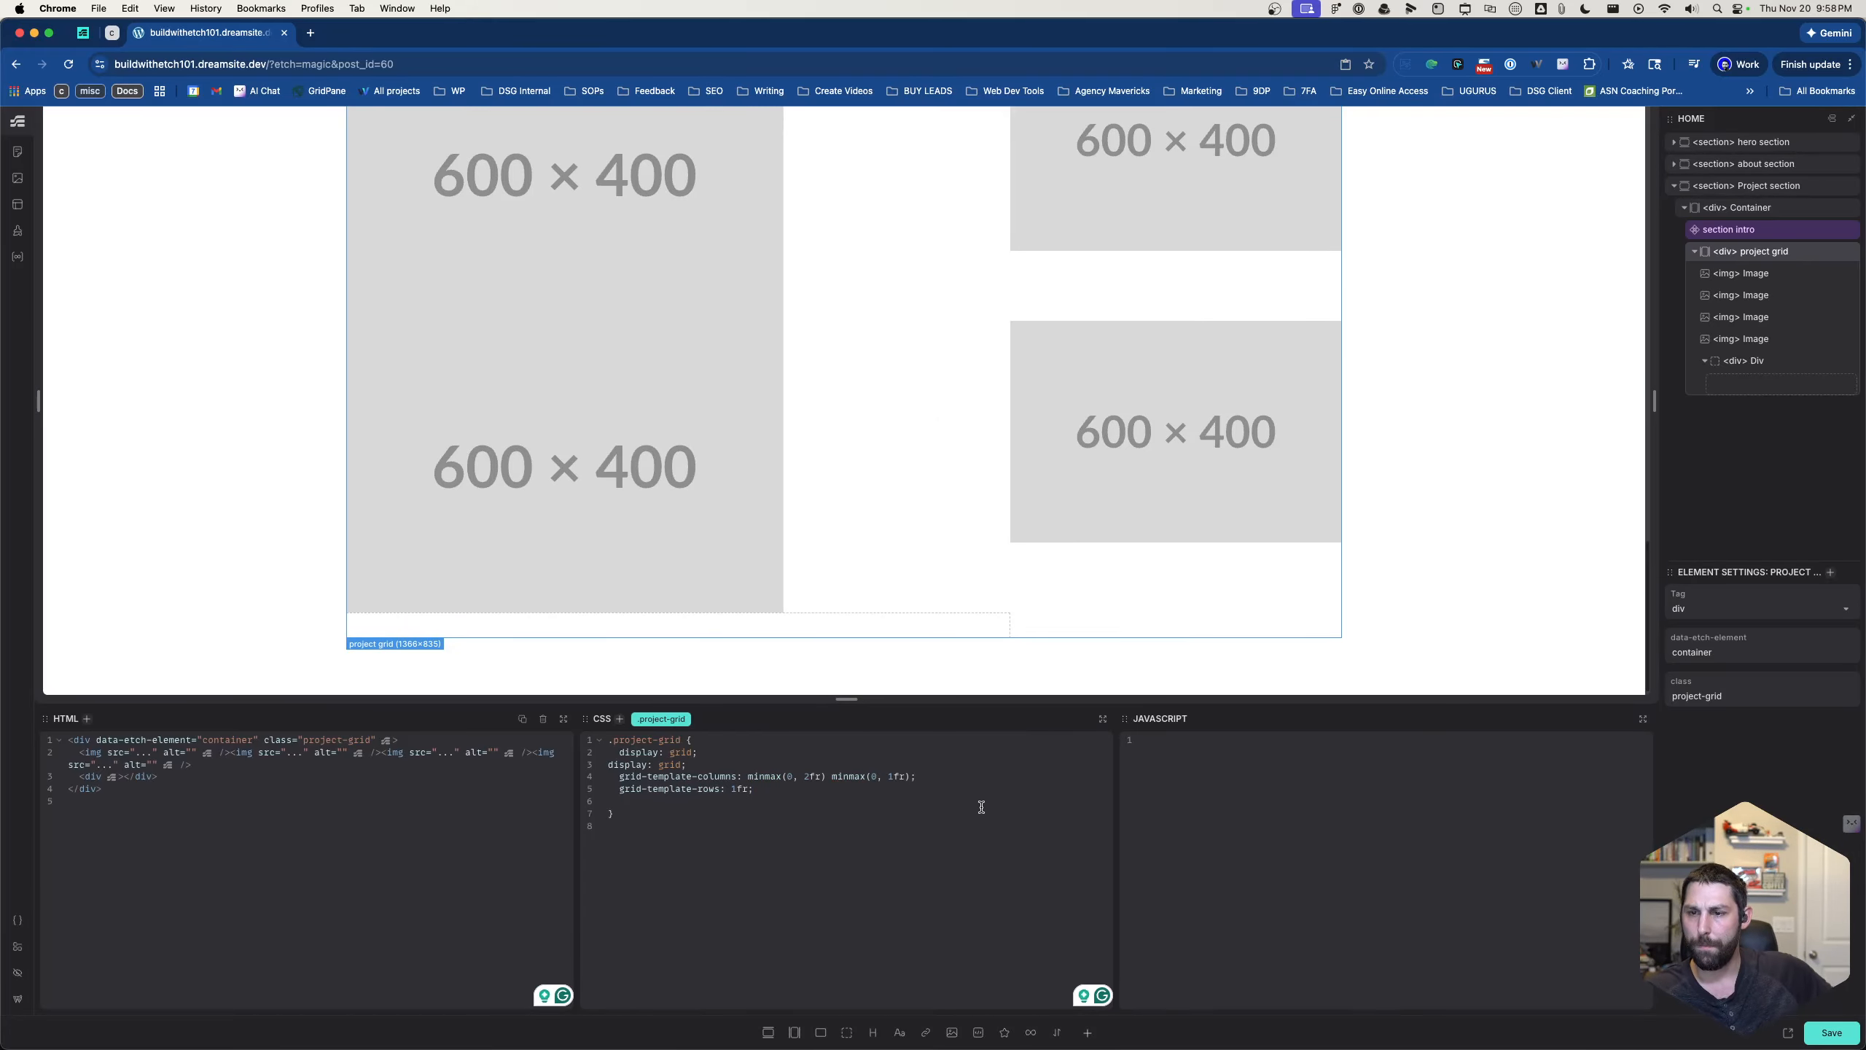
- Delete the duplicate display: grid declaration from the .project-grid rule
{"action": "left_click", "coordinate": [642, 778]}
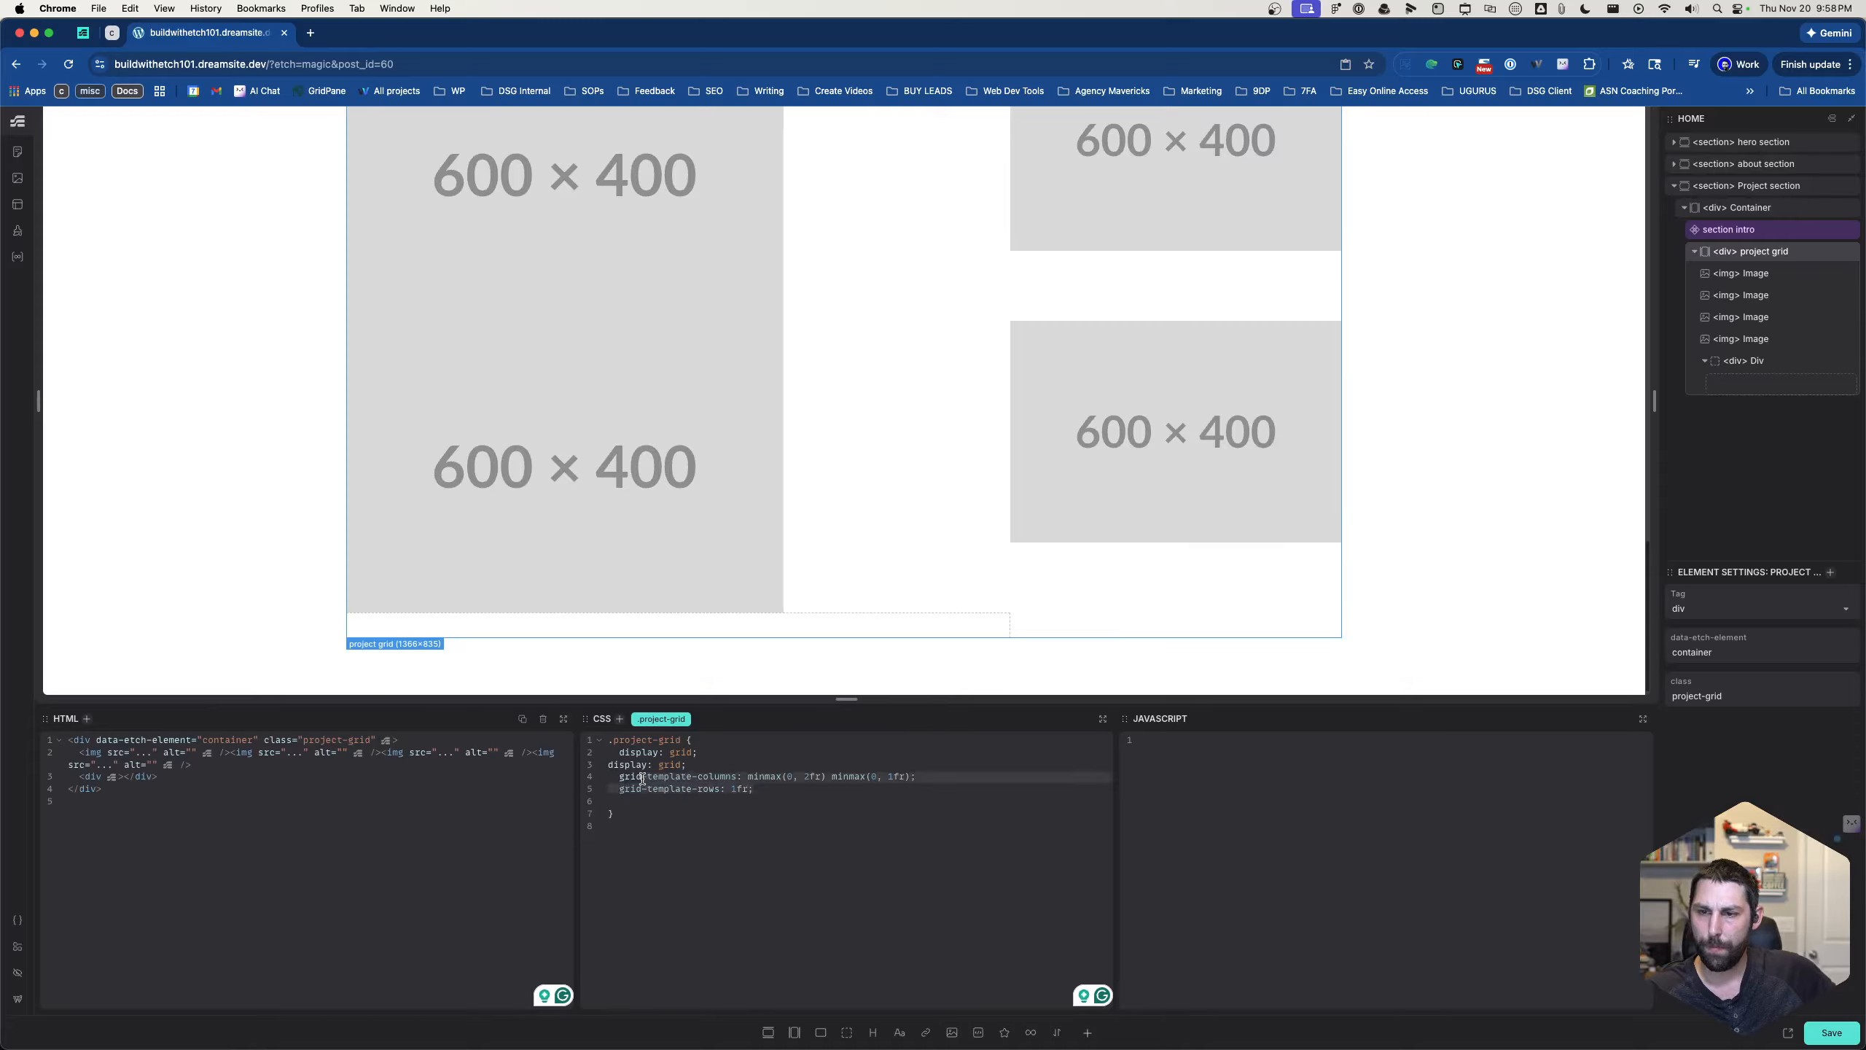
{"action": "left_click", "coordinate": [604, 788]}
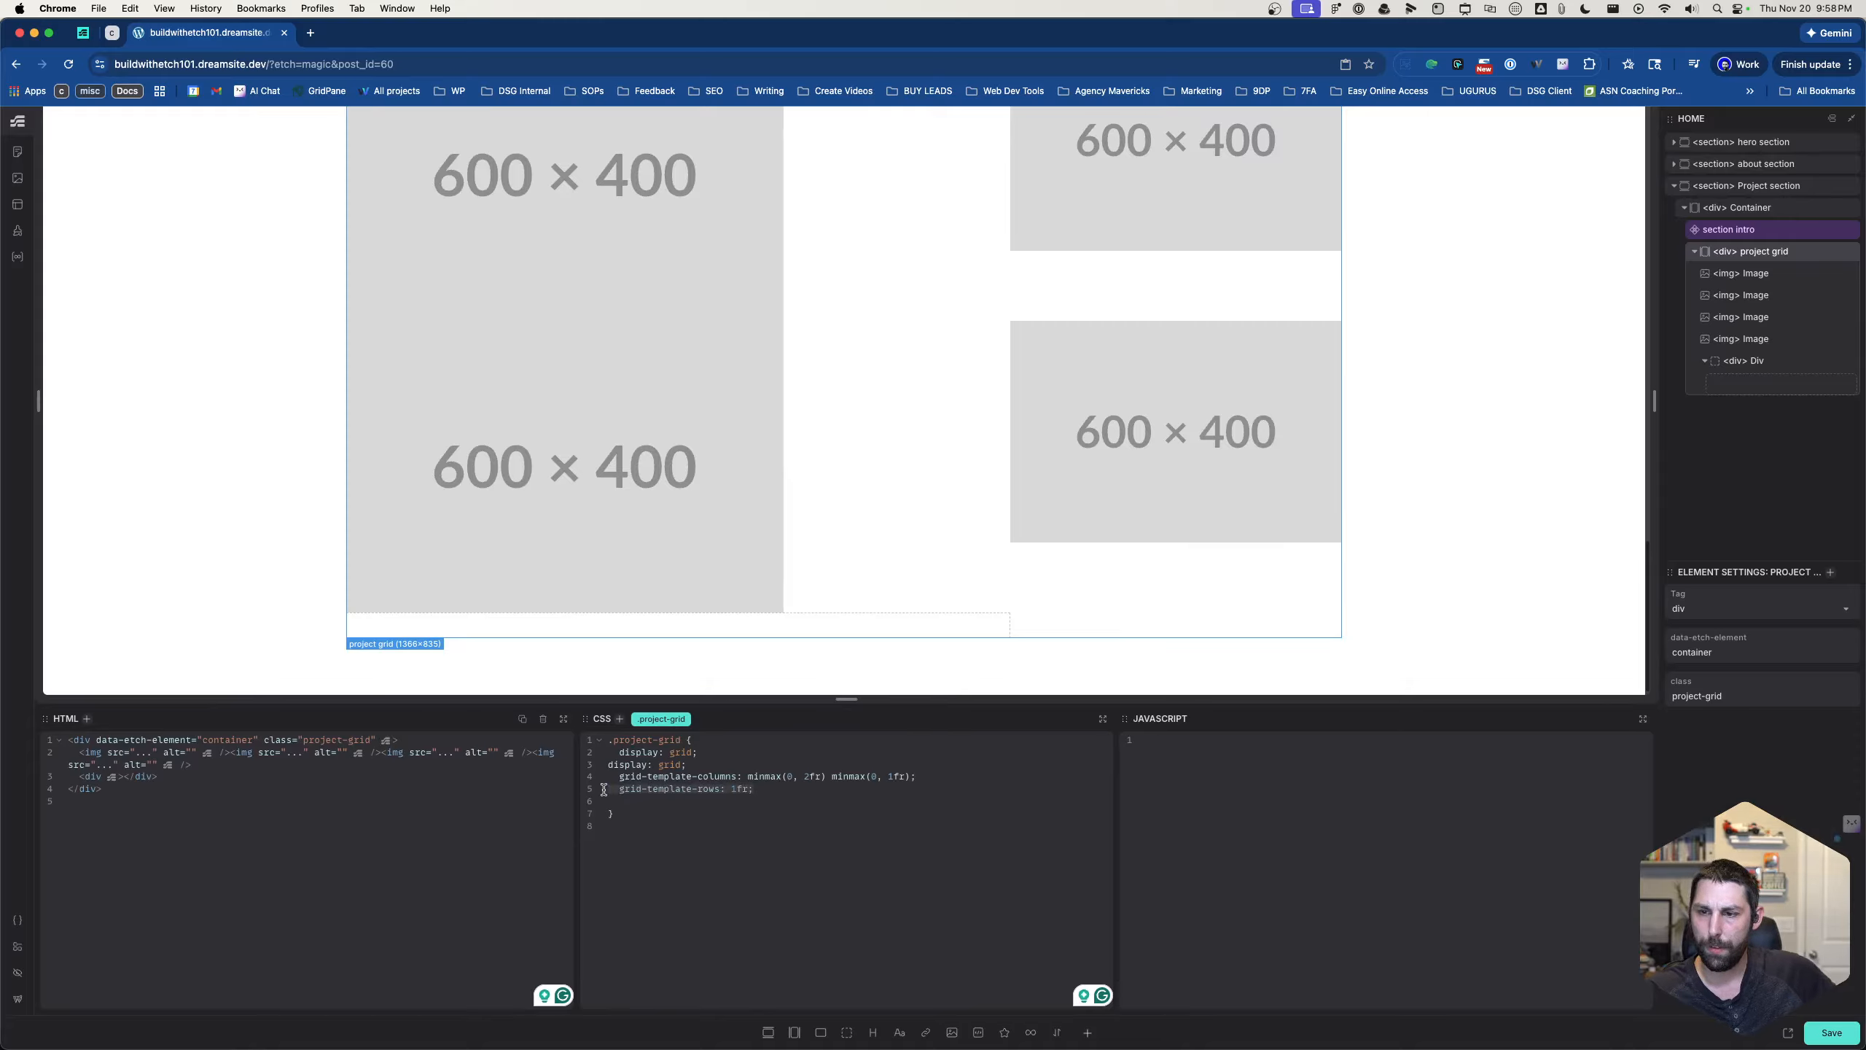
{"action": "left_click_drag", "start_coordinate": [696, 776], "coordinate": [600, 769]}
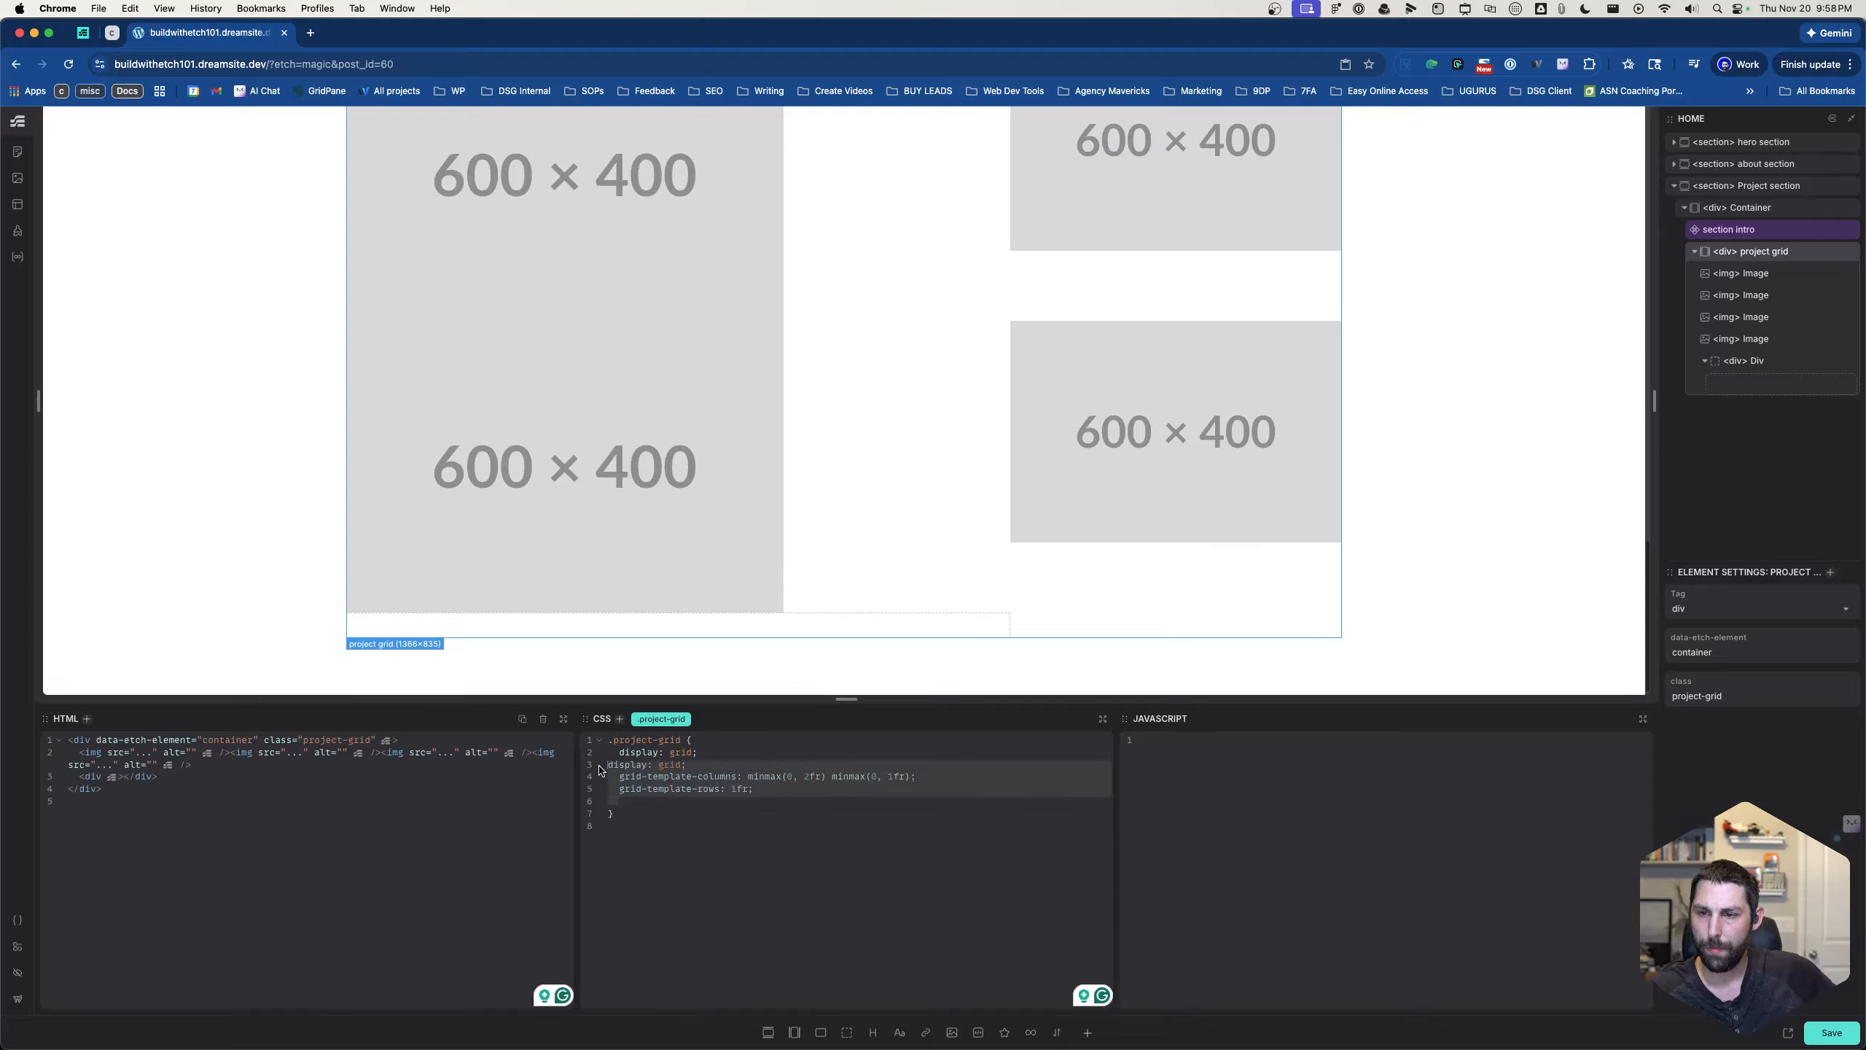
{"action": "left_click_drag", "start_coordinate": [734, 766], "coordinate": [592, 765]}
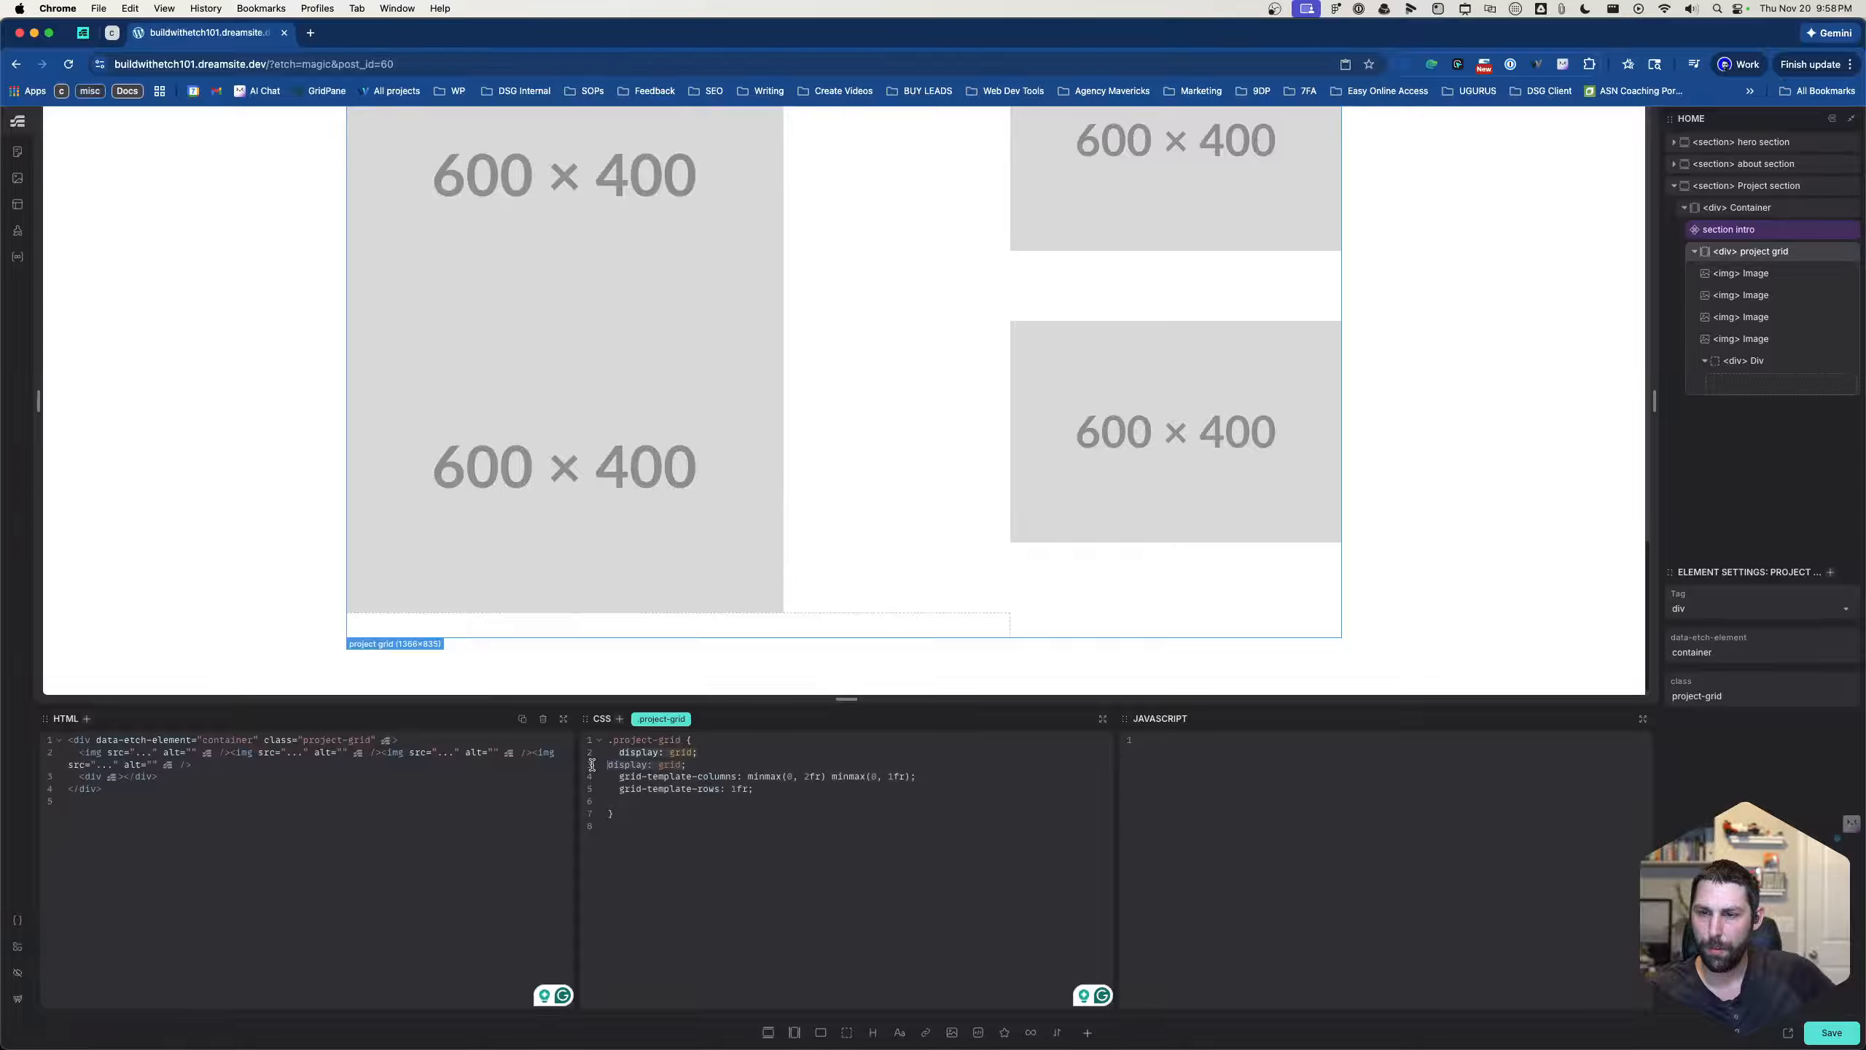
{"action": "key", "text": "BackSpace"}
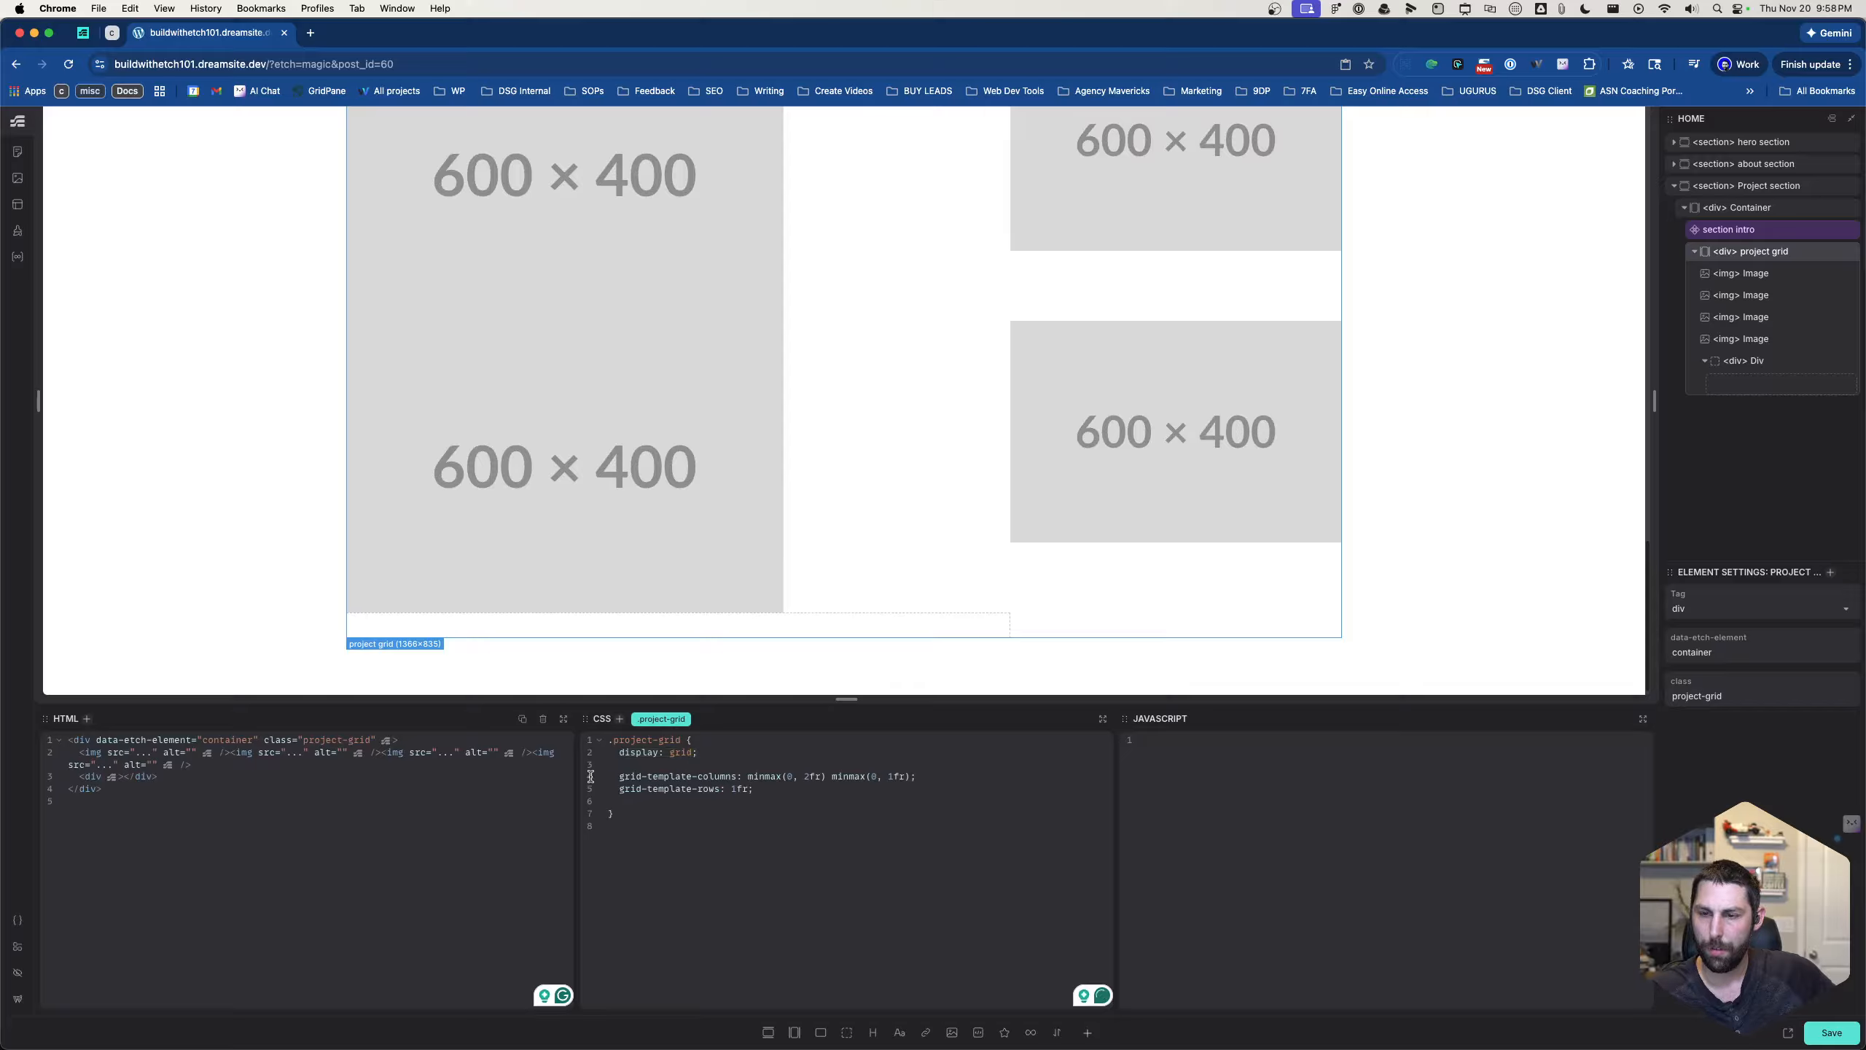
- Add a gap of var(--card-gap) to the .project-grid rule
{"action": "type", "text": "gap"}
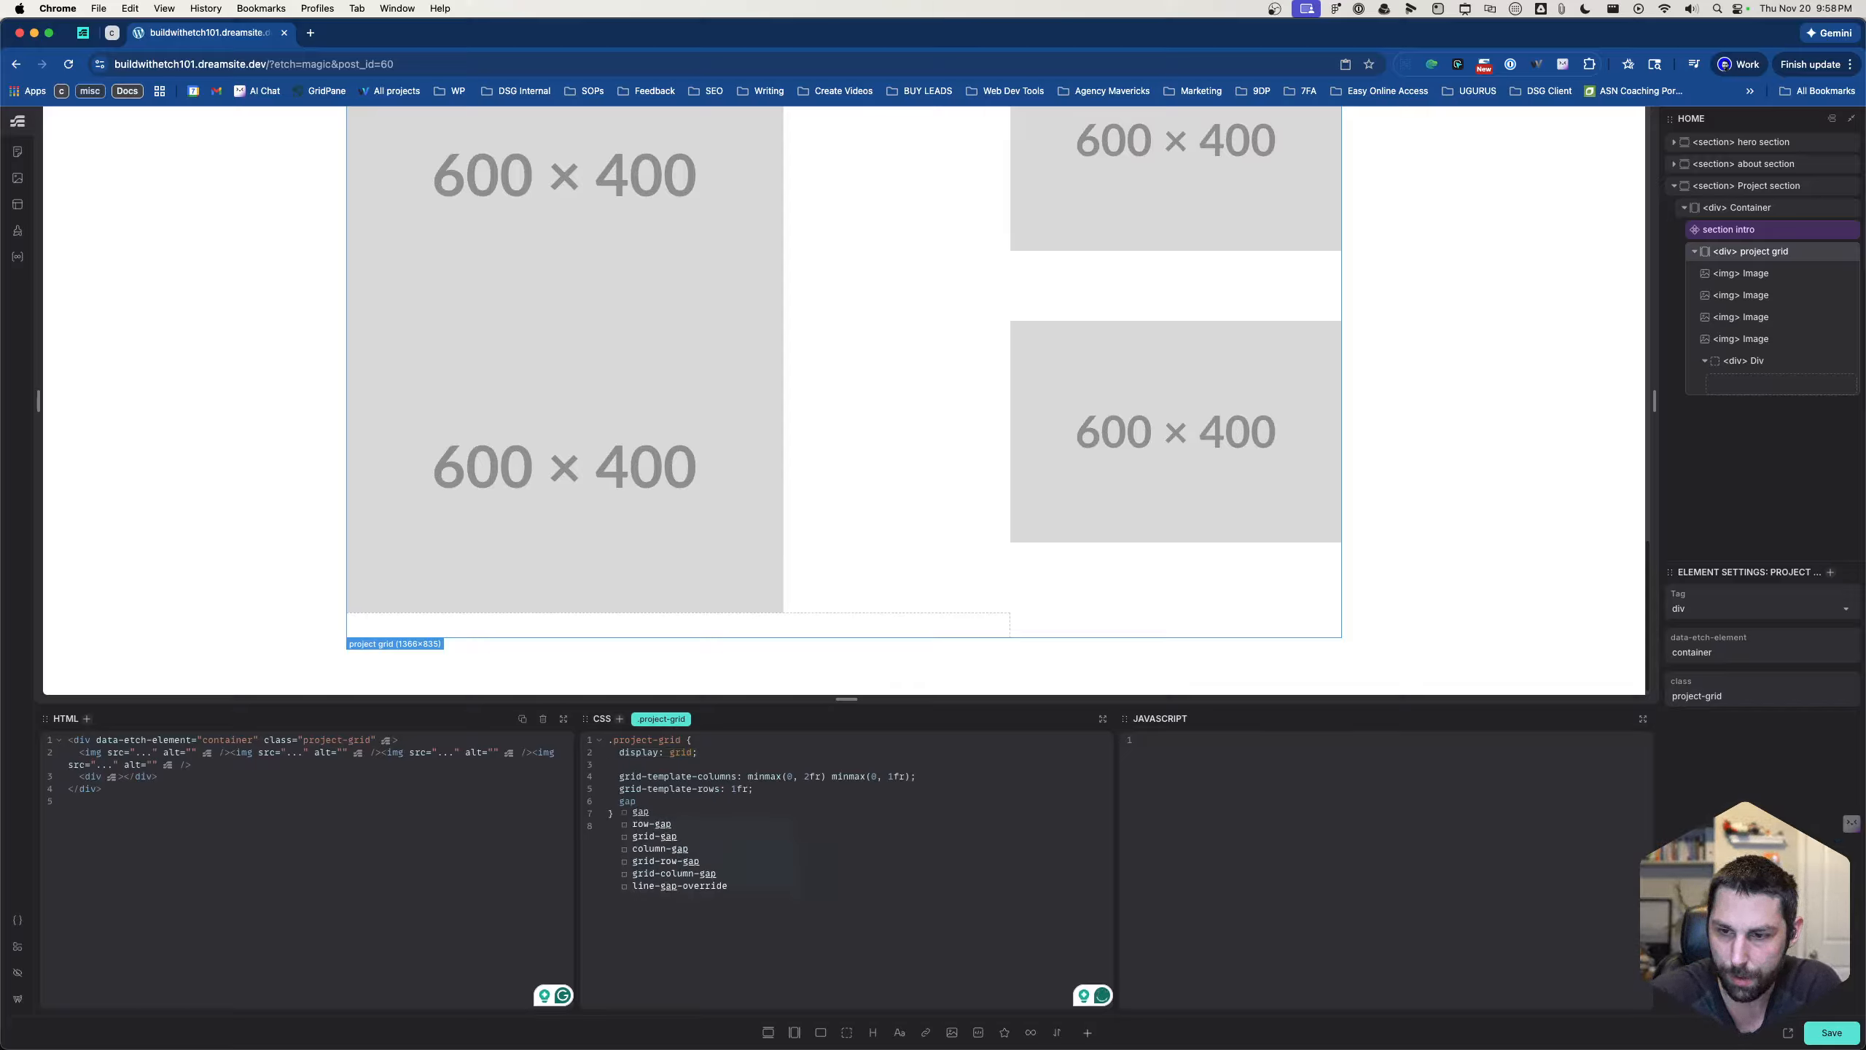
{"action": "type", "text": ": 0px"}
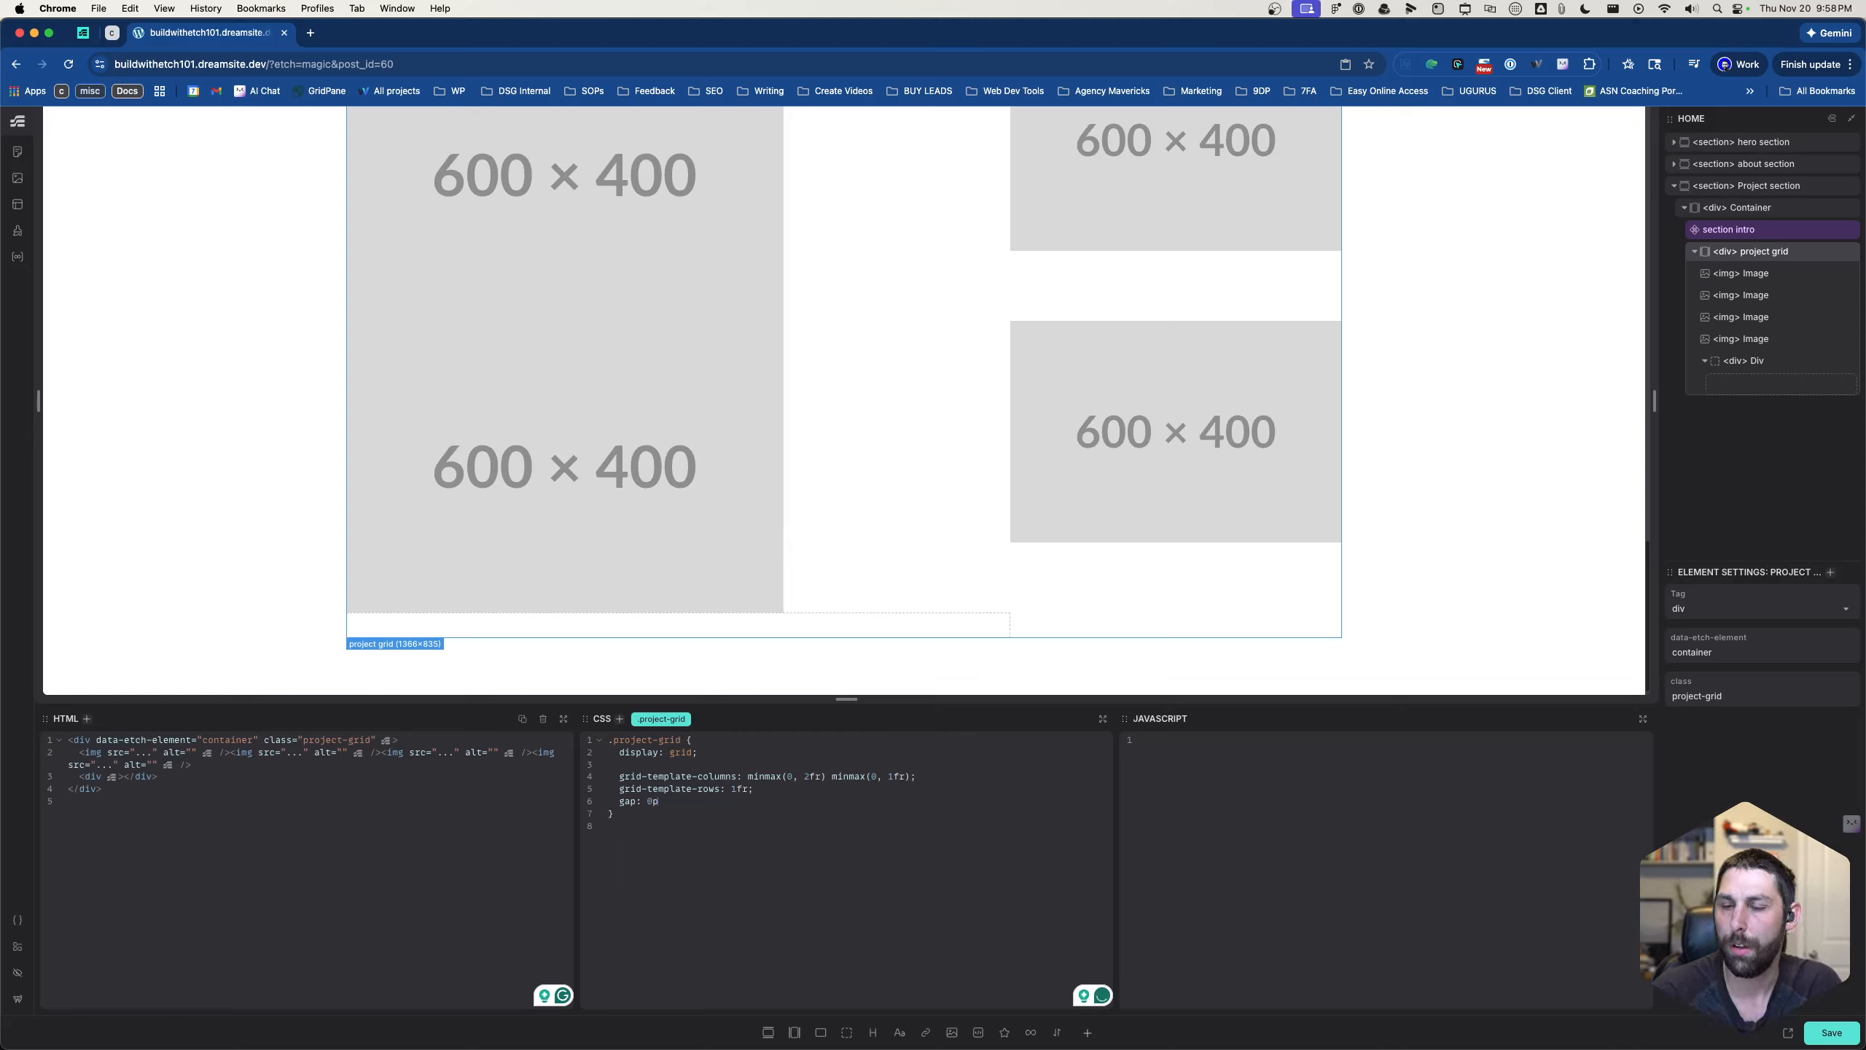
{"action": "key", "text": "BackSpace"}
{"action": "key", "text": "BackSpace"}
{"action": "key", "text": "BackSpace"}
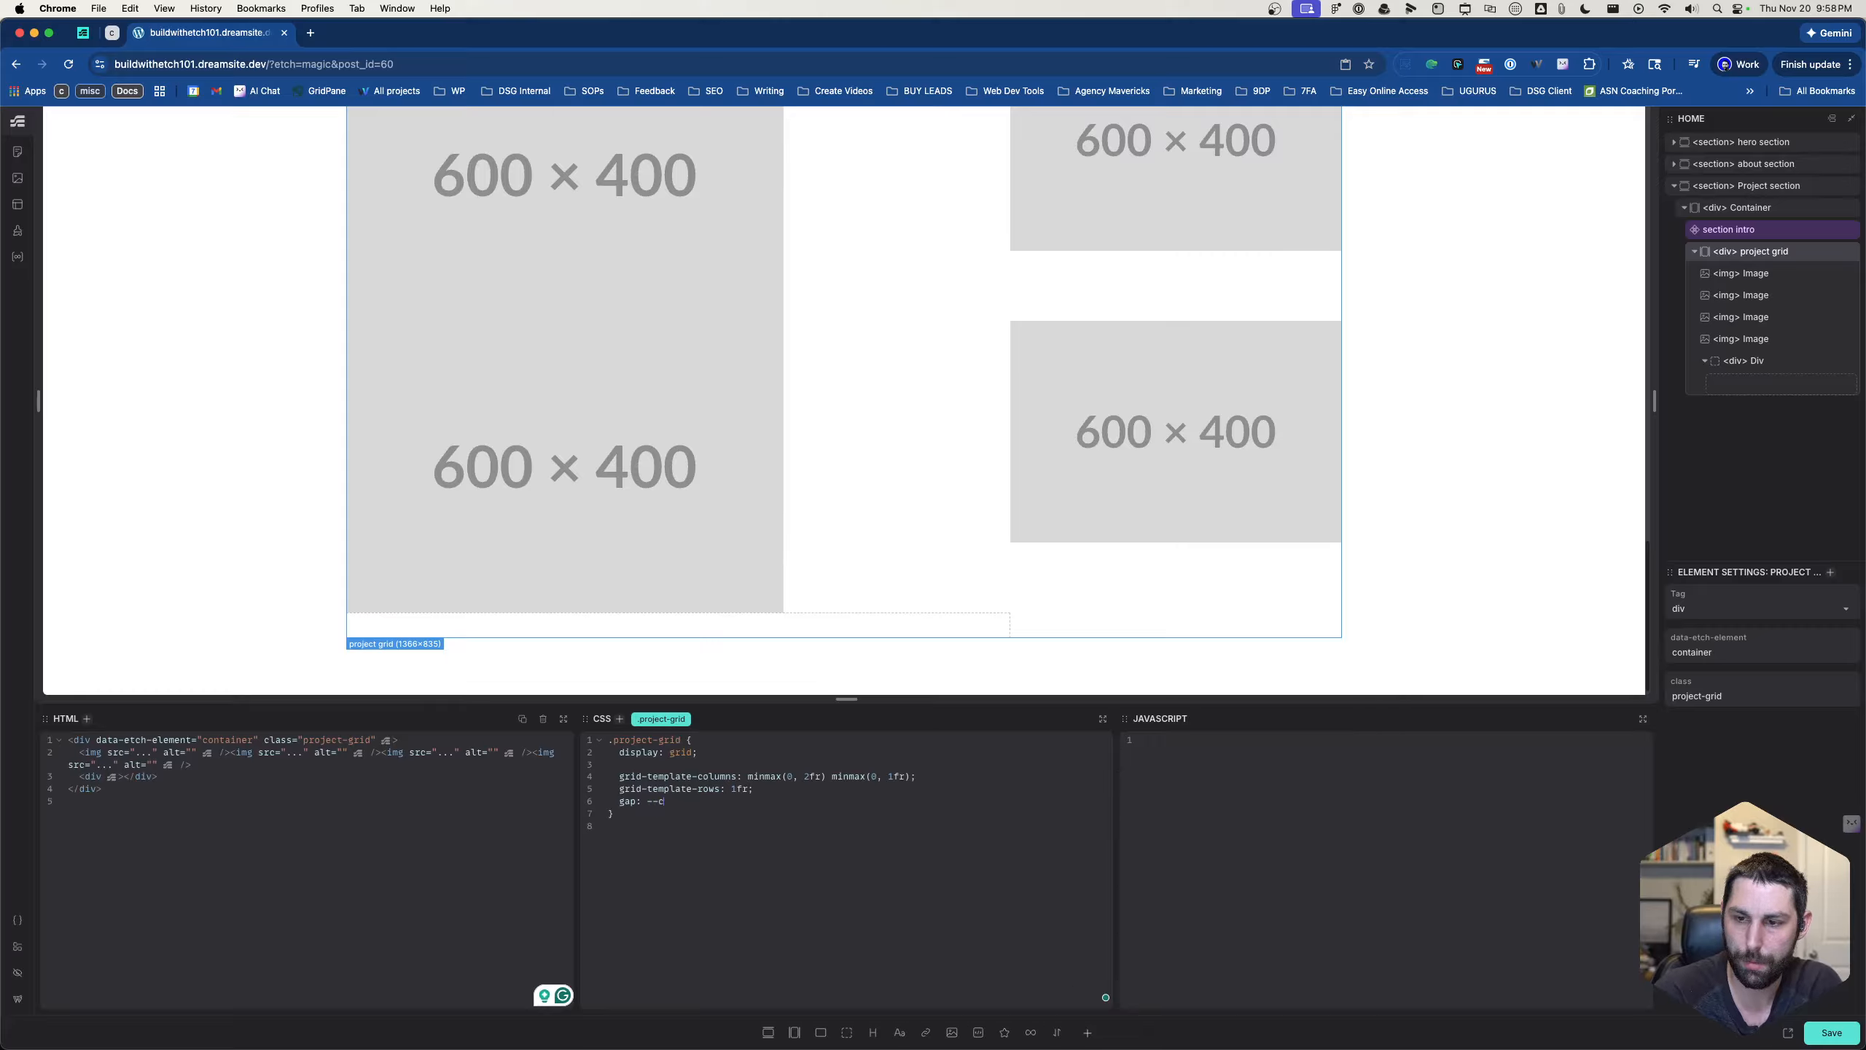
{"action": "type", "text": "--card-gap"}
{"action": "key", "text": "Return"}
{"action": "type", "text": ";"}
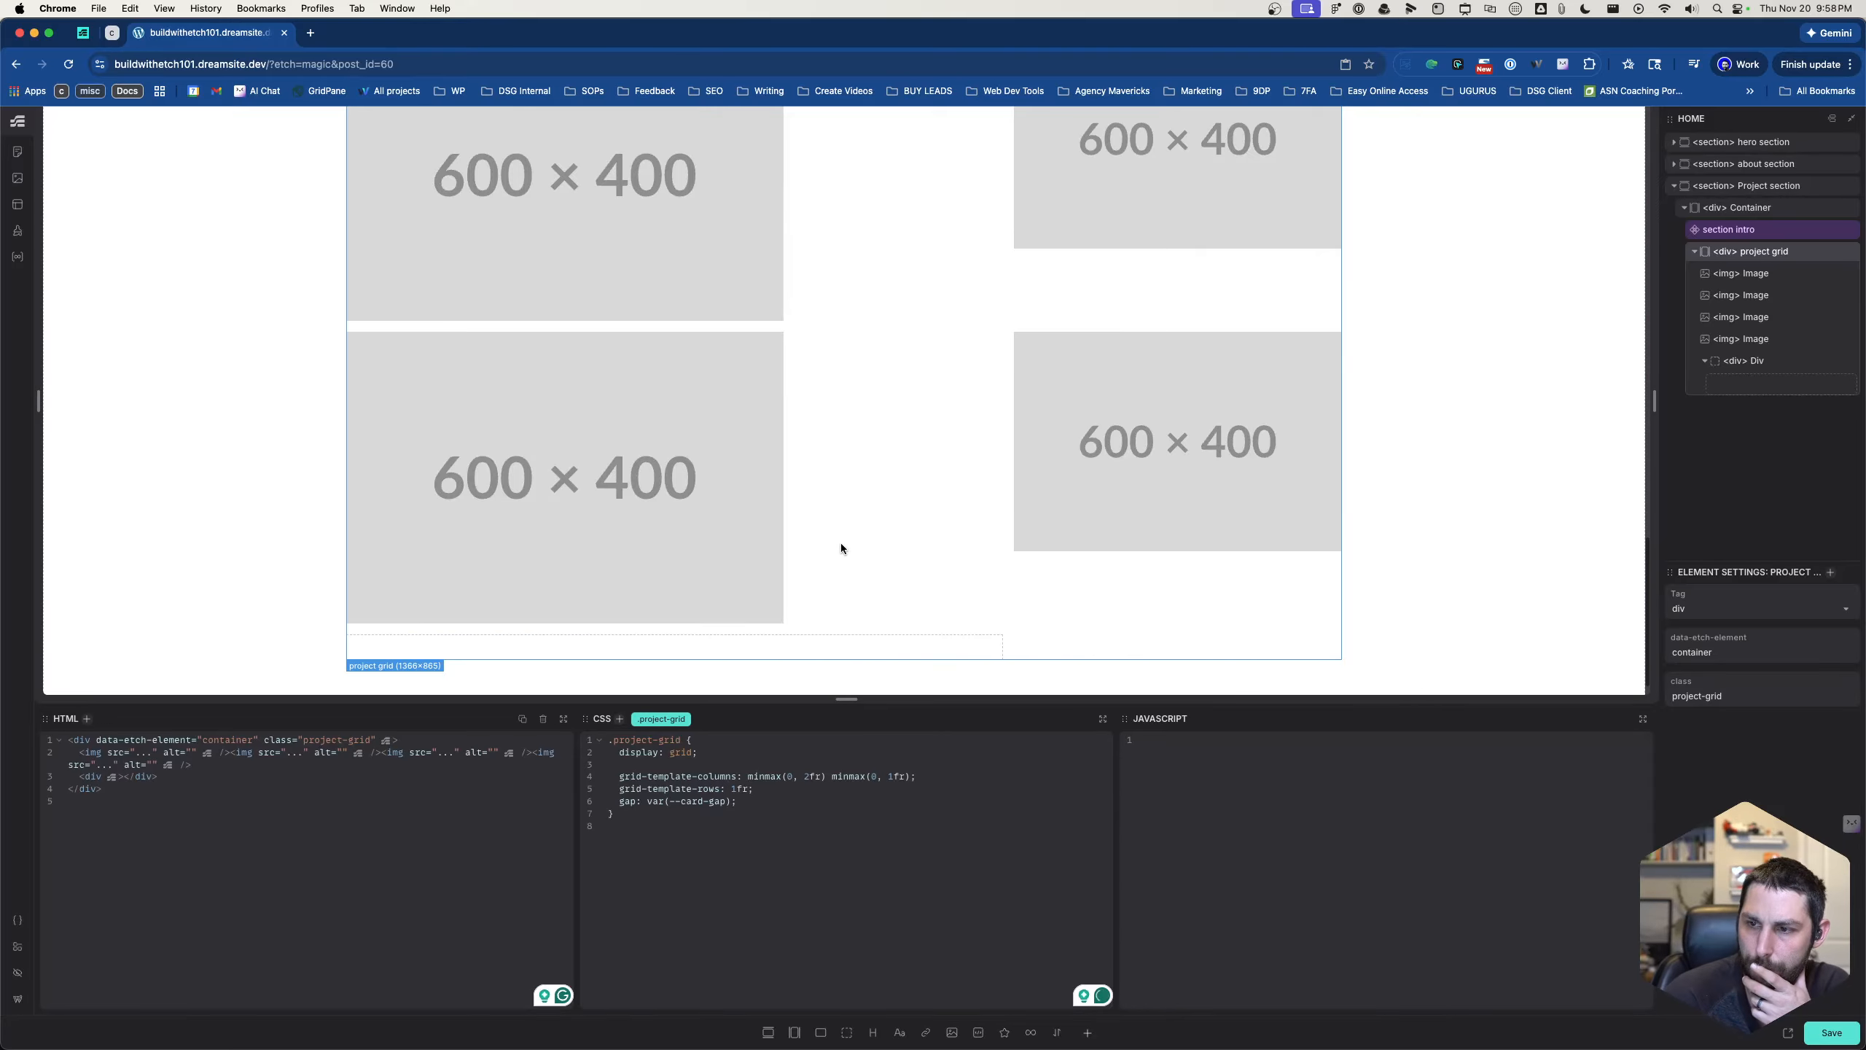
- Examine the container, section intro, project grid and individual images to see which grid cell each element occupies
{"action": "scroll", "coordinate": [841, 470], "scroll_direction": "up", "scroll_amount": 6}
{"action": "scroll", "coordinate": [845, 521], "scroll_direction": "down", "scroll_amount": 1}
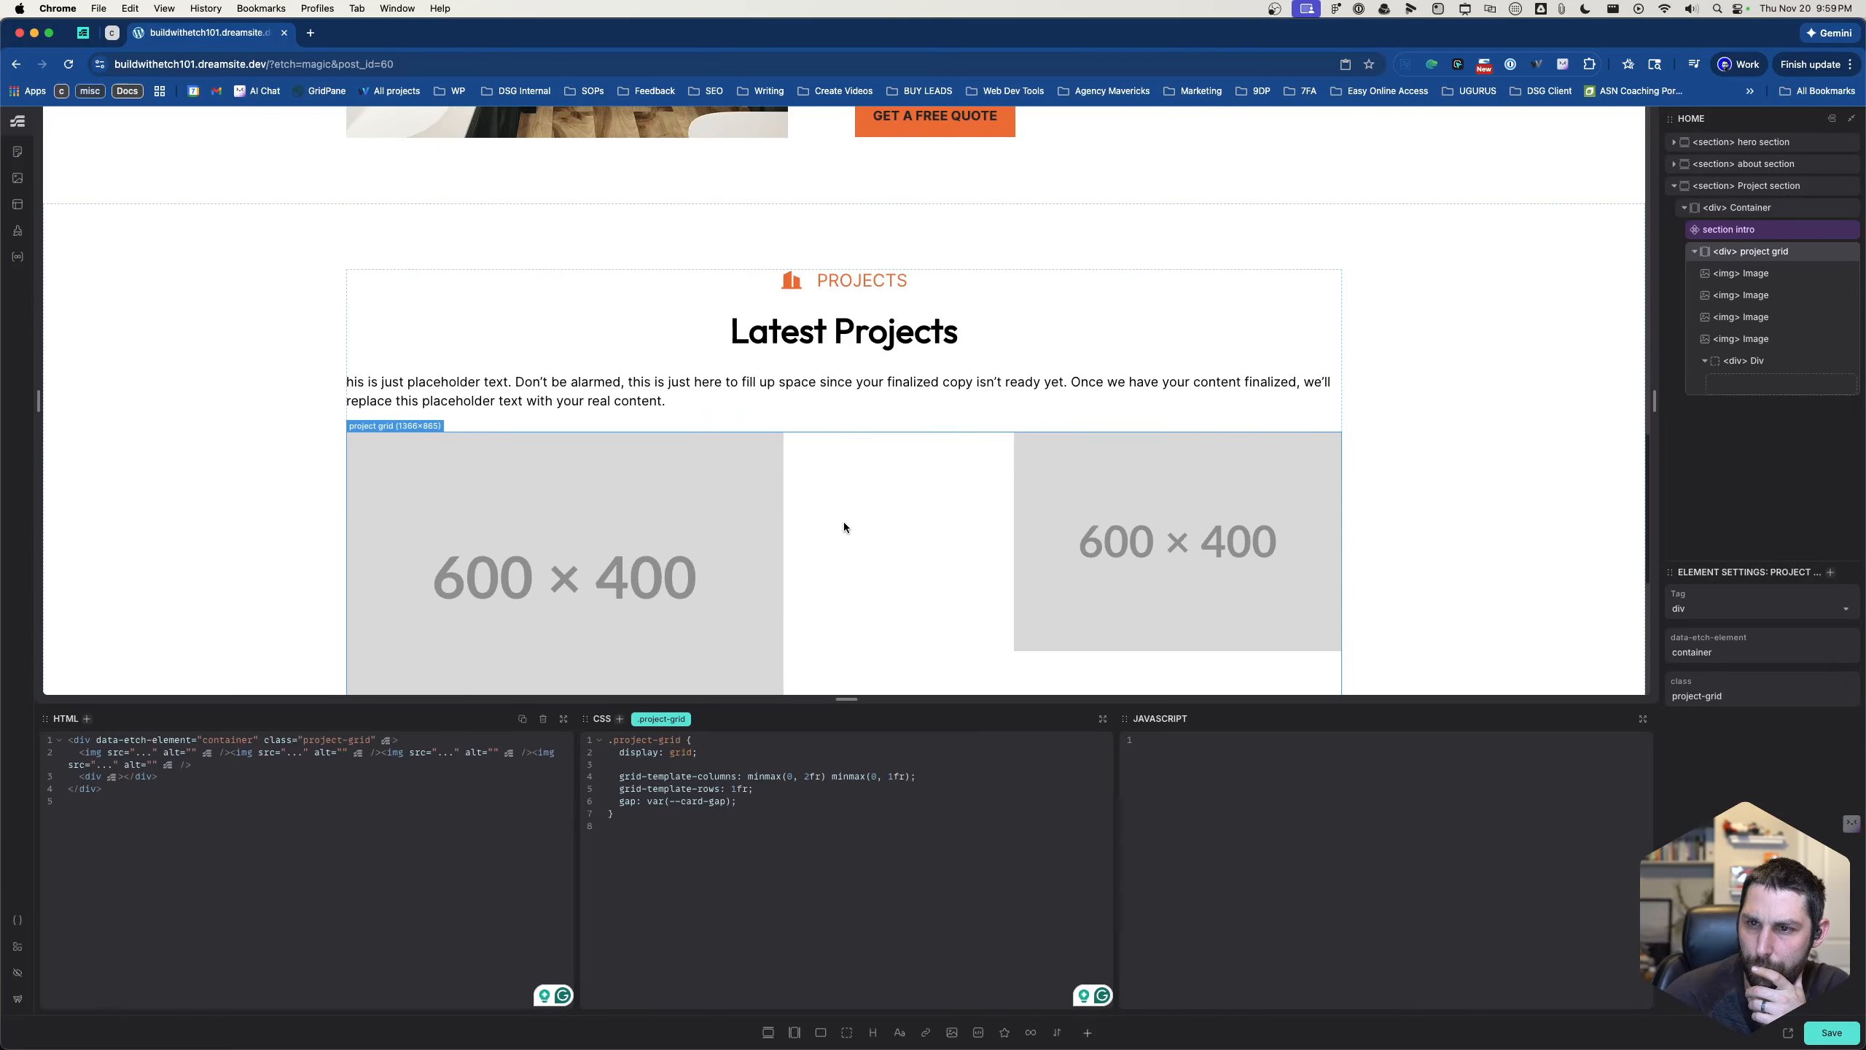
{"action": "left_click", "coordinate": [1734, 230]}
{"action": "left_click", "coordinate": [1756, 211]}
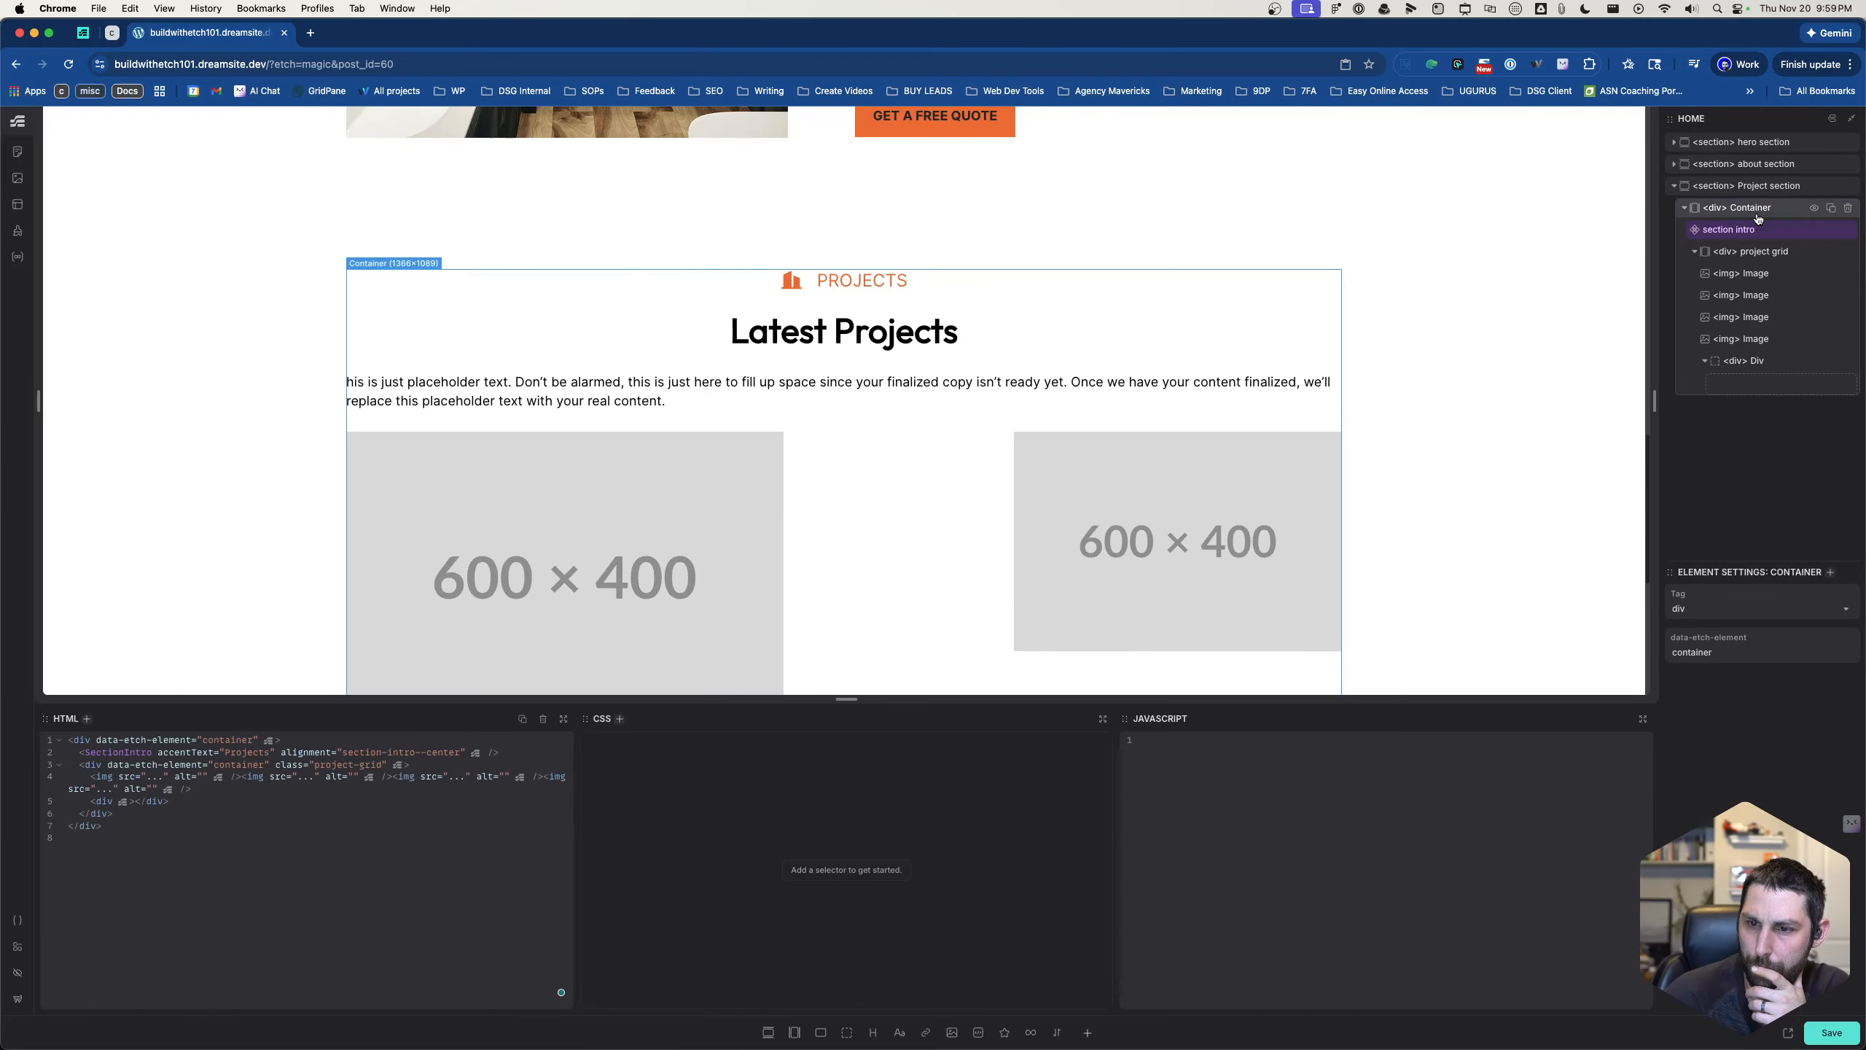
{"action": "left_click", "coordinate": [1757, 229]}
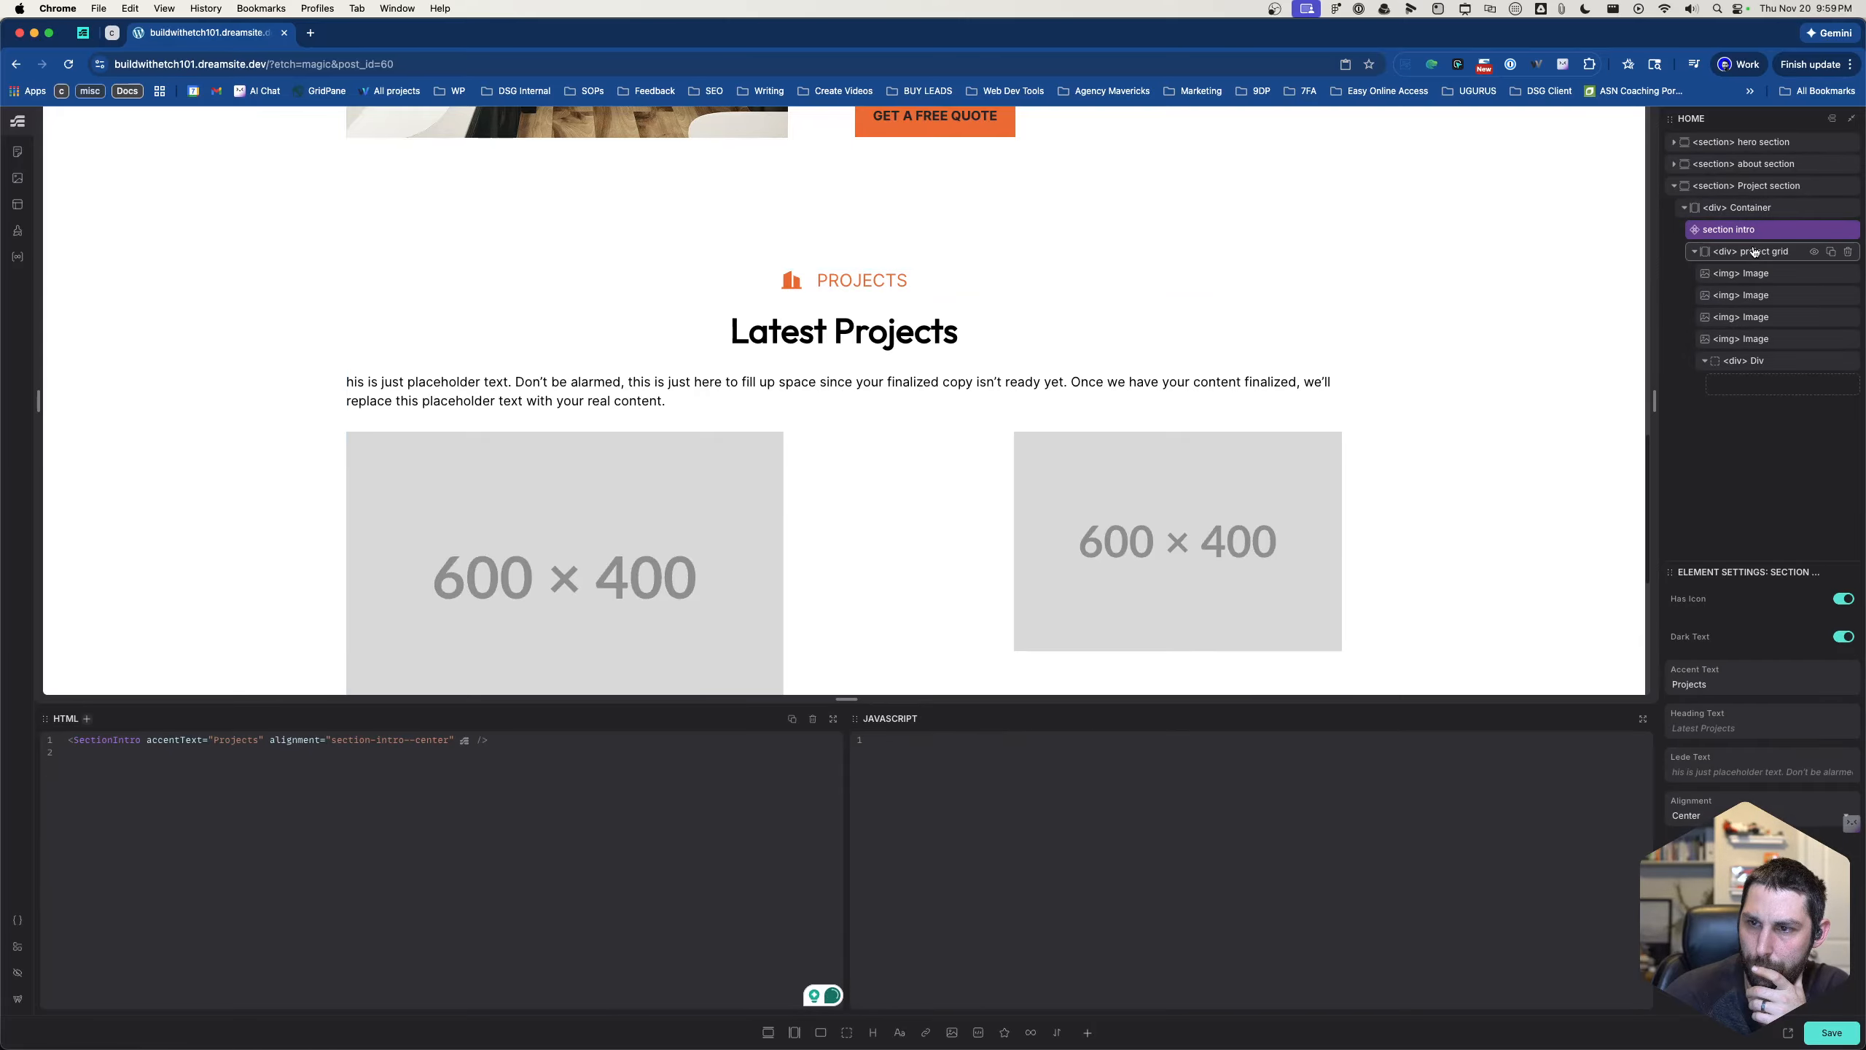
{"action": "left_click", "coordinate": [1754, 252]}
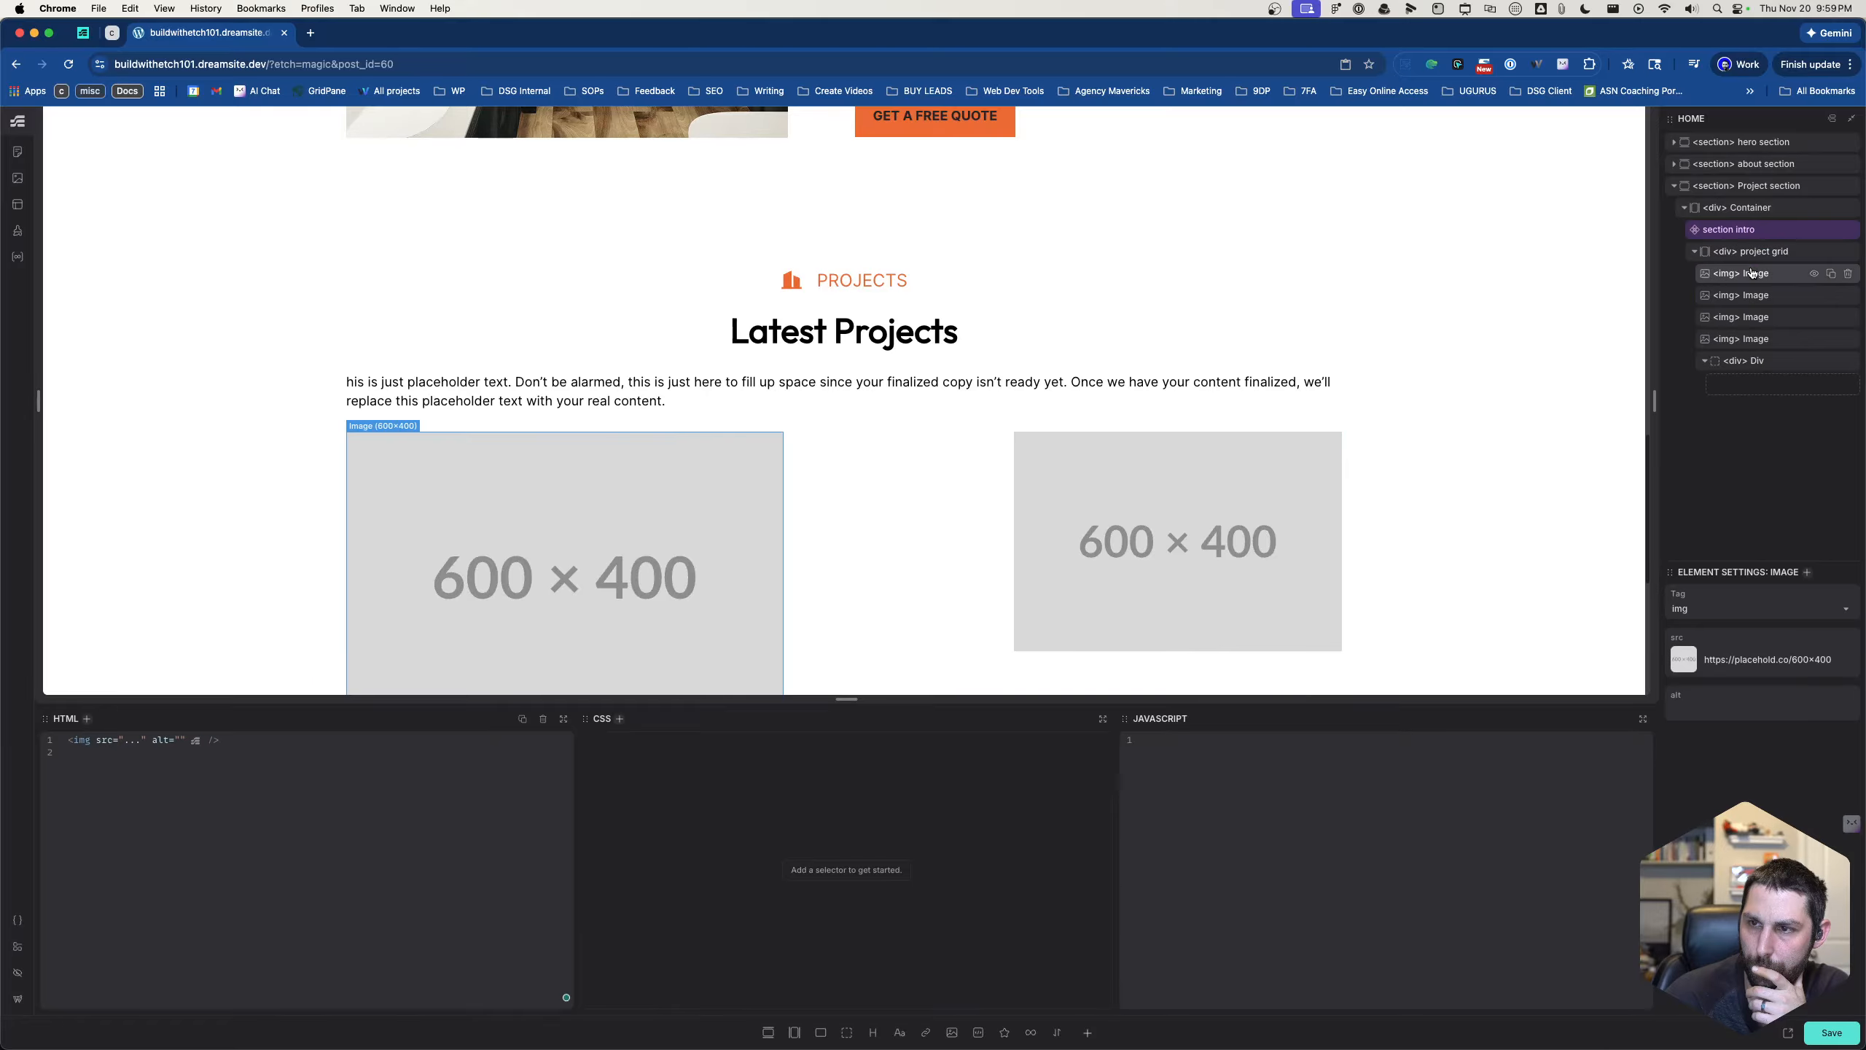
{"action": "left_click", "coordinate": [1755, 273]}
{"action": "left_click", "coordinate": [1755, 296]}
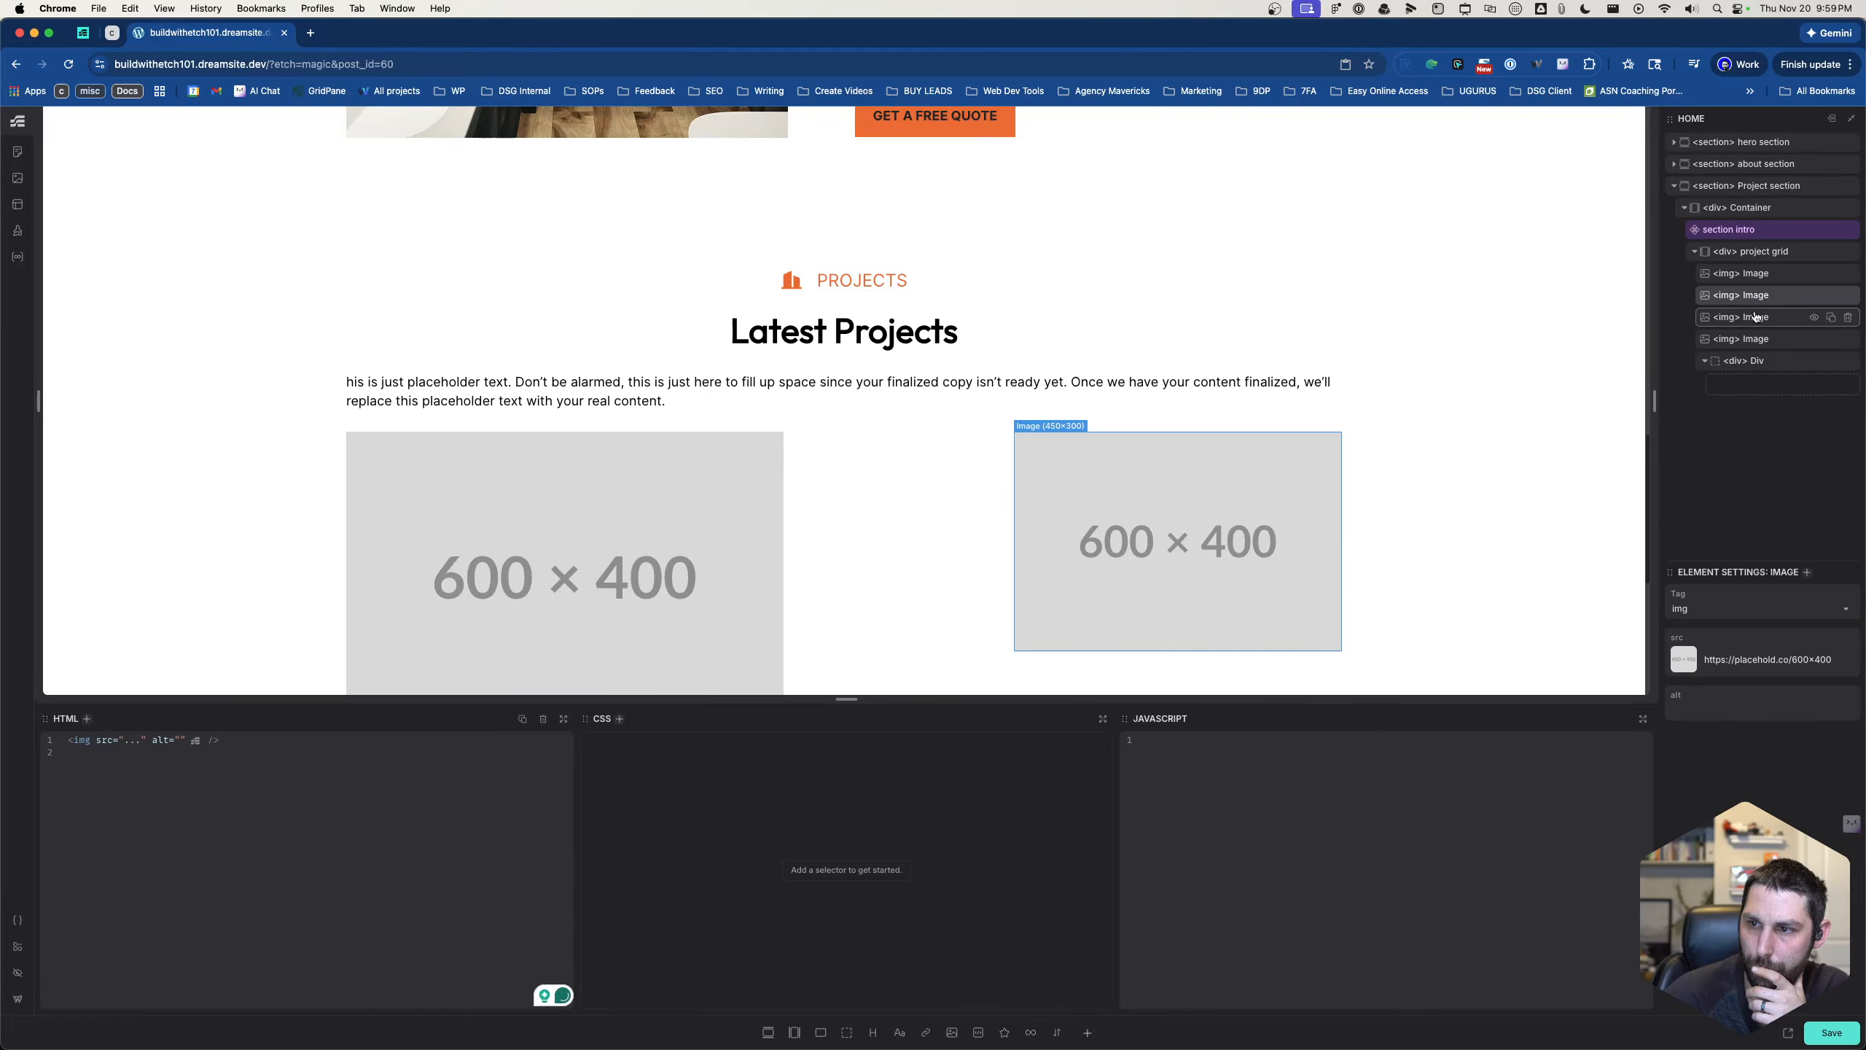
{"action": "left_click", "coordinate": [1755, 318]}
{"action": "left_click", "coordinate": [1759, 275]}
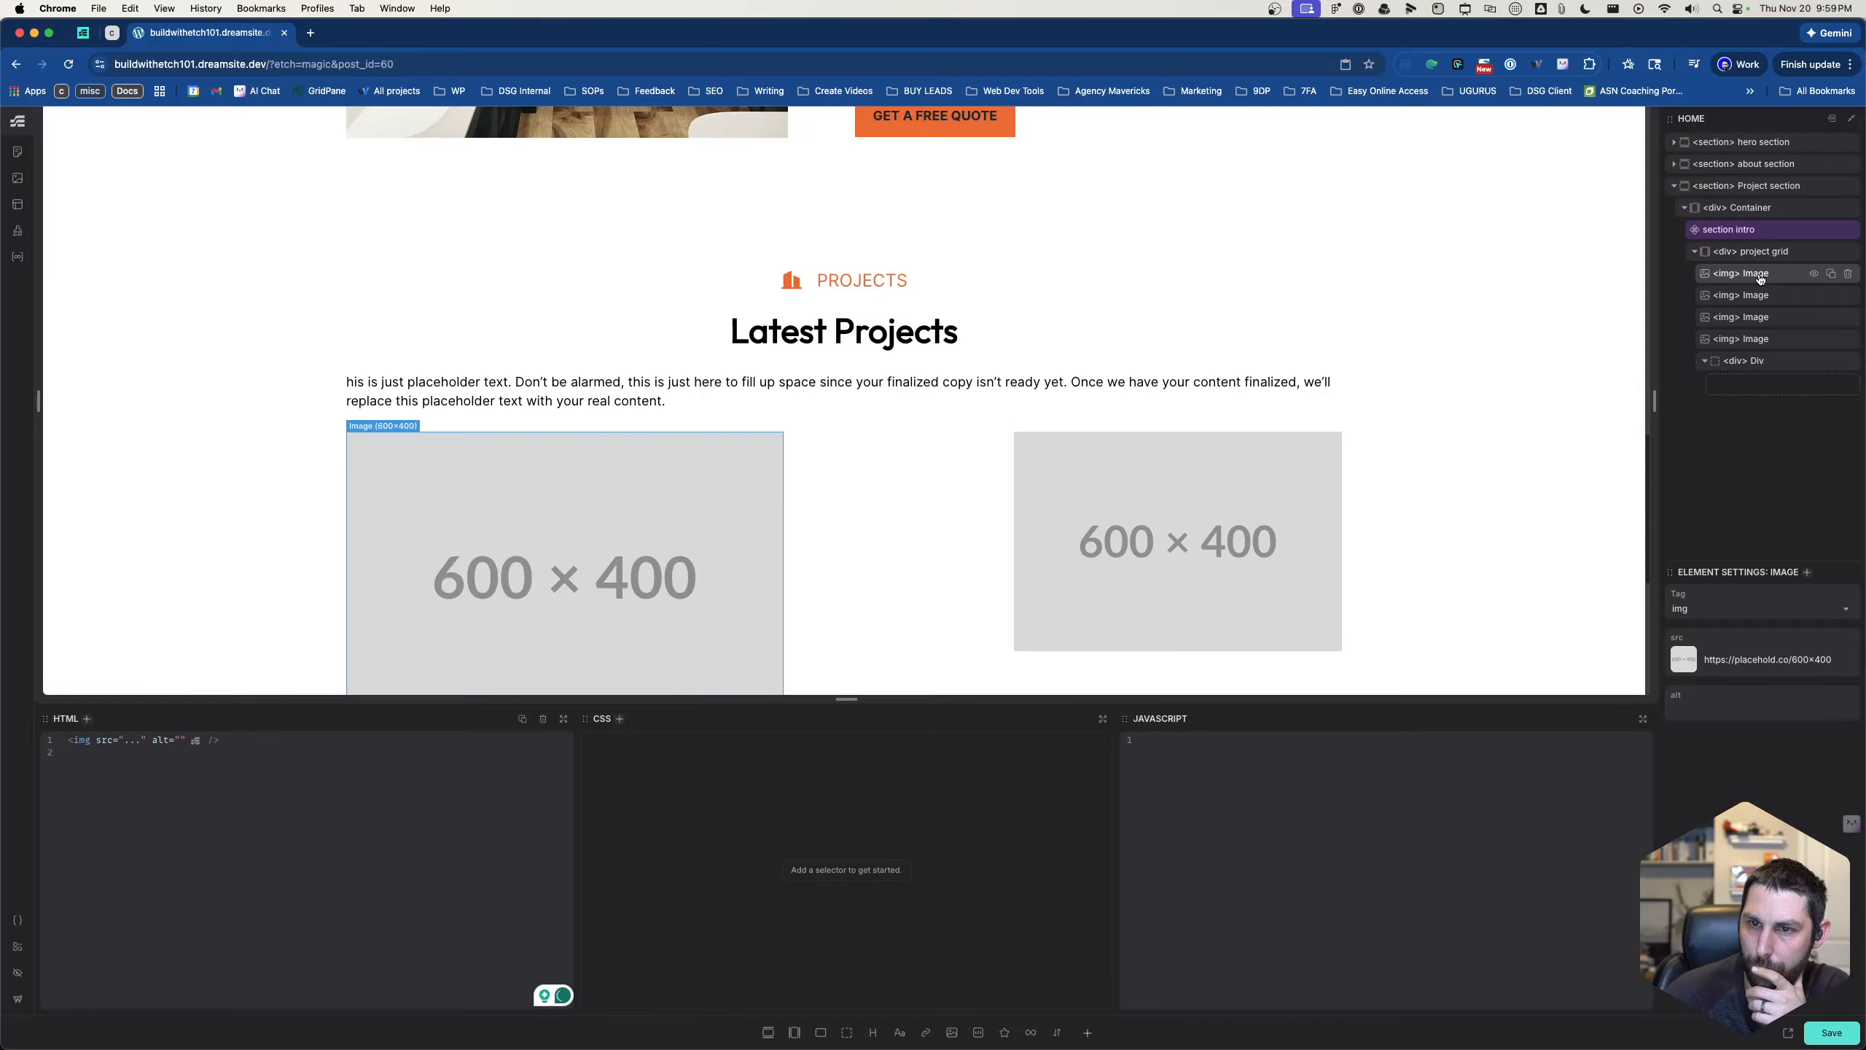
{"action": "left_click", "coordinate": [1755, 295]}
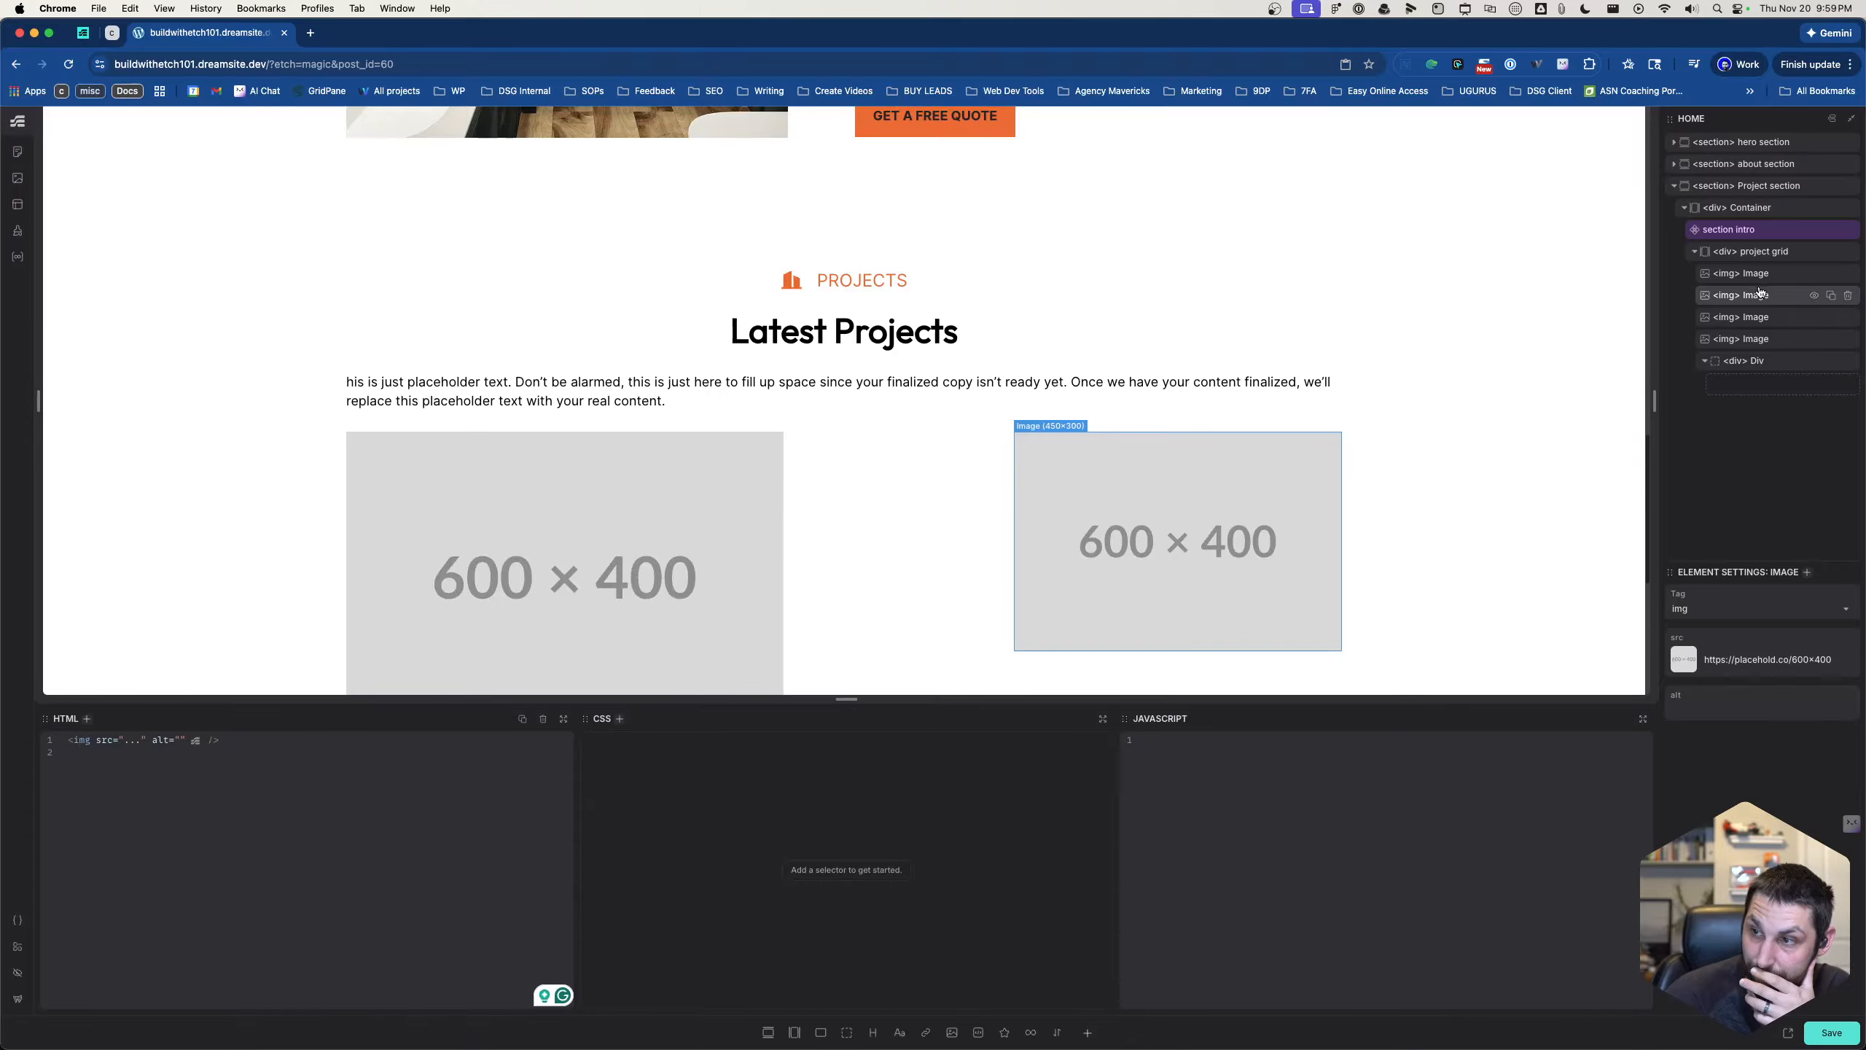
{"action": "scroll", "coordinate": [1187, 412], "scroll_direction": "down", "scroll_amount": 3}
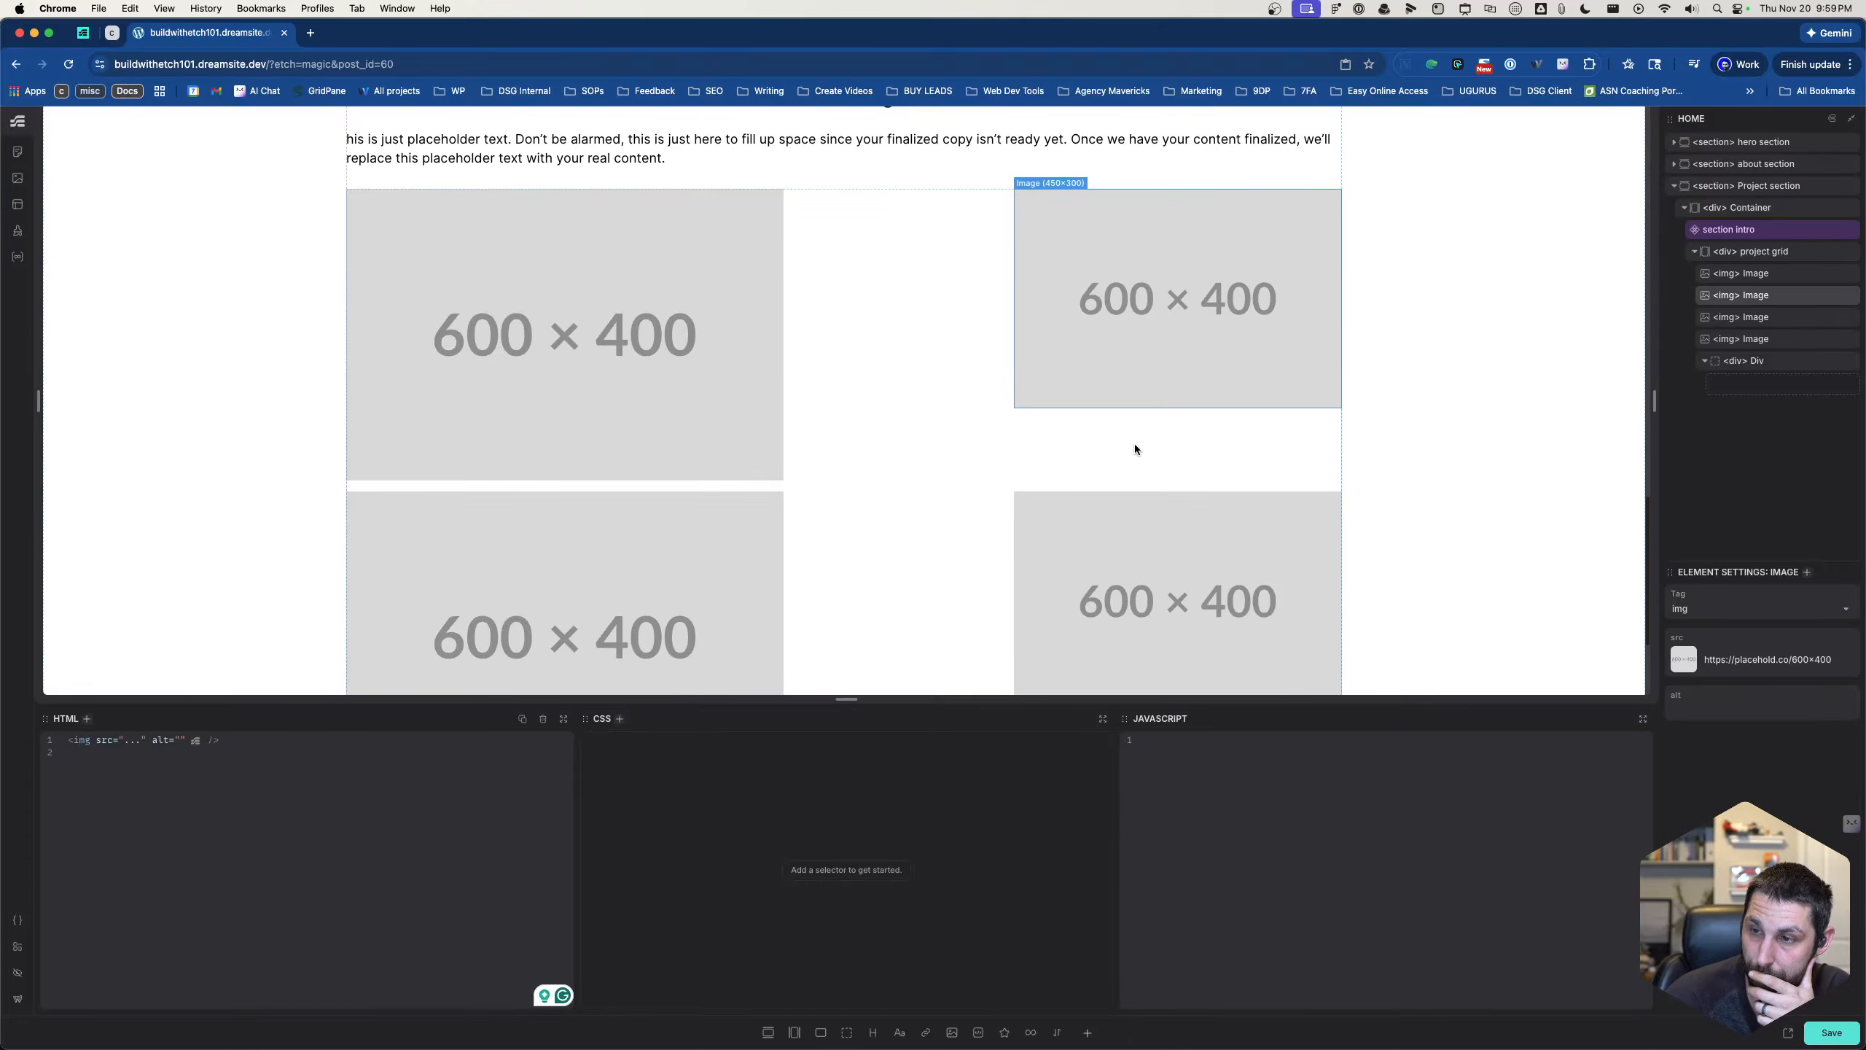
- Wrap the project grid's first image in a div and move the second image into that div
{"action": "right_click", "coordinate": [1741, 275]}
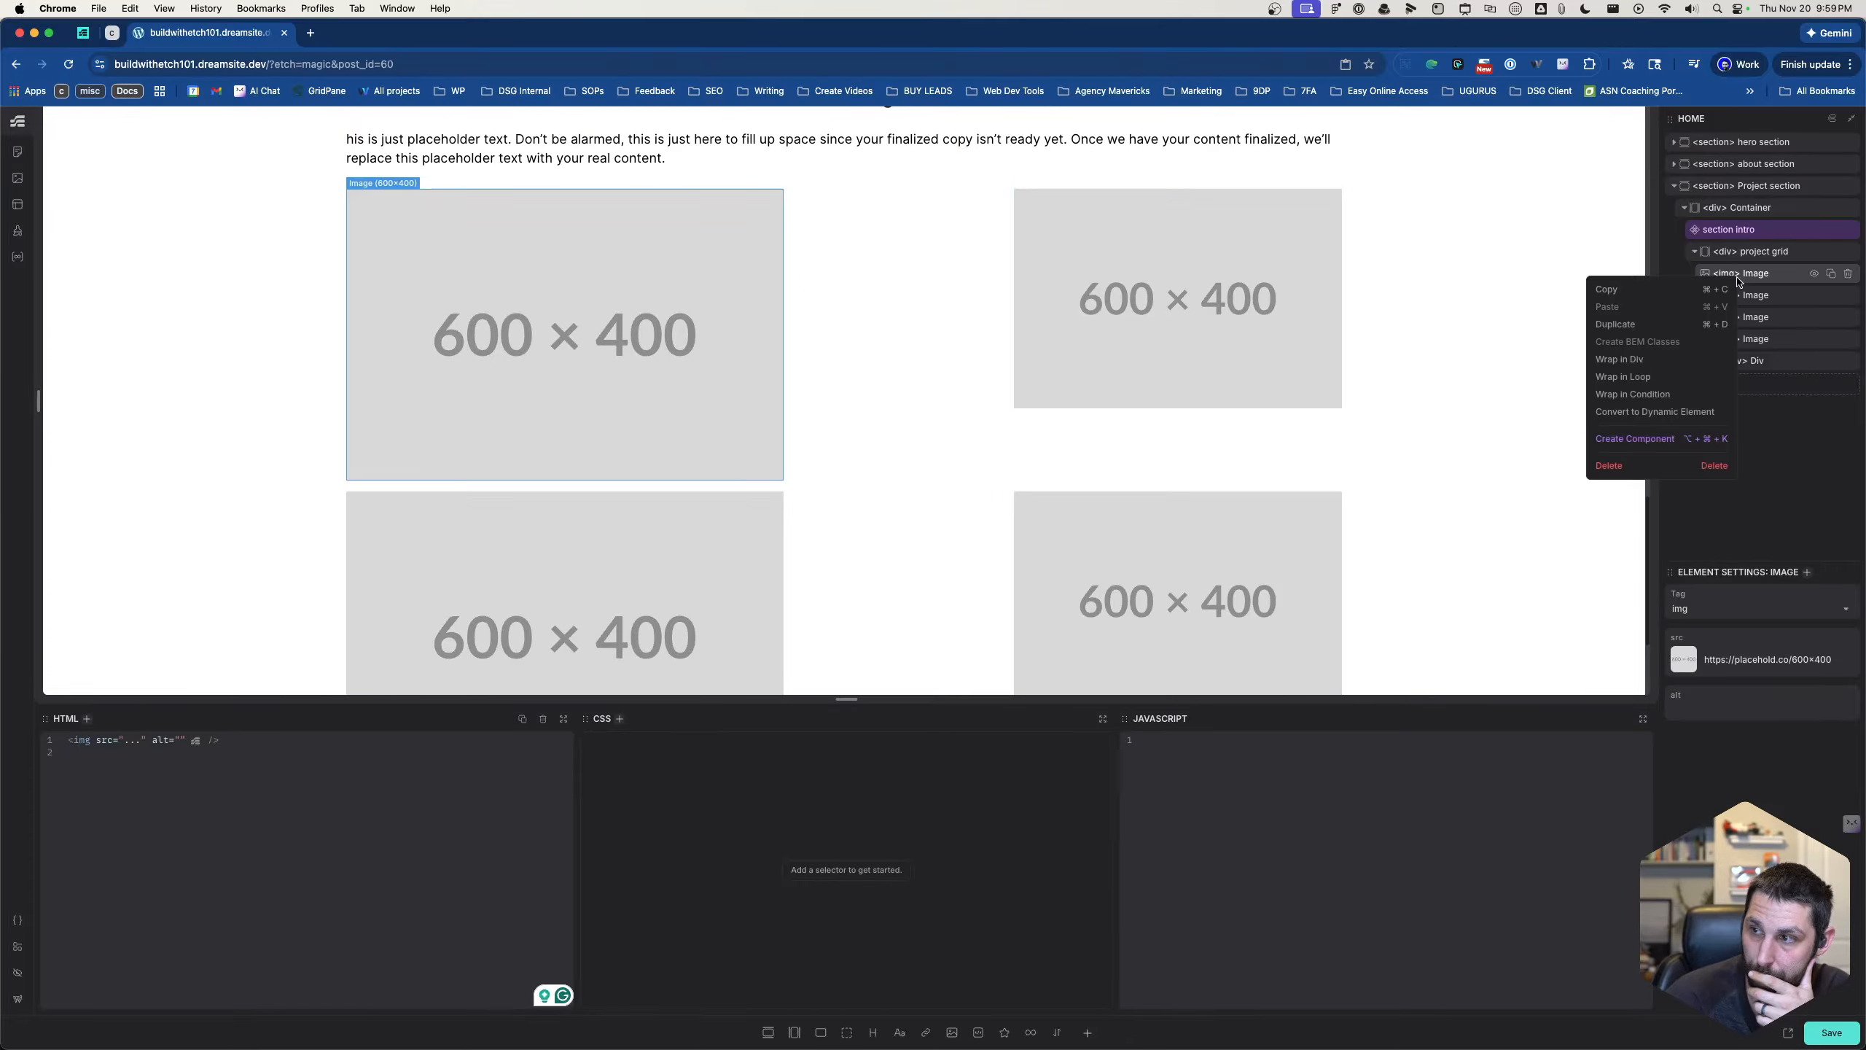
{"action": "left_click", "coordinate": [1619, 359]}
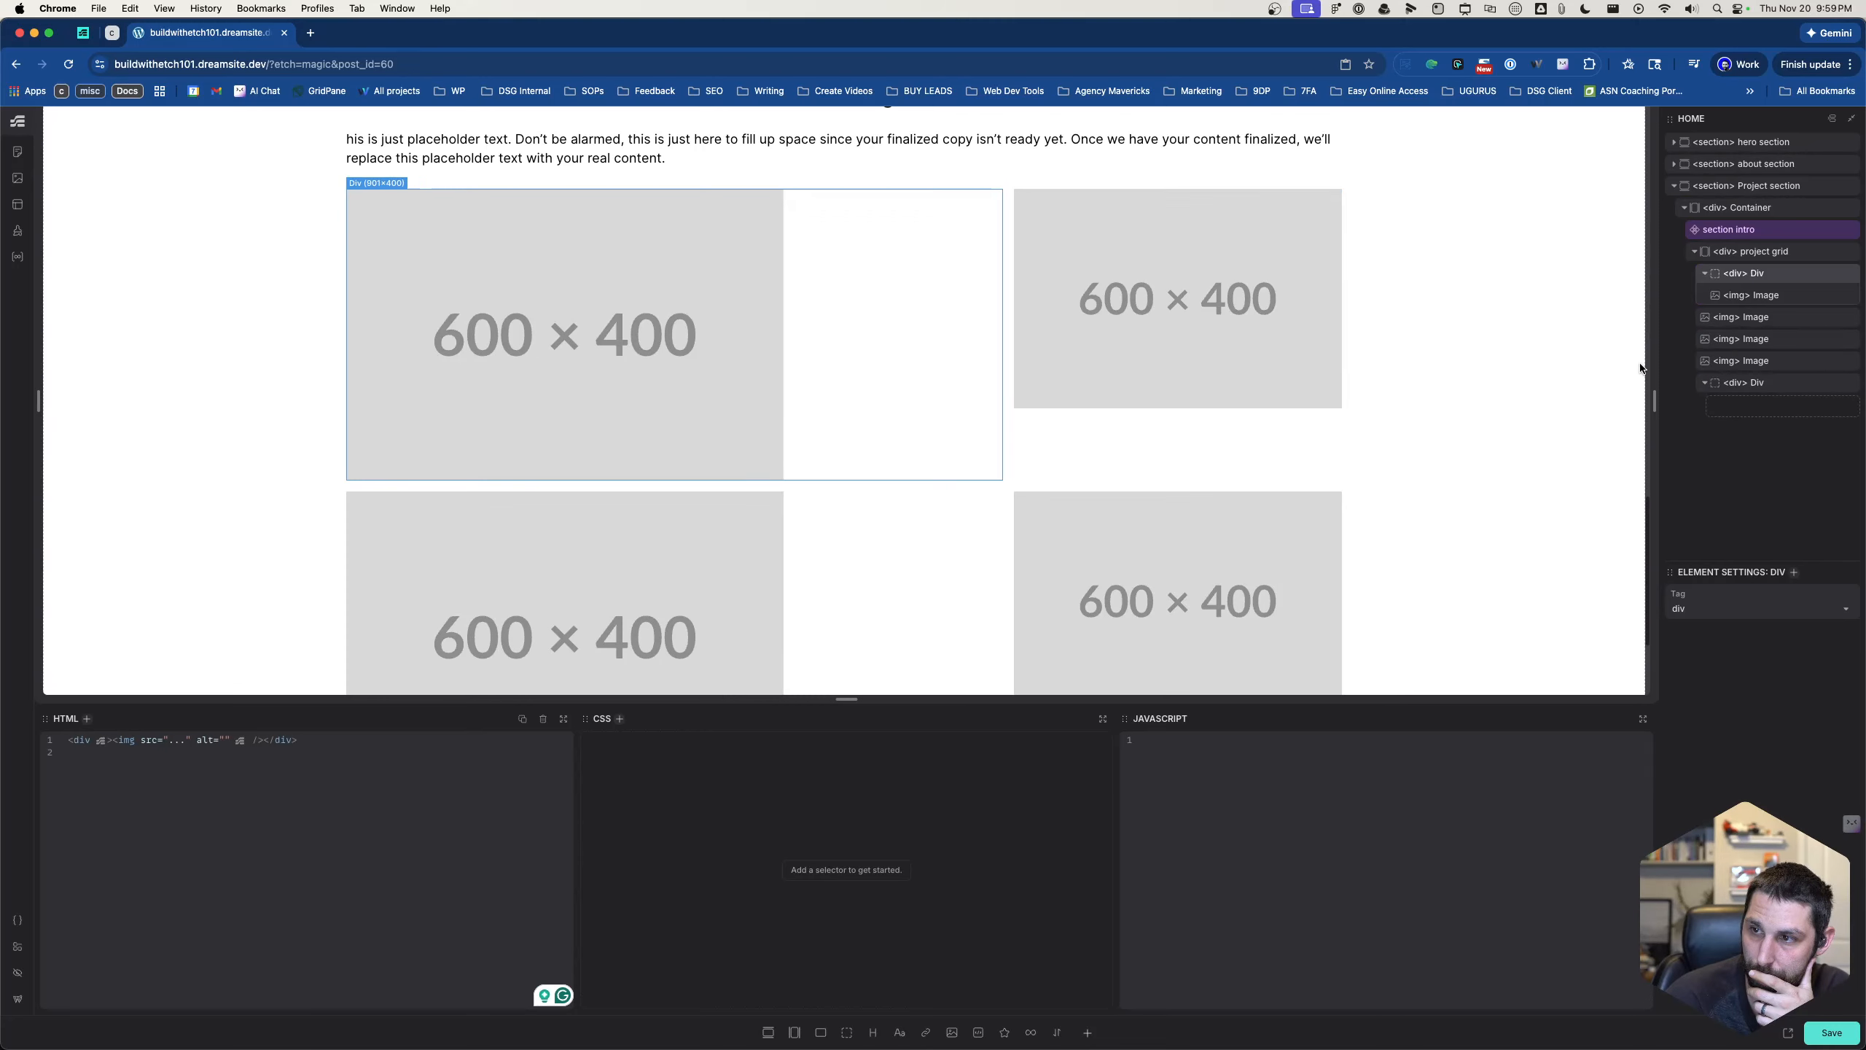
{"action": "left_click_drag", "start_coordinate": [1755, 317], "coordinate": [1755, 302]}
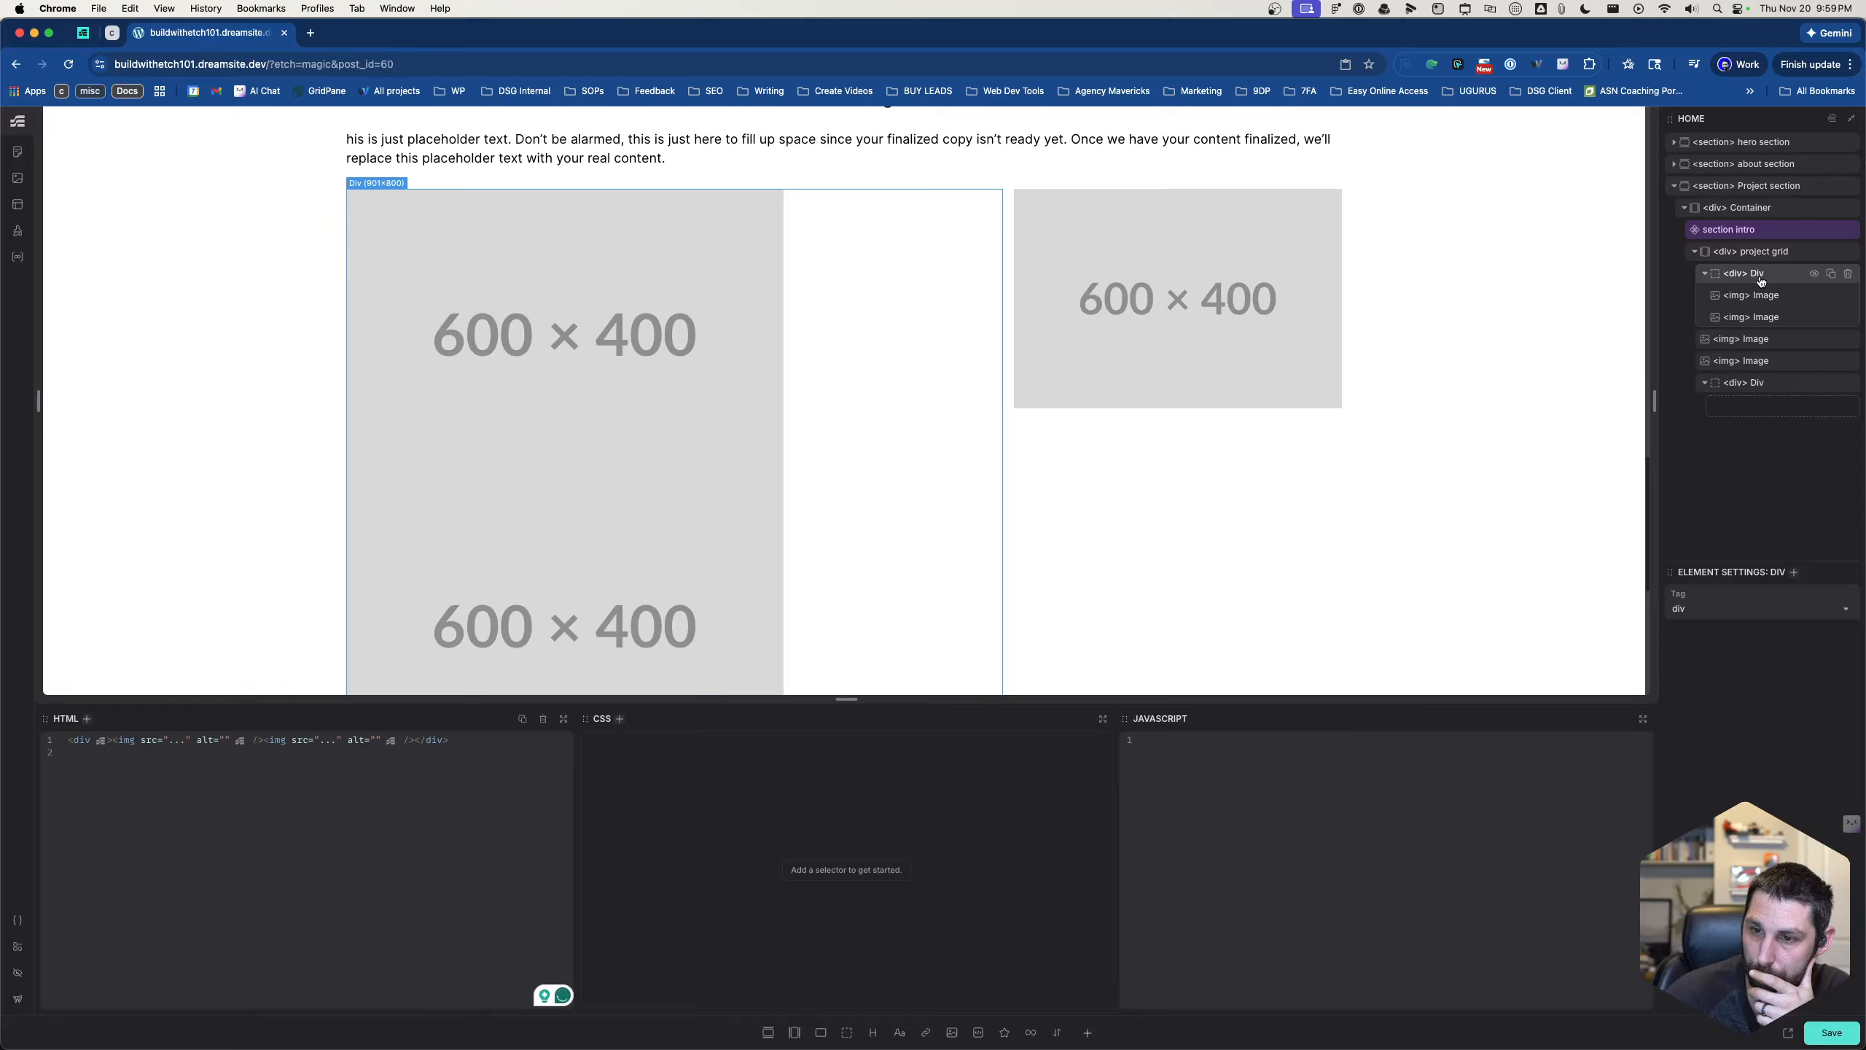
- Add the class selector .grid-row-test to the div wrapping the first two images
{"action": "left_click", "coordinate": [864, 869]}
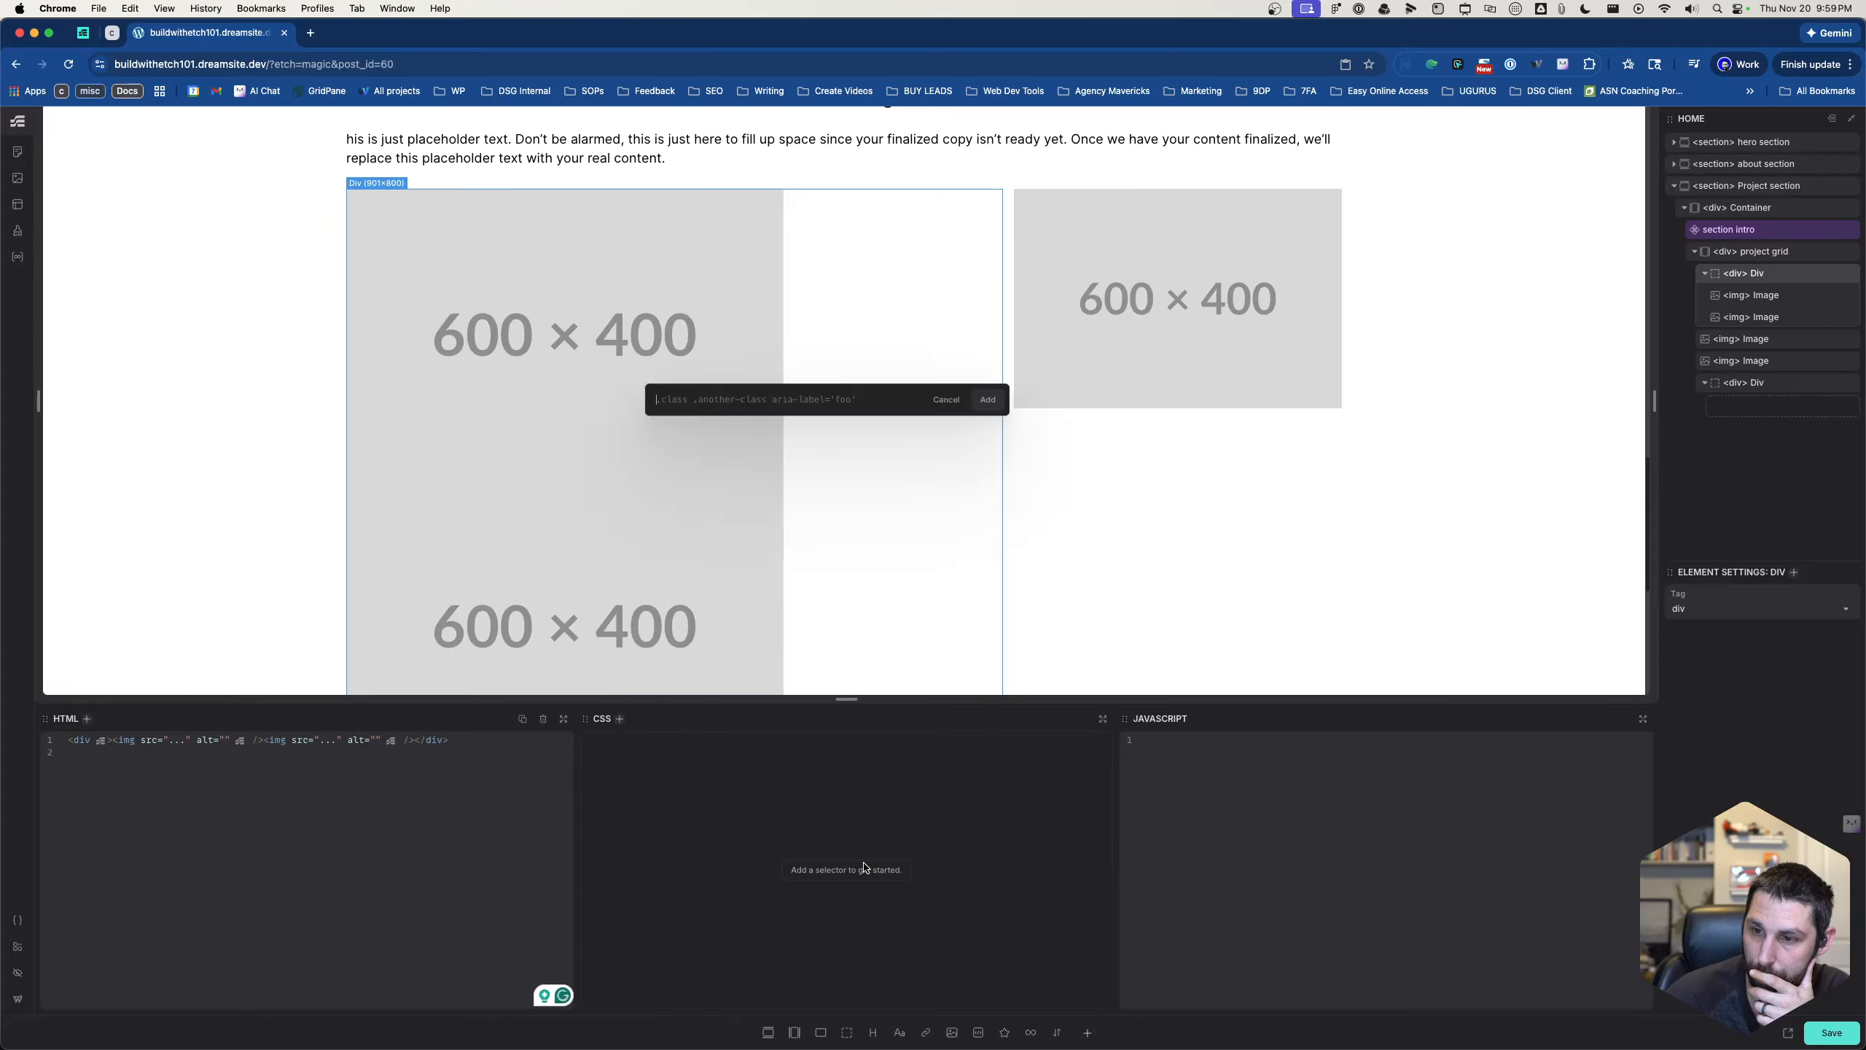
{"action": "type", "text": "."}
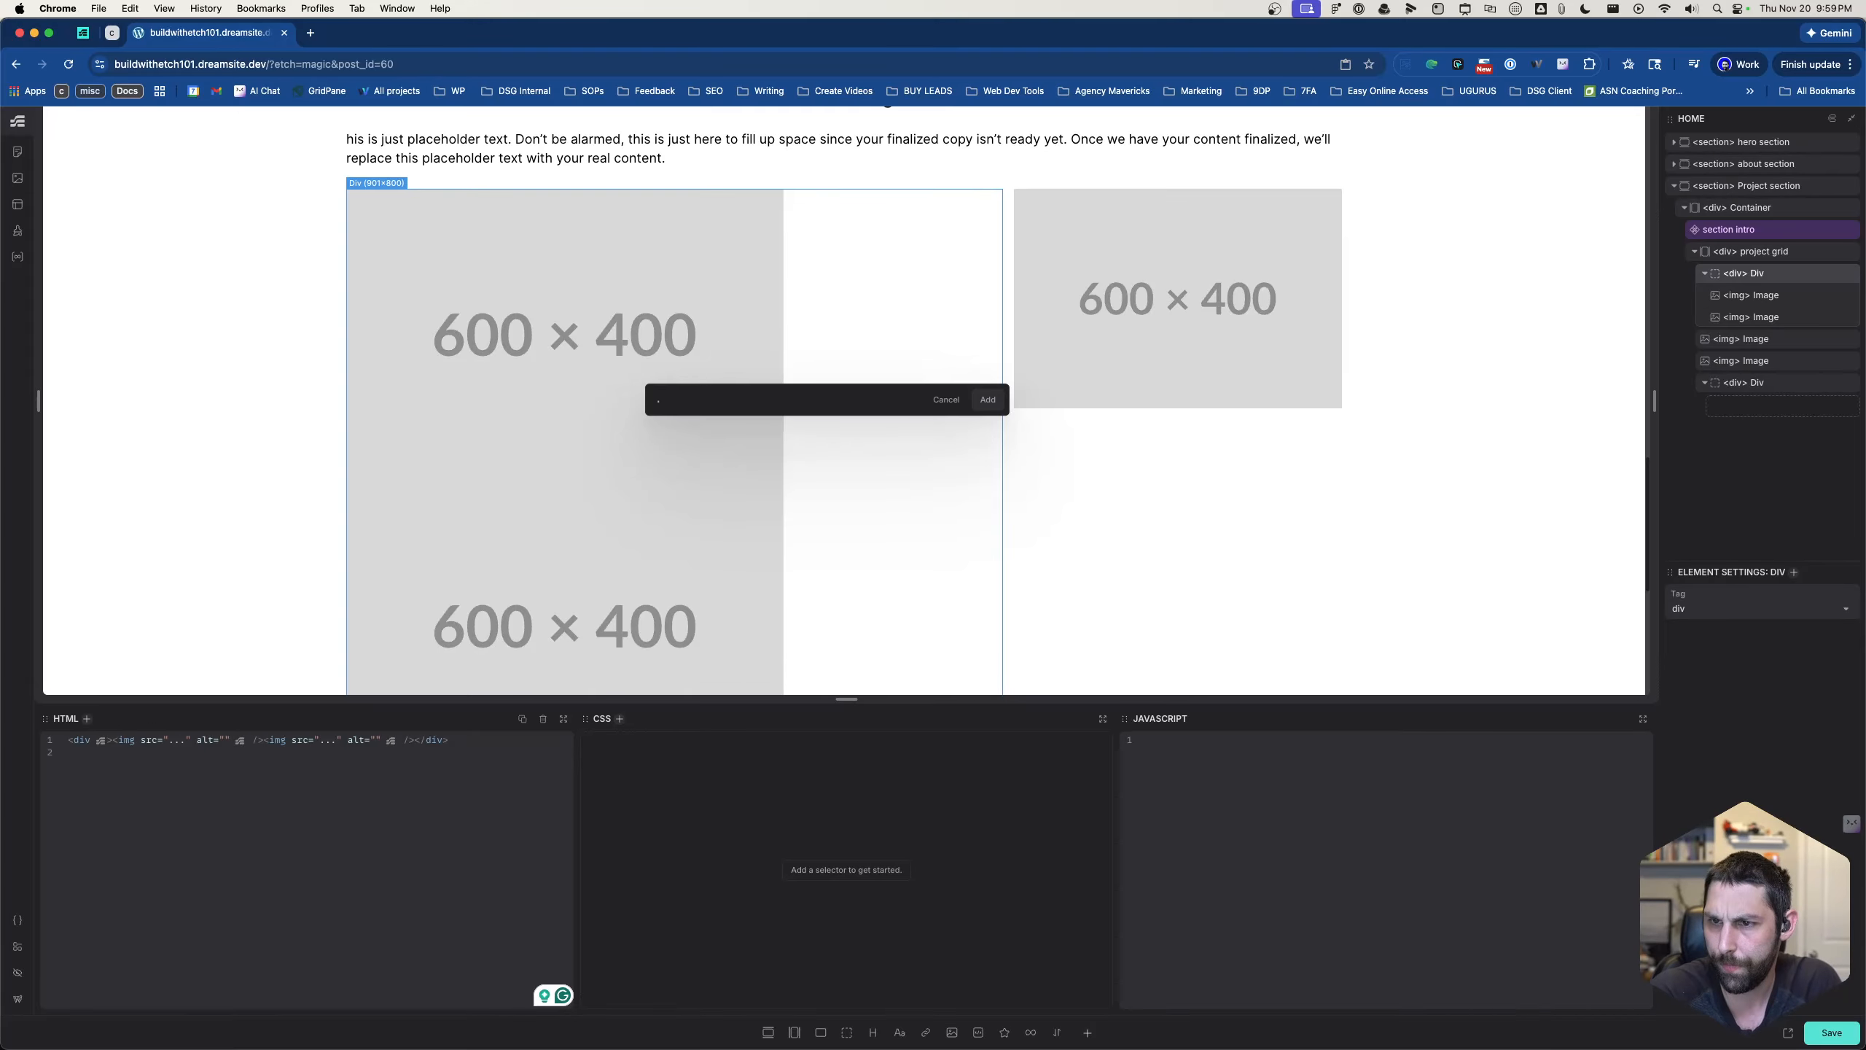
{"action": "type", "text": "grid-row"}
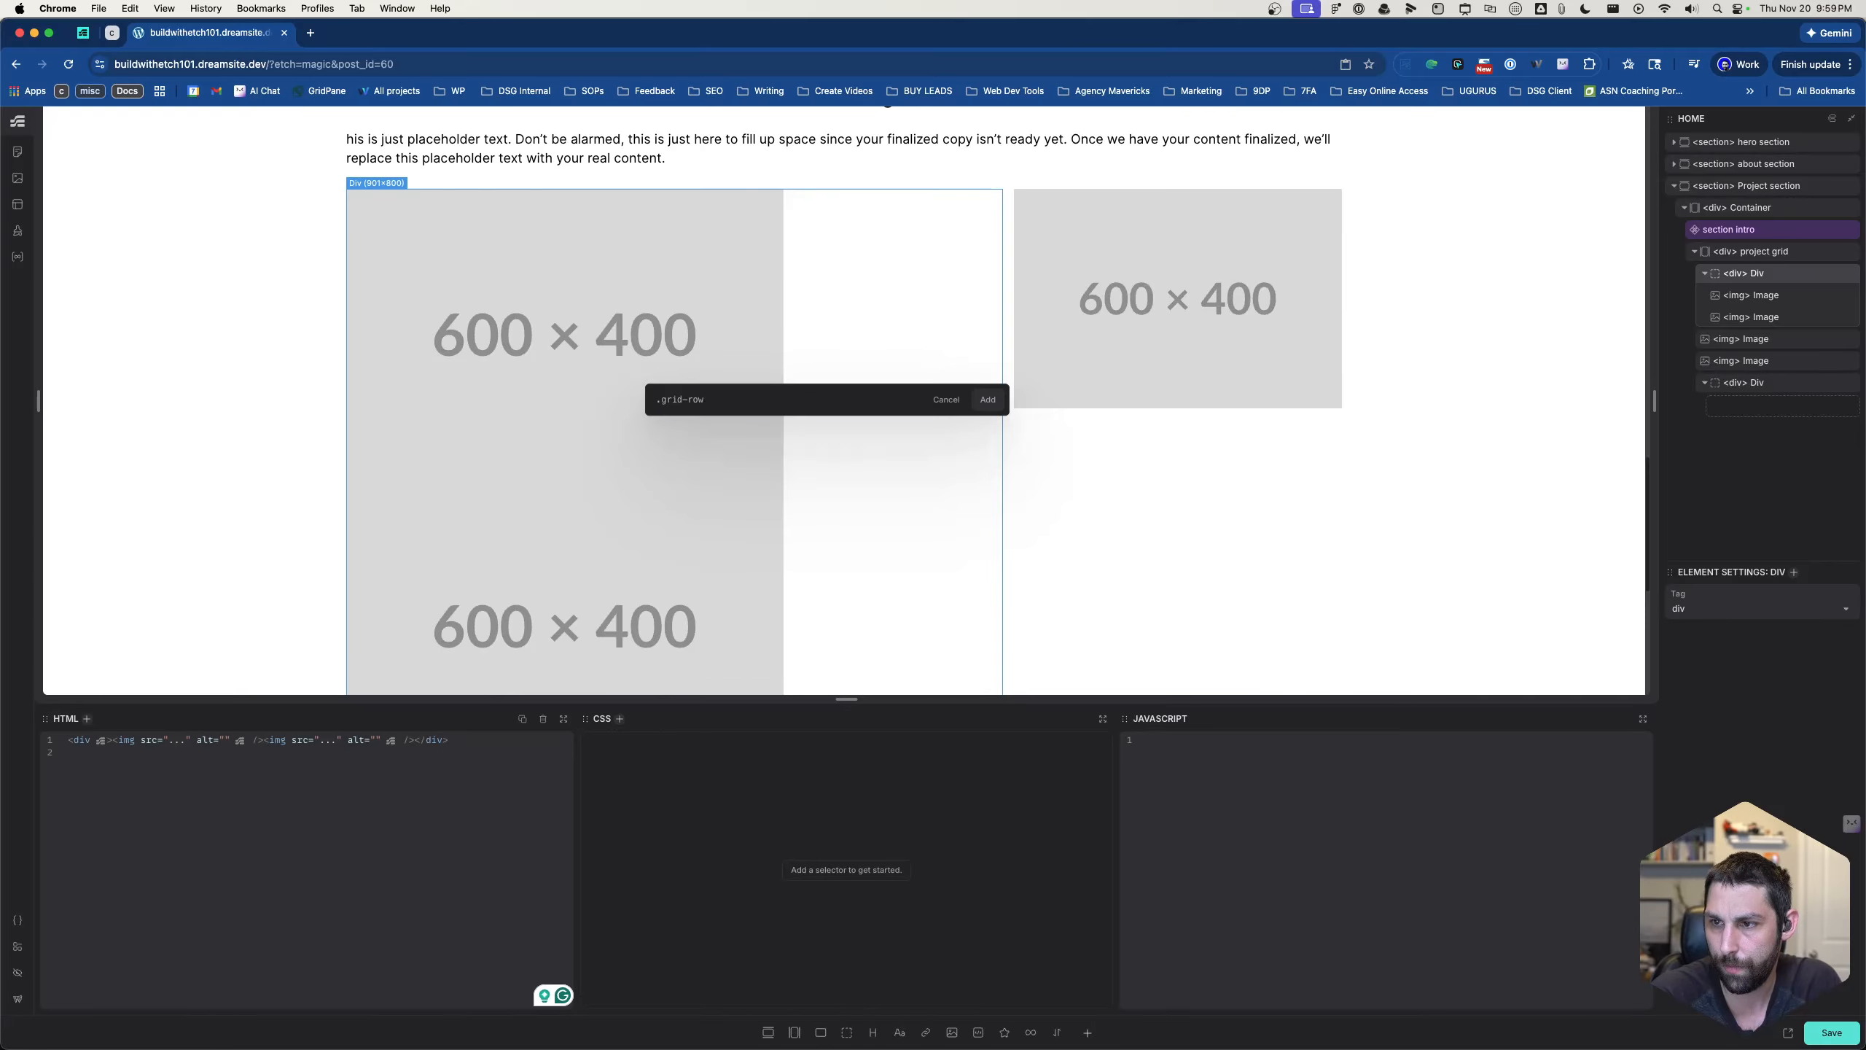
{"action": "type", "text": "-test"}
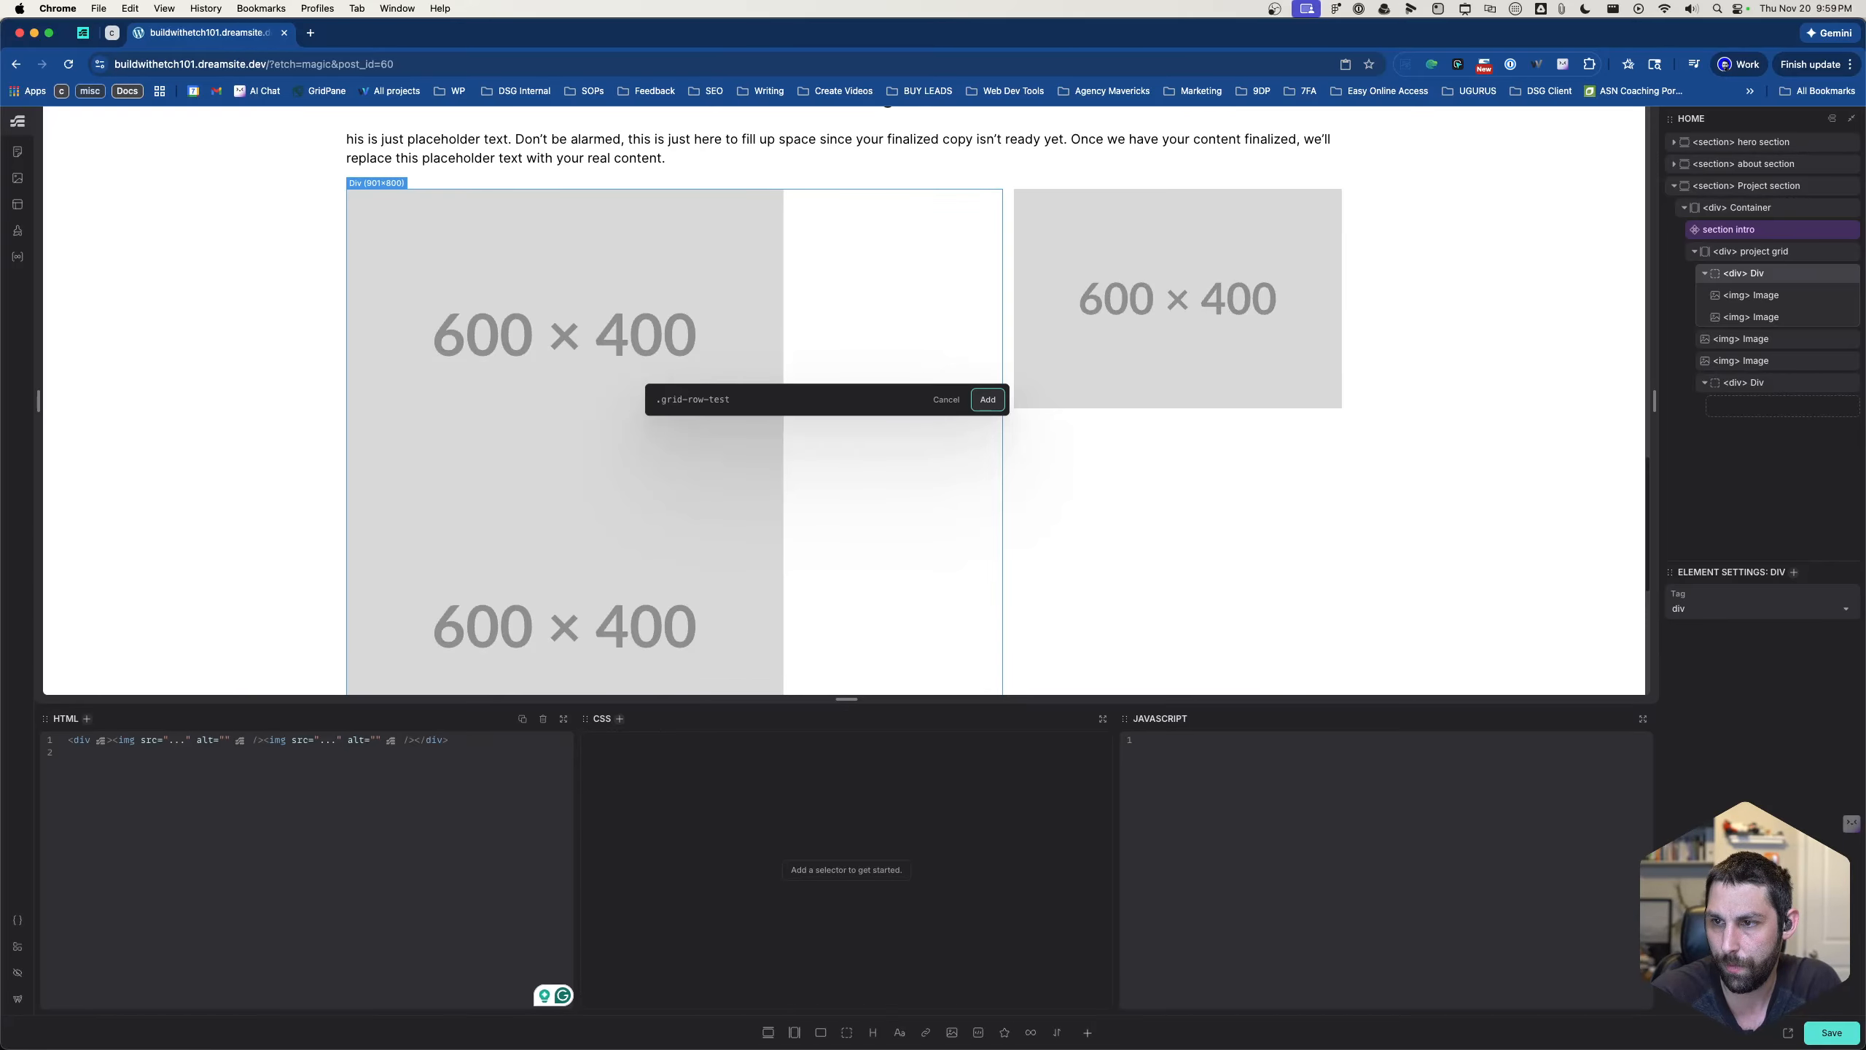
{"action": "key", "text": "Return"}
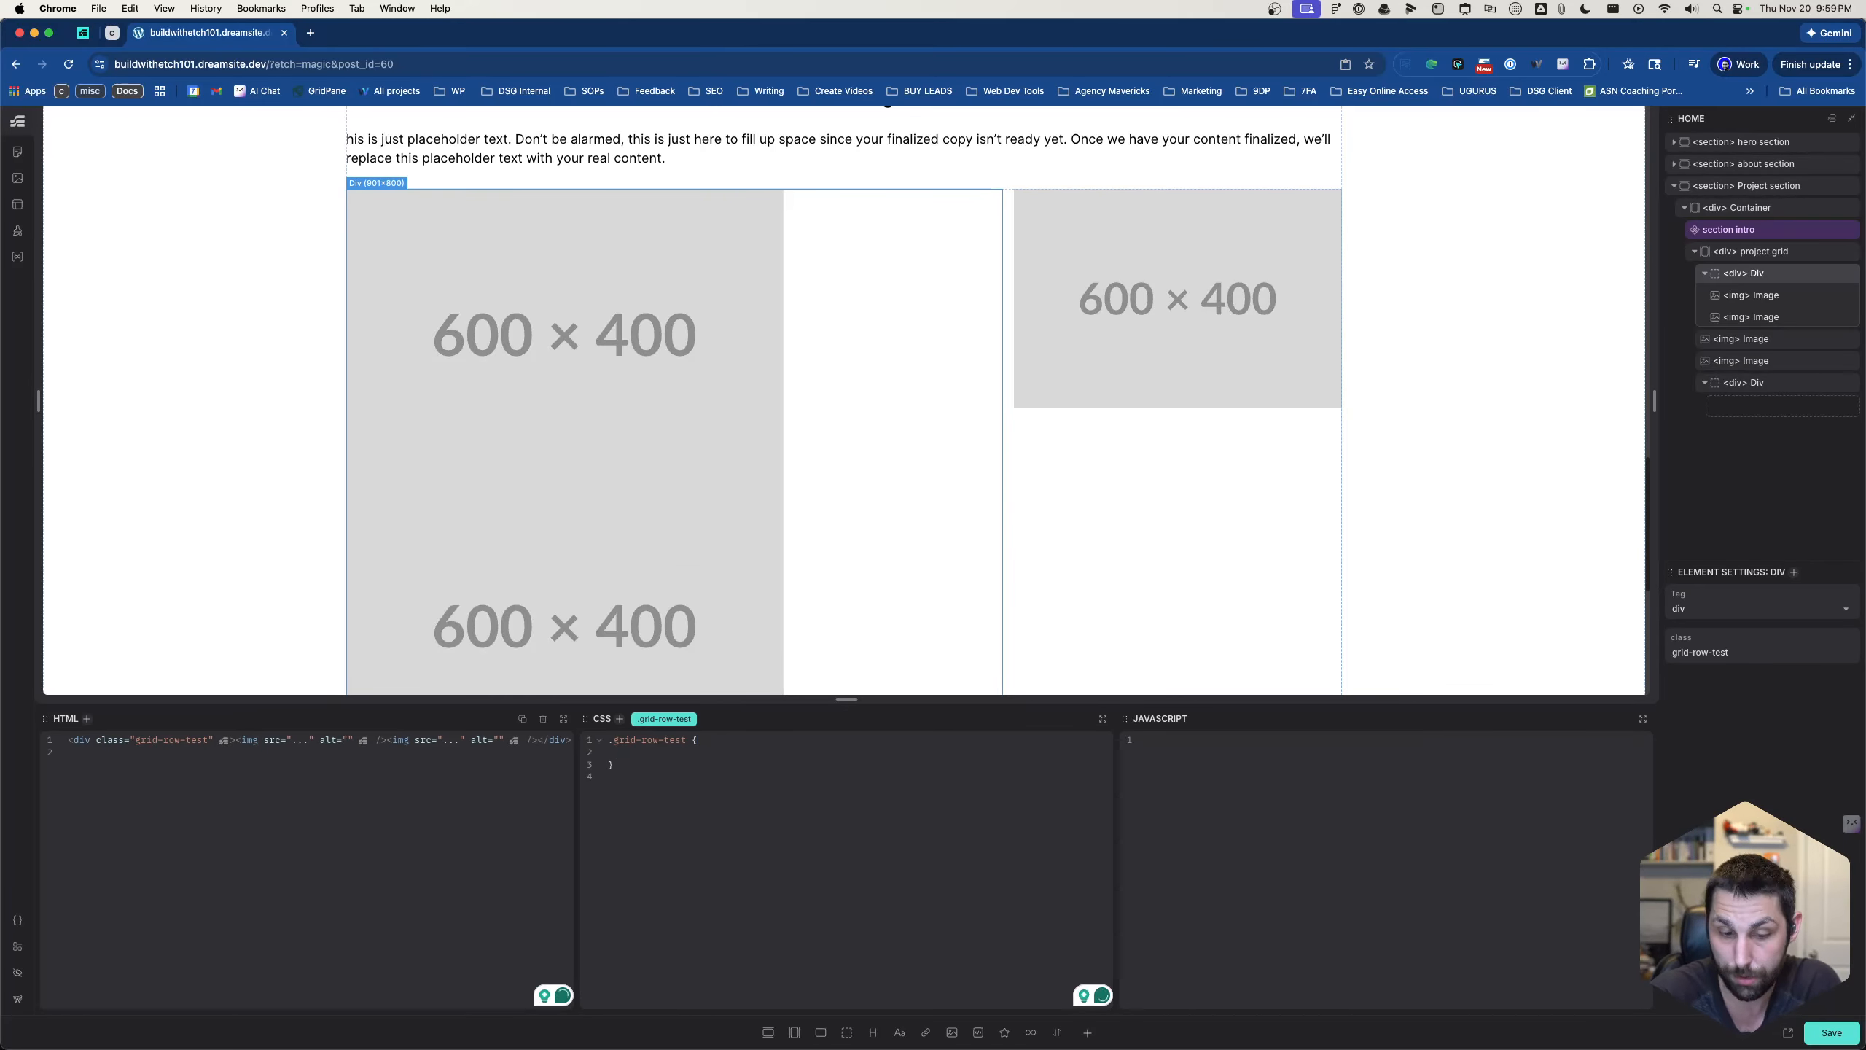
- Set grid-template-columns to 2fr 1fr in the .grid-row-test rule
{"action": "type", "text": "gri"}
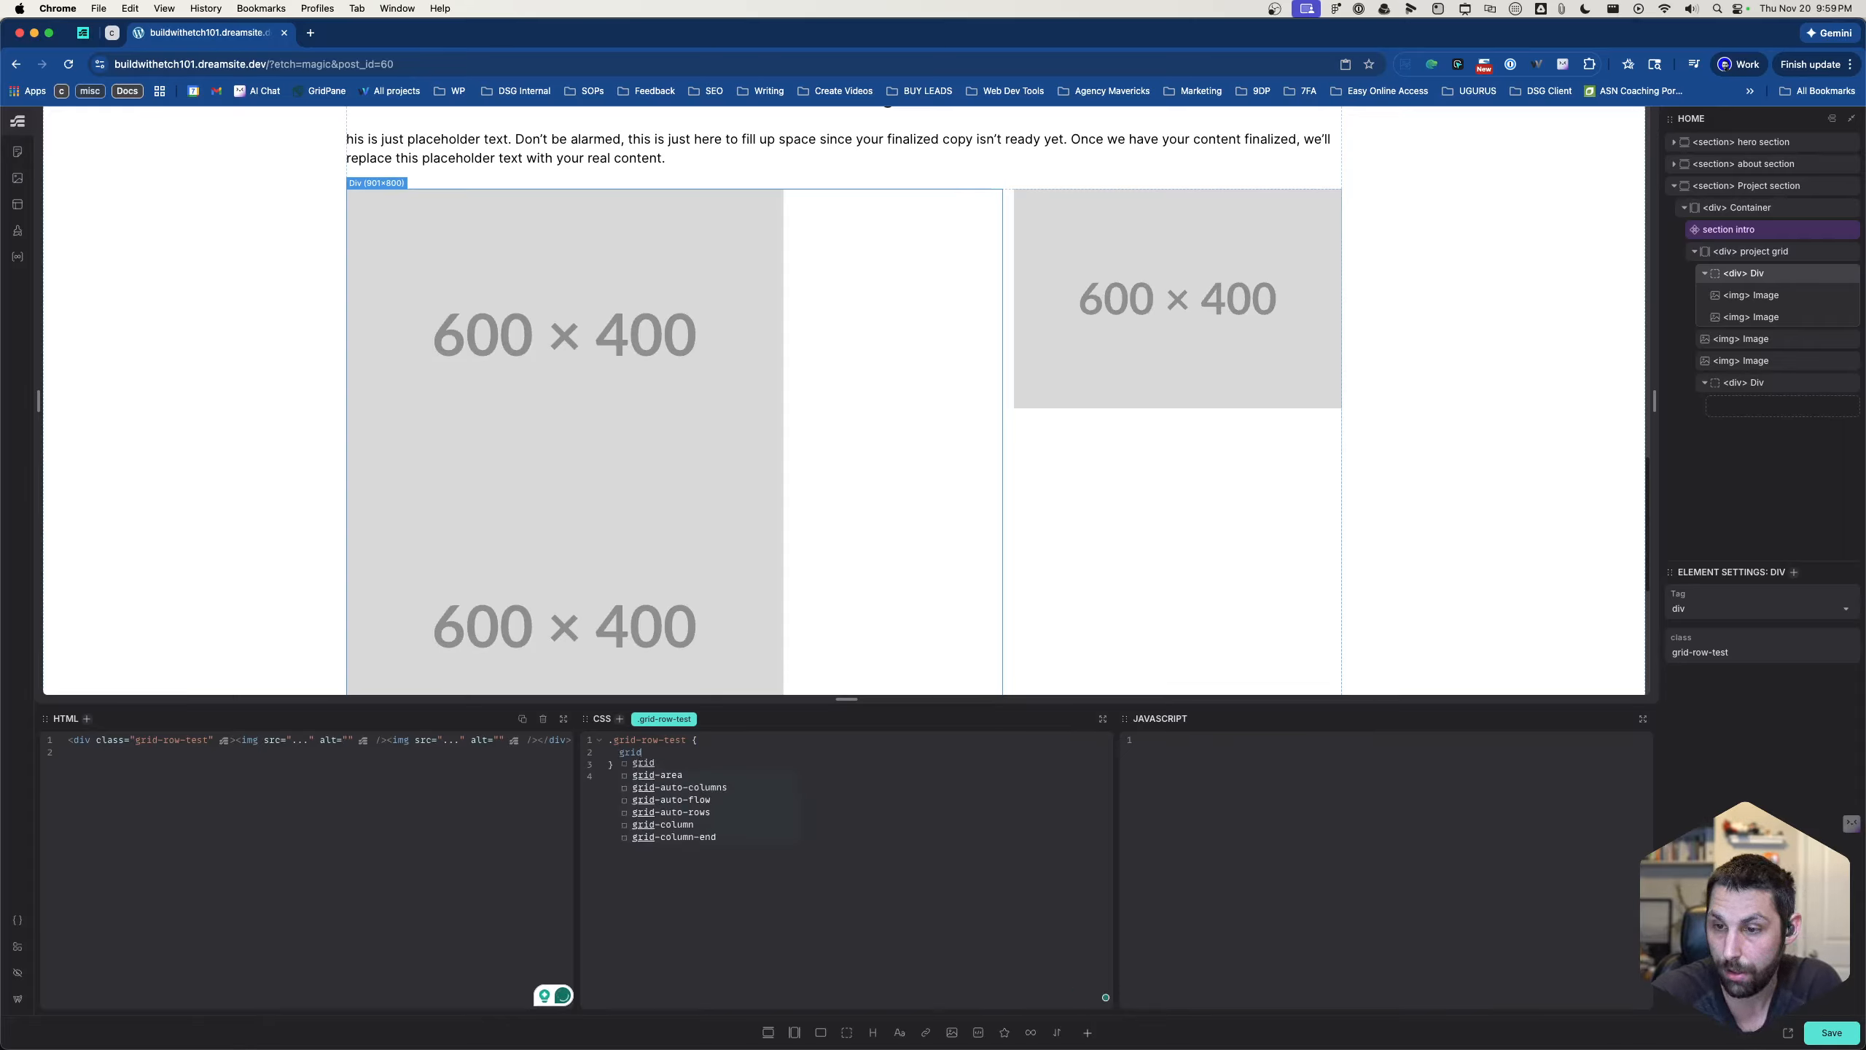
{"action": "type", "text": "d"}
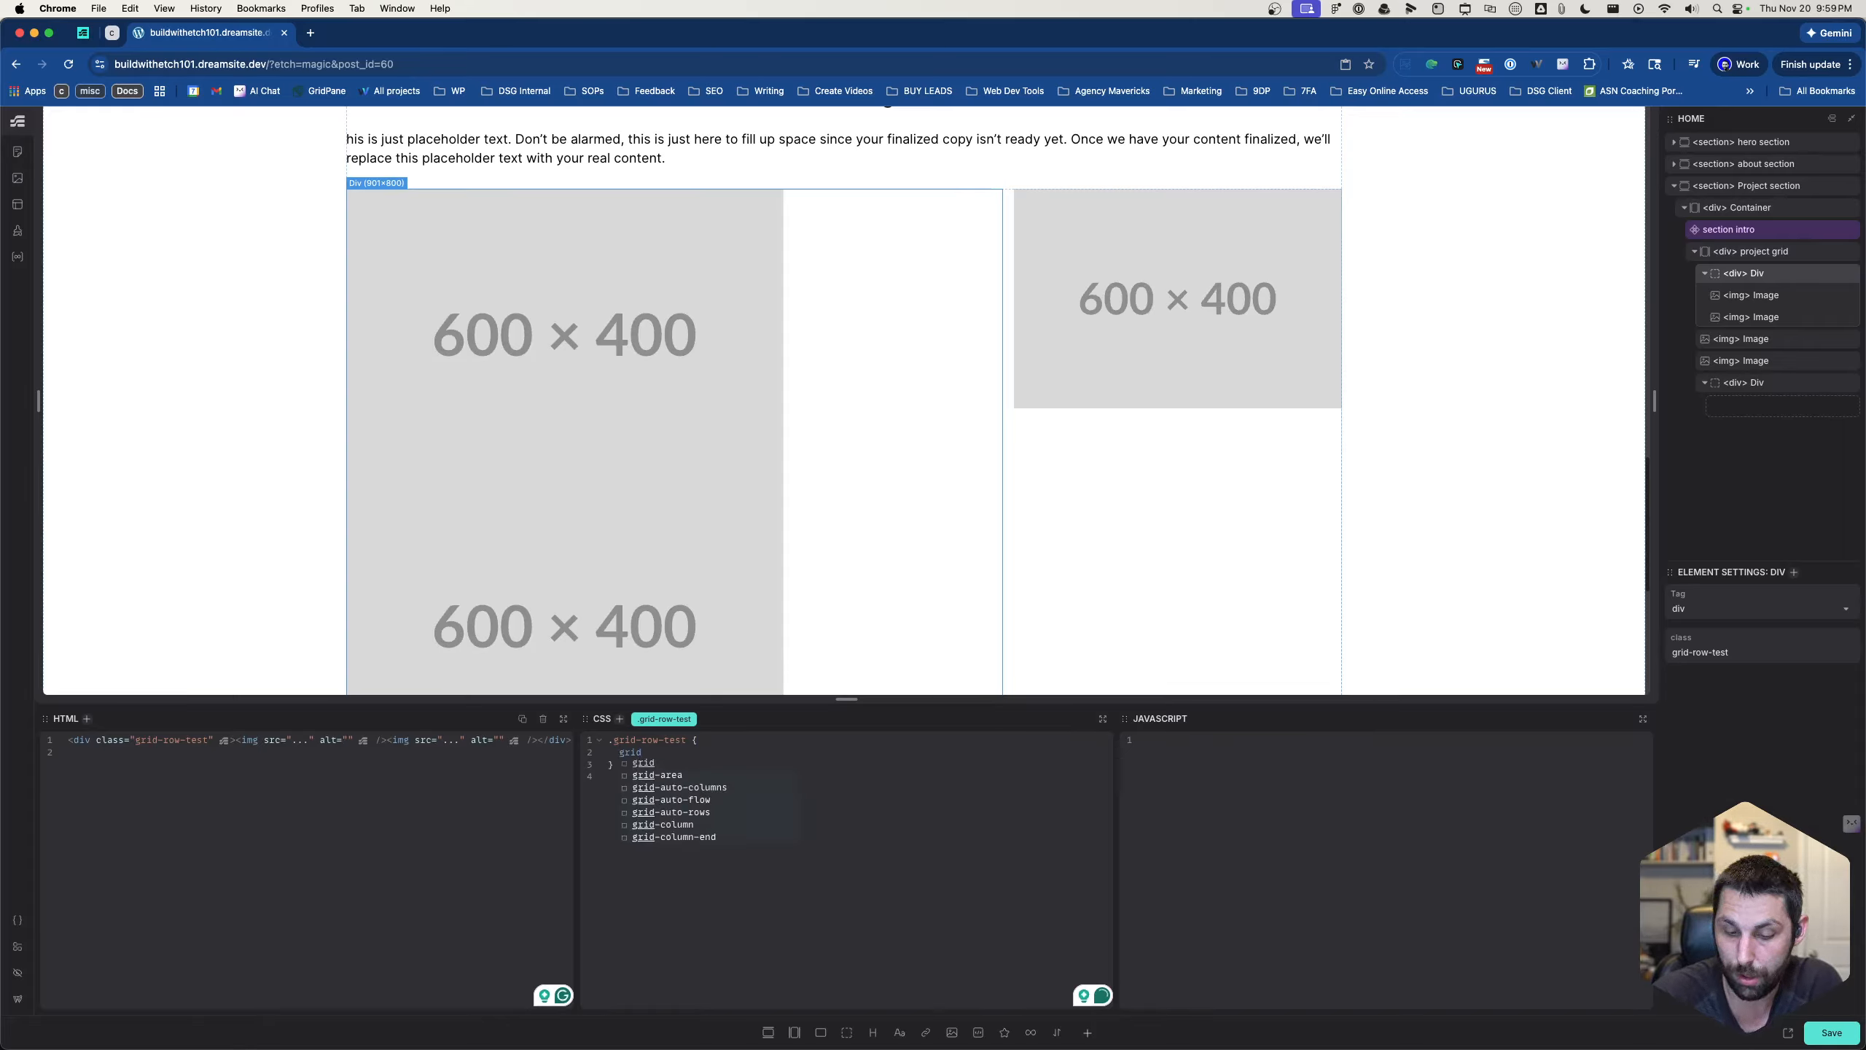
{"action": "type", "text": "-tem"}
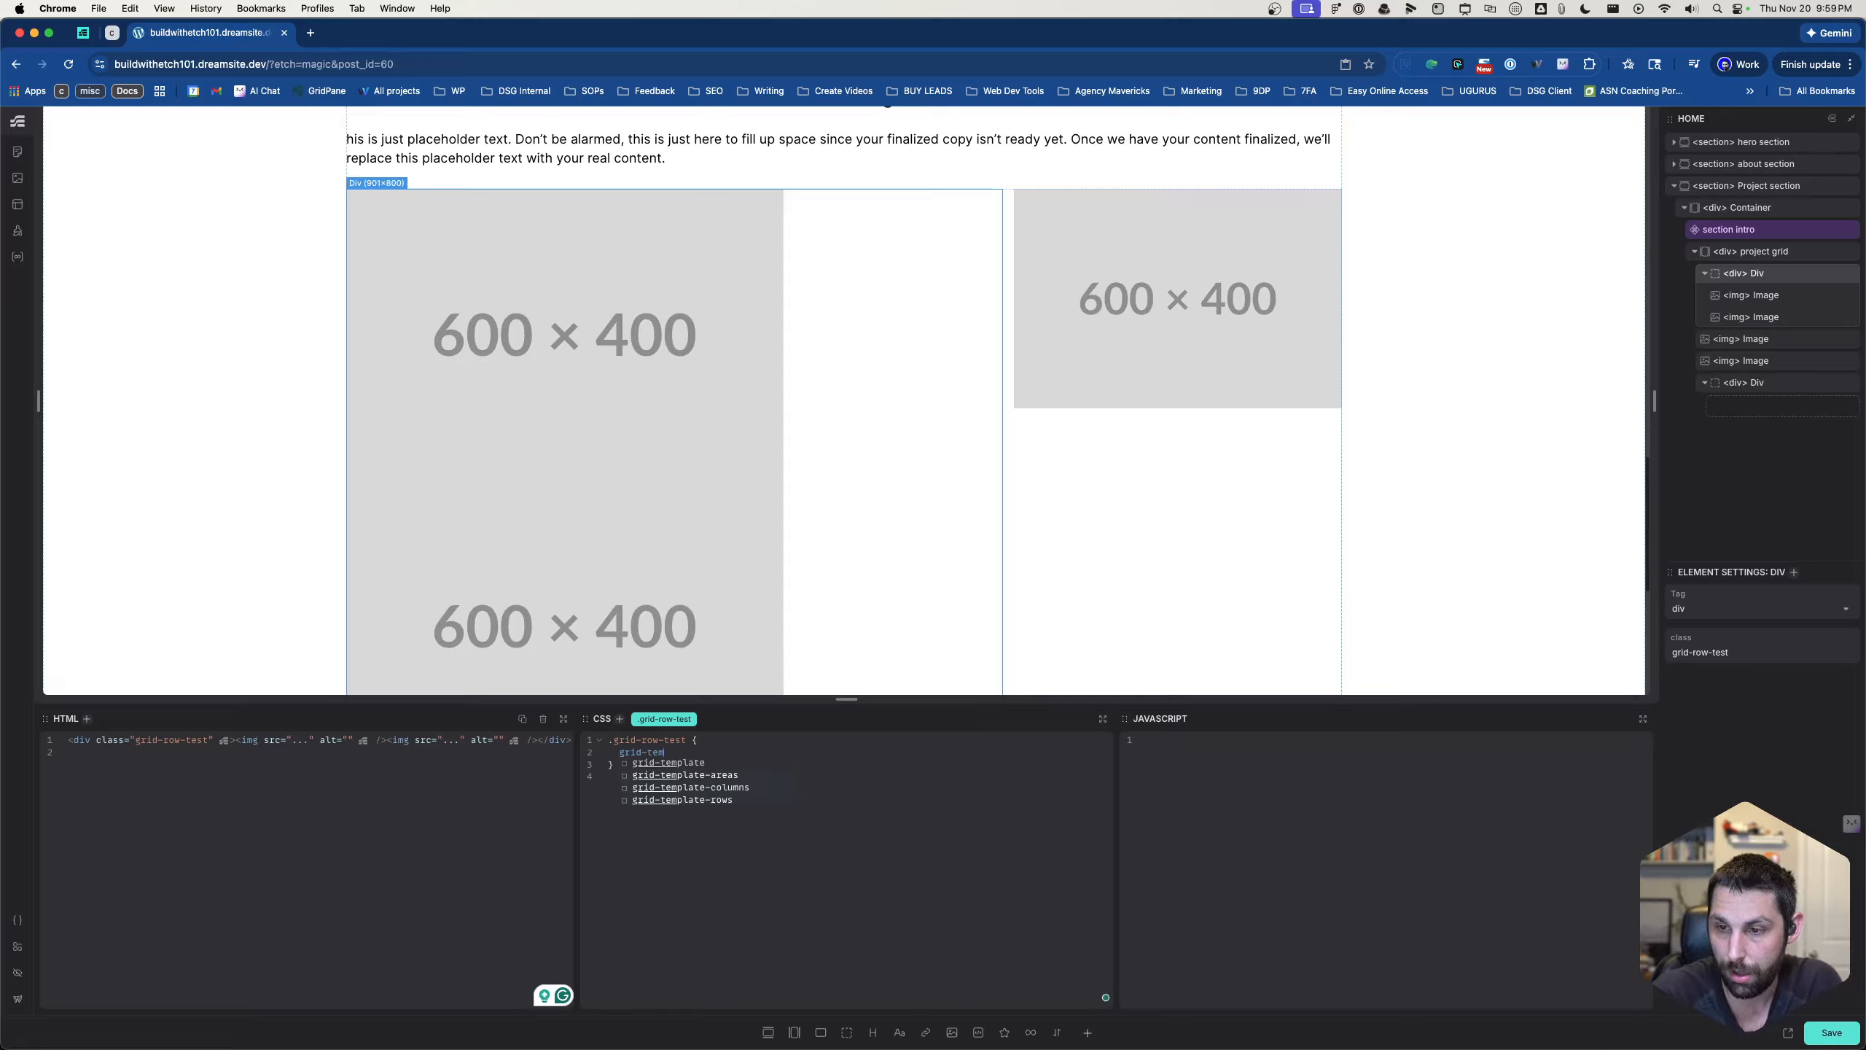
{"action": "key", "text": "Return"}
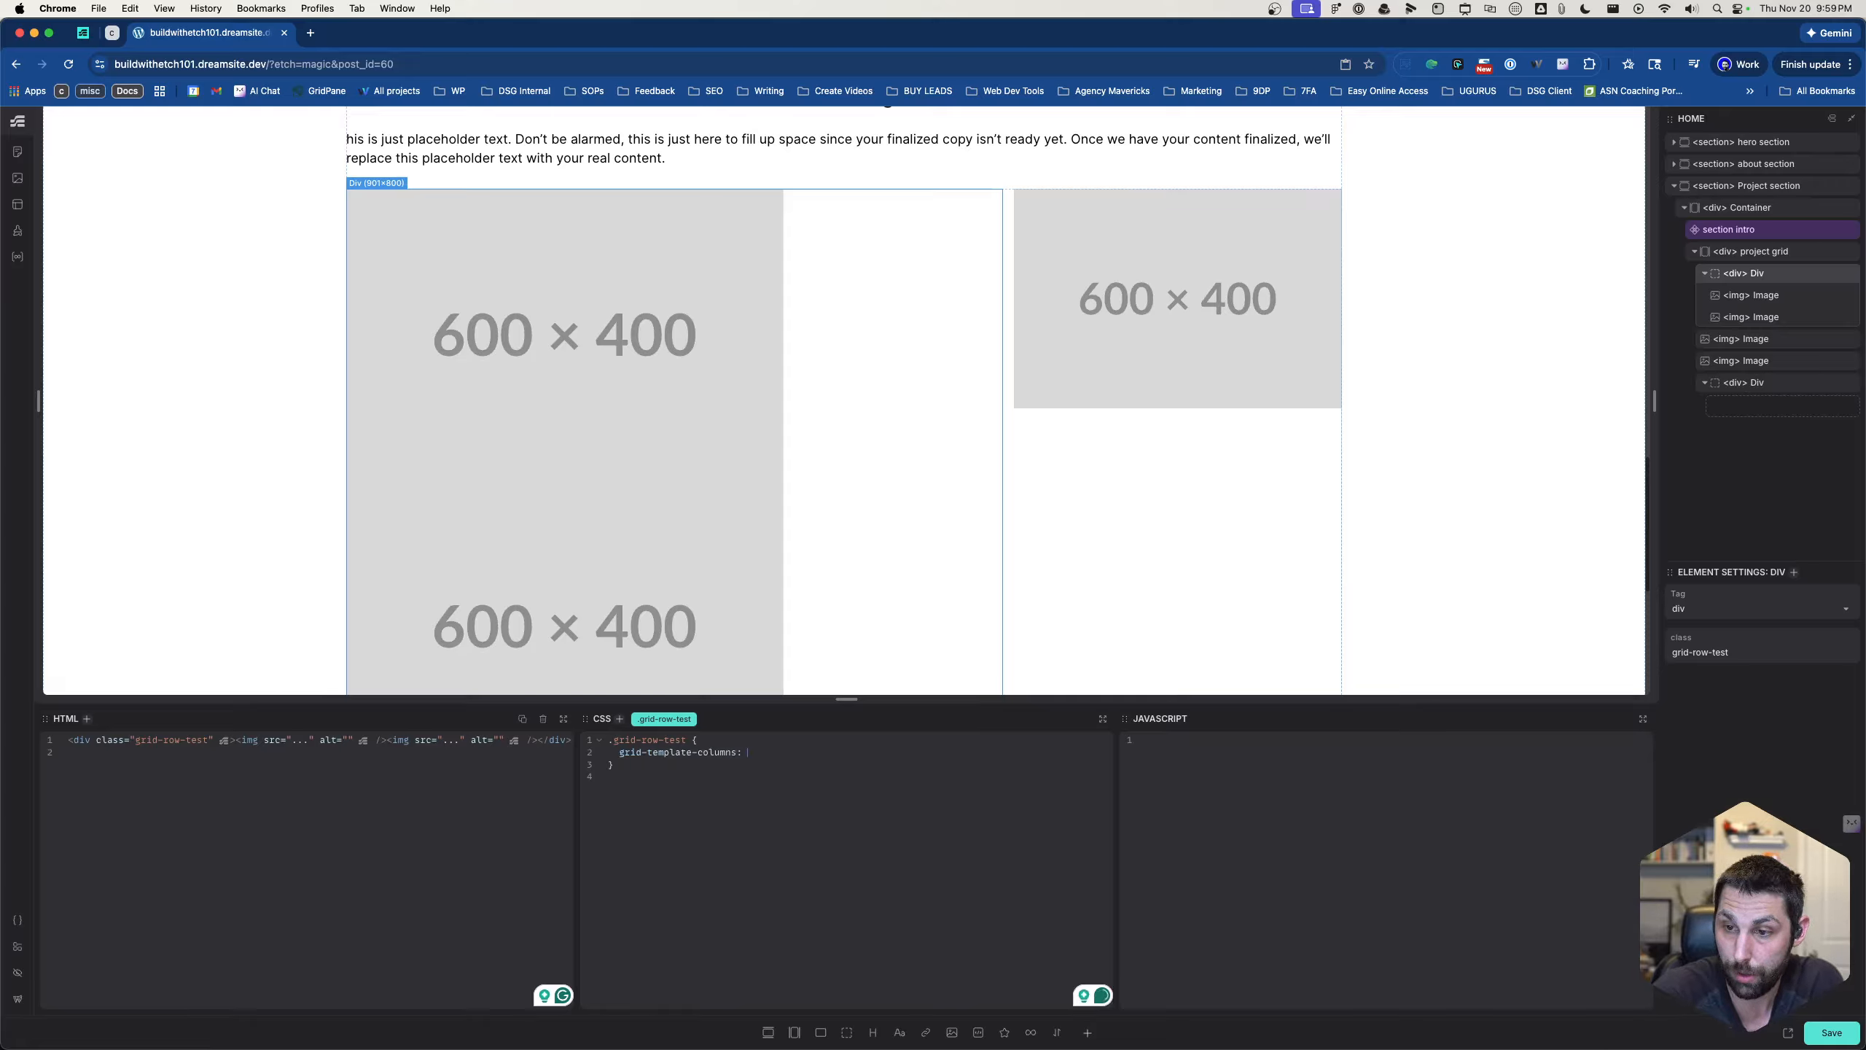
{"action": "type", "text": "2fr 1fr;"}
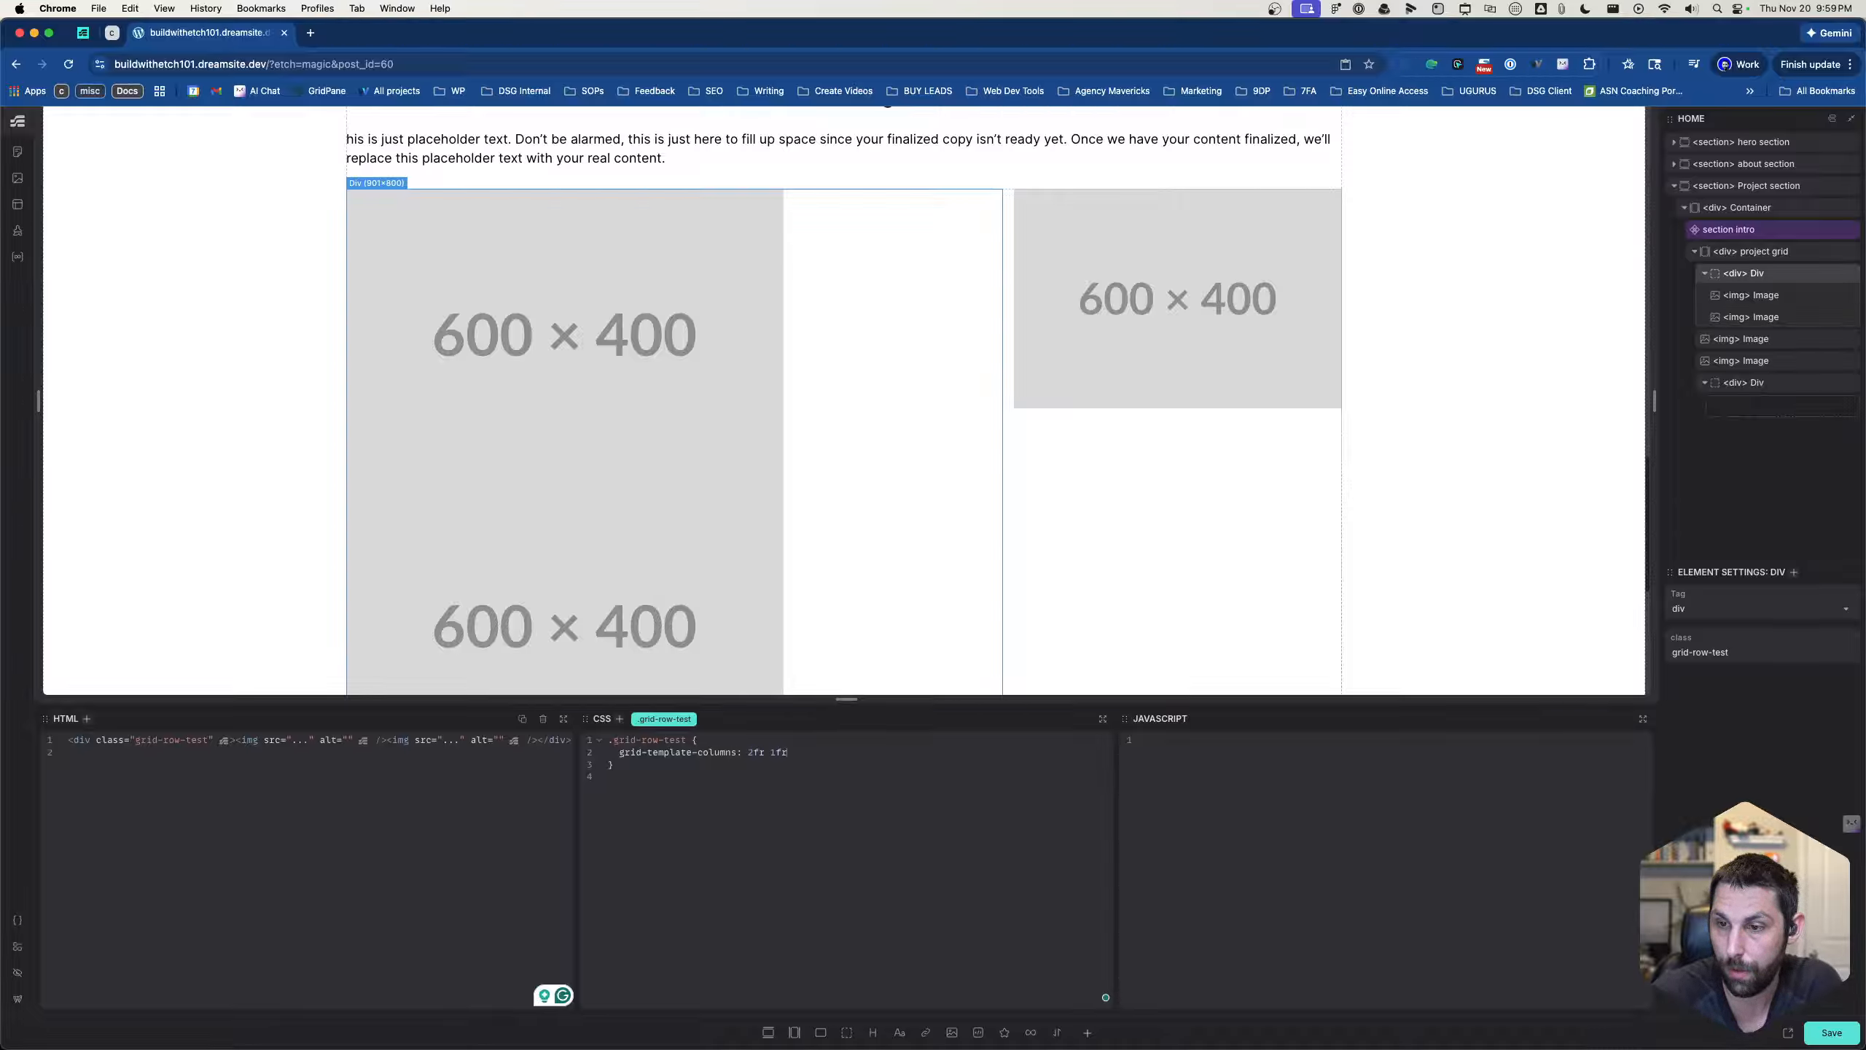
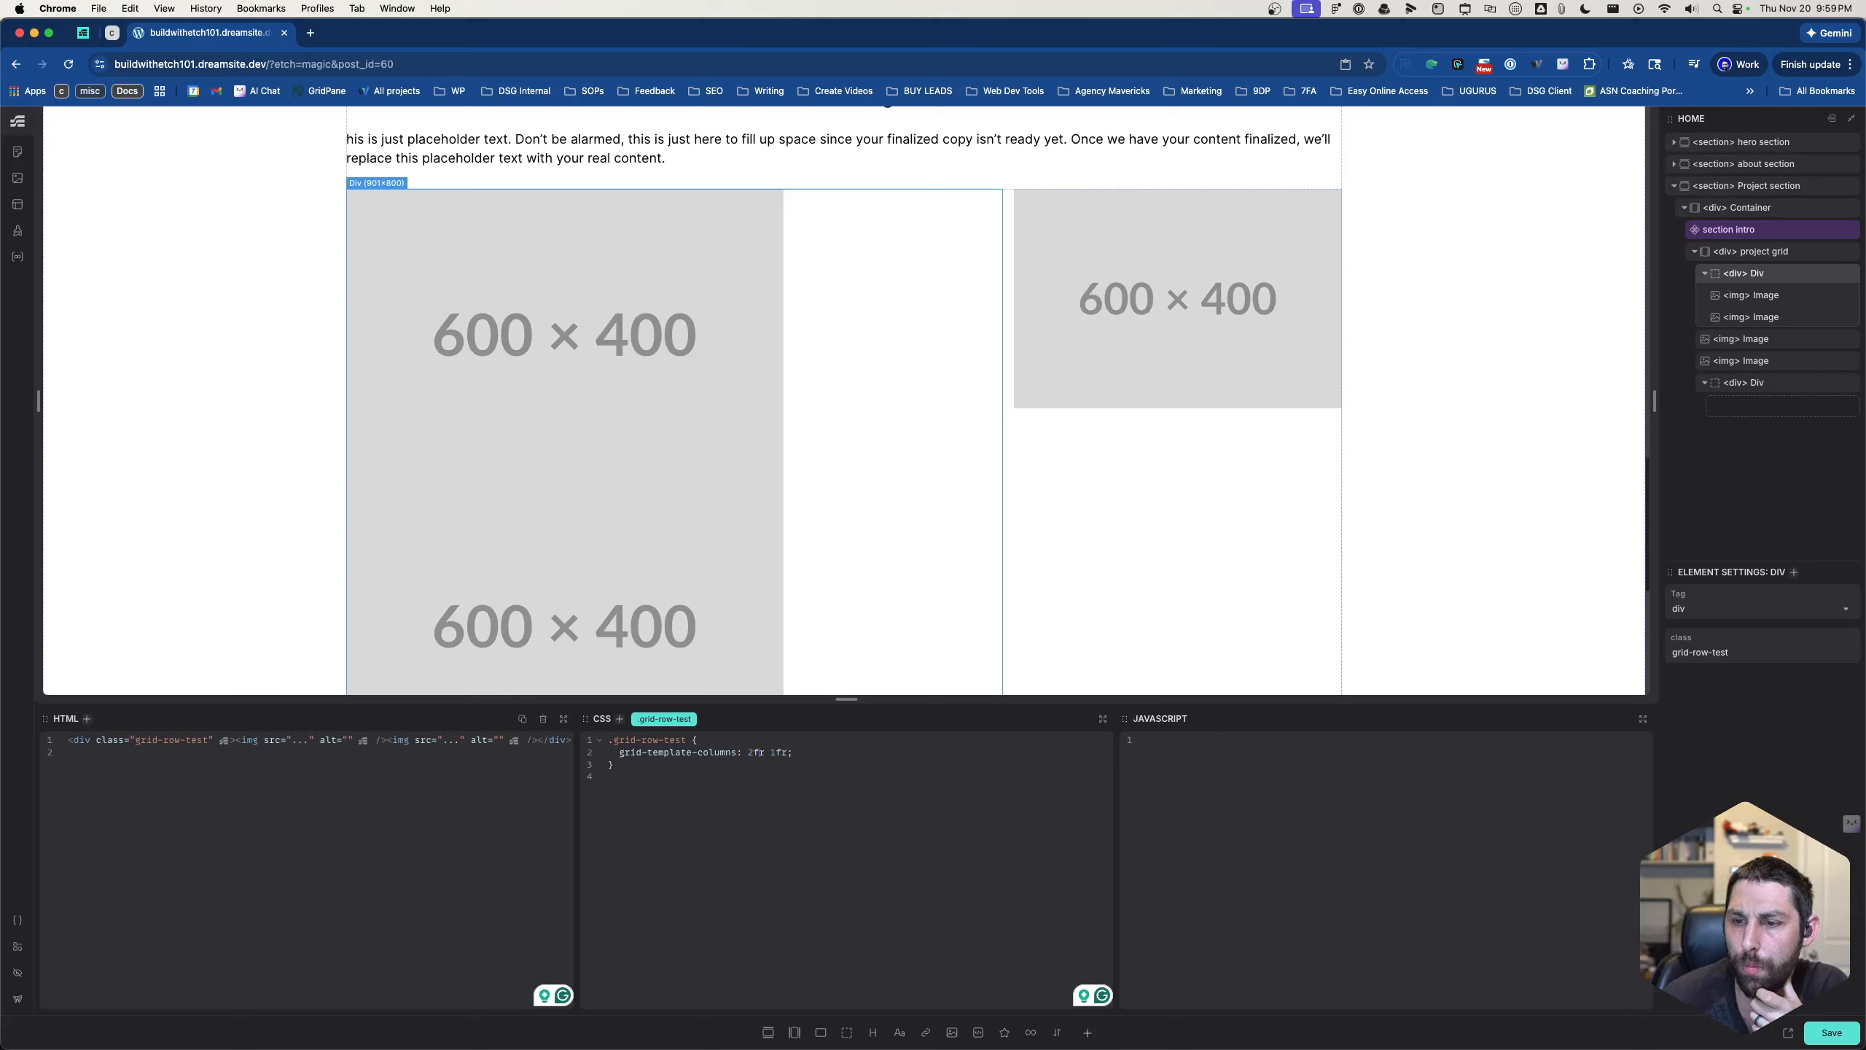
{"action": "key", "text": "Delete"}
{"action": "key", "text": "Delete"}
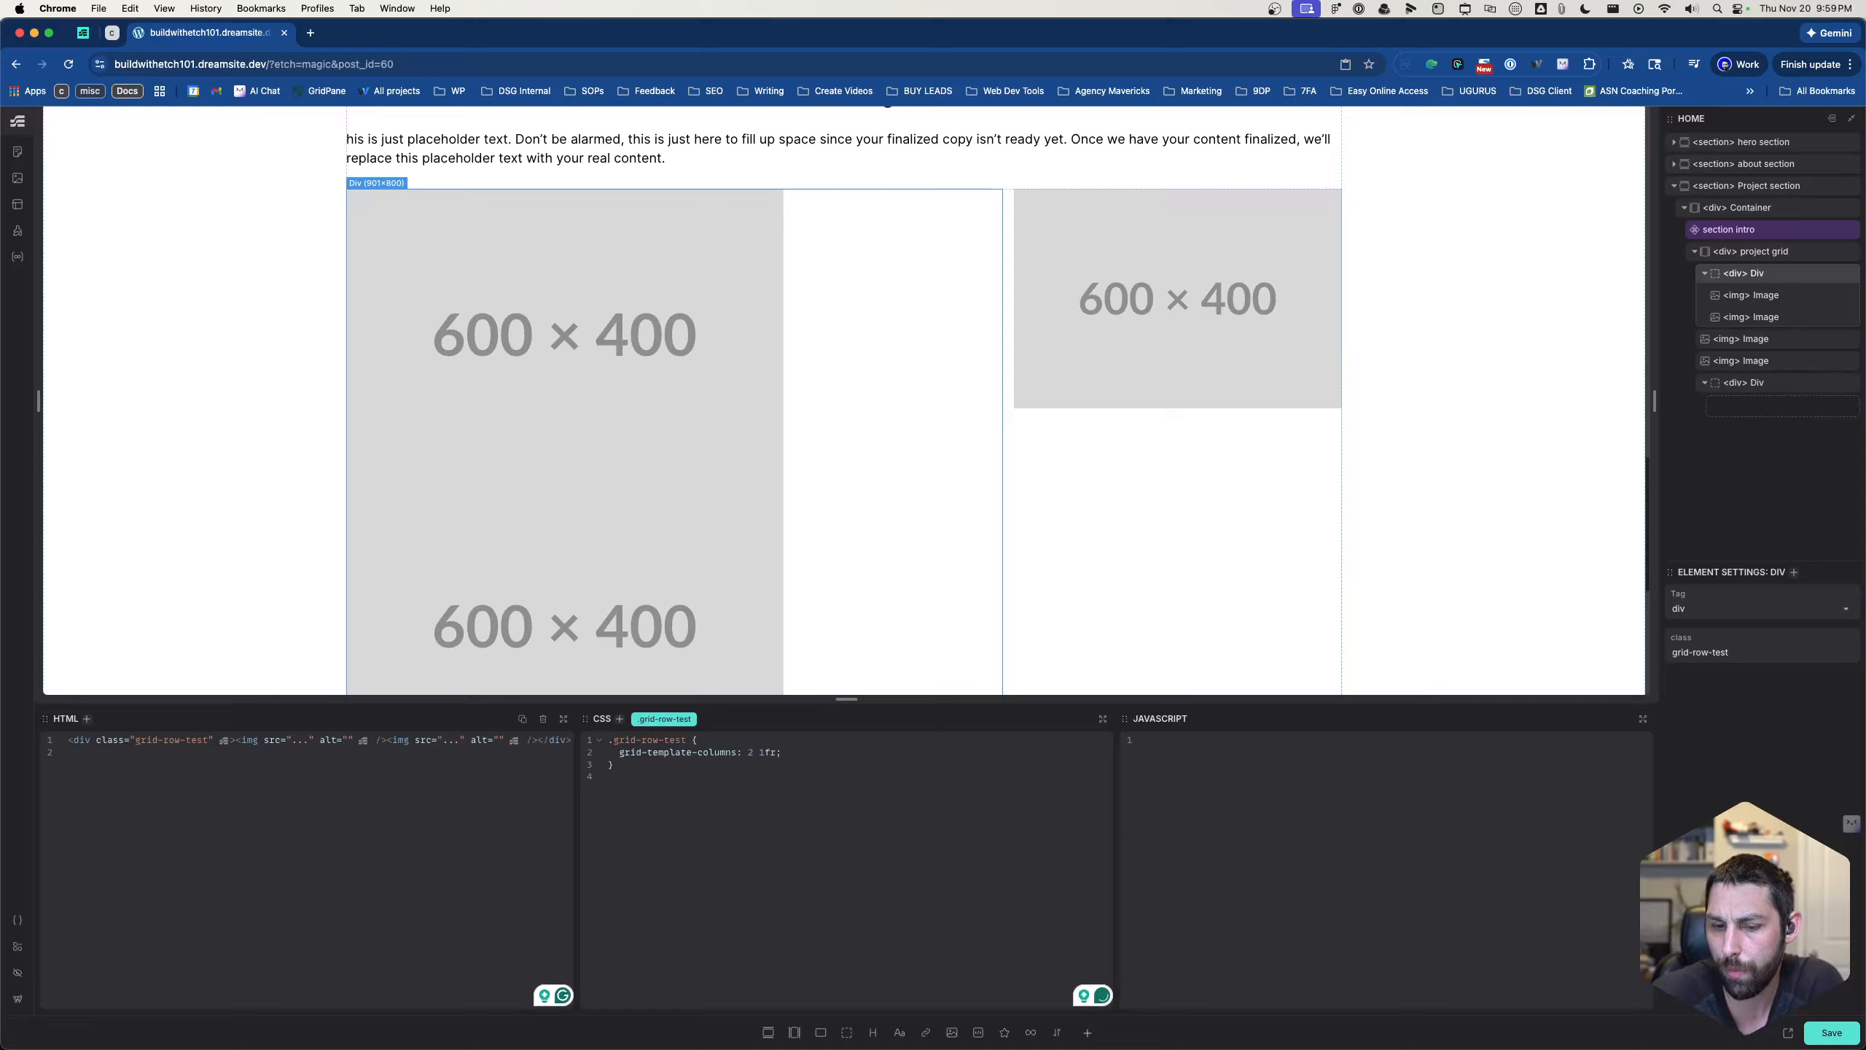
{"action": "type", "text": "fr"}
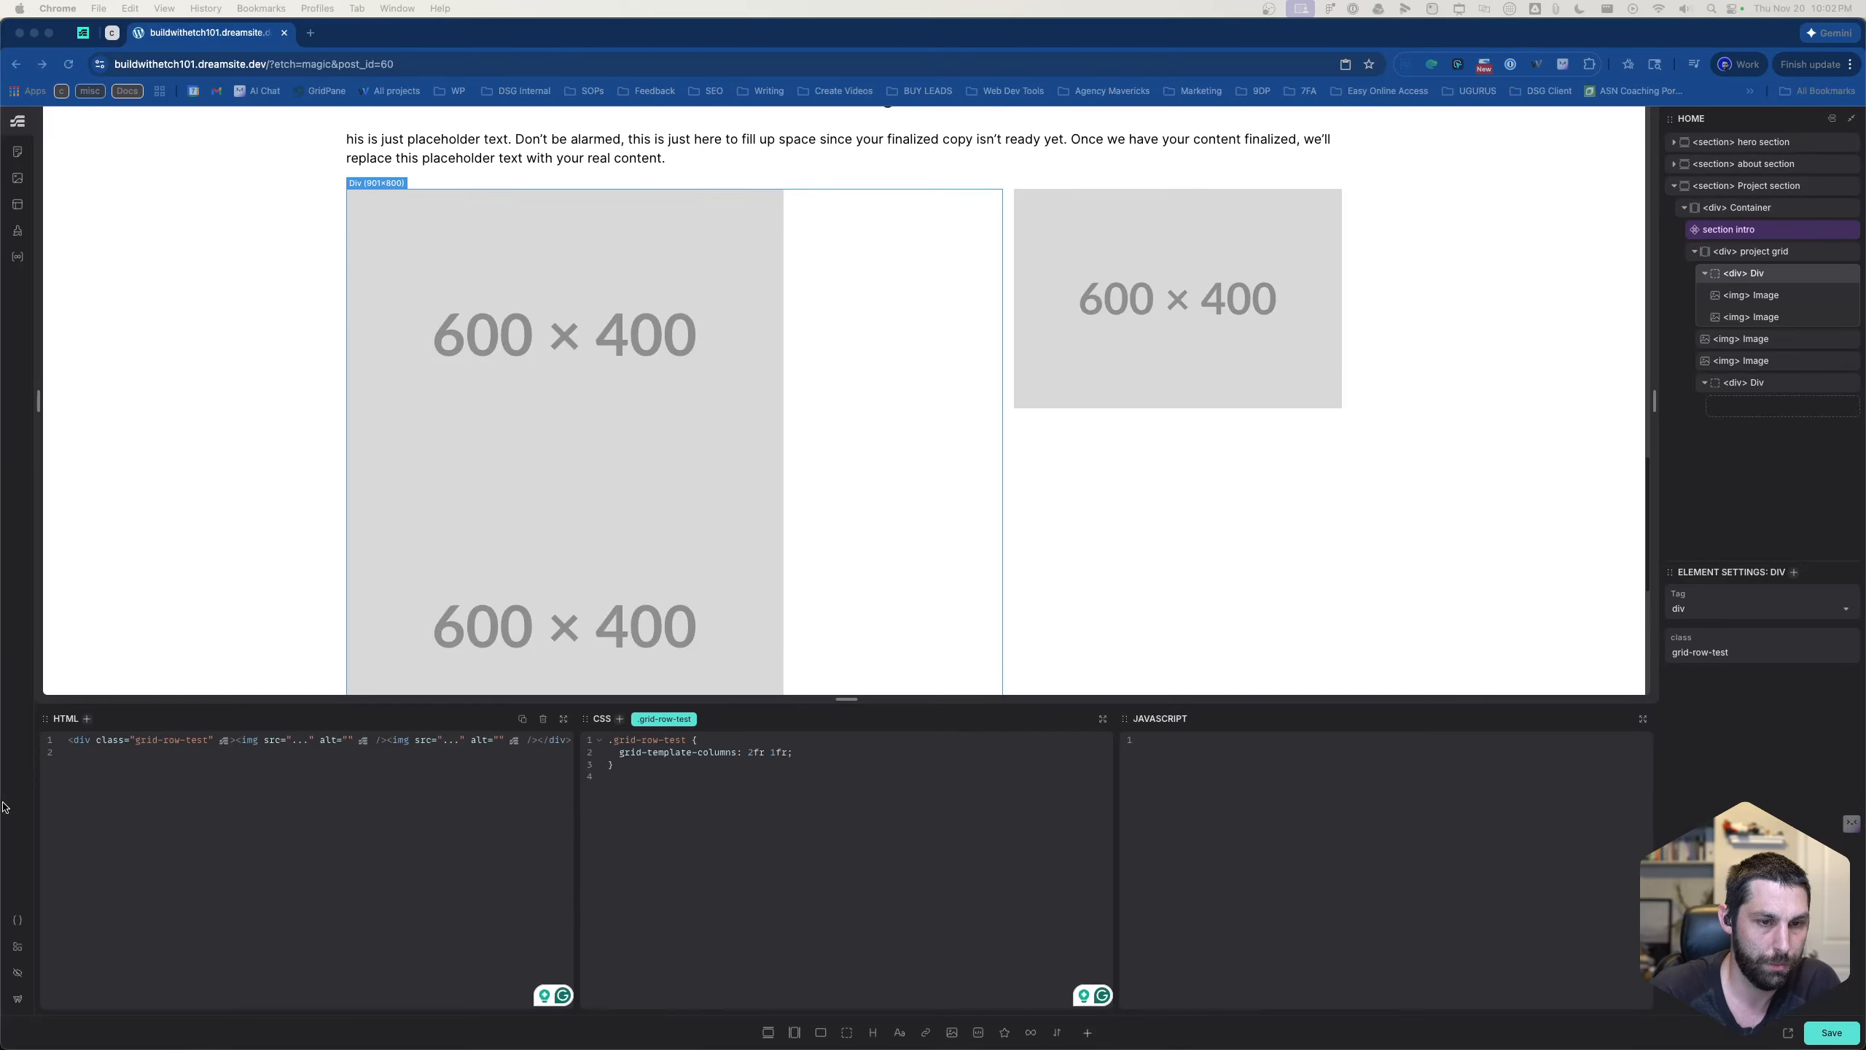
{"action": "left_click", "coordinate": [328, 859]}
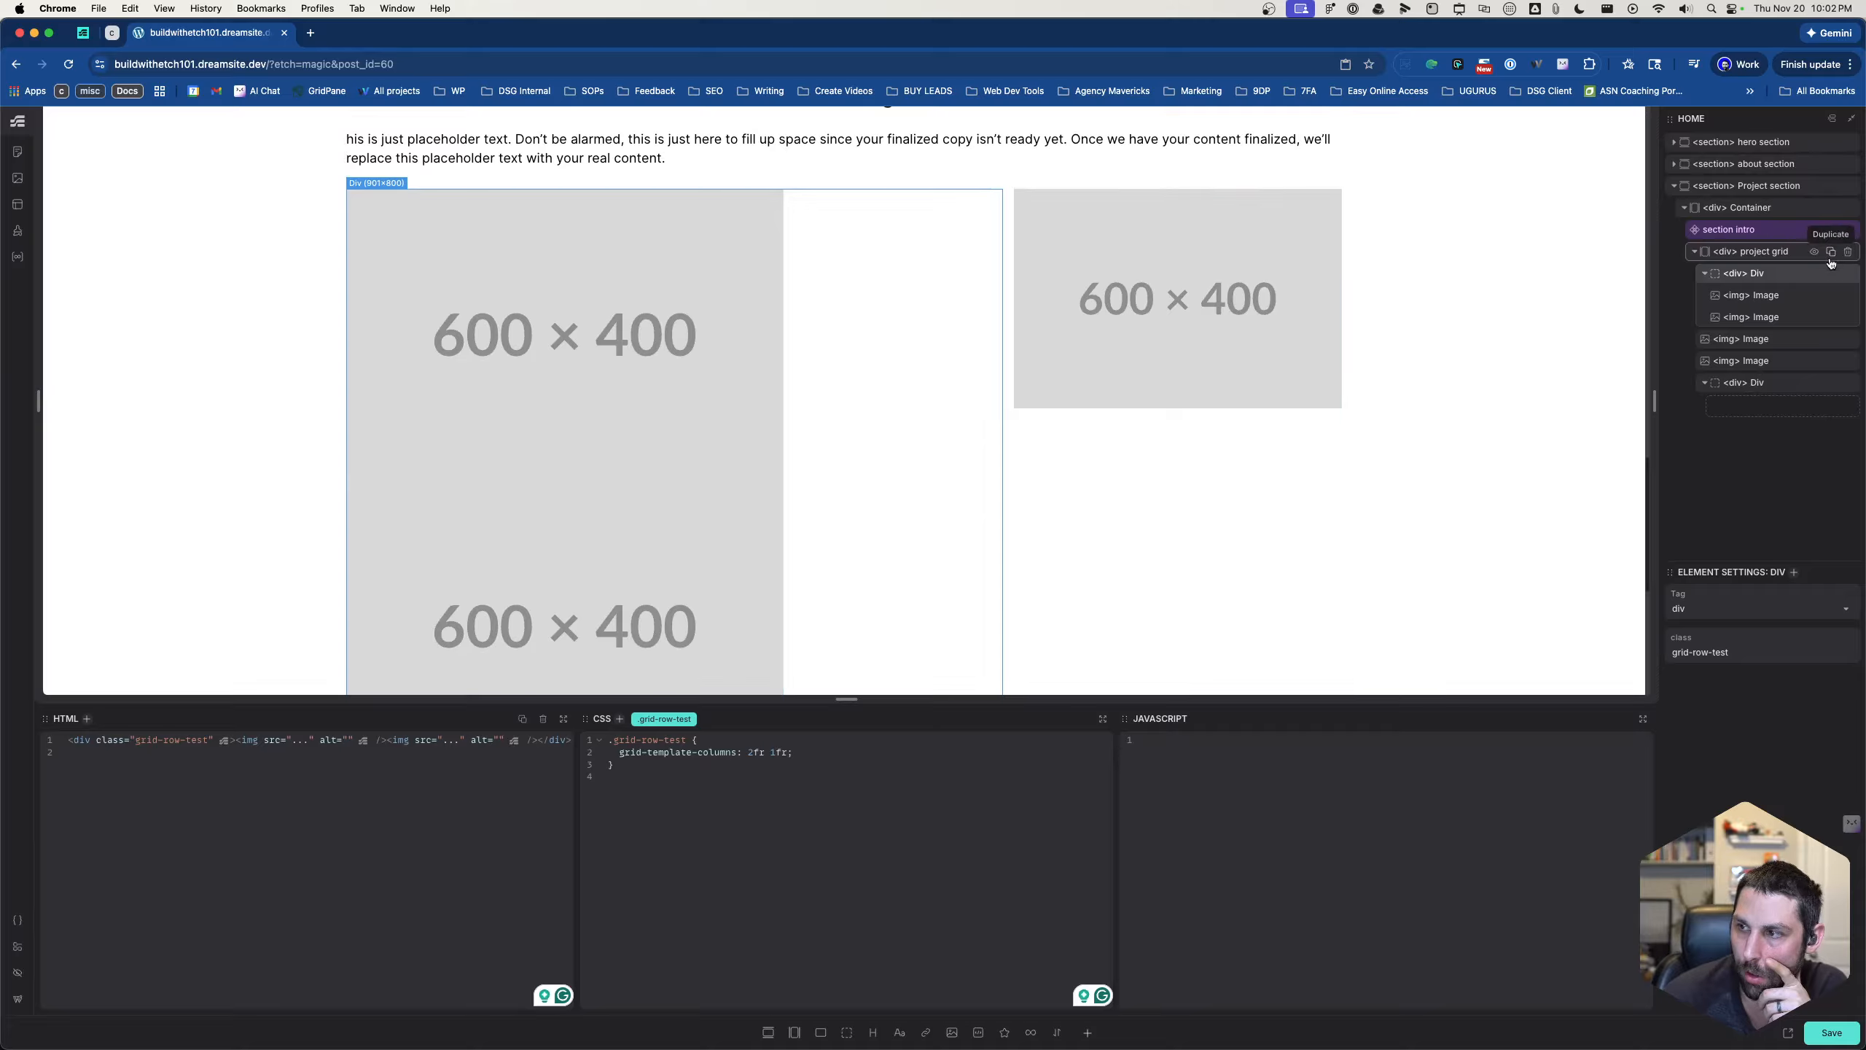
- Remove the grid-template-columns and grid-template-rows declarations from the .project-grid rule
{"action": "left_click", "coordinate": [1753, 254]}
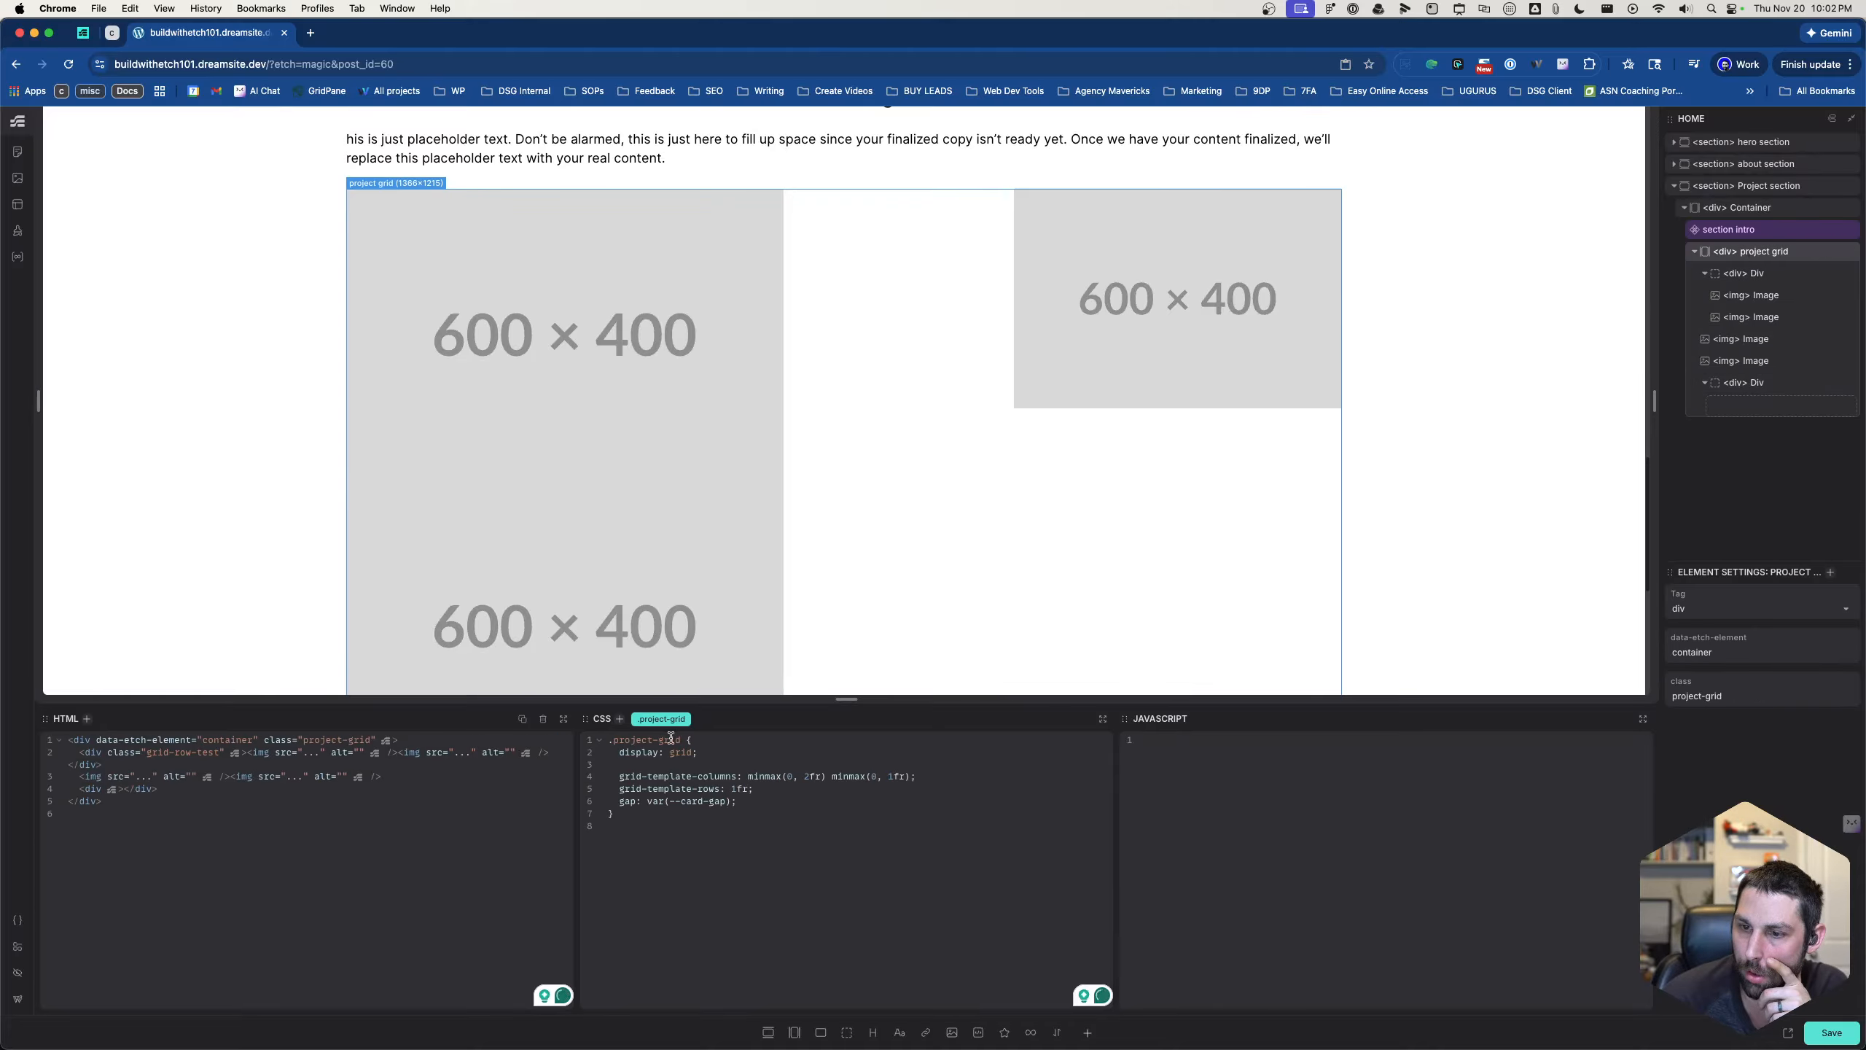
{"action": "left_click_drag", "start_coordinate": [777, 790], "coordinate": [611, 766]}
{"action": "key", "text": "BackSpace"}
{"action": "key", "text": "BackSpace"}
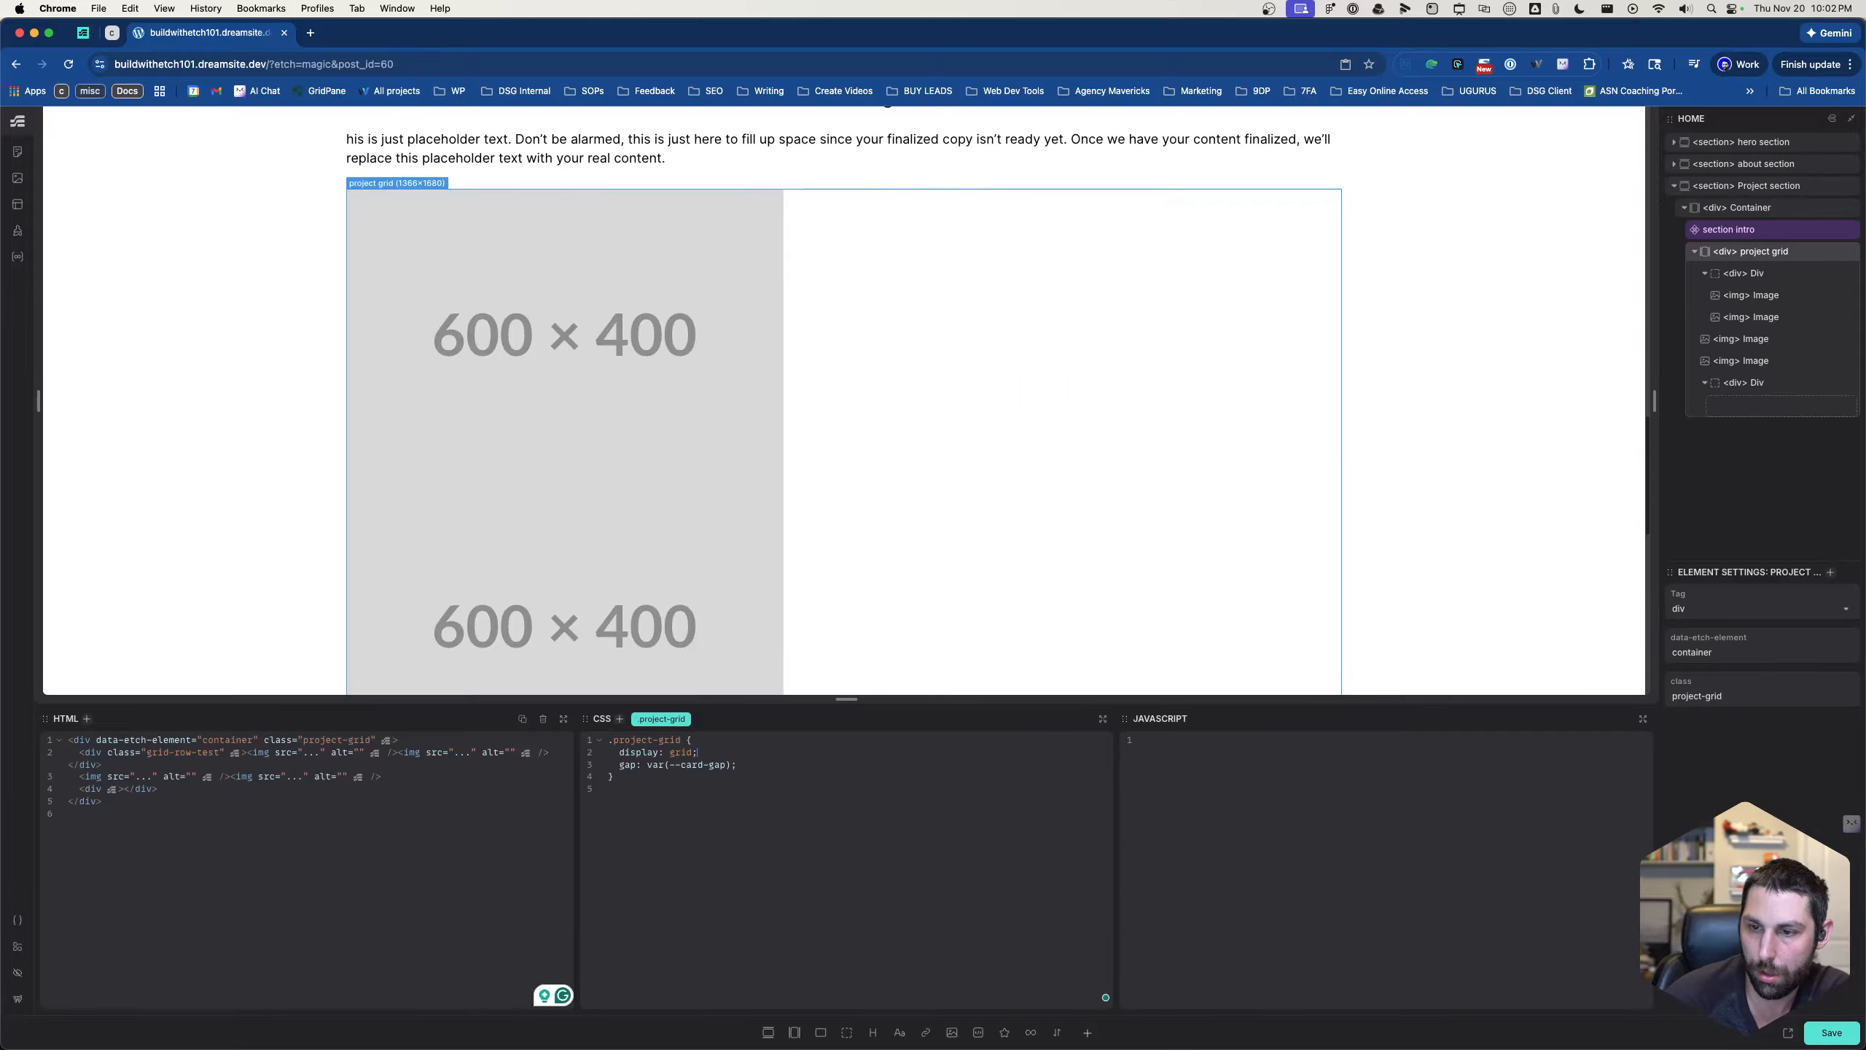
{"action": "scroll", "coordinate": [855, 491], "scroll_direction": "down", "scroll_amount": 4}
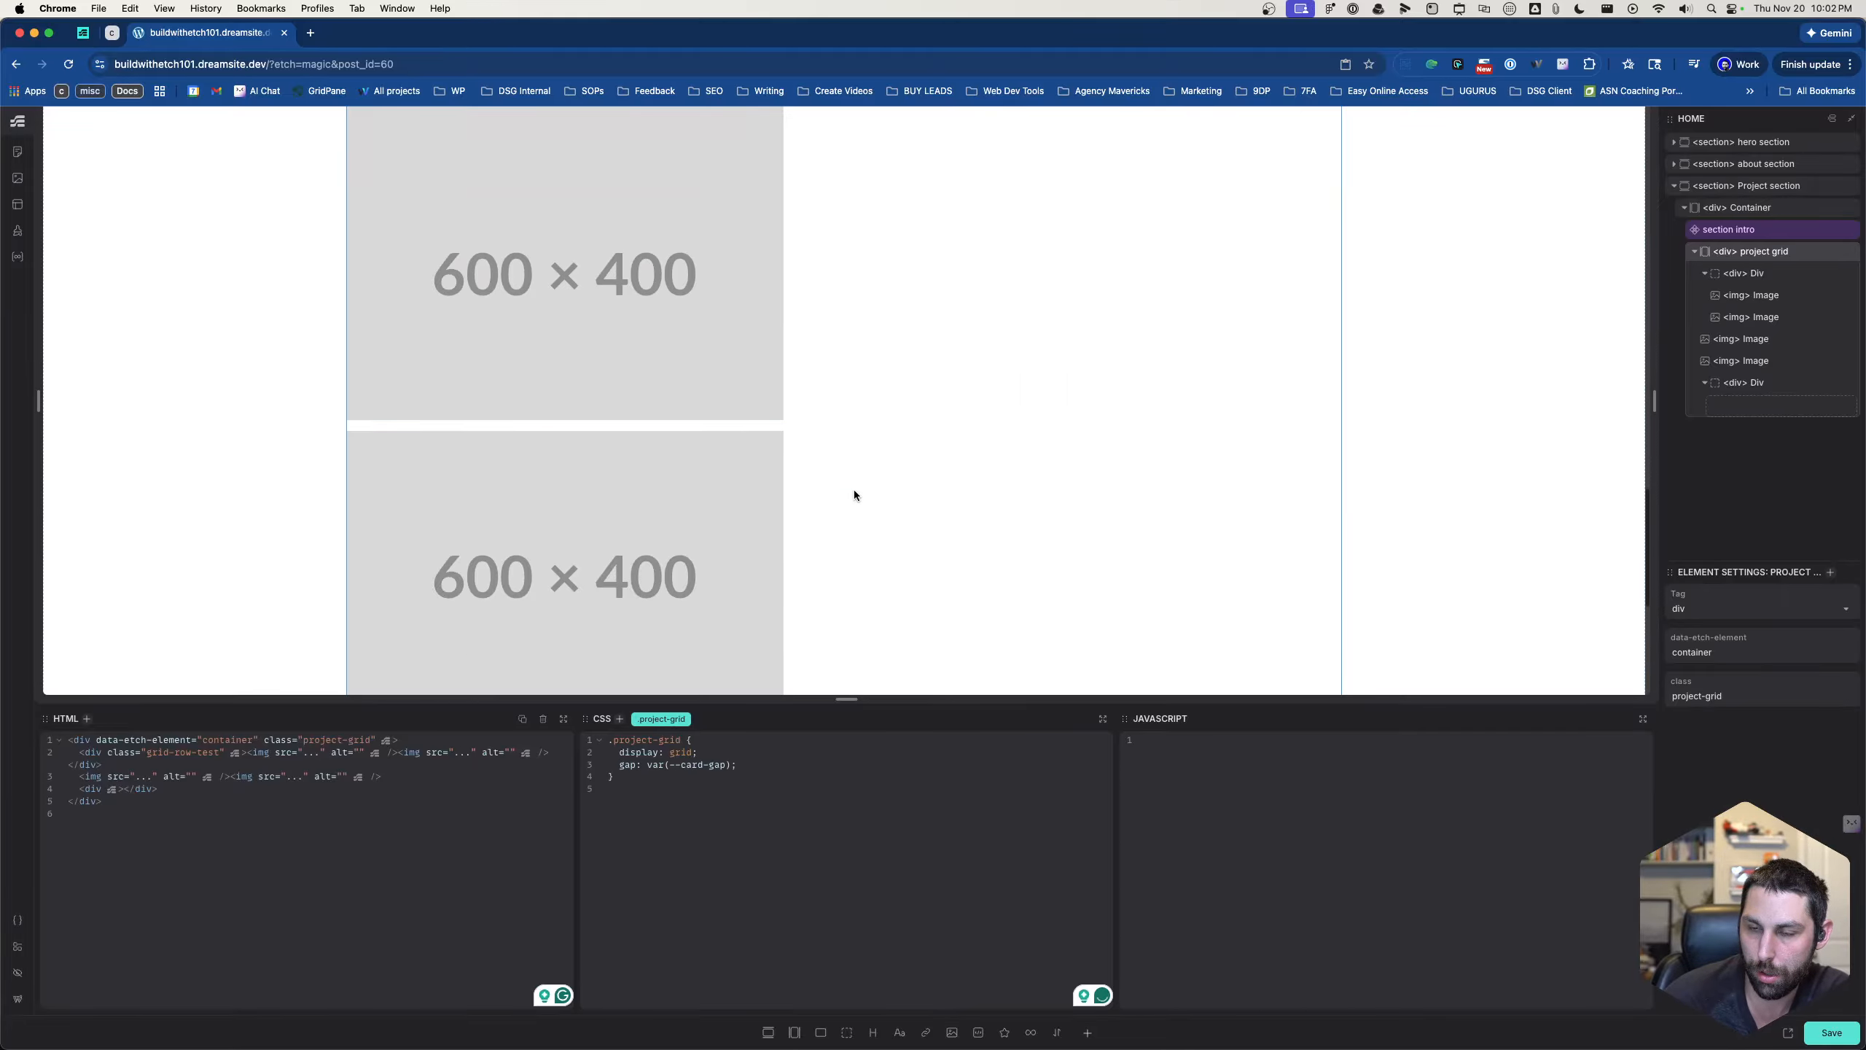
- Delete the two loose images and the empty div from the project grid, keeping only the grid-row-test div
{"action": "scroll", "coordinate": [855, 491], "scroll_direction": "up", "scroll_amount": 3}
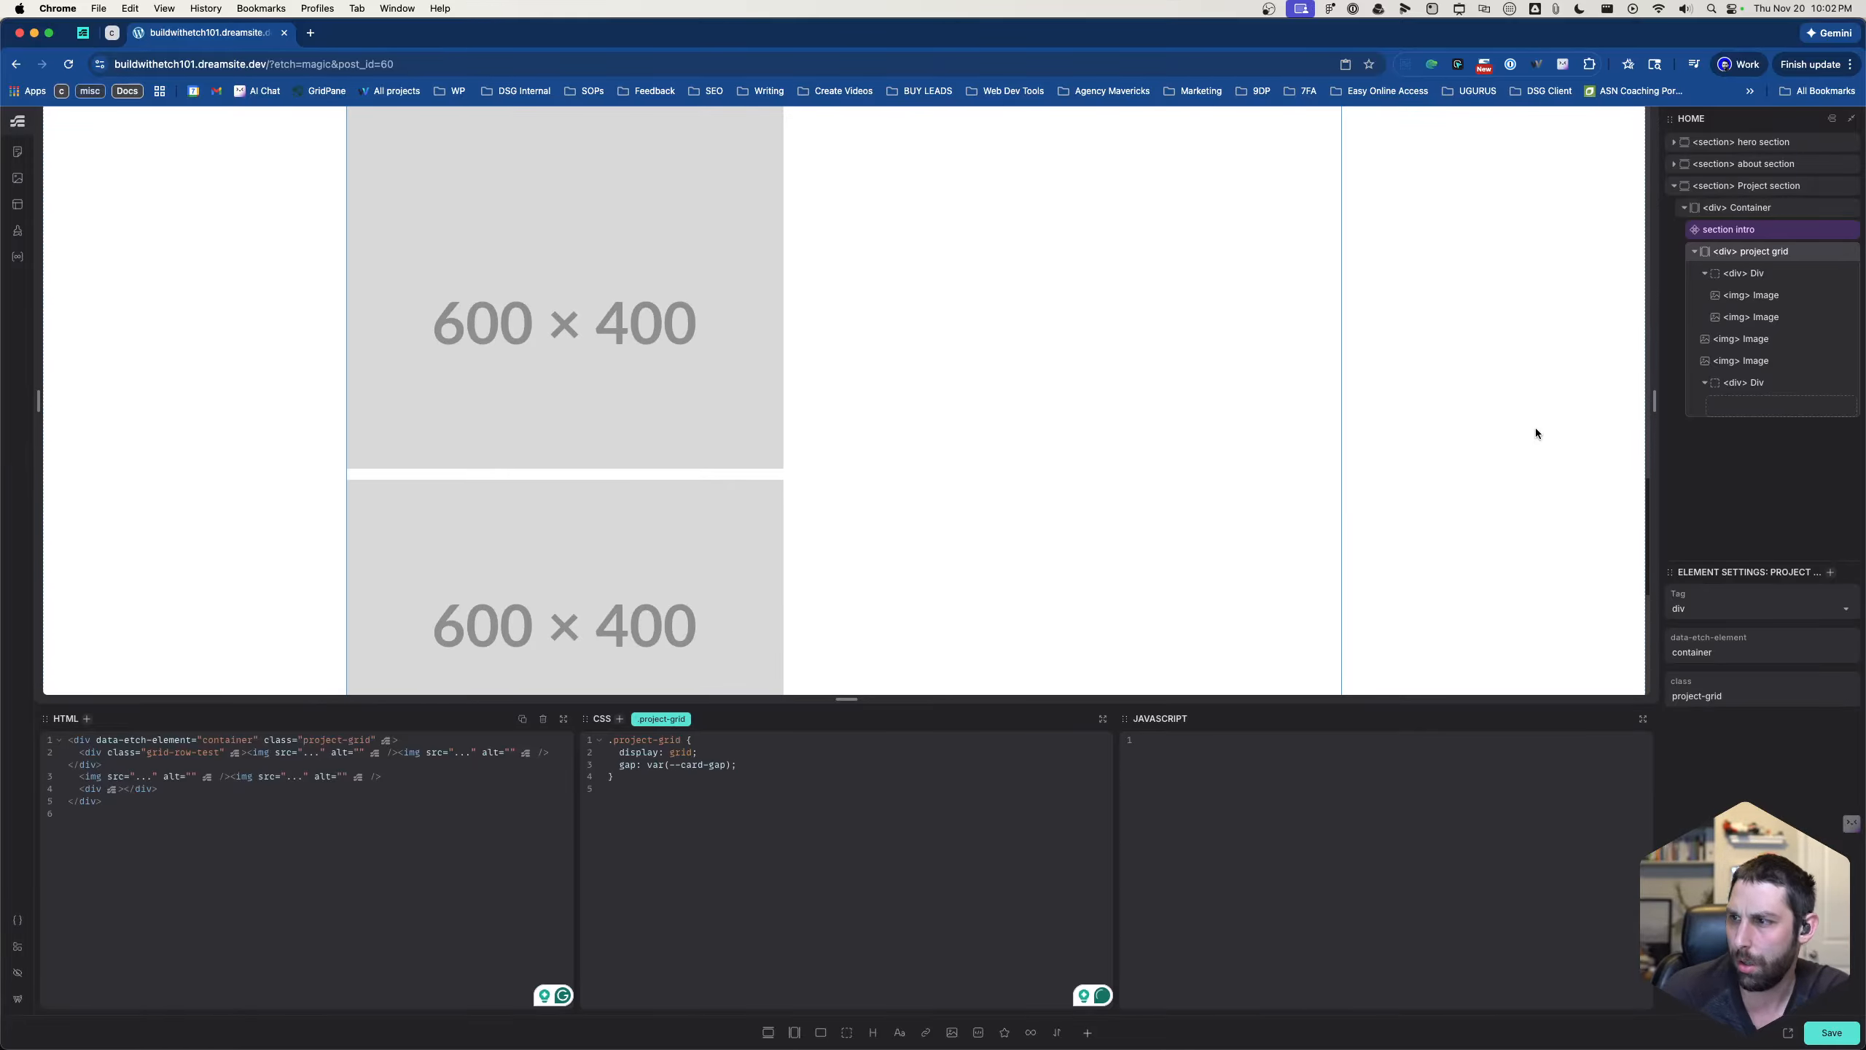
{"action": "left_click", "coordinate": [1738, 339]}
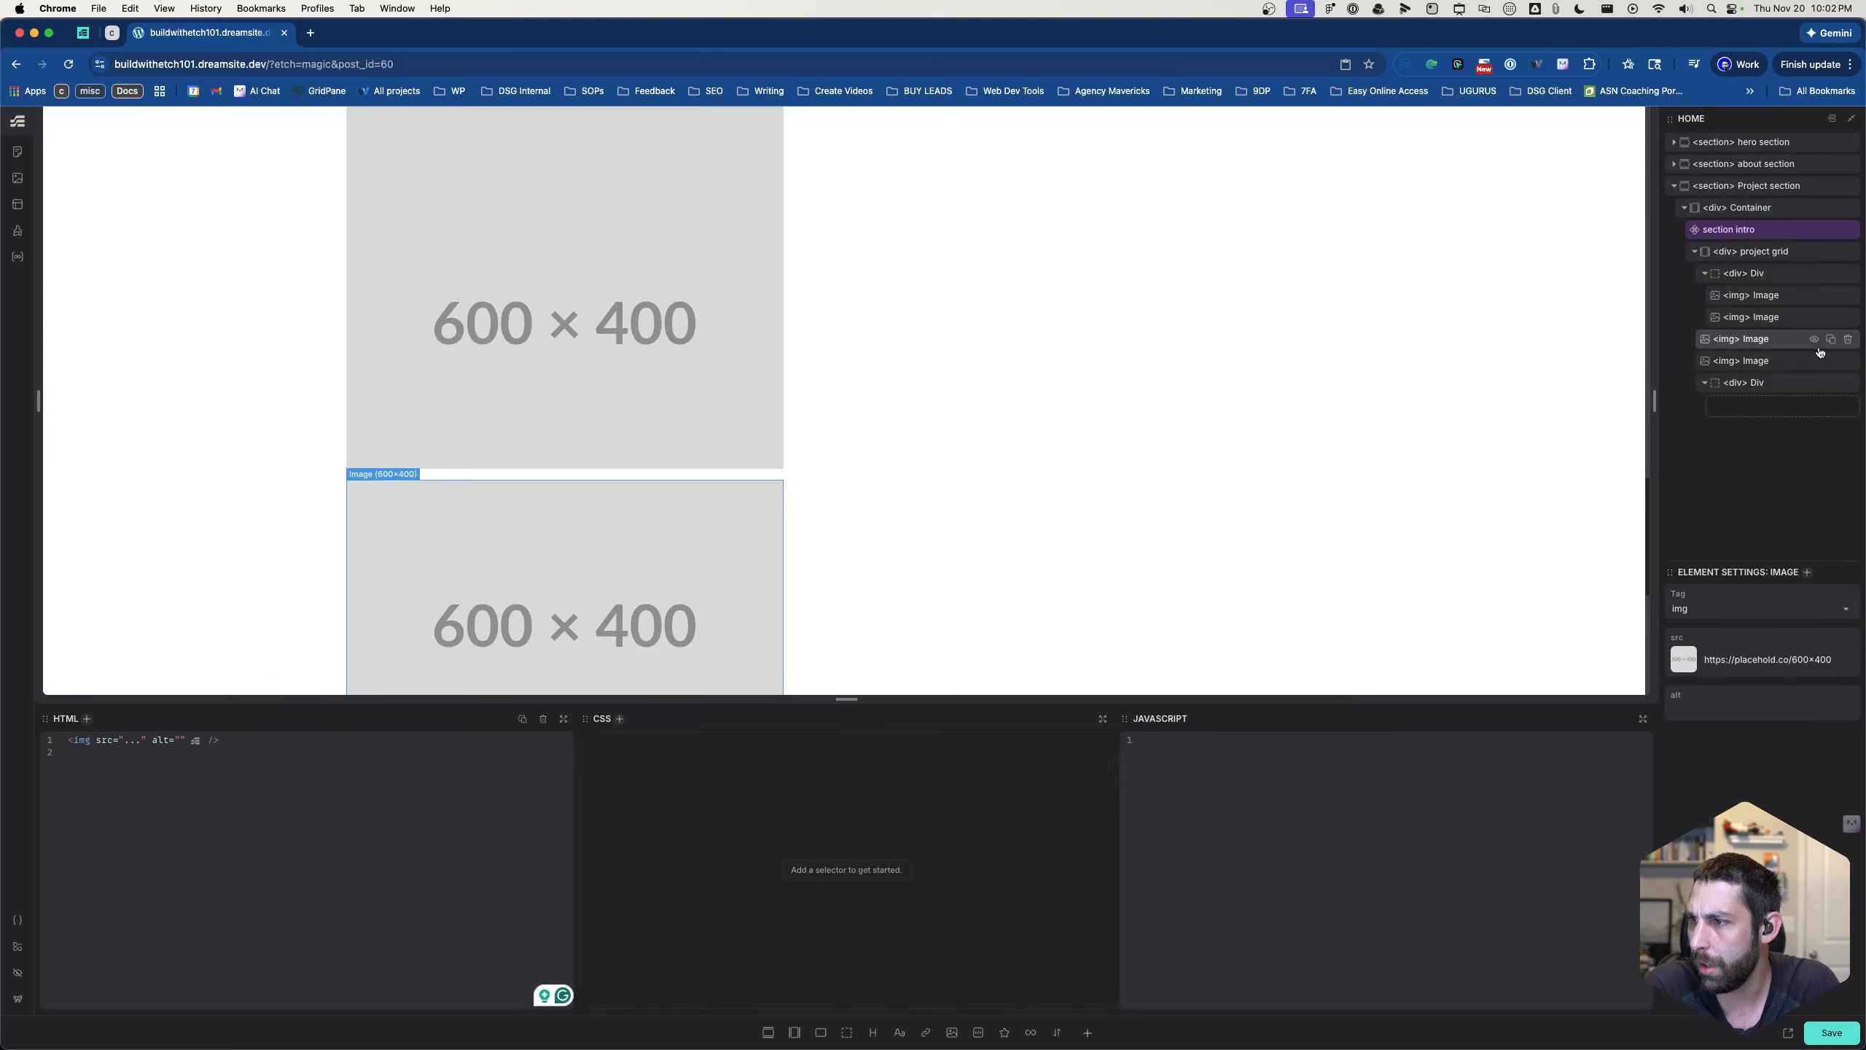
{"action": "left_click", "coordinate": [1848, 340]}
{"action": "left_click", "coordinate": [1849, 340]}
{"action": "left_click", "coordinate": [1849, 341]}
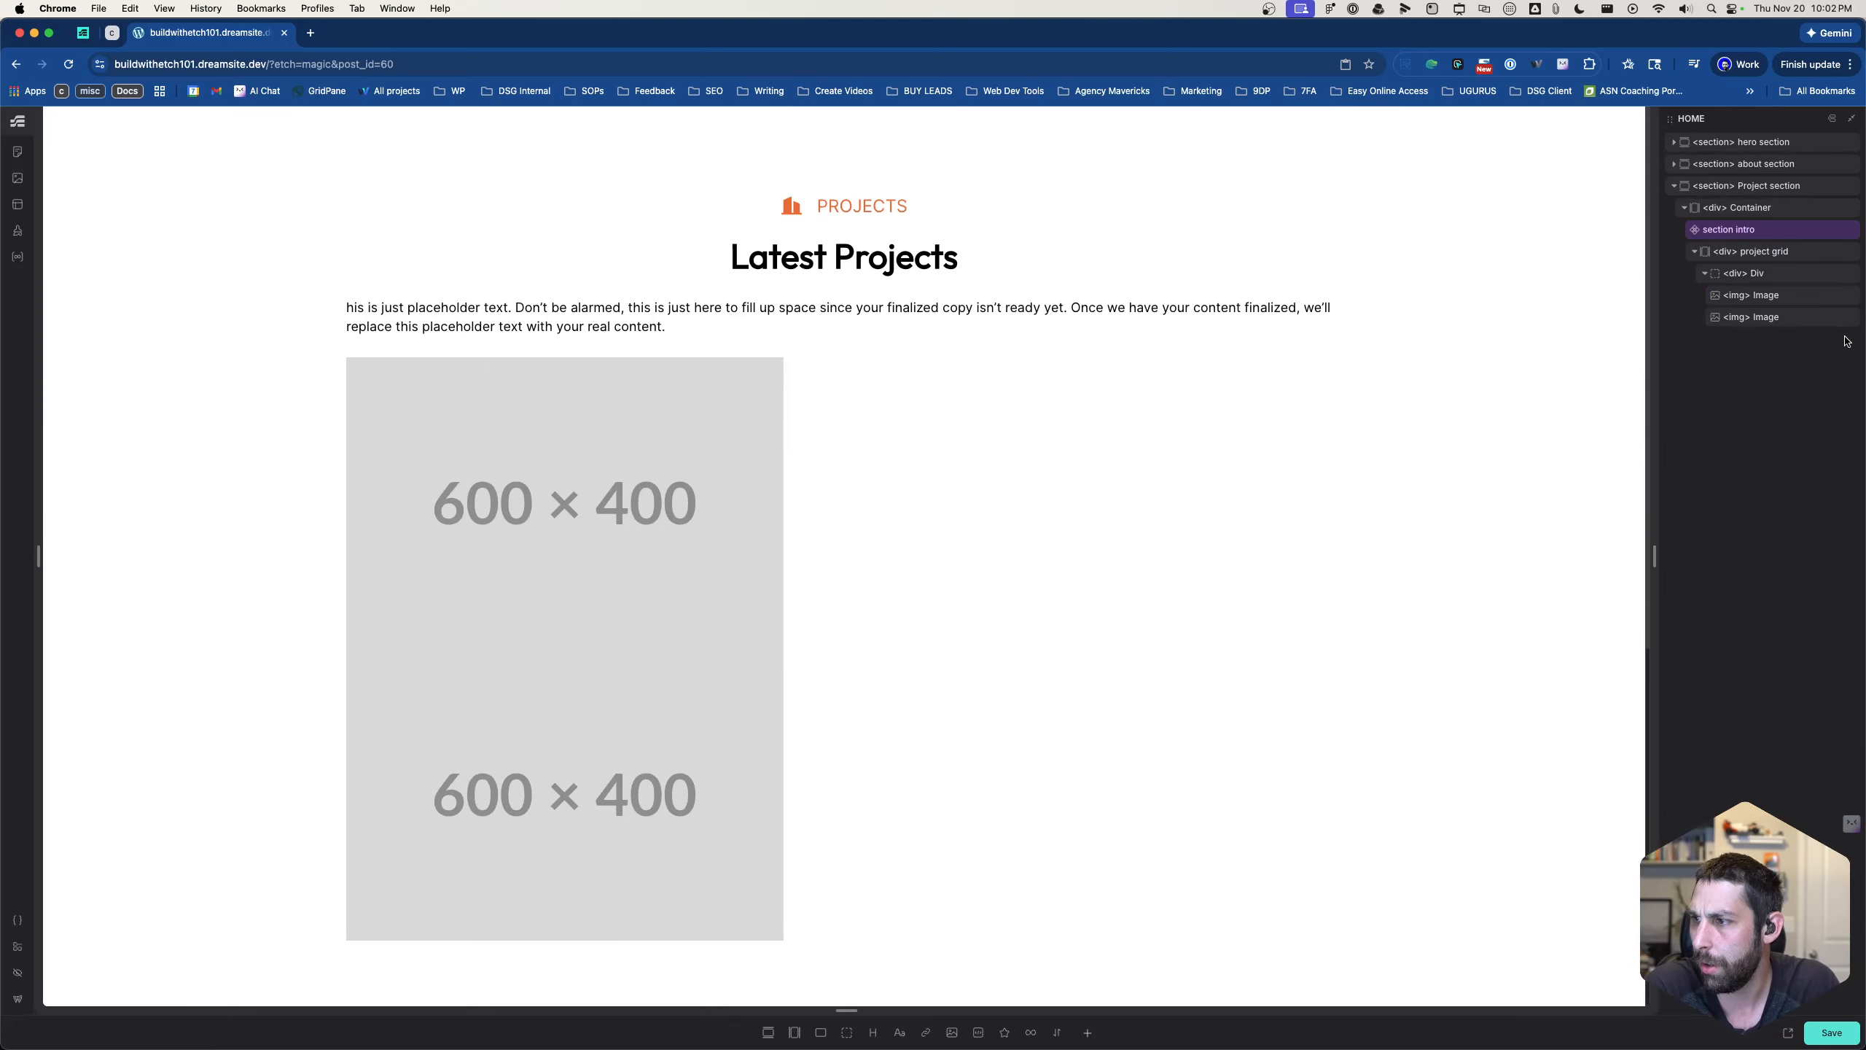
- Add display: grid; above the column template in the .grid-row-test rule
{"action": "left_click", "coordinate": [1768, 301]}
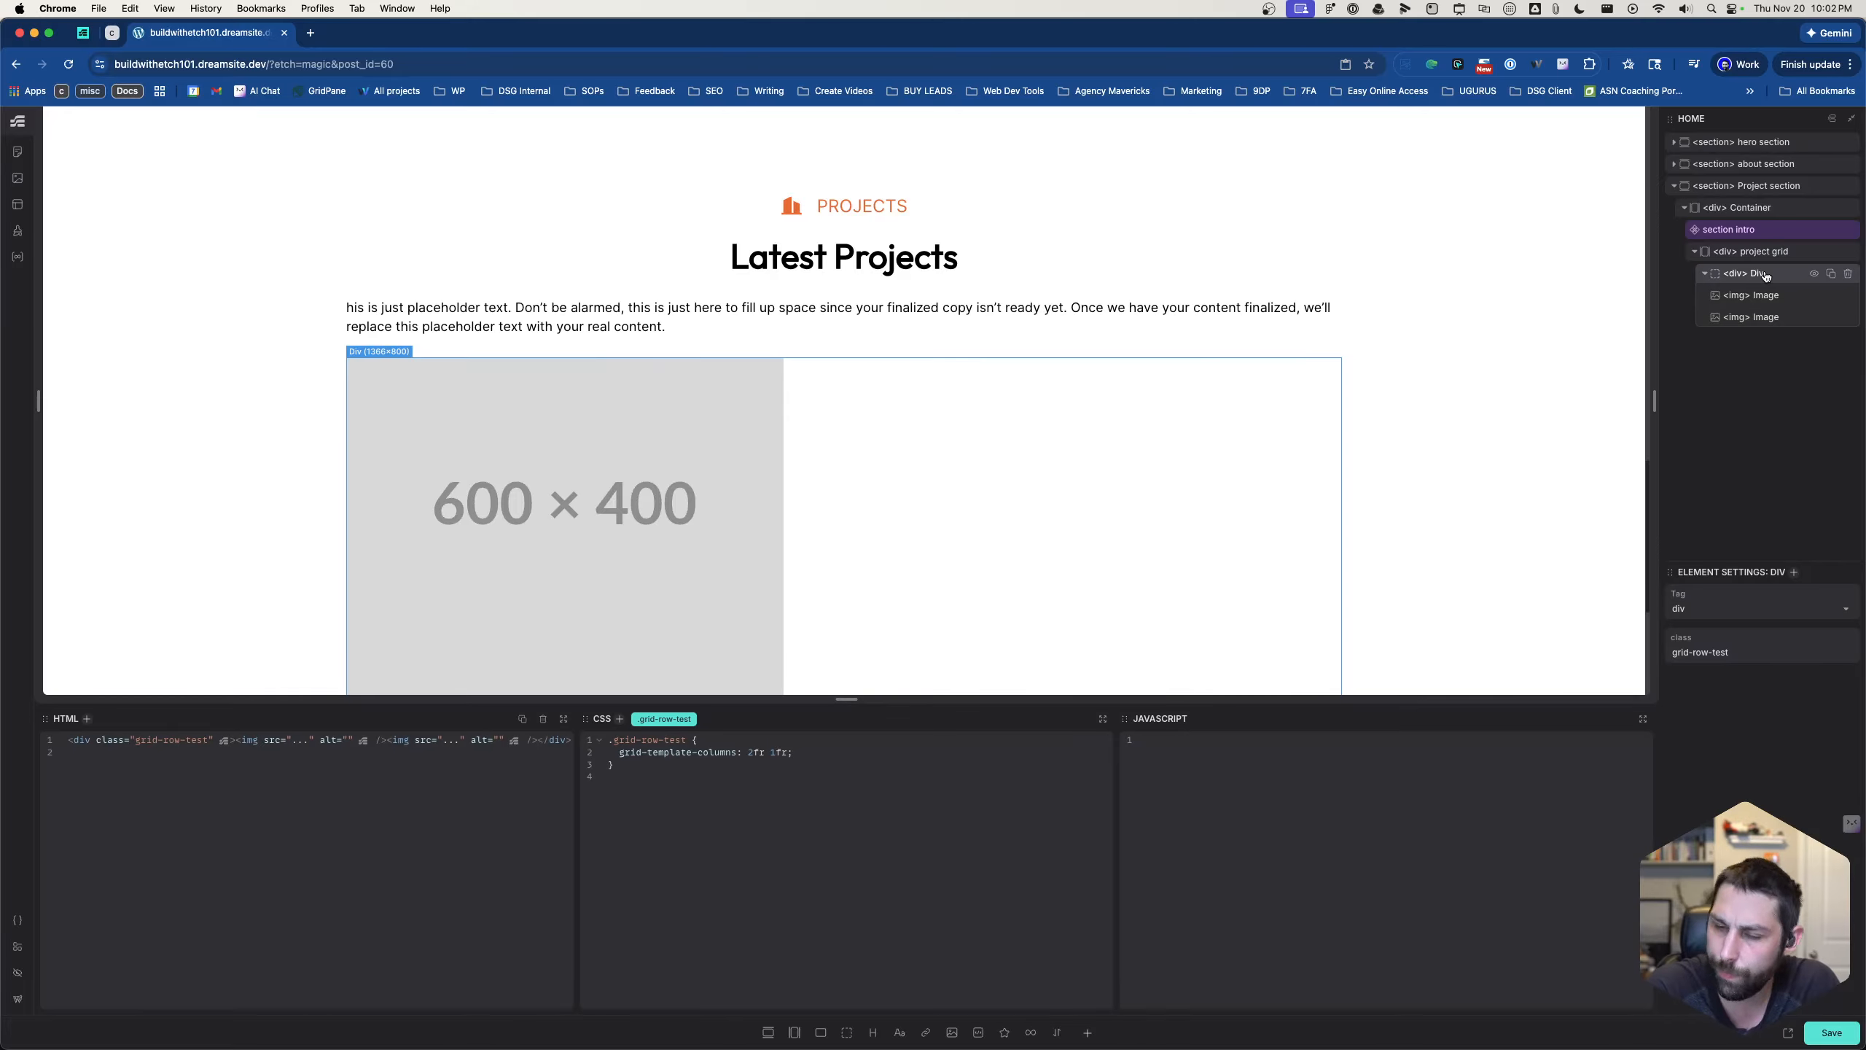
{"action": "left_click", "coordinate": [770, 740]}
{"action": "key", "text": "Return"}
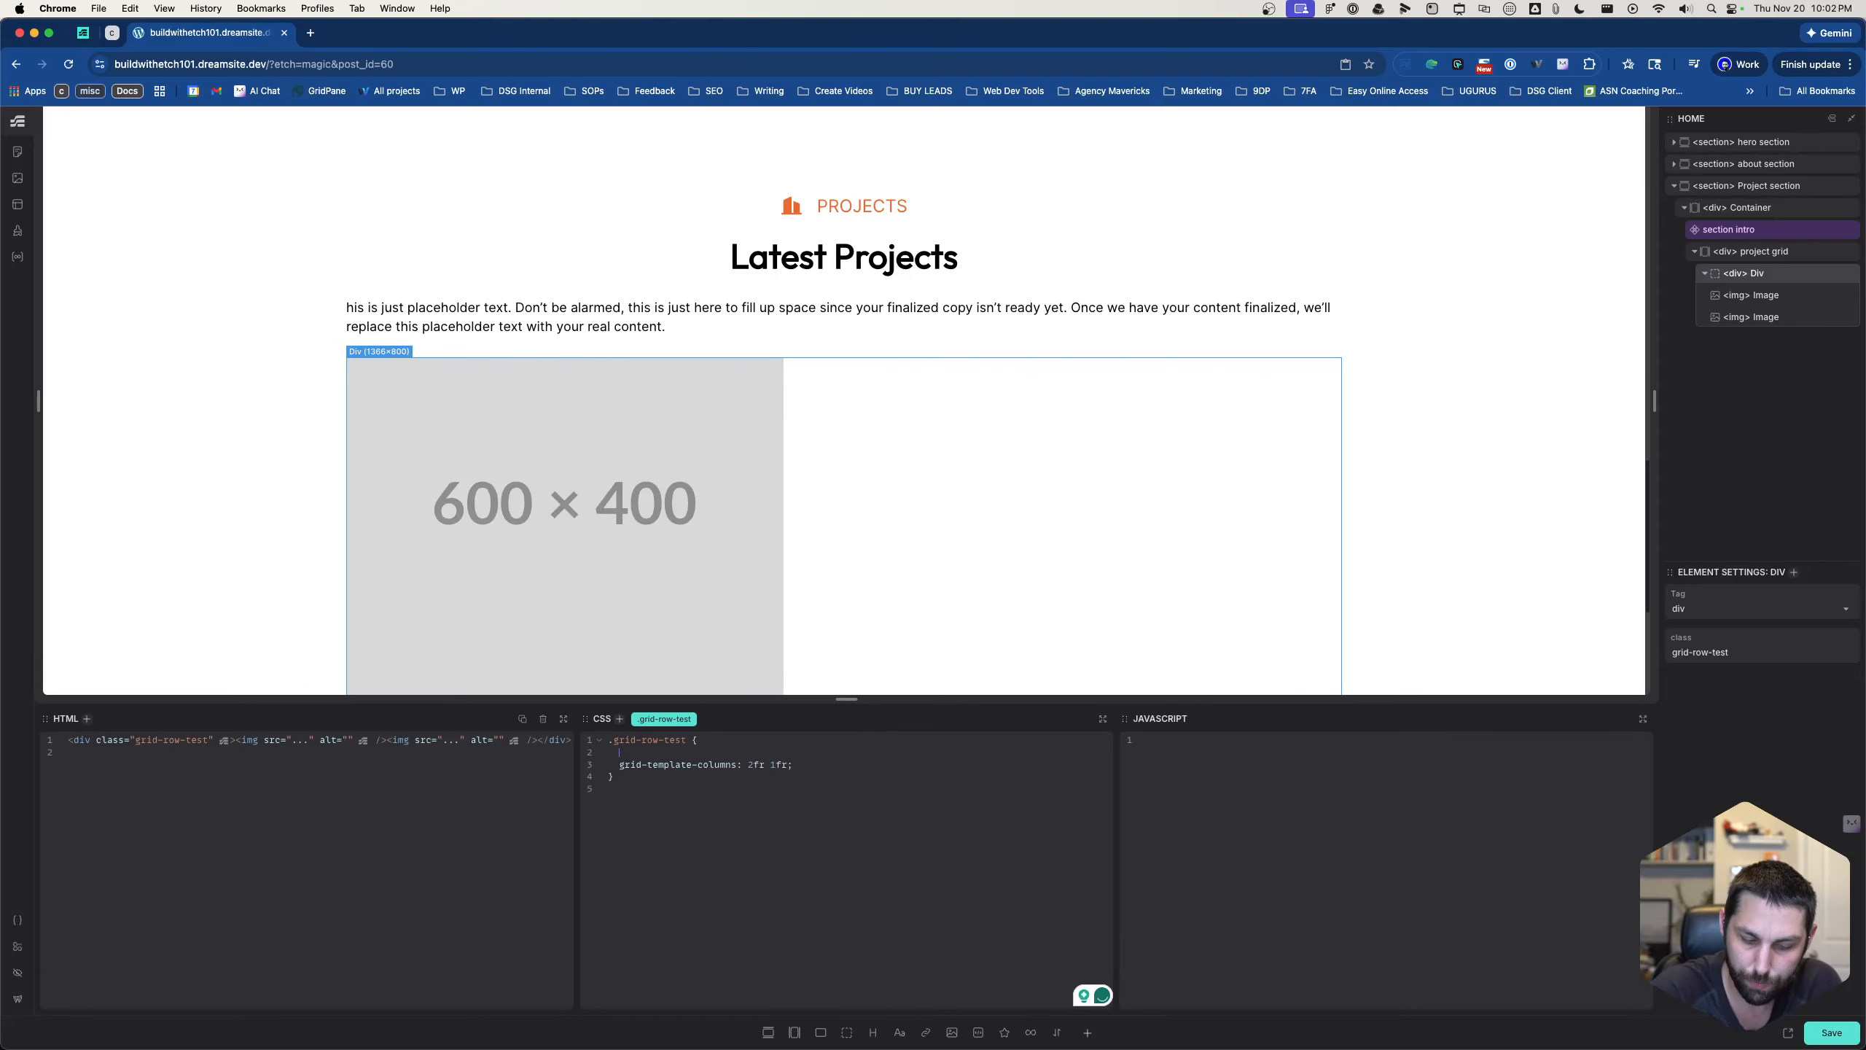
{"action": "type", "text": "display: grid"}
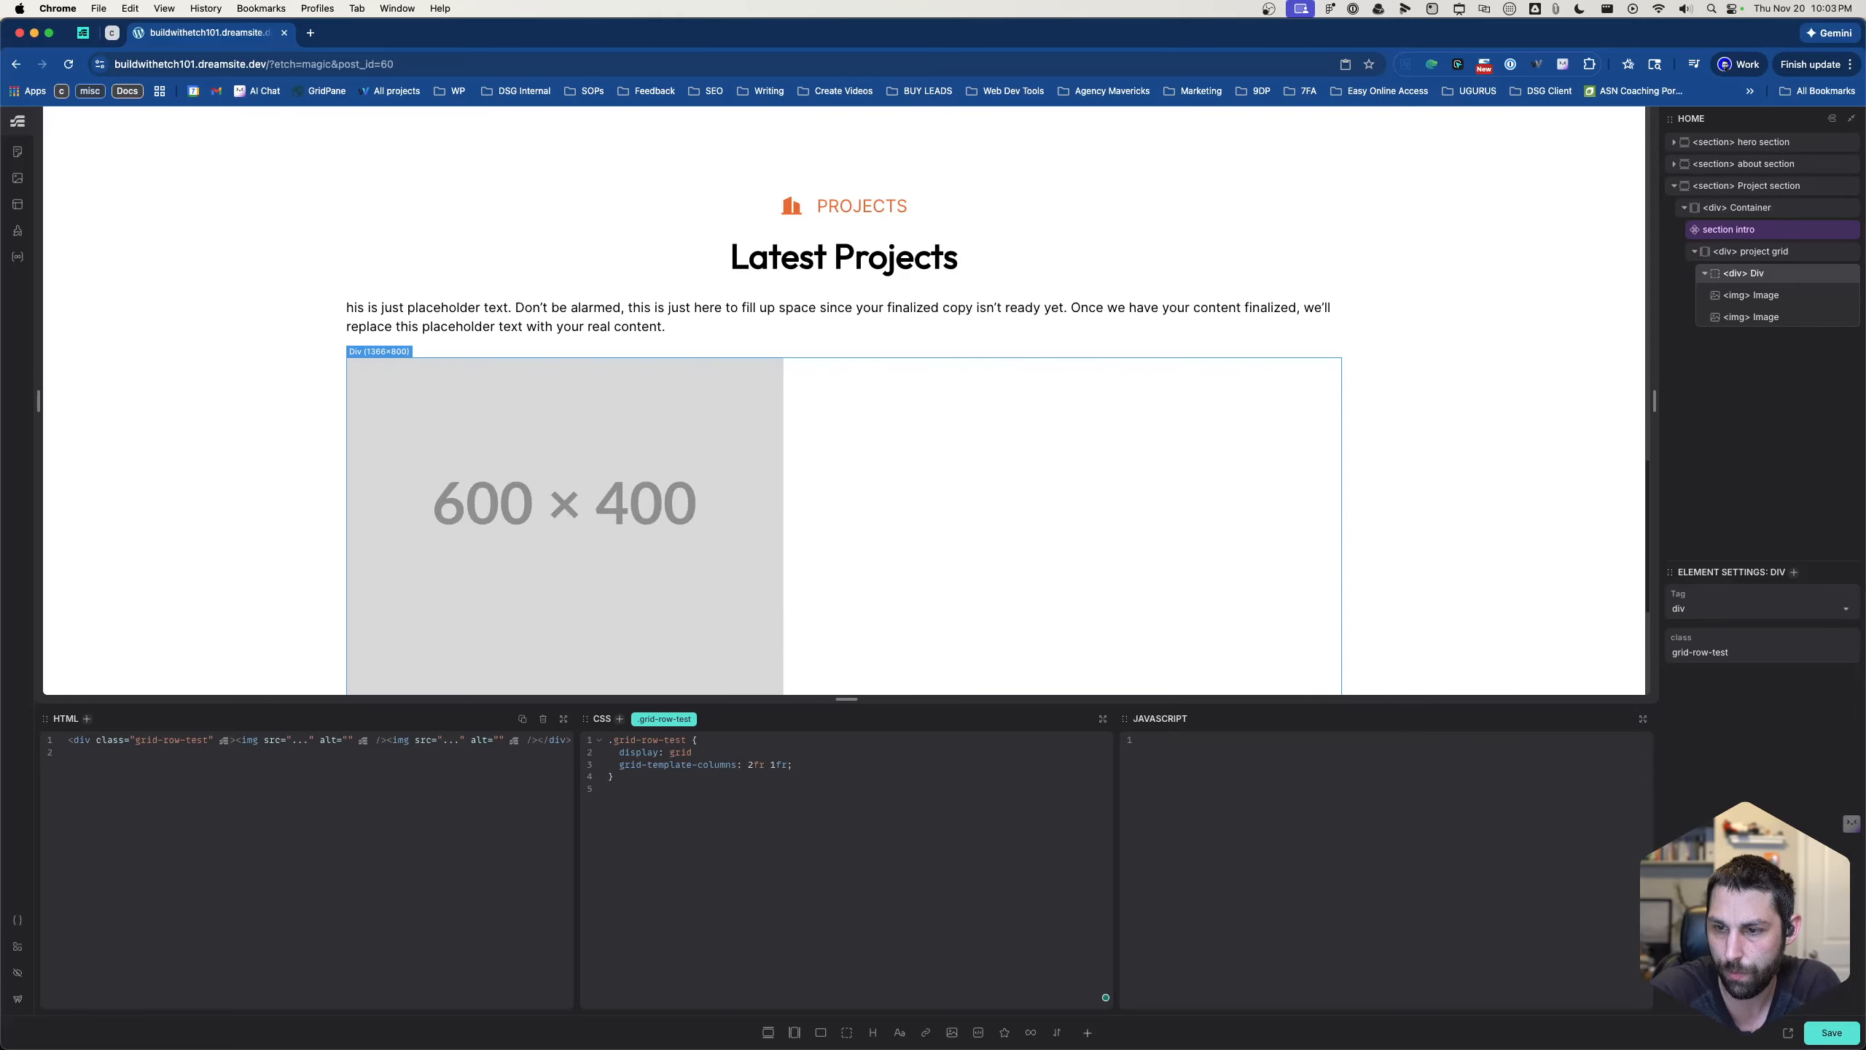
{"action": "type", "text": ";"}
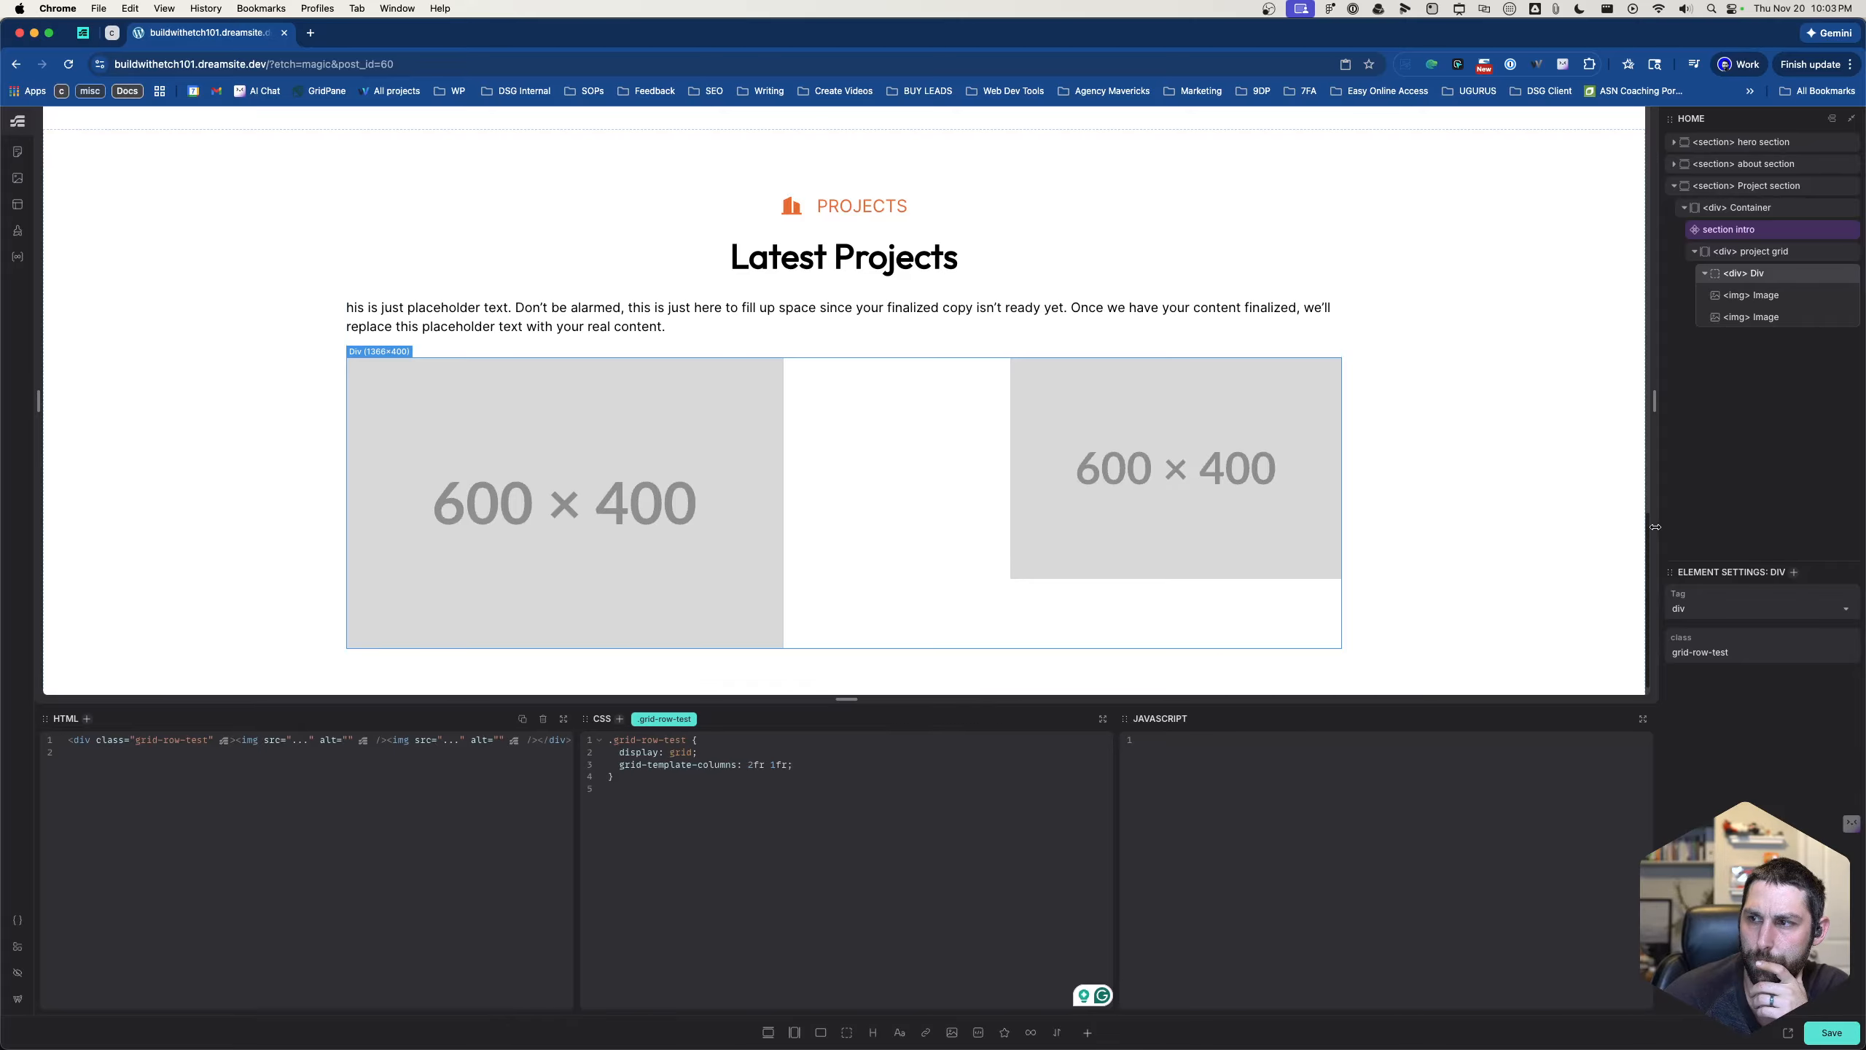
- Open the live homepage and inspect the grid-row-test div in DevTools, keeping the Latest Projects images in view
{"action": "left_click", "coordinate": [1791, 1035]}
{"action": "scroll", "coordinate": [674, 360], "scroll_direction": "down", "scroll_amount": 10}
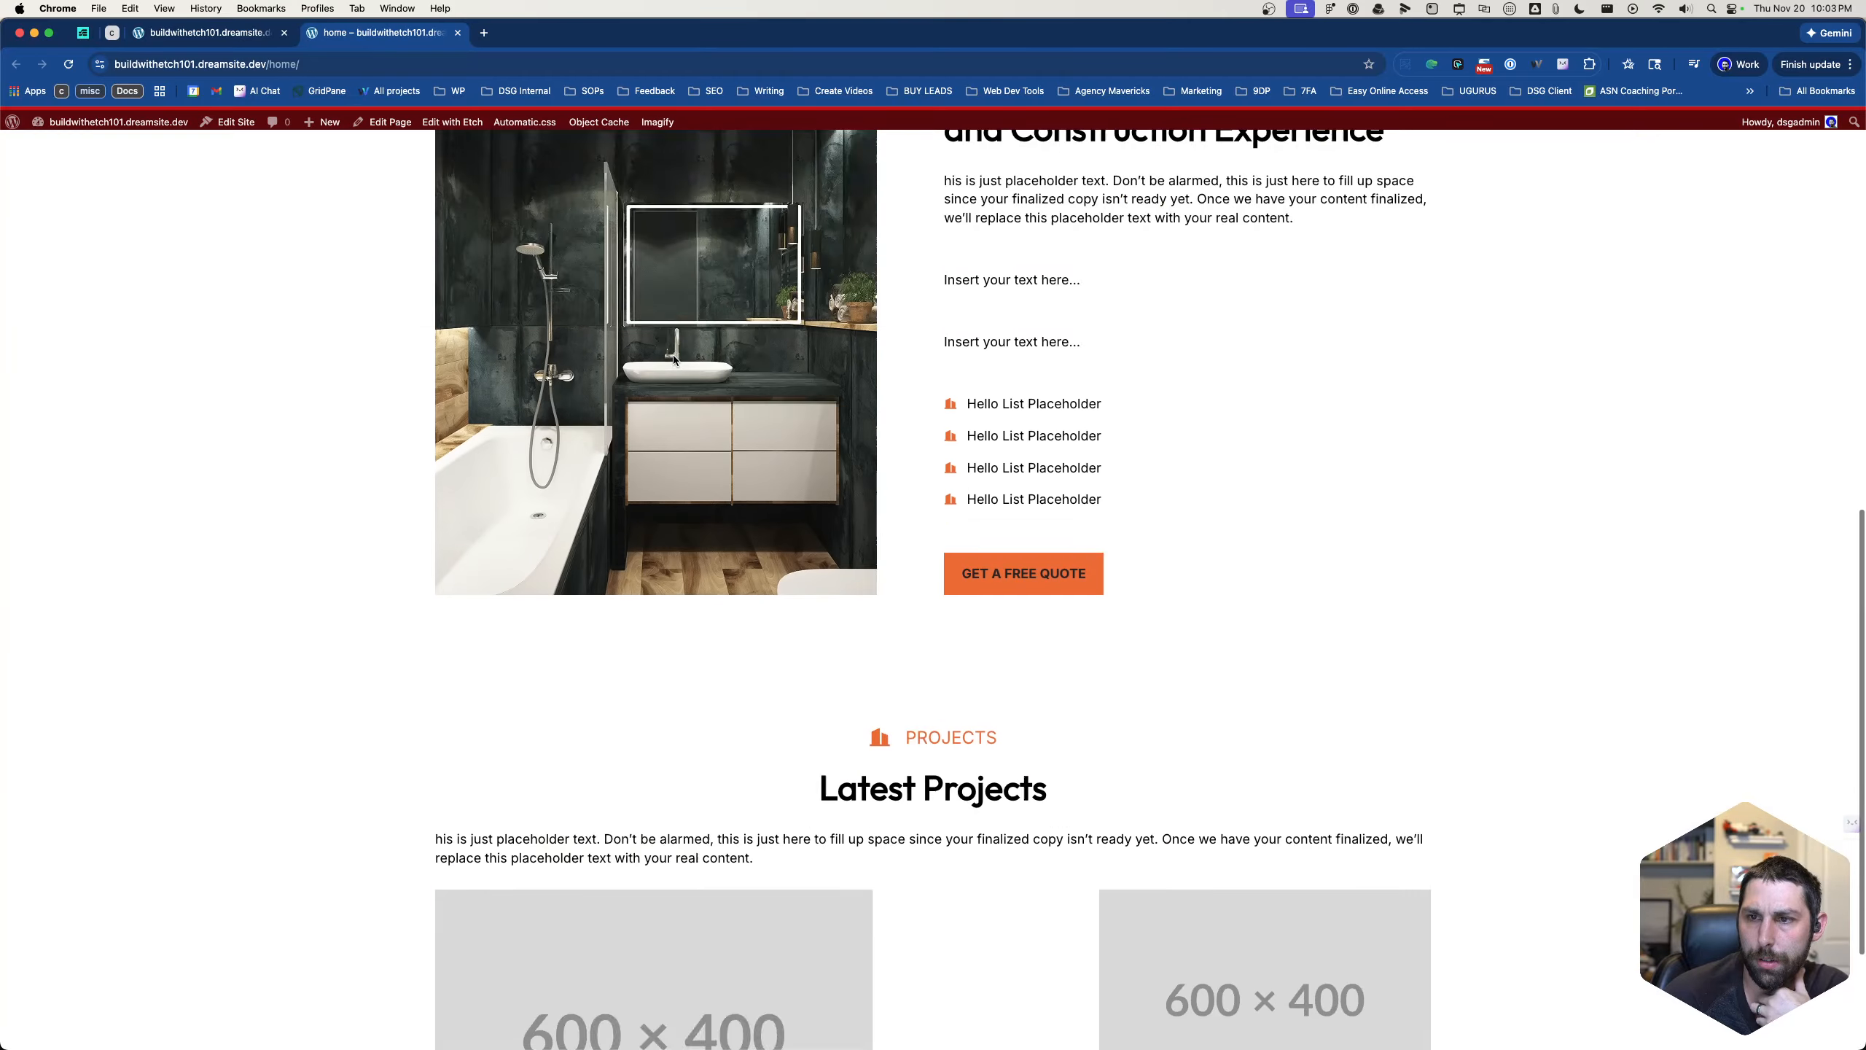
{"action": "scroll", "coordinate": [674, 360], "scroll_direction": "down", "scroll_amount": 3}
{"action": "right_click", "coordinate": [923, 664]}
{"action": "right_click", "coordinate": [879, 775]}
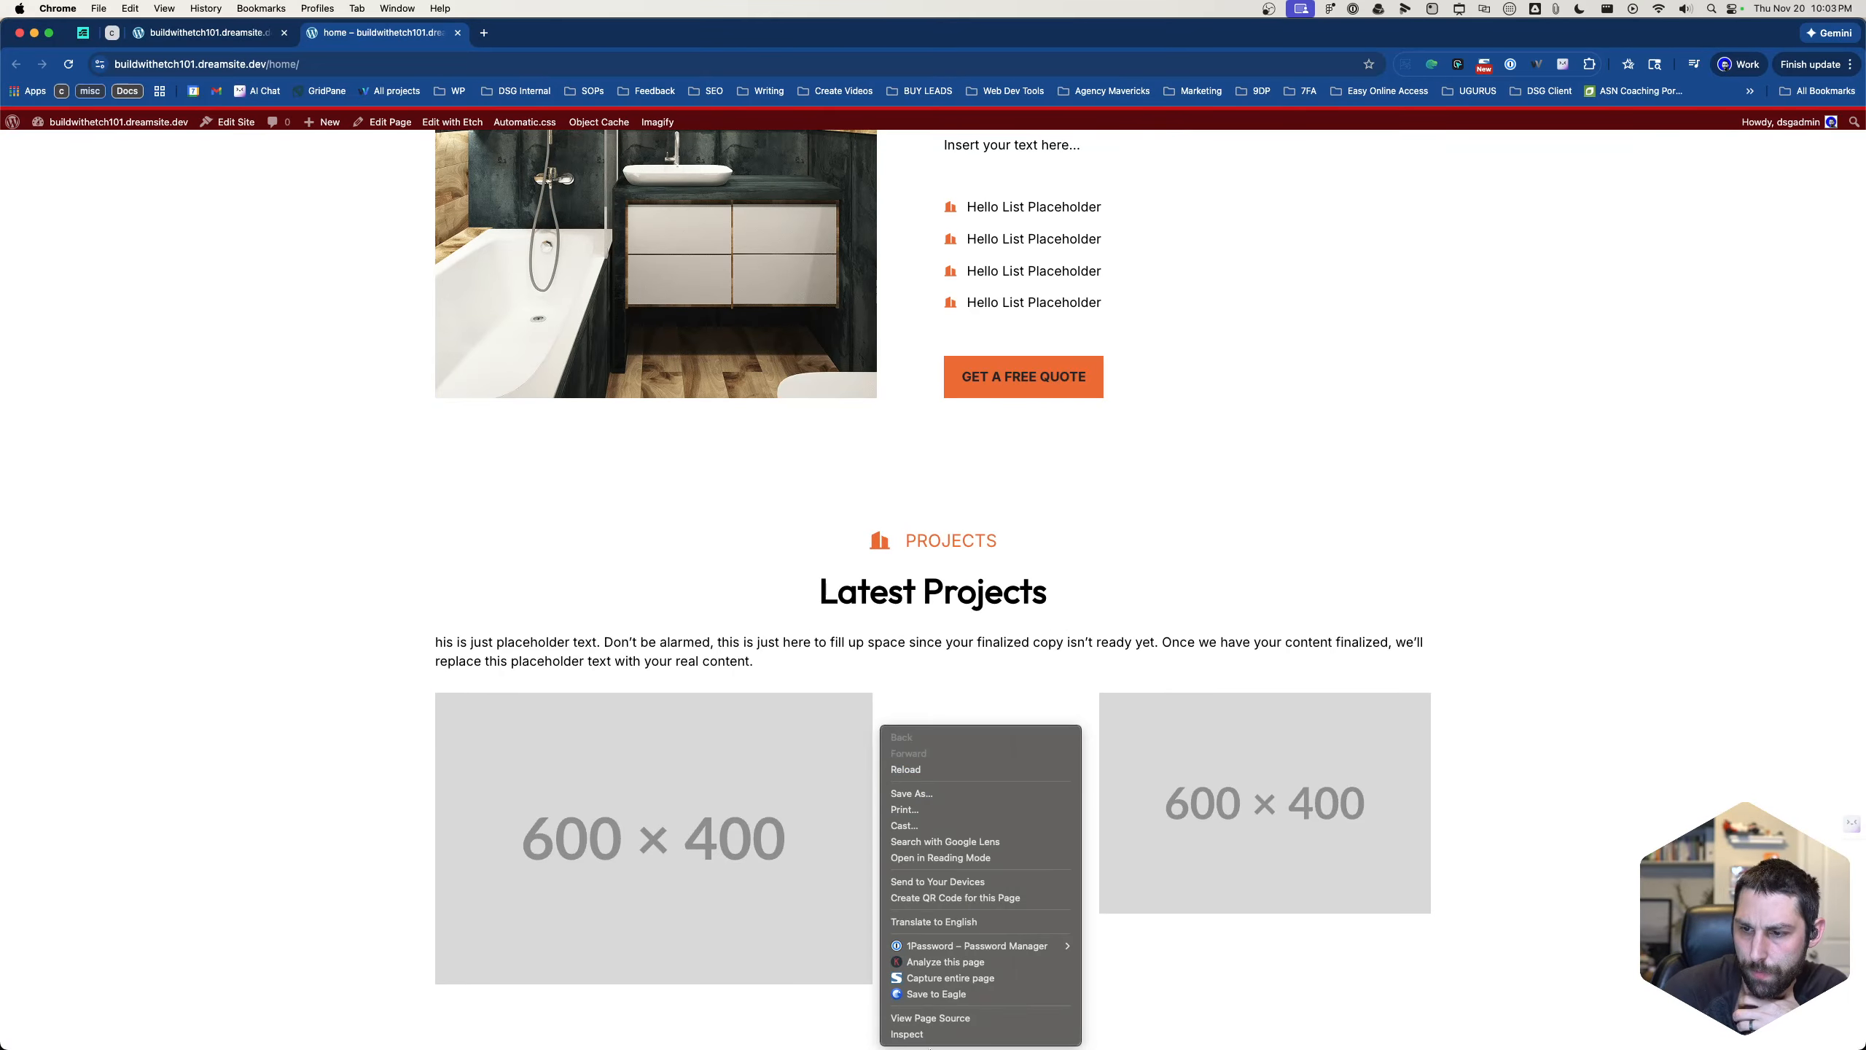
{"action": "left_click", "coordinate": [911, 1034]}
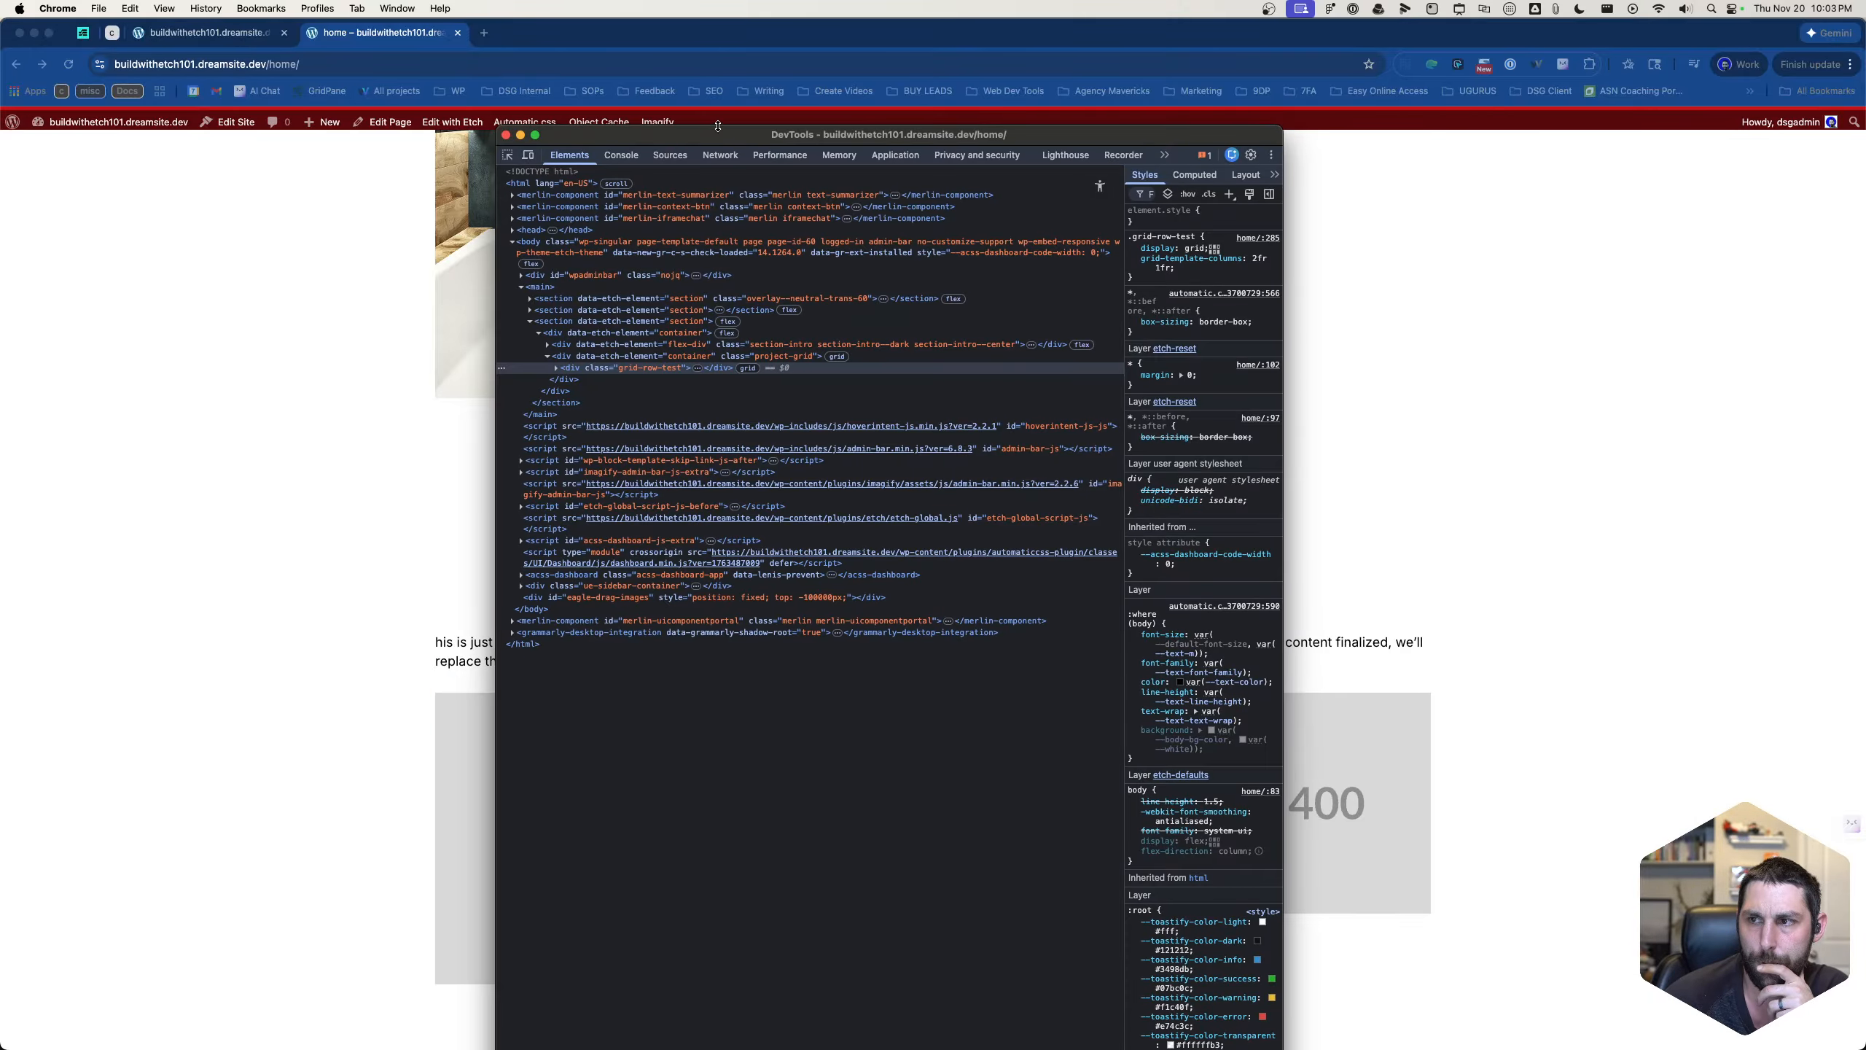
{"action": "left_click_drag", "start_coordinate": [718, 126], "coordinate": [718, 804]}
{"action": "left_click_drag", "start_coordinate": [842, 811], "coordinate": [1313, 178]}
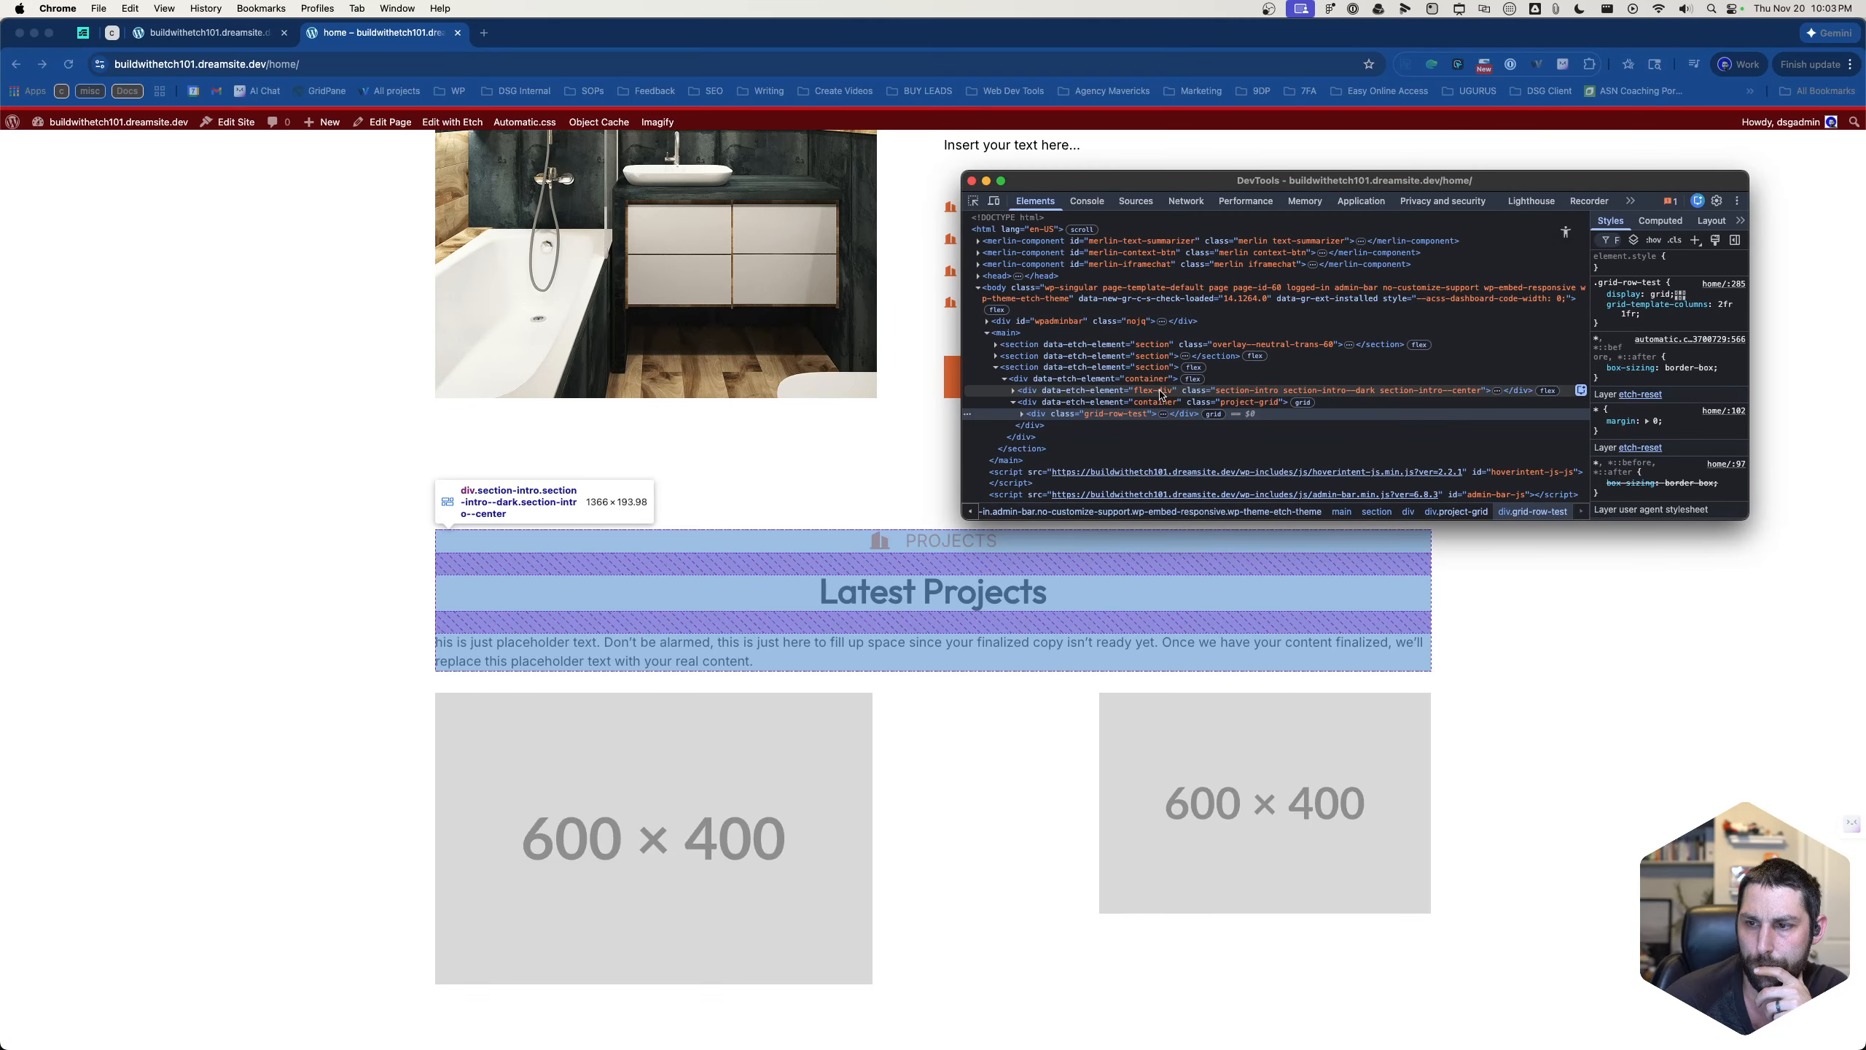
- Examine the project-grid div's styles in DevTools, switching its gap and display: grid declarations off and back on
{"action": "left_click", "coordinate": [1160, 402]}
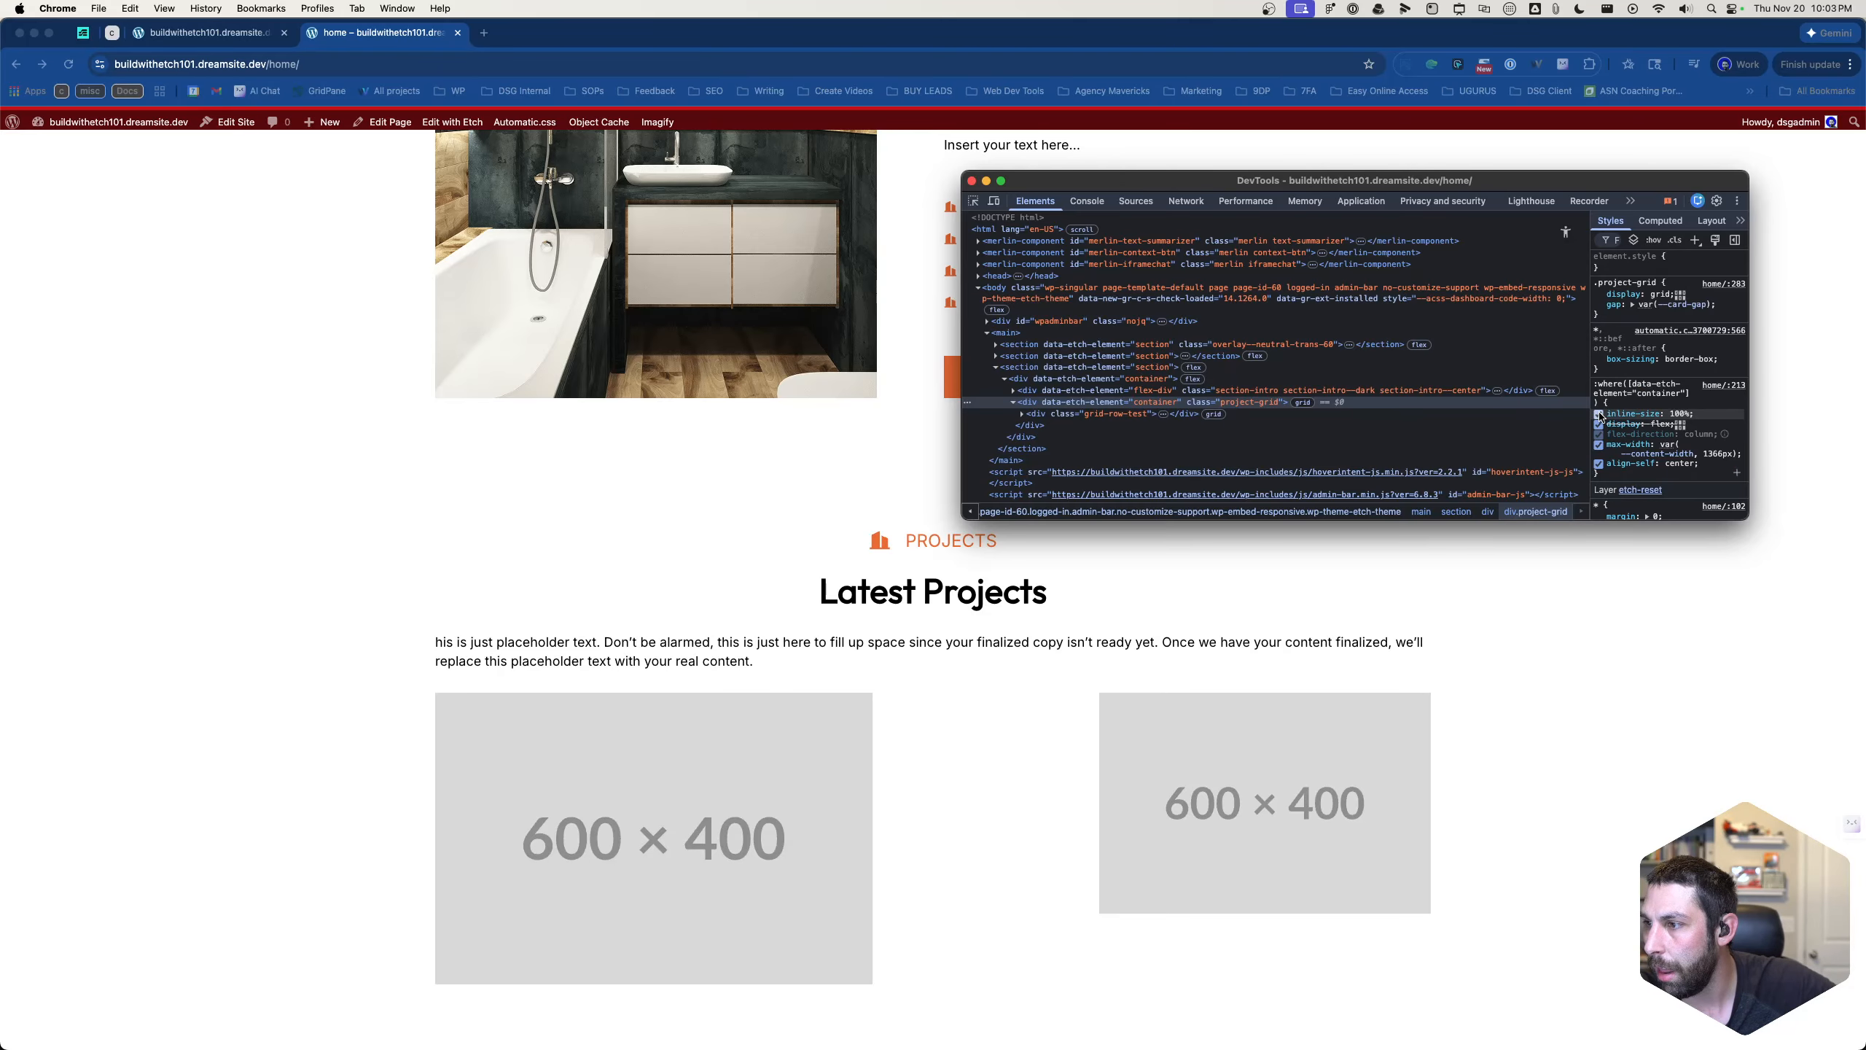
{"action": "scroll", "coordinate": [1644, 426], "scroll_direction": "down", "scroll_amount": 10}
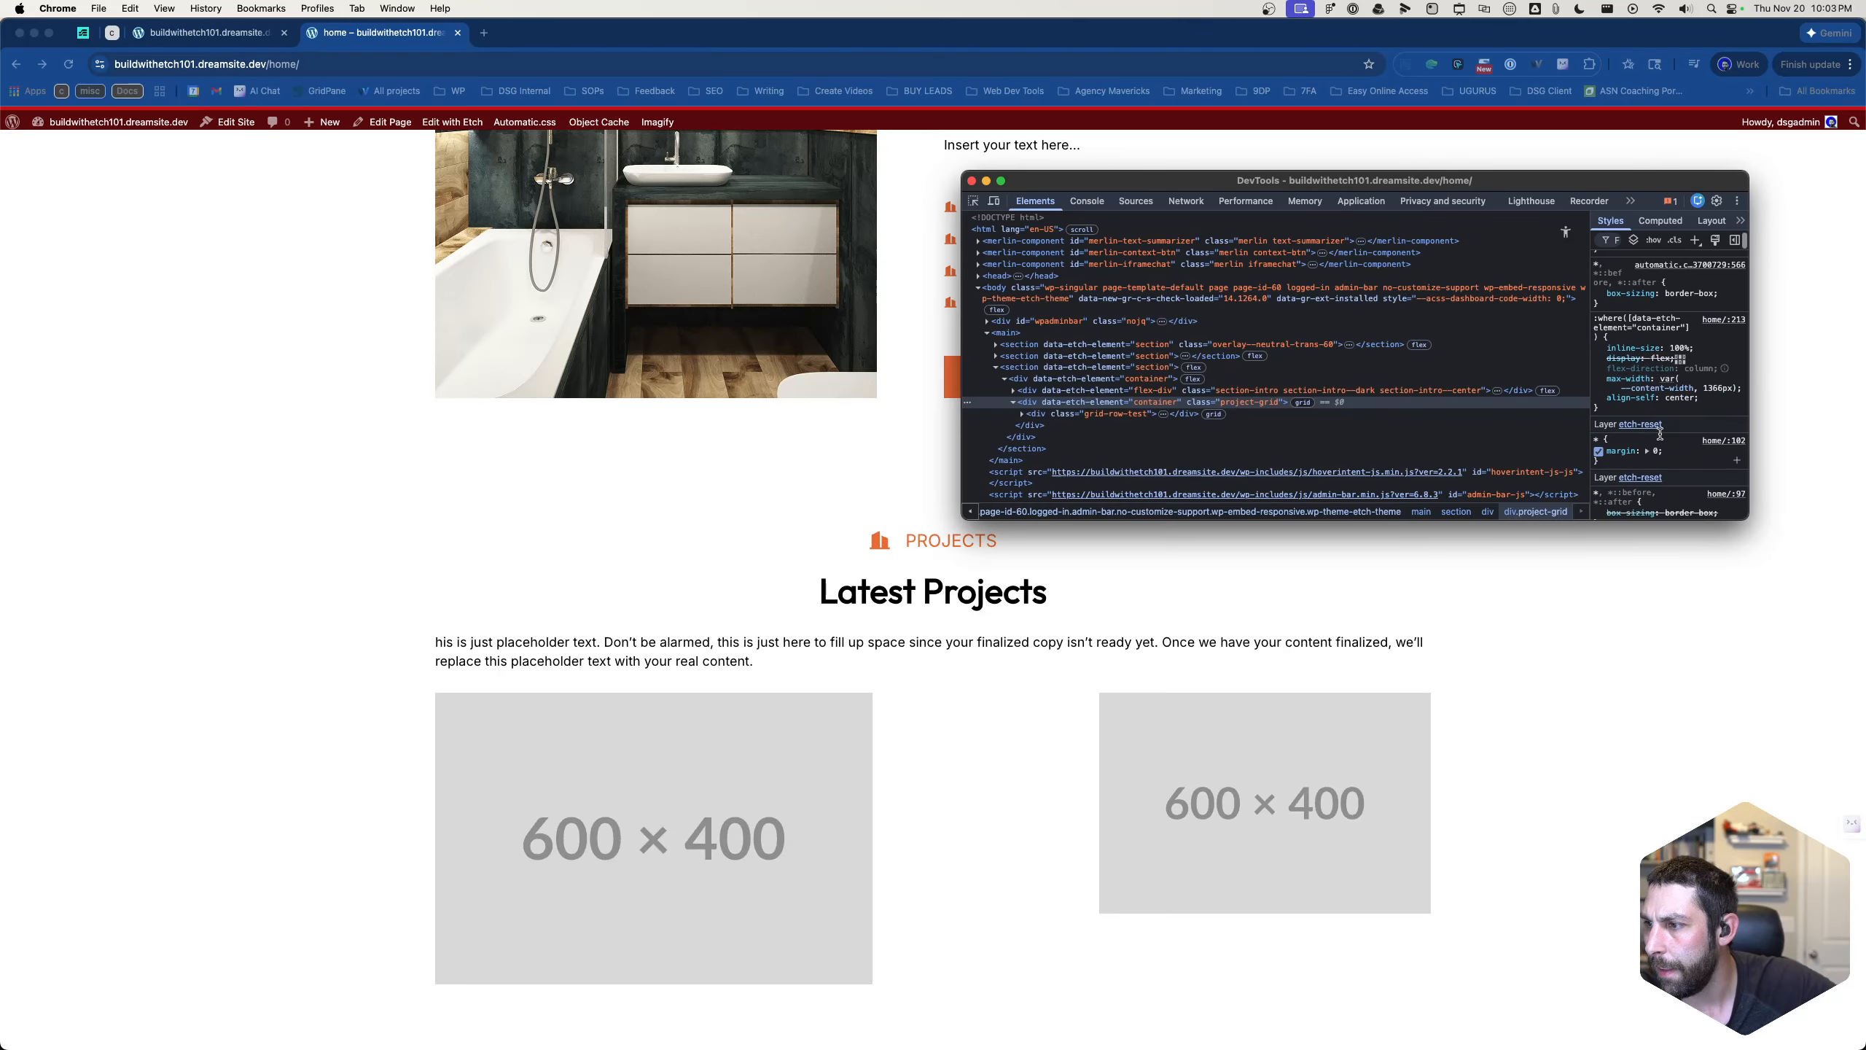
{"action": "scroll", "coordinate": [1659, 434], "scroll_direction": "down", "scroll_amount": 4}
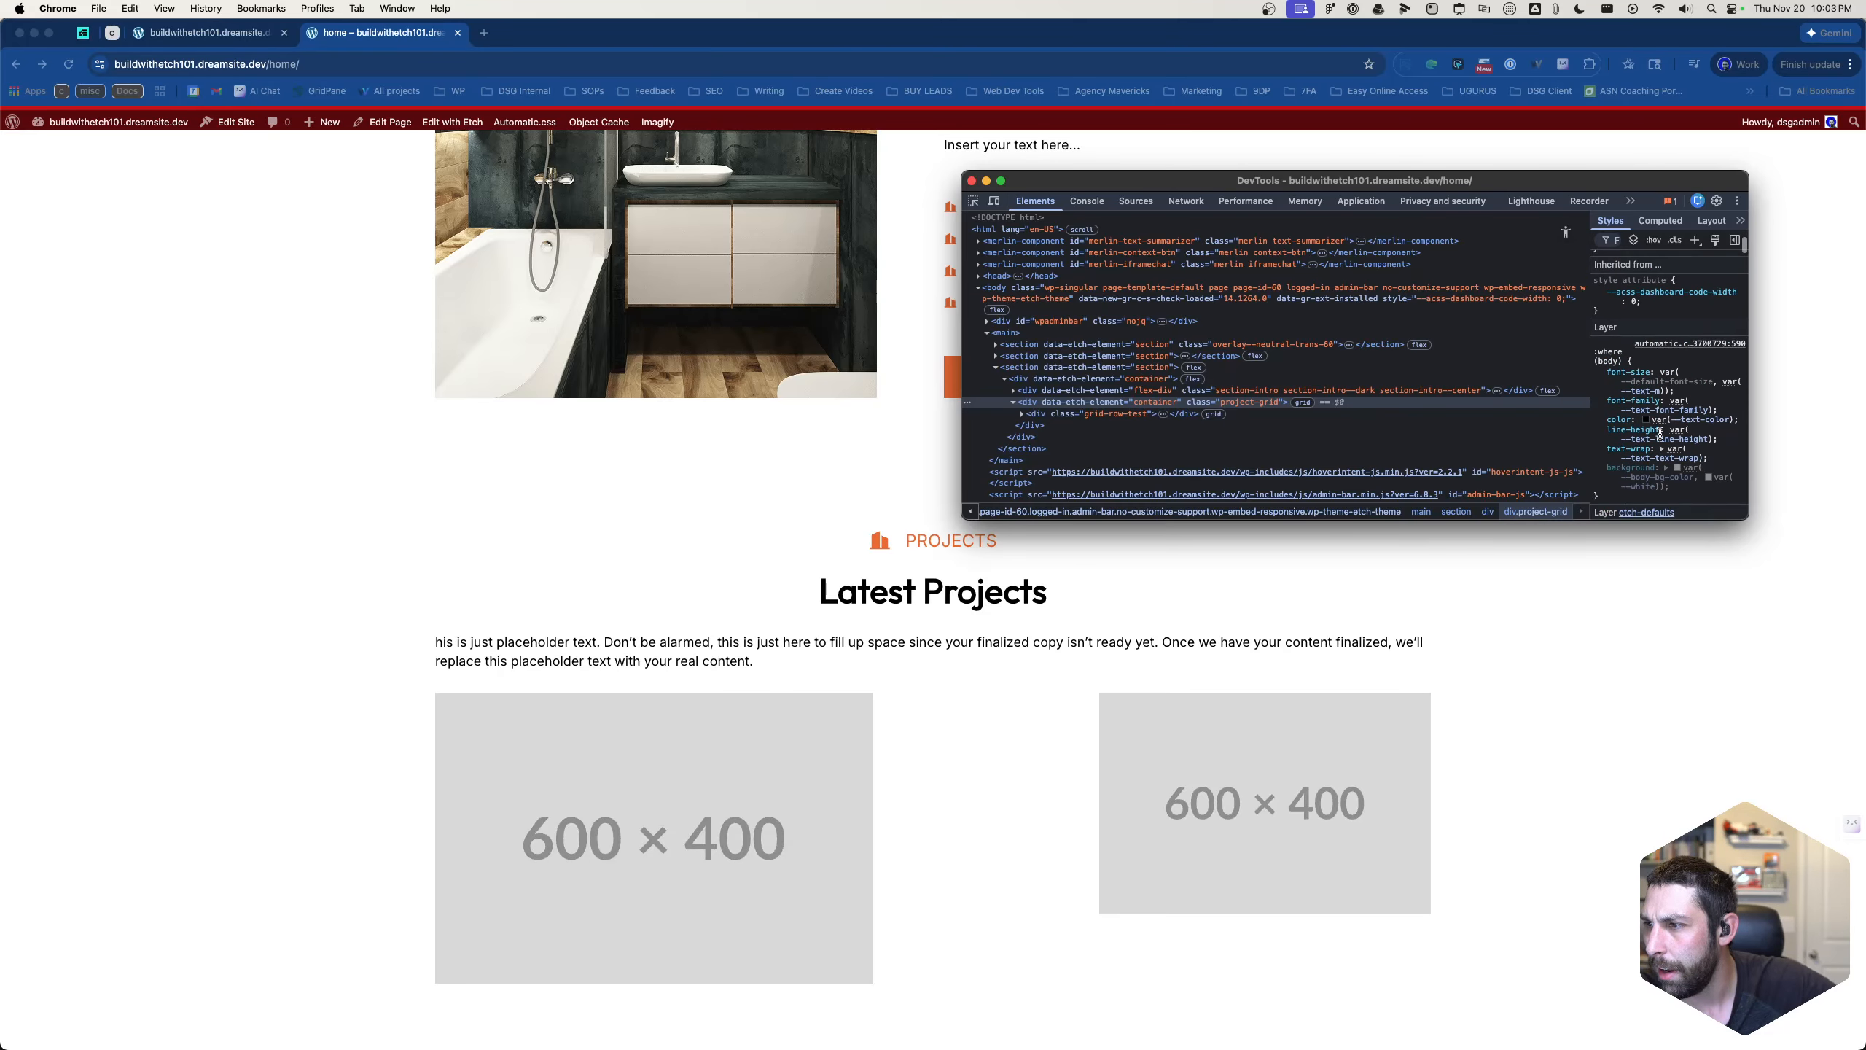
{"action": "scroll", "coordinate": [1661, 439], "scroll_direction": "up", "scroll_amount": 5}
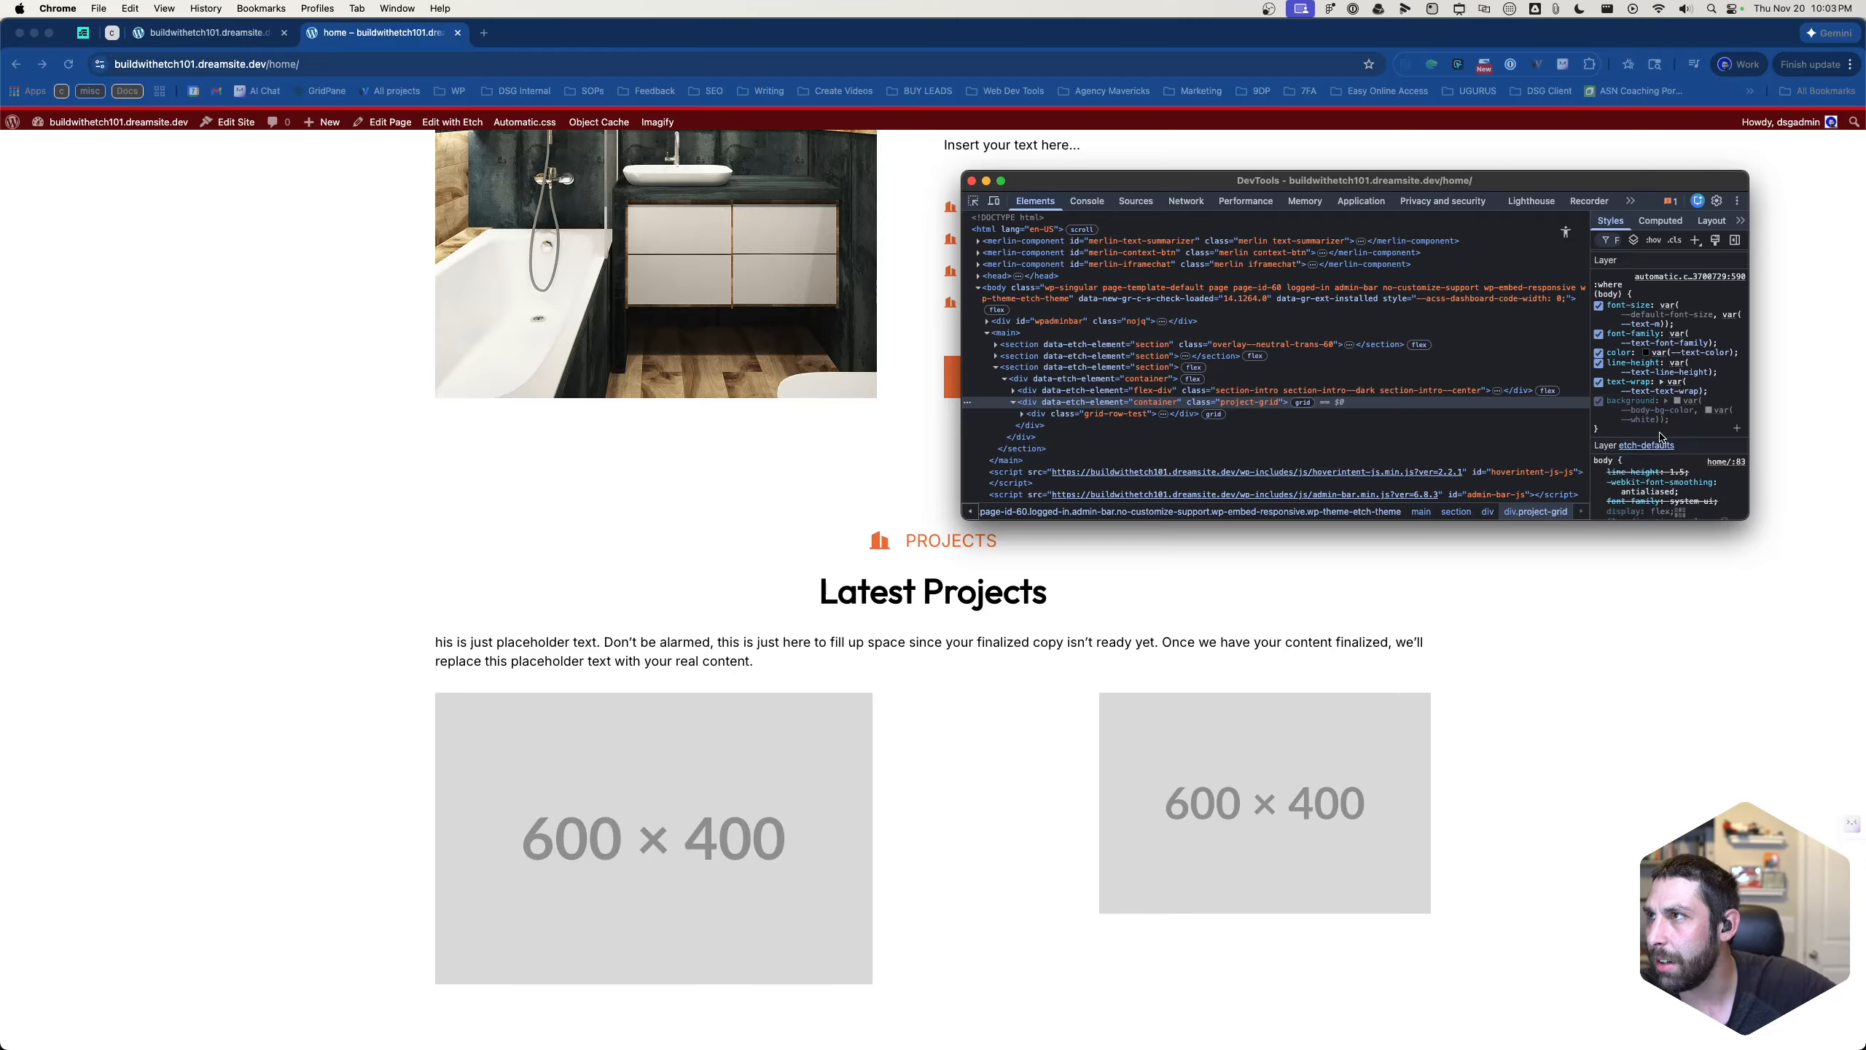
{"action": "scroll", "coordinate": [1660, 438], "scroll_direction": "up", "scroll_amount": 5}
{"action": "left_click", "coordinate": [1599, 304]}
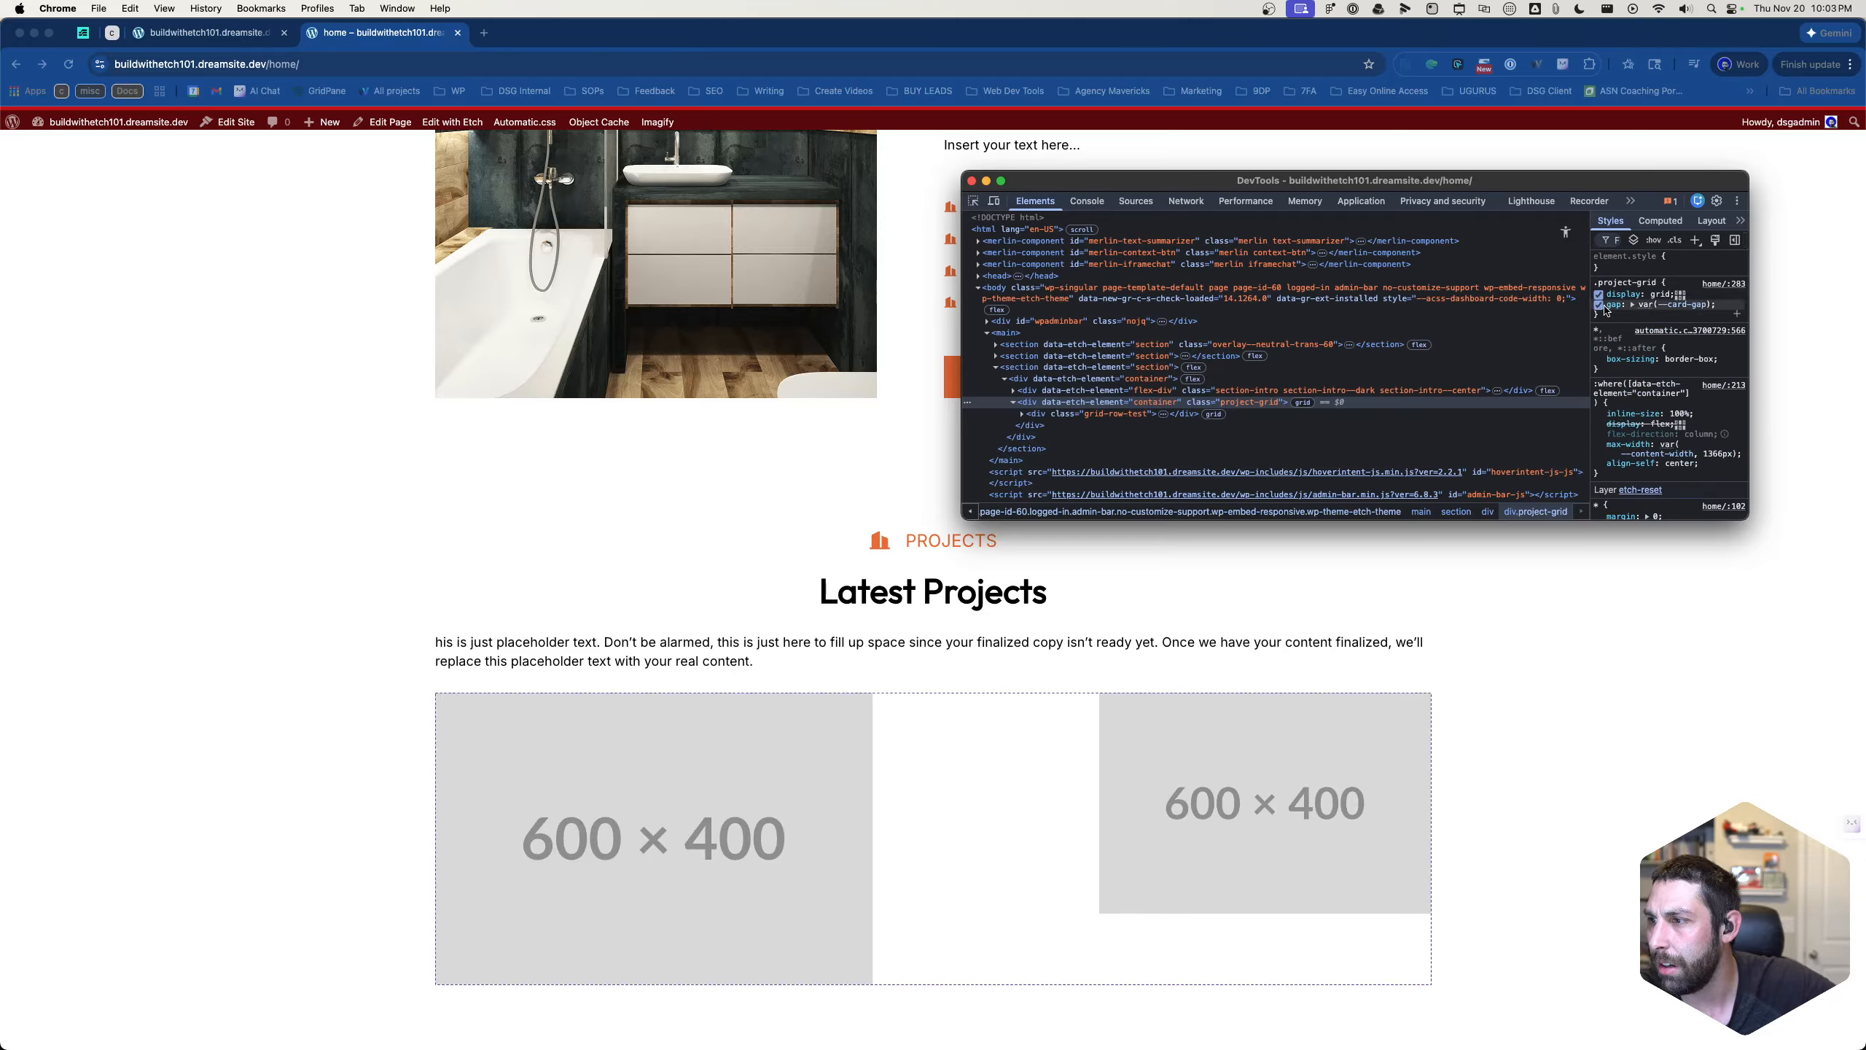
{"action": "left_click", "coordinate": [1598, 304]}
{"action": "left_click", "coordinate": [1598, 294]}
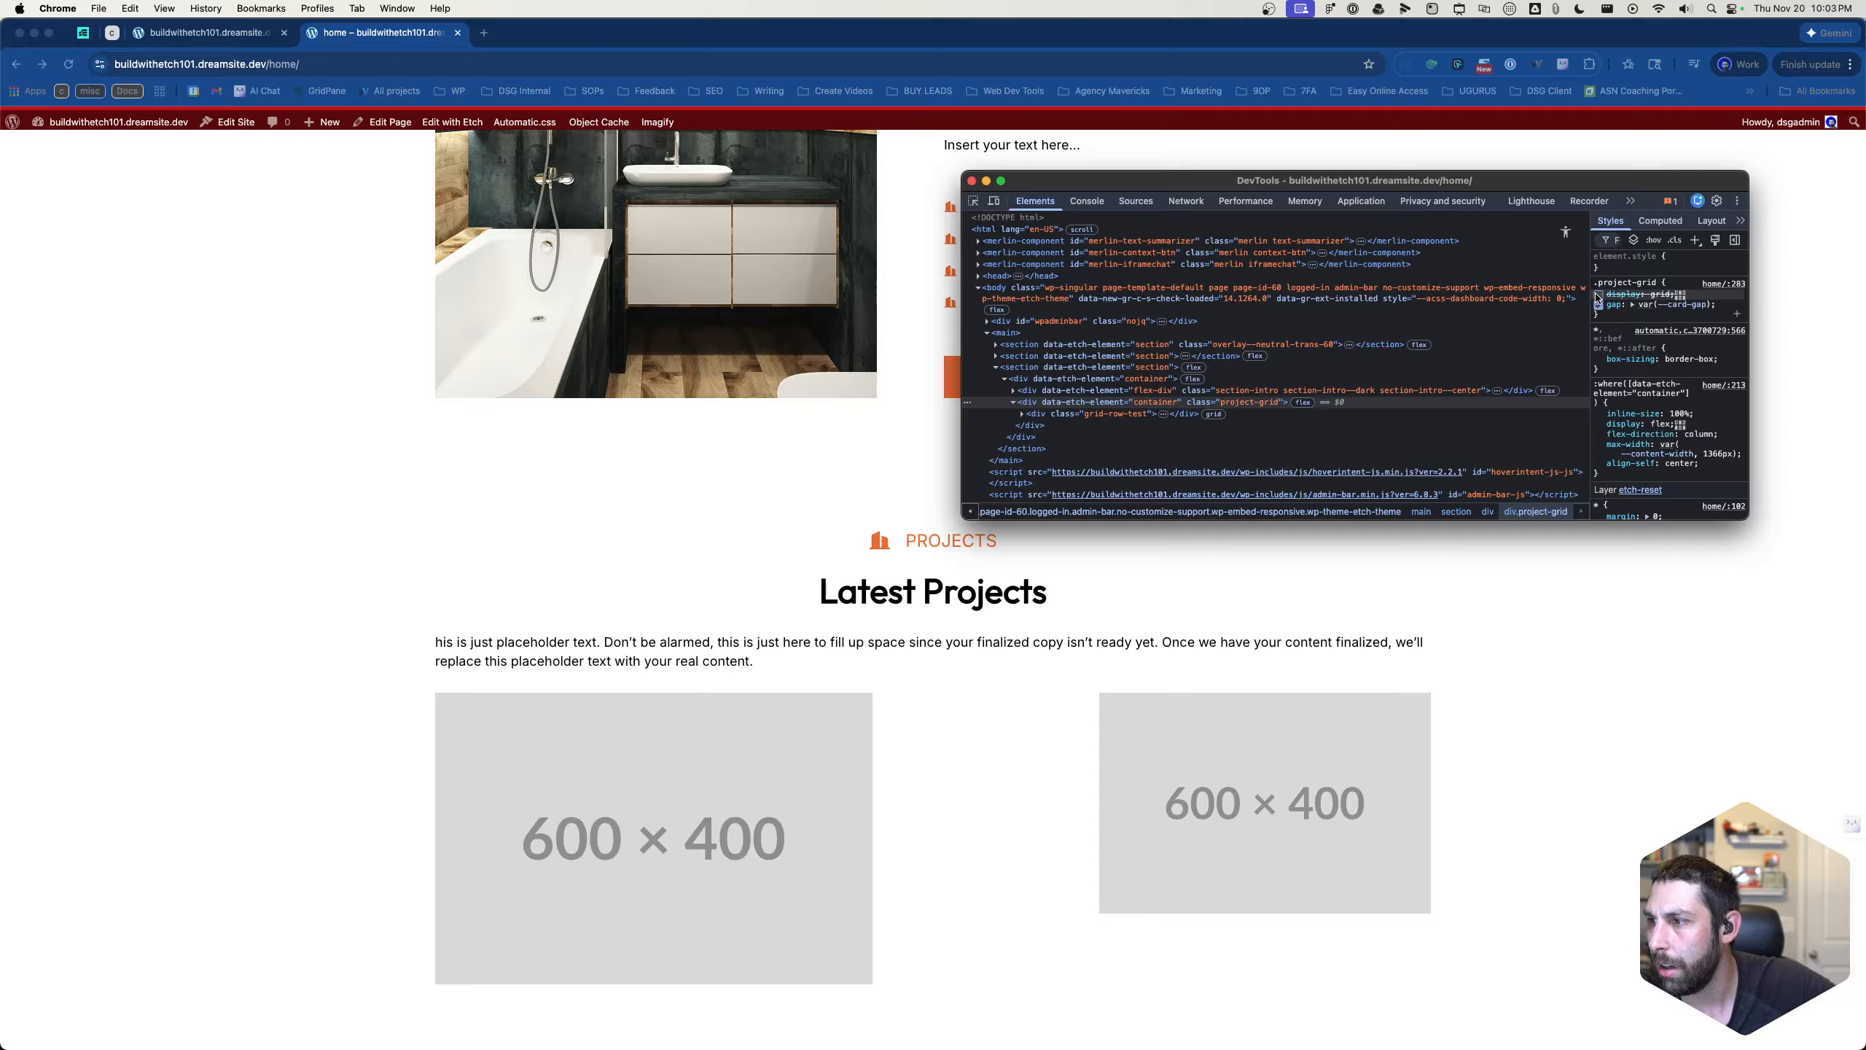
{"action": "left_click", "coordinate": [1598, 294]}
- Try align-content: space-between on the .project-grid rule in DevTools
{"action": "left_click", "coordinate": [1615, 293]}
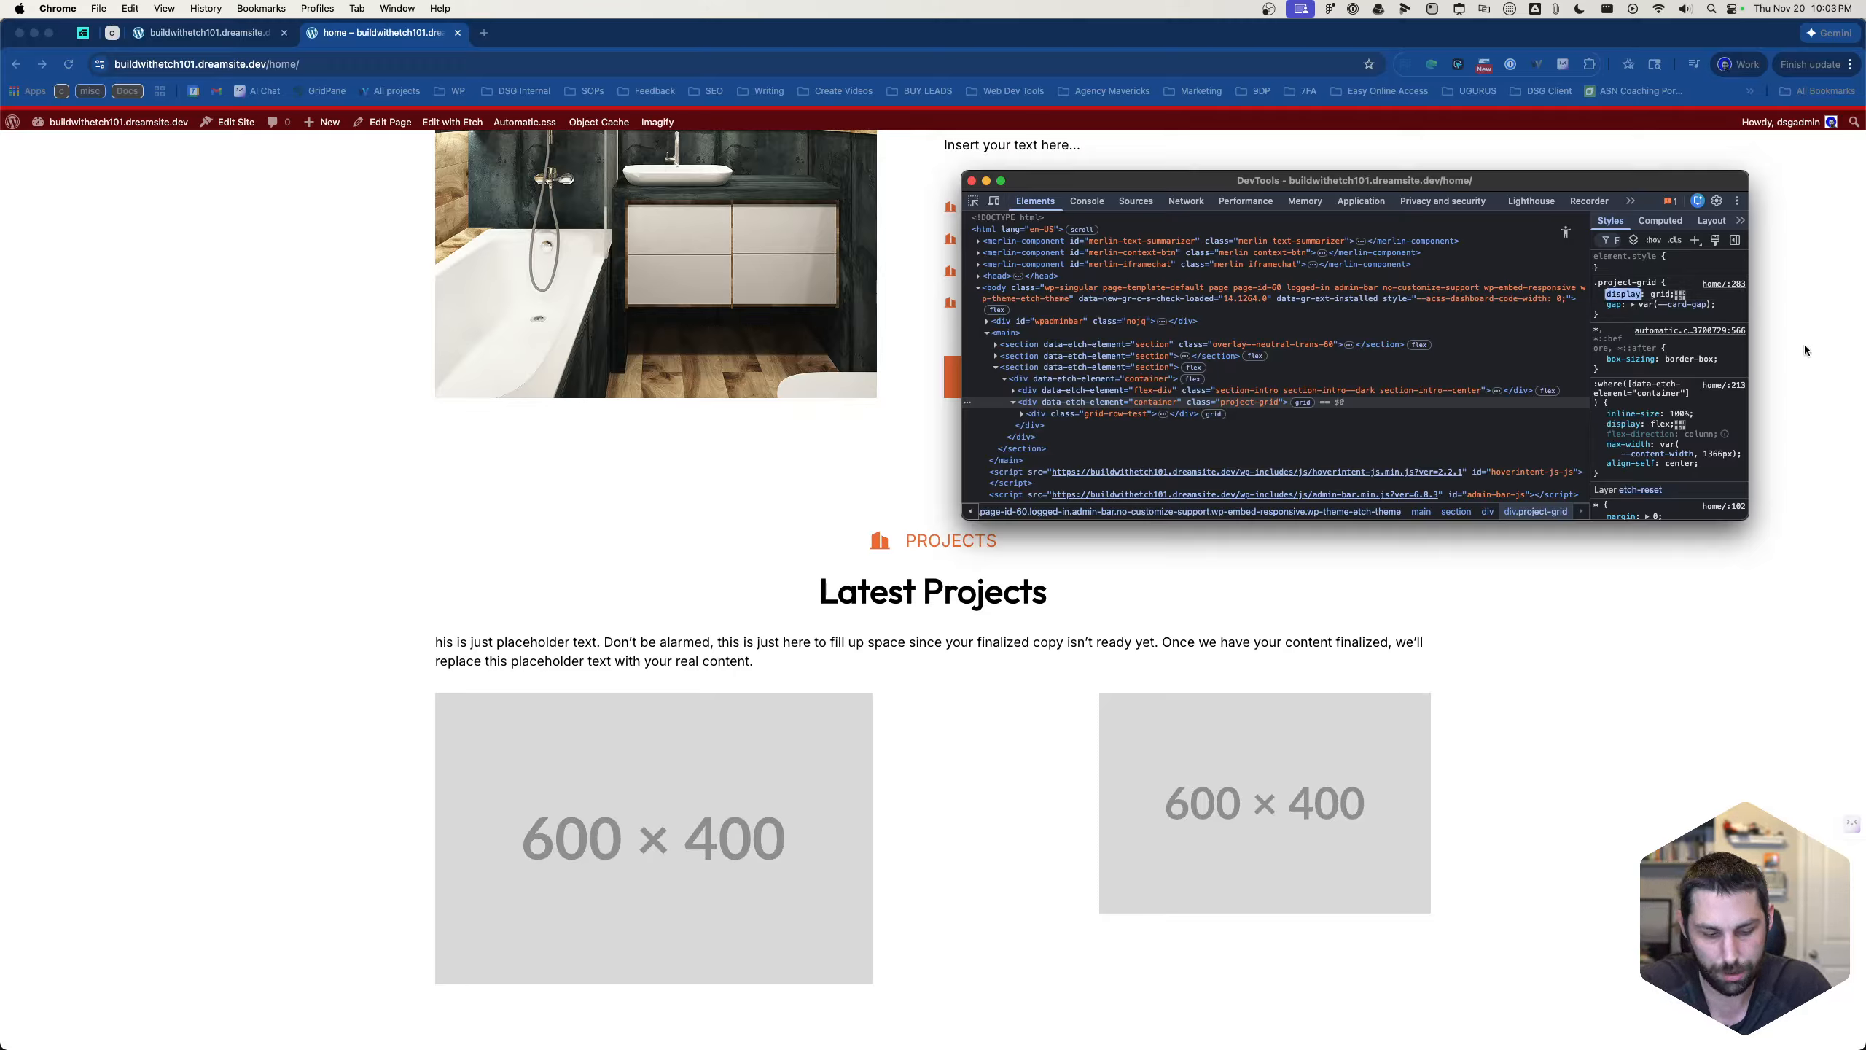
{"action": "type", "text": "display"}
{"action": "key", "text": "Tab"}
{"action": "type", "text": "grid"}
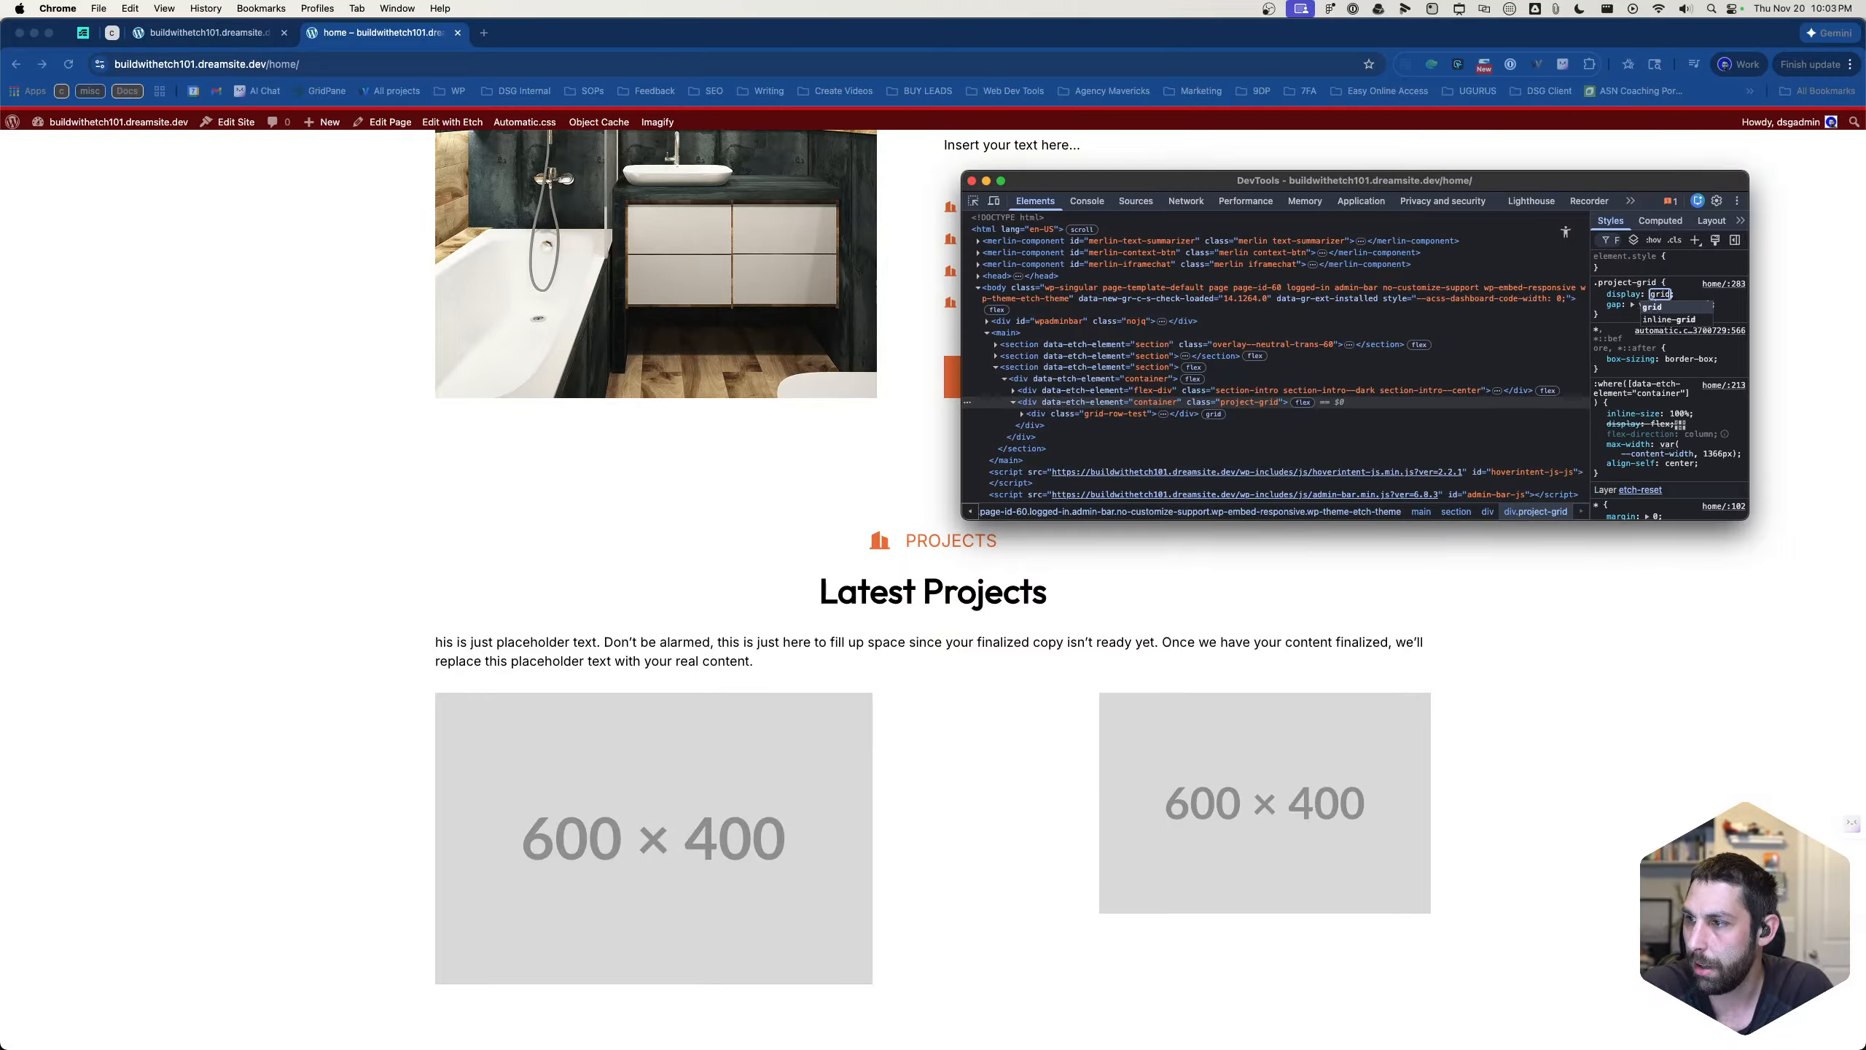
{"action": "key", "text": "Tab"}
{"action": "key", "text": "Tab"}
{"action": "key", "text": "Tab"}
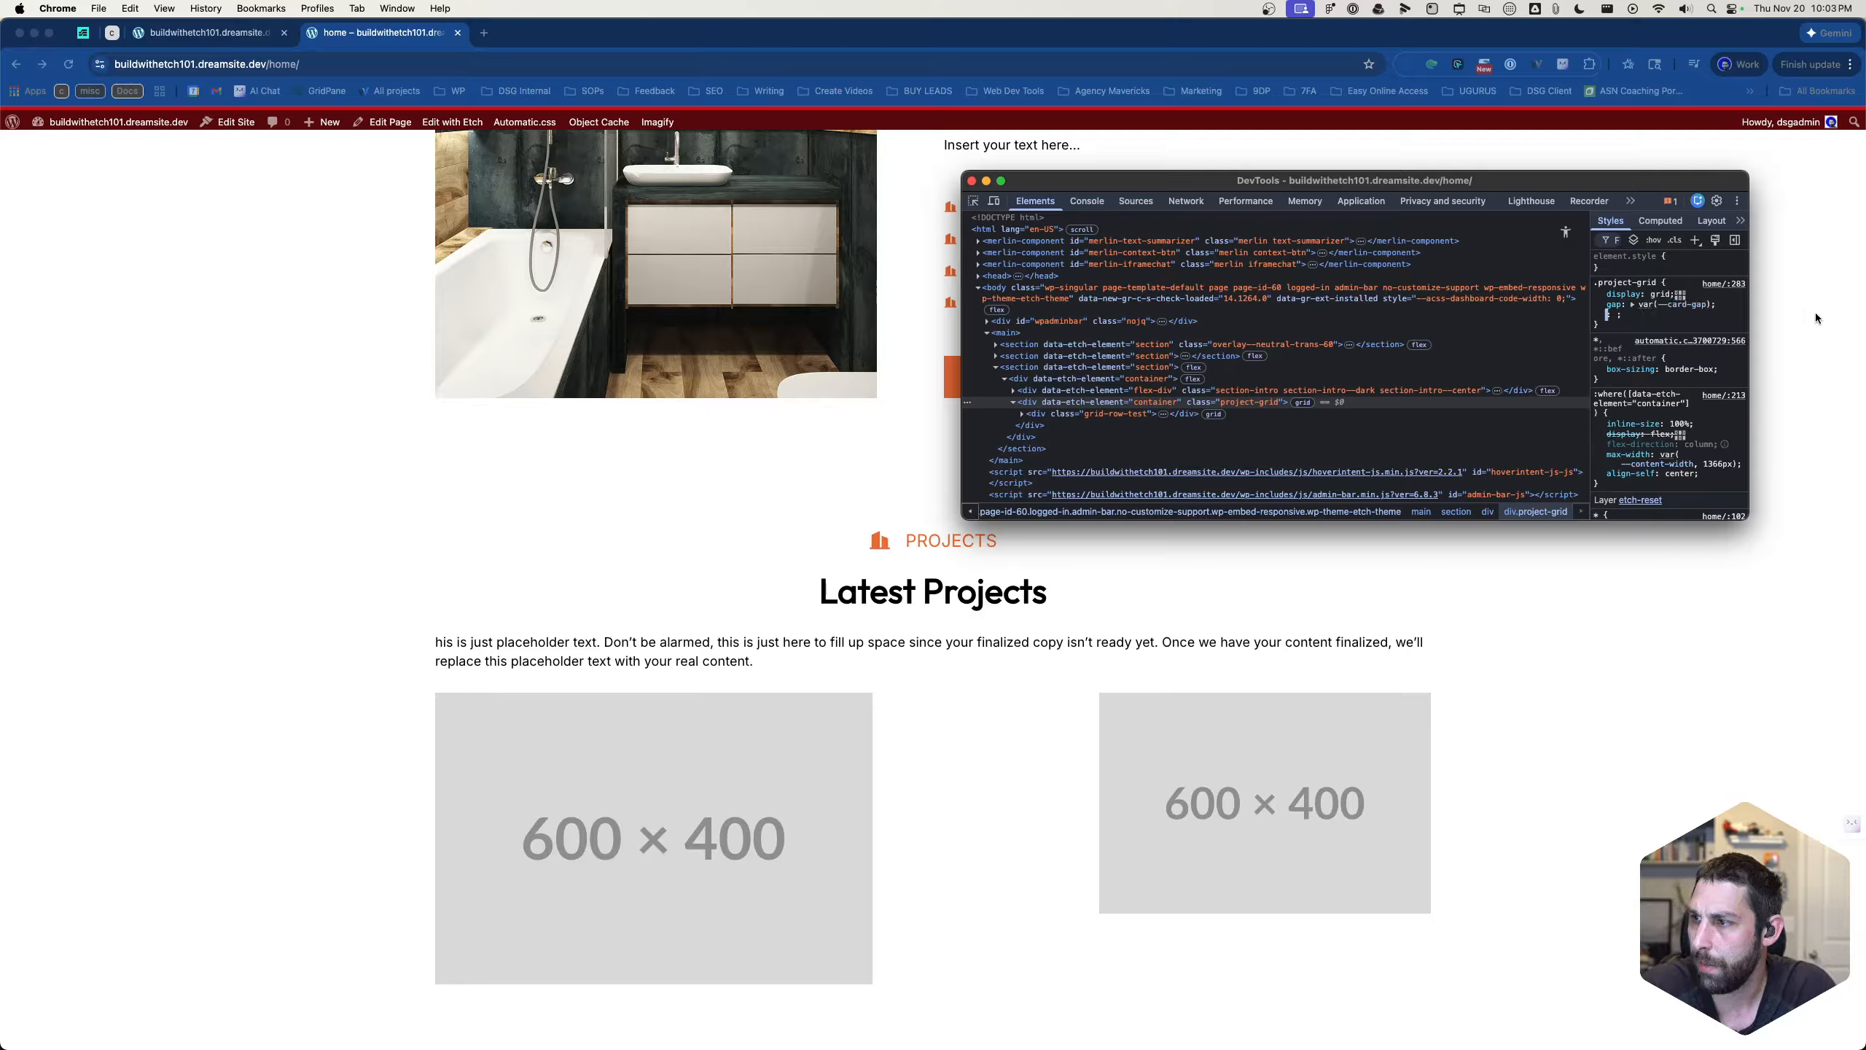
{"action": "left_click", "coordinate": [1681, 294]}
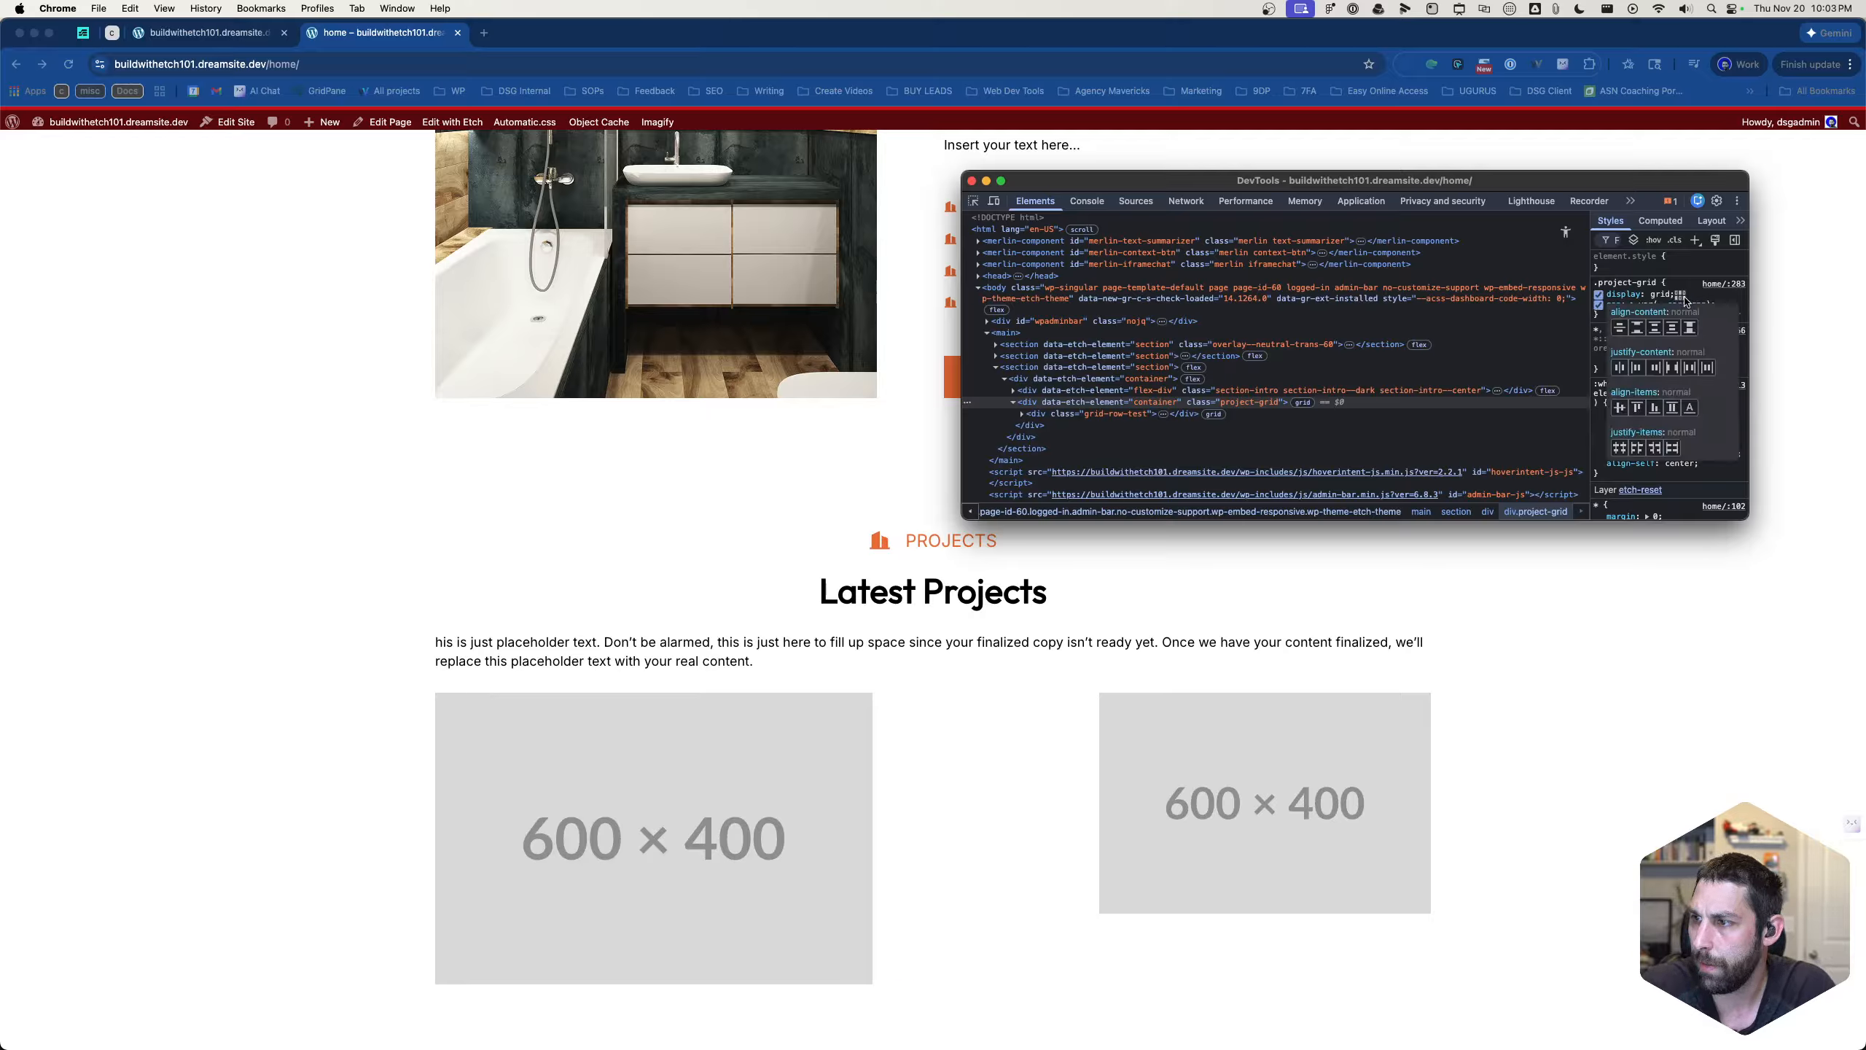
{"action": "left_click", "coordinate": [1638, 334]}
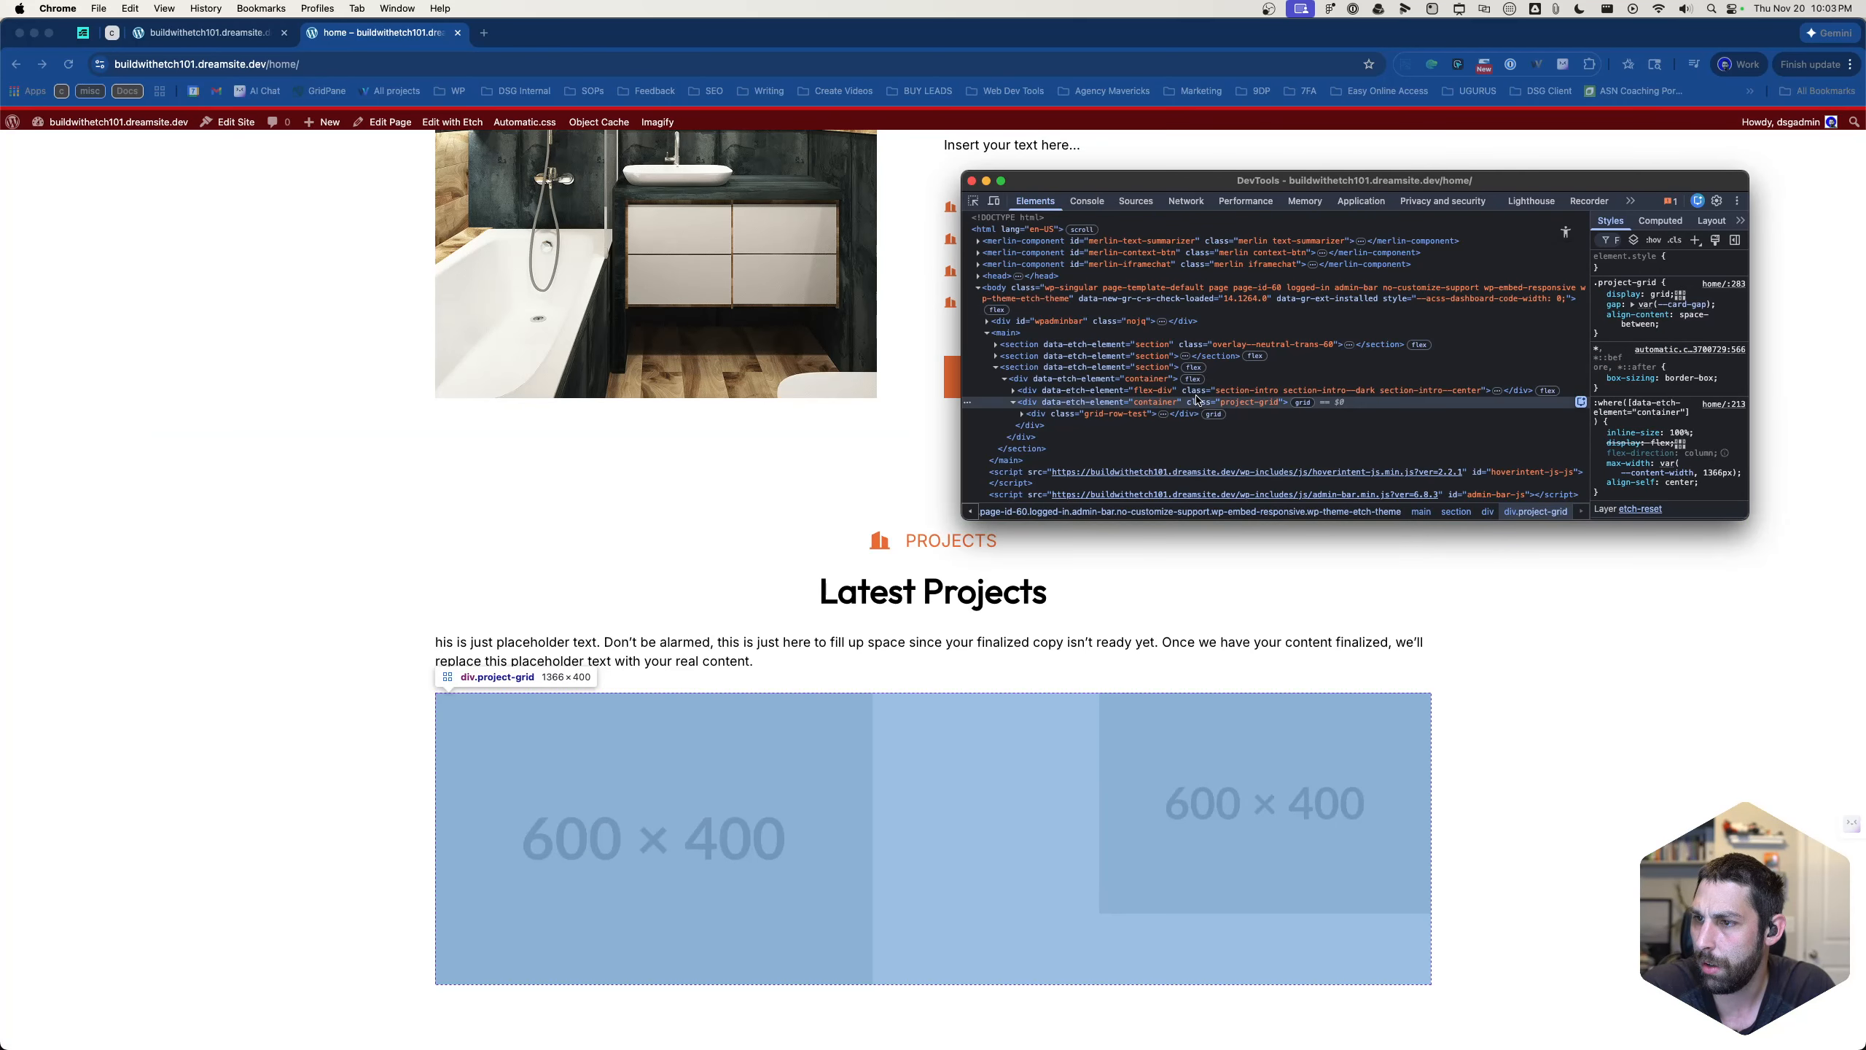
- Compare the styles of the section intro, its parent container and the project grid, and close DevTools
{"action": "left_click", "coordinate": [1161, 390]}
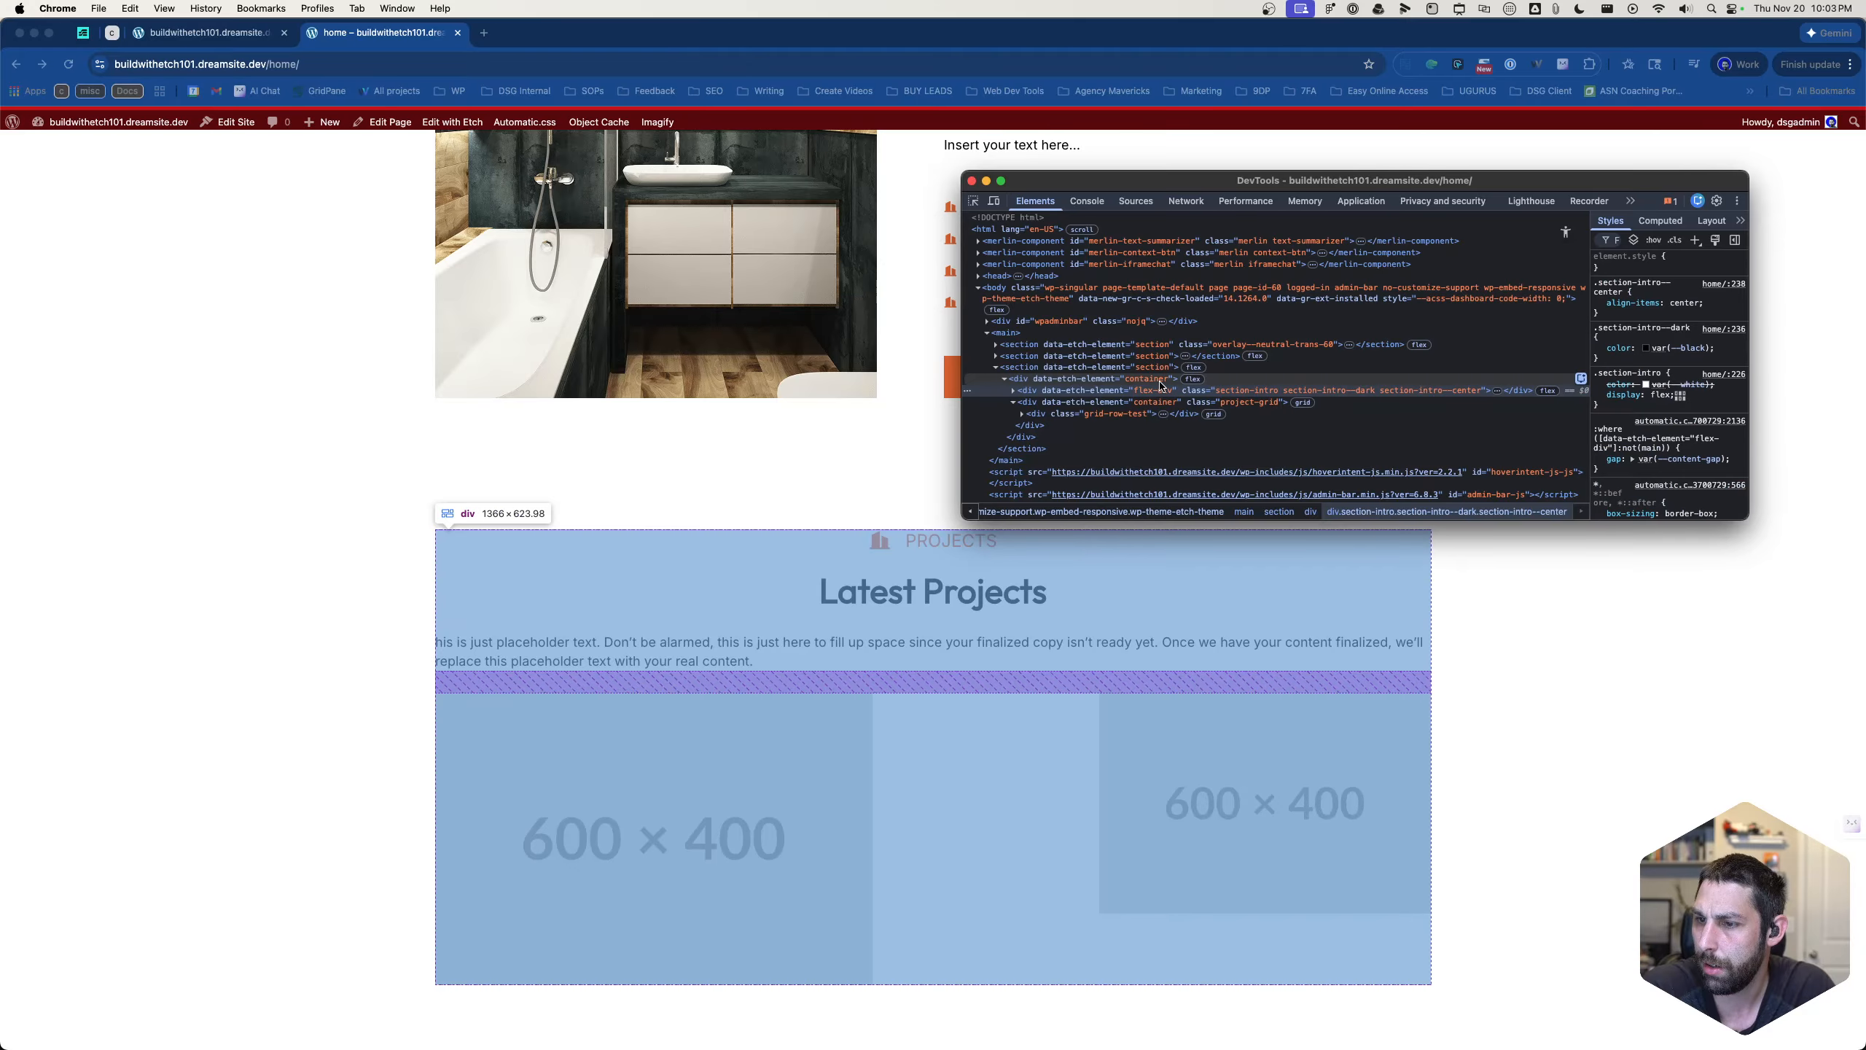
{"action": "left_click", "coordinate": [1159, 382]}
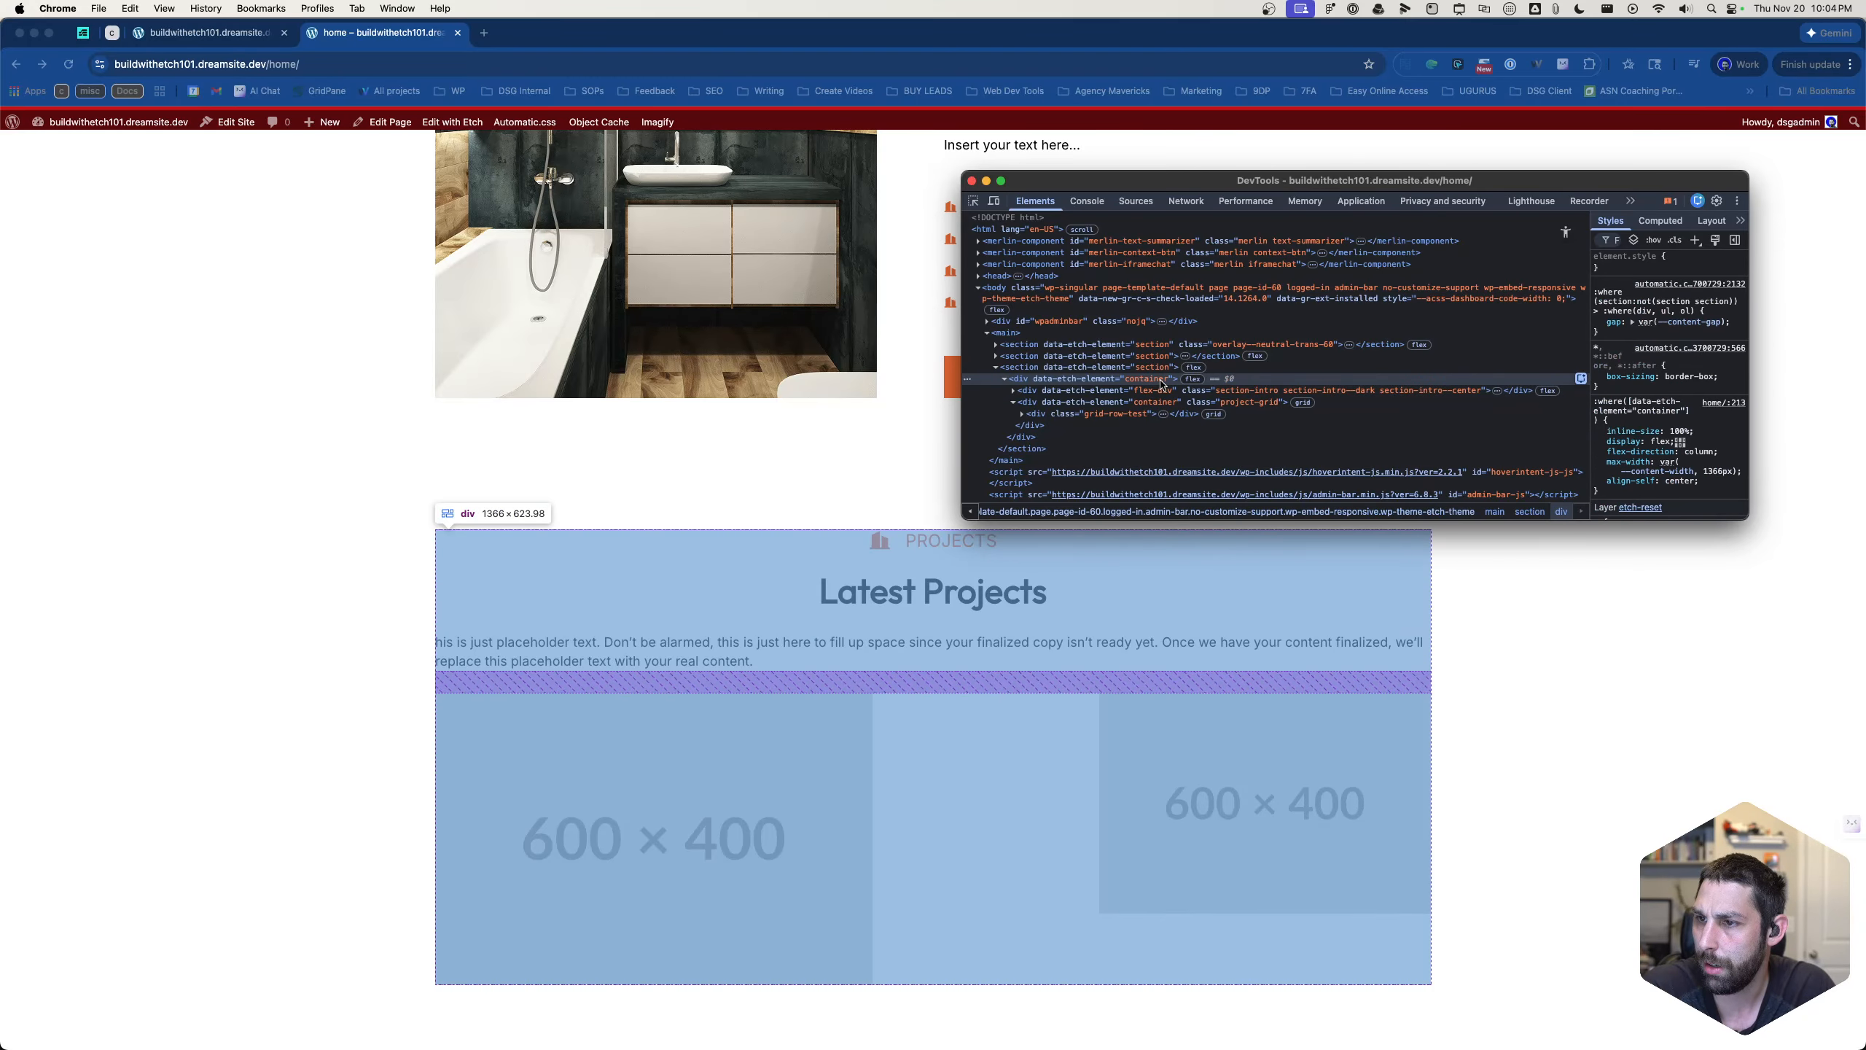
{"action": "left_click", "coordinate": [1159, 402]}
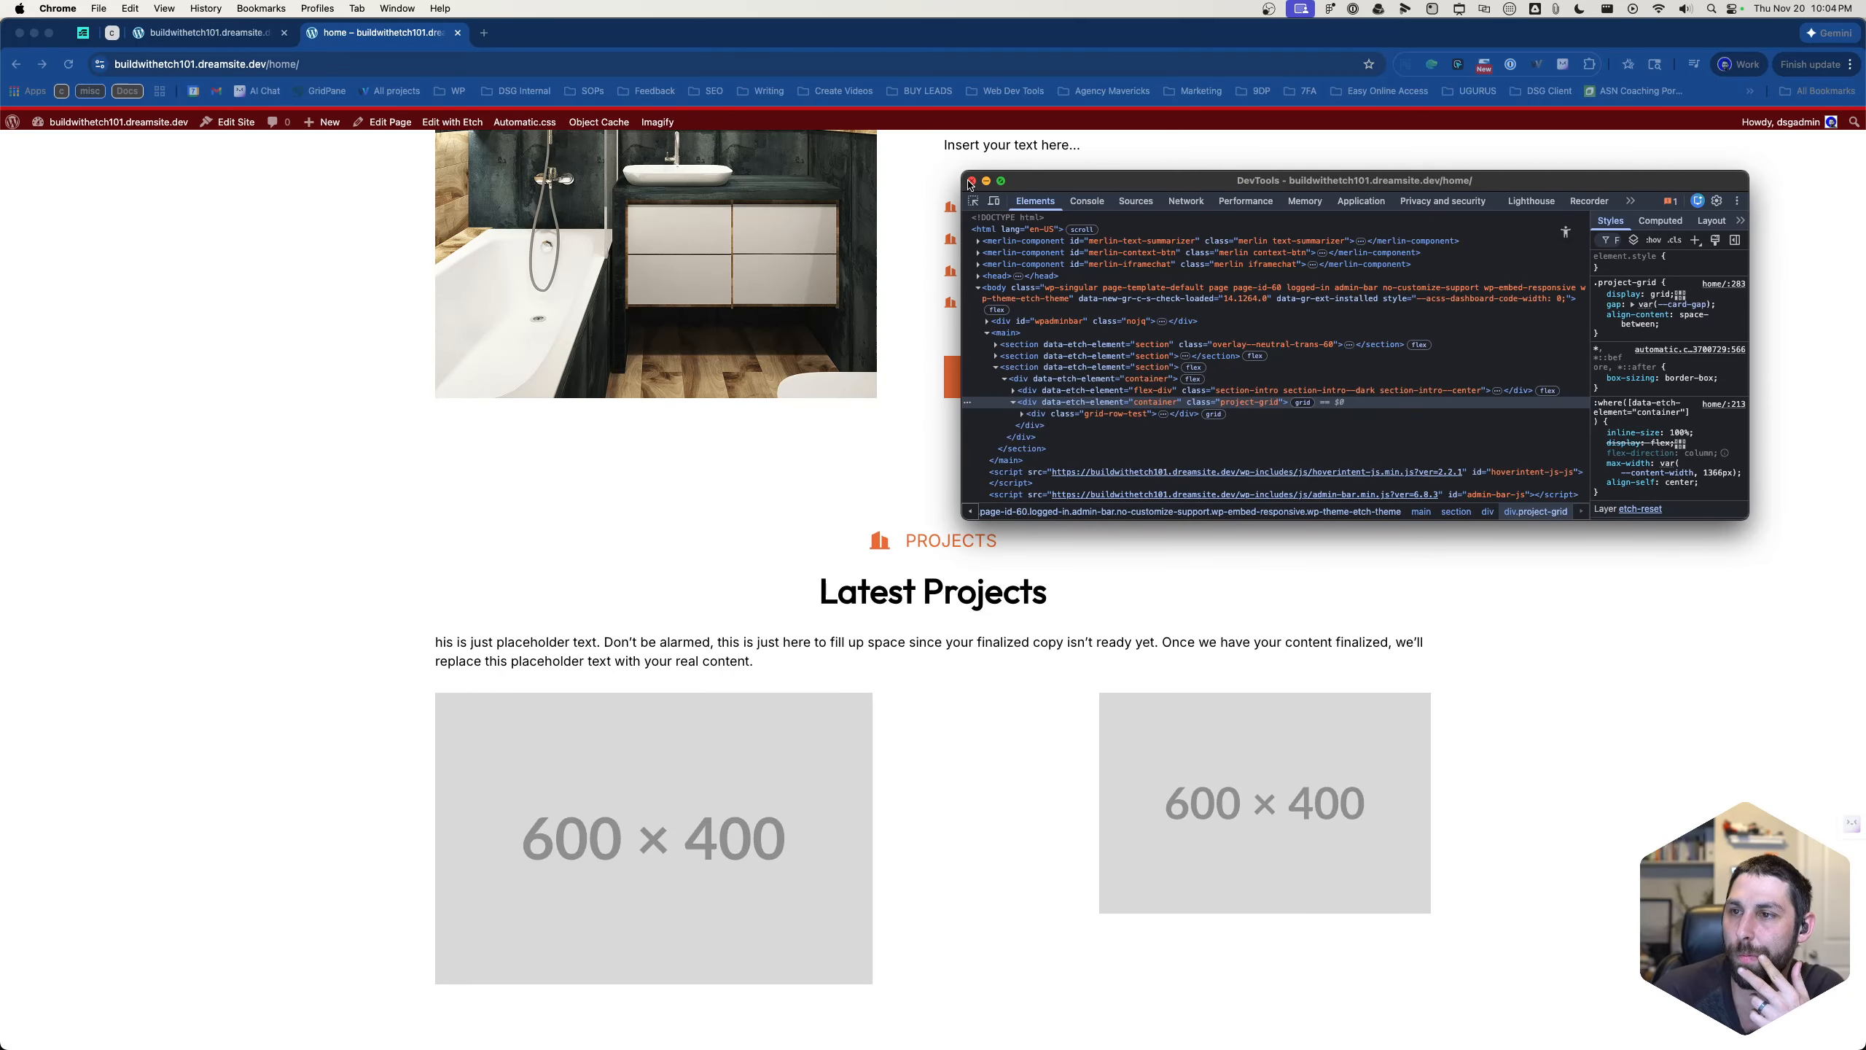
{"action": "left_click", "coordinate": [906, 165]}
- Return to the Etch editor and move the project grid out of the container, placing it directly inside the Project section
{"action": "left_click", "coordinate": [183, 35]}
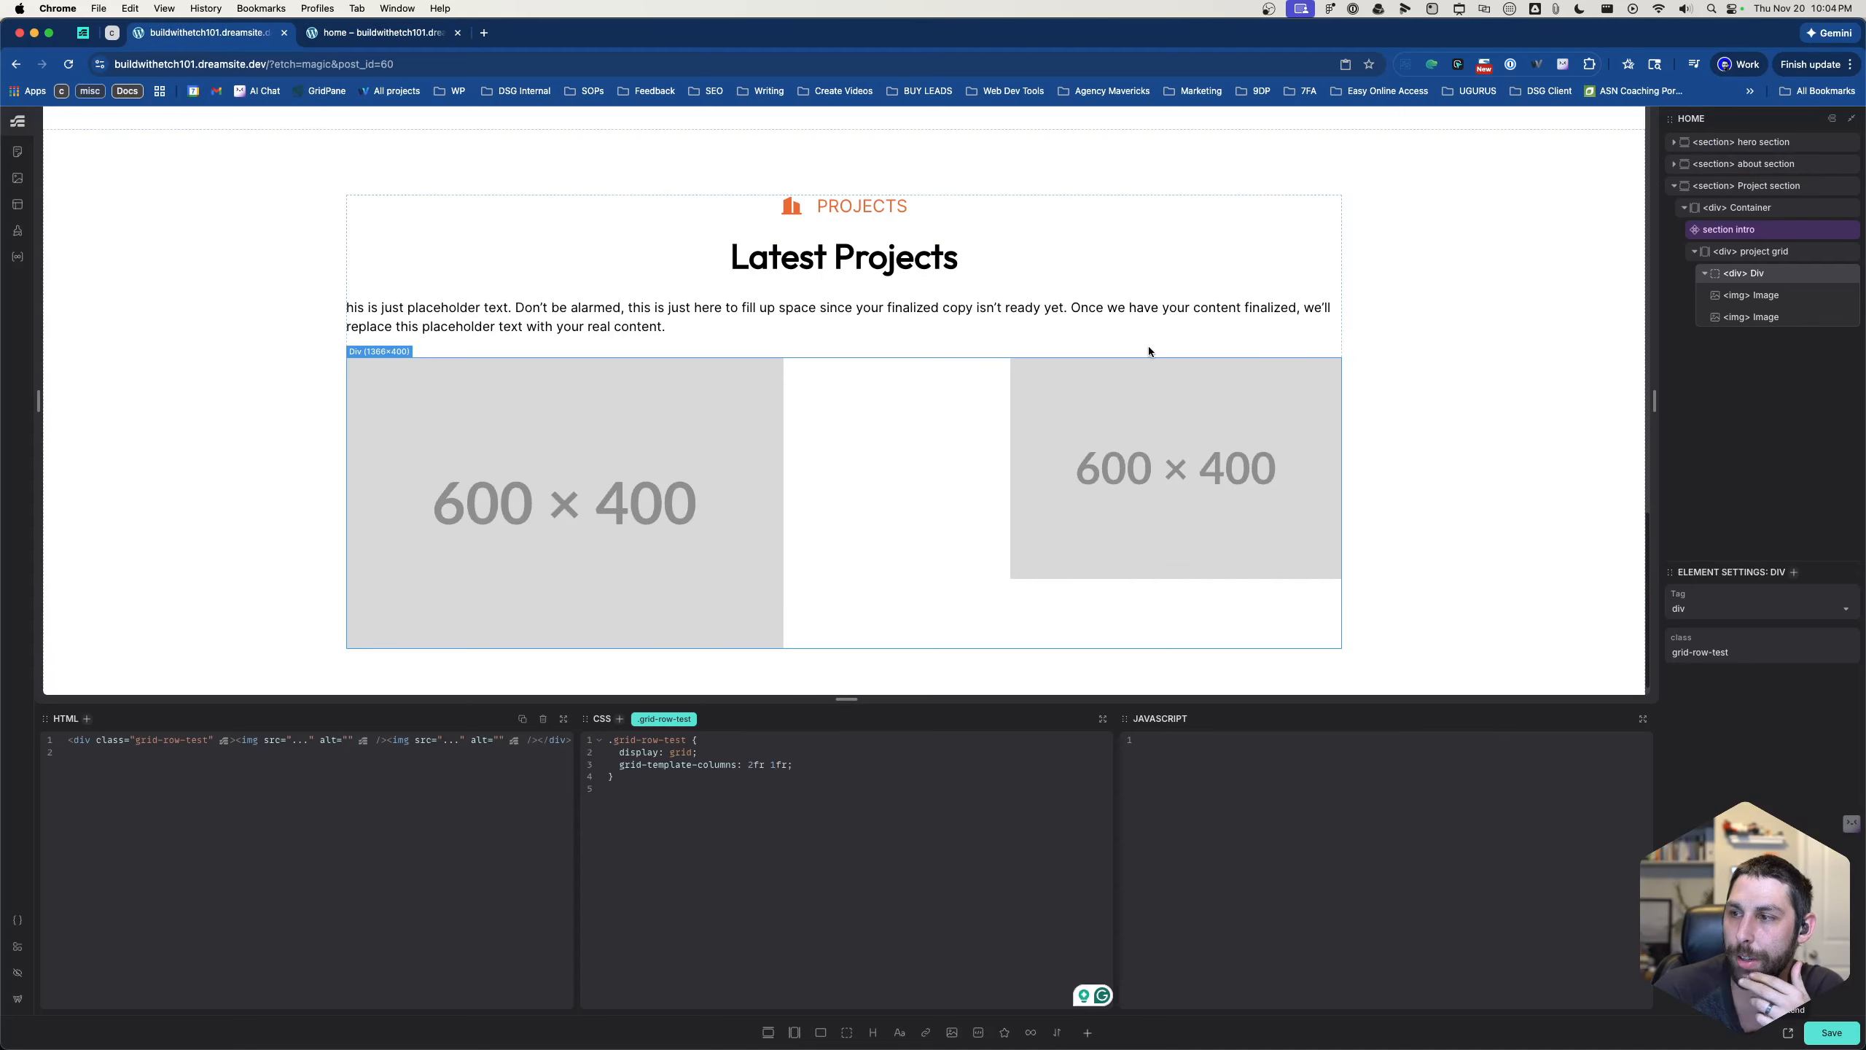
{"action": "left_click", "coordinate": [1751, 230]}
{"action": "left_click", "coordinate": [1751, 254]}
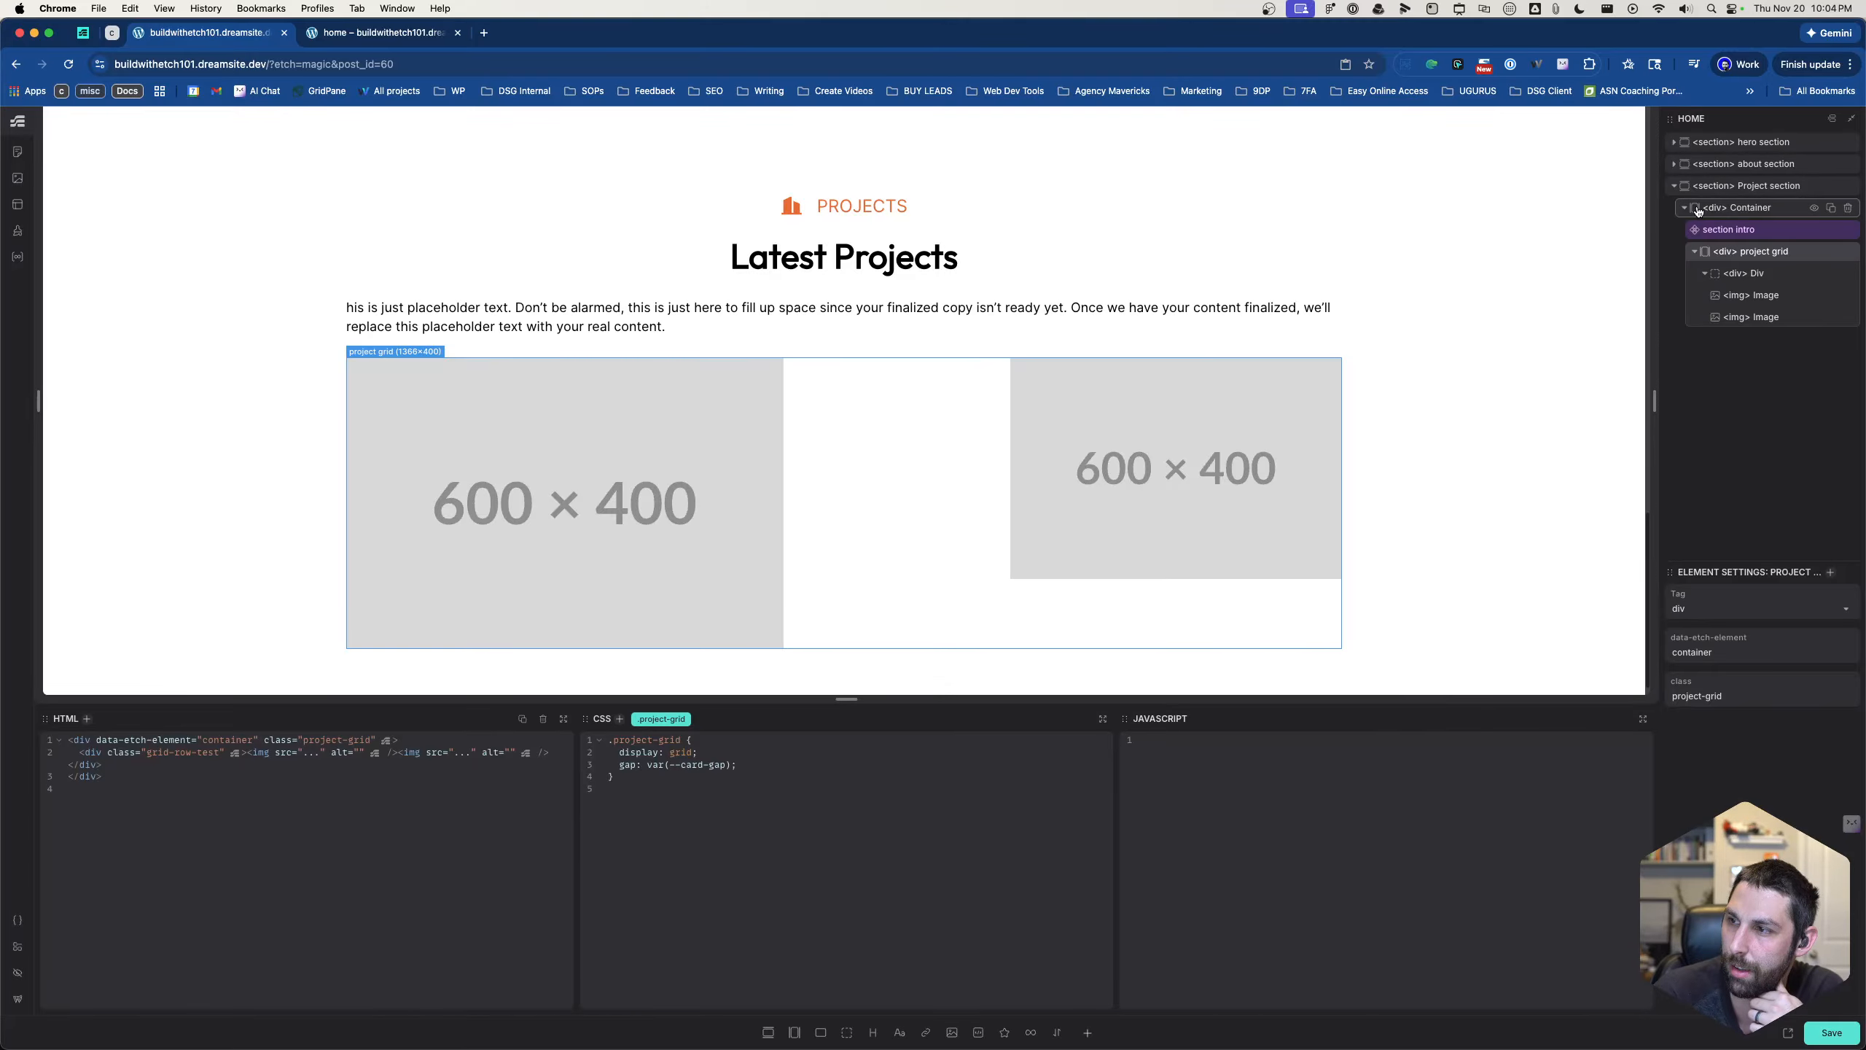
{"action": "mouse_move", "coordinate": [1723, 256]}
{"action": "left_mouse_down"}
{"action": "mouse_move", "coordinate": [1717, 315]}
{"action": "mouse_move", "coordinate": [1704, 207]}
{"action": "mouse_move", "coordinate": [1718, 239]}
{"action": "left_mouse_up"}
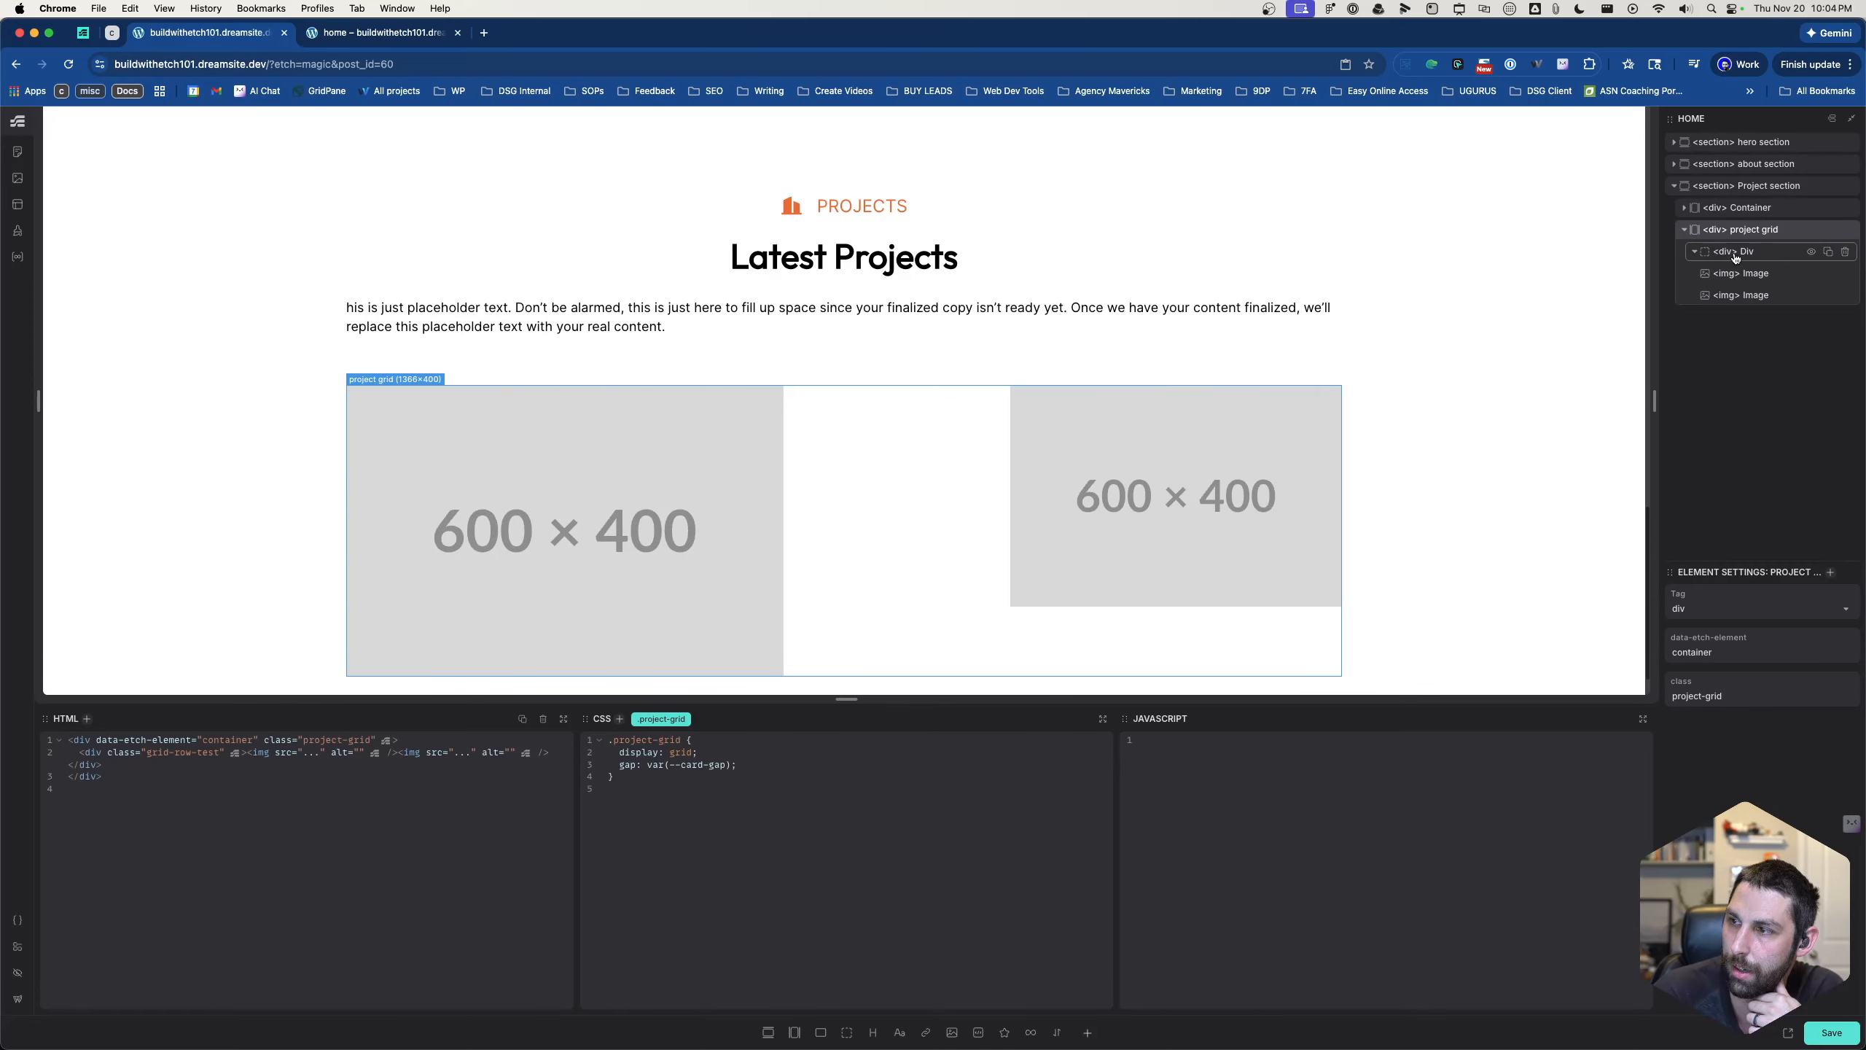
{"action": "left_click", "coordinate": [1735, 208]}
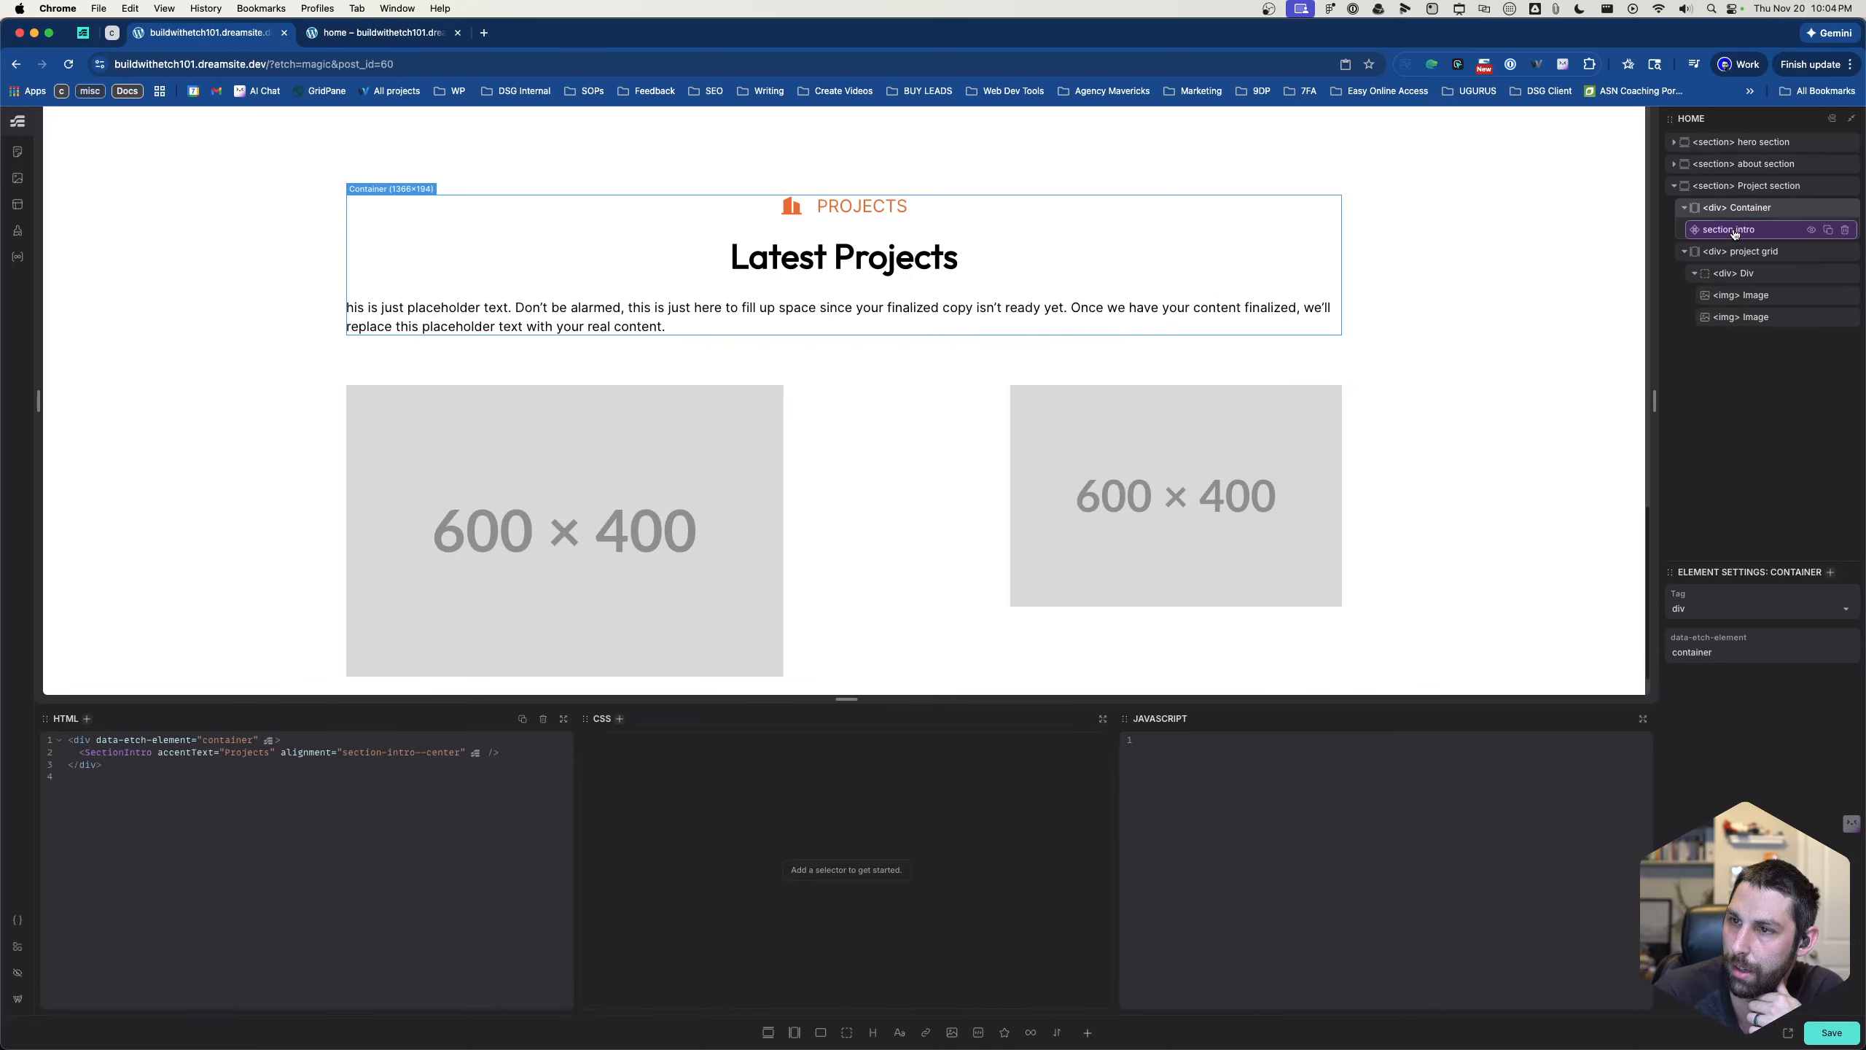
- Examine the markup and CSS of the section intro, the project grid, its inner row div and the two images
{"action": "left_click", "coordinate": [1735, 231]}
{"action": "left_click", "coordinate": [1738, 251]}
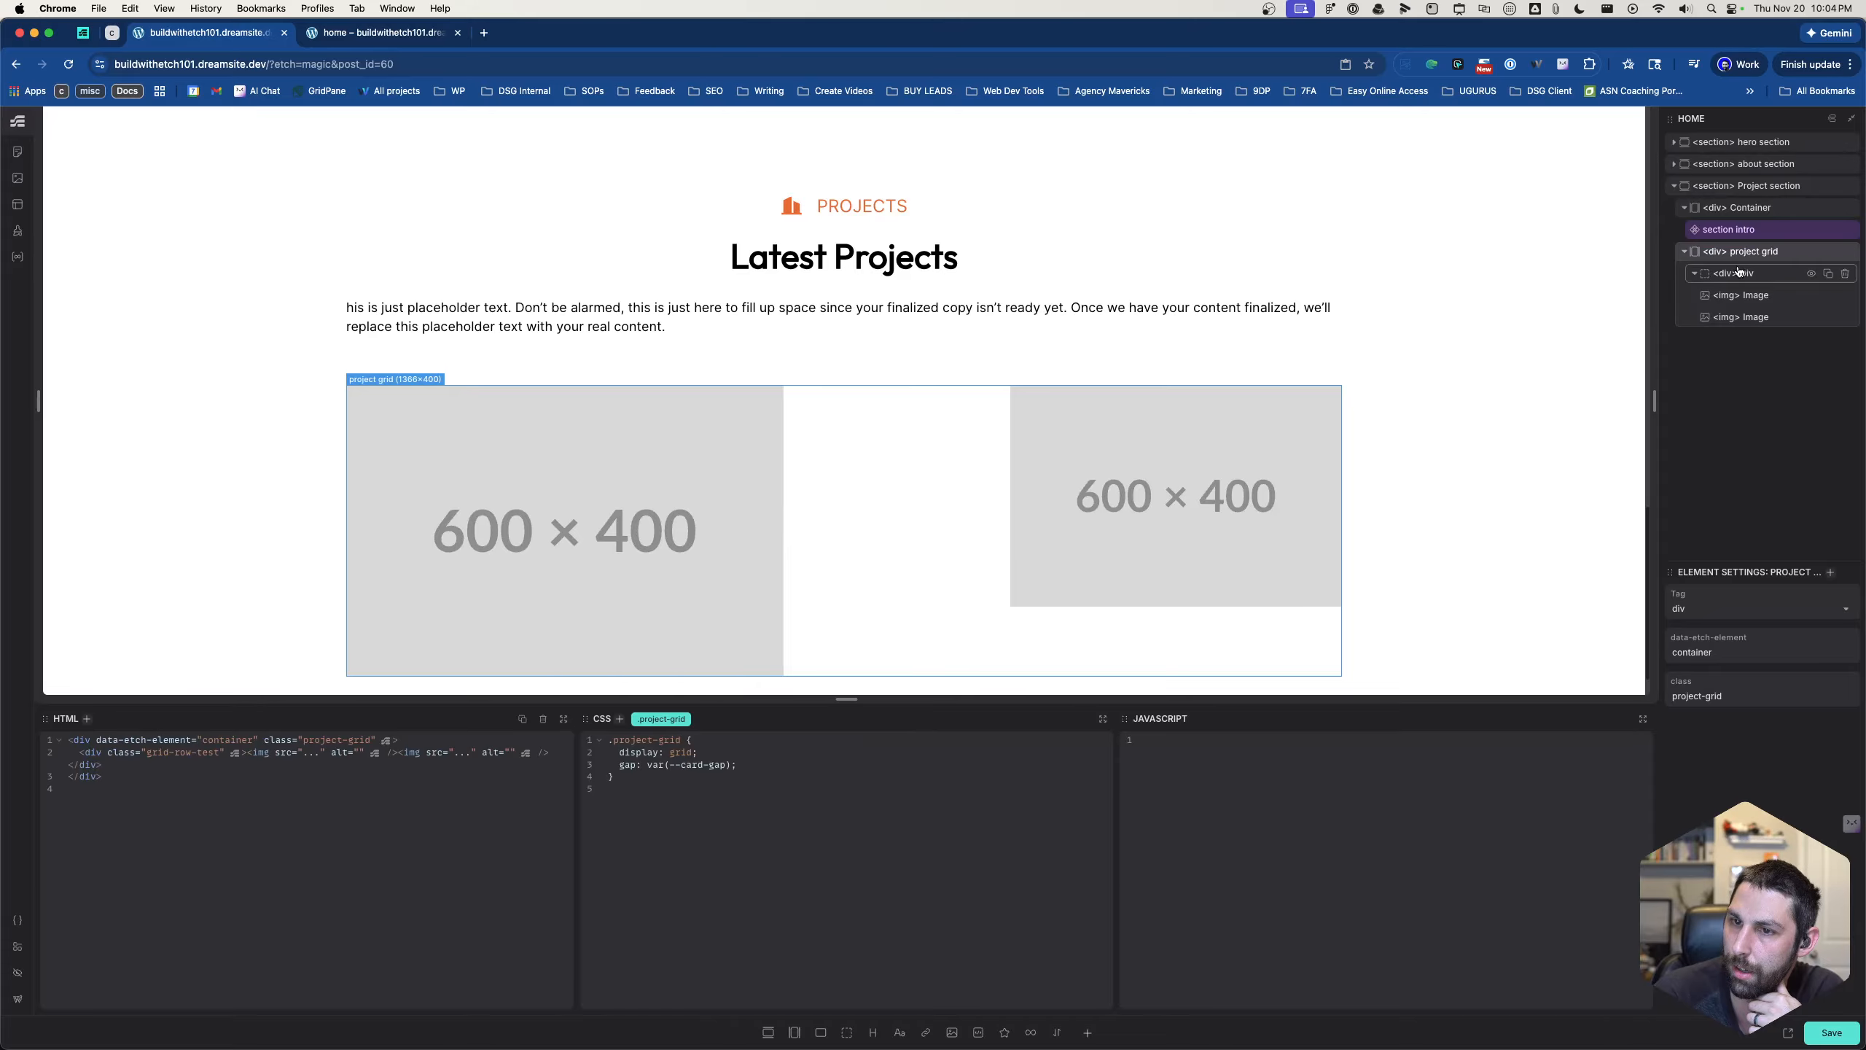
{"action": "left_click", "coordinate": [1741, 276]}
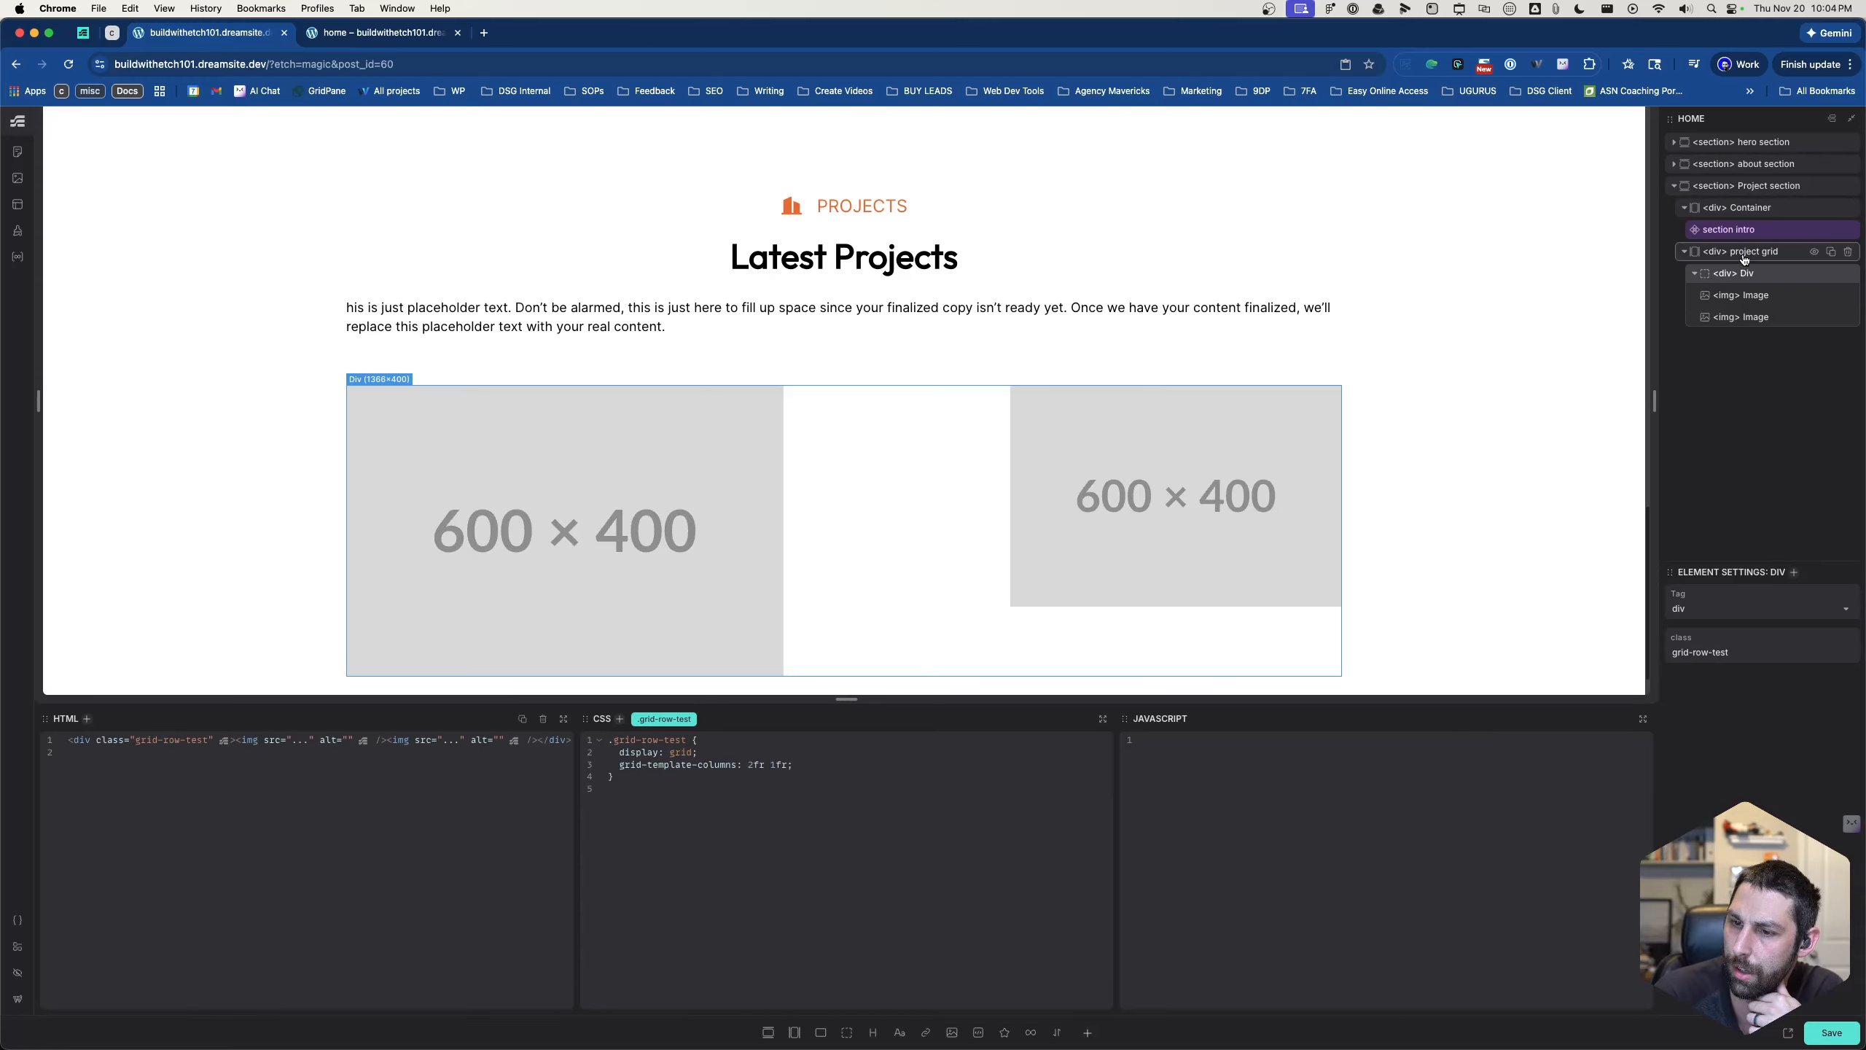
{"action": "left_click", "coordinate": [1744, 258]}
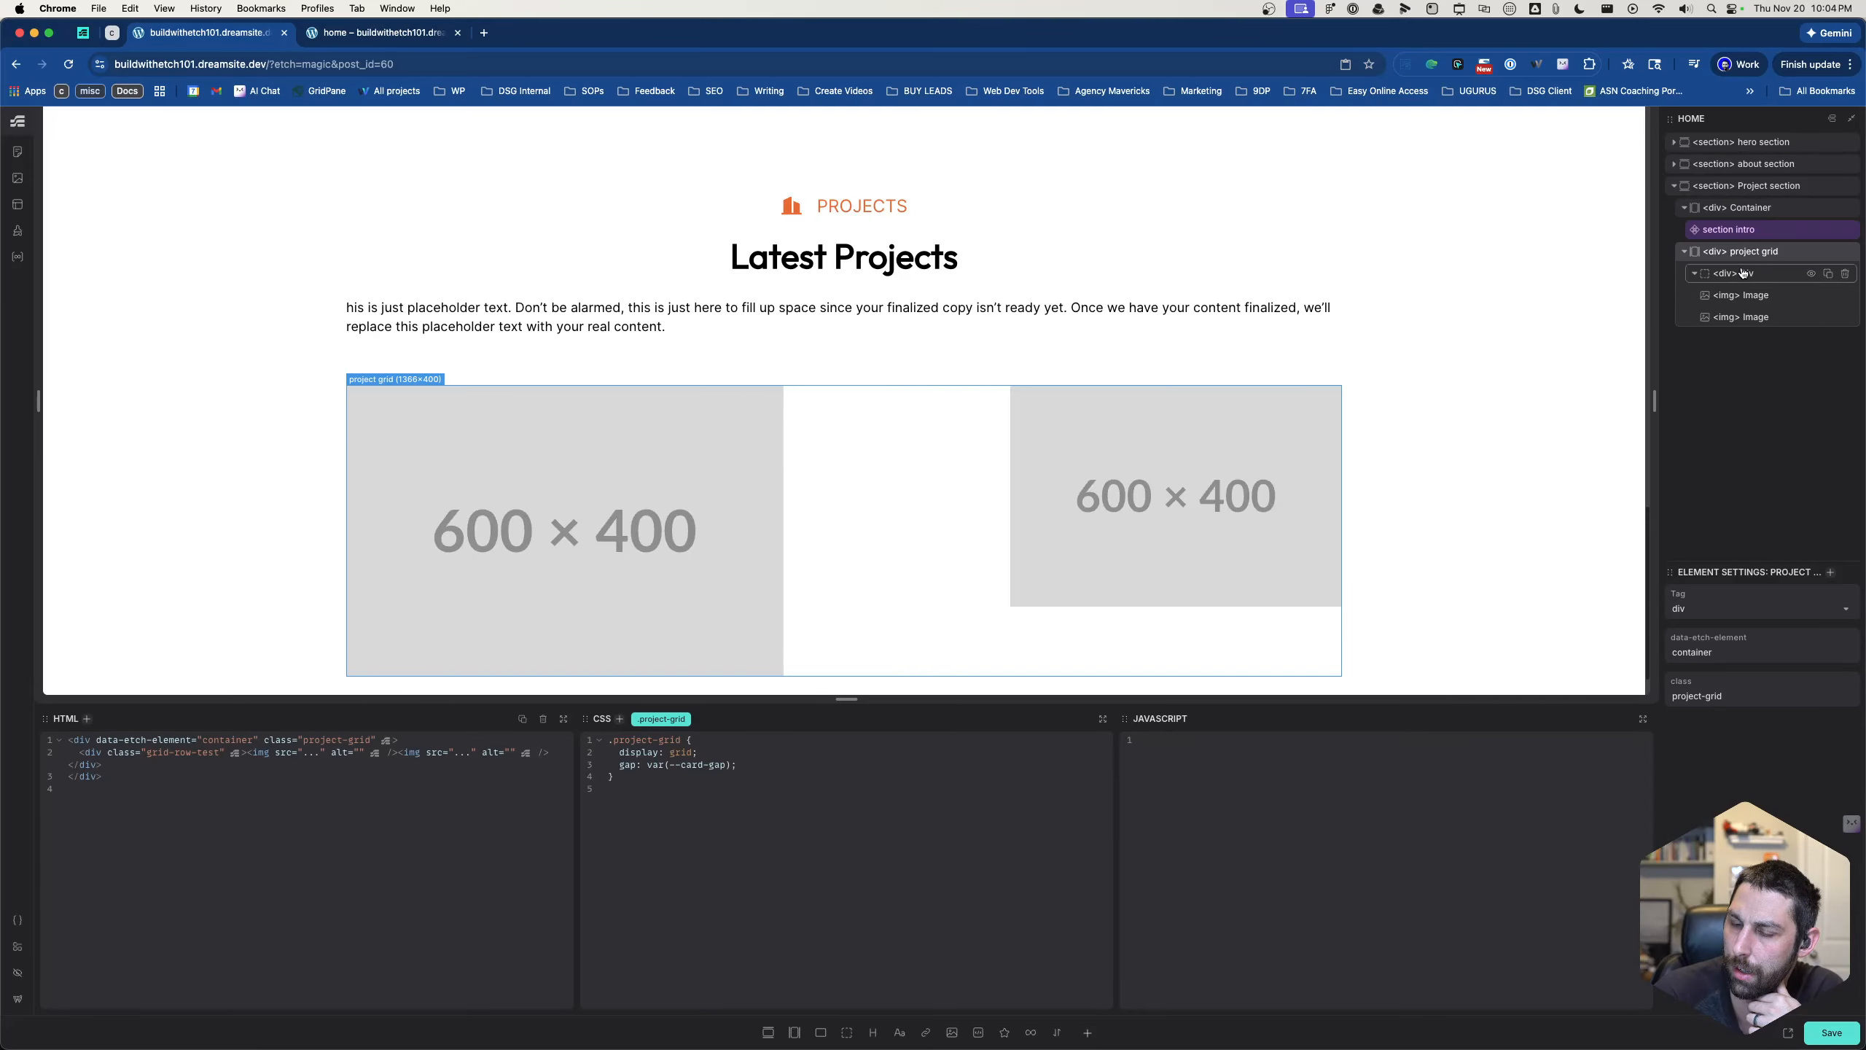
{"action": "left_click", "coordinate": [1743, 274]}
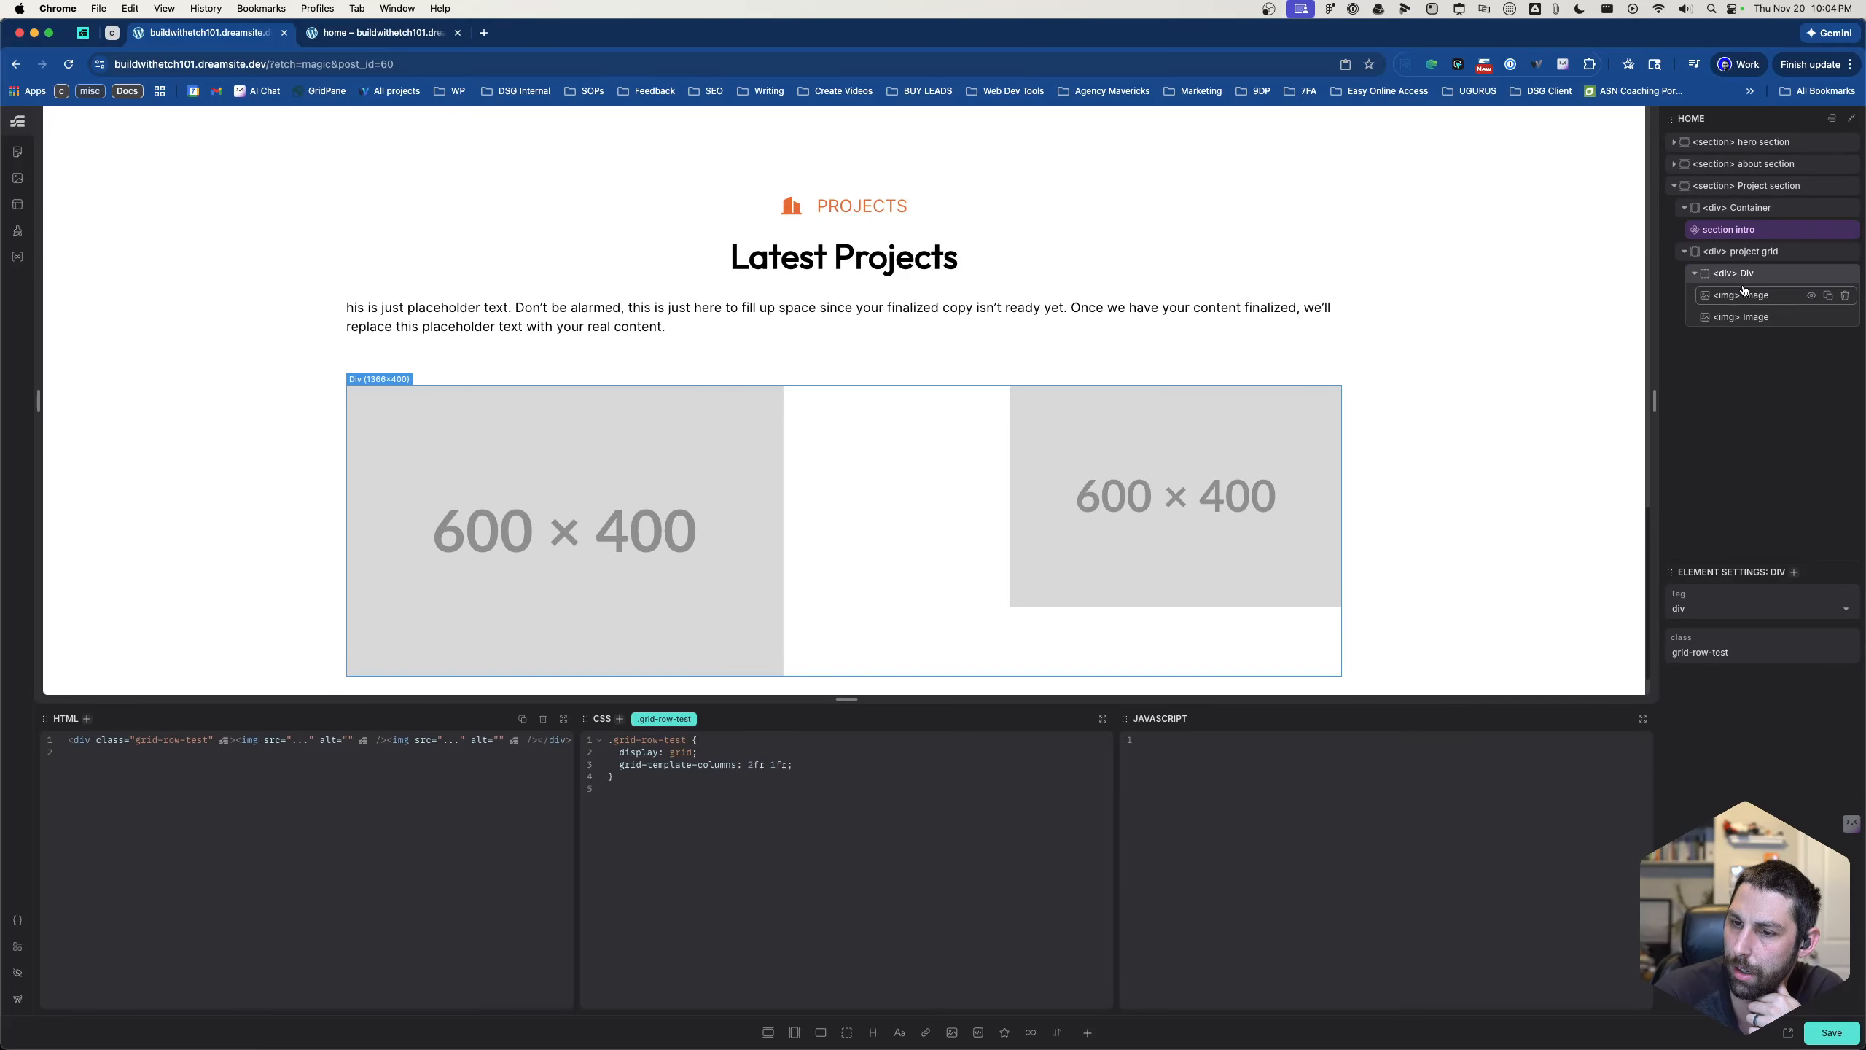
{"action": "left_click", "coordinate": [1744, 292]}
{"action": "left_click", "coordinate": [1747, 315]}
{"action": "left_click", "coordinate": [1745, 296]}
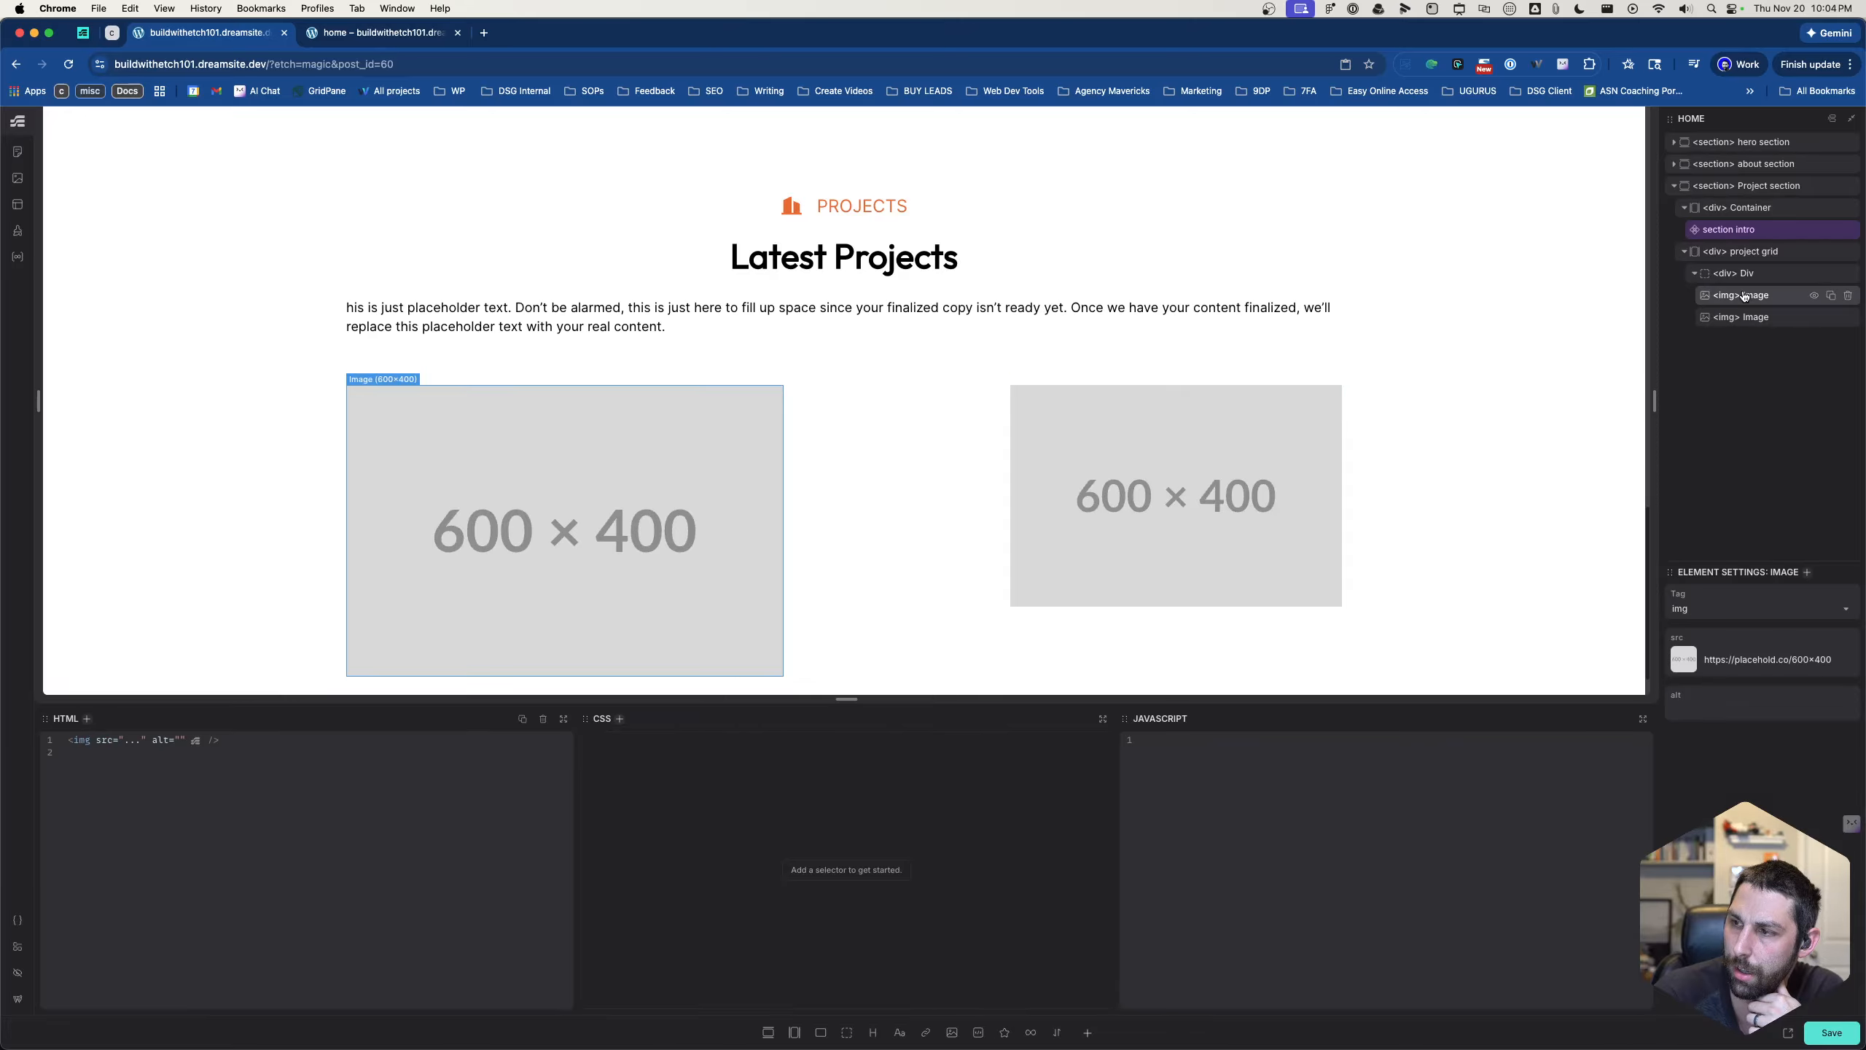
{"action": "left_click", "coordinate": [1747, 274]}
{"action": "left_click", "coordinate": [1751, 296]}
{"action": "left_click", "coordinate": [1751, 274]}
- Add the class selector .project__media to the first image in the project grid's row div
{"action": "left_click", "coordinate": [1751, 295]}
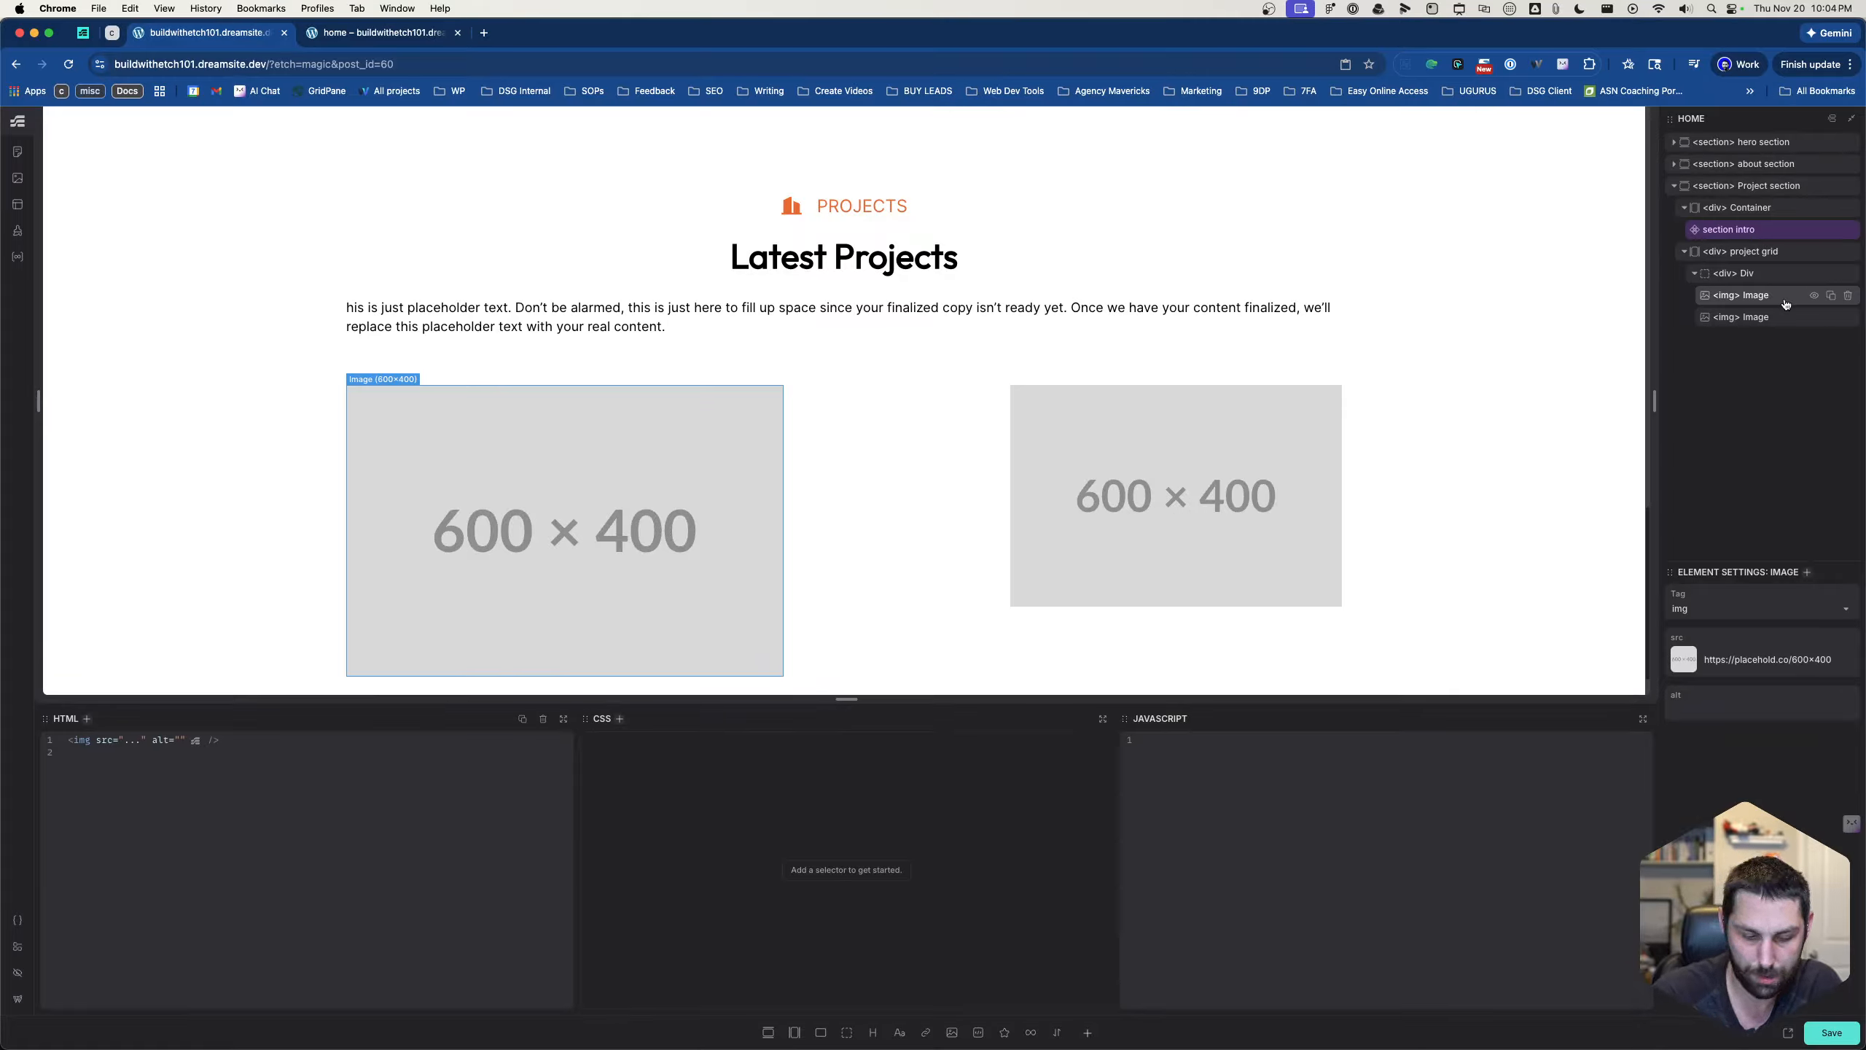
{"action": "type", "text": "s"}
{"action": "type", "text": ".project"}
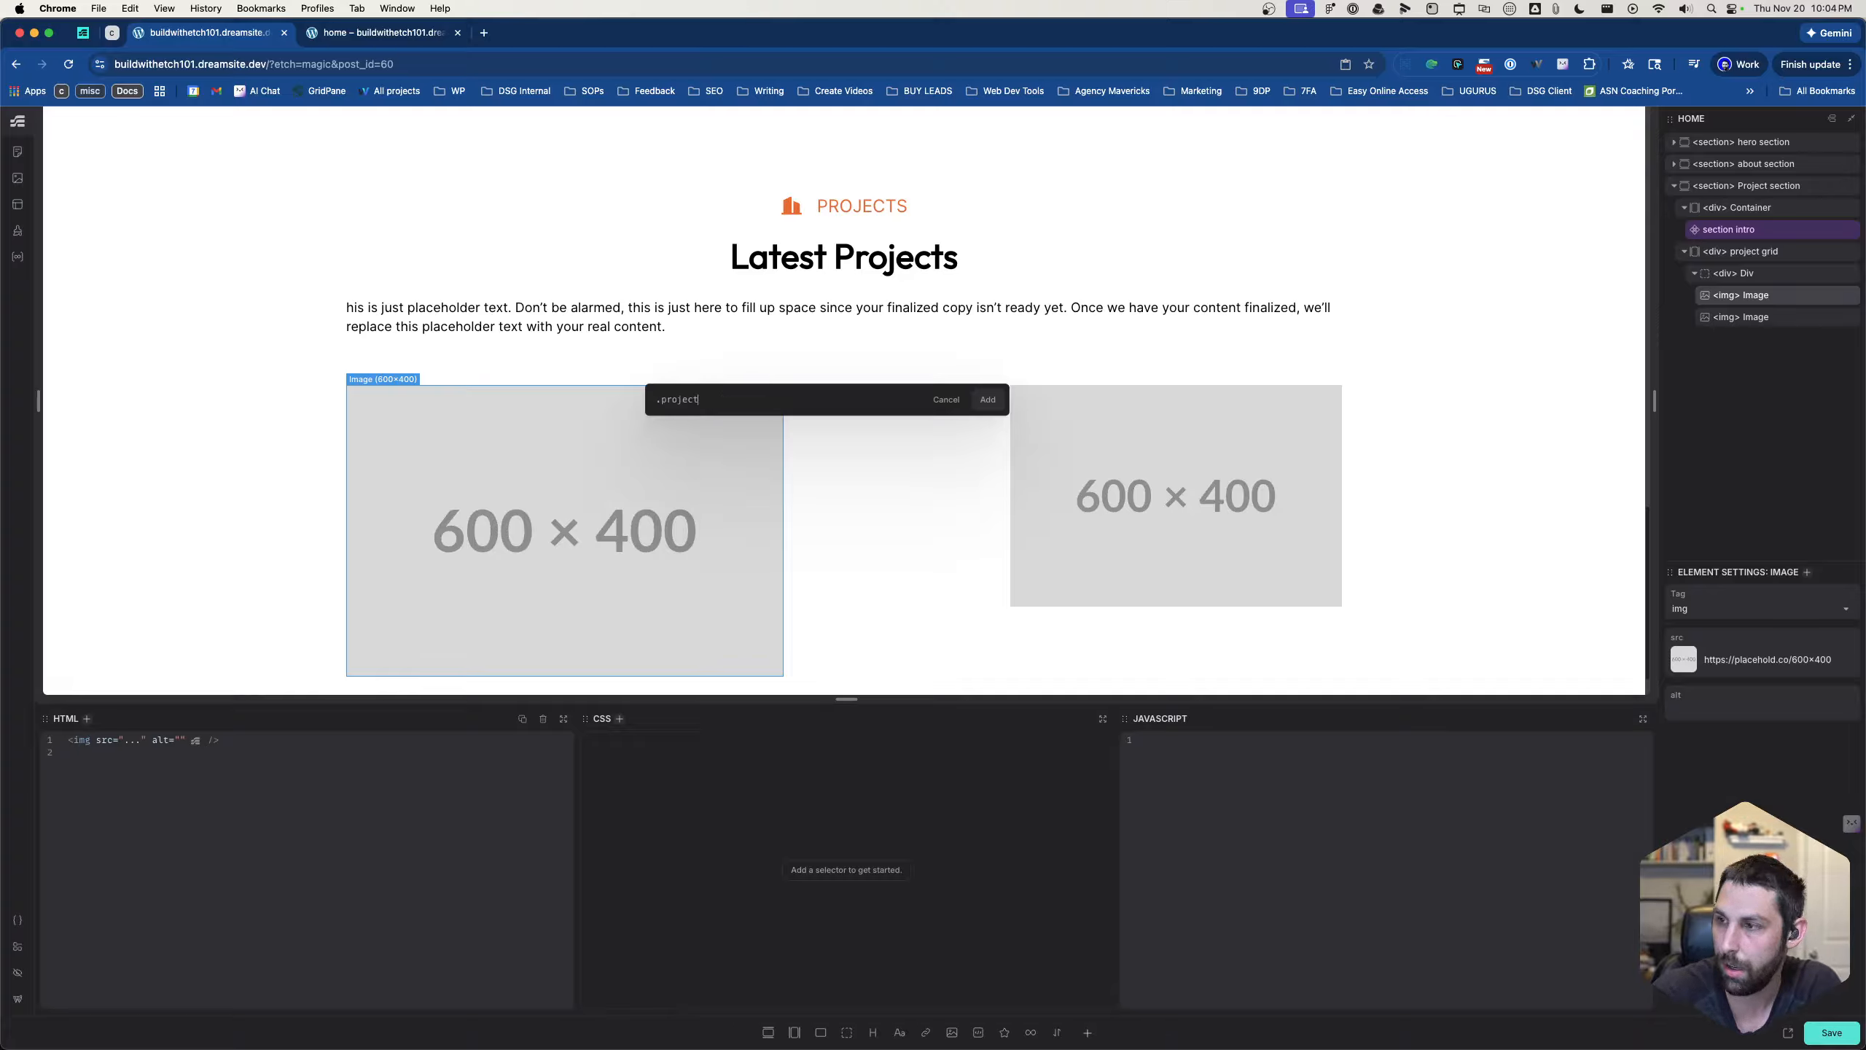
{"action": "type", "text": "__me"}
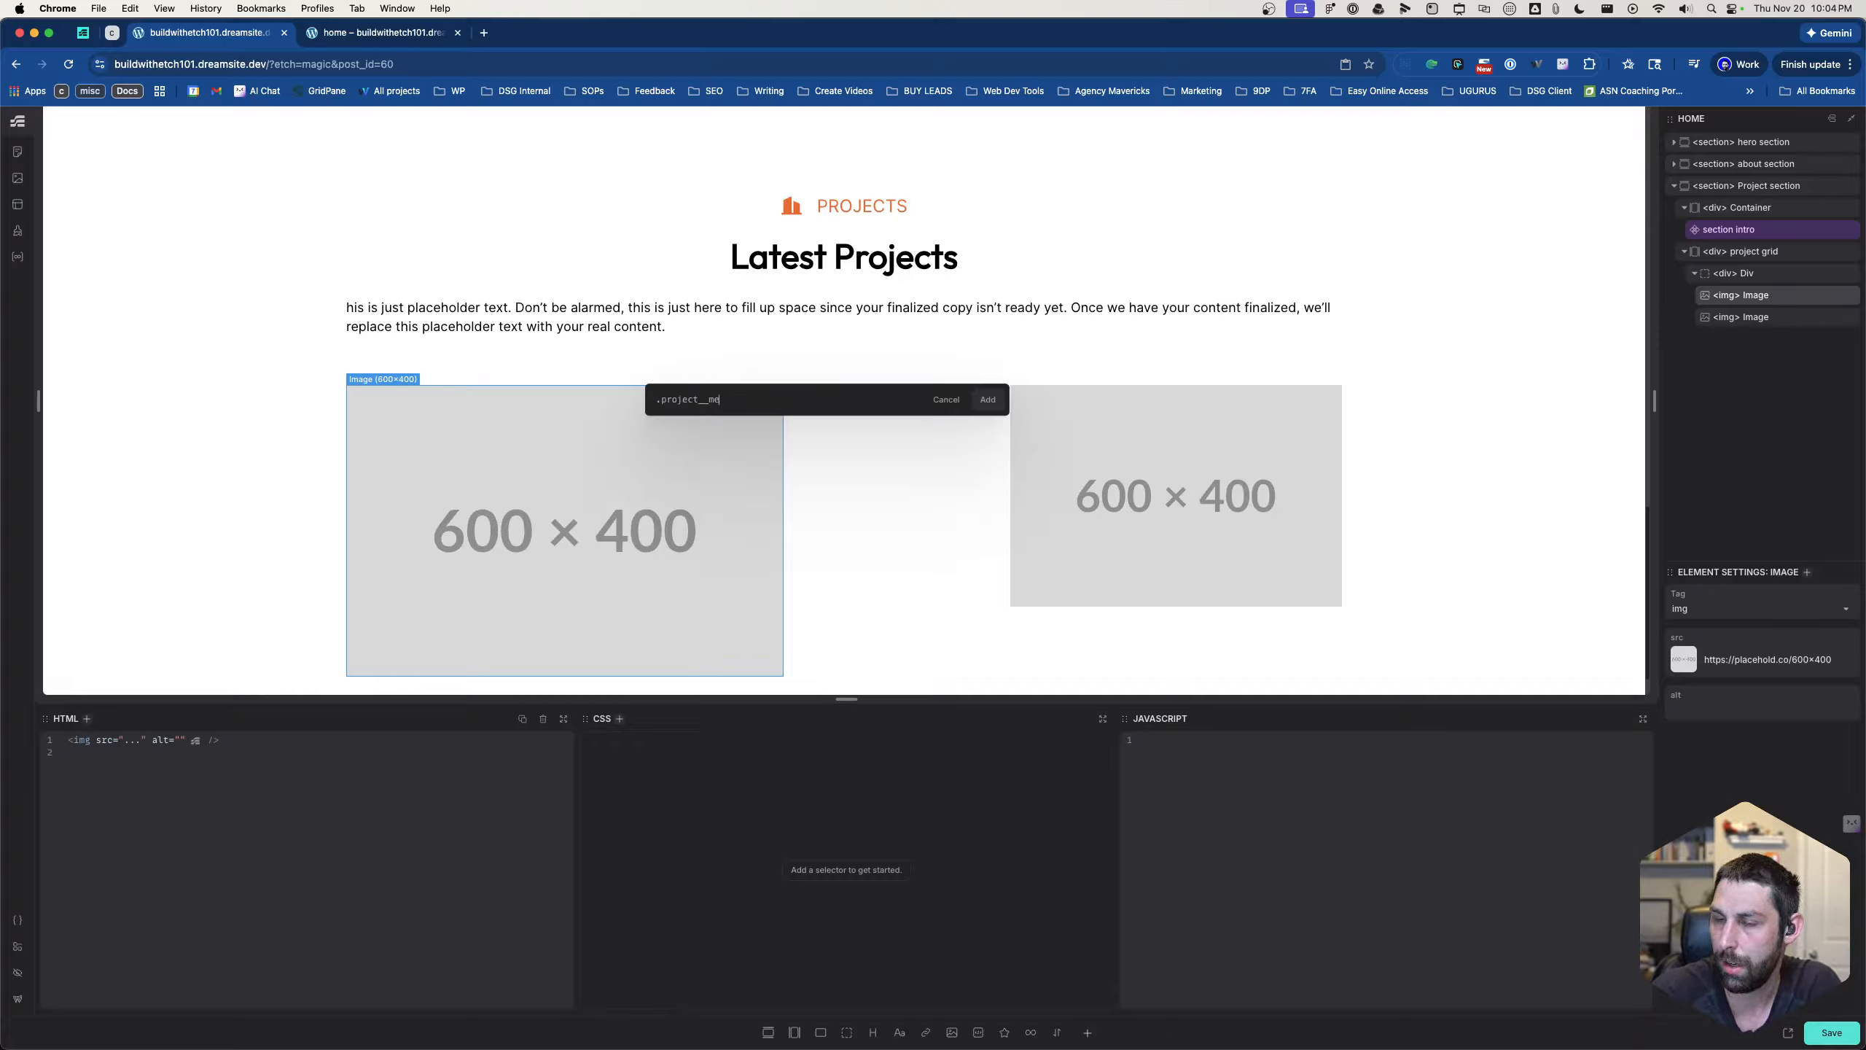
{"action": "type", "text": "ida"}
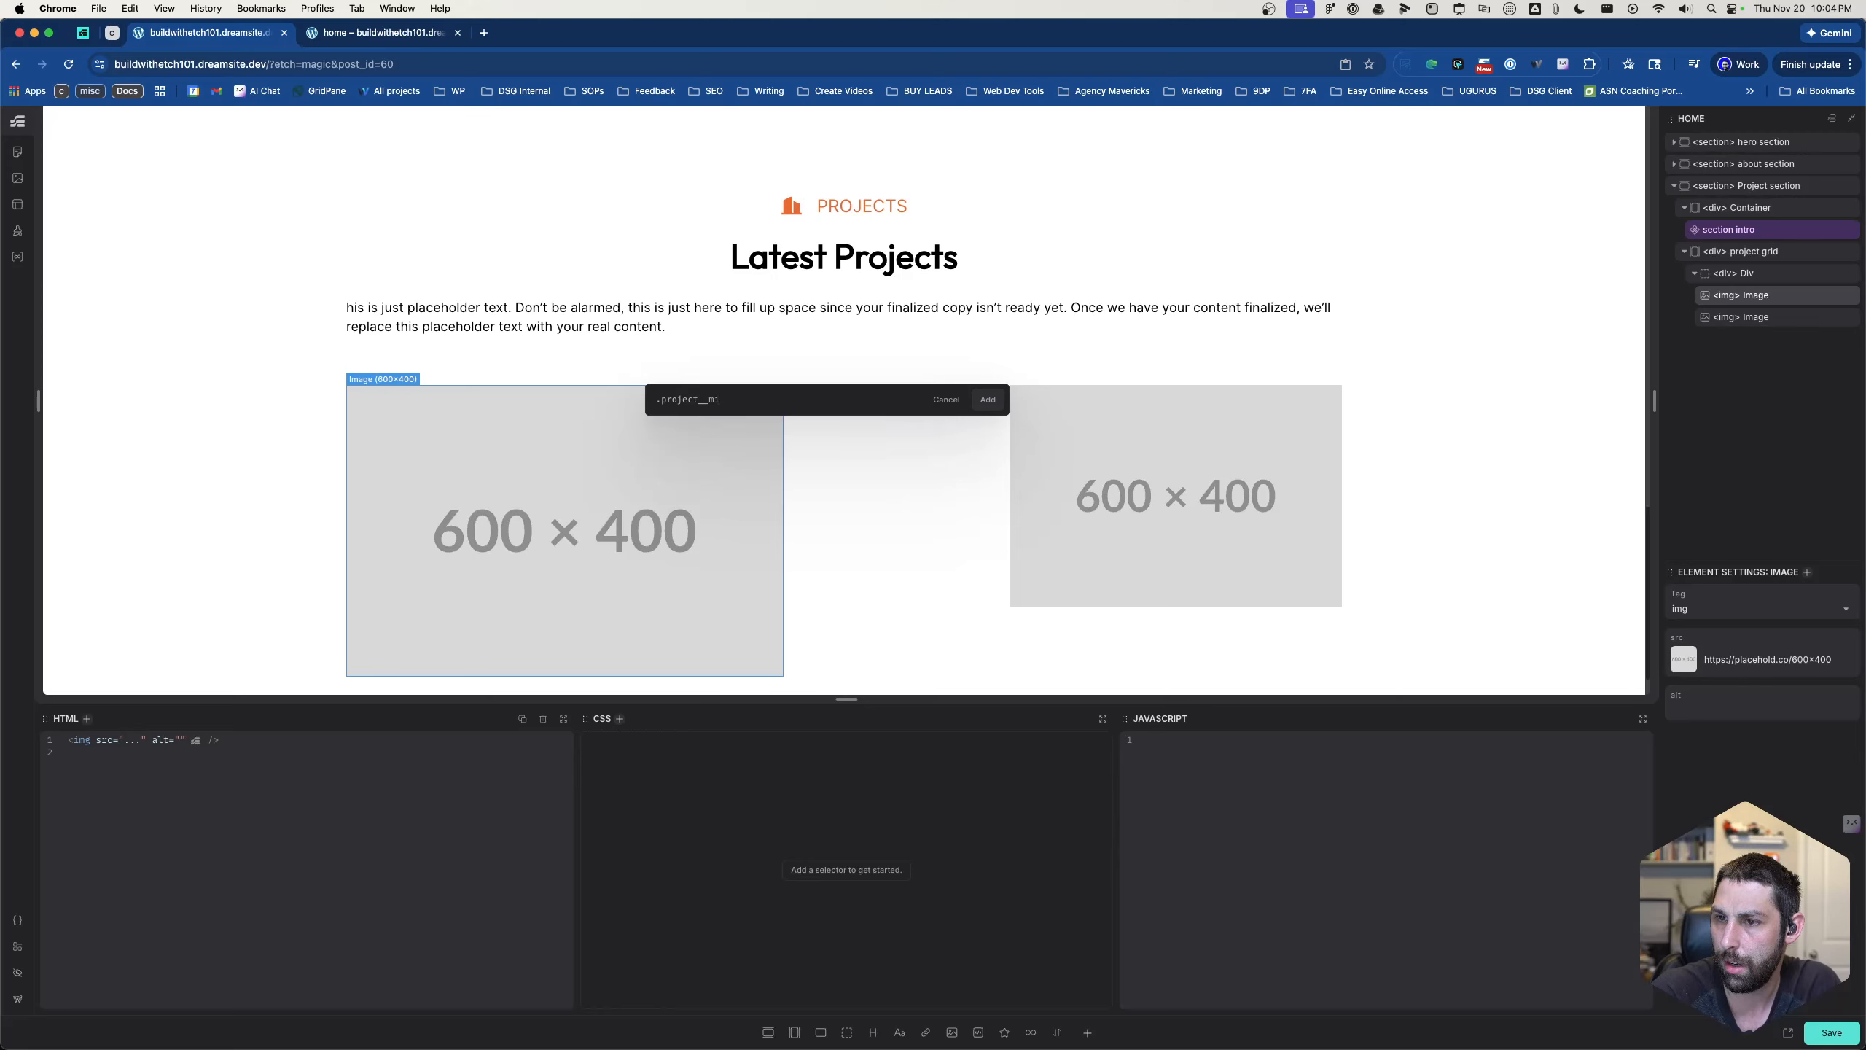
{"action": "key", "text": "Return"}
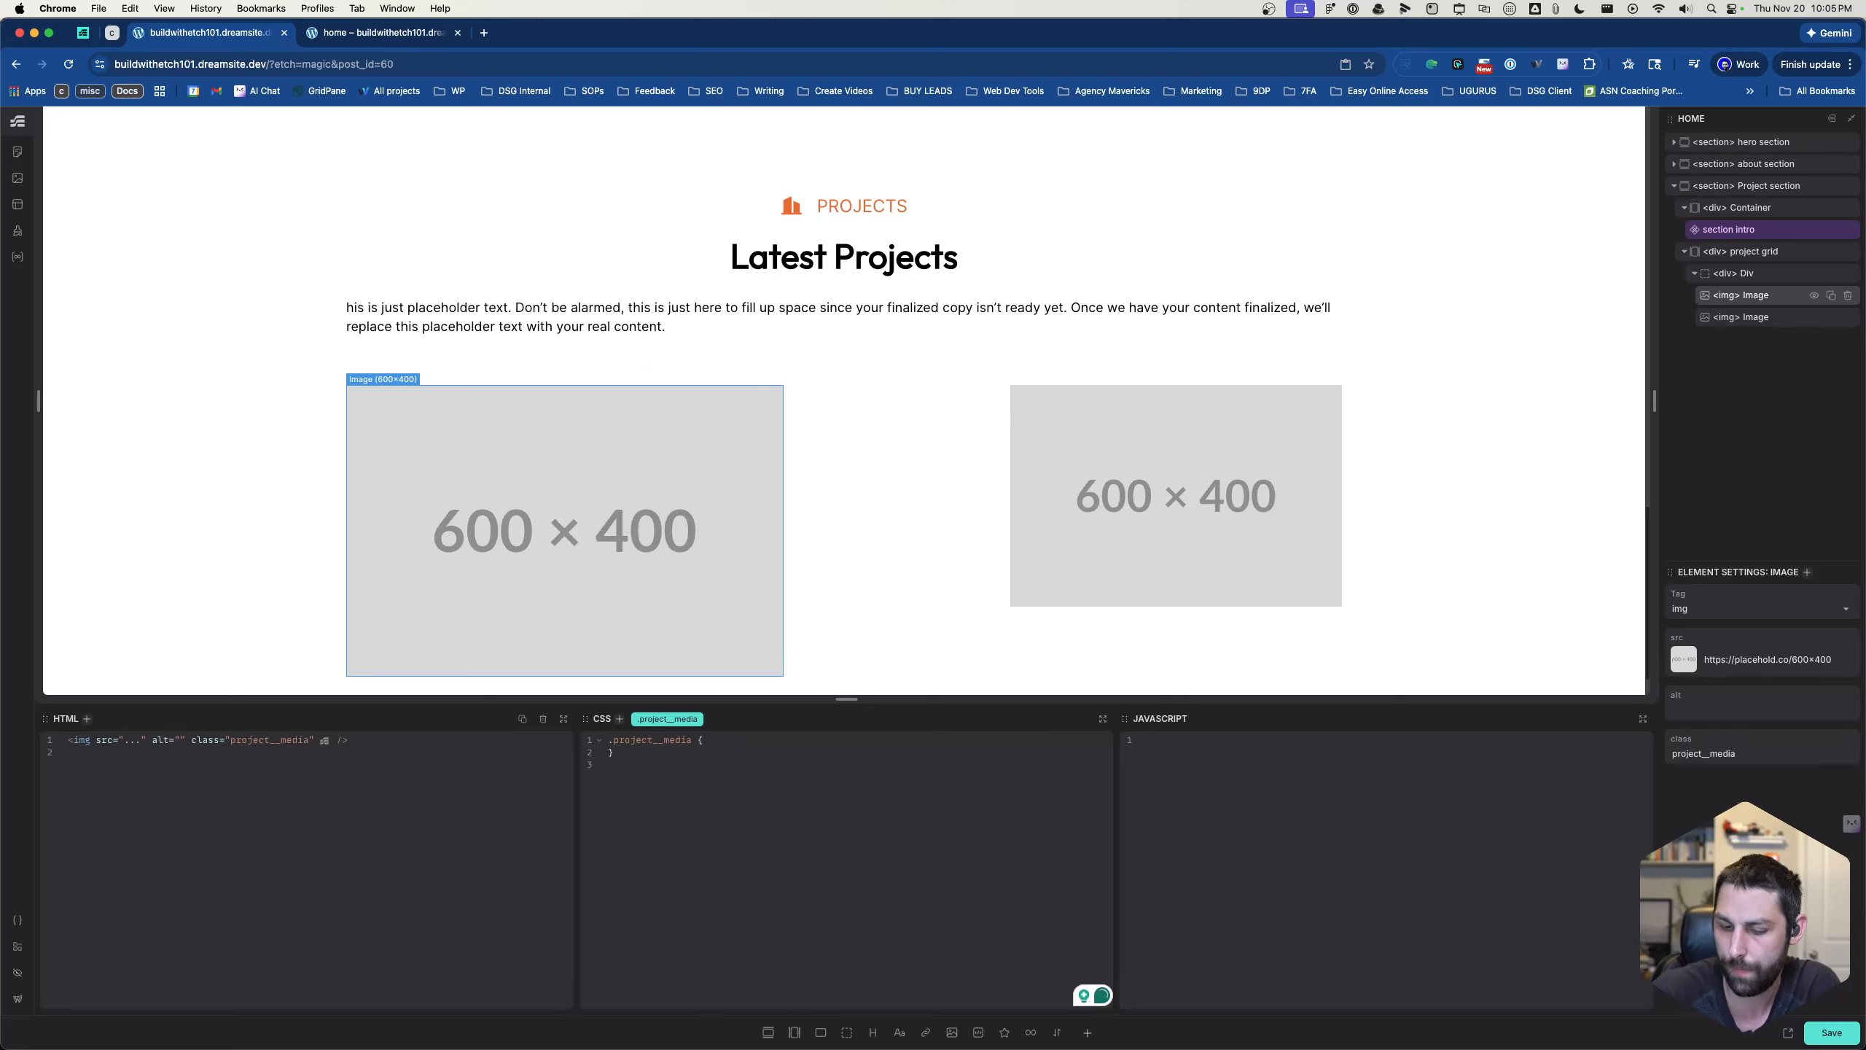
- Give the .project__media rule object-fit: cover, height: 100% and width: 100%
{"action": "type", "text": "object-fit: "}
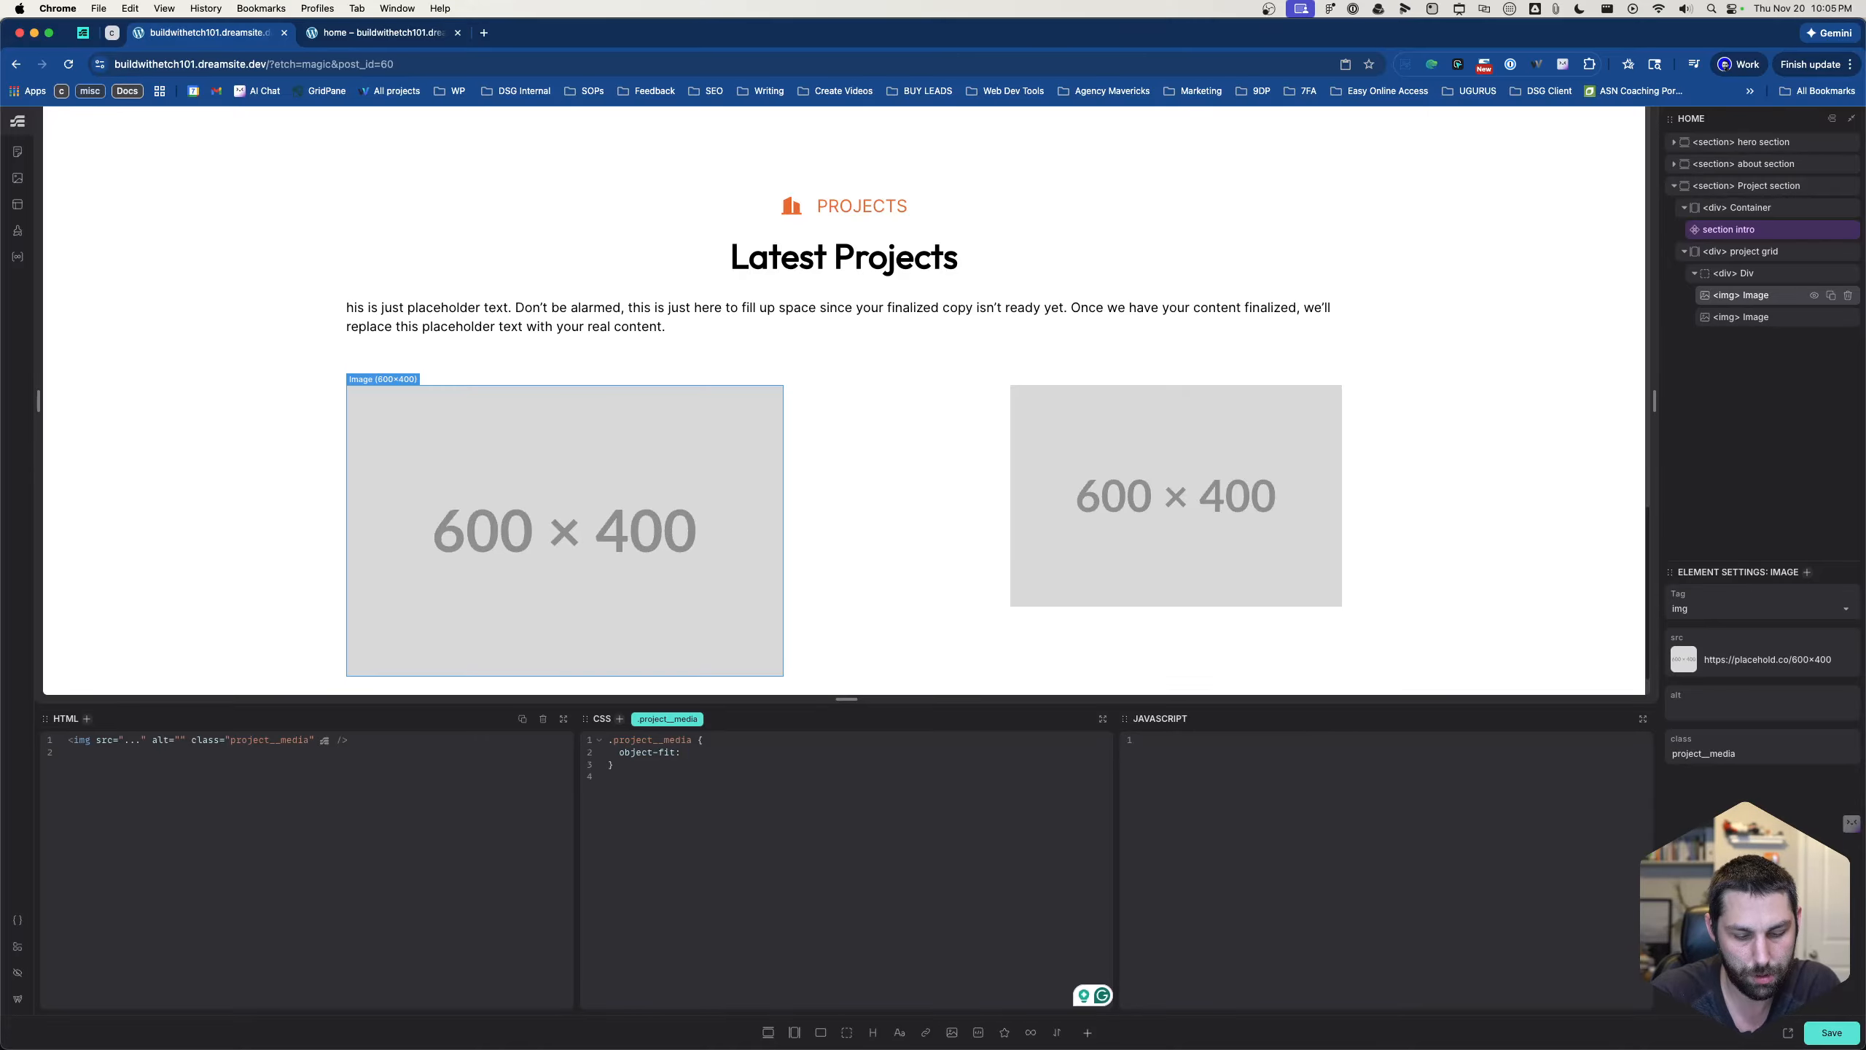
{"action": "type", "text": "cover"}
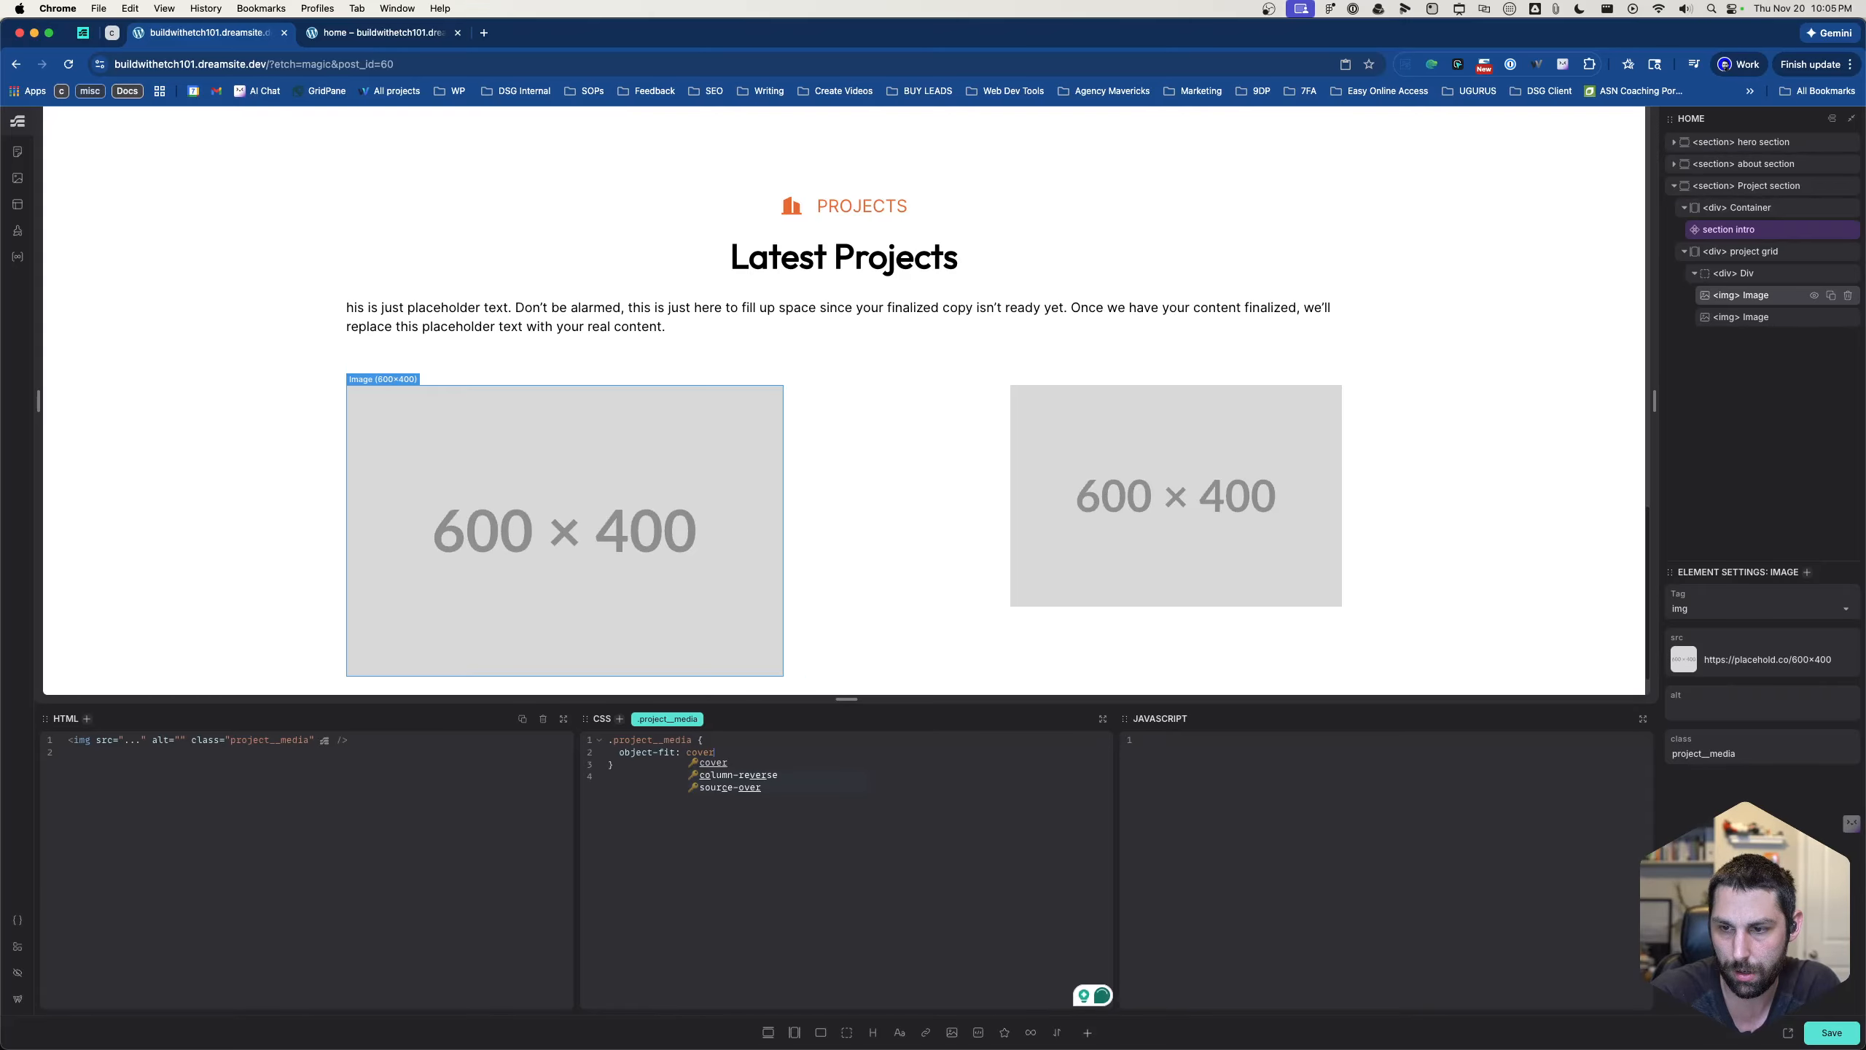
{"action": "type", "text": ";"}
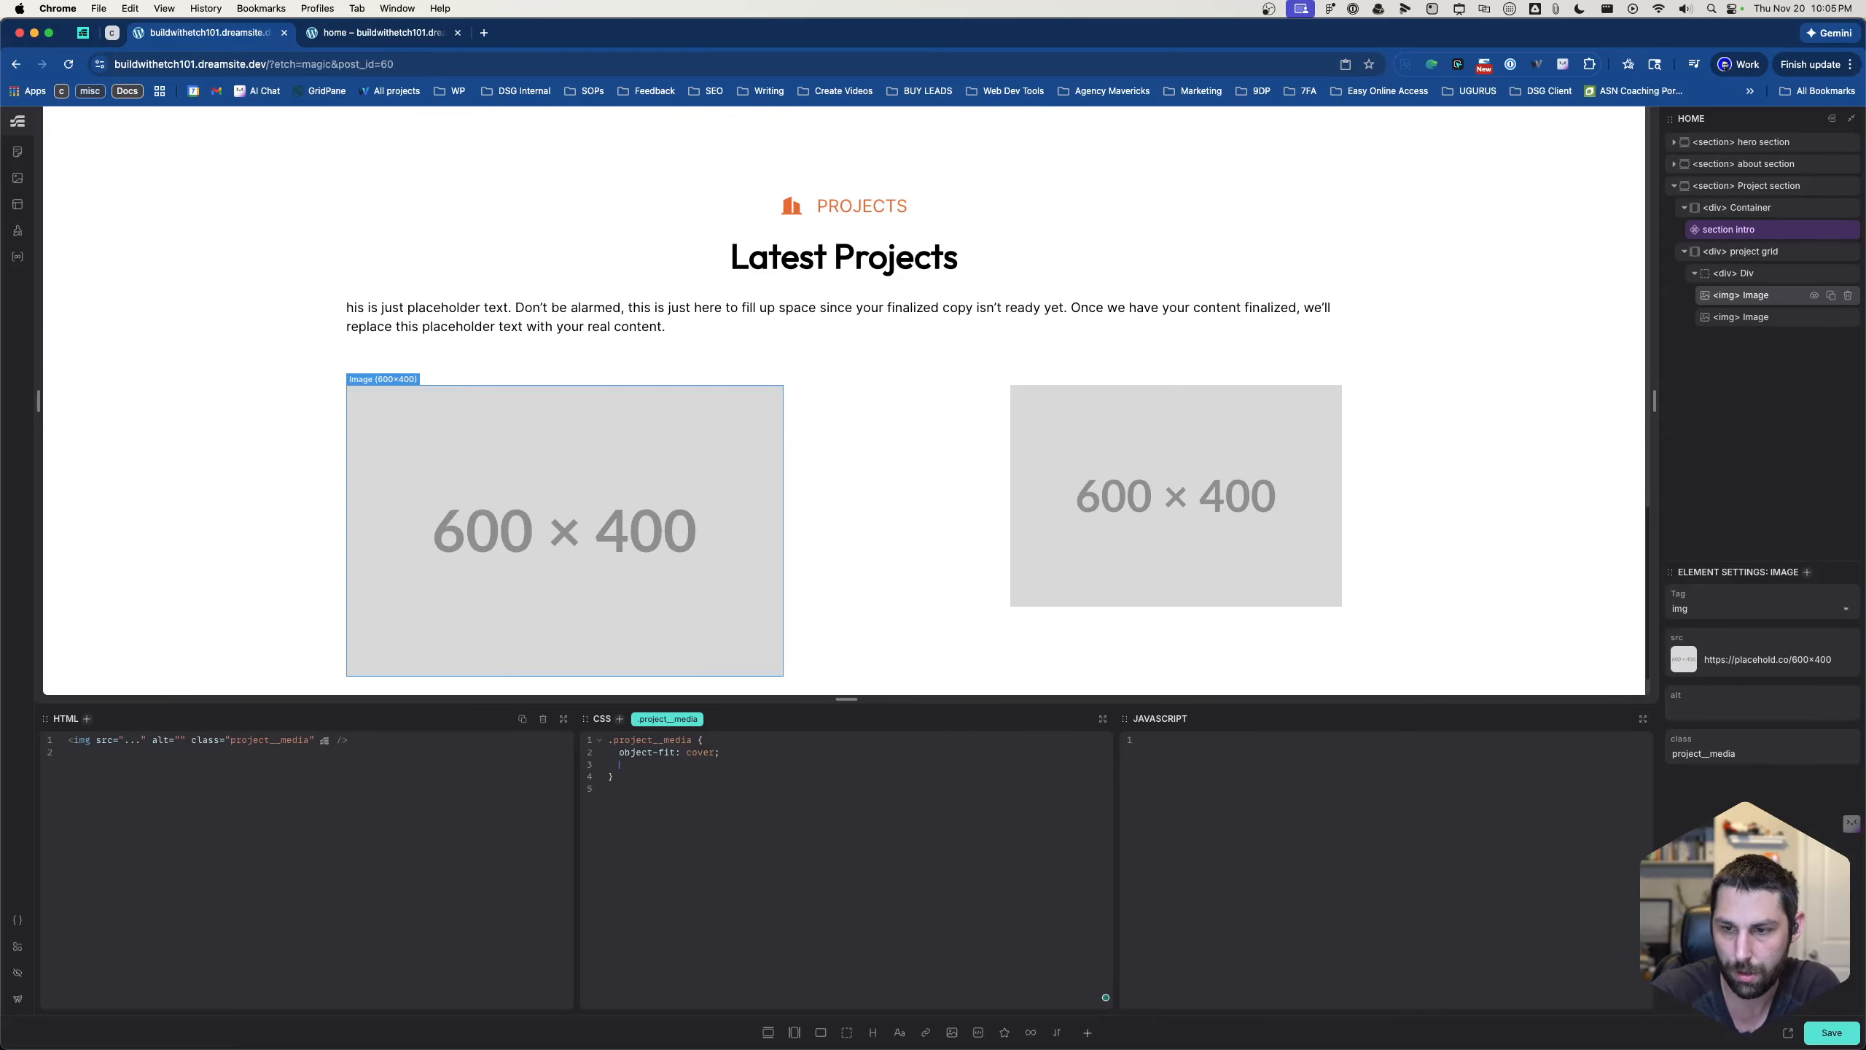
{"action": "type", "text": "height: w"}
{"action": "key", "text": "BackSpace"}
{"action": "type", "text": "1"}
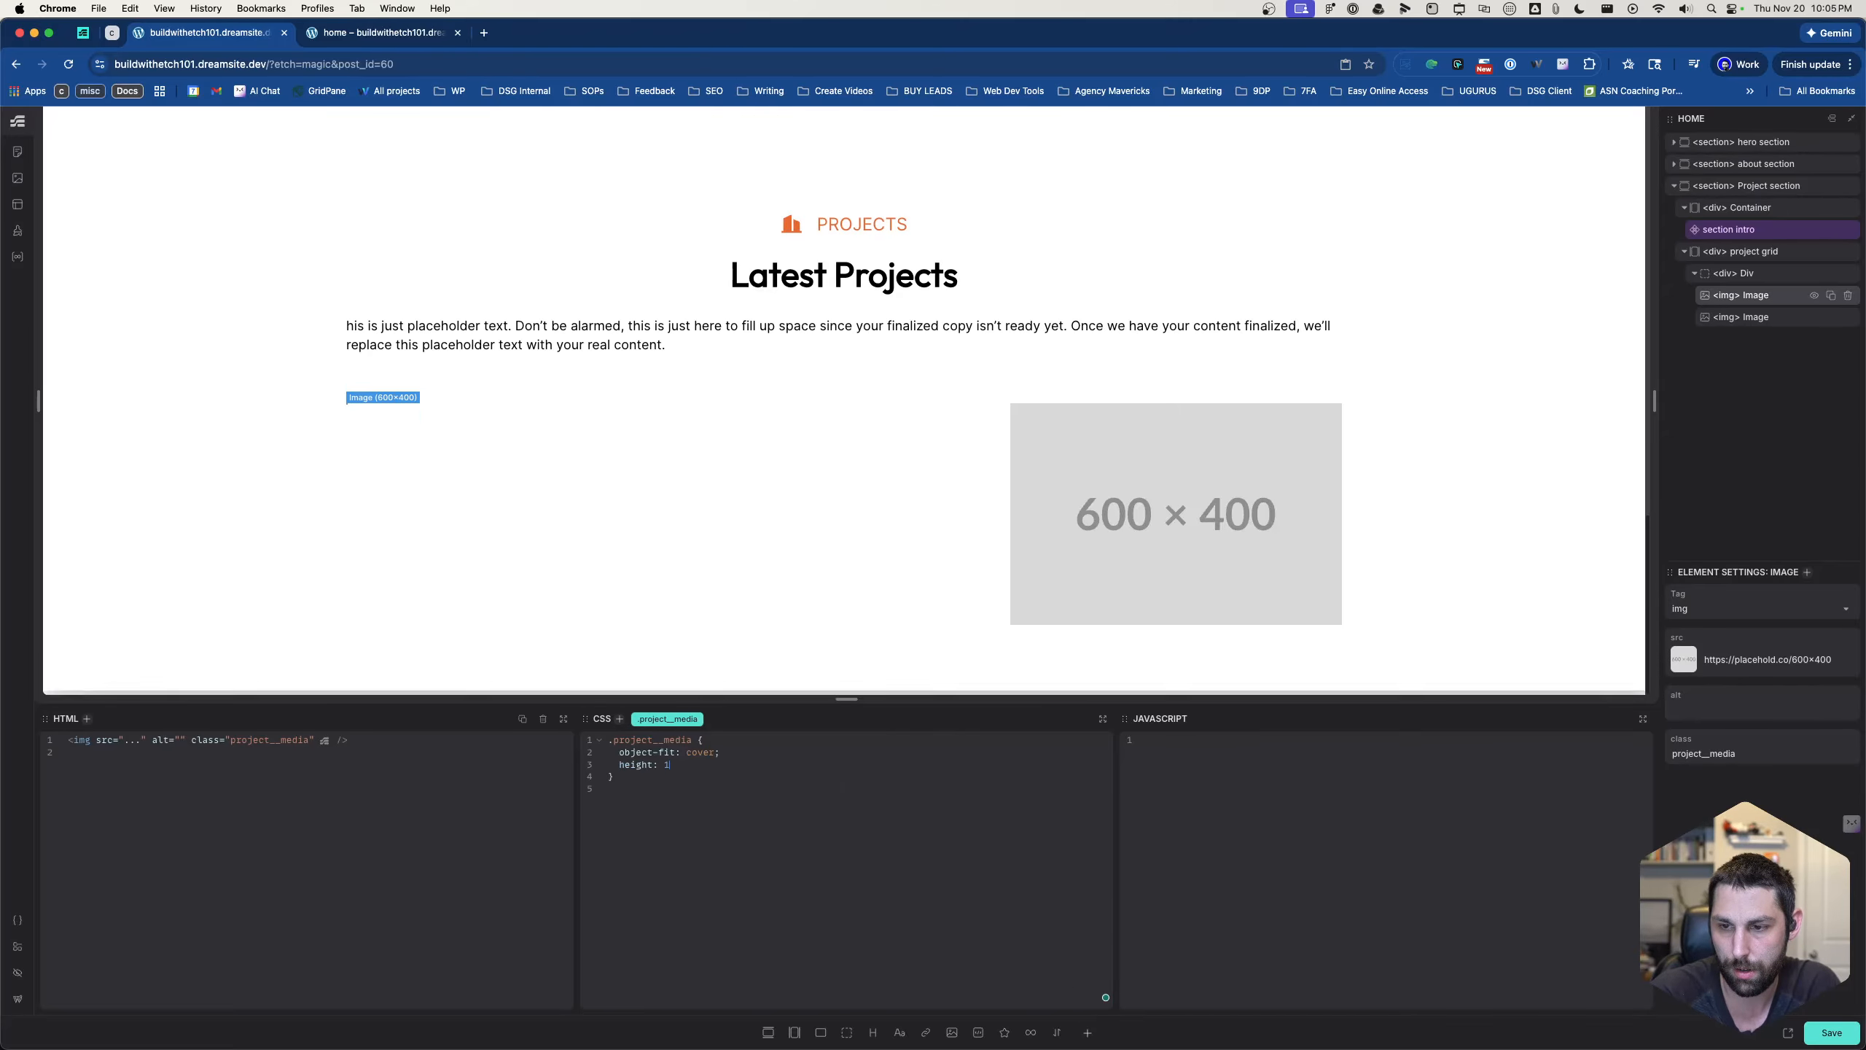
{"action": "type", "text": "00%"}
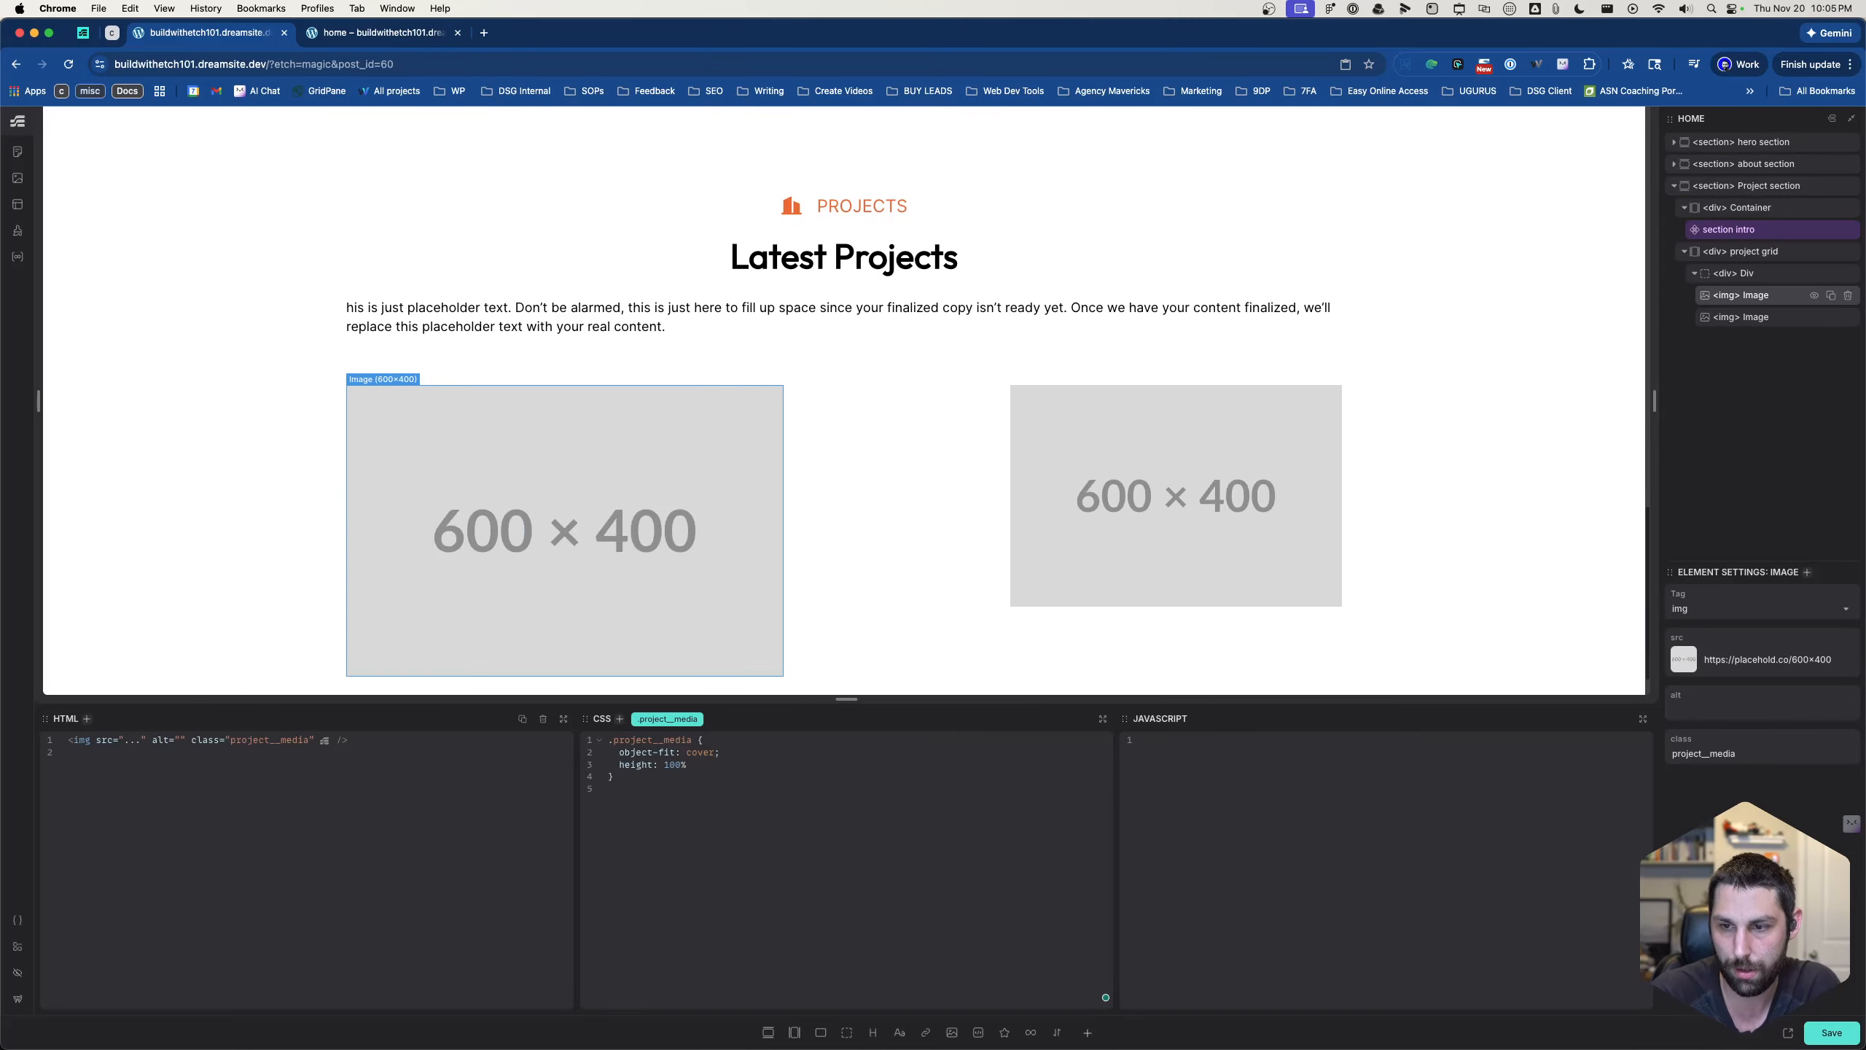
{"action": "key", "text": "Return"}
{"action": "type", "text": "width"}
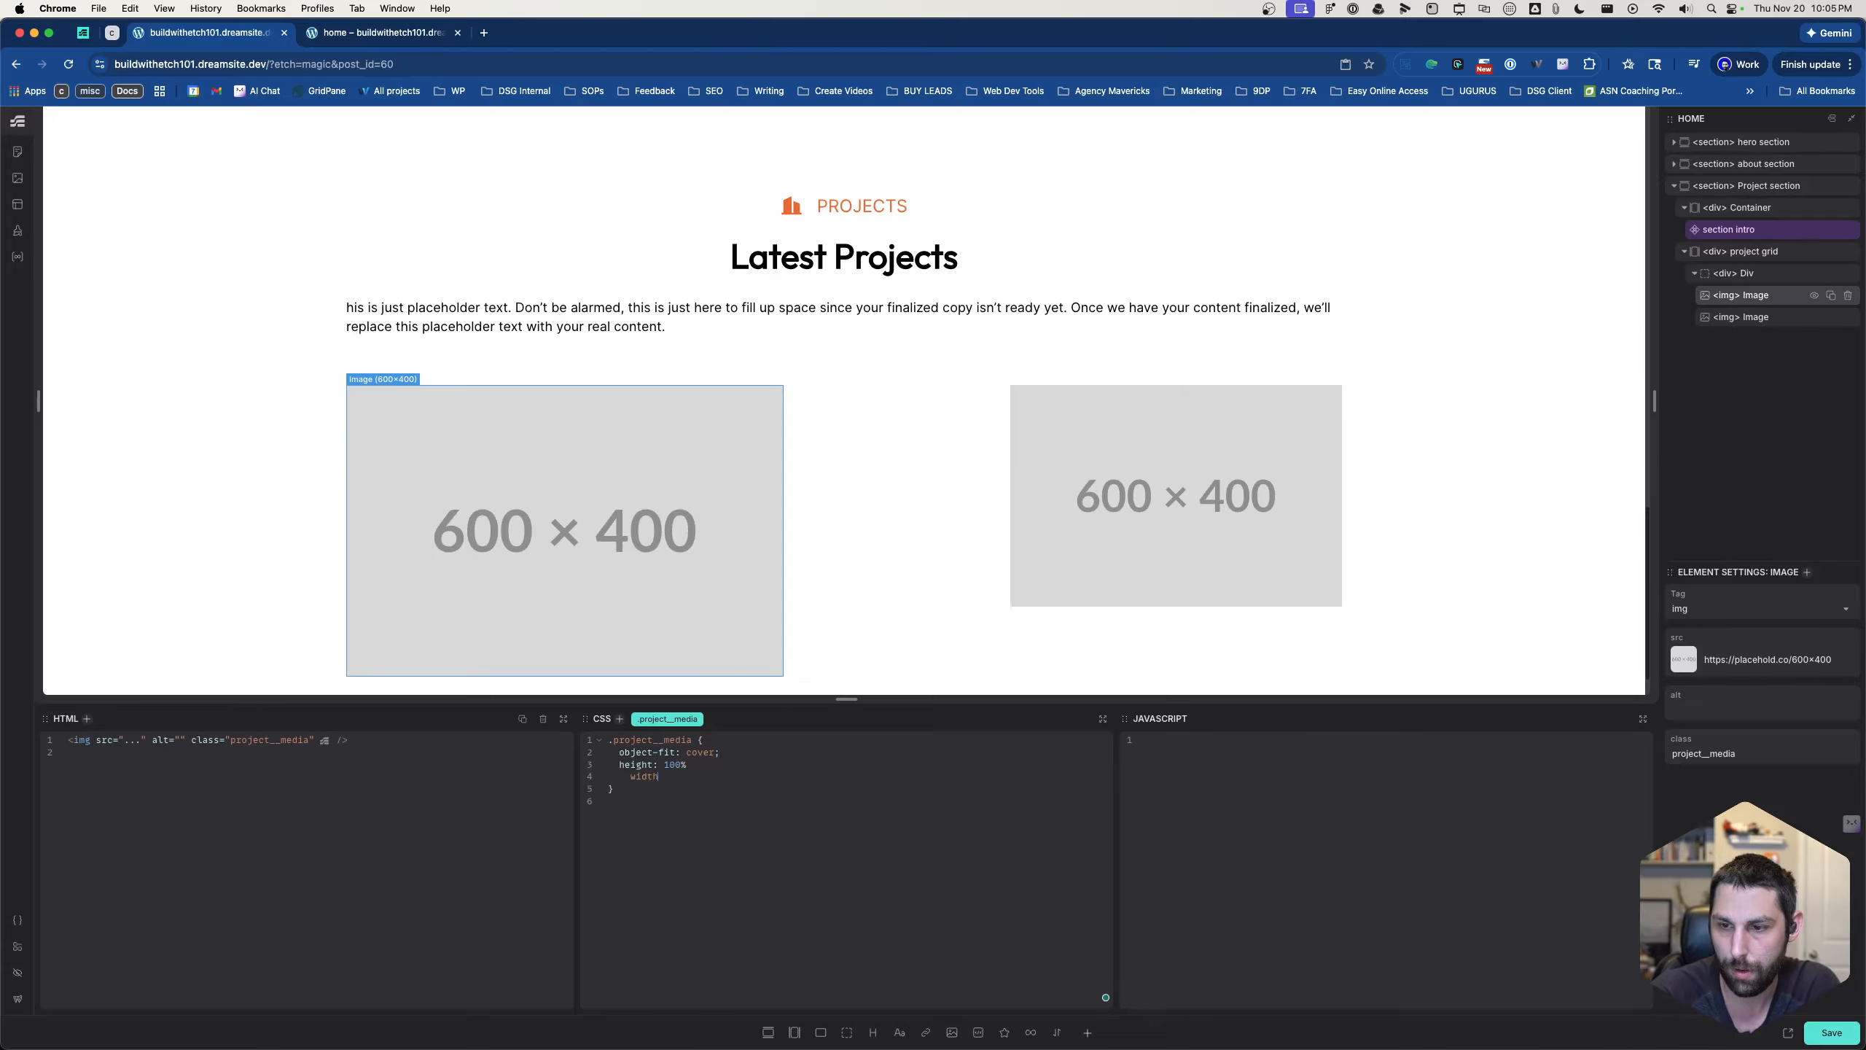
{"action": "type", "text": ":"}
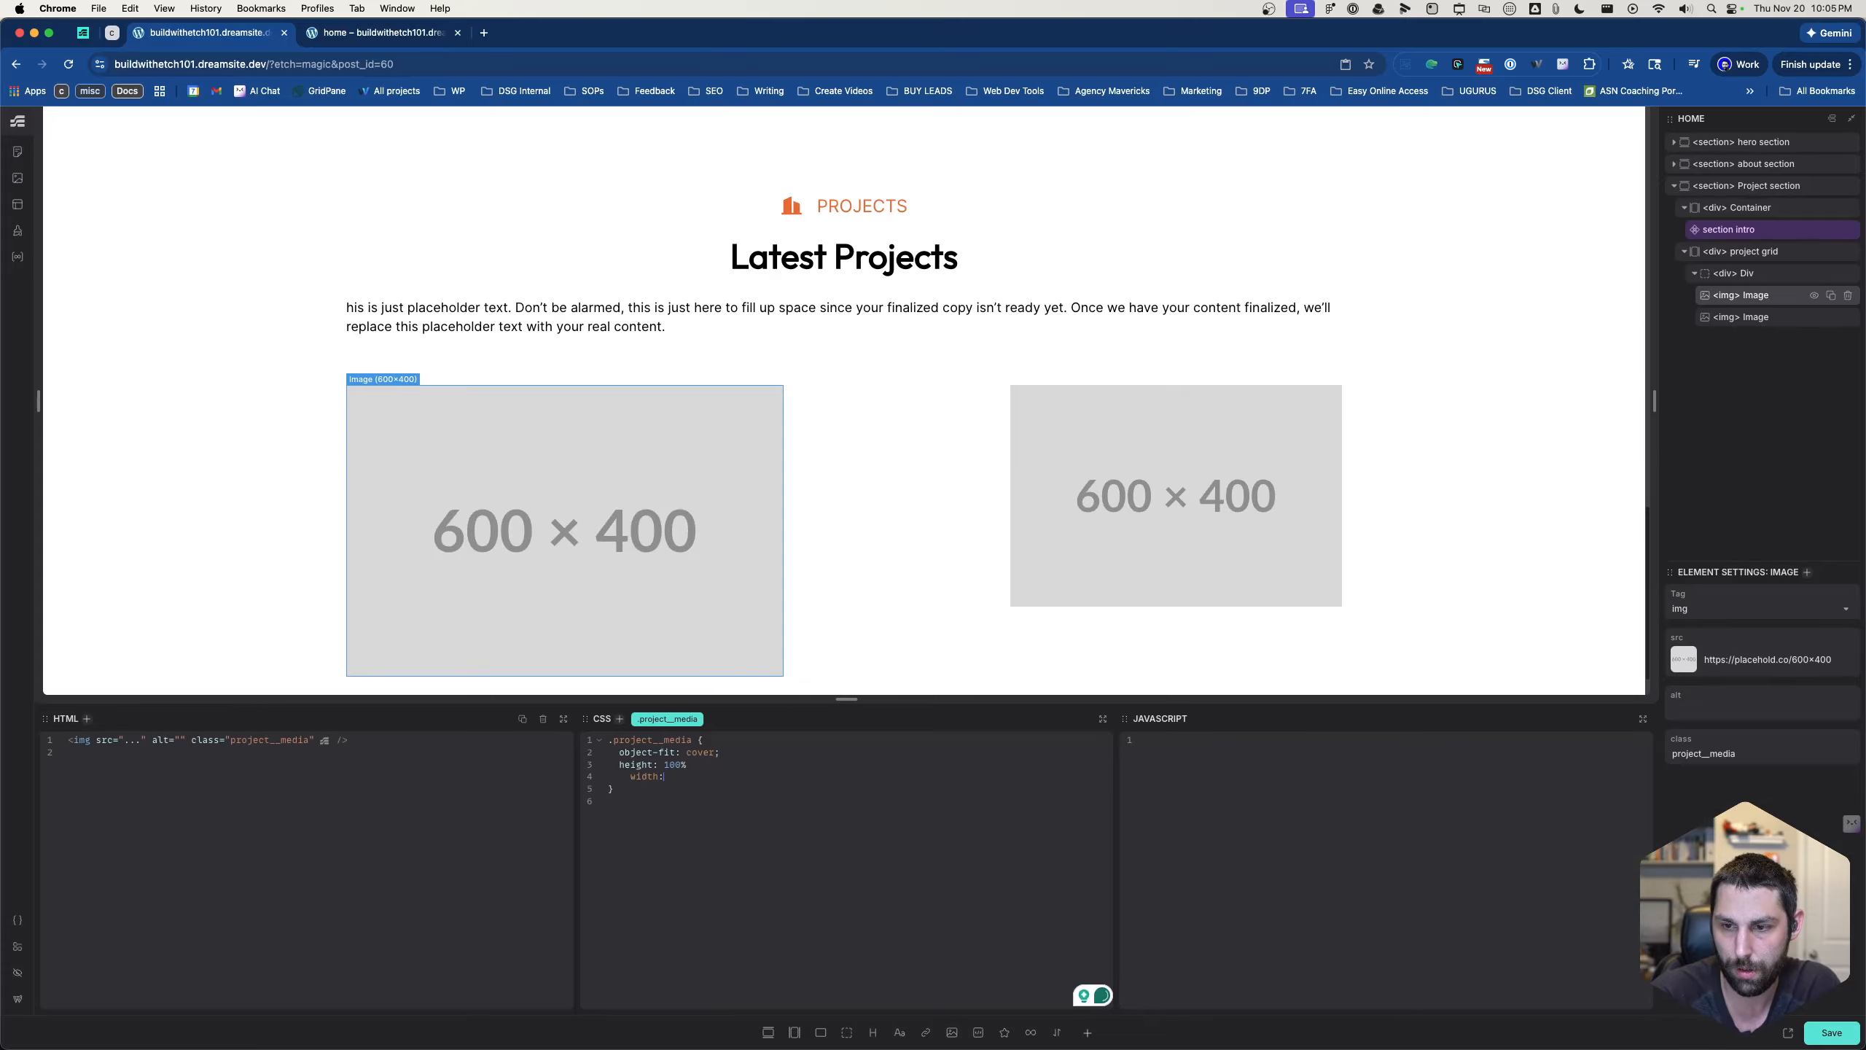
{"action": "type", "text": "100%"}
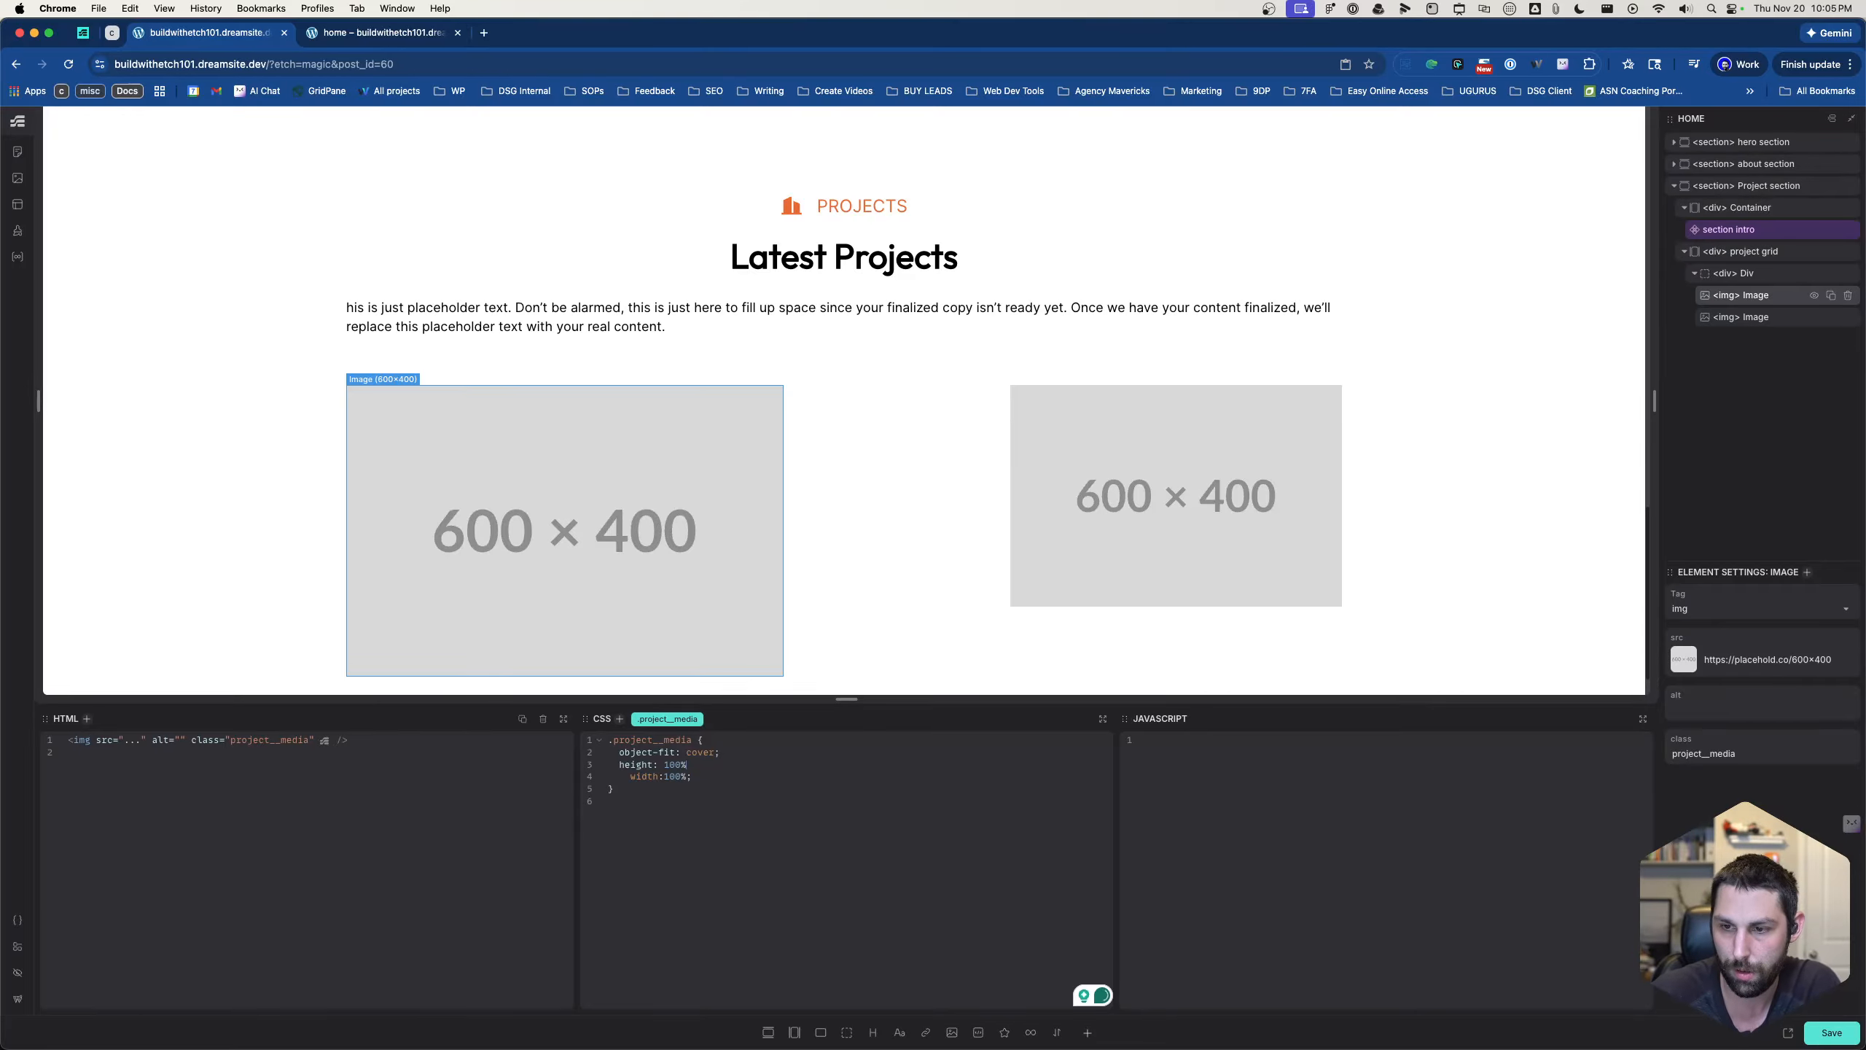
{"action": "type", "text": ";"}
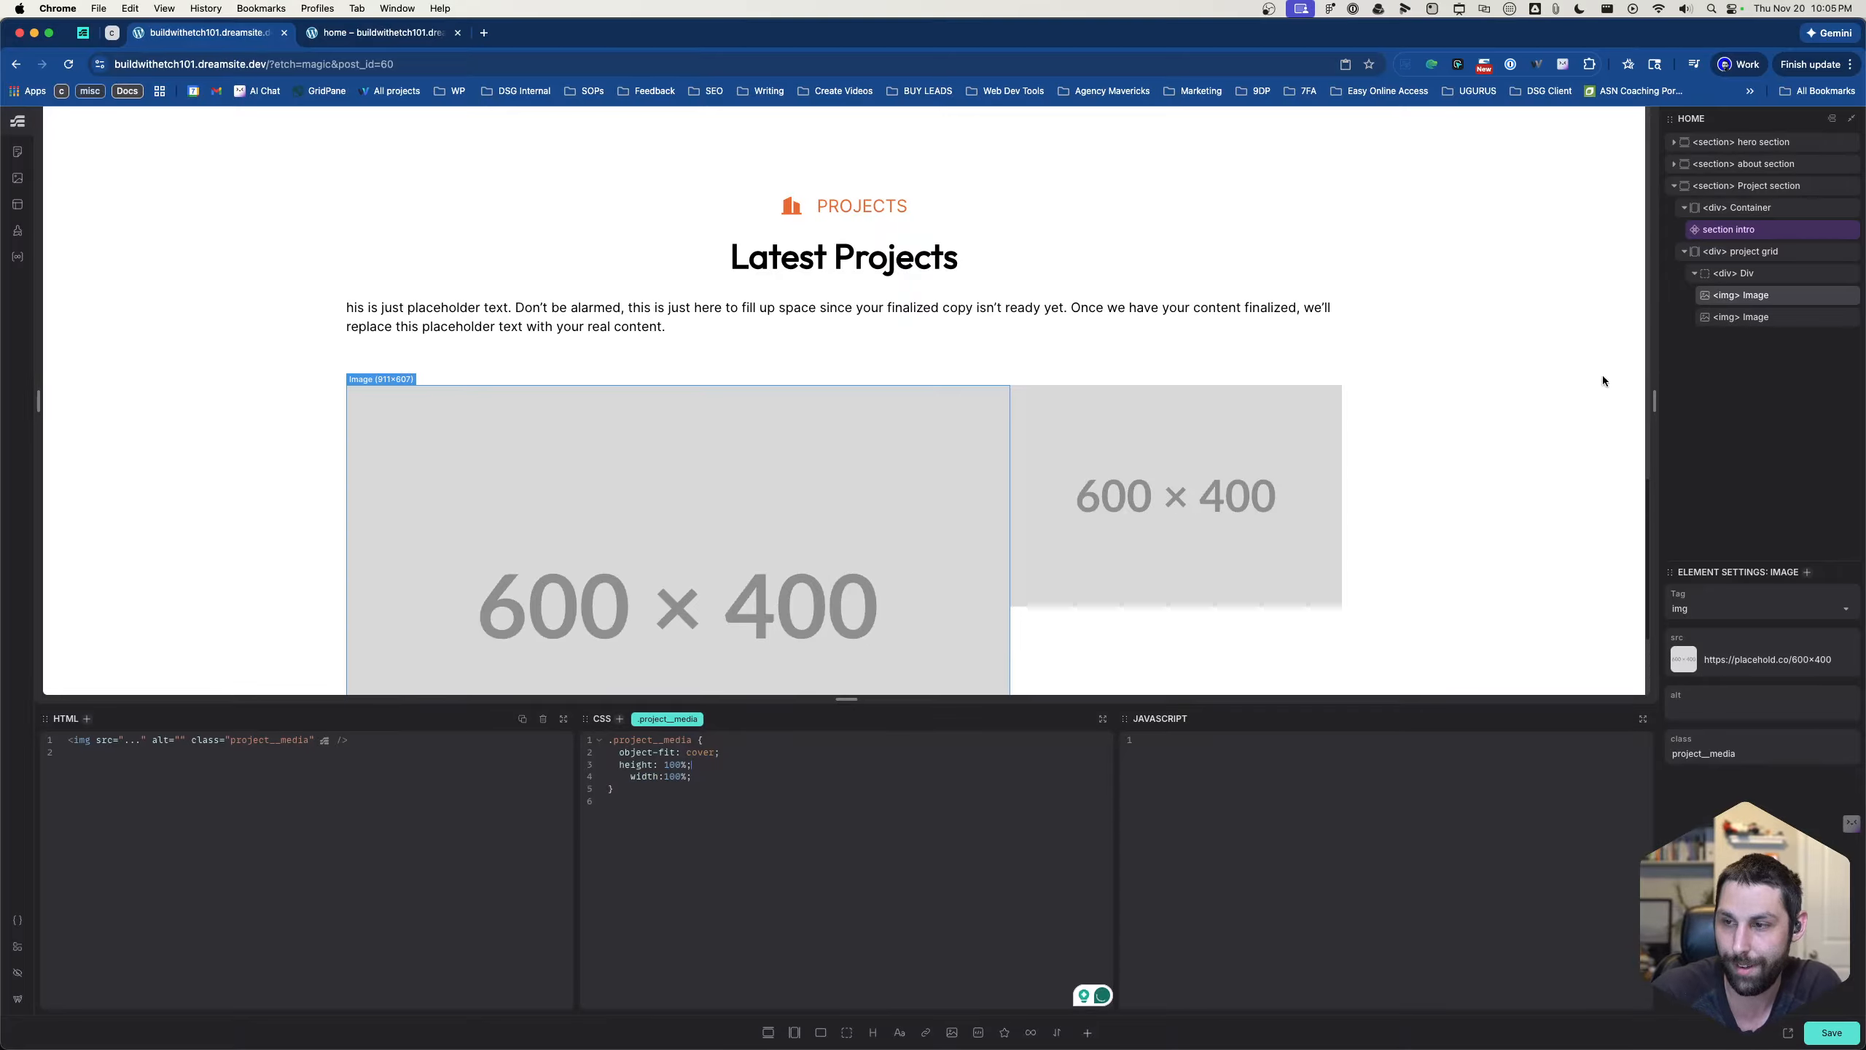
- Apply the .project__media class to the second image in the row div
{"action": "left_click", "coordinate": [1748, 322]}
{"action": "key", "text": "super+Return"}
{"action": "type", "text": "."}
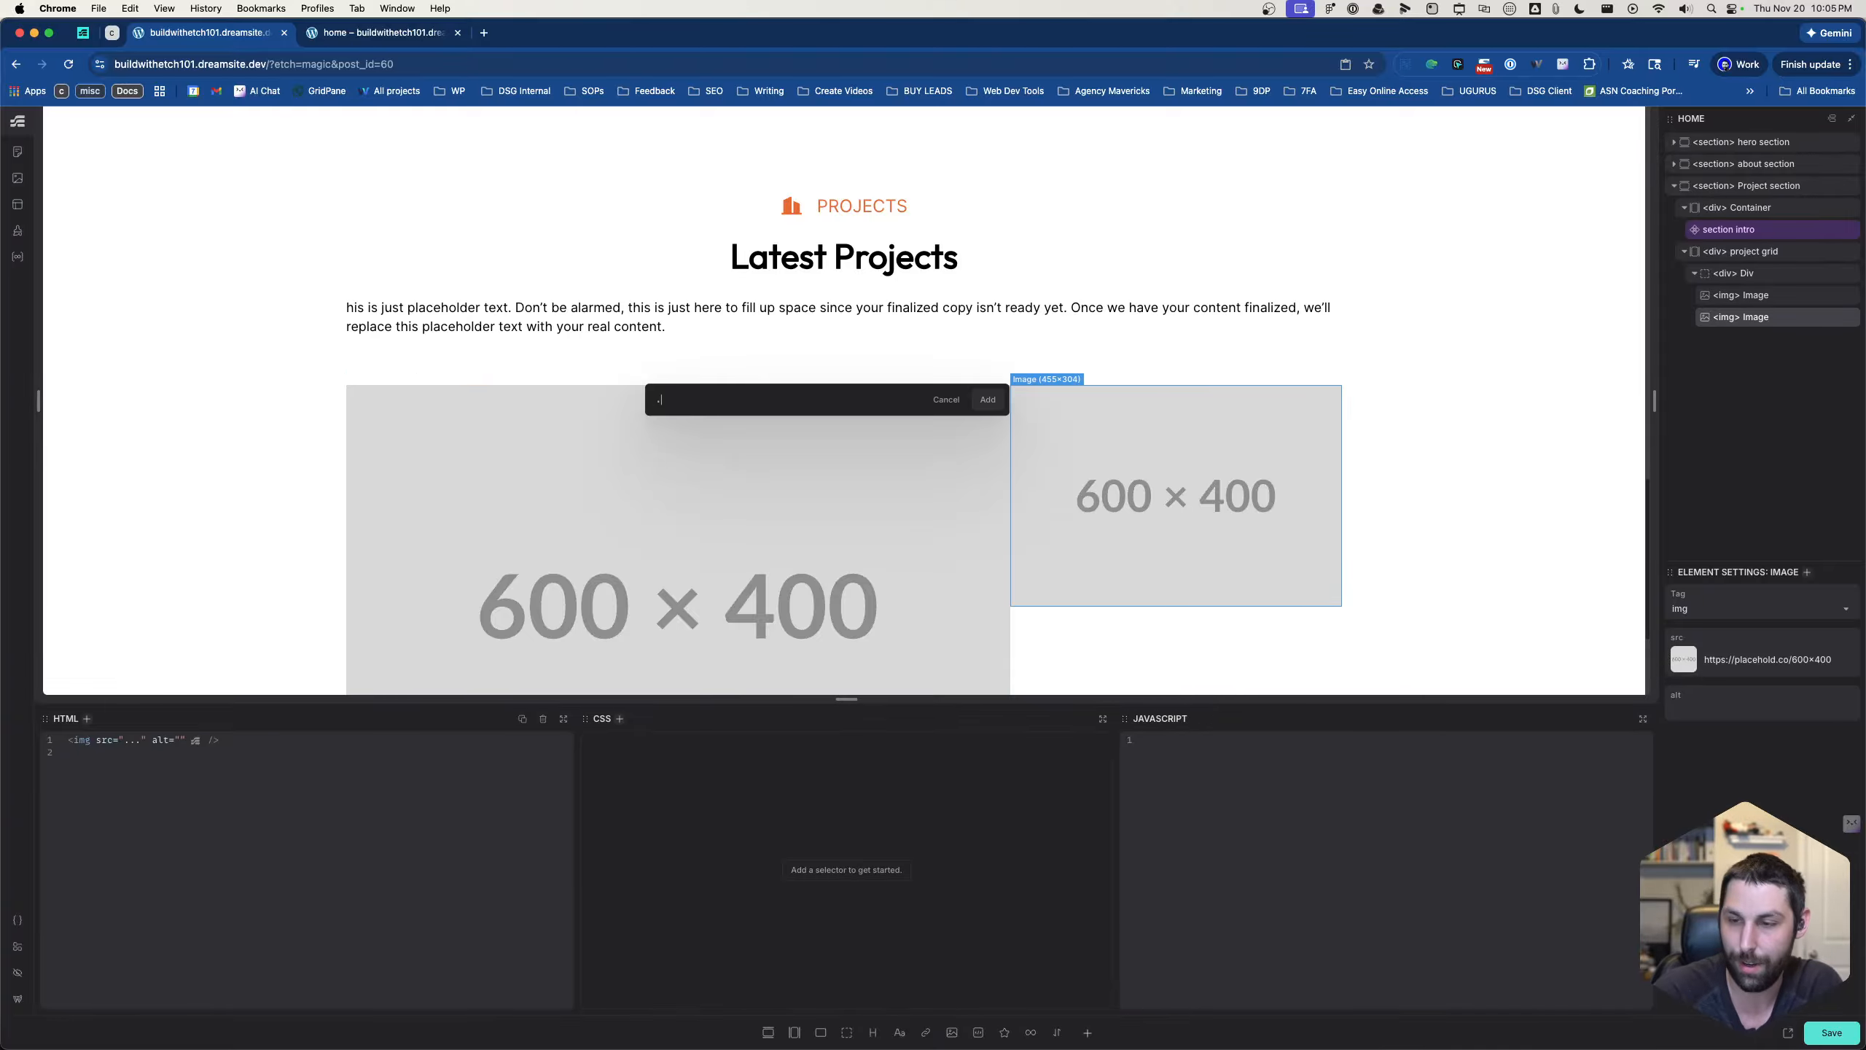
{"action": "type", "text": "project__media"}
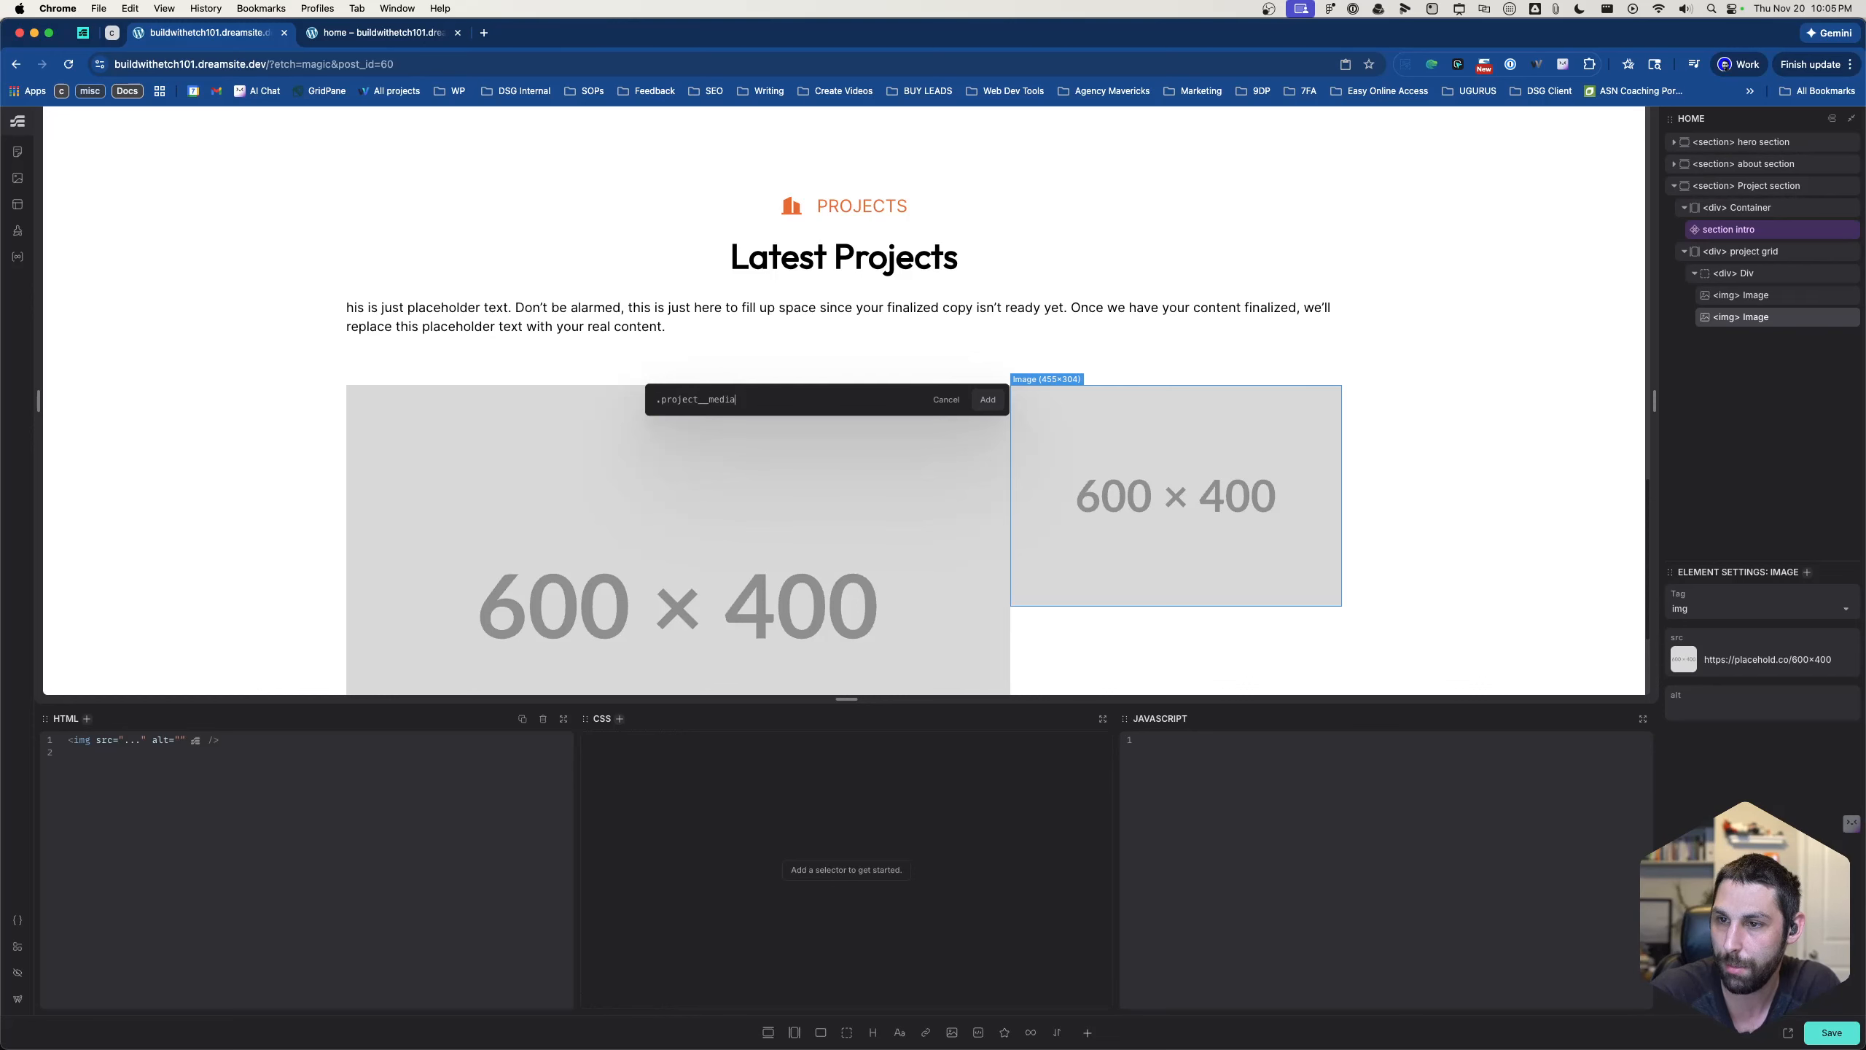
{"action": "key", "text": "Return"}
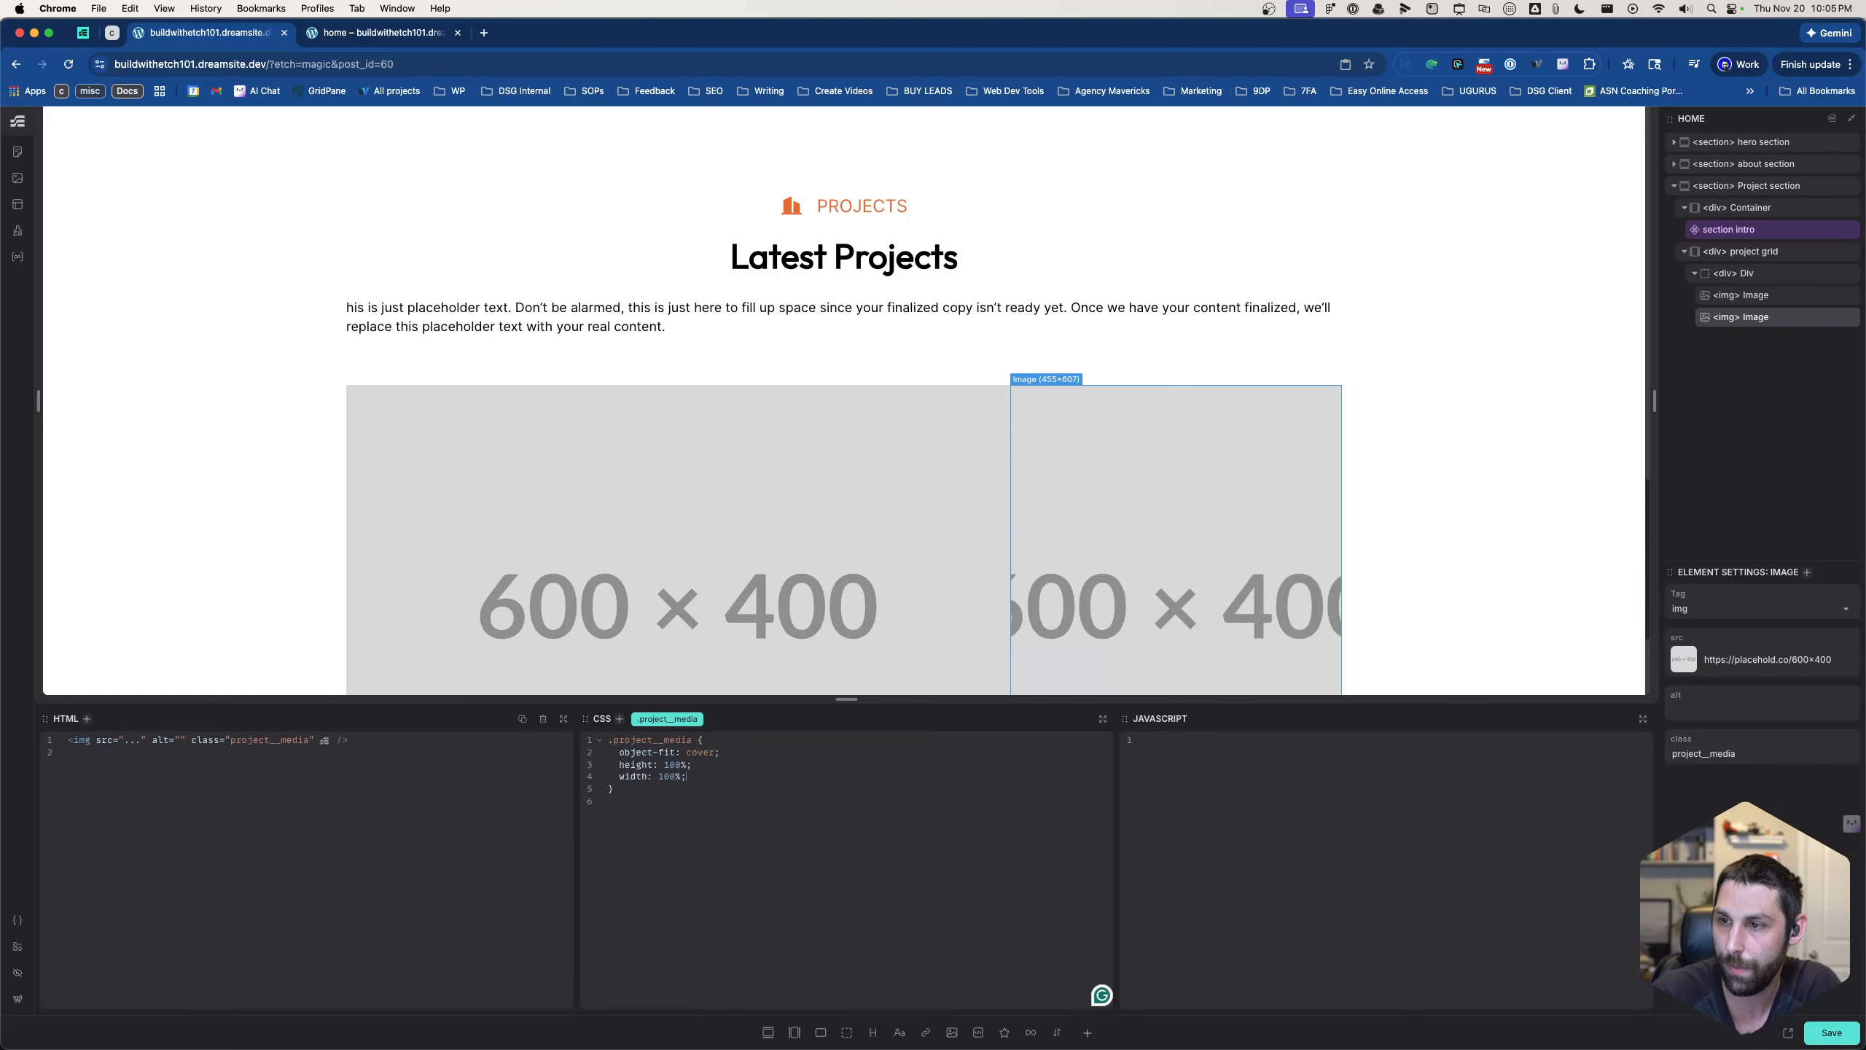
- Replace the card-gap variable in the .project-grid rule with a gap of 1rem
{"action": "scroll", "coordinate": [1002, 512], "scroll_direction": "down", "scroll_amount": 3}
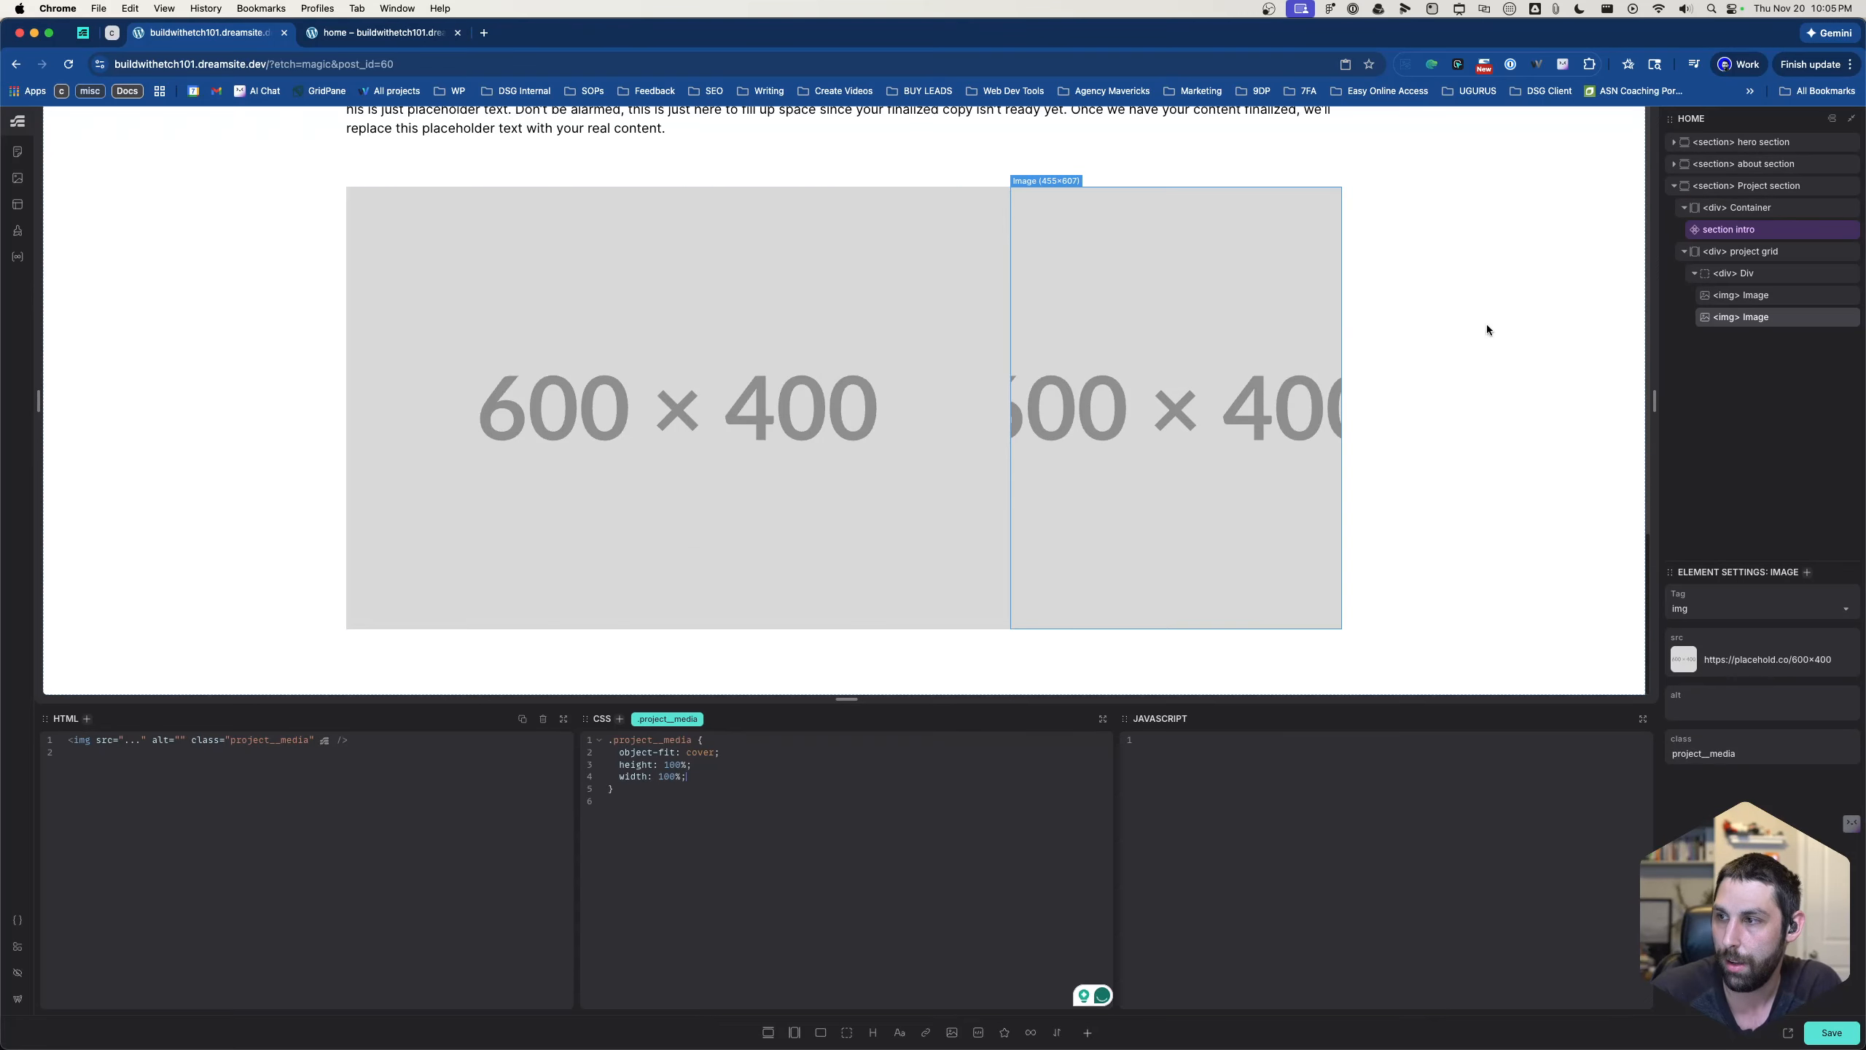
{"action": "left_click", "coordinate": [1746, 253]}
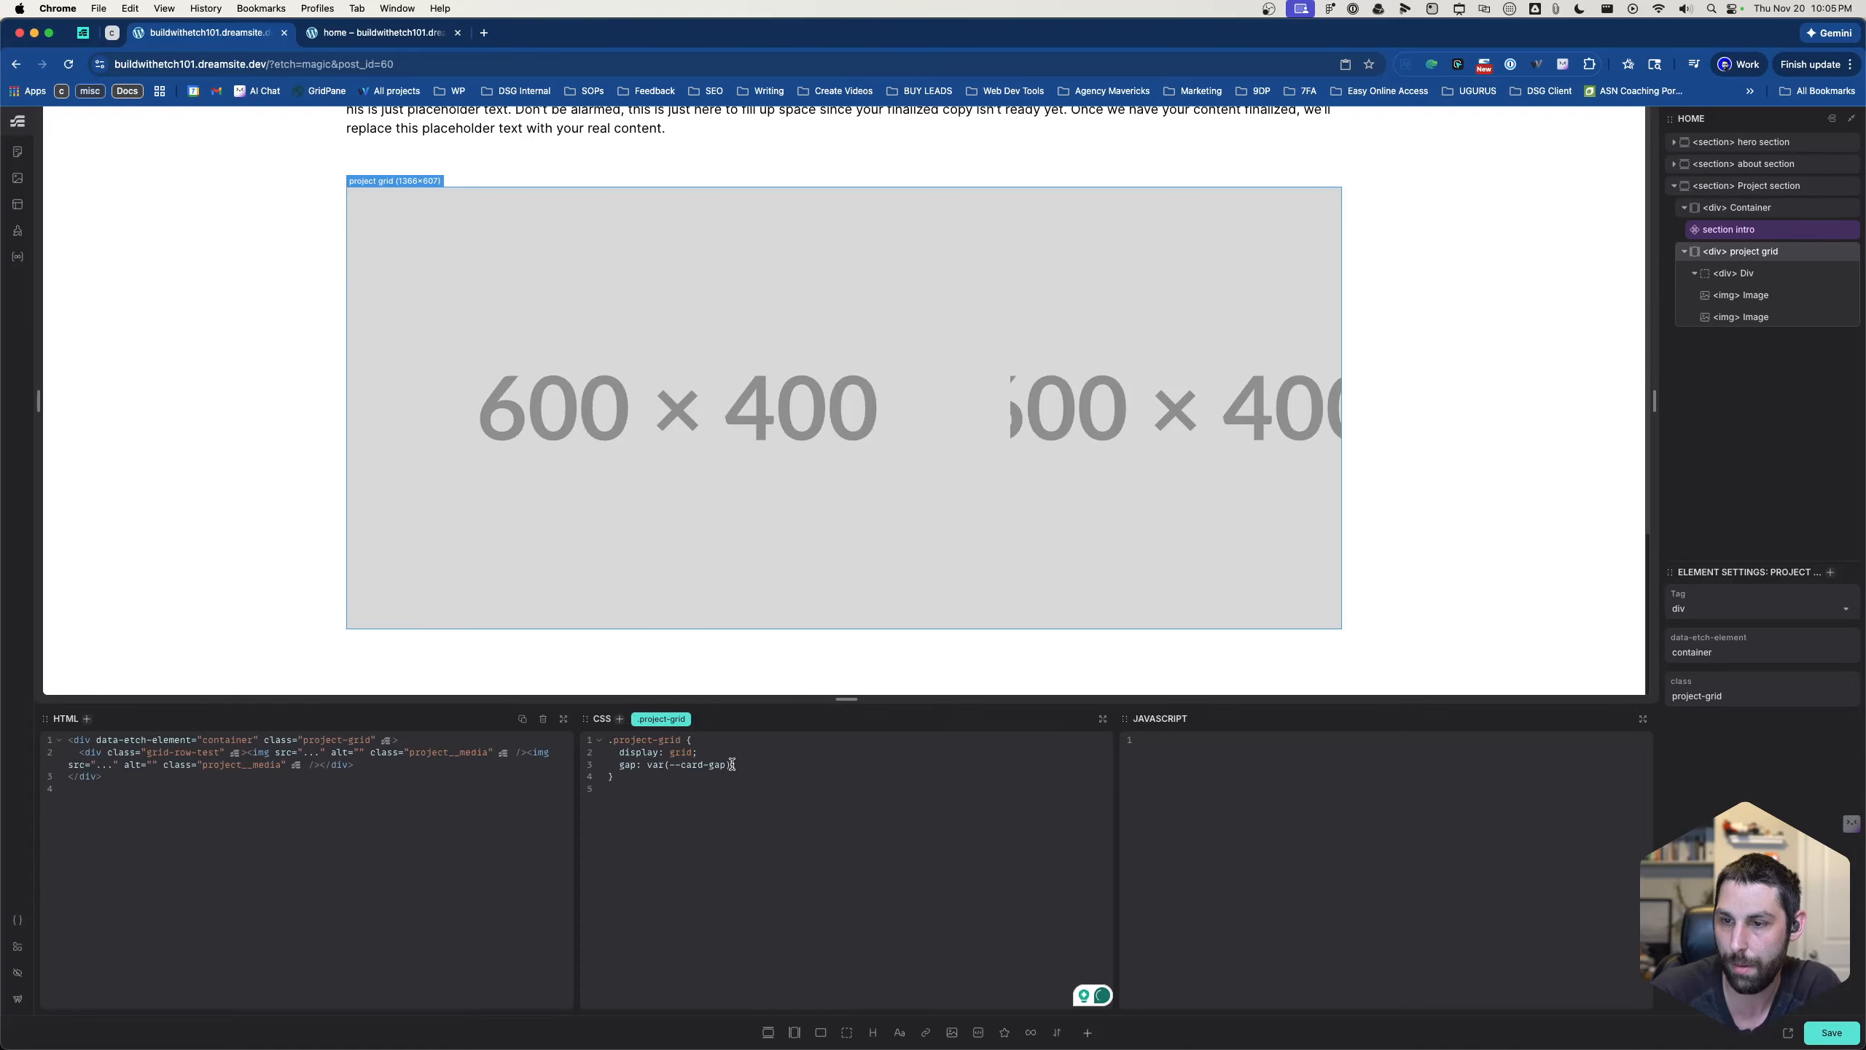
{"action": "left_click", "coordinate": [671, 764]}
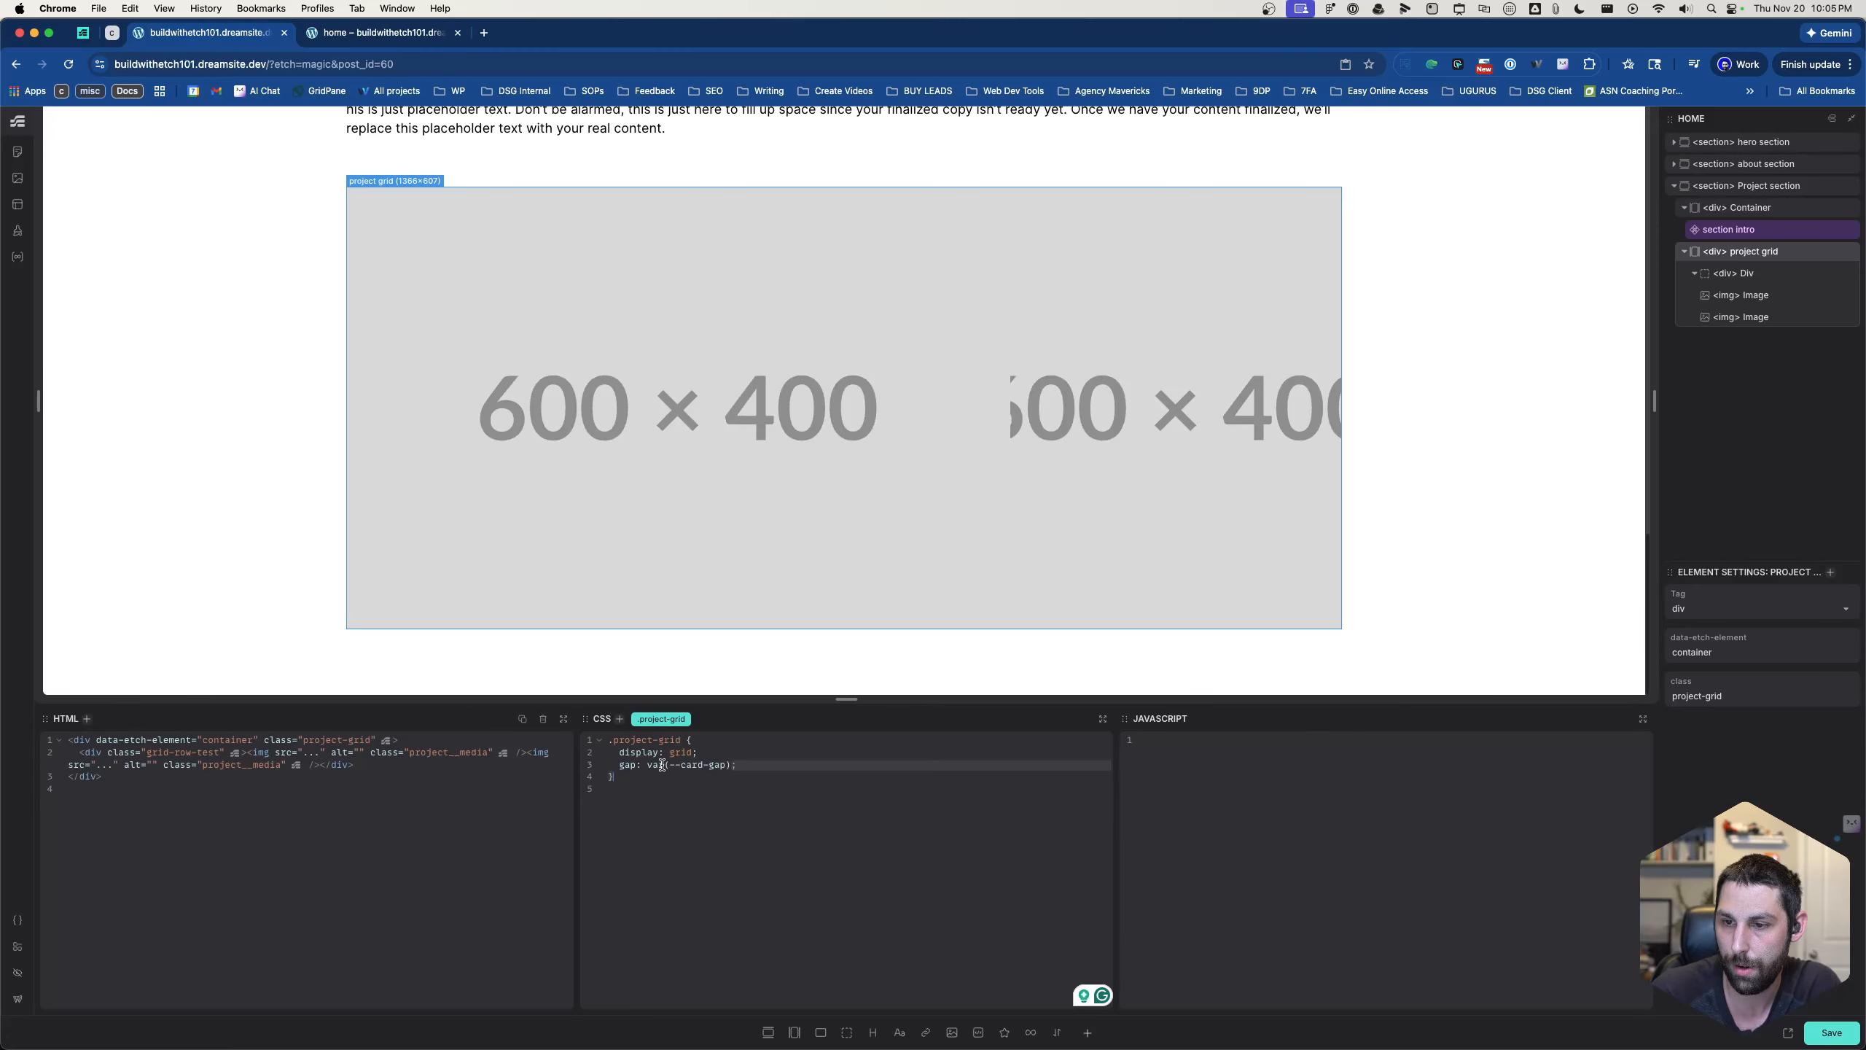
{"action": "left_click_drag", "start_coordinate": [668, 765], "coordinate": [726, 765]}
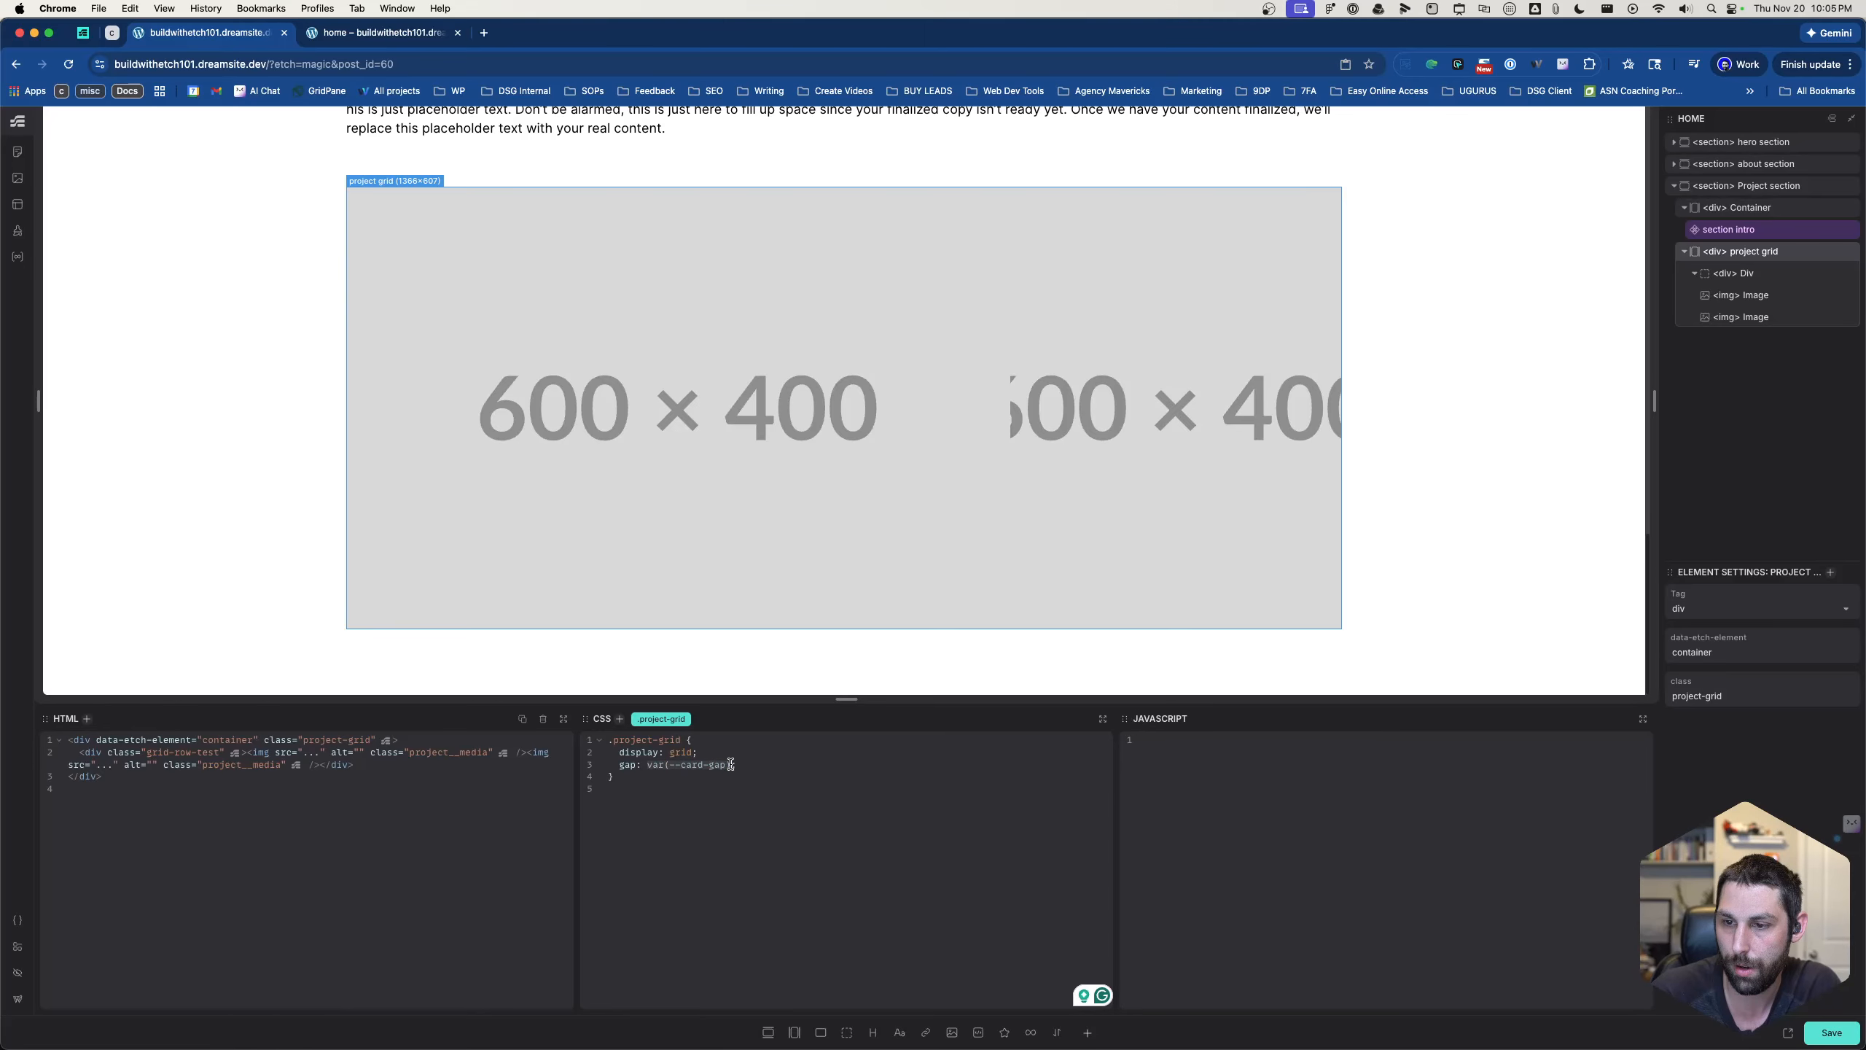
{"action": "key", "text": "BackSpace"}
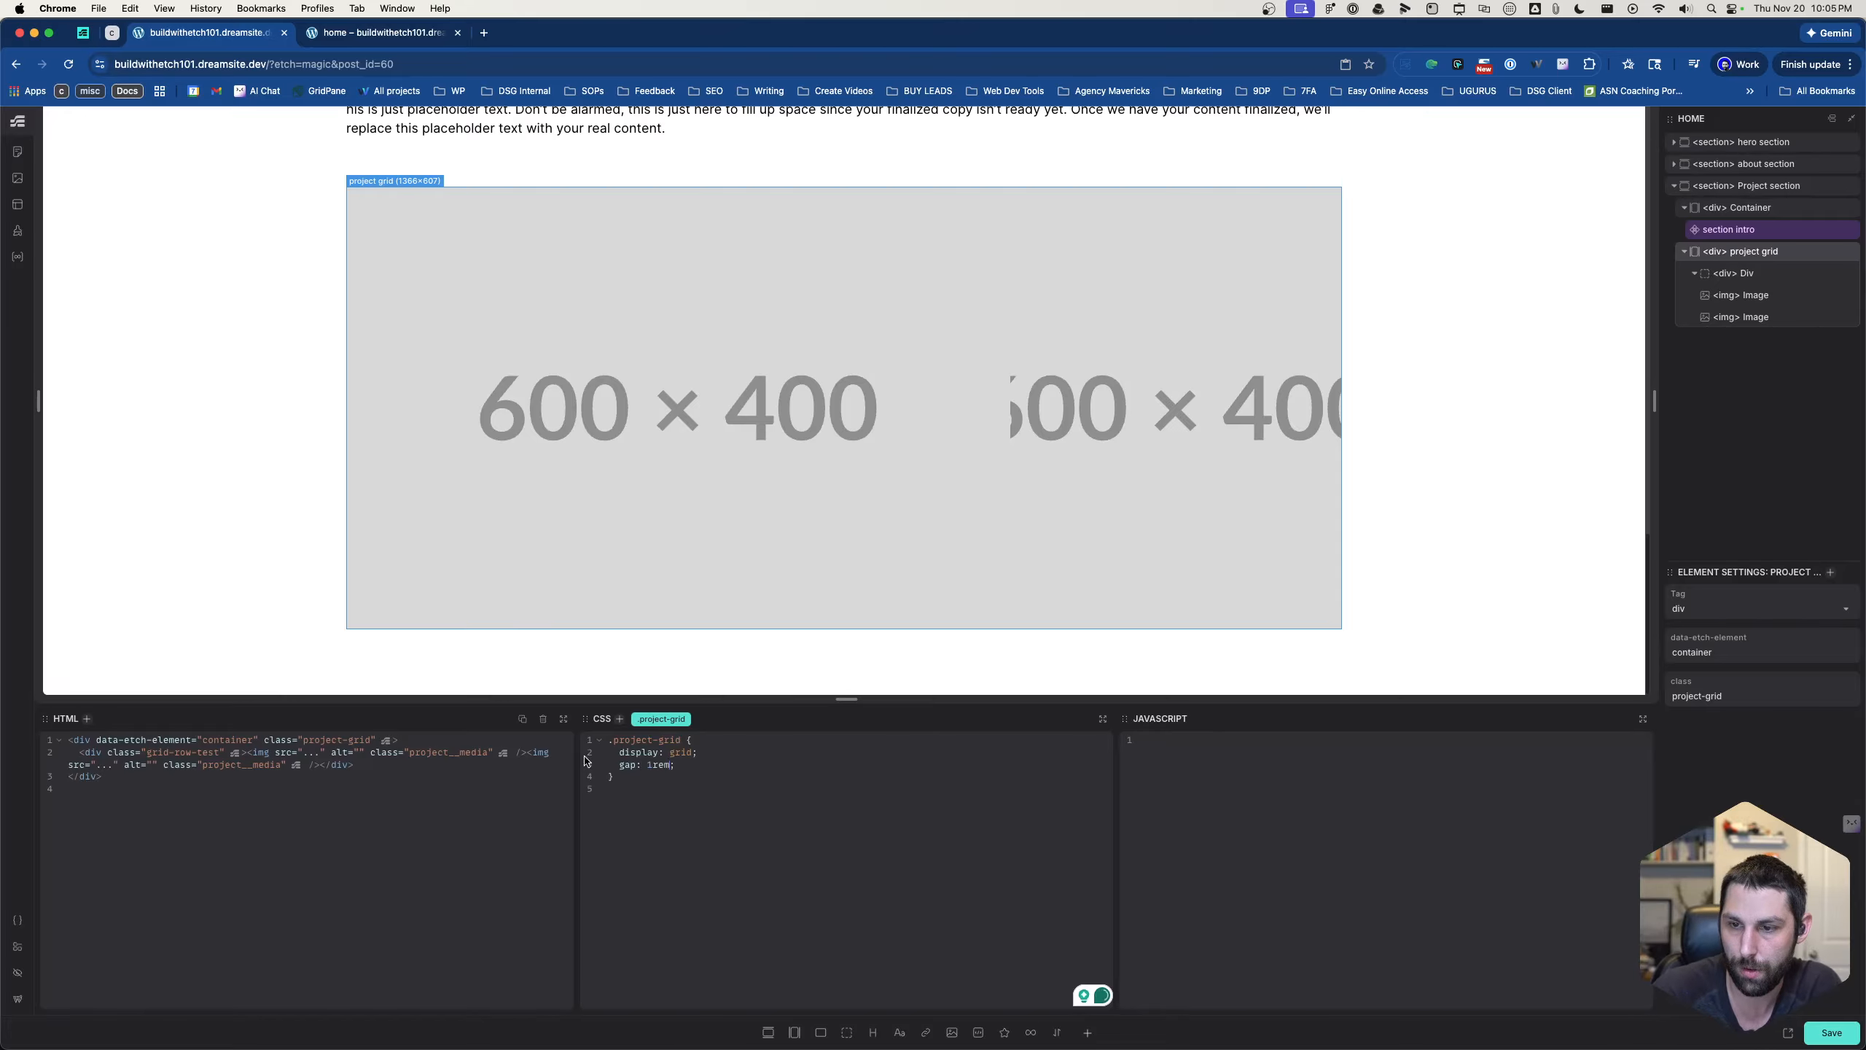
{"action": "left_click", "coordinate": [618, 763]}
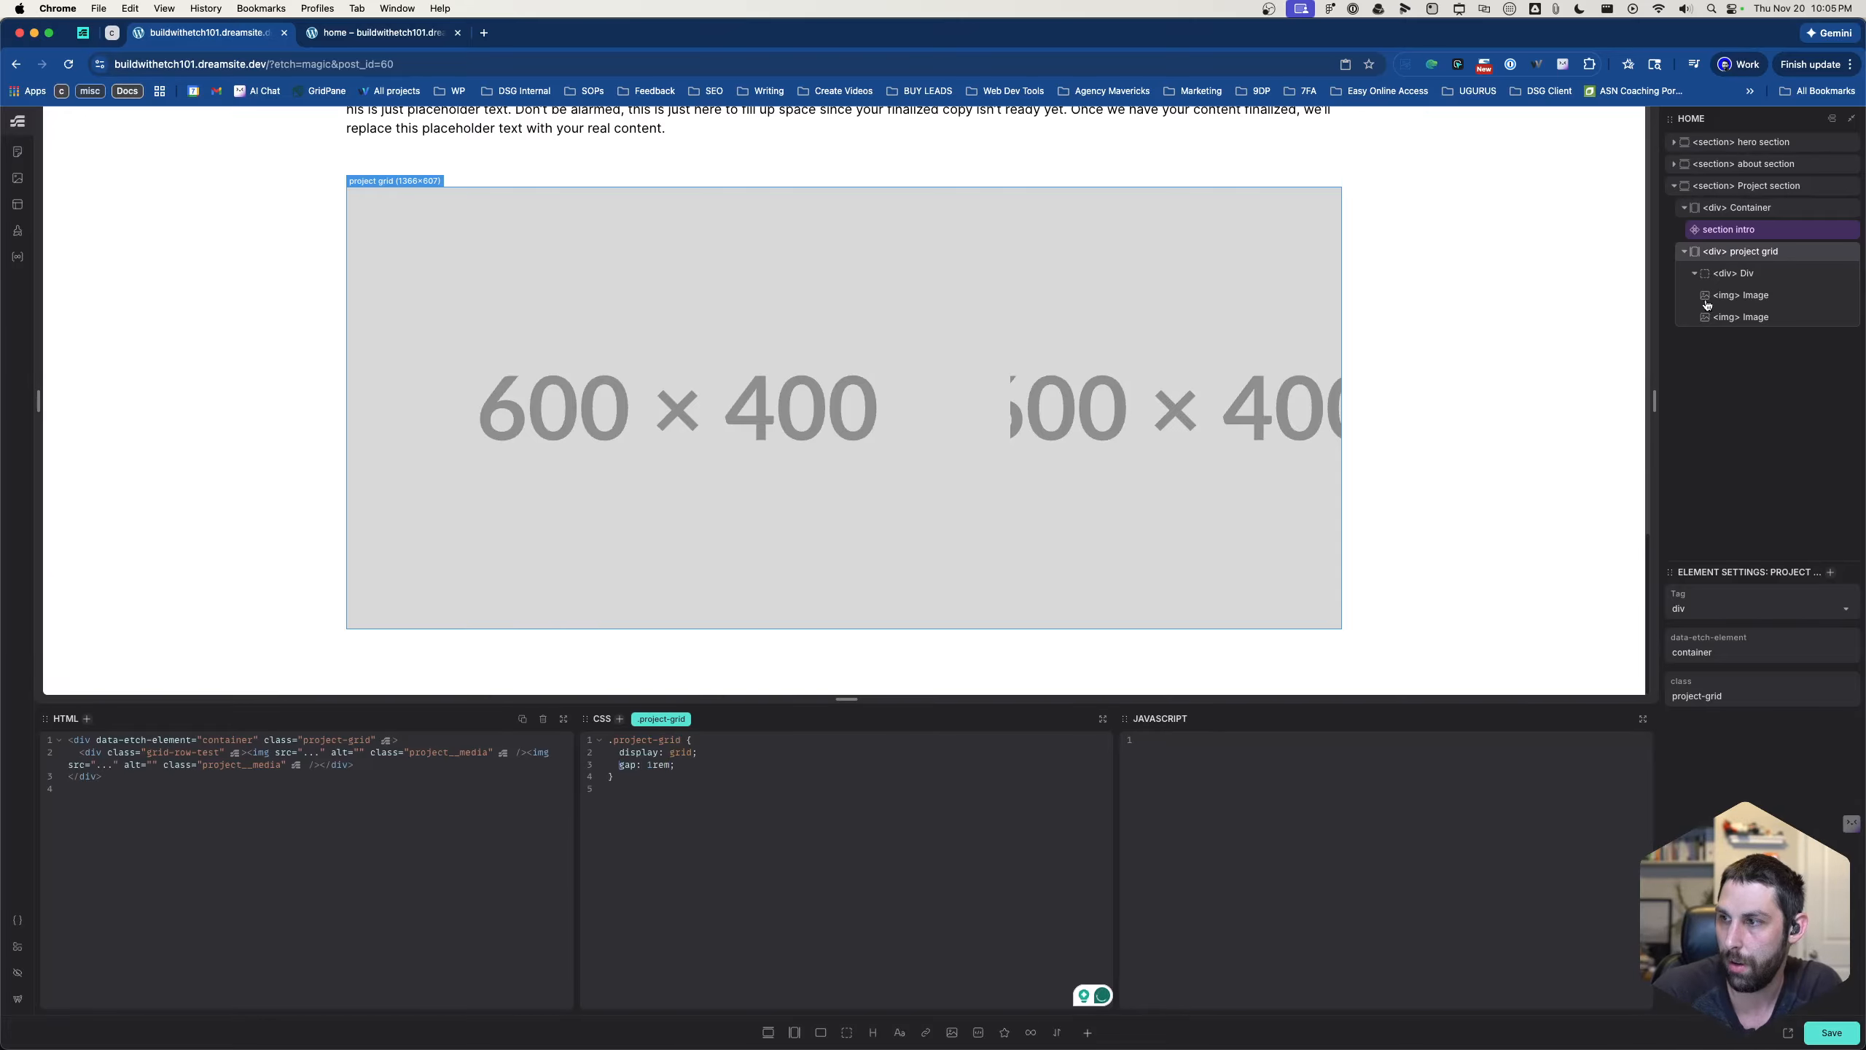
- Add gap: 1rem to the .grid-row-test rule of the row div, and select the first image on the page
{"action": "left_click", "coordinate": [1734, 272]}
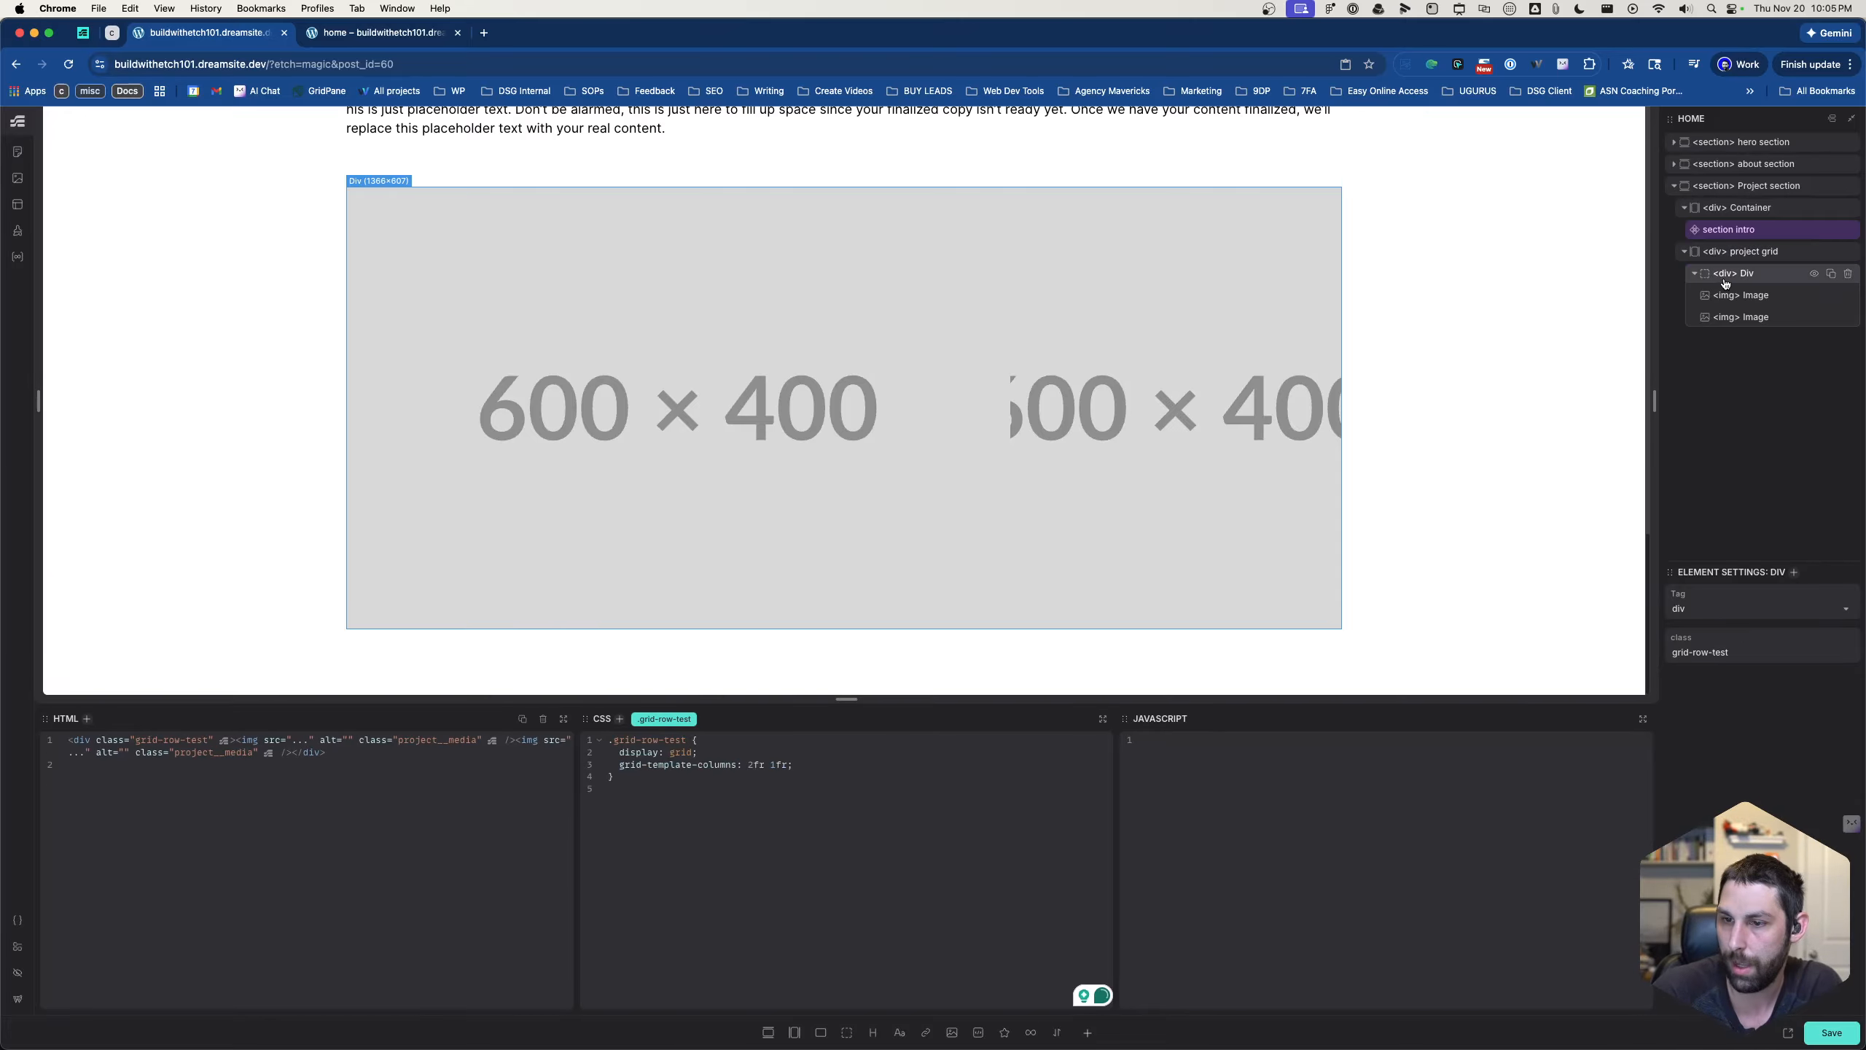
{"action": "left_click", "coordinate": [807, 764]}
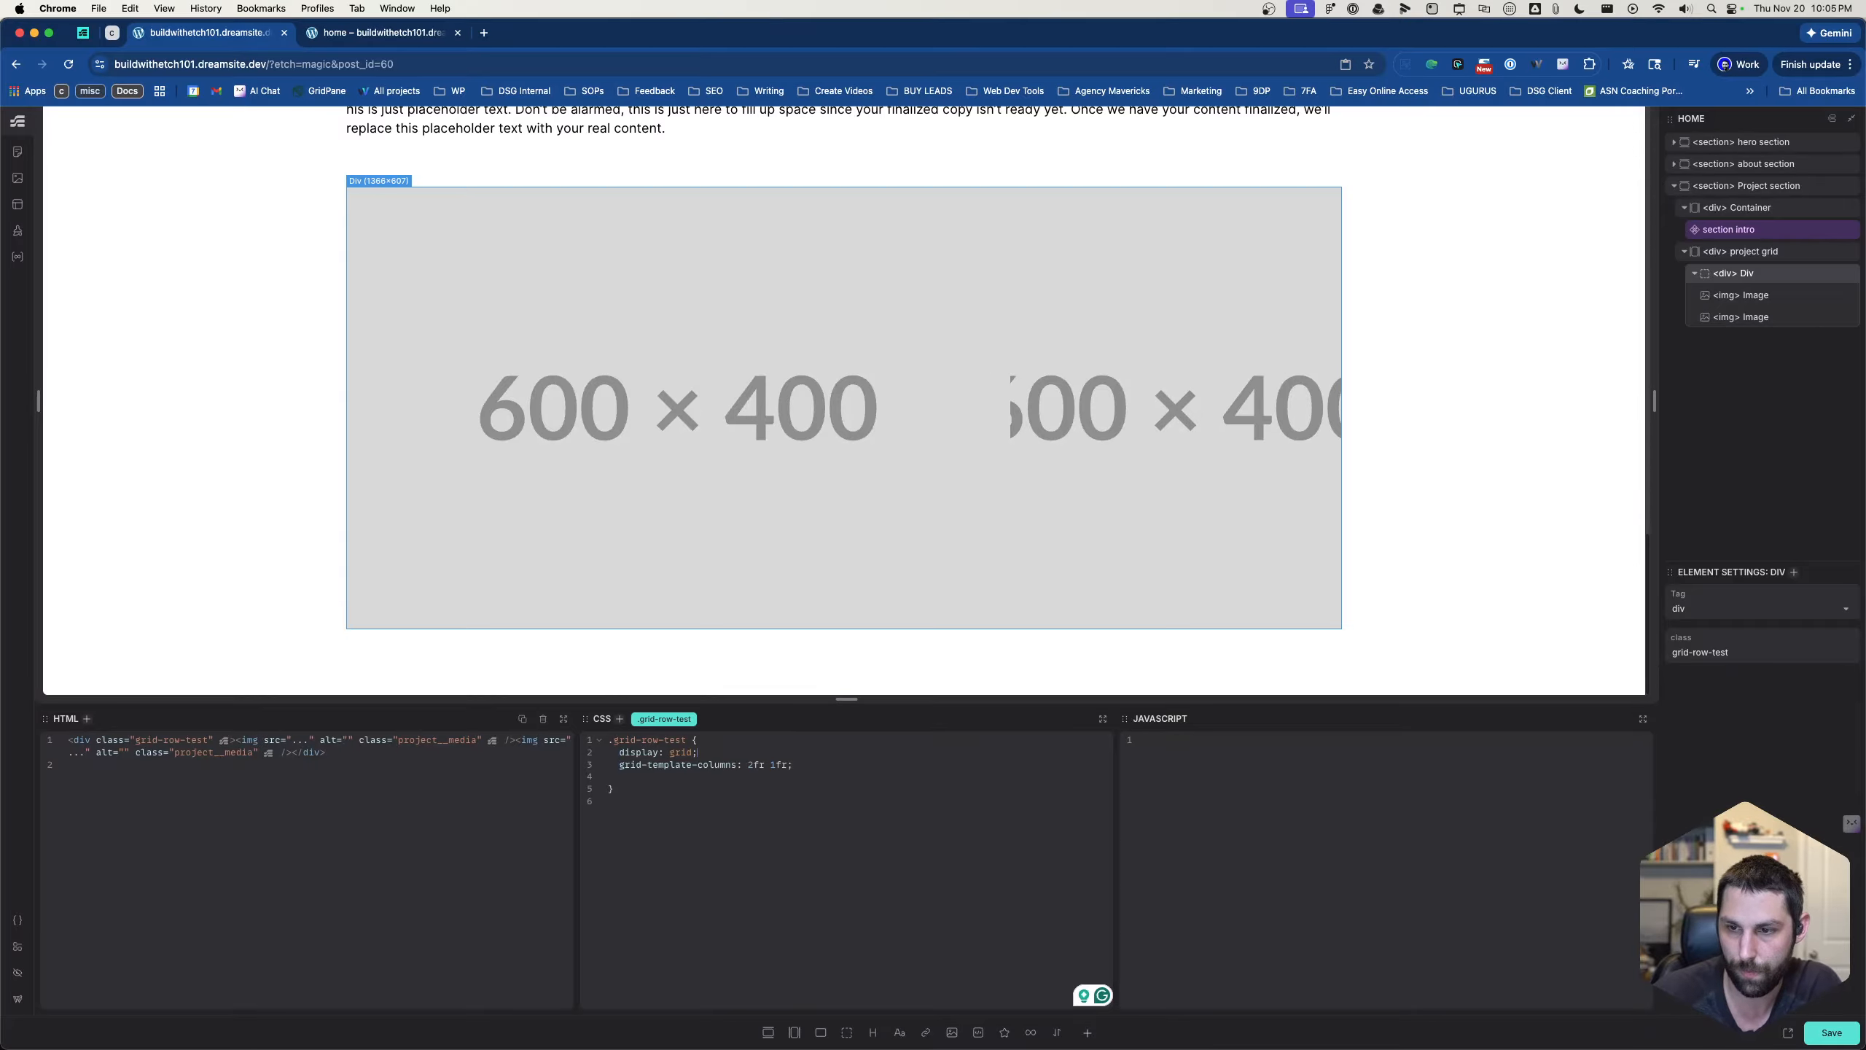
{"action": "key", "text": "Return"}
{"action": "type", "text": "gap: "}
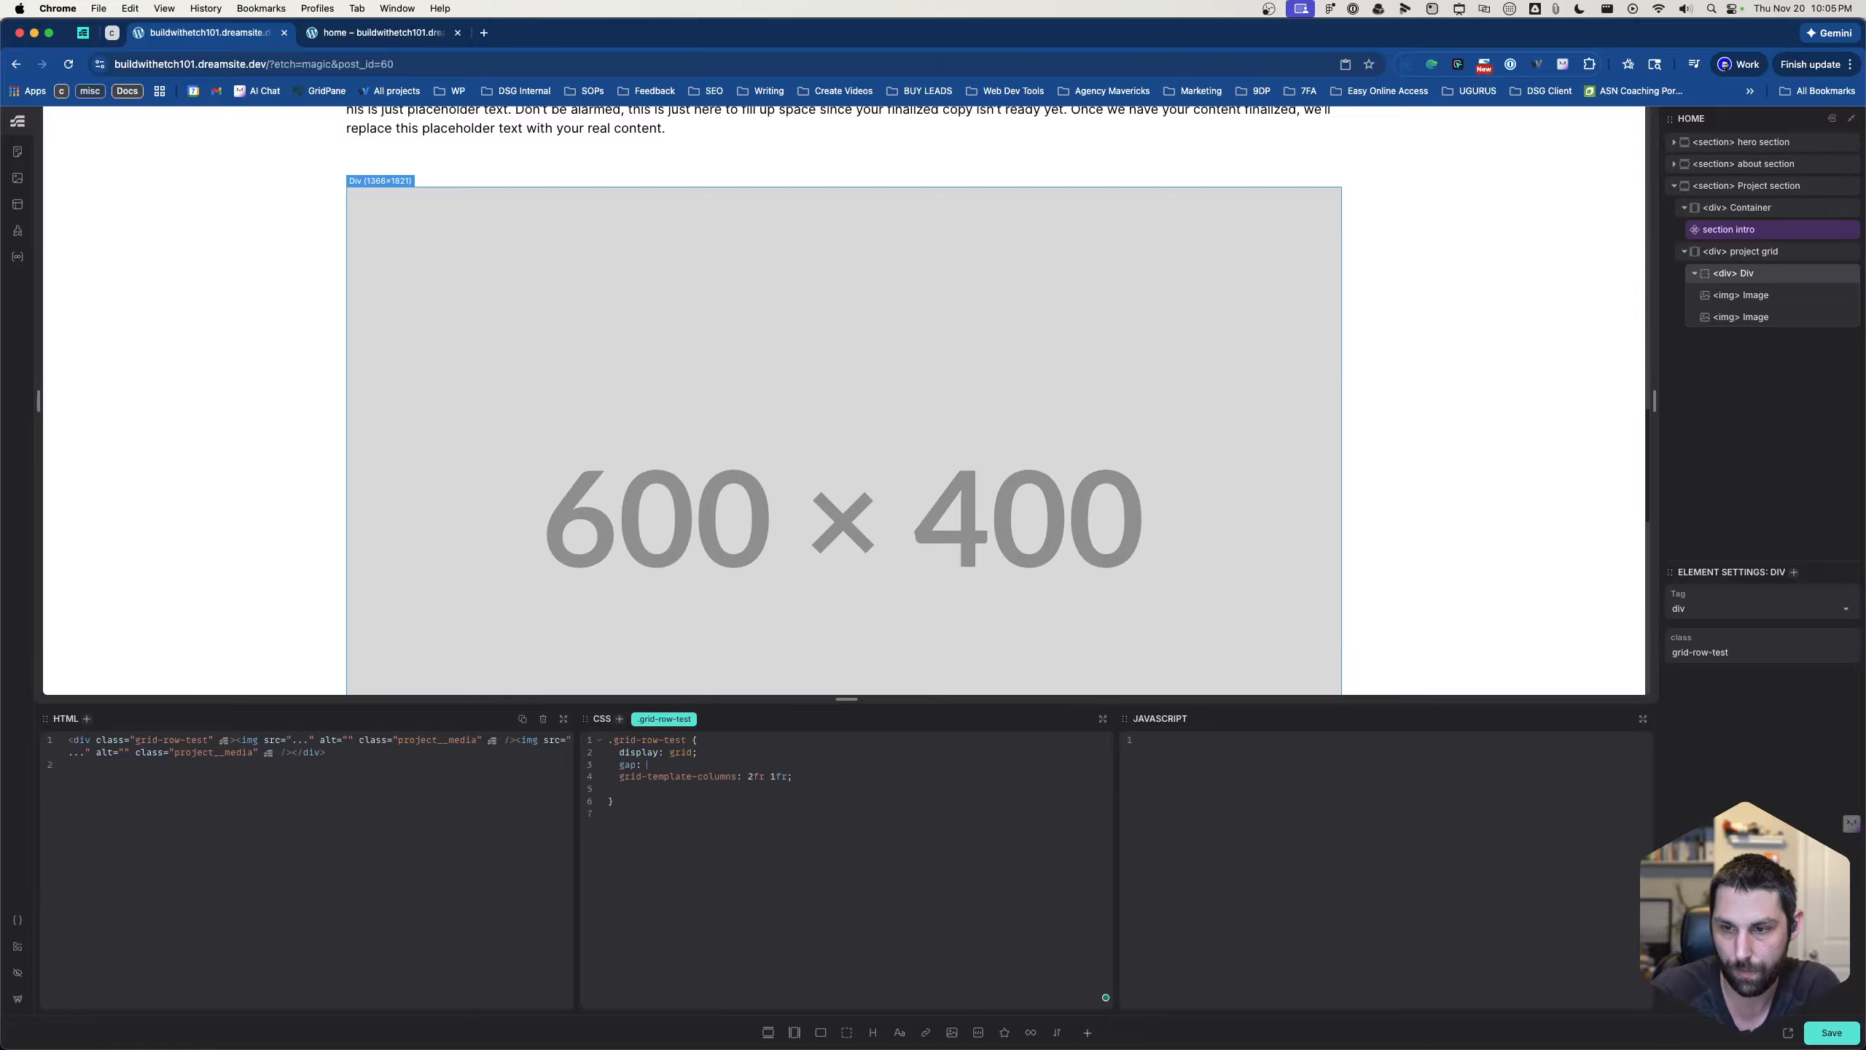
{"action": "type", "text": "qrem;"}
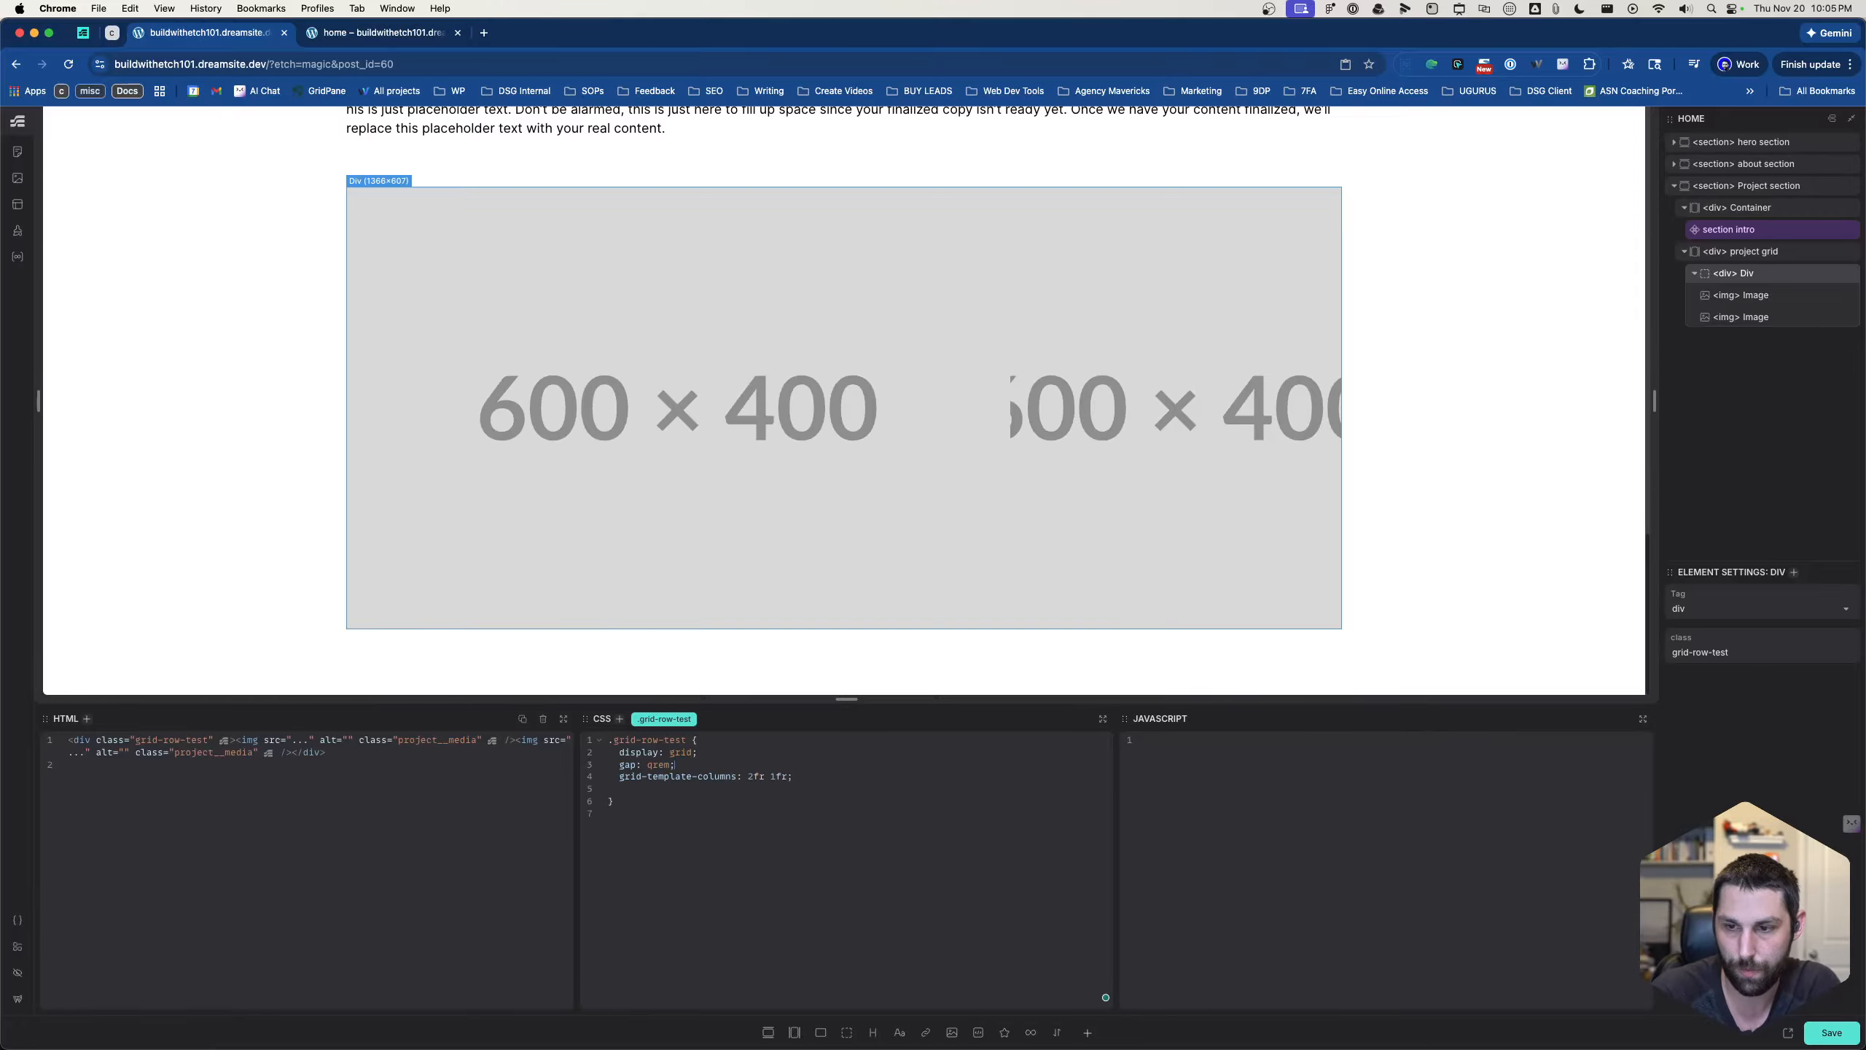
{"action": "key", "text": "BackSpace"}
{"action": "key", "text": "BackSpace"}
{"action": "key", "text": "BackSpace"}
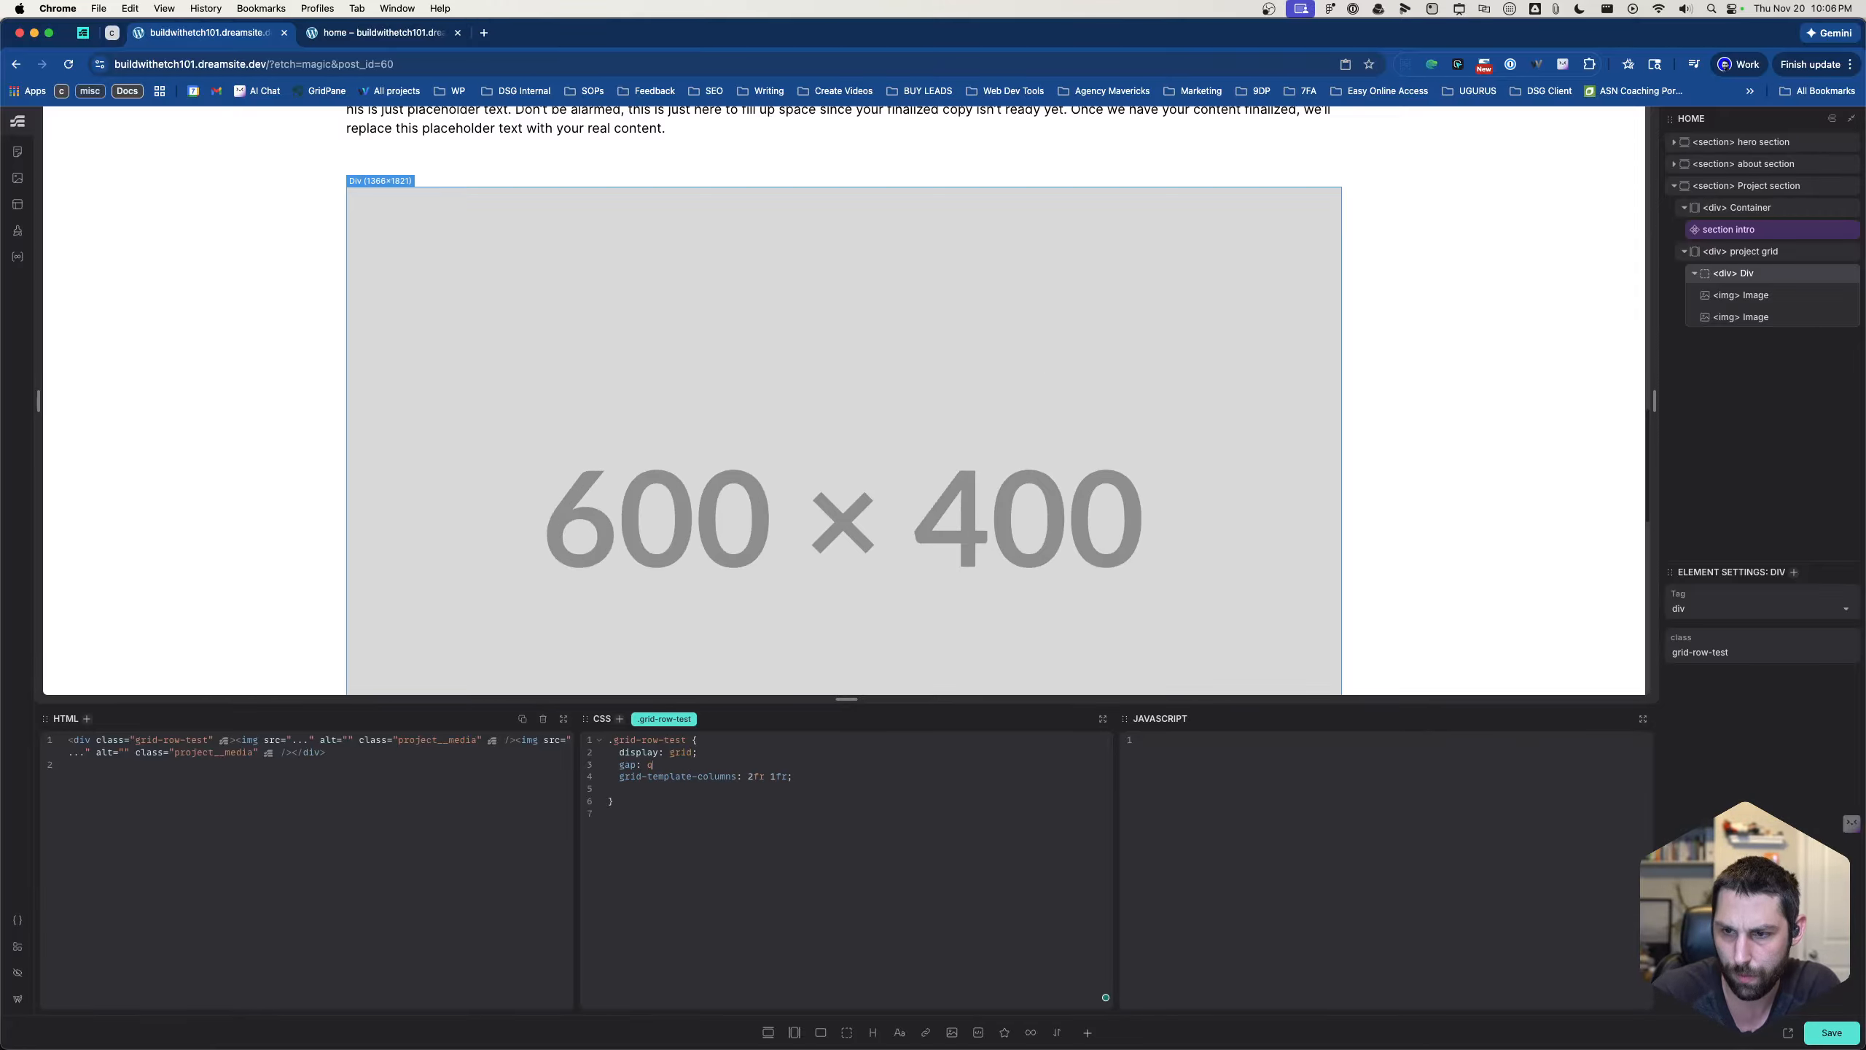
{"action": "type", "text": "em;"}
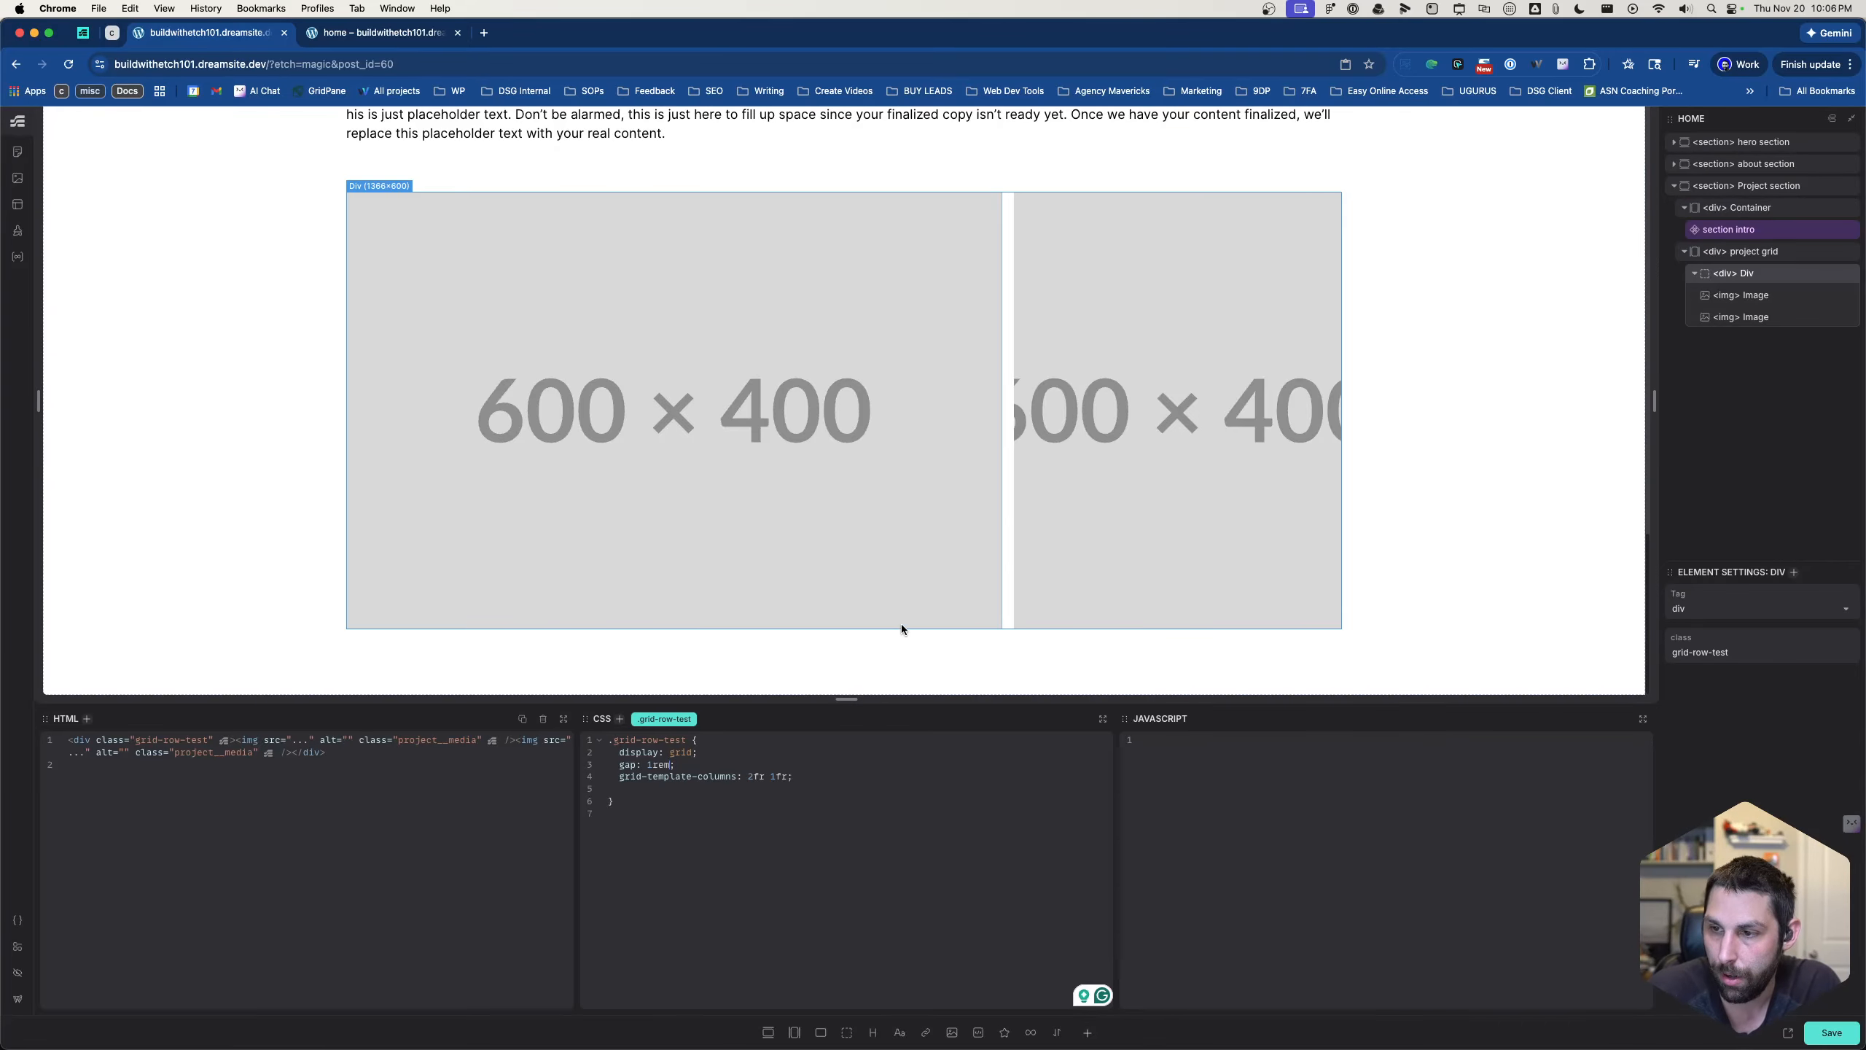
{"action": "left_click", "coordinate": [907, 575]}
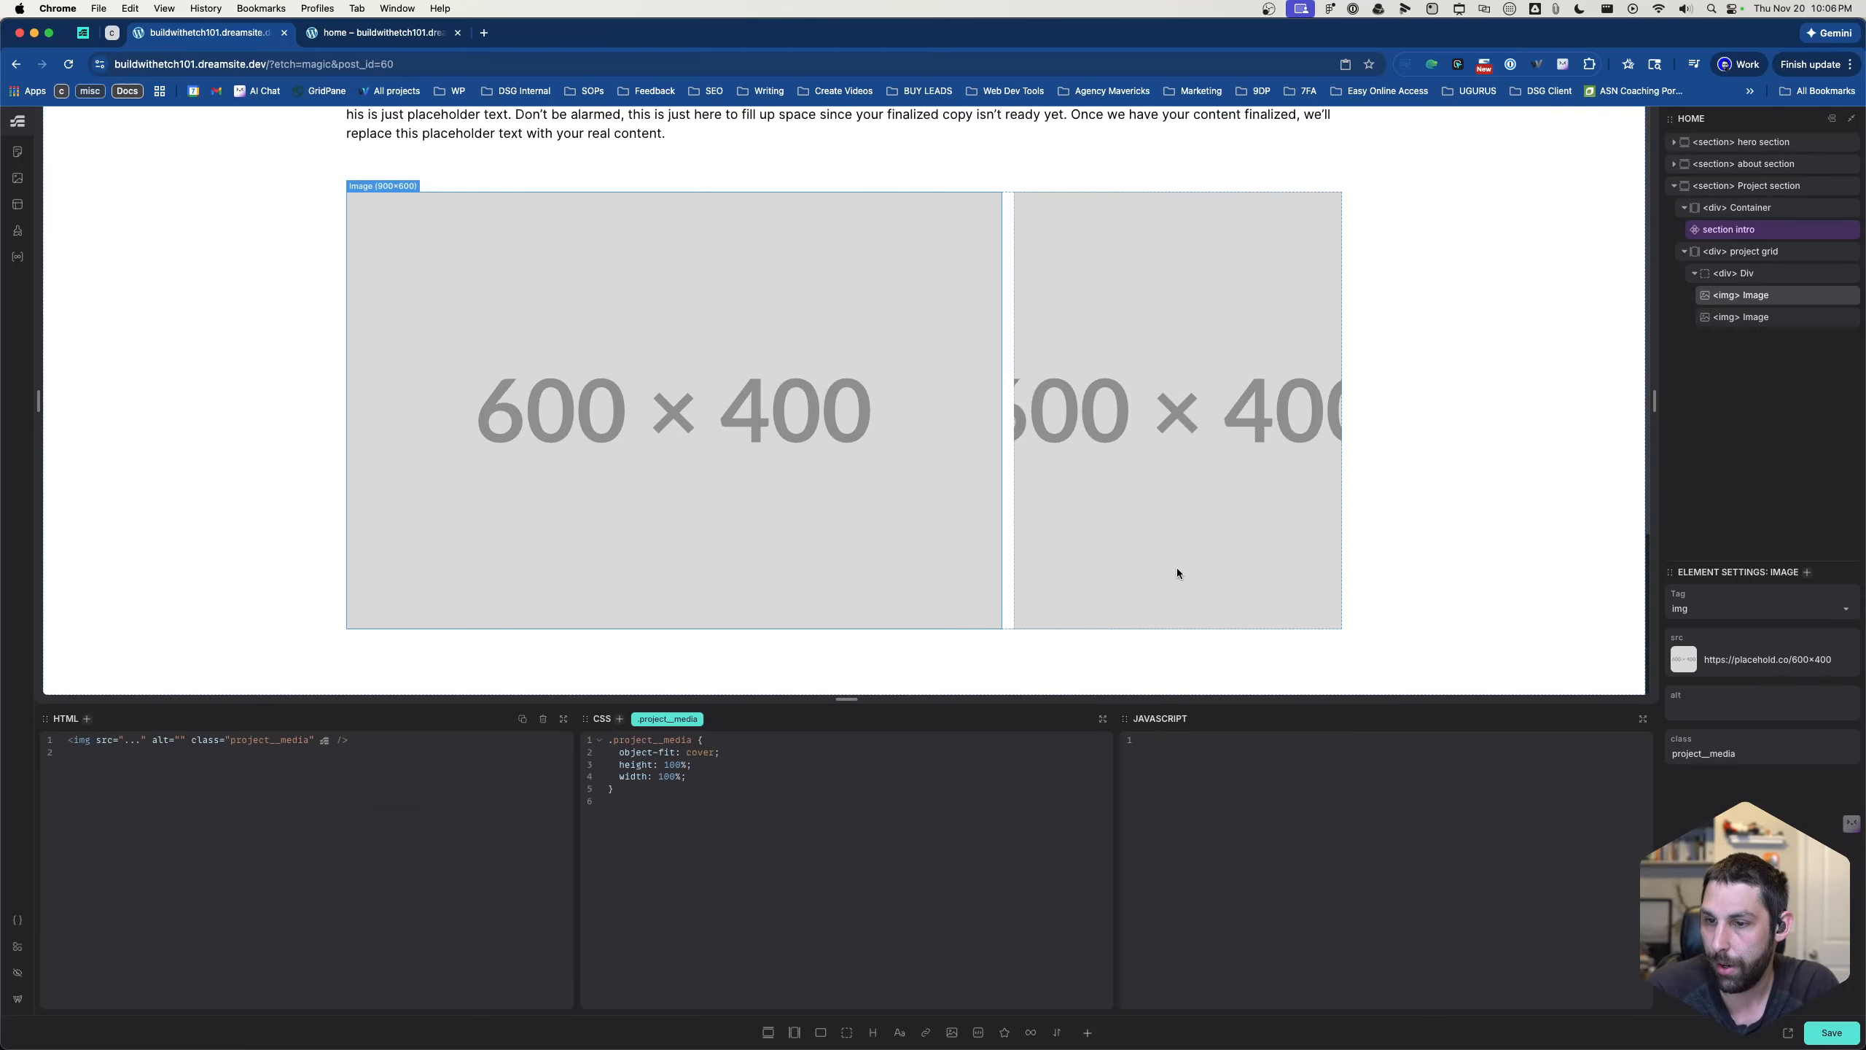
- Duplicate the row div with its two images inside the project grid, and select the first row div
{"action": "left_click", "coordinate": [1760, 273]}
{"action": "left_click", "coordinate": [1831, 276]}
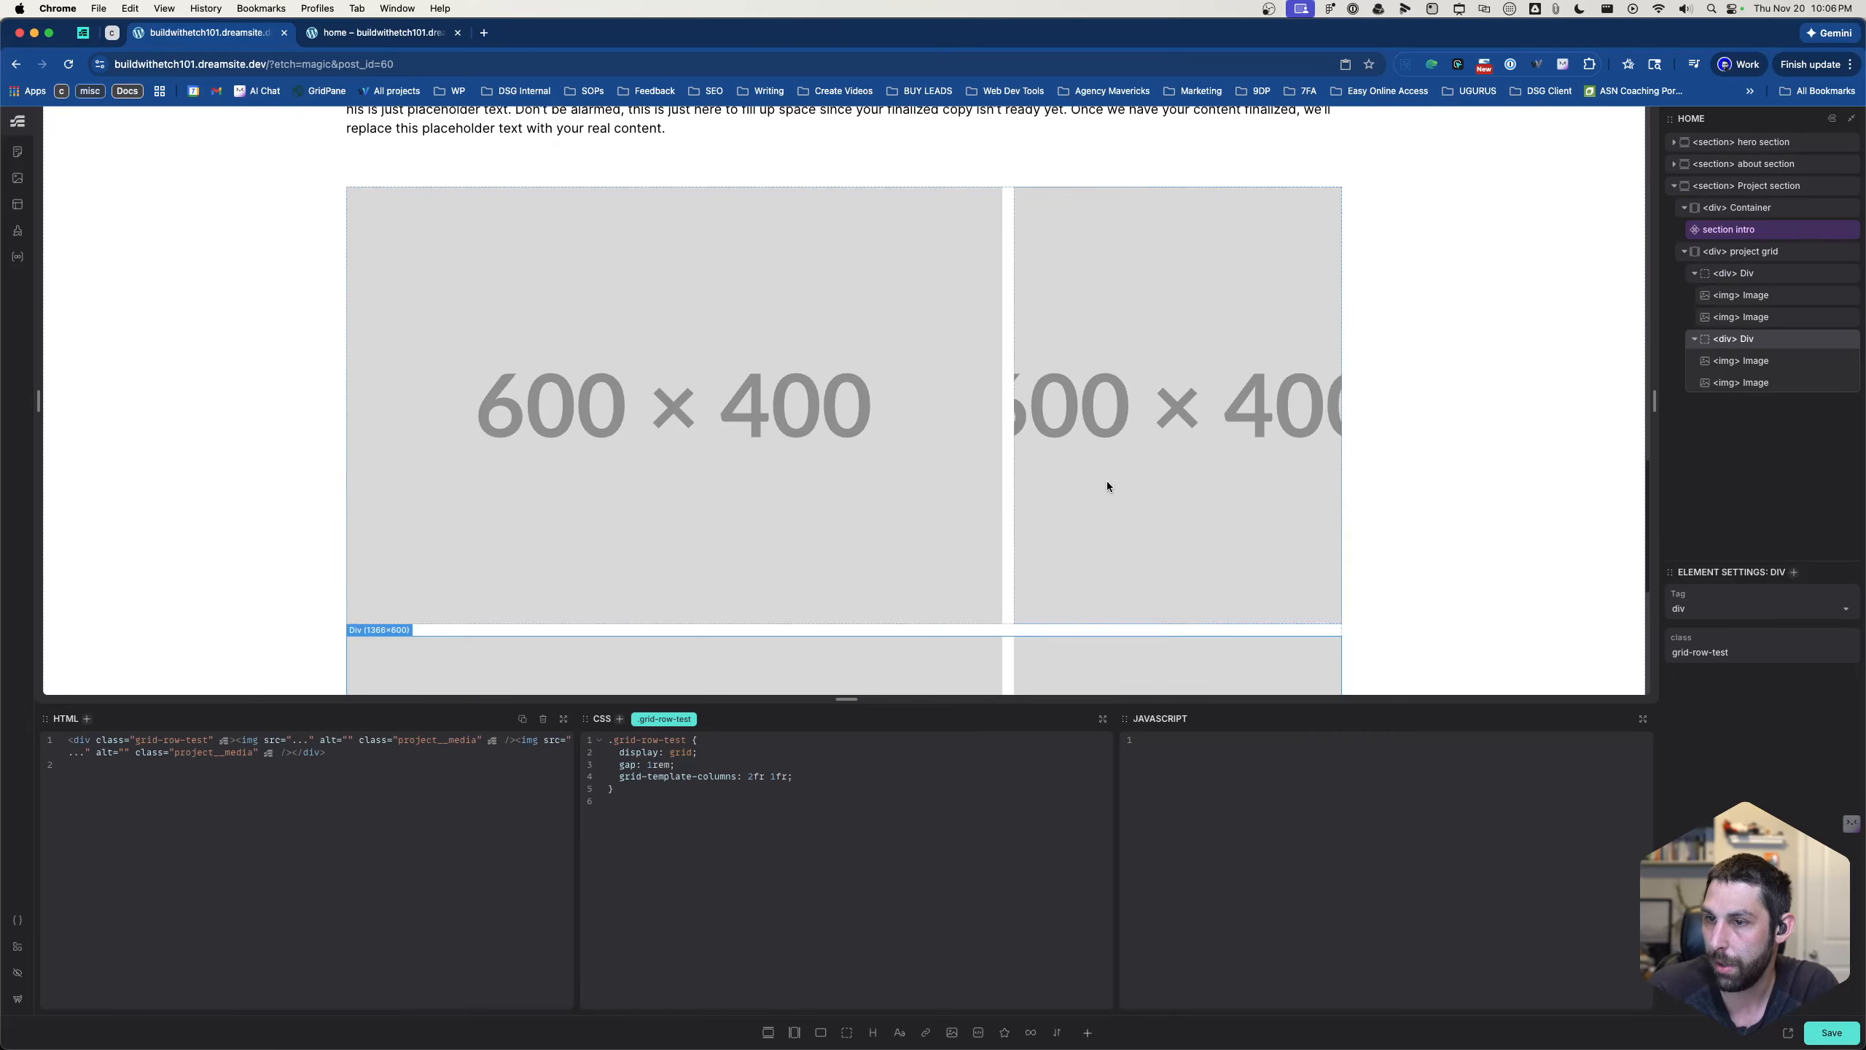
{"action": "scroll", "coordinate": [1107, 486], "scroll_direction": "down", "scroll_amount": 5}
{"action": "scroll", "coordinate": [1010, 451], "scroll_direction": "up", "scroll_amount": 2}
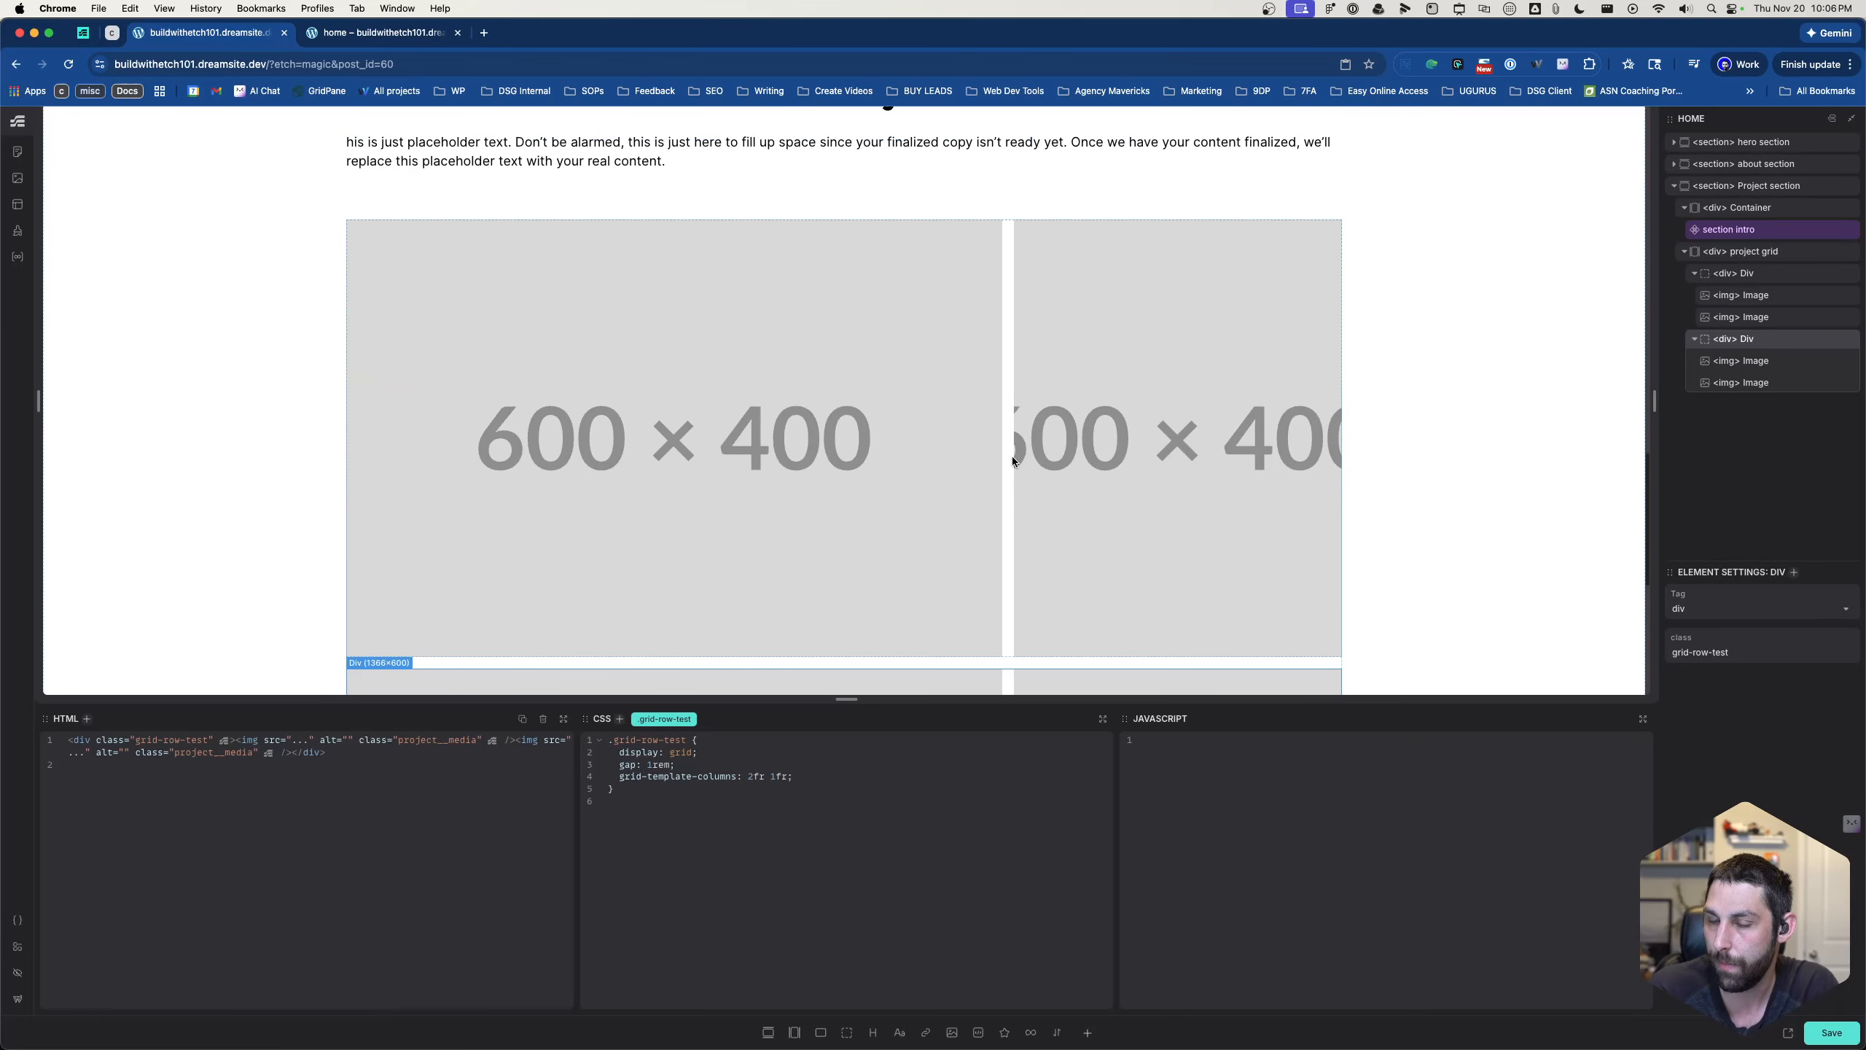
{"action": "left_click", "coordinate": [1002, 478]}
{"action": "scroll", "coordinate": [750, 615], "scroll_direction": "down", "scroll_amount": 1}
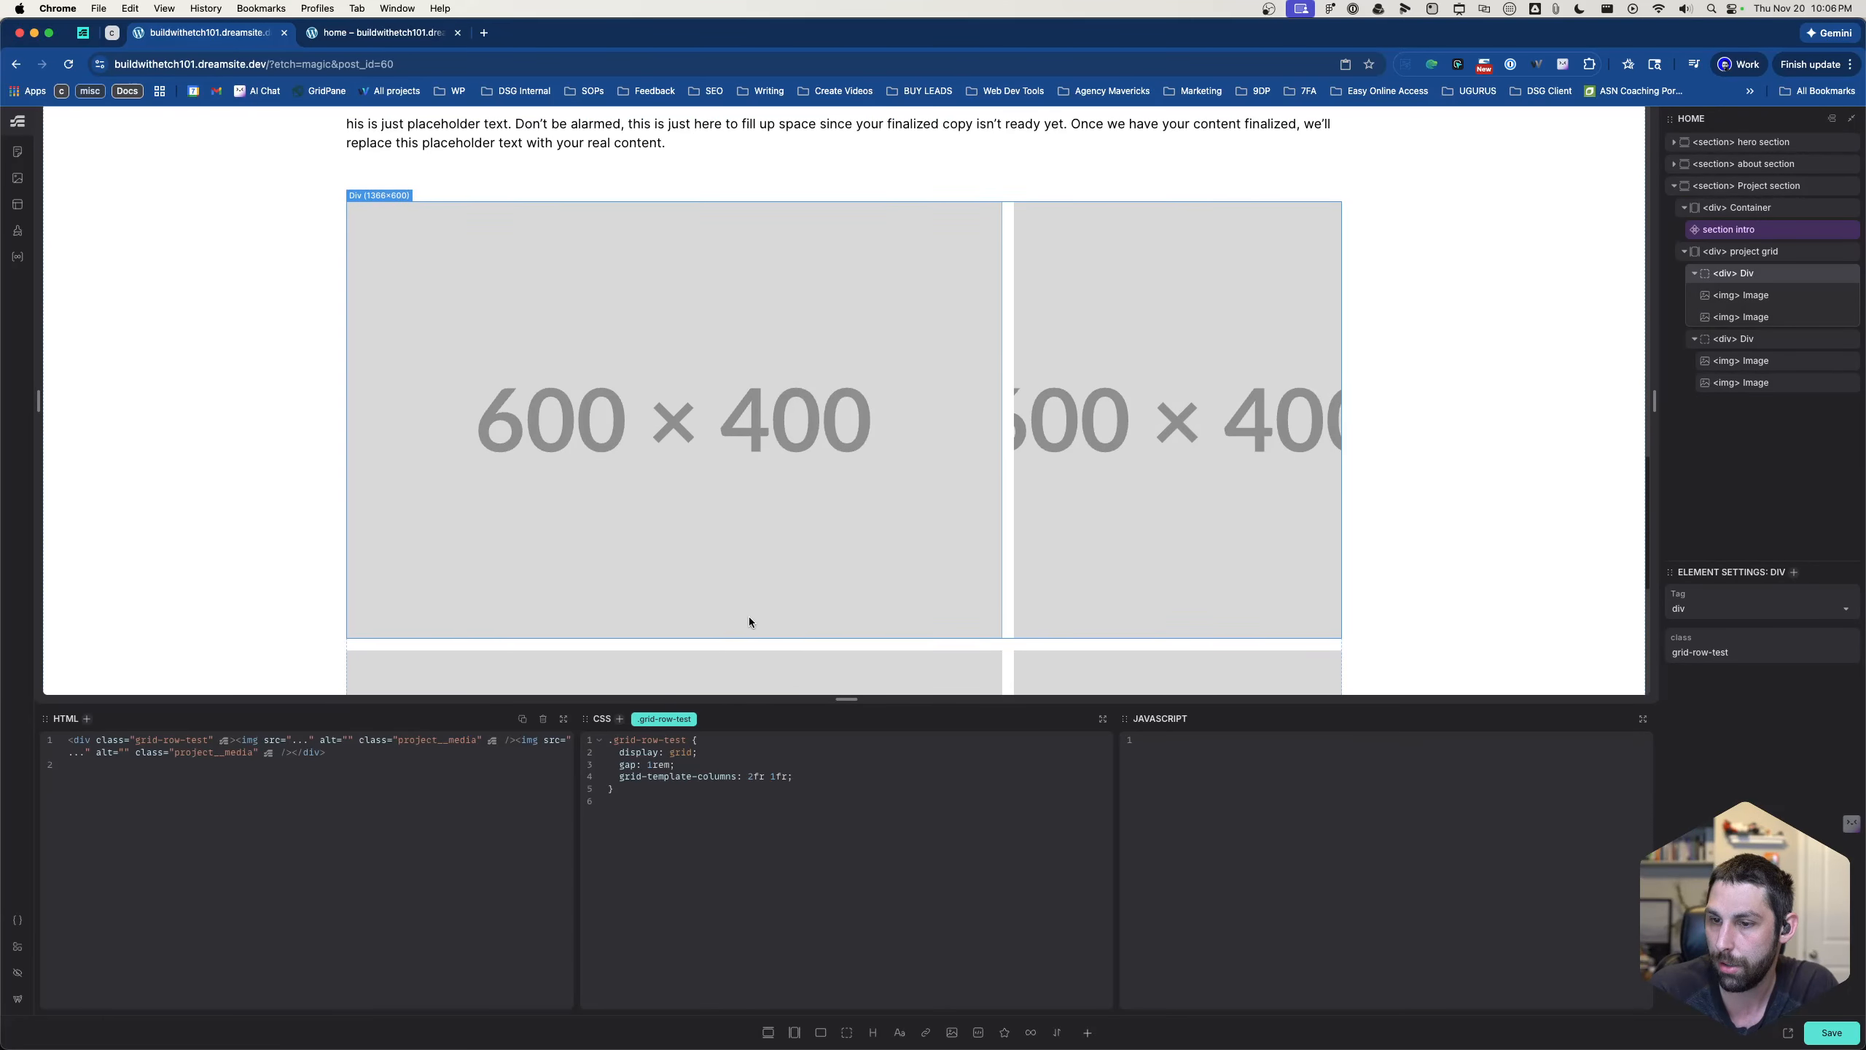
{"action": "left_click", "coordinate": [786, 656]}
{"action": "left_click", "coordinate": [820, 558]}
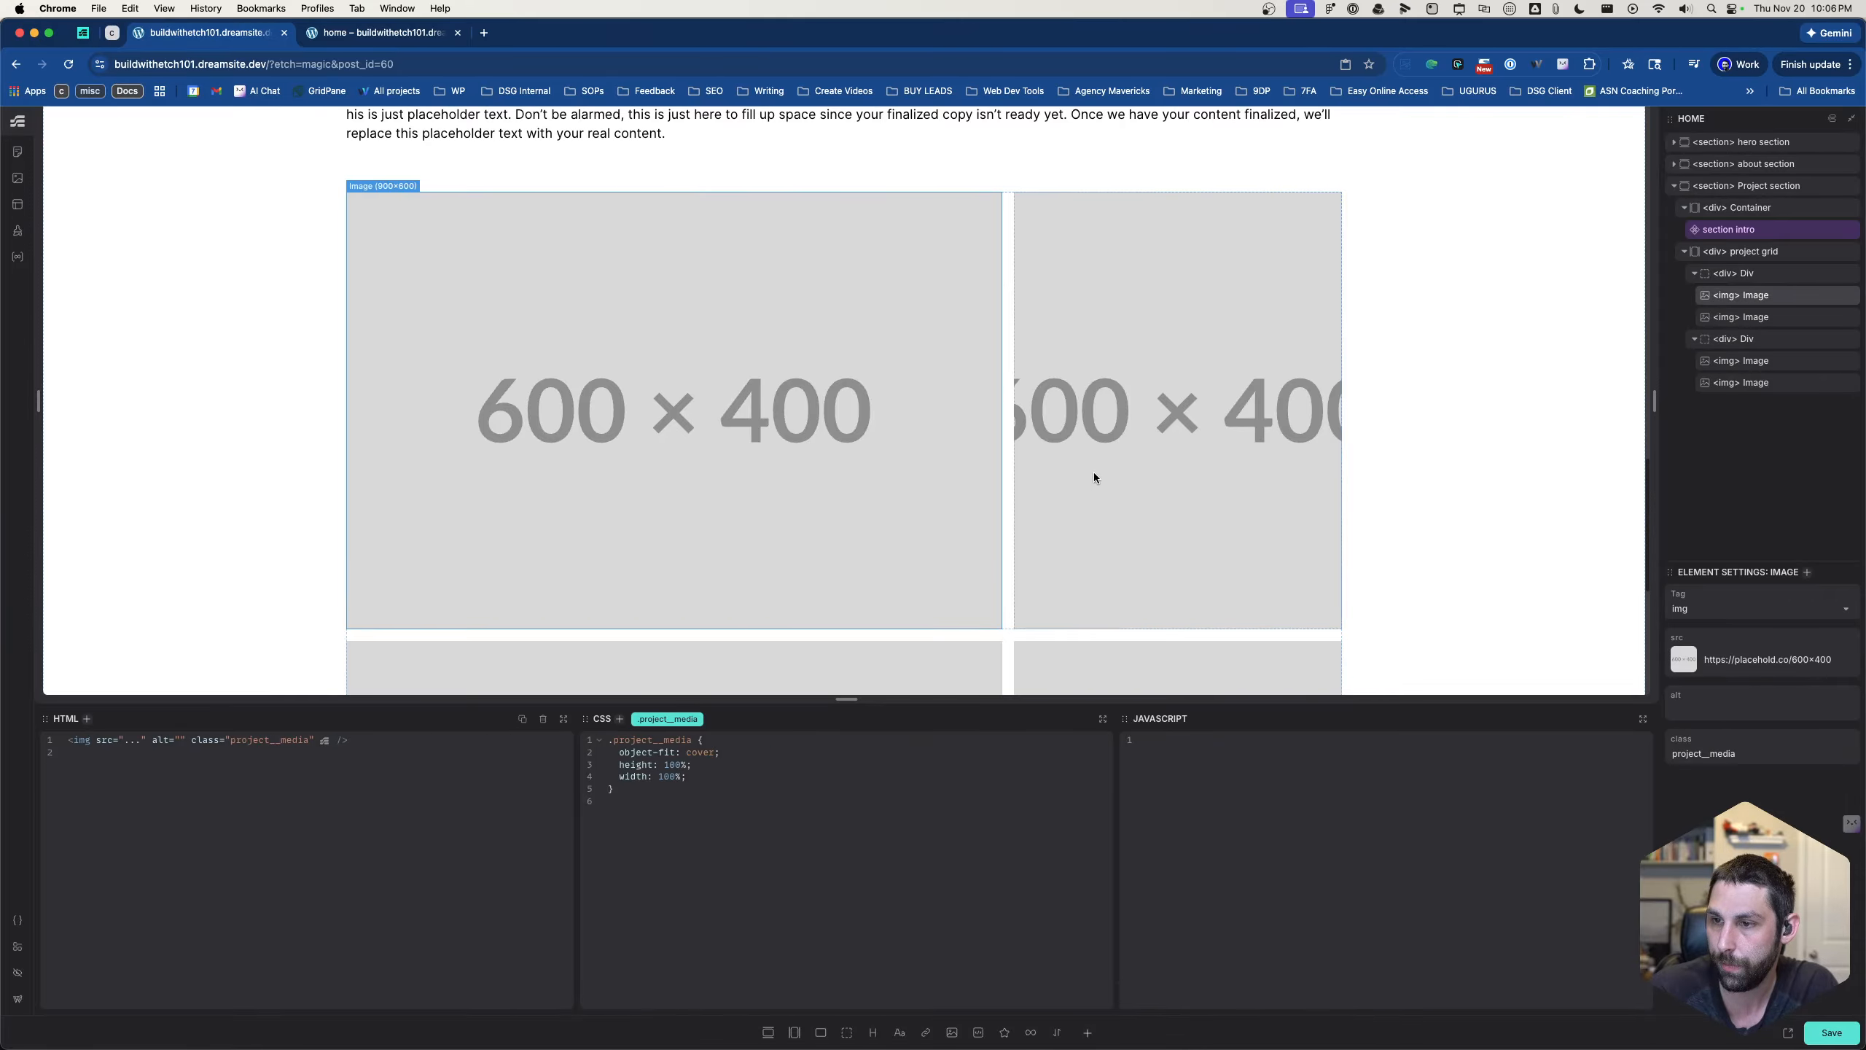
{"action": "left_click", "coordinate": [1010, 520]}
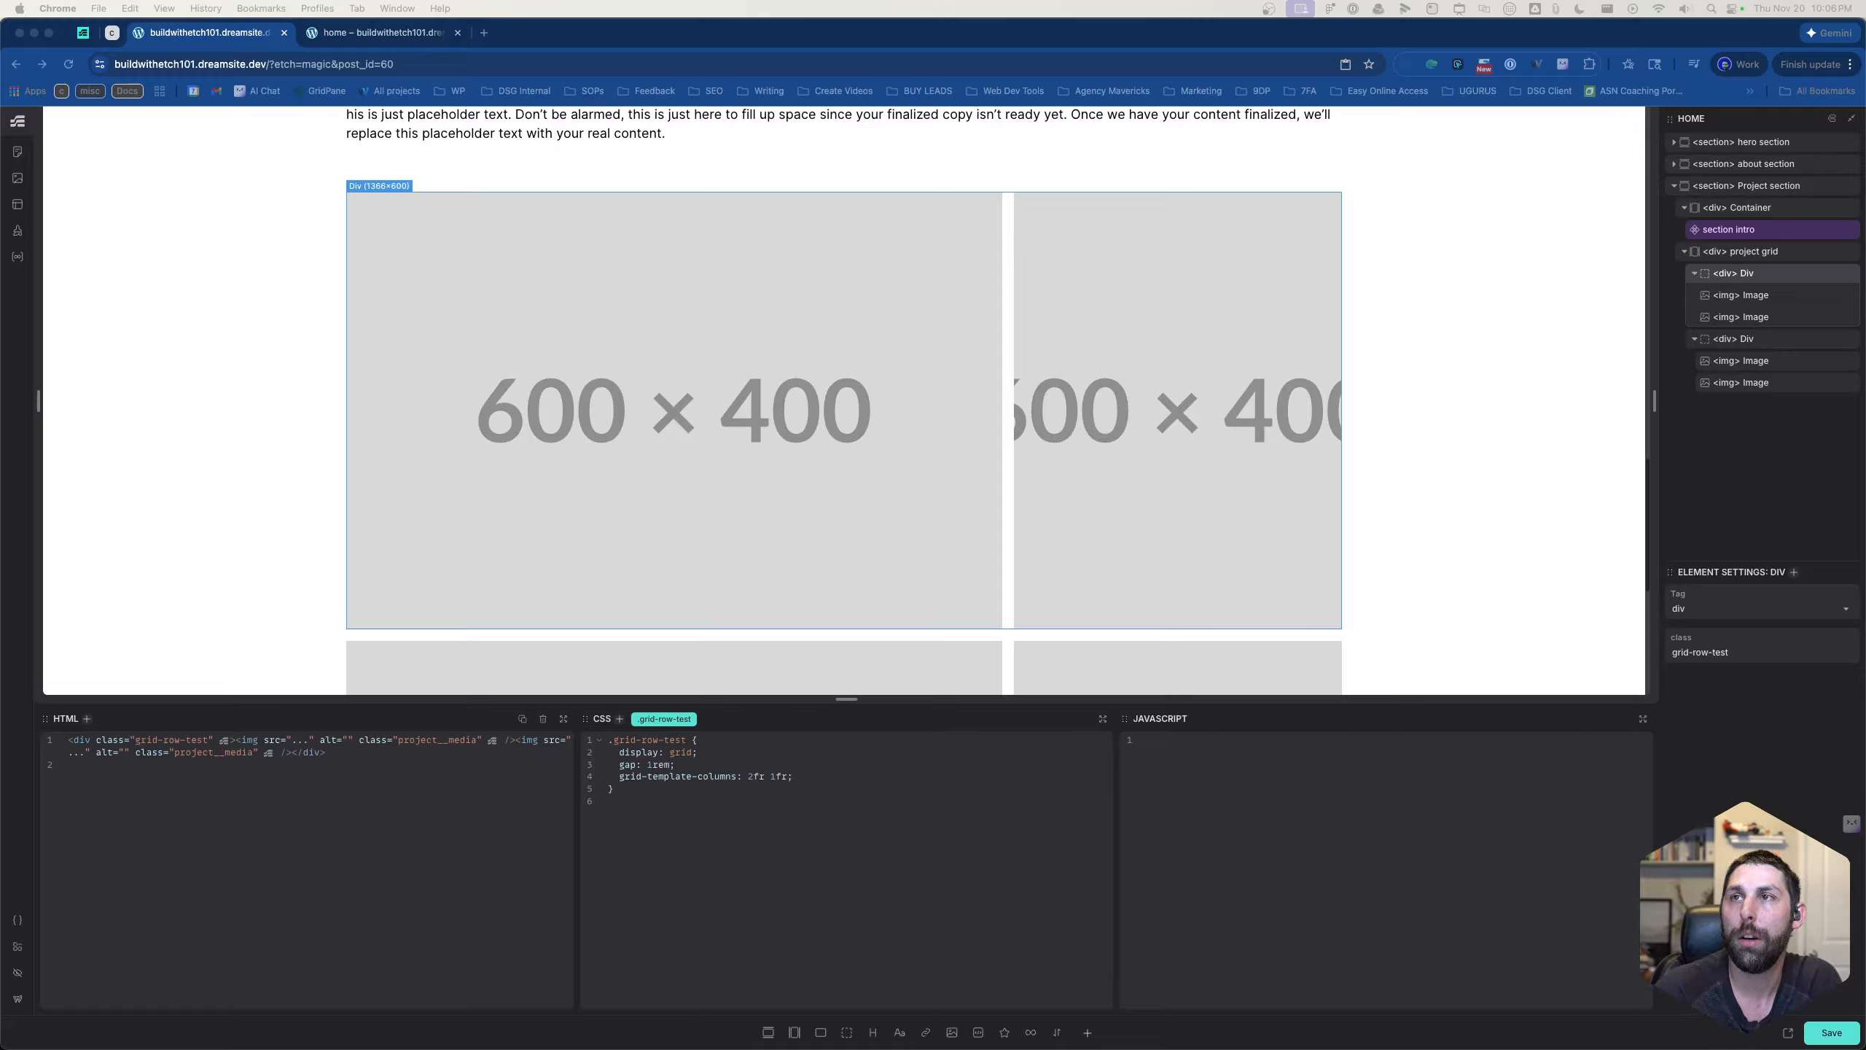
- Rename the row's .grid-row-test selector to .project-grid__row, with an empty line above its grid-template-columns declaration
{"action": "left_click", "coordinate": [797, 763]}
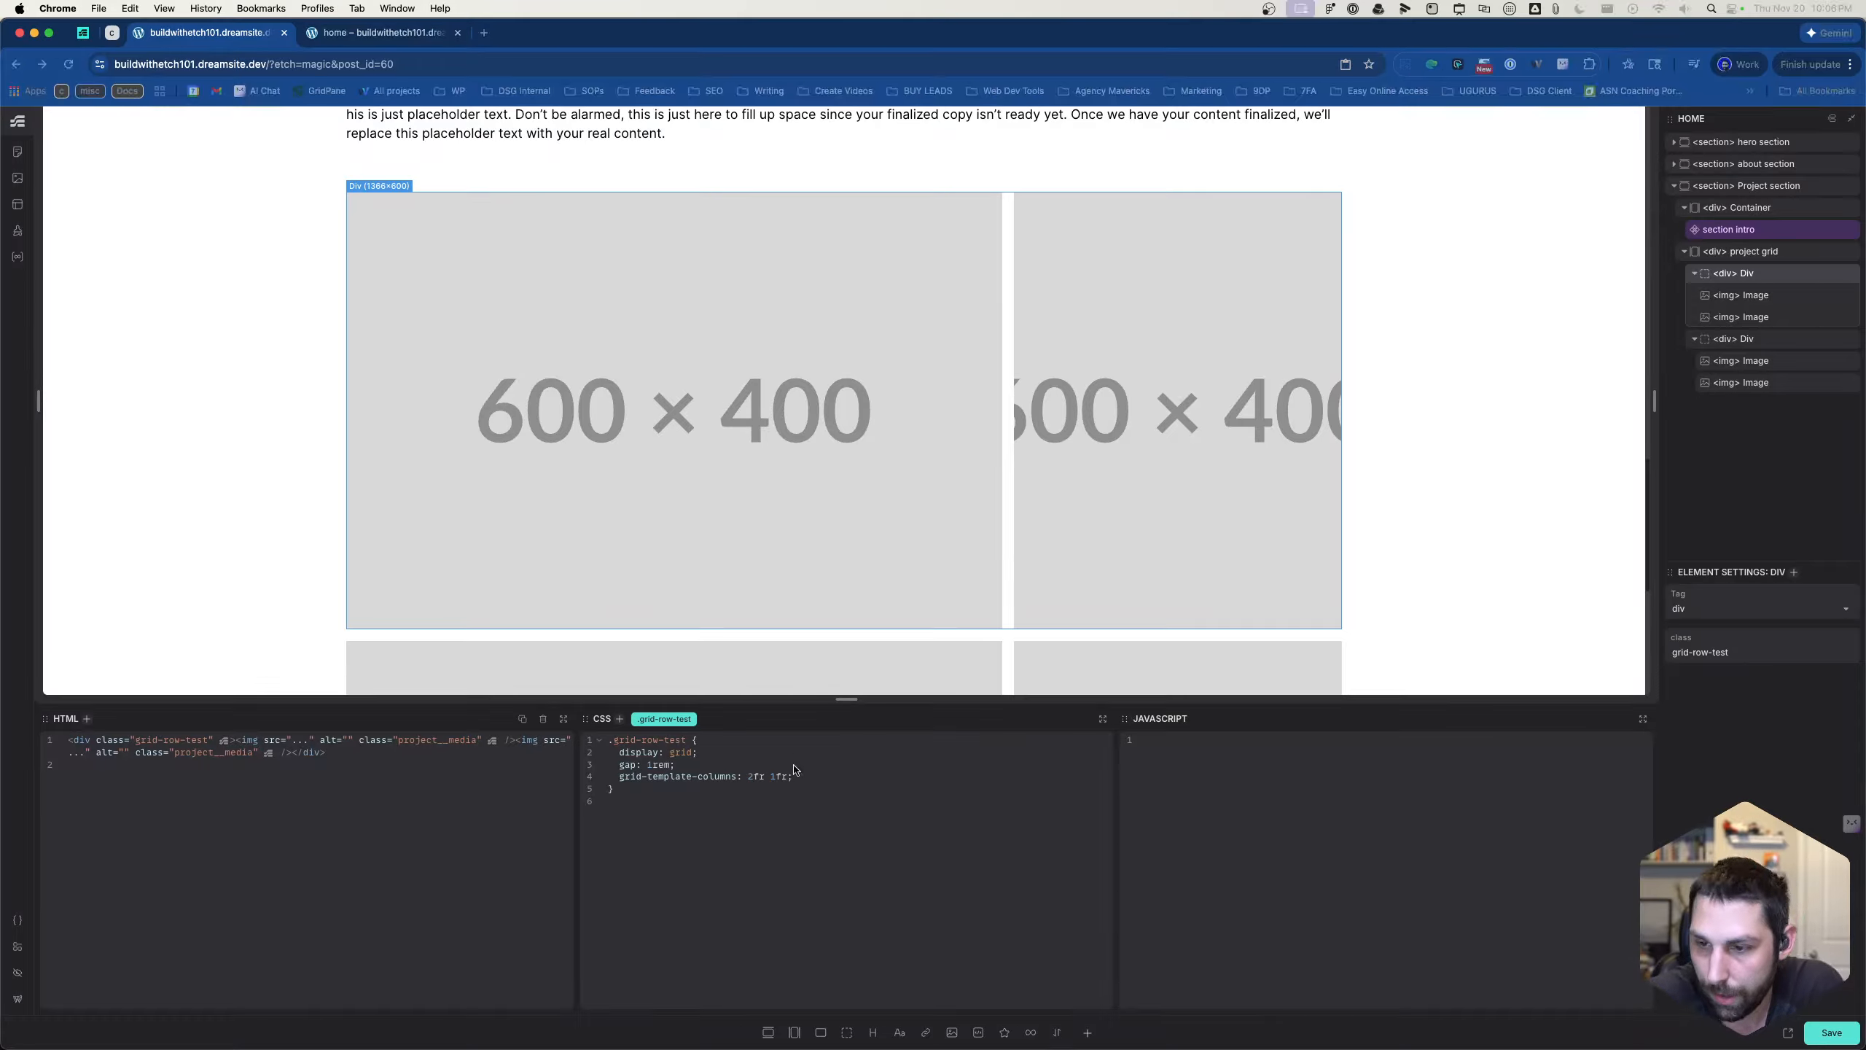
{"action": "key", "text": "Return"}
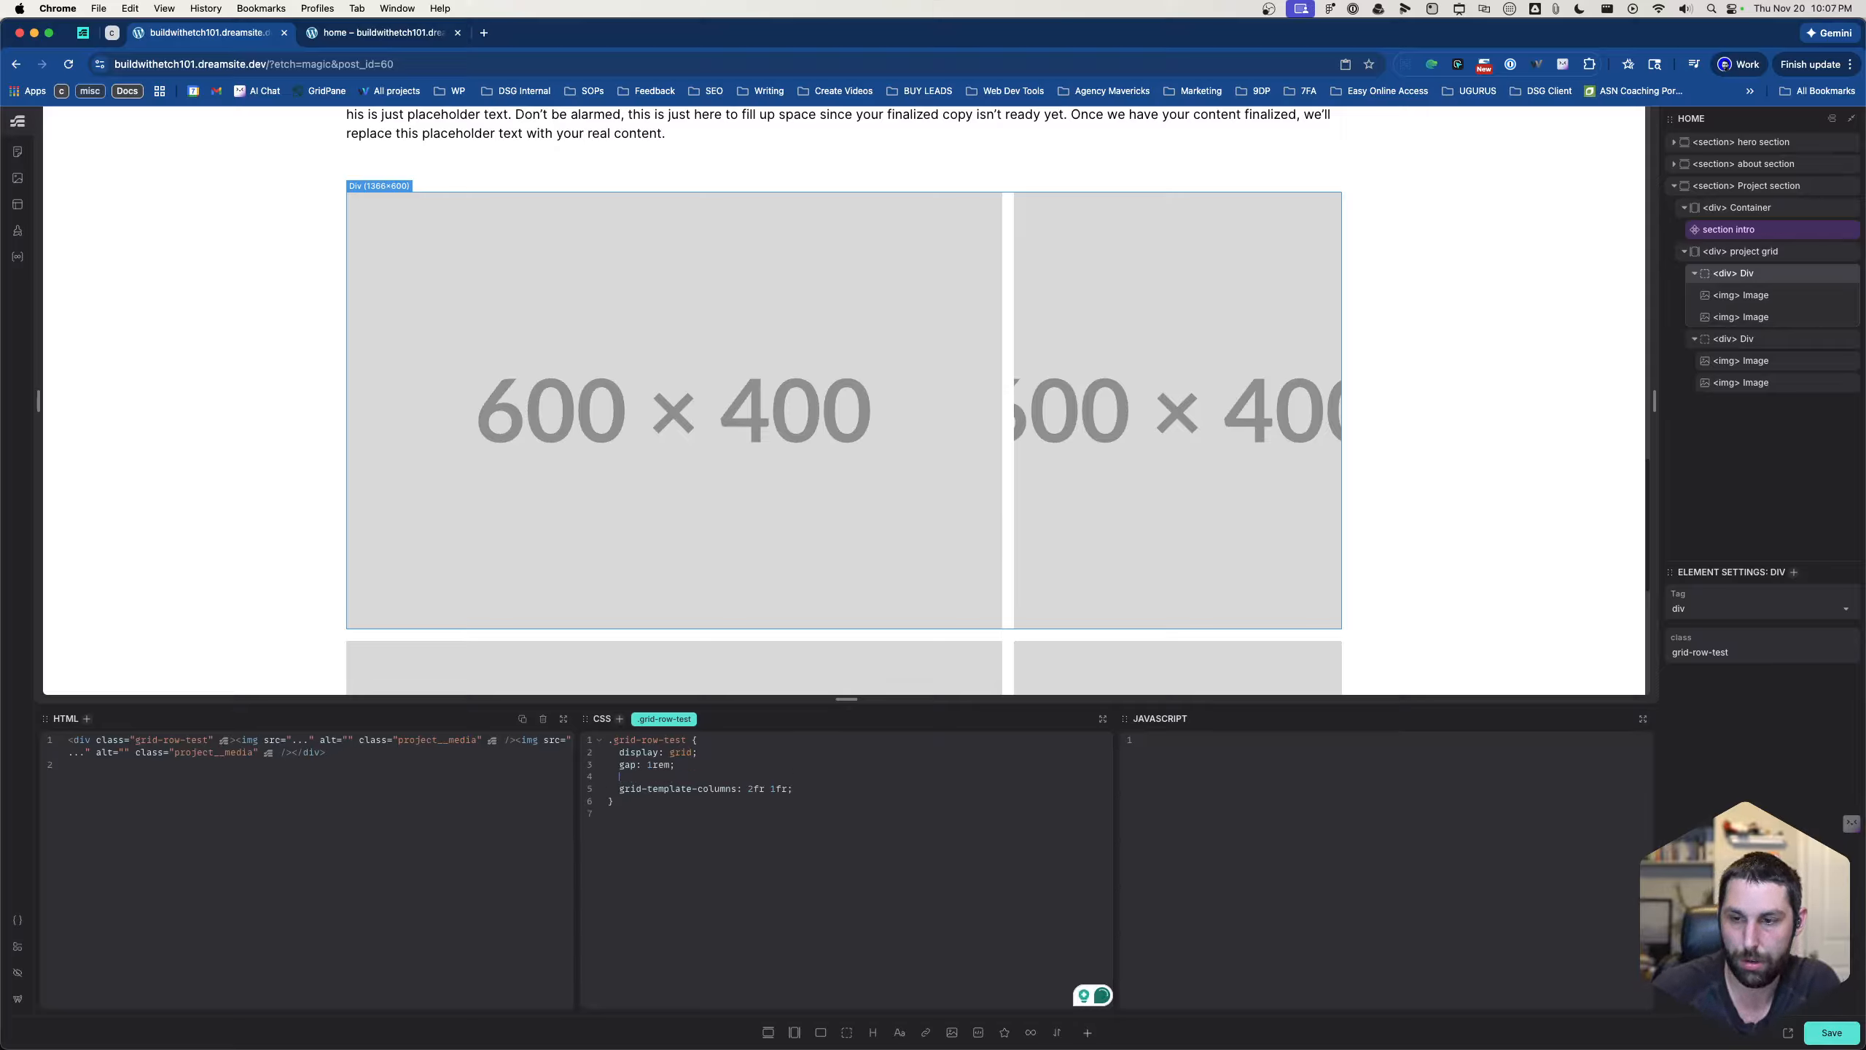
{"action": "double_click", "coordinate": [665, 719]}
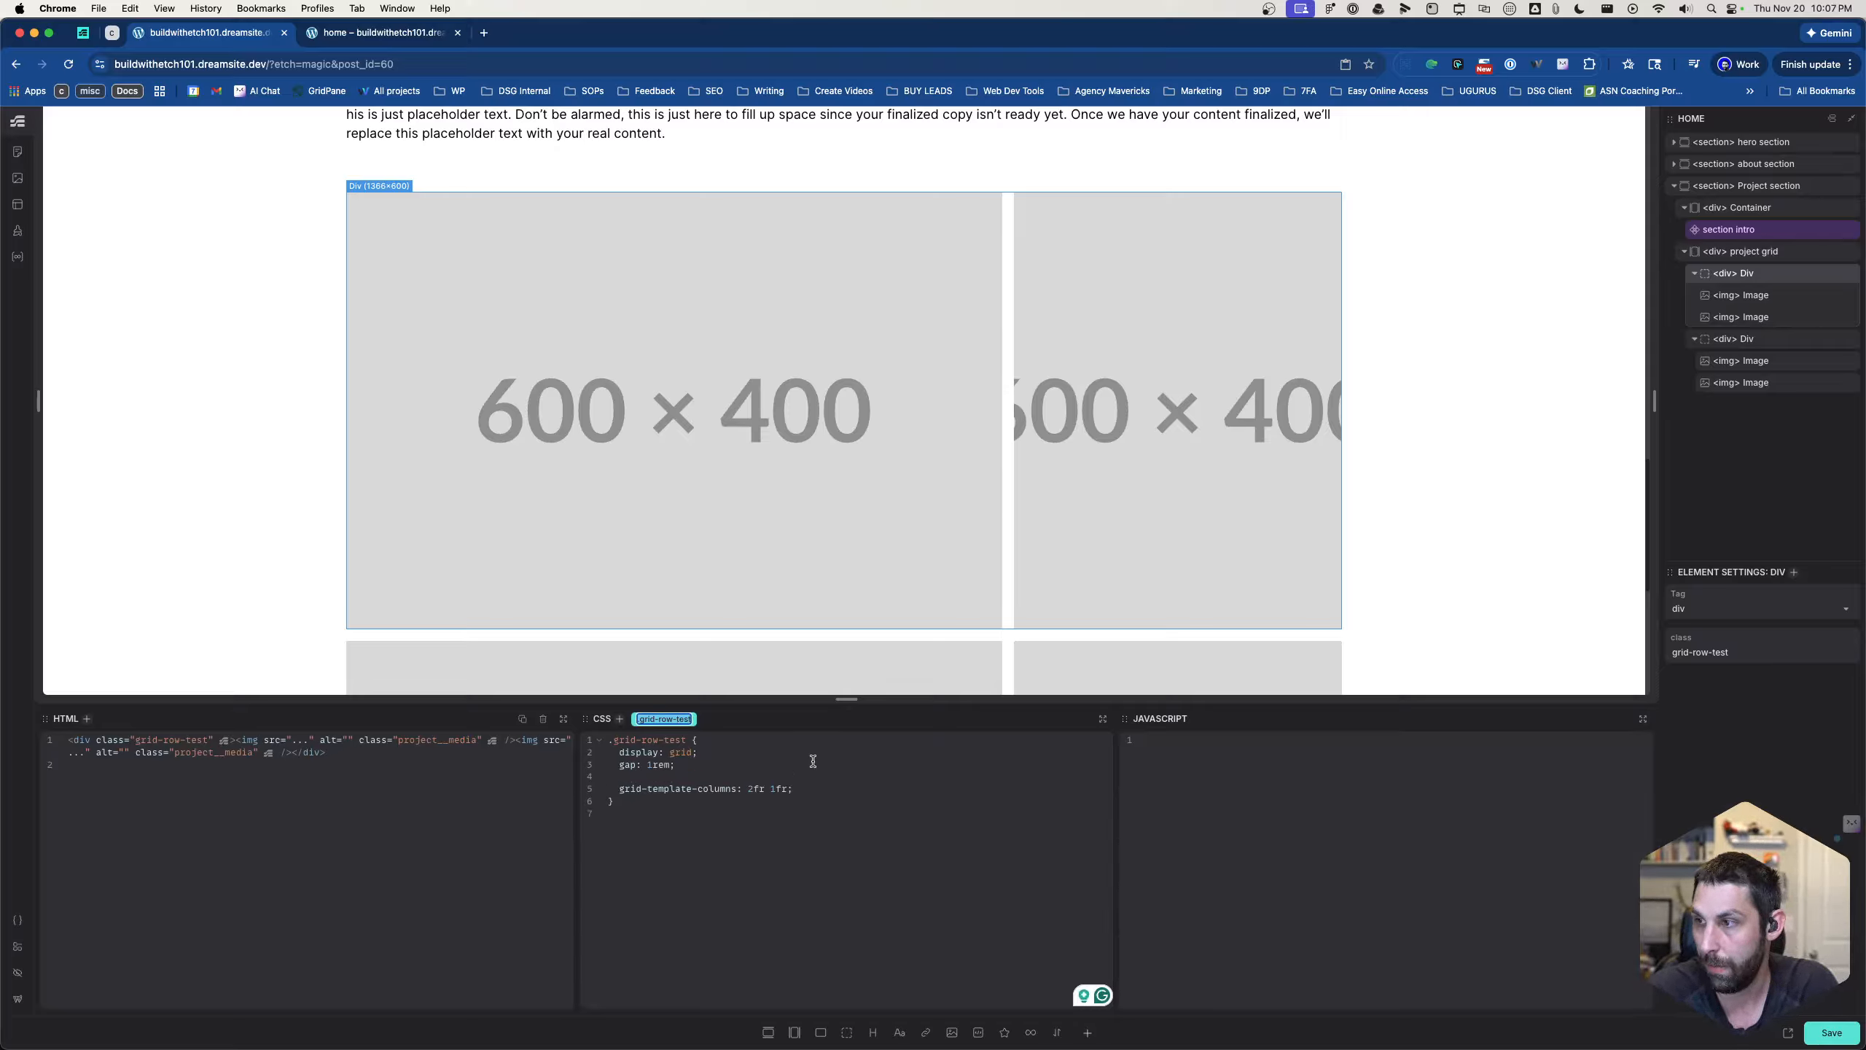
{"action": "type", "text": "project-"}
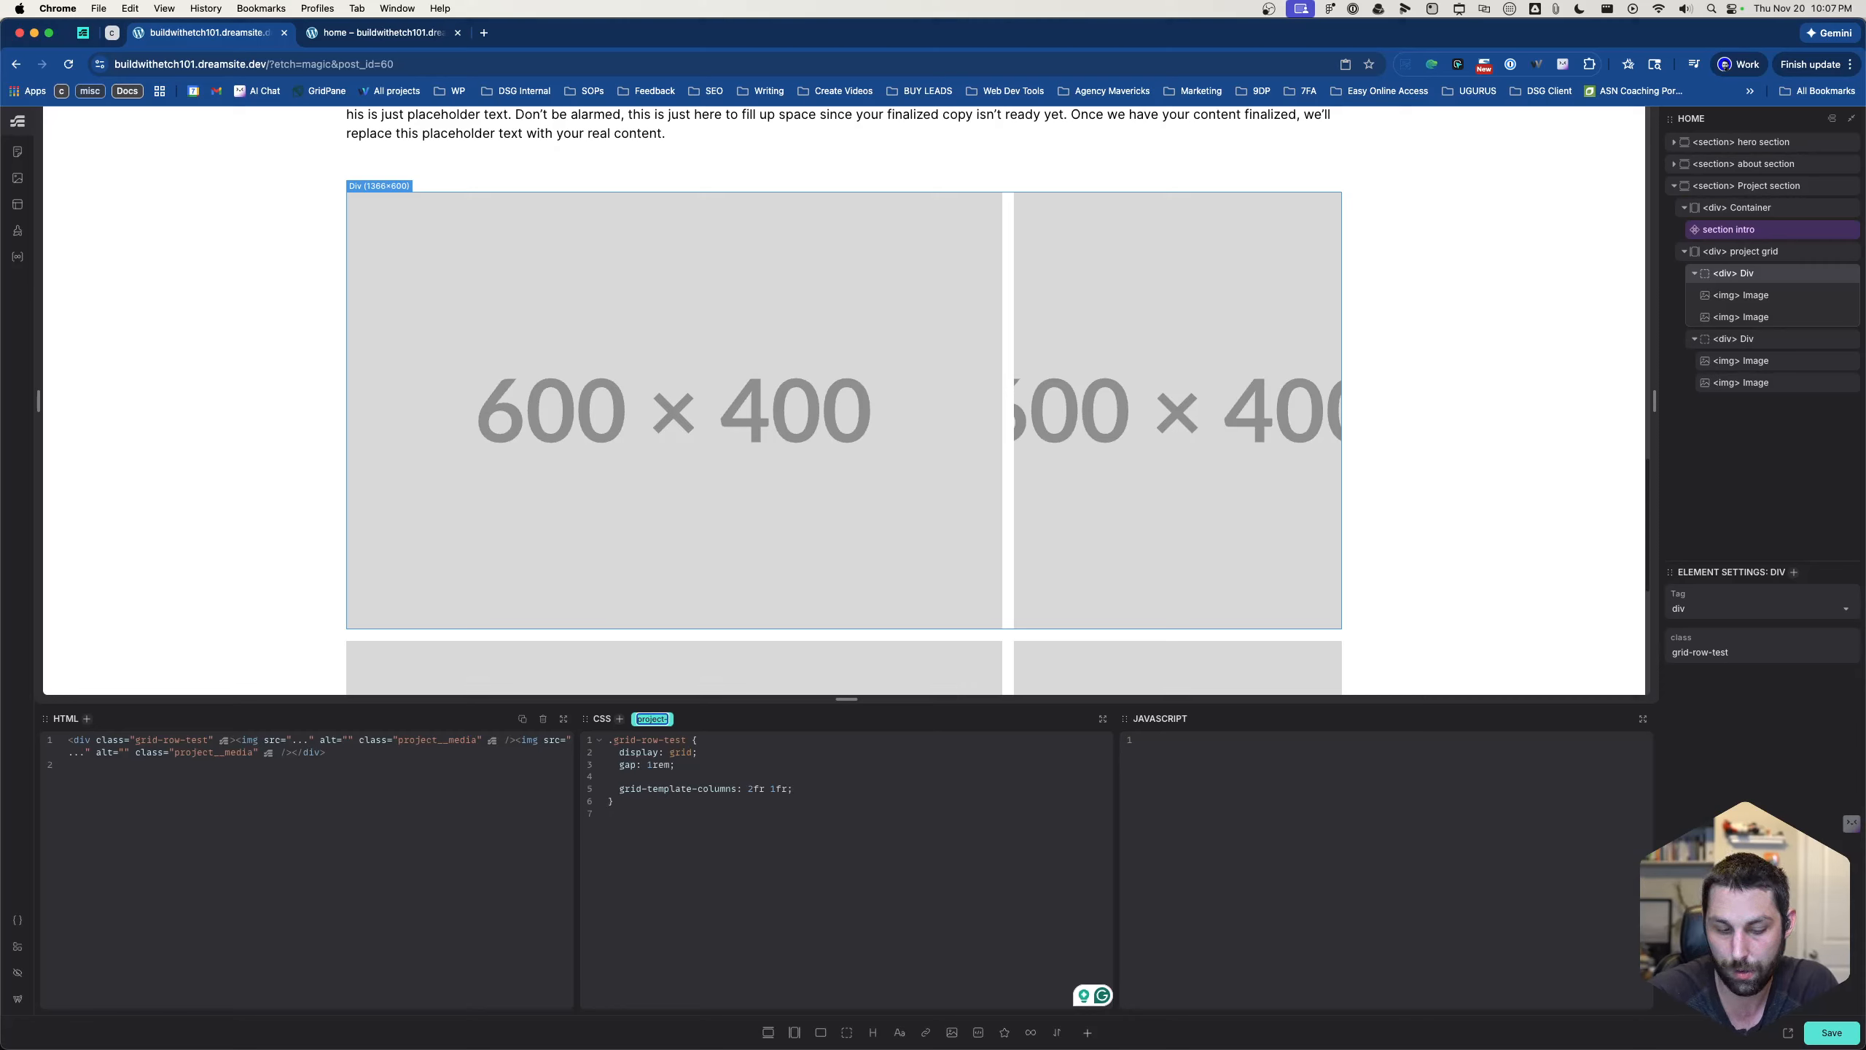
{"action": "type", "text": "grid__row"}
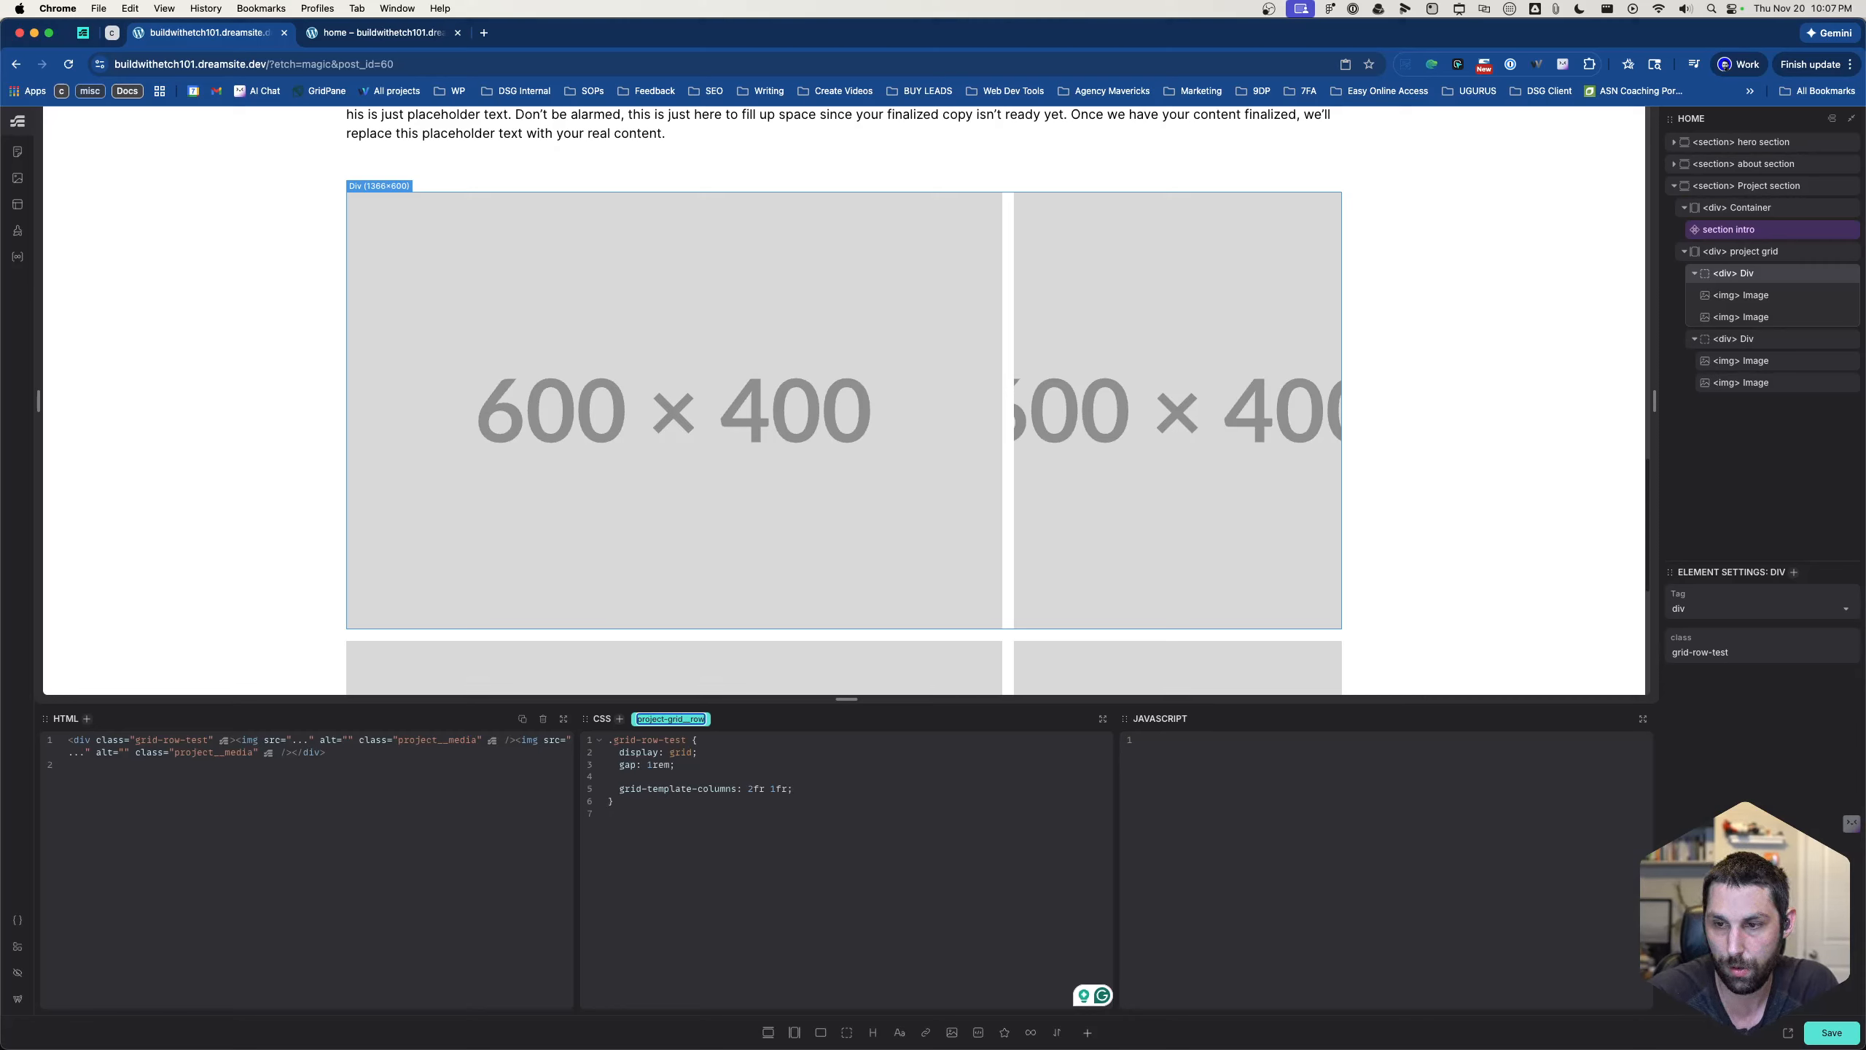
{"action": "key", "text": "Return"}
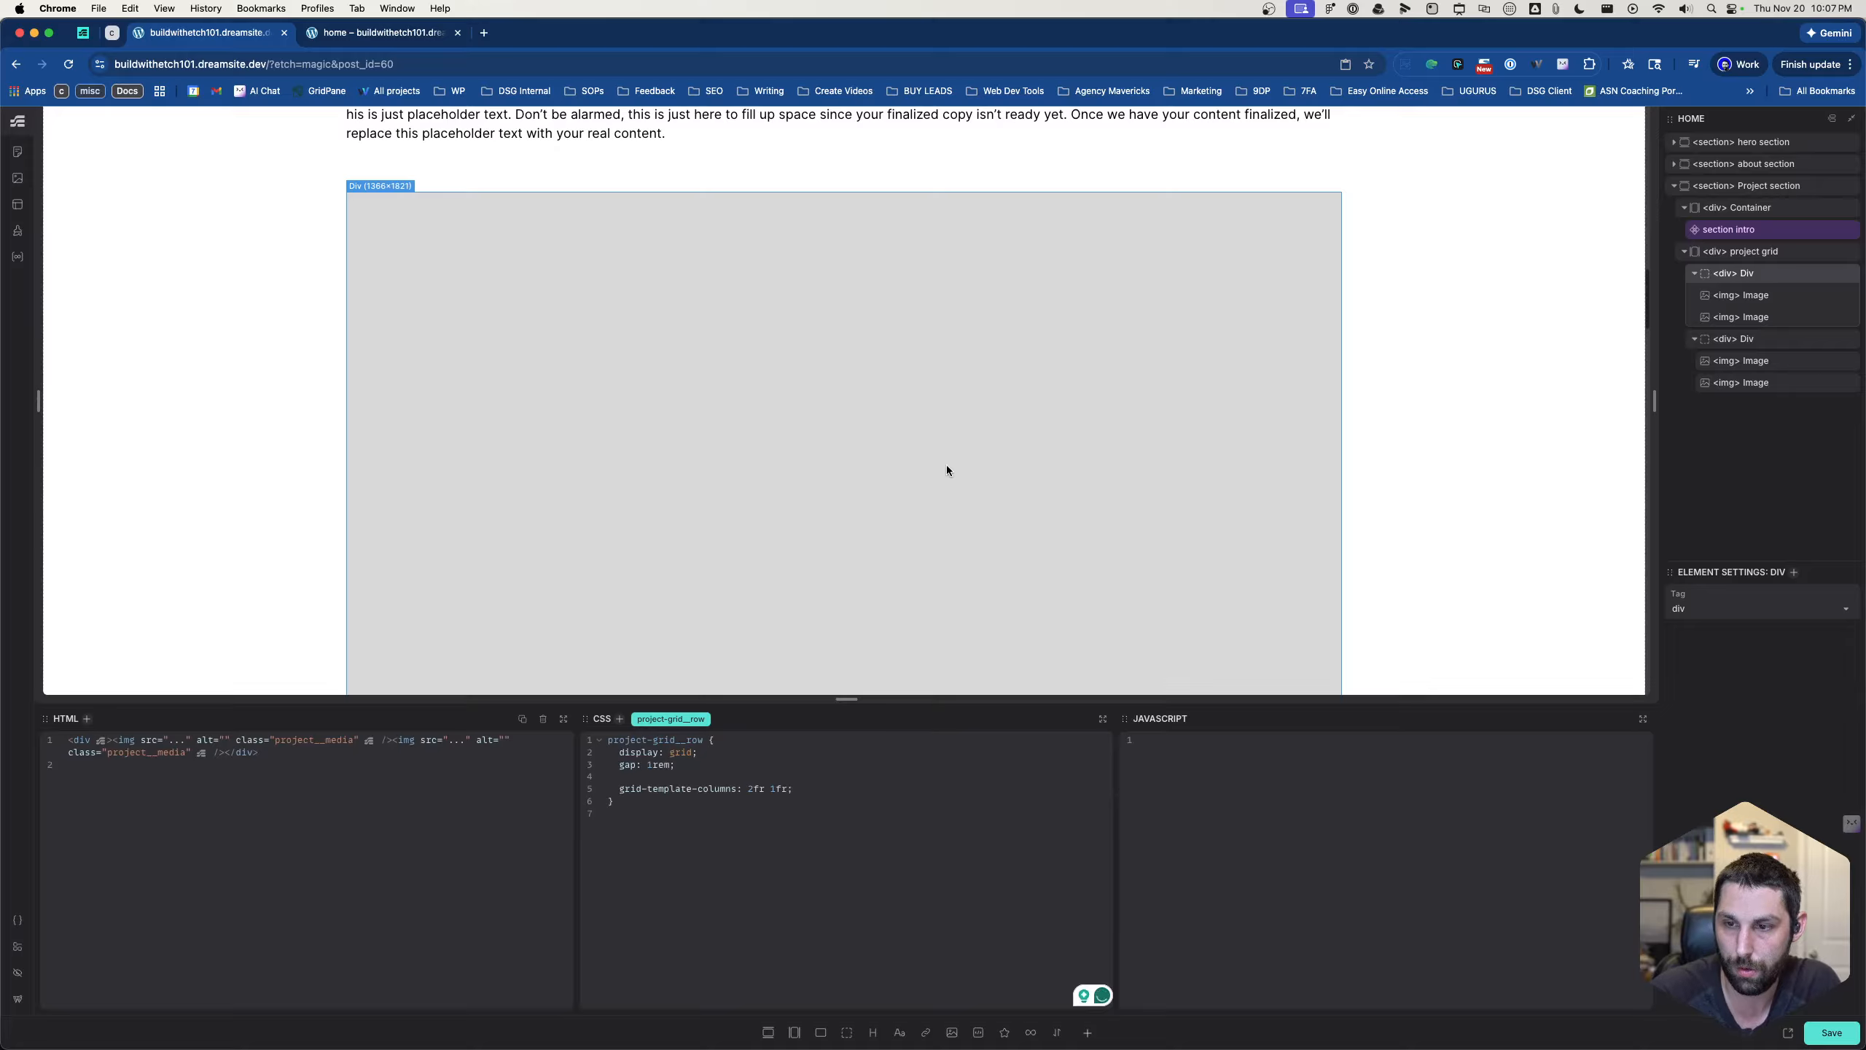
{"action": "double_click", "coordinate": [644, 720]}
{"action": "type", "text": "."}
{"action": "key", "text": "Return"}
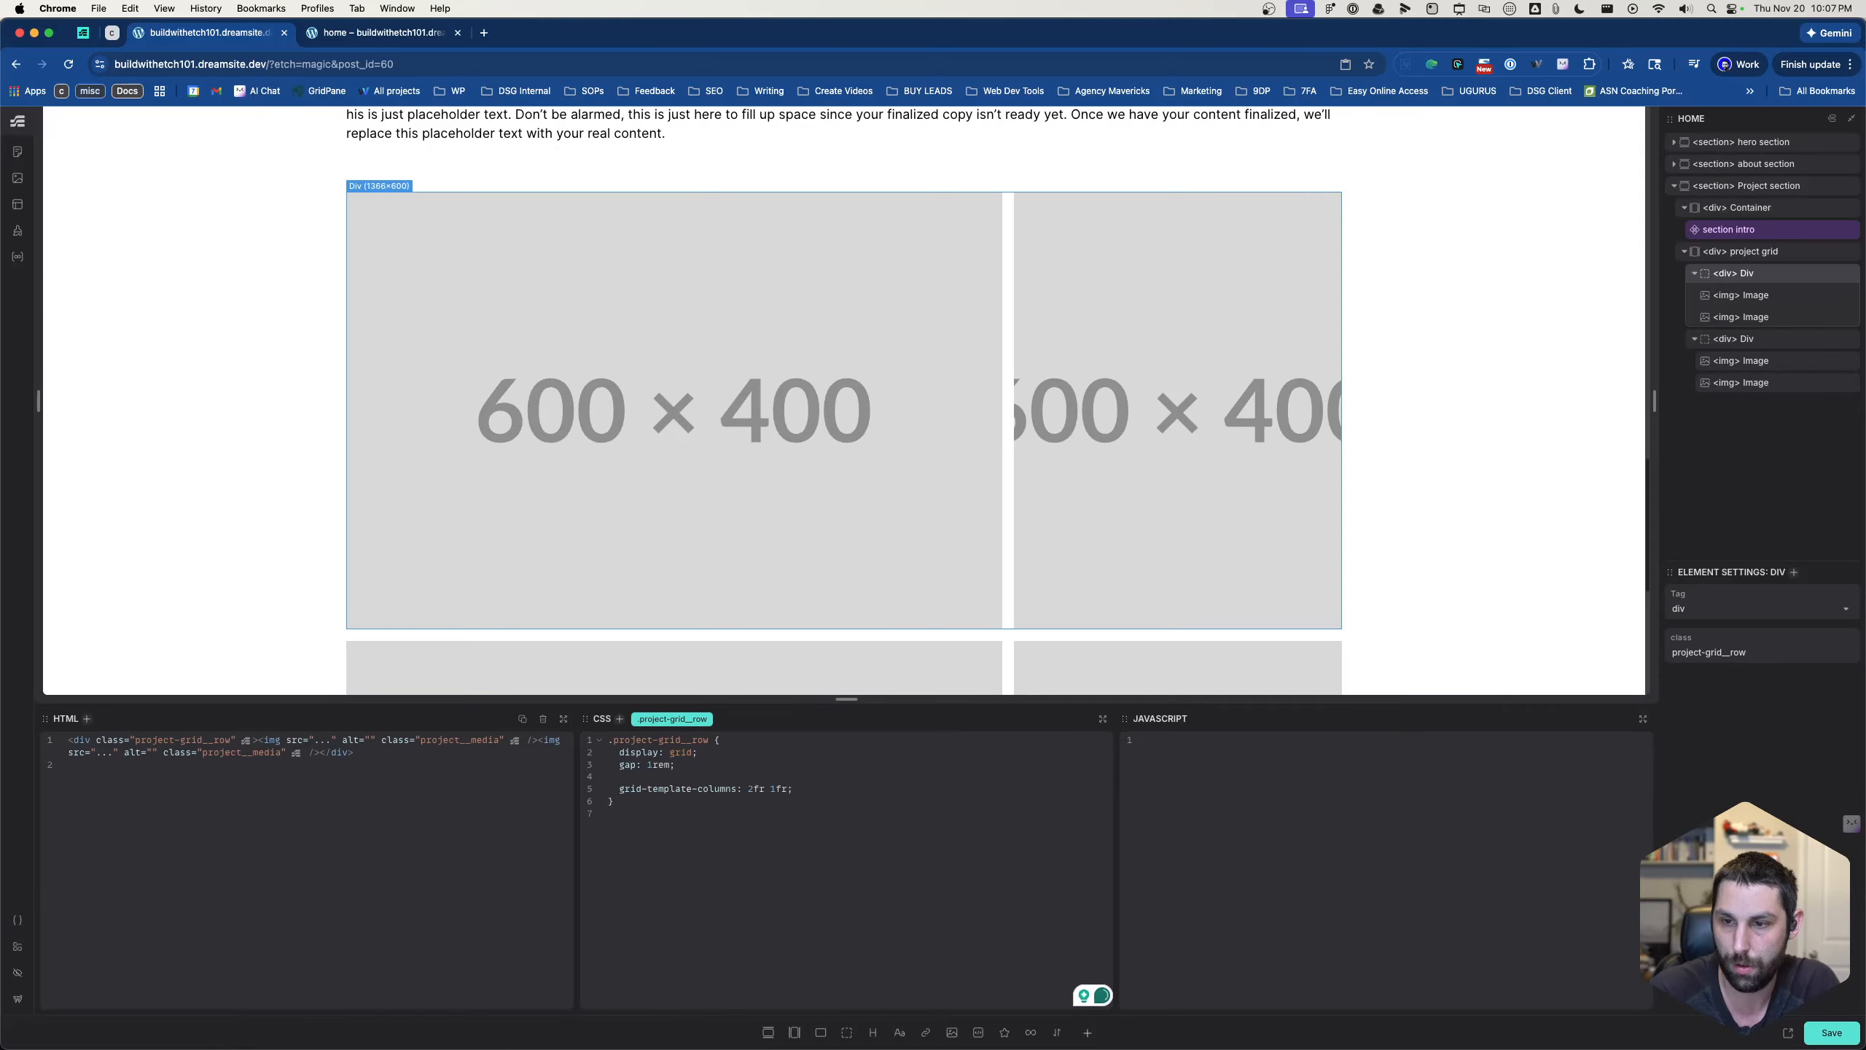
- Wrap the grid-template-columns: 2fr 1fr declaration of .project-grid__row in a nested &:nth-child(odd) rule
{"action": "left_click", "coordinate": [620, 776]}
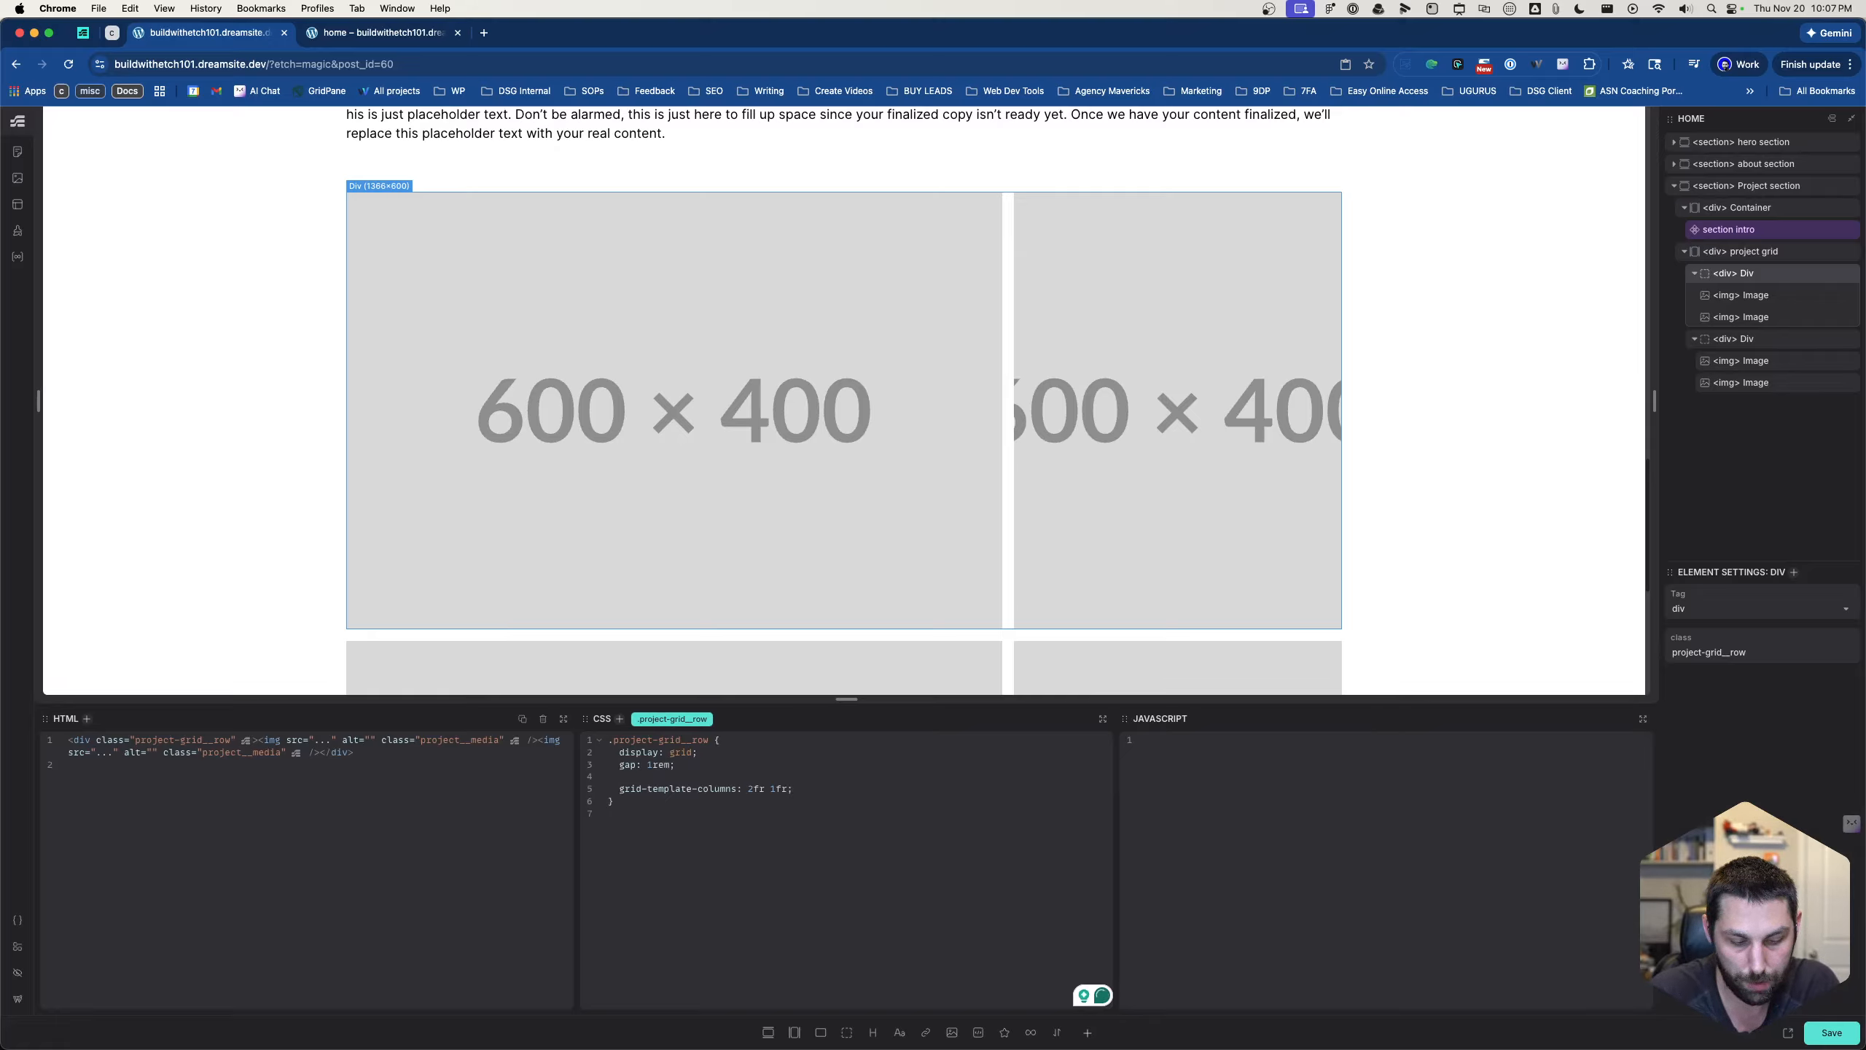
{"action": "type", "text": "&:nth-child"}
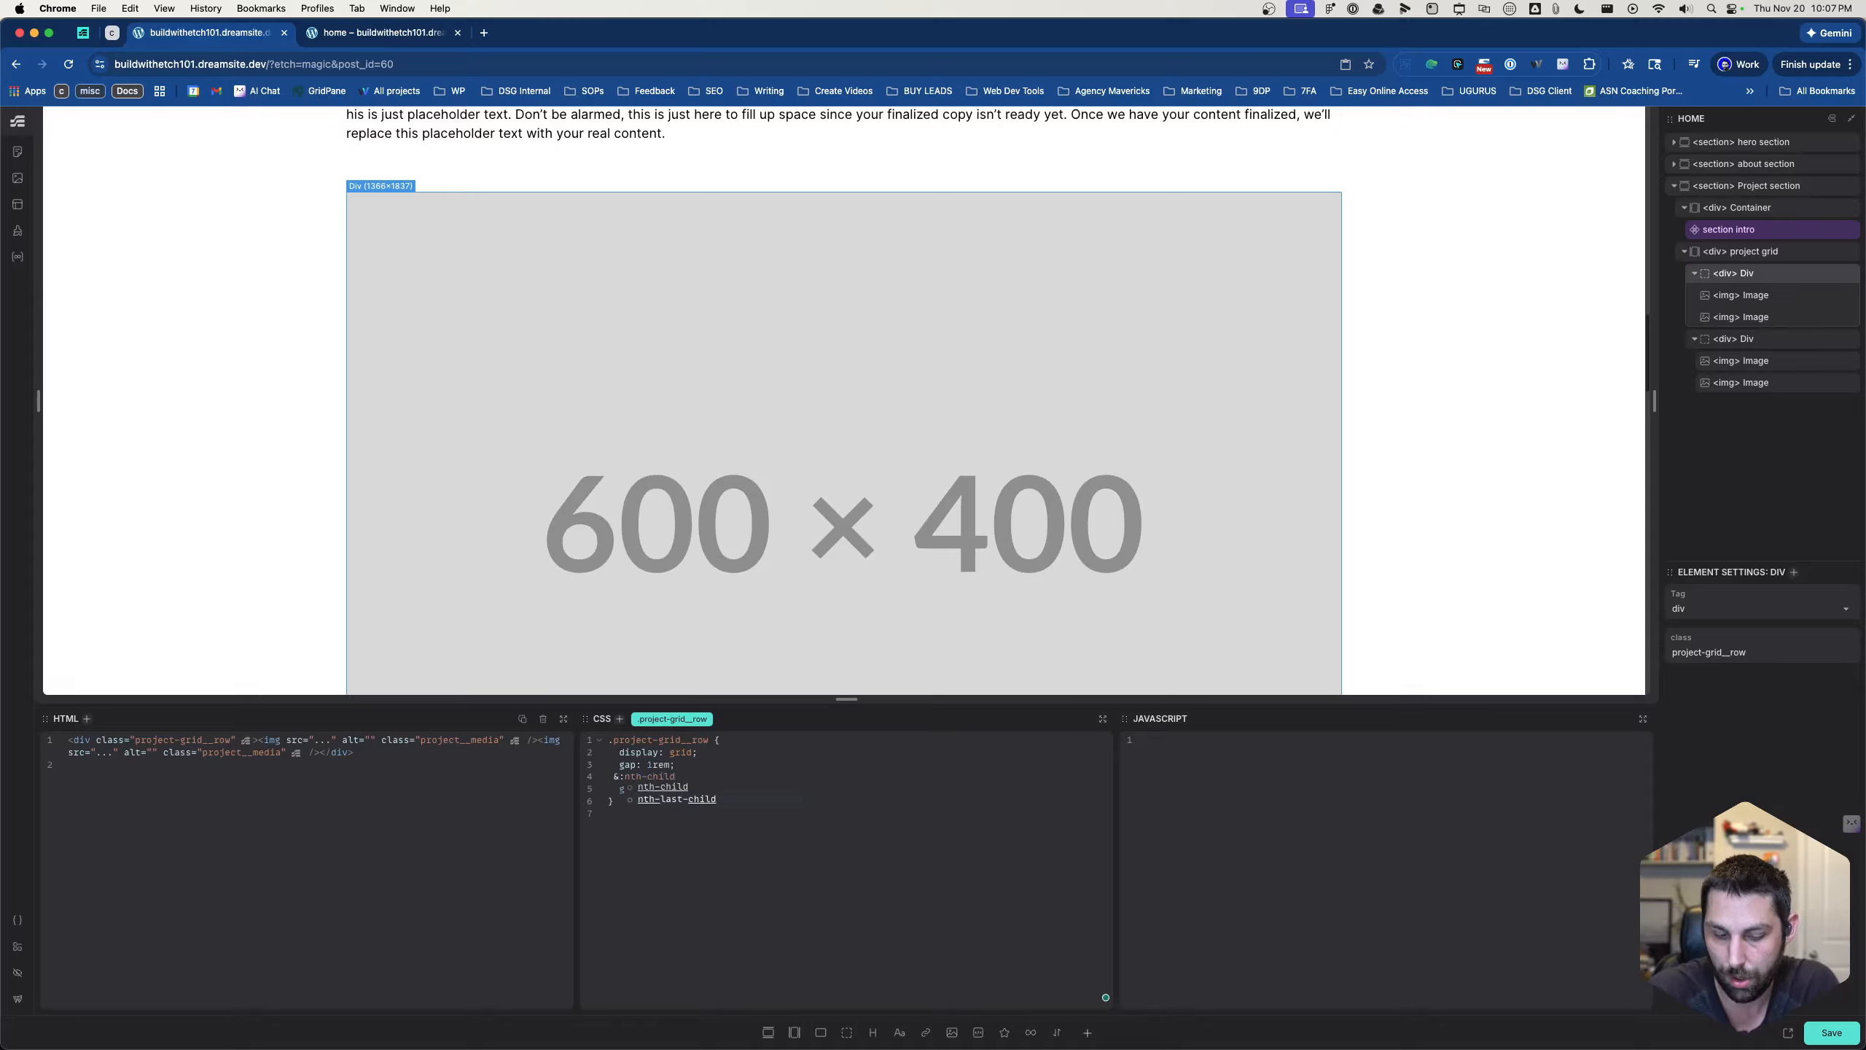
{"action": "key", "text": "Escape"}
{"action": "type", "text": "("}
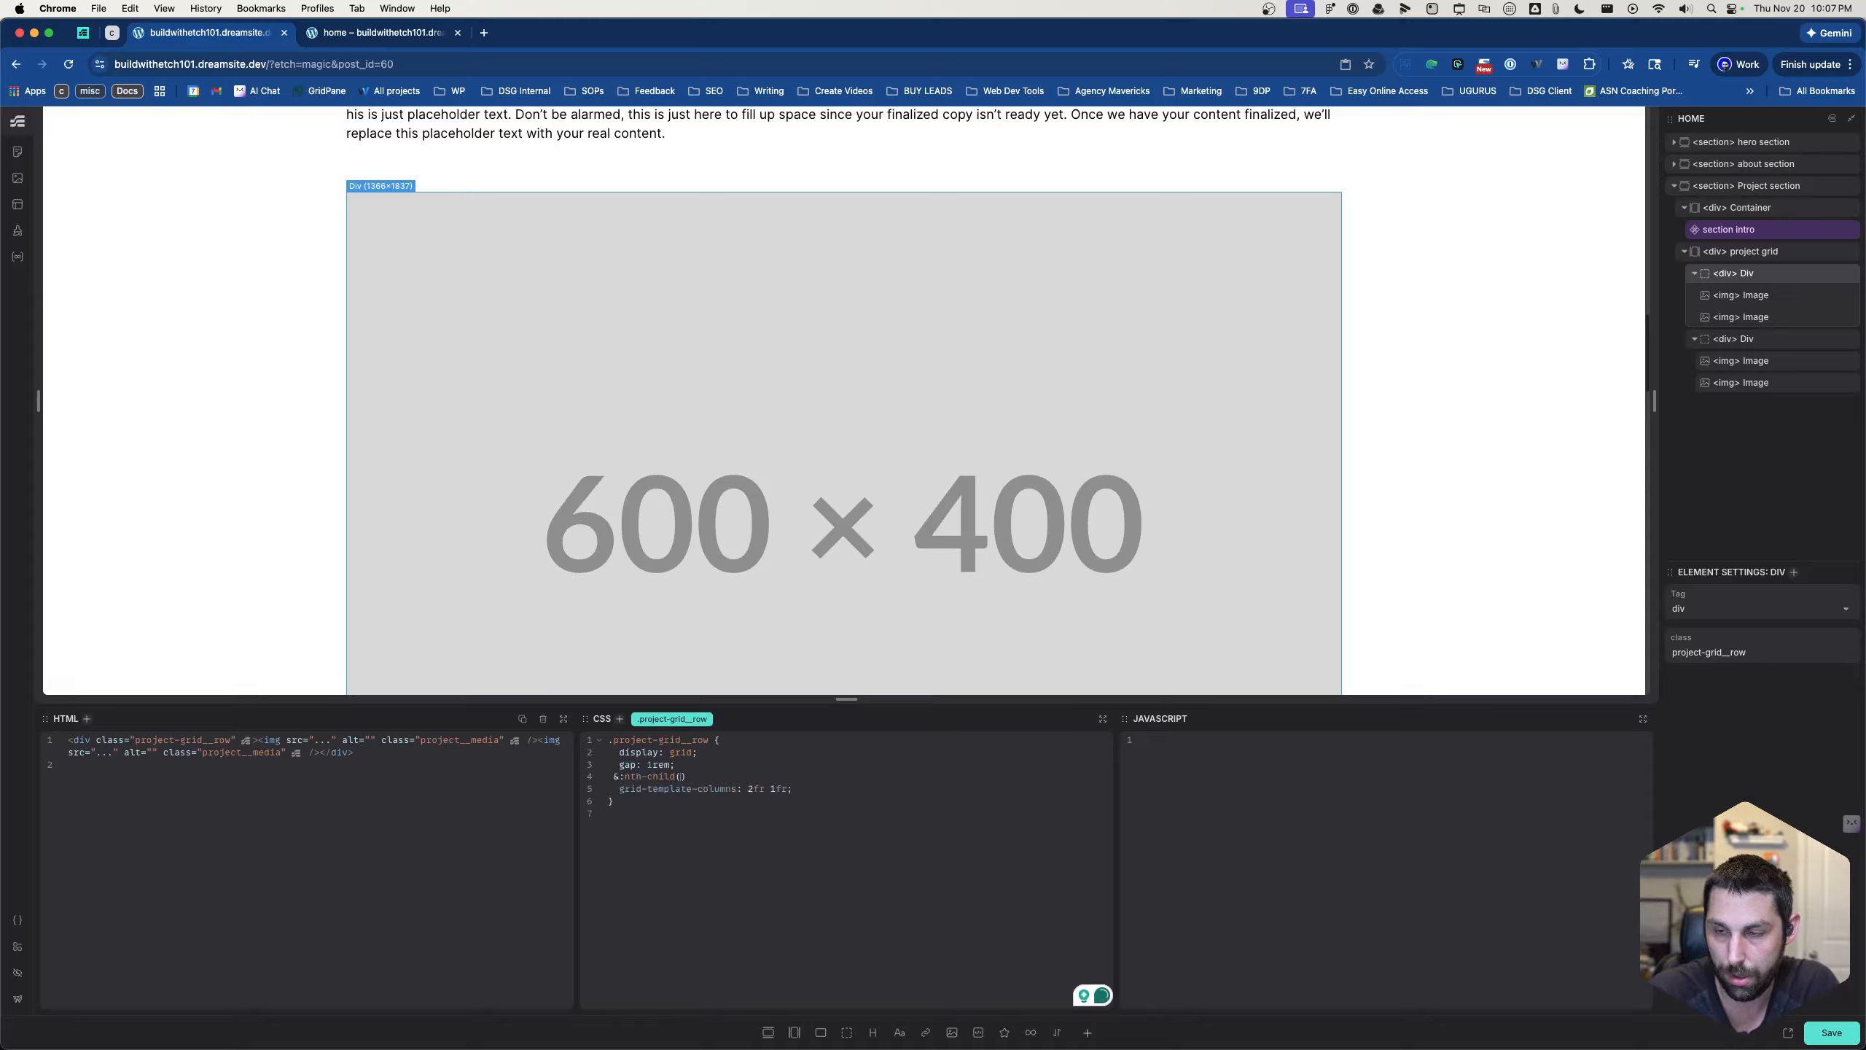
{"action": "type", "text": "odd"}
{"action": "key", "text": "Escape"}
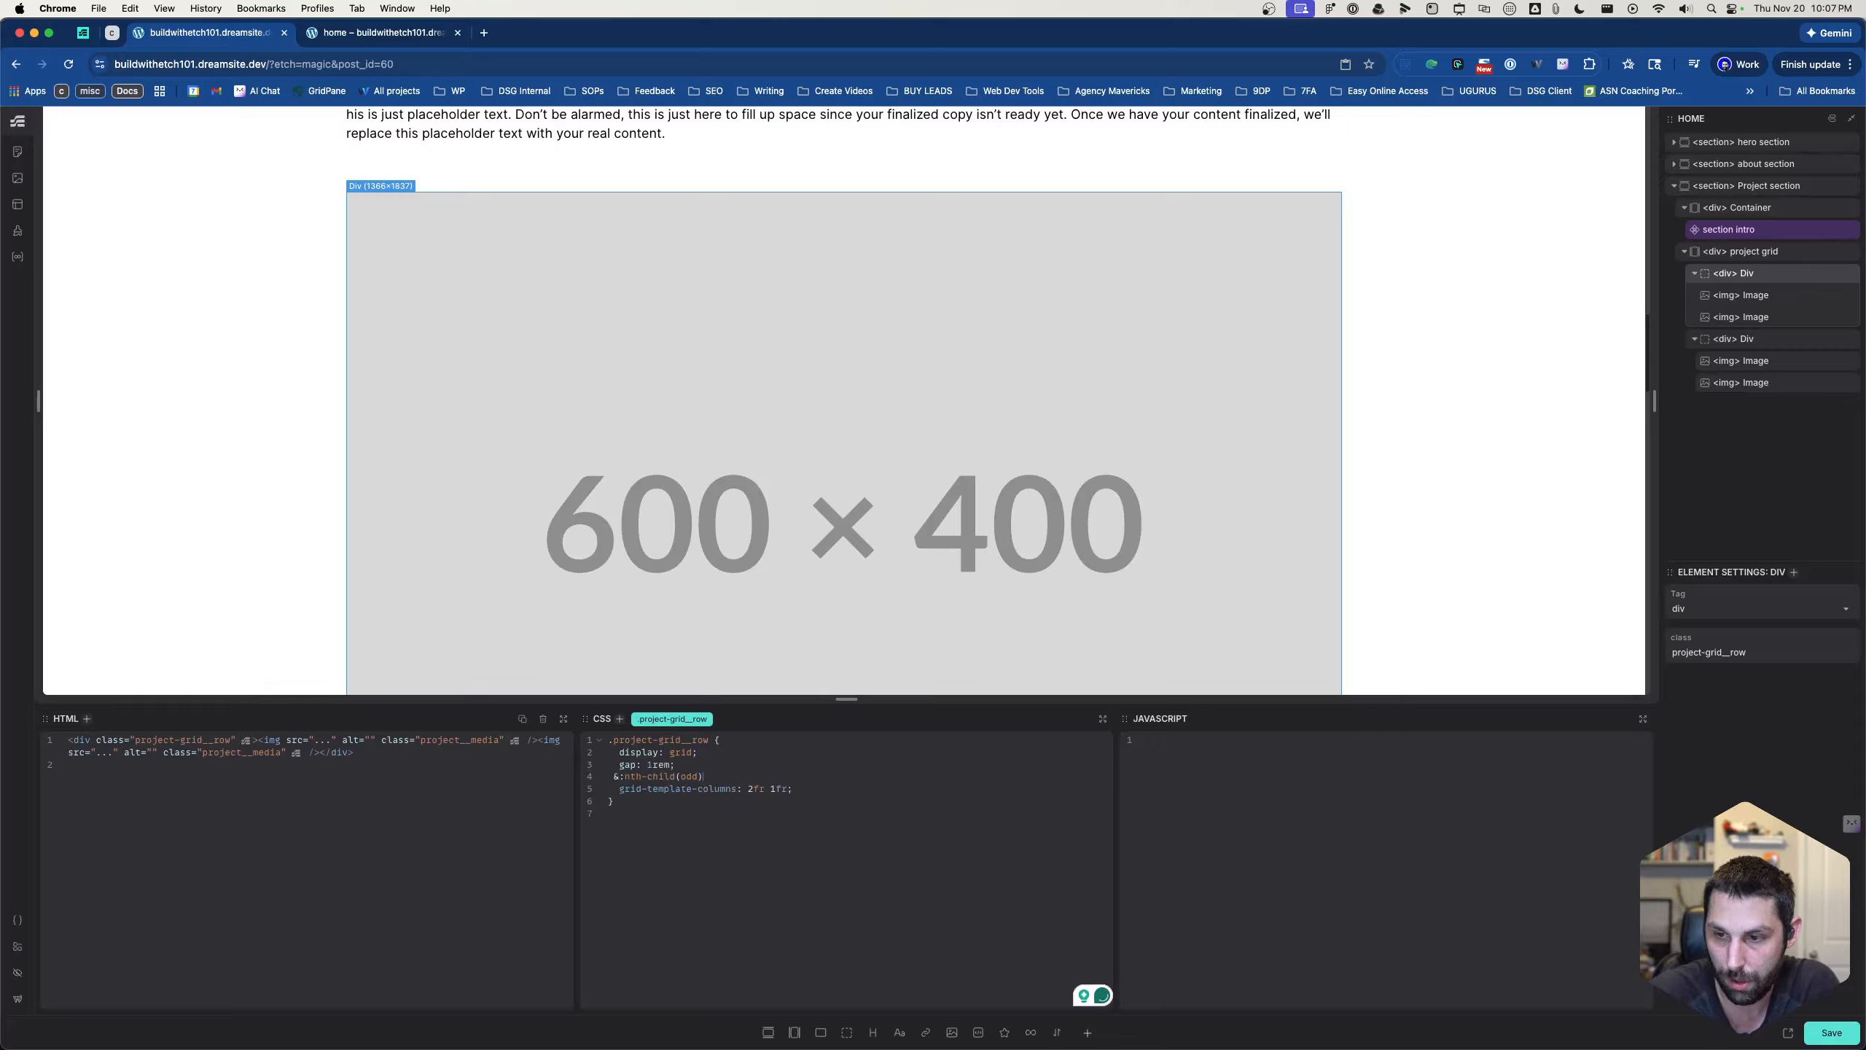
{"action": "type", "text": "{"}
{"action": "key", "text": "Delete"}
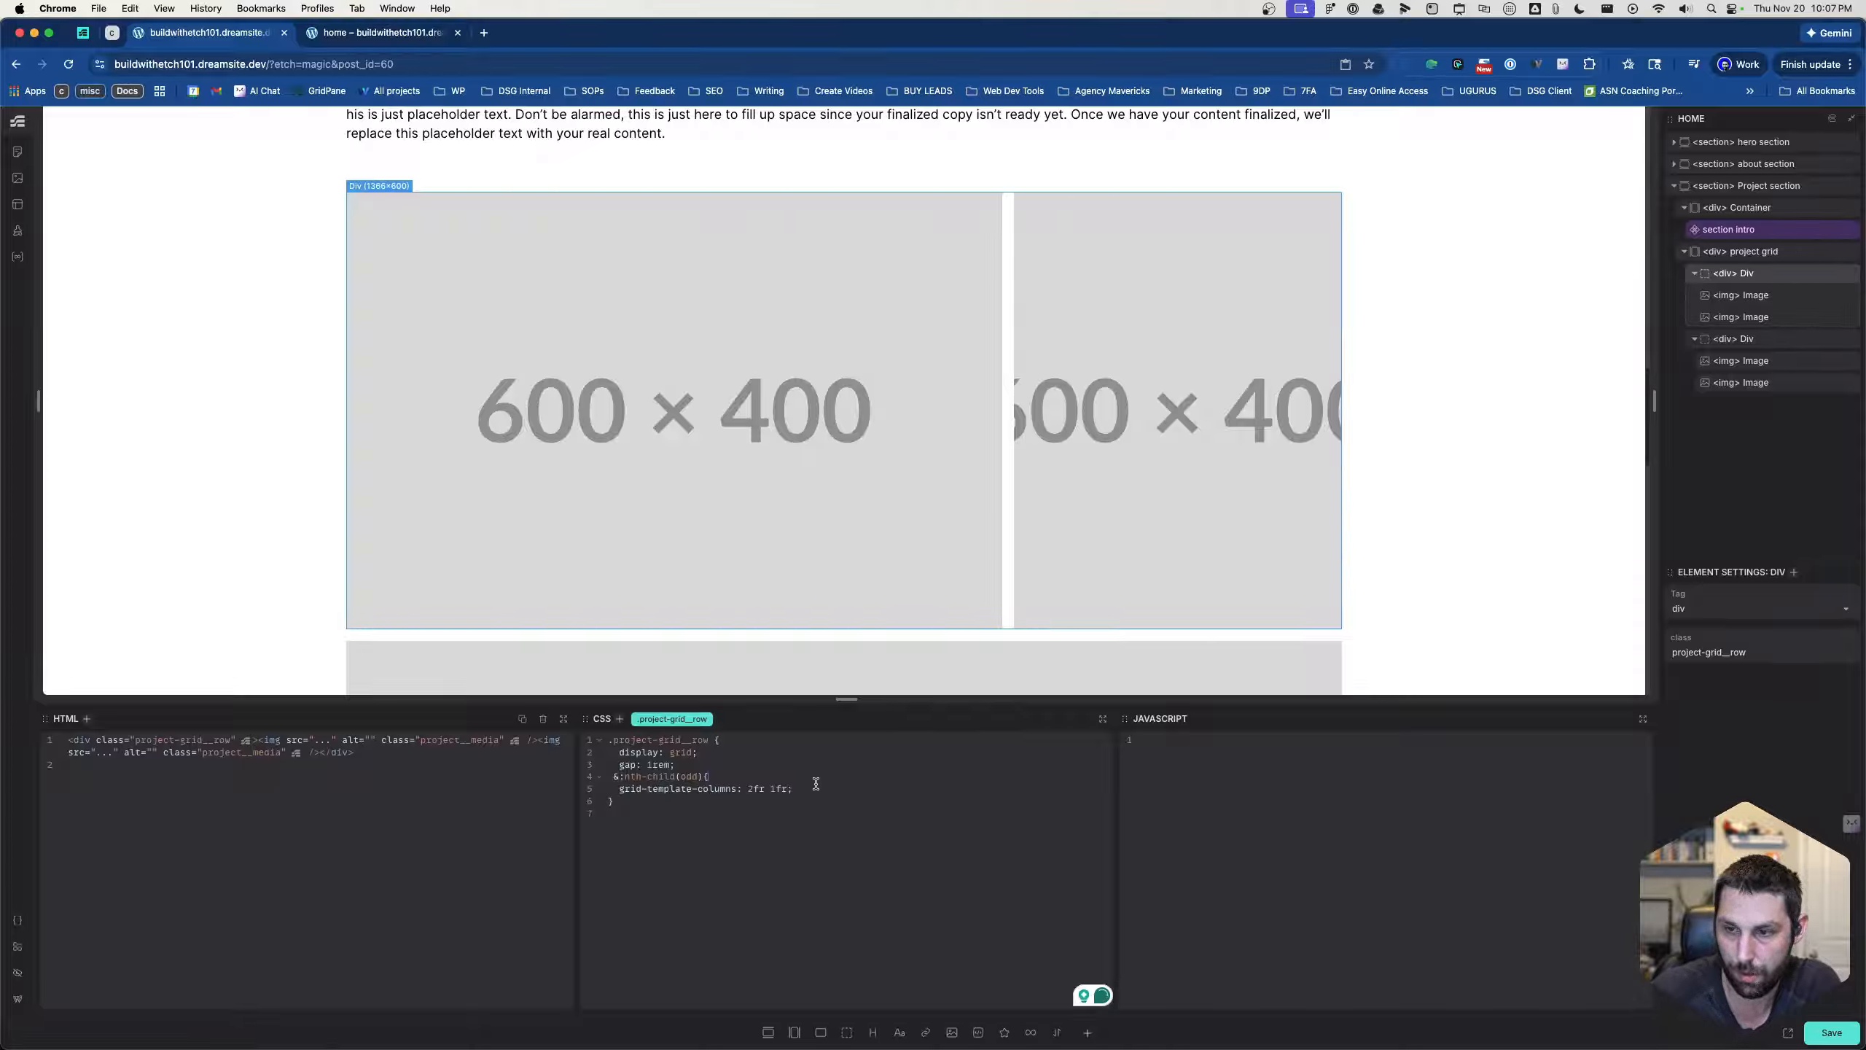
{"action": "key", "text": "Return"}
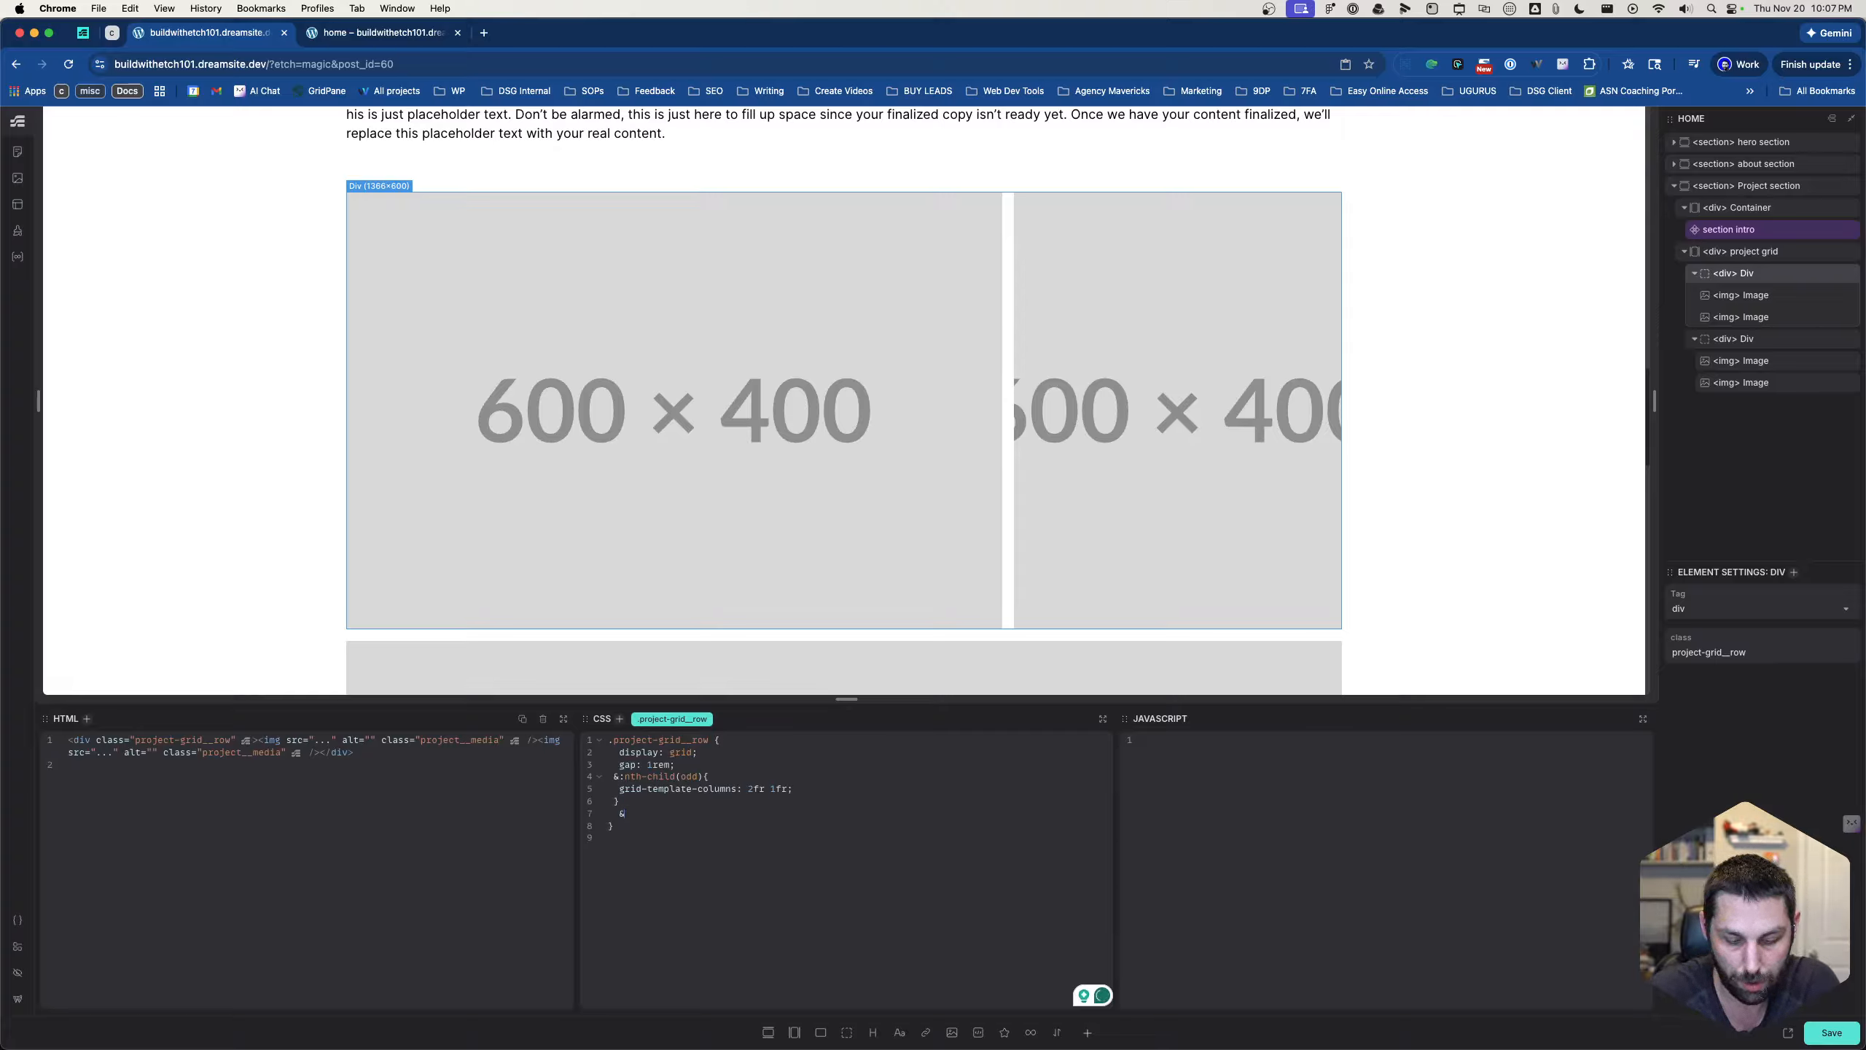
- Add a nested &:nth-child(even) rule below the odd rule in .project-grid__row
{"action": "type", "text": ":noth-"}
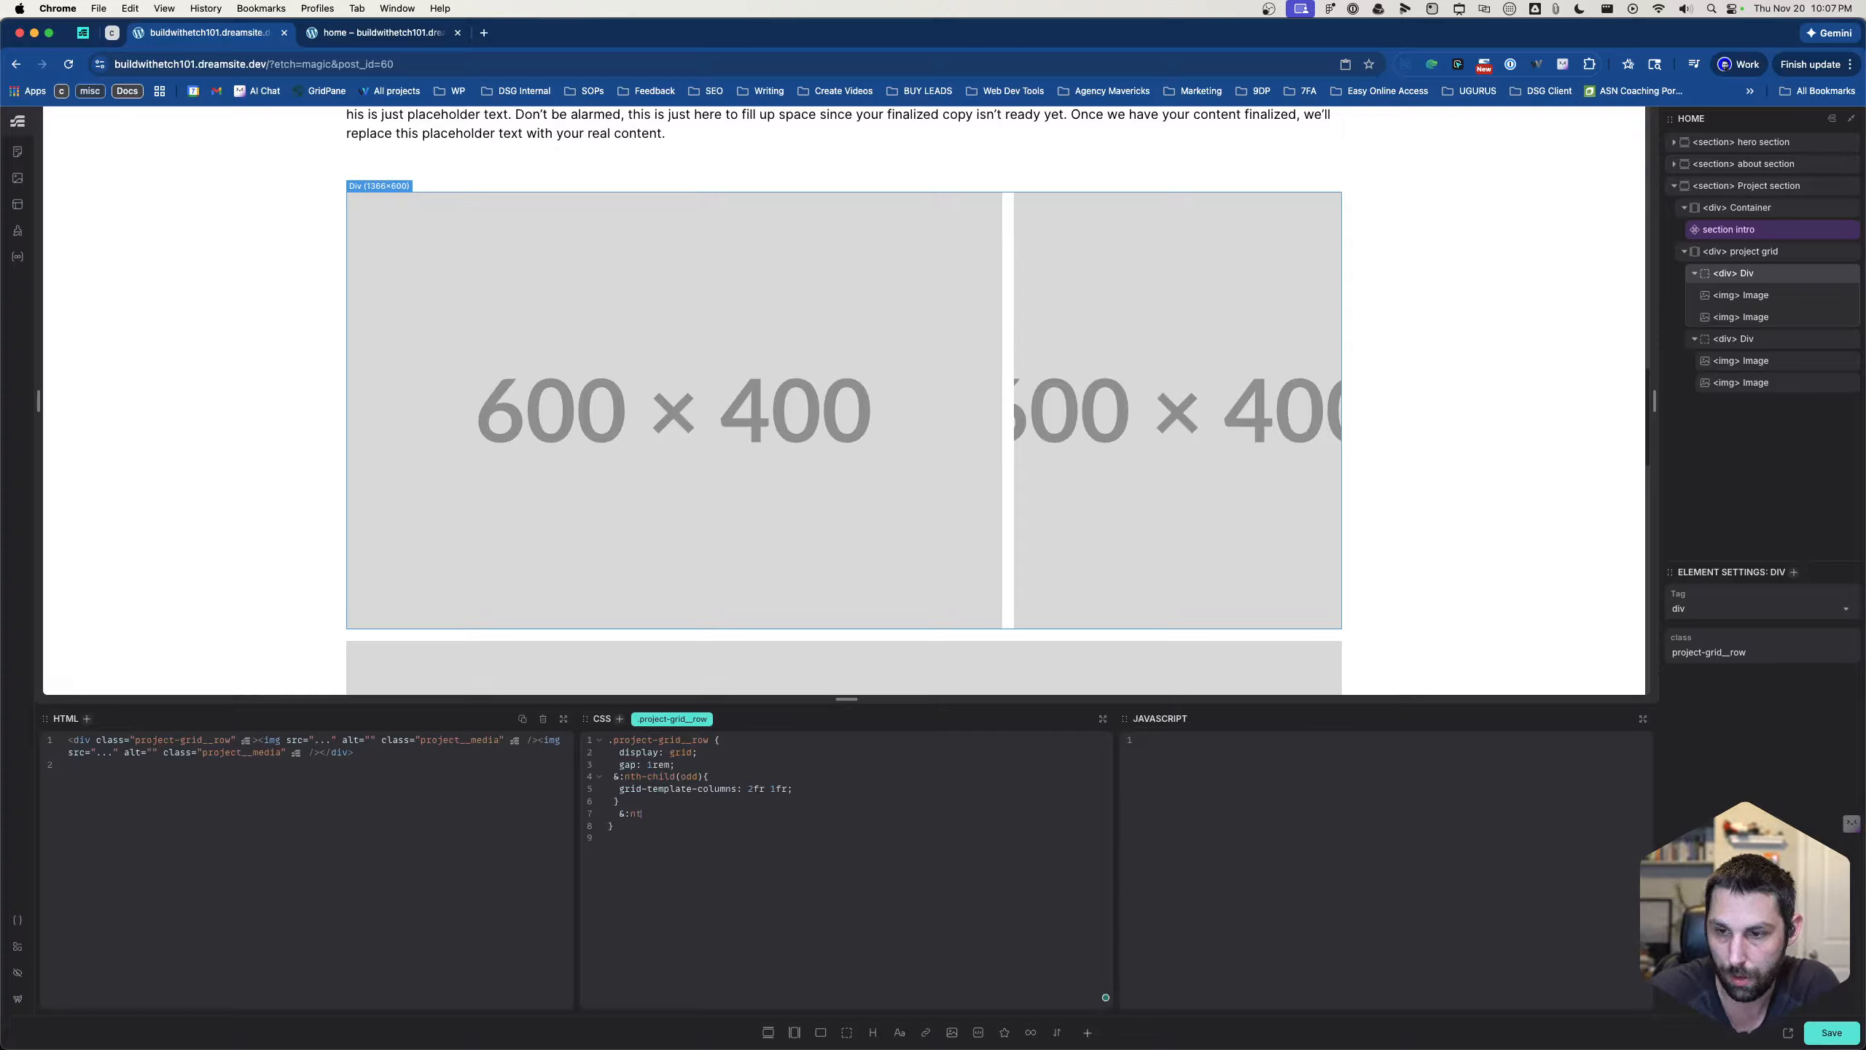
{"action": "type", "text": "h-child"}
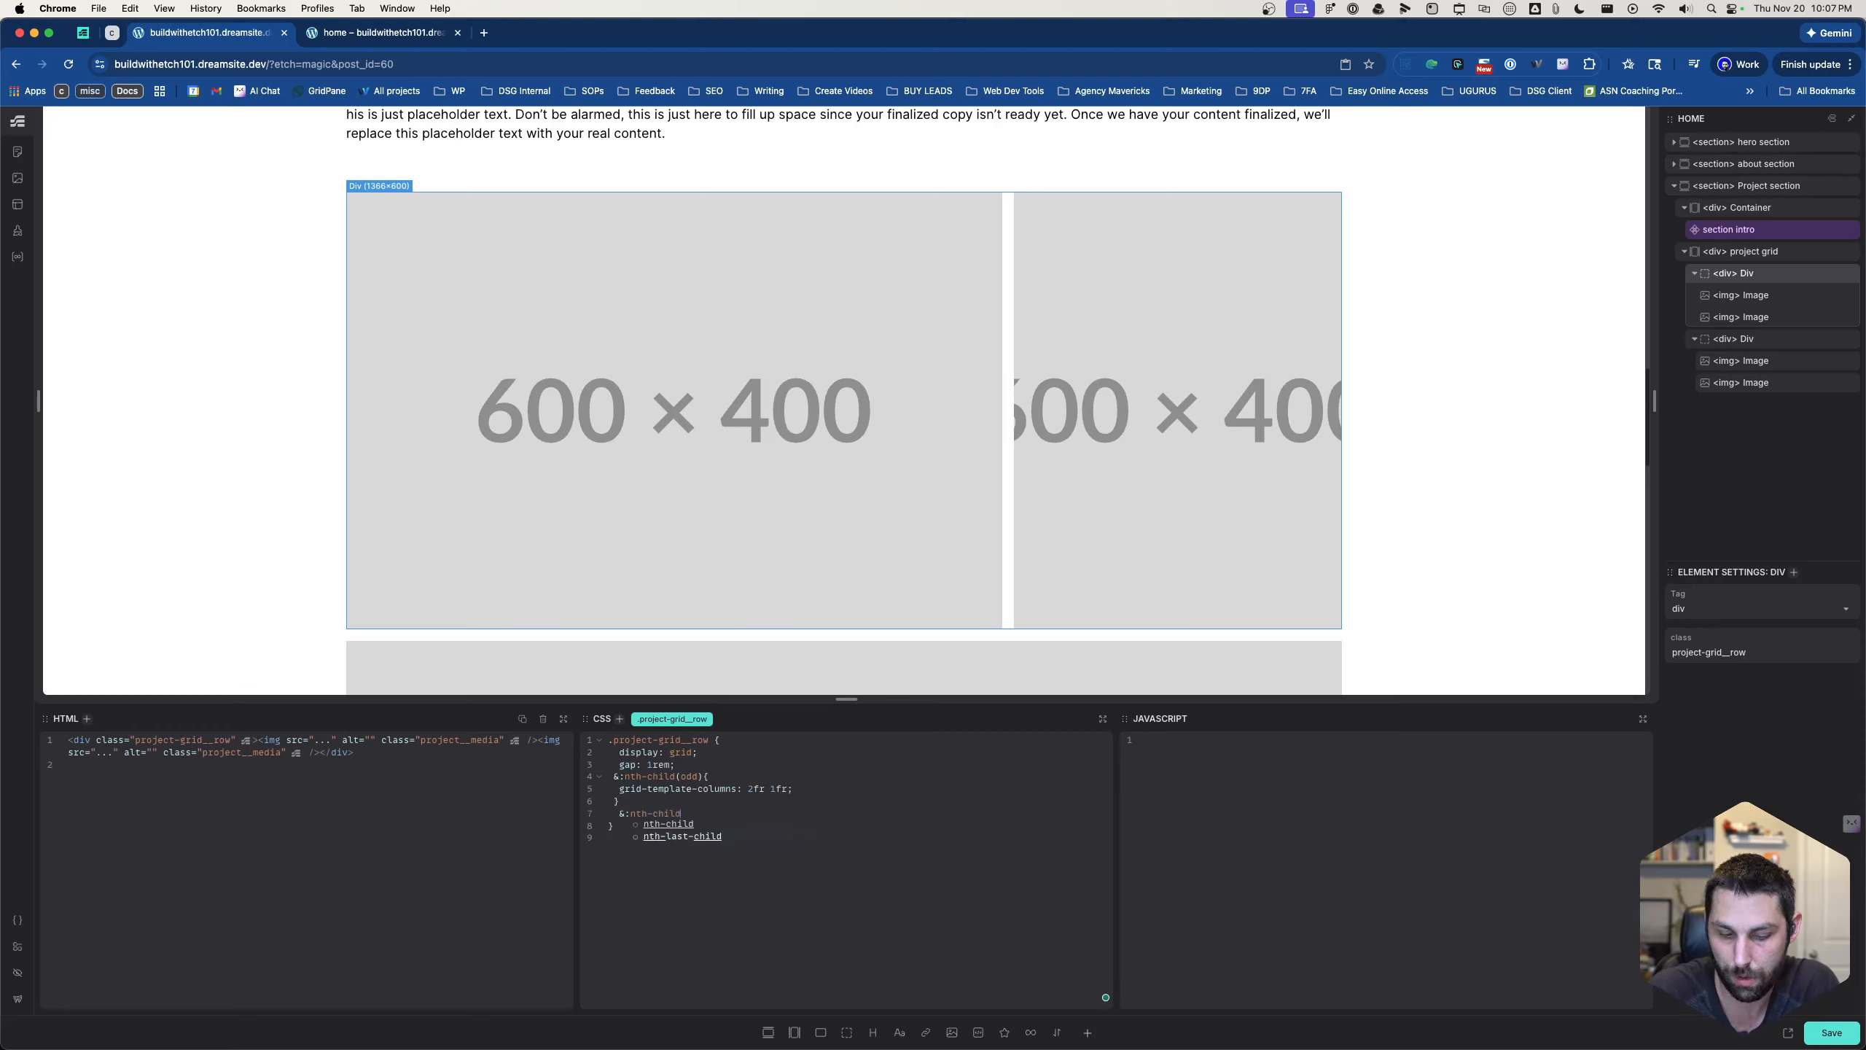
{"action": "type", "text": "(even"}
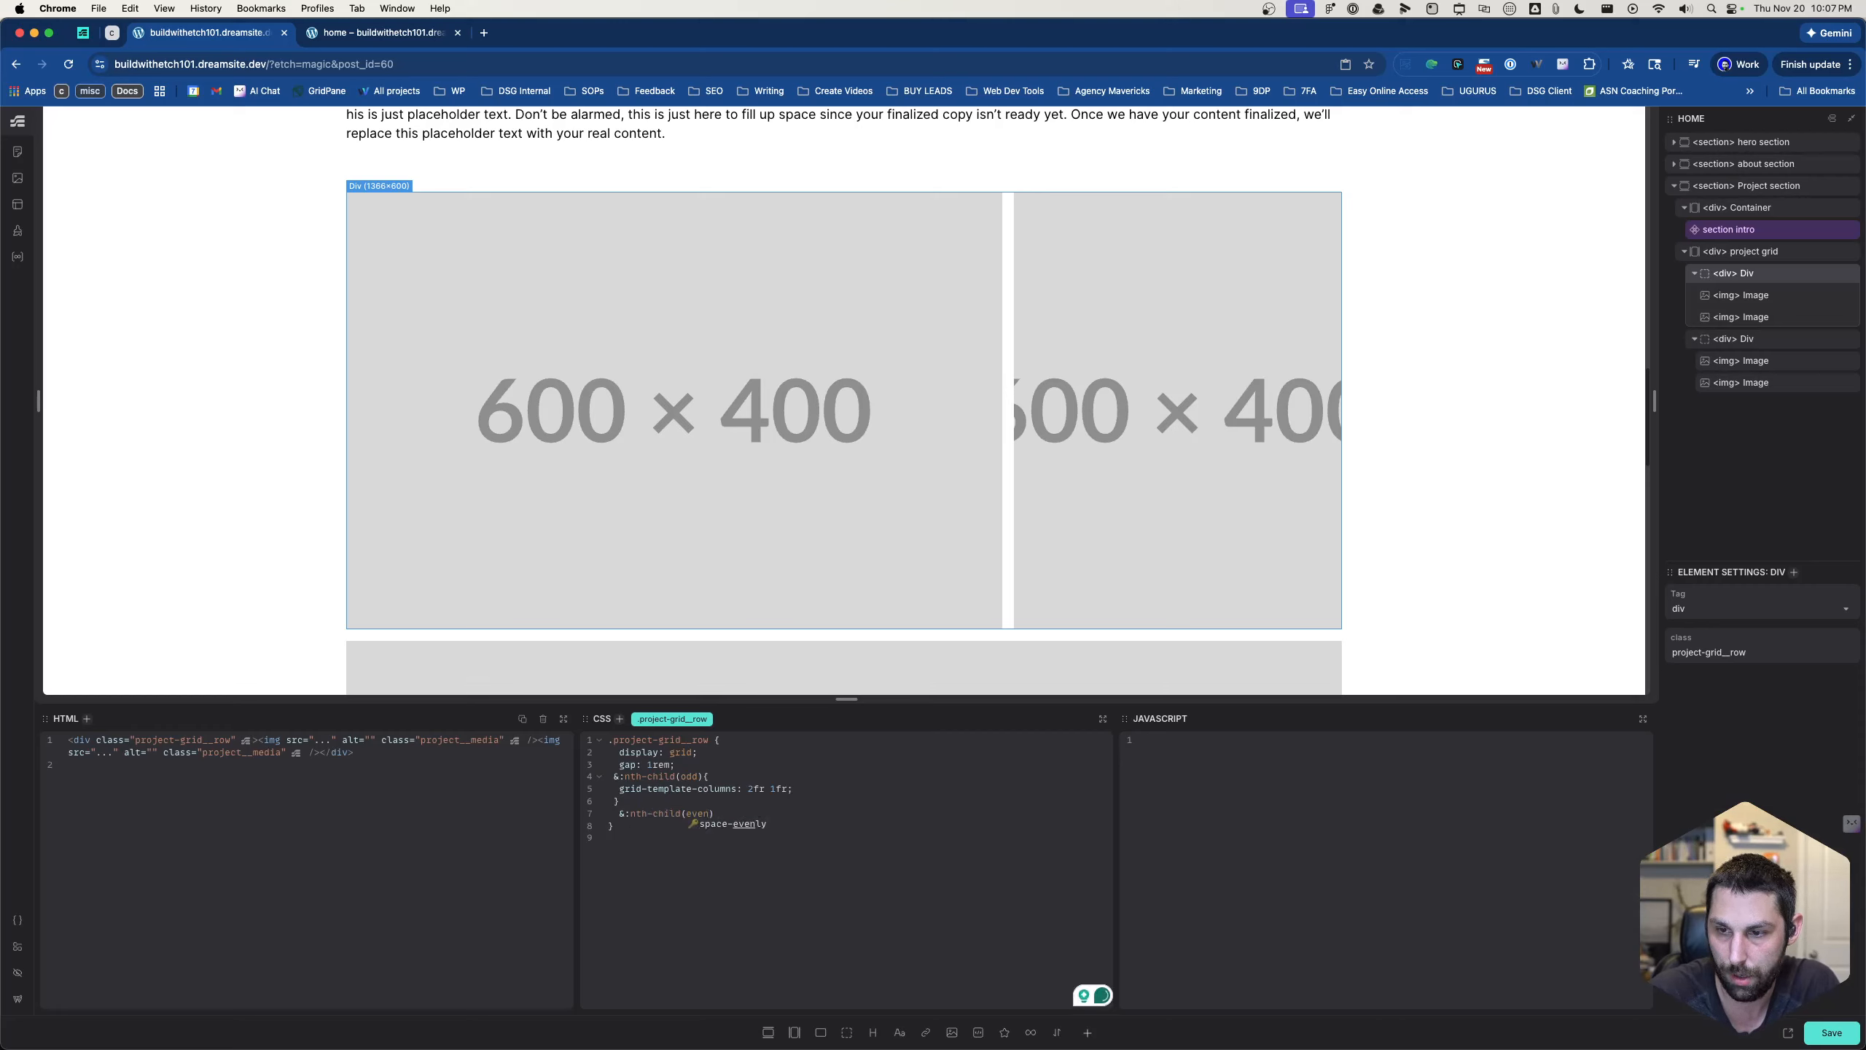
{"action": "type", "text": "){"}
{"action": "key", "text": "Return"}
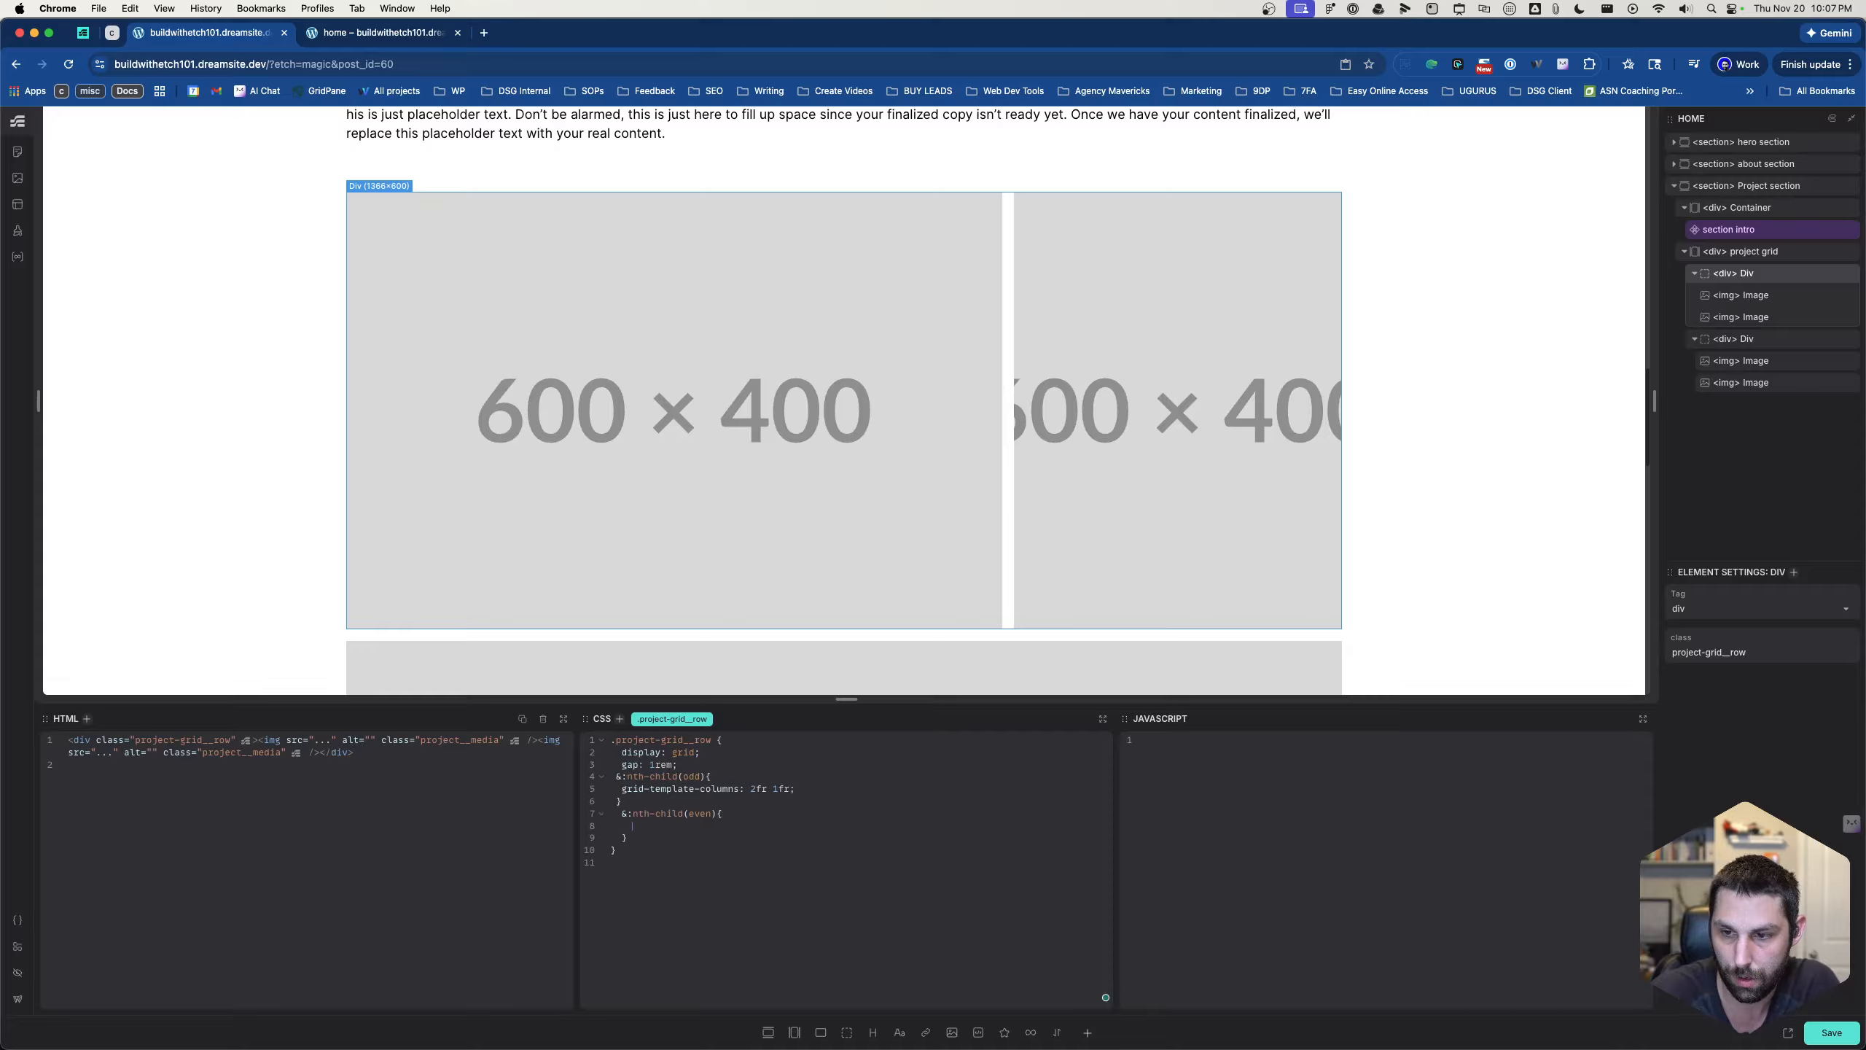
- Give the even-row rule grid-template-columns: 1fr 2fr and check both rows on the page
{"action": "type", "text": "grid"}
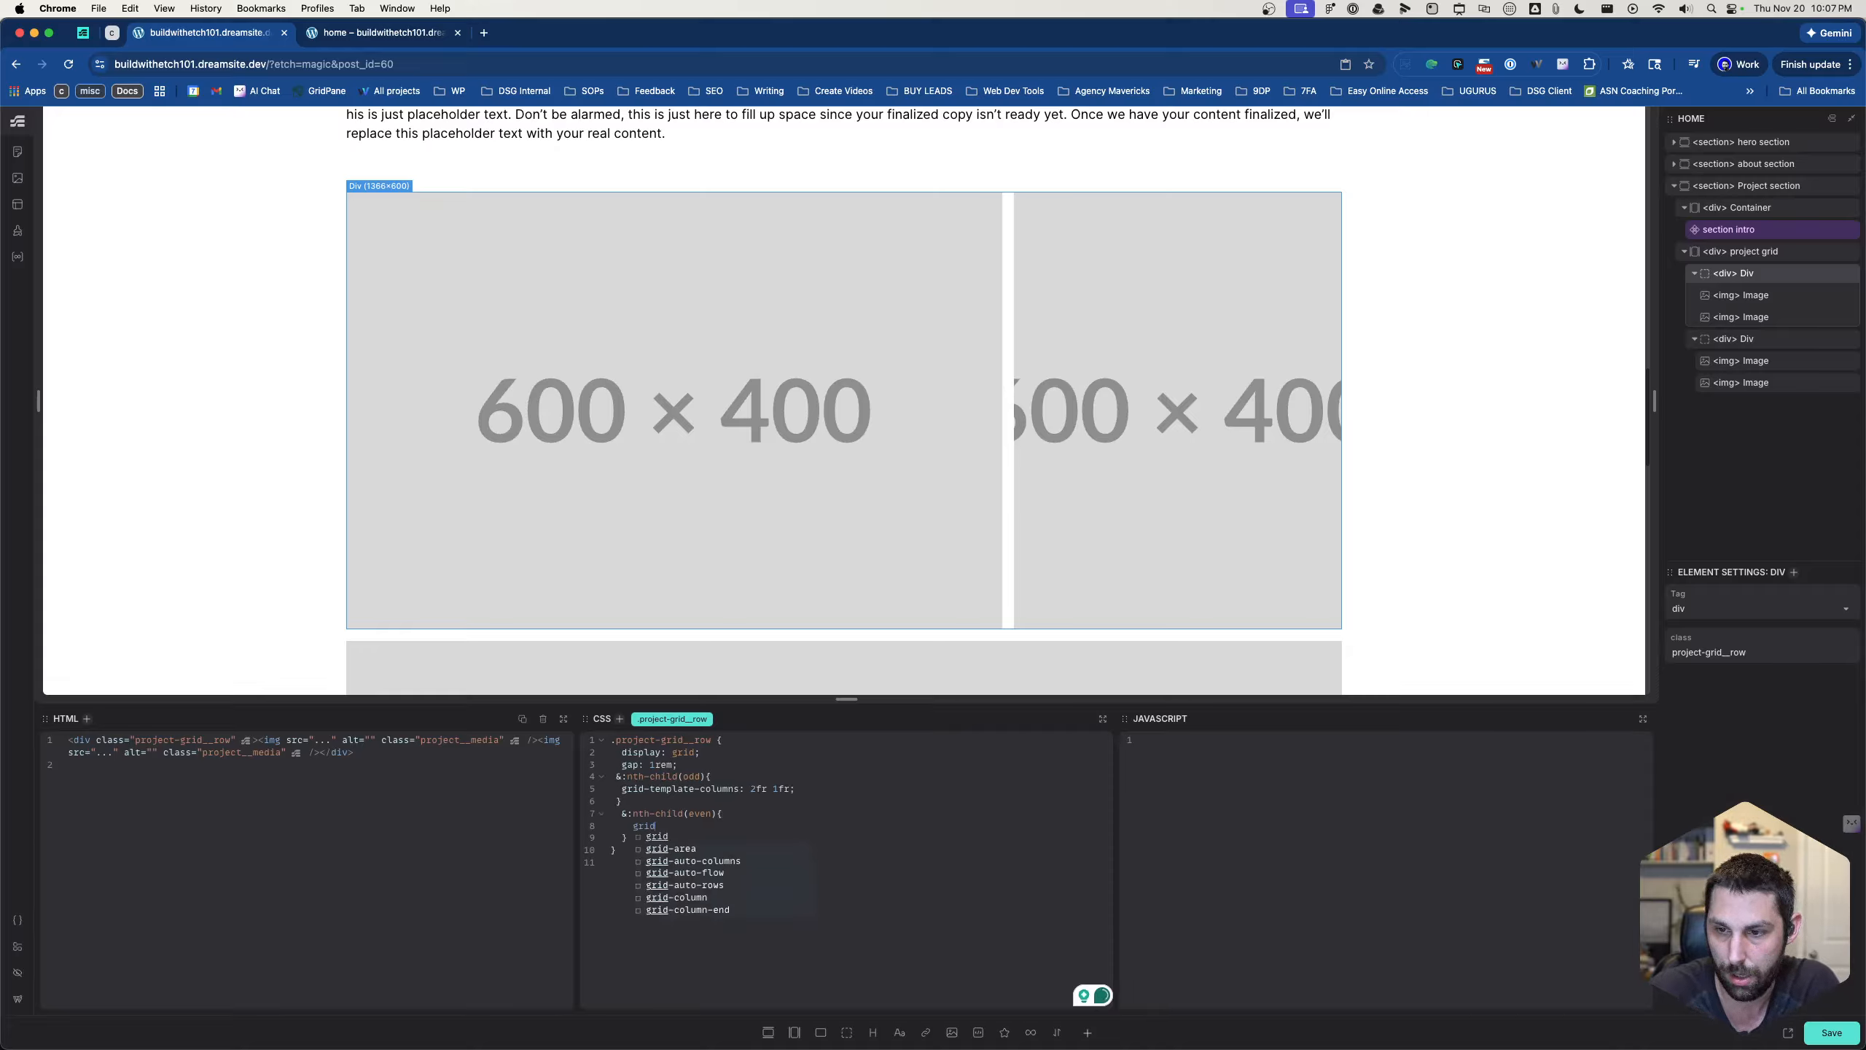
{"action": "type", "text": "-temp"}
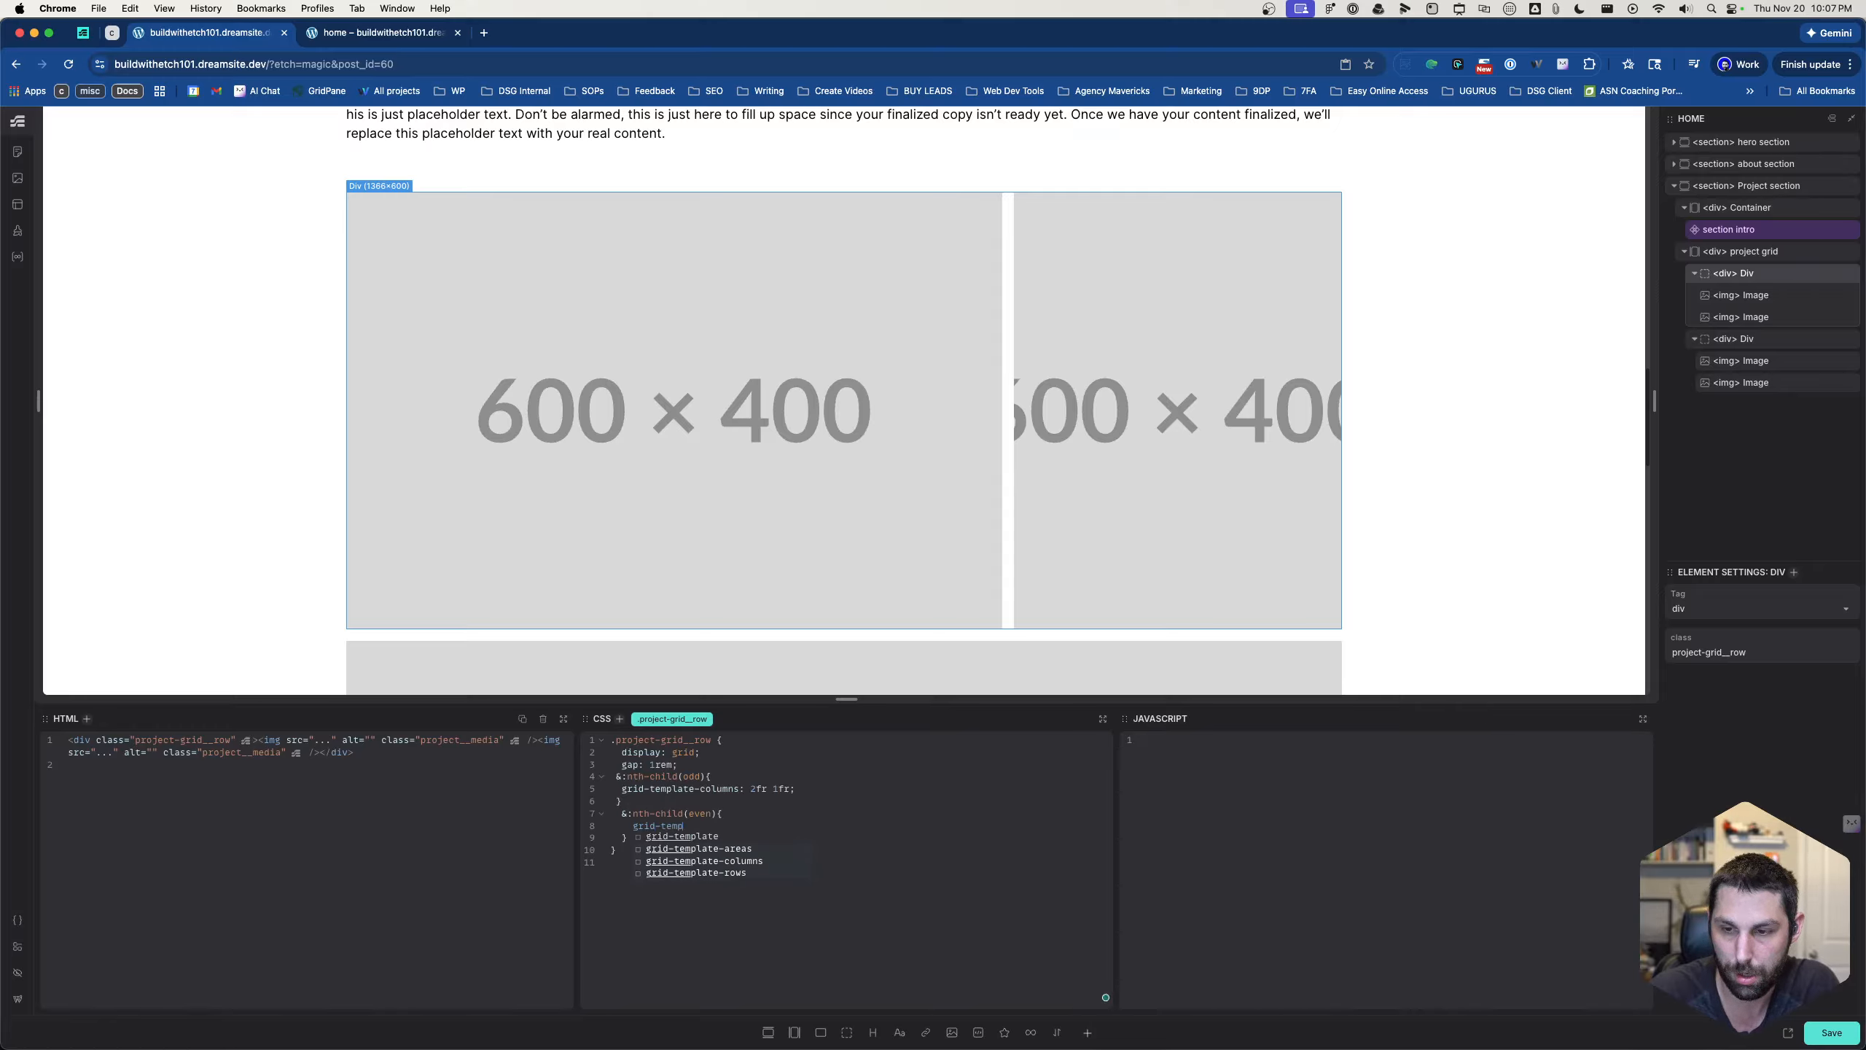
{"action": "type", "text": "late-colu"}
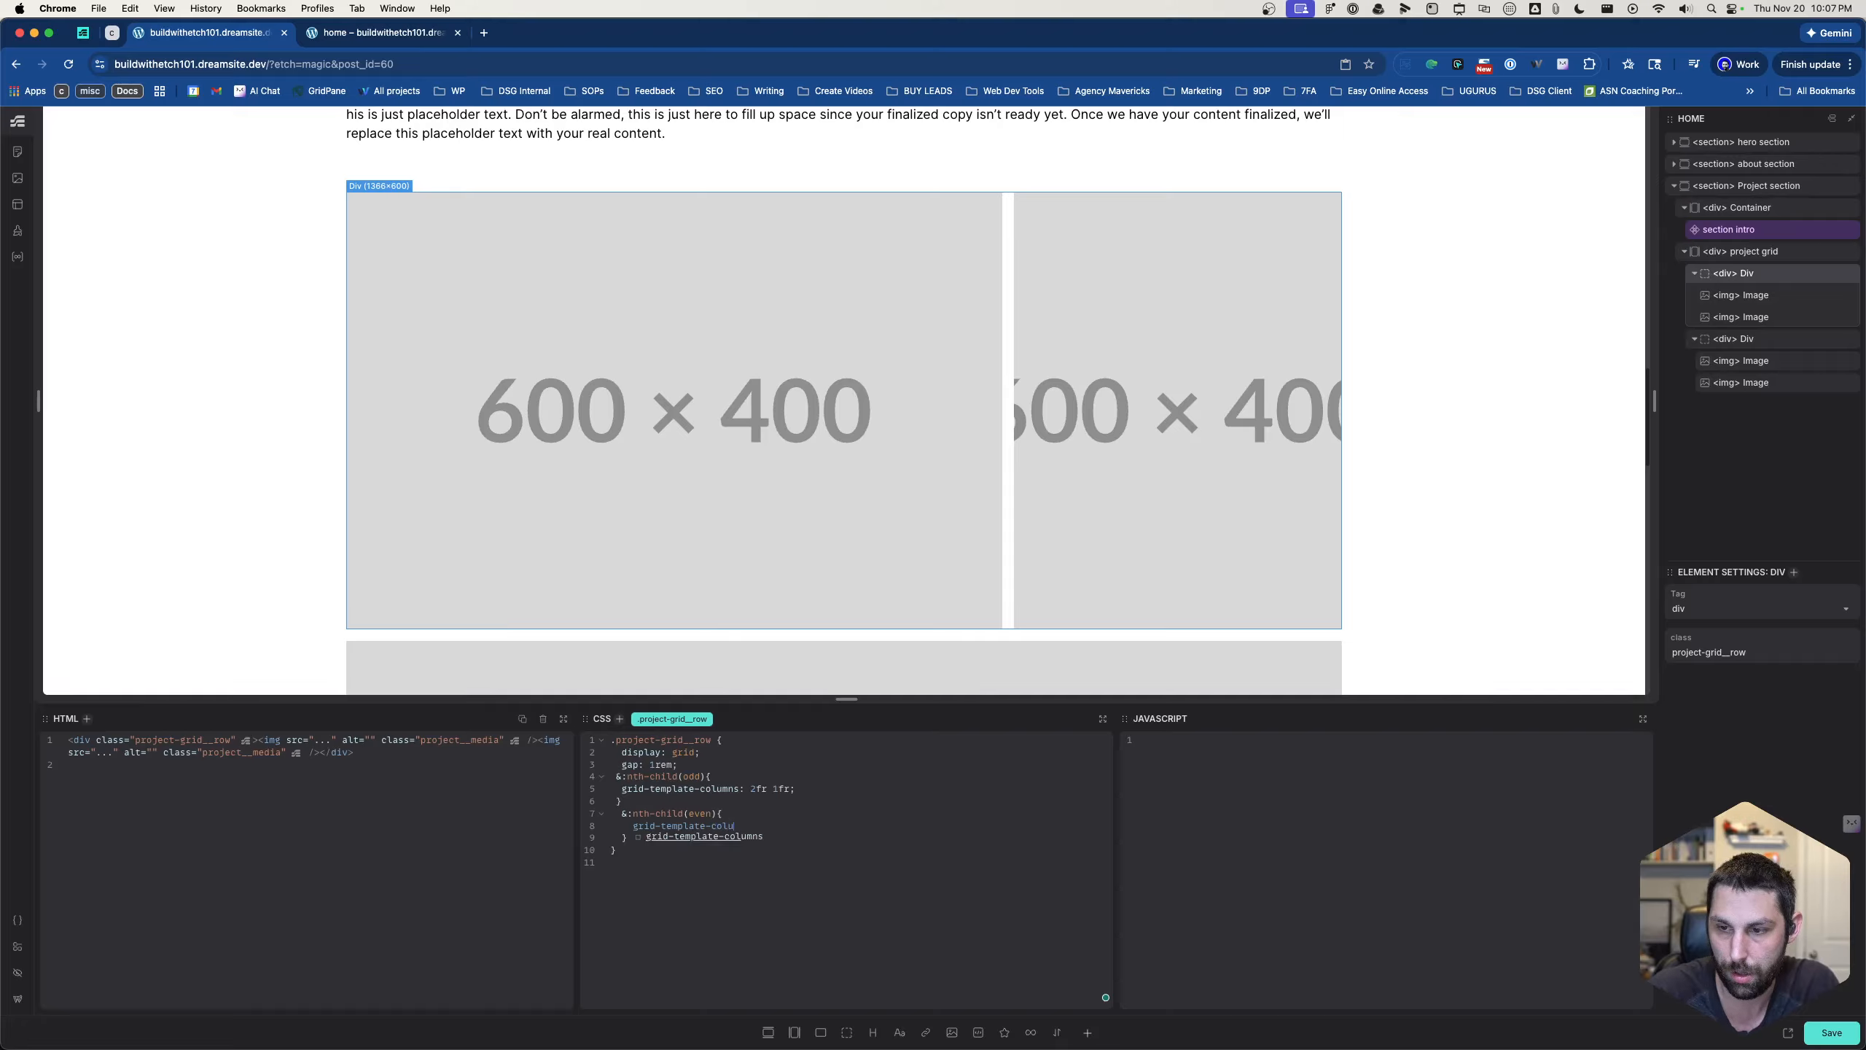
{"action": "type", "text": "mns:"}
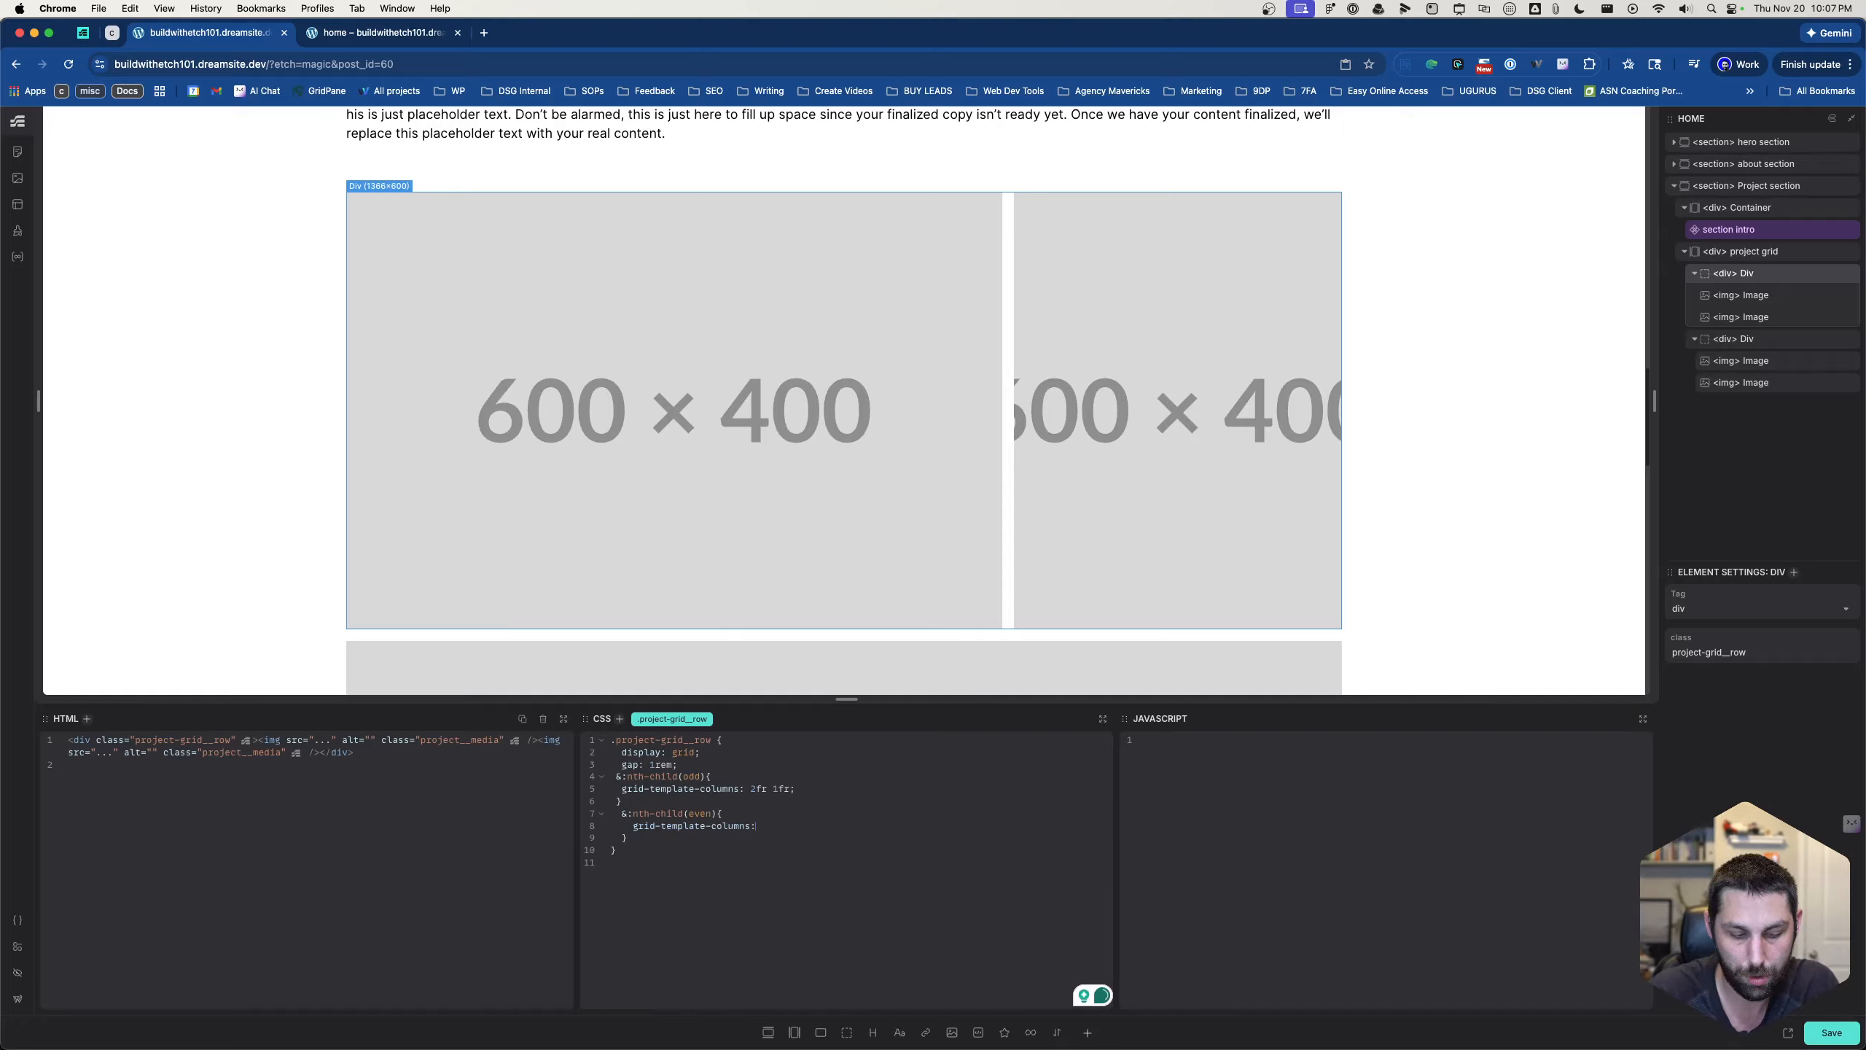
{"action": "type", "text": " 1fr 2"}
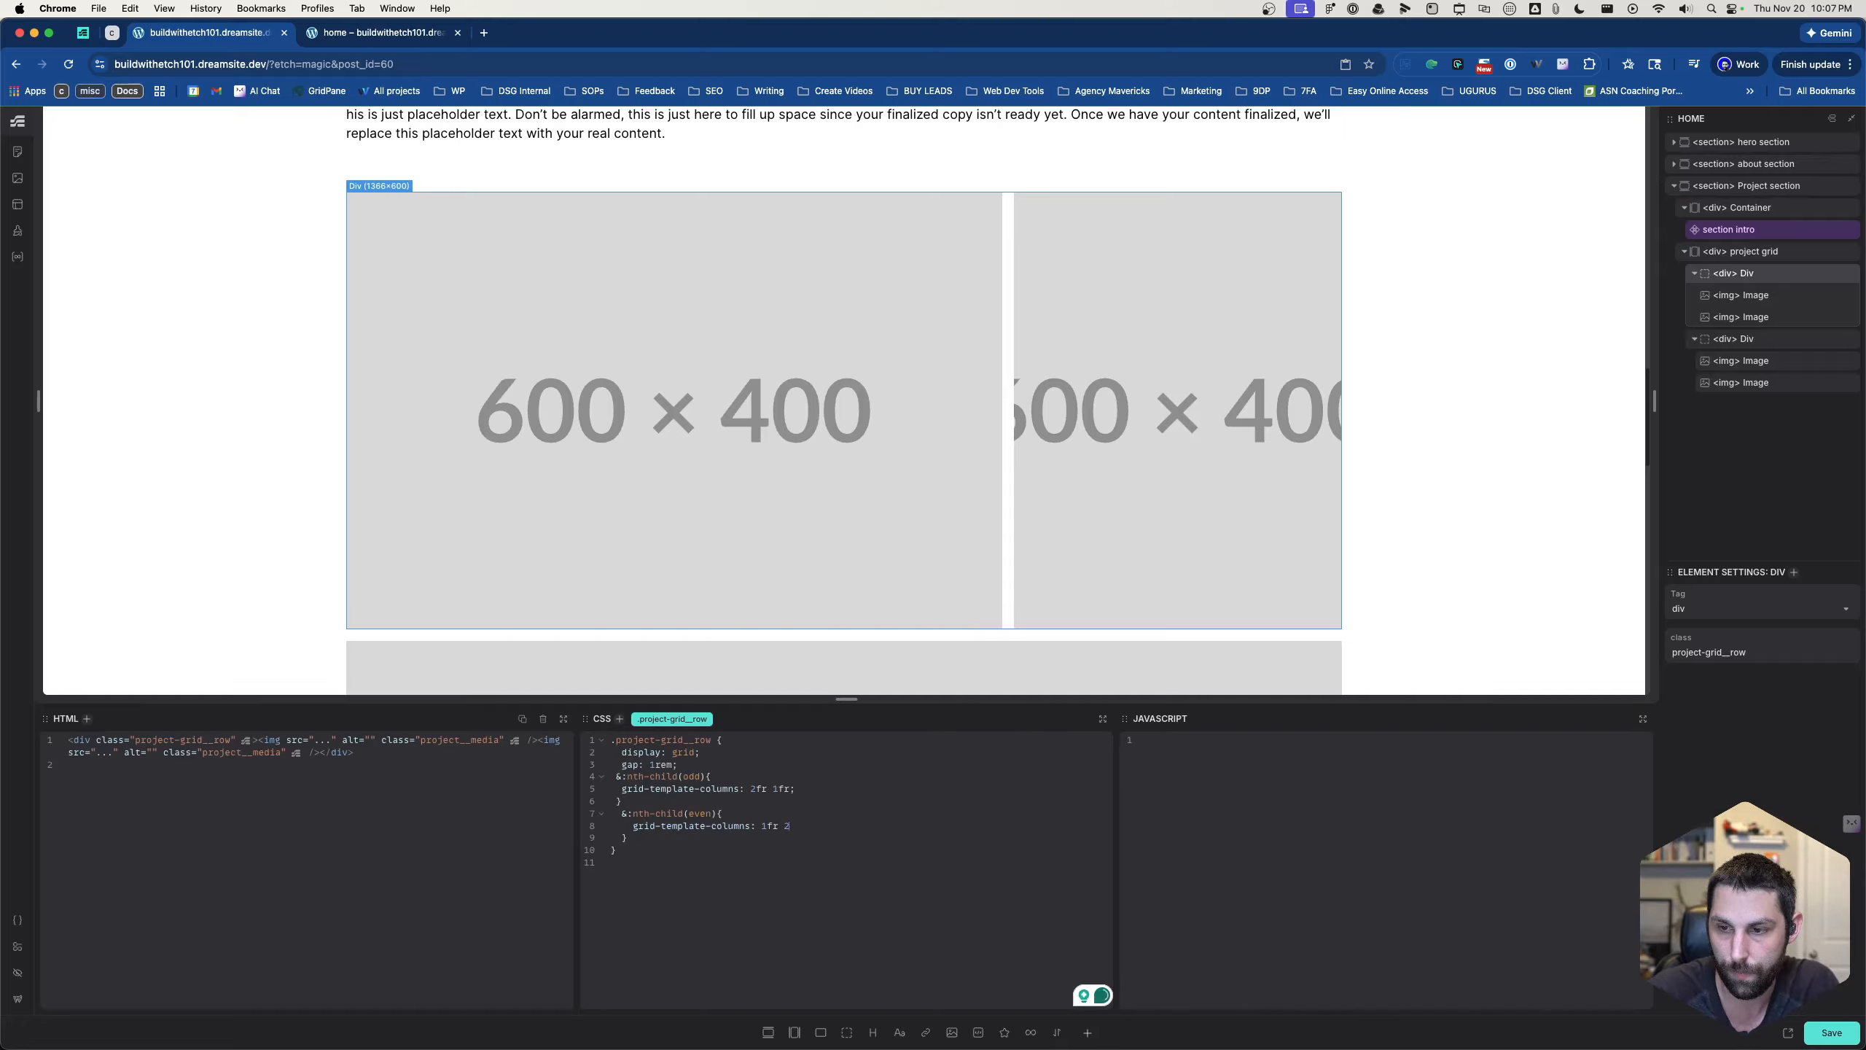
{"action": "type", "text": "fr;"}
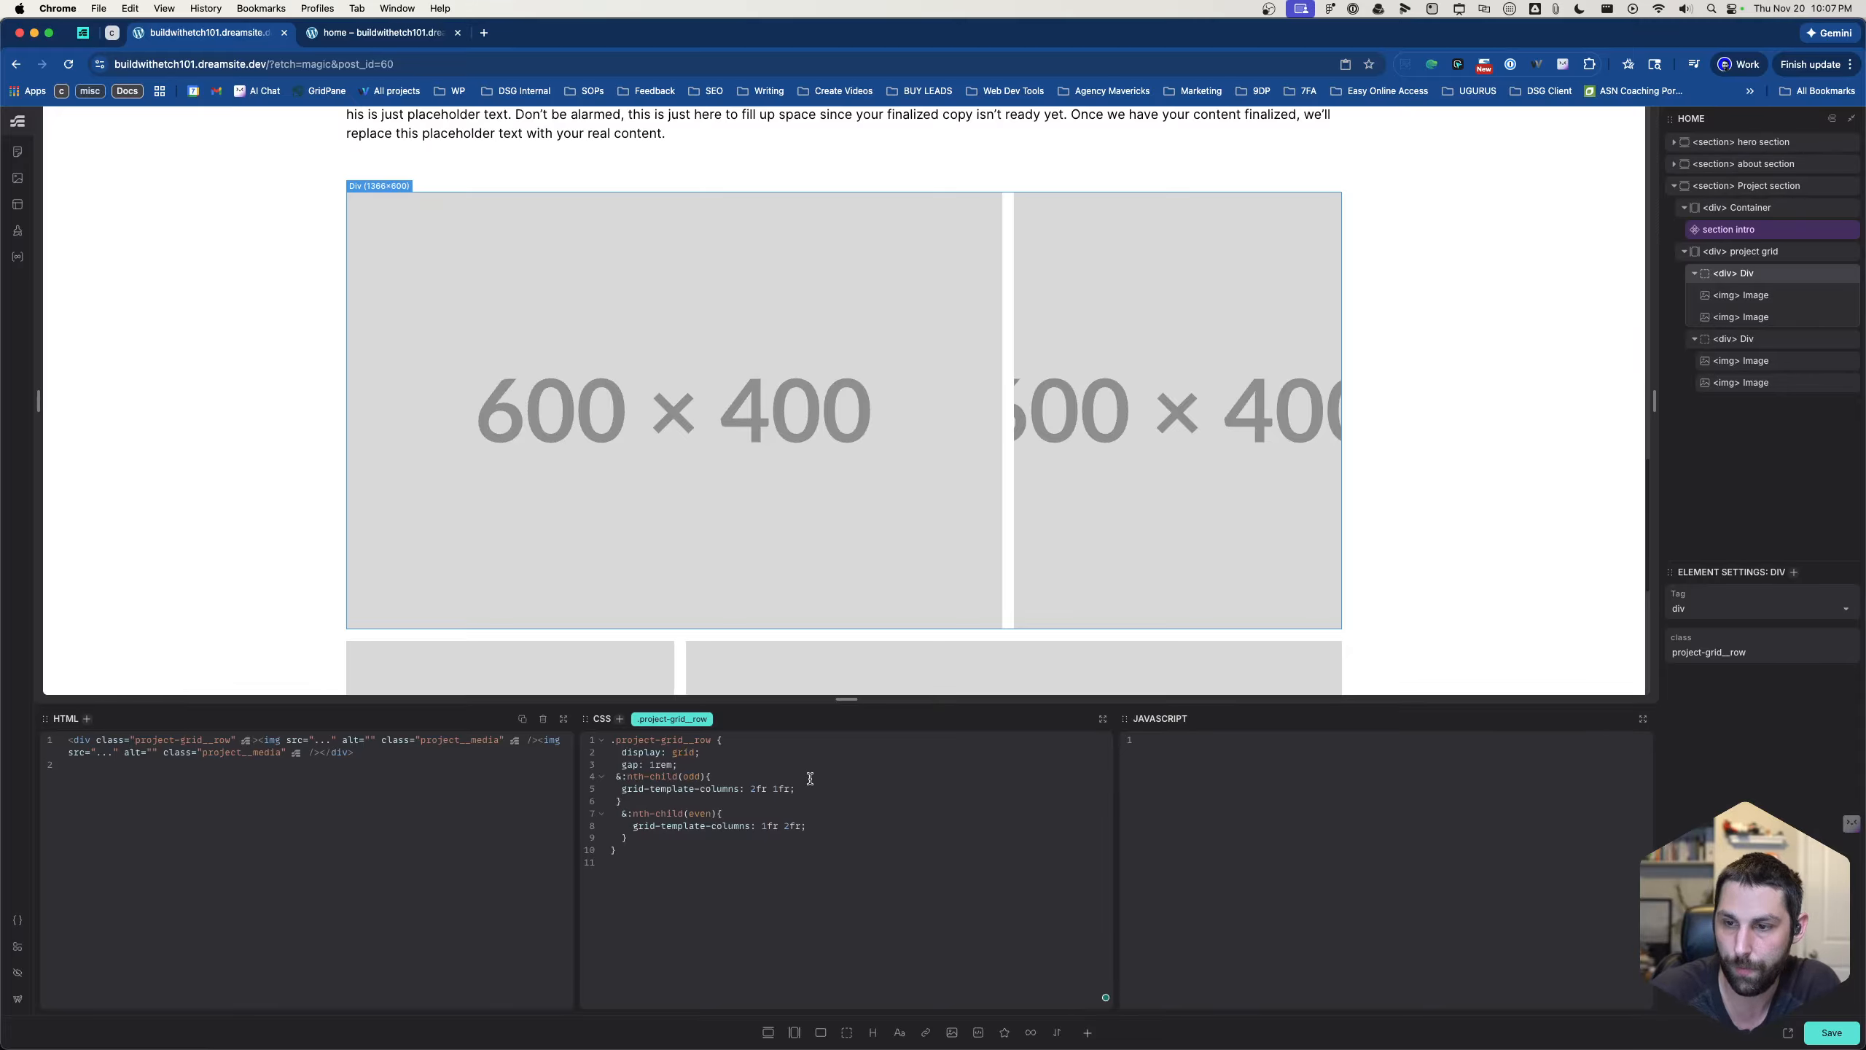
{"action": "scroll", "coordinate": [877, 674], "scroll_direction": "down", "scroll_amount": 4}
{"action": "scroll", "coordinate": [896, 545], "scroll_direction": "down", "scroll_amount": 4}
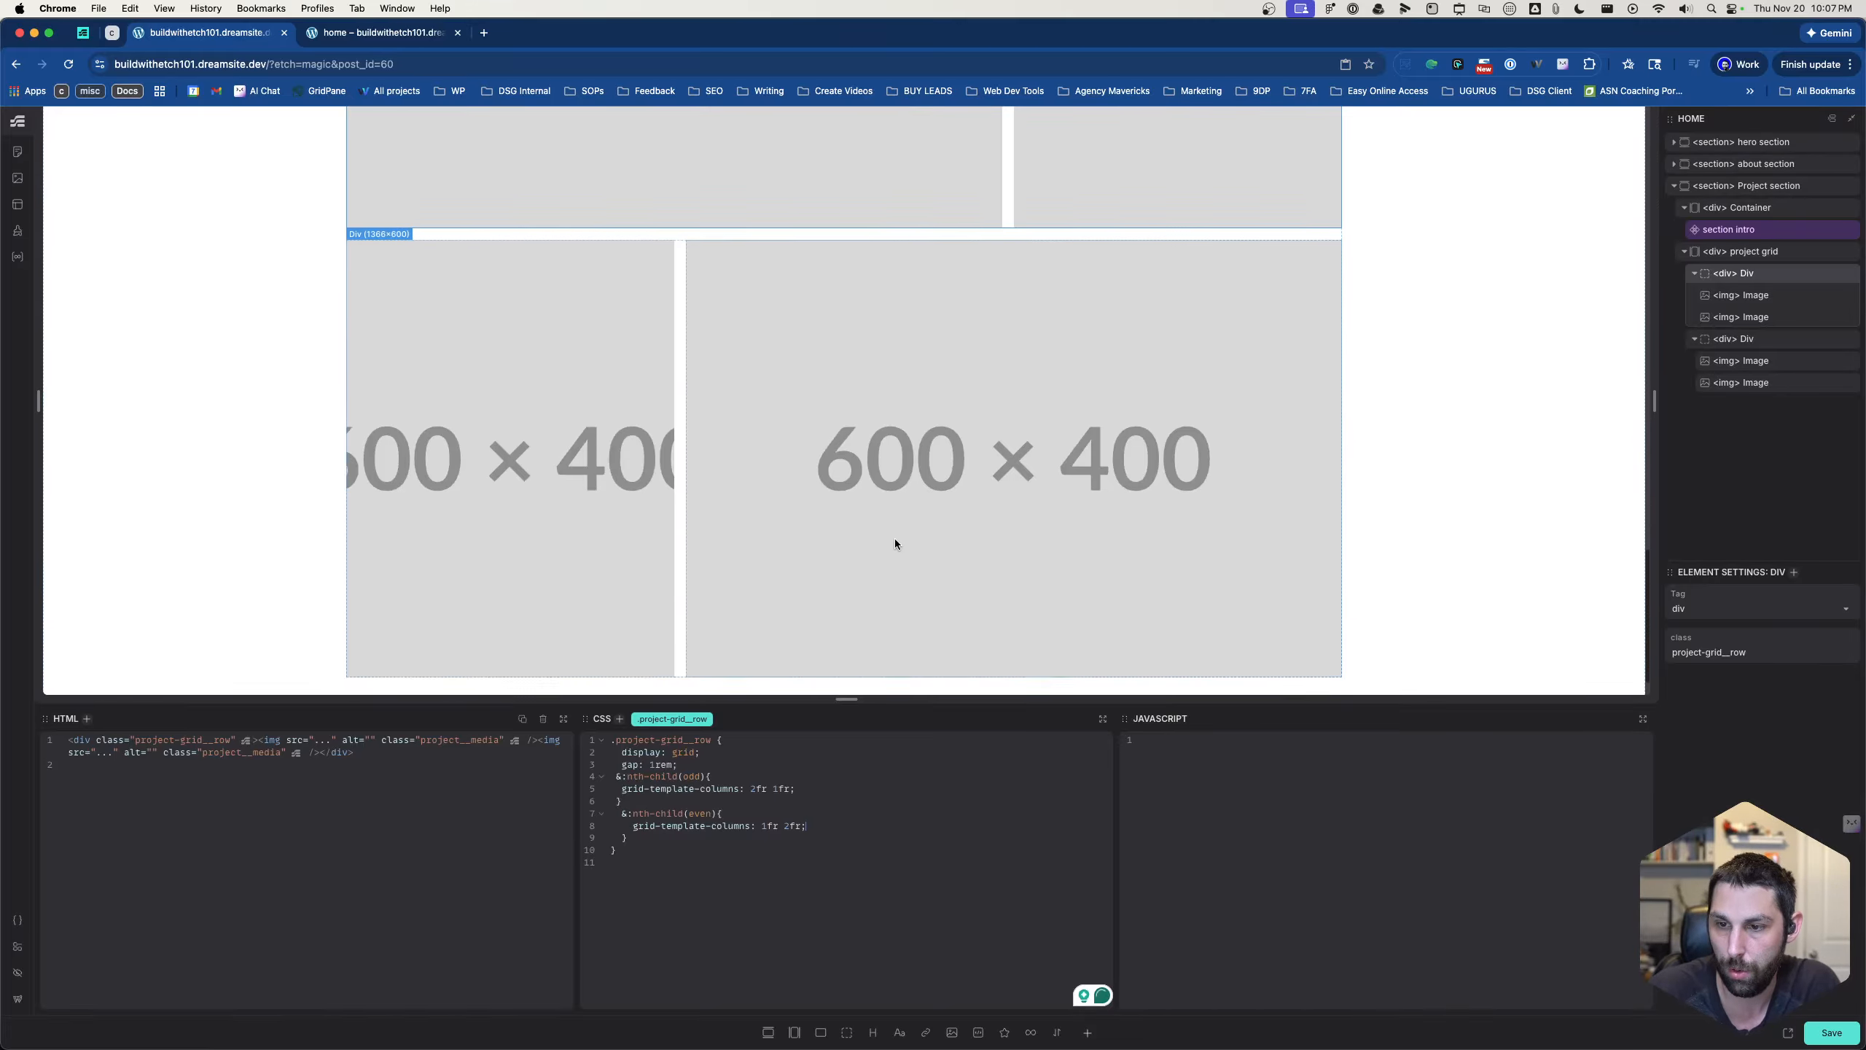
{"action": "scroll", "coordinate": [896, 544], "scroll_direction": "up", "scroll_amount": 5}
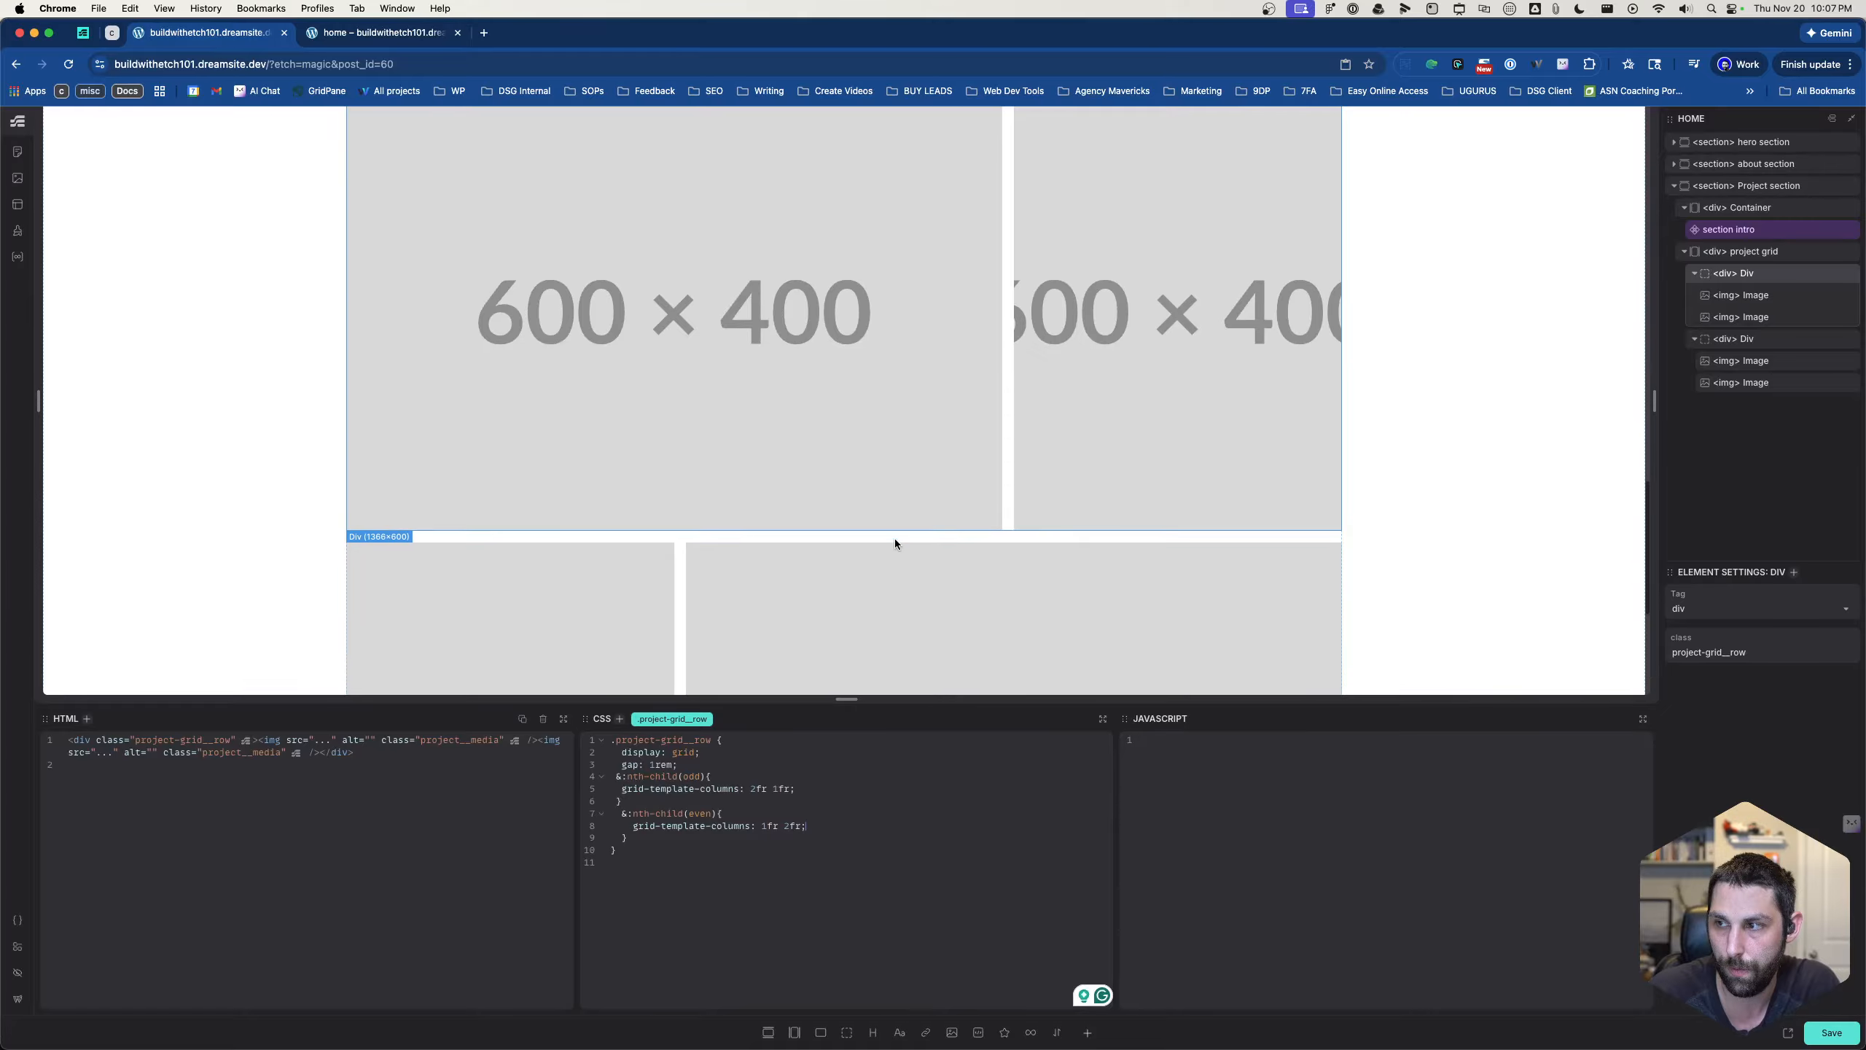
{"action": "scroll", "coordinate": [895, 544], "scroll_direction": "down", "scroll_amount": 1}
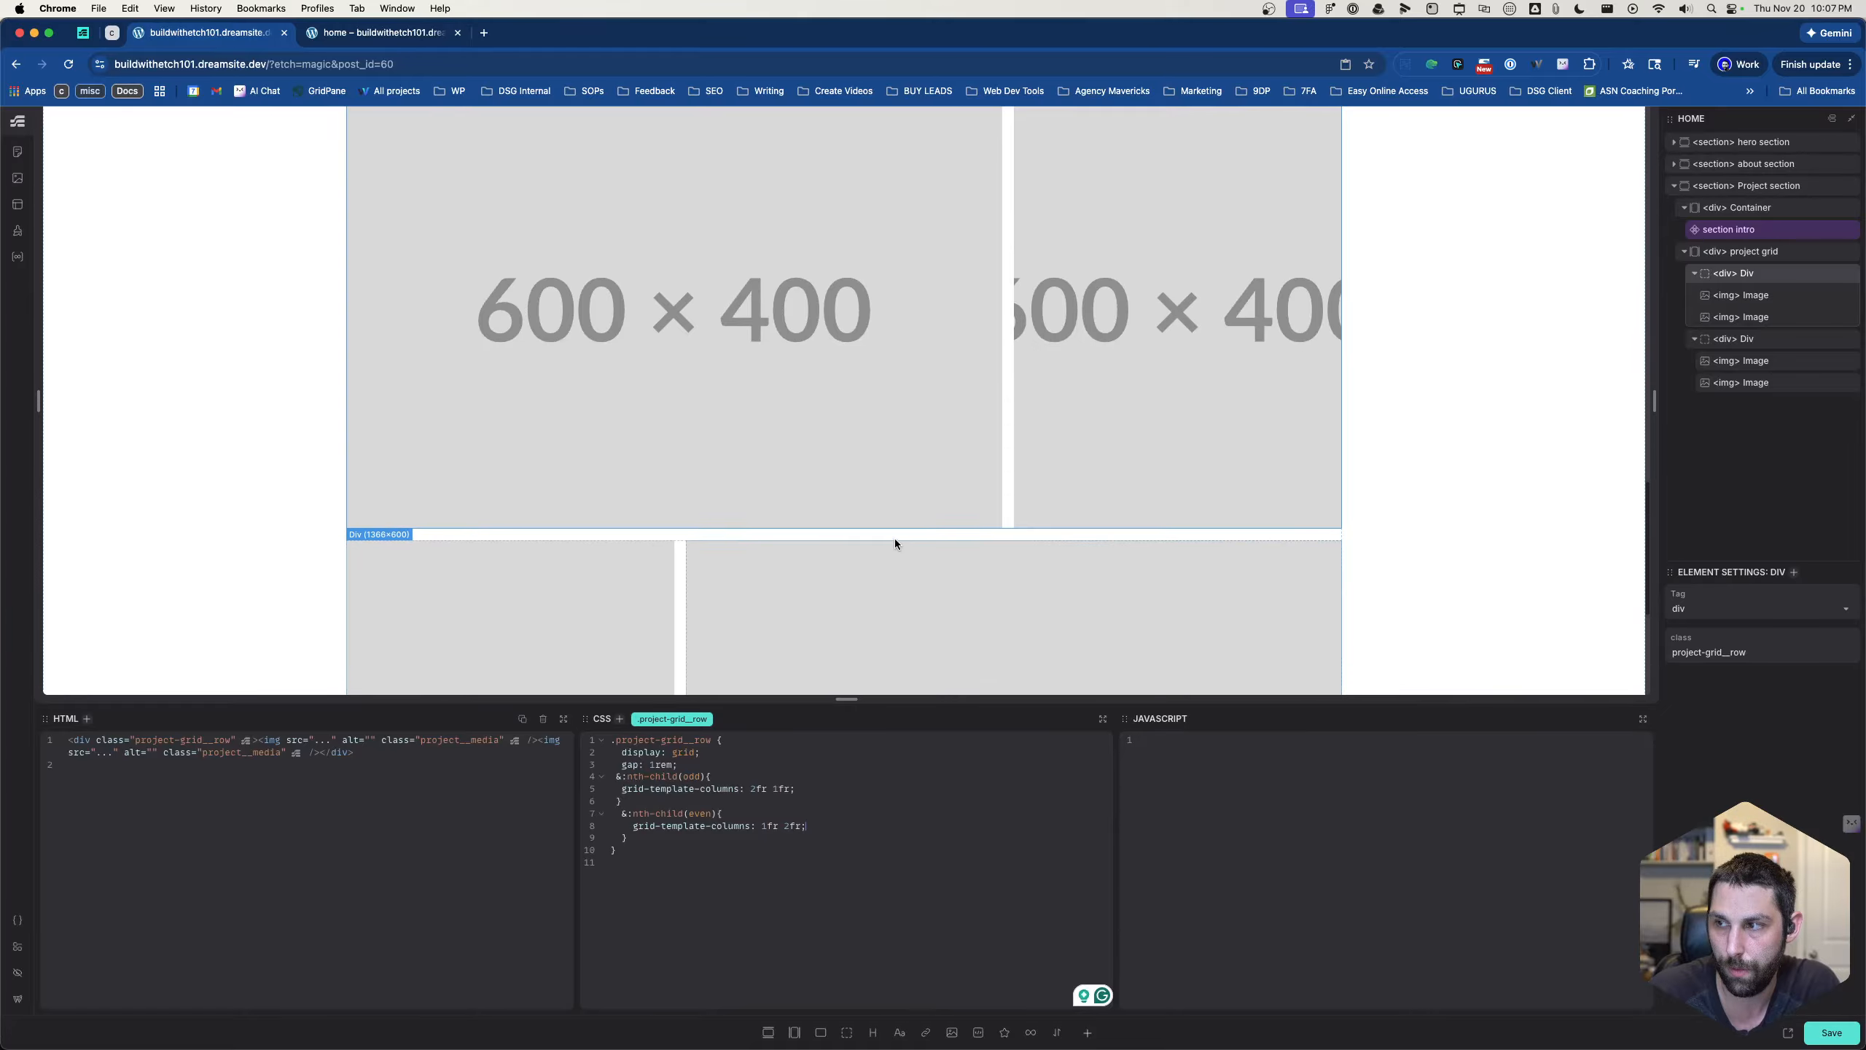
- Replace the first row's first placeholder image with living-room-reno-optimised-scaled.jpg from the media library
{"action": "left_click", "coordinate": [1742, 296]}
{"action": "left_click", "coordinate": [1689, 664]}
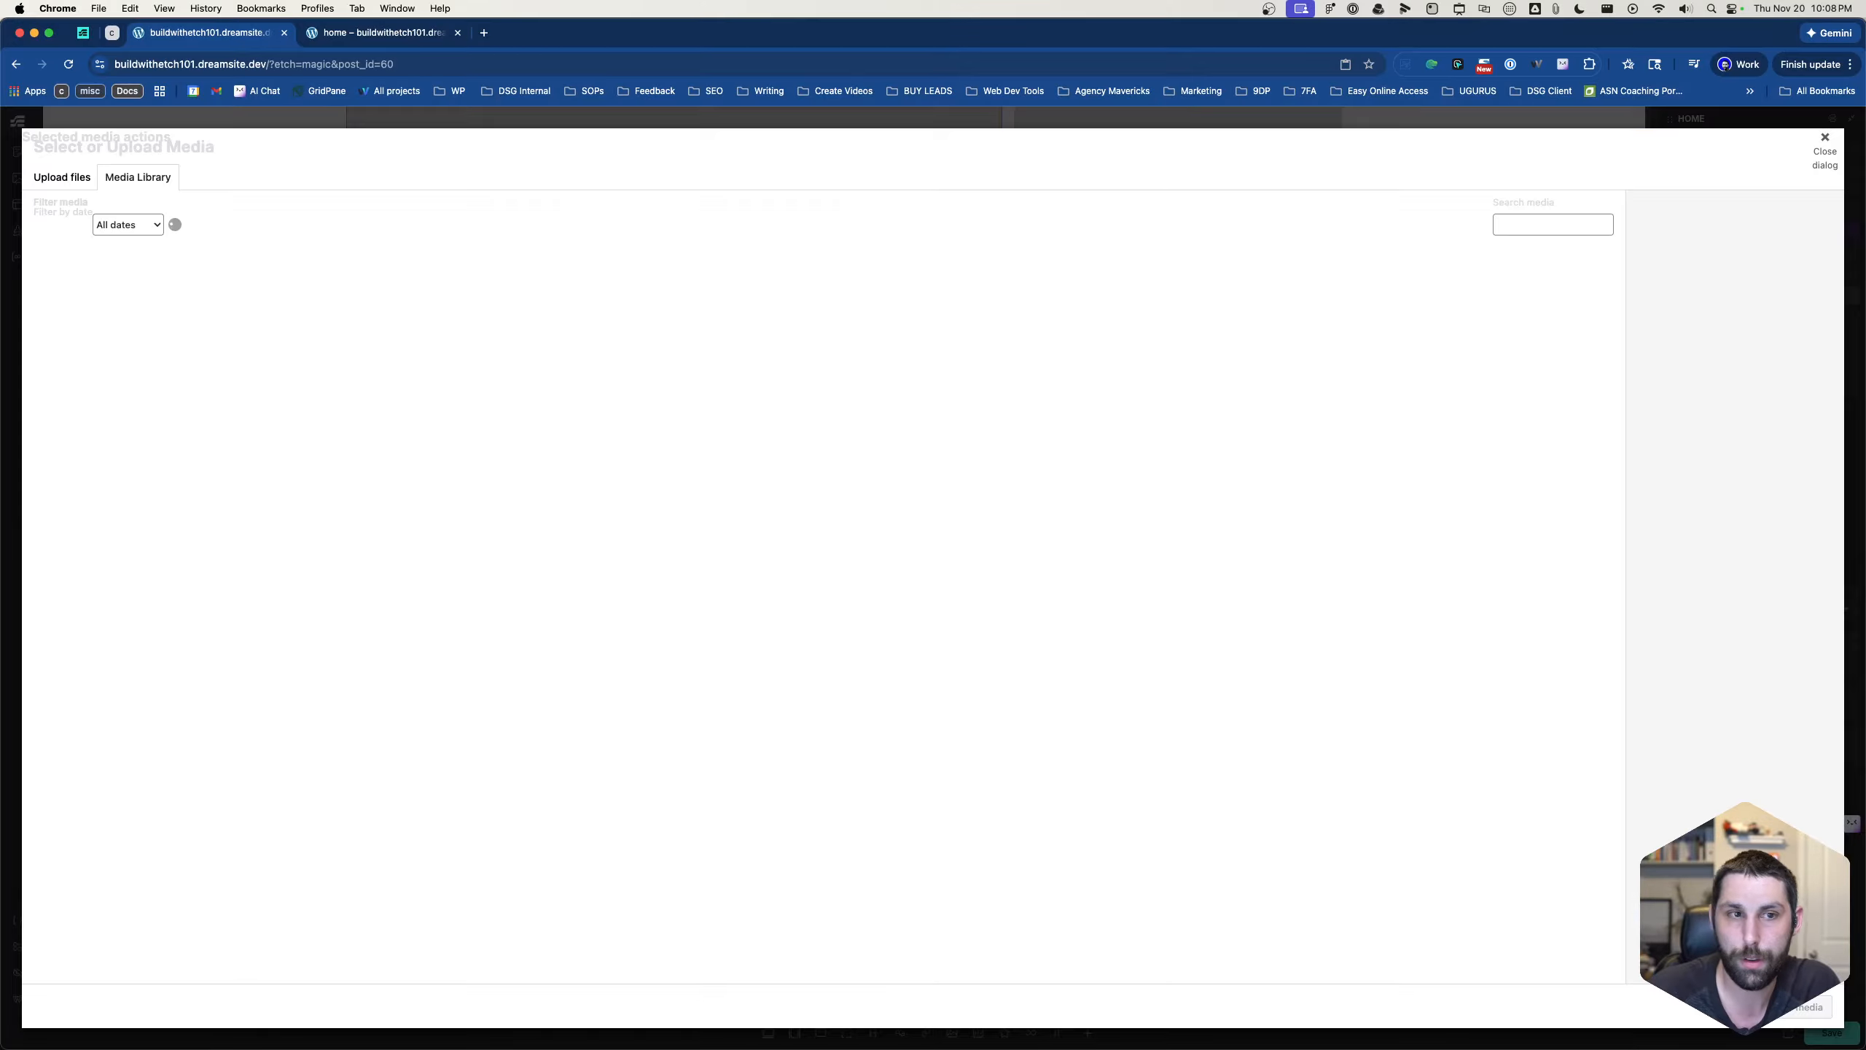
{"action": "left_click", "coordinate": [612, 330]}
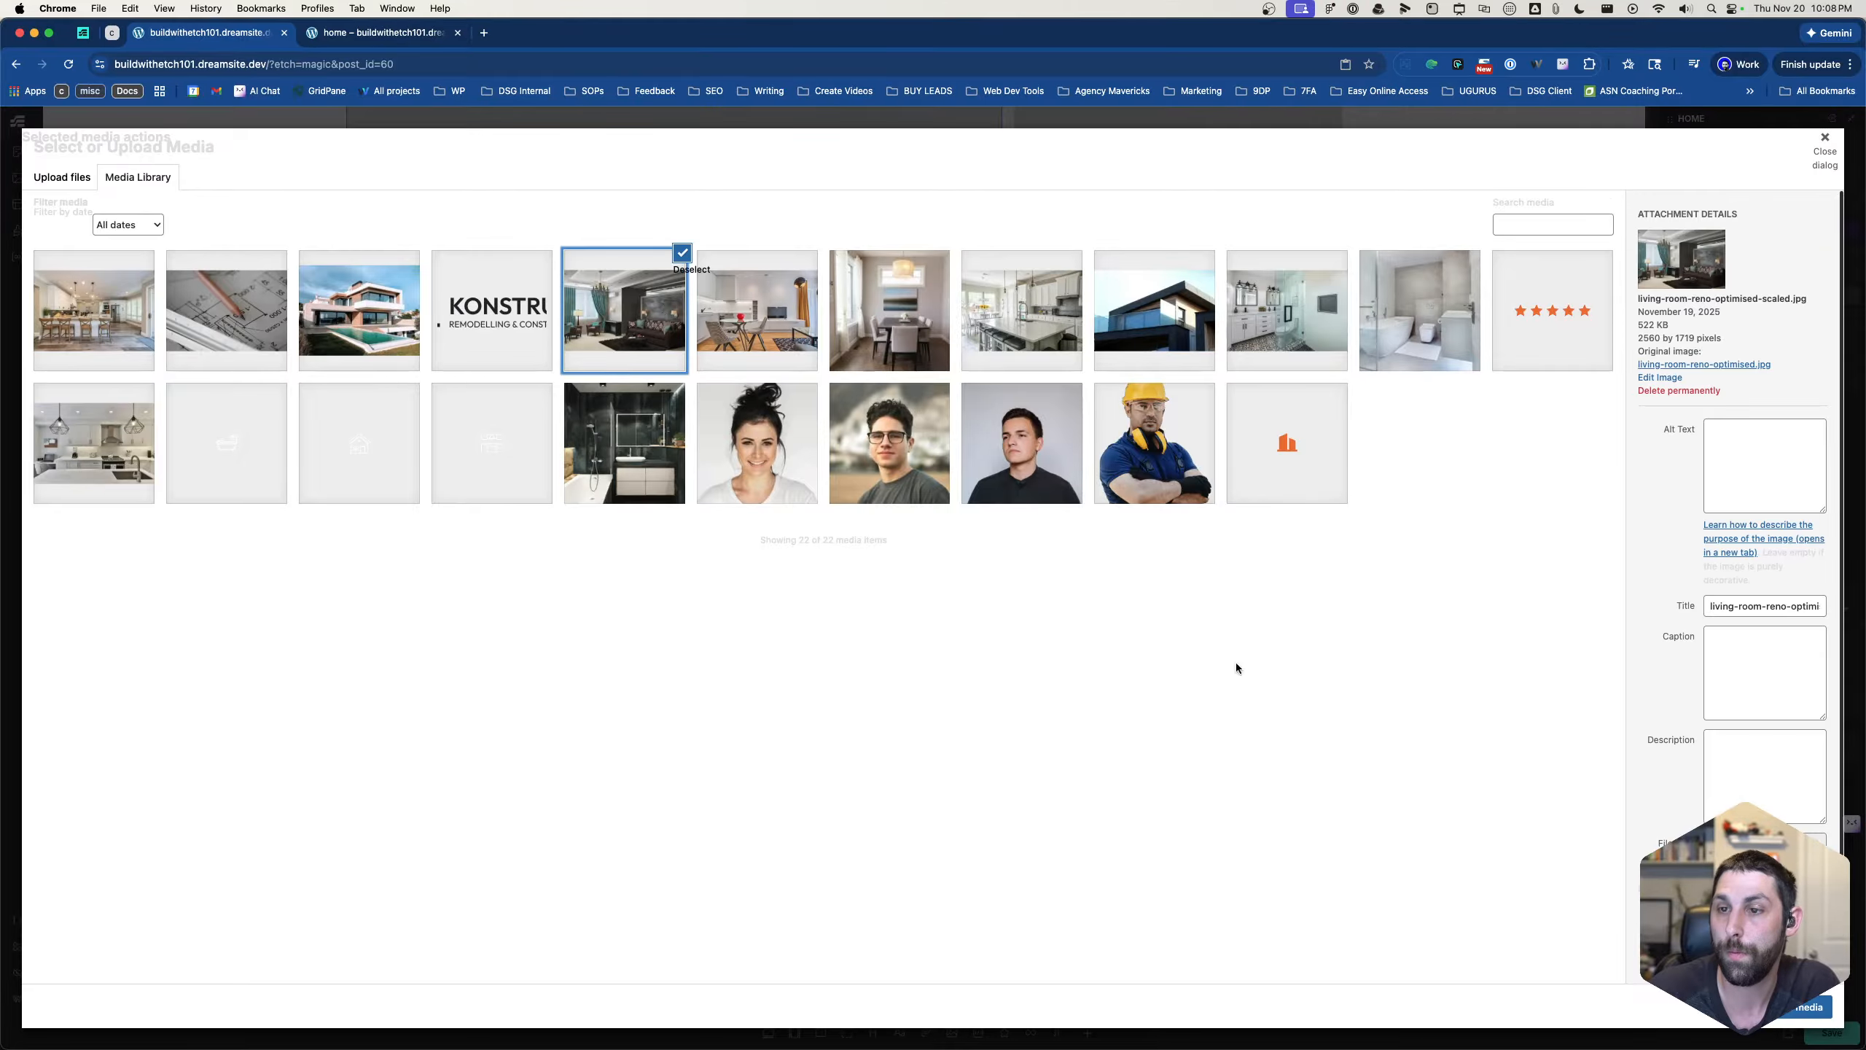
{"action": "left_click", "coordinate": [1825, 1006]}
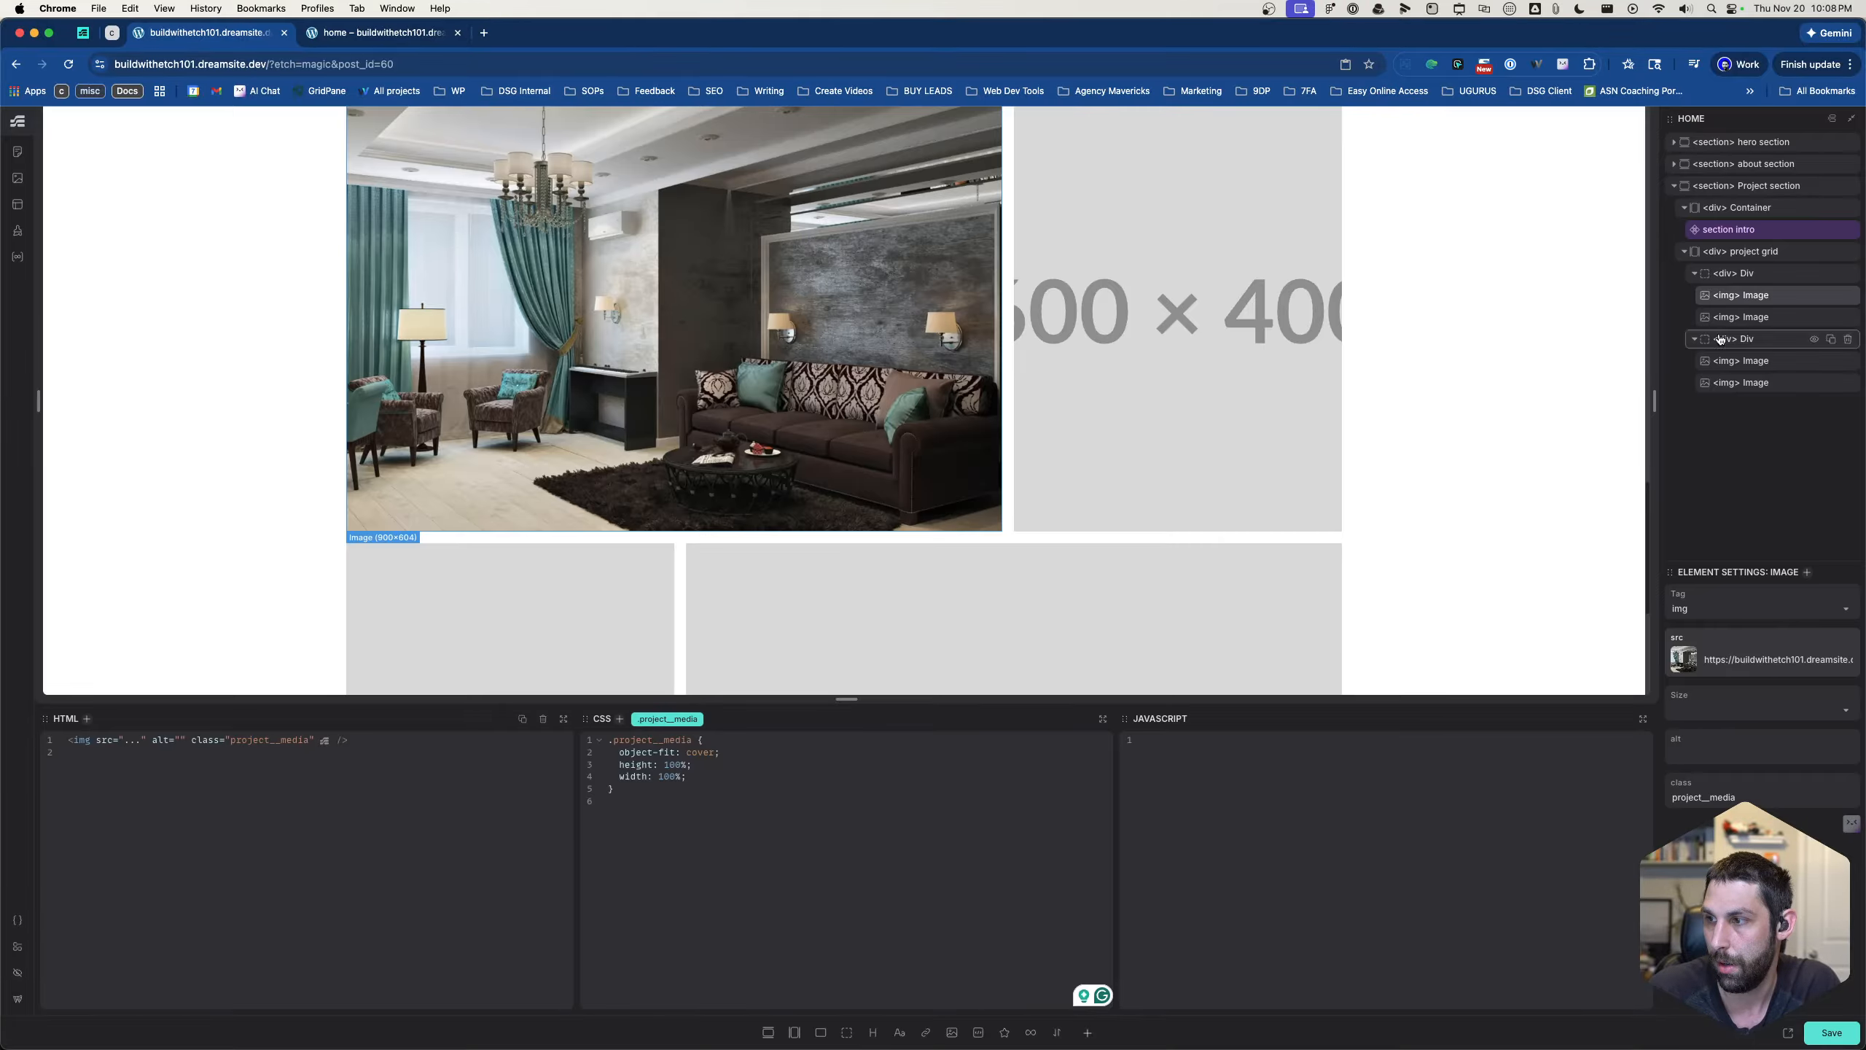
- Replace the first row's second placeholder image with the dining room photo from the media library
{"action": "left_click", "coordinate": [1741, 317]}
{"action": "left_click", "coordinate": [1685, 660]}
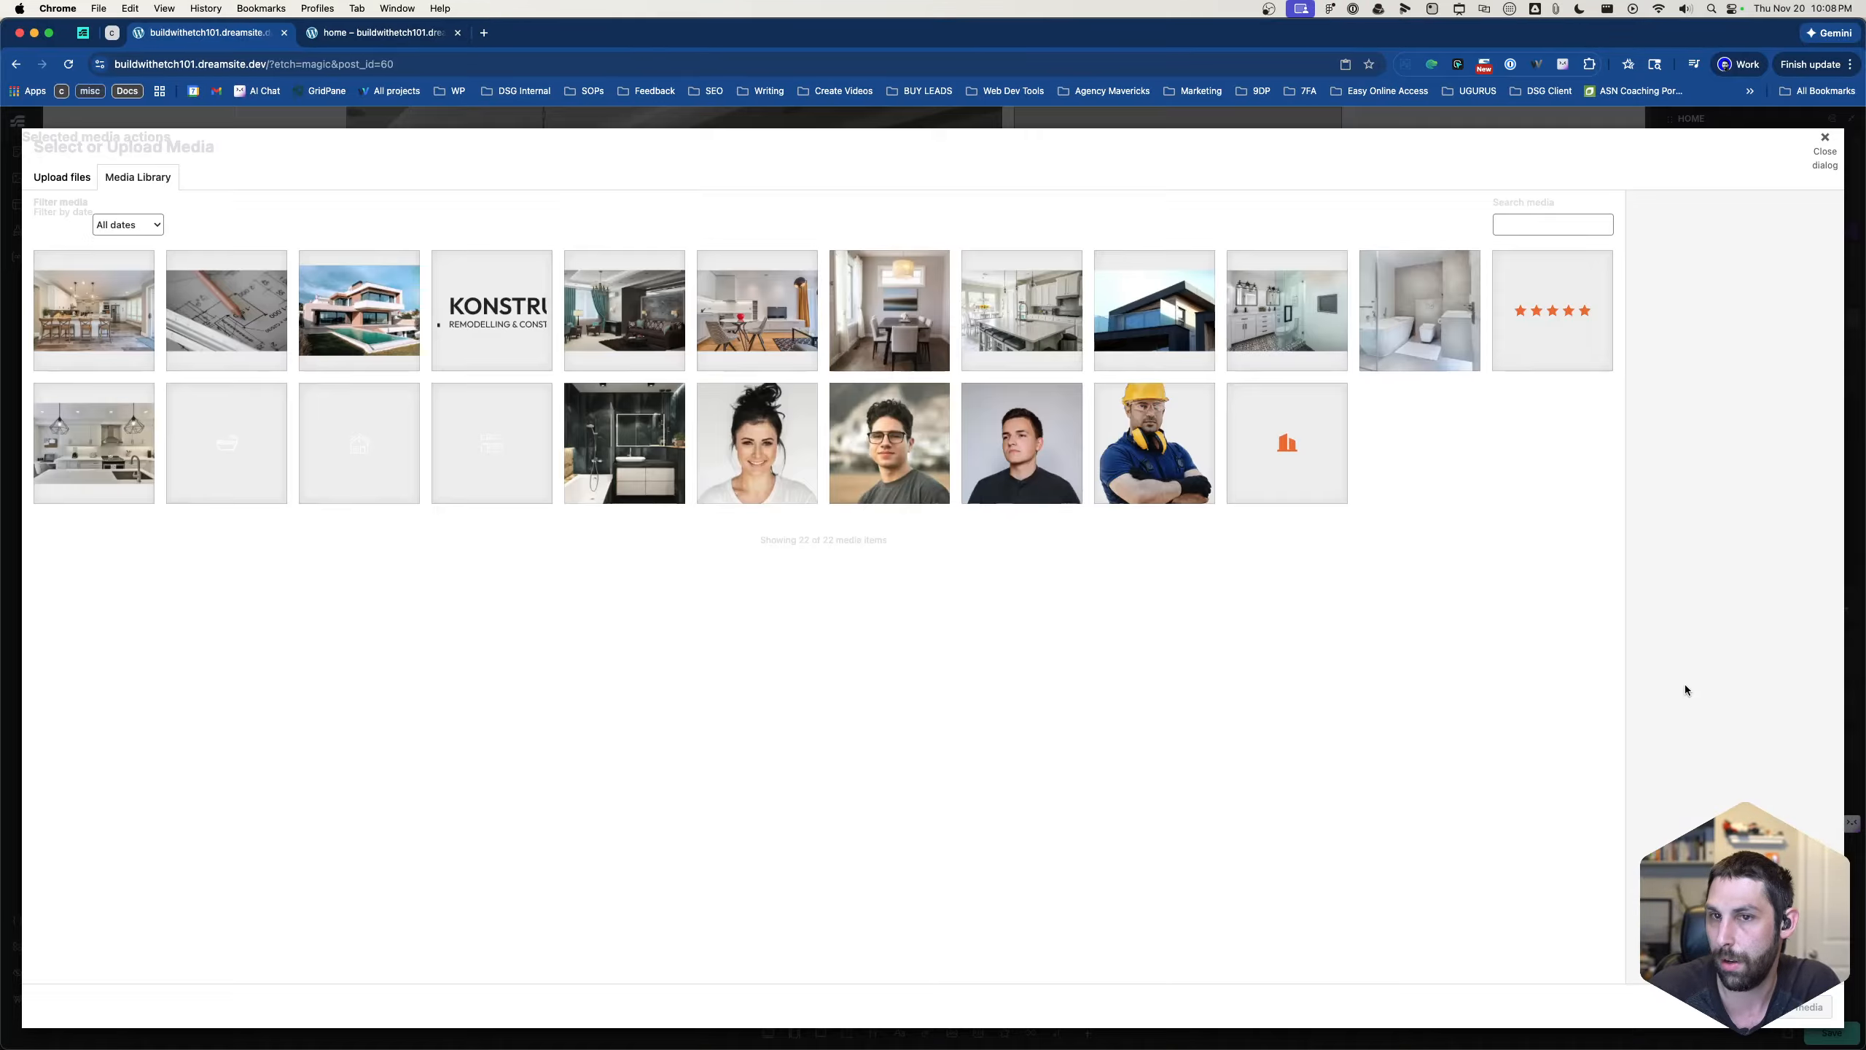
{"action": "left_click", "coordinate": [935, 350]}
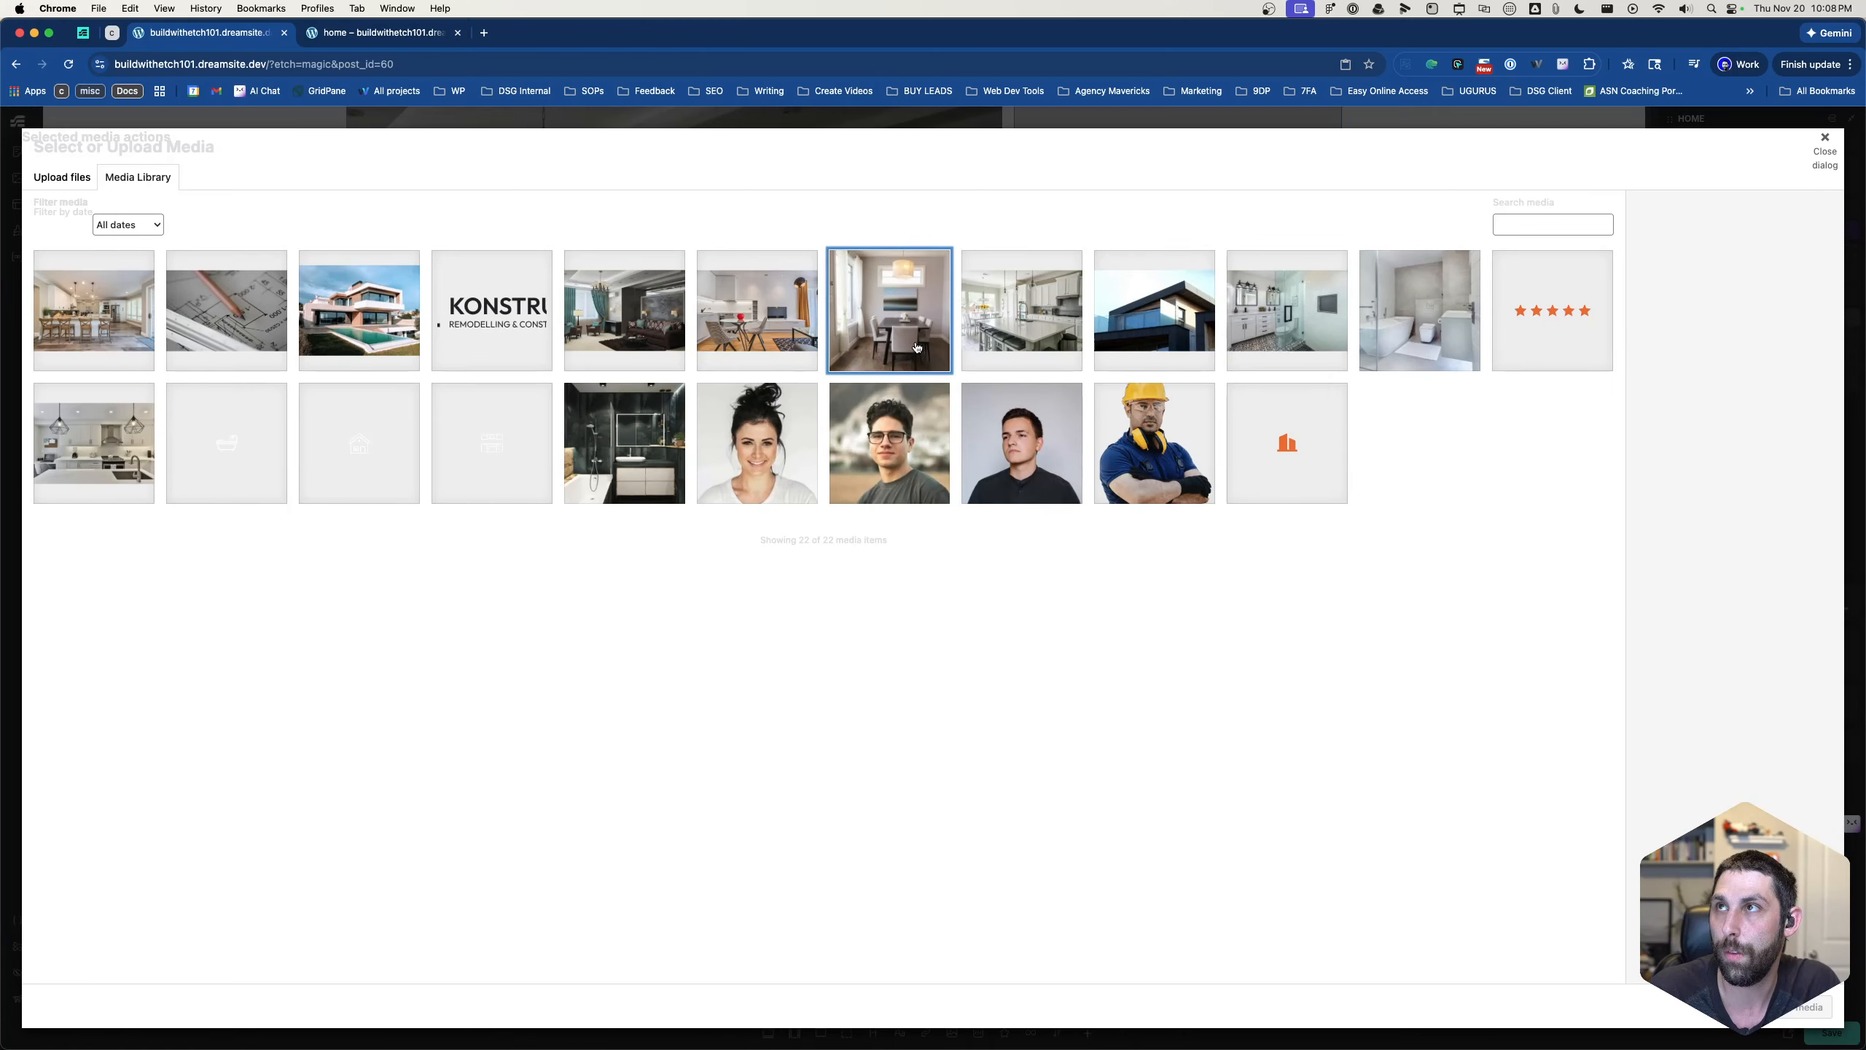
{"action": "left_click", "coordinate": [1825, 1007]}
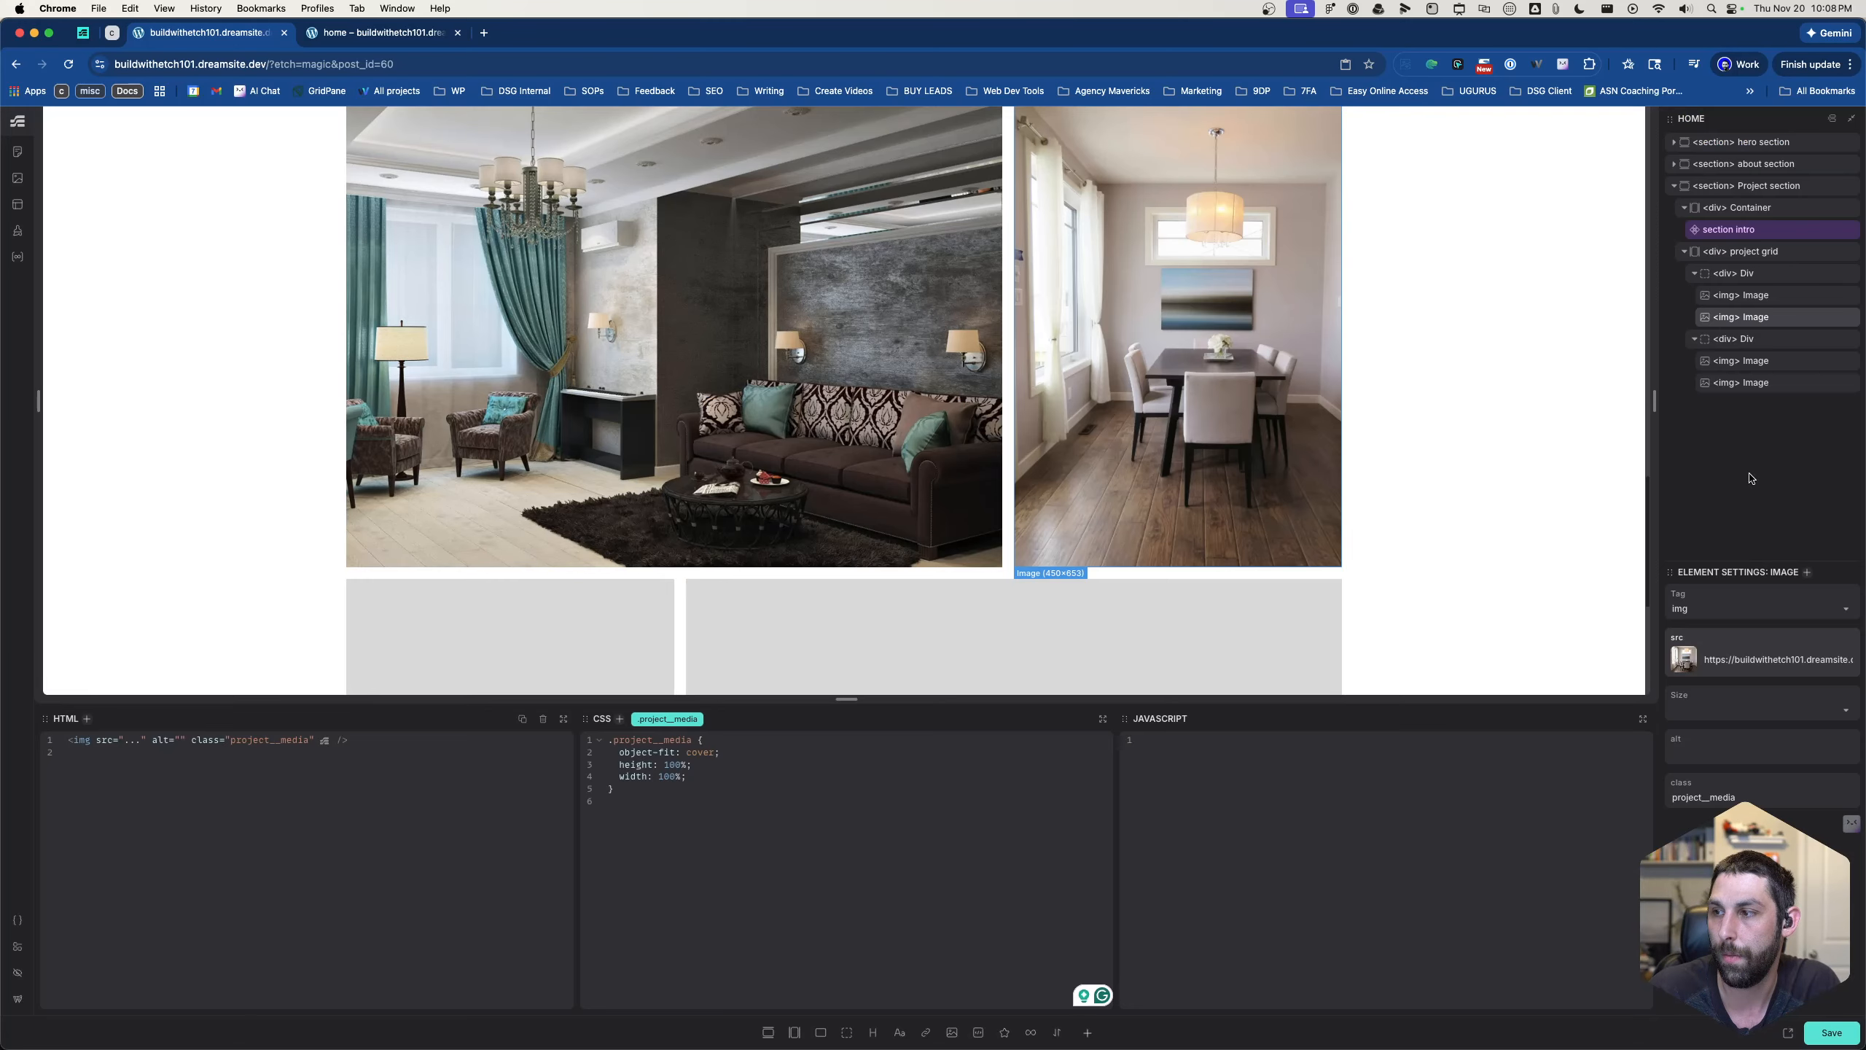
- Replace the second row's first placeholder image with bathroom-remodel-2-optimised-scaled.jpg from the media library
{"action": "left_click", "coordinate": [1723, 360]}
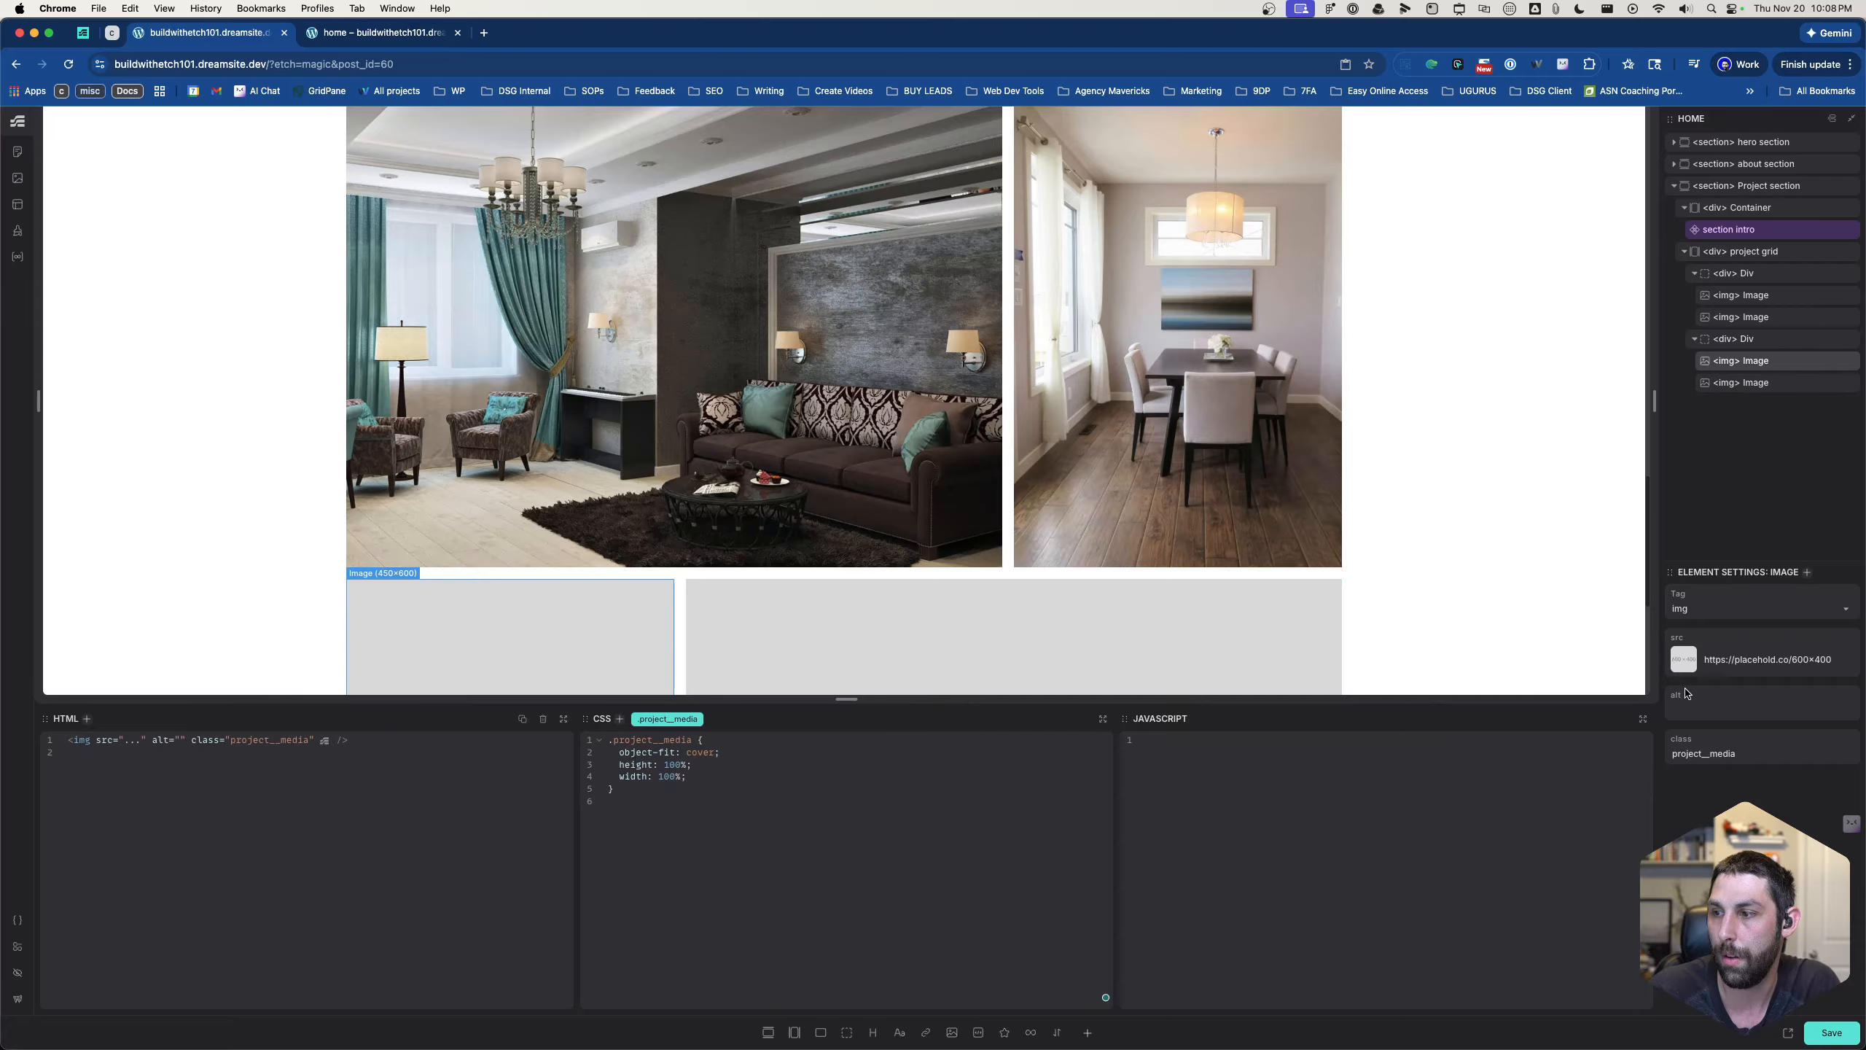
{"action": "left_click", "coordinate": [1683, 664]}
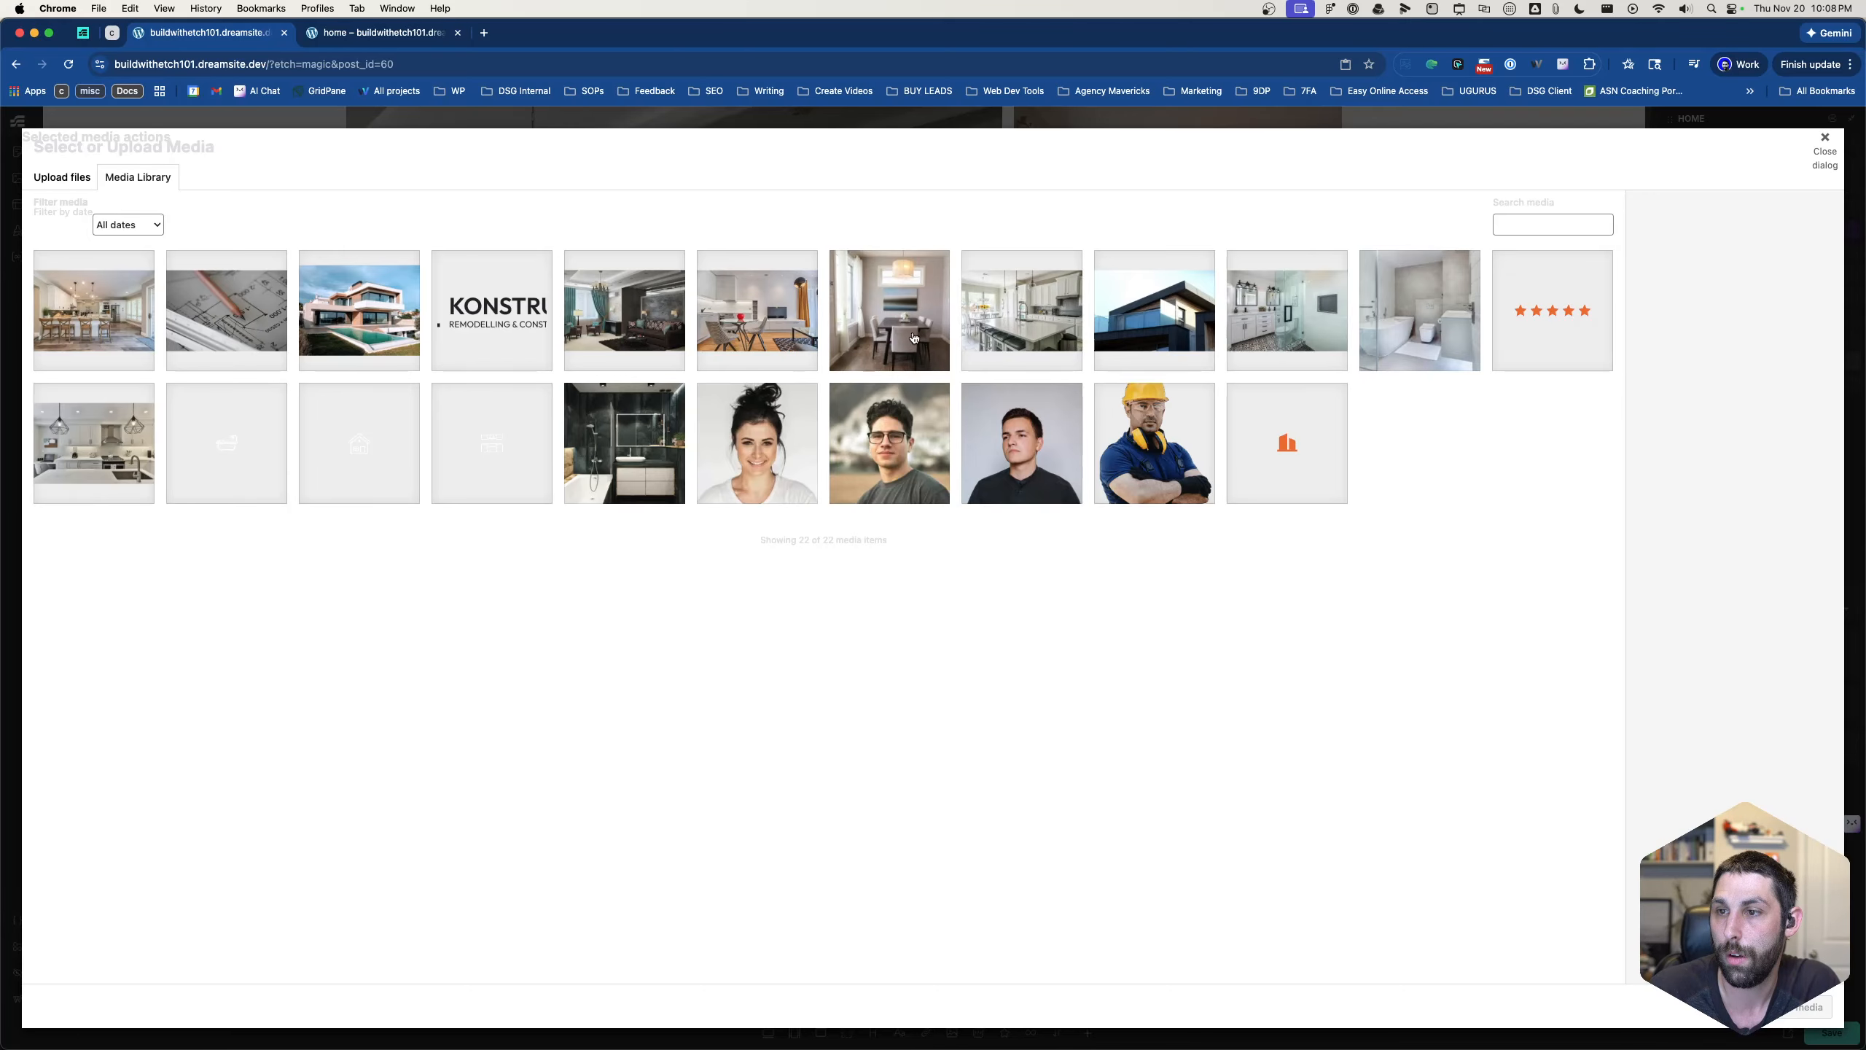
{"action": "left_click", "coordinate": [1394, 336]}
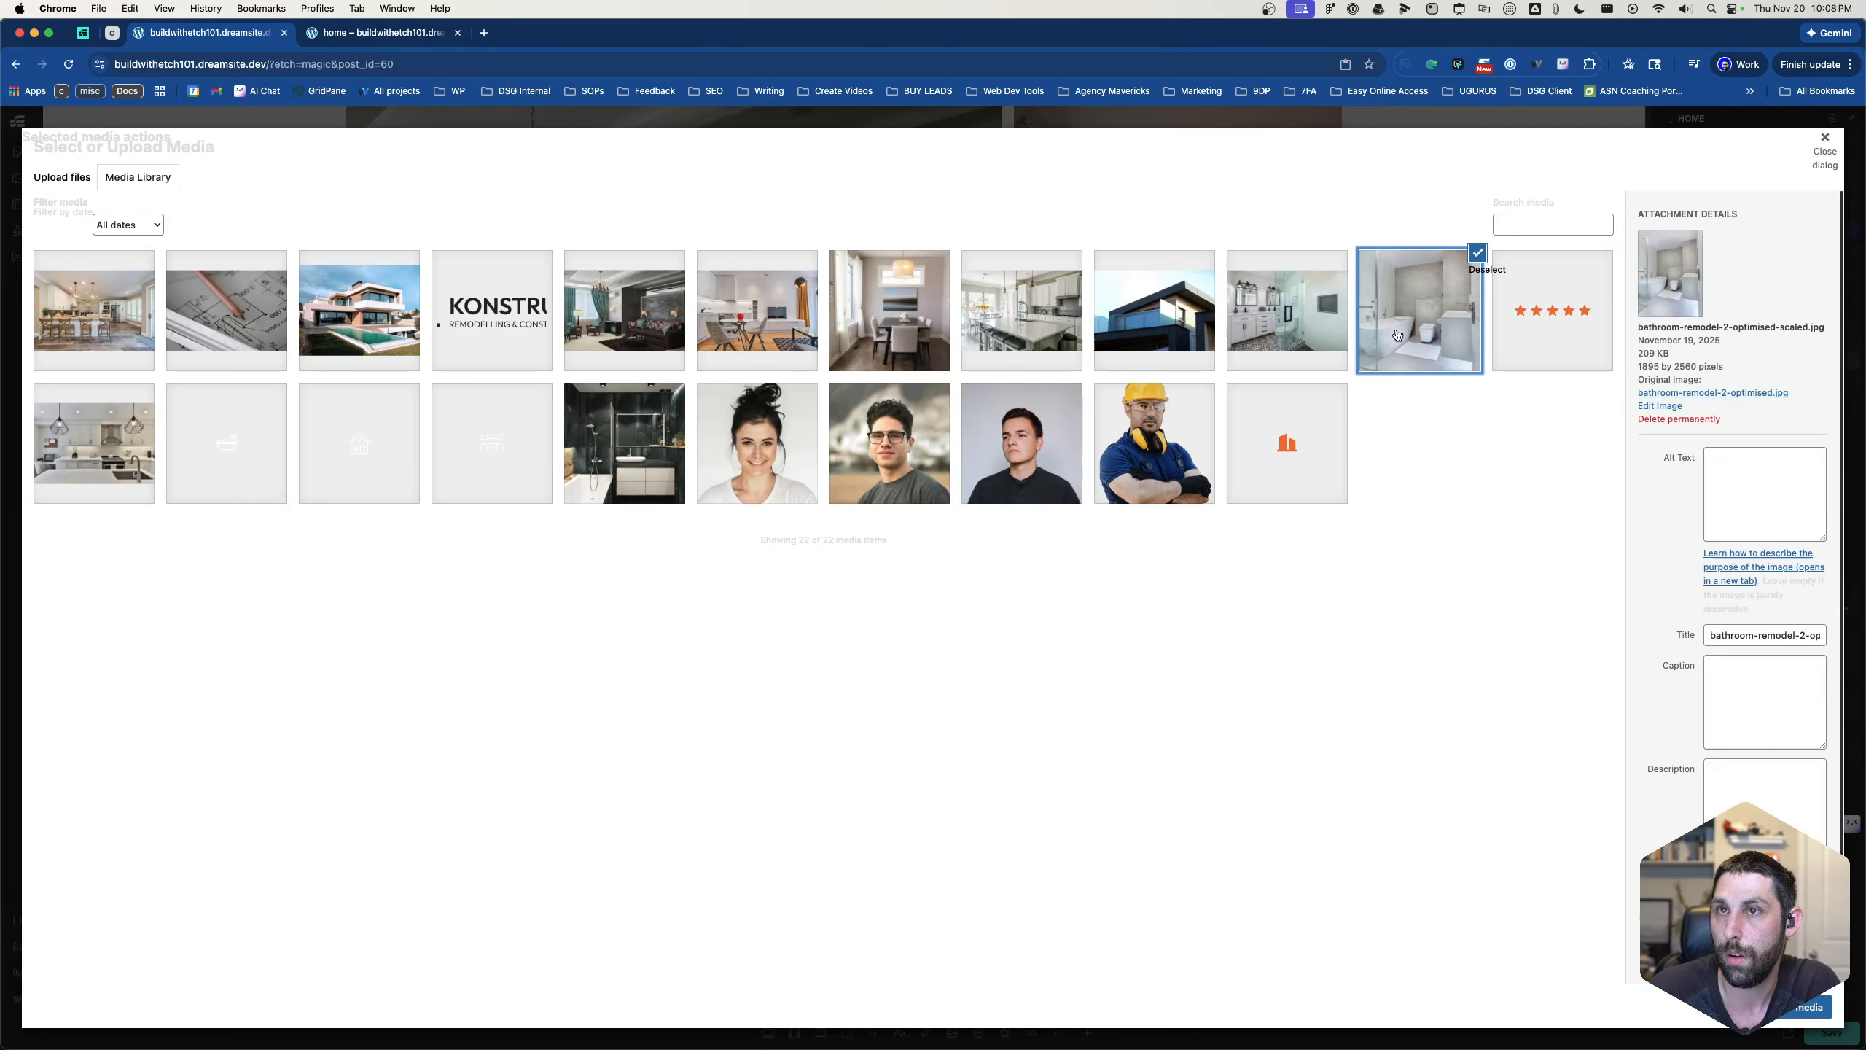
{"action": "left_click", "coordinate": [1823, 1007]}
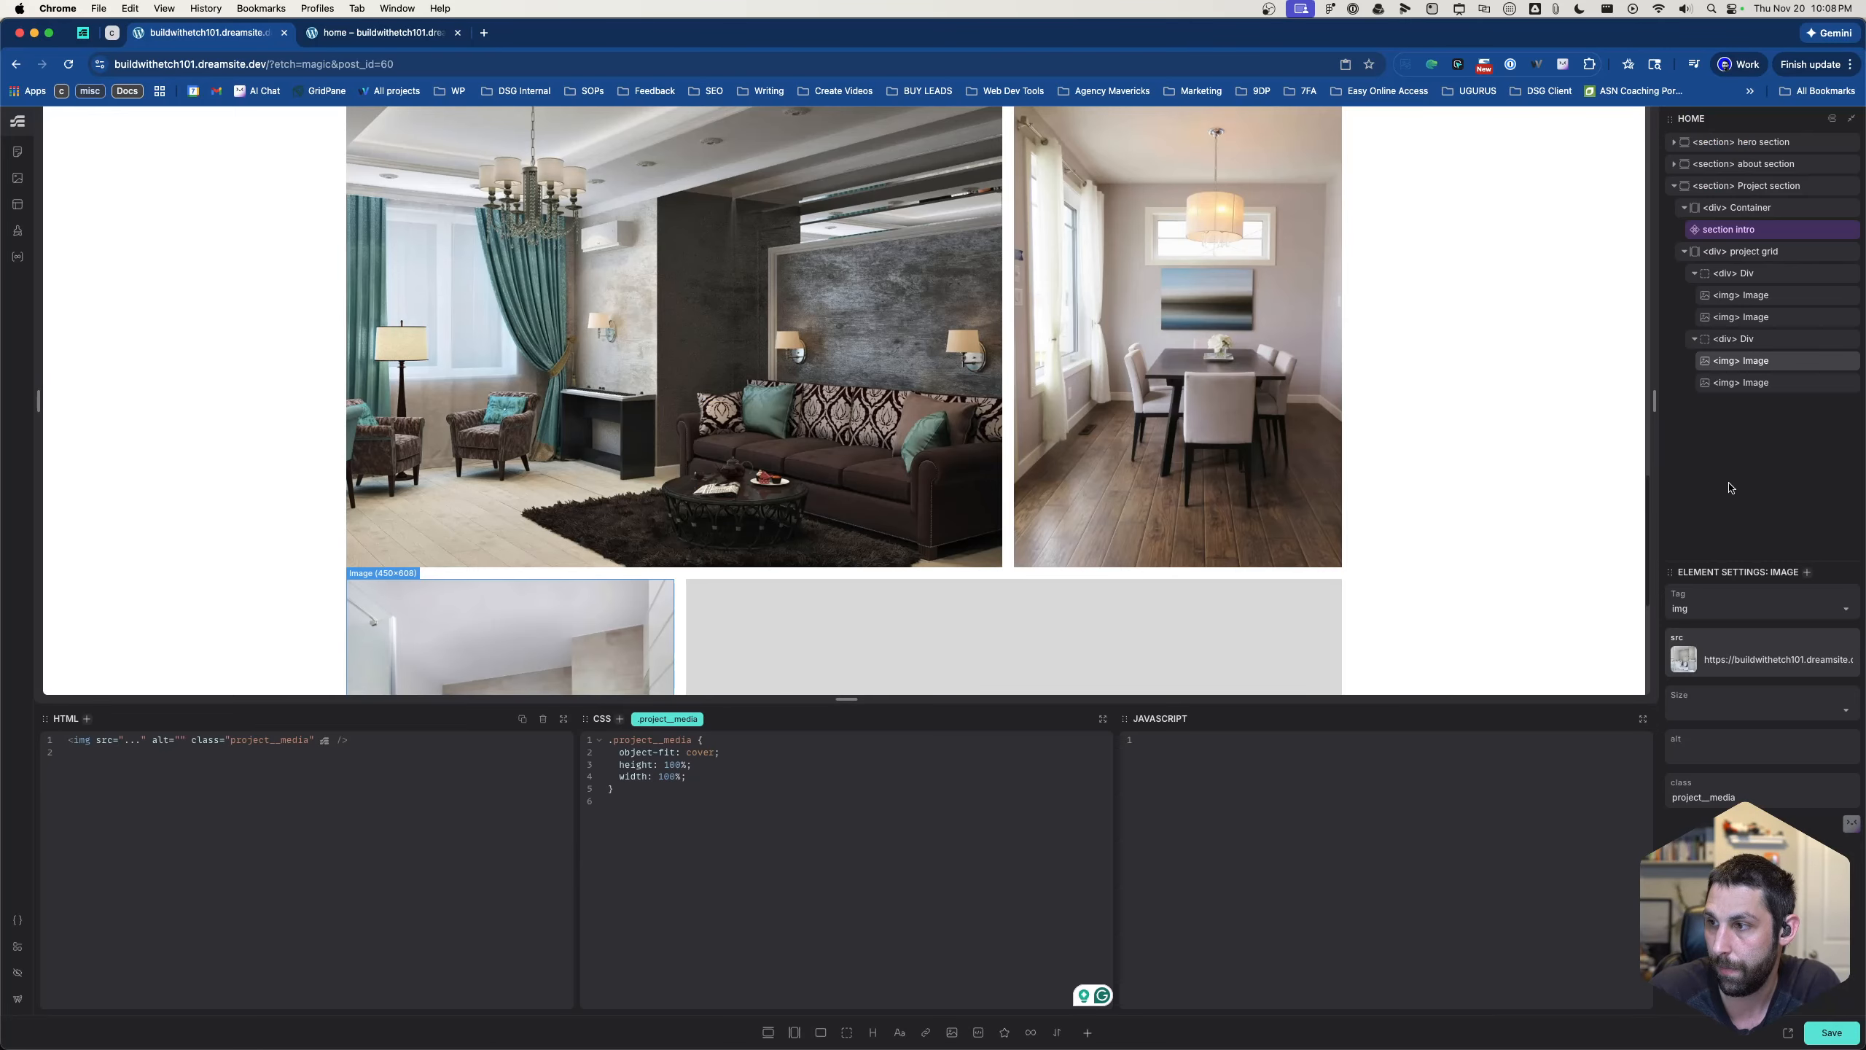
- Replace the second row's second placeholder image with the living space photo showing the glass table and orange curtains
{"action": "left_click", "coordinate": [1736, 383]}
{"action": "left_click", "coordinate": [1682, 660]}
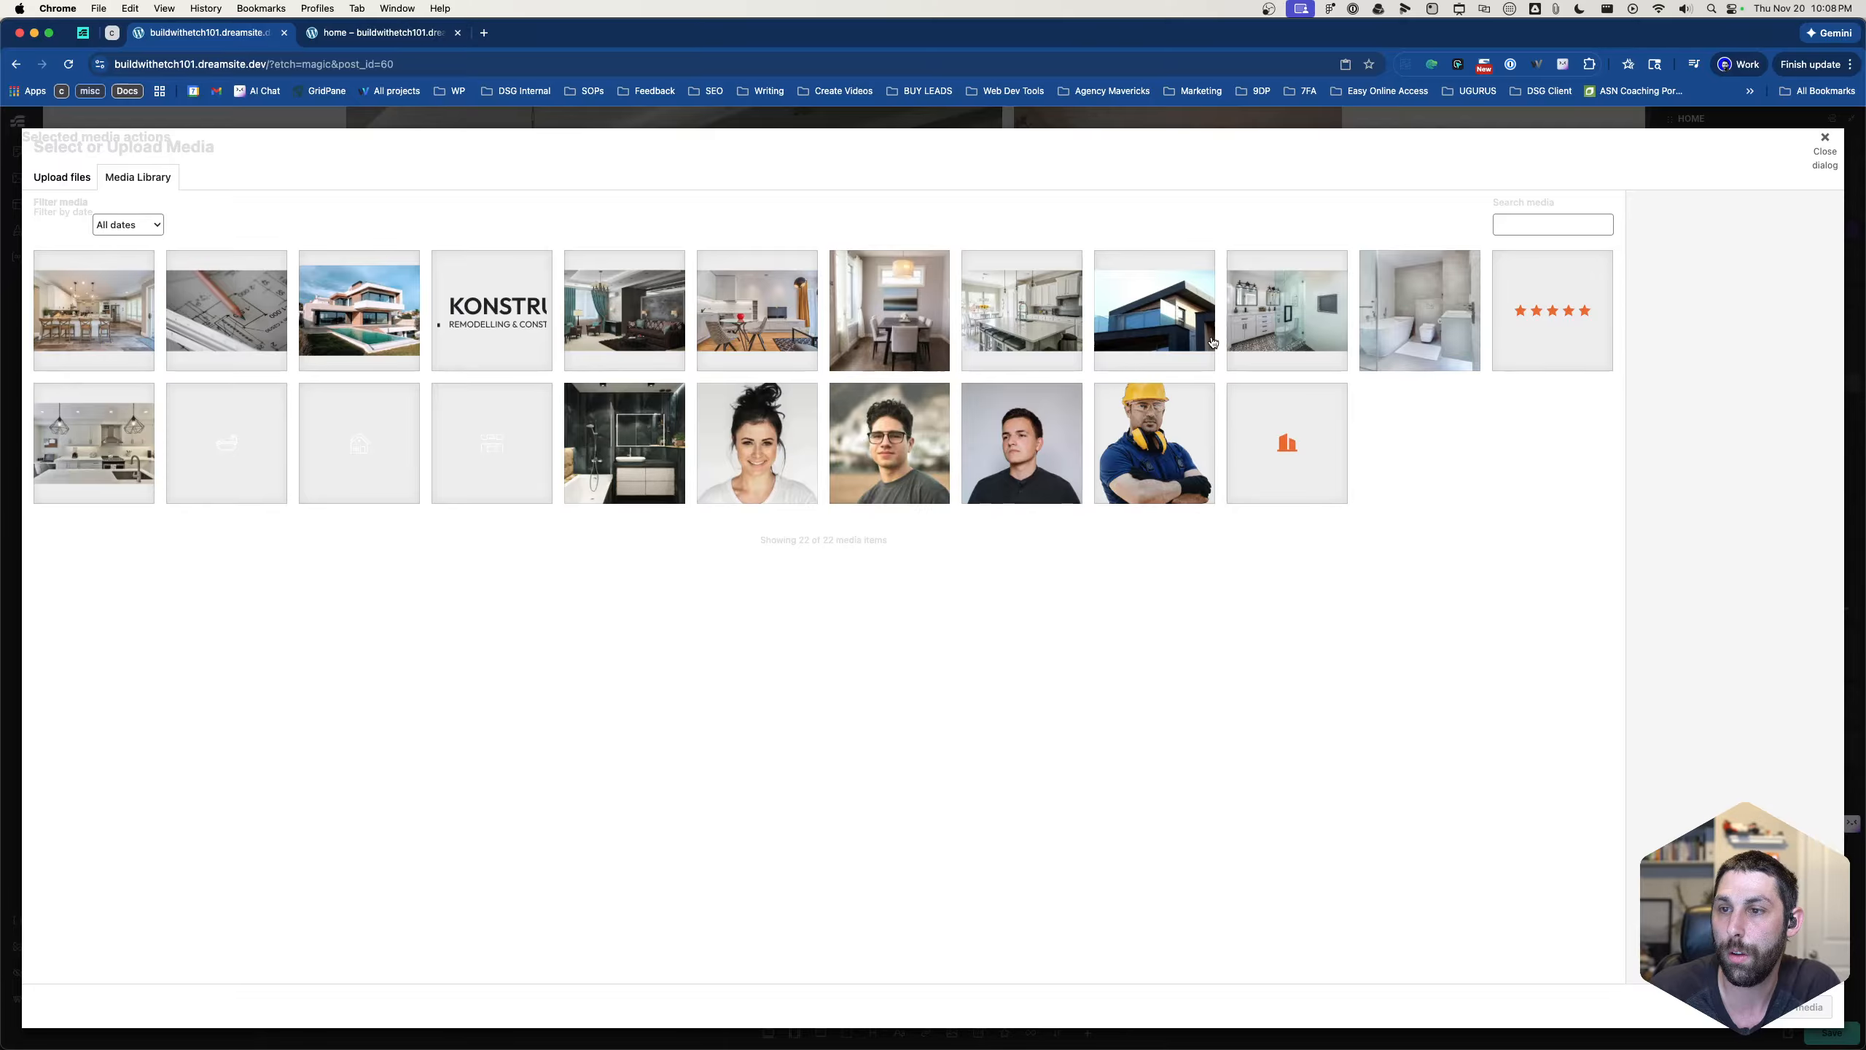
{"action": "left_click", "coordinate": [731, 317]}
{"action": "left_click", "coordinate": [1800, 1008]}
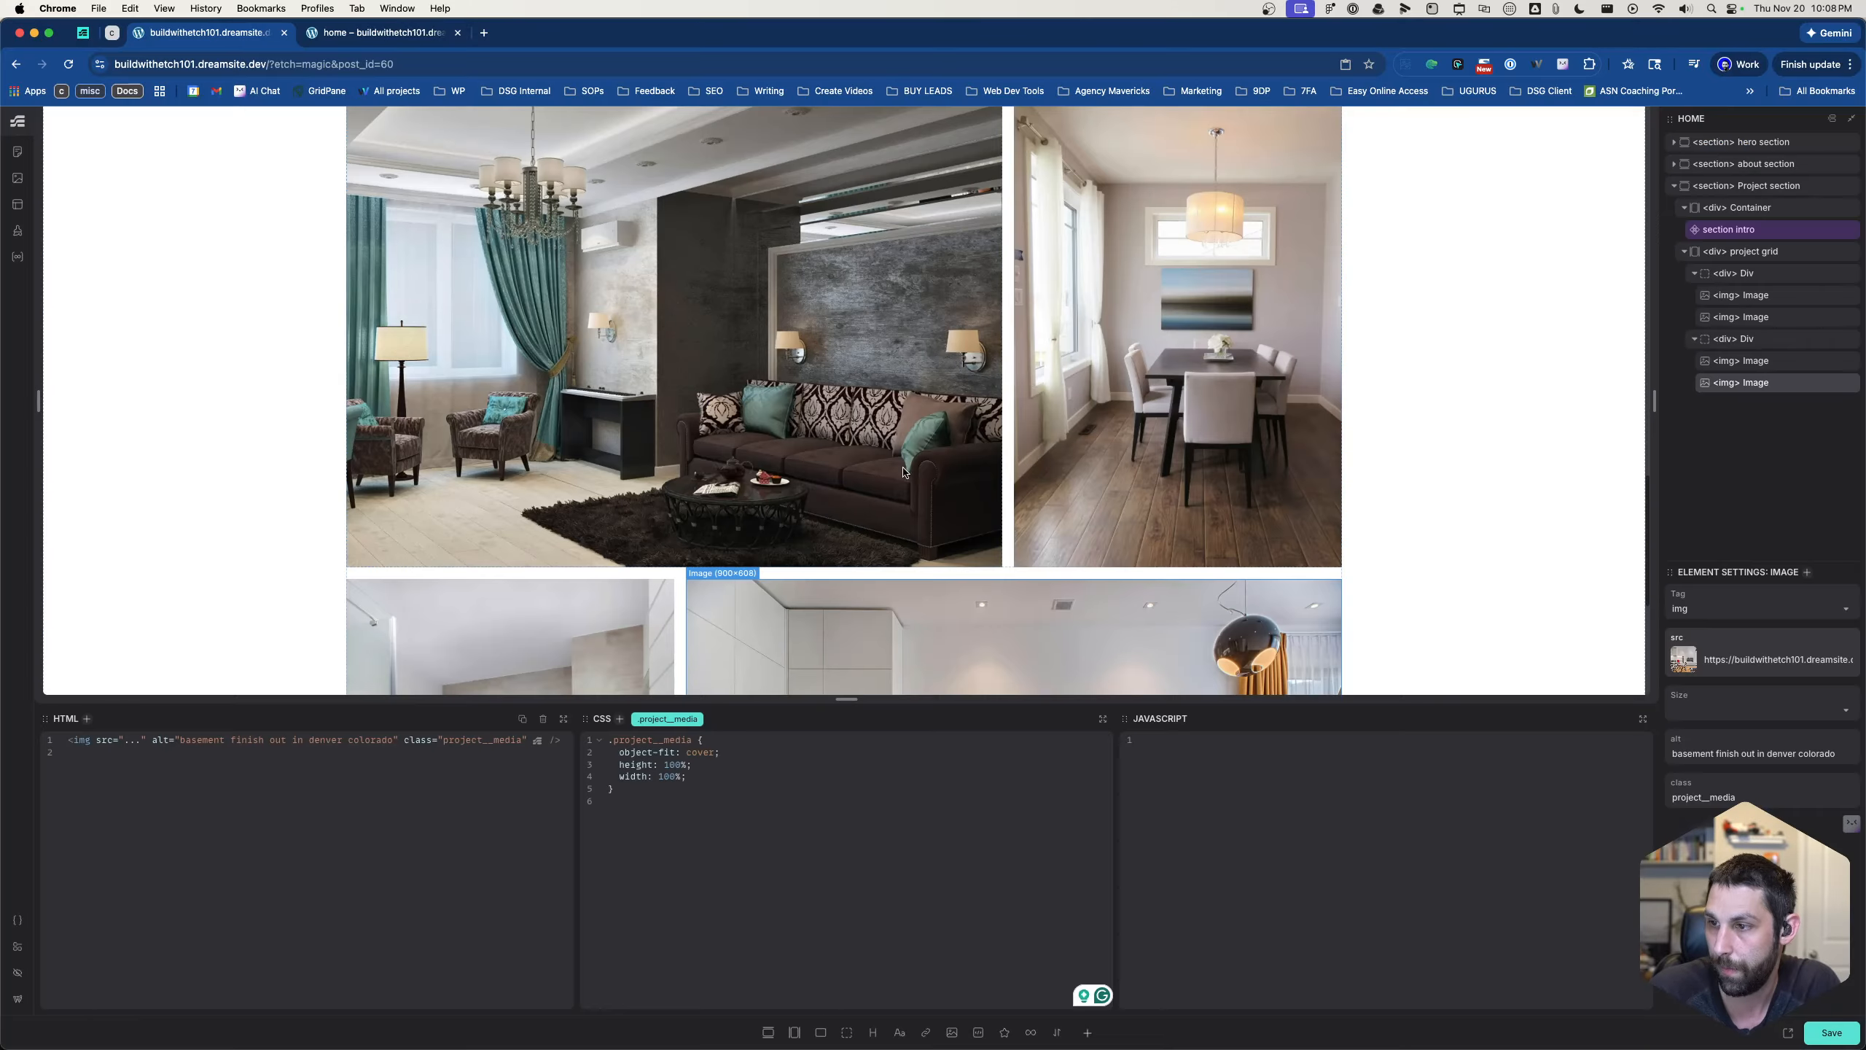
- Hide the builder's editing interface and check both rows of project photos on the page
{"action": "scroll", "coordinate": [861, 412], "scroll_direction": "down", "scroll_amount": 5}
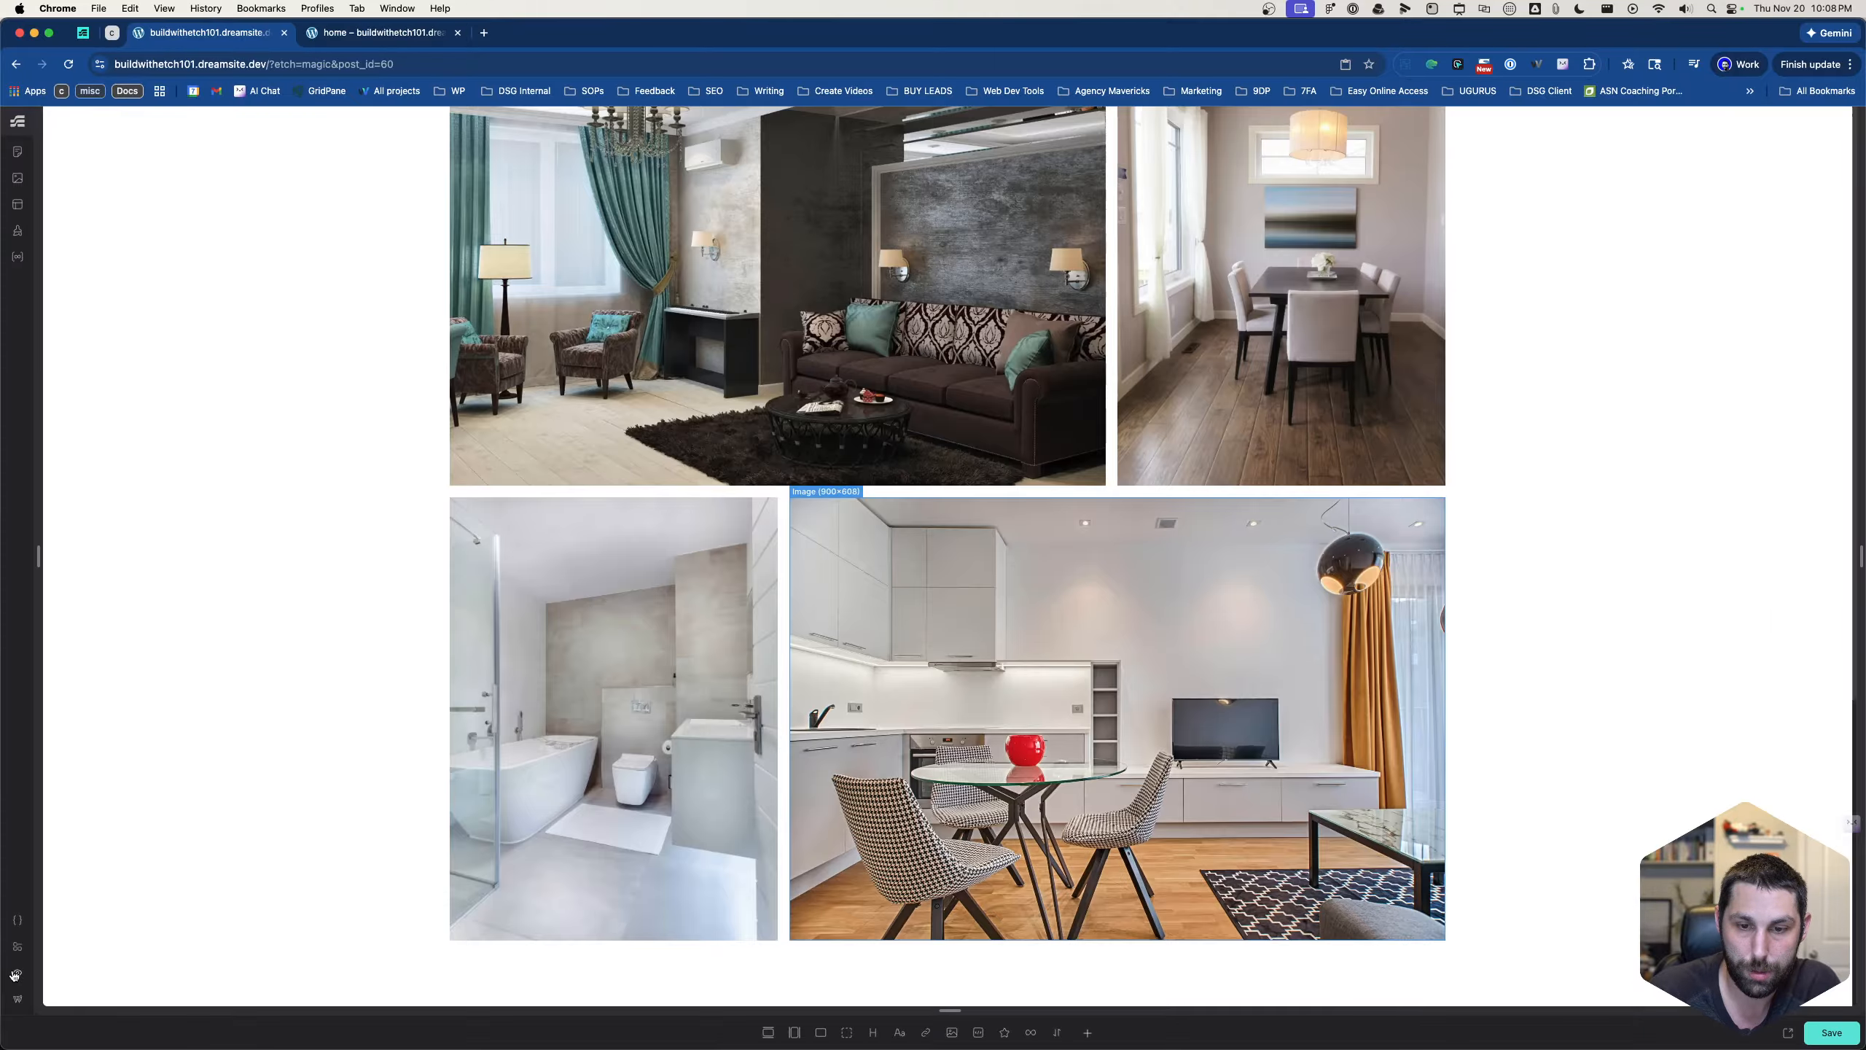
{"action": "left_click", "coordinate": [17, 971]}
{"action": "scroll", "coordinate": [787, 556], "scroll_direction": "up", "scroll_amount": 20}
{"action": "scroll", "coordinate": [786, 552], "scroll_direction": "down", "scroll_amount": 18}
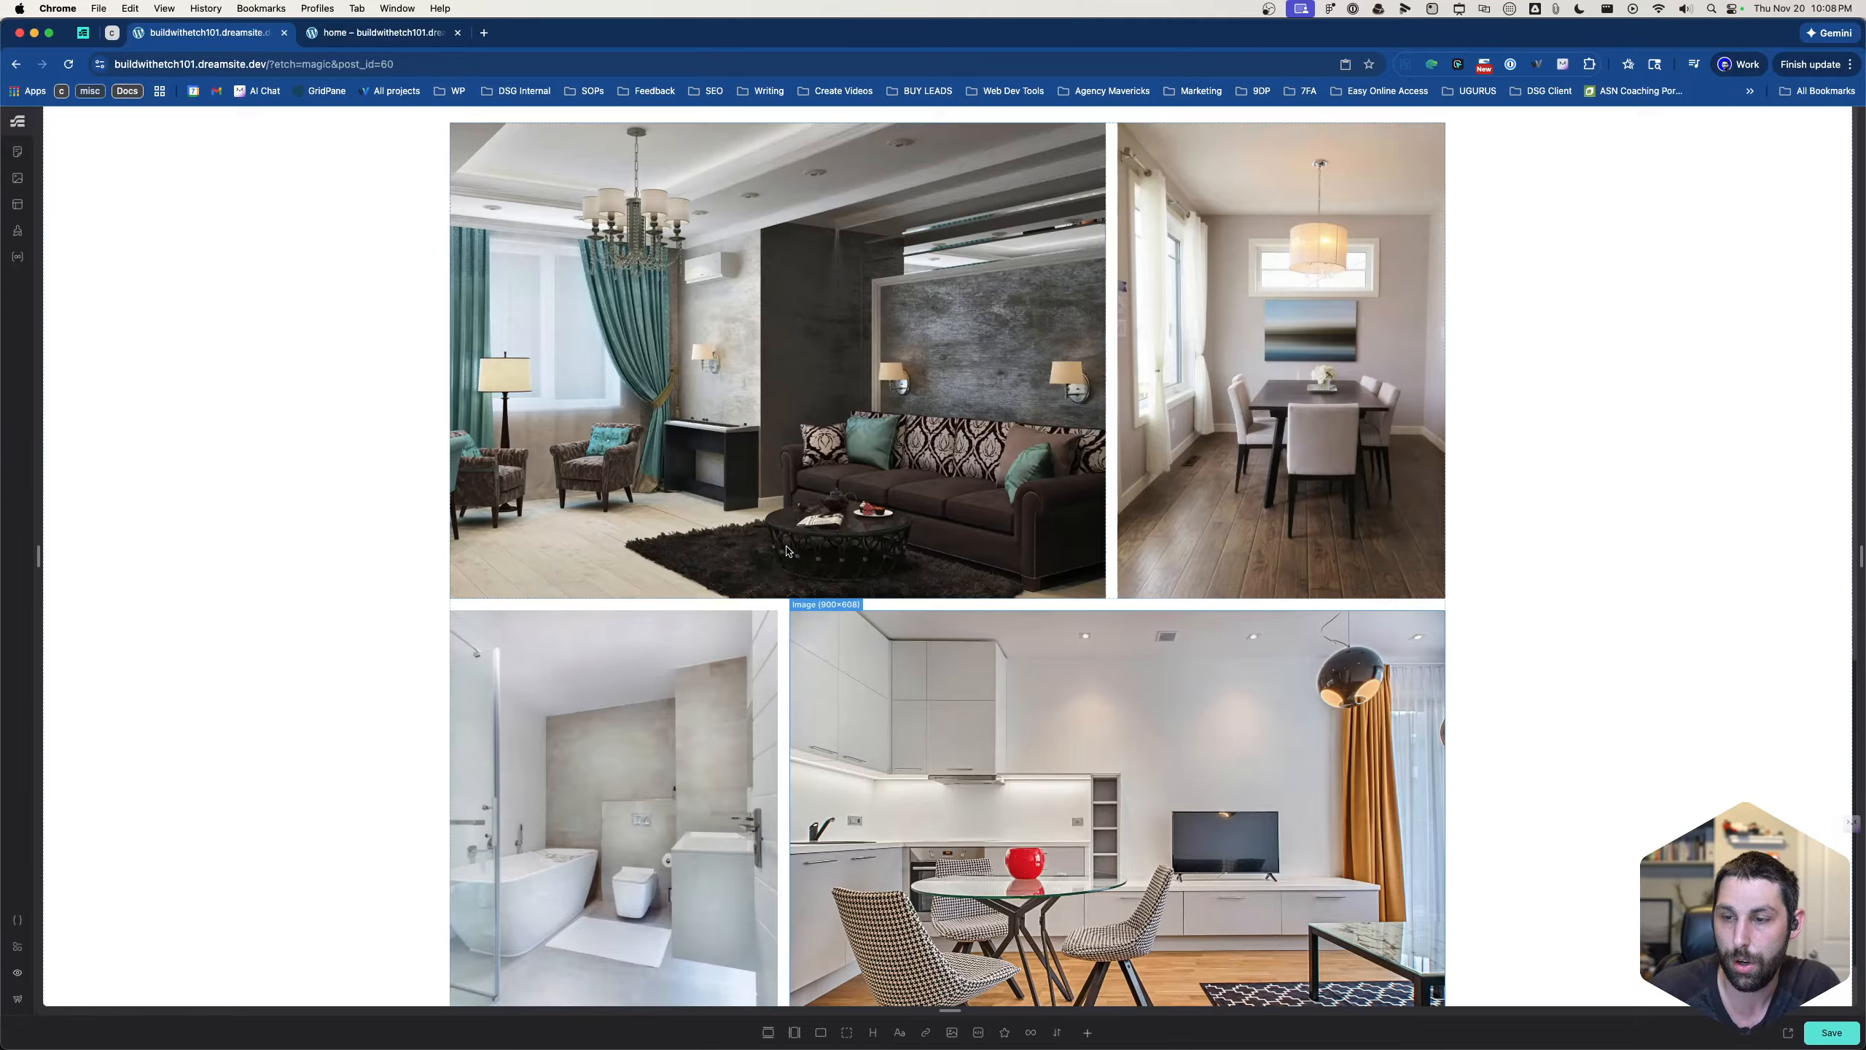
{"action": "scroll", "coordinate": [785, 551], "scroll_direction": "up", "scroll_amount": 10}
{"action": "scroll", "coordinate": [786, 551], "scroll_direction": "down", "scroll_amount": 1}
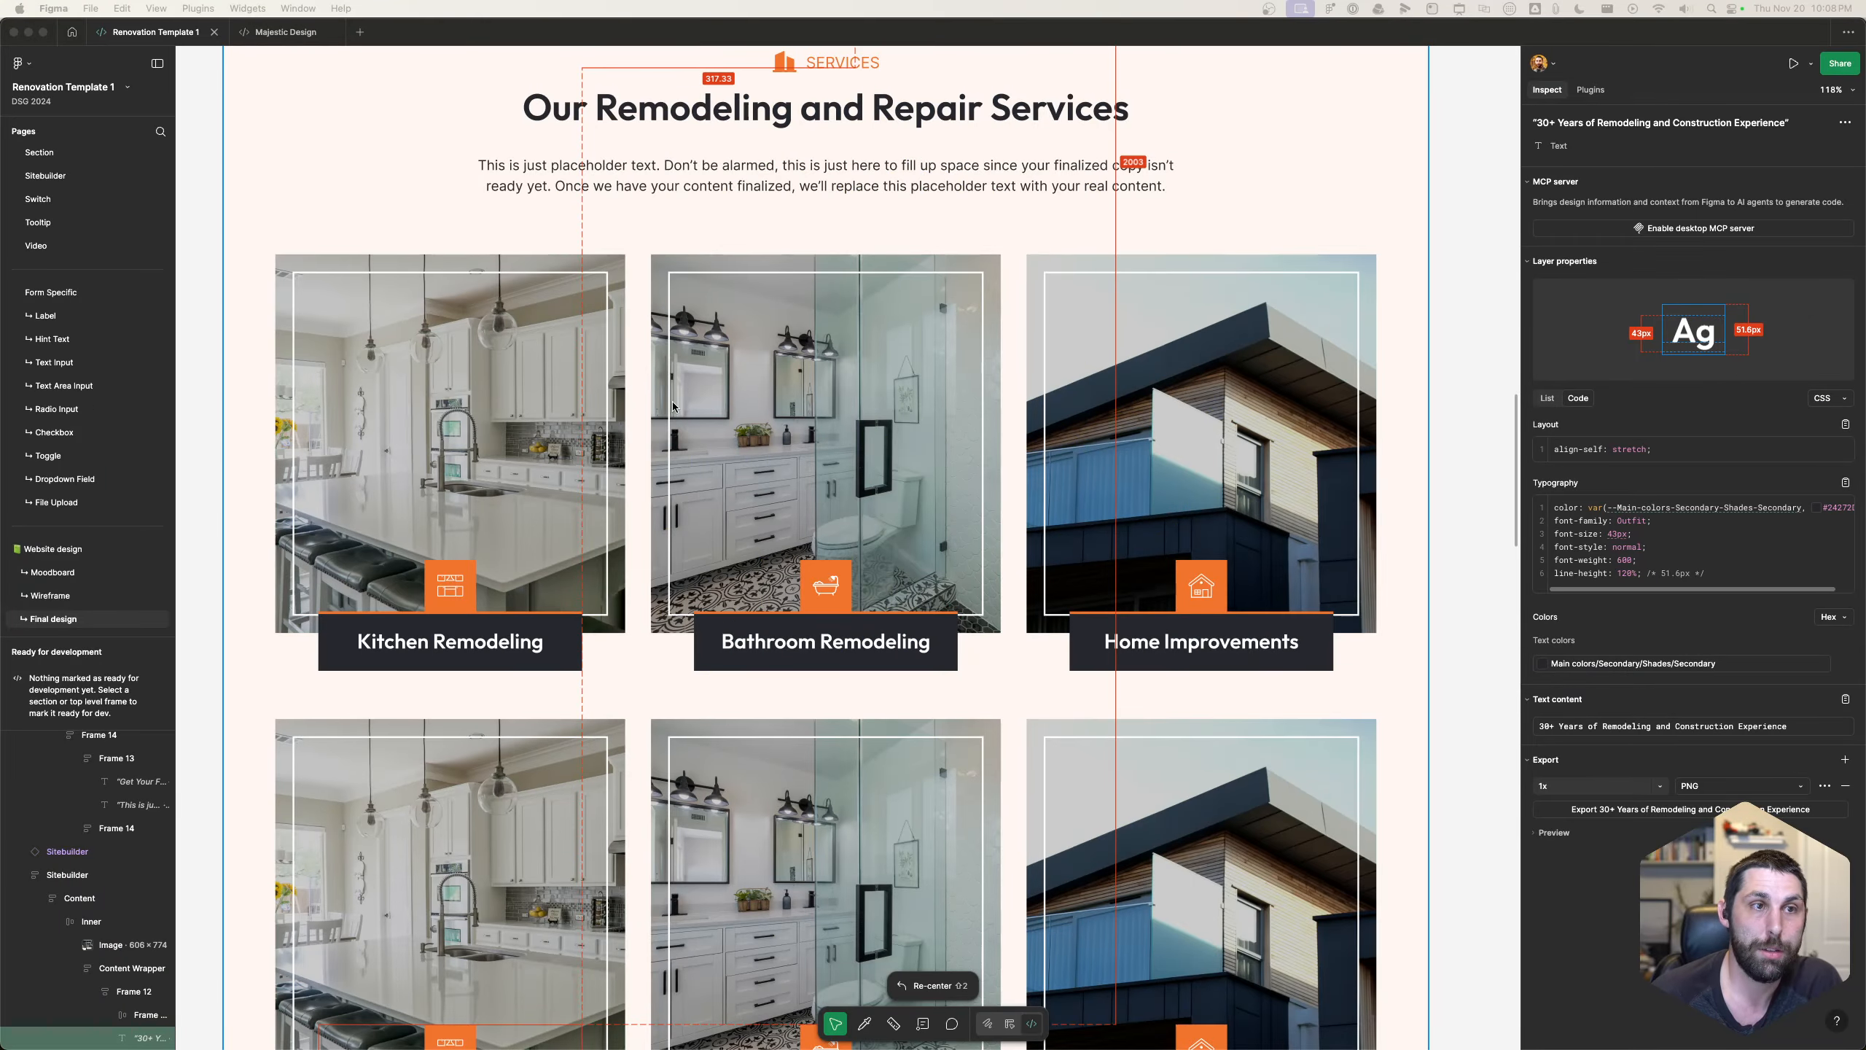
- Switch to Figma and review the homepage design's hero, about, services, projects, testimonials and contact sections against the built page
{"action": "scroll", "coordinate": [672, 407], "scroll_direction": "up", "scroll_amount": 20}
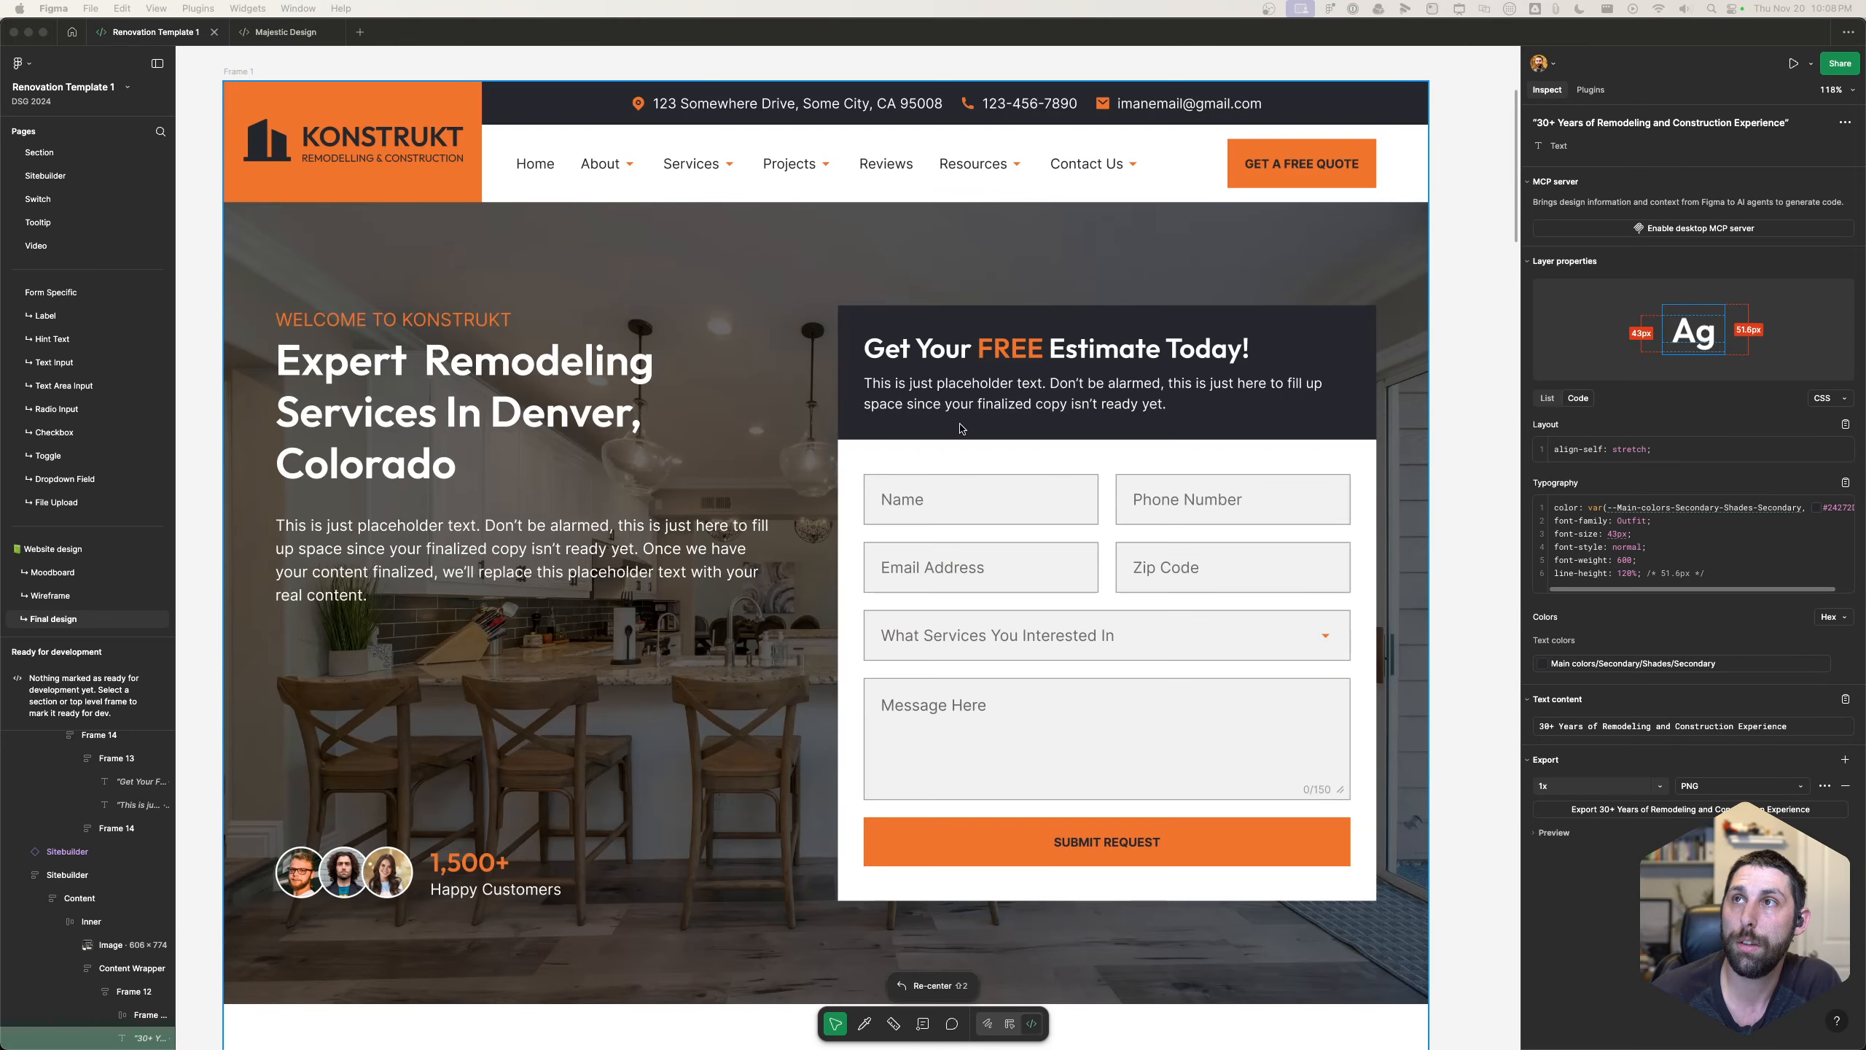
{"action": "scroll", "coordinate": [961, 429], "scroll_direction": "down", "scroll_amount": 20}
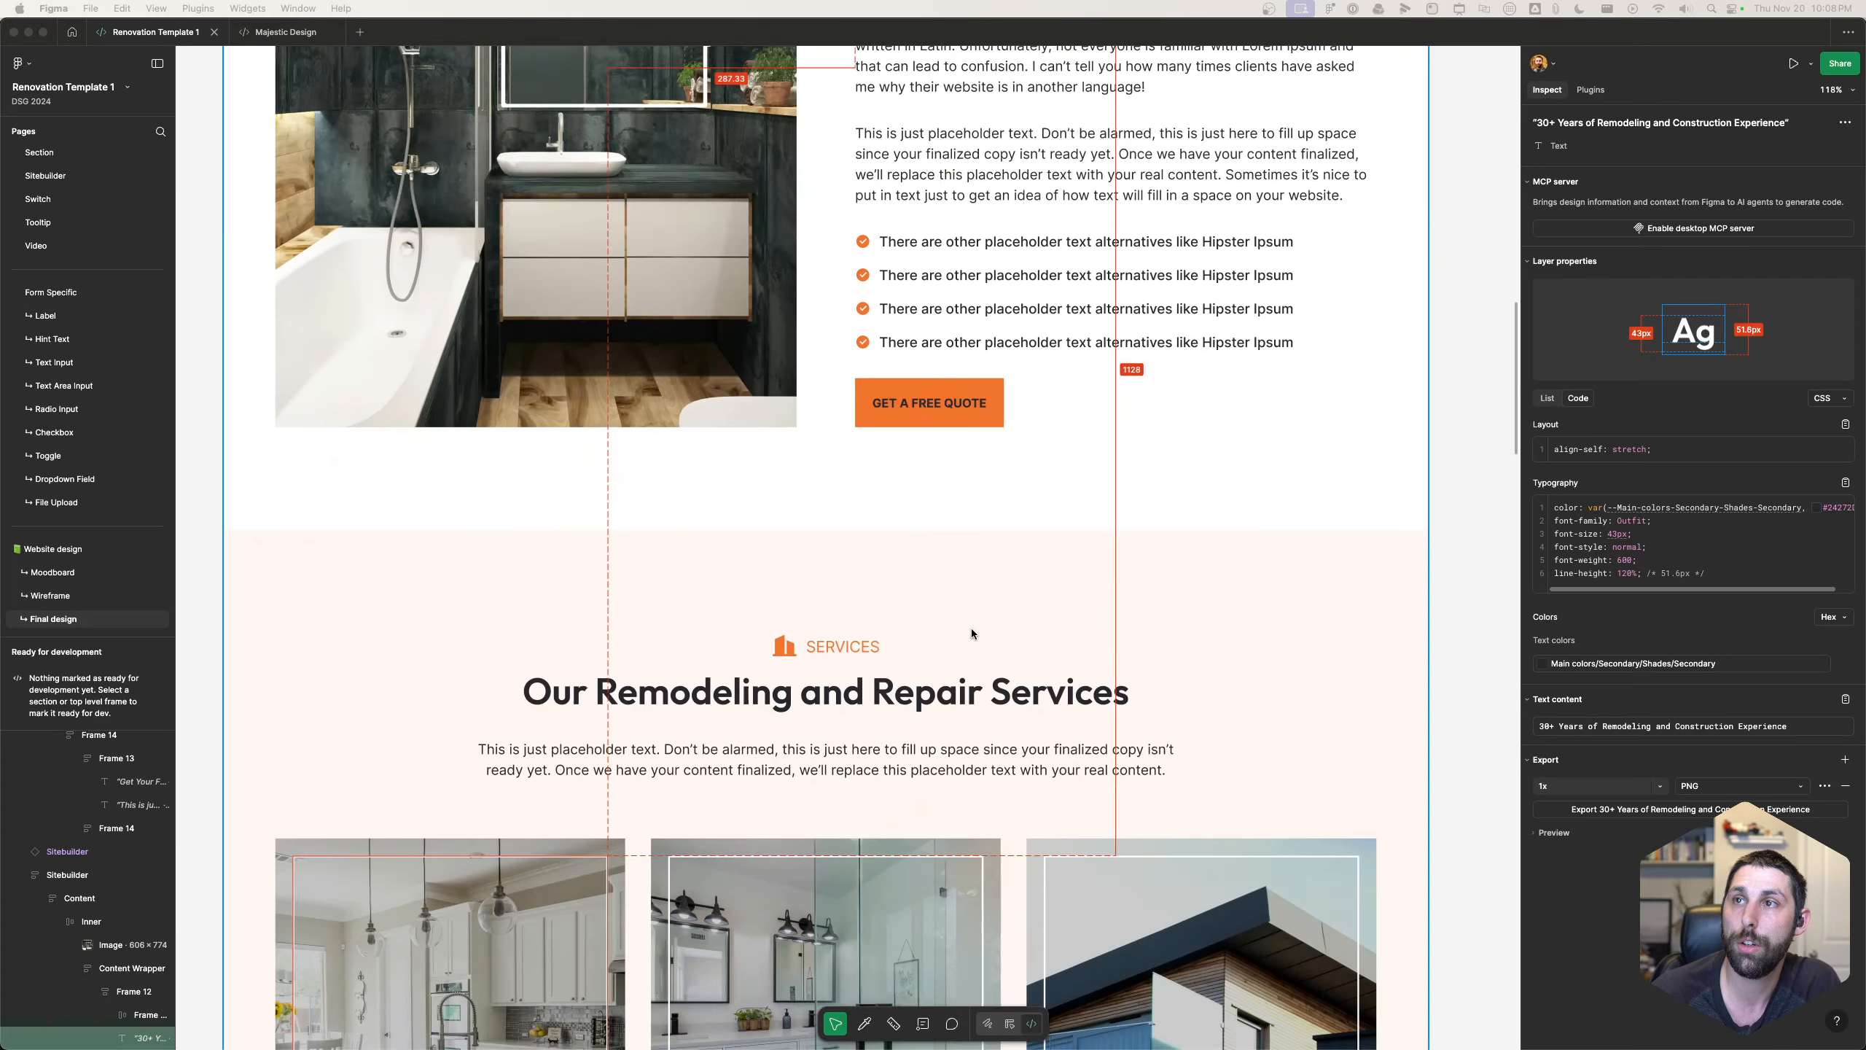
{"action": "scroll", "coordinate": [971, 627], "scroll_direction": "down", "scroll_amount": 20}
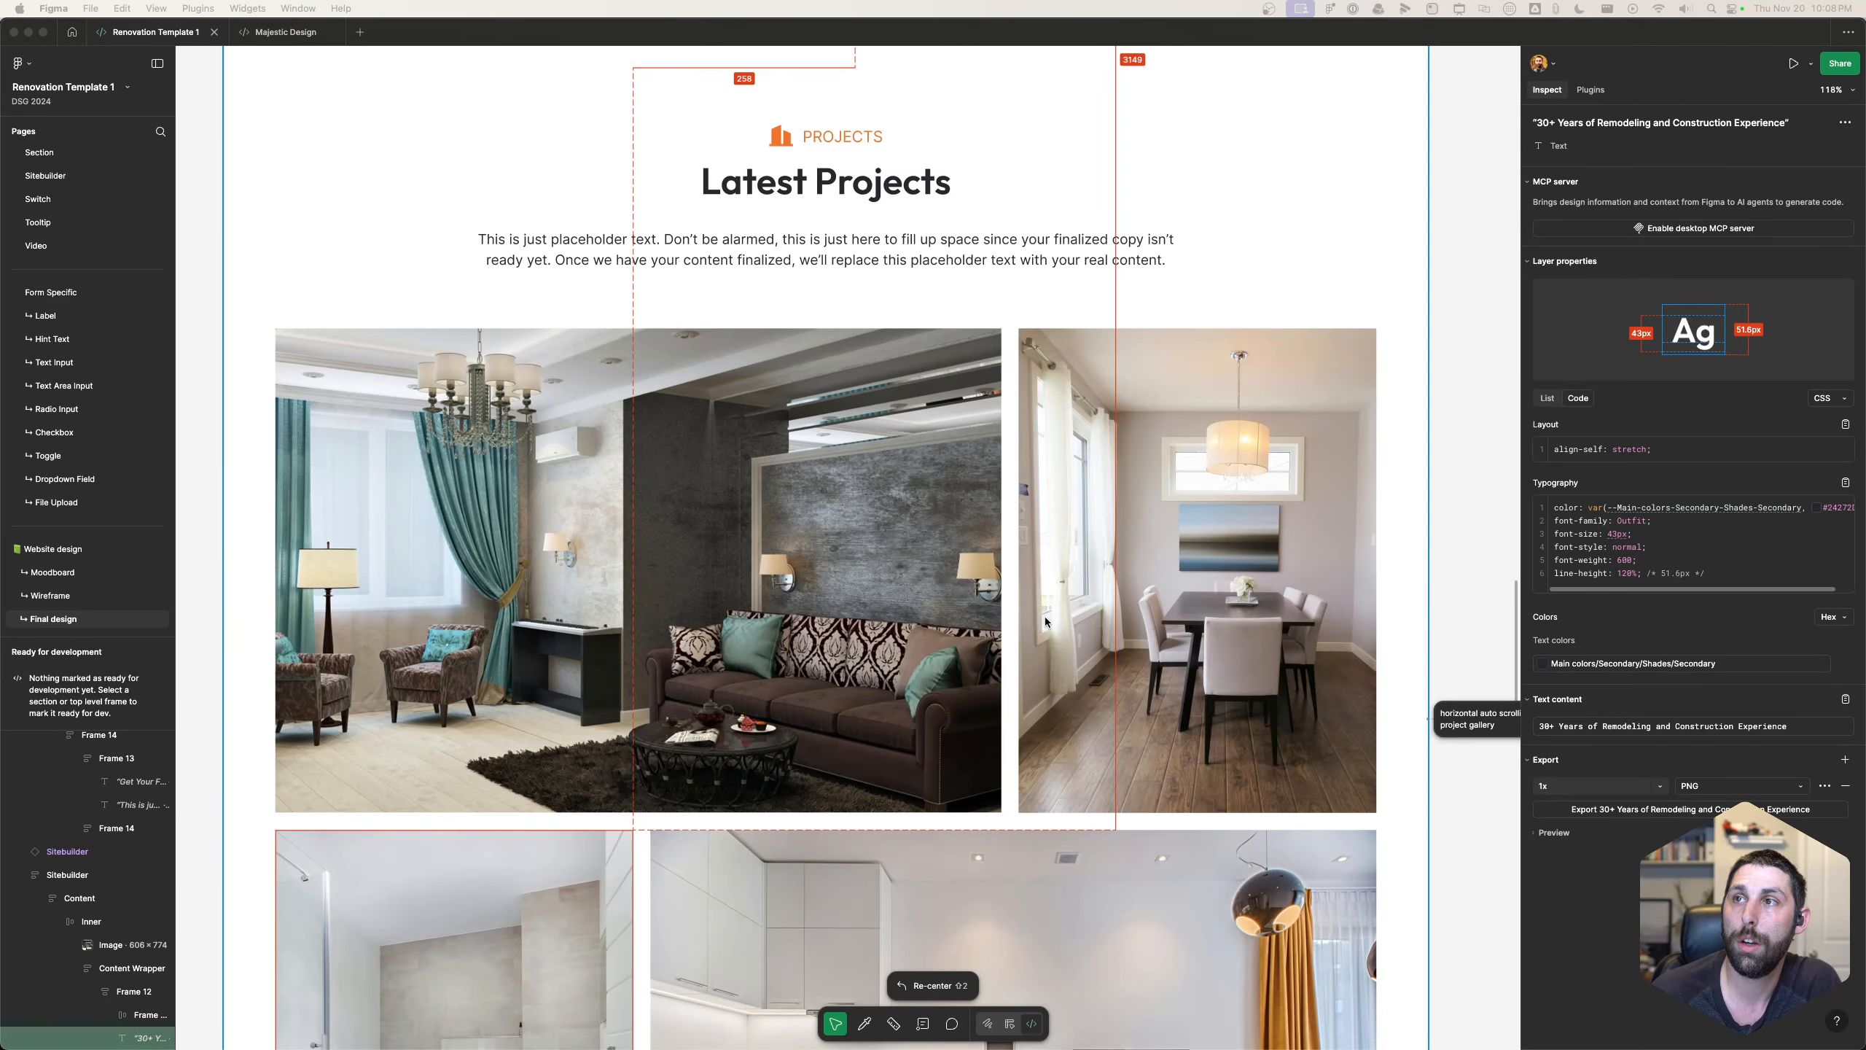
{"action": "scroll", "coordinate": [881, 558], "scroll_direction": "down", "scroll_amount": 6}
{"action": "scroll", "coordinate": [988, 570], "scroll_direction": "up", "scroll_amount": 19}
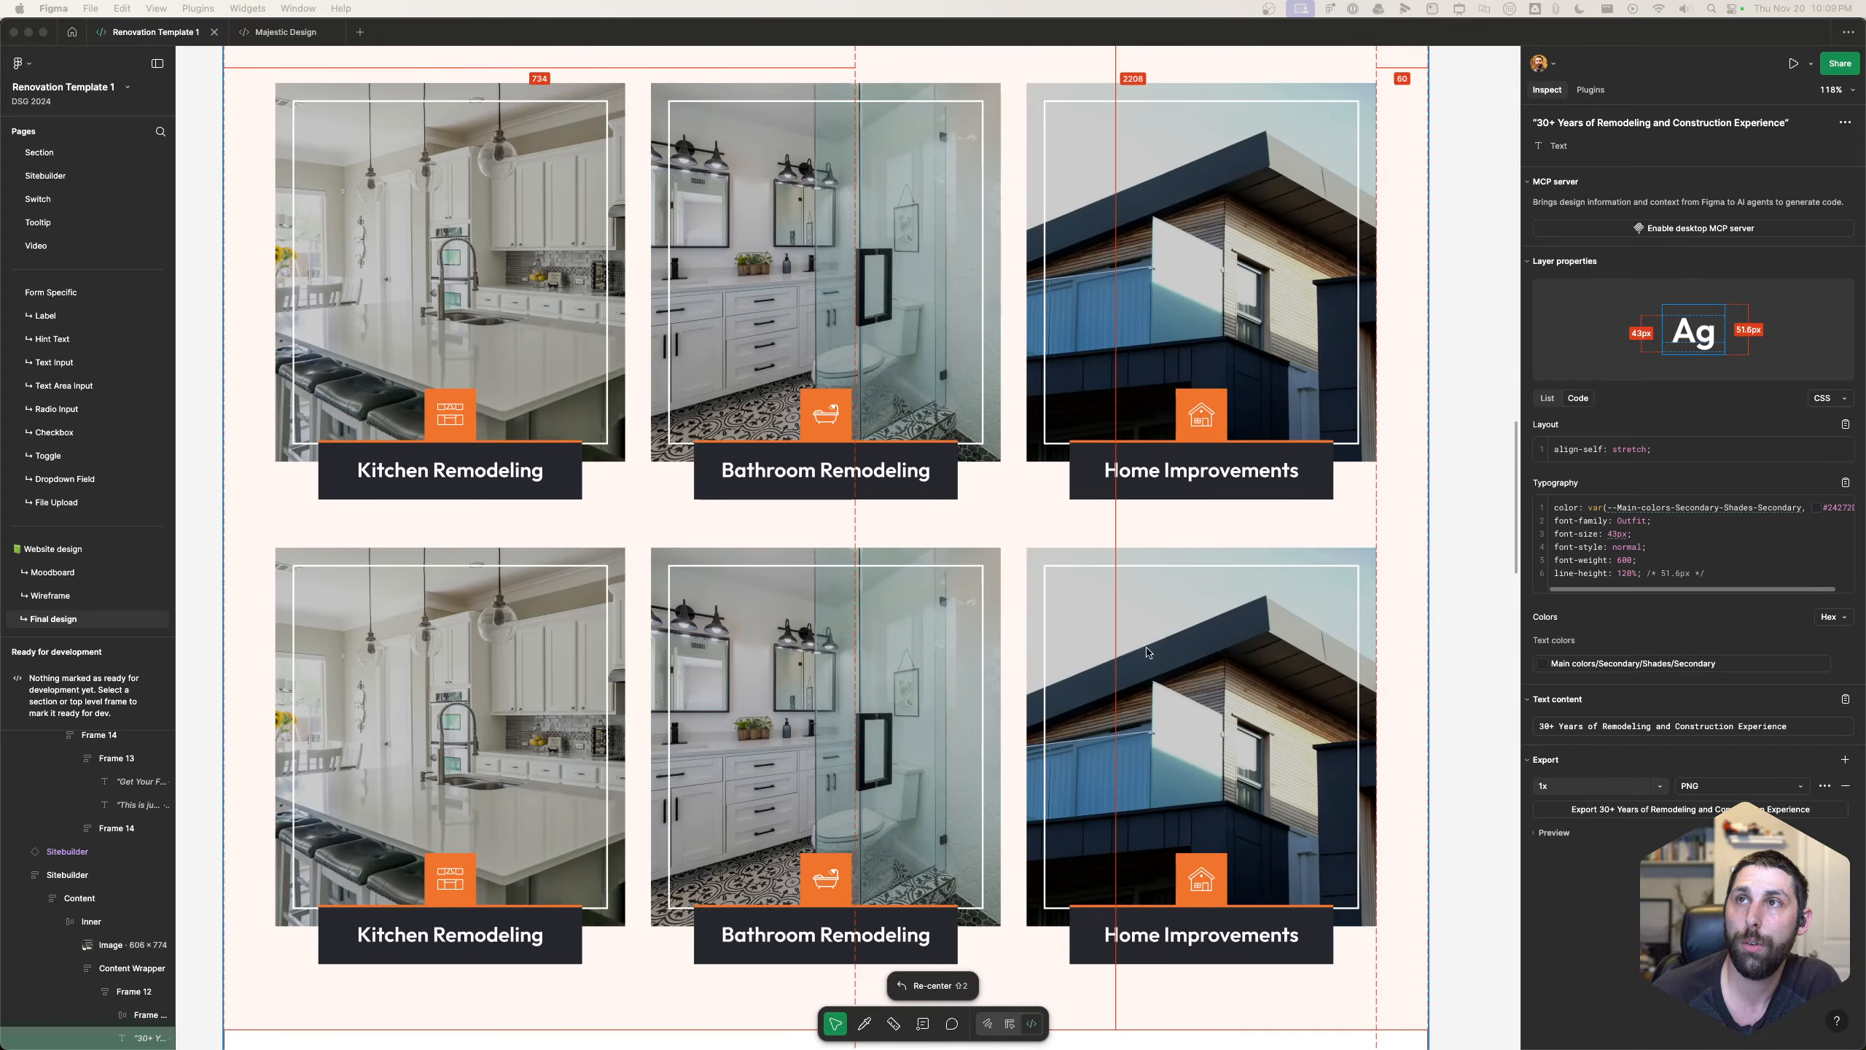
{"action": "scroll", "coordinate": [859, 445], "scroll_direction": "up", "scroll_amount": 20}
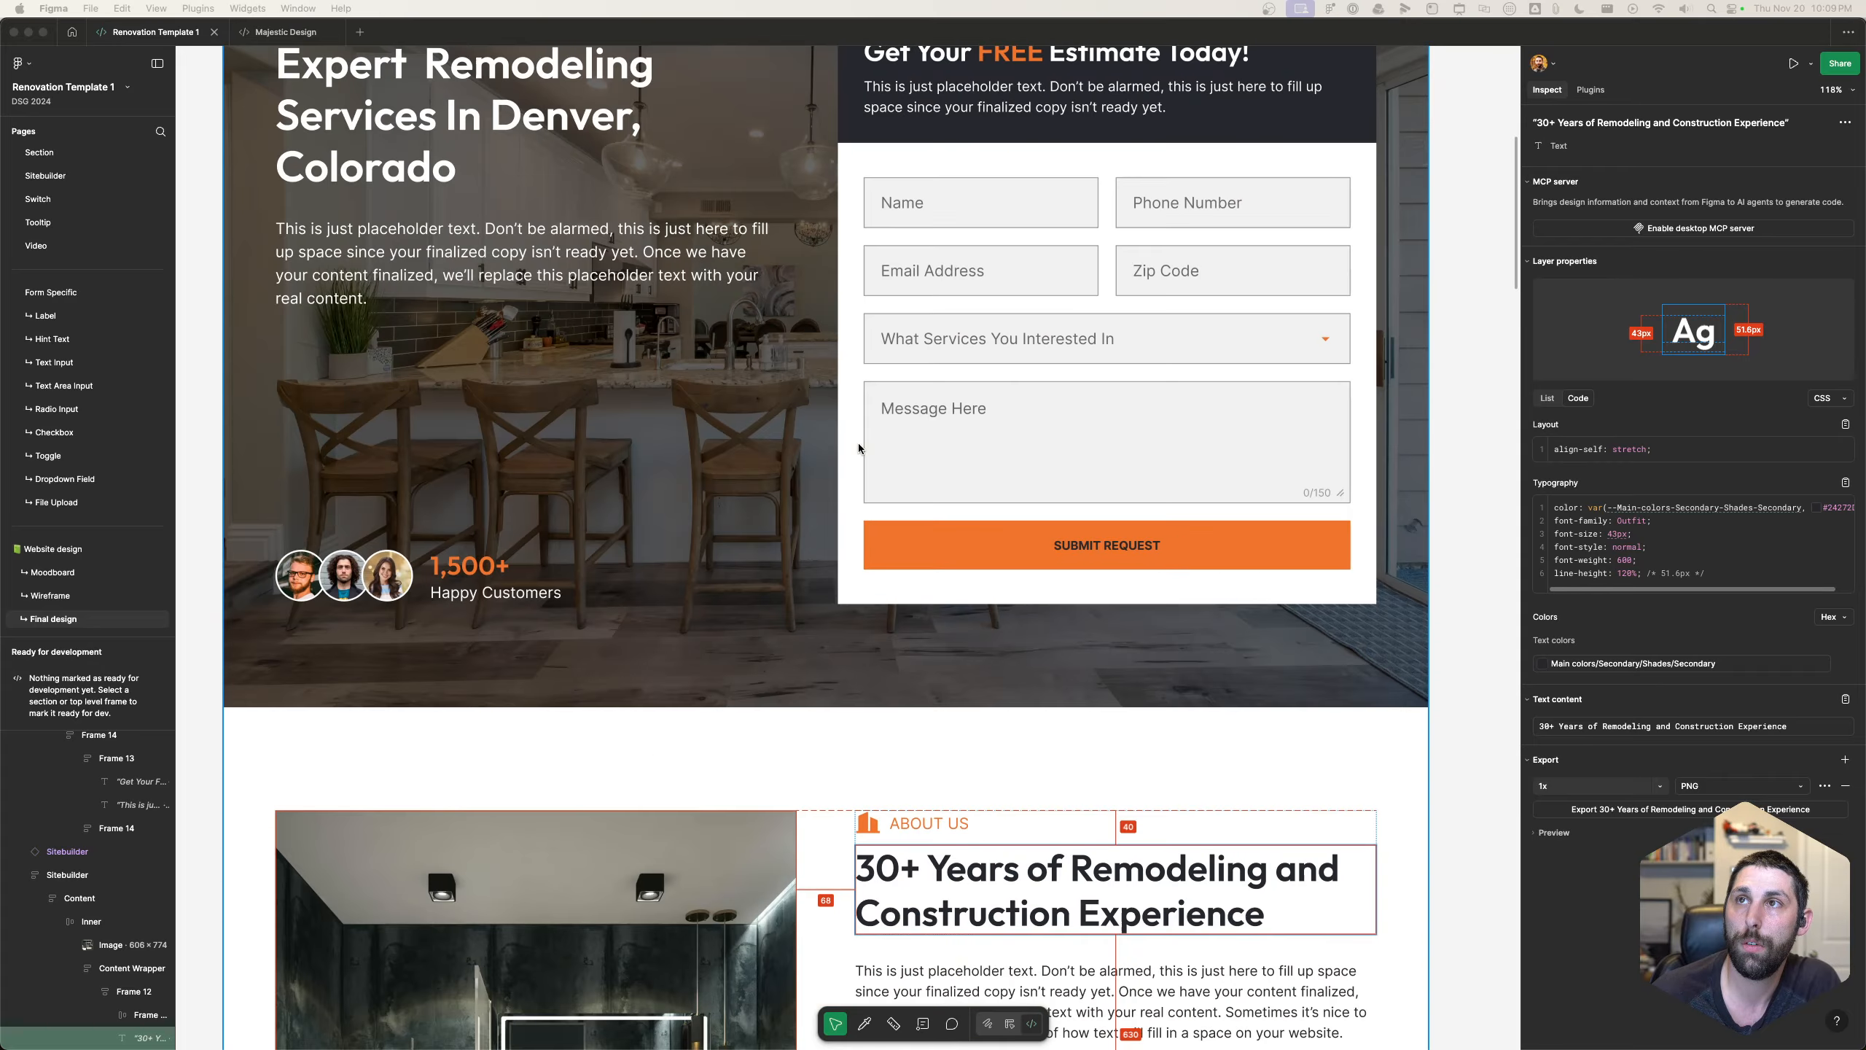
{"action": "scroll", "coordinate": [859, 445], "scroll_direction": "down", "scroll_amount": 10}
{"action": "scroll", "coordinate": [859, 445], "scroll_direction": "down", "scroll_amount": 20}
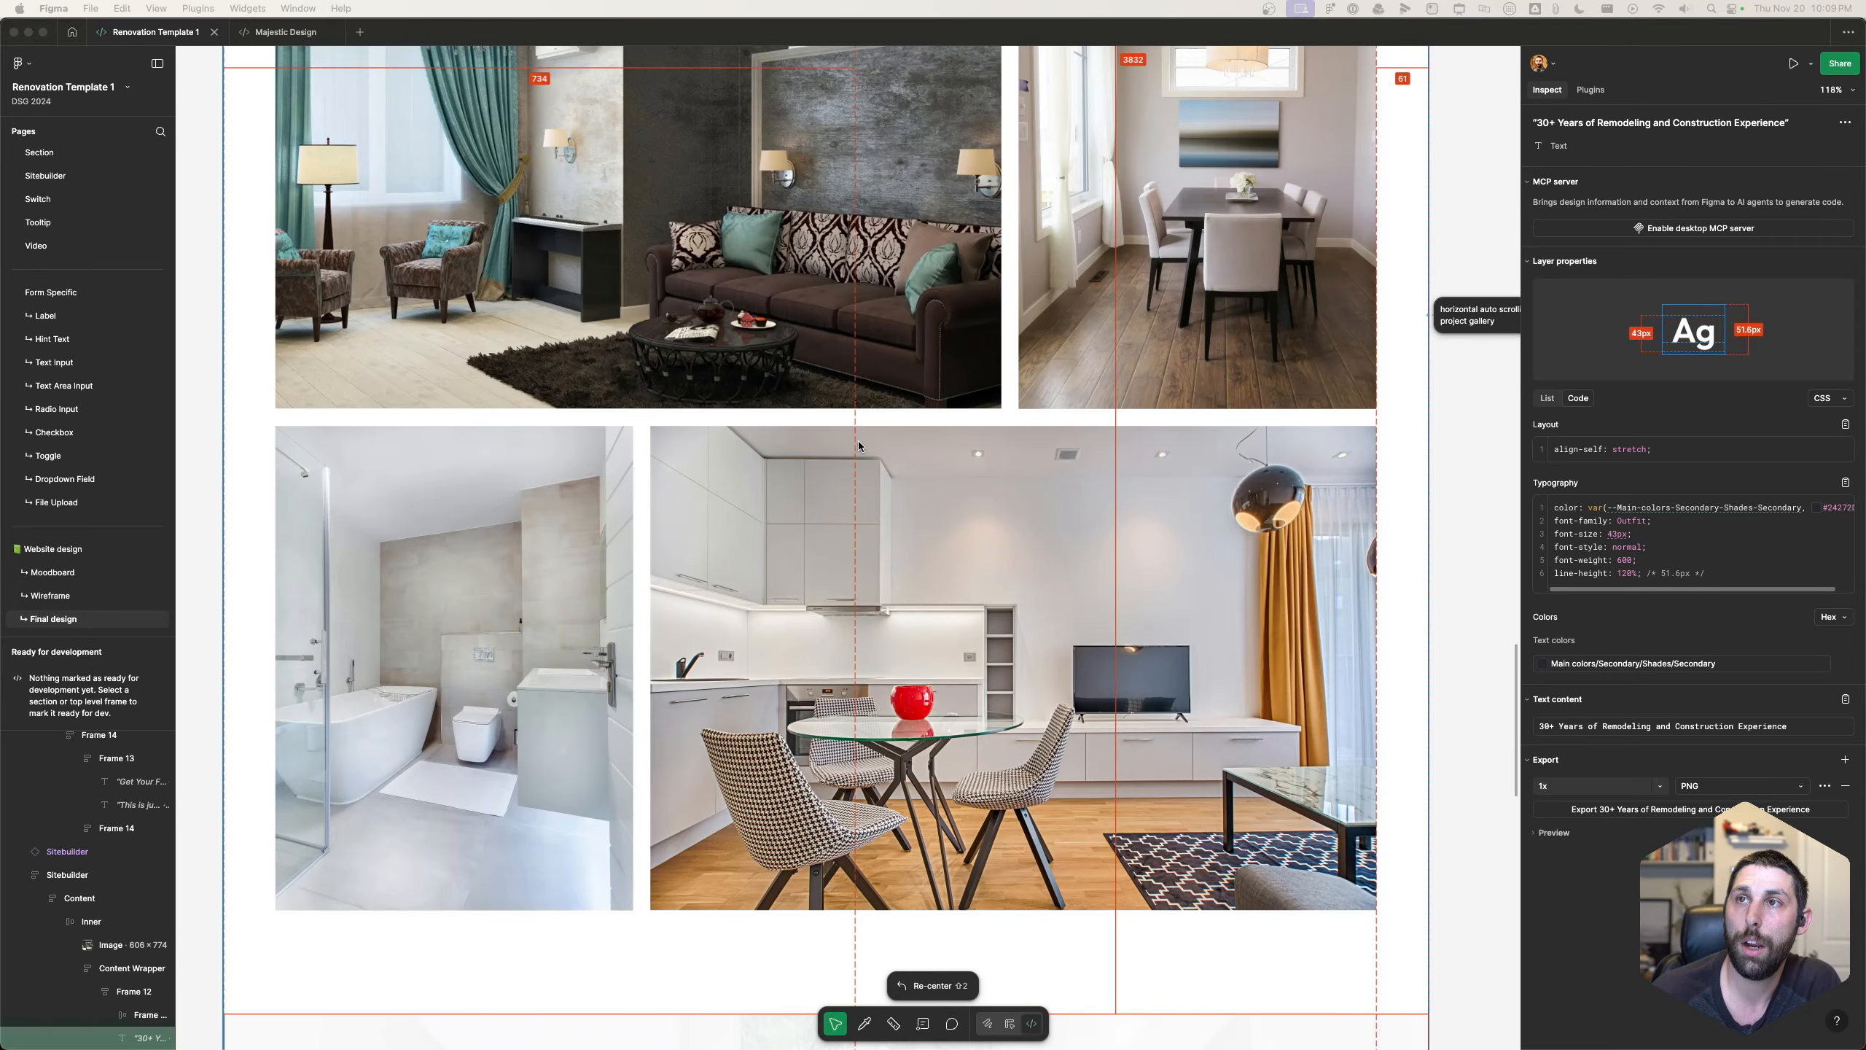
{"action": "scroll", "coordinate": [859, 445], "scroll_direction": "up", "scroll_amount": 10}
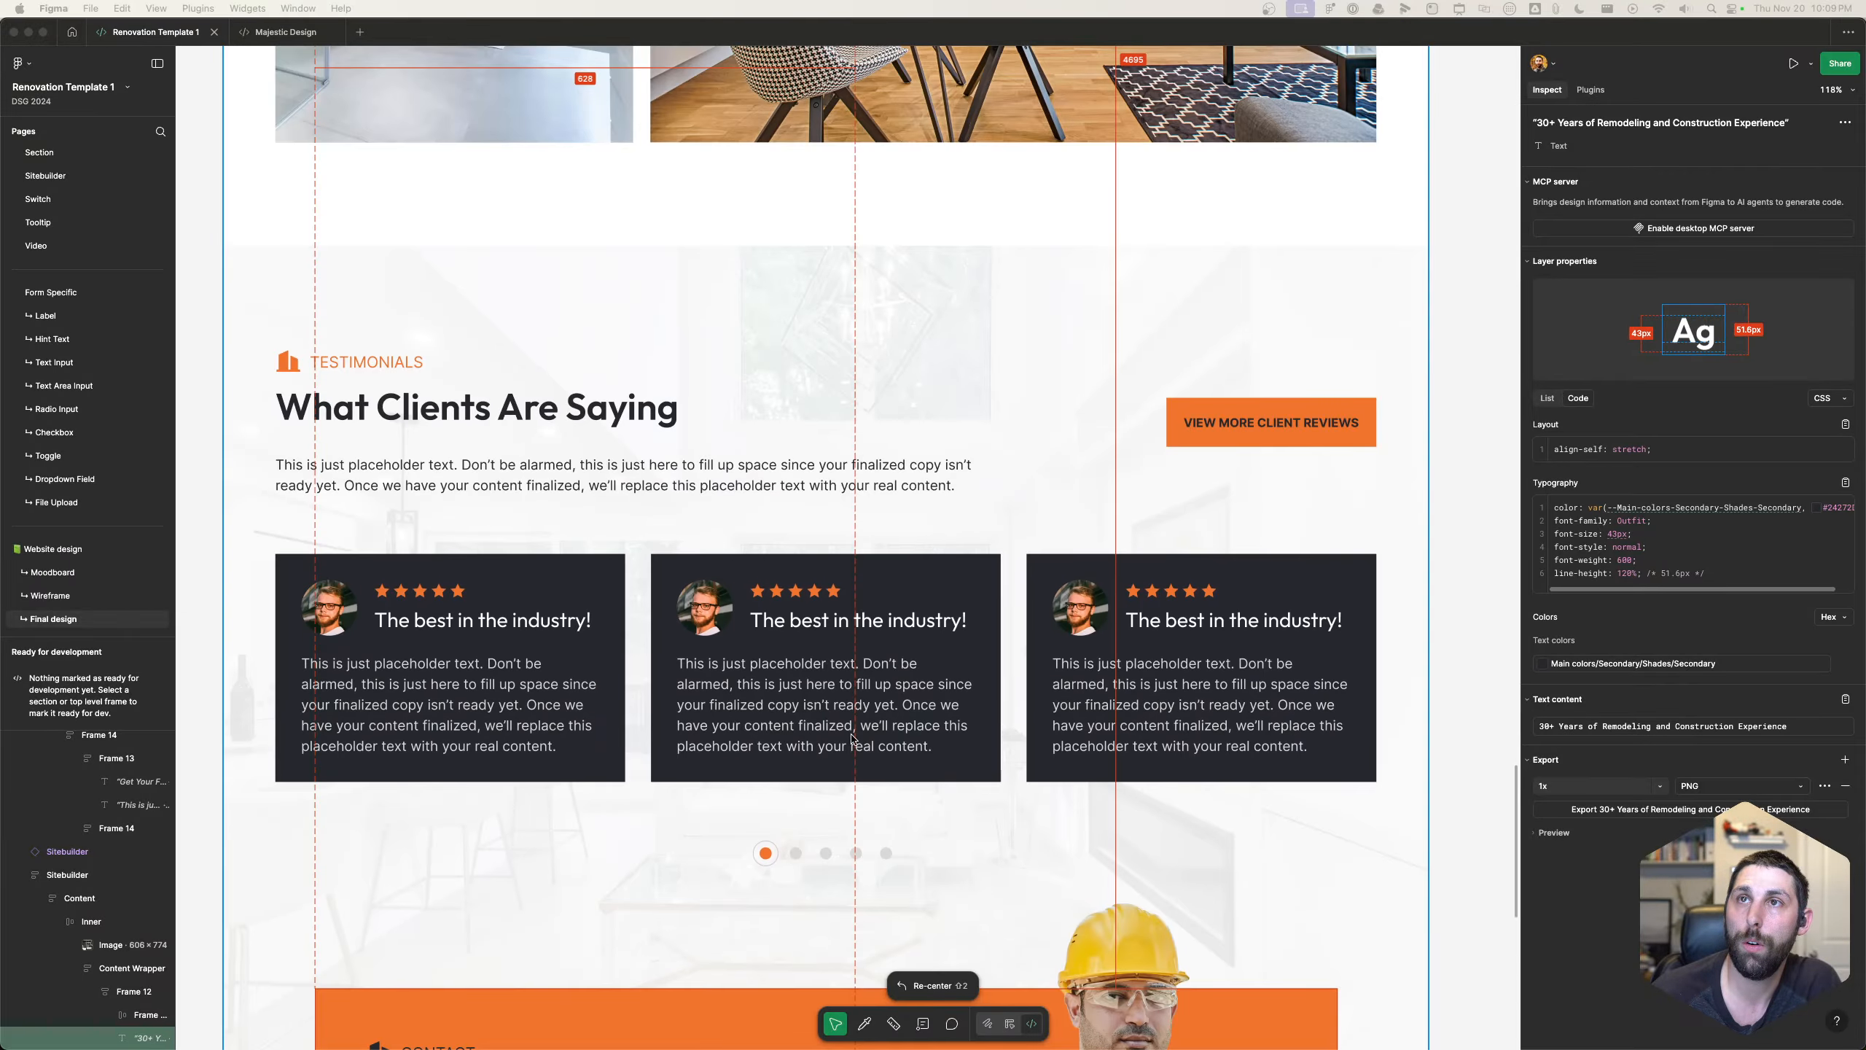
{"action": "scroll", "coordinate": [1033, 707], "scroll_direction": "down", "scroll_amount": 6}
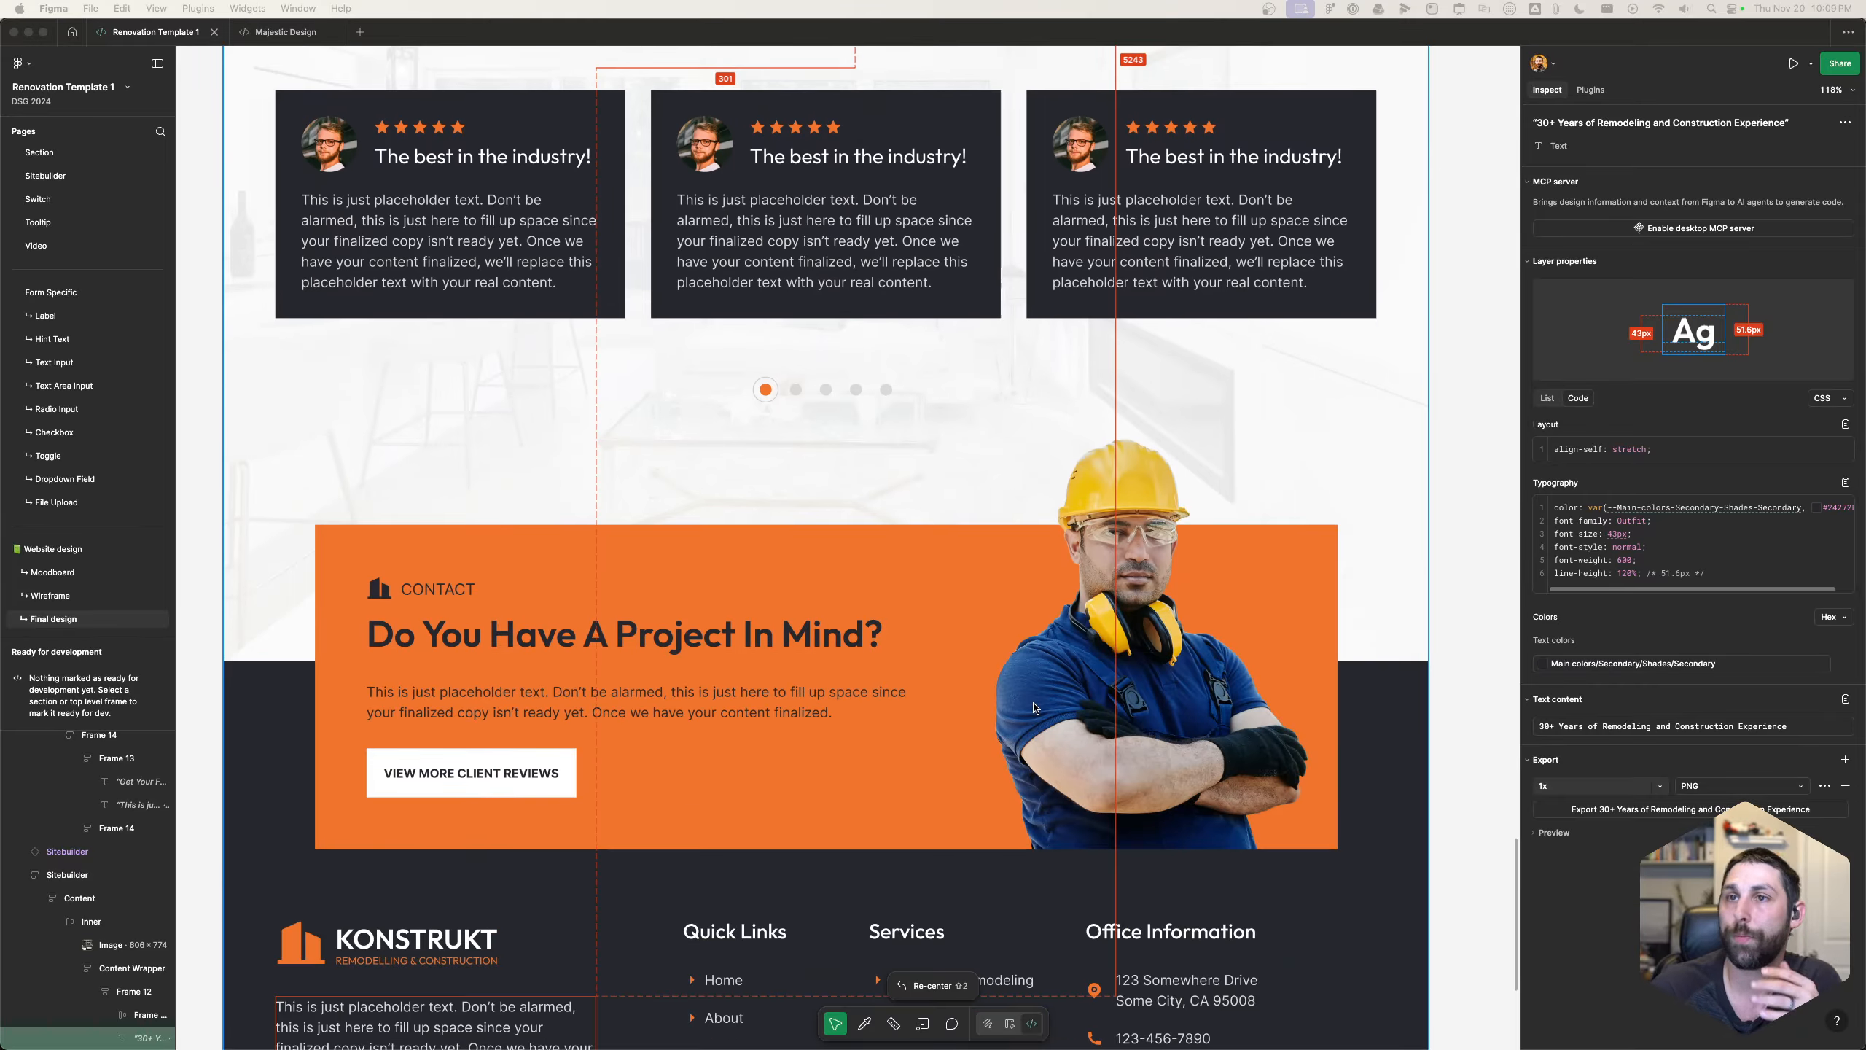
{"action": "scroll", "coordinate": [924, 741], "scroll_direction": "down", "scroll_amount": 3}
{"action": "scroll", "coordinate": [828, 763], "scroll_direction": "up", "scroll_amount": 15}
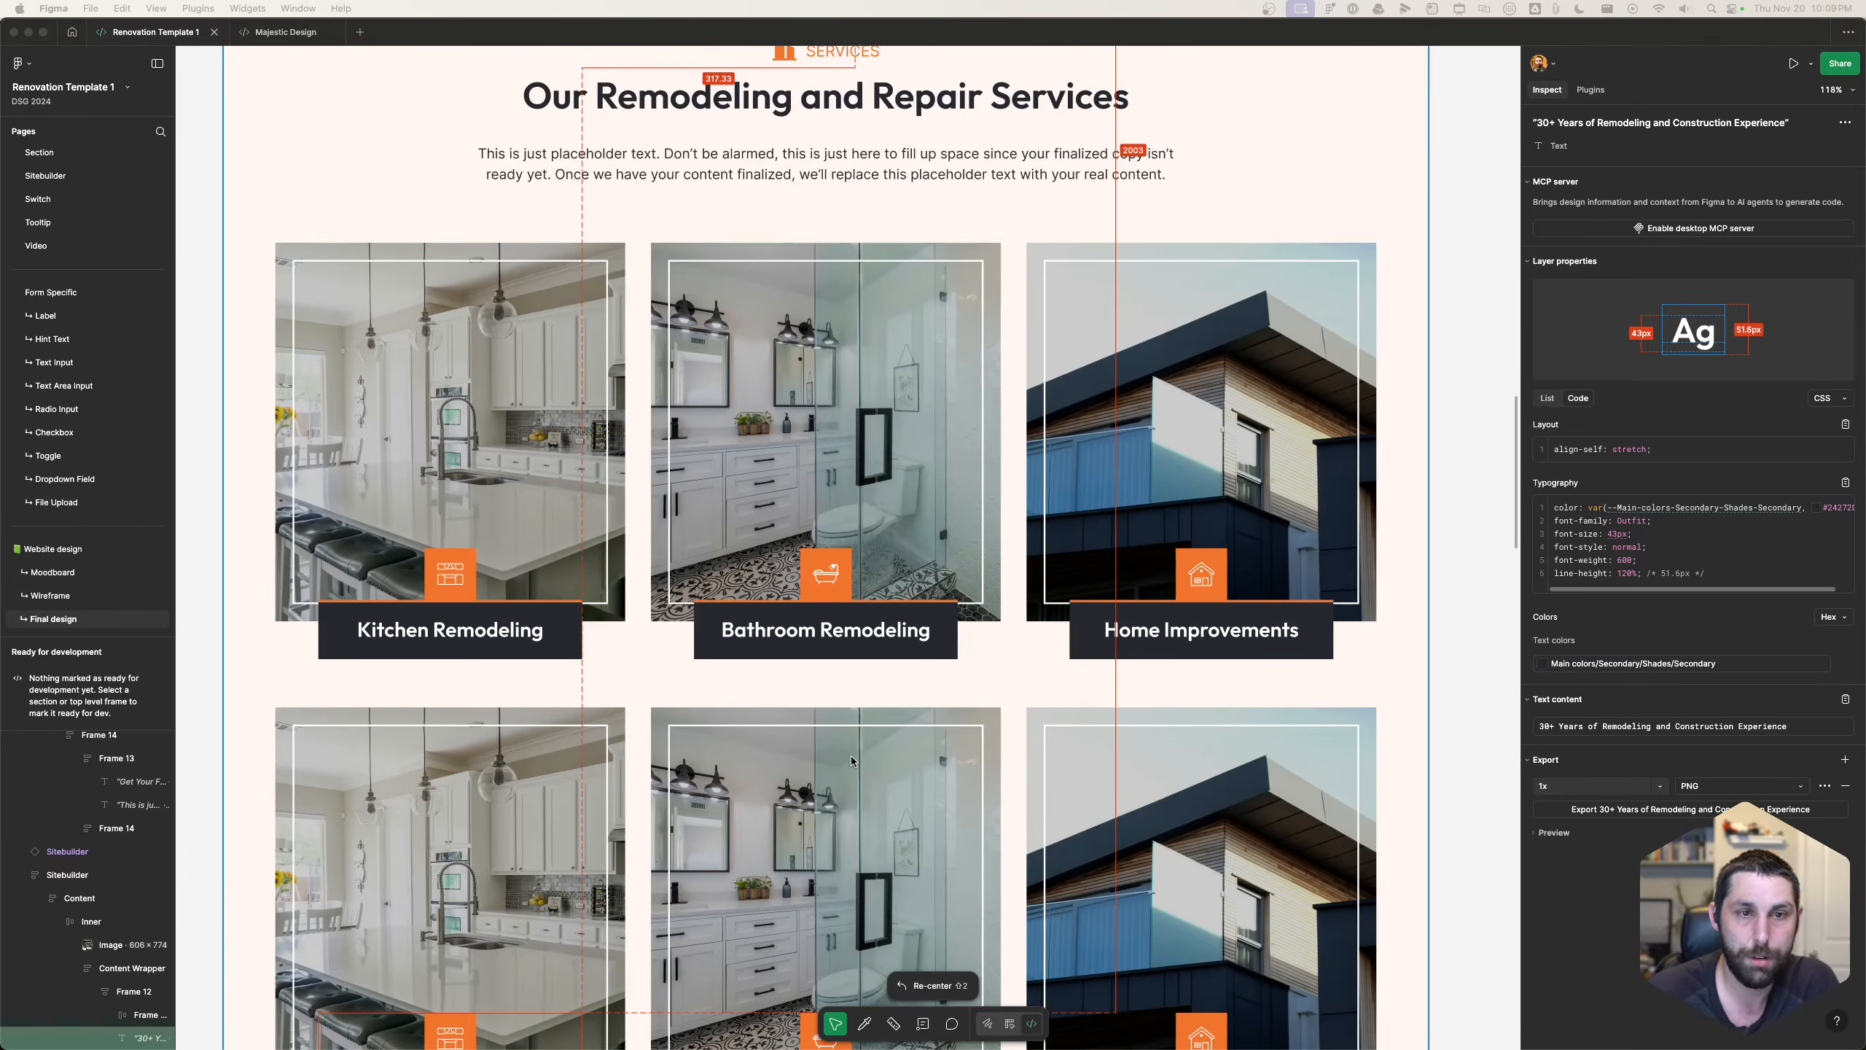
{"action": "scroll", "coordinate": [852, 758], "scroll_direction": "up", "scroll_amount": 2}
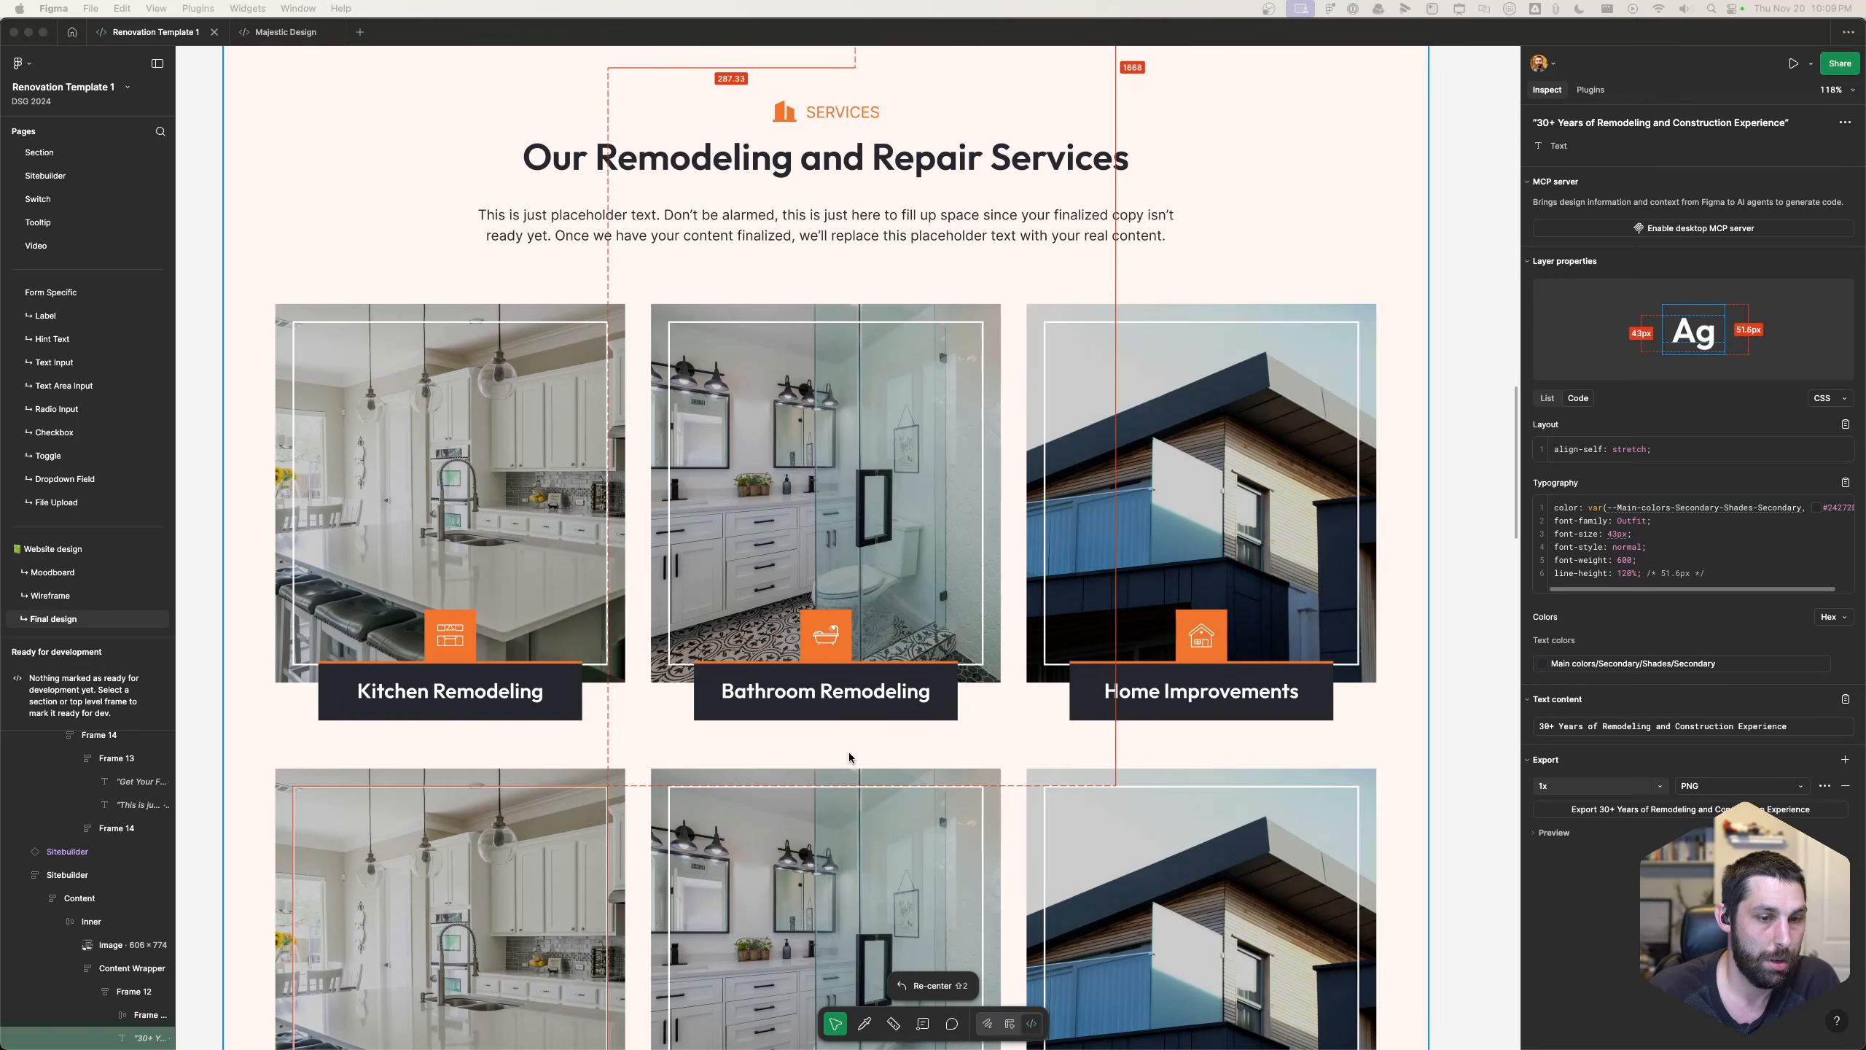